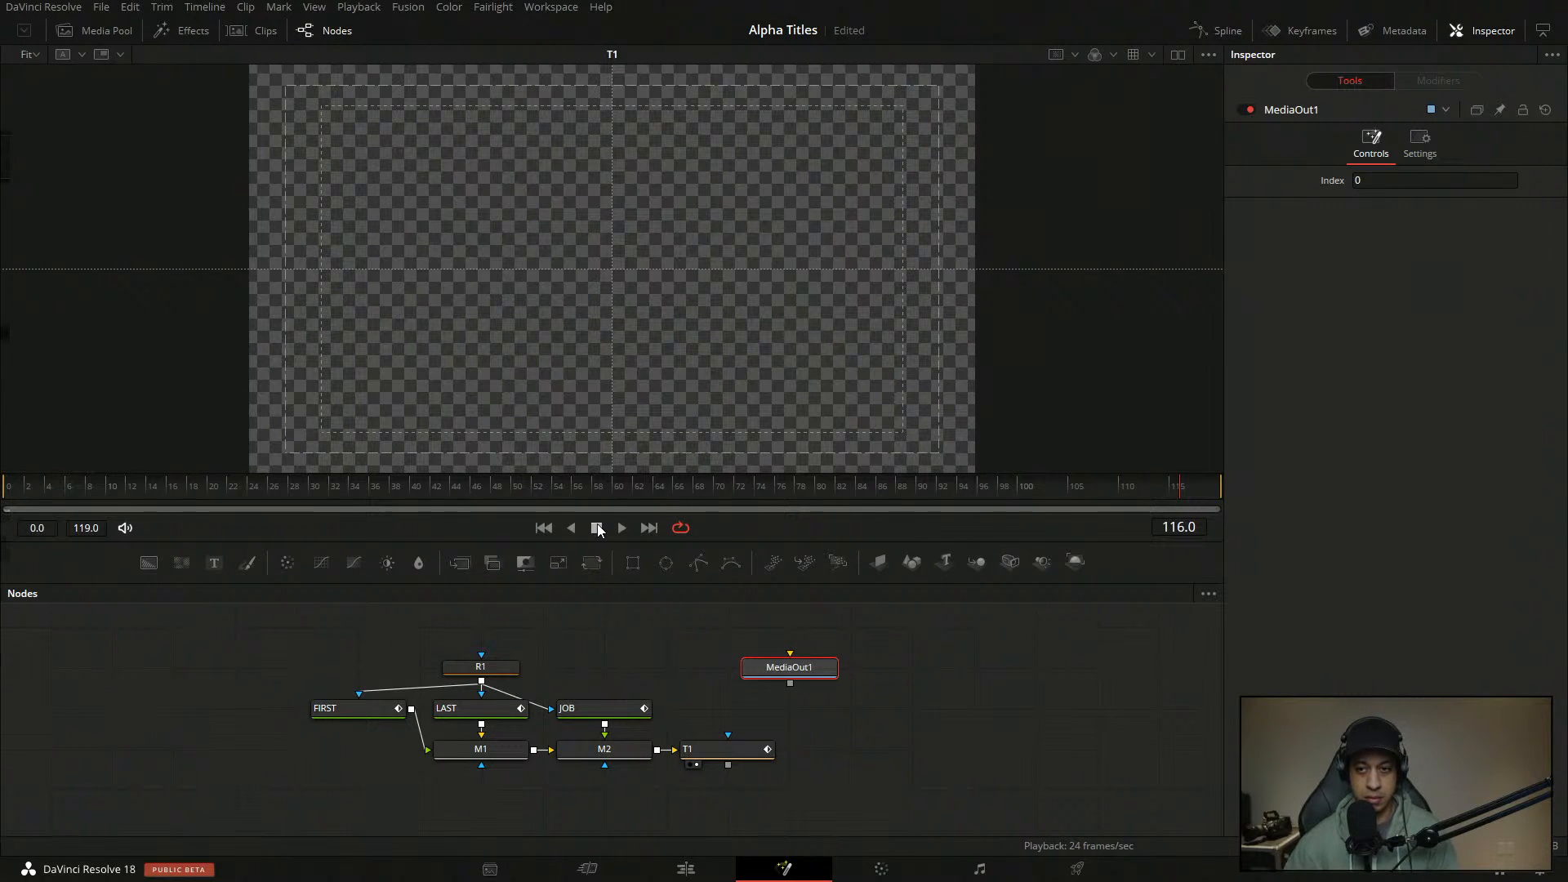
# - Place MediaOut1 right of T1, check the title near frame 47, then go to the Edit page
pyautogui.moveTo(786, 673); pyautogui.dragTo(908, 755)
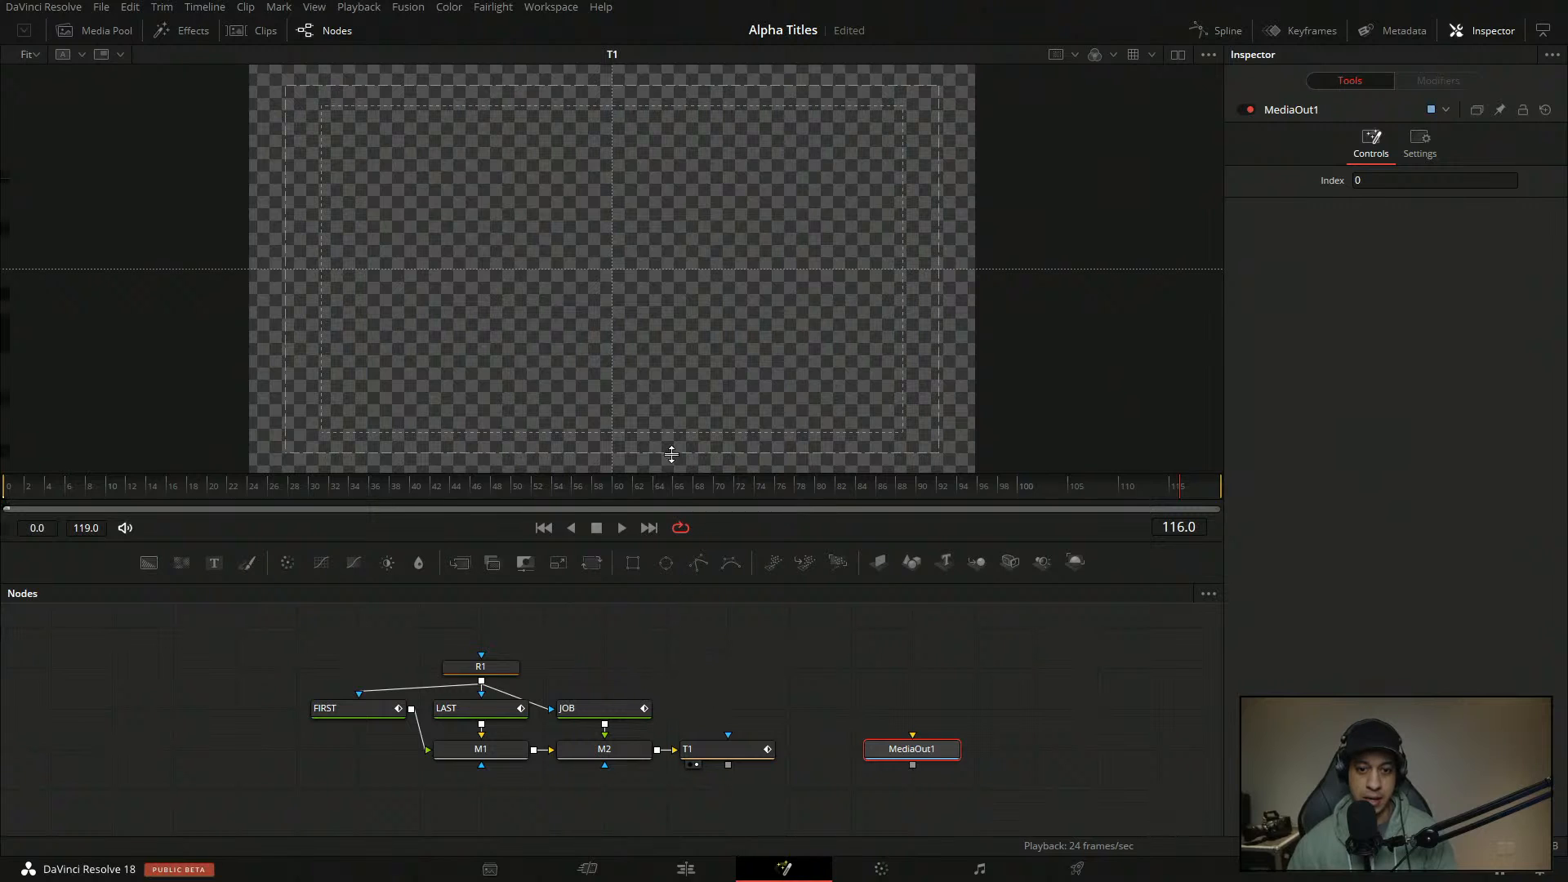
pyautogui.click(476, 486)
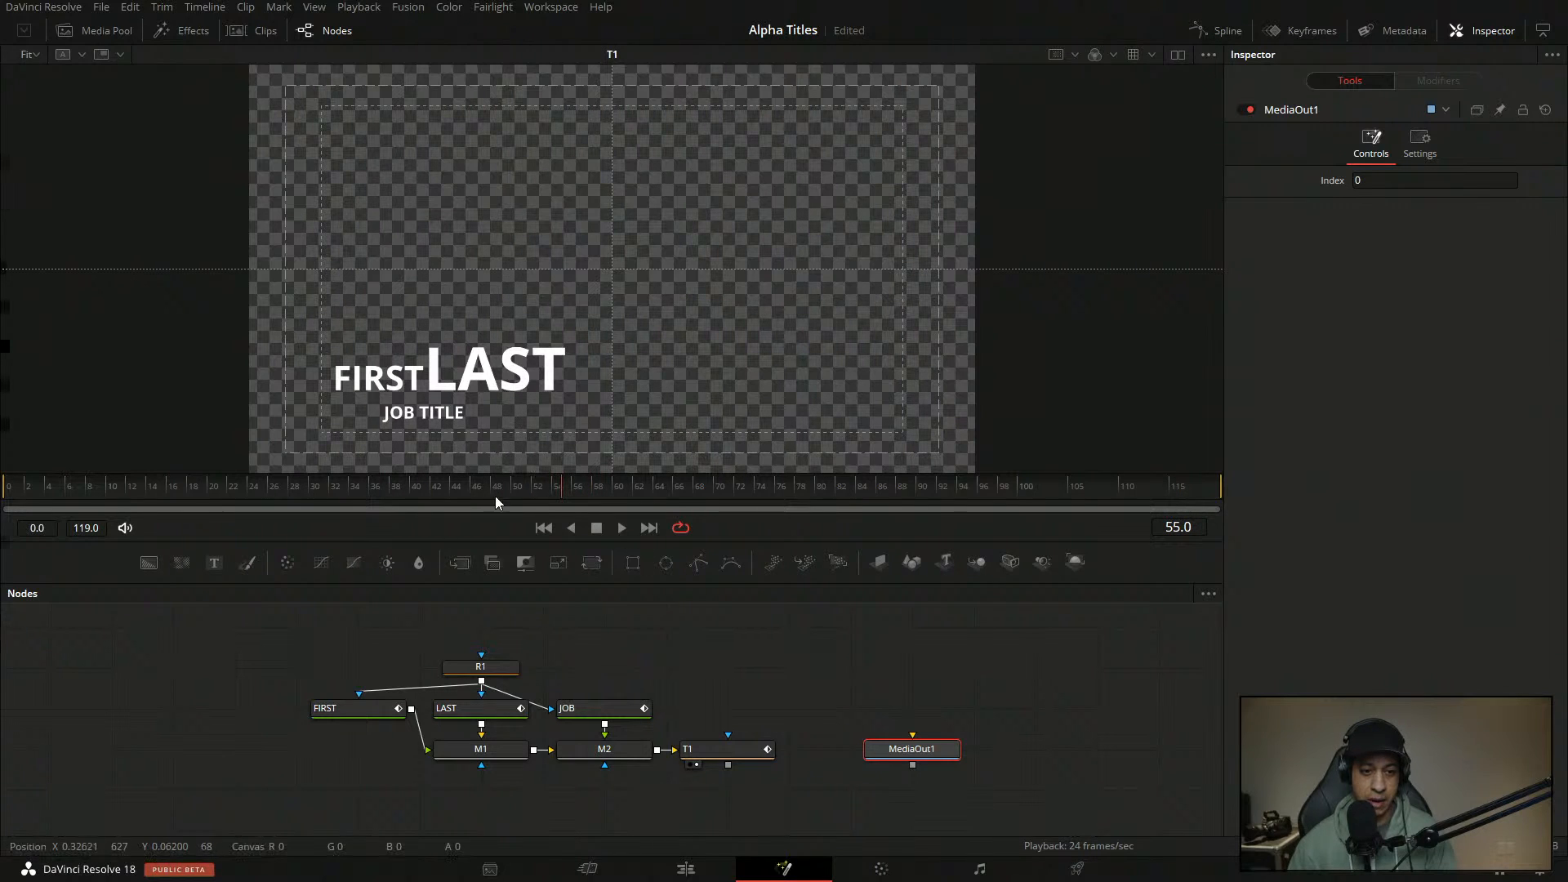
pyautogui.click(690, 870)
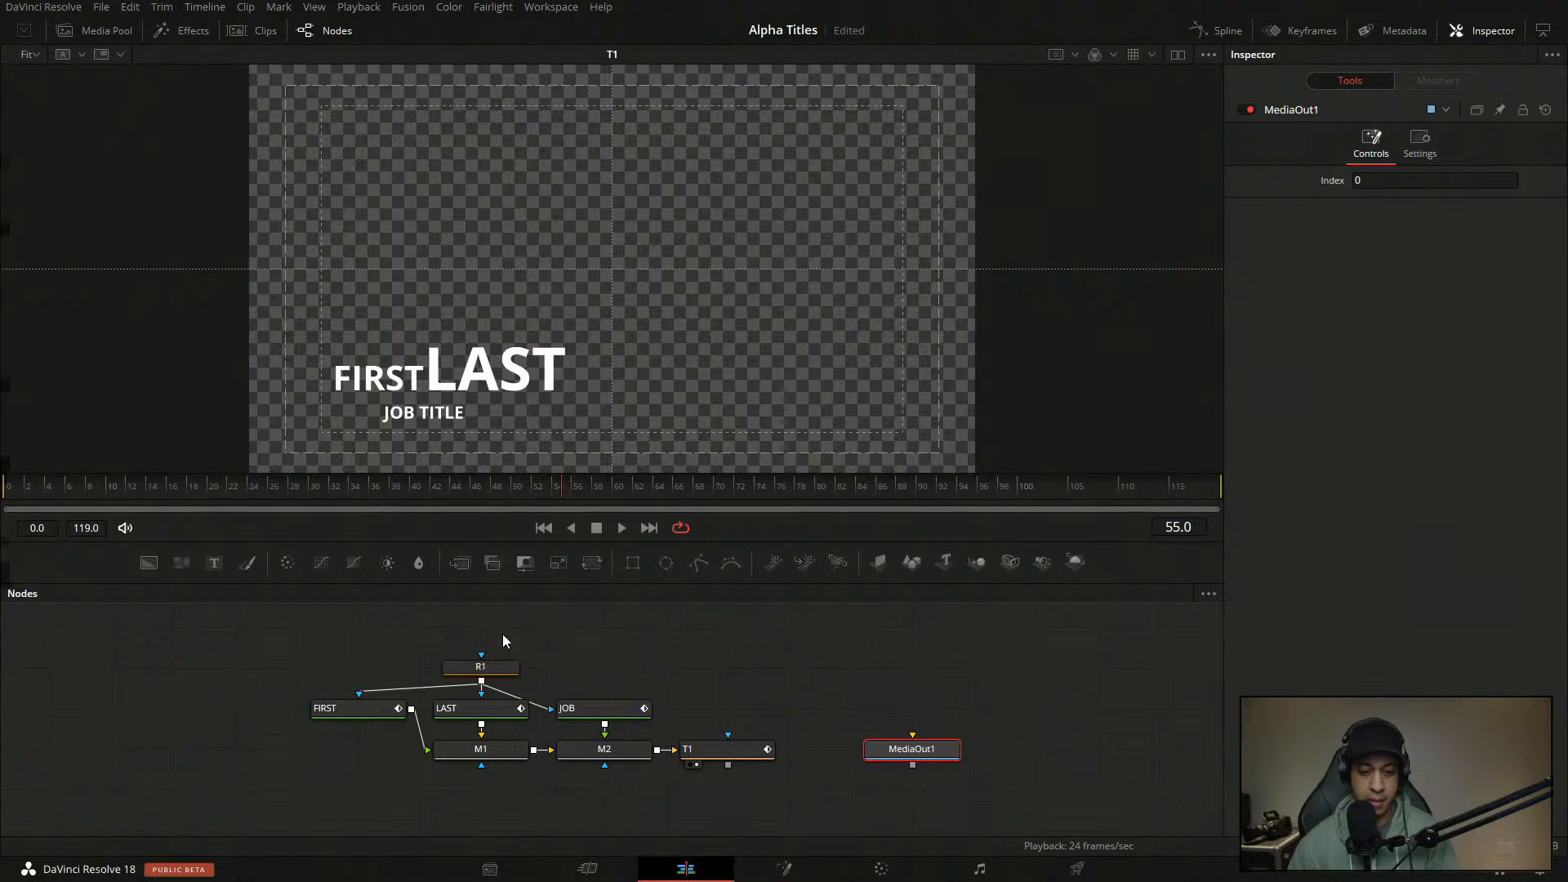
# - Duplicate the Fusion composition clip later on Timeline 1 and park the playhead on the copy
pyautogui.click(829, 382)
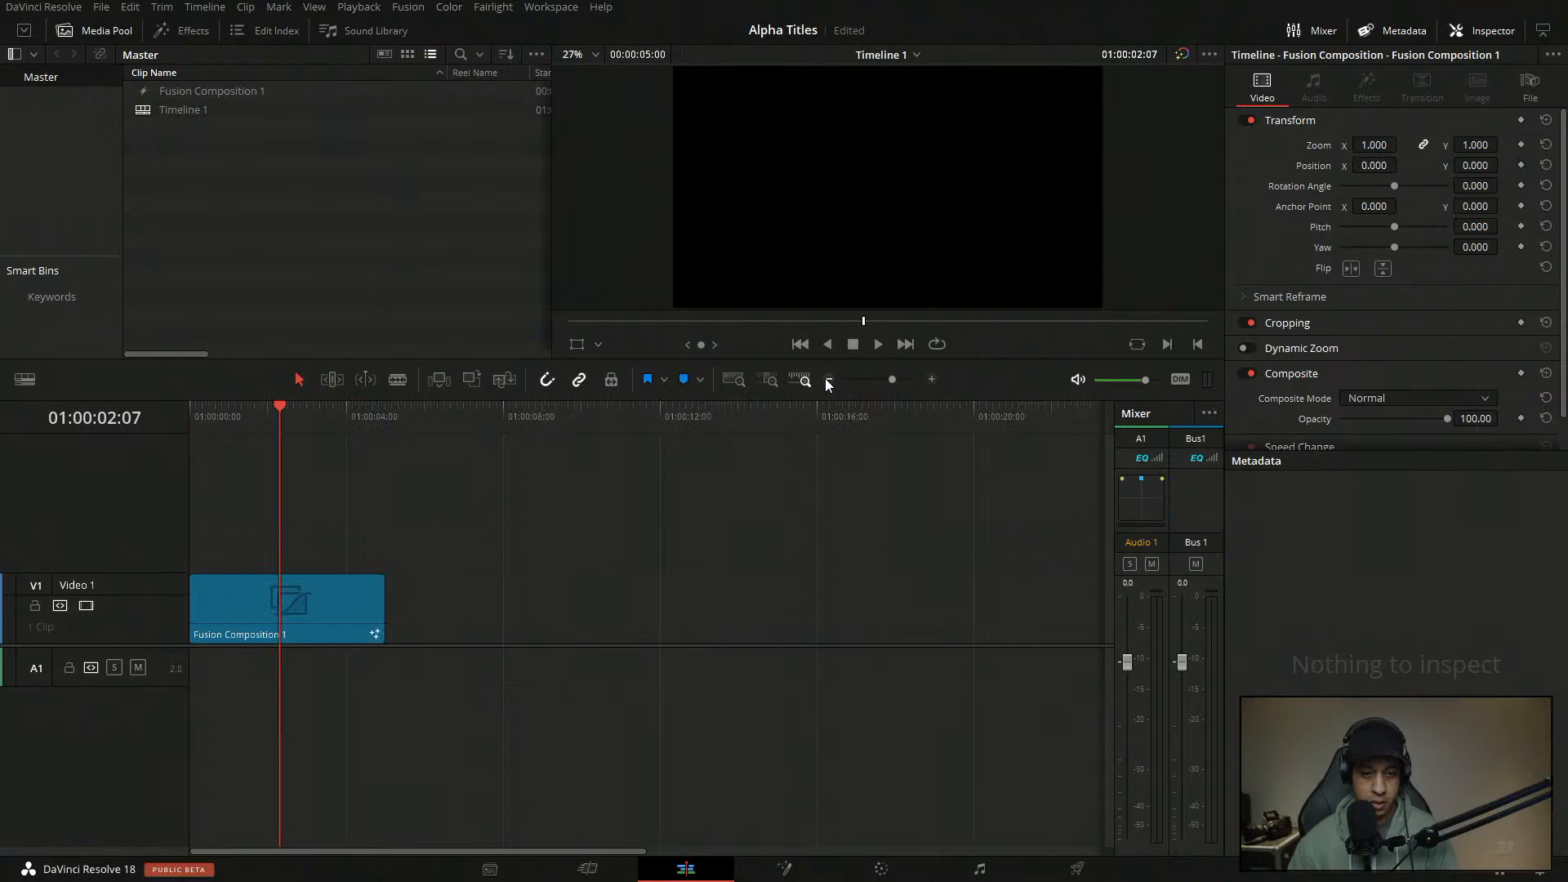
pyautogui.moveTo(306, 608); pyautogui.dragTo(527, 626)
pyautogui.click(480, 415)
# - Open the second clip in Fusion, show T1 in the viewer and shift the output node right
pyautogui.click(764, 869)
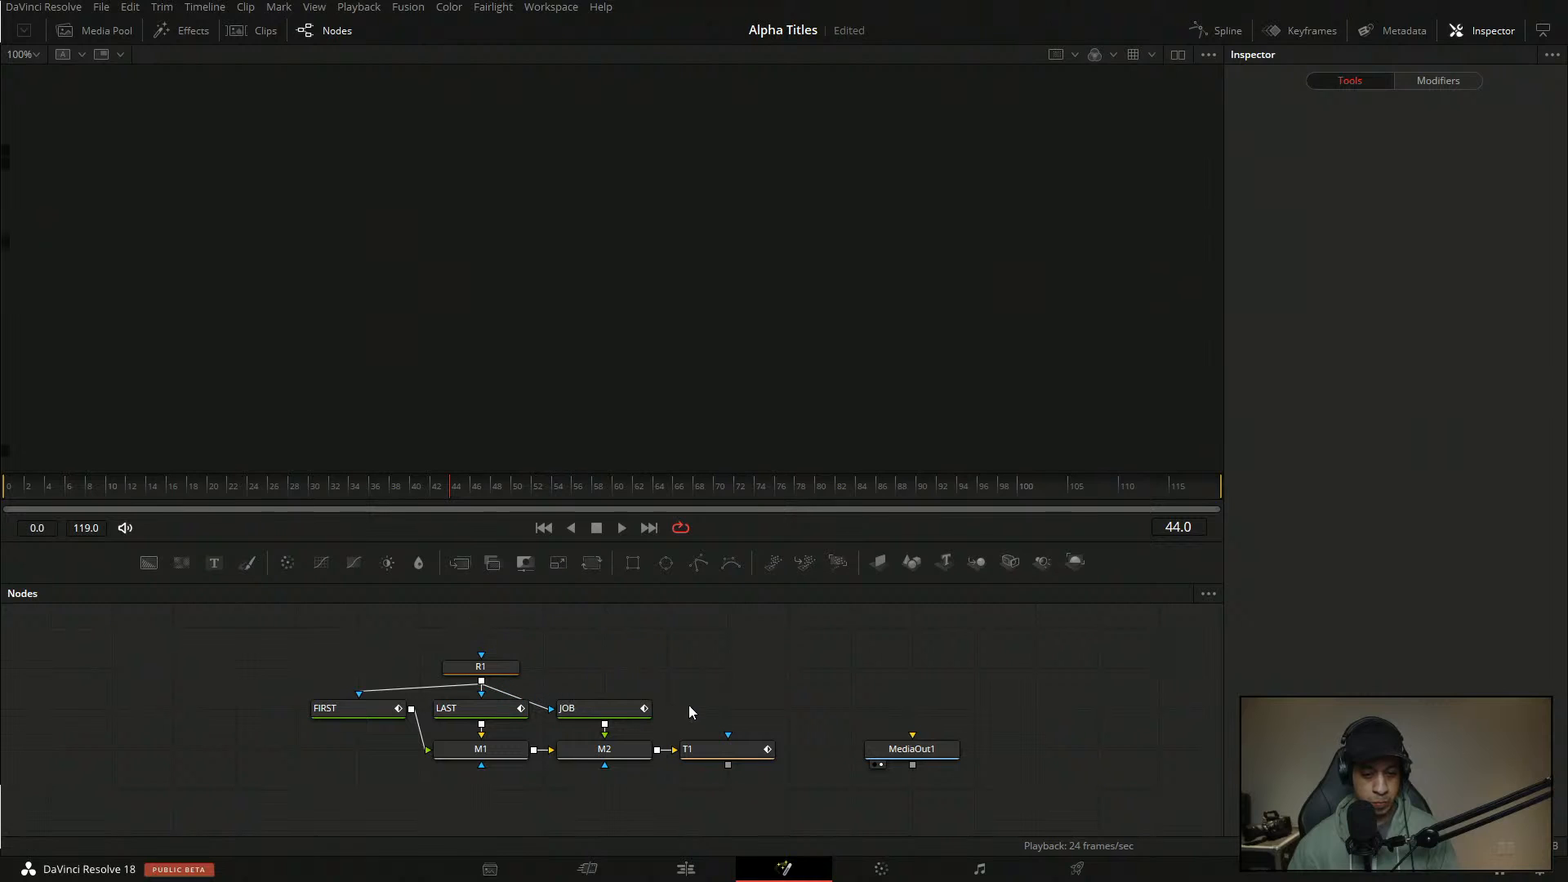
pyautogui.moveTo(723, 749); pyautogui.dragTo(804, 396)
pyautogui.moveTo(931, 750); pyautogui.dragTo(993, 750)
# - Anchor FIRST from the left and raise its layout Center Y so it sits above LAST
pyautogui.click(877, 640)
pyautogui.moveTo(776, 683); pyautogui.dragTo(734, 688)
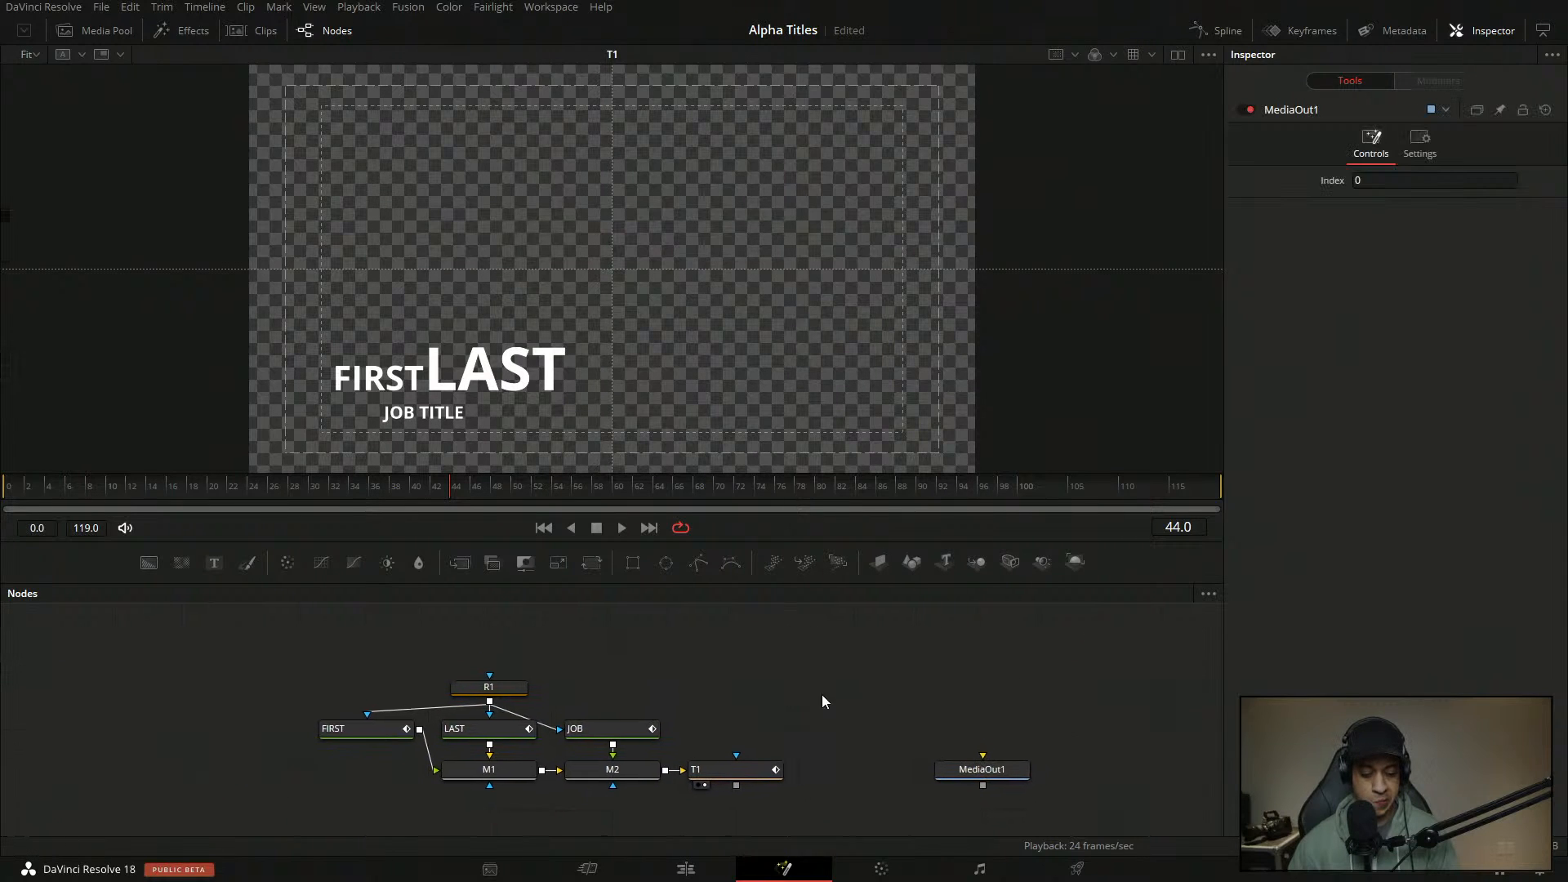
pyautogui.click(502, 691)
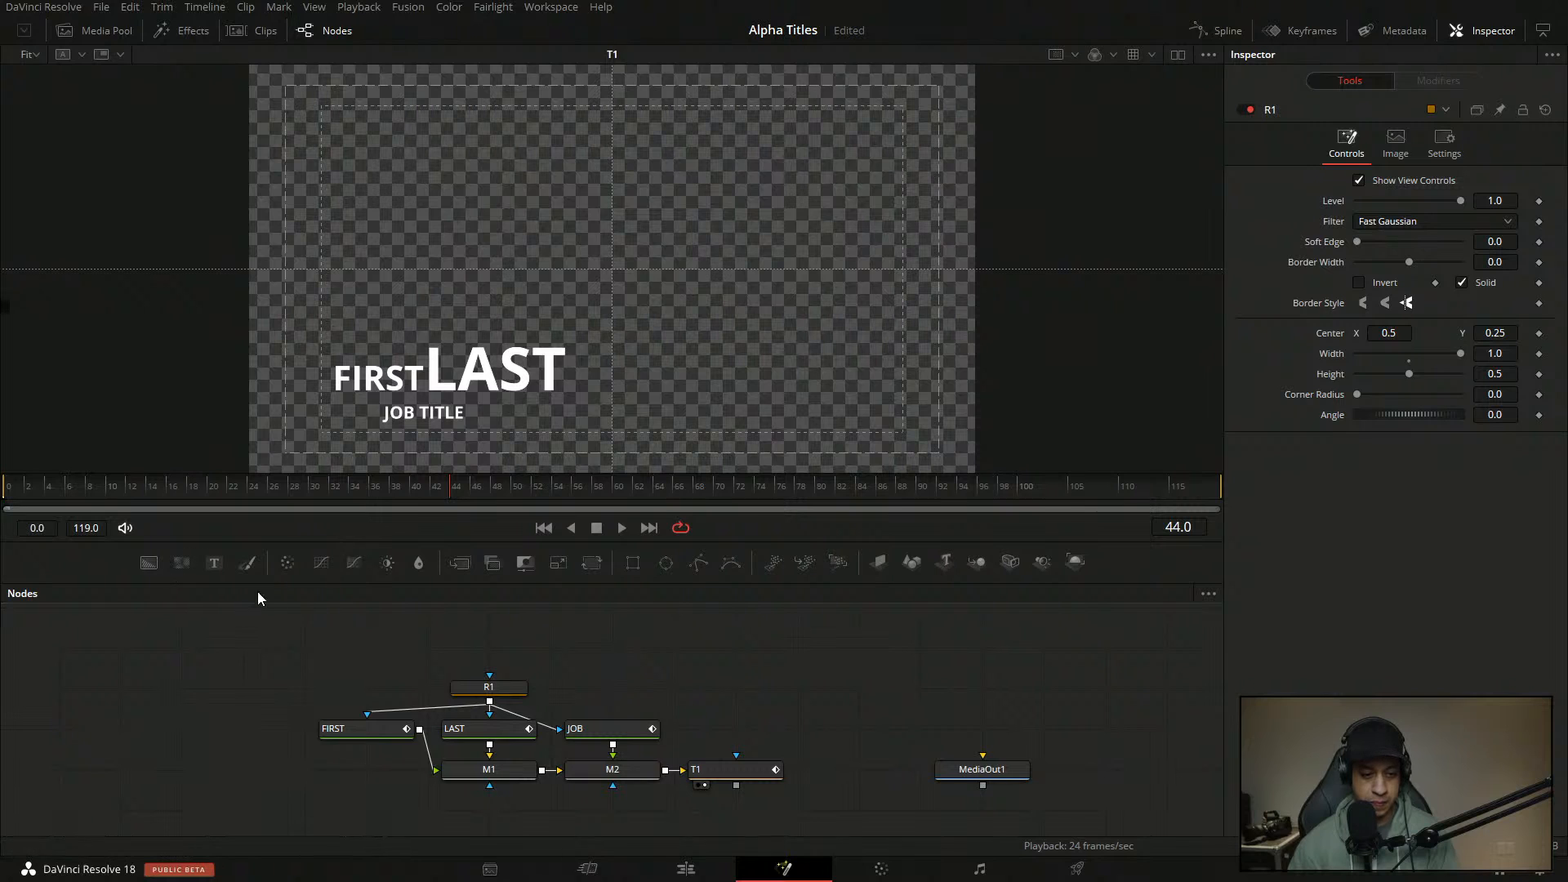
pyautogui.moveTo(640, 695); pyautogui.dragTo(717, 680)
pyautogui.click(441, 715)
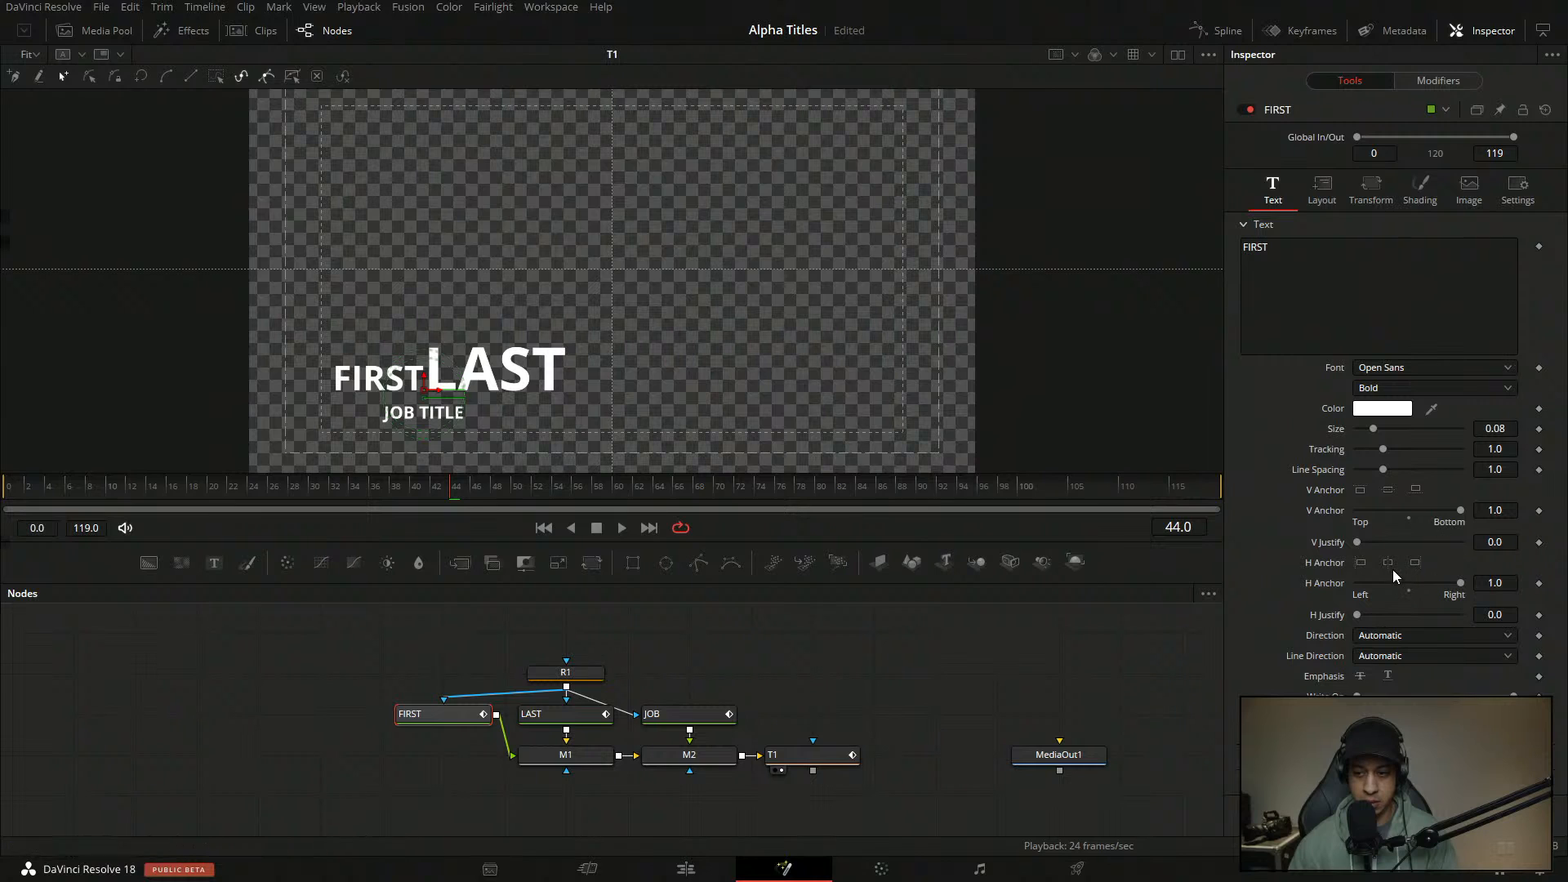
pyautogui.click(1364, 563)
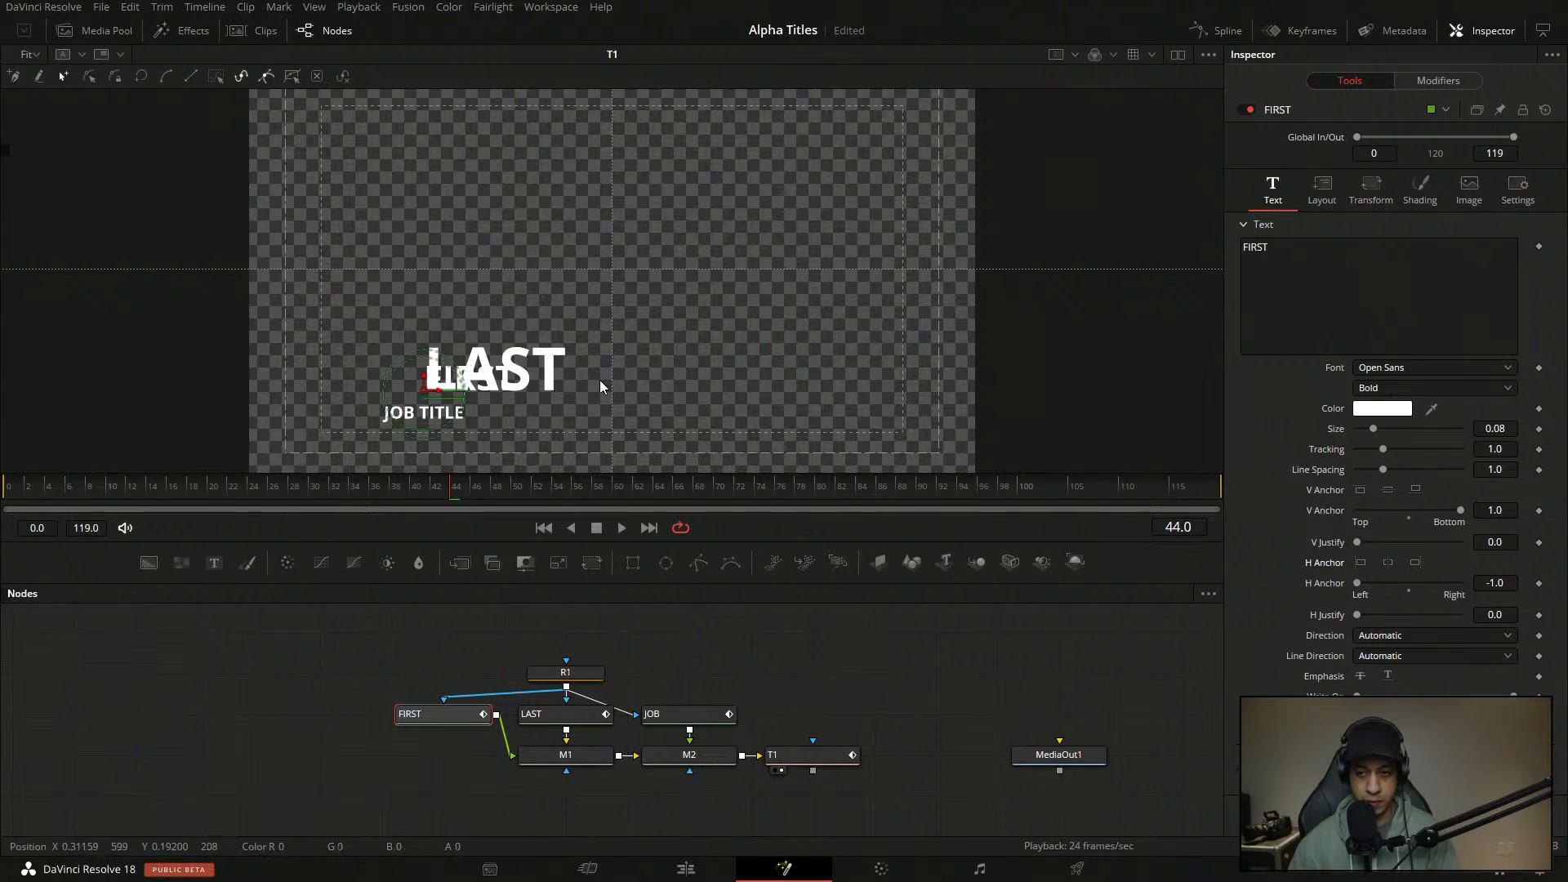
pyautogui.click(1317, 195)
pyautogui.moveTo(1492, 266); pyautogui.dragTo(1462, 296)
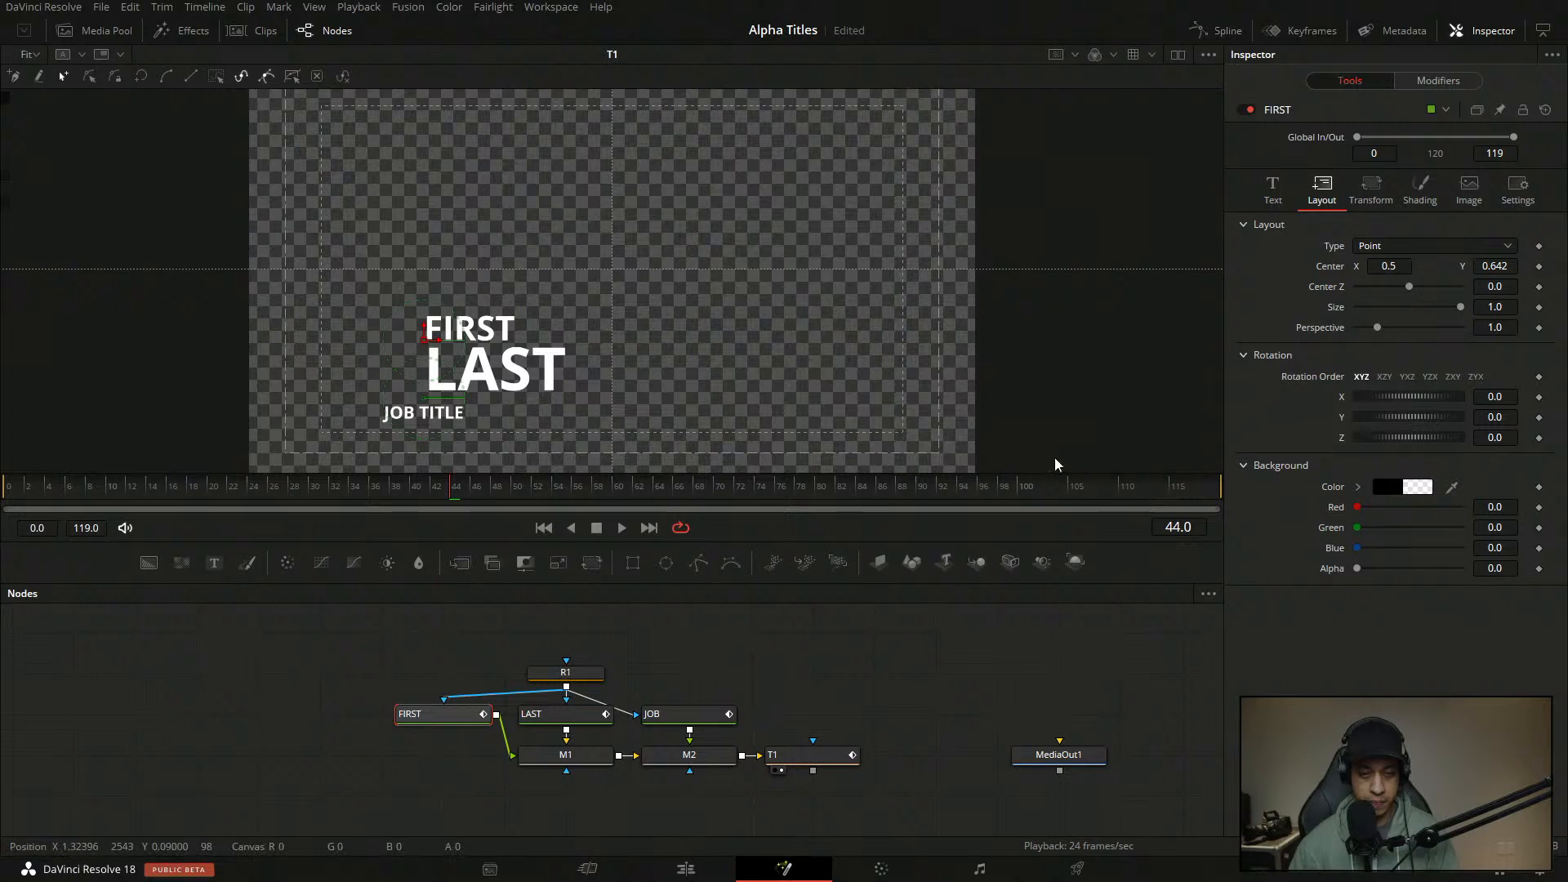
pyautogui.click(1273, 190)
# - Set LAST and FIRST text size to 0.1, nudging FIRST slightly down
pyautogui.click(543, 724)
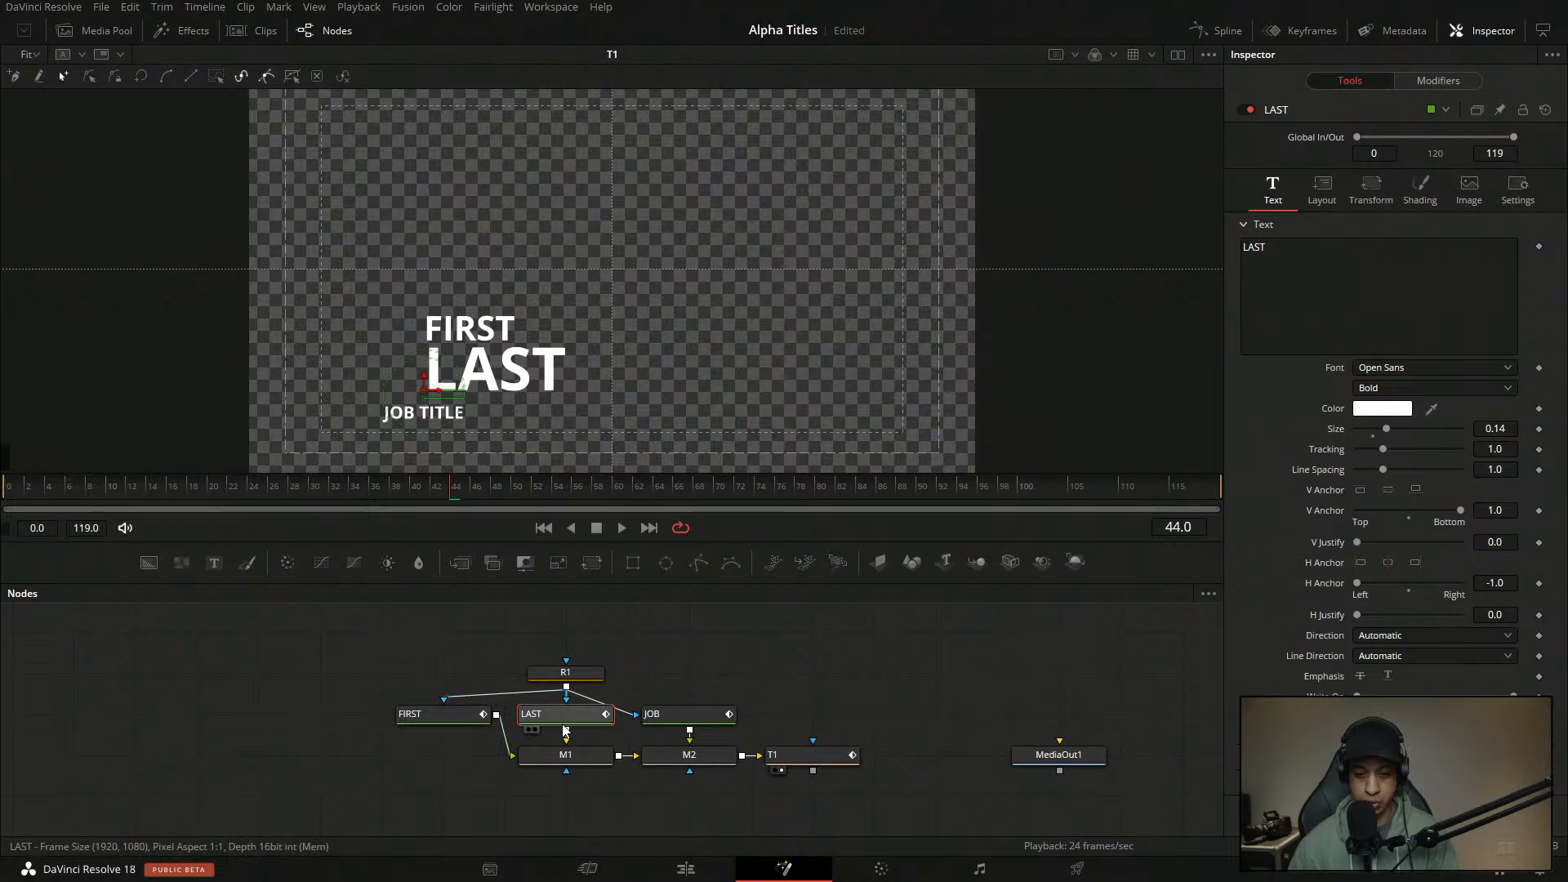
pyautogui.doubleClick(1337, 428)
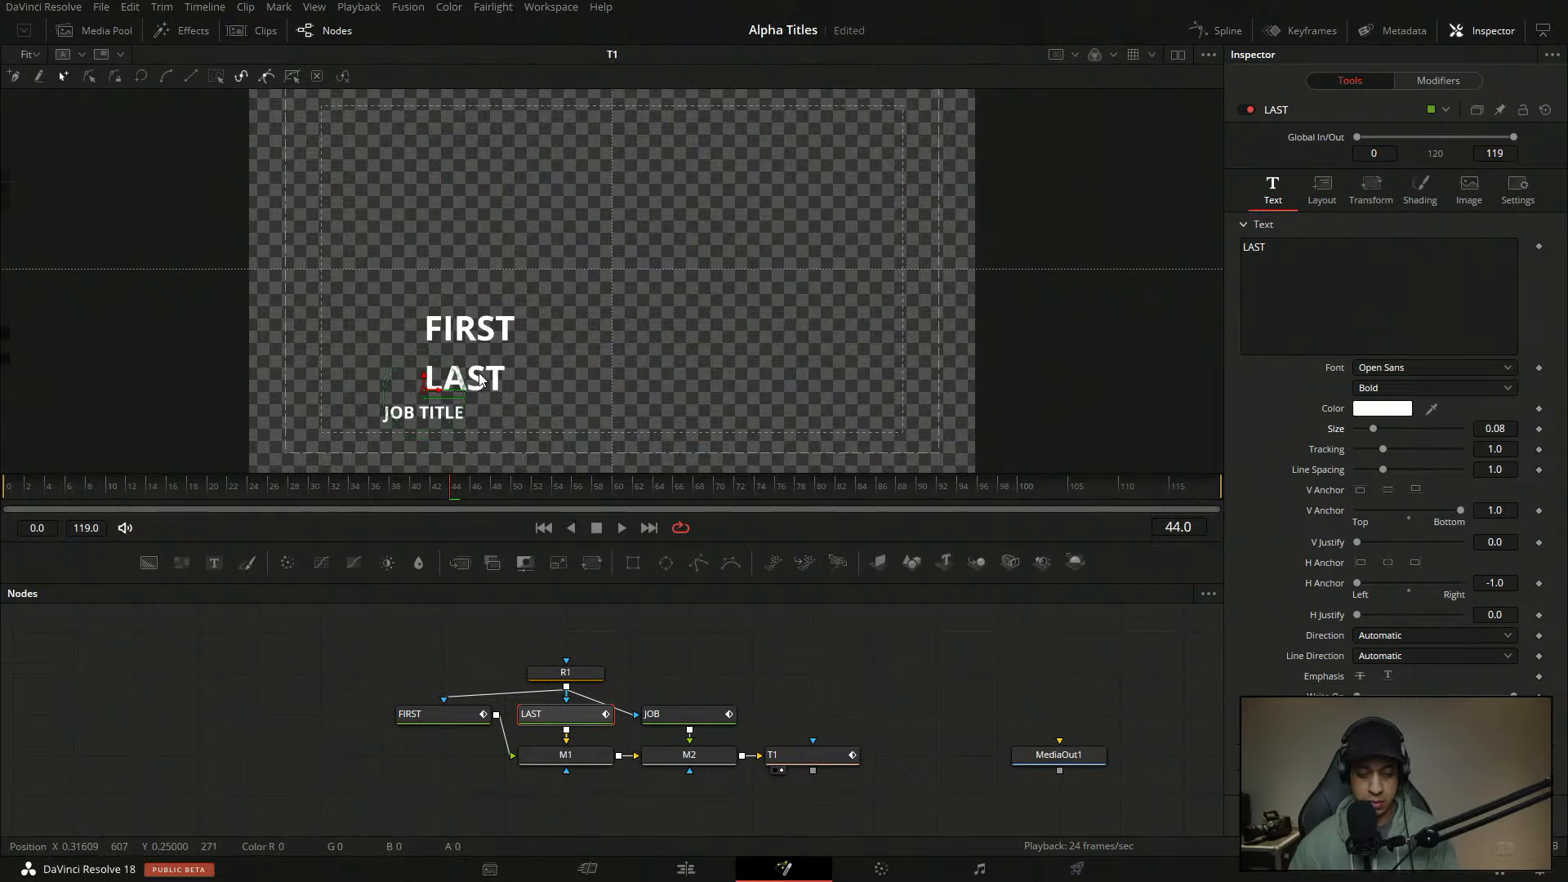
pyautogui.click(1507, 428)
pyautogui.write('0.1')
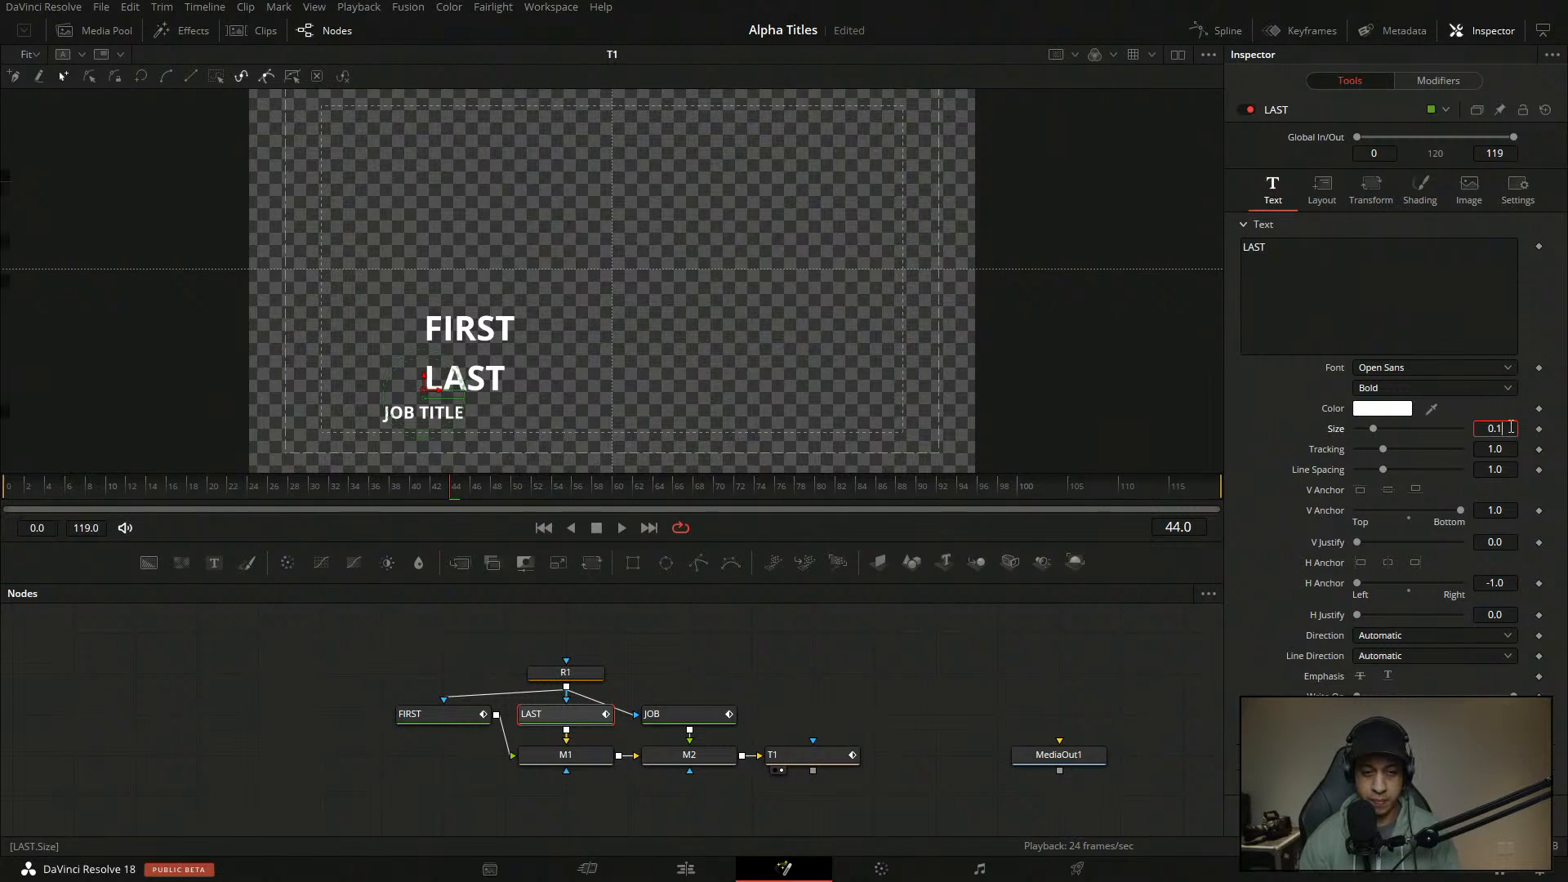
pyautogui.press('Tab')
pyautogui.click(437, 714)
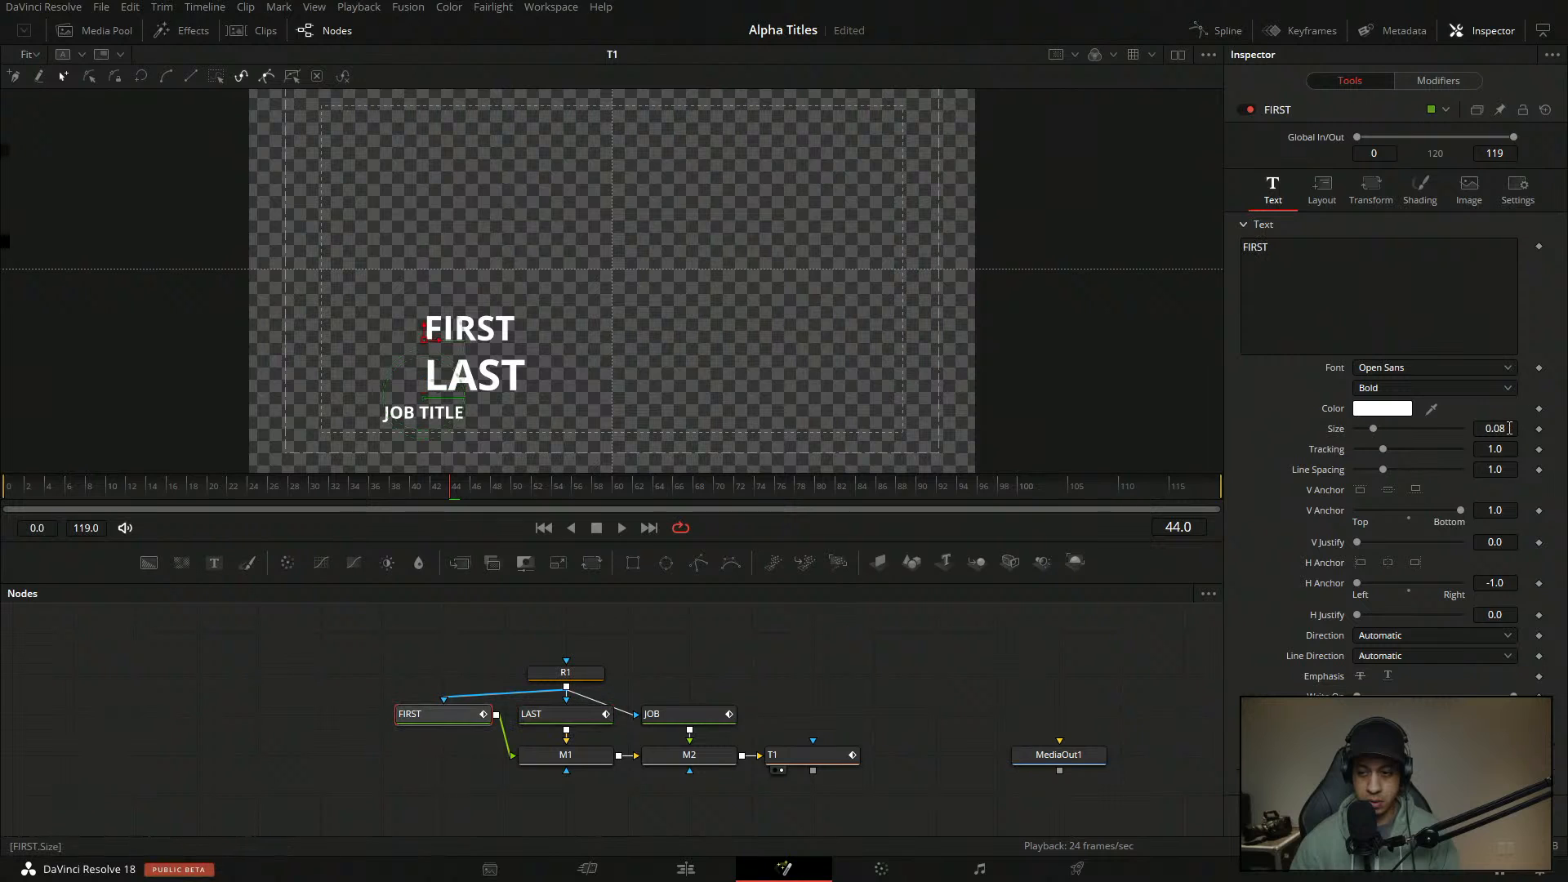
pyautogui.click(1508, 428)
pyautogui.write('0.1')
pyautogui.press('Tab')
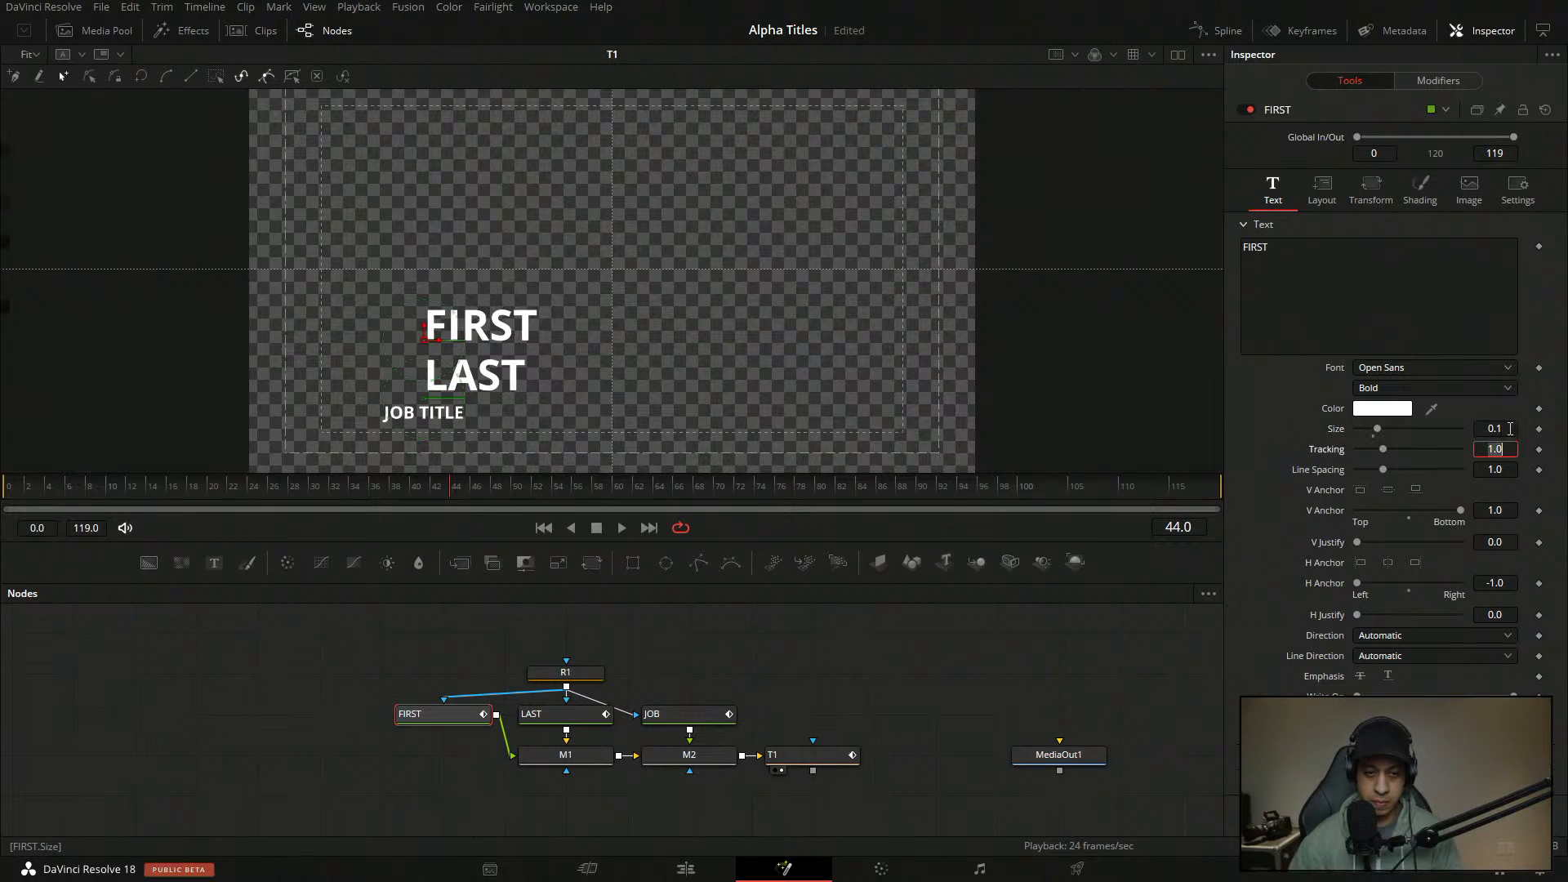
pyautogui.moveTo(423, 333); pyautogui.dragTo(420, 338)
pyautogui.click(870, 709)
pyautogui.moveTo(389, 487)
pyautogui.mouseDown()
pyautogui.moveTo(45, 498)
pyautogui.moveTo(369, 500)
pyautogui.mouseUp()
# - Remove the Offset animation from LAST's and JOB's shading settings
pyautogui.click(419, 719)
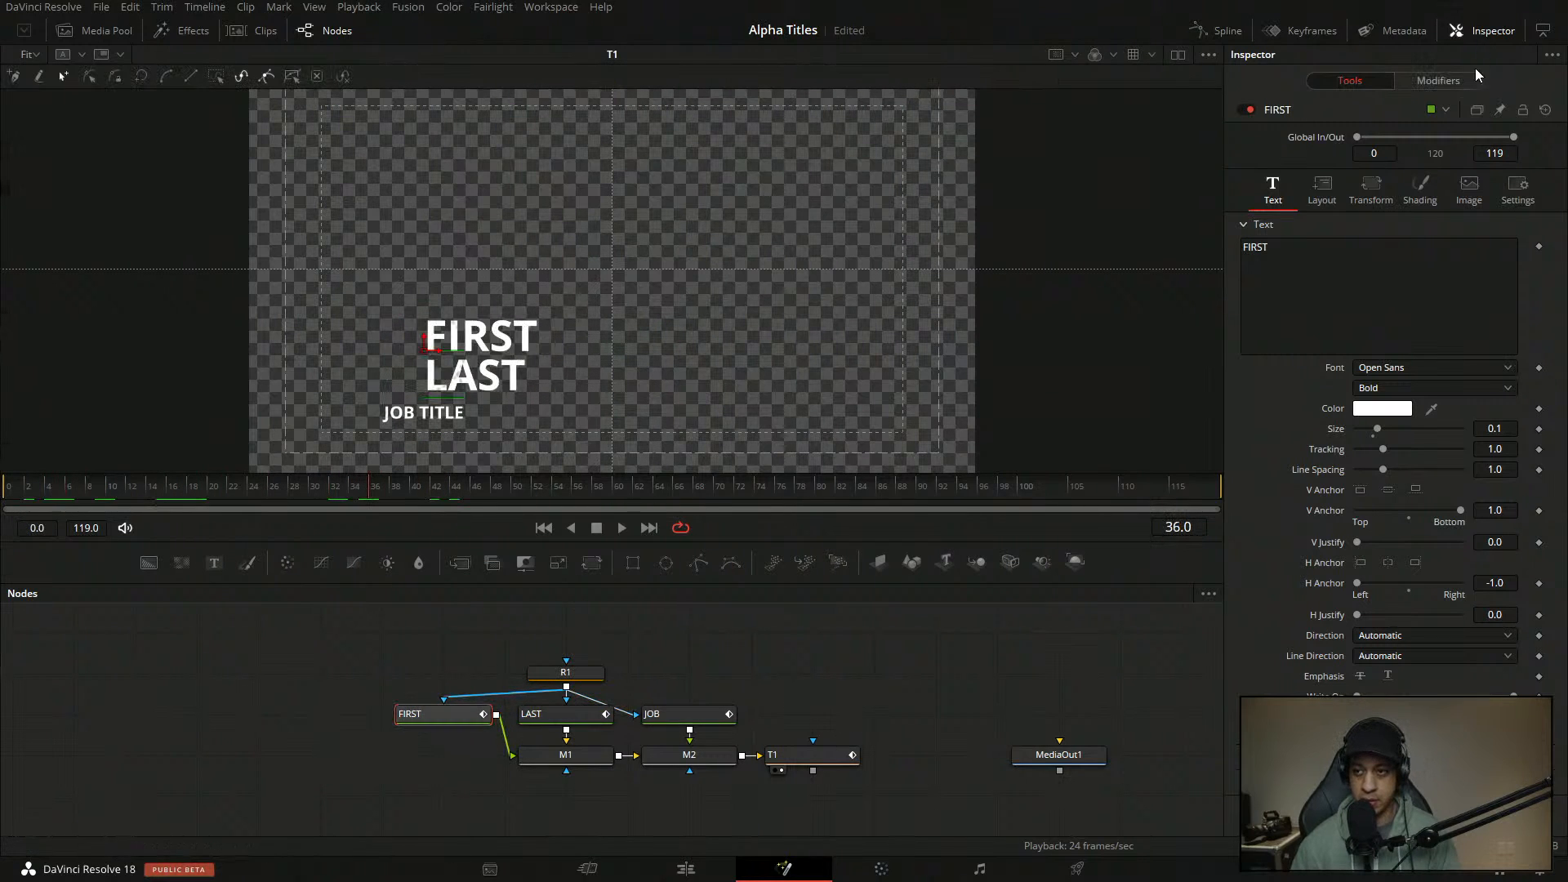
pyautogui.click(1407, 190)
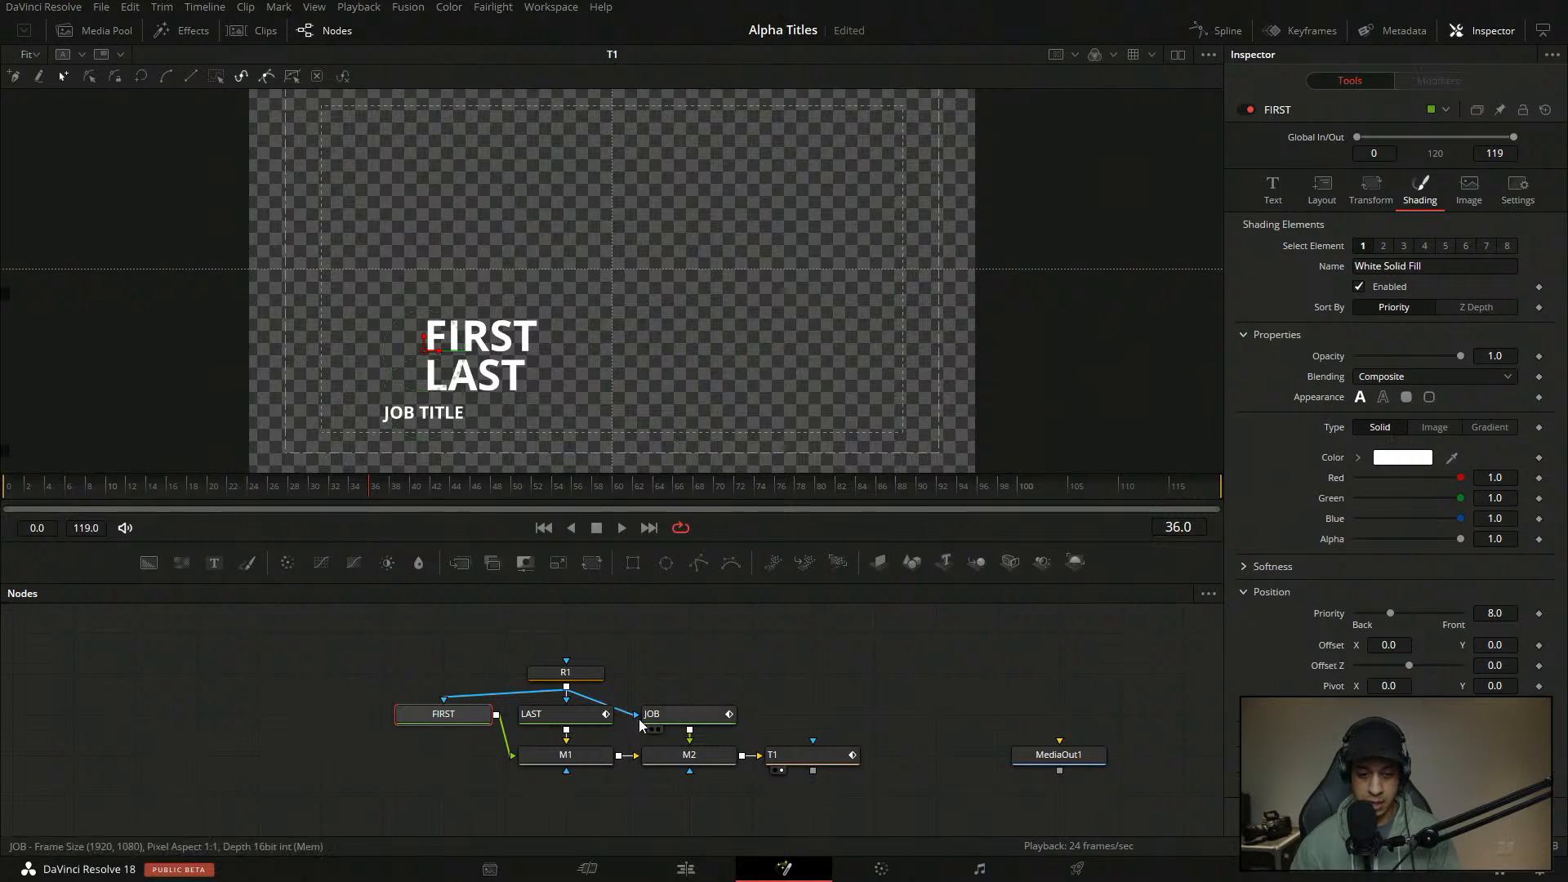
pyautogui.click(563, 714)
pyautogui.click(1419, 189)
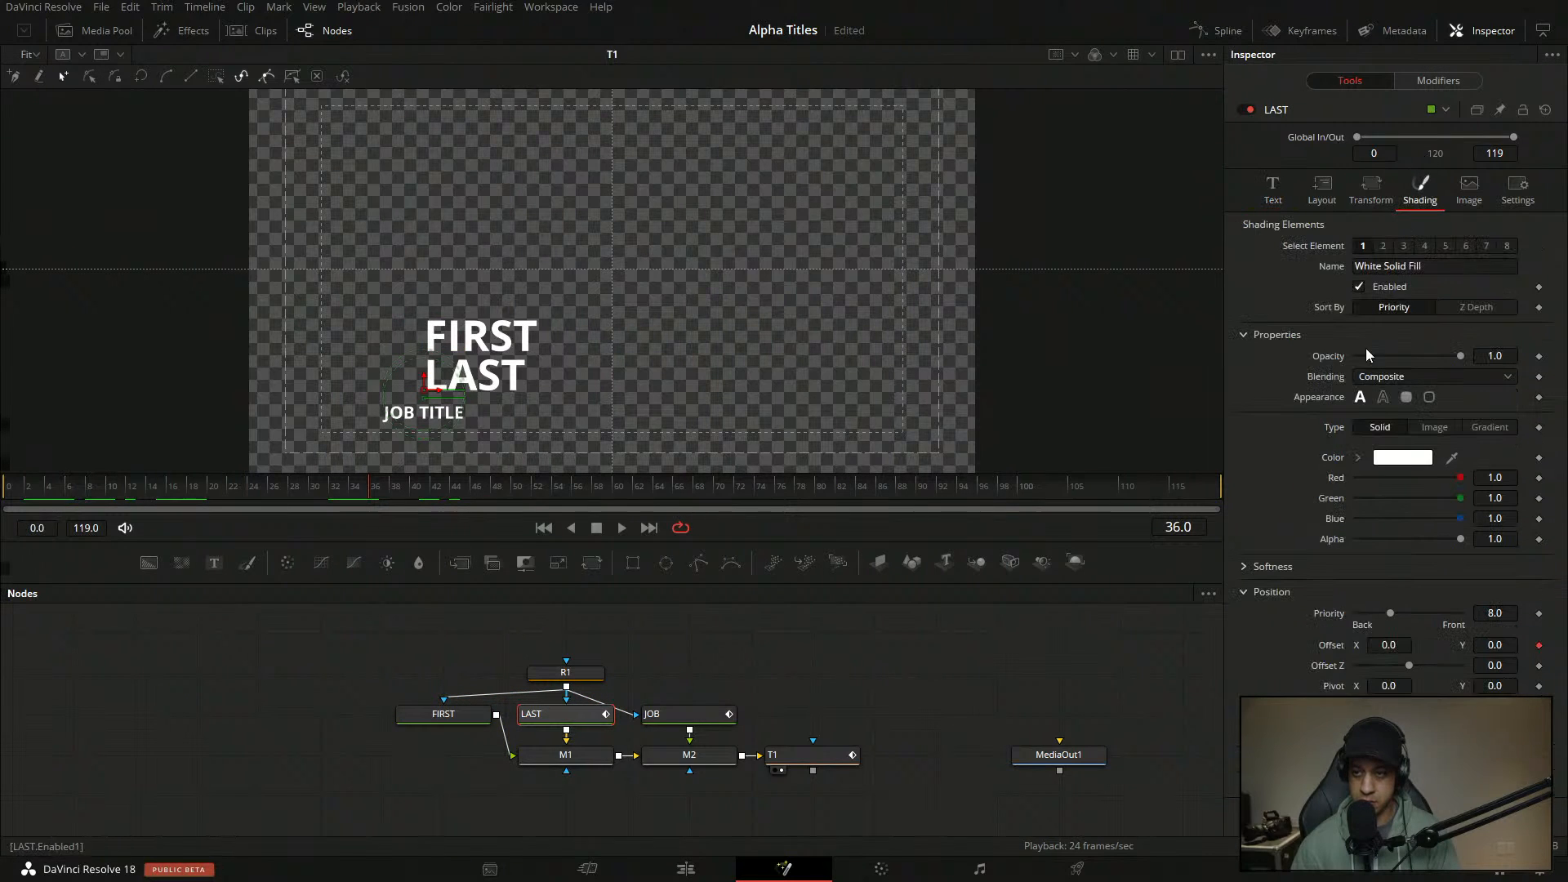
pyautogui.click(565, 714)
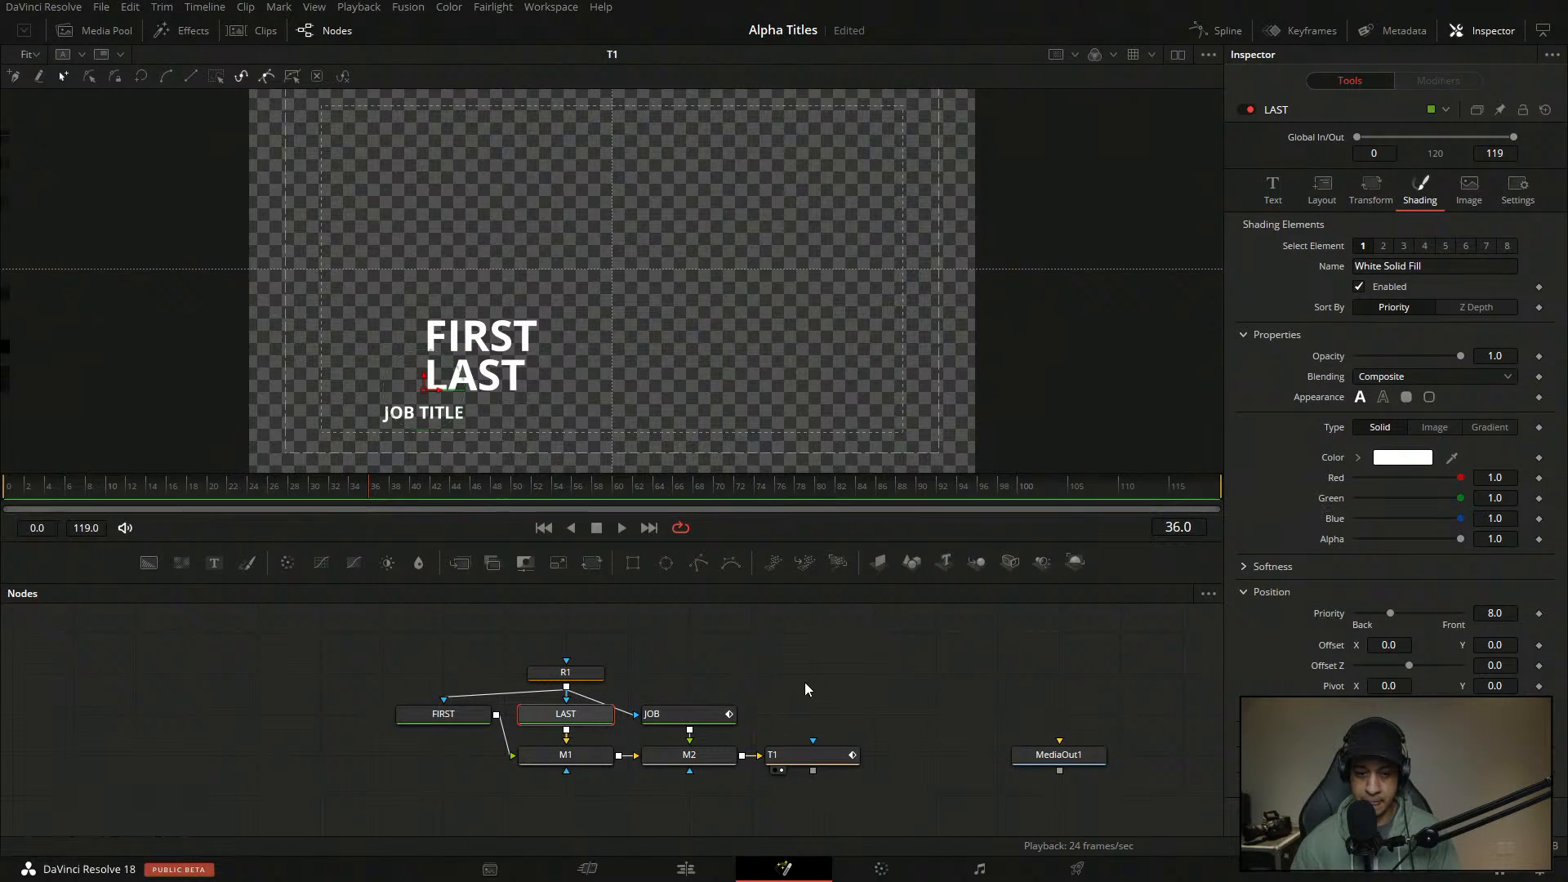
pyautogui.click(688, 714)
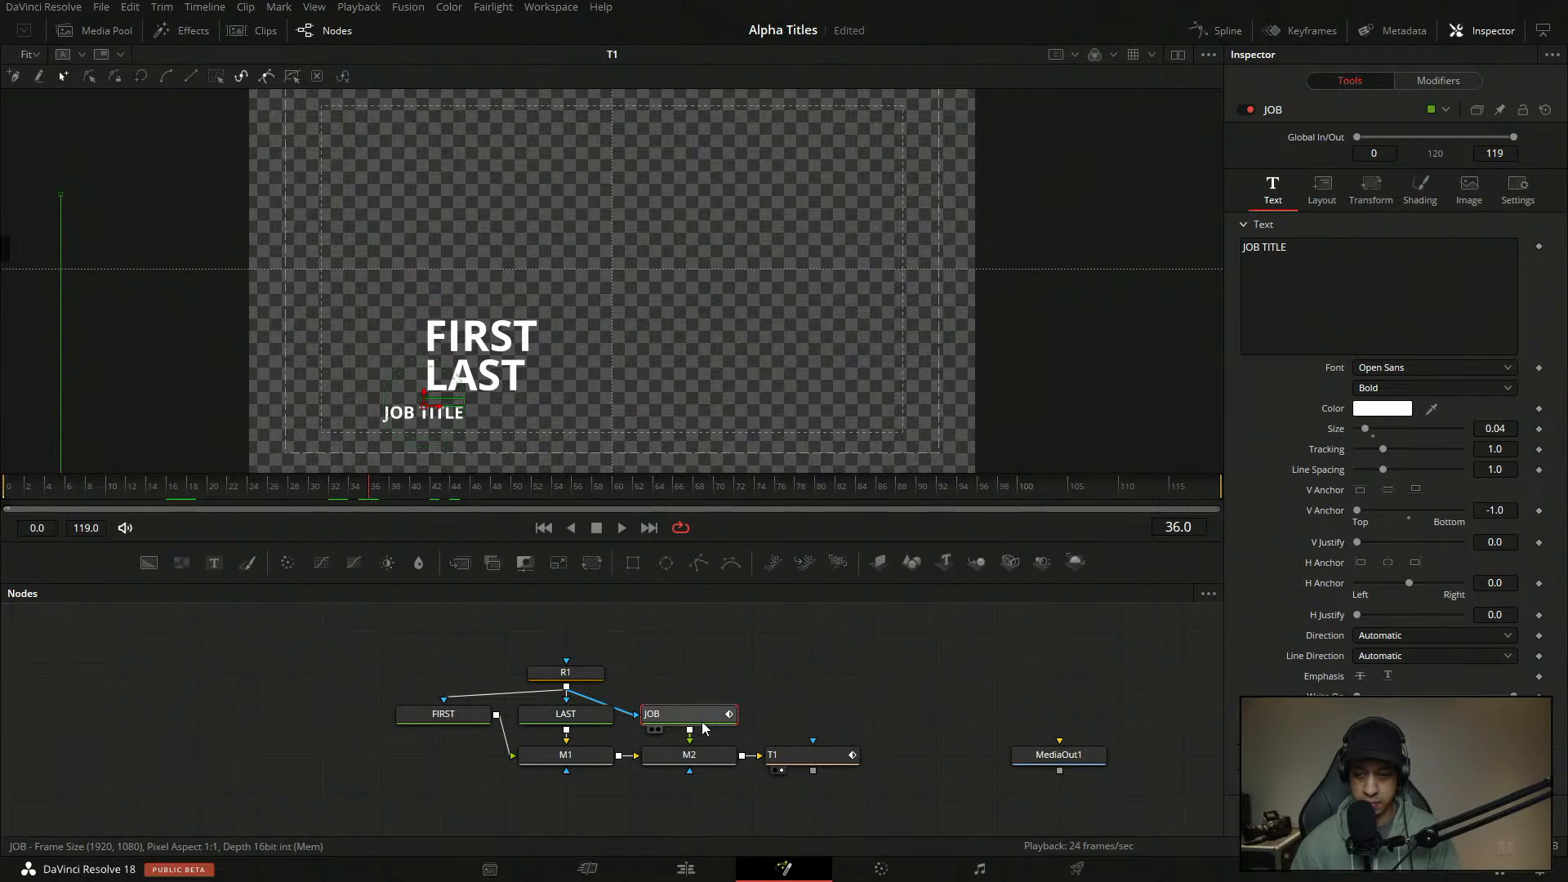
pyautogui.click(1420, 188)
pyautogui.doubleClick(1335, 650)
# - Disconnect T1 from the M2 merge and view M2's output at the first frames
pyautogui.moveTo(368, 488); pyautogui.dragTo(31, 499)
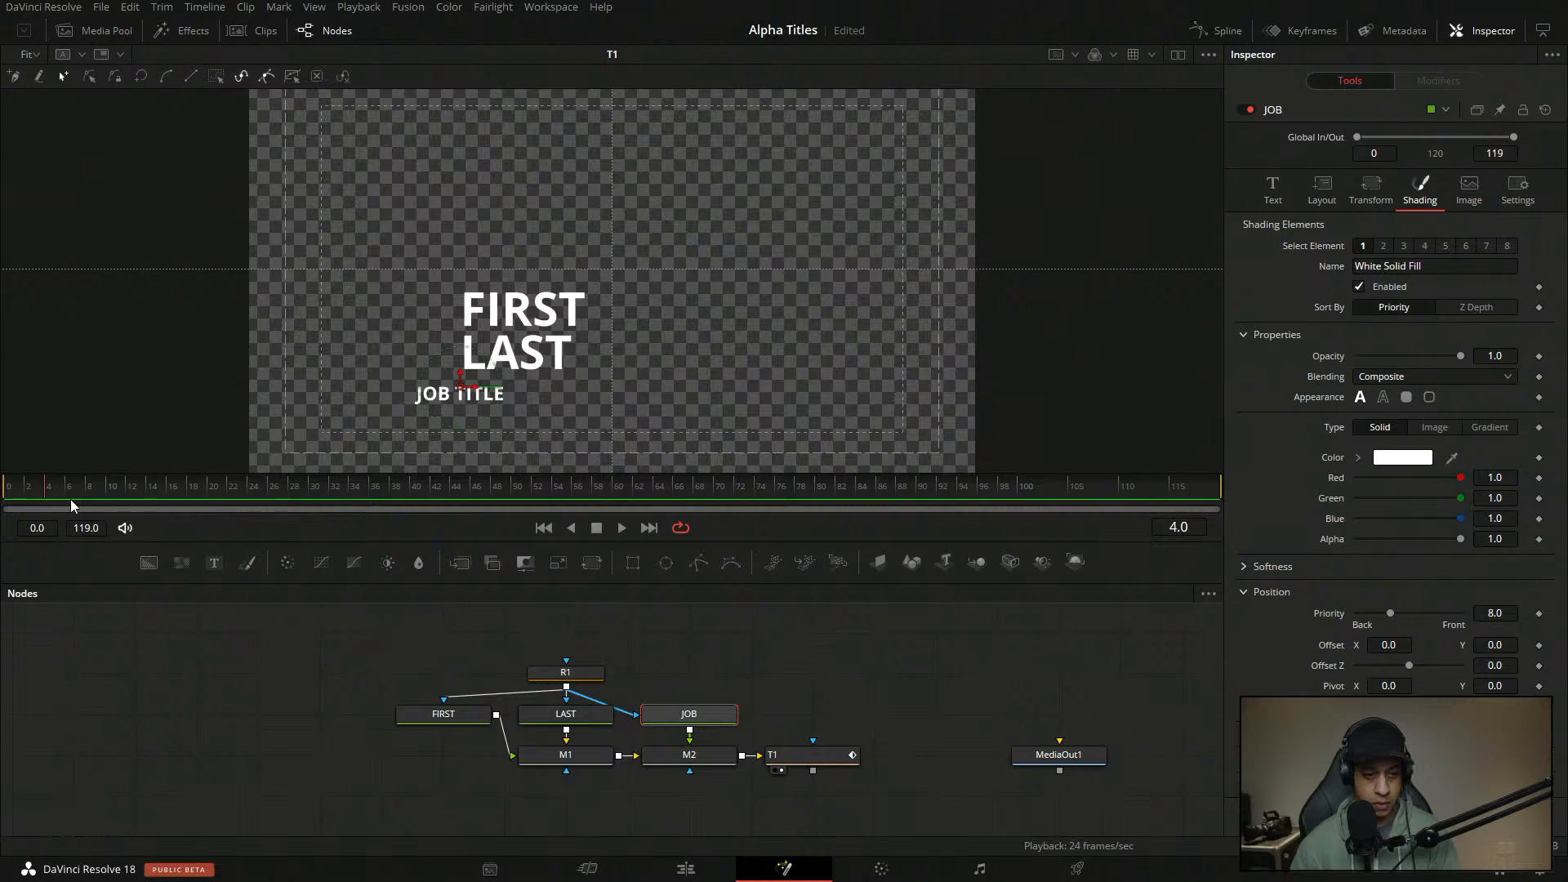
pyautogui.moveTo(817, 755); pyautogui.dragTo(940, 755)
pyautogui.moveTo(848, 770); pyautogui.dragTo(829, 775)
pyautogui.moveTo(689, 756); pyautogui.dragTo(749, 335)
pyautogui.moveTo(36, 491); pyautogui.dragTo(46, 493)
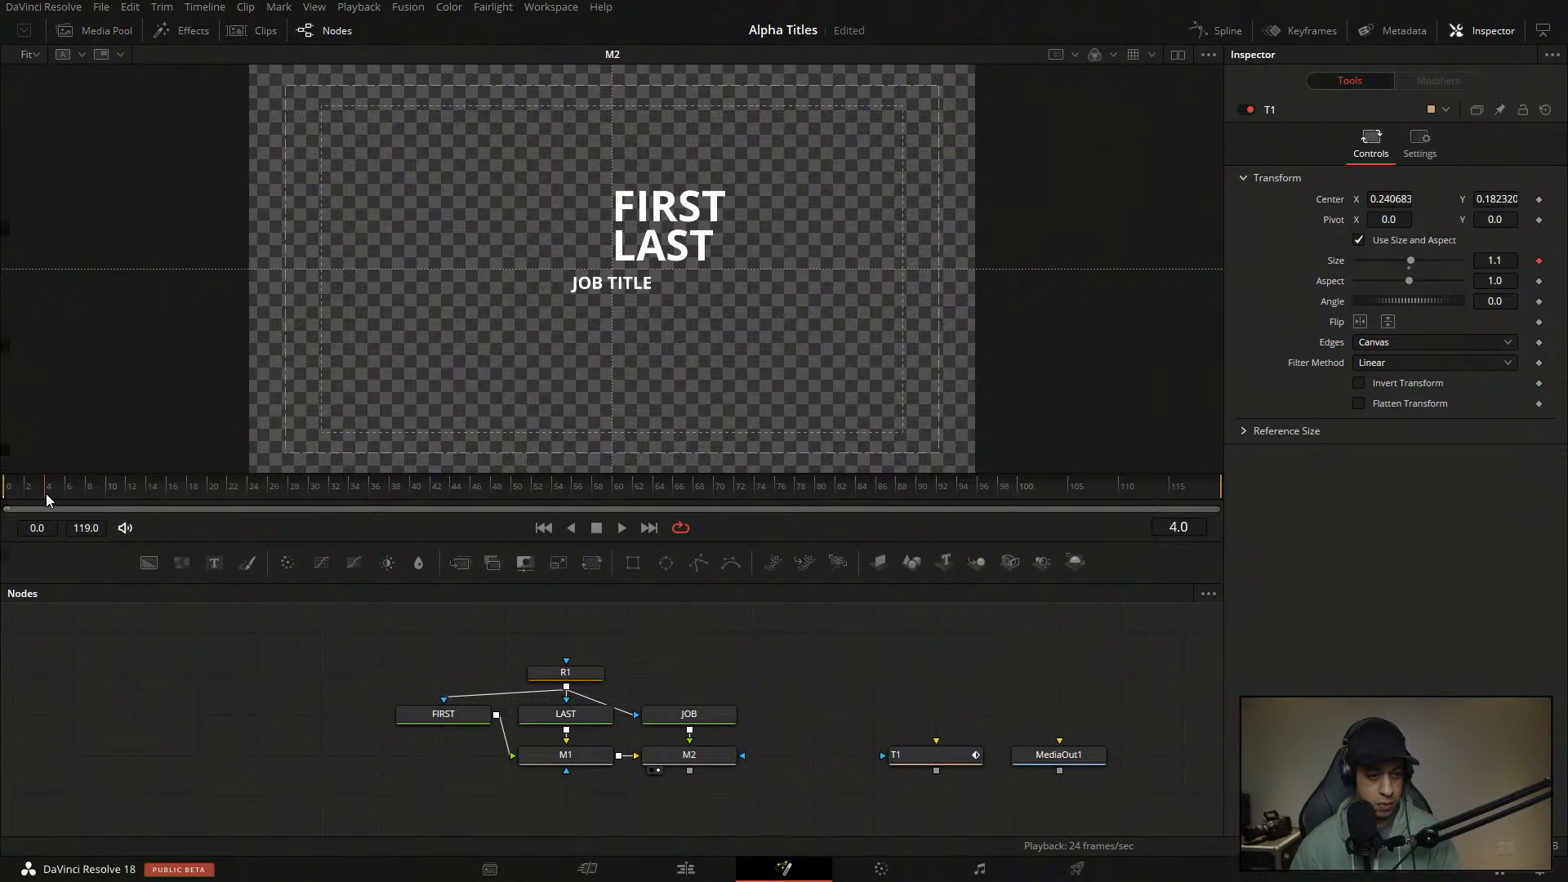
# - Move R1 up and disconnect its mask from the FIRST, JOB and LAST nodes
pyautogui.moveTo(571, 674); pyautogui.dragTo(585, 644)
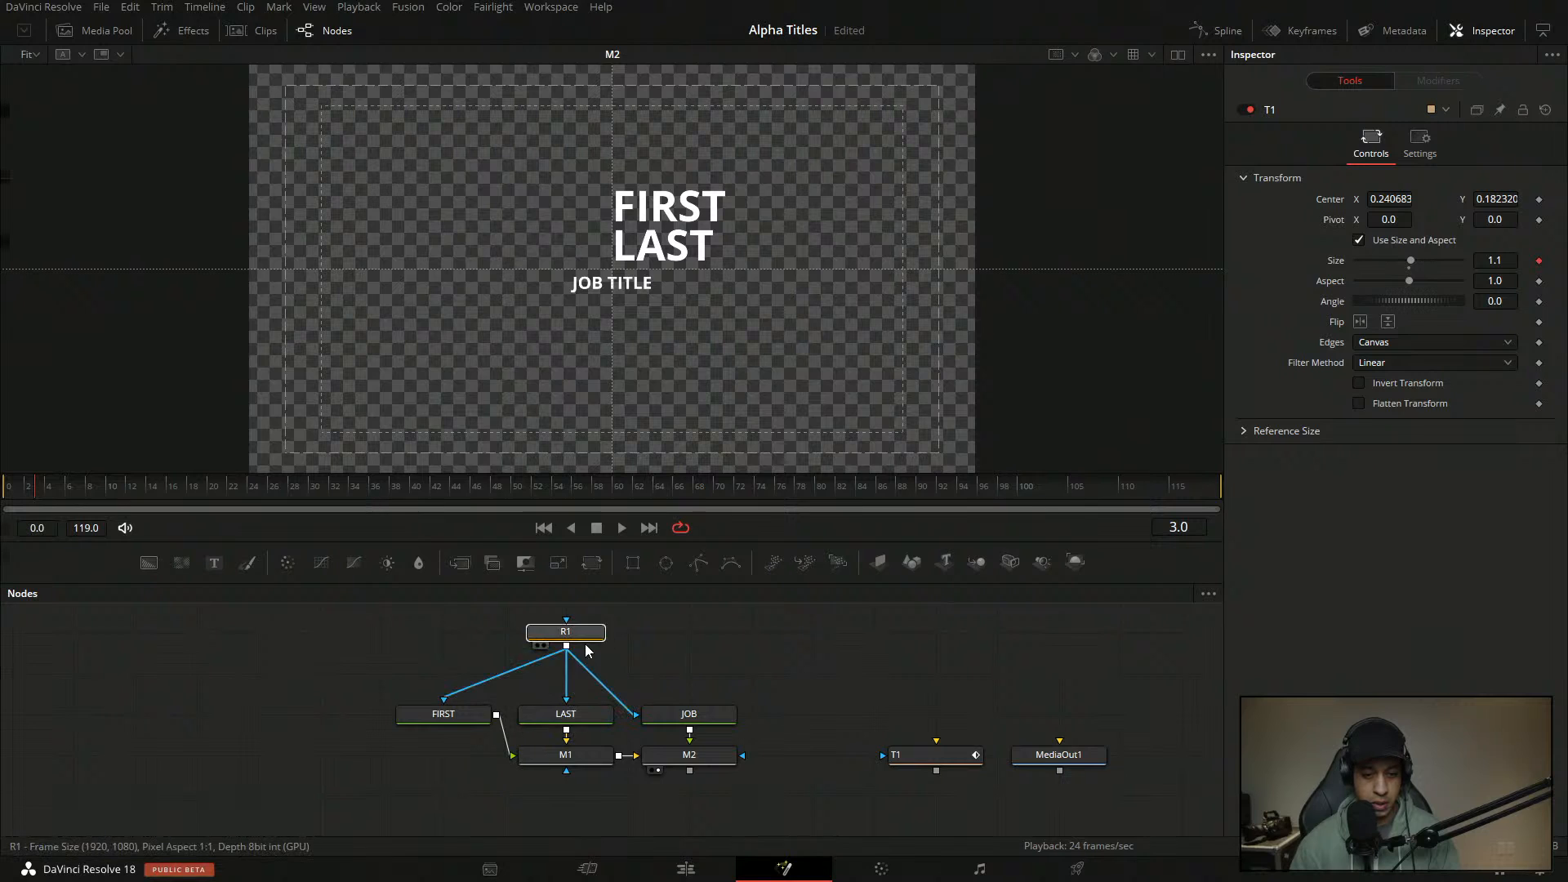
pyautogui.click(585, 642)
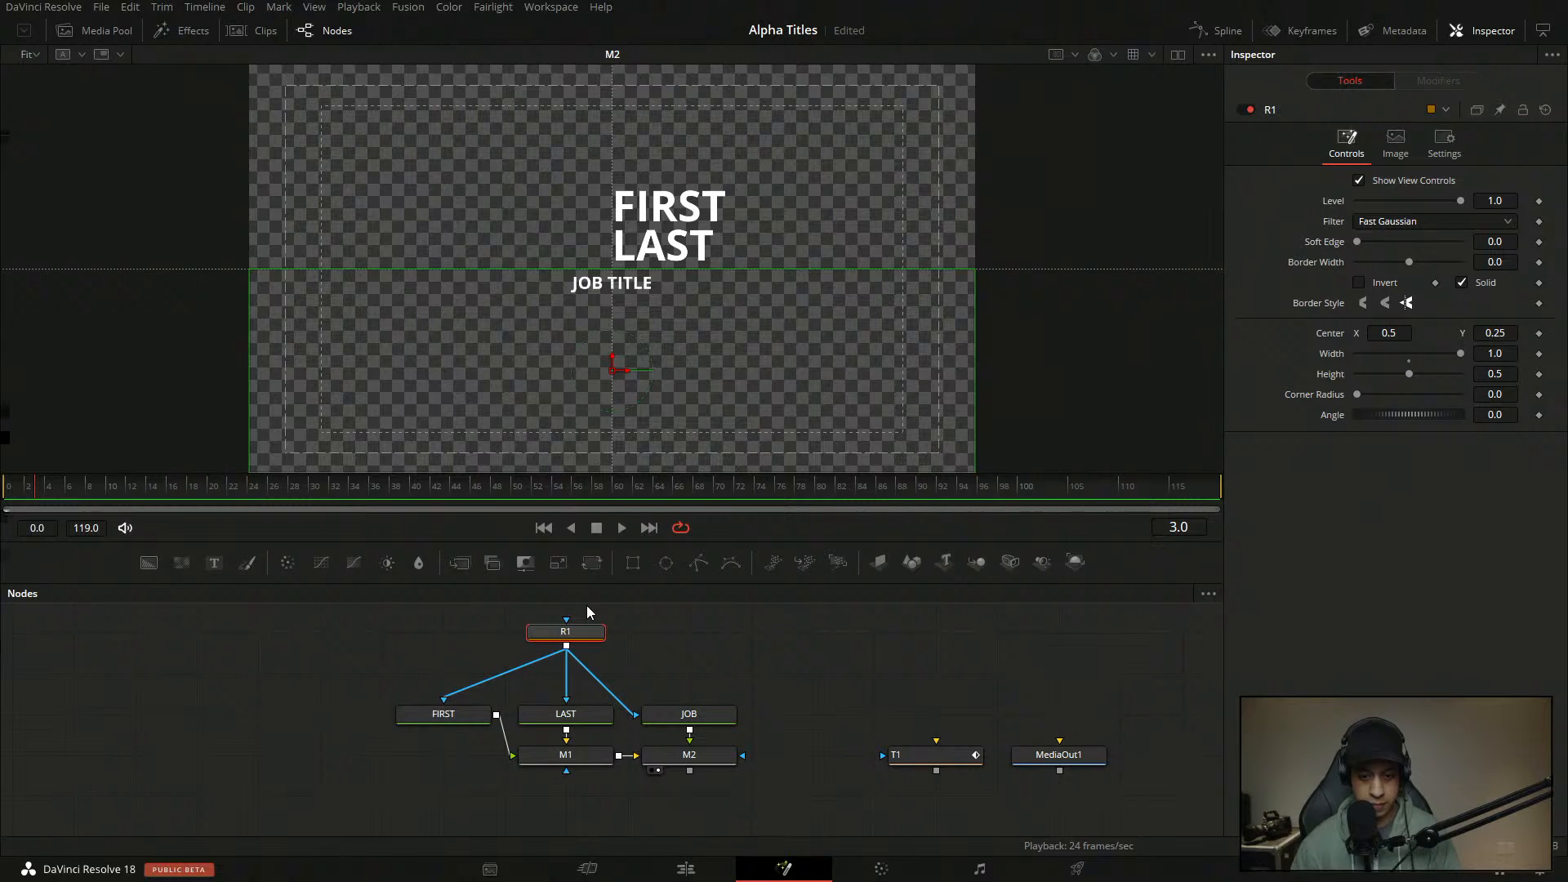
pyautogui.click(485, 676)
pyautogui.click(476, 684)
pyautogui.click(632, 704)
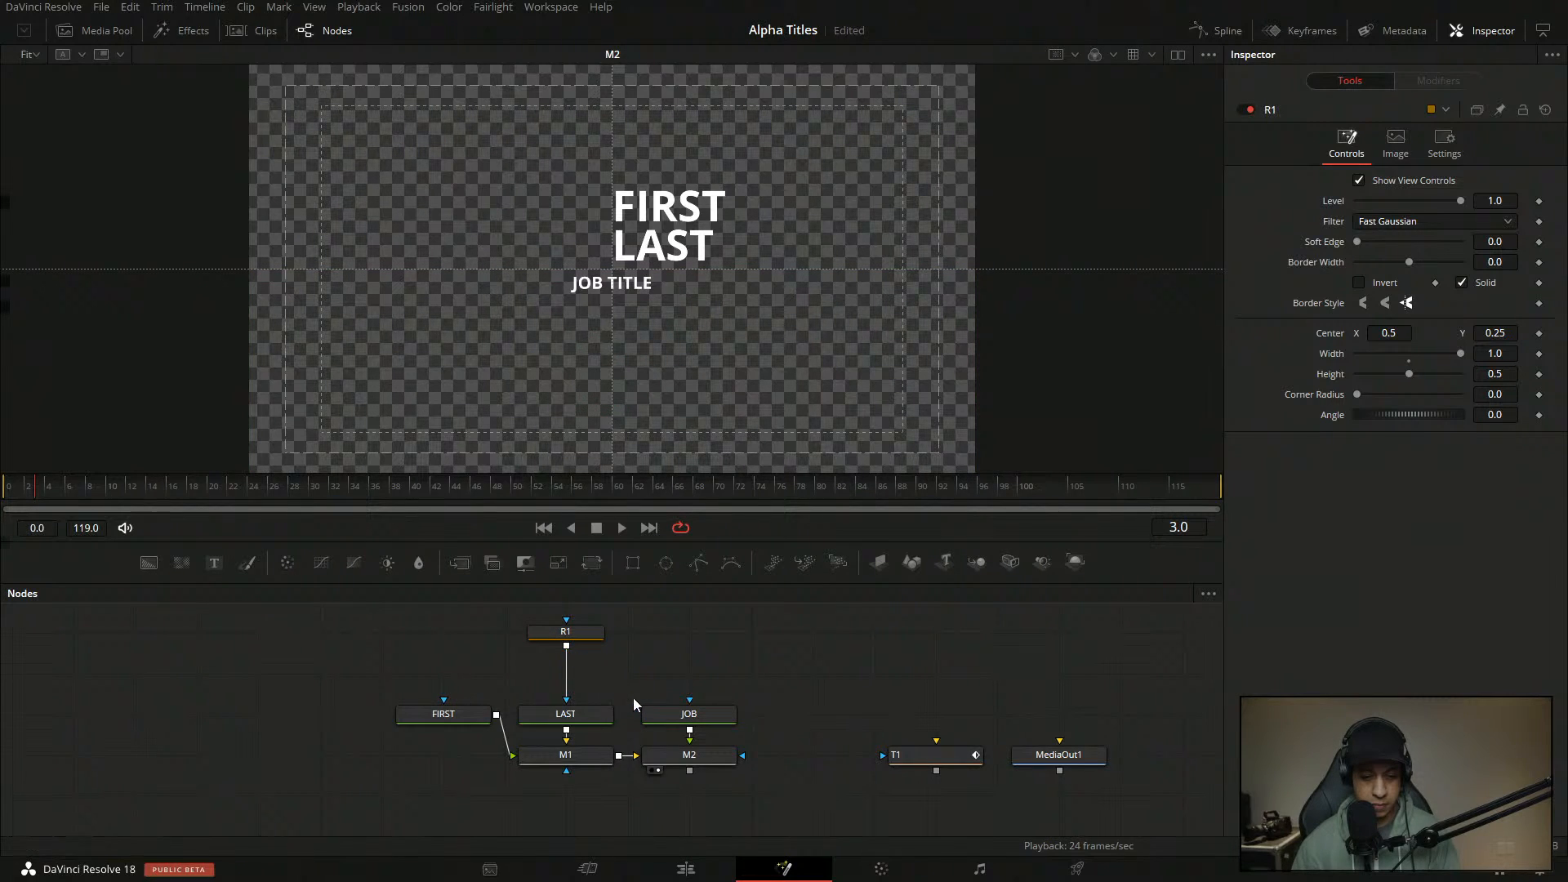
pyautogui.click(563, 691)
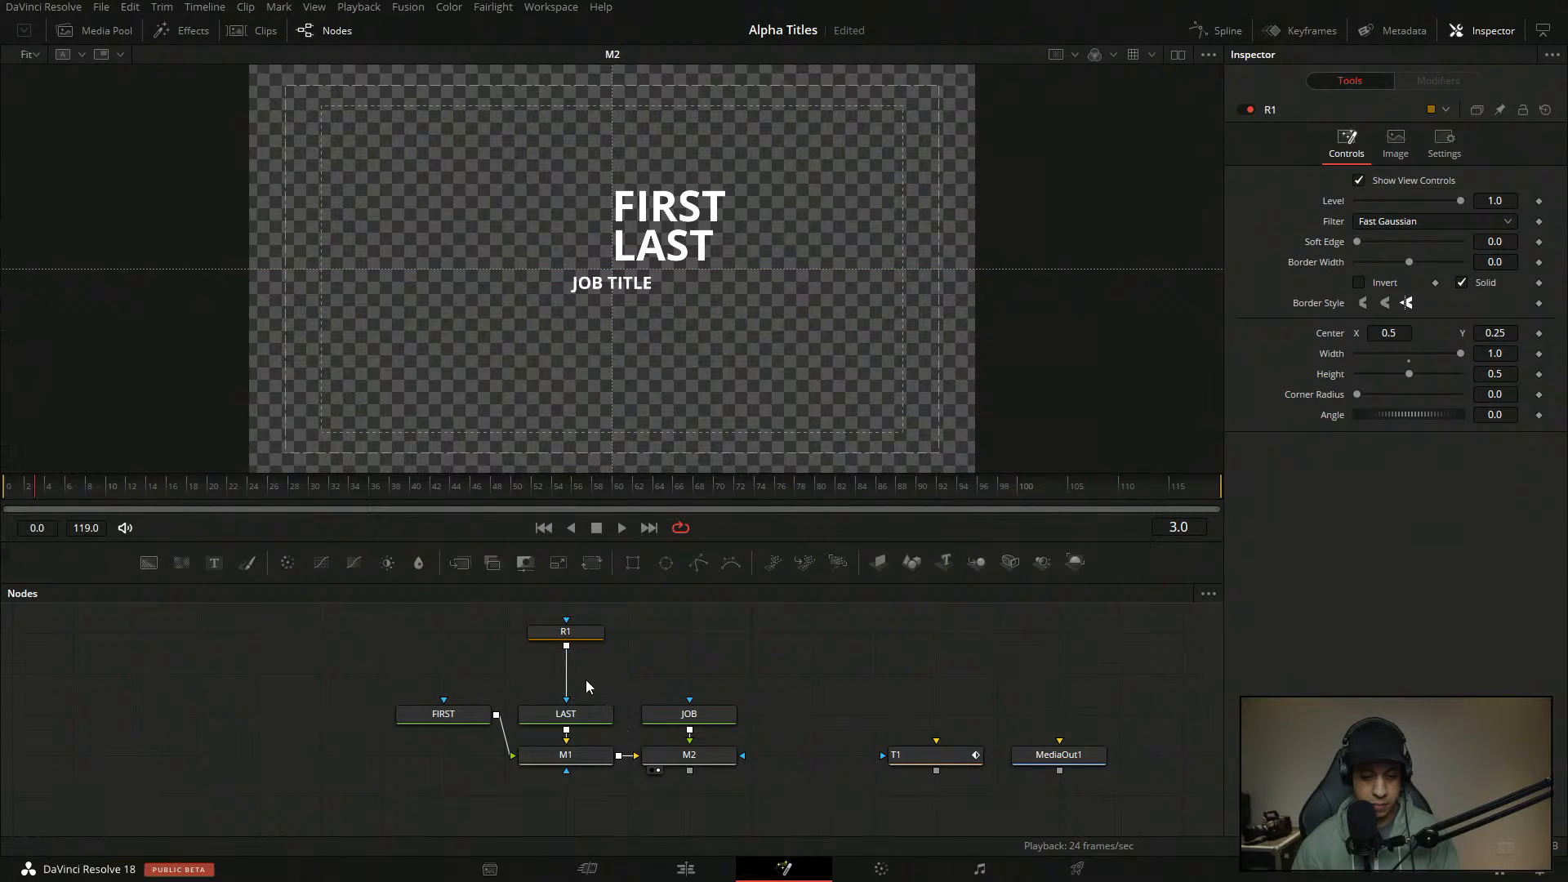
pyautogui.click(482, 710)
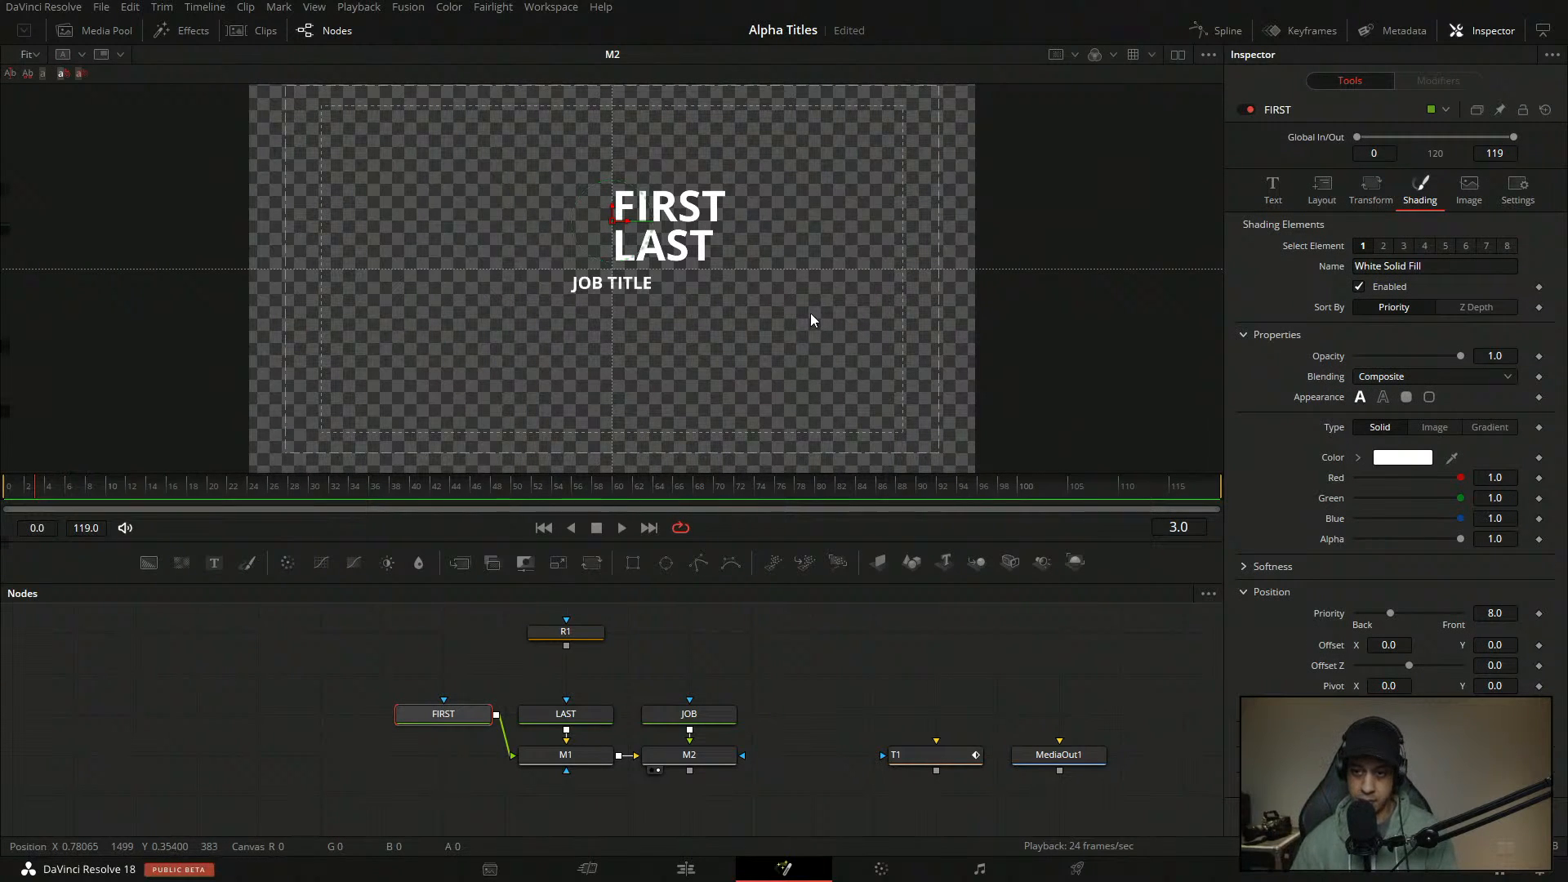
# - Add a Follower modifier to FIRST's text and set its character Delay to 1.0
pyautogui.click(1281, 196)
pyautogui.rightClick(1322, 297)
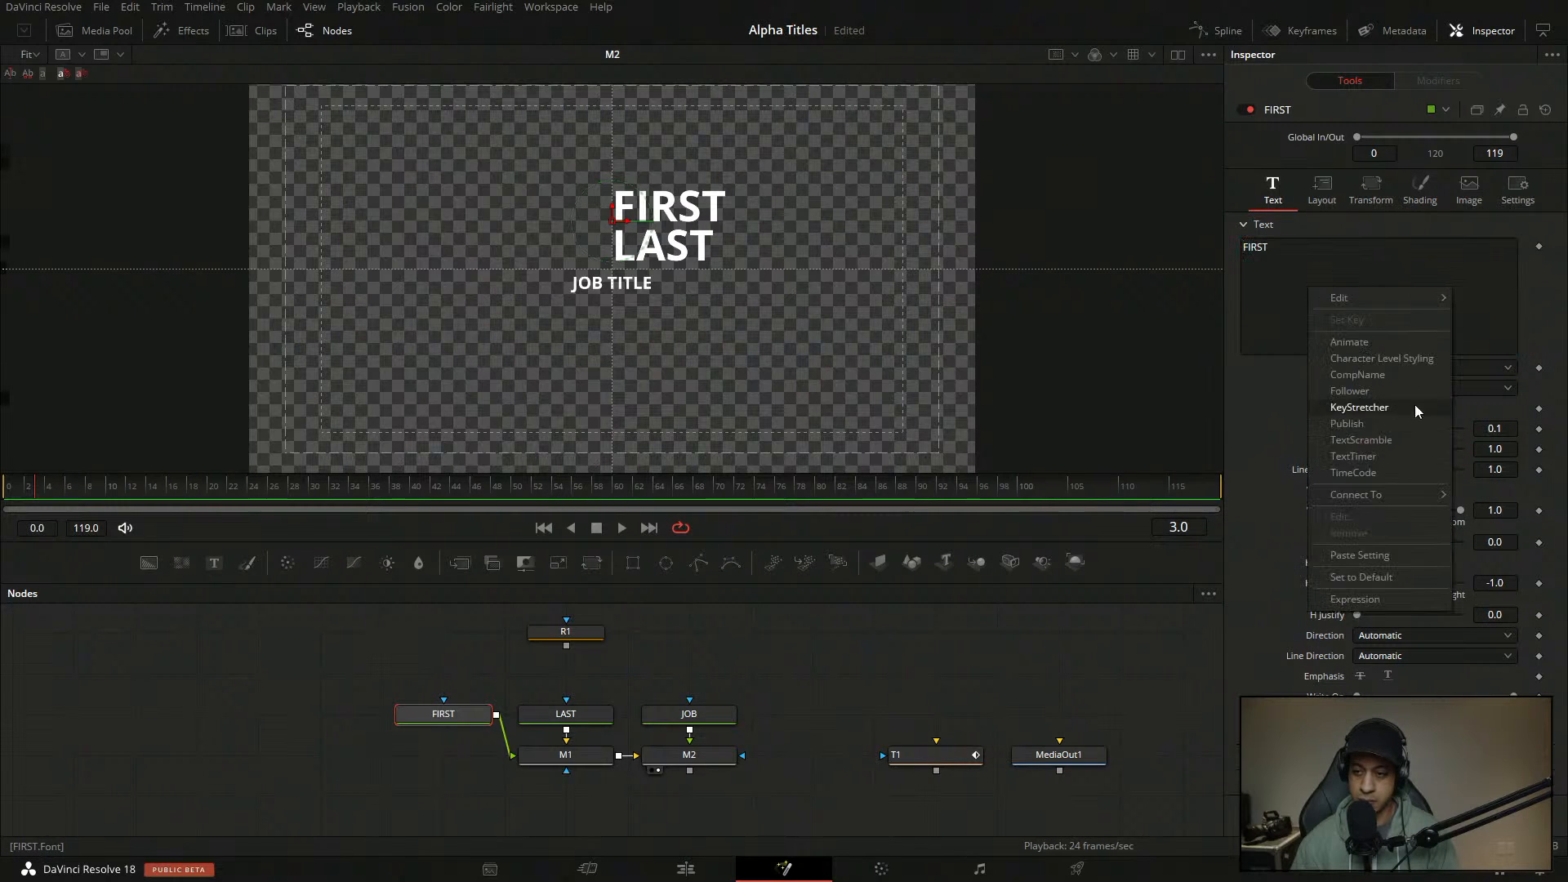
pyautogui.click(1397, 400)
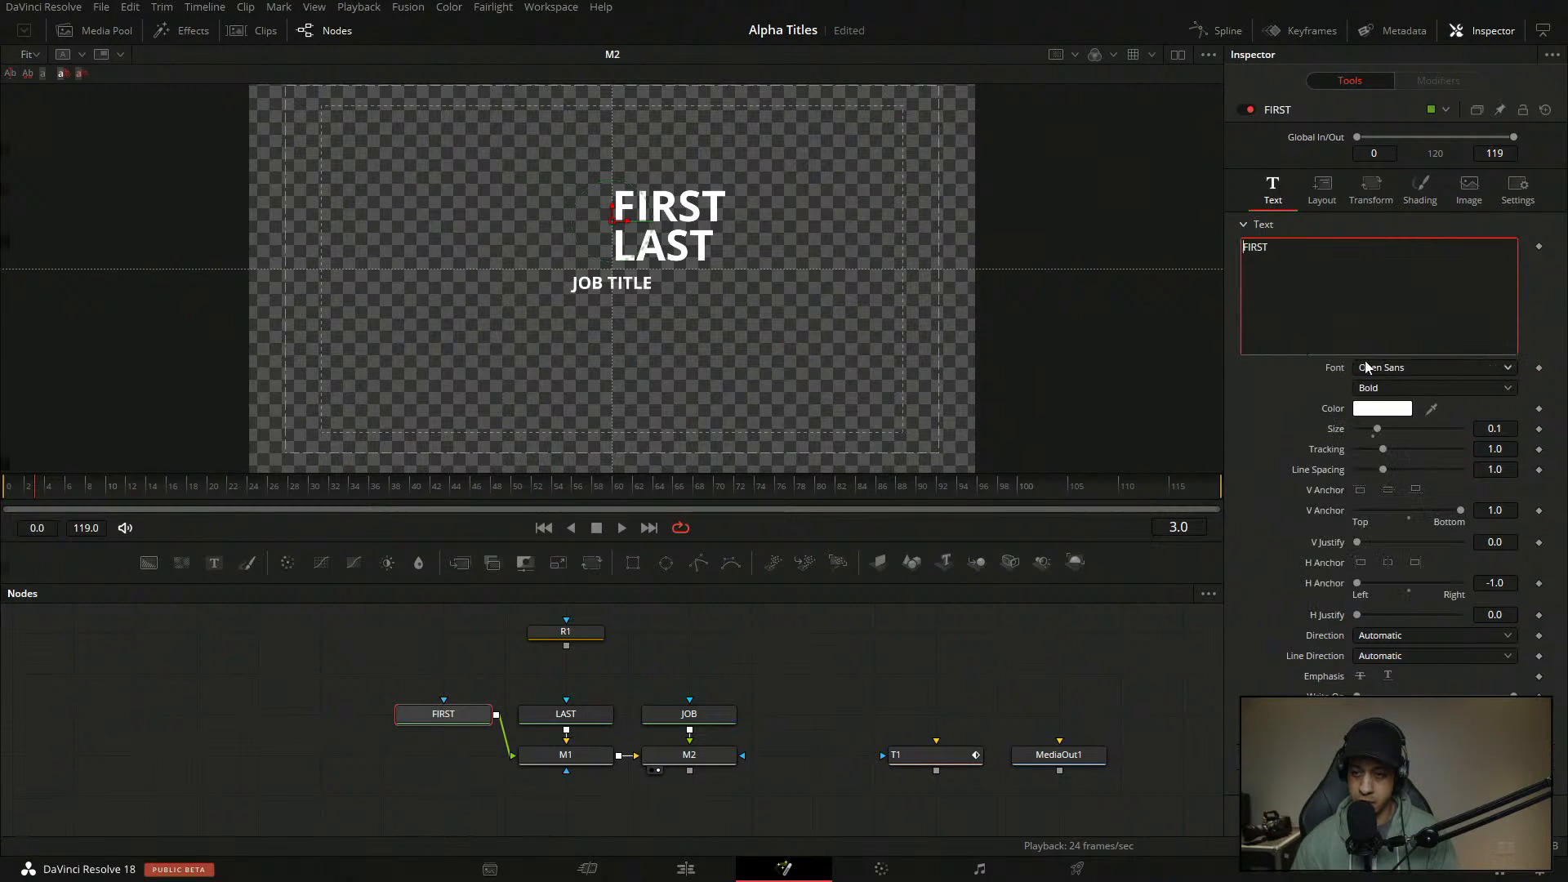
pyautogui.rightClick(1338, 312)
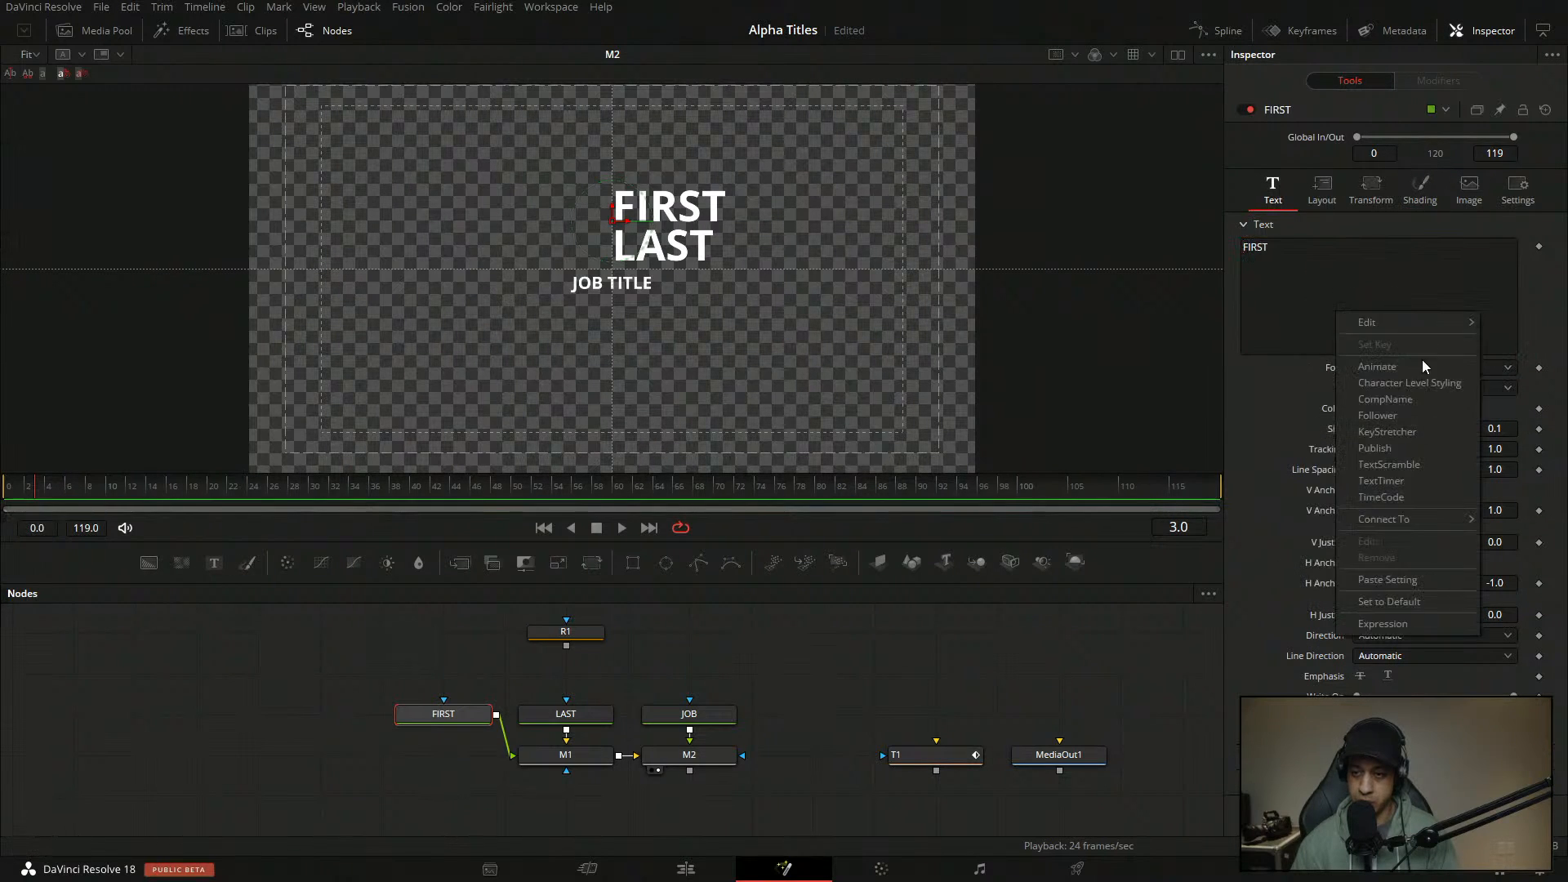
pyautogui.click(1393, 415)
pyautogui.click(1450, 82)
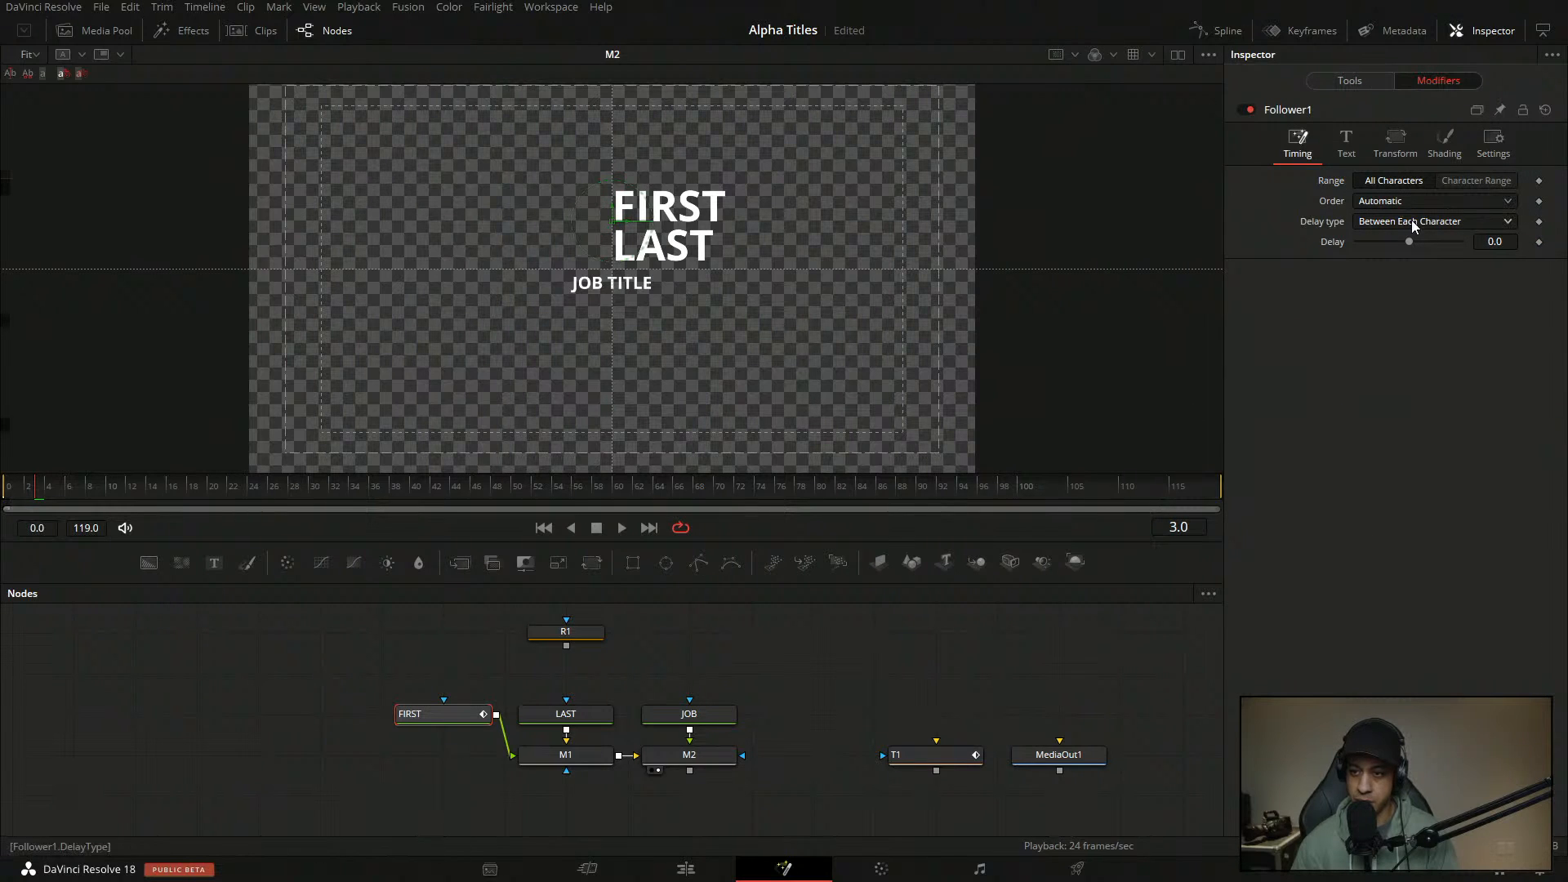
pyautogui.doubleClick(1513, 244)
pyautogui.write('1')
pyautogui.press('Return')
# - Keep Follower1's order Automatic and delay type unchanged, then review its Text, Transform and Shading settings
pyautogui.click(1344, 147)
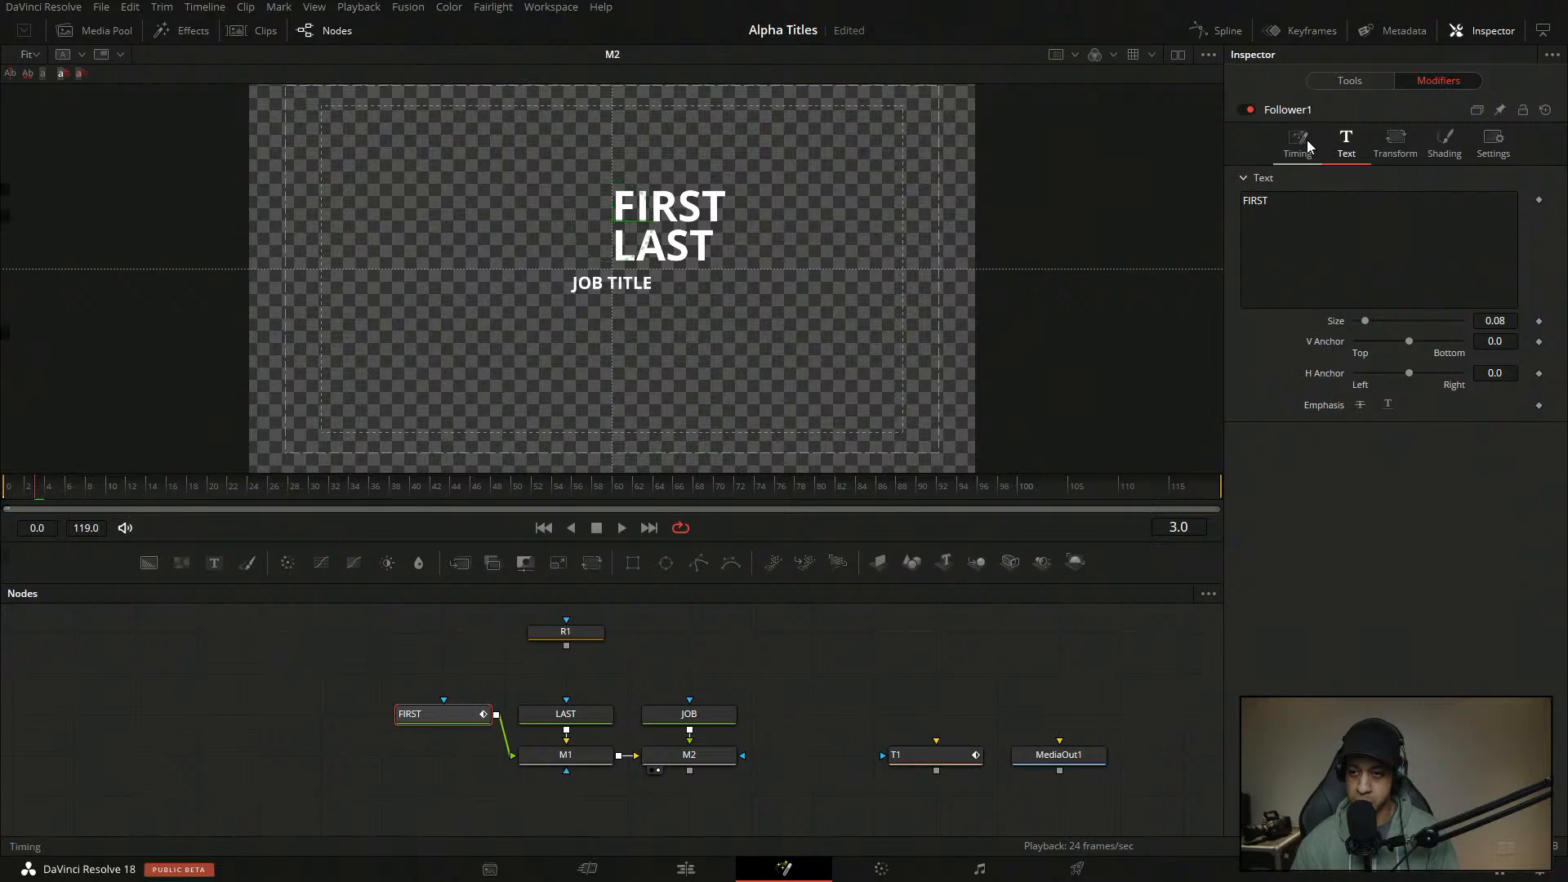
pyautogui.click(1306, 143)
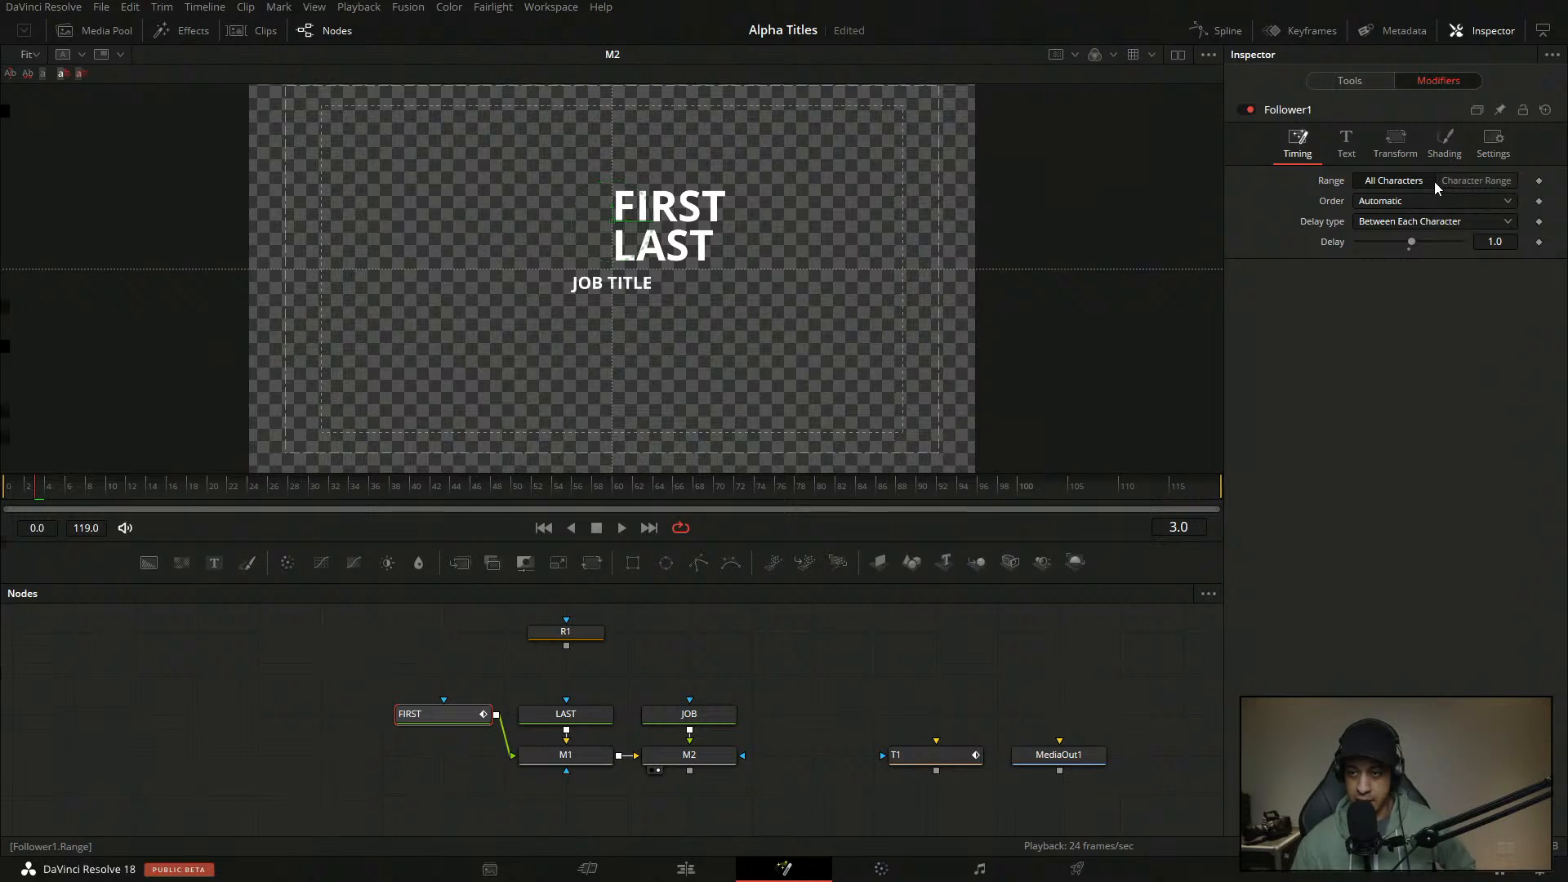
pyautogui.click(1427, 212)
pyautogui.click(1351, 352)
pyautogui.click(1385, 223)
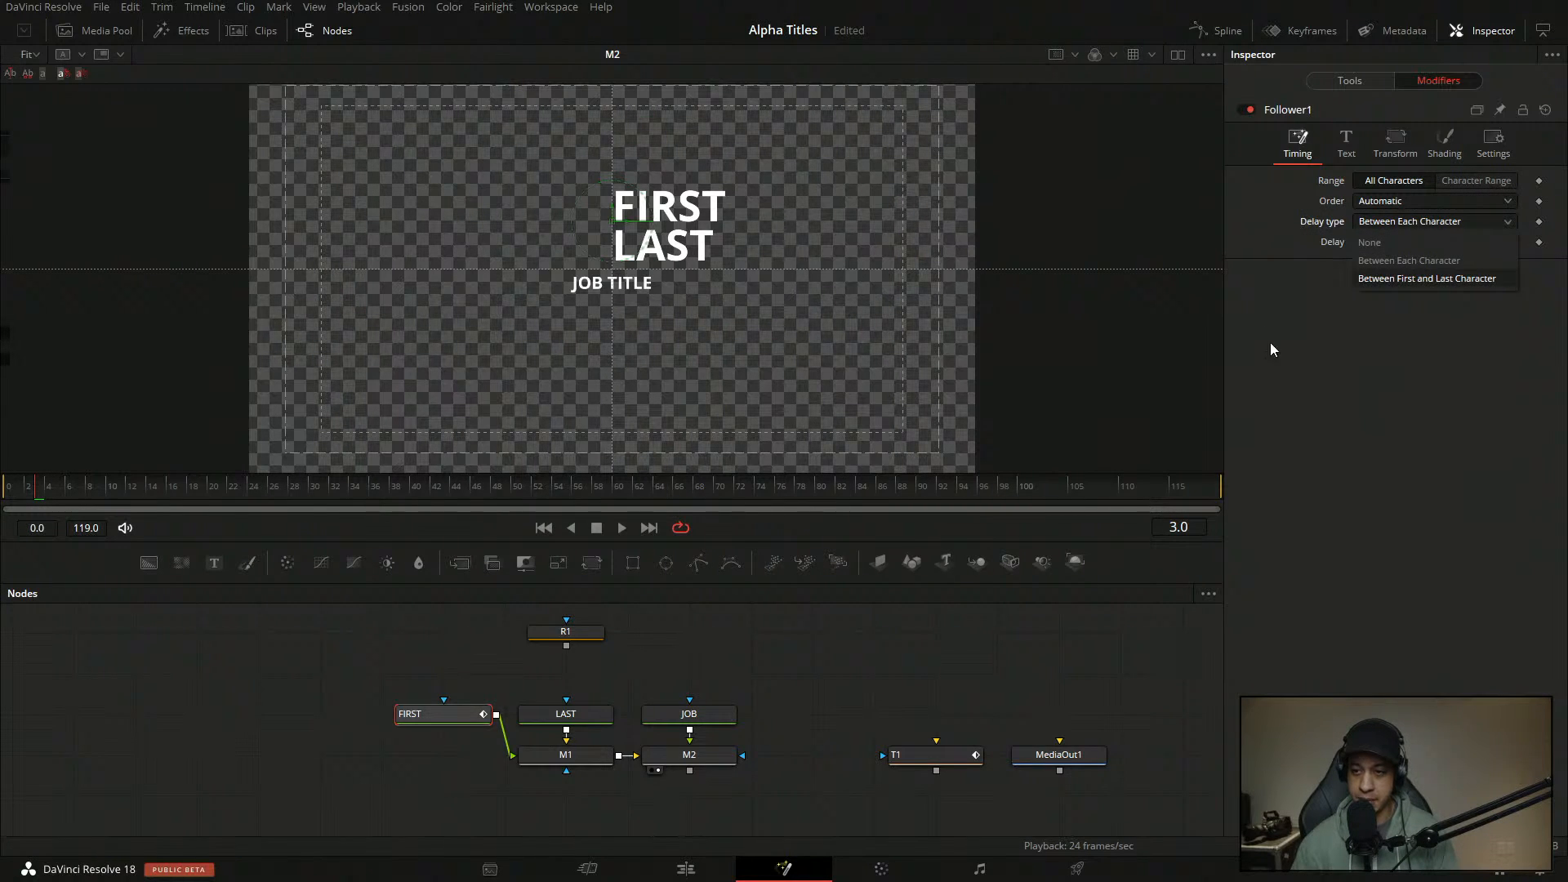
pyautogui.click(1326, 387)
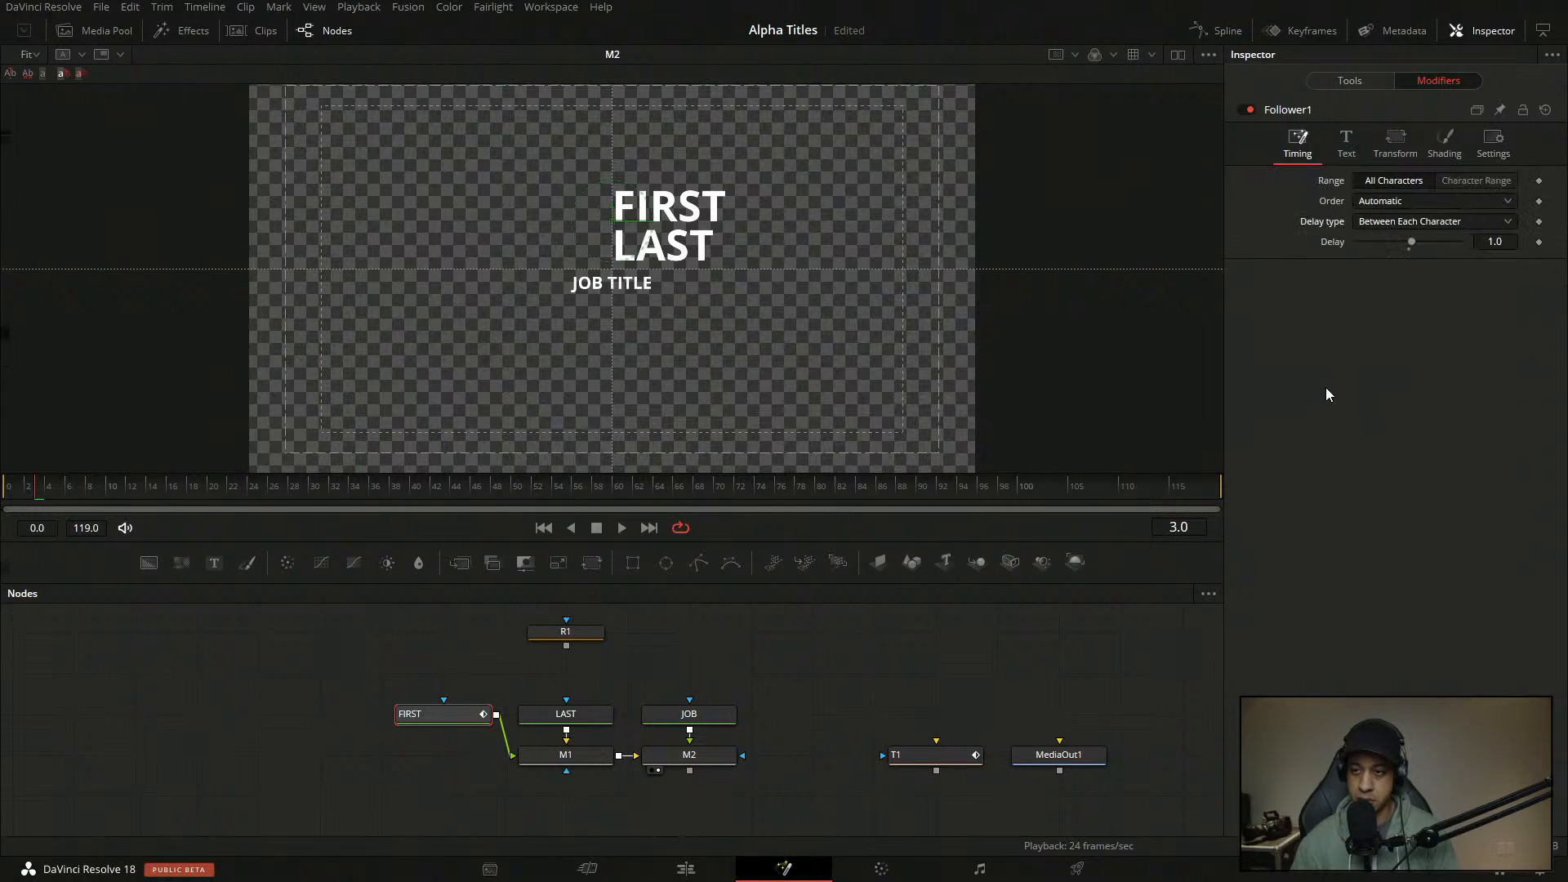
pyautogui.click(1346, 146)
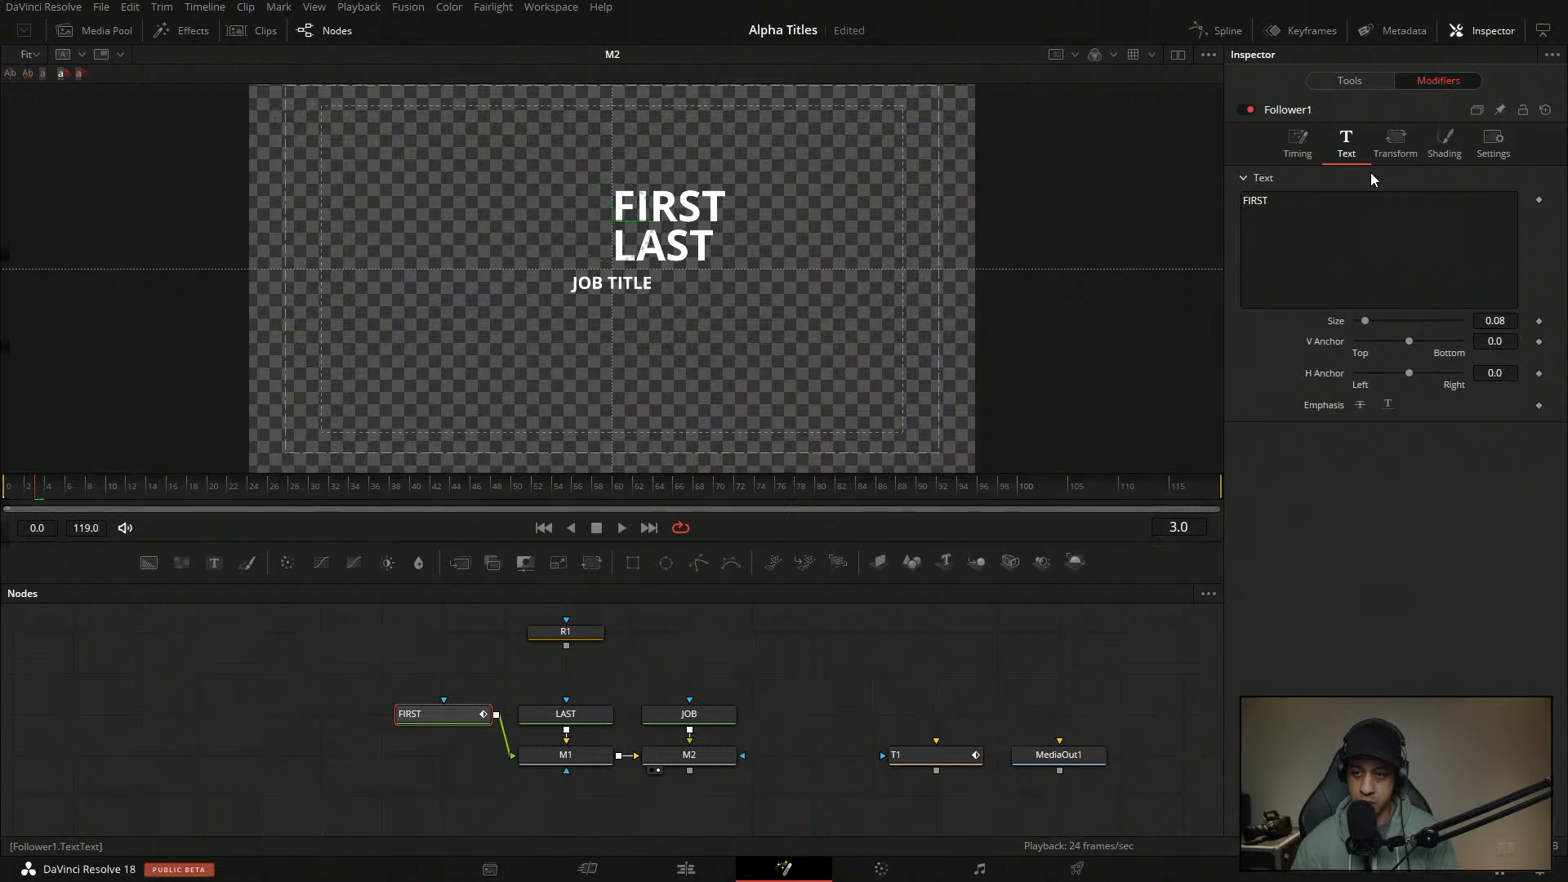
pyautogui.click(1393, 147)
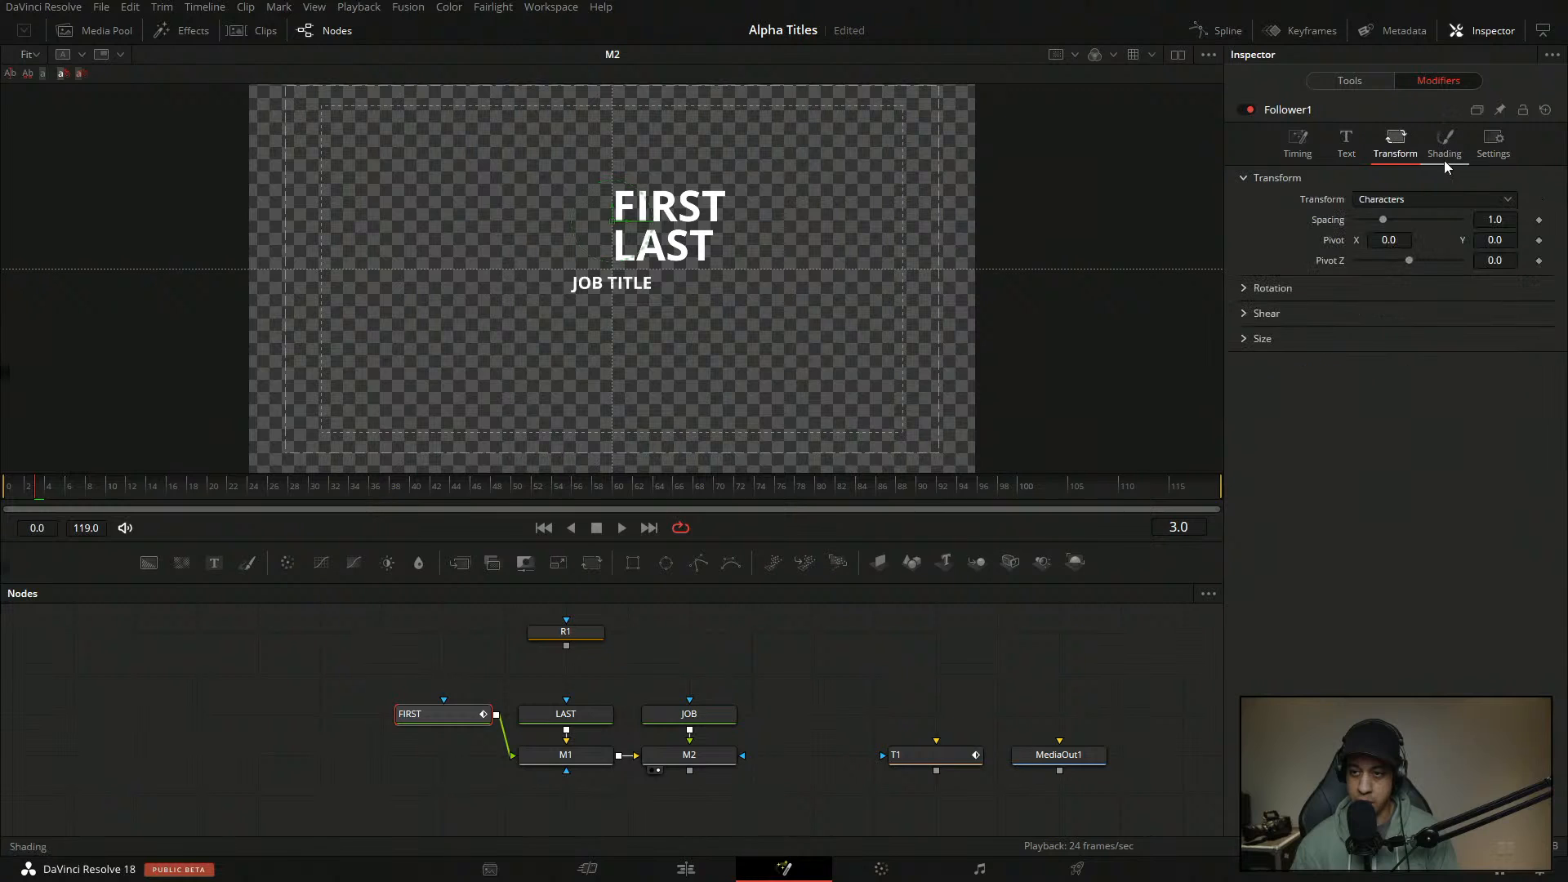
pyautogui.click(1444, 146)
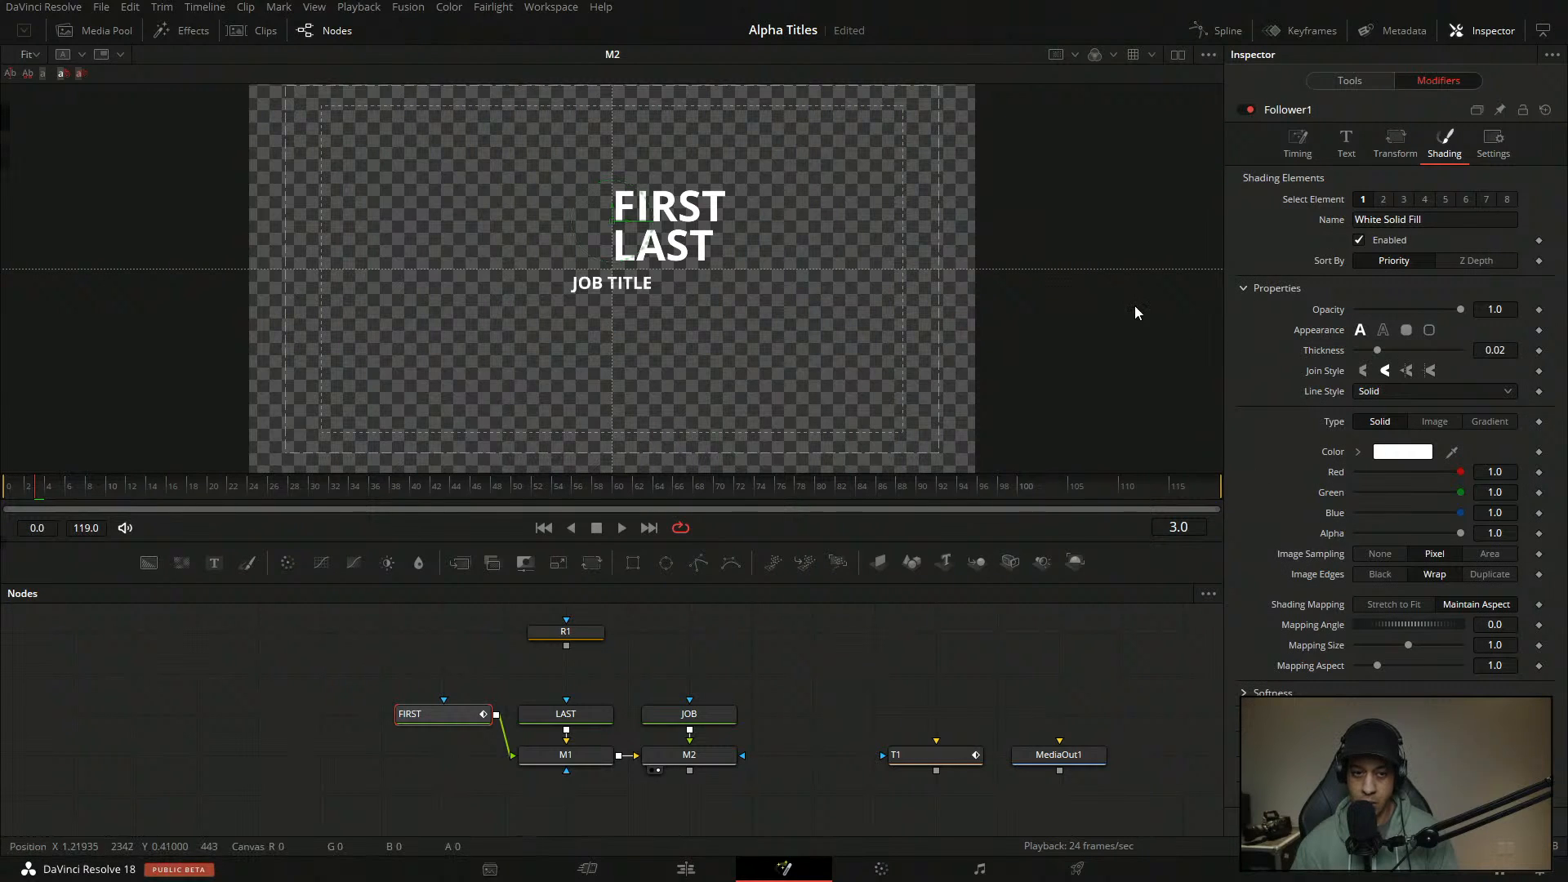
# - Keyframe Follower1 opacity at 0 on frame 0 and 1.0 on frame 6
pyautogui.press('Home')
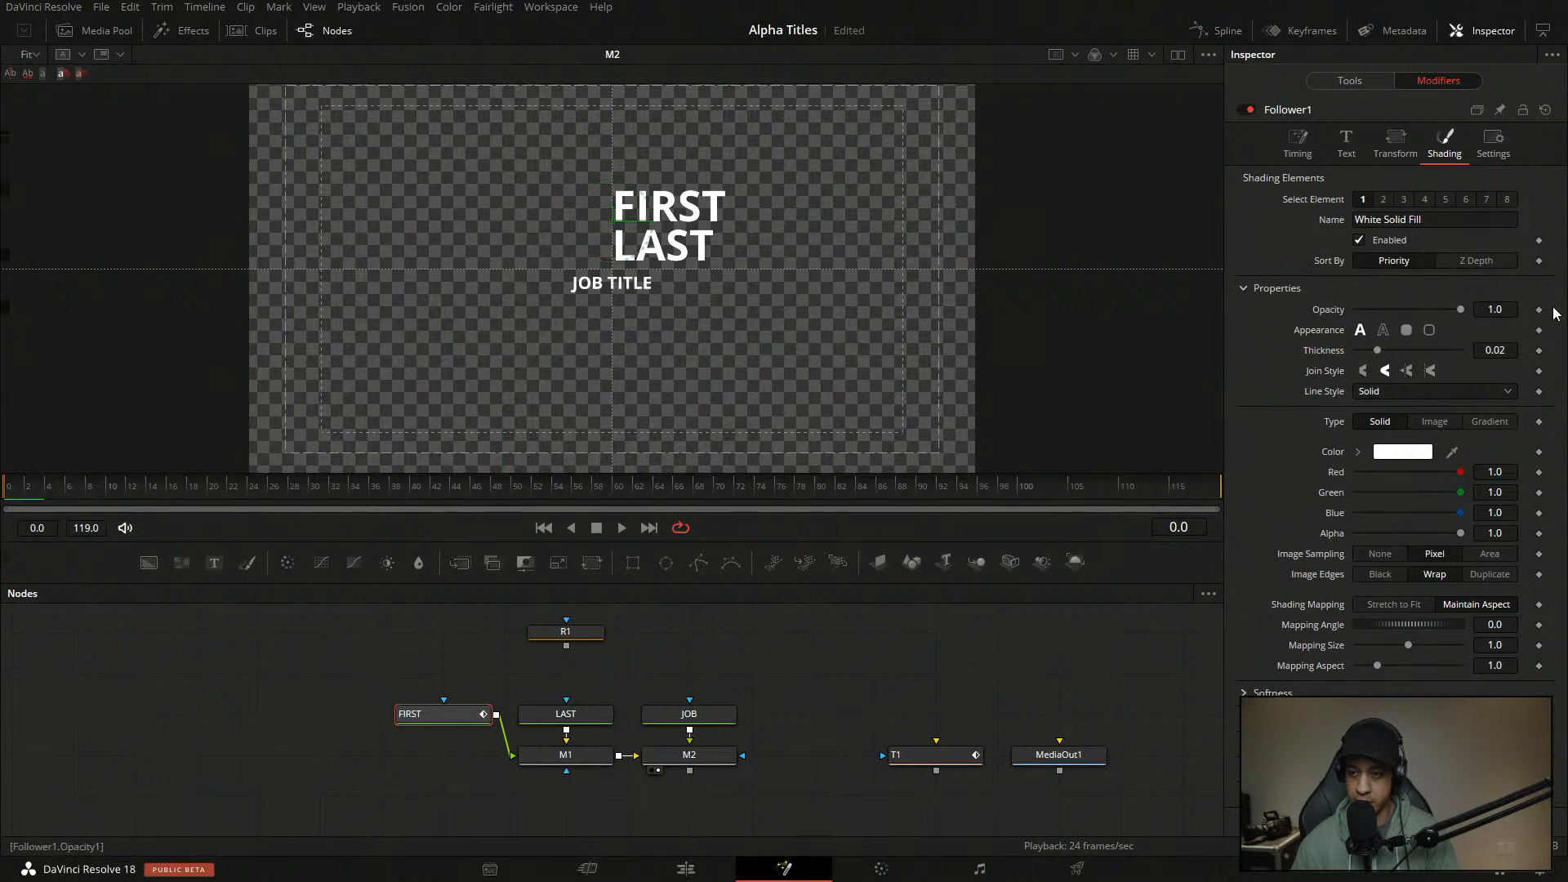
pyautogui.moveTo(1460, 309); pyautogui.dragTo(1354, 309)
pyautogui.click(1538, 309)
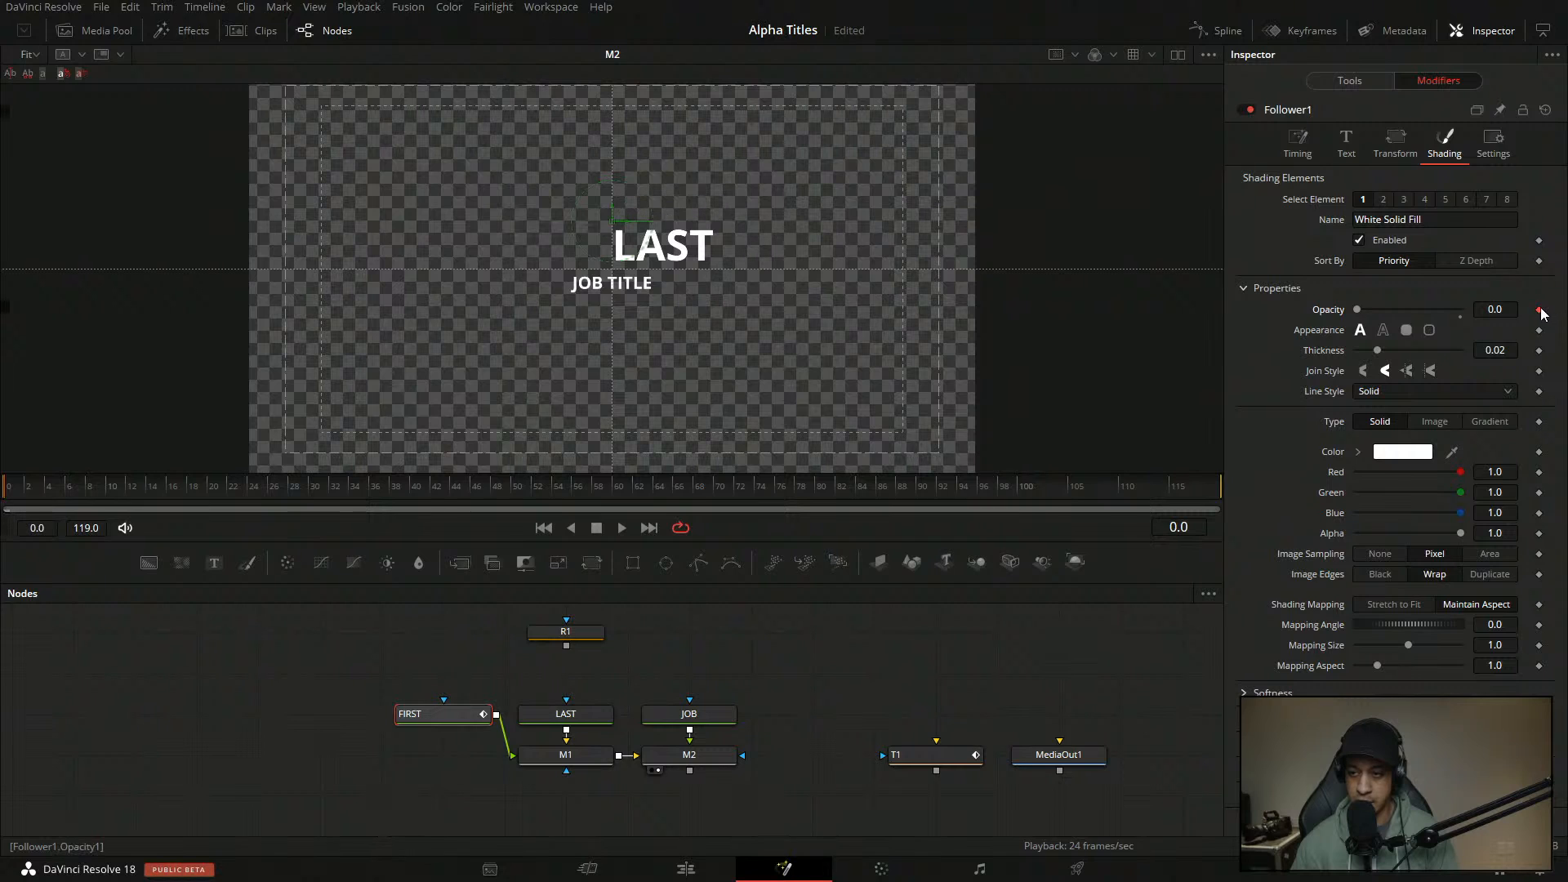
pyautogui.click(70, 499)
pyautogui.moveTo(1357, 309); pyautogui.dragTo(1460, 309)
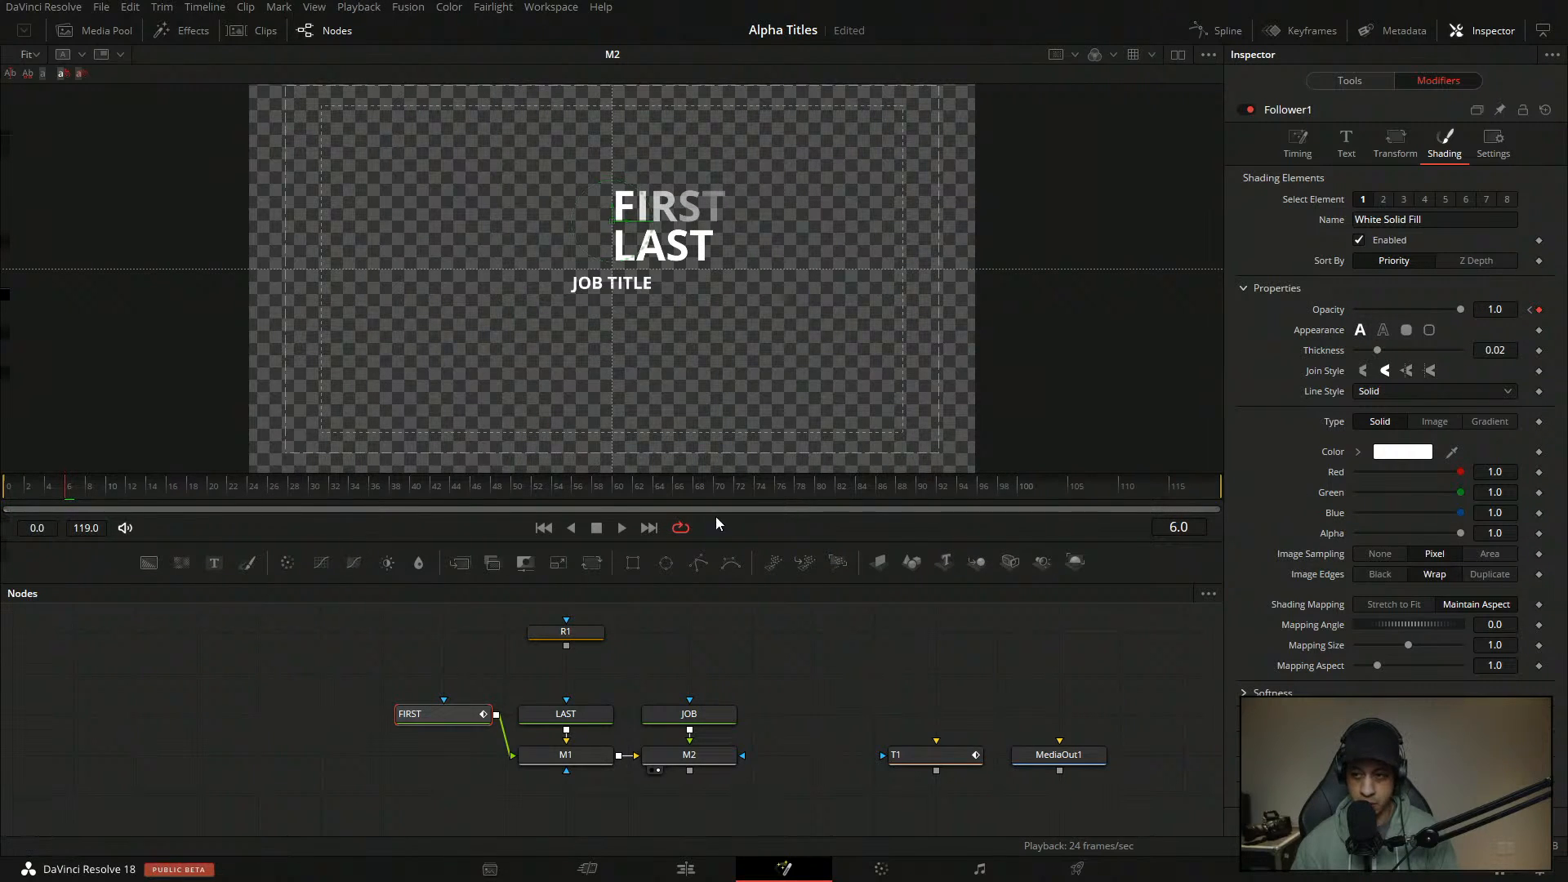
# - Drive the opacity with an Anim Curves modifier using Duration source and a custom quick-rise curve, then save
pyautogui.rightClick(1333, 313)
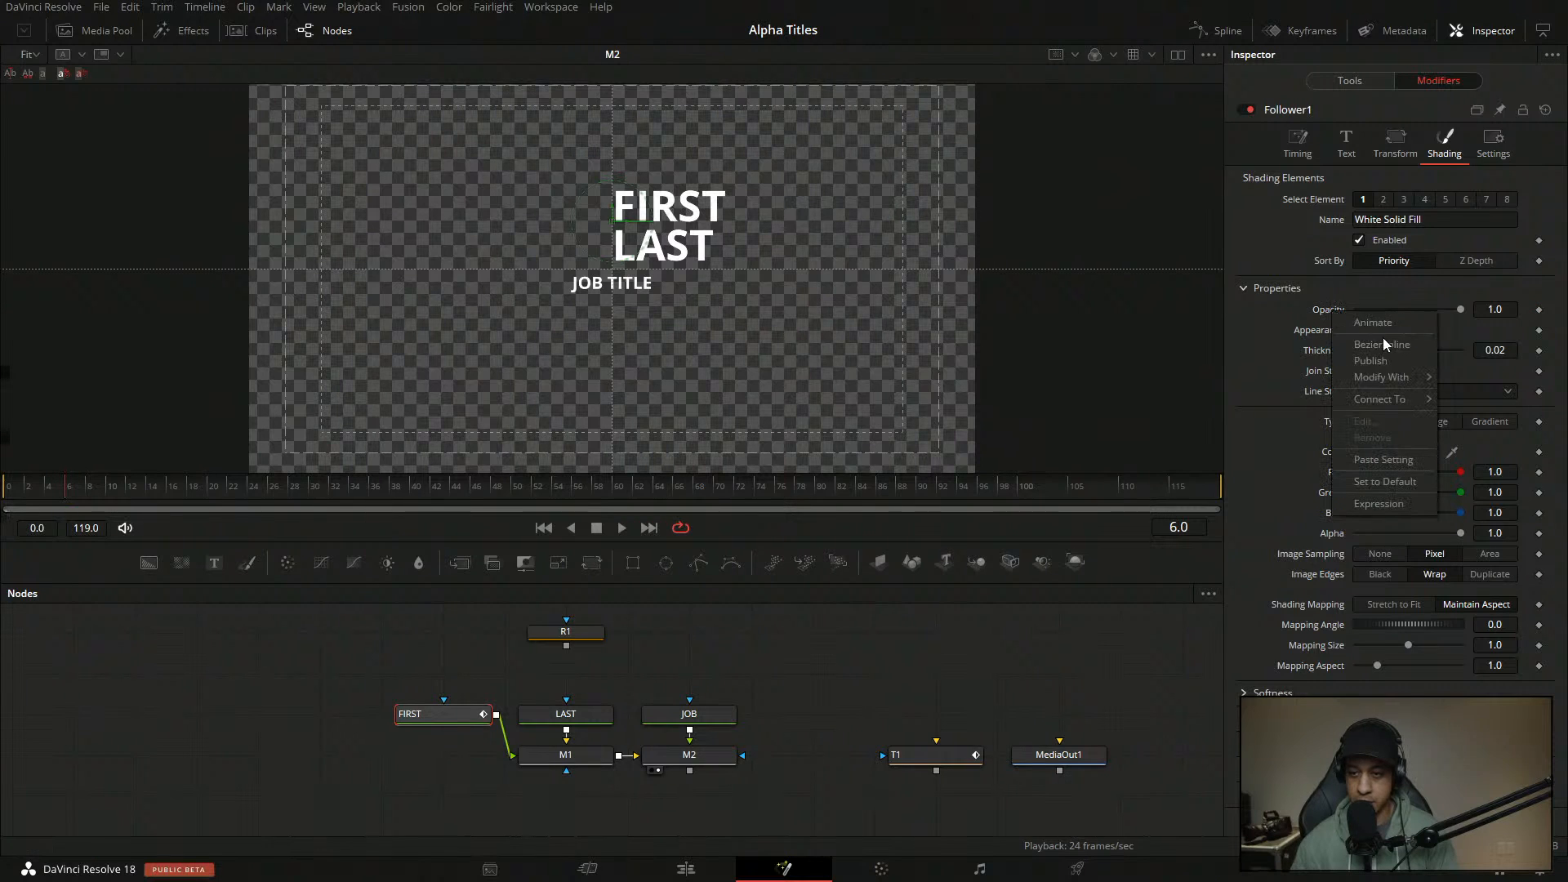
pyautogui.moveTo(1408, 388)
pyautogui.click(1274, 378)
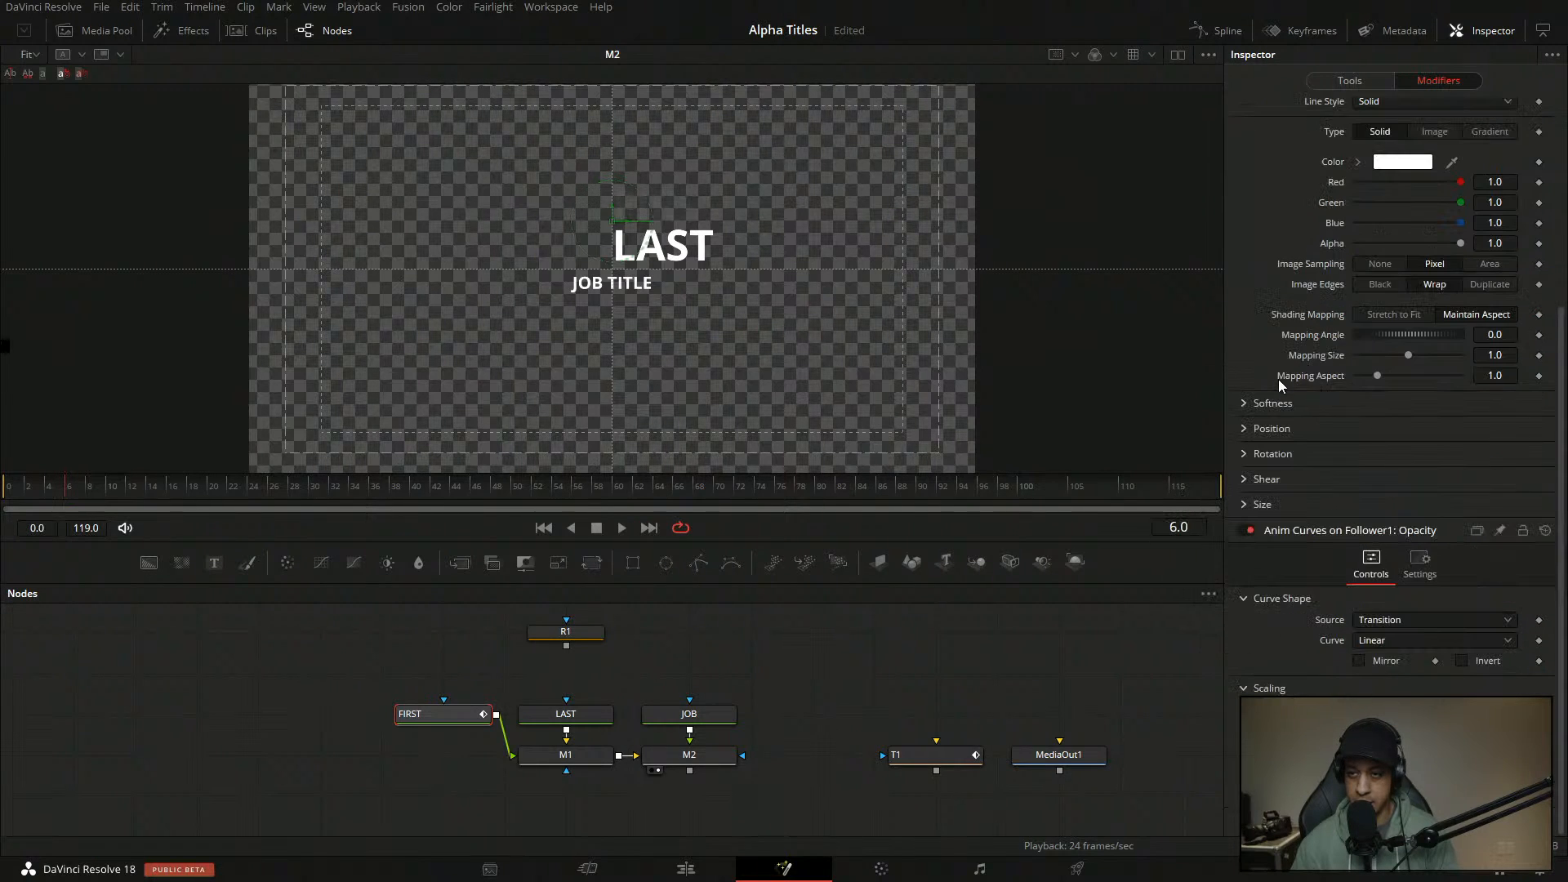
pyautogui.click(1398, 621)
pyautogui.click(1398, 658)
pyautogui.click(1393, 642)
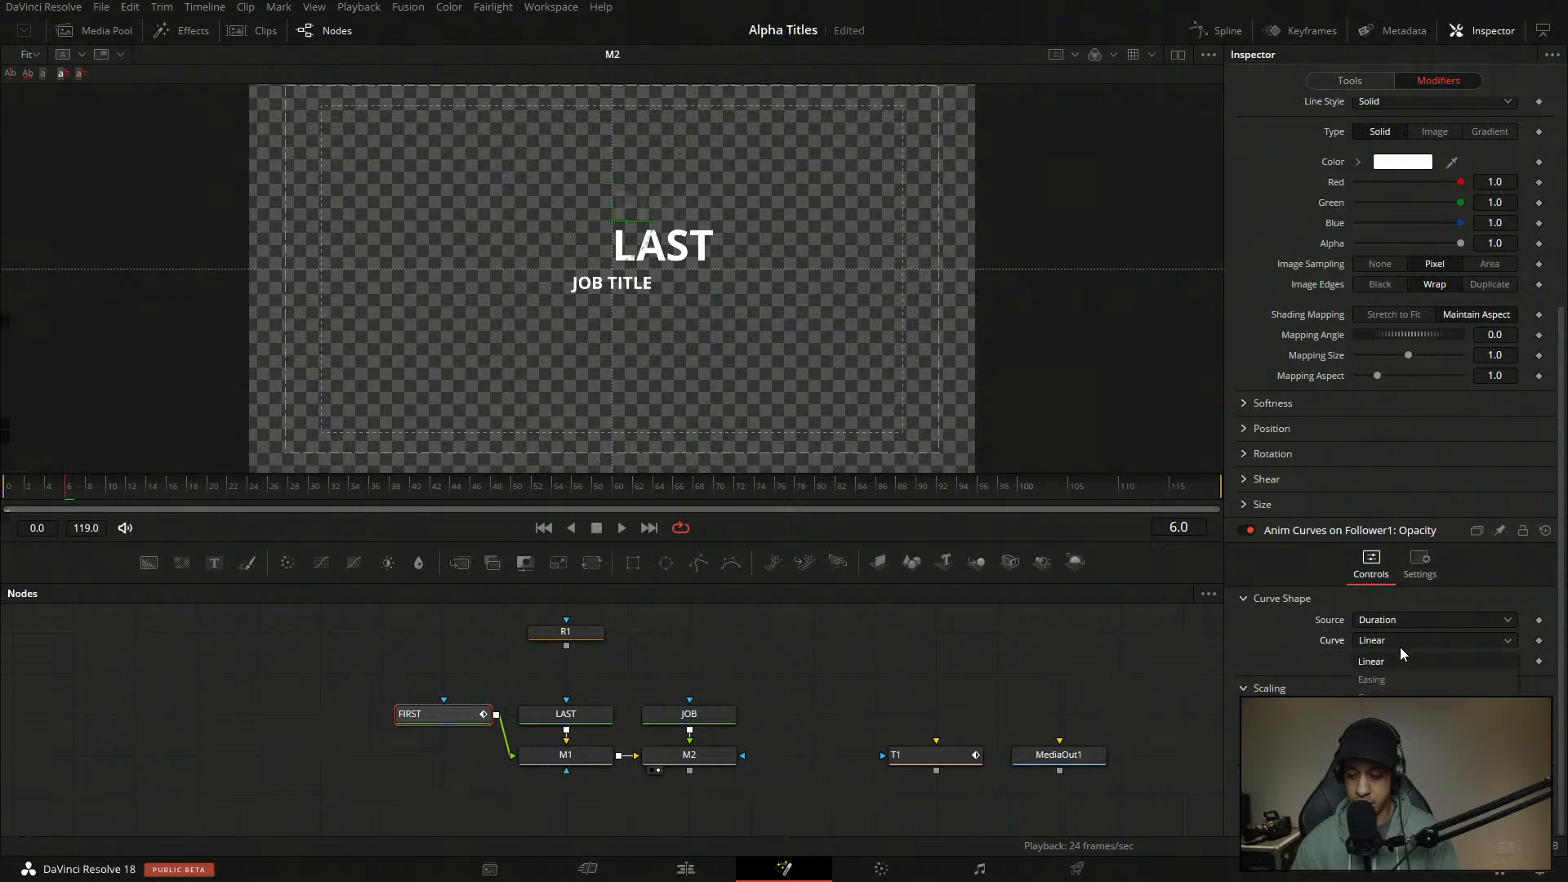
pyautogui.click(1390, 699)
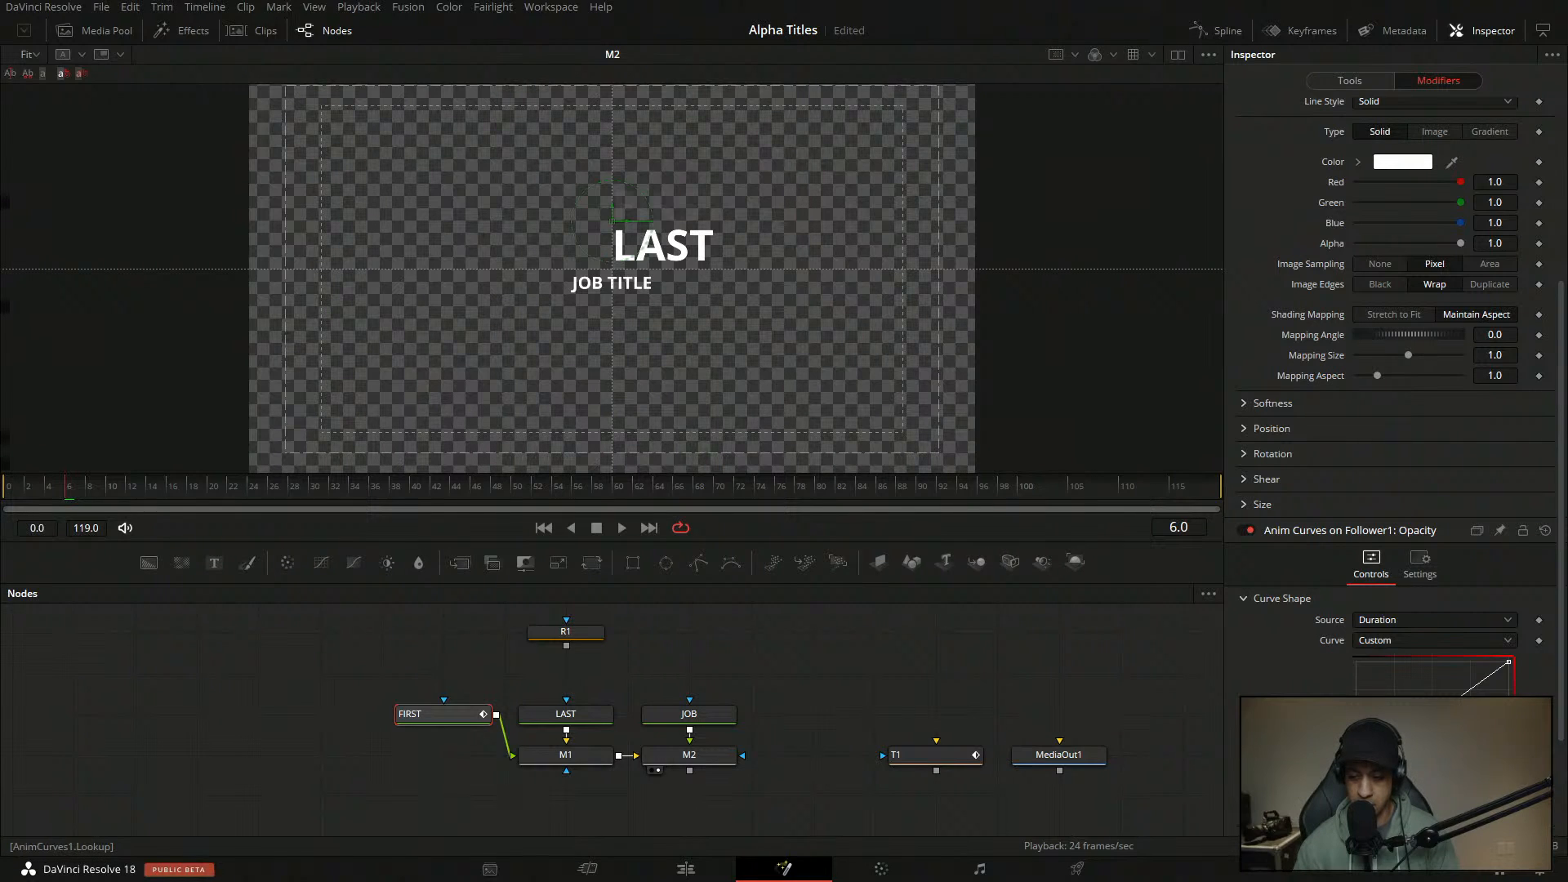
pyautogui.moveTo(1379, 753); pyautogui.dragTo(1362, 662)
pyautogui.click(1009, 666)
pyautogui.hotkey('ctrl', 's')
pyautogui.click(7, 487)
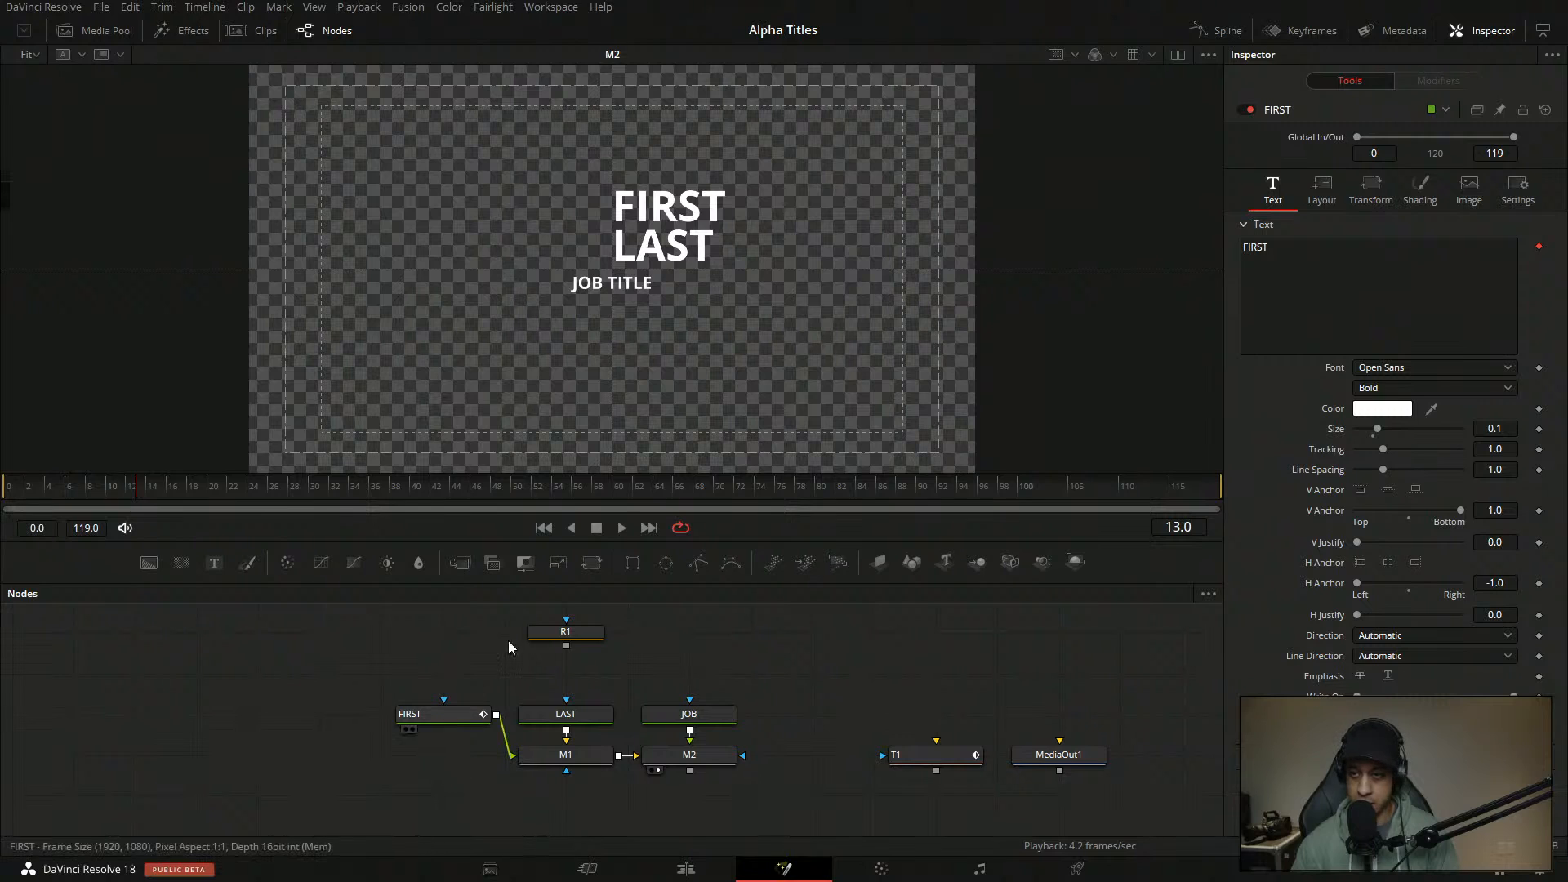
# - In FIRST's modifiers, zero the Follower1 offset at frame 23 so FIRST aligns with LAST
pyautogui.click(457, 714)
pyautogui.click(1439, 81)
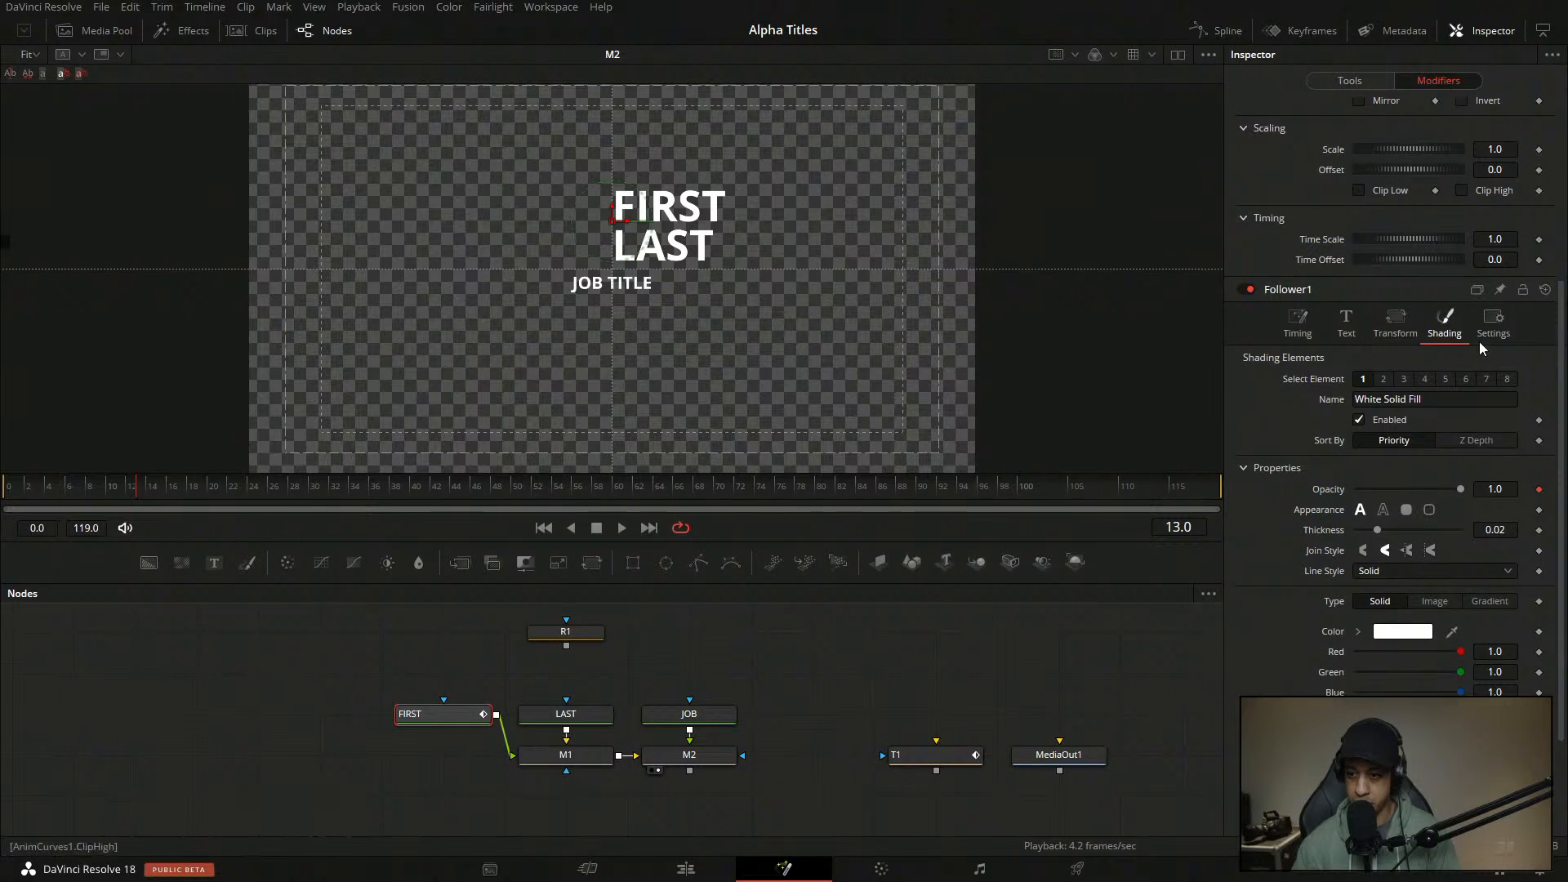
pyautogui.scroll(-3, 1478, 291)
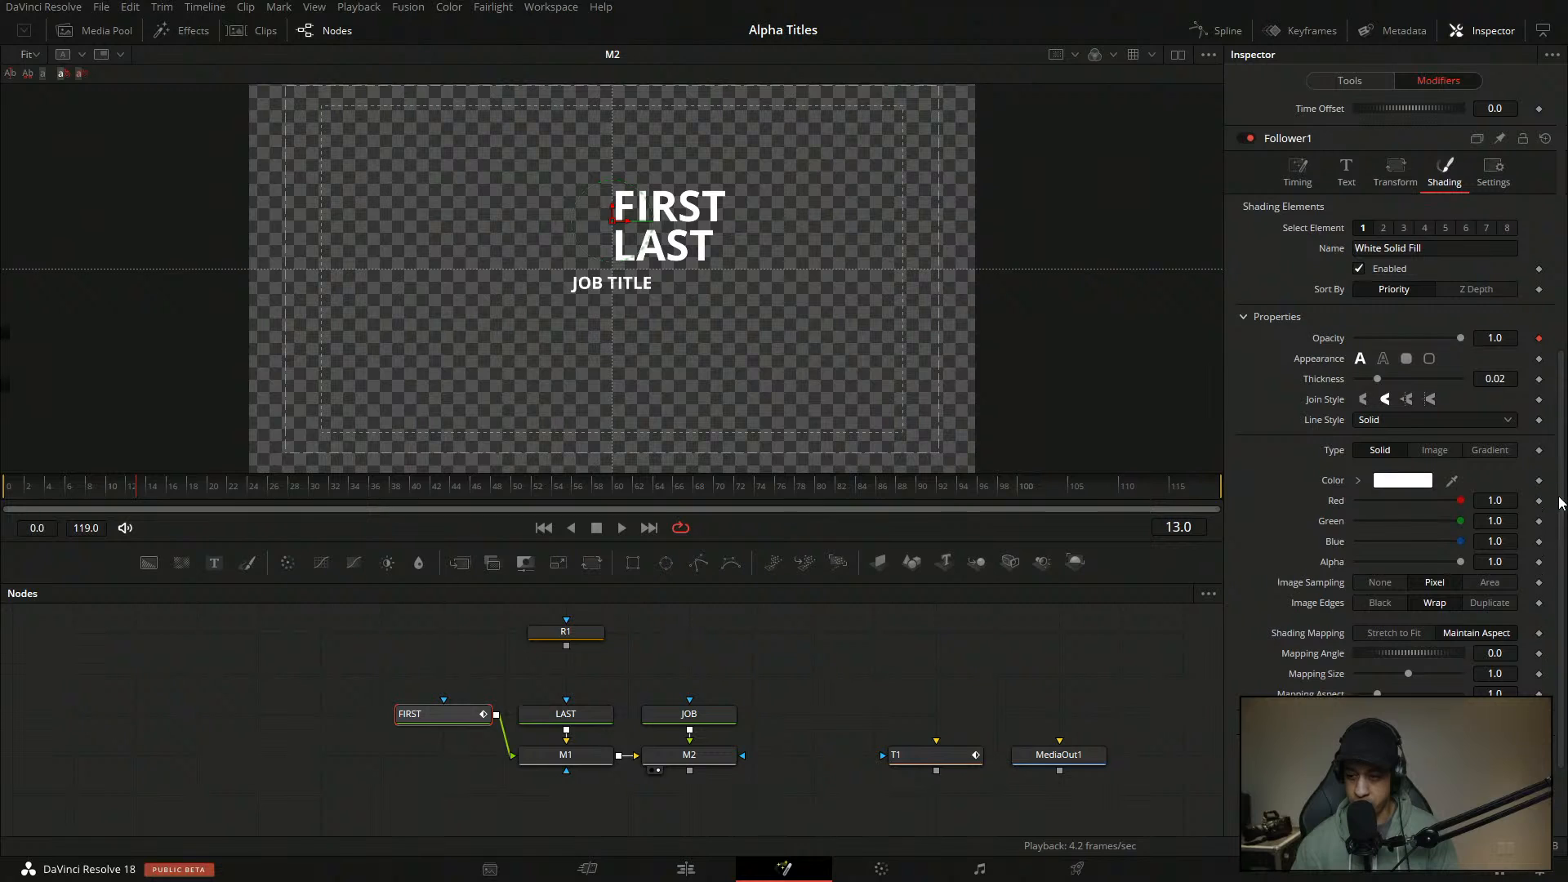
pyautogui.scroll(-2, 1560, 499)
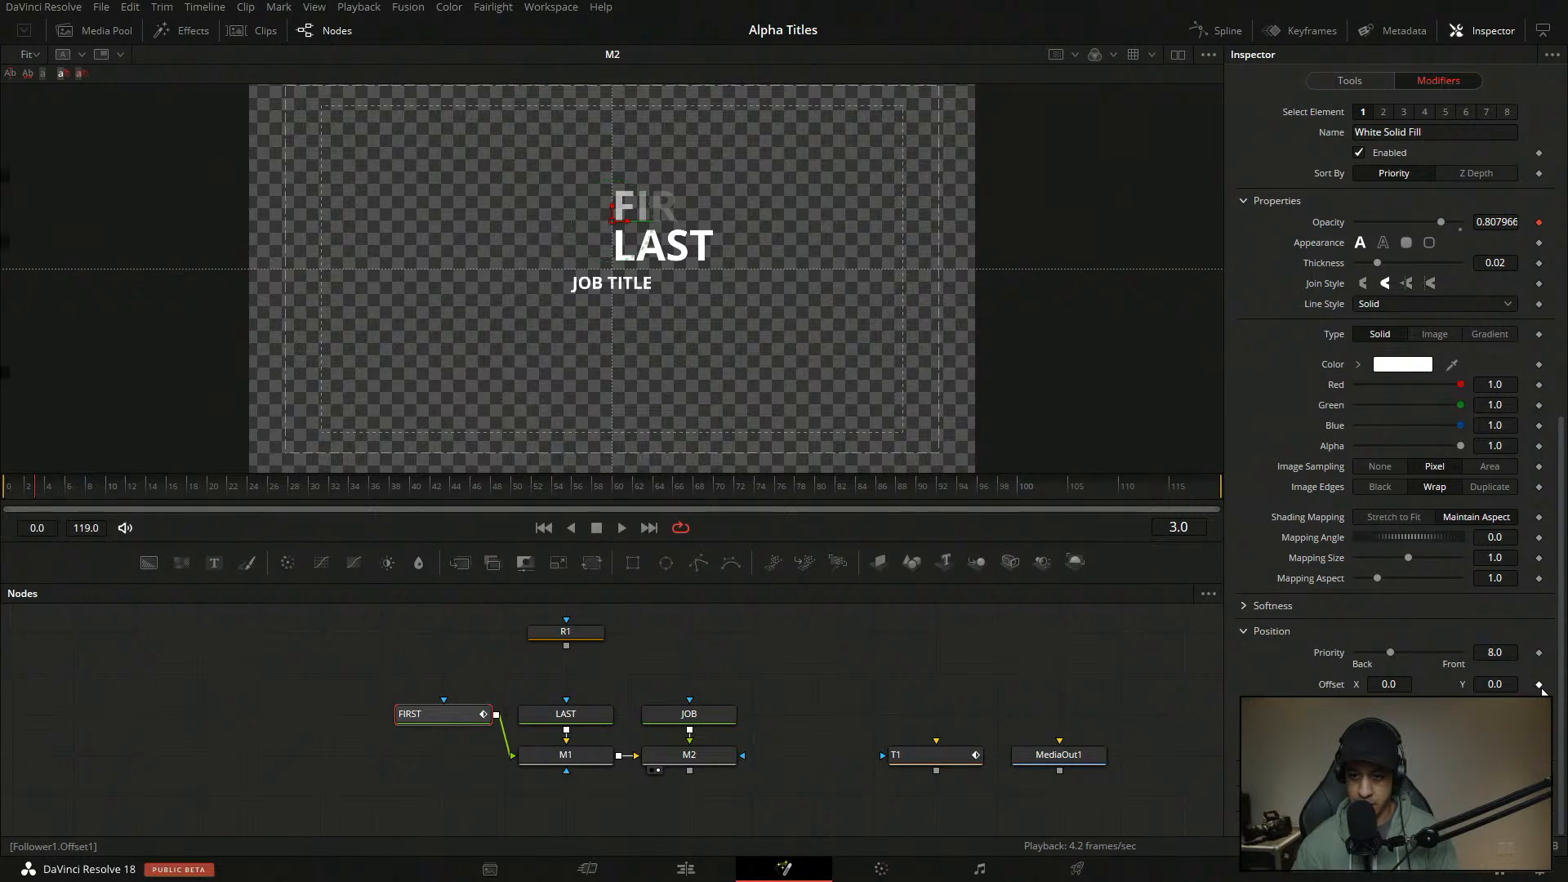
pyautogui.scroll(6, 1542, 691)
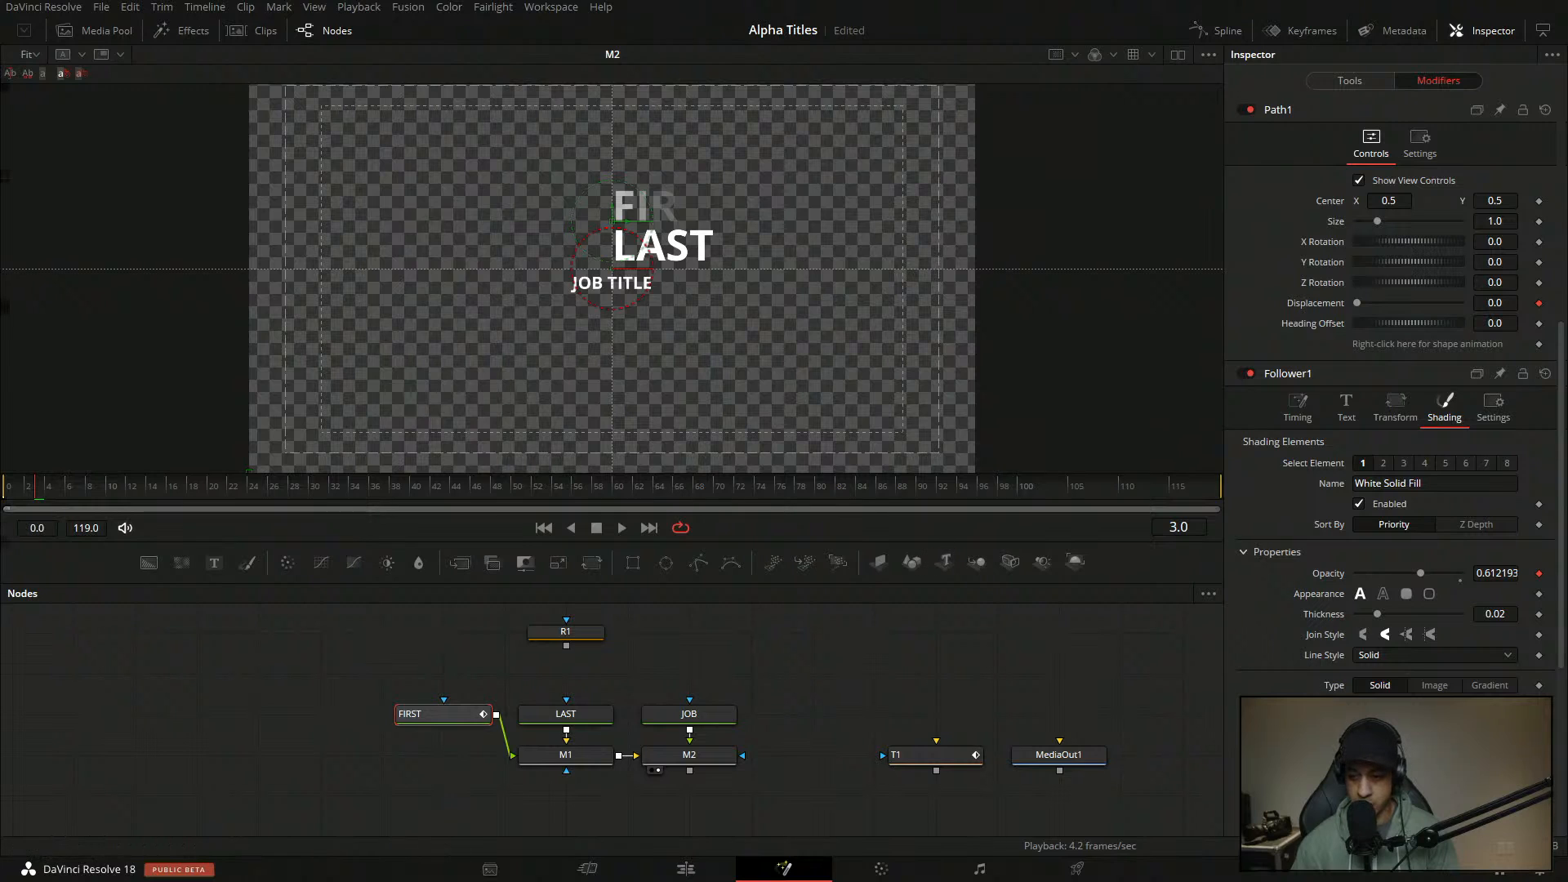
pyautogui.scroll(-5, 1508, 624)
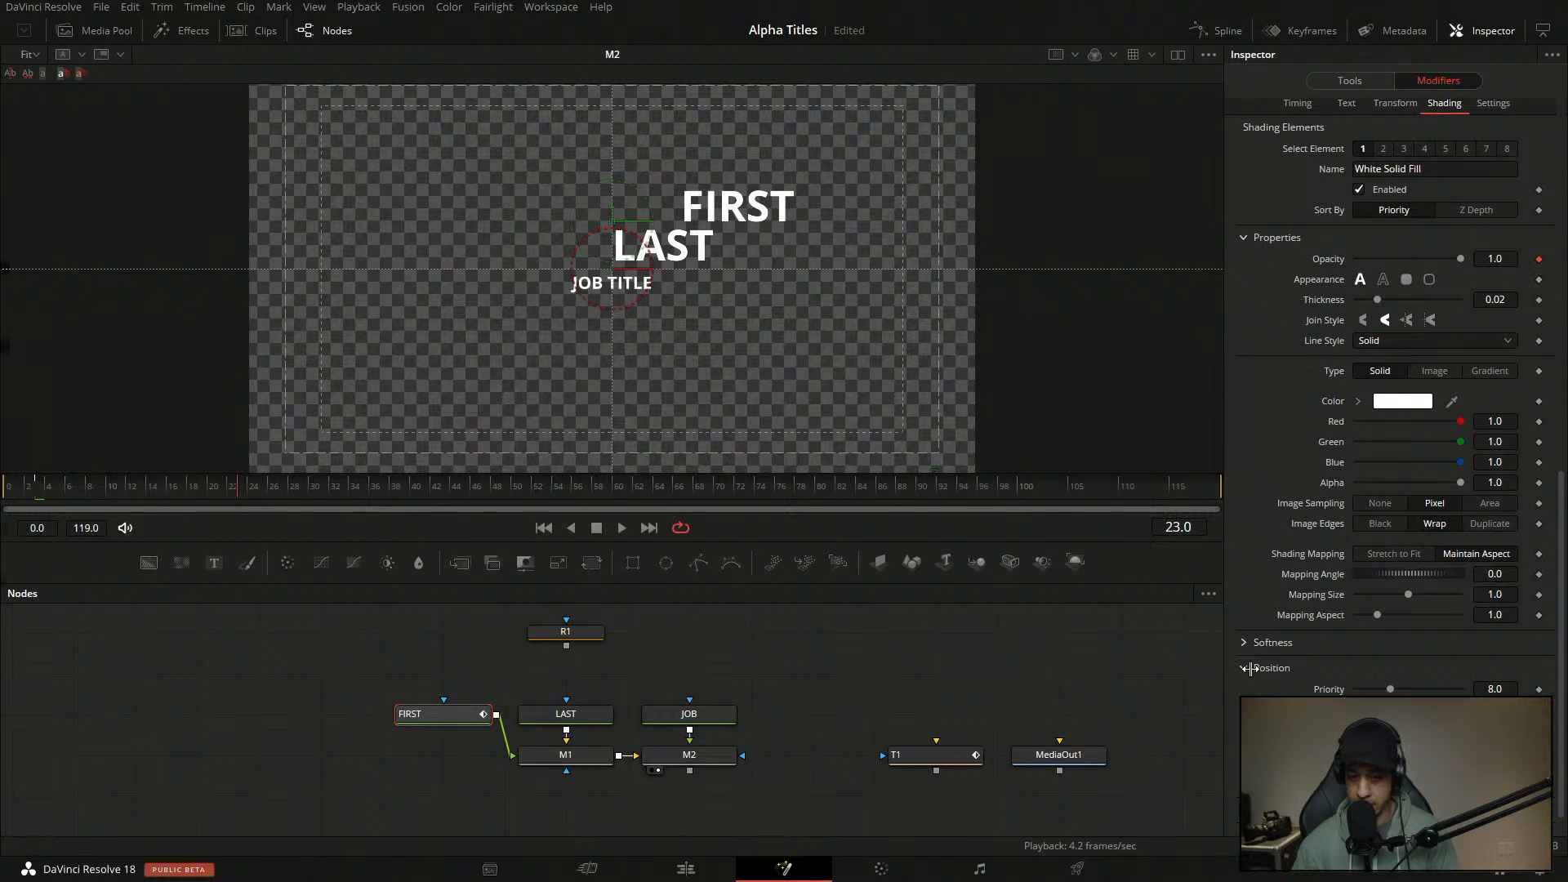
pyautogui.doubleClick(1326, 709)
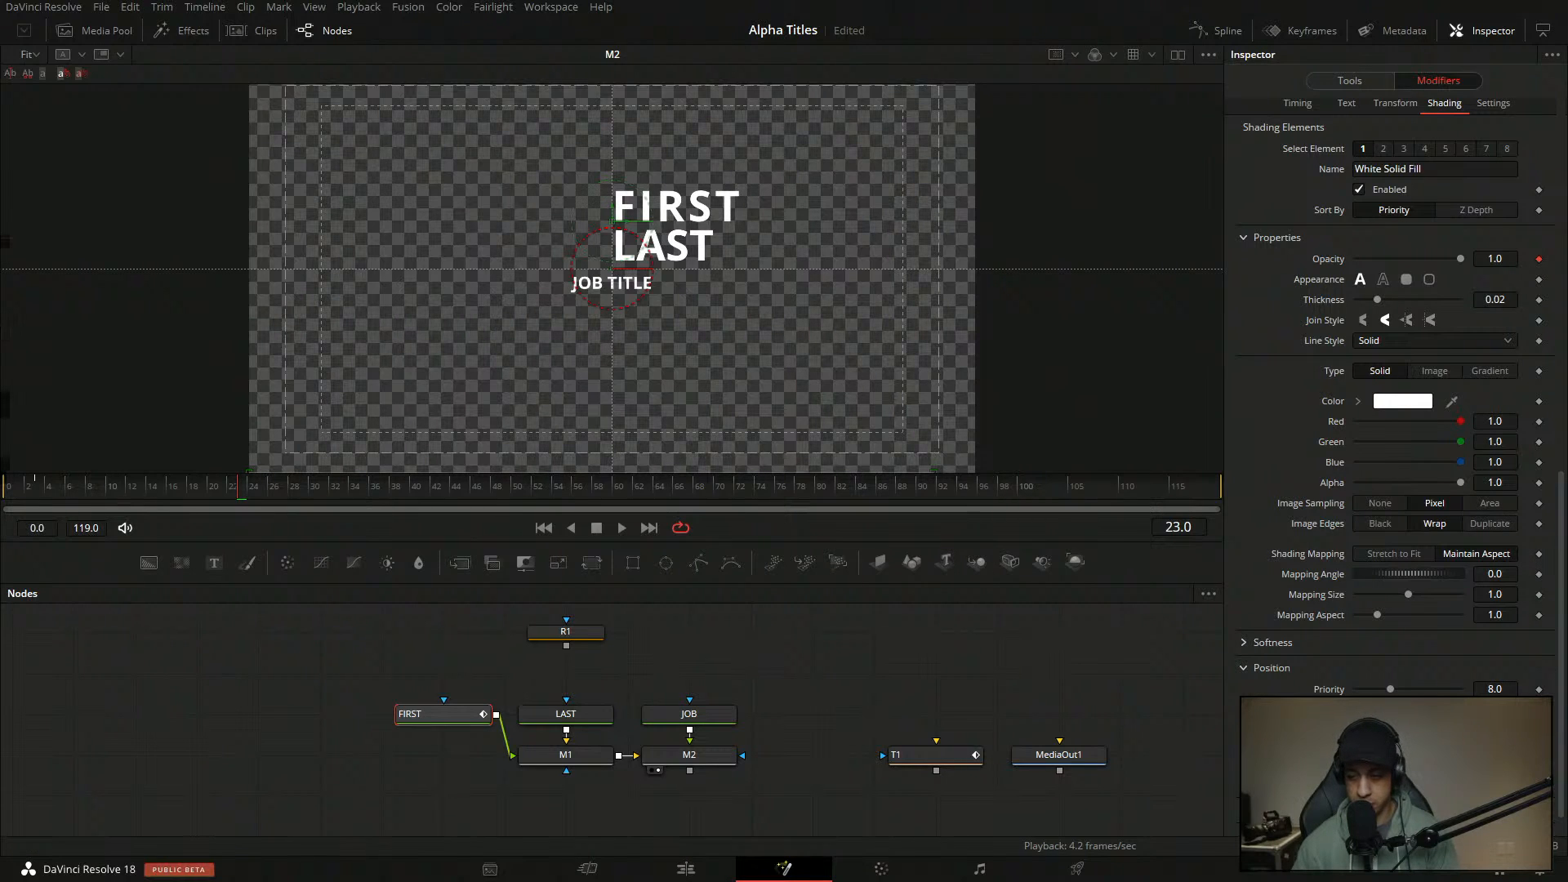
pyautogui.scroll(10, 1560, 523)
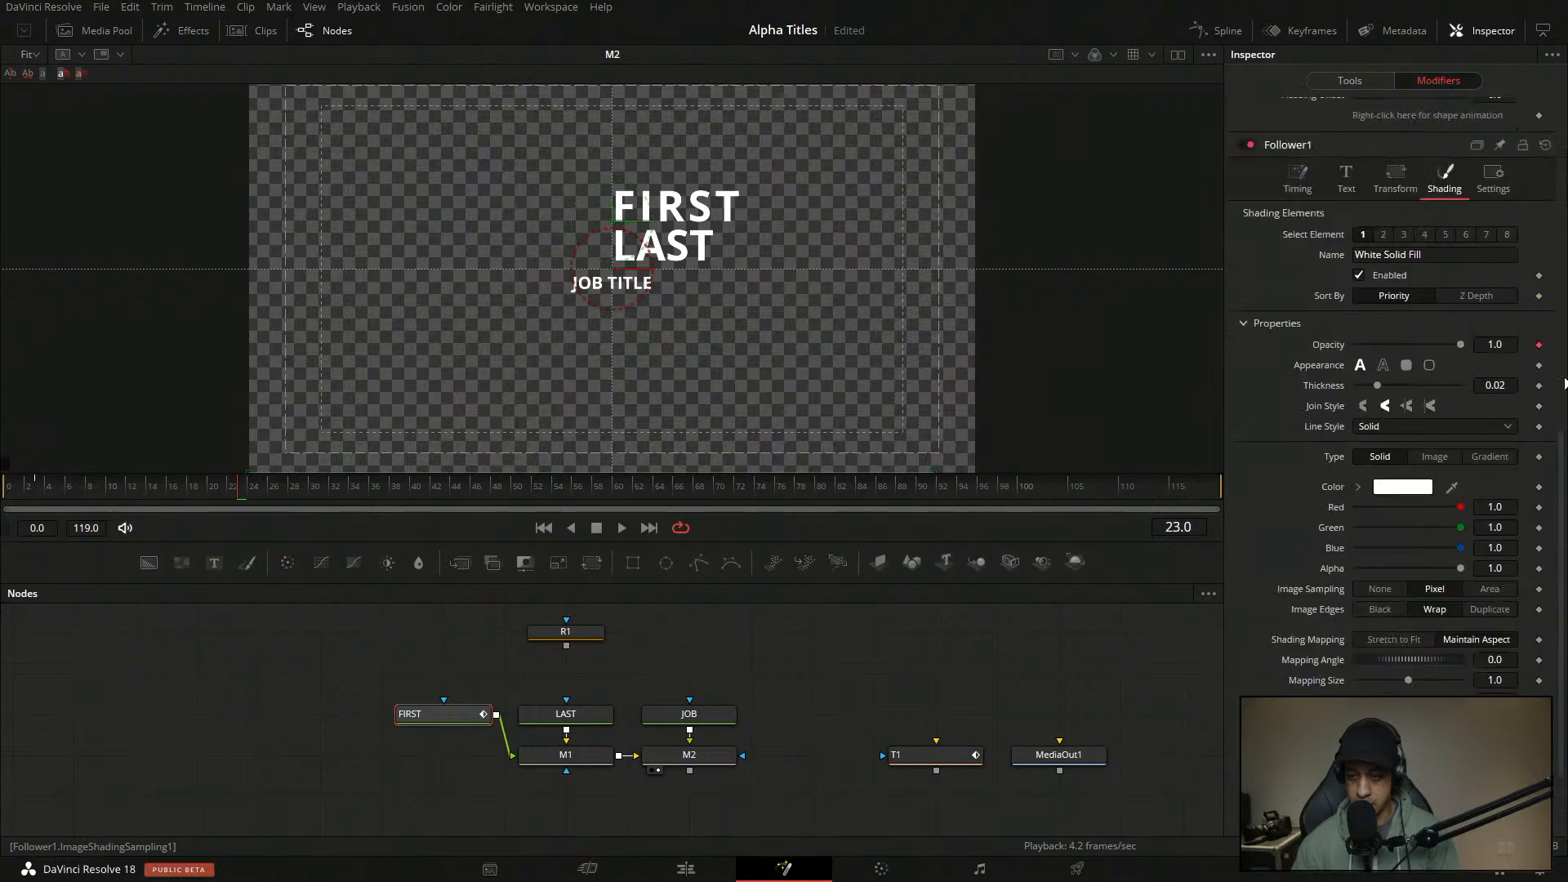
pyautogui.scroll(-5, 1560, 523)
pyautogui.scroll(-1, 1391, 490)
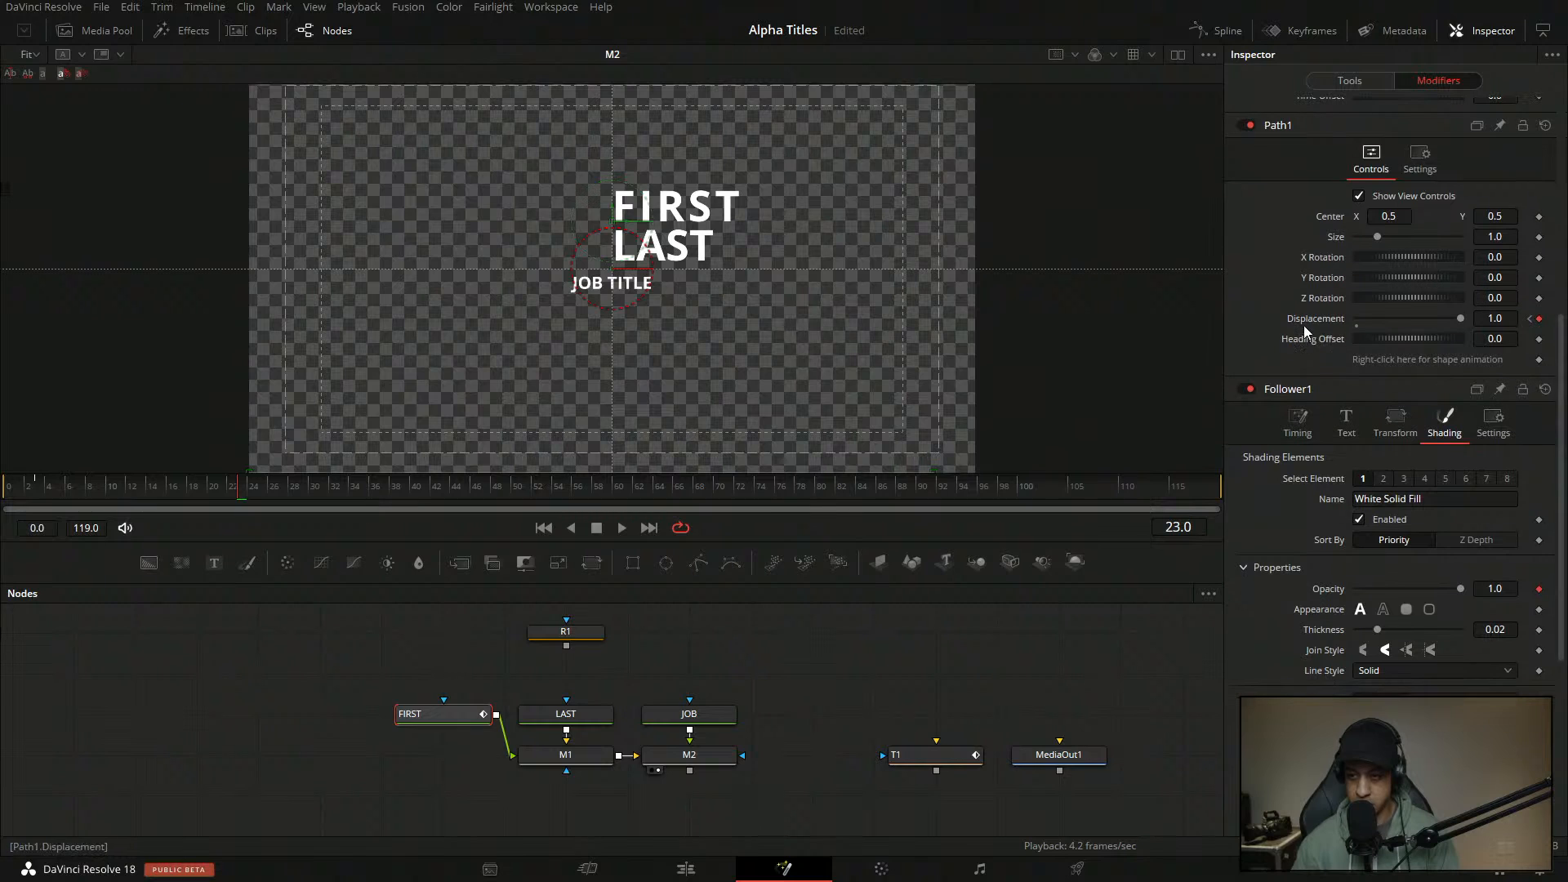
# - Drive Path1's Displacement with an Anim Curves modifier set to a Custom curve
pyautogui.doubleClick(1313, 320)
pyautogui.rightClick(1316, 320)
pyautogui.moveTo(1381, 390)
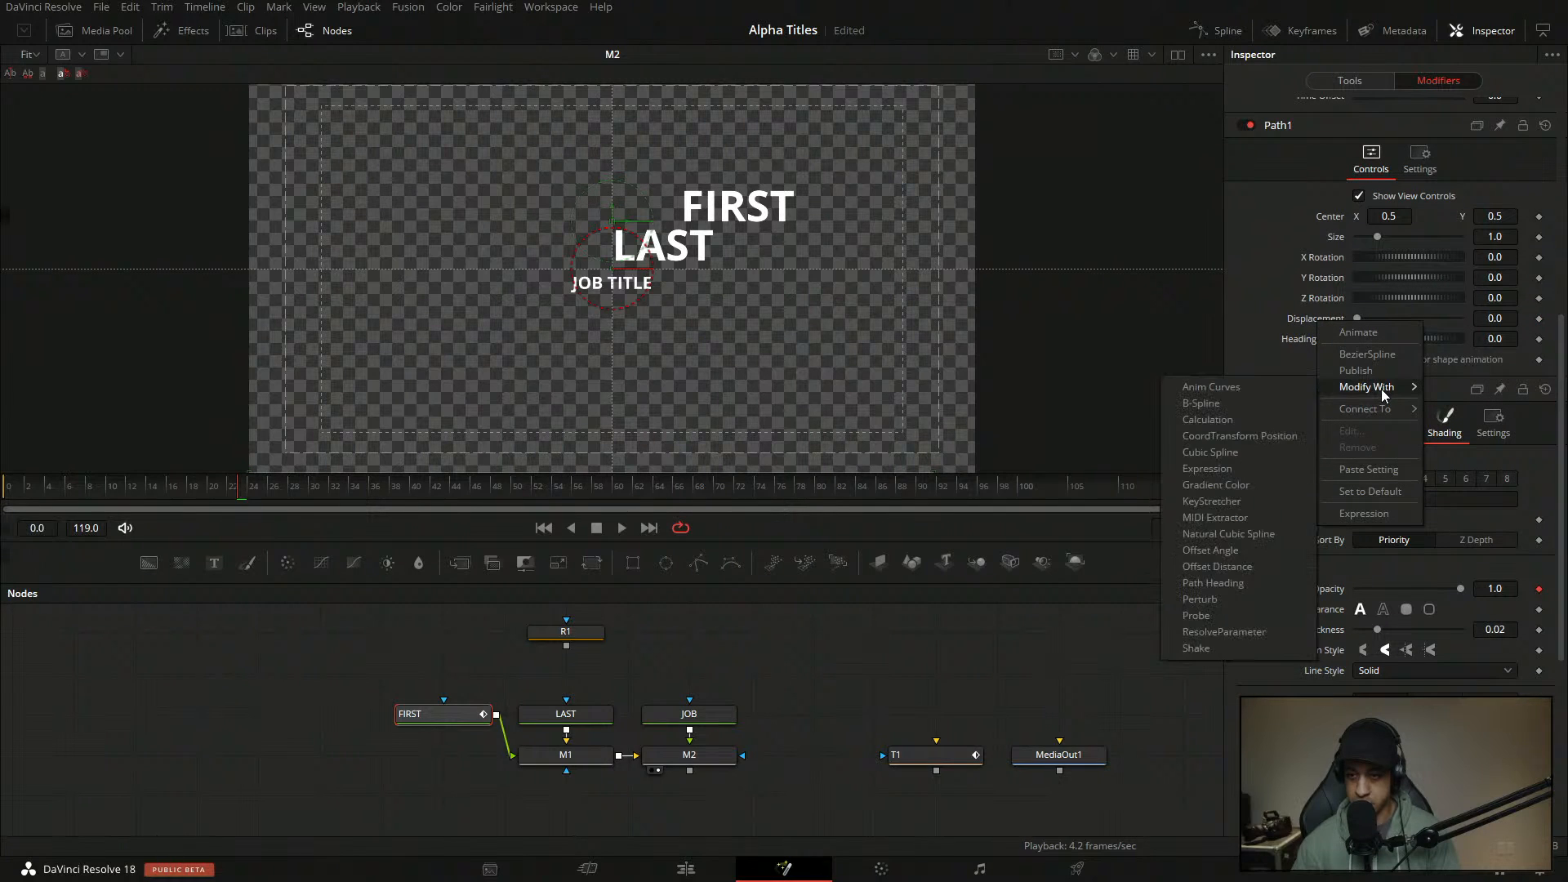
pyautogui.click(1266, 394)
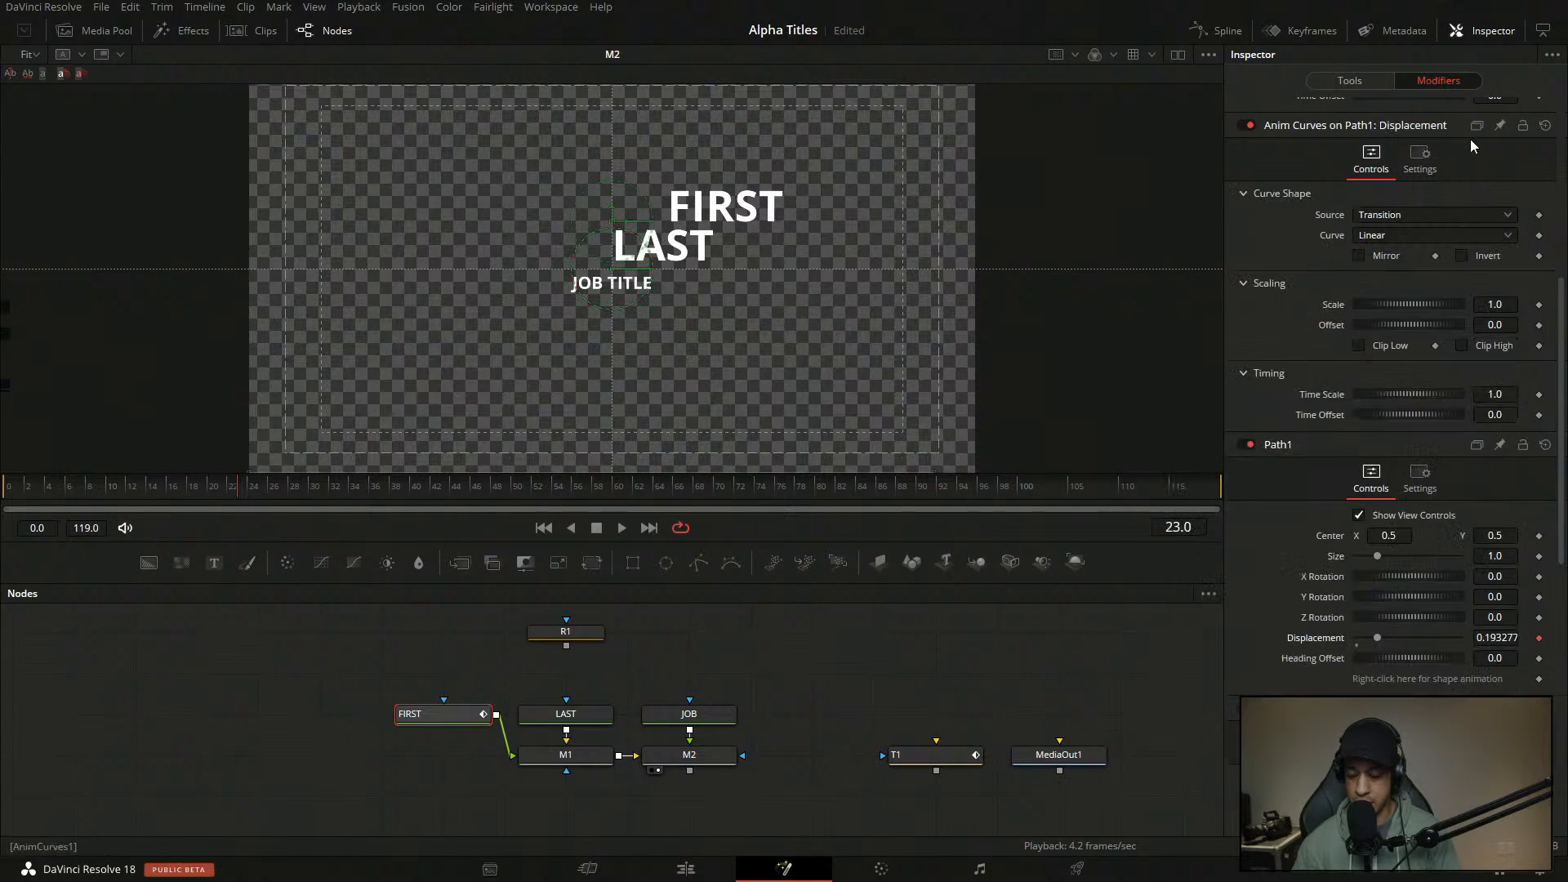
pyautogui.moveTo(1561, 457); pyautogui.dragTo(1563, 360)
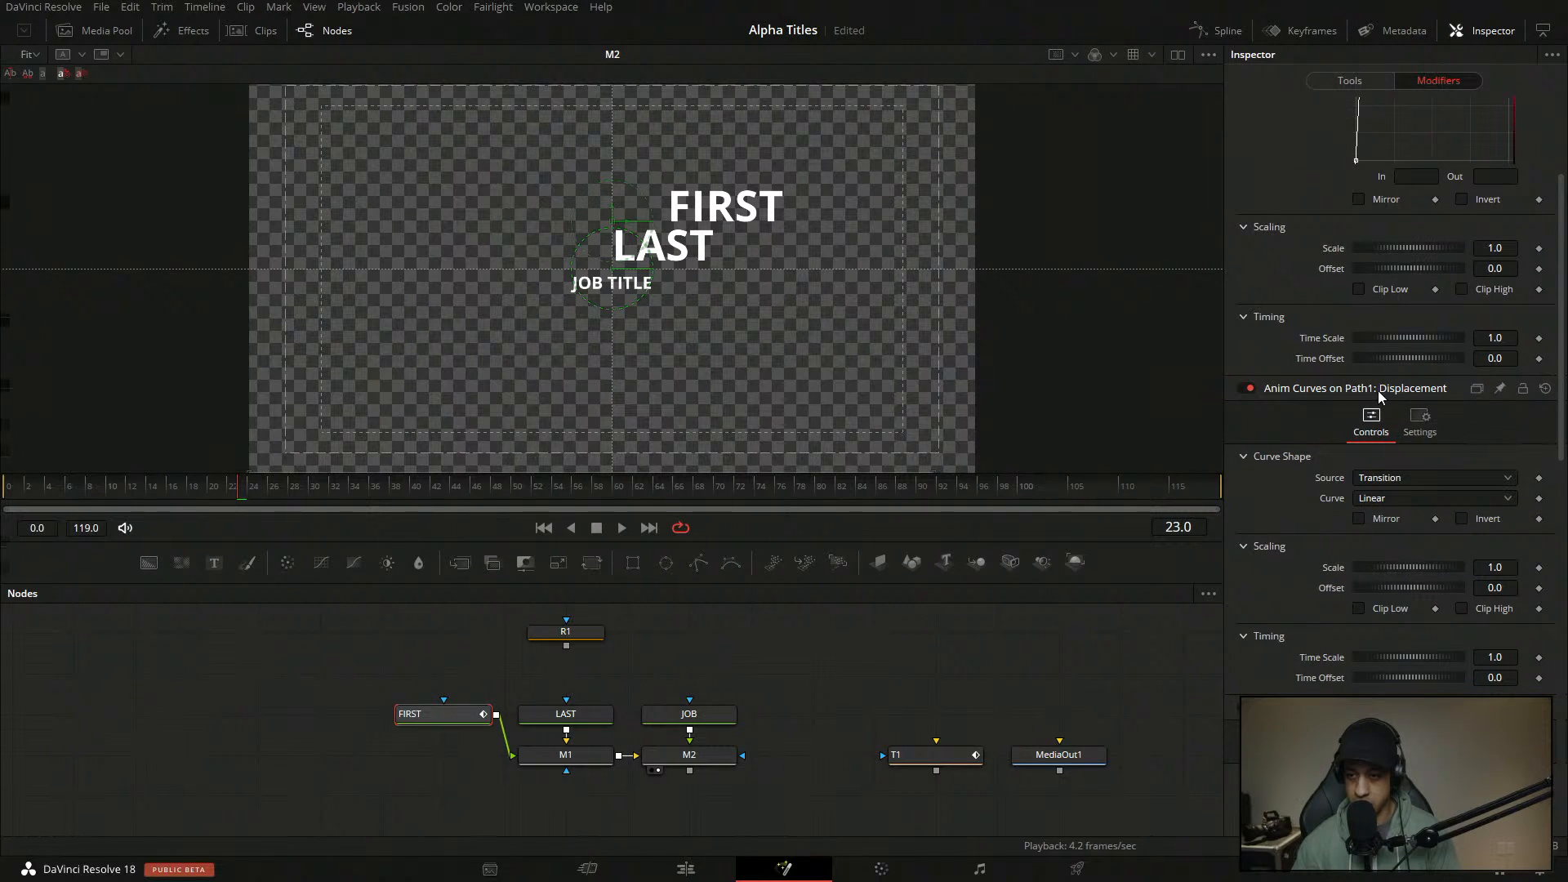
pyautogui.scroll(-3, 1410, 381)
pyautogui.click(1408, 377)
pyautogui.click(1401, 444)
pyautogui.click(1395, 379)
pyautogui.click(1389, 434)
# - Set the displacement curve's starting point to In 0.1 and Out 1.0
pyautogui.click(1358, 510)
pyautogui.click(1429, 526)
pyautogui.write('001')
pyautogui.press('Tab')
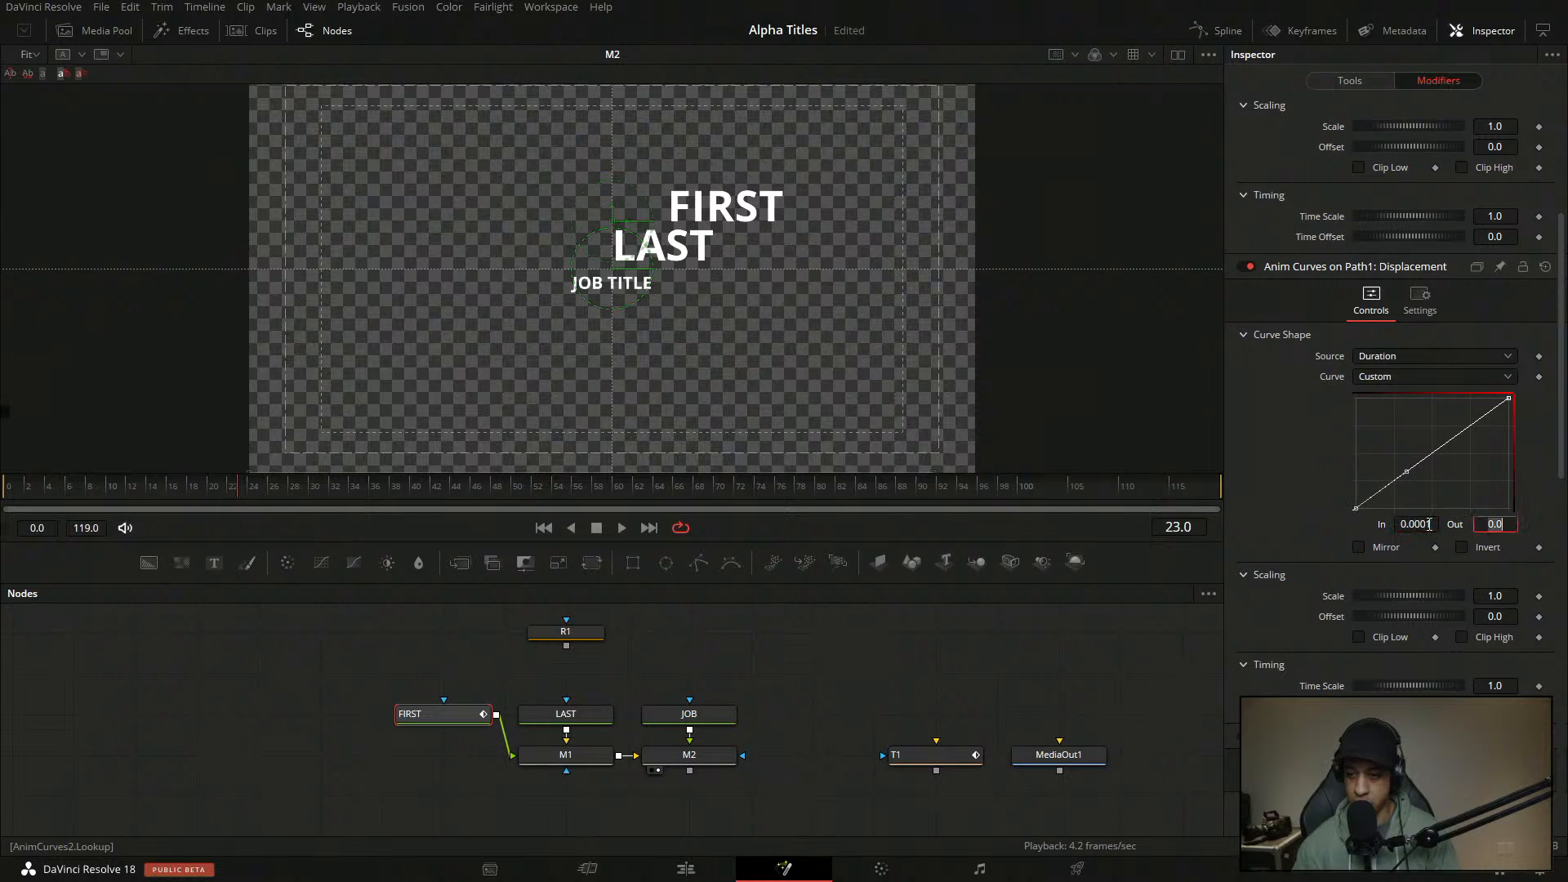
pyautogui.doubleClick(1417, 524)
pyautogui.write('0.1')
pyautogui.press('Tab')
pyautogui.write('1')
pyautogui.press('Return')
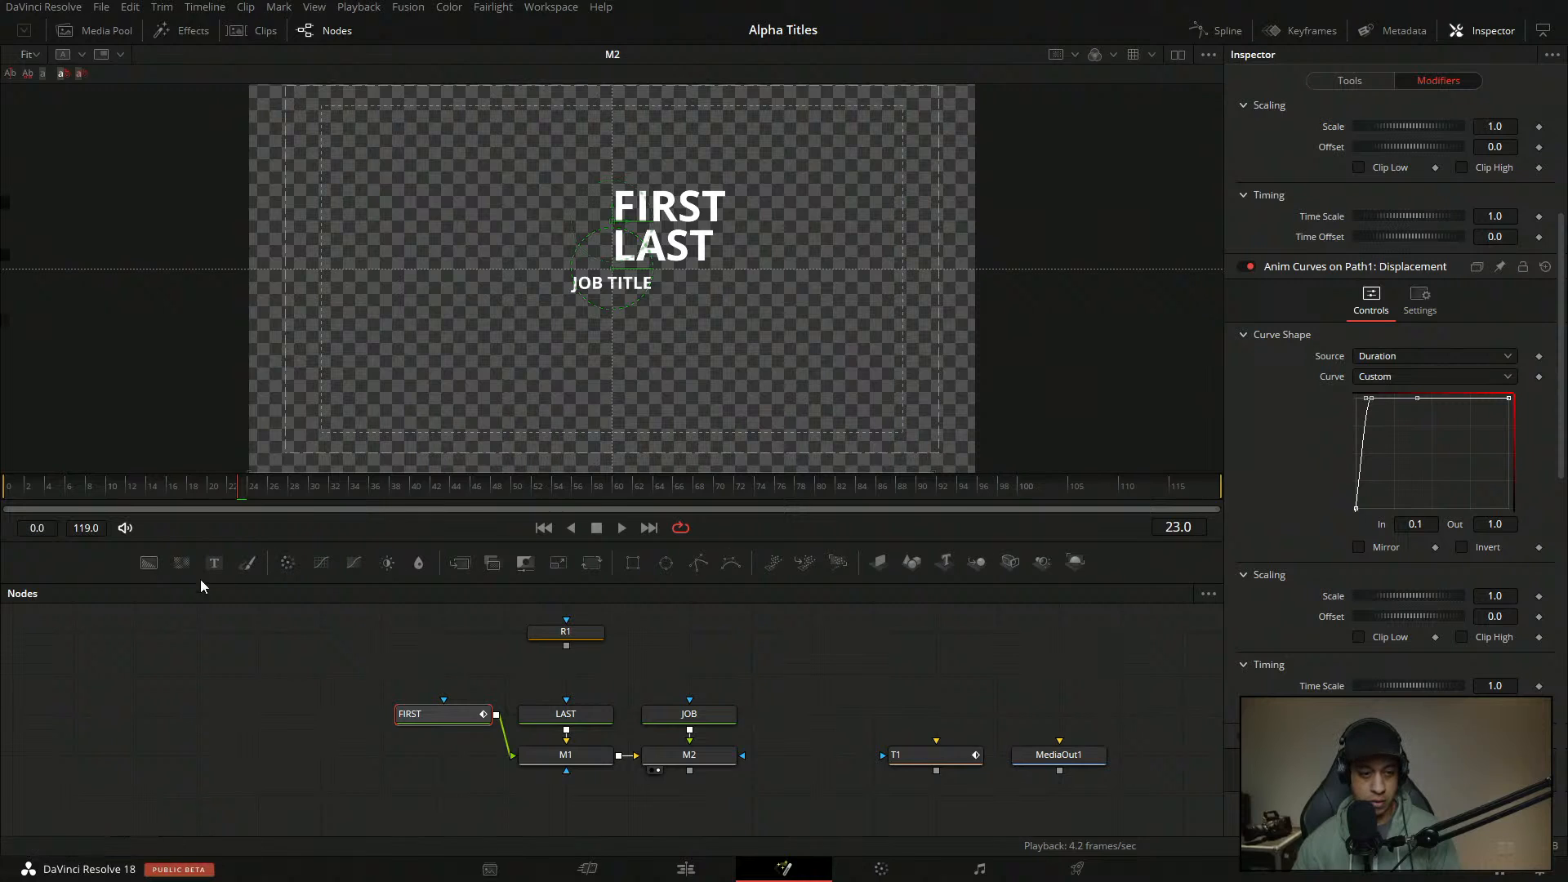
# - Set In to 0.05 on the top-left points of the opacity and displacement curves
pyautogui.click(1371, 399)
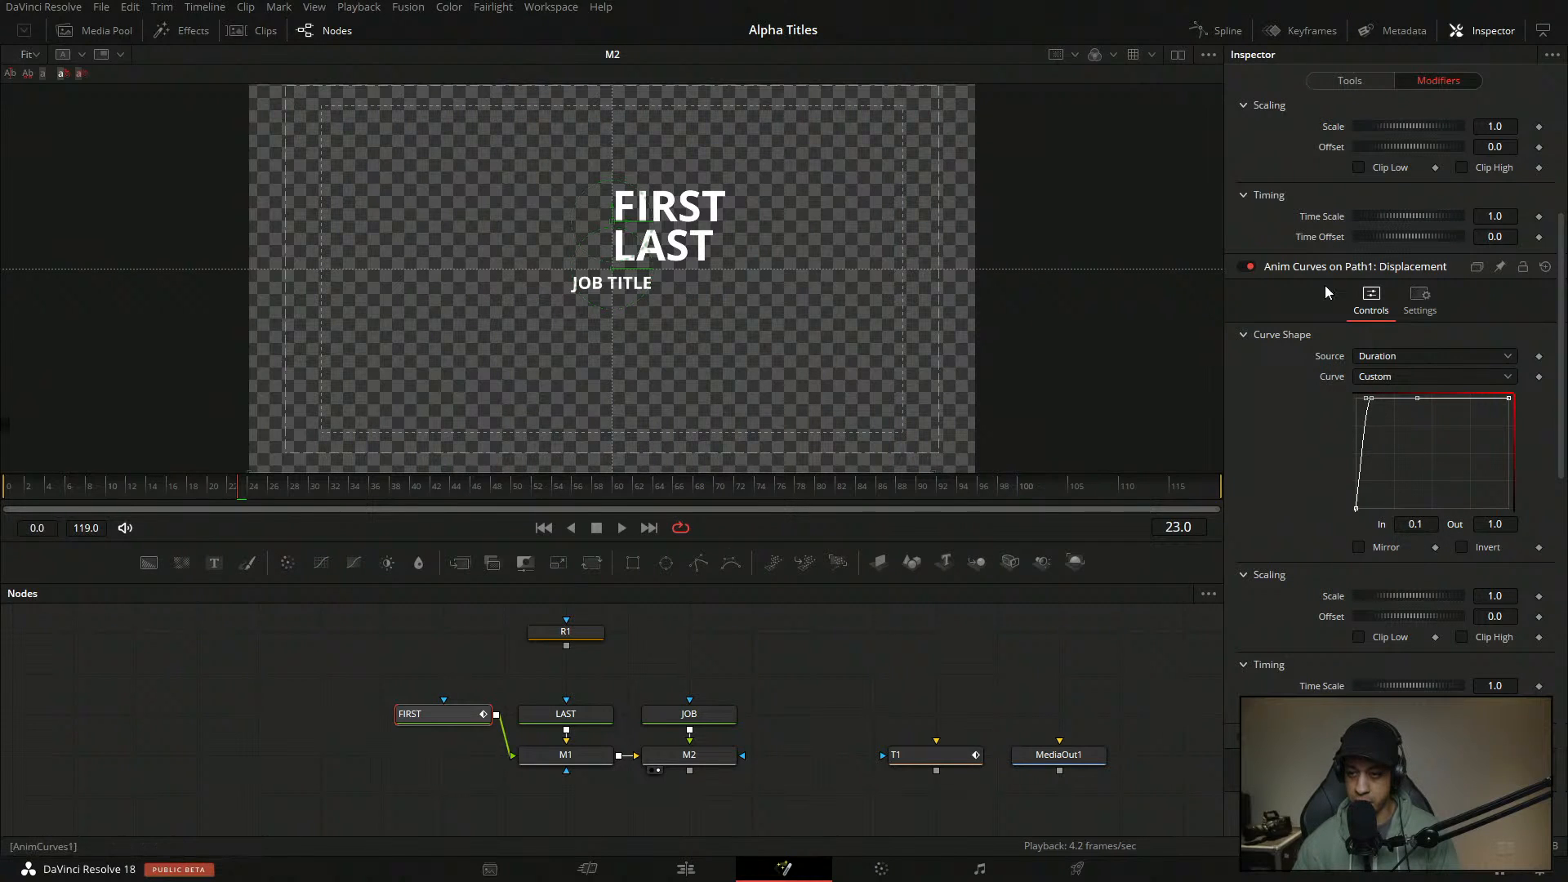
pyautogui.moveTo(1559, 430); pyautogui.dragTo(1558, 299)
pyautogui.click(1362, 243)
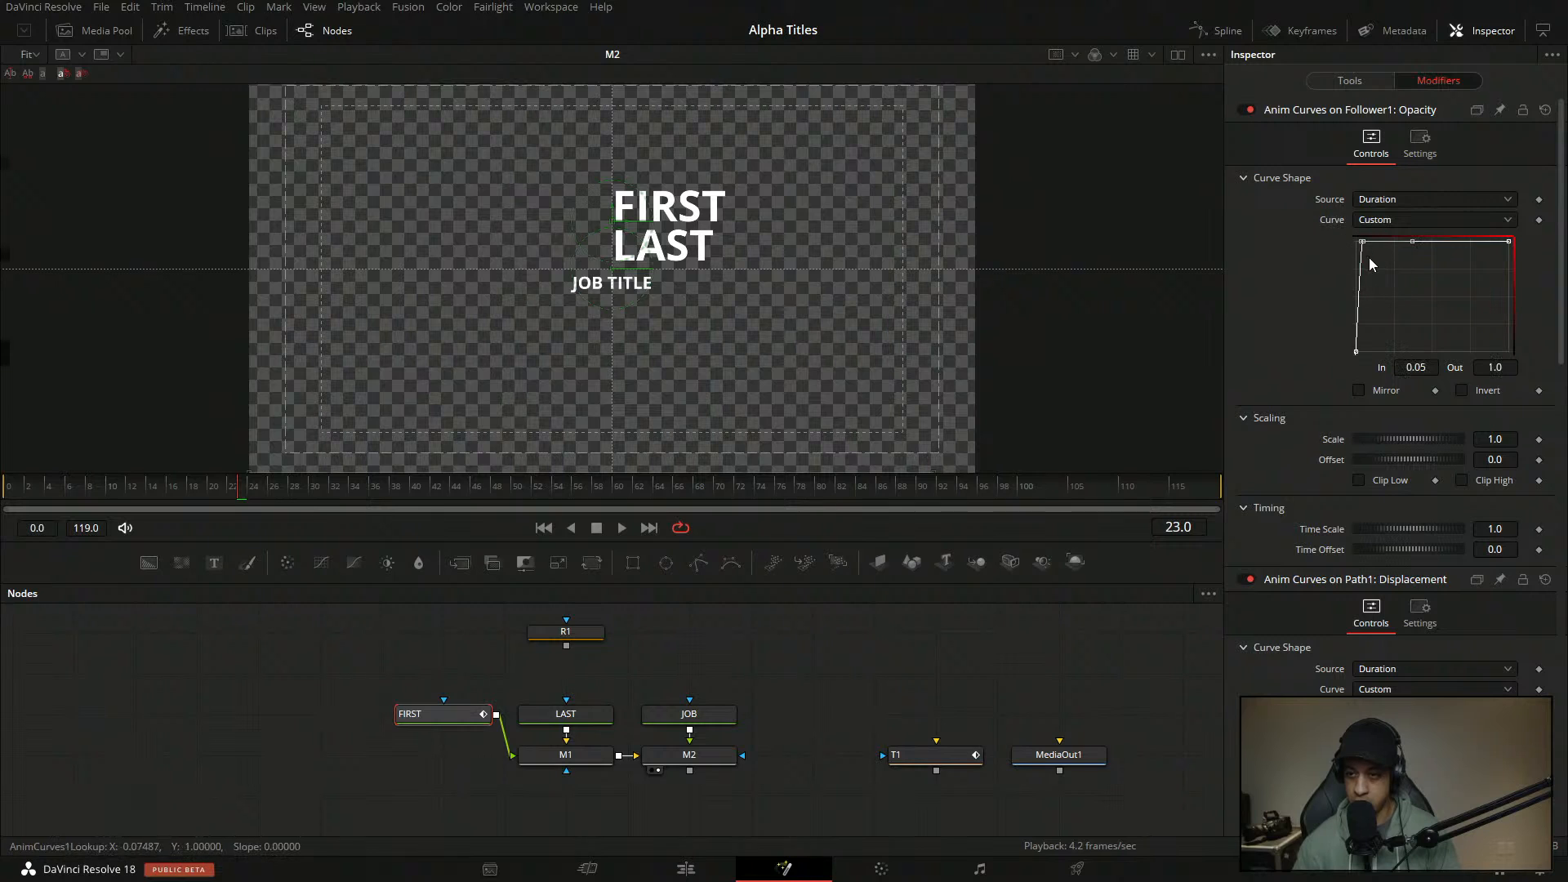
pyautogui.moveTo(1562, 349); pyautogui.dragTo(1560, 471)
pyautogui.click(1371, 376)
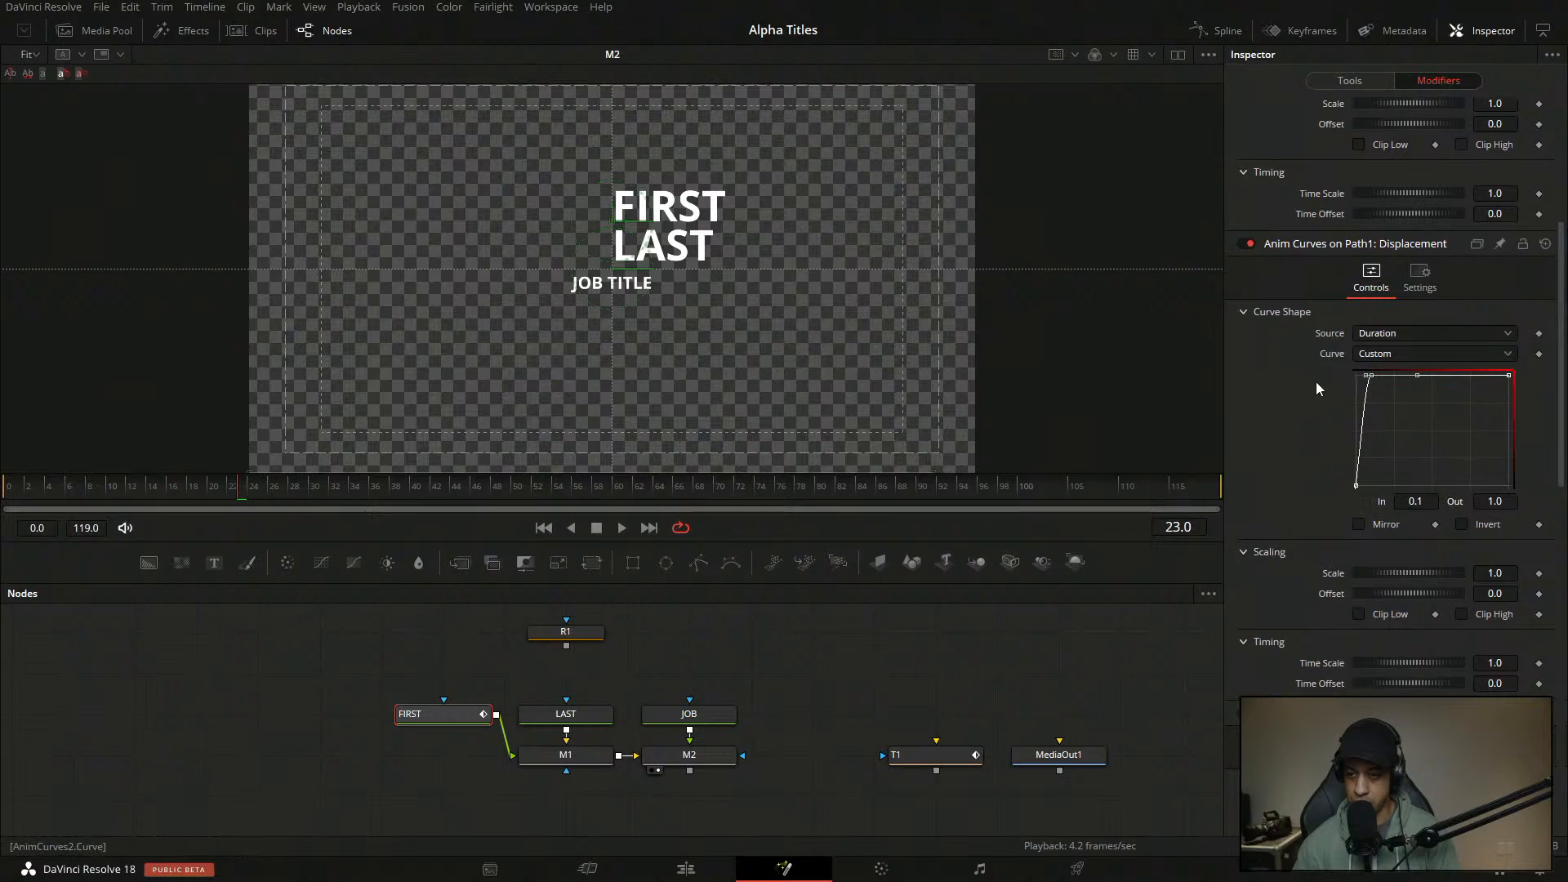
pyautogui.doubleClick(1427, 505)
pyautogui.write('0.05')
pyautogui.press('Tab')
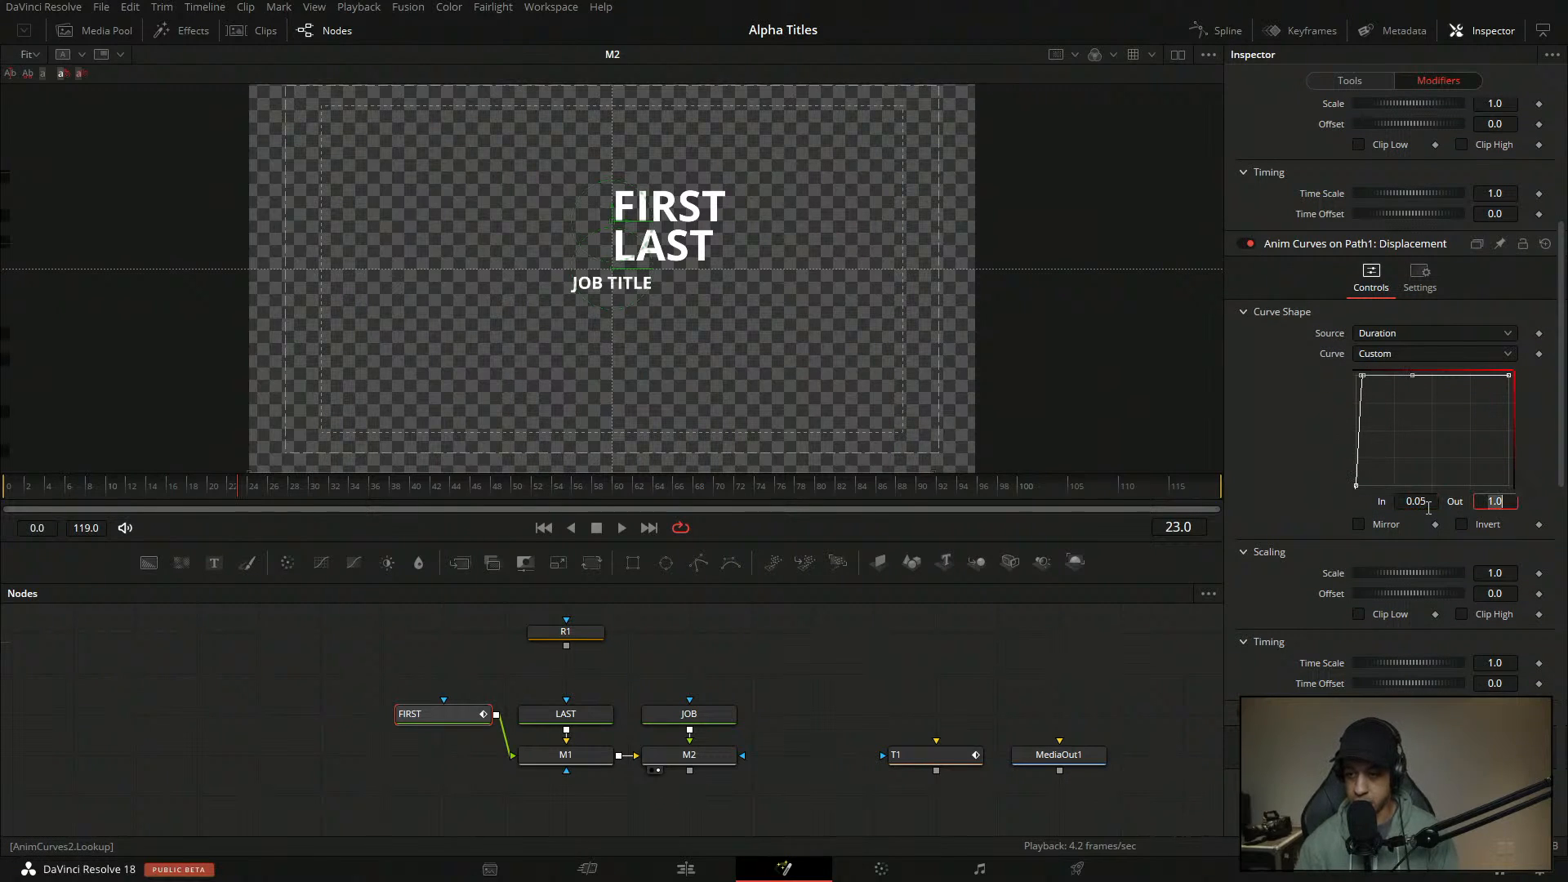
pyautogui.moveTo(1431, 432); pyautogui.dragTo(1280, 346)
# - Play the animation from near the start to check the easing, then save with Ctrl+S
pyautogui.click(147, 493)
pyautogui.press('space')
pyautogui.click(18, 492)
pyautogui.press('space')
pyautogui.press('space')
pyautogui.click(18, 492)
pyautogui.press('space')
pyautogui.press('space')
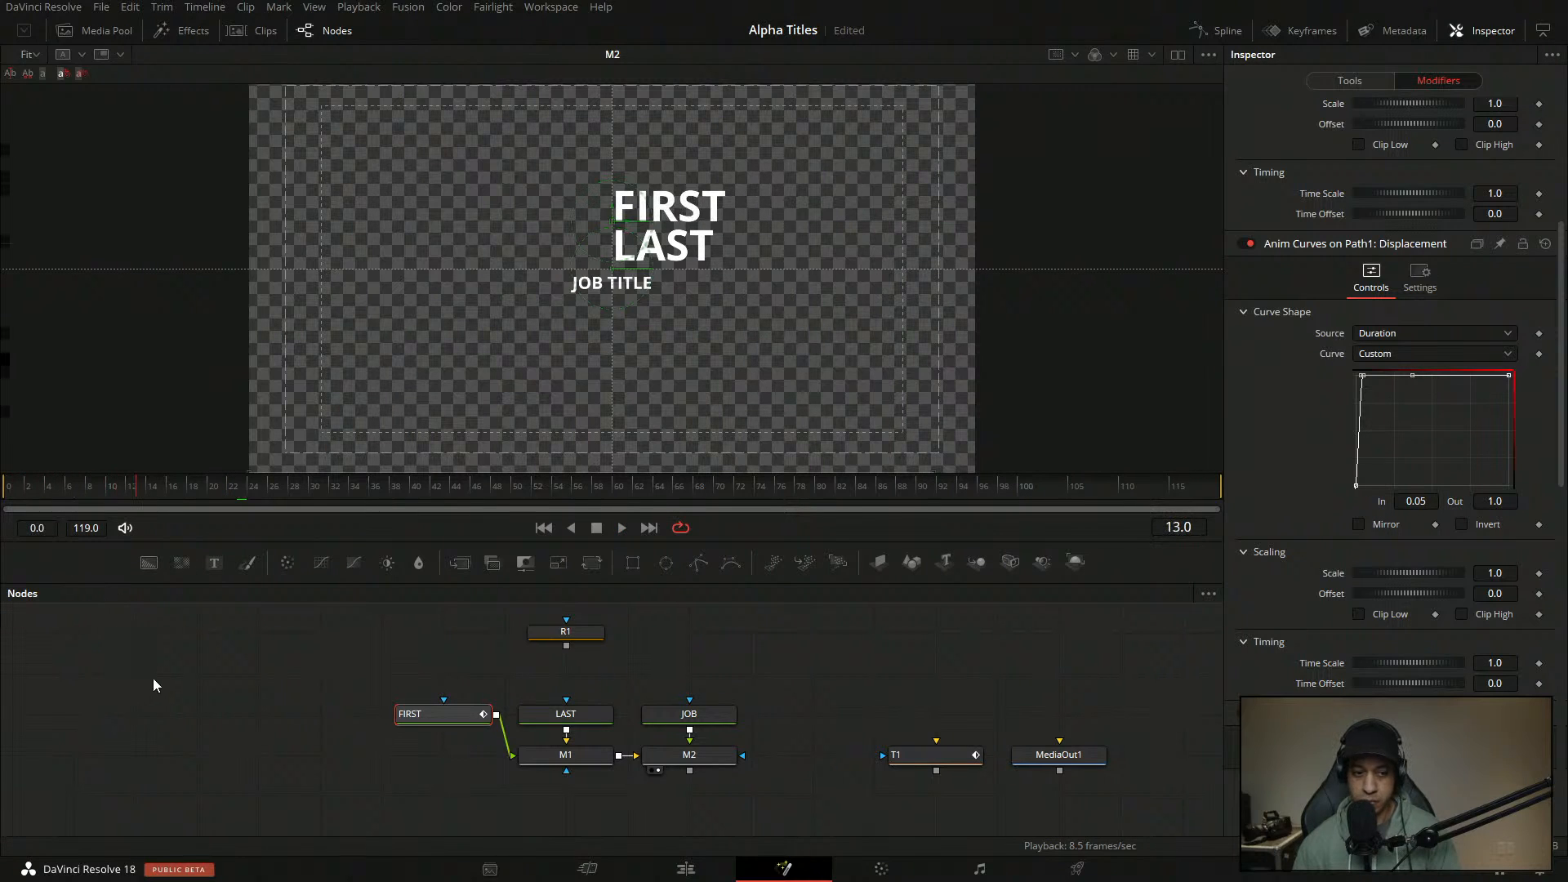
pyautogui.click(148, 680)
pyautogui.hotkey('ctrl', 's')
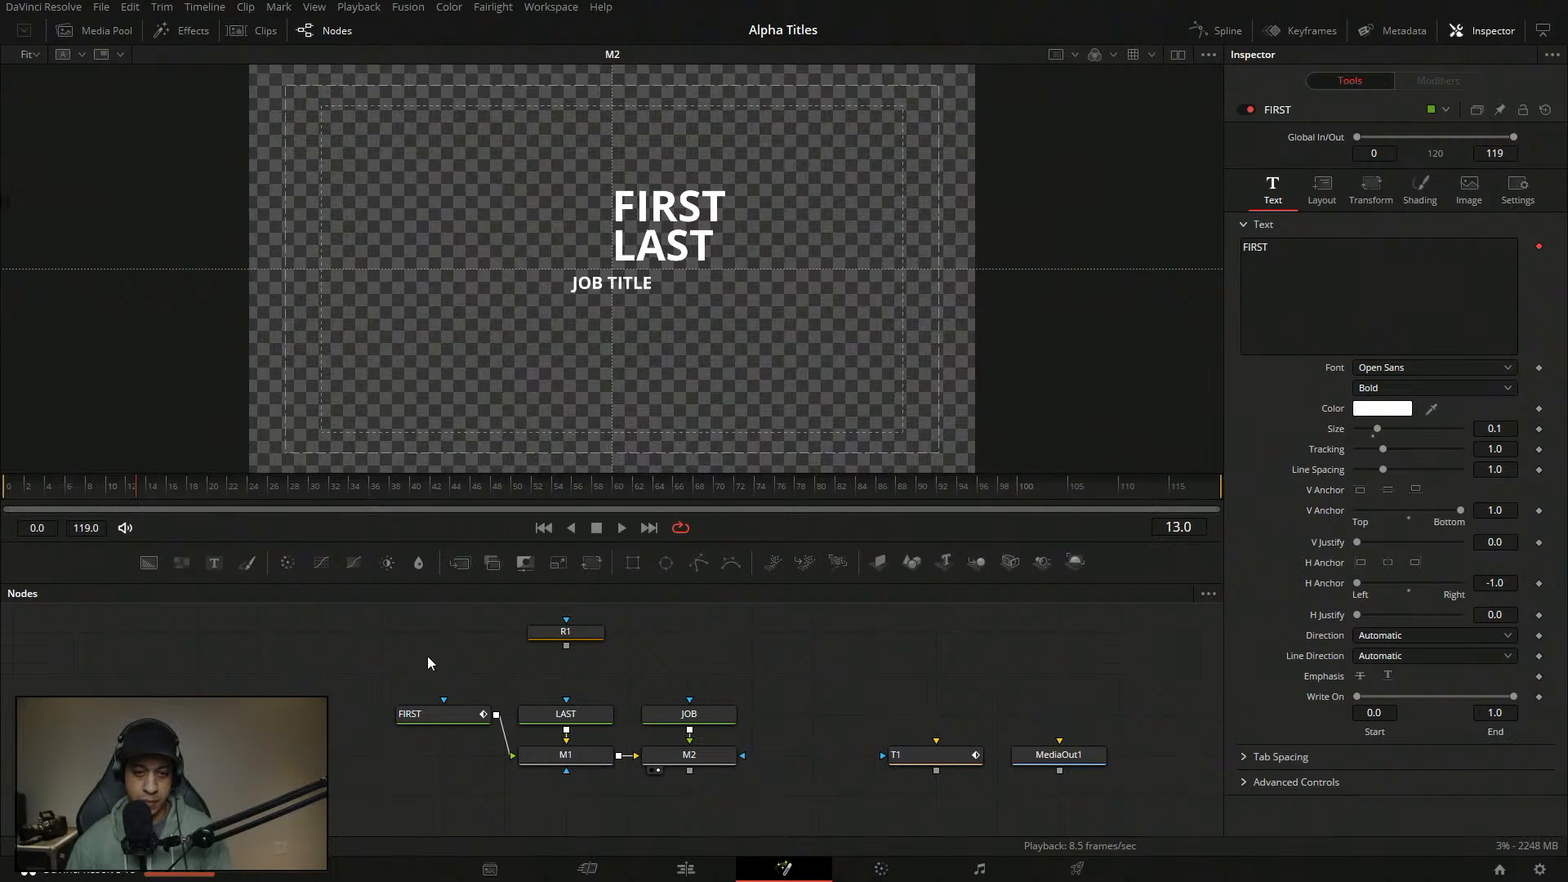
# - Preview the animation, stop around frame 46, and select the displacement curve's top-left point in FIRST's Modifiers
pyautogui.press('space')
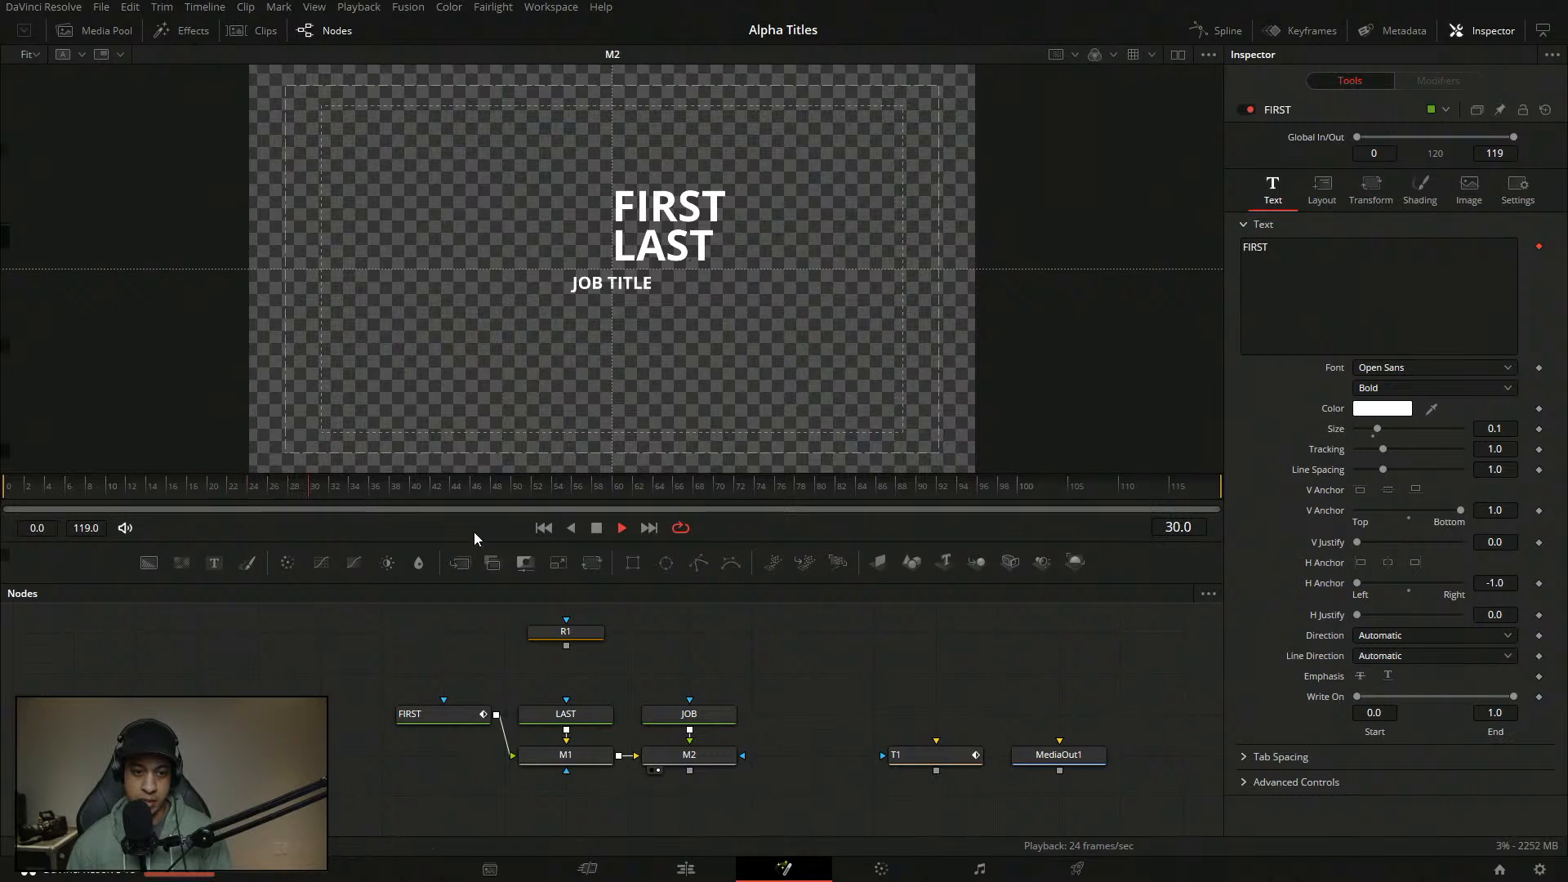
pyautogui.click(593, 533)
pyautogui.click(441, 714)
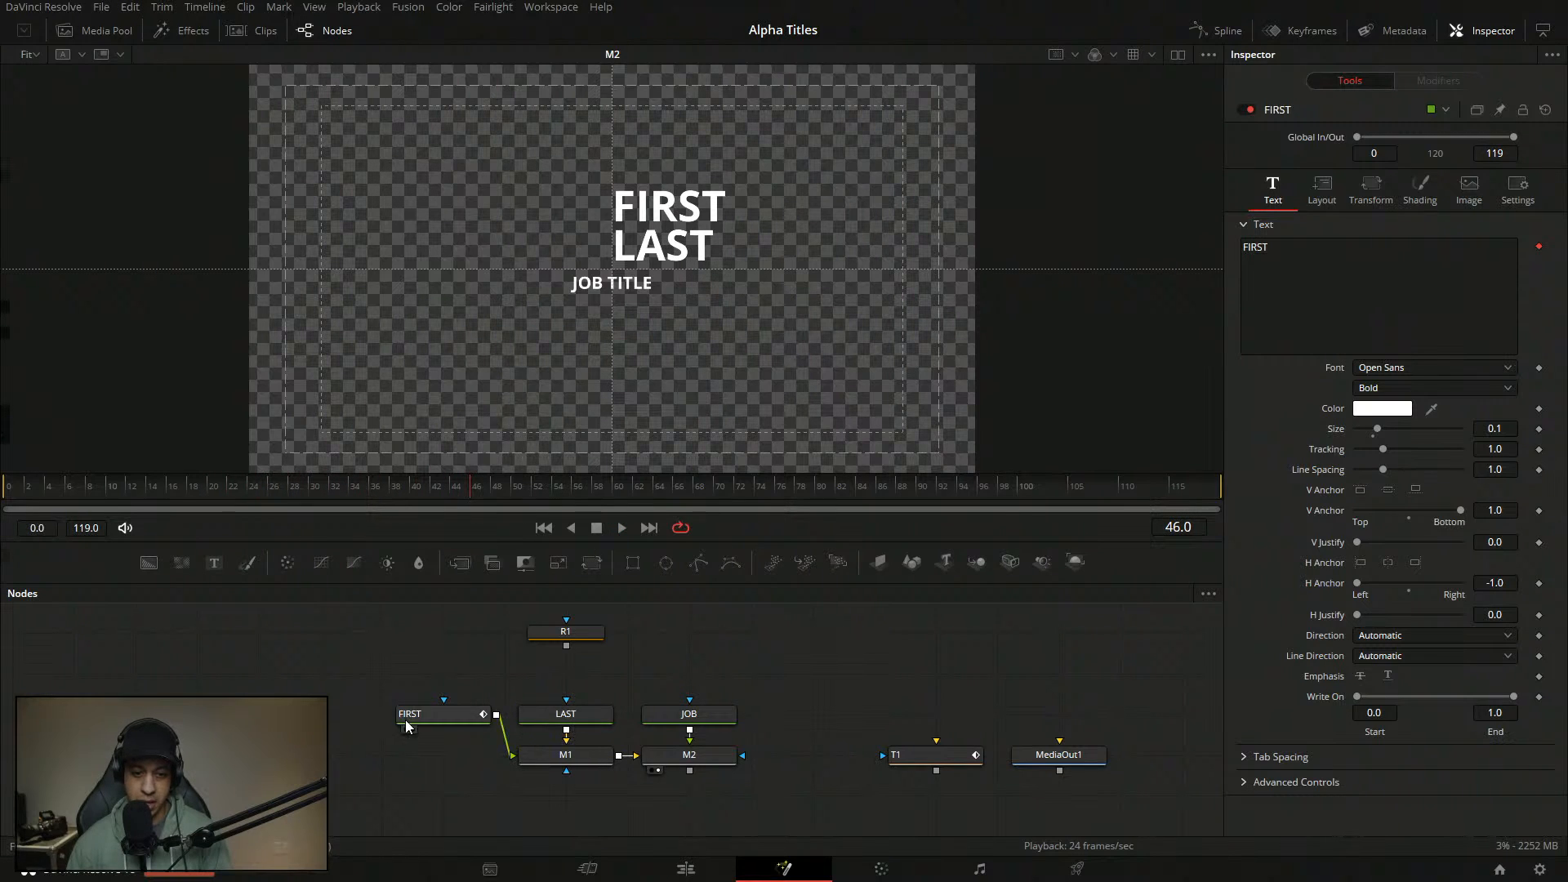
pyautogui.click(1438, 80)
pyautogui.scroll(-5, 1452, 257)
pyautogui.click(1364, 376)
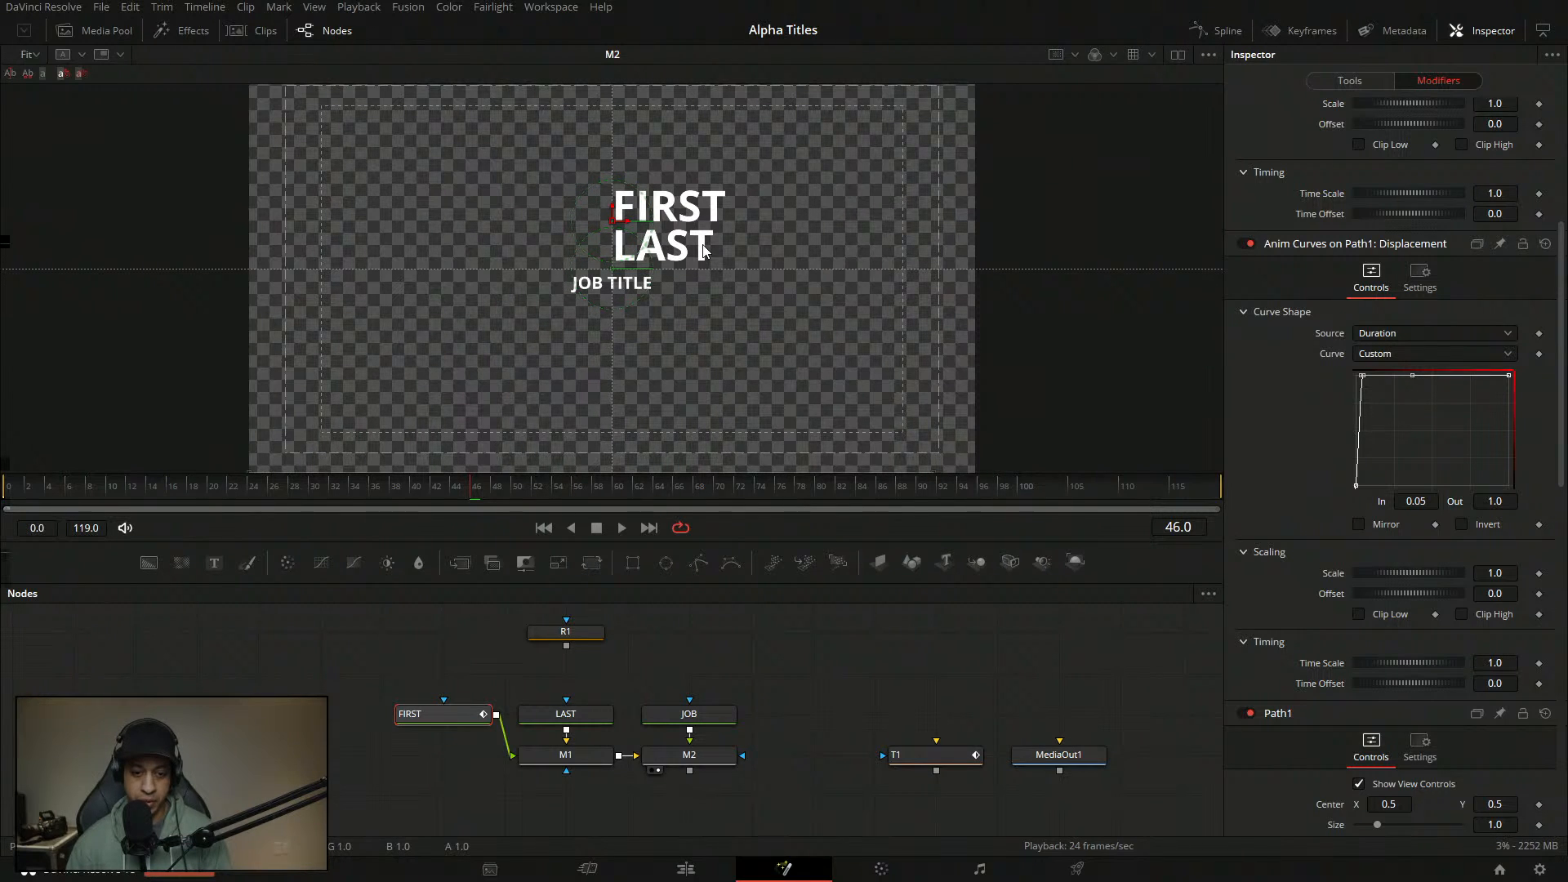
# - Add a character Follower modifier to the LAST text's Text field
pyautogui.click(579, 716)
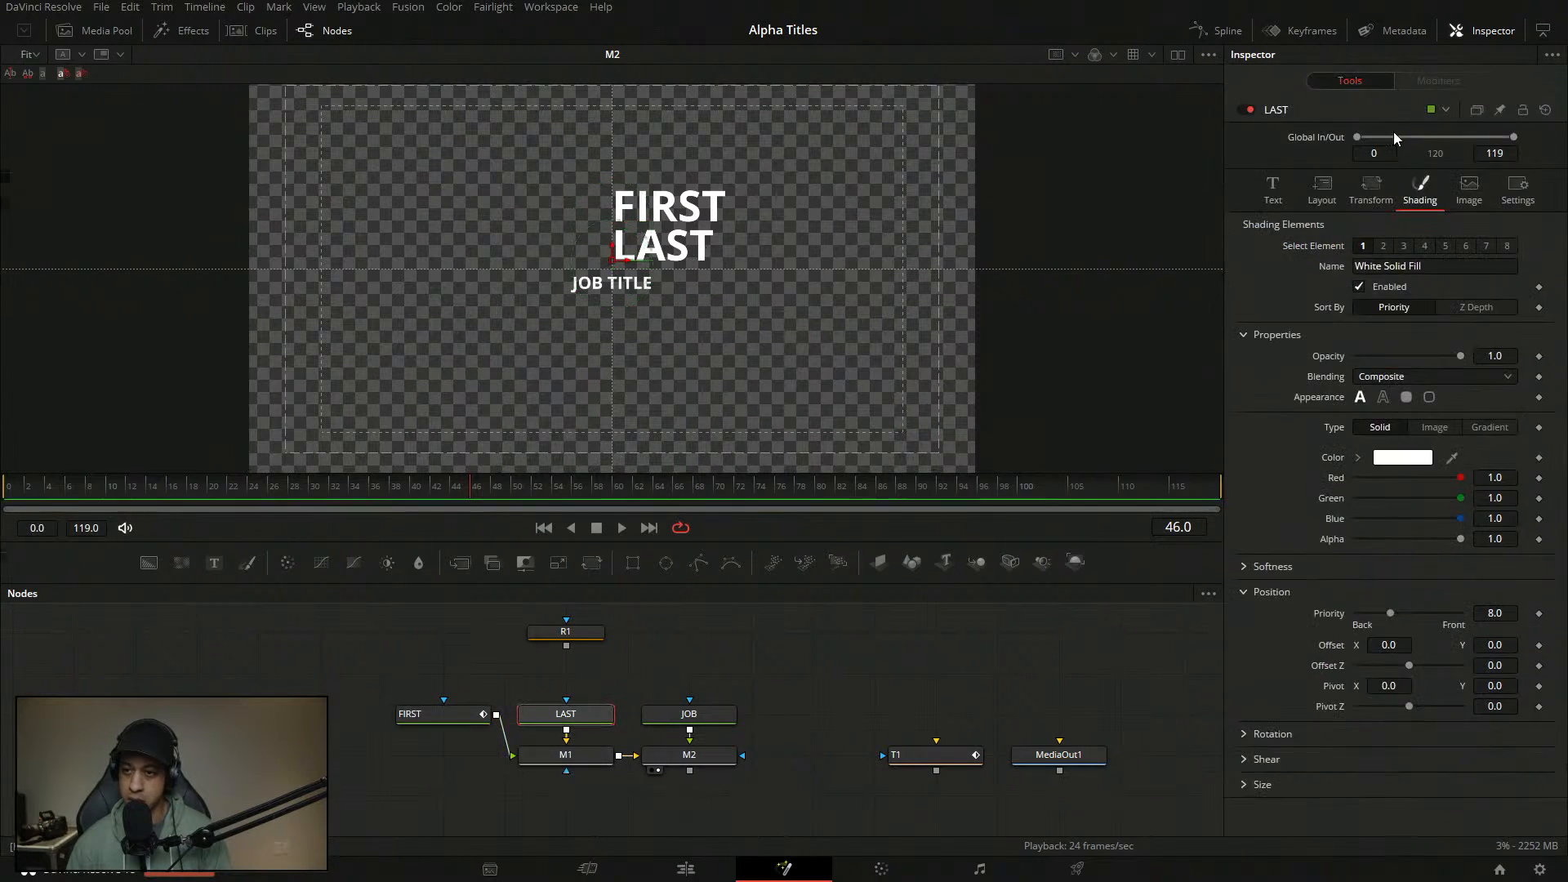
pyautogui.click(1274, 190)
pyautogui.rightClick(1387, 300)
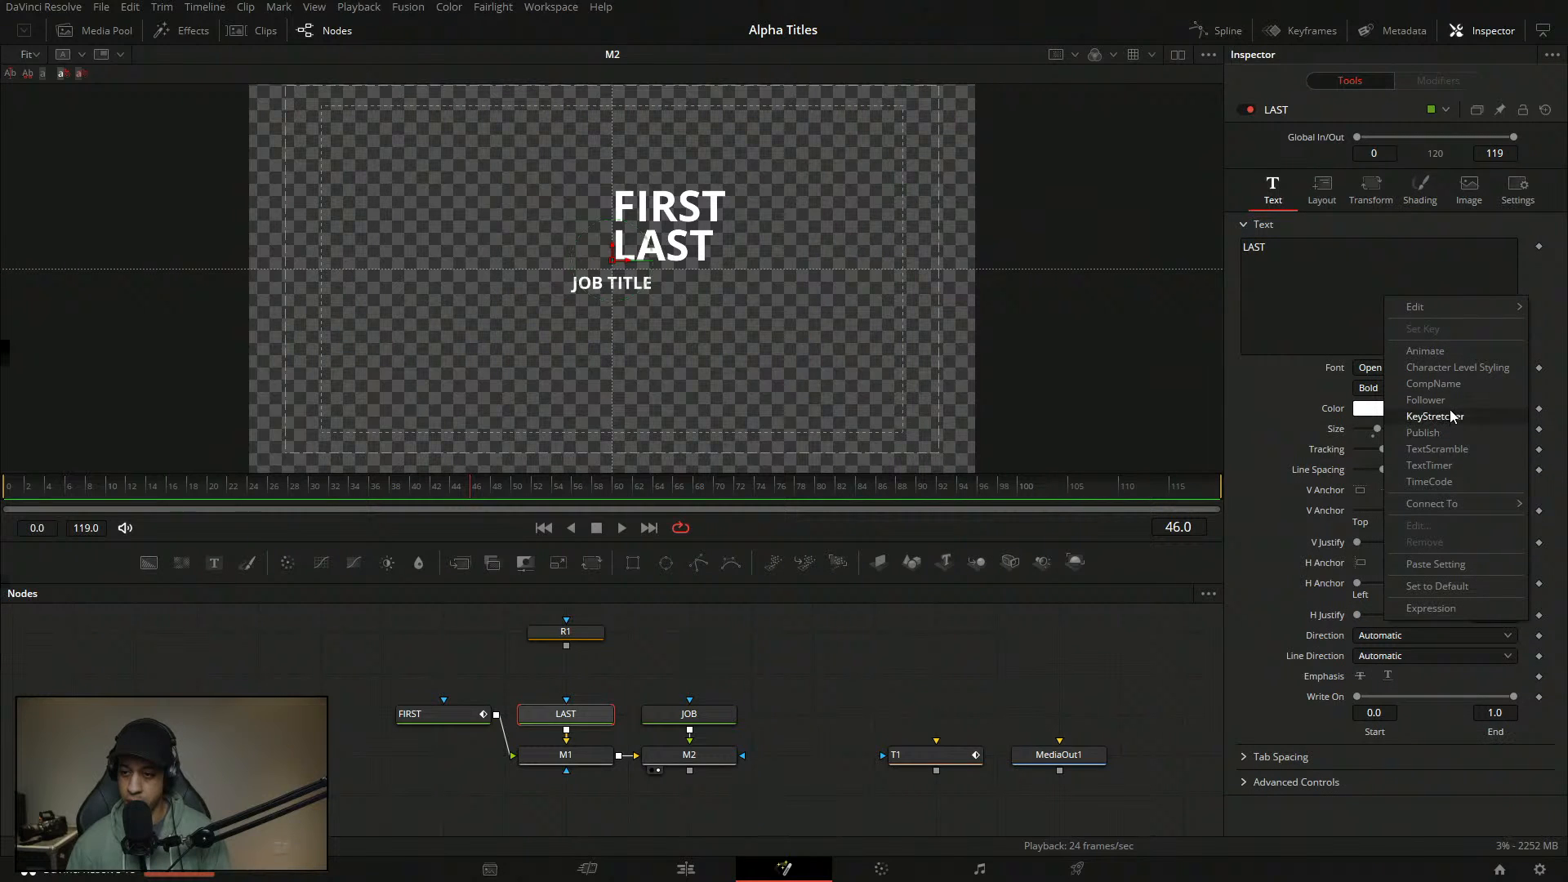
pyautogui.click(1426, 400)
pyautogui.click(1438, 80)
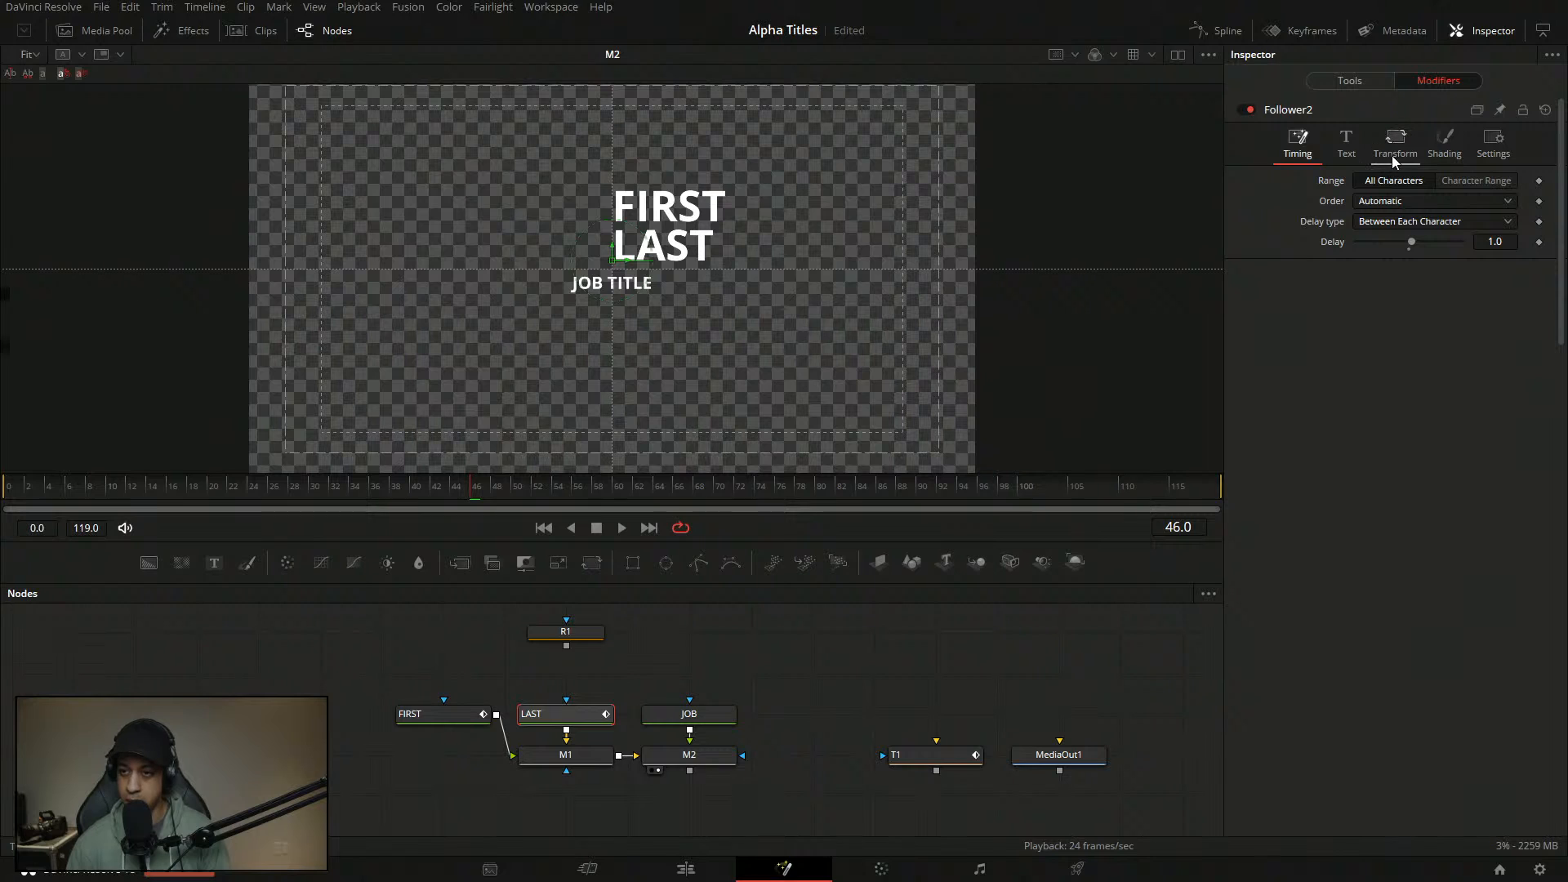
# - Set the LAST follower's character Order to Right to Left
pyautogui.click(1412, 223)
pyautogui.click(1342, 289)
pyautogui.click(1390, 203)
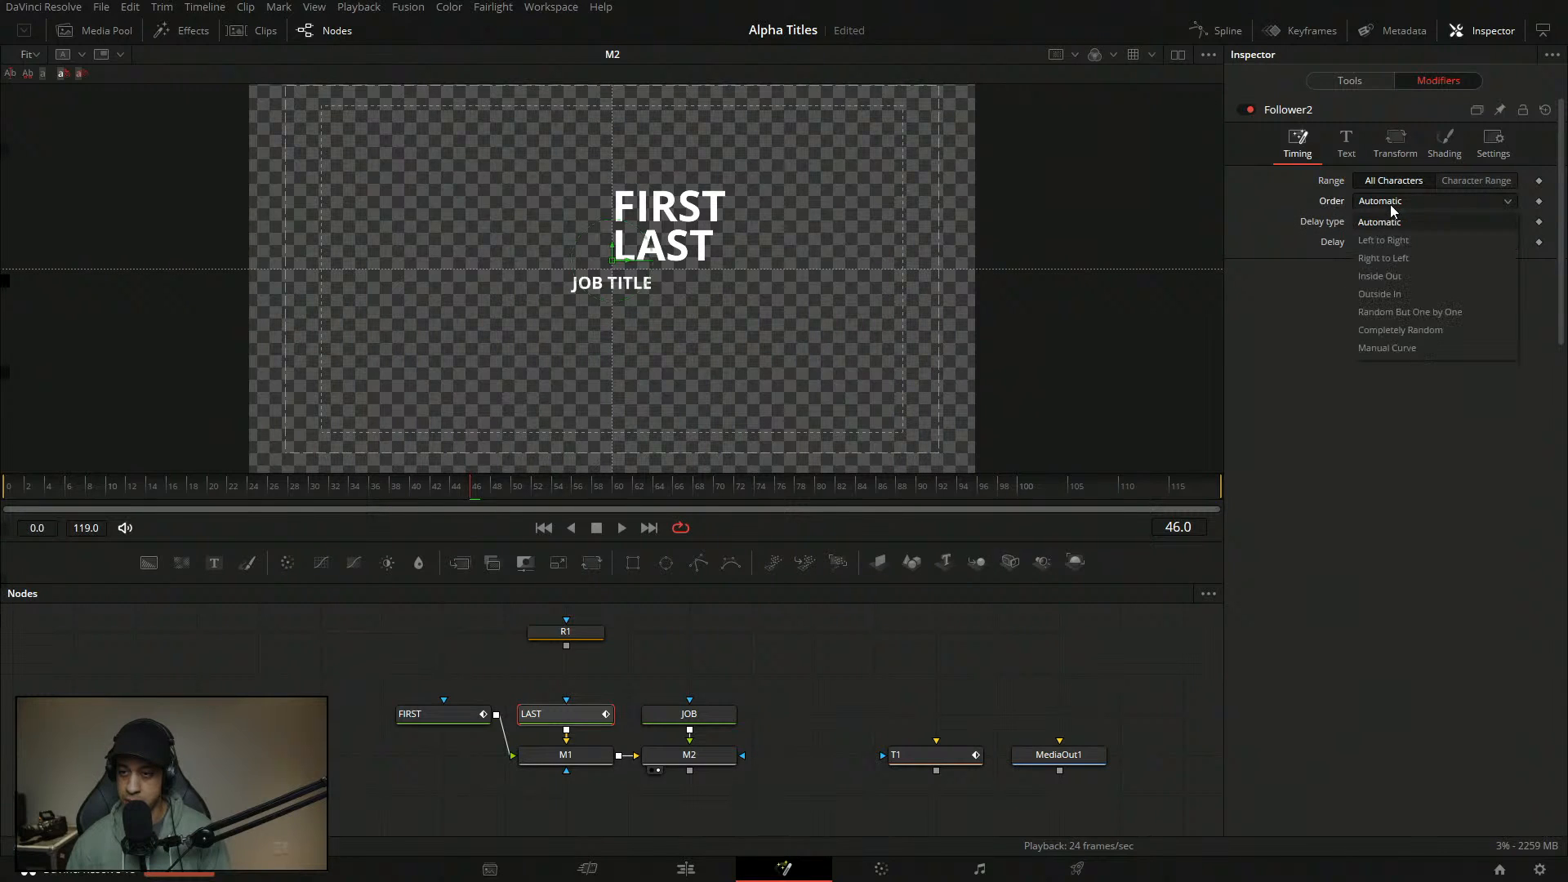
pyautogui.click(1416, 257)
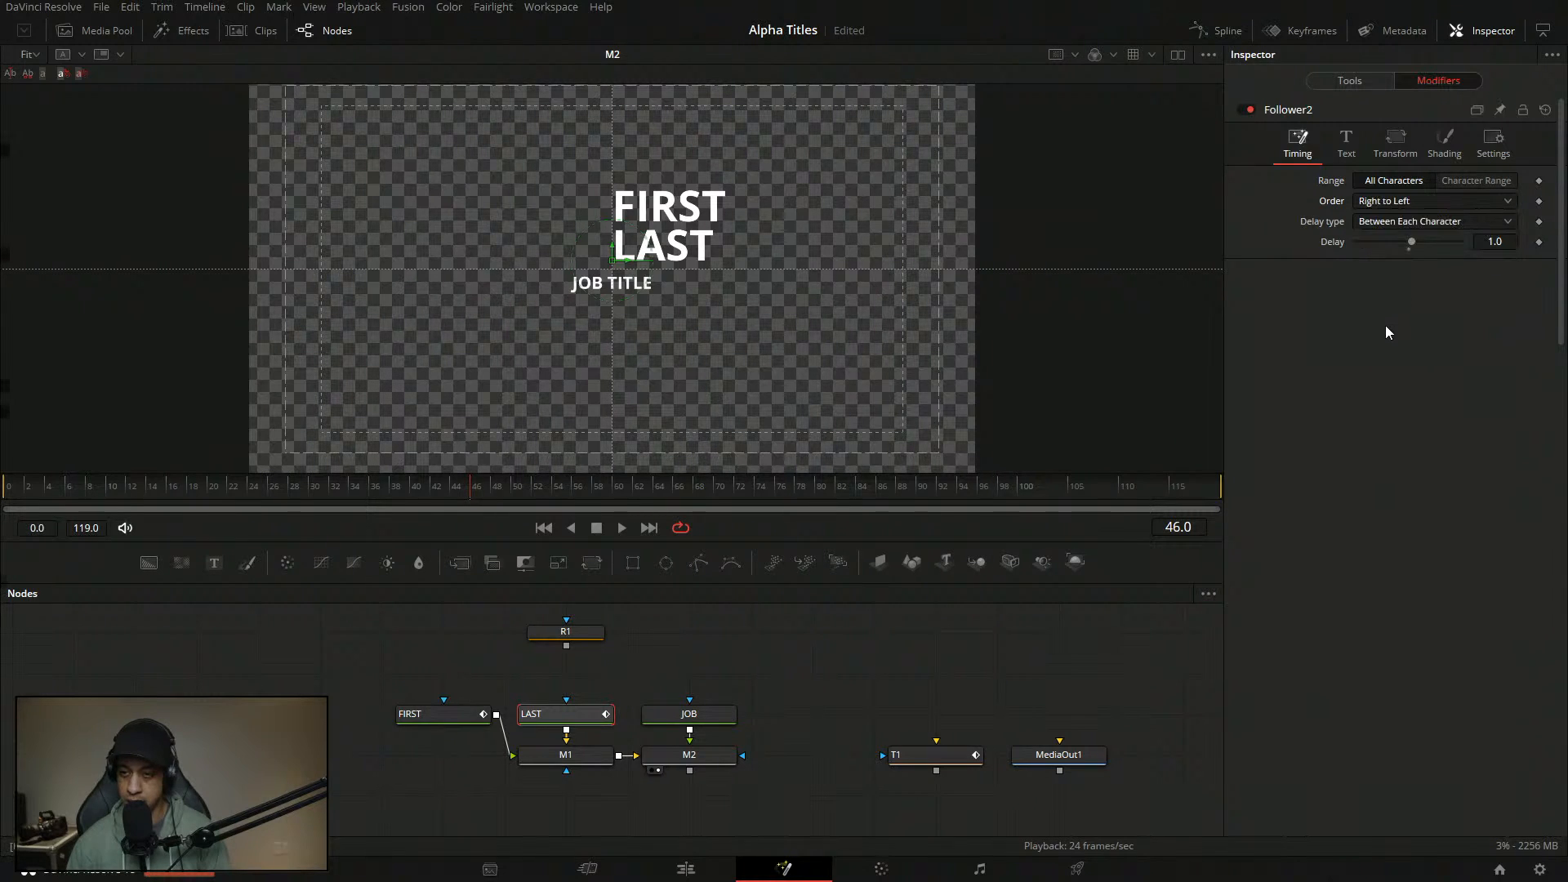
pyautogui.click(472, 719)
# - Set Follower1's Timing Order on FIRST to Left to Right, then reselect the LAST node
pyautogui.scroll(3, 1366, 341)
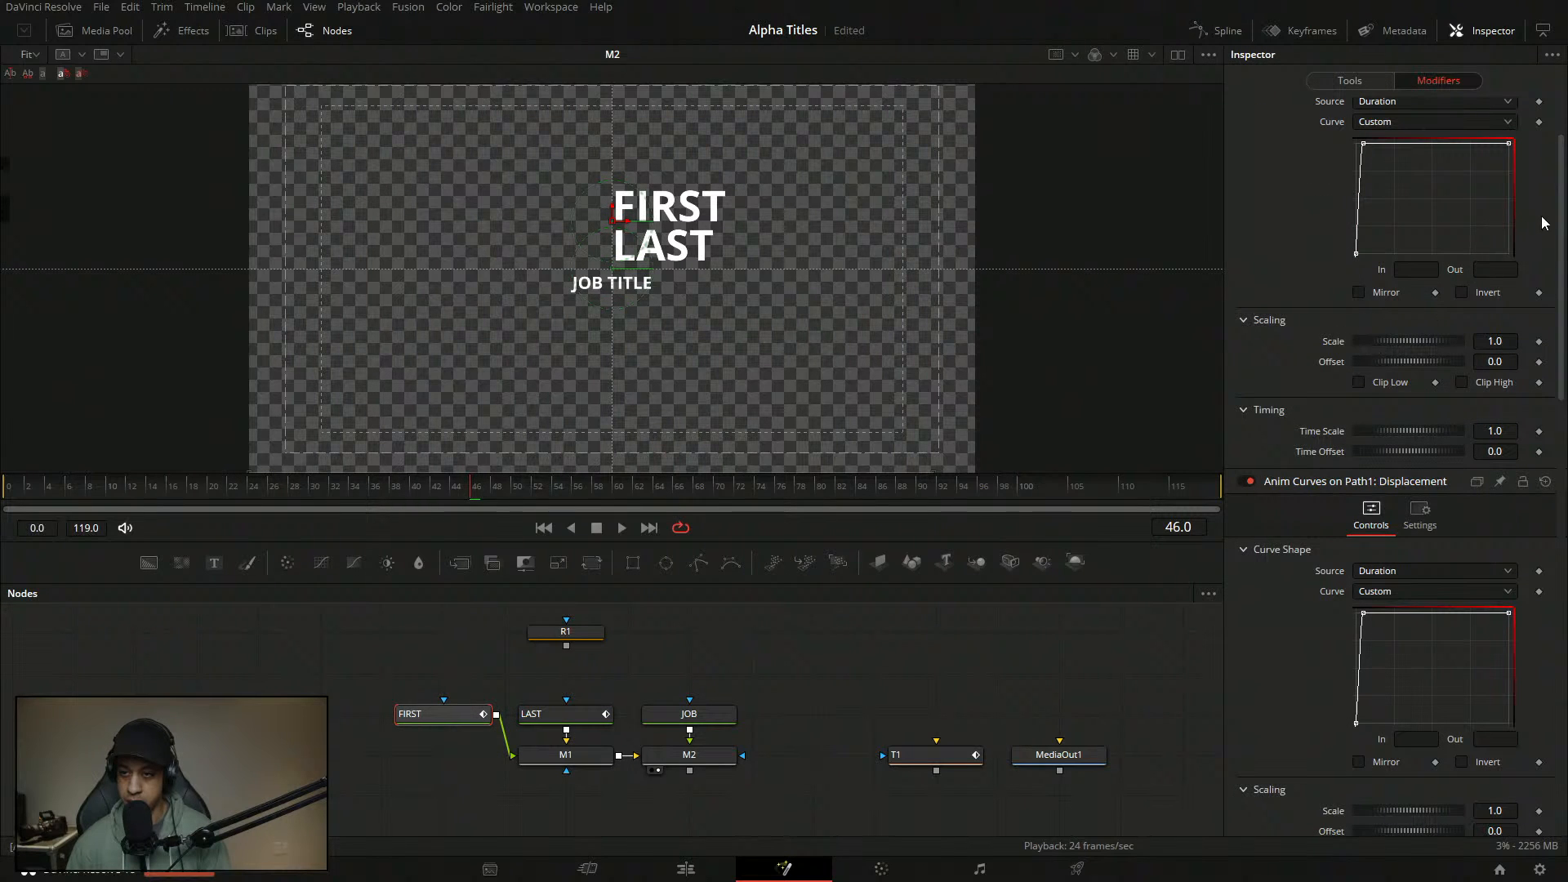
pyautogui.scroll(-12, 1538, 217)
pyautogui.scroll(10, 1565, 139)
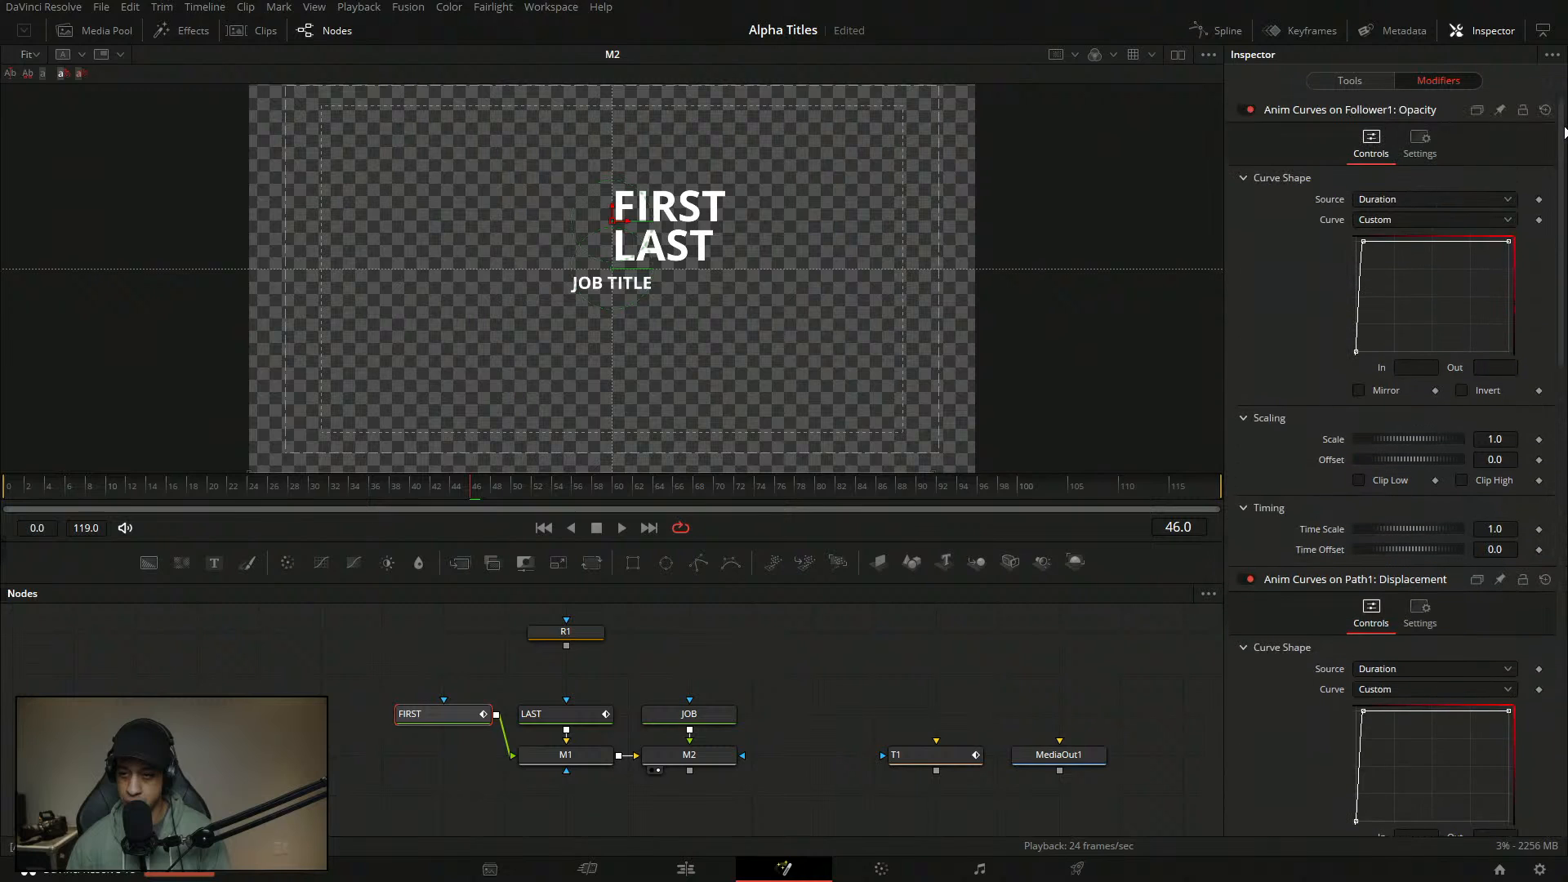
pyautogui.scroll(-8, 1554, 256)
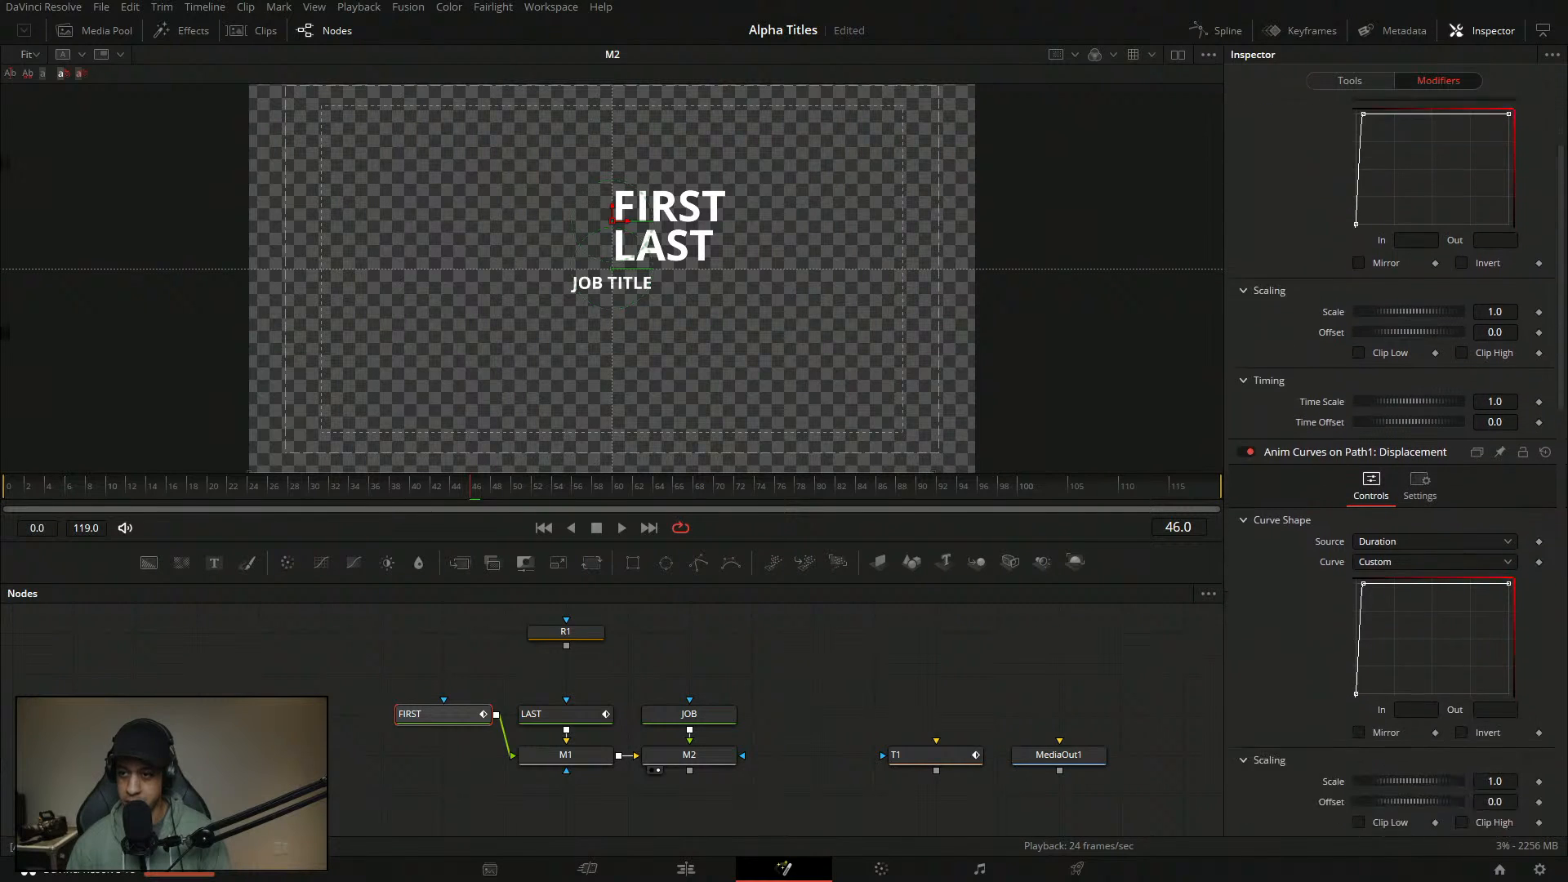
pyautogui.scroll(-10, 1556, 774)
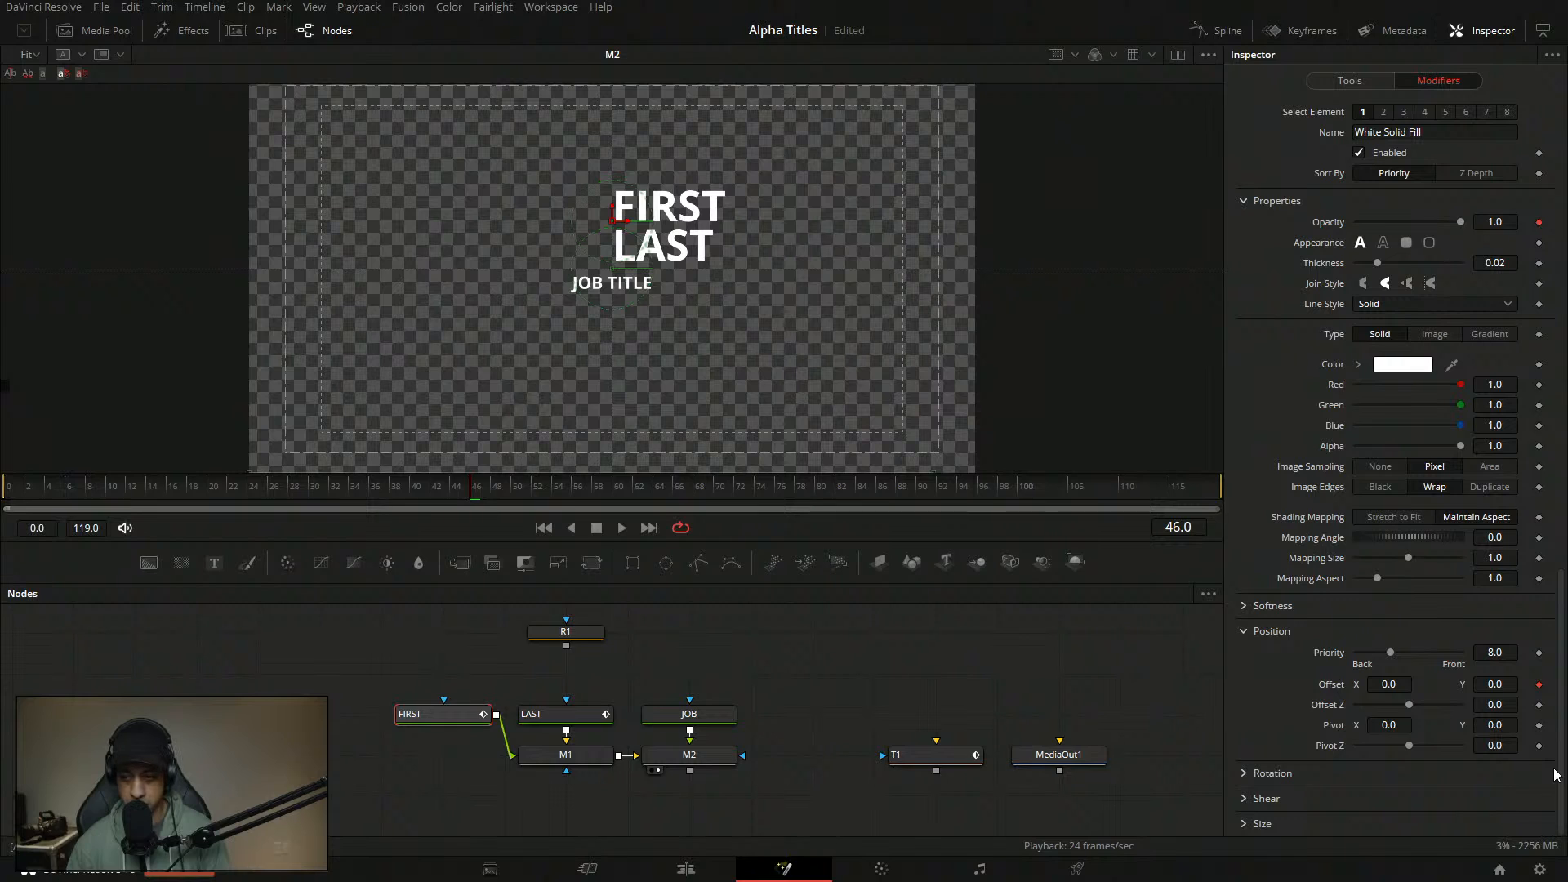
pyautogui.moveTo(1556, 766); pyautogui.dragTo(1562, 590)
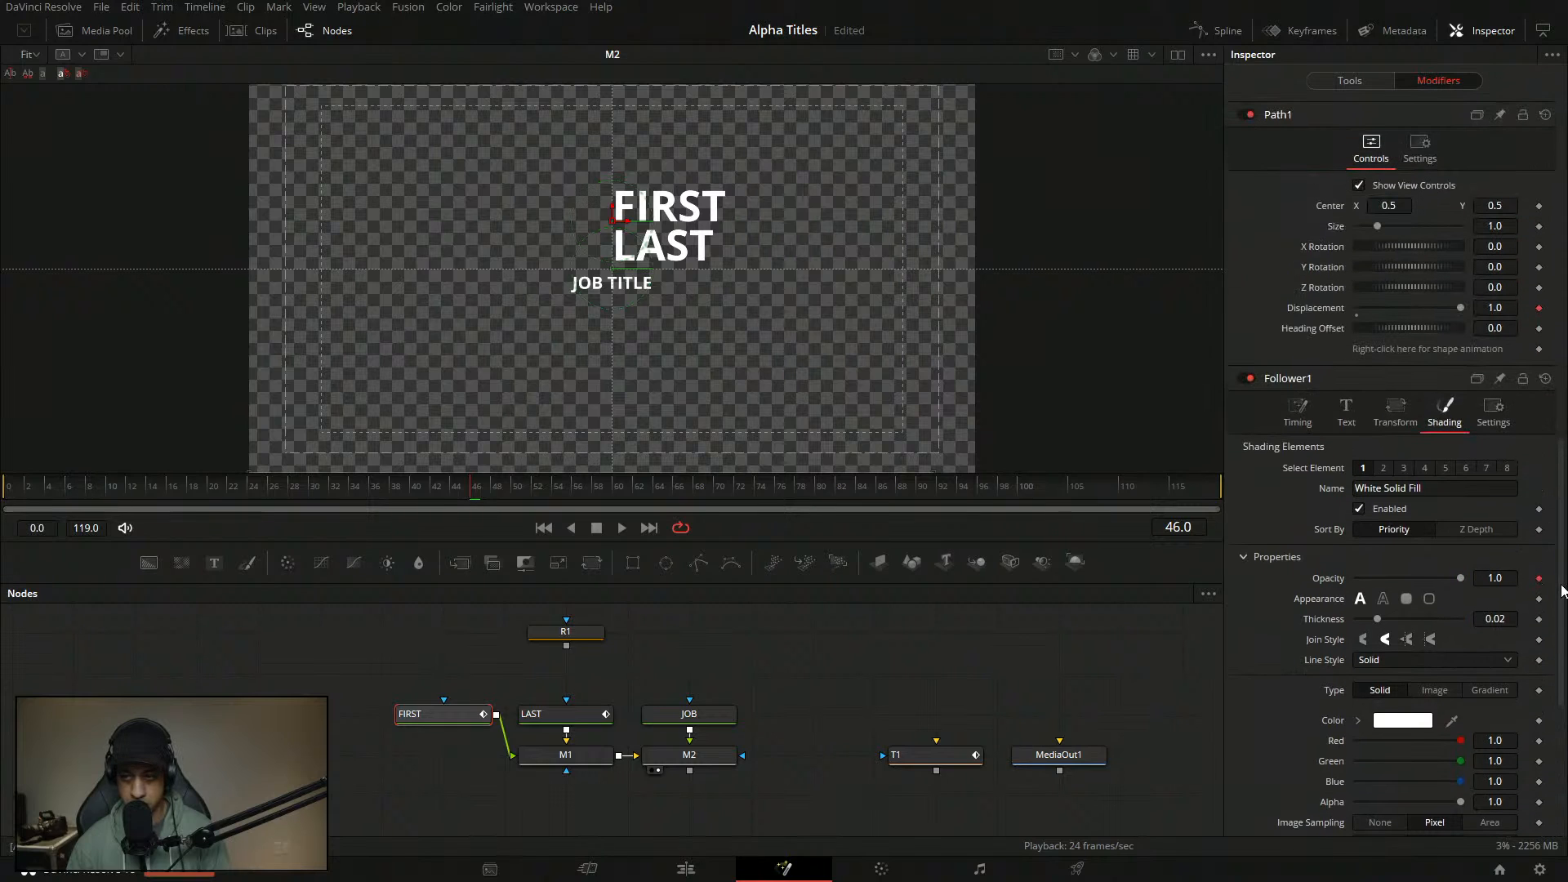
pyautogui.click(1297, 412)
pyautogui.click(1428, 475)
pyautogui.click(1428, 511)
pyautogui.scroll(3, 1399, 619)
pyautogui.click(562, 722)
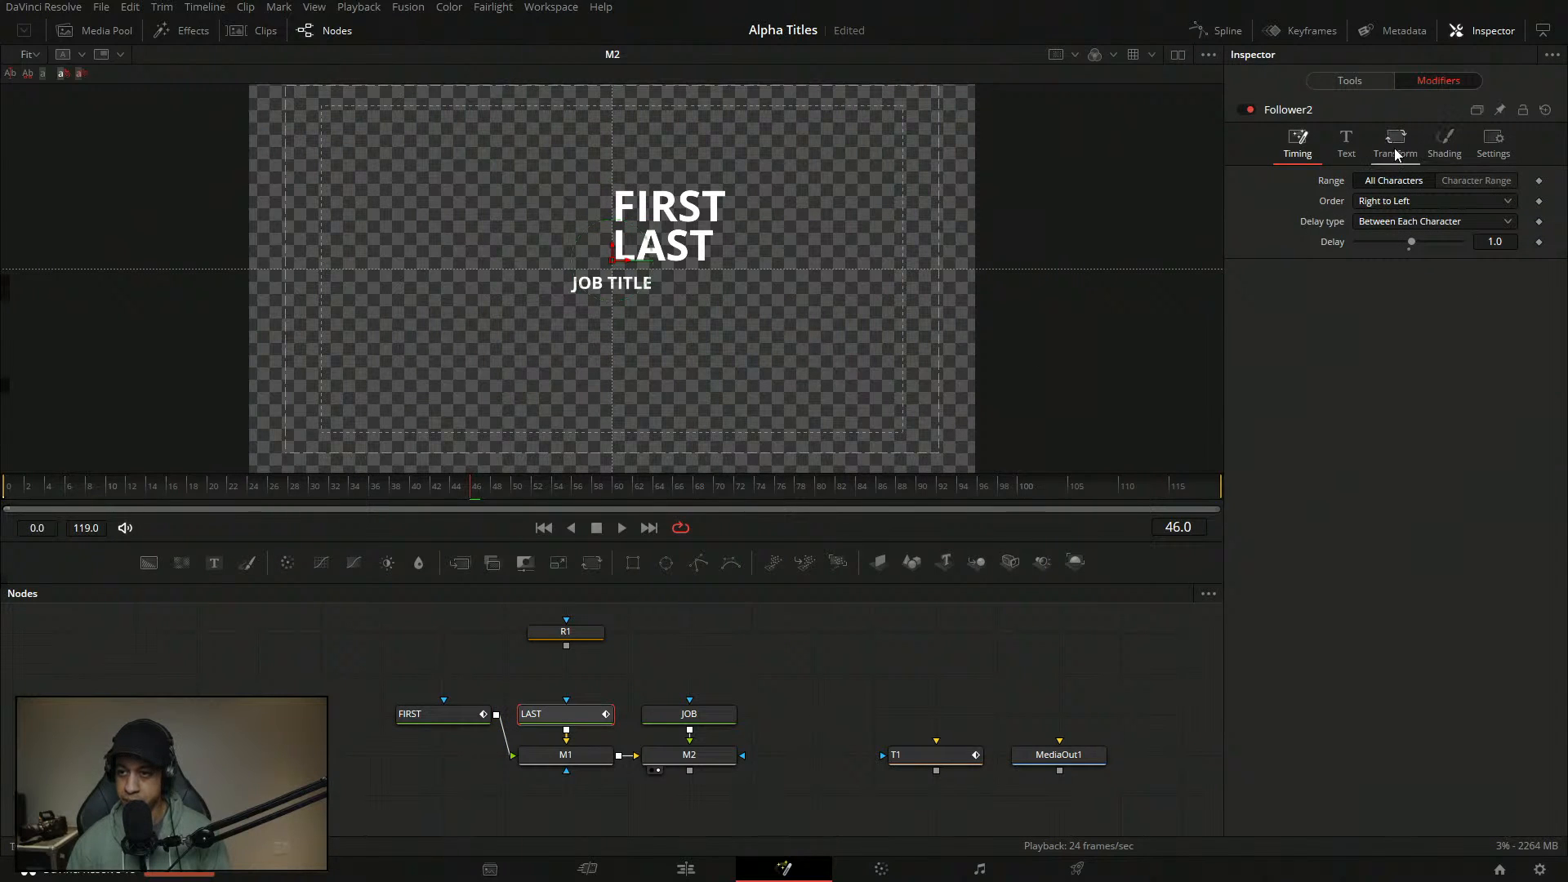
# - At frame 0, drive LAST's follower opacity with Anim Curves, Source Duration, Curve Custom
pyautogui.click(1449, 136)
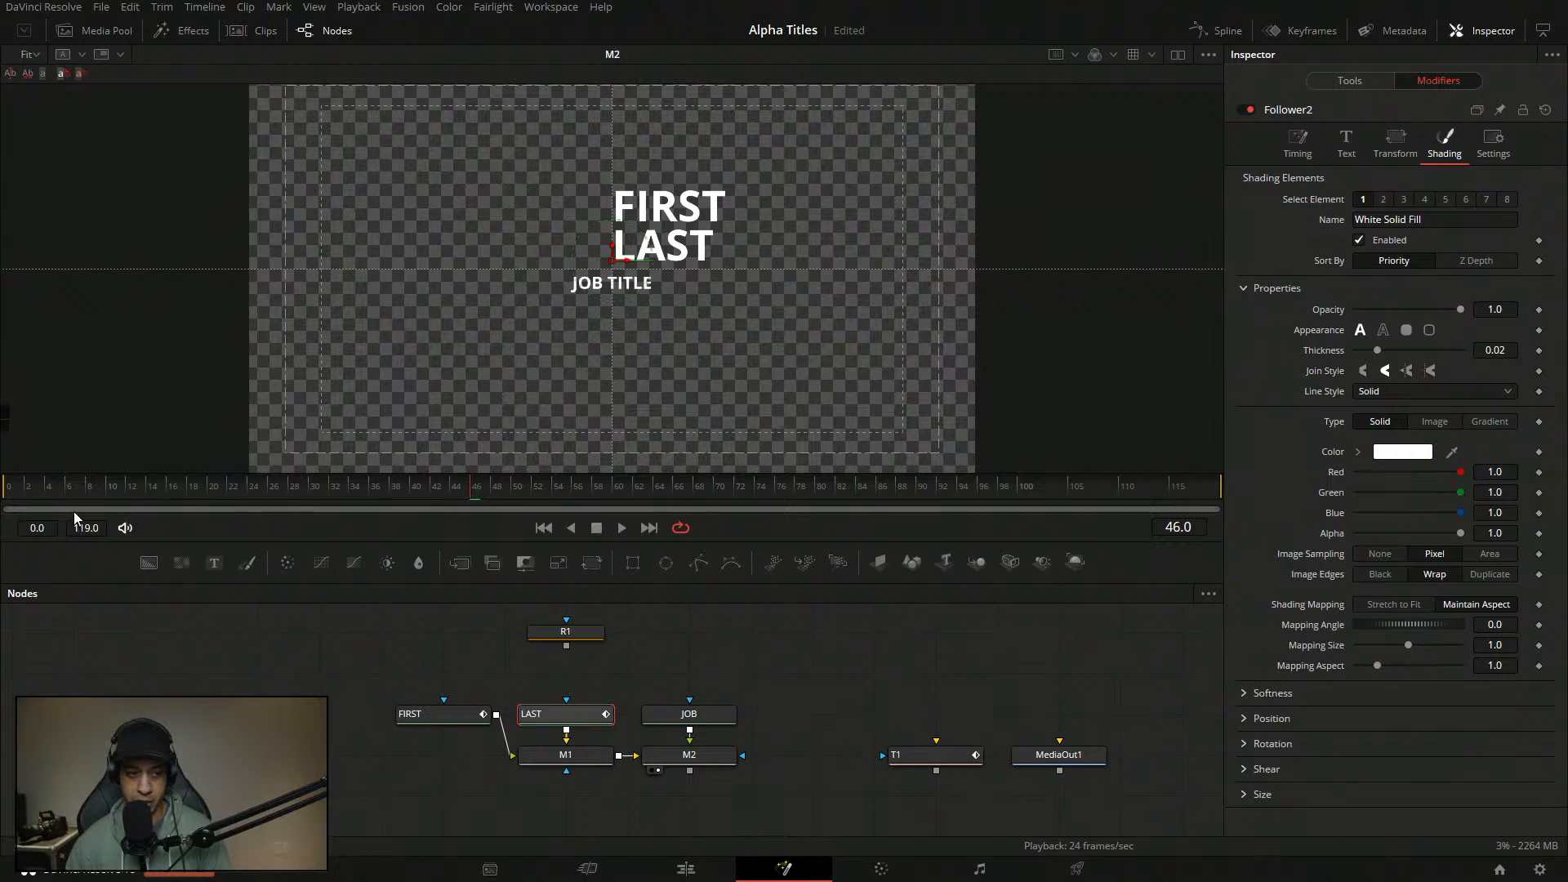
pyautogui.press('Home')
pyautogui.rightClick(1332, 312)
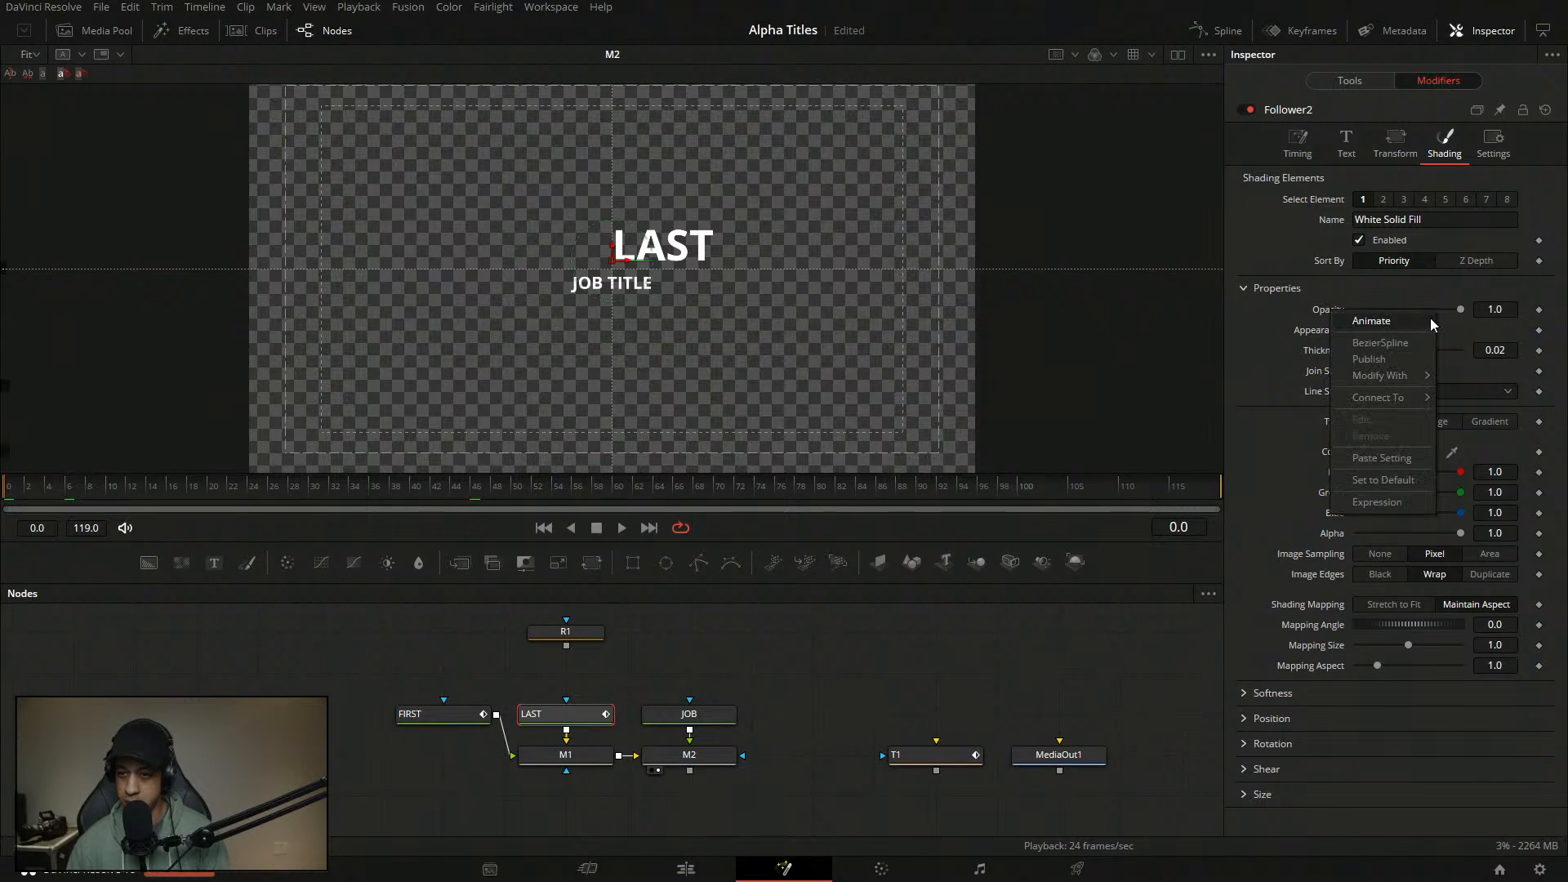
pyautogui.moveTo(1398, 376)
pyautogui.click(1240, 379)
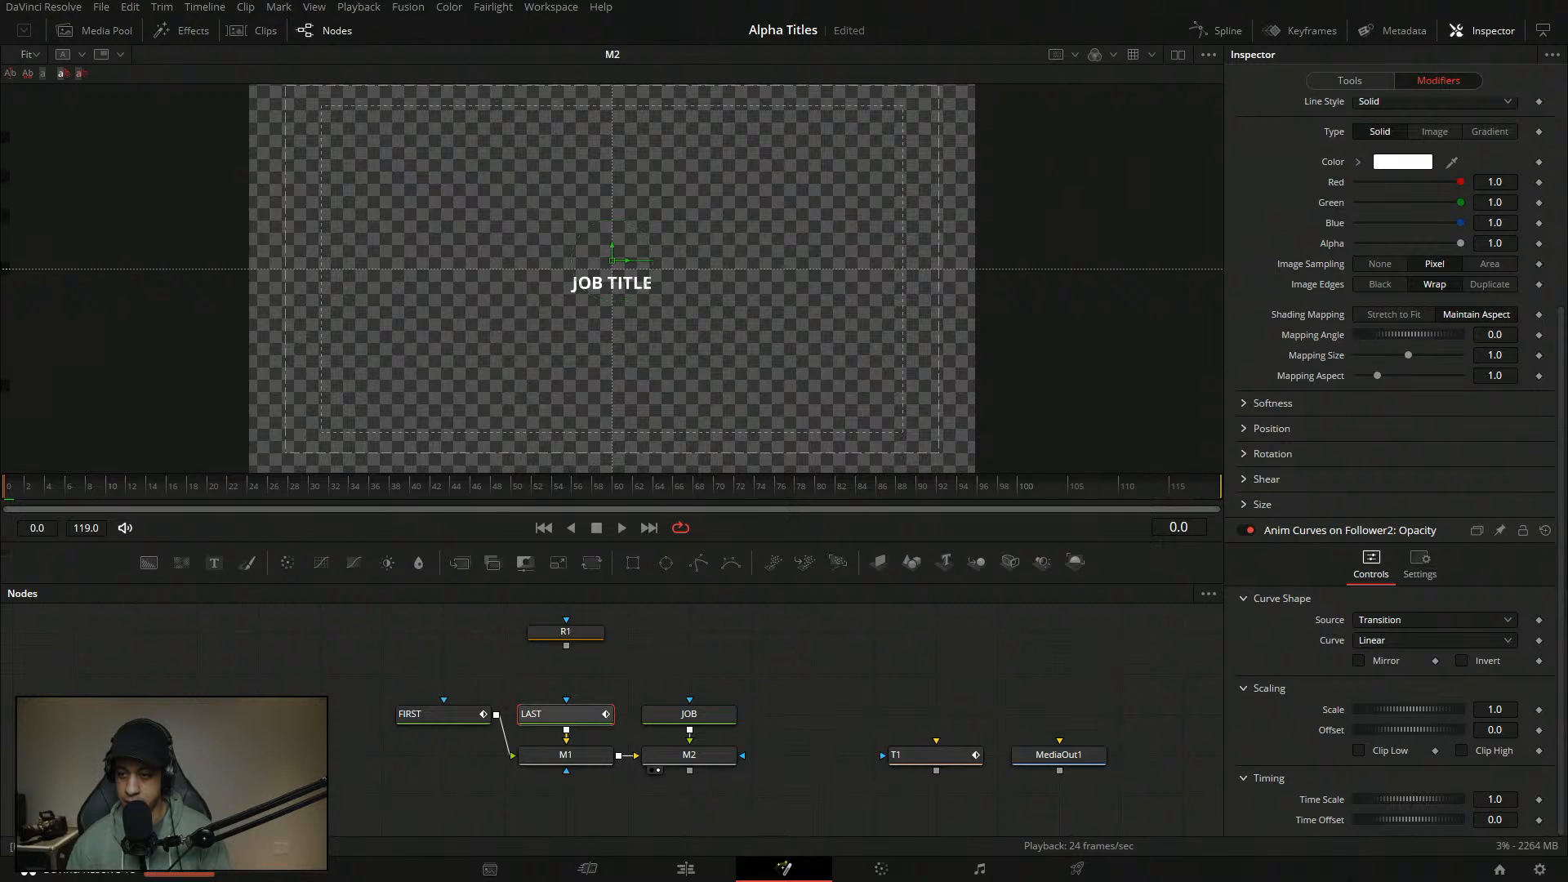
pyautogui.click(1428, 626)
pyautogui.click(1401, 649)
pyautogui.click(1411, 641)
pyautogui.click(1405, 701)
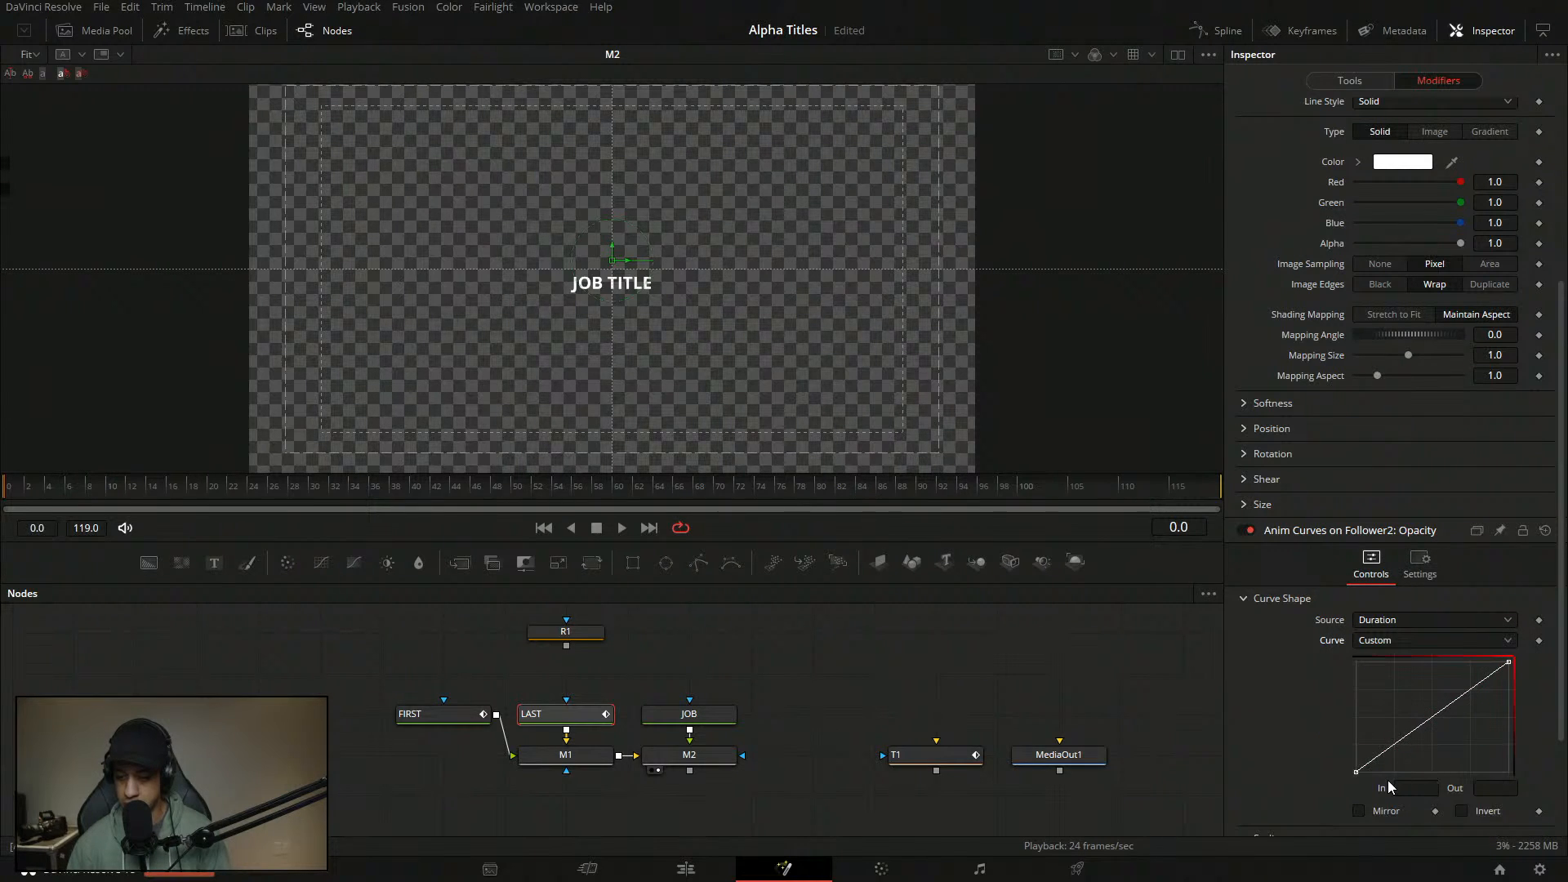
# - Set the custom opacity curve points to In values 0.001 and 0.05
pyautogui.click(1354, 771)
pyautogui.doubleClick(1430, 788)
pyautogui.write('.00')
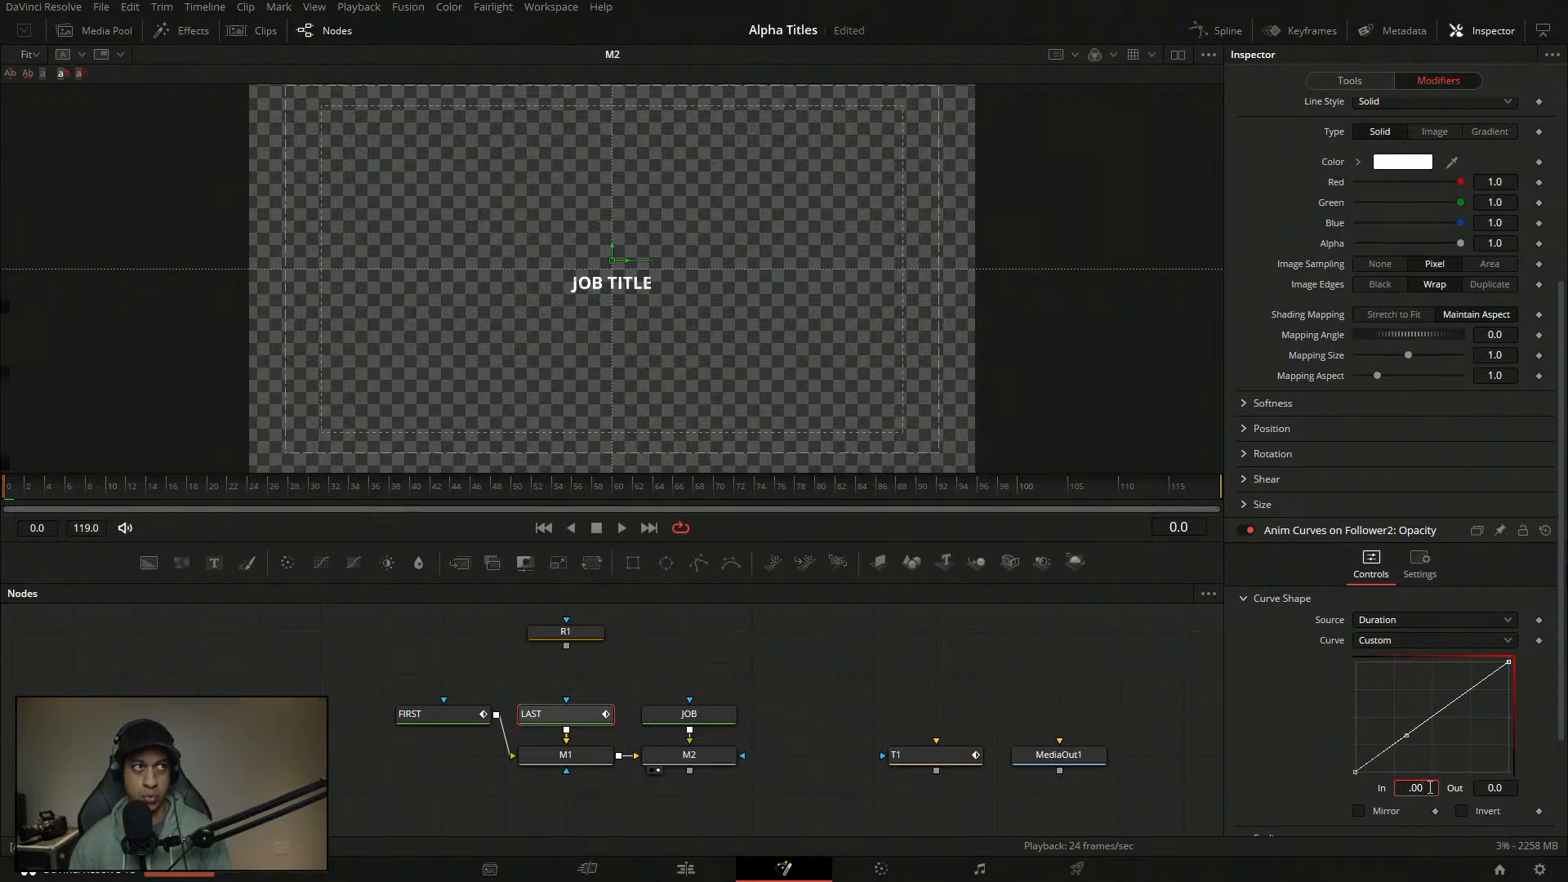
pyautogui.write('1')
pyautogui.press('Tab')
pyautogui.click(1418, 727)
pyautogui.doubleClick(1426, 790)
pyautogui.write('.05')
pyautogui.press('Return')
# - Save the project and play the animation to preview the fade
pyautogui.click(947, 659)
pyautogui.hotkey('ctrl', 's')
pyautogui.press('space')
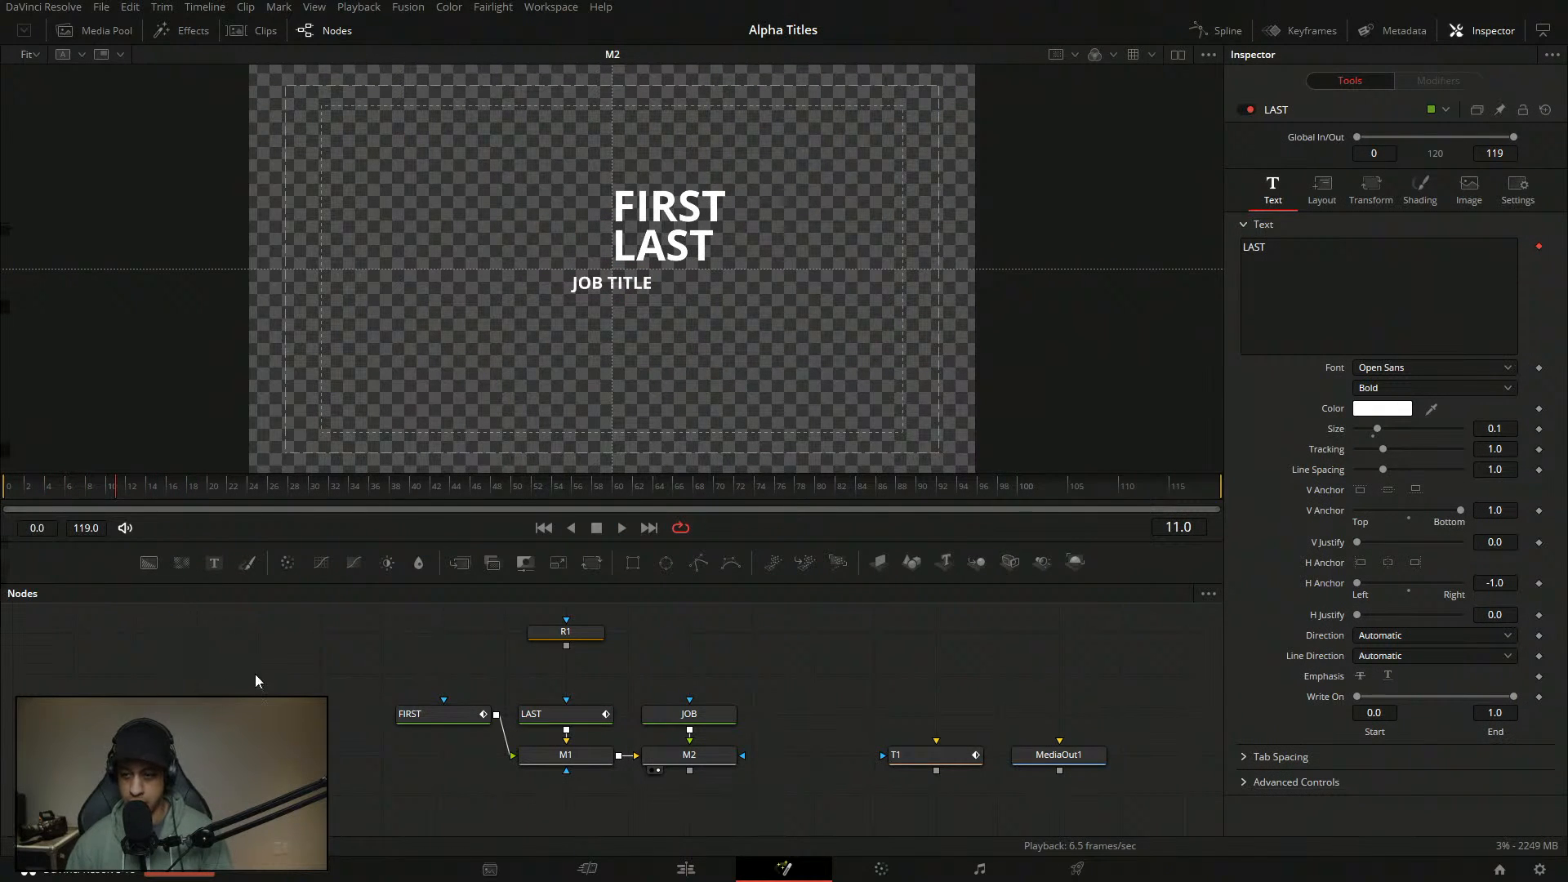
# - Inspect LAST's follower position settings, then FIRST's follower shading settings
pyautogui.click(569, 712)
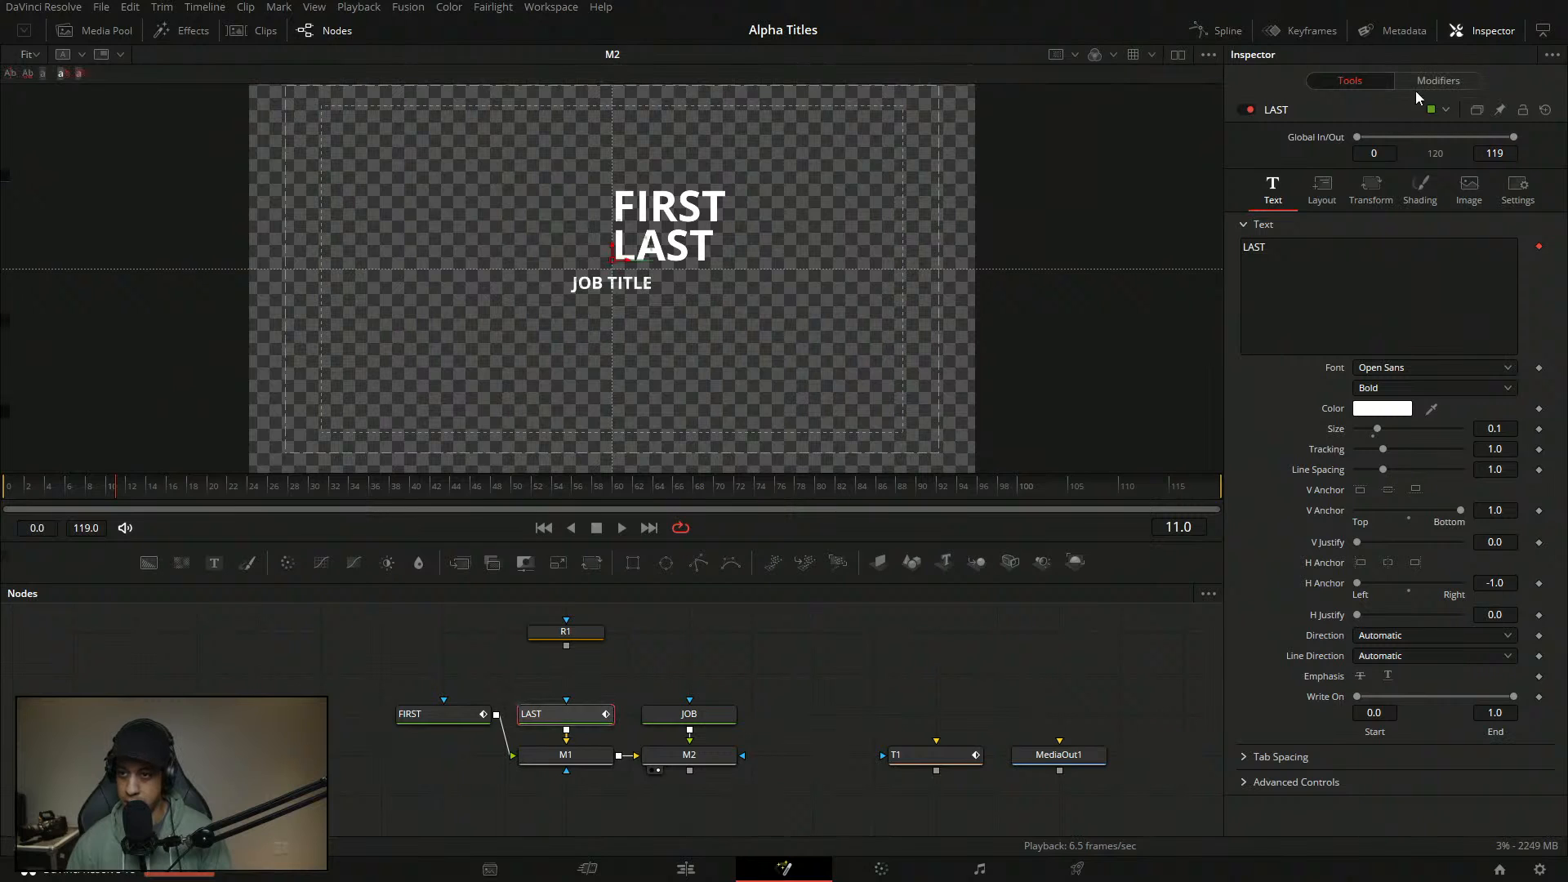
pyautogui.click(1433, 80)
pyautogui.scroll(-3, 1362, 716)
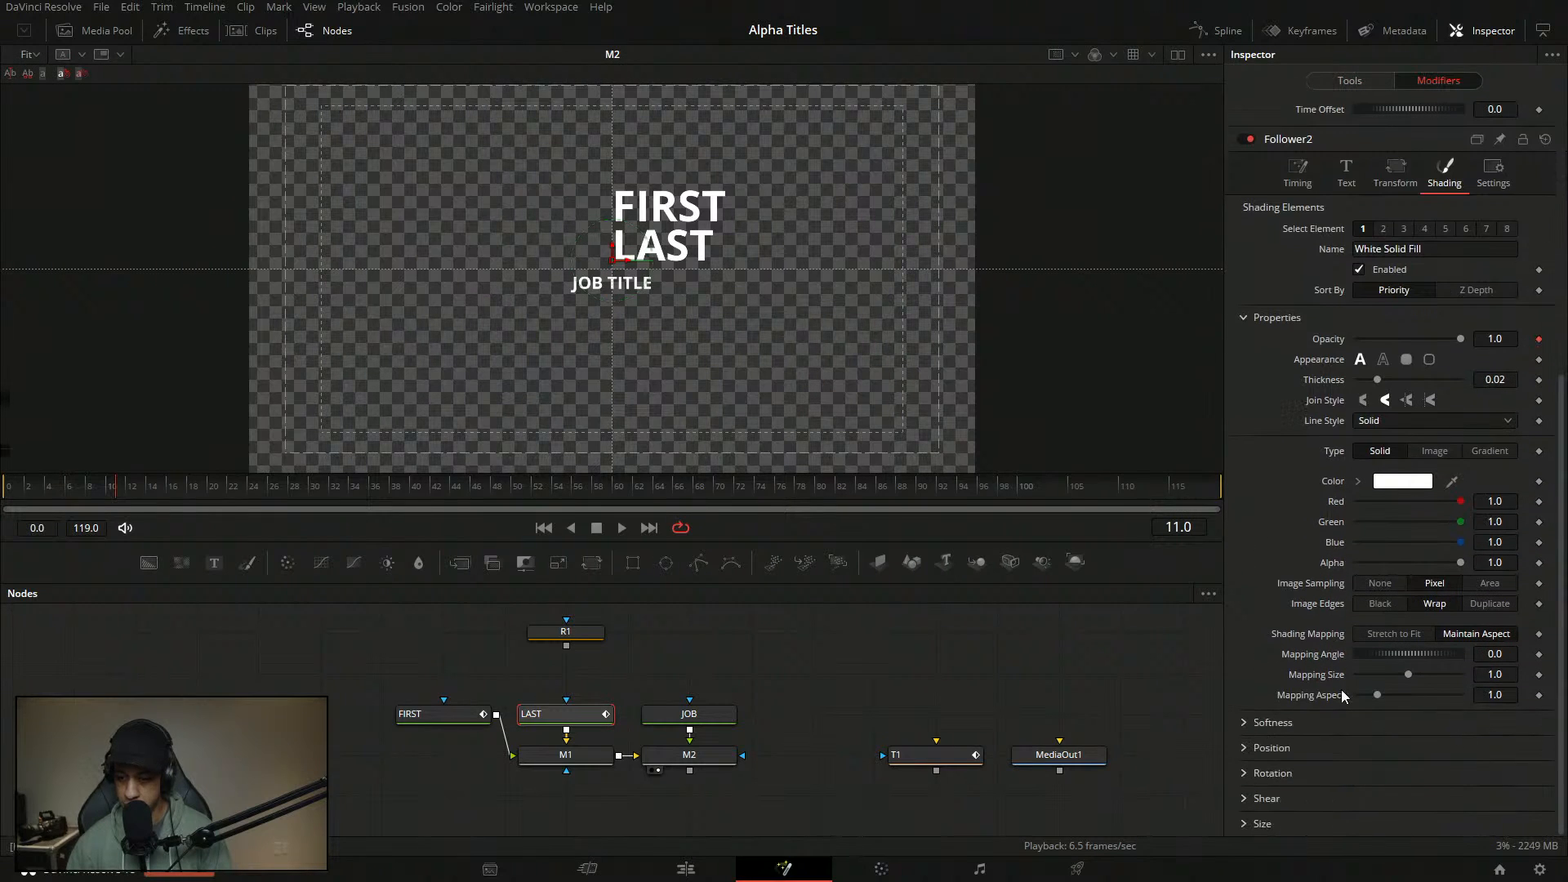
pyautogui.click(1274, 749)
pyautogui.scroll(-2, 1552, 478)
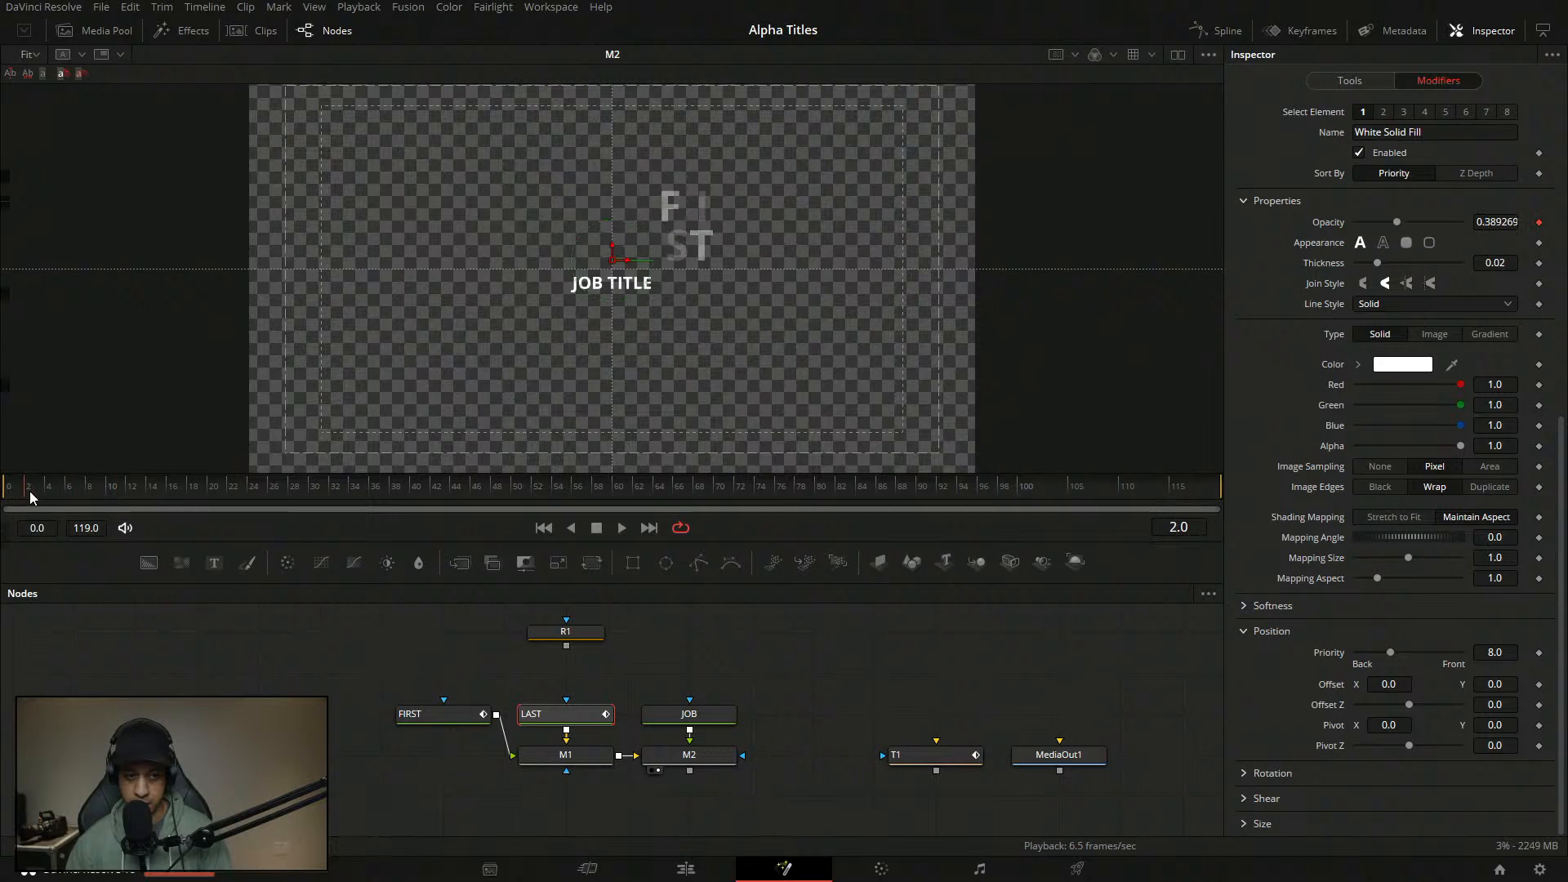
pyautogui.click(441, 713)
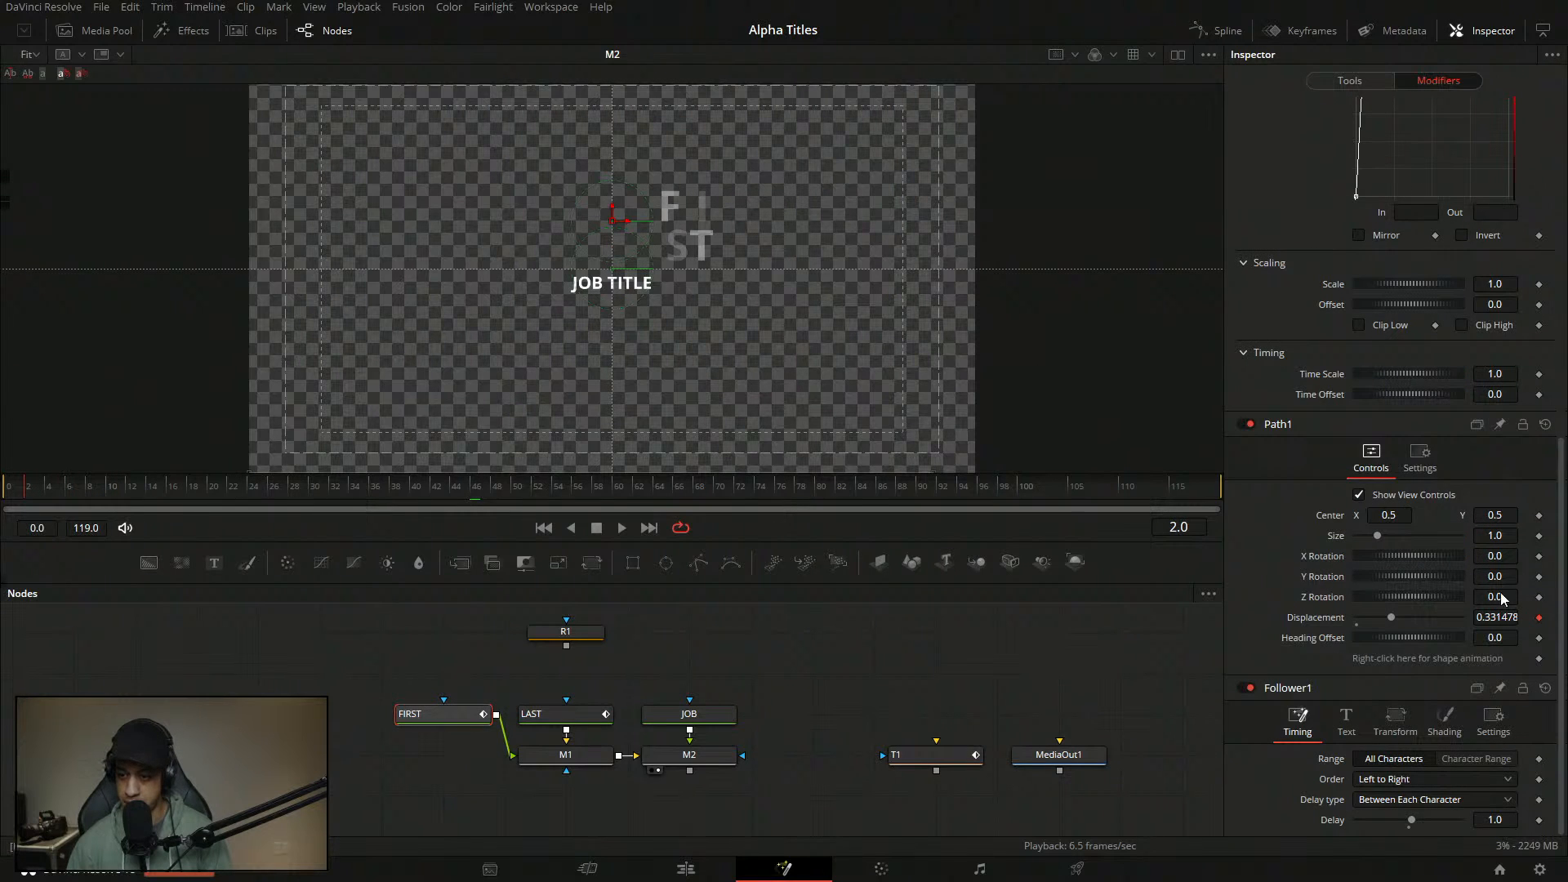
pyautogui.moveTo(1558, 596)
pyautogui.mouseDown()
pyautogui.moveTo(1558, 285)
pyautogui.moveTo(1559, 596)
pyautogui.mouseUp()
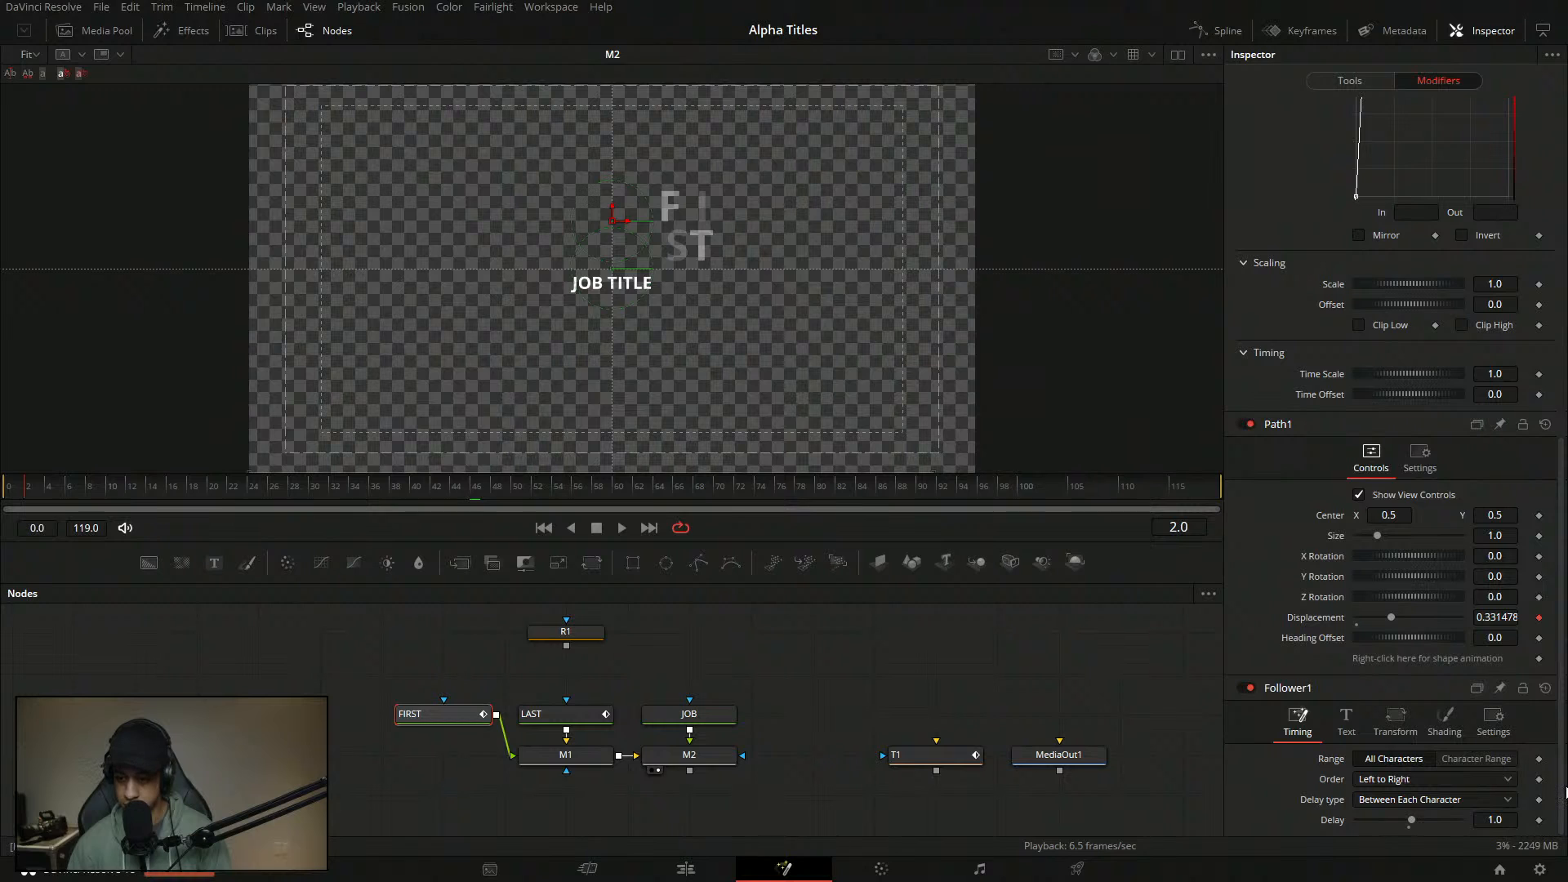
pyautogui.click(1444, 723)
# - At frame 0, push LAST's Offset X off-screen right and keyframe it
pyautogui.moveTo(1561, 576)
pyautogui.mouseDown()
pyautogui.moveTo(1561, 764)
pyautogui.moveTo(1562, 491)
pyautogui.moveTo(1566, 803)
pyautogui.mouseUp()
pyautogui.moveTo(29, 491); pyautogui.dragTo(3, 492)
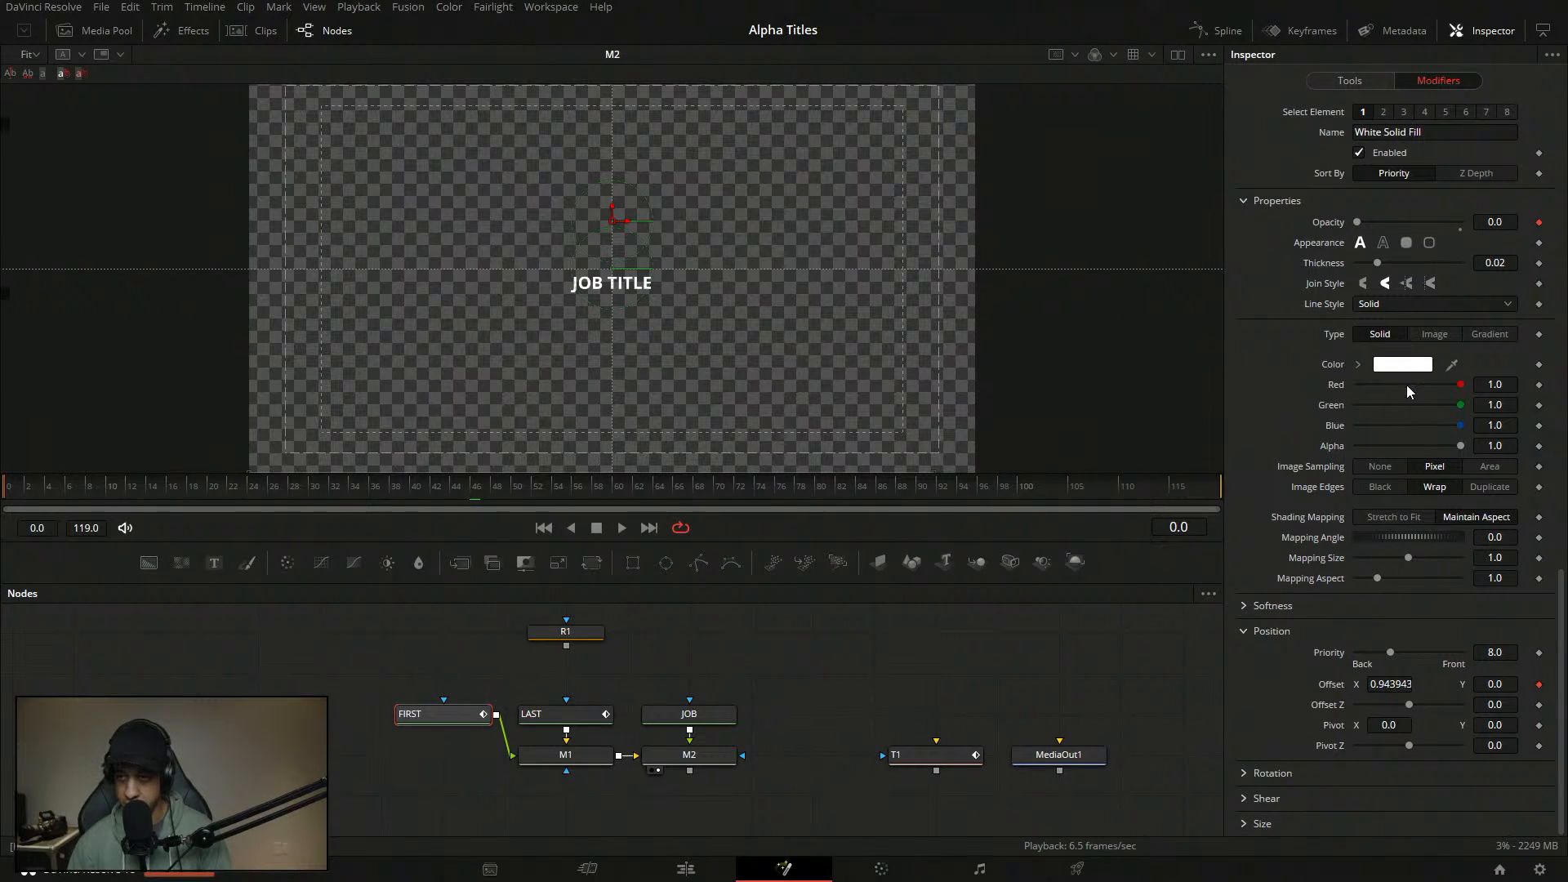
pyautogui.moveTo(1561, 680)
pyautogui.mouseDown()
pyautogui.moveTo(1564, 614)
pyautogui.moveTo(1562, 686)
pyautogui.mouseUp()
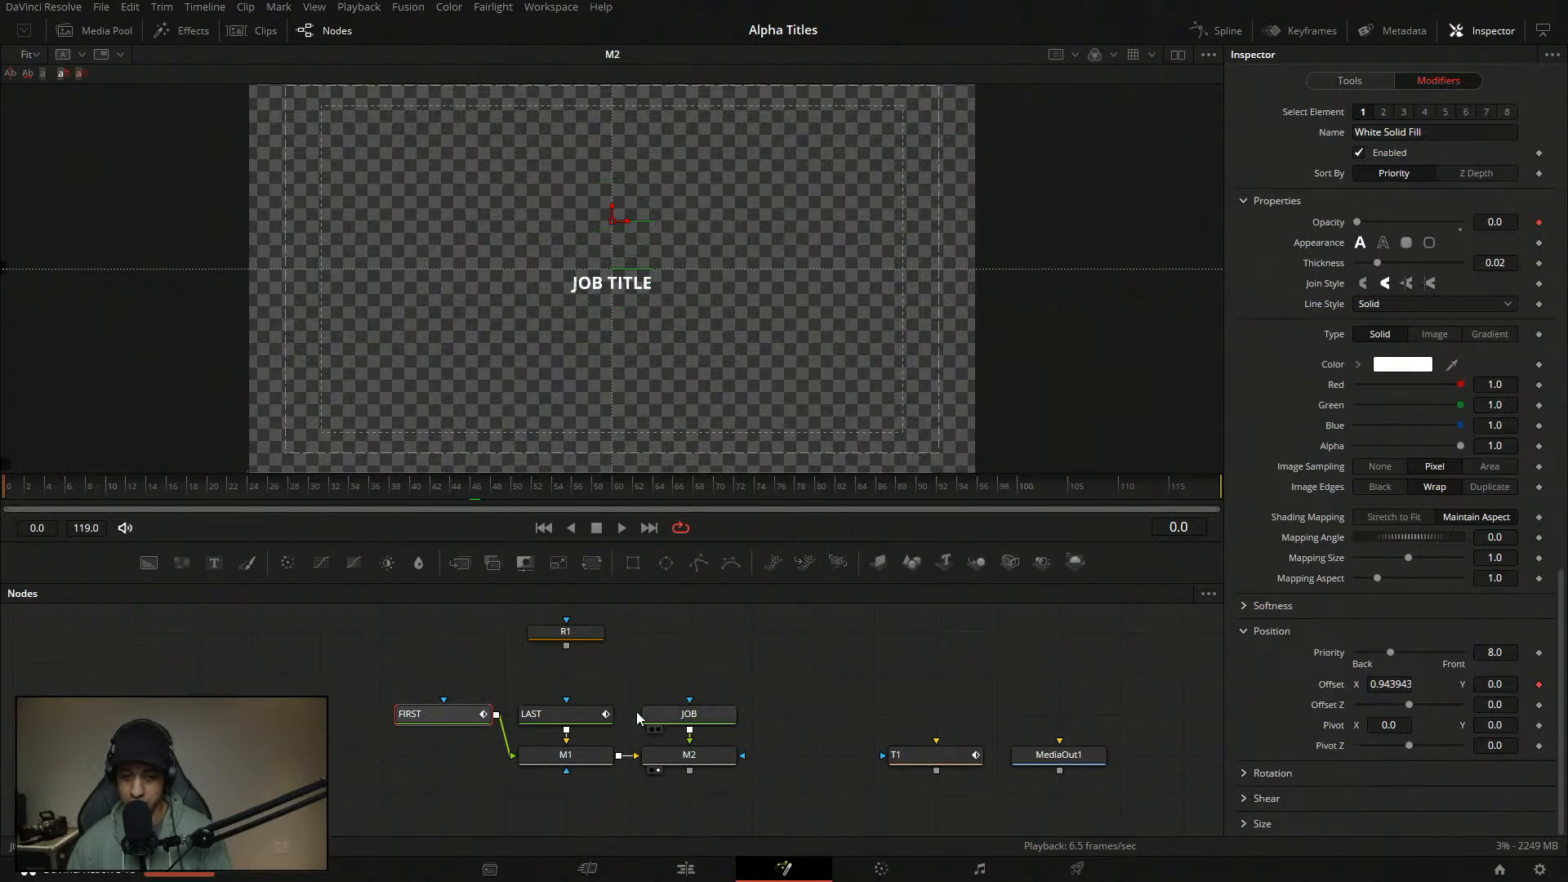
pyautogui.click(606, 722)
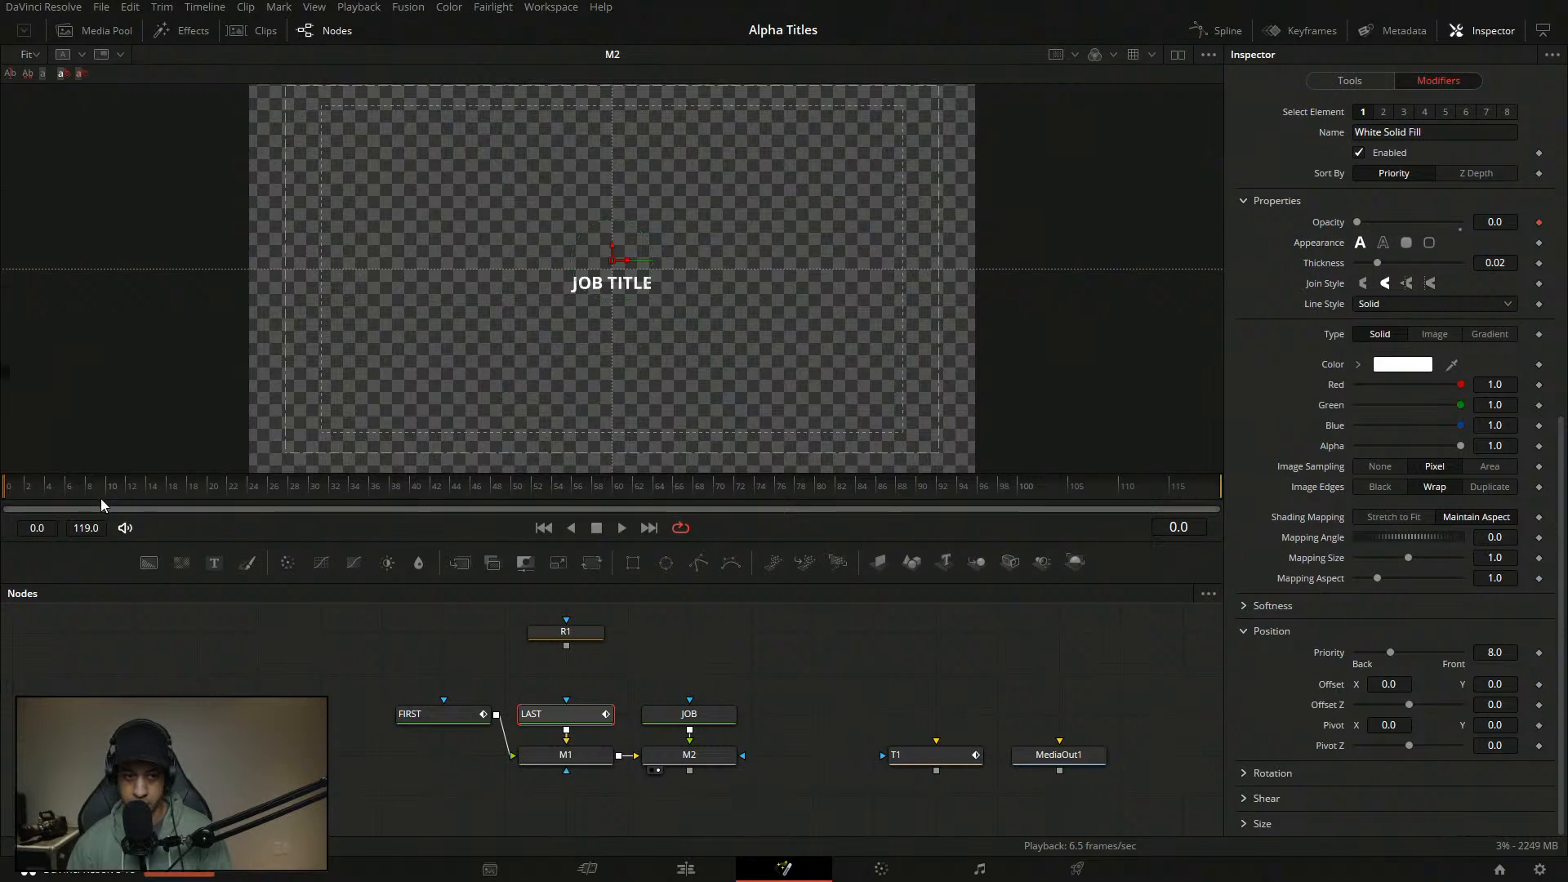
pyautogui.moveTo(1401, 688); pyautogui.dragTo(1287, 679)
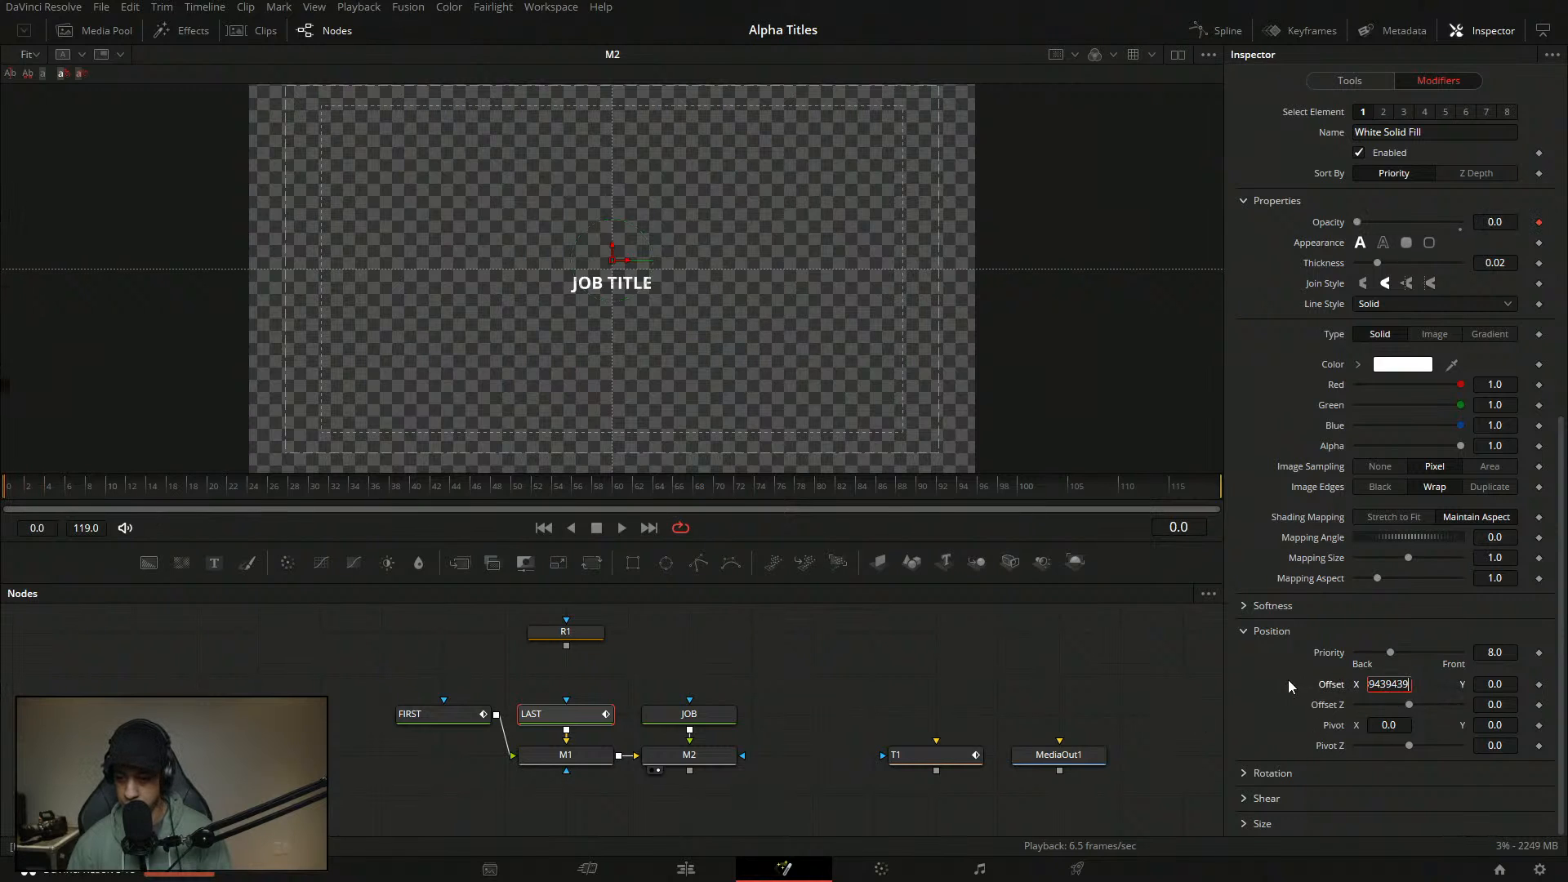
pyautogui.click(1539, 685)
# - At frame 10, set LAST's Offset X to 0 so it sits under FIRST
pyautogui.moveTo(1560, 482); pyautogui.dragTo(1560, 530)
pyautogui.moveTo(53, 493); pyautogui.dragTo(107, 492)
pyautogui.scroll(-3, 1546, 667)
pyautogui.click(1394, 684)
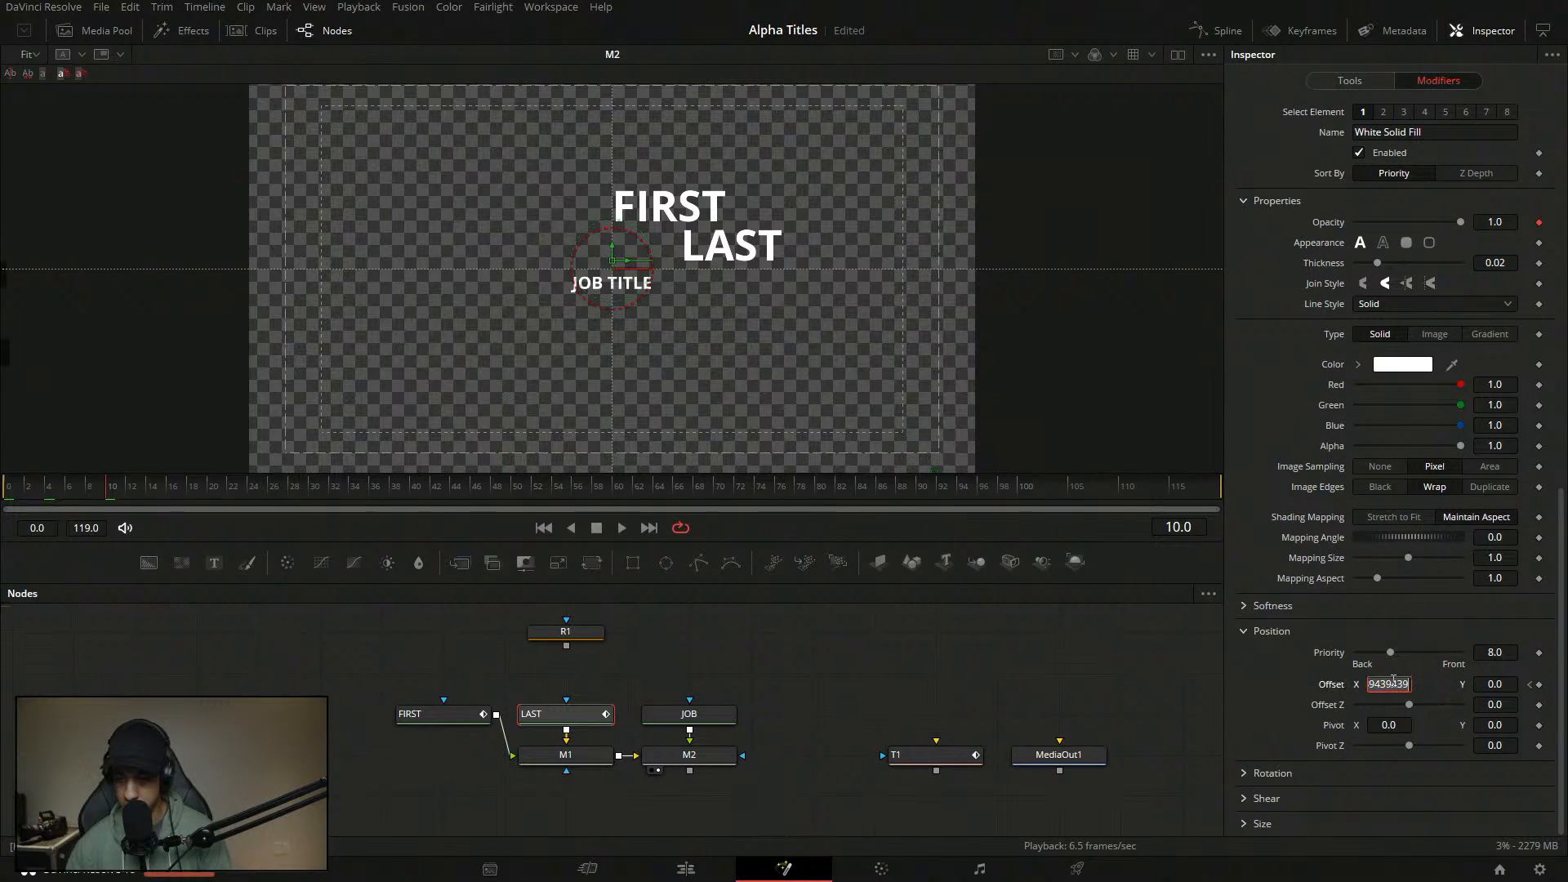
pyautogui.write('0')
pyautogui.press('Tab')
pyautogui.moveTo(1558, 560); pyautogui.dragTo(1551, 326)
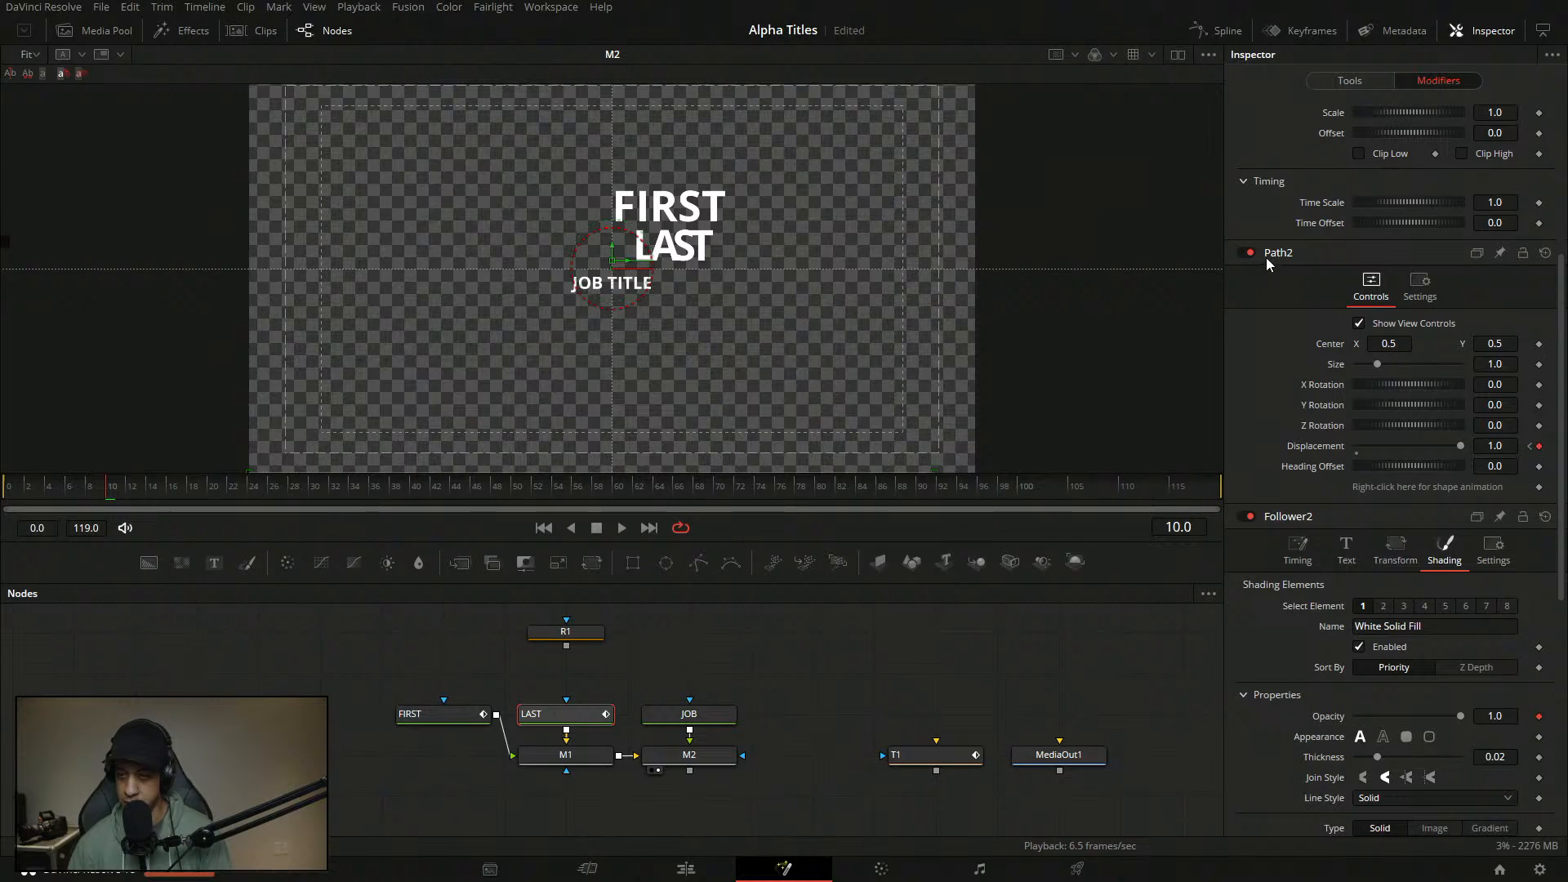
# - Drive Path2 Displacement with Anim Curves, Source Duration, Curve Custom
pyautogui.rightClick(1306, 448)
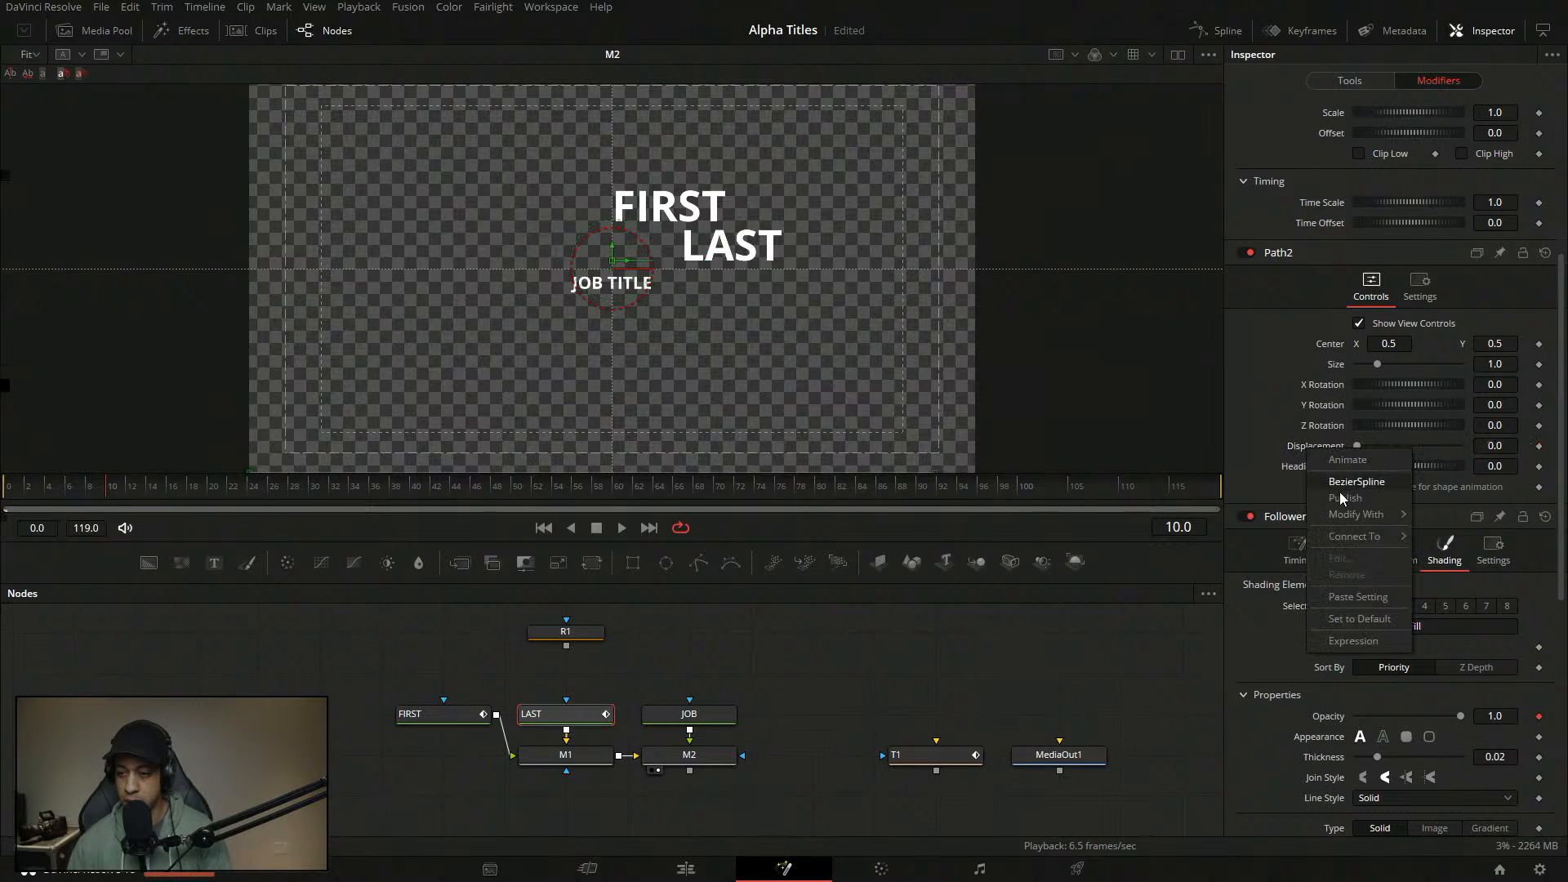
pyautogui.moveTo(1356, 513)
pyautogui.click(1473, 518)
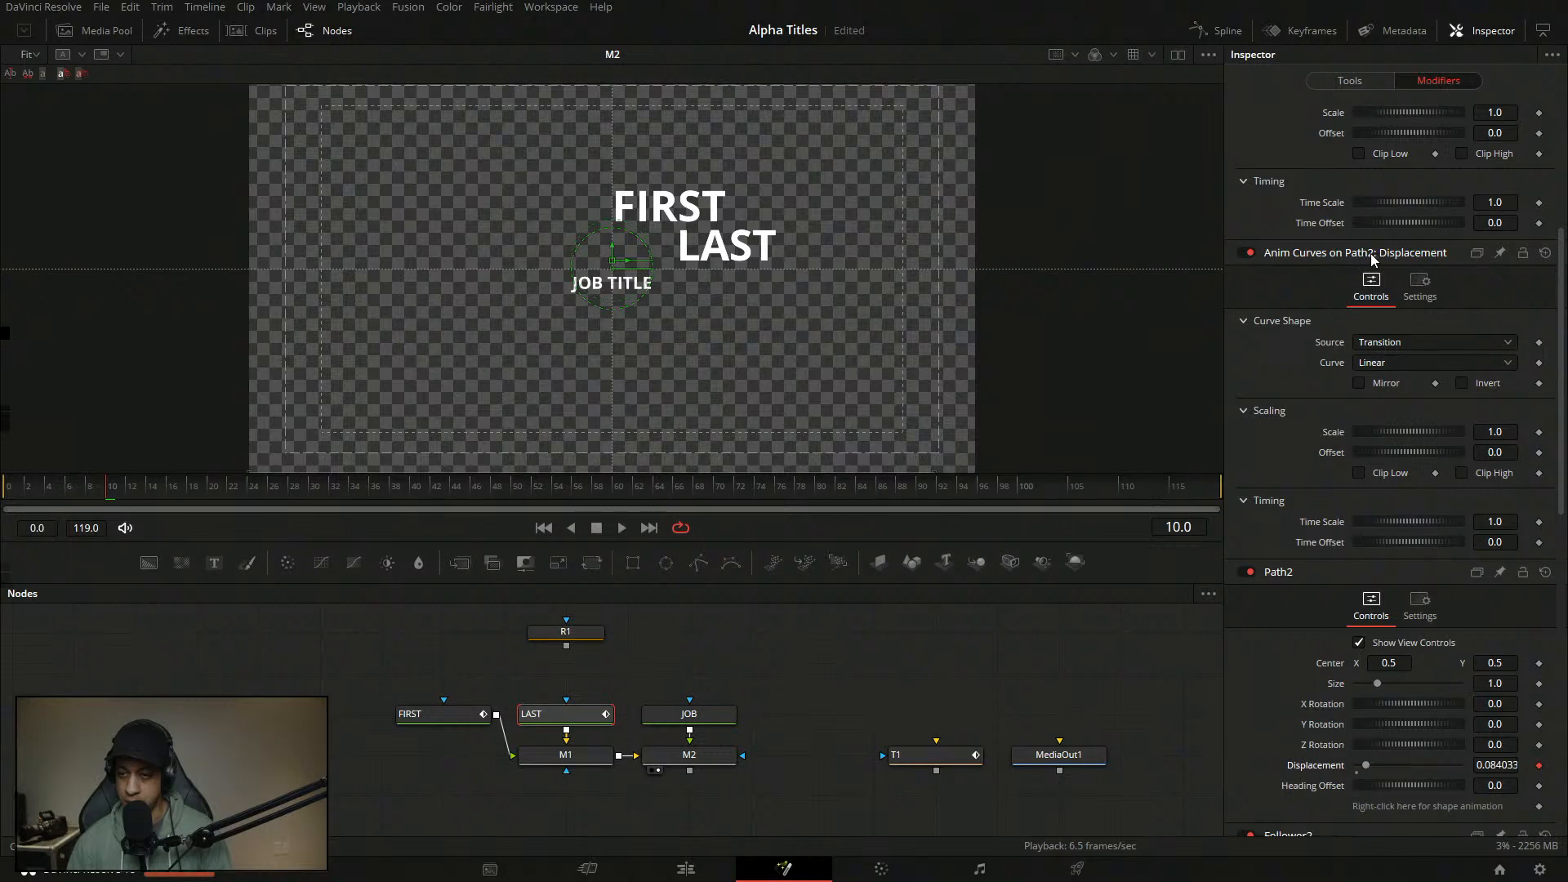
pyautogui.click(1399, 346)
pyautogui.click(1398, 382)
pyautogui.click(1397, 365)
pyautogui.click(1395, 423)
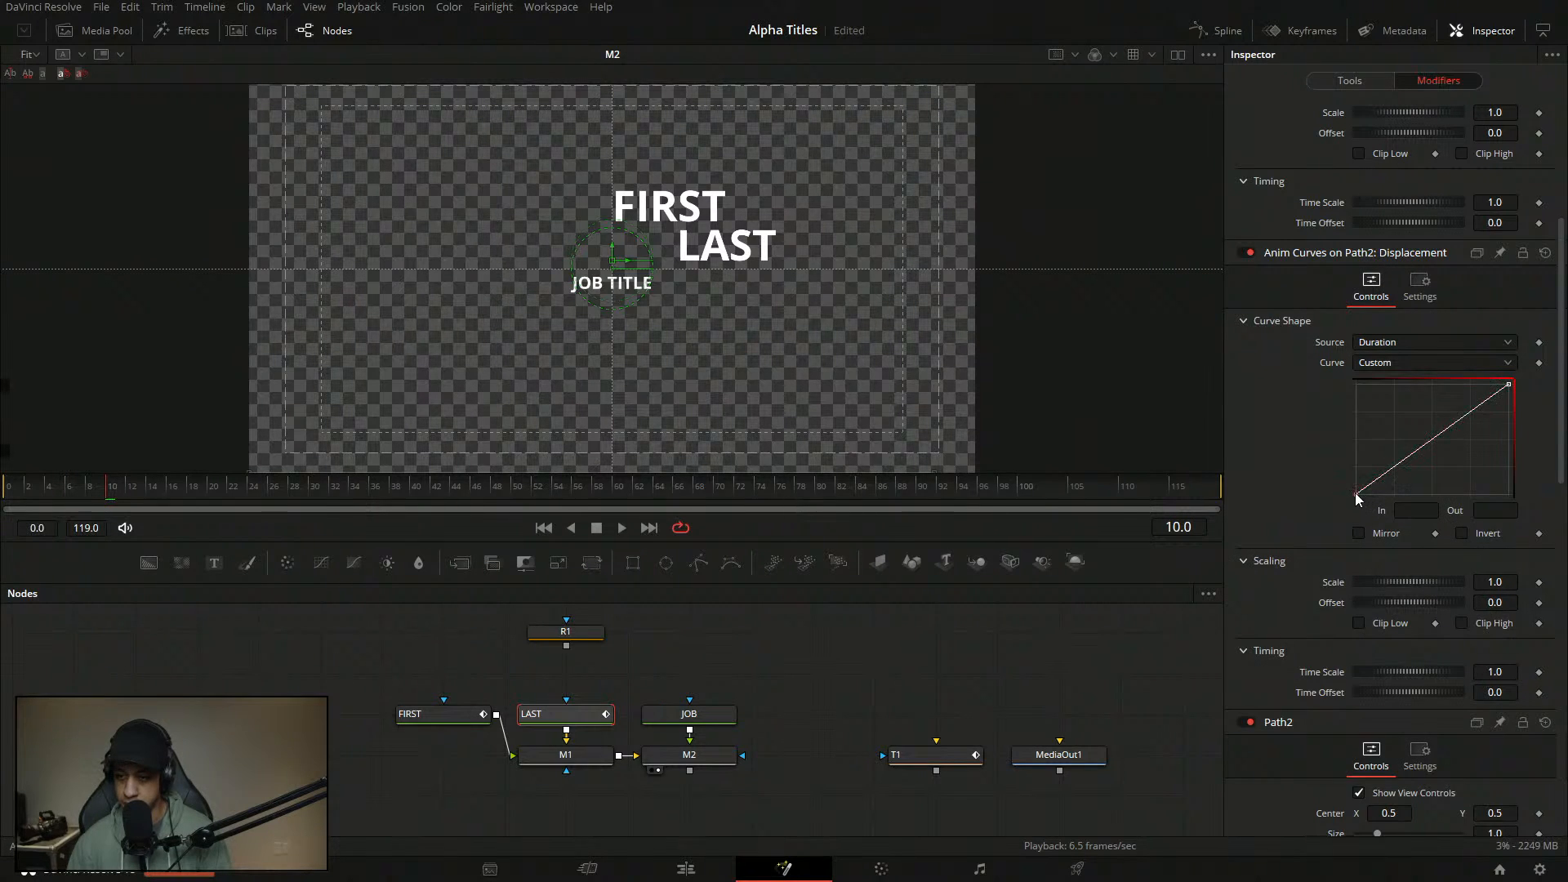
# - Edit the custom curve: set the start point's In, then add a point with In 0.05, Out 1
pyautogui.click(1357, 494)
pyautogui.click(1432, 511)
pyautogui.write('001')
pyautogui.press('Tab')
pyautogui.click(1424, 446)
pyautogui.doubleClick(1426, 515)
pyautogui.press('BackSpace')
pyautogui.write('.05')
pyautogui.press('Tab')
pyautogui.write('1')
pyautogui.press('Tab')
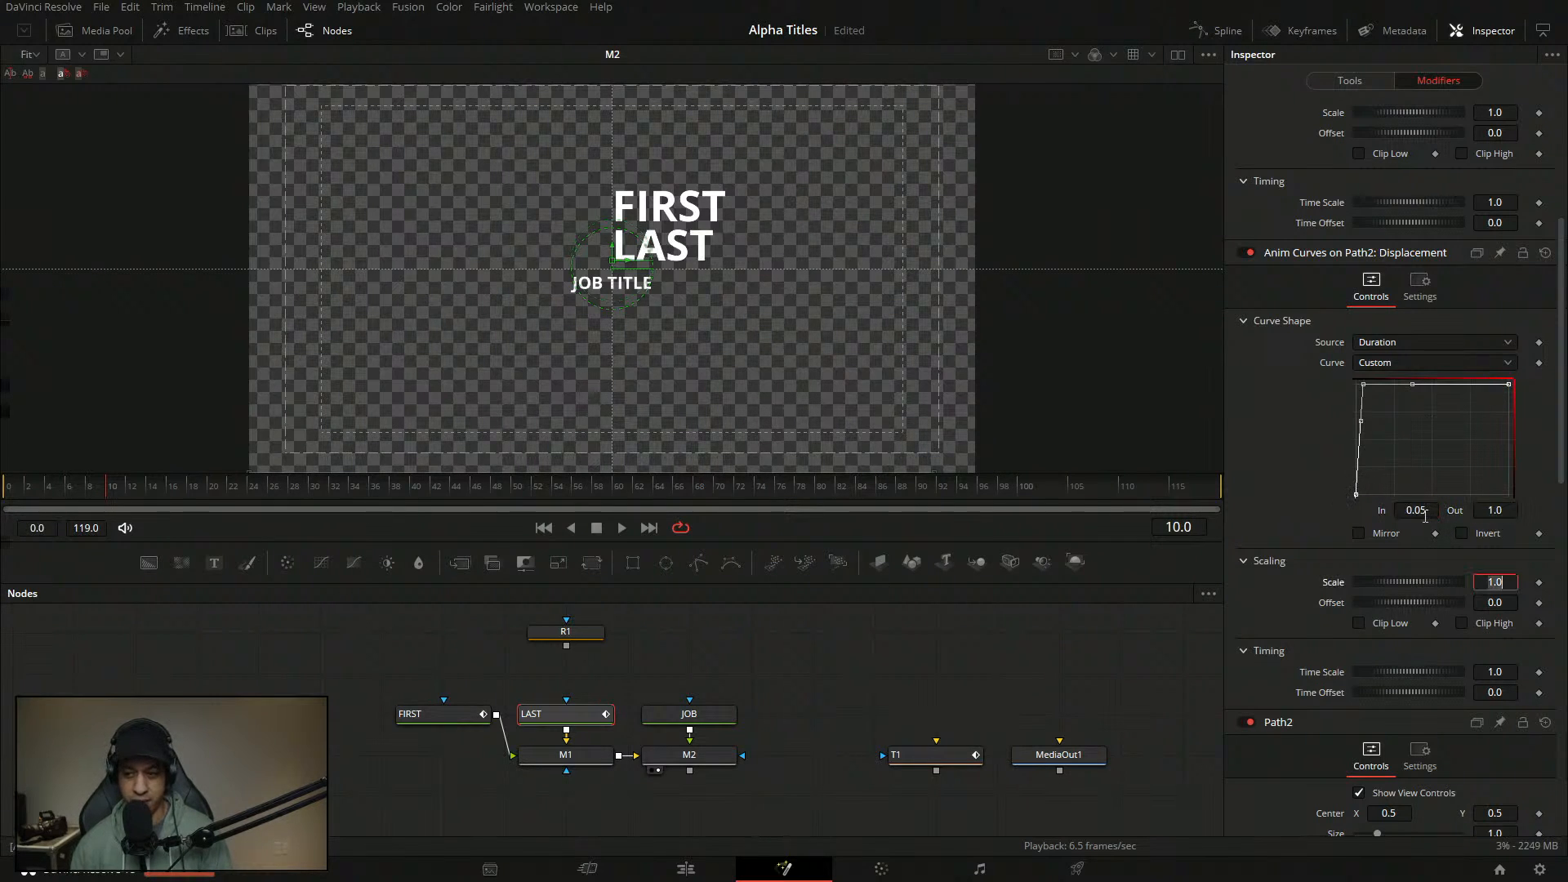
pyautogui.moveTo(1407, 433); pyautogui.dragTo(1318, 367)
# - Play from the start to preview the easing, then reopen LAST's curve settings
pyautogui.click(805, 645)
pyautogui.click(8, 488)
pyautogui.press('space')
pyautogui.press('space')
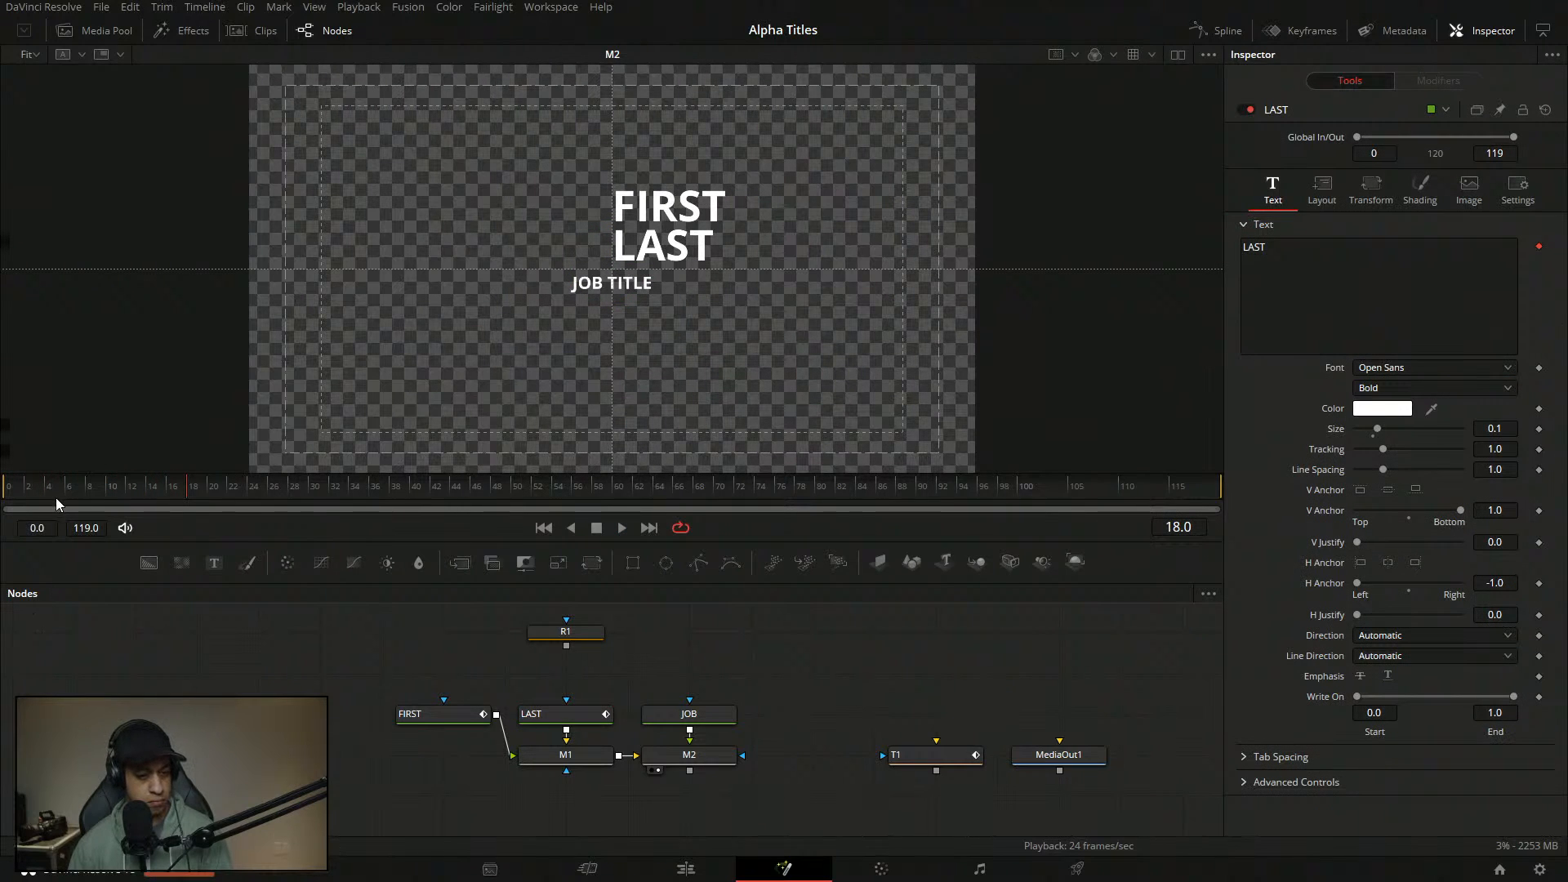
pyautogui.click(587, 718)
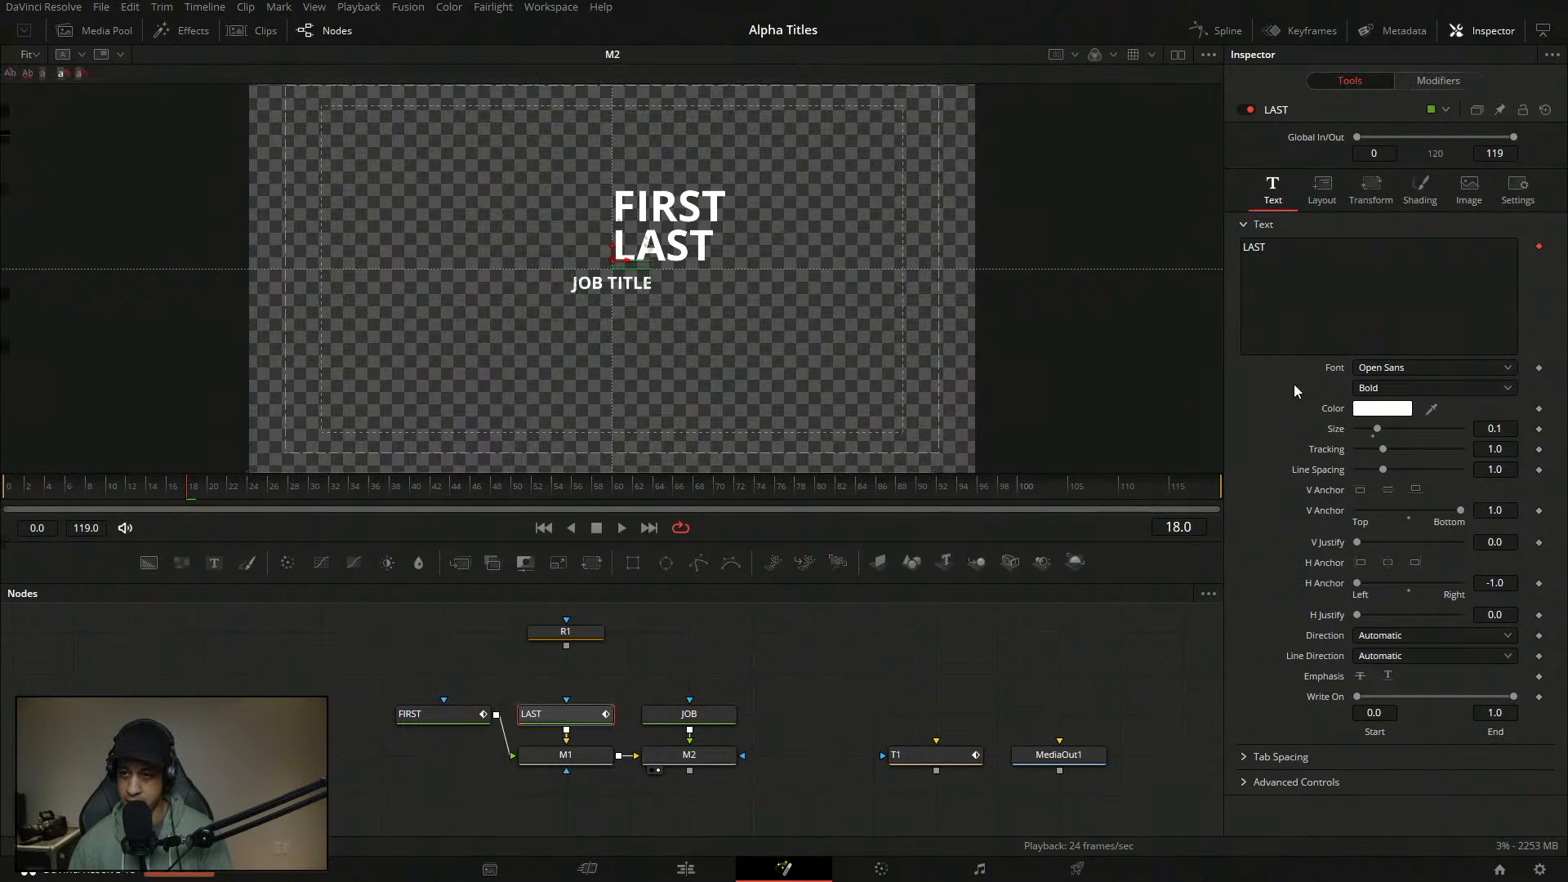
pyautogui.click(1438, 80)
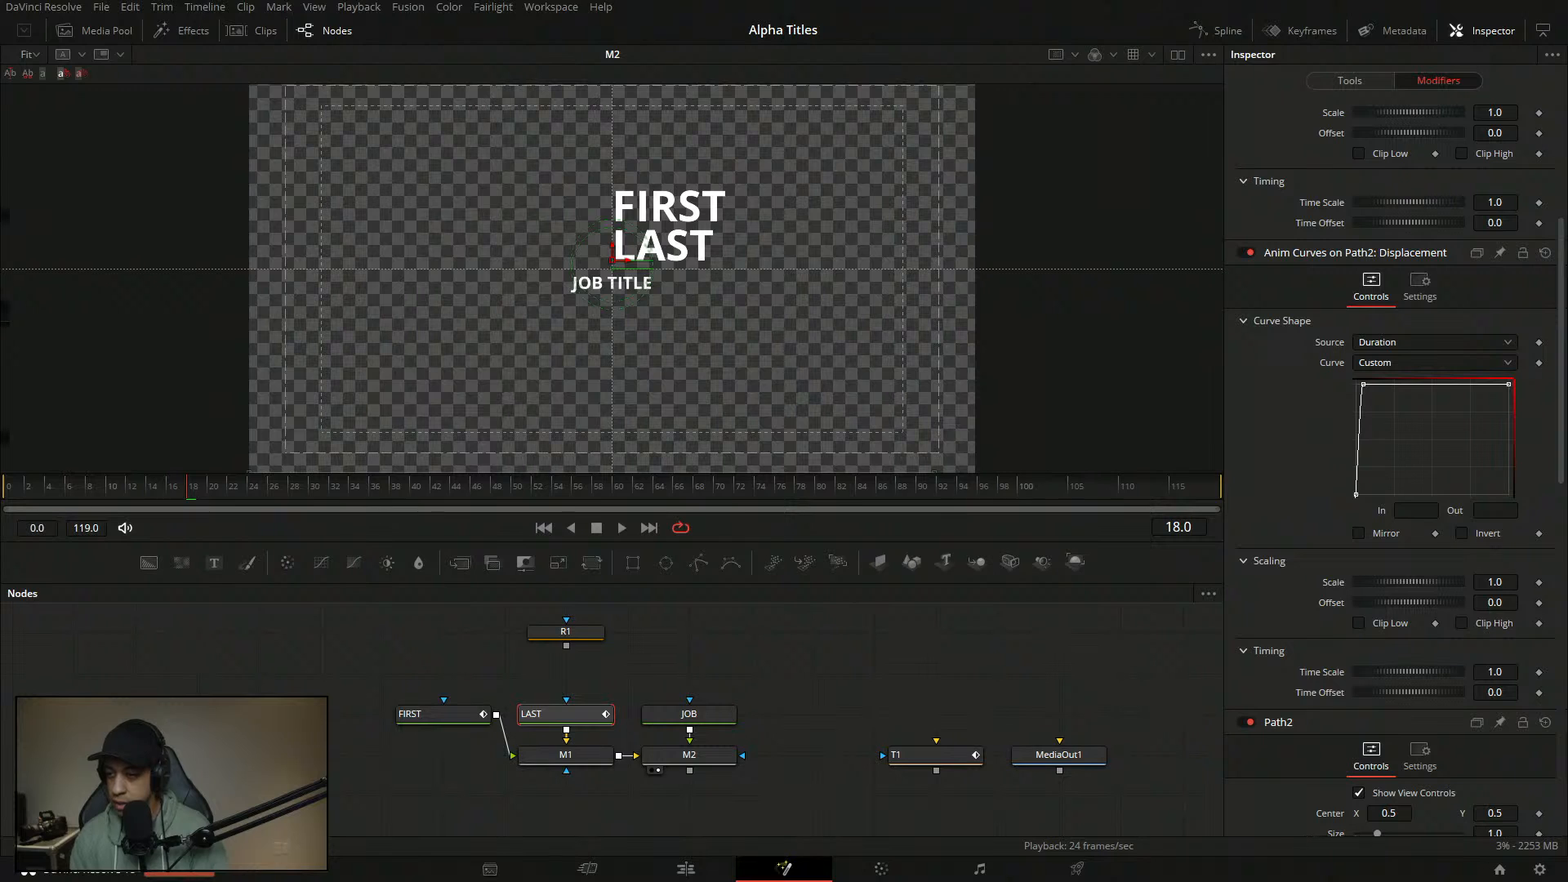
pyautogui.moveTo(1552, 384); pyautogui.dragTo(1566, 731)
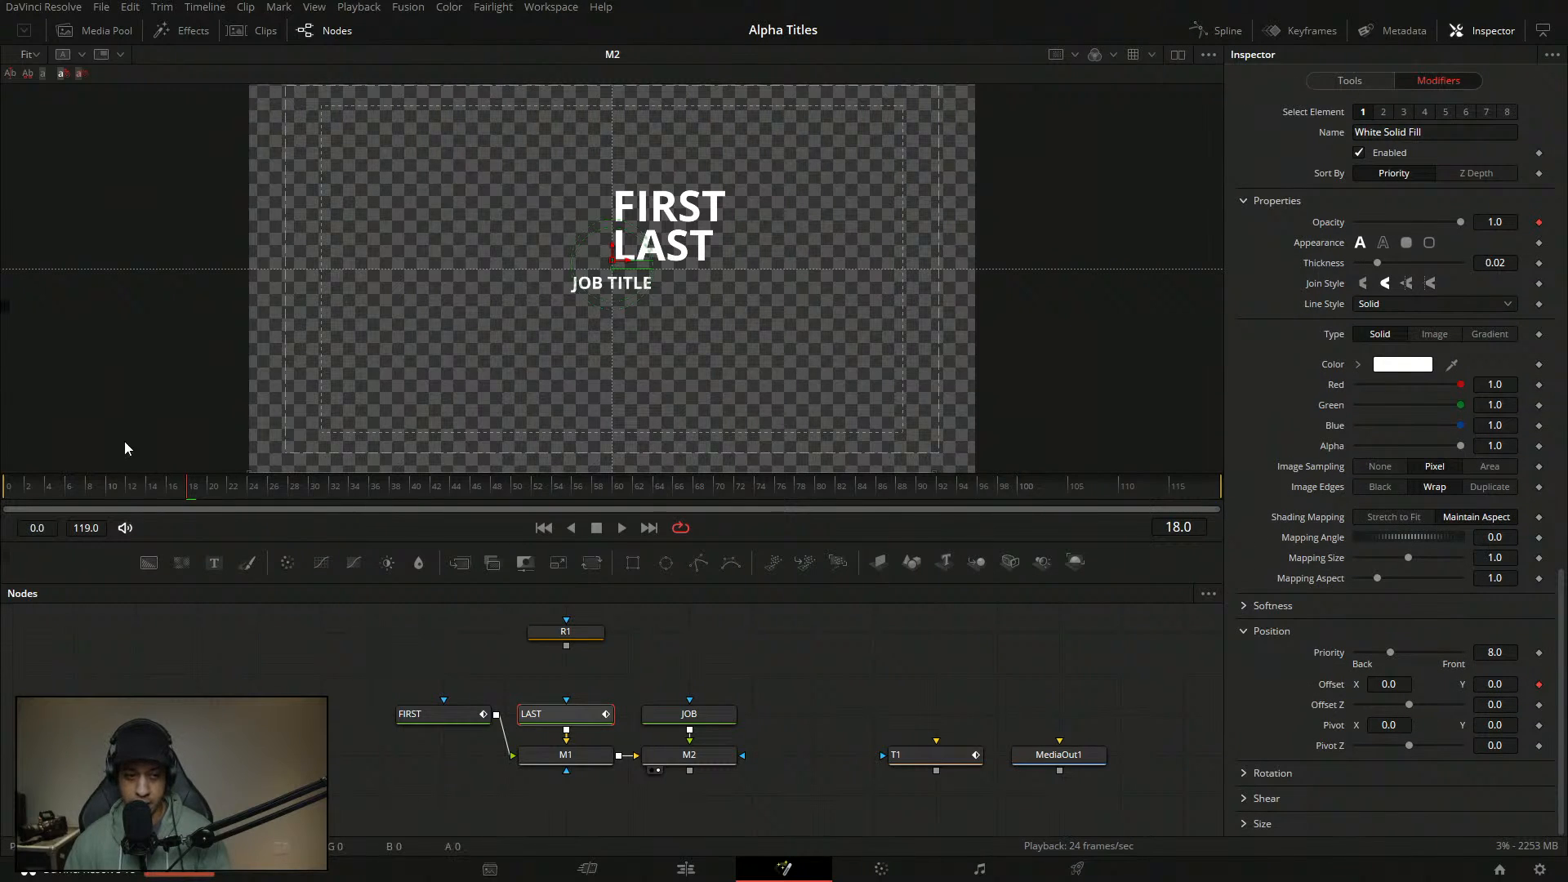
pyautogui.moveTo(85, 492); pyautogui.dragTo(2, 491)
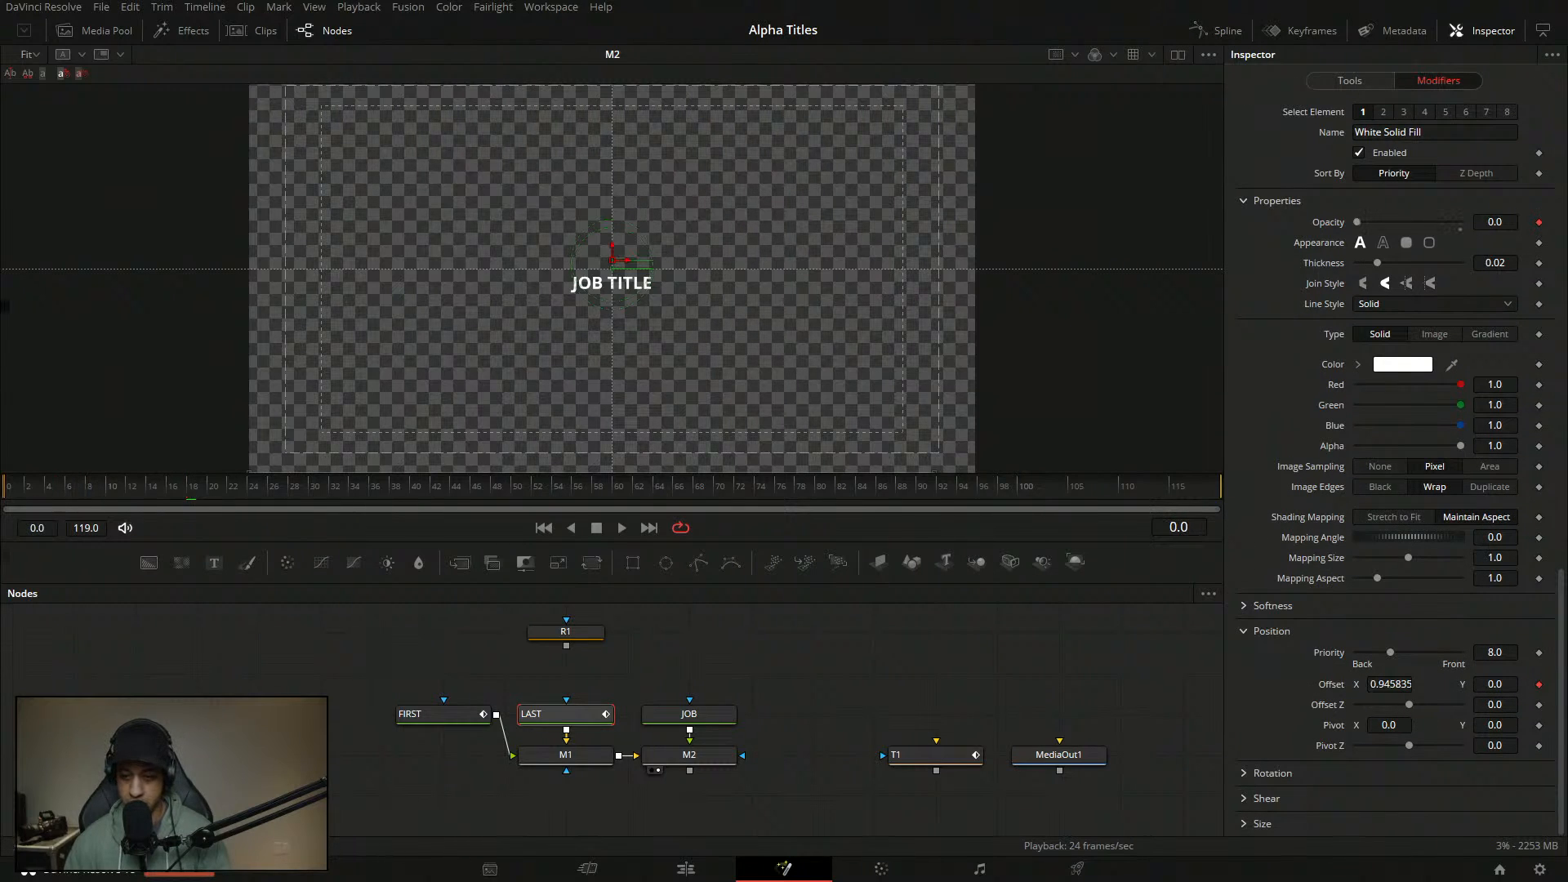
# - Adjust LAST's starting Offset X and pan the viewer to check the motion path
pyautogui.click(1388, 685)
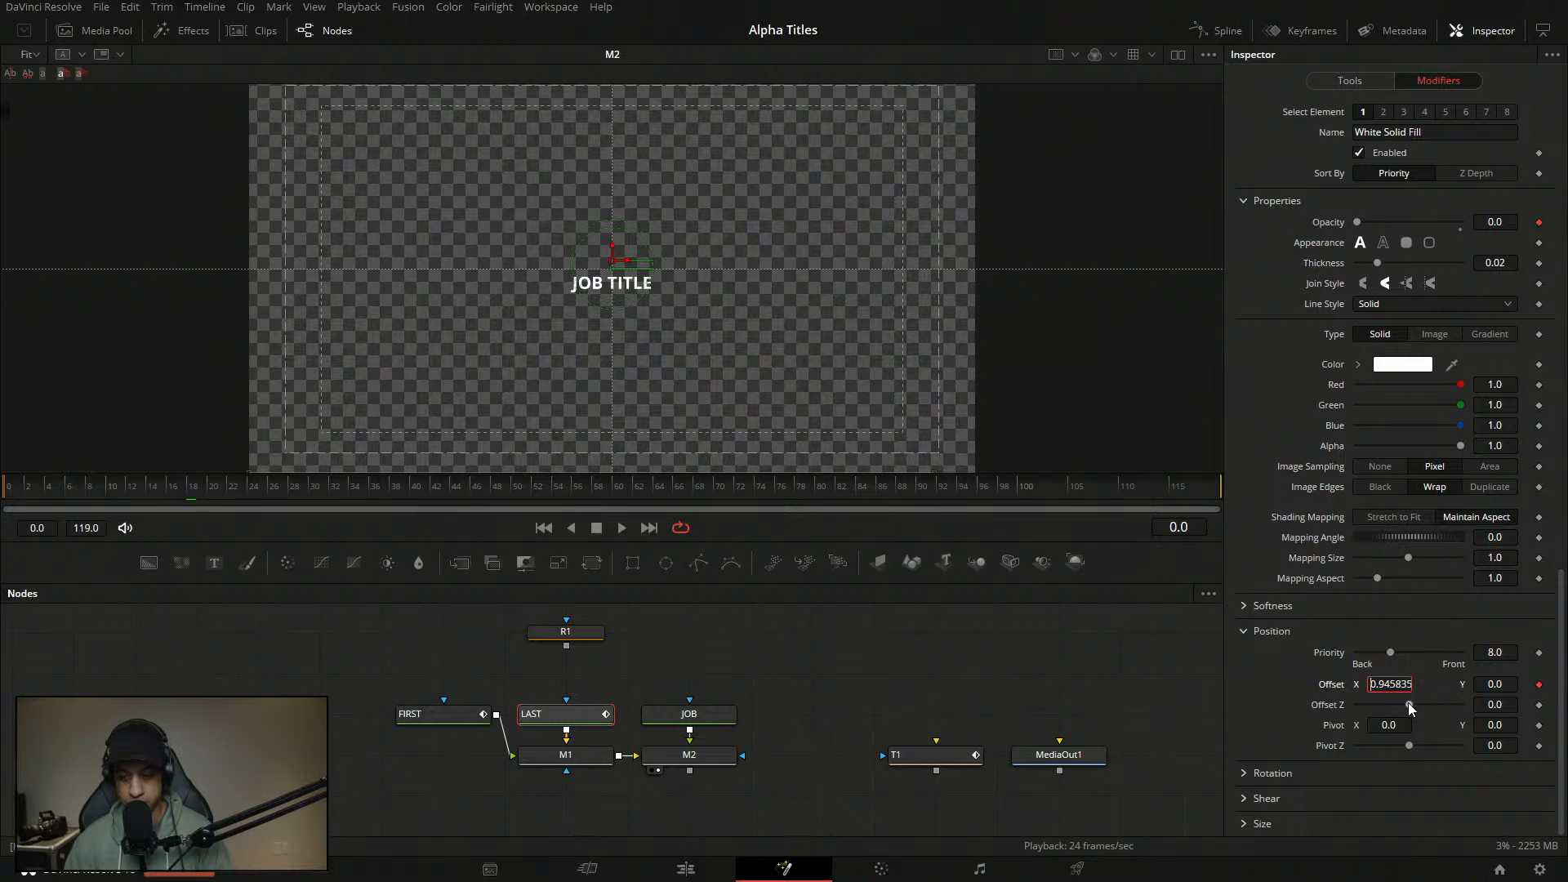
pyautogui.press('Tab')
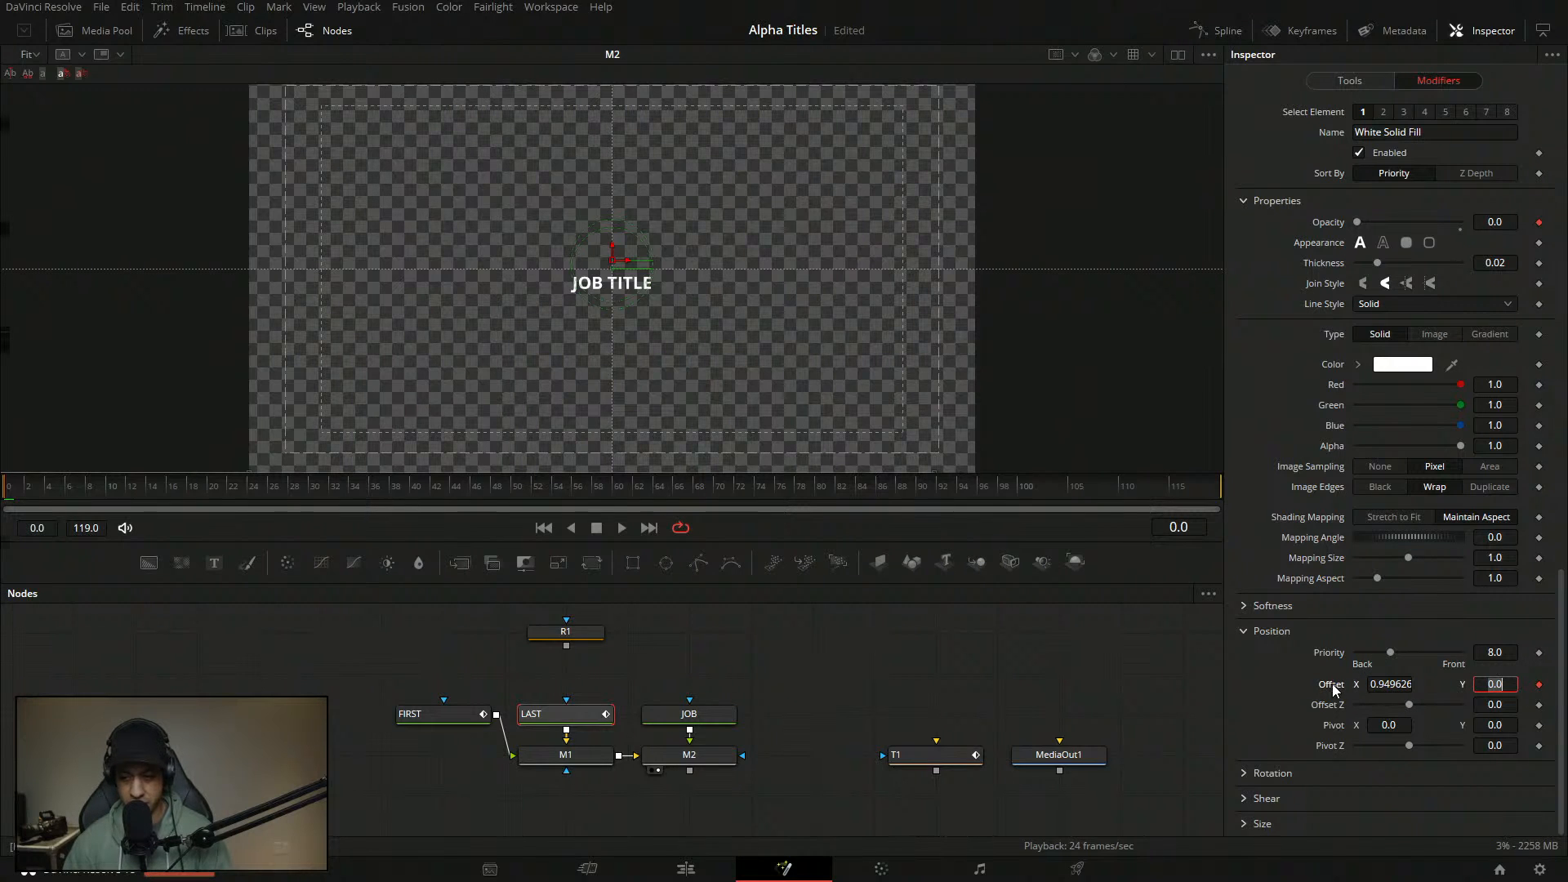
pyautogui.scroll(5, 1558, 492)
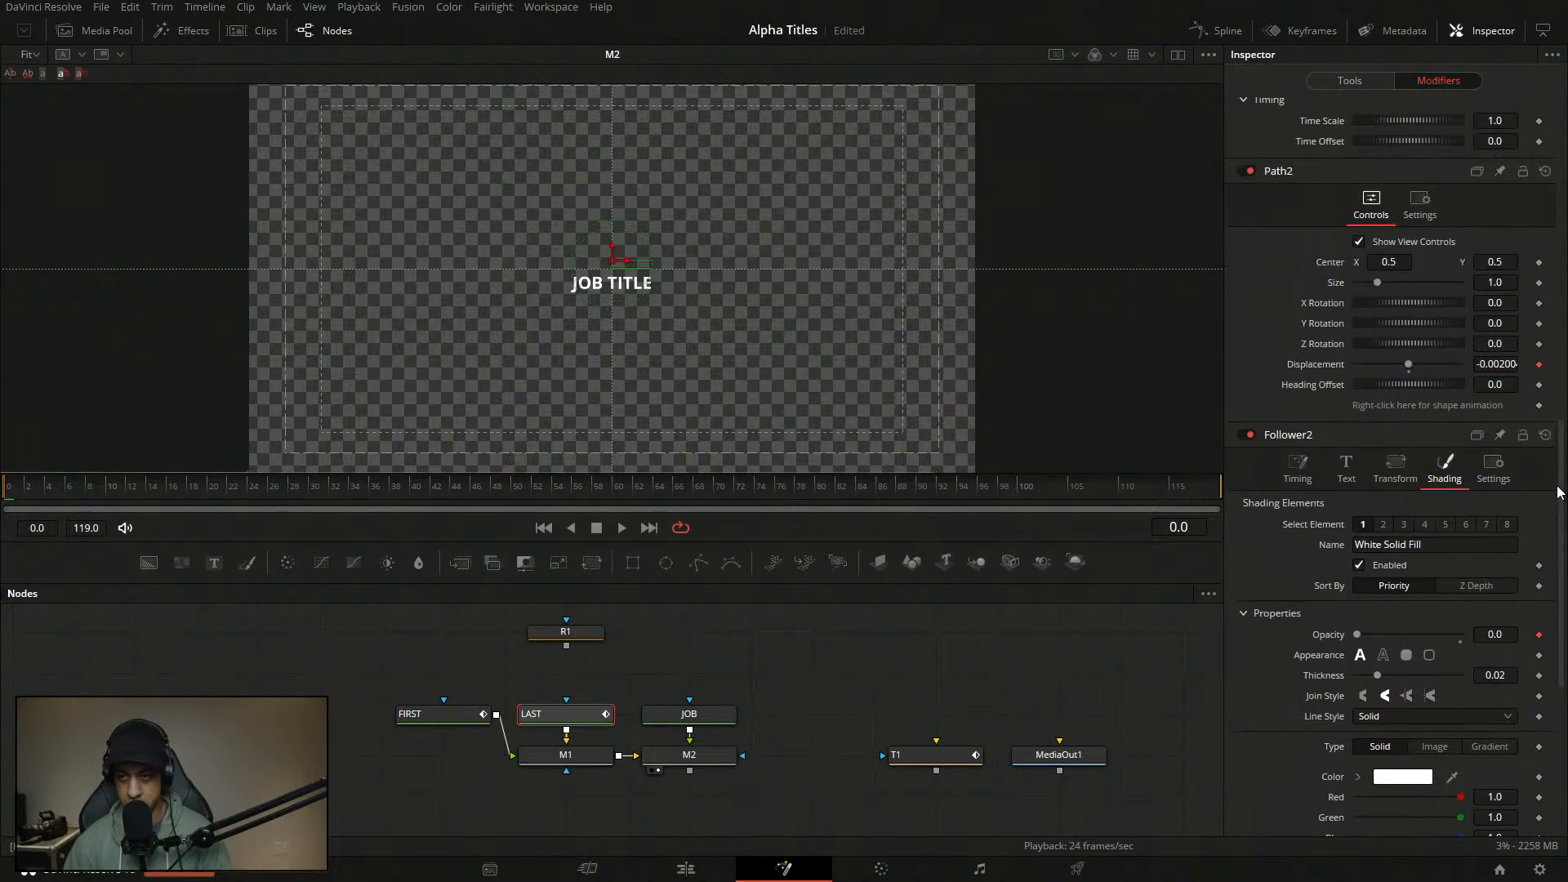
pyautogui.moveTo(592, 440); pyautogui.dragTo(633, 333)
pyautogui.moveTo(528, 413); pyautogui.dragTo(904, 464)
pyautogui.scroll(-5, 600, 428)
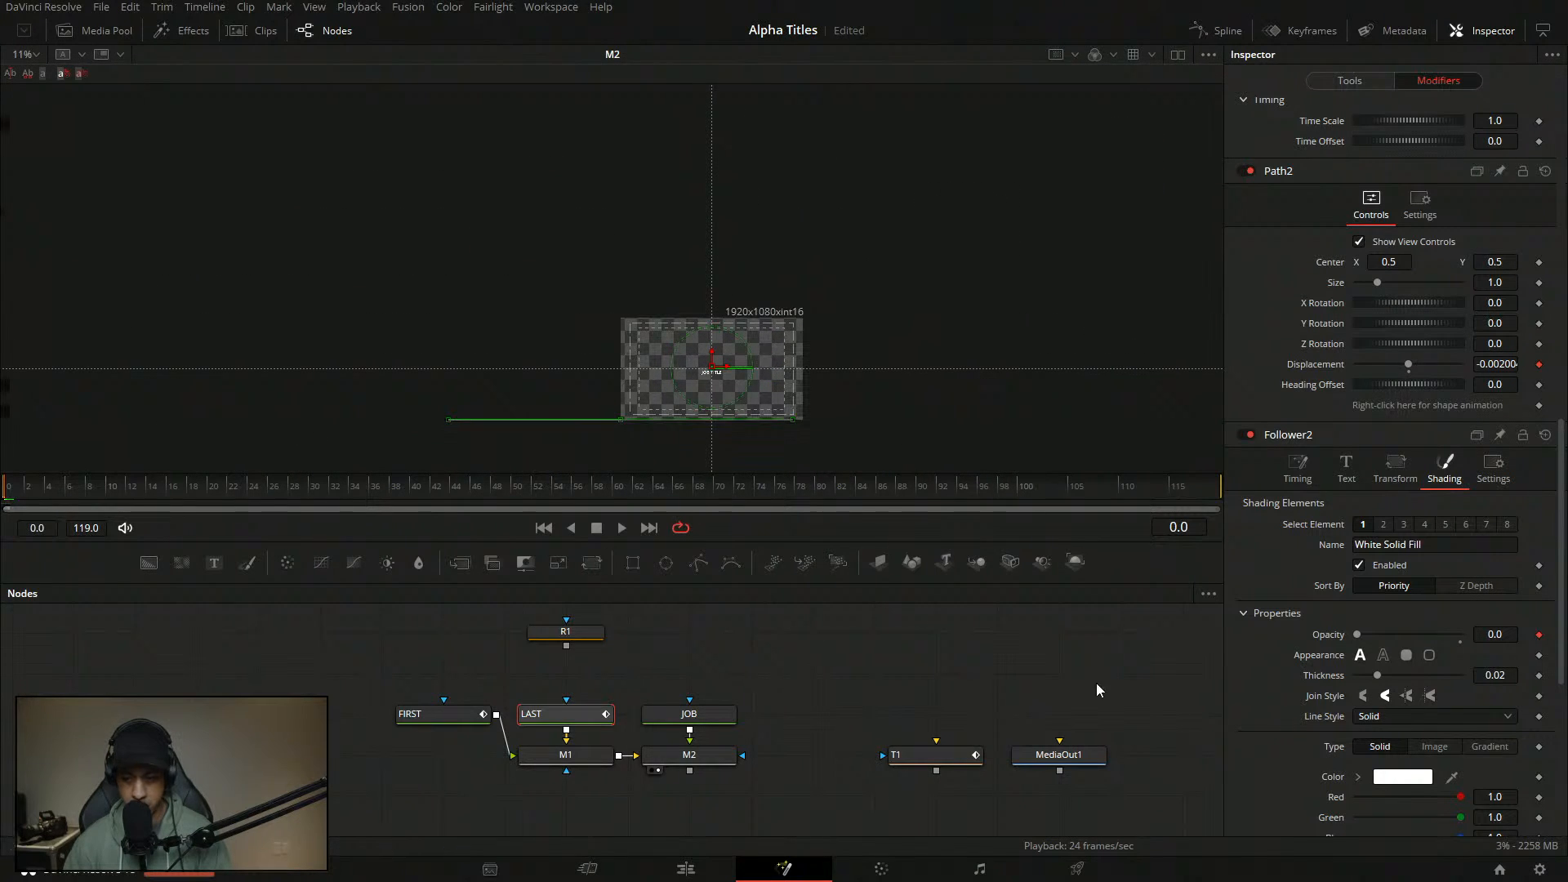
pyautogui.scroll(-1, 1550, 639)
pyautogui.scroll(-4, 1331, 684)
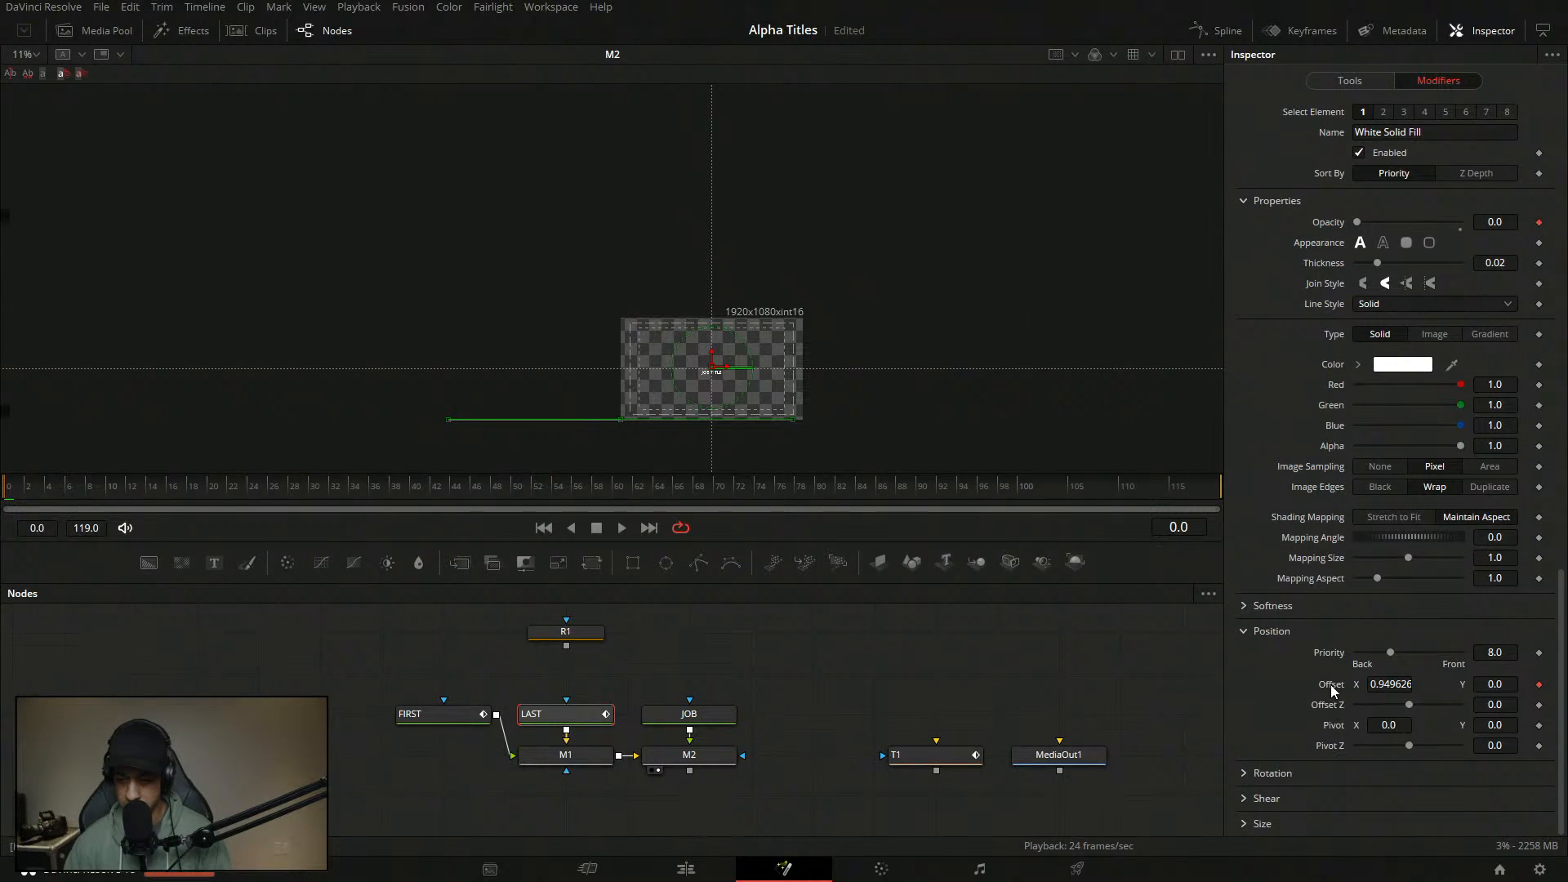
# - Make LAST's frame-0 Offset X negative (-0.943943) and keyframe it
pyautogui.click(1121, 598)
pyautogui.click(571, 718)
pyautogui.click(1358, 81)
pyautogui.click(1438, 80)
pyautogui.scroll(10, 1451, 606)
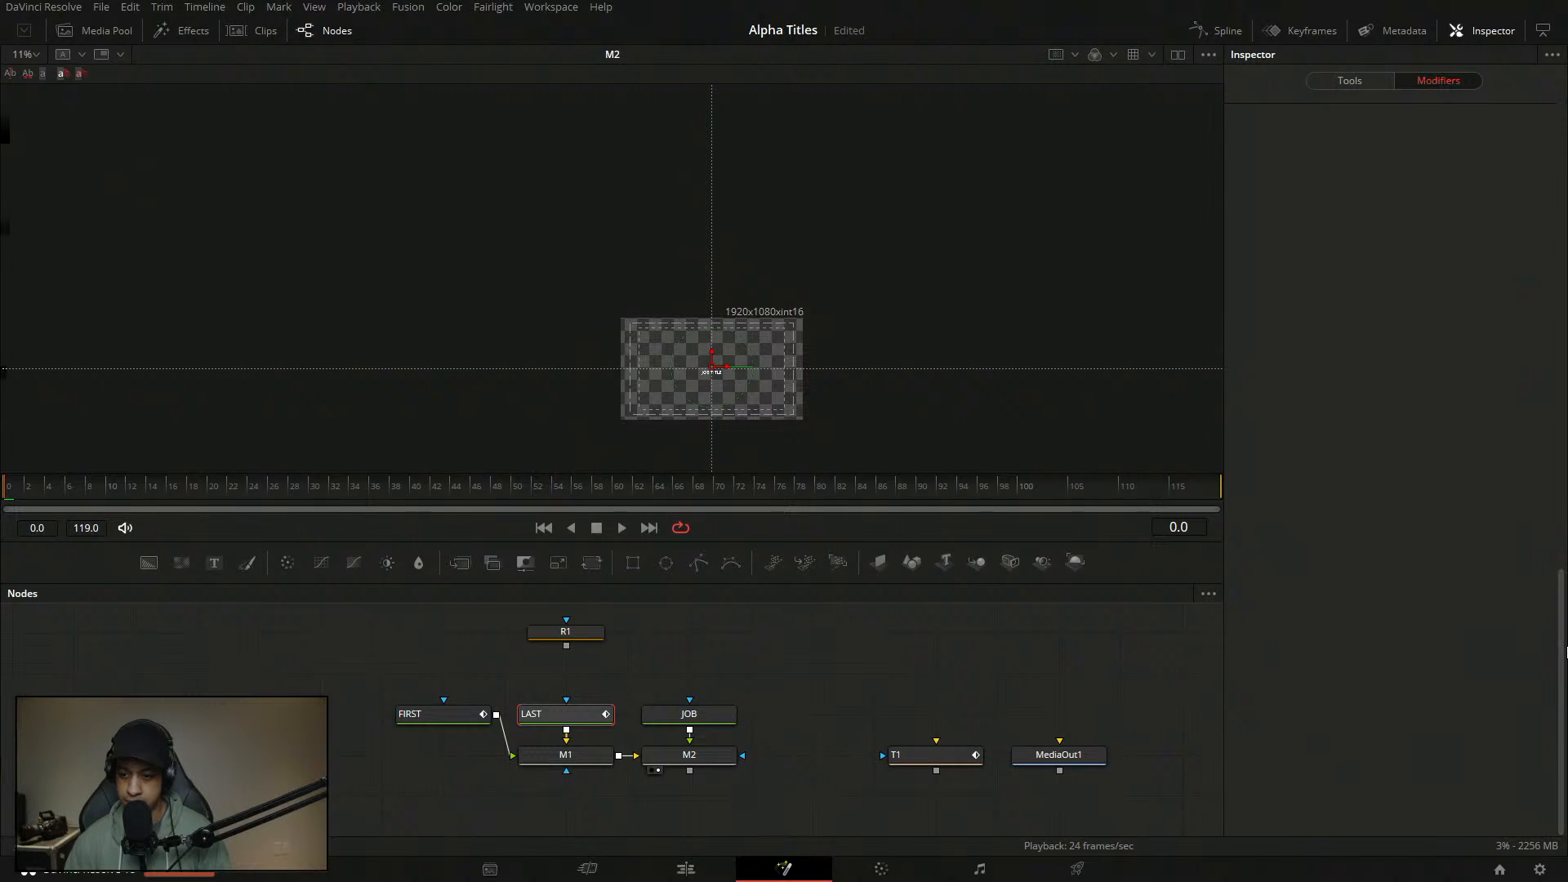
pyautogui.scroll(-3, 1405, 527)
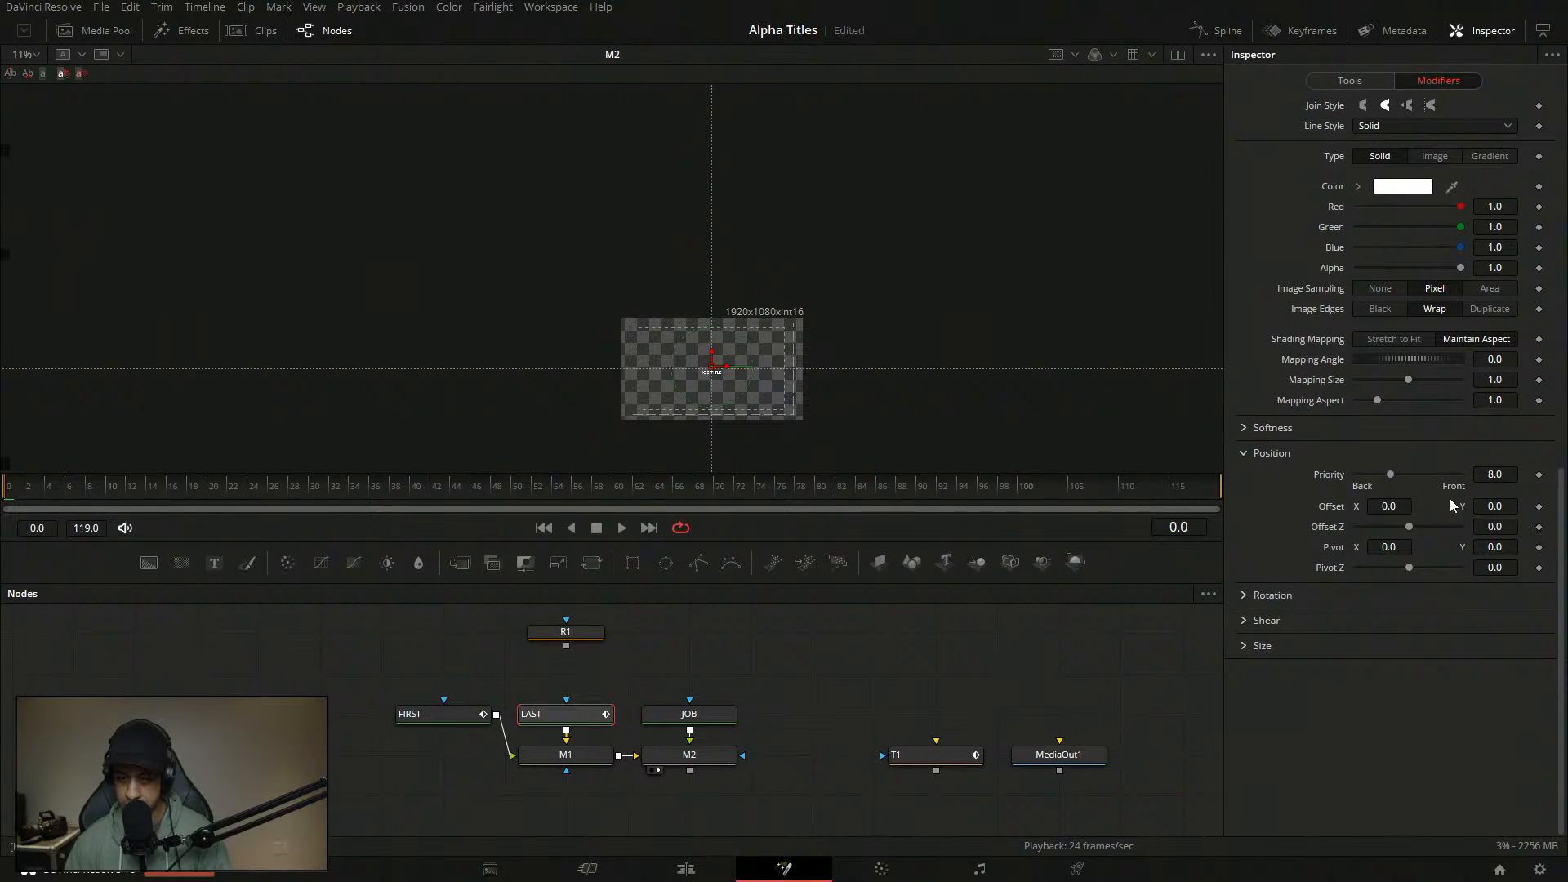
pyautogui.click(1402, 508)
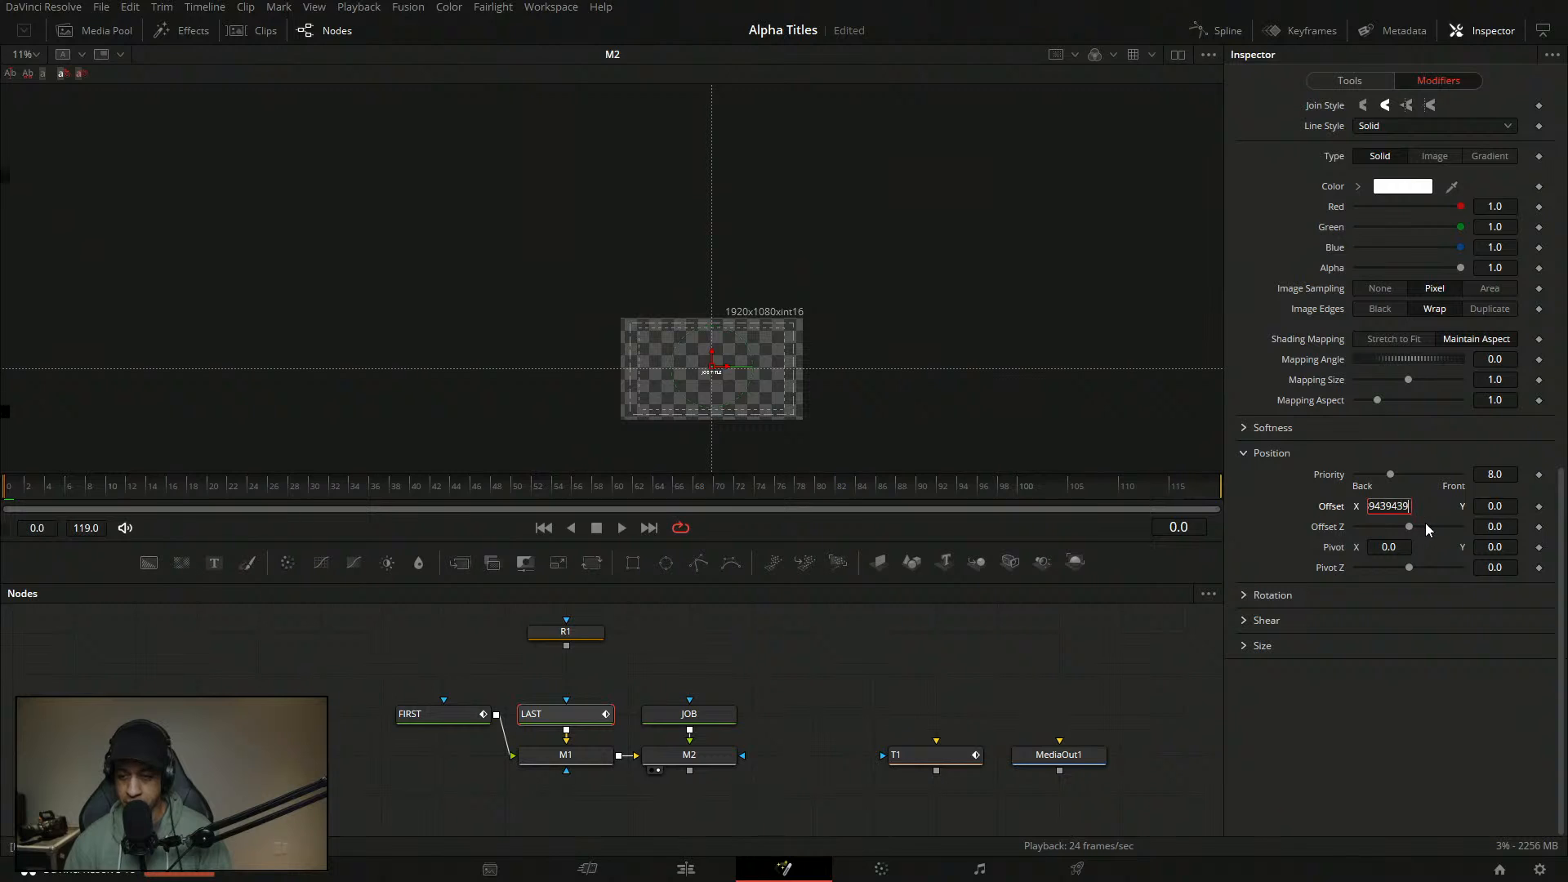
pyautogui.click(1370, 507)
pyautogui.write('-')
pyautogui.press('Tab')
pyautogui.click(1540, 507)
# - Scrub forward to watch LAST slide in from the left
pyautogui.moveTo(11, 493); pyautogui.dragTo(217, 502)
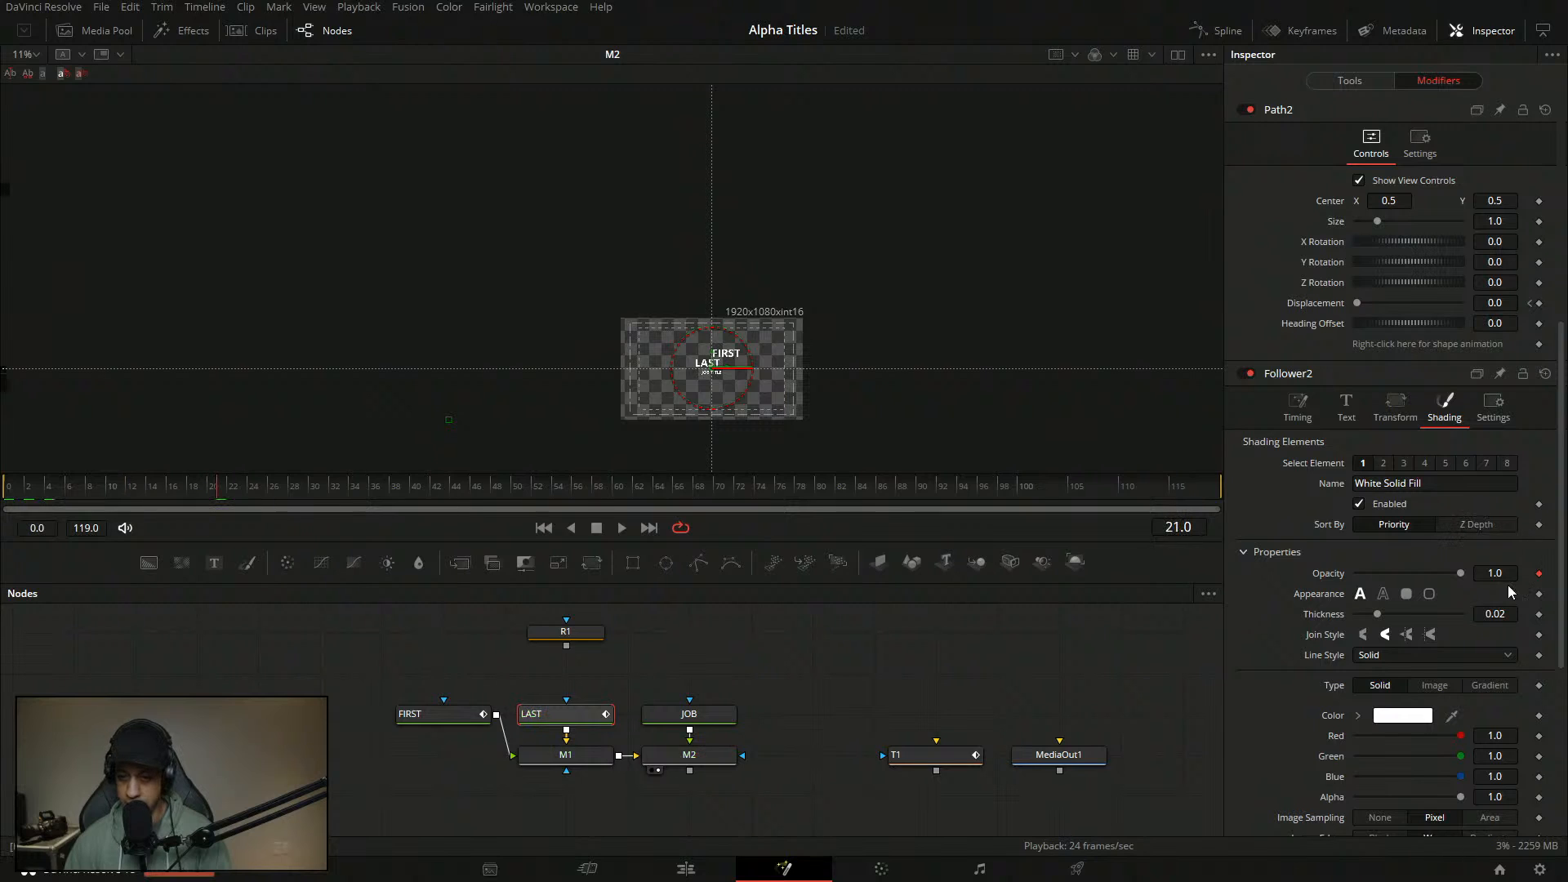
pyautogui.scroll(-5, 1544, 556)
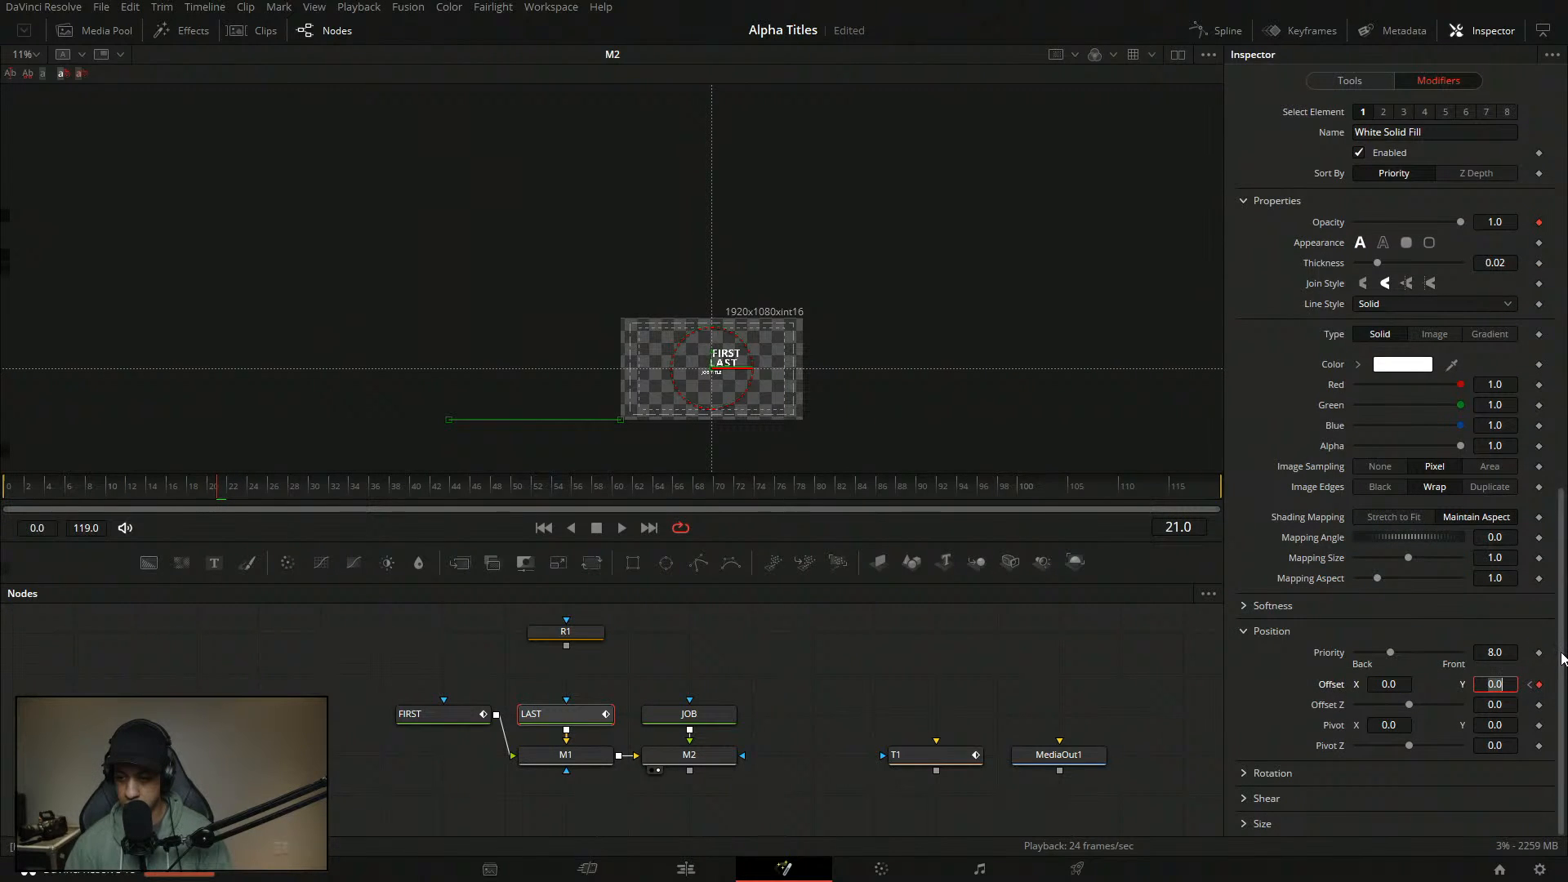
pyautogui.moveTo(1558, 658); pyautogui.dragTo(1556, 627)
pyautogui.scroll(10, 1556, 626)
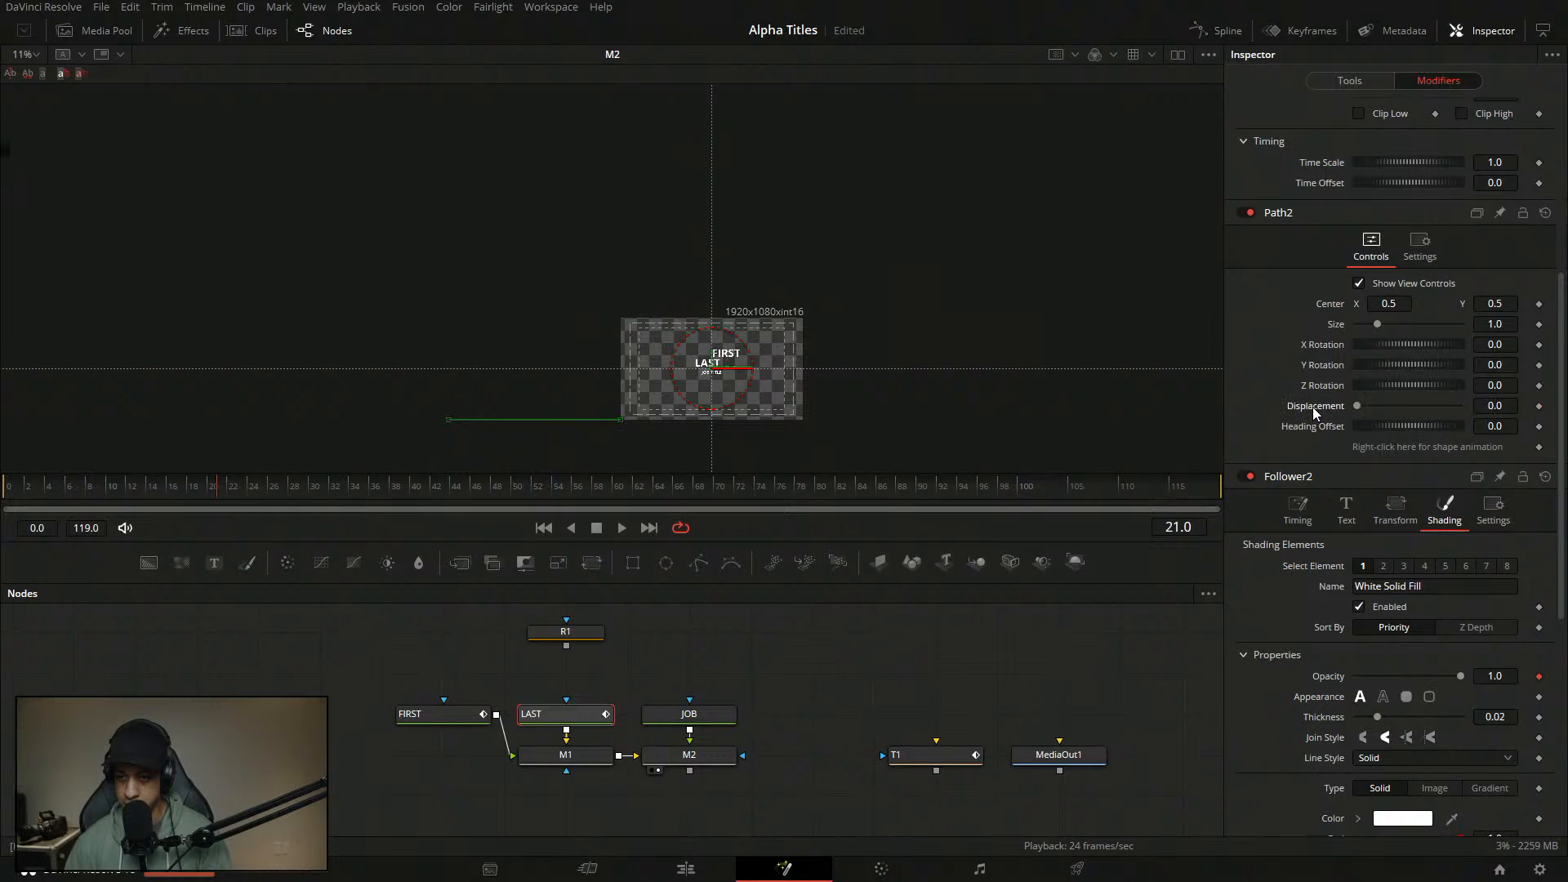
# - Drive the path displacement with Anim Curves, Source Duration, Curve Custom
pyautogui.rightClick(1312, 407)
pyautogui.moveTo(1380, 477)
pyautogui.click(1330, 469)
pyautogui.click(1435, 302)
pyautogui.click(1404, 313)
pyautogui.click(1419, 324)
pyautogui.click(1398, 379)
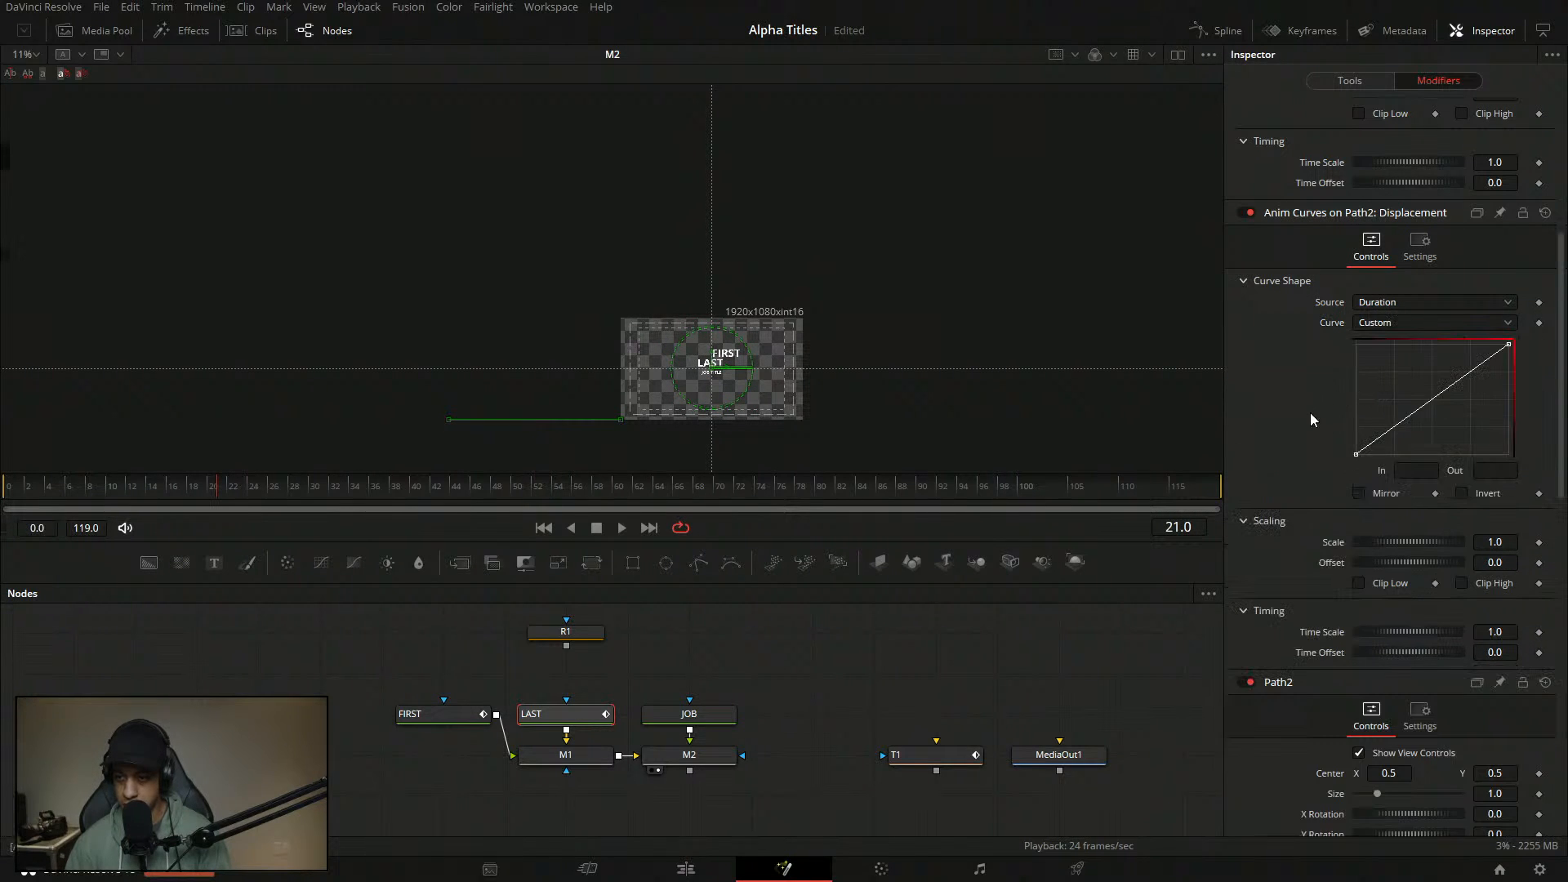
# - Set the In value of the custom curve's starting point
pyautogui.click(1356, 454)
pyautogui.click(1425, 472)
pyautogui.write('01')
pyautogui.press('Tab')
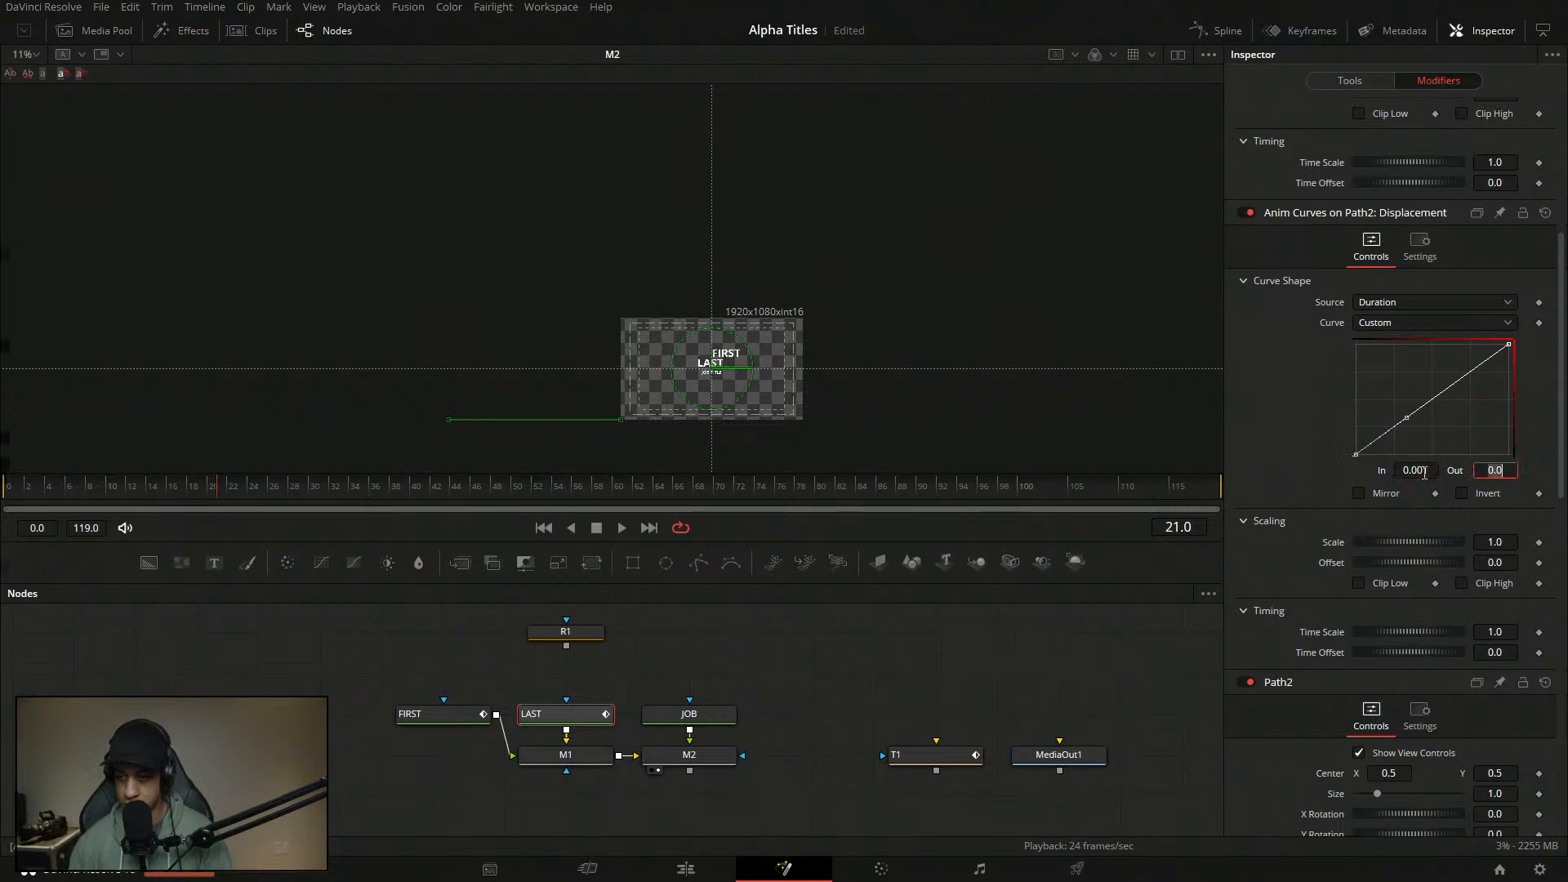
pyautogui.click(1418, 418)
# - Add a curve point pulled up-left and set its In value to 0.05
pyautogui.moveTo(1419, 409); pyautogui.dragTo(1390, 381)
pyautogui.doubleClick(1425, 472)
pyautogui.write('.005')
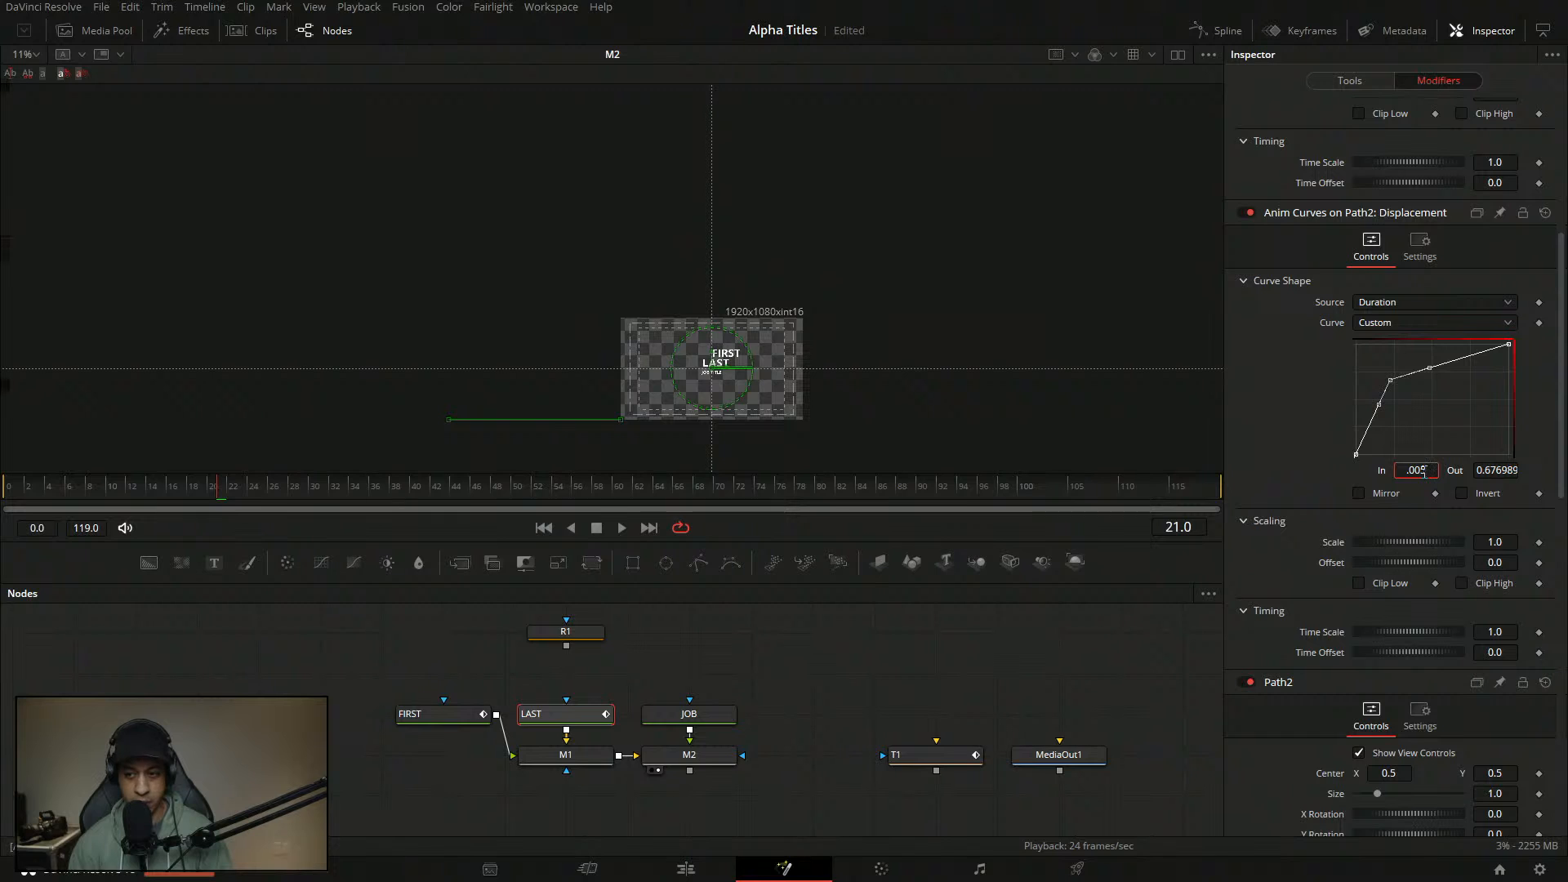
pyautogui.press('Return')
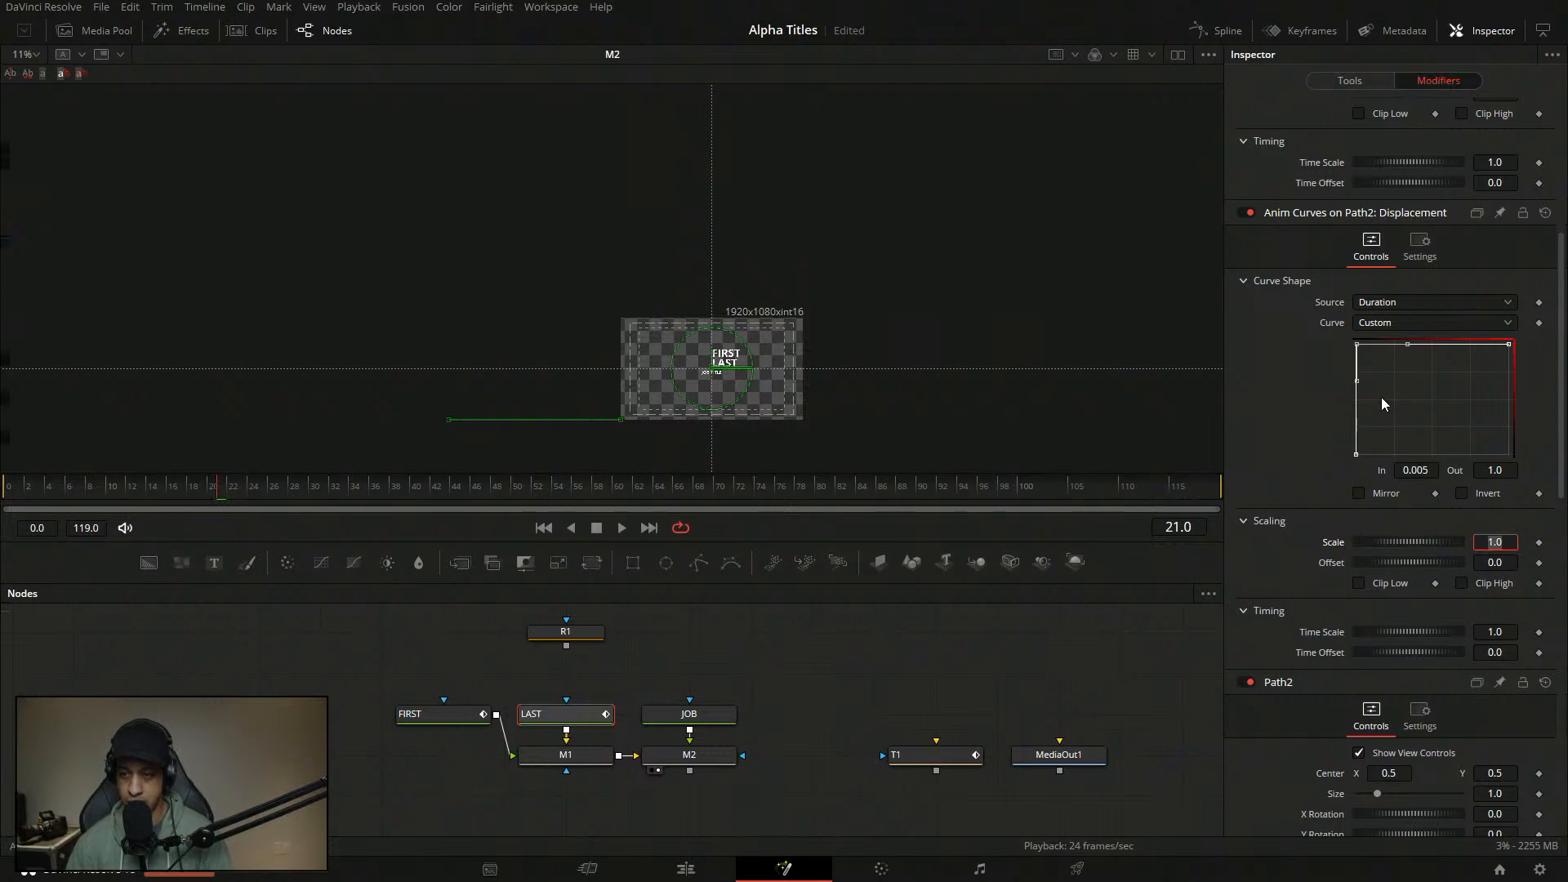
pyautogui.doubleClick(1426, 472)
pyautogui.write('.05')
pyautogui.press('Tab')
pyautogui.click(1408, 391)
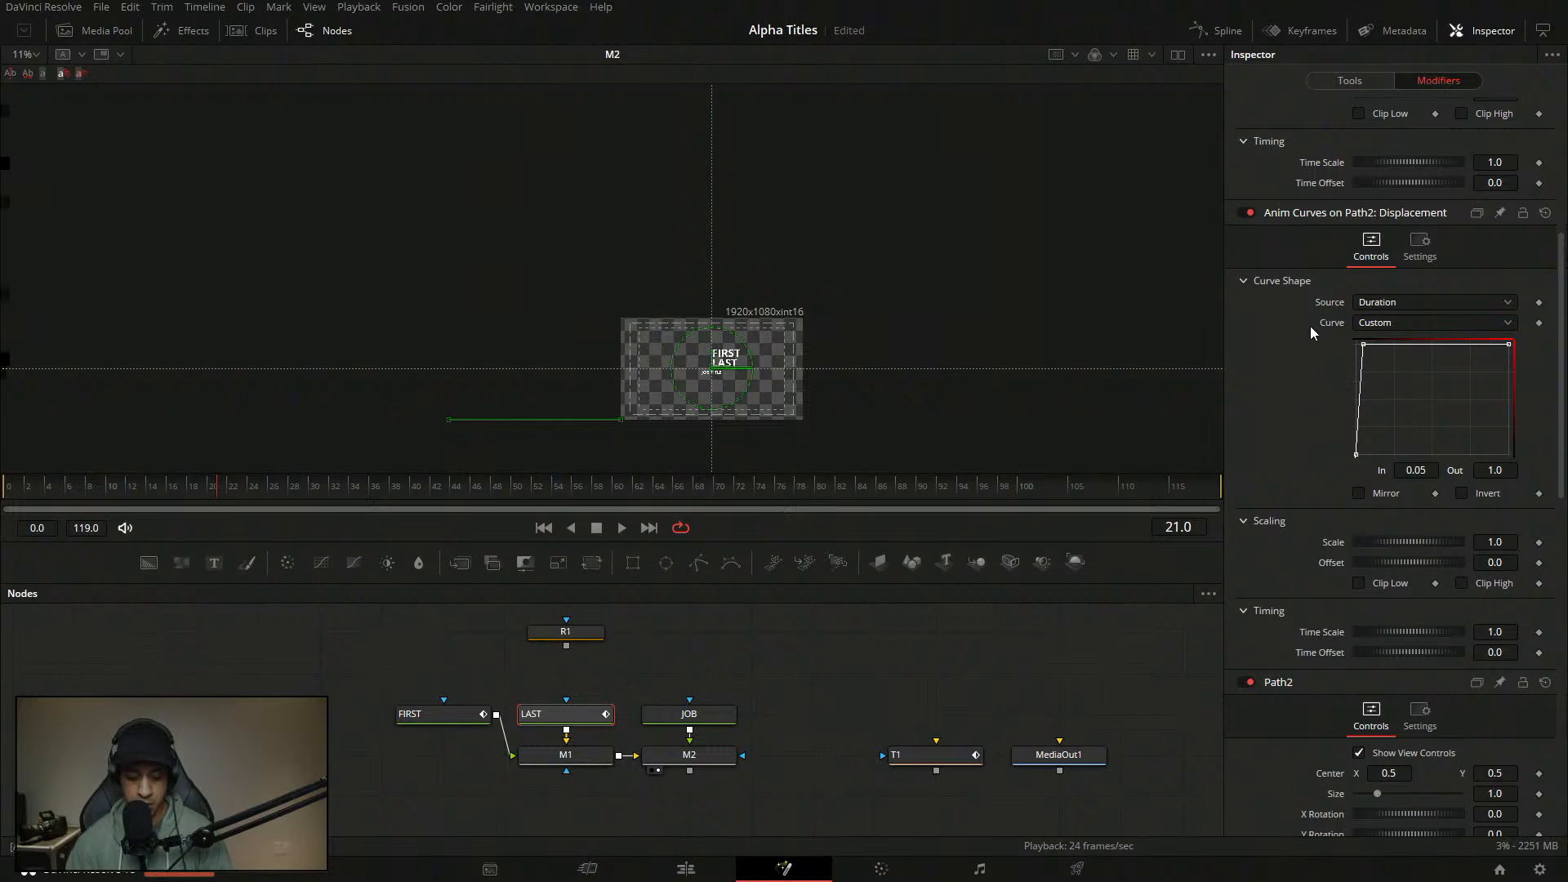
# - Save the comp, fit the viewer to the frame, and play from frame 0
pyautogui.hotkey('ctrl', 's')
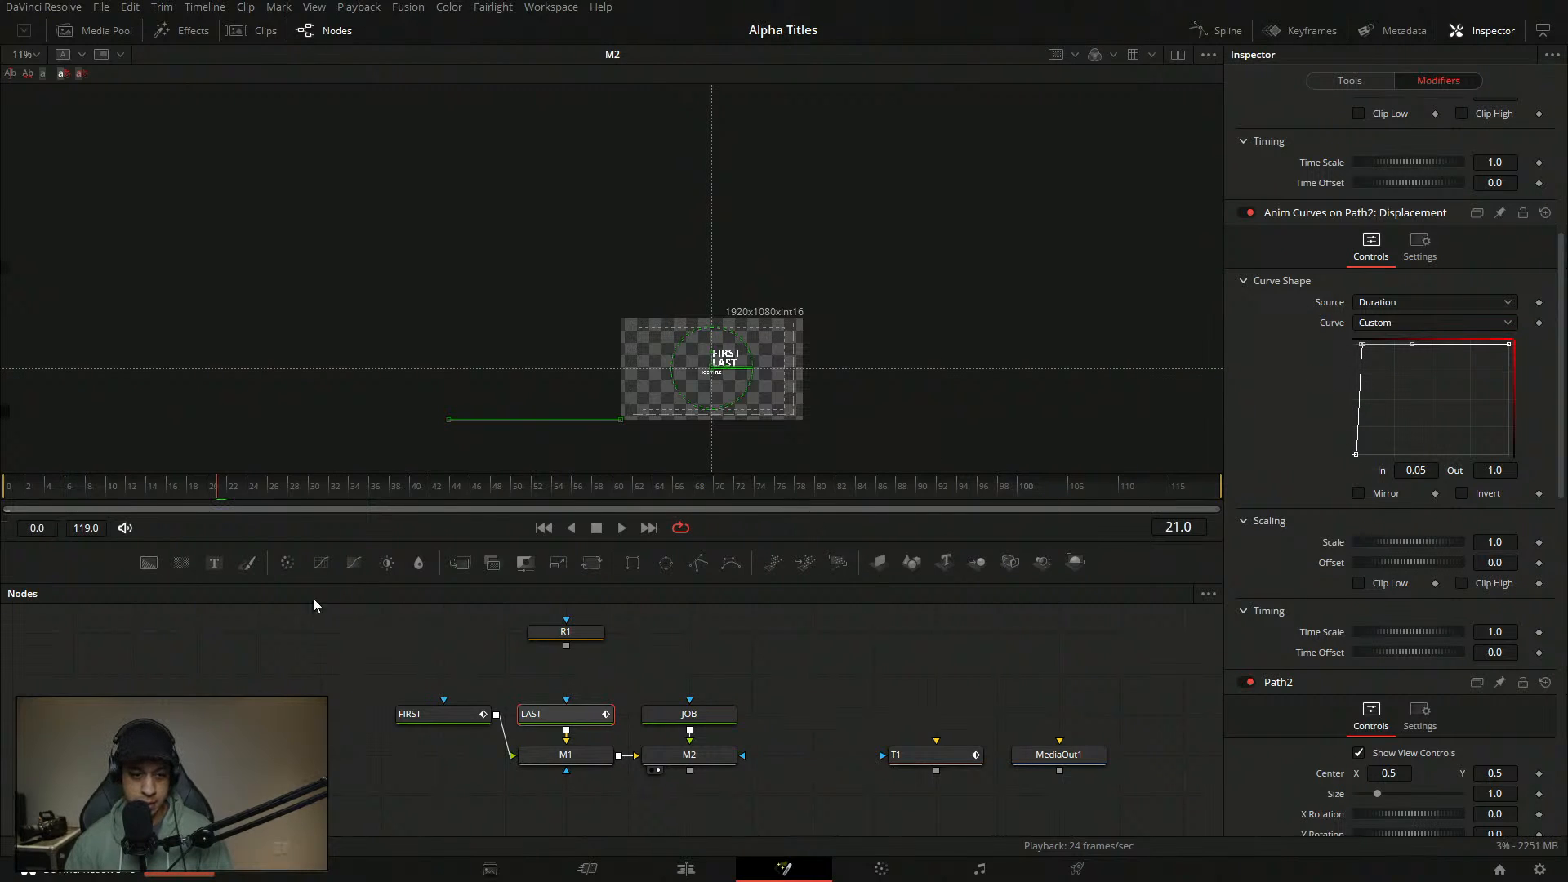
pyautogui.click(245, 624)
pyautogui.click(37, 56)
pyautogui.click(30, 80)
pyautogui.moveTo(33, 487); pyautogui.dragTo(1, 488)
pyautogui.press('space')
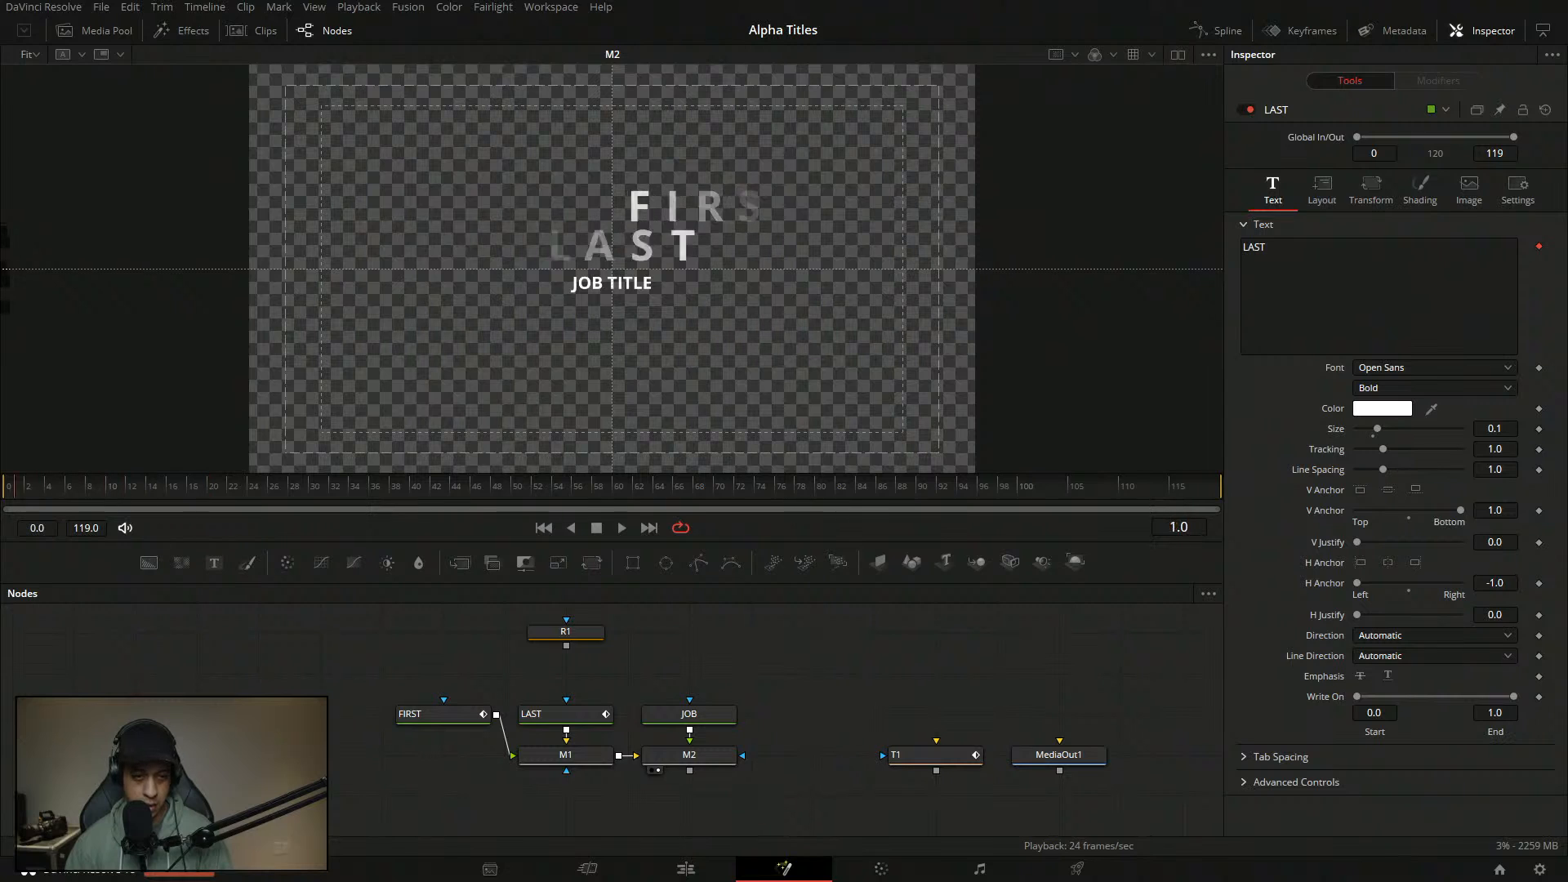
# - Stop playback once FIRST and LAST have settled above JOB TITLE by frame 11
pyautogui.press('space')
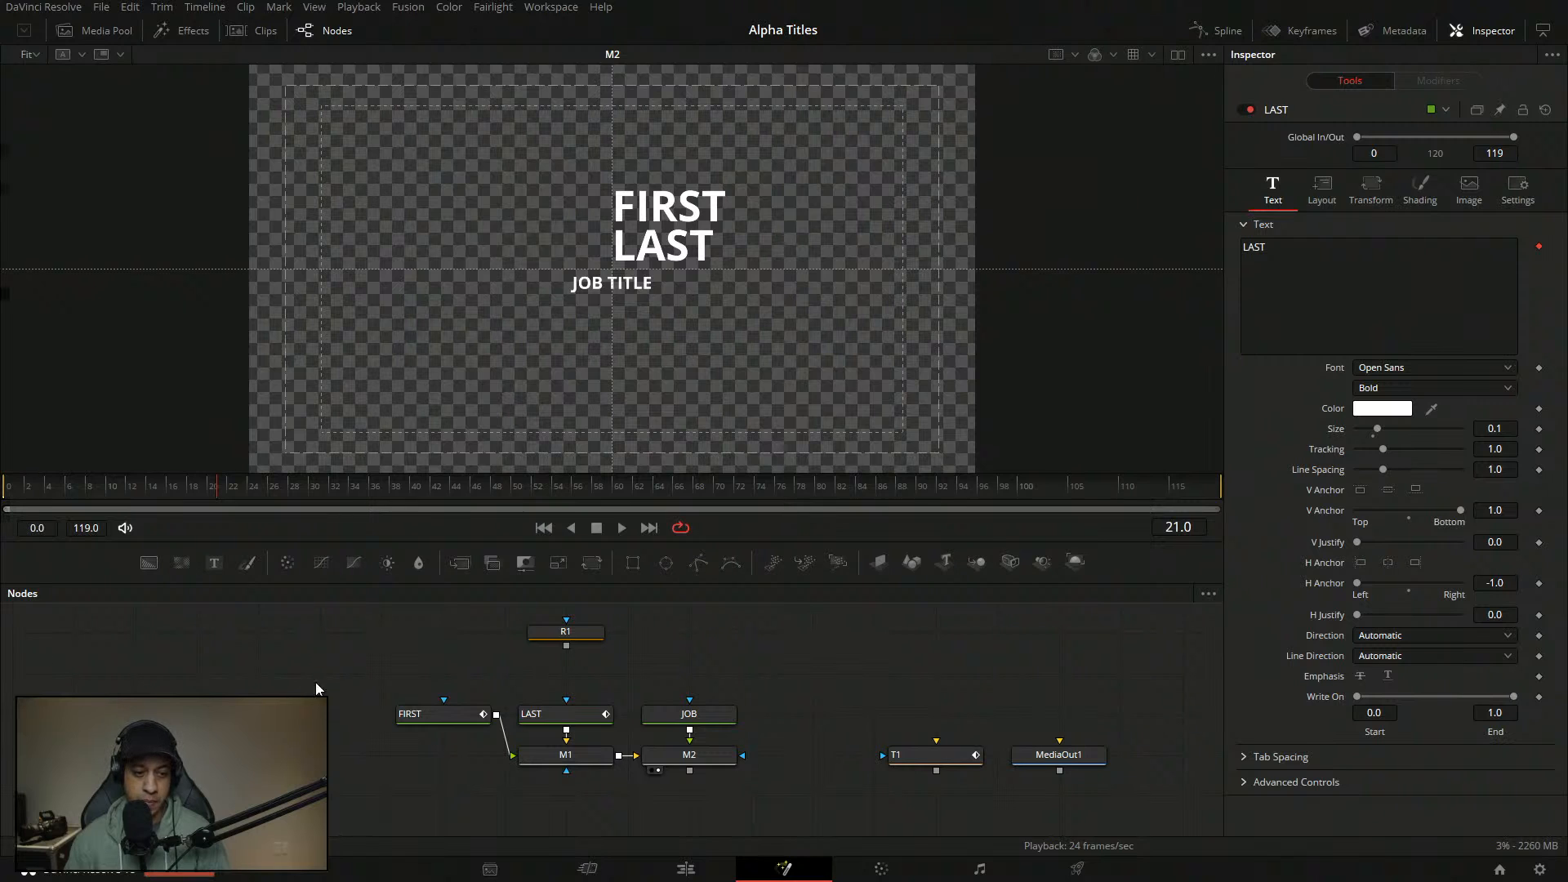
# - Select JOB, play the animation to frame 40, and enlarge and recentre the viewer
pyautogui.click(688, 714)
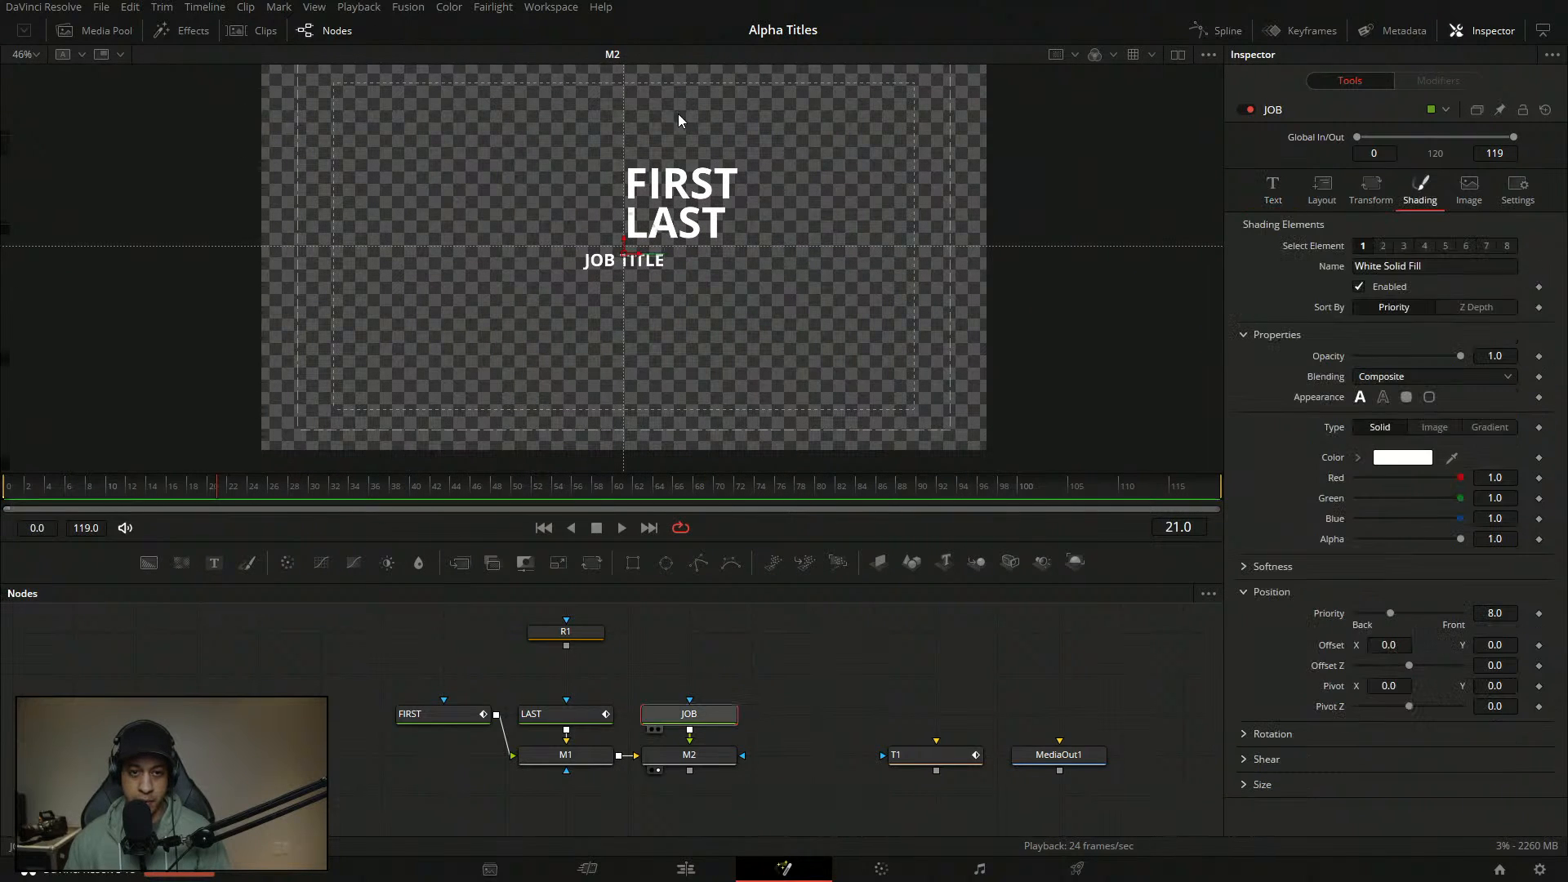
pyautogui.click(1273, 188)
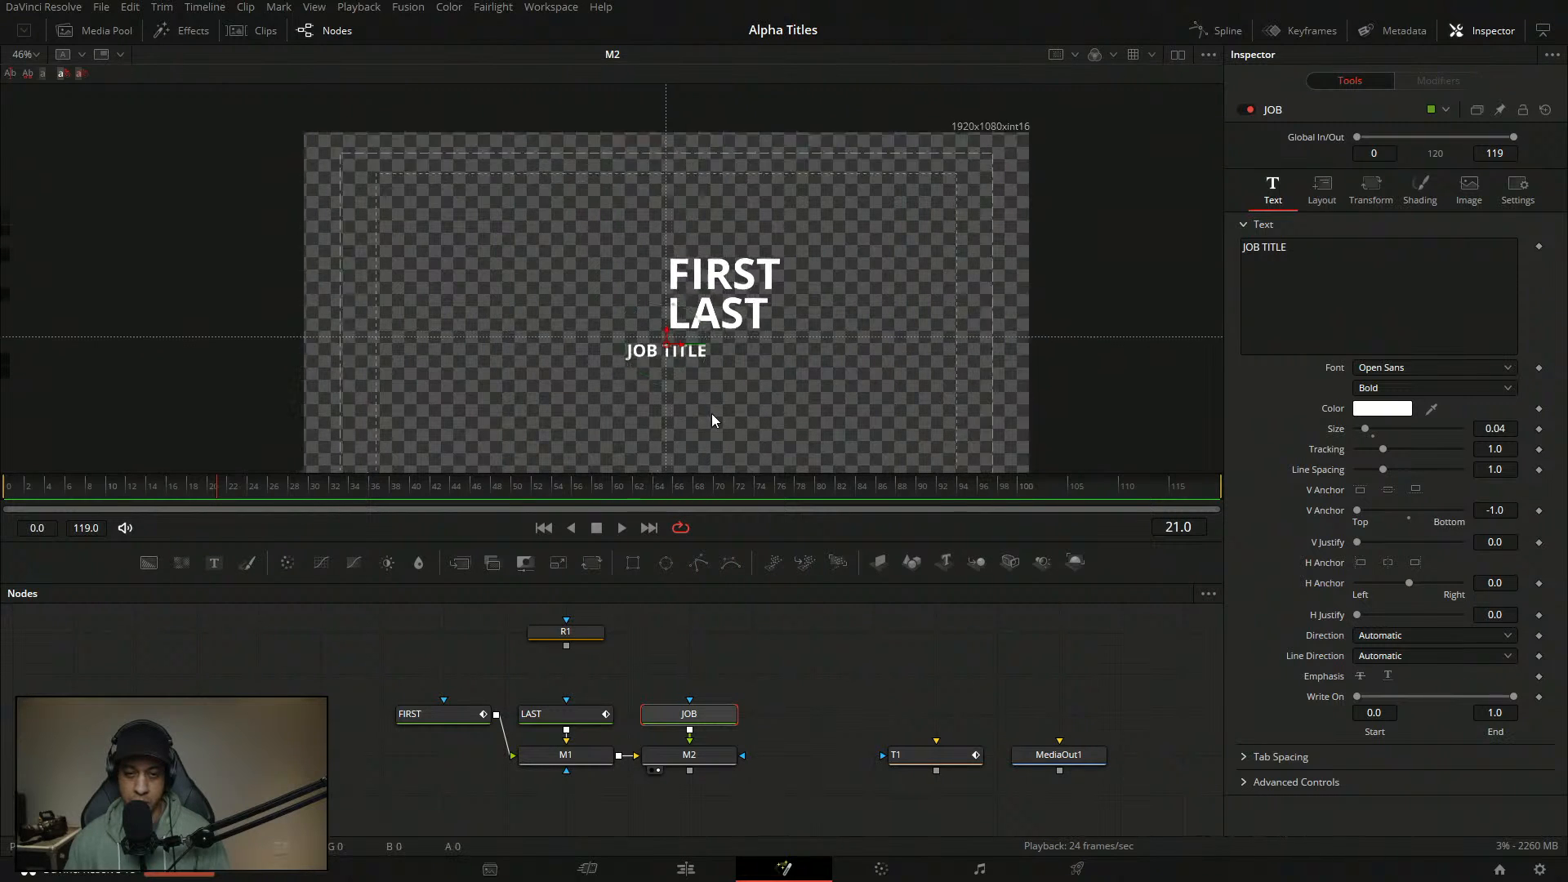
pyautogui.press('space')
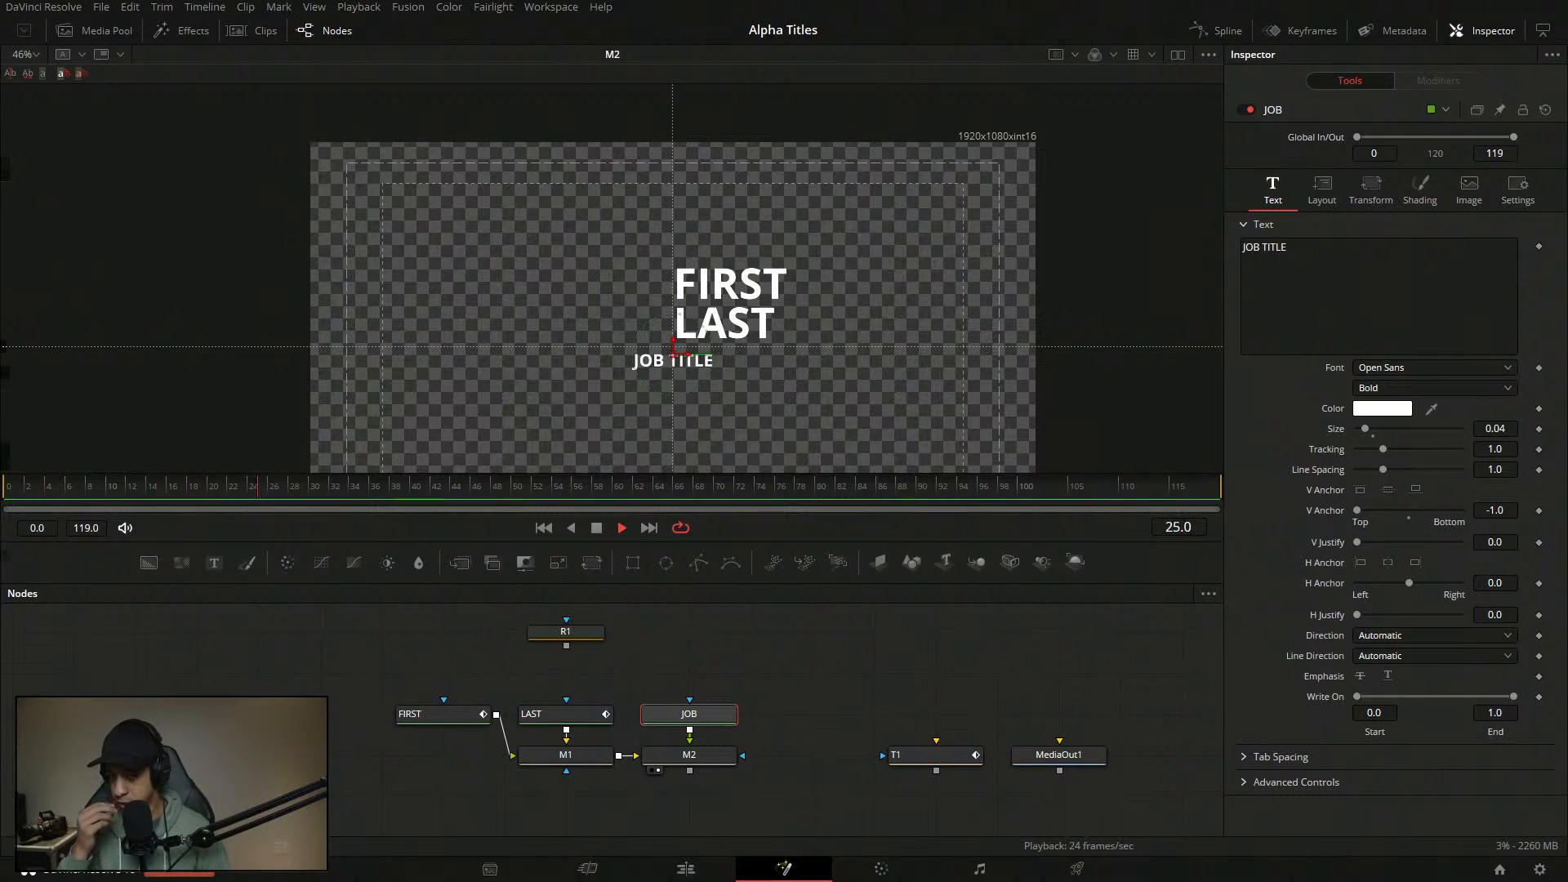
pyautogui.press('space')
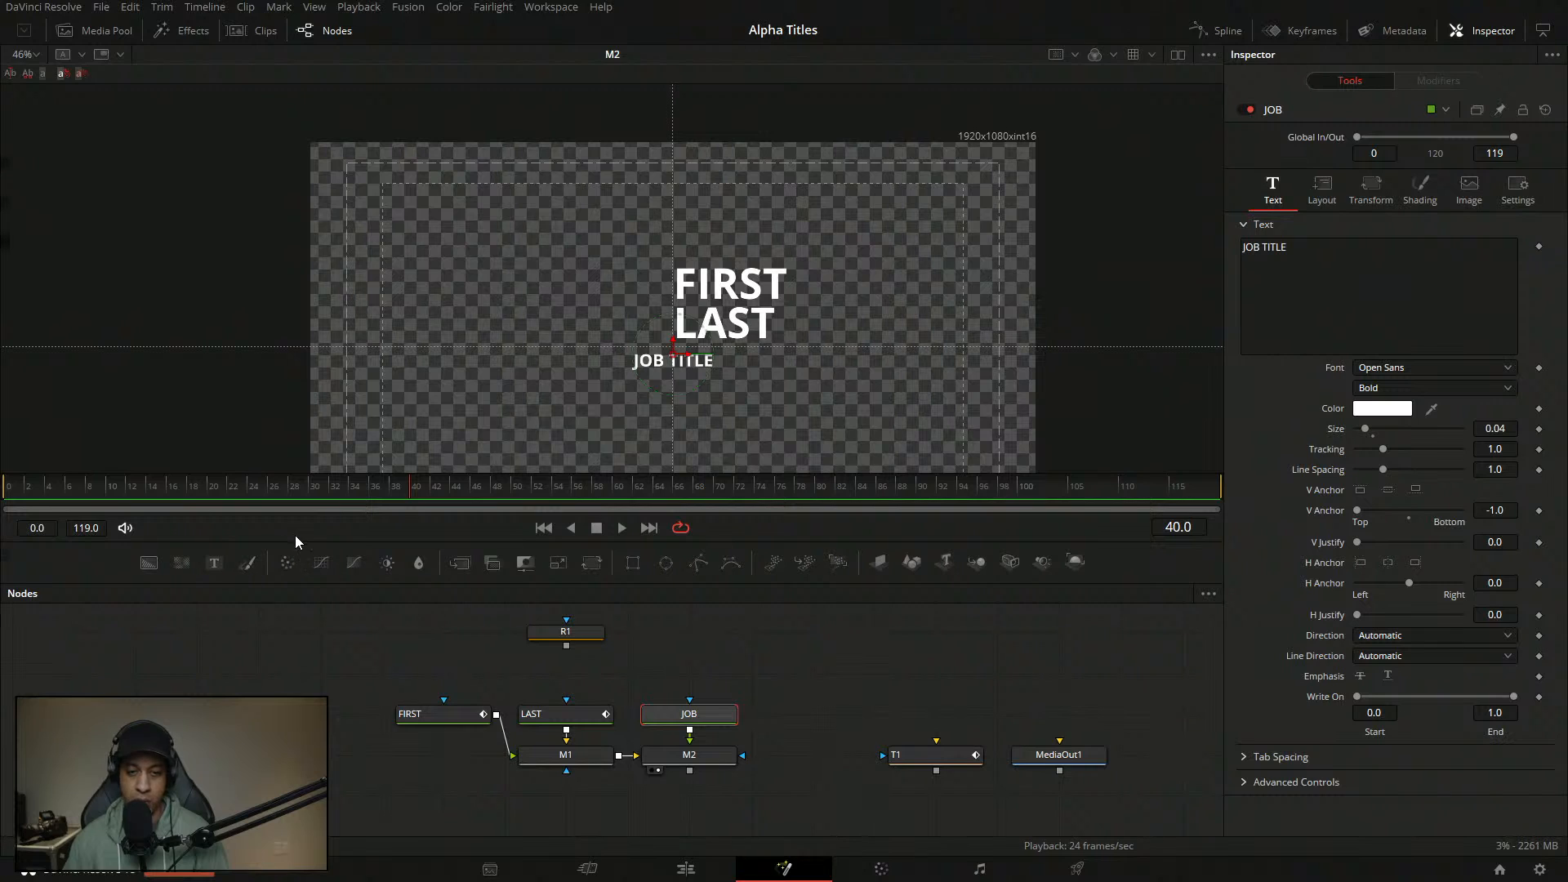
pyautogui.moveTo(670, 424); pyautogui.dragTo(660, 409)
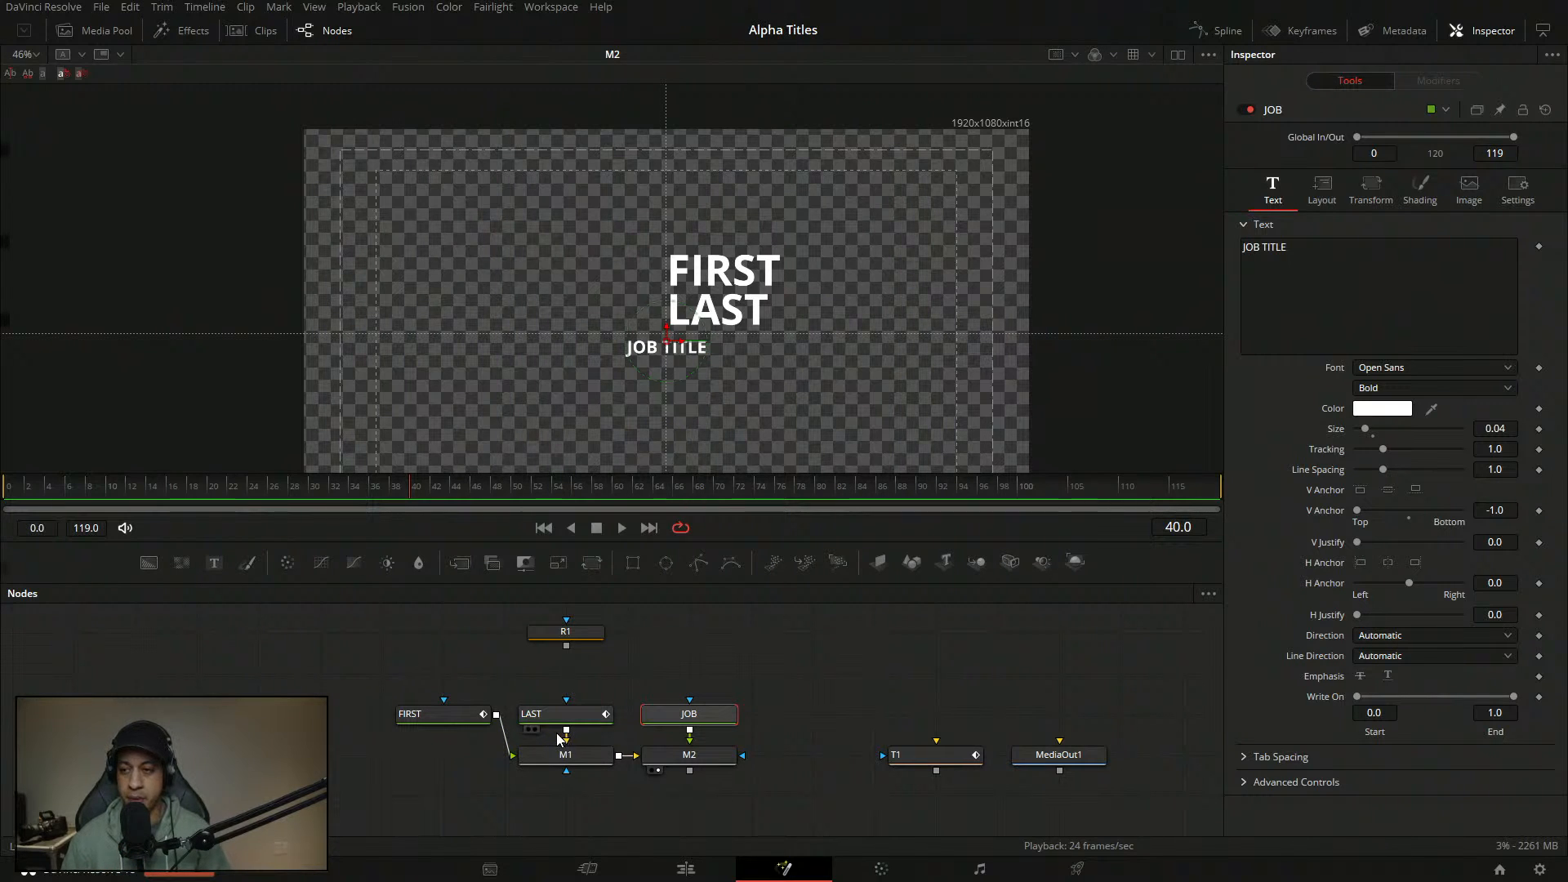
pyautogui.moveTo(558, 740)
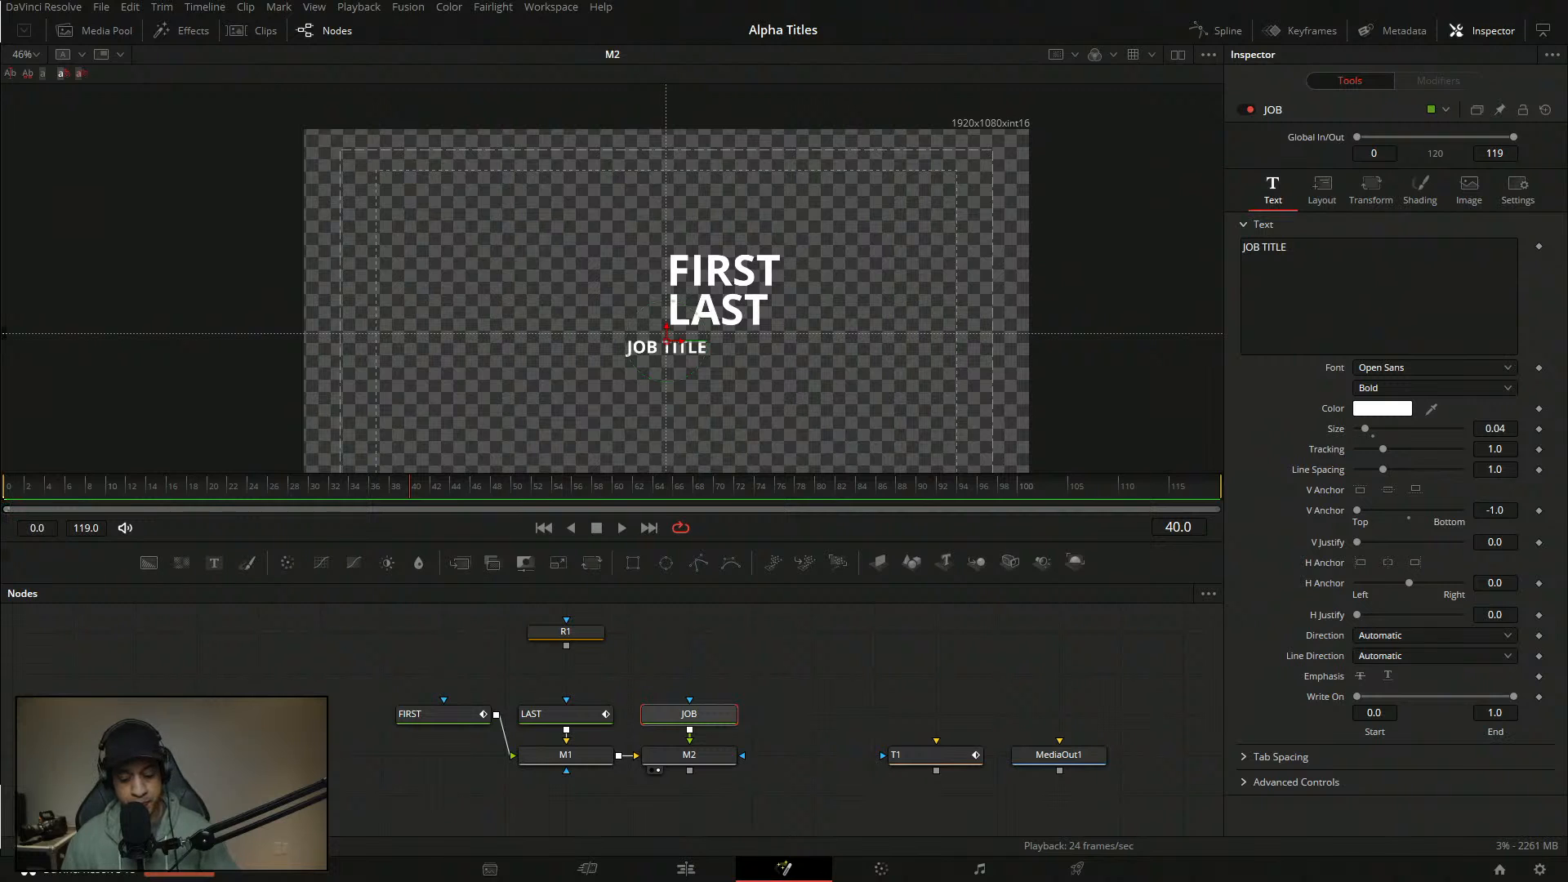
pyautogui.moveTo(640, 543); pyautogui.dragTo(639, 566)
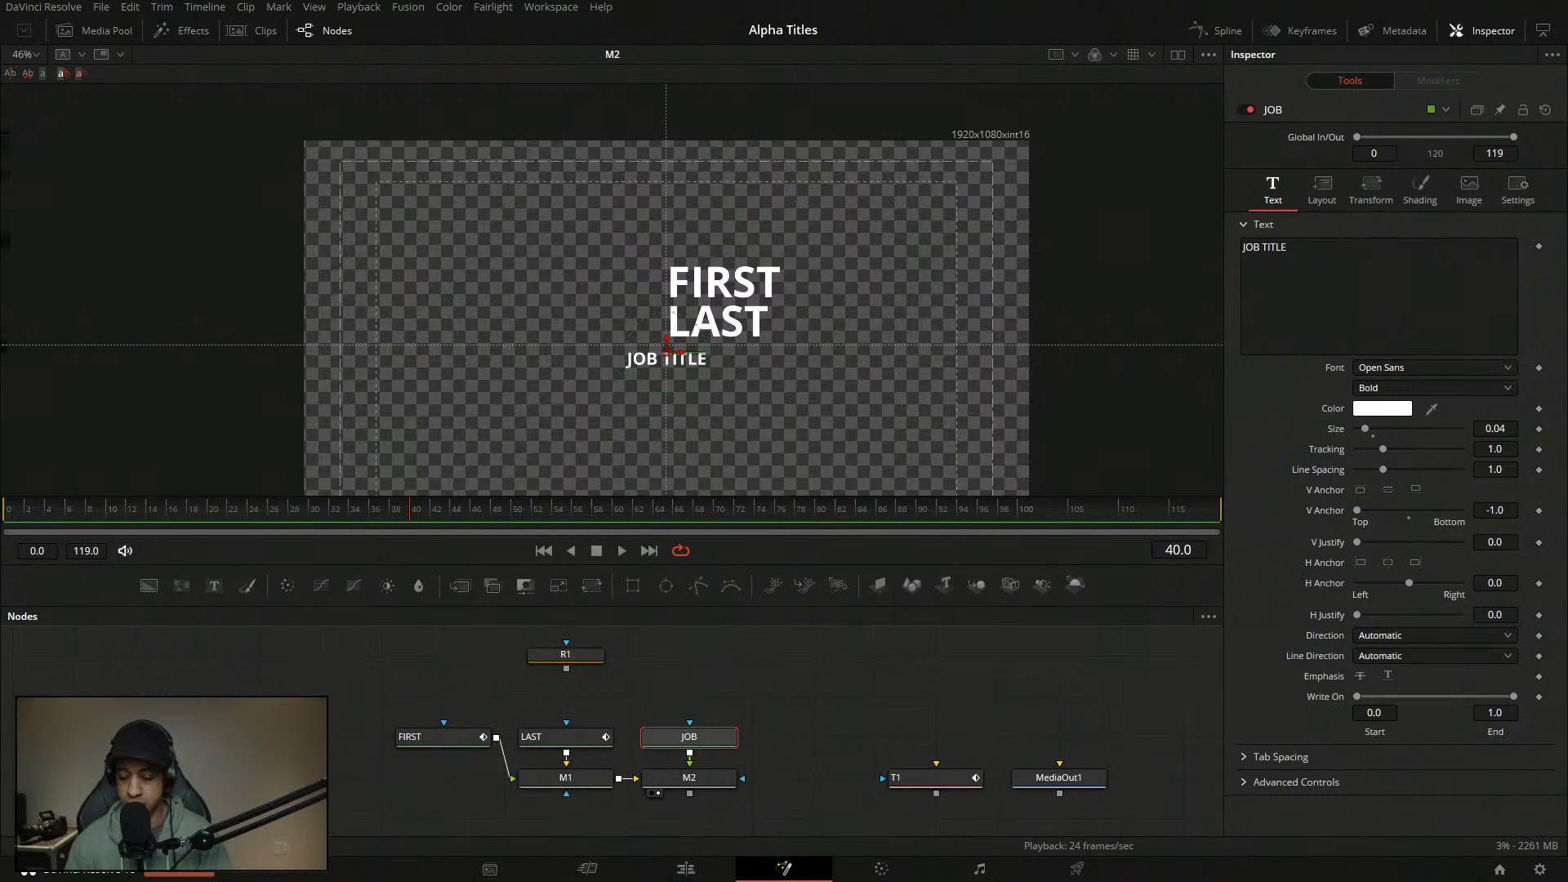
pyautogui.moveTo(732, 440); pyautogui.dragTo(758, 425)
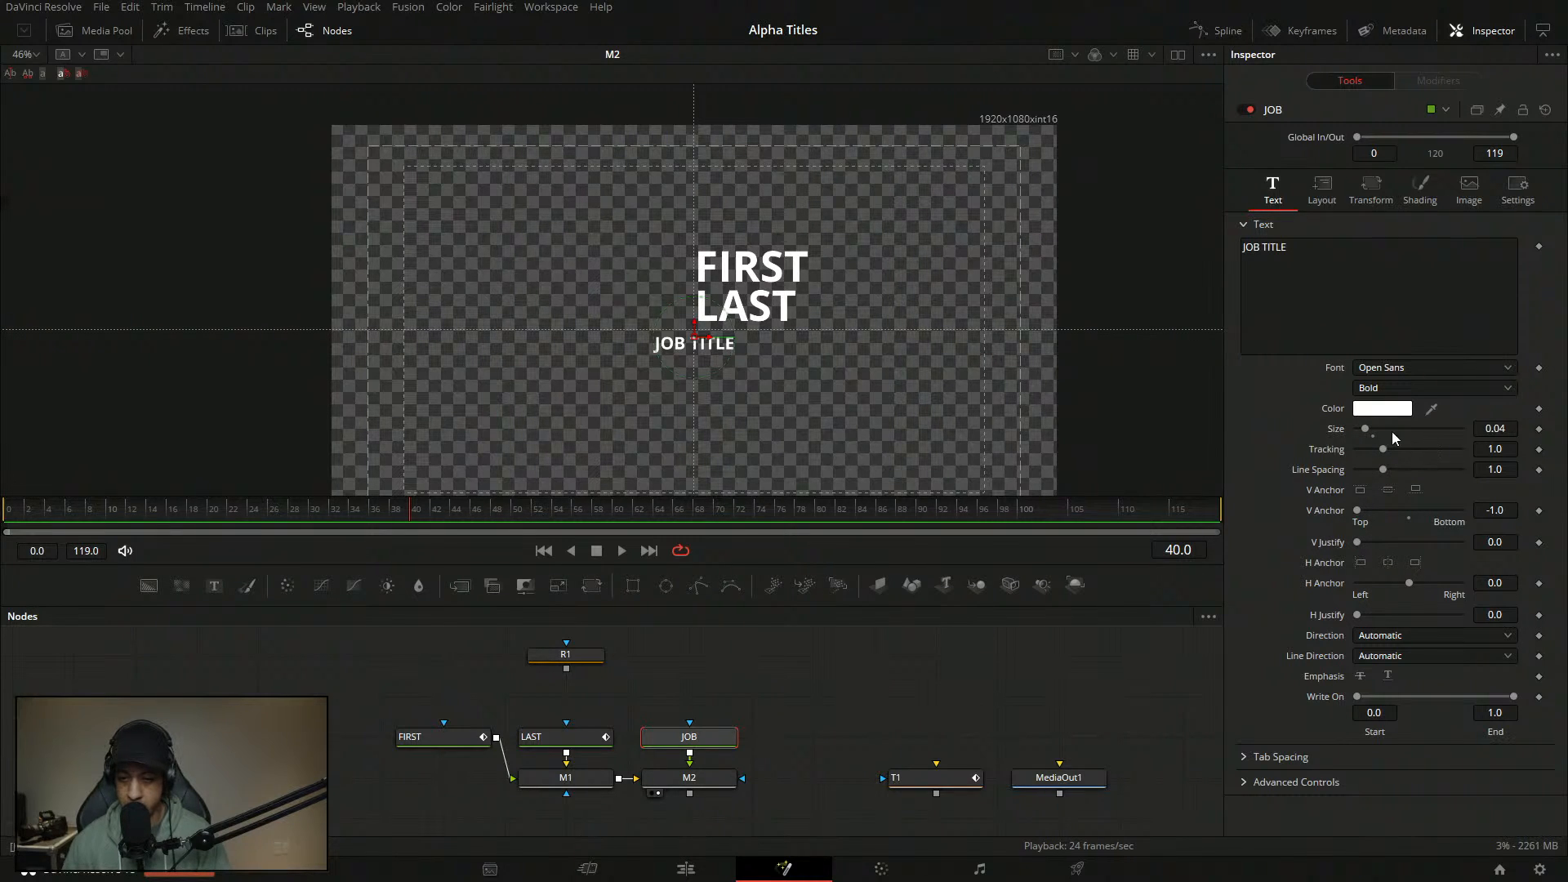
# - Right-anchor JOB TITLE and set its size to 0.04
pyautogui.doubleClick(1346, 432)
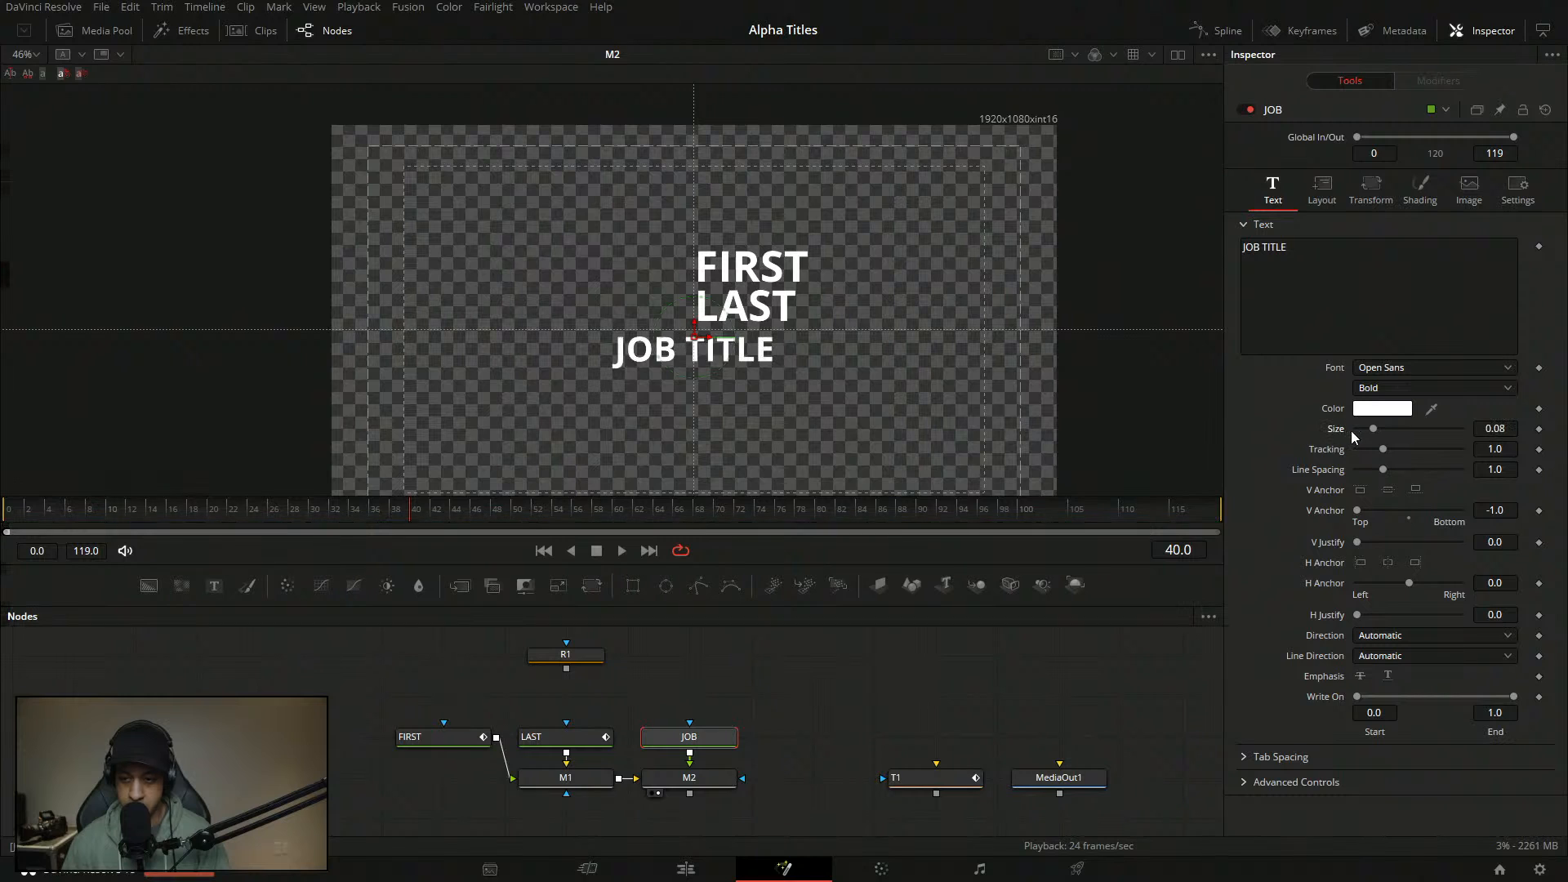
pyautogui.click(1511, 431)
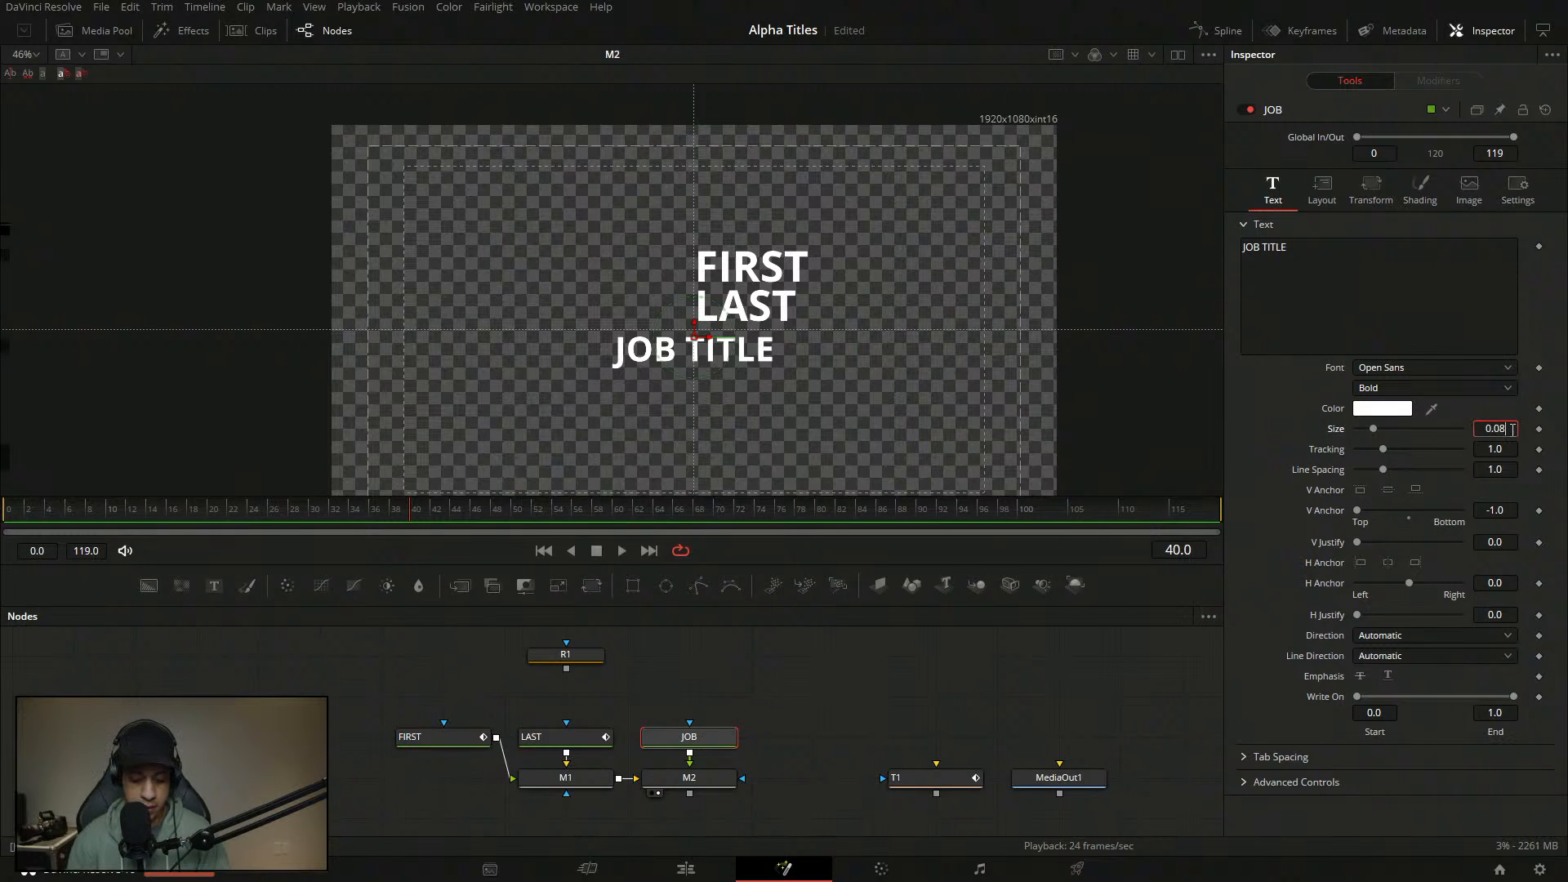
pyautogui.write('0.06')
pyautogui.press('Tab')
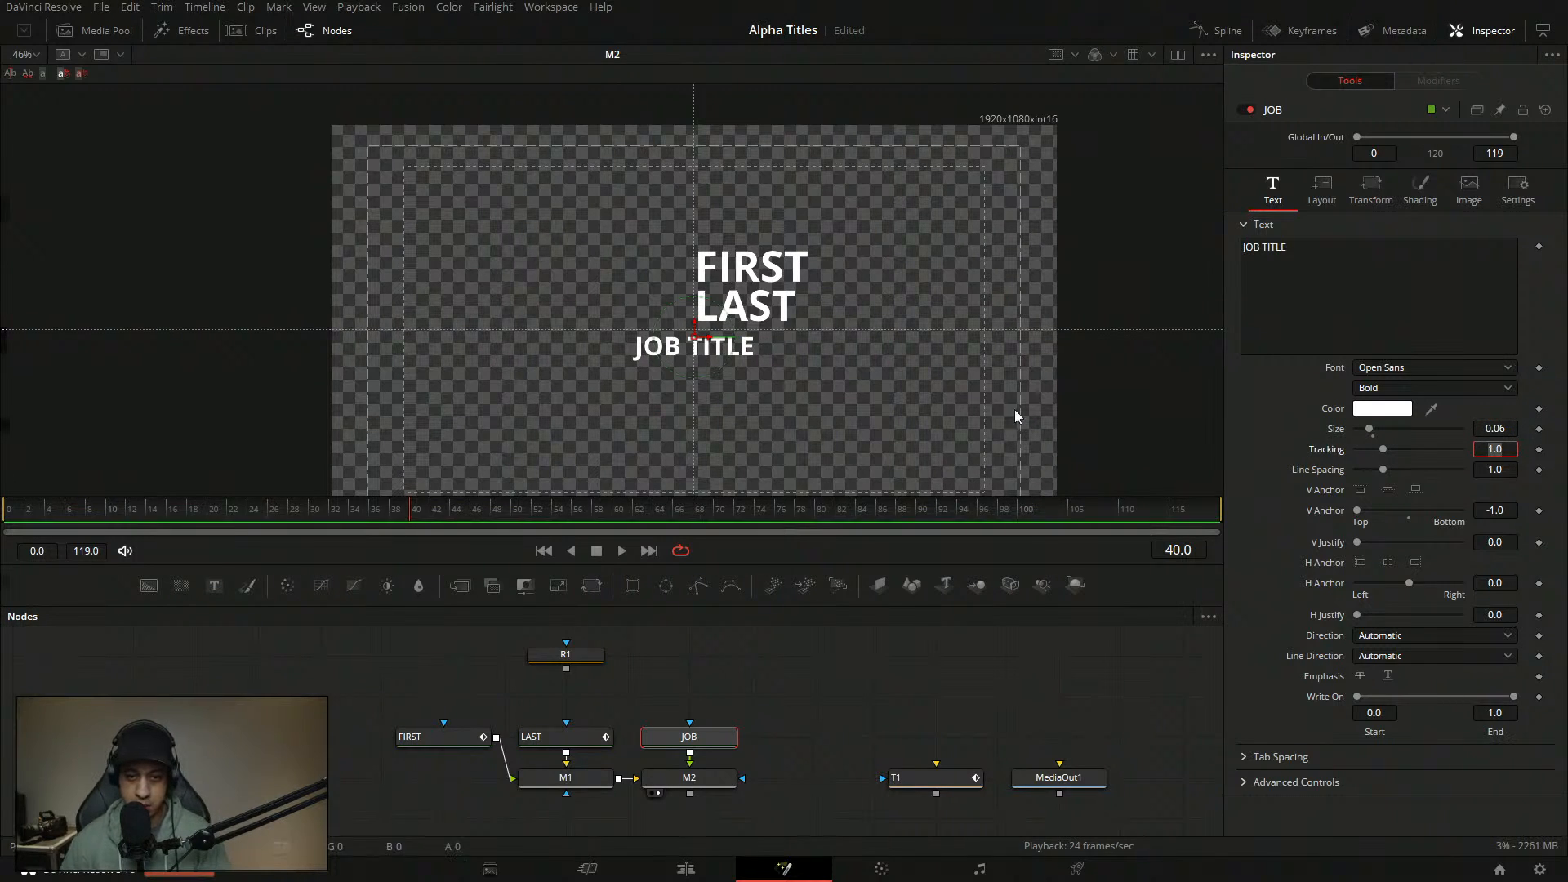
pyautogui.click(1415, 563)
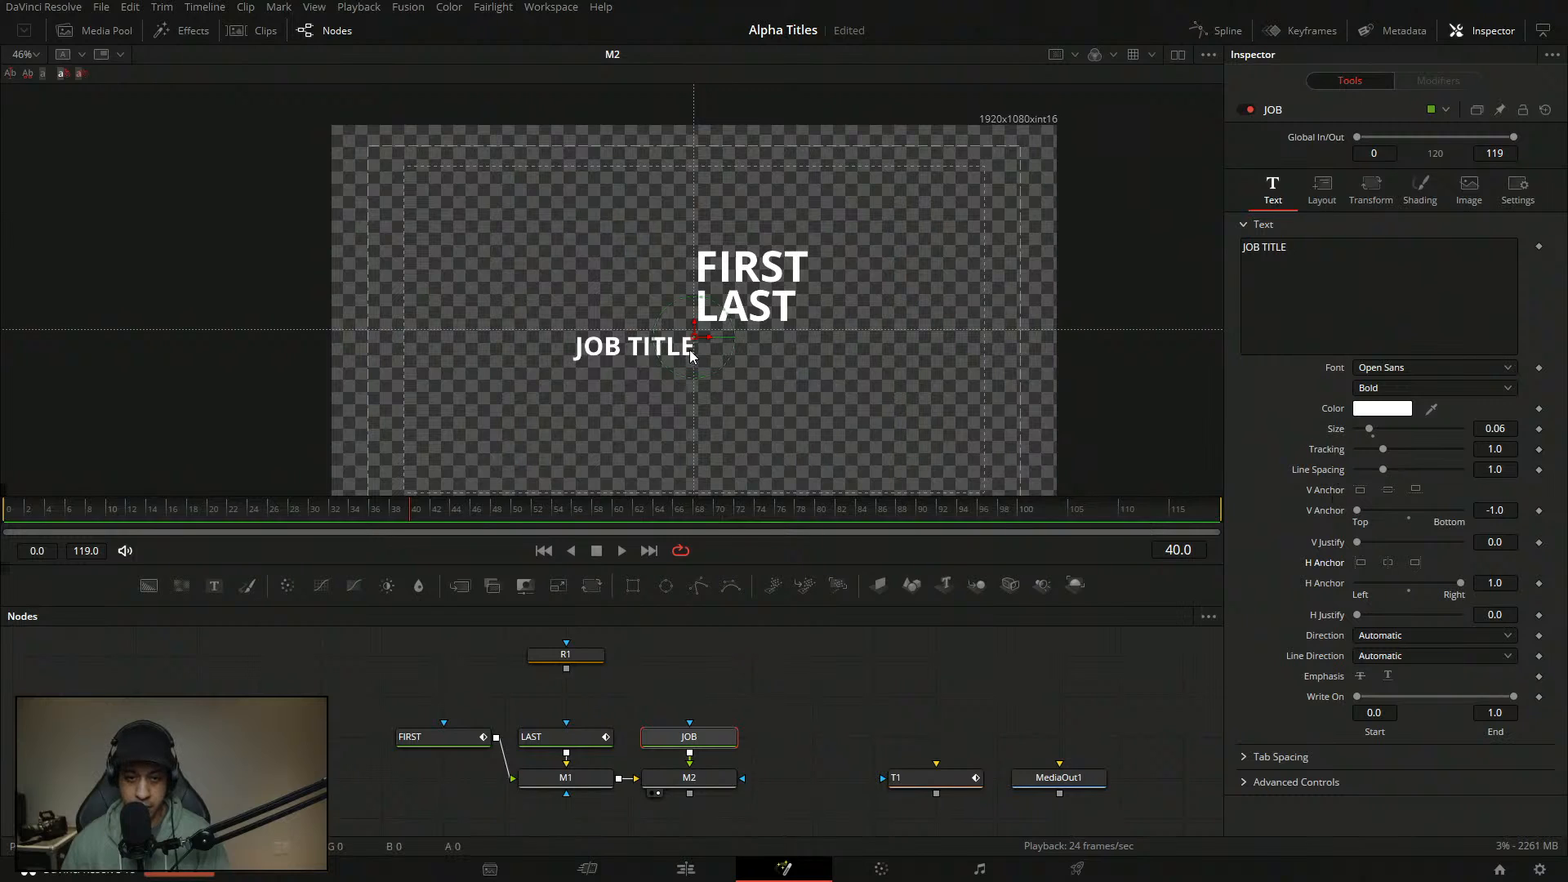
pyautogui.moveTo(697, 335); pyautogui.dragTo(696, 329)
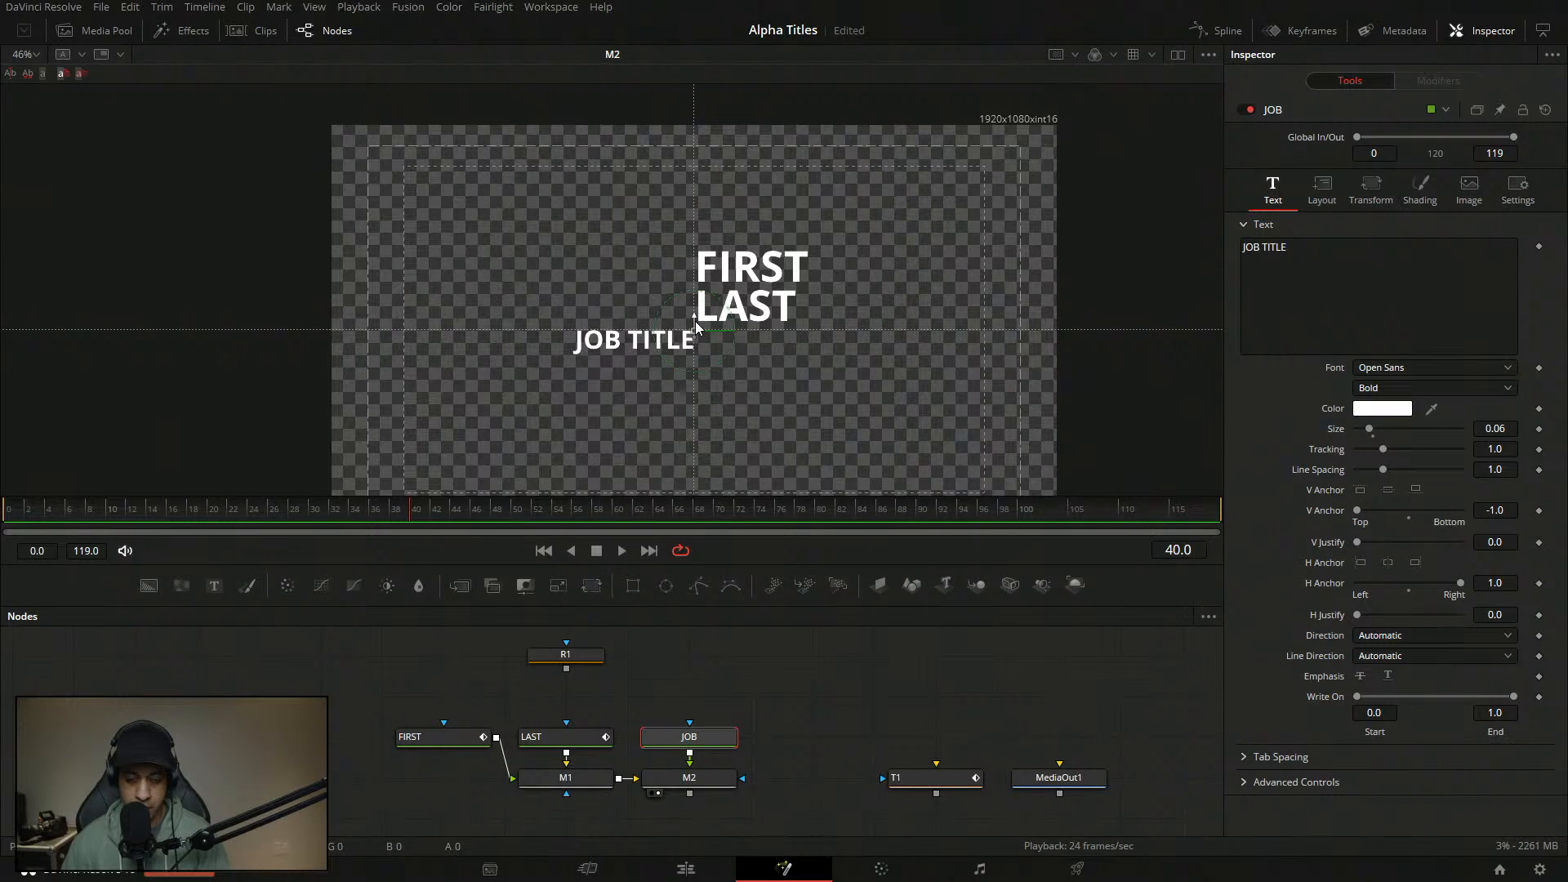
pyautogui.click(1496, 428)
pyautogui.write('0.04')
pyautogui.press('Tab')
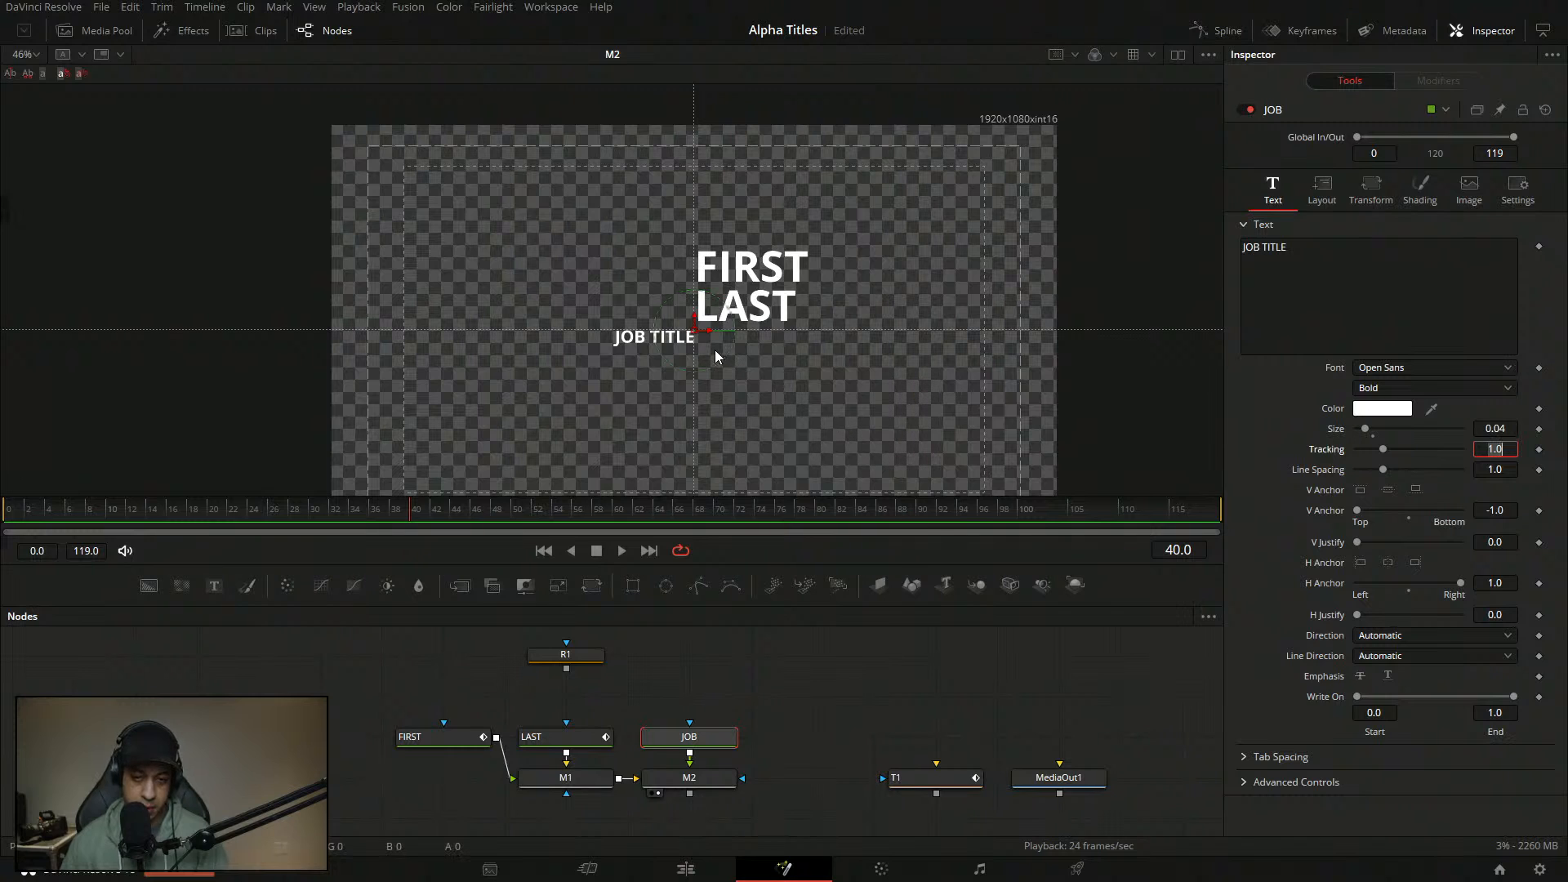
# - Move the R1 Rectangle node above the JOB node
pyautogui.scroll(3, 717, 357)
pyautogui.scroll(-6, 697, 360)
pyautogui.scroll(4, 693, 321)
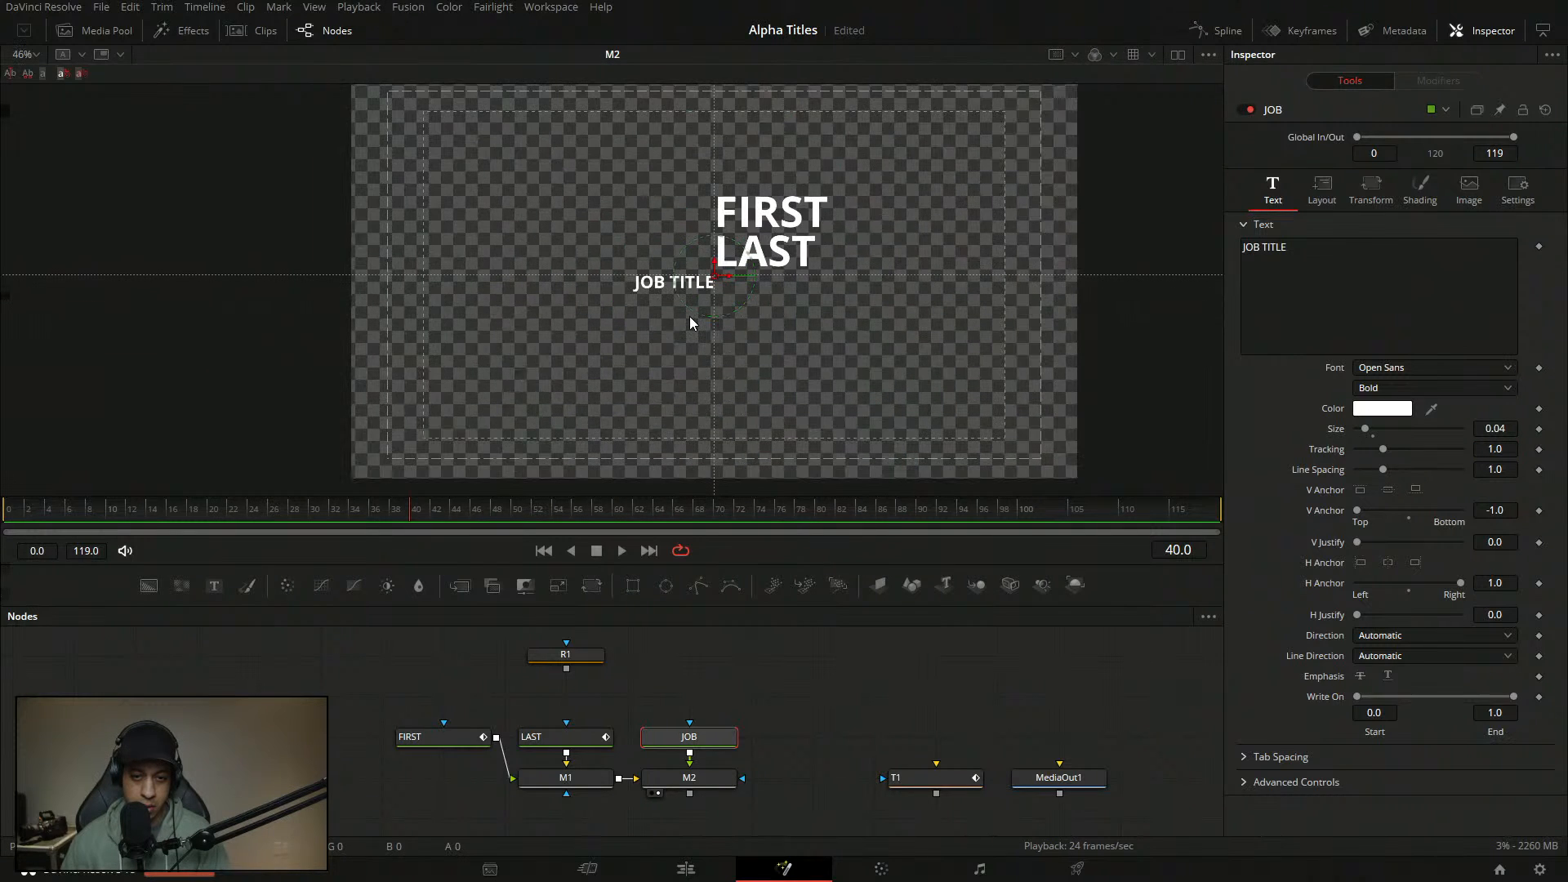
pyautogui.moveTo(603, 657); pyautogui.dragTo(726, 657)
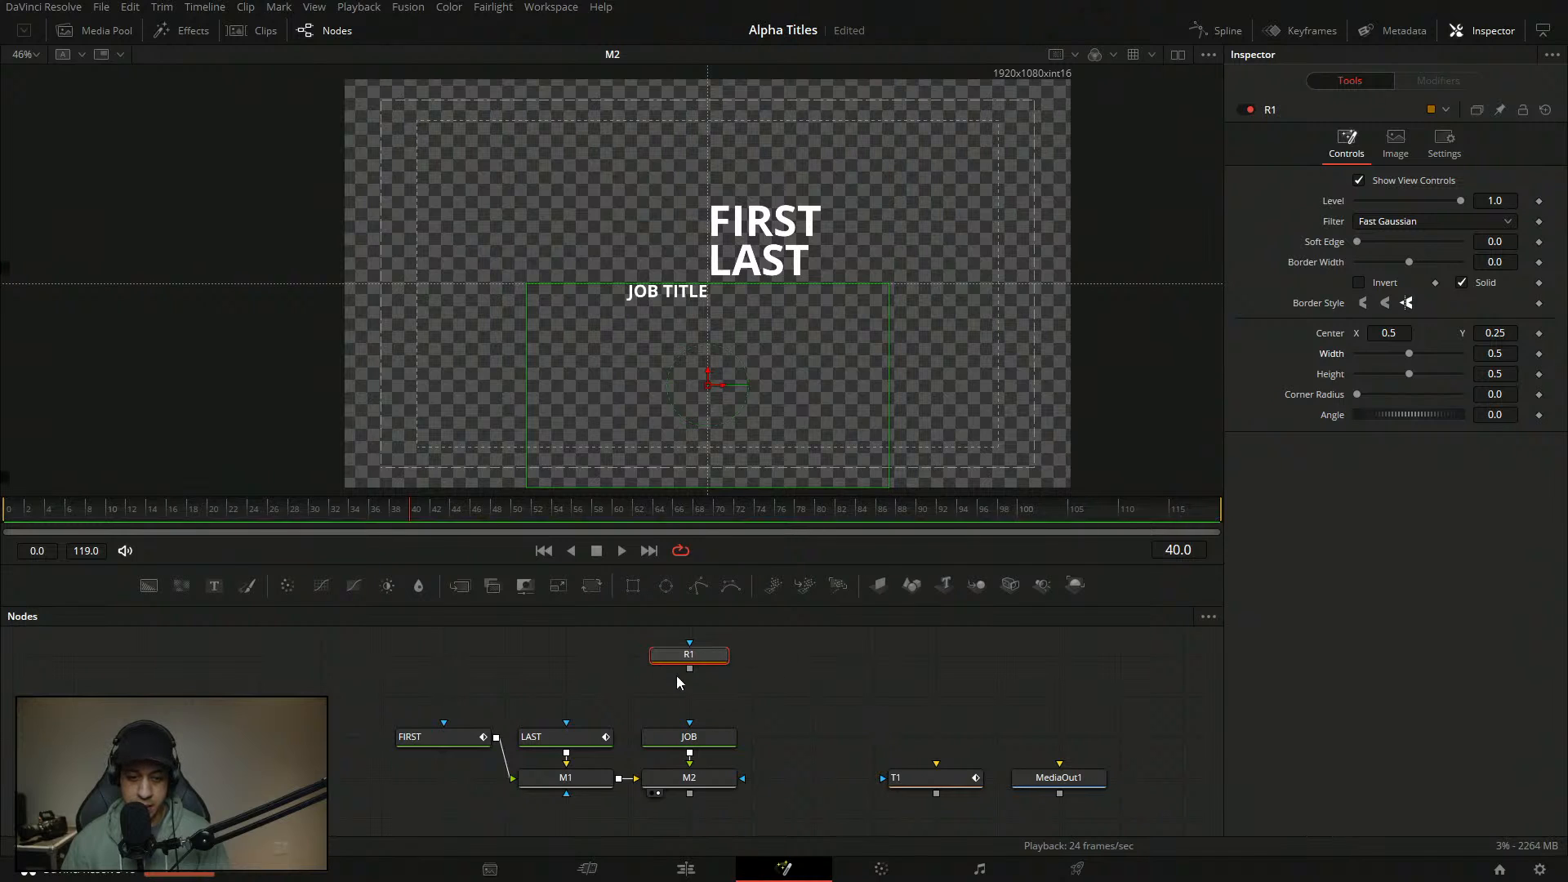
# - Wire R1 into JOB's mask with height 1.0, centre X 0.25, Y 0.5, then test-drag JOB TITLE
pyautogui.moveTo(690, 669); pyautogui.dragTo(690, 723)
pyautogui.moveTo(1408, 374); pyautogui.dragTo(1556, 369)
pyautogui.click(1404, 332)
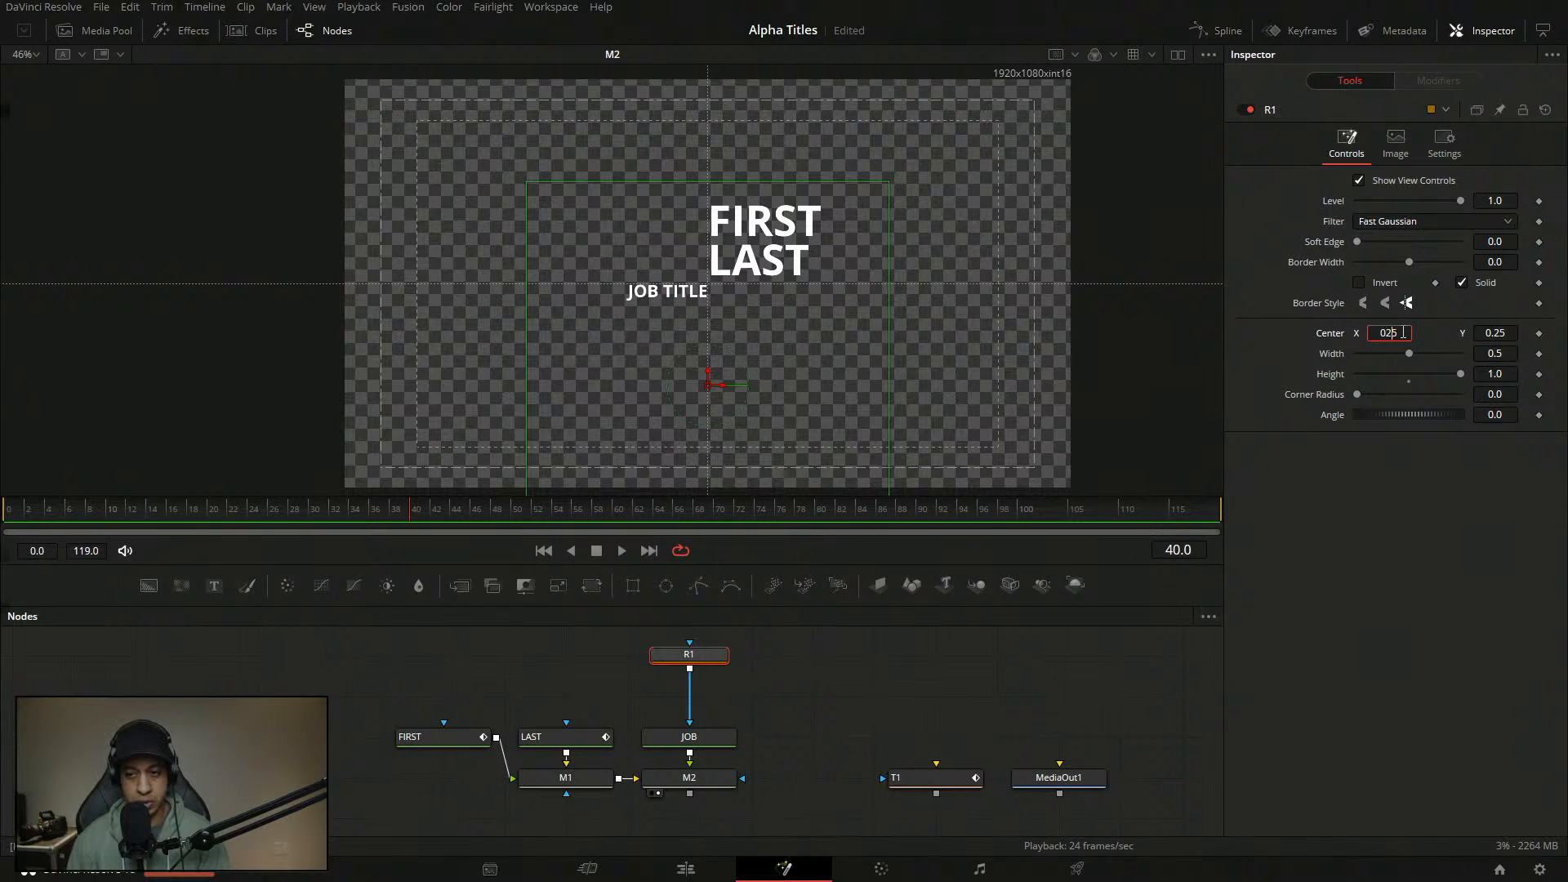
pyautogui.write('2')
pyautogui.press('Tab')
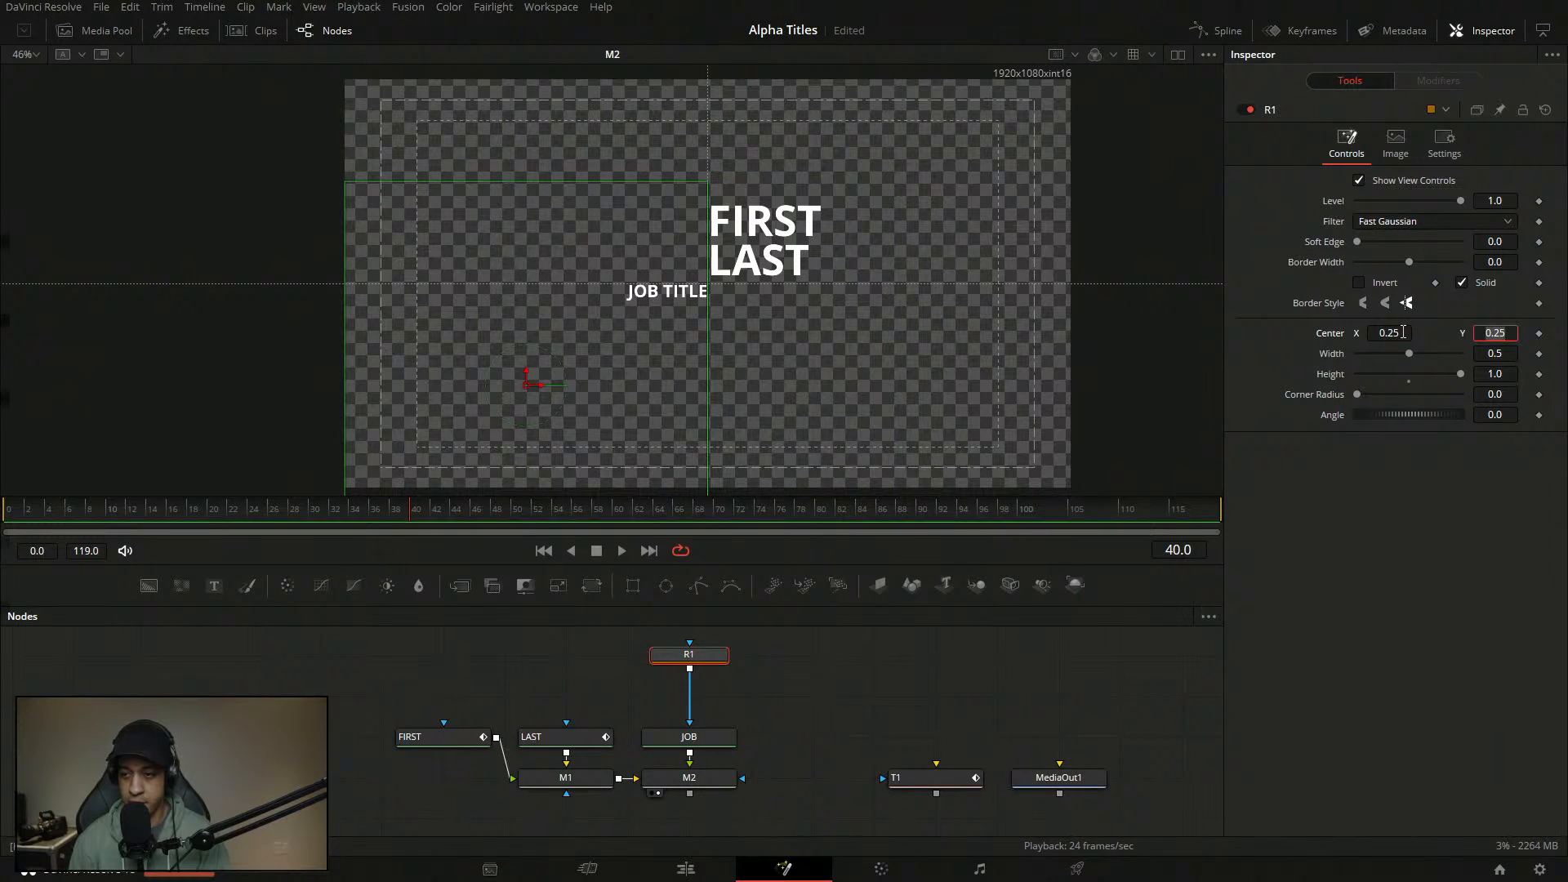
pyautogui.write('.5')
pyautogui.press('Tab')
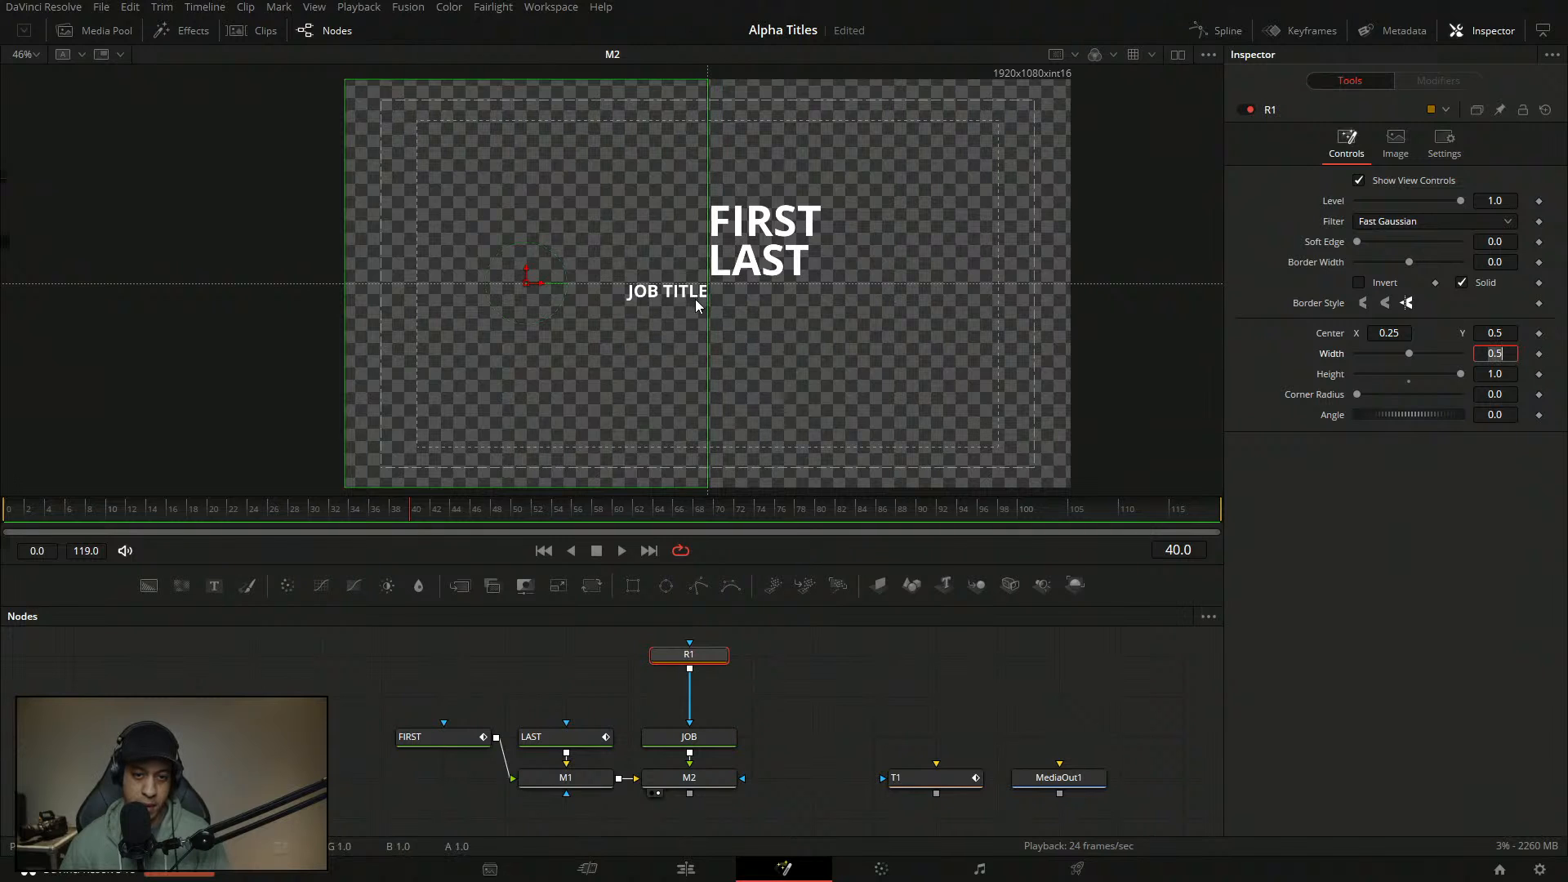
pyautogui.click(694, 738)
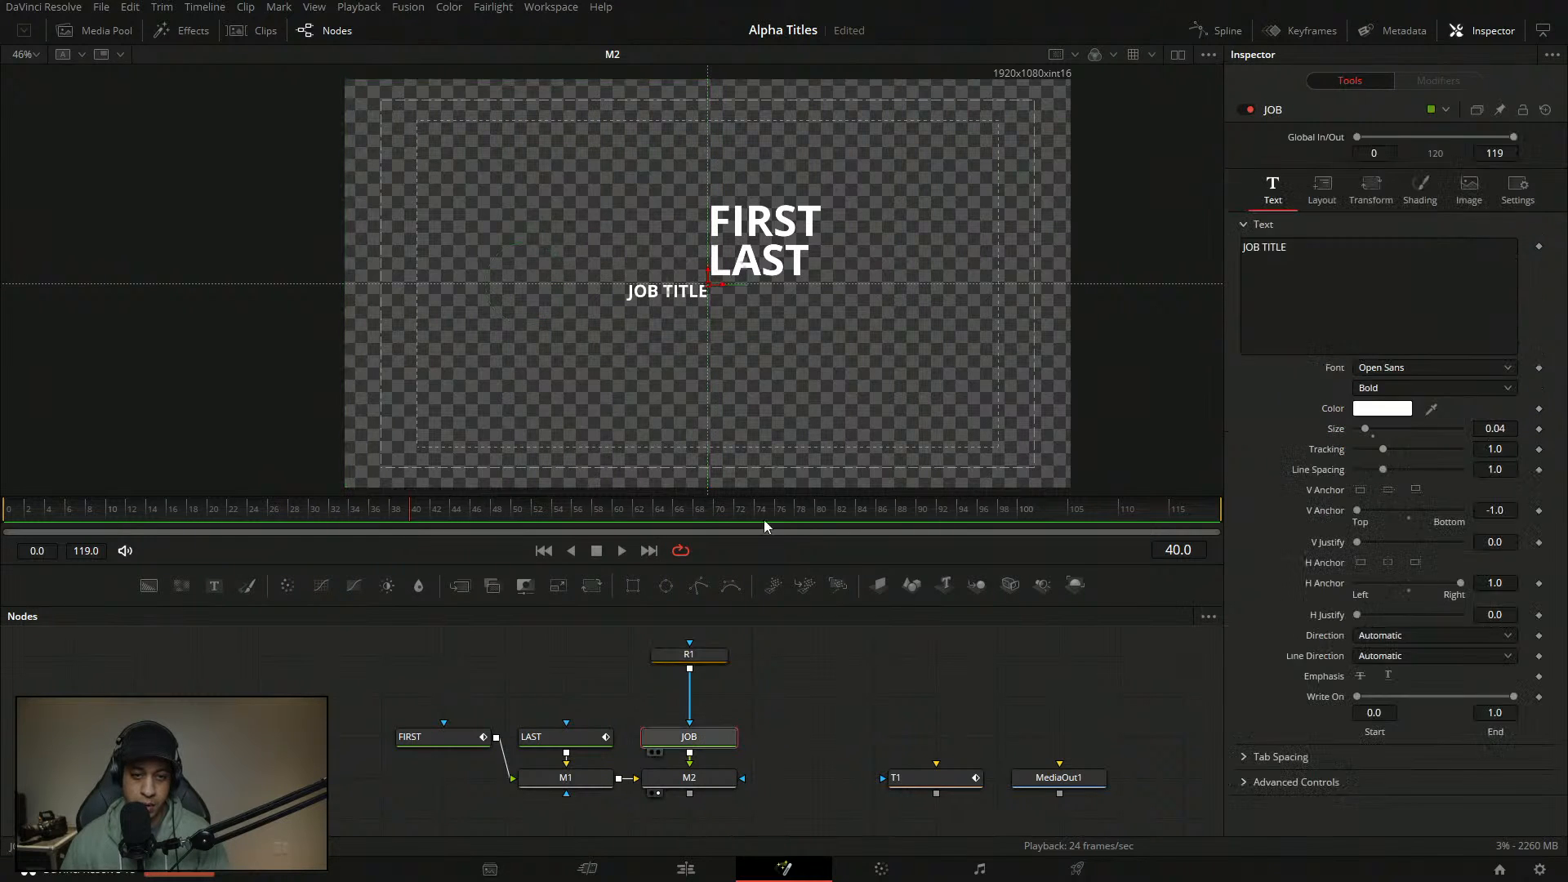
pyautogui.moveTo(721, 286)
pyautogui.mouseDown()
pyautogui.moveTo(791, 294)
pyautogui.moveTo(714, 301)
pyautogui.mouseUp()
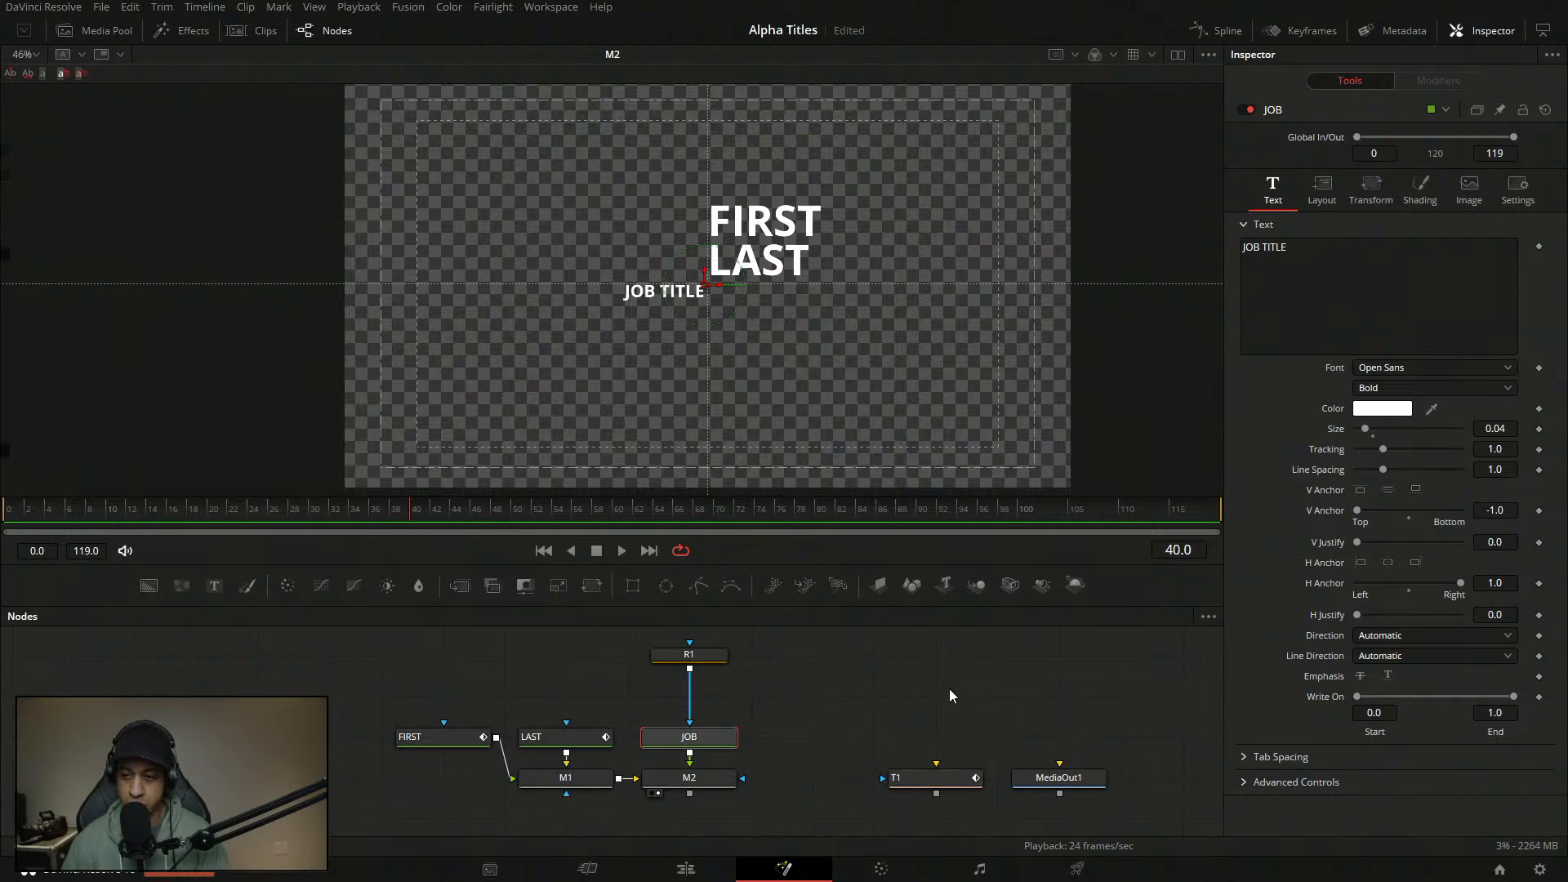
# - Scrub JOB's Layout Center Y down to about 0.487, then deselect the node
pyautogui.click(1322, 189)
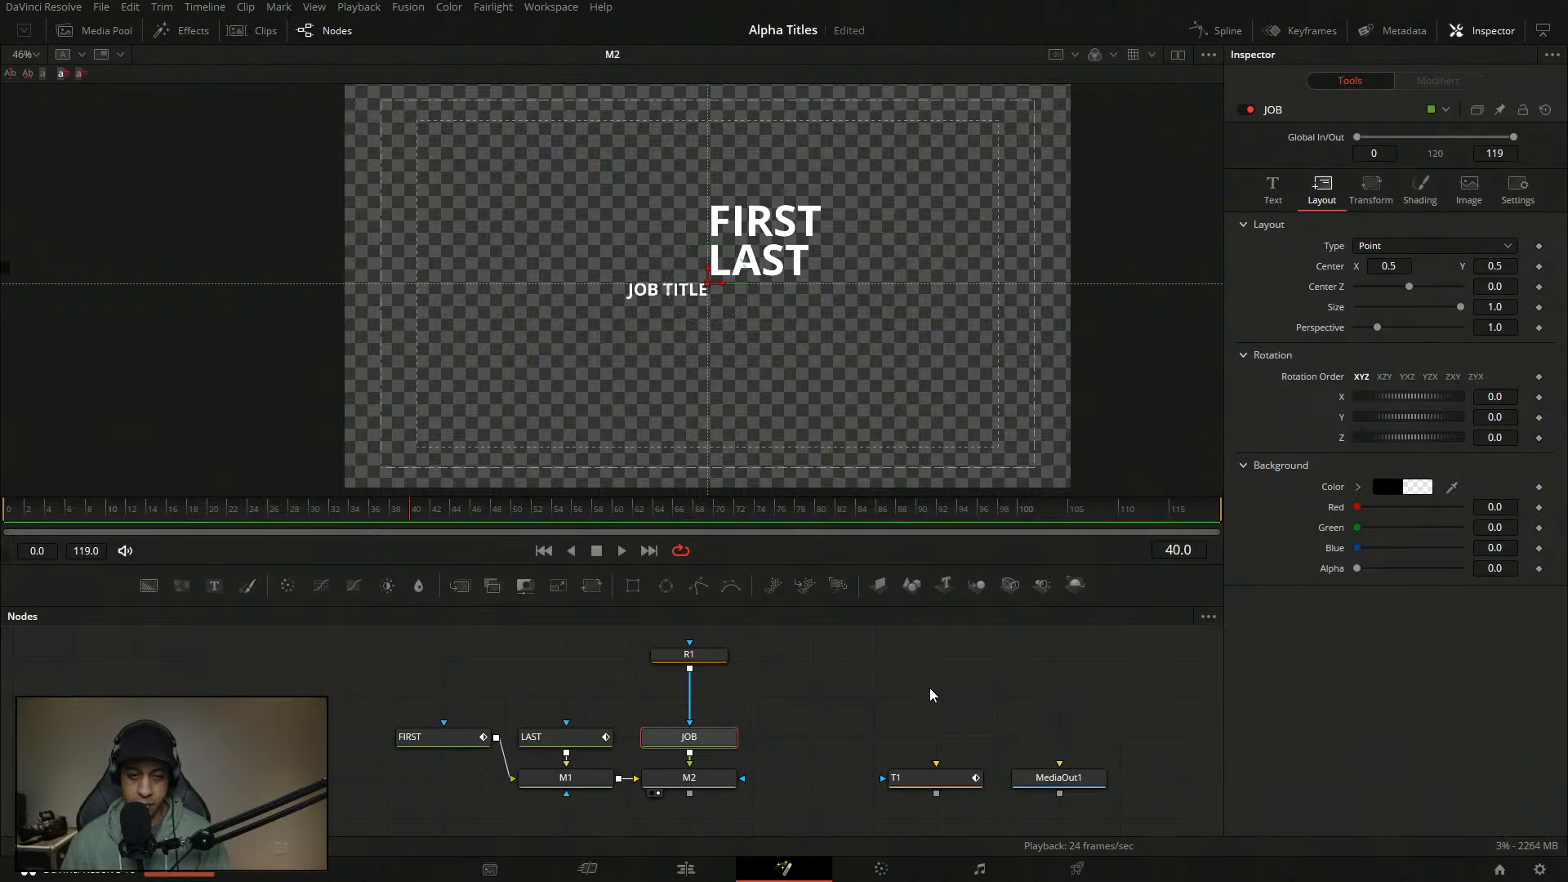
pyautogui.moveTo(1495, 267)
pyautogui.mouseDown()
pyautogui.moveTo(1352, 267)
pyautogui.moveTo(1466, 266)
pyautogui.mouseUp()
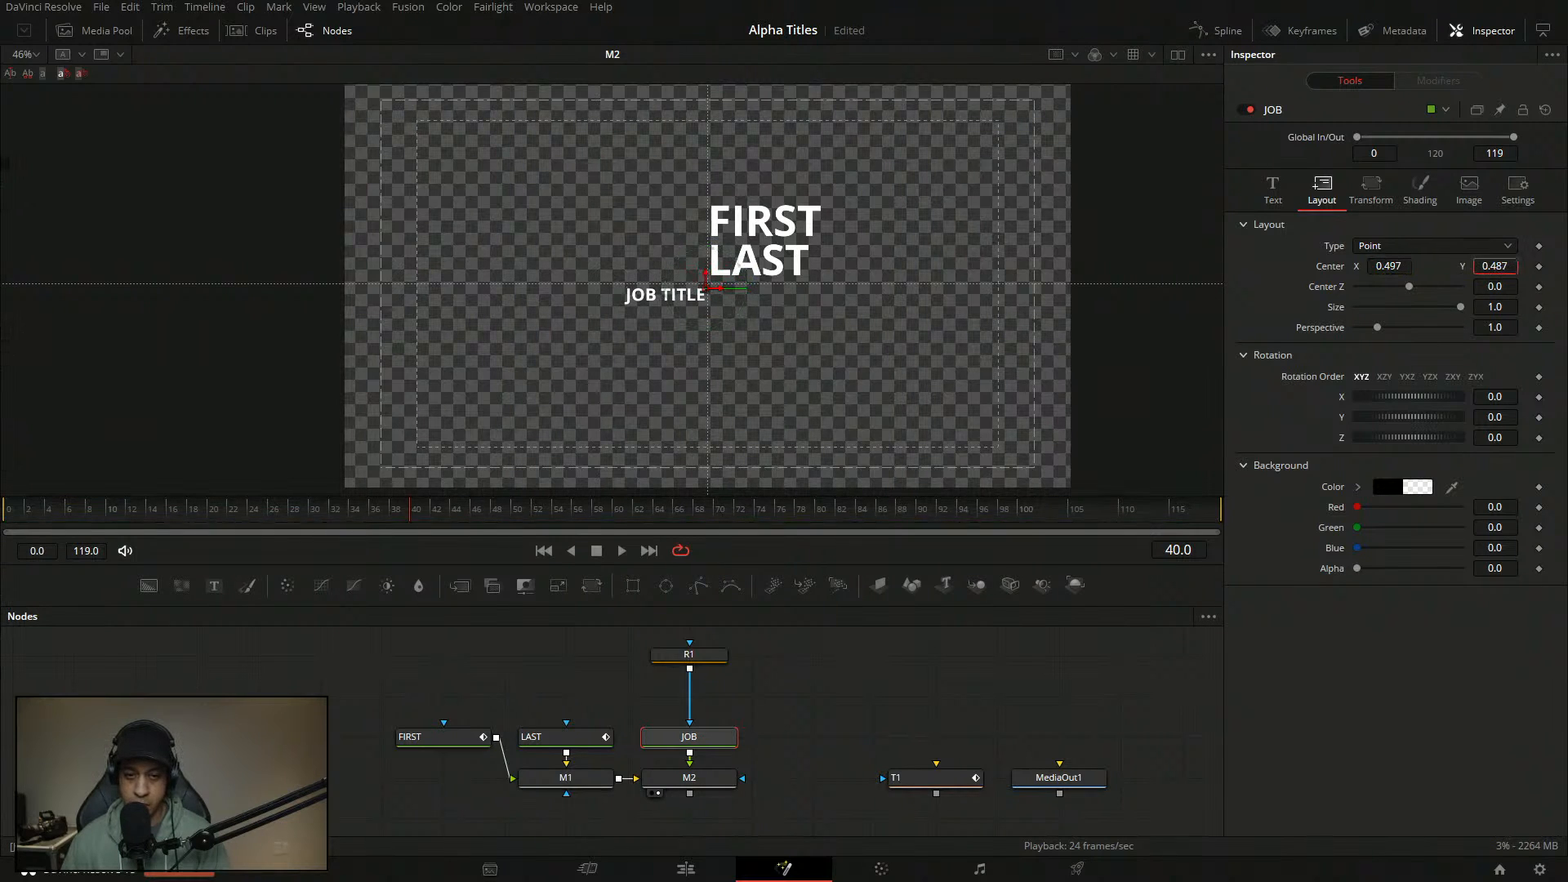
pyautogui.click(1015, 692)
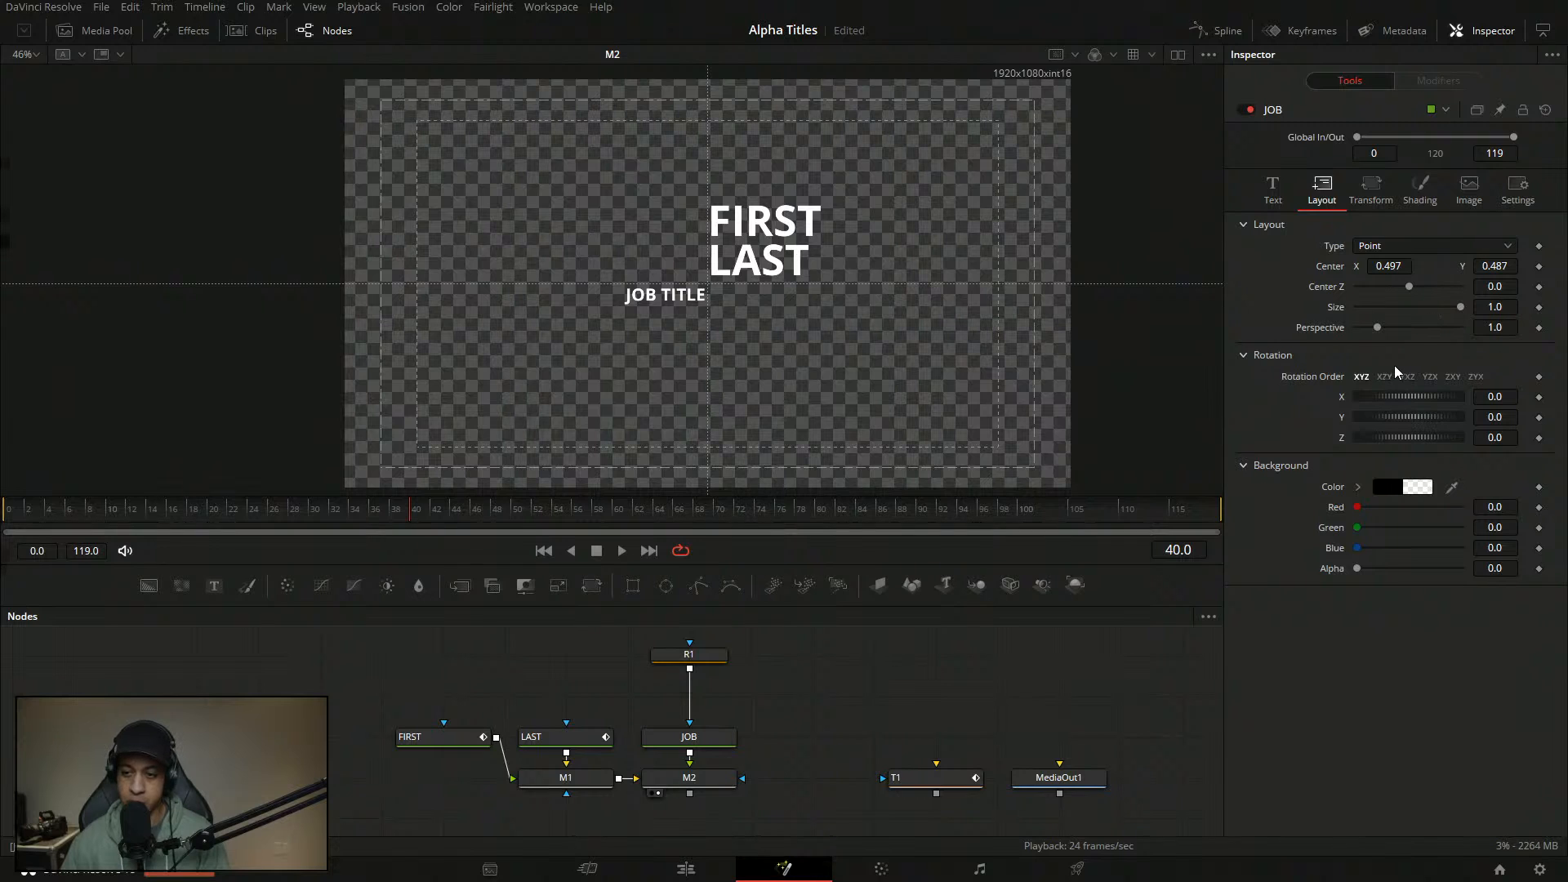
# - Save the project with Ctrl+S and select the JOB text node
pyautogui.hotkey('ctrl', 's')
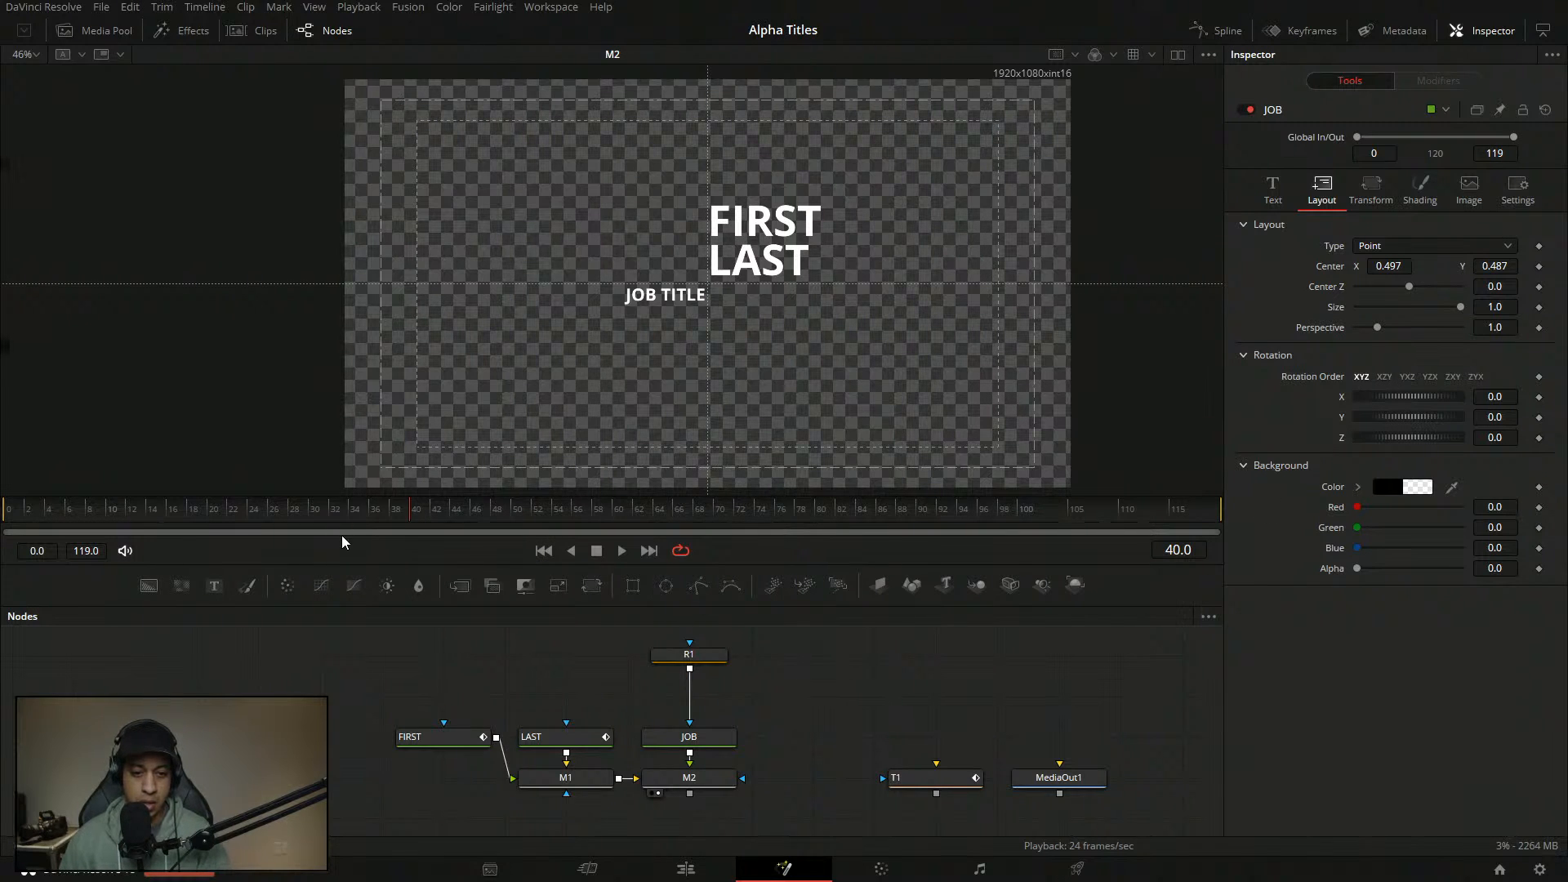
pyautogui.click(700, 737)
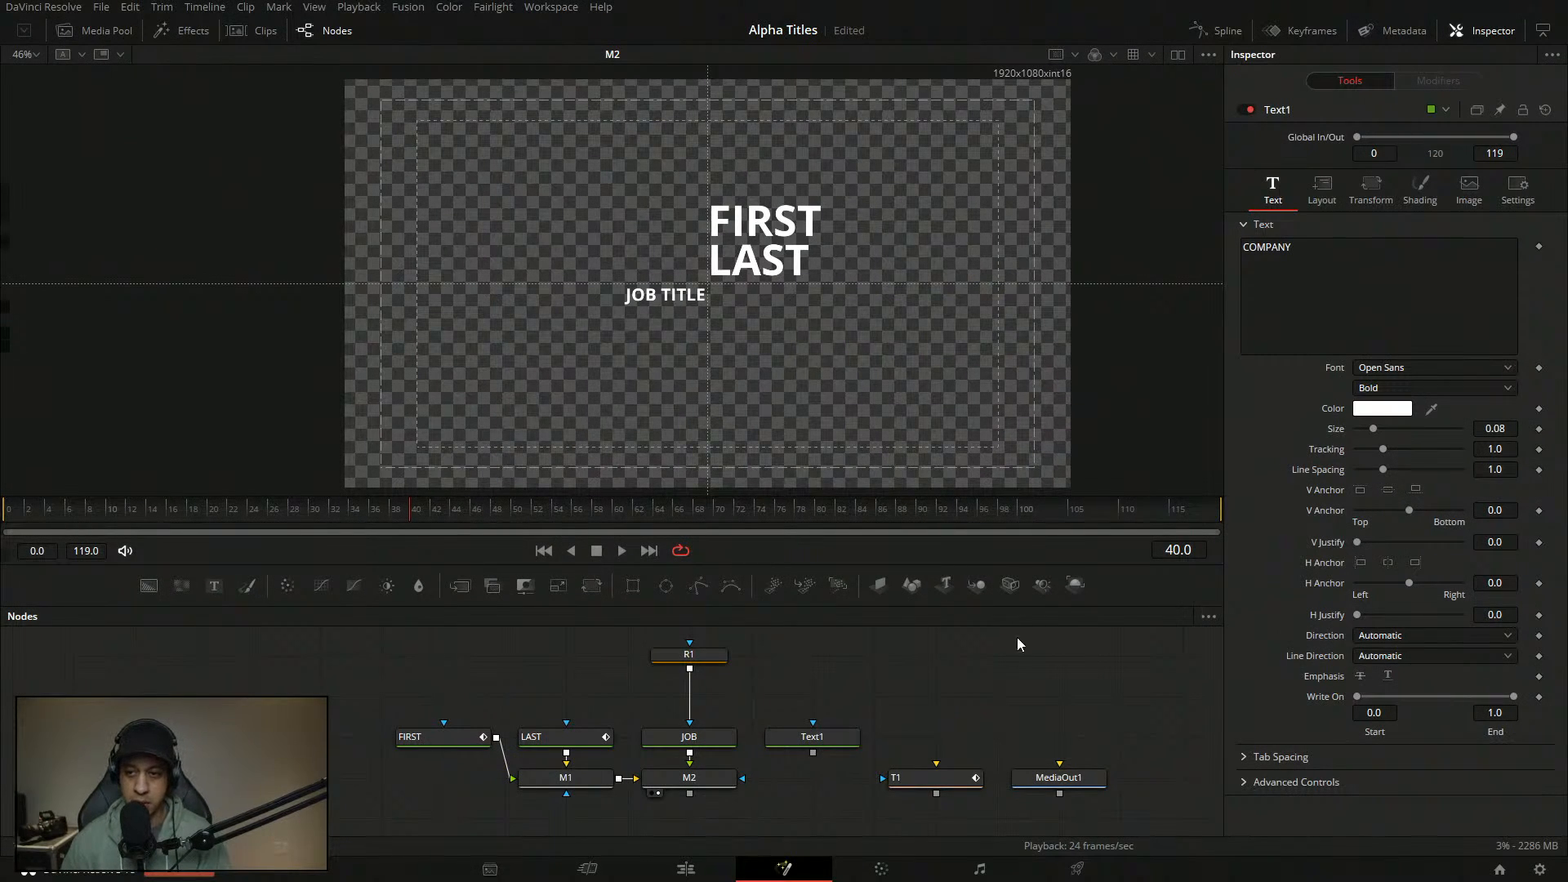
# - Rename the new text node to COMPANY
pyautogui.click(1354, 275)
pyautogui.doubleClick(1330, 267)
pyautogui.hotkey('ctrl', 'c')
pyautogui.click(946, 712)
pyautogui.click(804, 738)
pyautogui.press('F2')
pyautogui.hotkey('ctrl', 'v')
pyautogui.press('Return')
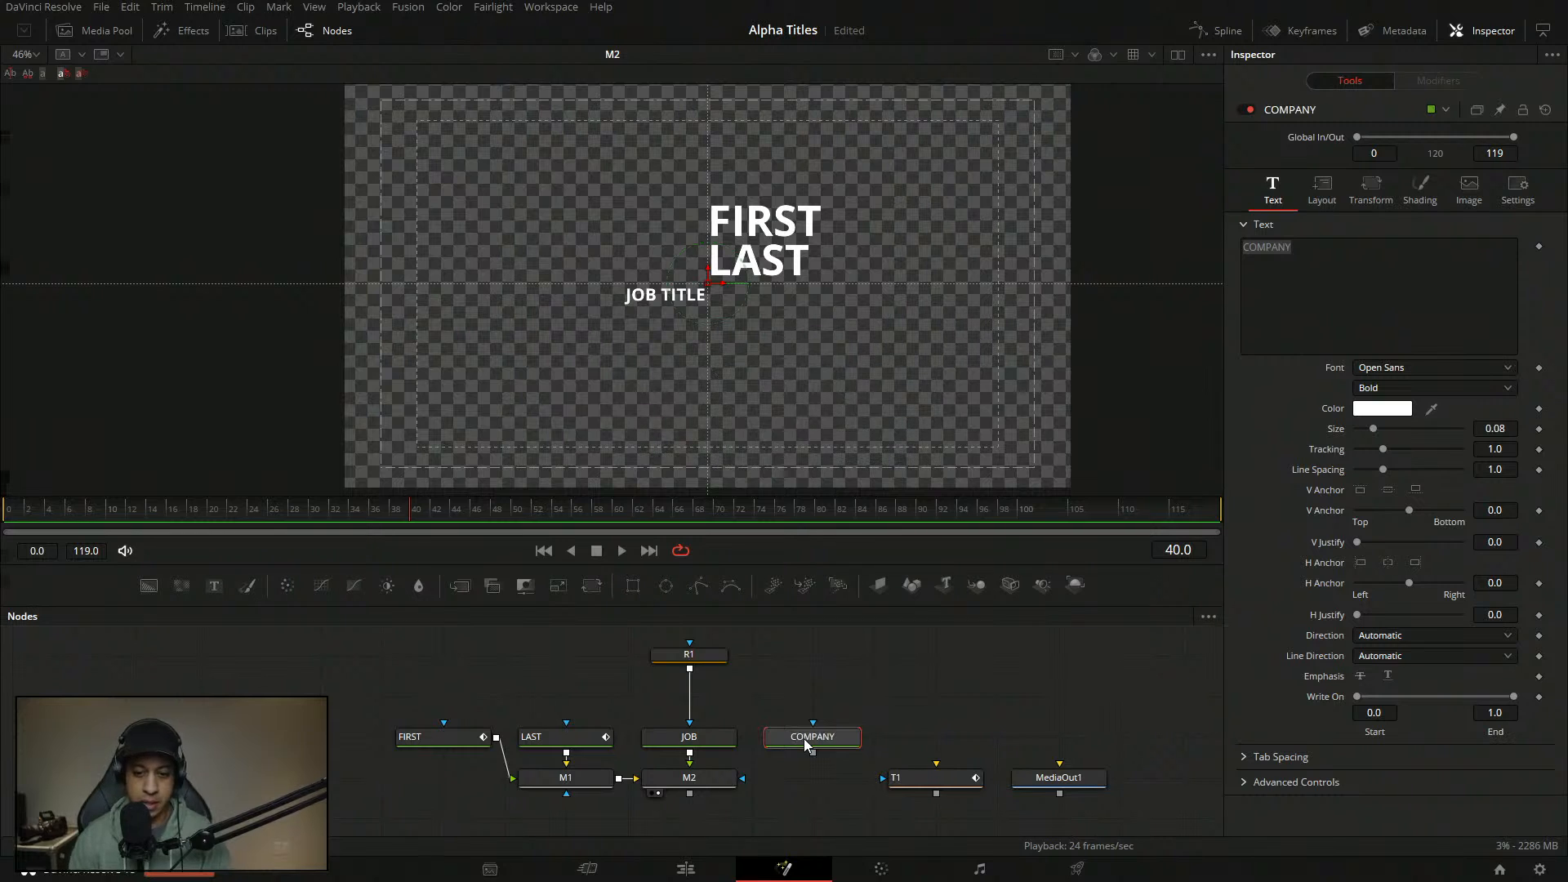
pyautogui.click(900, 740)
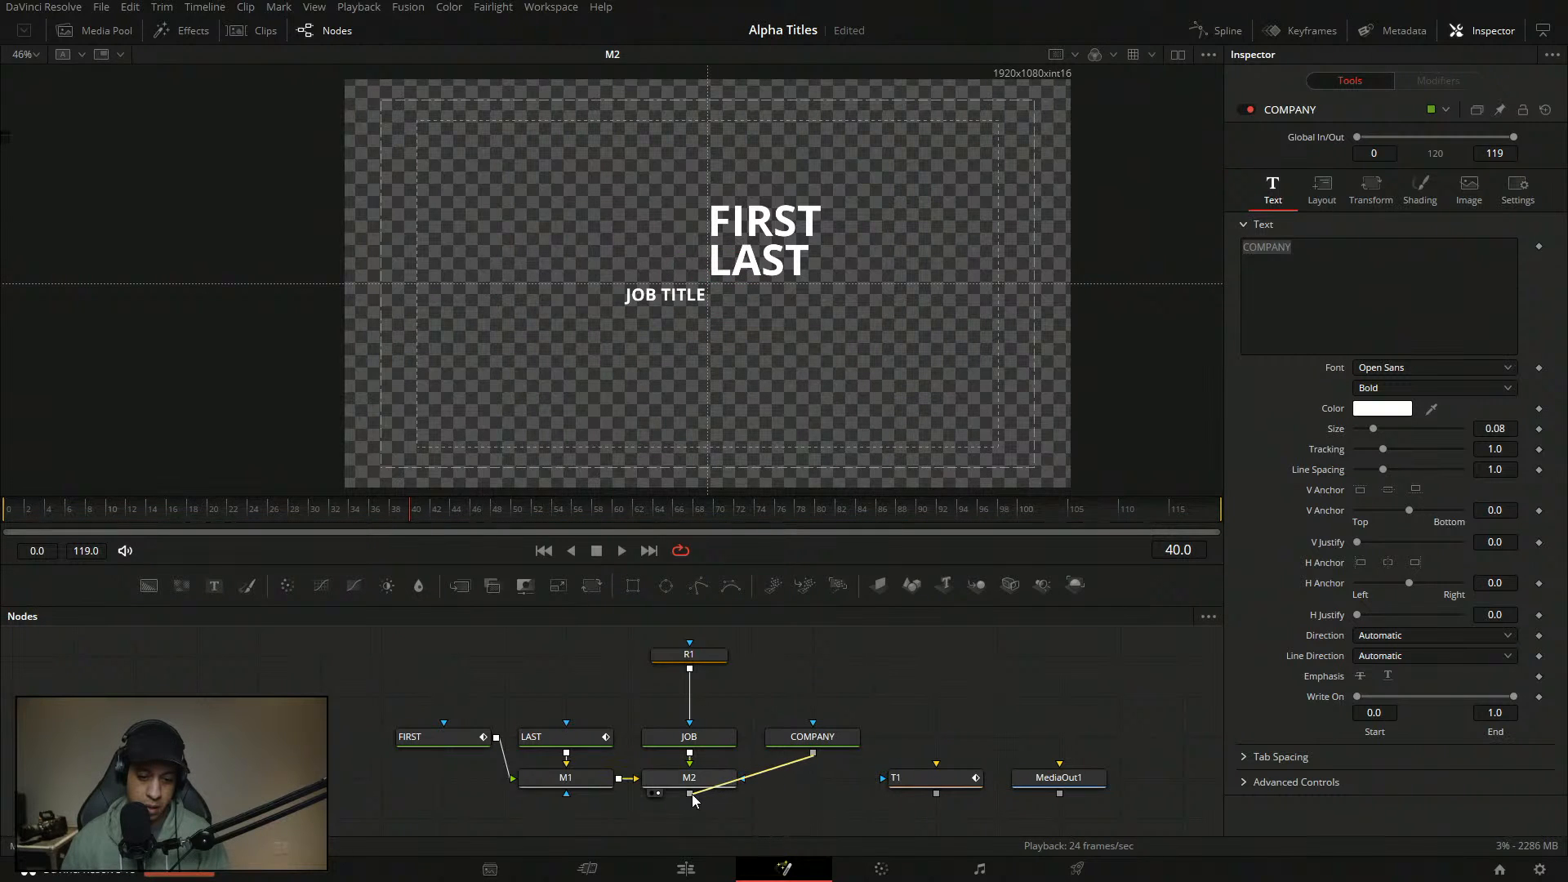
# - Merge COMPANY into M2 as Merge1, shift T1 and MediaOut1 right, and view Merge1
pyautogui.moveTo(693, 793); pyautogui.dragTo(690, 795)
pyautogui.moveTo(887, 716); pyautogui.dragTo(1013, 779)
pyautogui.moveTo(690, 669); pyautogui.dragTo(771, 679)
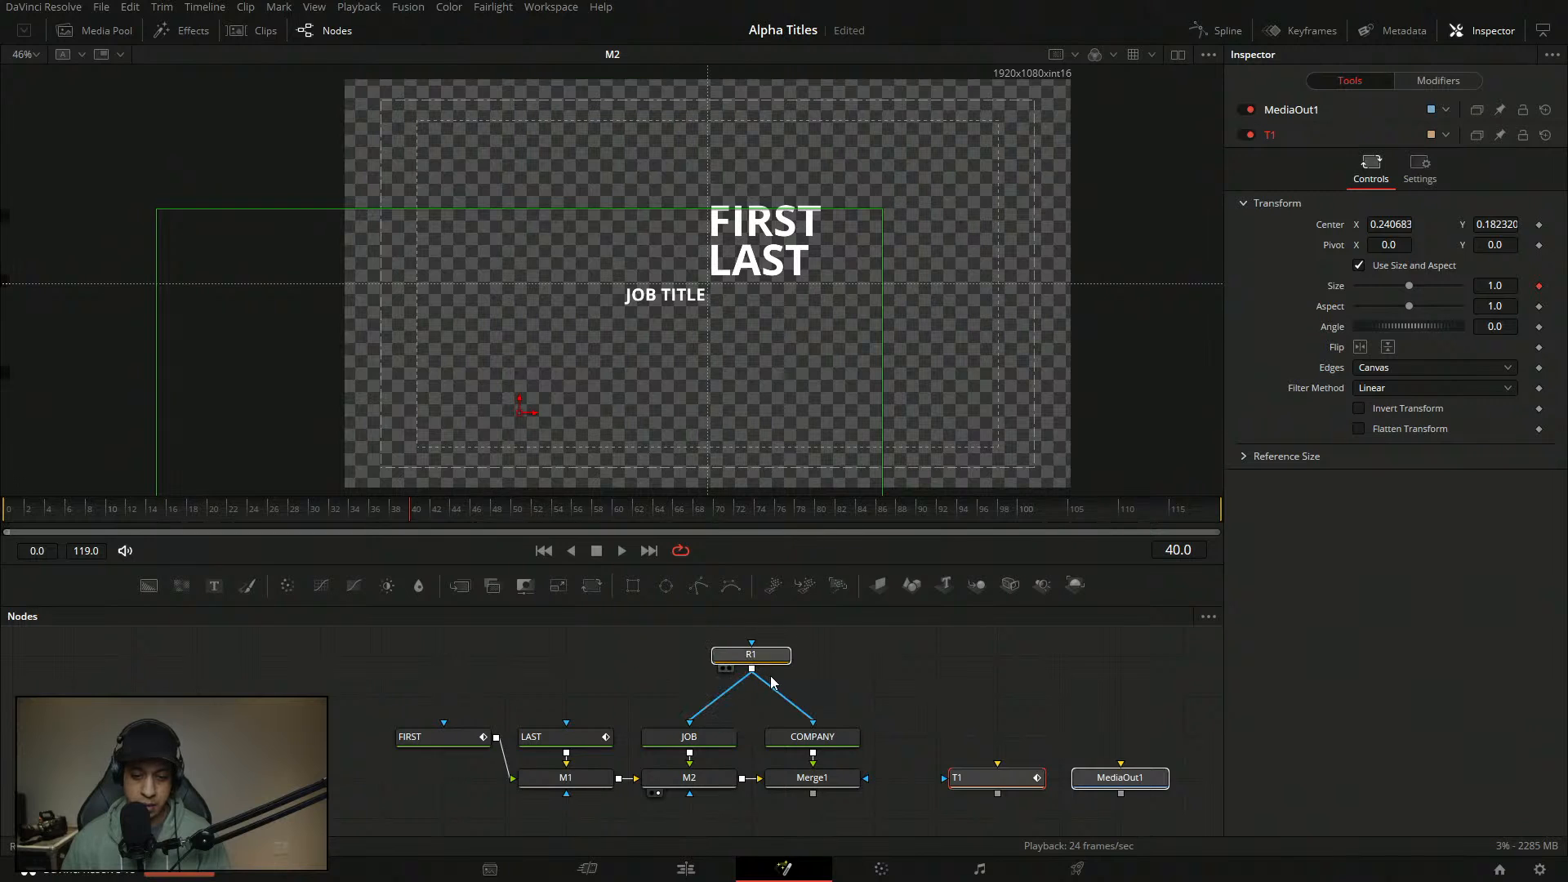
pyautogui.click(841, 740)
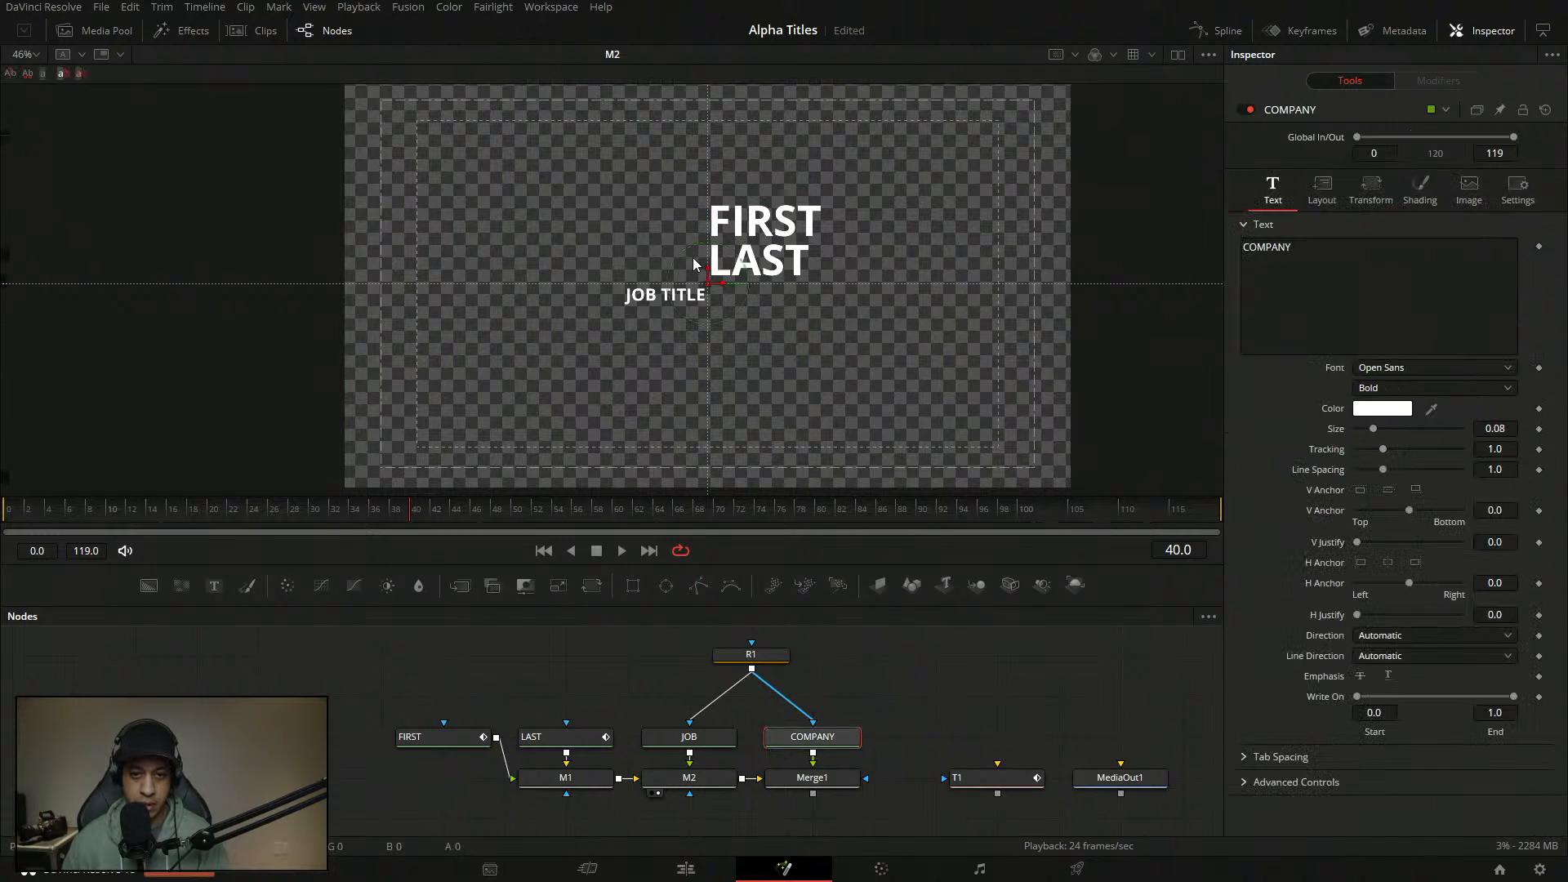
pyautogui.click(1345, 298)
pyautogui.moveTo(825, 778); pyautogui.dragTo(805, 408)
# - Check JOB's text size of 0.04, then reselect COMPANY
pyautogui.click(953, 717)
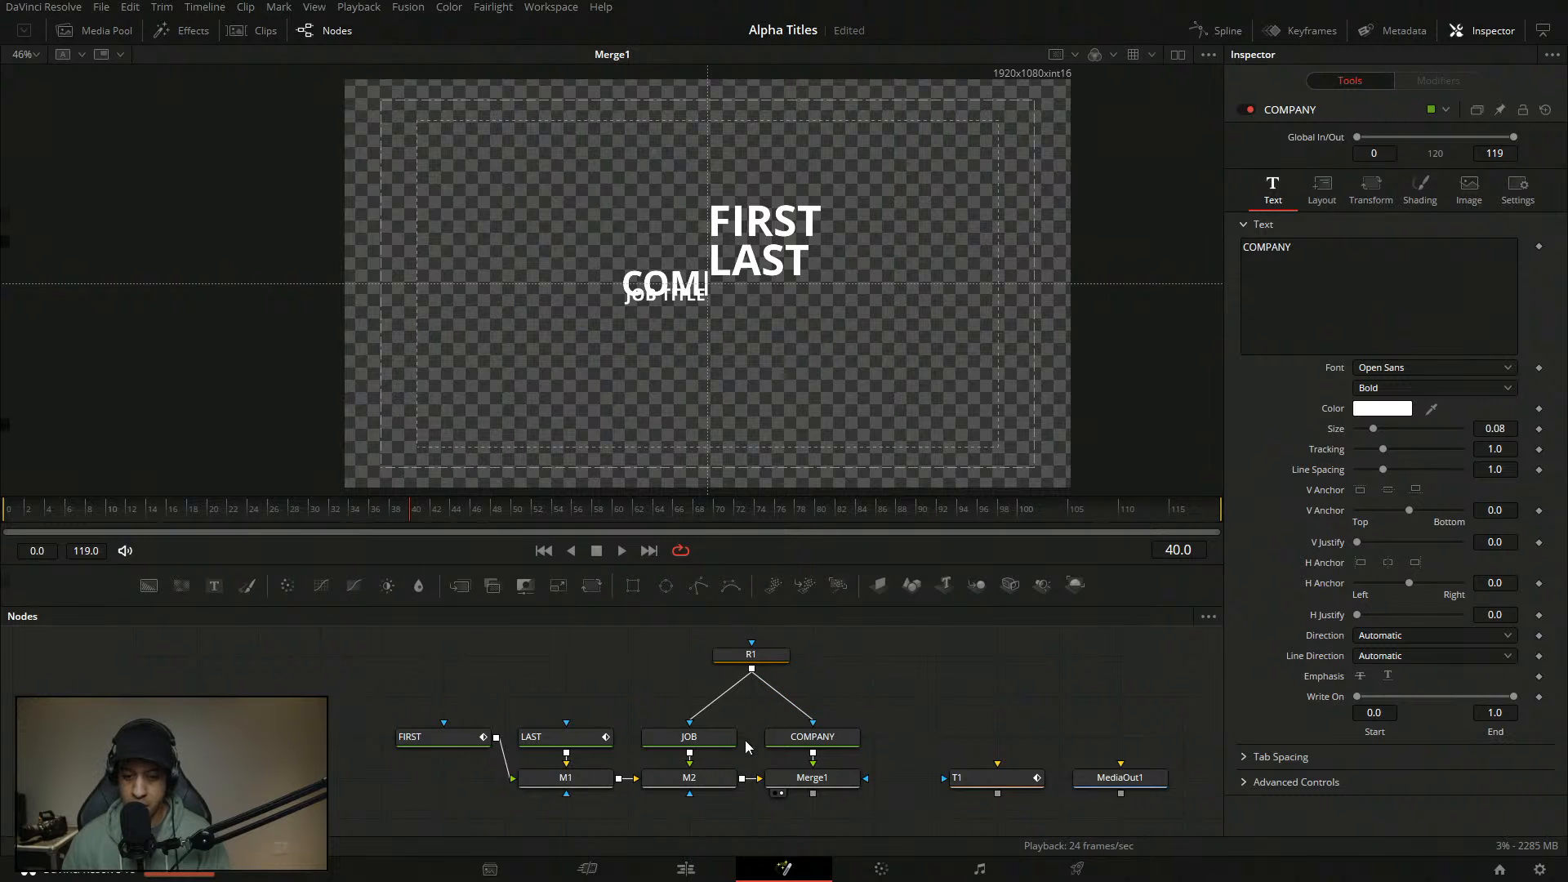
pyautogui.click(713, 746)
pyautogui.click(1272, 188)
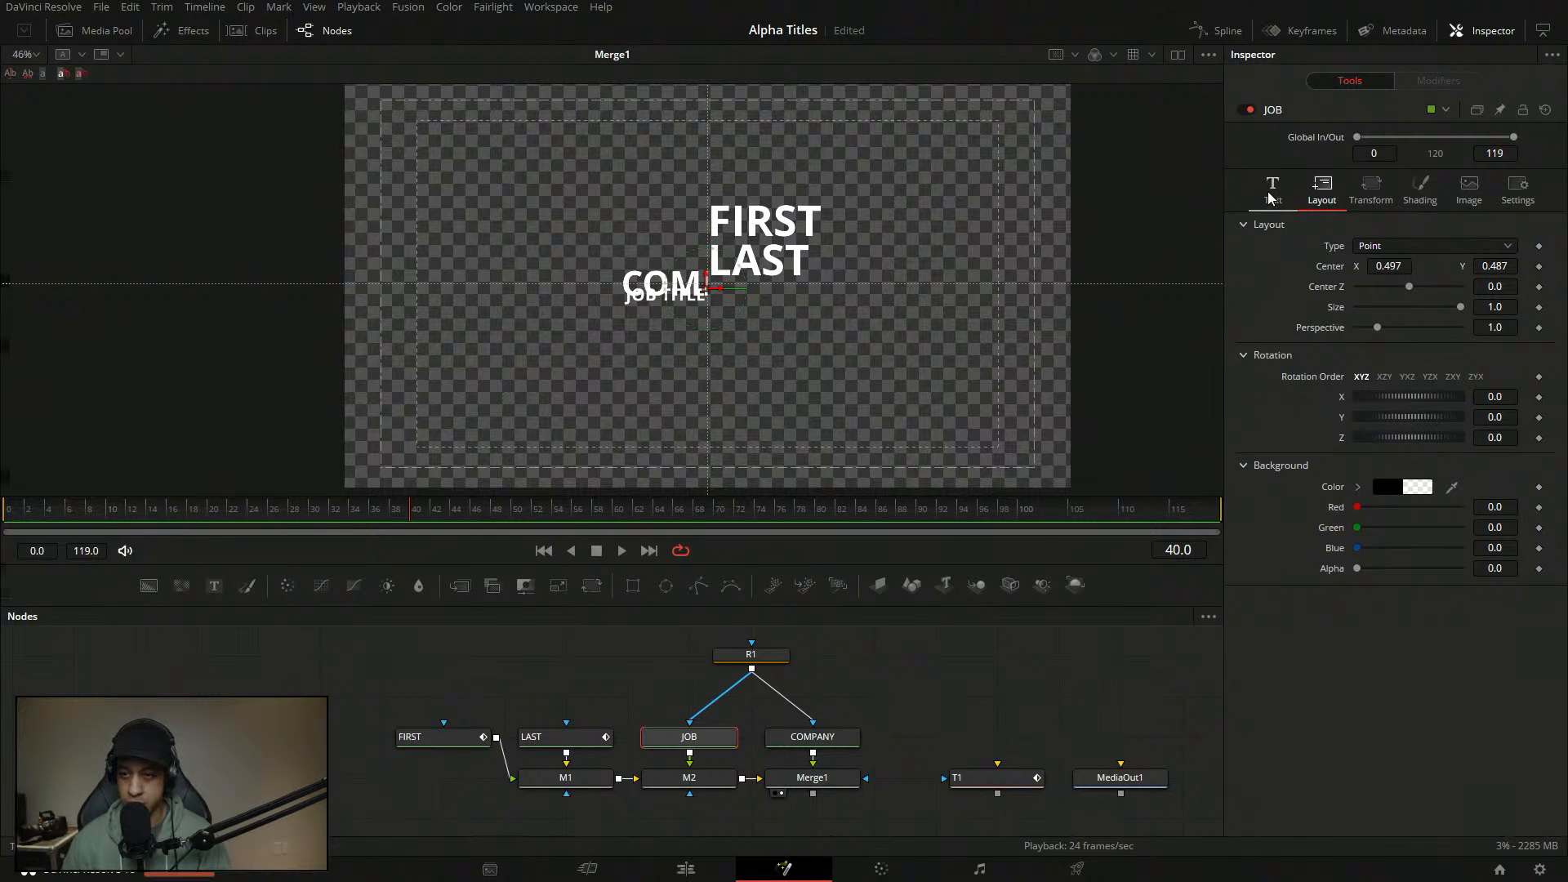
pyautogui.click(1494, 429)
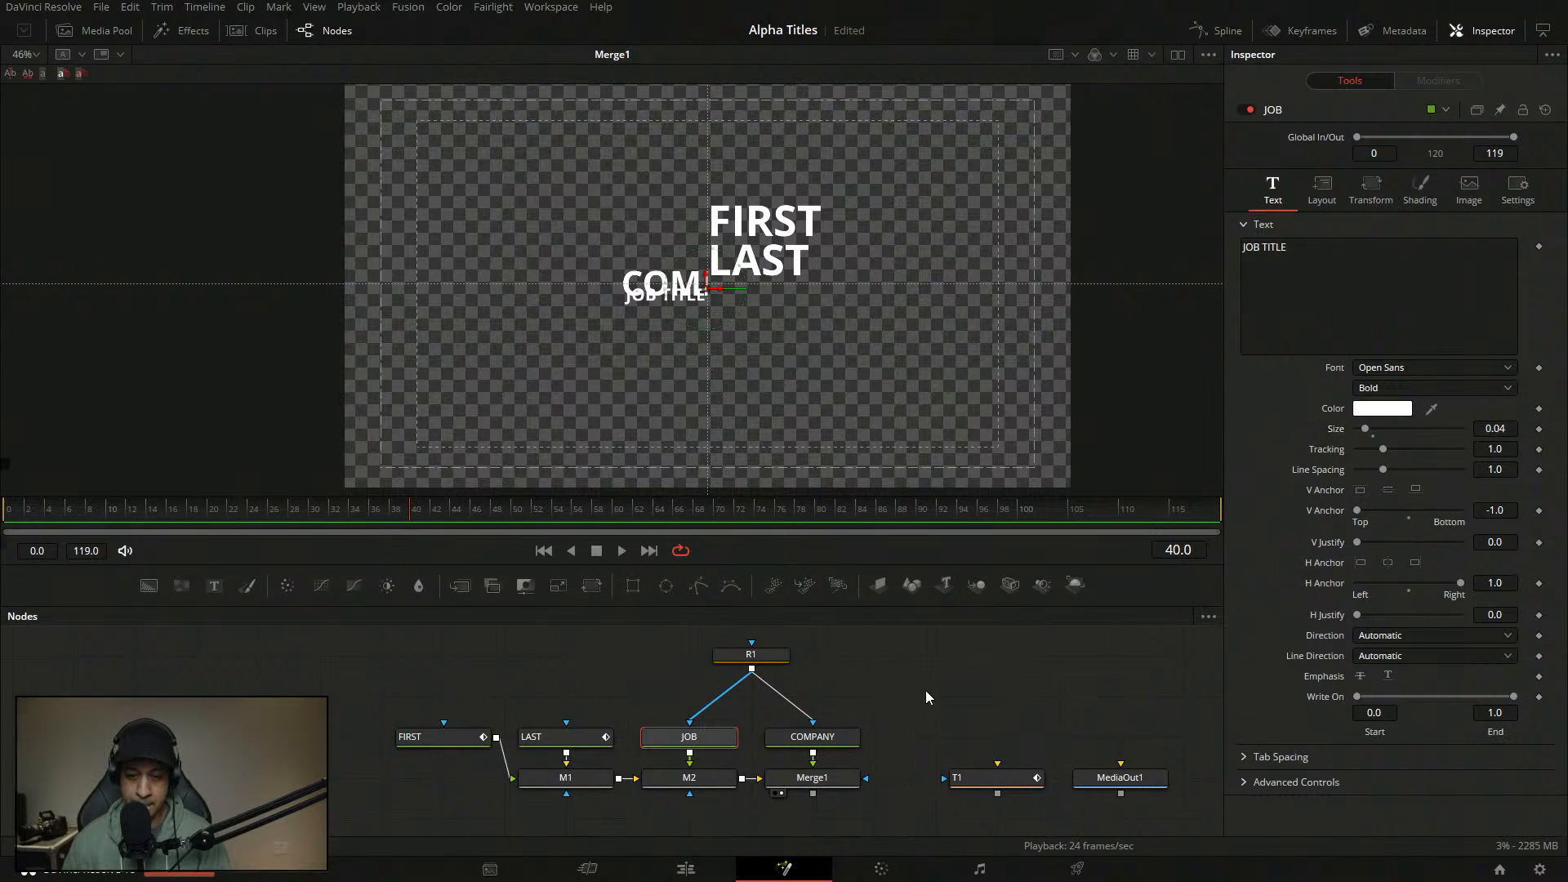
pyautogui.click(817, 738)
# - Shrink COMPANY to 0.04, anchor it right and bottom, and place it above JOB TITLE
pyautogui.press('Return')
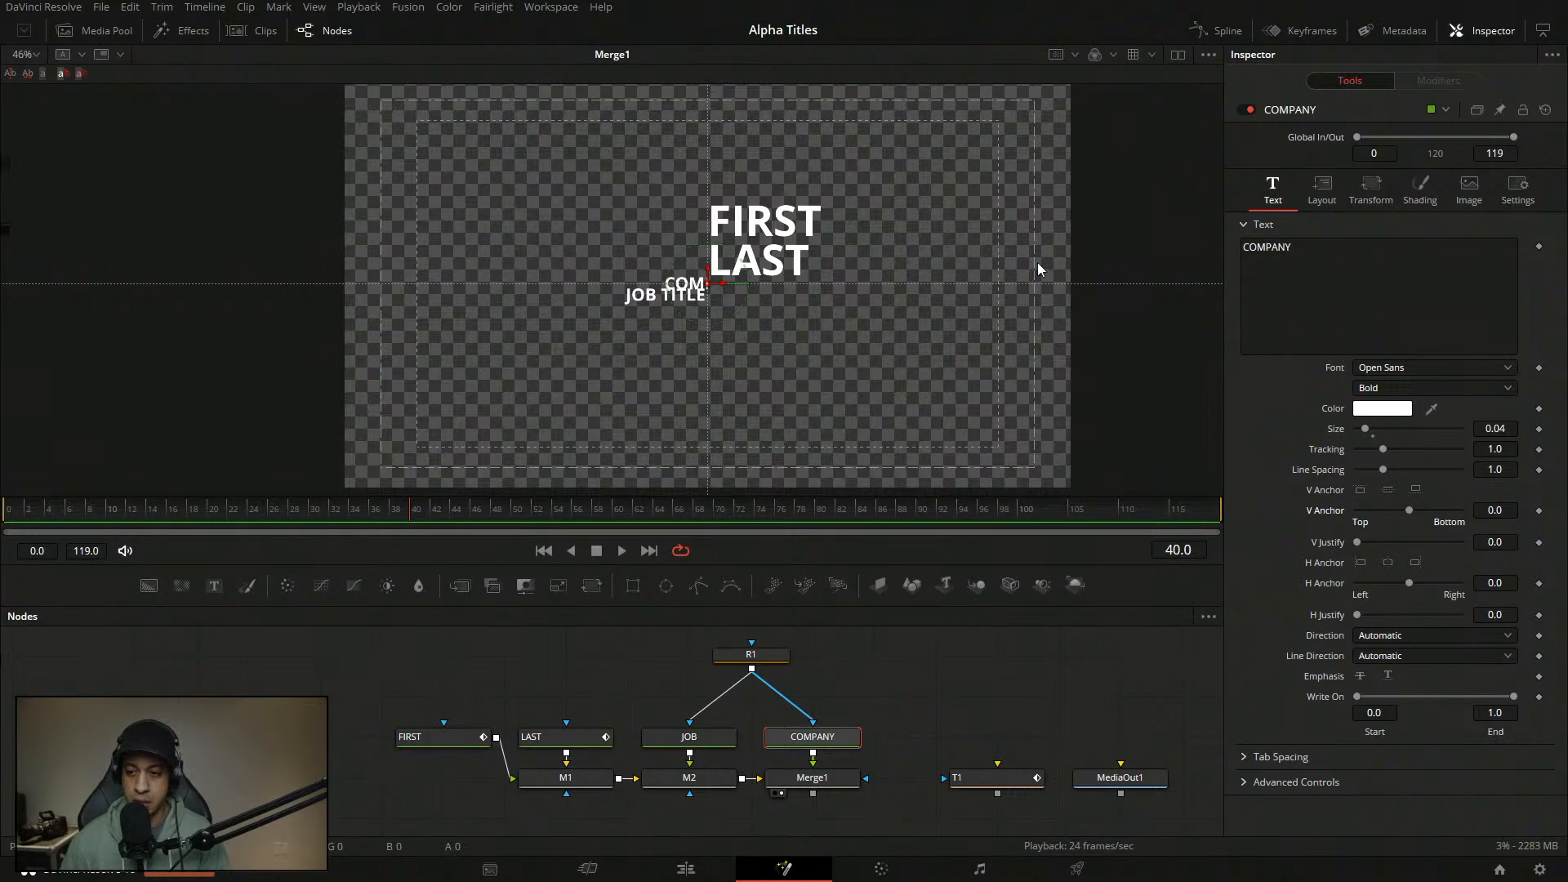
pyautogui.moveTo(724, 305); pyautogui.dragTo(670, 286)
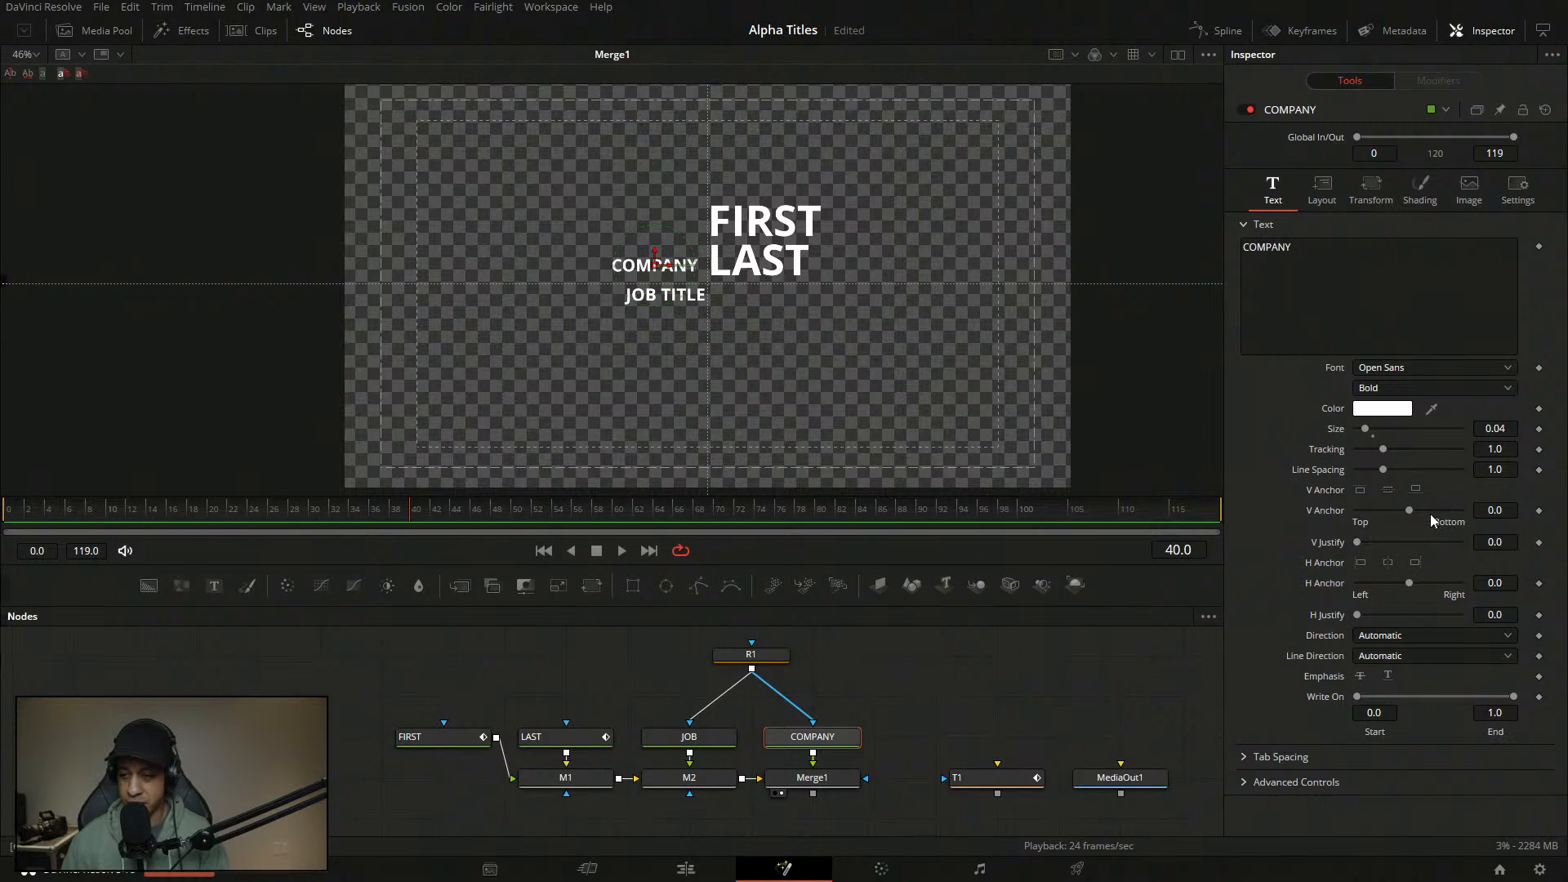
pyautogui.click(1415, 563)
pyautogui.click(1415, 491)
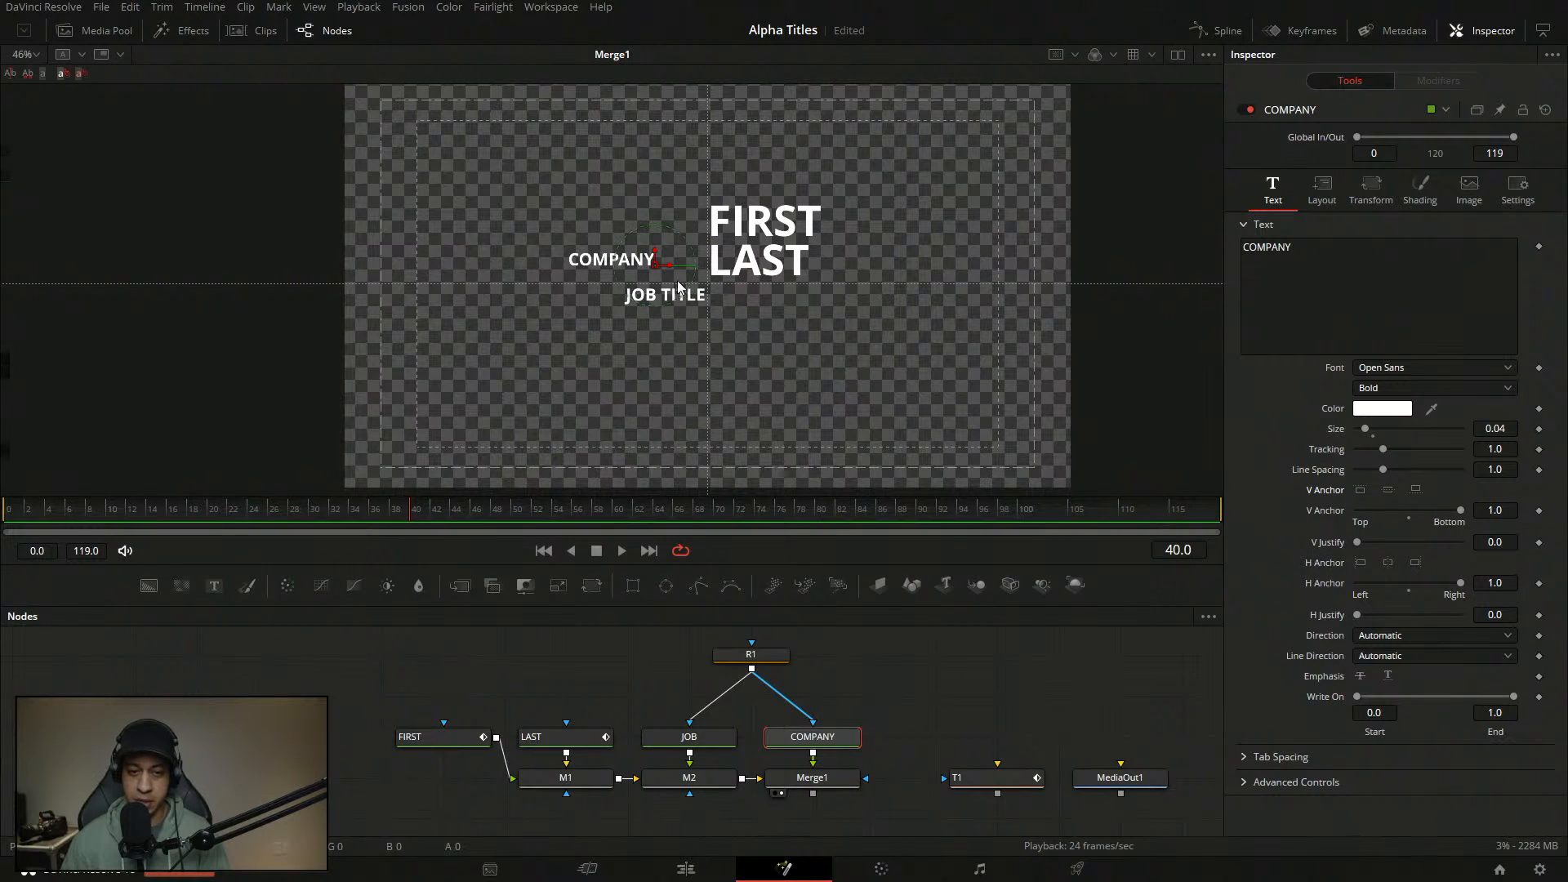
pyautogui.moveTo(658, 268); pyautogui.dragTo(704, 281)
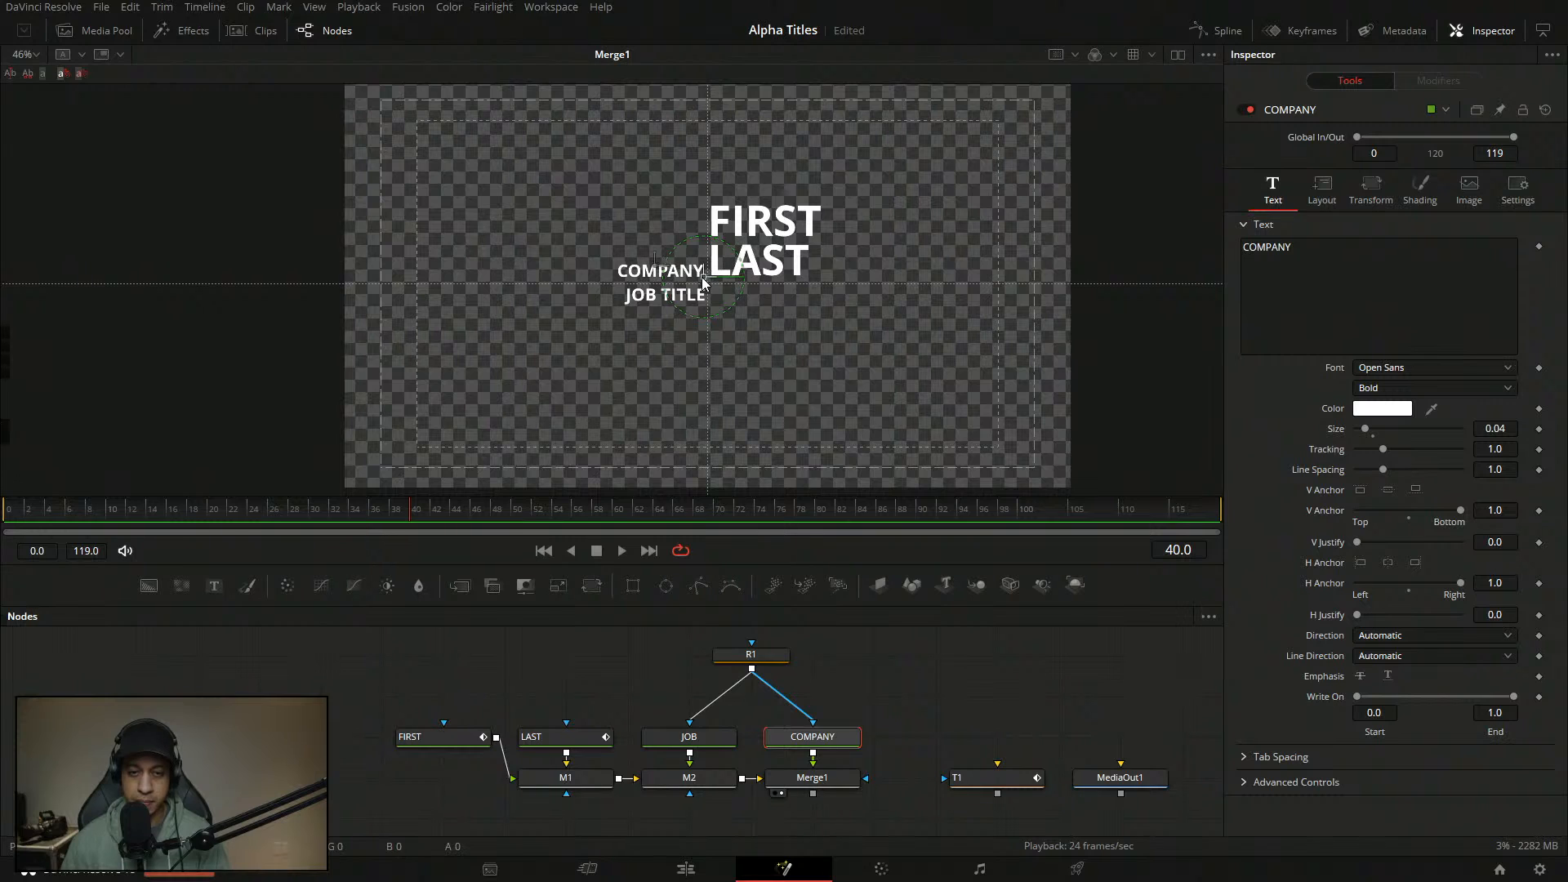
pyautogui.click(907, 691)
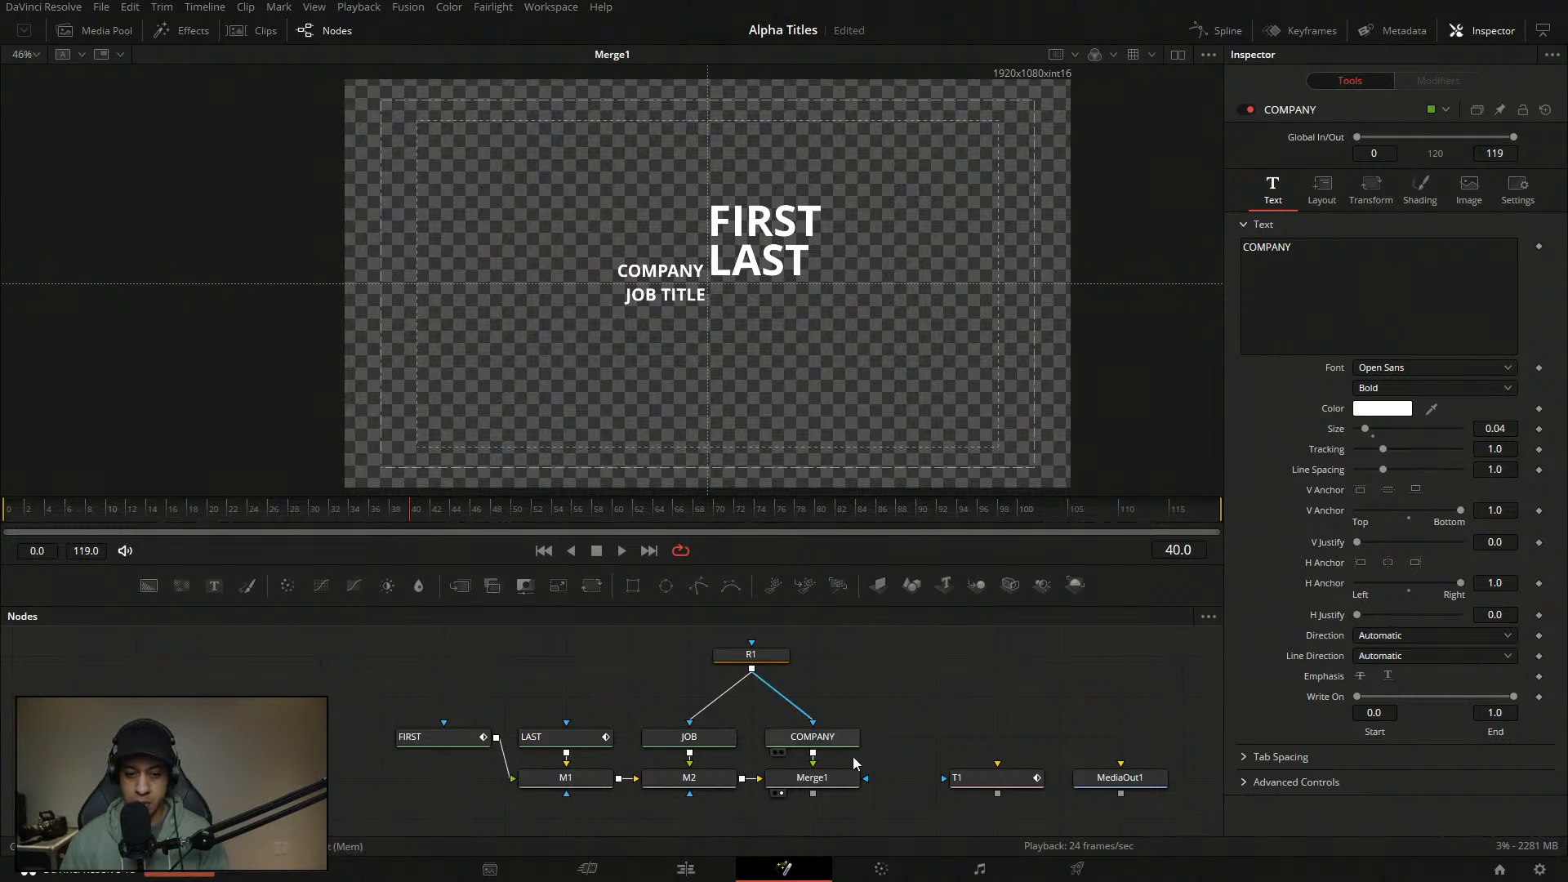
# - Set COMPANY's Center X to 0.497 to match JOB, keeping Y at 0.516
pyautogui.click(717, 738)
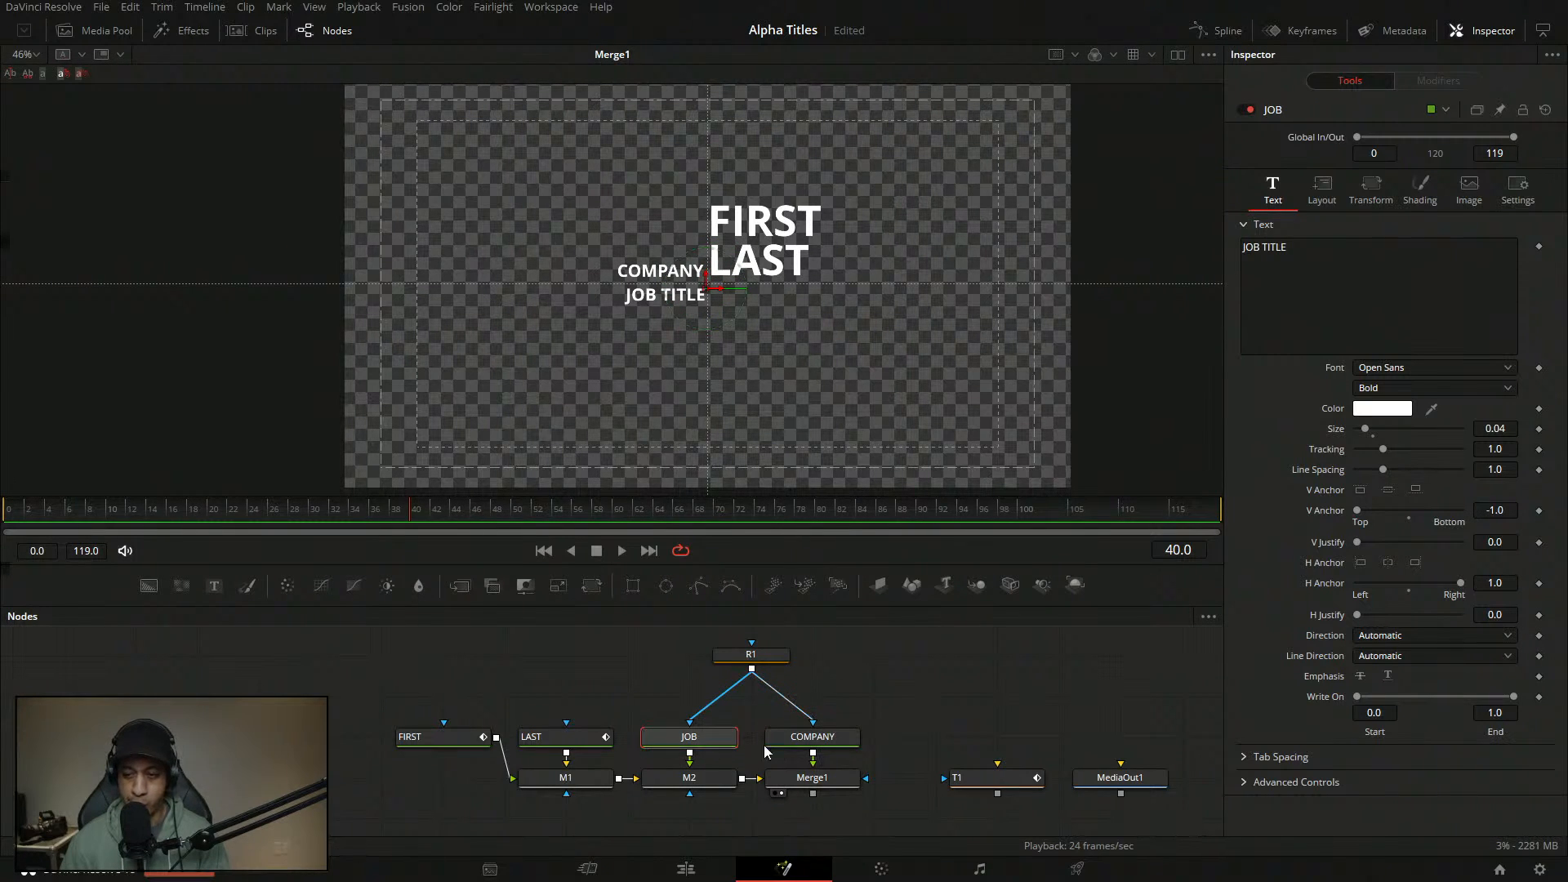
pyautogui.click(792, 738)
pyautogui.click(1321, 190)
pyautogui.click(709, 738)
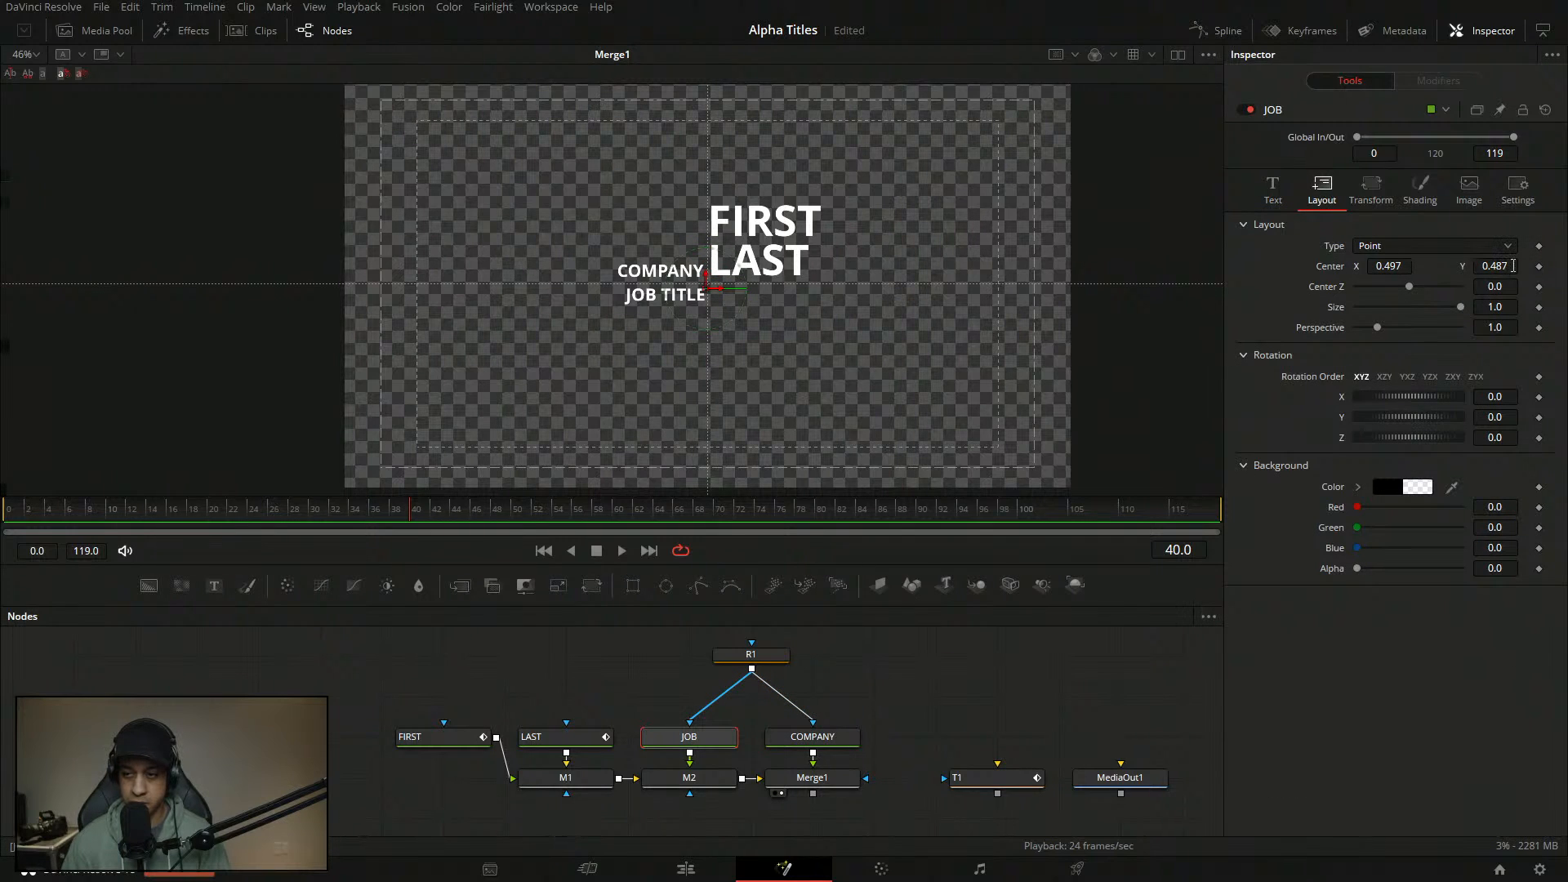
pyautogui.click(813, 737)
pyautogui.click(1391, 676)
pyautogui.hotkey('ctrl', 'z')
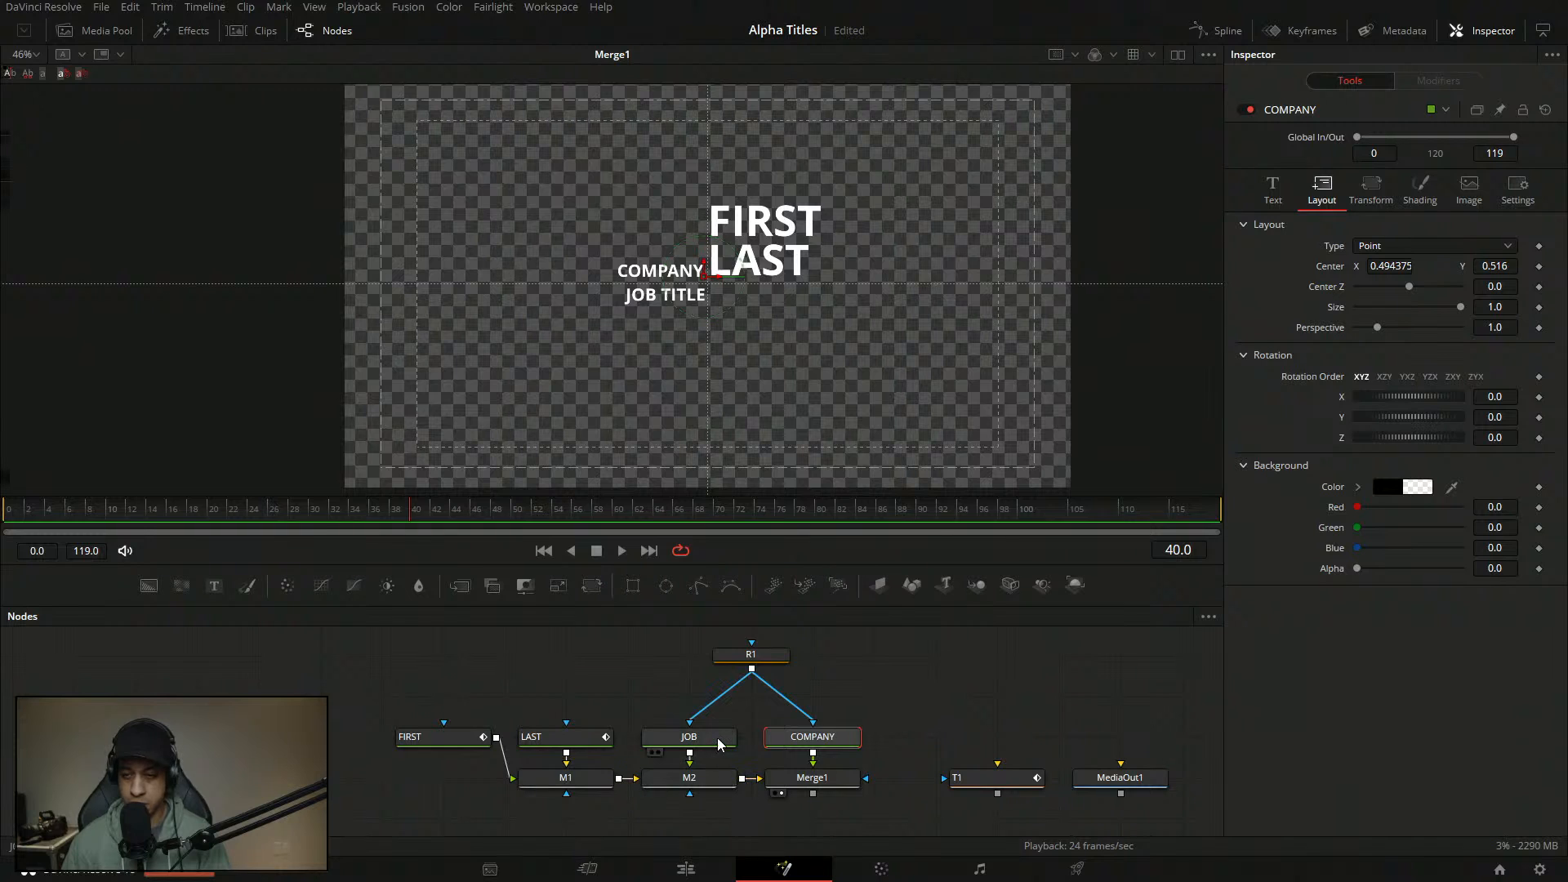
pyautogui.doubleClick(1400, 267)
pyautogui.write('0.497')
pyautogui.click(1365, 619)
pyautogui.click(909, 705)
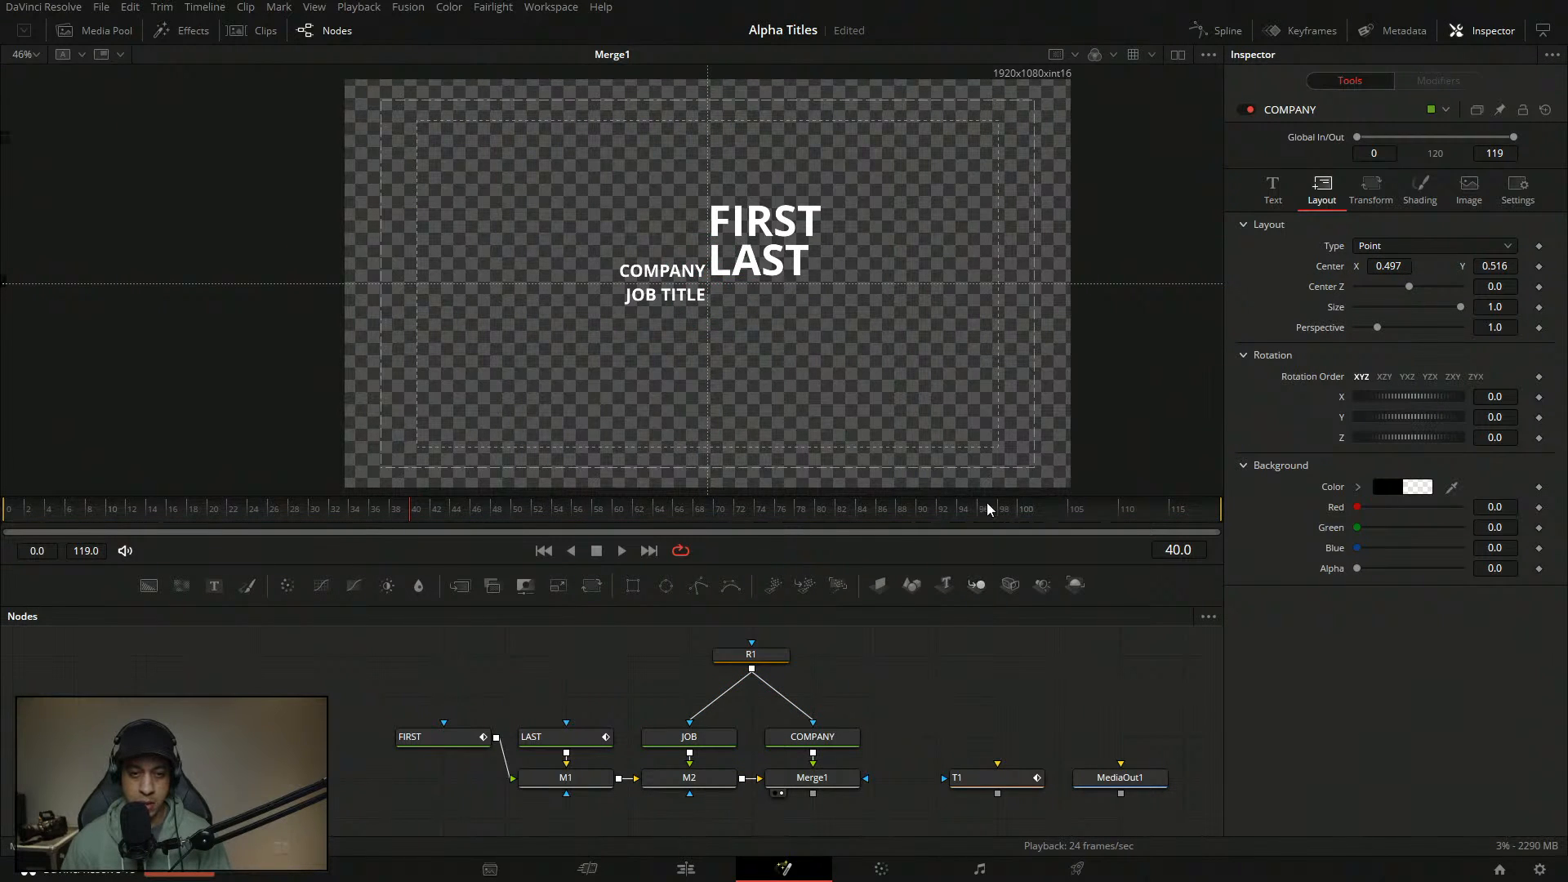
# - Resize COMPANY to 0.05 and review the layout against JOB
pyautogui.click(810, 738)
pyautogui.click(1273, 190)
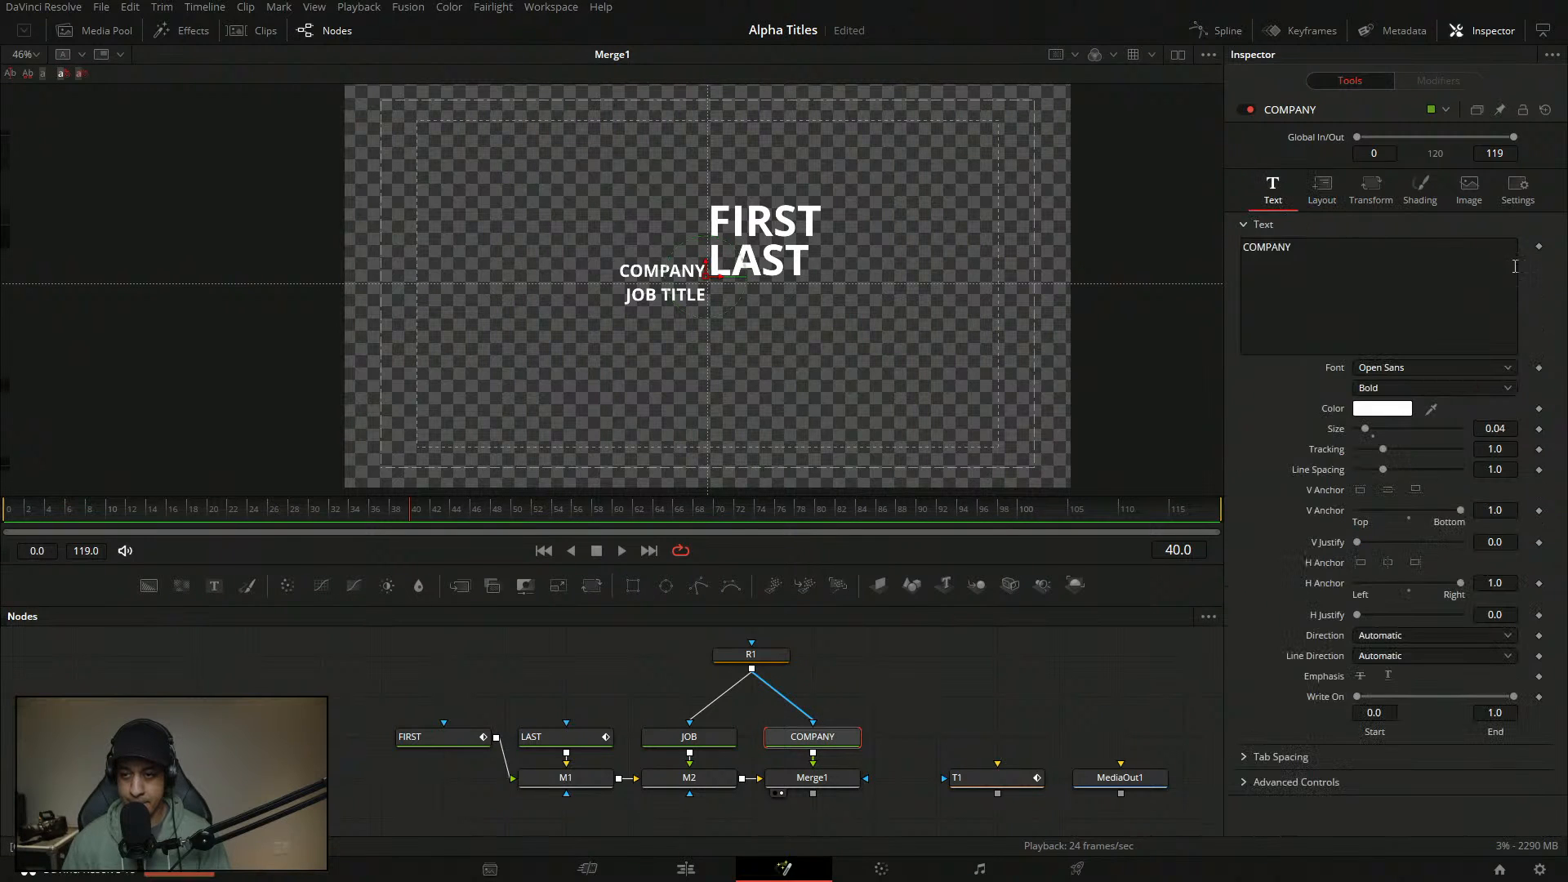
pyautogui.click(1503, 428)
pyautogui.write('0.05')
pyautogui.press('Tab')
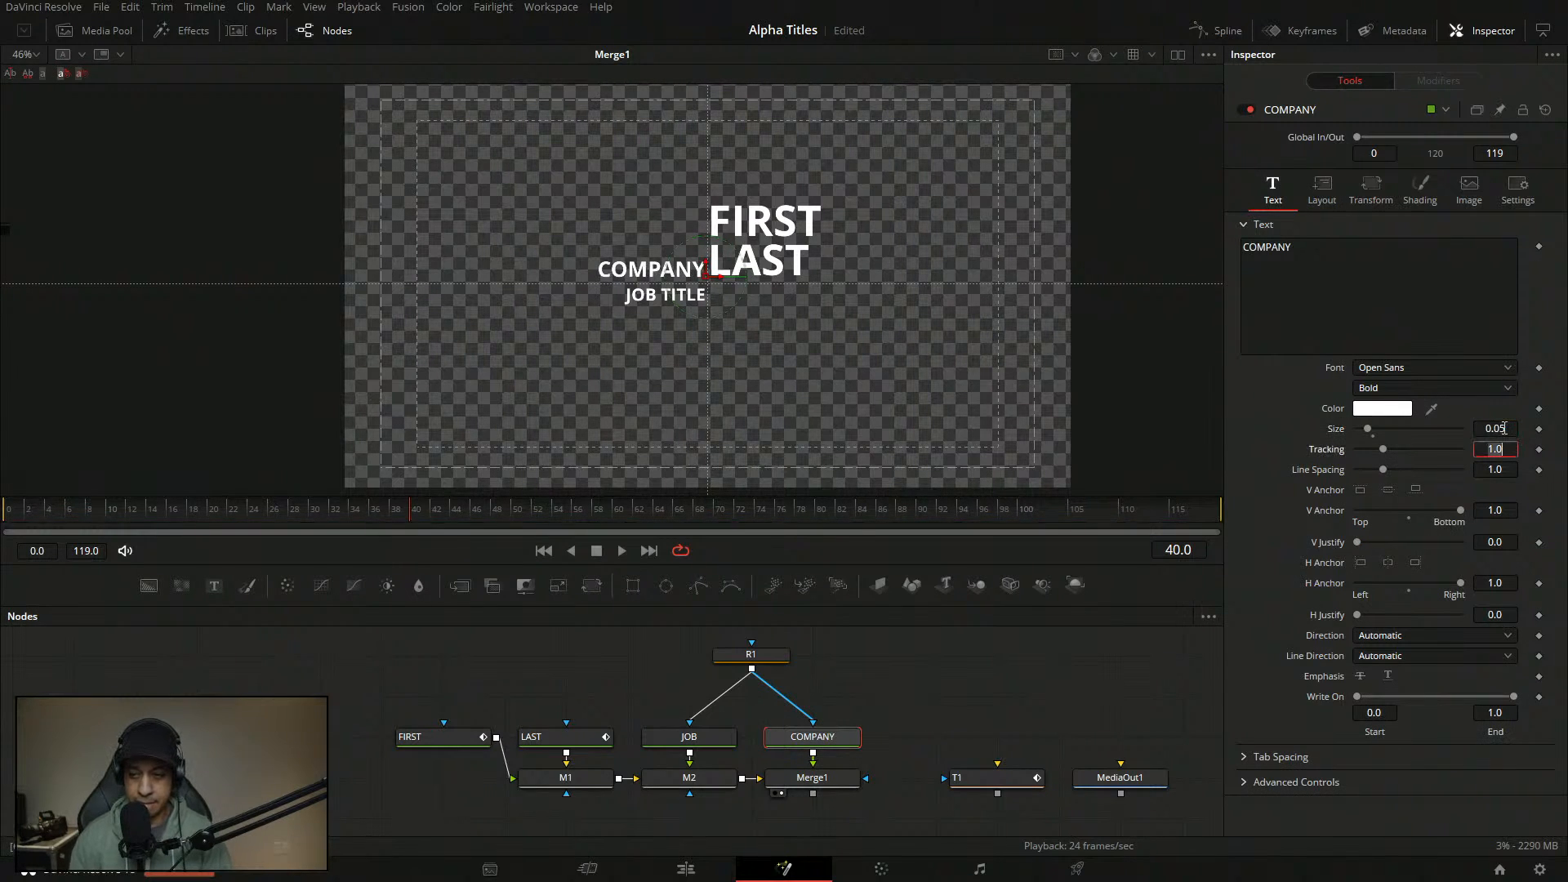
pyautogui.click(990, 679)
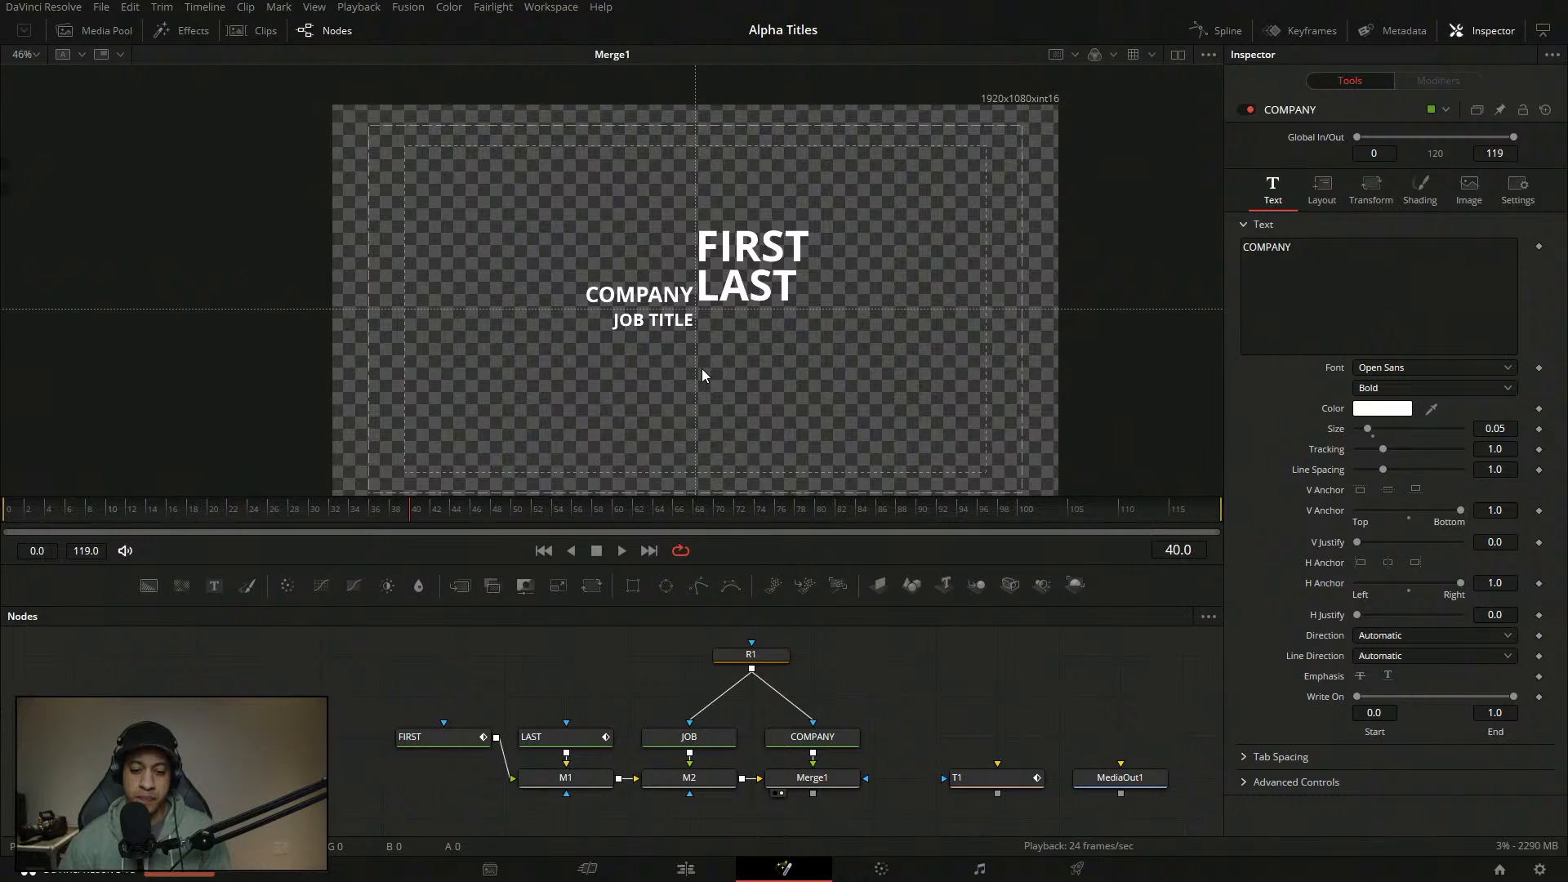
pyautogui.click(688, 737)
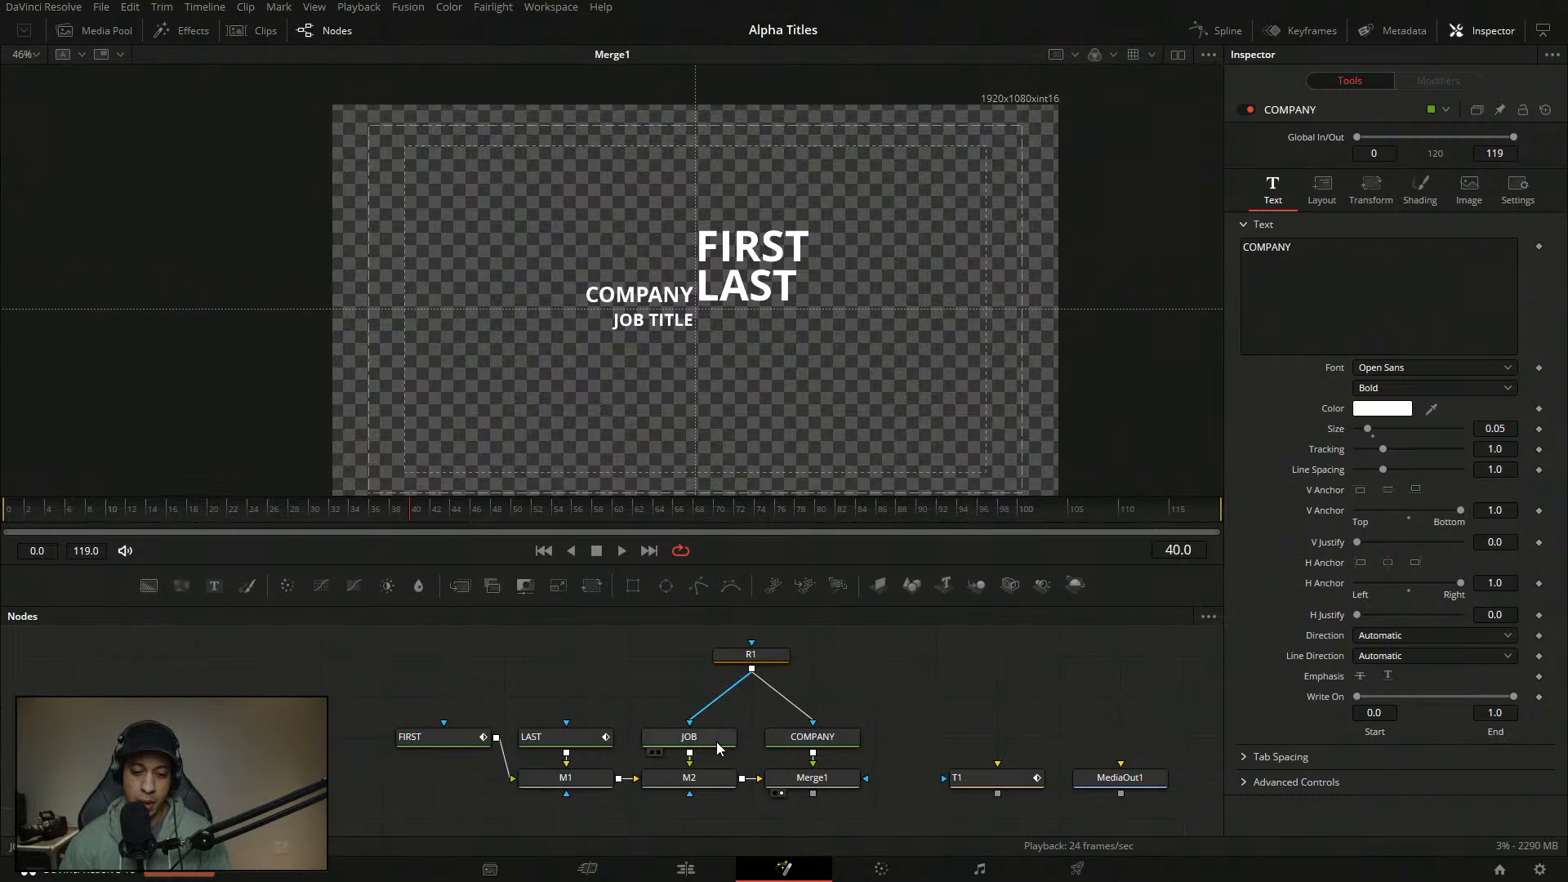
pyautogui.click(453, 740)
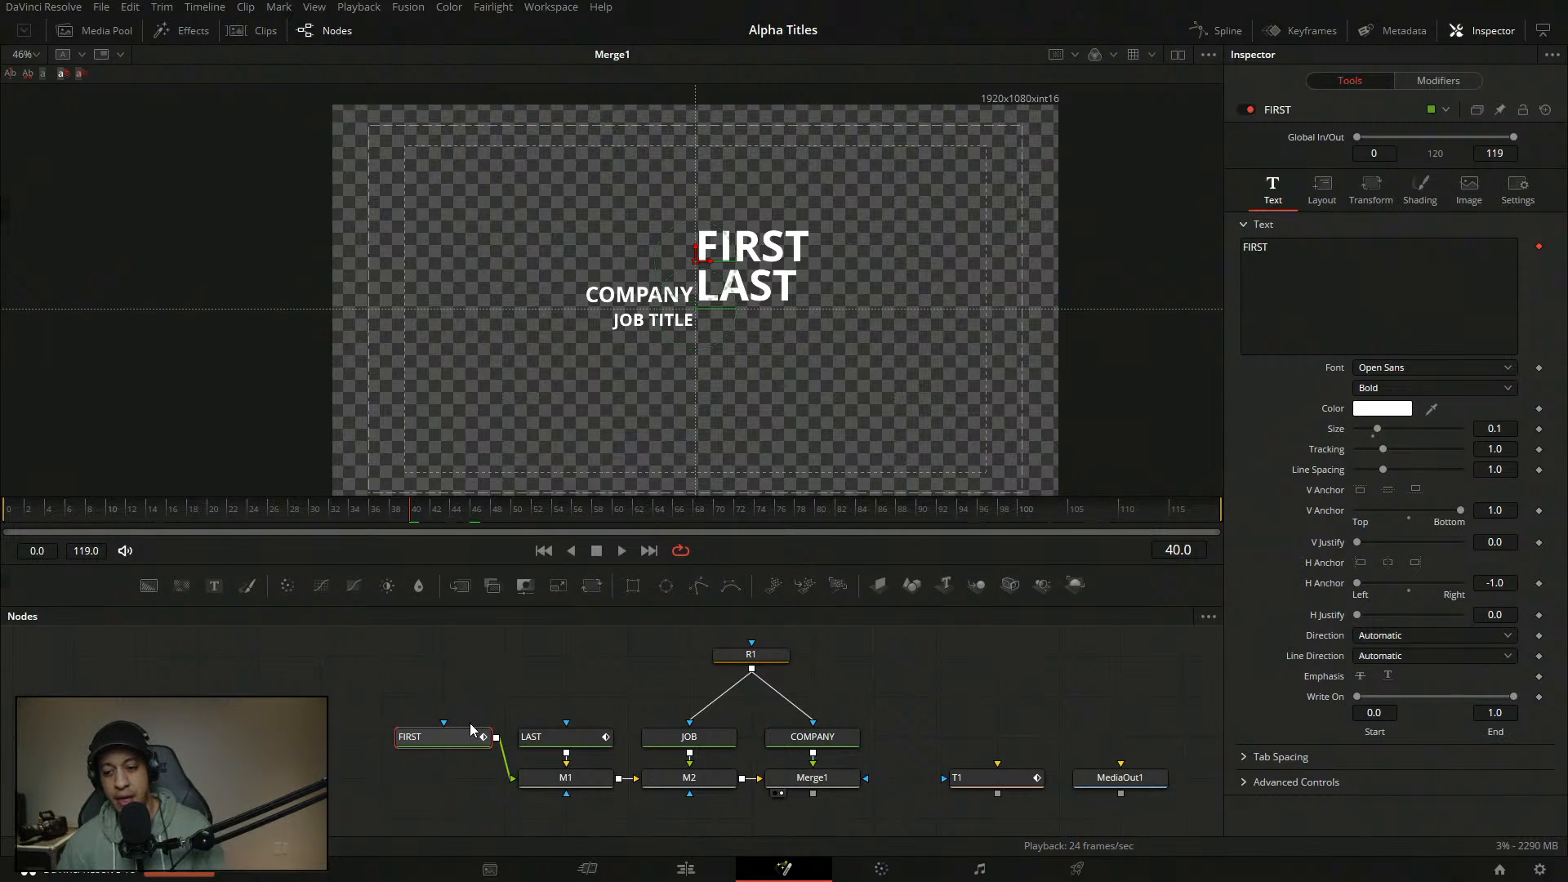
pyautogui.click(583, 789)
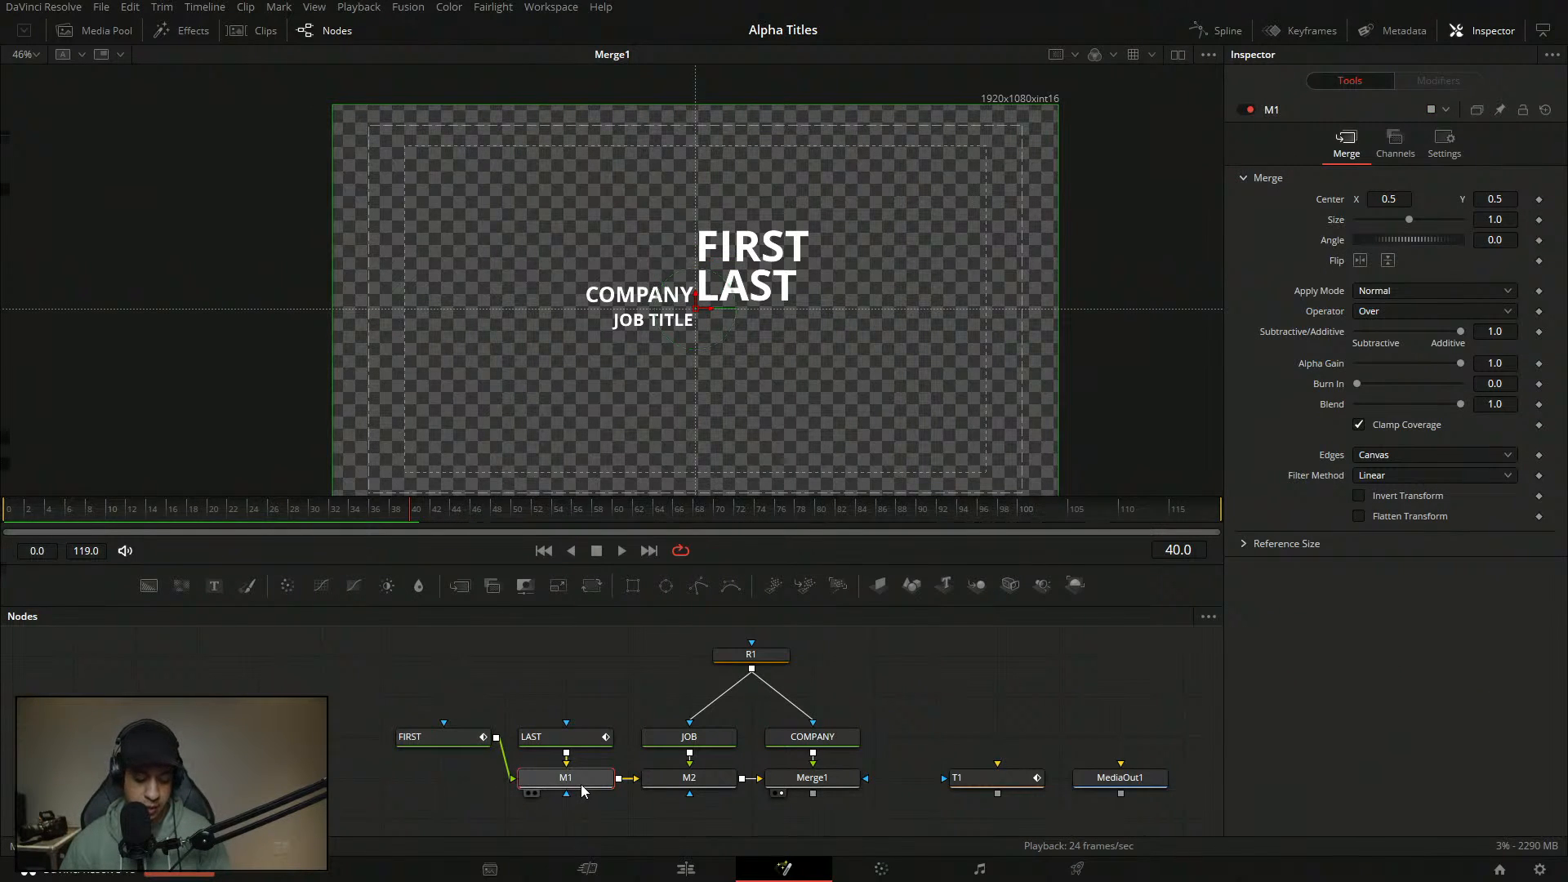
pyautogui.click(953, 708)
pyautogui.moveTo(908, 718); pyautogui.dragTo(1126, 802)
# - Reposition T1 and MediaOut1 closer to Merge1 and recentre the node graph
pyautogui.moveTo(1018, 779); pyautogui.dragTo(1055, 775)
pyautogui.click(1007, 745)
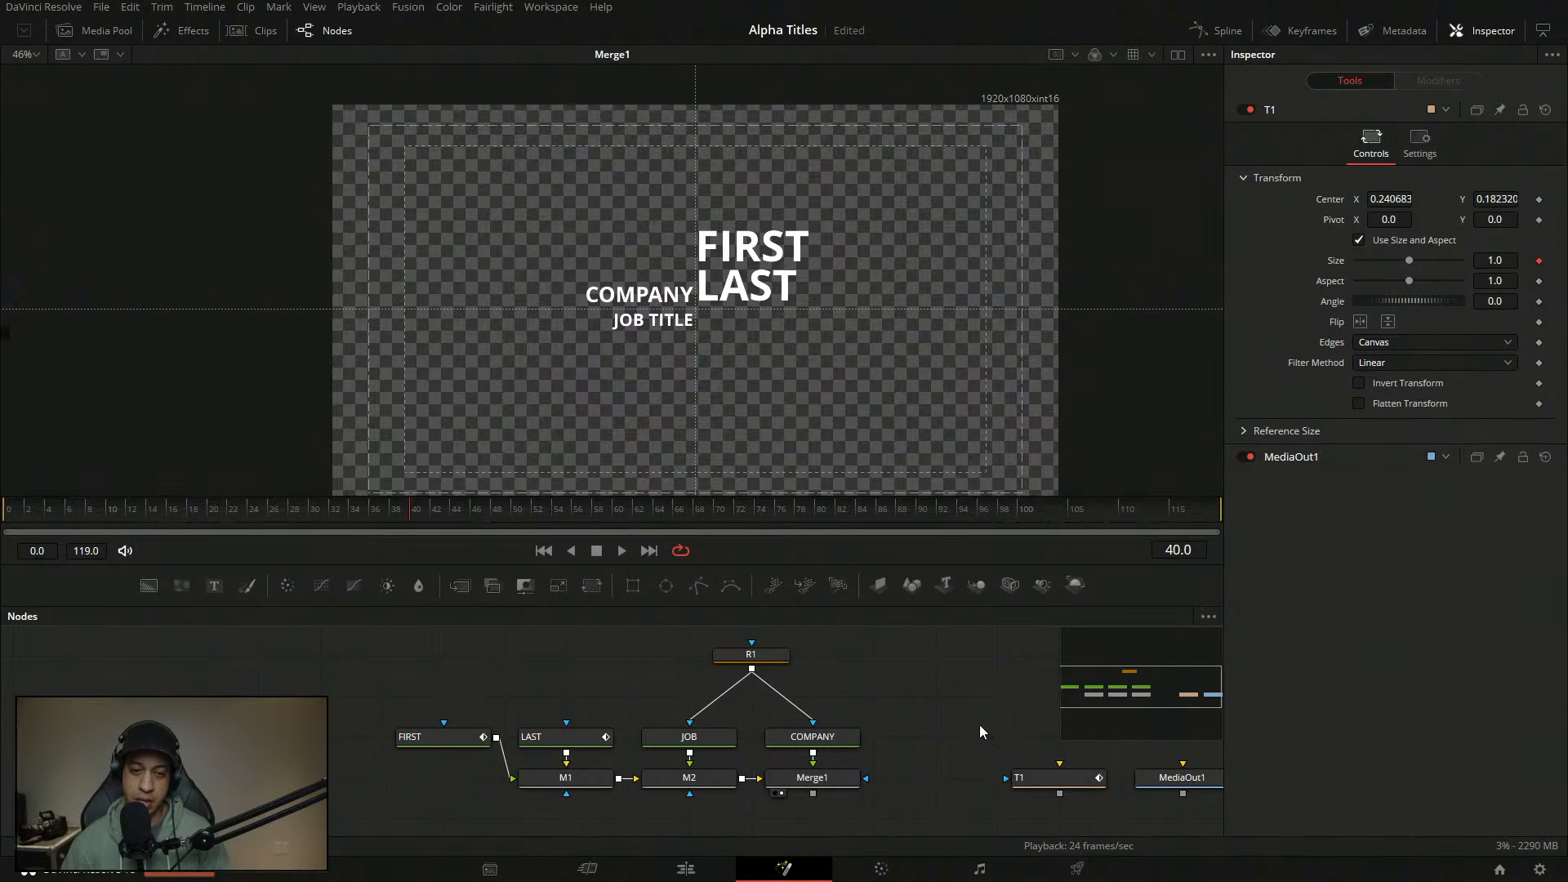
pyautogui.moveTo(980, 726); pyautogui.dragTo(906, 721)
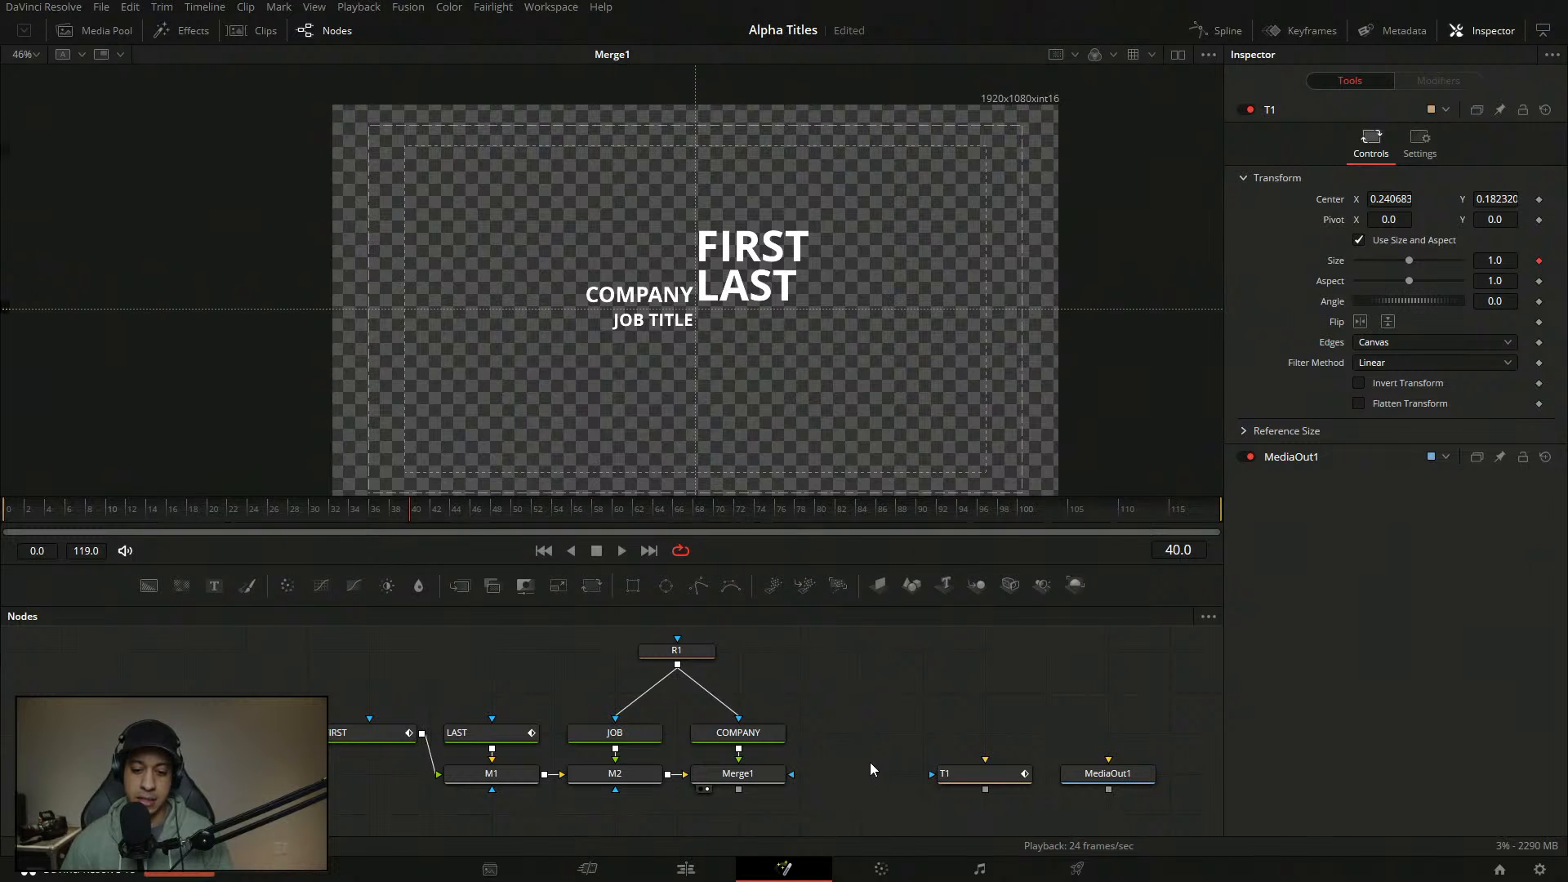
pyautogui.moveTo(870, 762); pyautogui.dragTo(898, 774)
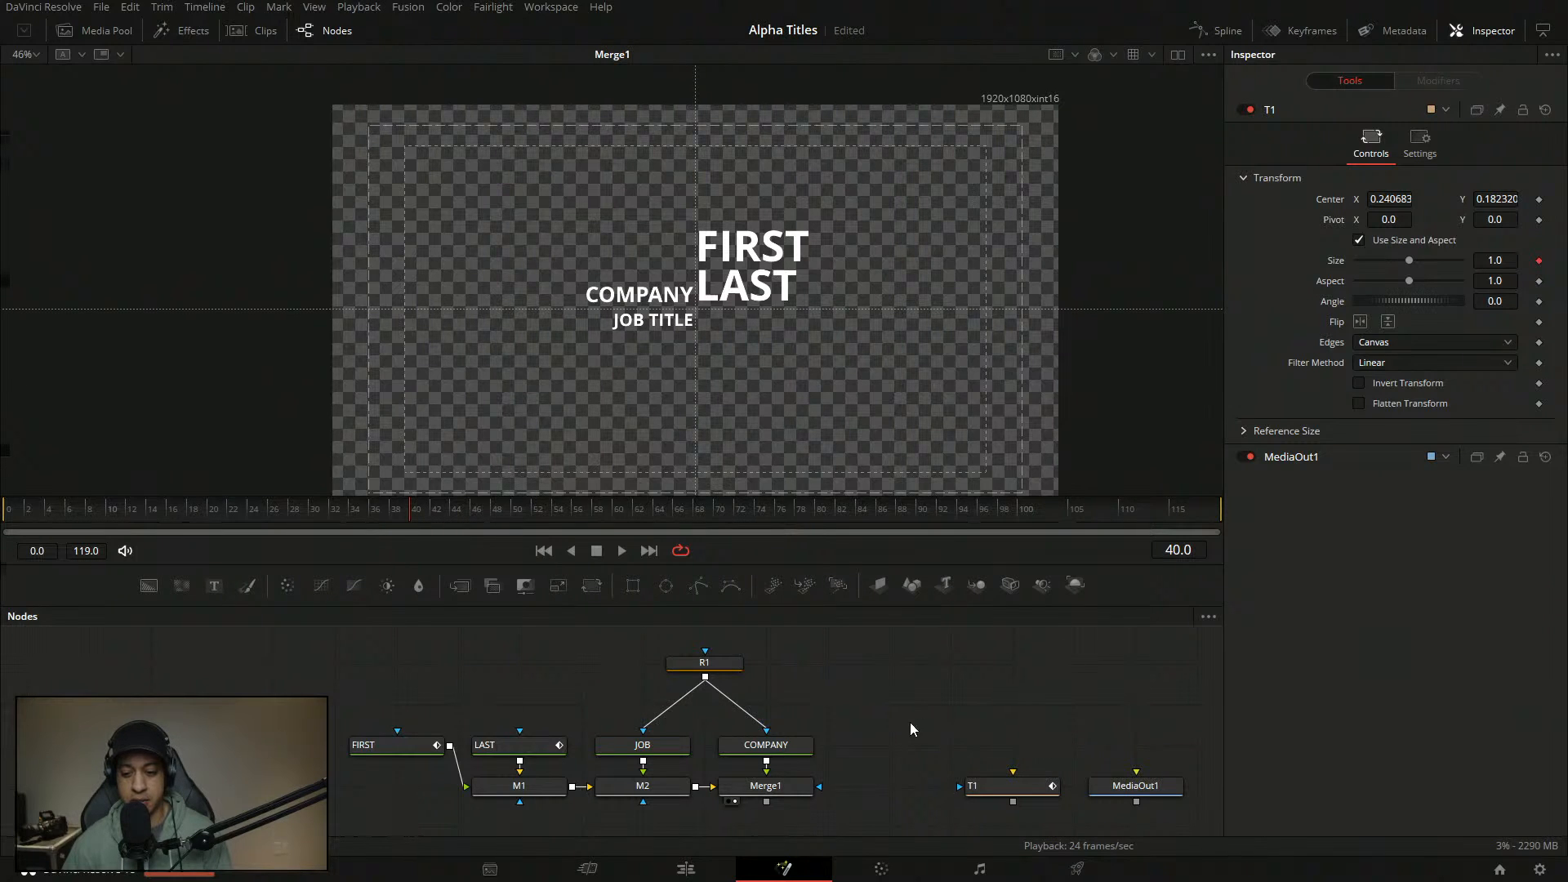
pyautogui.moveTo(914, 724); pyautogui.dragTo(1141, 817)
pyautogui.moveTo(1006, 794); pyautogui.dragTo(943, 795)
pyautogui.click(1065, 701)
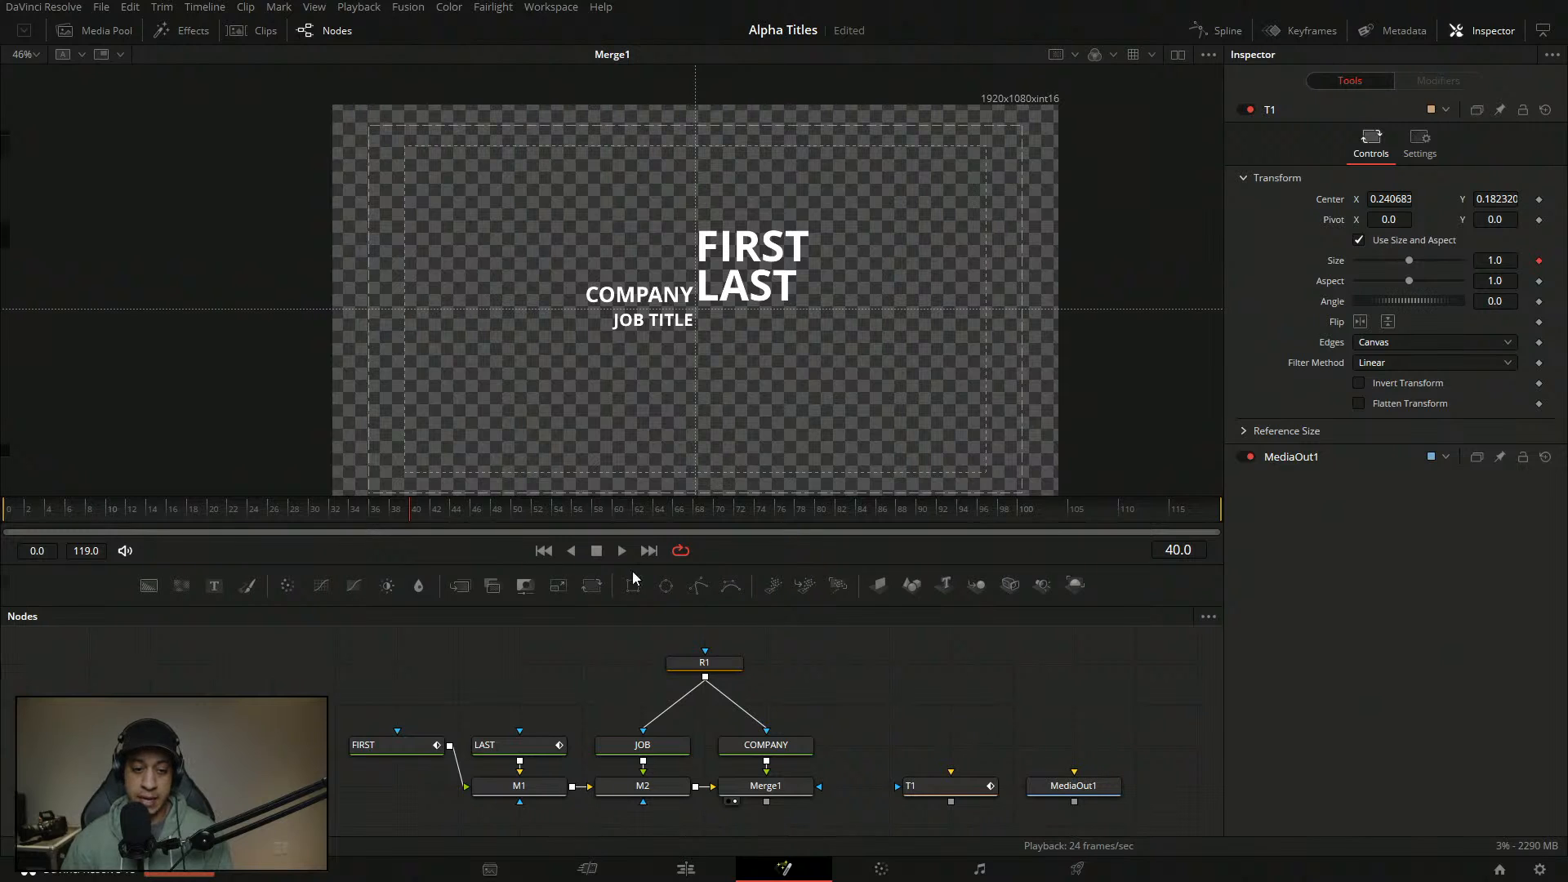
# - Play the animation from frame 0, then select COMPANY and return the playhead to the start
pyautogui.moveTo(331, 517); pyautogui.dragTo(4, 516)
pyautogui.press('space')
pyautogui.press('space')
pyautogui.click(4, 516)
pyautogui.press('space')
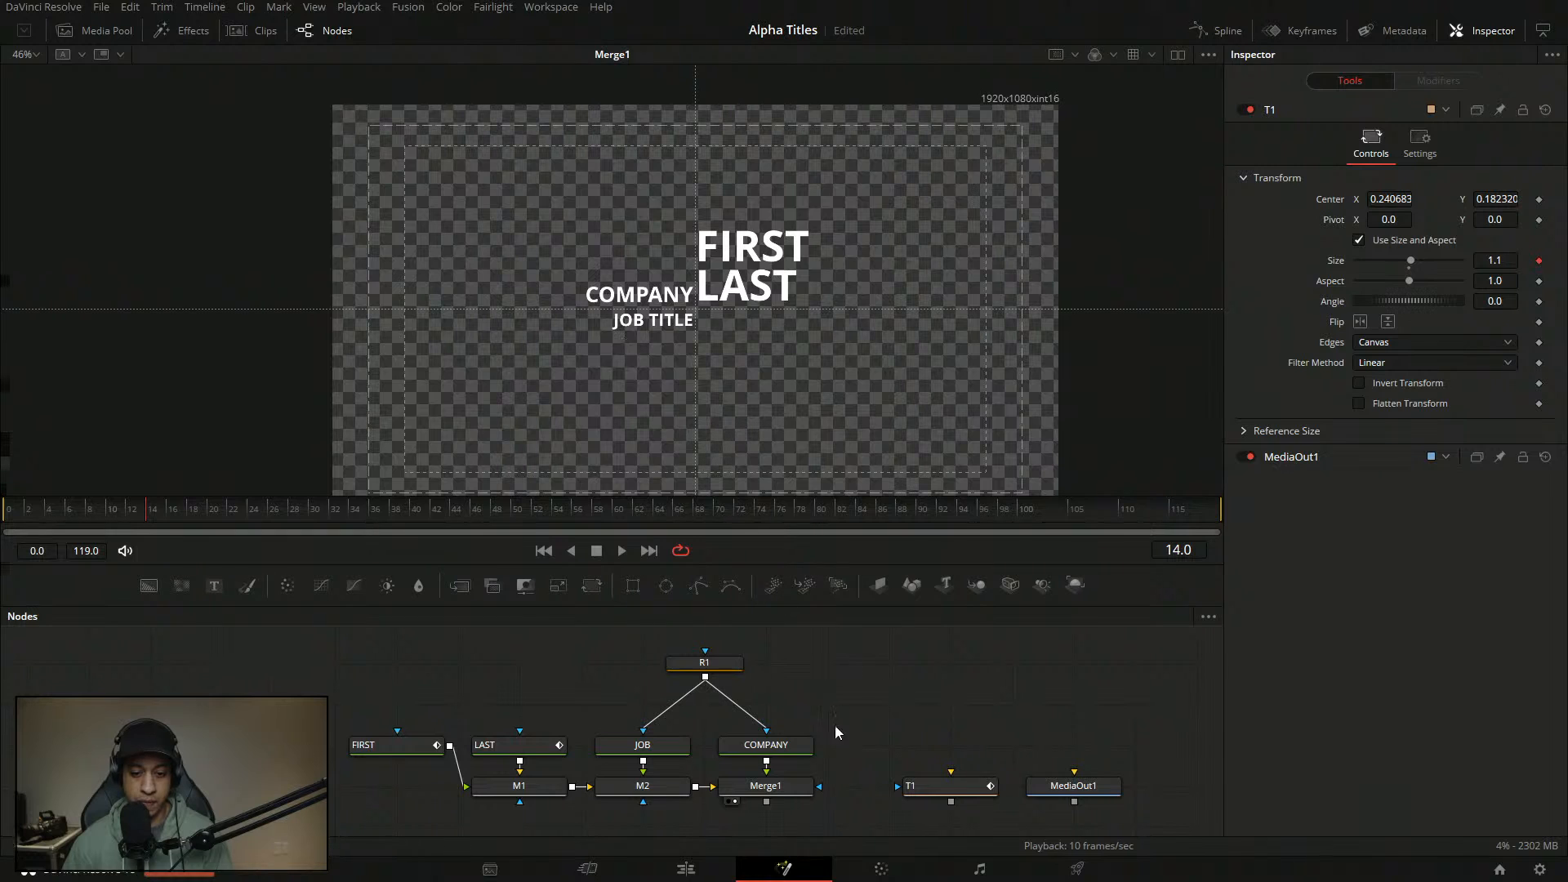
pyautogui.click(765, 745)
pyautogui.moveTo(182, 502); pyautogui.dragTo(18, 508)
# - Keyframe COMPANY's Shading Offset X, setting 0.11 at frame 13
pyautogui.click(1321, 190)
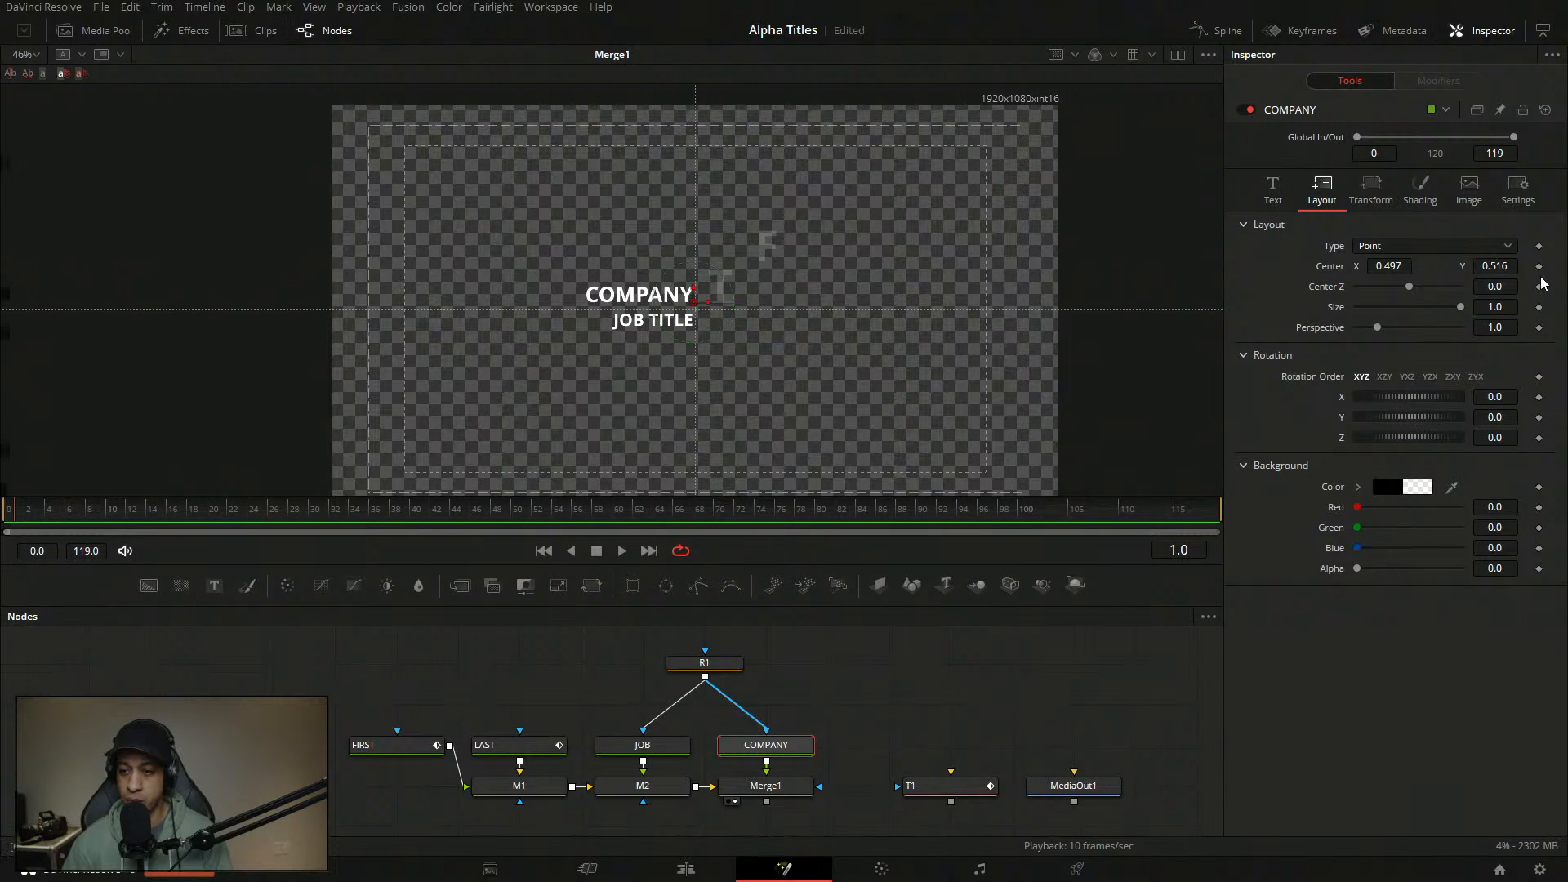
pyautogui.click(1420, 190)
pyautogui.click(1272, 592)
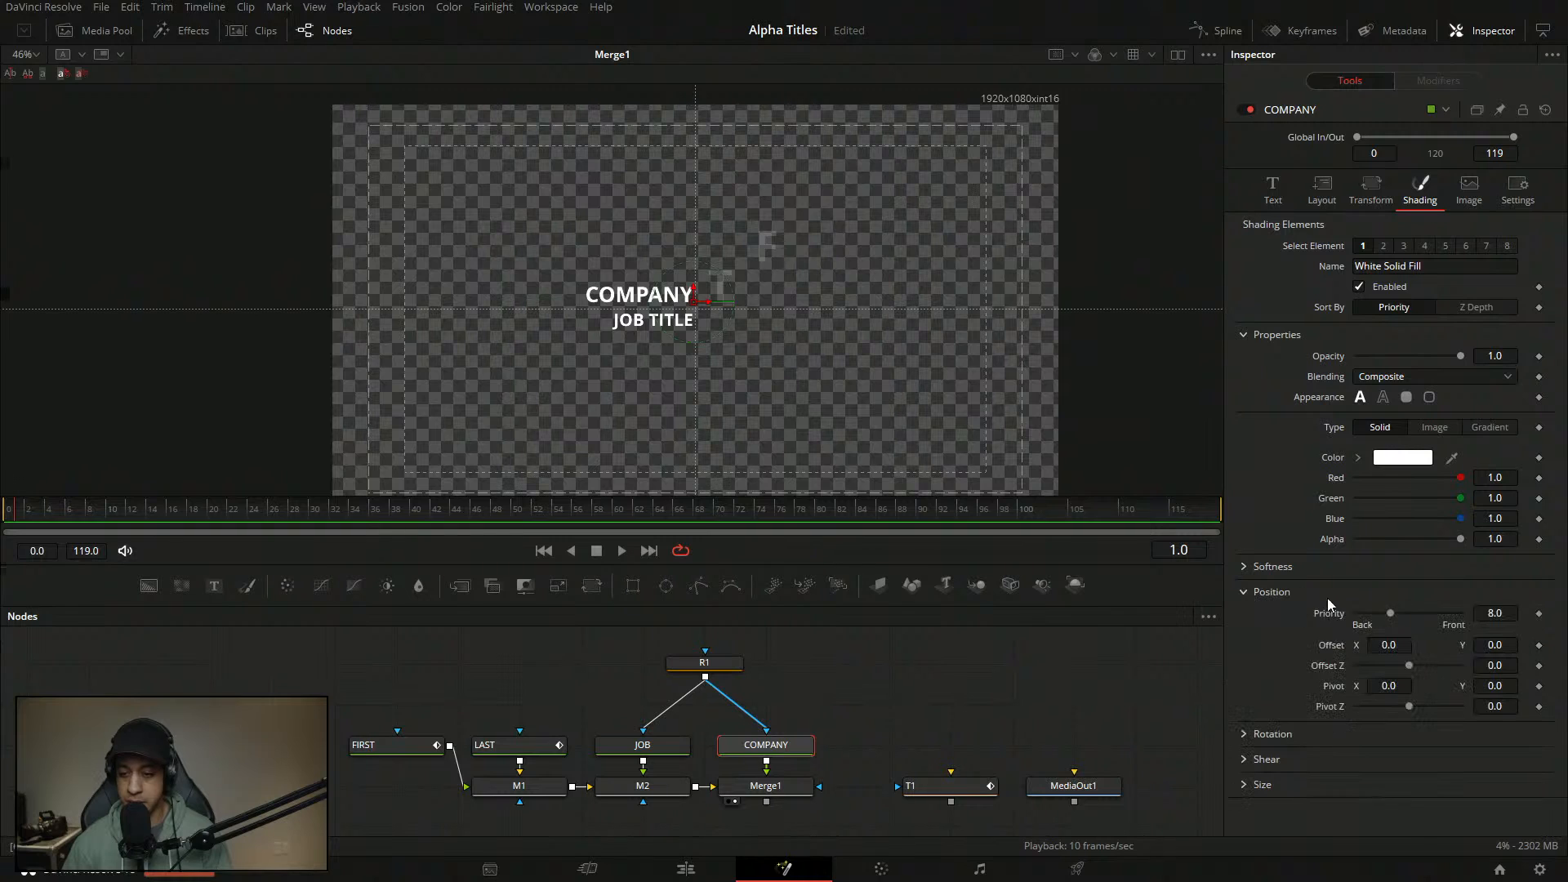
pyautogui.click(1539, 645)
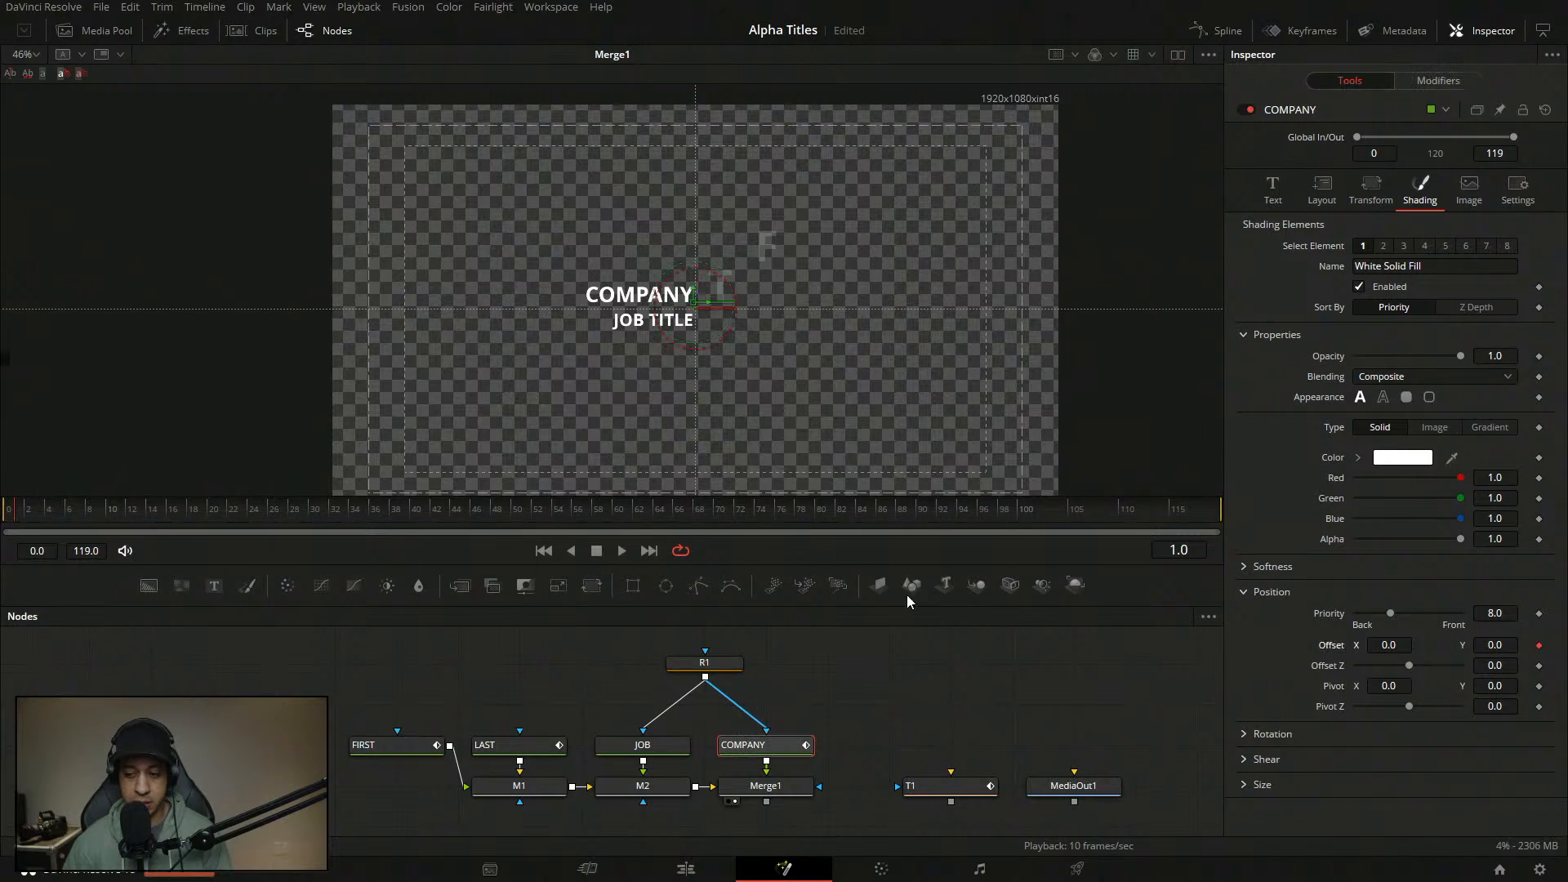
pyautogui.click(144, 508)
pyautogui.moveTo(1400, 641); pyautogui.dragTo(1462, 642)
pyautogui.doubleClick(1404, 645)
pyautogui.write('0.11')
pyautogui.press('Tab')
pyautogui.click(775, 744)
# - Set COMPANY's Shading Offset X to 11 at the start of the timeline
pyautogui.moveTo(123, 519); pyautogui.dragTo(20, 521)
pyautogui.click(141, 518)
pyautogui.moveTo(137, 517); pyautogui.dragTo(11, 522)
pyautogui.click(1399, 646)
pyautogui.write('11')
pyautogui.press('Tab')
pyautogui.click(1549, 645)
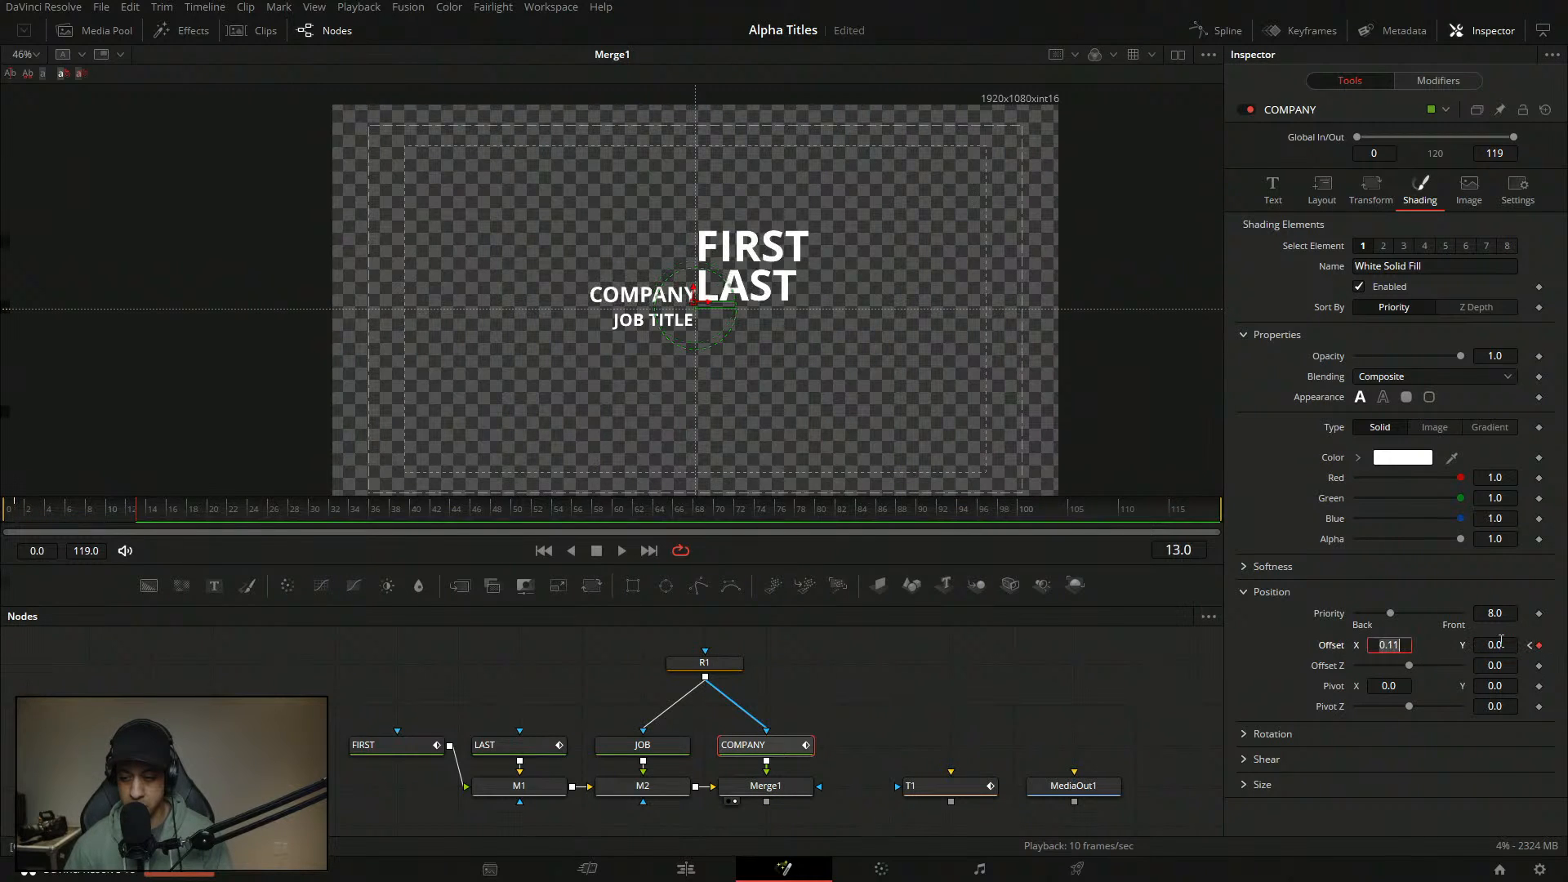
pyautogui.press('Tab')
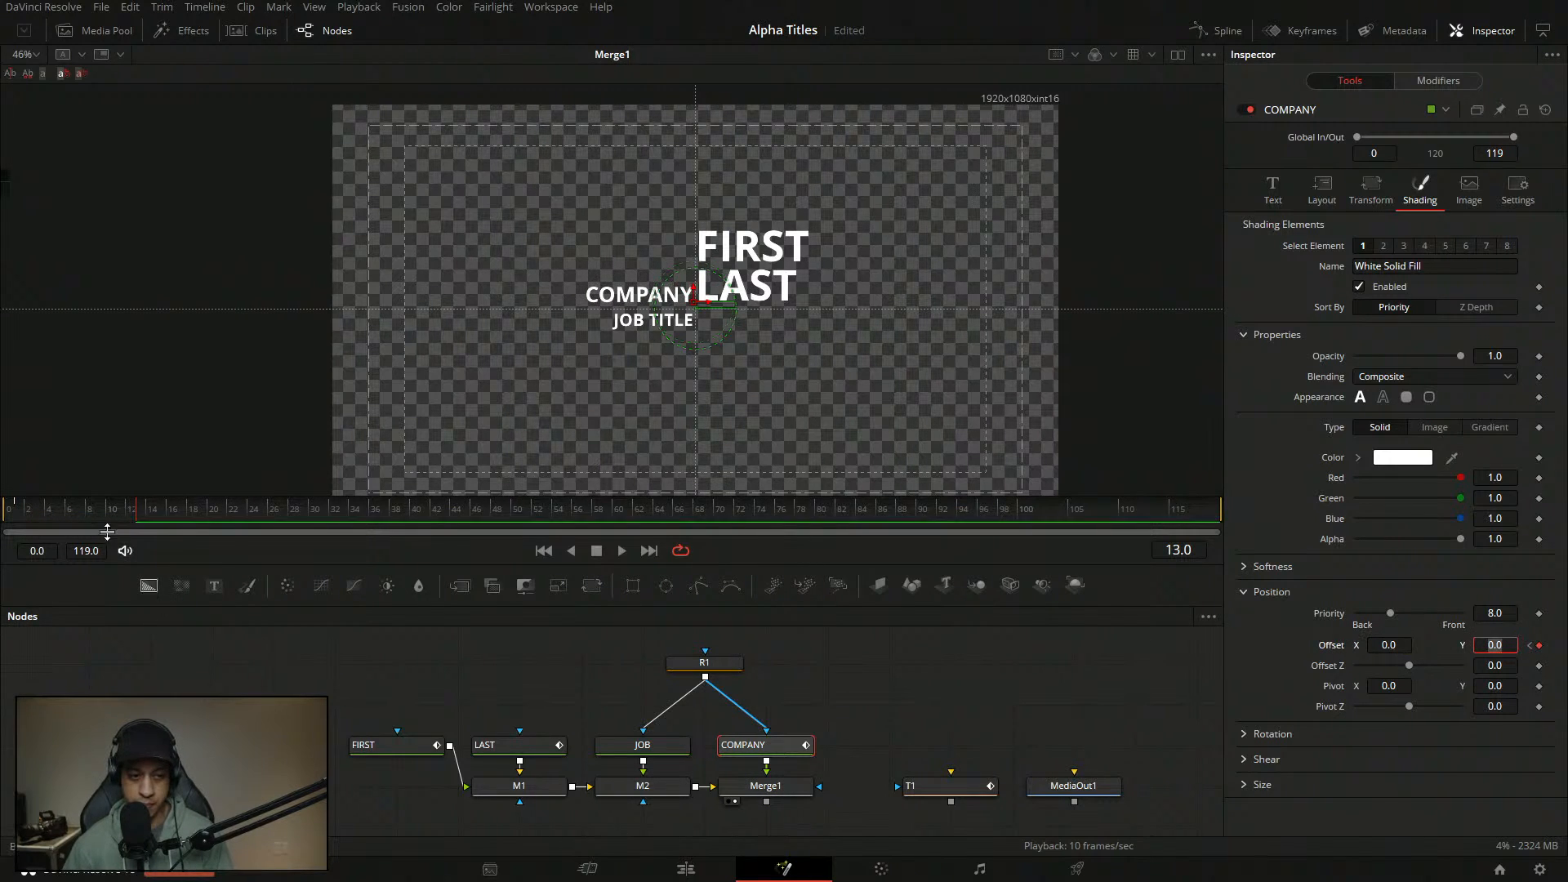
pyautogui.click(15, 522)
pyautogui.moveTo(14, 523); pyautogui.dragTo(5, 522)
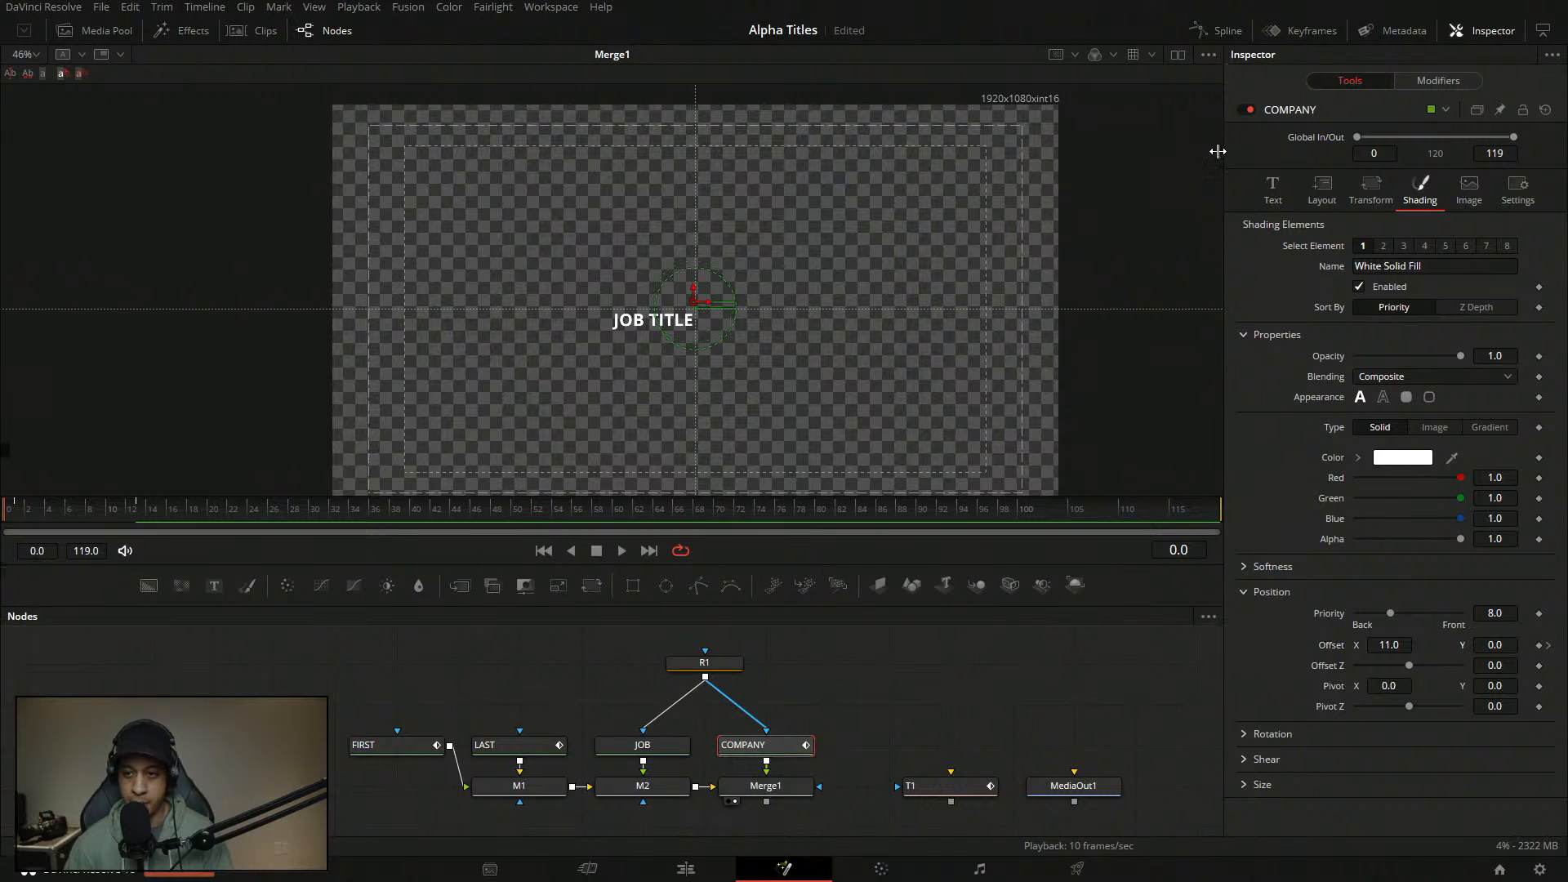
# - Restore the Text field to a single COMPANY and save the composition
pyautogui.click(1273, 189)
pyautogui.hotkey('ctrl', 'c')
pyautogui.hotkey('ctrl', 'v')
pyautogui.hotkey('ctrl', 'v')
pyautogui.hotkey('ctrl', 'v')
pyautogui.hotkey('ctrl', 'v')
pyautogui.hotkey('ctrl', 'v')
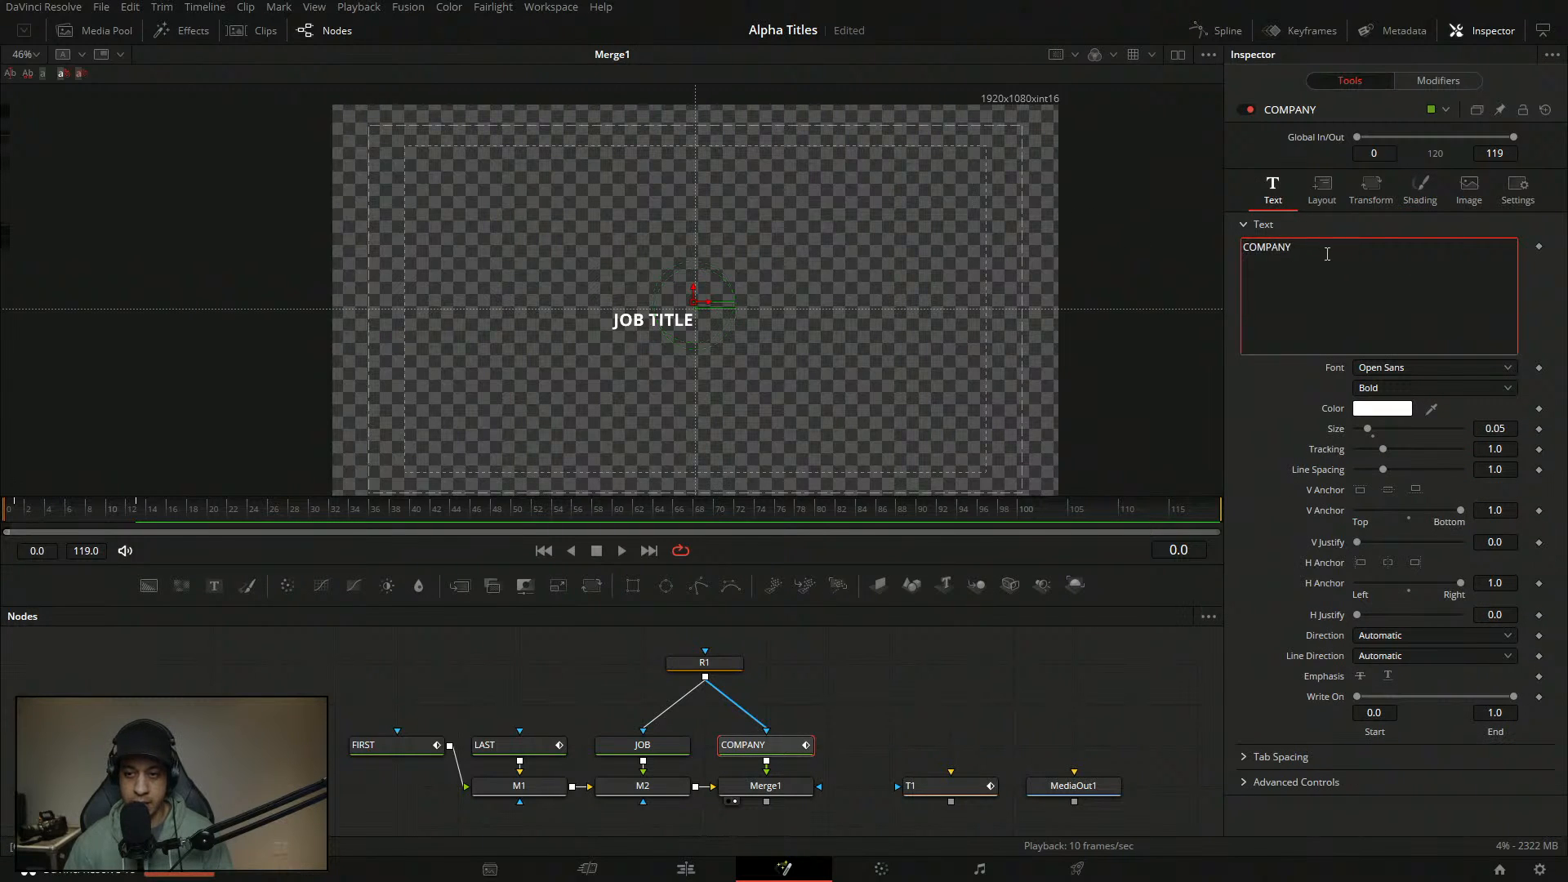
pyautogui.moveTo(1483, 247); pyautogui.dragTo(1243, 248)
pyautogui.click(1243, 247)
pyautogui.moveTo(1488, 248); pyautogui.dragTo(1242, 248)
pyautogui.press('BackSpace')
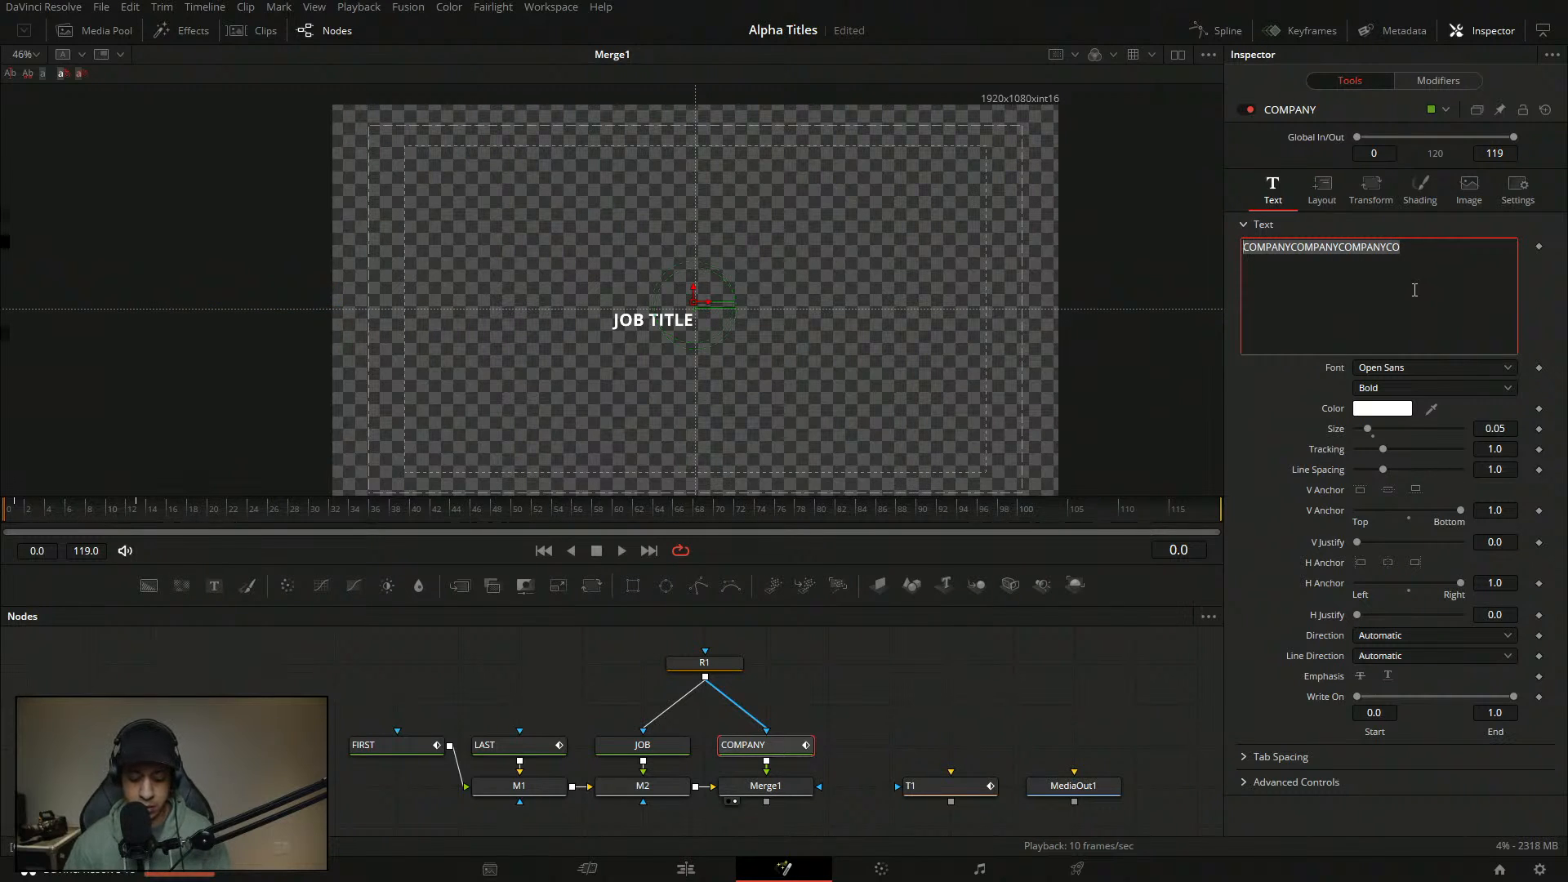
pyautogui.hotkey('ctrl', 'v')
pyautogui.click(977, 710)
pyautogui.hotkey('ctrl', 's')
# - Preview the slide, then show COMPANY's Path3 modifier controls
pyautogui.moveTo(103, 529); pyautogui.dragTo(196, 535)
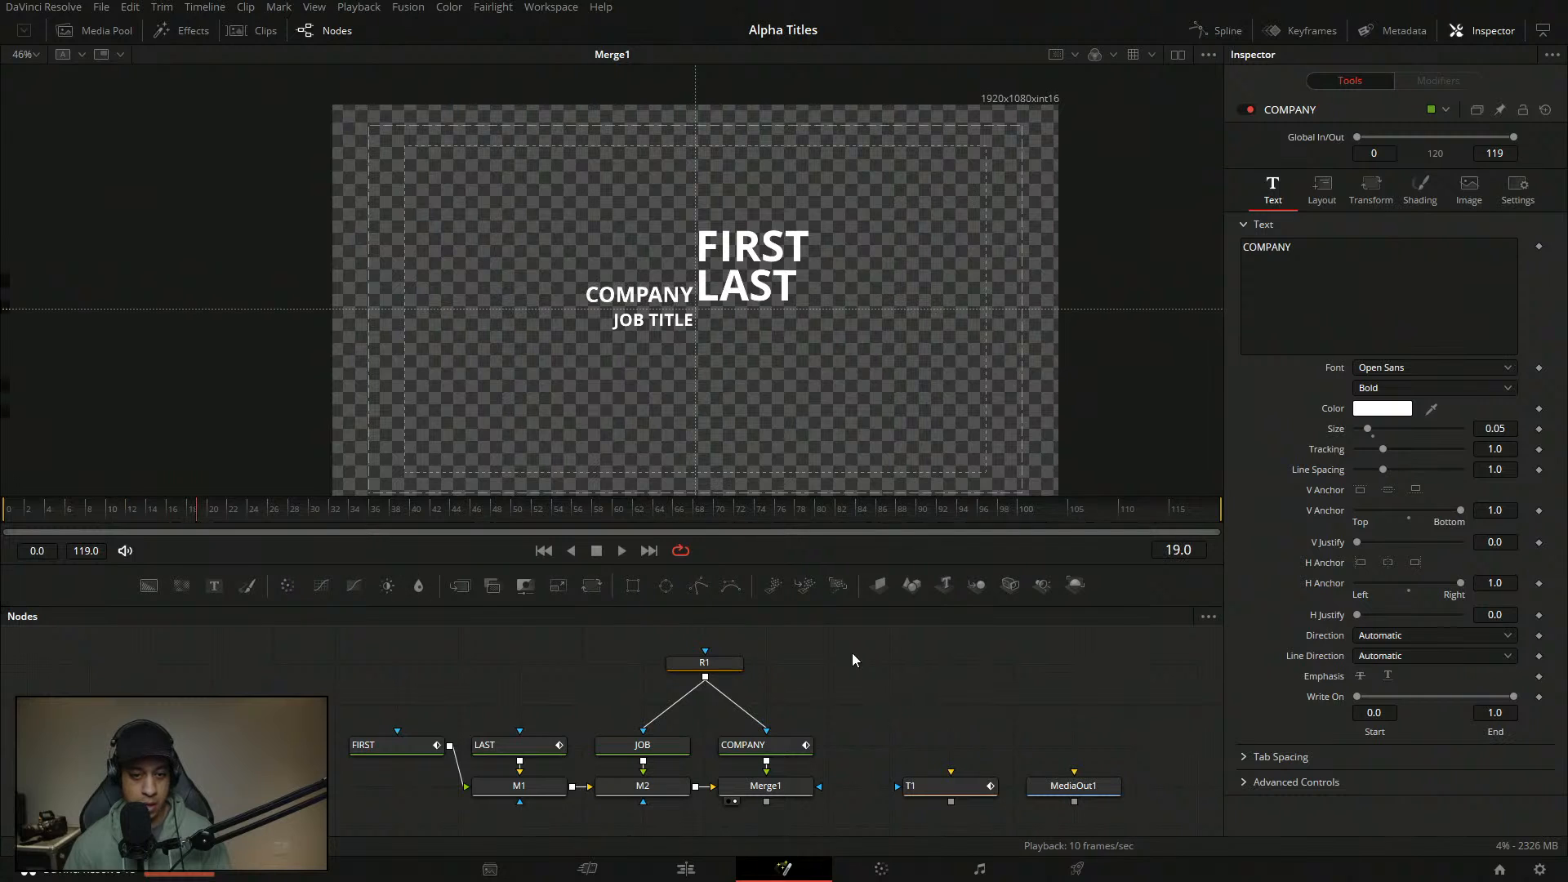
pyautogui.click(765, 745)
pyautogui.click(1438, 80)
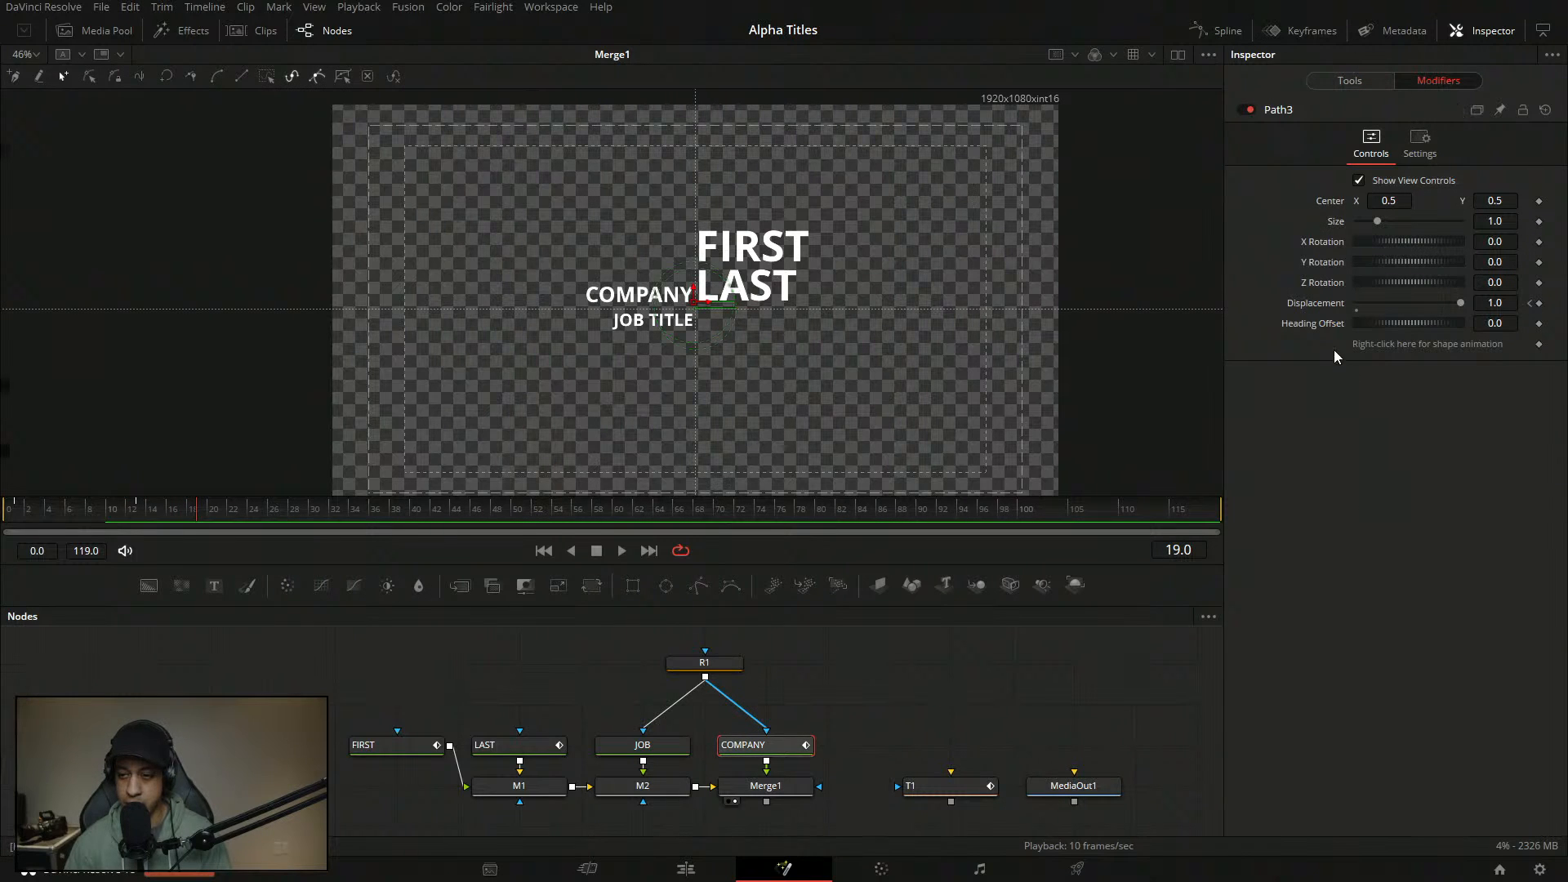
# - Add an Anim Curves modifier to Path3's Displacement and set its curve to Custom
pyautogui.rightClick(1319, 304)
pyautogui.moveTo(1368, 368)
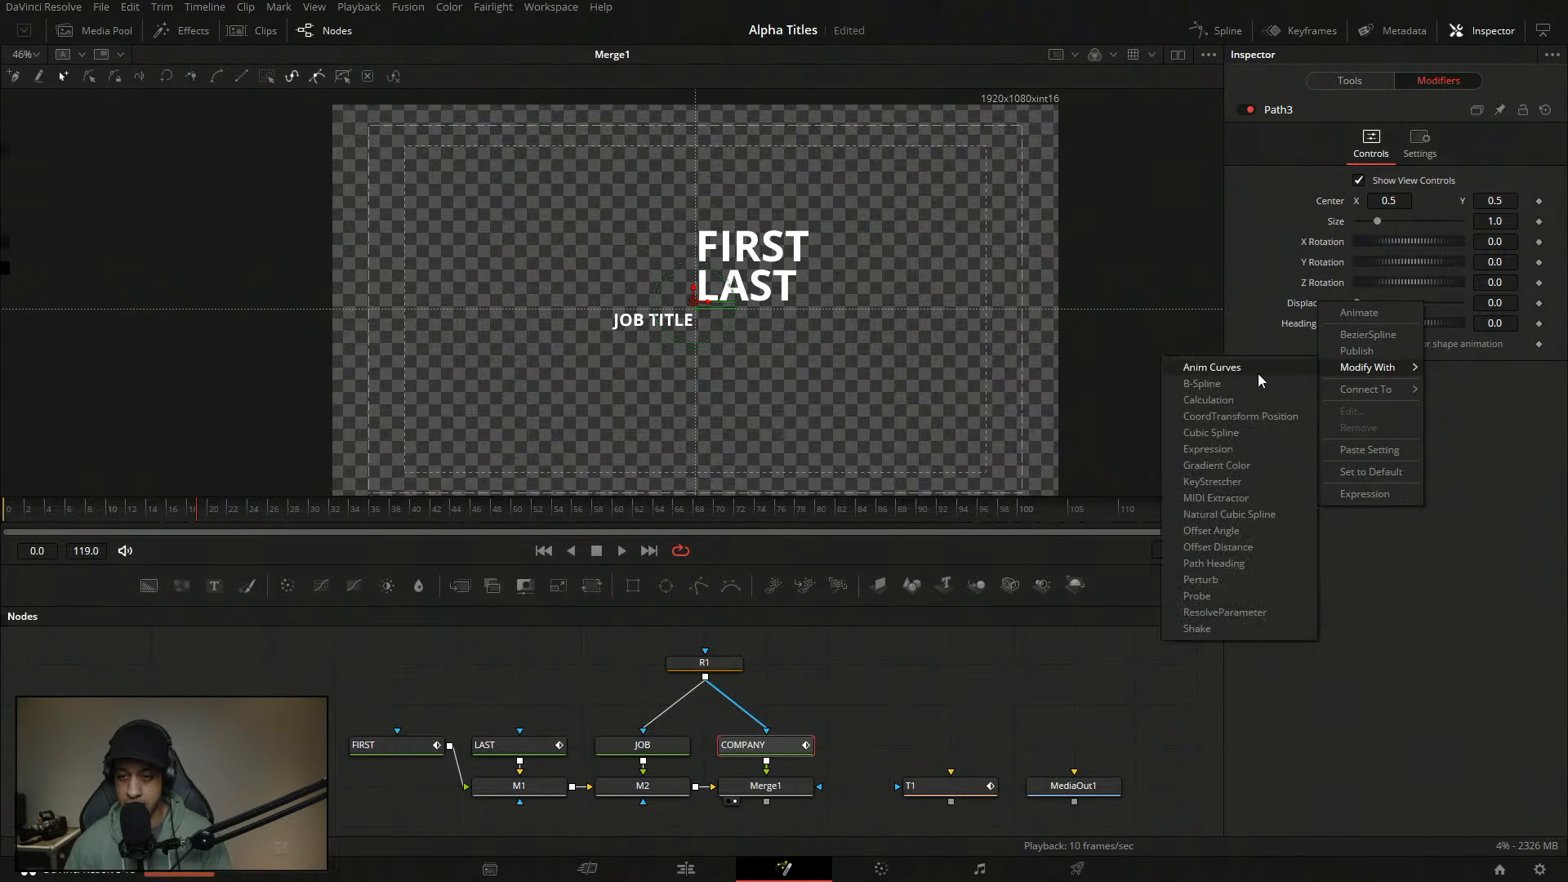
pyautogui.click(1264, 373)
pyautogui.click(1380, 483)
pyautogui.click(1380, 541)
# - Set the custom curve's starting point In value to 0.001
pyautogui.click(1358, 615)
pyautogui.moveTo(1429, 631); pyautogui.dragTo(1427, 630)
pyautogui.doubleClick(1427, 631)
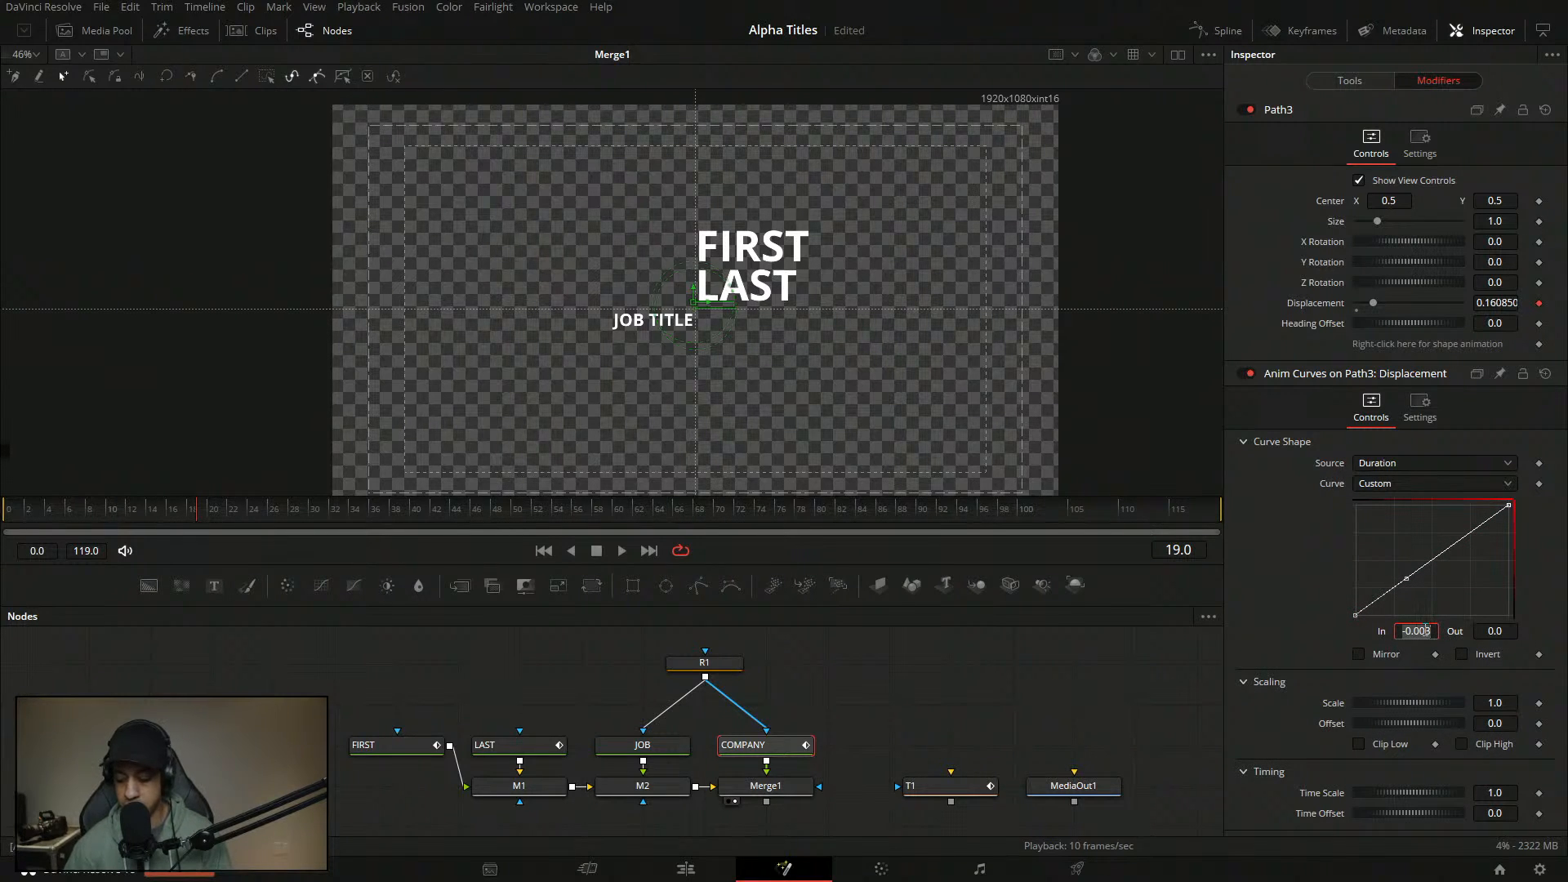
pyautogui.press('BackSpace')
pyautogui.write('.001')
pyautogui.press('Return')
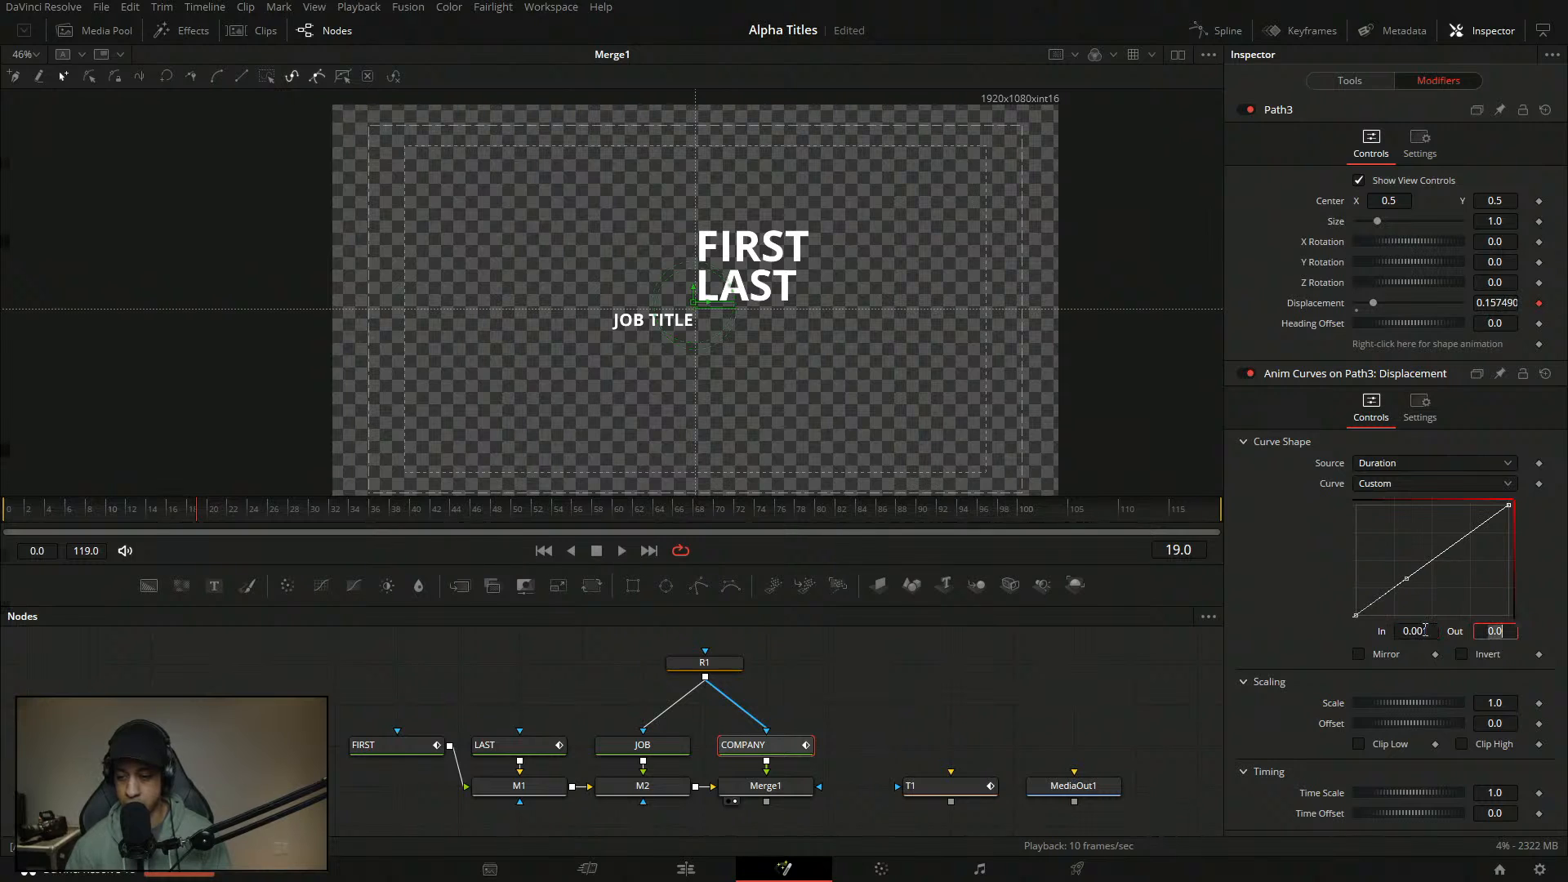
# - Add a curve point at In 0.15, Out 1.0 and play back the eased motion
pyautogui.moveTo(1434, 565); pyautogui.dragTo(1406, 558)
pyautogui.doubleClick(1418, 631)
pyautogui.press('BackSpace')
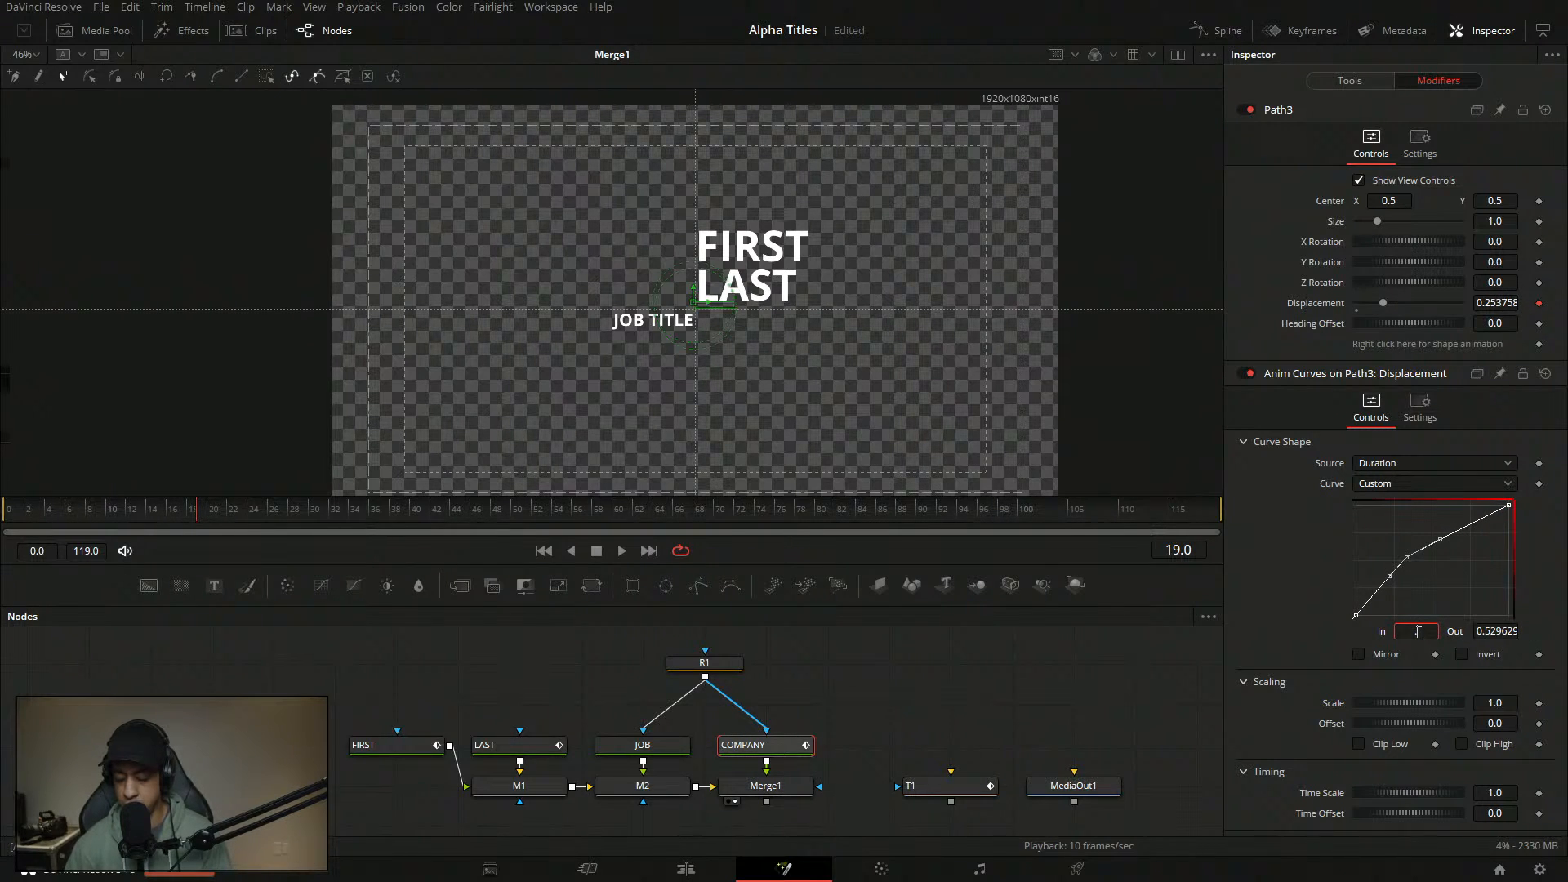
pyautogui.write('.15')
pyautogui.press('Tab')
pyautogui.write('1')
pyautogui.press('Tab')
pyautogui.click(1453, 564)
pyautogui.hotkey('shift', 's')
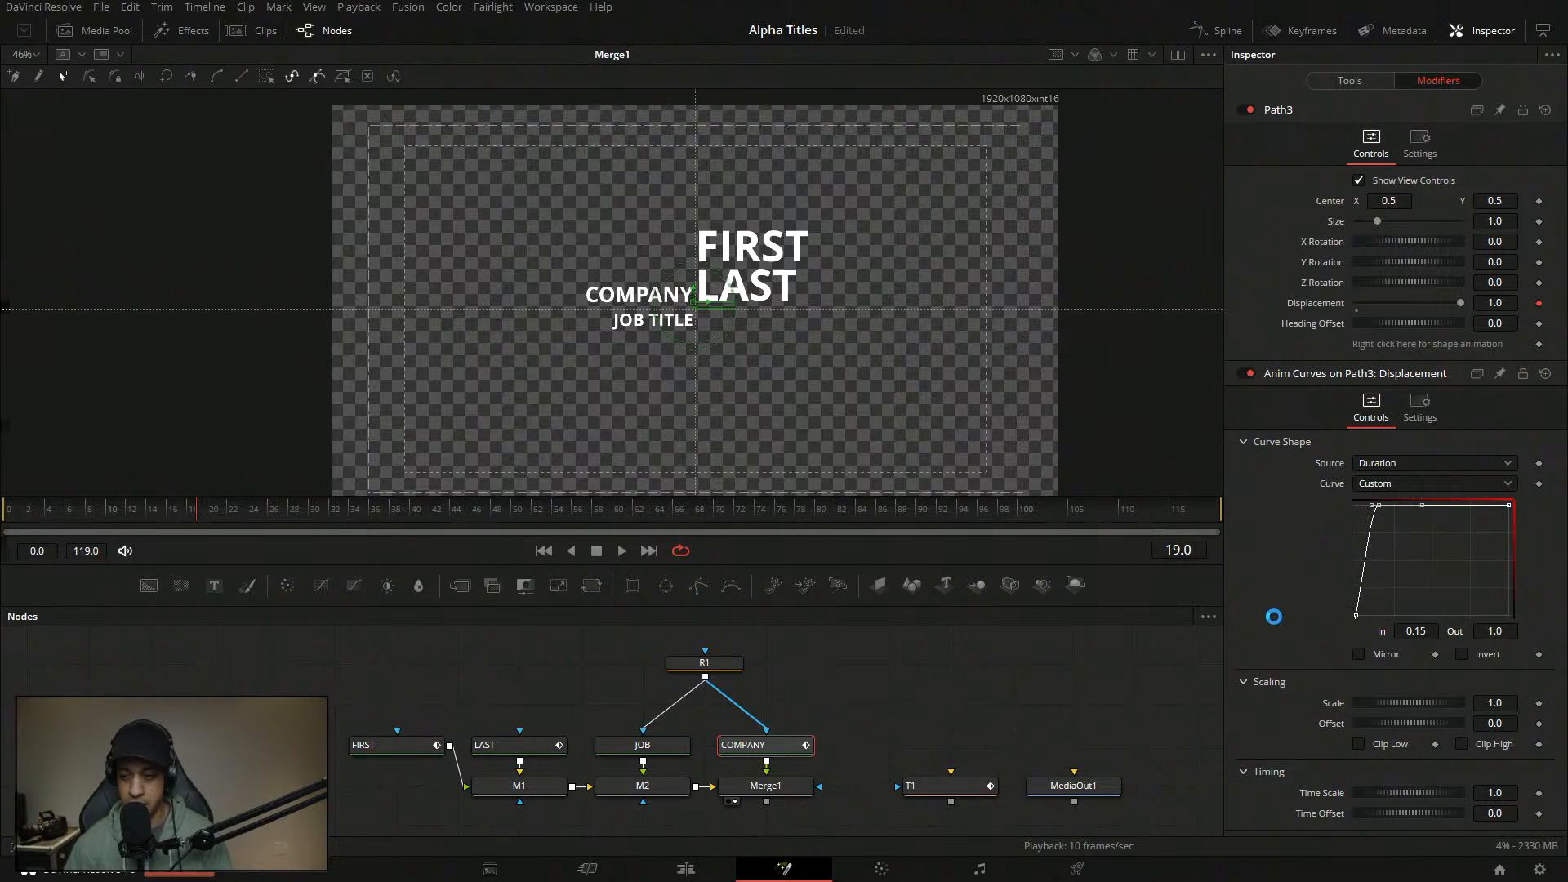
pyautogui.press('space')
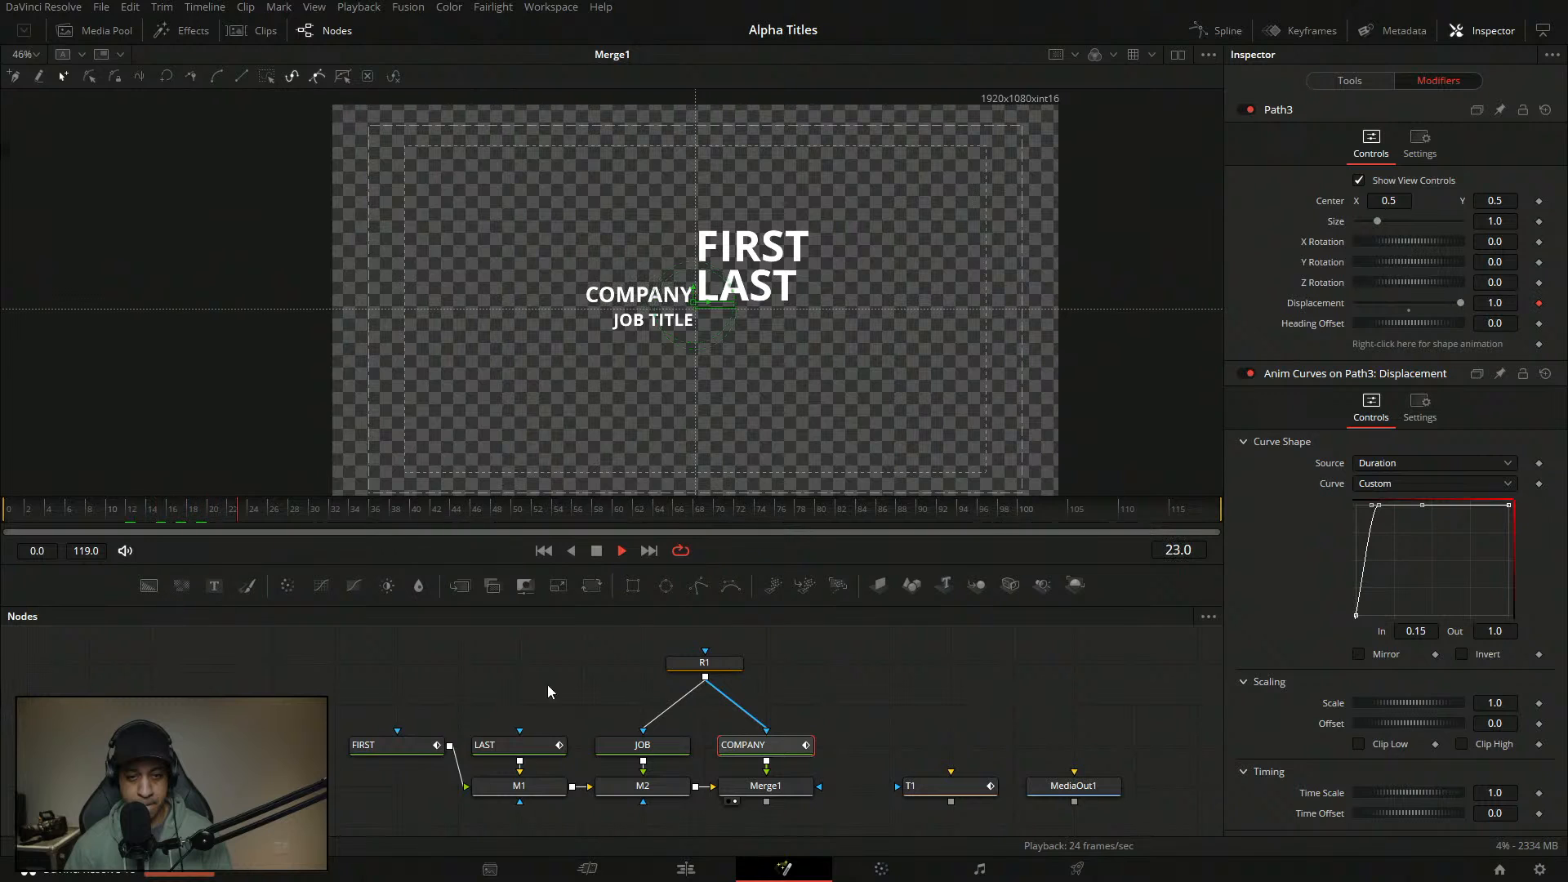
pyautogui.press('space')
# - Change COMPANY's top-left curve point In value to 0.12
pyautogui.click(785, 747)
pyautogui.click(1441, 81)
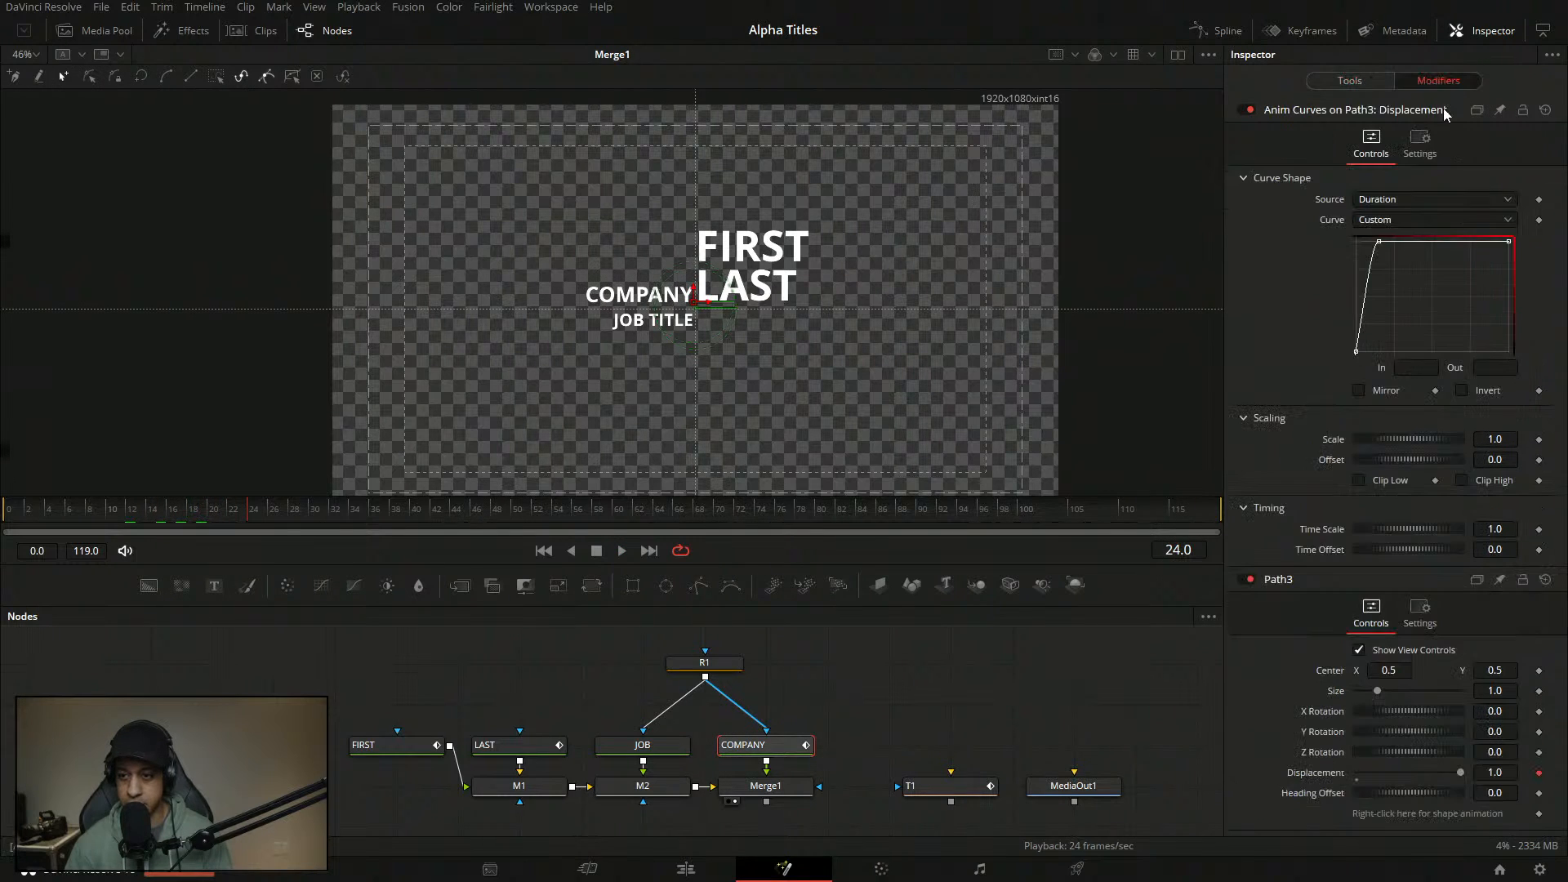
pyautogui.click(1378, 241)
pyautogui.click(1427, 368)
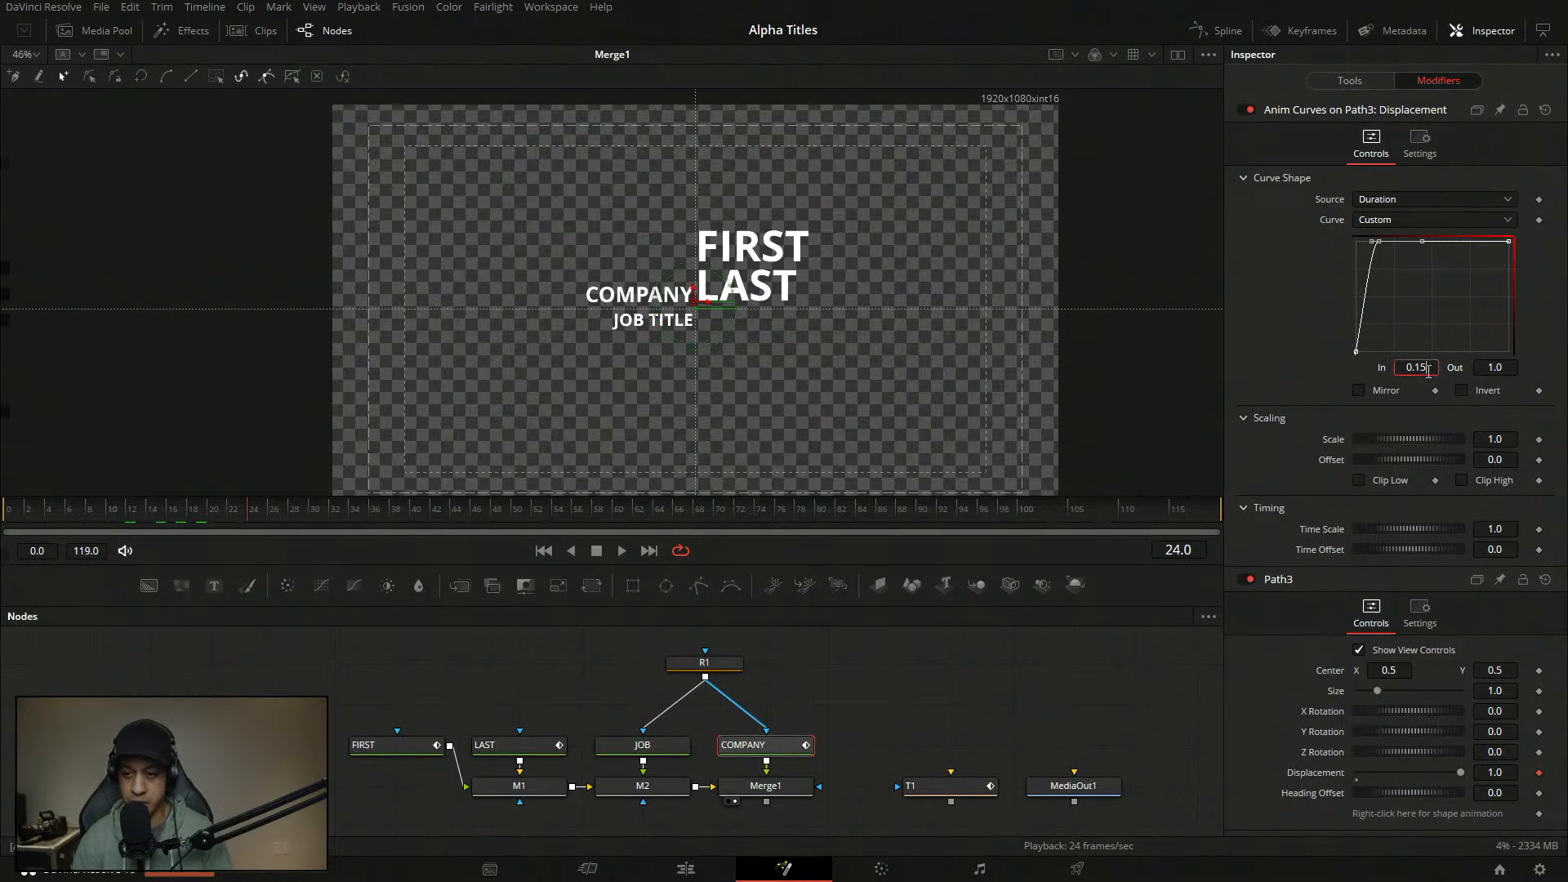
pyautogui.press('BackSpace')
pyautogui.write('2')
pyautogui.press('Tab')
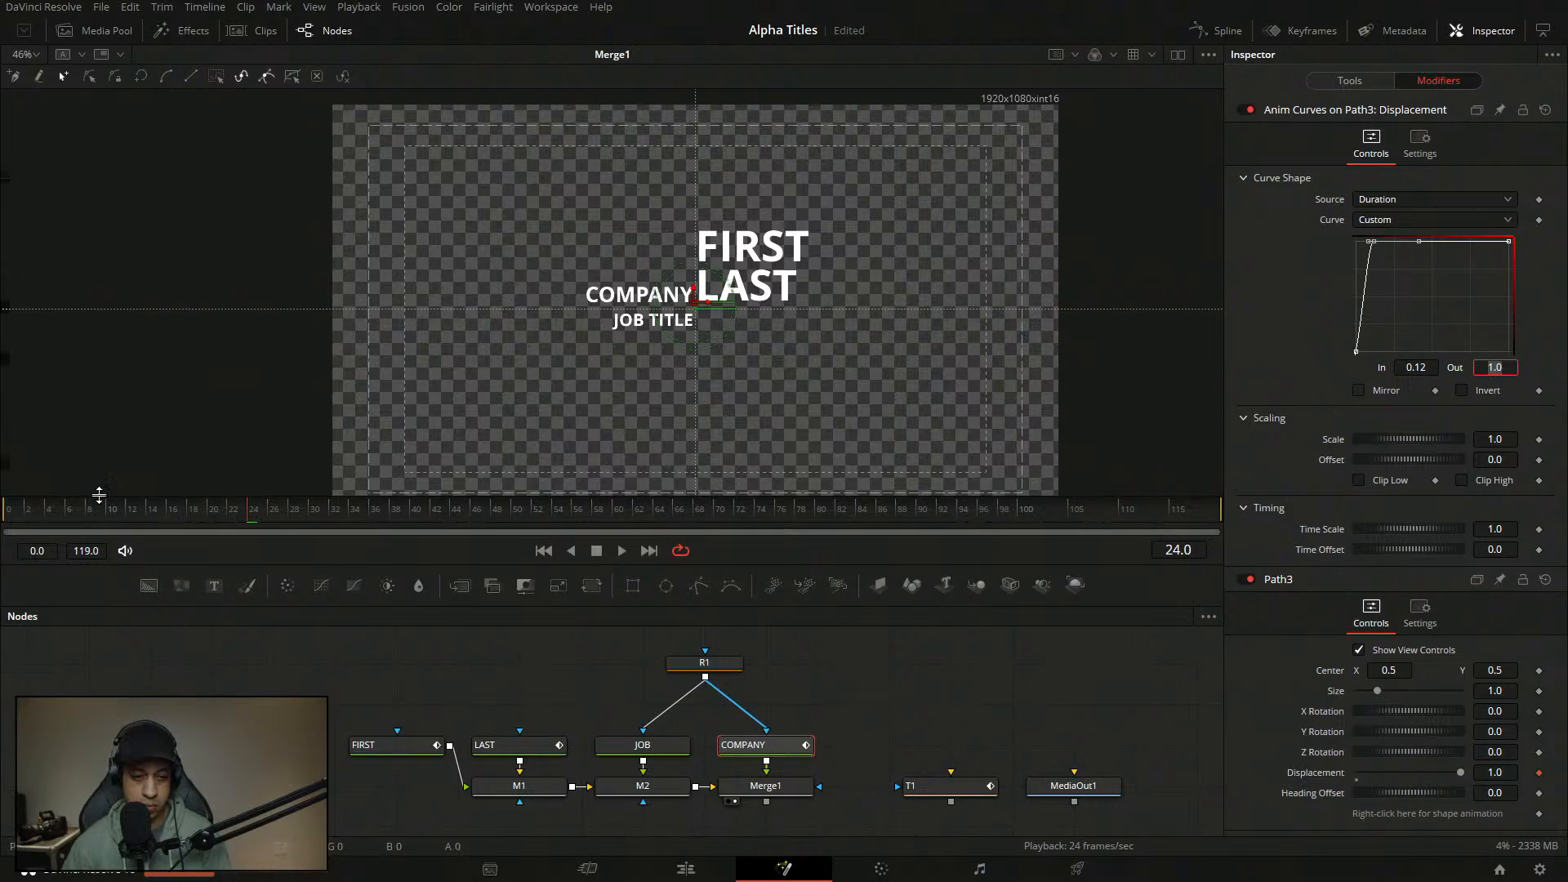
# - Replay the animation from frame 0 and save the composition
pyautogui.click(6, 511)
pyautogui.press('space')
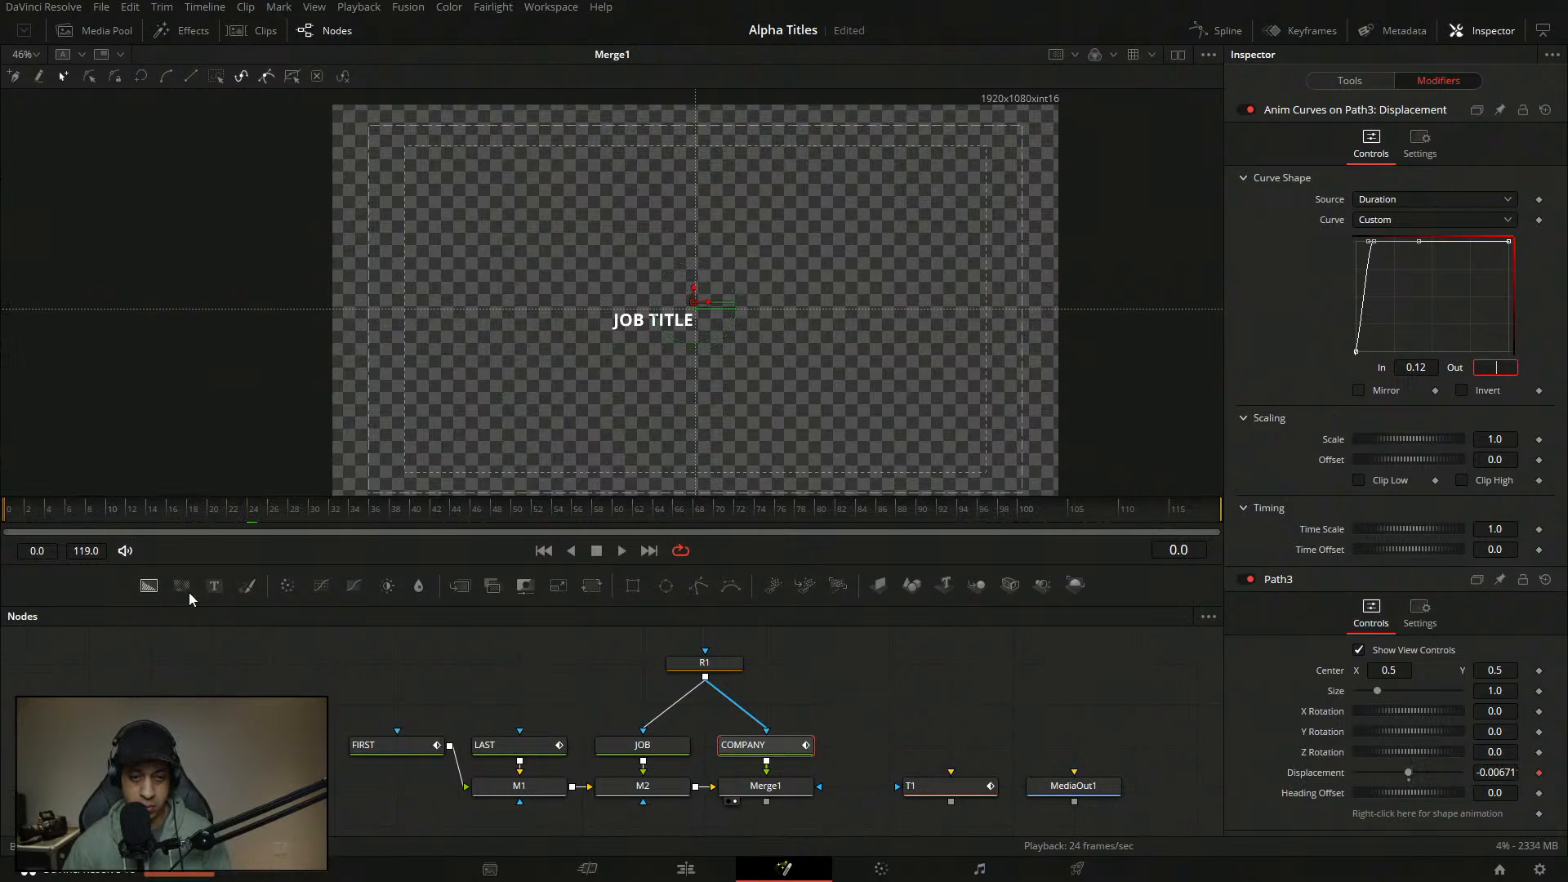
pyautogui.click(622, 553)
pyautogui.click(922, 700)
pyautogui.hotkey('ctrl', 's')
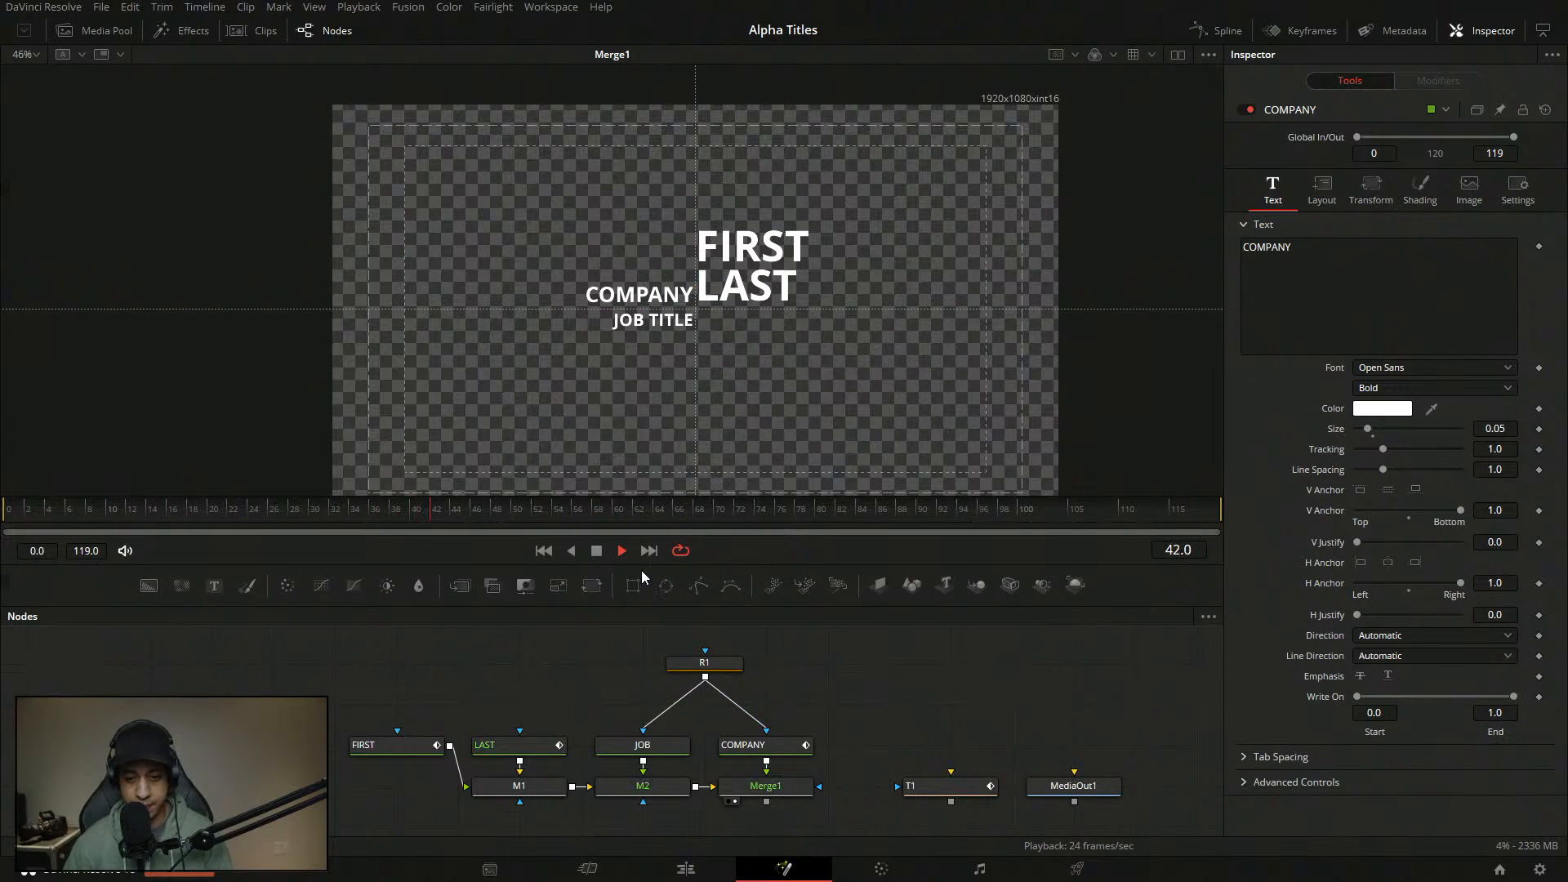
# - Stop playback, select the JOB title node and scrub between frames 0 and 12
pyautogui.click(597, 551)
pyautogui.click(643, 745)
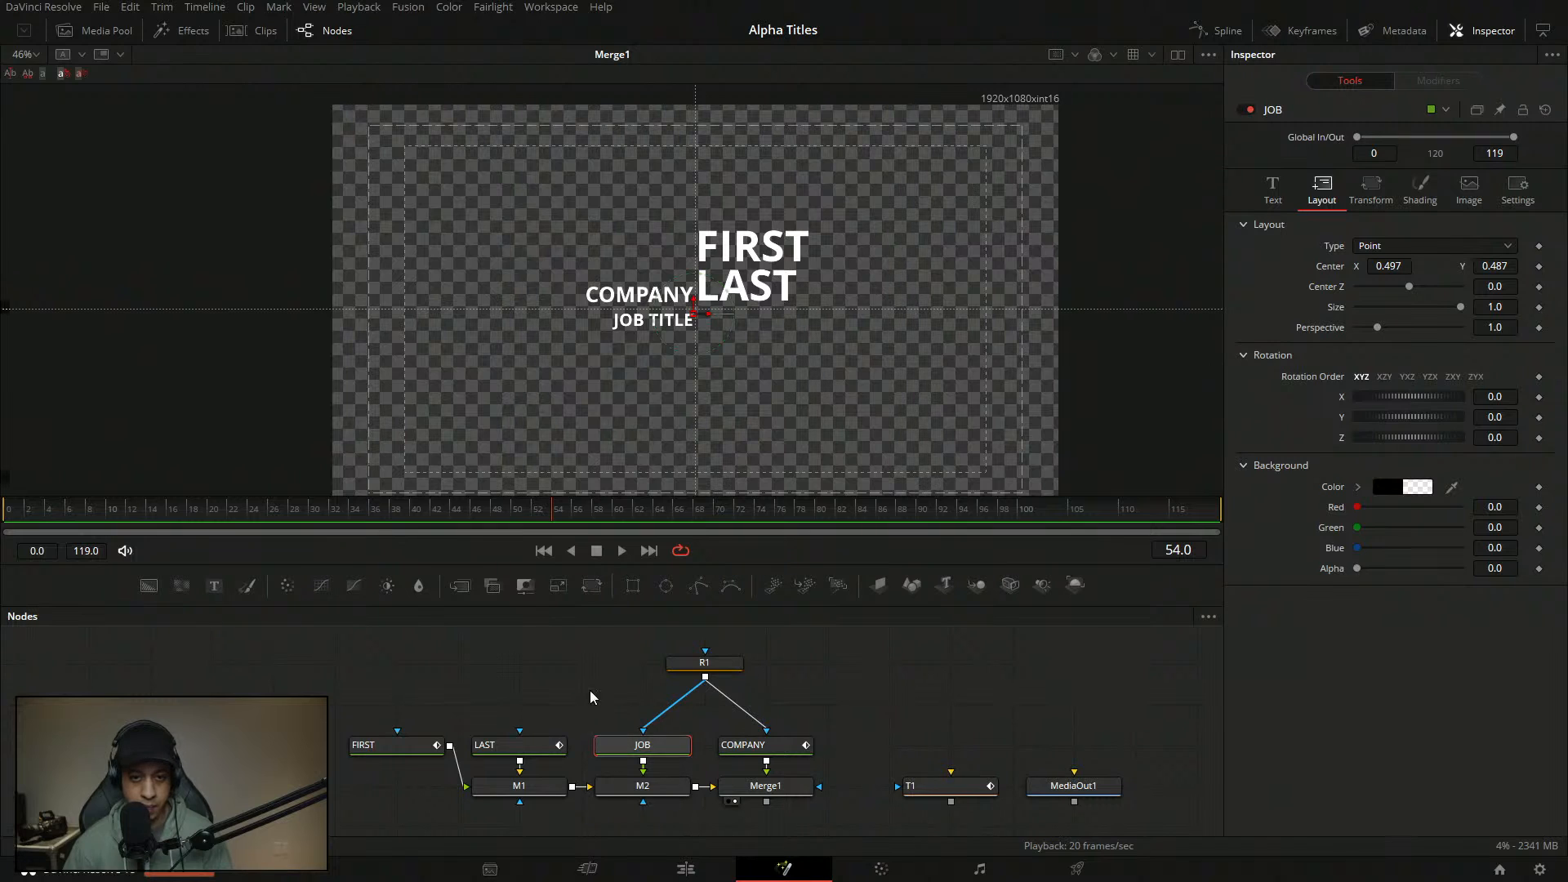
pyautogui.moveTo(137, 514); pyautogui.dragTo(23, 522)
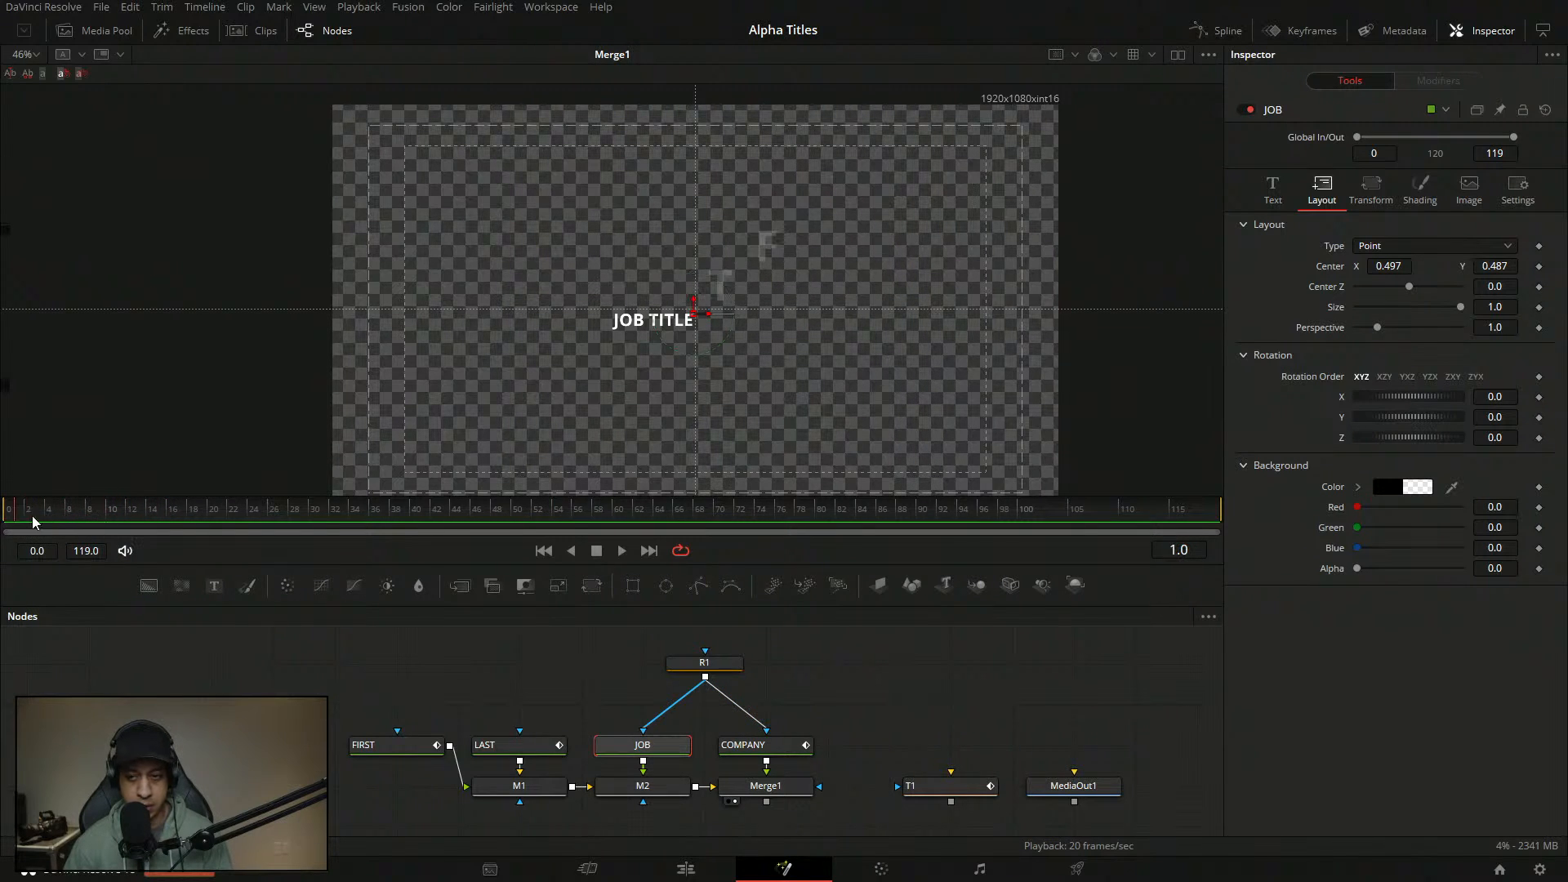
pyautogui.moveTo(221, 512); pyautogui.dragTo(131, 526)
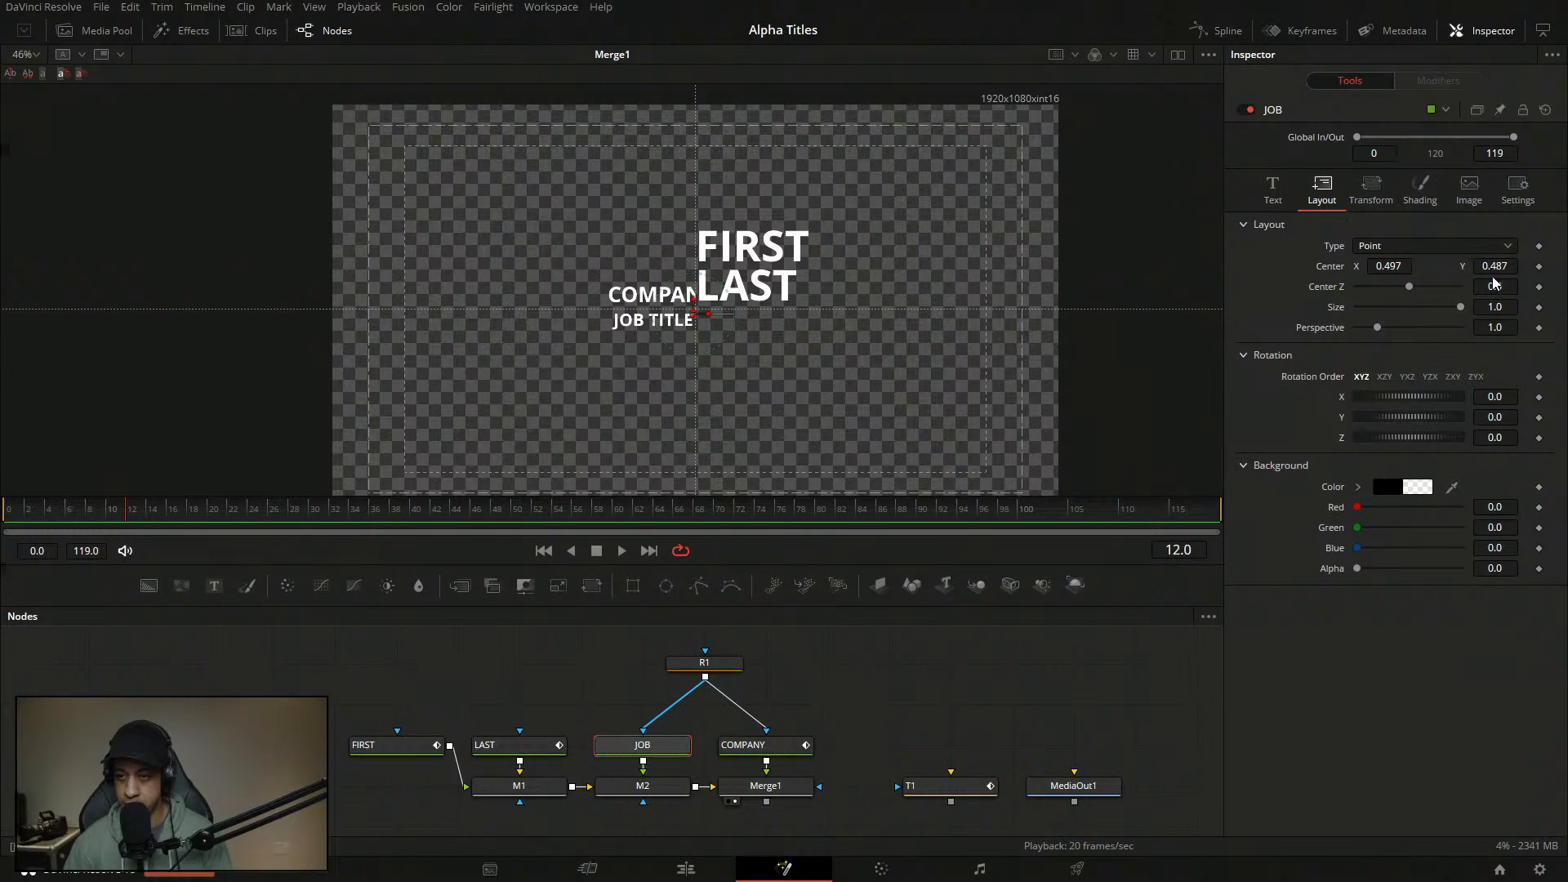
# - Keyframe JOB's shading Offset at frame 12, then set Offset X to -11 at frame 0
pyautogui.click(1421, 188)
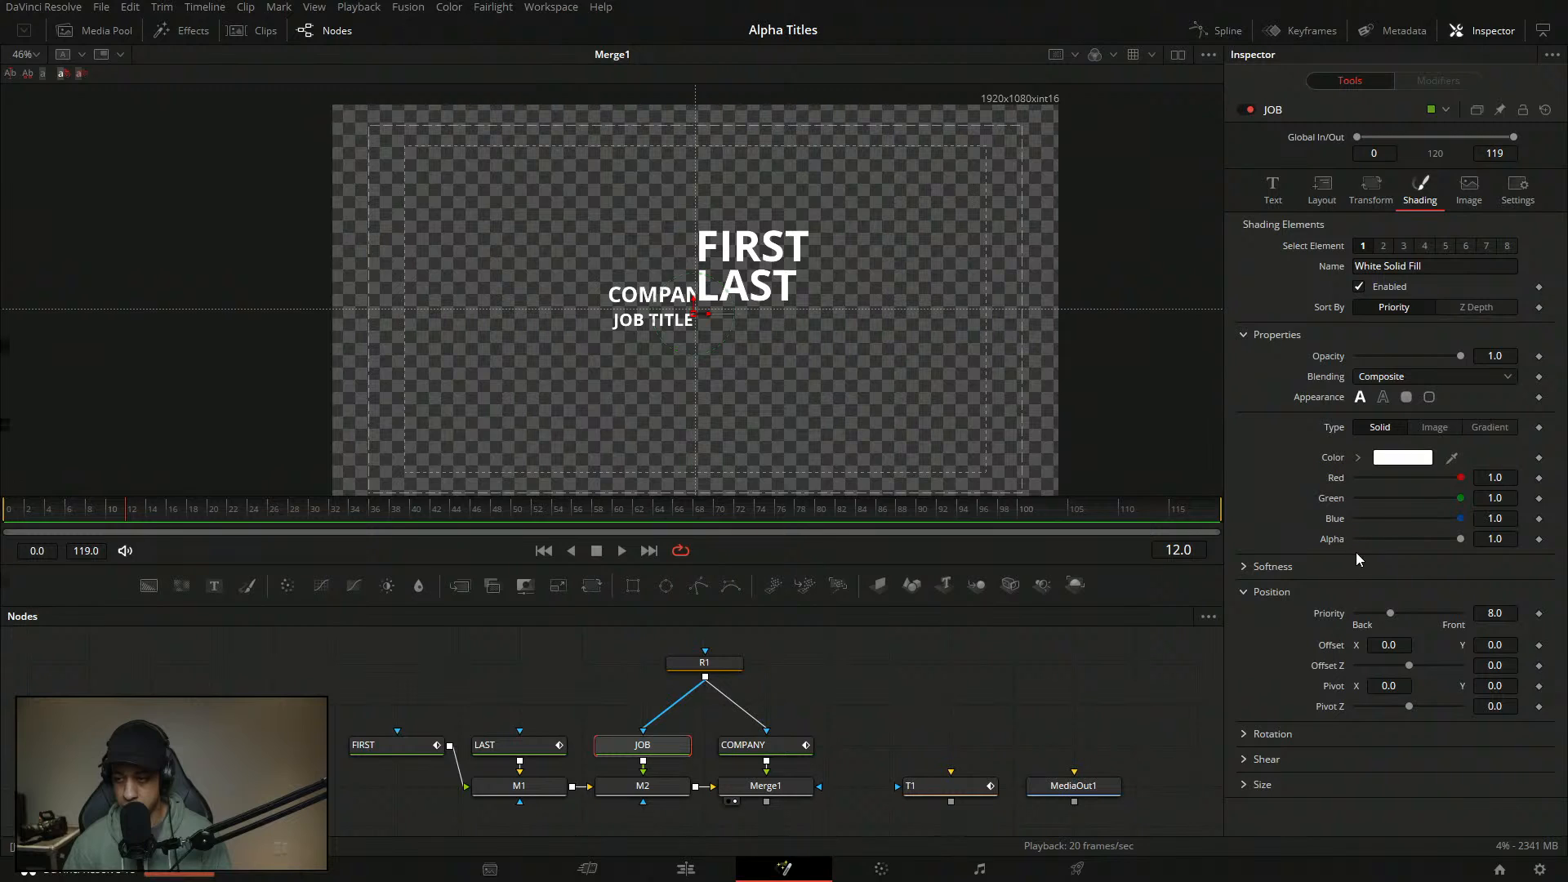
pyautogui.click(1539, 645)
pyautogui.moveTo(54, 519); pyautogui.dragTo(3, 518)
pyautogui.click(1398, 647)
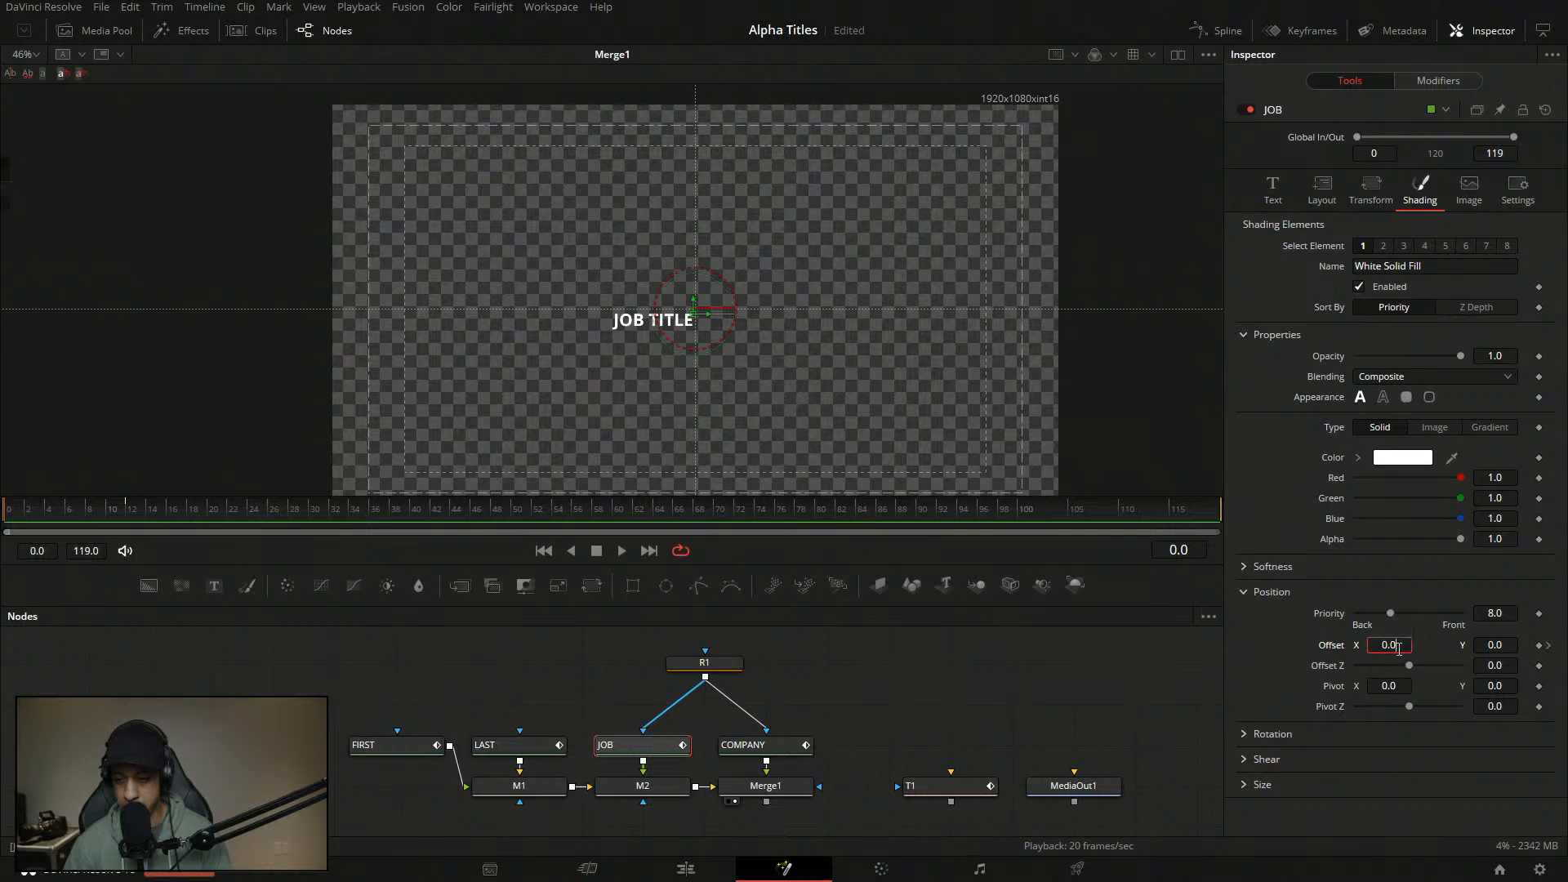
pyautogui.write('-11')
pyautogui.press('Tab')
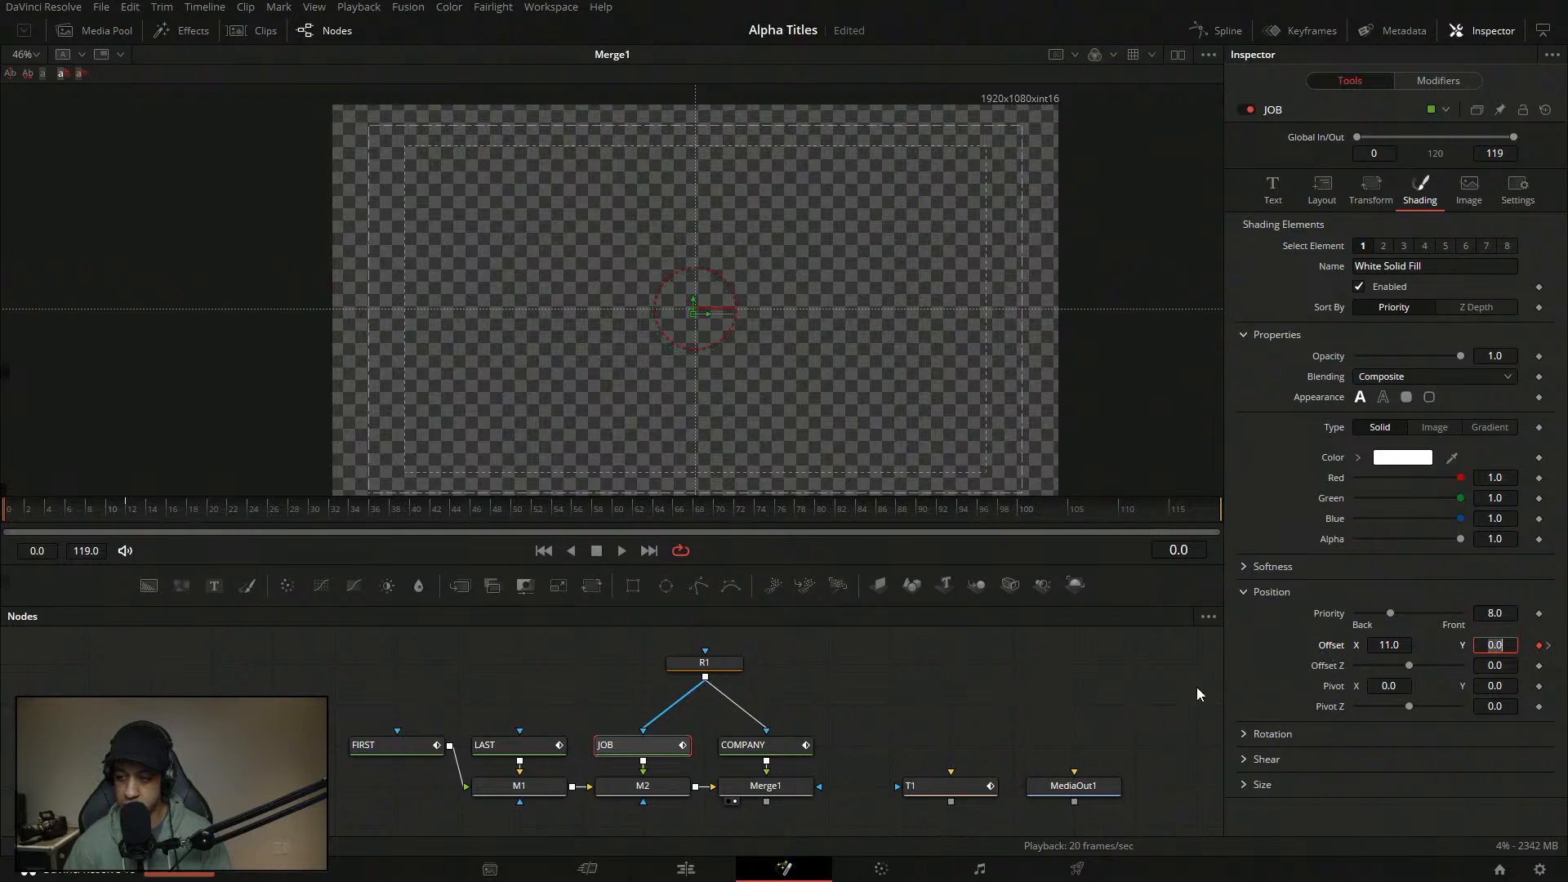
pyautogui.click(981, 686)
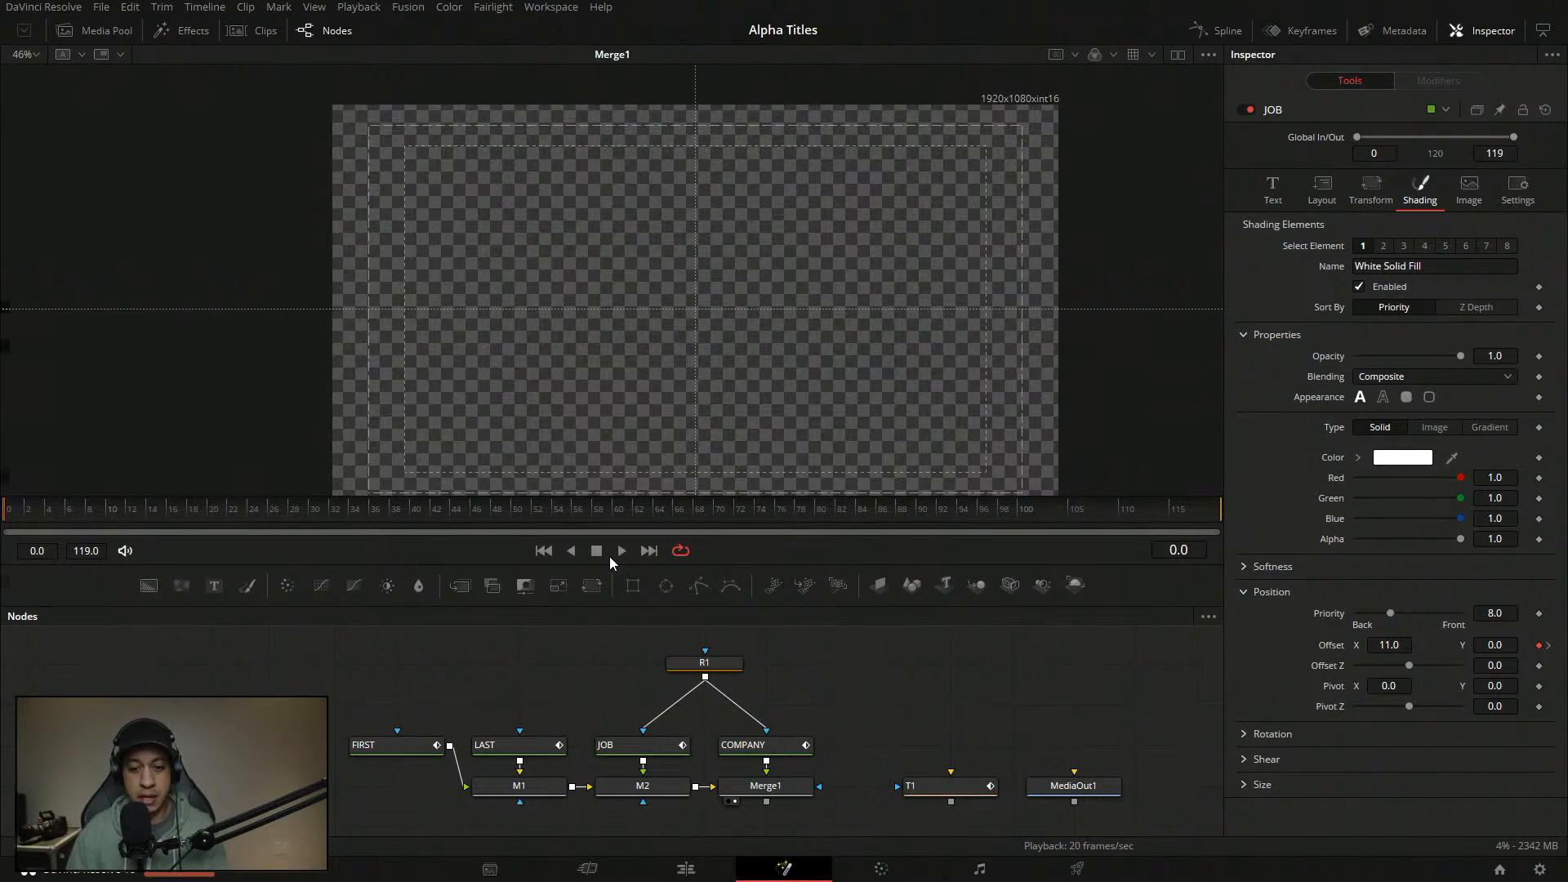
pyautogui.rightClick(870, 694)
pyautogui.moveTo(966, 411)
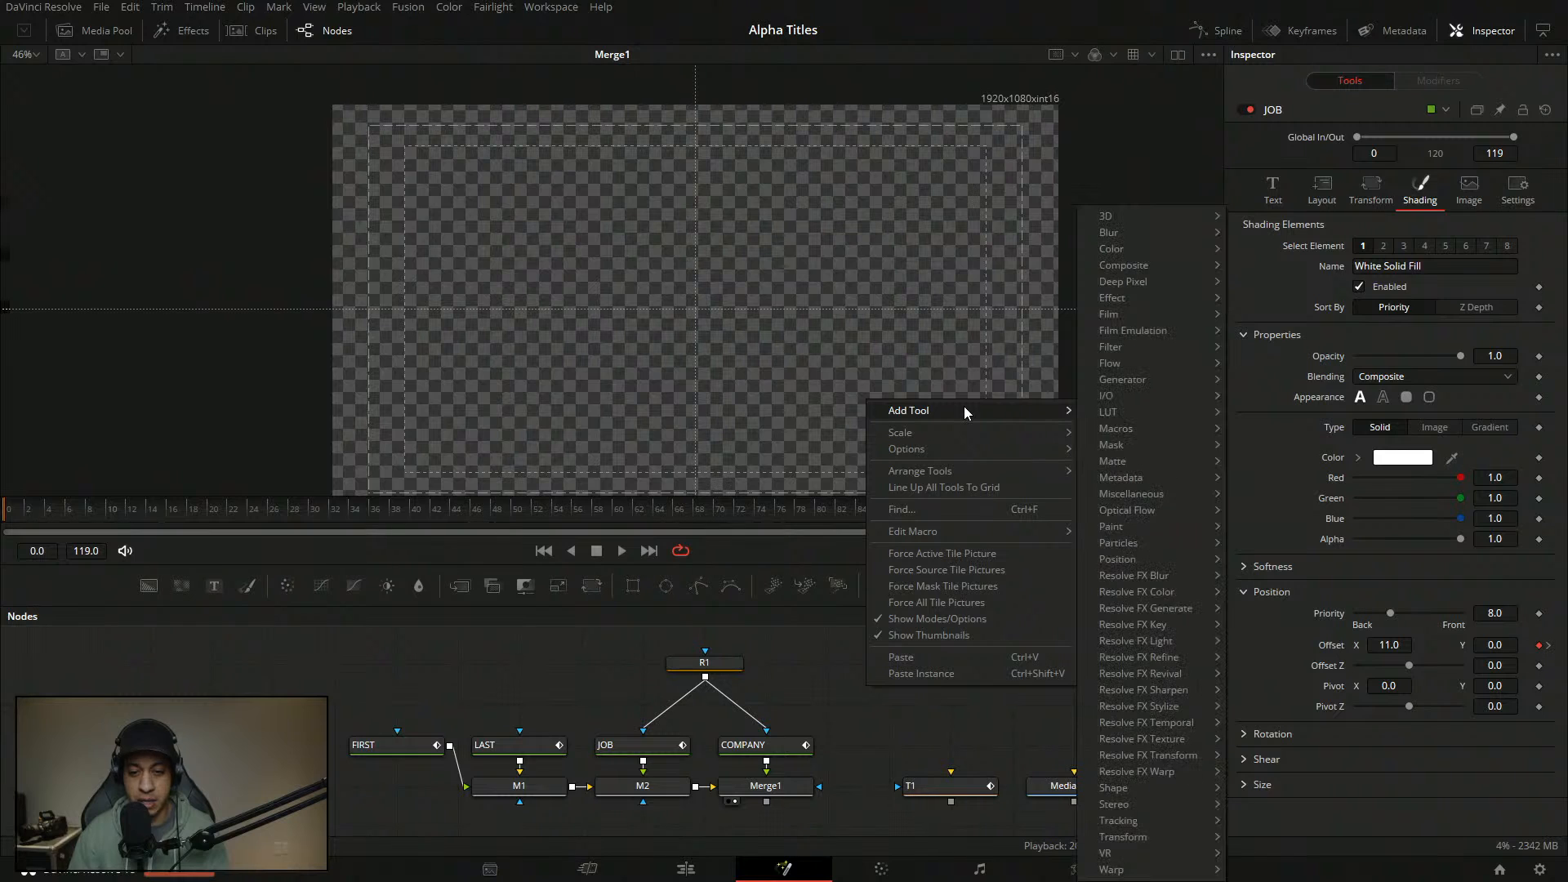
pyautogui.moveTo(1148, 789)
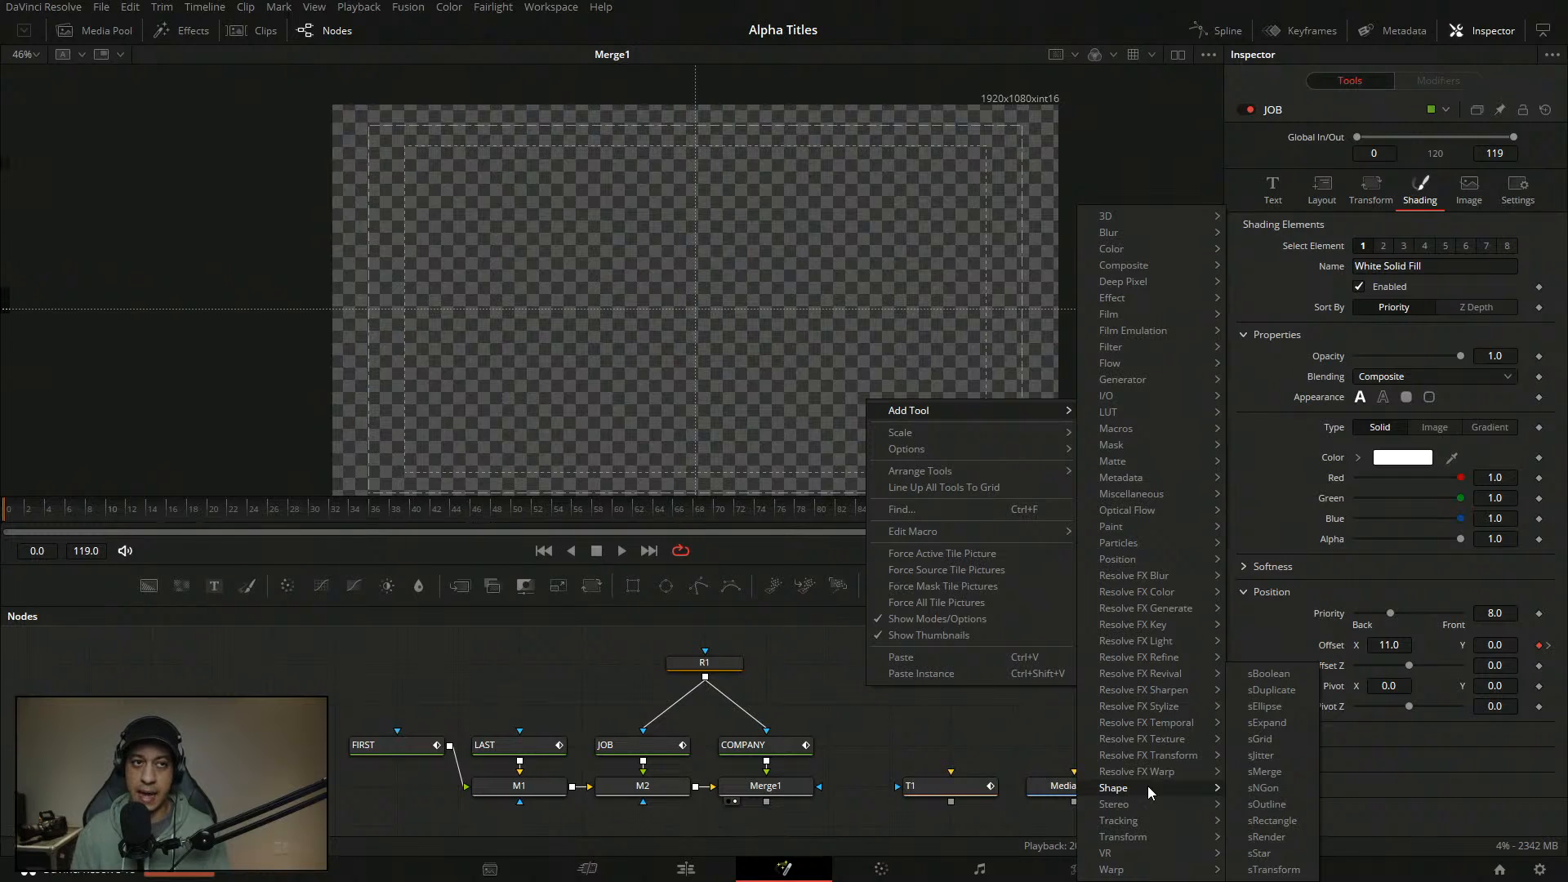
pyautogui.press('Escape')
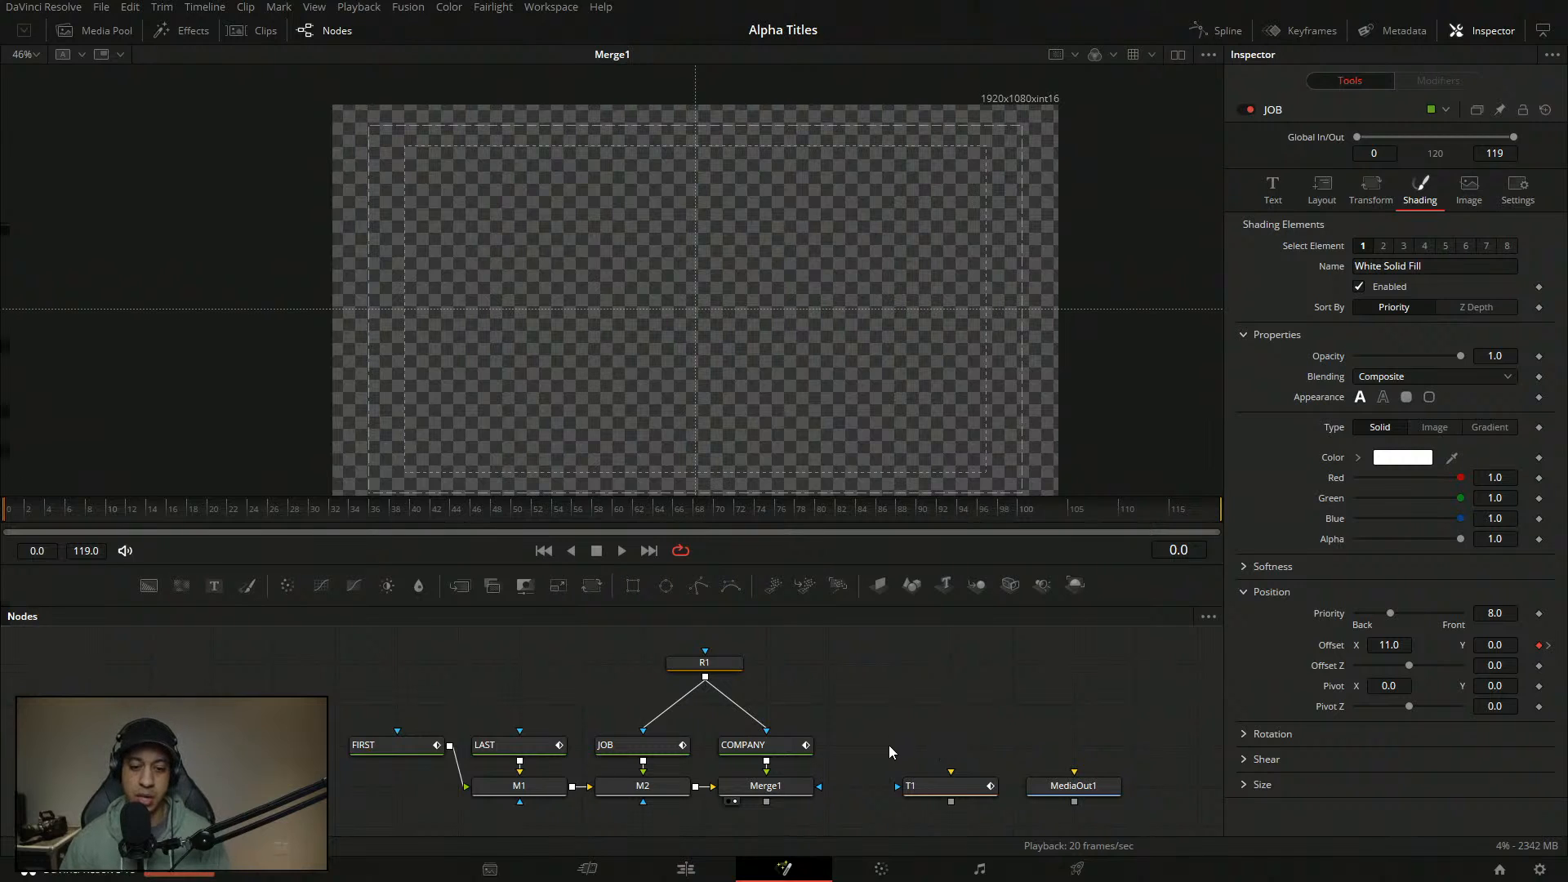
# - Add an Anim Curves modifier to JOB's Path4 Displacement, based on Duration with a Custom curve
pyautogui.moveTo(78, 530); pyautogui.dragTo(111, 523)
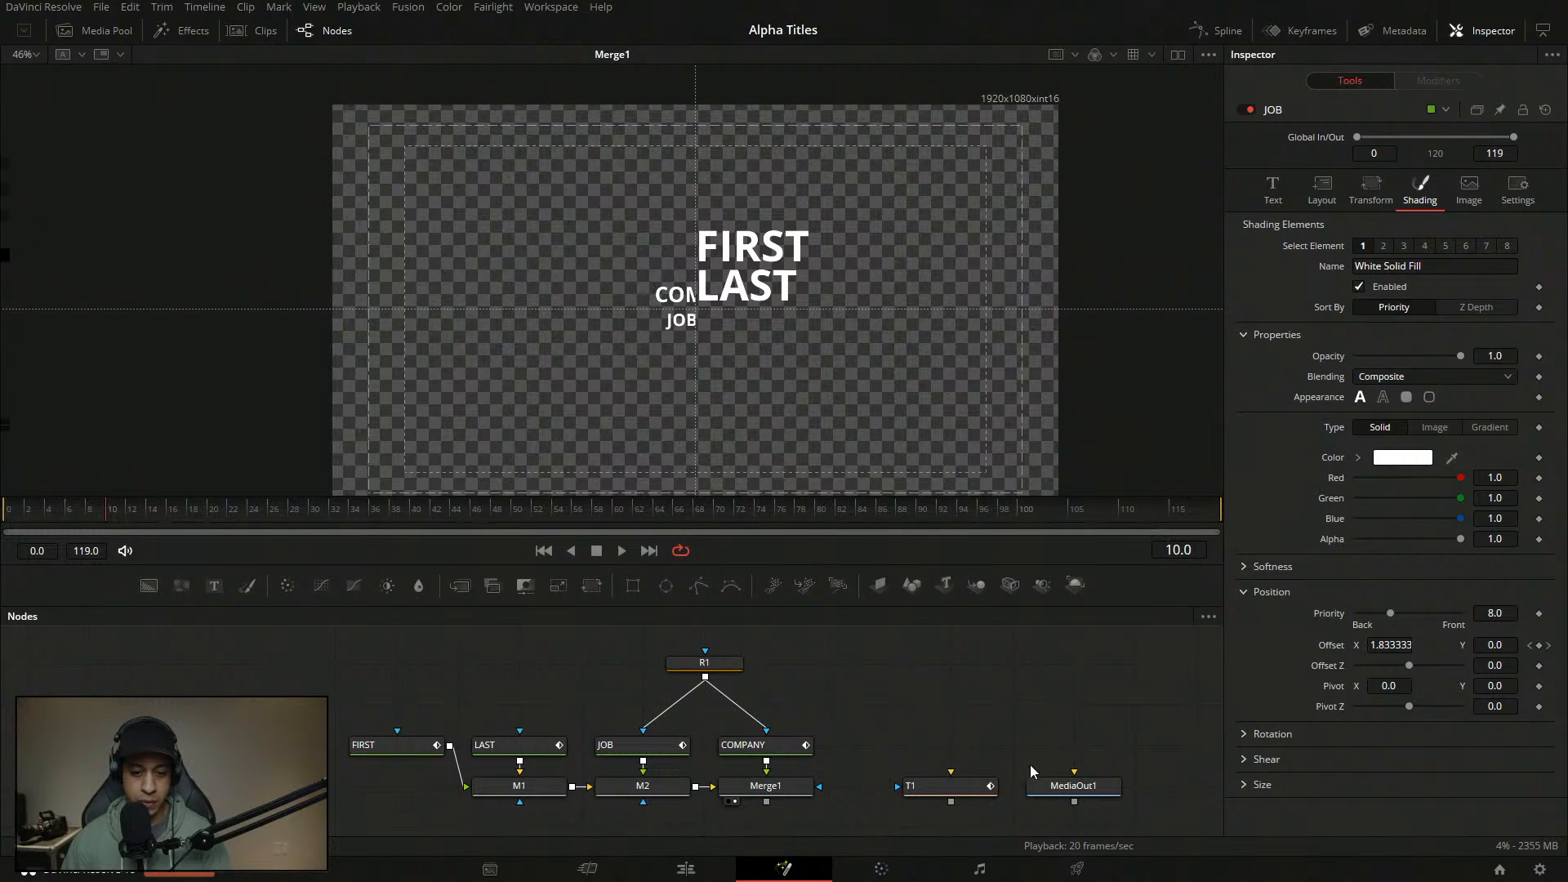
pyautogui.click(642, 756)
pyautogui.click(1470, 80)
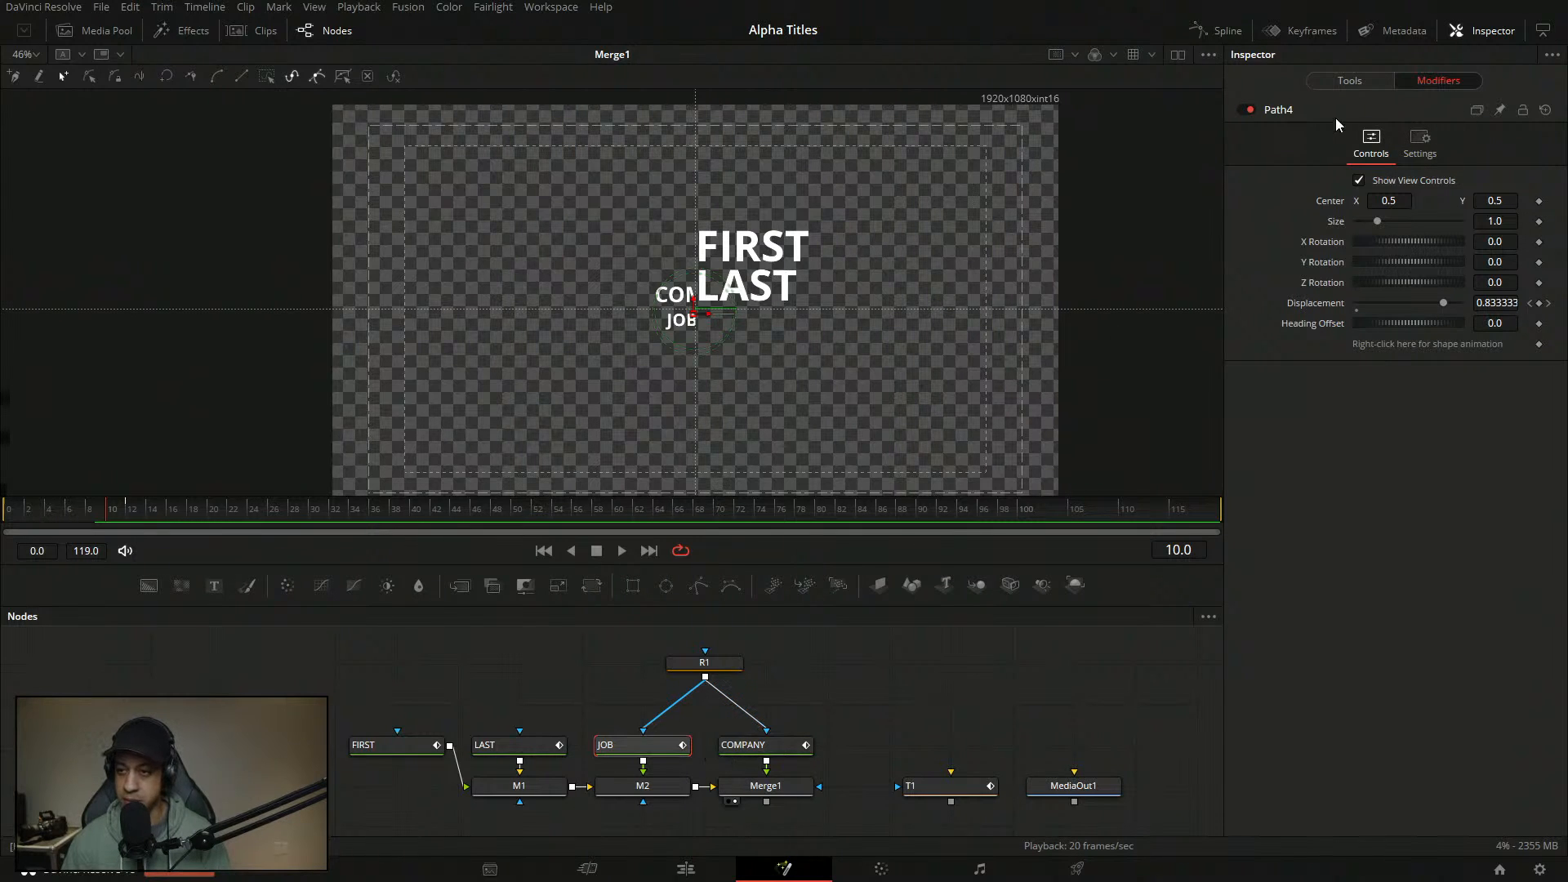
pyautogui.rightClick(1313, 304)
pyautogui.moveTo(1362, 370)
pyautogui.click(1225, 370)
pyautogui.click(1402, 463)
pyautogui.click(1395, 492)
pyautogui.click(1395, 483)
pyautogui.click(1400, 543)
# - Edit the curve's start point value and add a second point to the curve
pyautogui.click(1357, 615)
pyautogui.click(1437, 631)
pyautogui.write('0.61')
pyautogui.press('Tab')
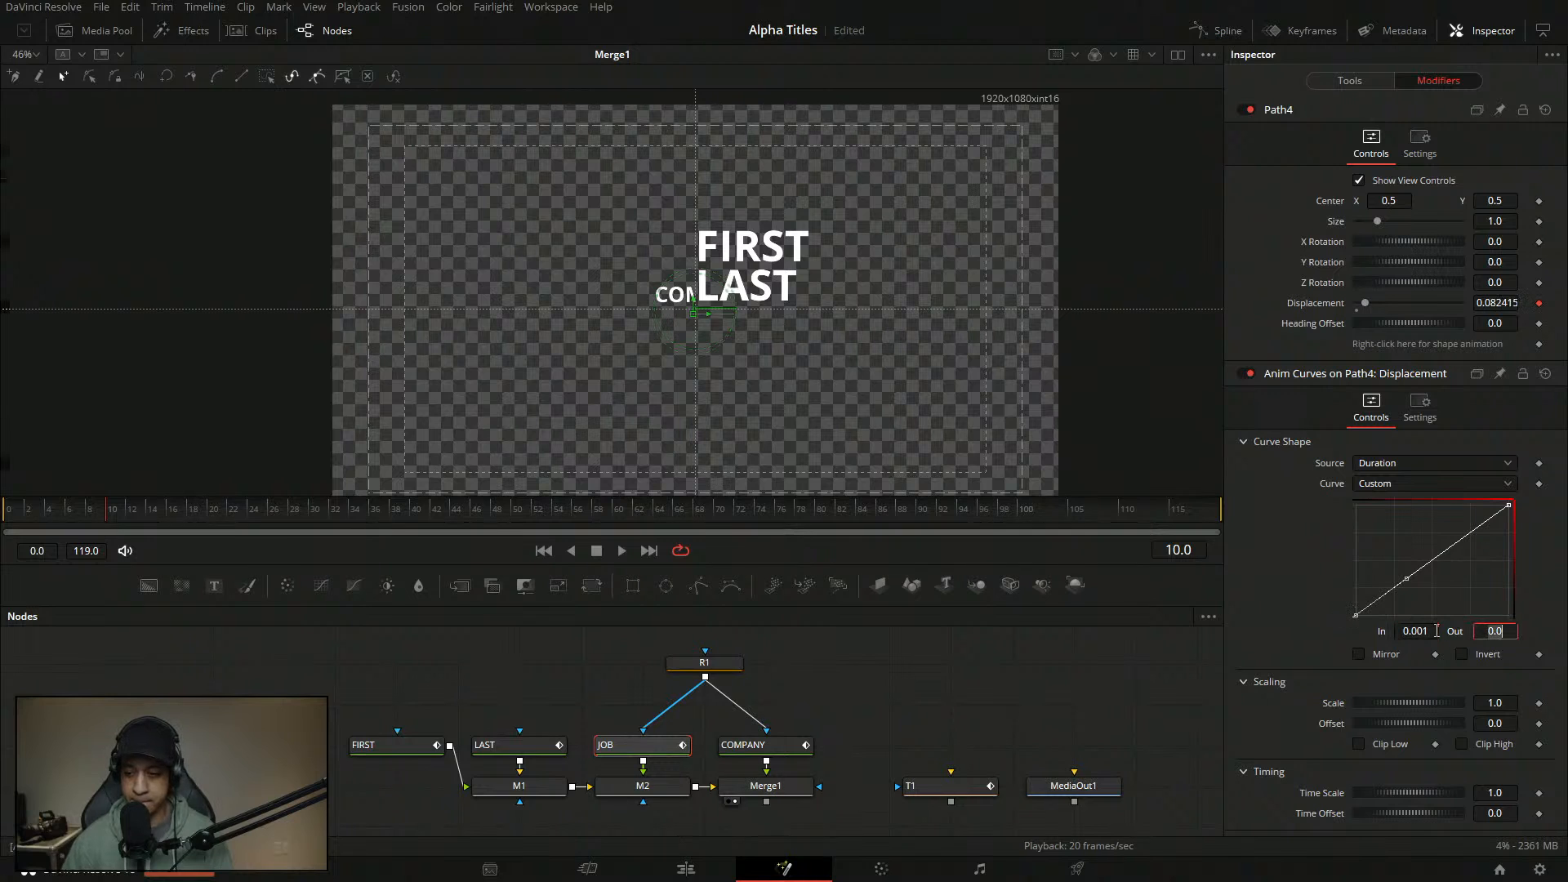
pyautogui.click(1421, 570)
pyautogui.moveTo(1423, 569); pyautogui.dragTo(1405, 547)
pyautogui.click(1432, 636)
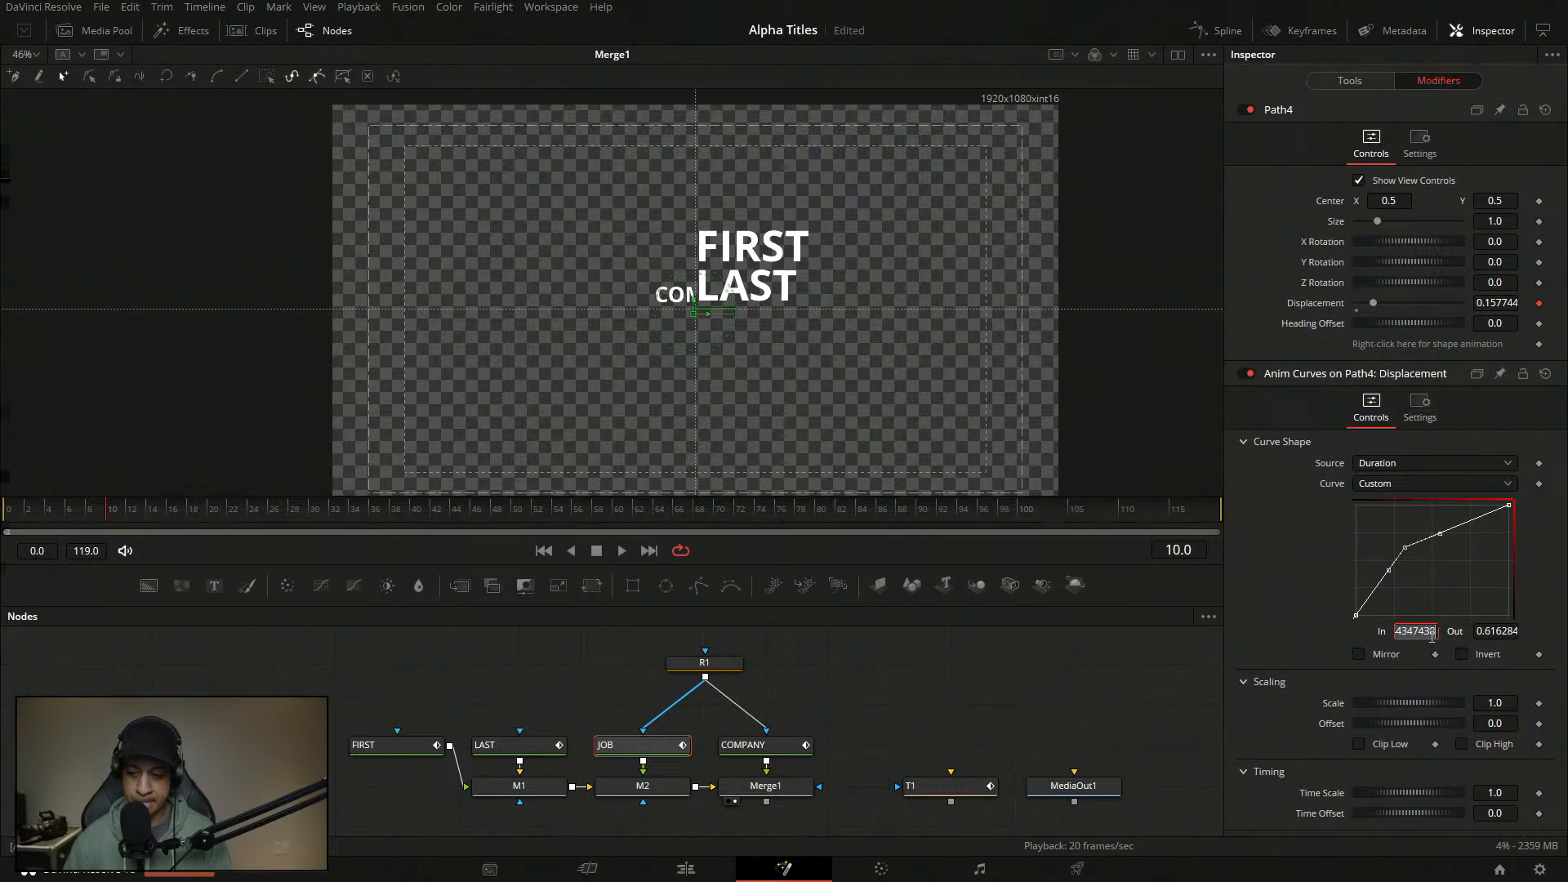
# - Compare with COMPANY's curve, then set JOB's new point to In 0.13, Out 1
pyautogui.click(782, 747)
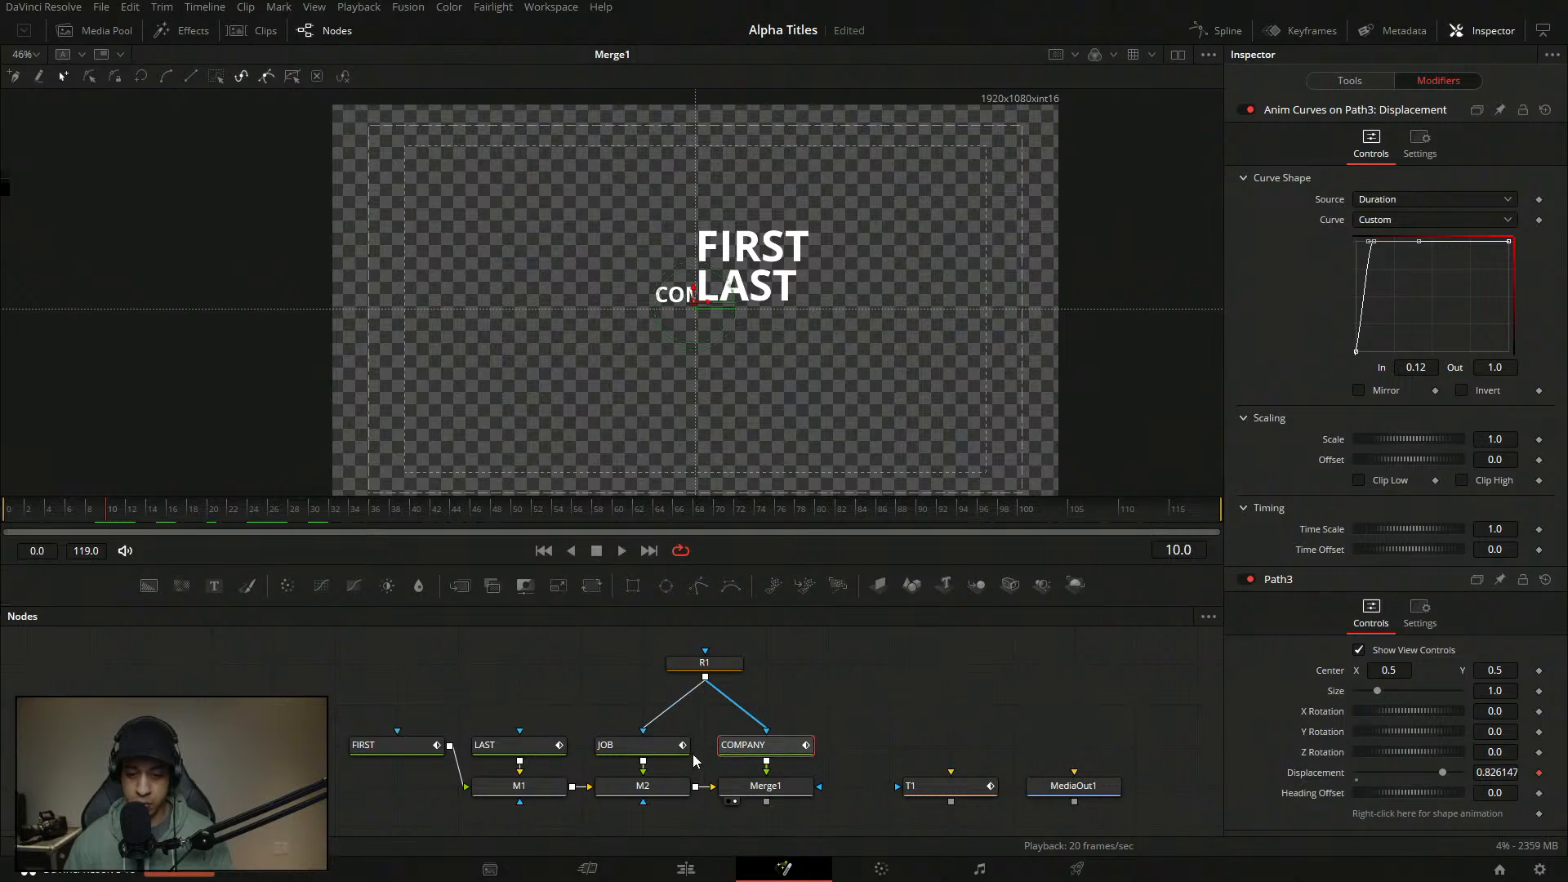
pyautogui.click(653, 746)
pyautogui.click(1421, 369)
pyautogui.press('BackSpace')
pyautogui.write('.13')
pyautogui.press('Tab')
pyautogui.write('1')
pyautogui.press('Return')
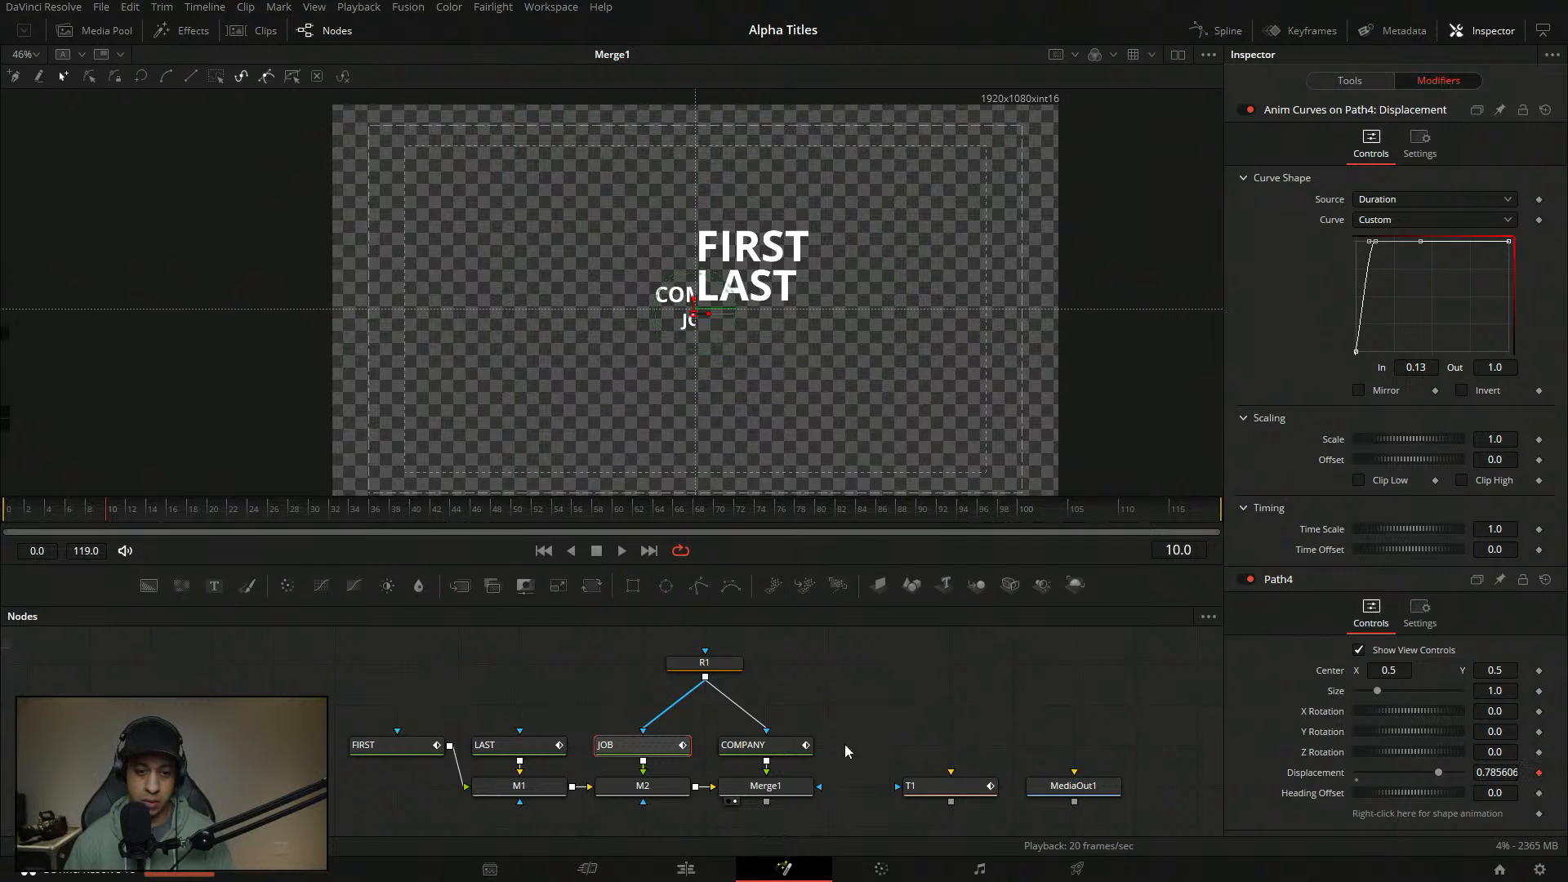
# - Preview the animation, then set the curve's starting point In to 0.01
pyautogui.click(836, 752)
pyautogui.press('space')
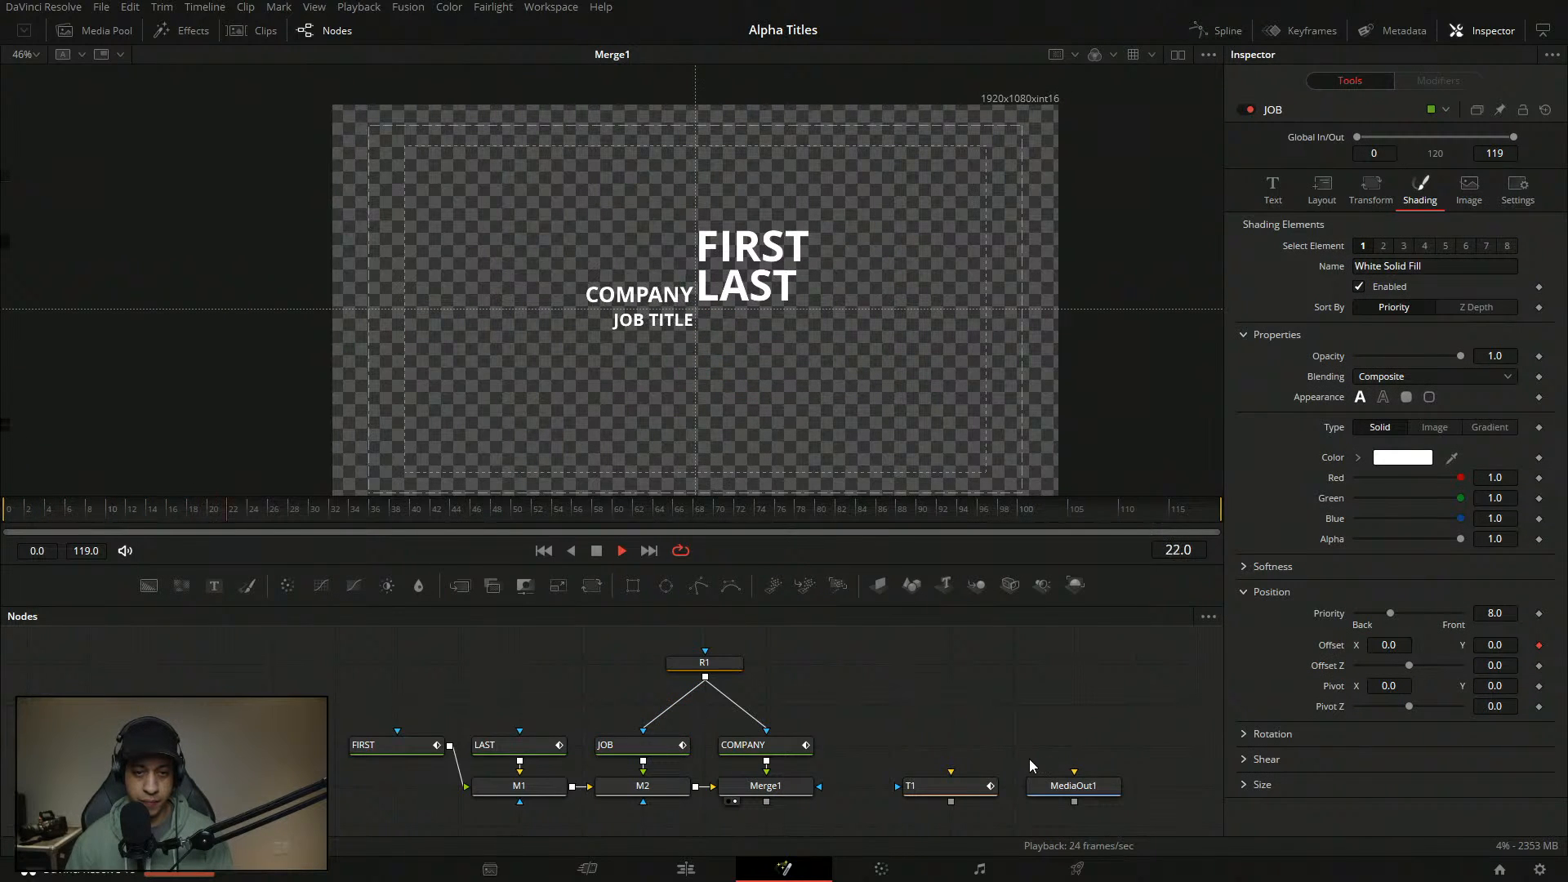
pyautogui.press('space')
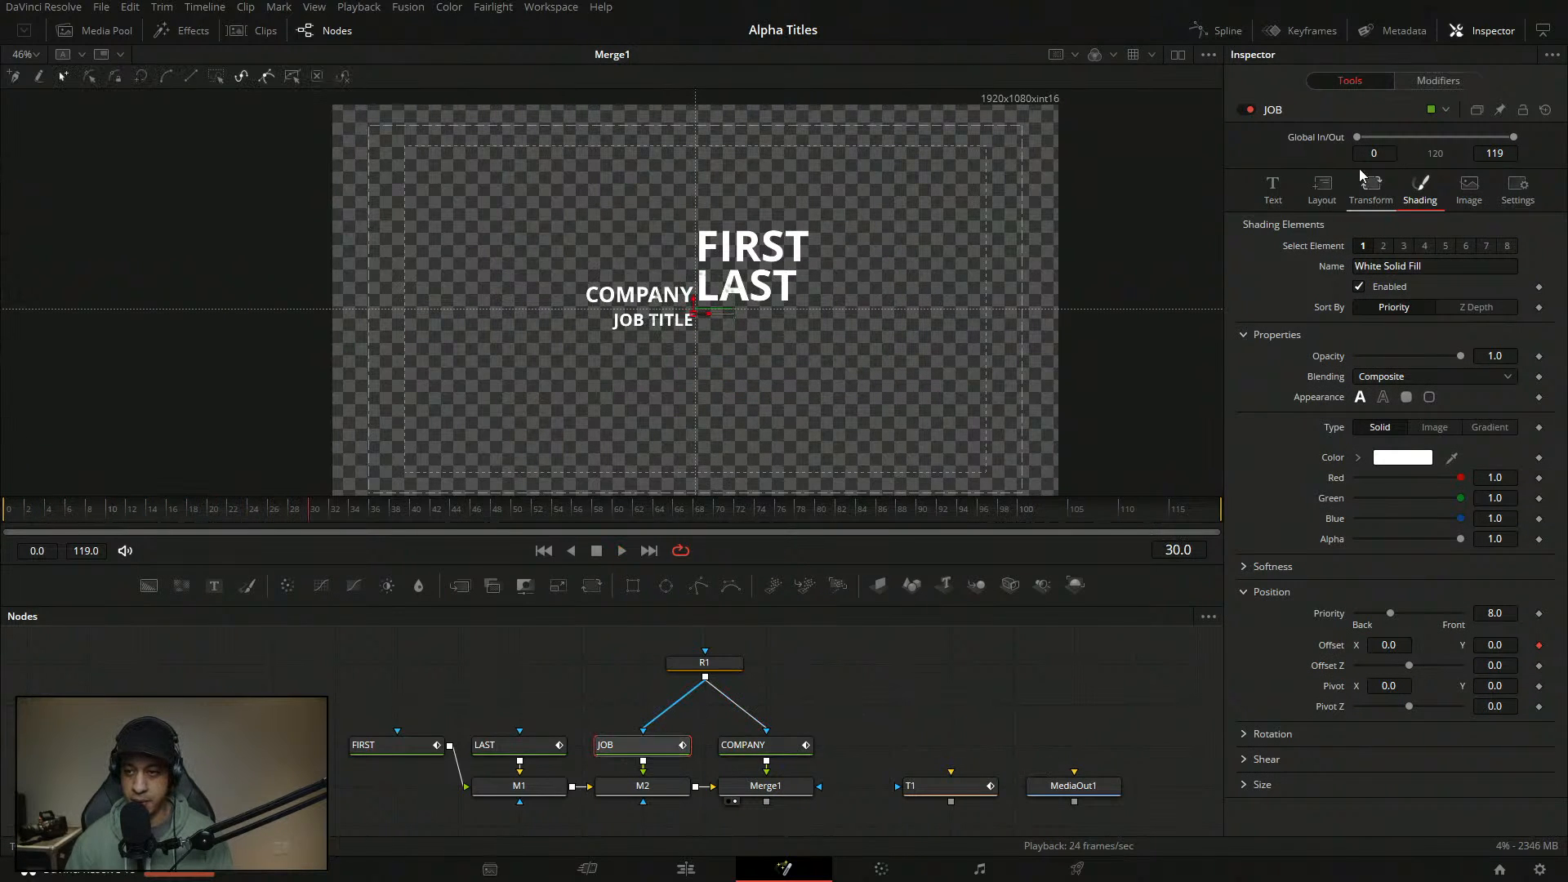
pyautogui.click(1439, 80)
pyautogui.click(1356, 353)
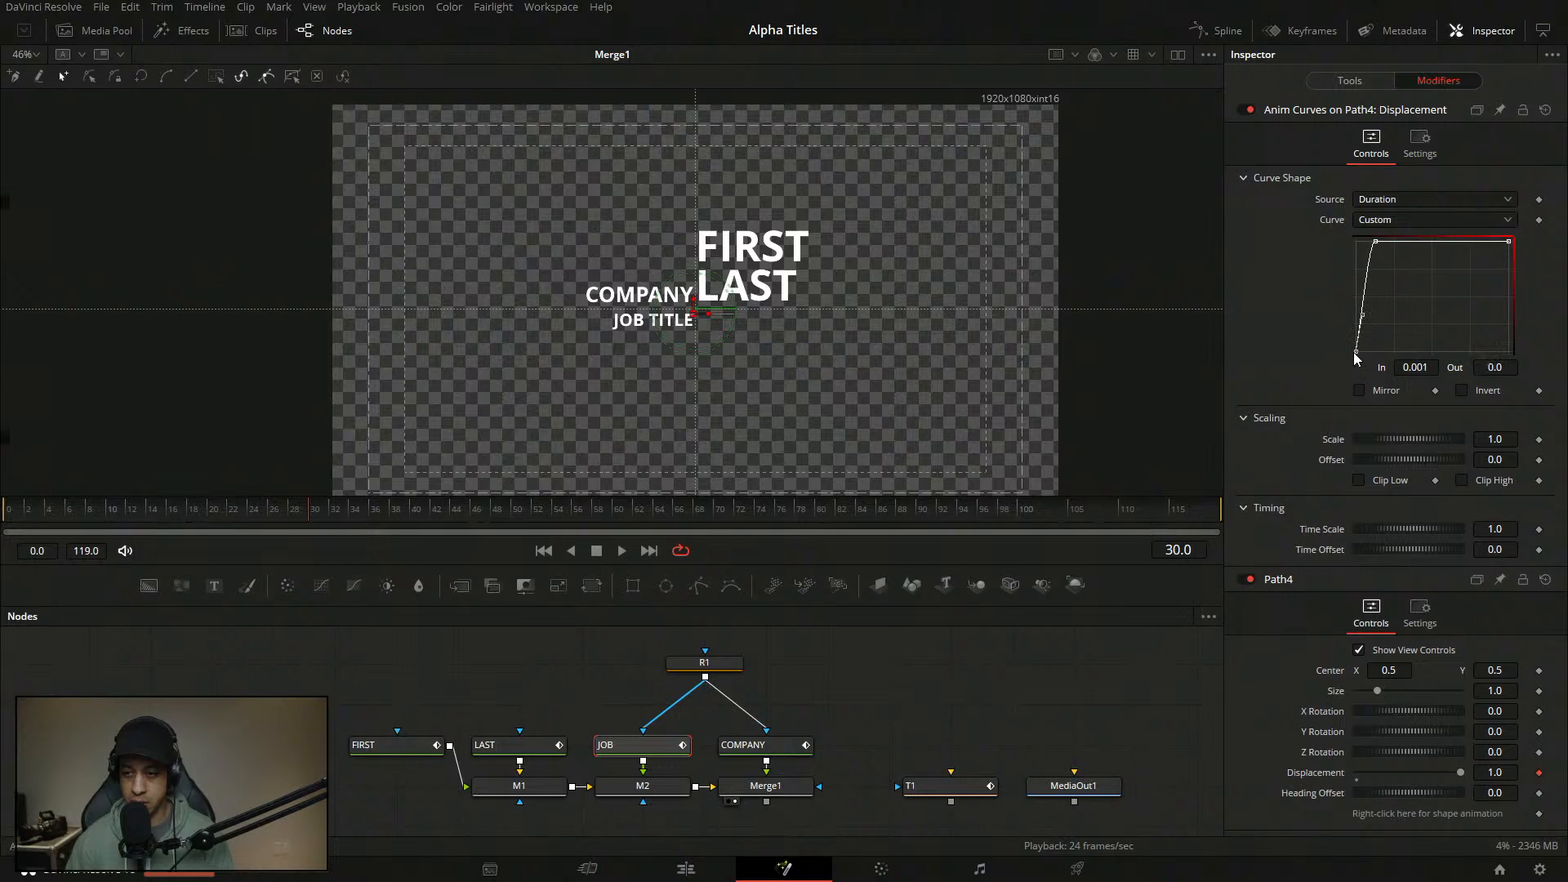
pyautogui.click(1434, 366)
pyautogui.press('BackSpace')
pyautogui.press('BackSpace')
pyautogui.write('1')
pyautogui.press('Tab')
# - Set the top-left curve point's In to 0.14 and return the playhead to the start
pyautogui.moveTo(1429, 314); pyautogui.dragTo(1360, 226)
pyautogui.click(1430, 367)
pyautogui.press('BackSpace')
pyautogui.write('4')
pyautogui.press('Tab')
pyautogui.moveTo(123, 514); pyautogui.dragTo(4, 522)
pyautogui.click(840, 673)
pyautogui.click(621, 552)
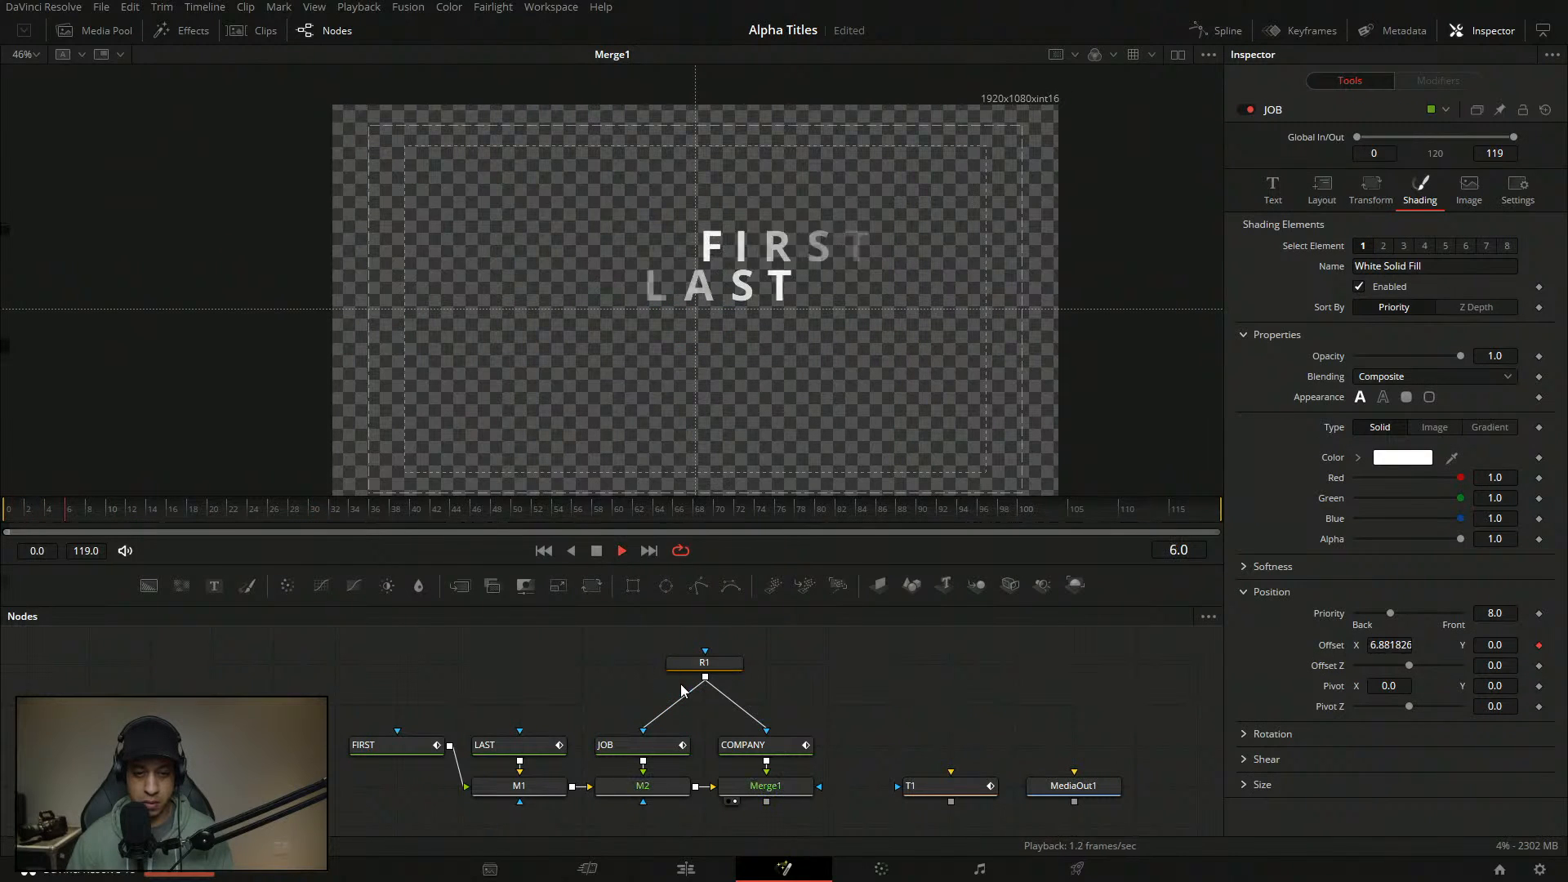
pyautogui.click(34, 518)
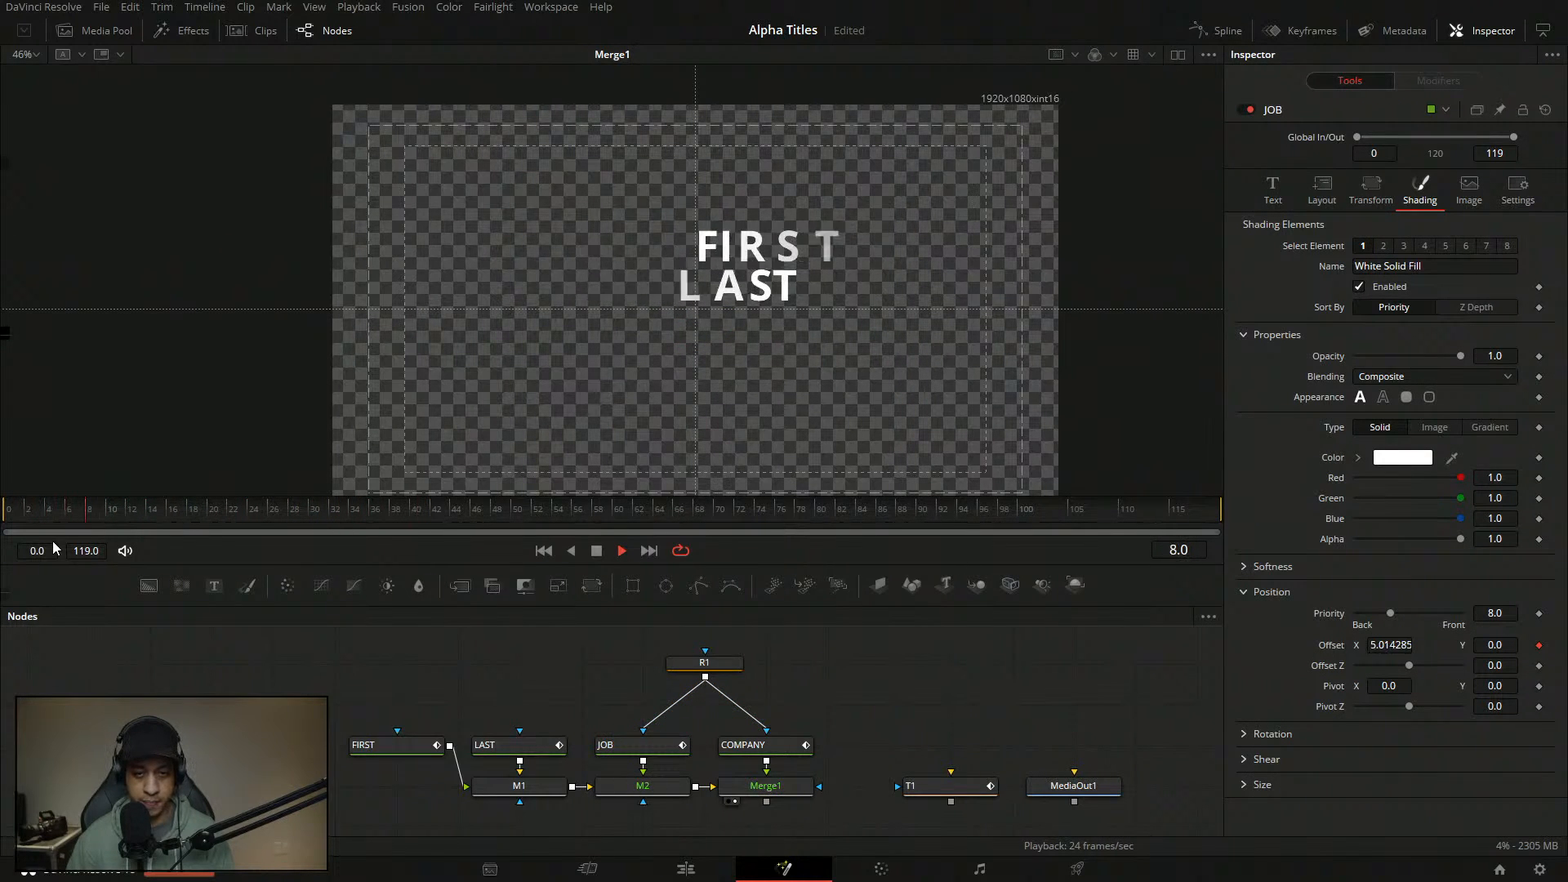
pyautogui.press('space')
pyautogui.click(6, 513)
pyautogui.press('space')
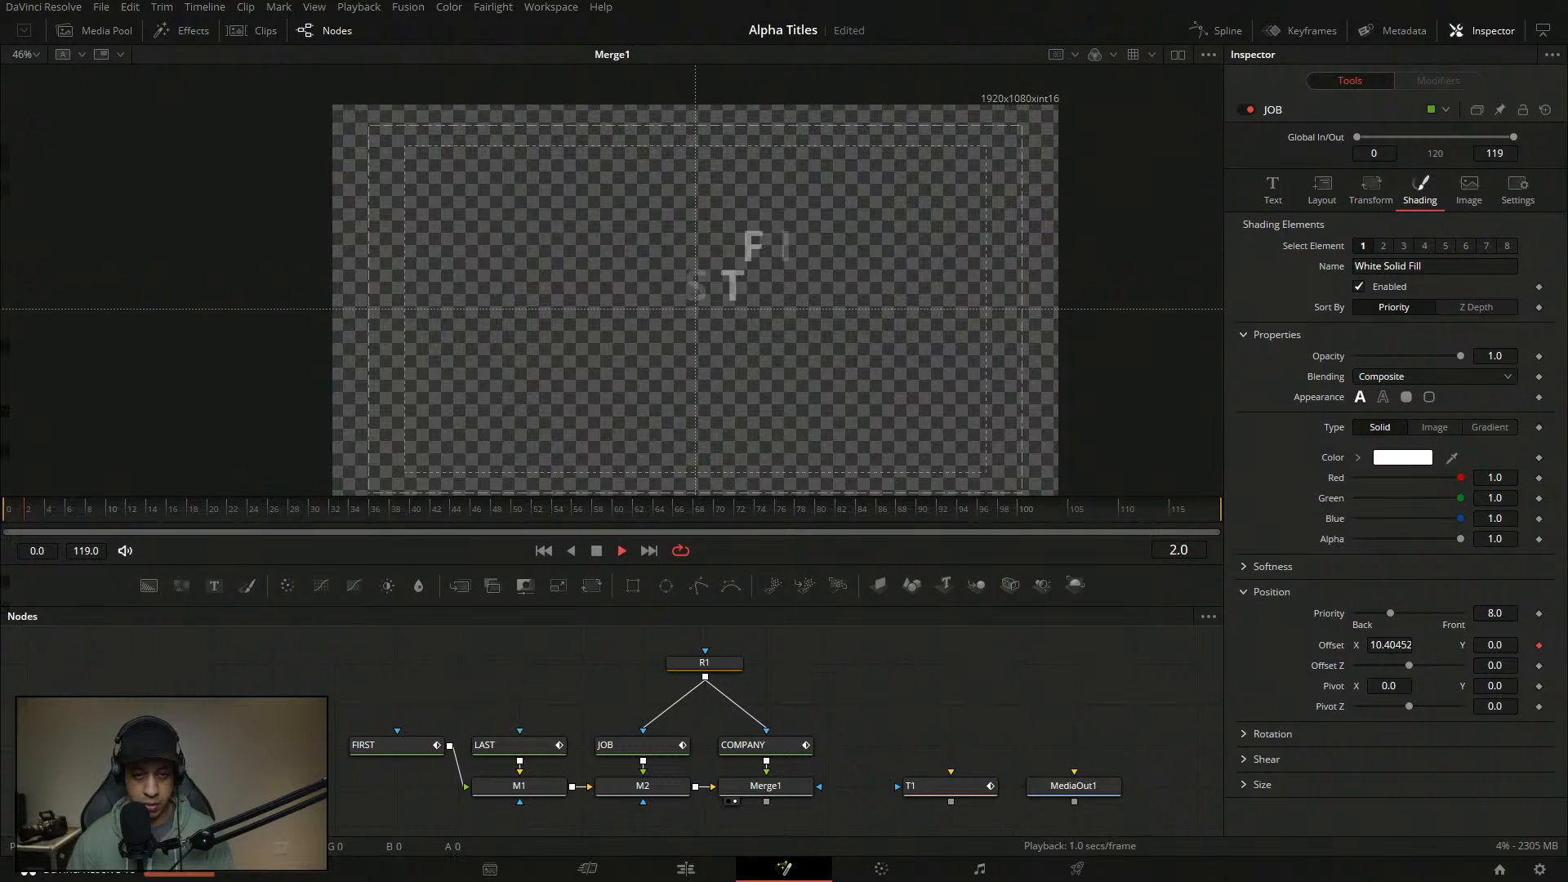
pyautogui.press('space')
pyautogui.hotkey('ctrl', 's')
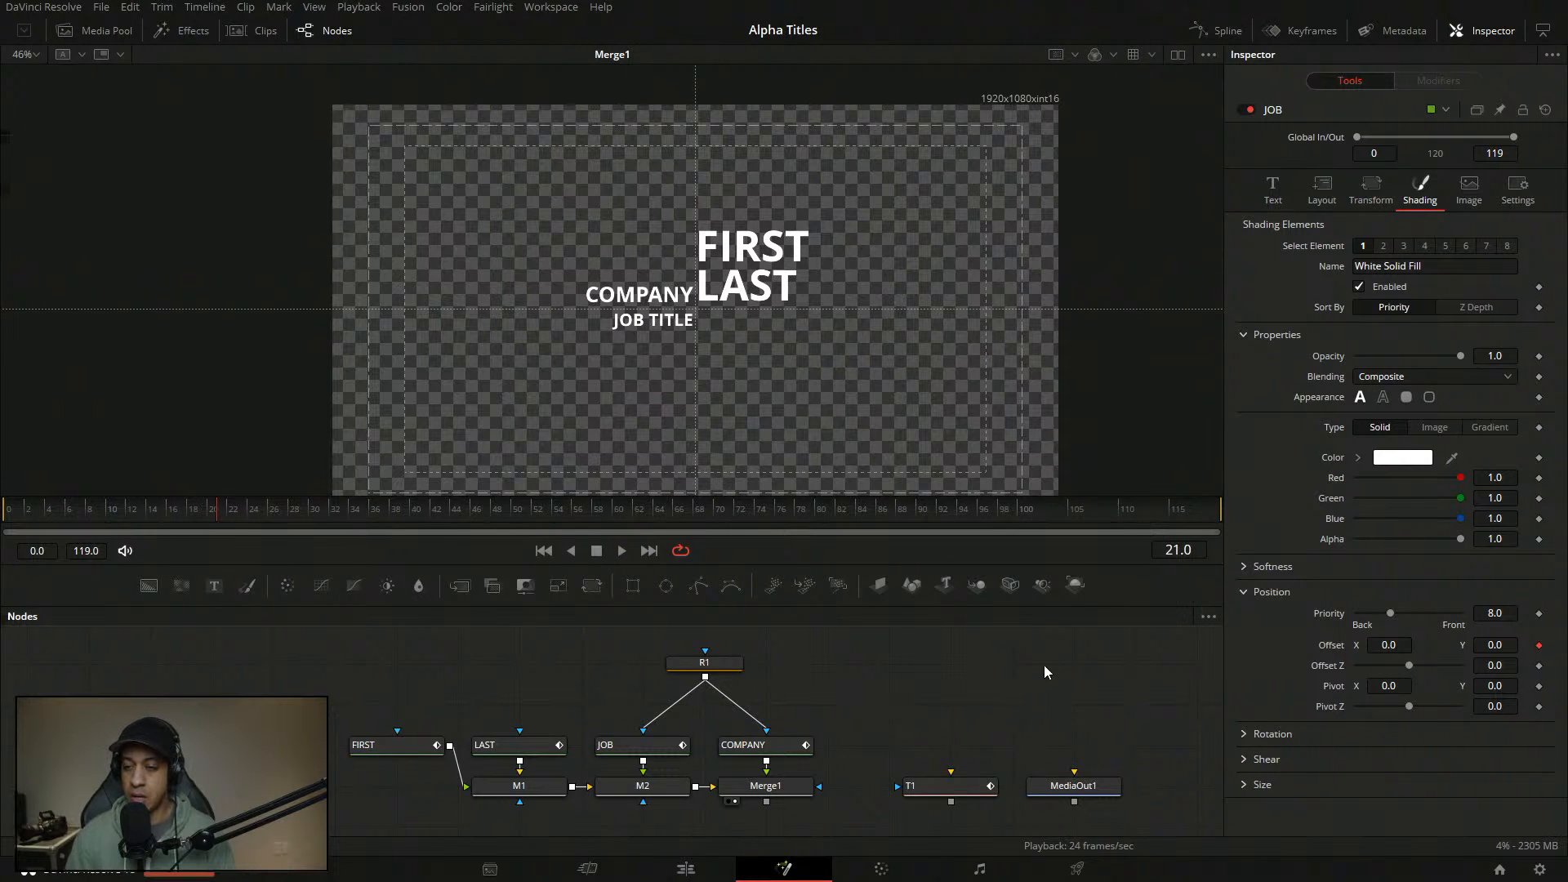
pyautogui.moveTo(169, 513); pyautogui.dragTo(4, 513)
pyautogui.press('space')
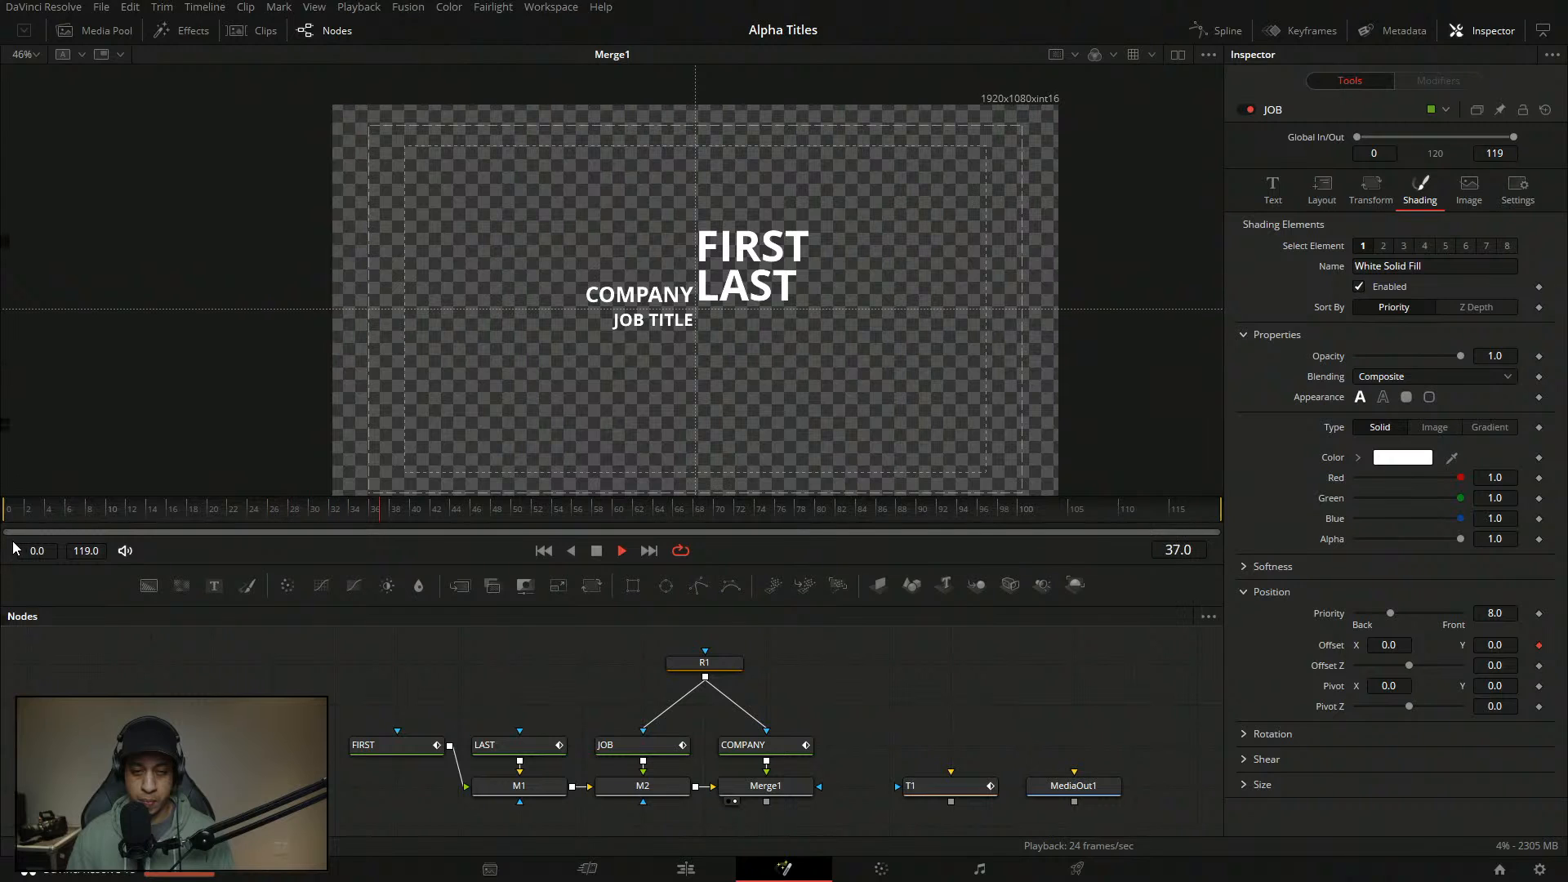
pyautogui.press('space')
pyautogui.press('space')
pyautogui.moveTo(54, 518); pyautogui.dragTo(4, 515)
pyautogui.press('space')
pyautogui.press('space')
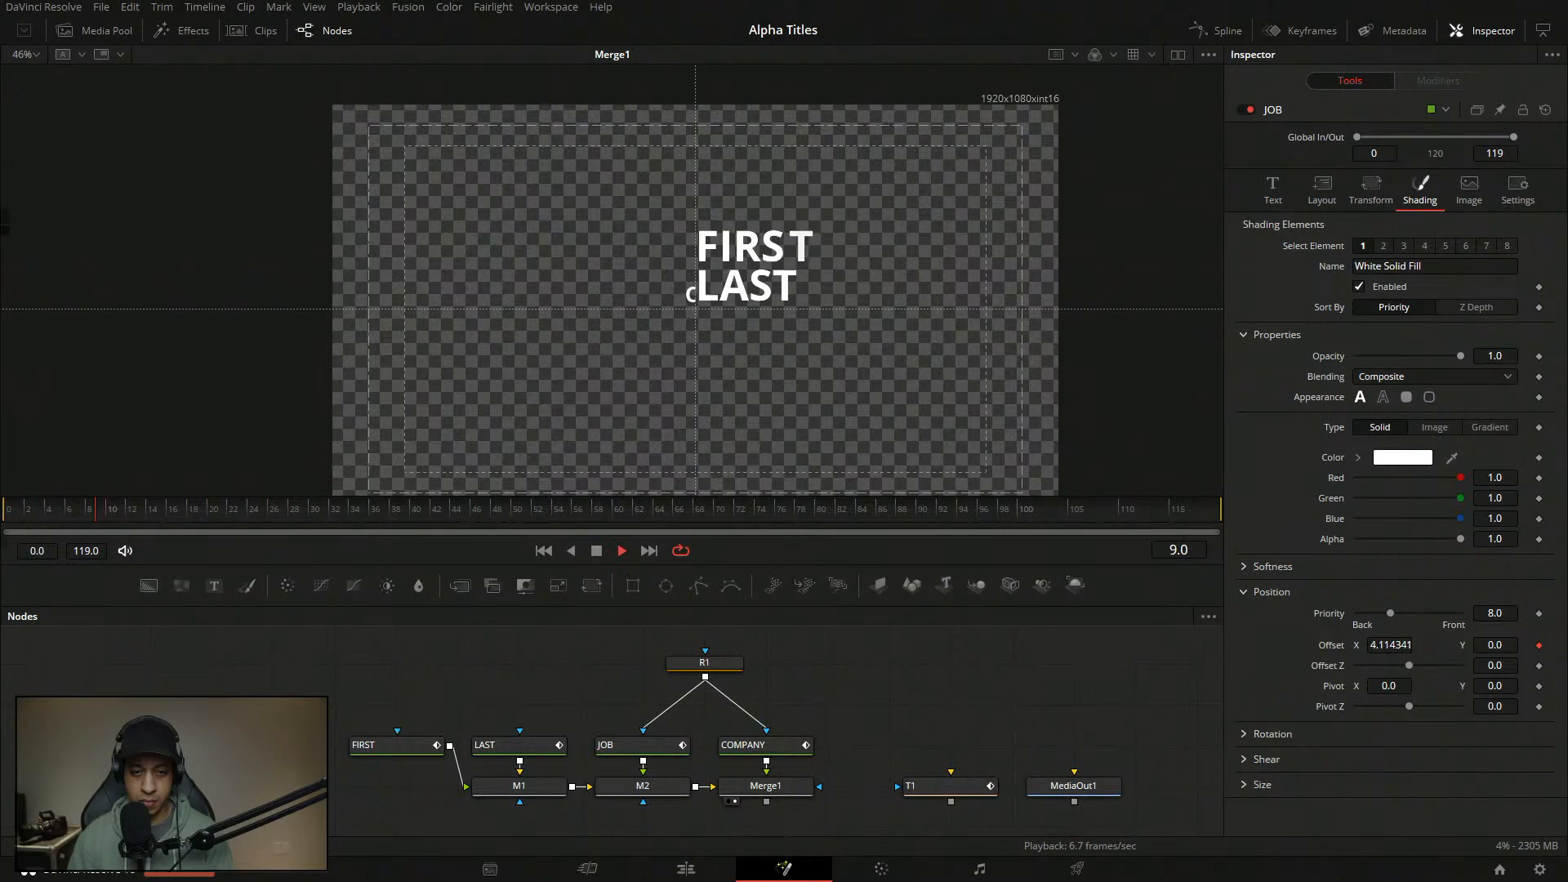
pyautogui.press('space')
# - Connect Merge1's output into T1, align T1 with Merge1, and view T1
pyautogui.moveTo(766, 802); pyautogui.dragTo(866, 785)
pyautogui.click(1020, 775)
pyautogui.click(1018, 744)
pyautogui.click(862, 787)
pyautogui.press('2')
pyautogui.click(1045, 736)
# - Play T1's output from the start several times to review the lower-third
pyautogui.moveTo(207, 521); pyautogui.dragTo(5, 528)
pyautogui.press('space')
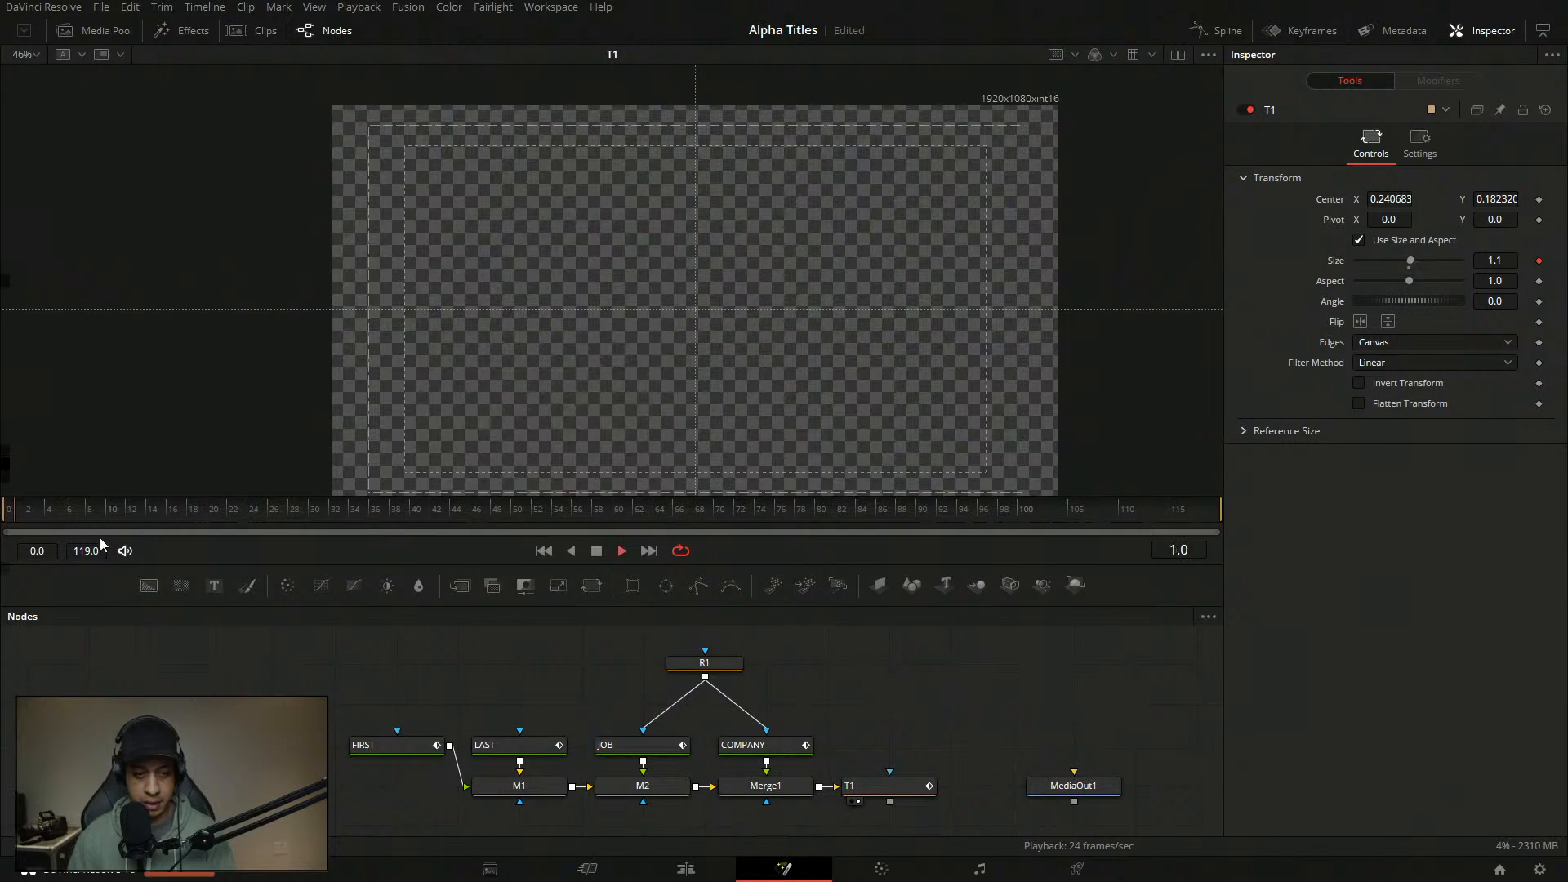
pyautogui.press('space')
pyautogui.moveTo(156, 518); pyautogui.dragTo(7, 514)
pyautogui.press('space')
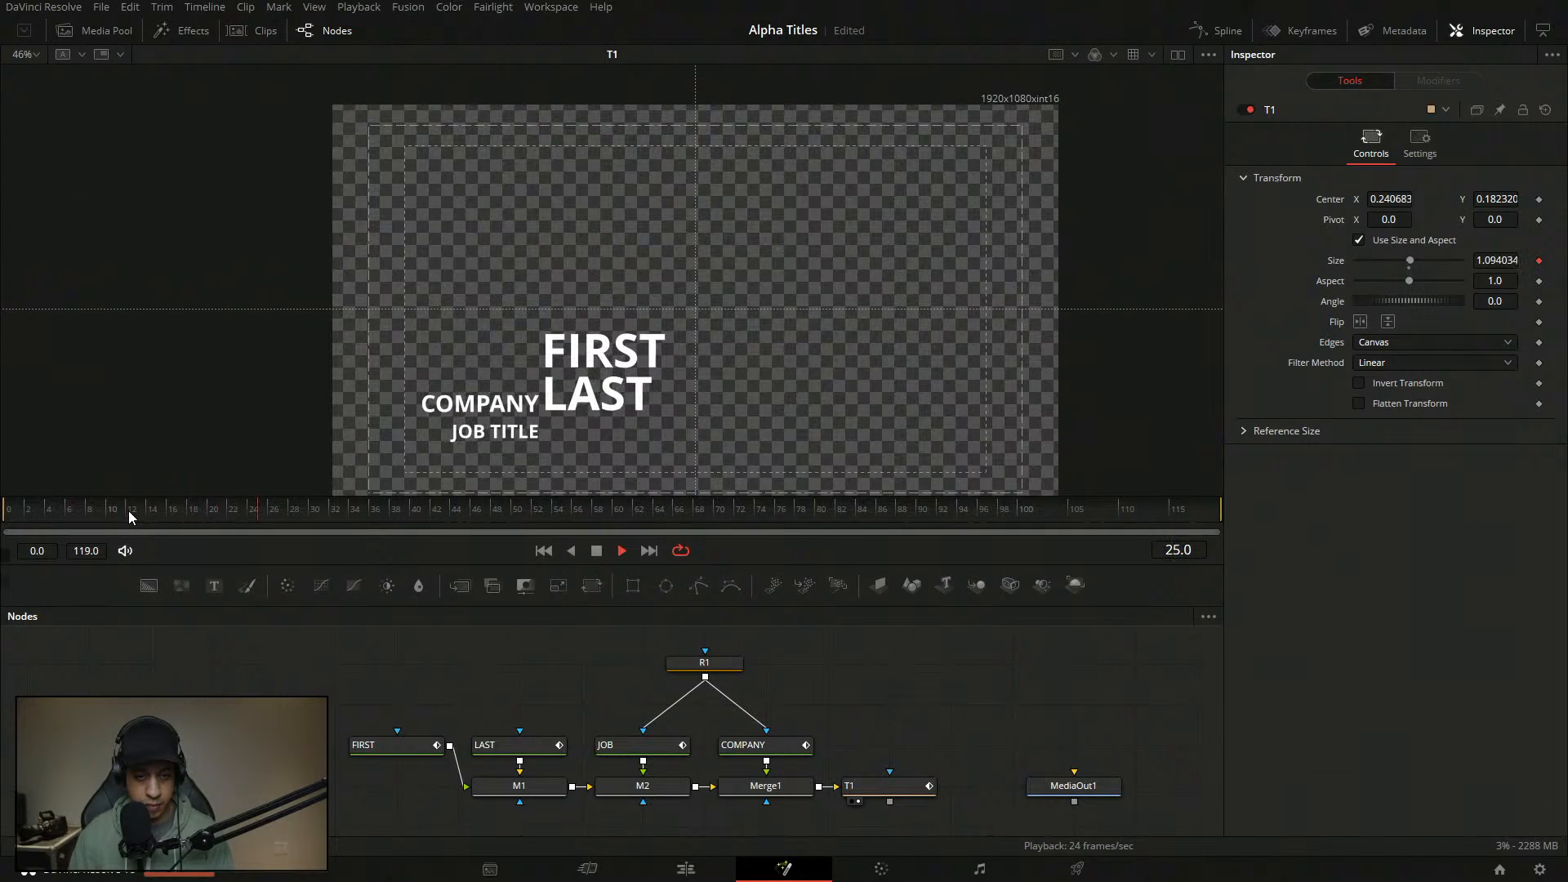
pyautogui.press('space')
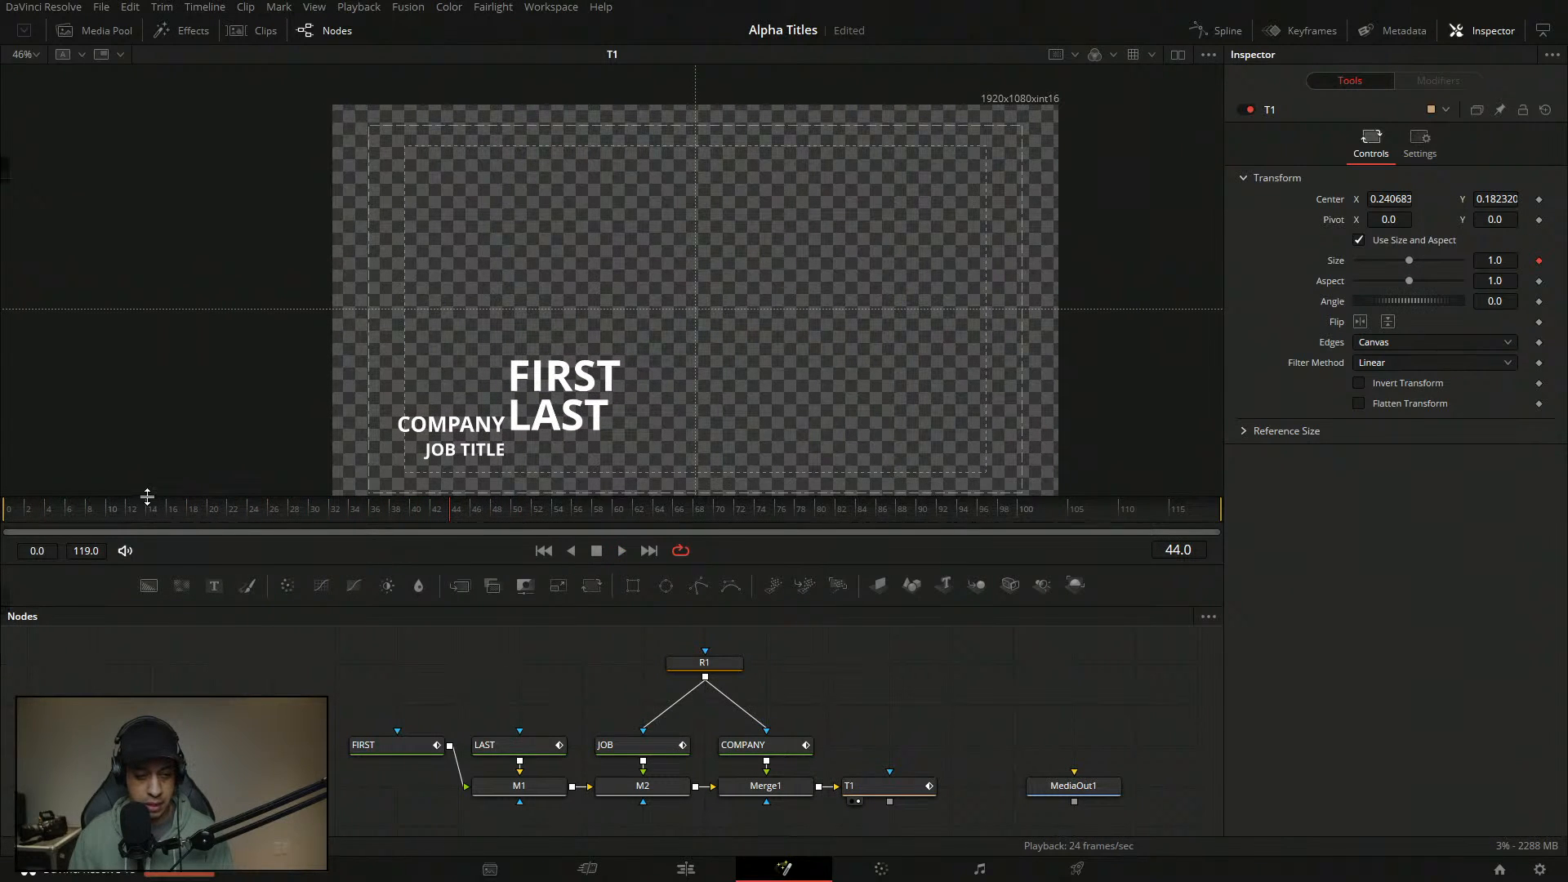
pyautogui.moveTo(146, 495); pyautogui.dragTo(7, 515)
pyautogui.press('space')
pyautogui.press('space')
pyautogui.click(755, 745)
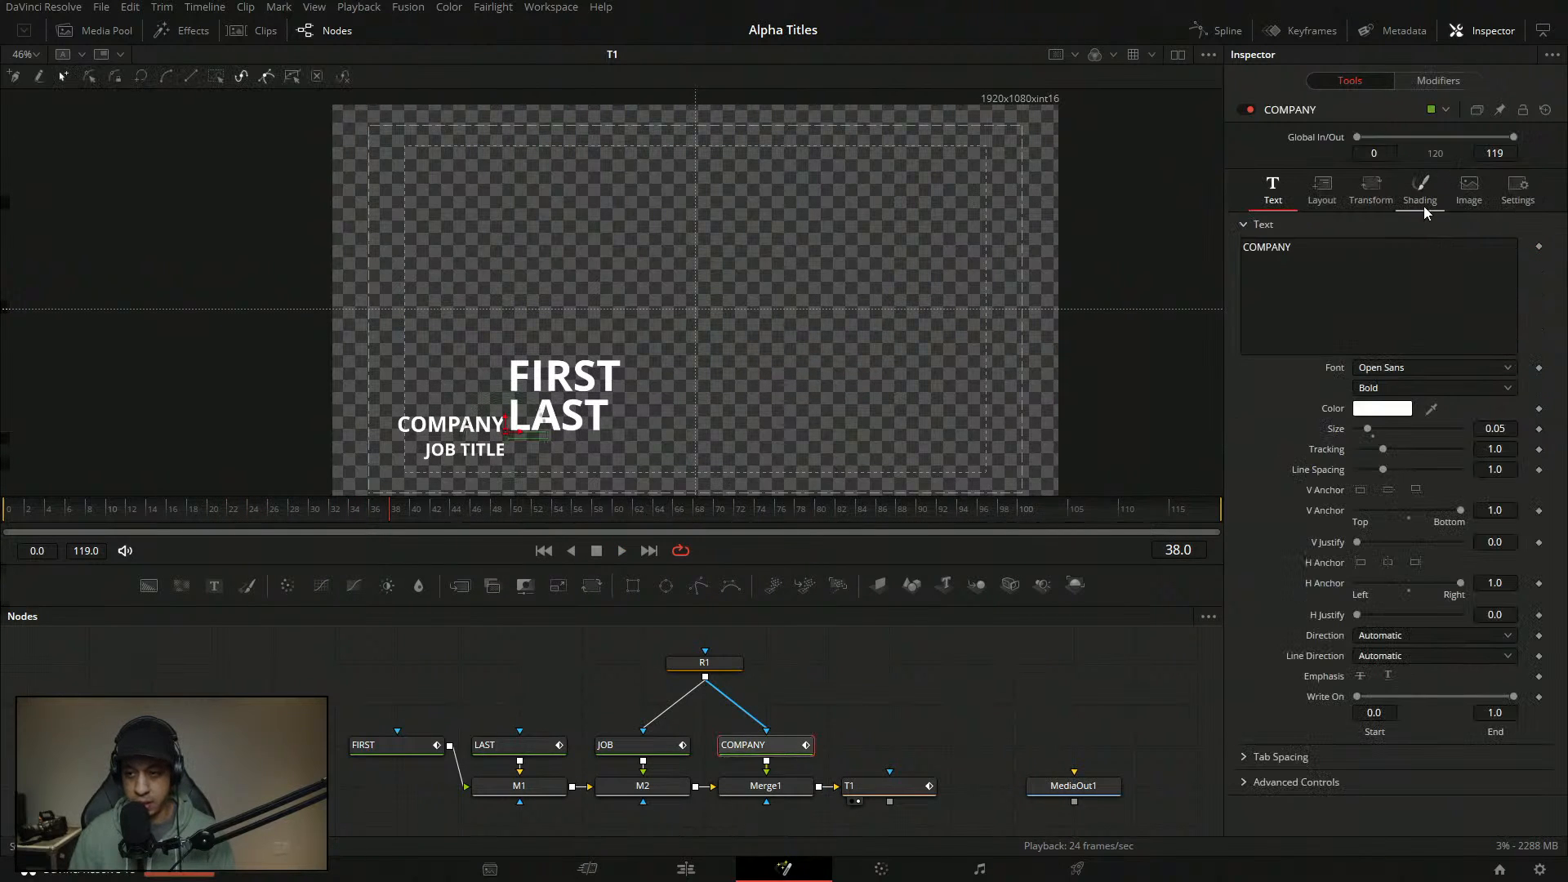
# - Set a centred H Anchor on the COMPANY and JOB TITLE texts and enlarge the node graph
pyautogui.click(1388, 562)
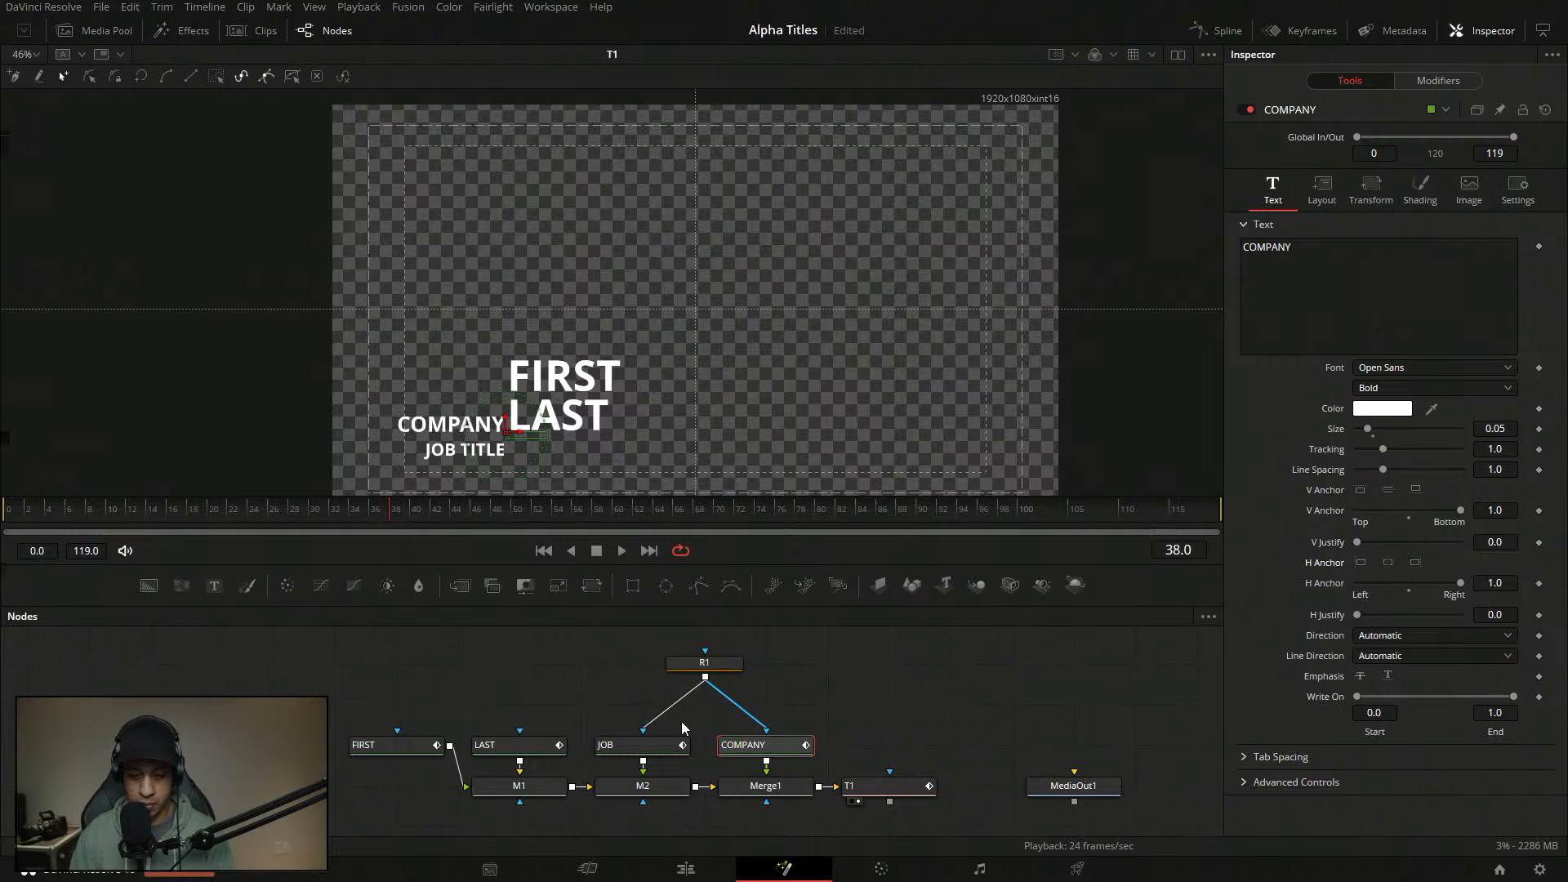
pyautogui.click(614, 747)
pyautogui.click(1274, 192)
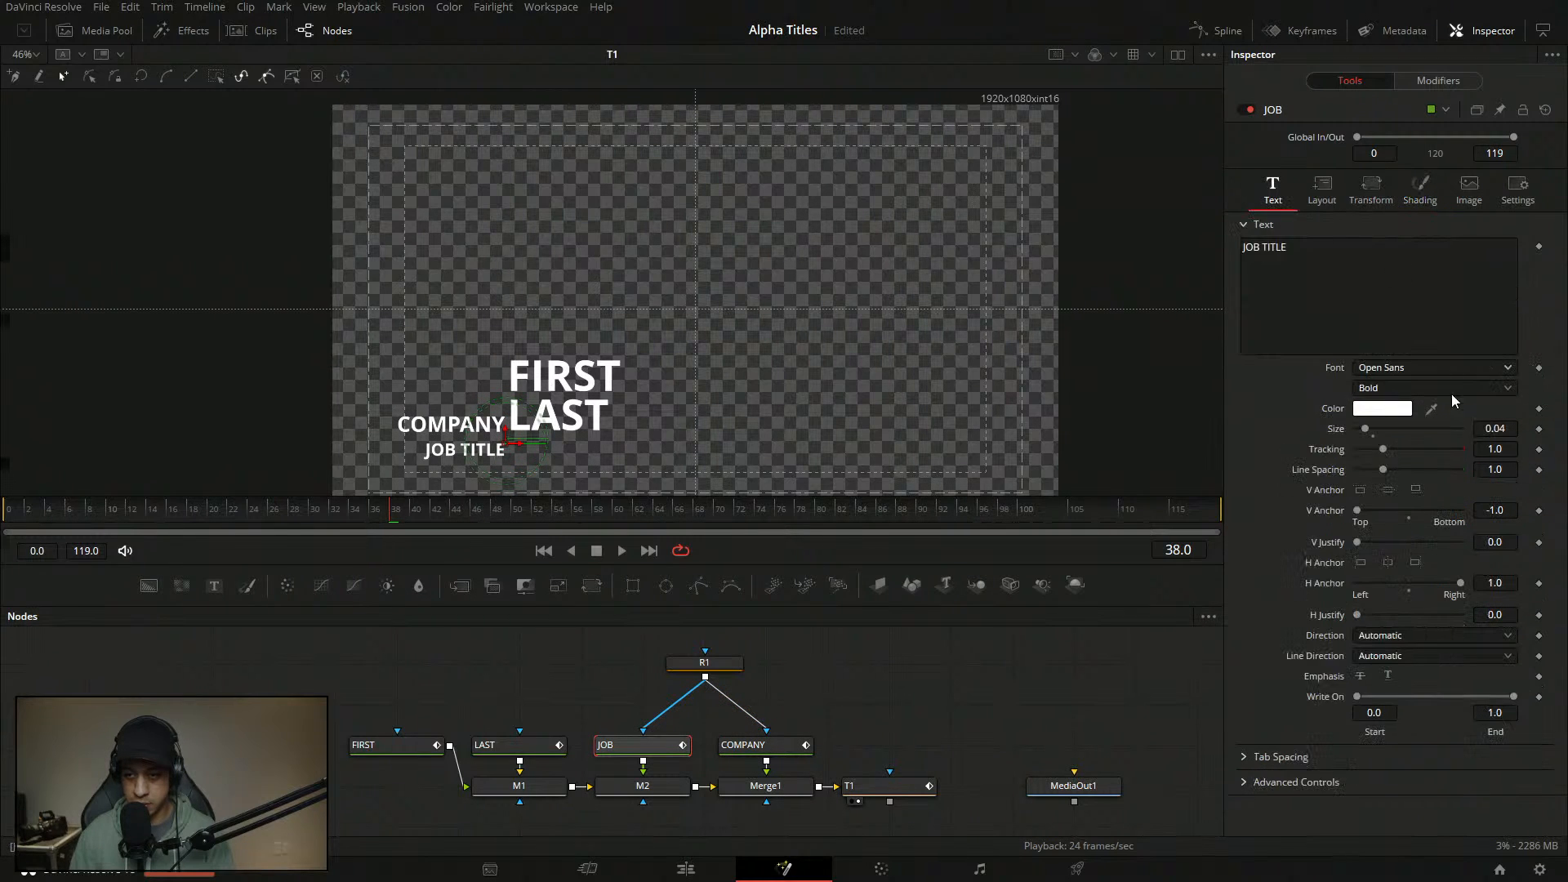
pyautogui.click(1388, 562)
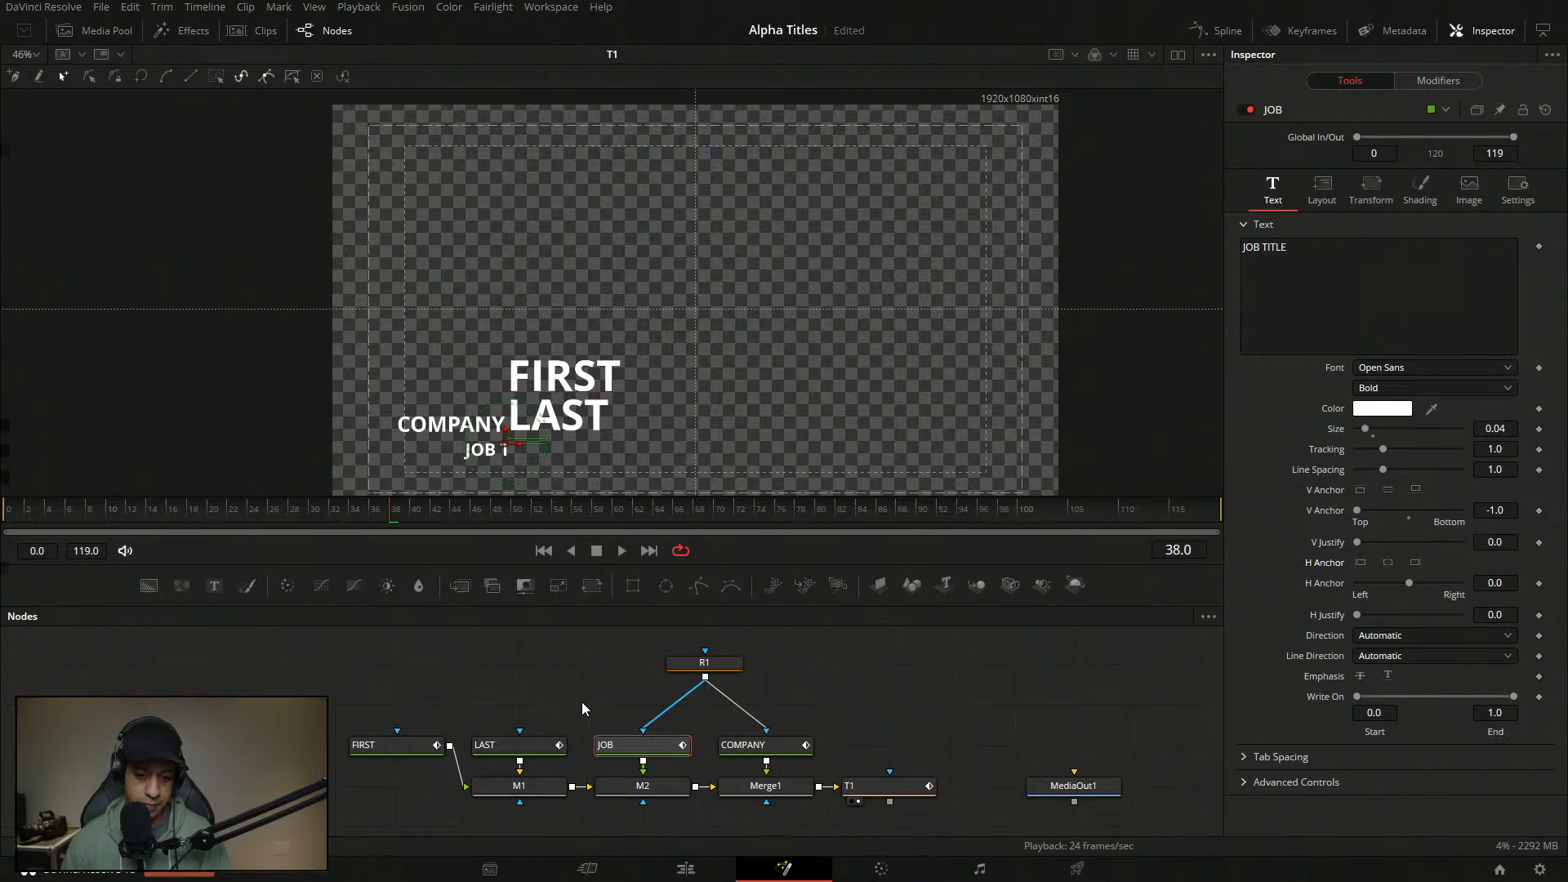
pyautogui.scroll(-1, 866, 702)
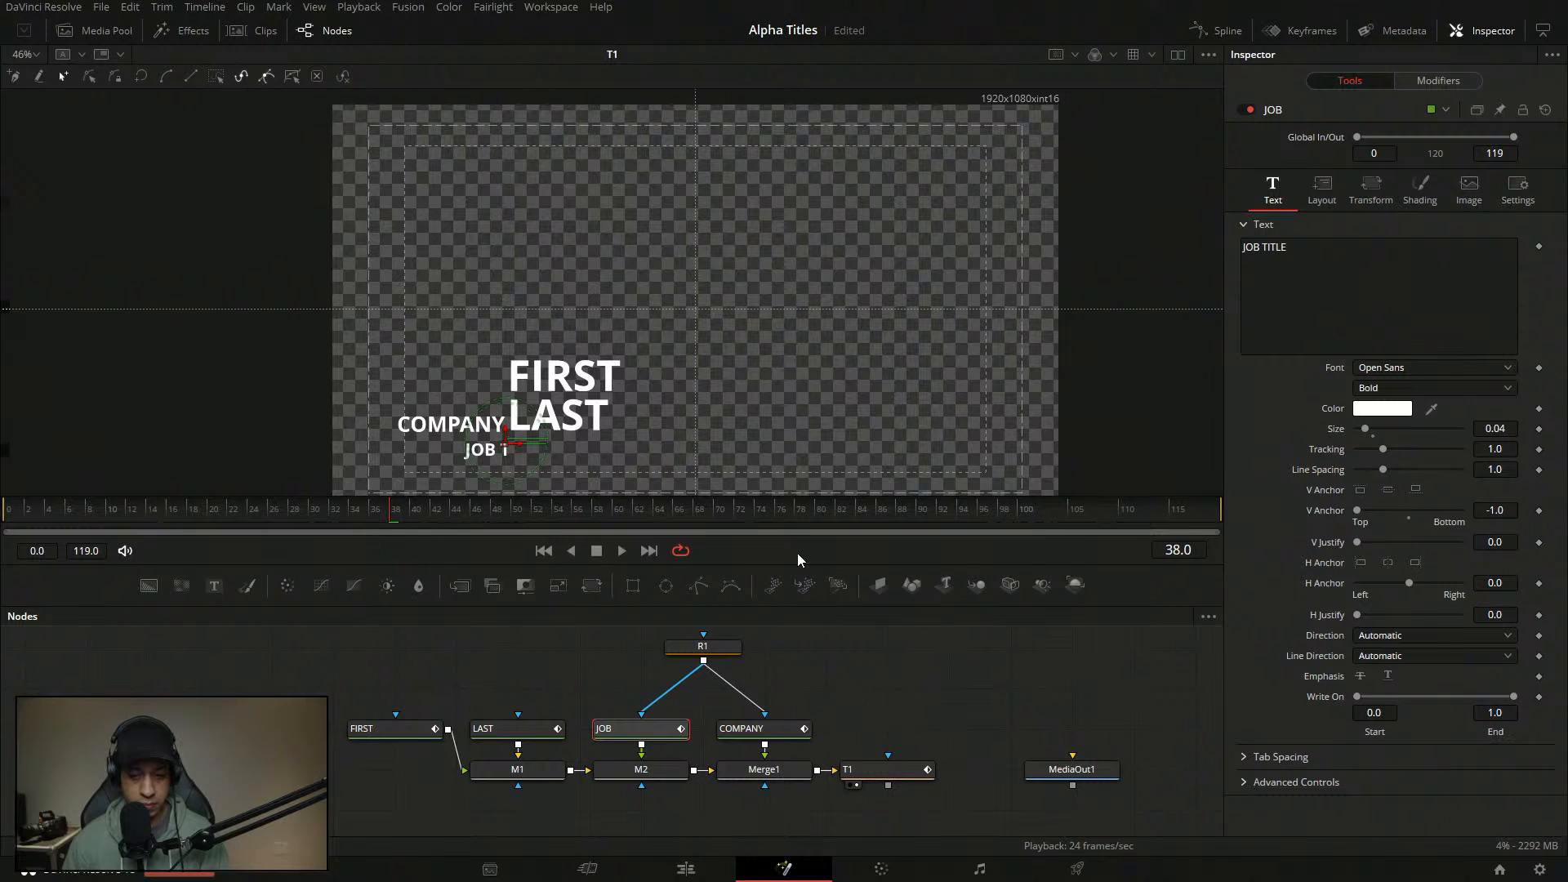
pyautogui.moveTo(803, 565); pyautogui.dragTo(801, 501)
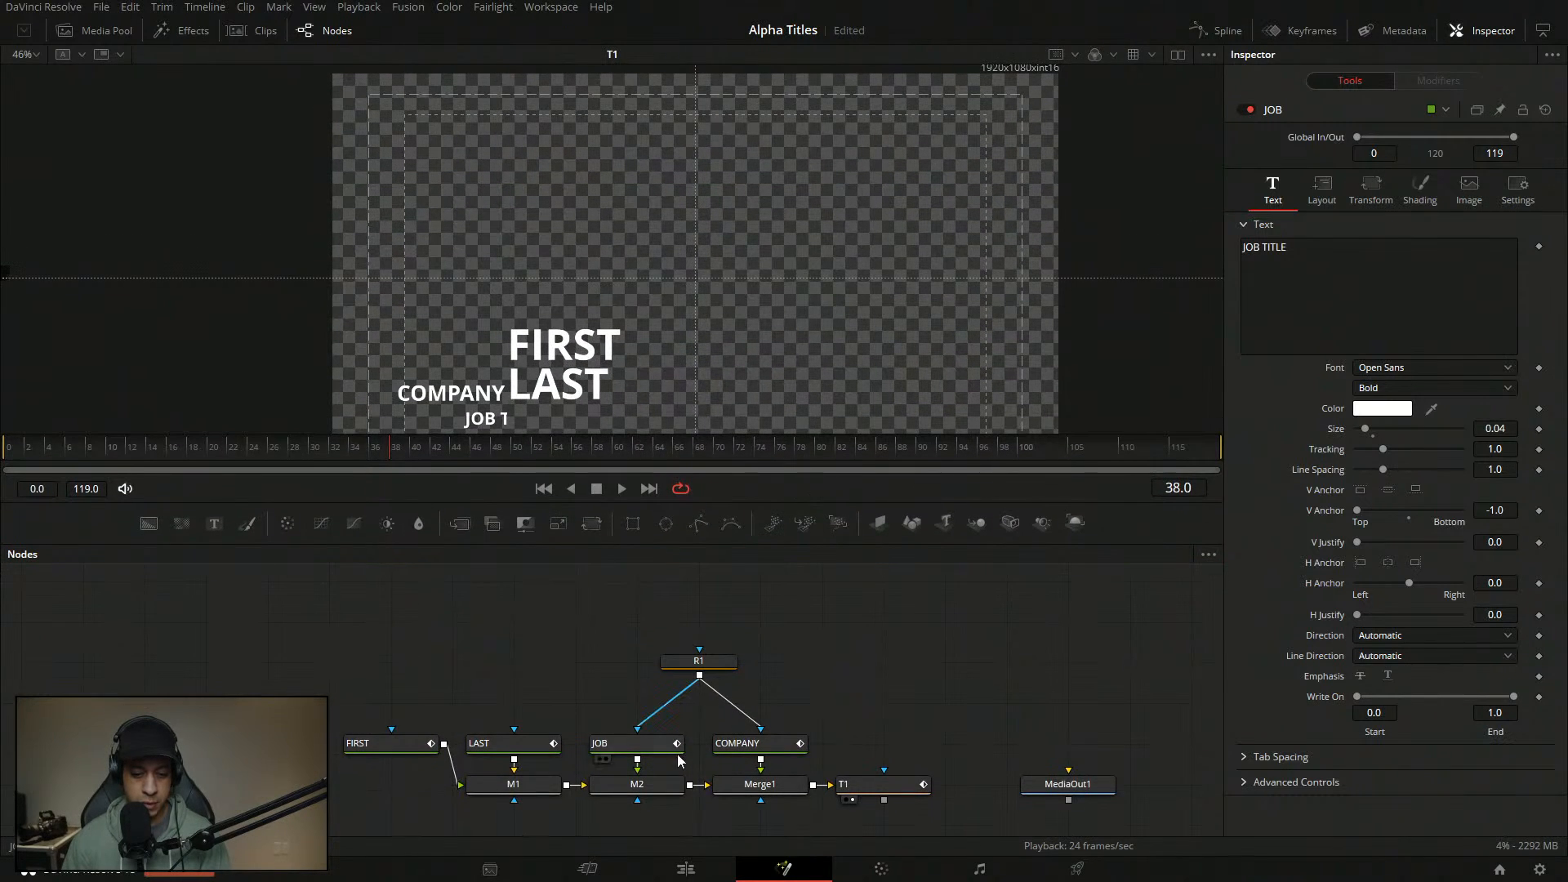
# - Paste an instance of JOB below M2 and connect it to M2's mask input
pyautogui.click(612, 746)
pyautogui.moveTo(820, 765); pyautogui.dragTo(845, 671)
pyautogui.click(624, 757)
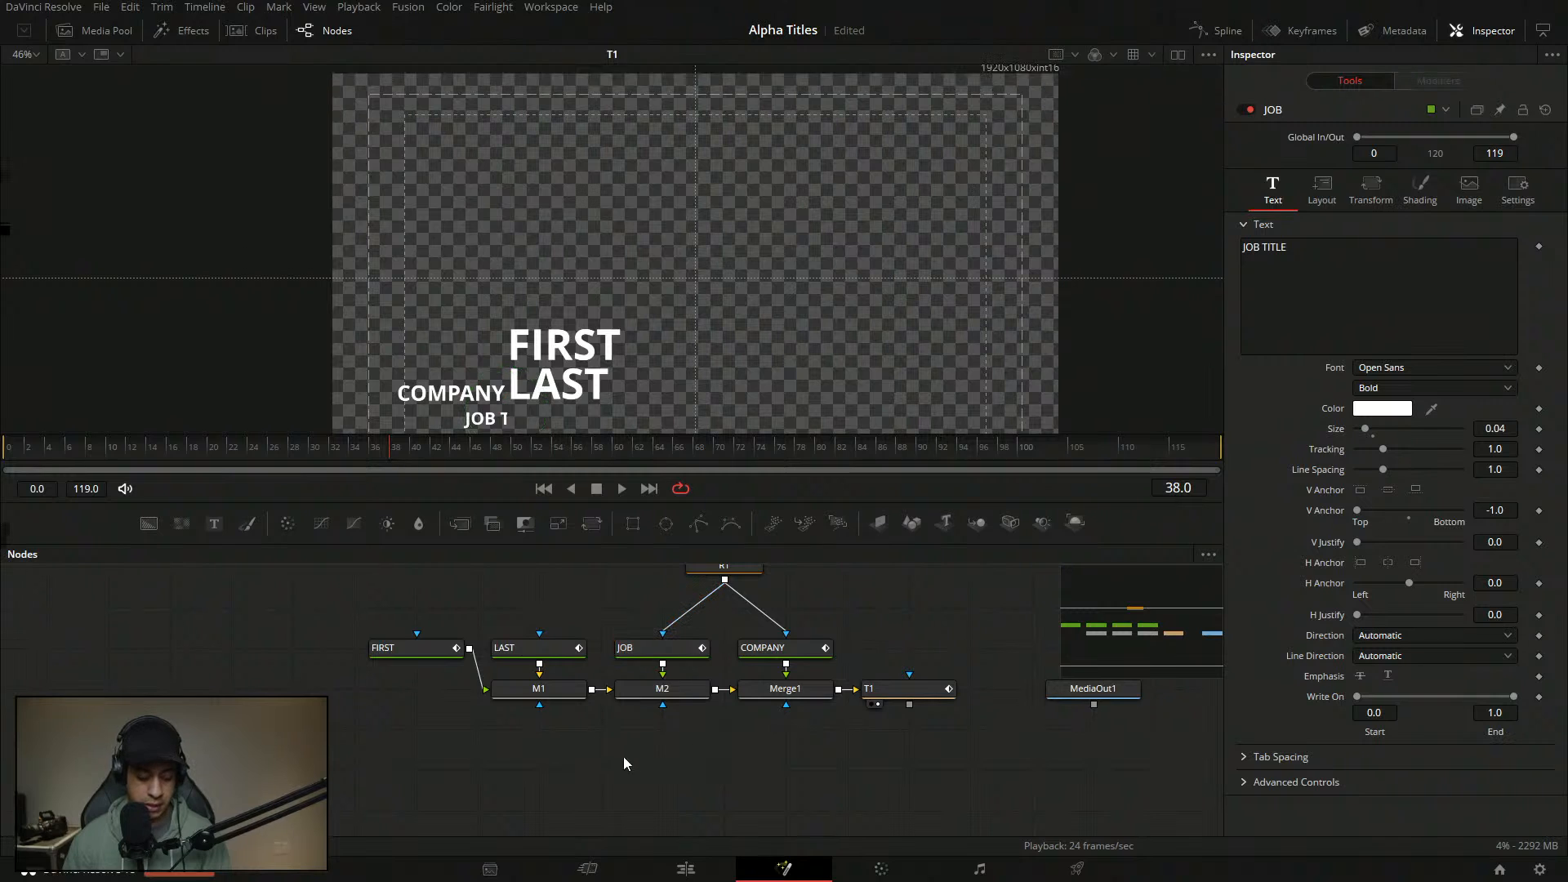
pyautogui.hotkey('ctrl', 'shift', 'v')
pyautogui.moveTo(624, 767); pyautogui.dragTo(667, 698)
pyautogui.moveTo(675, 768); pyautogui.dragTo(663, 779)
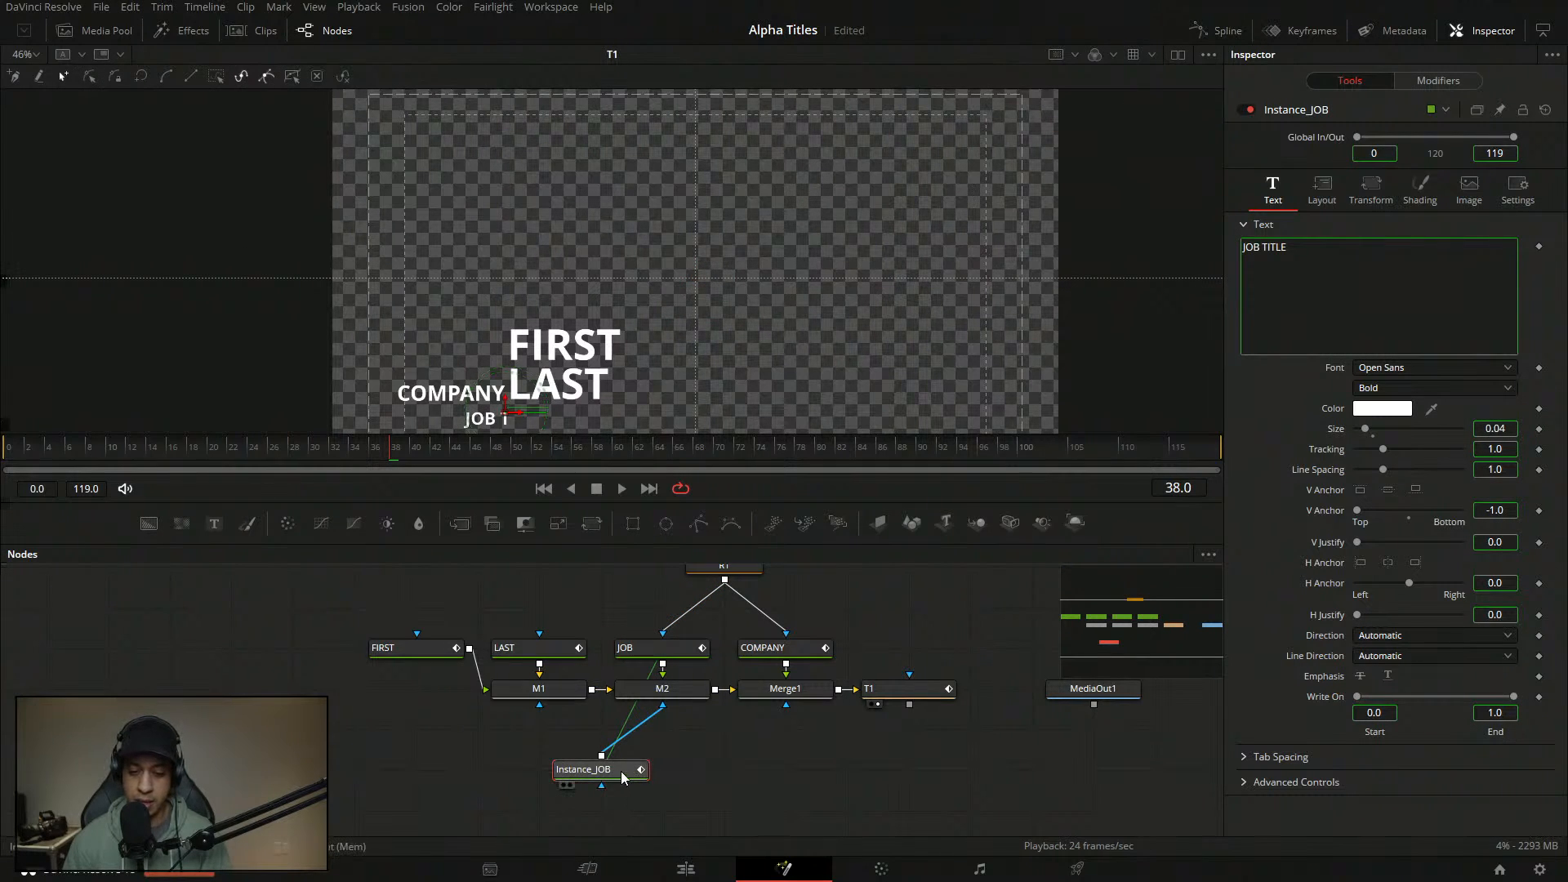
# - Deinstance Instance_JOB's shading appearance and make it a box fill at Line level
pyautogui.click(1420, 192)
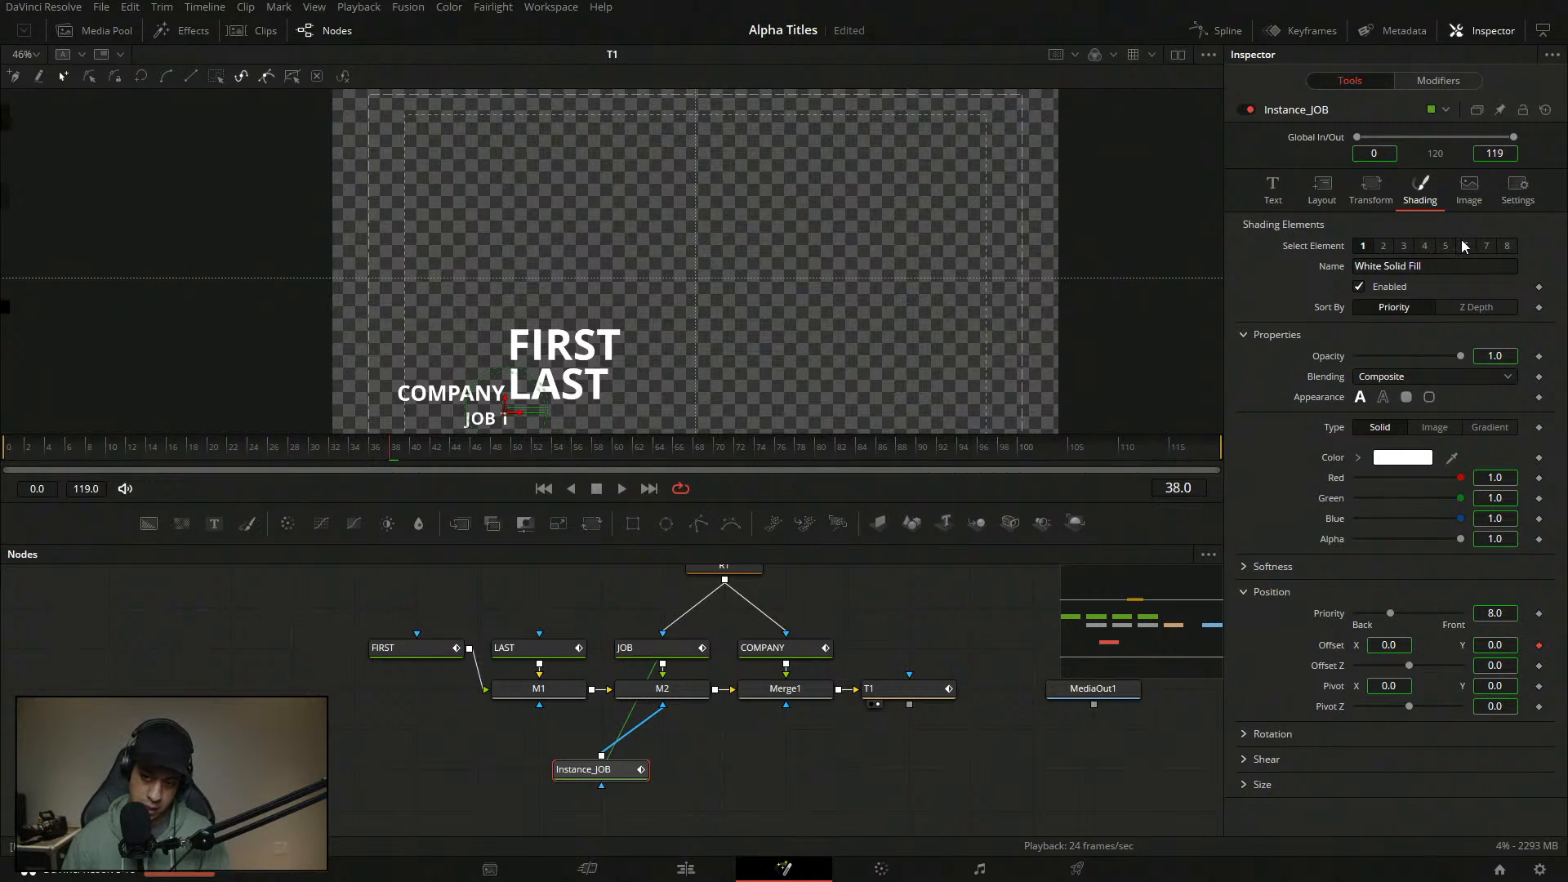
pyautogui.rightClick(1311, 400)
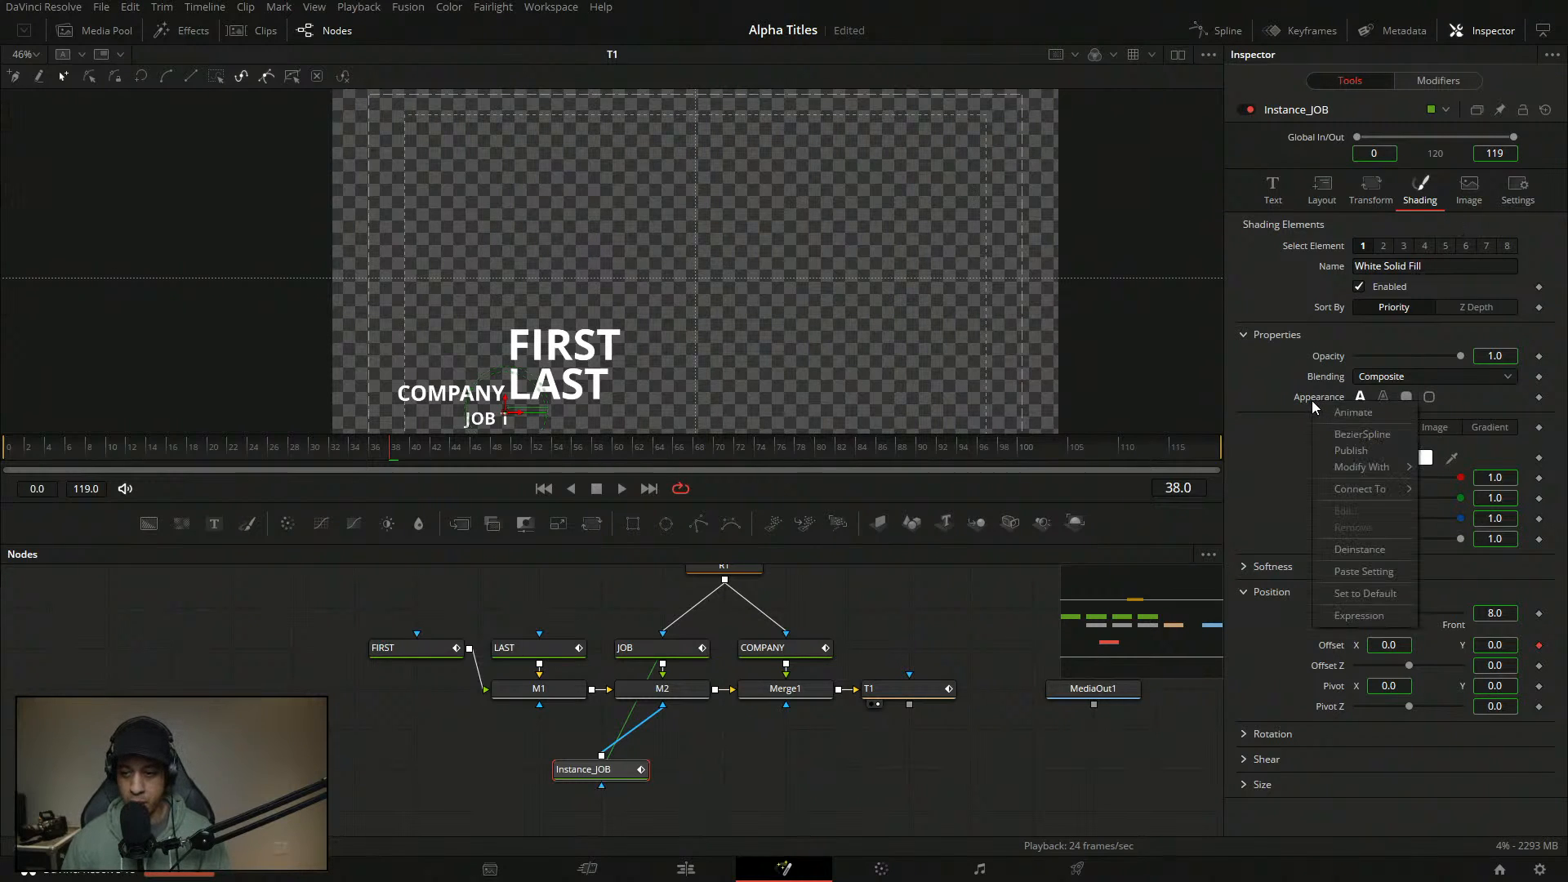
pyautogui.click(1358, 549)
pyautogui.click(1407, 398)
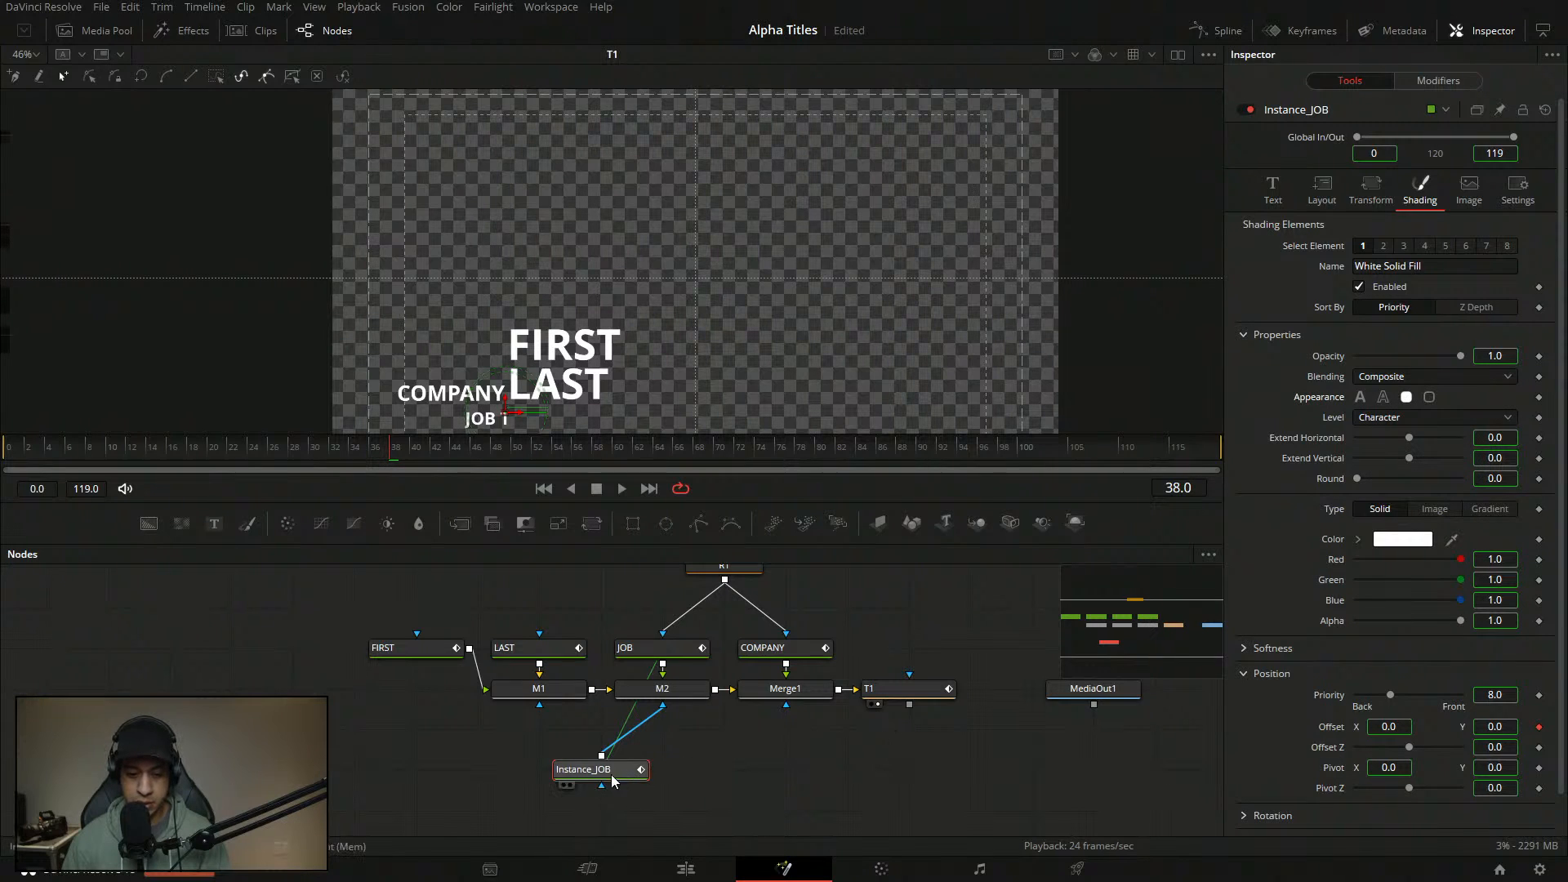
pyautogui.press('1')
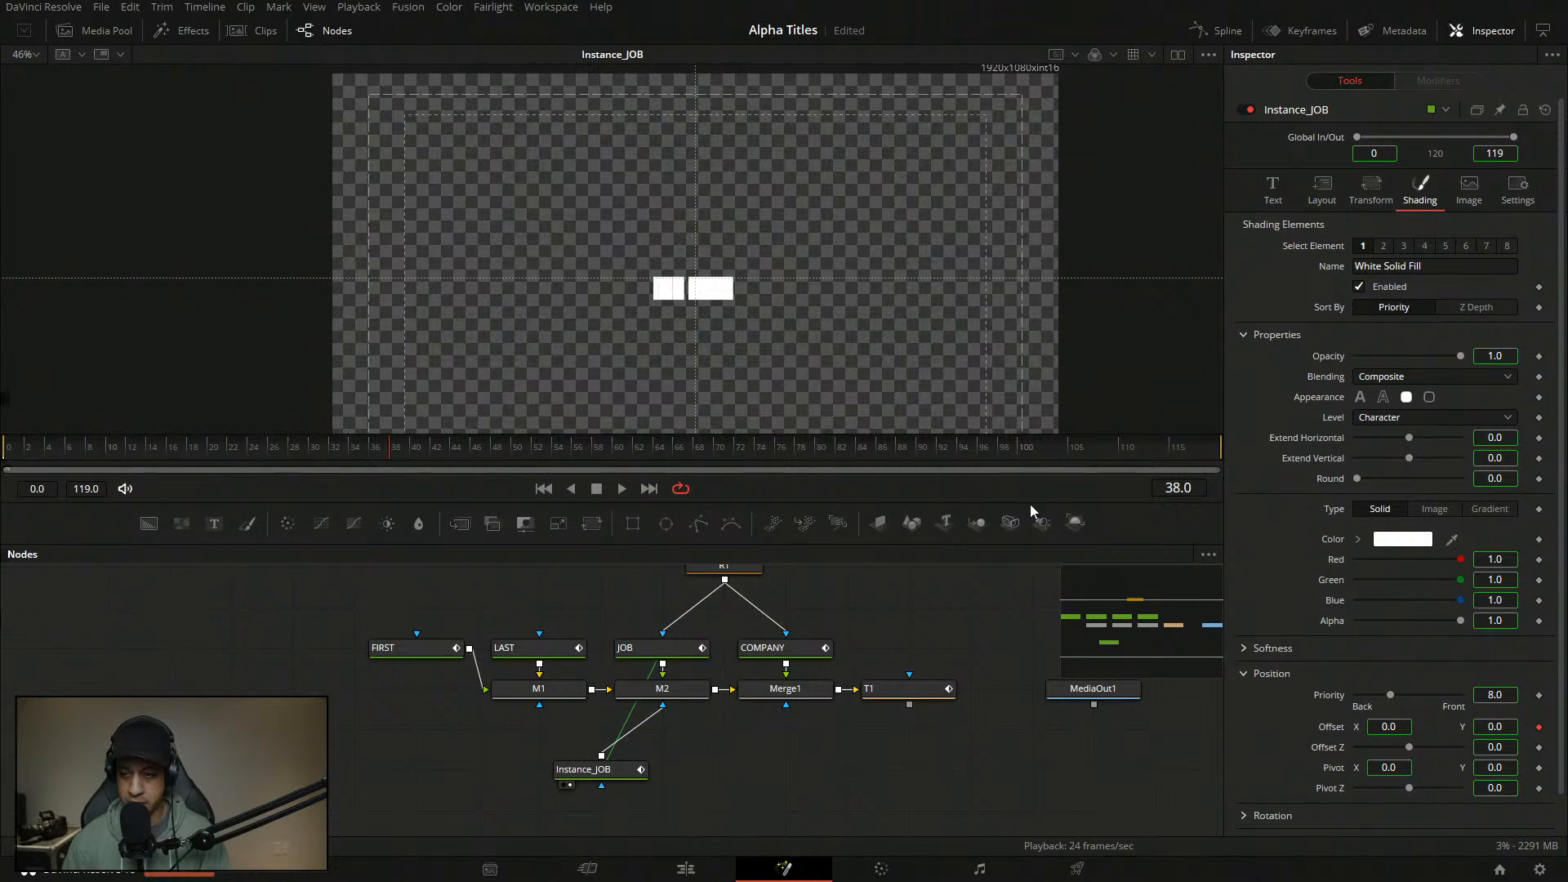
pyautogui.click(1380, 417)
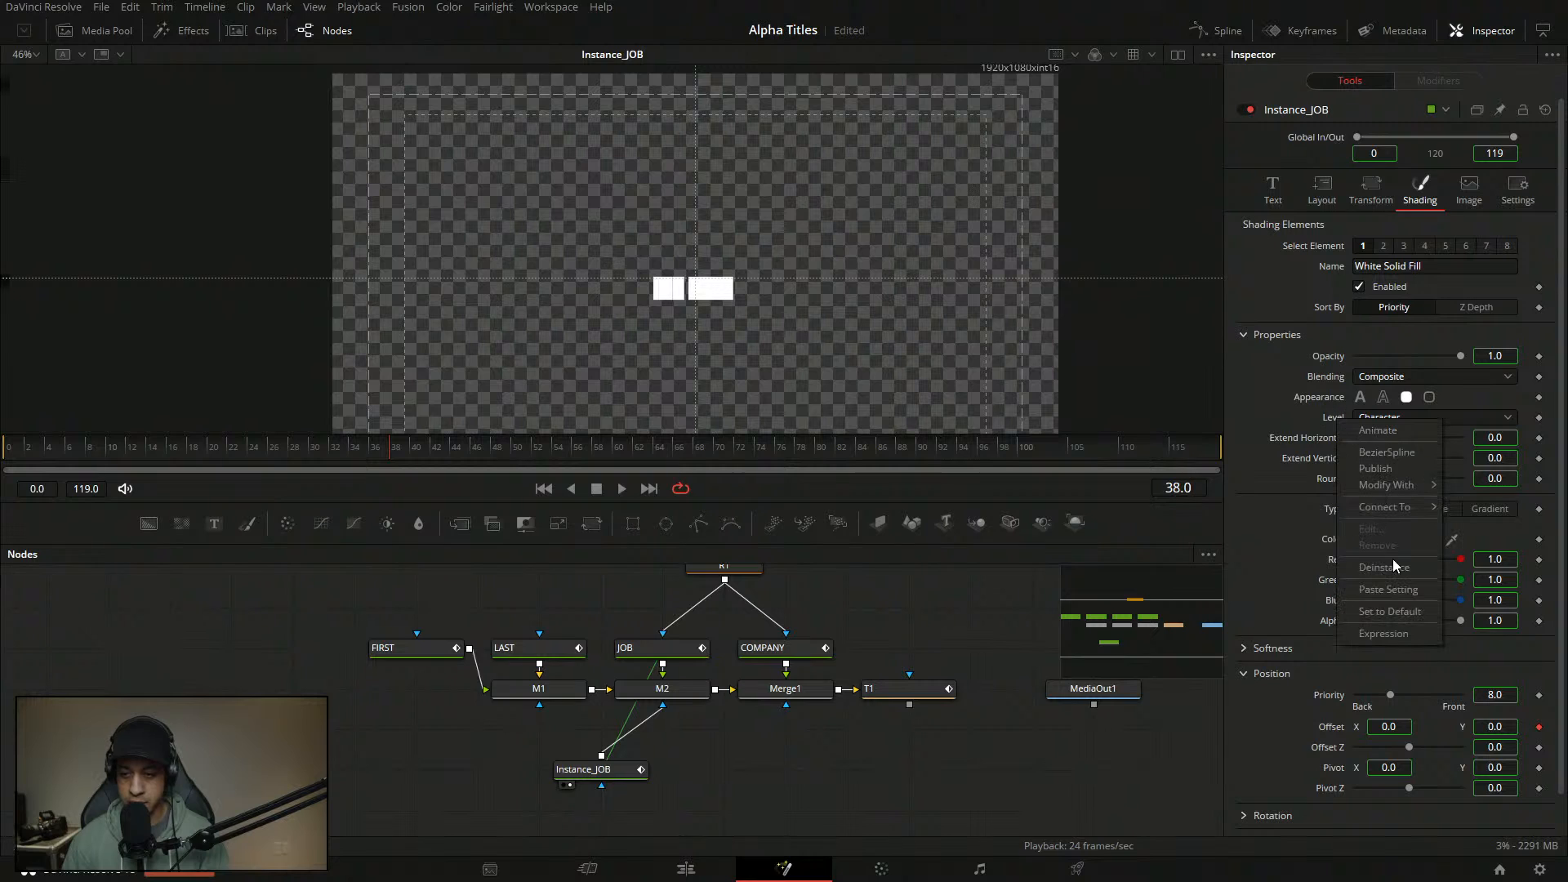
pyautogui.click(1393, 570)
pyautogui.click(1381, 420)
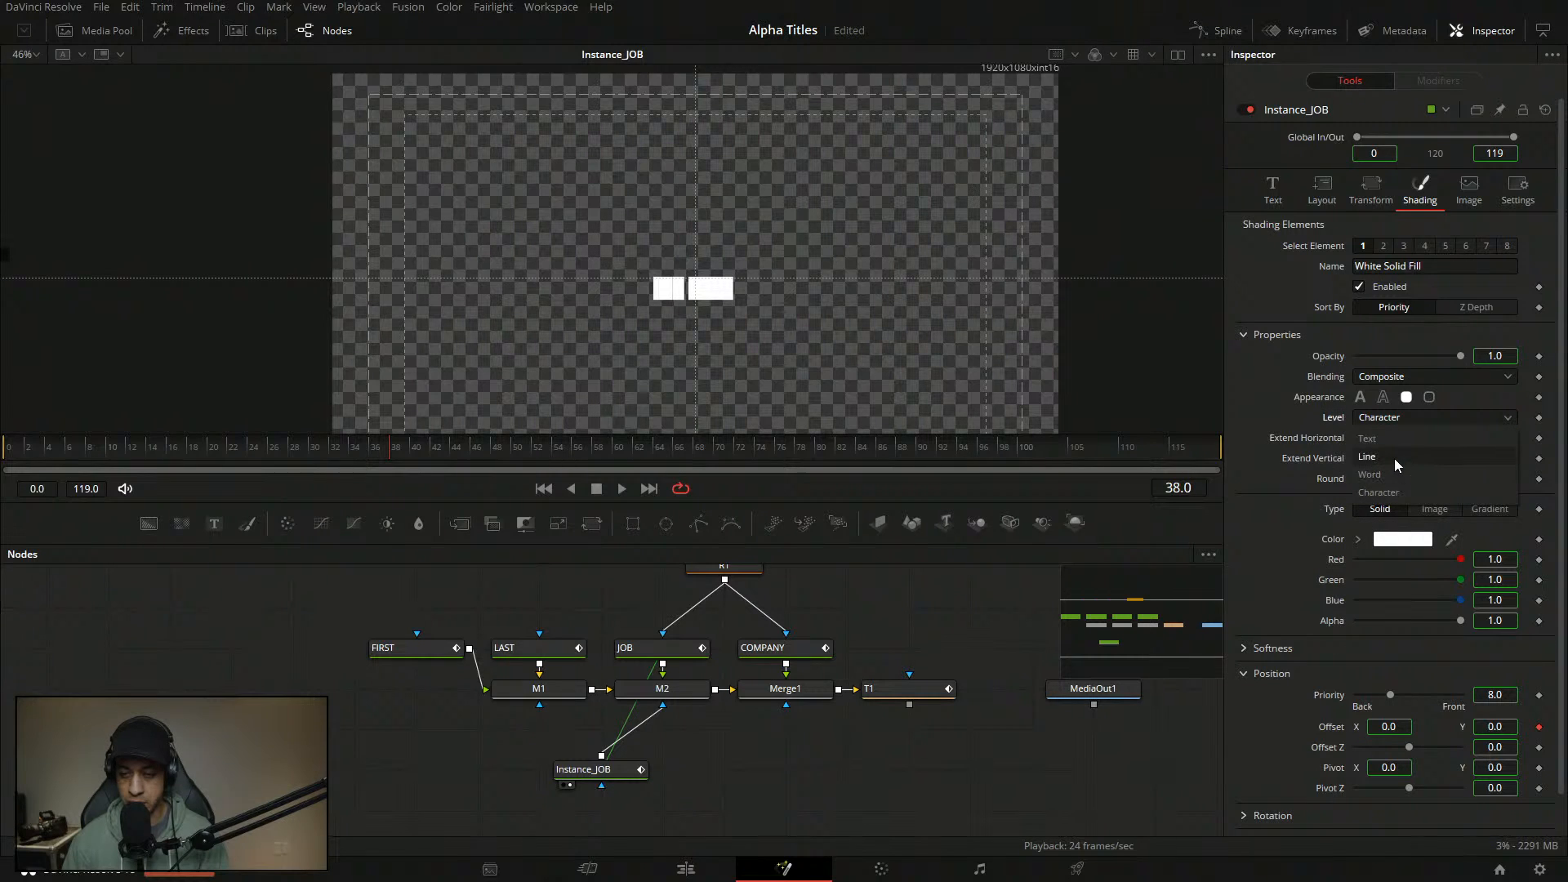
pyautogui.click(1395, 459)
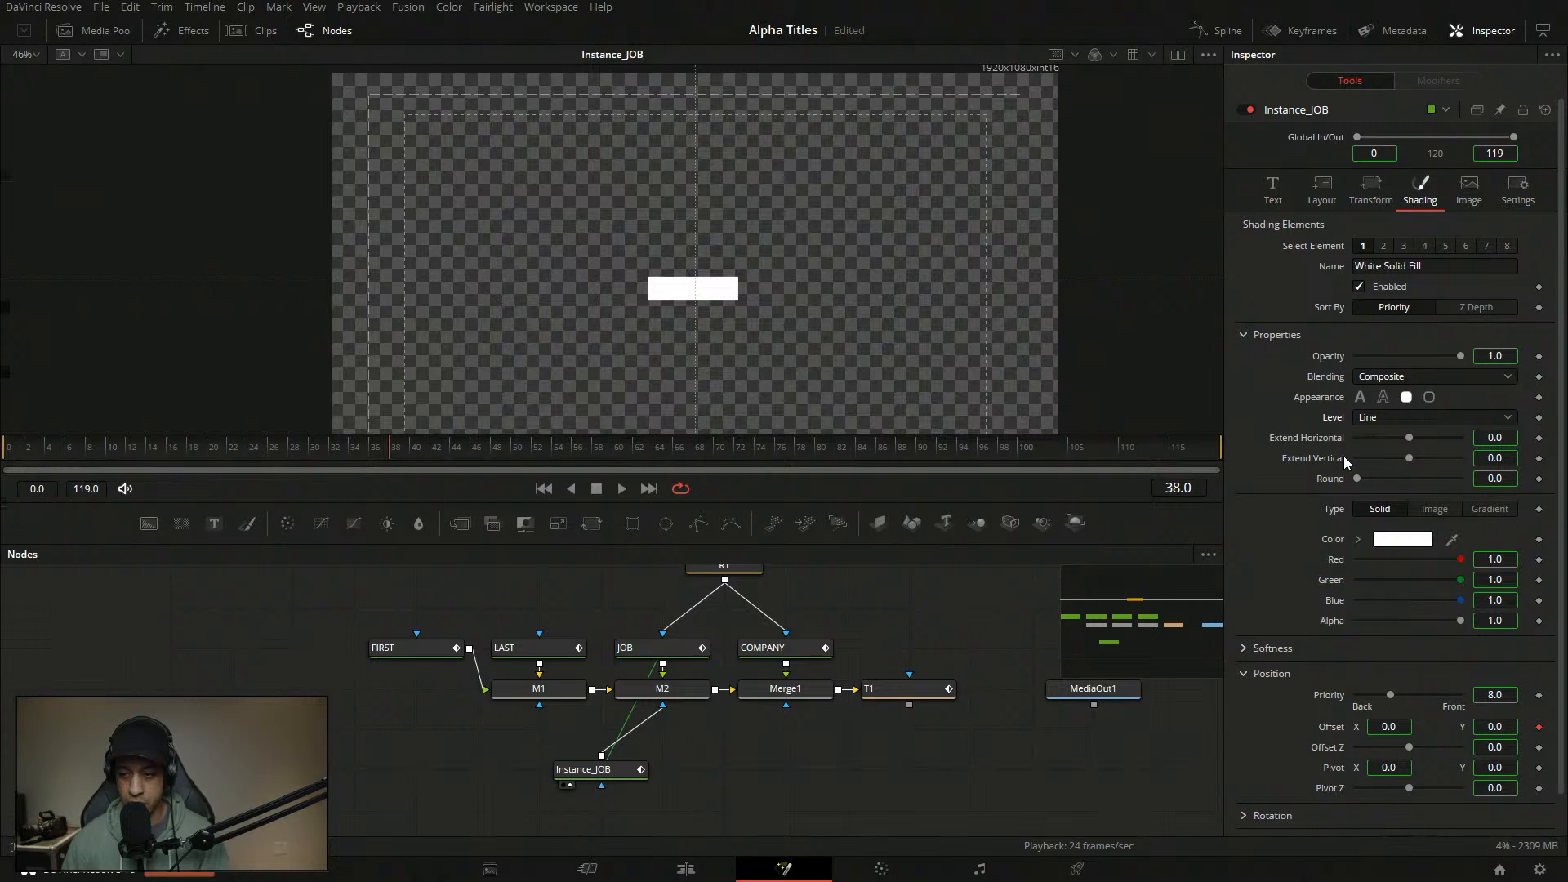
# - Align Instance_JOB beneath M2, disconnect R1 from JOB, and view Merge1 from the start
pyautogui.moveTo(596, 772); pyautogui.dragTo(697, 784)
pyautogui.click(892, 750)
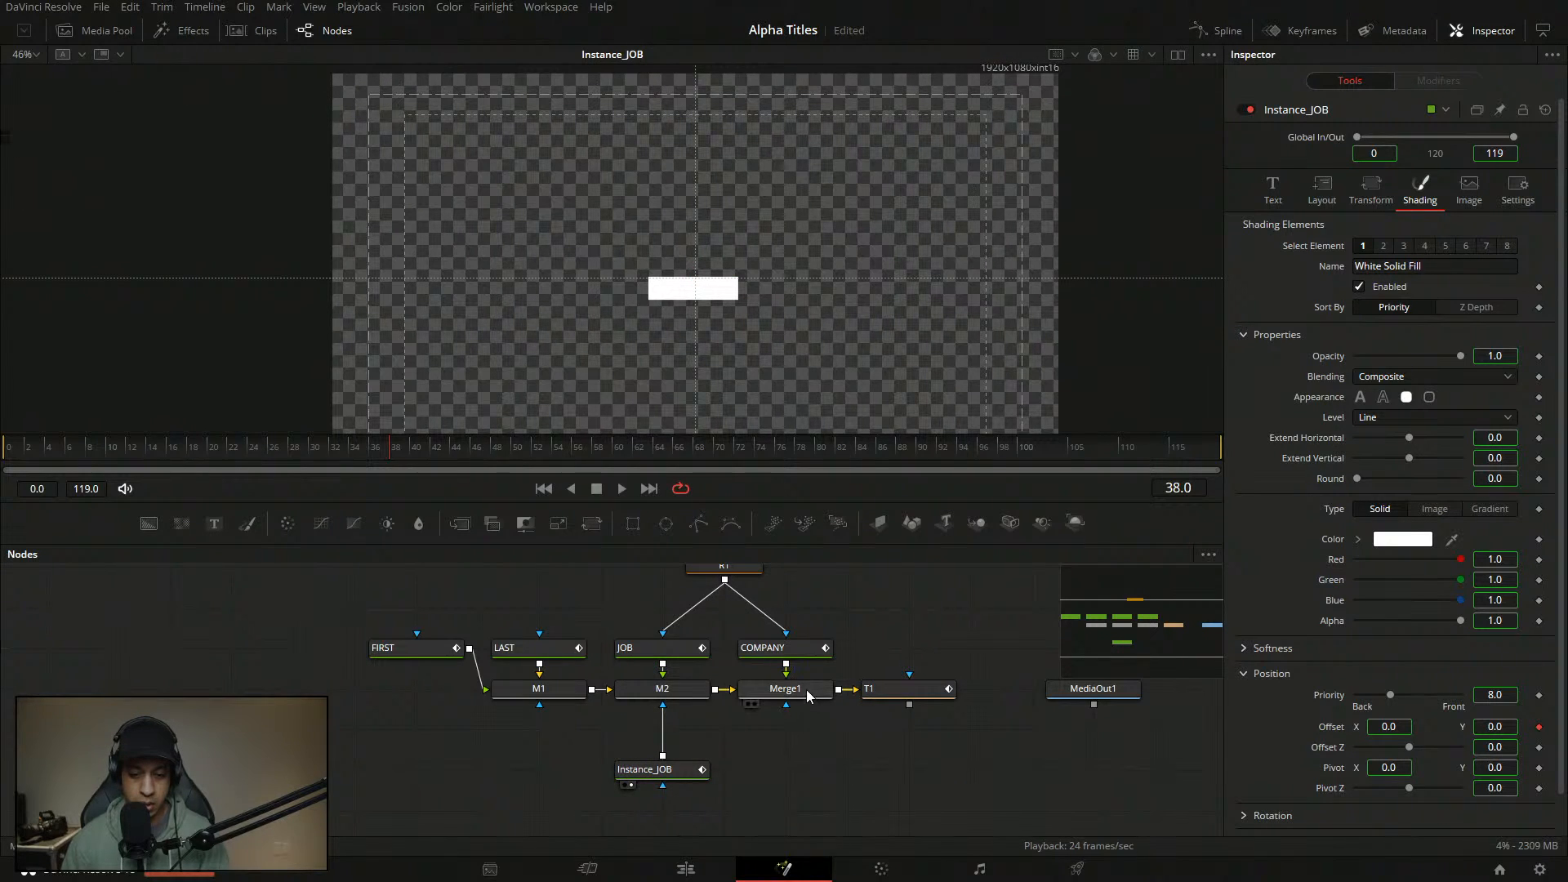
pyautogui.moveTo(713, 624); pyautogui.dragTo(725, 656)
pyautogui.click(687, 654)
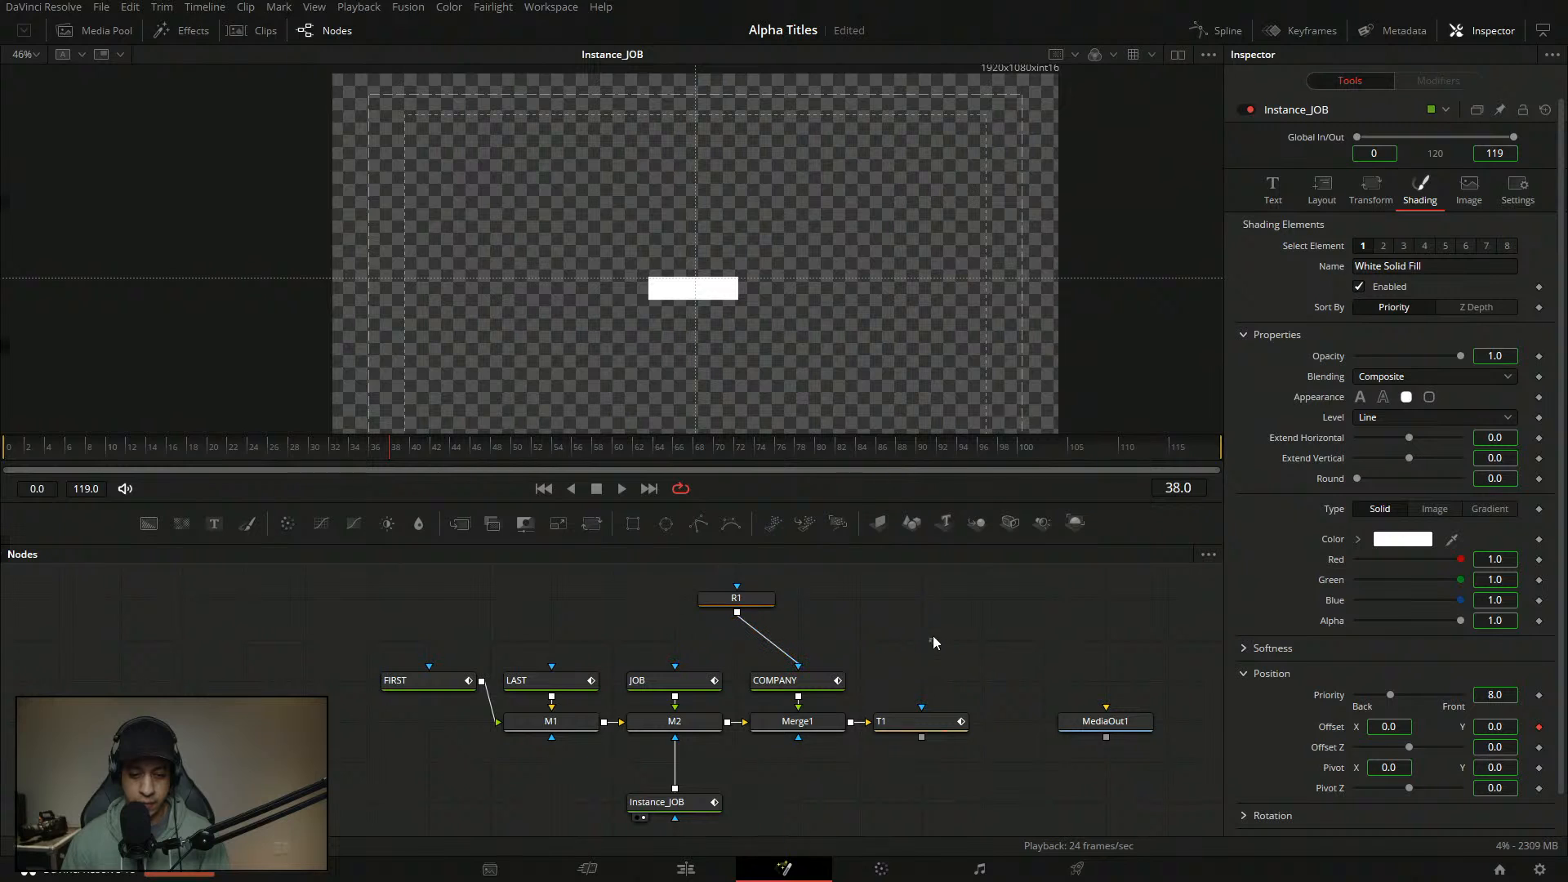
pyautogui.press('2')
pyautogui.moveTo(245, 450); pyautogui.dragTo(3, 241)
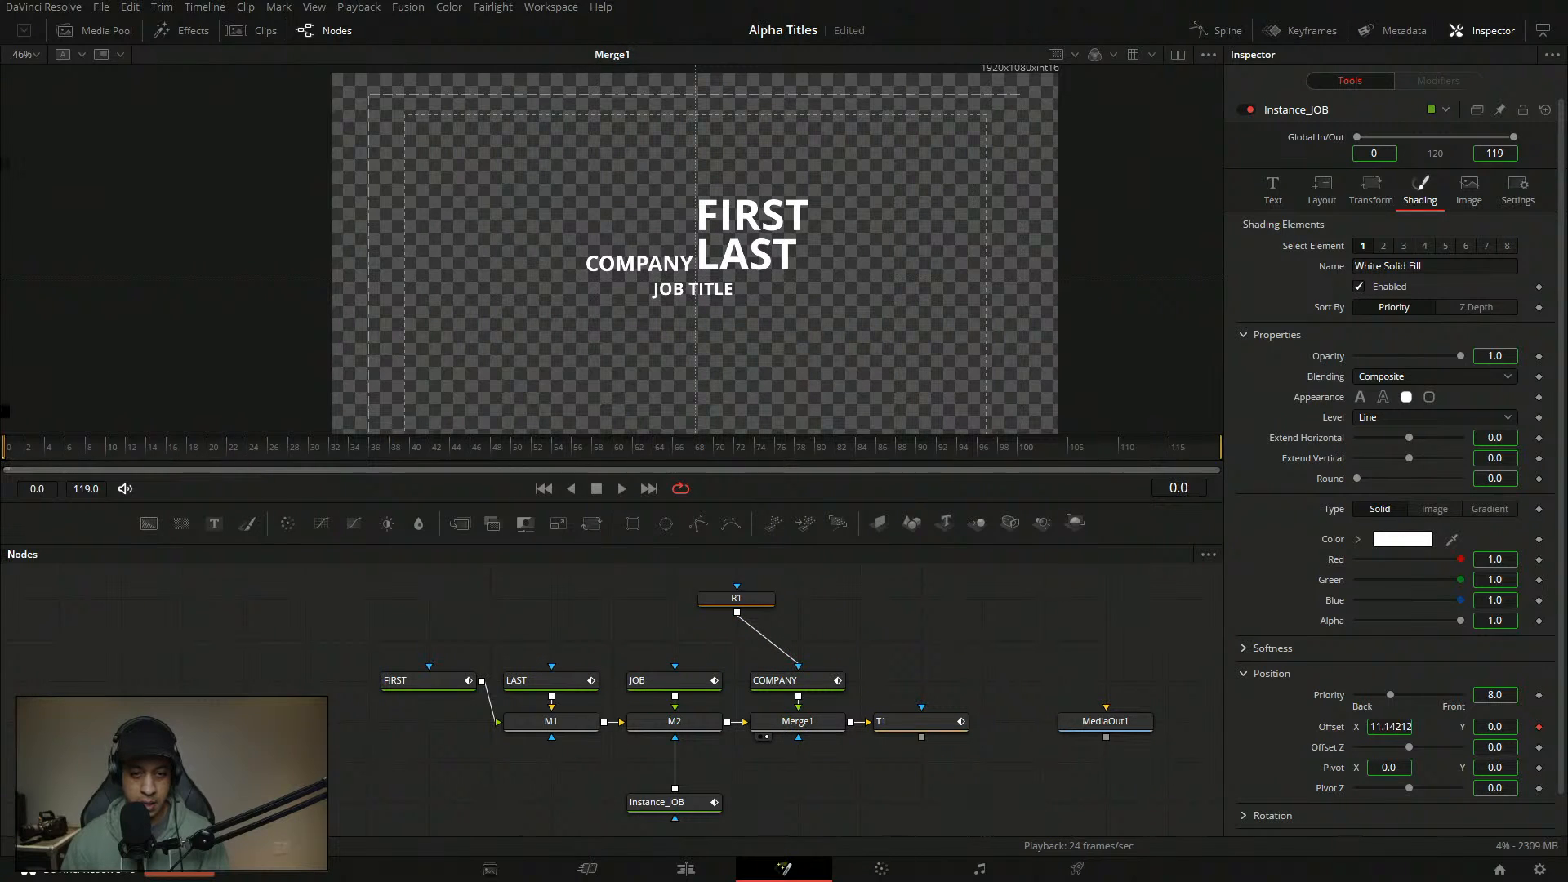
# - Play the title animation and step frame by frame through the JOB TITLE reveal to frame 17
pyautogui.press('space')
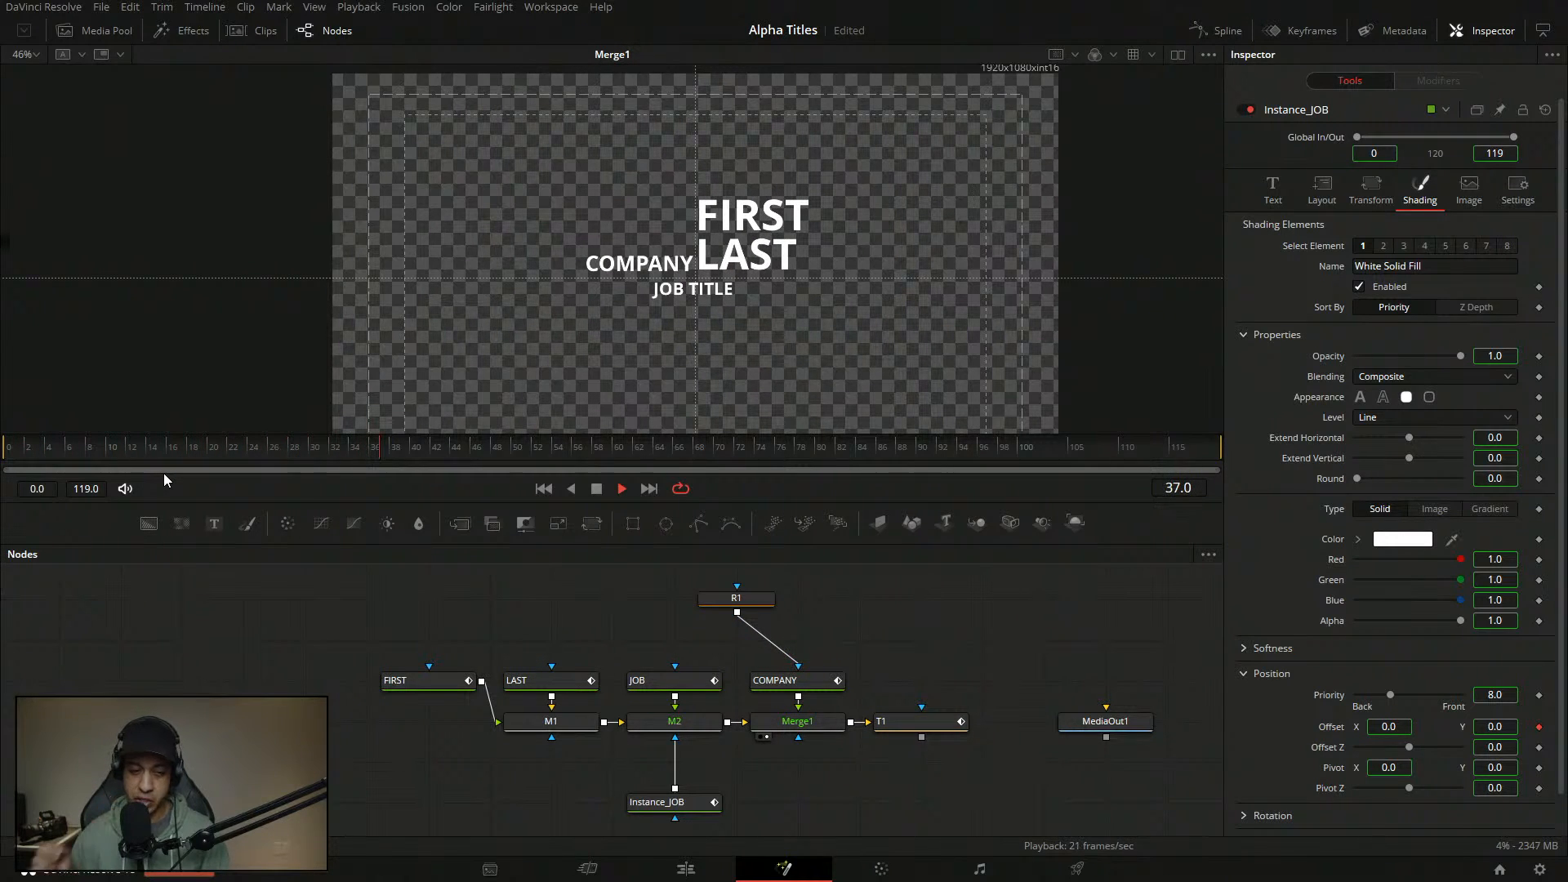
pyautogui.moveTo(86, 449); pyautogui.dragTo(140, 462)
pyautogui.press('Right')
pyautogui.press('Right')
pyautogui.press('Right')
pyautogui.press('Right')
pyautogui.press('Right')
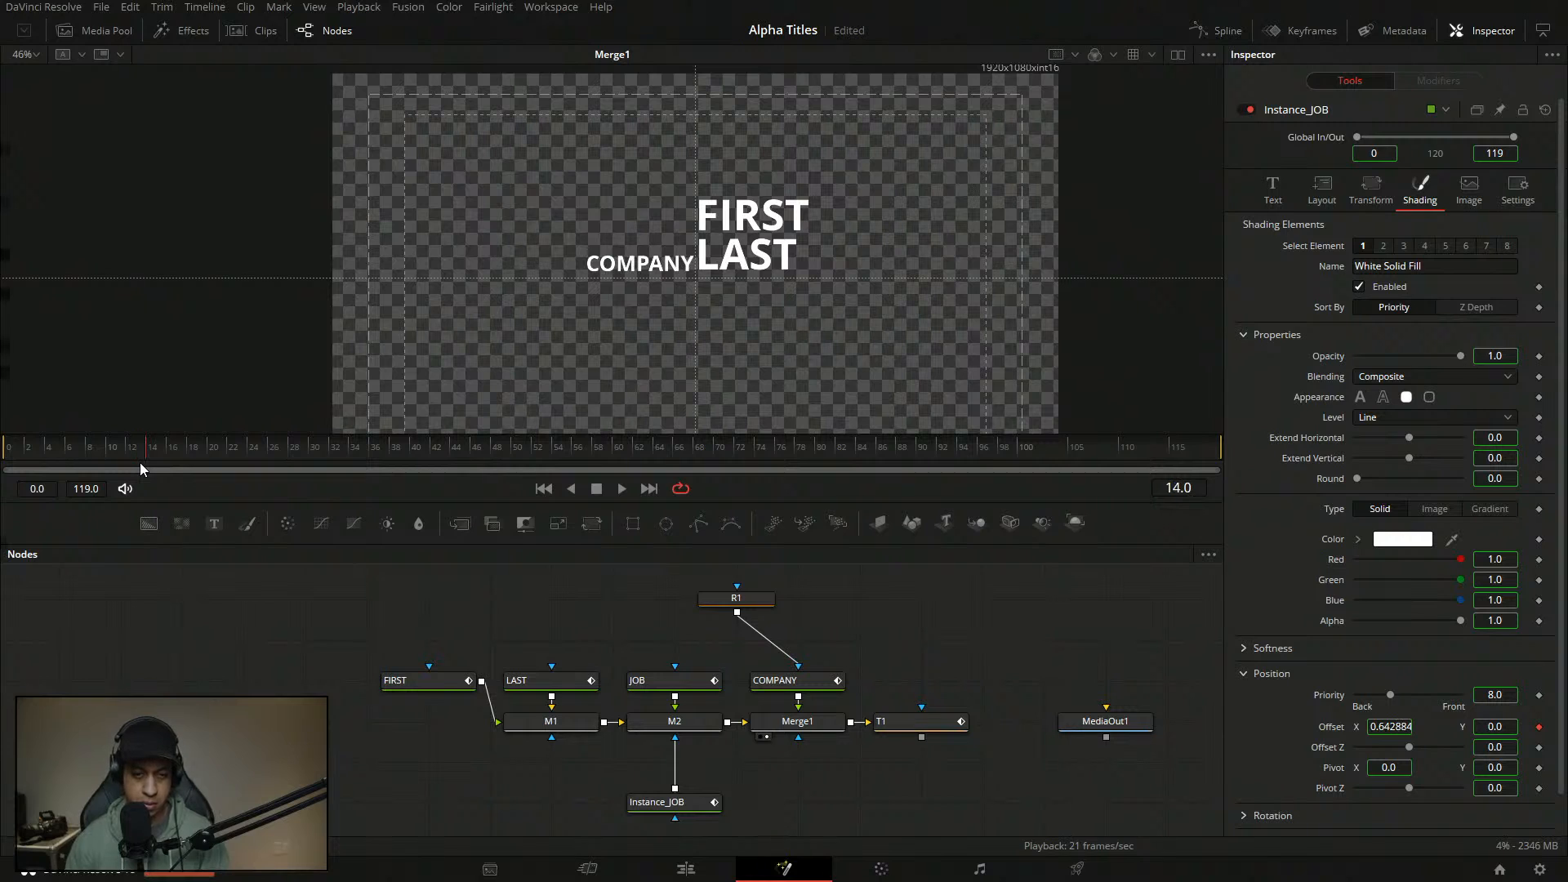
pyautogui.press('Left')
pyautogui.press('Left')
pyautogui.press('Left')
pyautogui.press('Right')
pyautogui.press('Right')
pyautogui.press('Left')
pyautogui.press('Right')
pyautogui.press('Left')
pyautogui.press('Right')
pyautogui.press('Left')
pyautogui.press('Right')
pyautogui.press('Left')
pyautogui.press('Left')
pyautogui.press('Left')
pyautogui.press('Right')
pyautogui.press('Right')
pyautogui.press('Right')
pyautogui.press('Left')
pyautogui.press('Right')
# - Open the Anim Curve on JOB's Path4 displacement and start changing the top point's In to 0.1
pyautogui.click(662, 683)
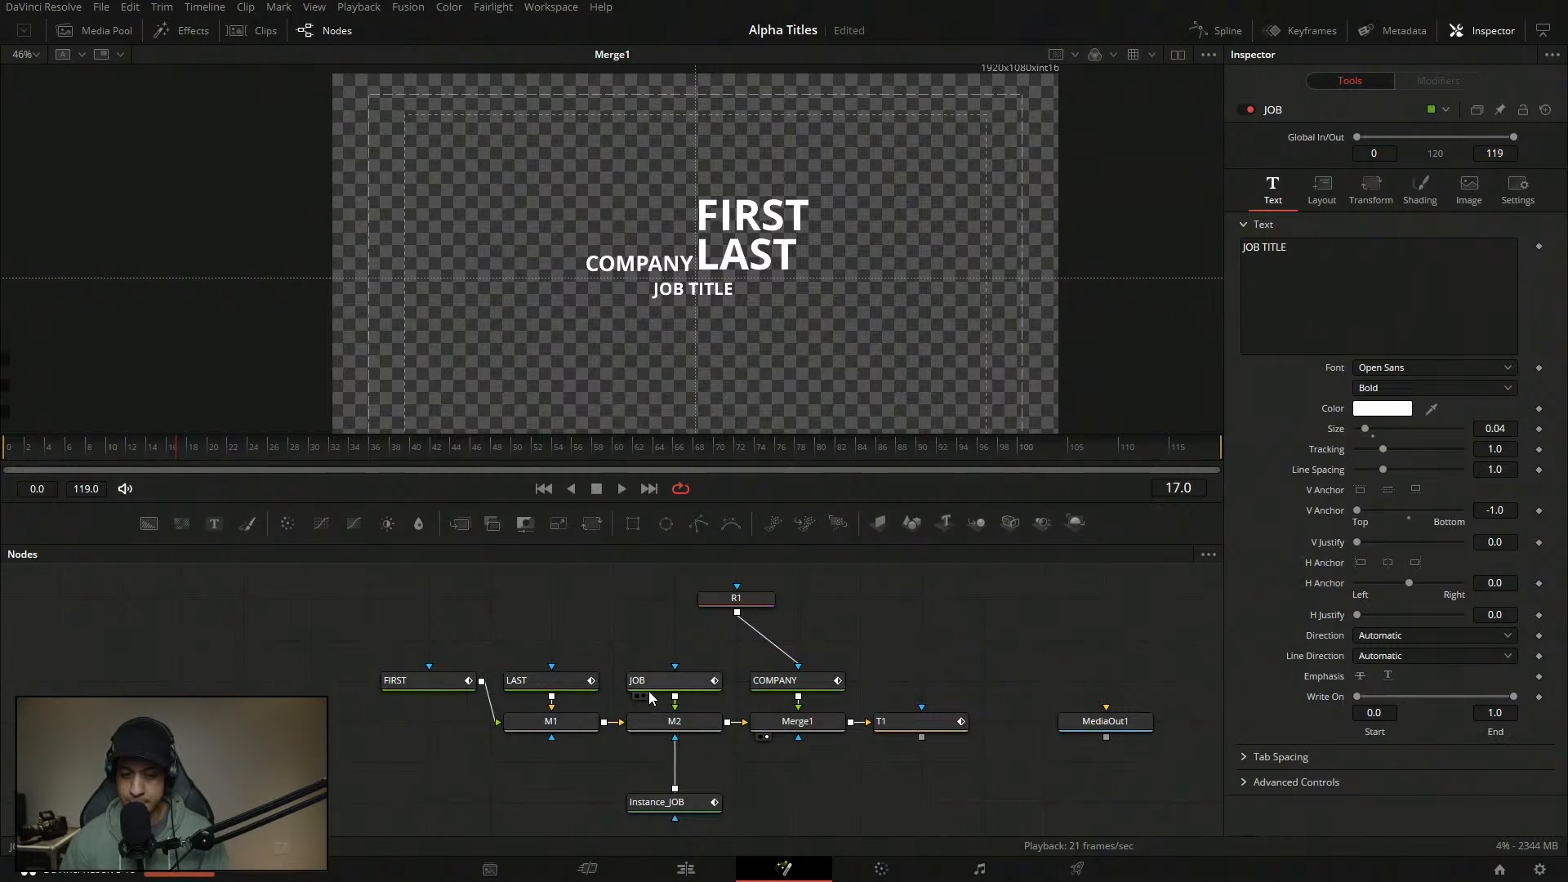
pyautogui.click(1444, 82)
pyautogui.click(1377, 240)
pyautogui.click(1427, 367)
pyautogui.press('BackSpace')
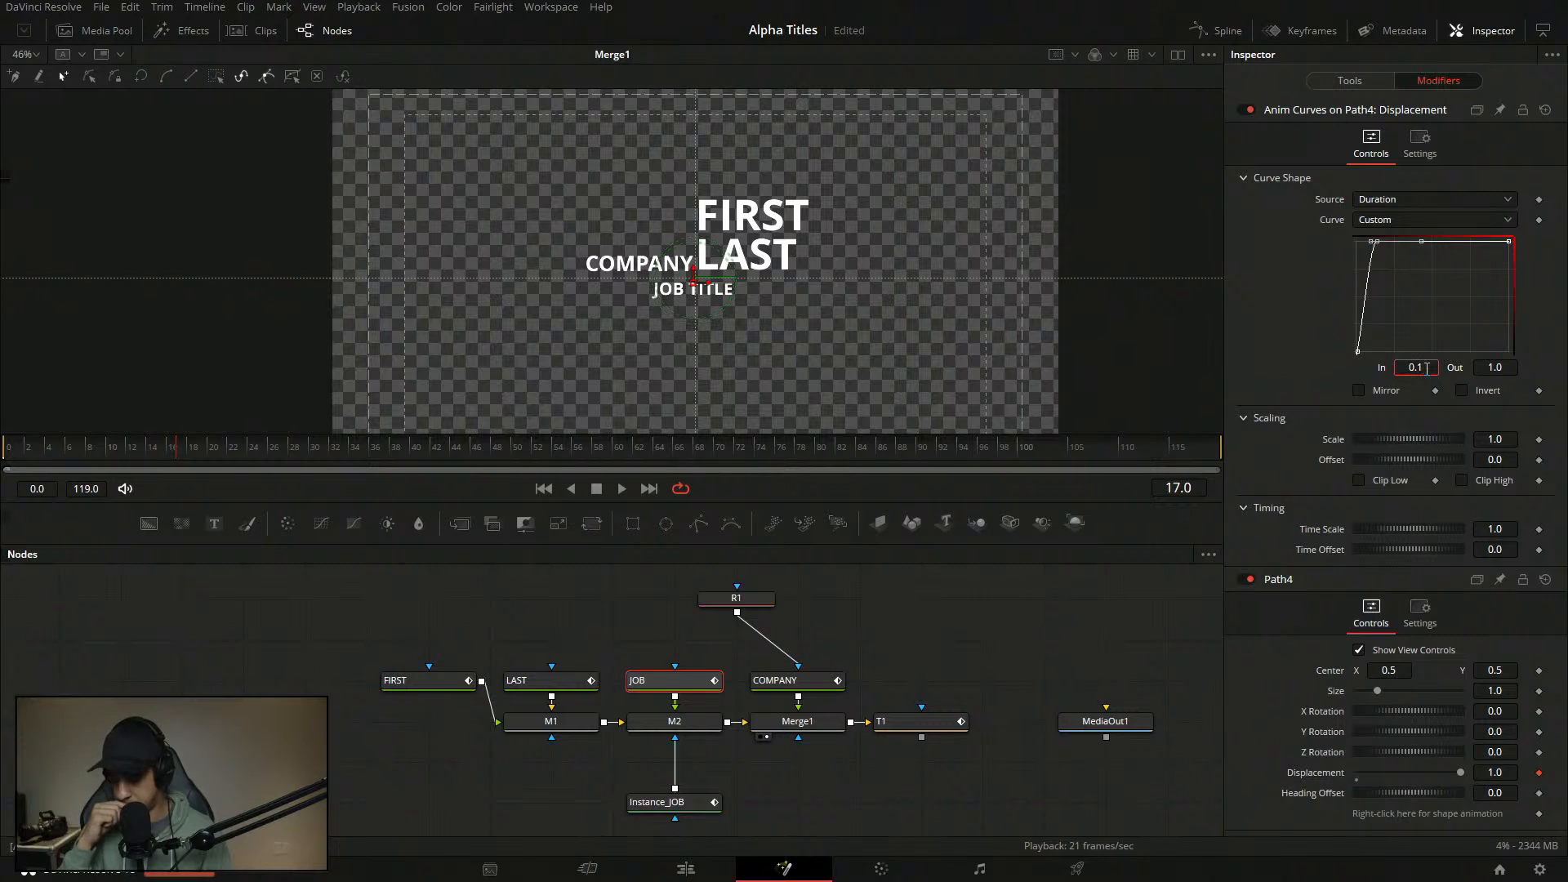
# - Commit In 0.1, disconnect R1 from COMPANY, and reselect the curve's top-left point on JOB's path
pyautogui.press('Return')
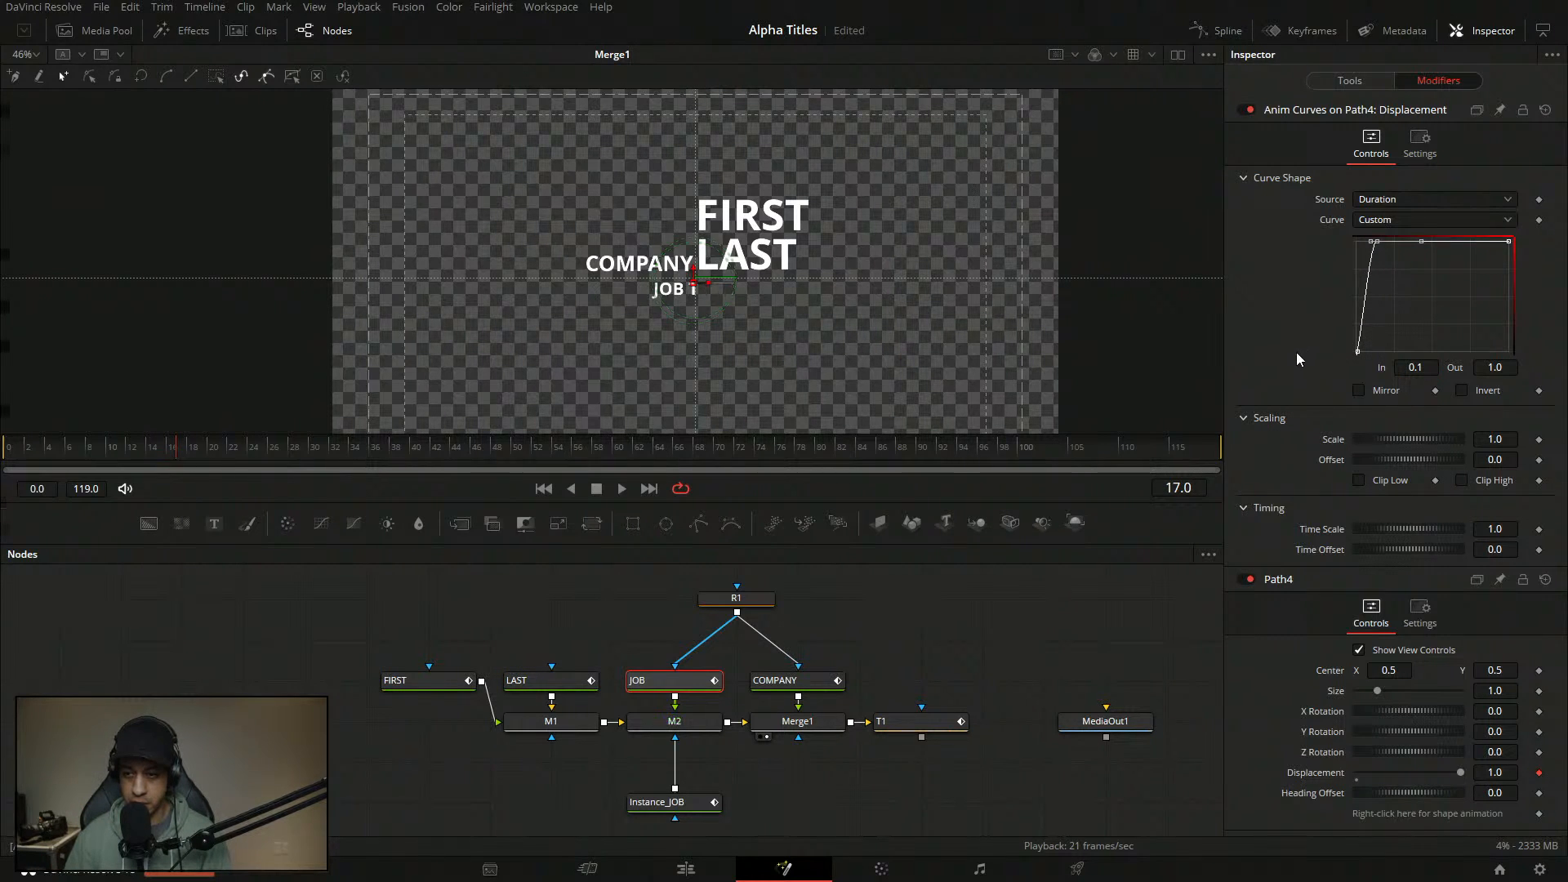
pyautogui.moveTo(773, 652); pyautogui.dragTo(728, 664)
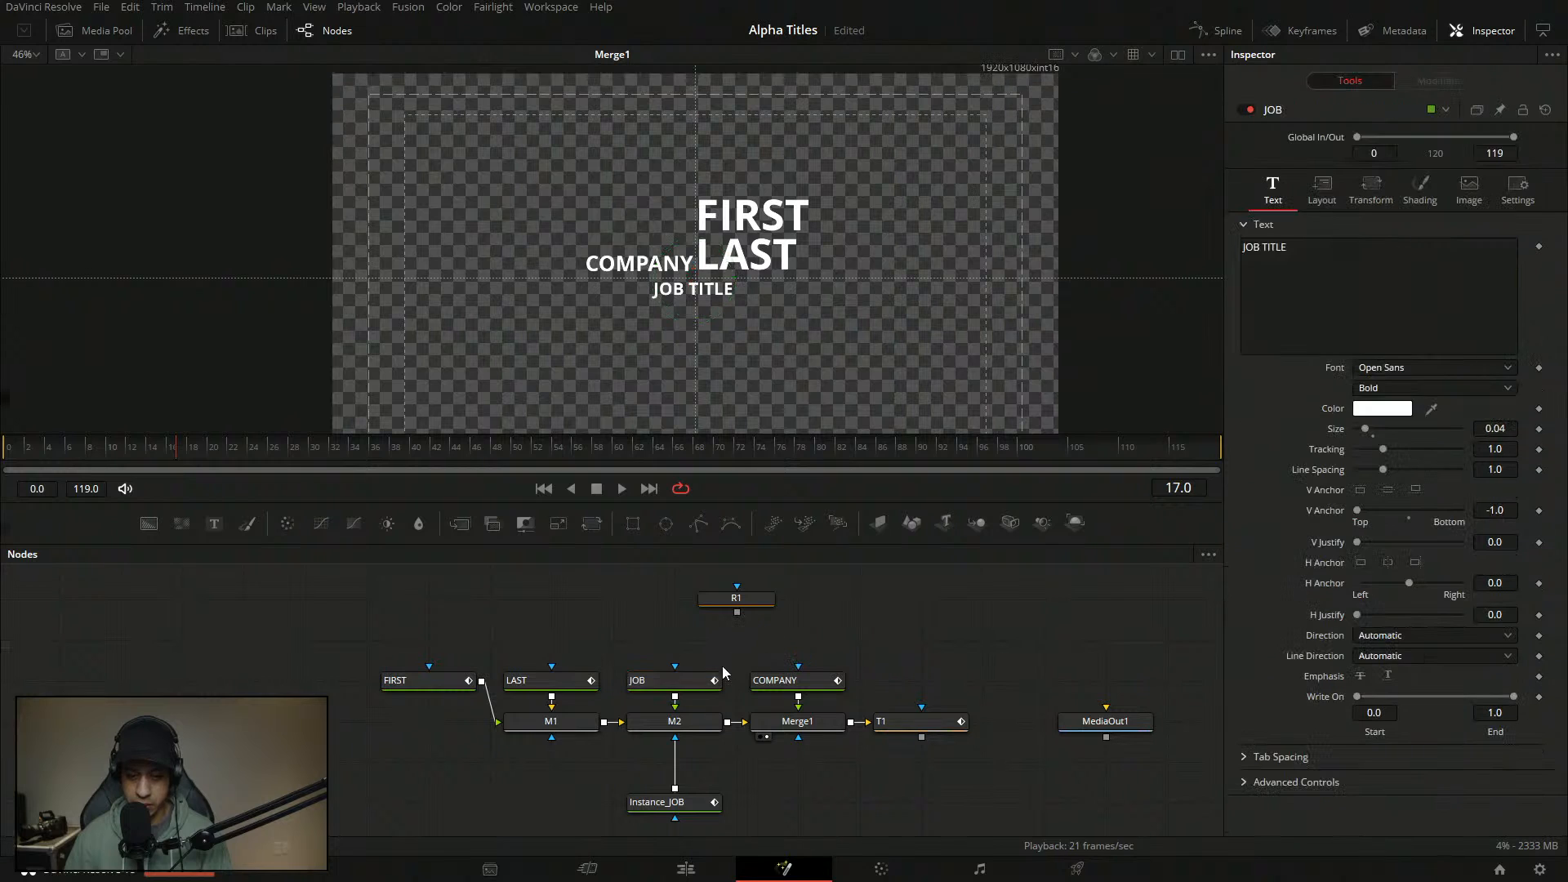
pyautogui.click(1449, 87)
pyautogui.click(1377, 242)
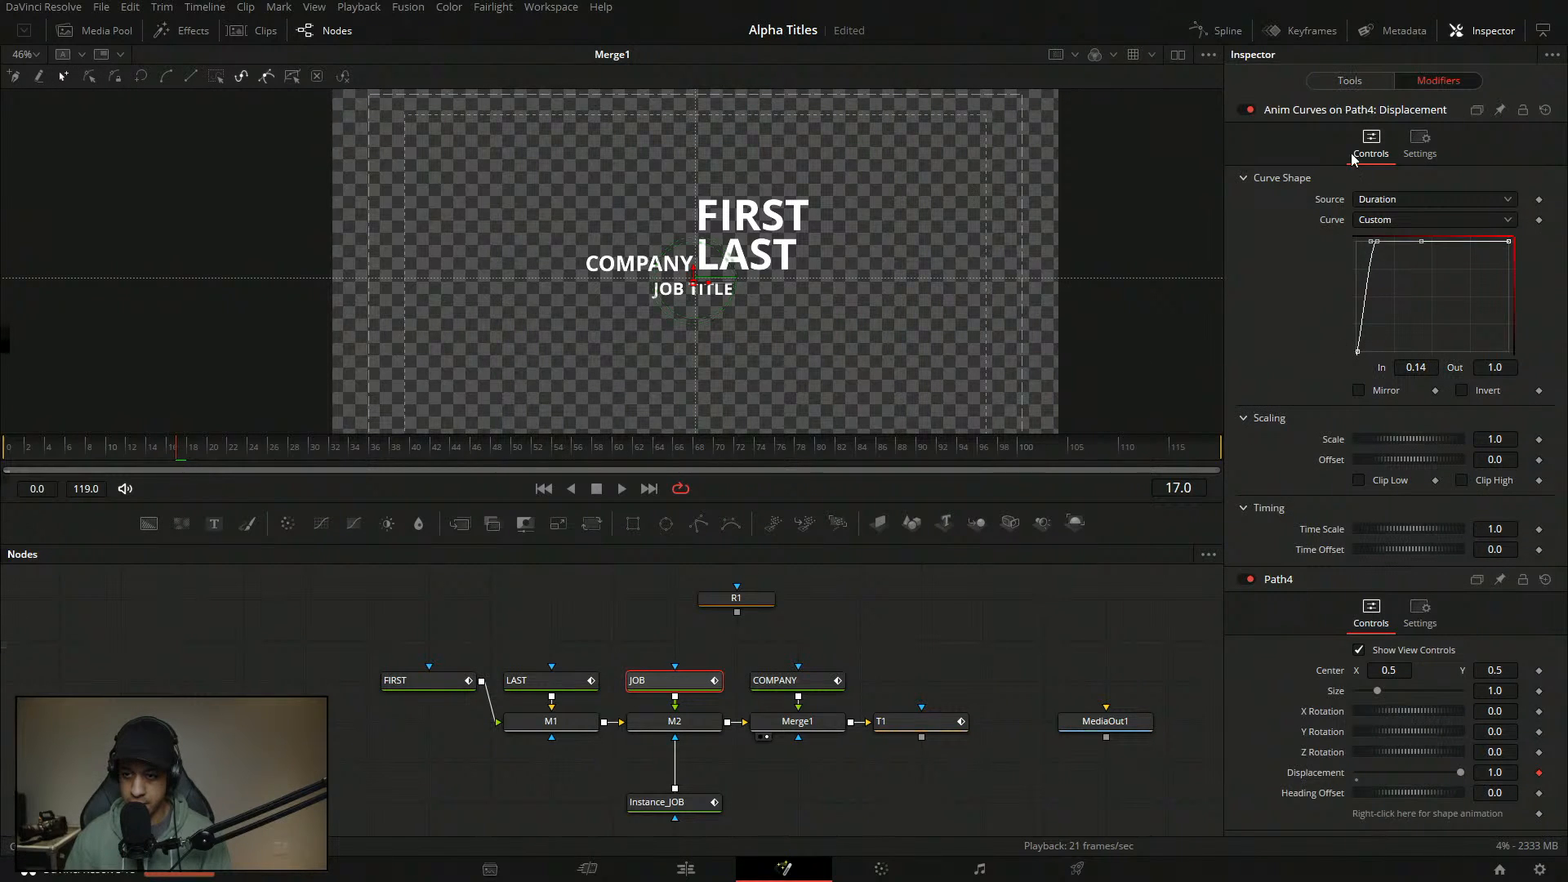
pyautogui.click(1350, 80)
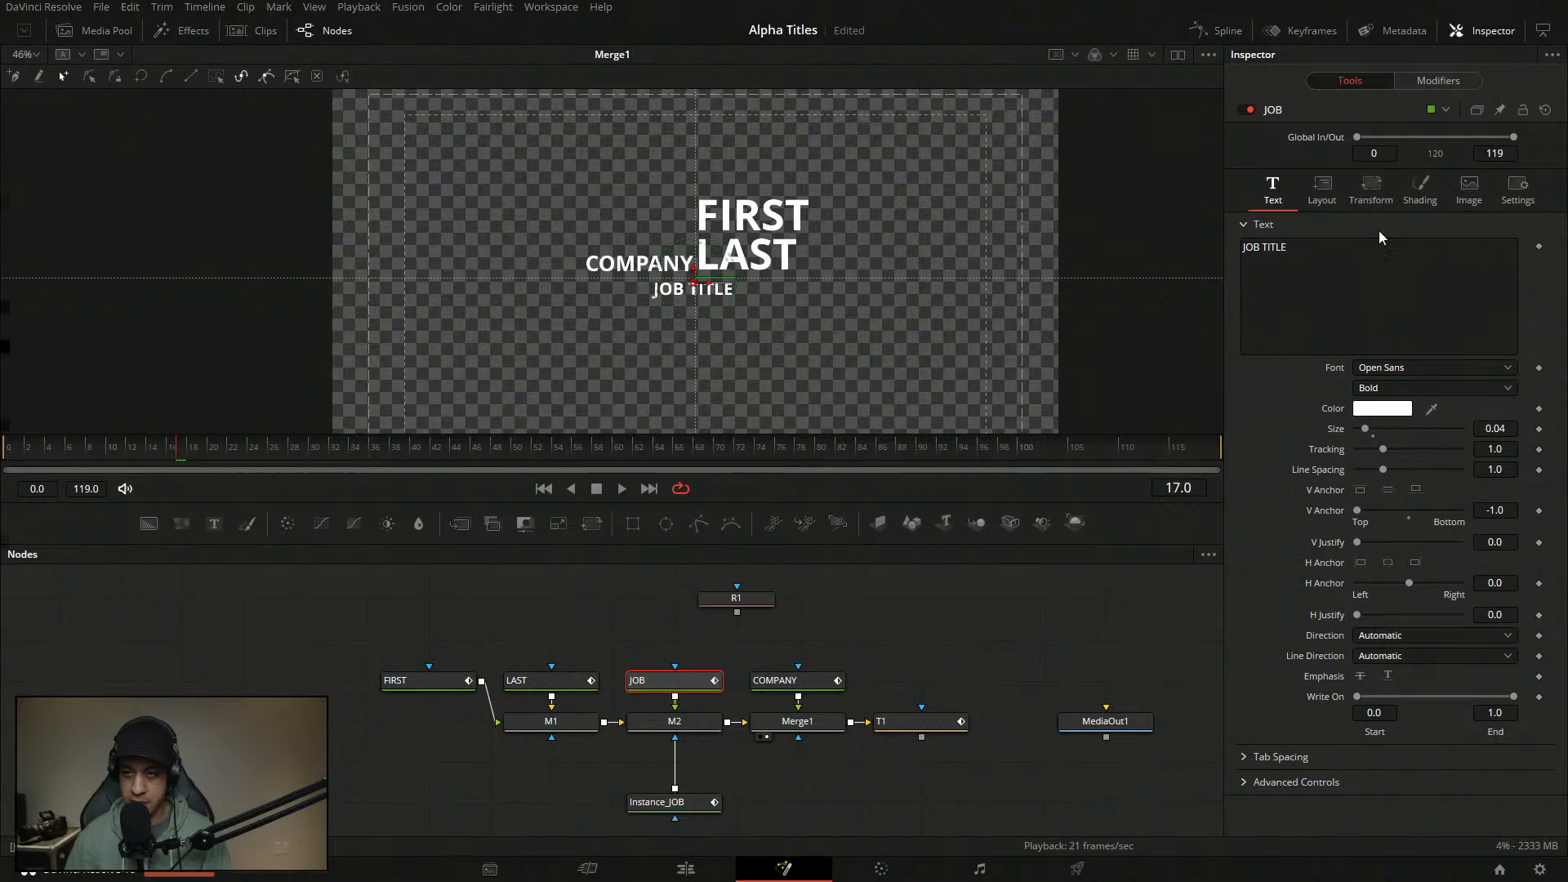
pyautogui.click(1439, 80)
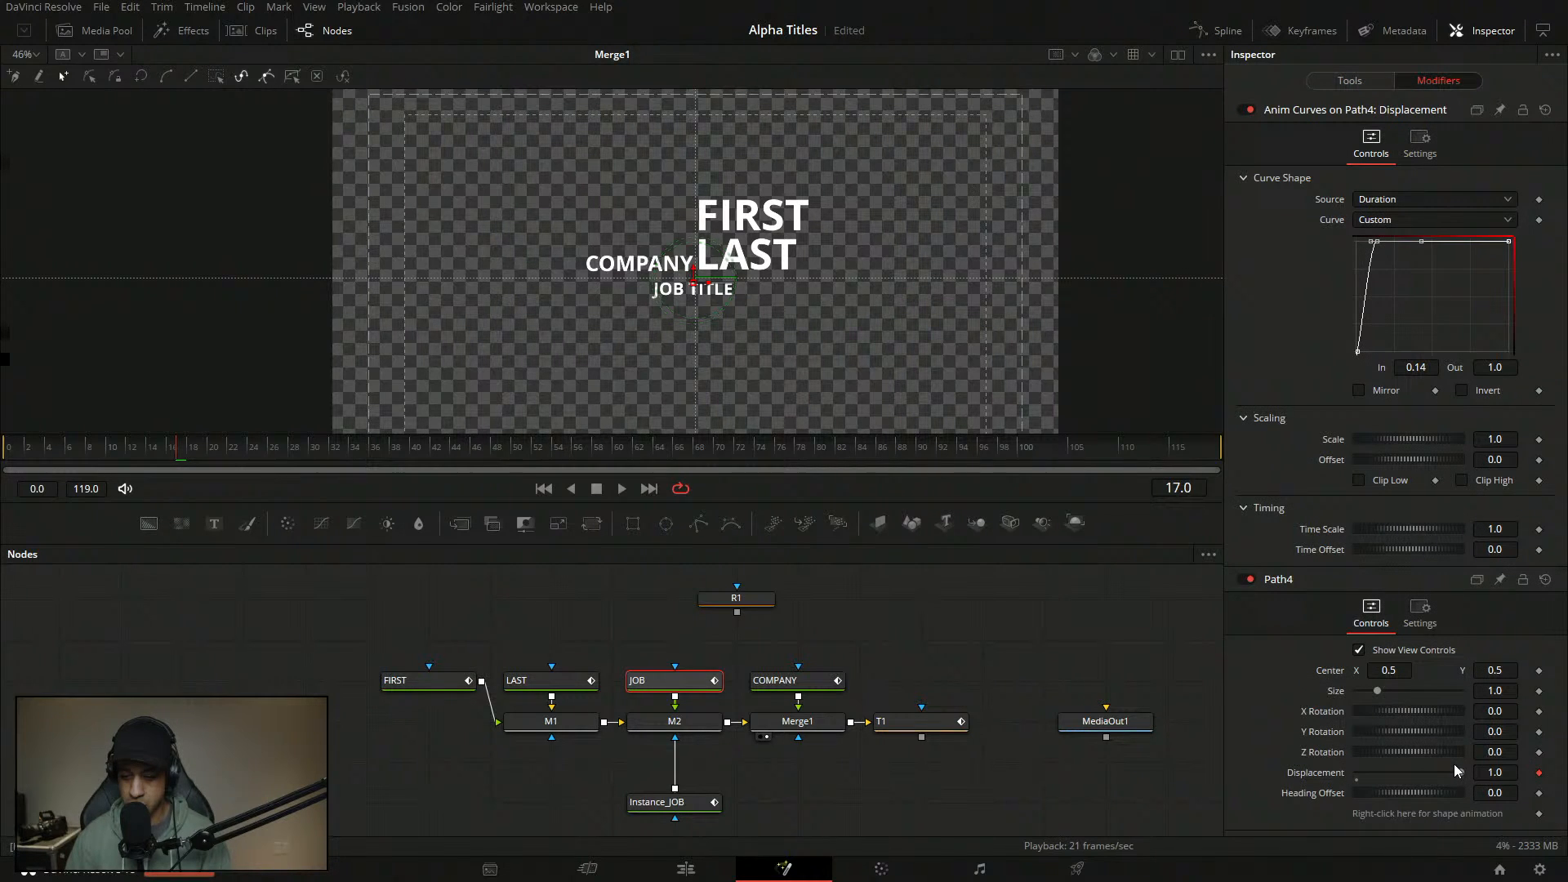
# - Re-centre the title in the viewer and select the curve's bottom-left point
pyautogui.moveTo(650, 378); pyautogui.dragTo(483, 243)
pyautogui.scroll(-4, 796, 315)
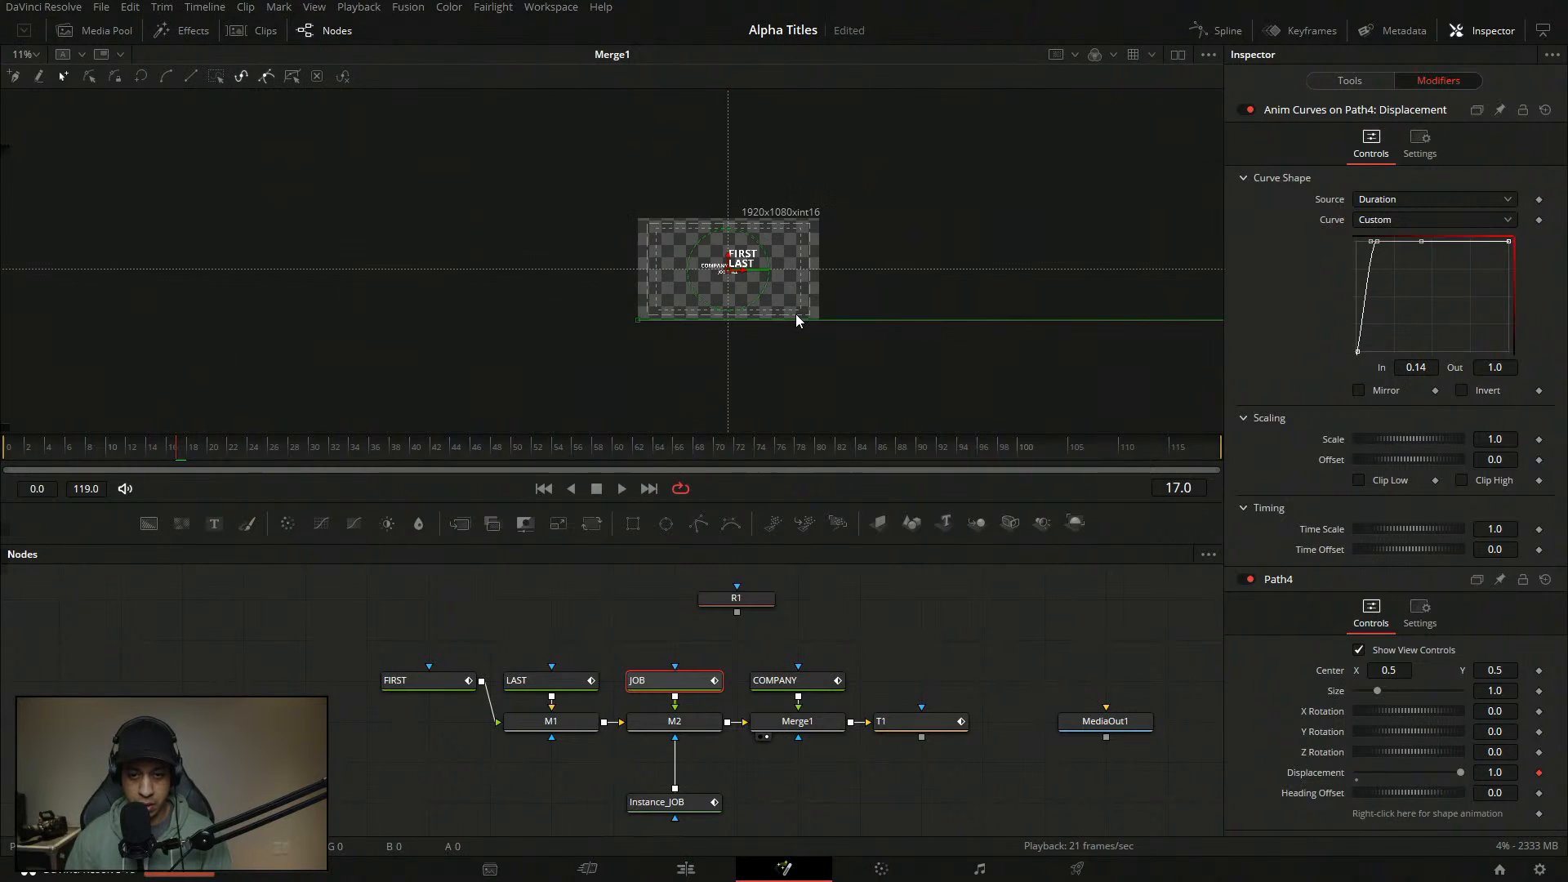
pyautogui.scroll(-4, 844, 376)
pyautogui.scroll(-5, 869, 370)
pyautogui.scroll(5, 792, 332)
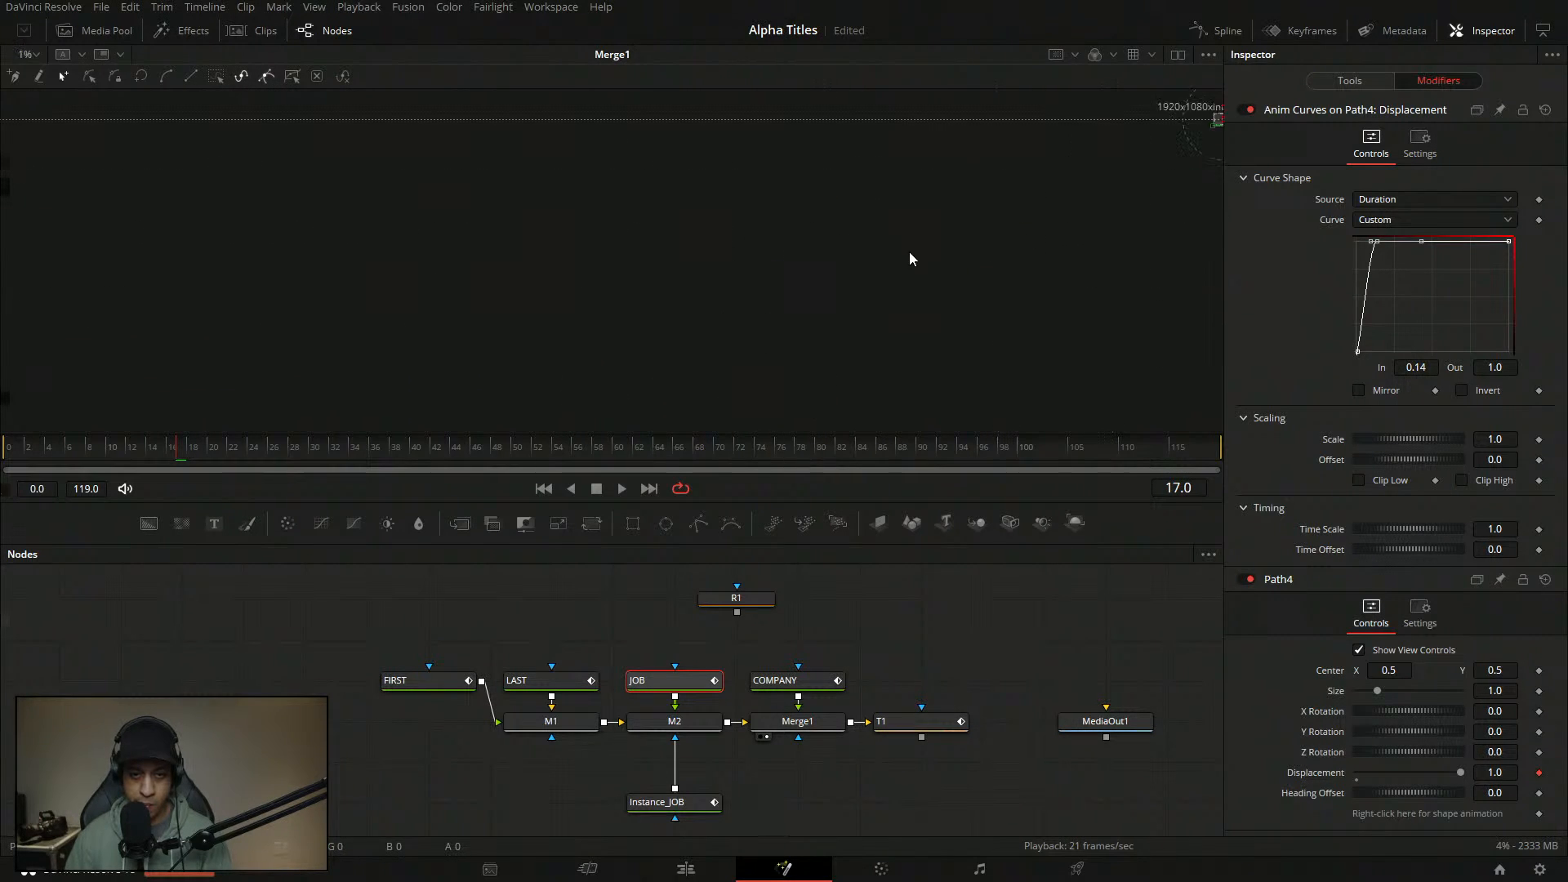
pyautogui.scroll(3, 629, 273)
pyautogui.scroll(5, 865, 230)
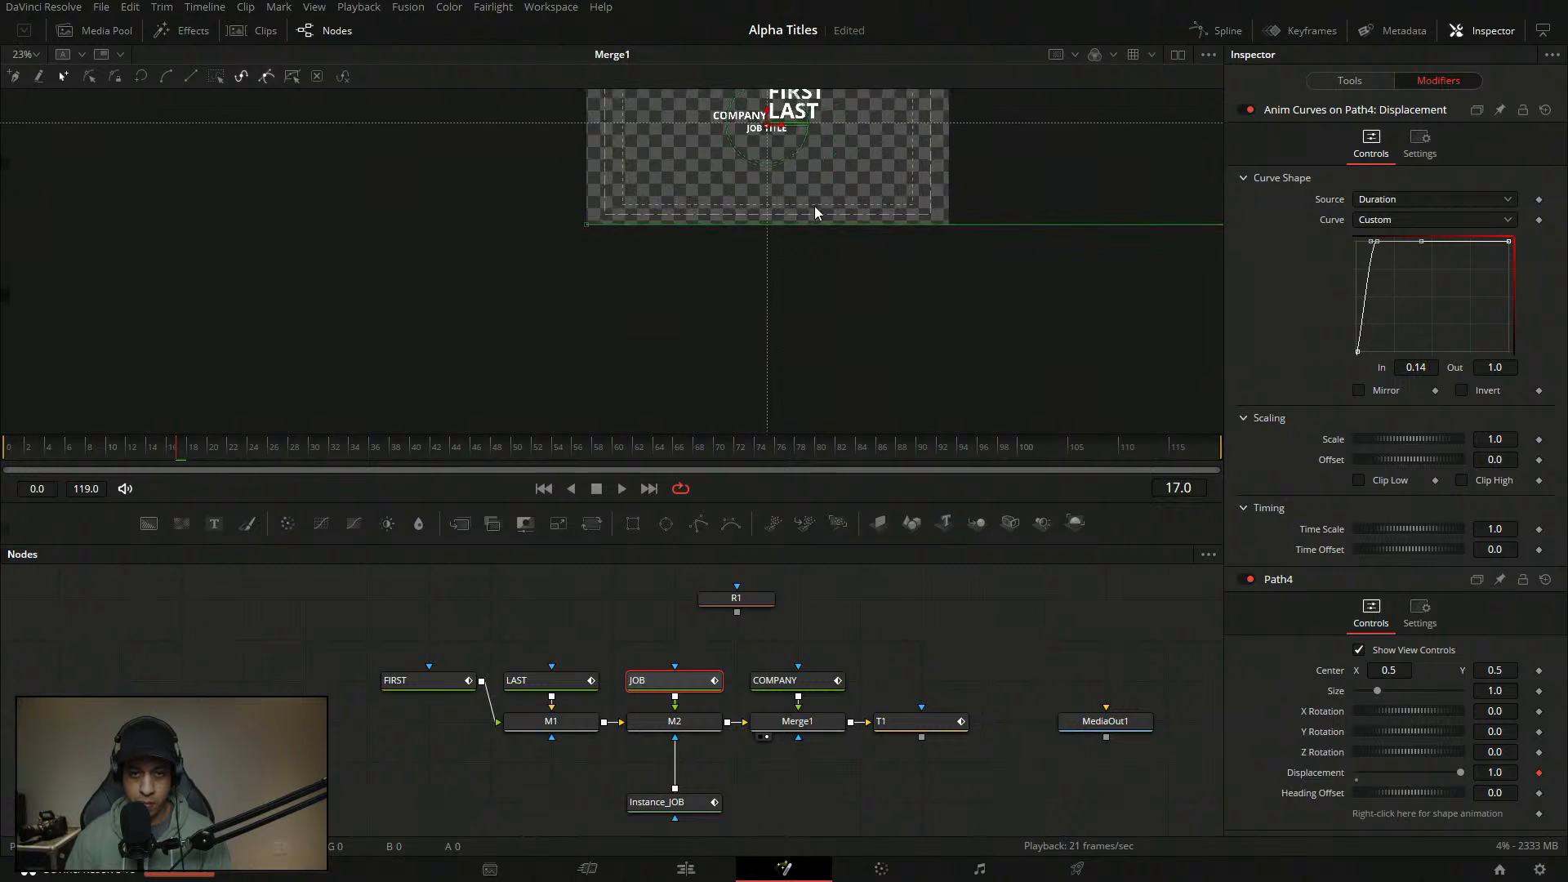
pyautogui.moveTo(810, 194); pyautogui.dragTo(805, 326)
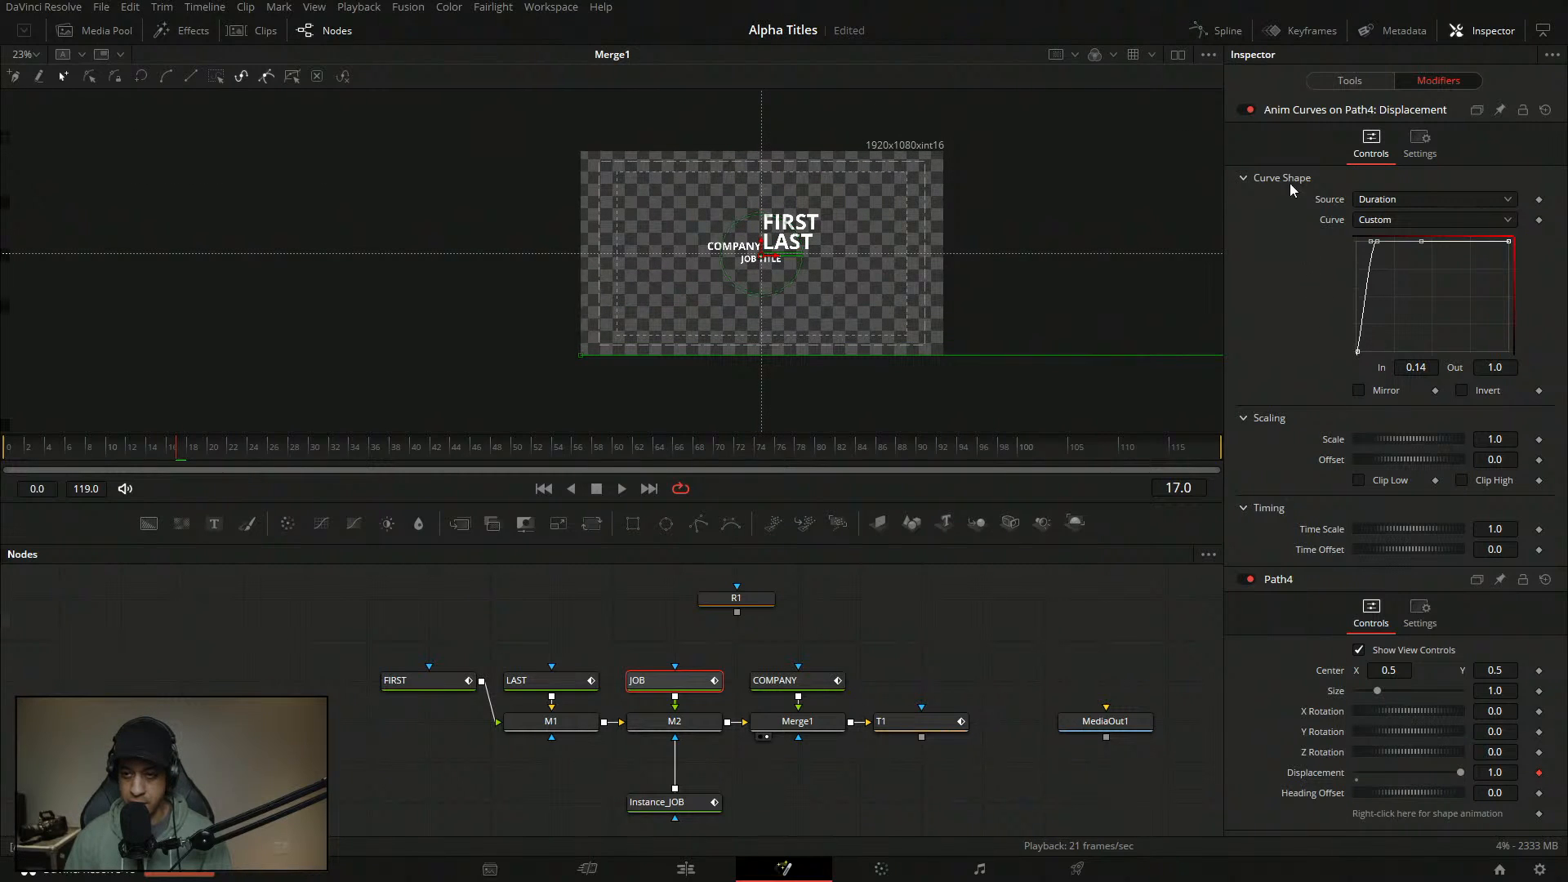
pyautogui.click(1357, 353)
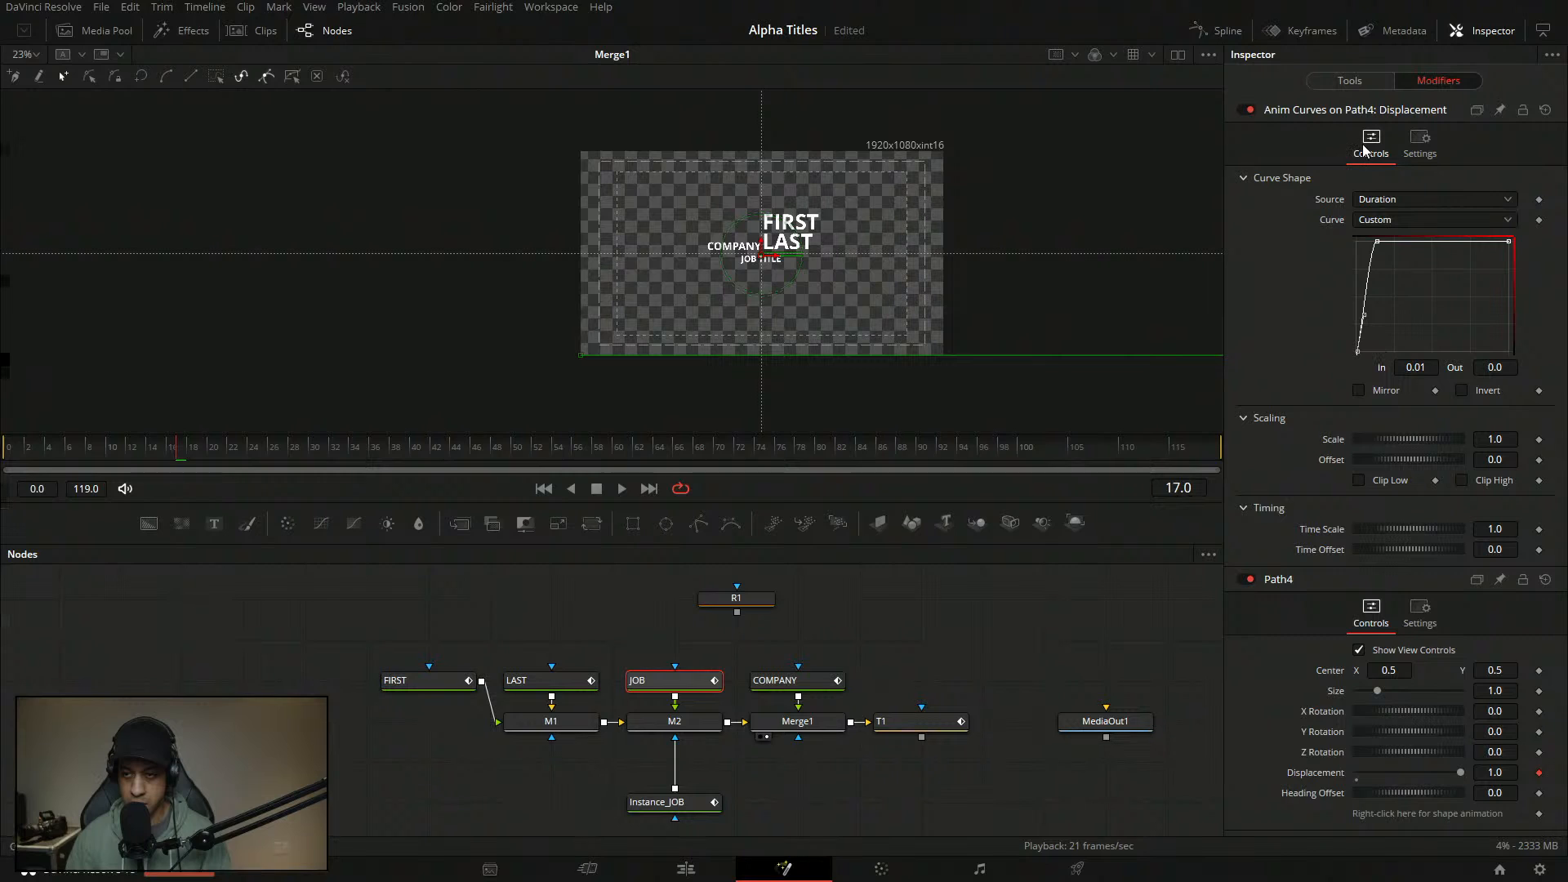
pyautogui.click(1348, 81)
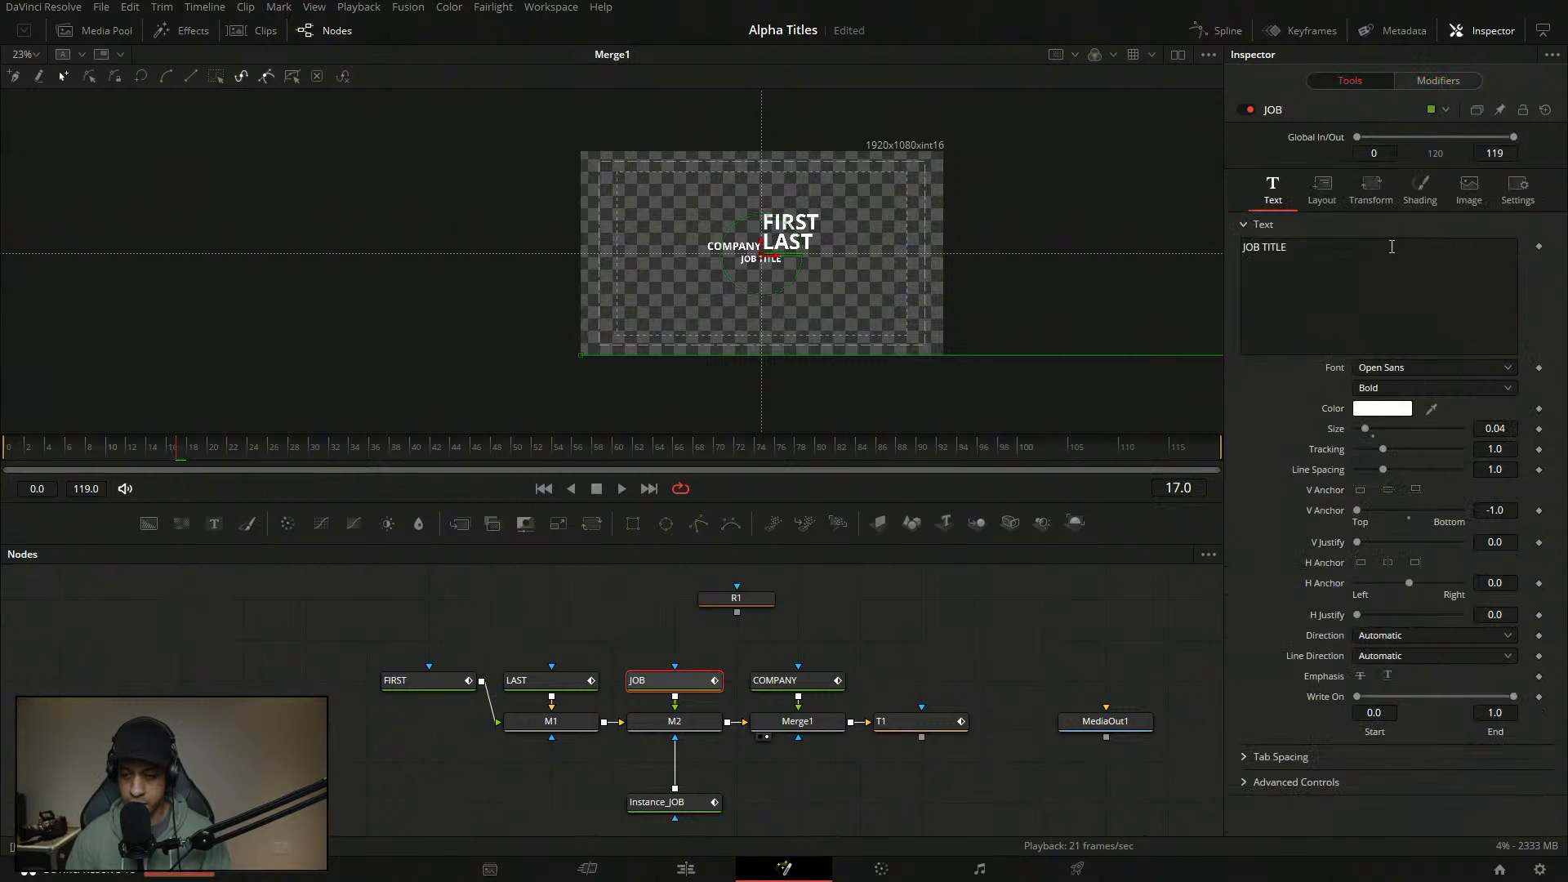
# - Remove the keyframes from JOB's shading offset and return the playhead to frame 0
pyautogui.click(1425, 200)
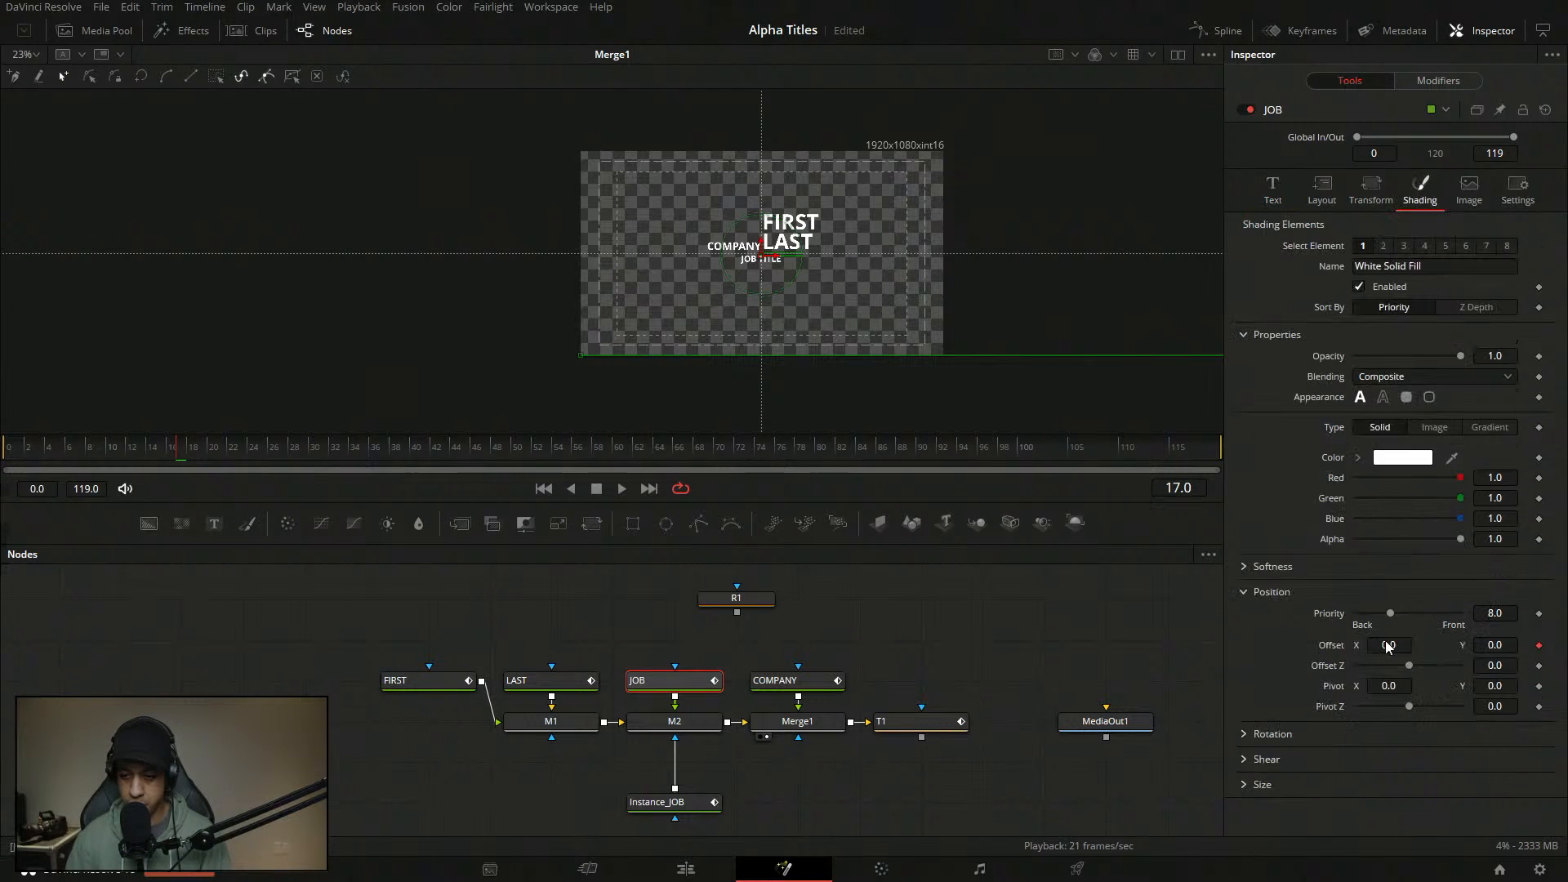
pyautogui.doubleClick(1334, 649)
pyautogui.moveTo(119, 451); pyautogui.dragTo(4, 454)
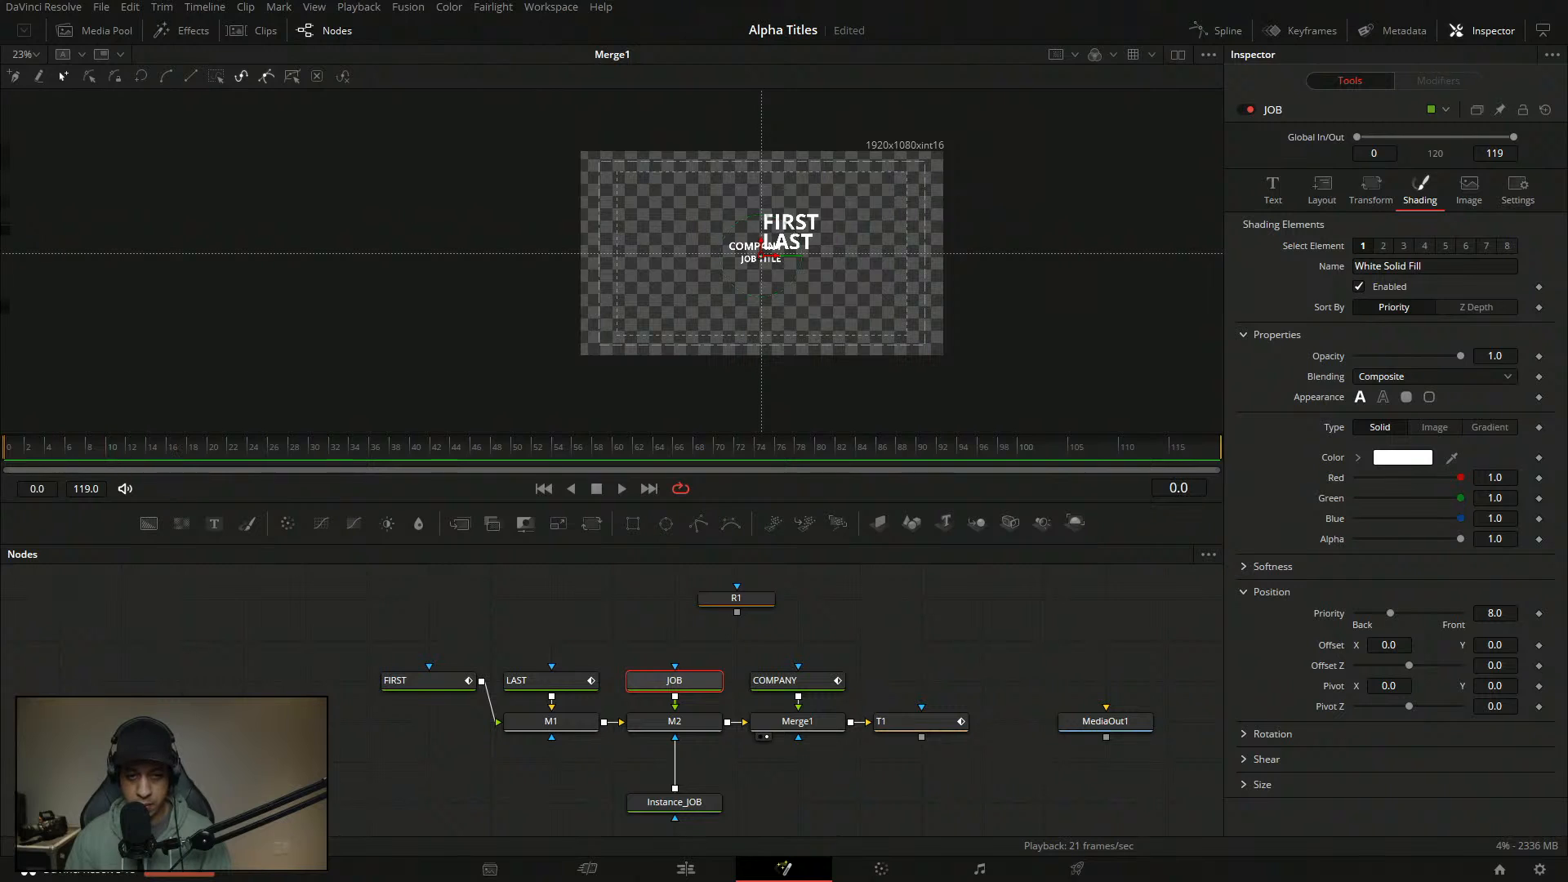
pyautogui.scroll(10, 773, 272)
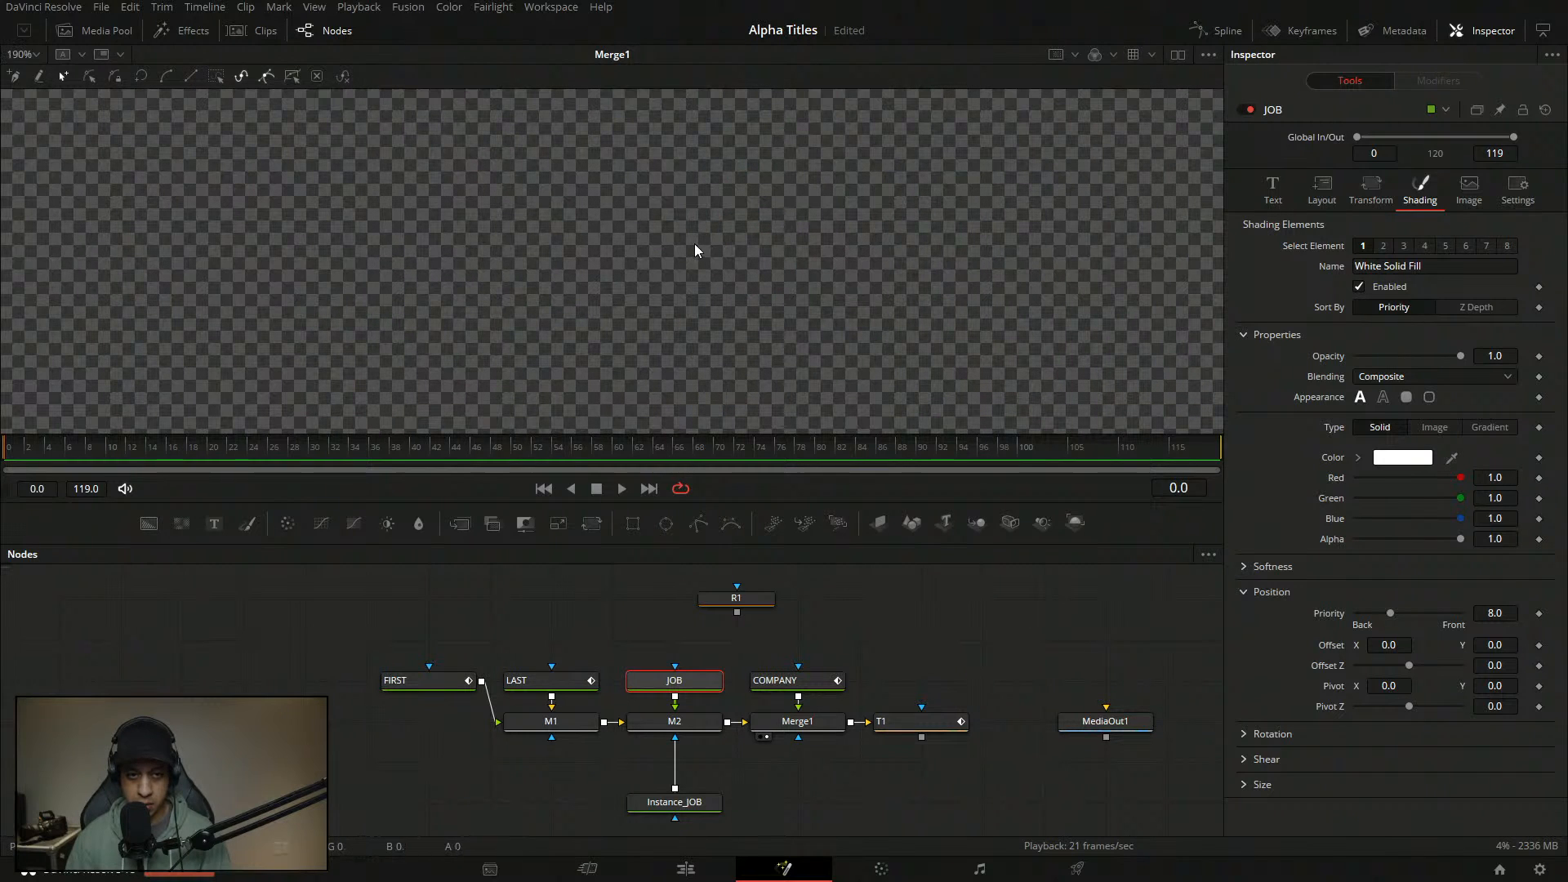
# - Fit the frame in the viewer and nudge JOB's shading Offset X to about 0.026
pyautogui.click(36, 57)
pyautogui.click(33, 75)
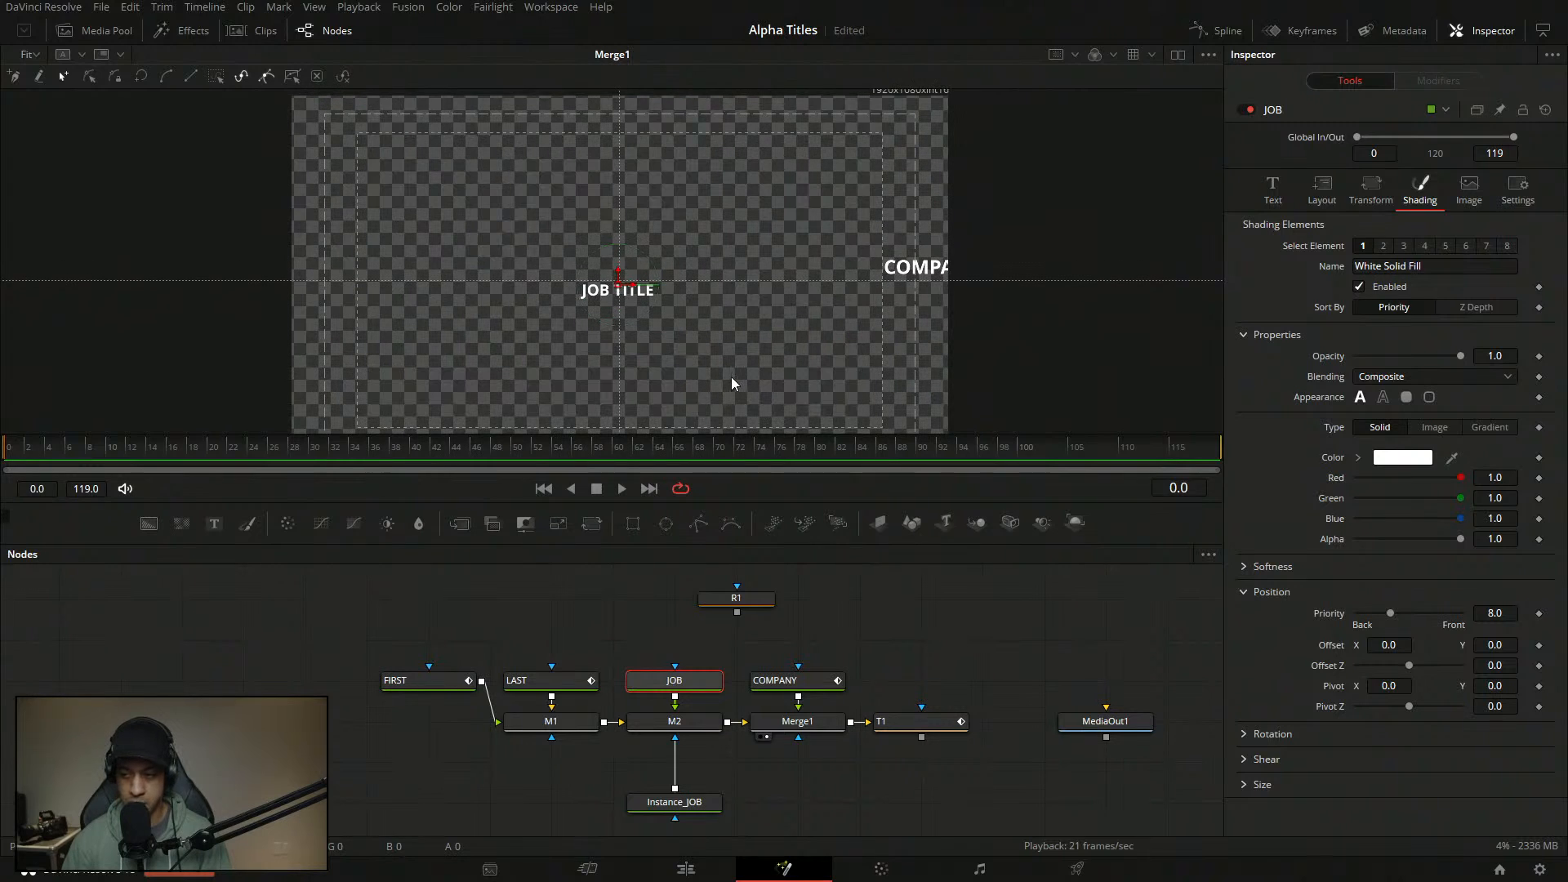
pyautogui.scroll(5, 707, 319)
pyautogui.moveTo(460, 200); pyautogui.dragTo(622, 301)
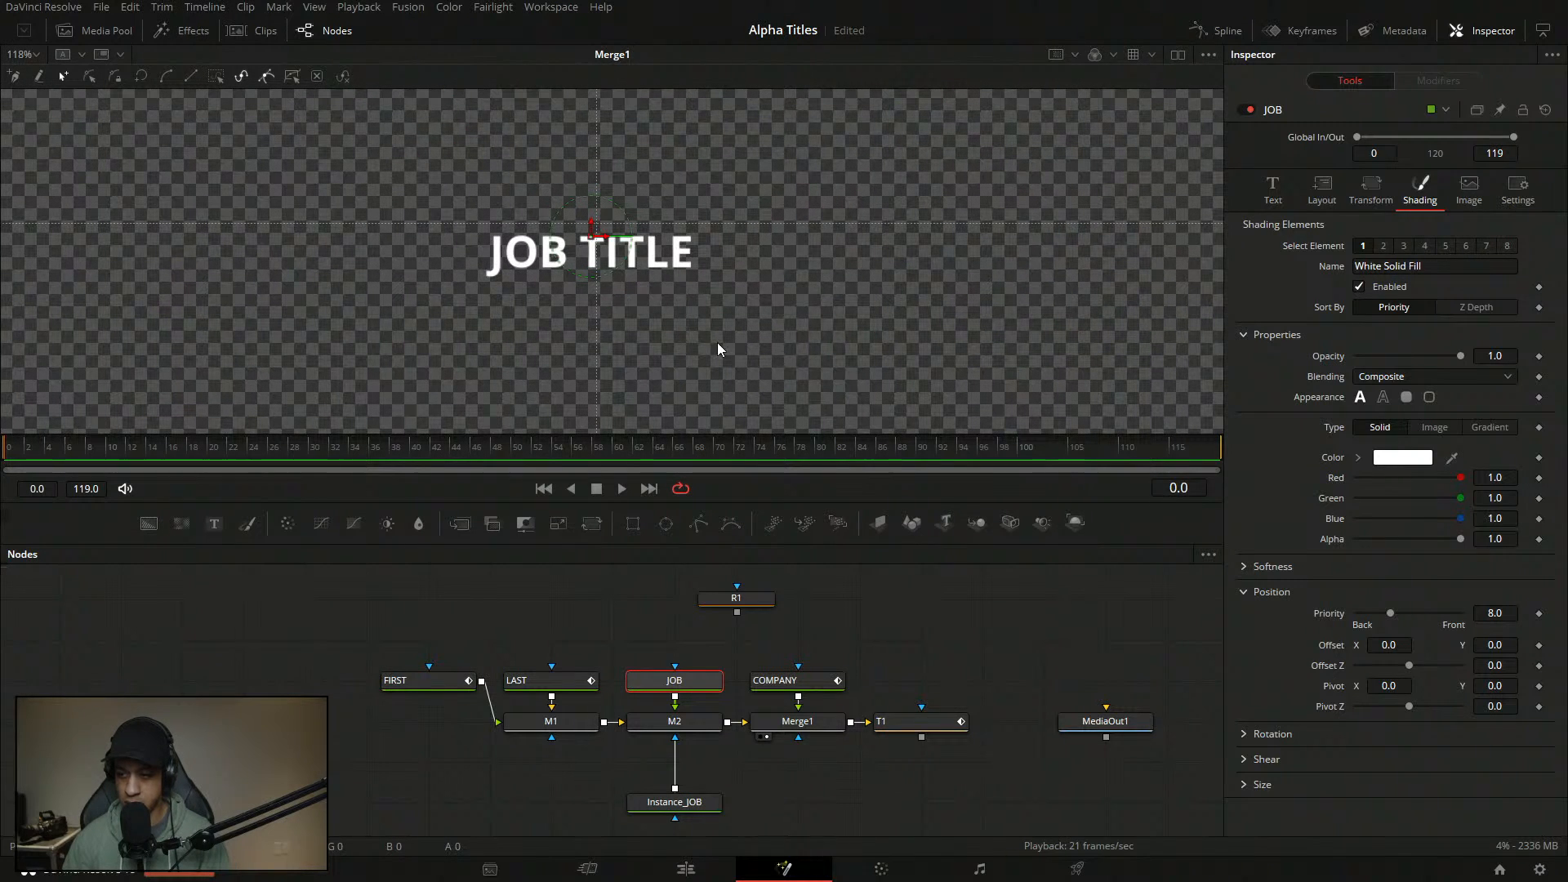
pyautogui.moveTo(1405, 647)
pyautogui.mouseDown()
pyautogui.moveTo(1527, 648)
pyautogui.moveTo(1385, 649)
pyautogui.mouseUp()
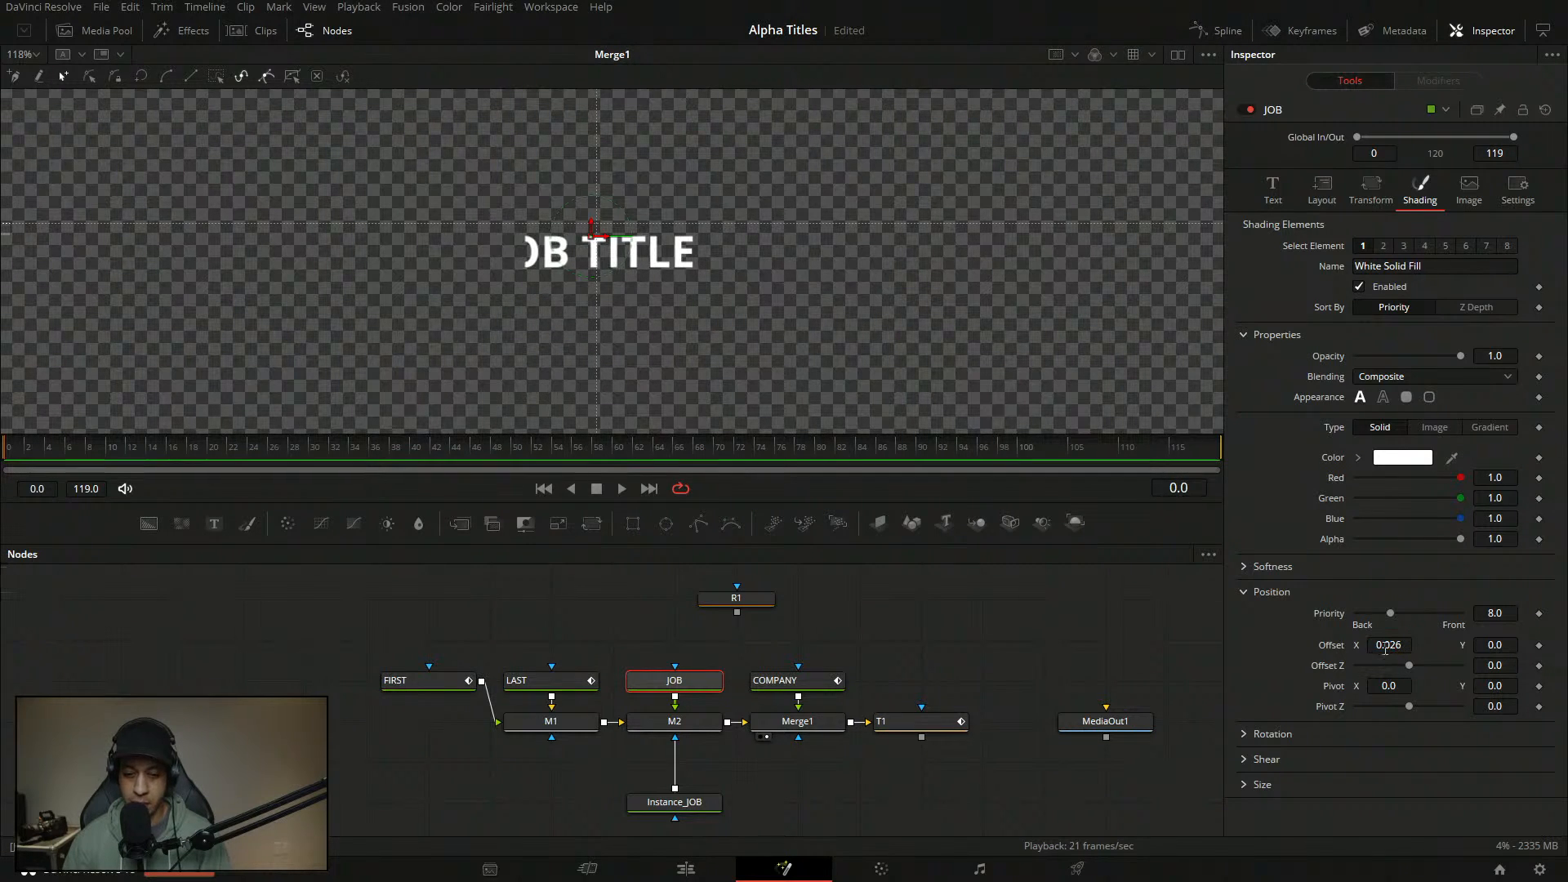
# - Deinstance Instance_JOB's shading offset and reset it to 0, then push JOB's Offset X to 1.29
pyautogui.click(690, 802)
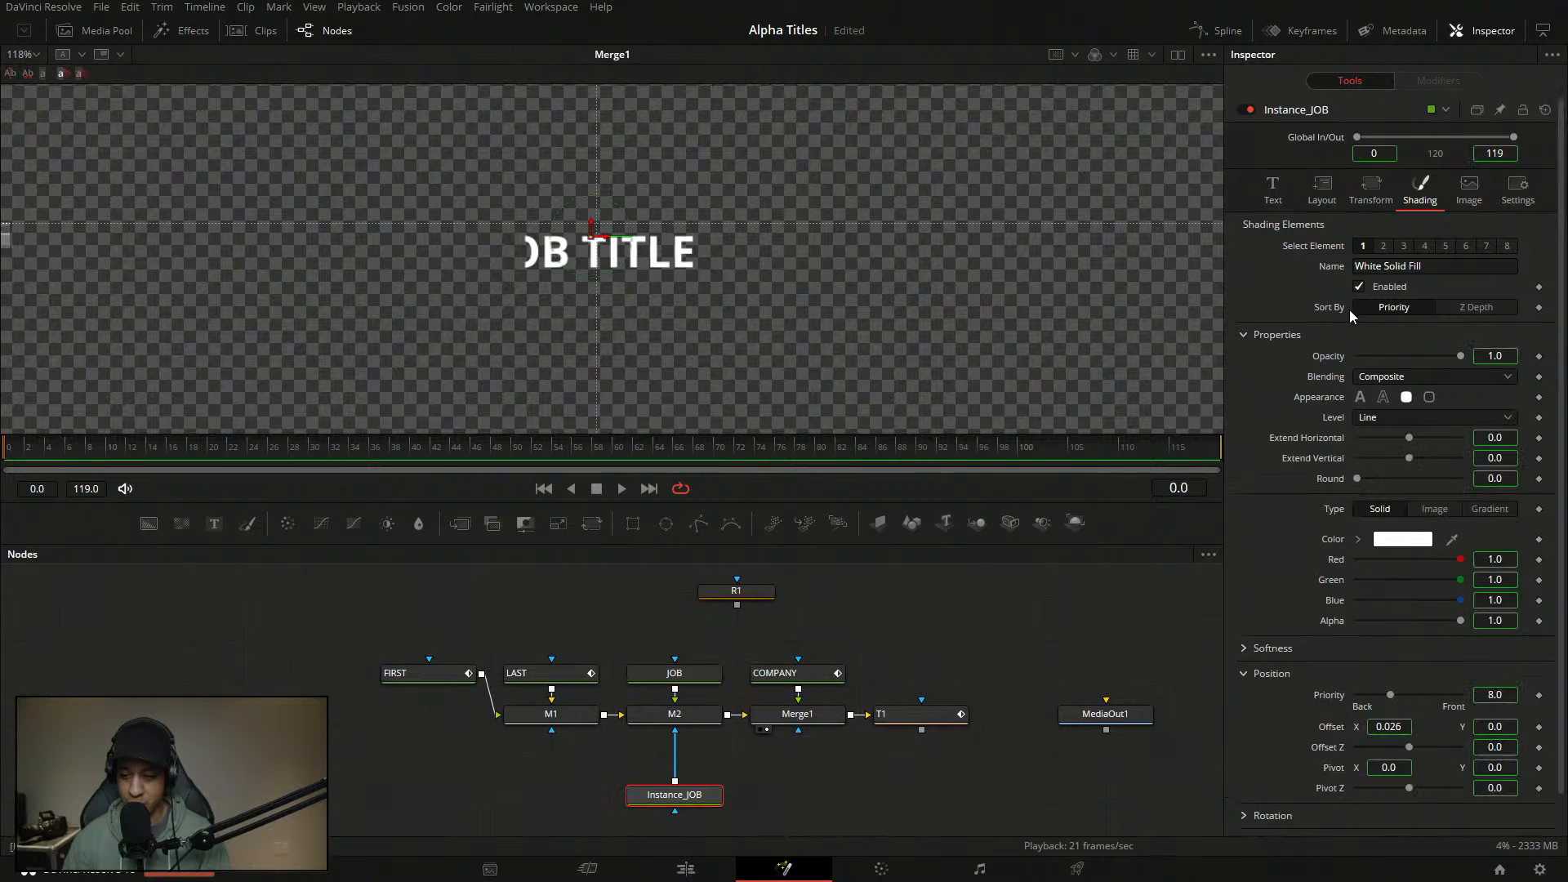
pyautogui.rightClick(1334, 727)
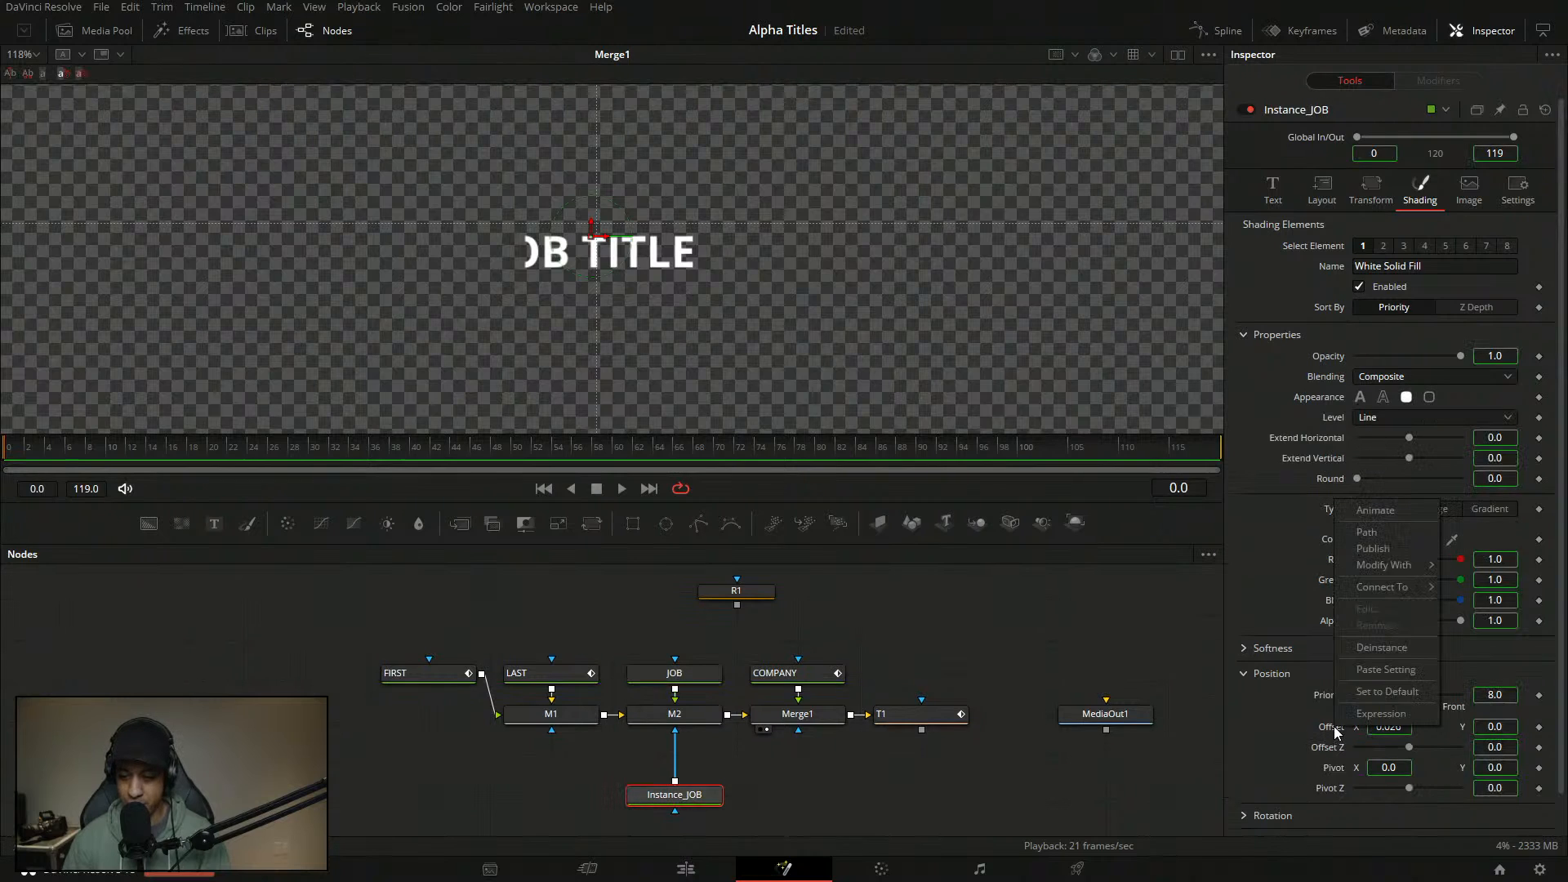
pyautogui.click(1396, 654)
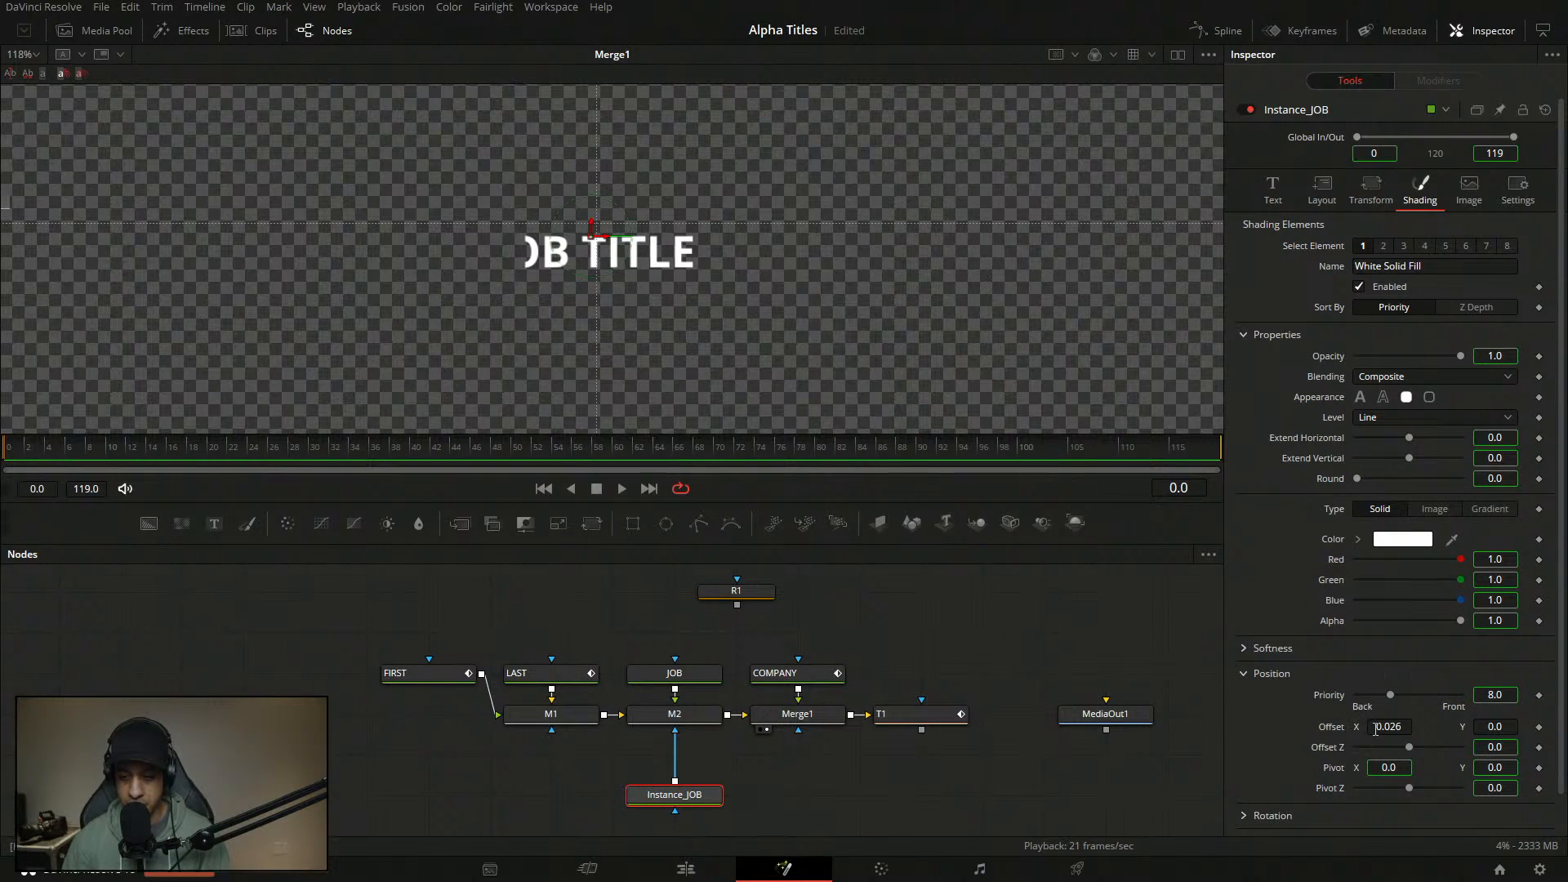
pyautogui.doubleClick(1329, 729)
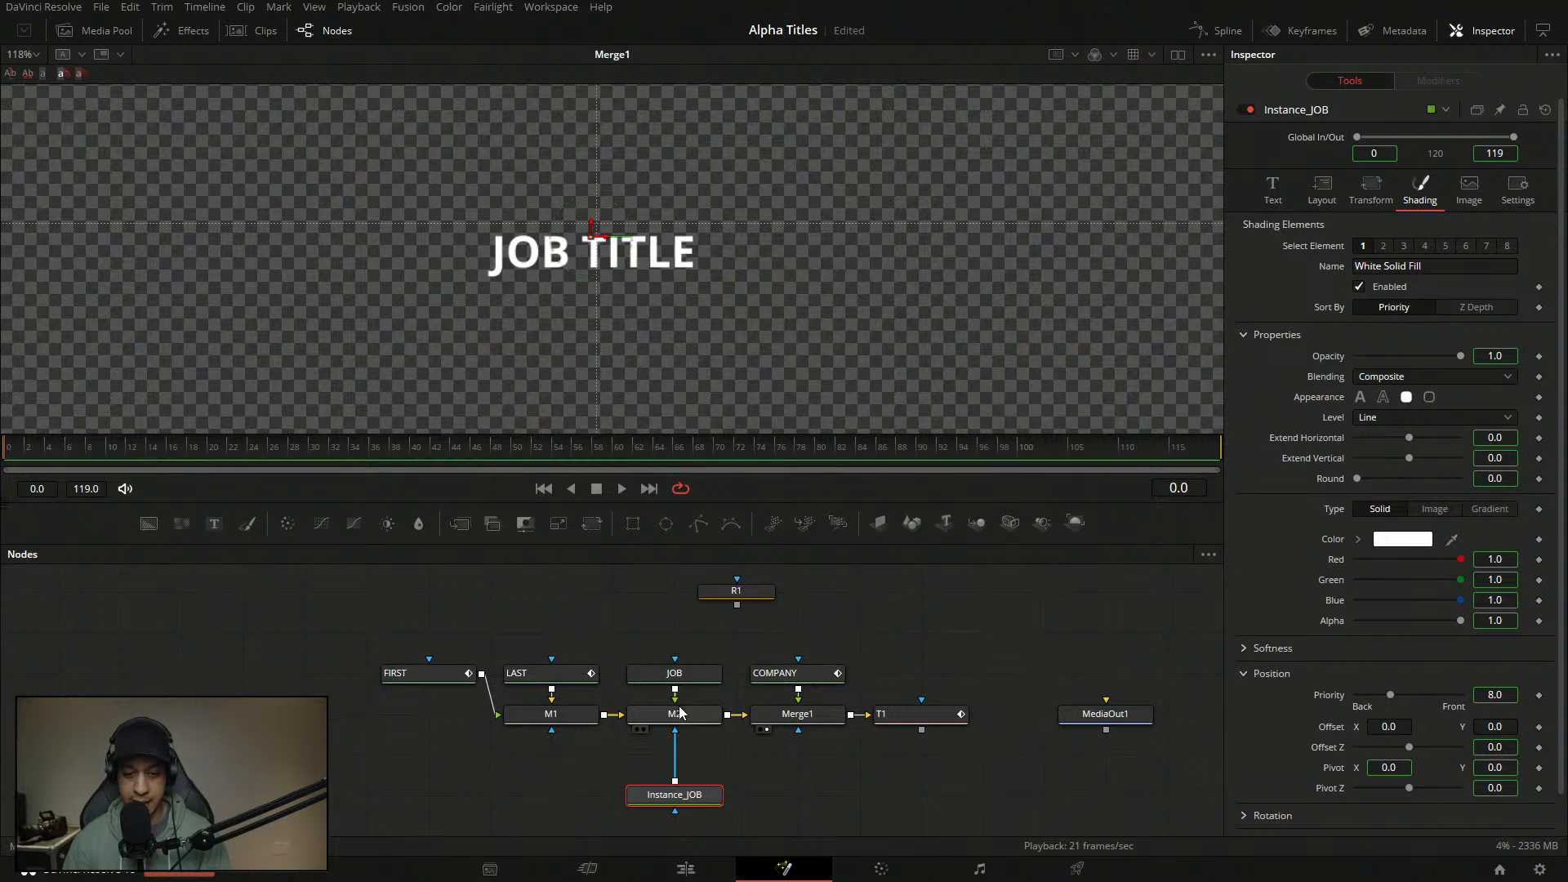
pyautogui.click(692, 676)
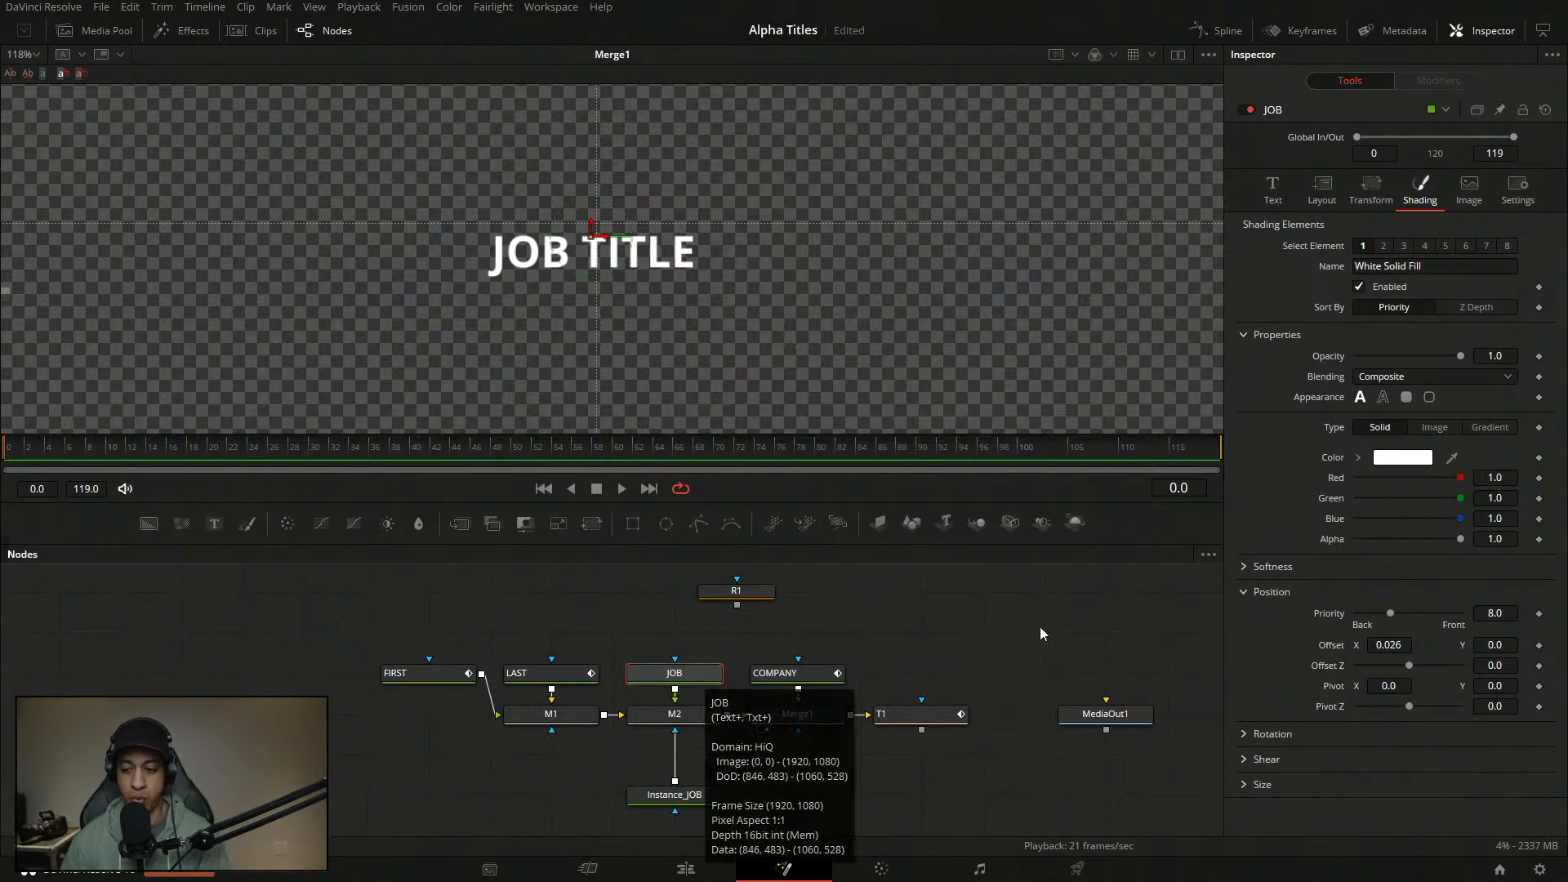
pyautogui.moveTo(1388, 645); pyautogui.dragTo(1316, 651)
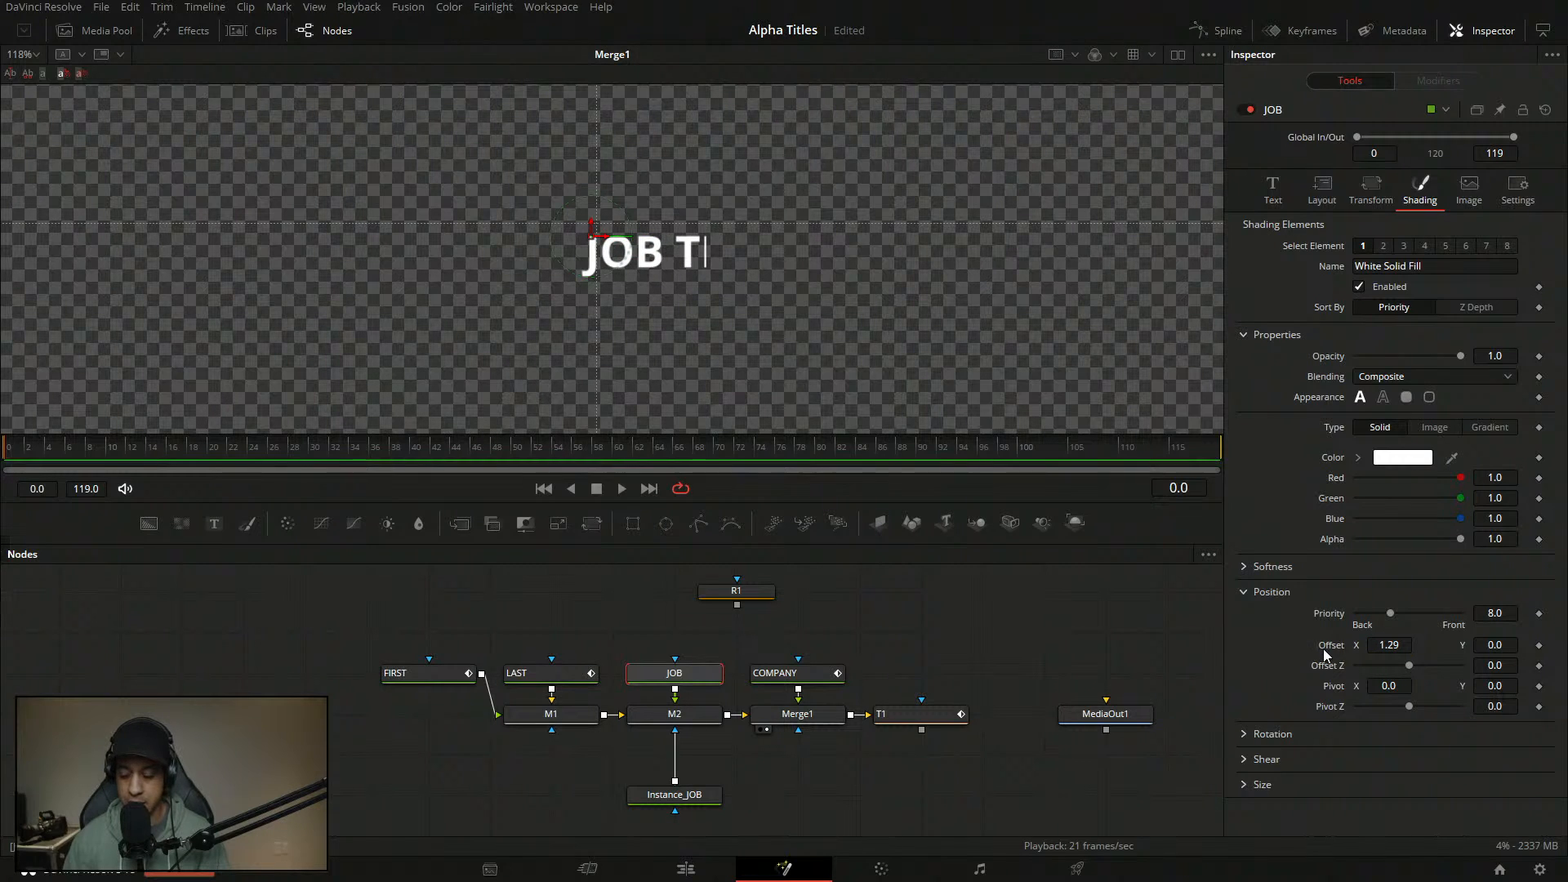
# - Reset JOB's shading Offset X to 0.0 so the full JOB TITLE is visible
pyautogui.doubleClick(1321, 651)
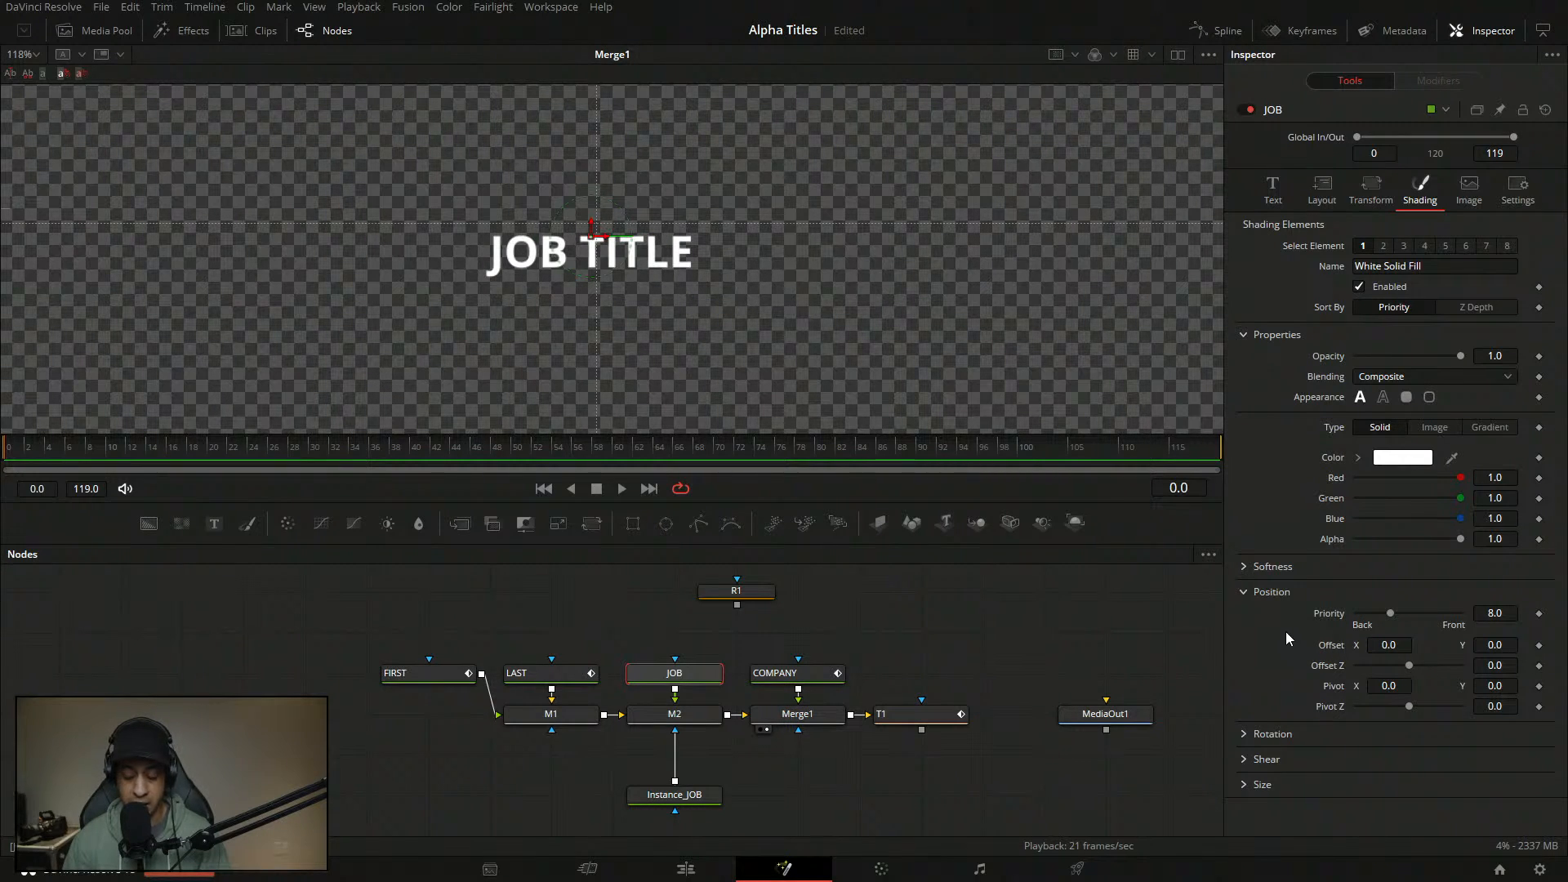
pyautogui.rightClick(1336, 649)
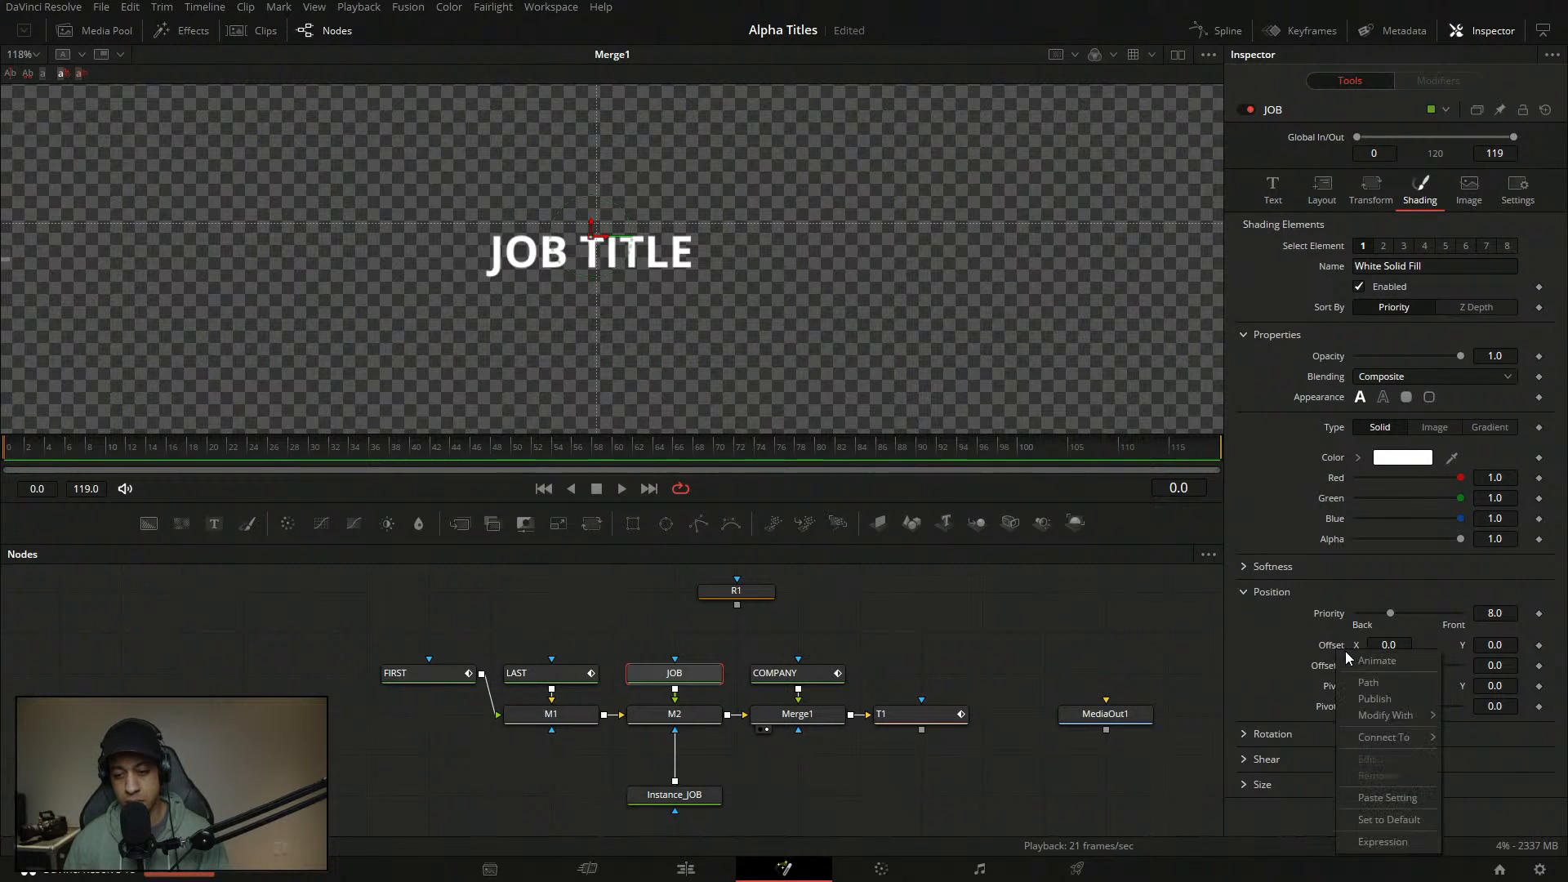
pyautogui.click(1298, 680)
pyautogui.rightClick(1327, 645)
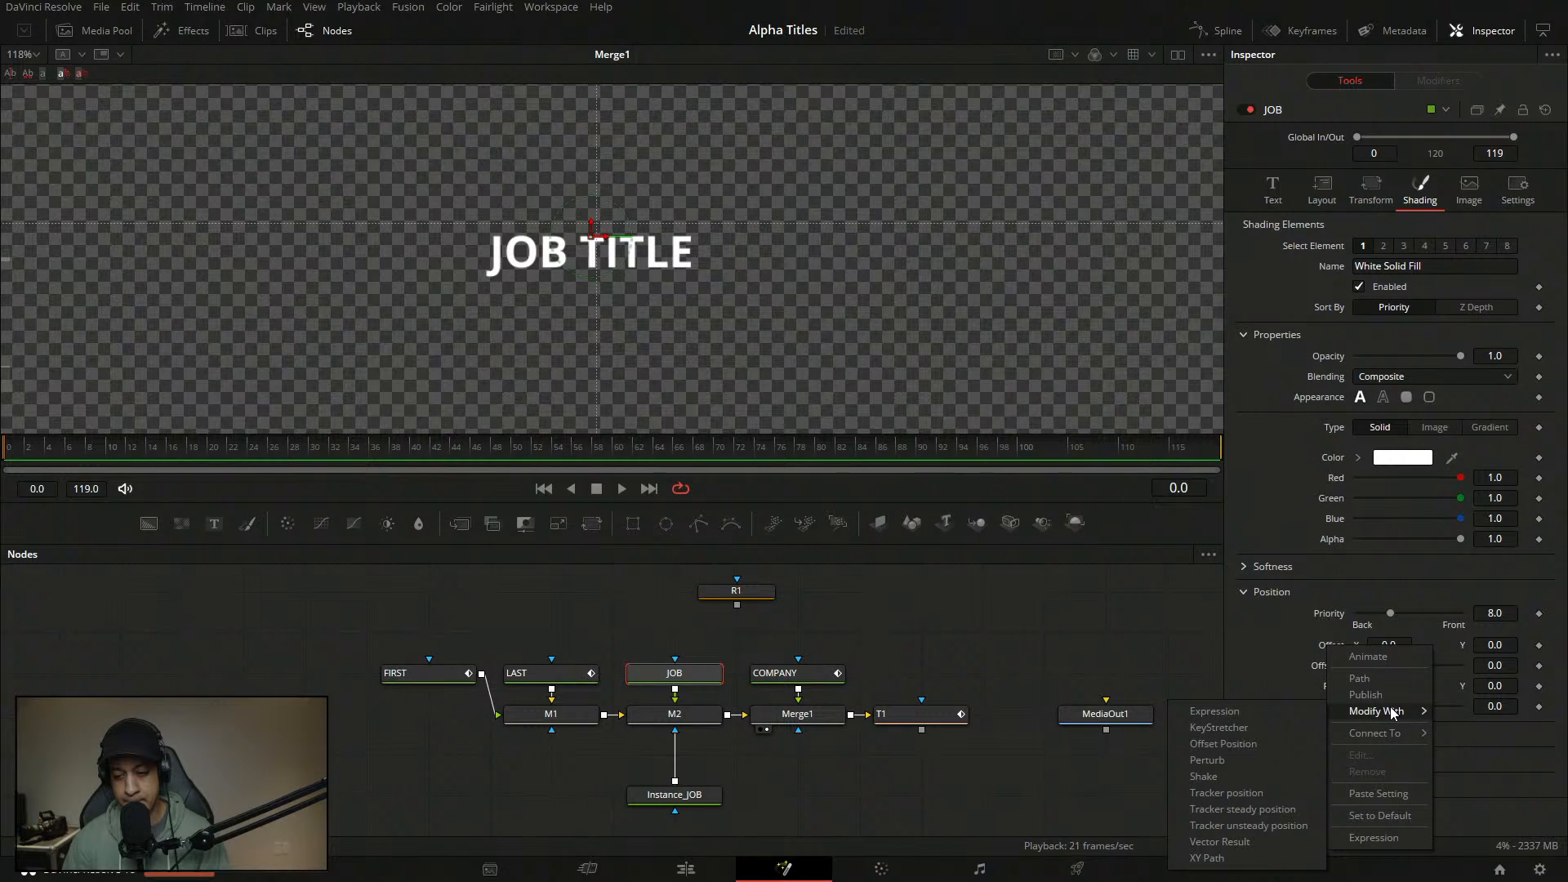
pyautogui.click(1312, 678)
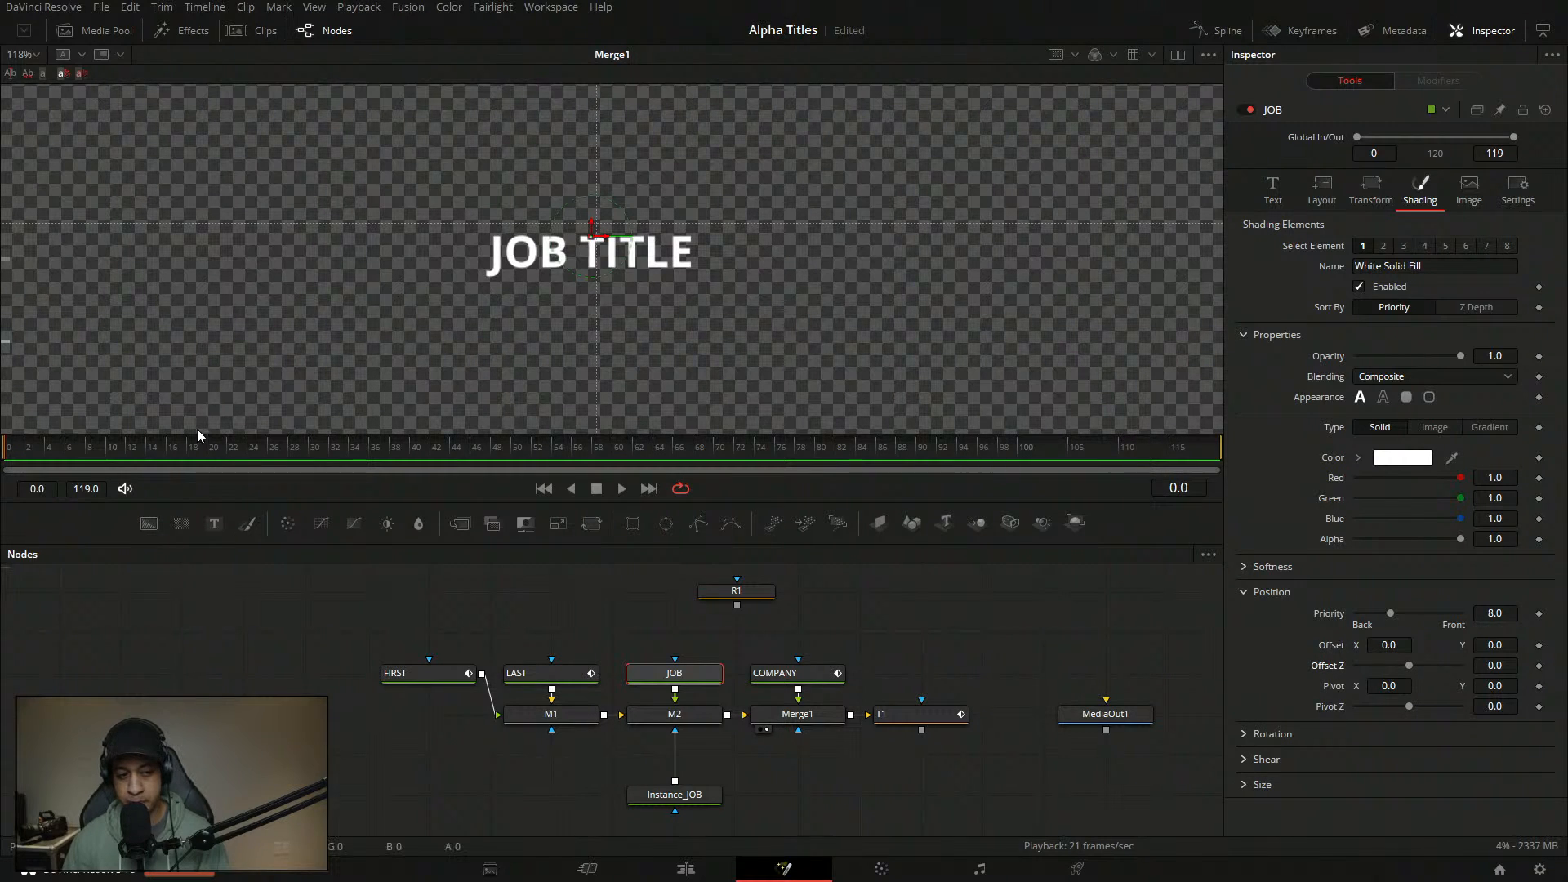
# - Set JOB's shading Offset X to 5, pushing the text out of frame
pyautogui.click(1398, 646)
pyautogui.write('5')
pyautogui.press('Tab')
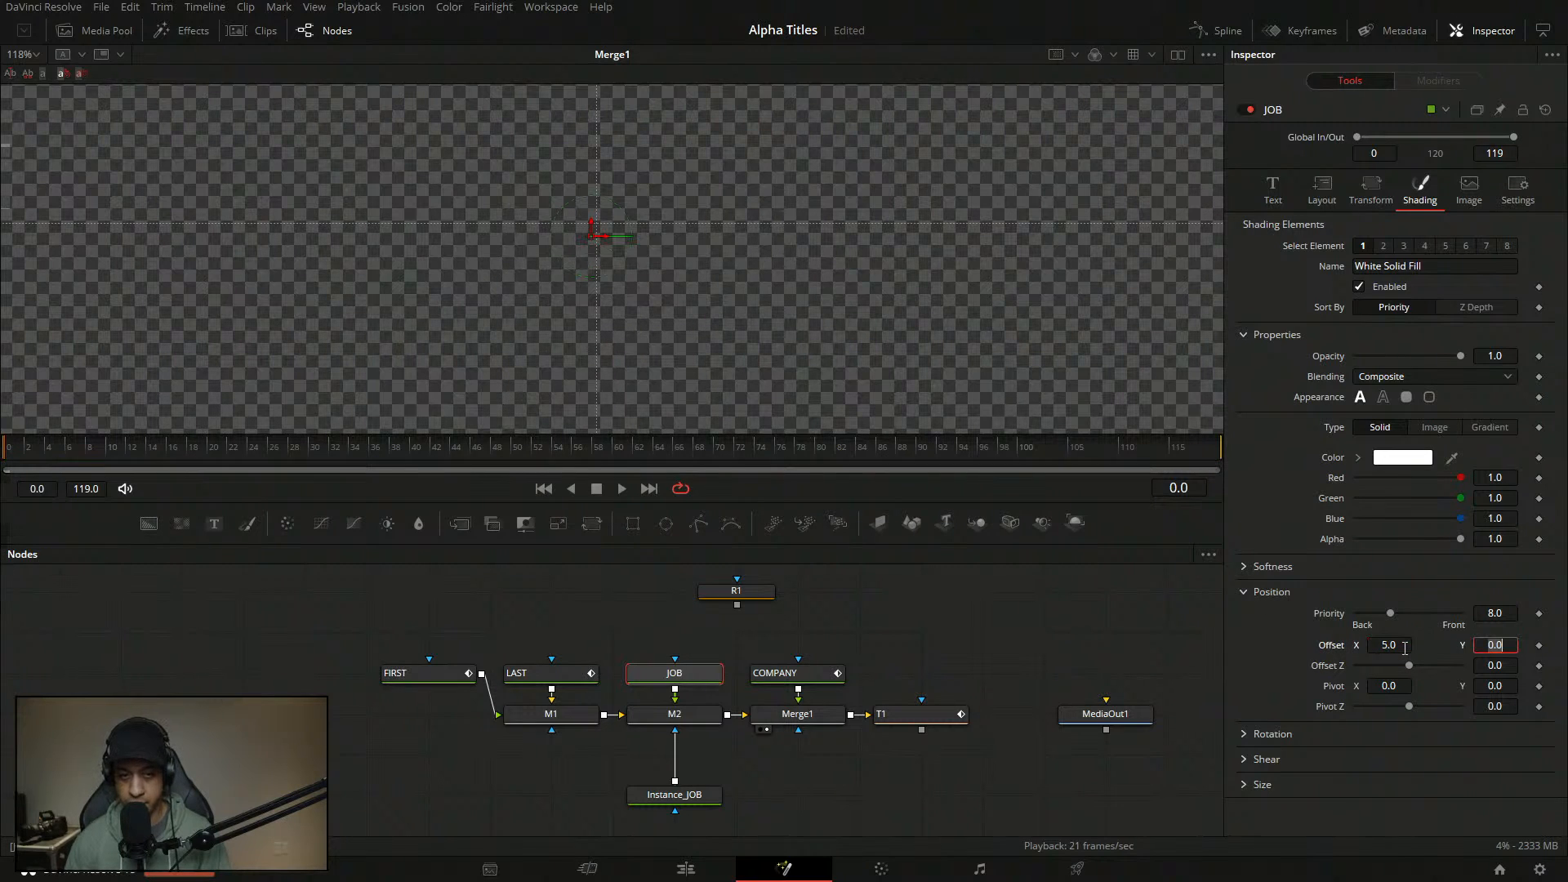
# - Edit the job title text, accidentally adding stray letters 'dsdsdsdsdsdd' at the end
pyautogui.click(1276, 196)
pyautogui.click(1345, 250)
pyautogui.write('dsdsdsdsdsdd')
pyautogui.moveTo(1365, 251); pyautogui.dragTo(1301, 253)
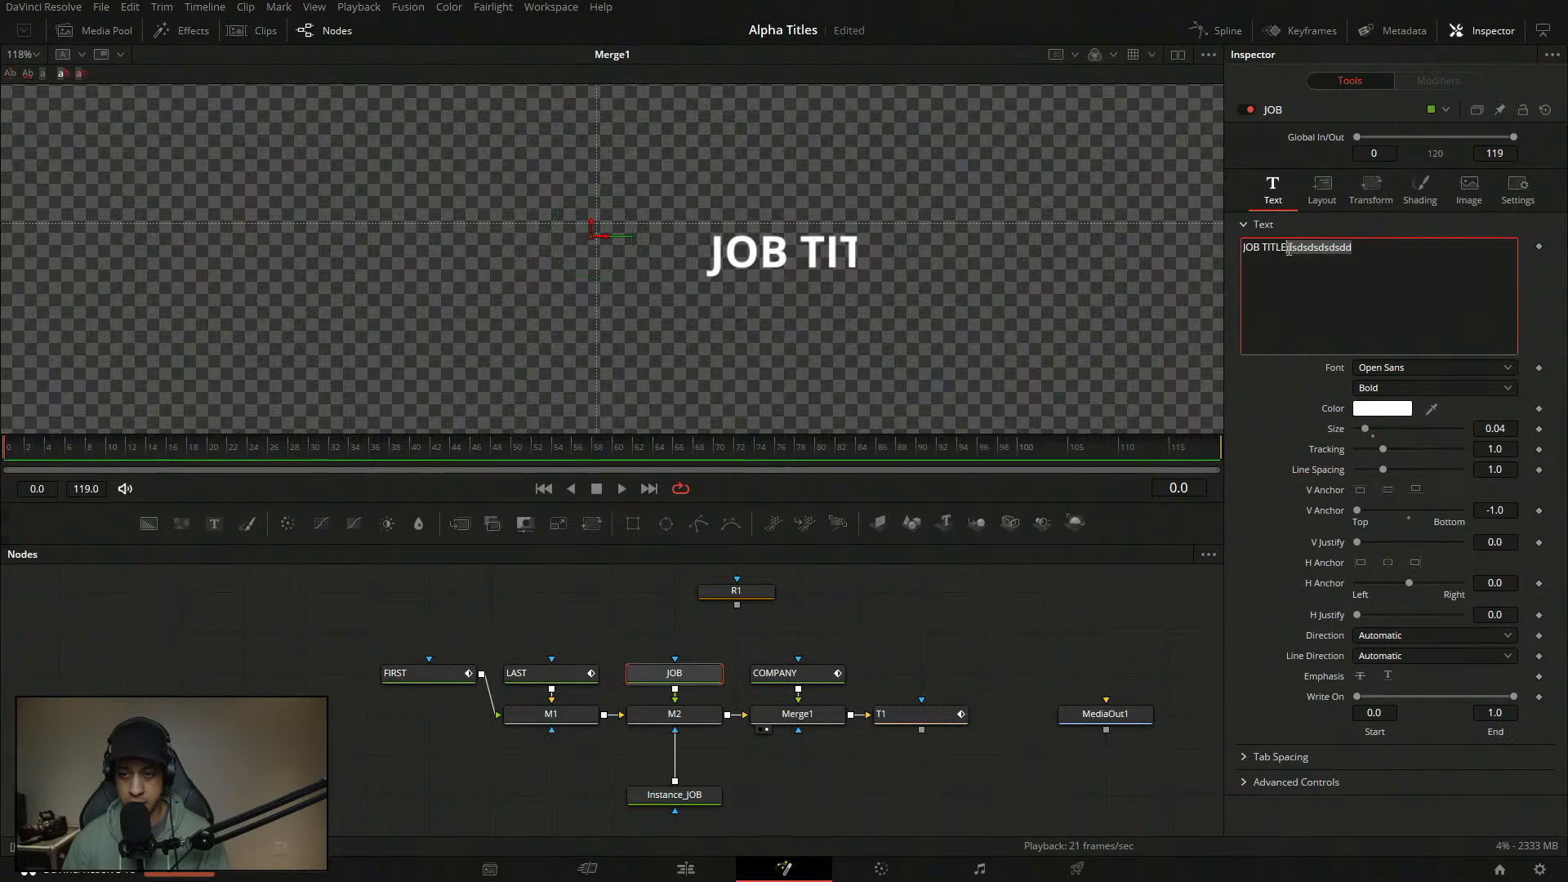
pyautogui.click(1269, 637)
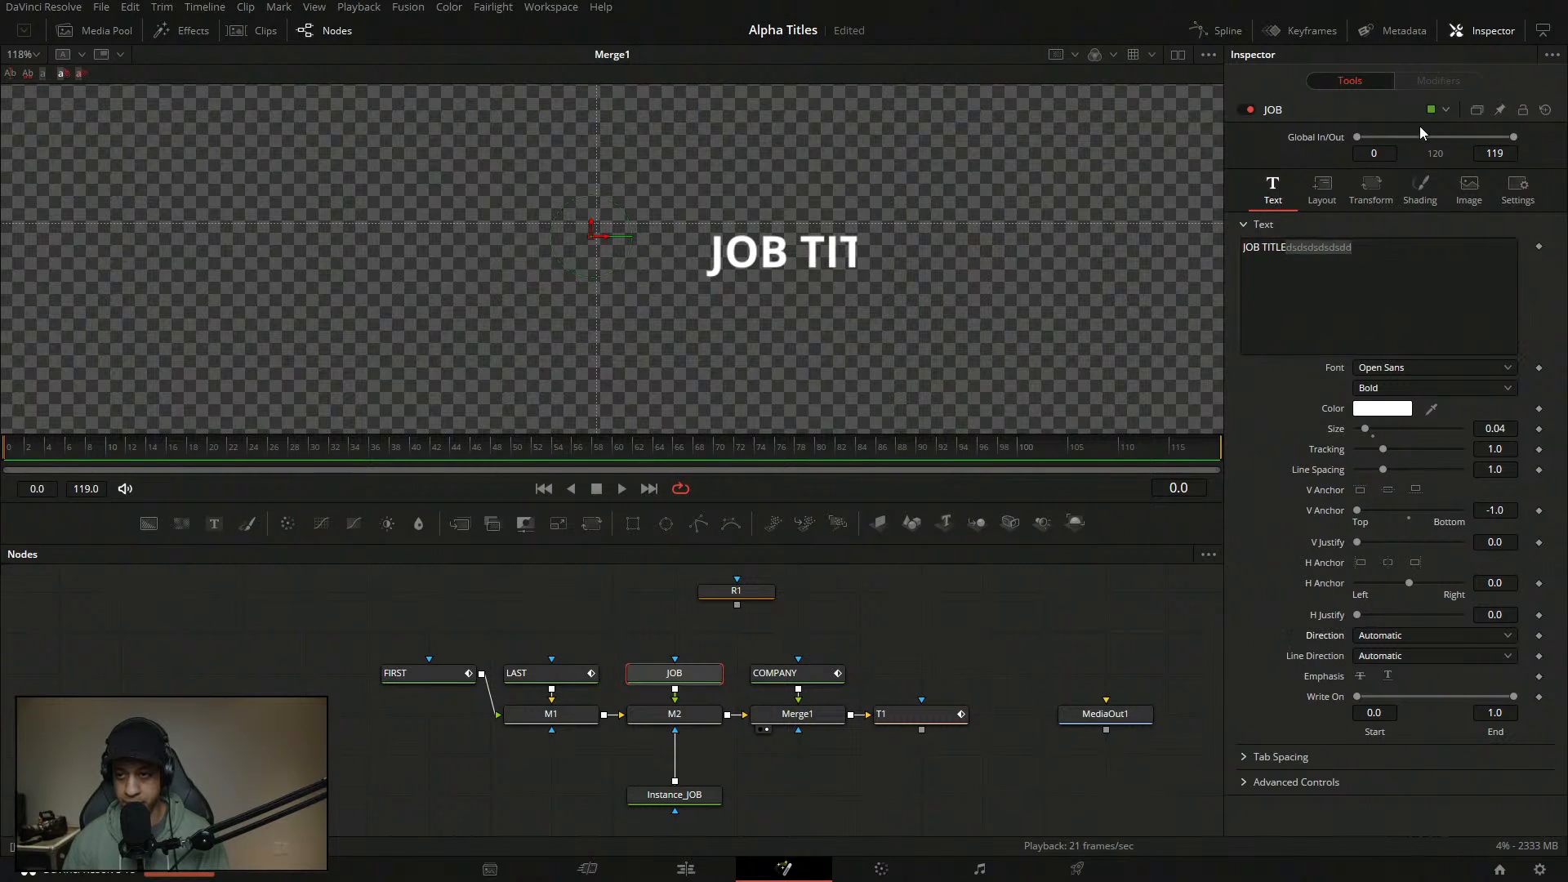
# - Set JOB's shading Offset X to 10 and keyframe it at frame 0
pyautogui.click(1420, 189)
pyautogui.click(1398, 646)
pyautogui.write('10')
pyautogui.press('Tab')
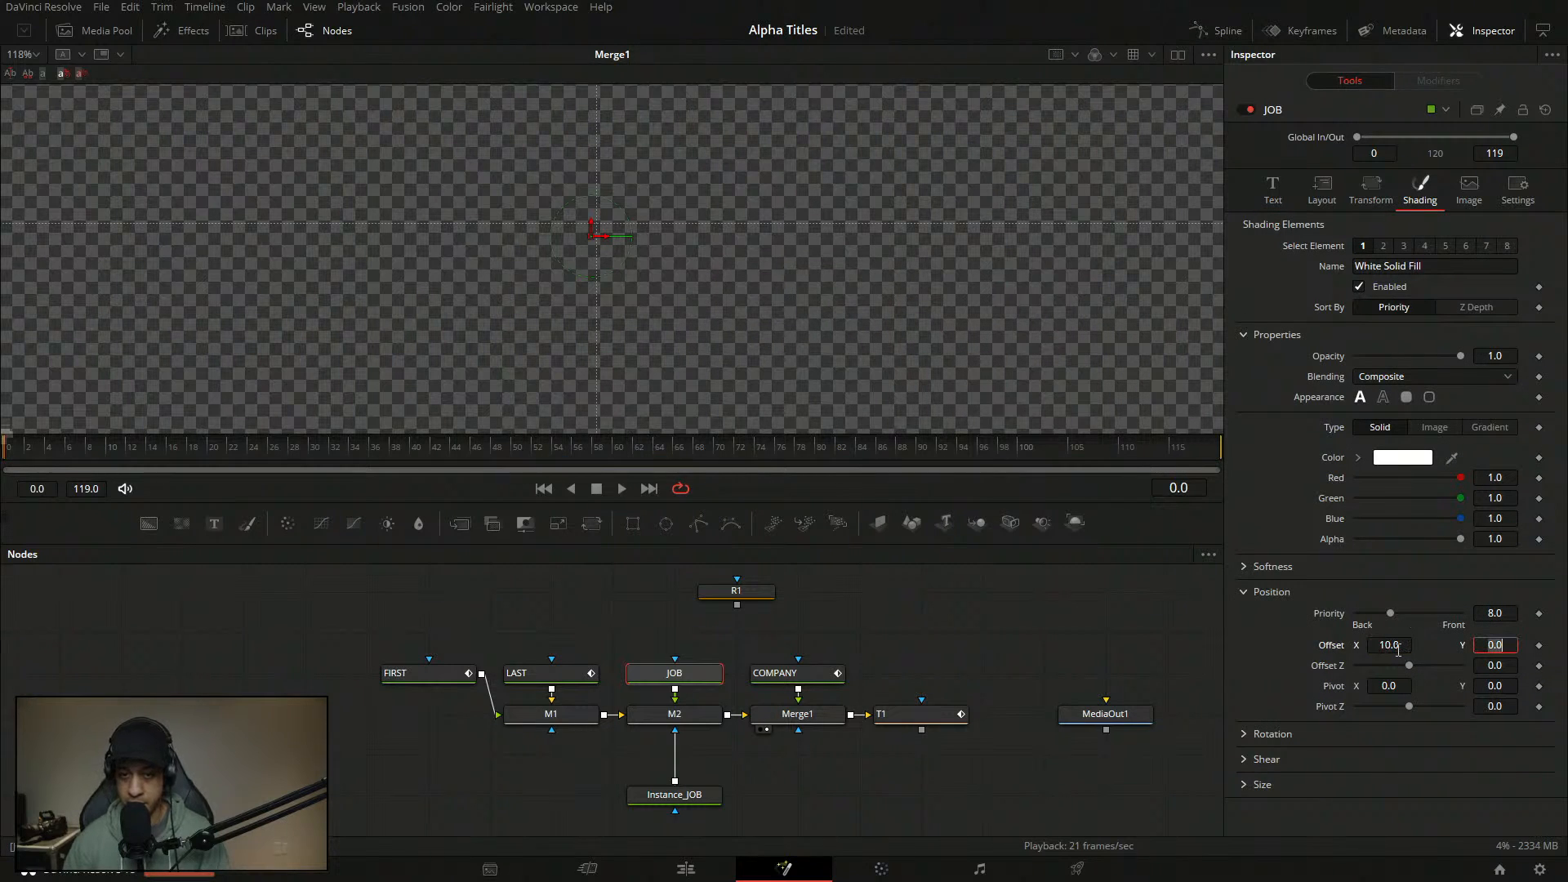
pyautogui.click(1539, 647)
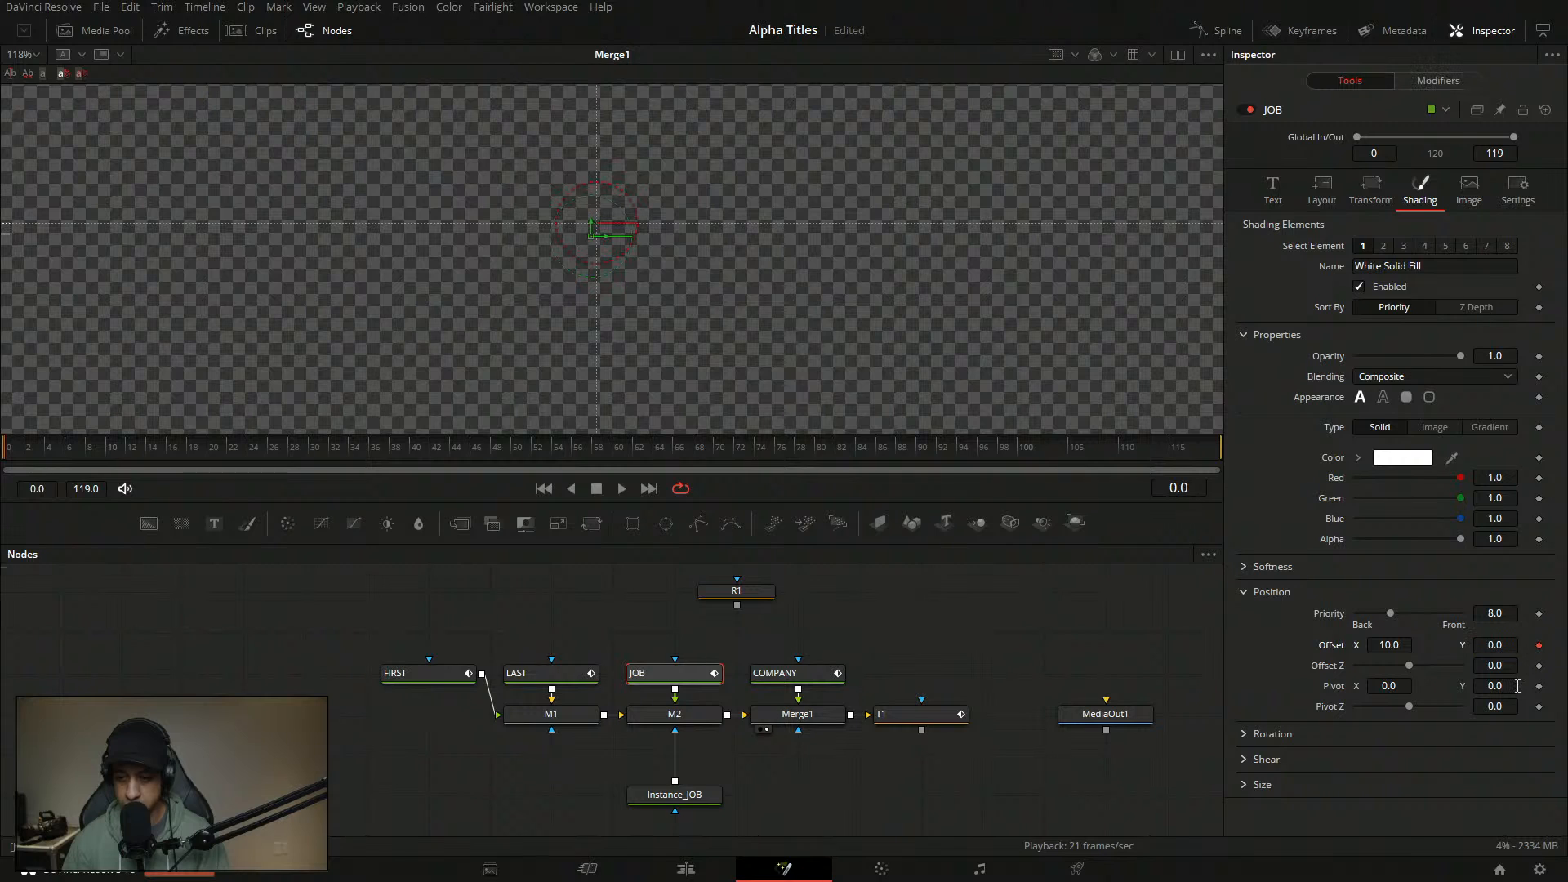
# - At frame 12 set Offset X to 0, then play the slide-in from the start
pyautogui.click(28, 450)
pyautogui.moveTo(28, 450); pyautogui.dragTo(134, 457)
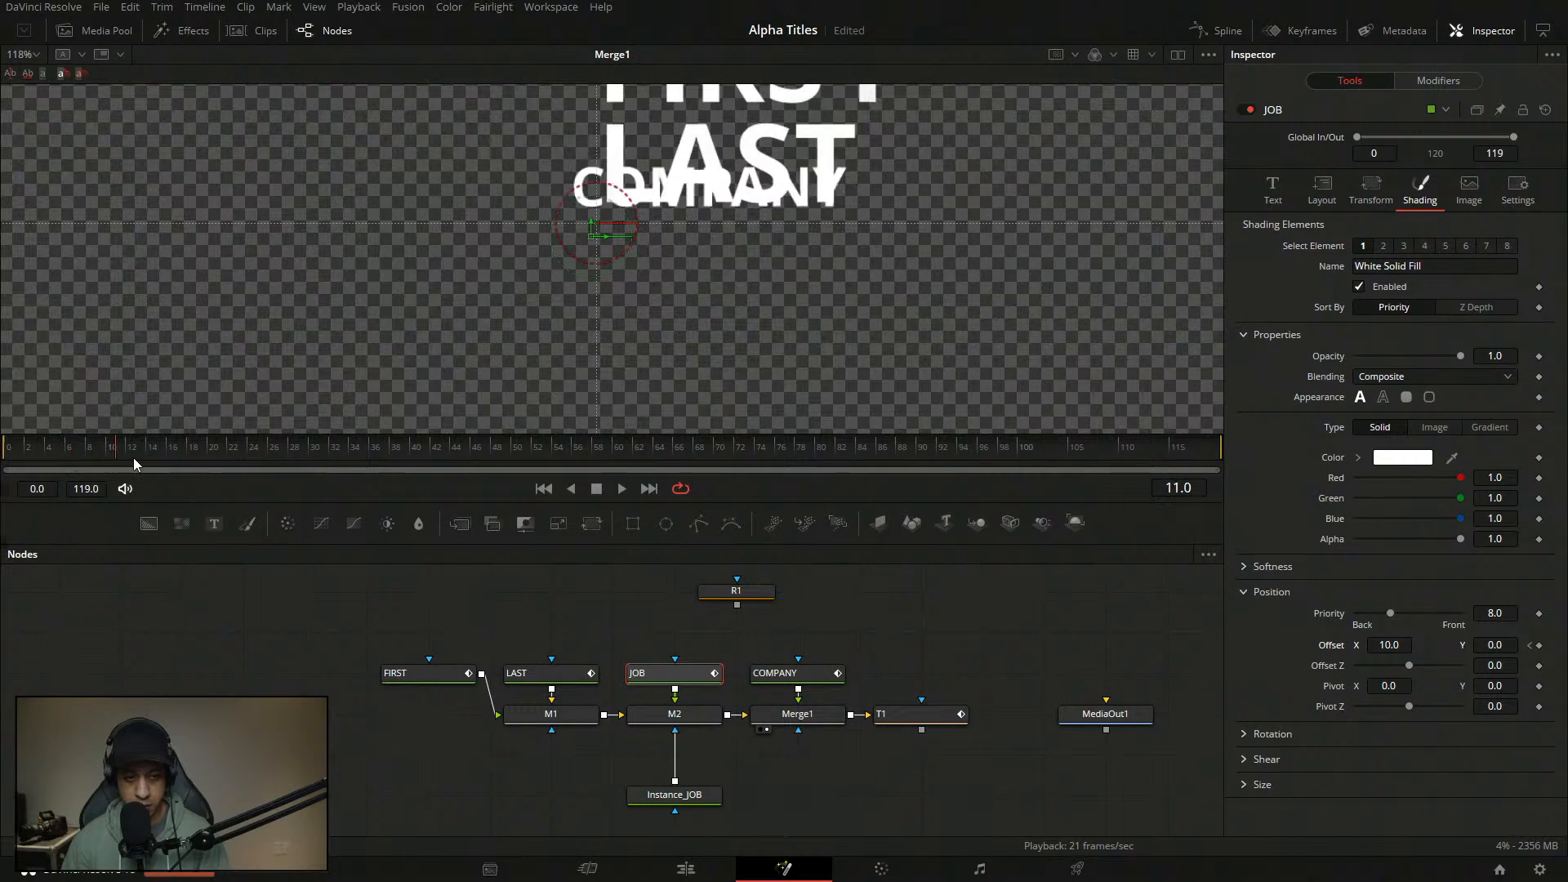
pyautogui.click(1399, 644)
pyautogui.write('0')
pyautogui.press('Tab')
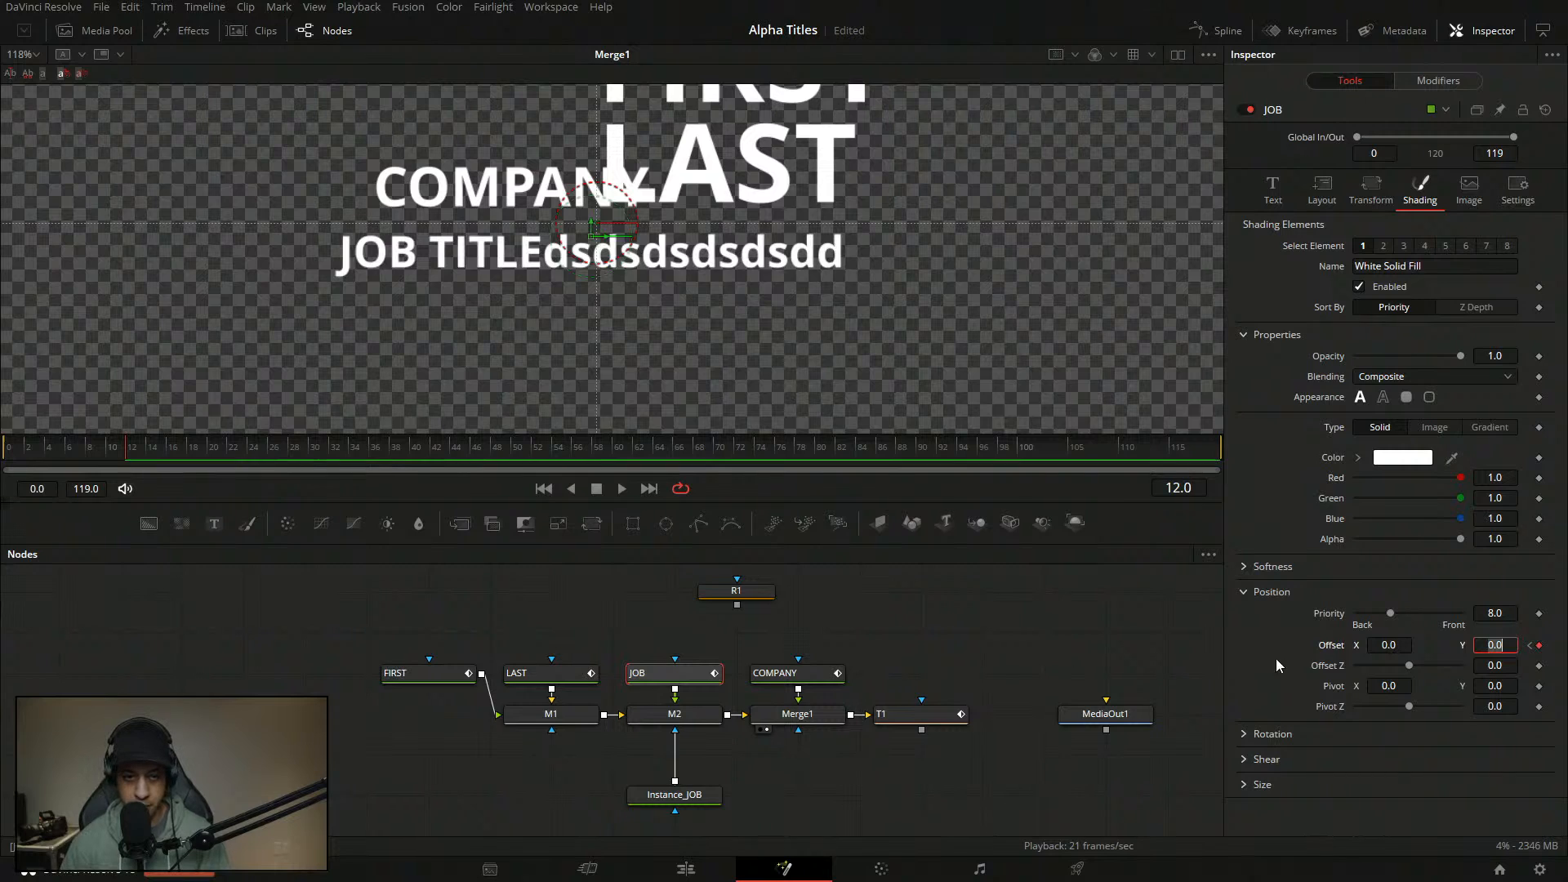
pyautogui.moveTo(142, 458); pyautogui.dragTo(2, 458)
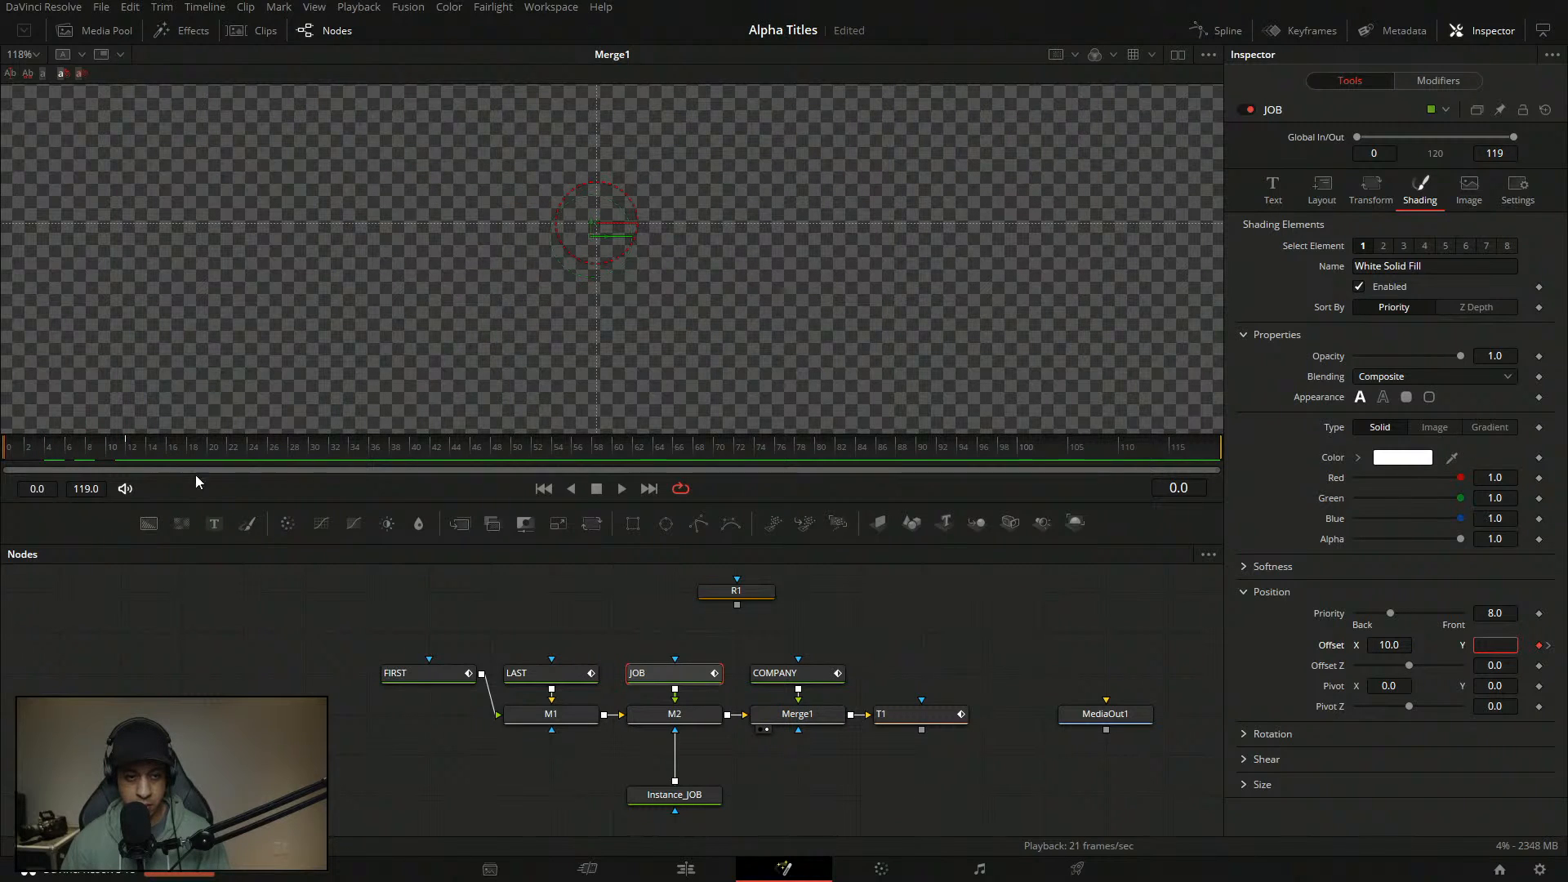
pyautogui.click(619, 489)
pyautogui.click(596, 489)
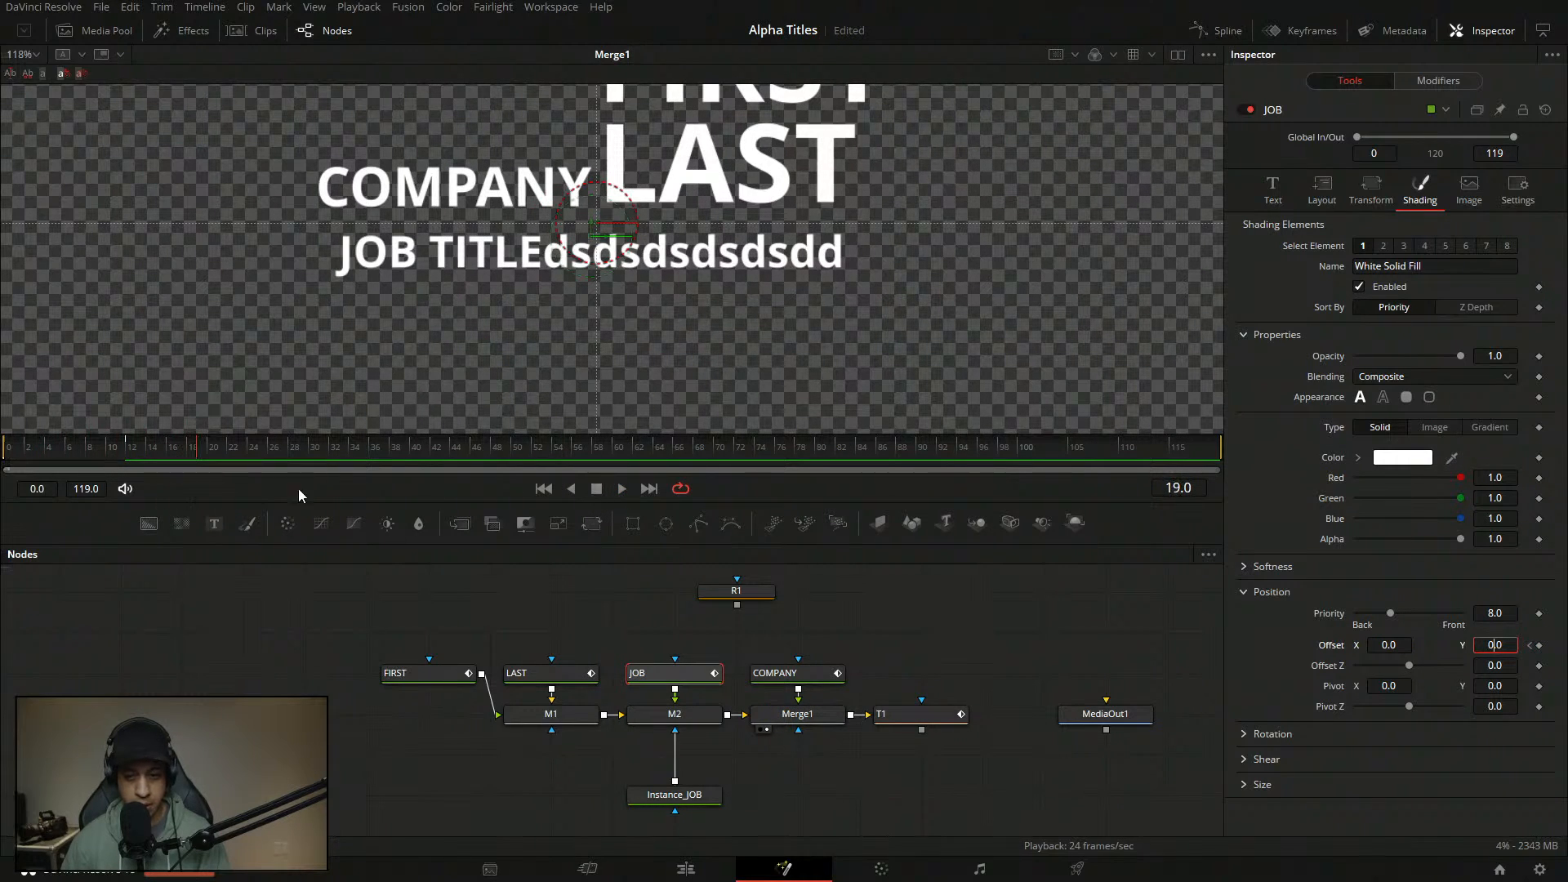
# - Drive Path4's Displacement with an Anim Curve using Duration as source and a Custom curve
pyautogui.click(1438, 80)
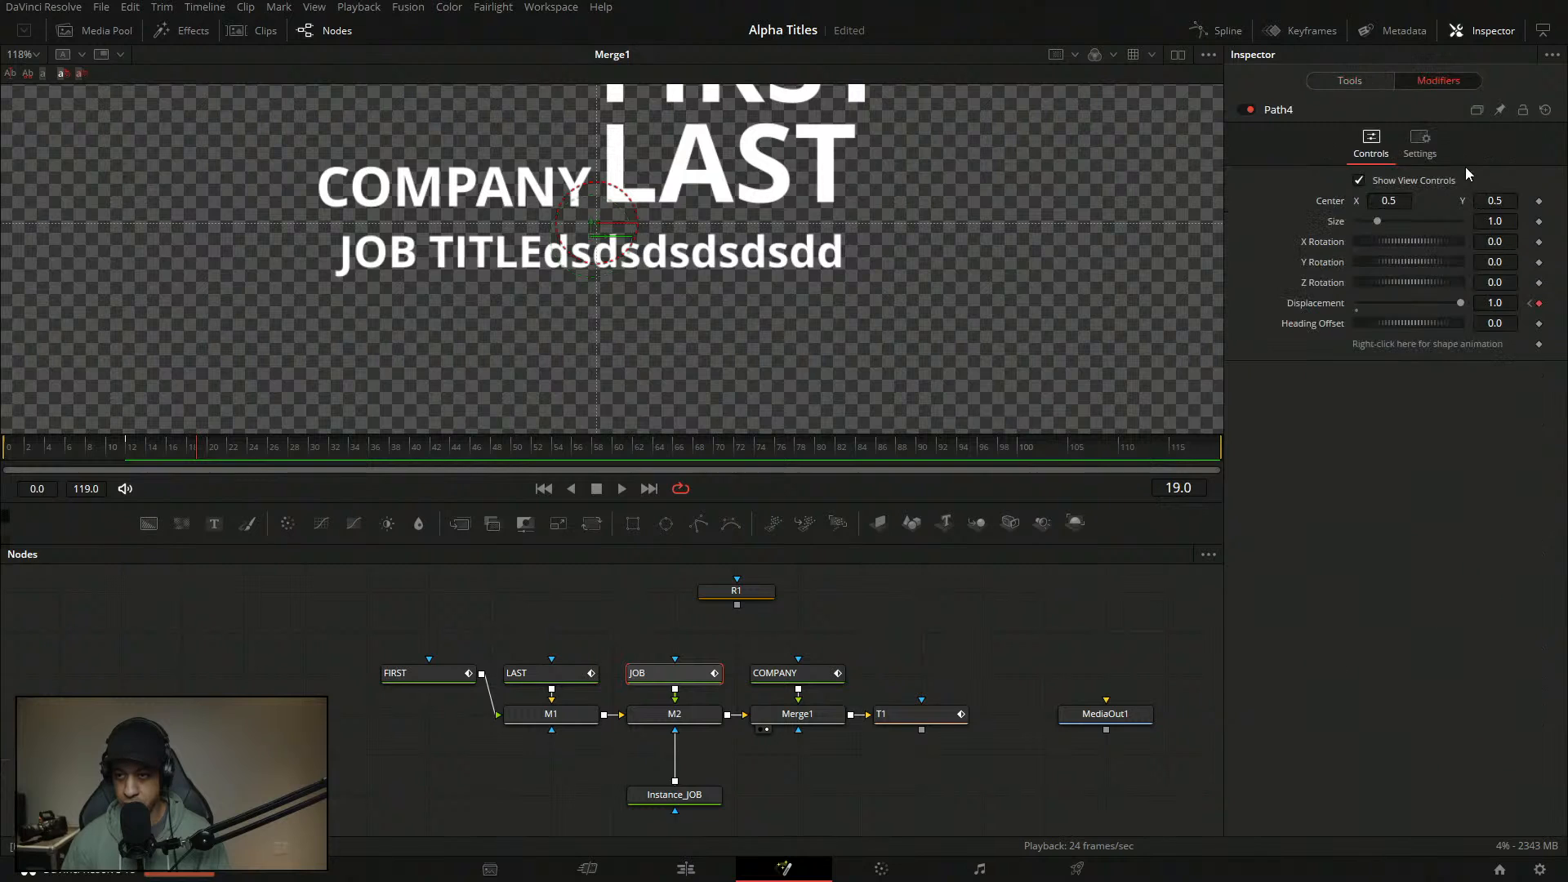
pyautogui.rightClick(1324, 306)
pyautogui.moveTo(1377, 379)
pyautogui.click(1239, 379)
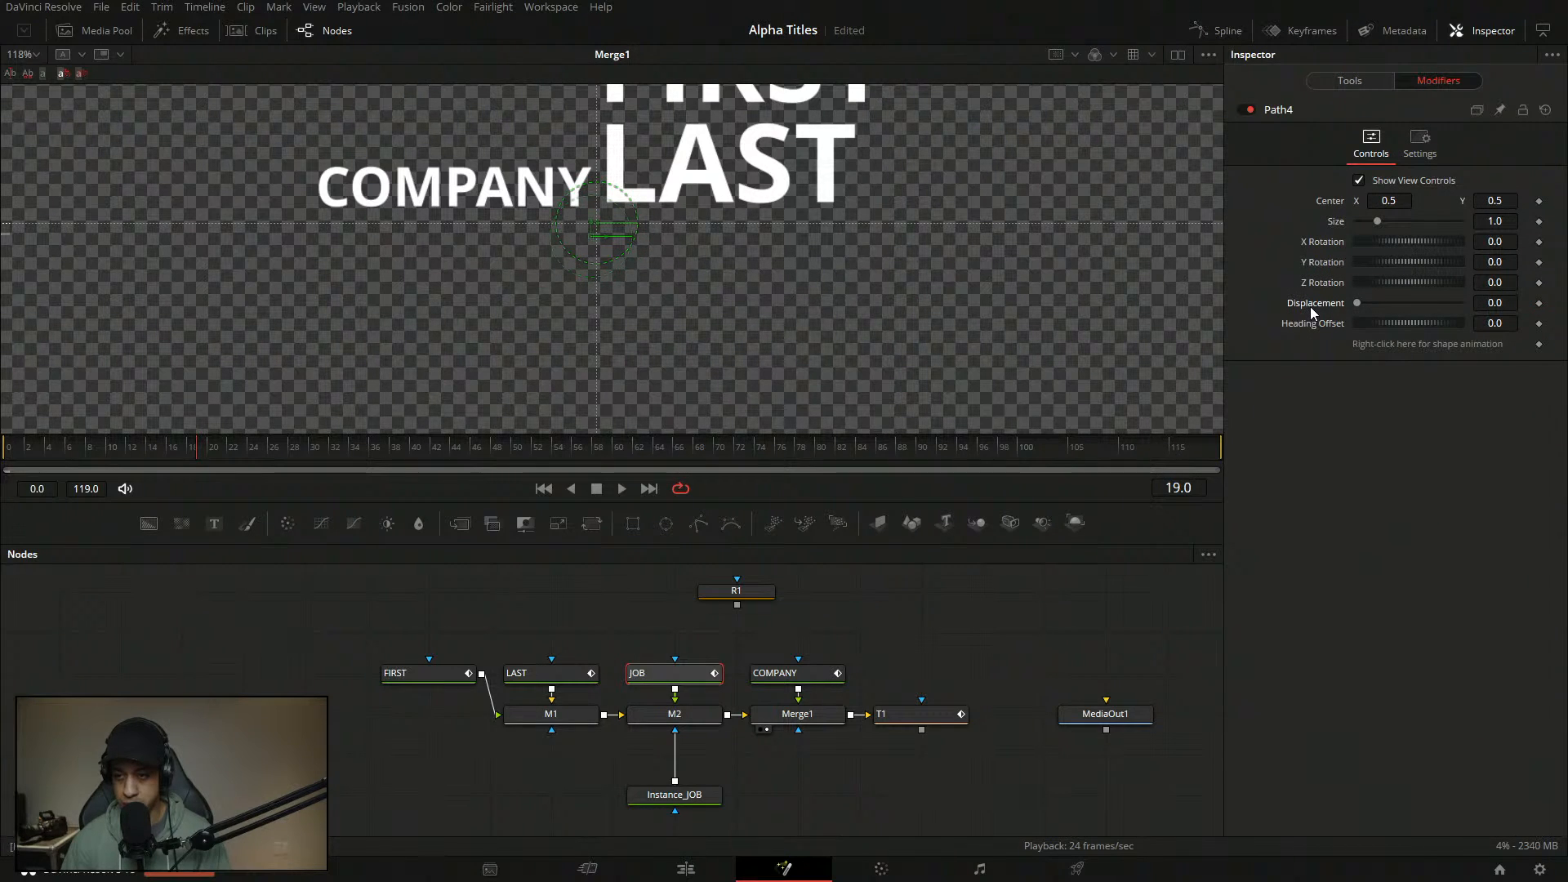
pyautogui.rightClick(1325, 306)
pyautogui.moveTo(1356, 374)
pyautogui.click(1217, 372)
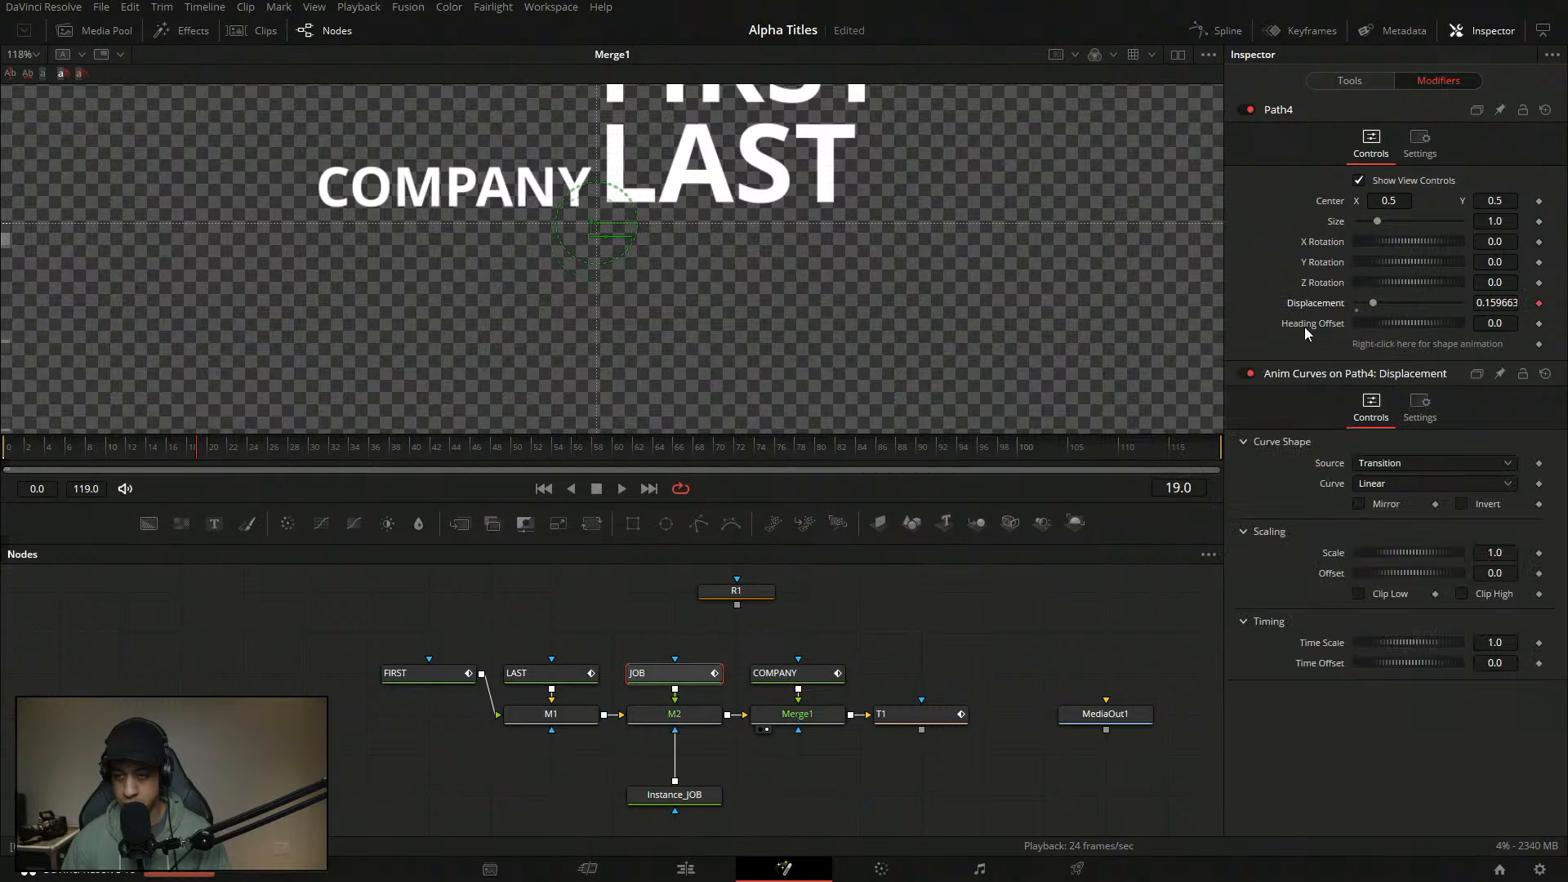
pyautogui.click(1390, 471)
pyautogui.click(1380, 485)
pyautogui.click(1380, 487)
pyautogui.click(1382, 541)
# - Set the curve point to In 0.14, Out 1.0 for a steep early rise
pyautogui.click(1422, 633)
pyautogui.write('01')
pyautogui.press('Tab')
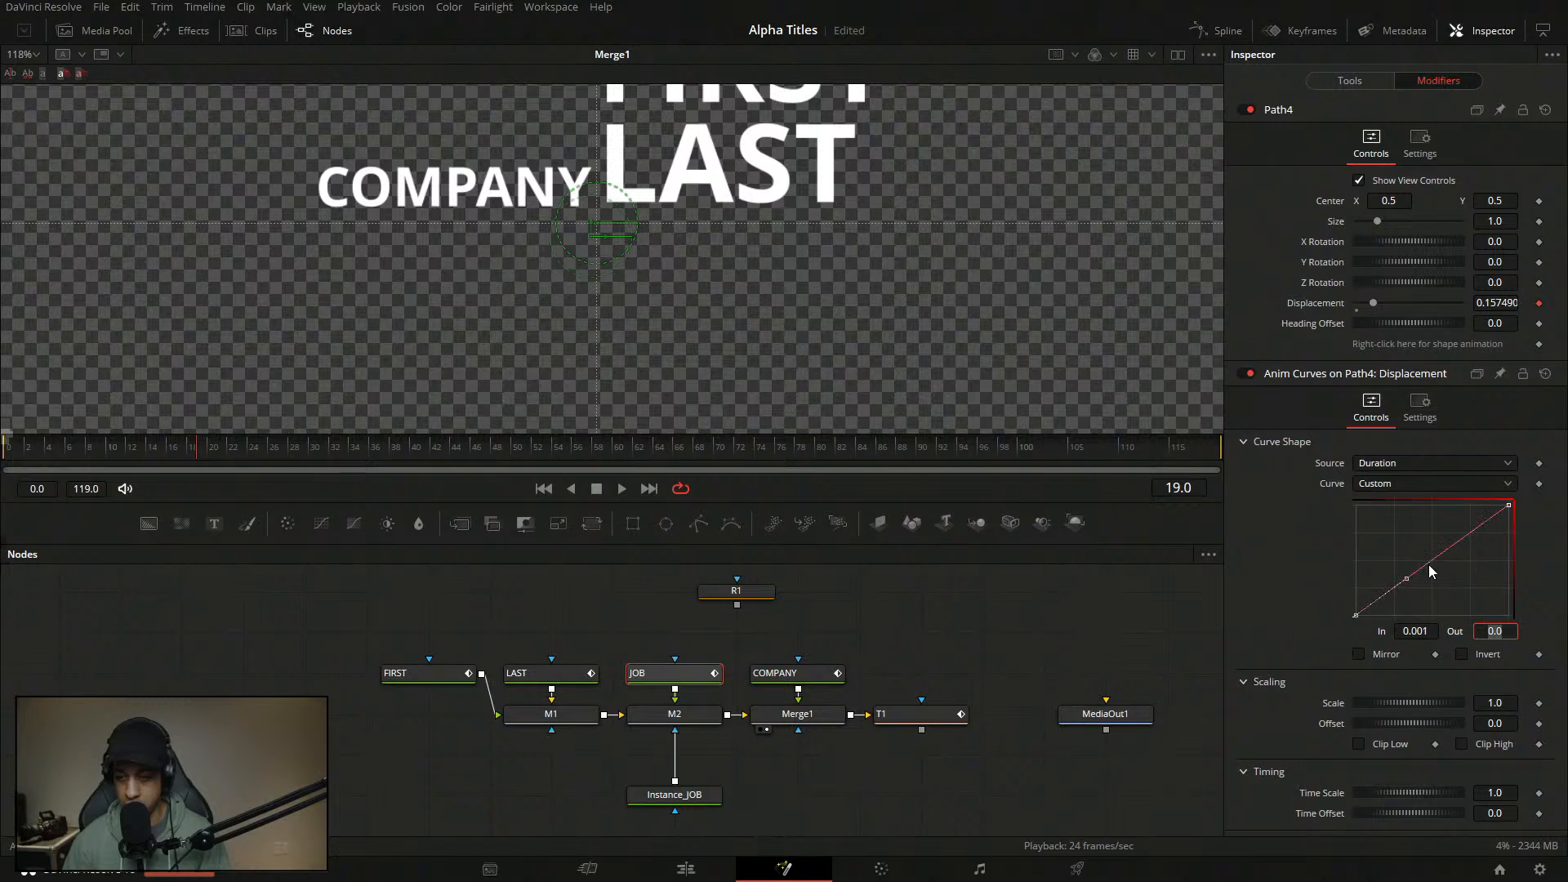
pyautogui.moveTo(1430, 572); pyautogui.dragTo(1406, 540)
pyautogui.click(1417, 632)
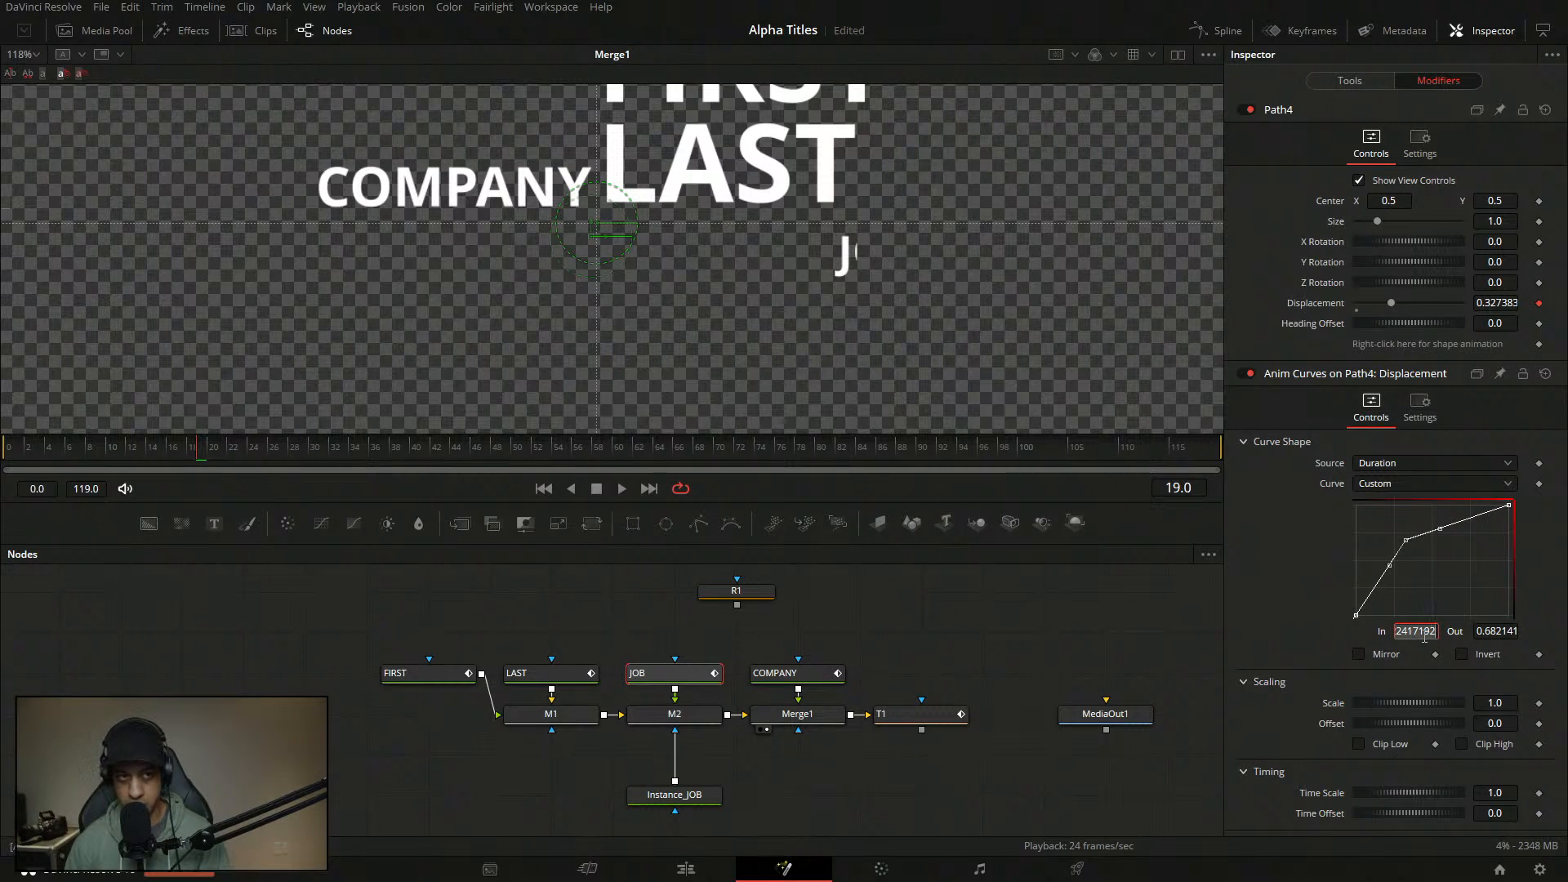
pyautogui.write('.0')
pyautogui.press('BackSpace')
pyautogui.write('14')
pyautogui.press('Return')
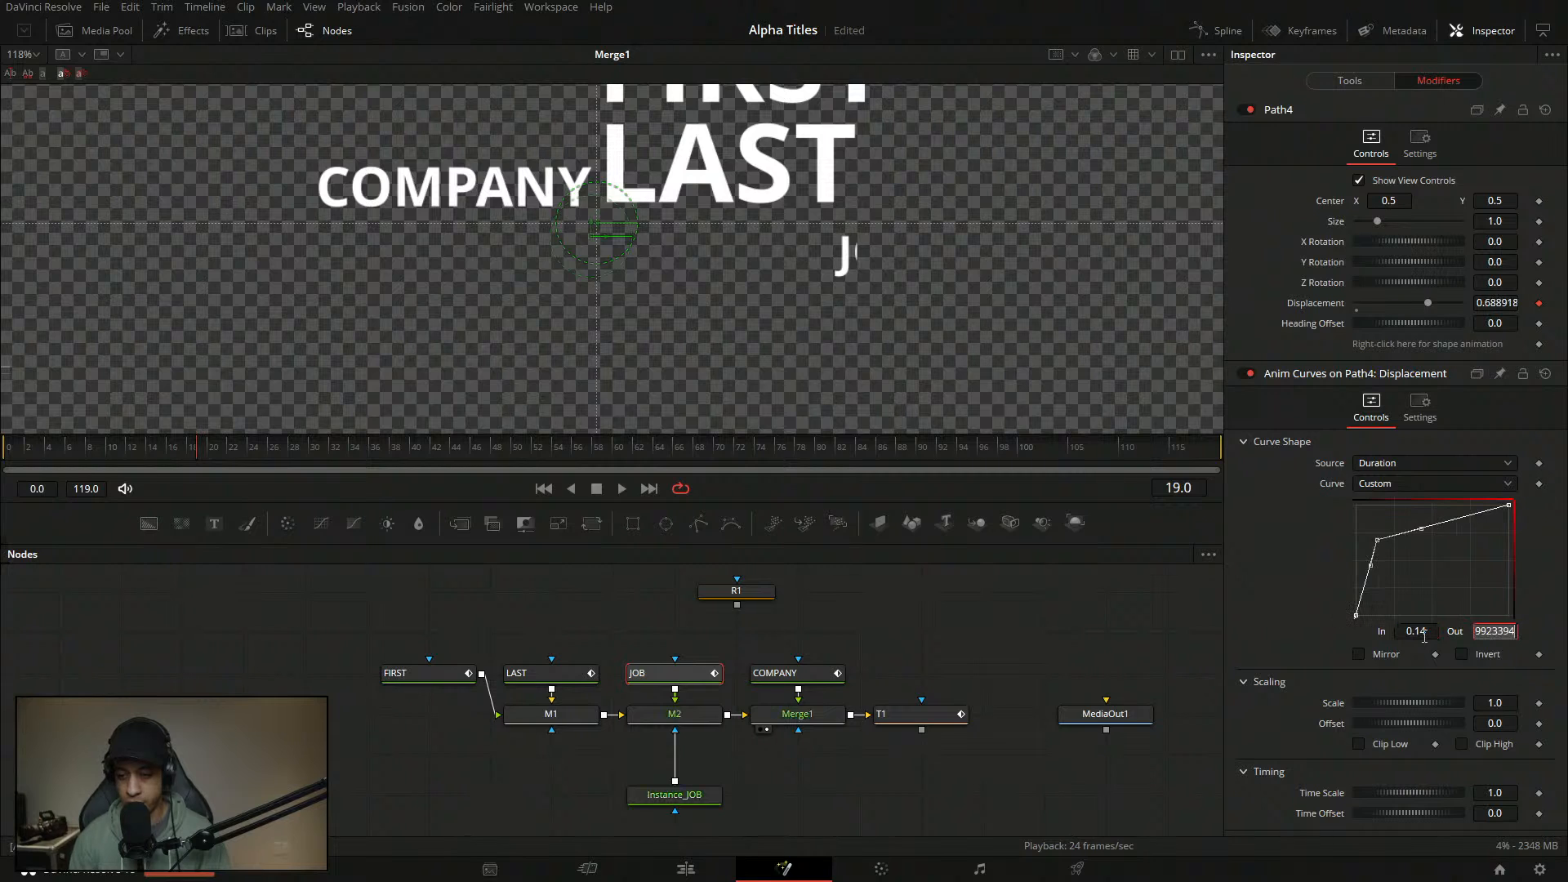
# - Deselect the nodes and play the animation from the start to preview the easing
pyautogui.click(959, 649)
pyautogui.moveTo(206, 453); pyautogui.dragTo(29, 409)
pyautogui.press('space')
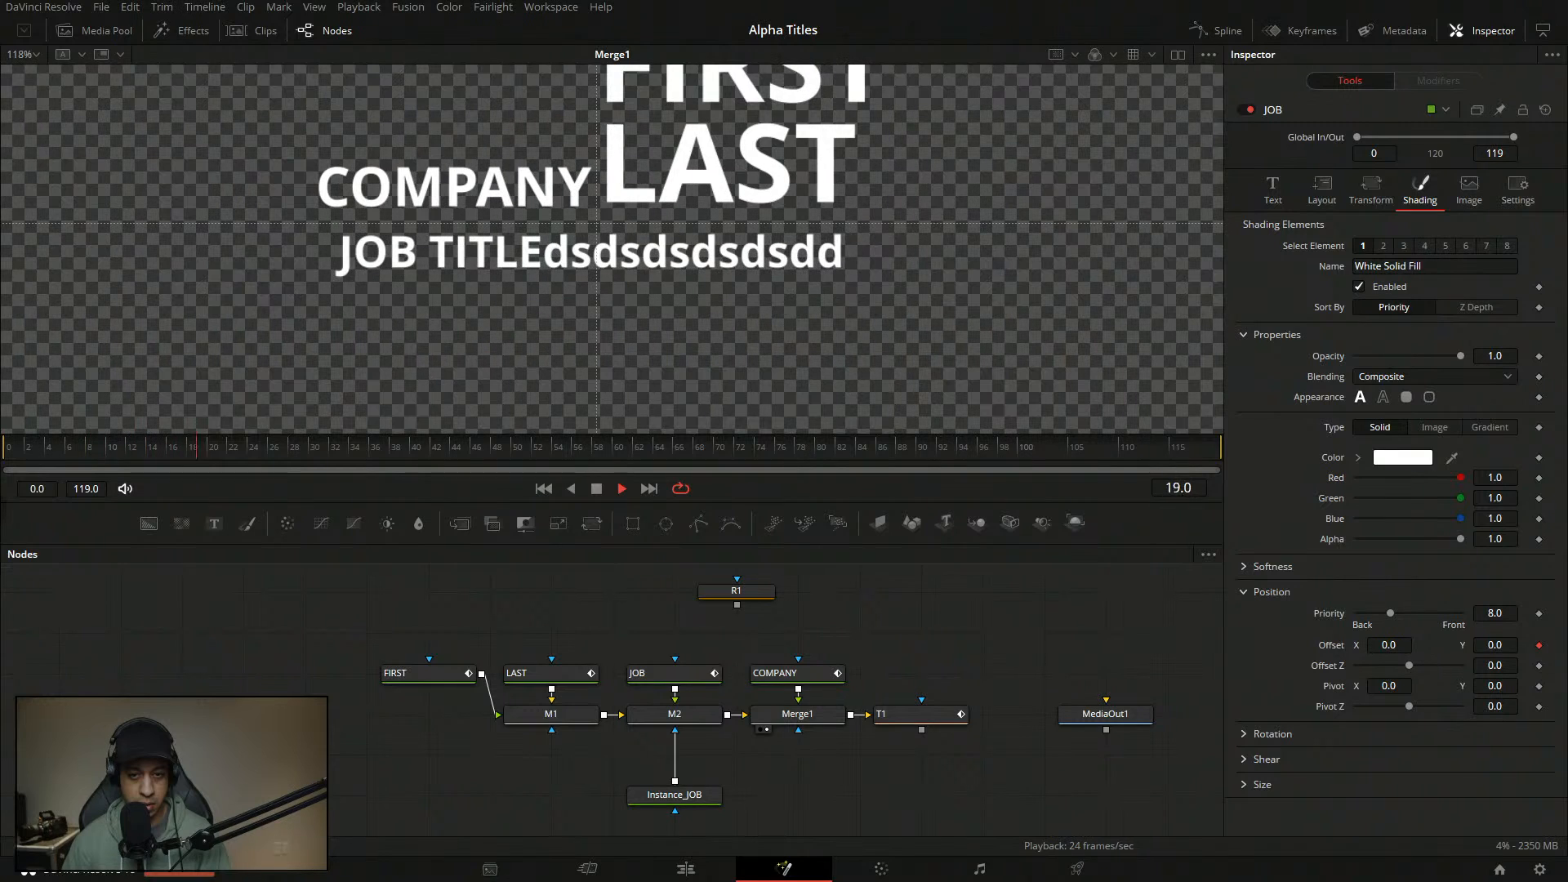
# - Delete the stray letters so the text reads JOB TITLE, then play it back
pyautogui.click(1273, 189)
pyautogui.moveTo(1352, 248); pyautogui.dragTo(1287, 250)
pyautogui.press('BackSpace')
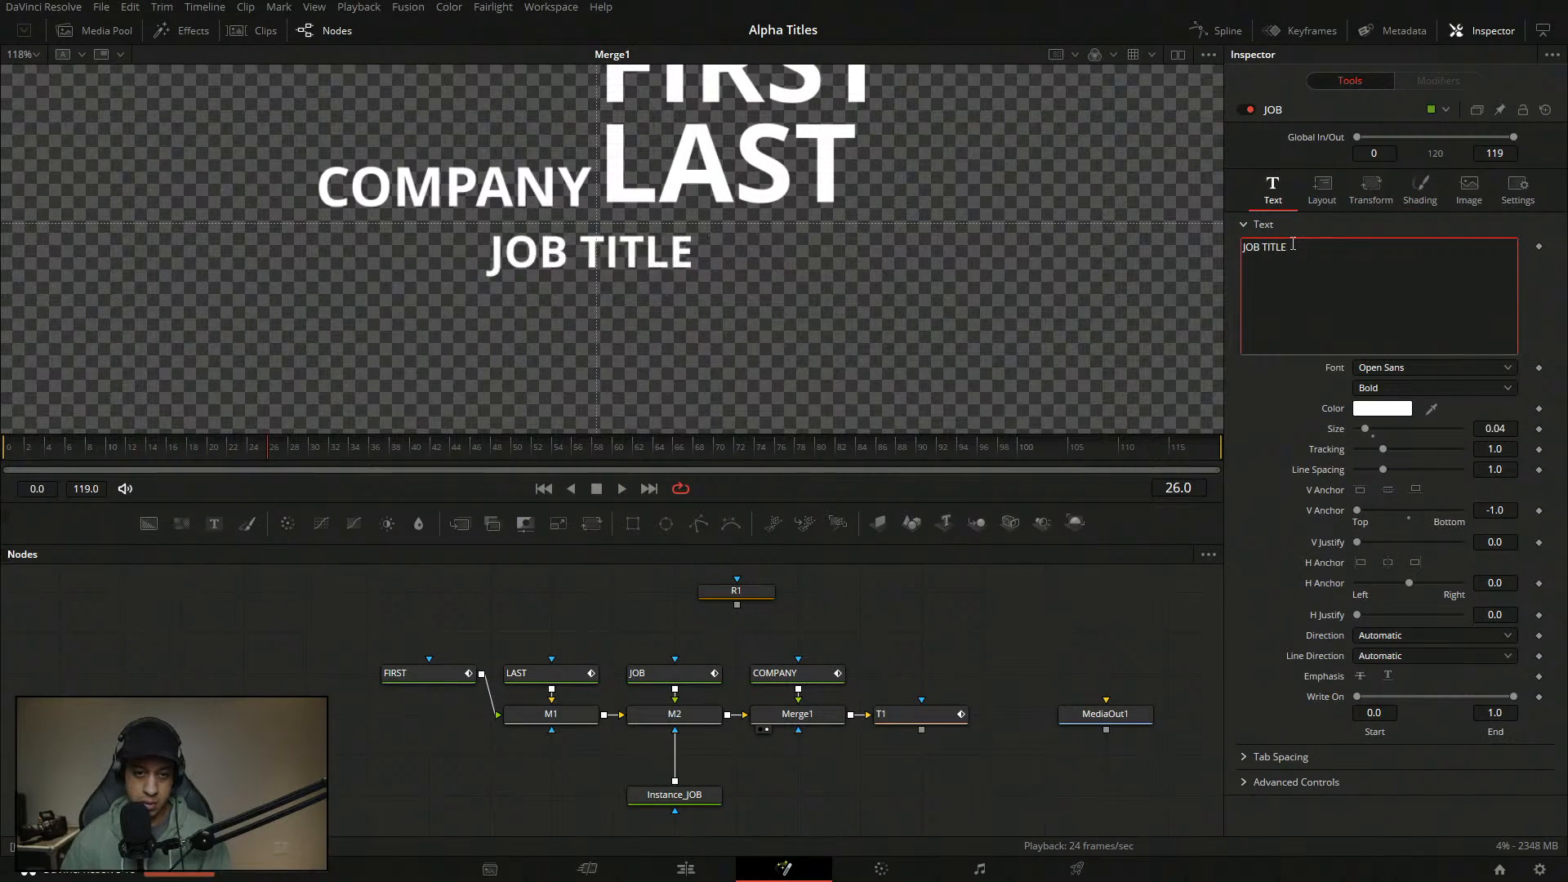
pyautogui.moveTo(119, 446); pyautogui.dragTo(2, 448)
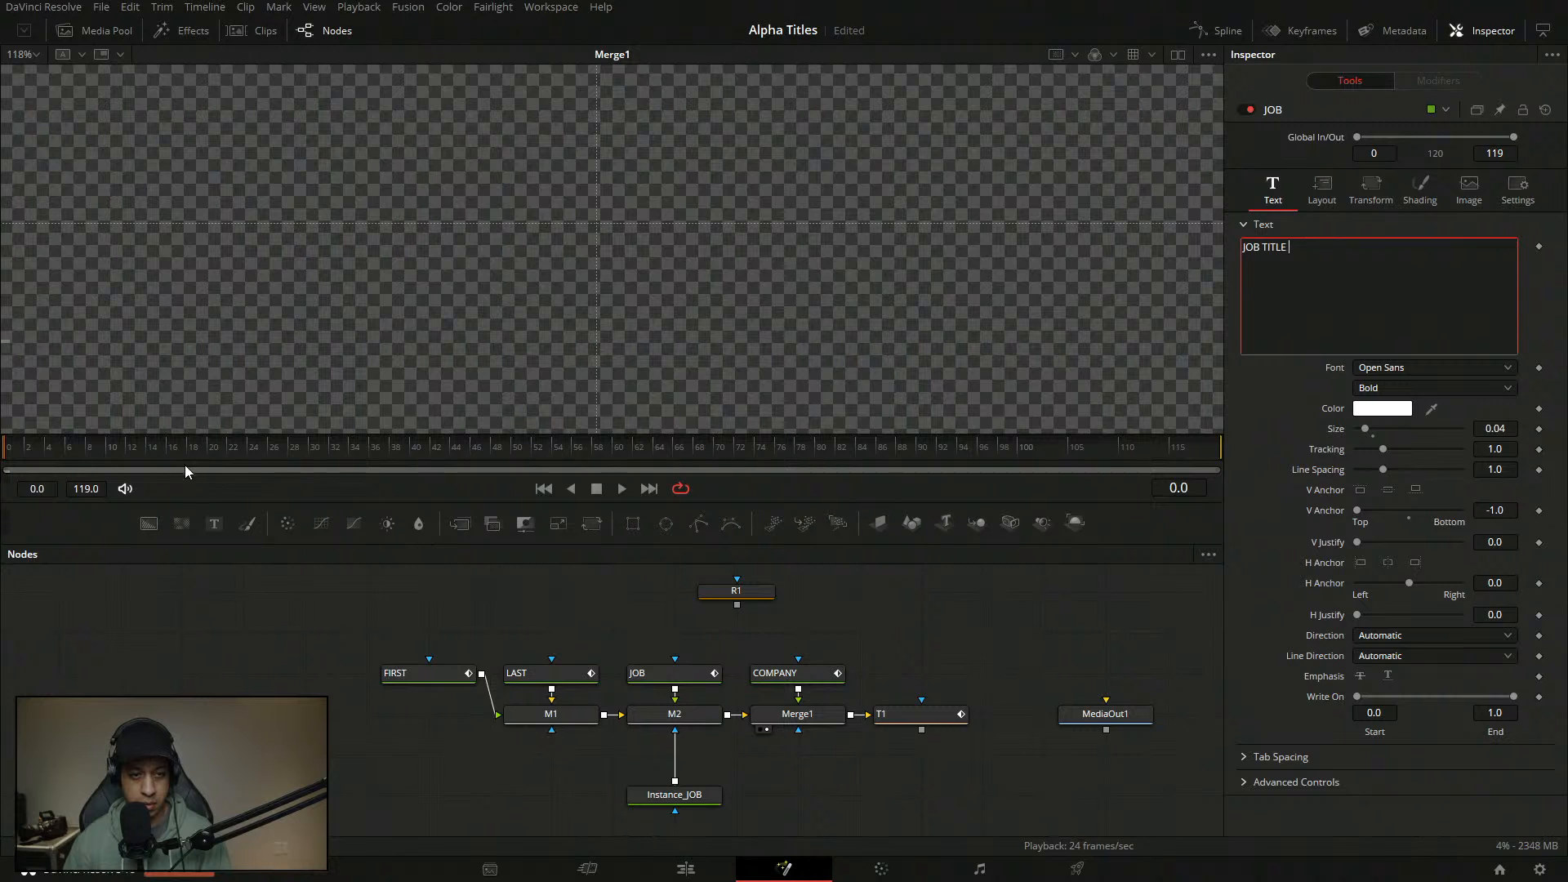
pyautogui.click(622, 489)
pyautogui.click(594, 490)
# - Connect R1's output into the COMPANY node and replay the comp to check it
pyautogui.moveTo(736, 605); pyautogui.dragTo(798, 659)
pyautogui.moveTo(378, 448); pyautogui.dragTo(2, 448)
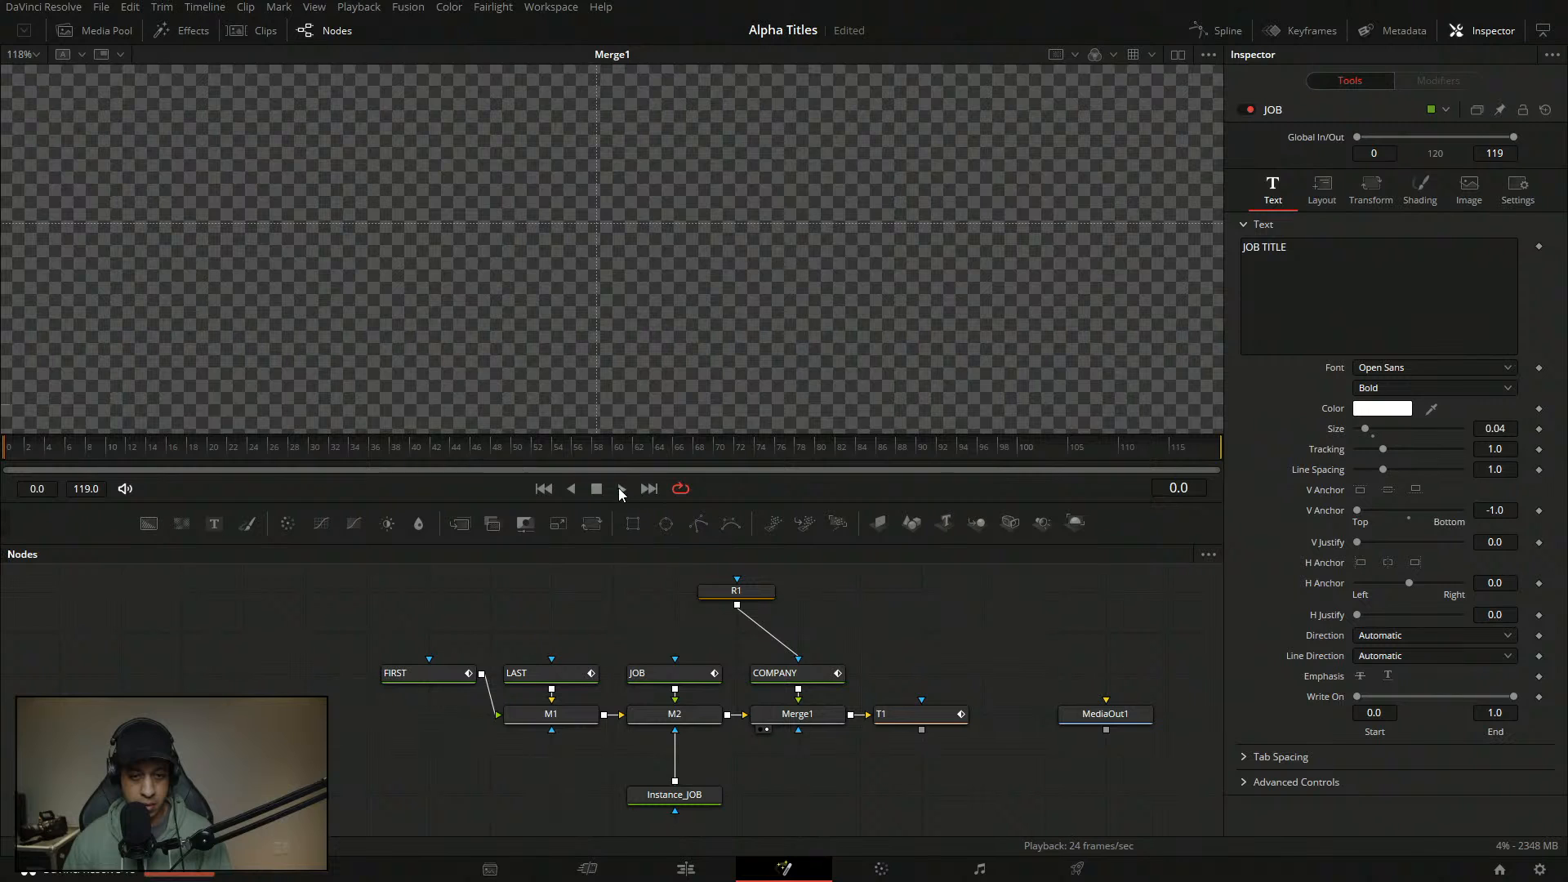
pyautogui.click(622, 488)
pyautogui.click(593, 489)
pyautogui.moveTo(263, 463); pyautogui.dragTo(33, 464)
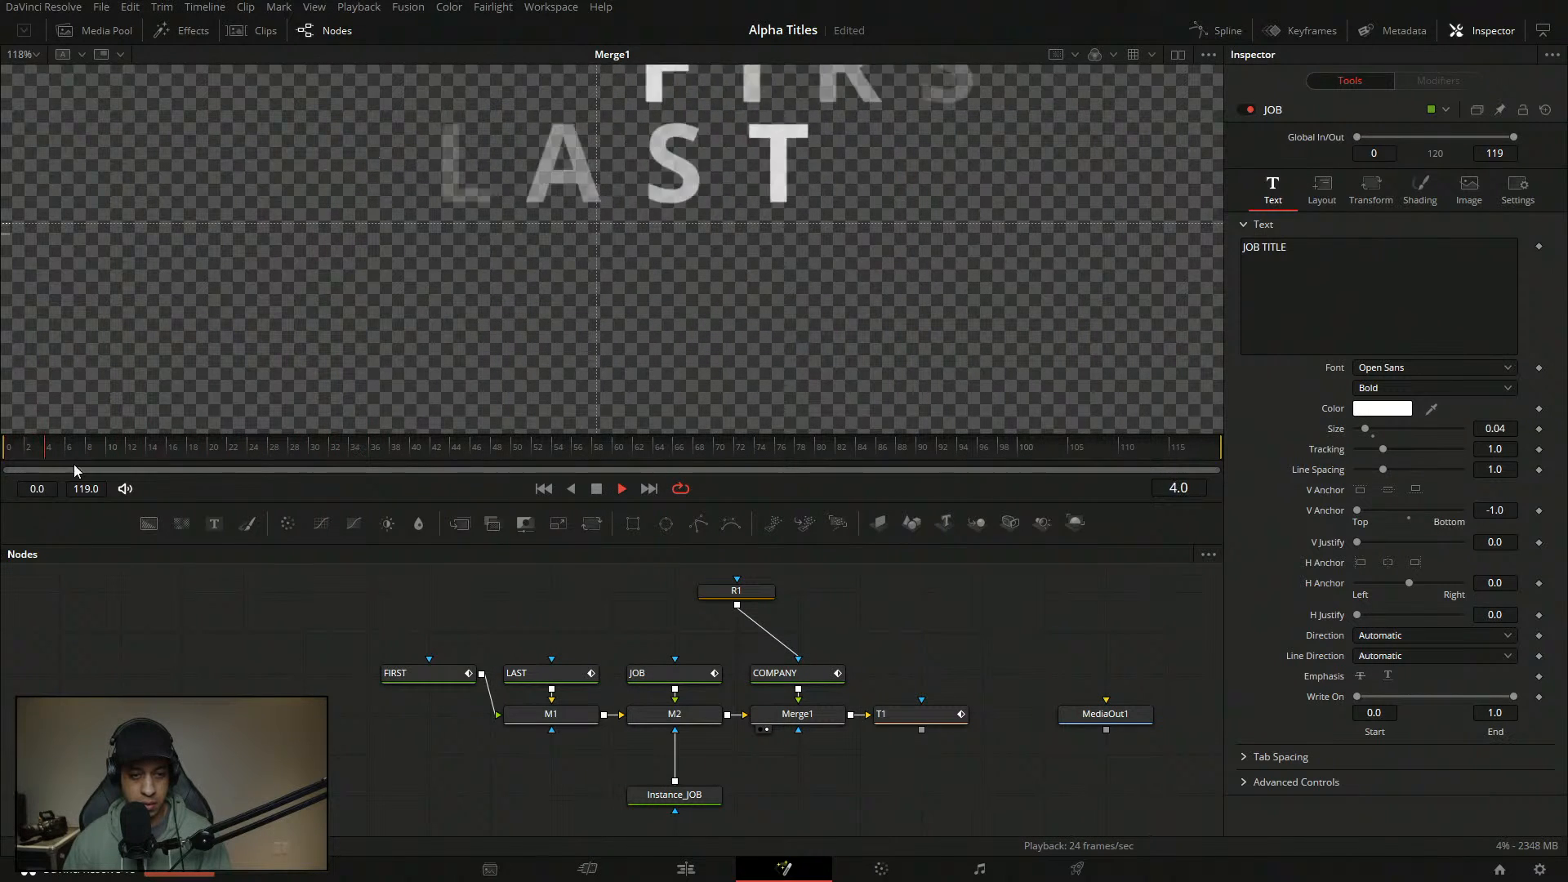
pyautogui.click(597, 489)
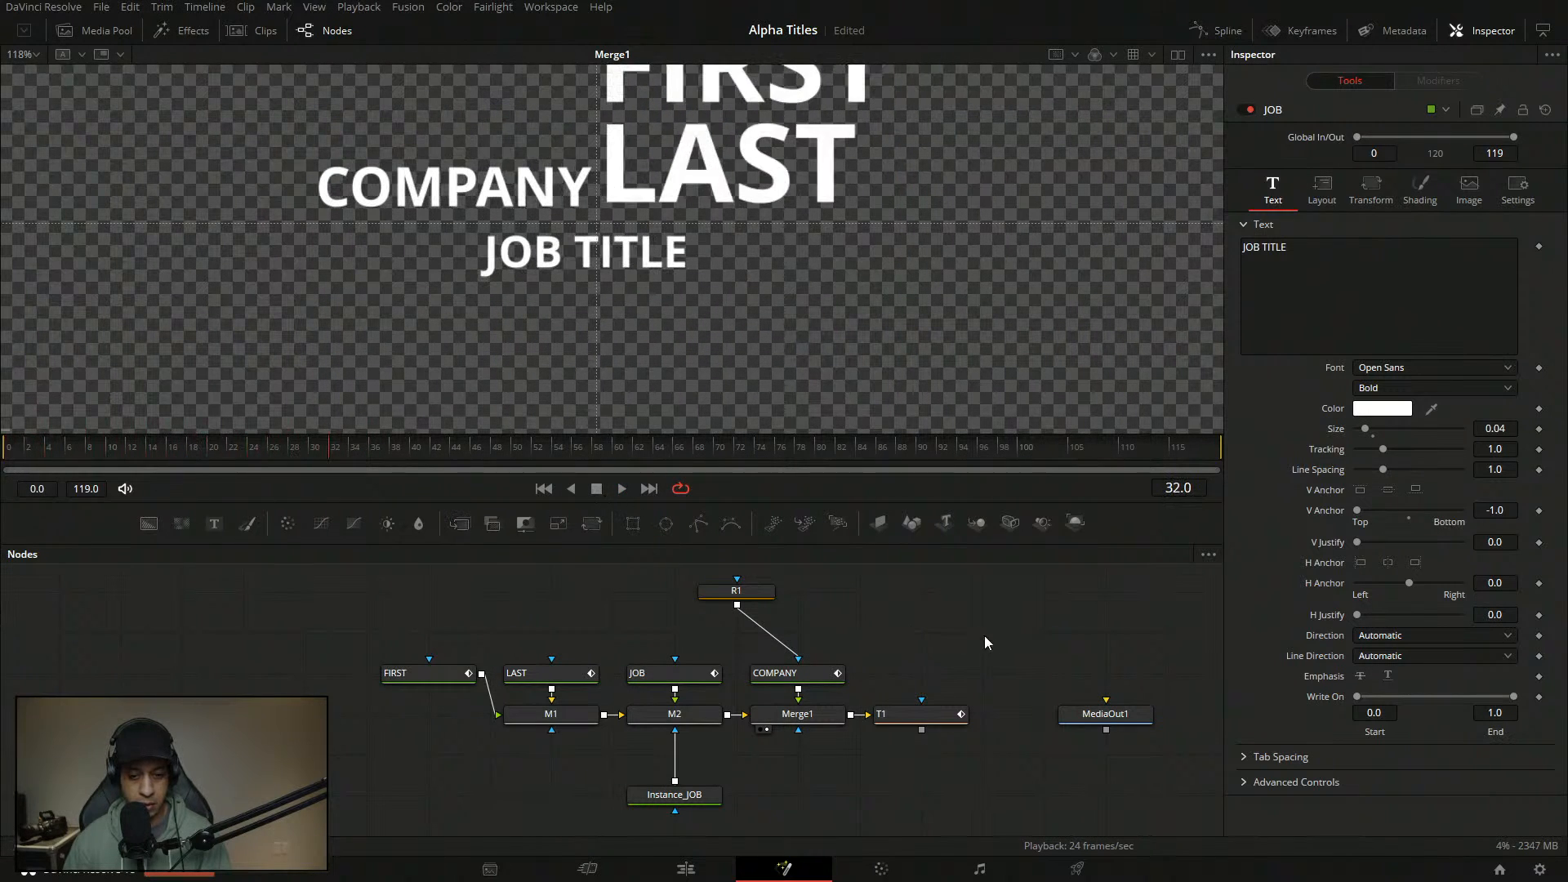
# - Inspect Instance_JOB's image settings, then deselect the node
pyautogui.click(699, 805)
pyautogui.click(1469, 188)
pyautogui.click(882, 602)
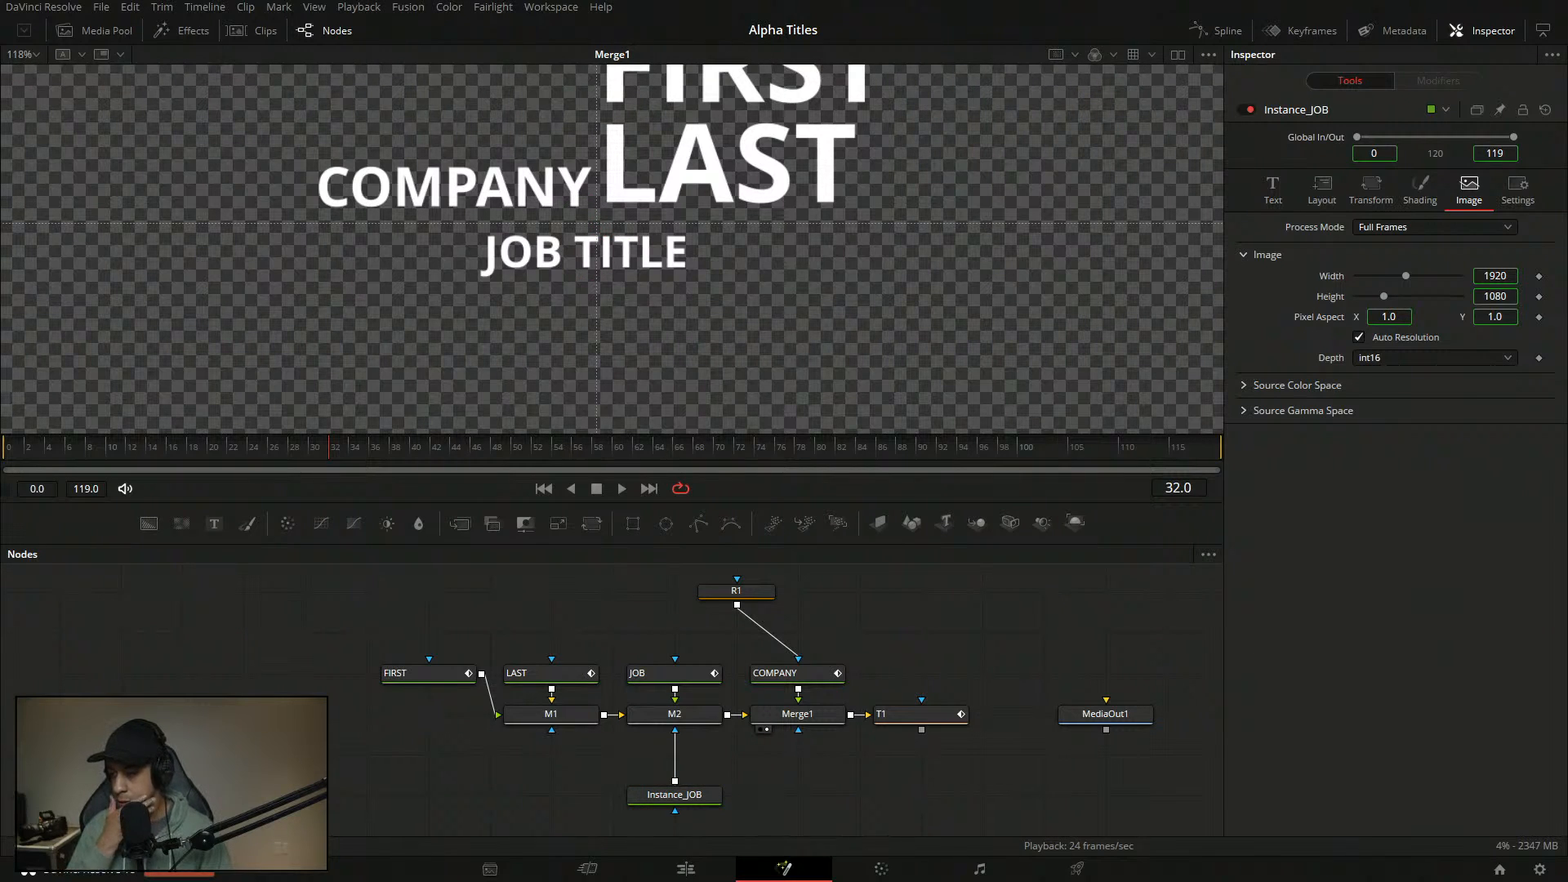
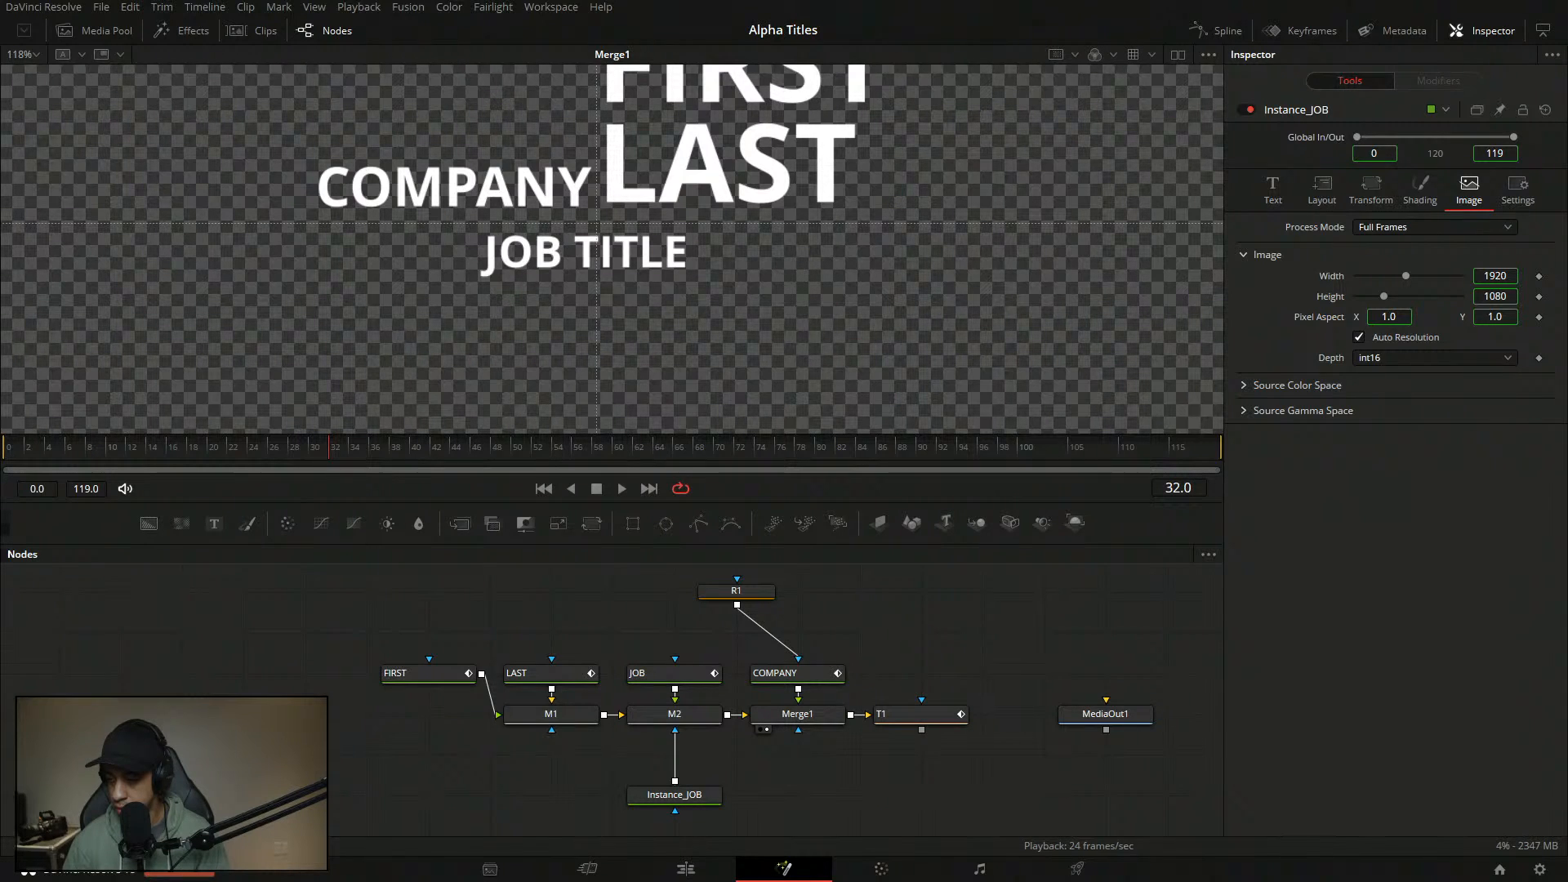
# - Move R1 directly above COMPANY and Instance_JOB up beneath M2 in the node graph
pyautogui.moveTo(736, 590); pyautogui.dragTo(797, 631)
pyautogui.click(994, 622)
pyautogui.moveTo(723, 785); pyautogui.dragTo(722, 745)
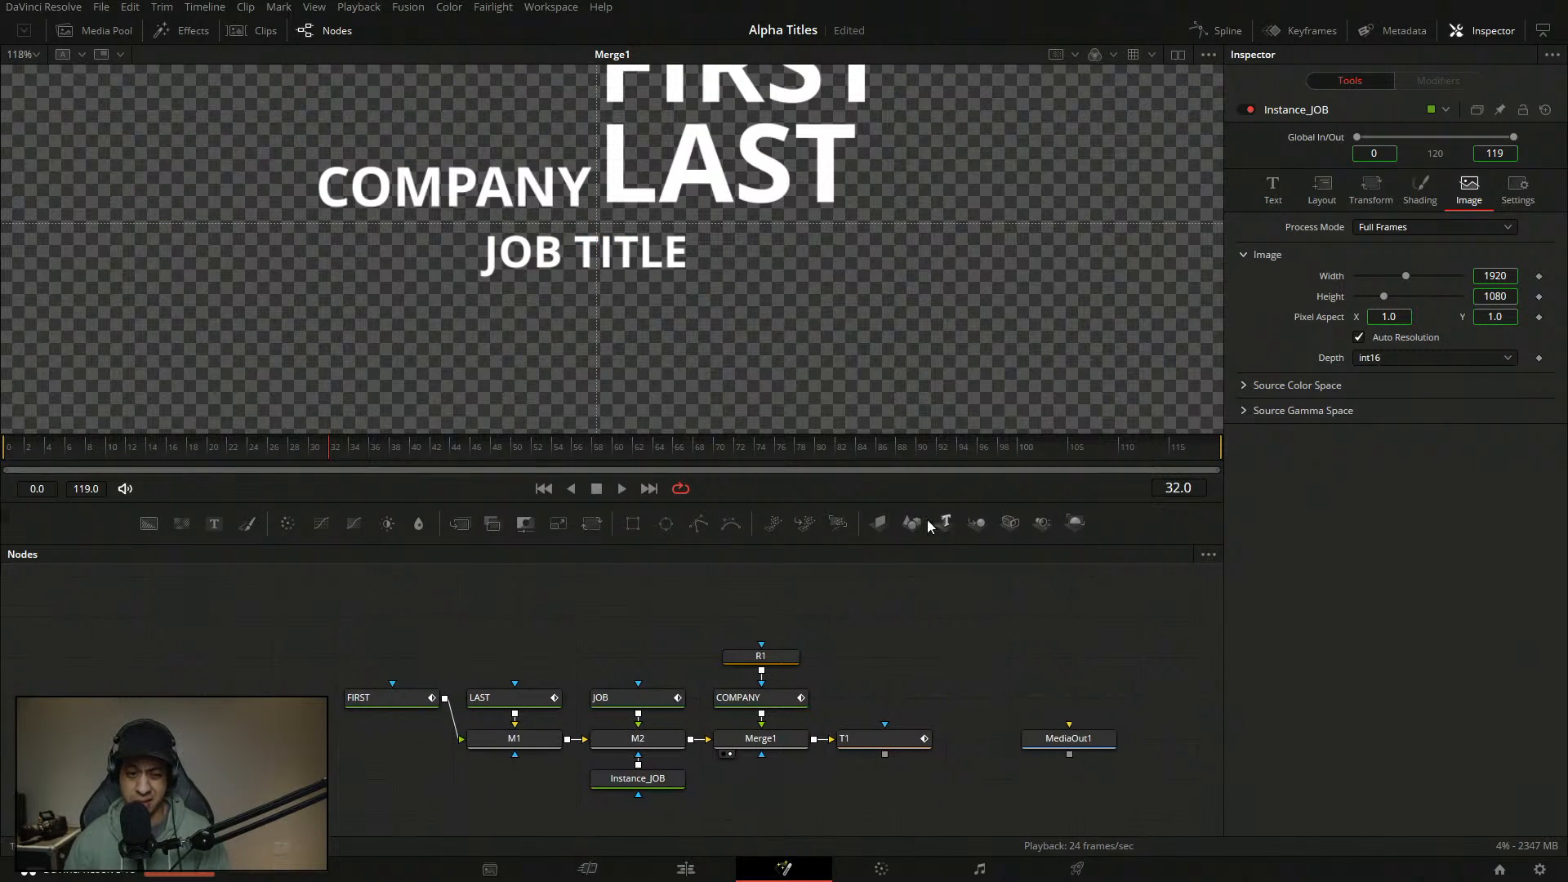
# - Enlarge the viewer, set its zoom to Fit, and play the title animation
pyautogui.moveTo(752, 503); pyautogui.dragTo(750, 518)
pyautogui.click(33, 56)
pyautogui.click(29, 72)
pyautogui.moveTo(880, 716); pyautogui.dragTo(835, 667)
pyautogui.moveTo(774, 518); pyautogui.dragTo(777, 573)
pyautogui.moveTo(855, 743); pyautogui.dragTo(866, 730)
pyautogui.press('space')
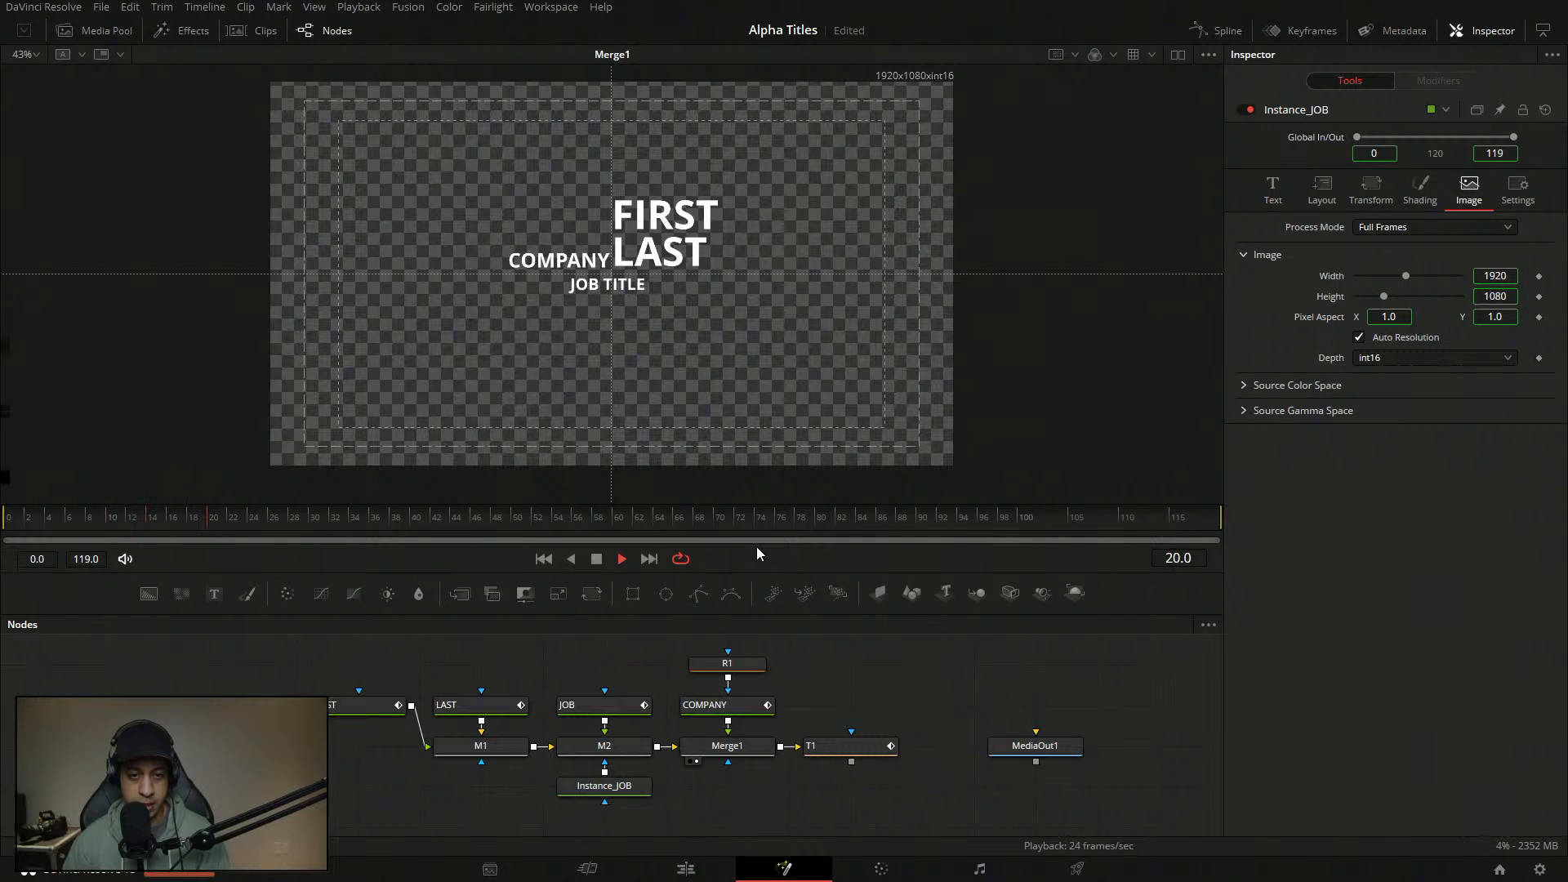
pyautogui.press('space')
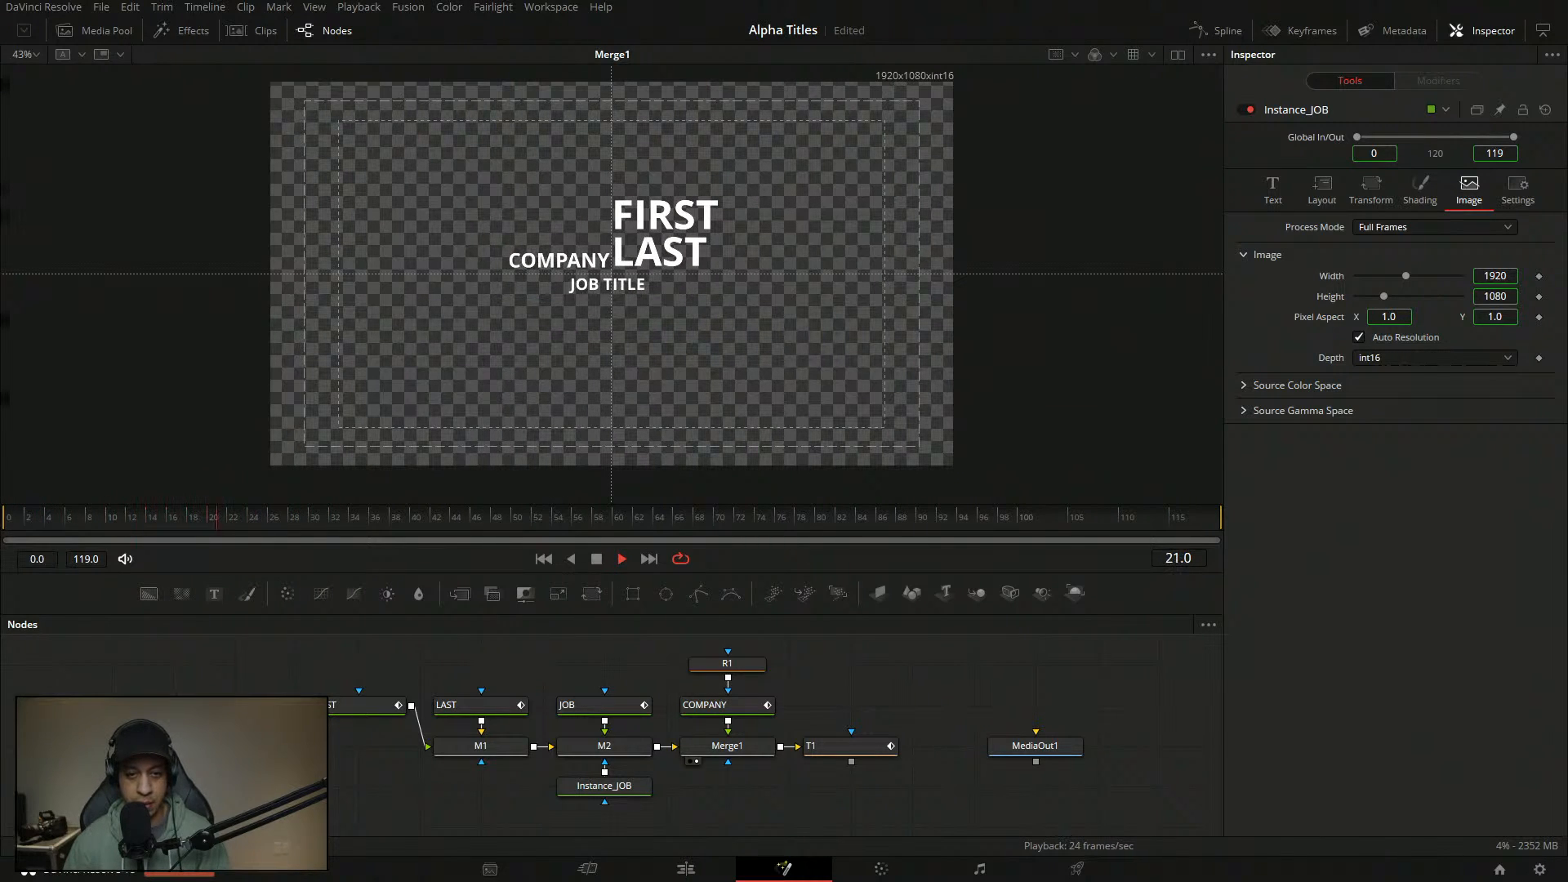
# - View T1's output and play the title animation from frame 0
pyautogui.click(820, 761)
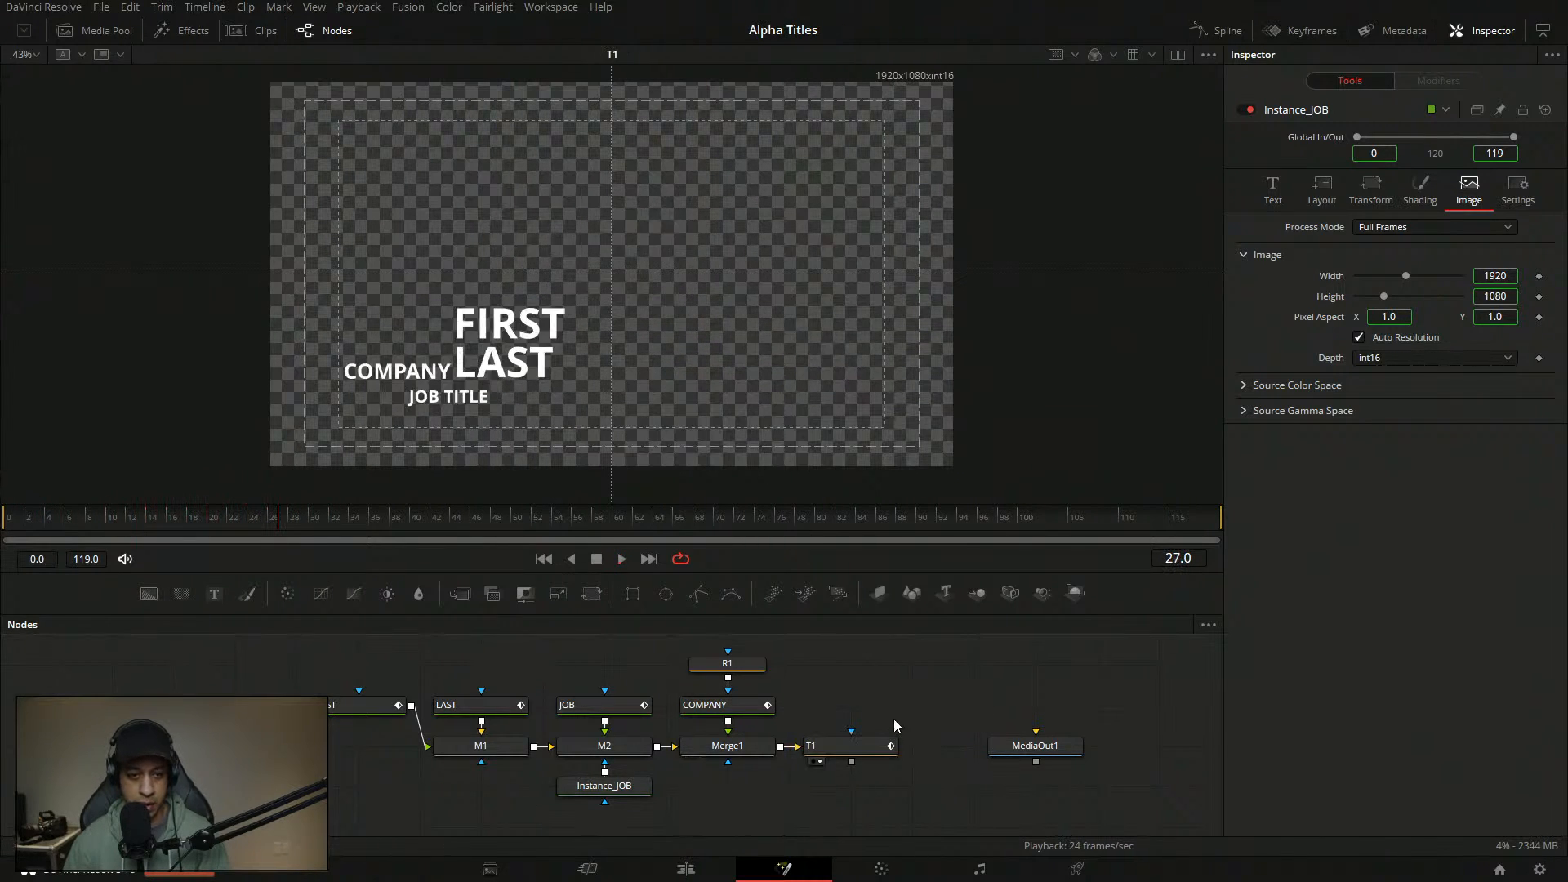
pyautogui.click(45, 520)
pyautogui.press('space')
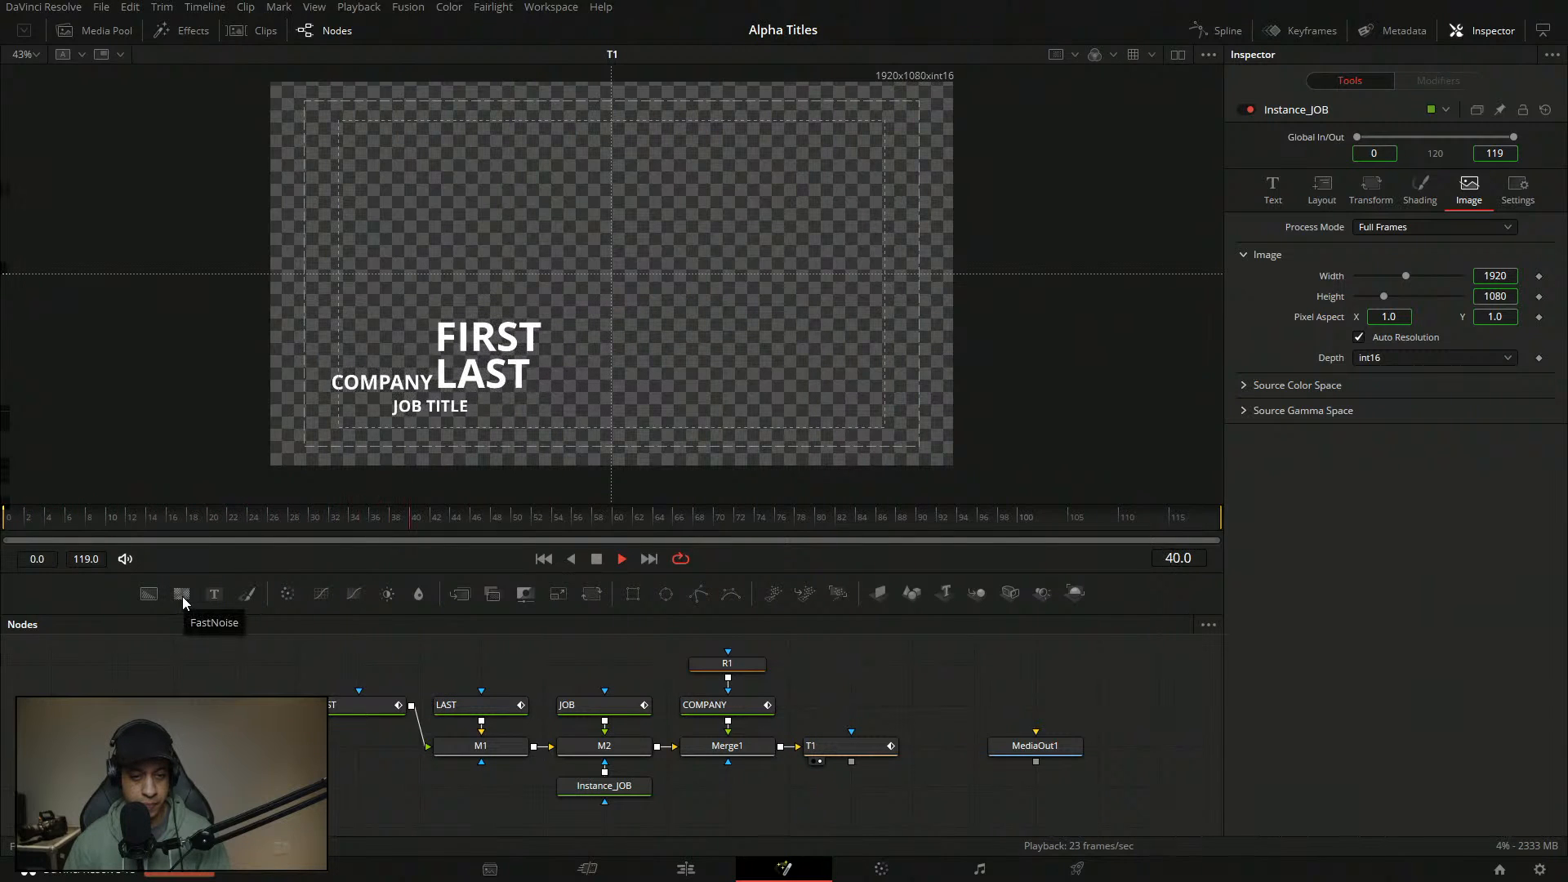
pyautogui.press('space')
pyautogui.moveTo(135, 520); pyautogui.dragTo(2, 520)
pyautogui.press('space')
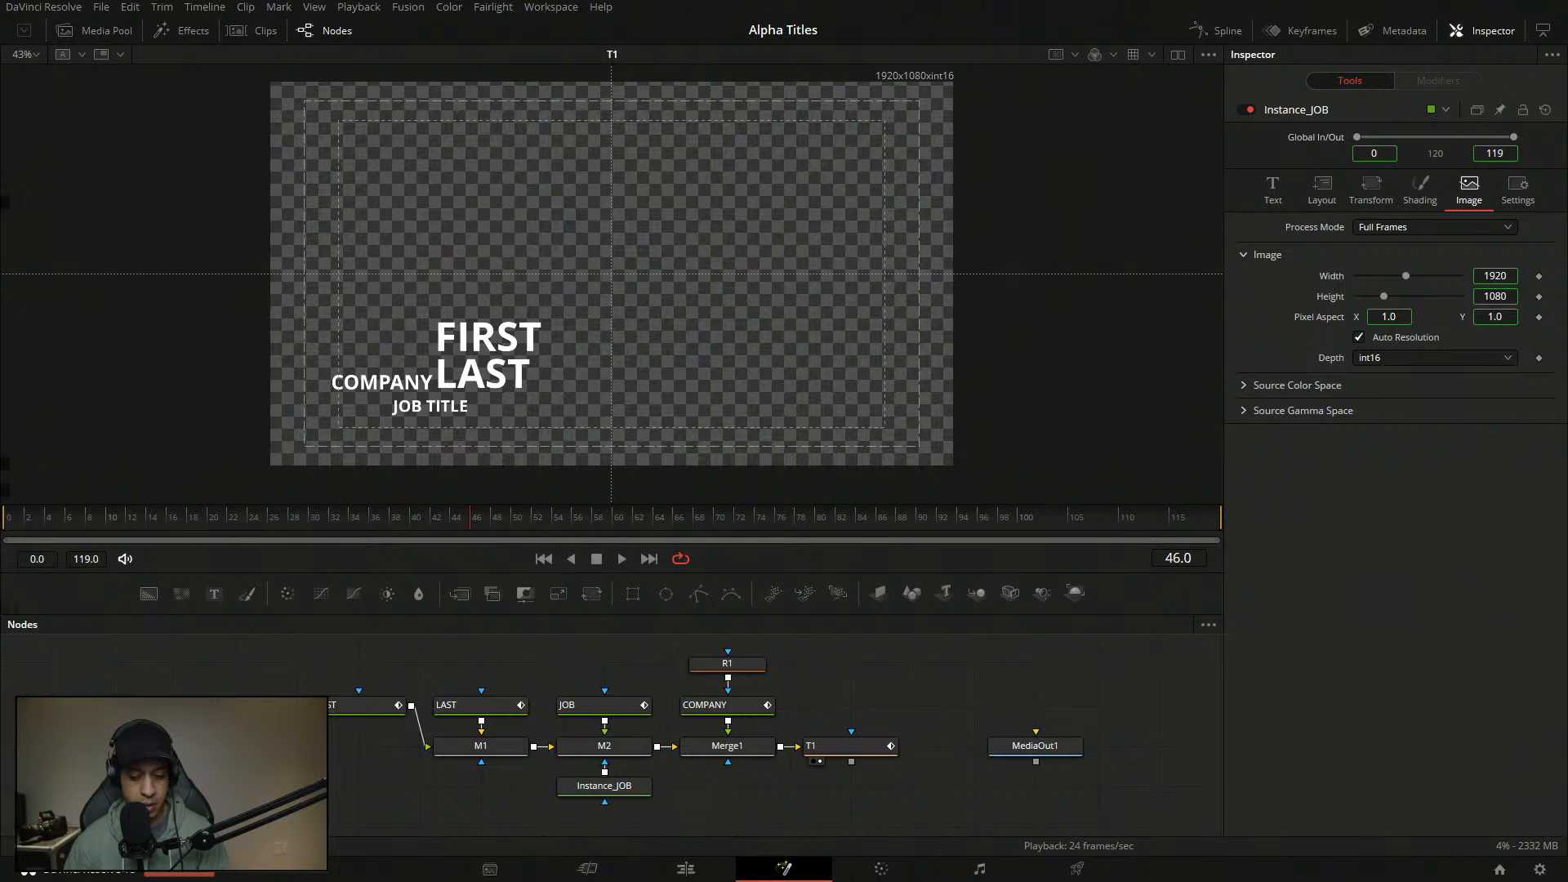
# - Inspect the Instance_JOB and JOB text settings, replay, then move T1 right and view Merge1
pyautogui.click(641, 787)
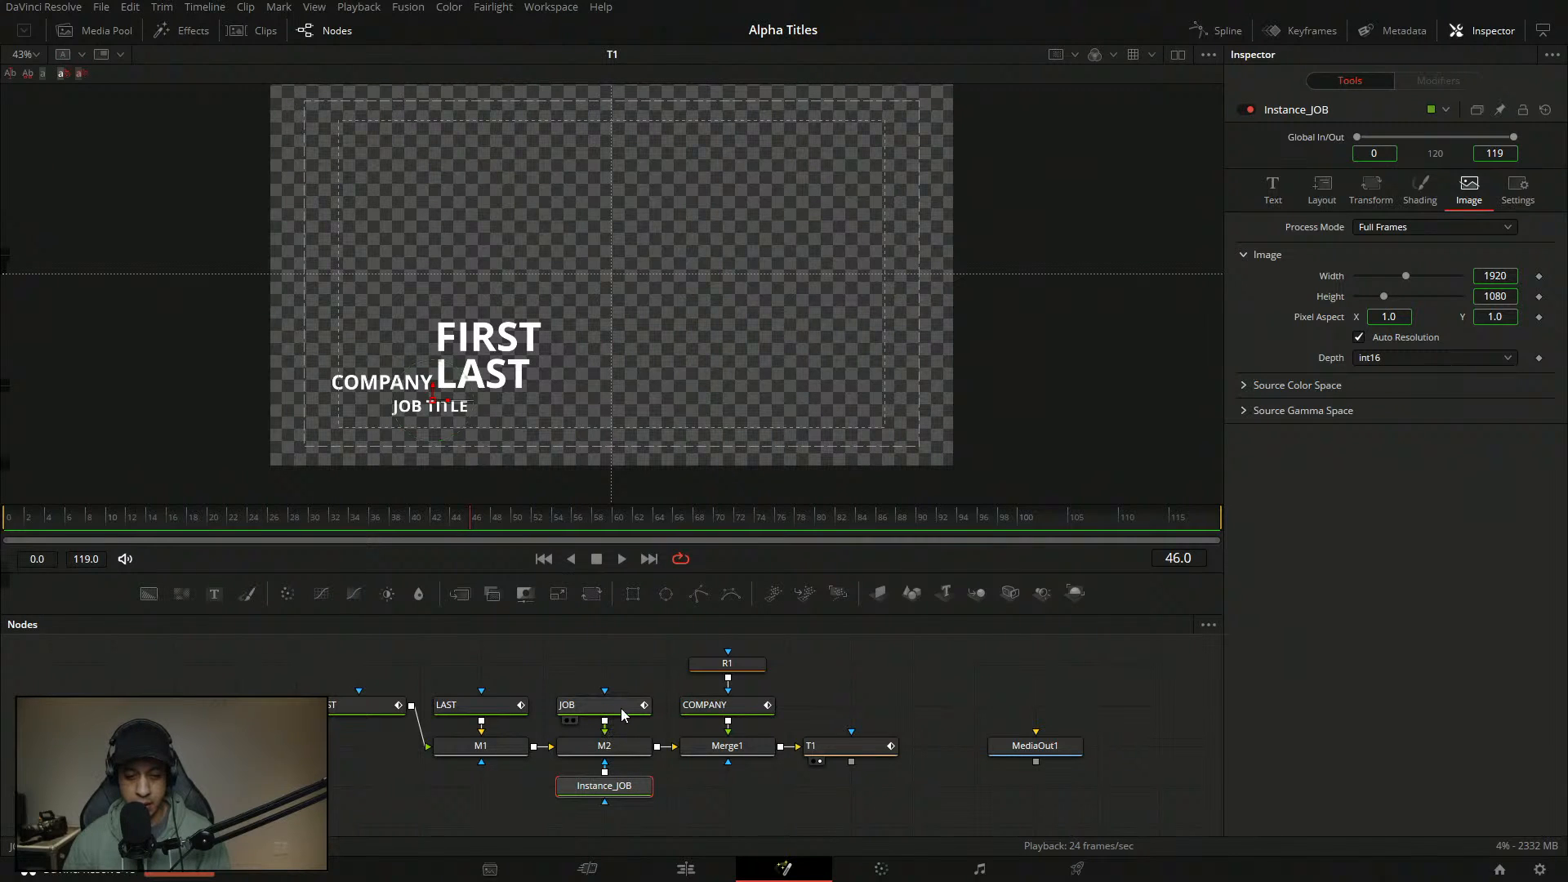
pyautogui.click(619, 709)
pyautogui.moveTo(914, 722); pyautogui.dragTo(896, 719)
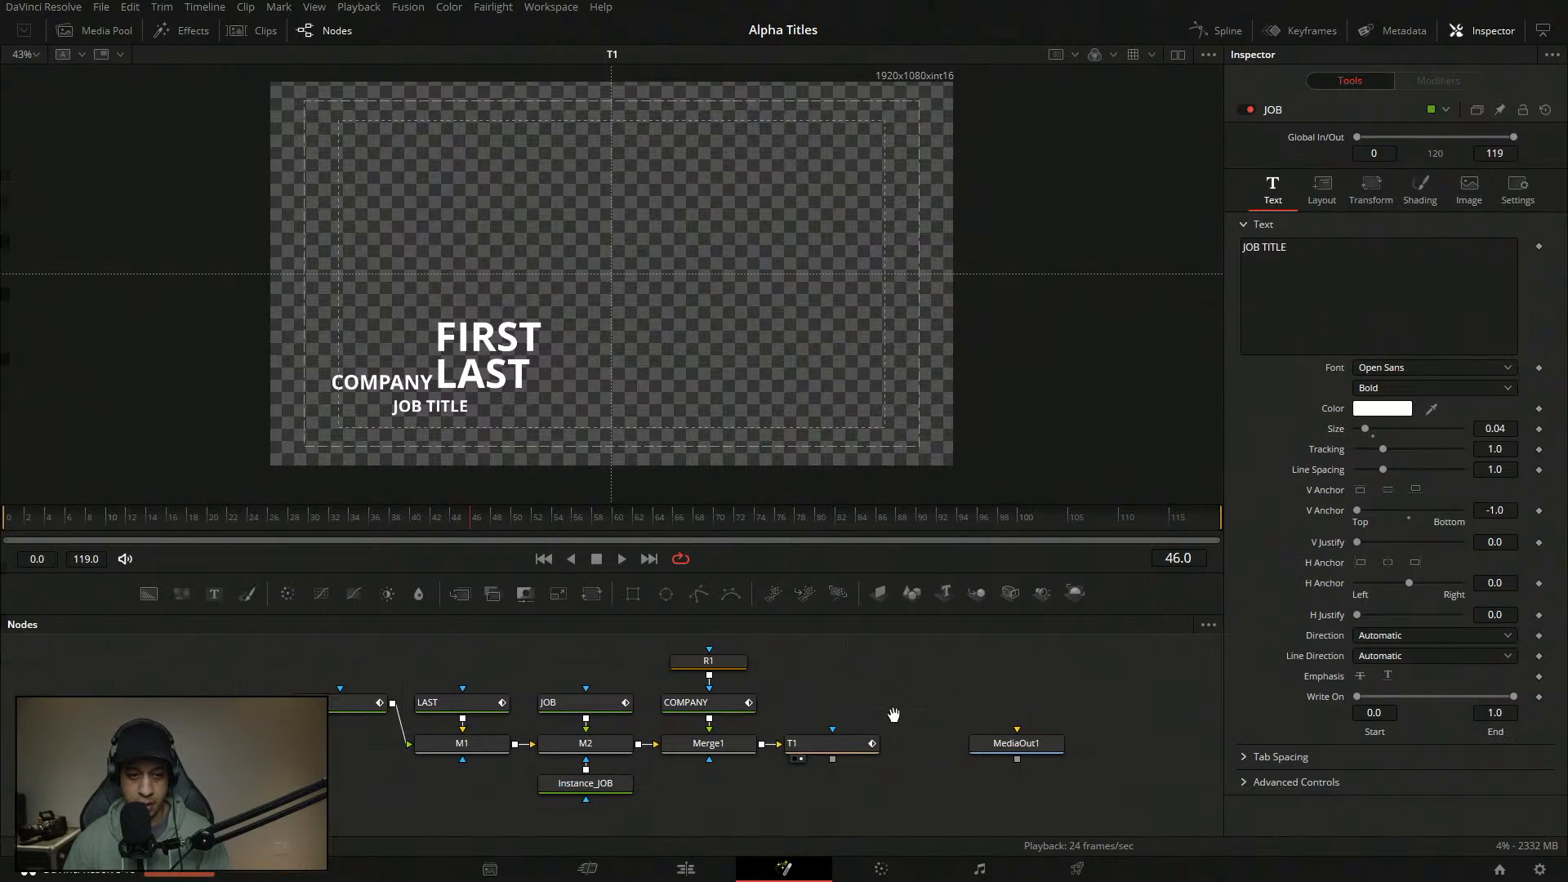
pyautogui.moveTo(169, 508); pyautogui.dragTo(8, 508)
pyautogui.press('space')
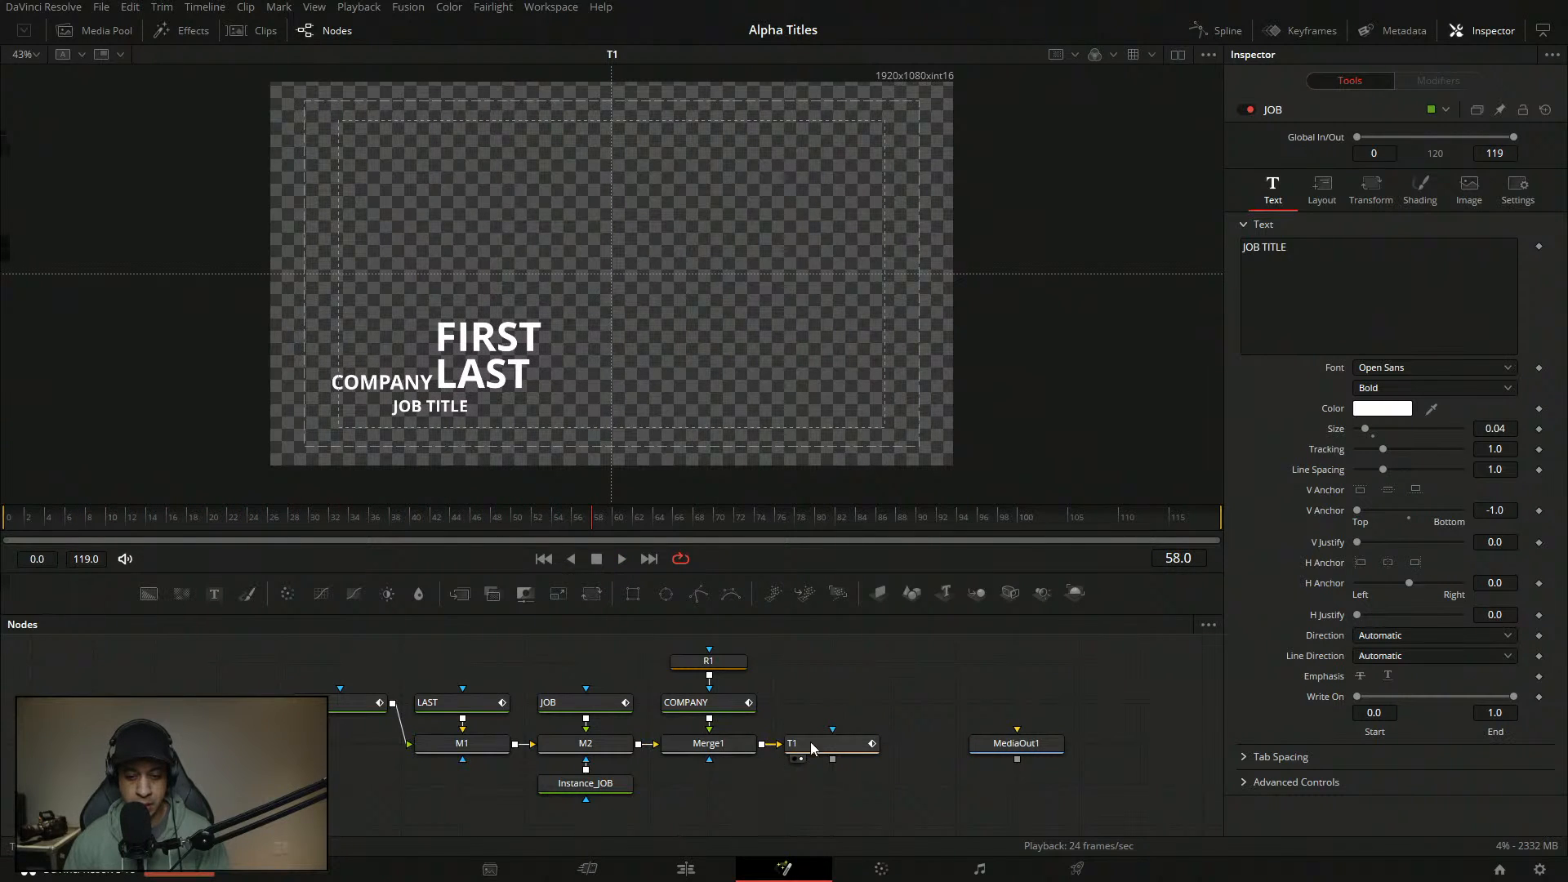
pyautogui.moveTo(807, 741); pyautogui.dragTo(869, 742)
pyautogui.click(672, 759)
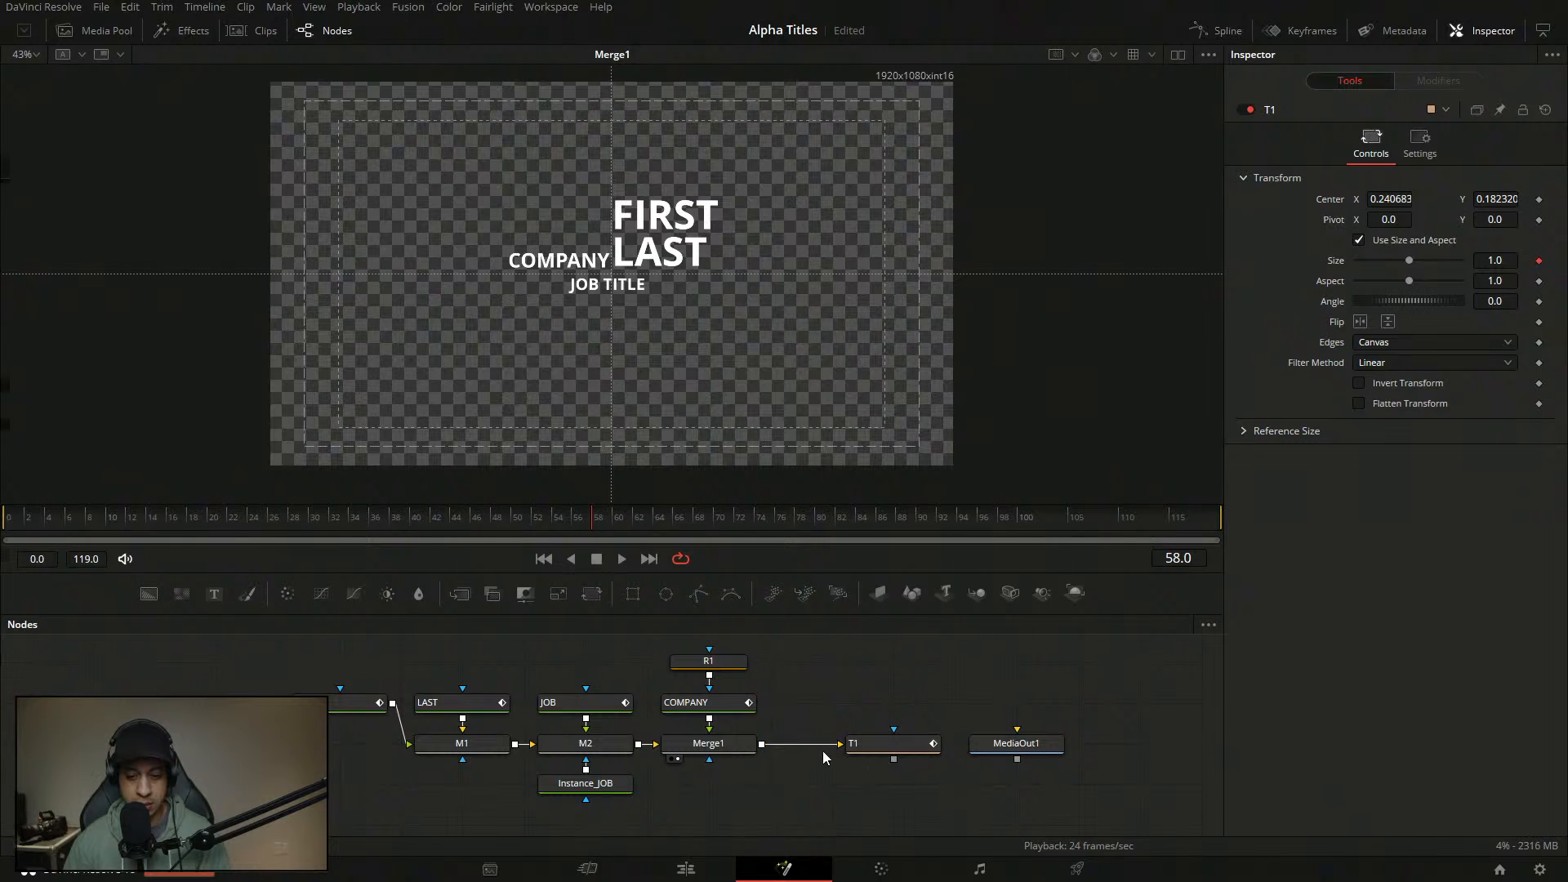
# - Select T1, show its output from the first frame and play the animation
pyautogui.click(858, 744)
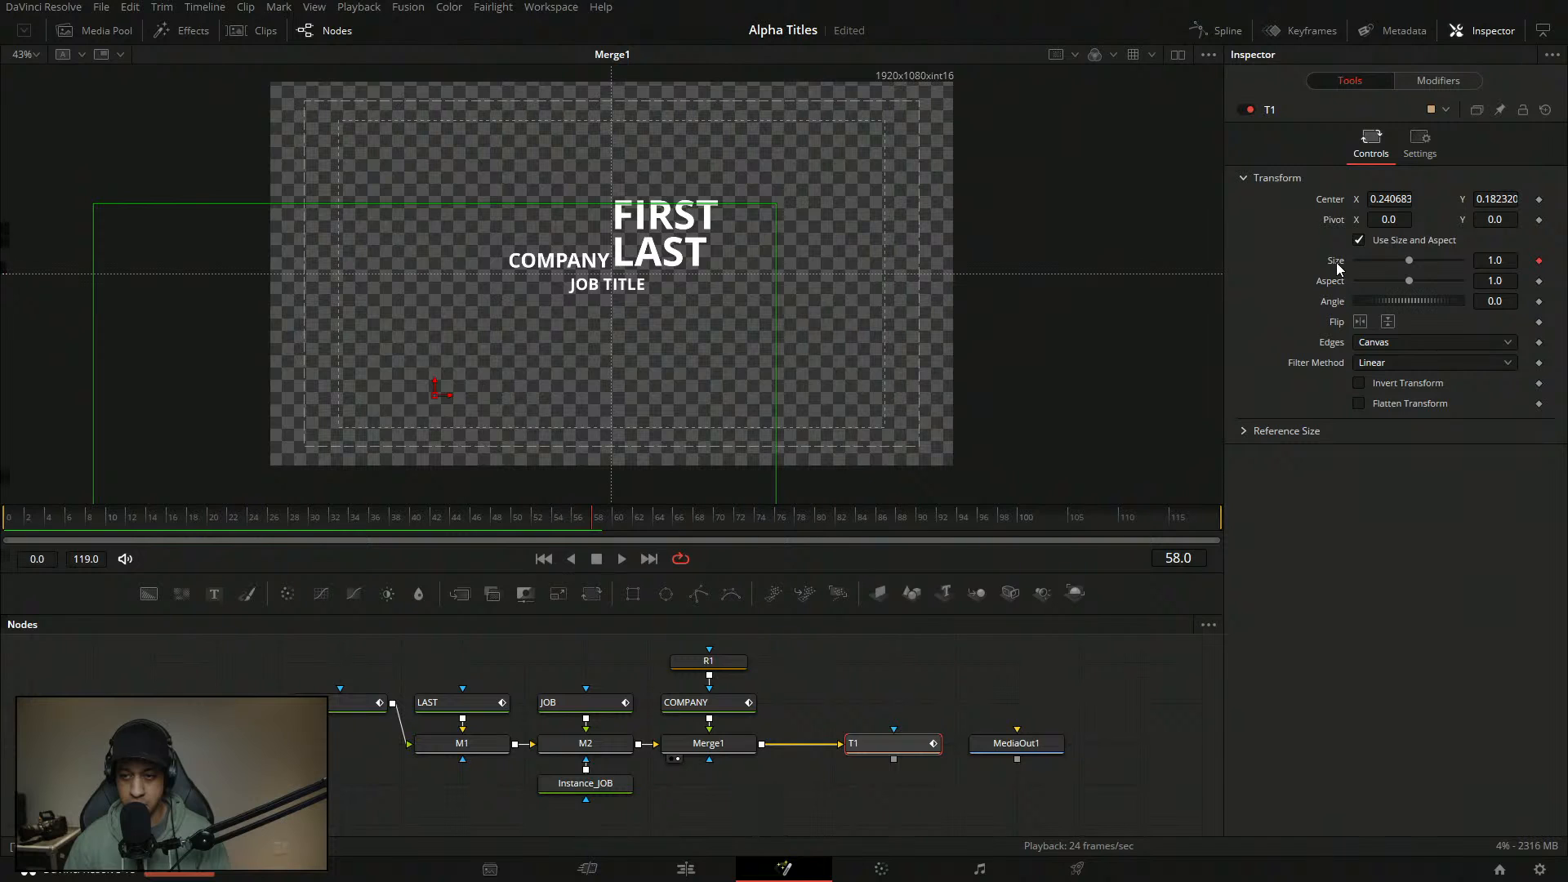
pyautogui.press('Home')
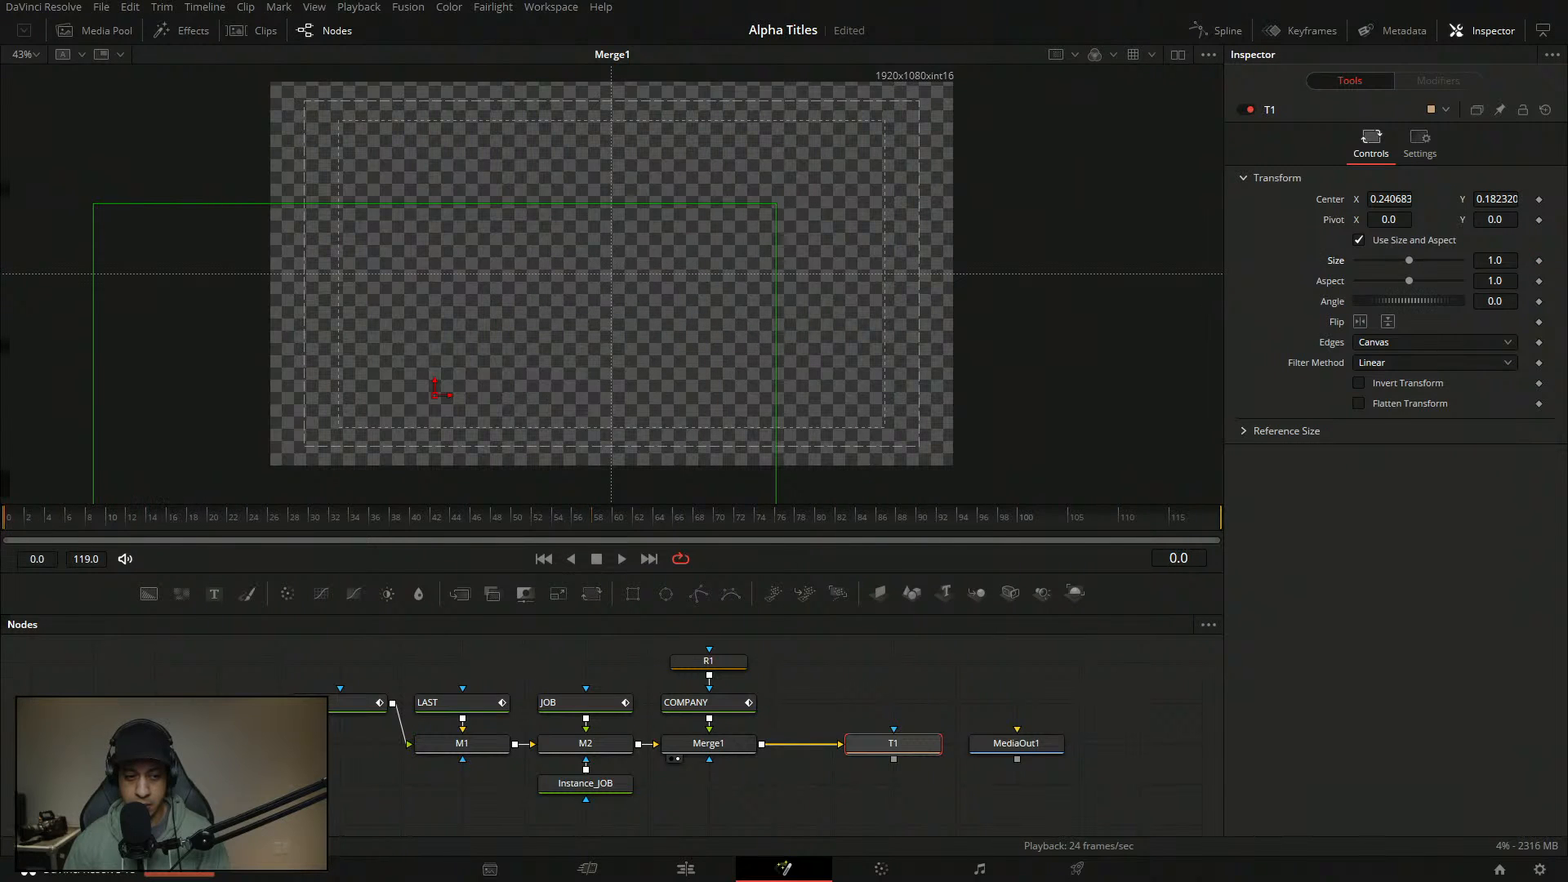
pyautogui.press('2')
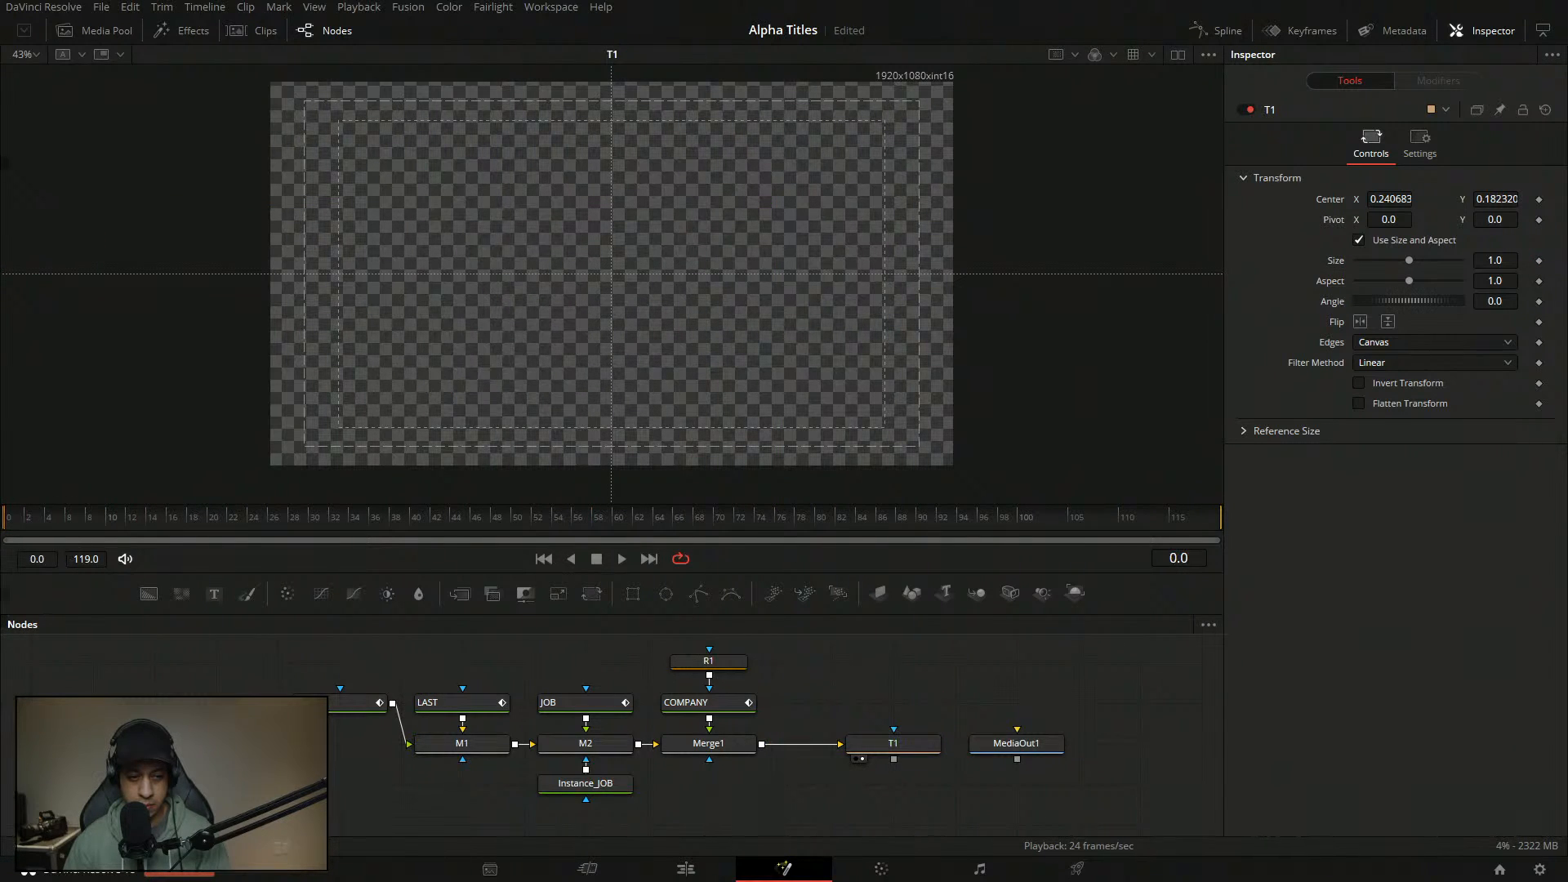
pyautogui.press('space')
pyautogui.press('space')
pyautogui.moveTo(242, 518); pyautogui.dragTo(3, 520)
# - Replay T1's growing size animation from frame 0 several times
pyautogui.press('space')
pyautogui.press('space')
pyautogui.click(894, 750)
pyautogui.hotkey('ctrl', 'z')
pyautogui.moveTo(123, 519); pyautogui.dragTo(3, 519)
pyautogui.press('space')
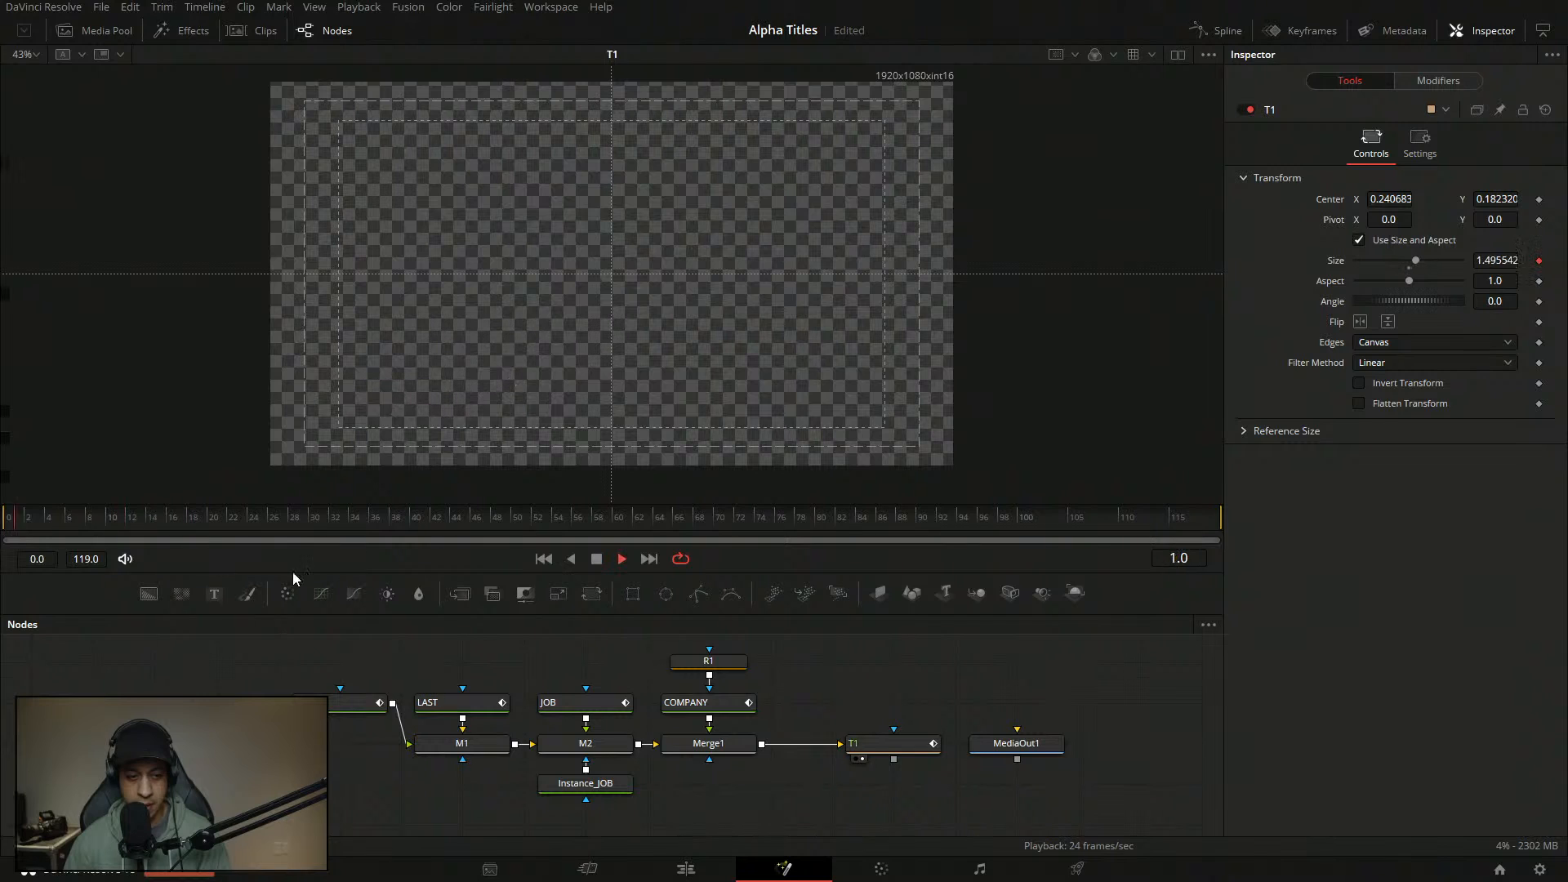
pyautogui.press('space')
pyautogui.moveTo(131, 521); pyautogui.dragTo(3, 520)
pyautogui.press('space')
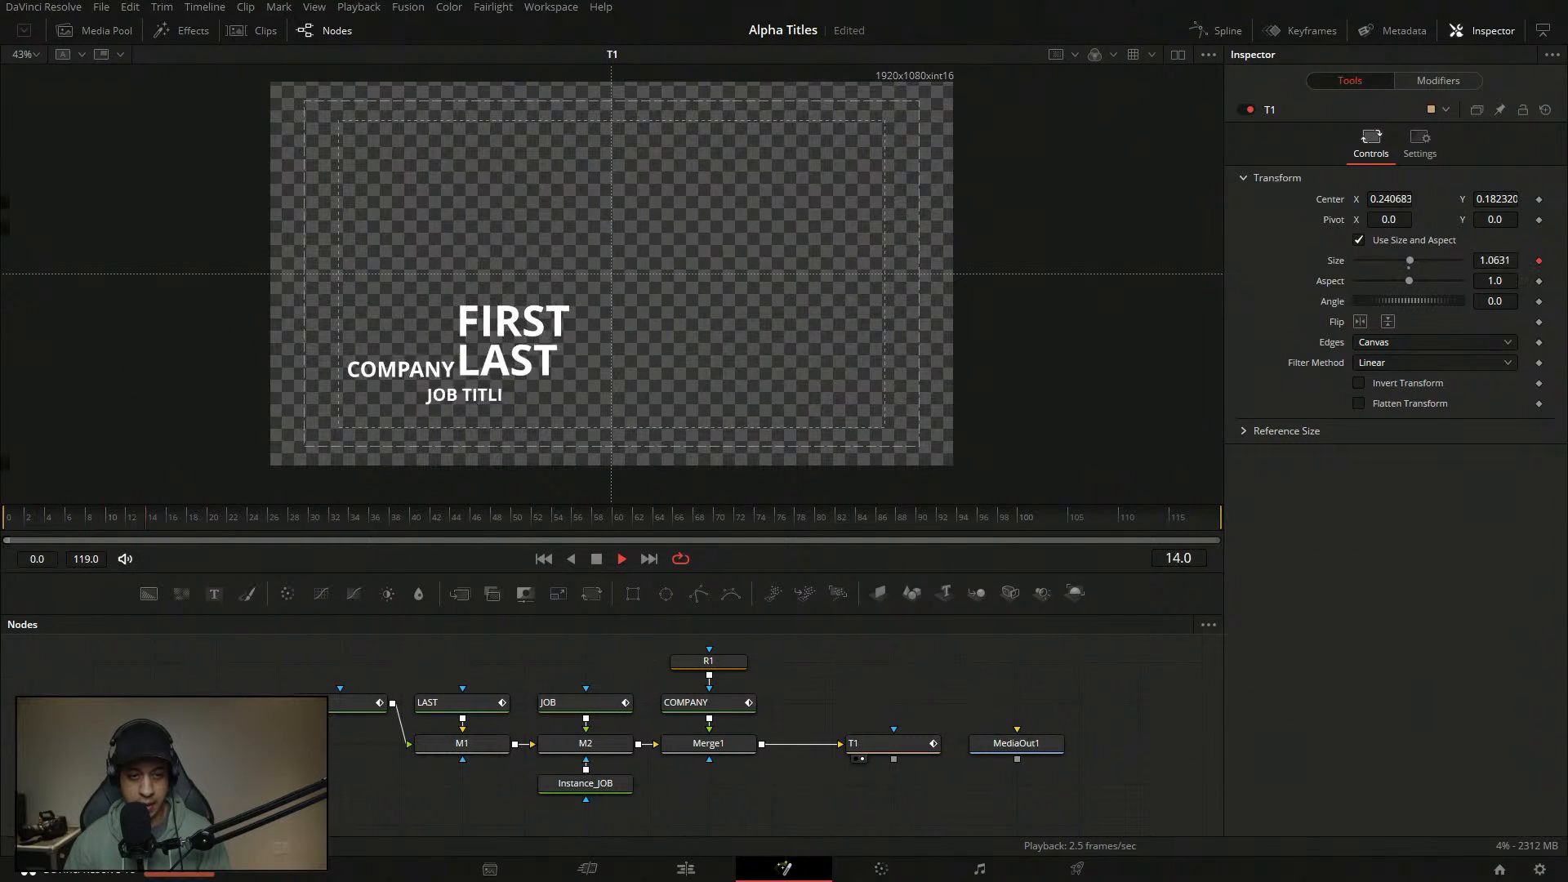
pyautogui.press('space')
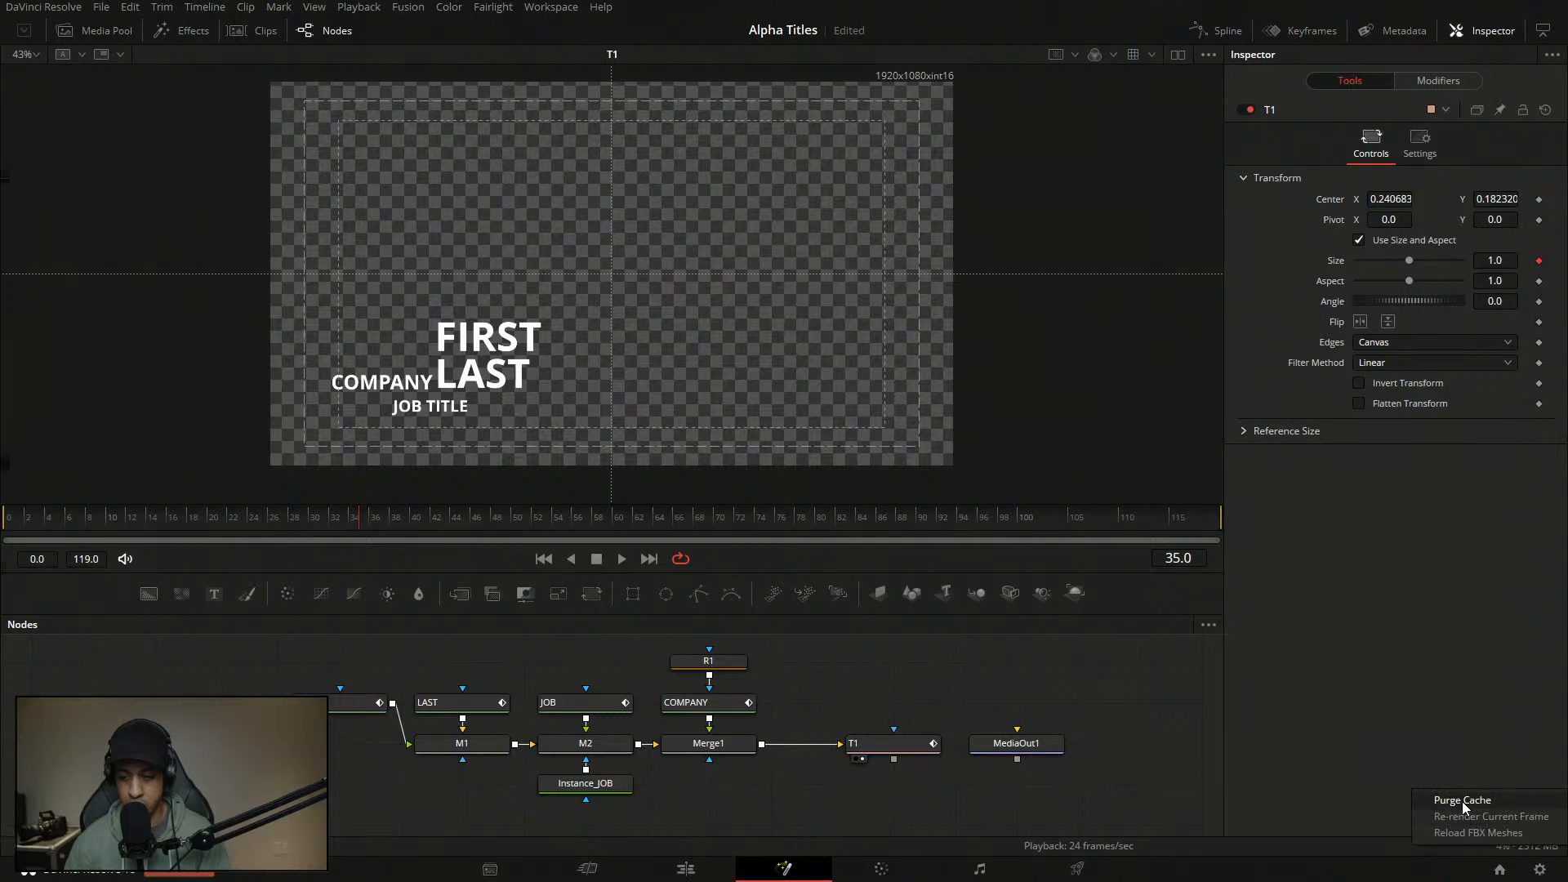
pyautogui.click(884, 743)
# - Pull T1's Size anim curve point down to the baseline and play to check
pyautogui.click(1406, 80)
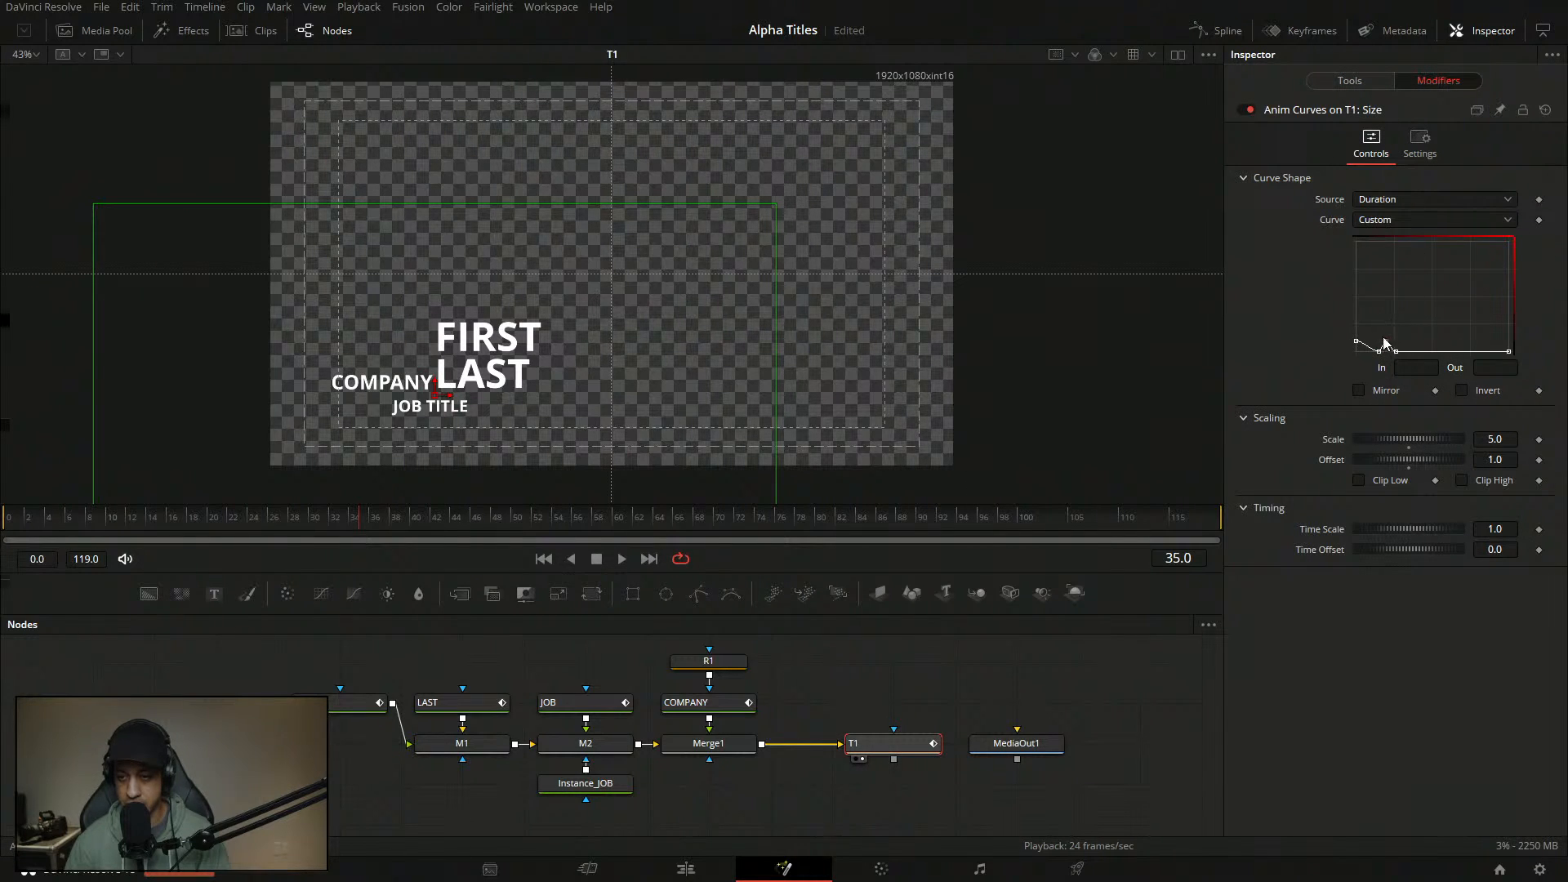
pyautogui.moveTo(1395, 353); pyautogui.dragTo(1395, 368)
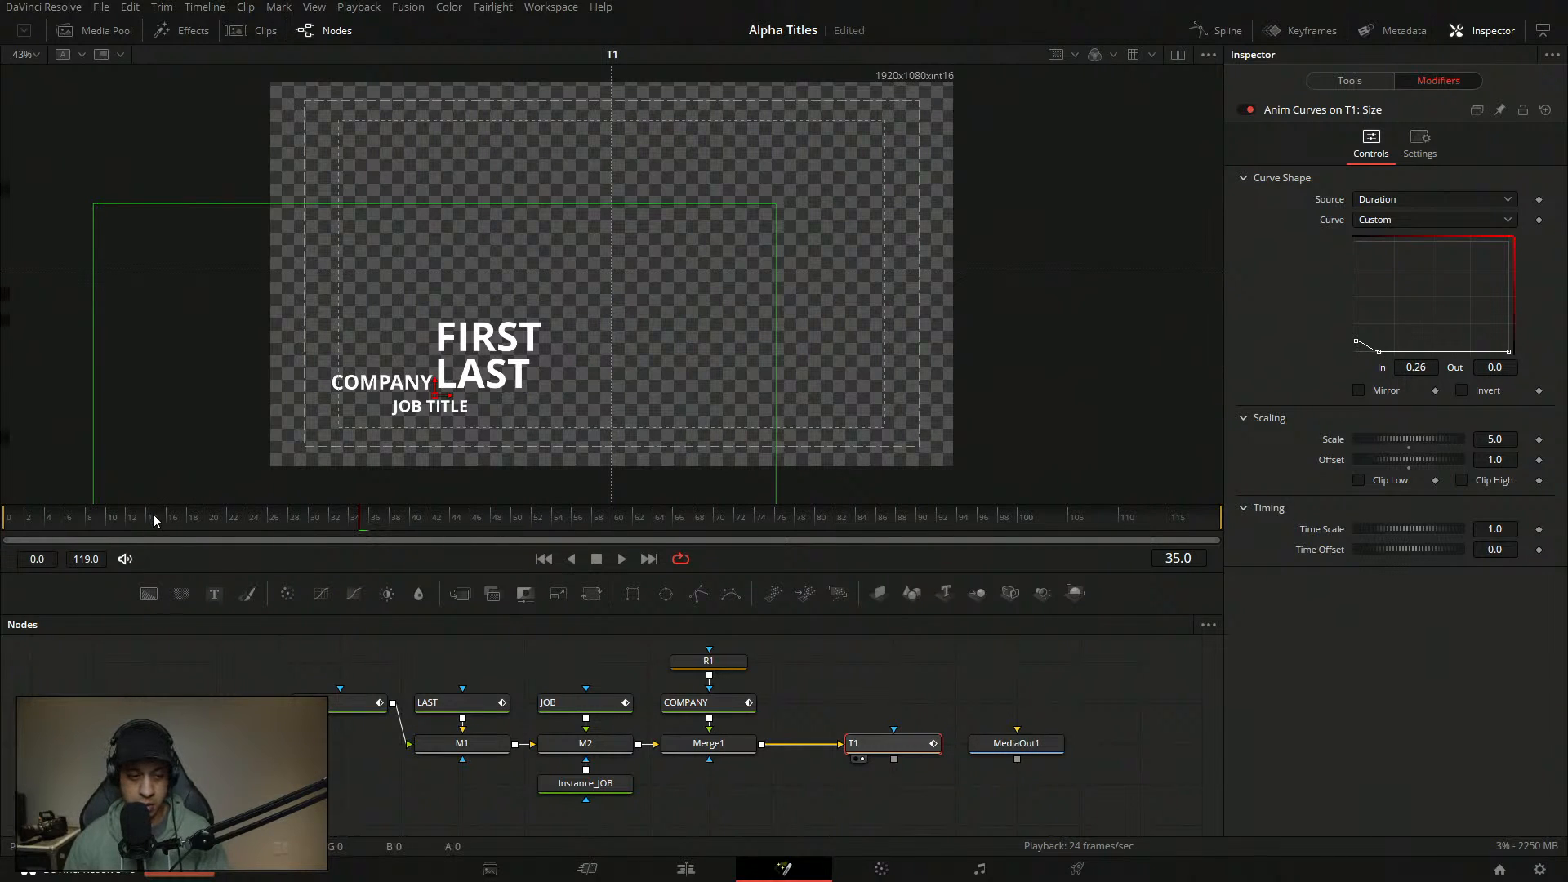
pyautogui.moveTo(154, 518); pyautogui.dragTo(25, 519)
pyautogui.press('space')
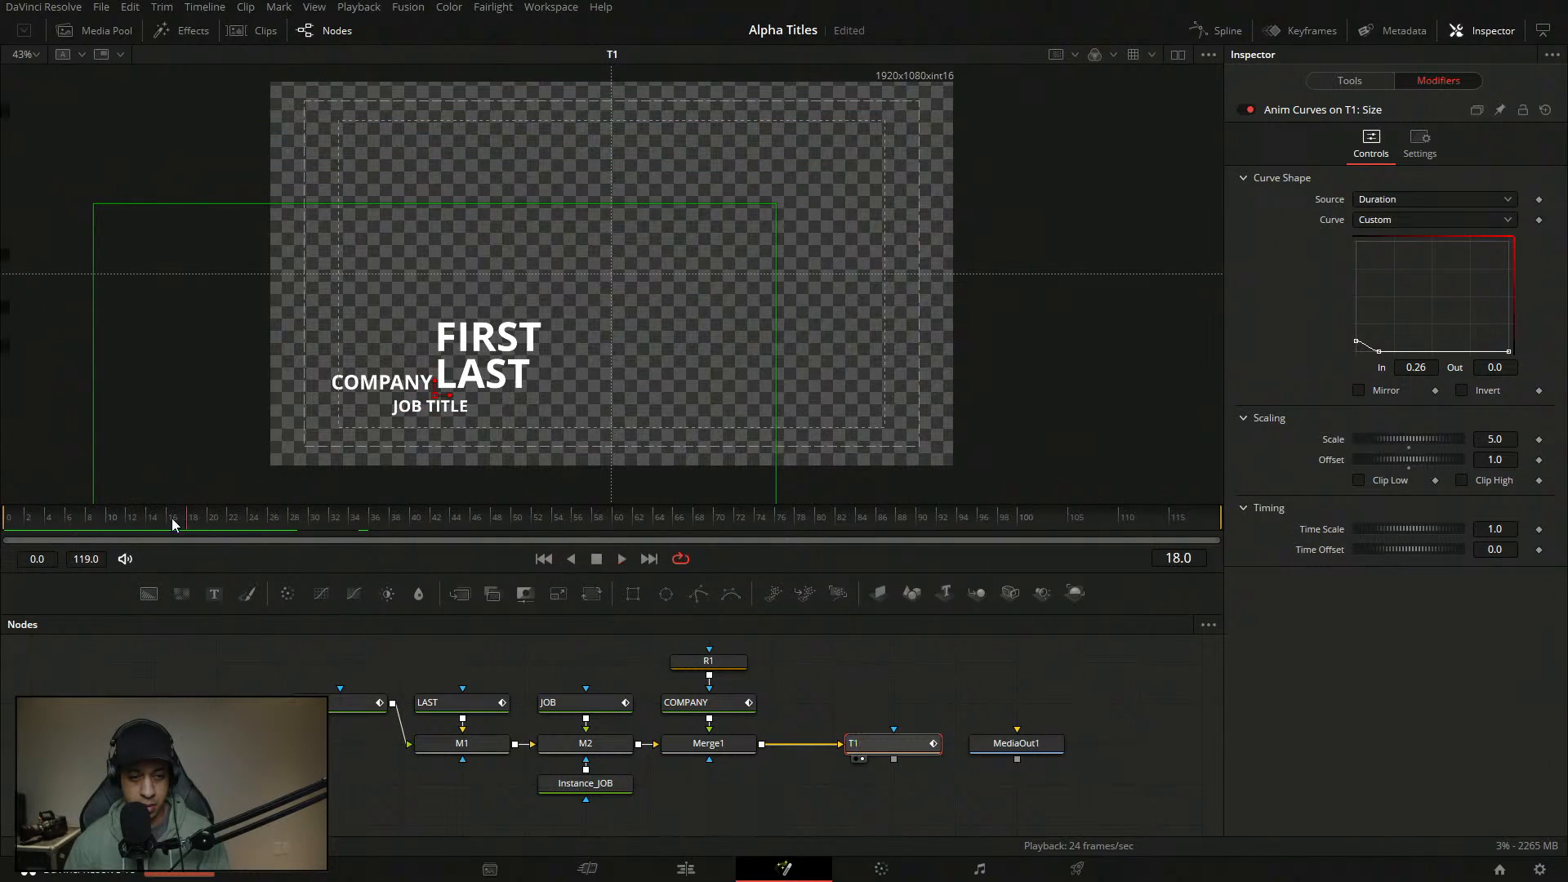
pyautogui.press('space')
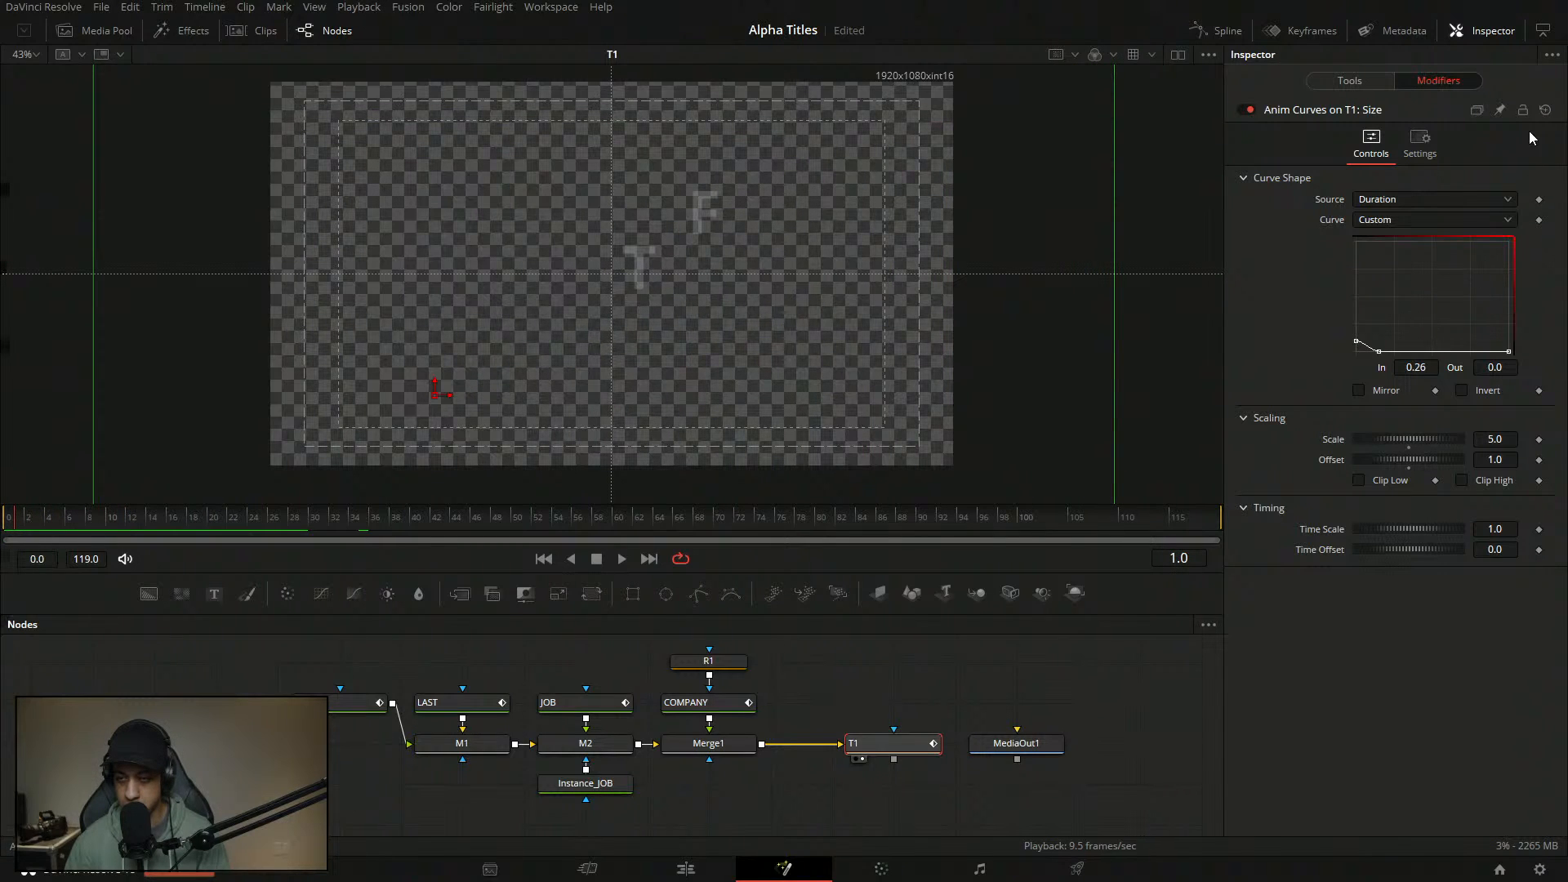
# - Set the anim curve Scale to 1.0, clear the Offset, and replay from frame 0
pyautogui.click(1502, 440)
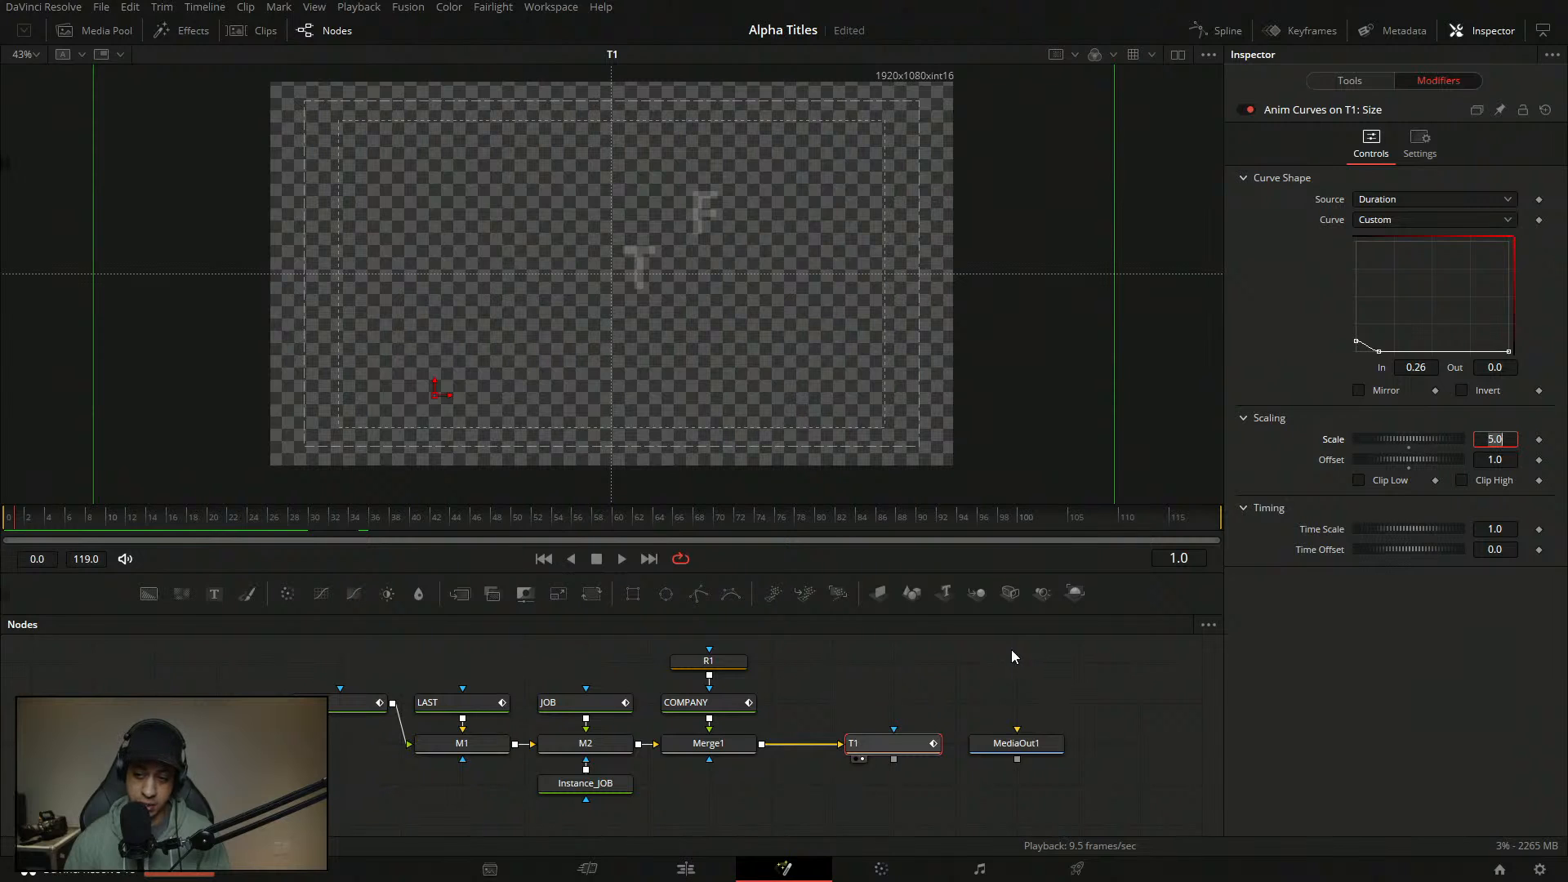
pyautogui.write('1')
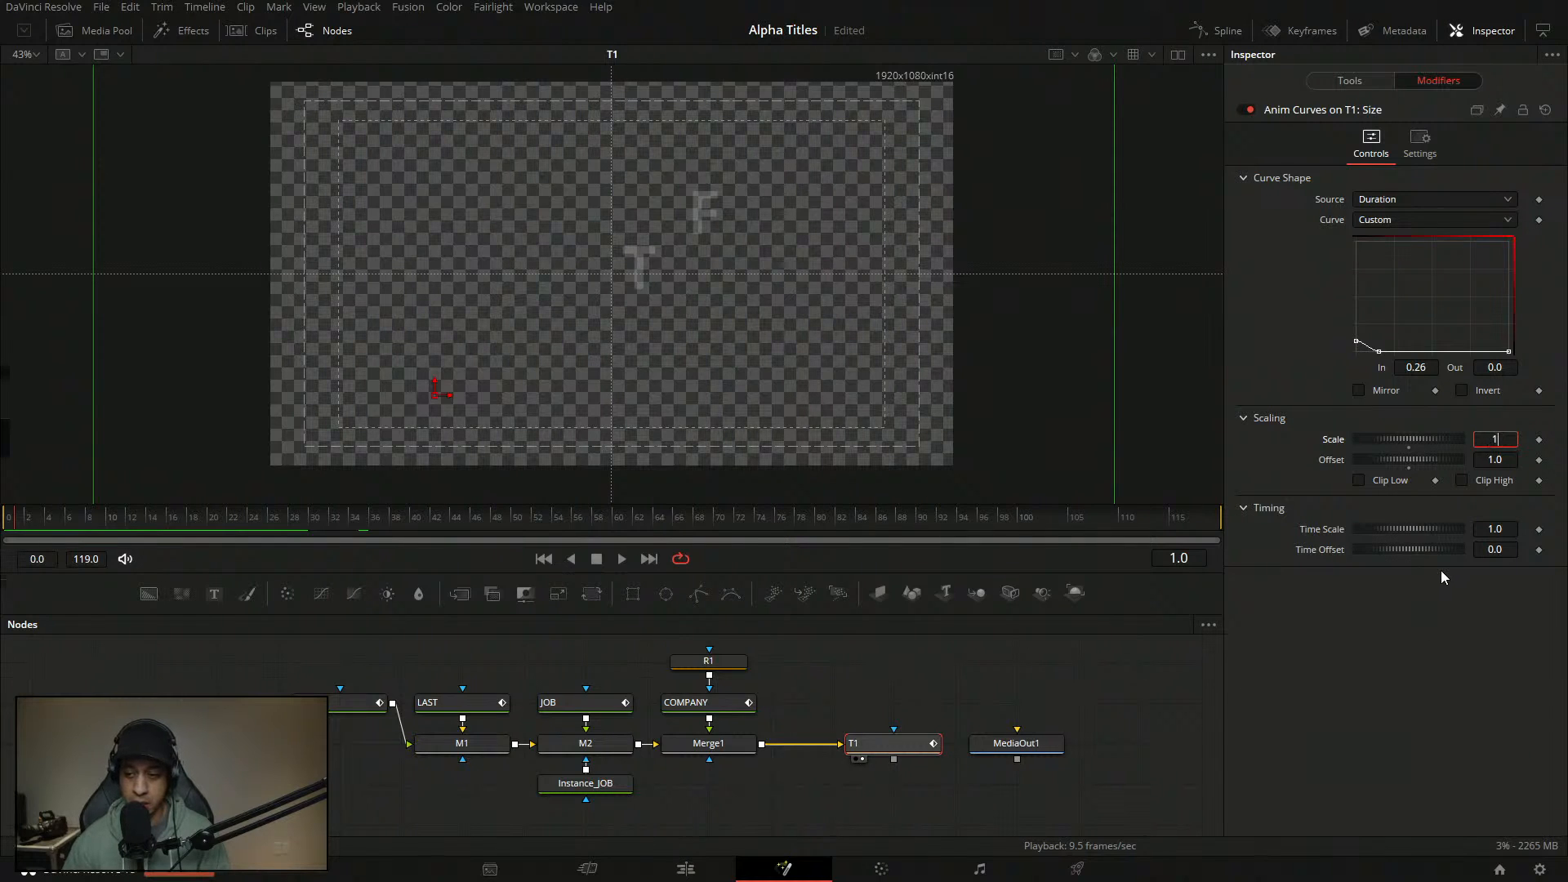
pyautogui.press('Tab')
pyautogui.press('BackSpace')
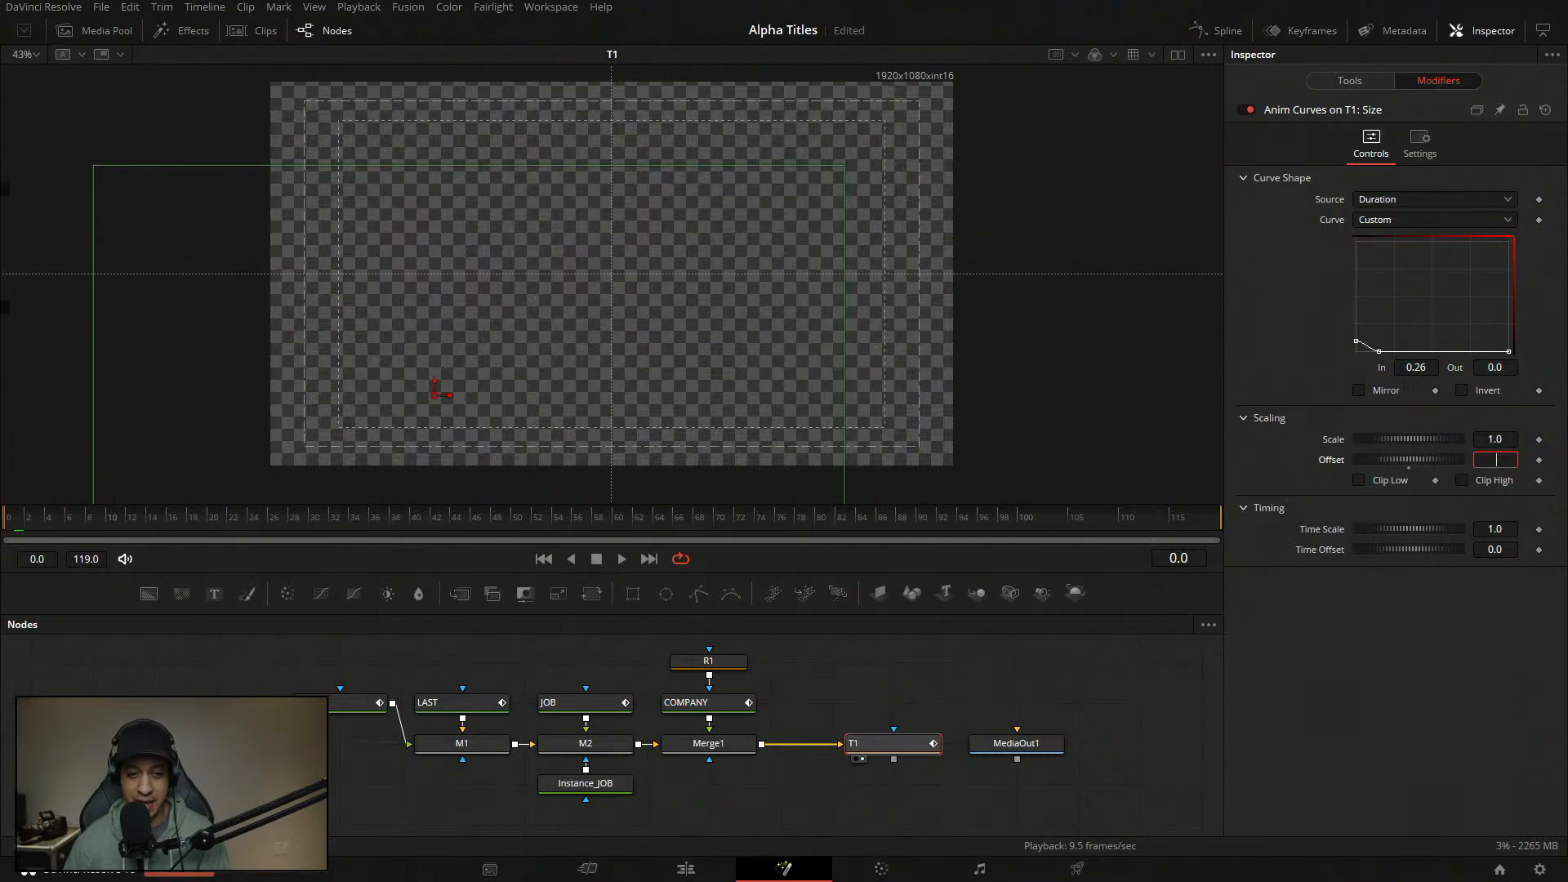
pyautogui.moveTo(2, 531)
pyautogui.mouseDown()
pyautogui.moveTo(247, 532)
pyautogui.moveTo(2, 530)
pyautogui.mouseUp()
pyautogui.click(622, 559)
pyautogui.click(597, 560)
pyautogui.moveTo(200, 521); pyautogui.dragTo(2, 527)
pyautogui.click(627, 561)
pyautogui.click(596, 560)
pyautogui.click(925, 677)
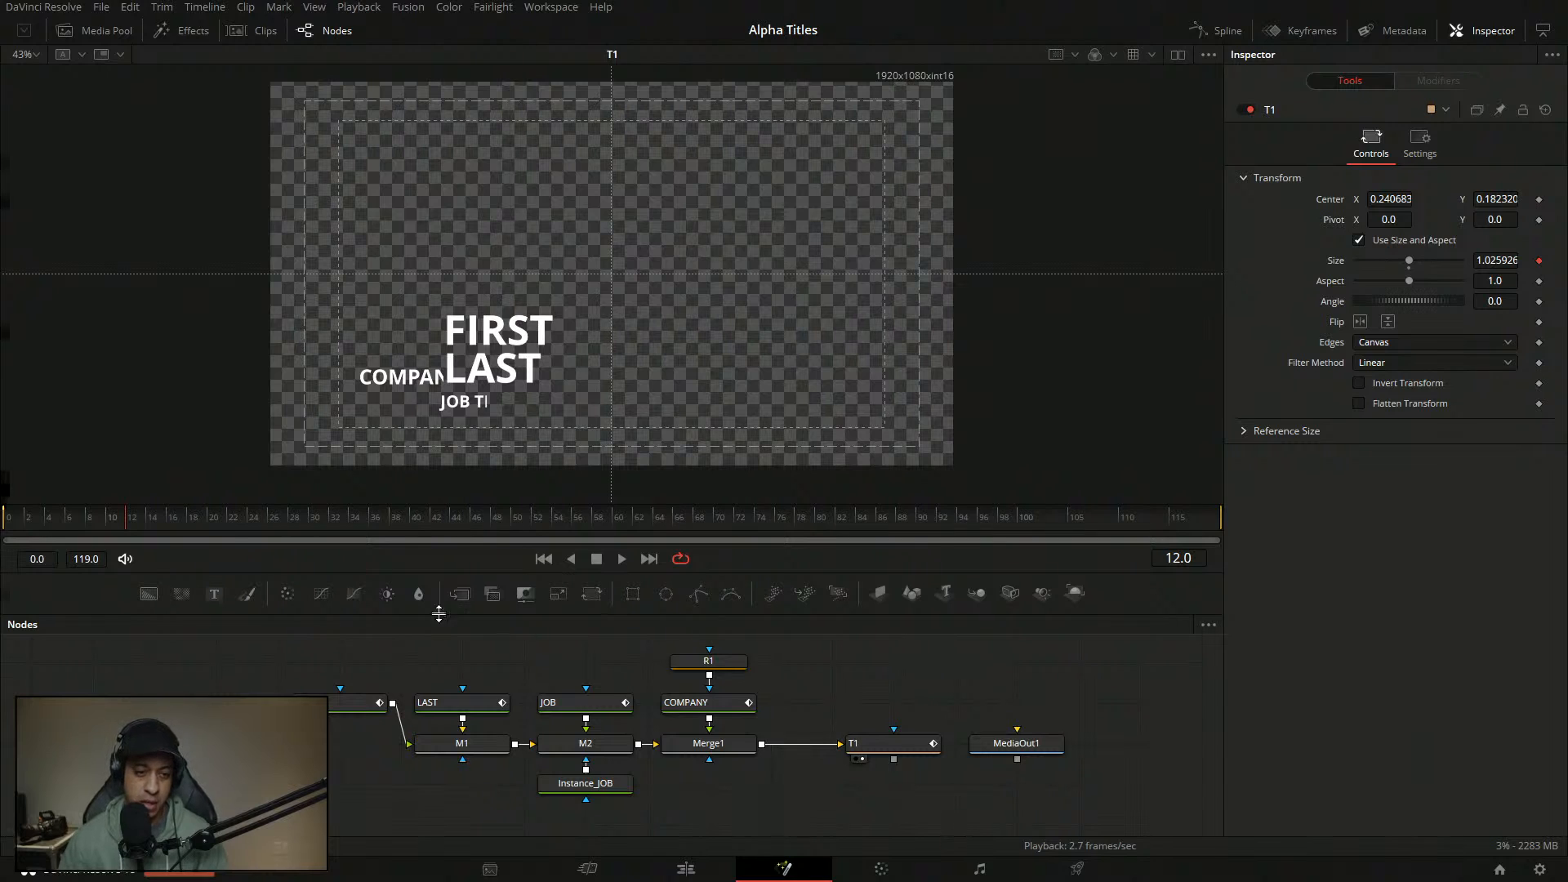
# - Move MediaOut1 further right, leaving a gap after Merge1, and replay the animation
pyautogui.moveTo(112, 523); pyautogui.dragTo(4, 523)
pyautogui.press('space')
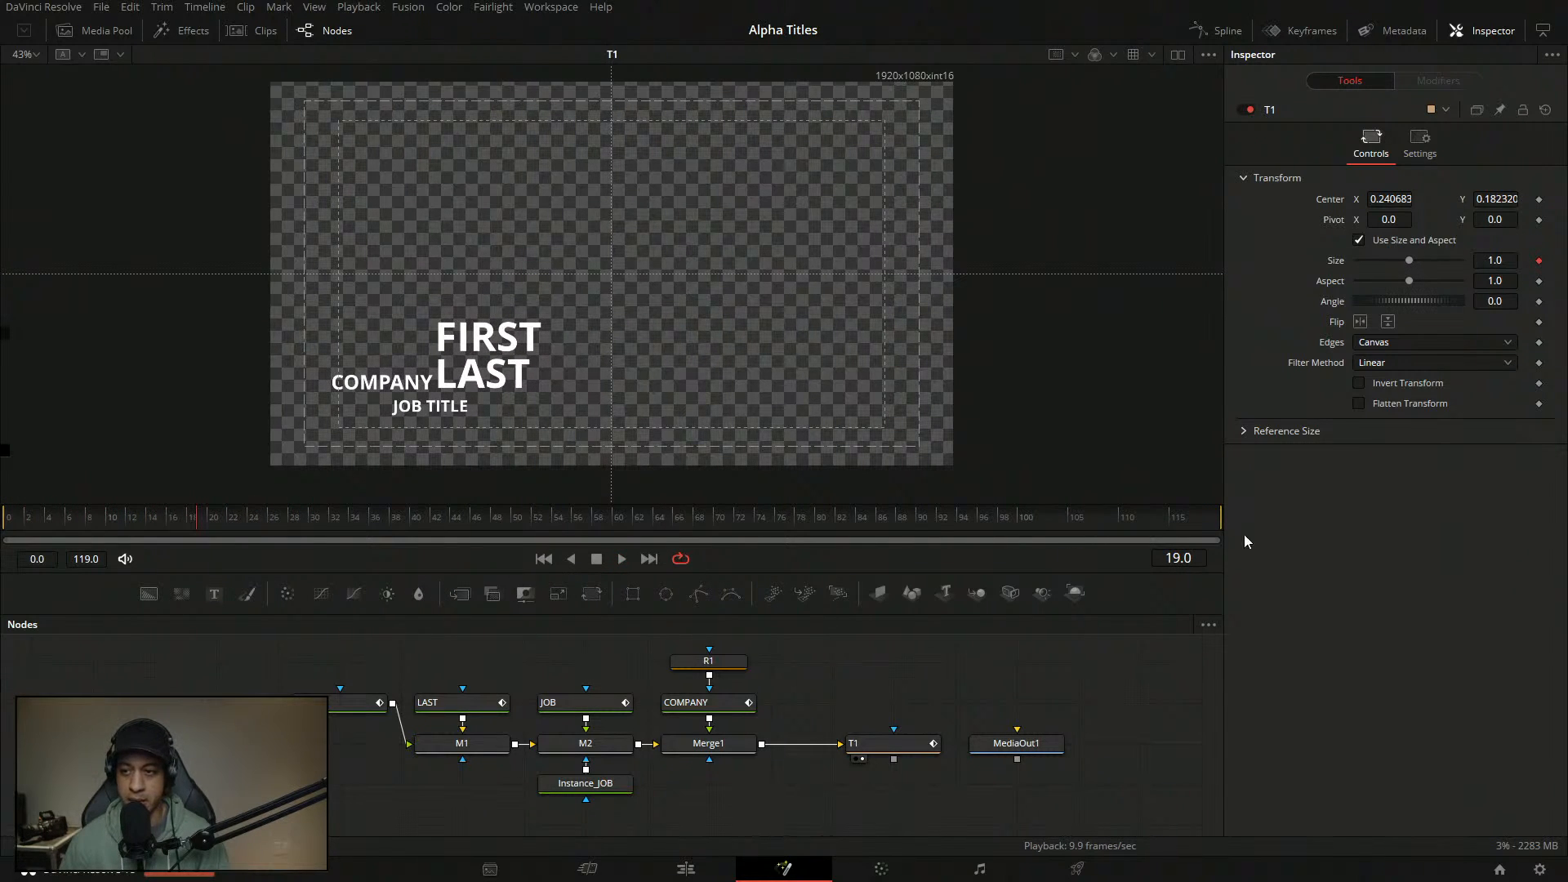
pyautogui.moveTo(1013, 745); pyautogui.dragTo(1135, 747)
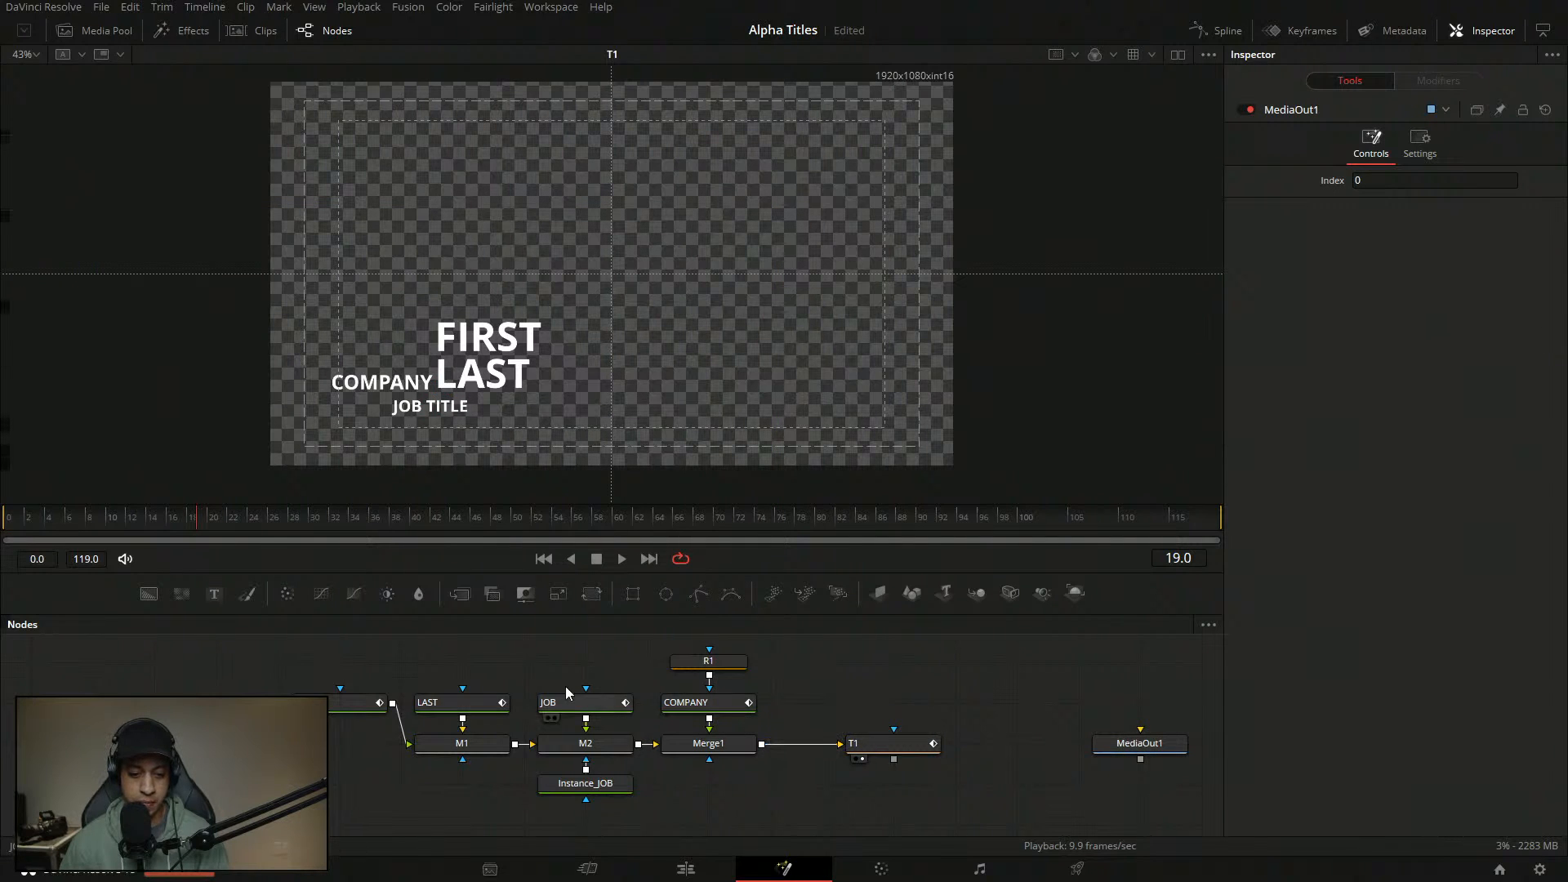
pyautogui.click(6, 522)
pyautogui.press('space')
pyautogui.press('space')
# - Show T1's Size anim curve settings, then switch to the Edit page and back to Fusion
pyautogui.click(878, 752)
pyautogui.click(1439, 81)
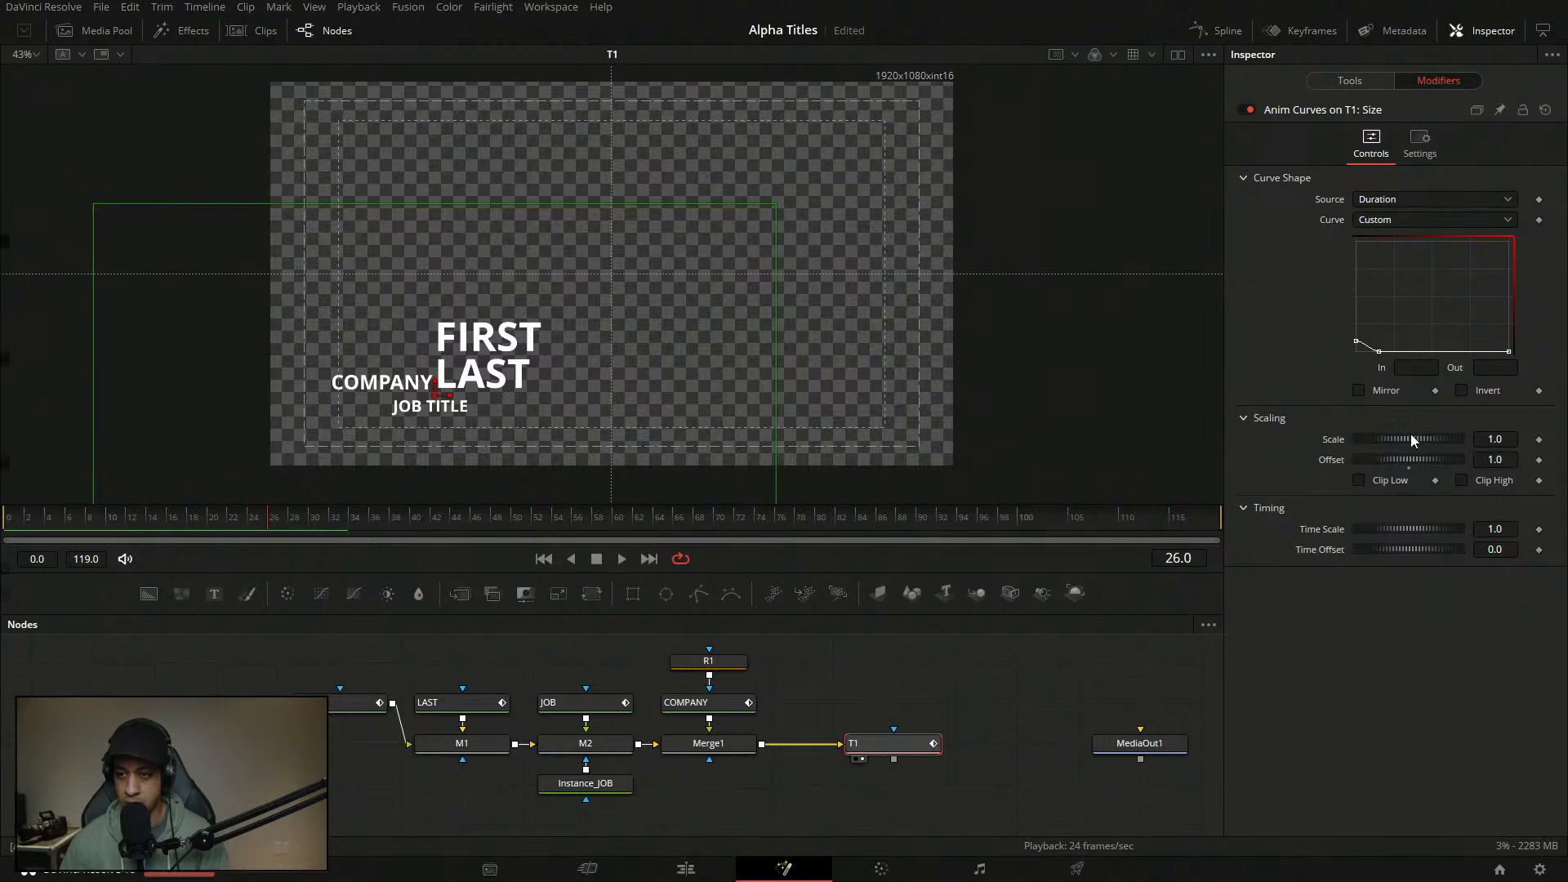
pyautogui.hotkey('shift', '4')
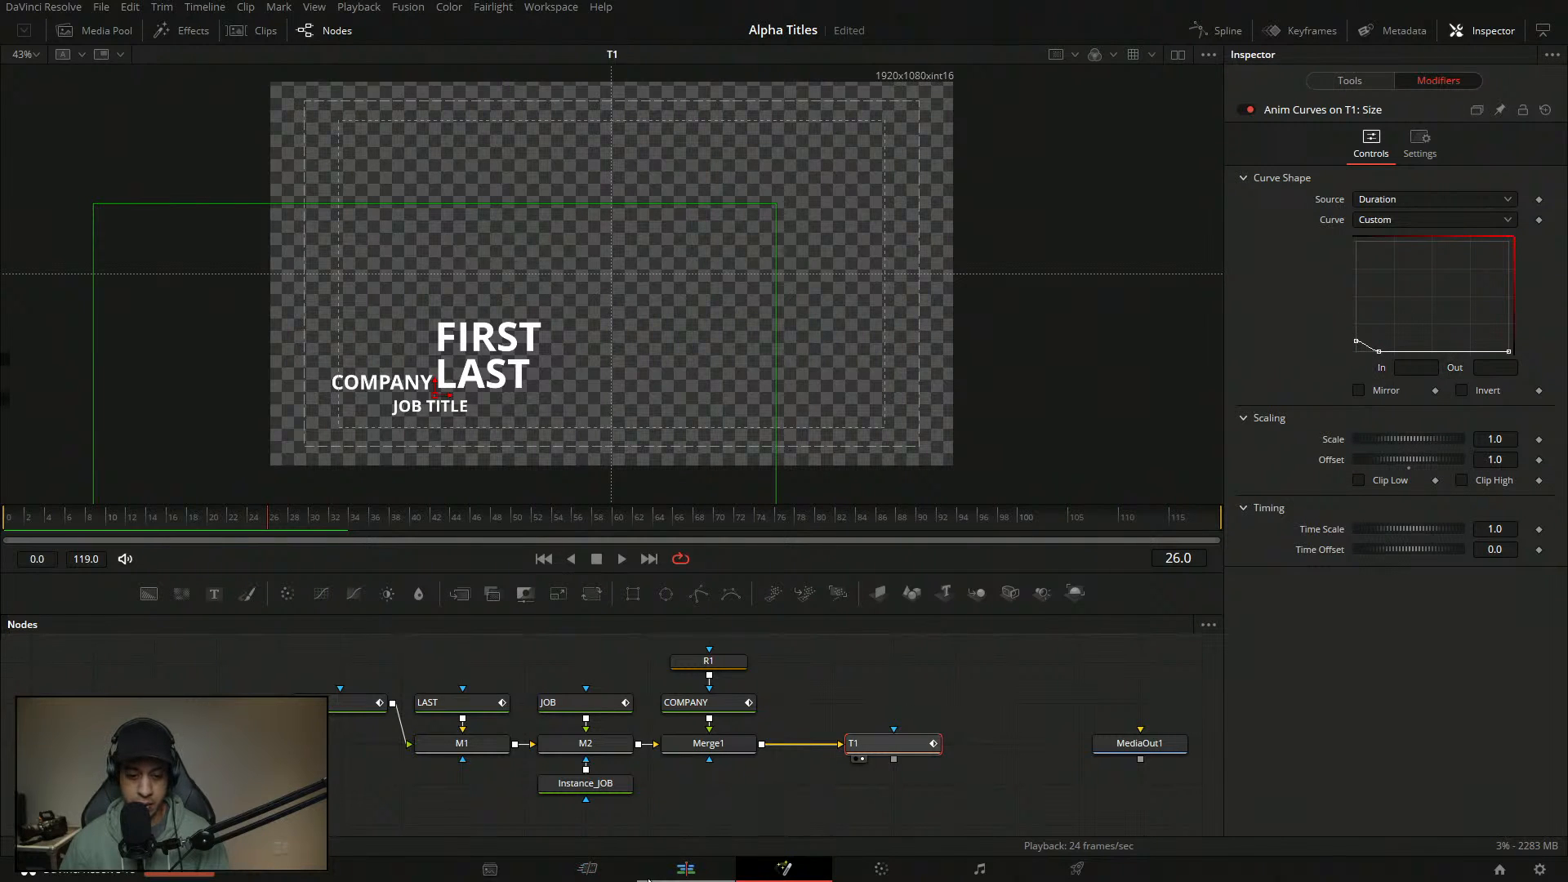
pyautogui.click(784, 869)
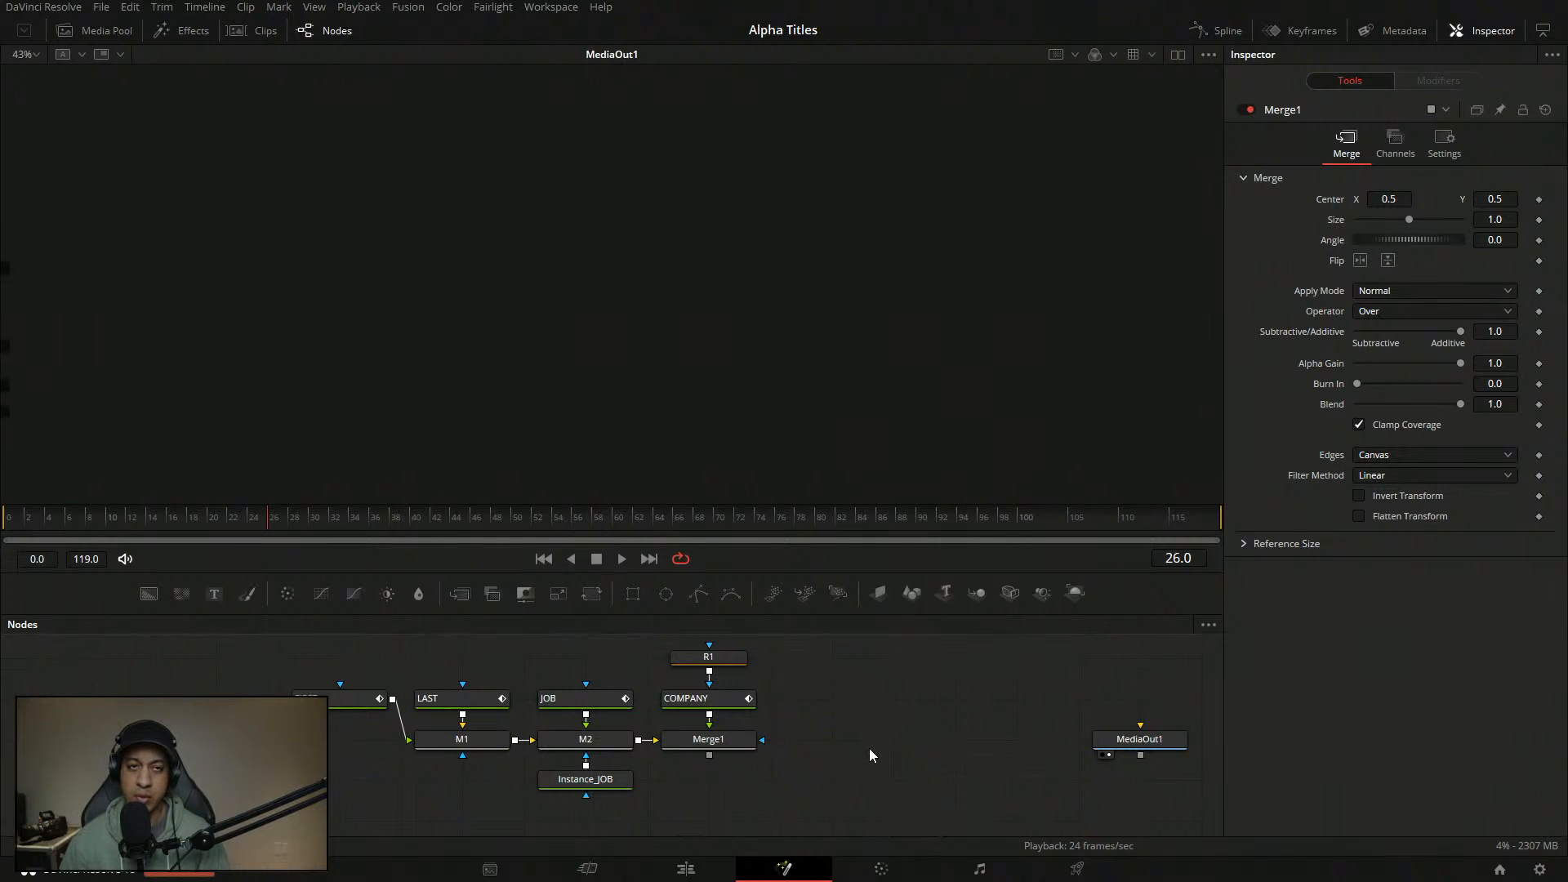
# - Select the T1 transform node and view its size animation curve modifier
pyautogui.click(686, 869)
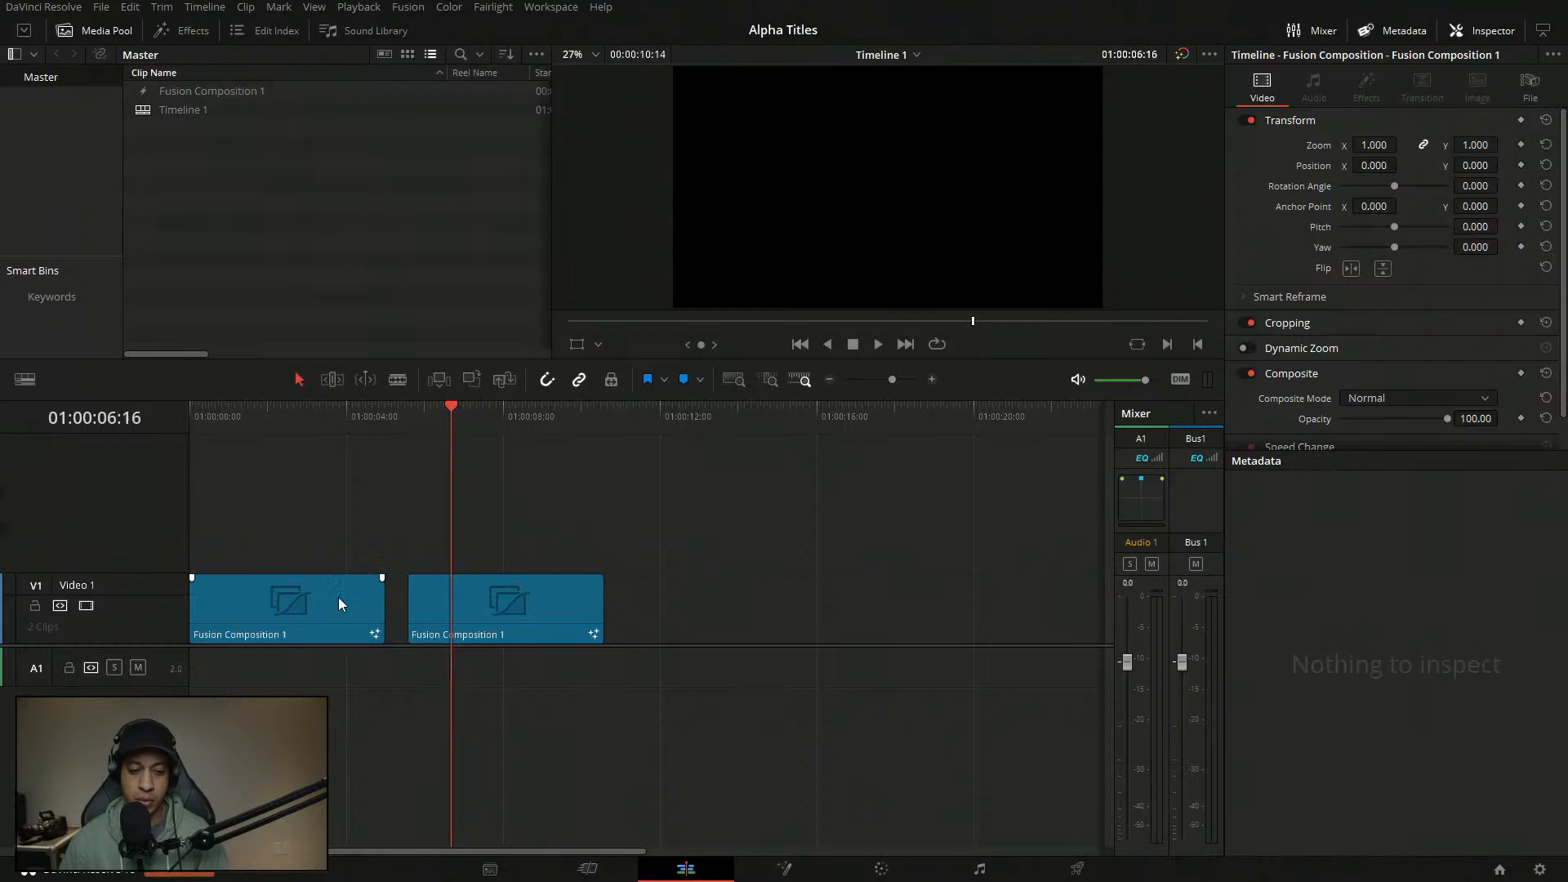
pyautogui.click(786, 870)
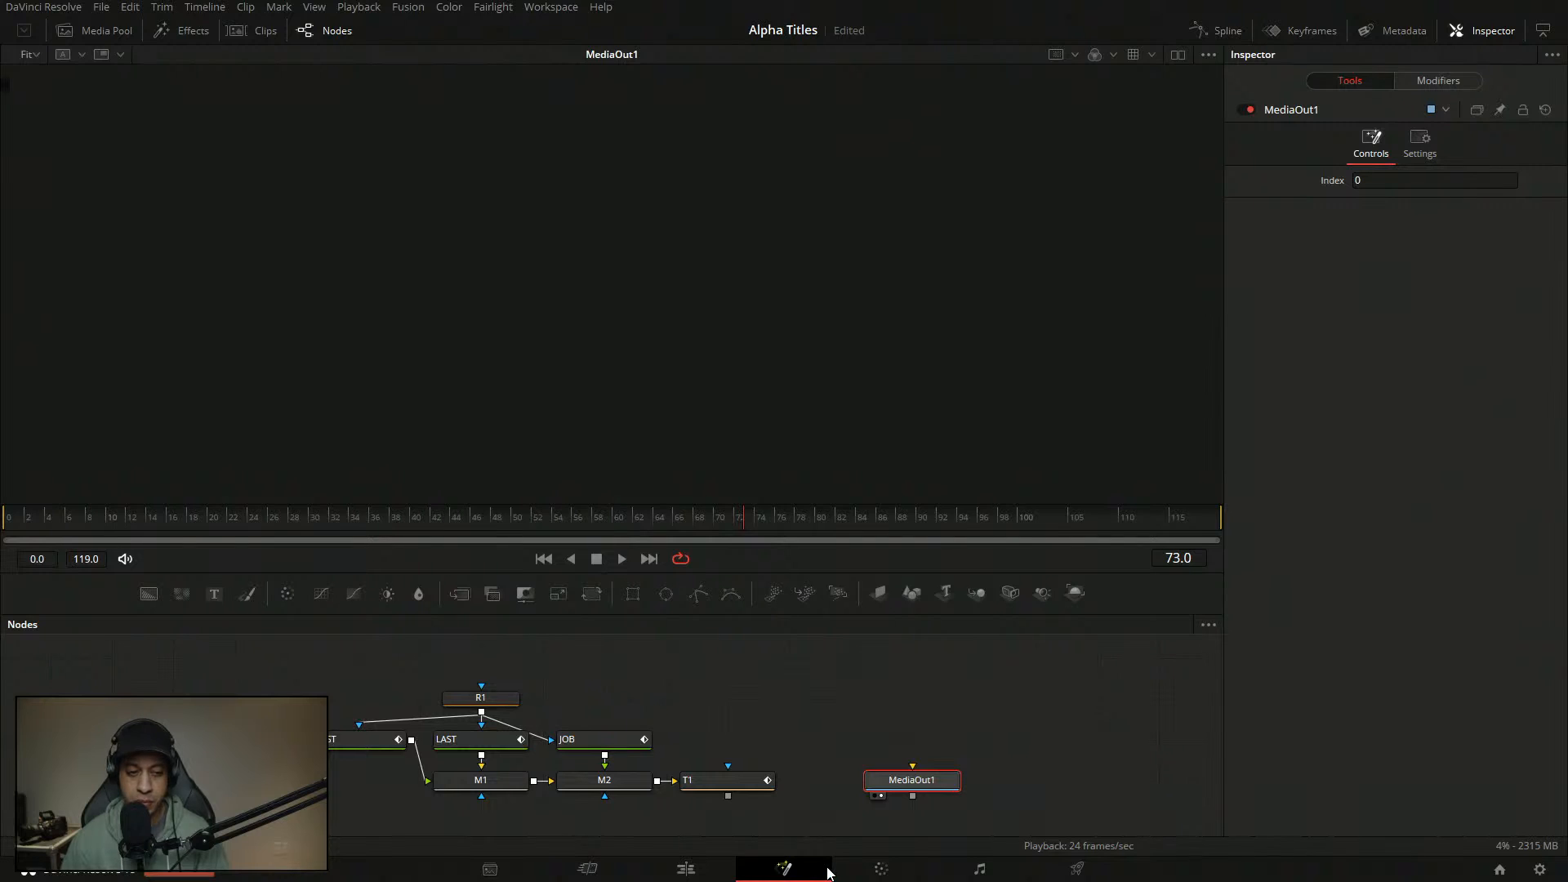
pyautogui.moveTo(779, 750); pyautogui.dragTo(721, 821)
pyautogui.click(737, 777)
pyautogui.click(1438, 80)
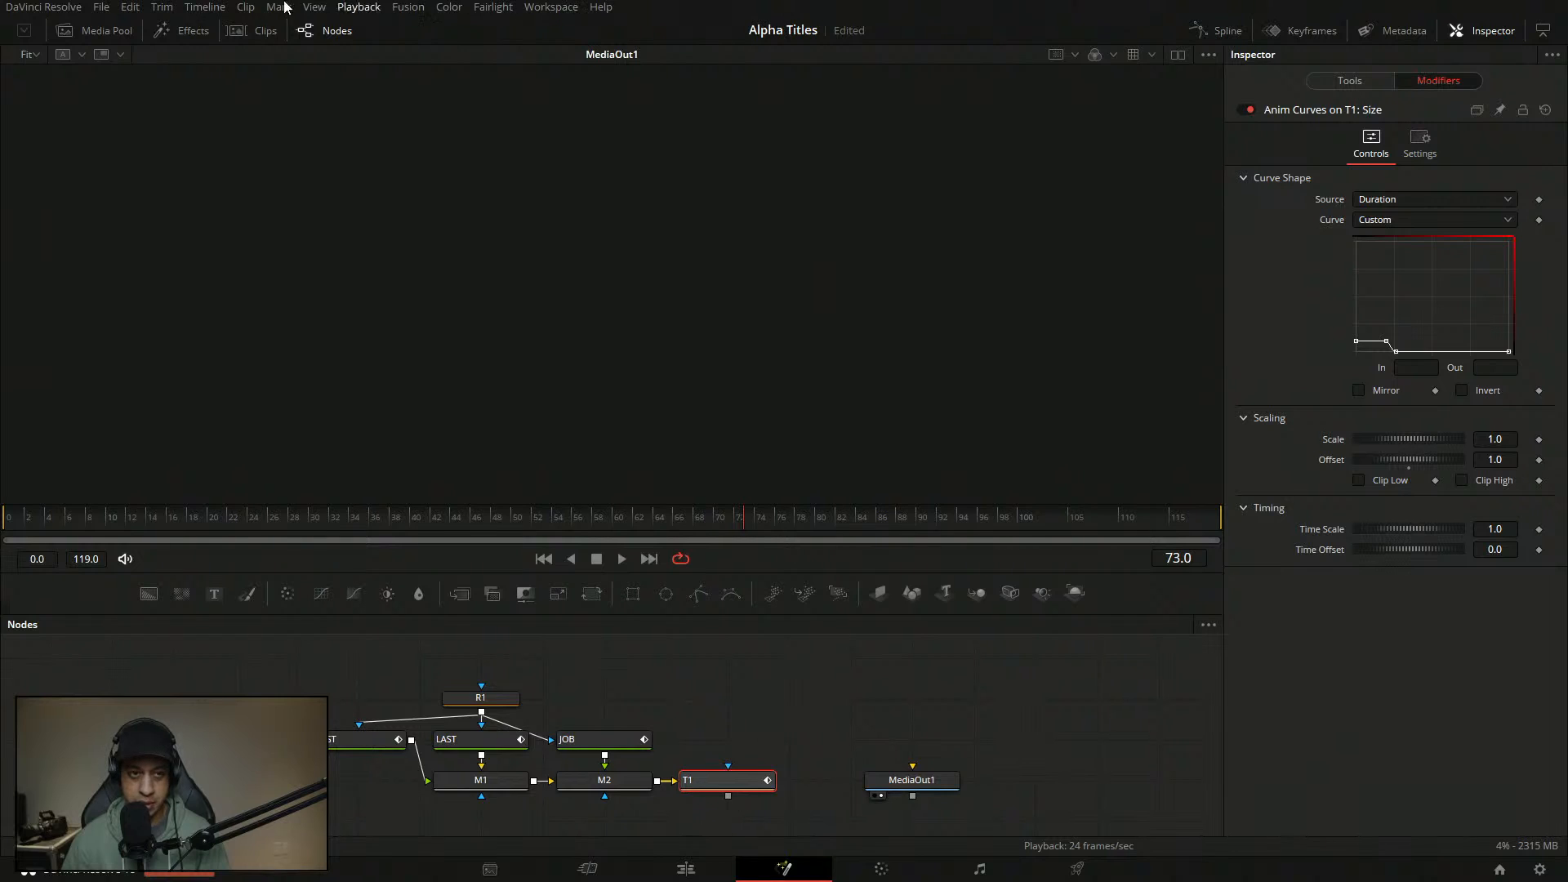
# - Paste the T1 transform, feed Merge1 into it, and play T1's result
pyautogui.click(274, 31)
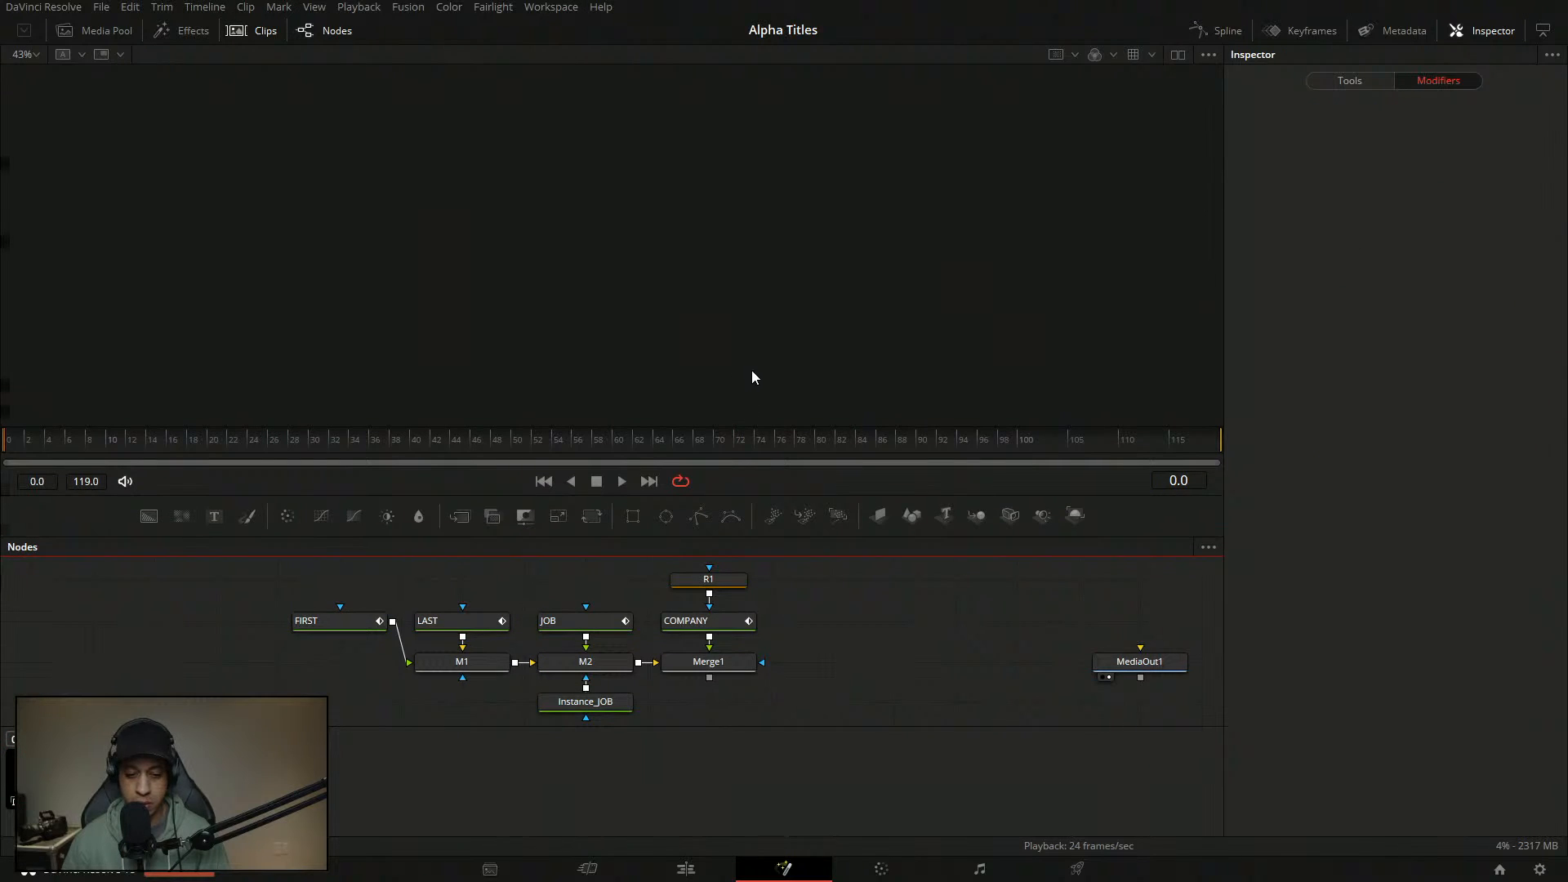
pyautogui.hotkey('ctrl', 'v')
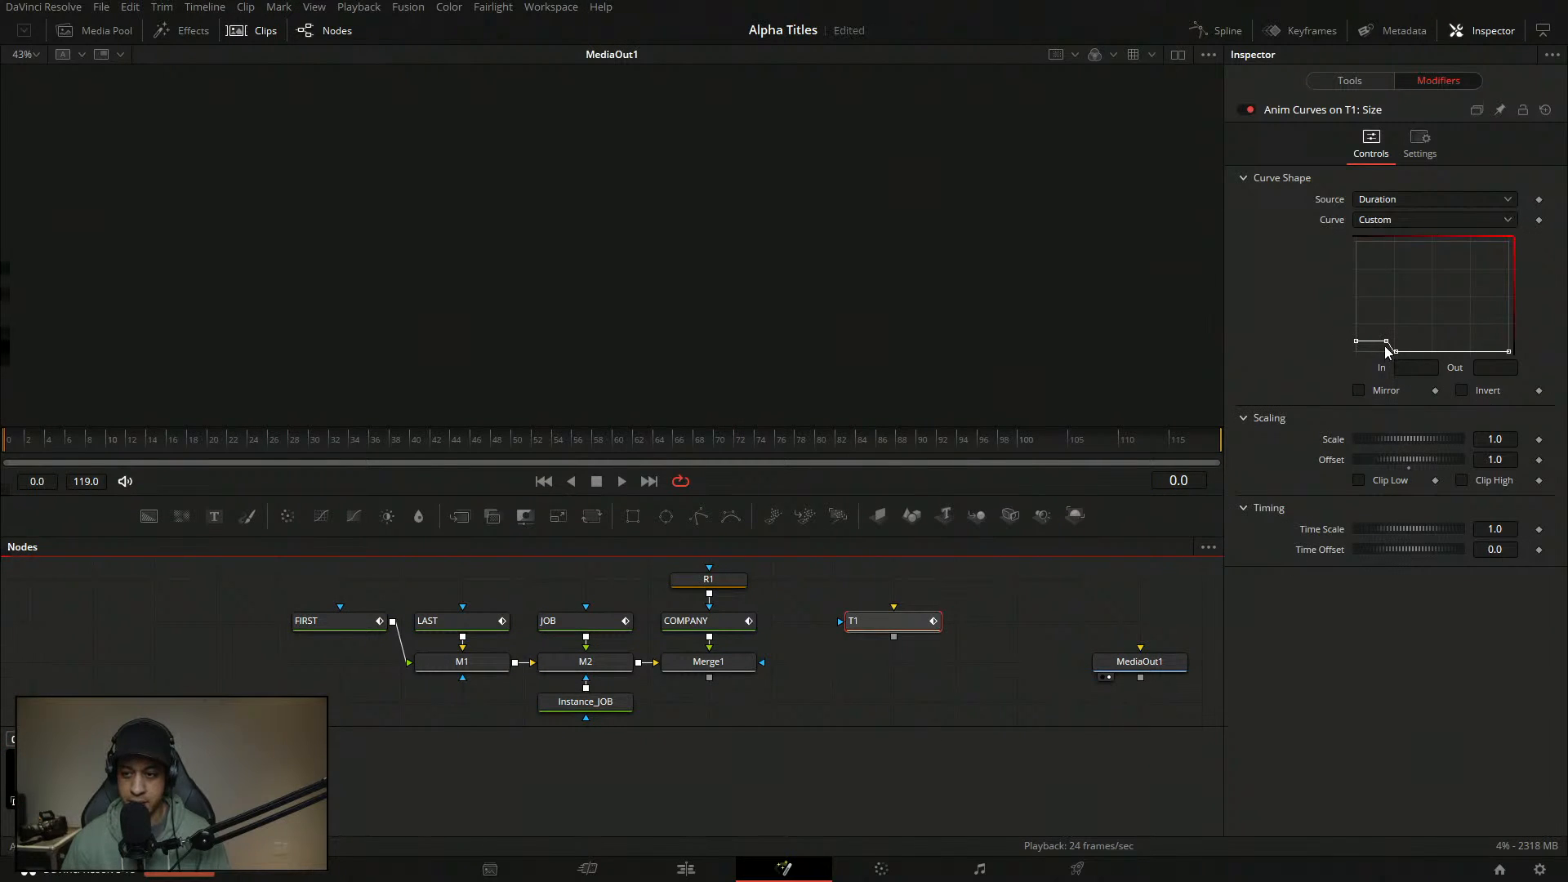
pyautogui.moveTo(761, 661); pyautogui.dragTo(907, 664)
pyautogui.press('1')
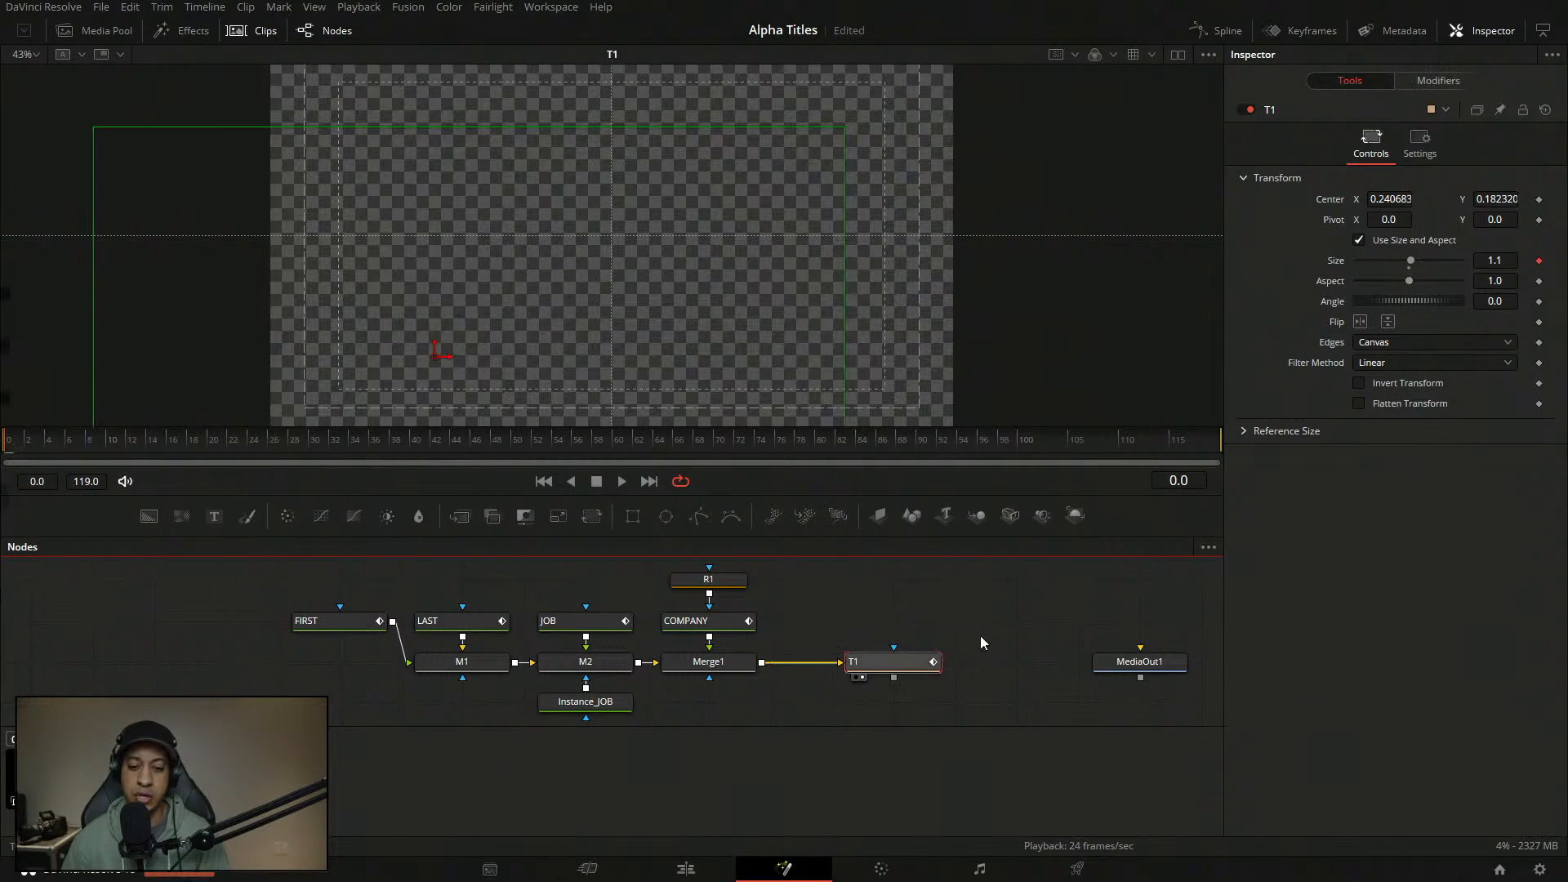
pyautogui.press('space')
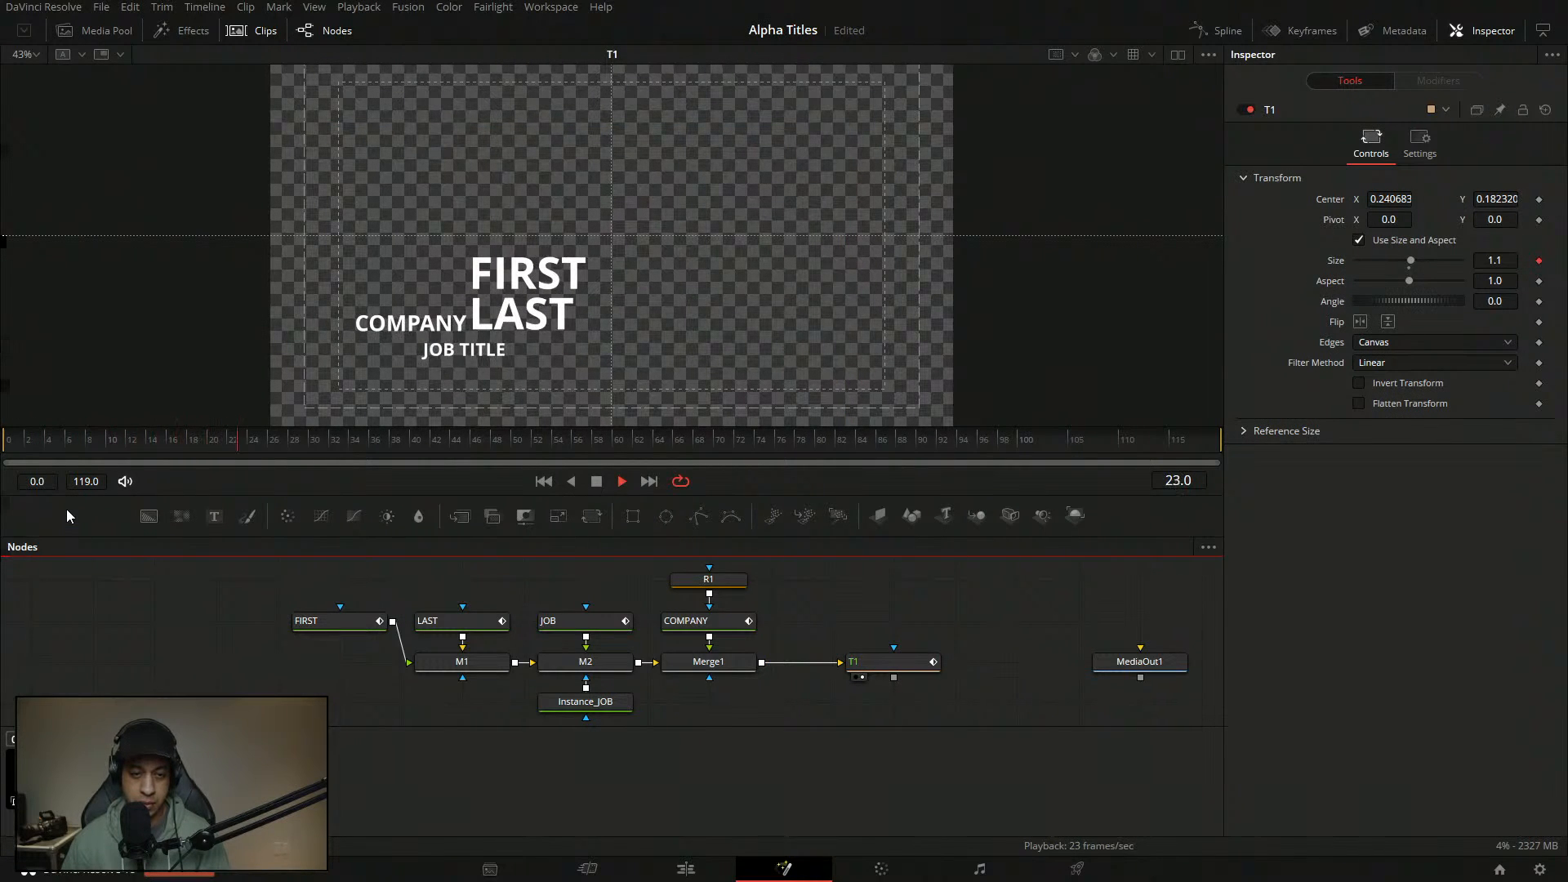
pyautogui.press('space')
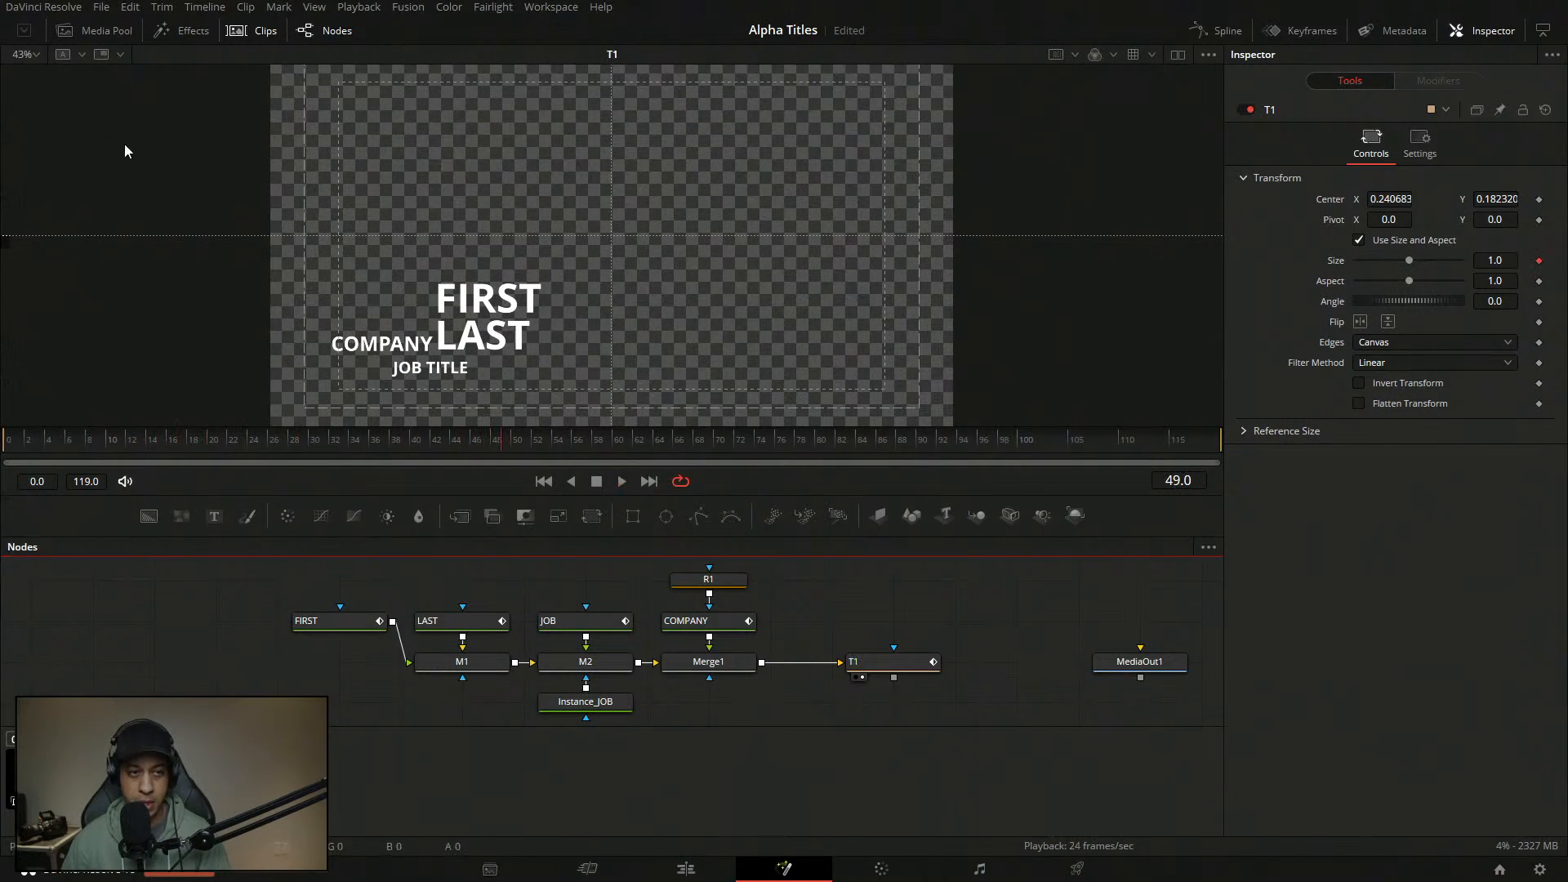
# - Place T1 right next to Merge1 and save the project
pyautogui.click(253, 39)
pyautogui.moveTo(847, 746); pyautogui.dragTo(786, 745)
pyautogui.hotkey('ctrl', 's')
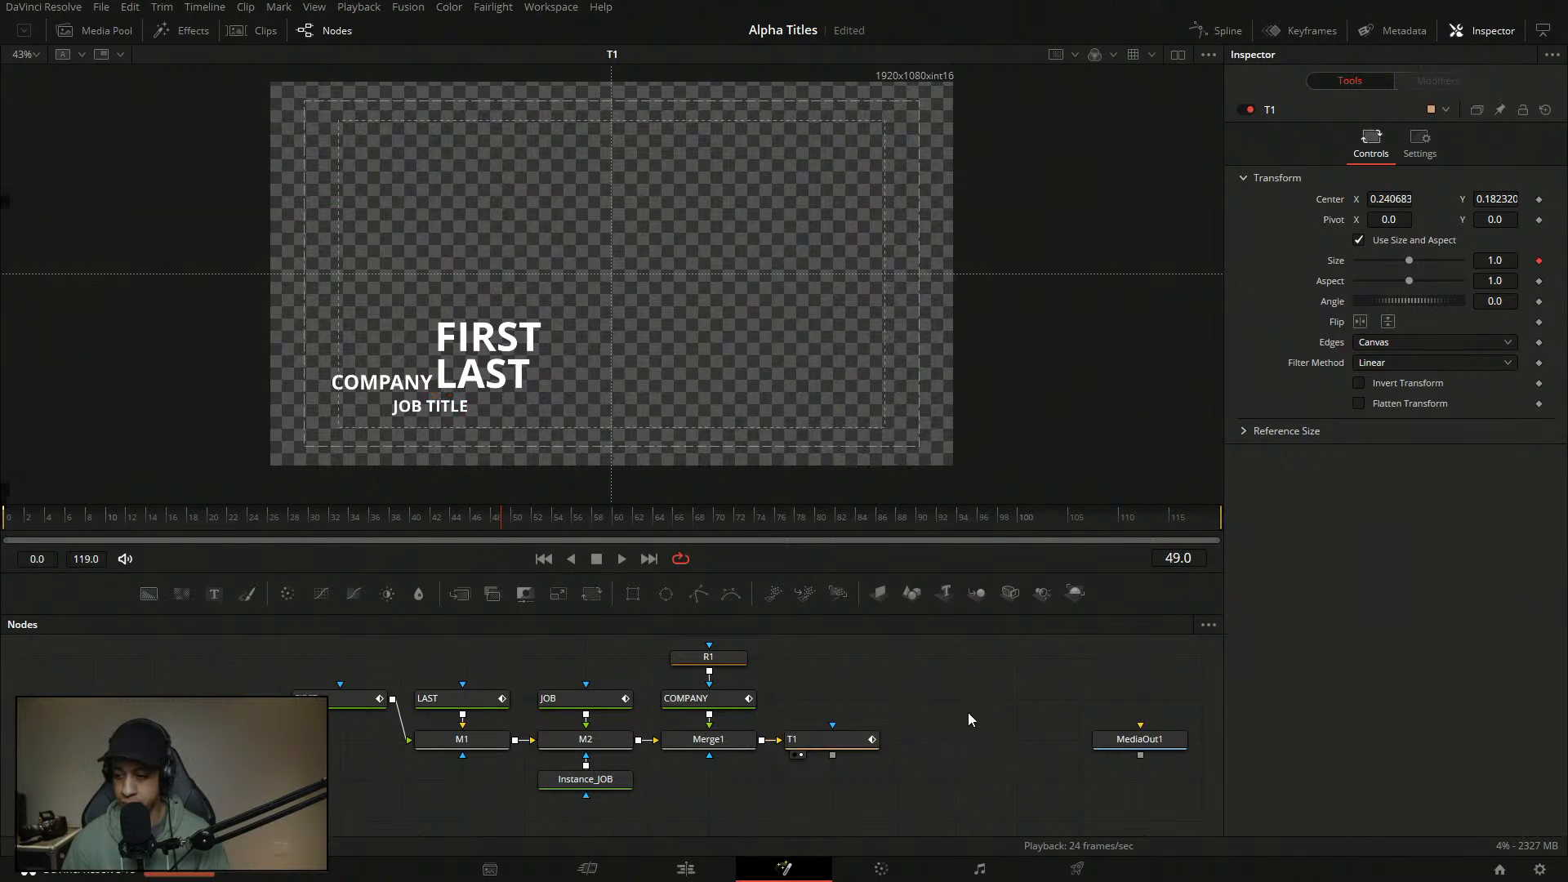
# - Shift the title node groups and place T1 to the right of Merge1
pyautogui.moveTo(861, 571); pyautogui.dragTo(865, 445)
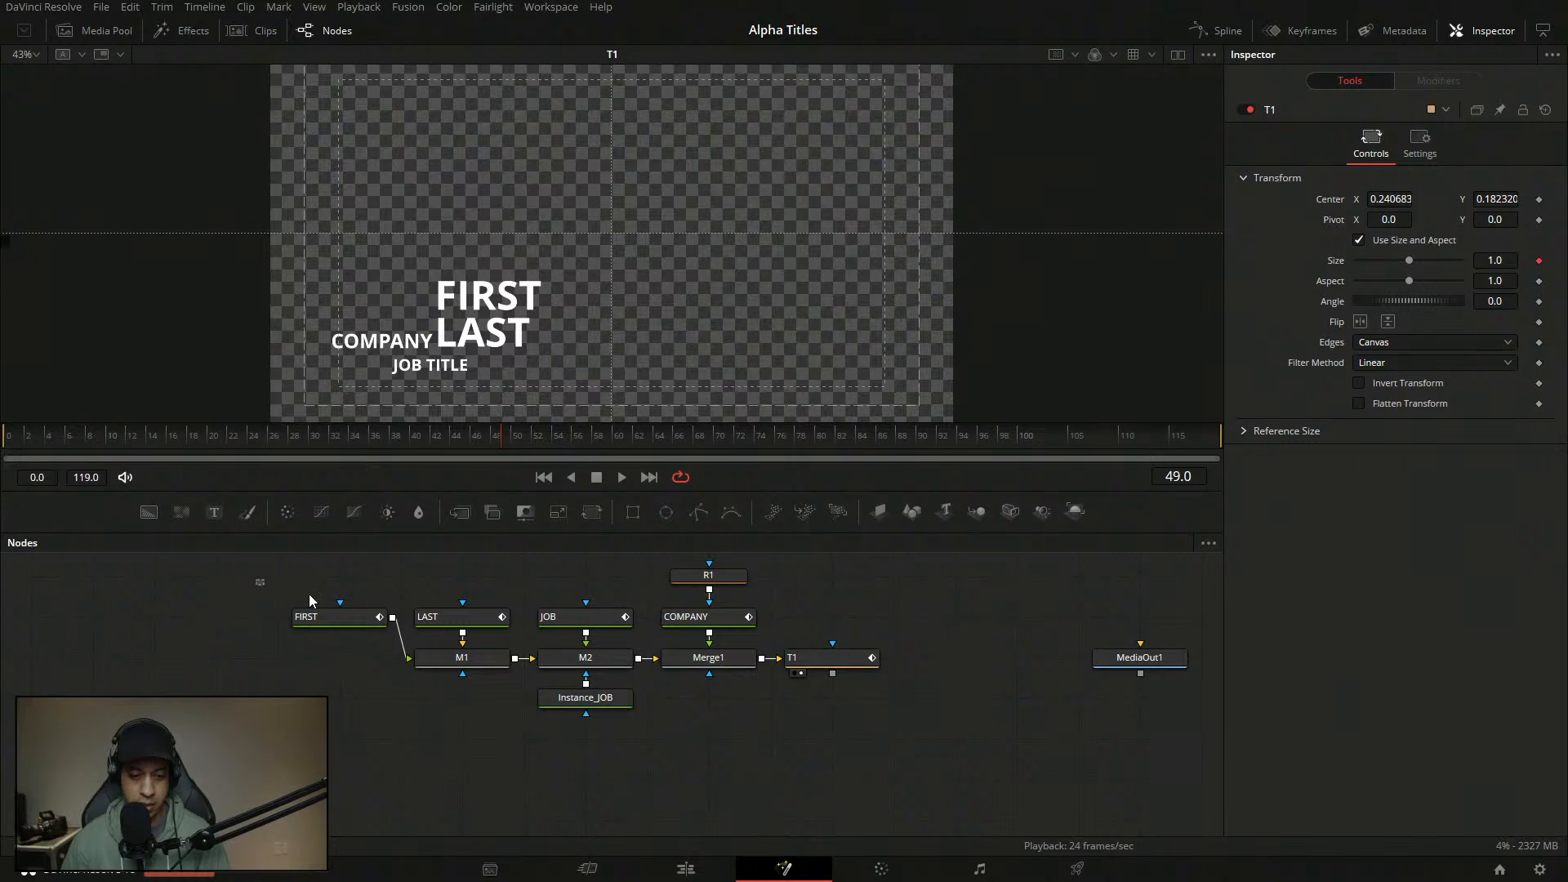
pyautogui.moveTo(277, 590); pyautogui.dragTo(874, 707)
pyautogui.moveTo(732, 654); pyautogui.dragTo(669, 694)
pyautogui.moveTo(791, 581); pyautogui.dragTo(642, 734)
pyautogui.moveTo(656, 700); pyautogui.dragTo(782, 721)
pyautogui.moveTo(899, 698); pyautogui.dragTo(960, 698)
# - Arrange FIRST, LAST, JOB and M1 into neat rows on the left
pyautogui.moveTo(839, 584); pyautogui.dragTo(661, 623)
pyautogui.moveTo(500, 630); pyautogui.dragTo(746, 681)
pyautogui.moveTo(471, 663); pyautogui.dragTo(780, 680)
pyautogui.click(482, 572)
pyautogui.moveTo(447, 616); pyautogui.dragTo(611, 745)
pyautogui.click(473, 630)
pyautogui.moveTo(486, 669); pyautogui.dragTo(442, 683)
# - Move Instance_JOB down below M2 and save the project
pyautogui.moveTo(727, 620); pyautogui.dragTo(763, 547)
pyautogui.moveTo(835, 717); pyautogui.dragTo(836, 756)
pyautogui.moveTo(994, 748); pyautogui.dragTo(802, 746)
pyautogui.click(892, 717)
pyautogui.hotkey('ctrl', 's')
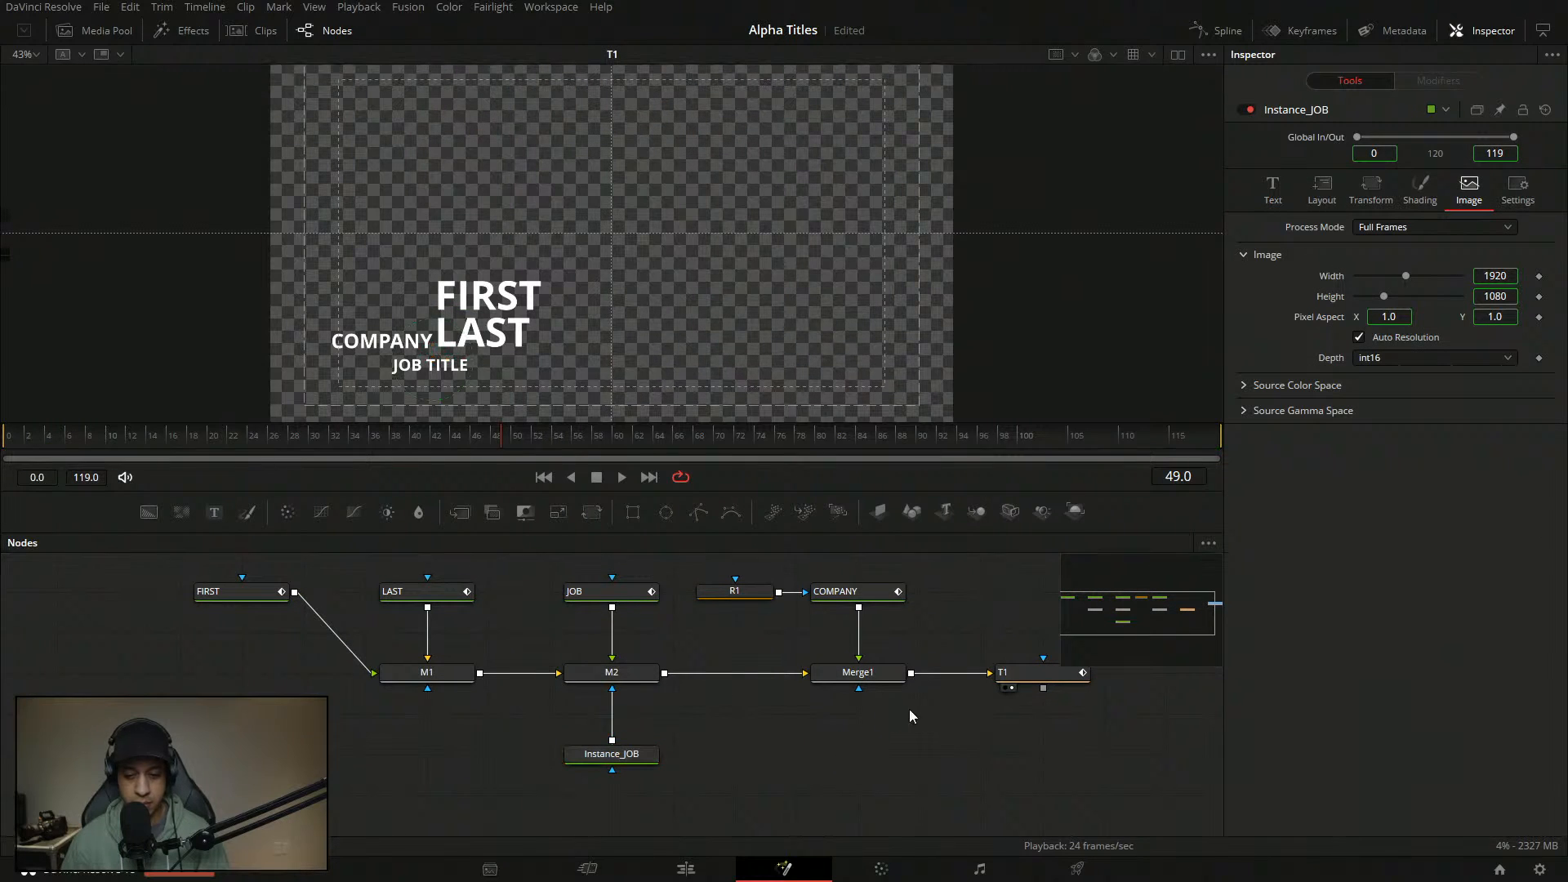
# - Move R1 up above COMPANY and shift R1, COMPANY, Merge1 and T1 left
pyautogui.moveTo(918, 710); pyautogui.dragTo(893, 735)
pyautogui.moveTo(908, 670); pyautogui.dragTo(829, 665)
pyautogui.click(931, 701)
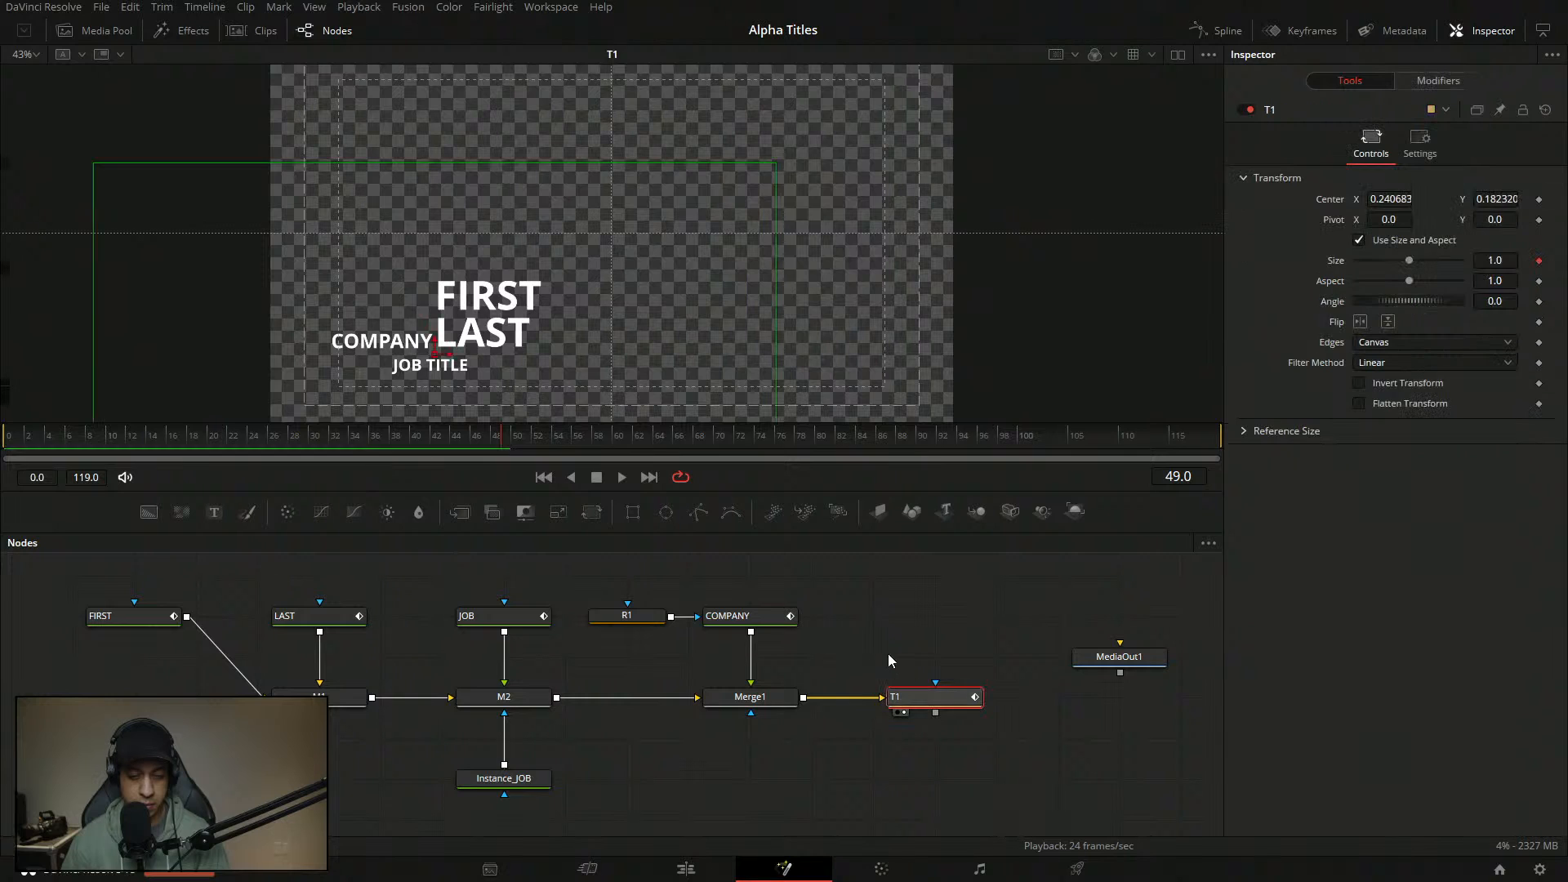
pyautogui.moveTo(626, 615); pyautogui.dragTo(750, 574)
pyautogui.moveTo(1005, 757); pyautogui.dragTo(719, 576)
pyautogui.moveTo(775, 623); pyautogui.dragTo(714, 622)
pyautogui.click(845, 630)
# - Check R1's rectangle mask settings and save the project
pyautogui.moveTo(849, 610); pyautogui.dragTo(862, 651)
pyautogui.click(722, 611)
pyautogui.click(798, 629)
pyautogui.hotkey('ctrl', 's')
pyautogui.moveTo(873, 492); pyautogui.dragTo(872, 422)
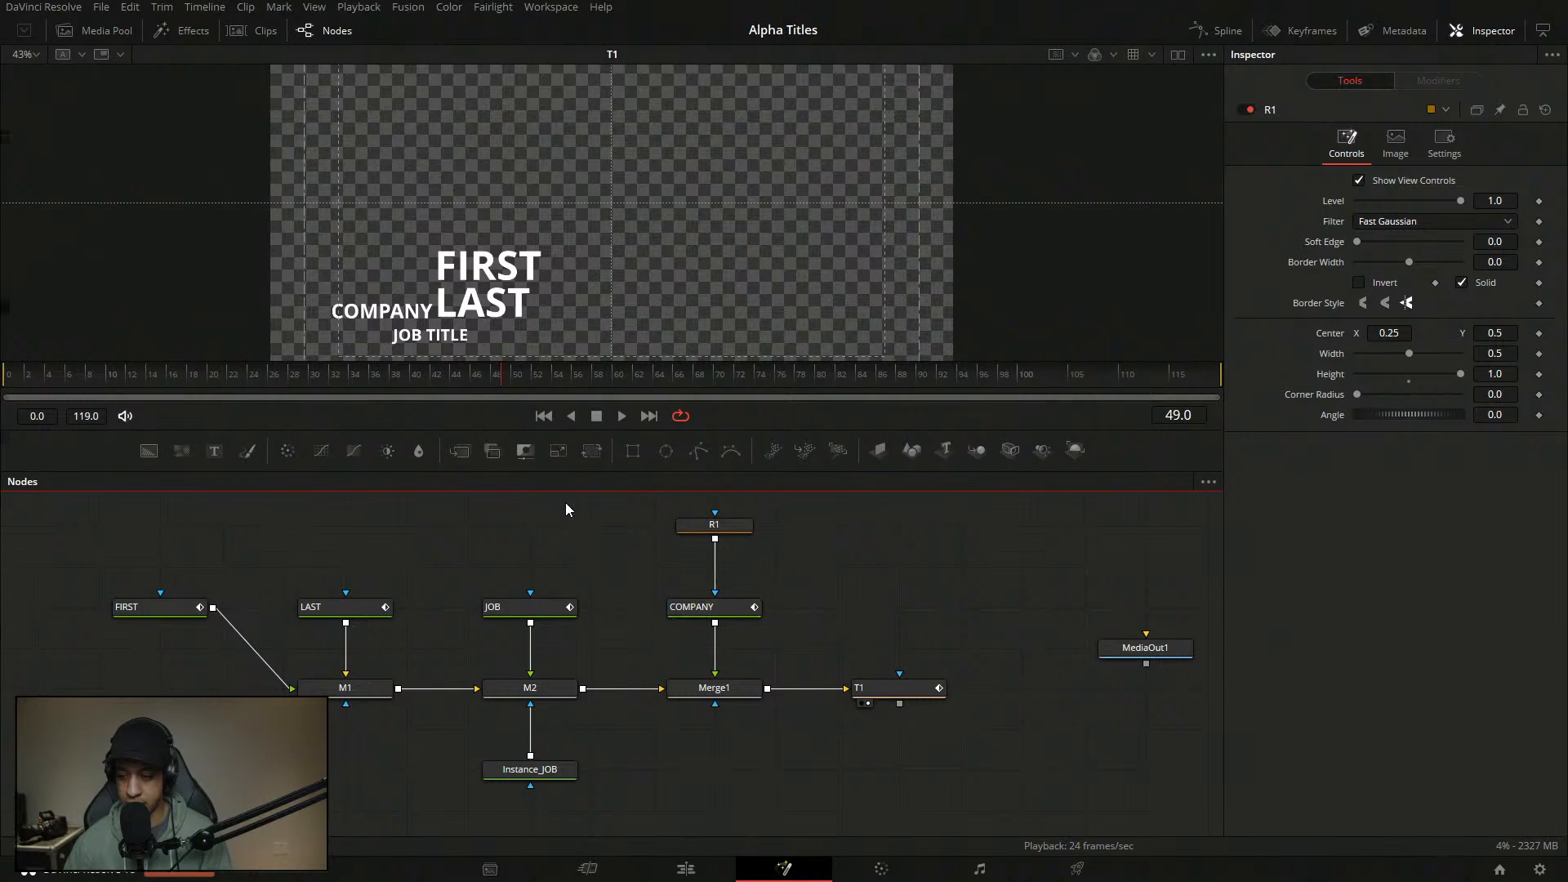
# - Replay the title animation from an earlier frame
pyautogui.moveTo(174, 376); pyautogui.dragTo(22, 394)
pyautogui.press('space')
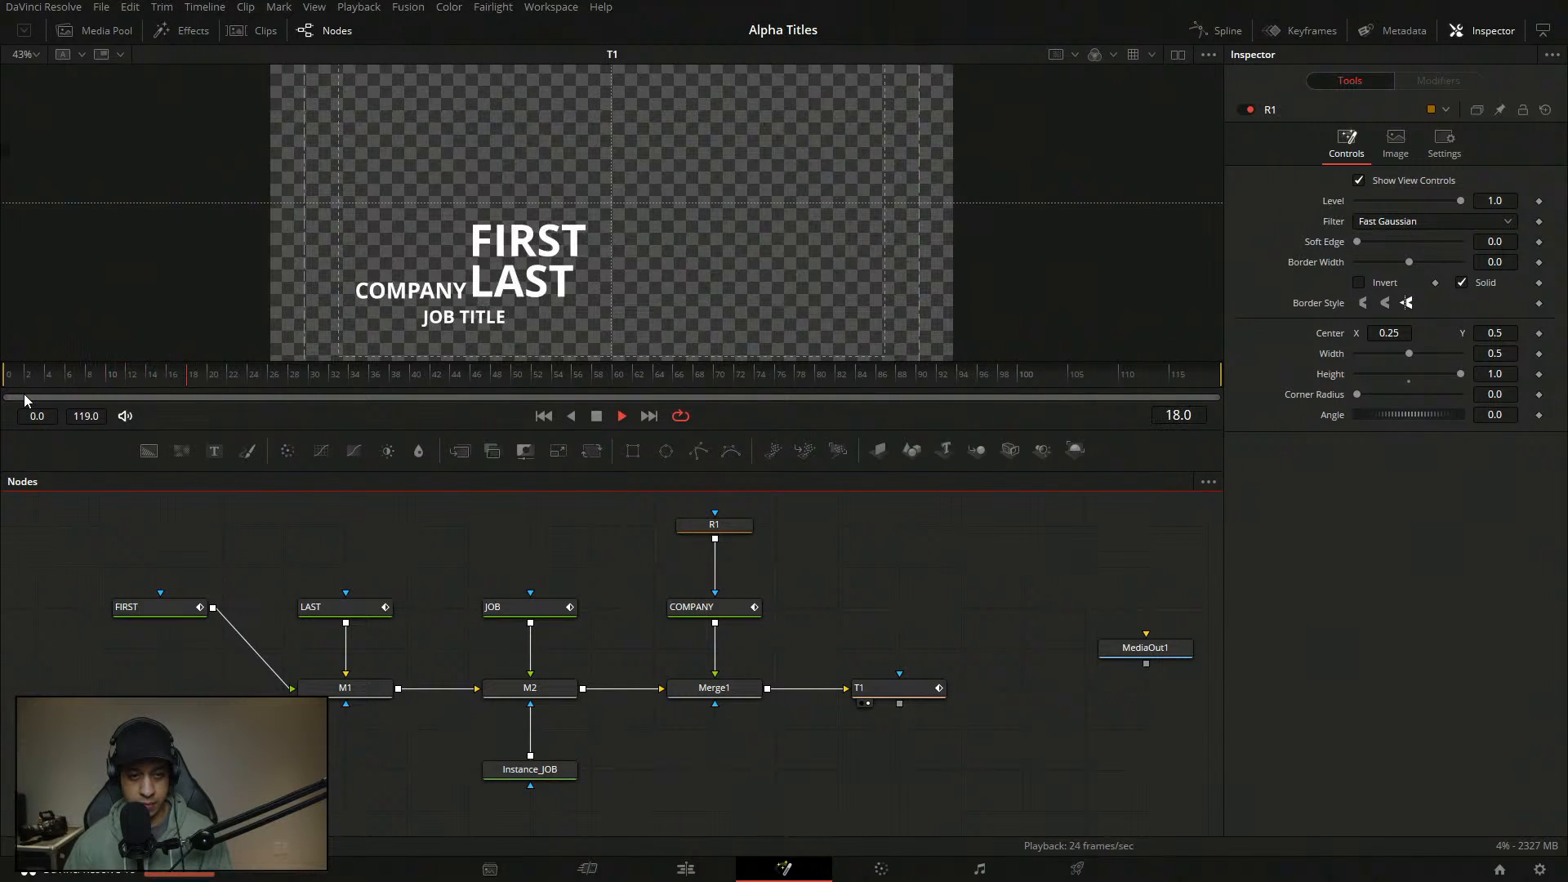
pyautogui.press('space')
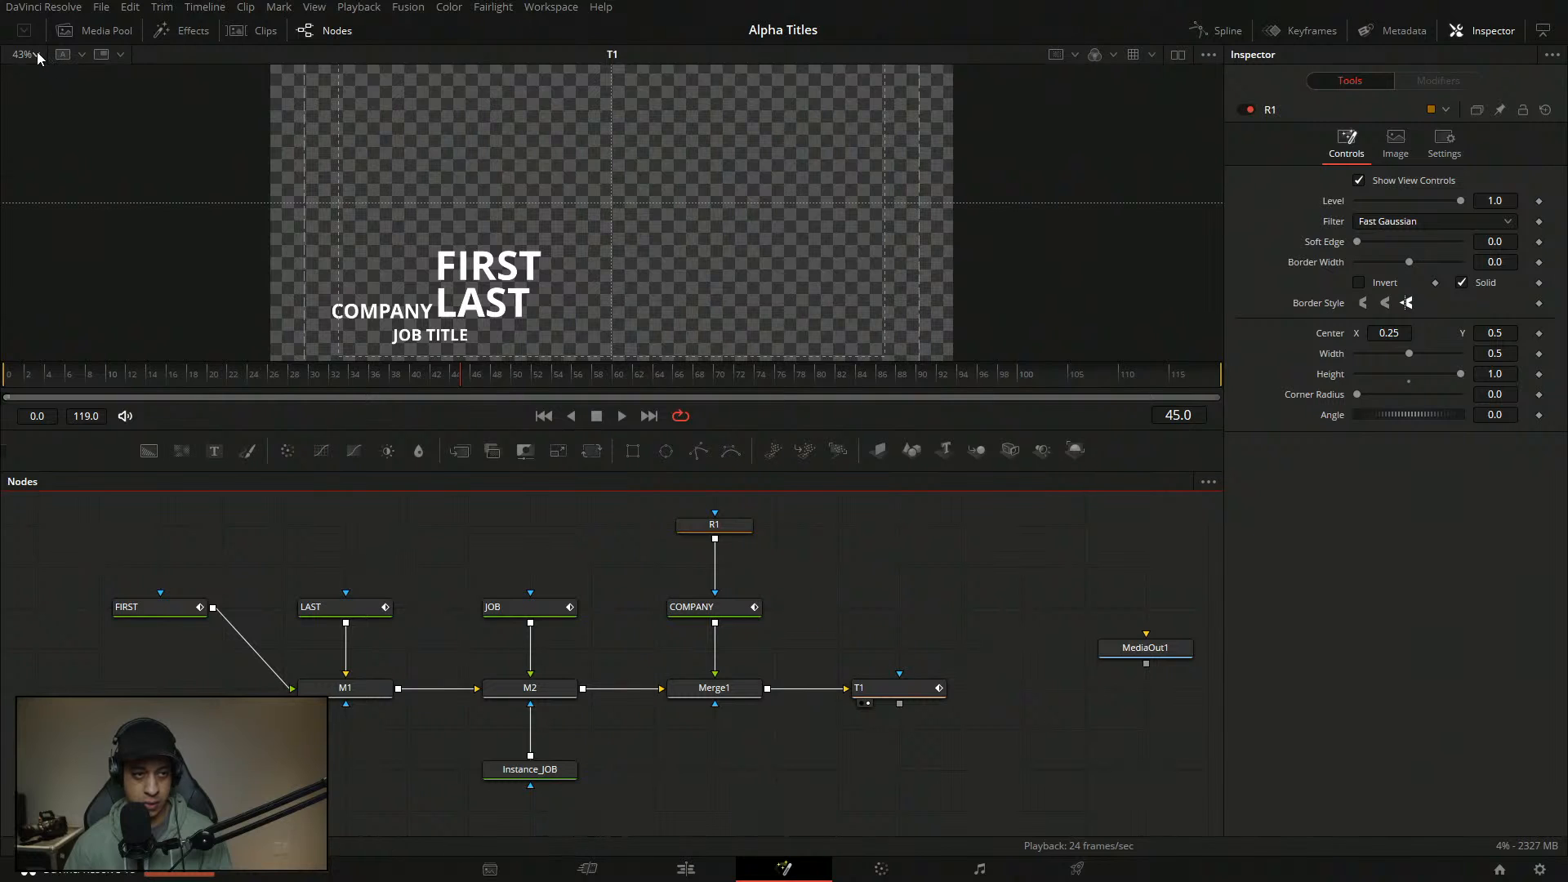
# - Set the viewer zoom to Fit, replay from the start, and return to the Edit page
pyautogui.click(36, 54)
pyautogui.click(38, 72)
pyautogui.moveTo(143, 389); pyautogui.dragTo(43, 390)
pyautogui.press('space')
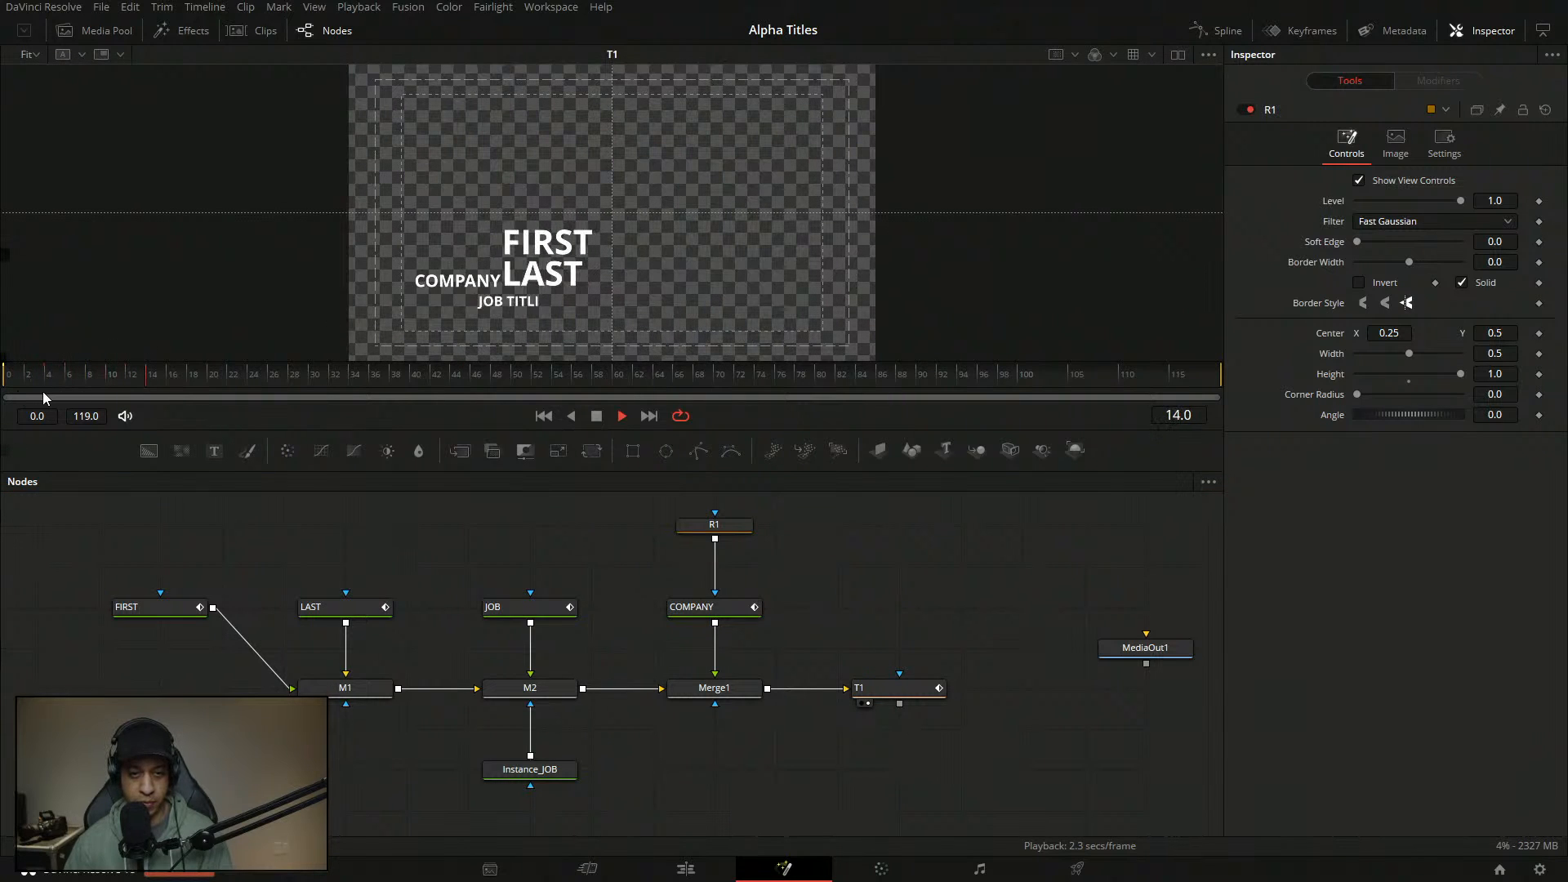
pyautogui.click(57, 392)
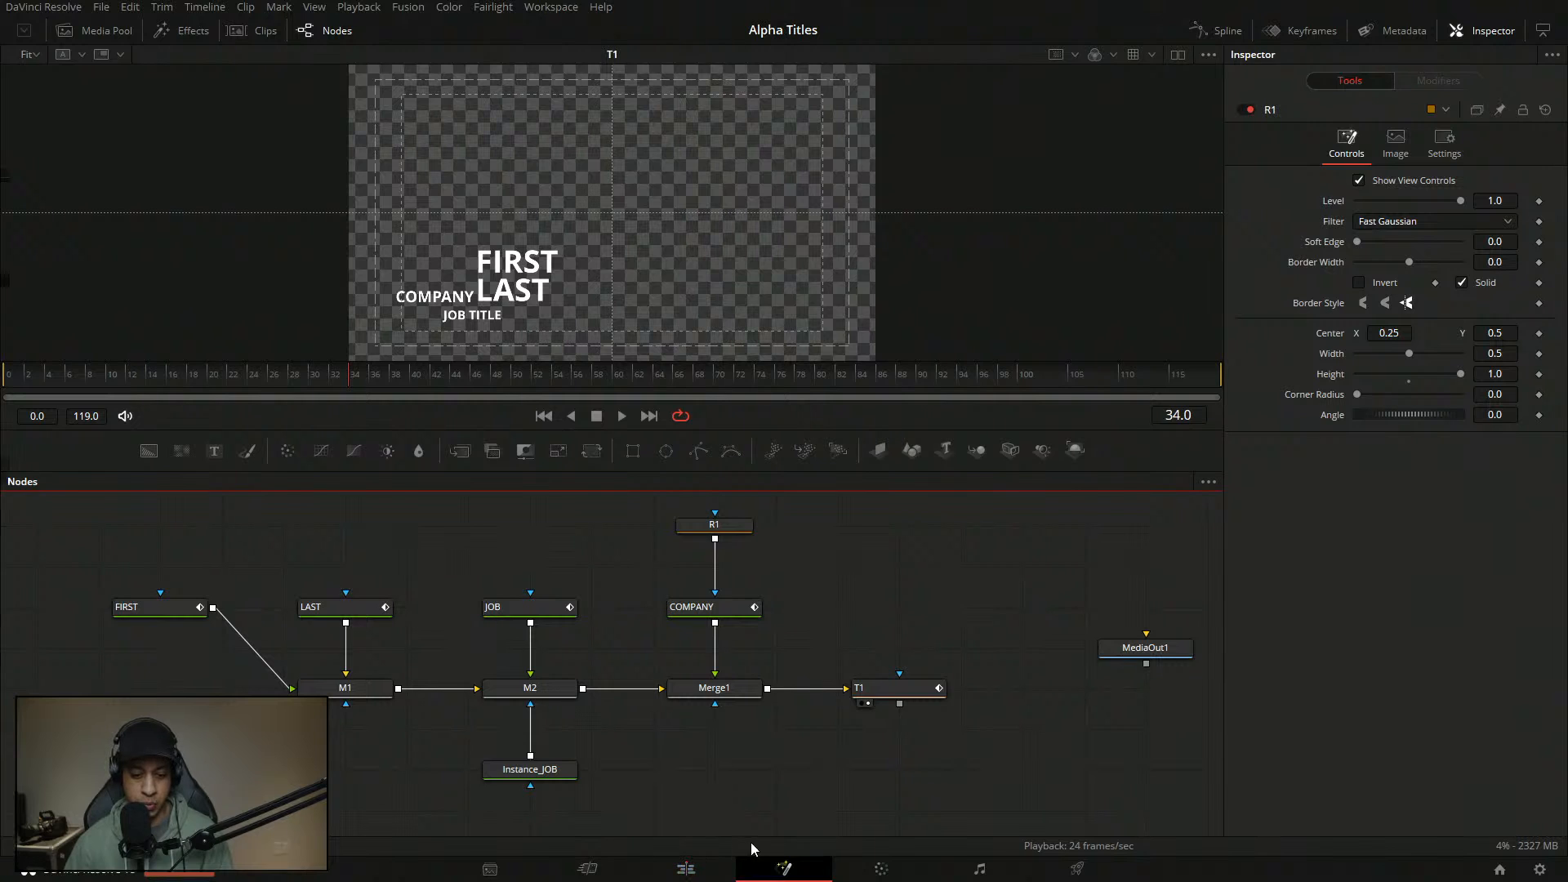
pyautogui.click(686, 869)
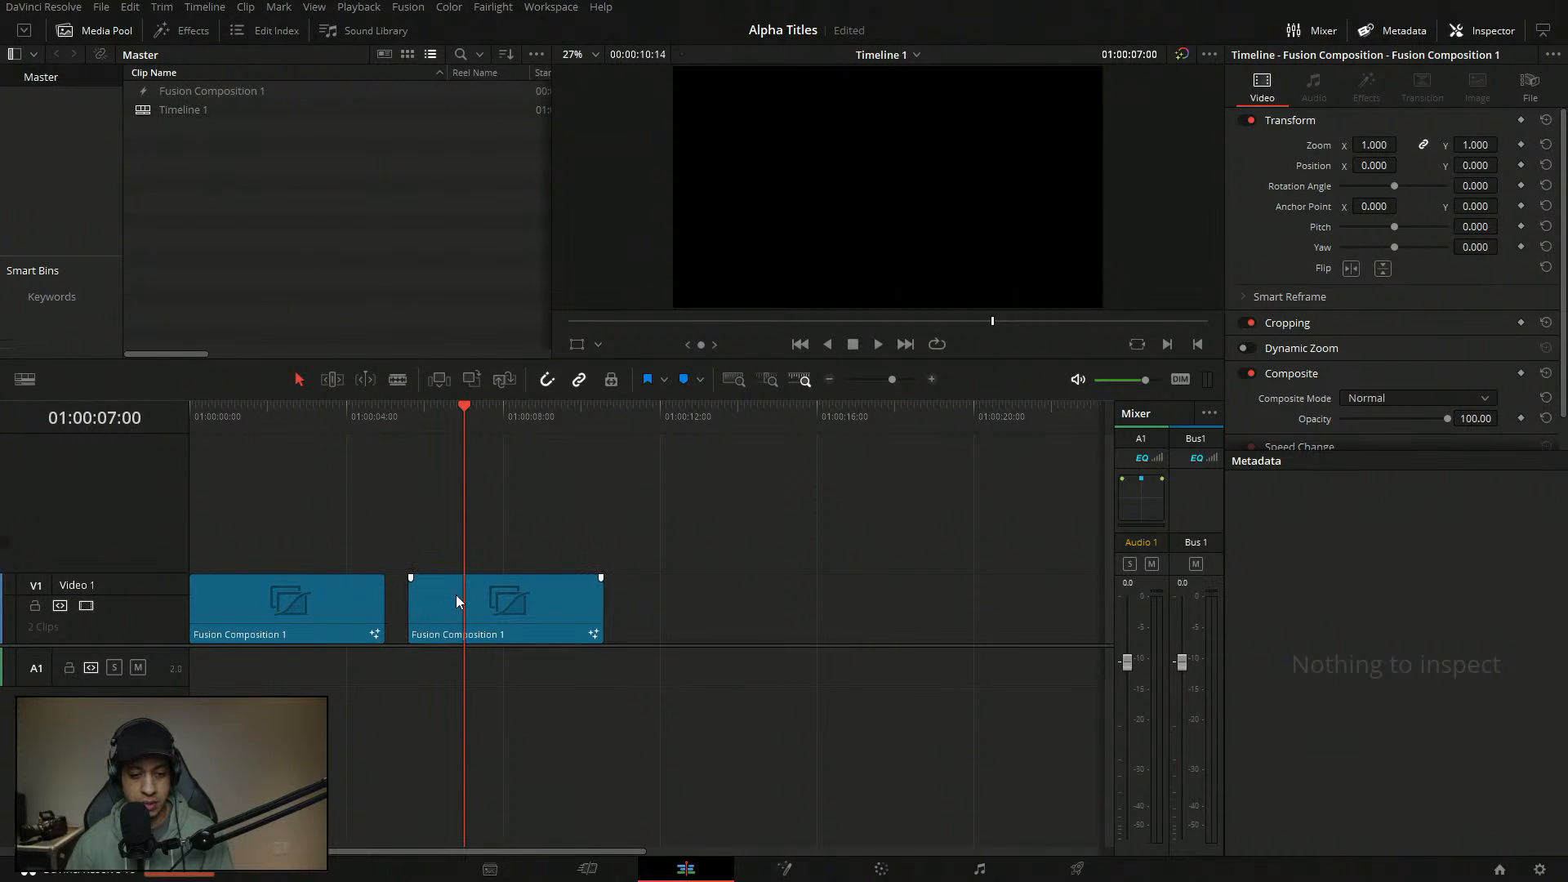
# - Alt-drag the second clip into a third Fusion Composition clip, save, and open it in Fusion
pyautogui.moveTo(552, 621); pyautogui.dragTo(774, 612)
pyautogui.click(698, 408)
pyautogui.hotkey('ctrl', 's')
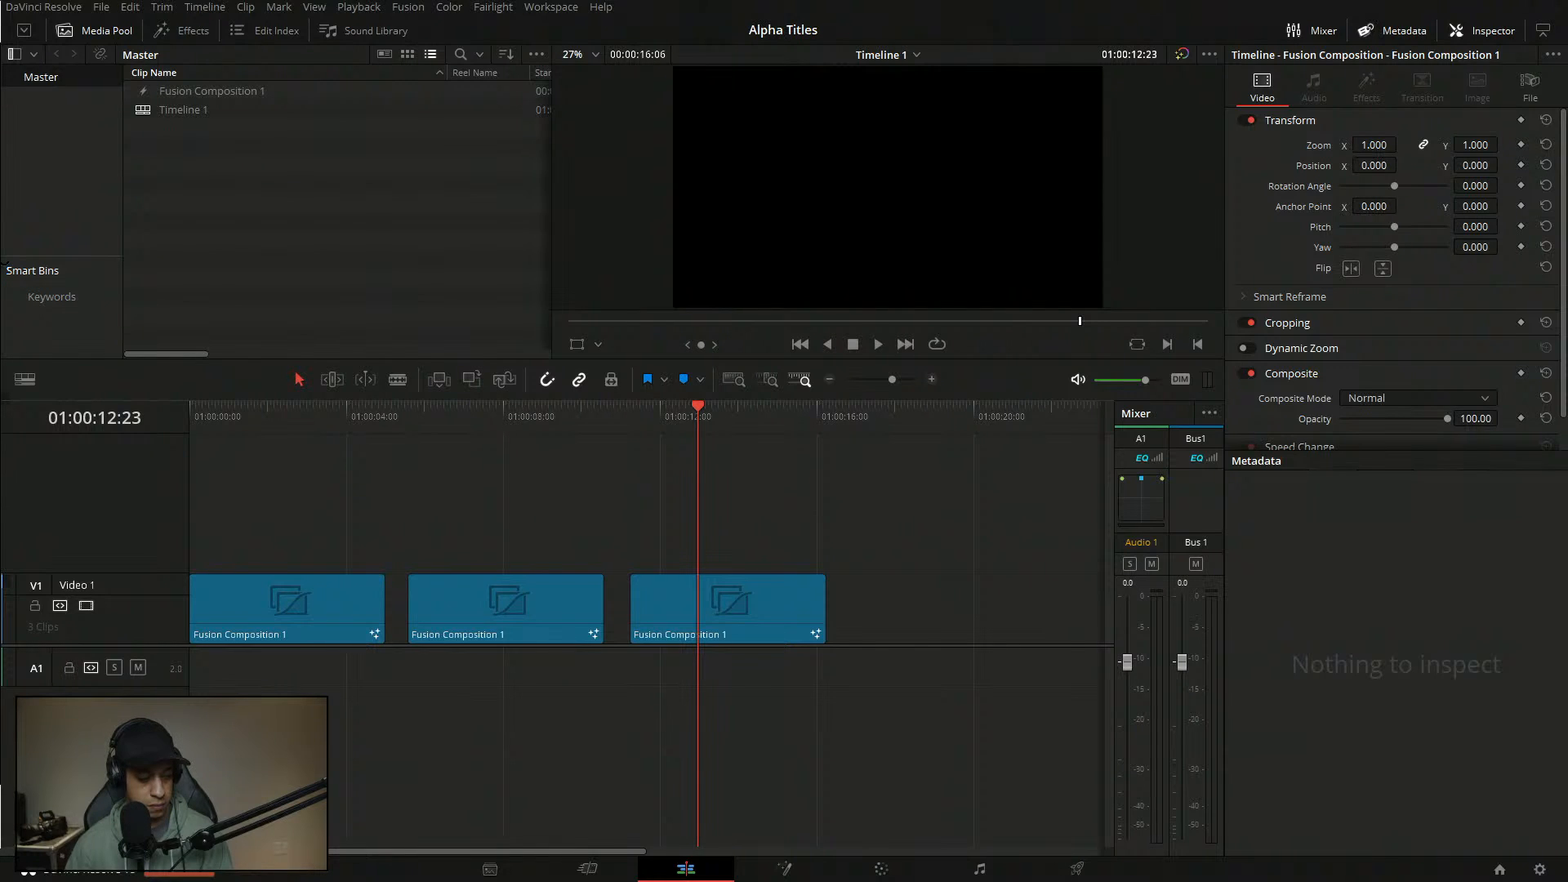
pyautogui.click(792, 603)
pyautogui.click(789, 869)
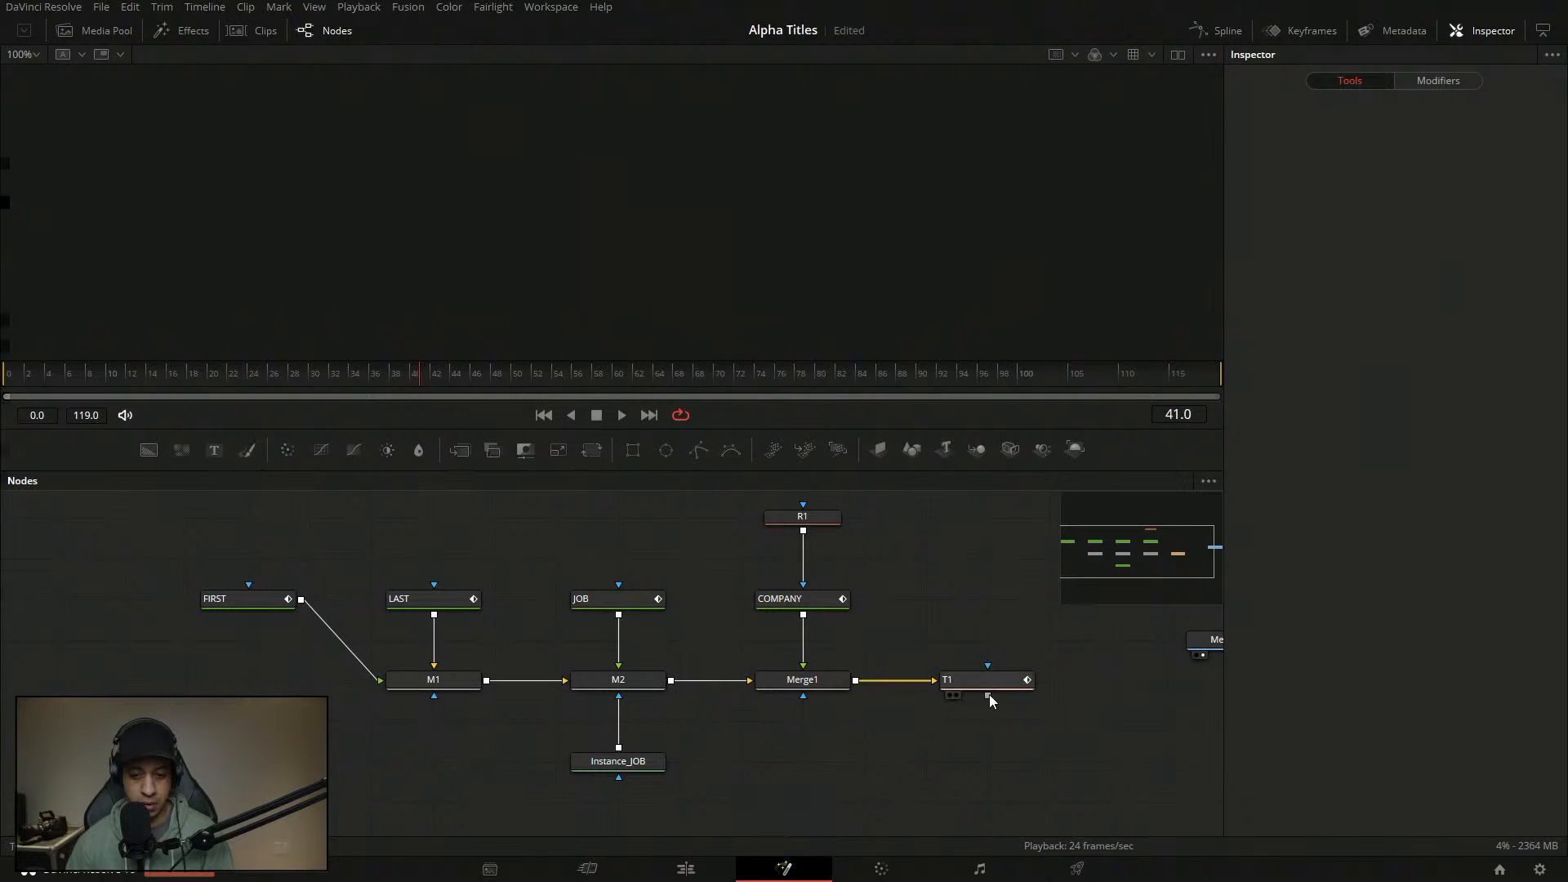
# - Show Merge1's output and delete the stray Merge3D1 node
pyautogui.click(977, 450)
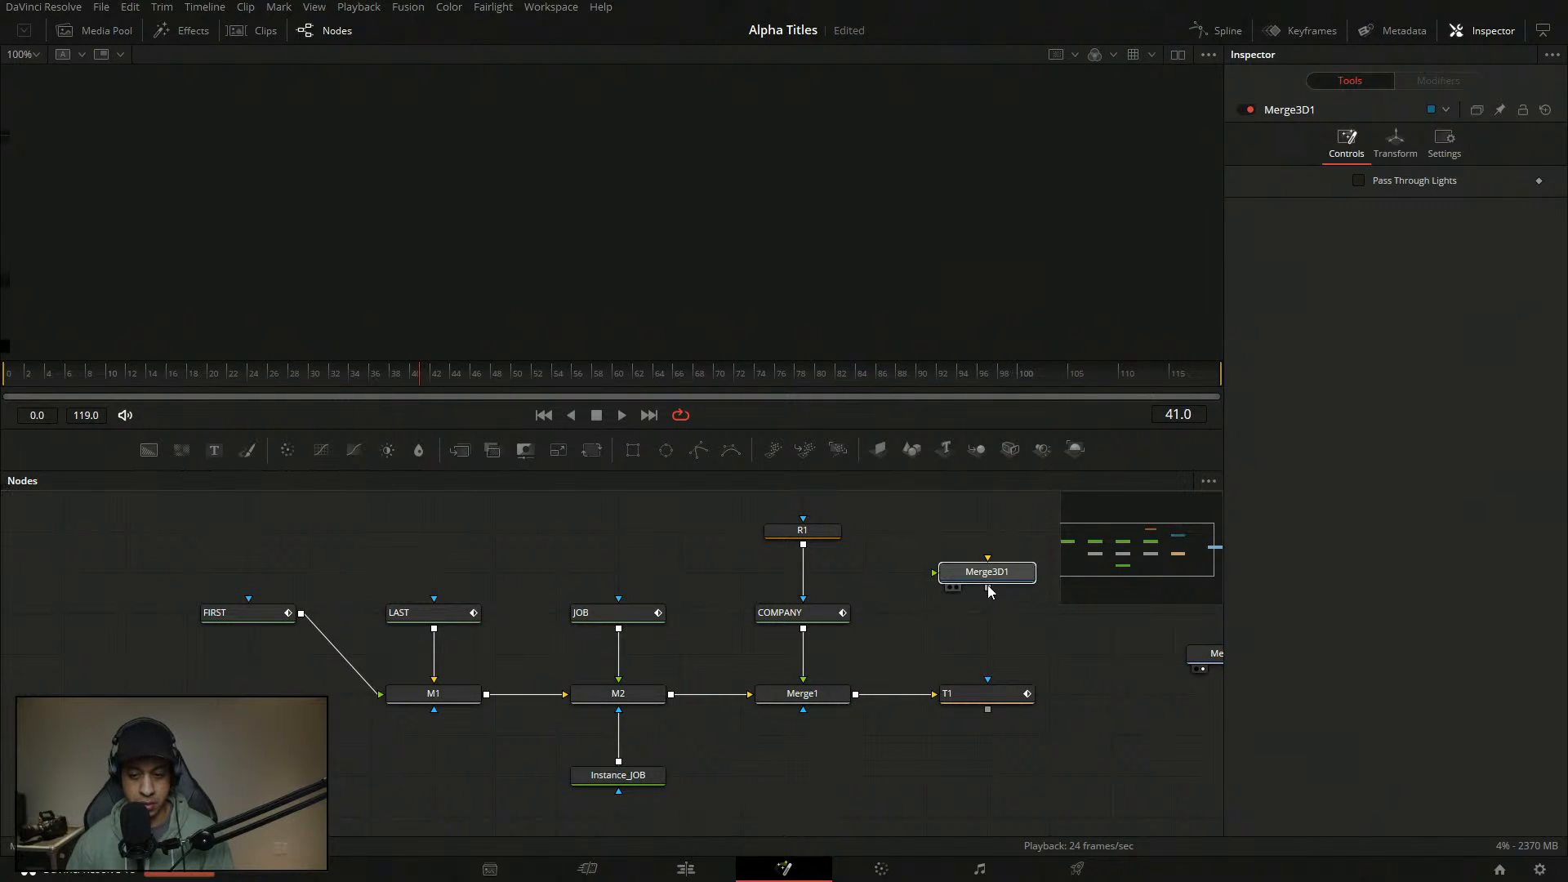
pyautogui.press('1')
pyautogui.press('Delete')
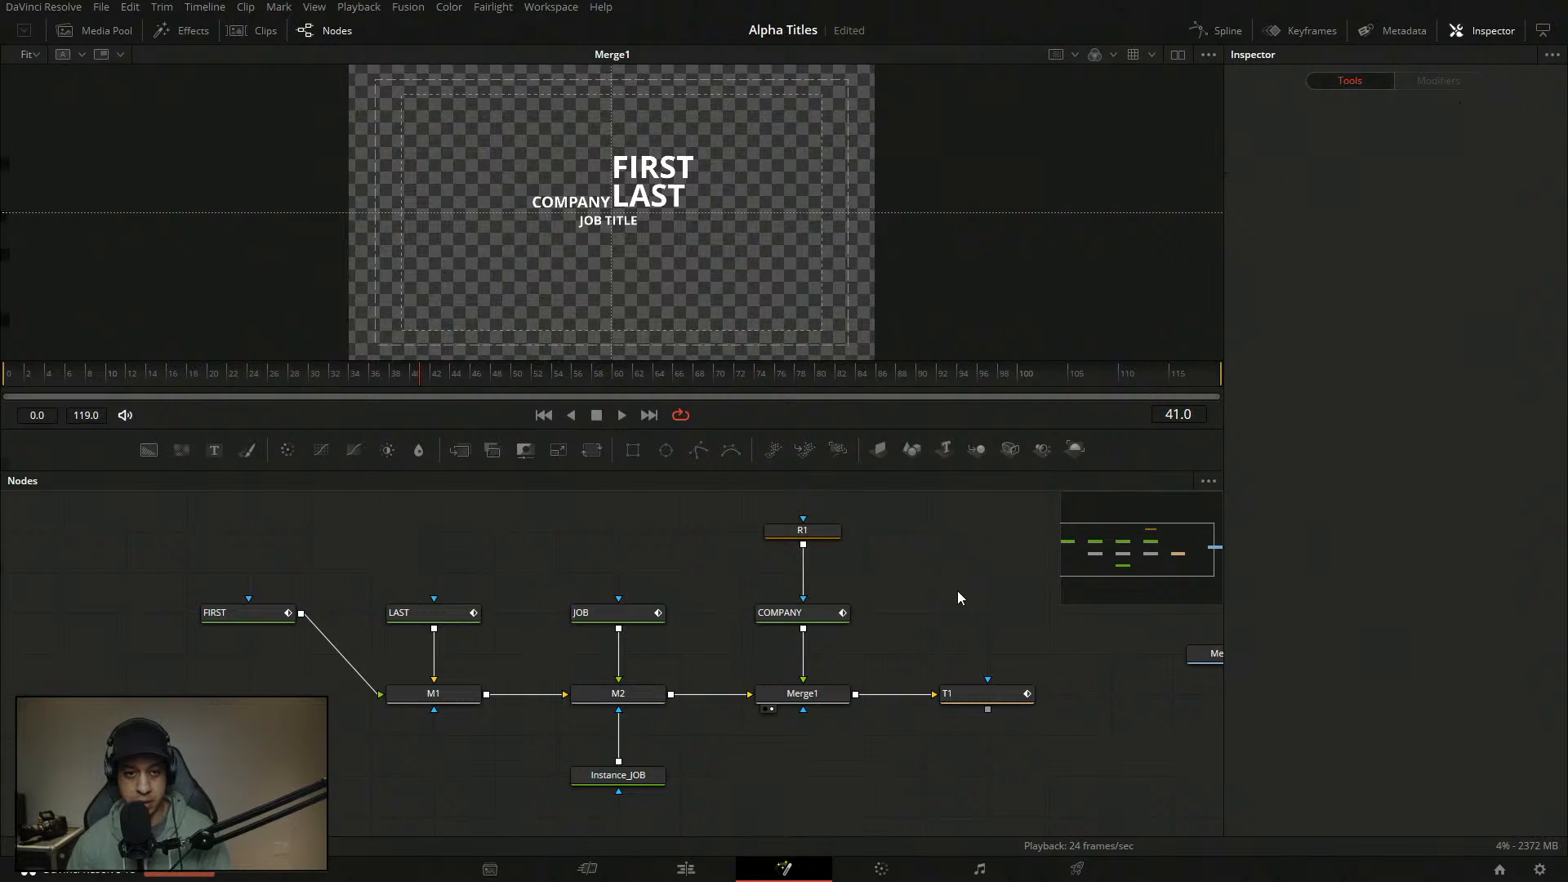
# - Check FIRST's Follower animation curves, then drag a new Text+ node into the graph
pyautogui.click(254, 614)
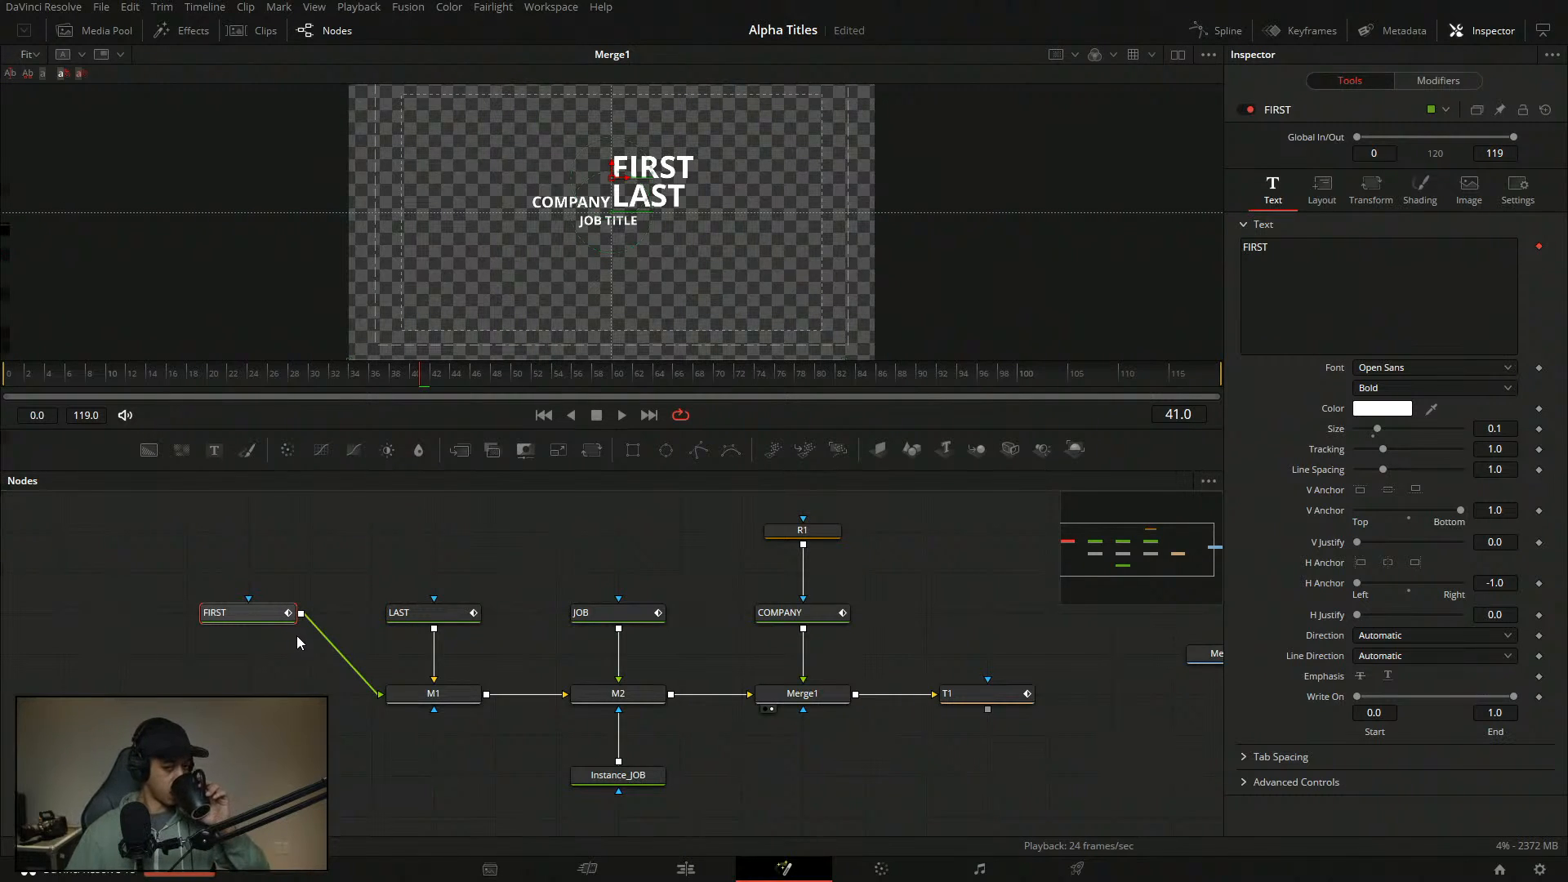
pyautogui.click(1431, 81)
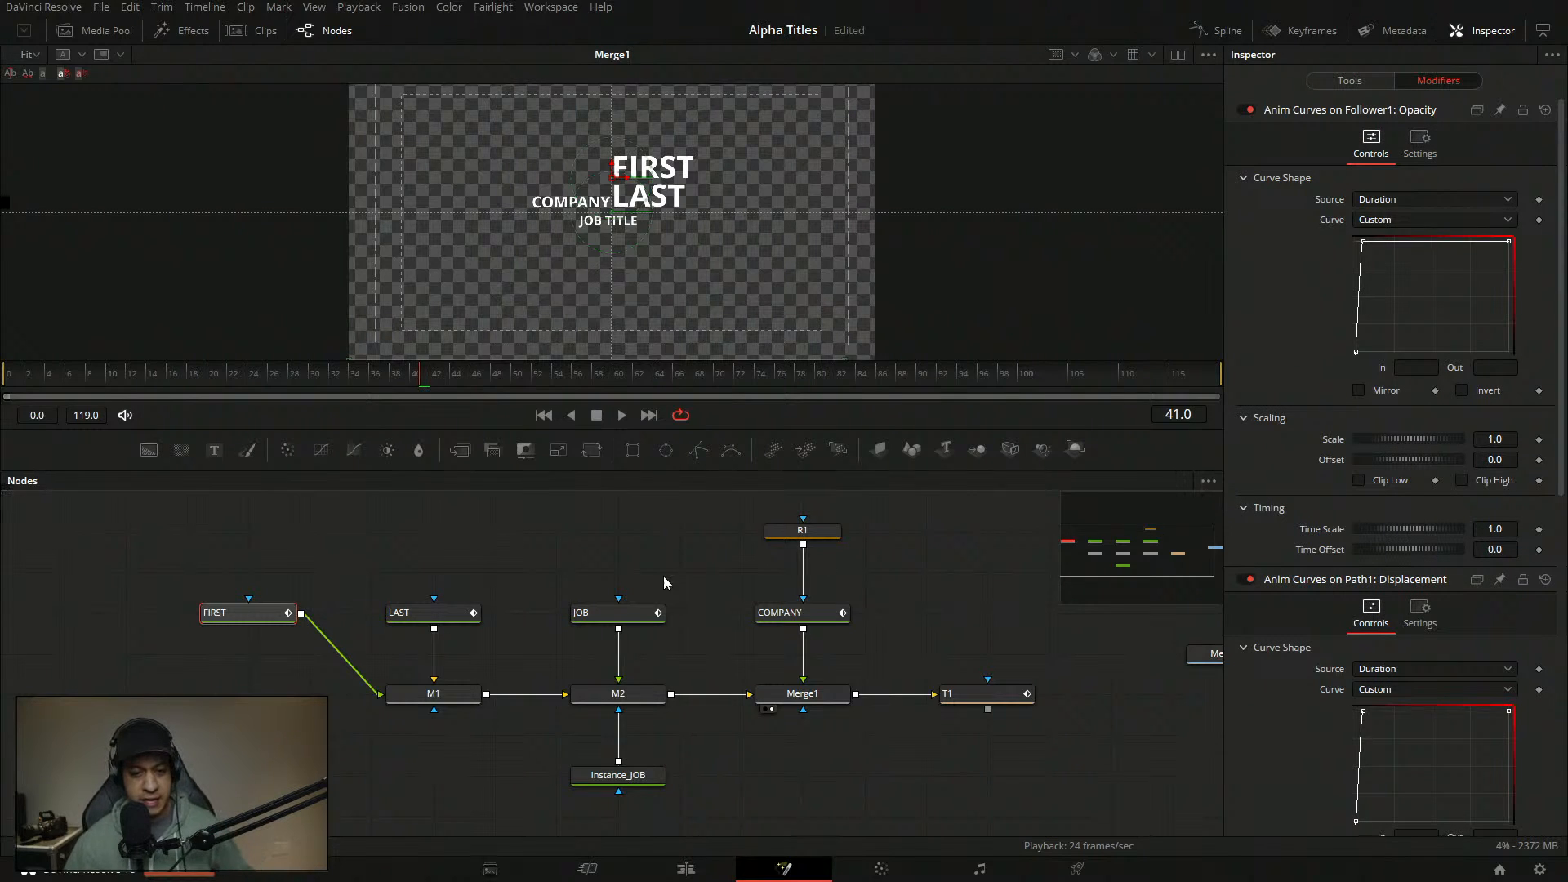
pyautogui.moveTo(214, 449); pyautogui.dragTo(310, 531)
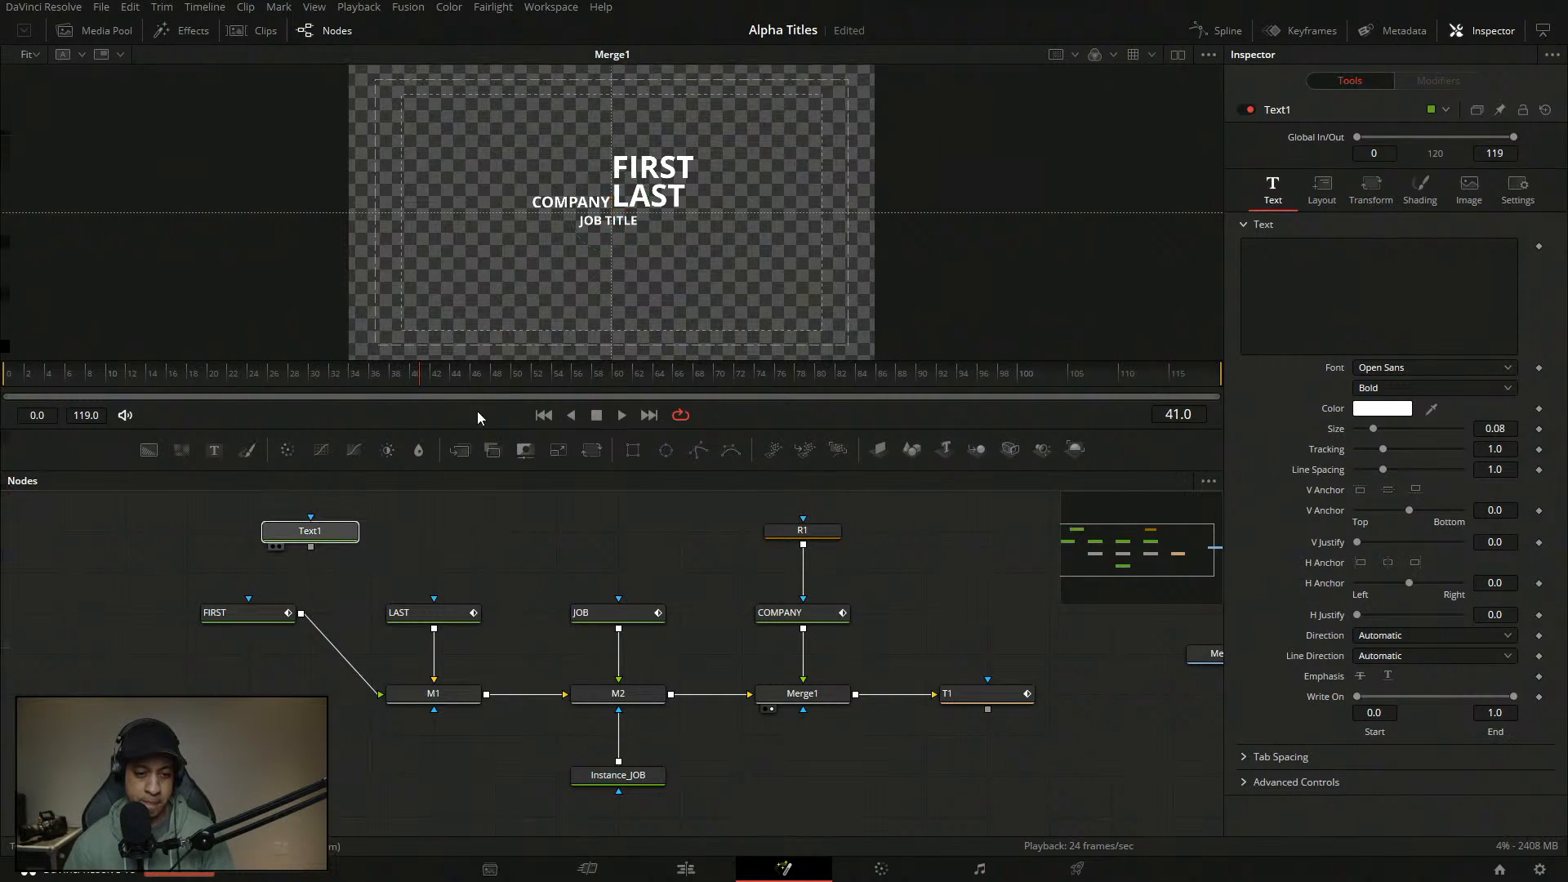
# - Enter JAYARETV as Text1's text and shift the title further right in the viewer
pyautogui.press('2')
pyautogui.click(1424, 276)
pyautogui.write('JAYARETV')
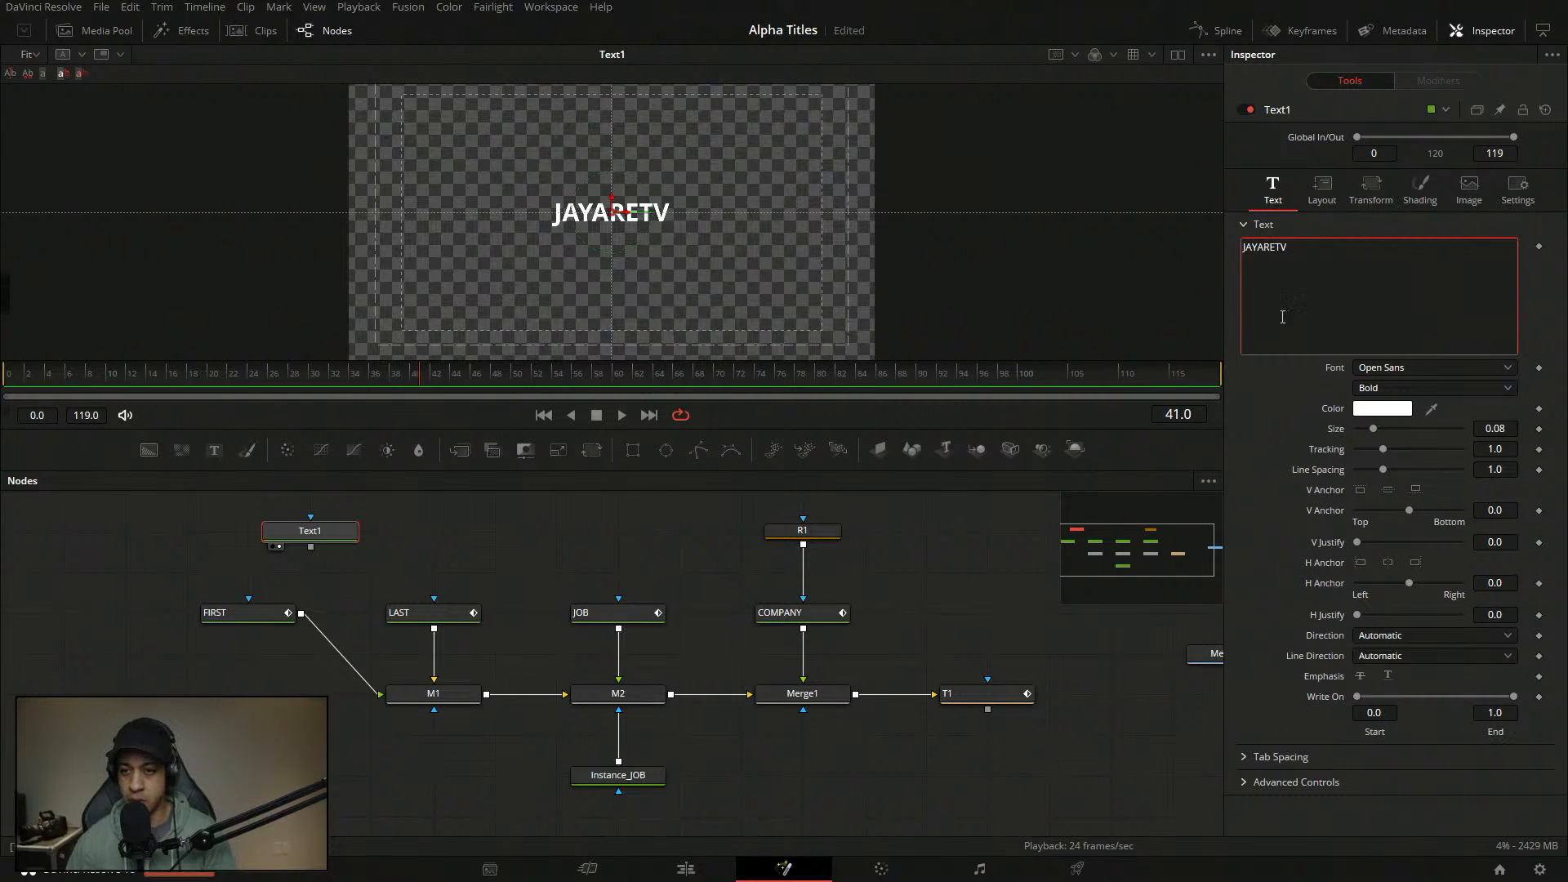
pyautogui.click(531, 497)
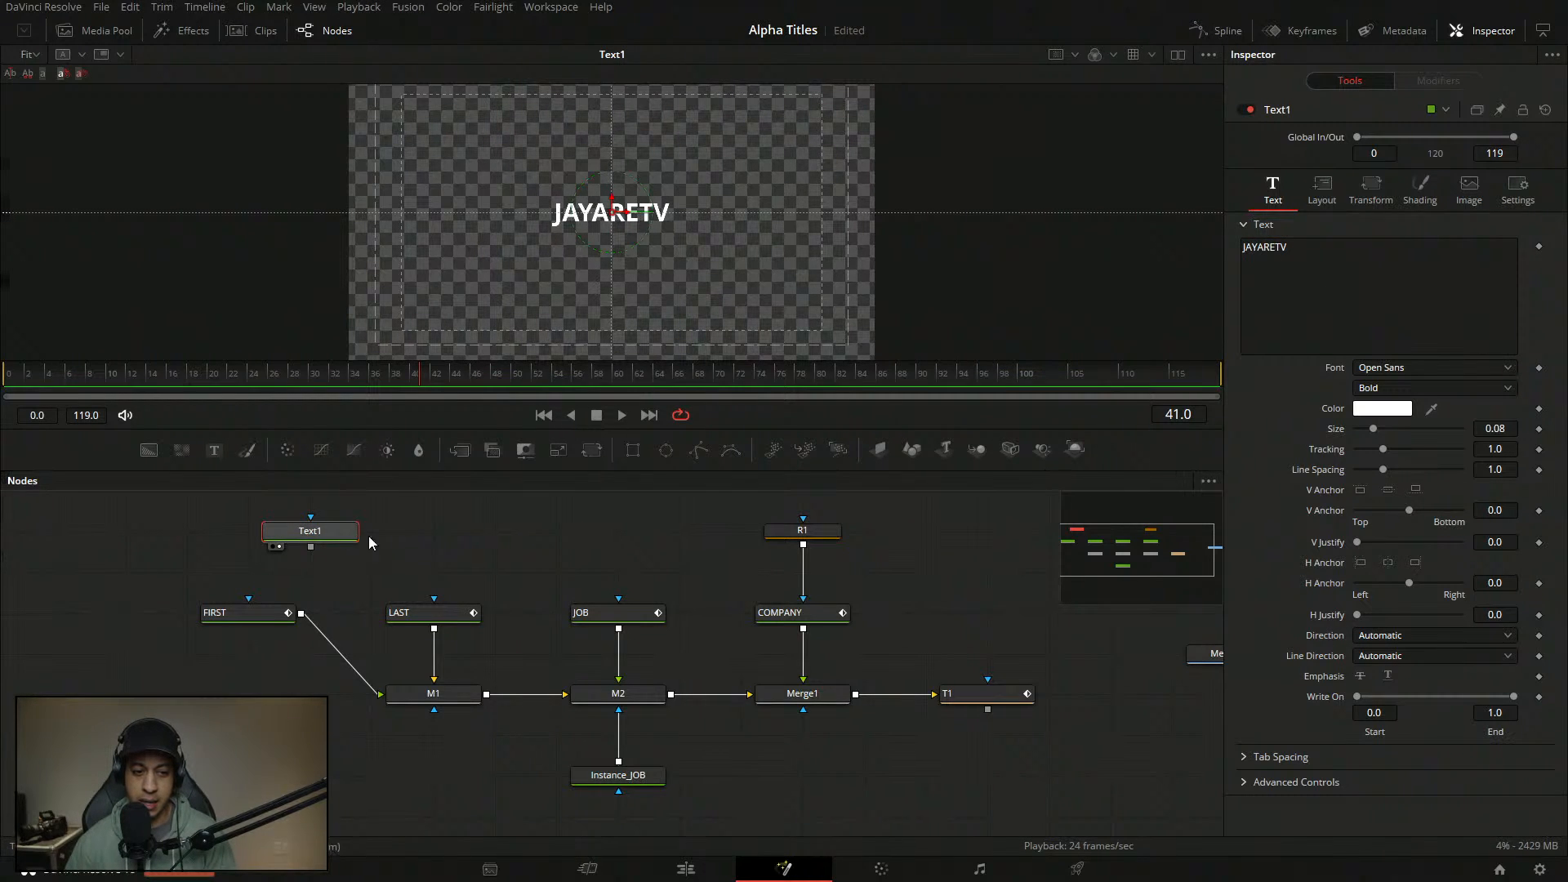
pyautogui.moveTo(310, 531); pyautogui.dragTo(434, 531)
# - Add a Follower to Text1 and set its per-character delay to 1.0
pyautogui.rightClick(1362, 285)
pyautogui.click(1402, 387)
pyautogui.click(1445, 80)
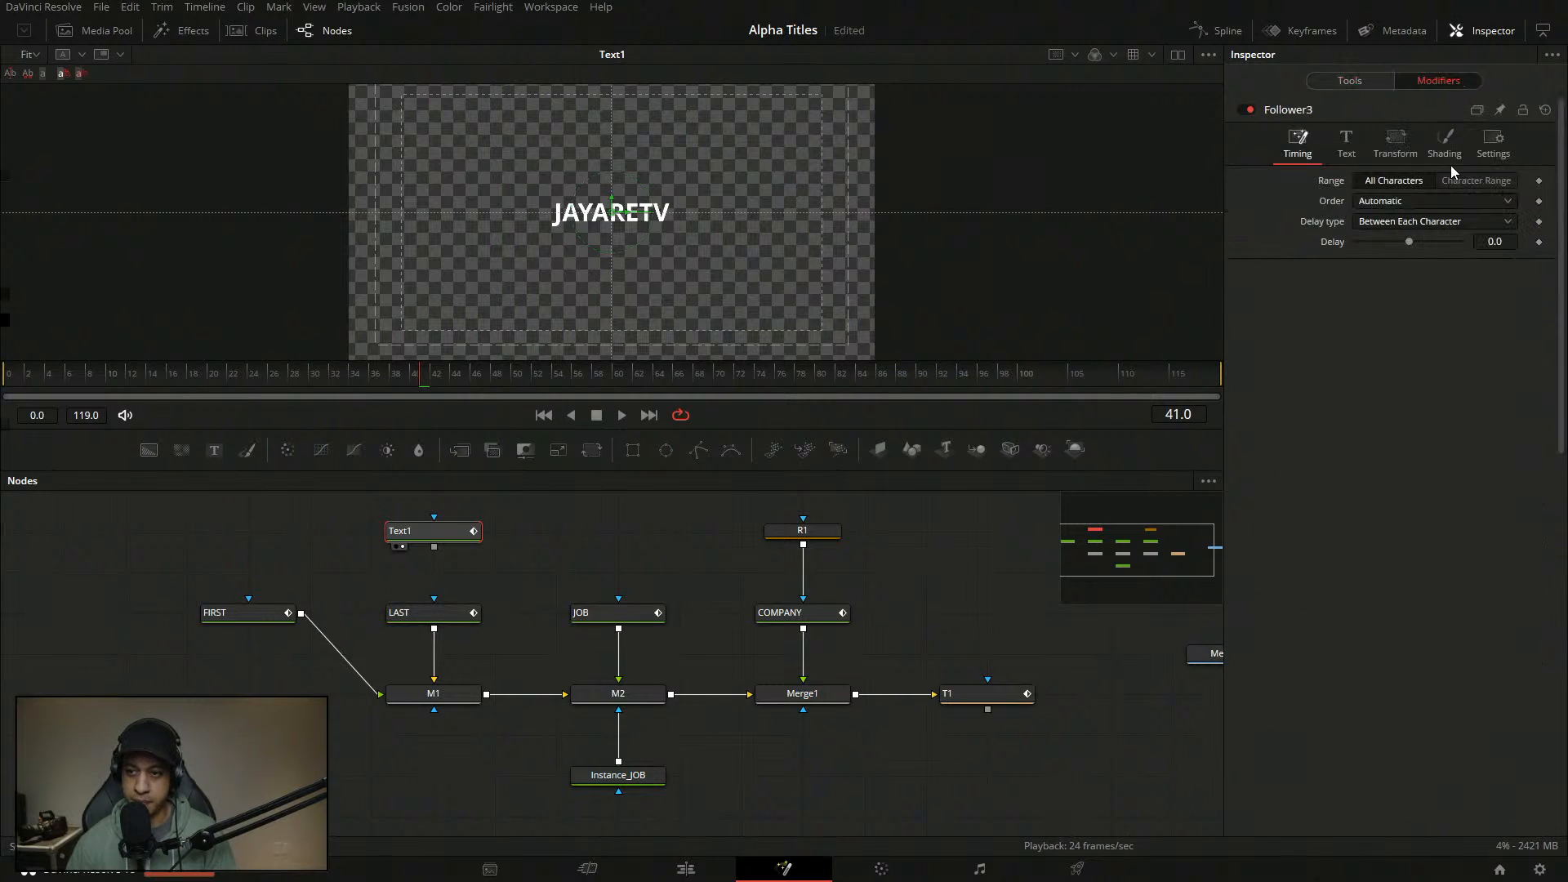
pyautogui.doubleClick(1493, 243)
pyautogui.write('1')
pyautogui.press('Return')
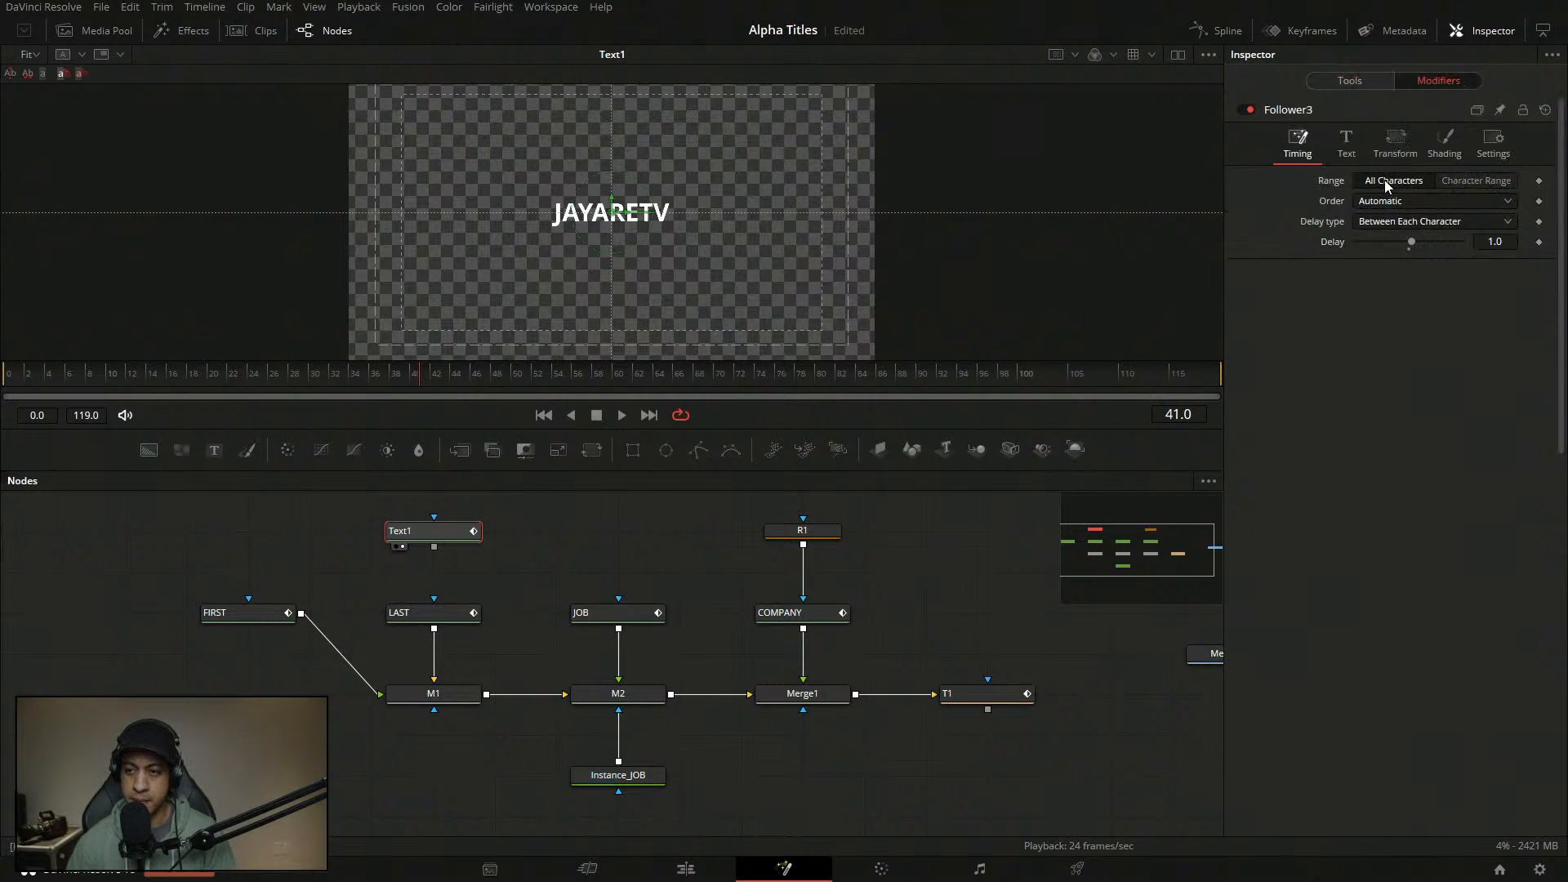
# - Switch the Follower's shading element to outline, then bring up Text1's shading settings
pyautogui.click(1444, 147)
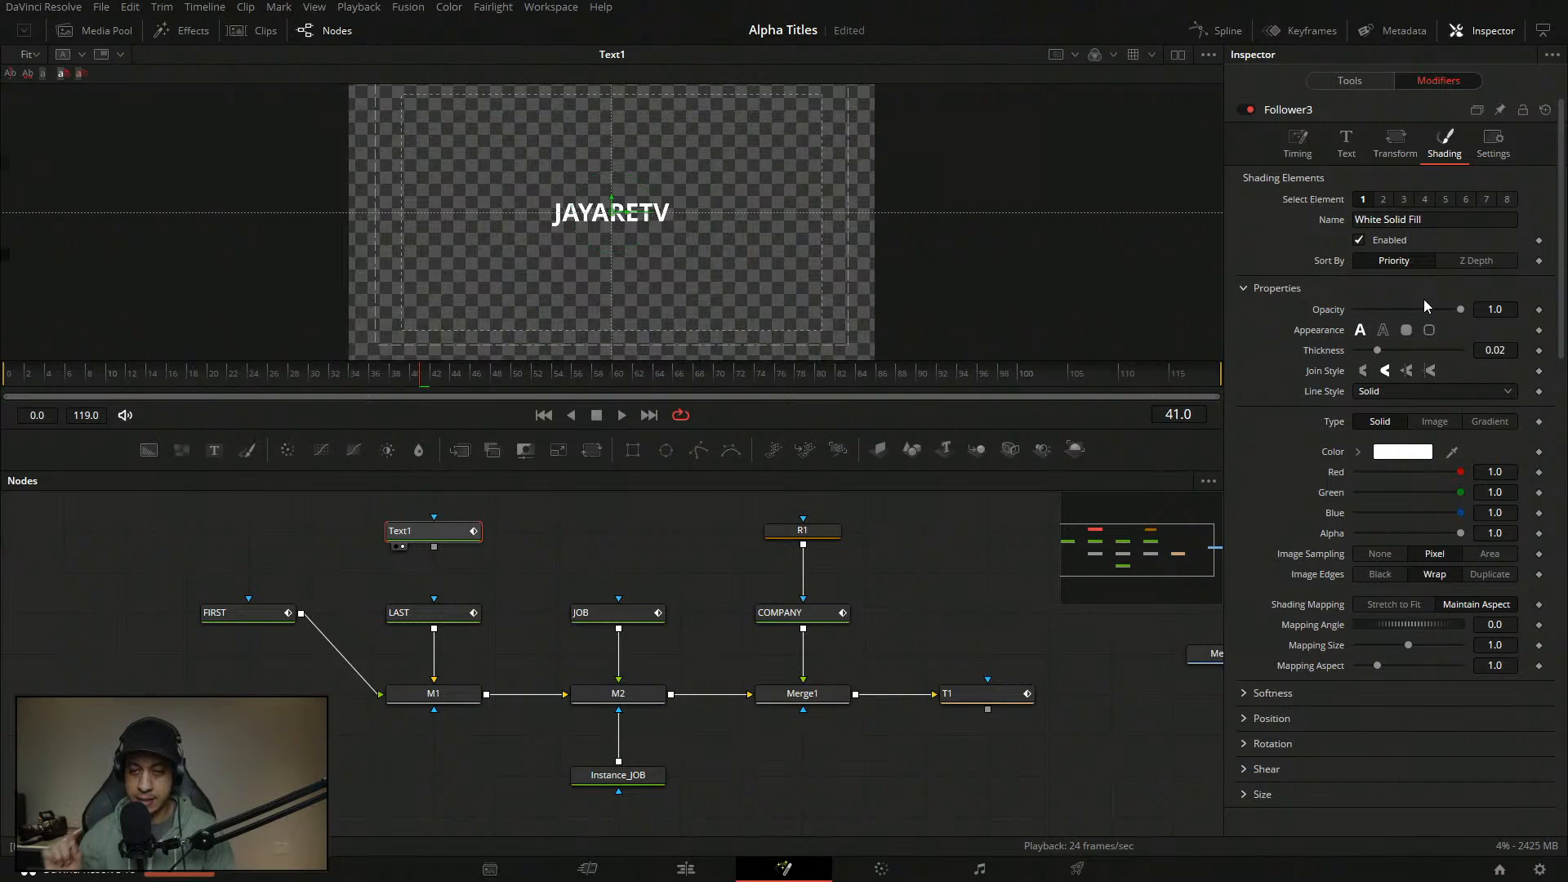
pyautogui.click(1383, 330)
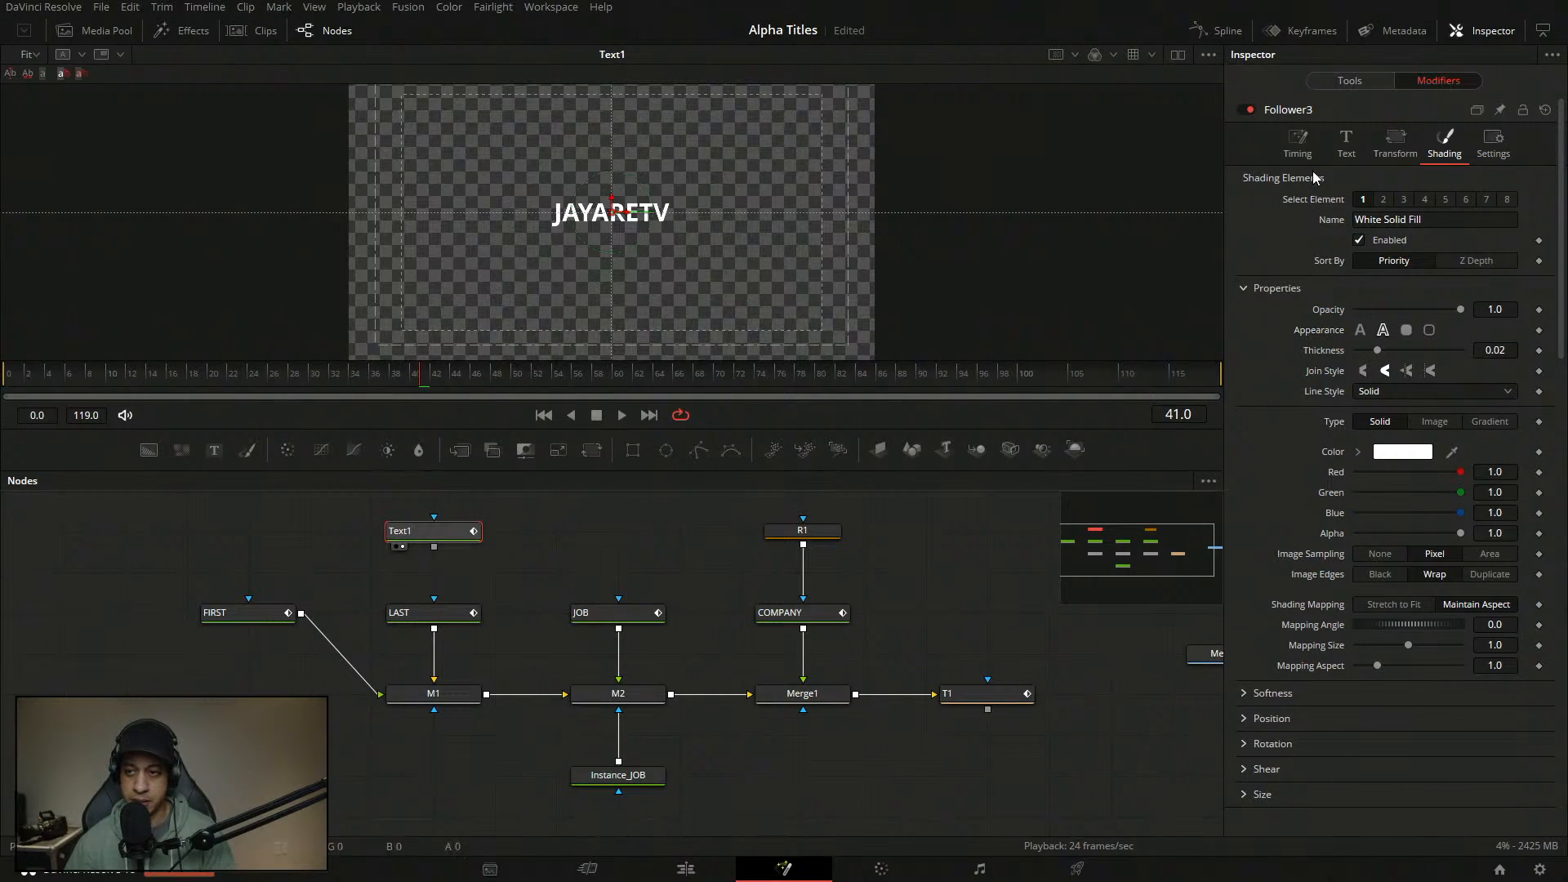
pyautogui.click(1356, 81)
pyautogui.click(1425, 186)
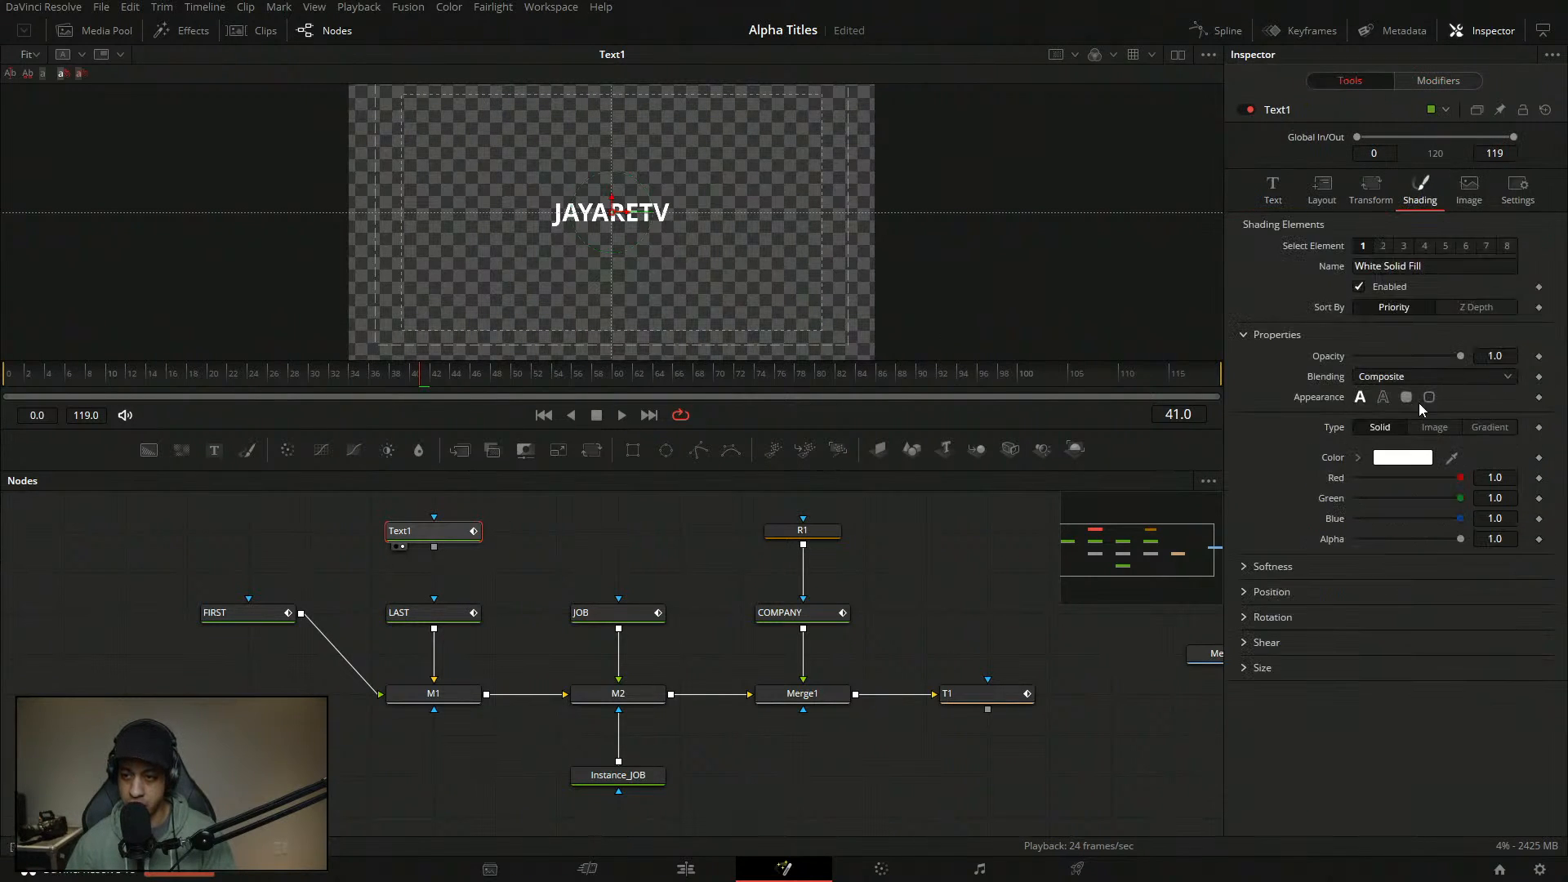
# - Colour the Follower's Red Outline element white and enable it
pyautogui.click(1383, 246)
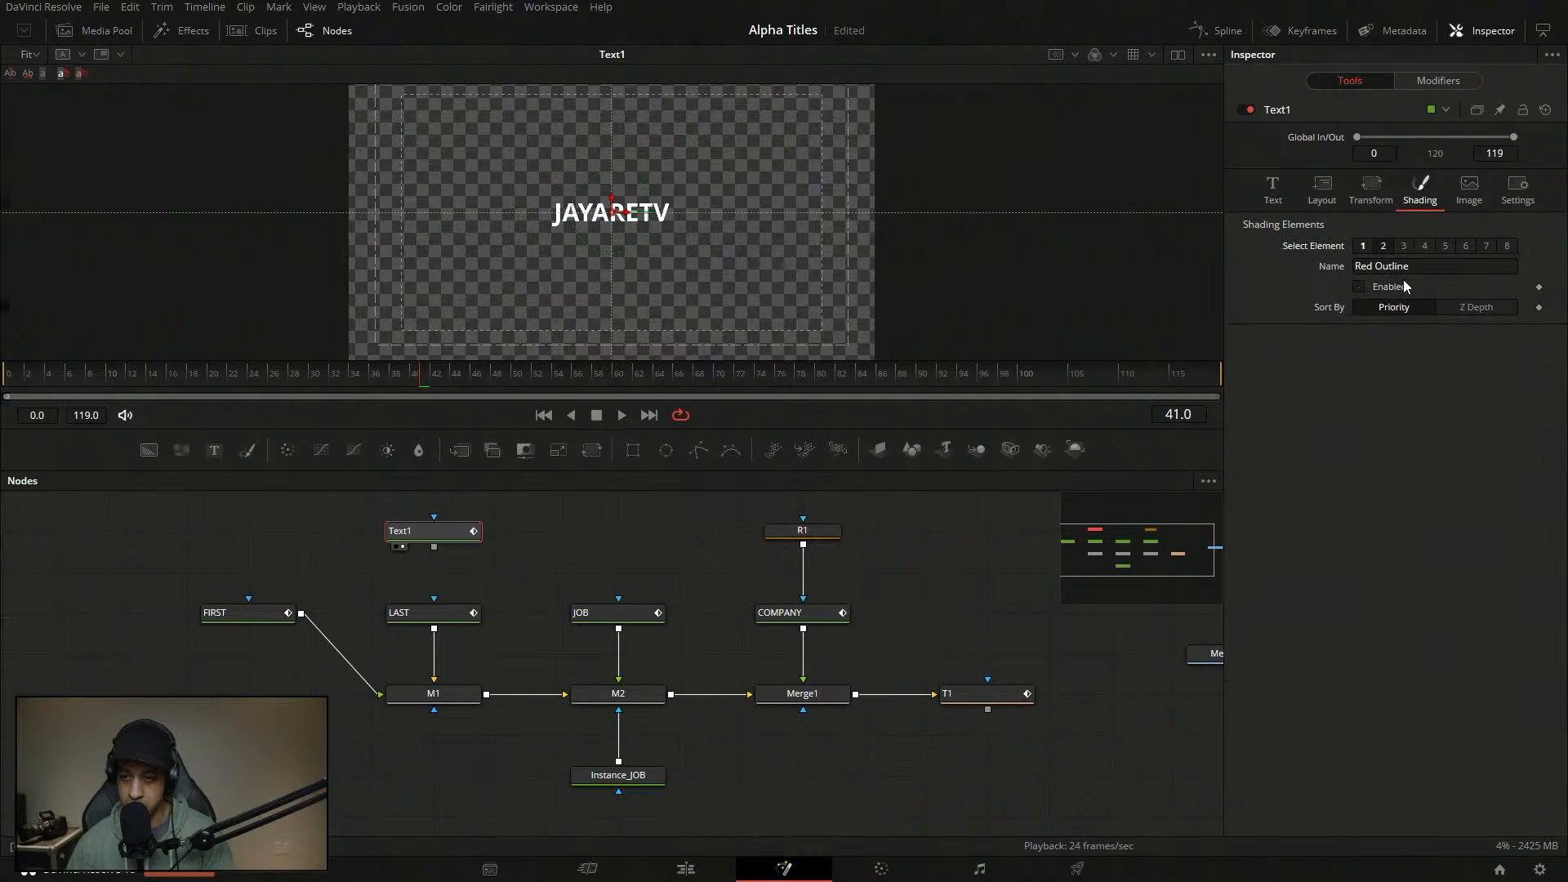
pyautogui.click(1454, 81)
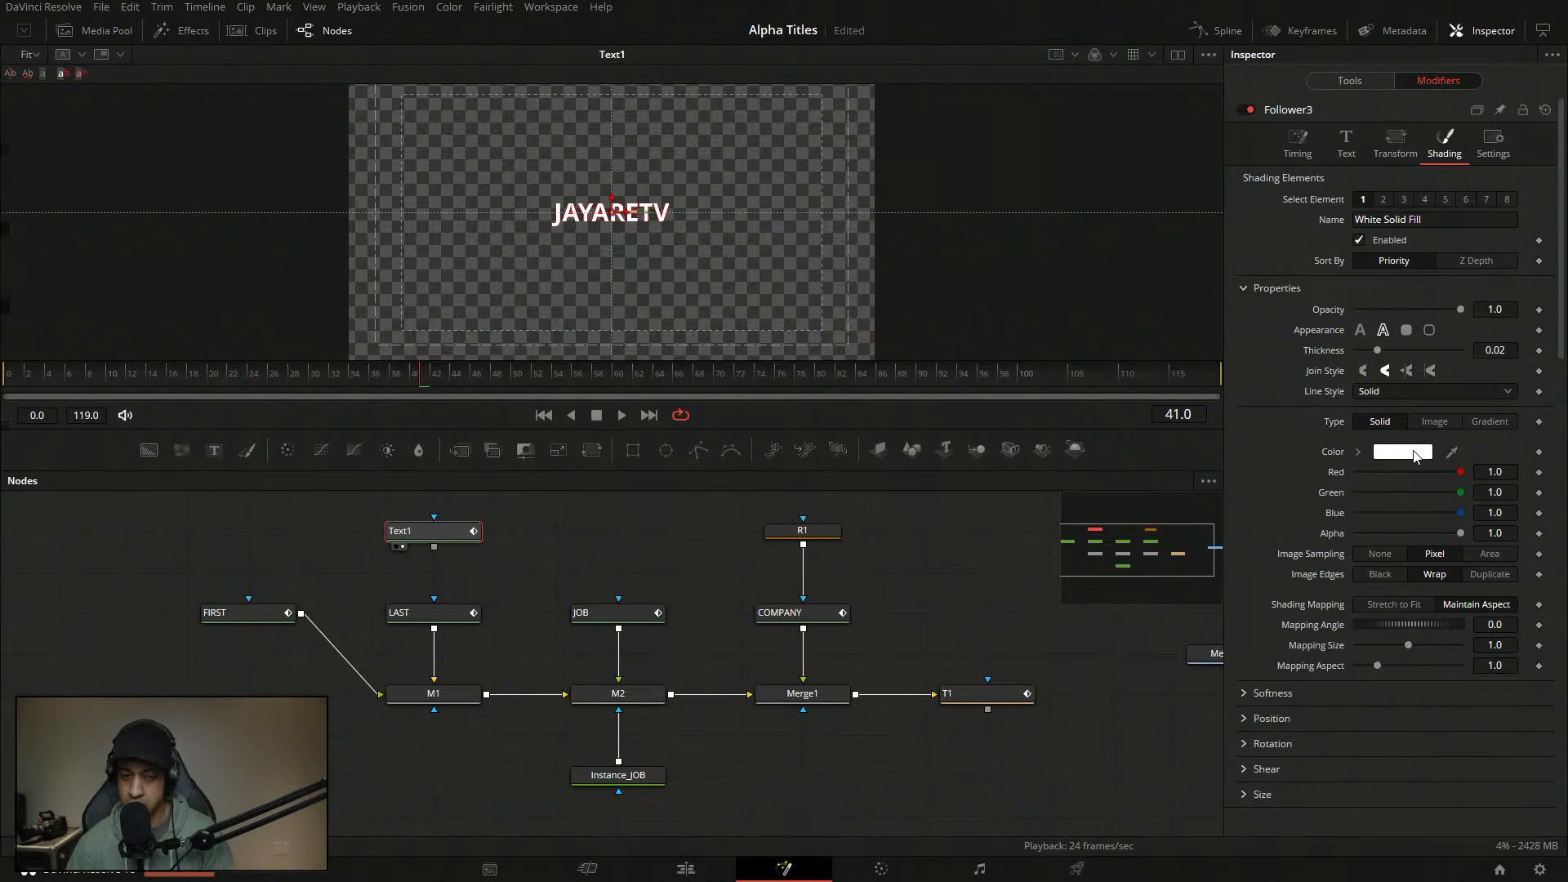
pyautogui.scroll(2, 650, 223)
pyautogui.scroll(1, 1059, 347)
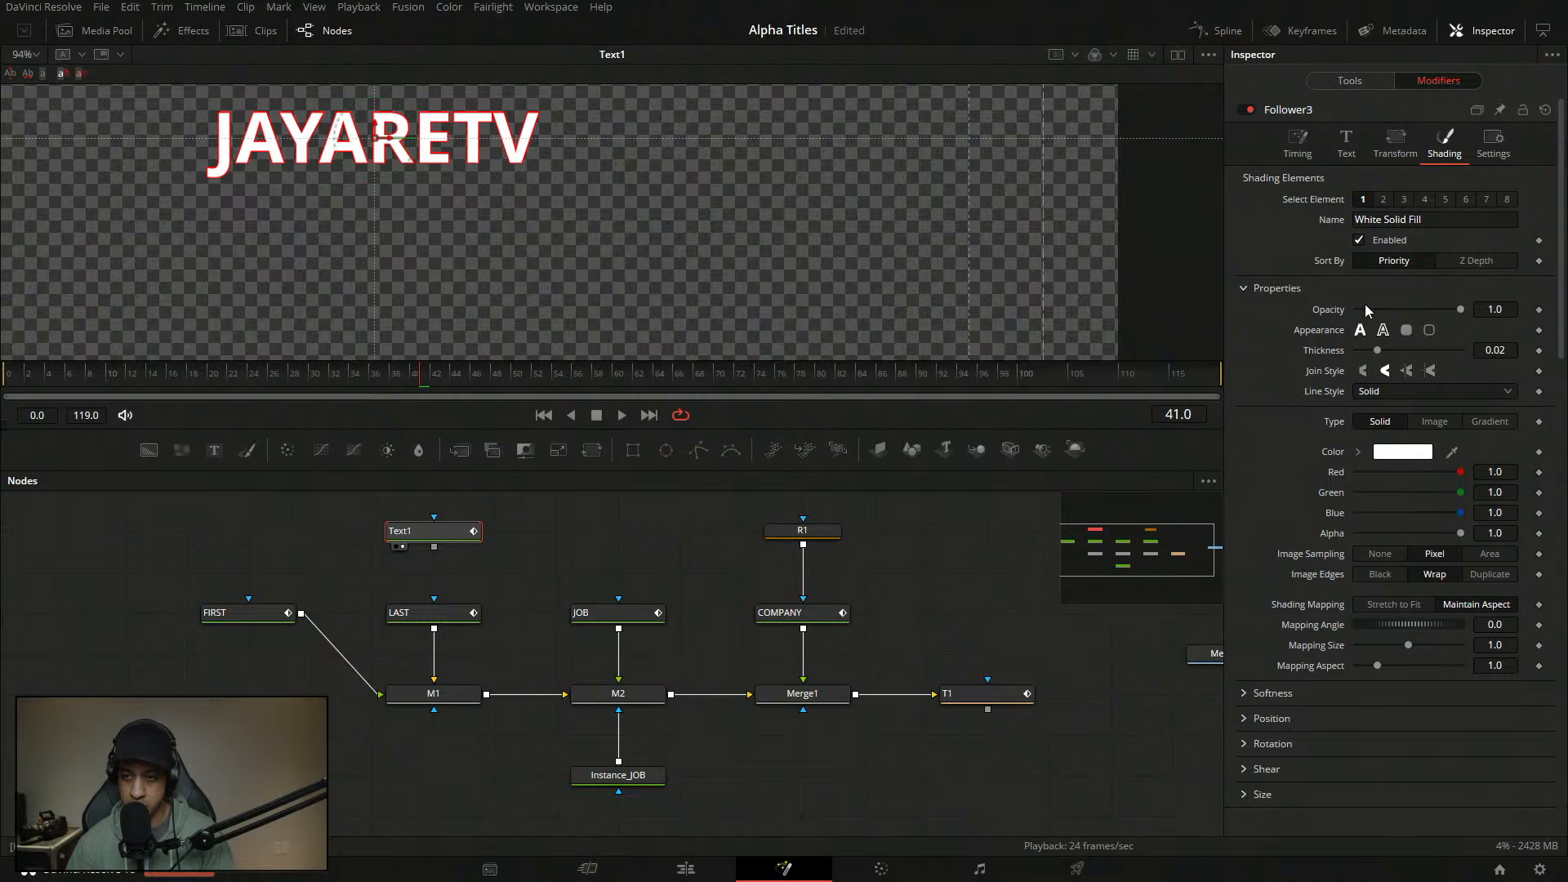
pyautogui.click(1383, 201)
pyautogui.click(1417, 455)
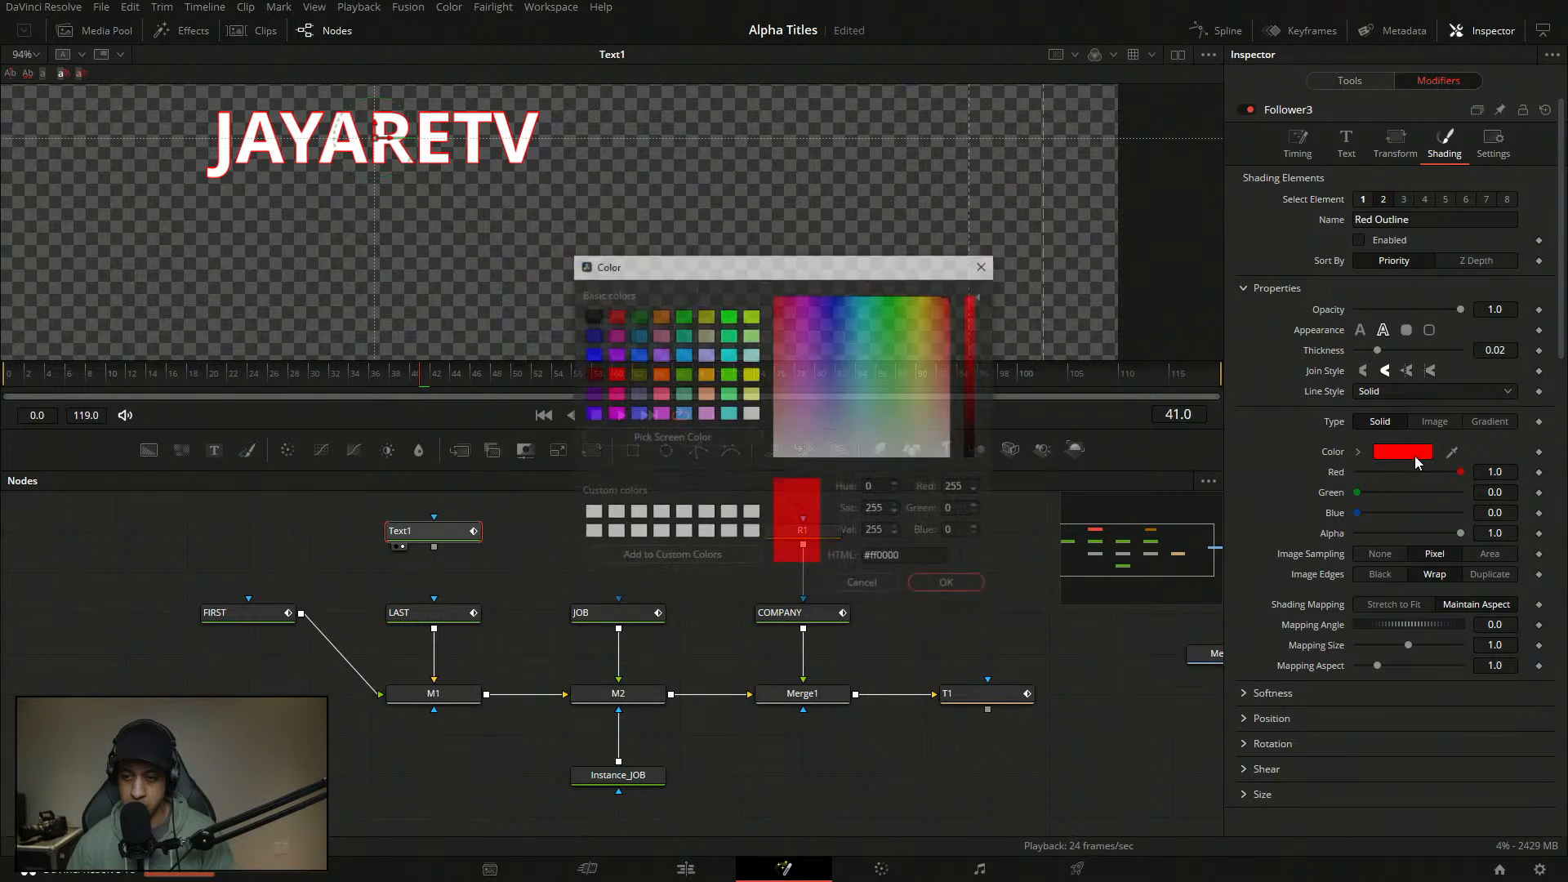
pyautogui.moveTo(826, 378); pyautogui.dragTo(912, 455)
pyautogui.click(949, 586)
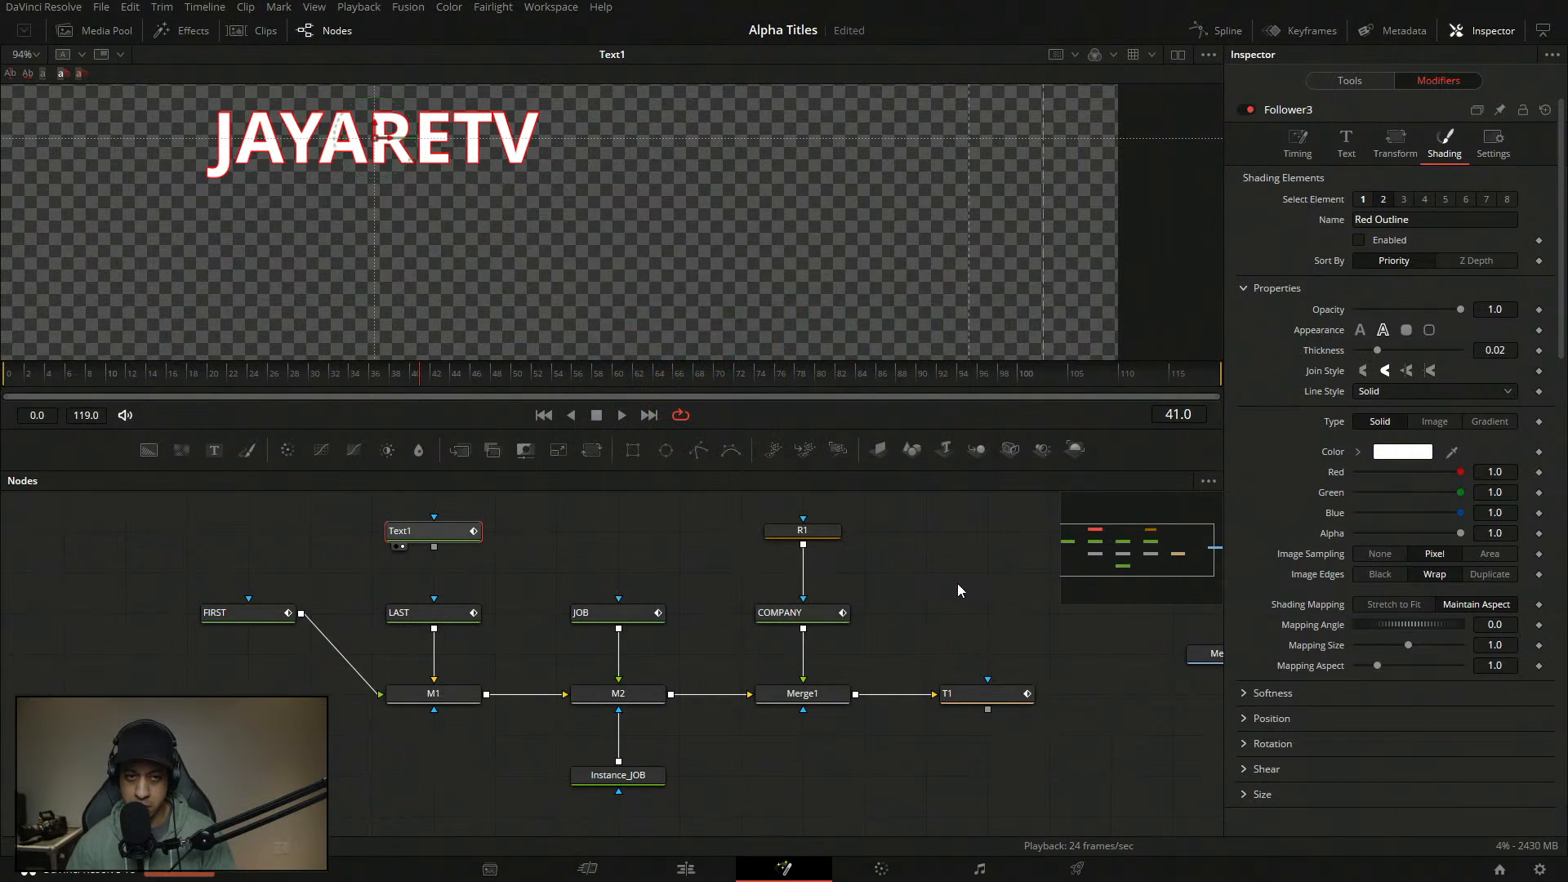
pyautogui.click(1360, 240)
# - Turn off Text1's red outline and make the Follower's outline dark red (R 0.669), solid and enabled
pyautogui.click(1357, 85)
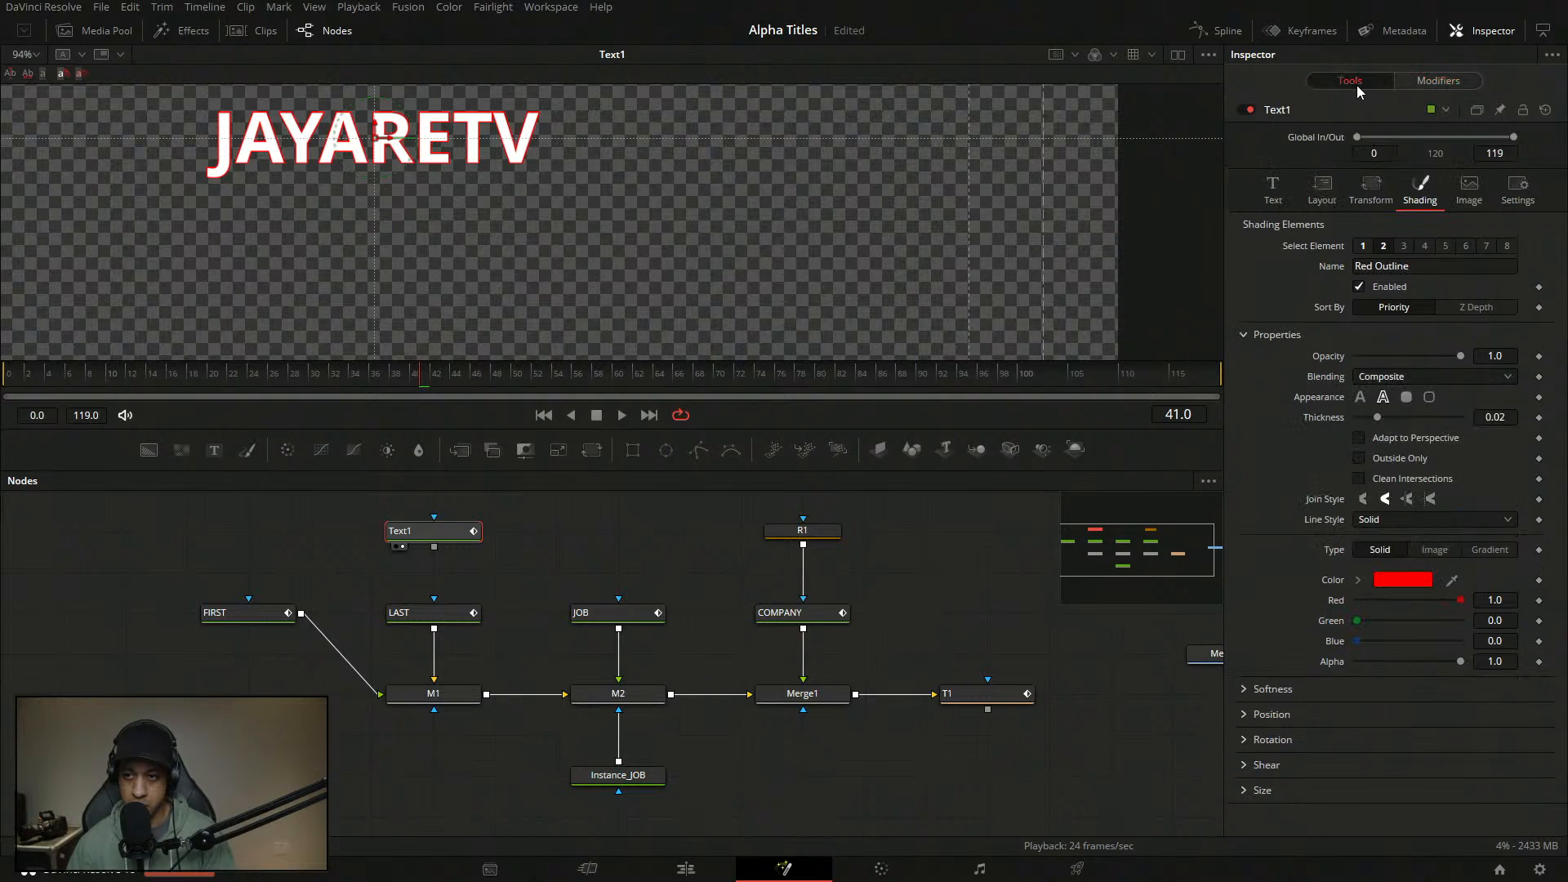
pyautogui.click(1385, 288)
pyautogui.click(1439, 85)
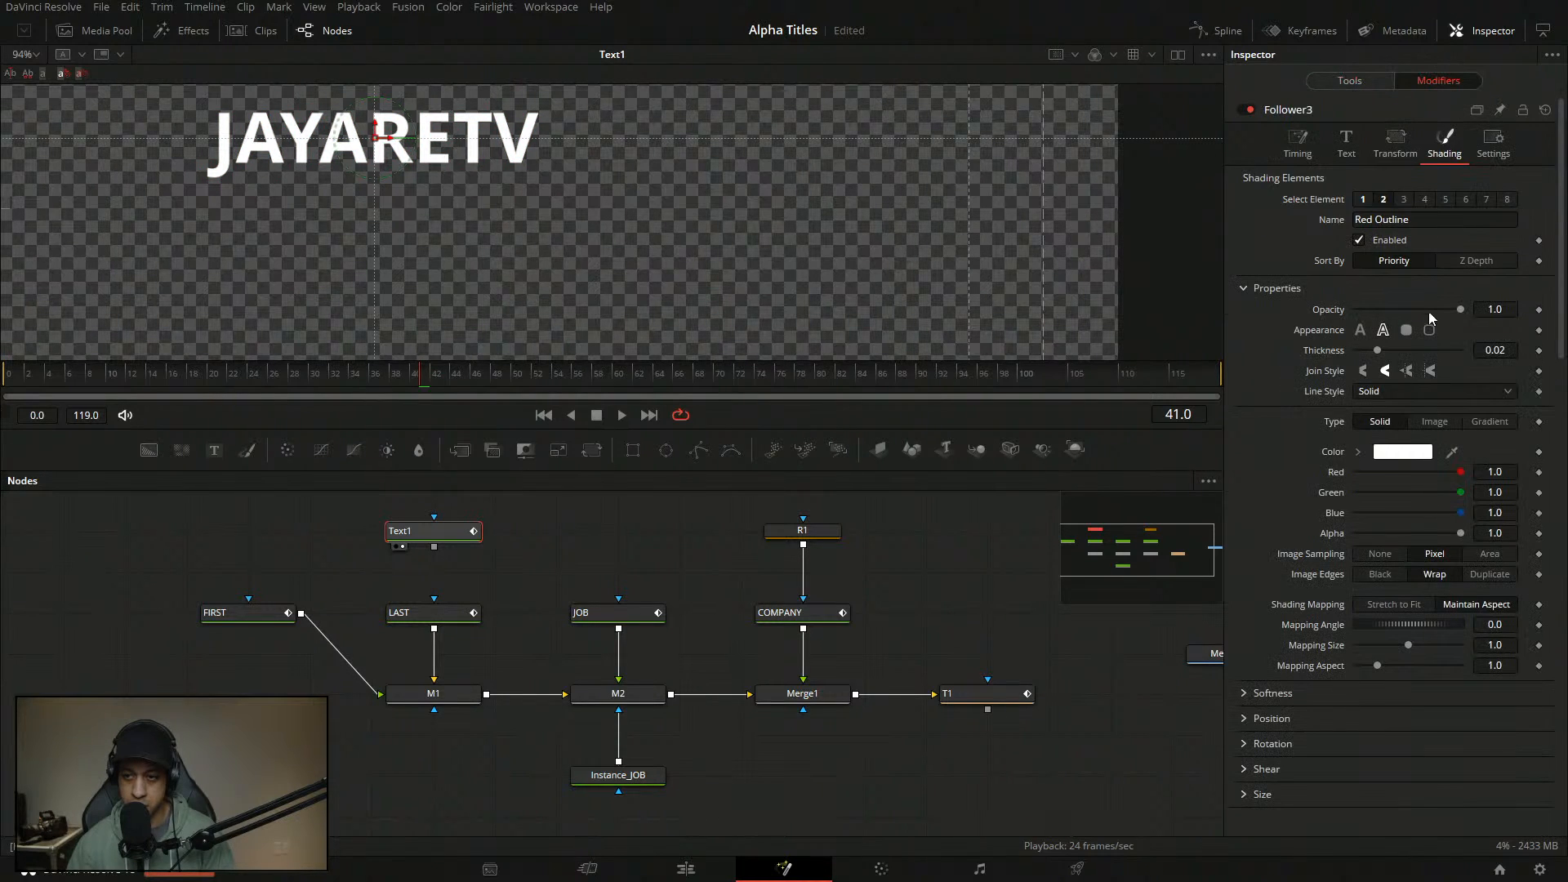
pyautogui.click(1403, 452)
pyautogui.click(945, 332)
pyautogui.click(954, 339)
pyautogui.click(980, 589)
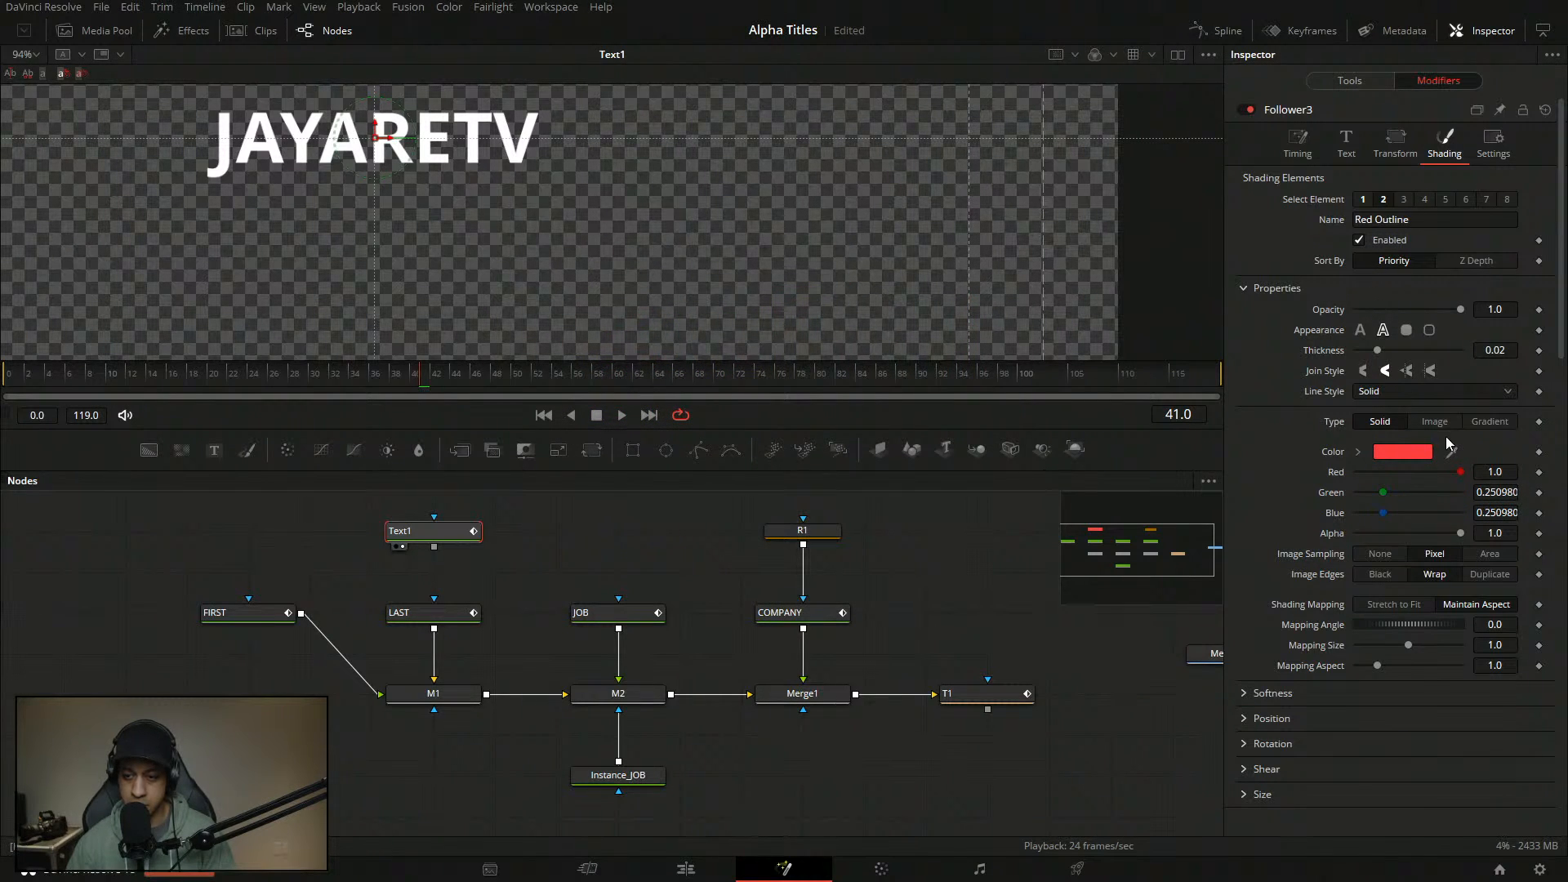
pyautogui.moveTo(1460, 472); pyautogui.dragTo(1427, 433)
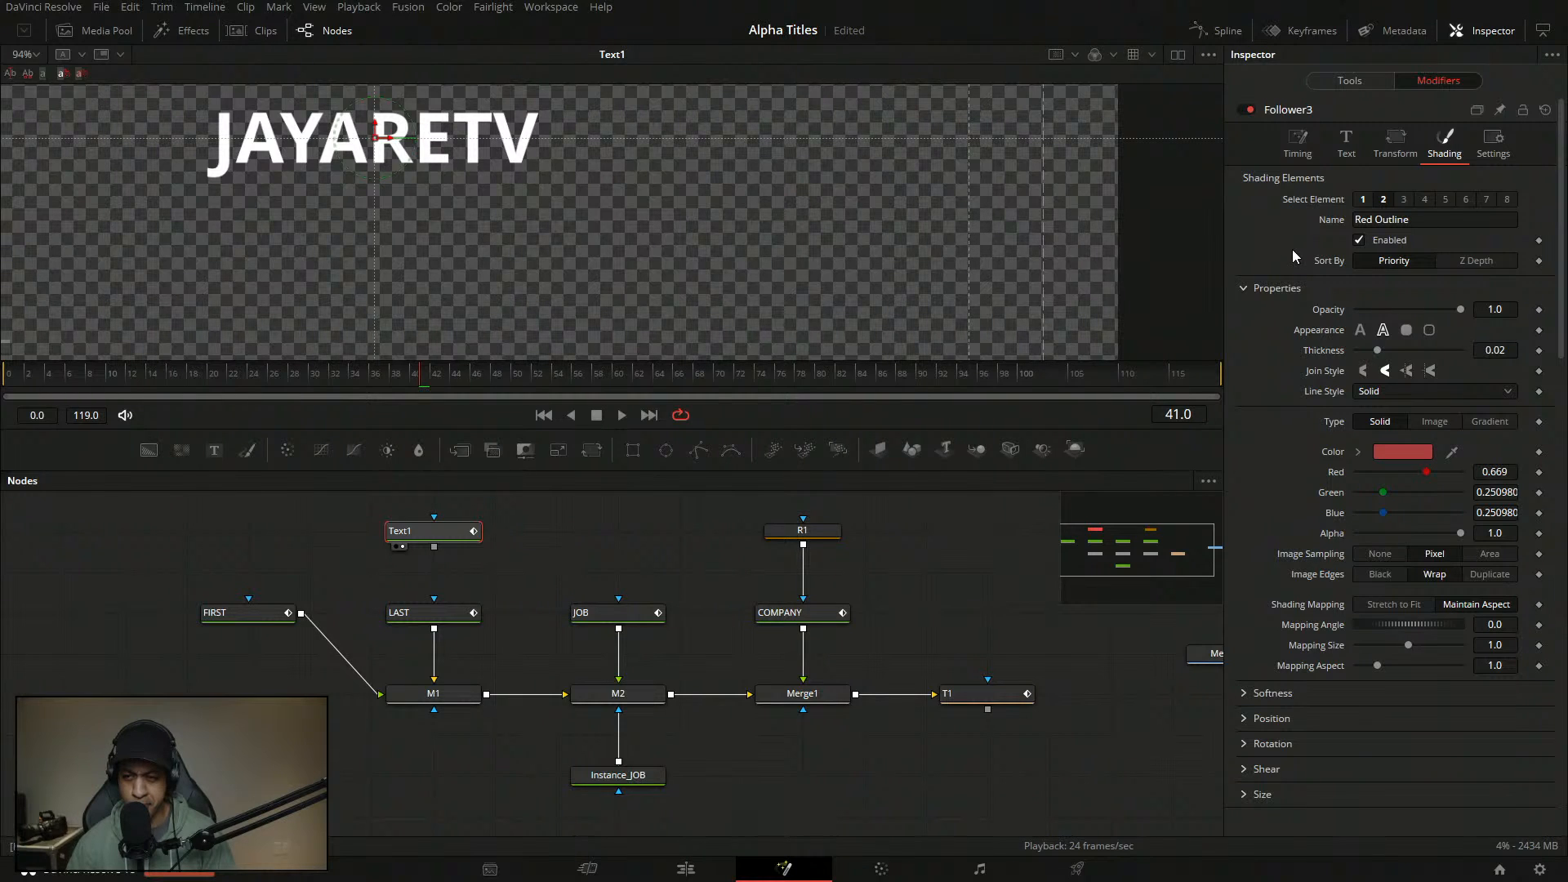
pyautogui.click(1360, 331)
pyautogui.click(1359, 240)
# - Disable Text1's White Solid Fill element so only the outline remains
pyautogui.click(1364, 199)
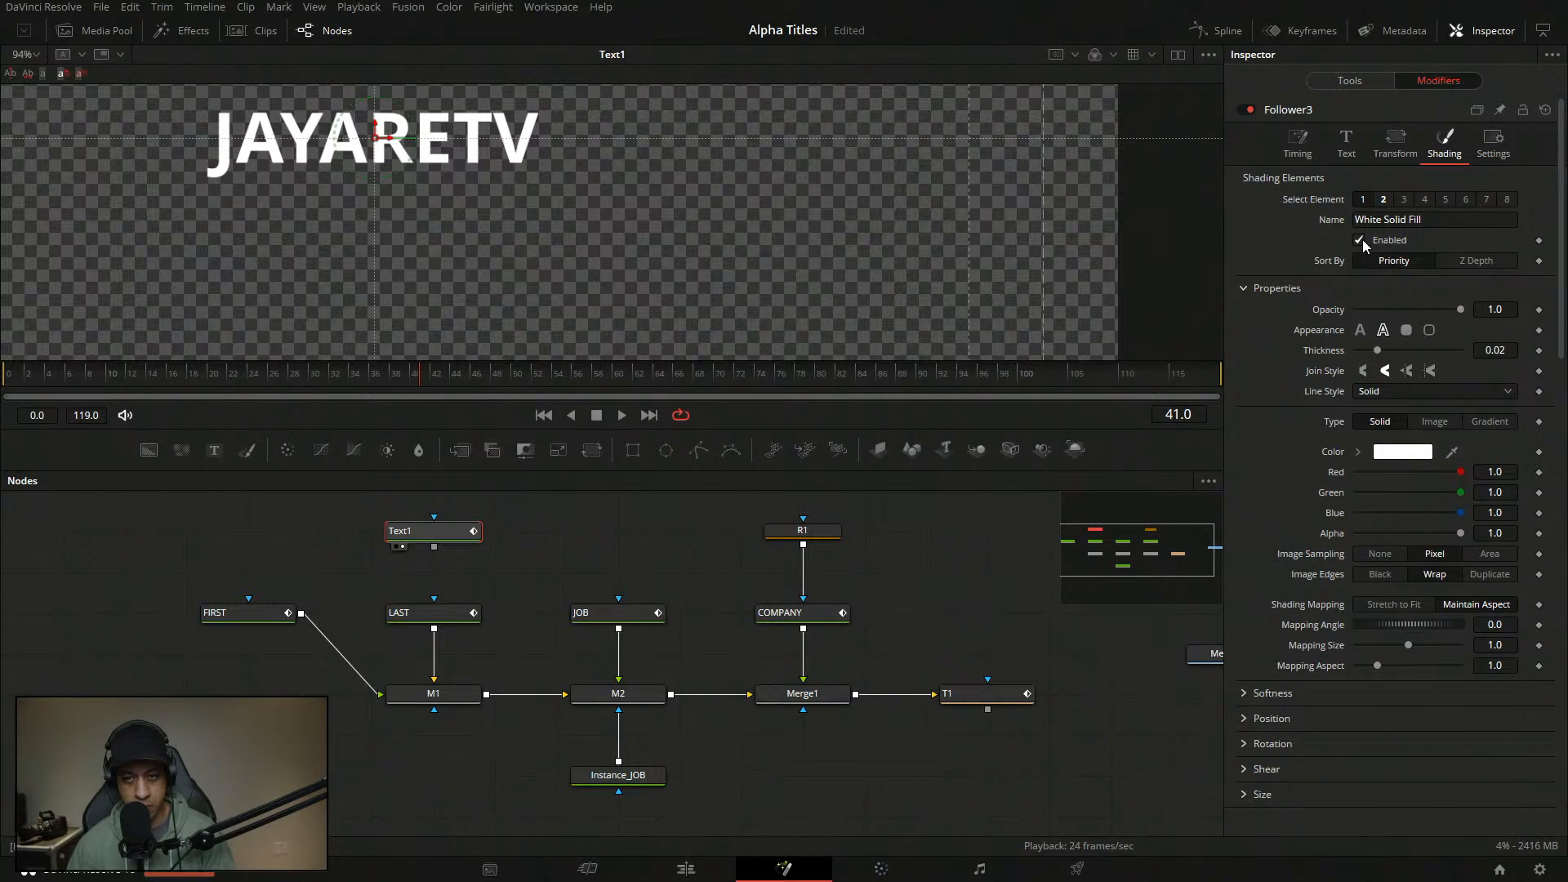
pyautogui.click(1384, 199)
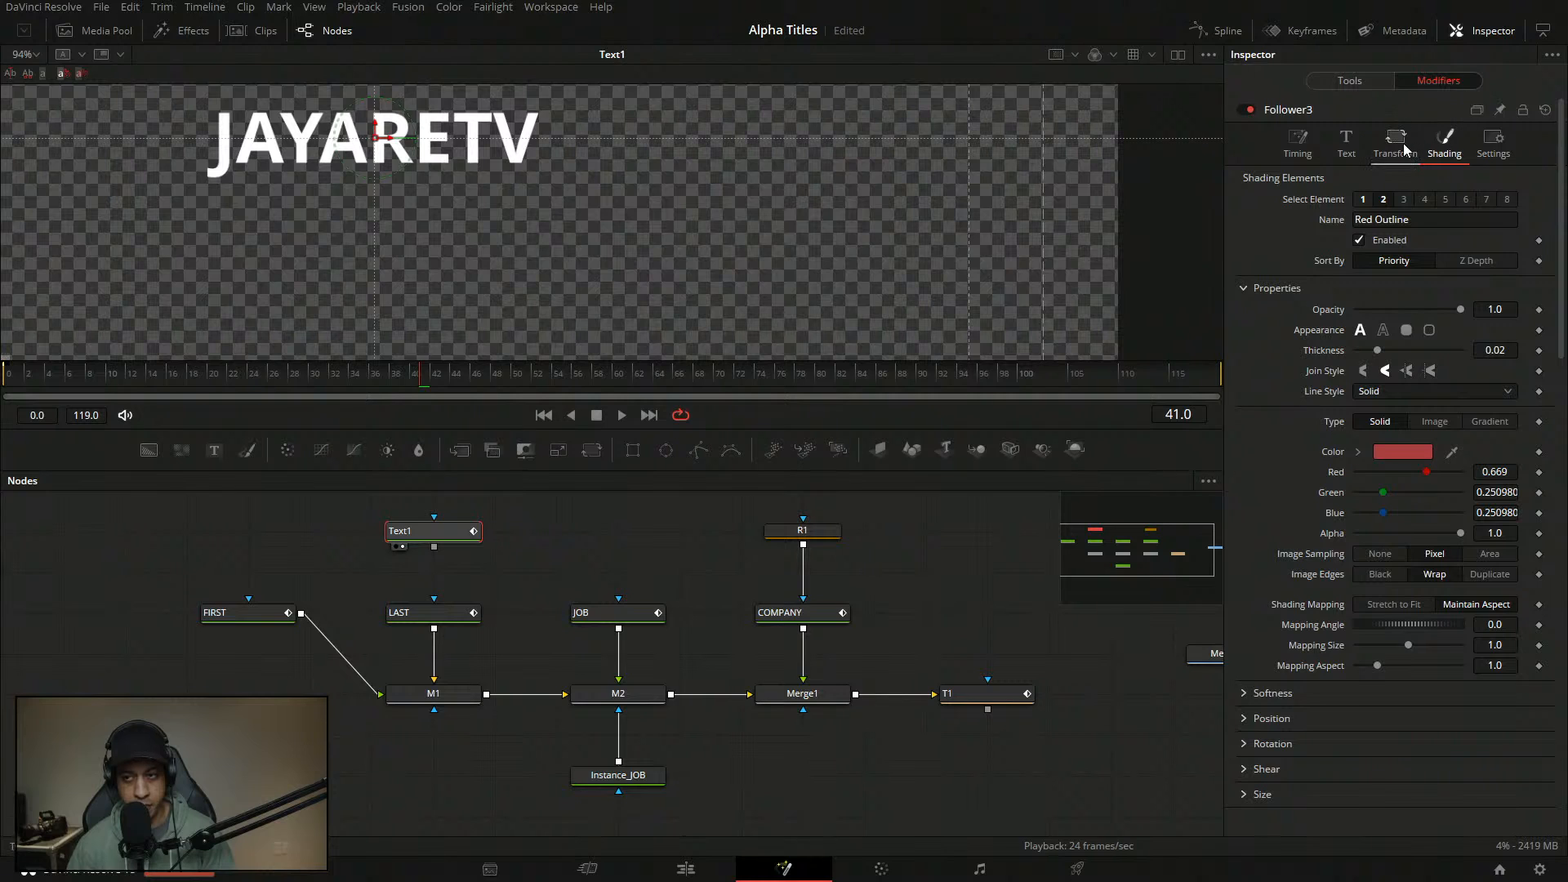
pyautogui.click(1349, 80)
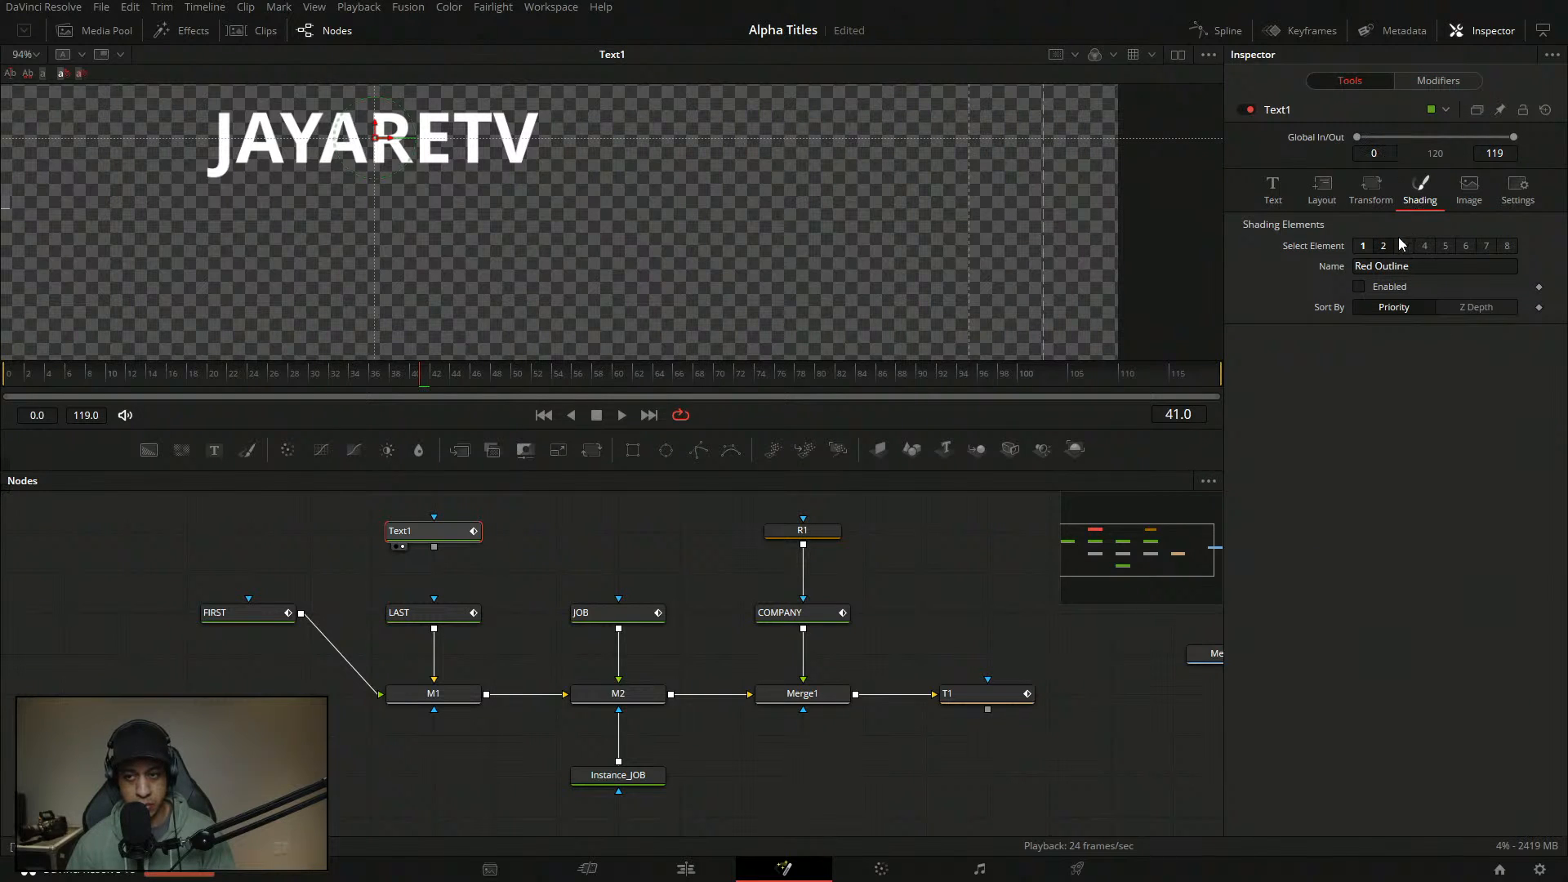
pyautogui.click(1363, 246)
pyautogui.click(1359, 287)
pyautogui.click(1383, 246)
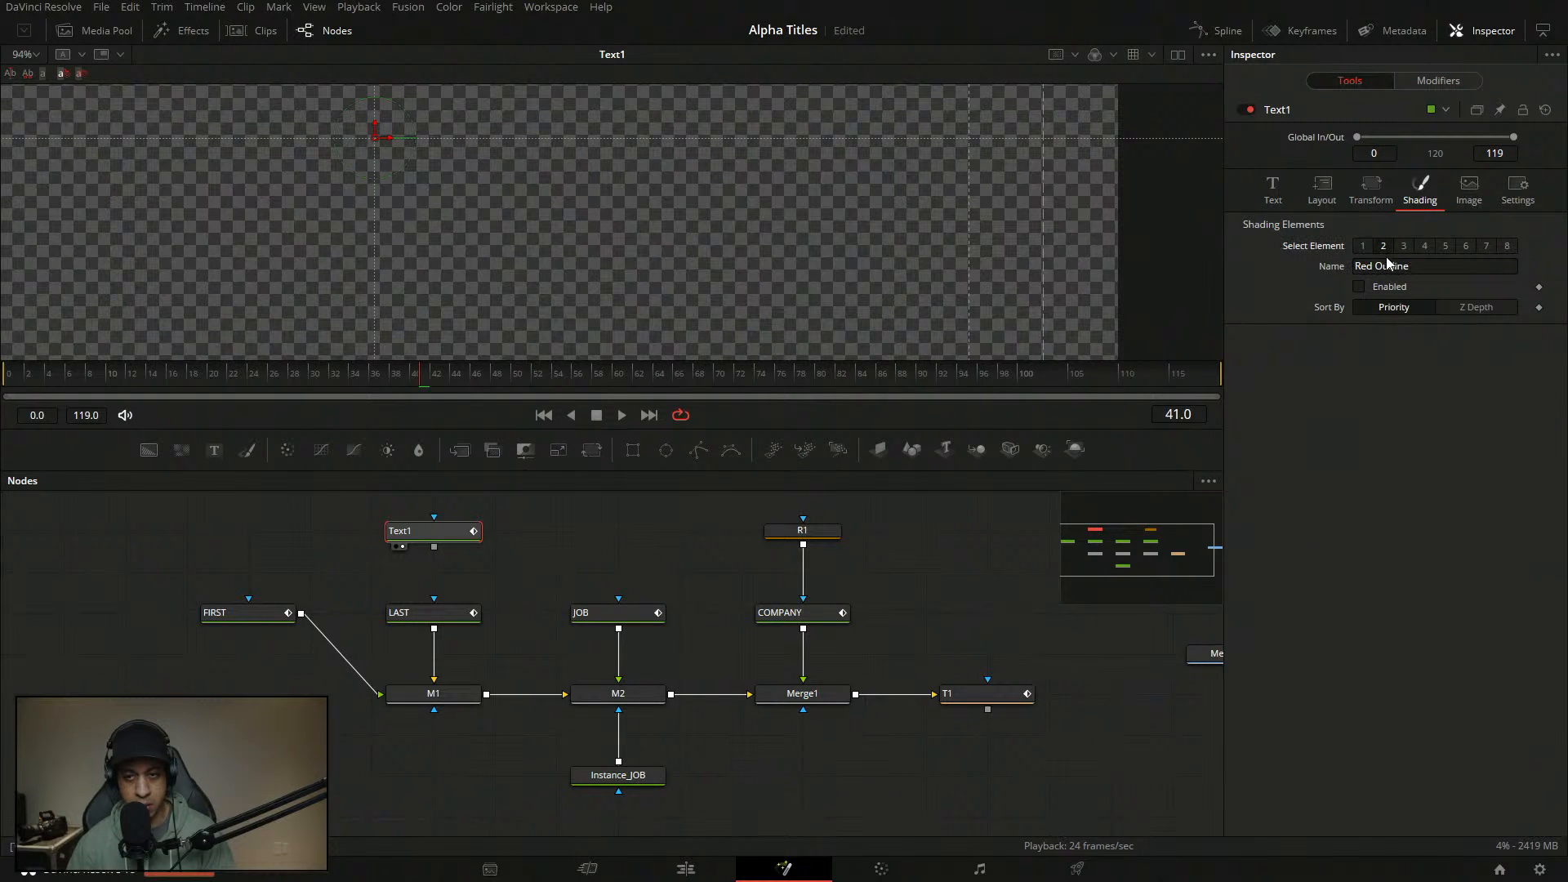
pyautogui.click(1437, 81)
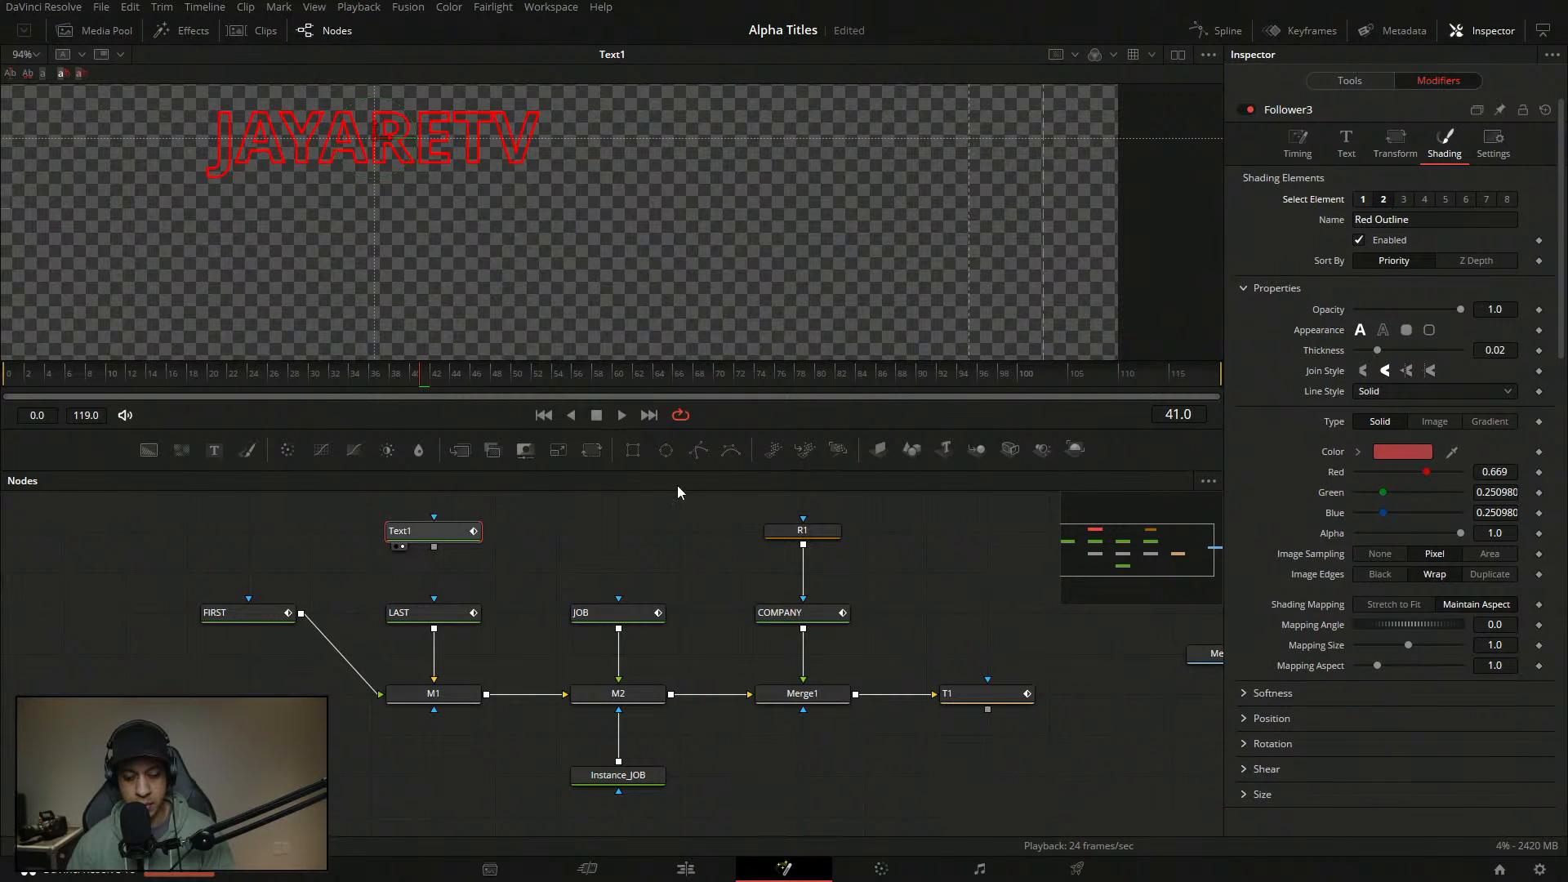
# - Set the outline opacity to 1.0 at frame 34, preview the fade-in and save
pyautogui.moveTo(333, 375); pyautogui.dragTo(386, 379)
pyautogui.moveTo(296, 369); pyautogui.dragTo(364, 377)
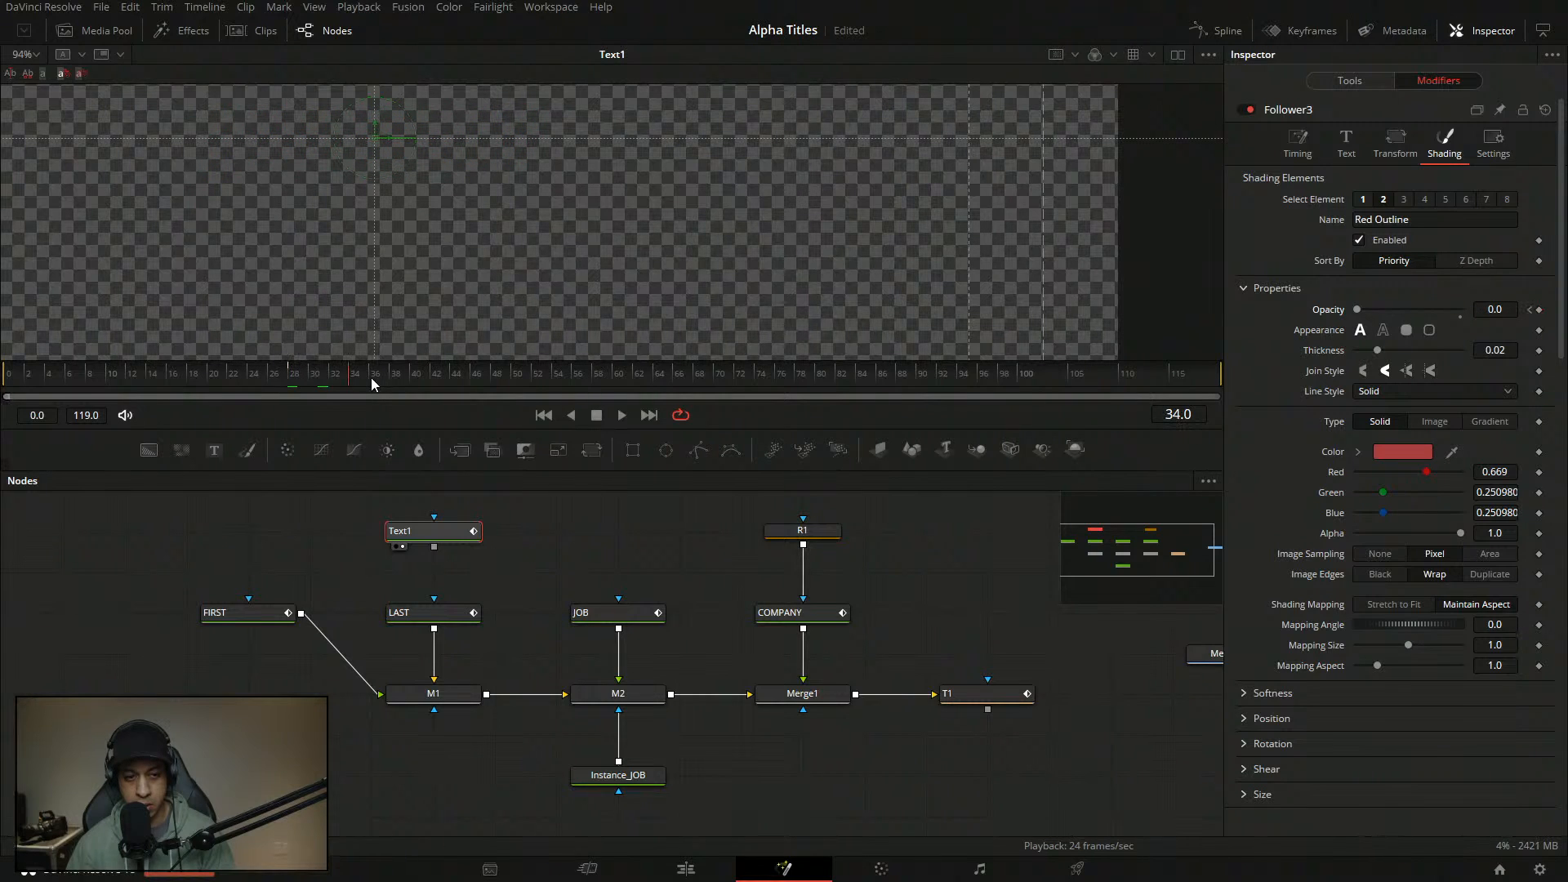
pyautogui.moveTo(1358, 311); pyautogui.dragTo(1468, 317)
pyautogui.moveTo(312, 379); pyautogui.dragTo(235, 377)
pyautogui.press('space')
pyautogui.press('space')
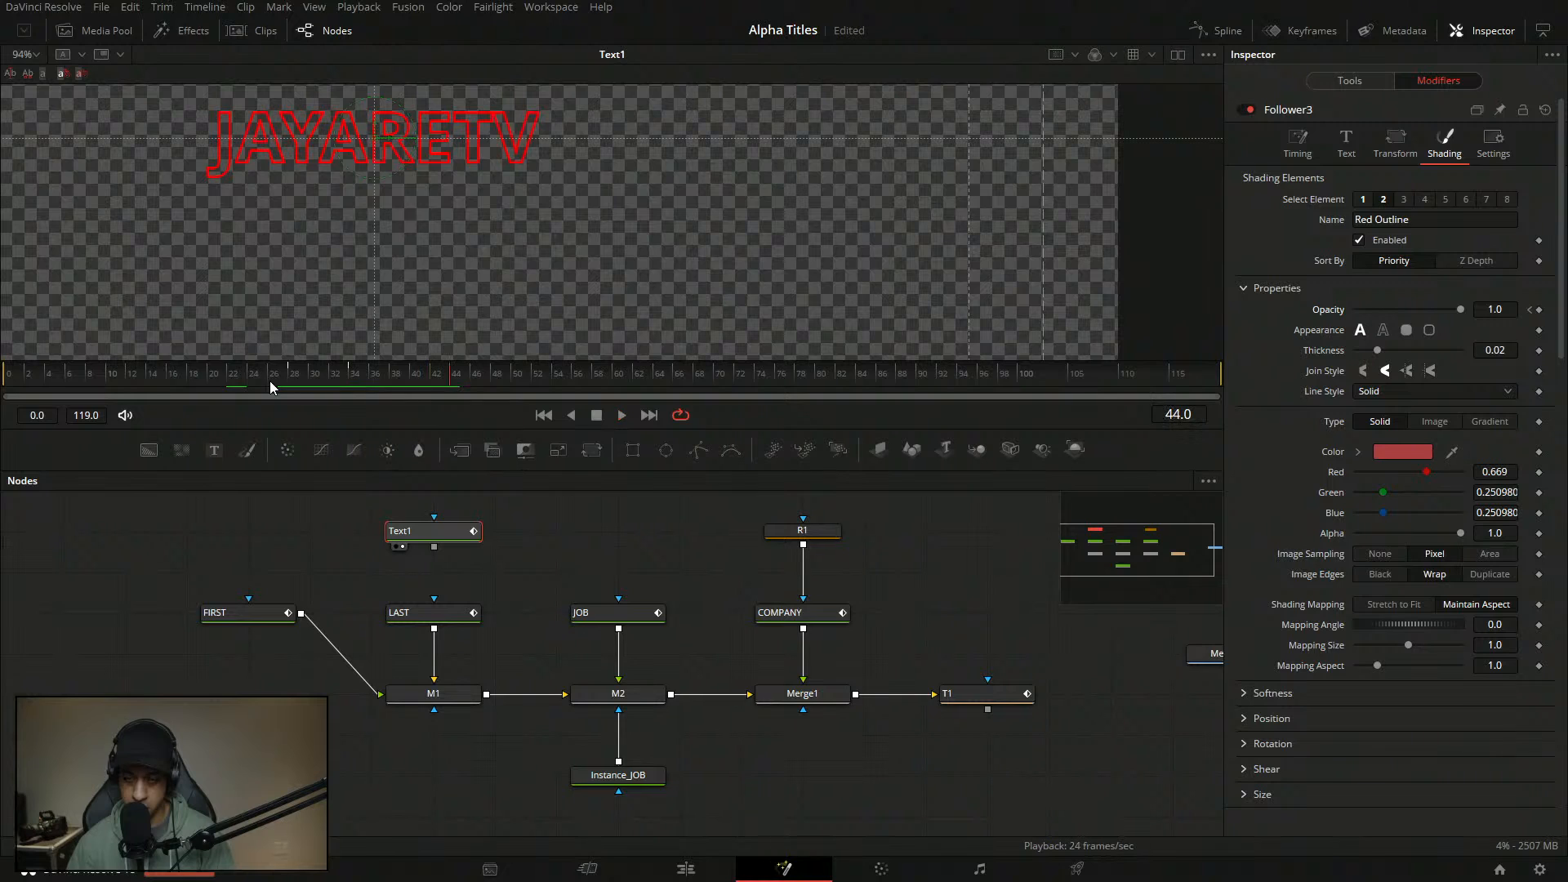
pyautogui.hotkey('ctrl', 's')
# - Keyframe the outline colour white at frame 32 and cyan at frame 41, then play it
pyautogui.moveTo(1386, 516); pyautogui.dragTo(1466, 472)
pyautogui.moveTo(299, 374); pyautogui.dragTo(354, 390)
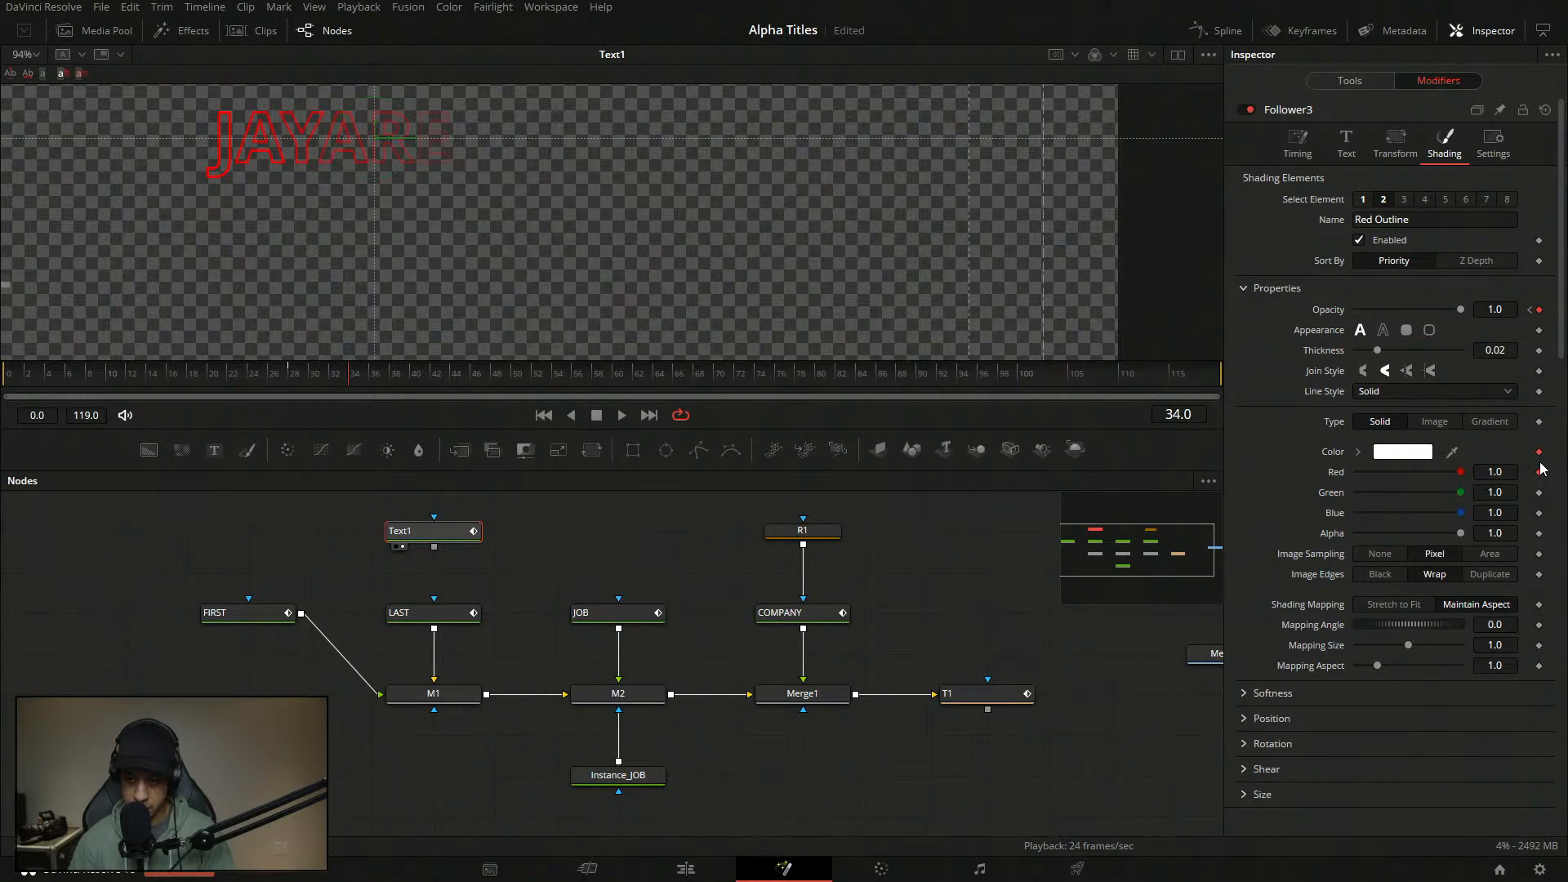
pyautogui.click(1540, 453)
pyautogui.moveTo(369, 388); pyautogui.dragTo(415, 384)
pyautogui.moveTo(1442, 478); pyautogui.dragTo(1075, 446)
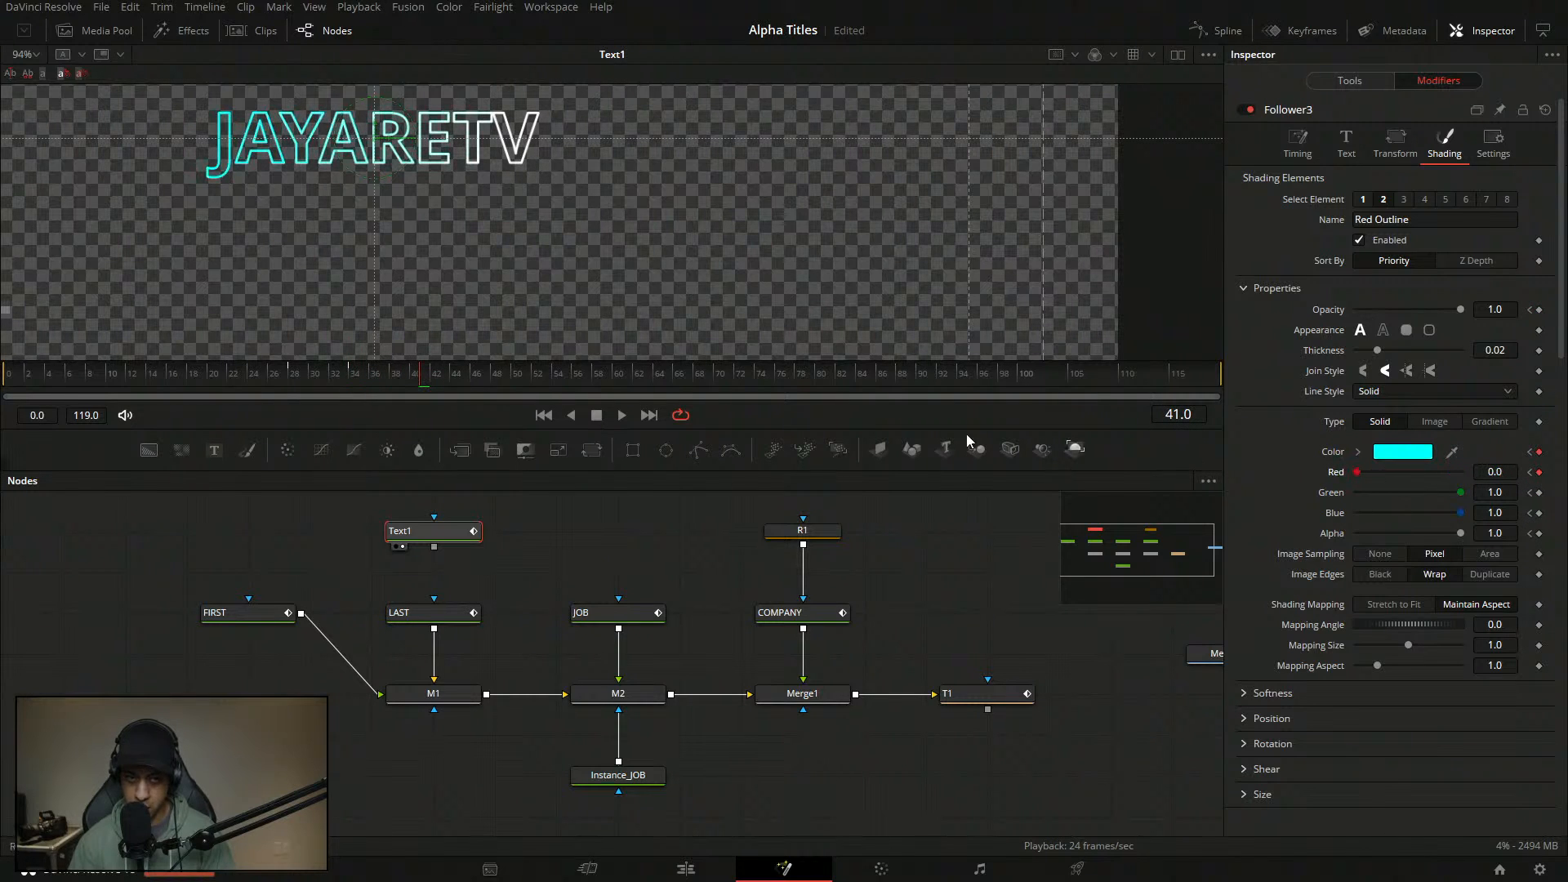
pyautogui.moveTo(436, 383); pyautogui.dragTo(329, 387)
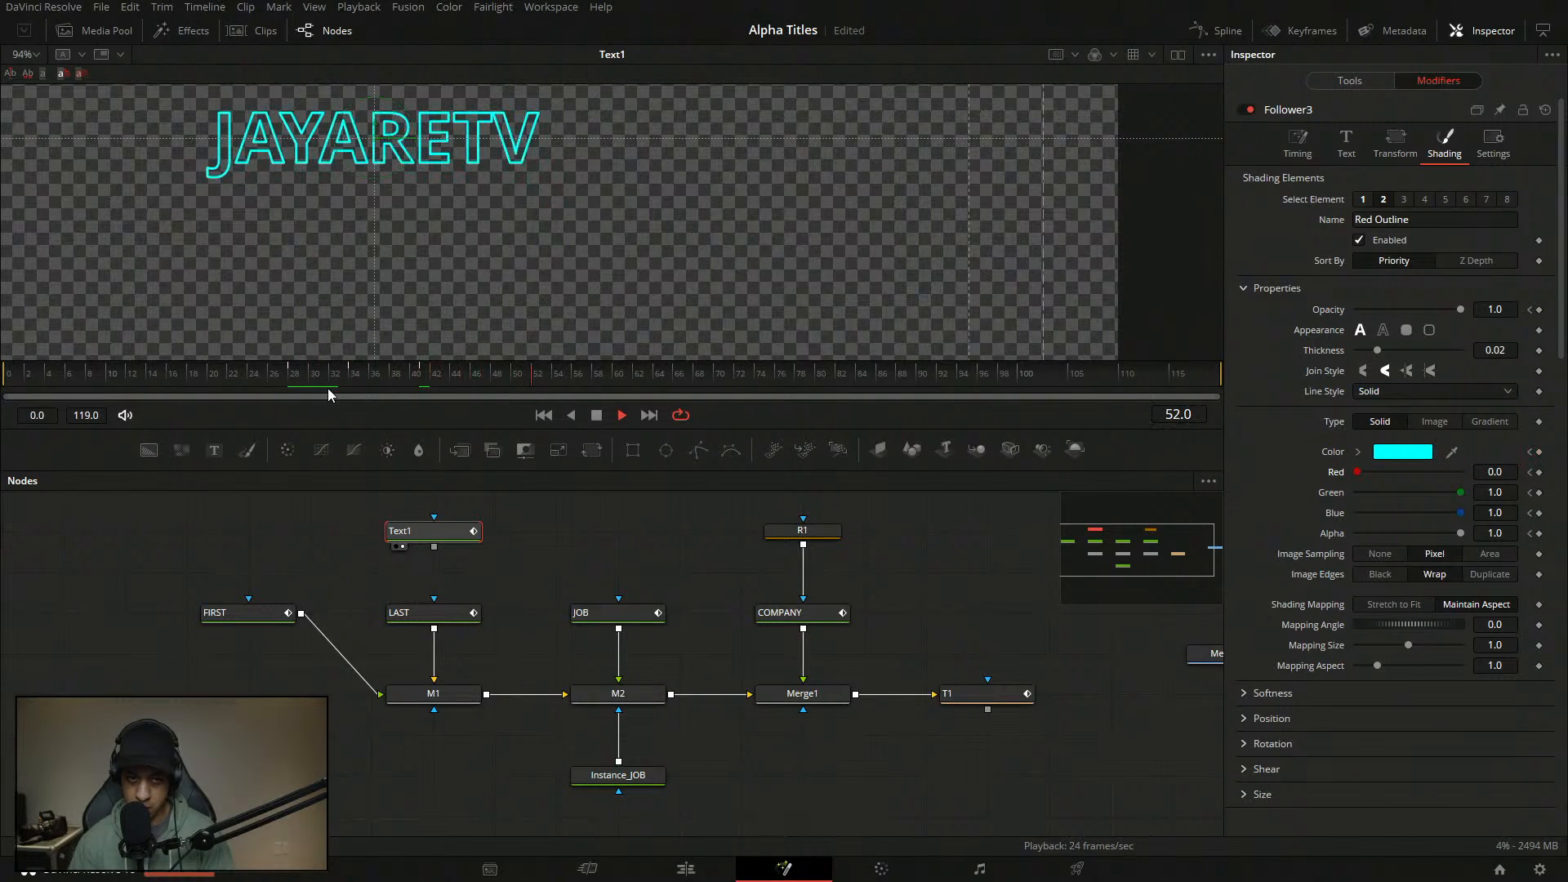
pyautogui.press('space')
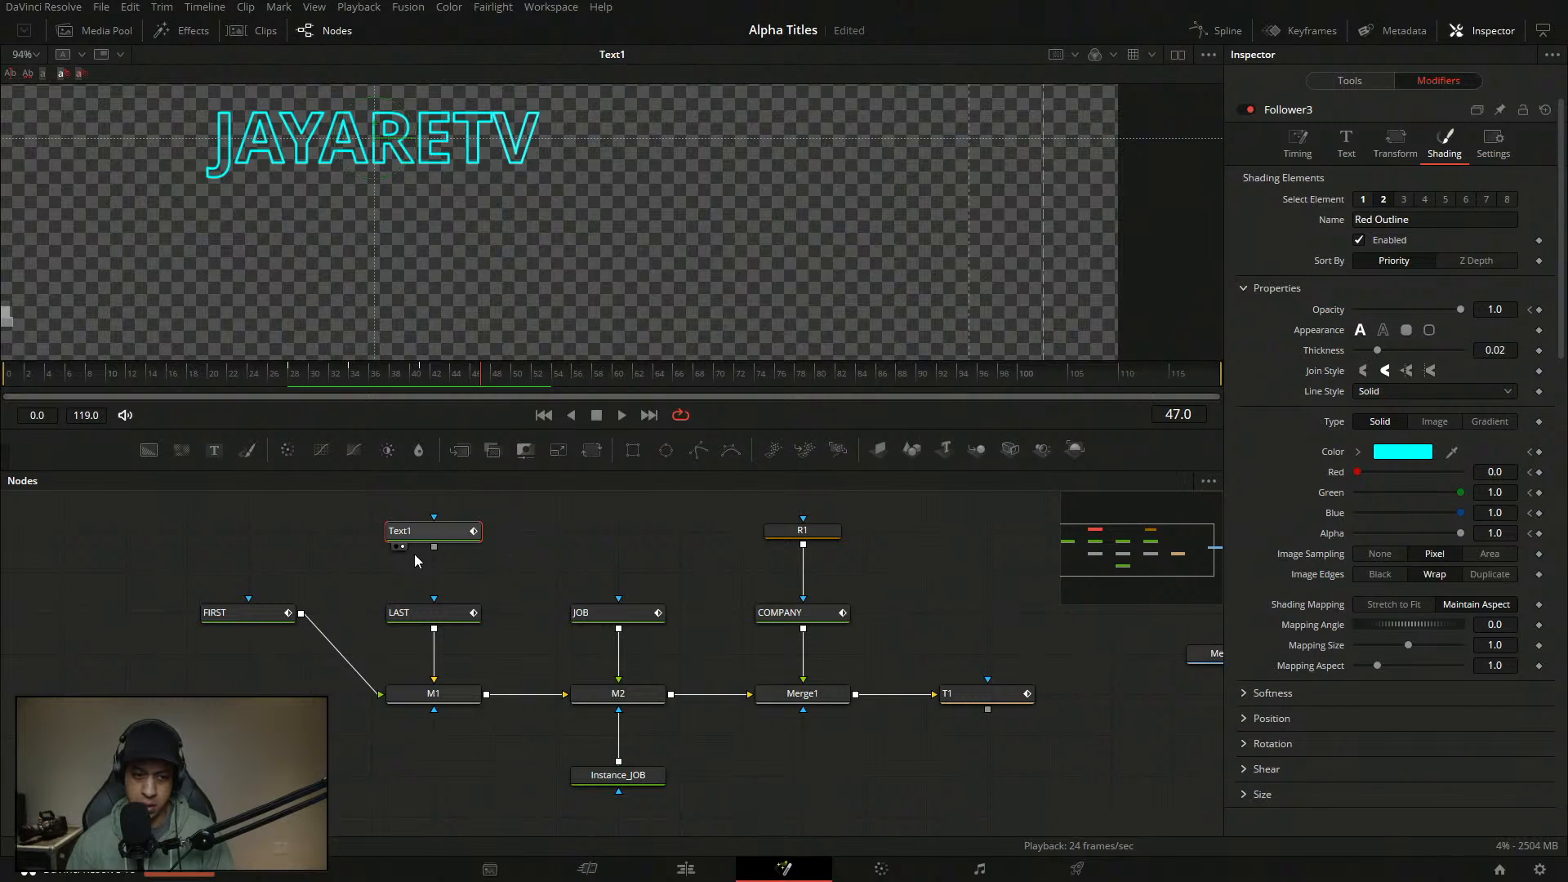
# - Delete the Text1 node and show the FIRST node fitted in the viewer
pyautogui.click(414, 532)
pyautogui.press('Delete')
pyautogui.moveTo(260, 613); pyautogui.dragTo(492, 266)
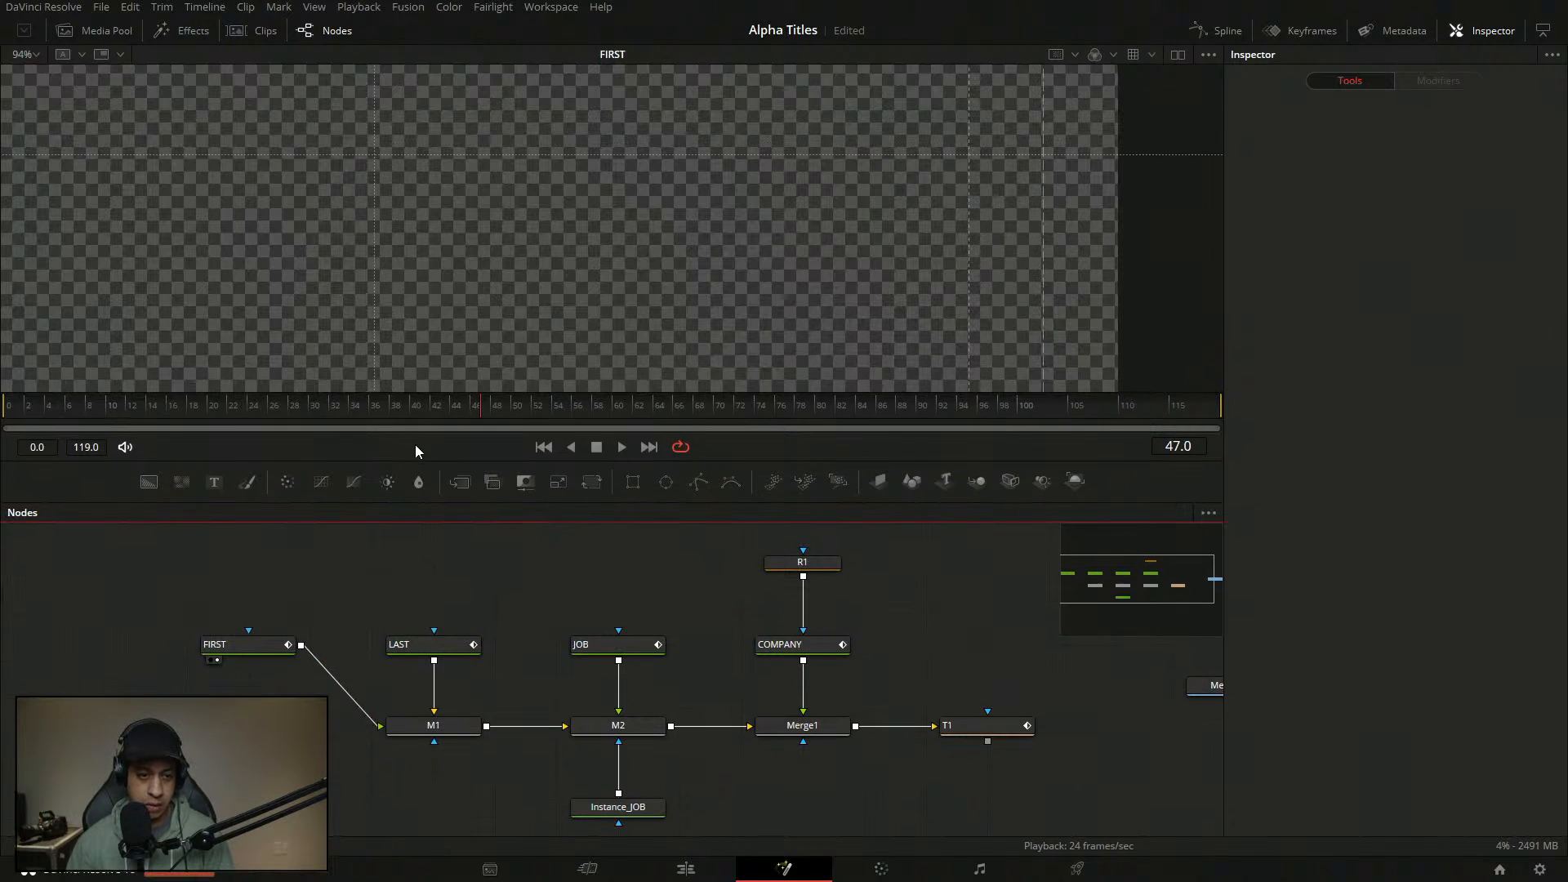
pyautogui.click(26, 54)
pyautogui.click(25, 70)
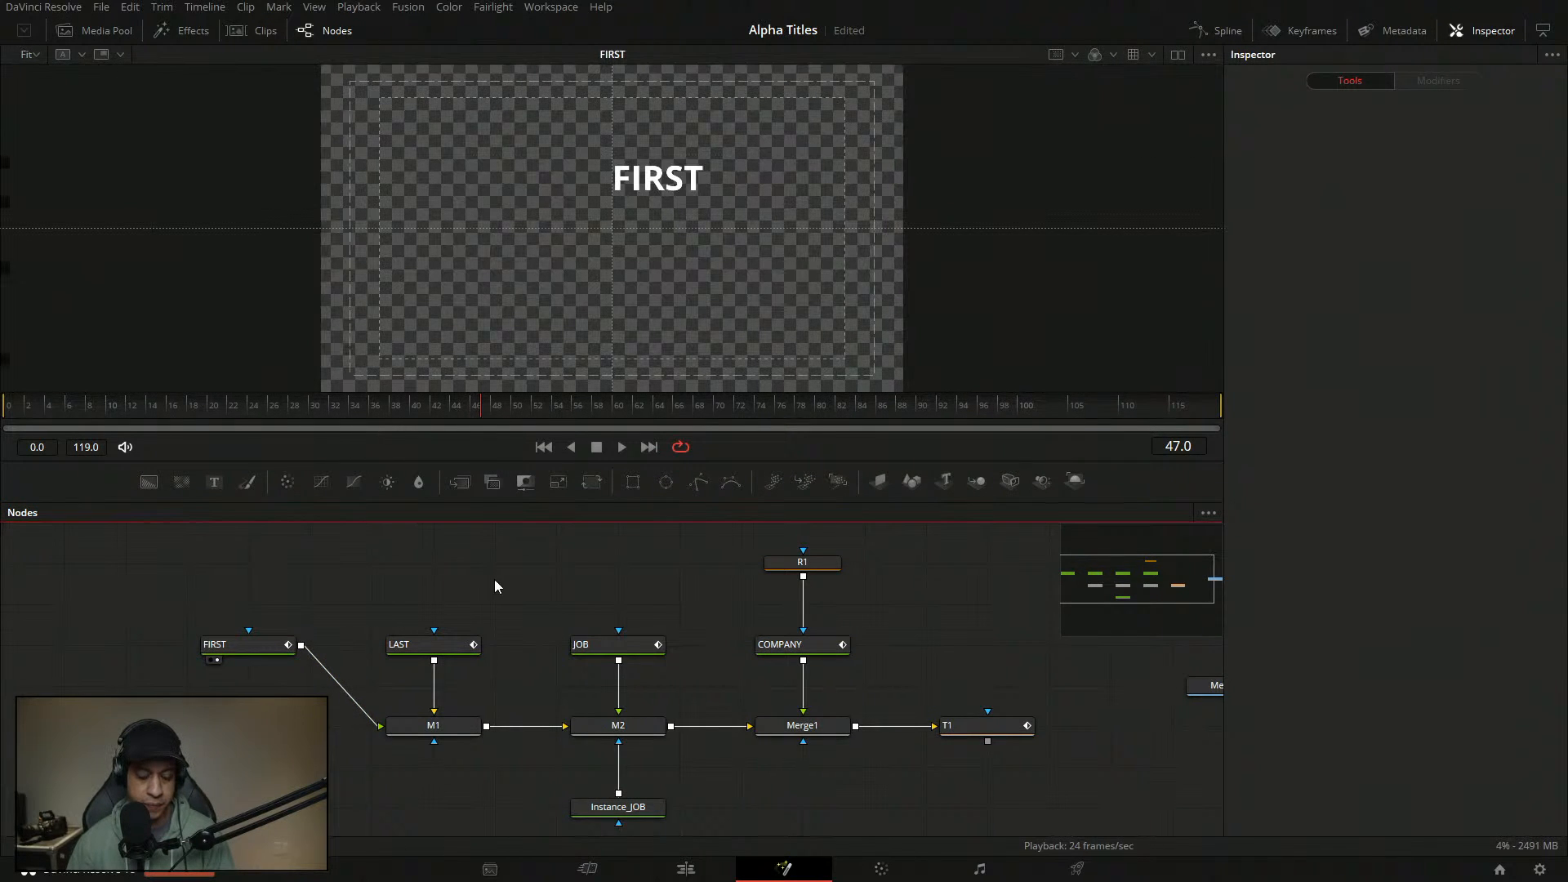
# - Review the FIRST node's modifiers and Follower opacity settings, then drag a new Text+ node into the graph
pyautogui.click(254, 651)
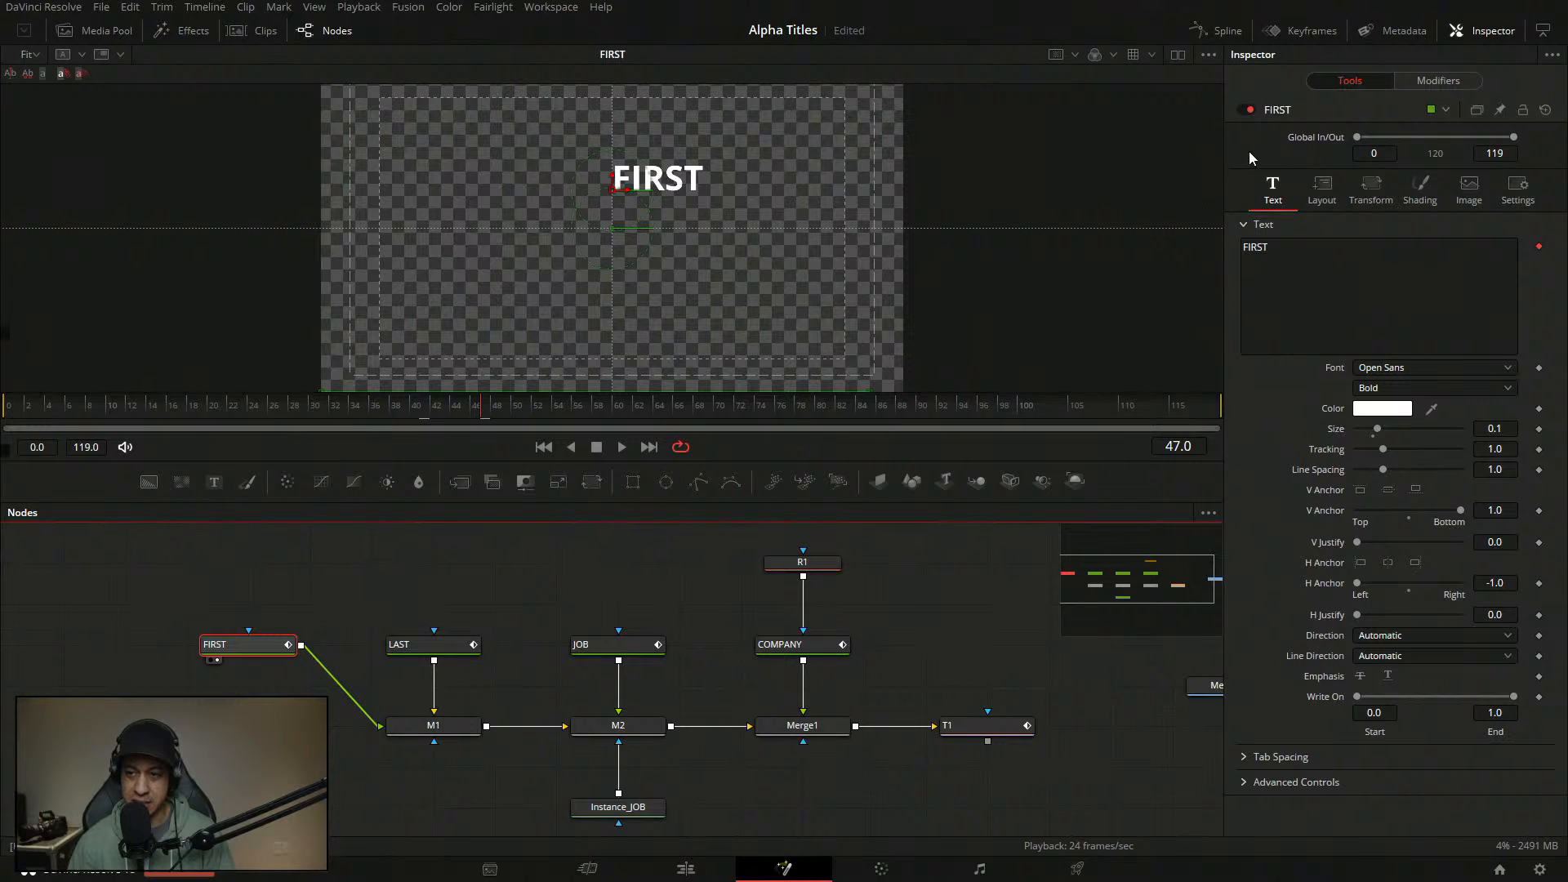
pyautogui.click(1438, 82)
pyautogui.click(1352, 82)
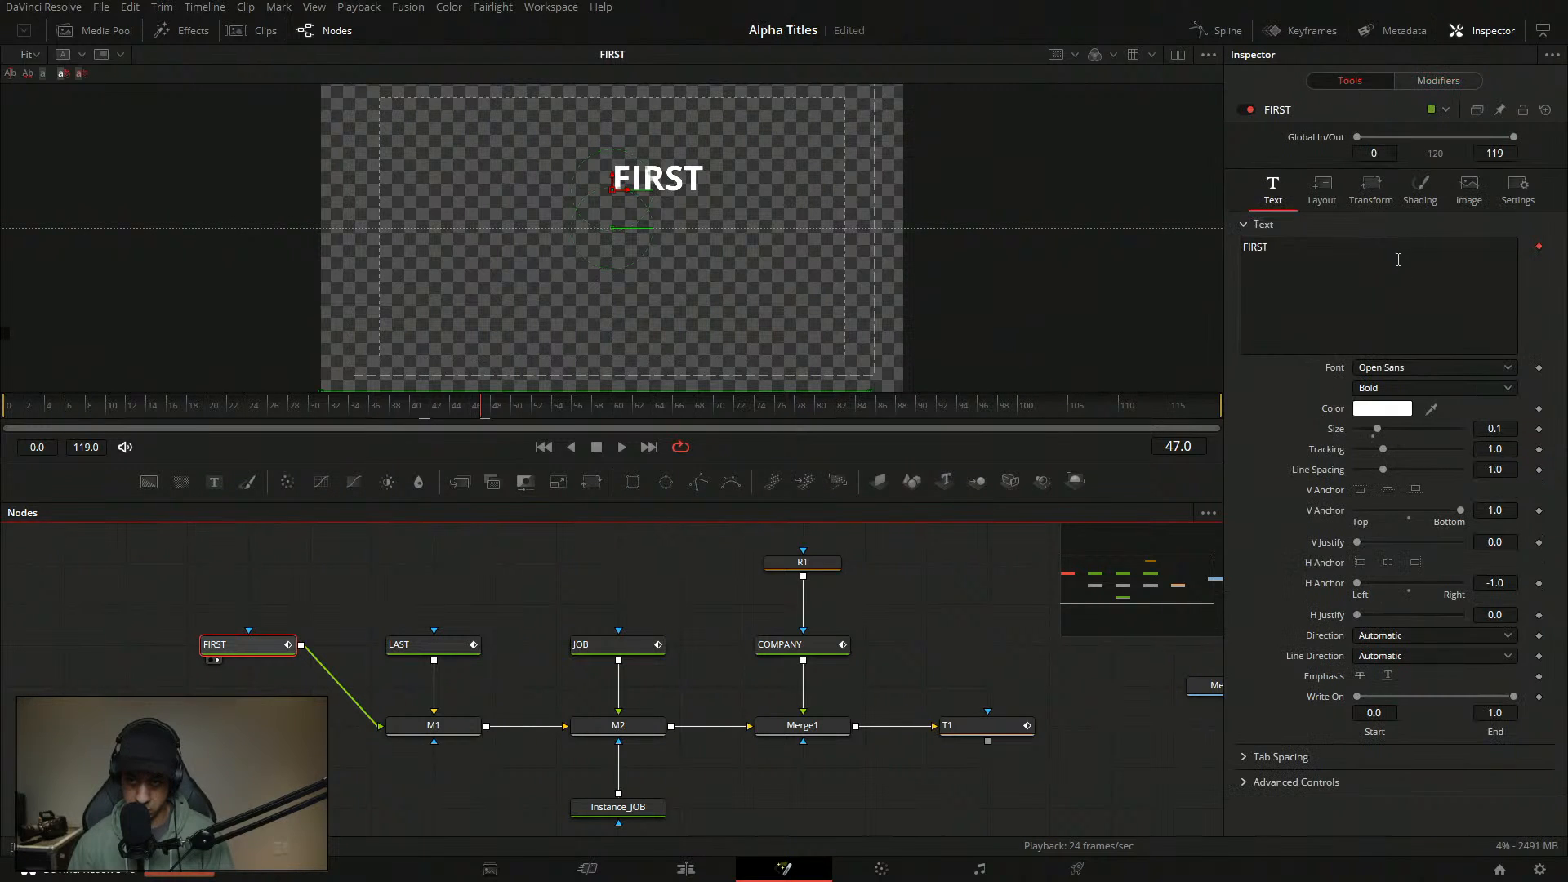
pyautogui.click(1409, 80)
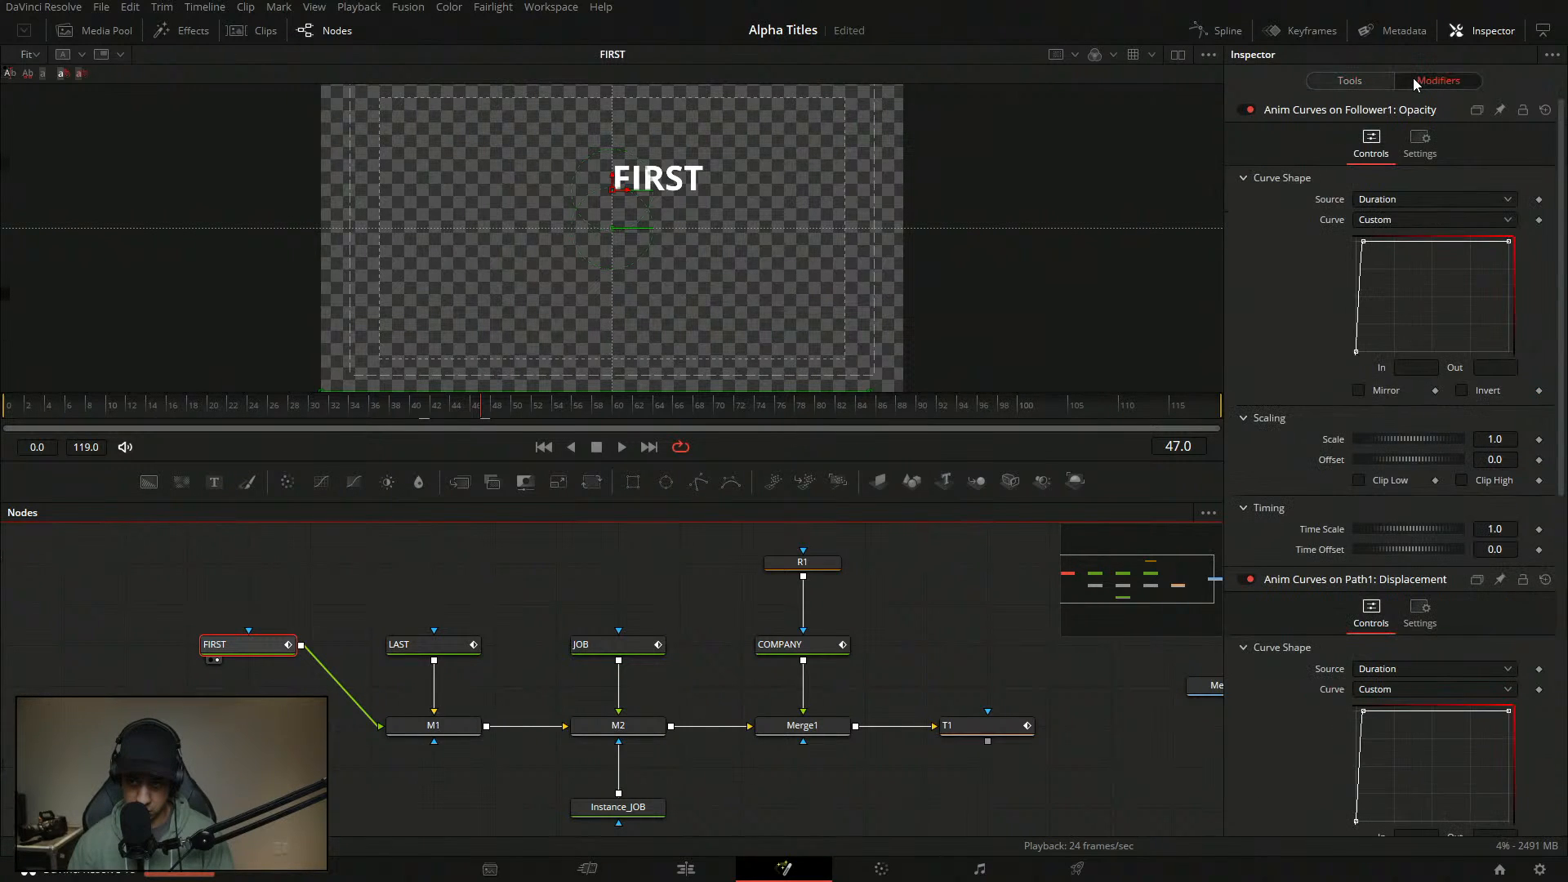
pyautogui.click(1338, 81)
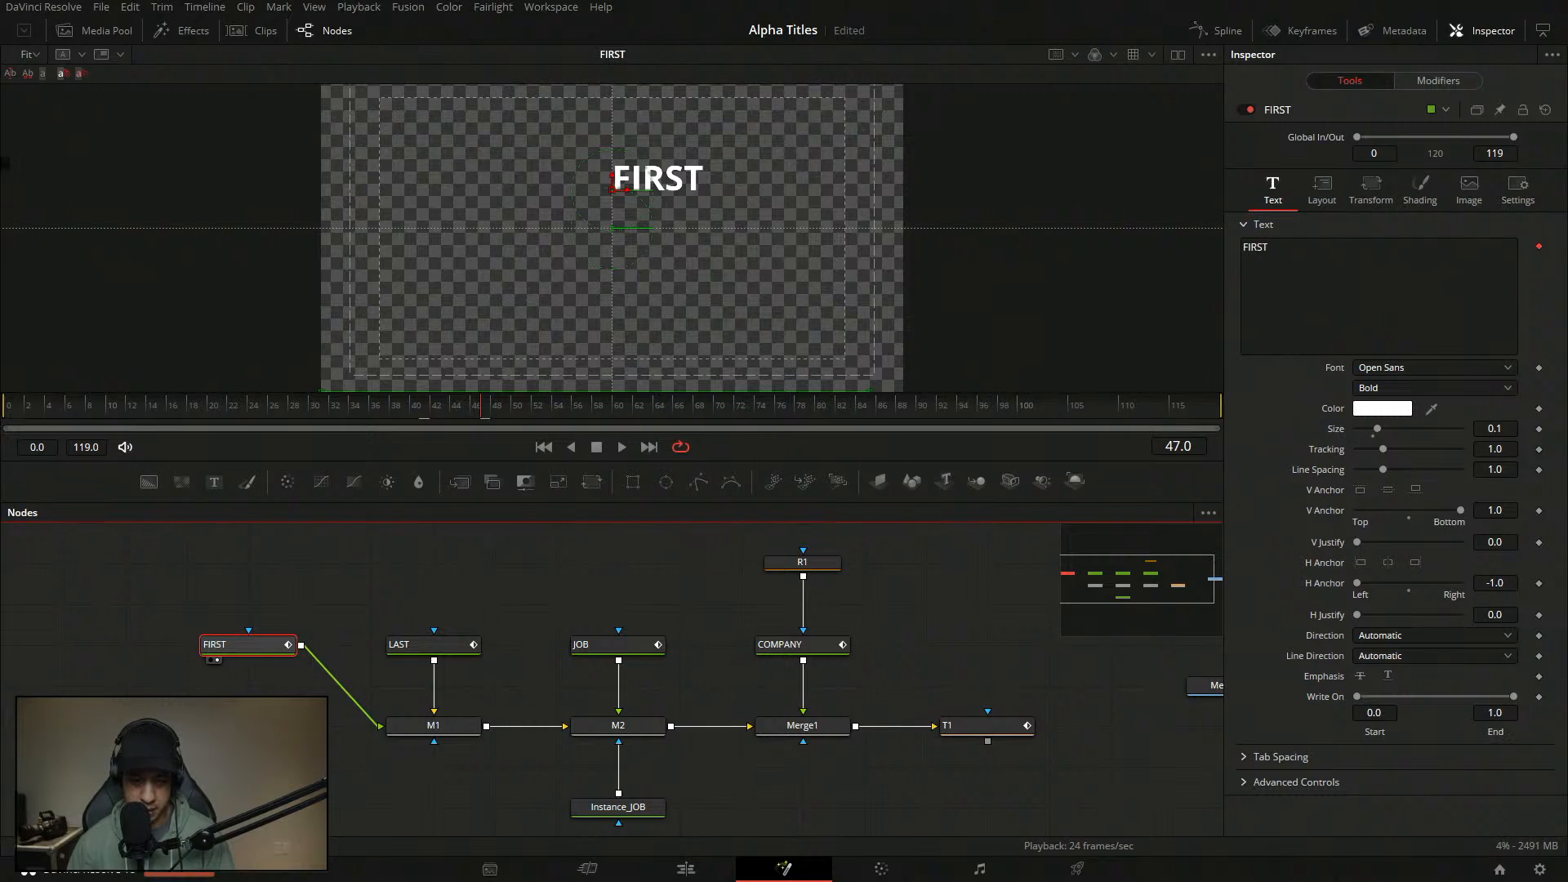
pyautogui.moveTo(317, 610); pyautogui.dragTo(333, 646)
pyautogui.moveTo(214, 483); pyautogui.dragTo(509, 599)
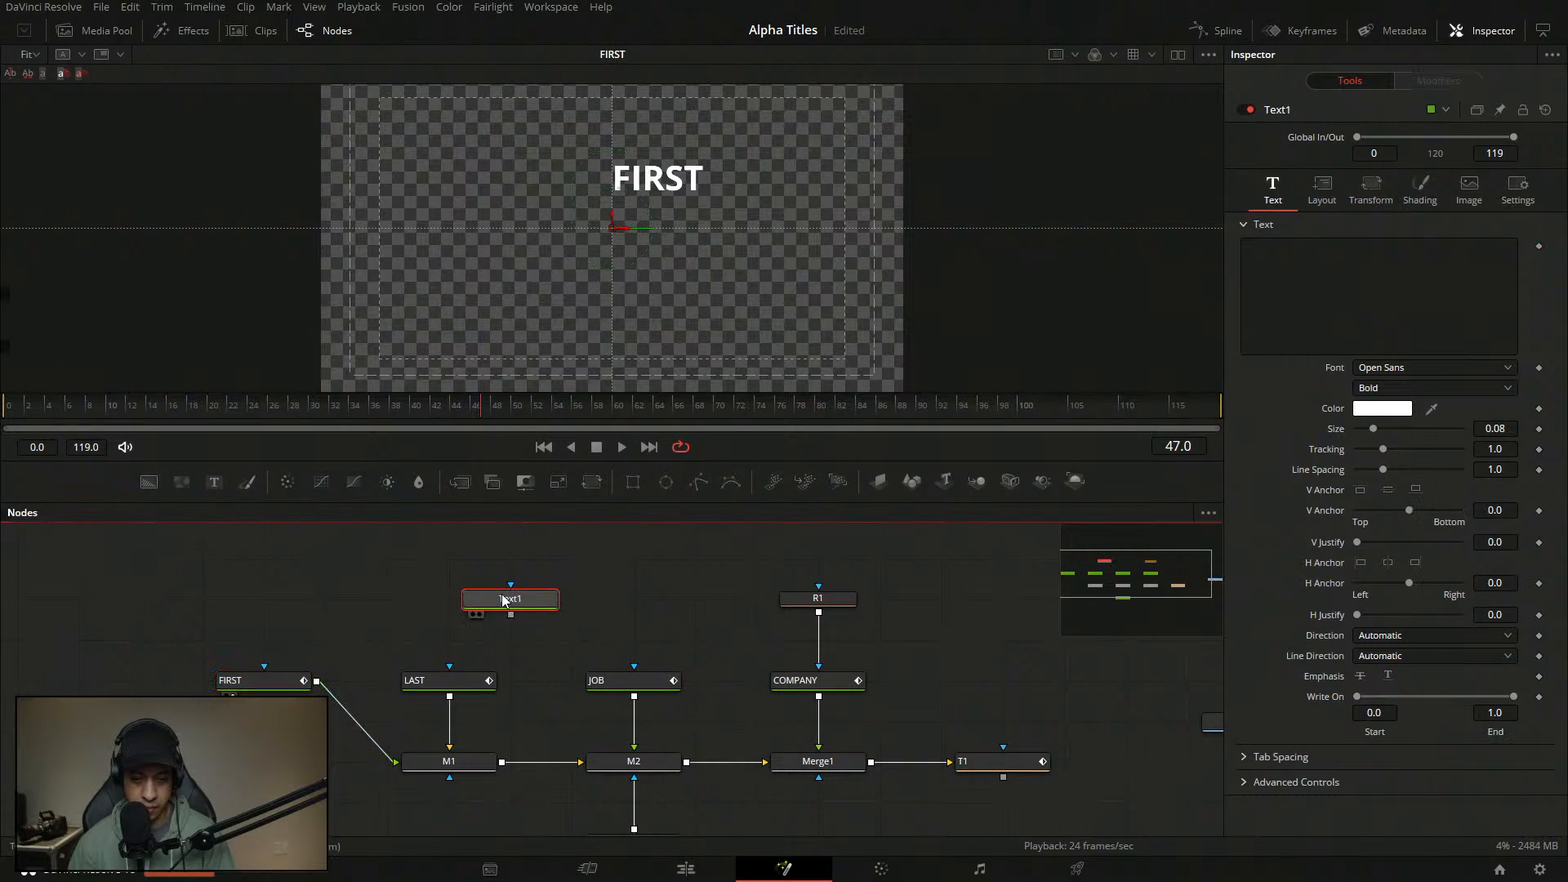
# - Enter JAYARETV as the new Text1's text, view it, and set its size to 0.15
pyautogui.click(1292, 317)
pyautogui.write('JAYARETV')
pyautogui.click(558, 651)
pyautogui.press('1')
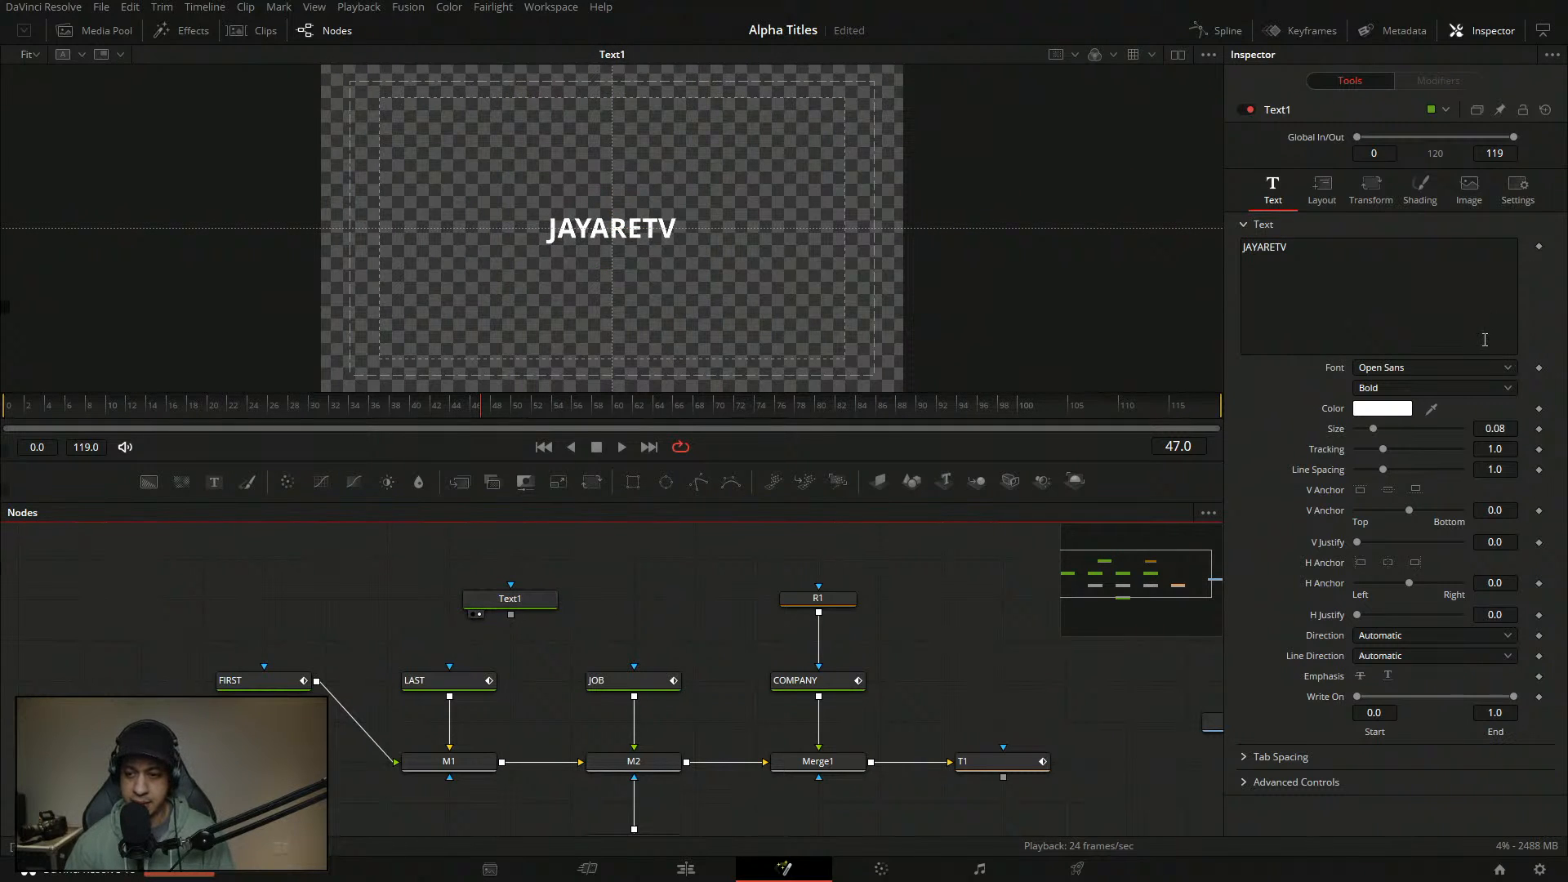
pyautogui.moveTo(1378, 430); pyautogui.dragTo(1397, 432)
pyautogui.click(1509, 429)
pyautogui.write('0.157')
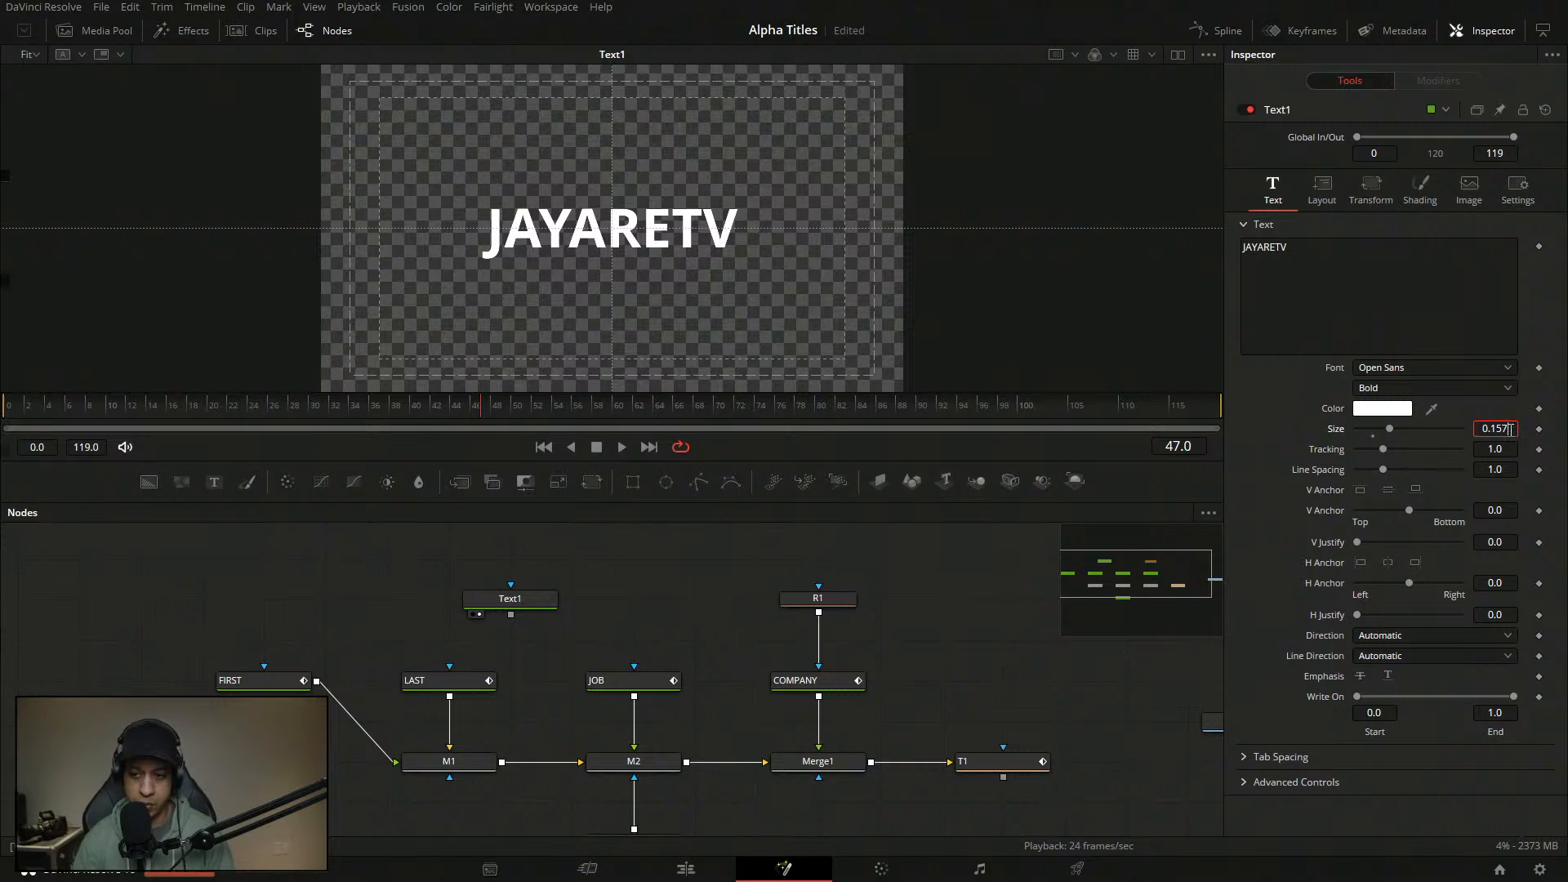
pyautogui.press('Tab')
# - Keep element 1 a solid white fill and change the Red Outline element's colour to white
pyautogui.click(510, 599)
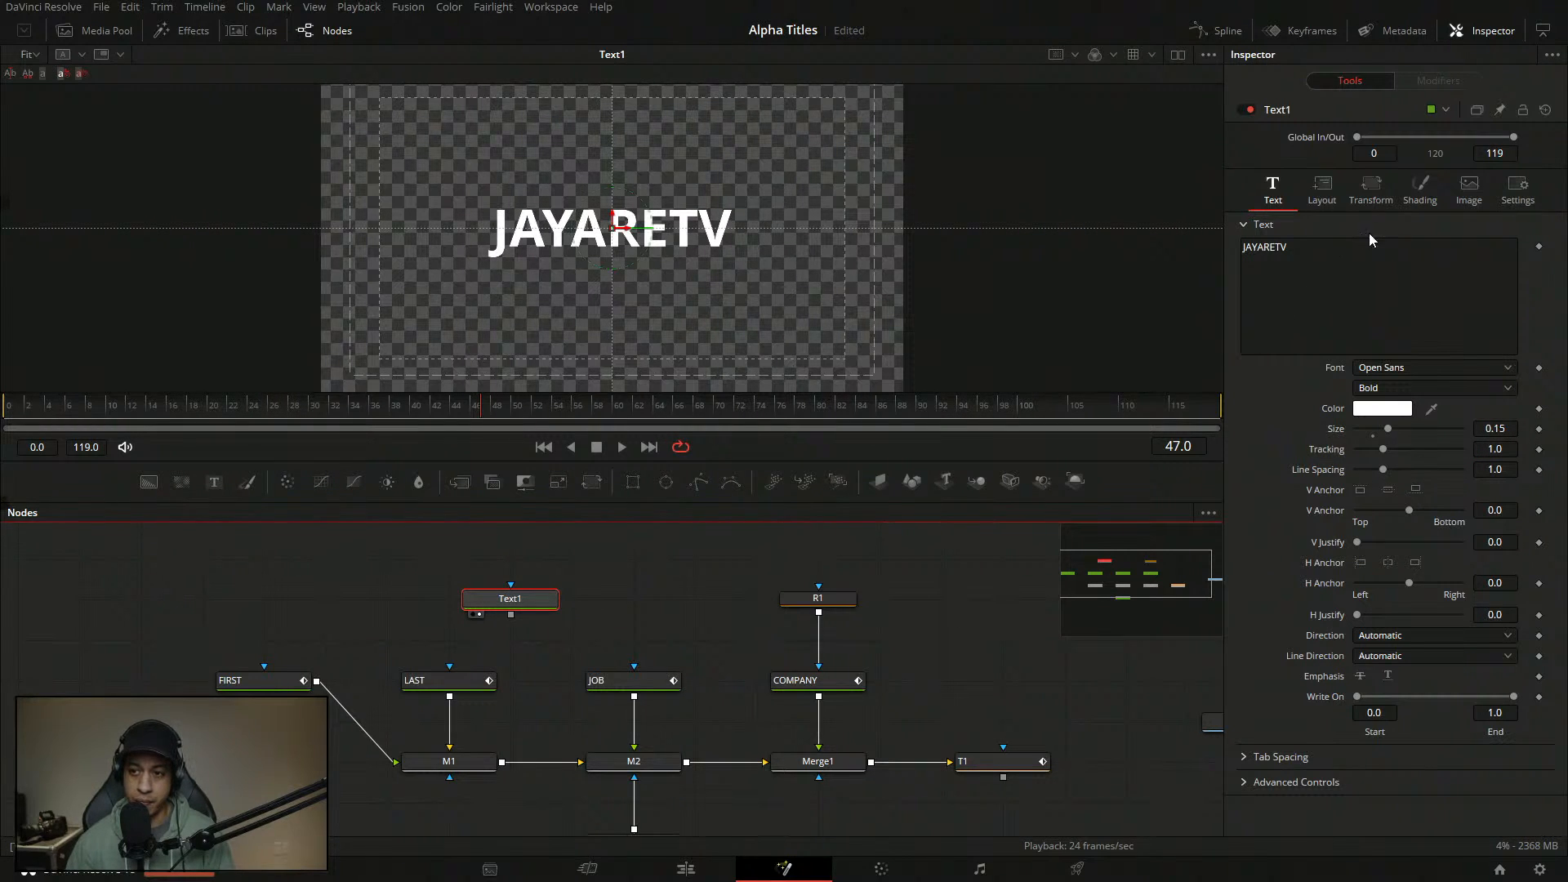
pyautogui.click(1417, 203)
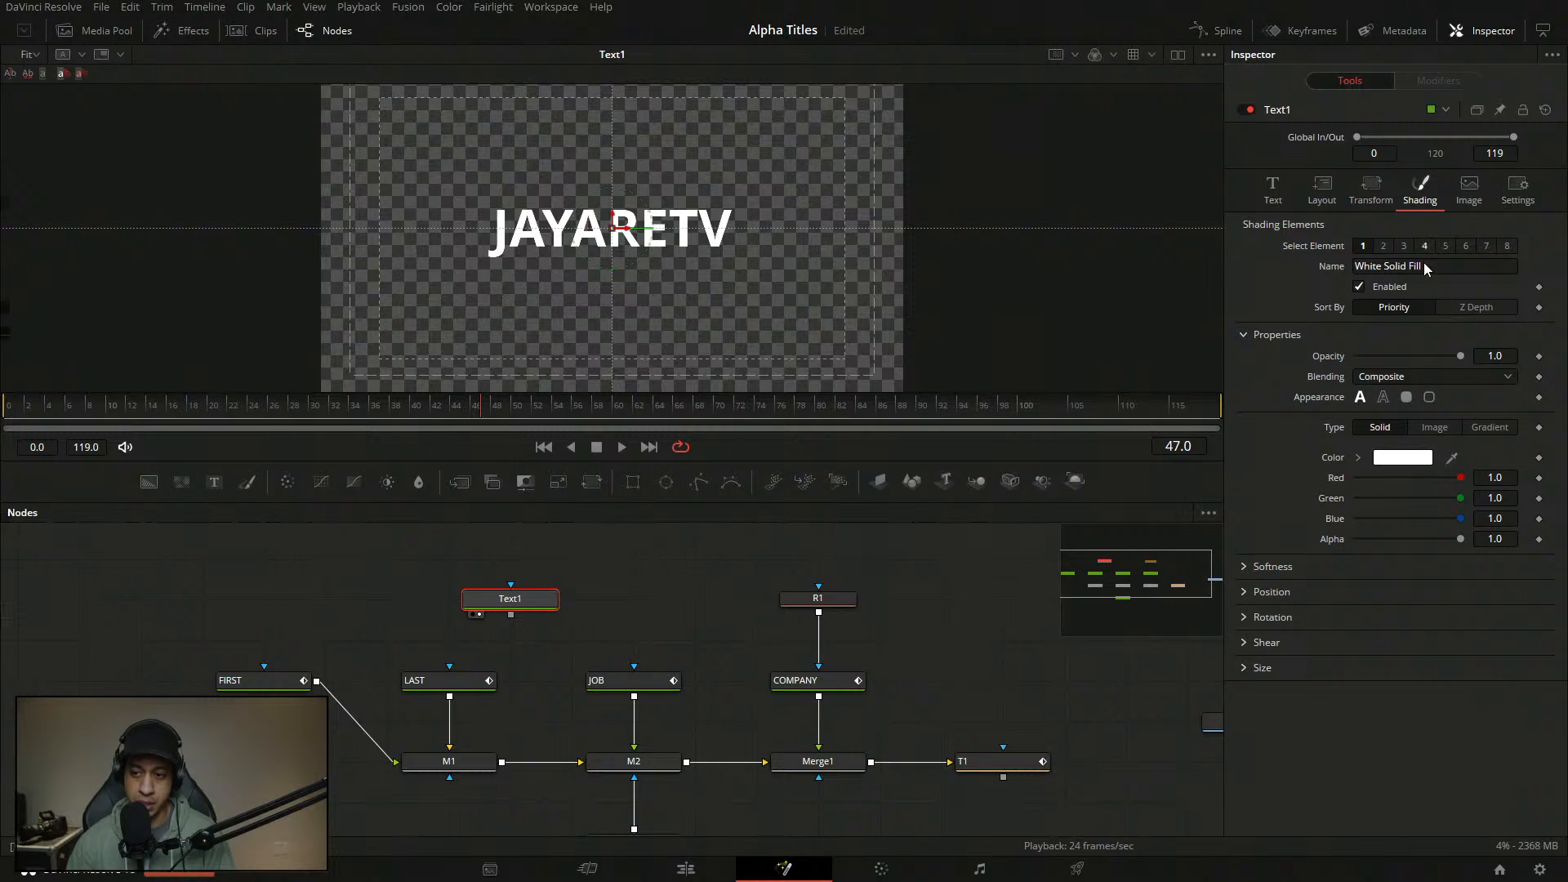
pyautogui.click(1383, 397)
pyautogui.click(1360, 397)
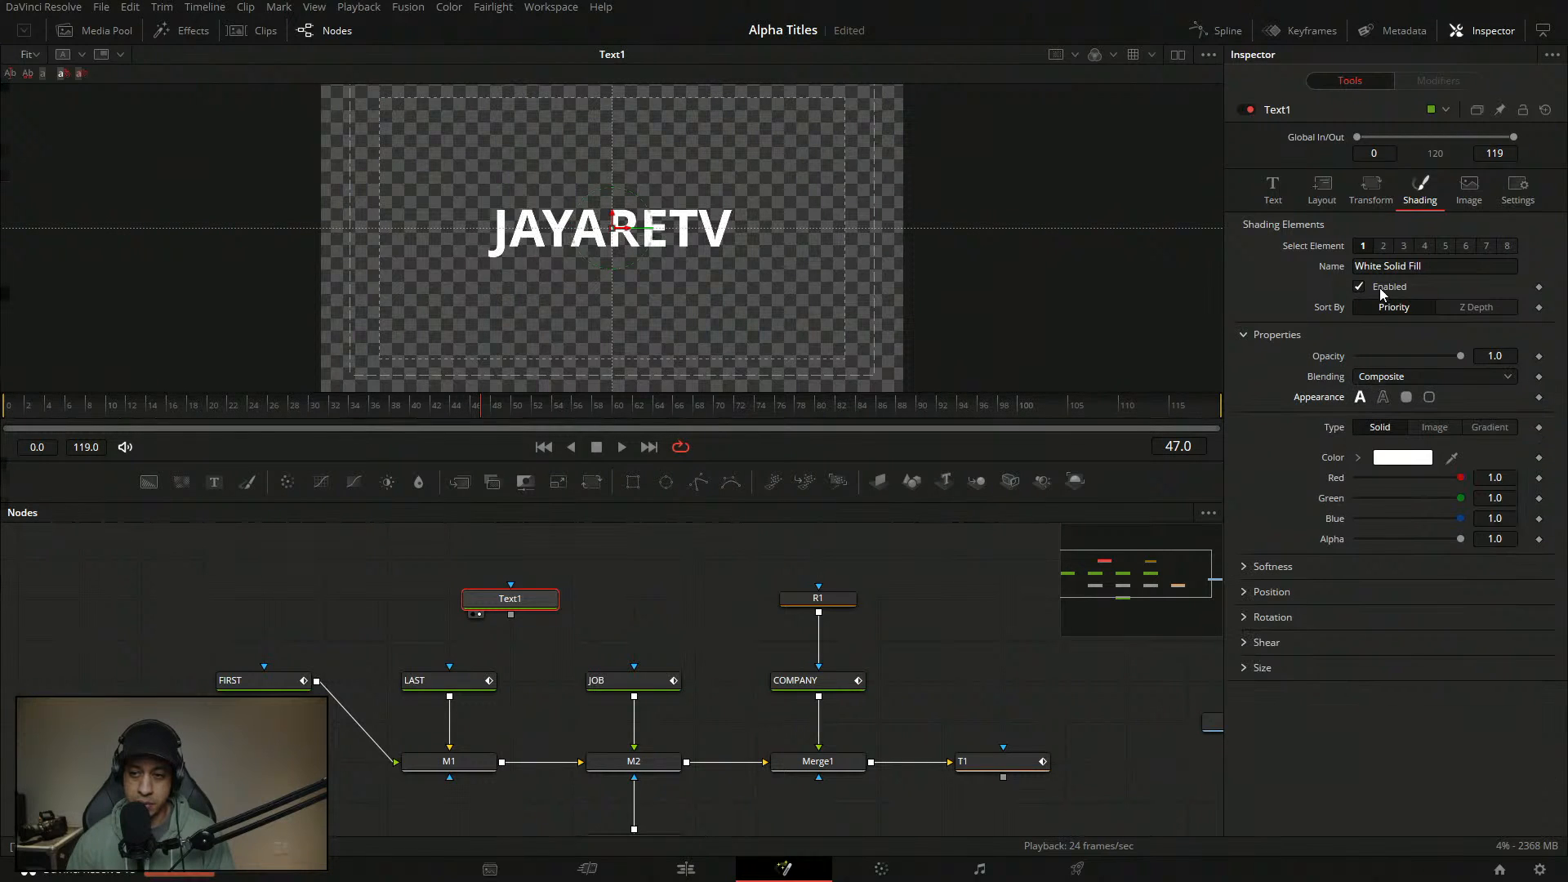
pyautogui.click(1383, 245)
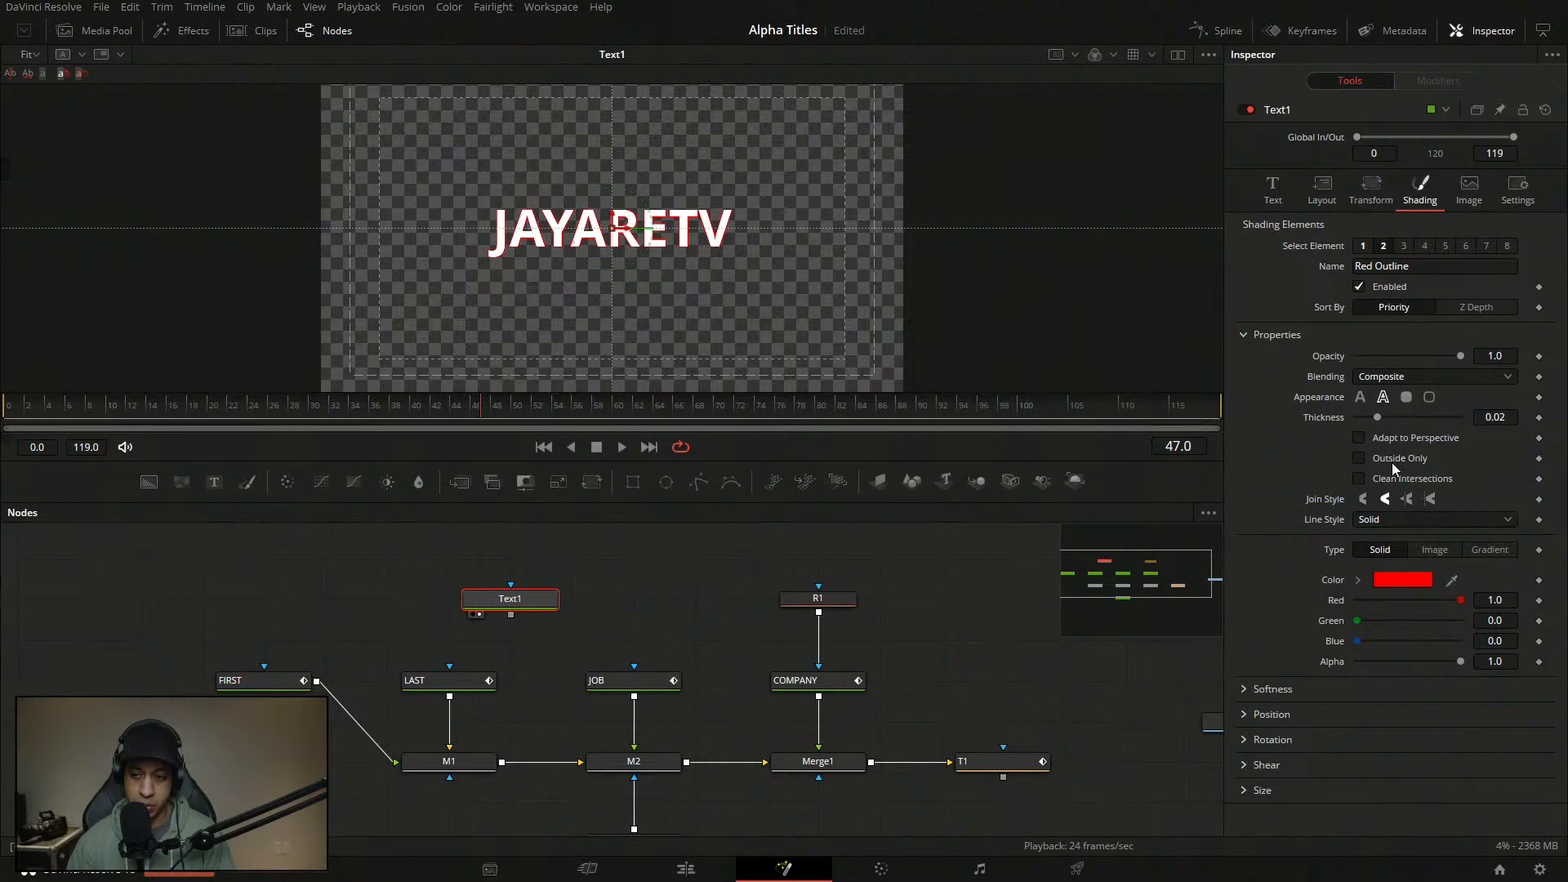
pyautogui.click(1401, 580)
pyautogui.click(590, 496)
pyautogui.click(943, 591)
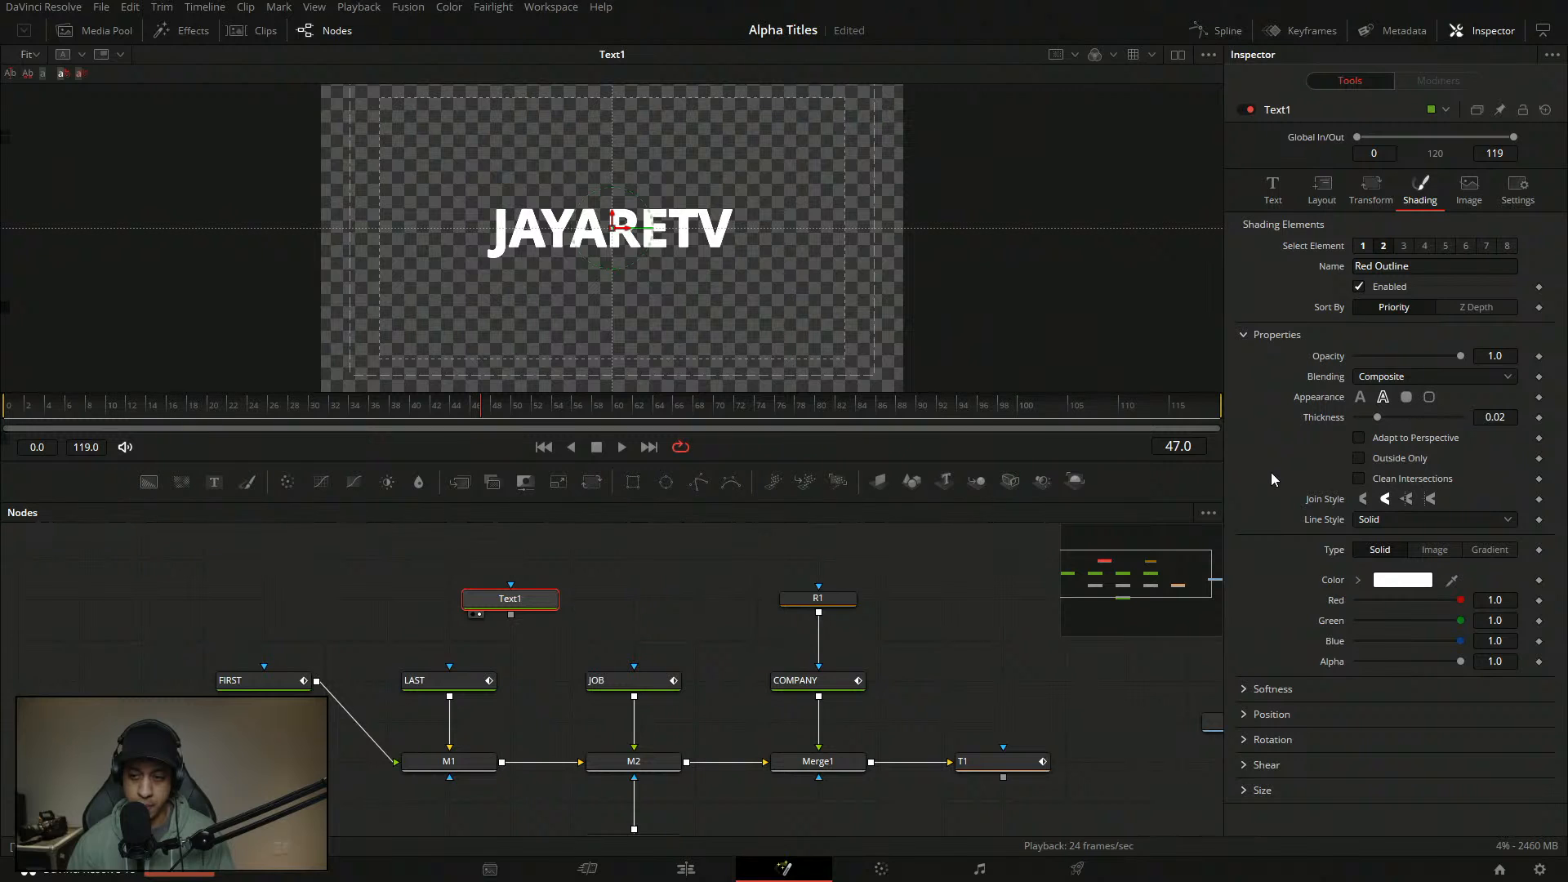
pyautogui.click(1286, 188)
# - Add a Follower to the JAYARETV text, ordering characters left to right with per-character delay
pyautogui.rightClick(1308, 262)
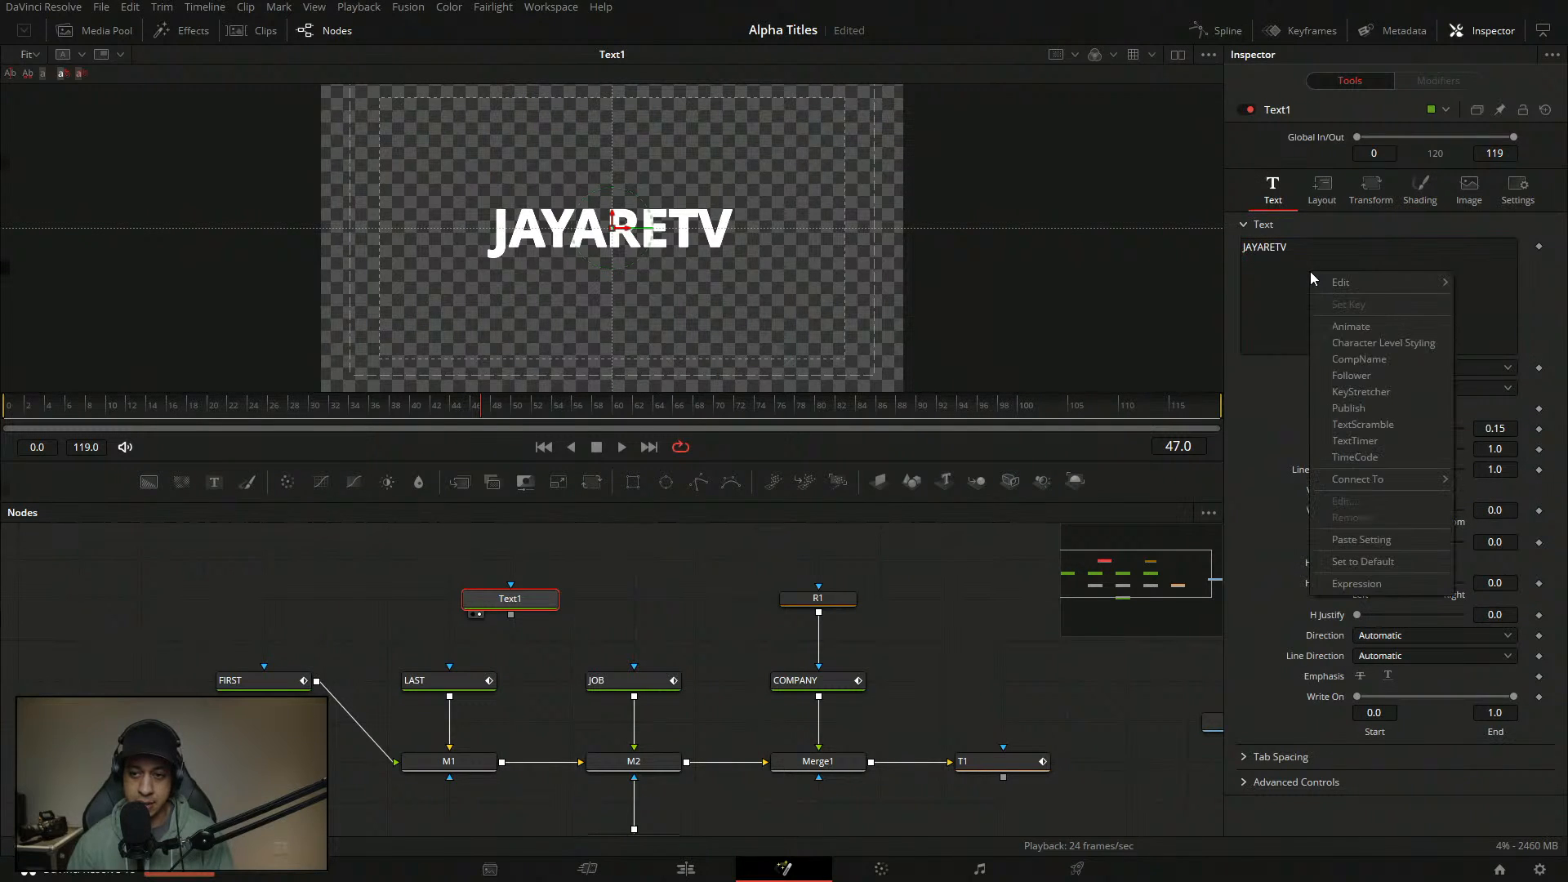
pyautogui.click(1379, 376)
pyautogui.click(1454, 79)
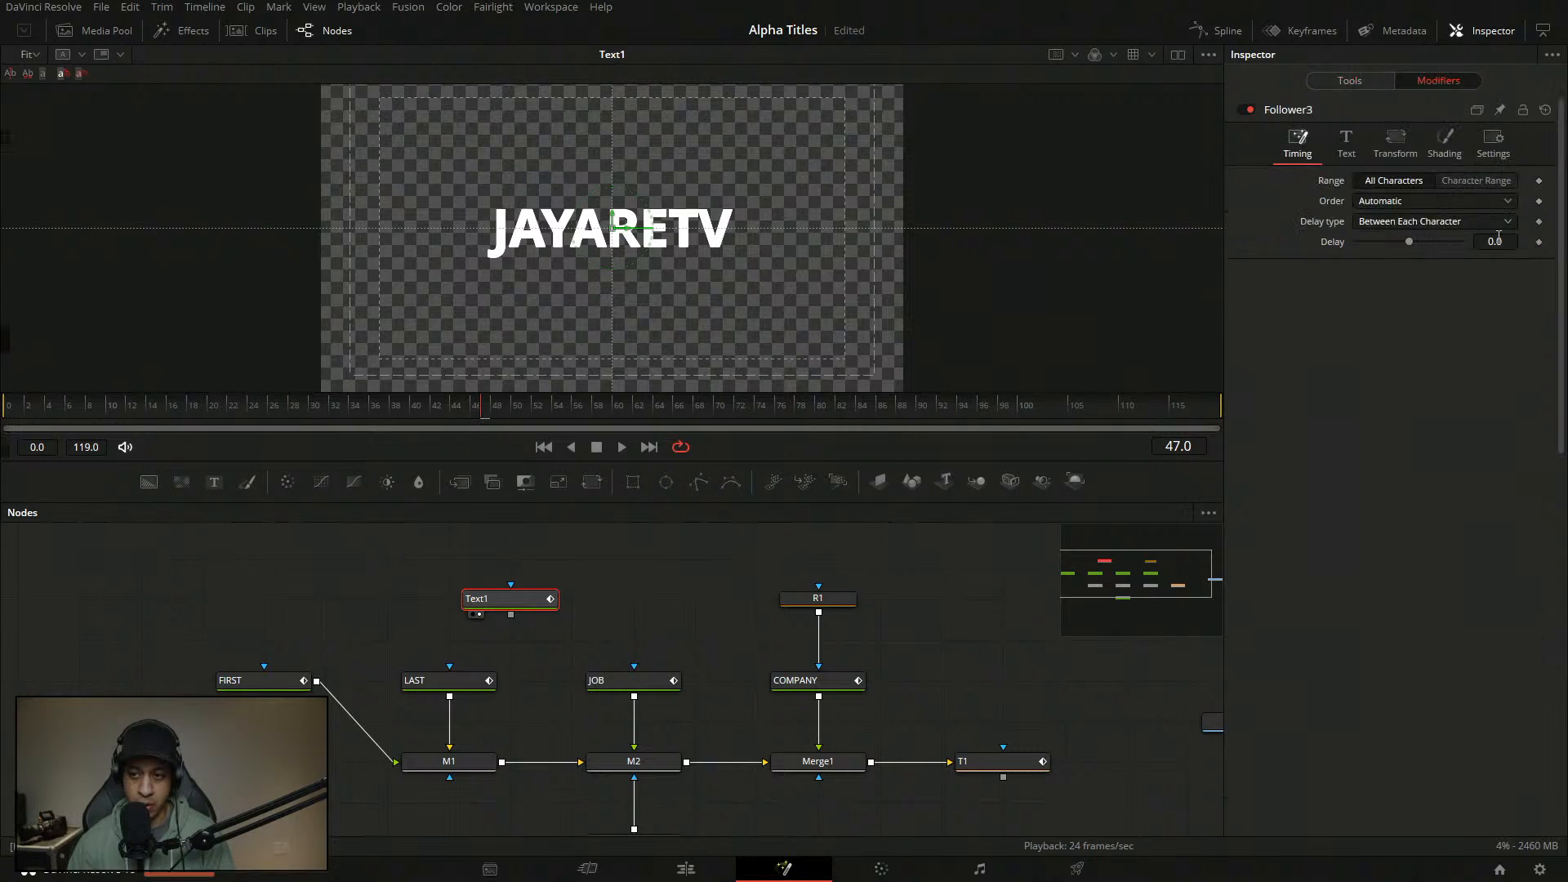
pyautogui.click(1400, 221)
pyautogui.click(1392, 241)
# - Keyframe both the fill and outline opacity at 0 on frame 5, then check frames 6–8
pyautogui.click(1446, 147)
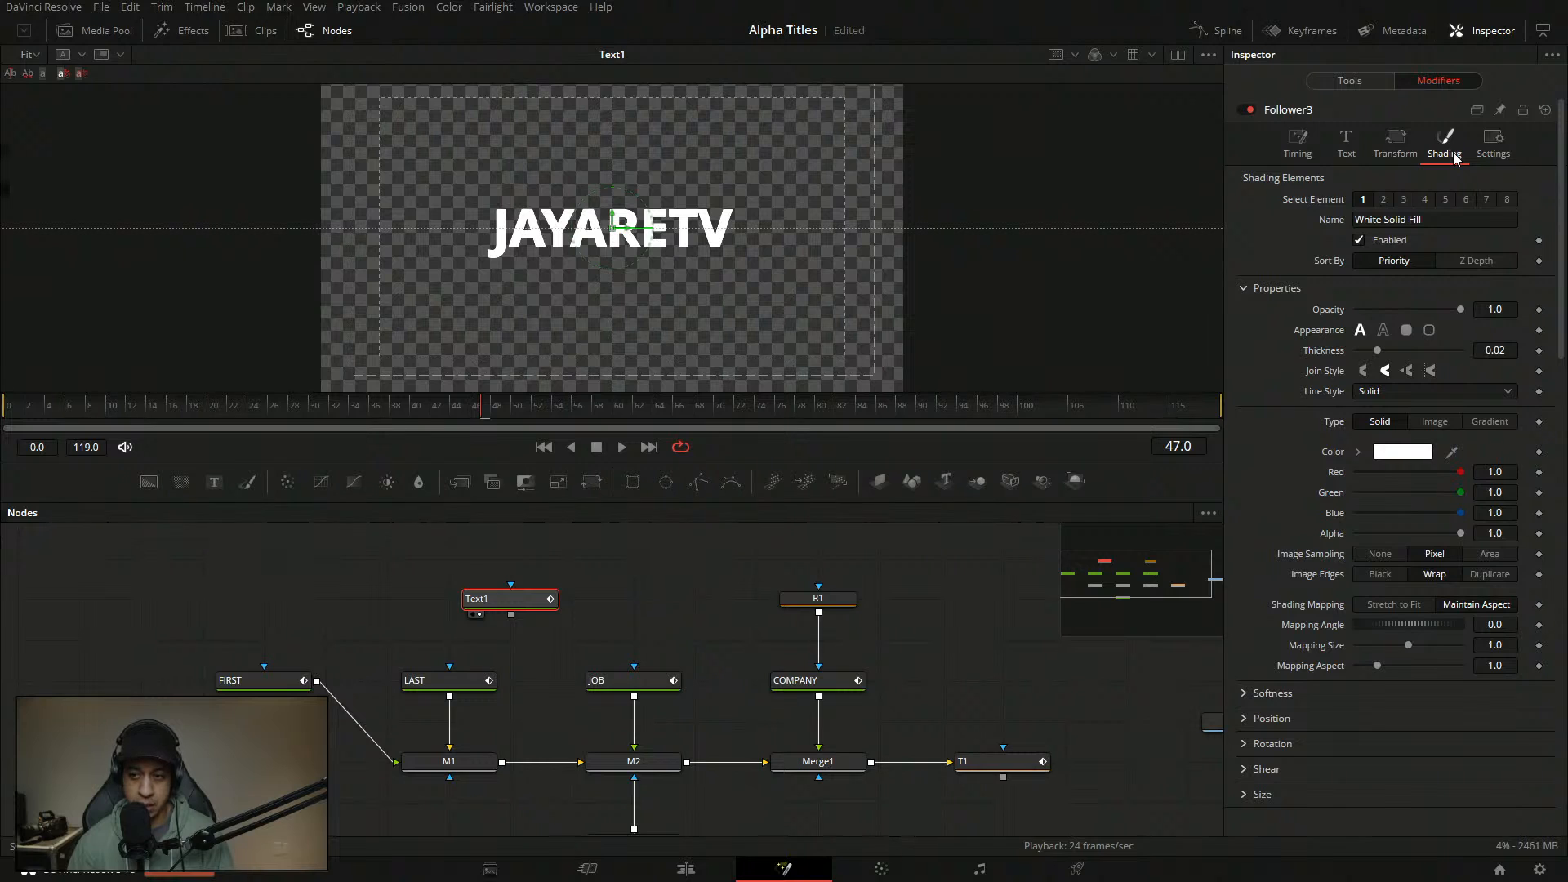
pyautogui.moveTo(109, 410); pyautogui.dragTo(58, 413)
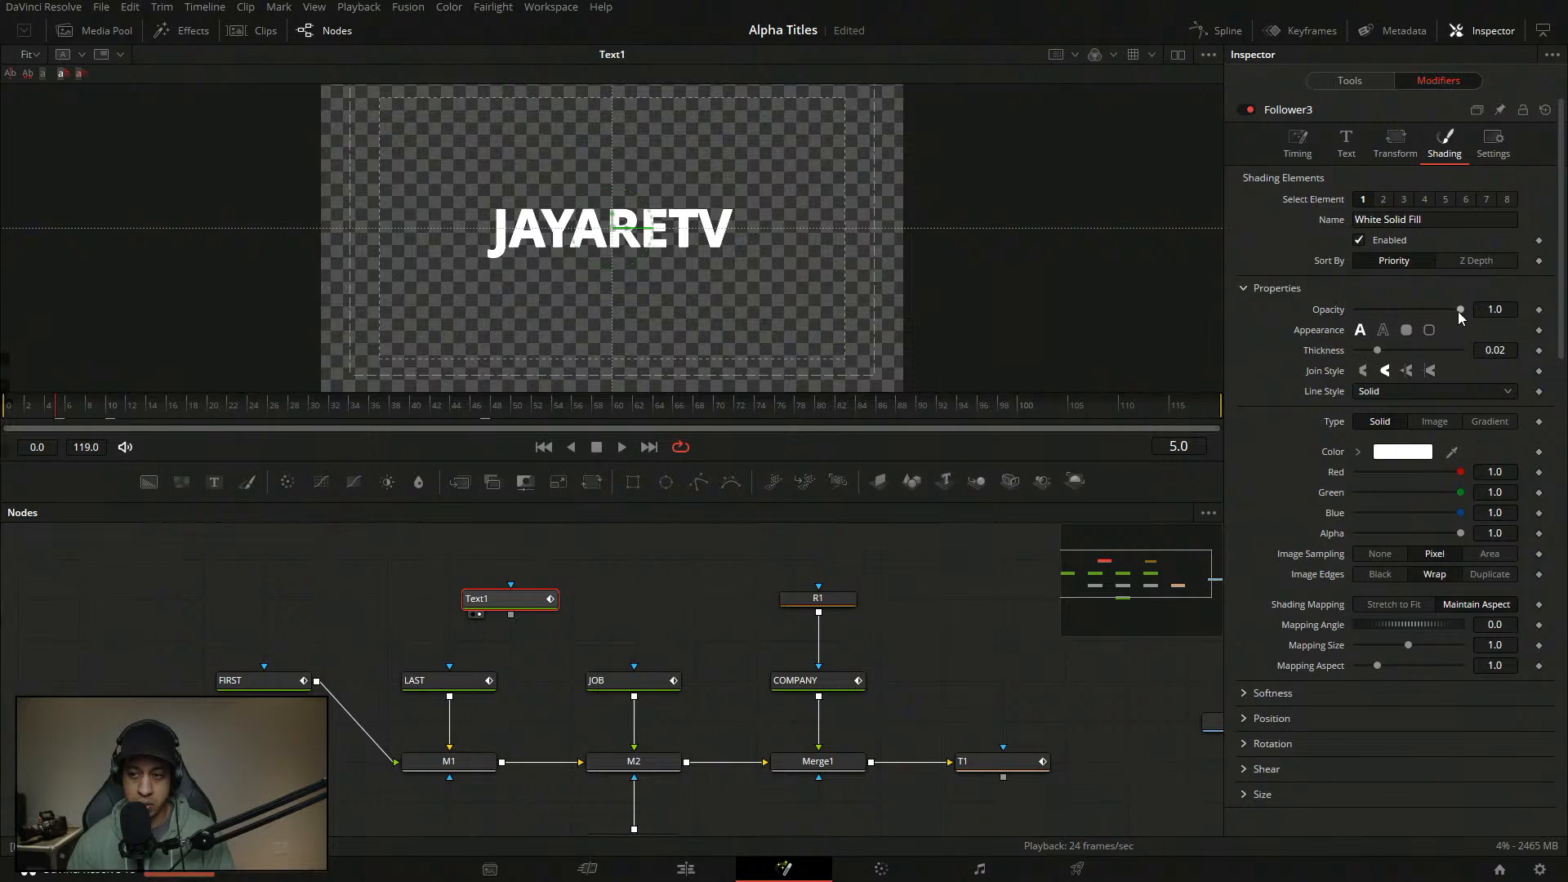
pyautogui.moveTo(1459, 309); pyautogui.dragTo(1224, 312)
pyautogui.click(1539, 309)
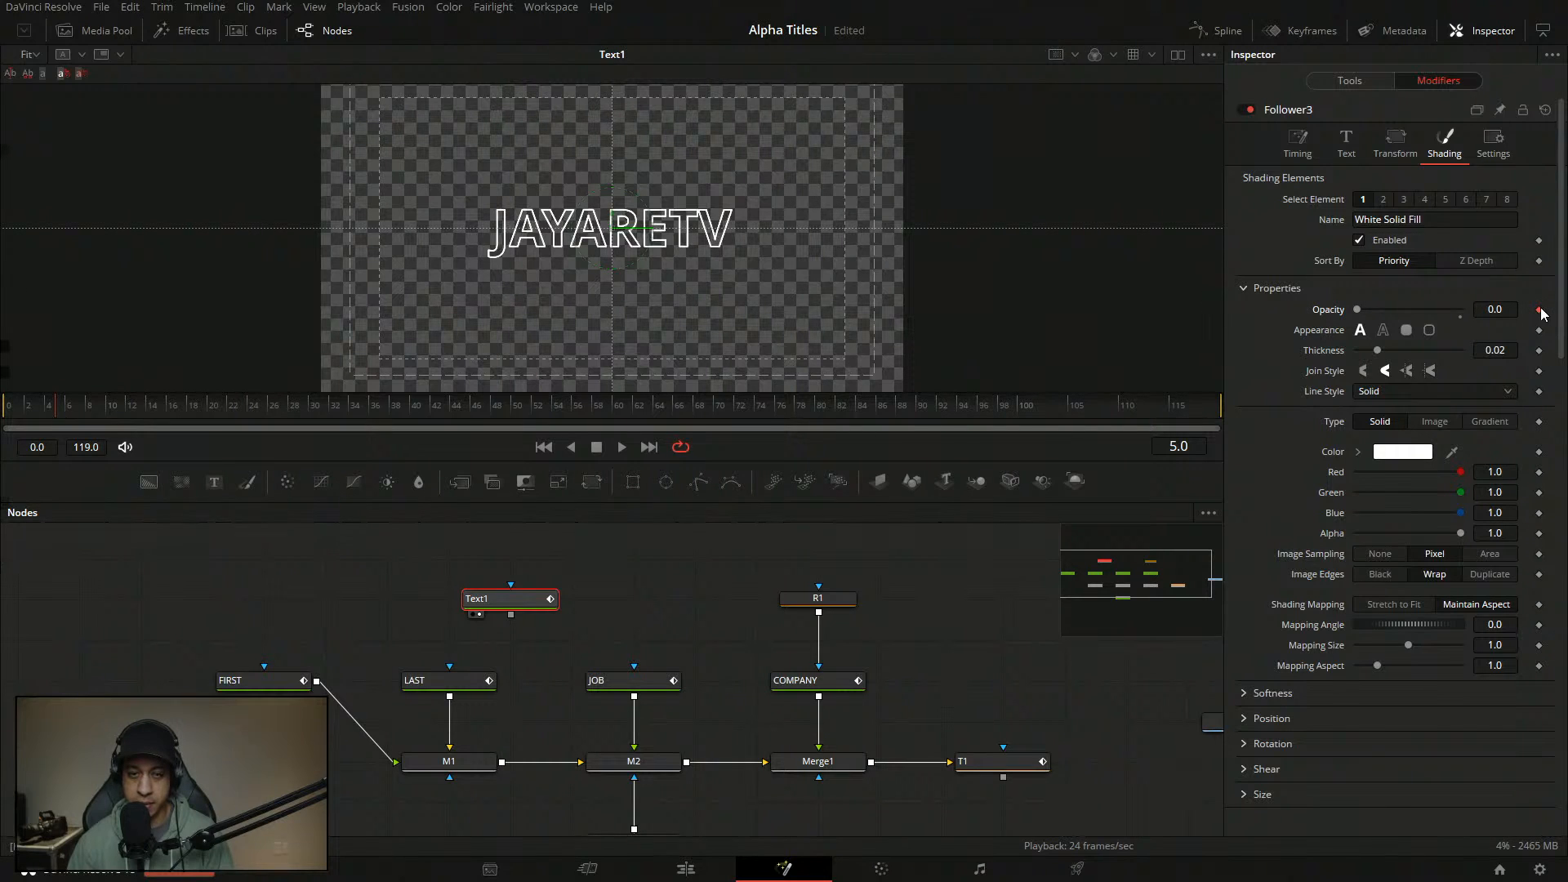
pyautogui.click(1383, 199)
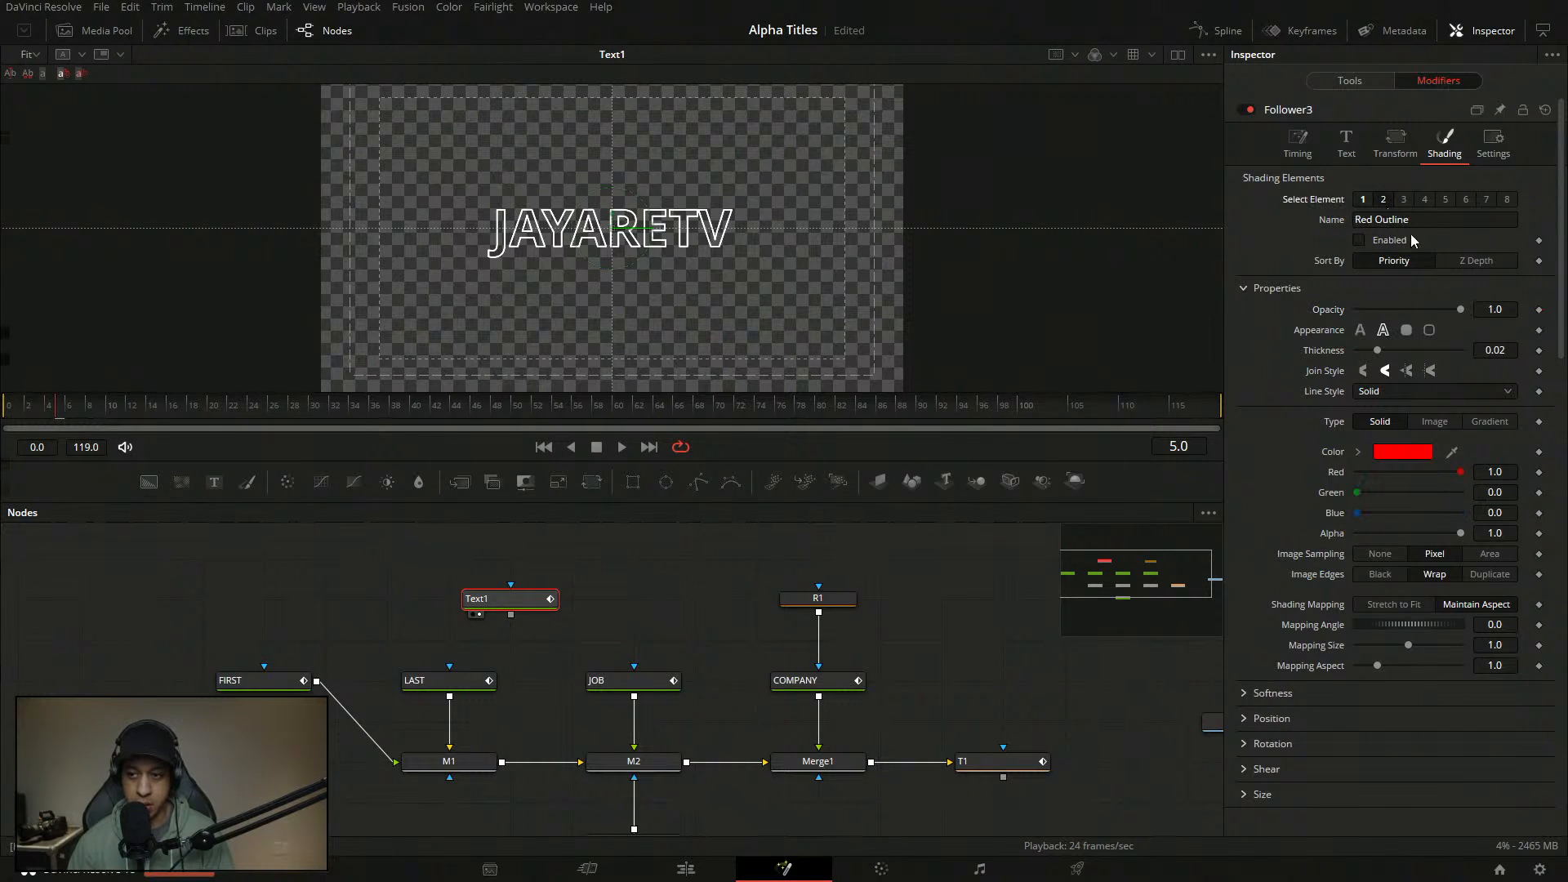
pyautogui.click(1538, 310)
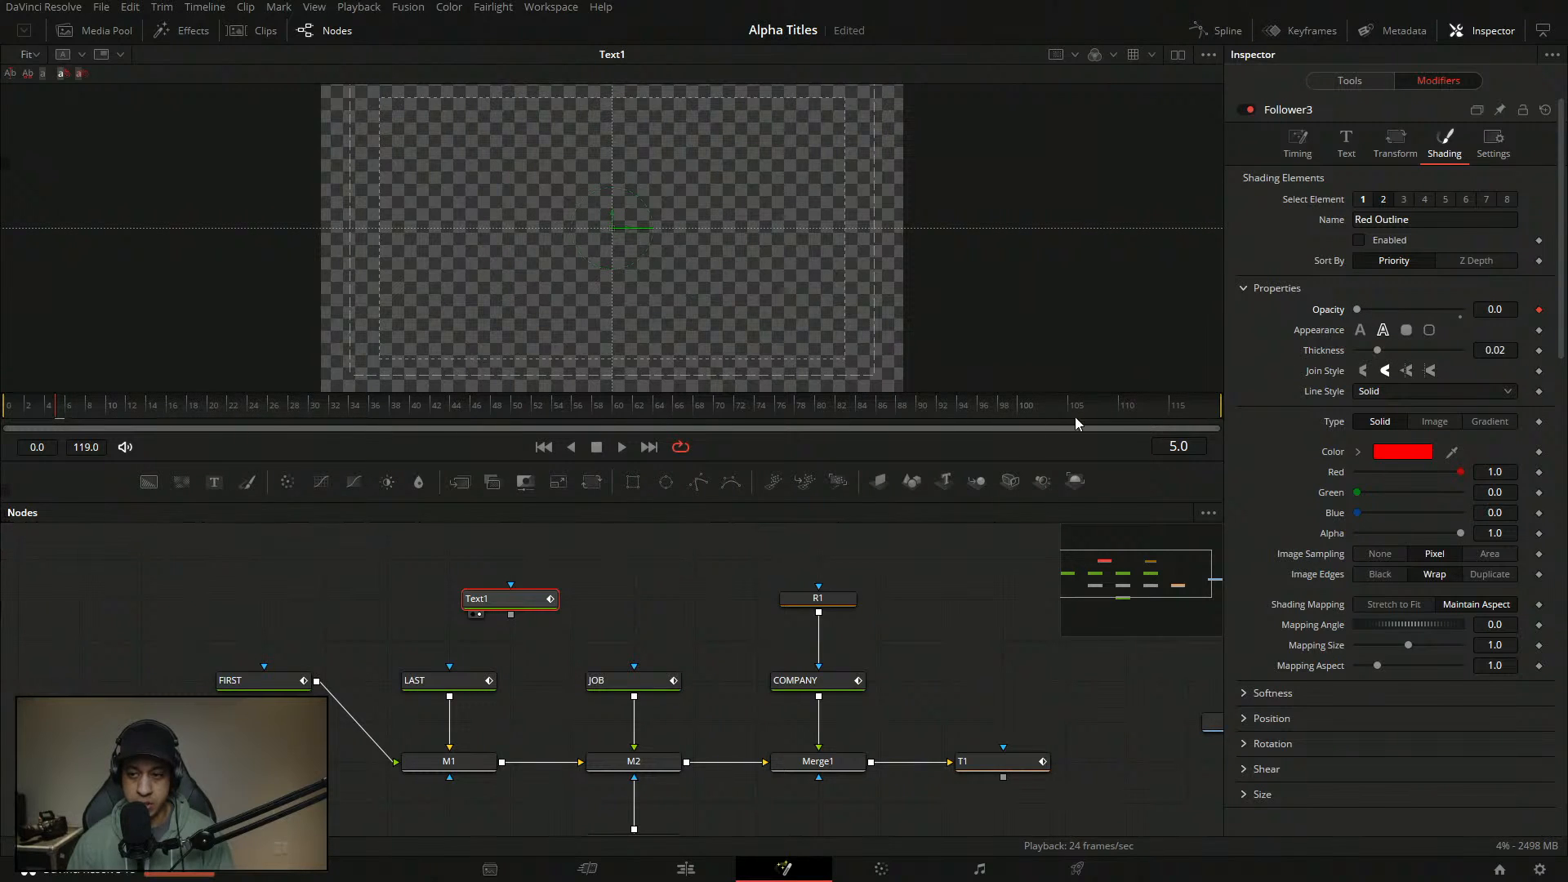
pyautogui.click(77, 424)
pyautogui.click(90, 424)
pyautogui.click(73, 421)
pyautogui.click(78, 423)
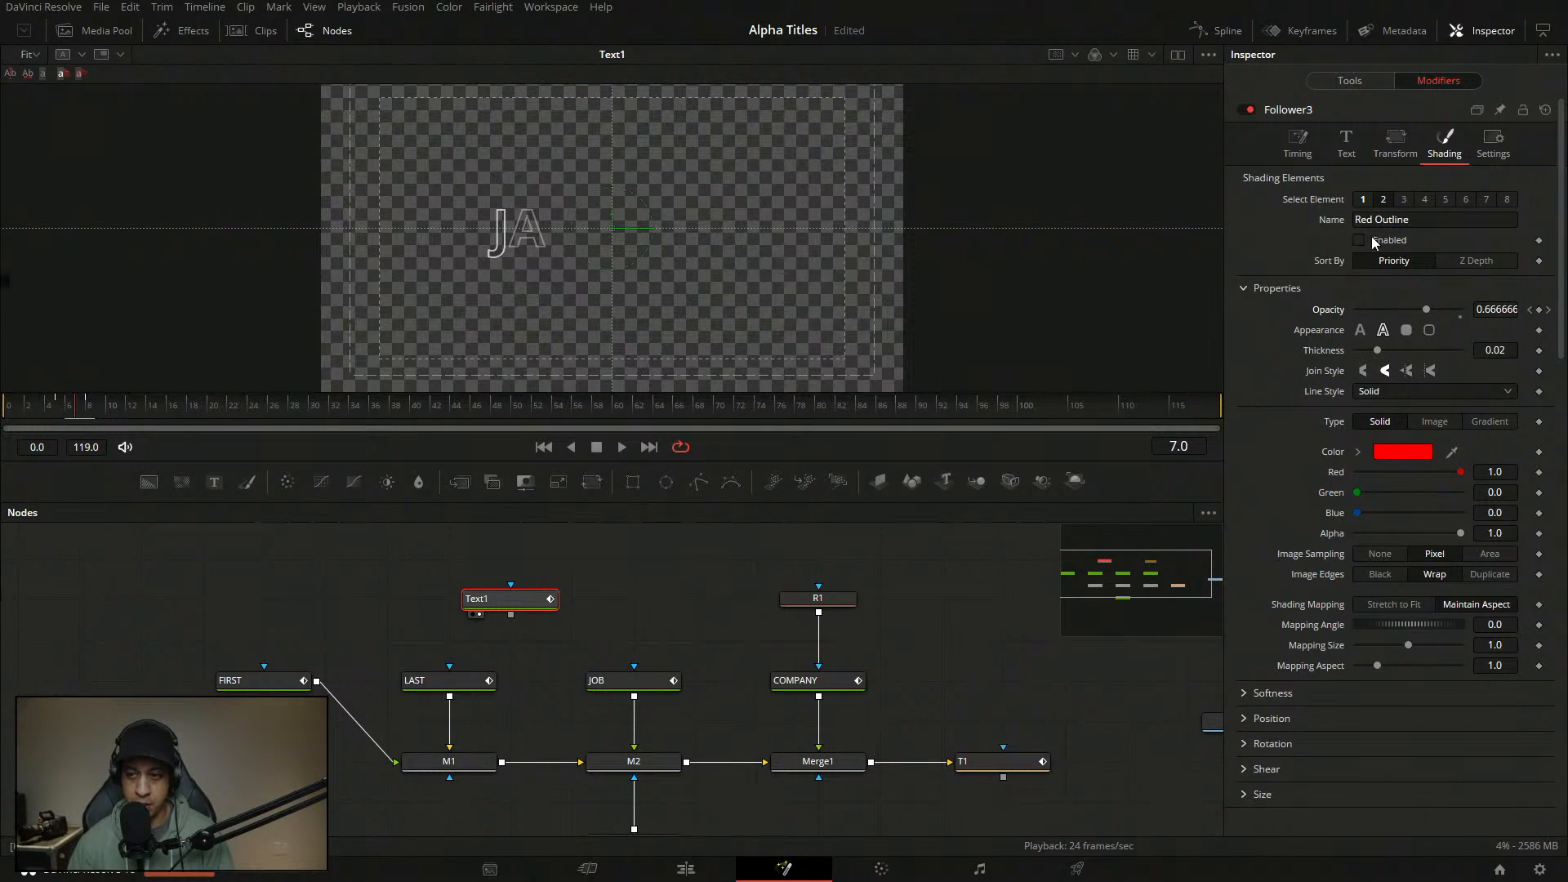
# - Keyframe the White Solid Fill opacity back to 1.0 at frame 10
pyautogui.click(1364, 199)
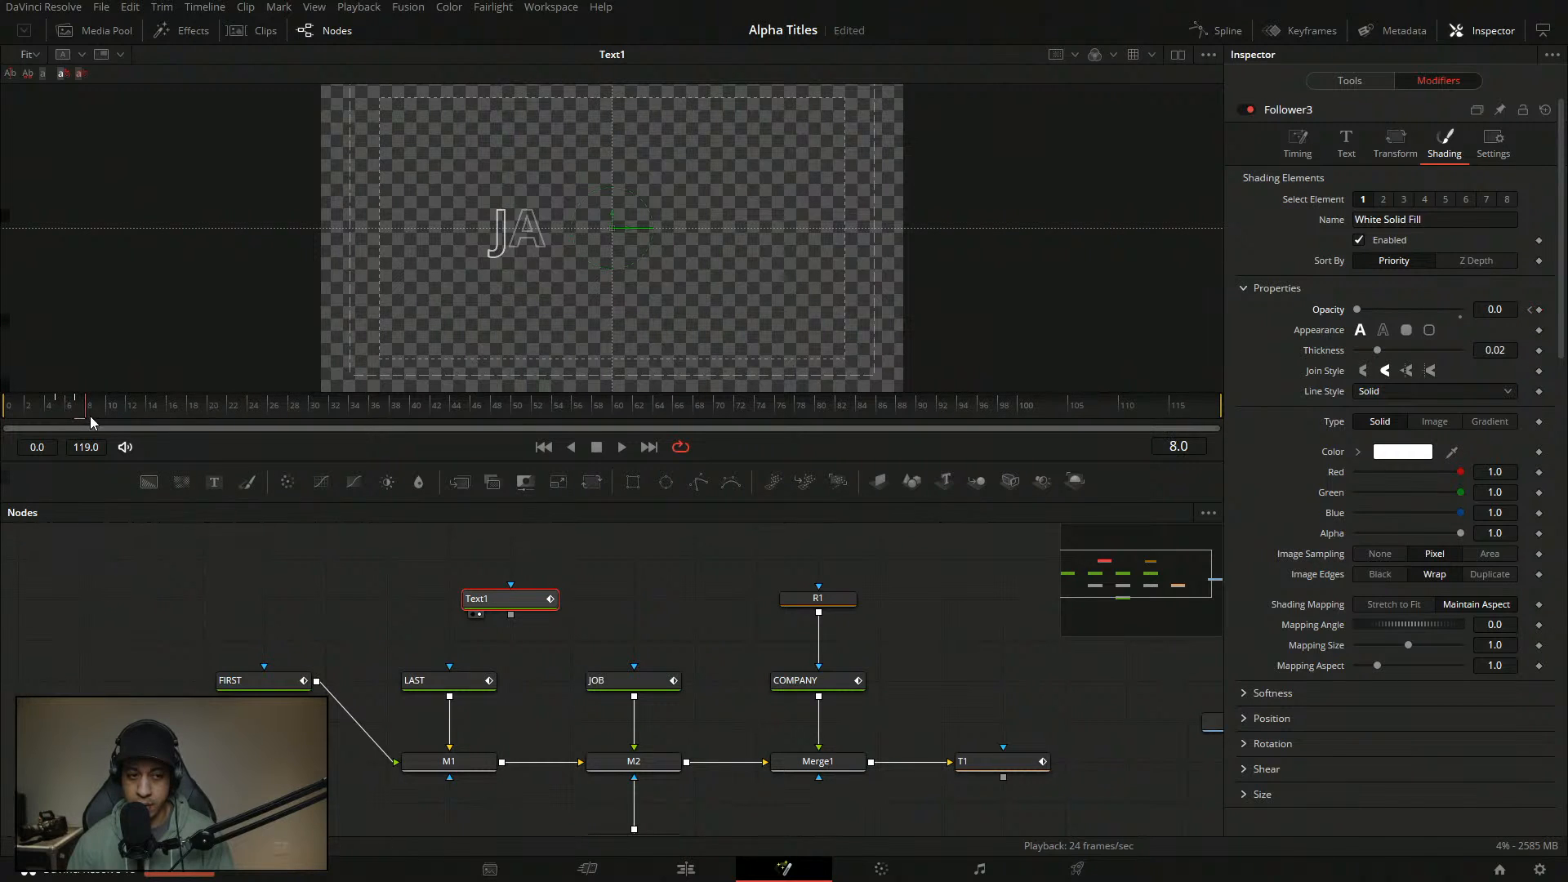
pyautogui.click(117, 424)
pyautogui.moveTo(1356, 311); pyautogui.dragTo(1462, 312)
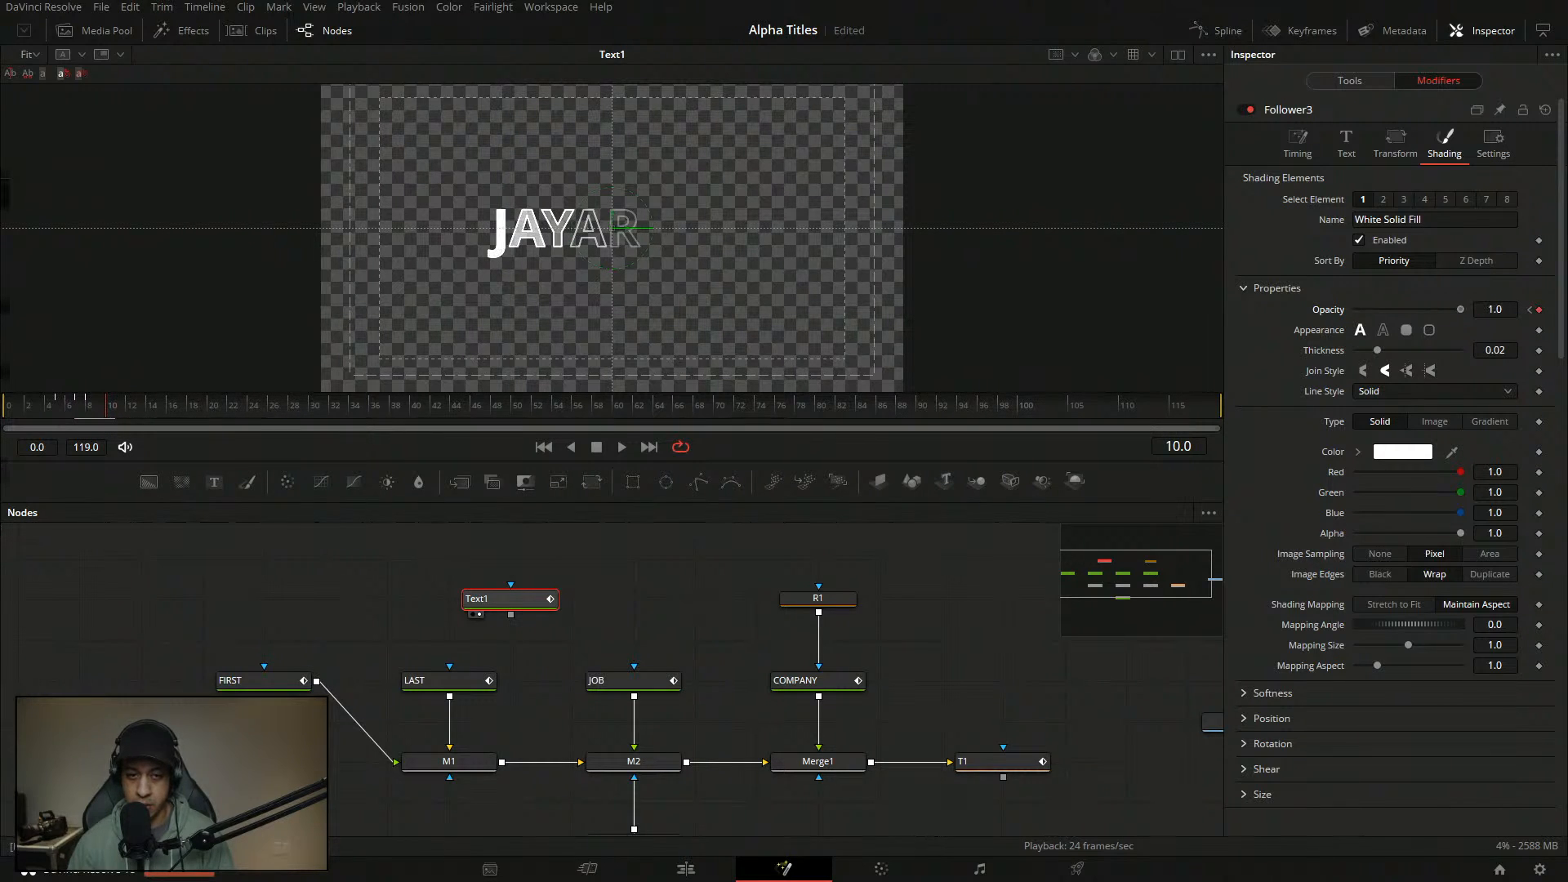
pyautogui.click(522, 551)
pyautogui.press('Home')
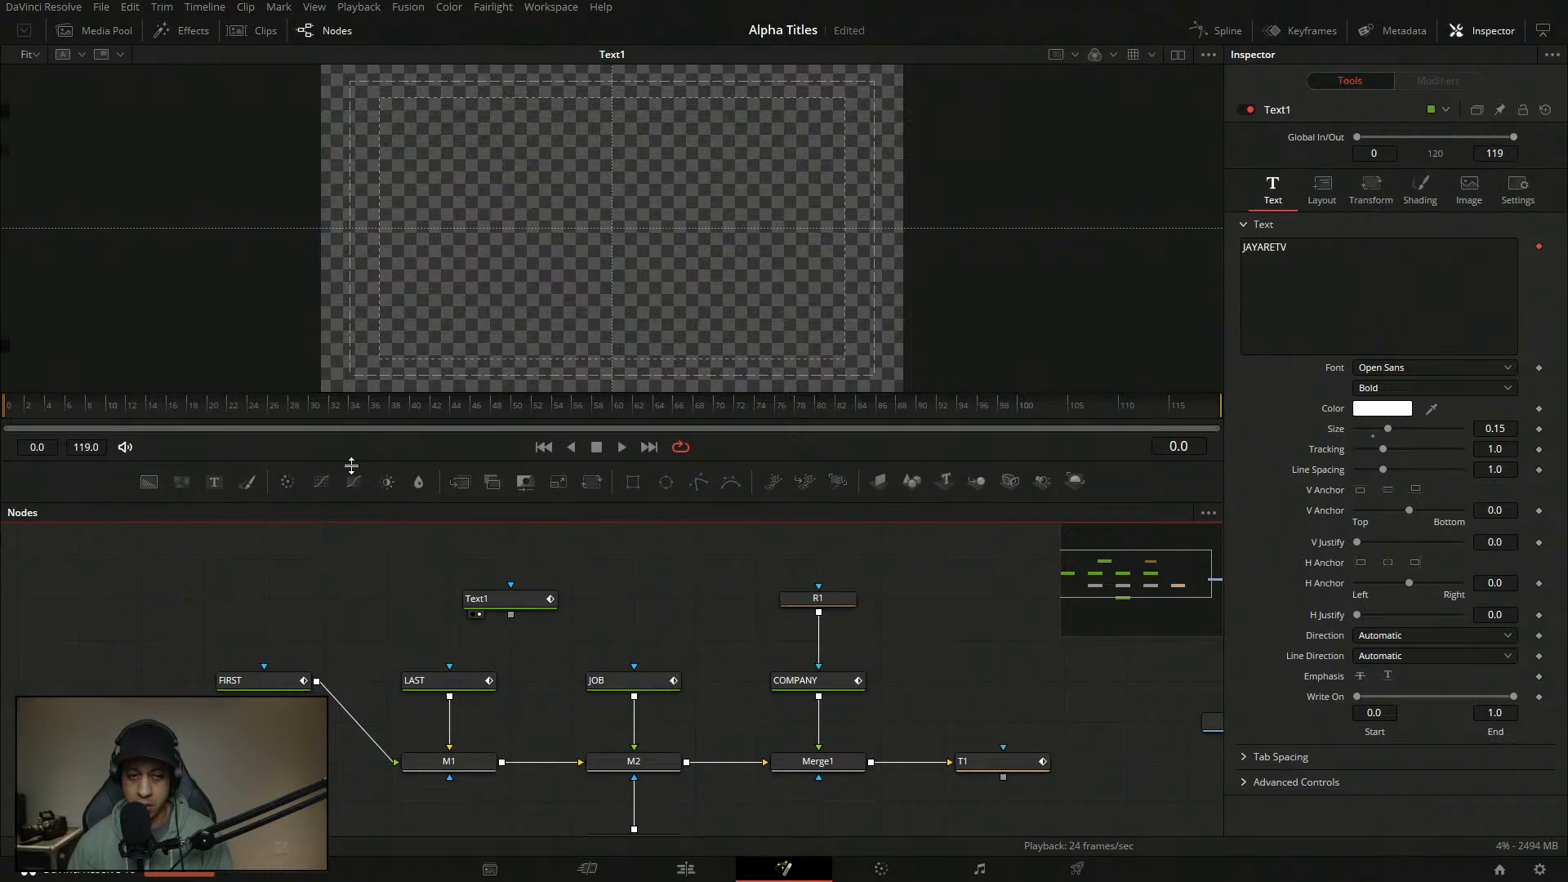
# - Play and scrub through the letter fade-in around frame 10
pyautogui.click(623, 447)
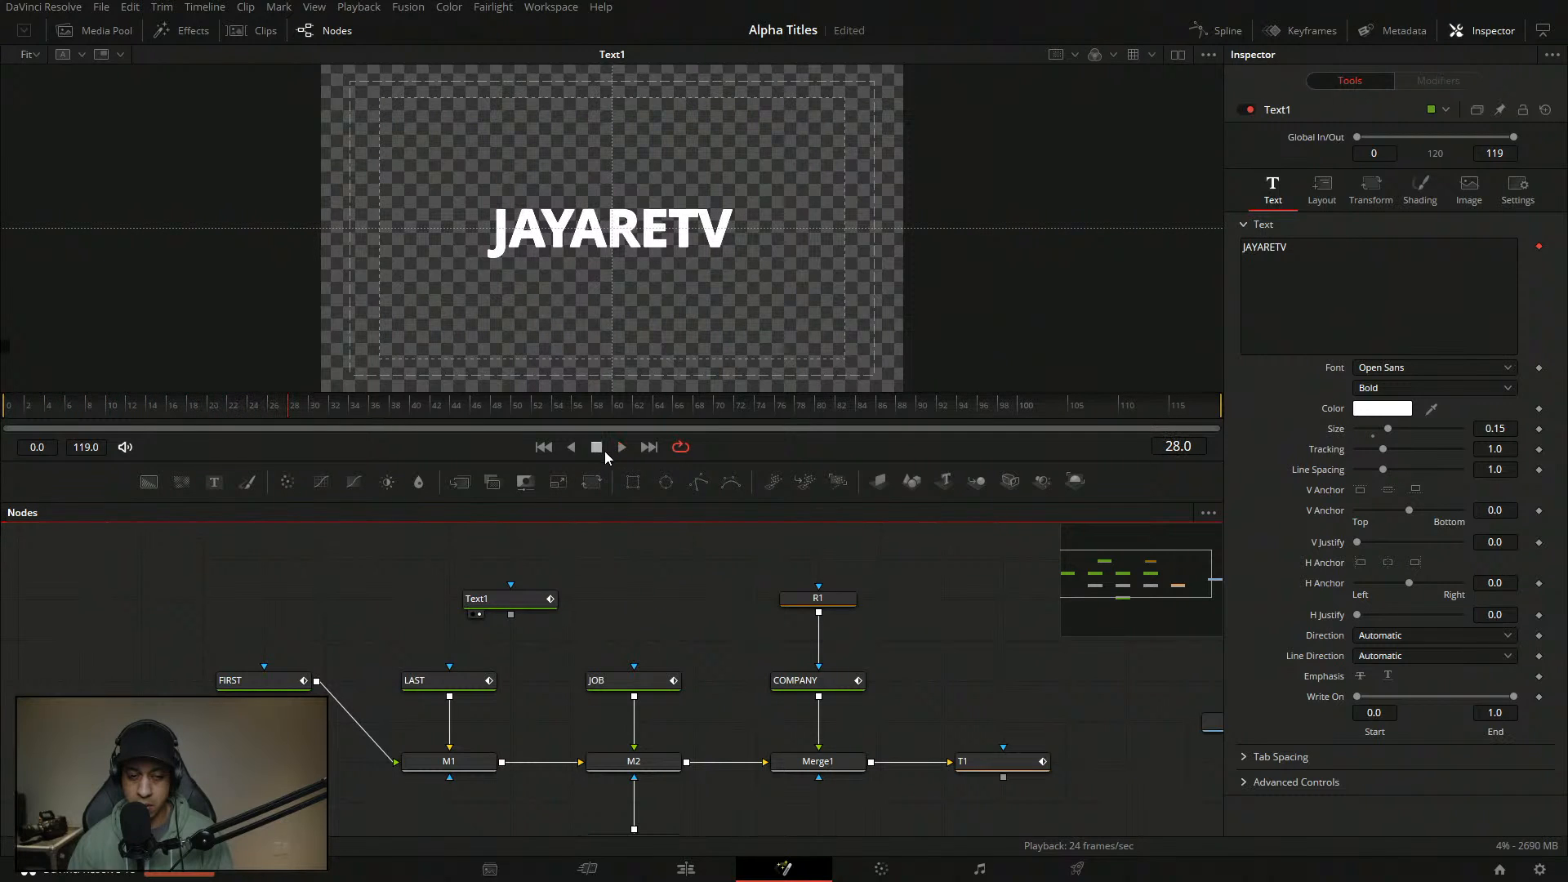
pyautogui.moveTo(139, 411); pyautogui.dragTo(95, 419)
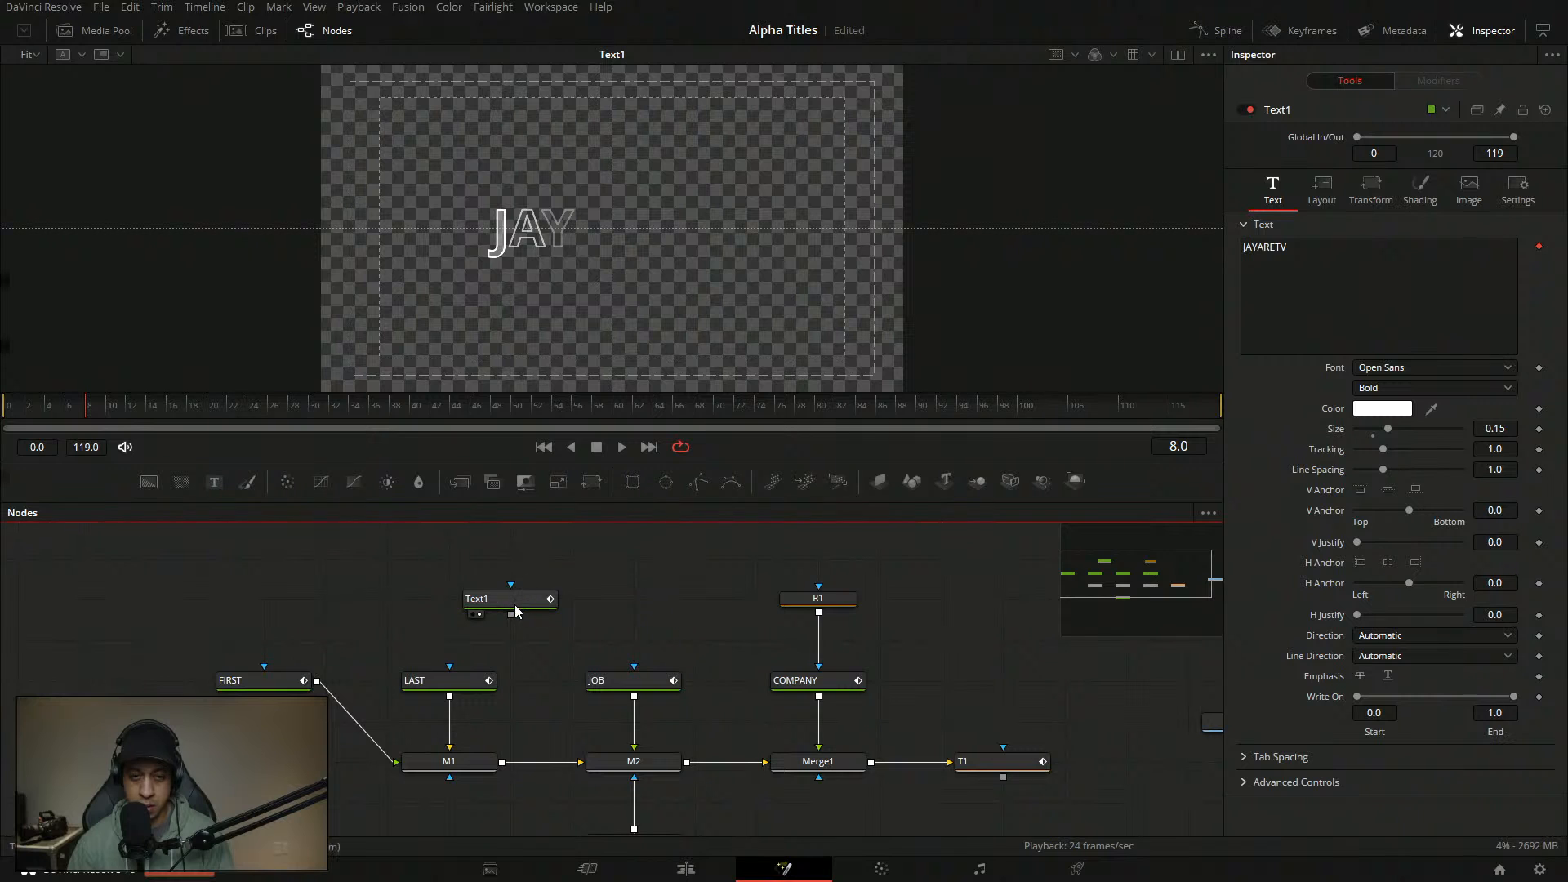
pyautogui.moveTo(110, 408); pyautogui.dragTo(121, 439)
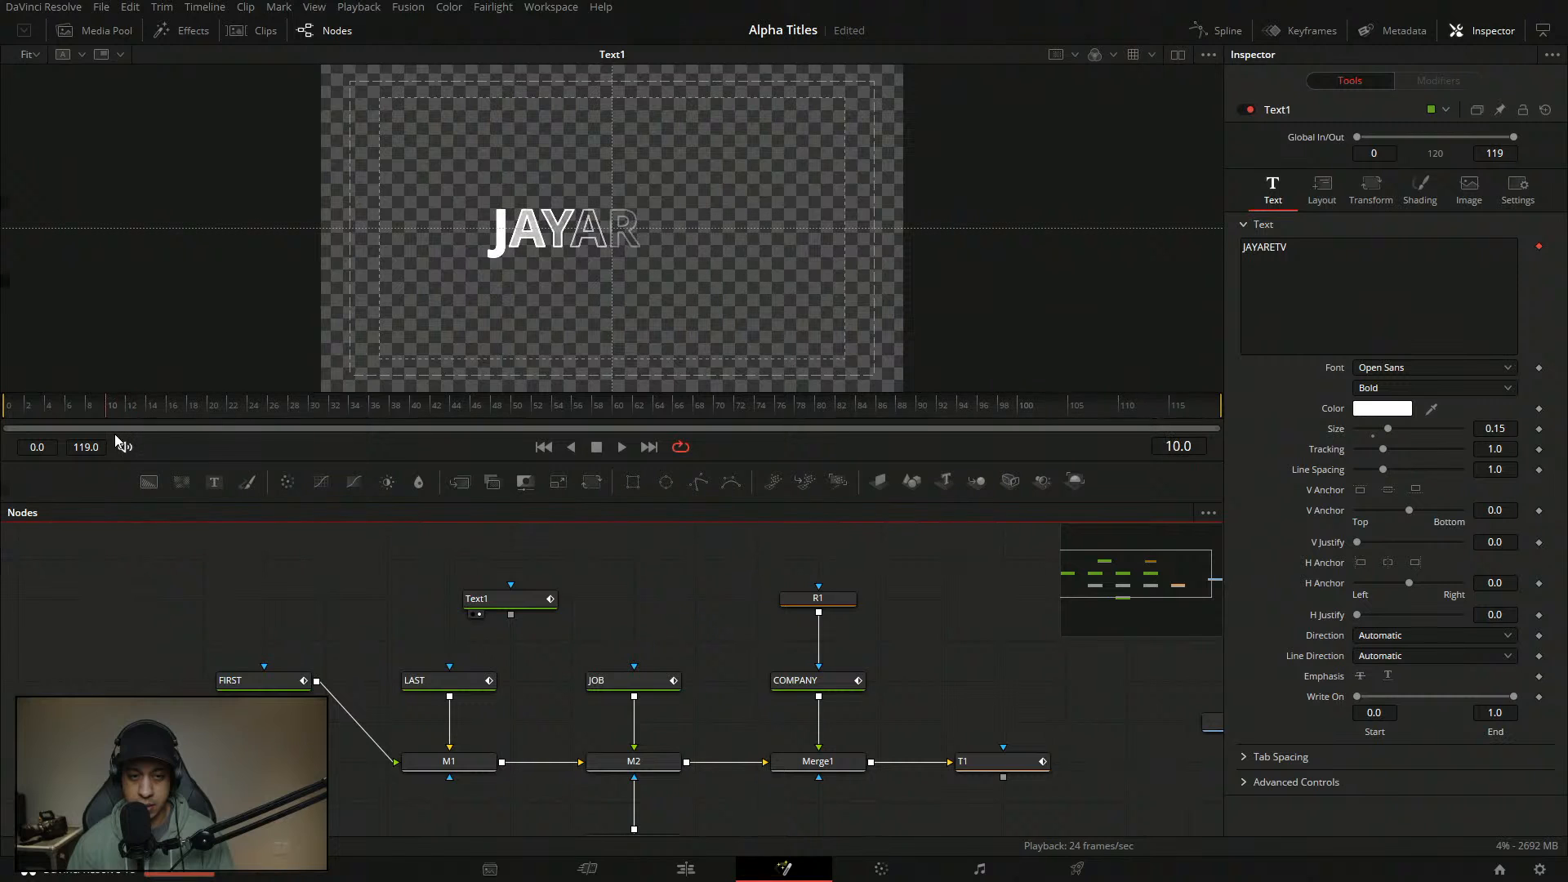
# - Thin Text1's outline to a thickness of 0.0063
pyautogui.click(525, 603)
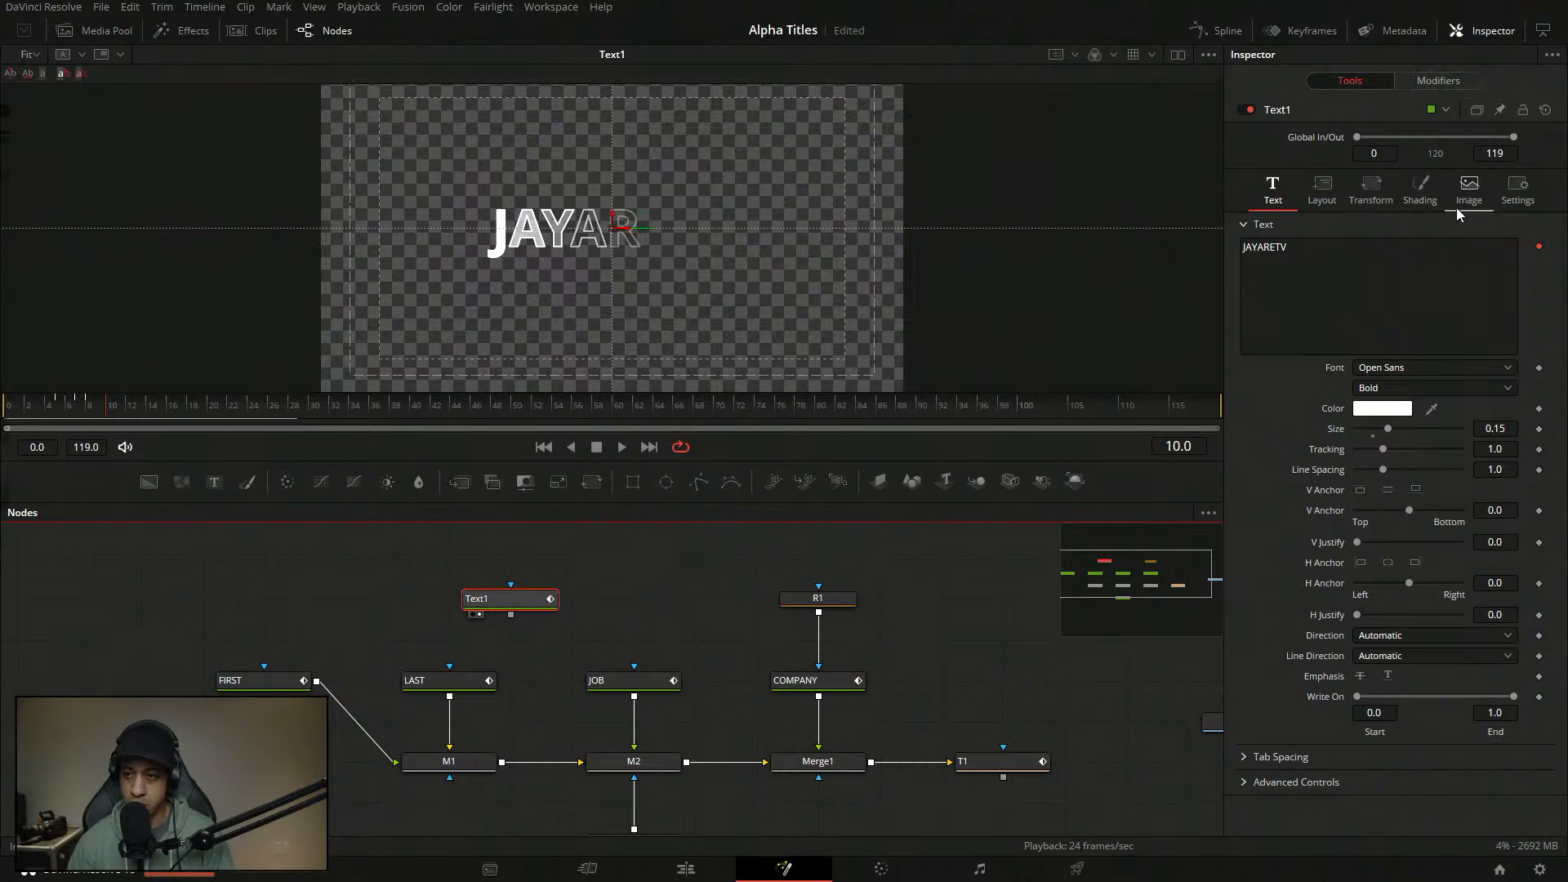
pyautogui.click(1420, 189)
pyautogui.moveTo(1496, 421)
pyautogui.mouseDown()
pyautogui.moveTo(1407, 421)
pyautogui.moveTo(1482, 417)
pyautogui.moveTo(1466, 419)
pyautogui.mouseUp()
pyautogui.scroll(6, 571, 236)
pyautogui.click(923, 563)
# - Rewind, adjust the view, and play the fade-in back, stopping at frame 25
pyautogui.moveTo(113, 406); pyautogui.dragTo(146, 406)
pyautogui.scroll(-5, 703, 293)
pyautogui.moveTo(708, 292); pyautogui.dragTo(677, 325)
pyautogui.press('space')
pyautogui.press('space')
pyautogui.click(18, 413)
pyautogui.press('space')
pyautogui.press('space')
# - Save with Ctrl+S, then scrub into the JAYARETV fade-in and play it twice
pyautogui.hotkey('ctrl', 's')
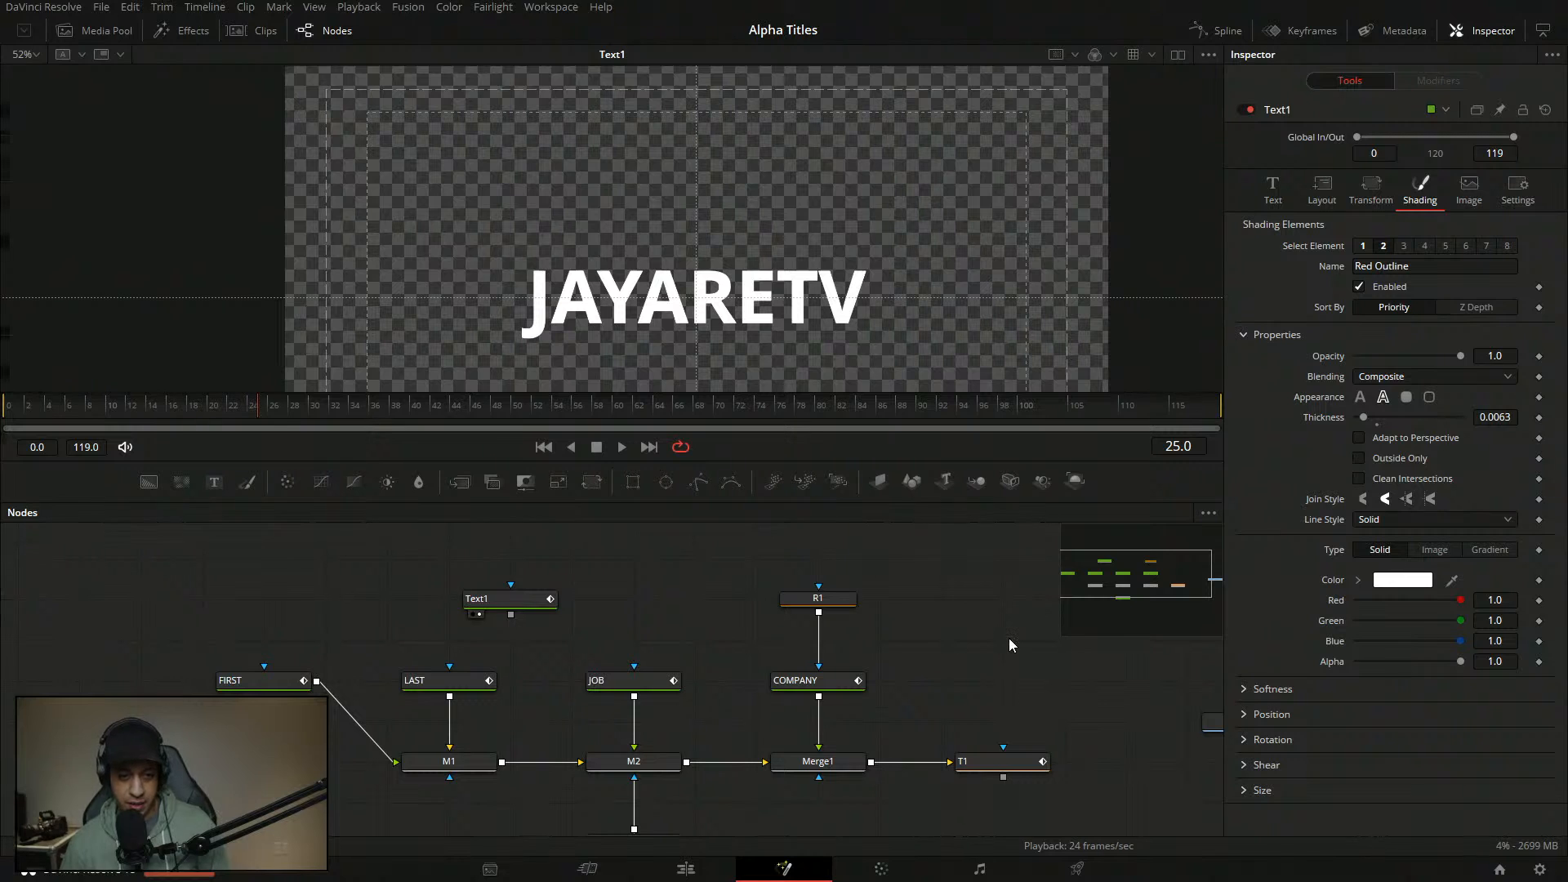
pyautogui.moveTo(179, 408); pyautogui.dragTo(47, 418)
pyautogui.press('space')
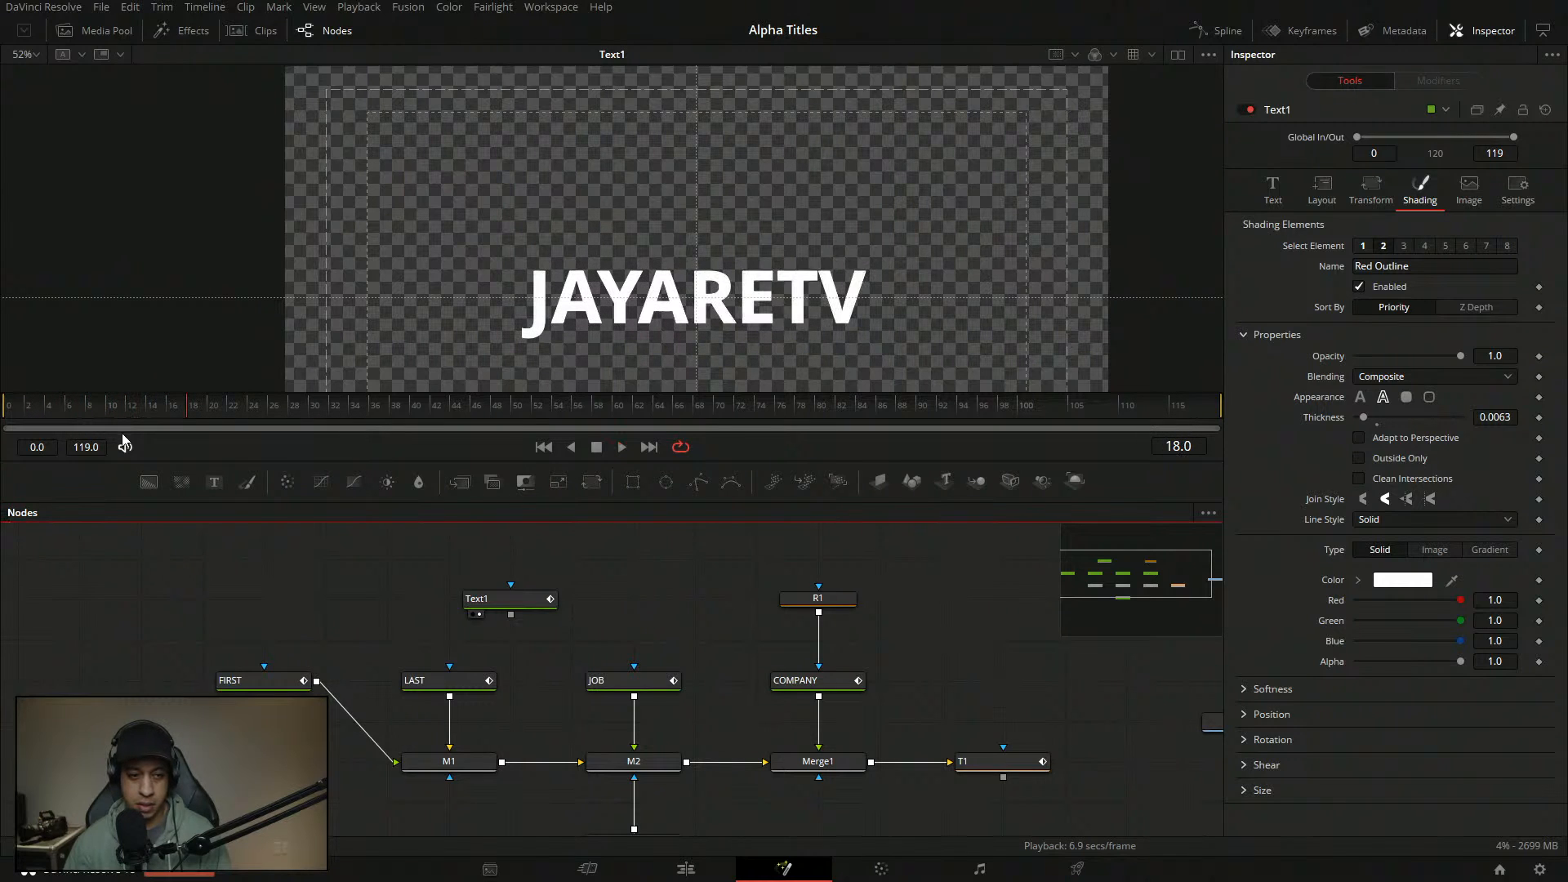
pyautogui.press('space')
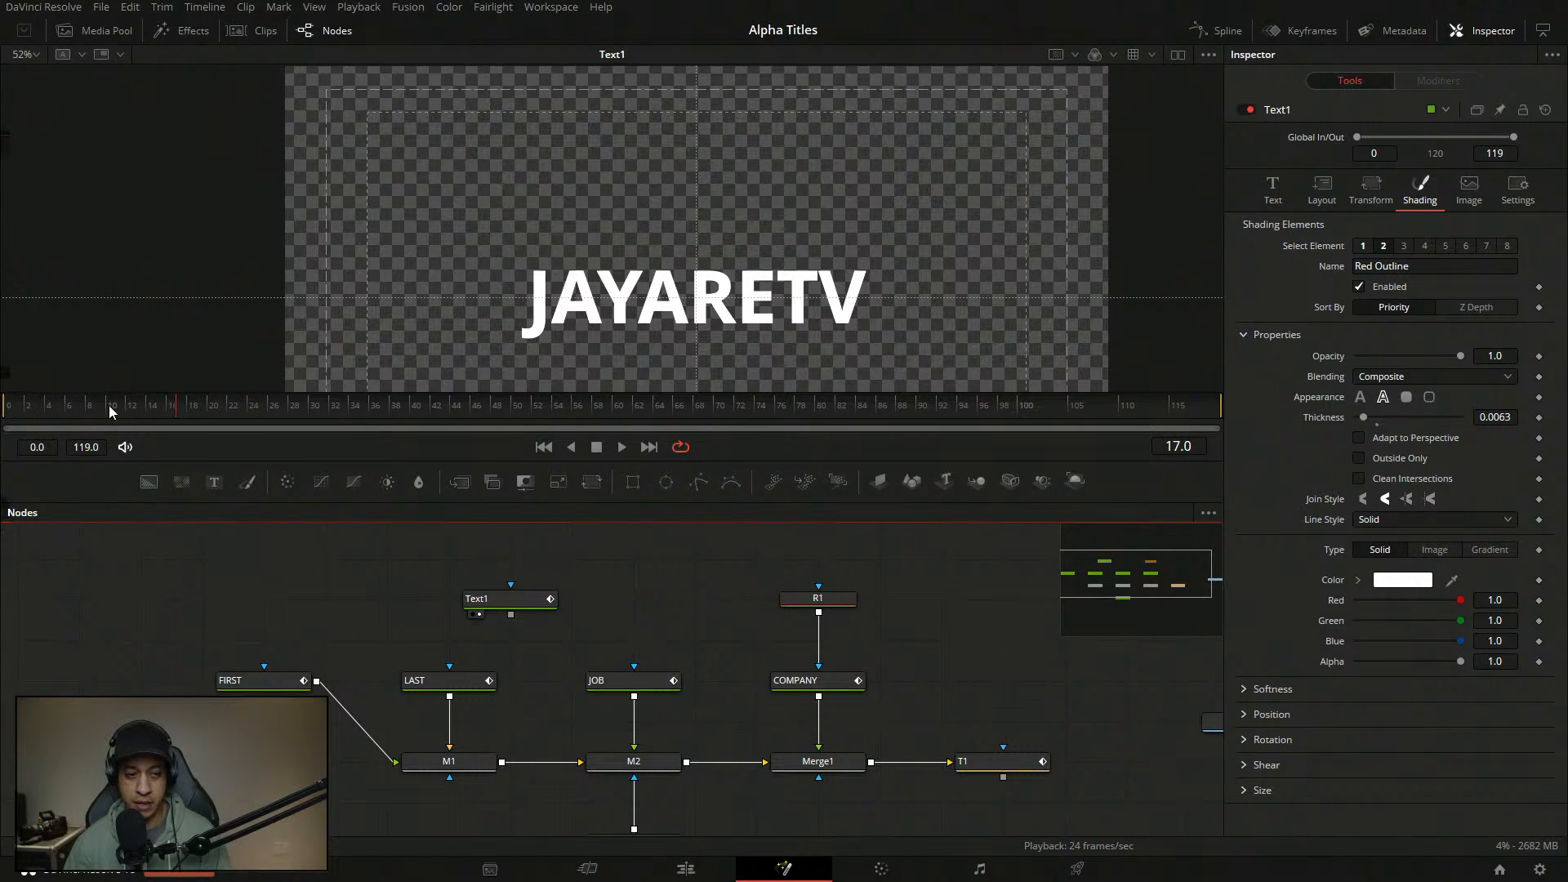
pyautogui.press('space')
pyautogui.press('space')
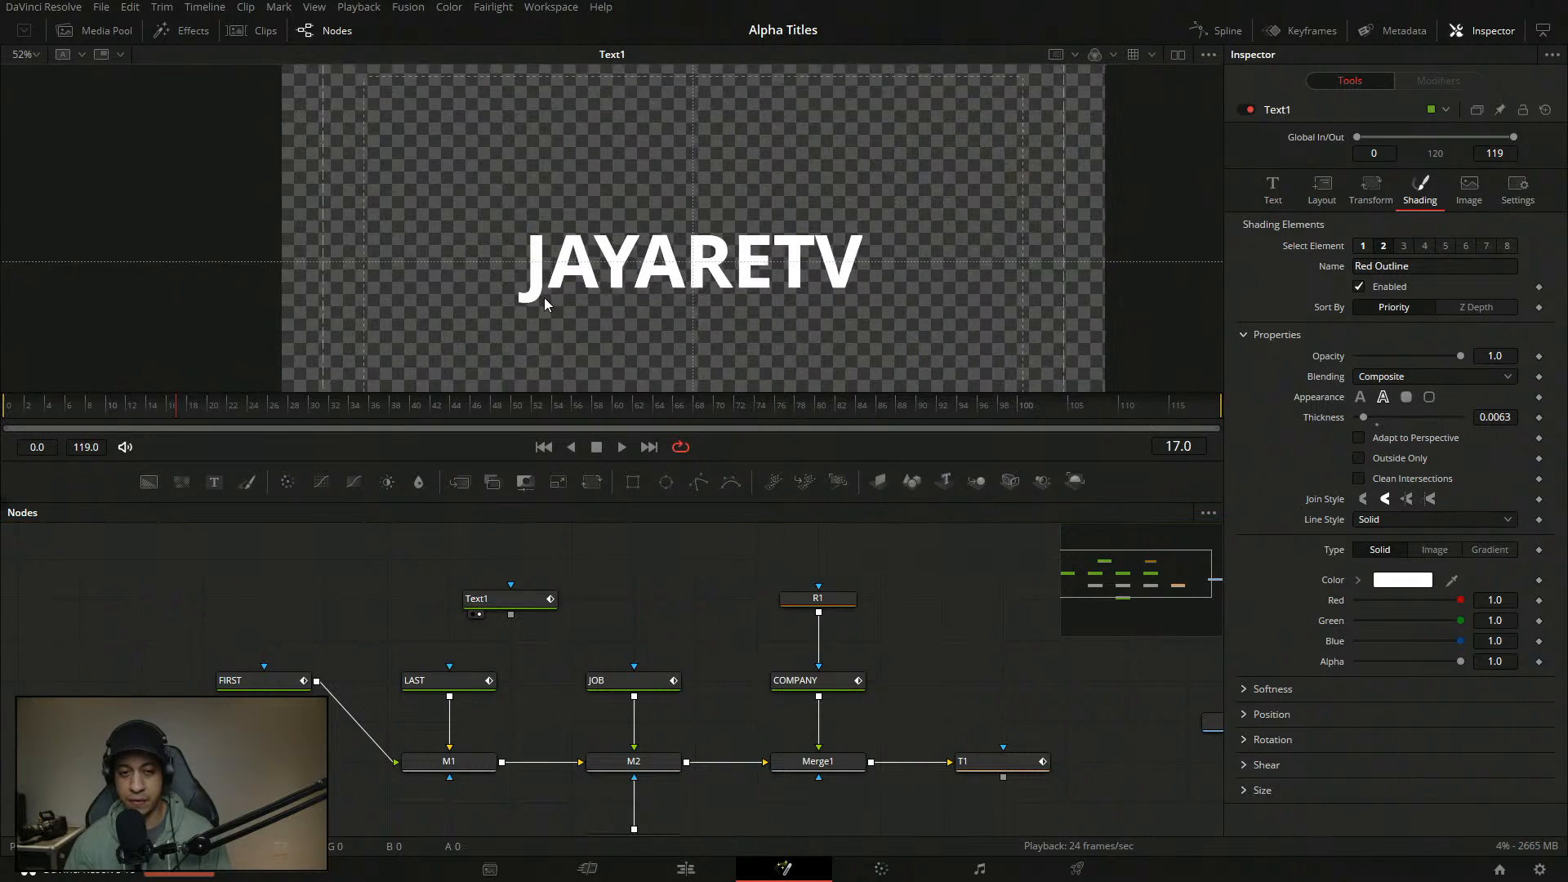
pyautogui.scroll(3, 669, 283)
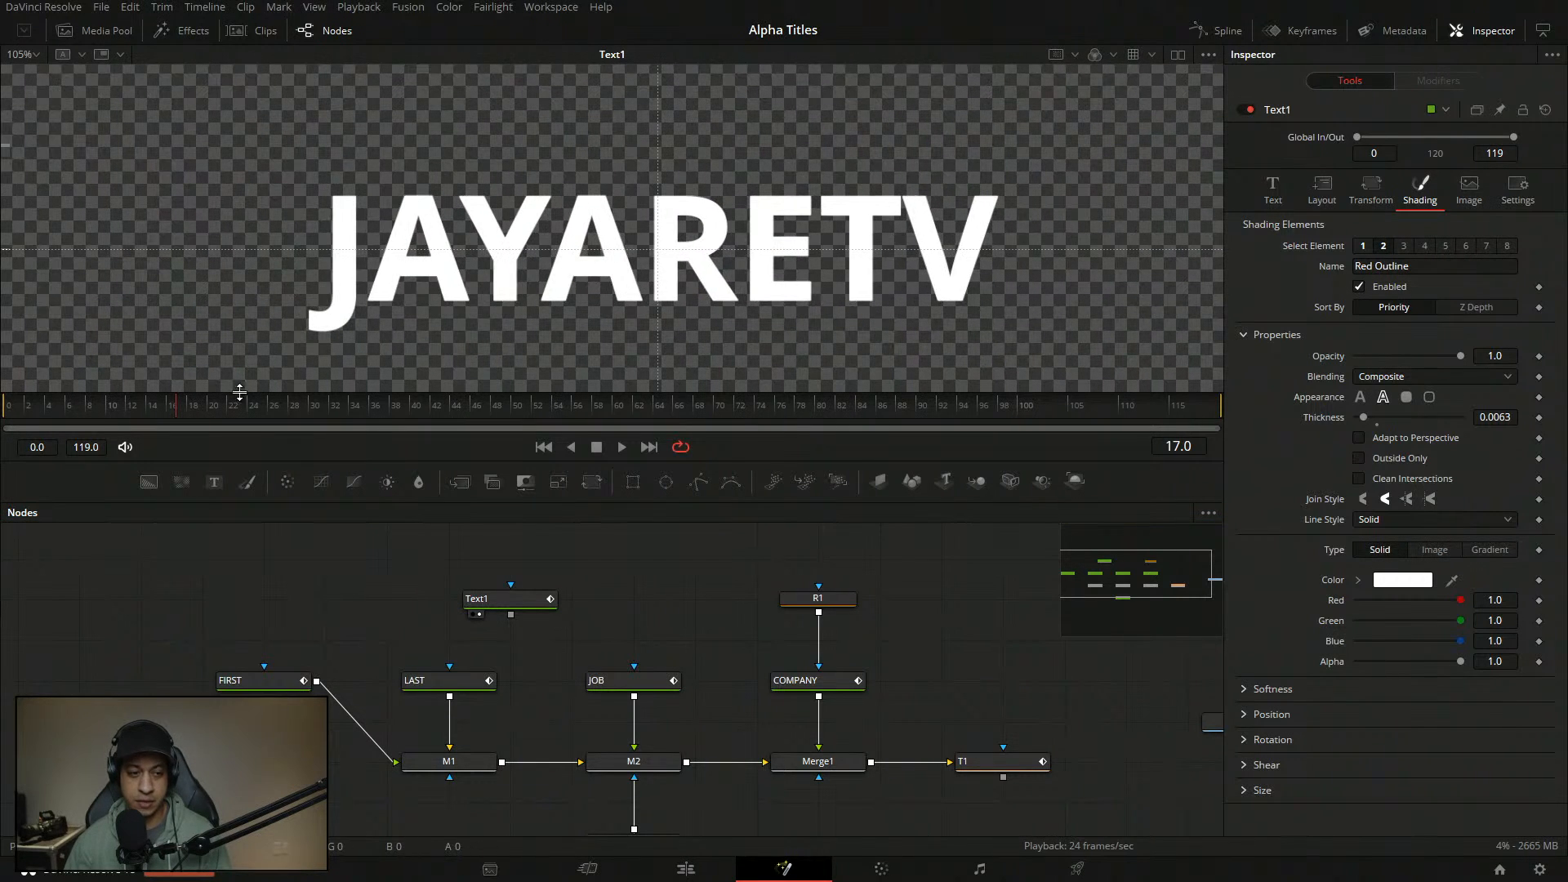
pyautogui.press('space')
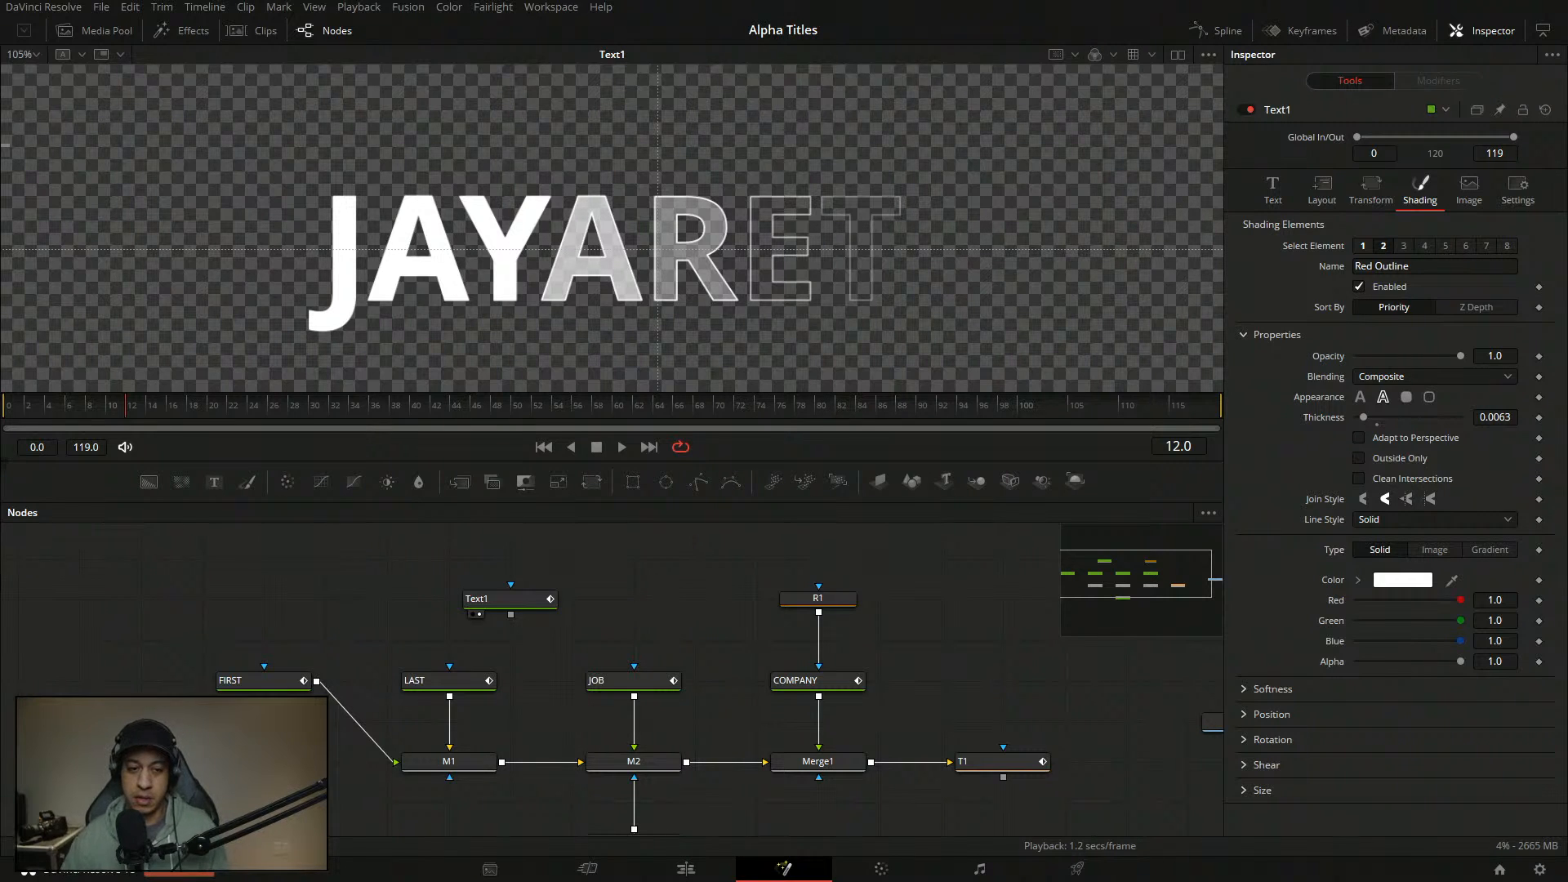
pyautogui.click(9, 405)
pyautogui.press('space')
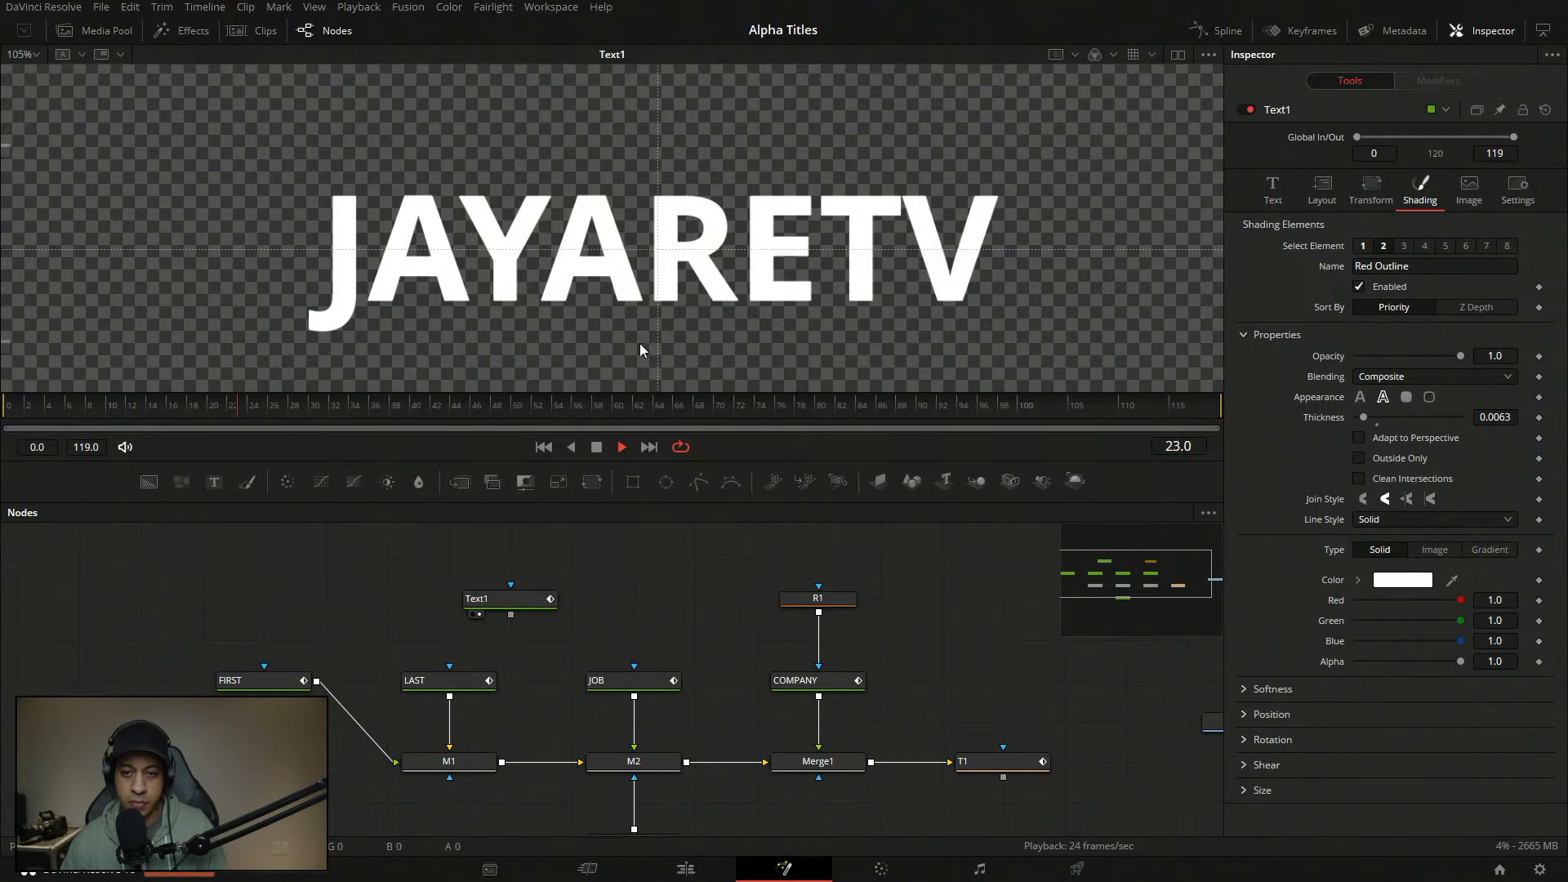
pyautogui.moveTo(679, 343); pyautogui.dragTo(659, 335)
pyautogui.moveTo(211, 410); pyautogui.dragTo(39, 394)
pyautogui.press('space')
pyautogui.press('space')
pyautogui.moveTo(152, 406); pyautogui.dragTo(8, 408)
pyautogui.press('space')
pyautogui.press('space')
pyautogui.moveTo(105, 411); pyautogui.dragTo(8, 417)
pyautogui.press('space')
pyautogui.press('space')
pyautogui.moveTo(168, 414); pyautogui.dragTo(8, 428)
pyautogui.press('space')
pyautogui.press('space')
pyautogui.press('space')
pyautogui.press('space')
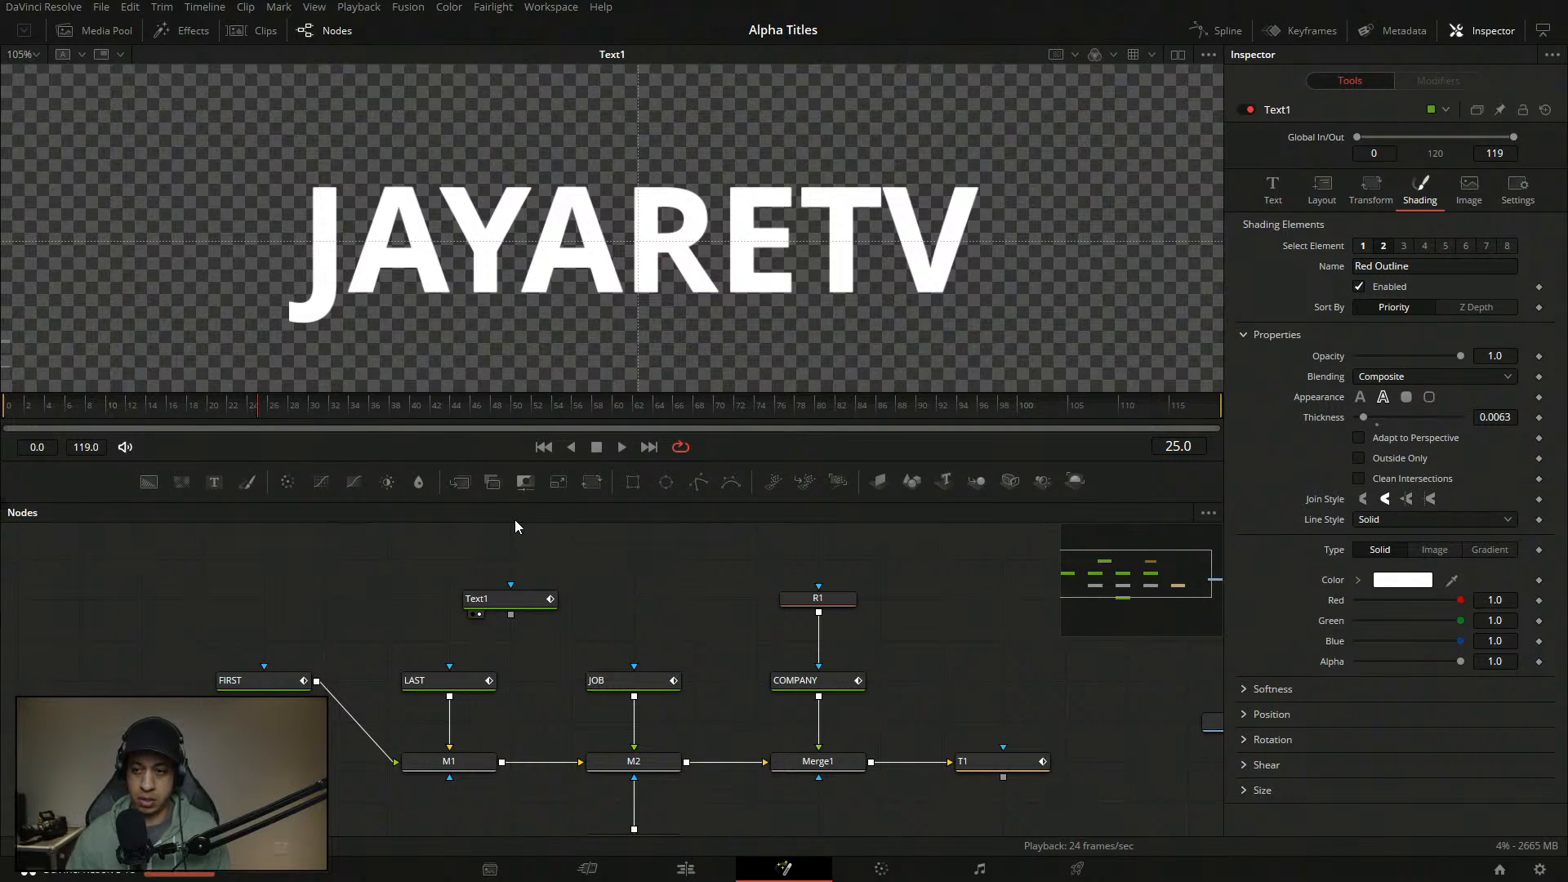
# - Try the Leoscar font on the title at frame 17 and play the animation
pyautogui.click(175, 406)
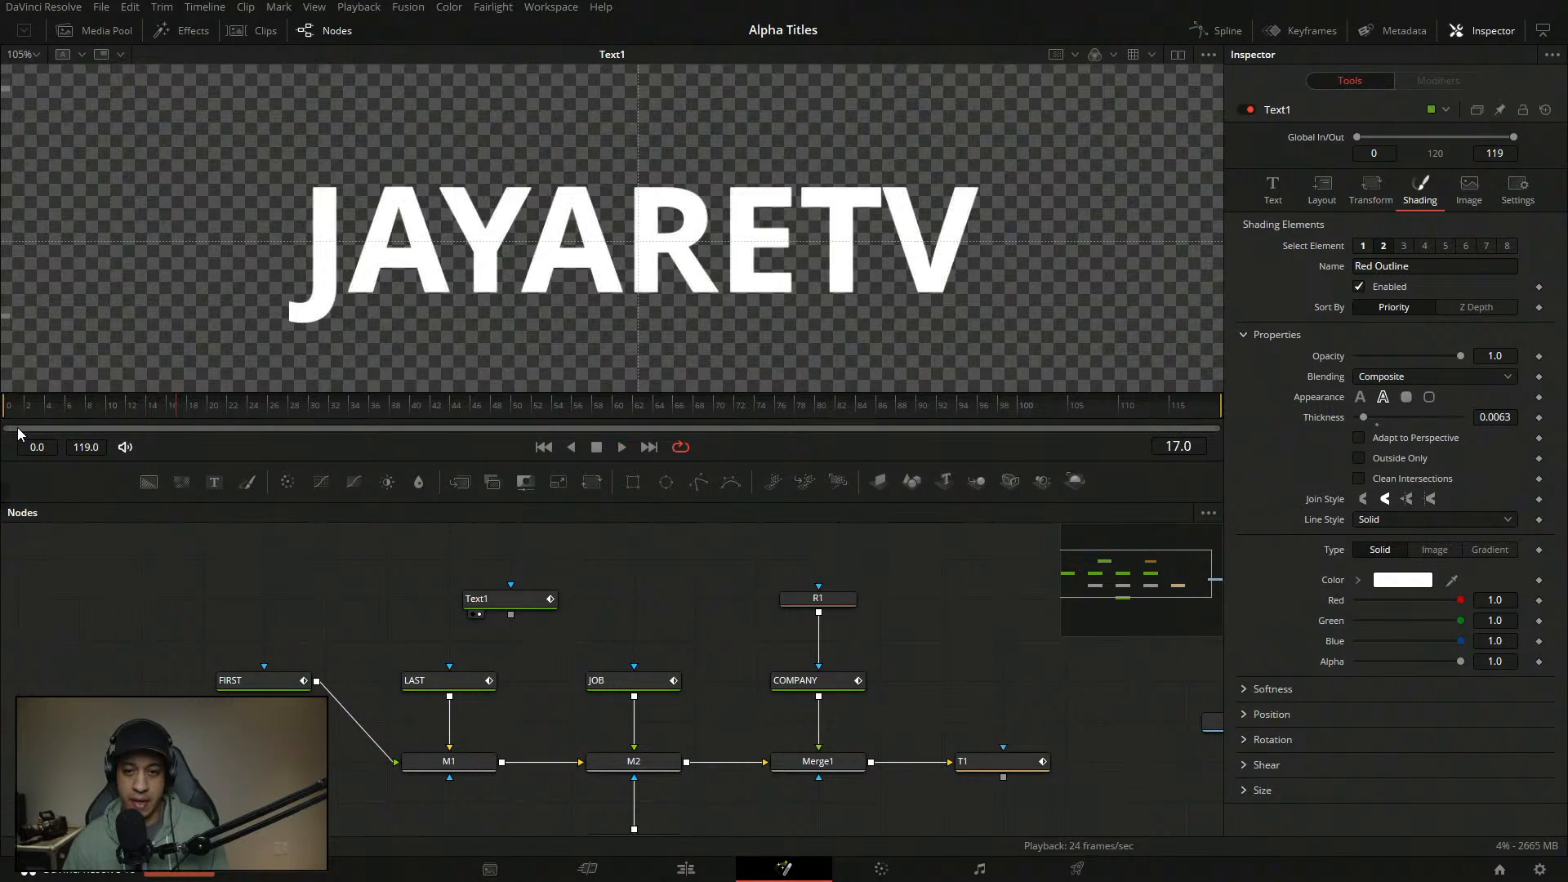
pyautogui.click(1272, 189)
pyautogui.click(1339, 253)
pyautogui.write('sdsd')
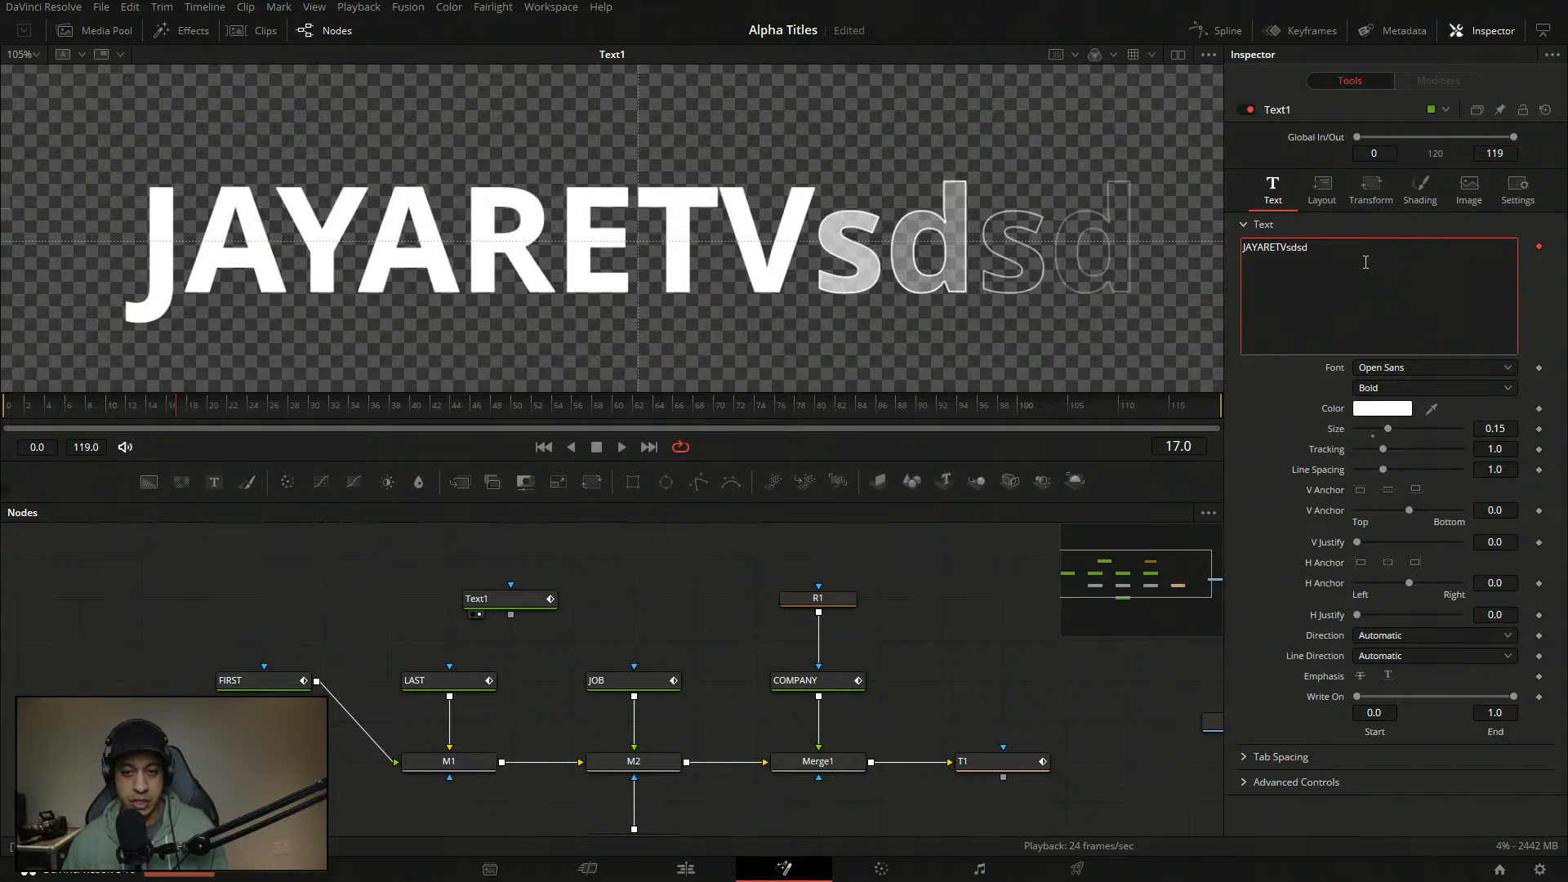
pyautogui.click(1421, 371)
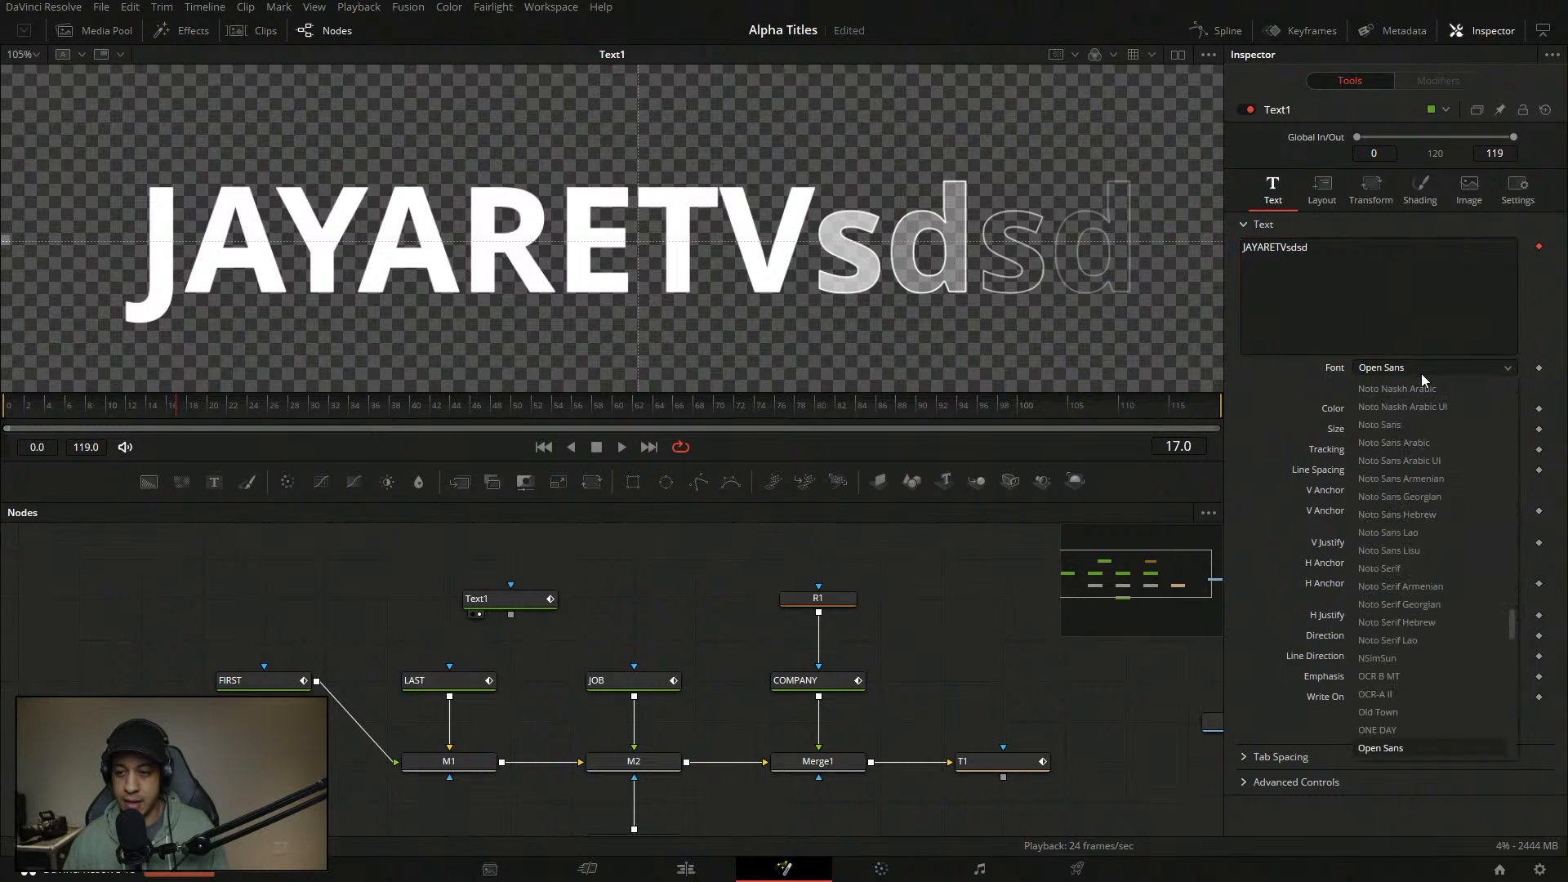
pyautogui.scroll(10, 1439, 449)
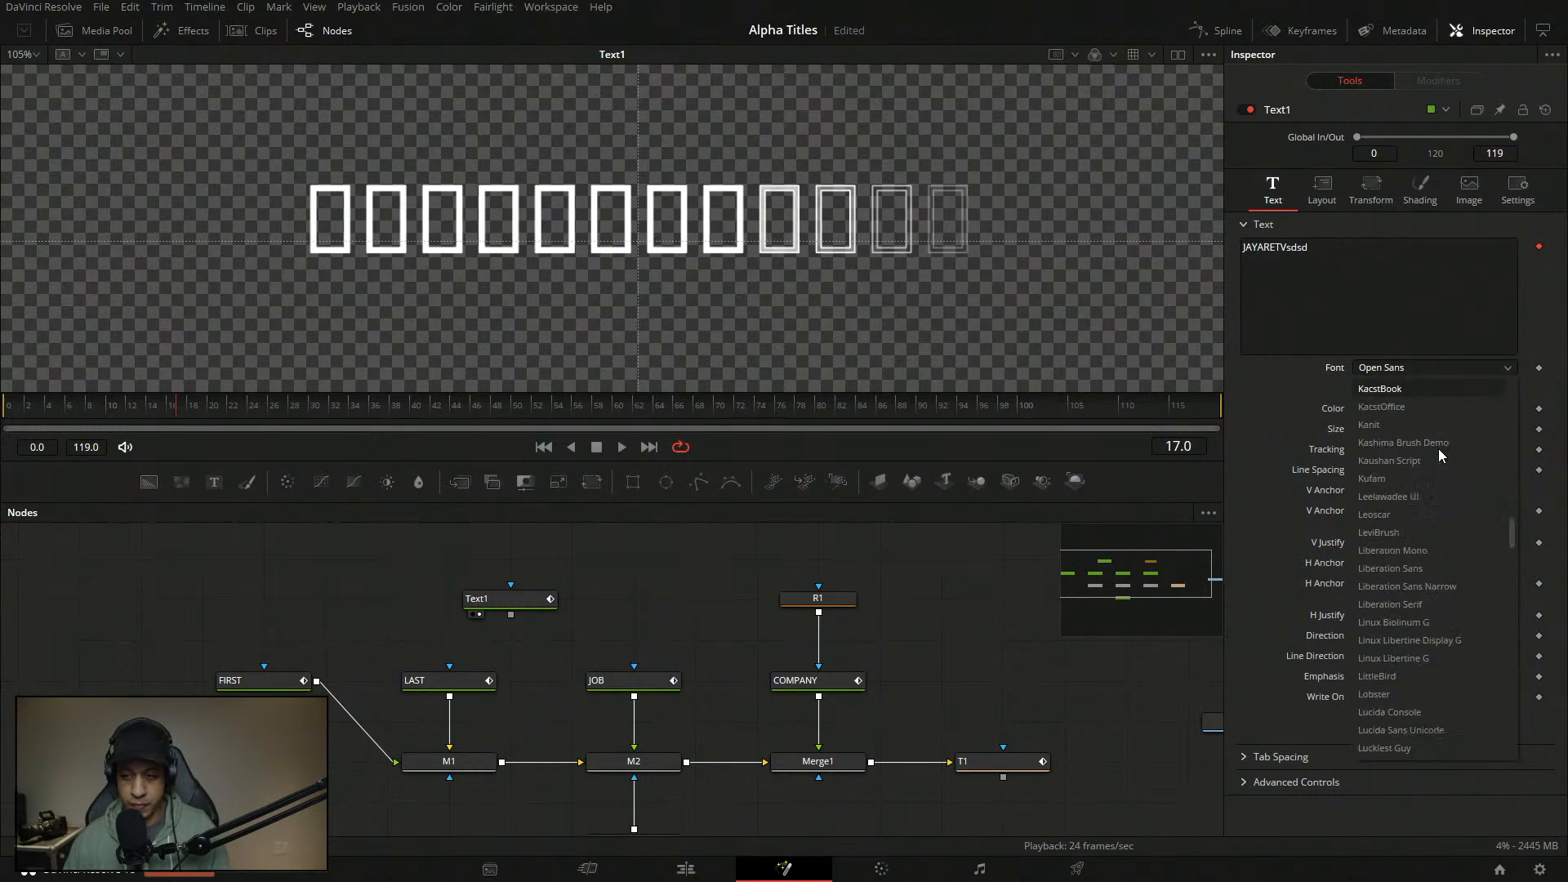
pyautogui.click(1408, 518)
pyautogui.scroll(-3, 716, 228)
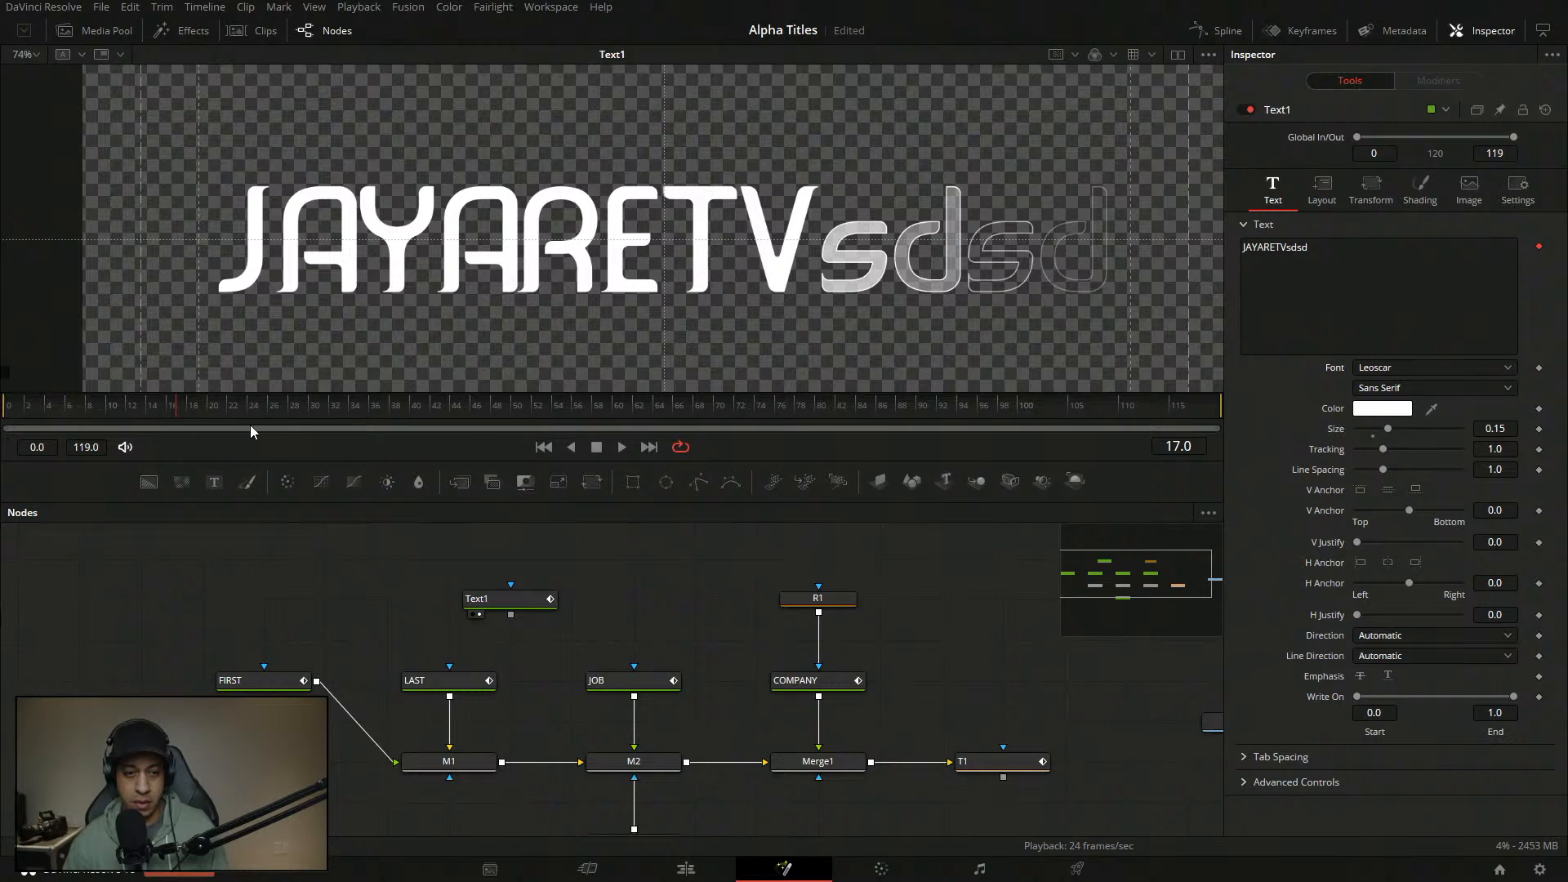
pyautogui.press('space')
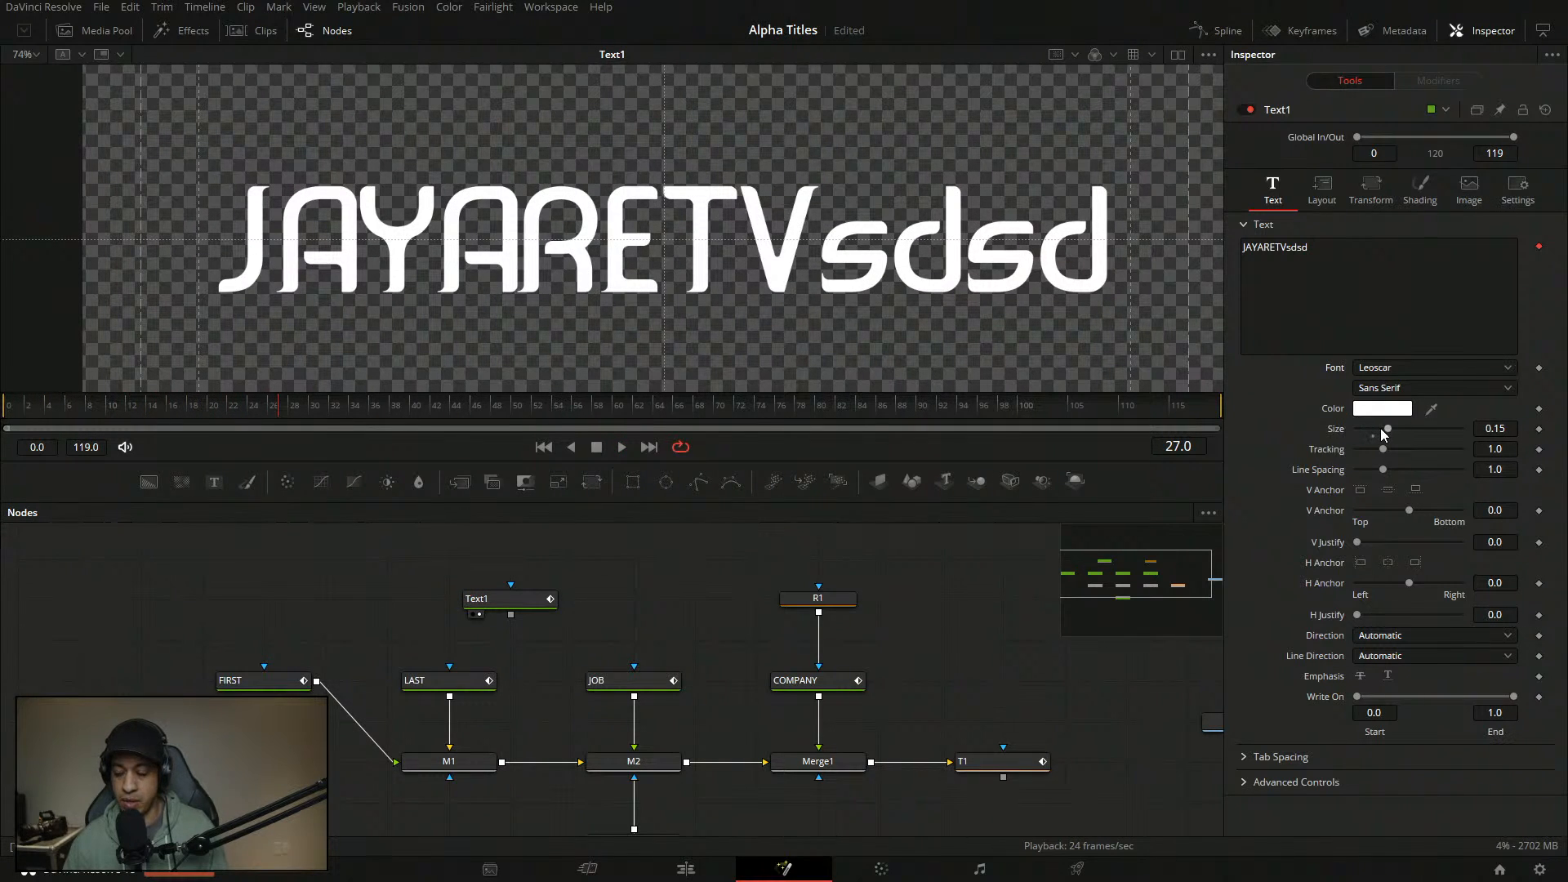
# - Reset the font to Open Sans Bold and replace the title text with FIRST
pyautogui.doubleClick(1334, 368)
pyautogui.moveTo(1319, 249); pyautogui.dragTo(1155, 250)
pyautogui.write('FIRST')
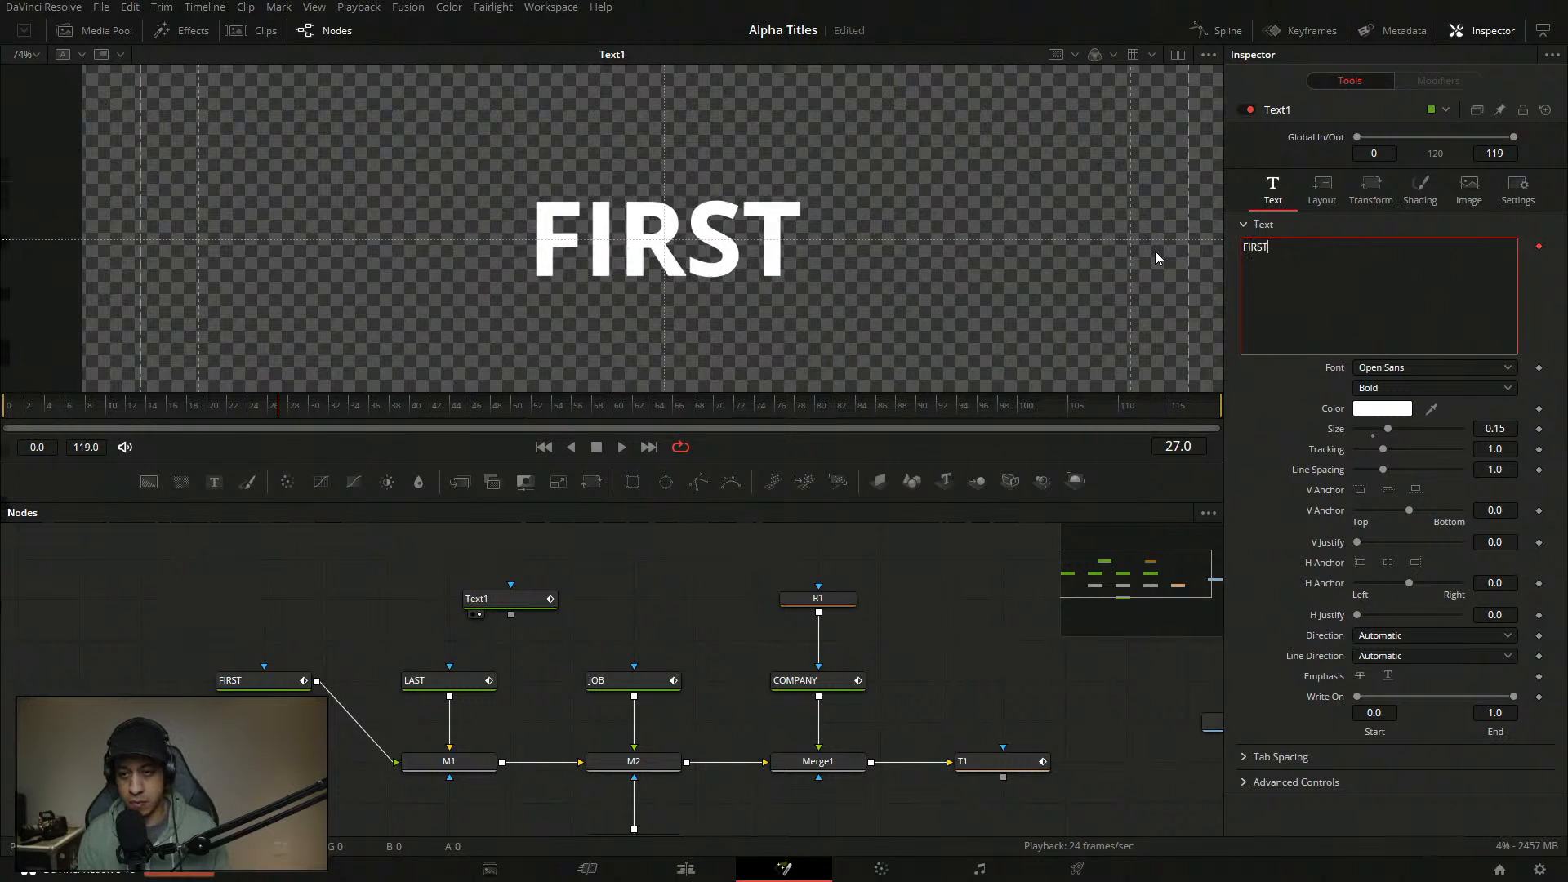
pyautogui.click(1259, 433)
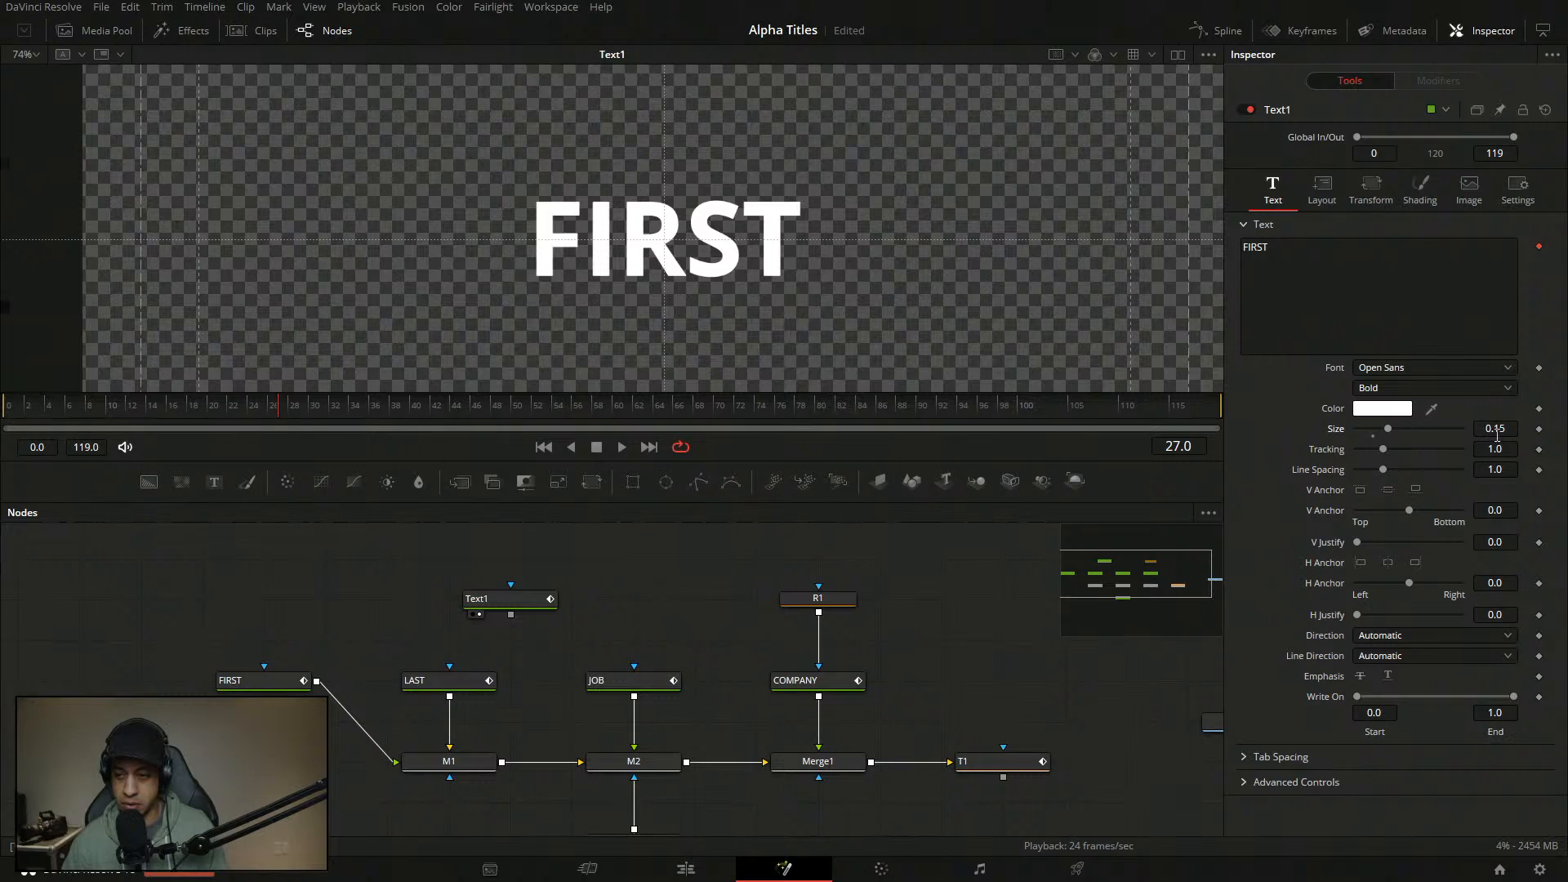
# - Delete the old FIRST node from the node graph
pyautogui.click(342, 652)
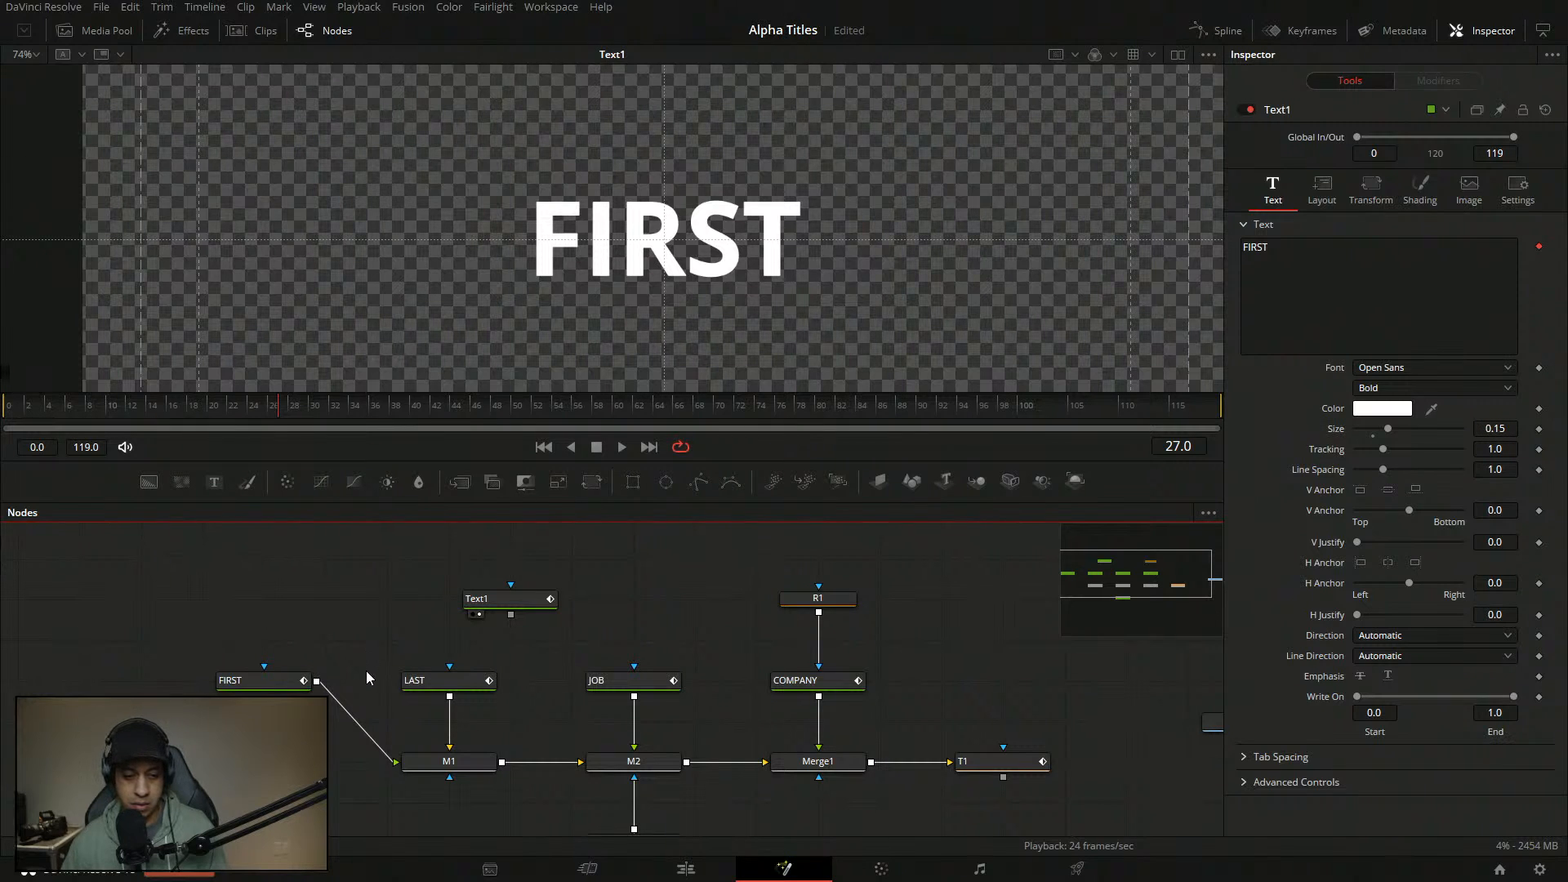
pyautogui.click(294, 682)
pyautogui.moveTo(305, 637); pyautogui.dragTo(262, 686)
pyautogui.press('Delete')
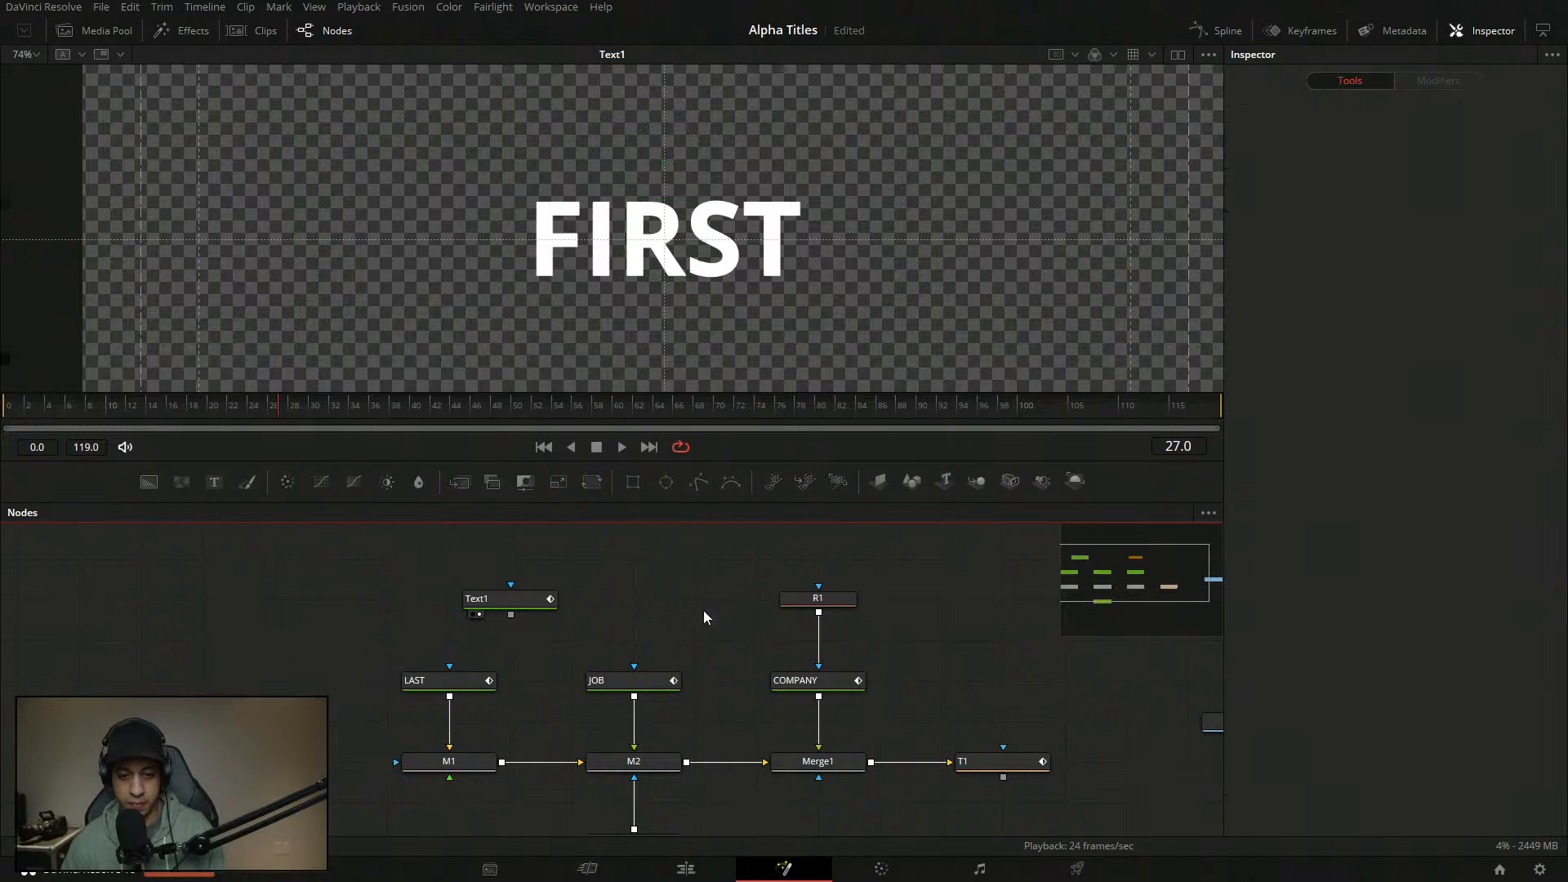
# - Rename the Text1 node to FIRST
pyautogui.click(500, 602)
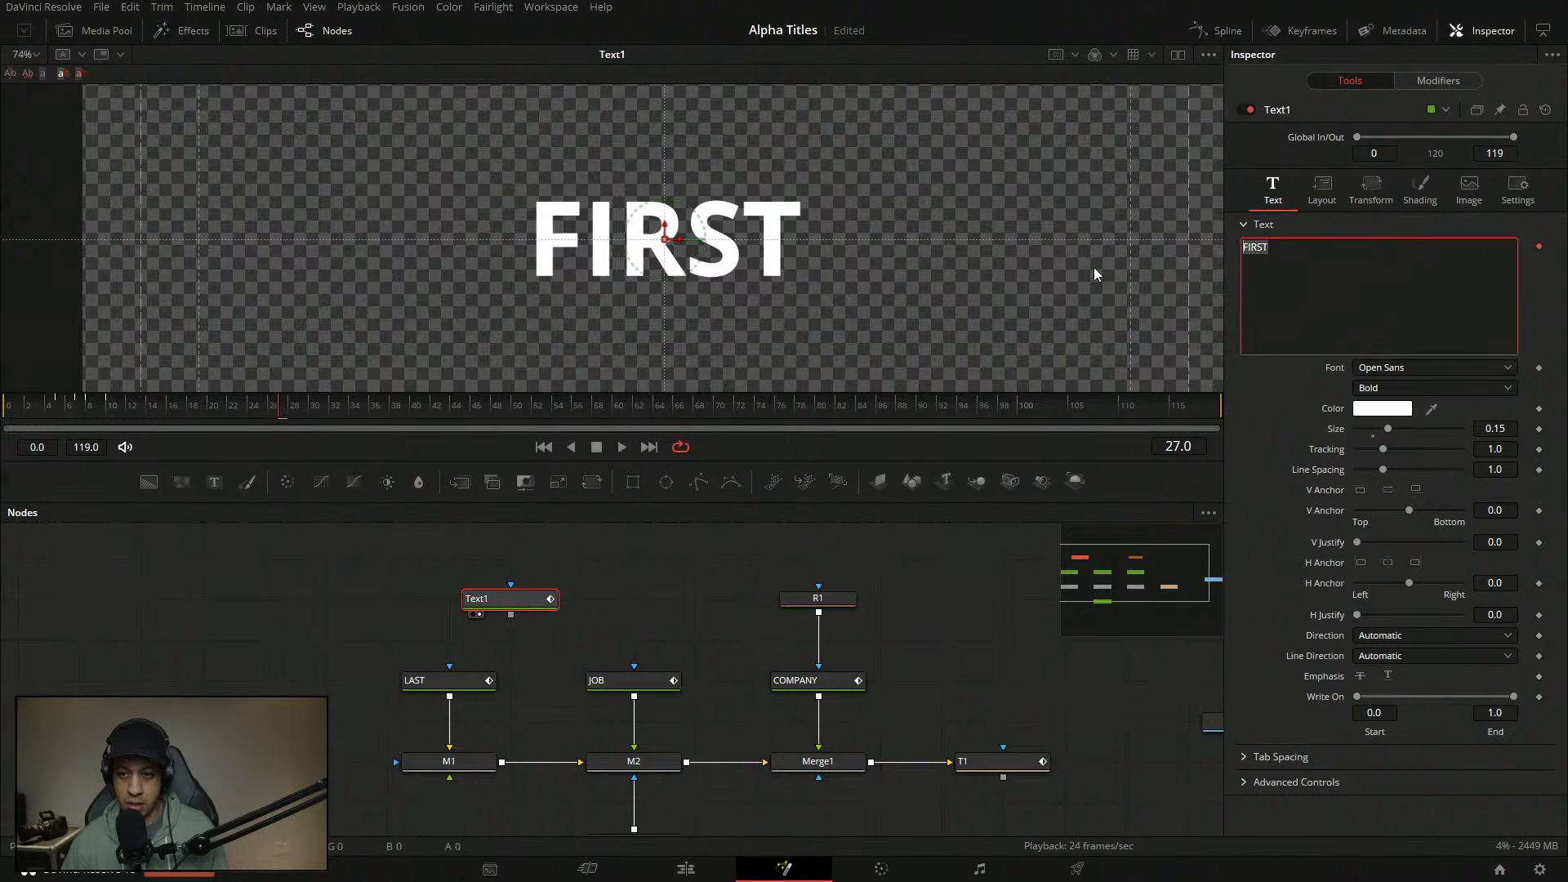
pyautogui.press('F2')
pyautogui.write('FIRST')
pyautogui.press('Return')
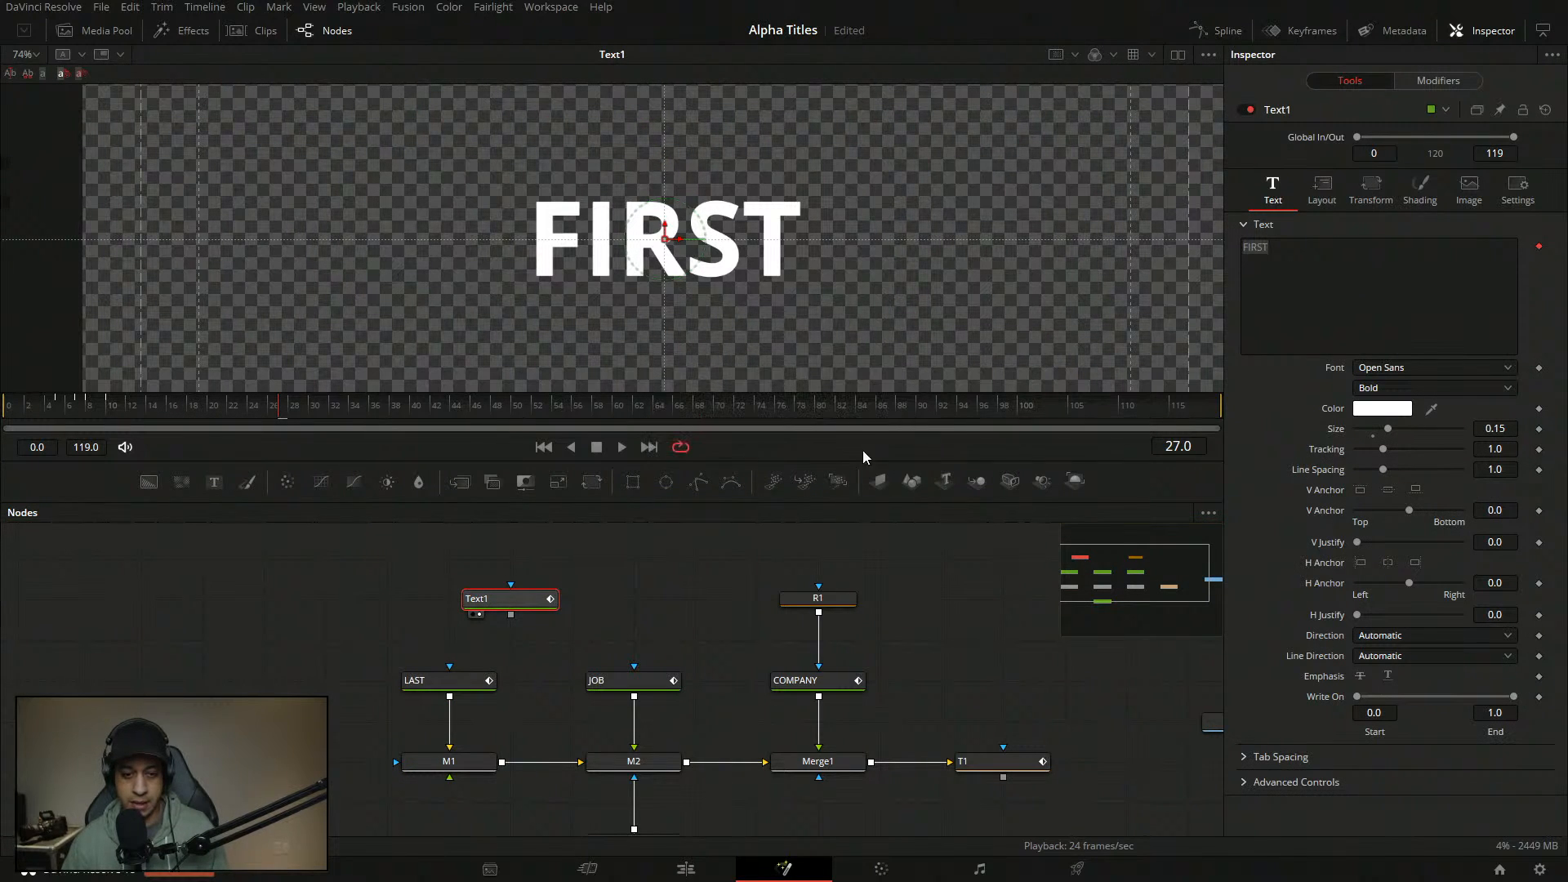
# - Wire FIRST into M1's input and place the node level with LAST
pyautogui.moveTo(498, 604); pyautogui.dragTo(396, 761)
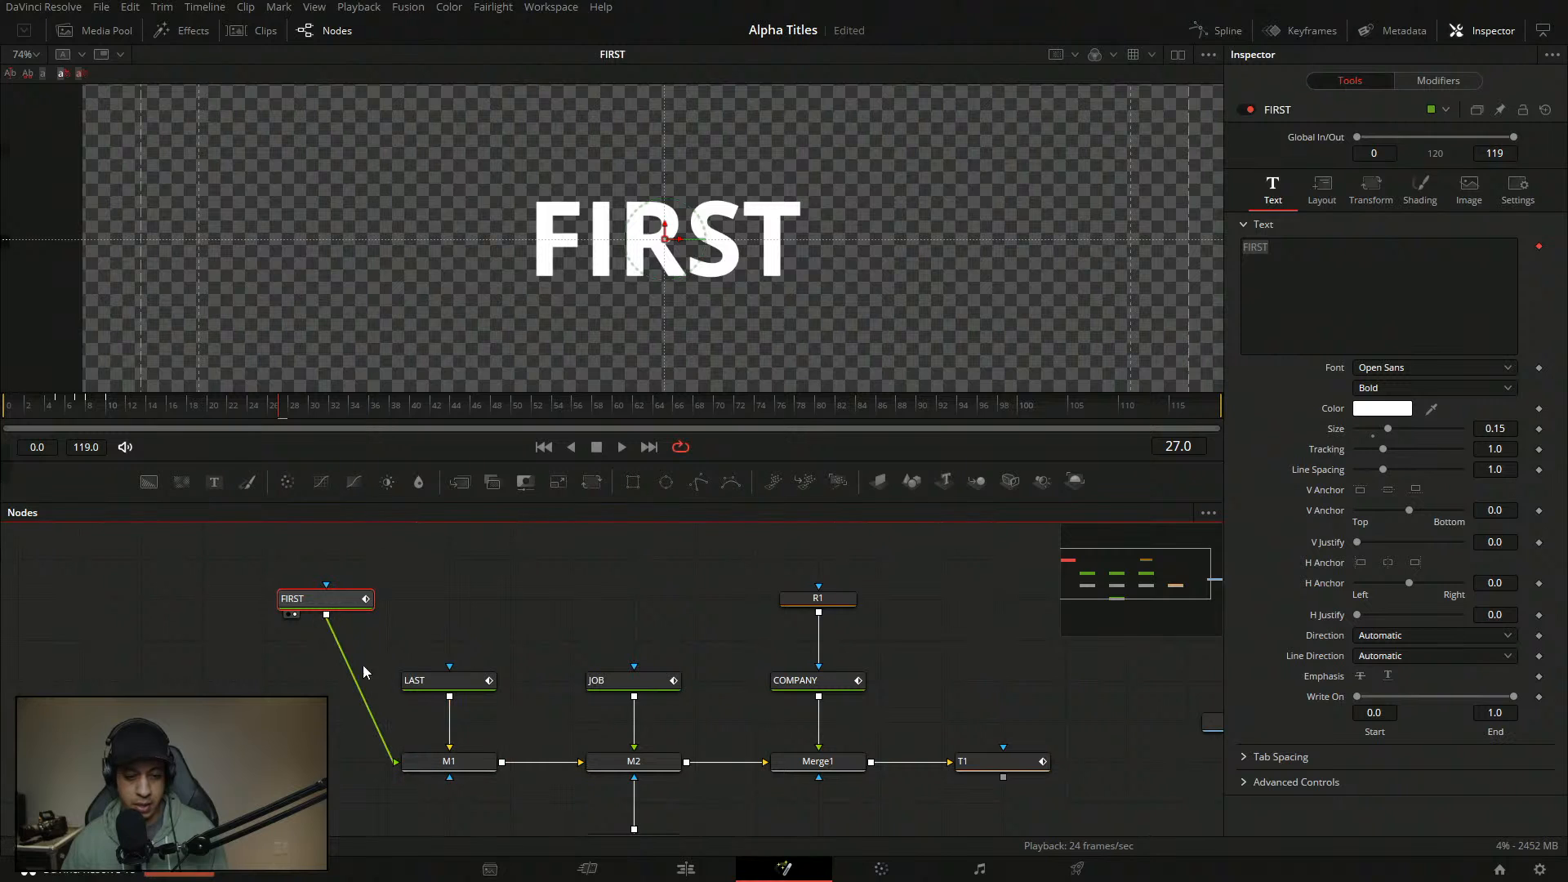
pyautogui.moveTo(310, 601); pyautogui.dragTo(310, 641)
pyautogui.click(576, 582)
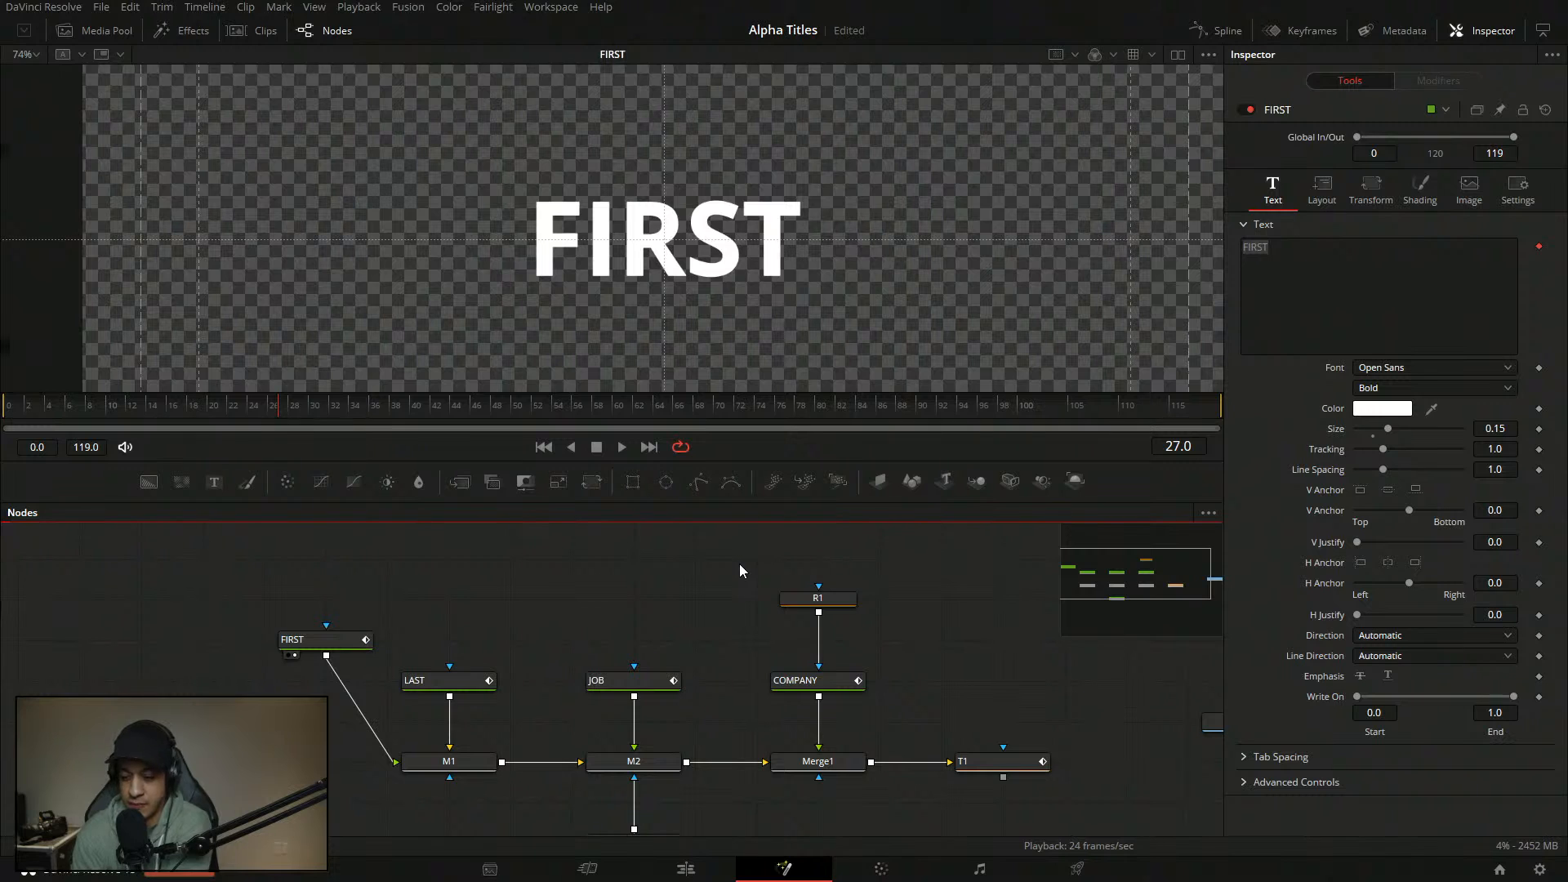
pyautogui.click(305, 654)
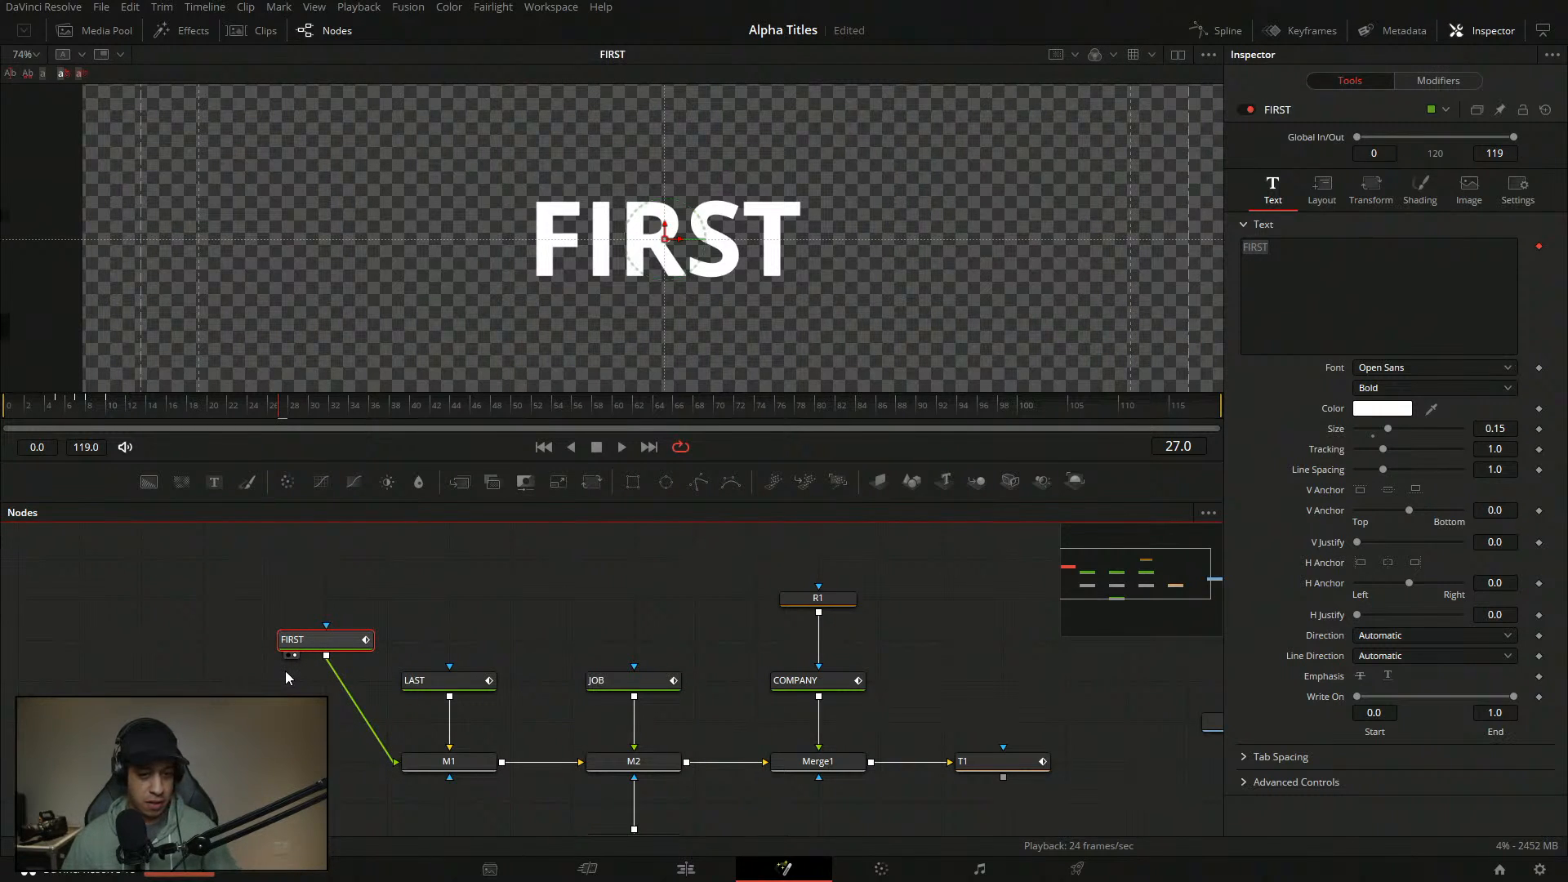
pyautogui.moveTo(348, 640); pyautogui.dragTo(286, 680)
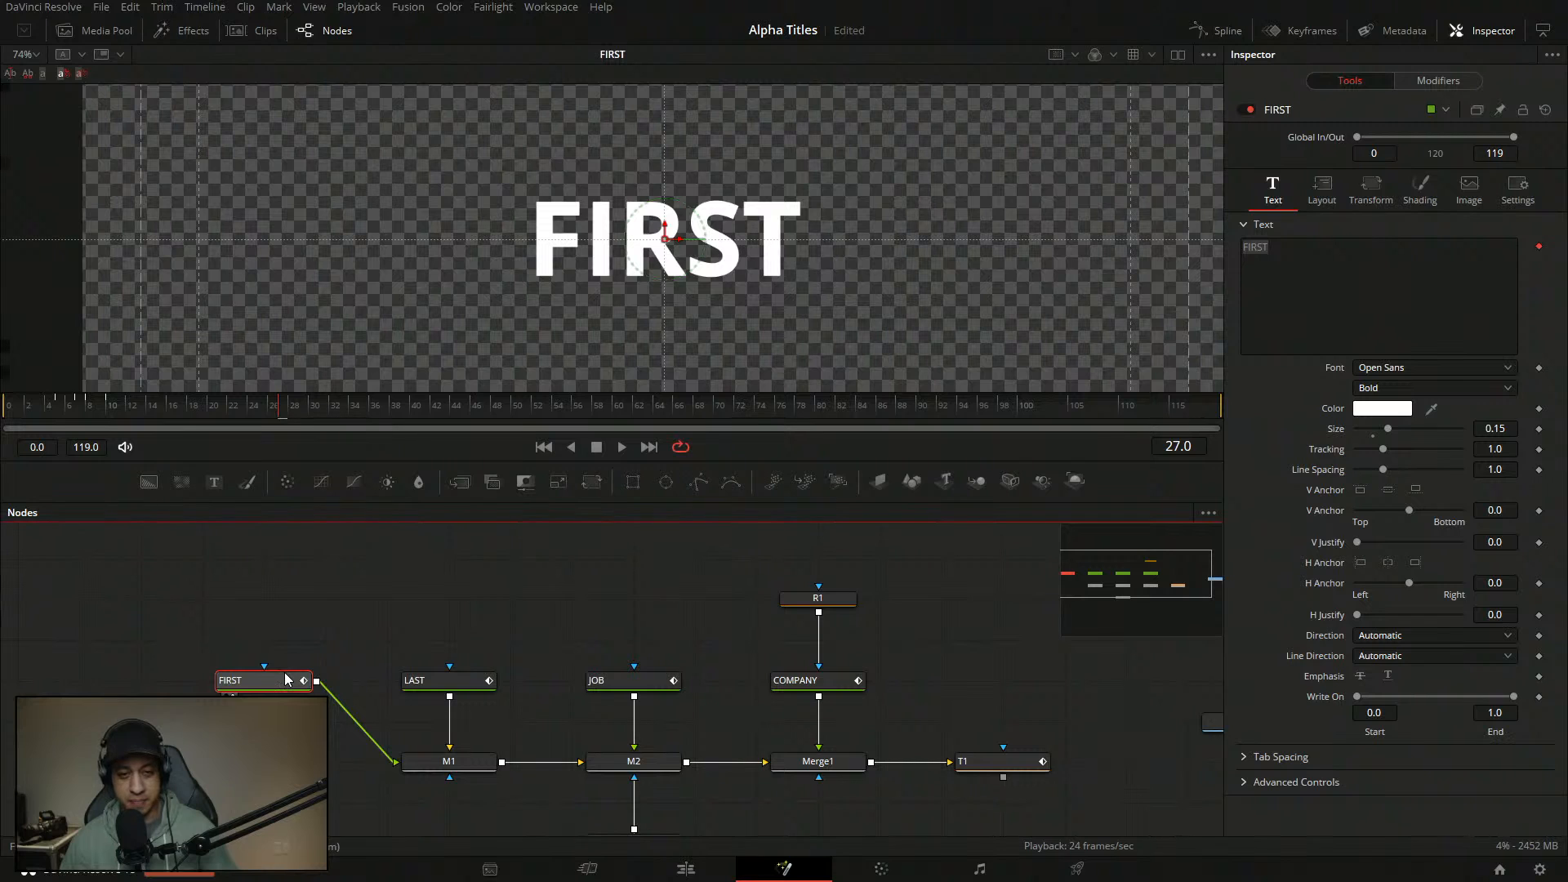
pyautogui.click(26, 54)
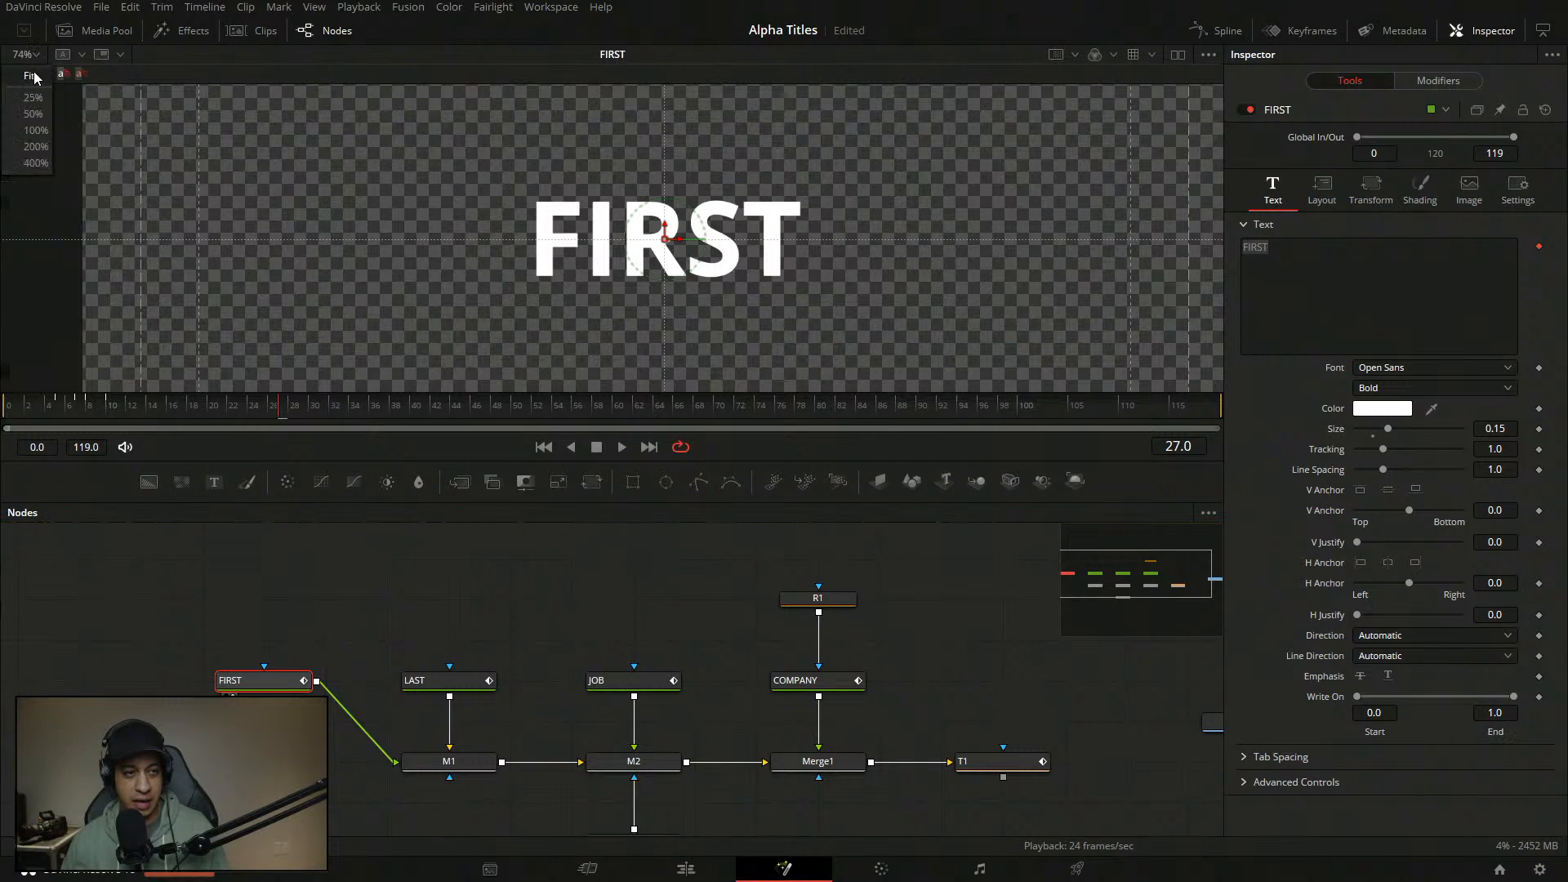
# - Fit the whole frame in the viewer and pan it into position
pyautogui.click(23, 73)
pyautogui.scroll(4, 647, 248)
pyautogui.moveTo(572, 282); pyautogui.dragTo(645, 323)
pyautogui.moveTo(66, 415); pyautogui.dragTo(17, 433)
# - Play and scrub the FIRST fade-in, then drag the viewer/Nodes divider down to enlarge the viewer
pyautogui.press('space')
pyautogui.press('space')
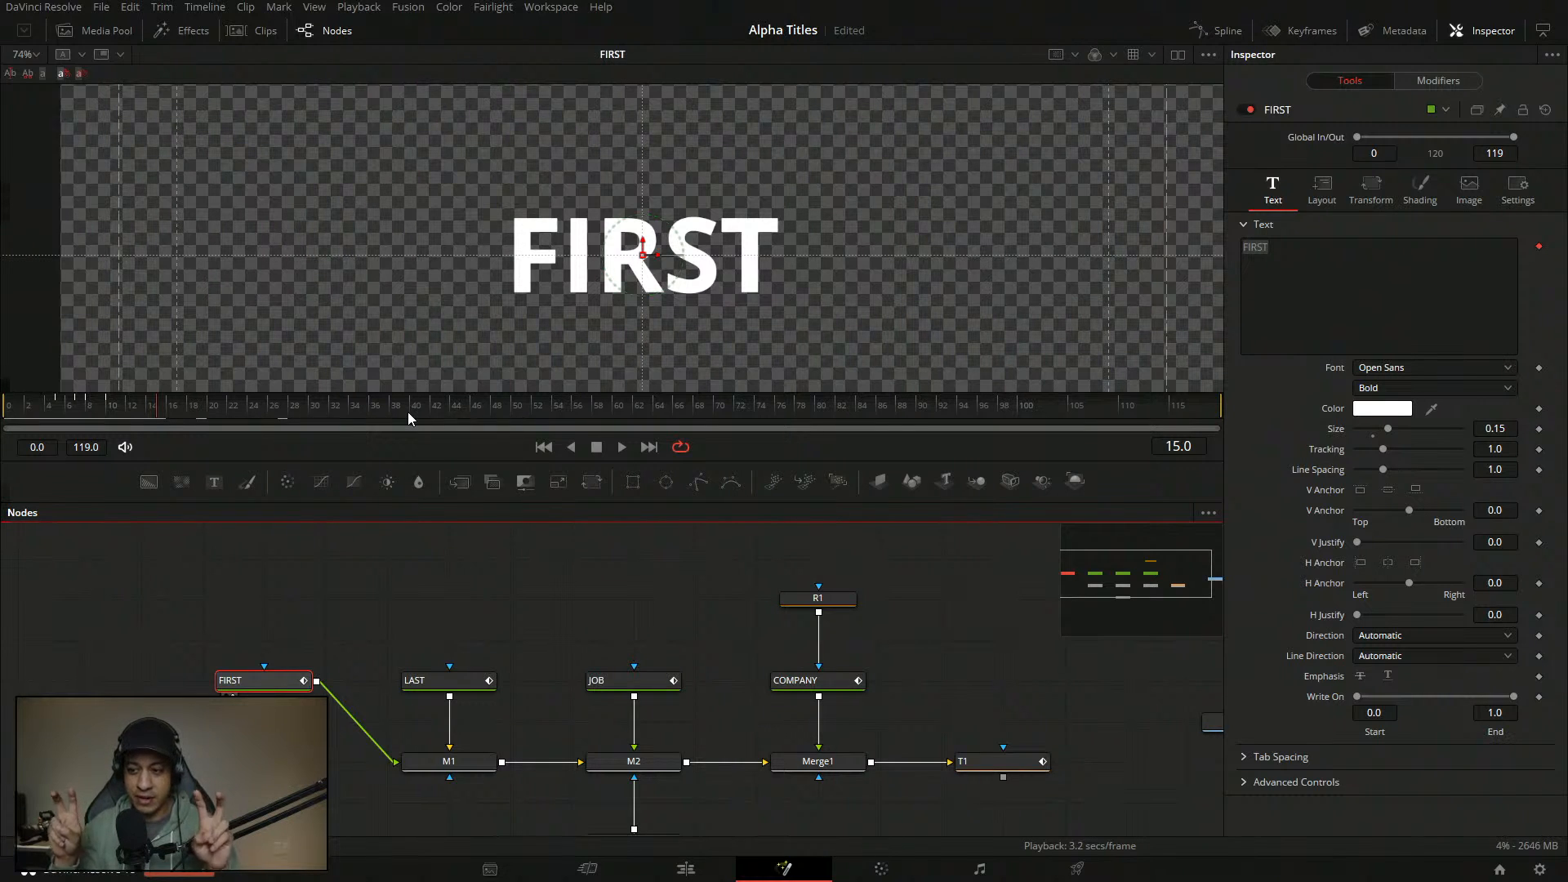
pyautogui.moveTo(155, 399); pyautogui.dragTo(63, 413)
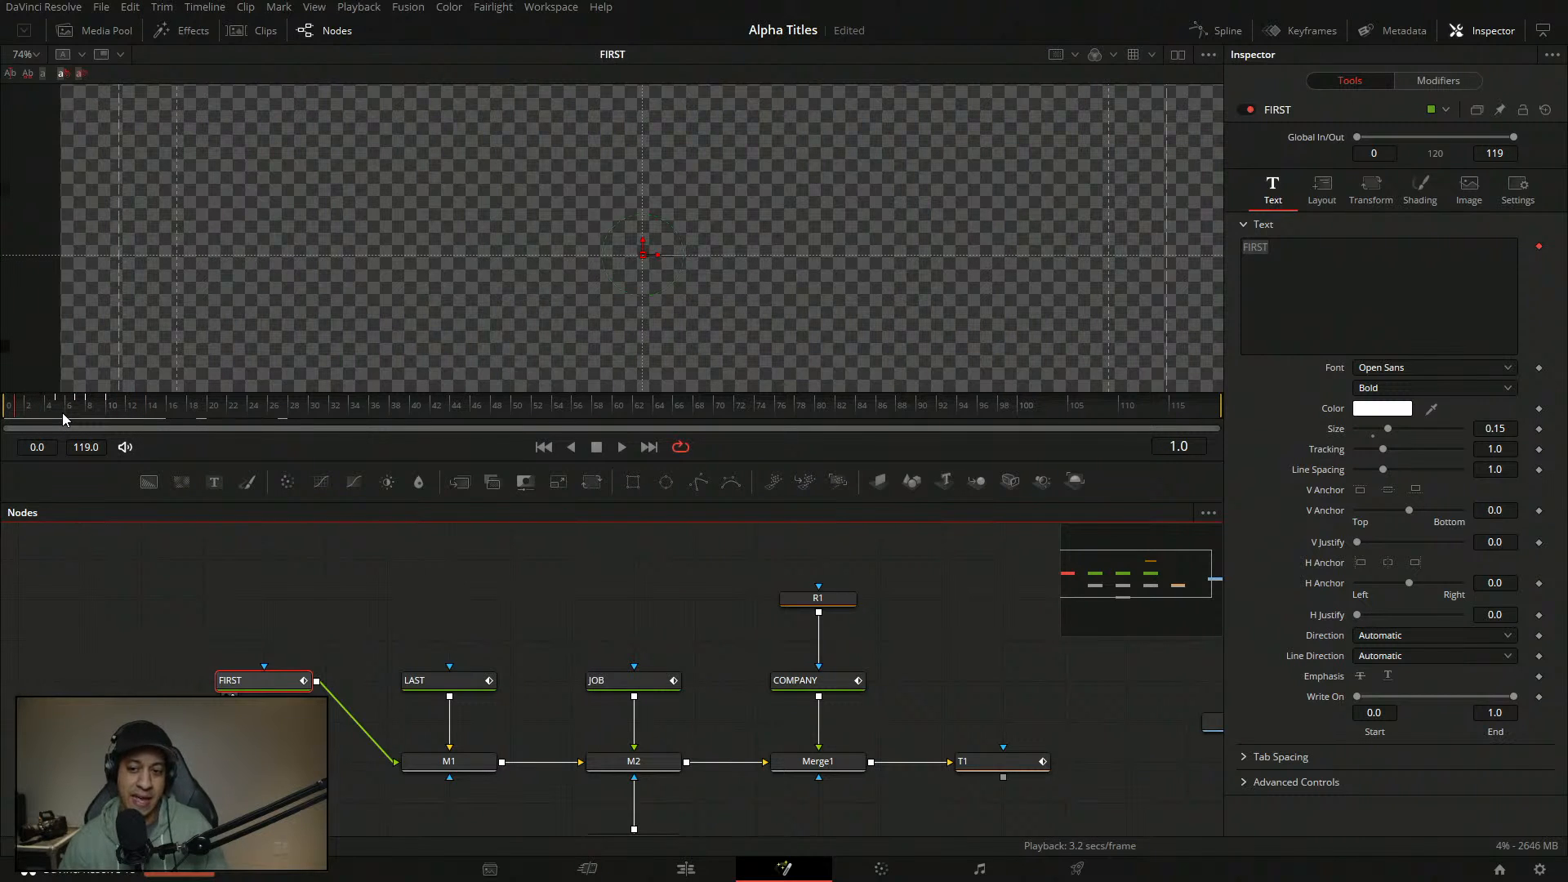
pyautogui.click(13, 413)
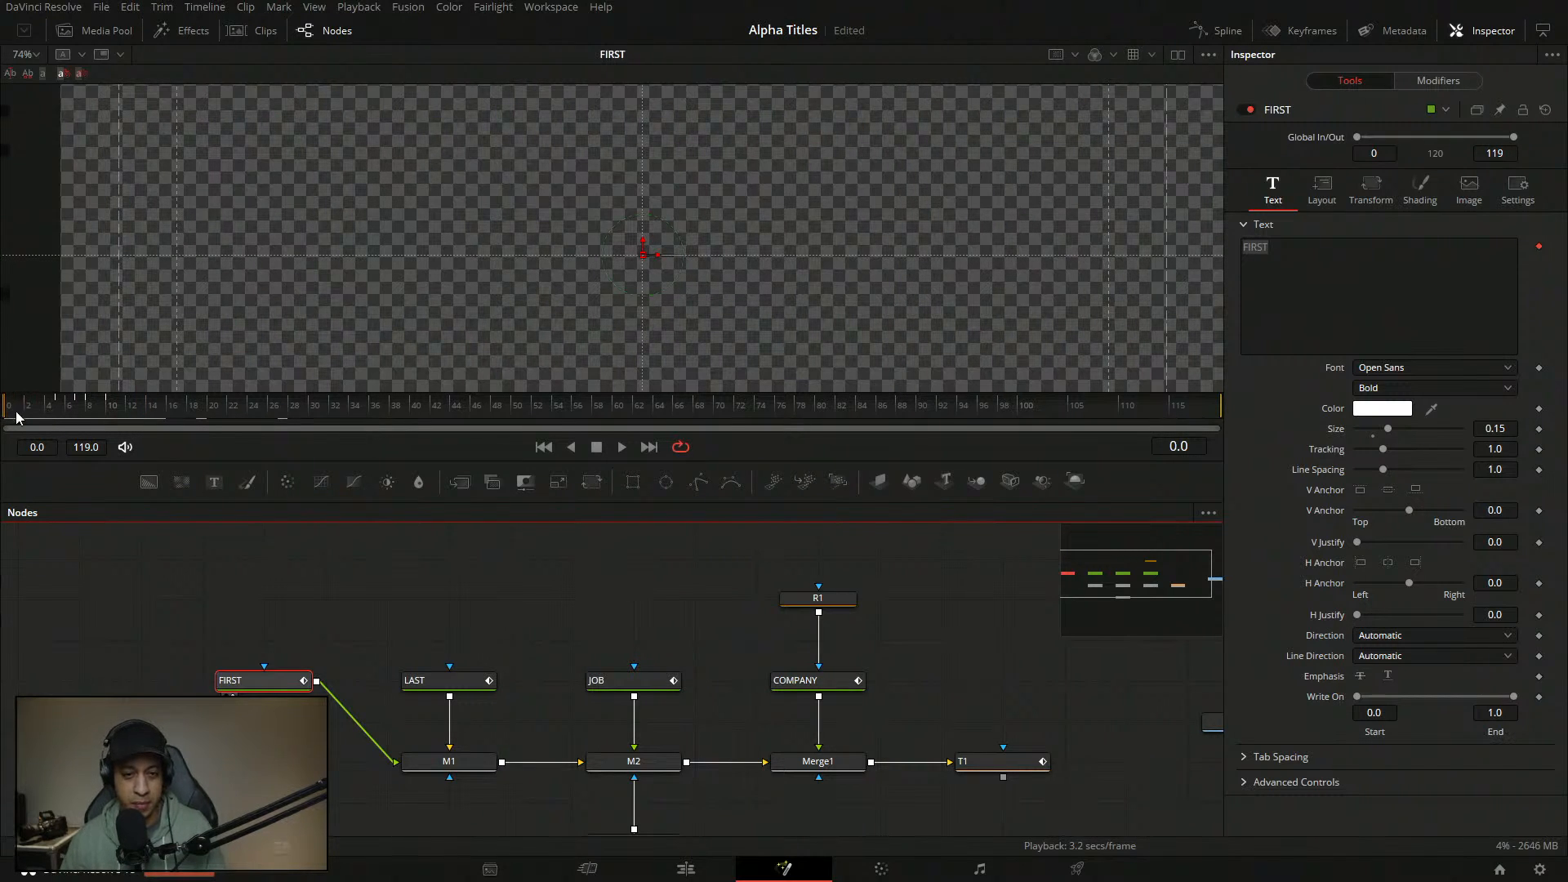
pyautogui.press('space')
pyautogui.press('space')
pyautogui.click(6, 415)
pyautogui.press('space')
pyautogui.press('space')
pyautogui.moveTo(614, 341); pyautogui.dragTo(619, 320)
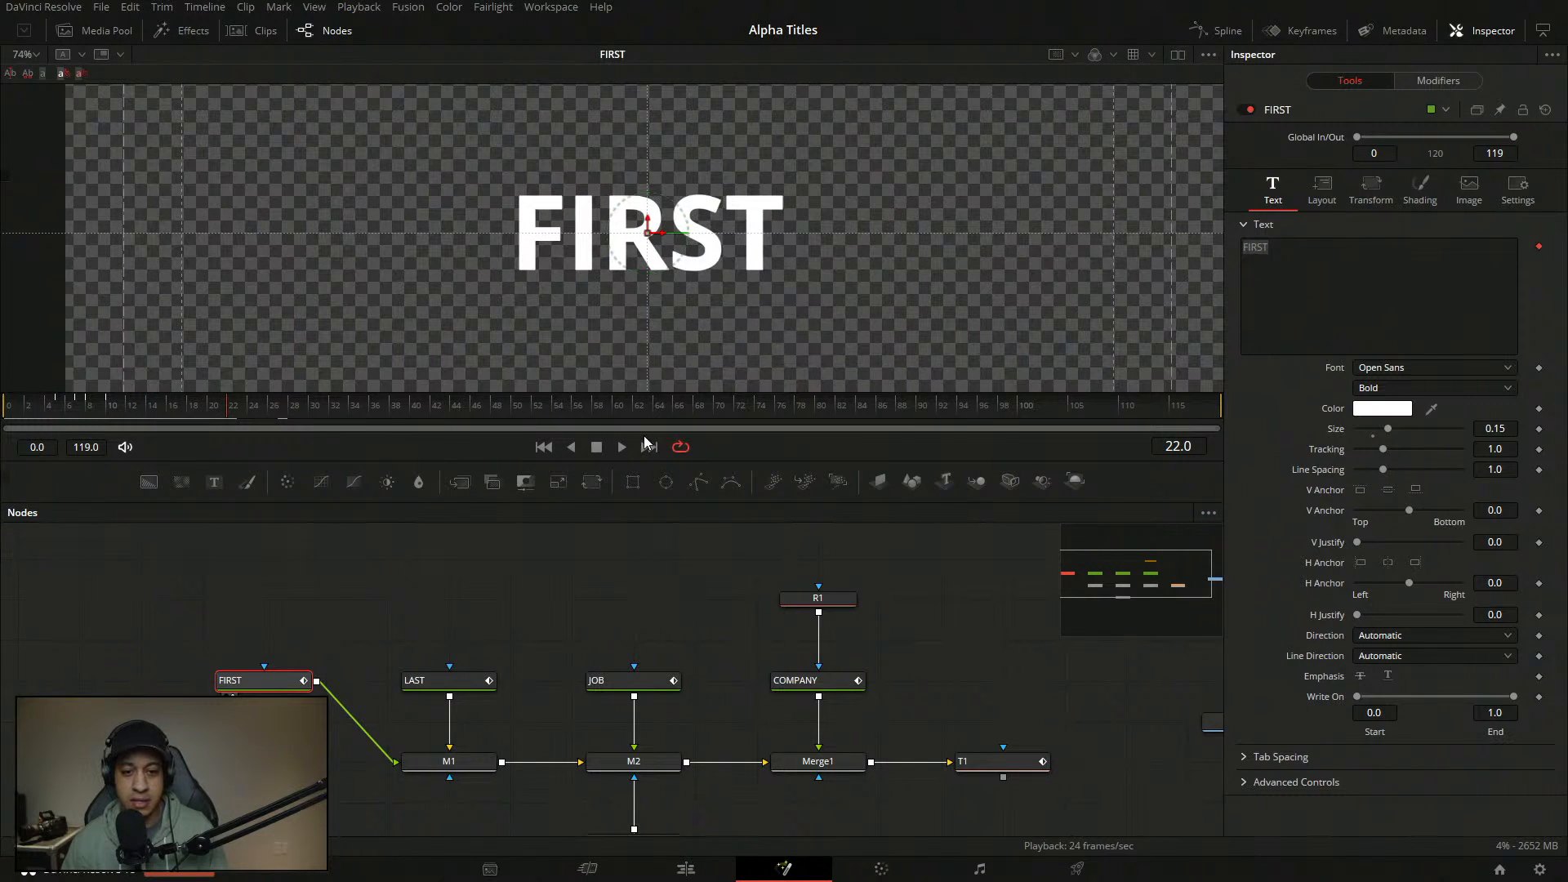
pyautogui.moveTo(718, 462); pyautogui.dragTo(732, 526)
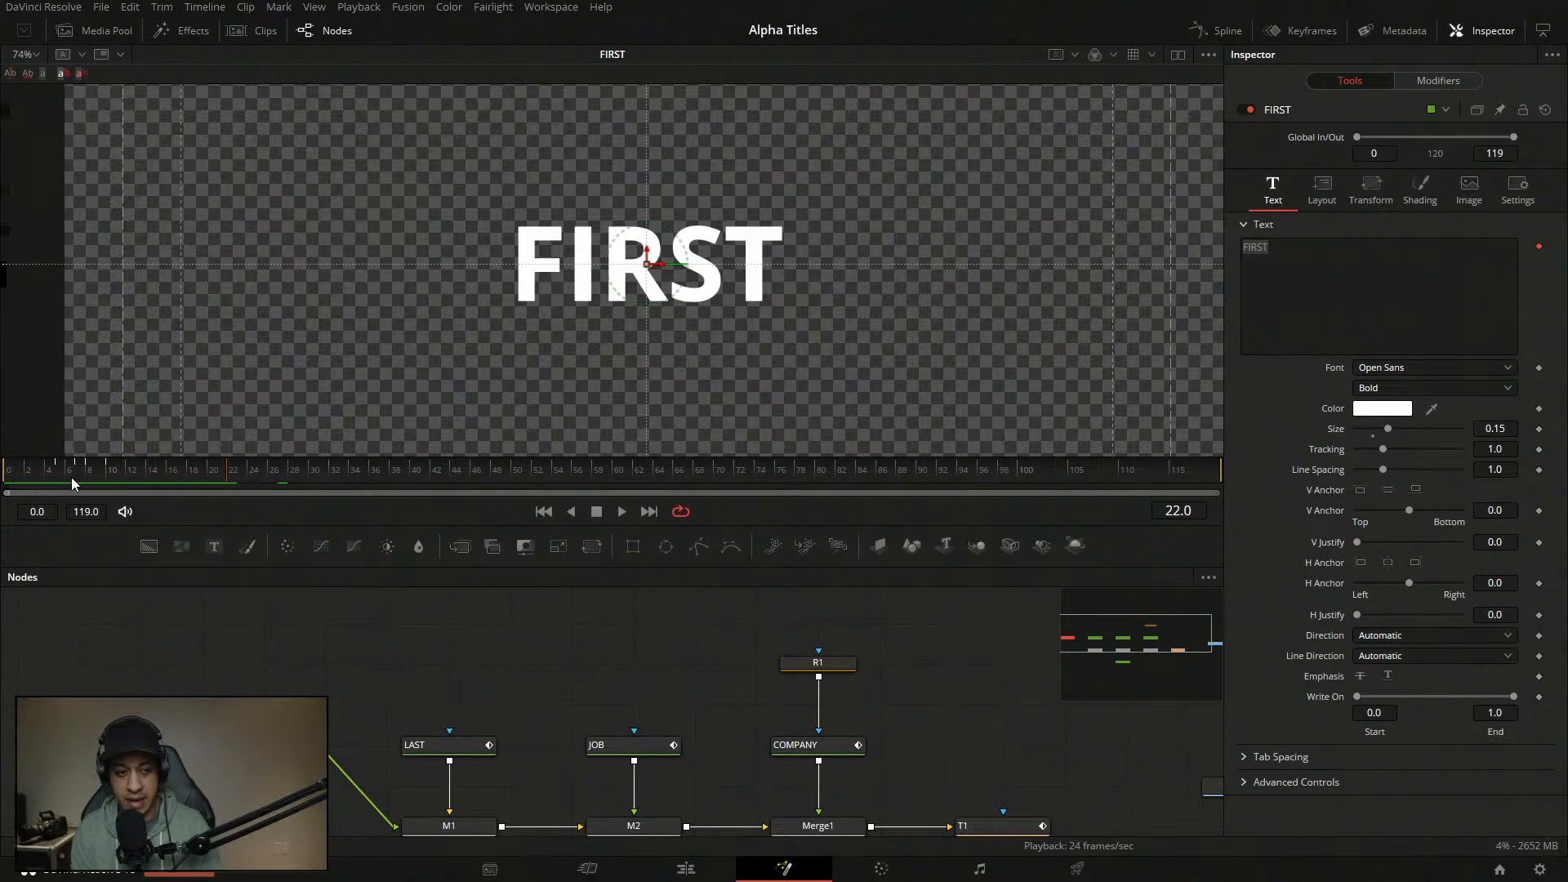
pyautogui.click(8, 471)
pyautogui.press('space')
pyautogui.press('space')
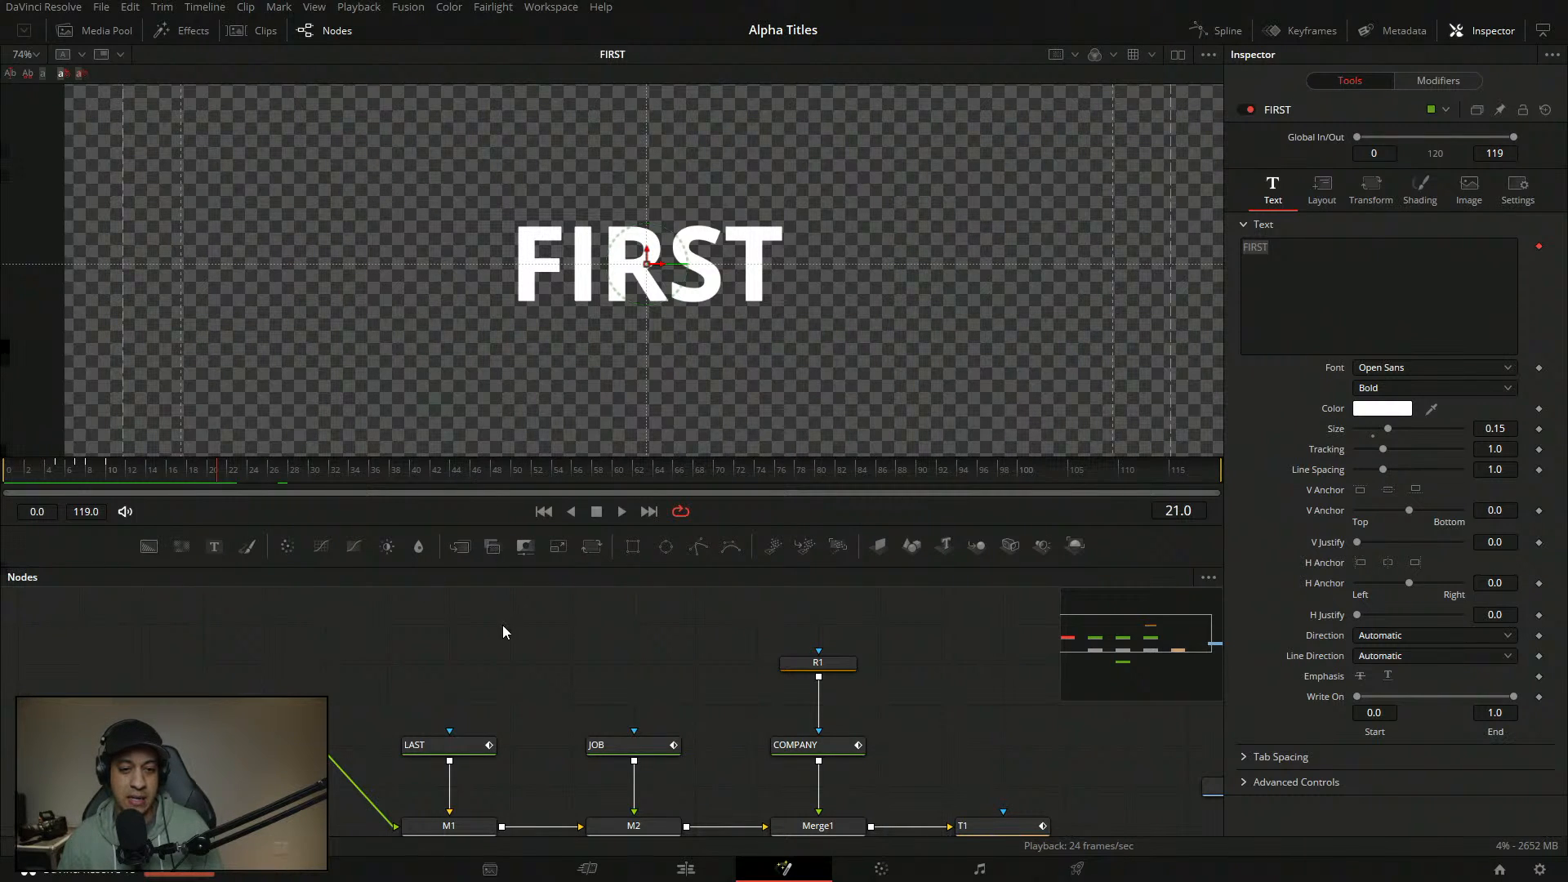
pyautogui.moveTo(503, 627); pyautogui.dragTo(530, 594)
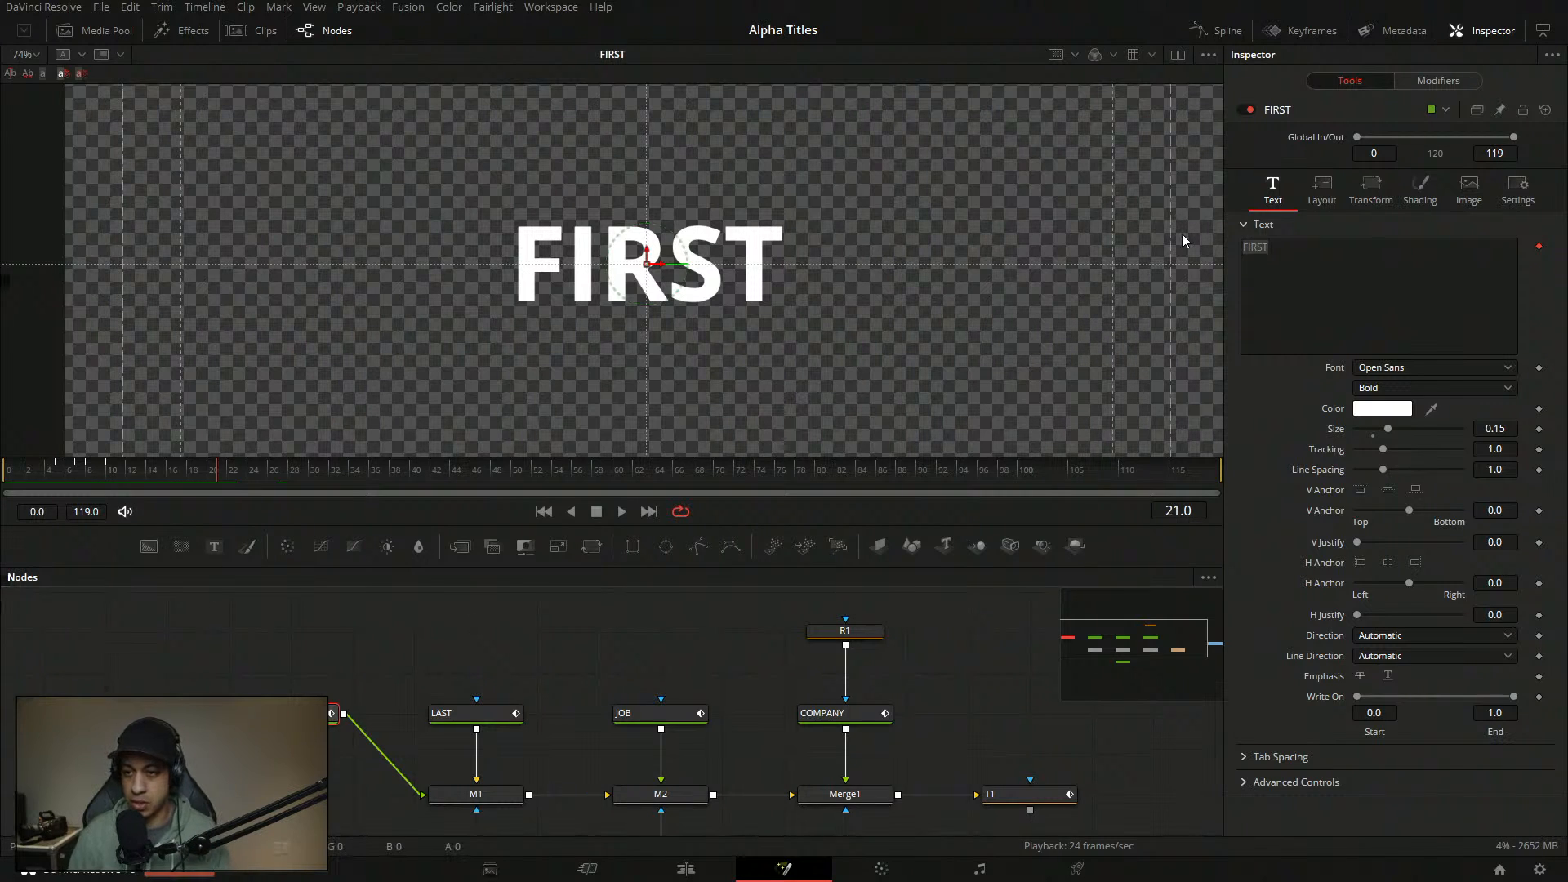
pyautogui.click(1450, 79)
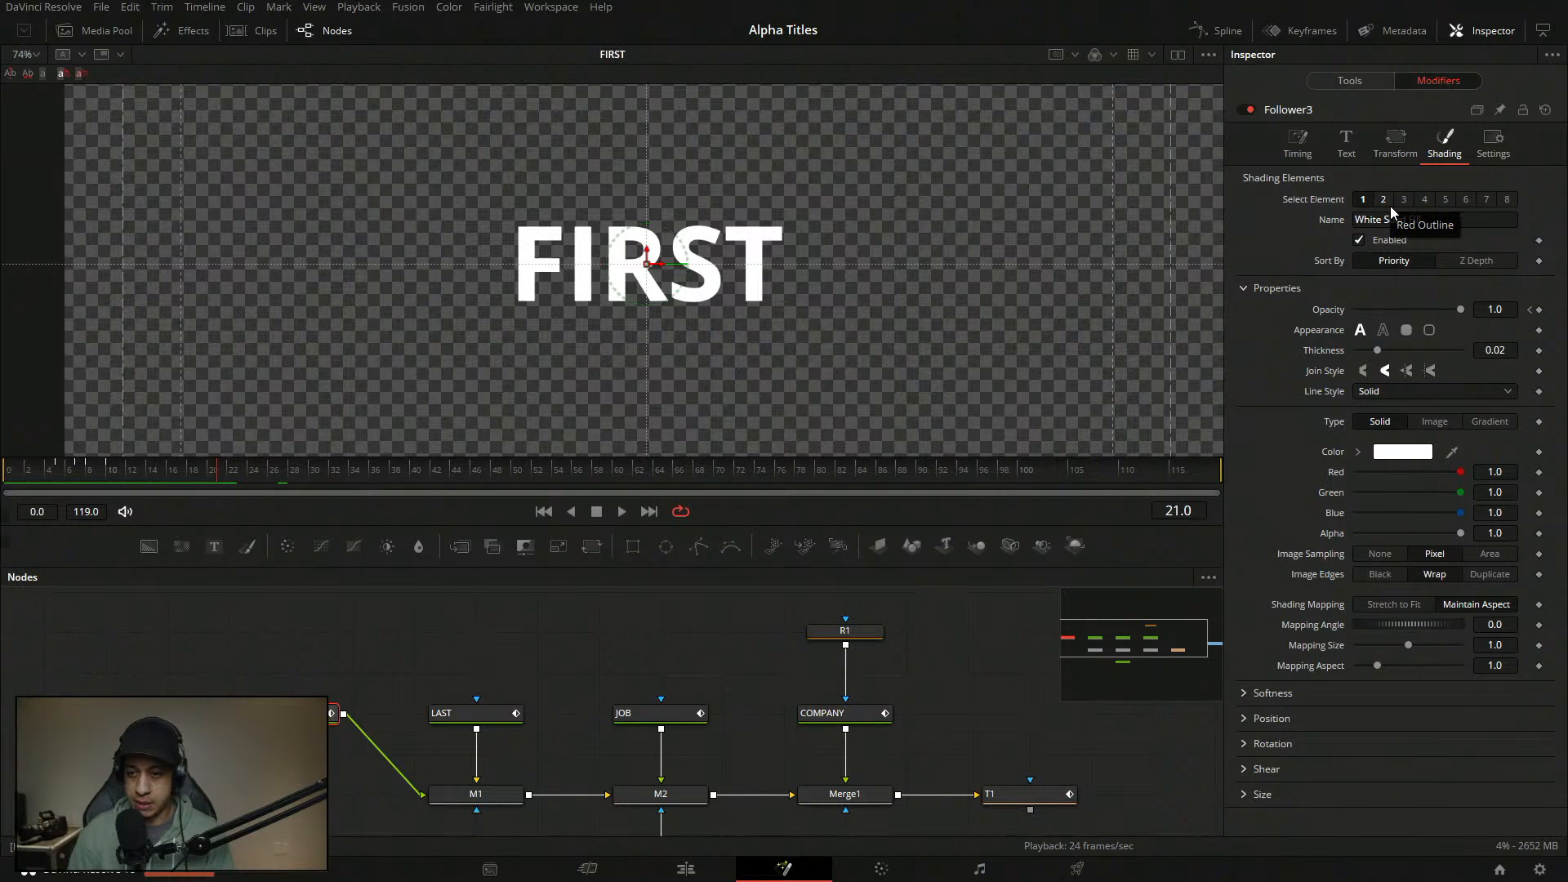
pyautogui.moveTo(178, 486); pyautogui.dragTo(89, 505)
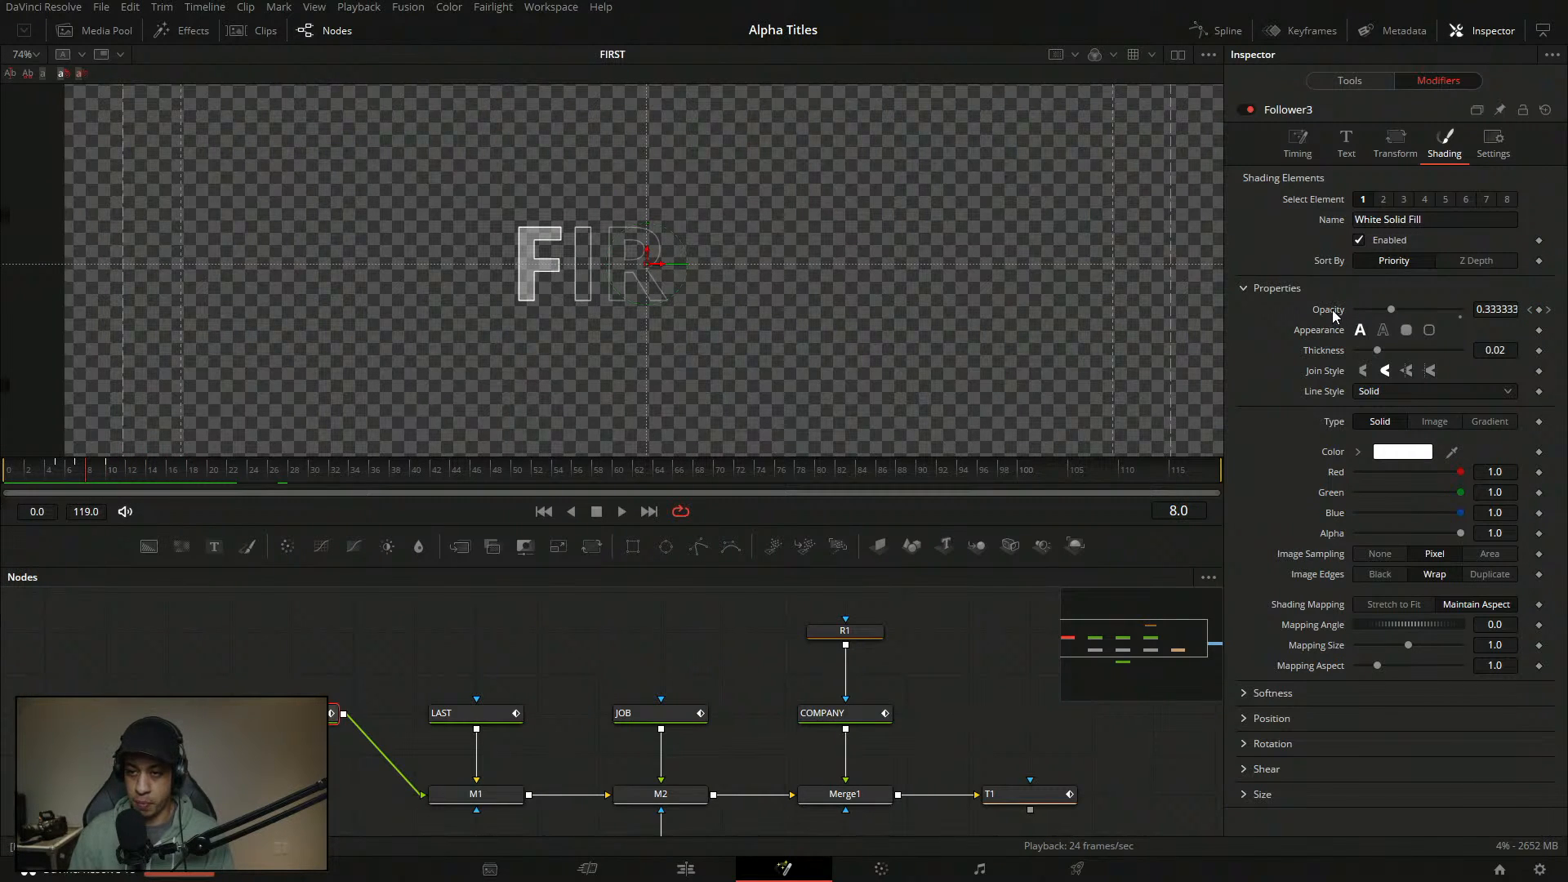
pyautogui.click(1382, 201)
pyautogui.click(1362, 202)
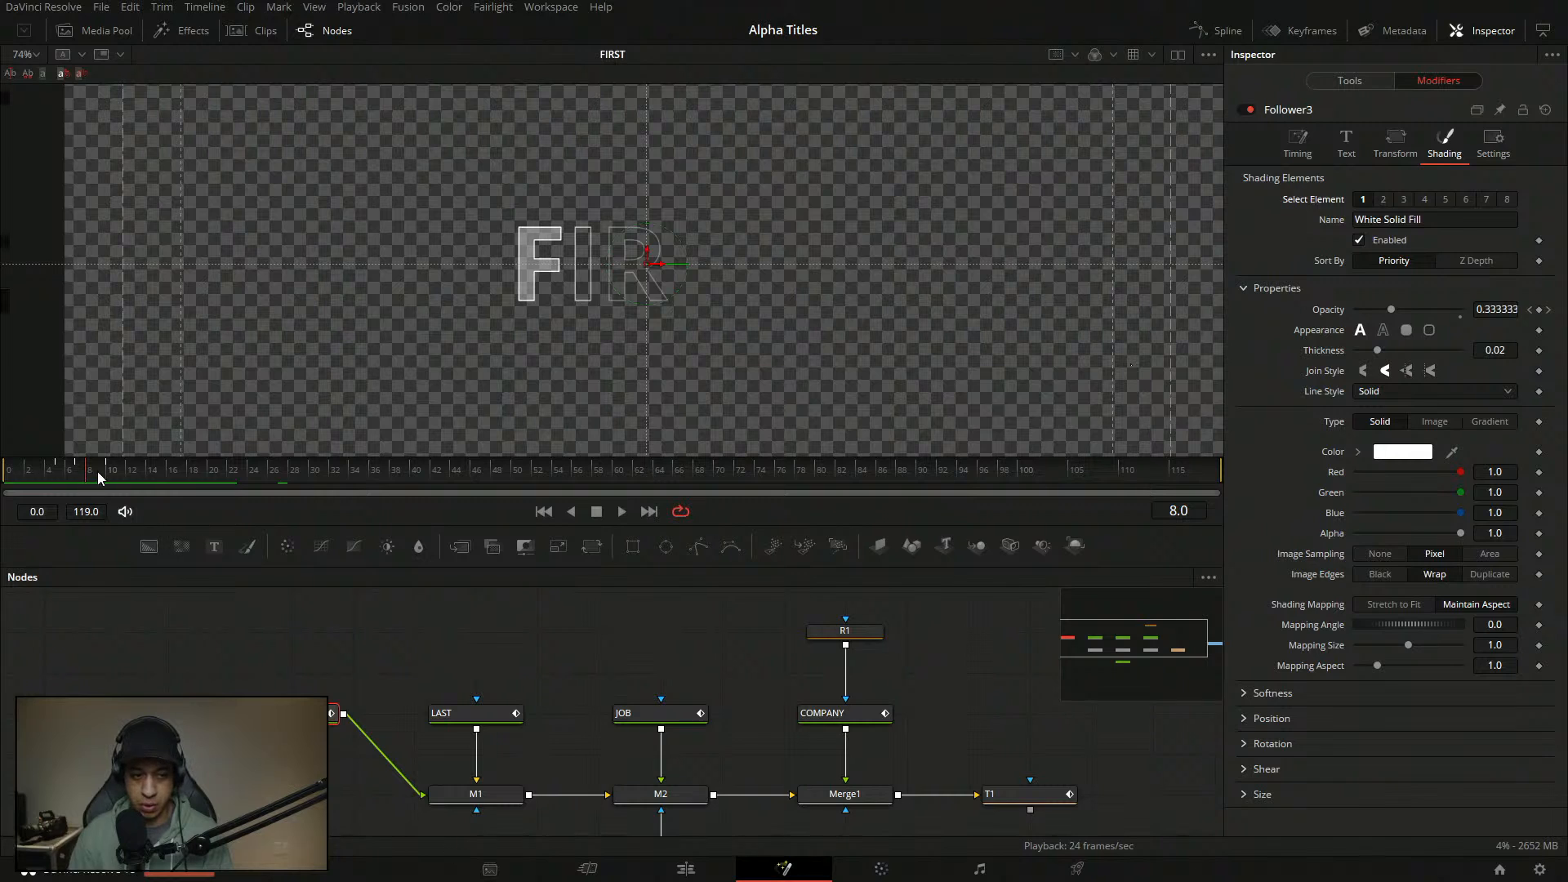
pyautogui.moveTo(95, 476); pyautogui.dragTo(5, 475)
# - Reset the fill opacity to 1.0 and drive it with a Duration-based custom Anim Curve
pyautogui.doubleClick(1332, 311)
pyautogui.rightClick(1332, 311)
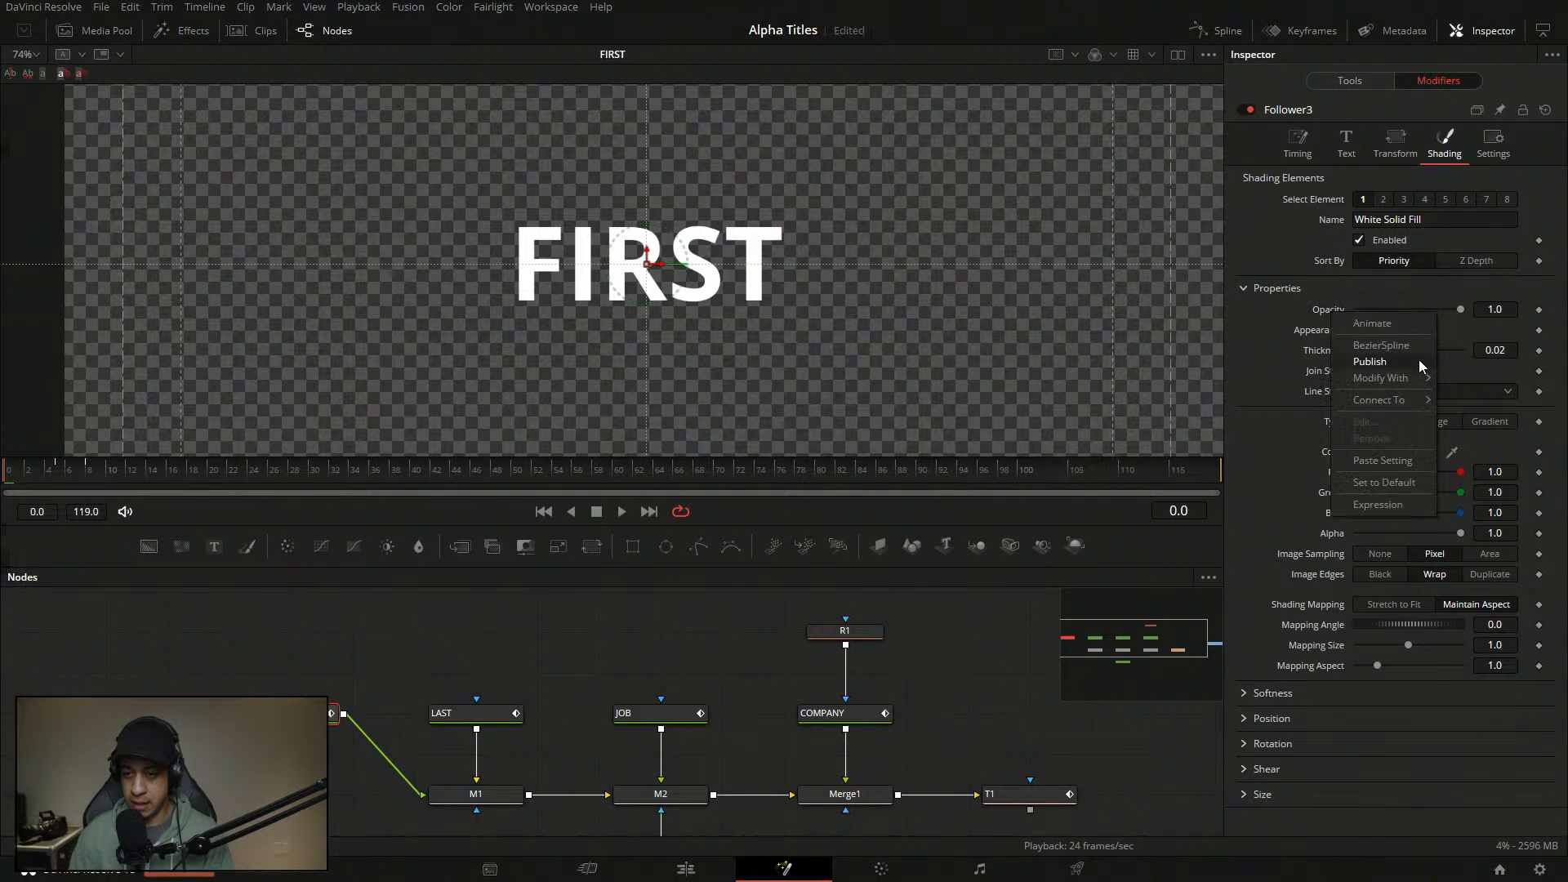
pyautogui.moveTo(1412, 381)
pyautogui.click(1267, 379)
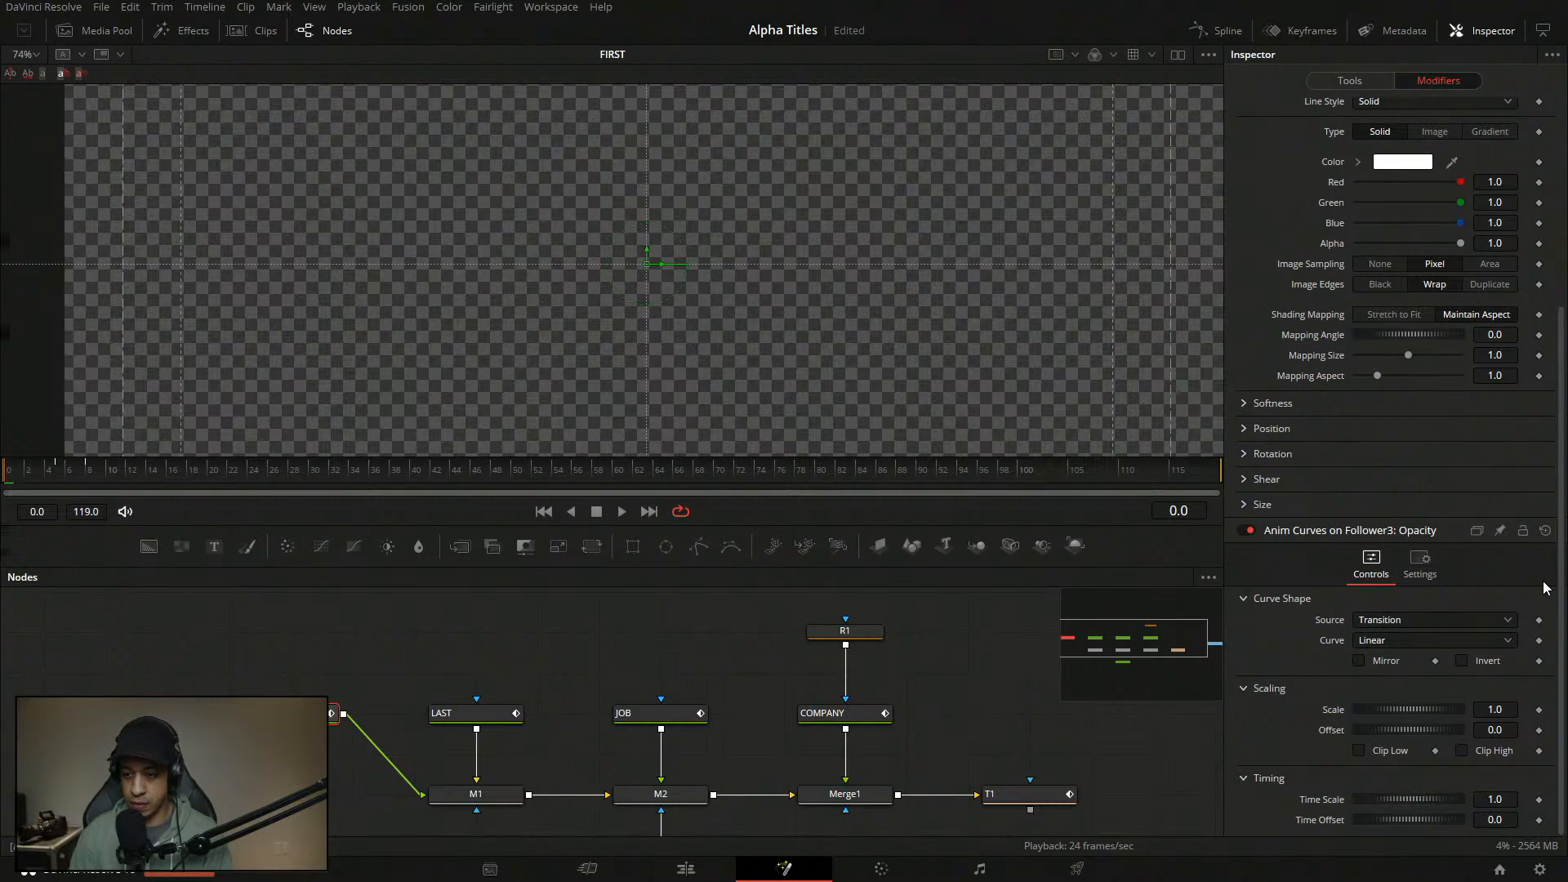
pyautogui.click(1442, 621)
pyautogui.click(1392, 653)
pyautogui.click(1398, 640)
pyautogui.click(1401, 696)
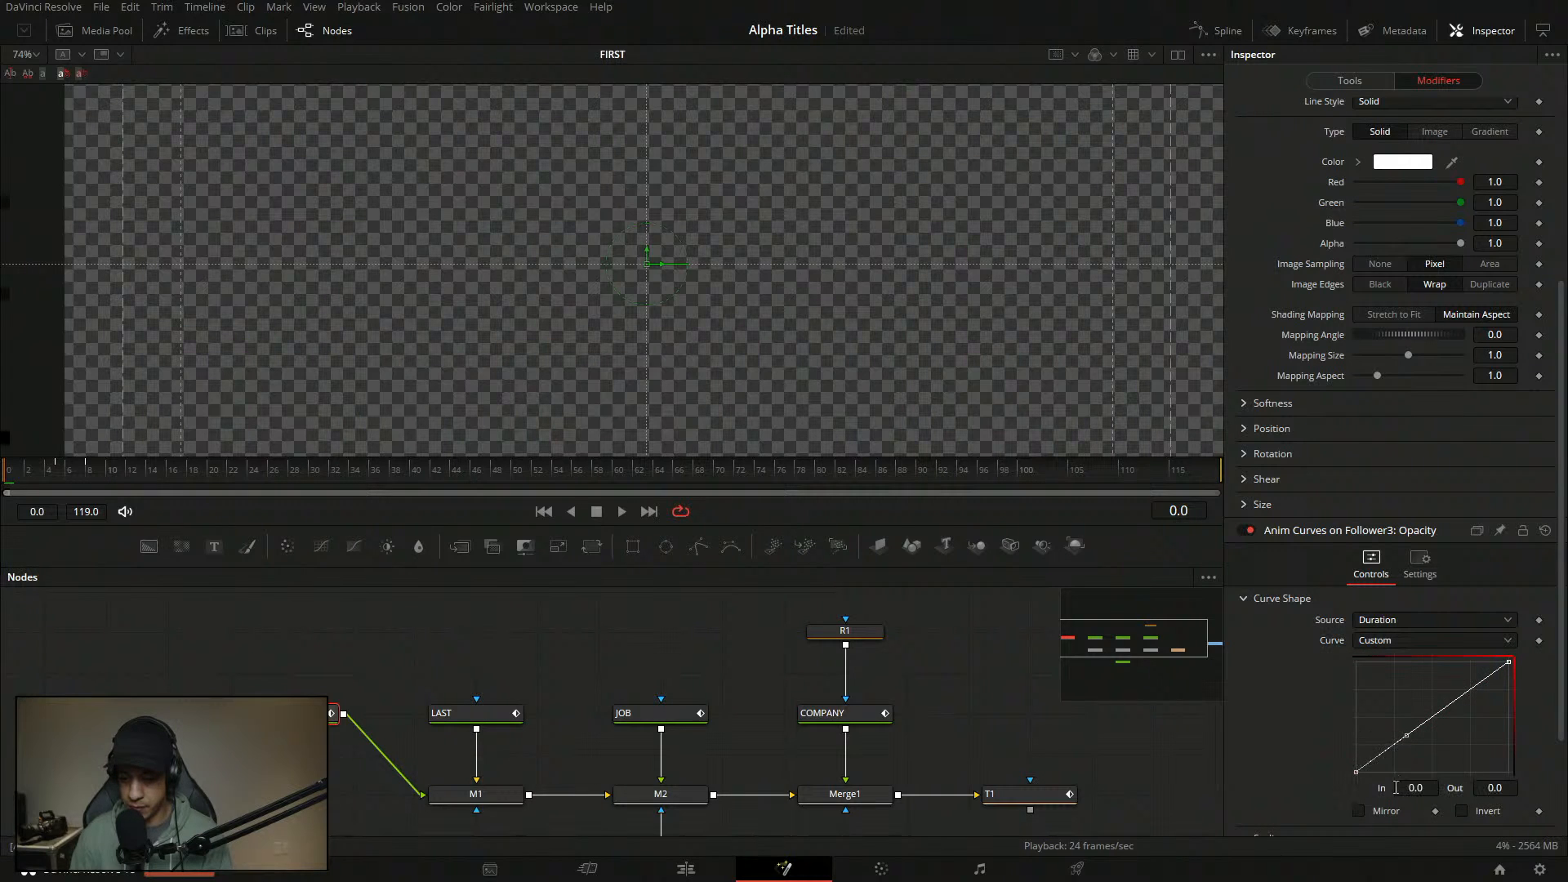
# - Add a curve point with In 0.1 and Out 1.0
pyautogui.write('01')
pyautogui.press('Tab')
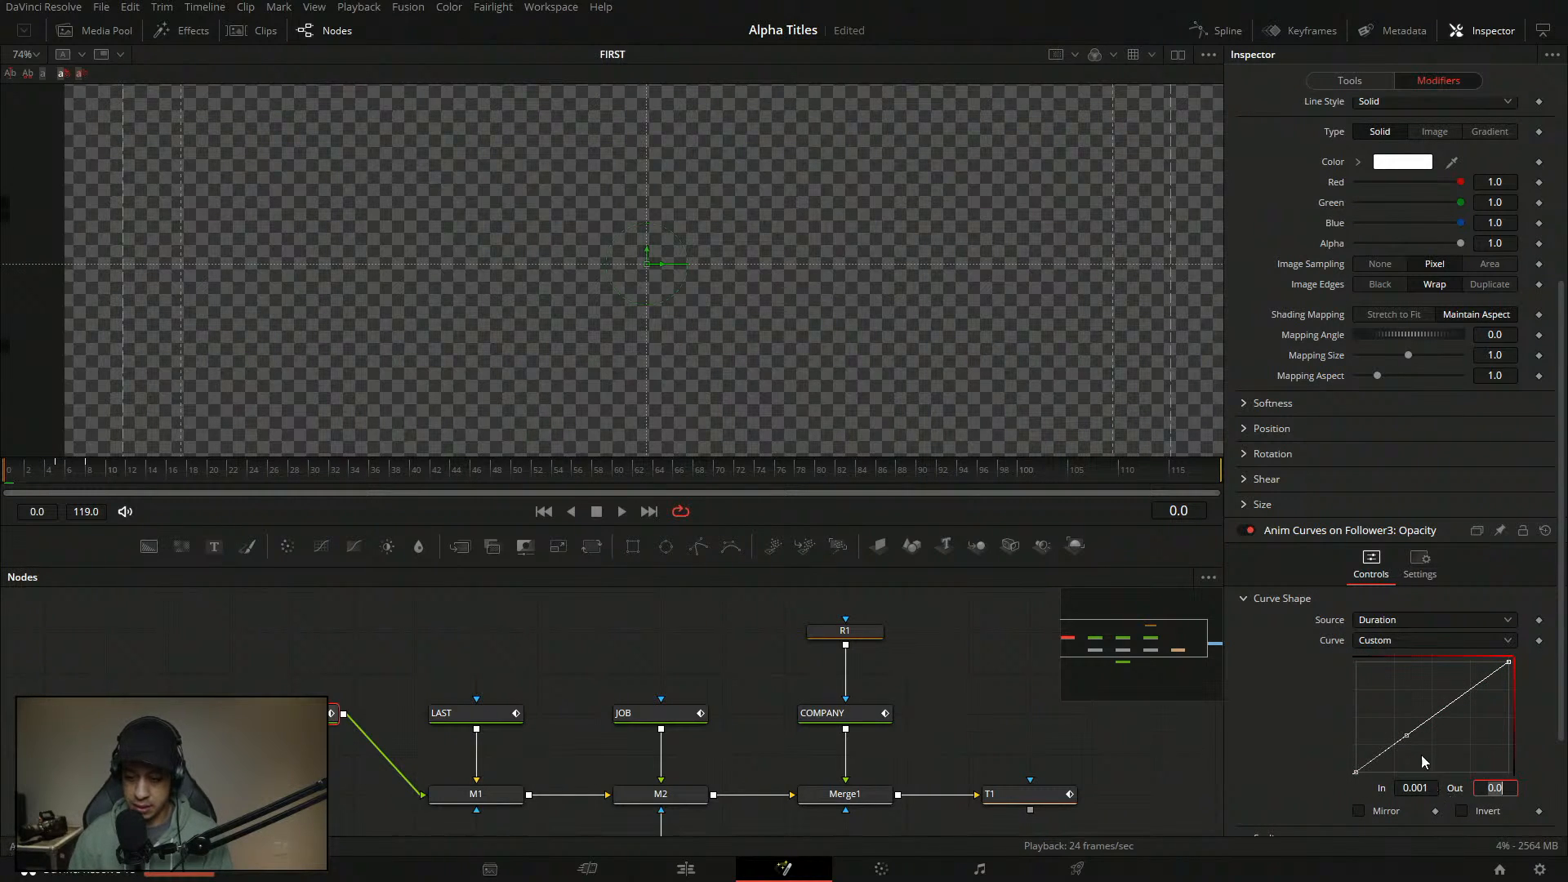
pyautogui.click(1424, 725)
pyautogui.doubleClick(1420, 787)
pyautogui.write('0.1')
pyautogui.press('Tab')
pyautogui.write('1')
pyautogui.press('Tab')
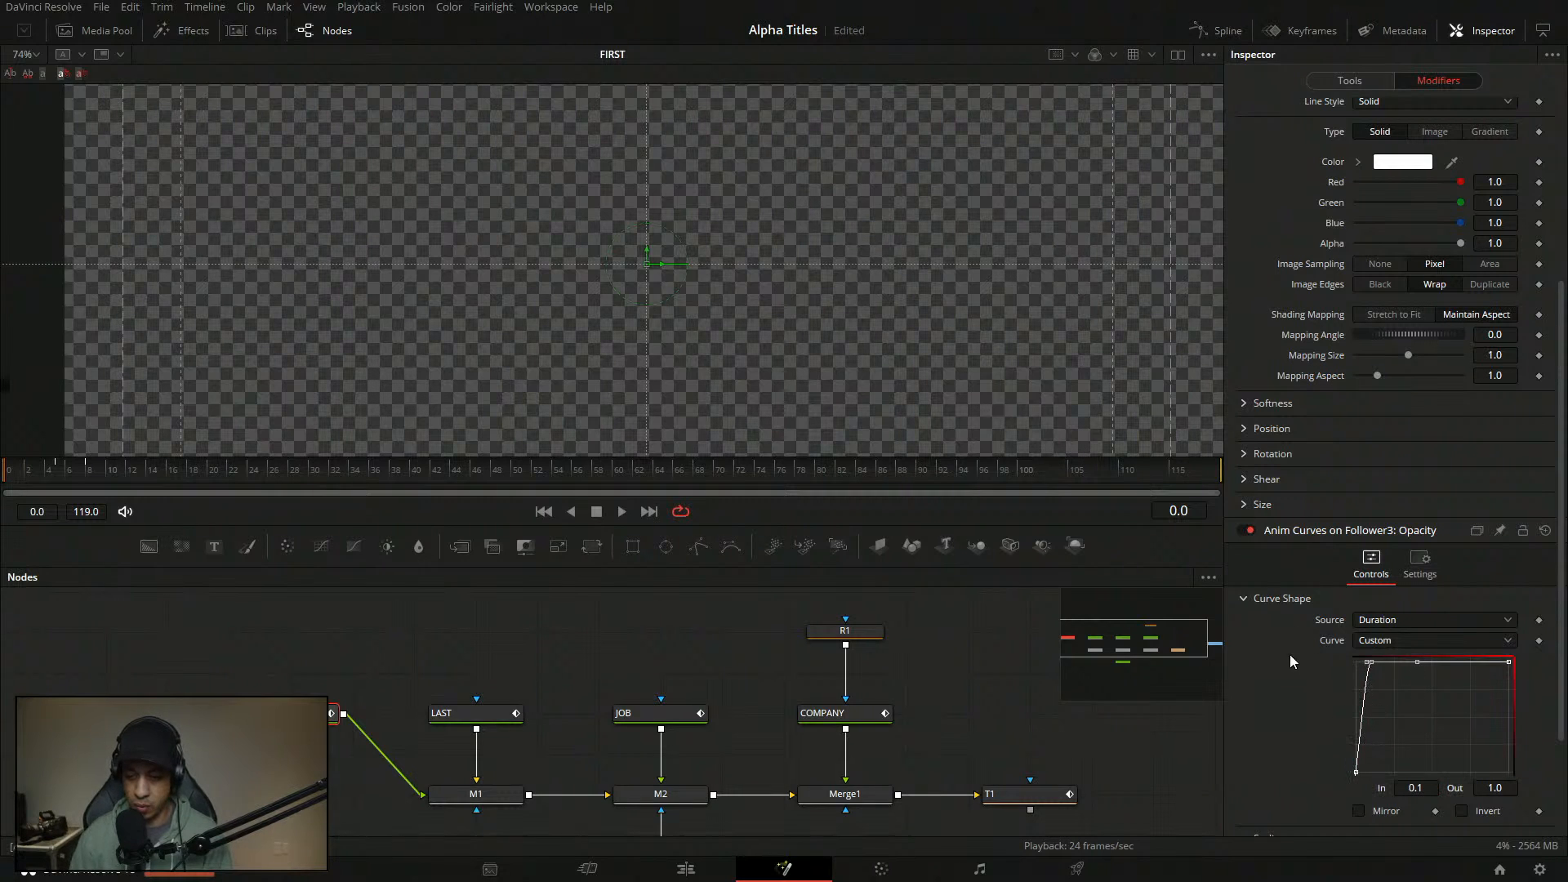
pyautogui.moveTo(1561, 611); pyautogui.dragTo(1562, 712)
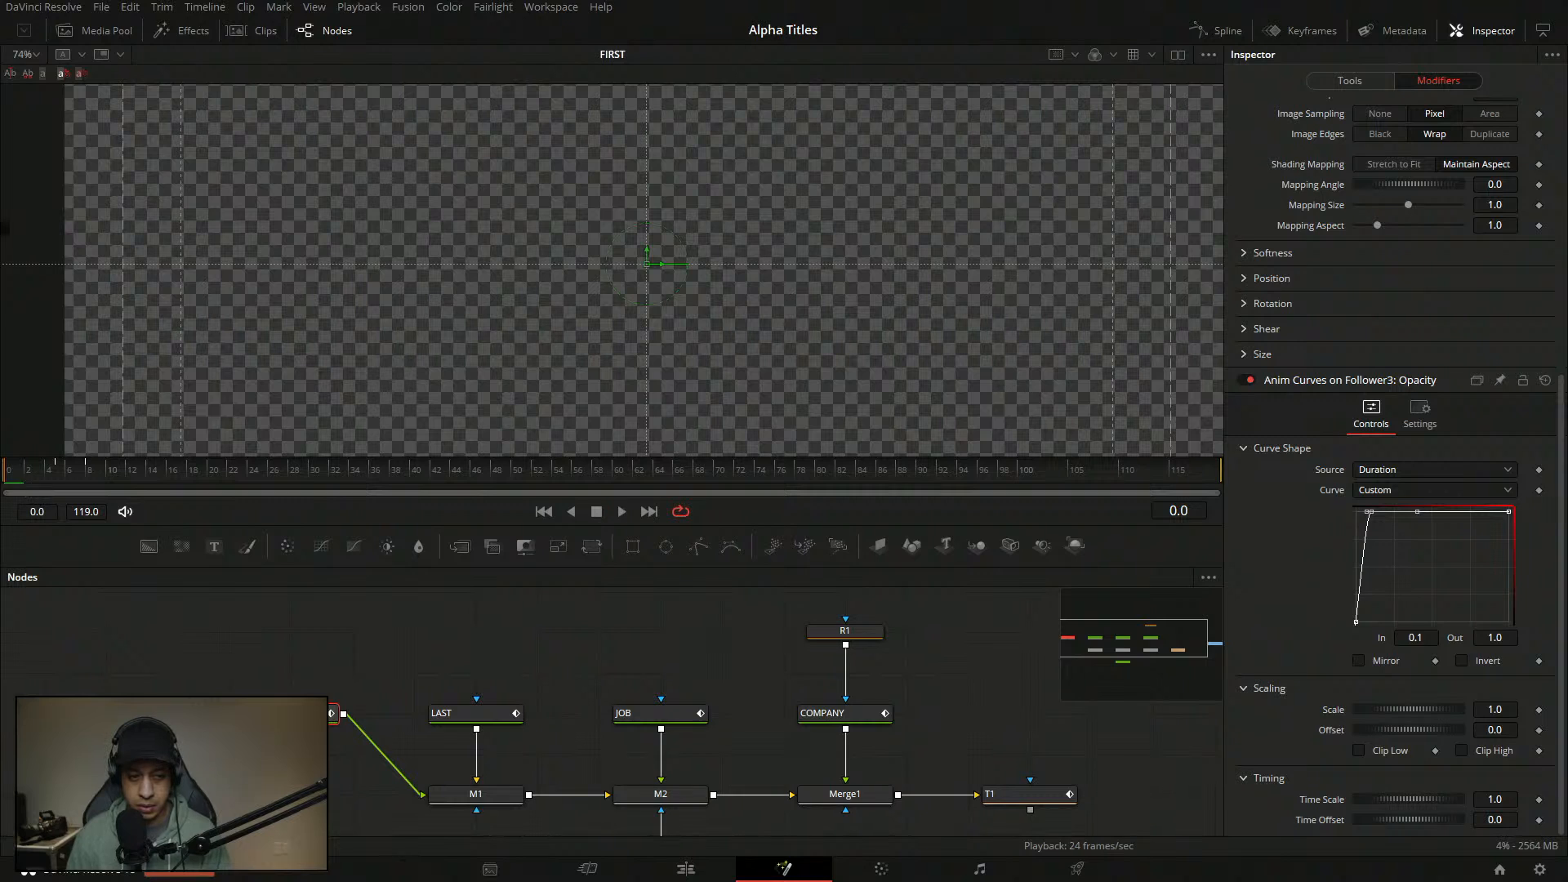
# - Preview the fade-in, clear the Red Outline opacity animation, and save the project
pyautogui.press('space')
pyautogui.press('space')
pyautogui.scroll(8, 1423, 356)
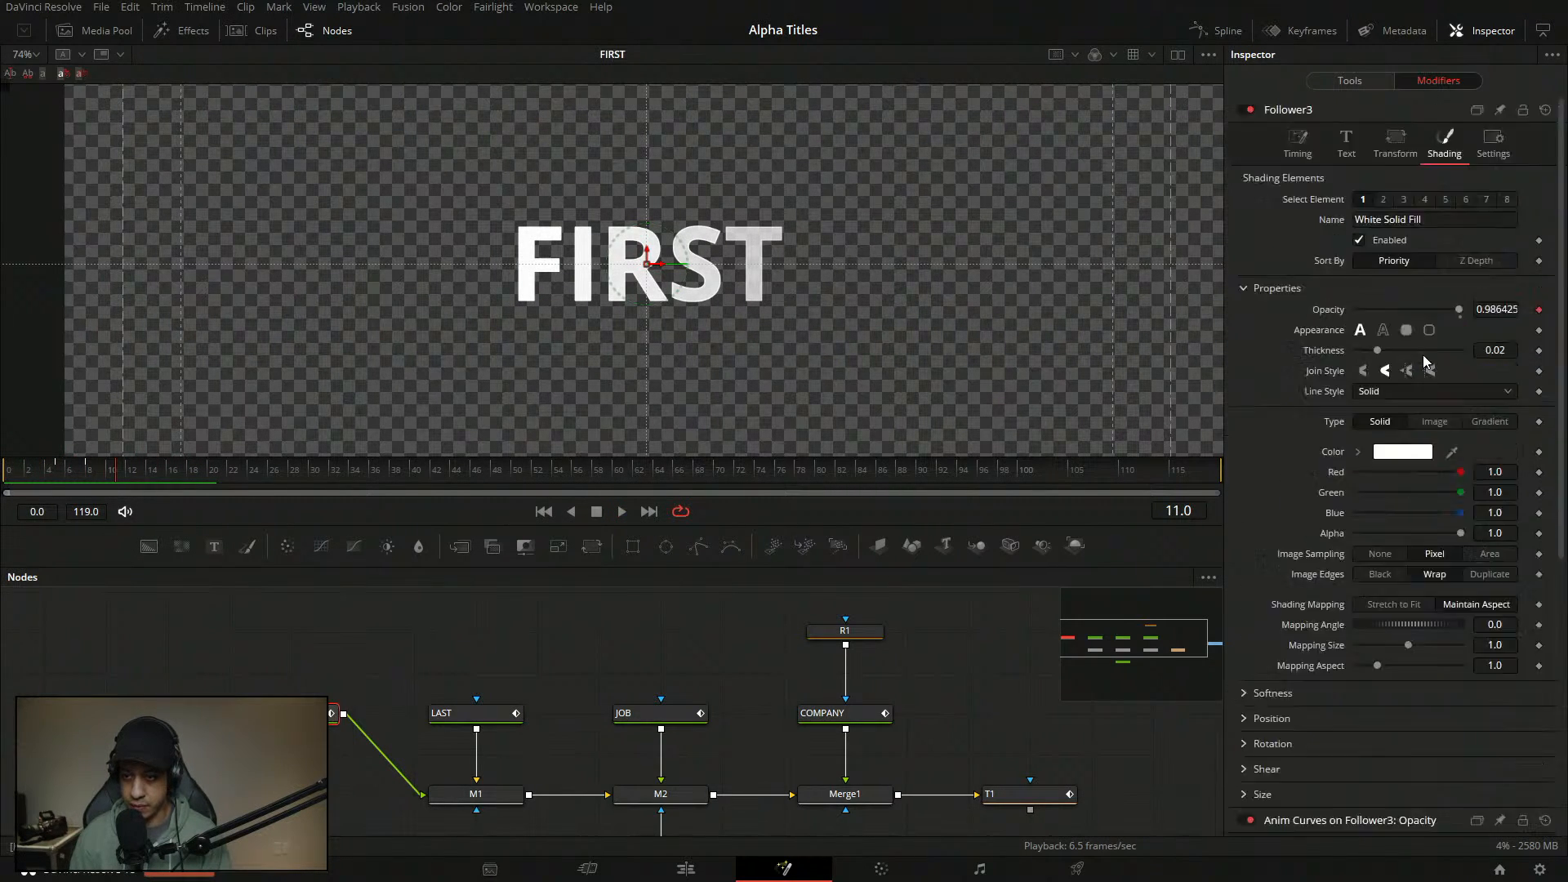
pyautogui.click(1384, 200)
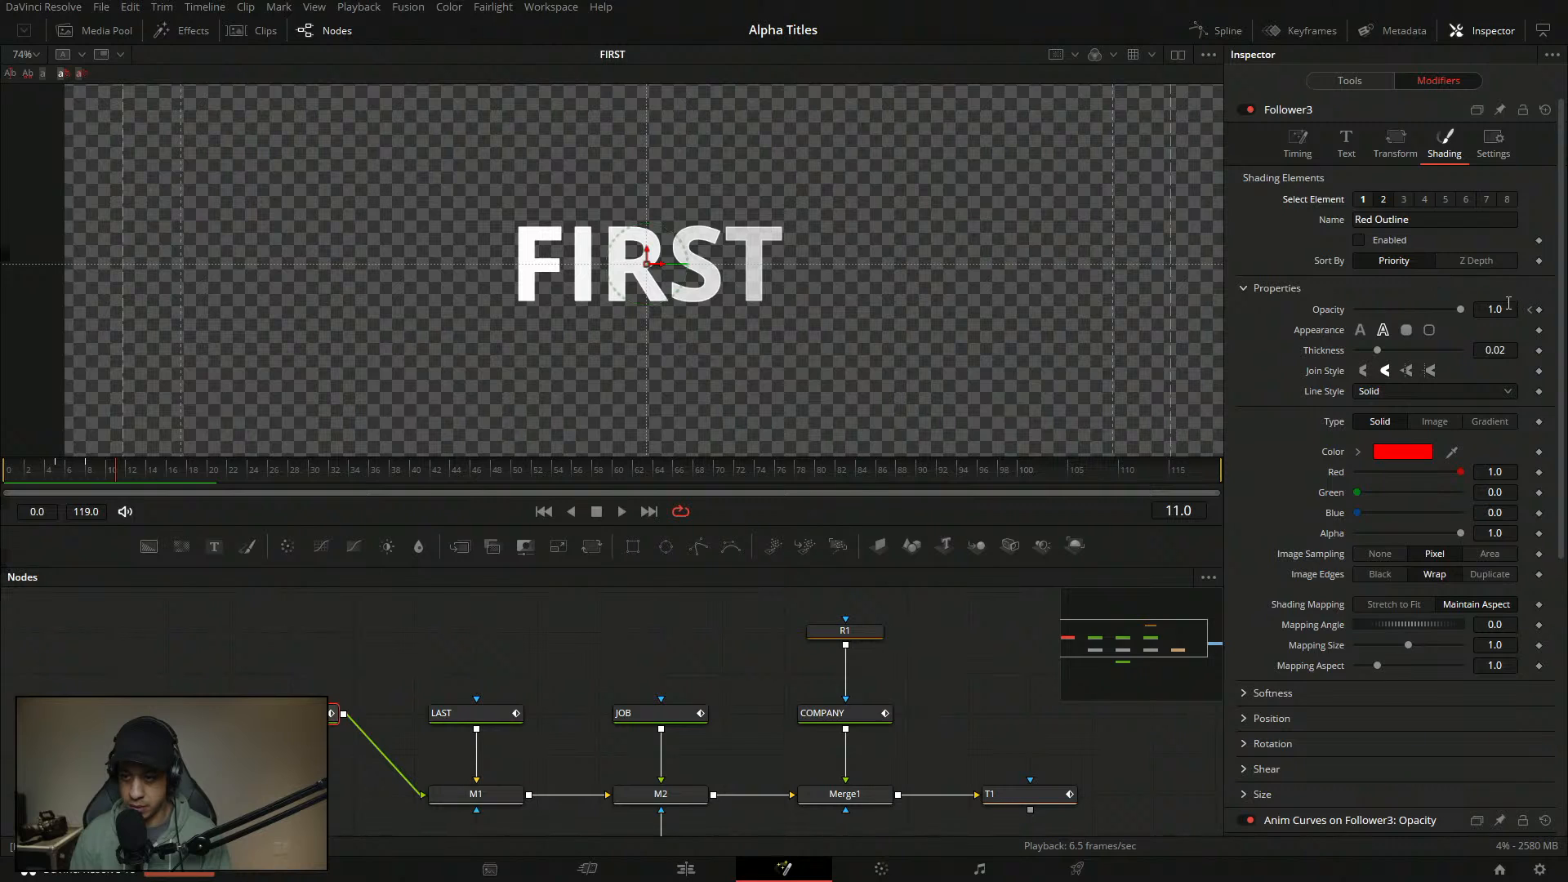
pyautogui.doubleClick(1342, 310)
pyautogui.moveTo(71, 476); pyautogui.dragTo(13, 489)
pyautogui.press('space')
pyautogui.hotkey('ctrl', 's')
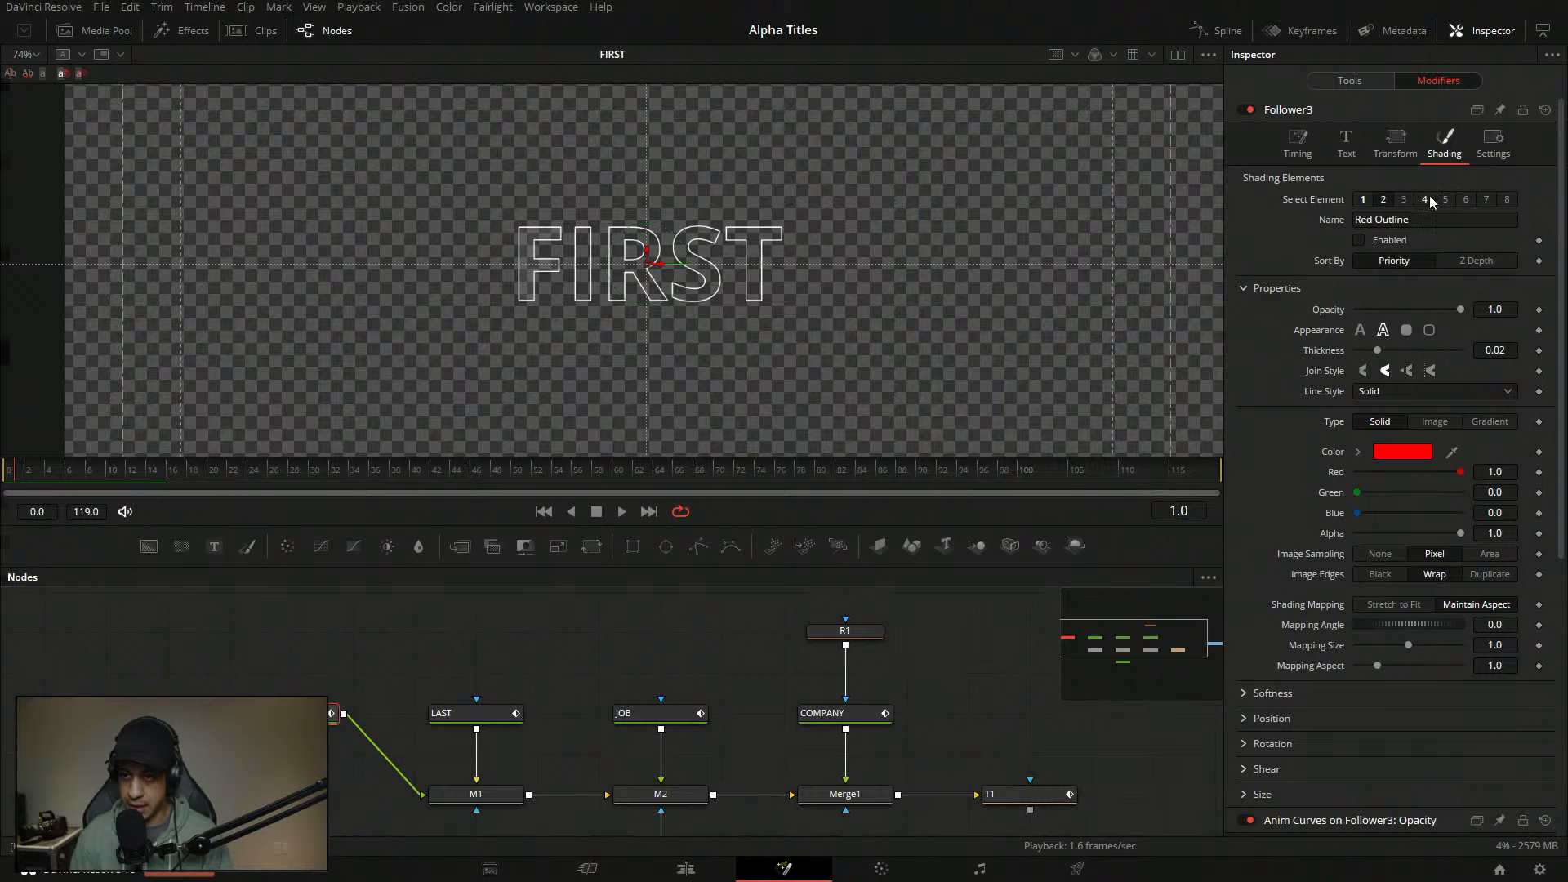
pyautogui.click(1362, 75)
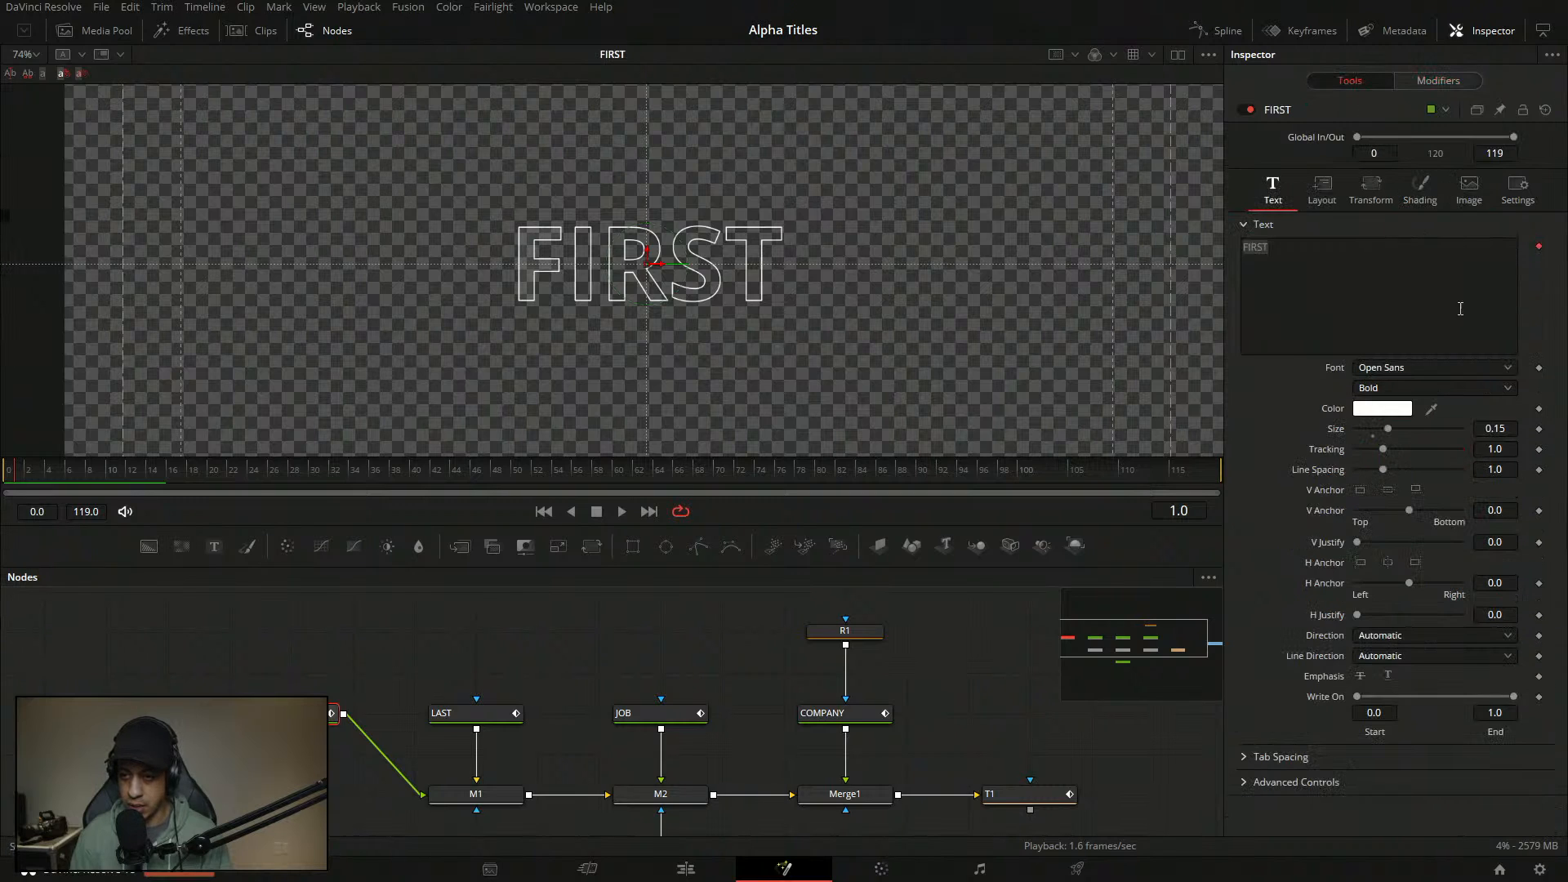
# - Set the curve's upper-left point In to 0.05, check frame 7, and save
pyautogui.click(1438, 80)
pyautogui.scroll(-5, 1354, 667)
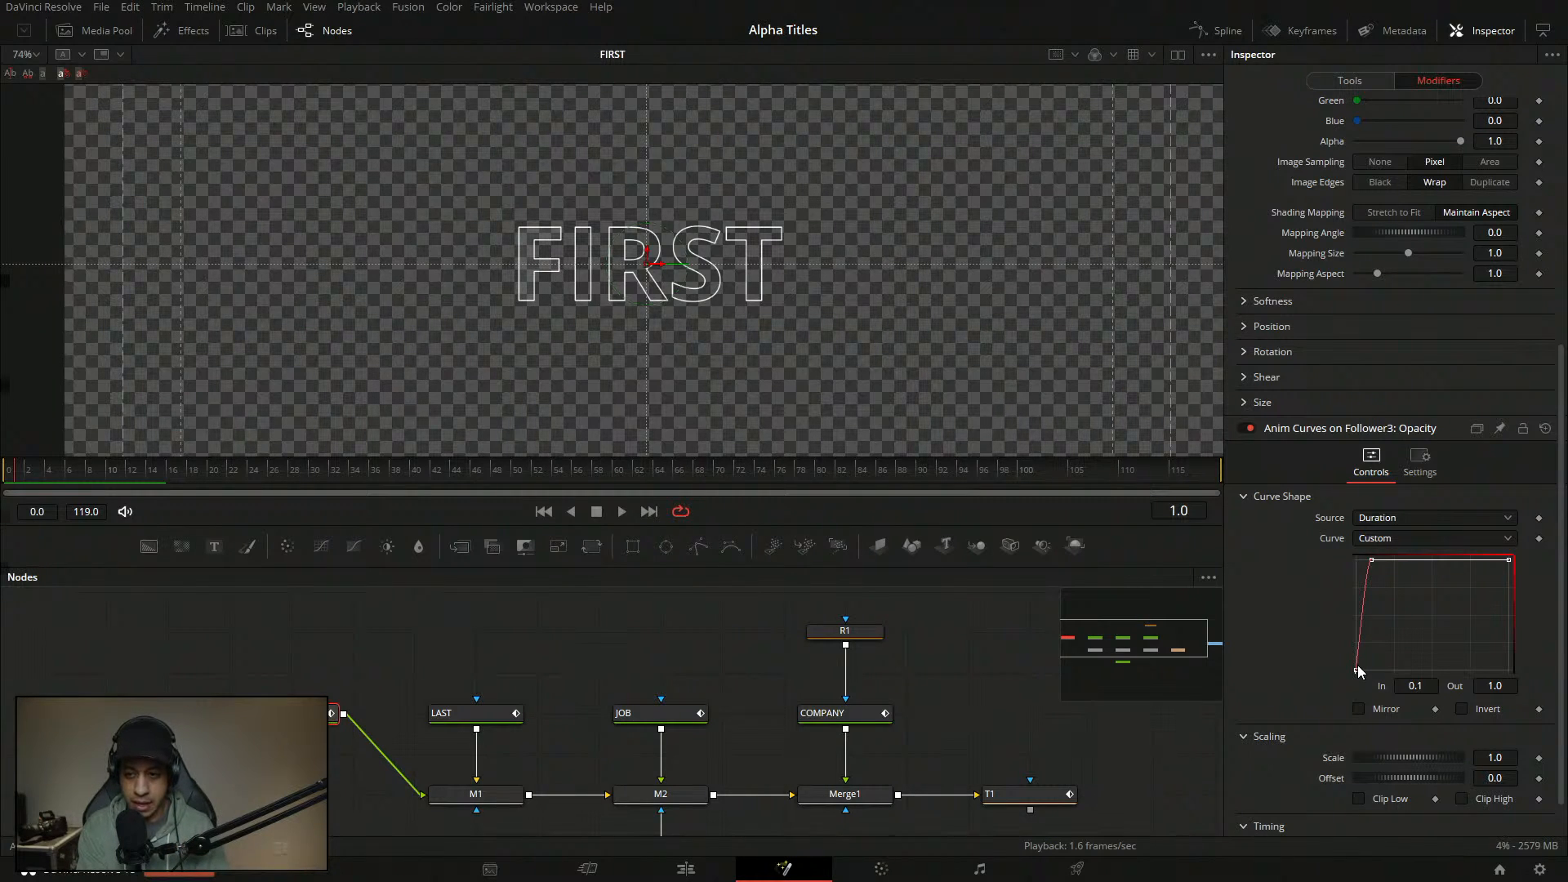
pyautogui.moveTo(1408, 644); pyautogui.dragTo(1323, 542)
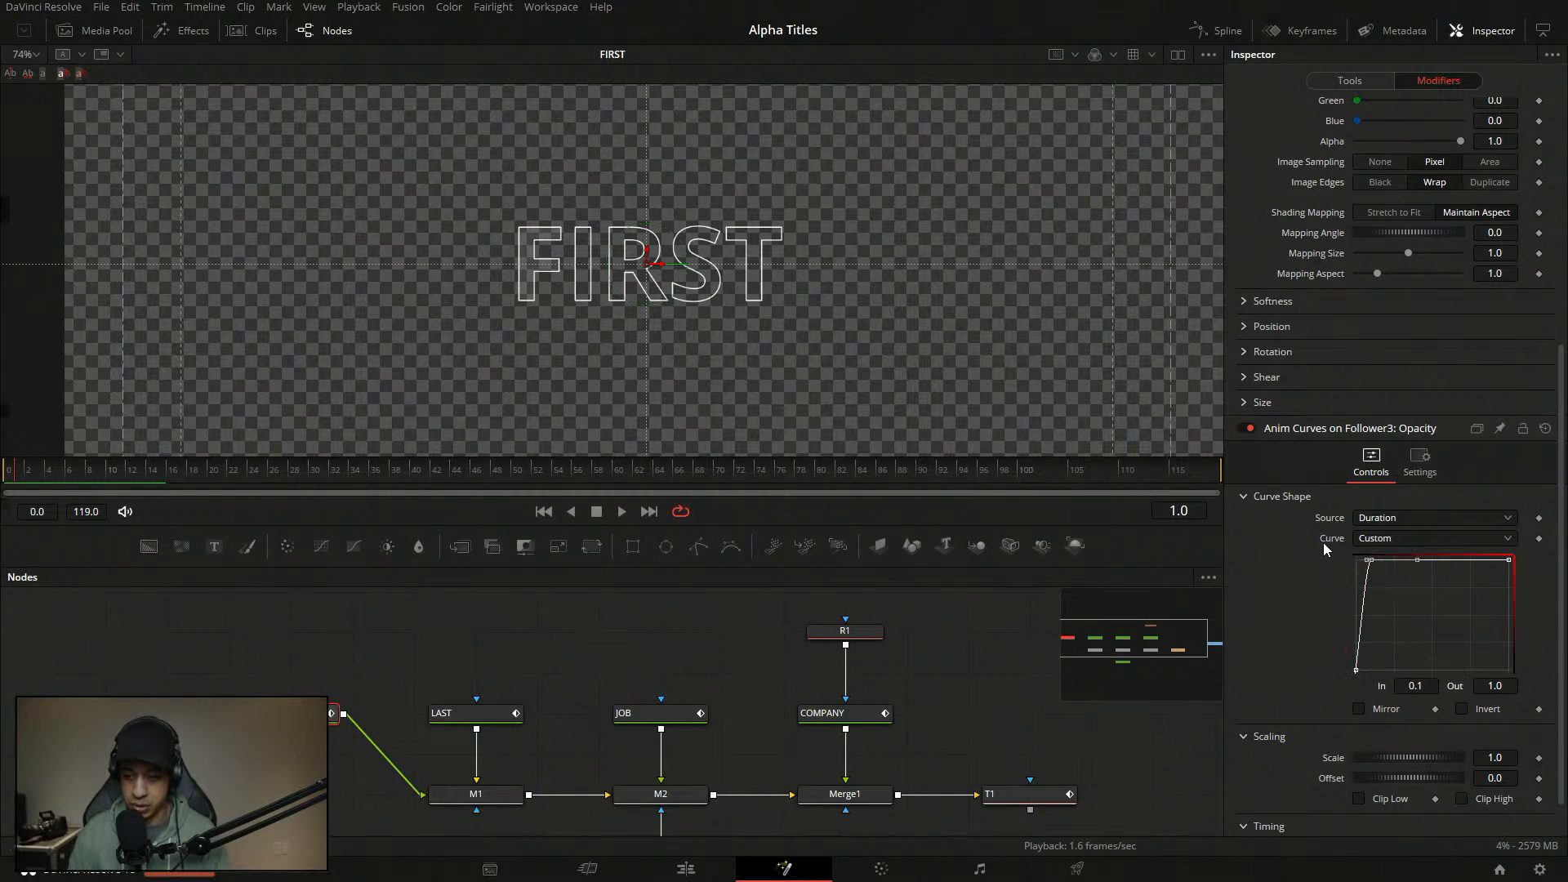
pyautogui.click(1429, 686)
pyautogui.press('BackSpace')
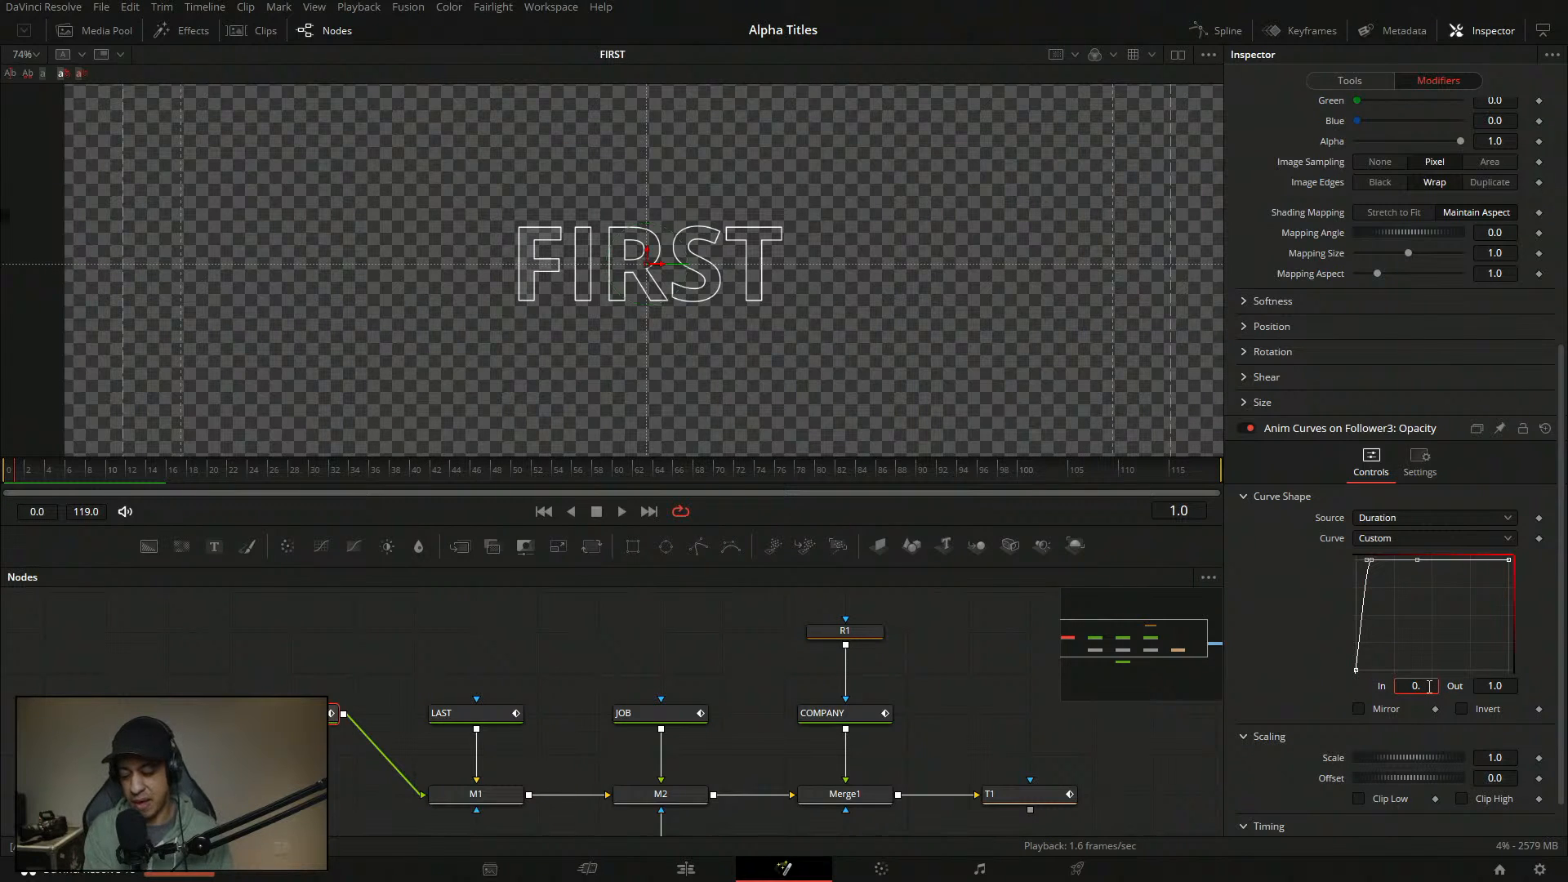
pyautogui.write('05')
pyautogui.press('Return')
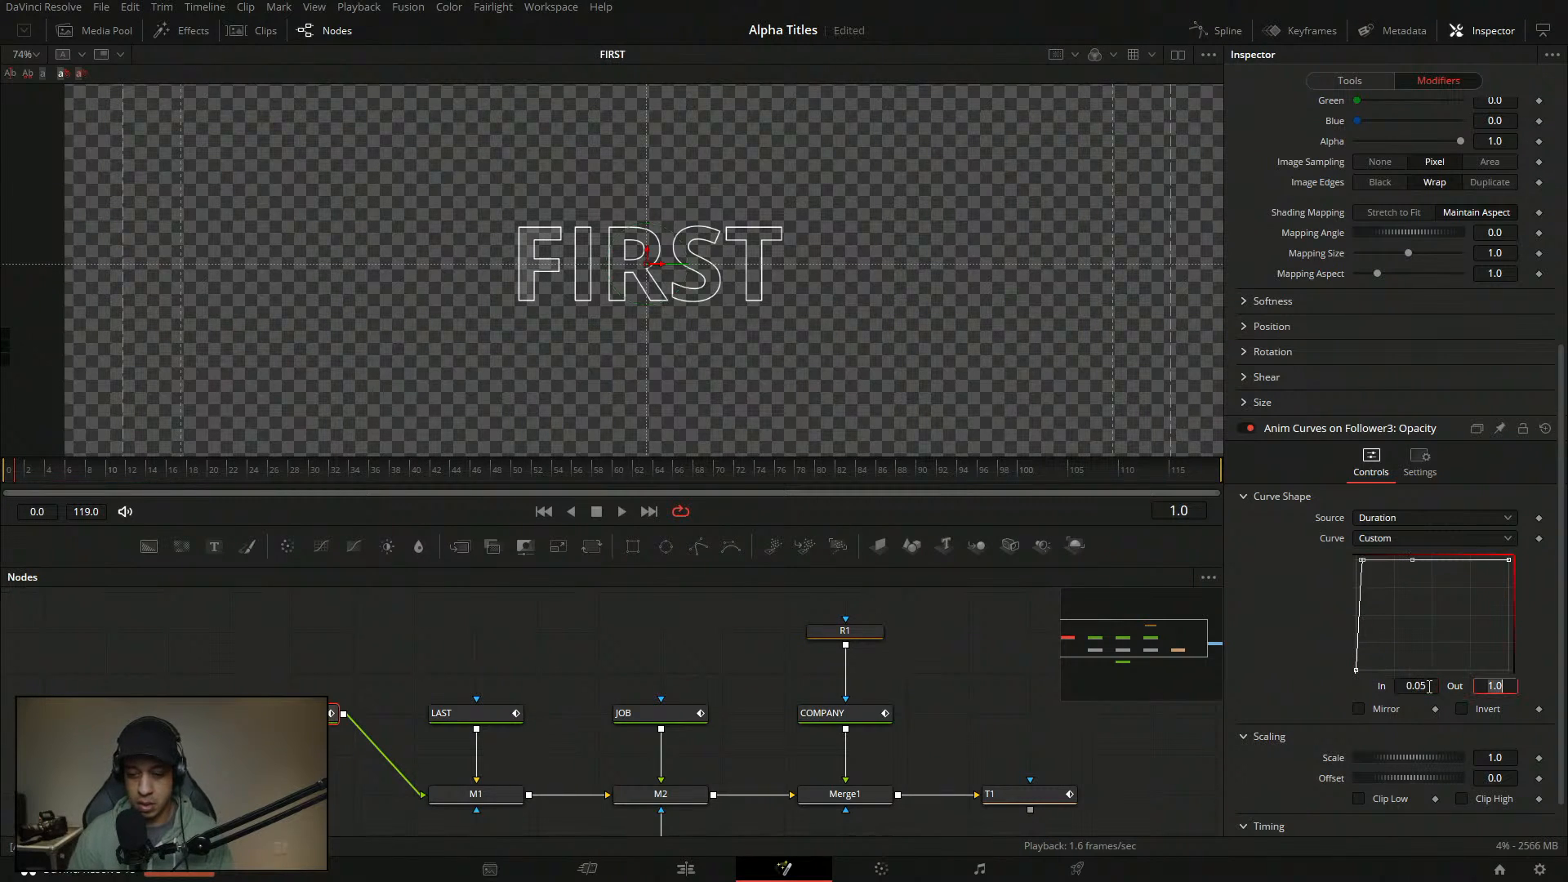
pyautogui.click(32, 479)
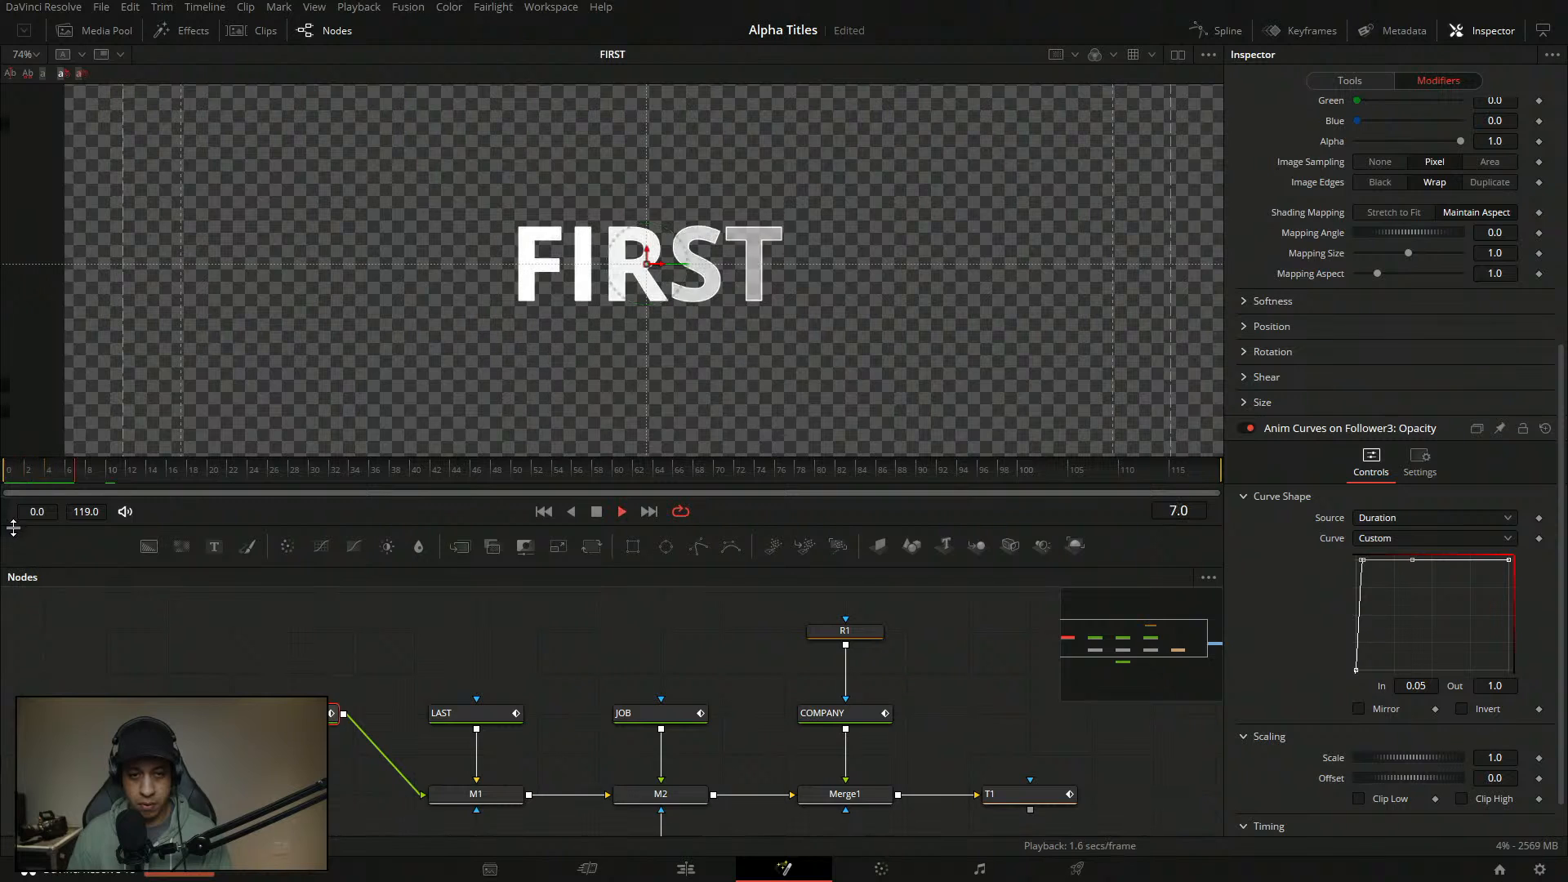
pyautogui.hotkey('ctrl', 's')
pyautogui.moveTo(106, 480); pyautogui.dragTo(26, 485)
# - Reselect the FIRST node and bring up its Follower opacity curve
pyautogui.click(333, 713)
pyautogui.click(1438, 81)
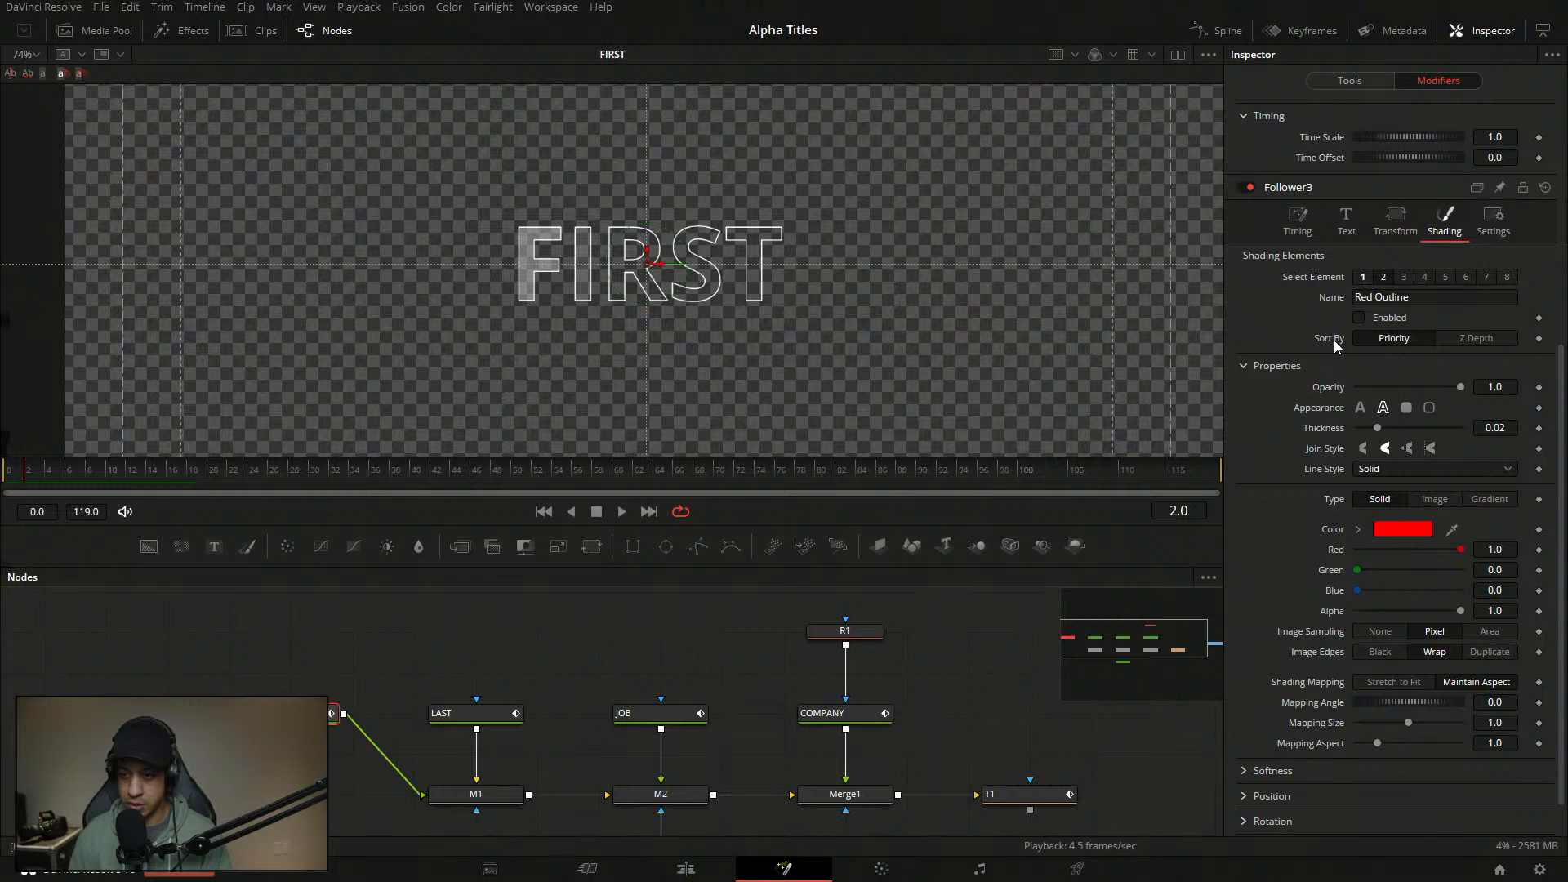
pyautogui.click(1350, 80)
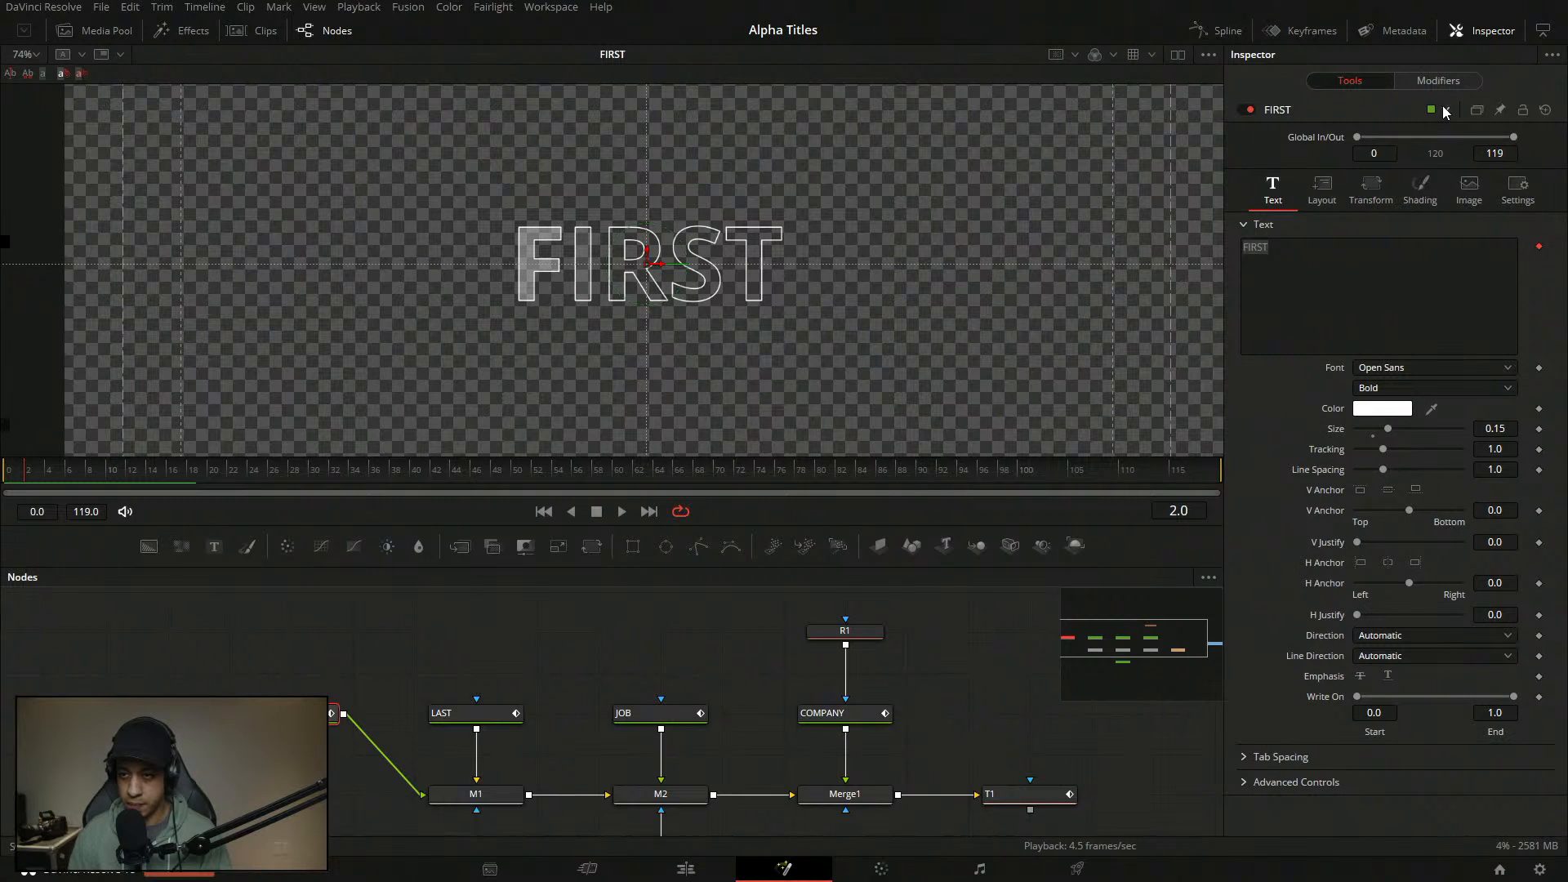
pyautogui.click(1444, 82)
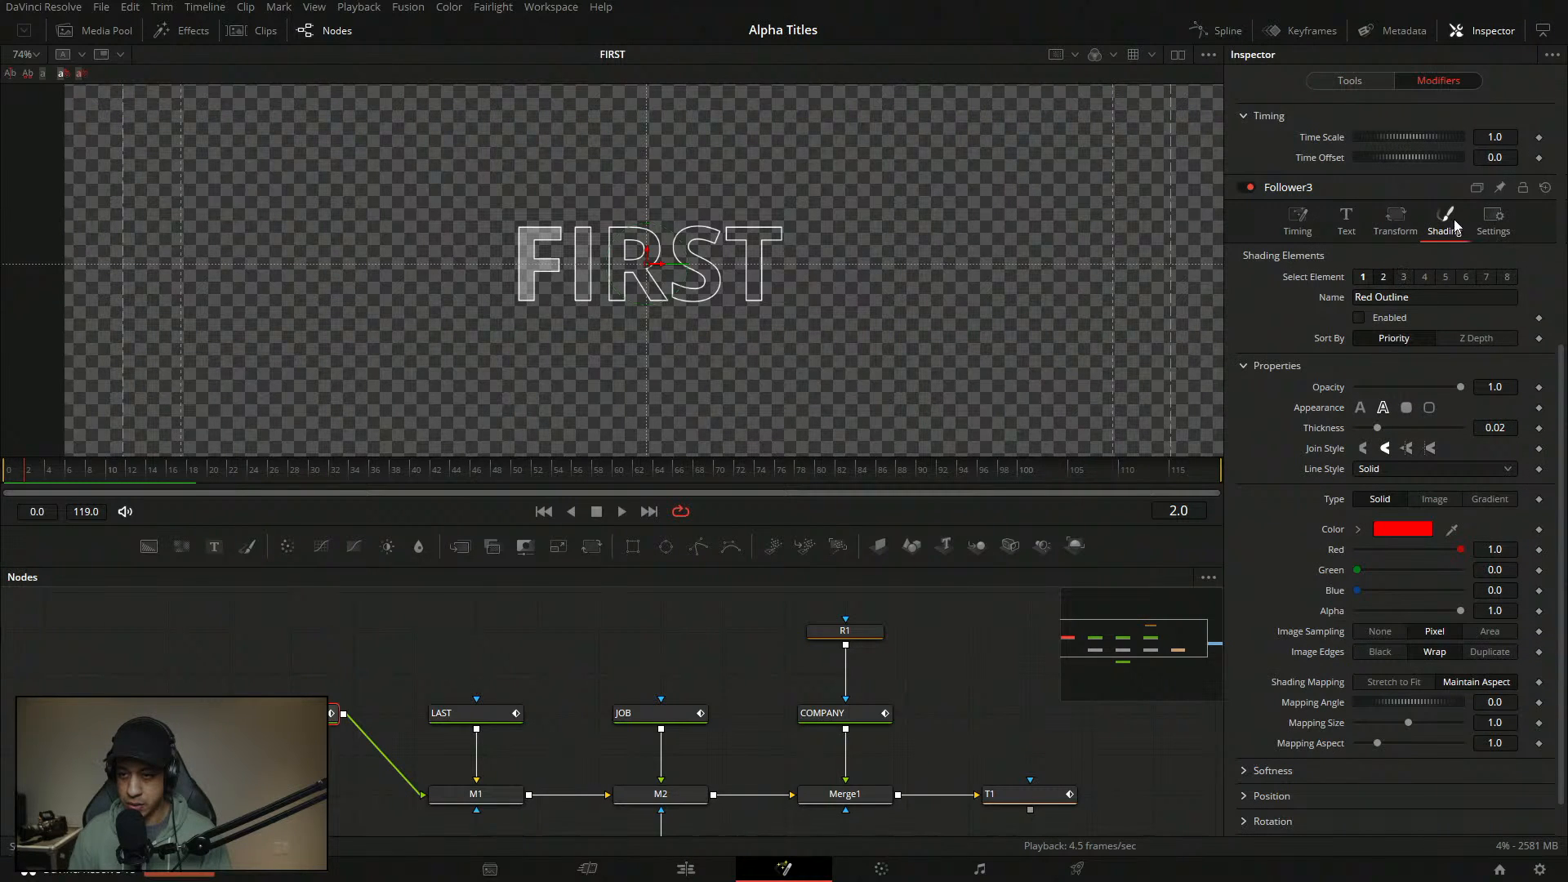
pyautogui.moveTo(1559, 366); pyautogui.dragTo(1554, 145)
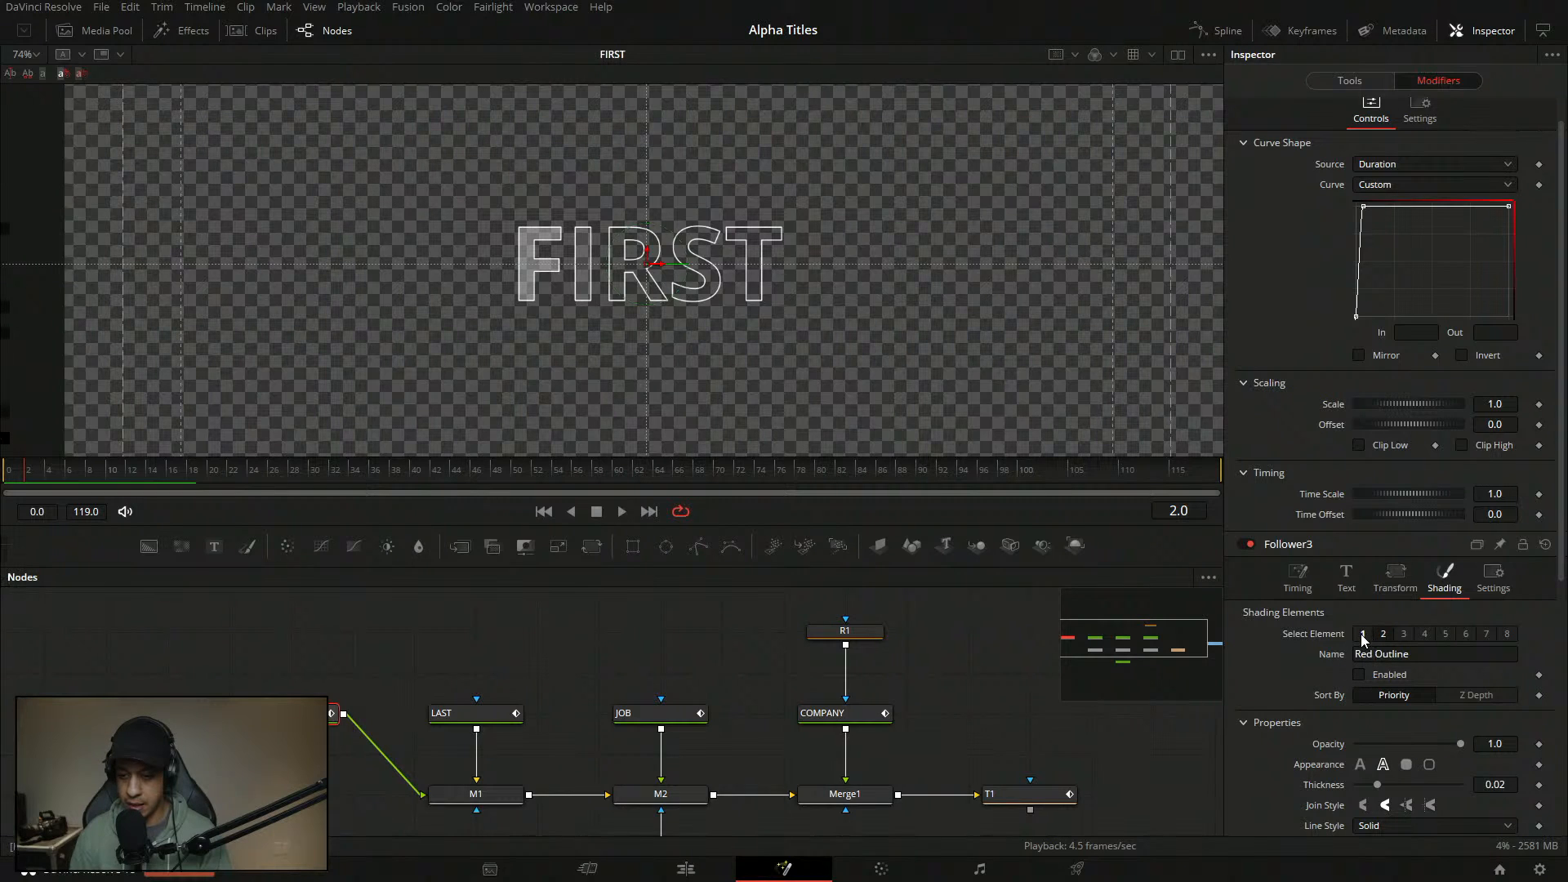
pyautogui.scroll(1, 1554, 446)
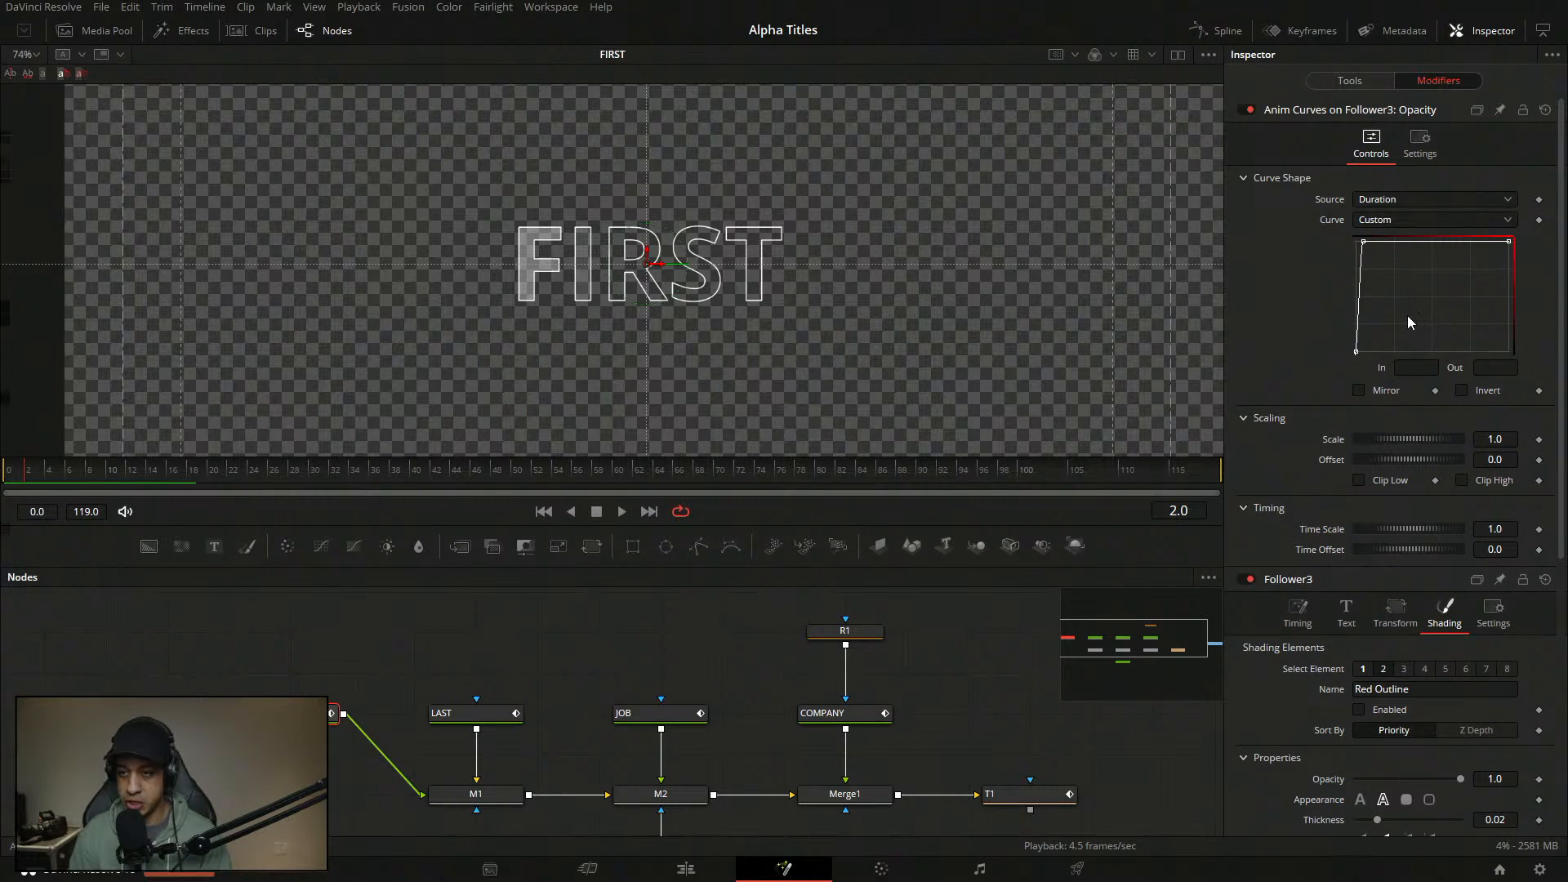
# - Set the bottom-left point to In 0.05 and the upper point to In 0.1, Out 1.0
pyautogui.click(1356, 340)
pyautogui.click(1437, 367)
pyautogui.write('0.')
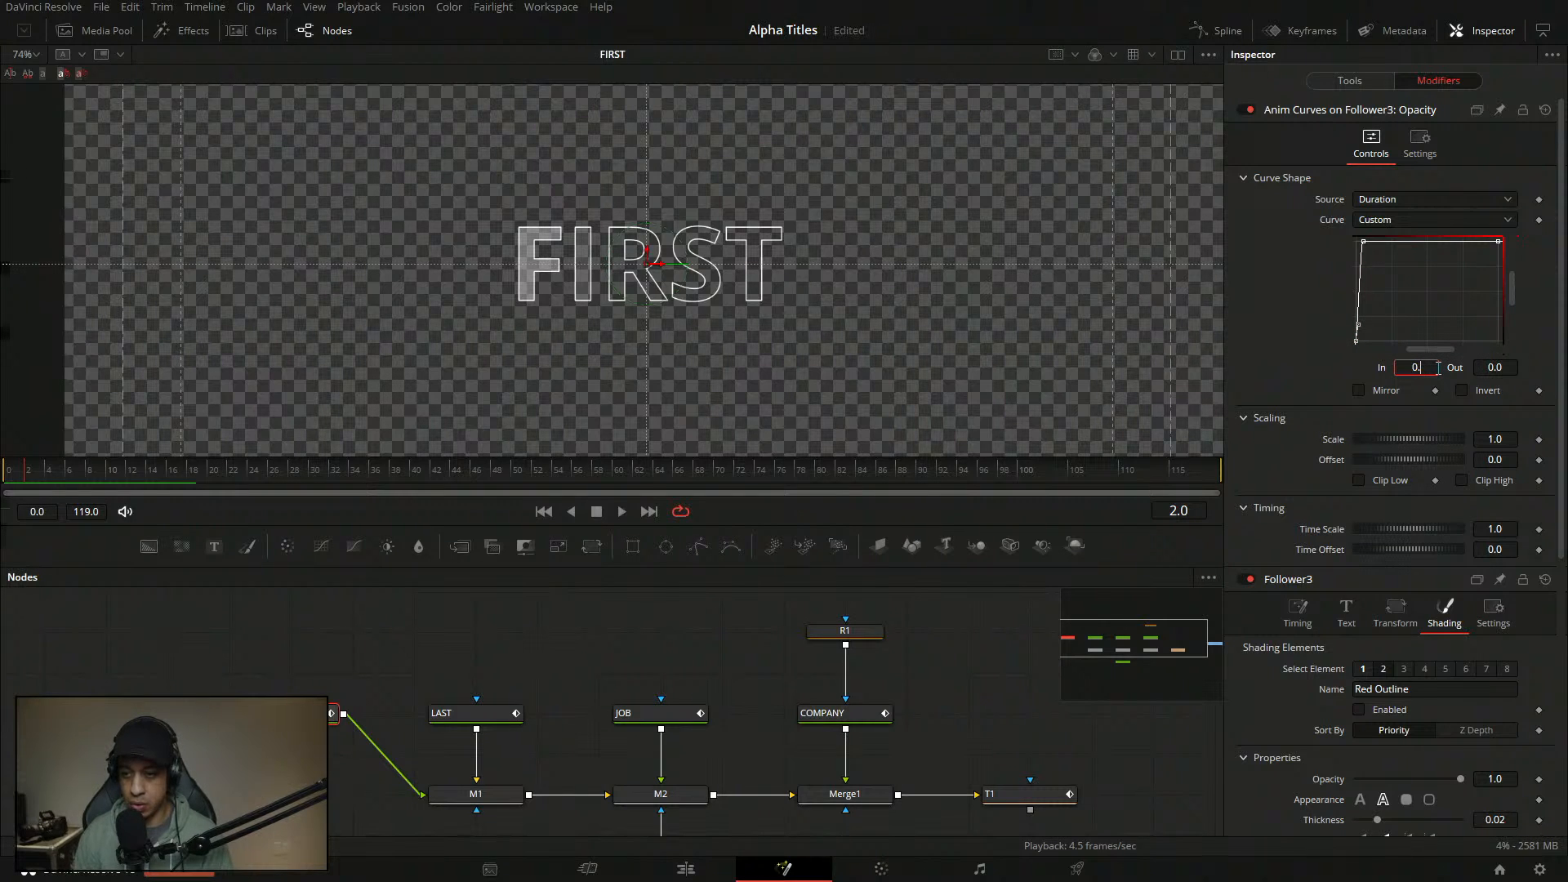
pyautogui.write('05')
pyautogui.press('Return')
pyautogui.click(1364, 242)
pyautogui.click(1434, 364)
pyautogui.press('BackSpace')
pyautogui.press('BackSpace')
pyautogui.write('1')
pyautogui.press('Tab')
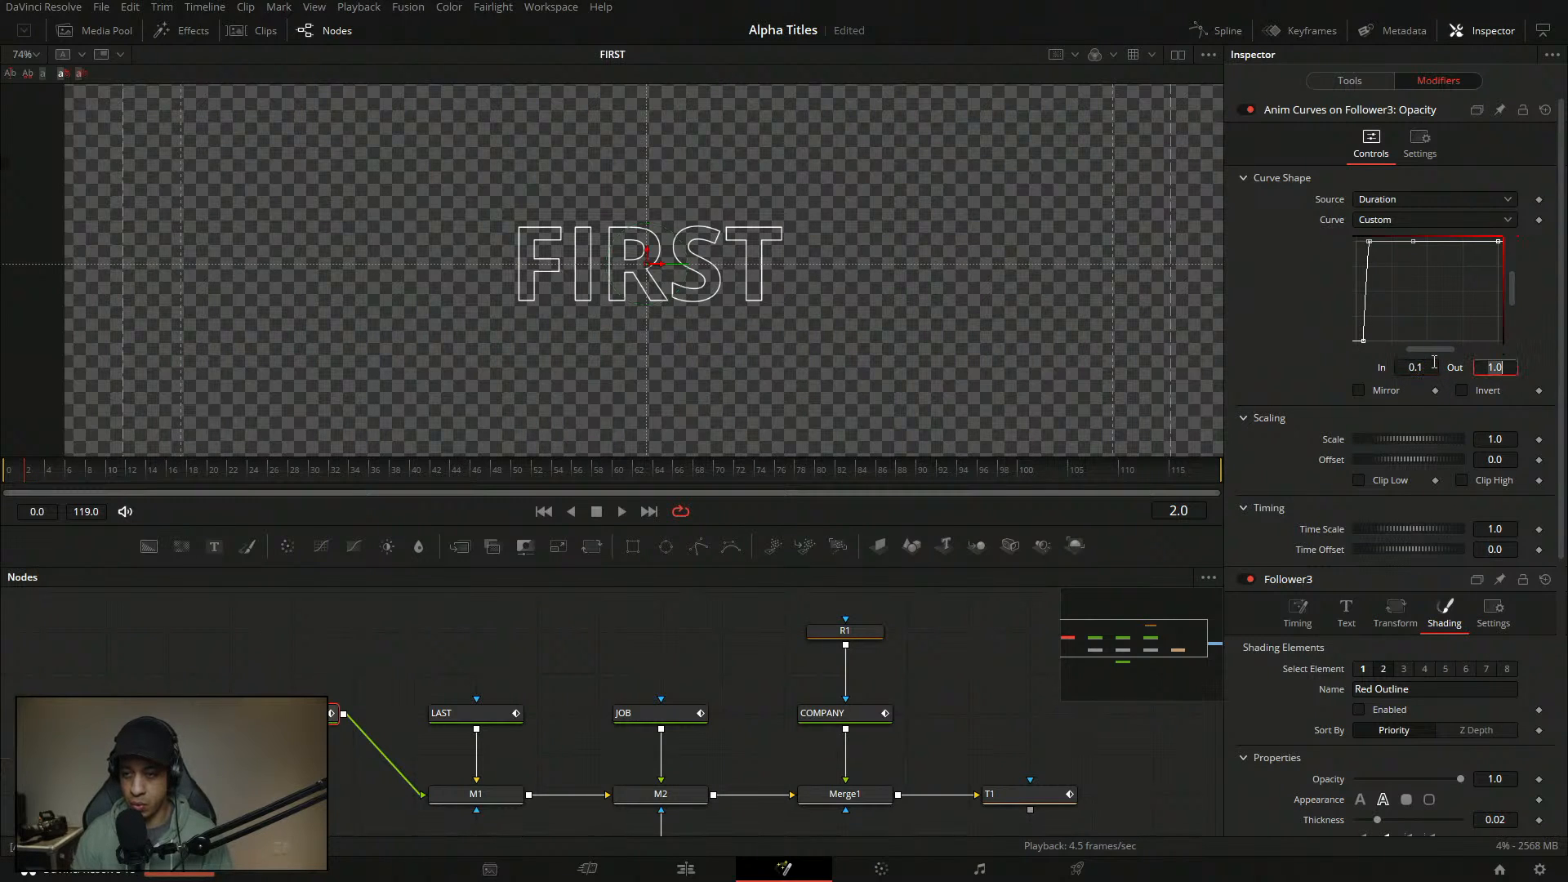
pyautogui.press('Return')
# - Check the point values, play the fade-in from frame 0, and save
pyautogui.moveTo(1402, 309); pyautogui.dragTo(1314, 389)
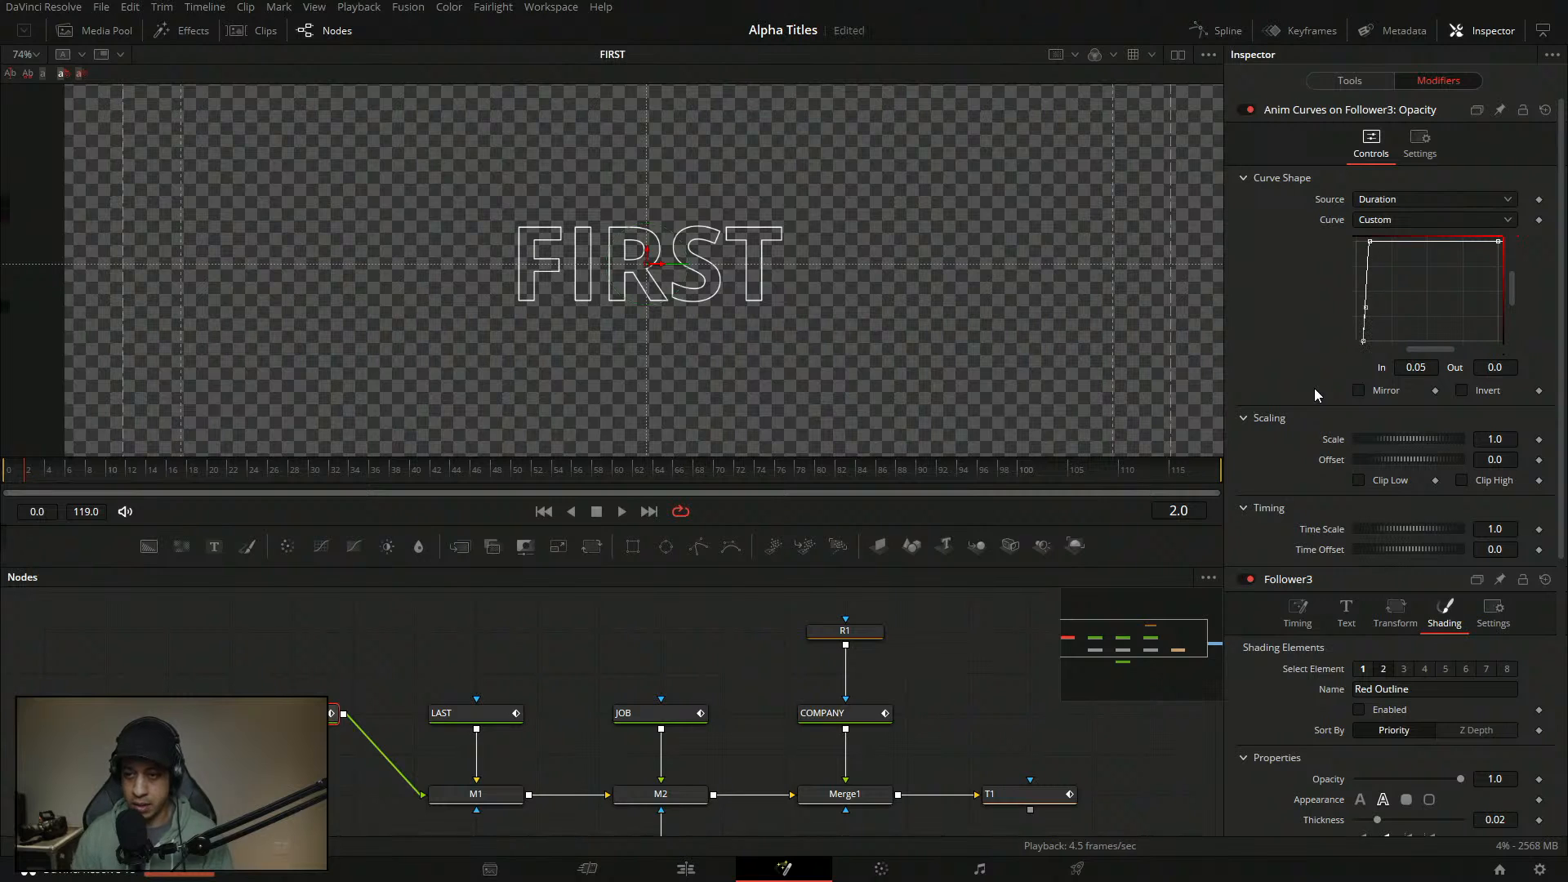
pyautogui.moveTo(124, 473); pyautogui.dragTo(3, 473)
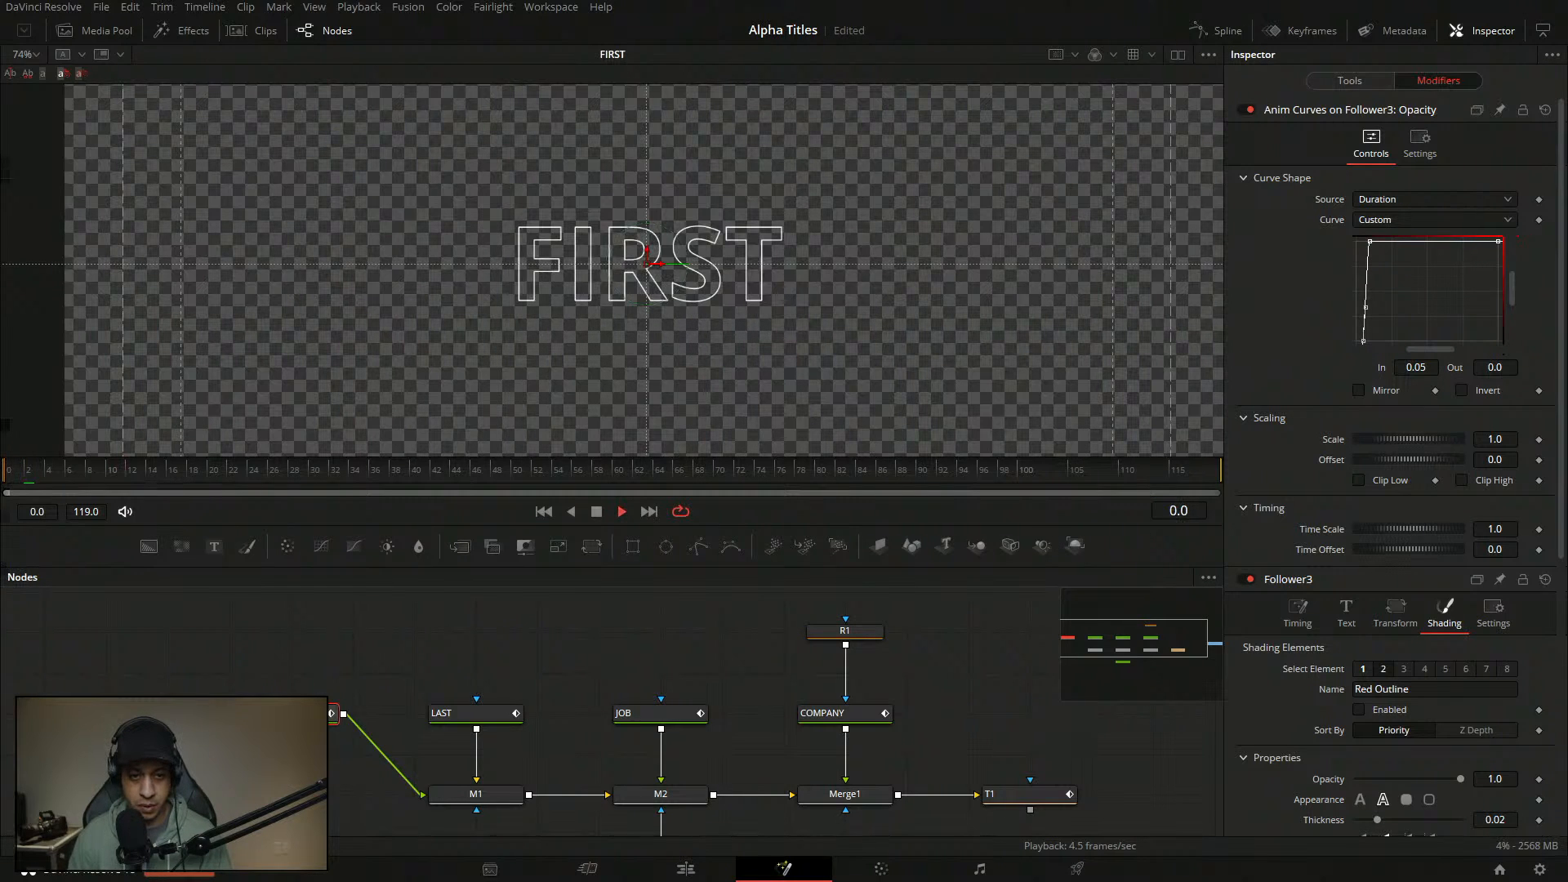
pyautogui.press('space')
pyautogui.press('space')
pyautogui.click(246, 643)
pyautogui.hotkey('ctrl', 's')
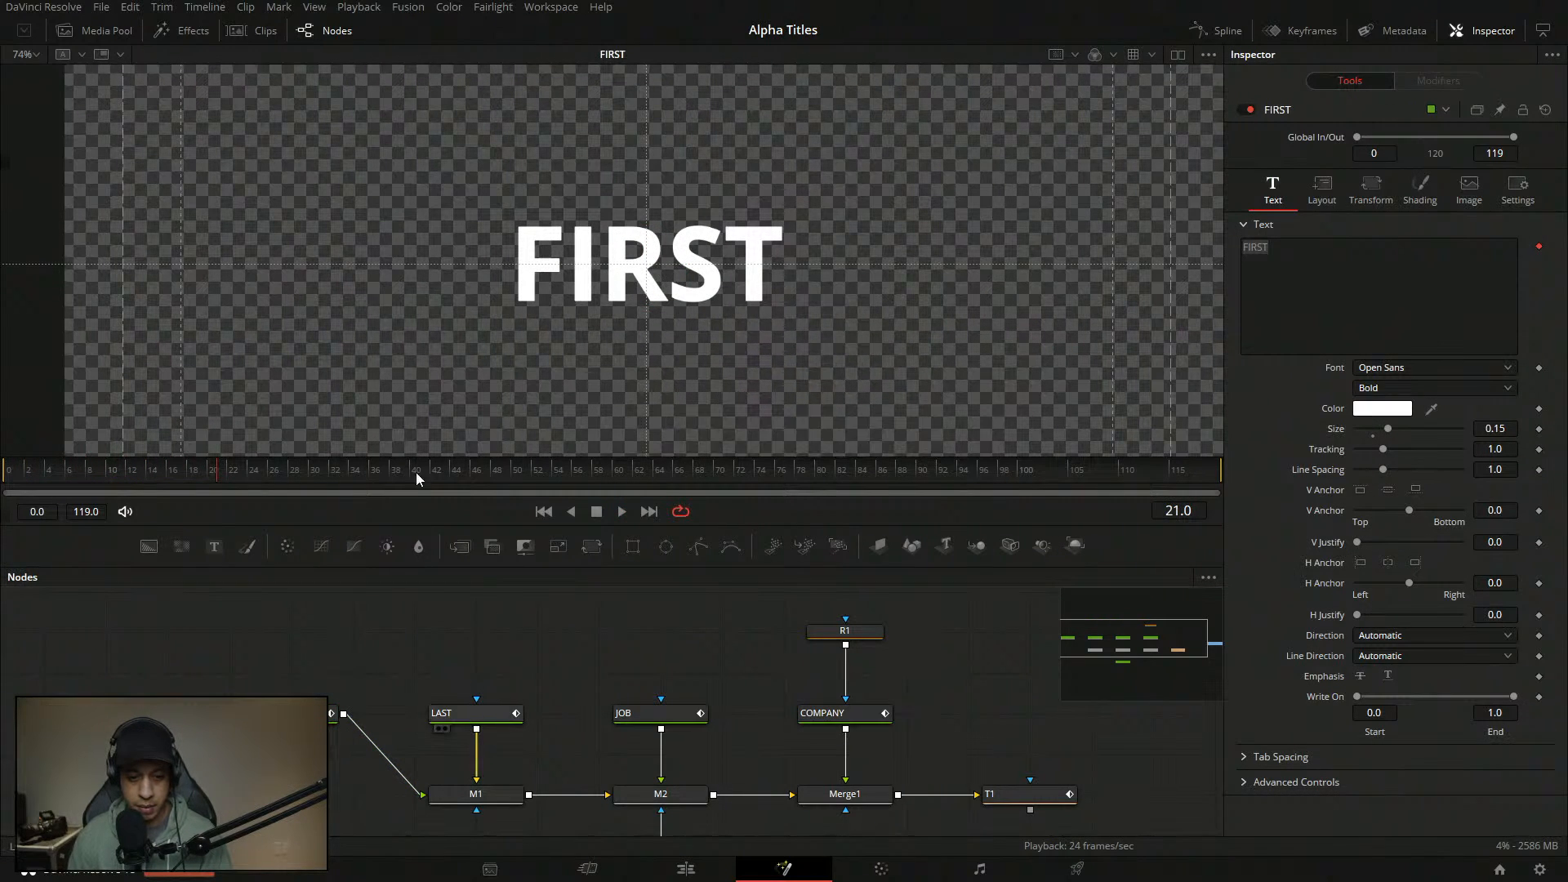
# - Reselect the FIRST node and set the Red Outline opacity to 0
pyautogui.click(477, 713)
pyautogui.click(333, 713)
pyautogui.click(1438, 80)
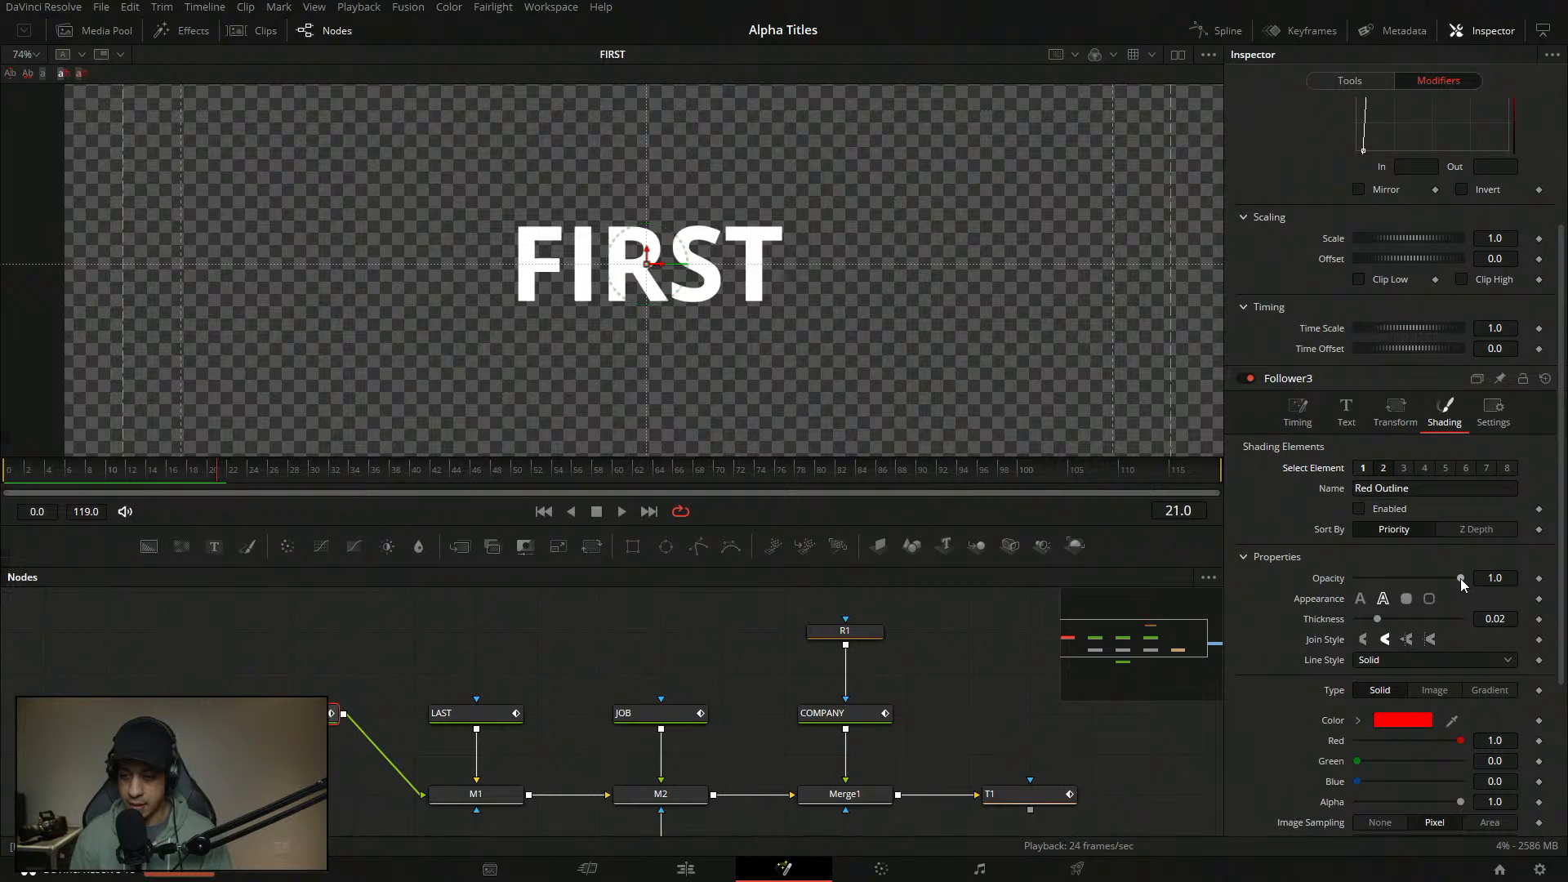
pyautogui.moveTo(1460, 578); pyautogui.dragTo(1283, 578)
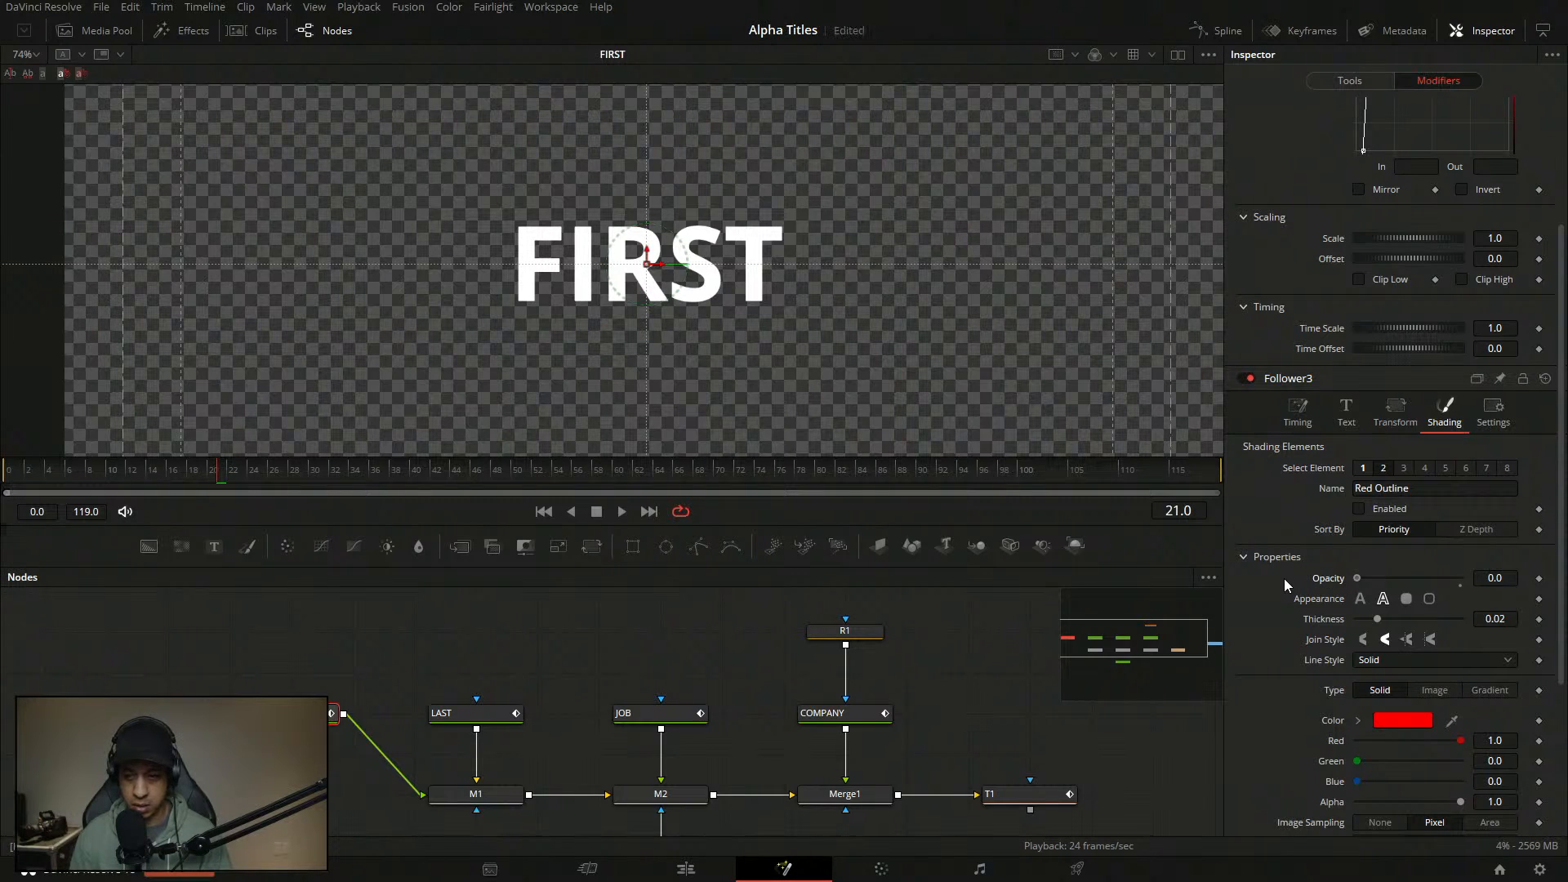
# - Drive the outline opacity with an Anim Curve using Duration source and Custom curve
pyautogui.rightClick(1326, 579)
pyautogui.moveTo(1382, 650)
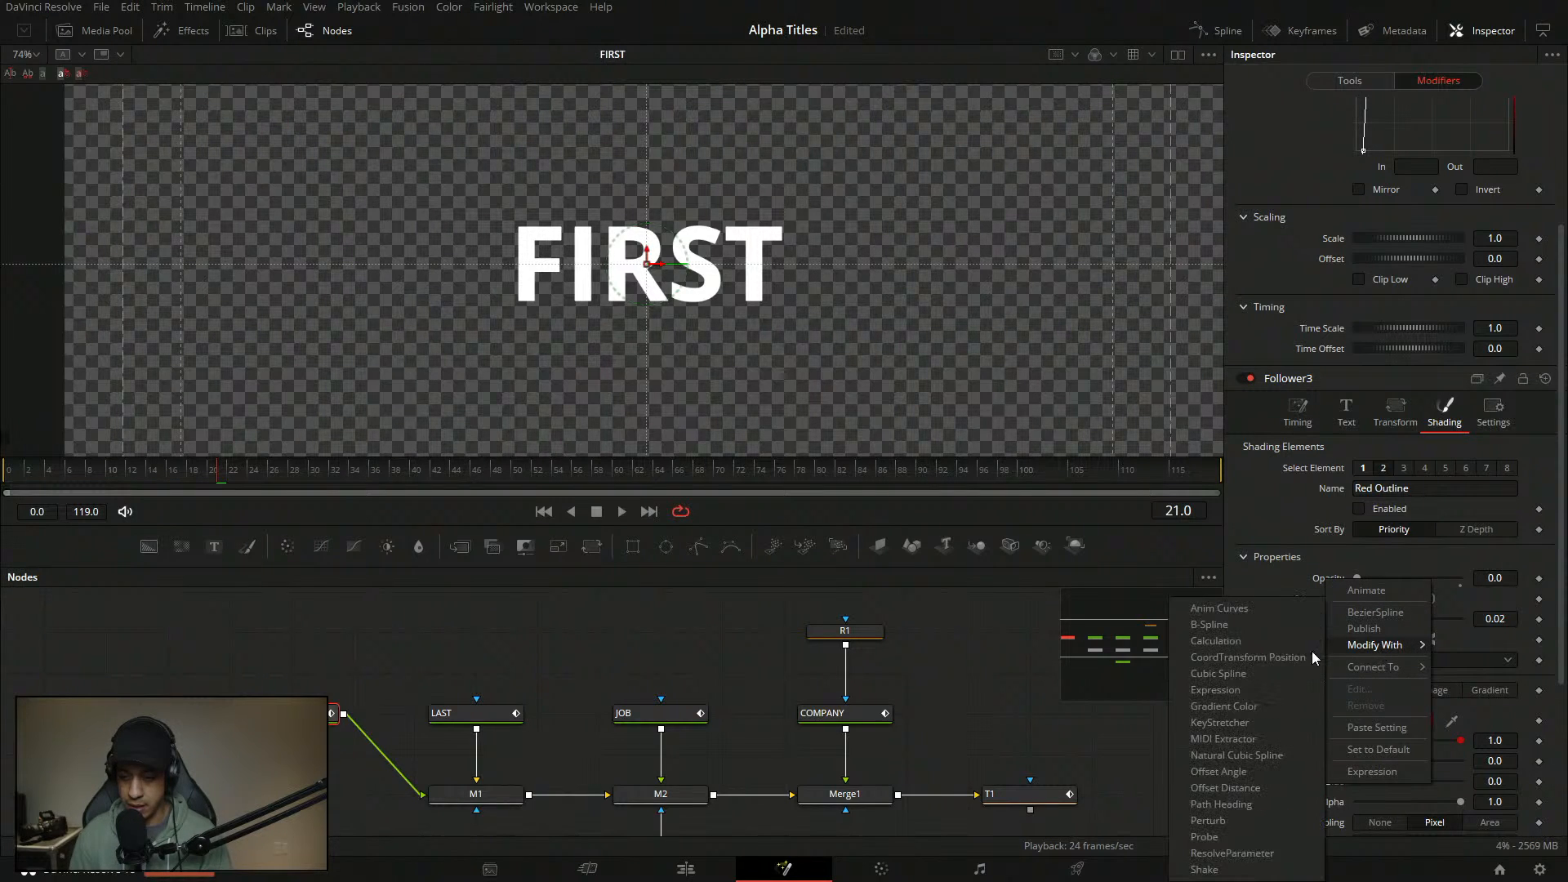
pyautogui.click(1258, 611)
pyautogui.click(1419, 470)
pyautogui.click(1402, 489)
pyautogui.click(1394, 489)
pyautogui.click(1380, 545)
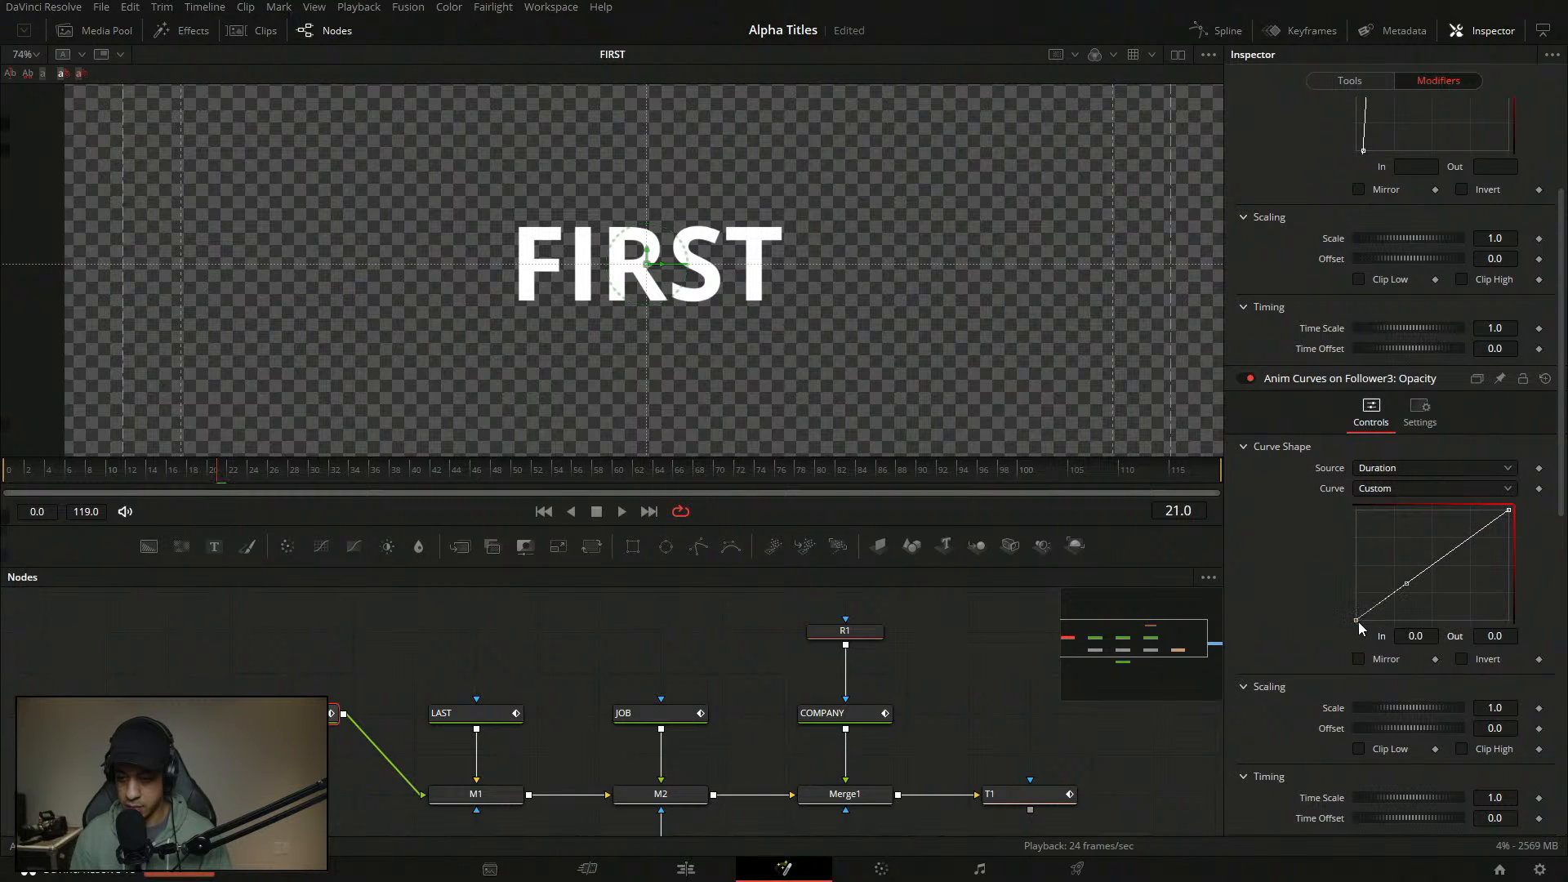
# - Add a curve point at In 0.05, Out 1.0 and play the title from frame 0
pyautogui.doubleClick(1429, 638)
pyautogui.press('Tab')
pyautogui.click(1418, 578)
pyautogui.doubleClick(1427, 636)
pyautogui.write('.05')
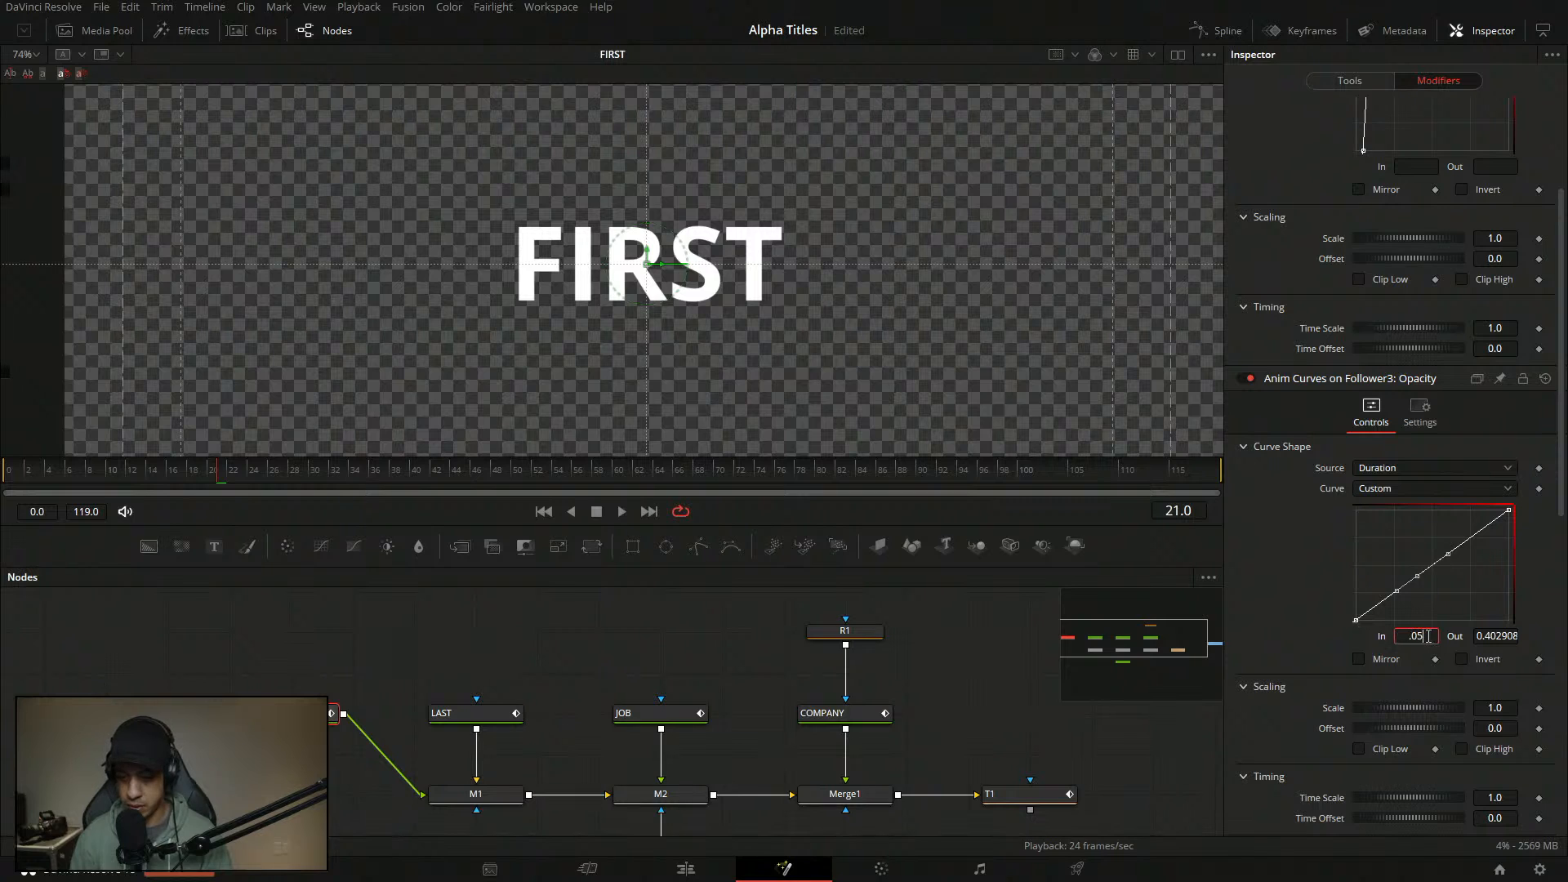
pyautogui.press('Tab')
pyautogui.write('1')
pyautogui.press('Return')
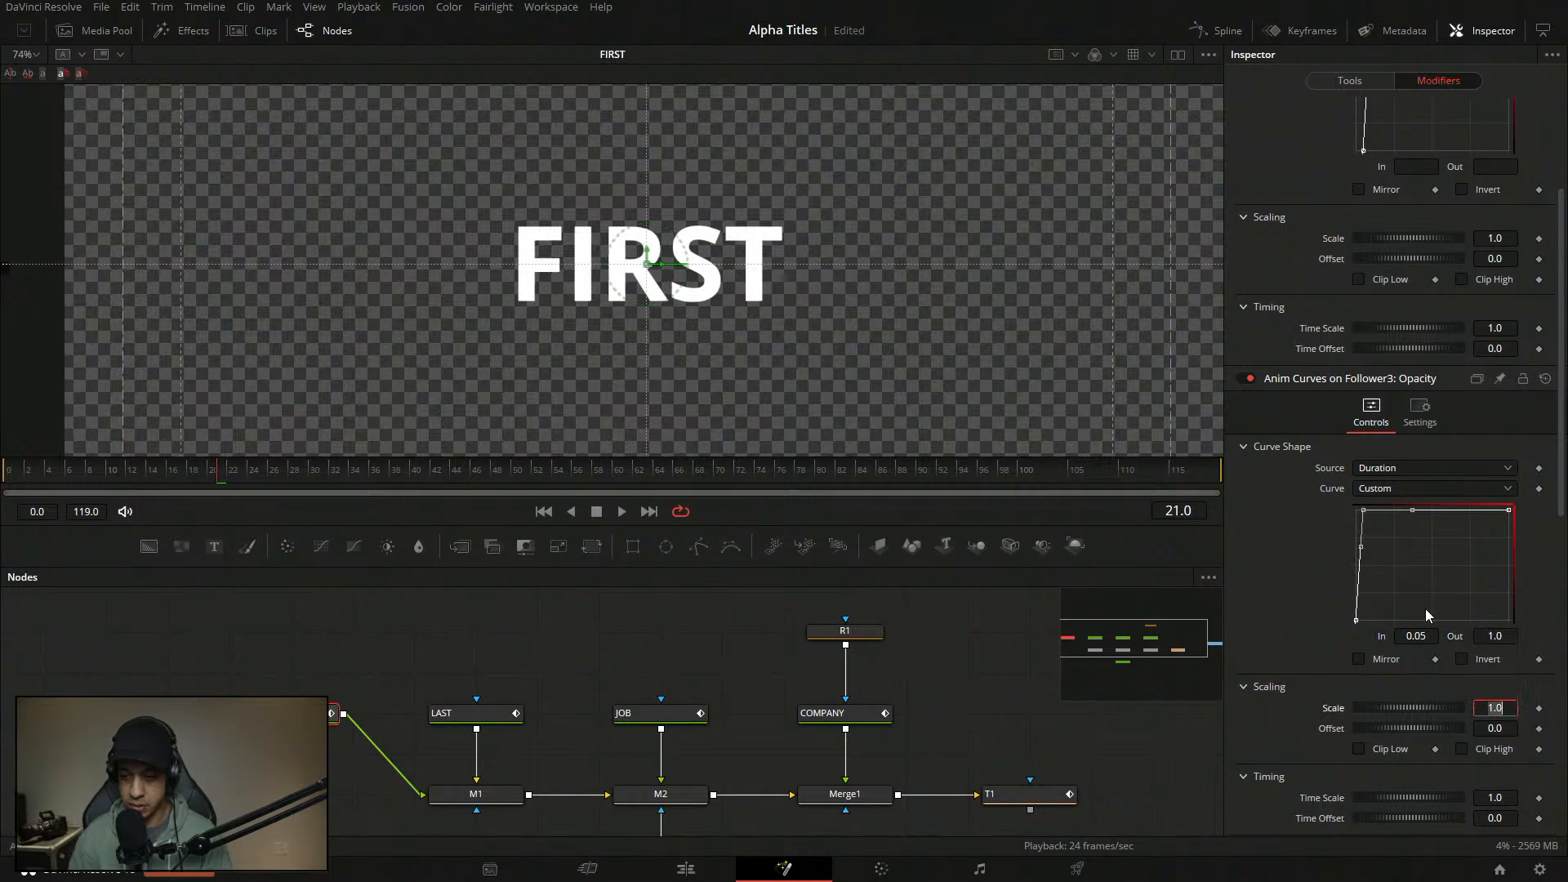
pyautogui.click(537, 659)
pyautogui.moveTo(119, 473); pyautogui.dragTo(4, 473)
pyautogui.press('space')
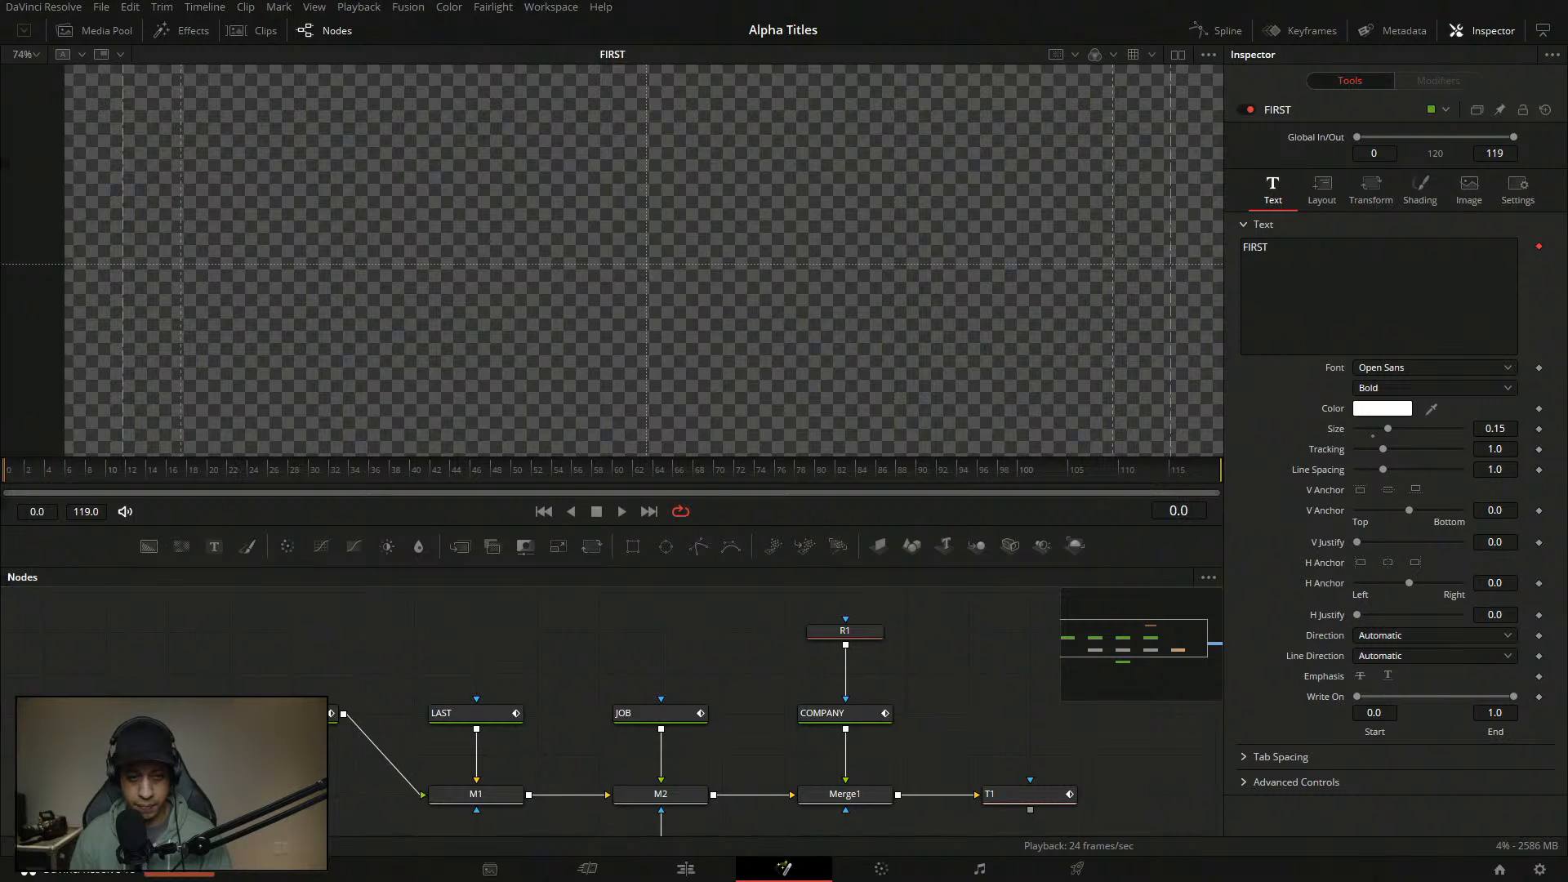
# - Replay the FIRST animation from the start with the FIRST node selected
pyautogui.press('space')
pyautogui.click(333, 713)
pyautogui.moveTo(117, 473); pyautogui.dragTo(4, 473)
pyautogui.press('space')
# - Replace the title text with FULL NAME
pyautogui.moveTo(1285, 248); pyautogui.dragTo(1065, 235)
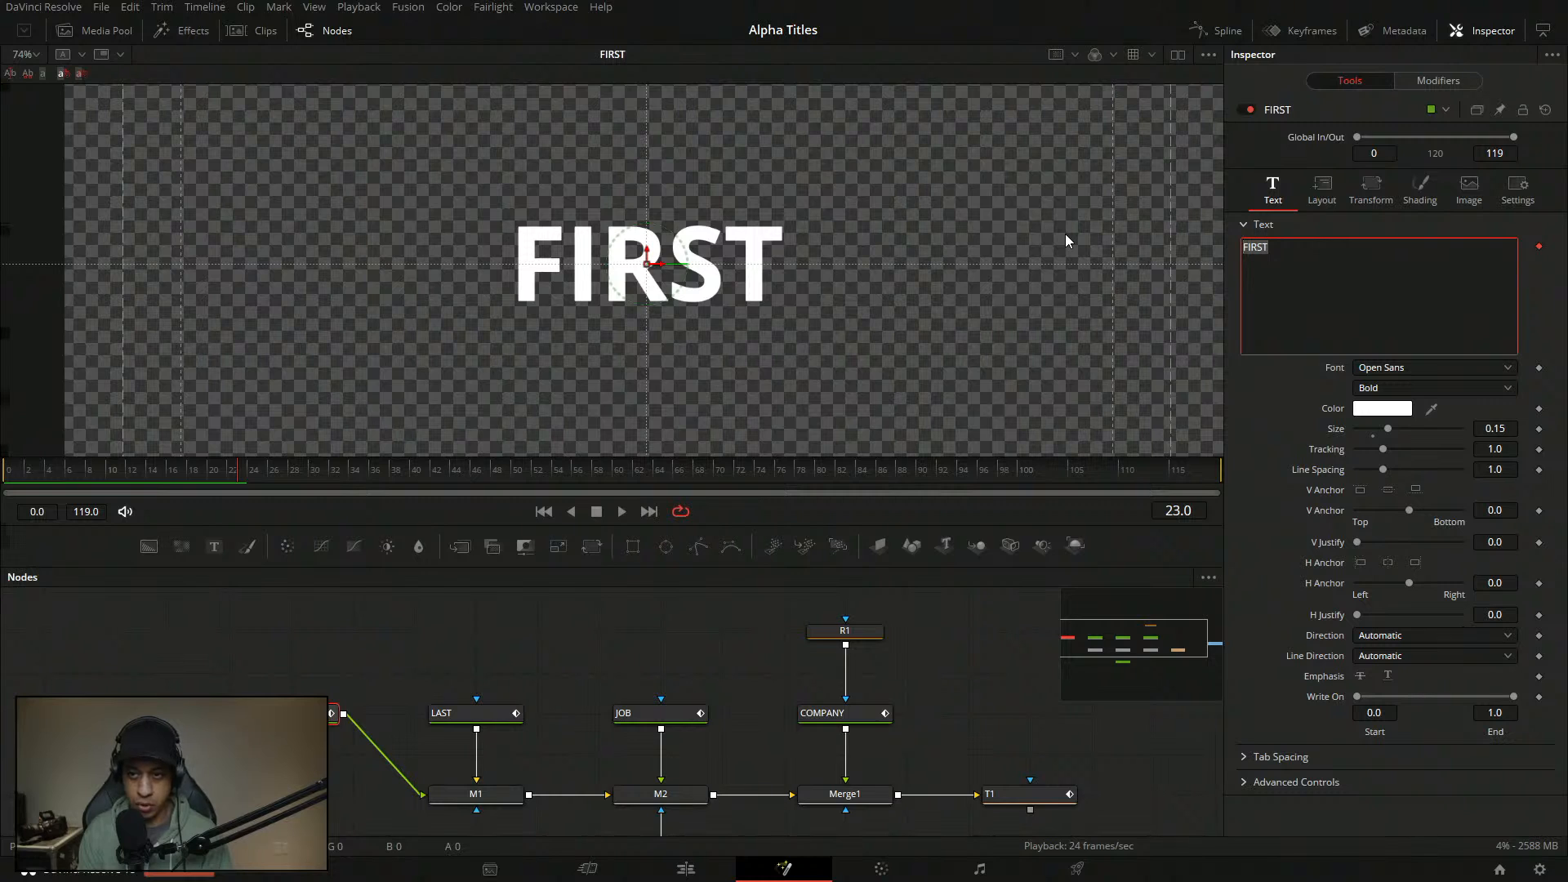
pyautogui.write('JAYUARETV')
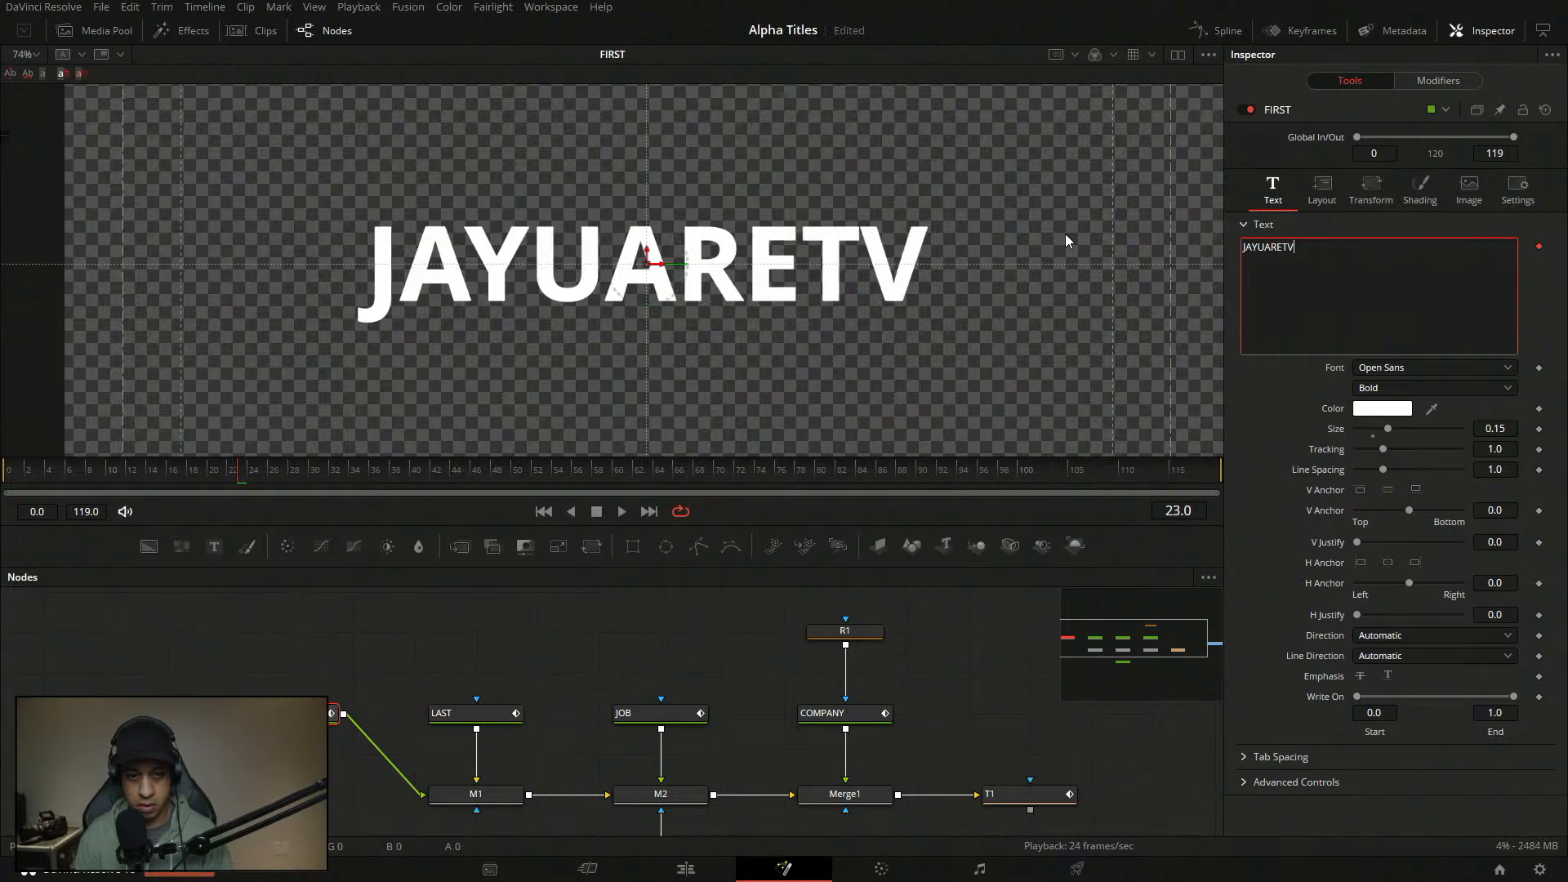
pyautogui.moveTo(54, 471); pyautogui.dragTo(0, 471)
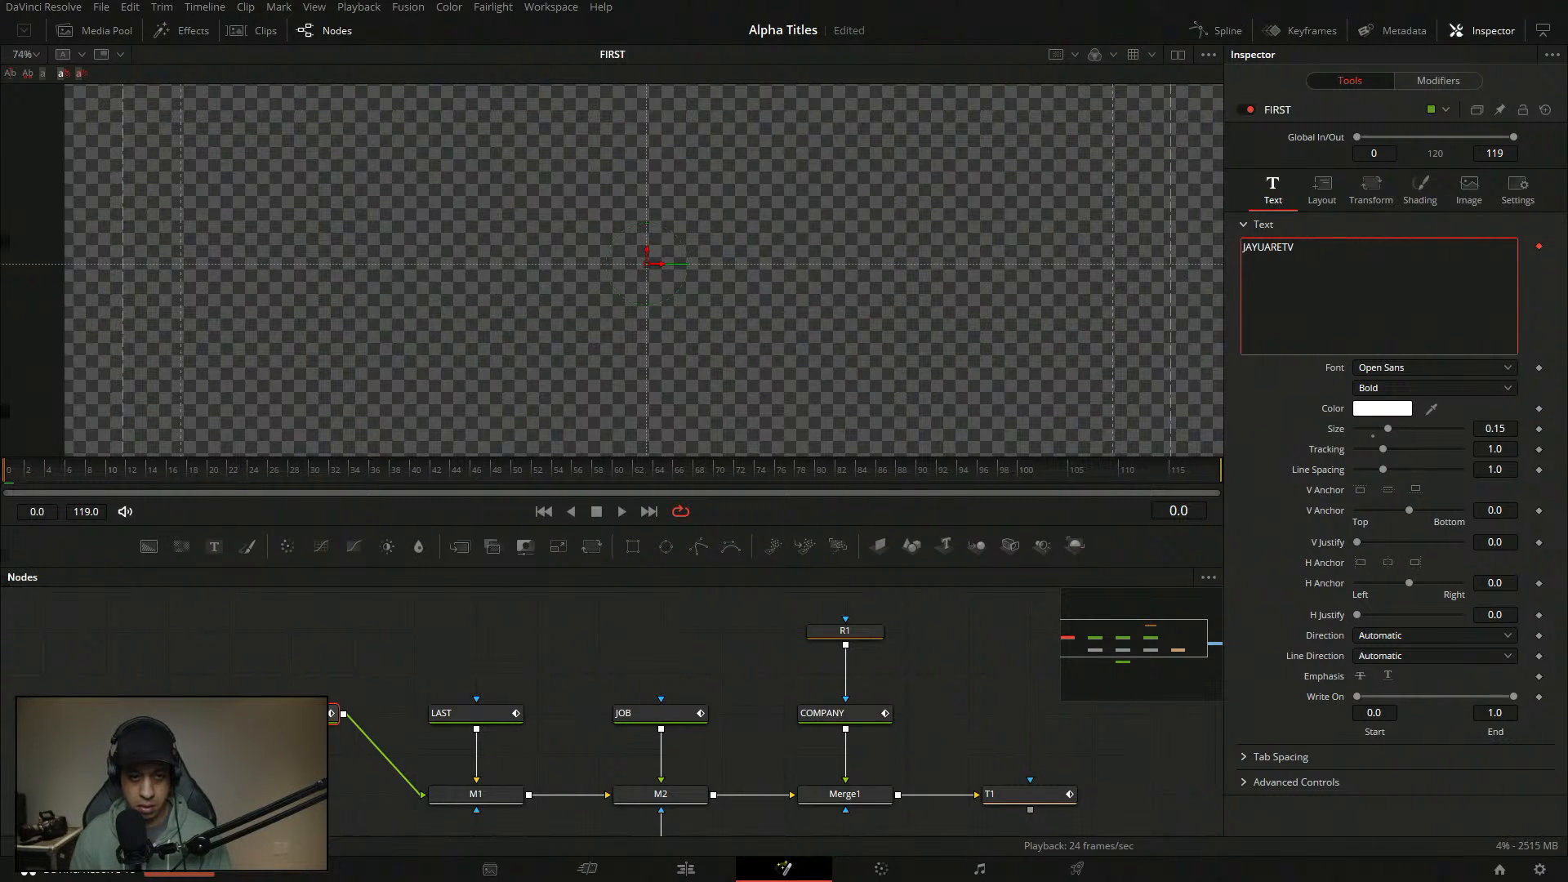
pyautogui.click(622, 512)
pyautogui.click(597, 513)
pyautogui.press('BackSpace')
pyautogui.press('BackSpace')
pyautogui.press('BackSpace')
pyautogui.press('BackSpace')
pyautogui.press('BackSpace')
pyautogui.press('BackSpace')
pyautogui.press('BackSpace')
pyautogui.press('BackSpace')
pyautogui.press('BackSpace')
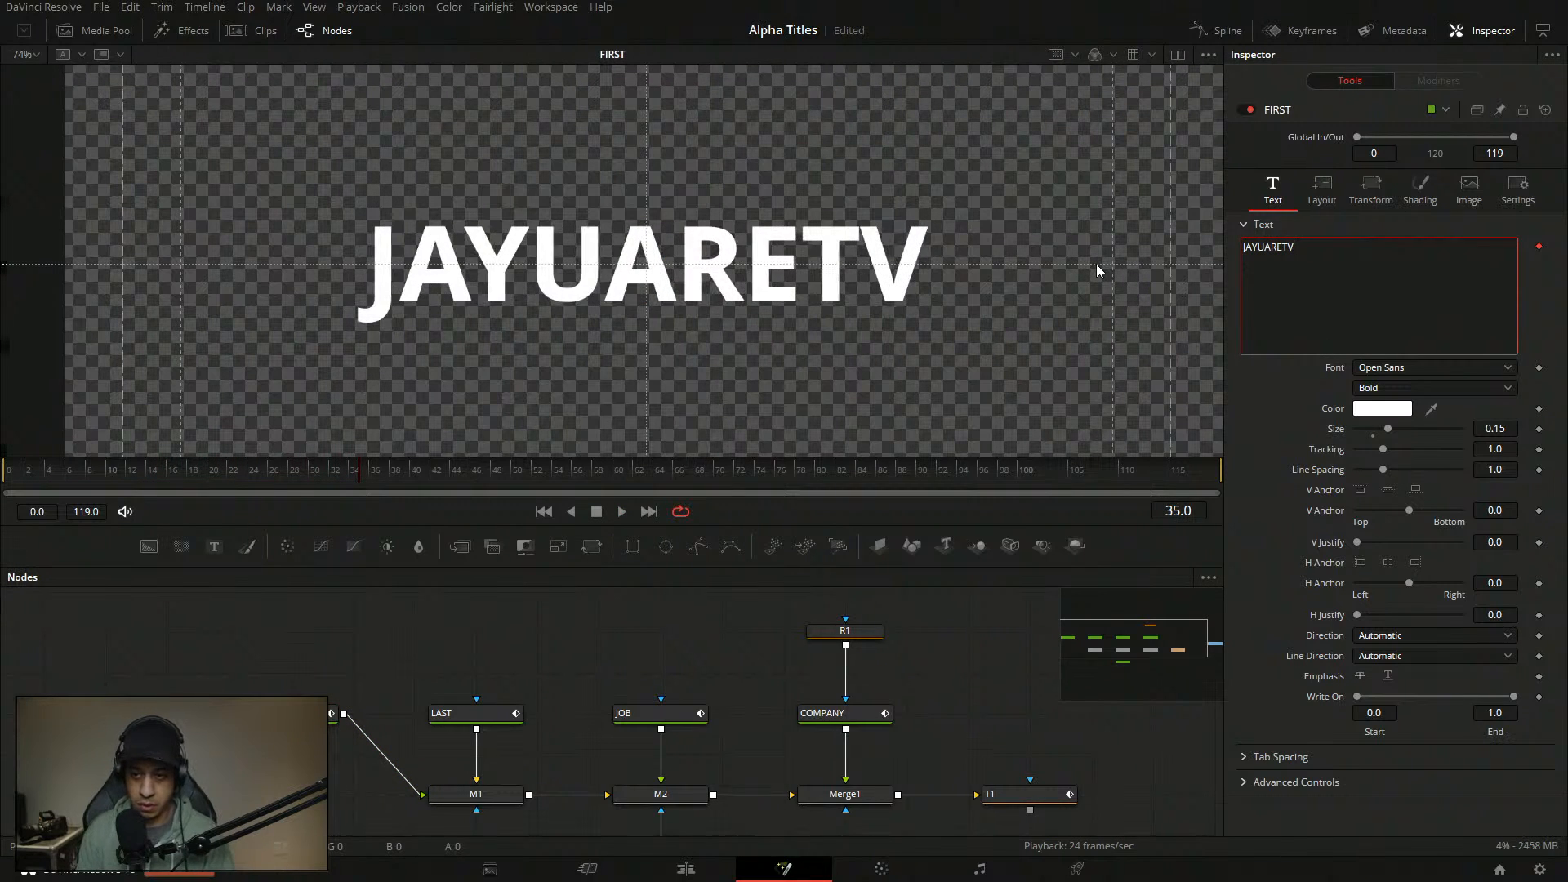
pyautogui.press('BackSpace')
pyautogui.write('FIRSYT')
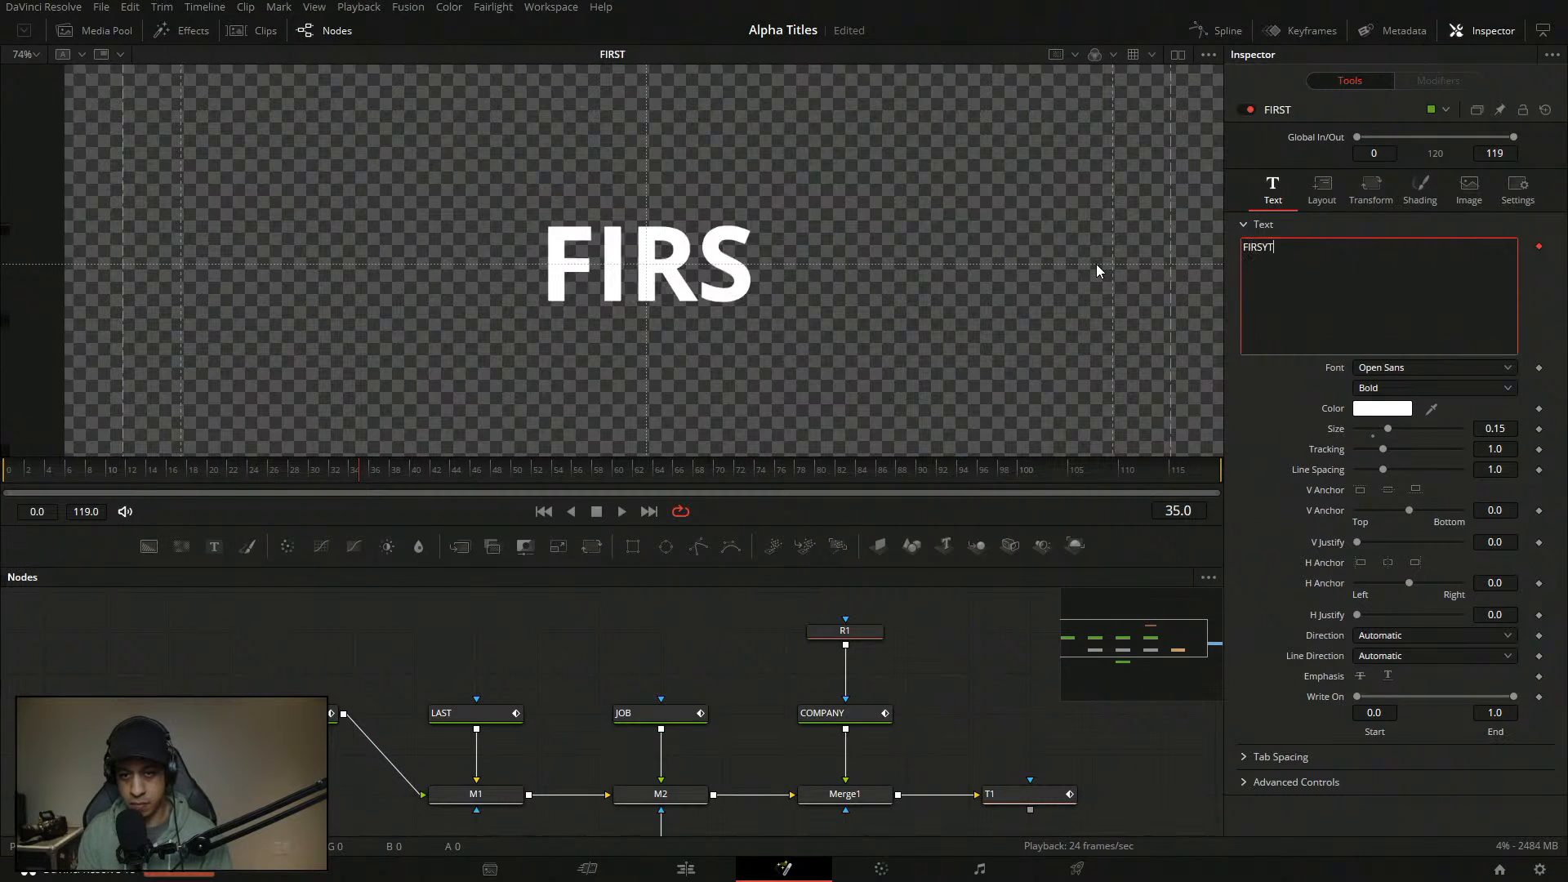
pyautogui.press('BackSpace')
pyautogui.press('BackSpace')
pyautogui.press('BackSpace')
pyautogui.press('BackSpace')
pyautogui.press('BackSpace')
pyautogui.press('BackSpace')
pyautogui.write('FU')
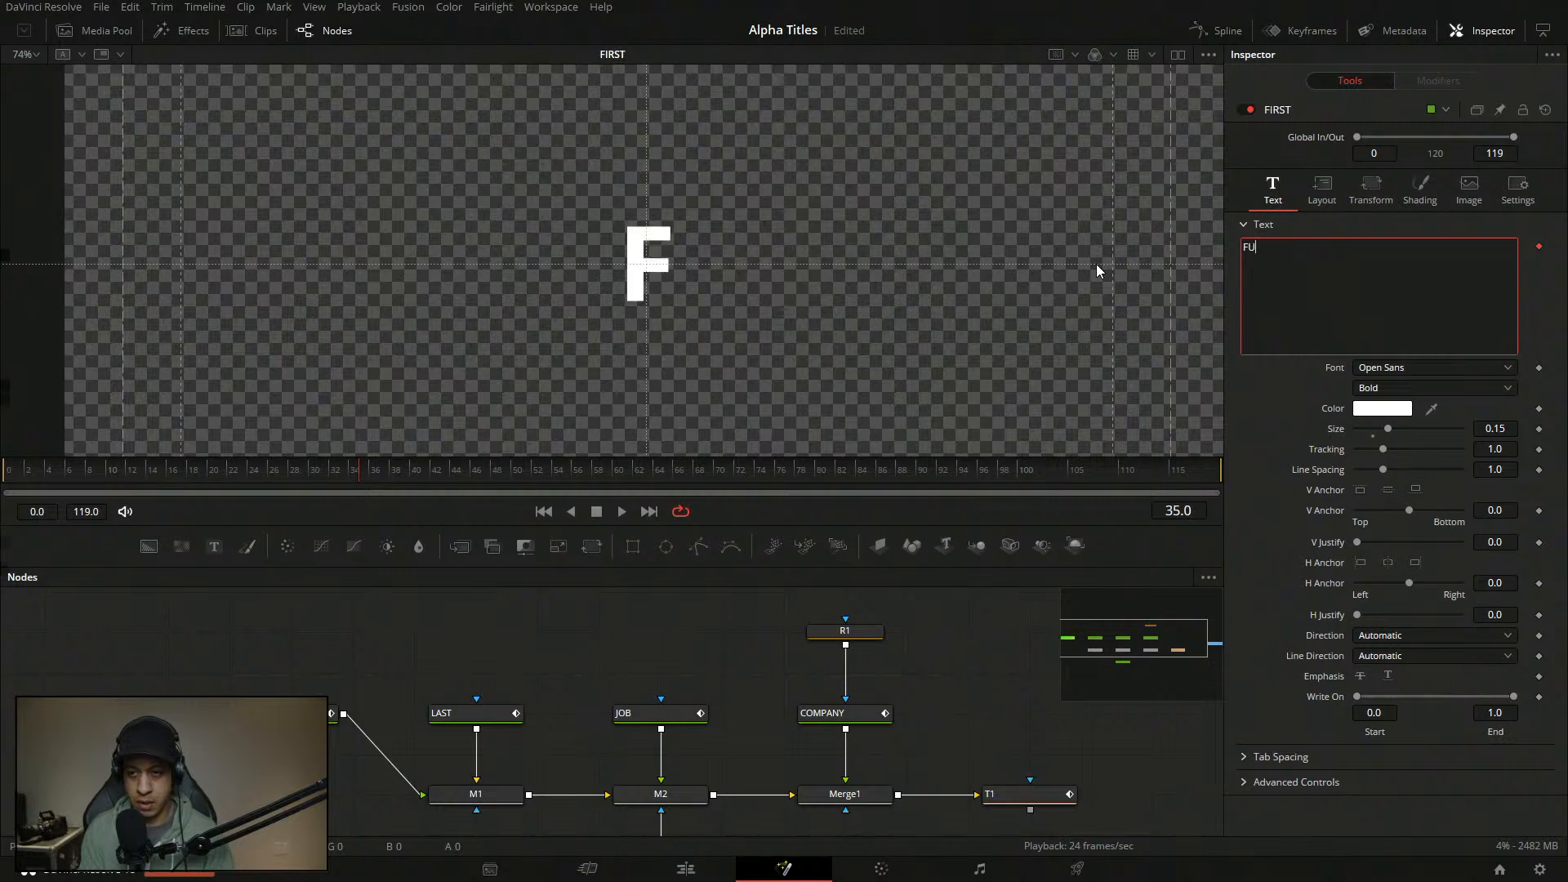
pyautogui.write('LL NAME')
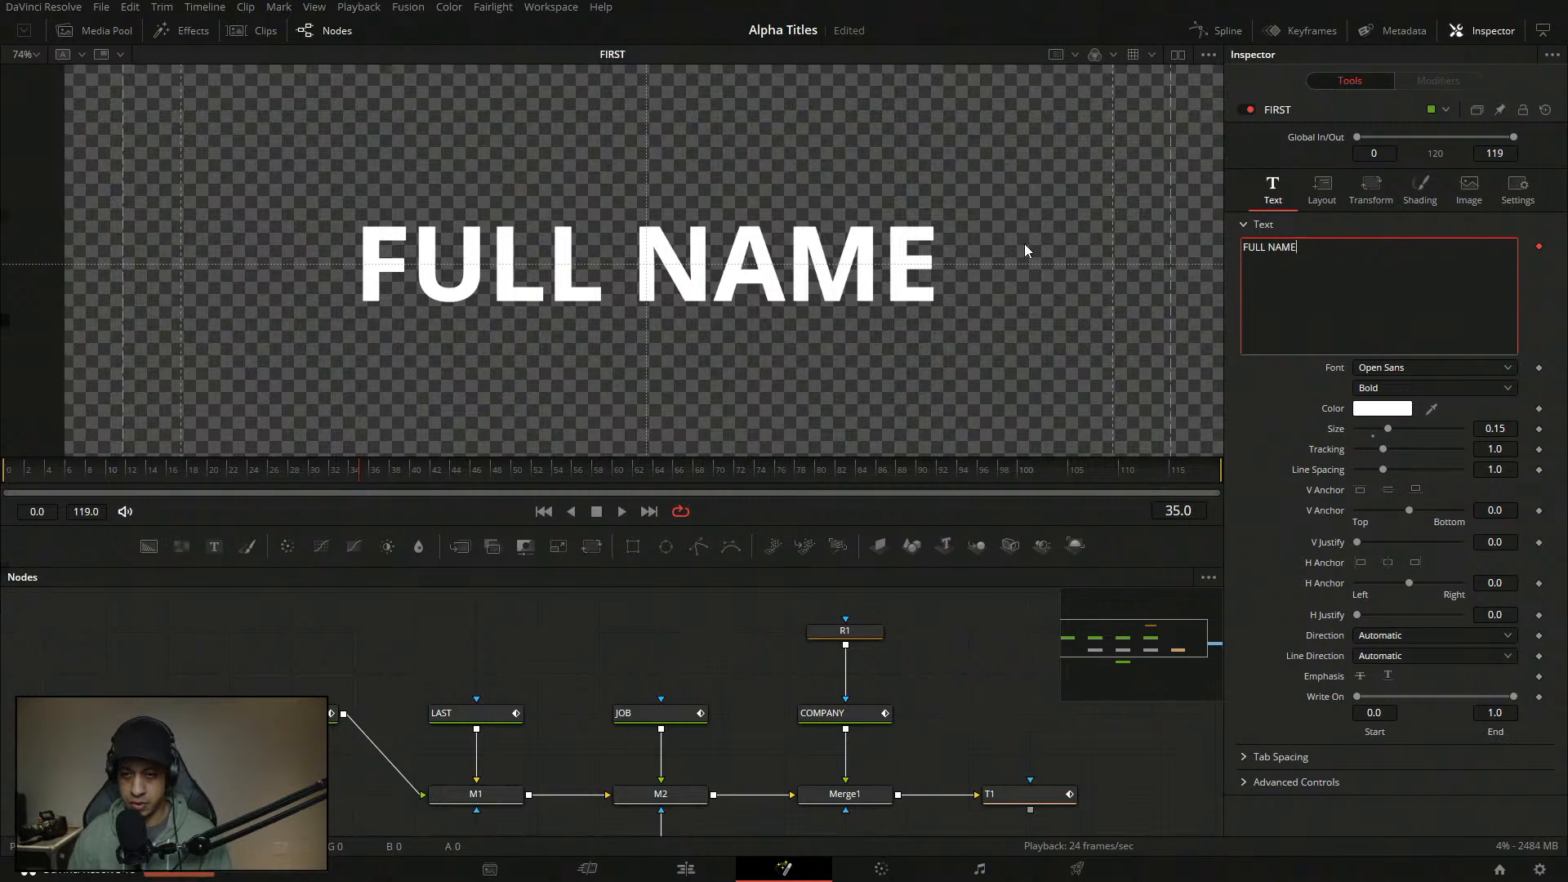
pyautogui.click(737, 617)
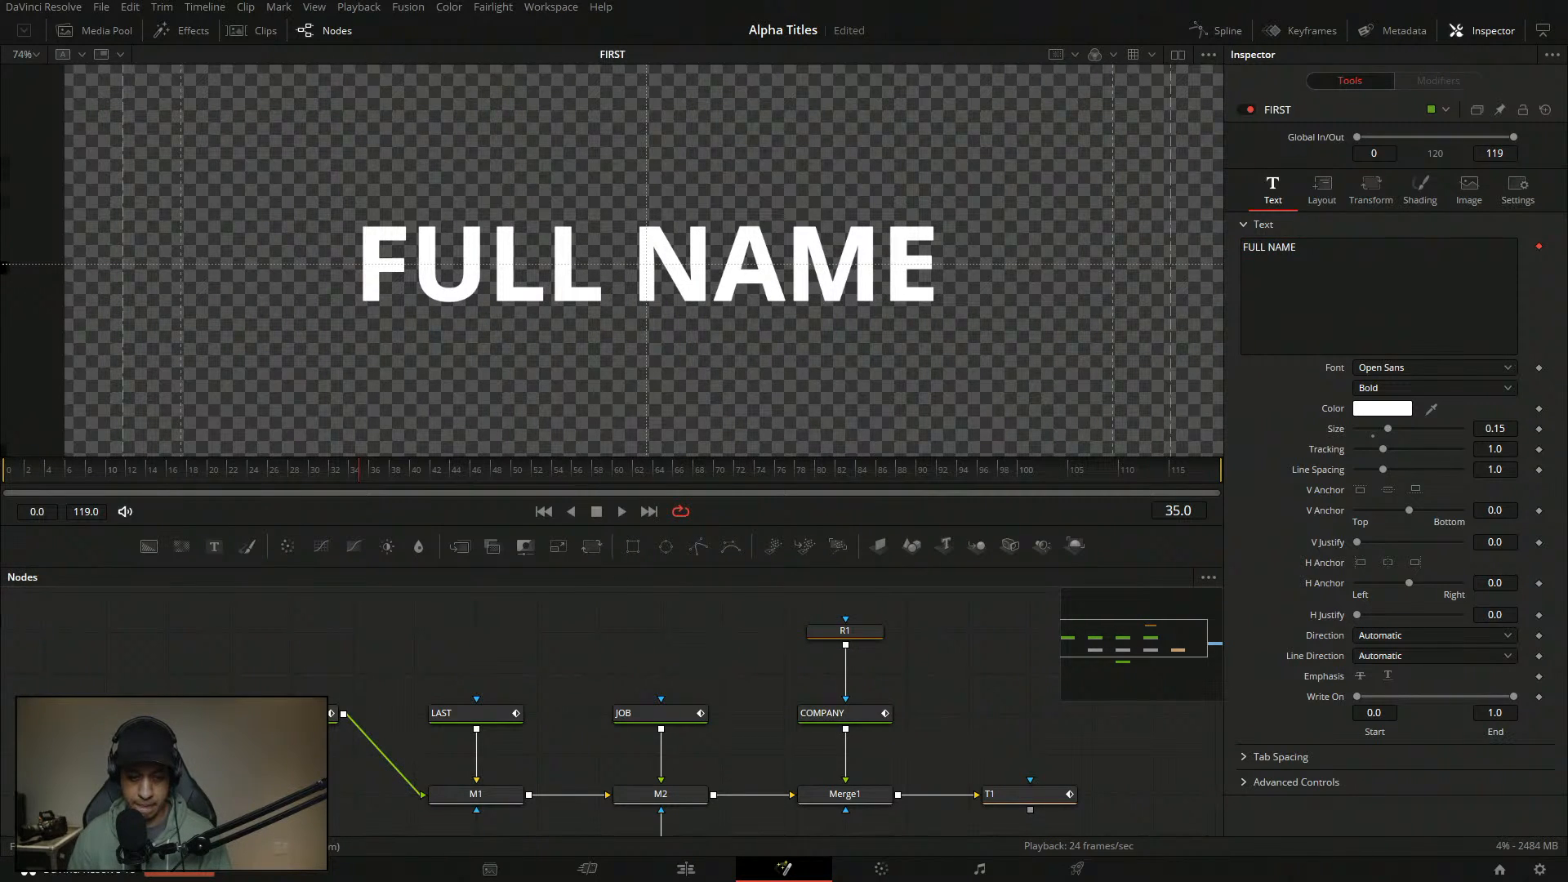
# - Rename the text node to FULL and play the FULL NAME animation from frame 0
pyautogui.press('F2')
pyautogui.write('FULL')
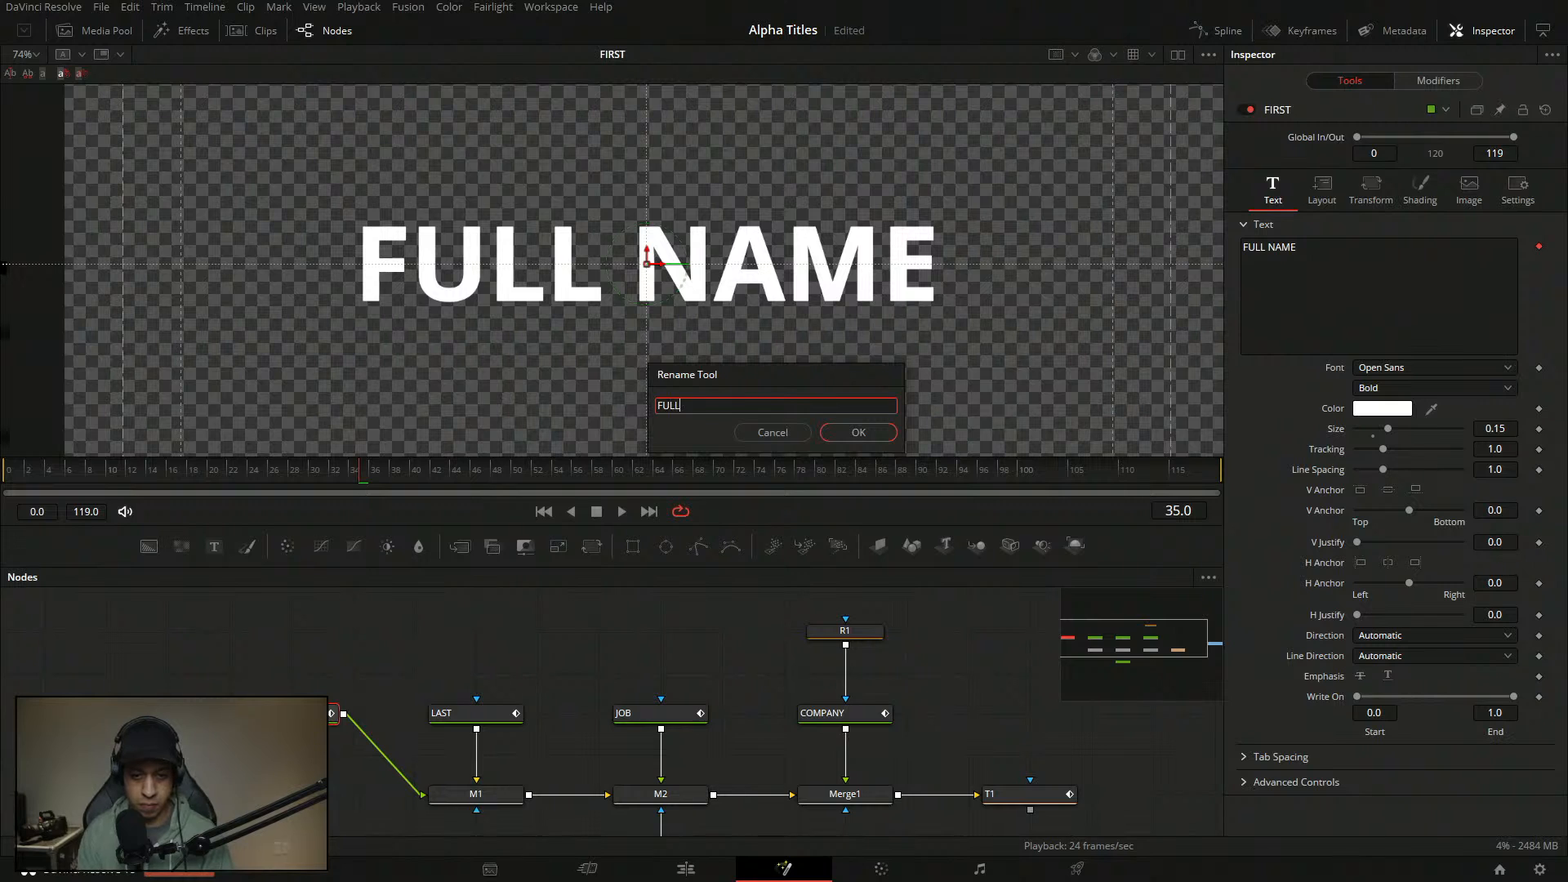
pyautogui.press('Return')
pyautogui.click(330, 666)
pyautogui.moveTo(243, 478); pyautogui.dragTo(3, 474)
pyautogui.press('space')
pyautogui.press('space')
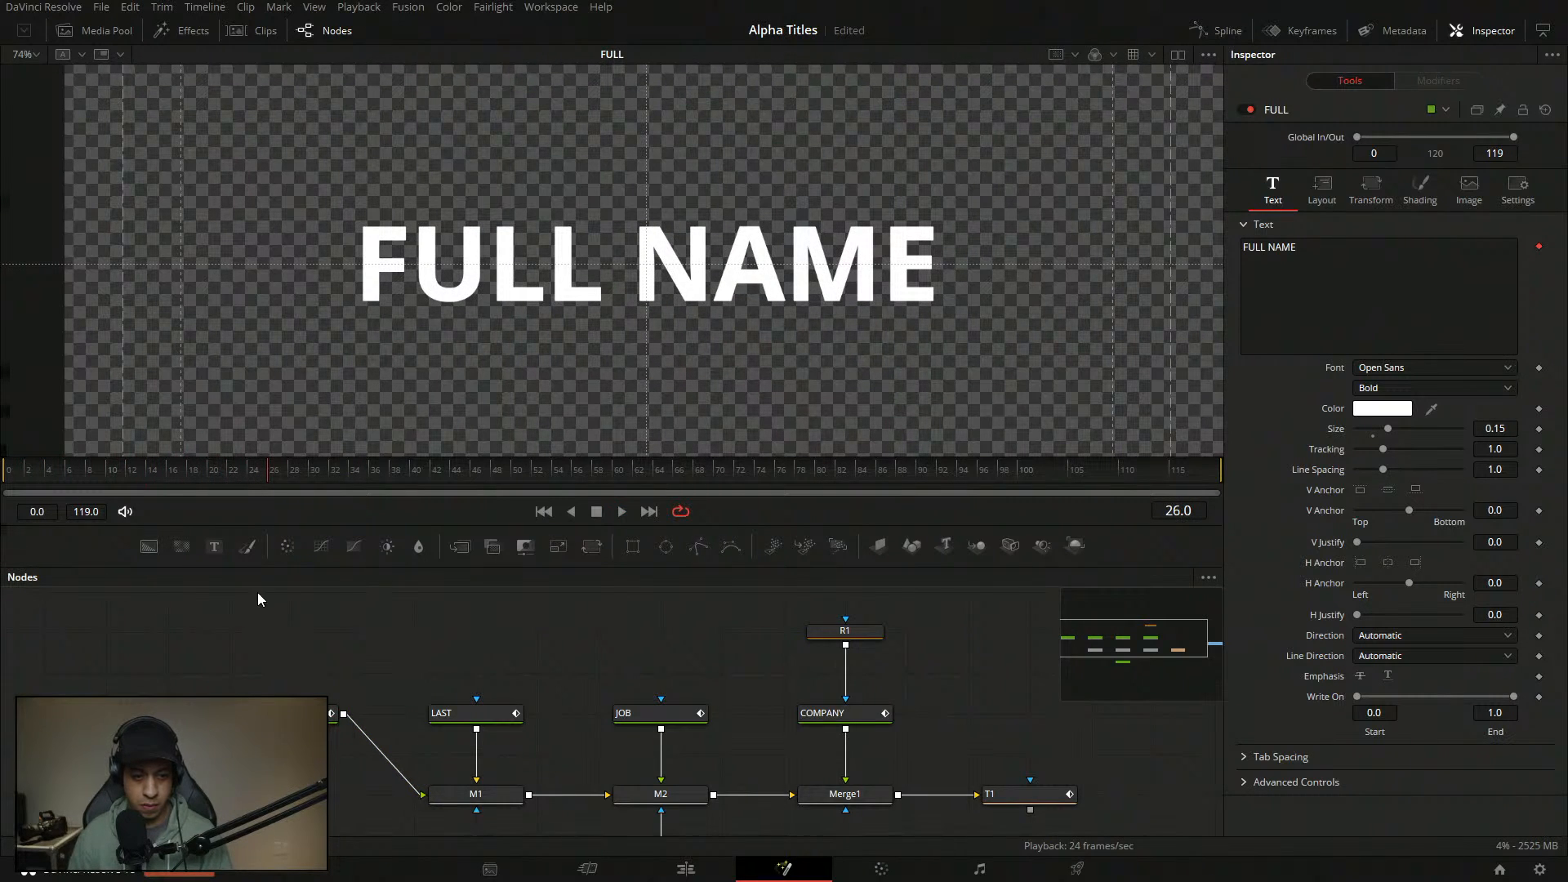
# - Save with Ctrl+S and replay the FULL NAME fade-in from frame 0 several times
pyautogui.hotkey('ctrl', 's')
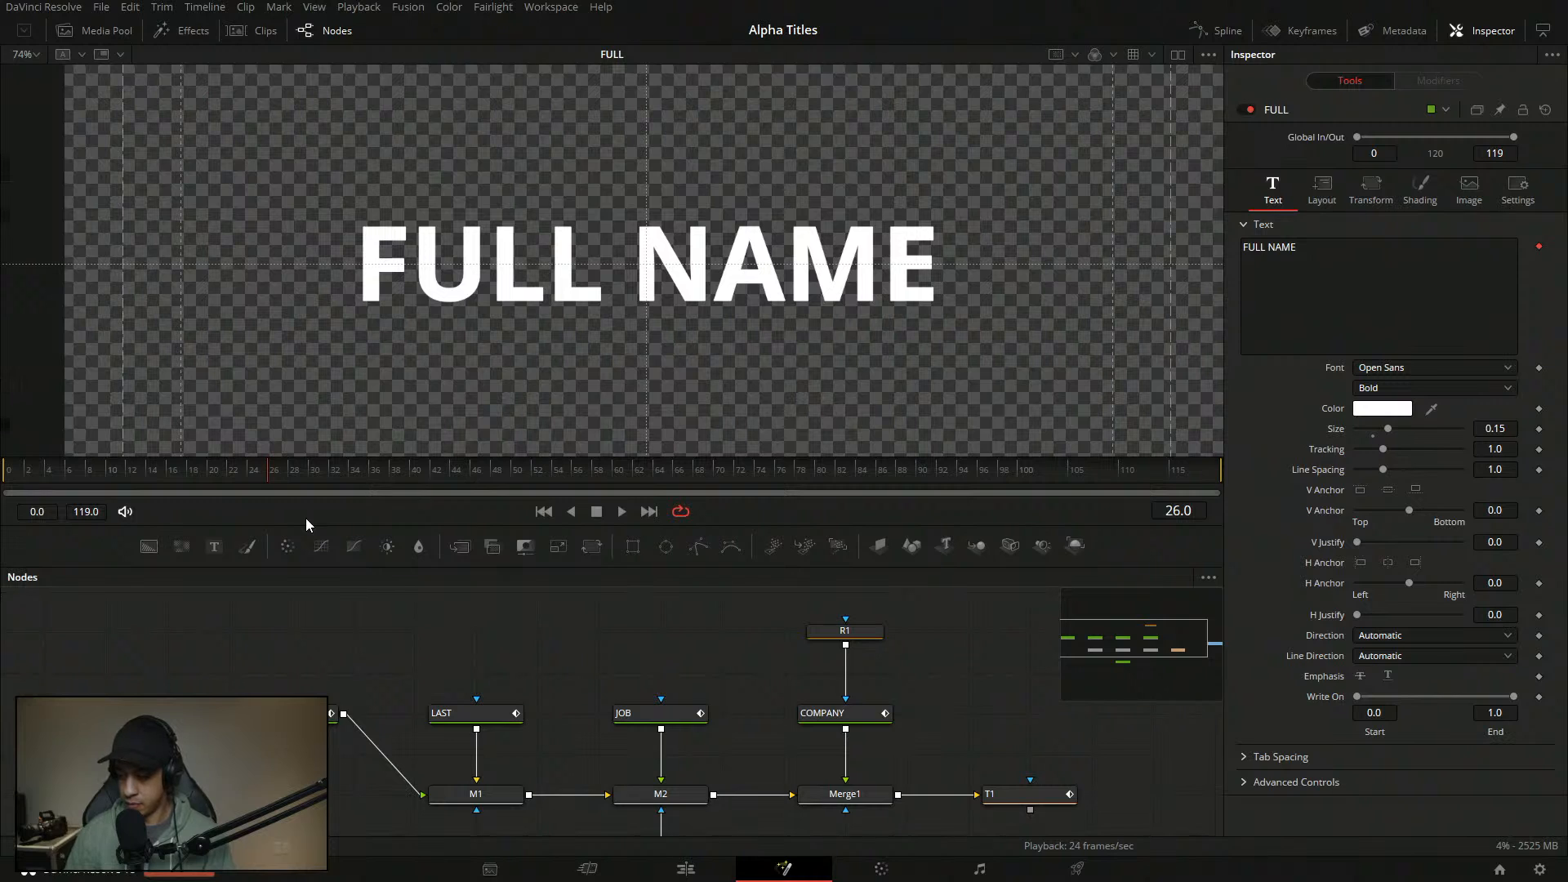
pyautogui.click(6, 471)
pyautogui.press('space')
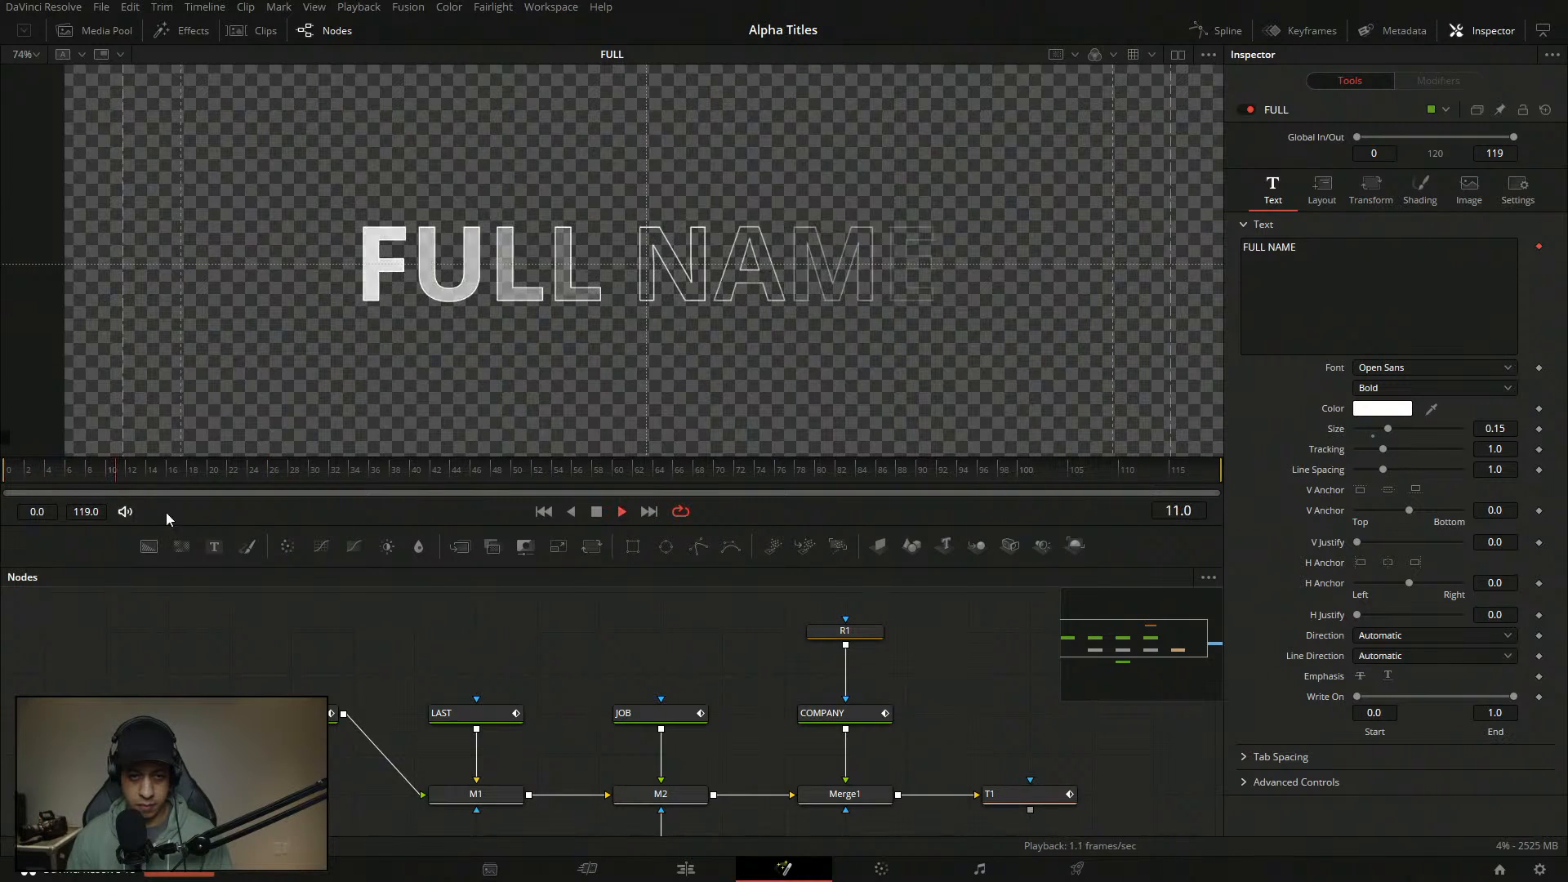
pyautogui.click(7, 471)
pyautogui.press('space')
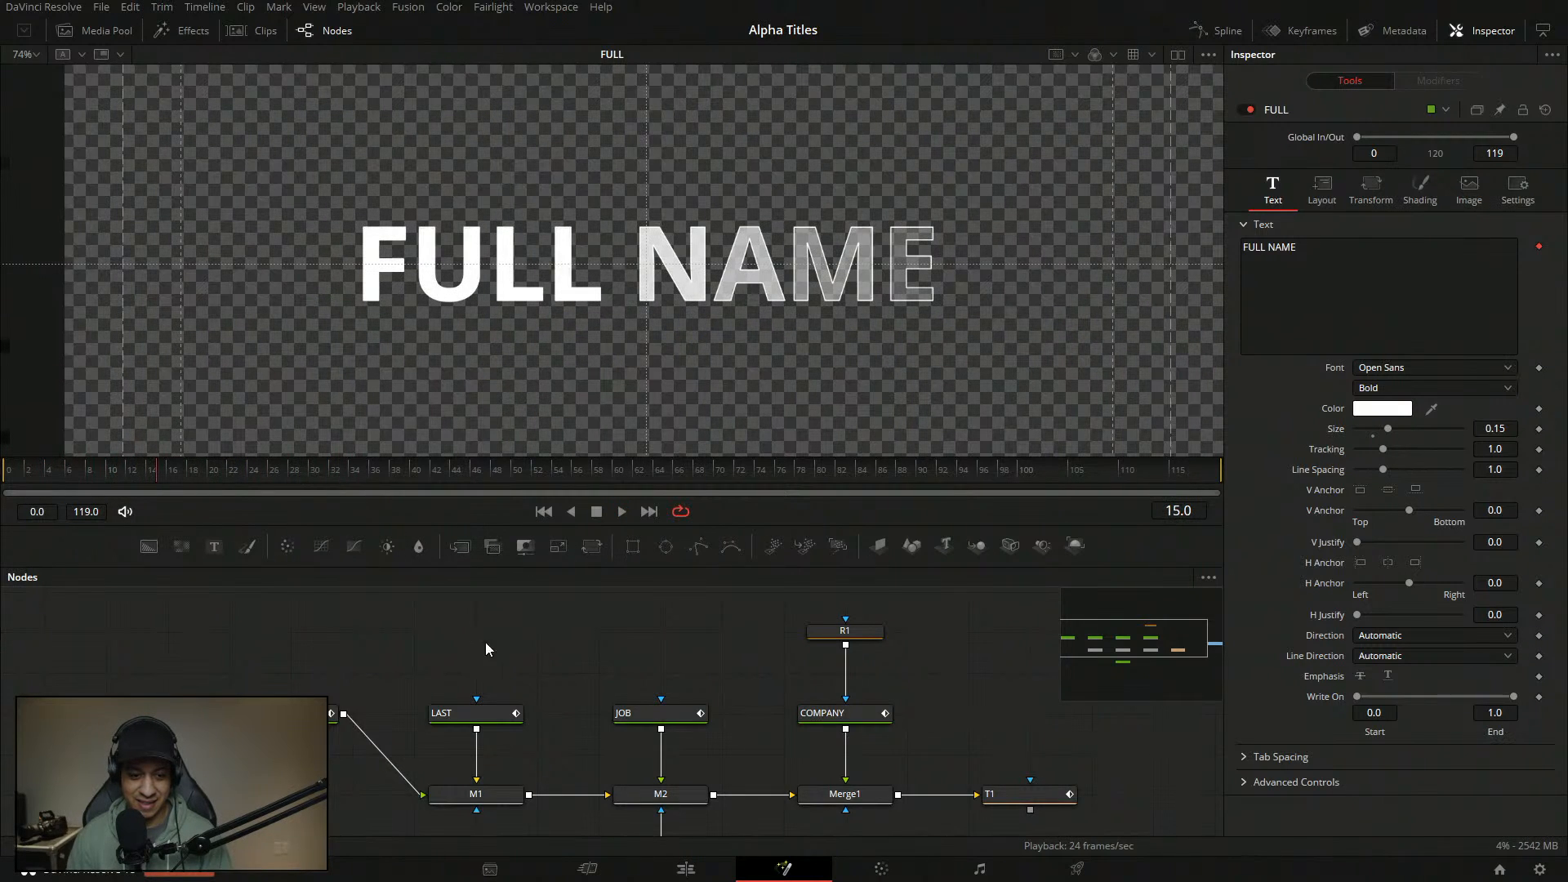
pyautogui.click(323, 713)
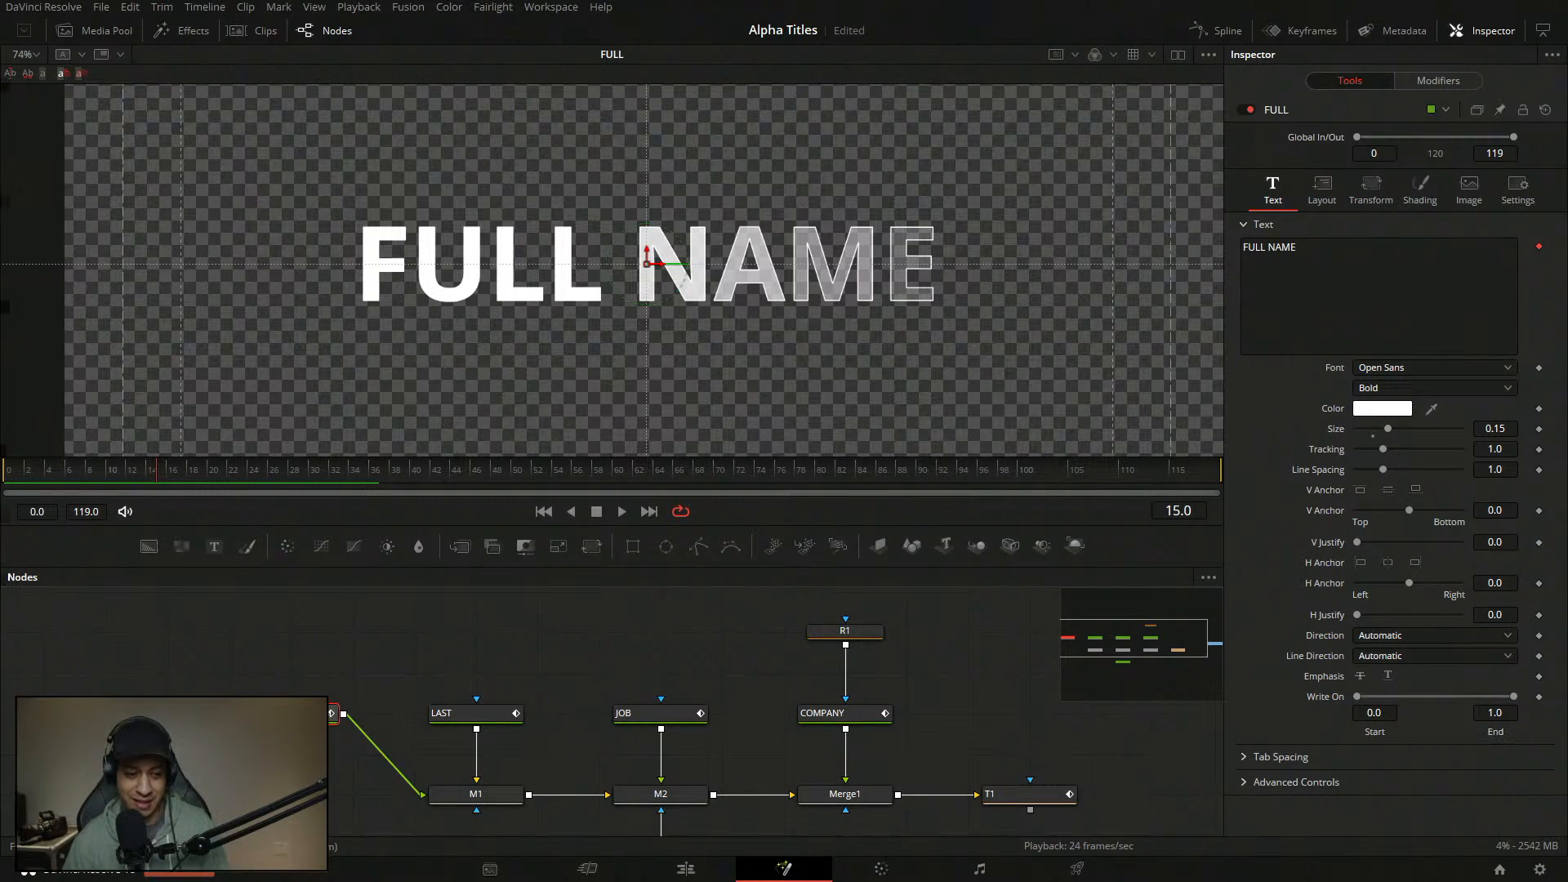
pyautogui.click(341, 633)
pyautogui.moveTo(194, 471); pyautogui.dragTo(5, 471)
pyautogui.press('space')
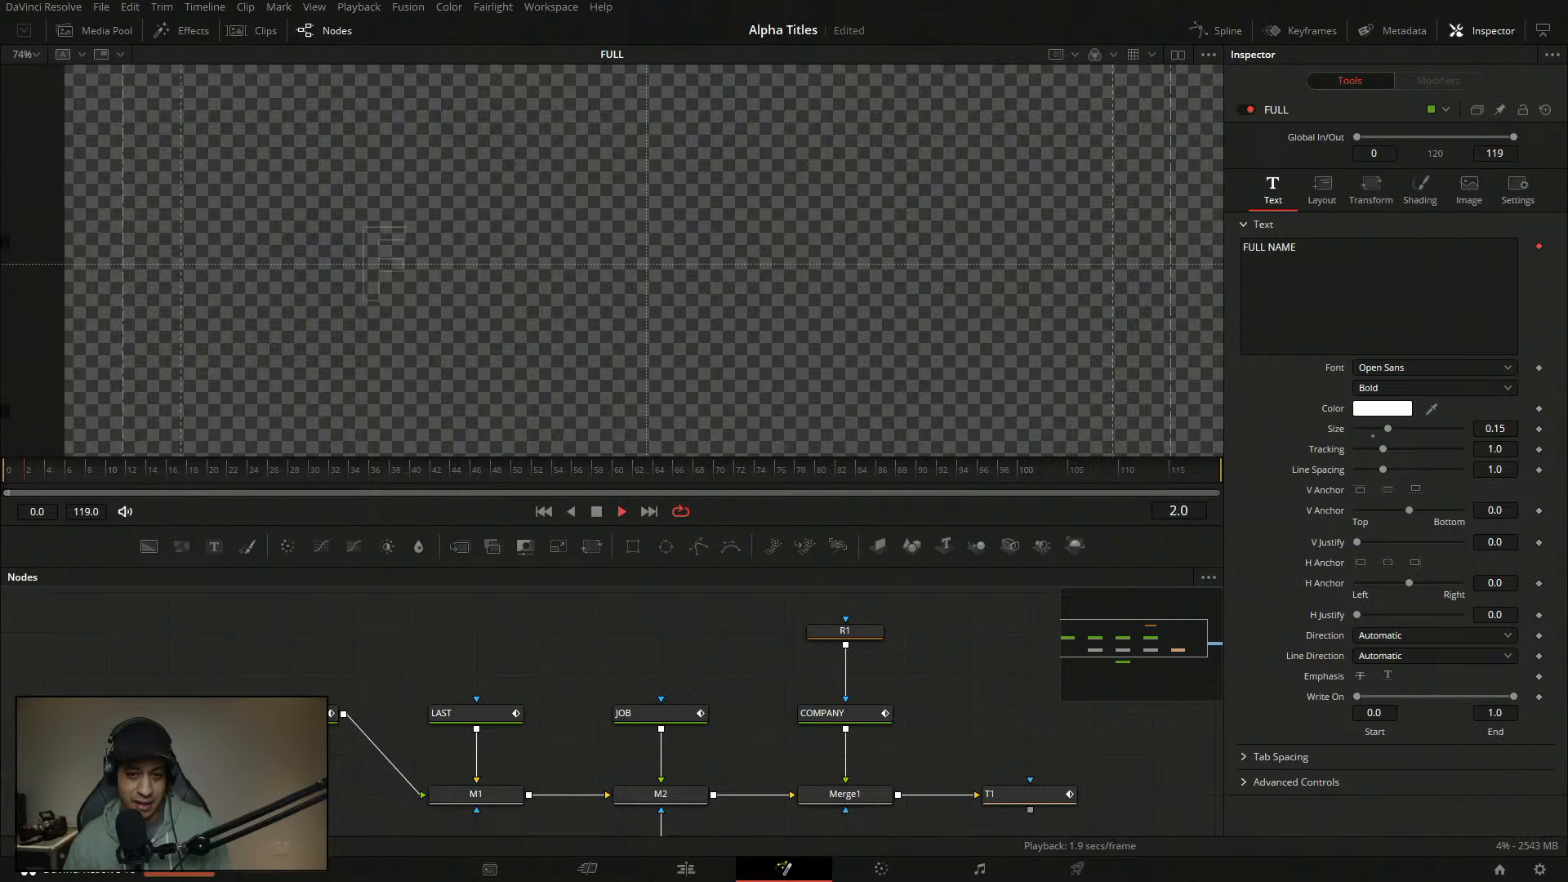
pyautogui.press('space')
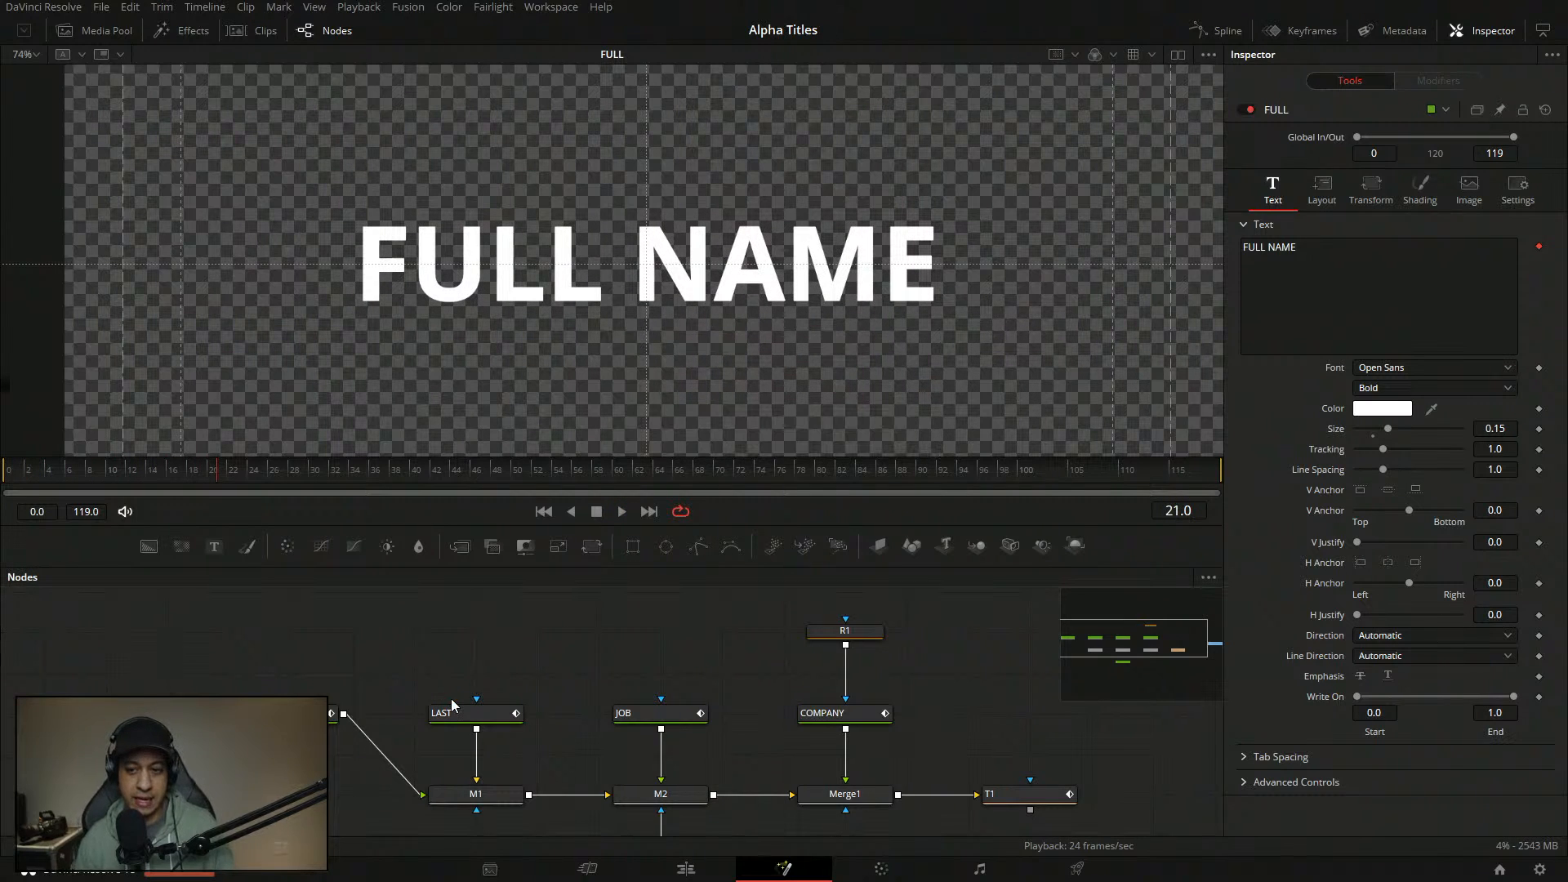
# - Change Follower3's Transform mode from Characters to Lines for the FULL NAME text
pyautogui.click(1460, 80)
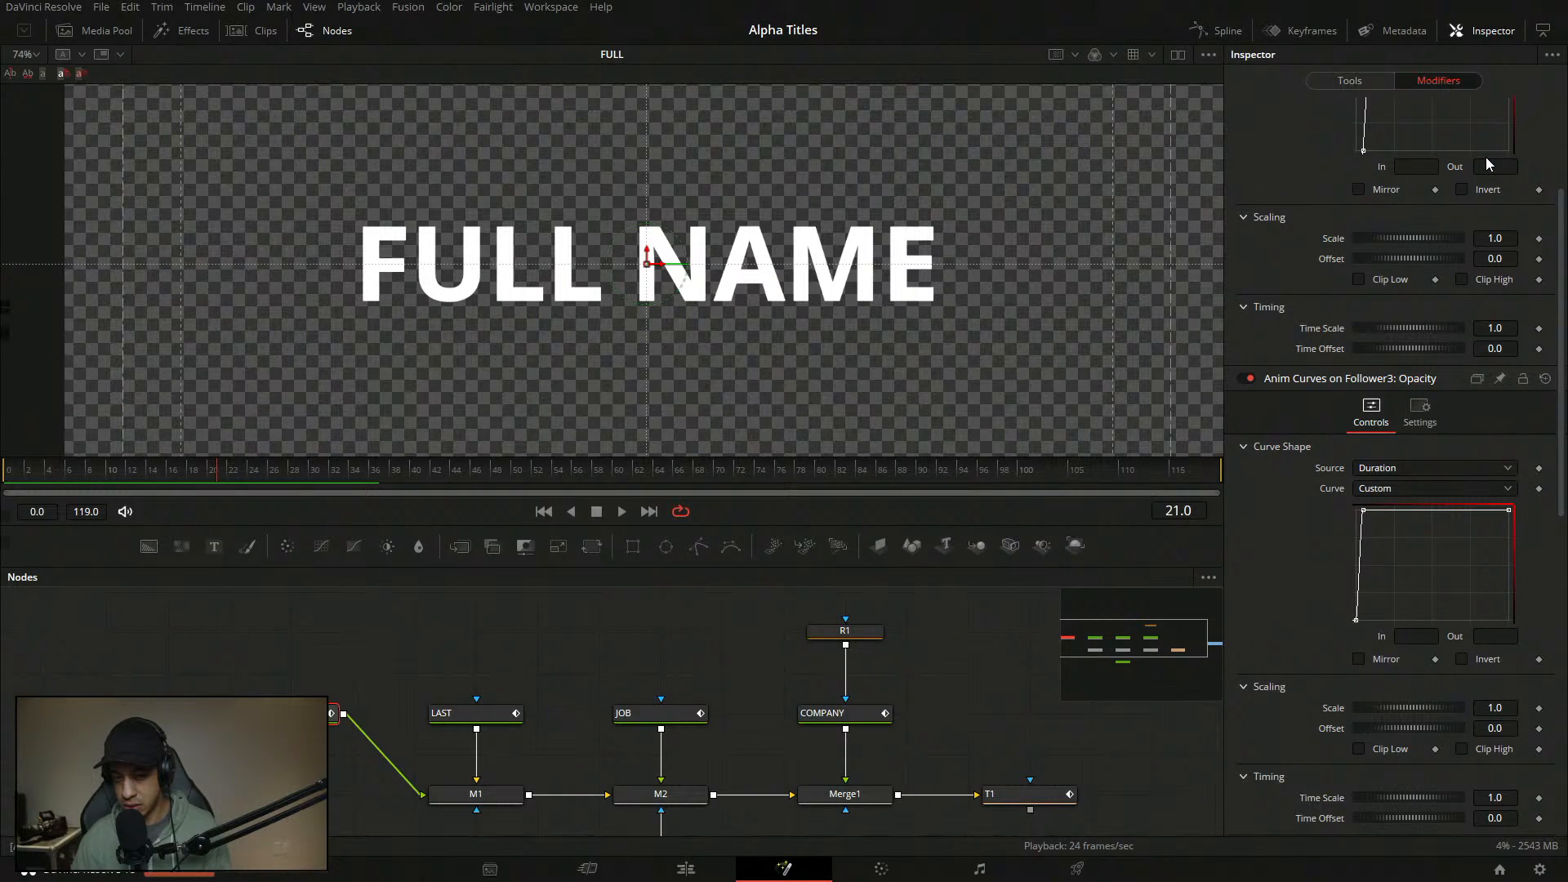
pyautogui.click(1360, 81)
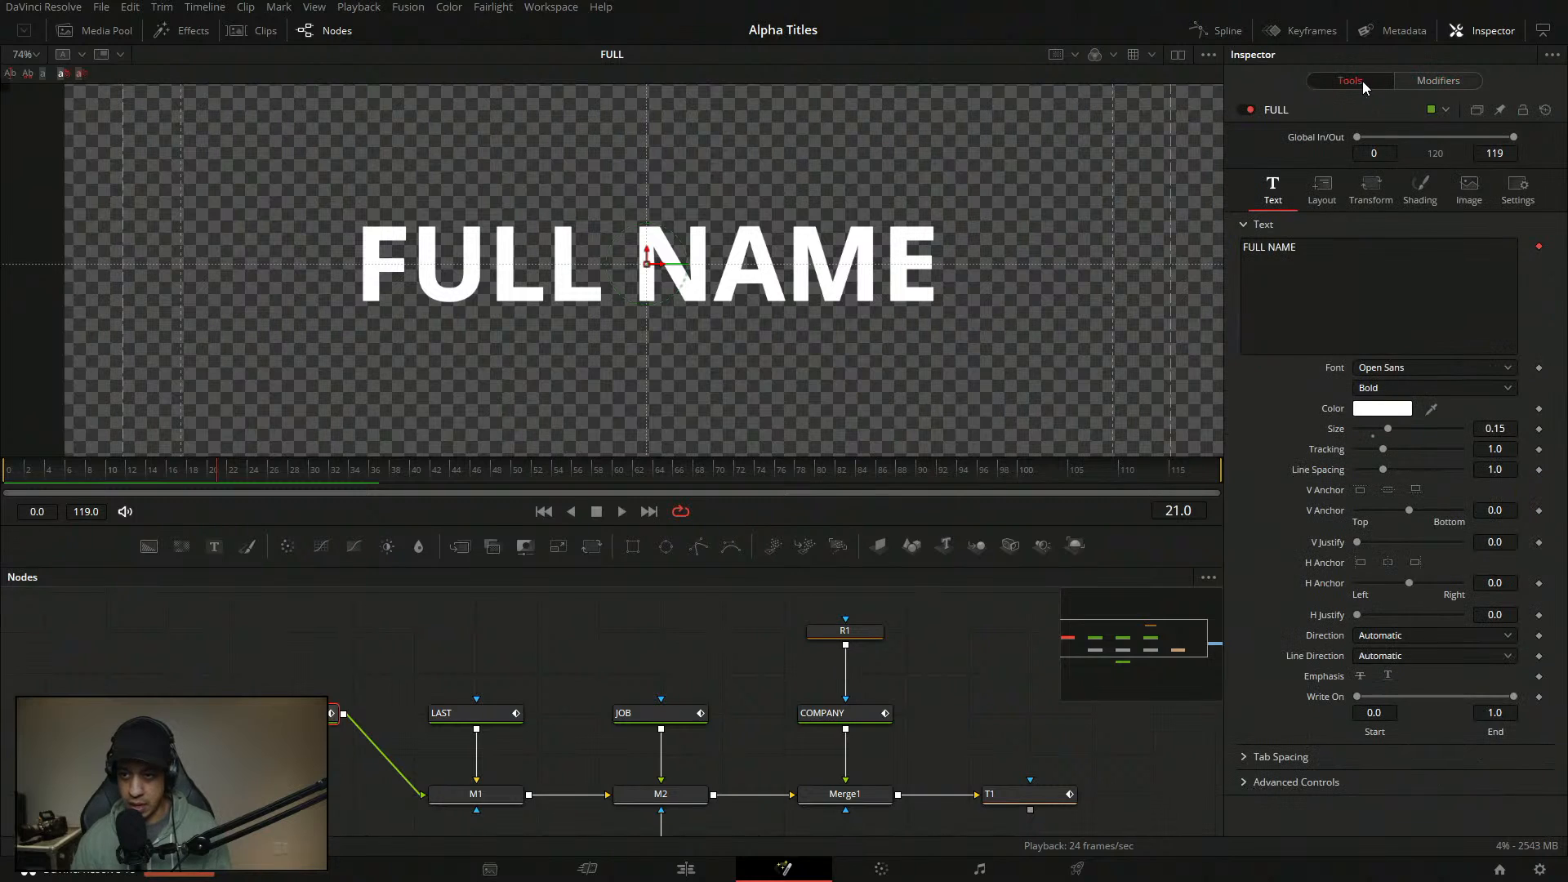
pyautogui.click(1438, 80)
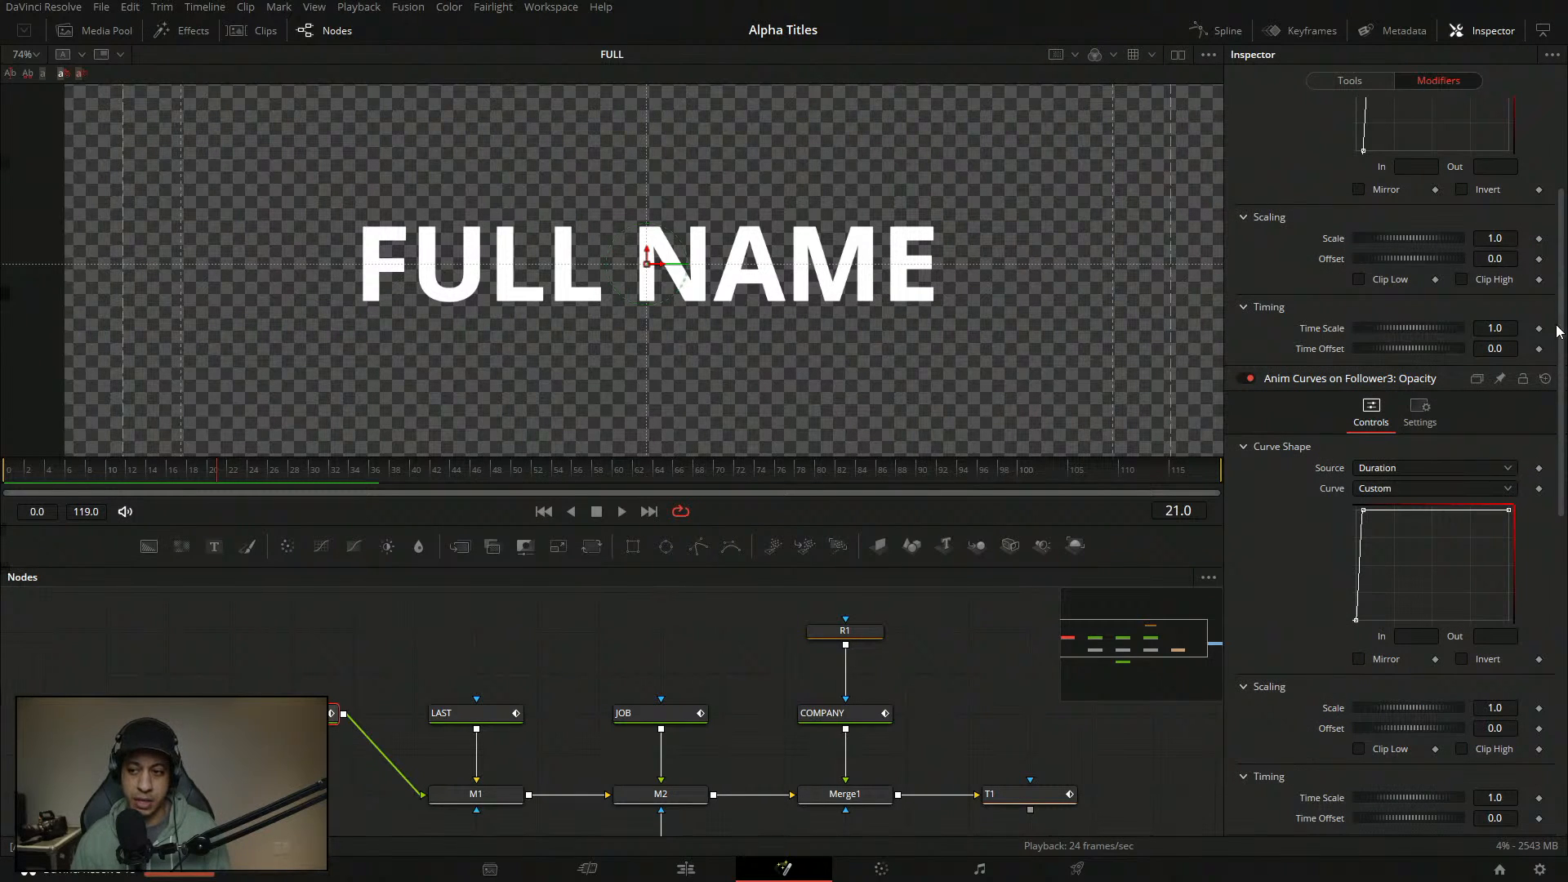
pyautogui.scroll(-5, 1560, 331)
pyautogui.scroll(-3, 1395, 466)
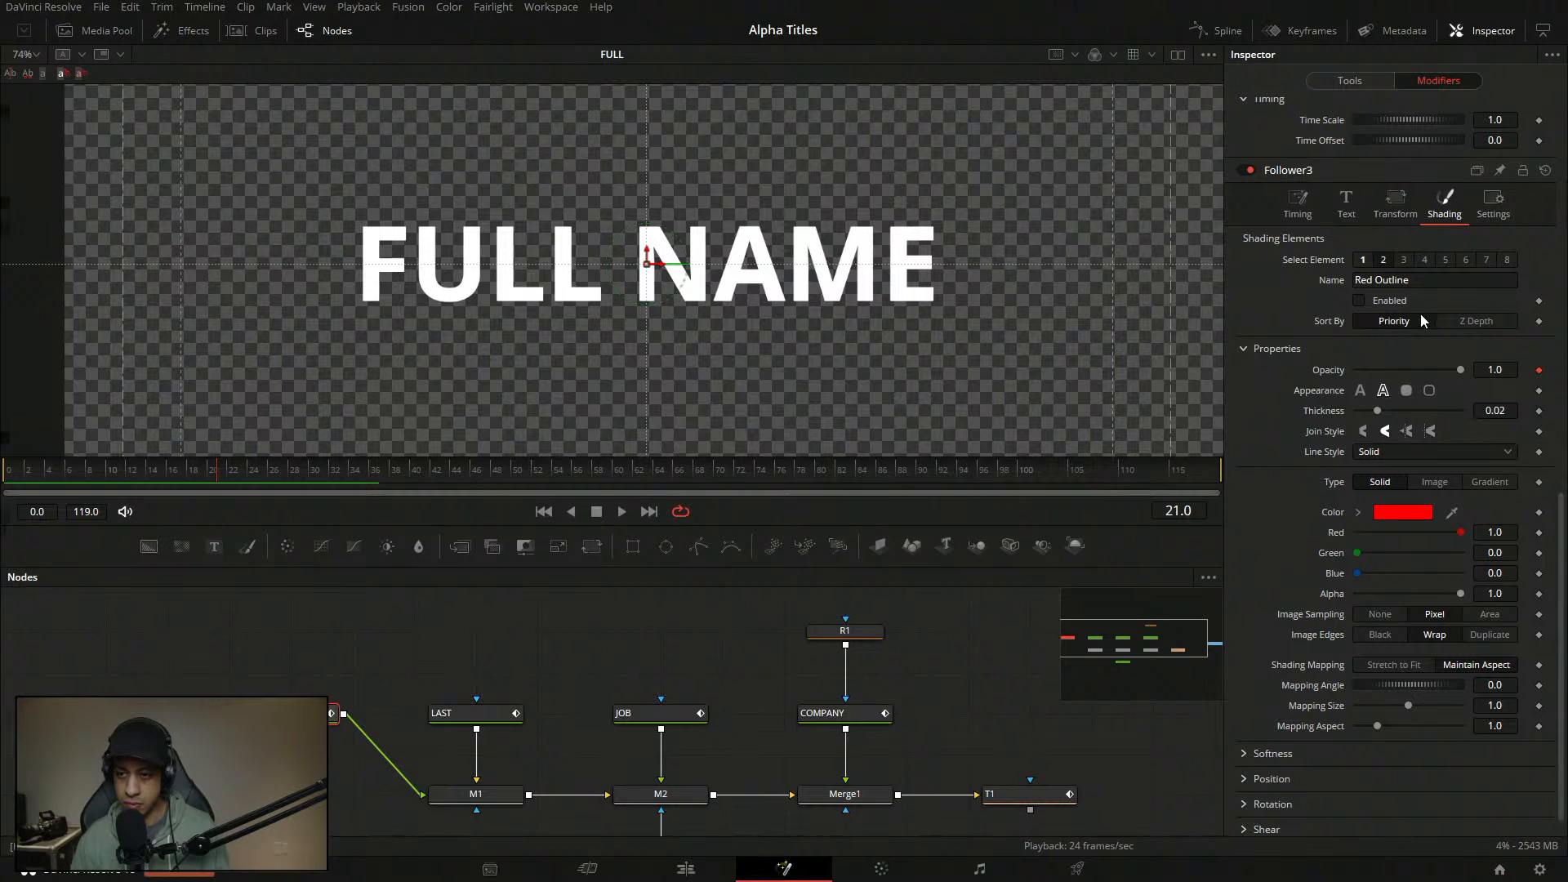
pyautogui.click(1394, 219)
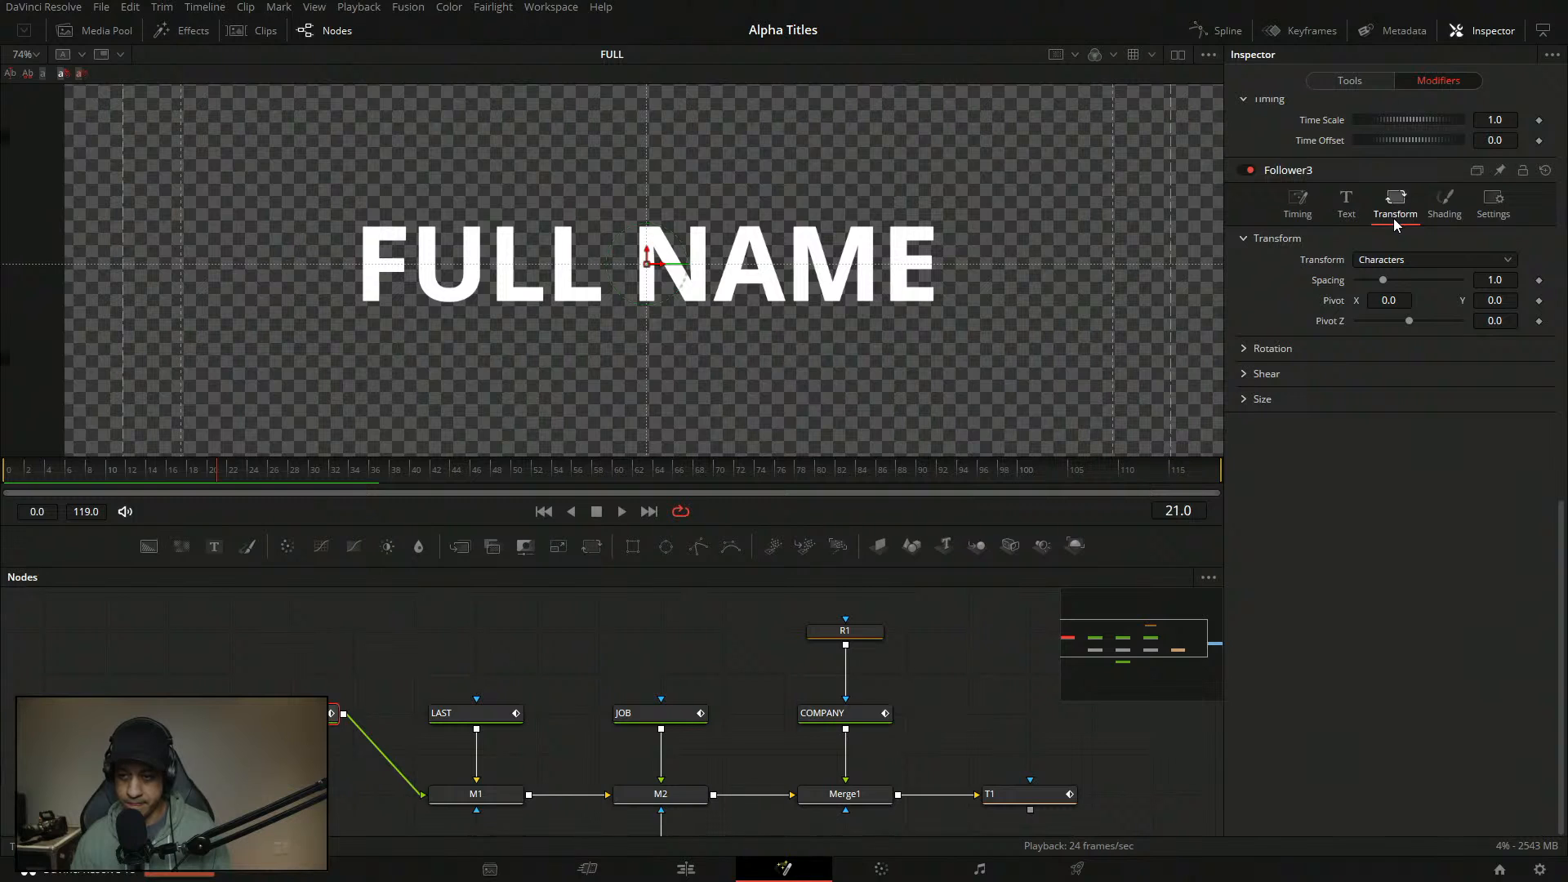
pyautogui.click(1352, 213)
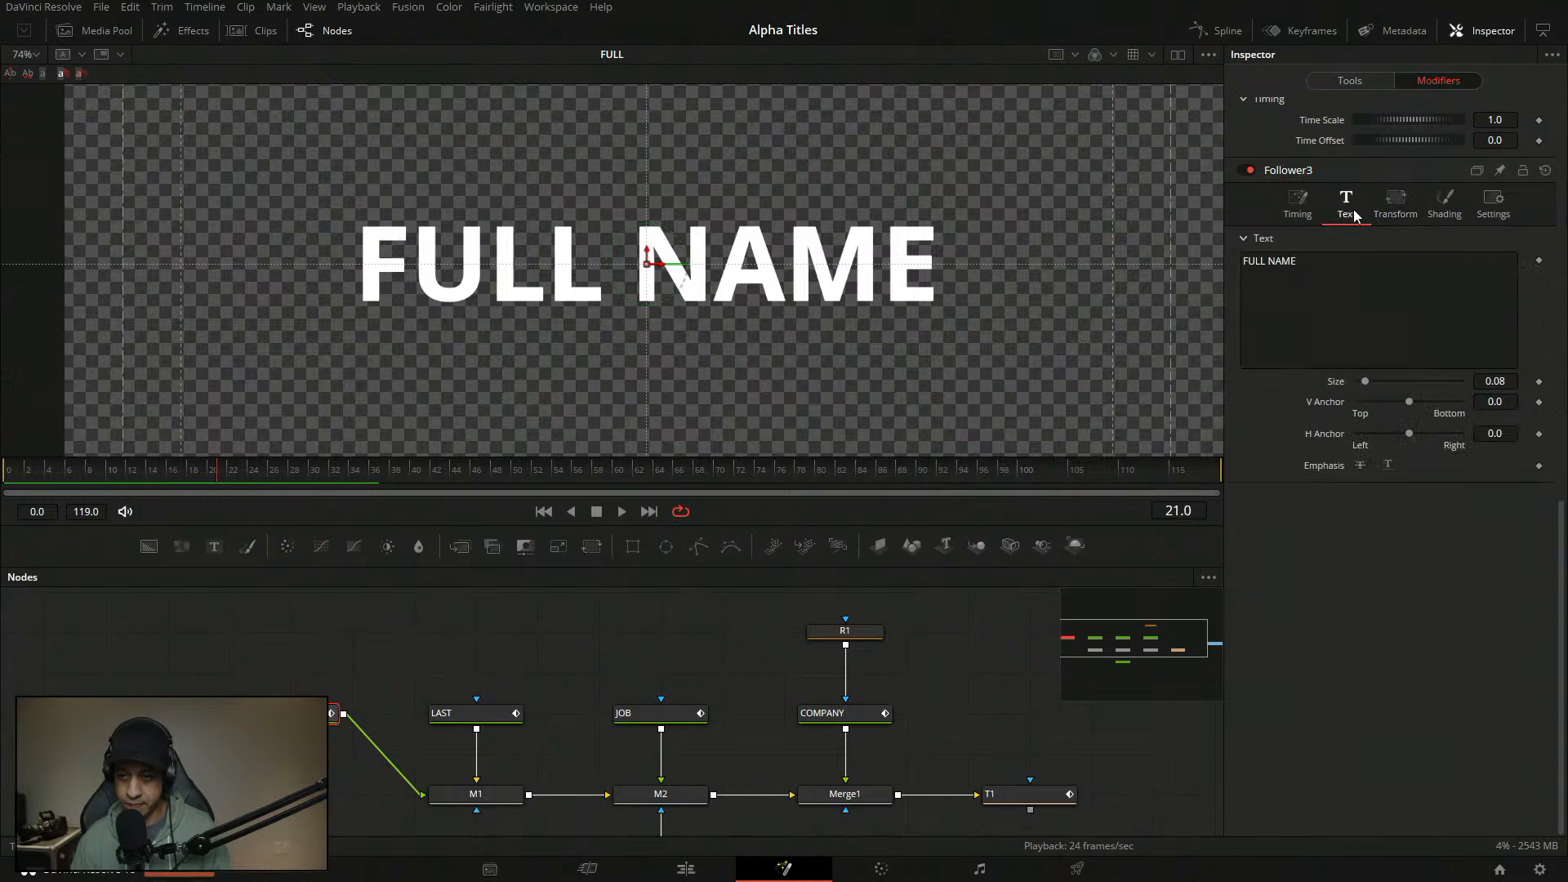
pyautogui.click(1404, 215)
pyautogui.click(1425, 257)
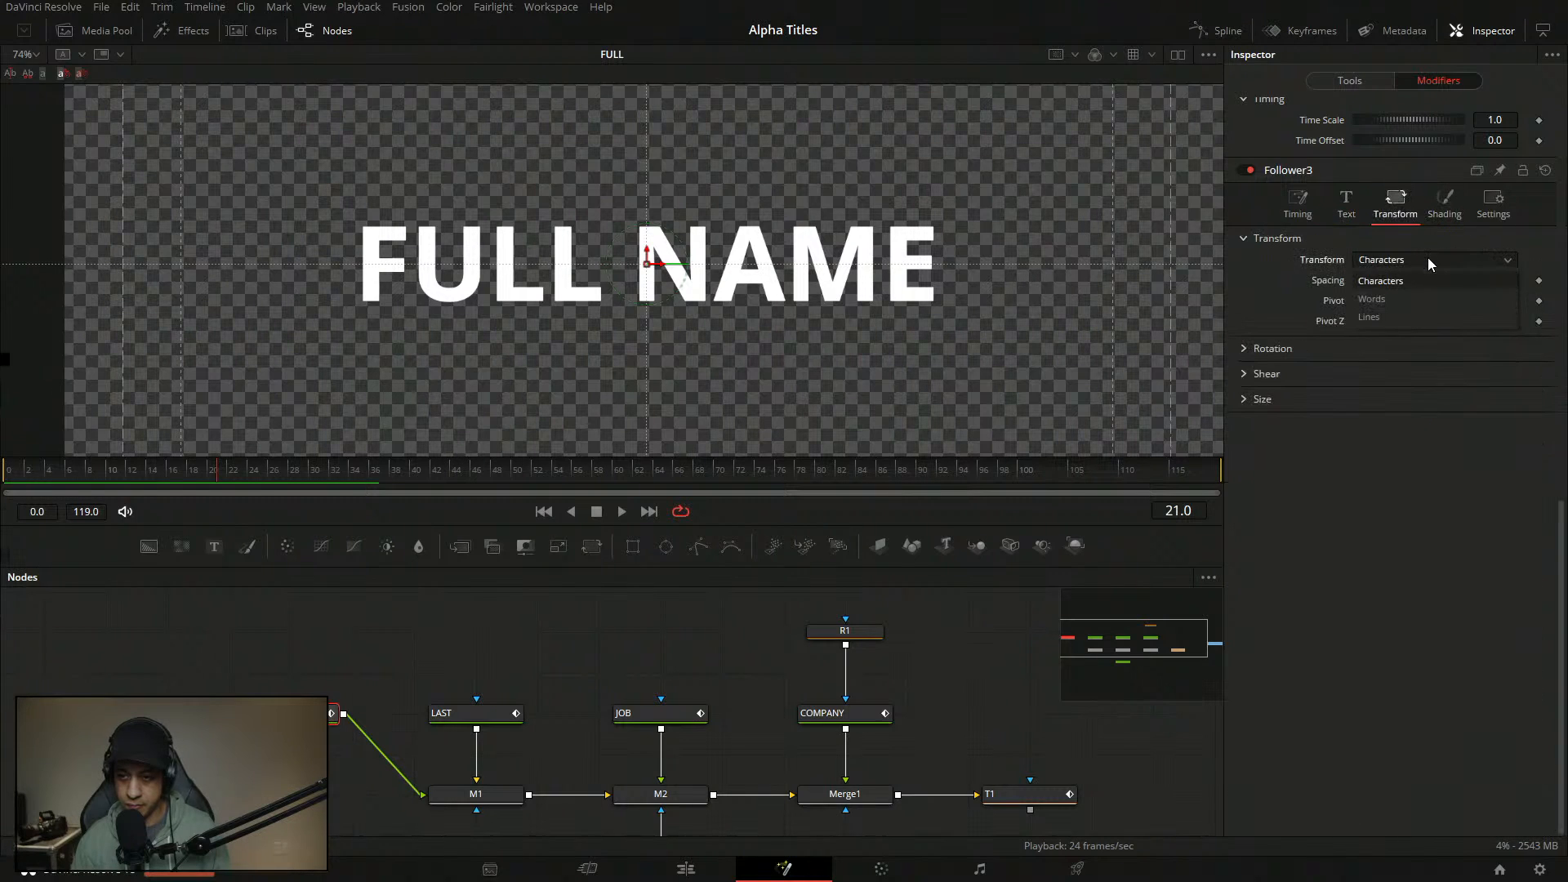
pyautogui.click(1419, 319)
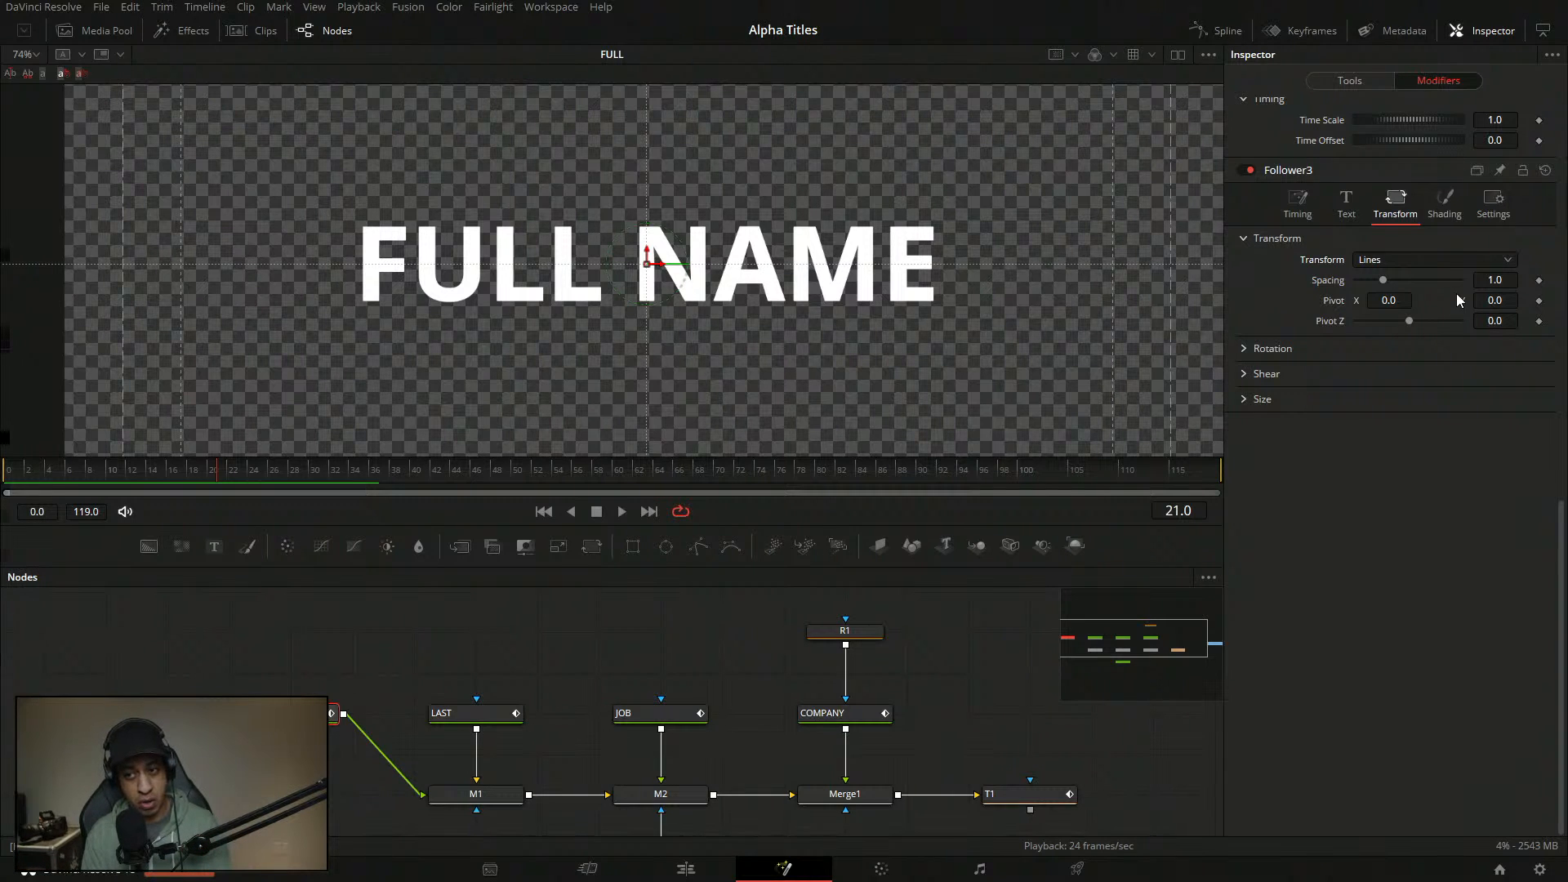
# - Keyframe Follower3's Spacing at the first frame, settling on 0.8 after trying 0.08
pyautogui.click(90, 478)
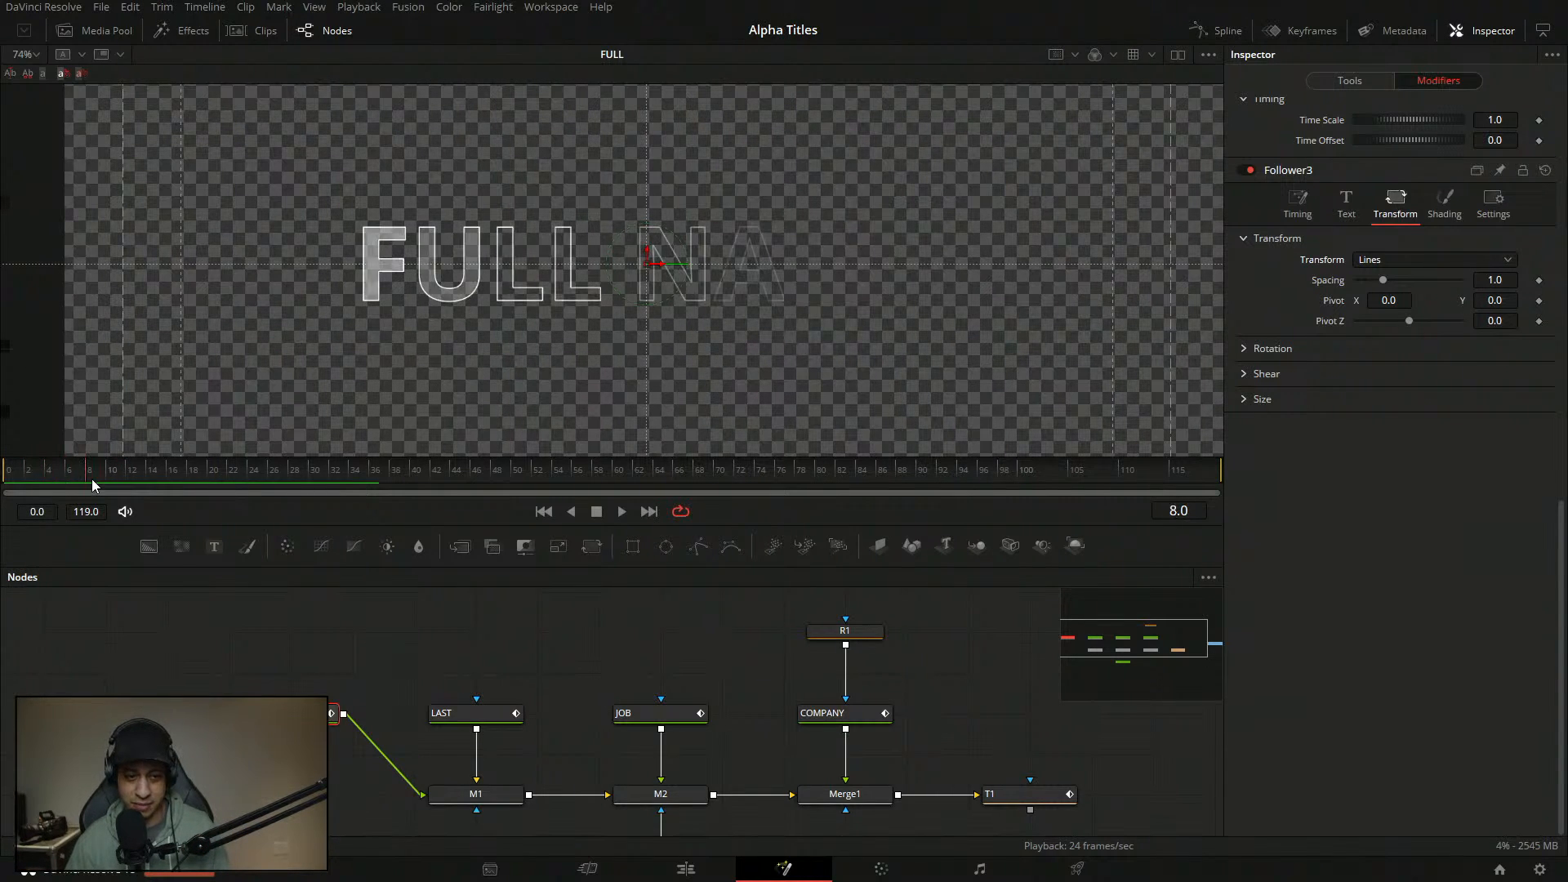
pyautogui.moveTo(92, 485); pyautogui.dragTo(13, 484)
pyautogui.click(1539, 281)
pyautogui.click(1512, 283)
pyautogui.write('.08')
pyautogui.press('Tab')
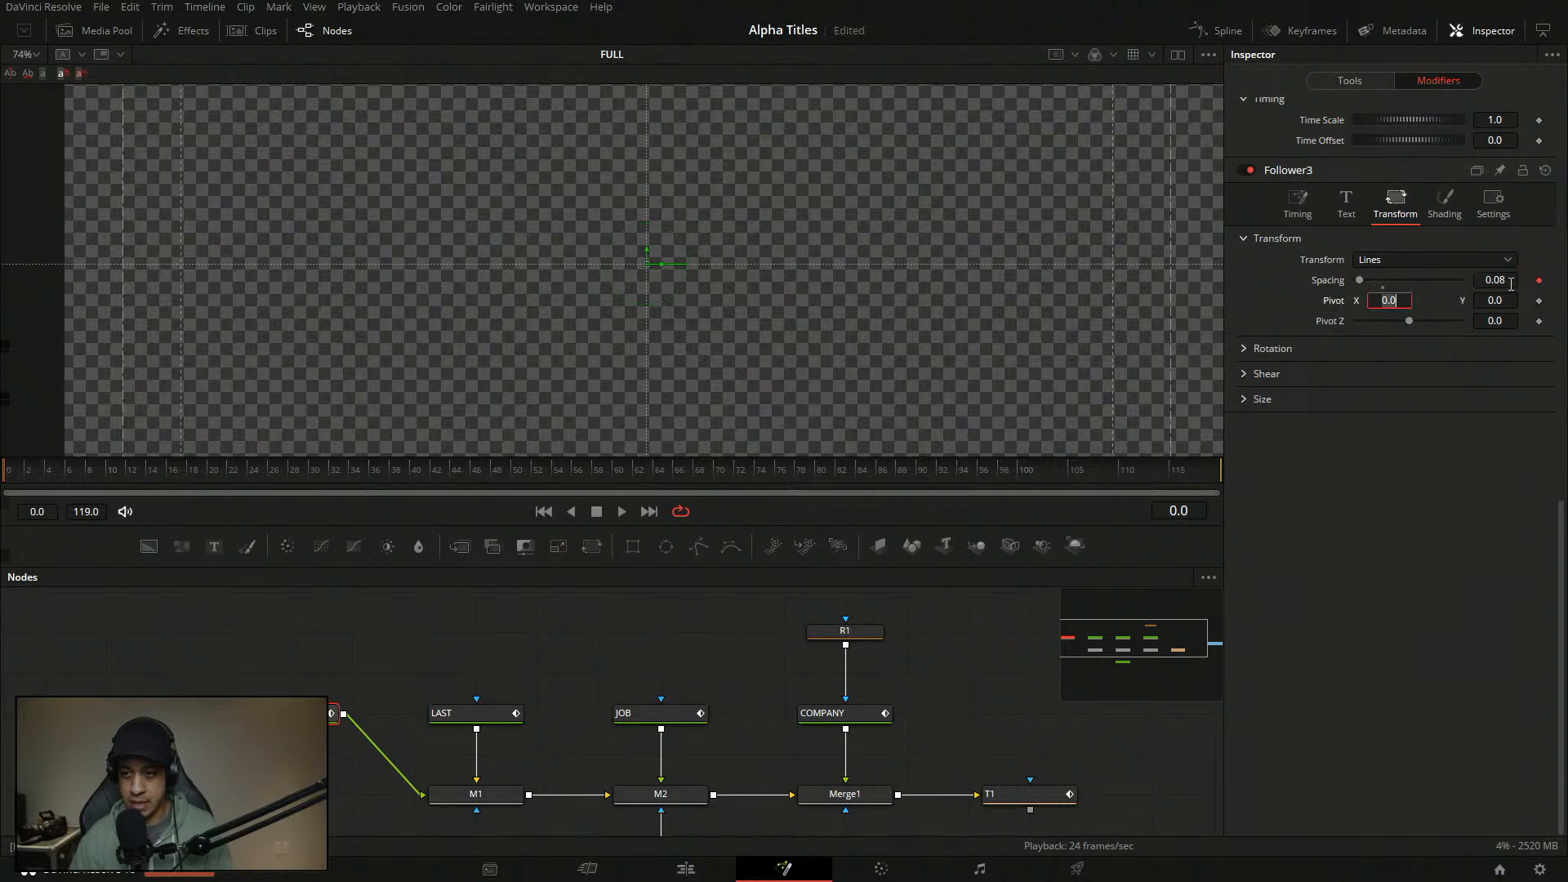
pyautogui.click(1509, 283)
pyautogui.write('.8')
pyautogui.press('Tab')
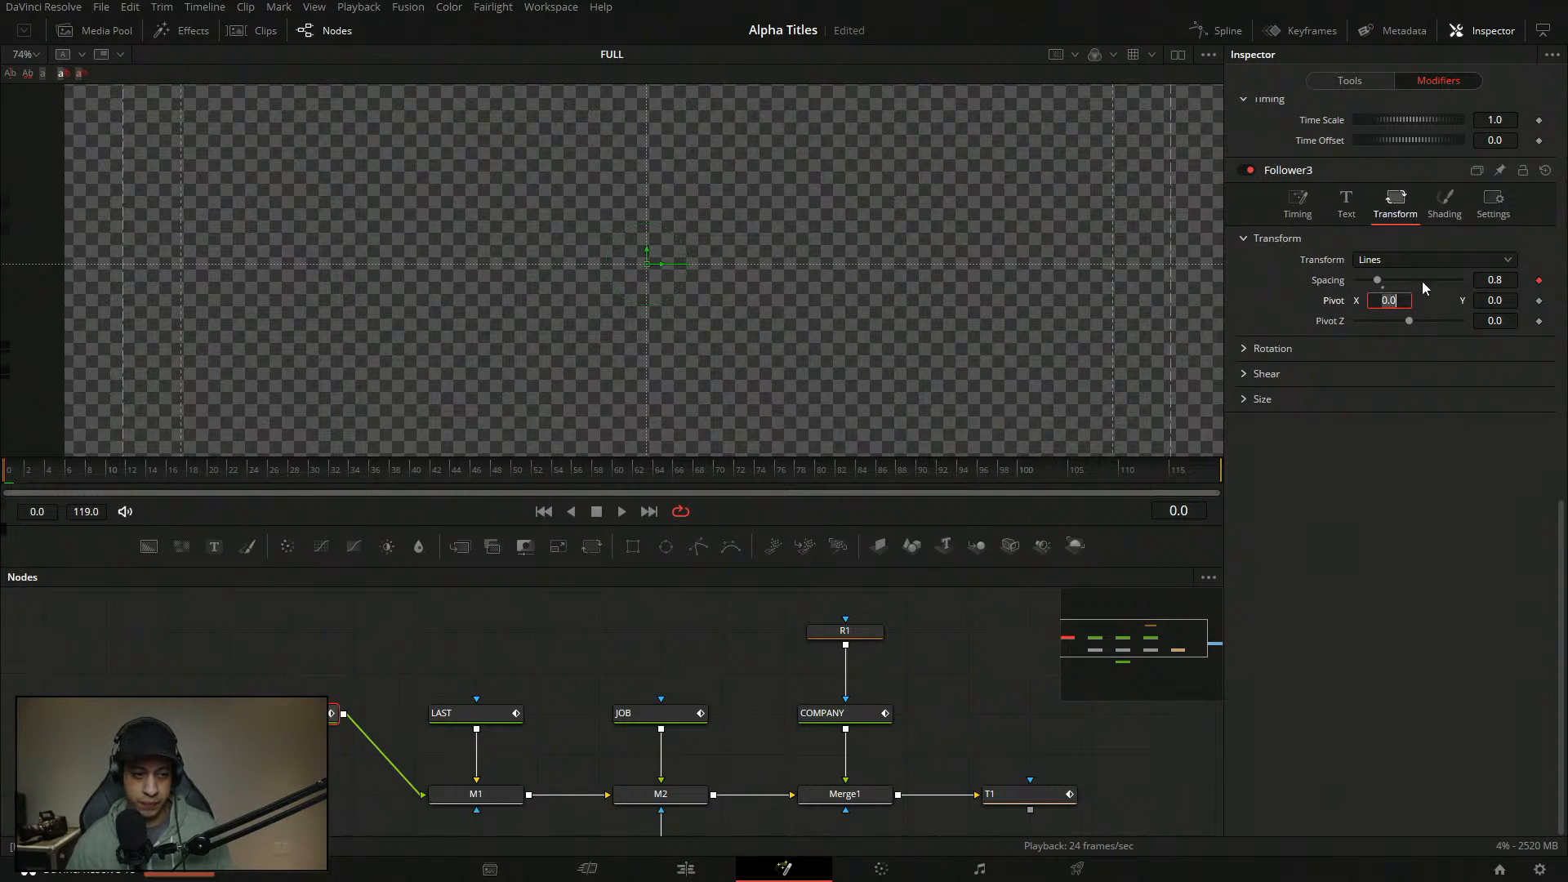
# - Set Spacing to 1.0 at frame 5 and play the animation to preview it
pyautogui.click(58, 472)
pyautogui.click(1507, 281)
pyautogui.write('1')
pyautogui.press('Tab')
pyautogui.click(32, 472)
pyautogui.click(624, 511)
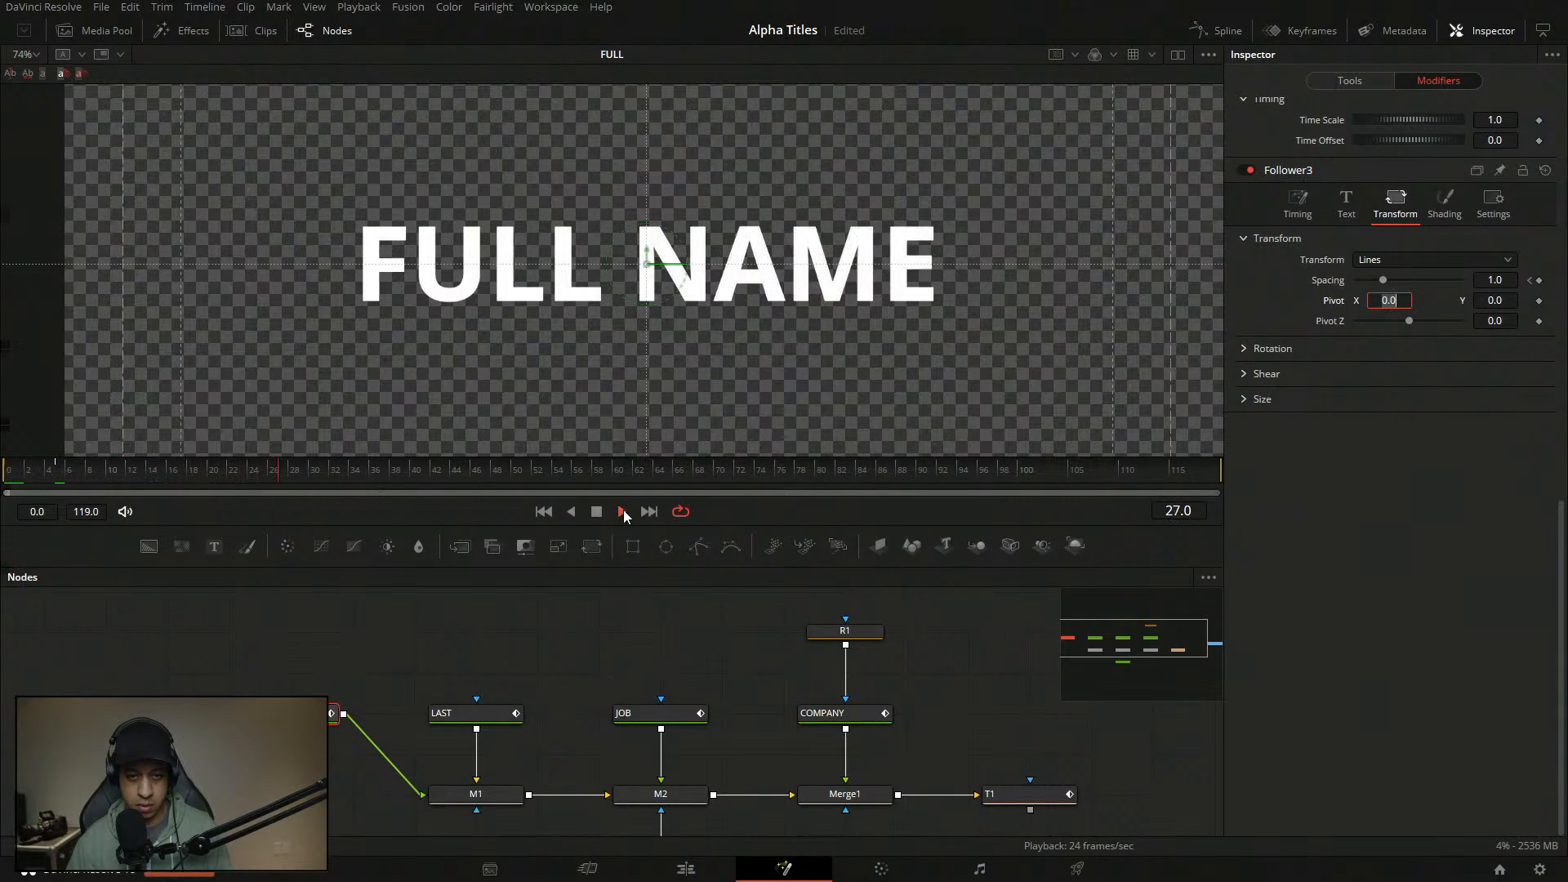
pyautogui.click(597, 512)
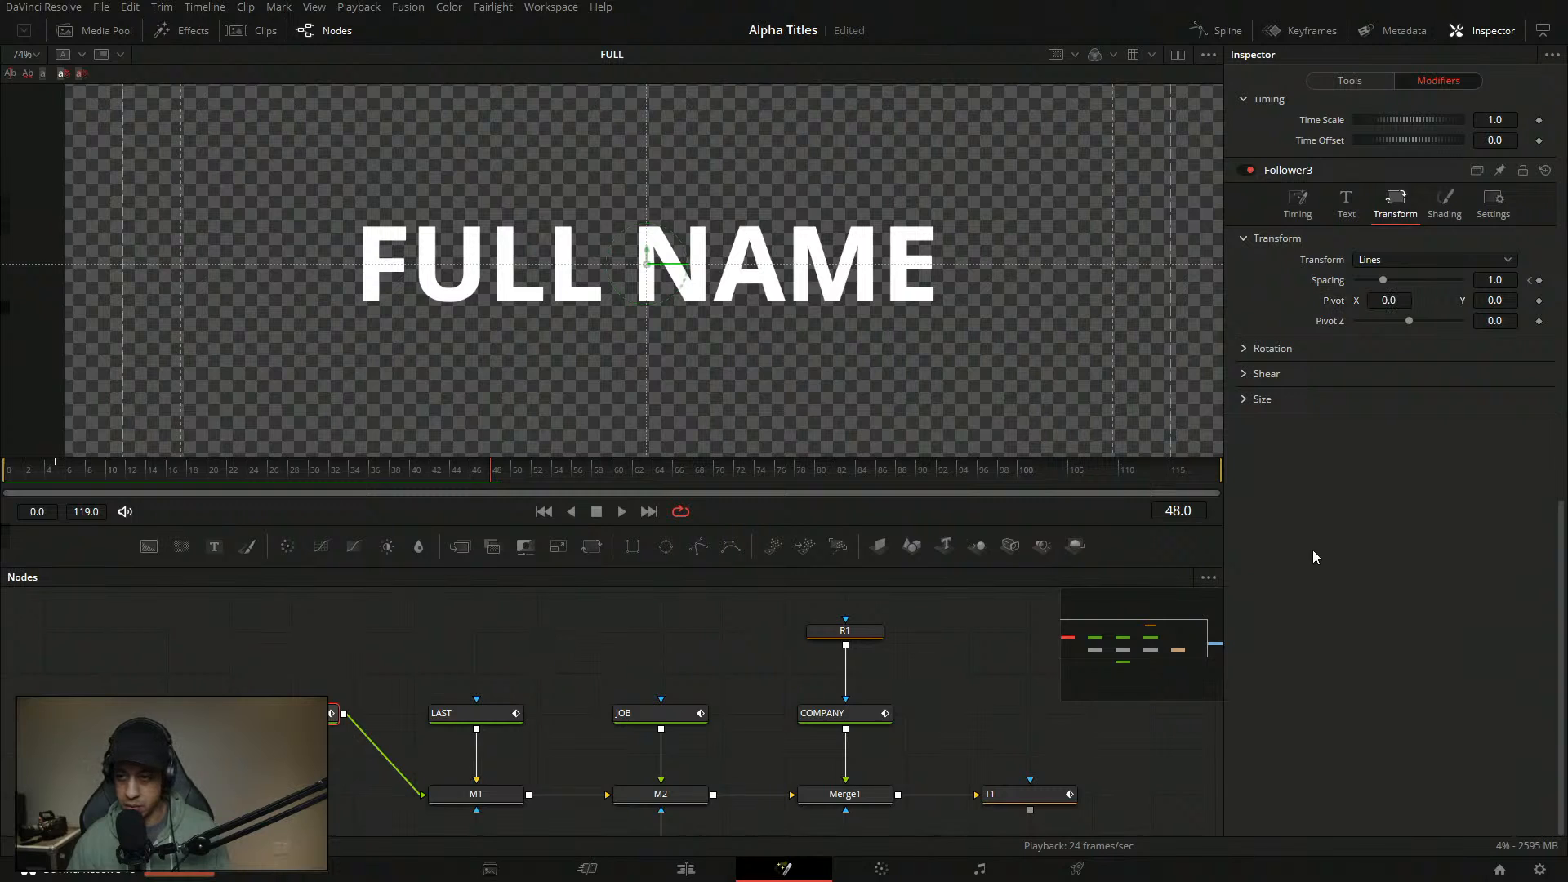
pyautogui.moveTo(59, 467); pyautogui.dragTo(89, 466)
# - Switch Follower3's Transform mode to Characters after briefly keeping Lines
pyautogui.click(1424, 261)
pyautogui.click(1405, 314)
pyautogui.moveTo(116, 472); pyautogui.dragTo(5, 471)
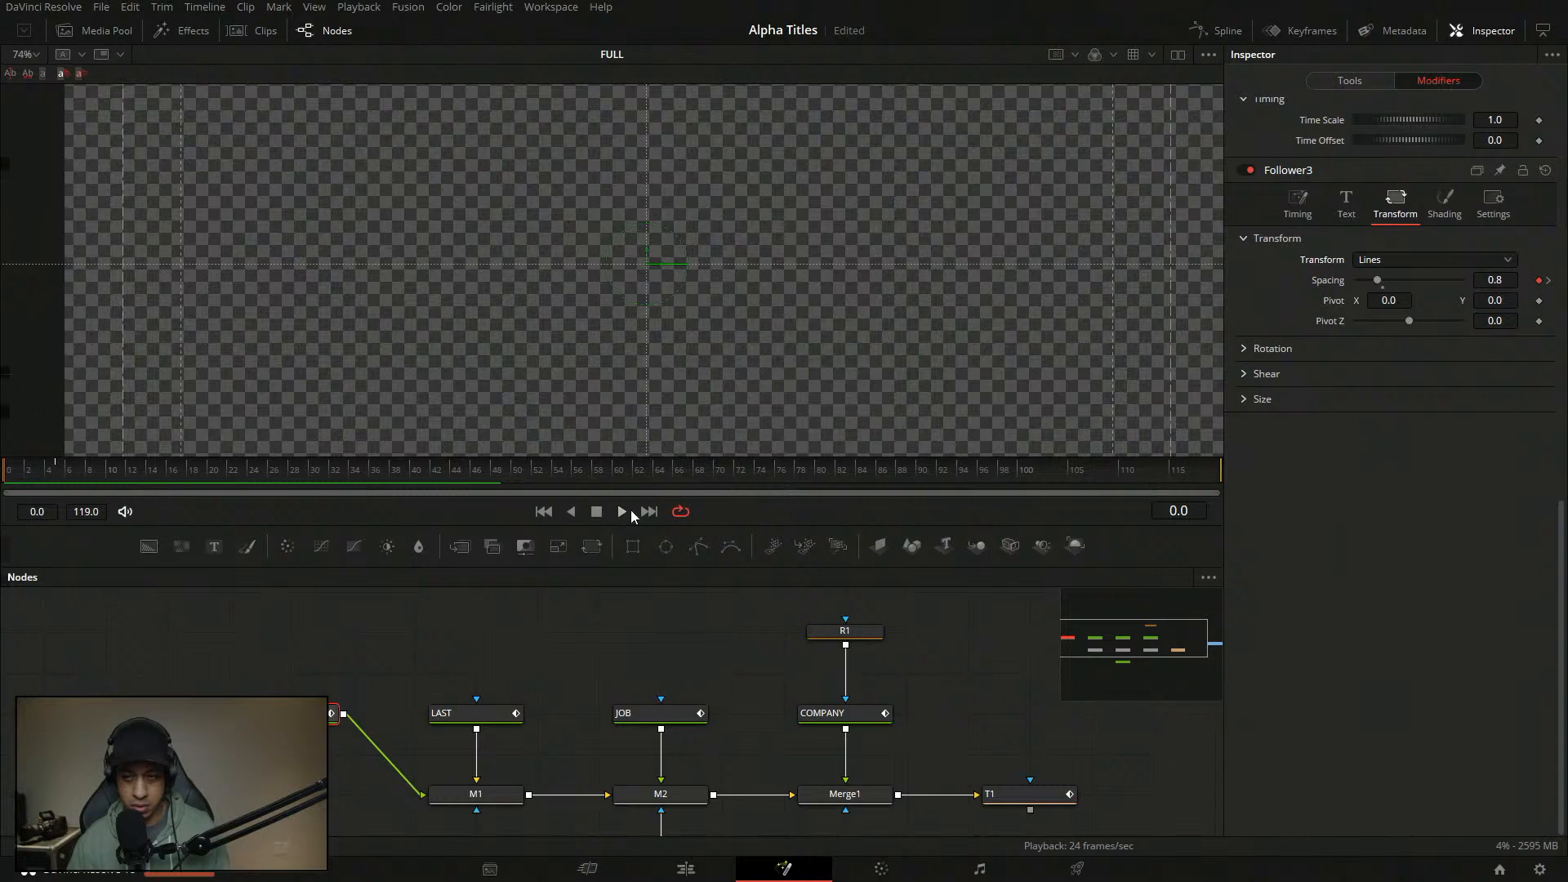
pyautogui.click(1408, 258)
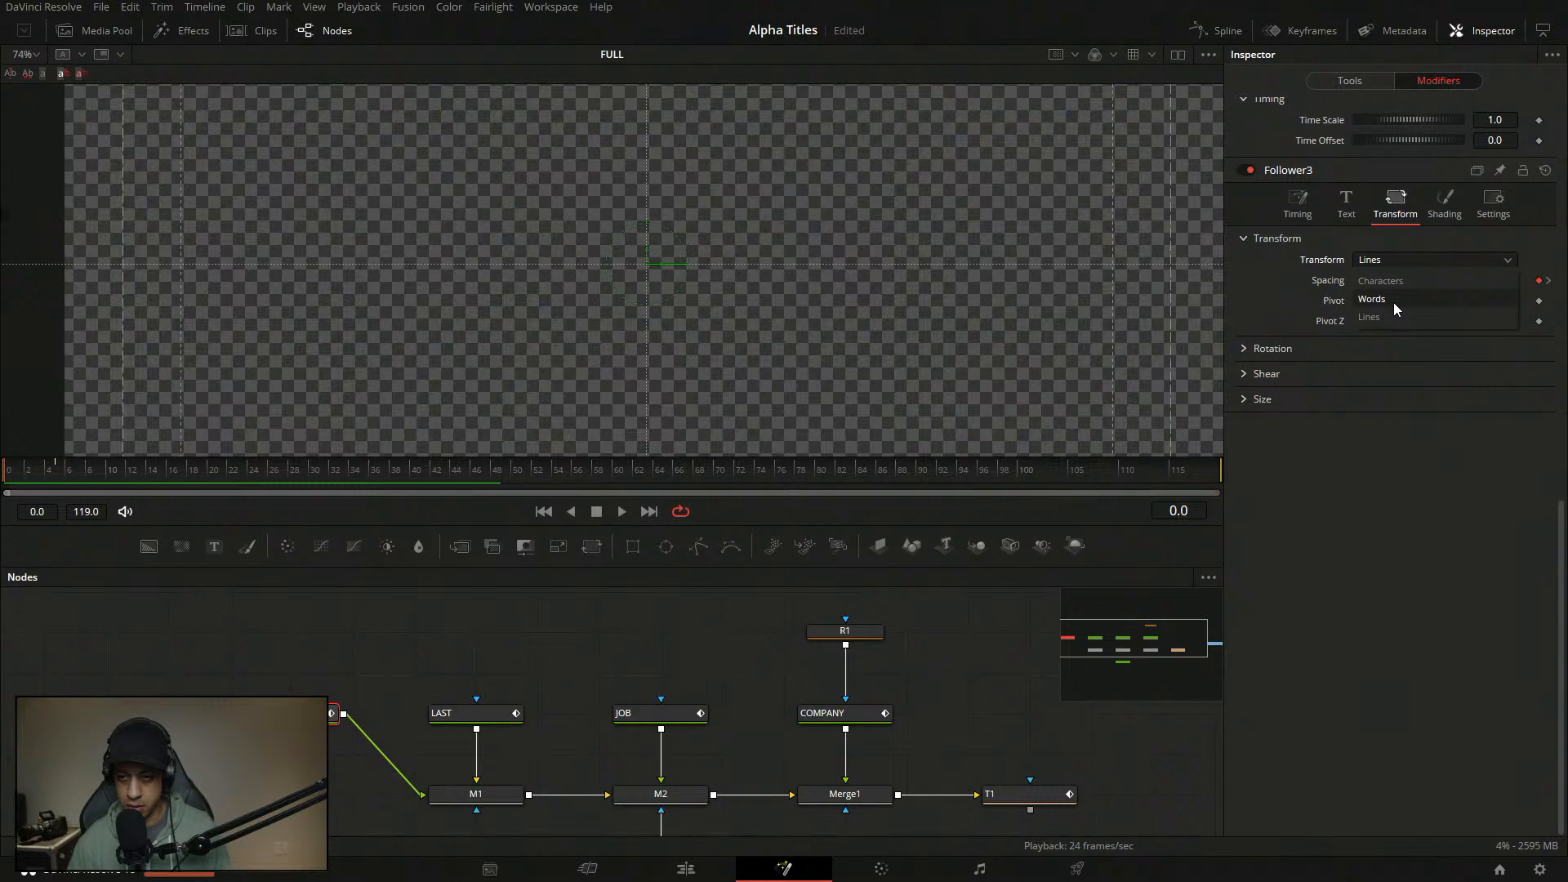
pyautogui.click(1393, 286)
pyautogui.click(1447, 262)
pyautogui.click(1398, 314)
pyautogui.click(1434, 257)
pyautogui.click(1404, 281)
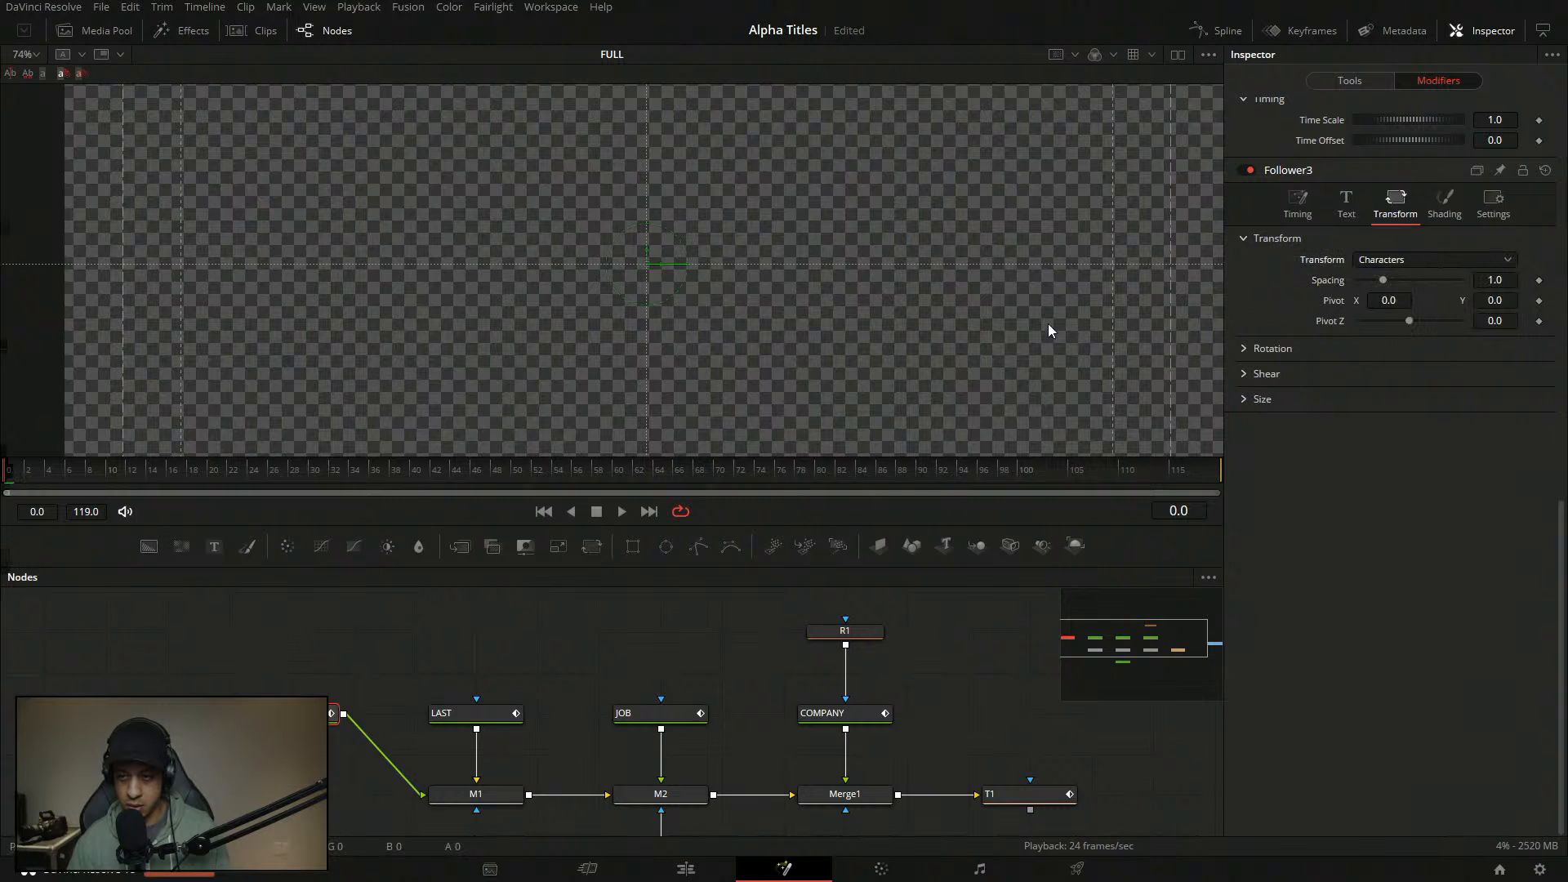
# - Re-enter Spacing 0.8 at the start and 1 at frame 9, then play the per-character animation
pyautogui.click(1511, 281)
pyautogui.write('0.8')
pyautogui.press('Return')
pyautogui.click(1539, 280)
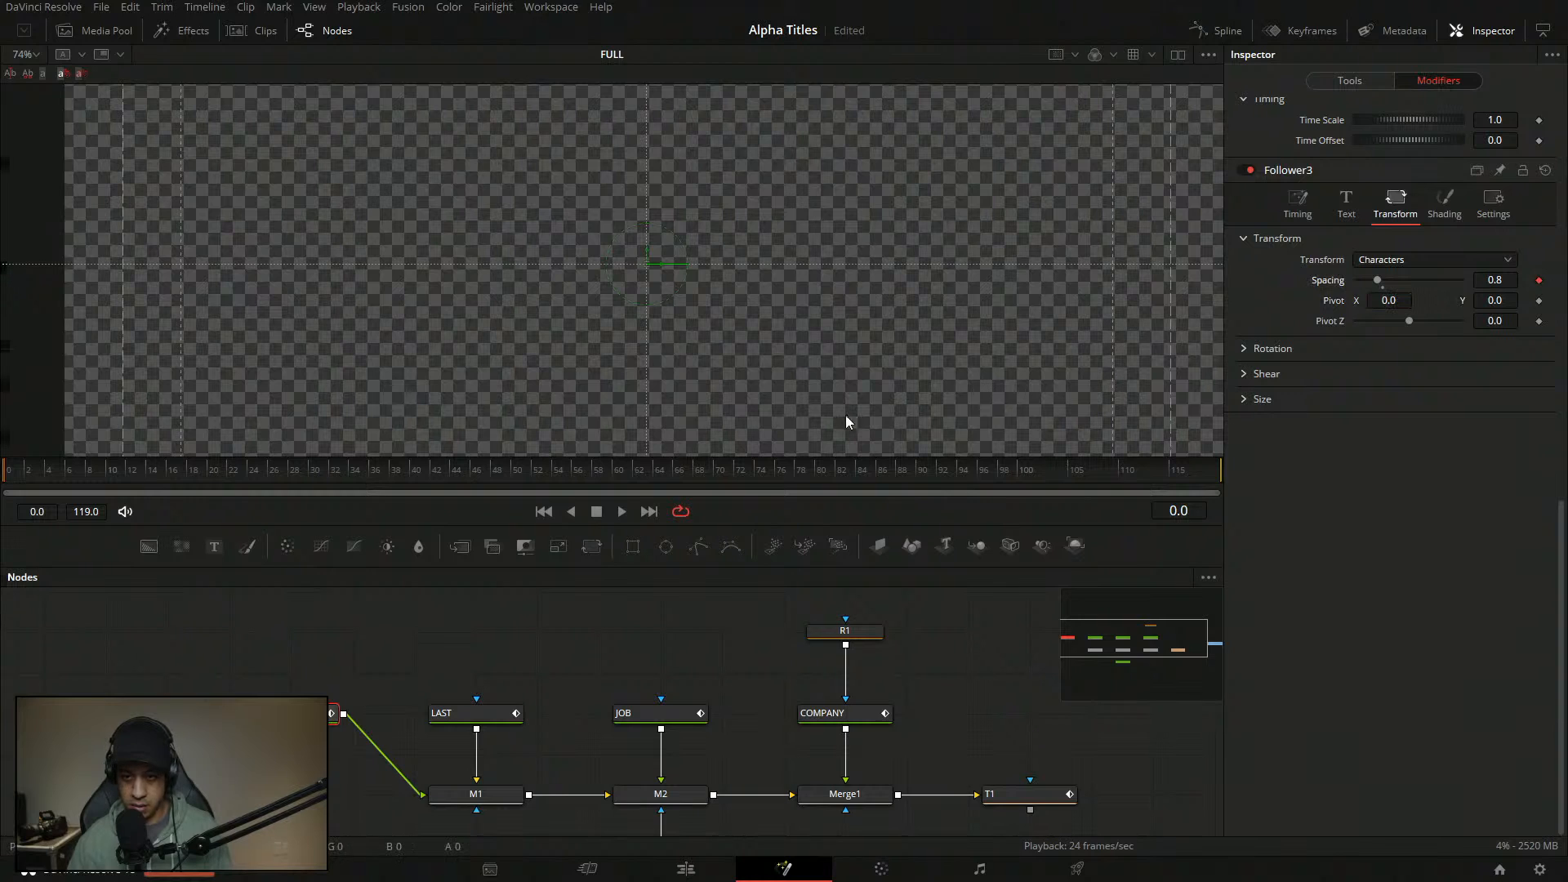
pyautogui.click(102, 474)
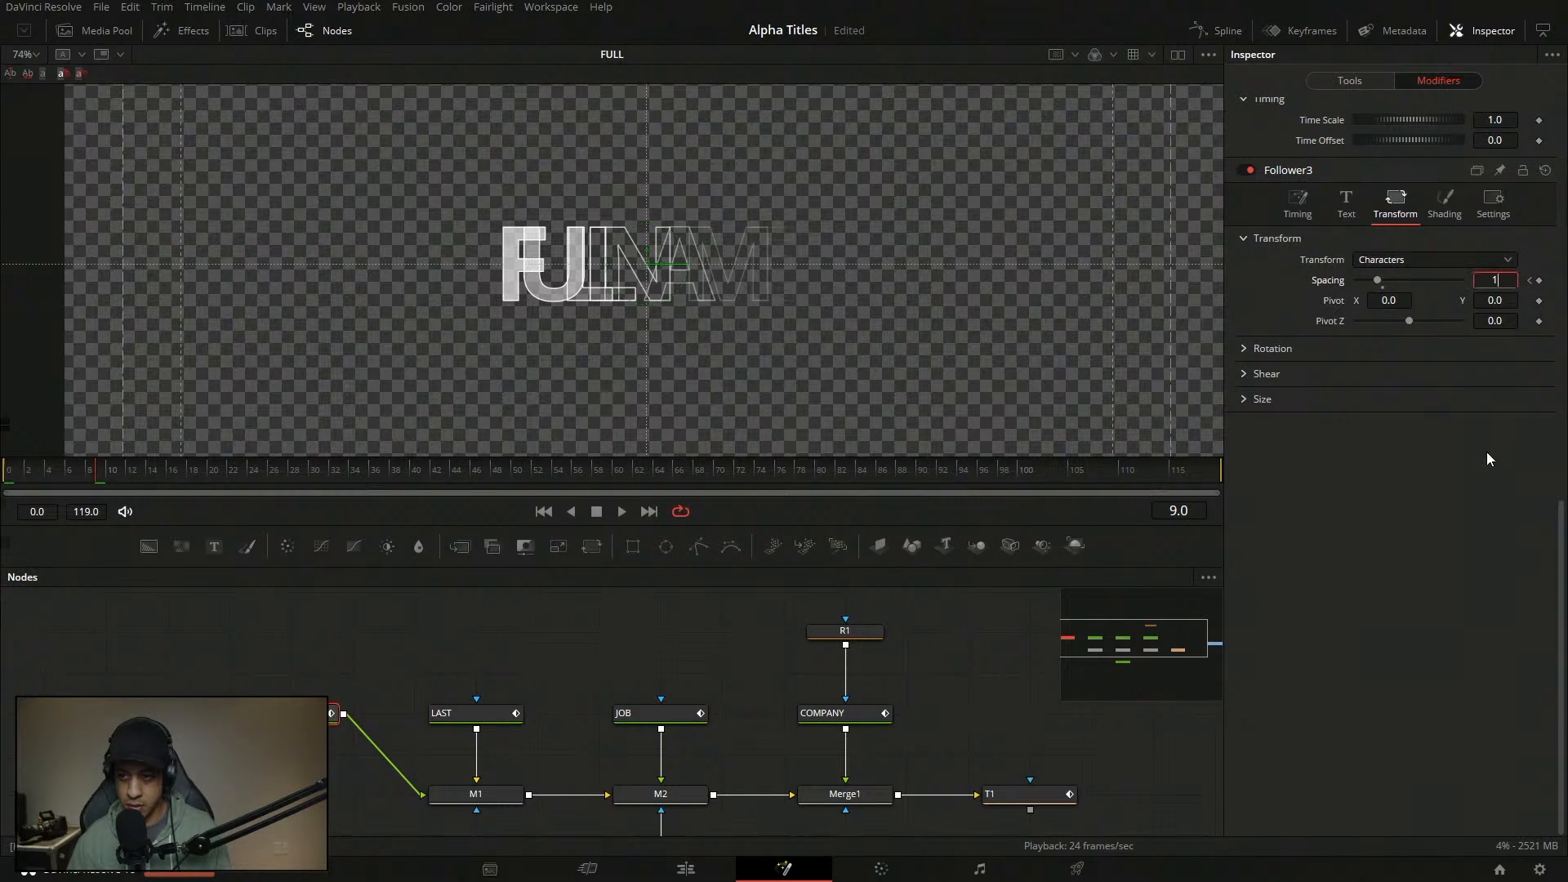
pyautogui.press('Return')
pyautogui.moveTo(82, 472); pyautogui.dragTo(4, 472)
pyautogui.click(621, 511)
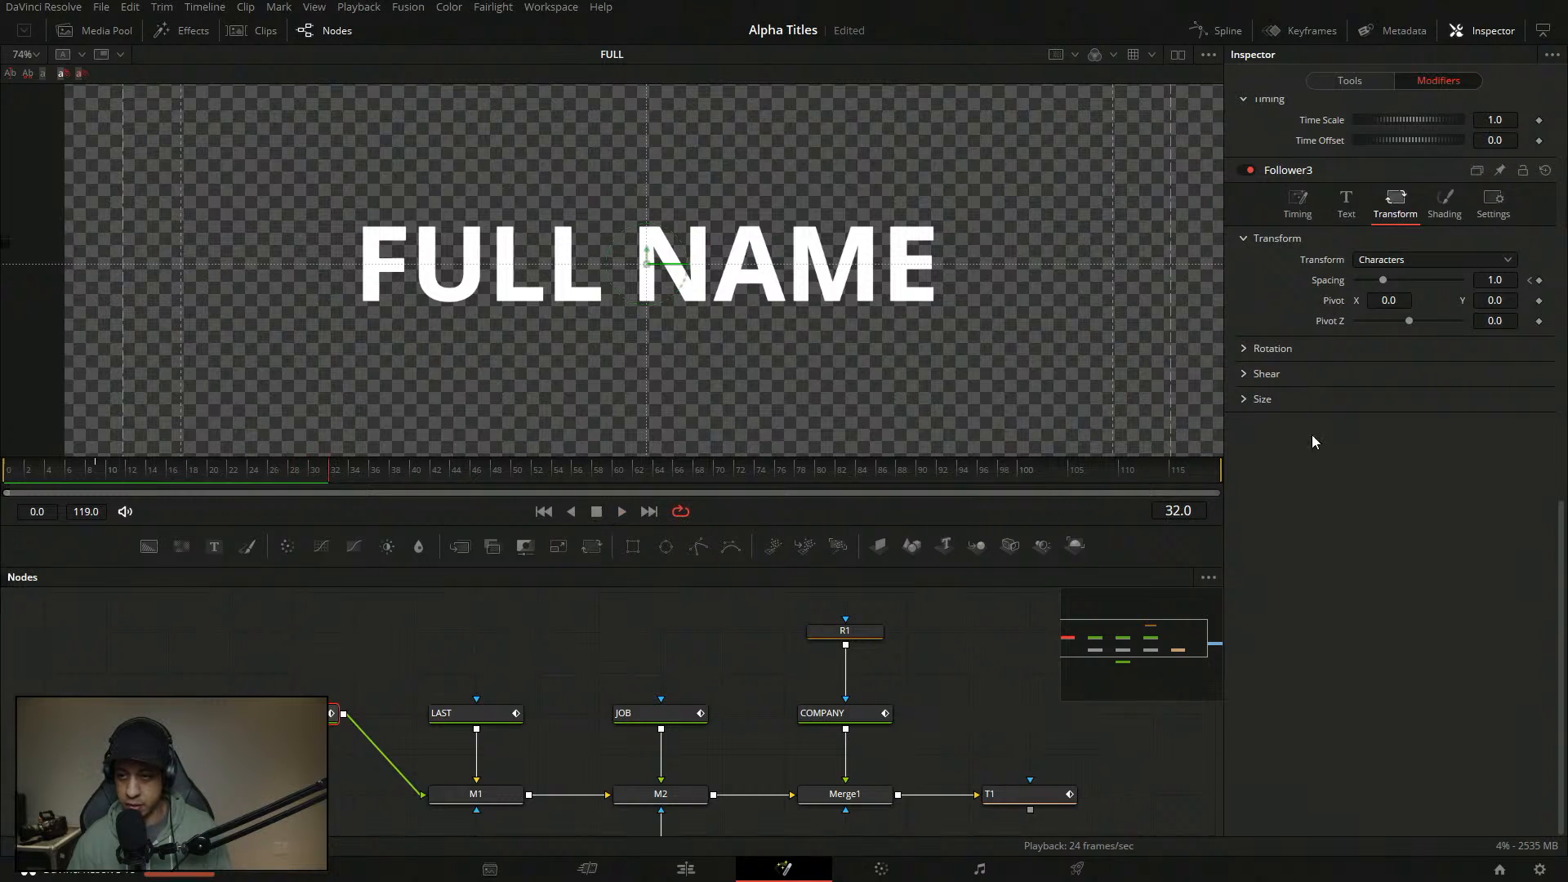
# - Change the starting Spacing keyframe to 1.1 and play the revised animation
pyautogui.click(1532, 281)
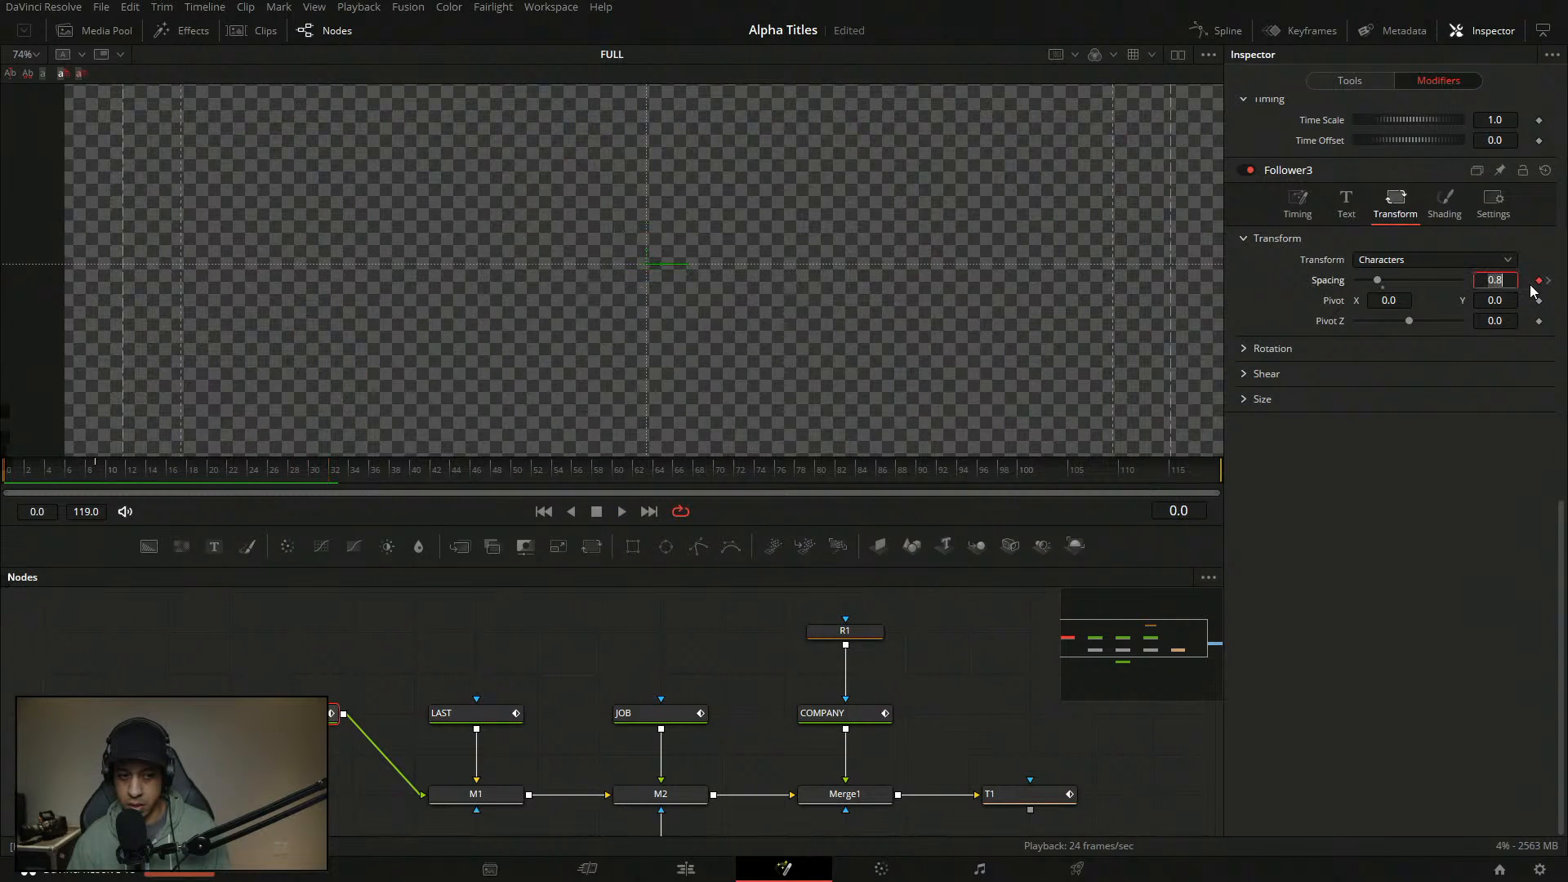
pyautogui.write('1.1')
pyautogui.press('Tab')
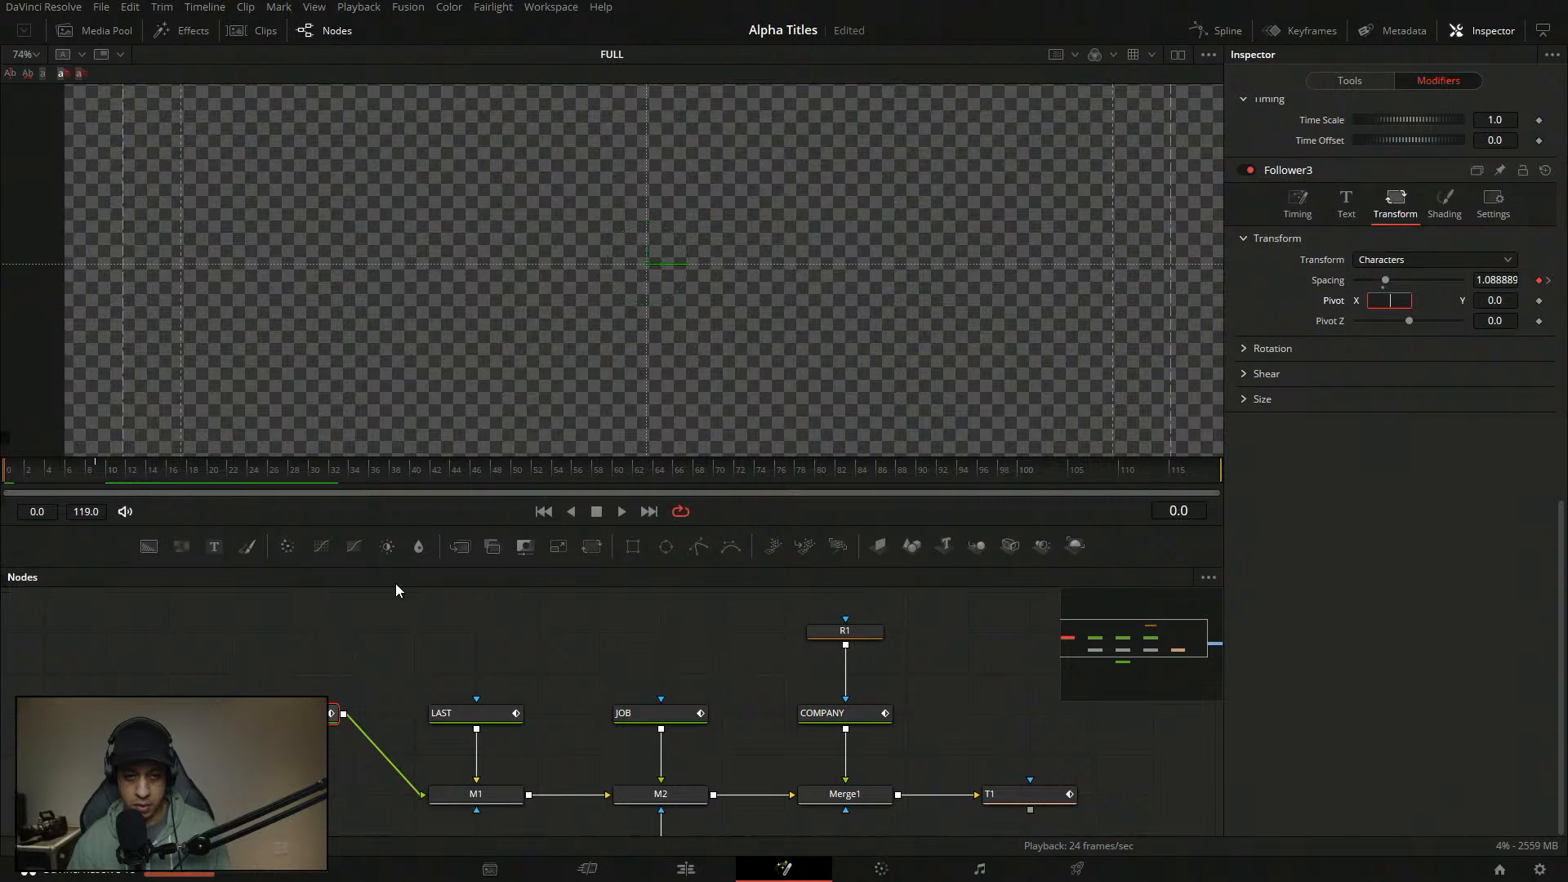
pyautogui.click(614, 510)
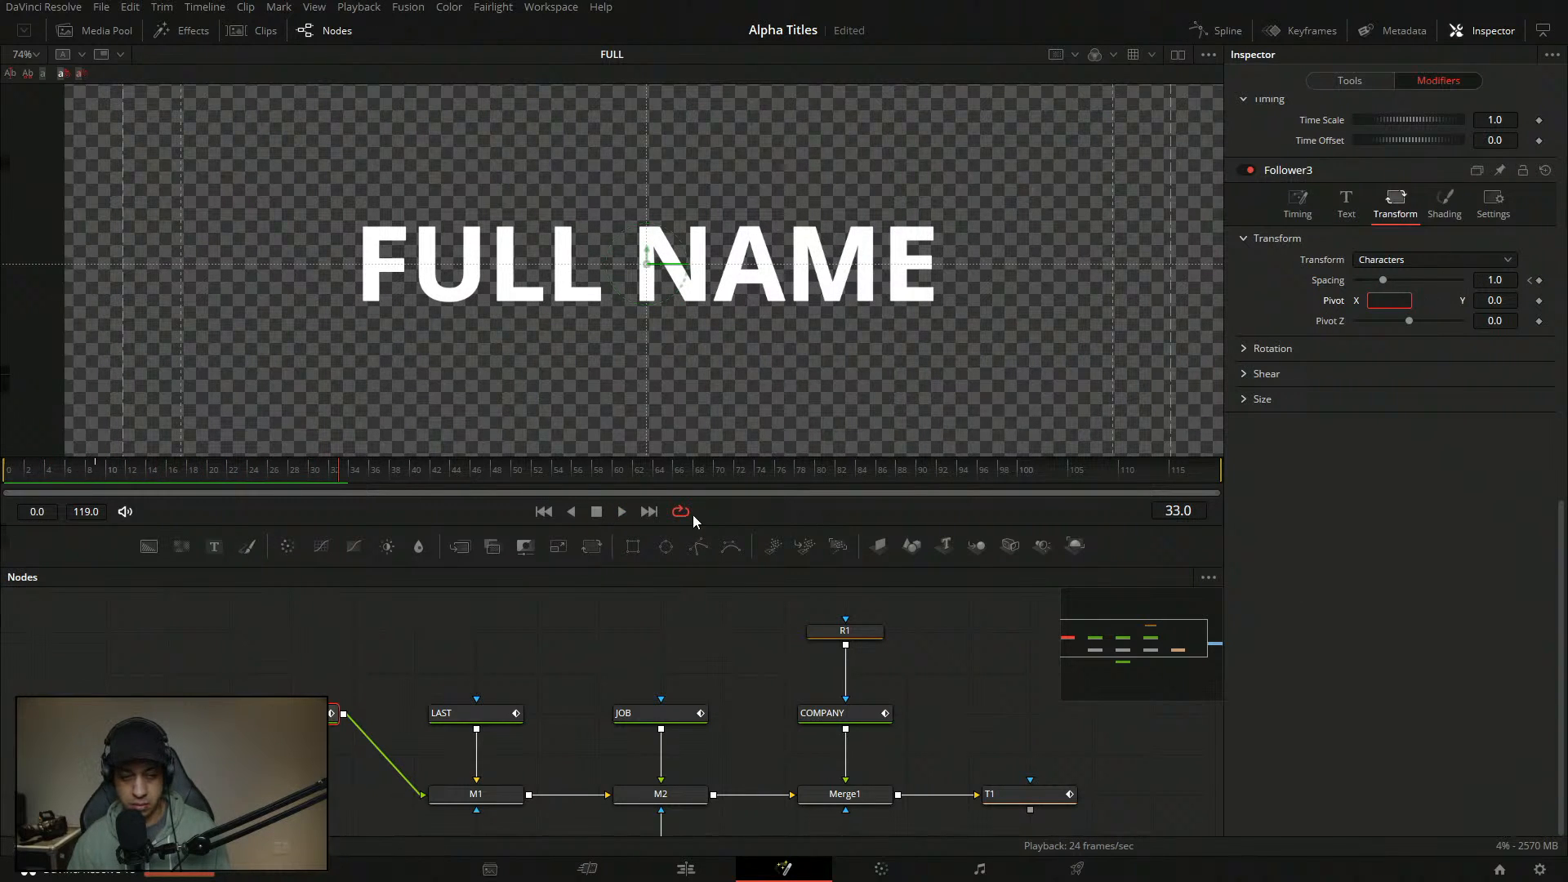
# - Purge the render cache from the memory usage menu and return to frame 0
pyautogui.rightClick(1524, 849)
pyautogui.click(1506, 802)
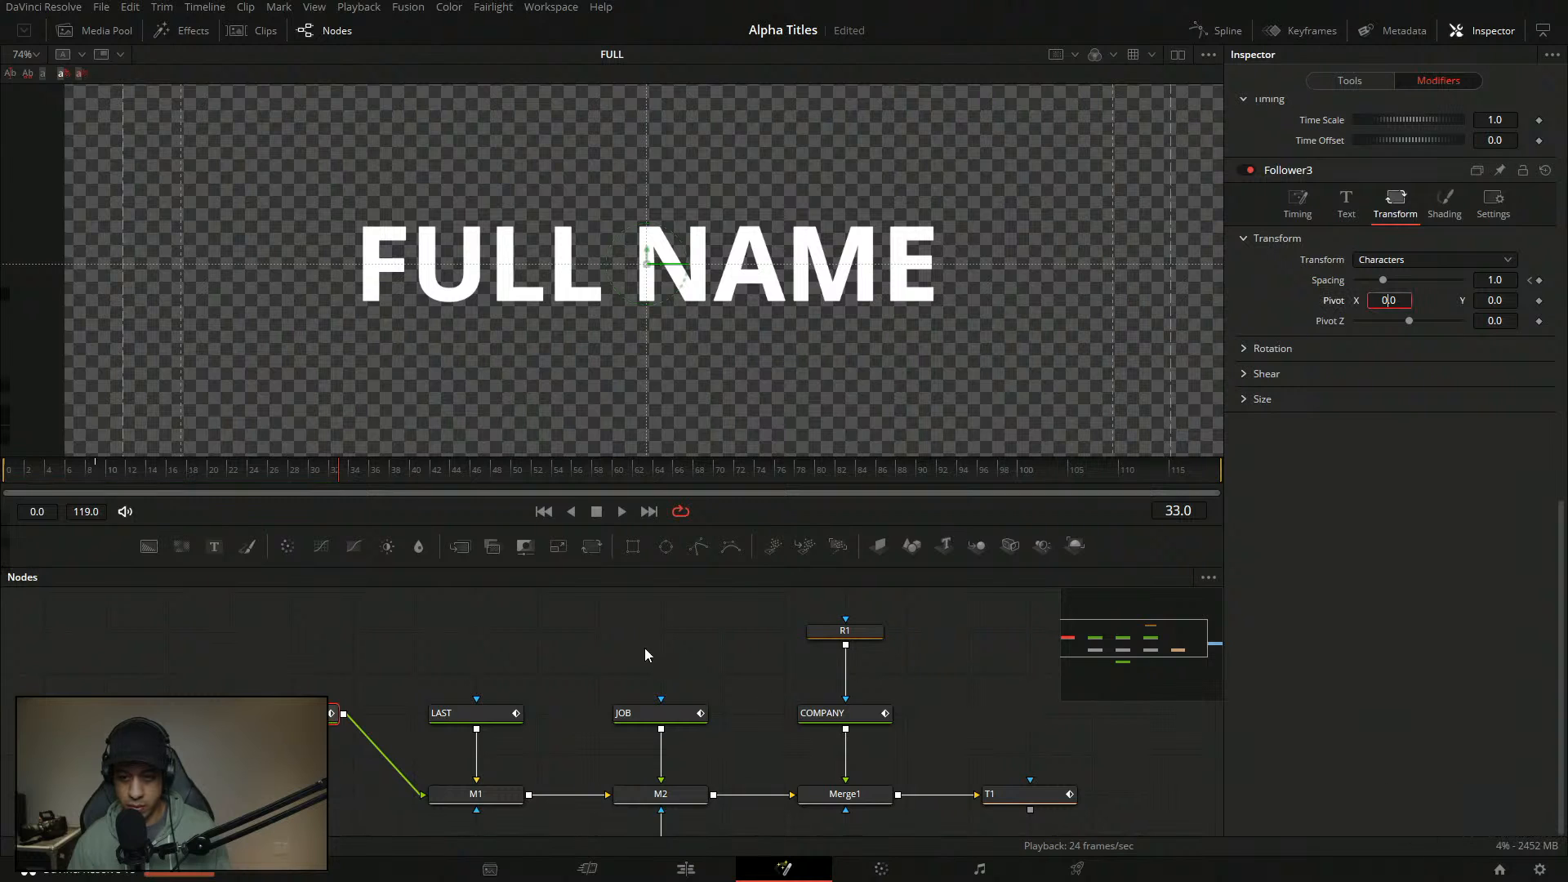
pyautogui.click(650, 652)
pyautogui.click(7, 471)
# - Replay the FULL NAME animation from frame 0 a few times, then show the text's modifiers
pyautogui.press('space')
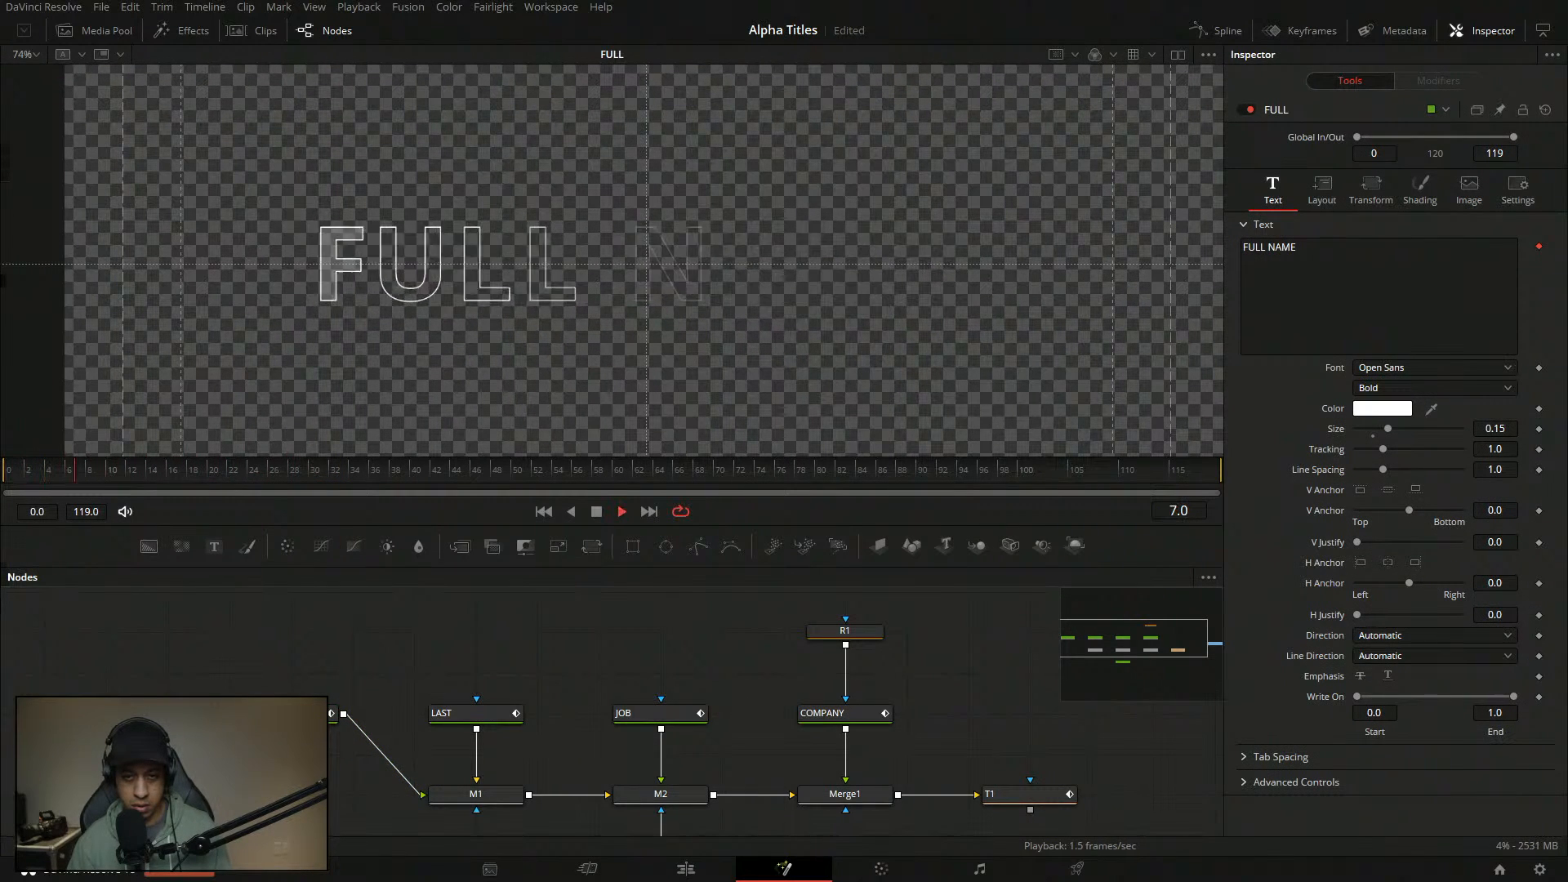
pyautogui.press('space')
pyautogui.click(6, 471)
pyautogui.press('space')
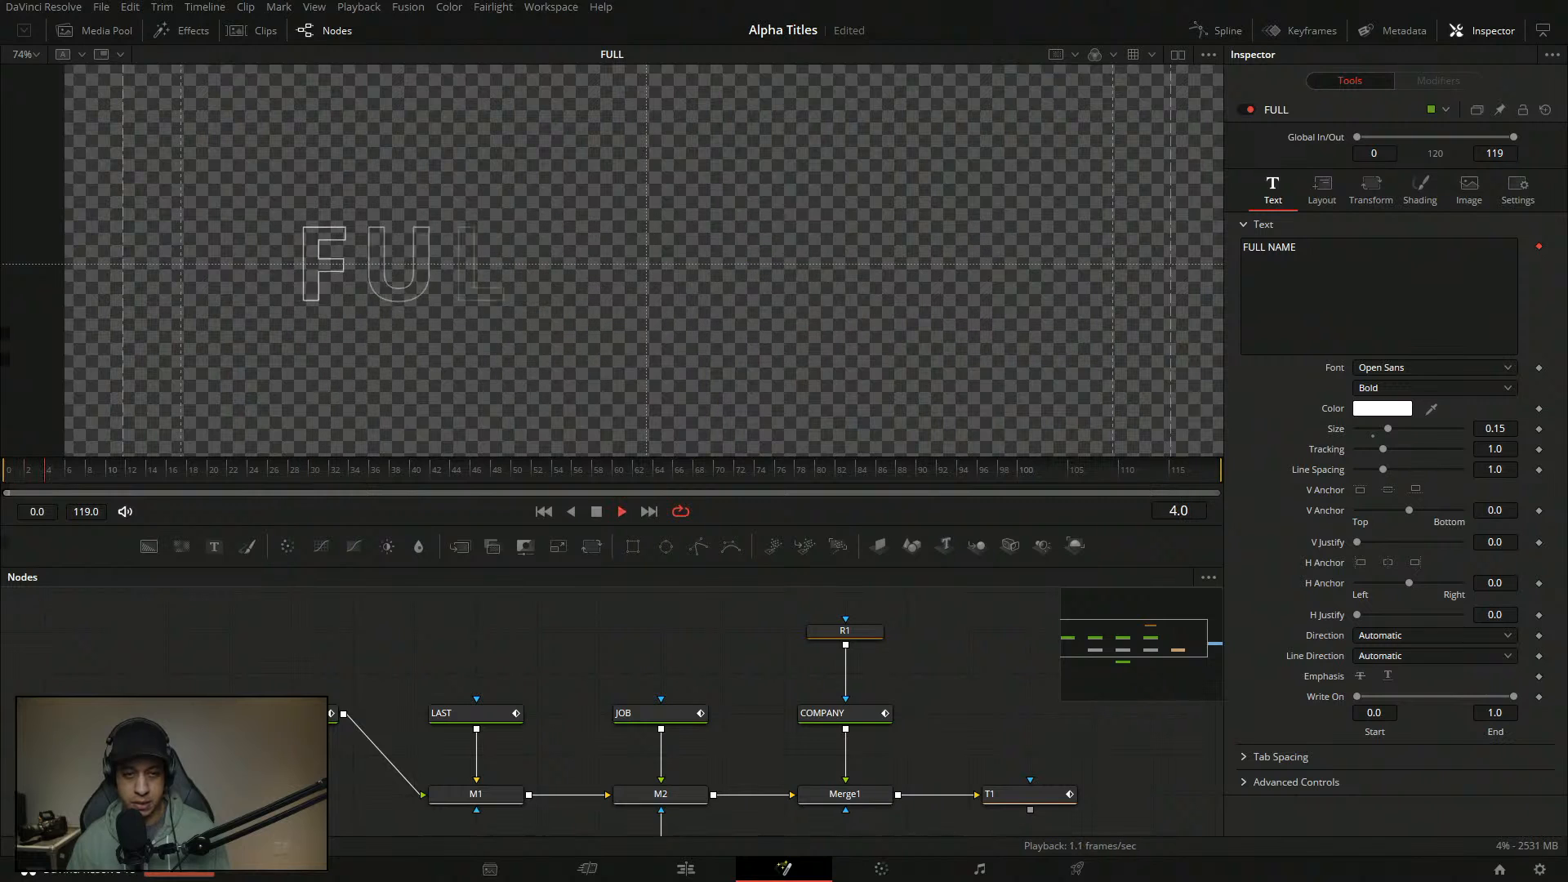
pyautogui.press('space')
pyautogui.press('space')
pyautogui.moveTo(54, 475); pyautogui.dragTo(4, 480)
pyautogui.press('space')
pyautogui.press('space')
pyautogui.press('space')
pyautogui.press('space')
pyautogui.press('space')
pyautogui.press('space')
pyautogui.press('space')
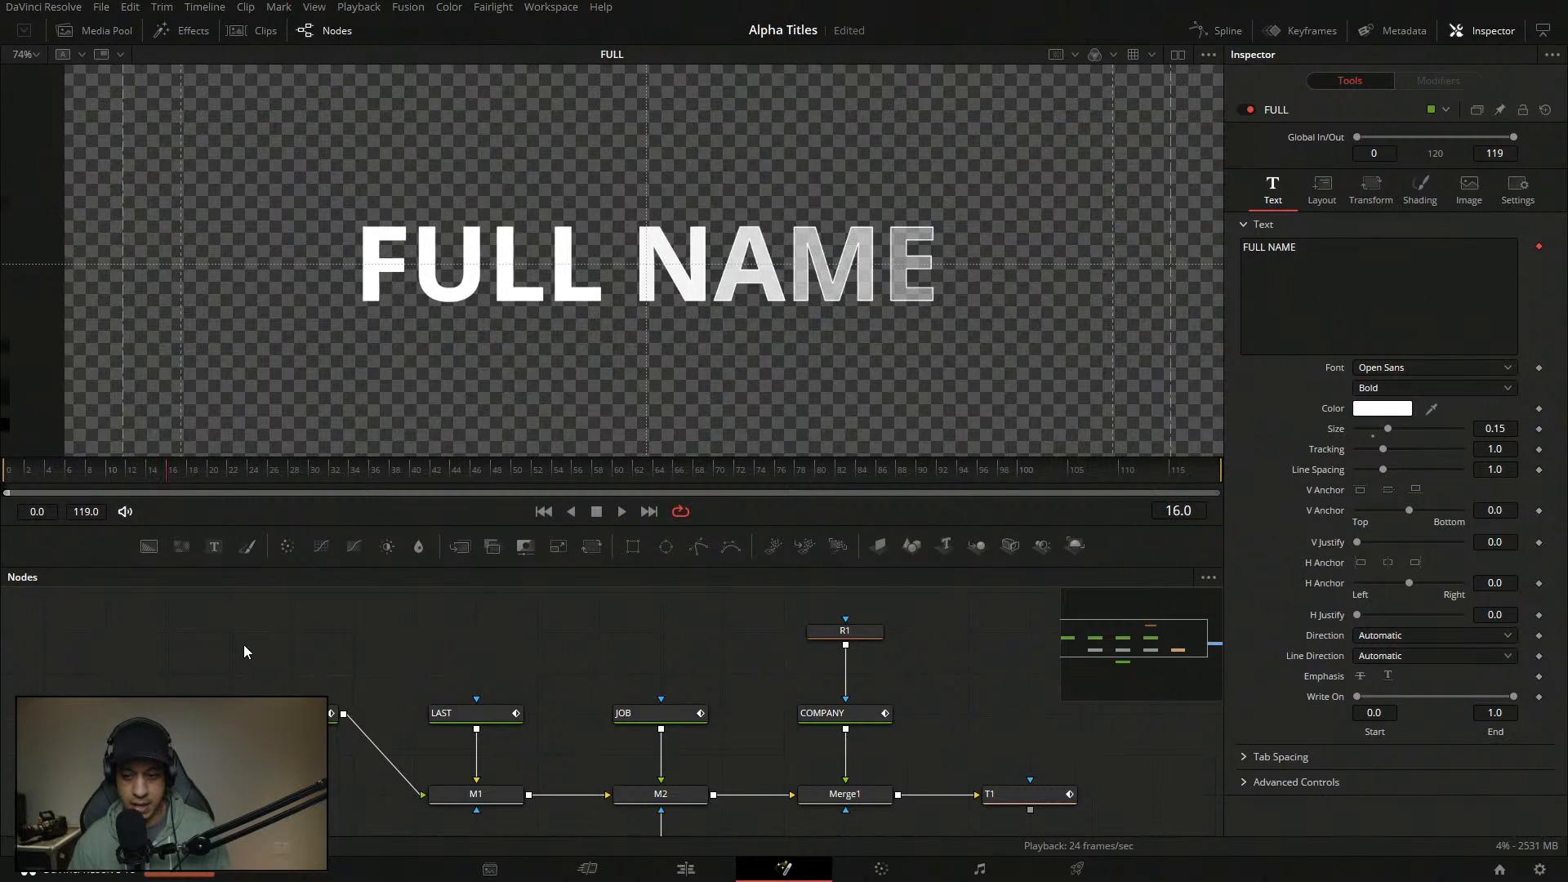
pyautogui.click(1454, 80)
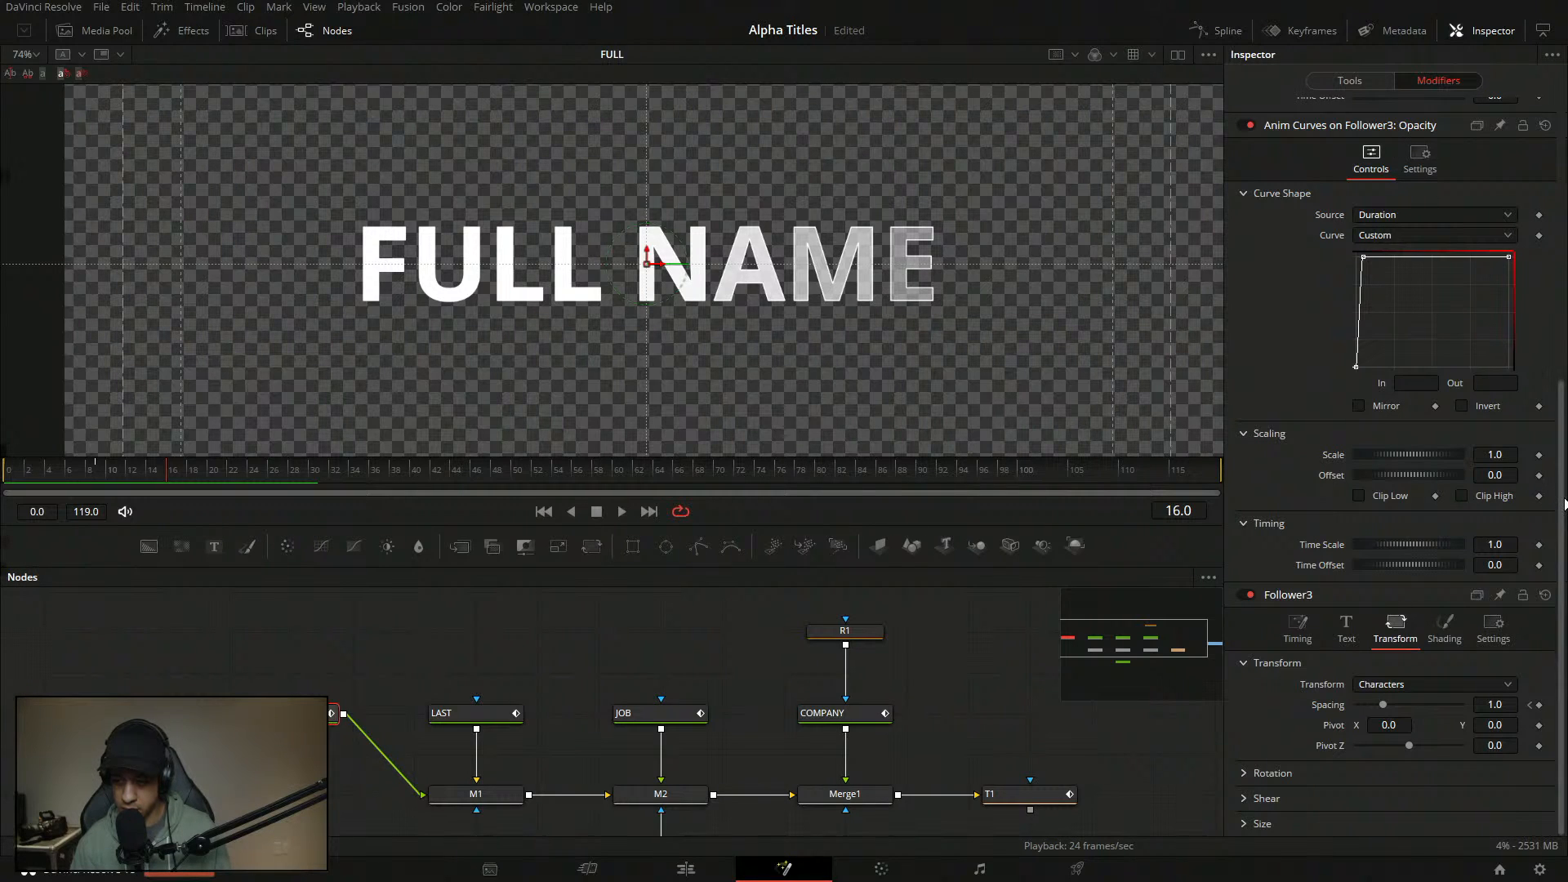
# - Shape Follower3's Opacity anim curve into a custom fade-in and save the project
pyautogui.moveTo(1560, 533); pyautogui.dragTo(1567, 262)
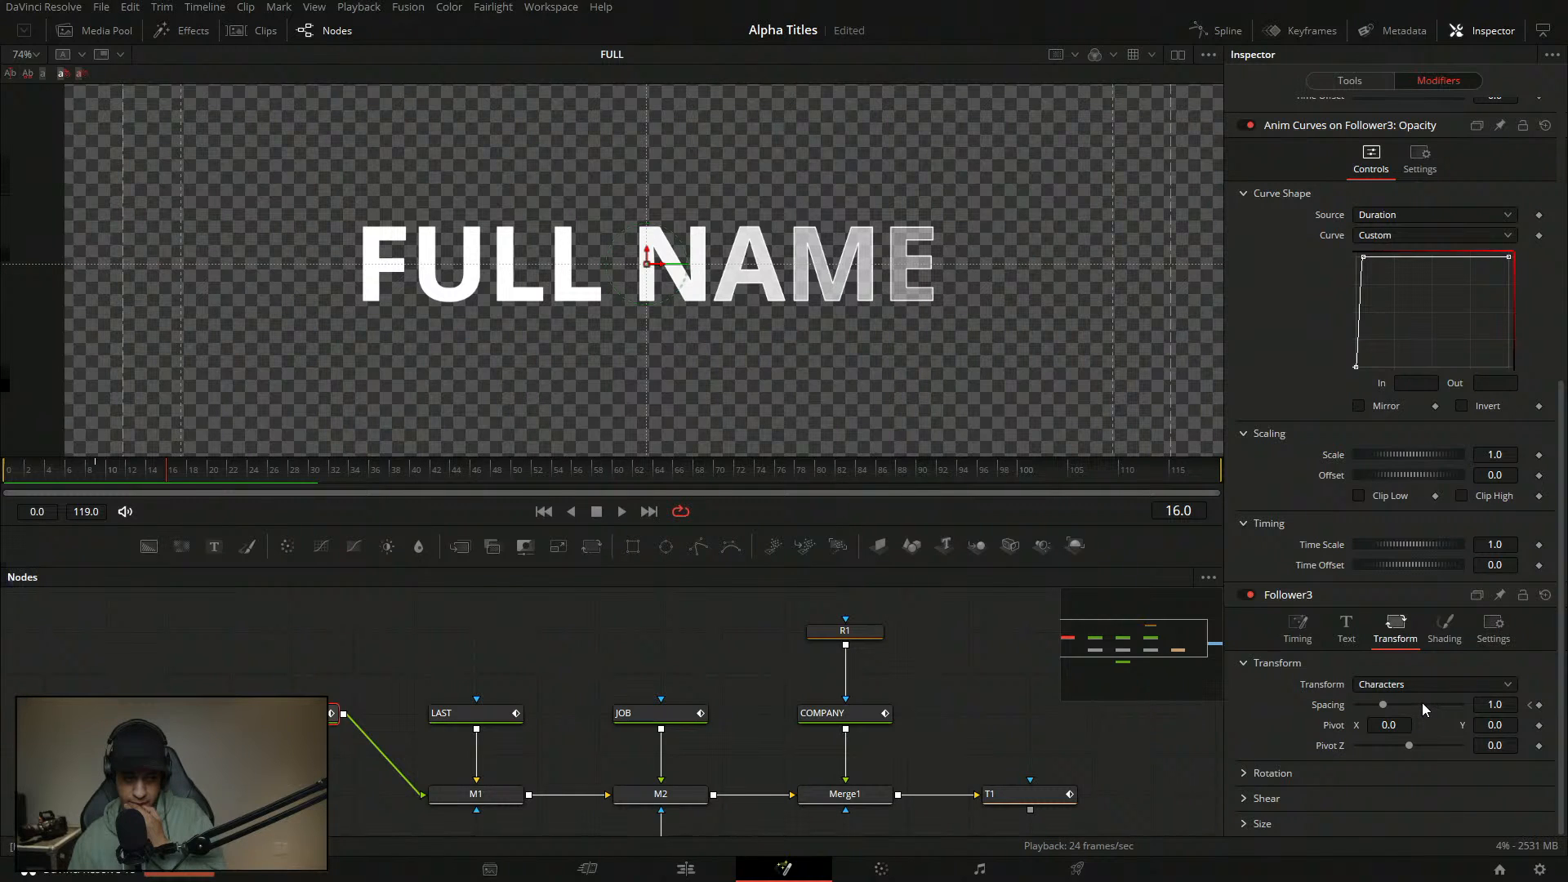
pyautogui.hotkey('ctrl', 's')
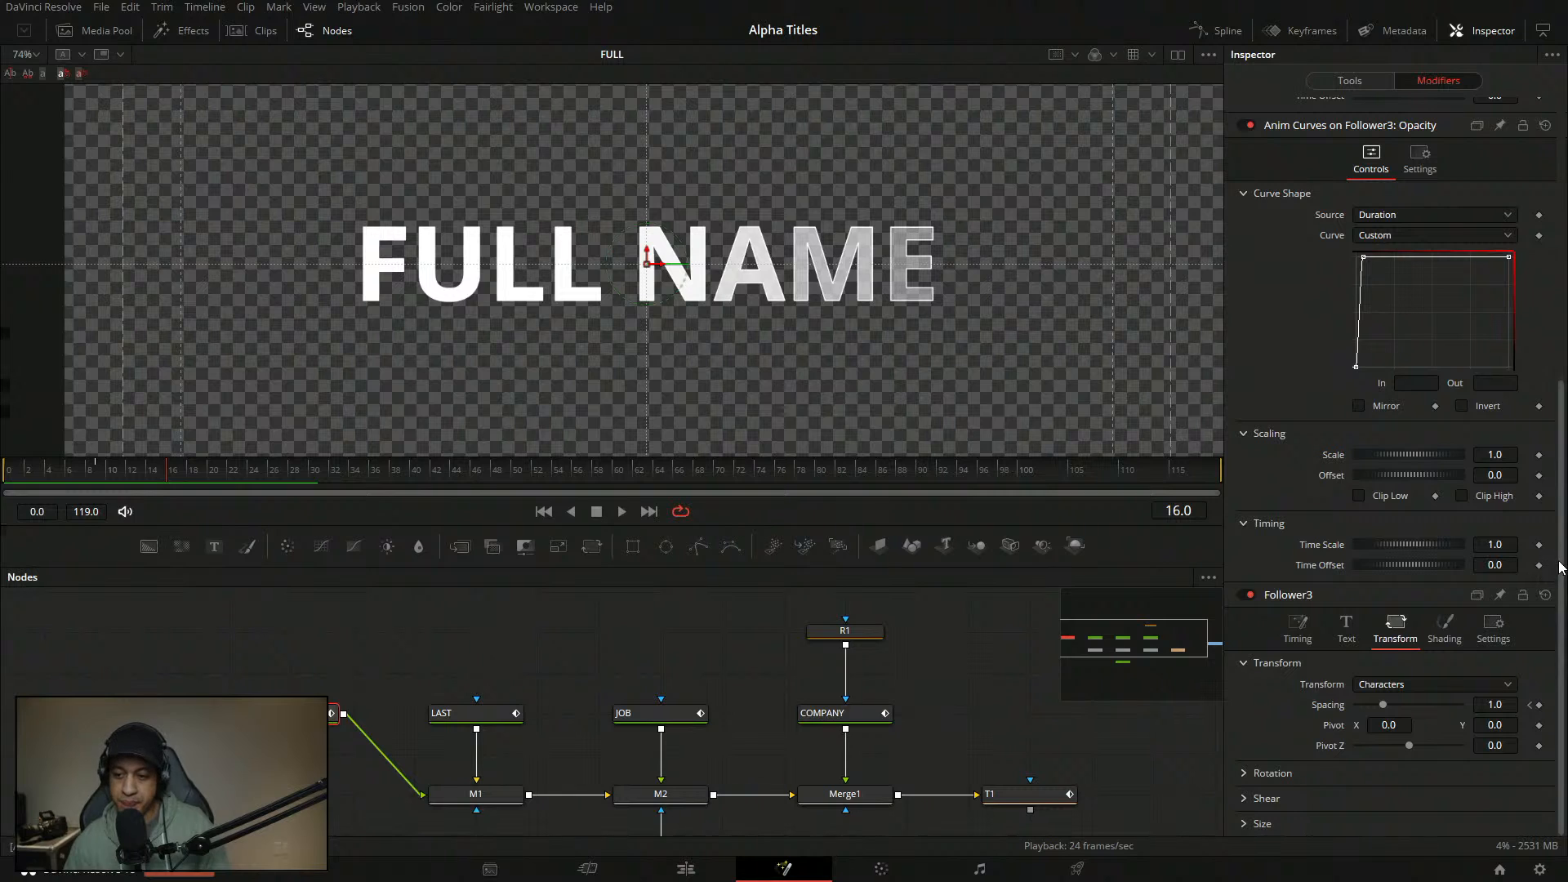
pyautogui.moveTo(1560, 576)
pyautogui.mouseDown()
pyautogui.moveTo(1566, 522)
pyautogui.moveTo(1548, 566)
pyautogui.mouseUp()
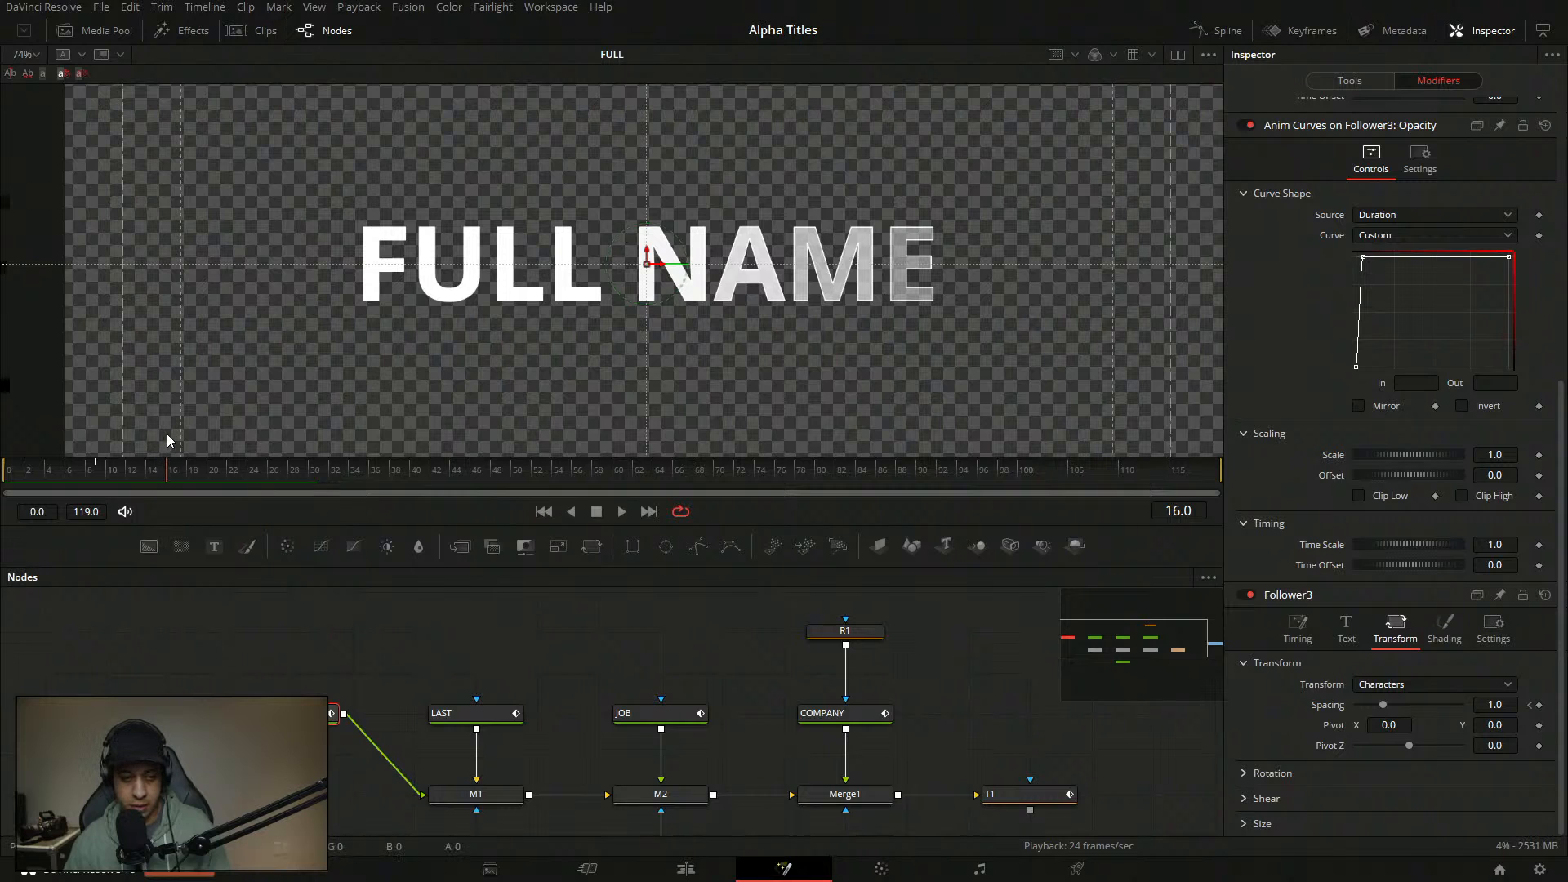
# - Preview the fade-in from the first frame and remove the spacing animation
pyautogui.moveTo(156, 470); pyautogui.dragTo(3, 470)
pyautogui.press('space')
pyautogui.press('space')
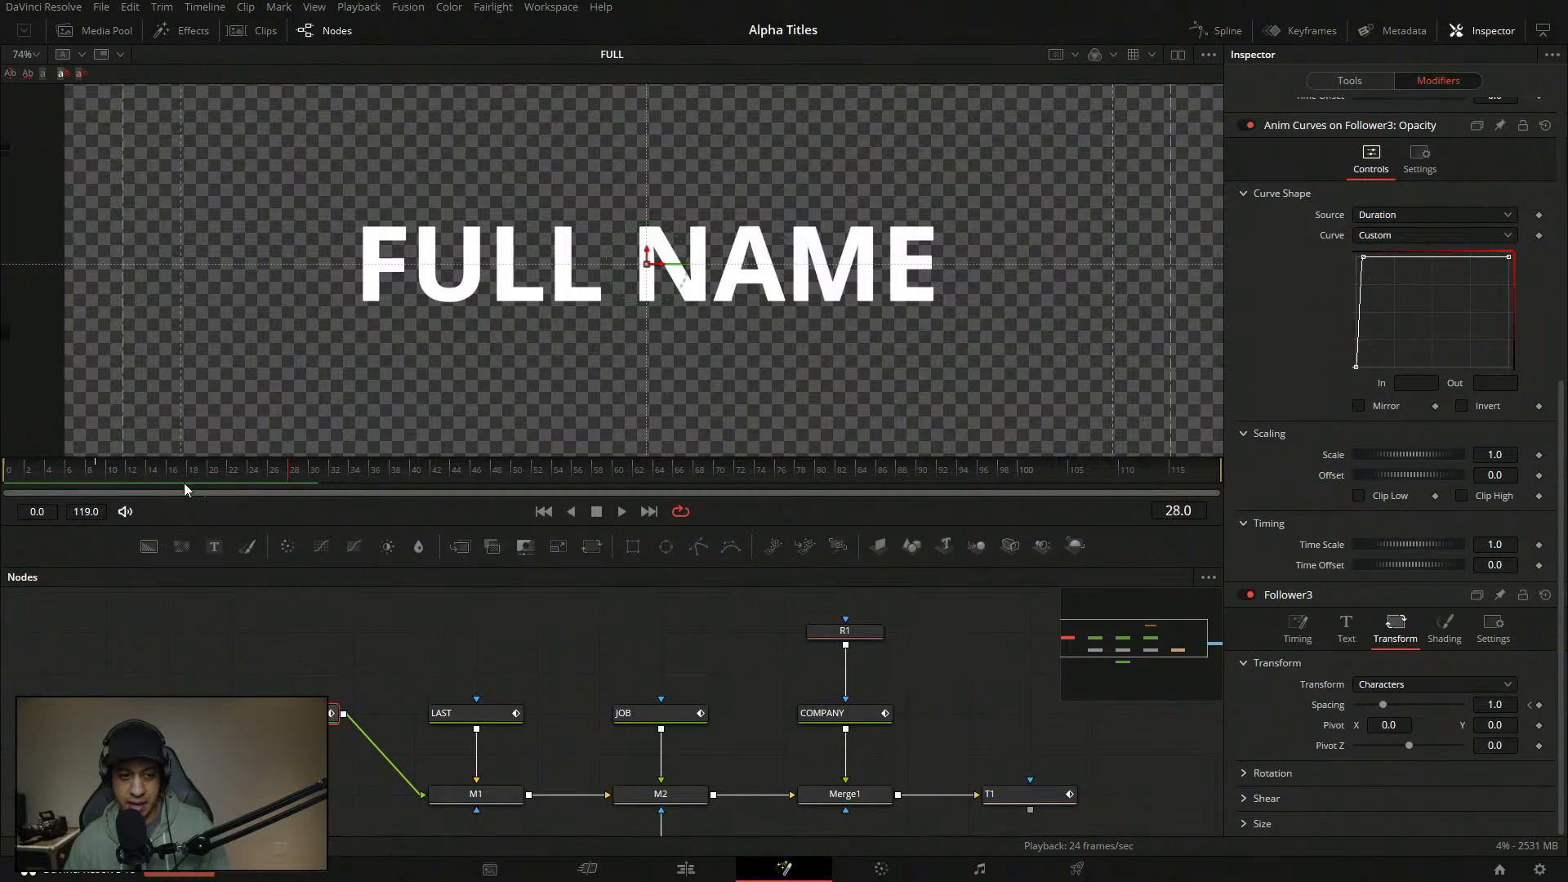
pyautogui.moveTo(151, 475); pyautogui.dragTo(2, 472)
pyautogui.press('space')
pyautogui.doubleClick(1326, 706)
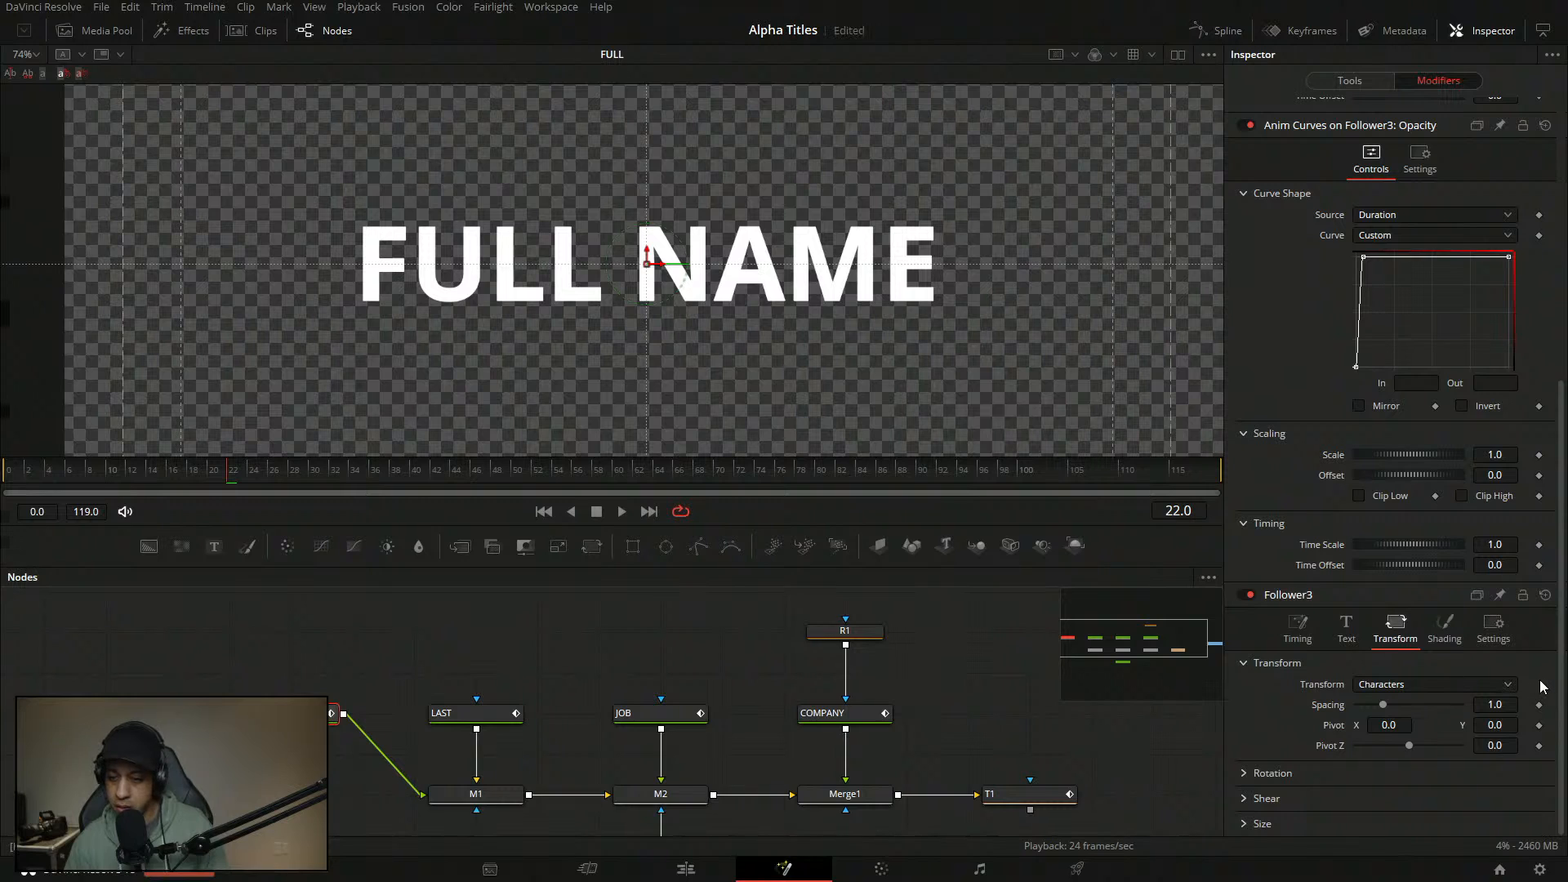
# - Replay the FULL NAME fade-in several times from the first frame
pyautogui.moveTo(135, 480); pyautogui.dragTo(29, 471)
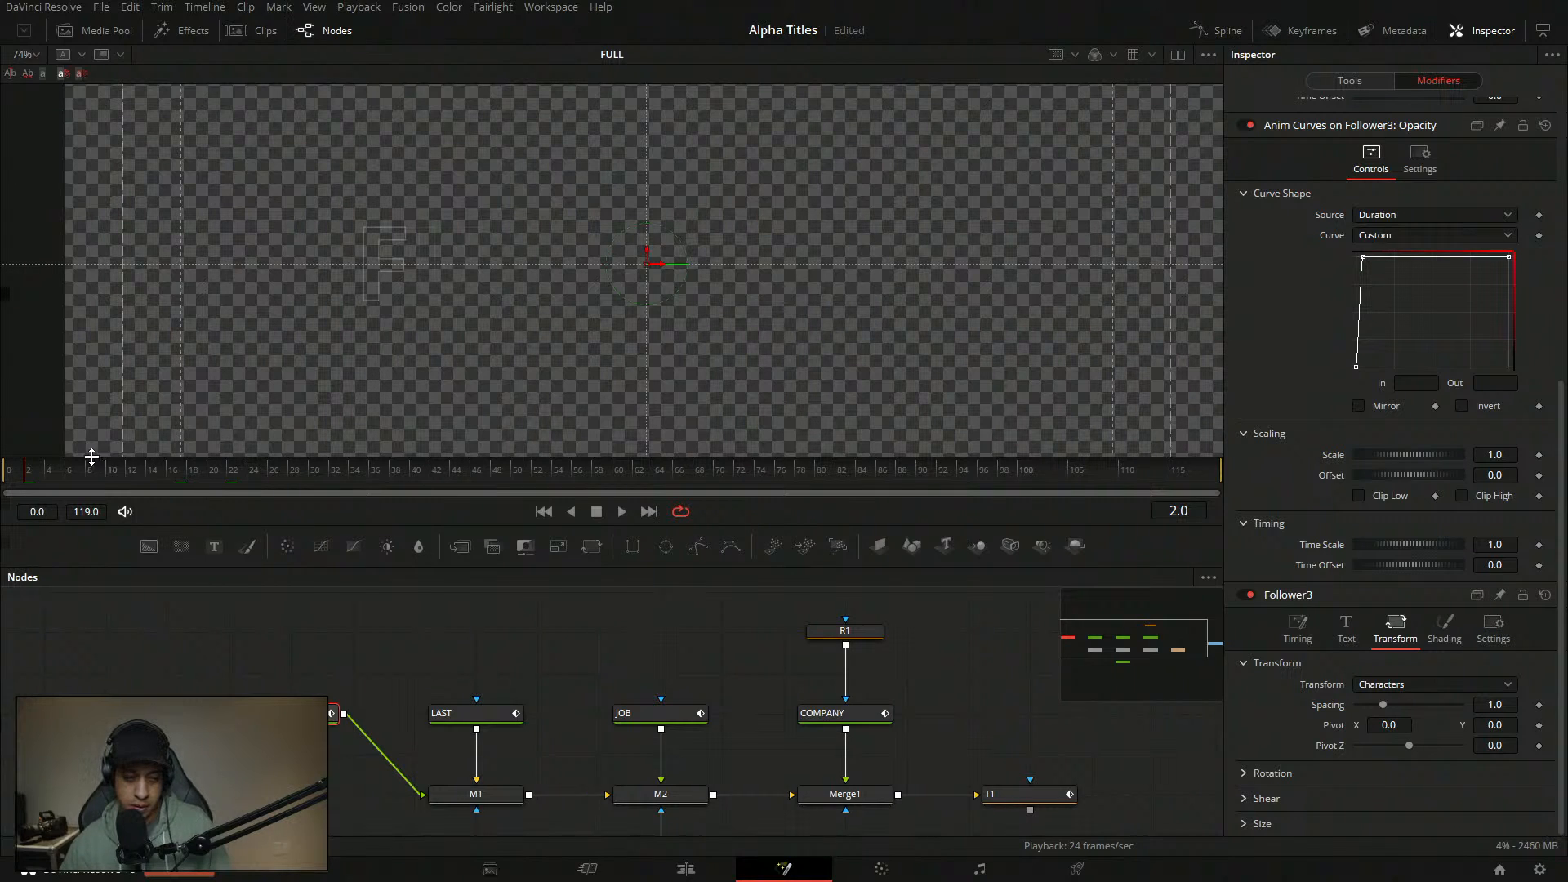
pyautogui.press('space')
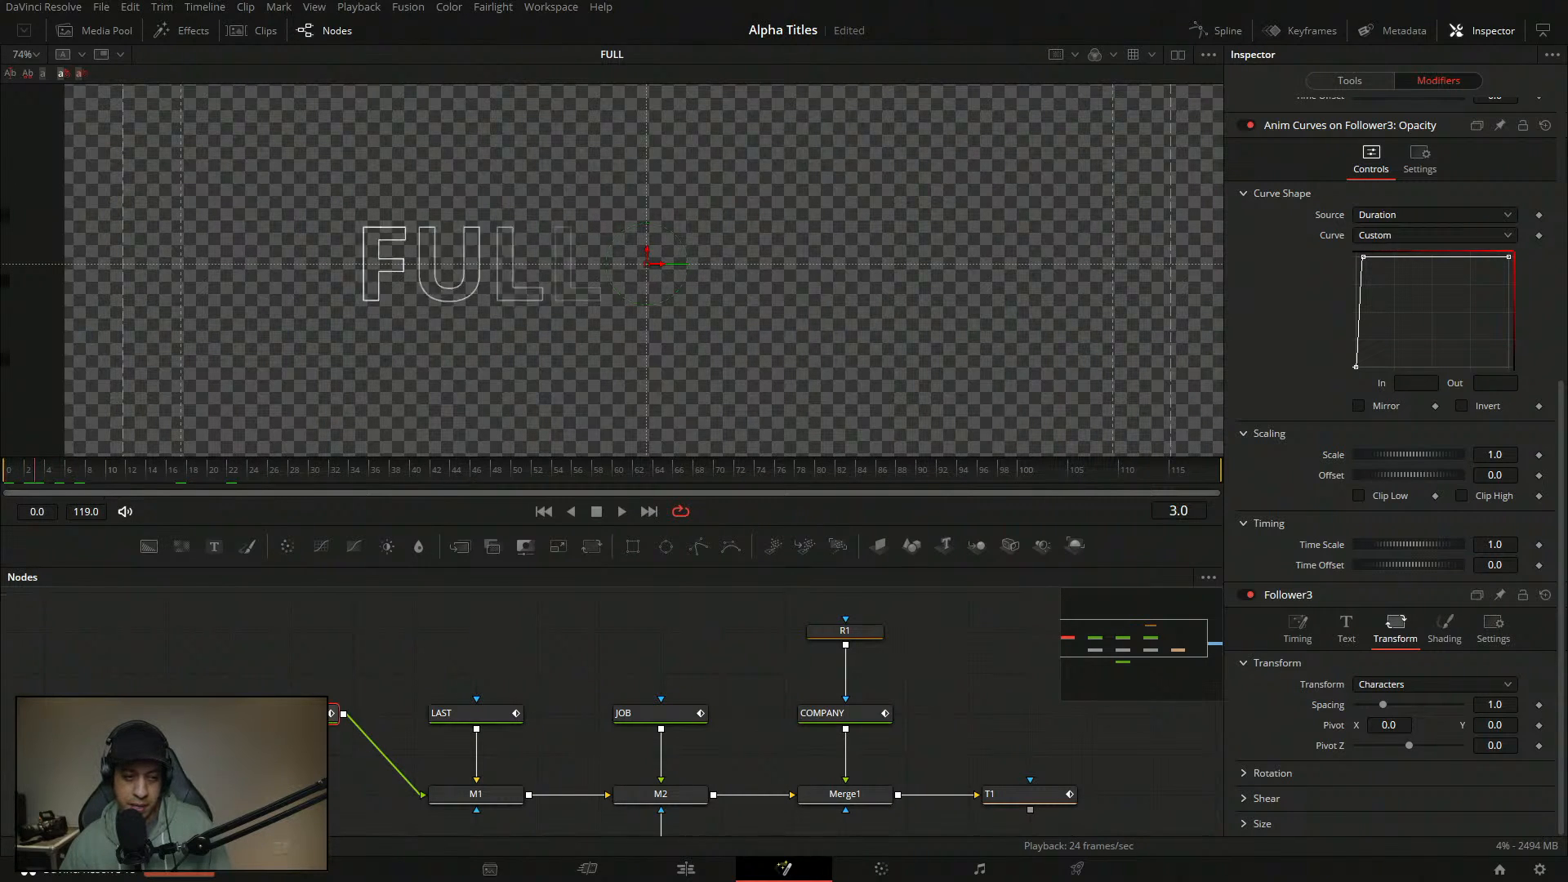
pyautogui.press('space')
pyautogui.moveTo(125, 474); pyautogui.dragTo(3, 473)
pyautogui.press('space')
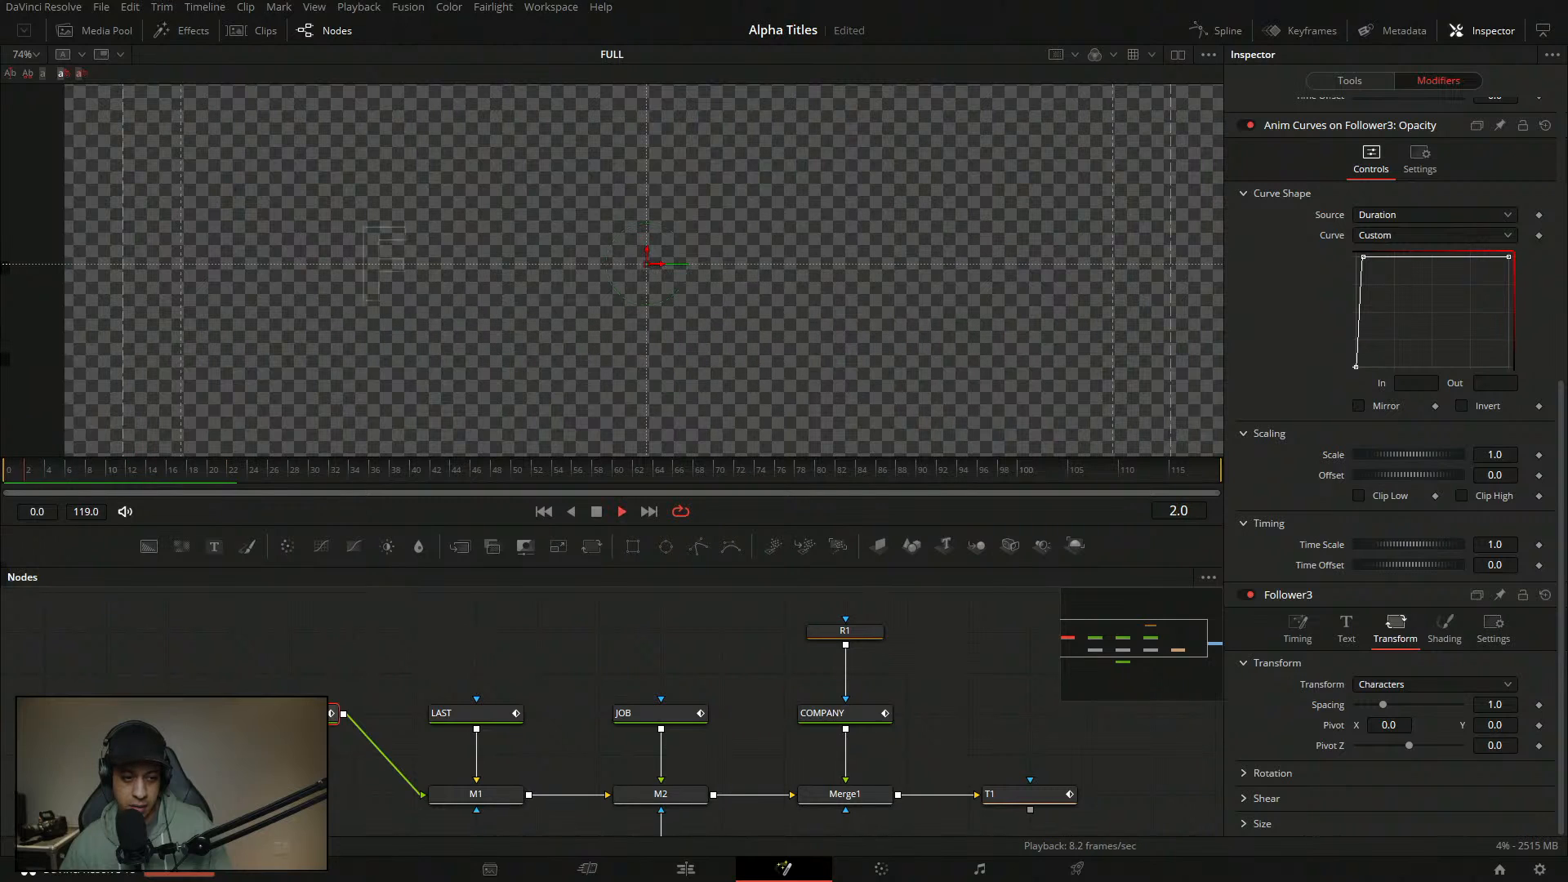
pyautogui.press('space')
pyautogui.moveTo(119, 472); pyautogui.dragTo(5, 472)
pyautogui.press('space')
pyautogui.press('space')
pyautogui.moveTo(208, 472); pyautogui.dragTo(3, 472)
pyautogui.press('space')
pyautogui.press('space')
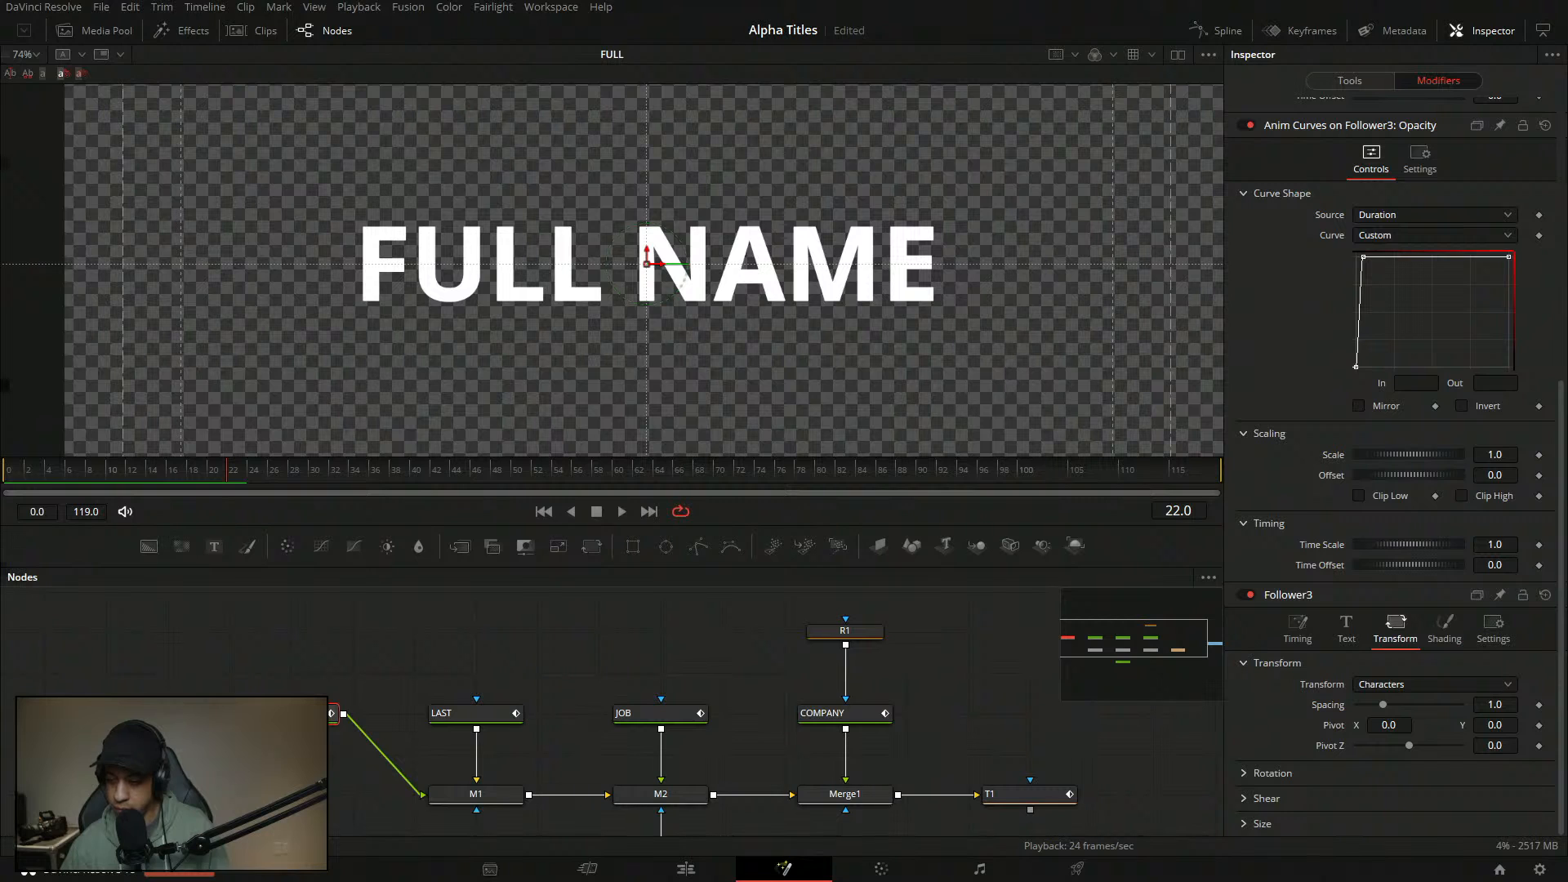
# - Deselect the FULL node and play the FULL NAME fade-in from frame 0
pyautogui.moveTo(88, 477); pyautogui.dragTo(3, 475)
pyautogui.press('space')
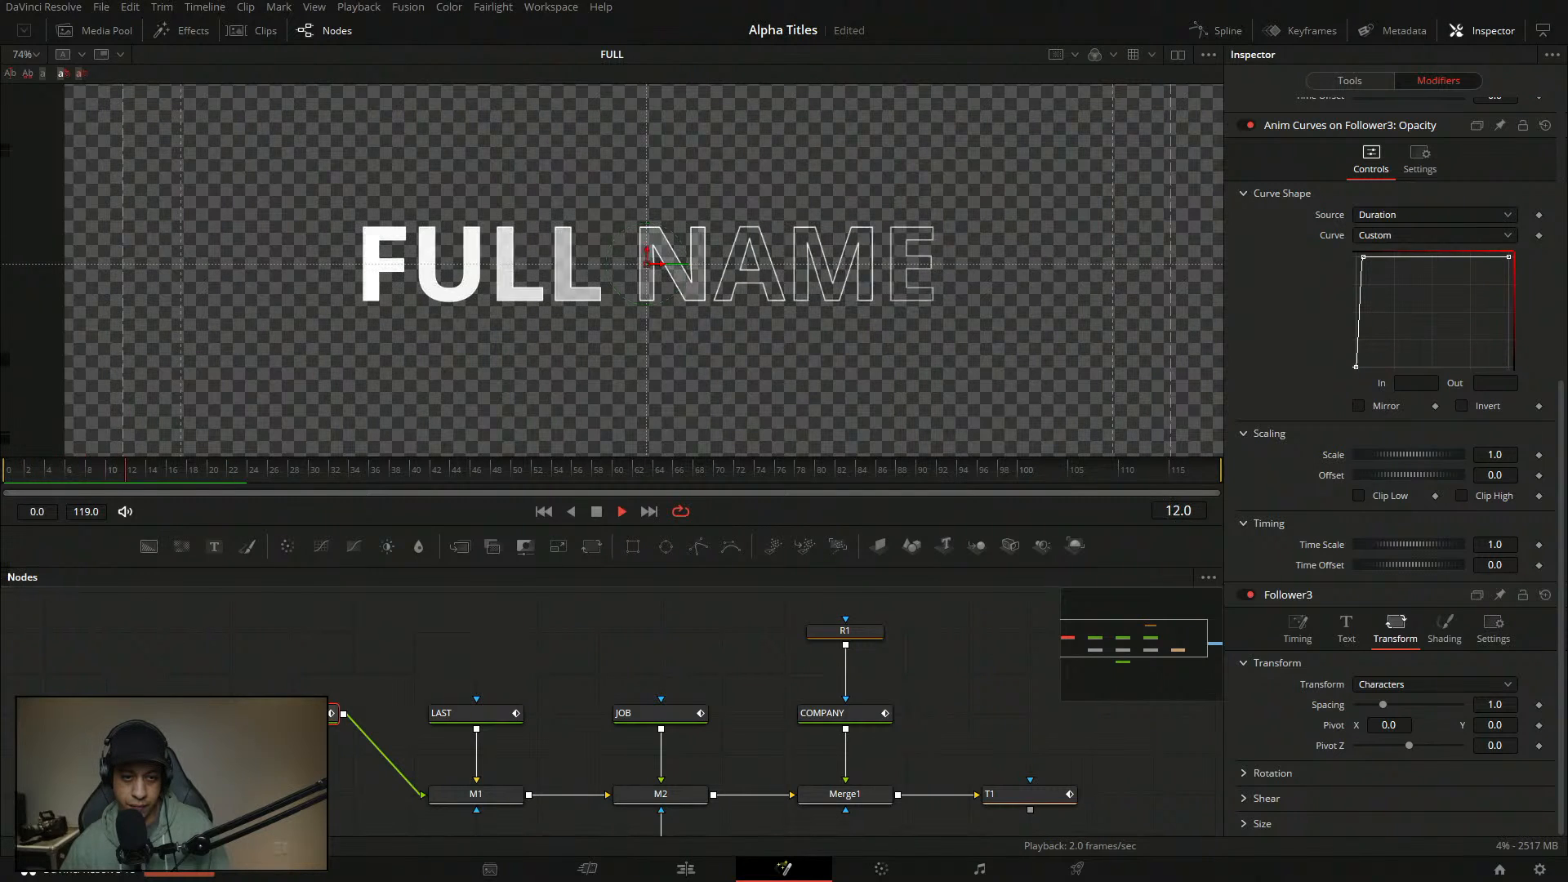
pyautogui.press('space')
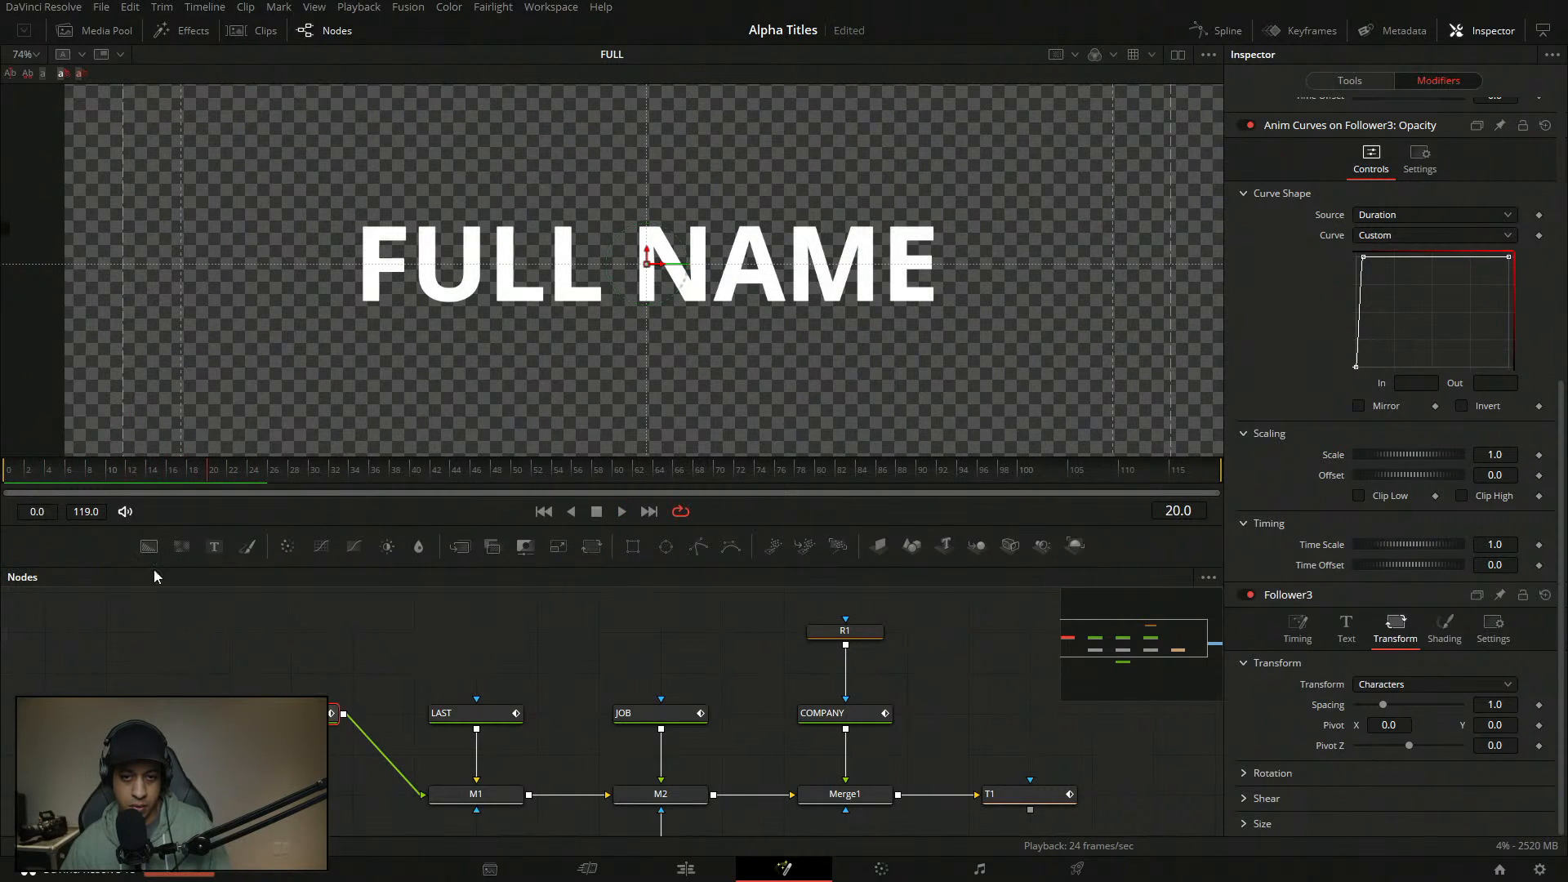
pyautogui.click(372, 637)
pyautogui.moveTo(177, 472); pyautogui.dragTo(5, 474)
pyautogui.press('space')
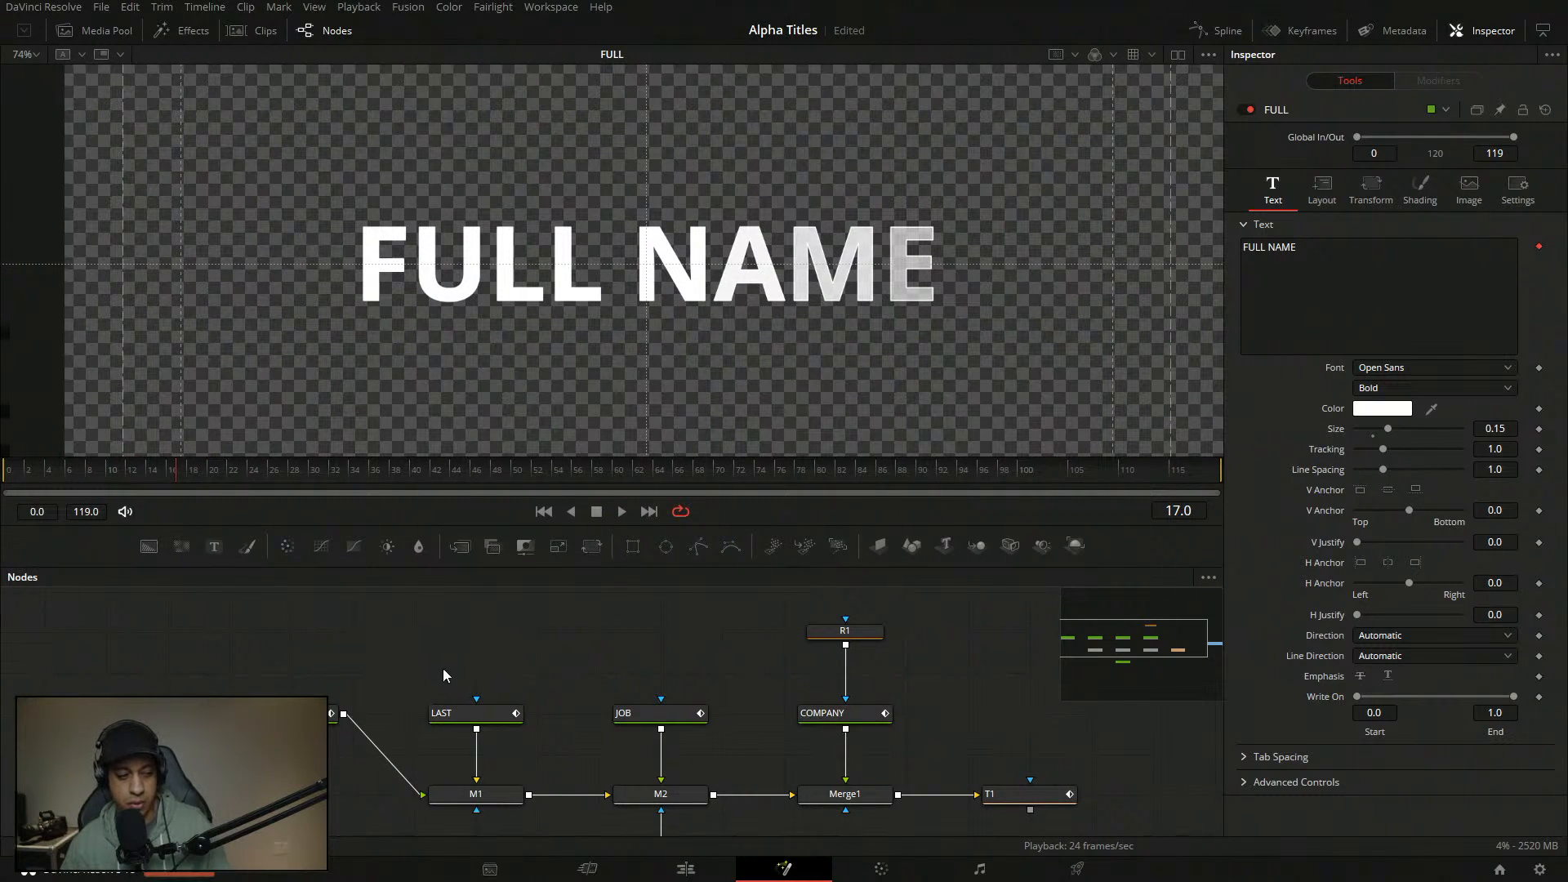
# - Select the JOB text node and show the M2 merge result in the viewer
pyautogui.click(484, 719)
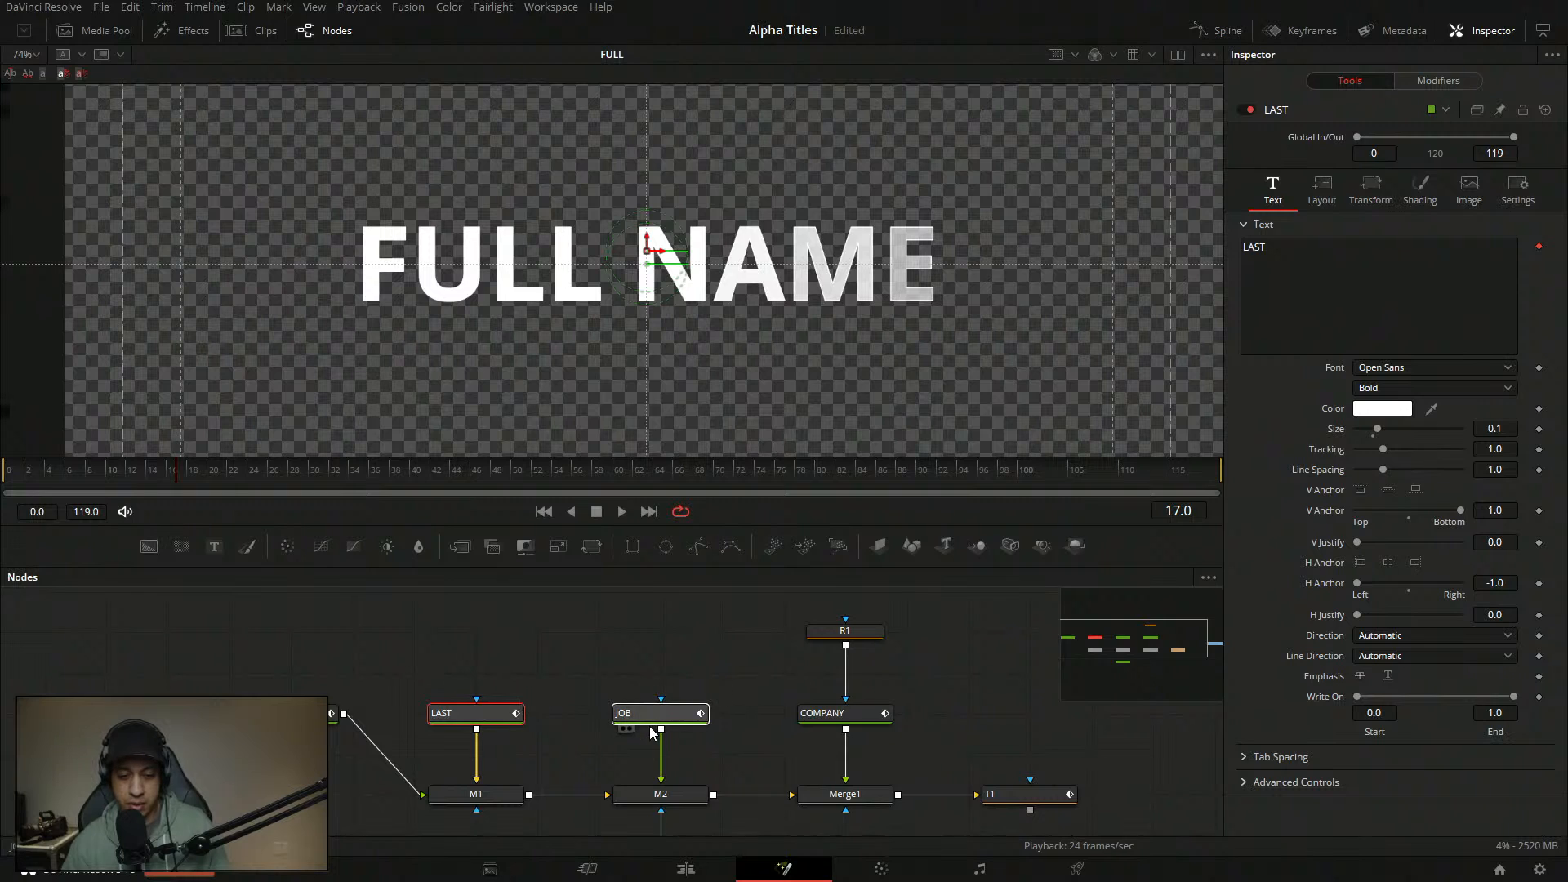
pyautogui.click(666, 714)
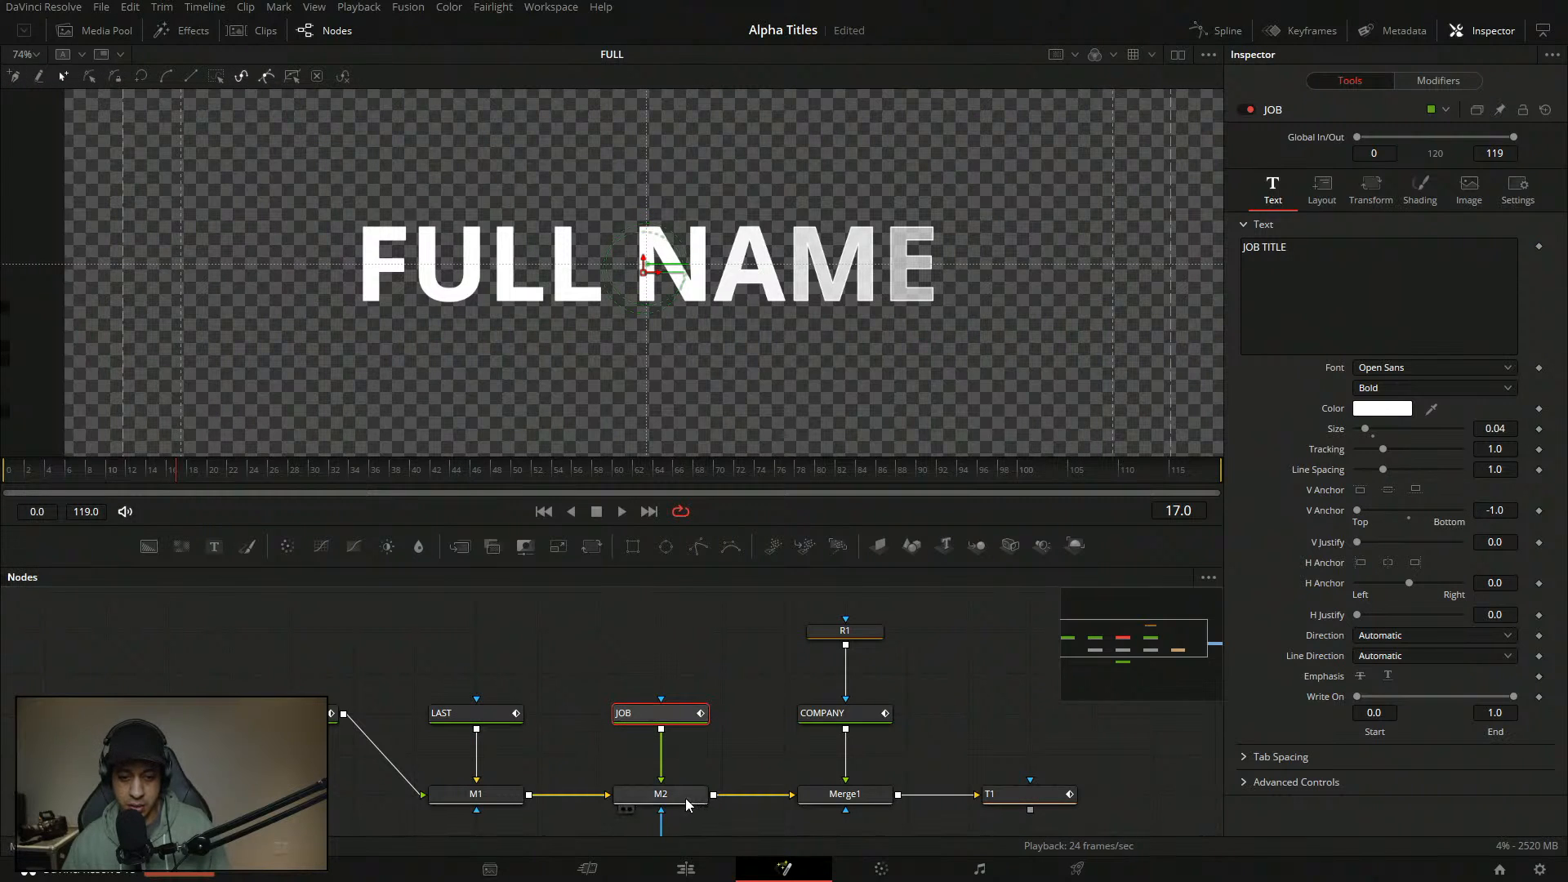
pyautogui.click(630, 810)
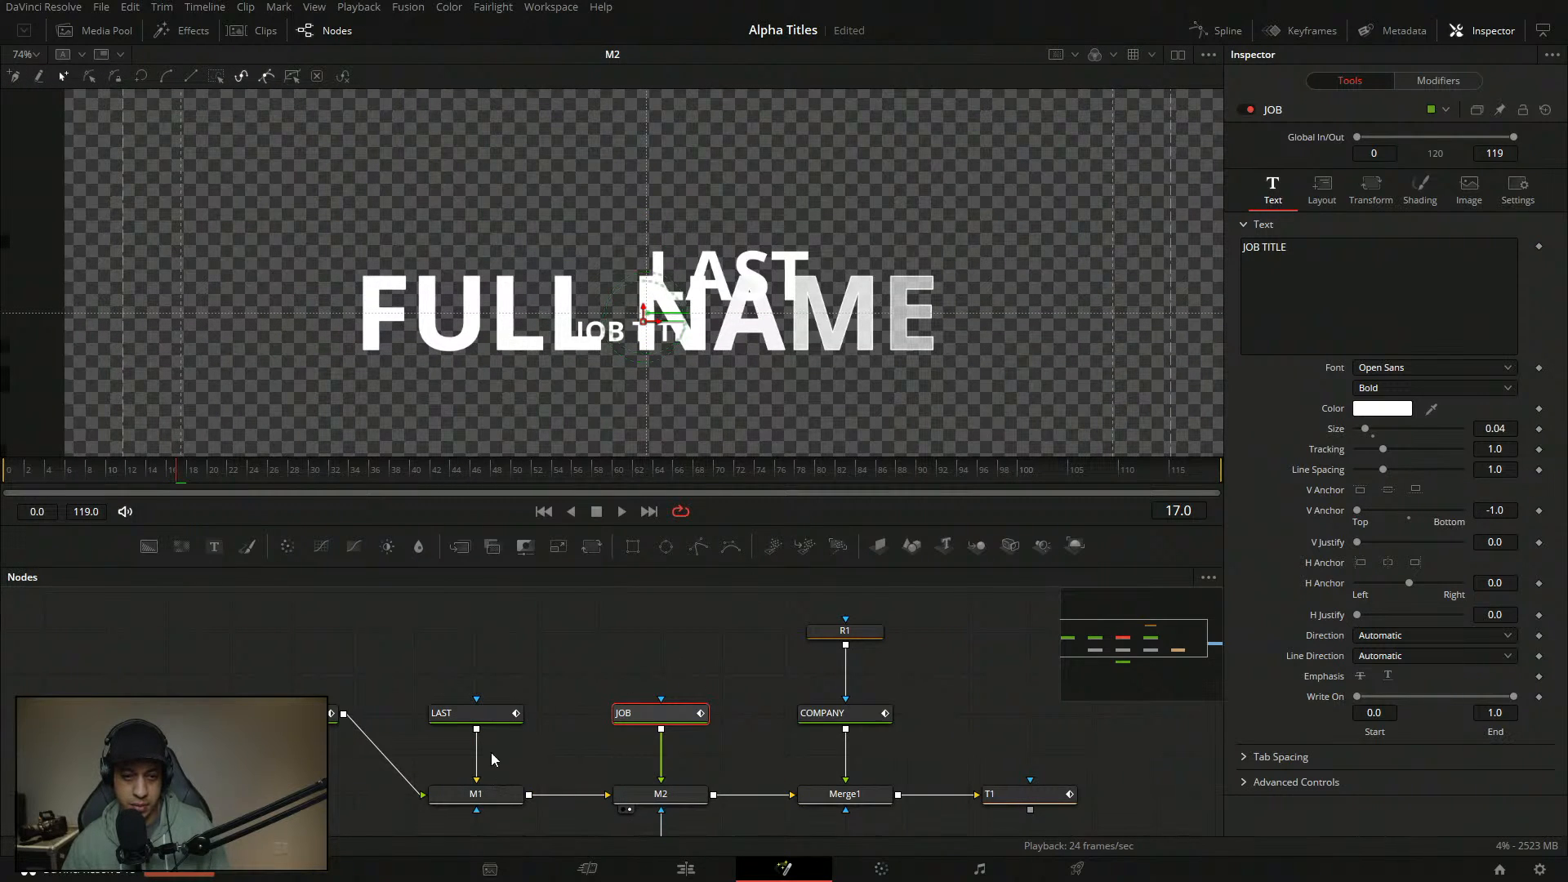
pyautogui.click(478, 760)
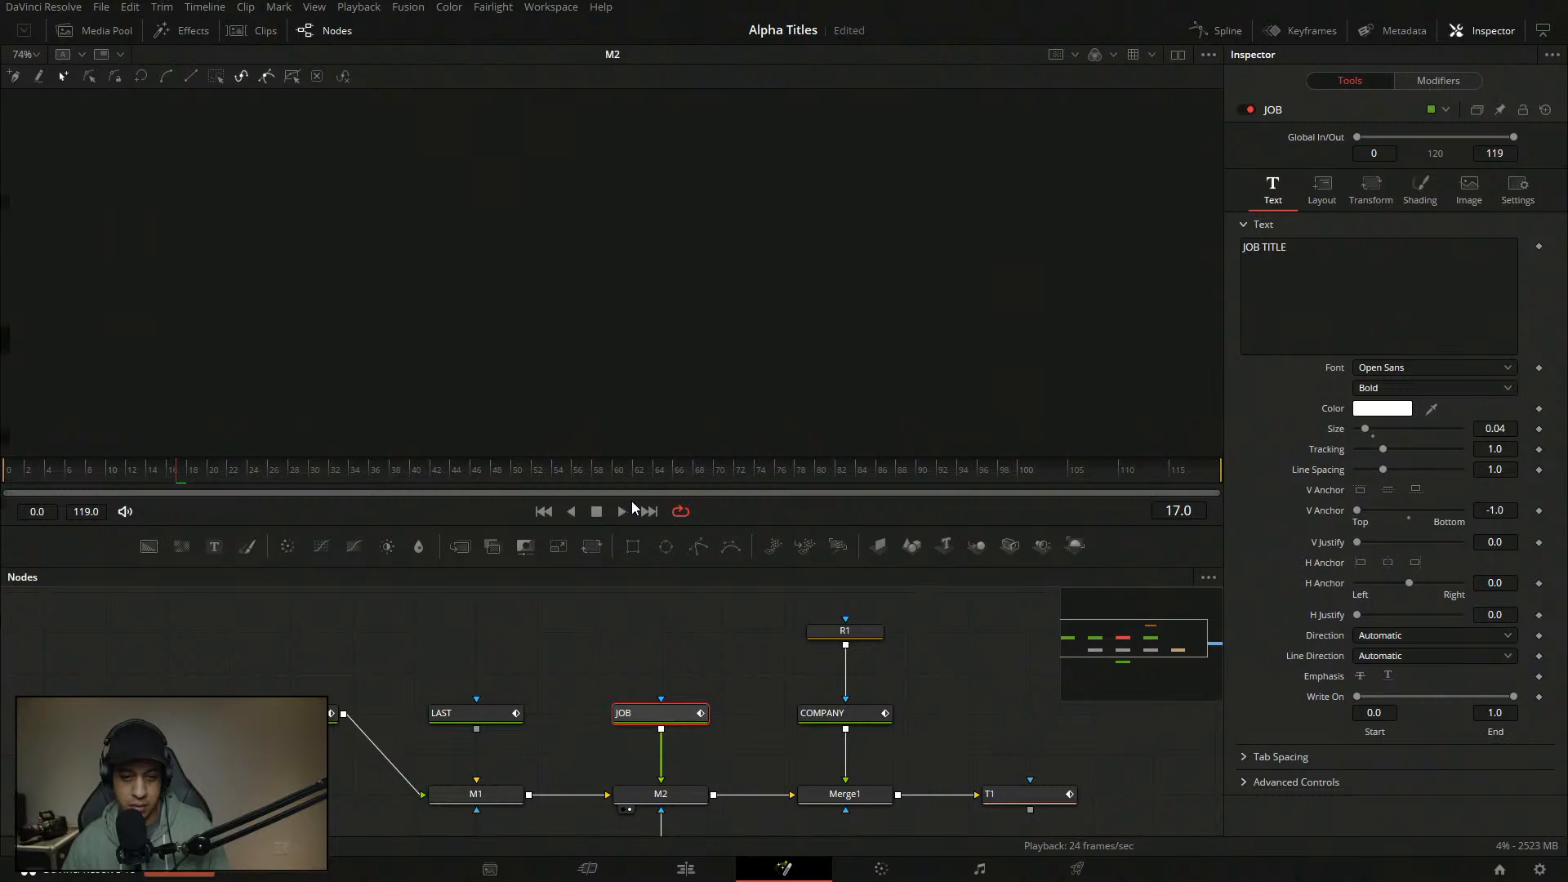
# - Drag JOB TITLE beneath the right end of FULL NAME and play to check placement
pyautogui.moveTo(715, 712); pyautogui.dragTo(490, 727)
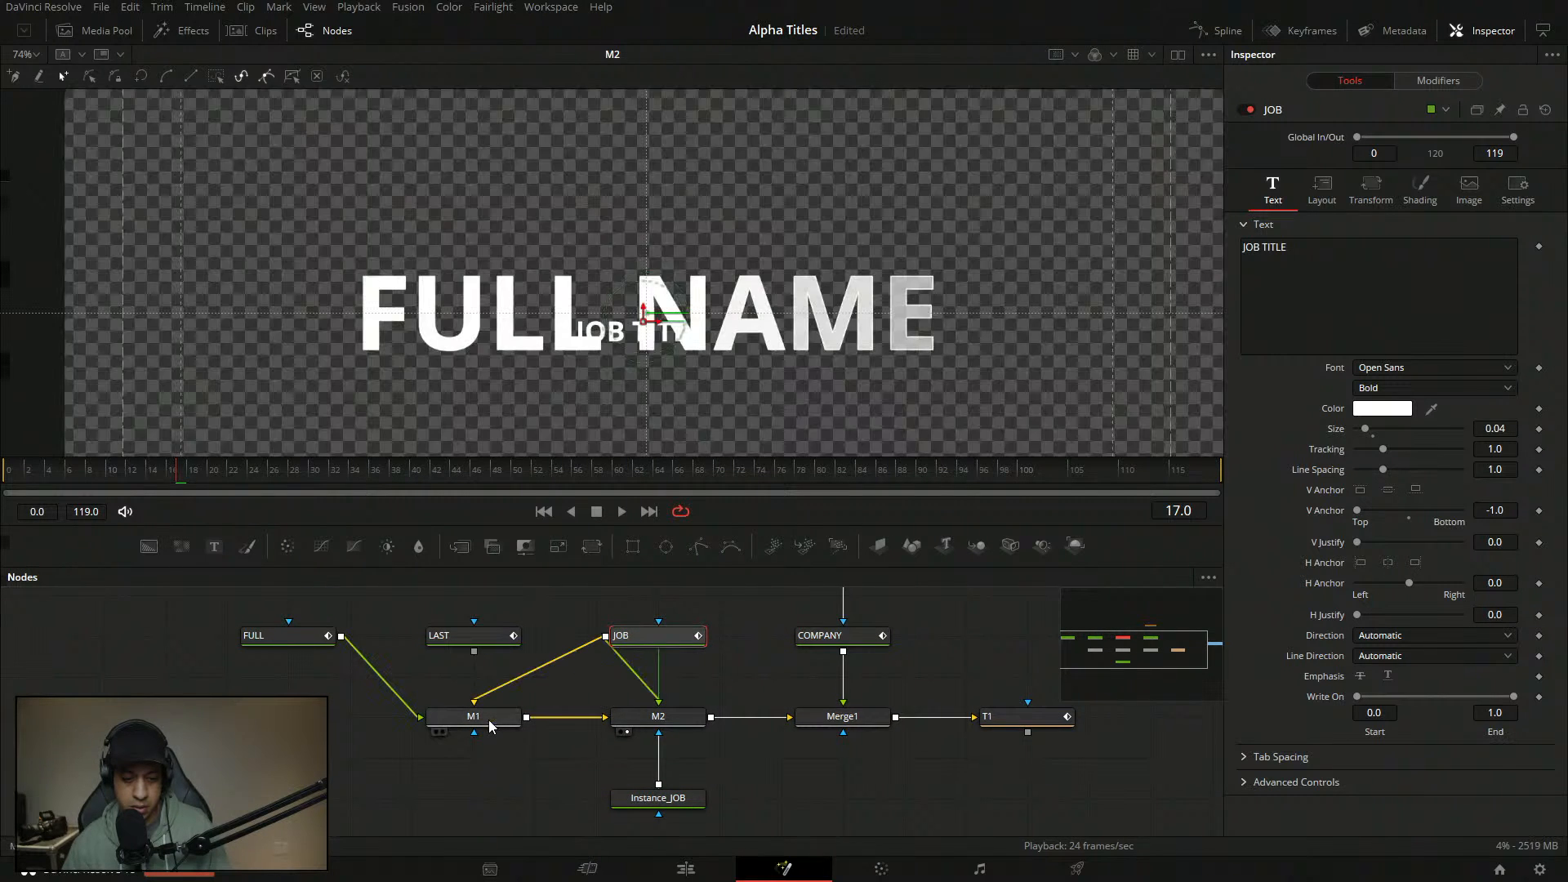
pyautogui.moveTo(701, 676); pyautogui.dragTo(632, 616)
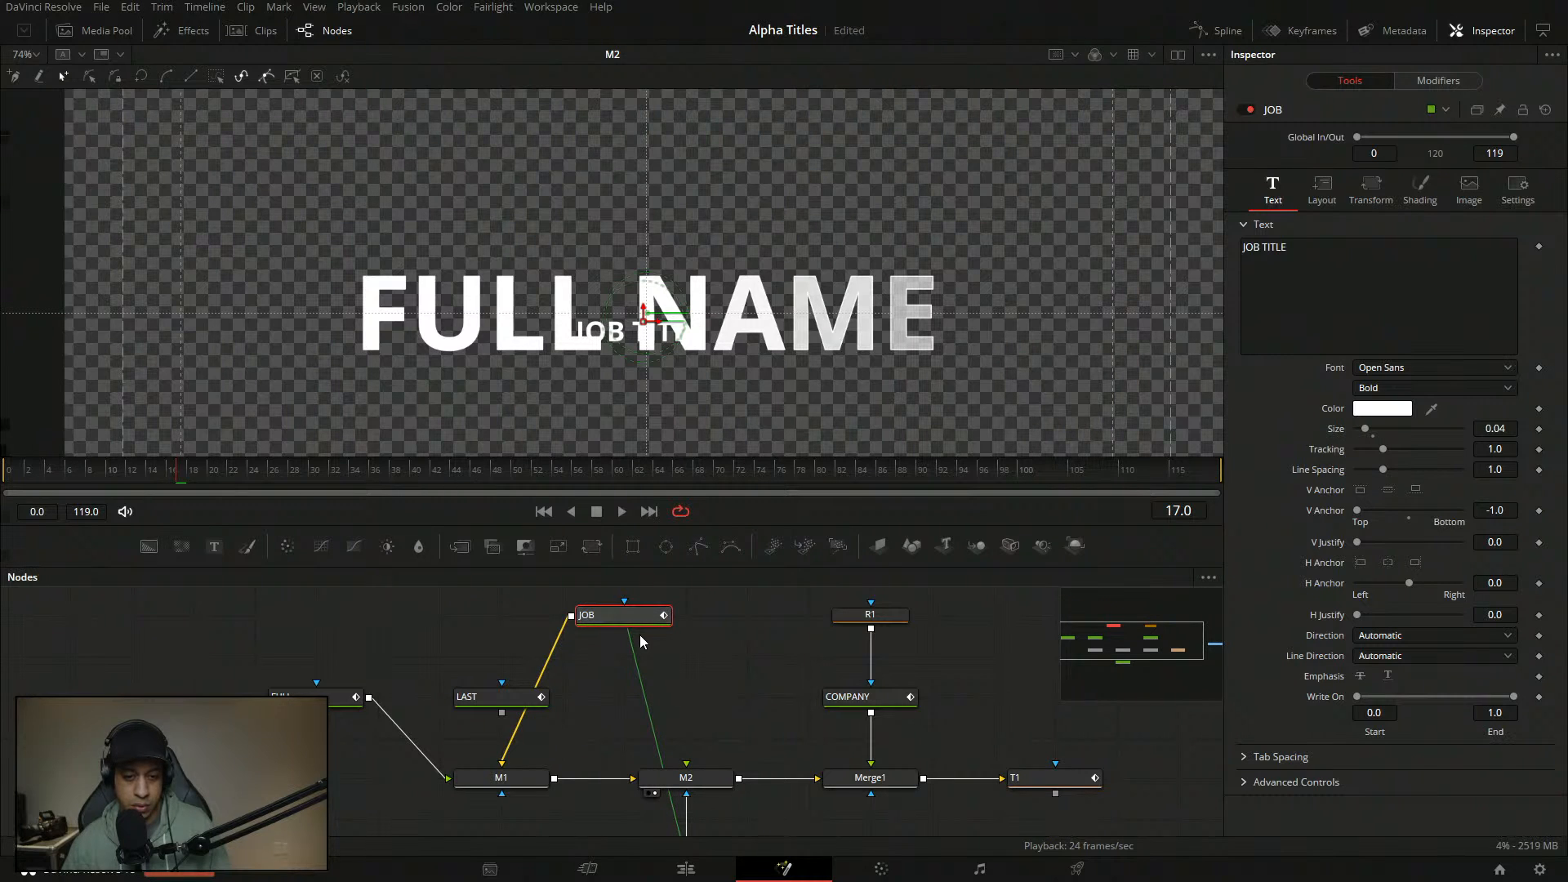
pyautogui.moveTo(744, 313); pyautogui.dragTo(708, 229)
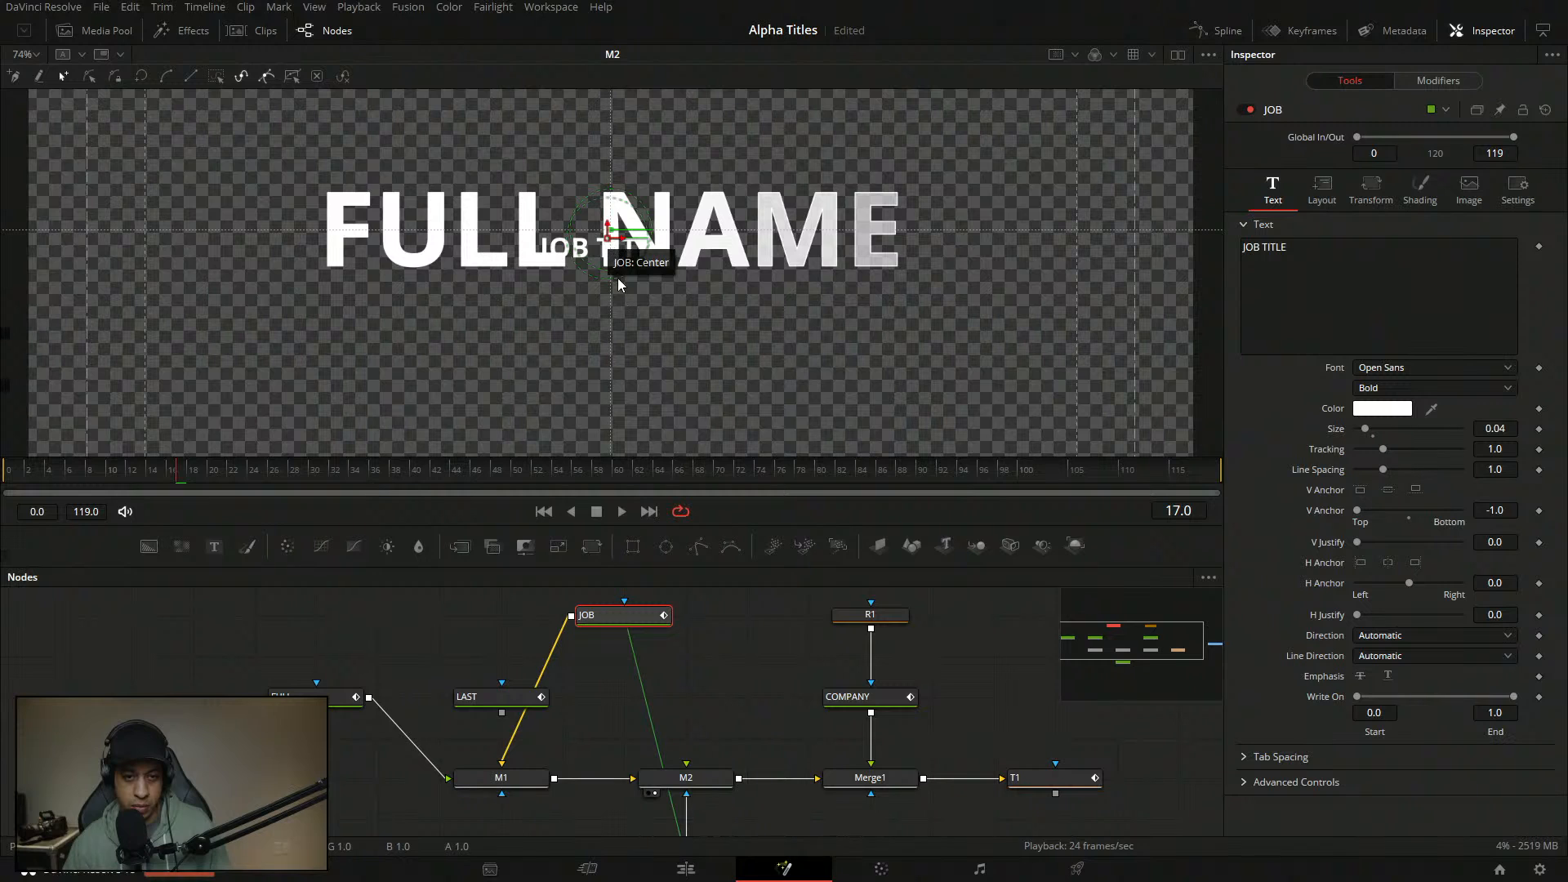
pyautogui.moveTo(609, 243); pyautogui.dragTo(840, 286)
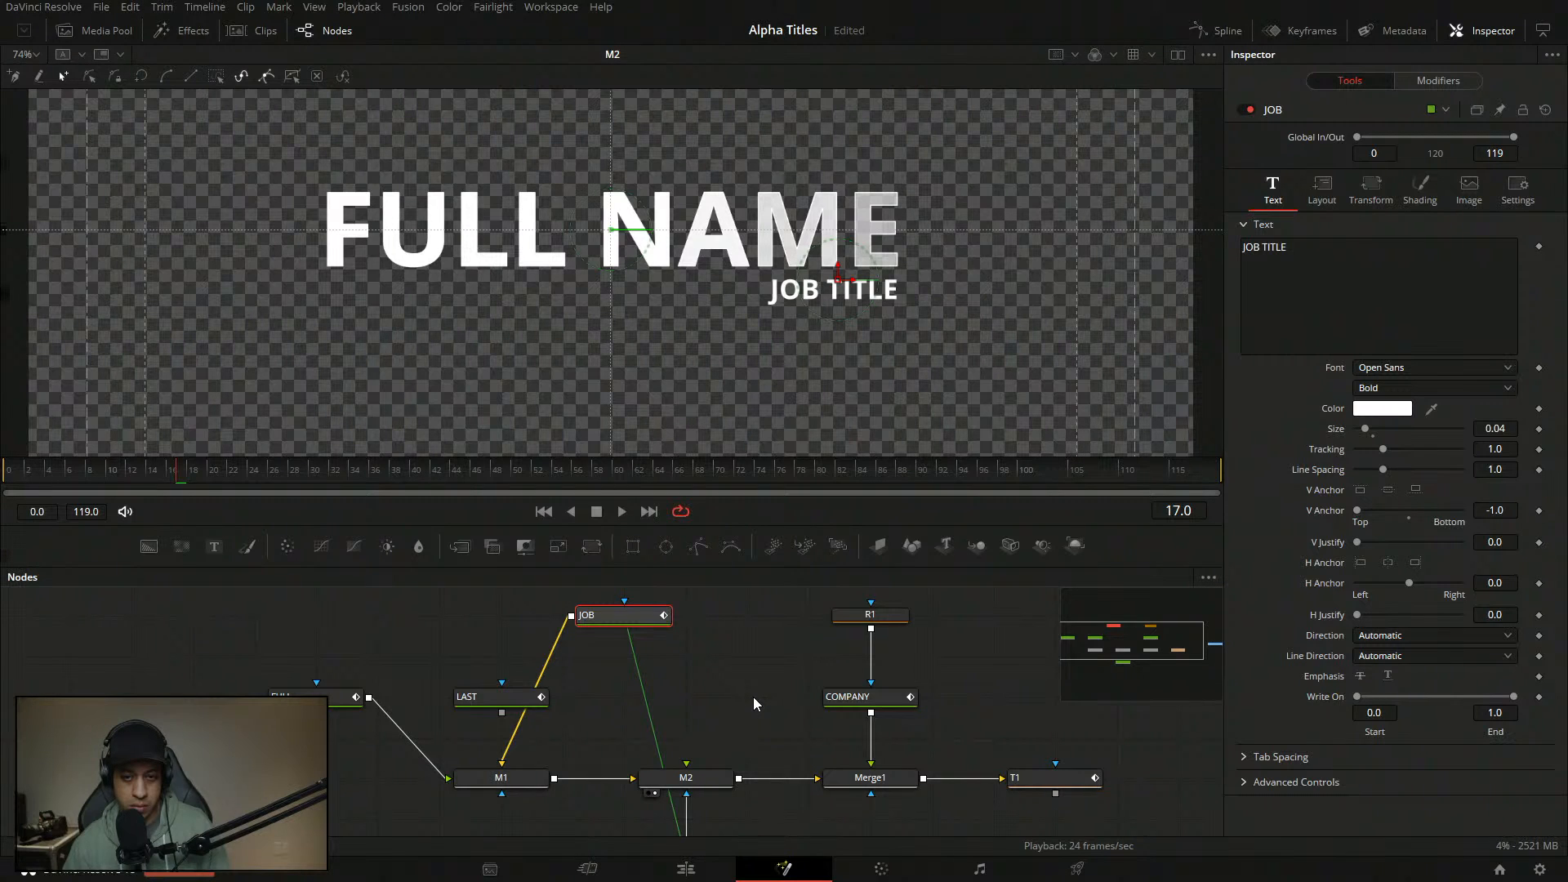
pyautogui.press('space')
pyautogui.press('space')
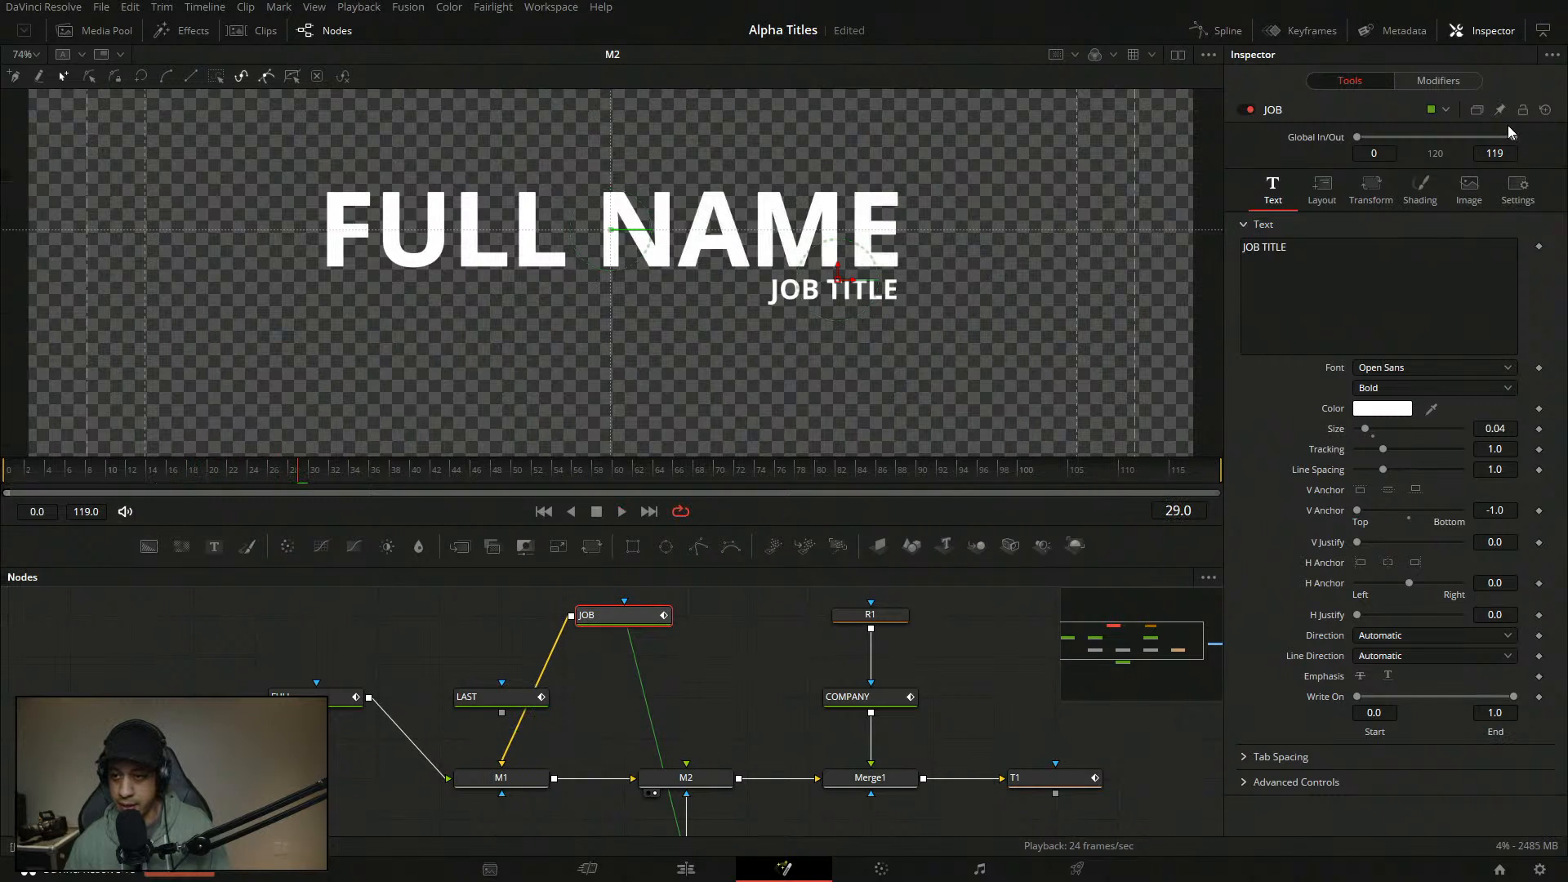
# - Inspect the JOB text's modifiers and its shading properties
pyautogui.click(1446, 82)
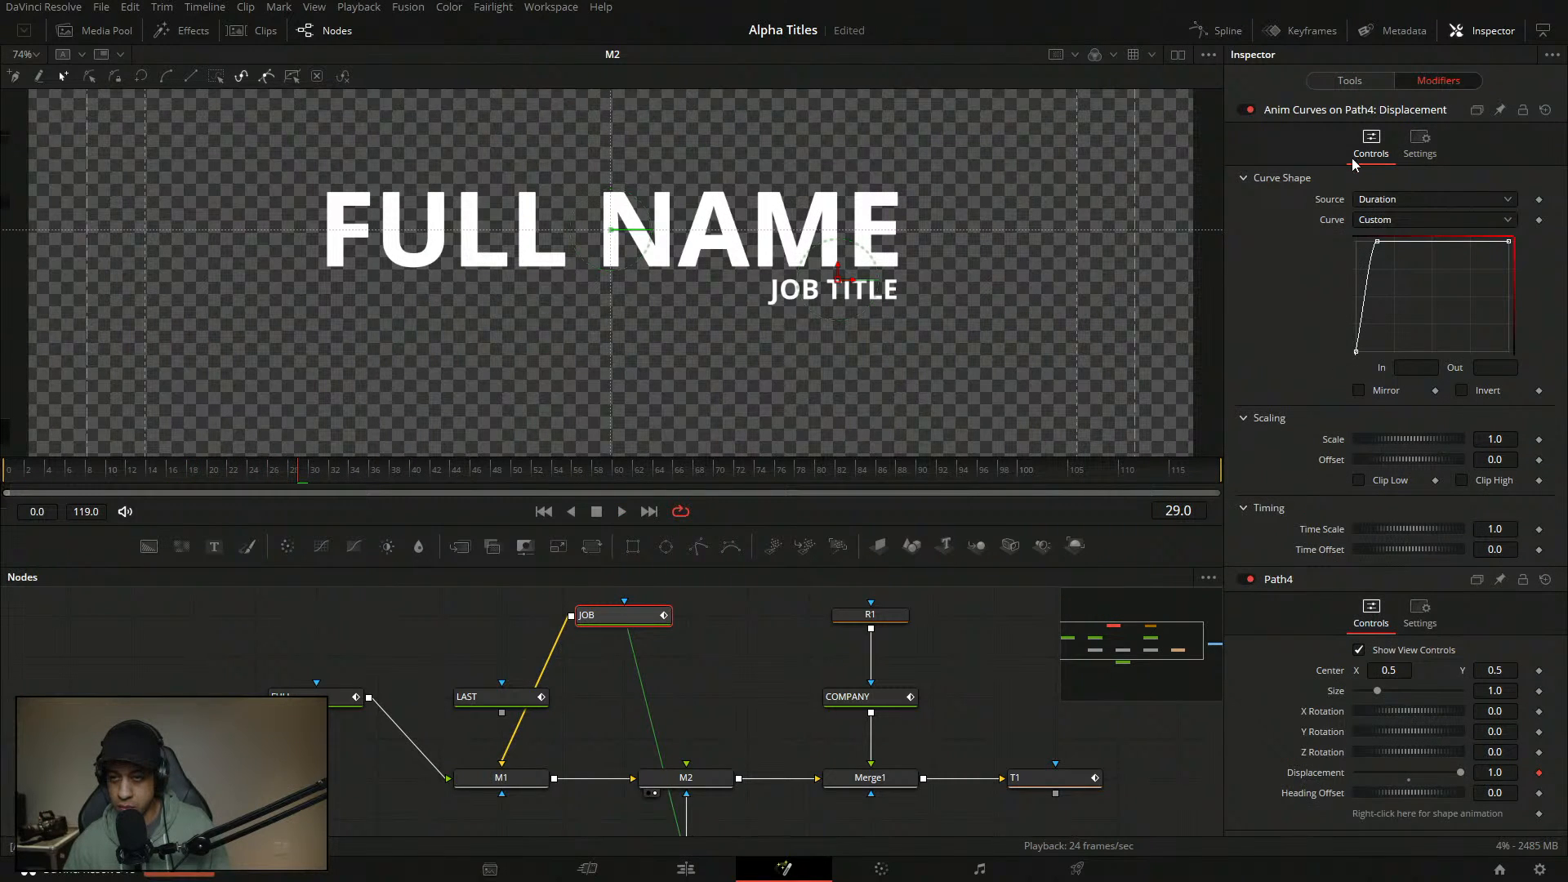
pyautogui.click(1350, 82)
pyautogui.click(1415, 202)
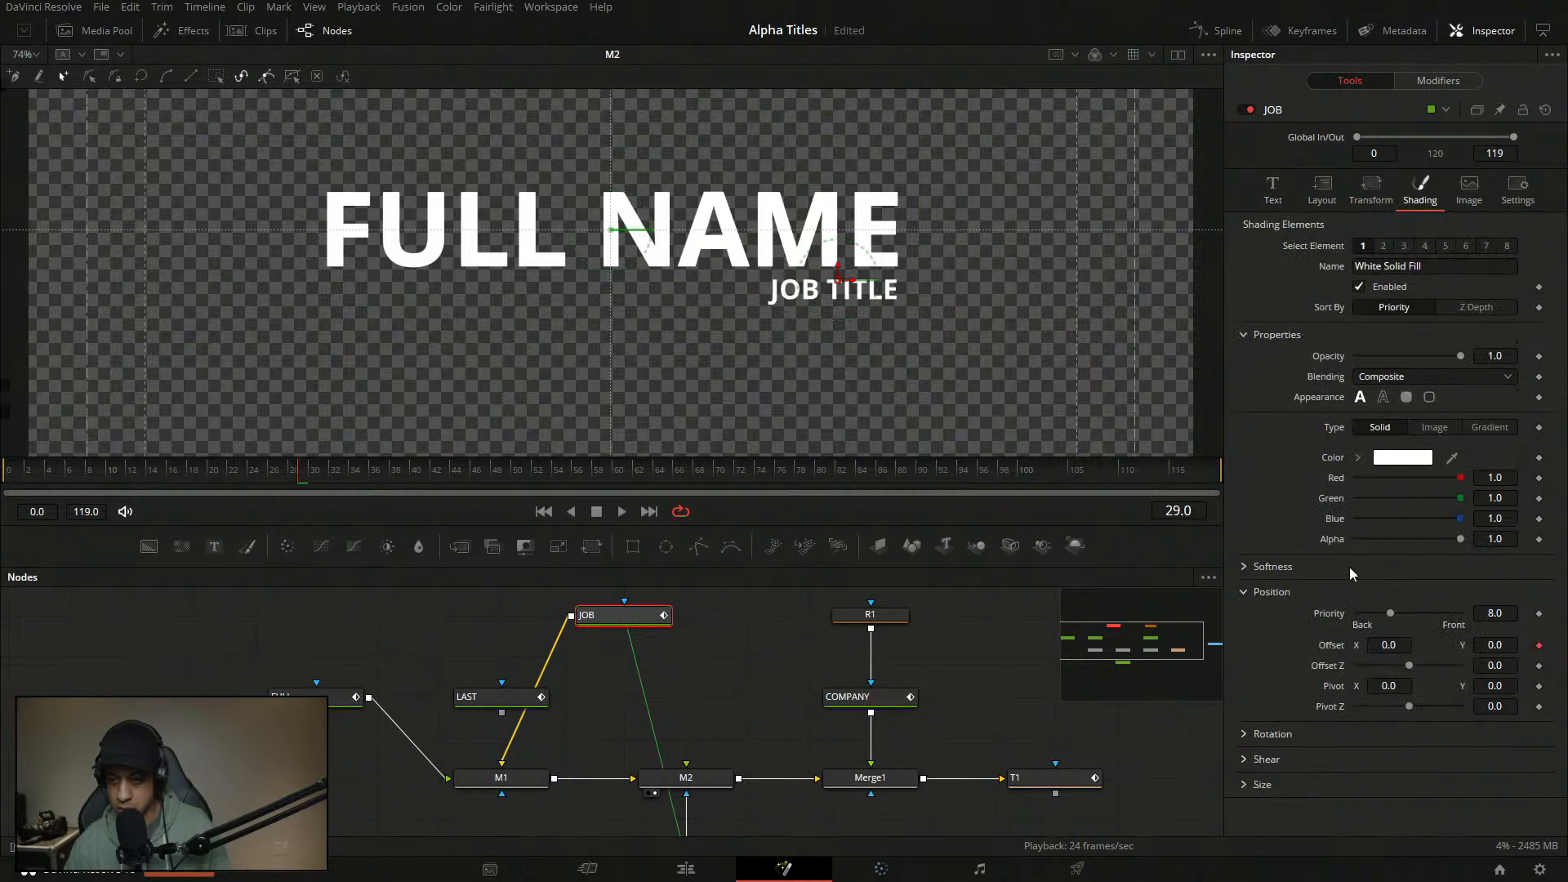
# - Play the titles from frame 0, stop at frame 14 and save the project
pyautogui.moveTo(298, 487); pyautogui.dragTo(18, 486)
pyautogui.press('space')
pyautogui.press('space')
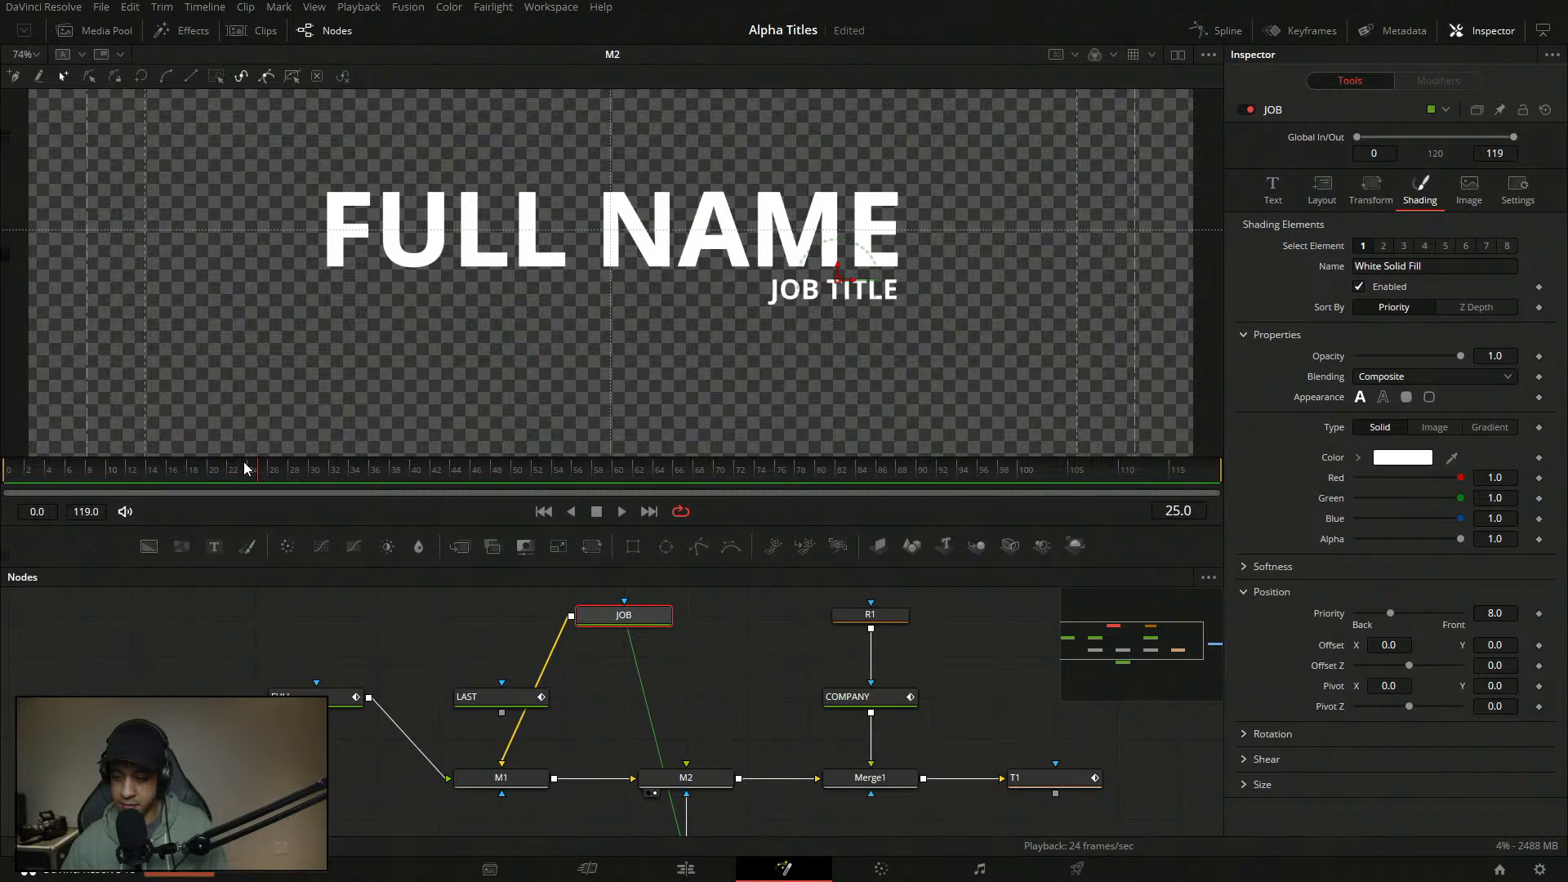
pyautogui.click(5, 471)
pyautogui.press('space')
pyautogui.press('space')
pyautogui.click(152, 469)
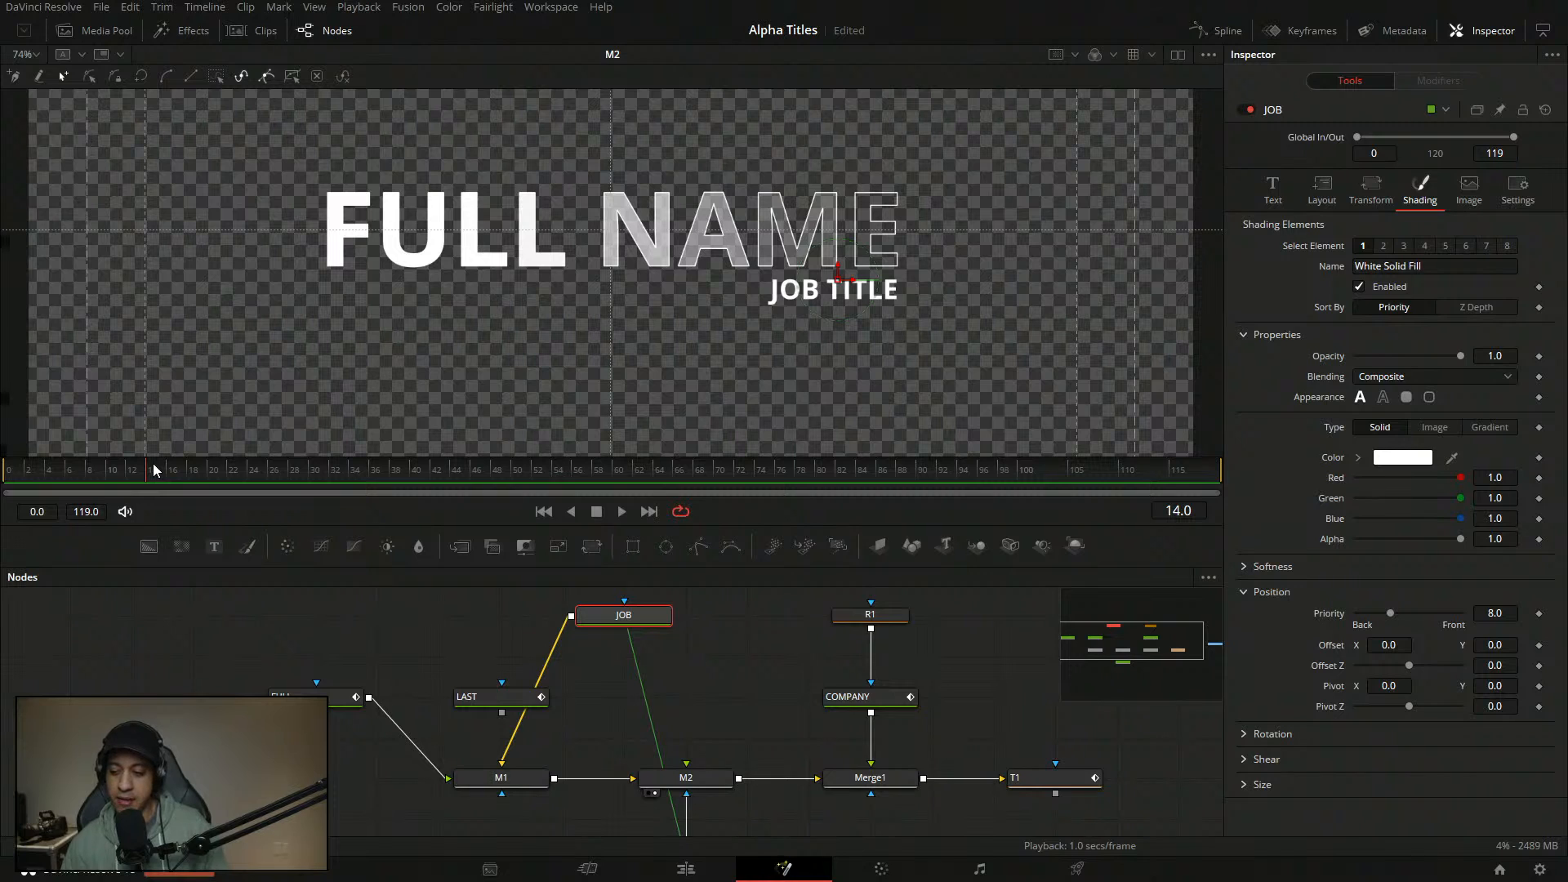
pyautogui.hotkey('ctrl', 's')
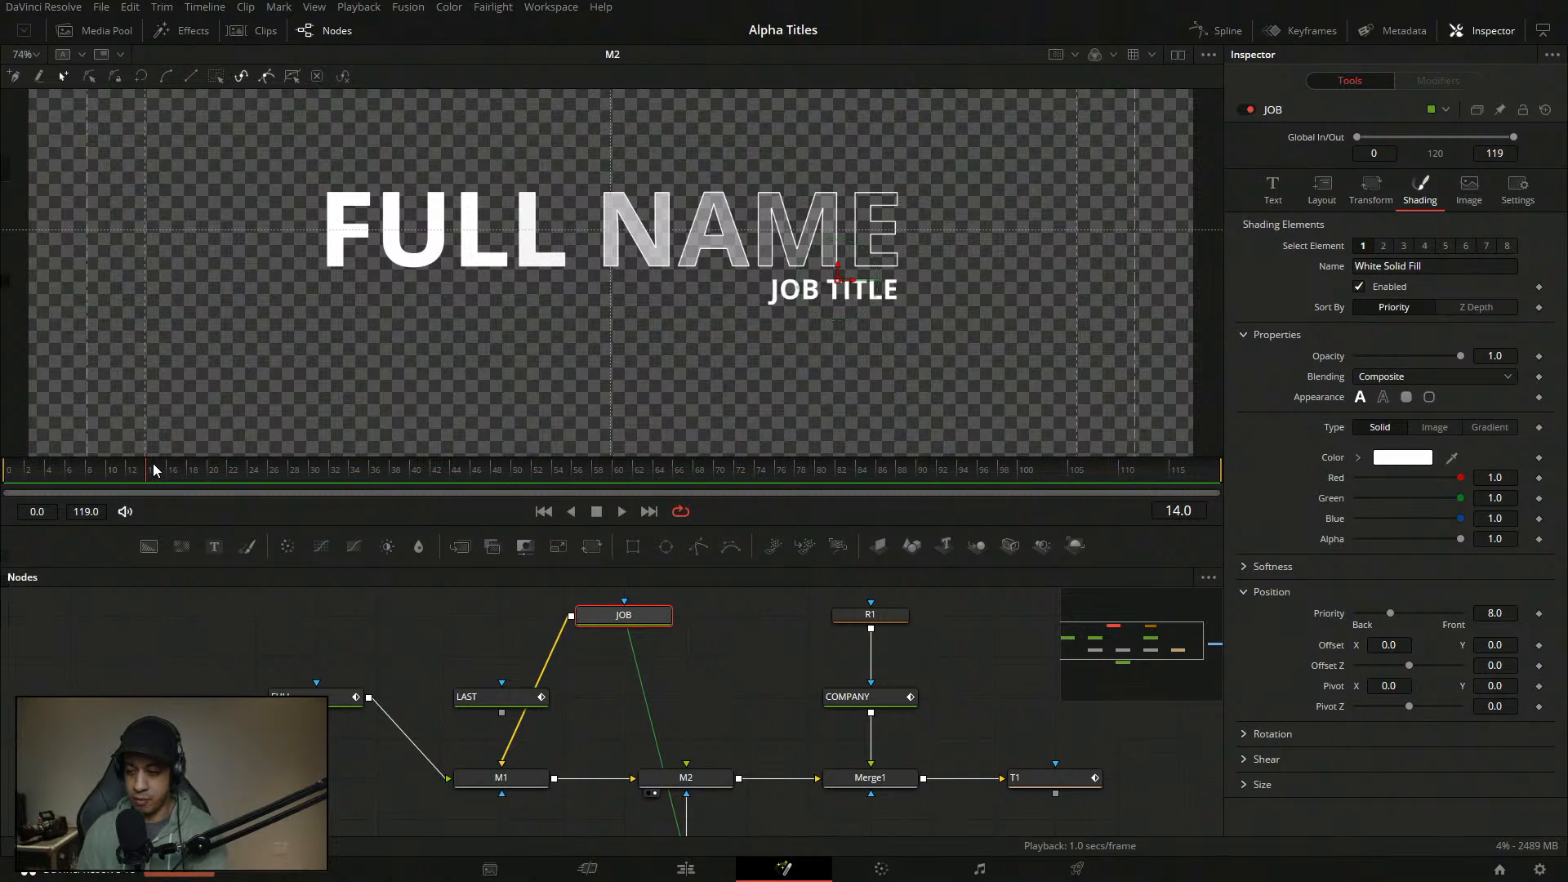
# - Replay the fade-in several times from the start, then deselect the JOB node
pyautogui.moveTo(154, 470); pyautogui.dragTo(5, 470)
pyautogui.press('space')
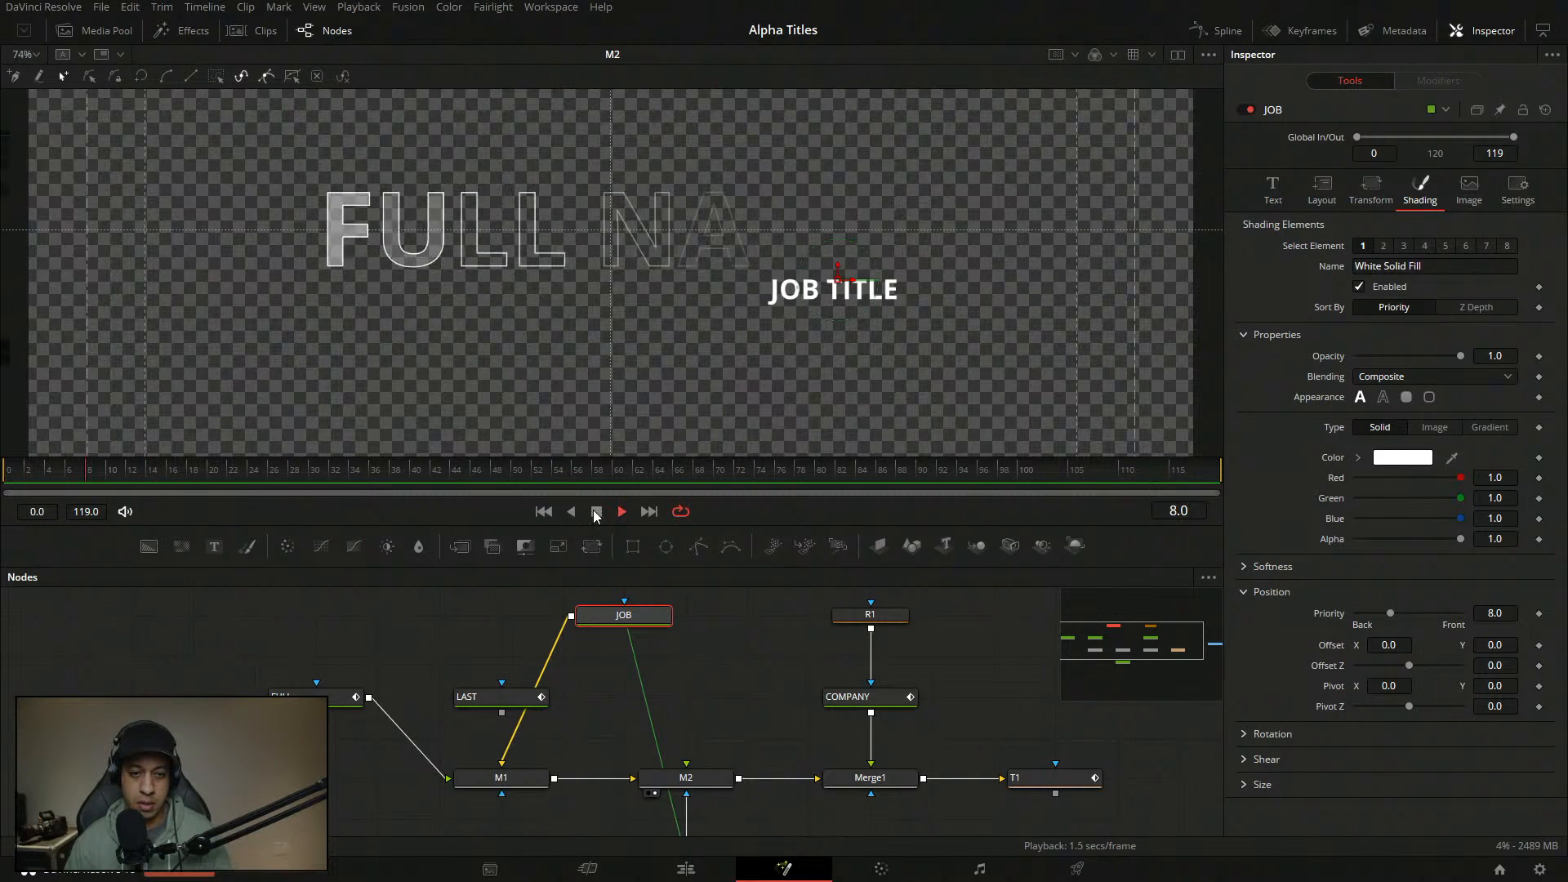
pyautogui.moveTo(217, 471); pyautogui.dragTo(18, 474)
pyautogui.press('space')
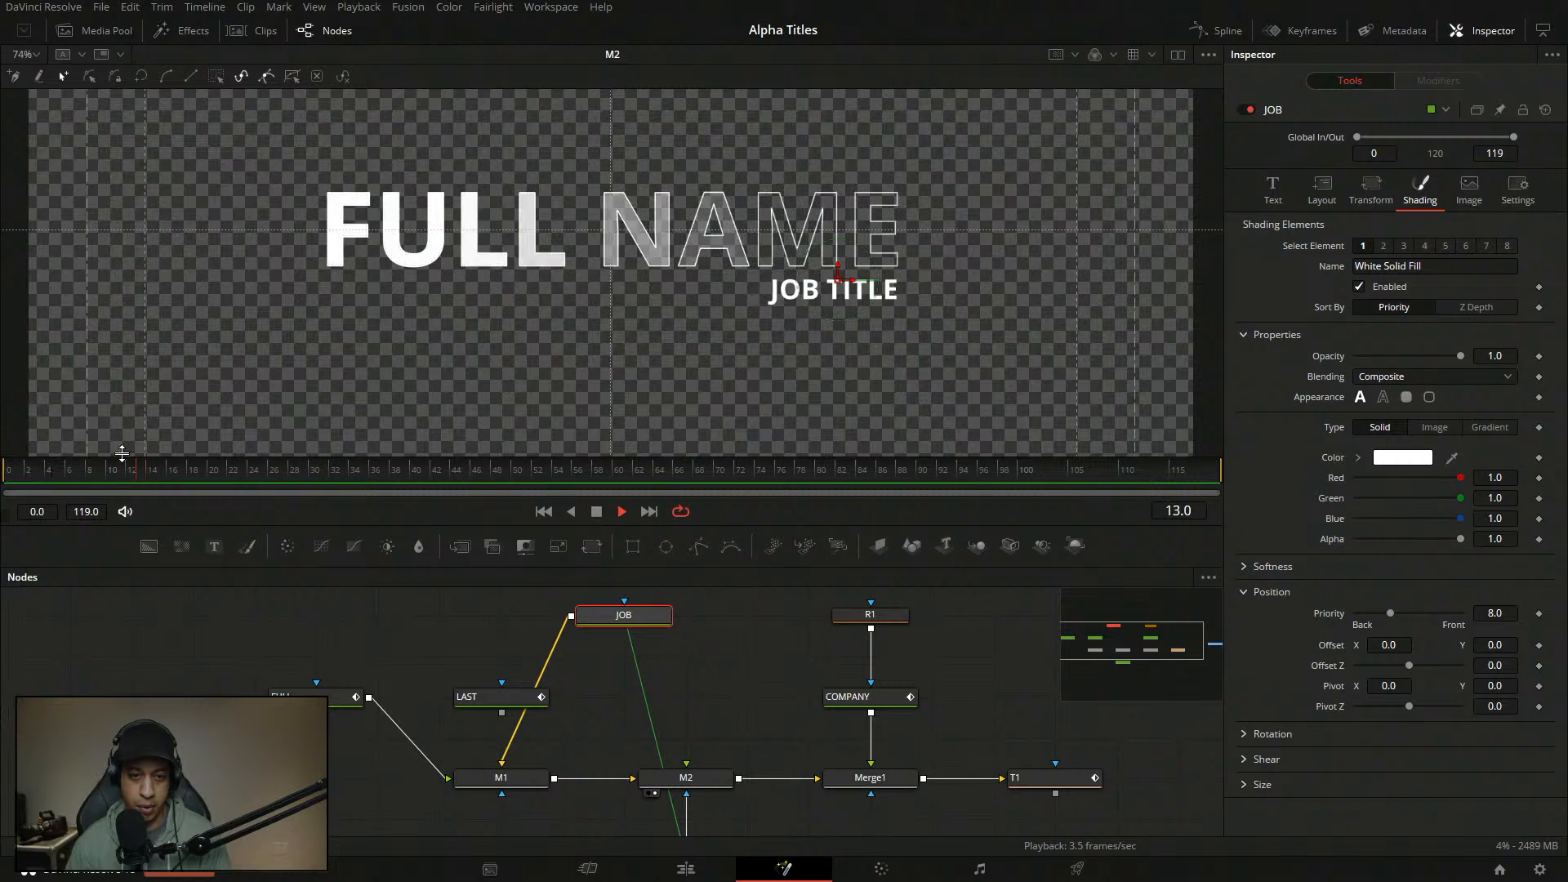
pyautogui.moveTo(193, 467); pyautogui.dragTo(6, 471)
pyautogui.press('space')
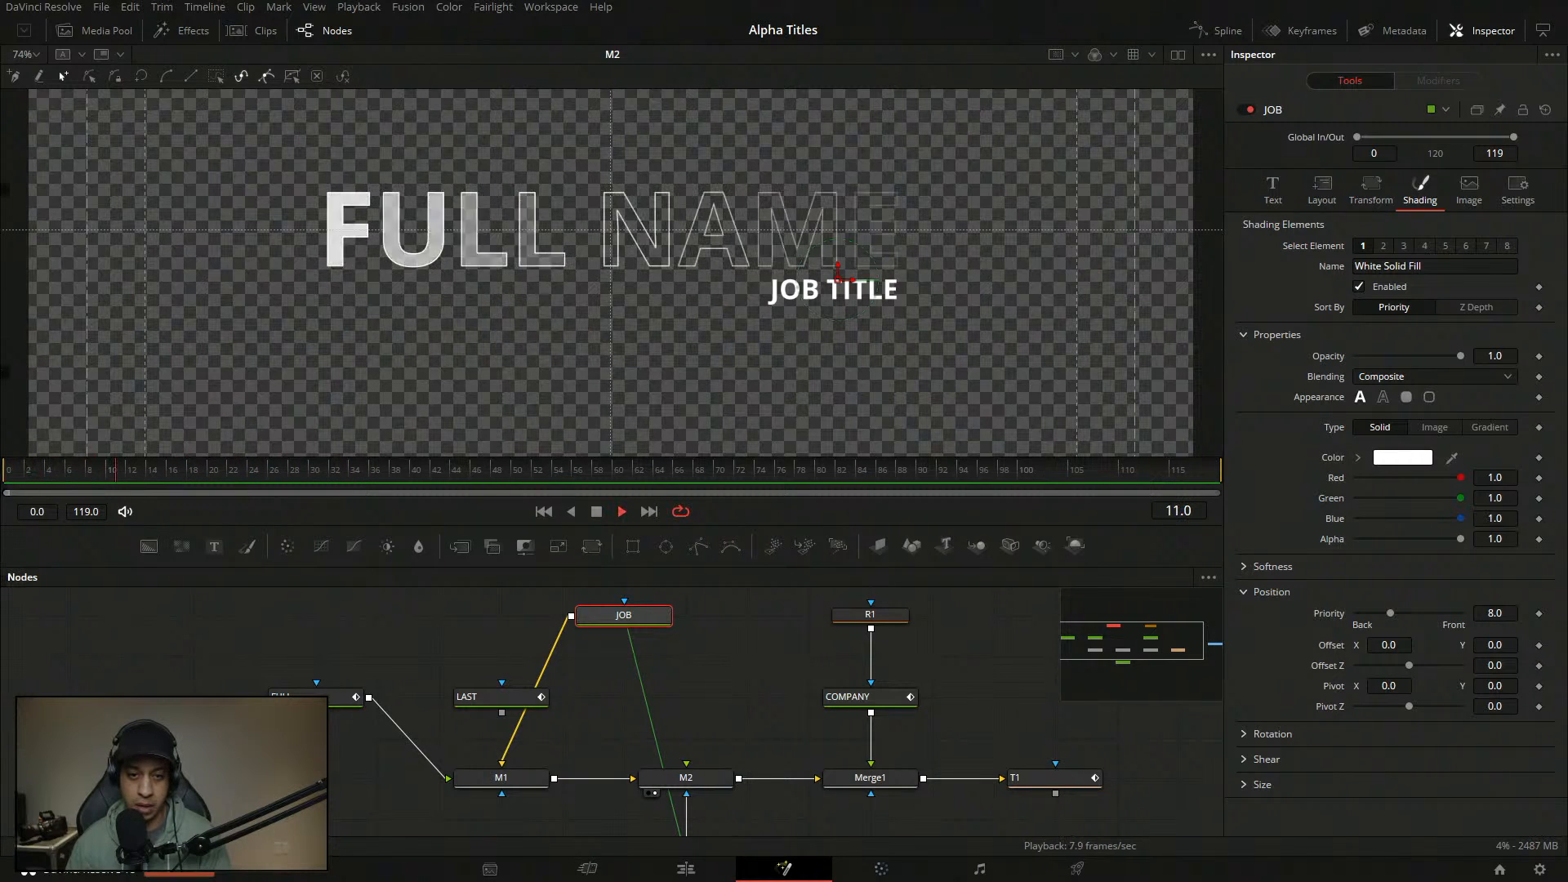
pyautogui.moveTo(147, 472); pyautogui.dragTo(5, 476)
pyautogui.press('space')
pyautogui.press('space')
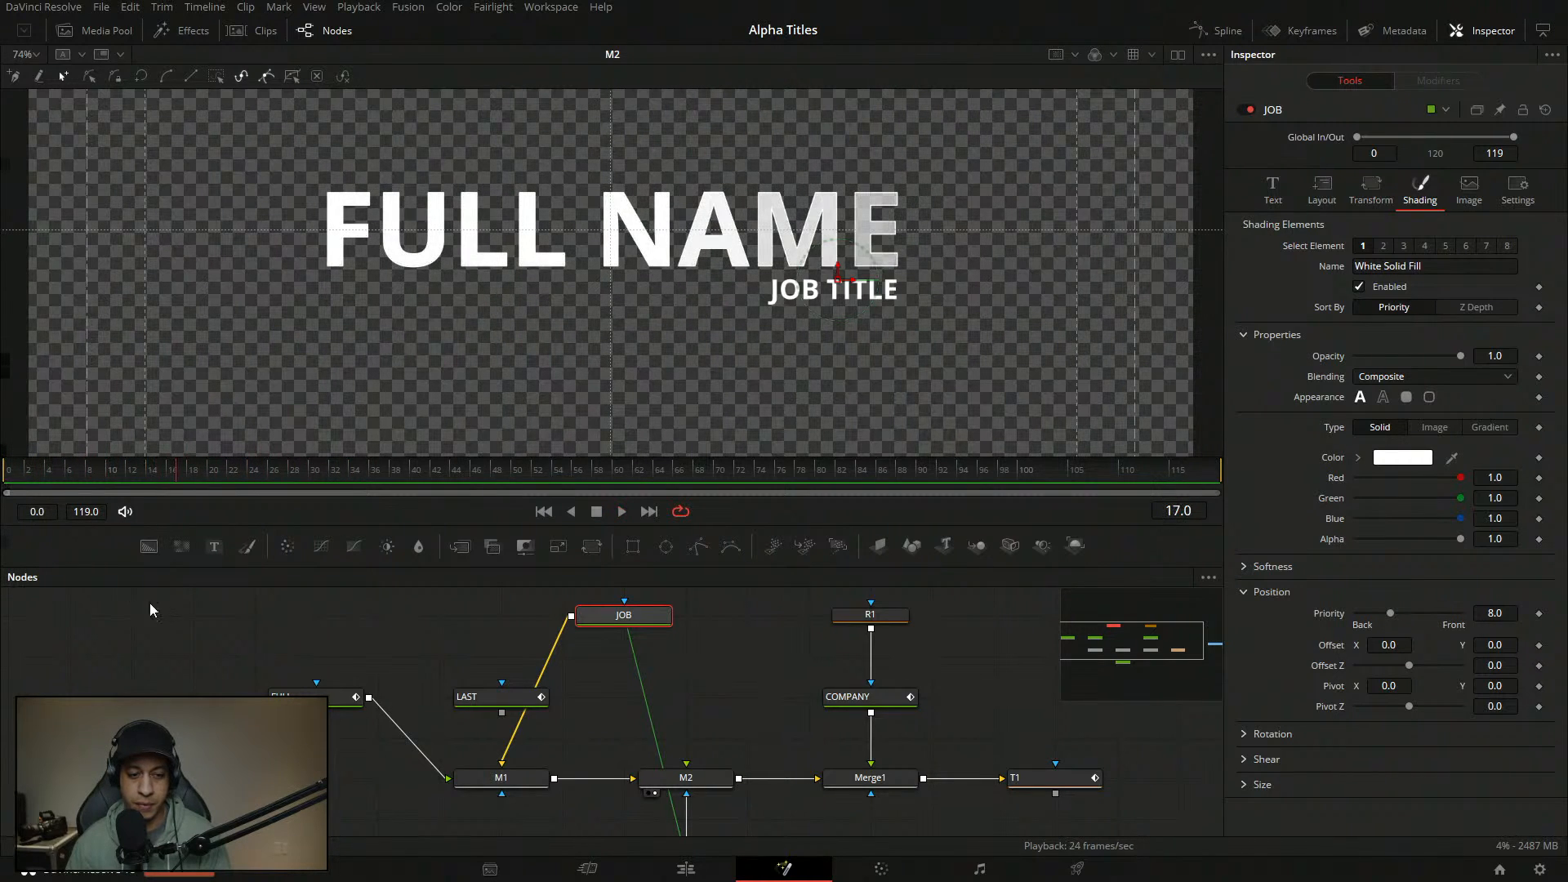
pyautogui.click(274, 639)
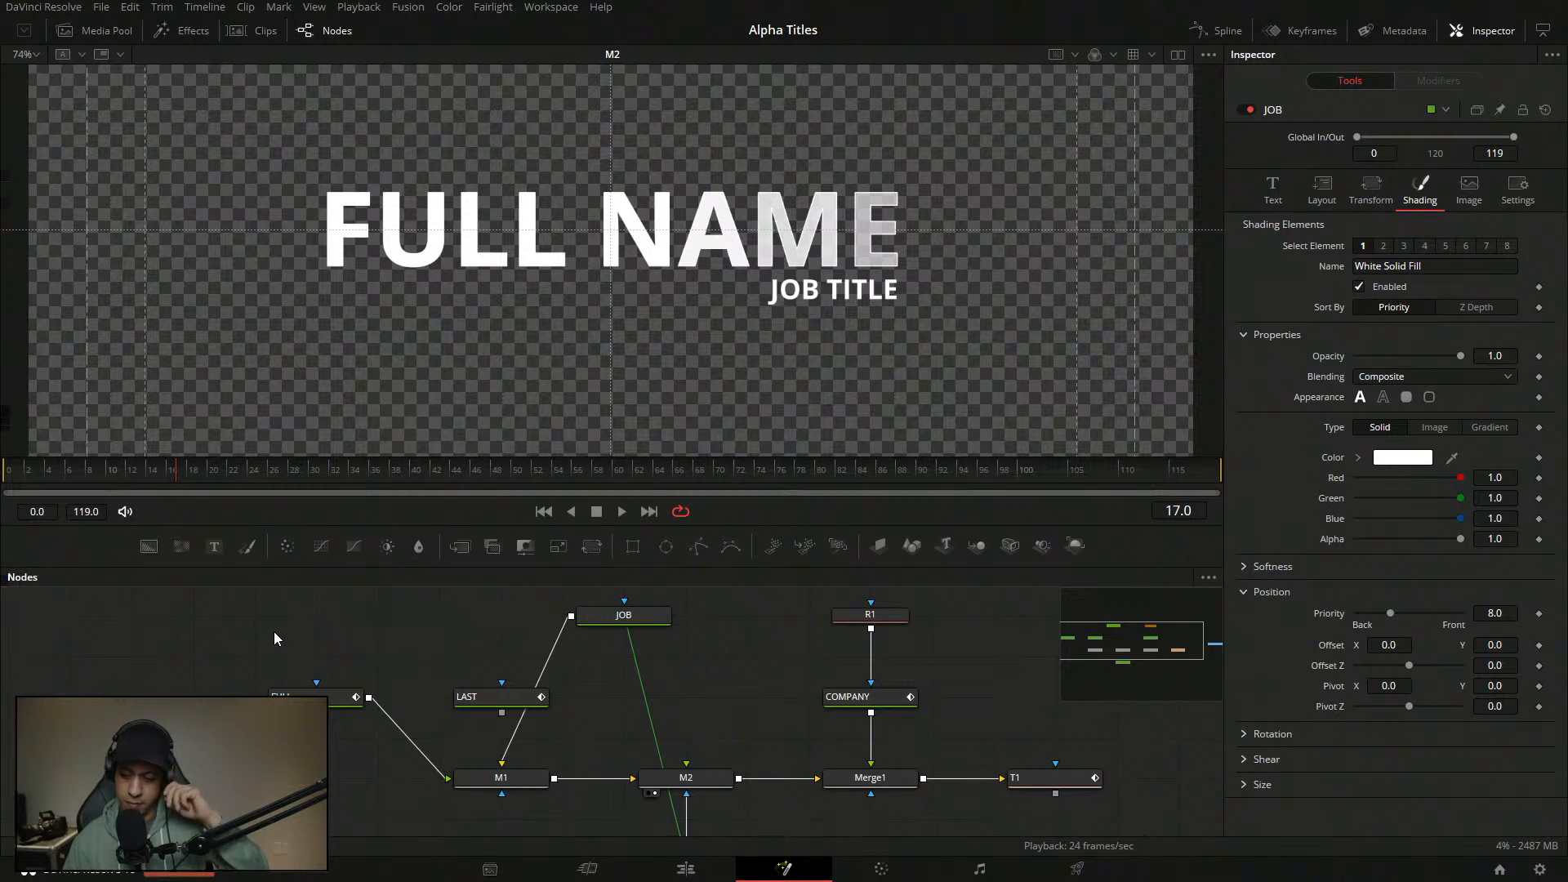
# - Move LAST up-left, JOB just above M1, and Instance_JOB to the left in the node graph
pyautogui.moveTo(158, 474); pyautogui.dragTo(3, 481)
pyautogui.press('space')
# - Select the JOB node to view its shading and rewind to frame 0
pyautogui.press('space')
pyautogui.moveTo(489, 699); pyautogui.dragTo(457, 656)
pyautogui.moveTo(634, 625); pyautogui.dragTo(515, 723)
pyautogui.moveTo(688, 747); pyautogui.dragTo(674, 694)
pyautogui.moveTo(656, 817); pyautogui.dragTo(641, 769)
pyautogui.click(6, 471)
pyautogui.press('space')
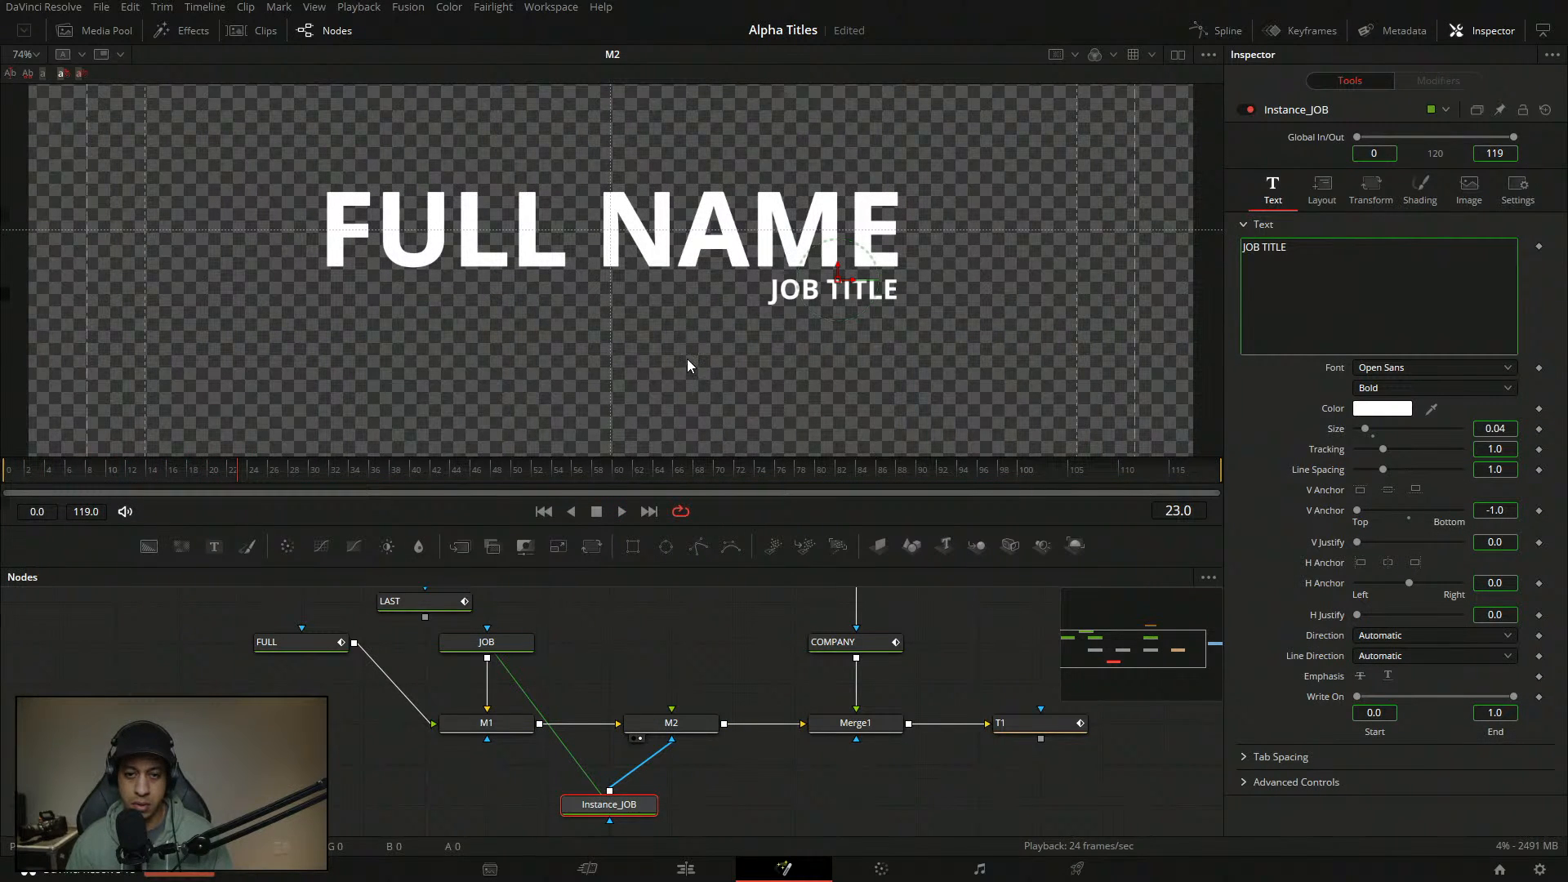
pyautogui.click(486, 642)
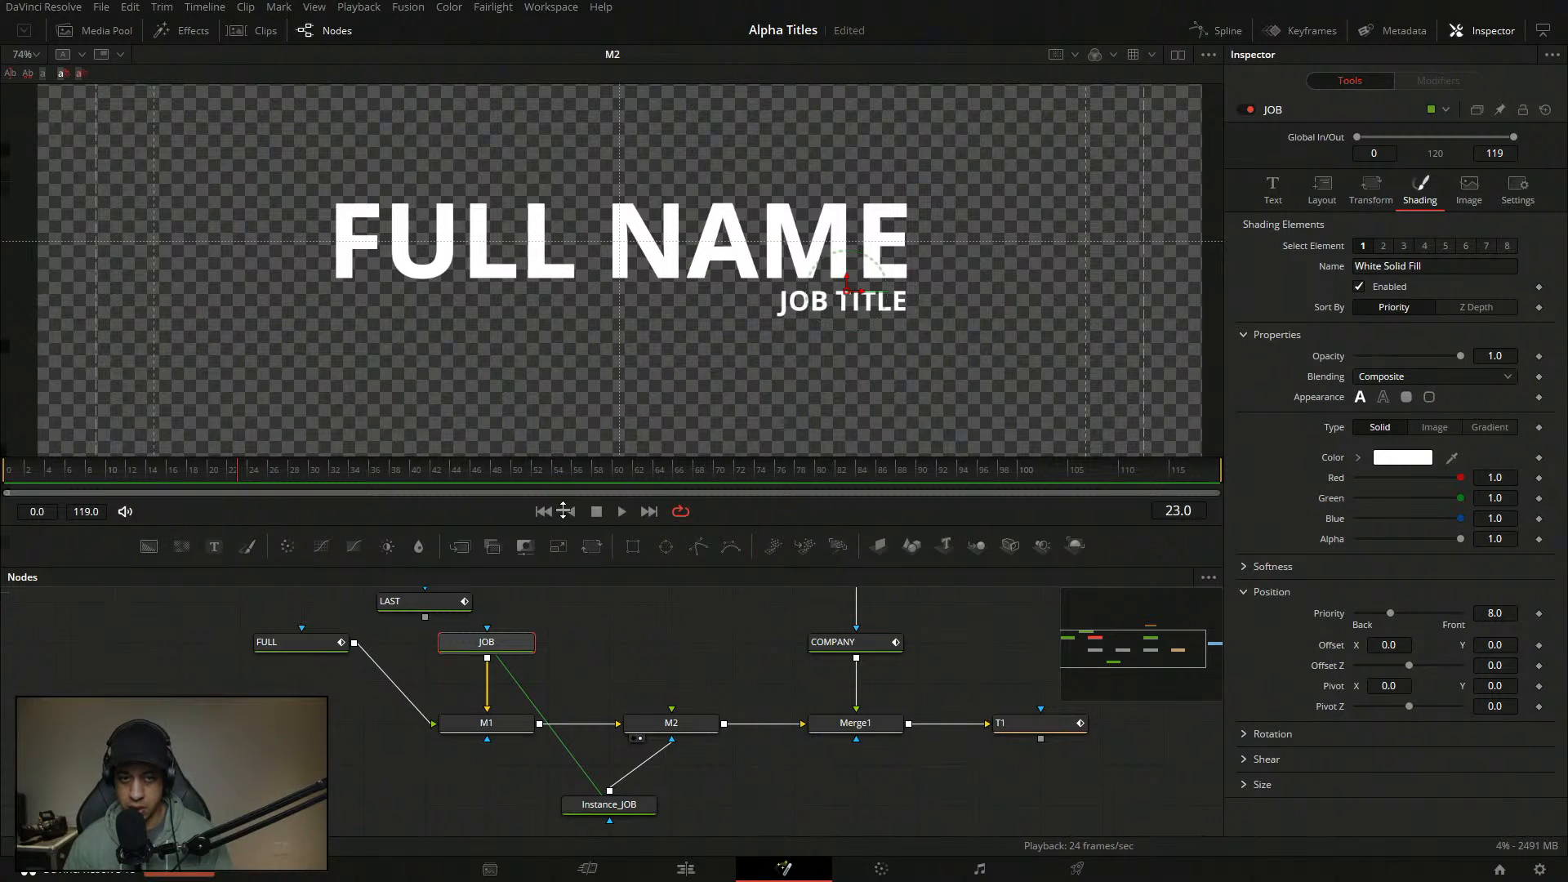
pyautogui.moveTo(168, 474); pyautogui.dragTo(2, 474)
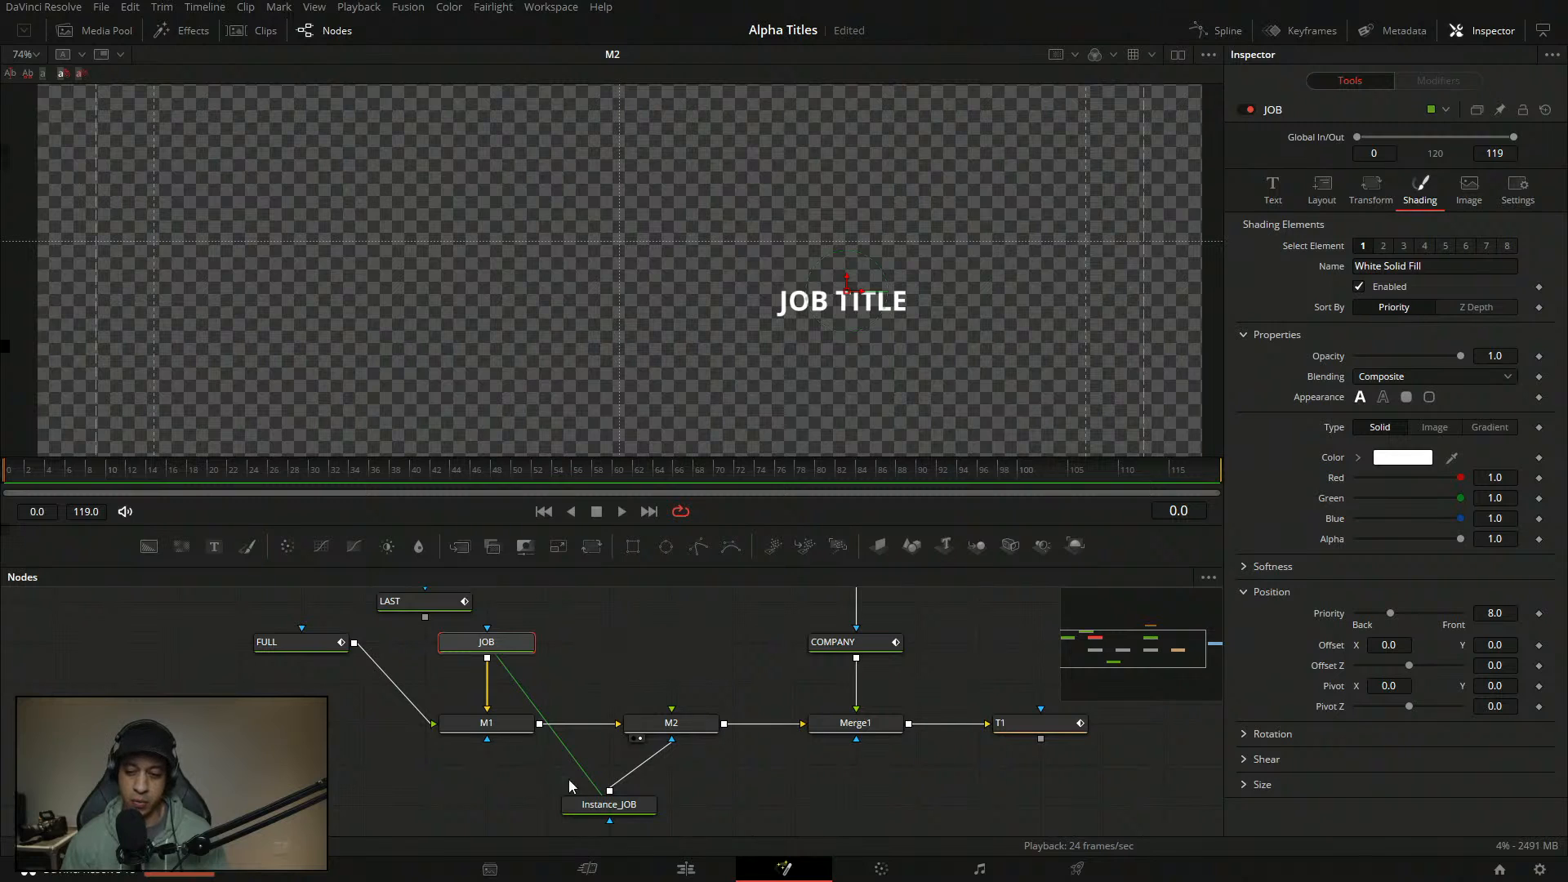
# - Put Instance_JOB beside JOB above M2, then select JOB at frame 17 to show its text settings
pyautogui.moveTo(609, 808); pyautogui.dragTo(714, 698)
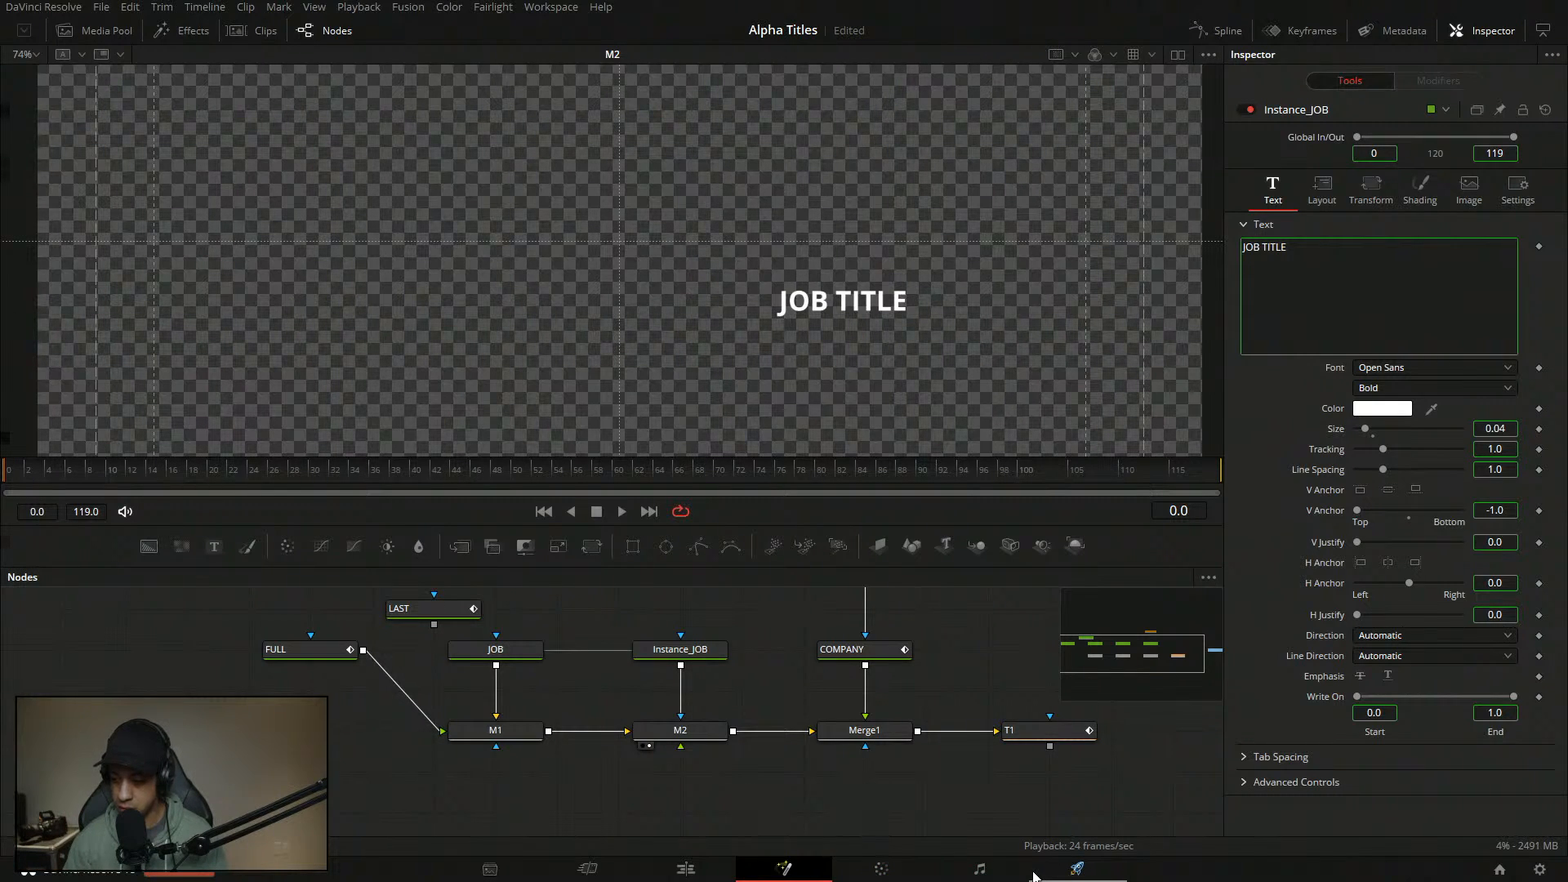
pyautogui.moveTo(562, 688); pyautogui.dragTo(574, 750)
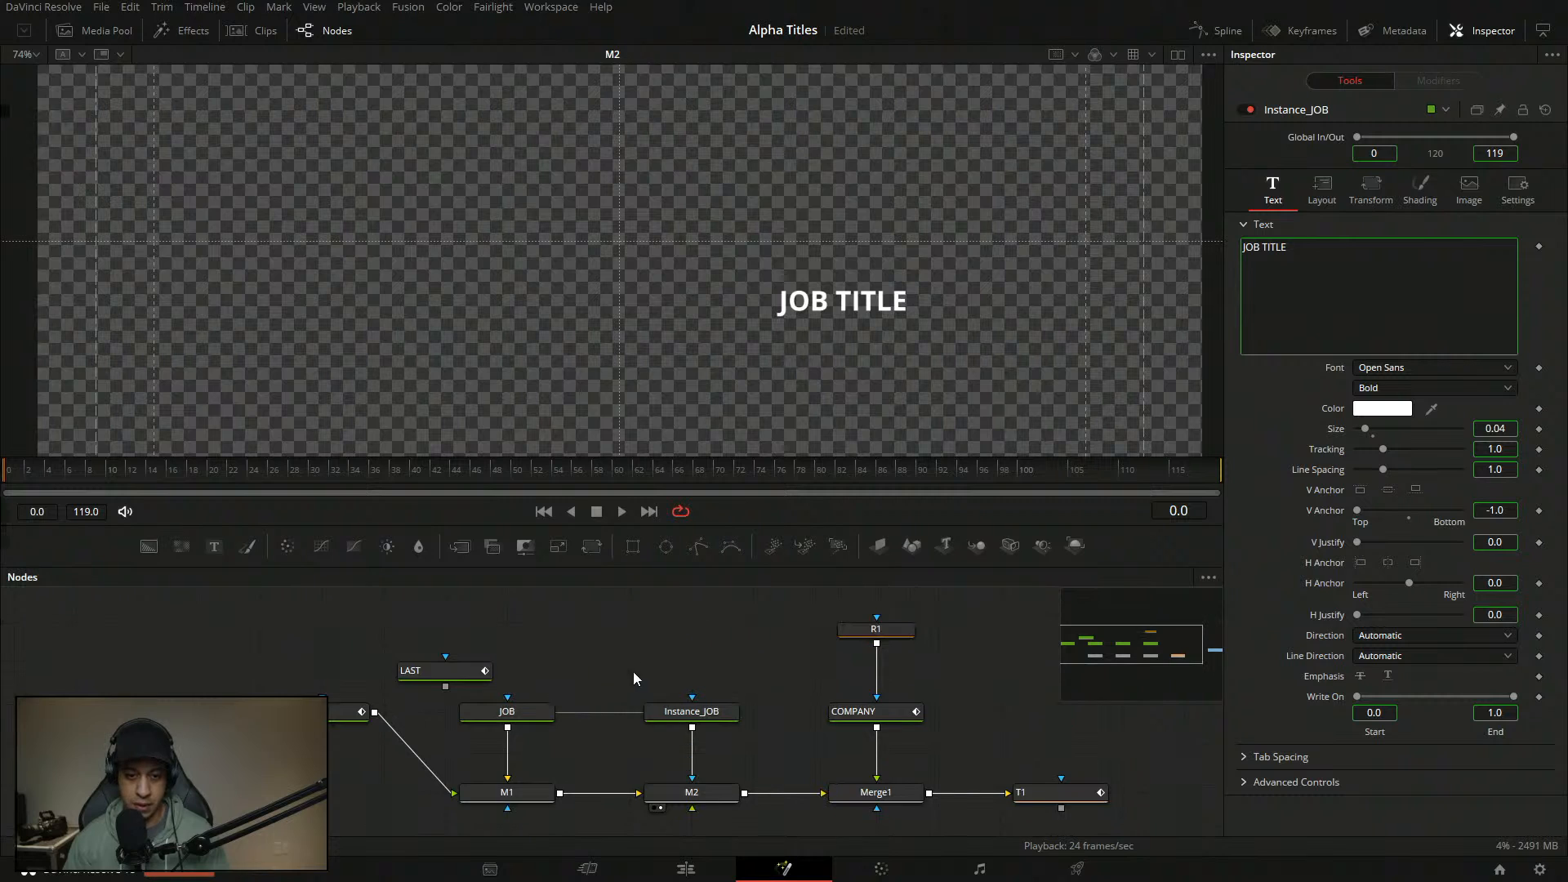
pyautogui.moveTo(622, 677); pyautogui.dragTo(611, 650)
pyautogui.moveTo(24, 472); pyautogui.dragTo(198, 473)
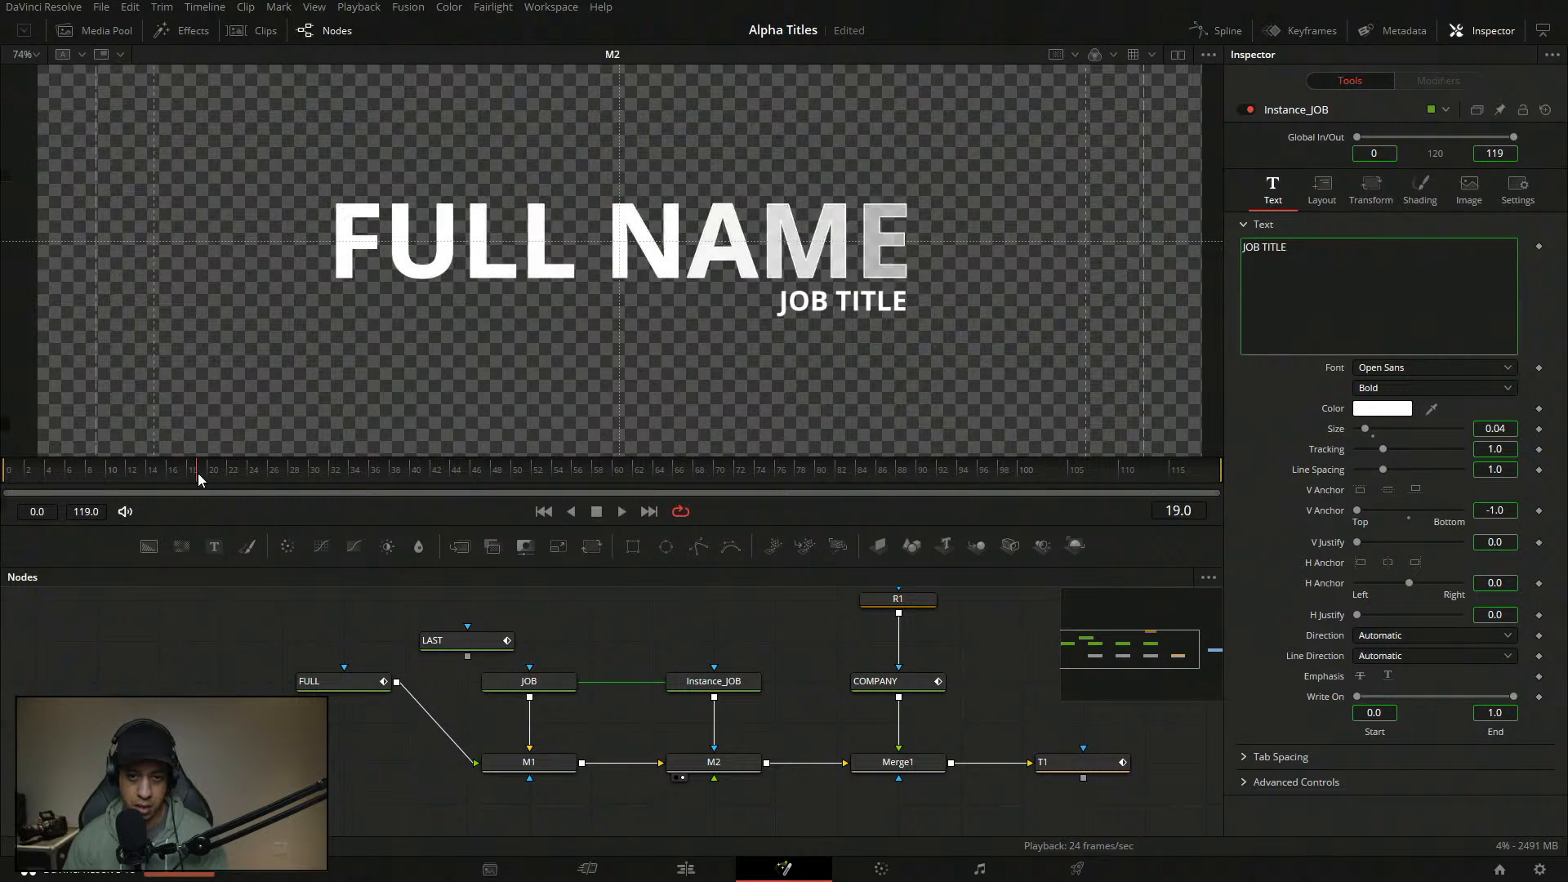
pyautogui.click(556, 681)
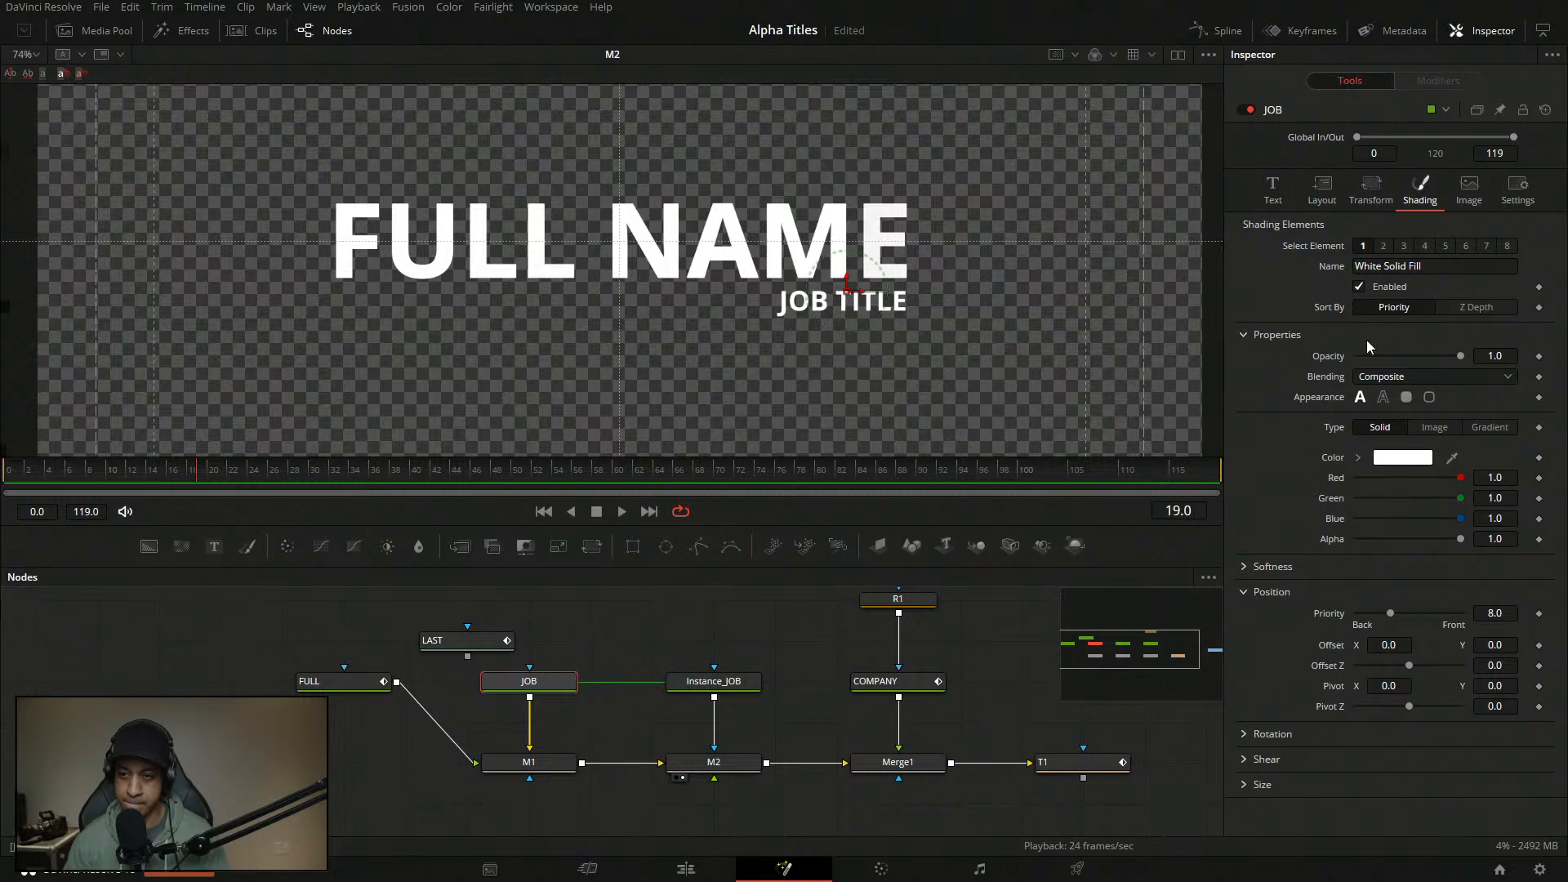
pyautogui.click(1276, 188)
# - Add a Follower modifier to the JOB TITLE text and open its Shading settings
pyautogui.rightClick(1391, 301)
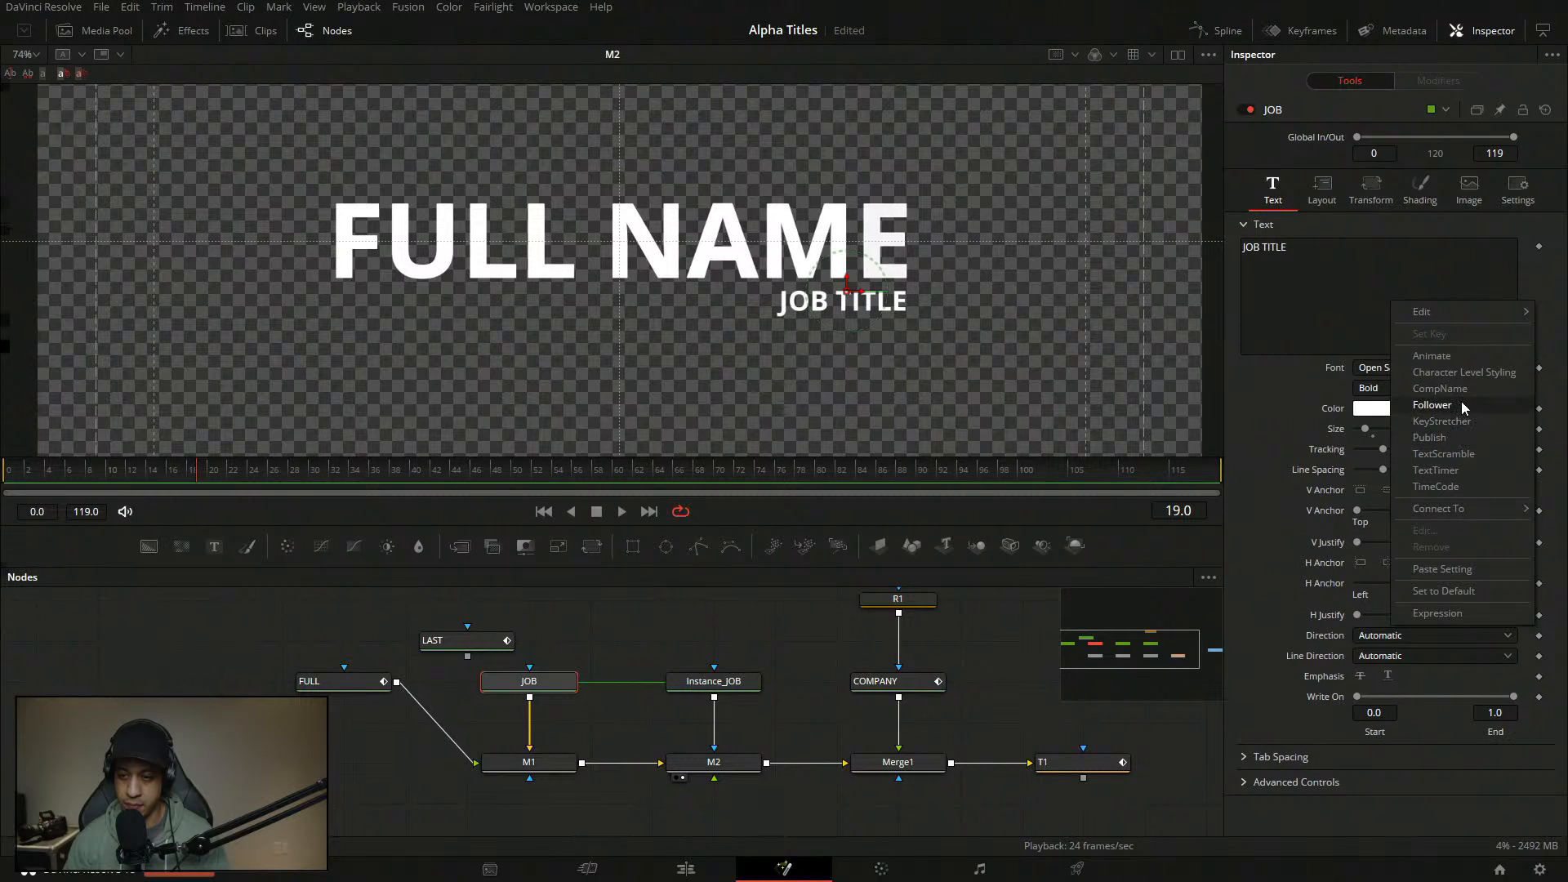
pyautogui.click(1432, 406)
pyautogui.click(1434, 83)
pyautogui.click(1437, 159)
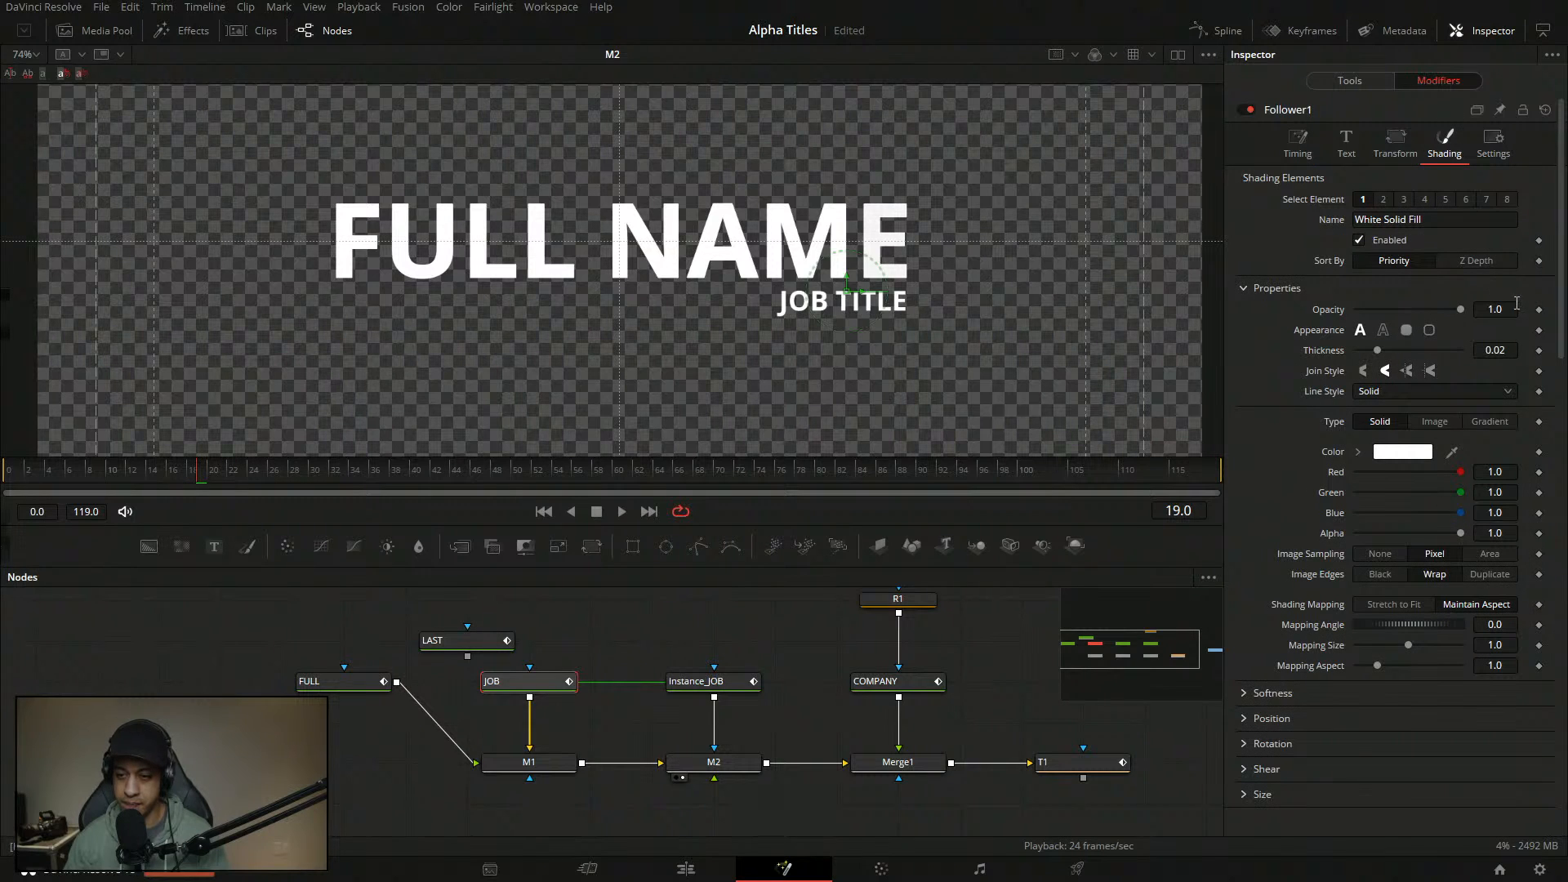
# - At frame 1, set the Follower1 character opacity to 0.0
pyautogui.click(1243, 719)
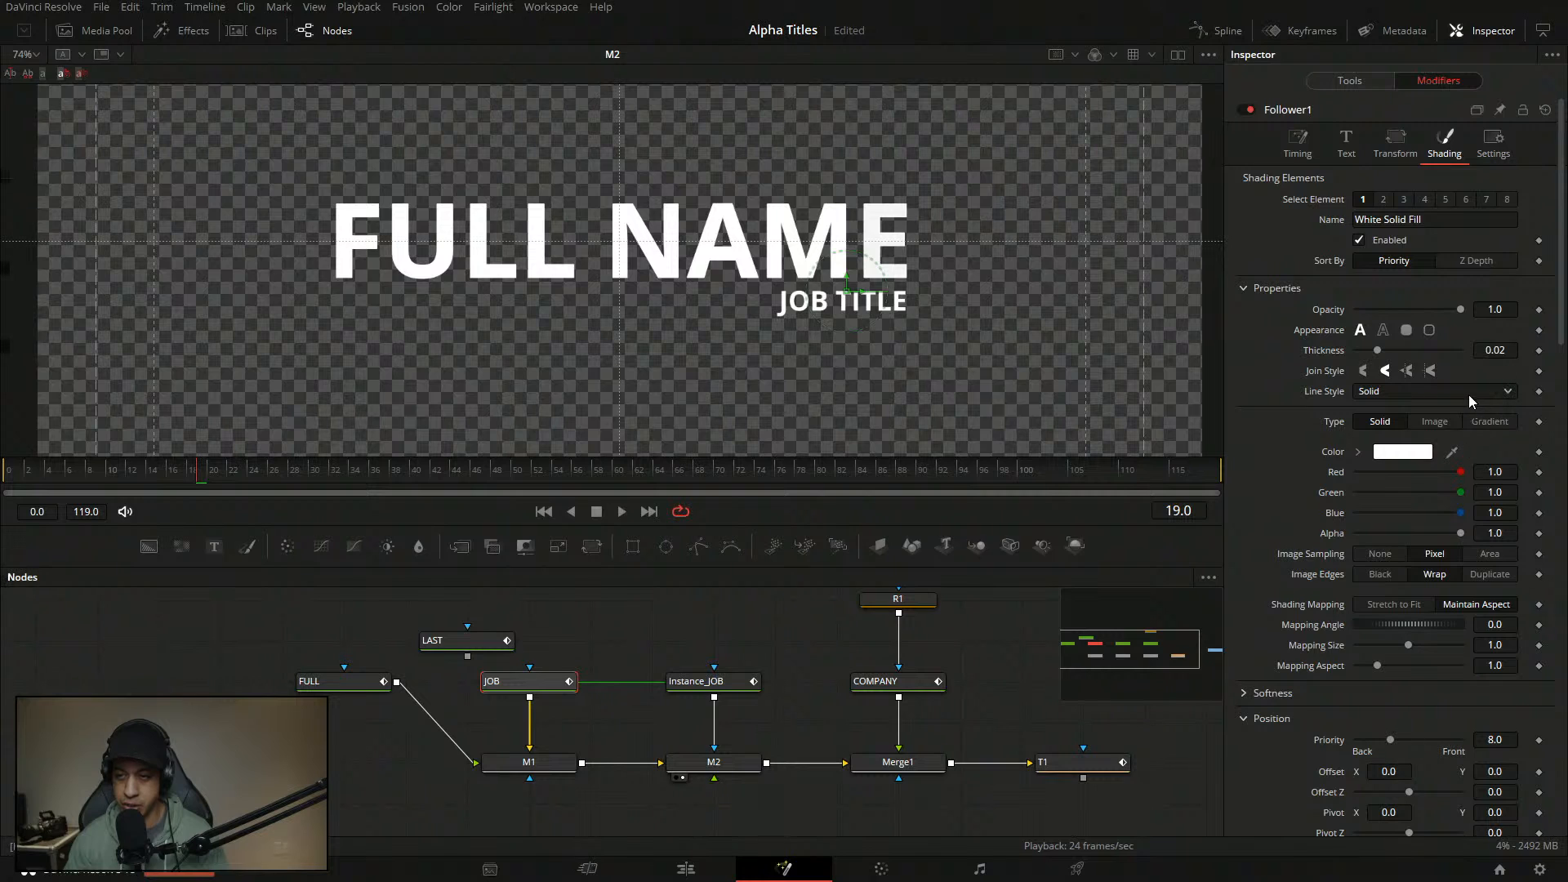
pyautogui.click(81, 482)
pyautogui.moveTo(81, 484); pyautogui.dragTo(20, 478)
pyautogui.moveTo(1452, 310); pyautogui.dragTo(1330, 322)
pyautogui.rightClick(1336, 313)
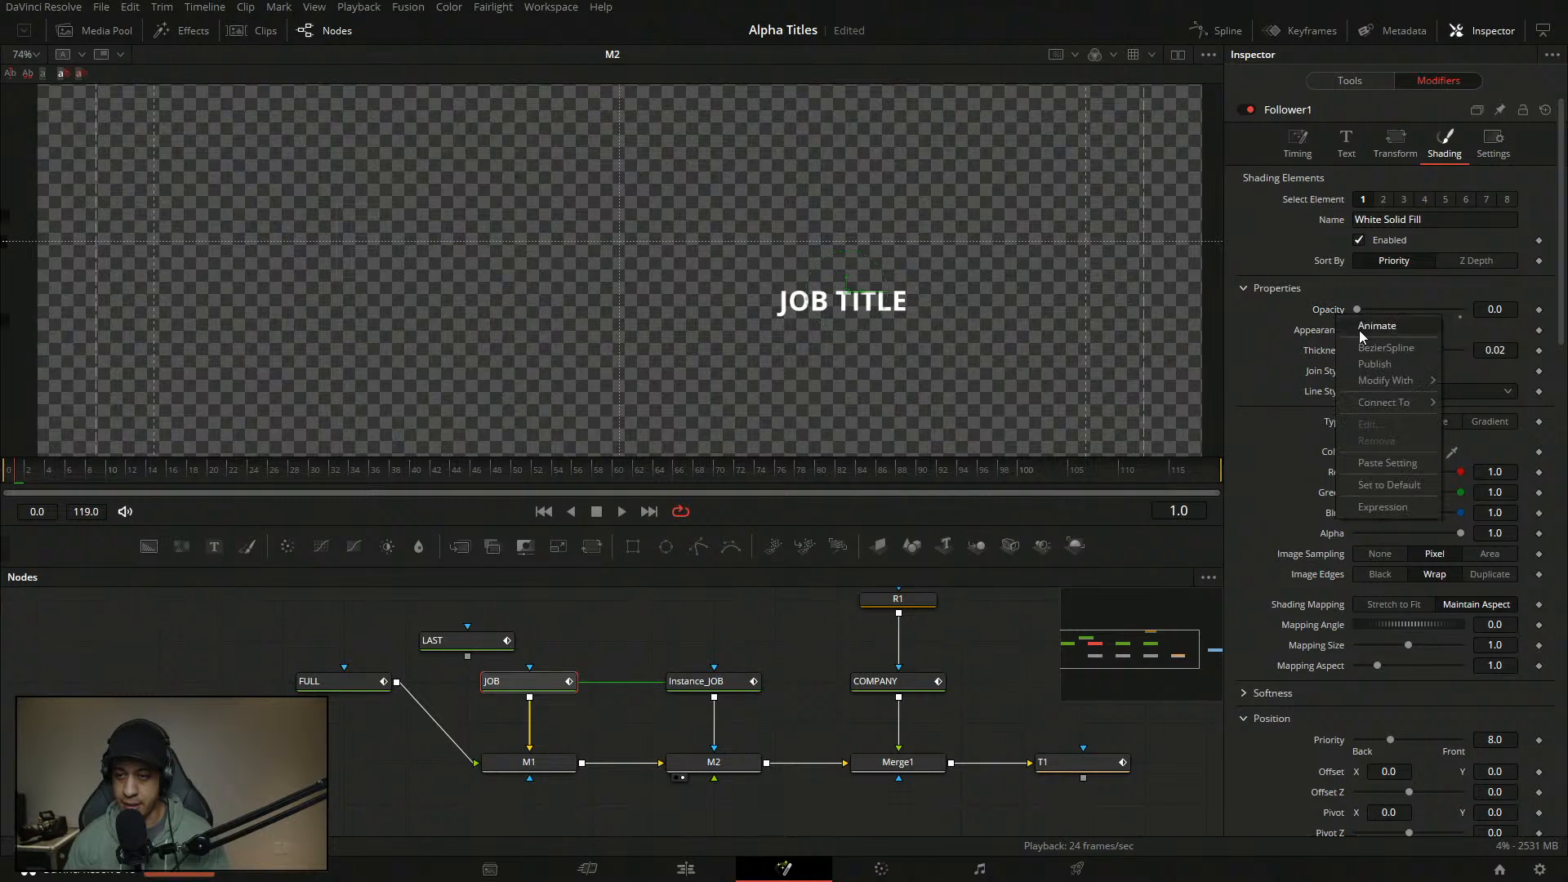
# - Drive the job title's Opacity with an Anim Curves modifier using a Duration source and a Custom curve
pyautogui.moveTo(1400, 385)
pyautogui.click(1276, 379)
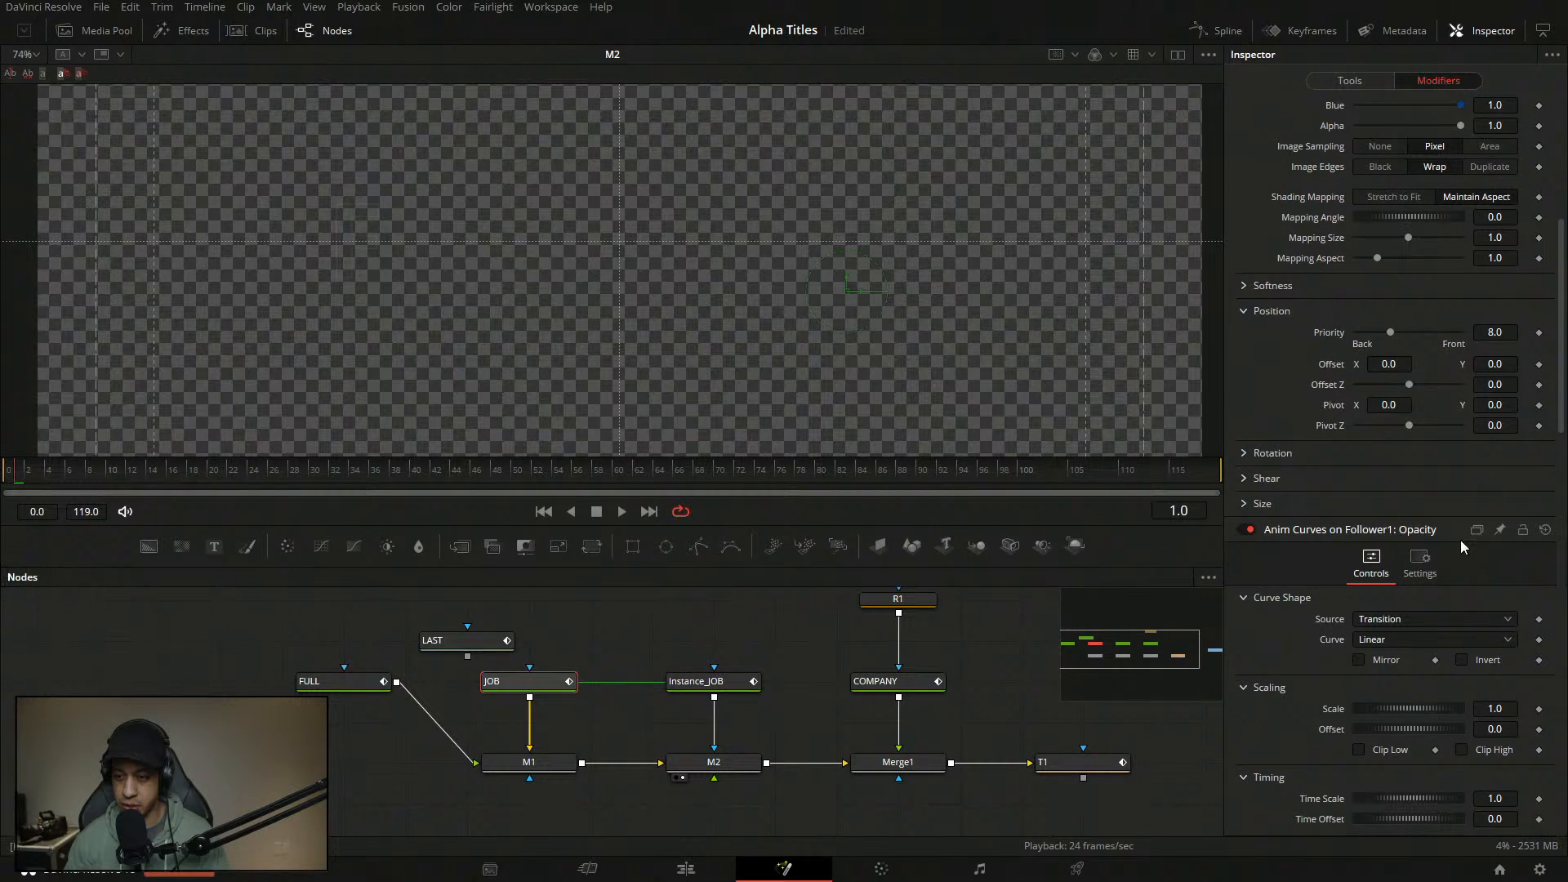
pyautogui.click(1443, 619)
pyautogui.click(1397, 658)
pyautogui.click(1405, 642)
pyautogui.click(1391, 696)
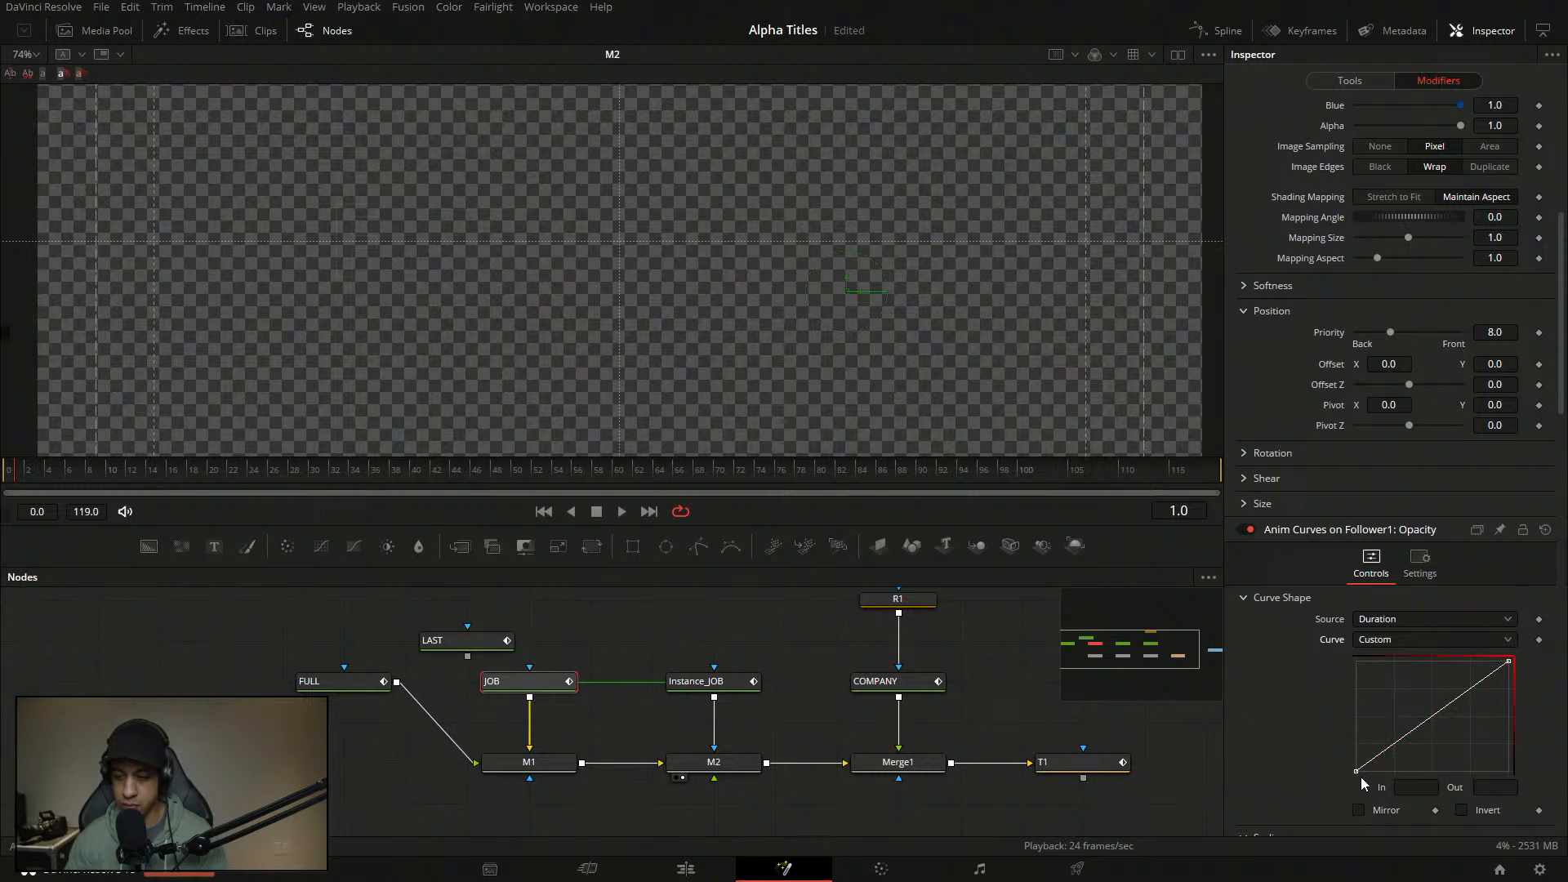
# - Set the curve's start point In to 0.04 and add a point with In 0.13 for a steep rise
pyautogui.click(1423, 787)
pyautogui.write('.1')
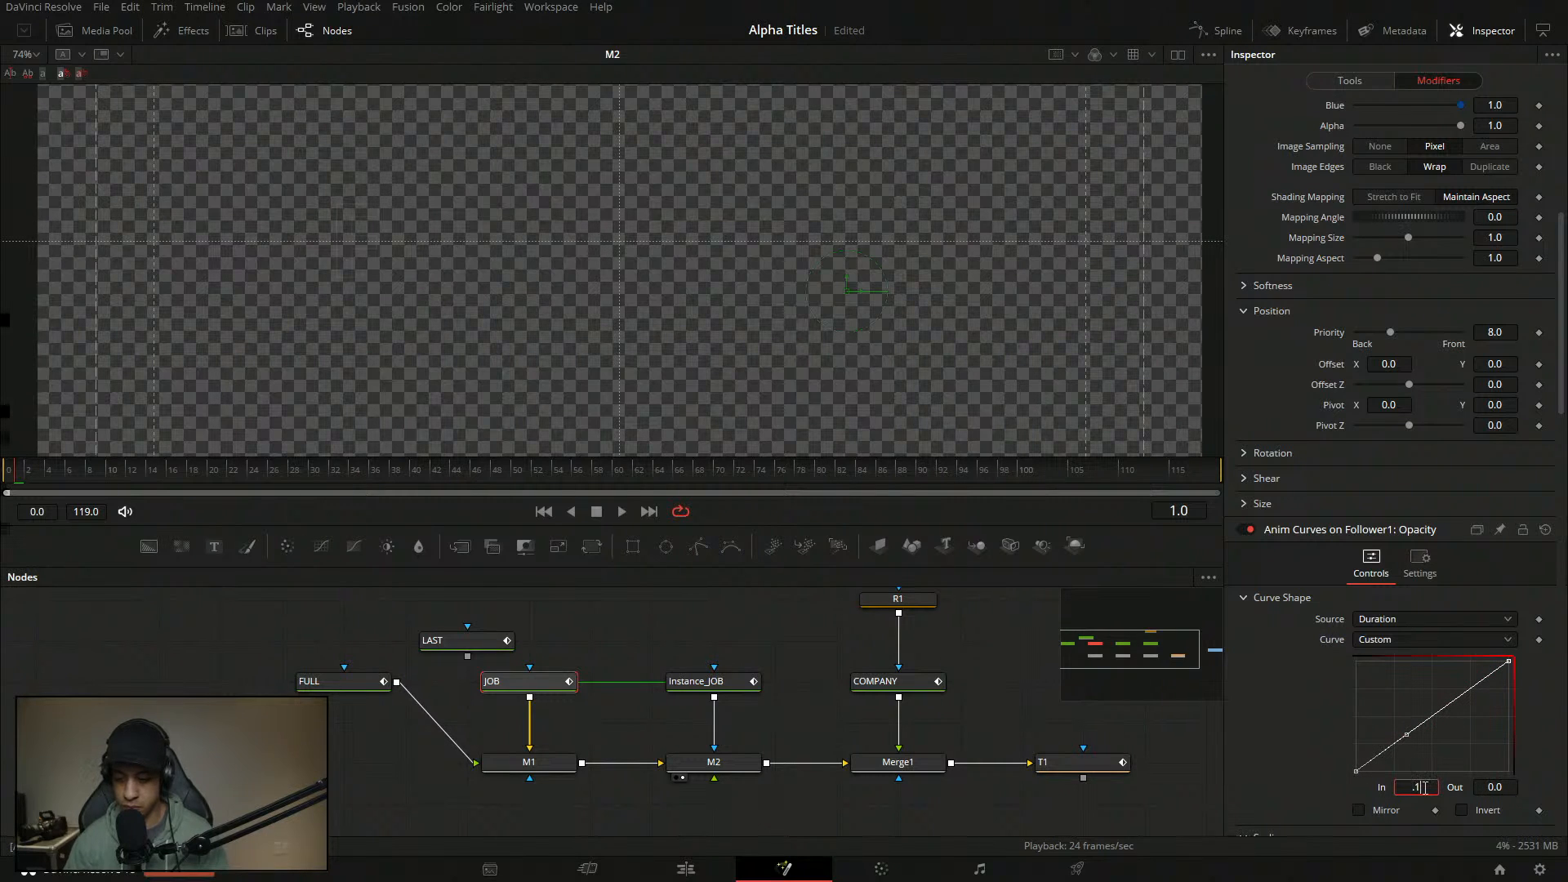
pyautogui.press('Tab')
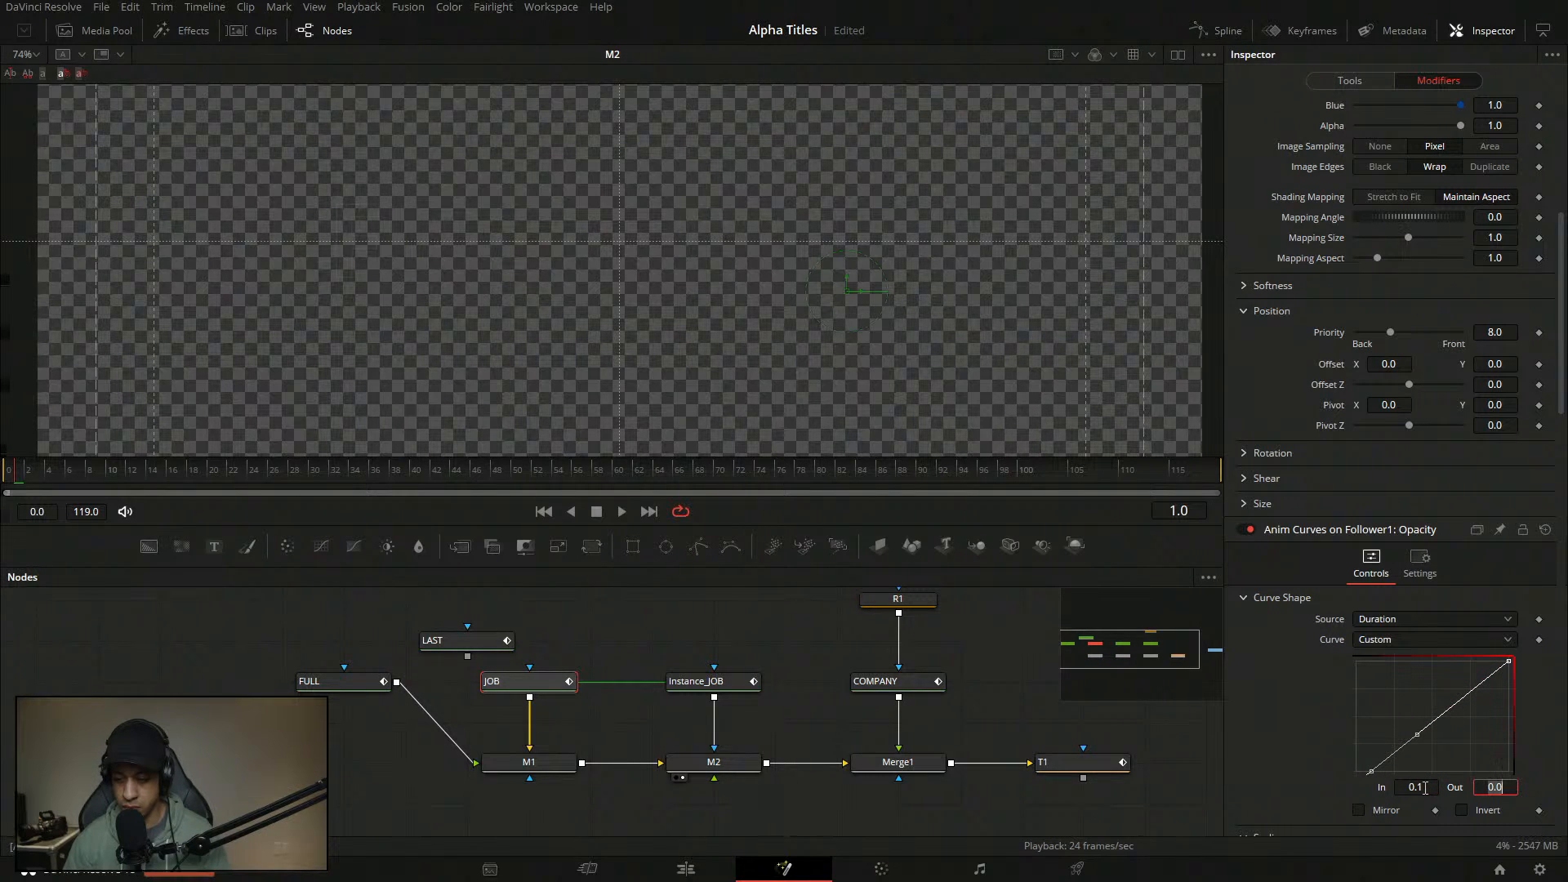
pyautogui.click(1370, 770)
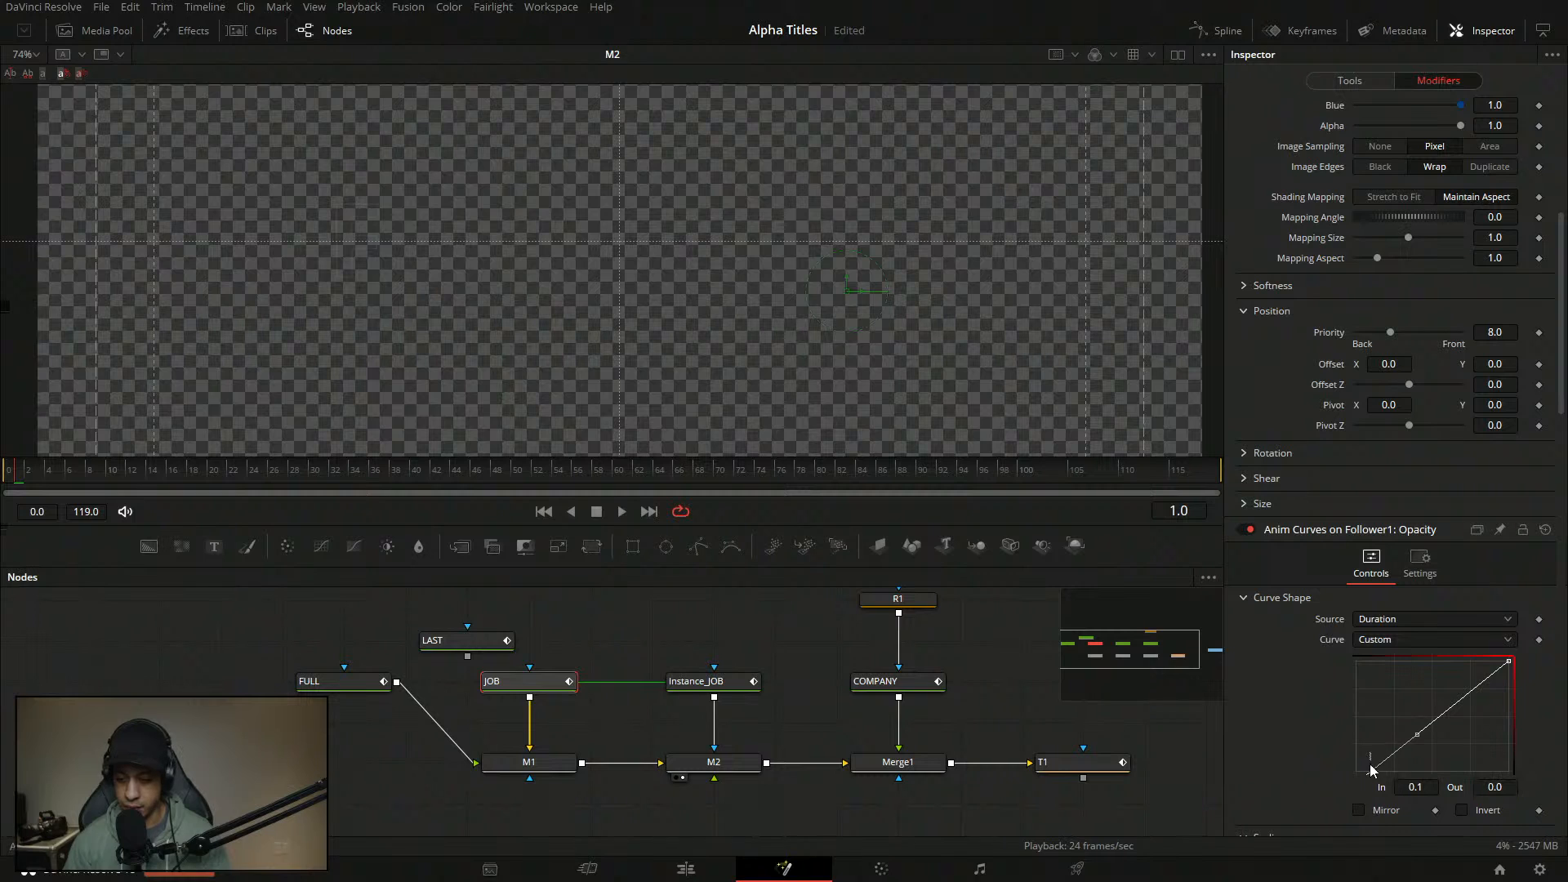
pyautogui.click(1423, 788)
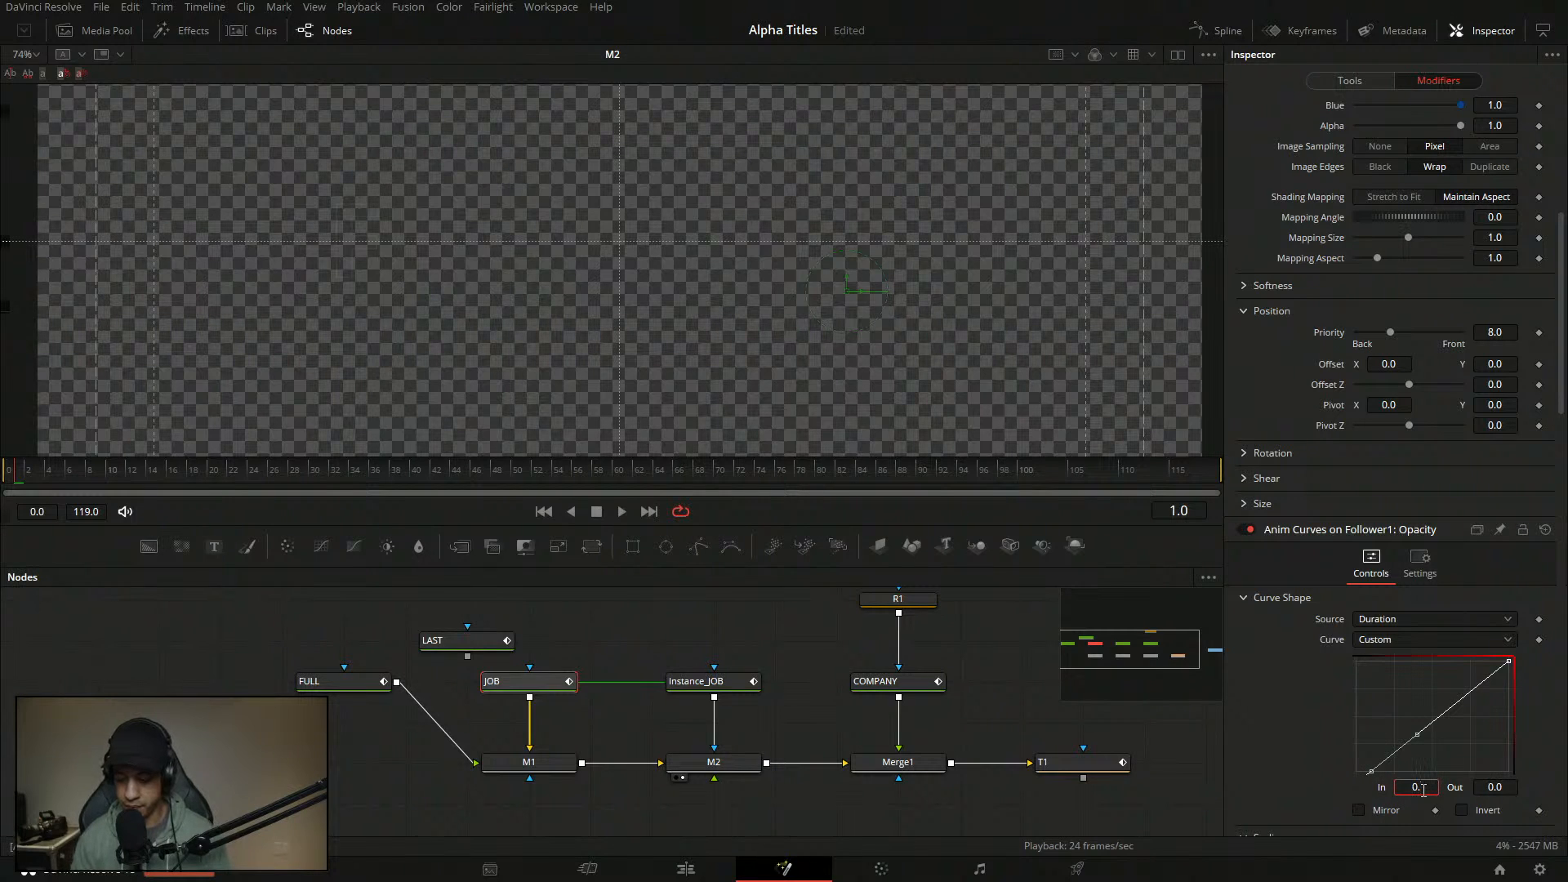
pyautogui.write('04')
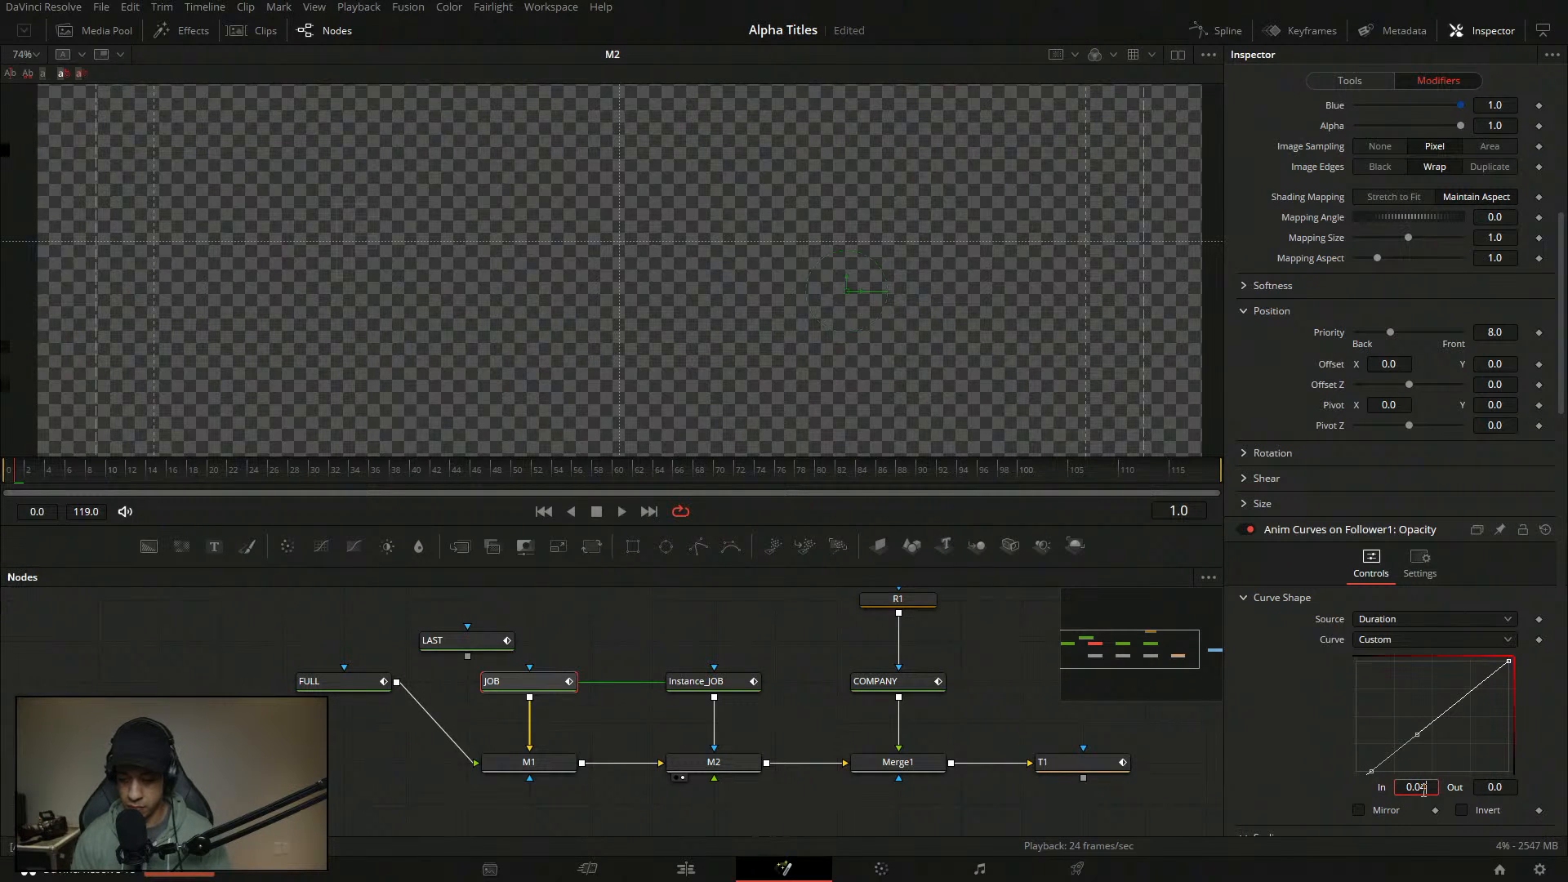
pyautogui.press('Tab')
pyautogui.click(1419, 727)
pyautogui.click(1429, 788)
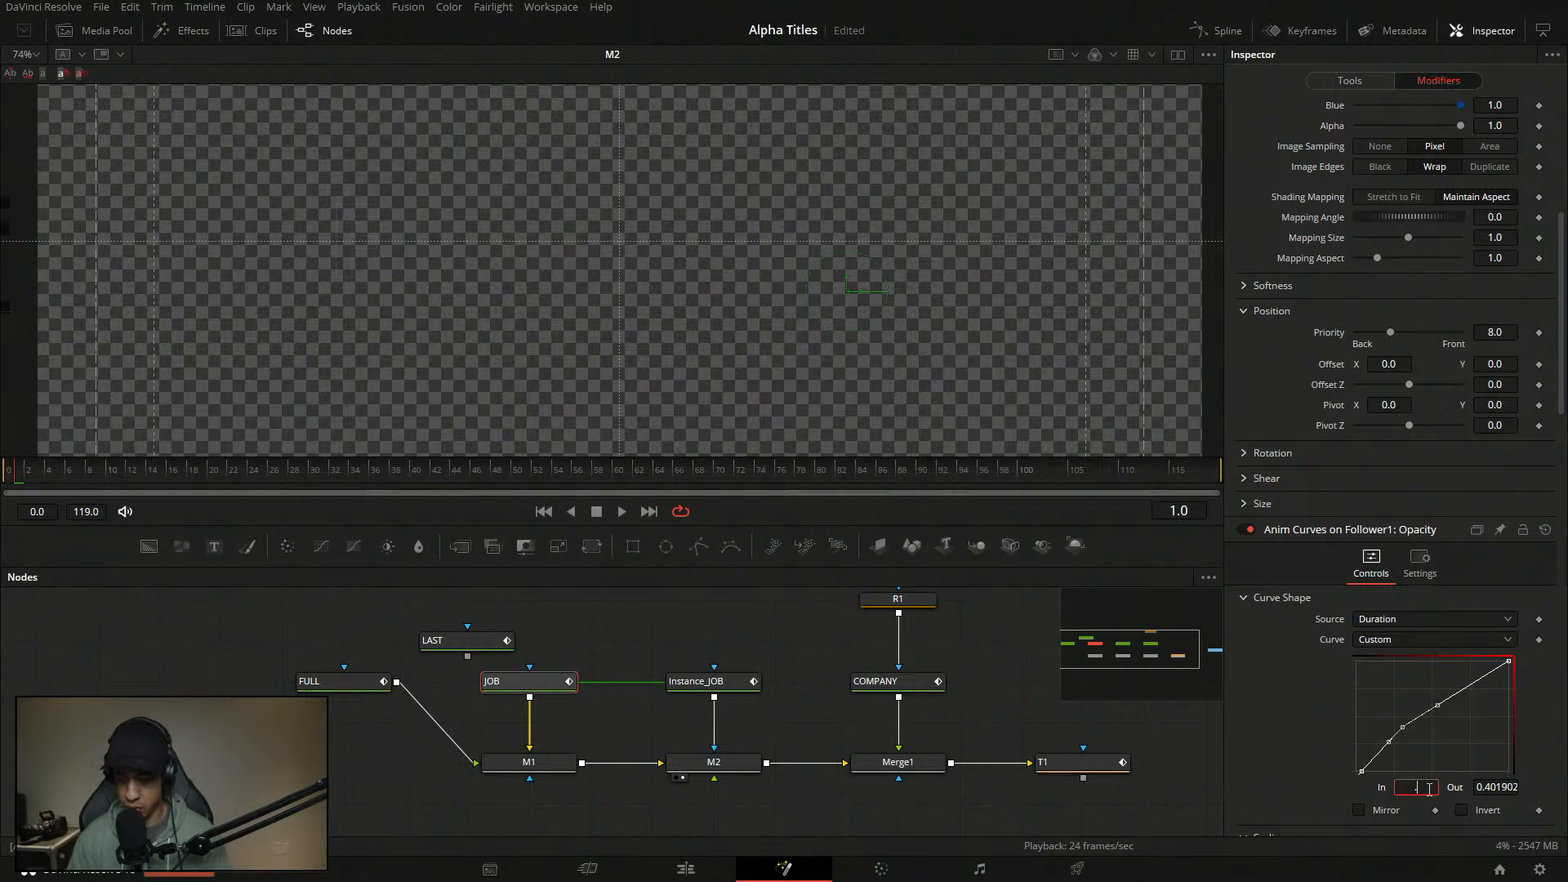
pyautogui.write('0.13')
pyautogui.press('Return')
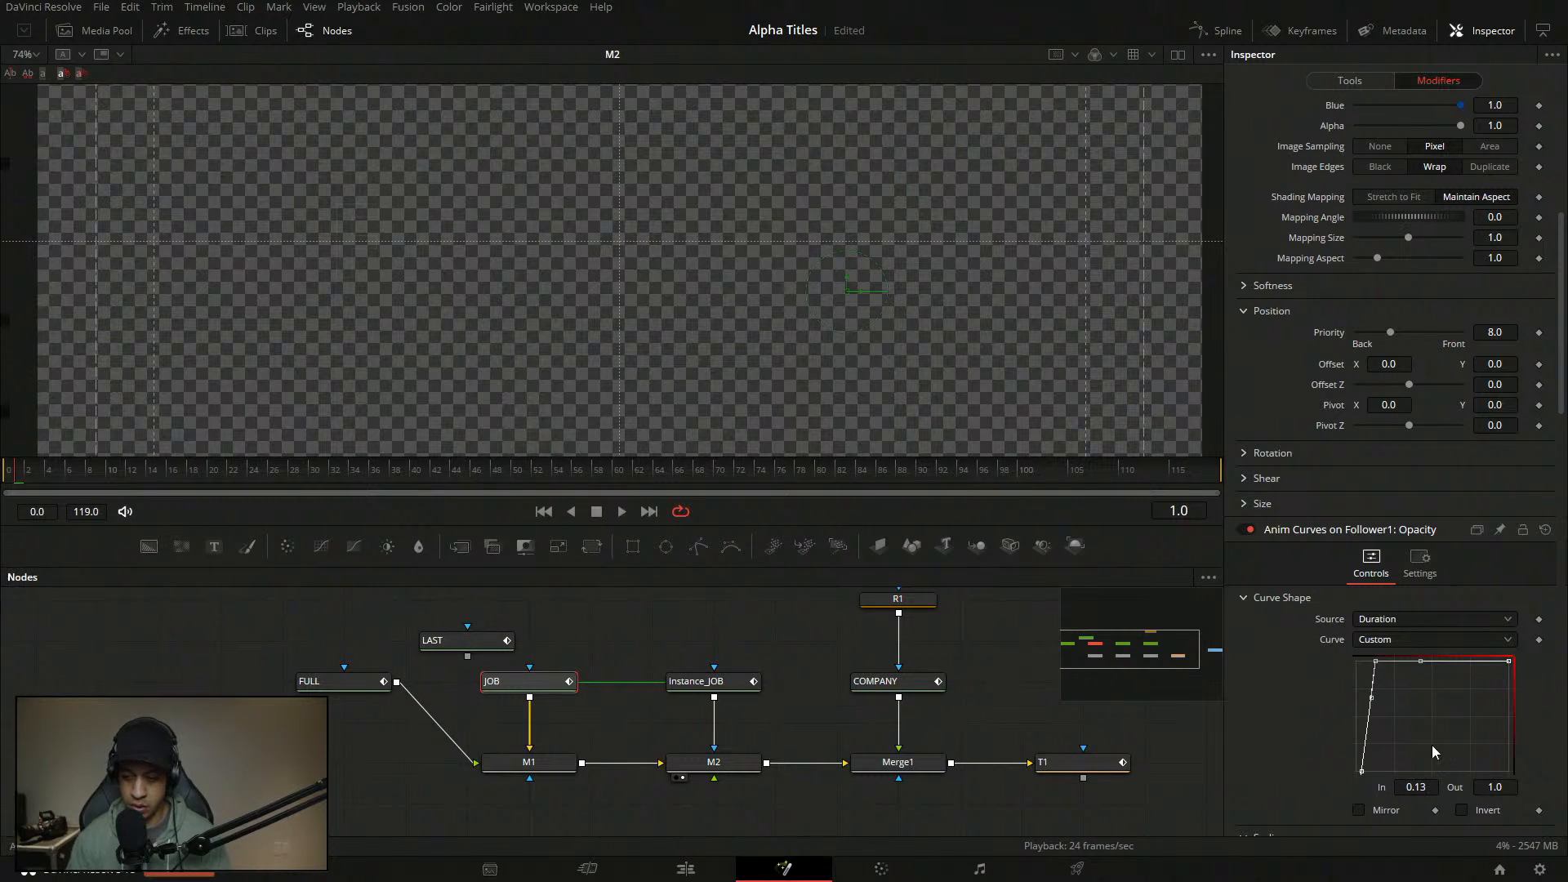
# - Save the project and play back the letter-by-letter fade-in of JOB TITLE
pyautogui.hotkey('ctrl', 's')
pyautogui.press('space')
pyautogui.press('space')
pyautogui.moveTo(122, 476); pyautogui.dragTo(6, 476)
pyautogui.press('space')
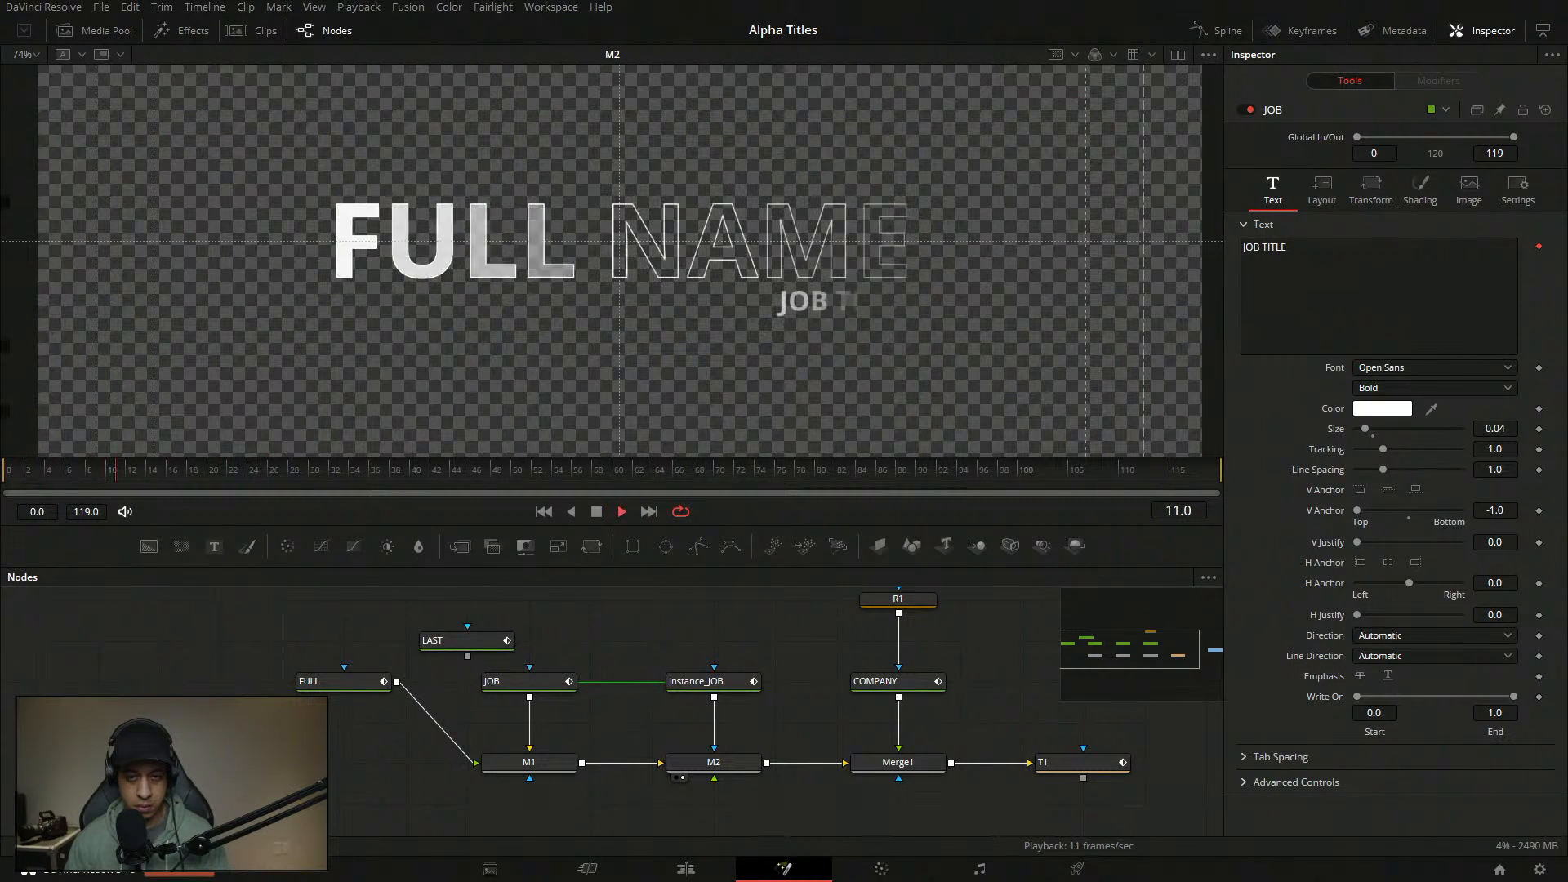
# - Stop at frame 15 and keyframe a reduced character Spacing in the JOB node's Follower1 Transform settings
pyautogui.press('space')
pyautogui.click(523, 681)
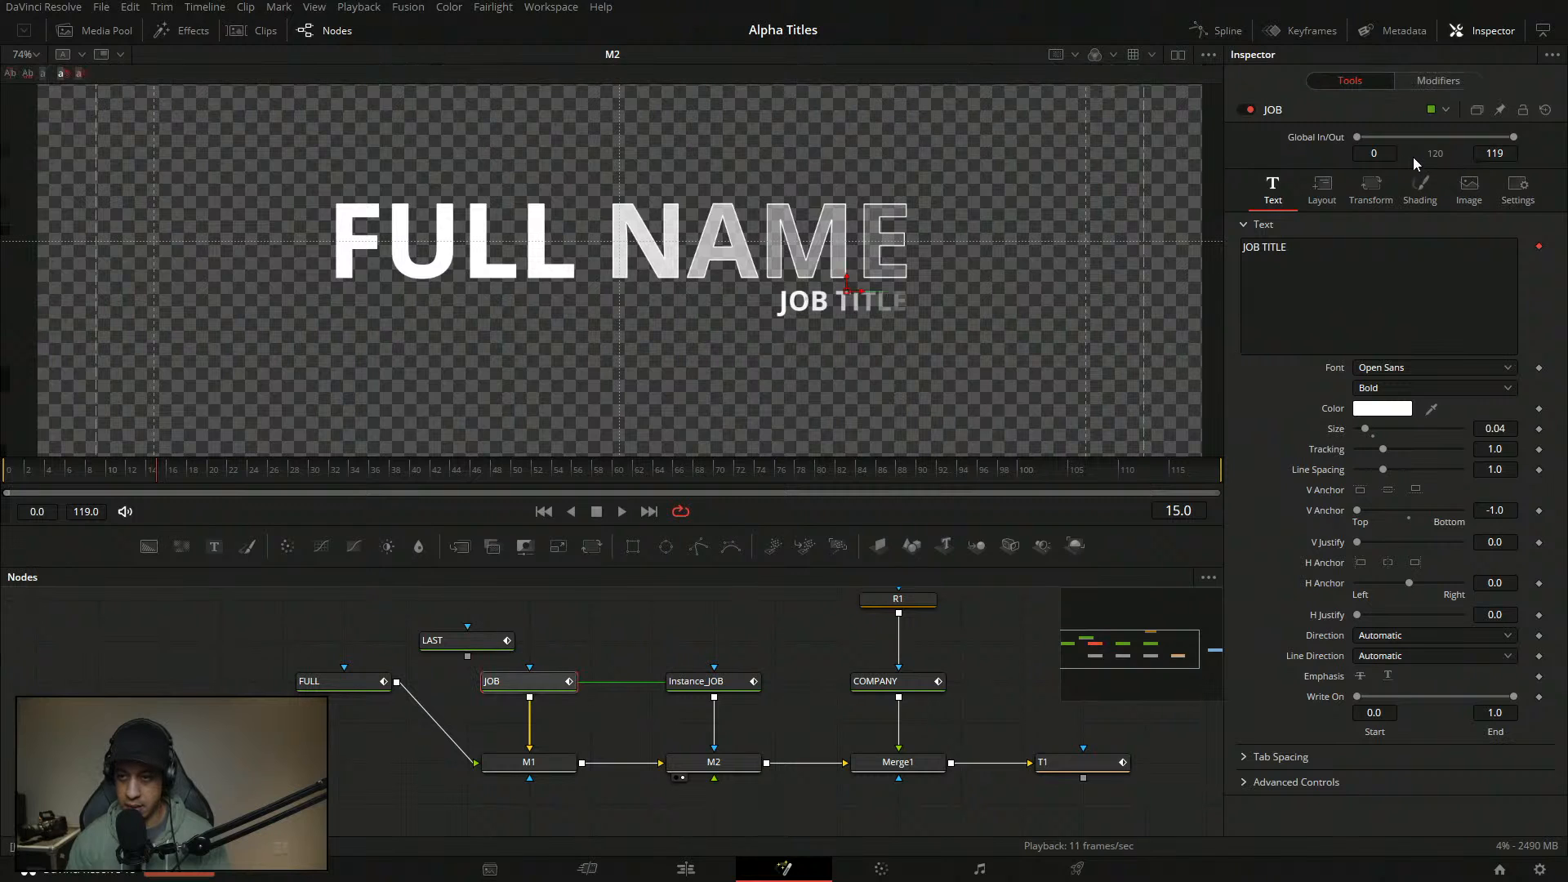
pyautogui.click(1428, 80)
pyautogui.scroll(-1, 1564, 412)
pyautogui.scroll(5, 1563, 413)
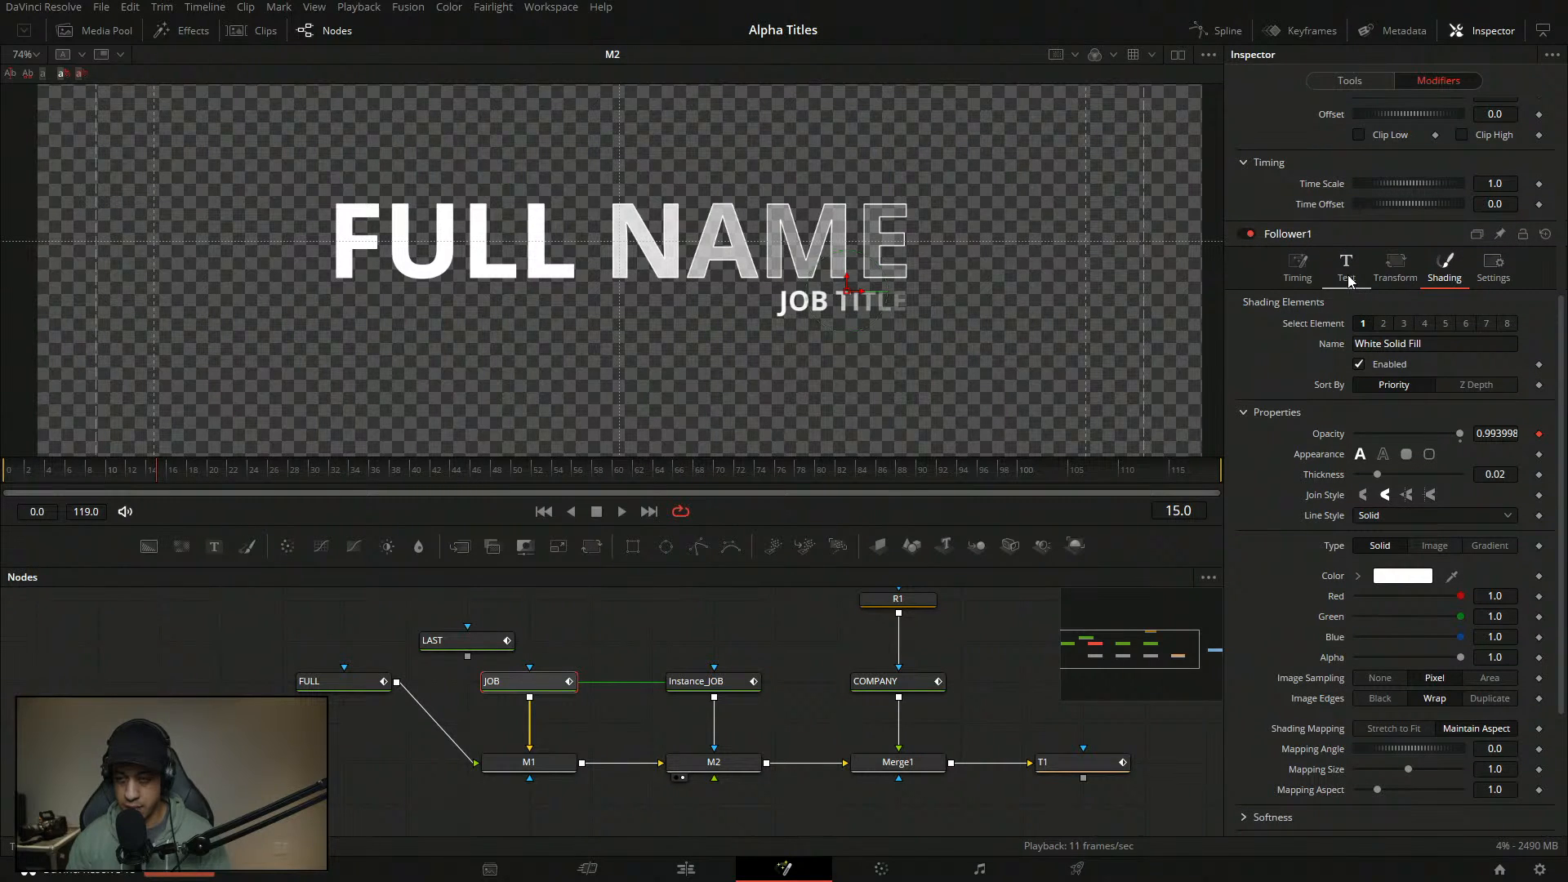
pyautogui.click(1386, 282)
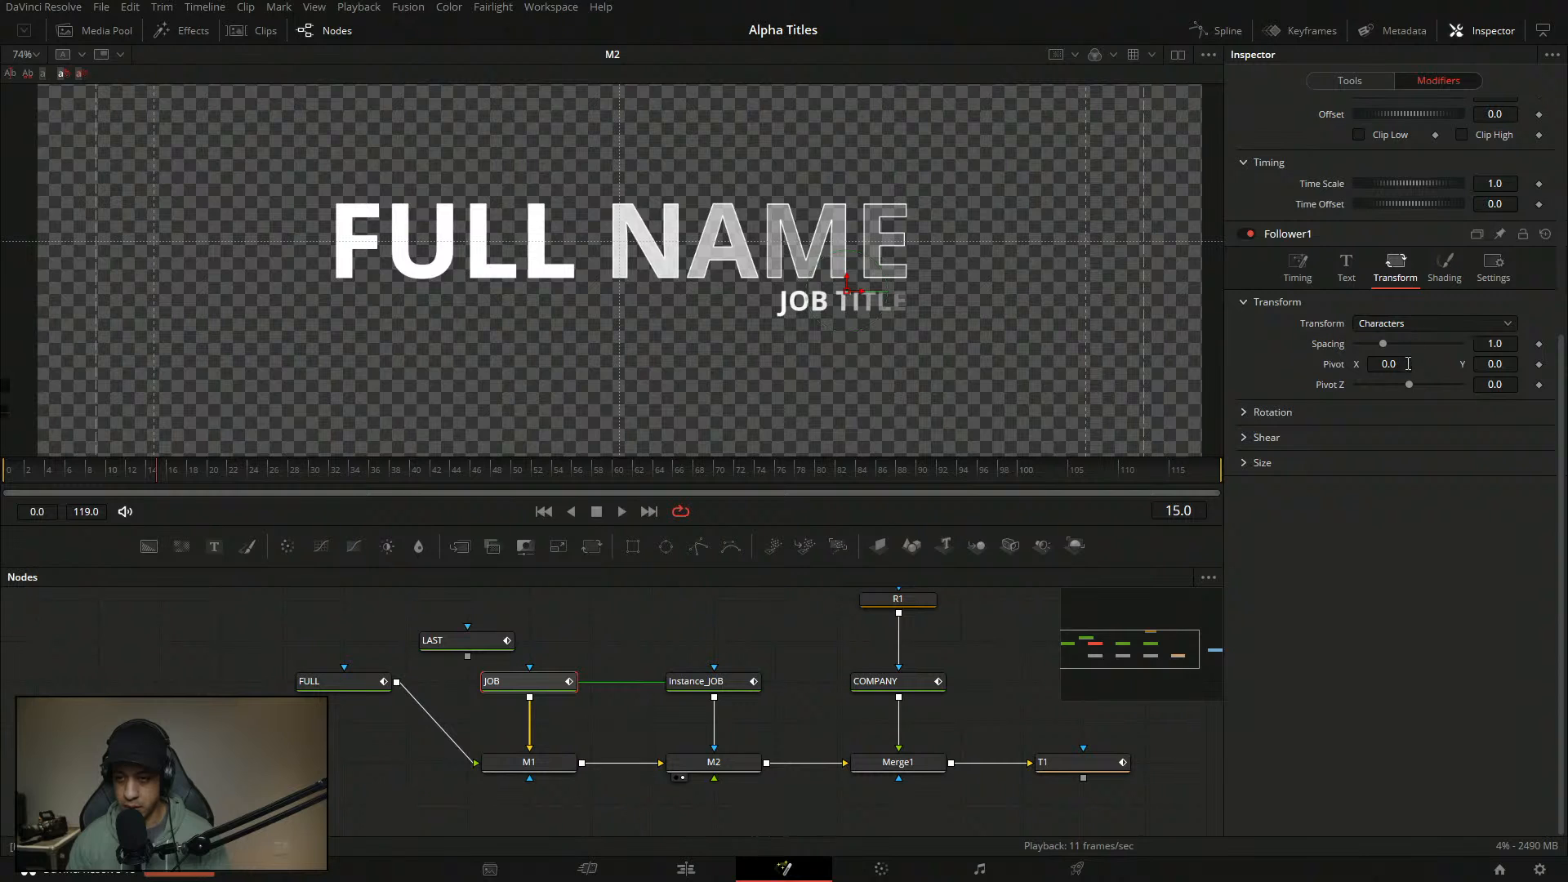
pyautogui.moveTo(1382, 345)
pyautogui.mouseDown()
pyautogui.moveTo(1364, 344)
pyautogui.moveTo(1380, 351)
pyautogui.mouseUp()
pyautogui.click(1540, 344)
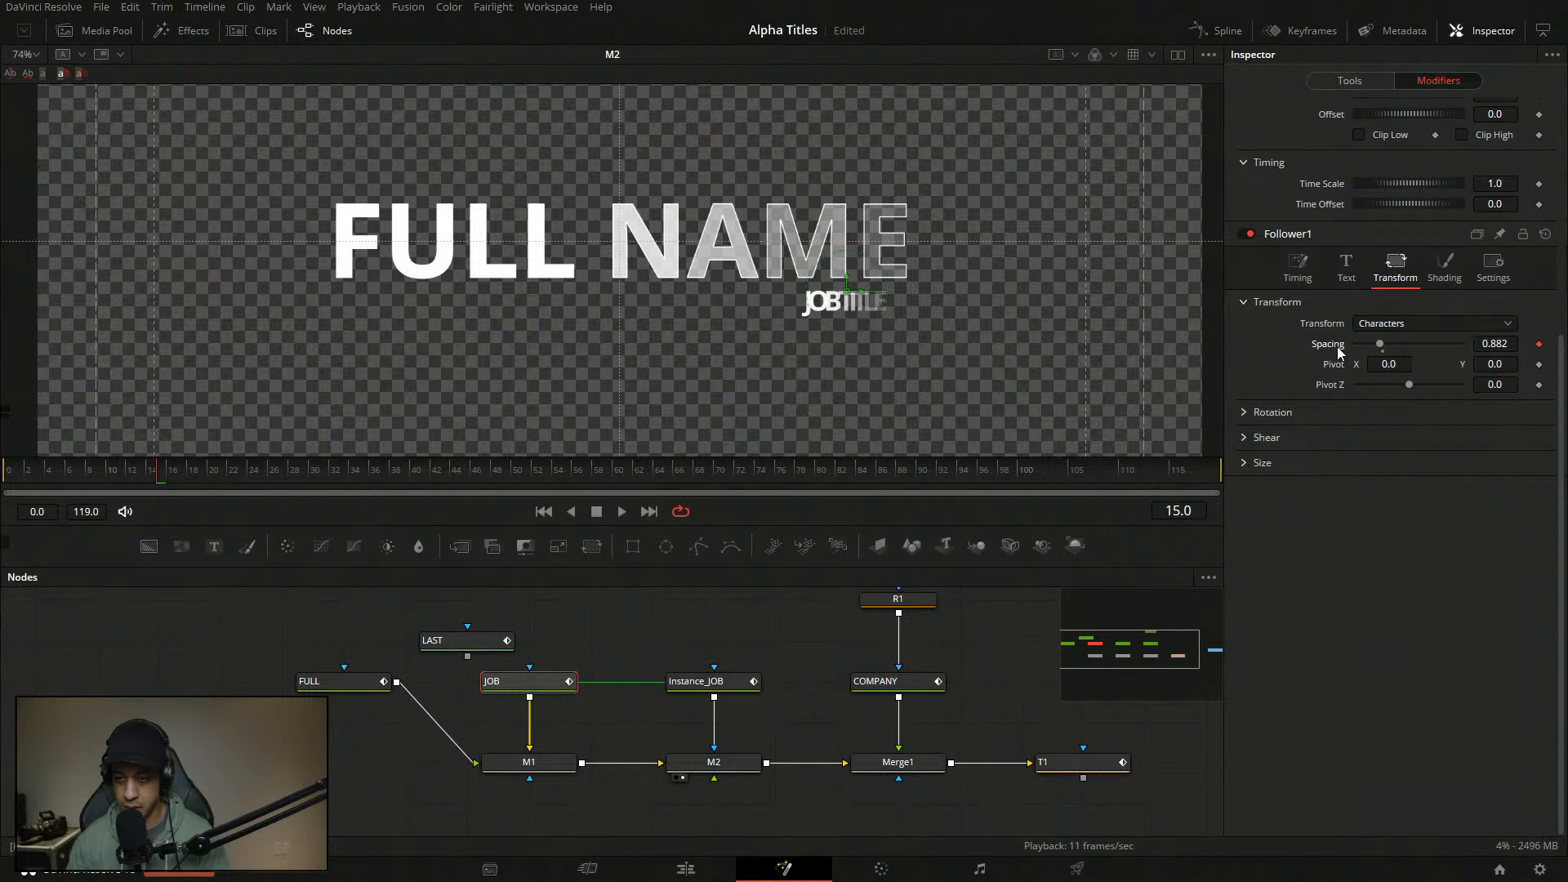
# - Review the Follower1 Shading settings, then bring up the Follower1 Text tab
pyautogui.click(1444, 263)
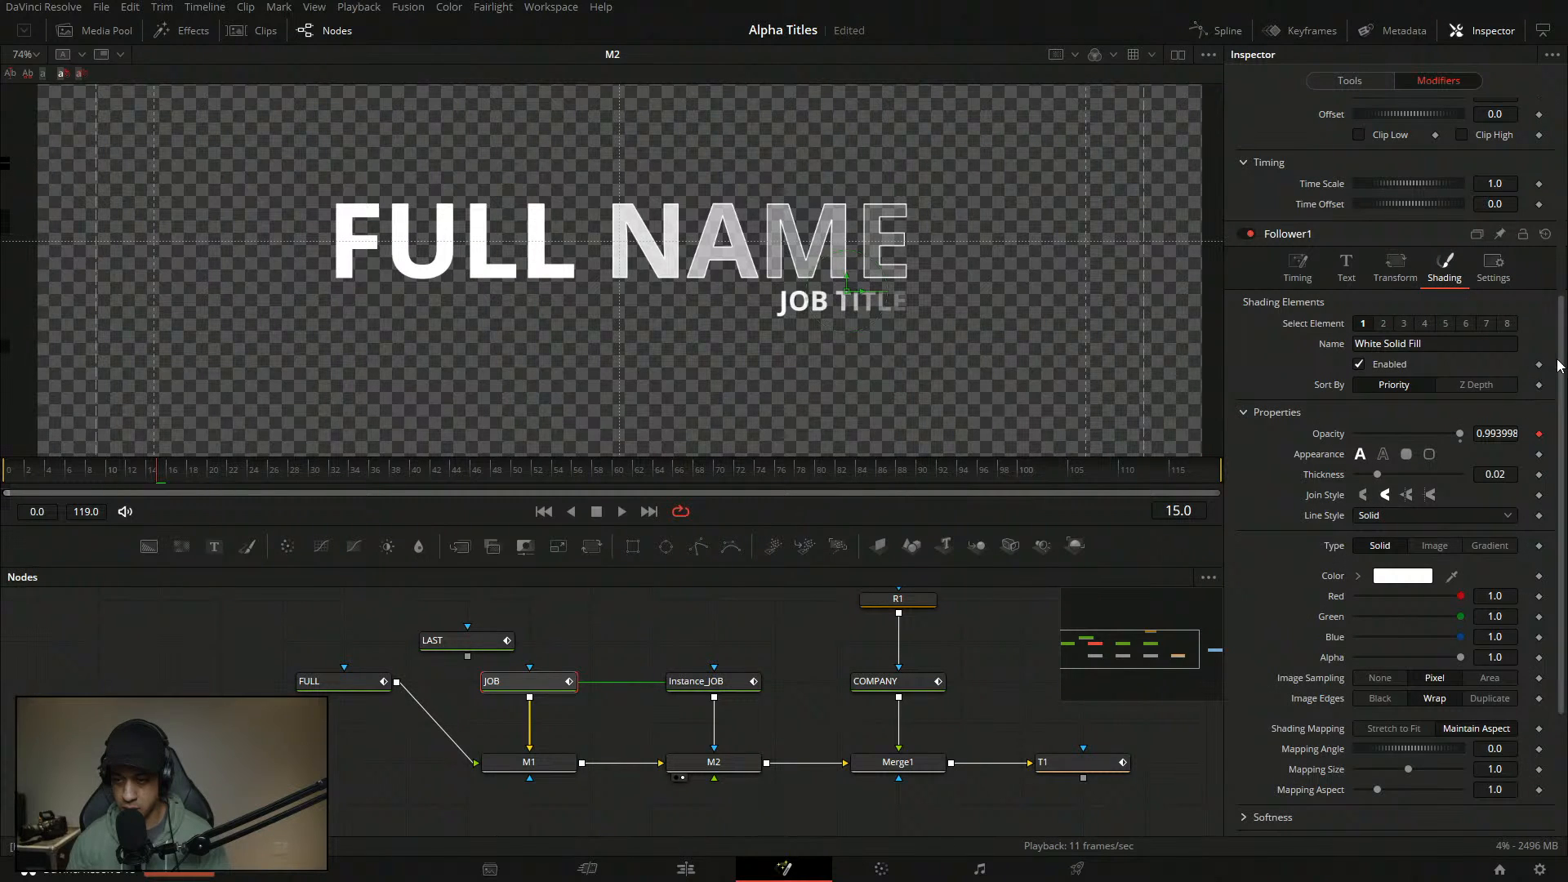
pyautogui.scroll(-3, 1556, 365)
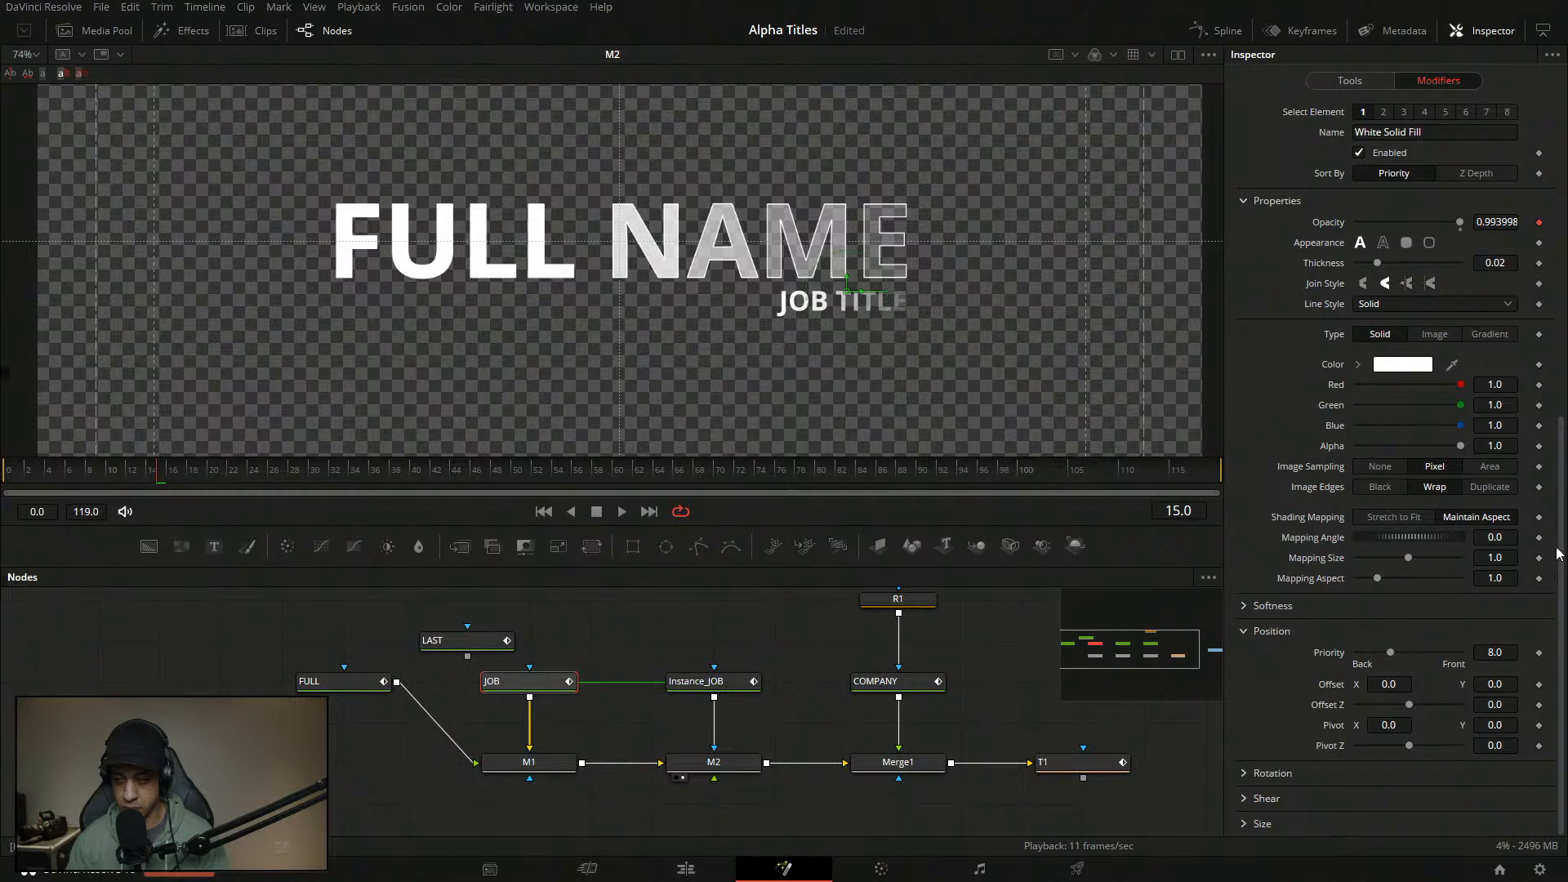
pyautogui.scroll(5, 1557, 552)
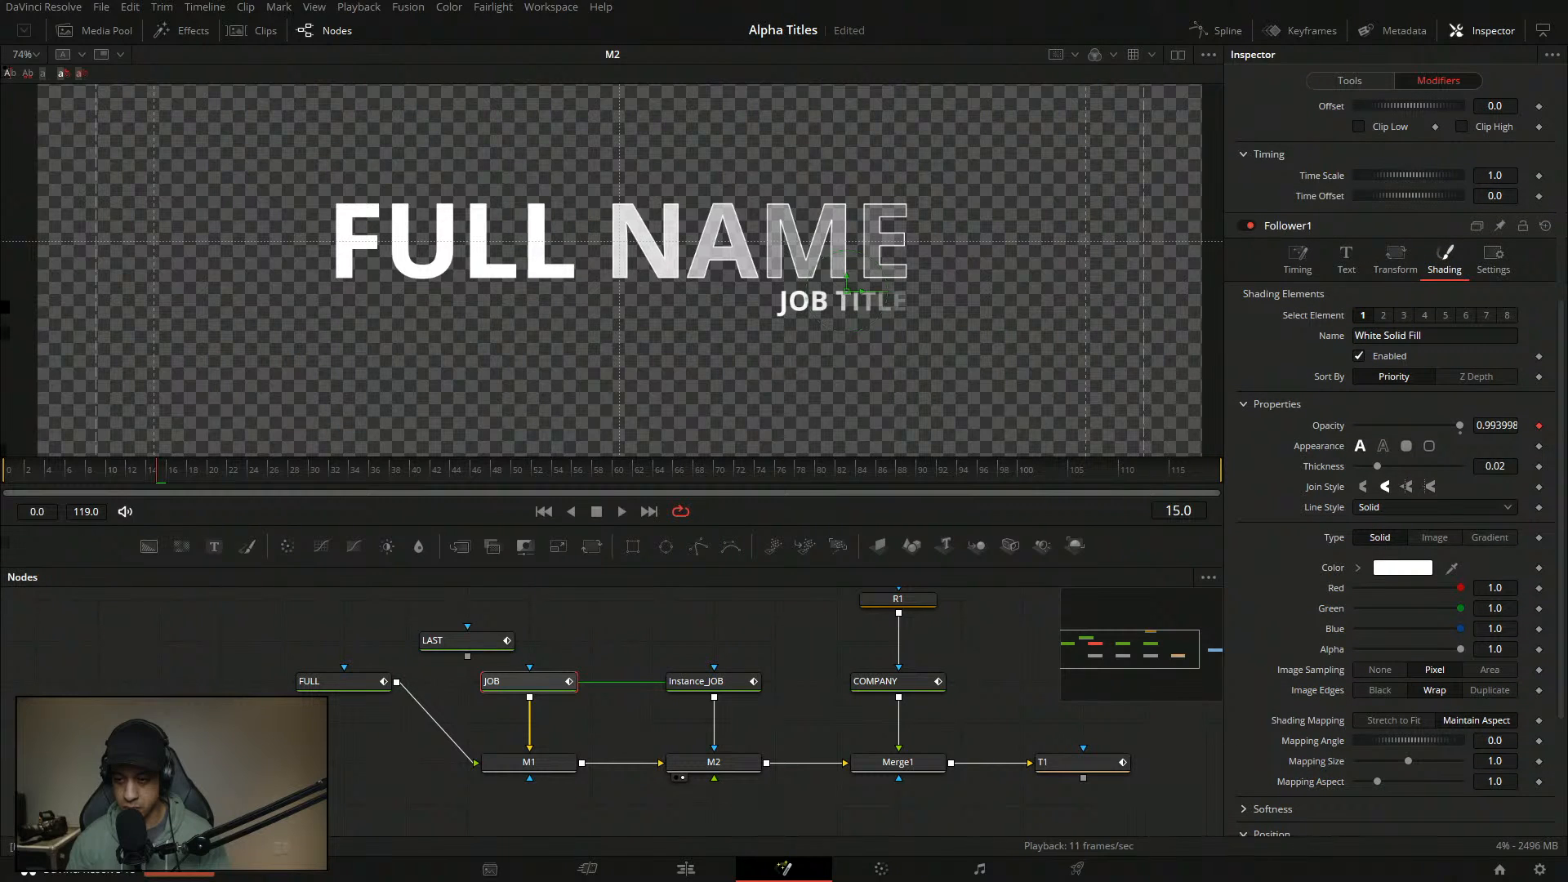
pyautogui.scroll(-1, 1388, 457)
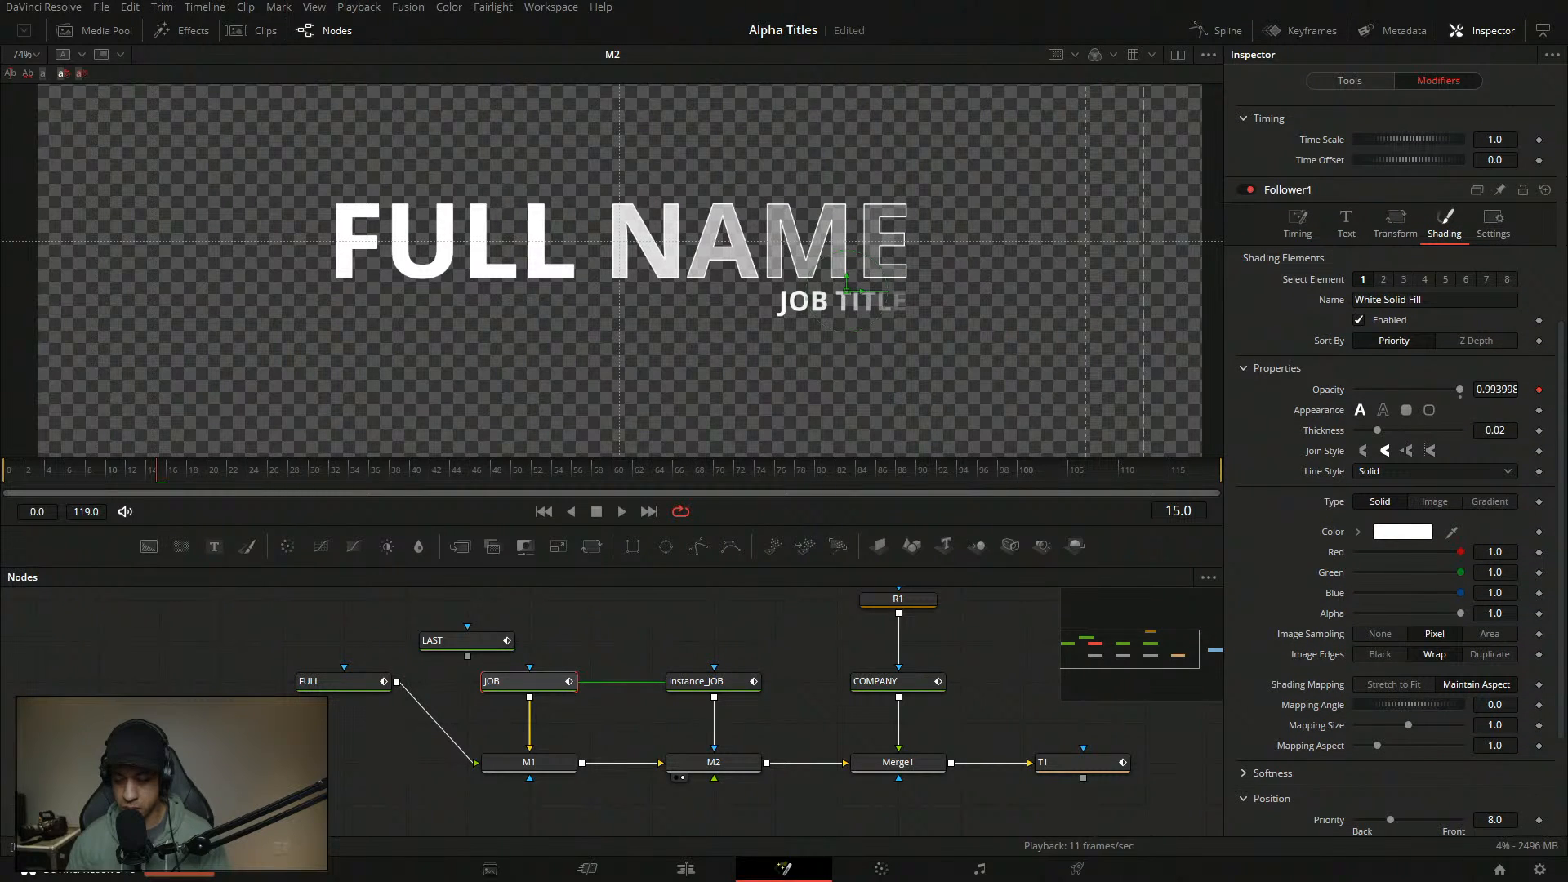
pyautogui.scroll(3, 1406, 322)
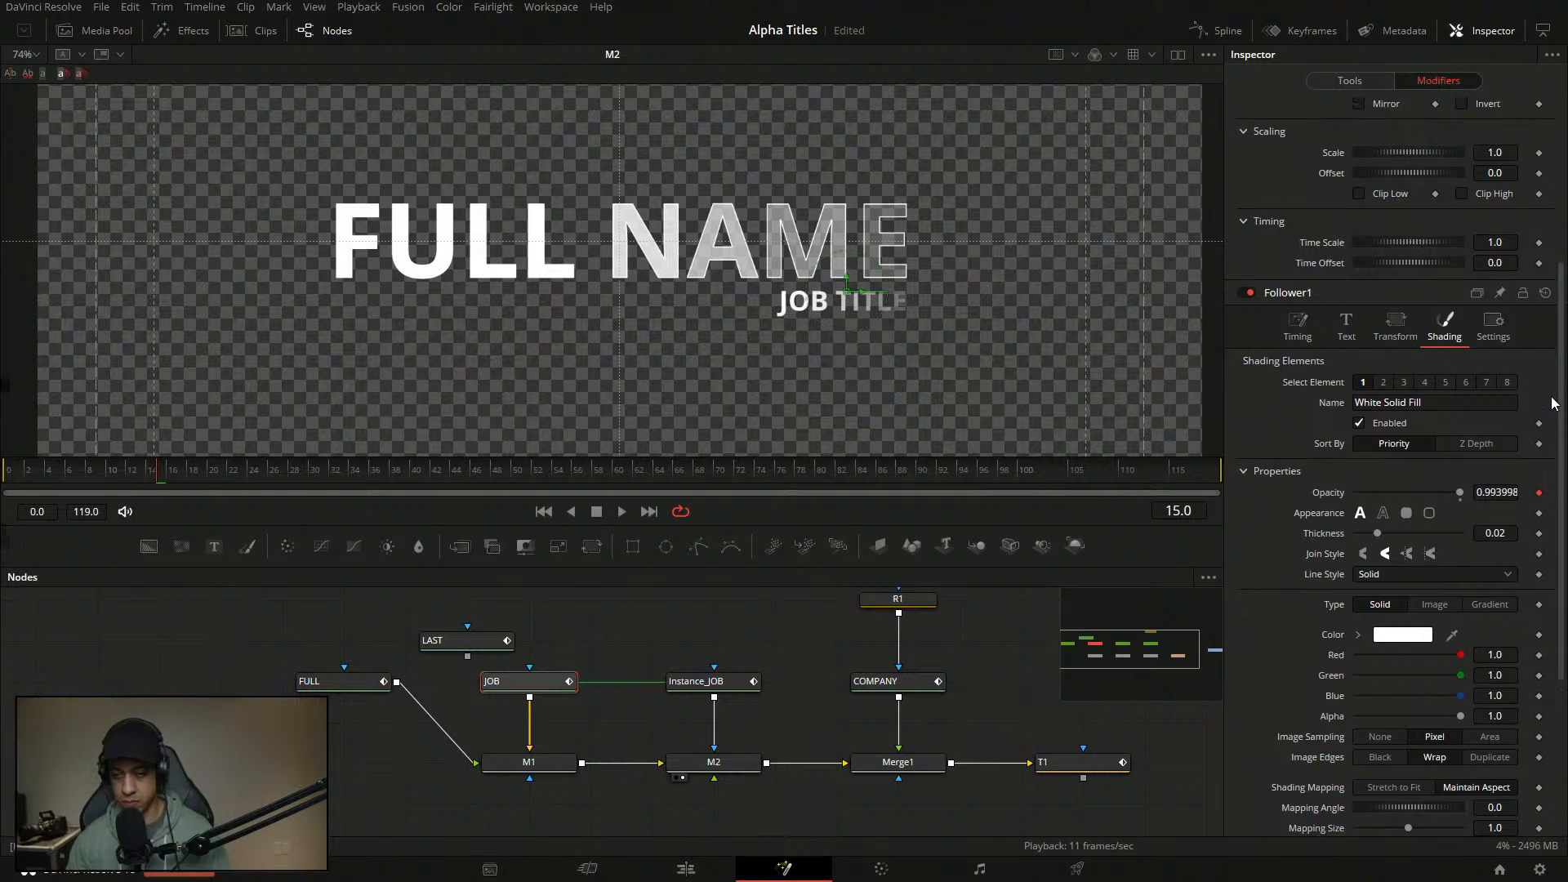
pyautogui.click(1346, 328)
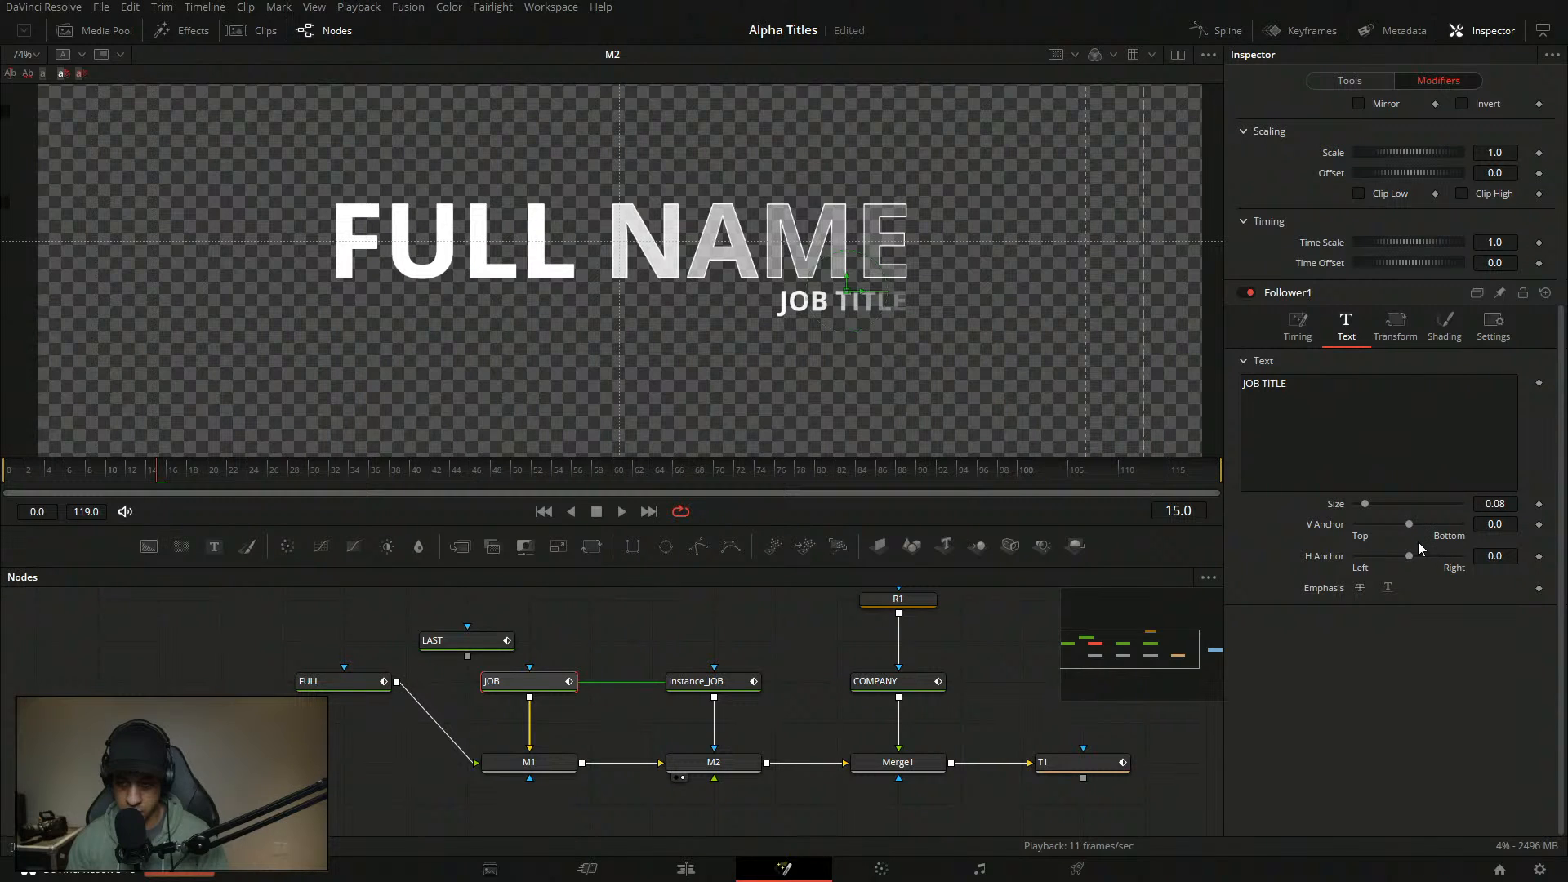
# - Try keyframing the vertical and horizontal anchors, then reset both to 0.0, clearing the keyframes
pyautogui.click(1539, 524)
pyautogui.moveTo(1409, 524); pyautogui.dragTo(1402, 561)
pyautogui.doubleClick(1317, 527)
pyautogui.click(1539, 557)
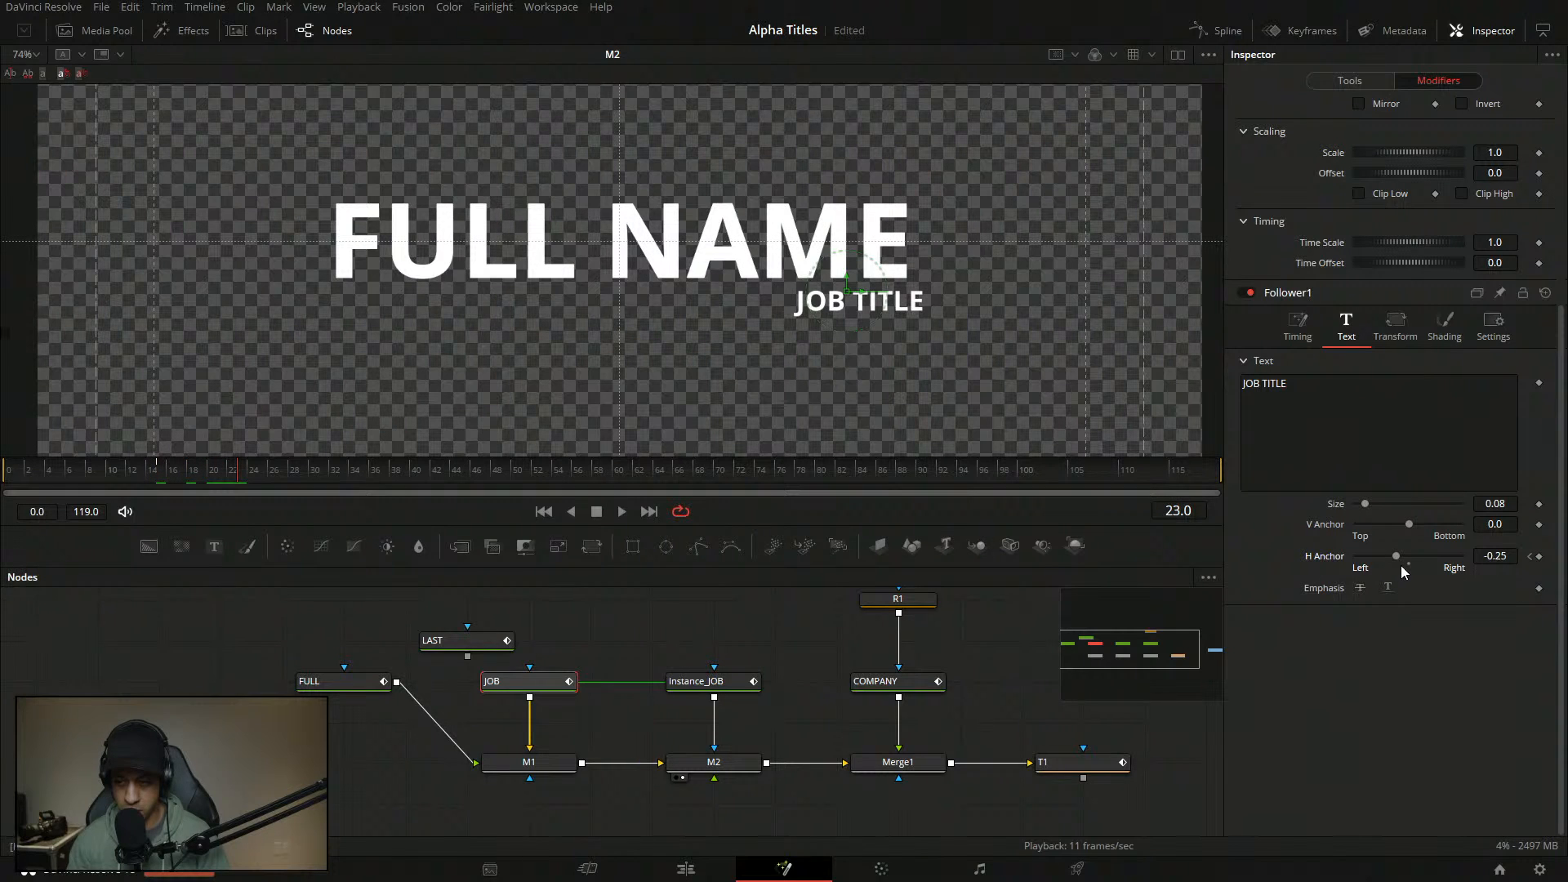
pyautogui.moveTo(1397, 558); pyautogui.dragTo(1409, 561)
pyautogui.moveTo(309, 475); pyautogui.dragTo(156, 488)
pyautogui.doubleClick(1325, 556)
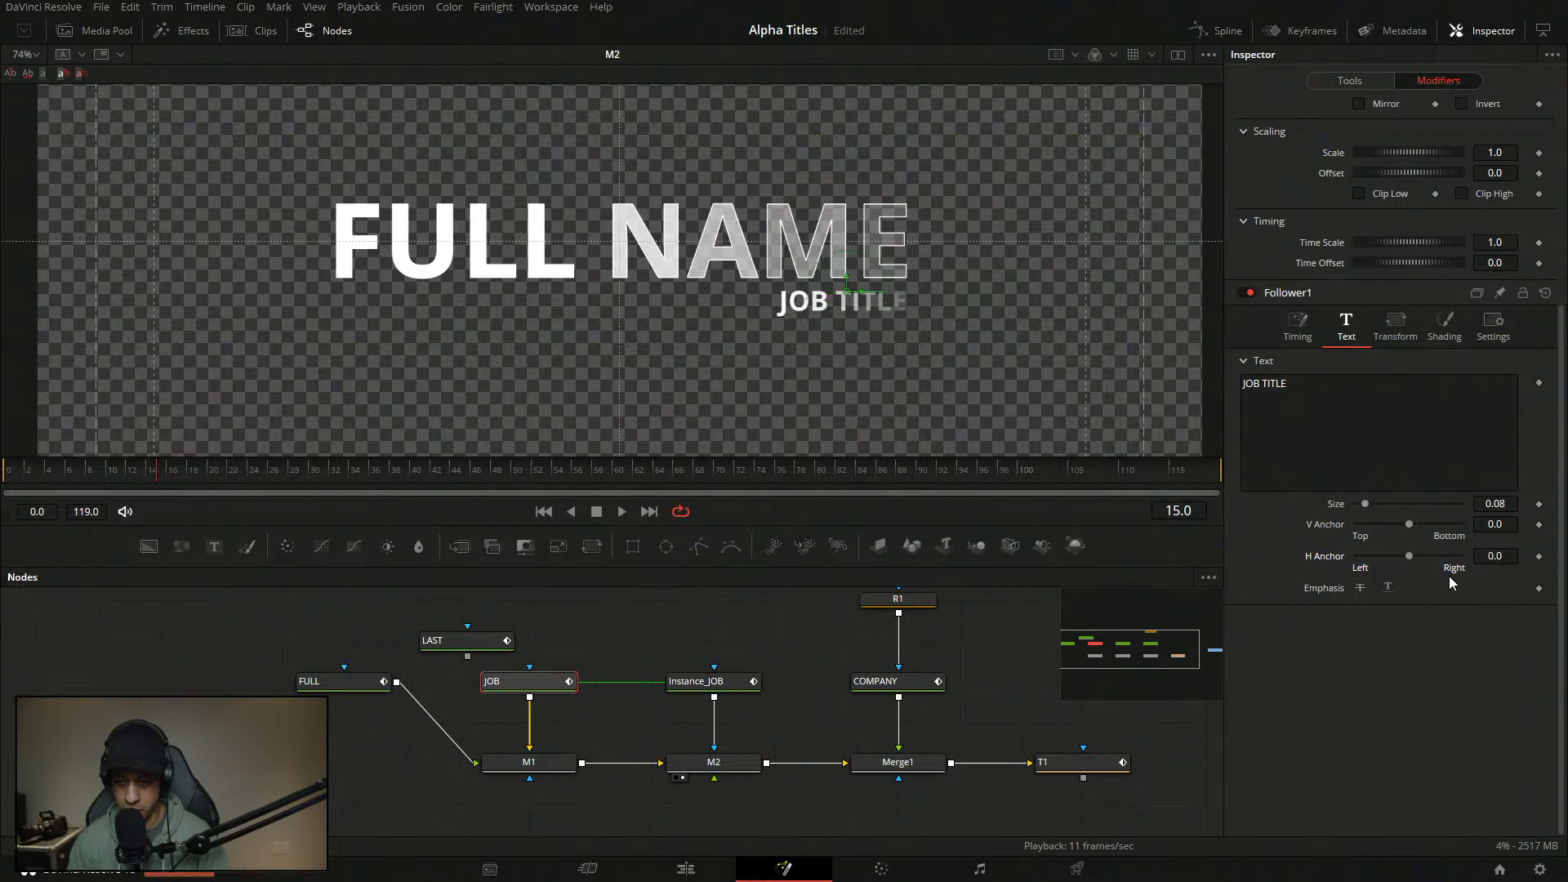
# - Keyframe H Anchor at -0.64, then at 0.0 one frame later at frame 16
pyautogui.moveTo(1415, 552); pyautogui.dragTo(1377, 554)
pyautogui.click(1538, 556)
pyautogui.click(170, 481)
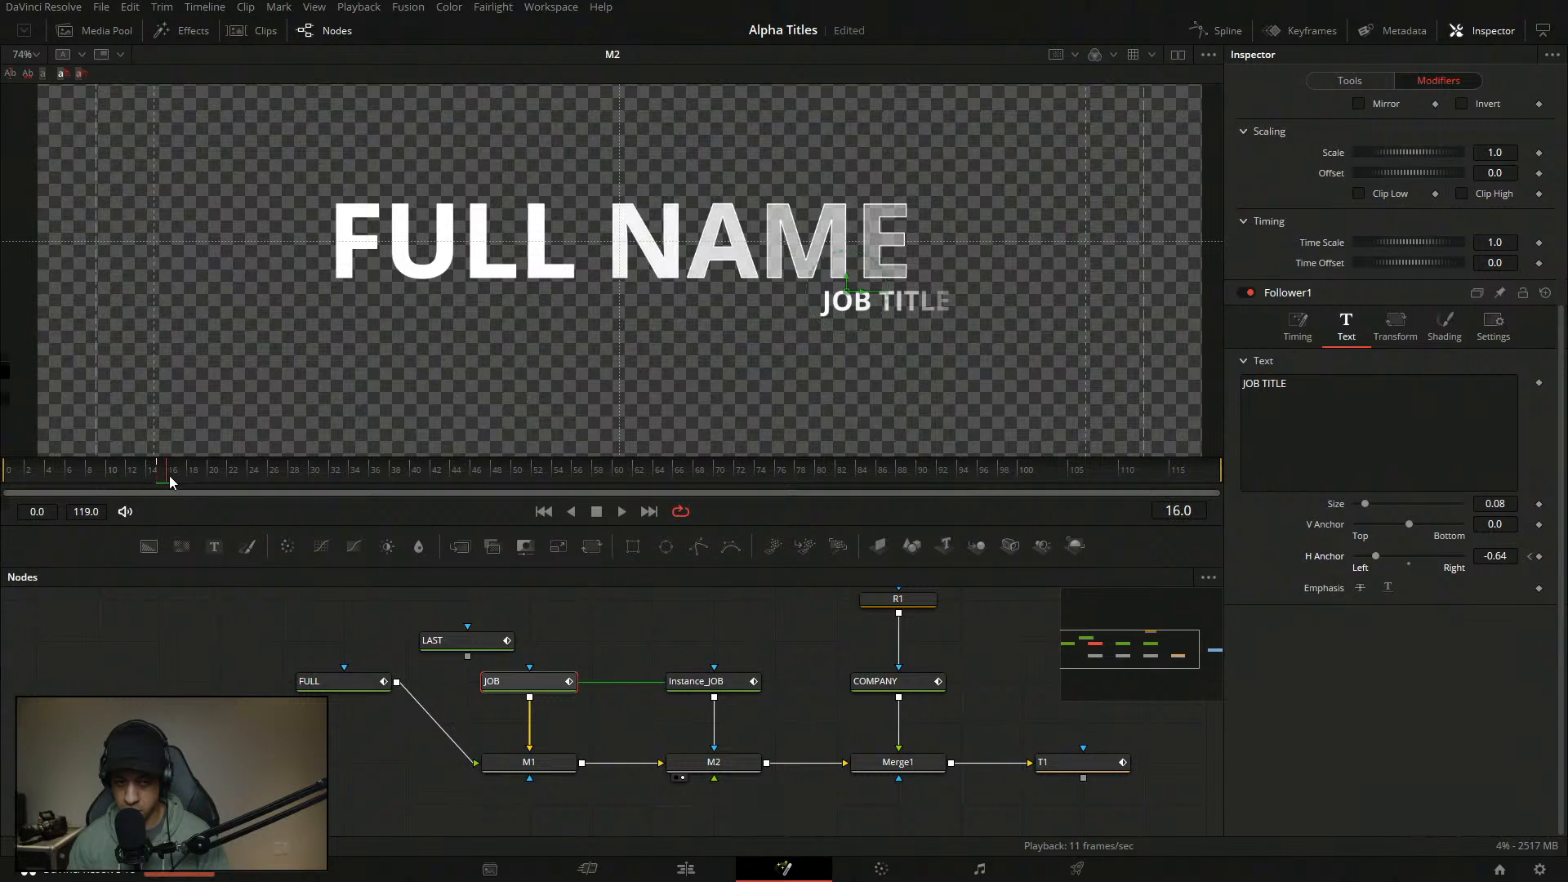
pyautogui.click(1410, 562)
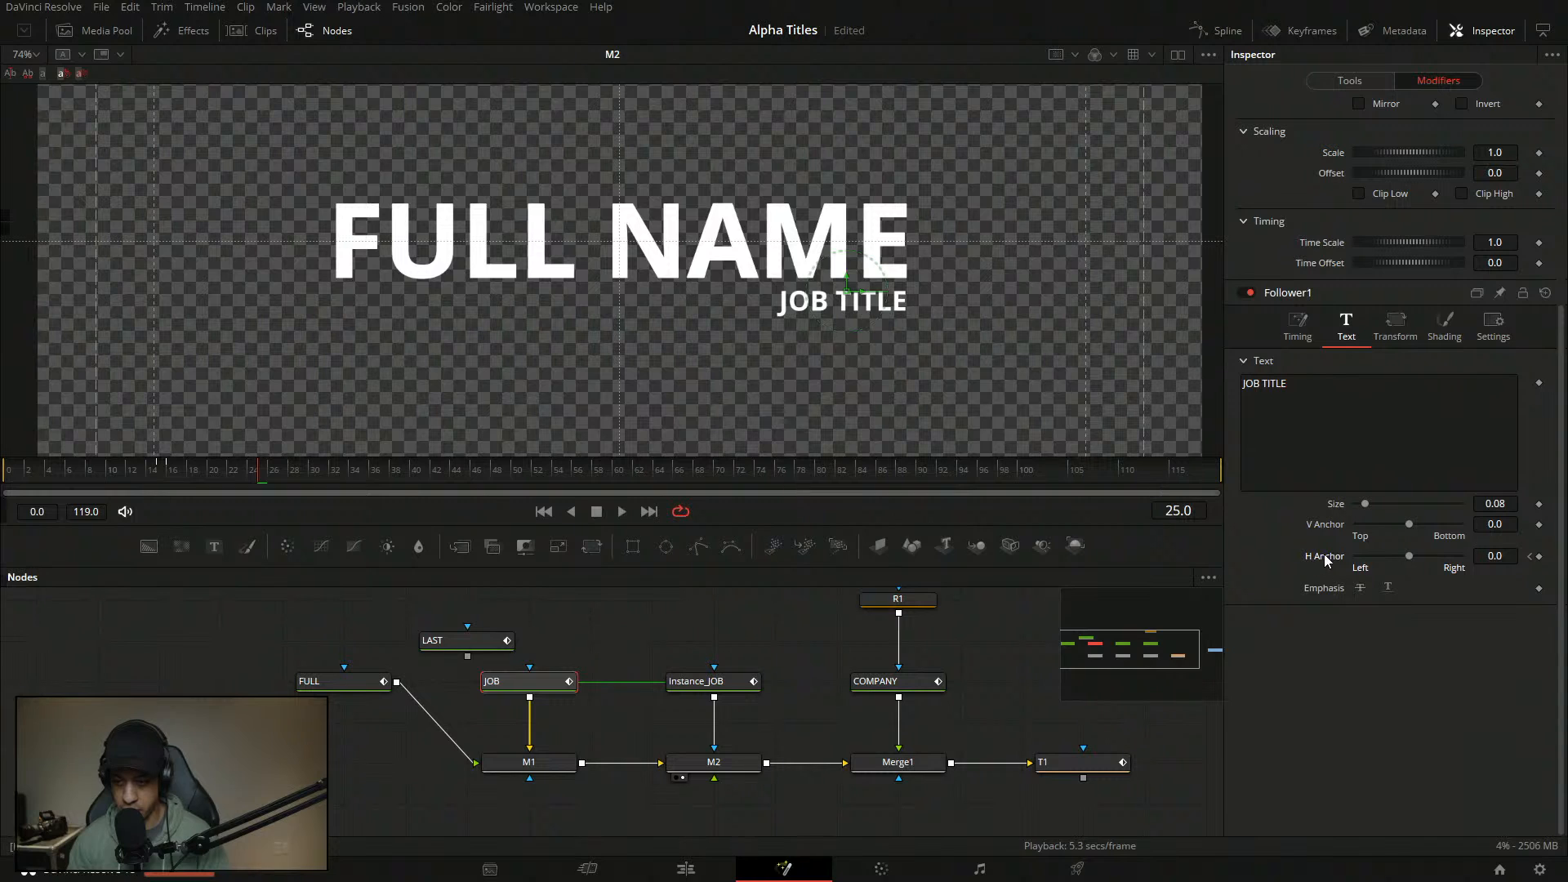
# - Switch back to the Follower1 Shading tab and save the Alpha Titles project with Ctrl+S
pyautogui.moveTo(1561, 396)
pyautogui.mouseDown()
pyautogui.moveTo(1546, 209)
pyautogui.moveTo(1555, 398)
pyautogui.mouseUp()
pyautogui.click(1465, 335)
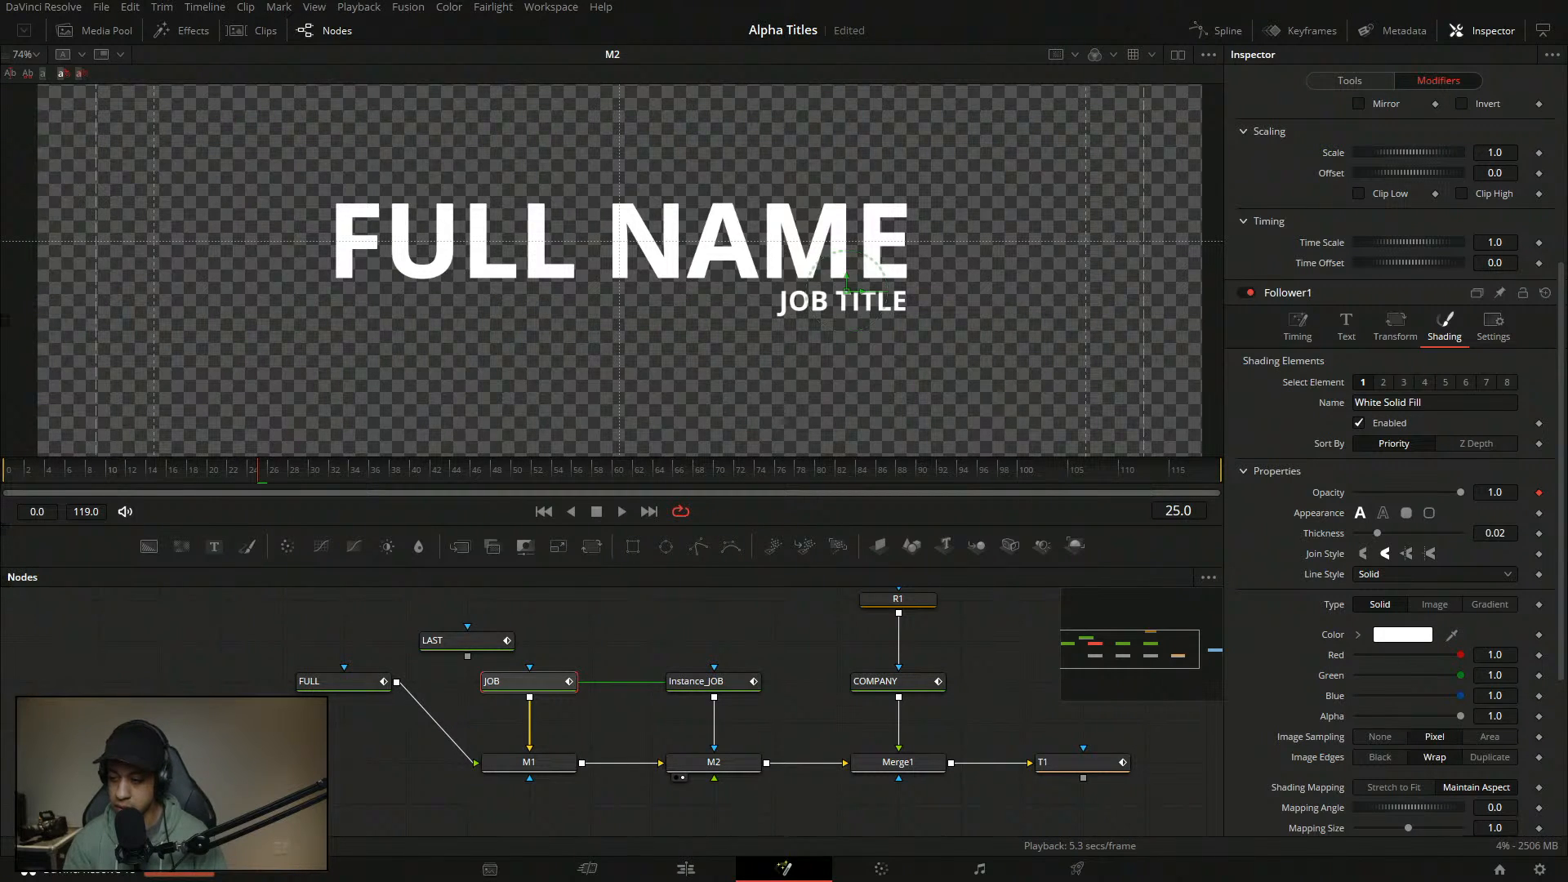
pyautogui.hotkey('ctrl', 's')
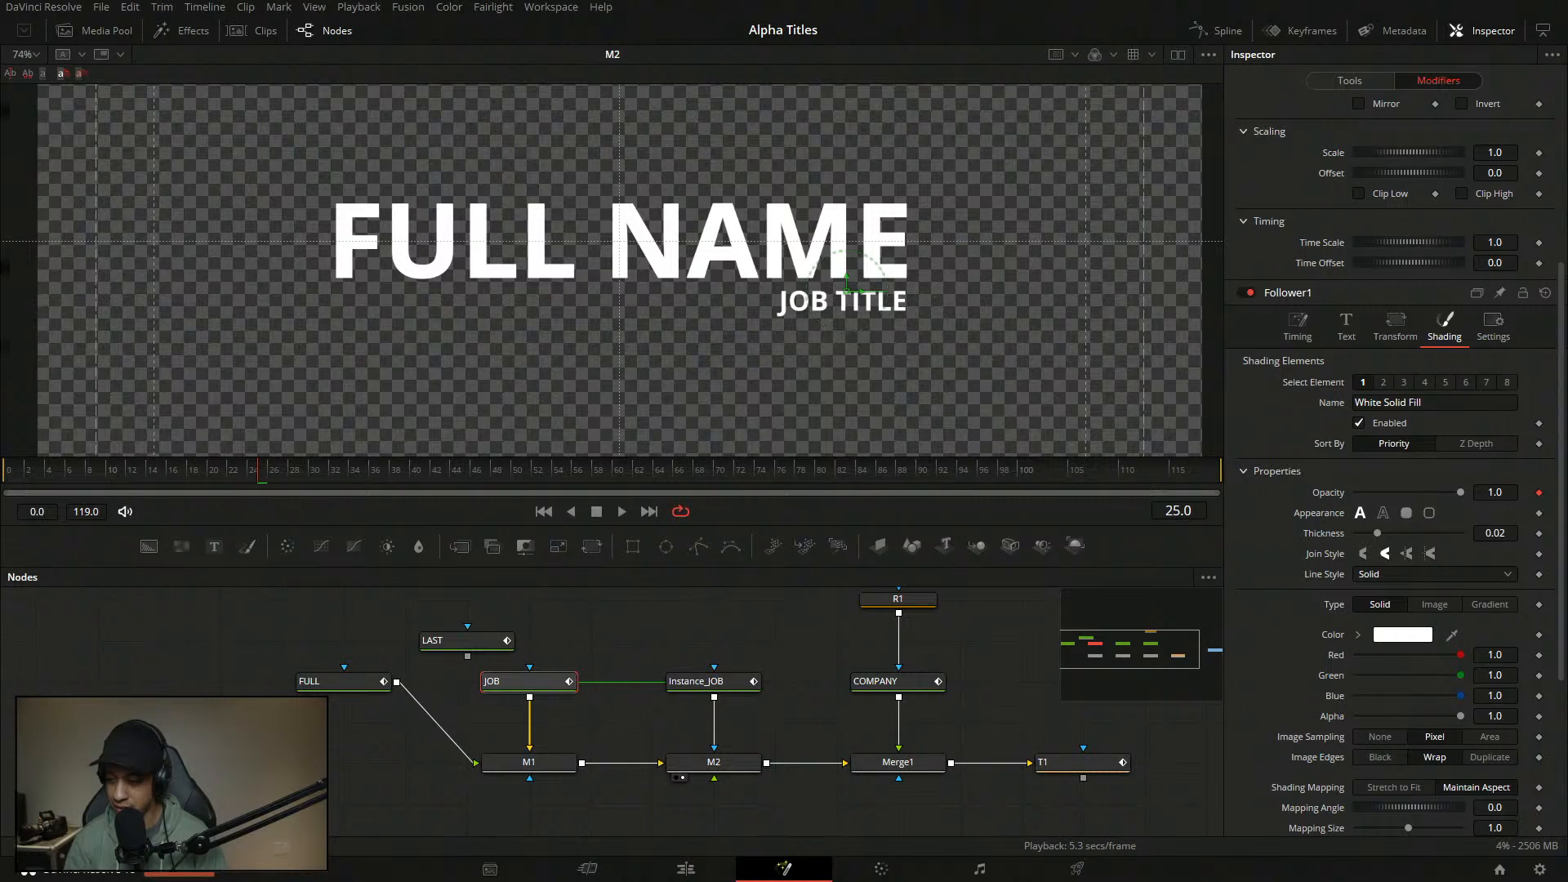
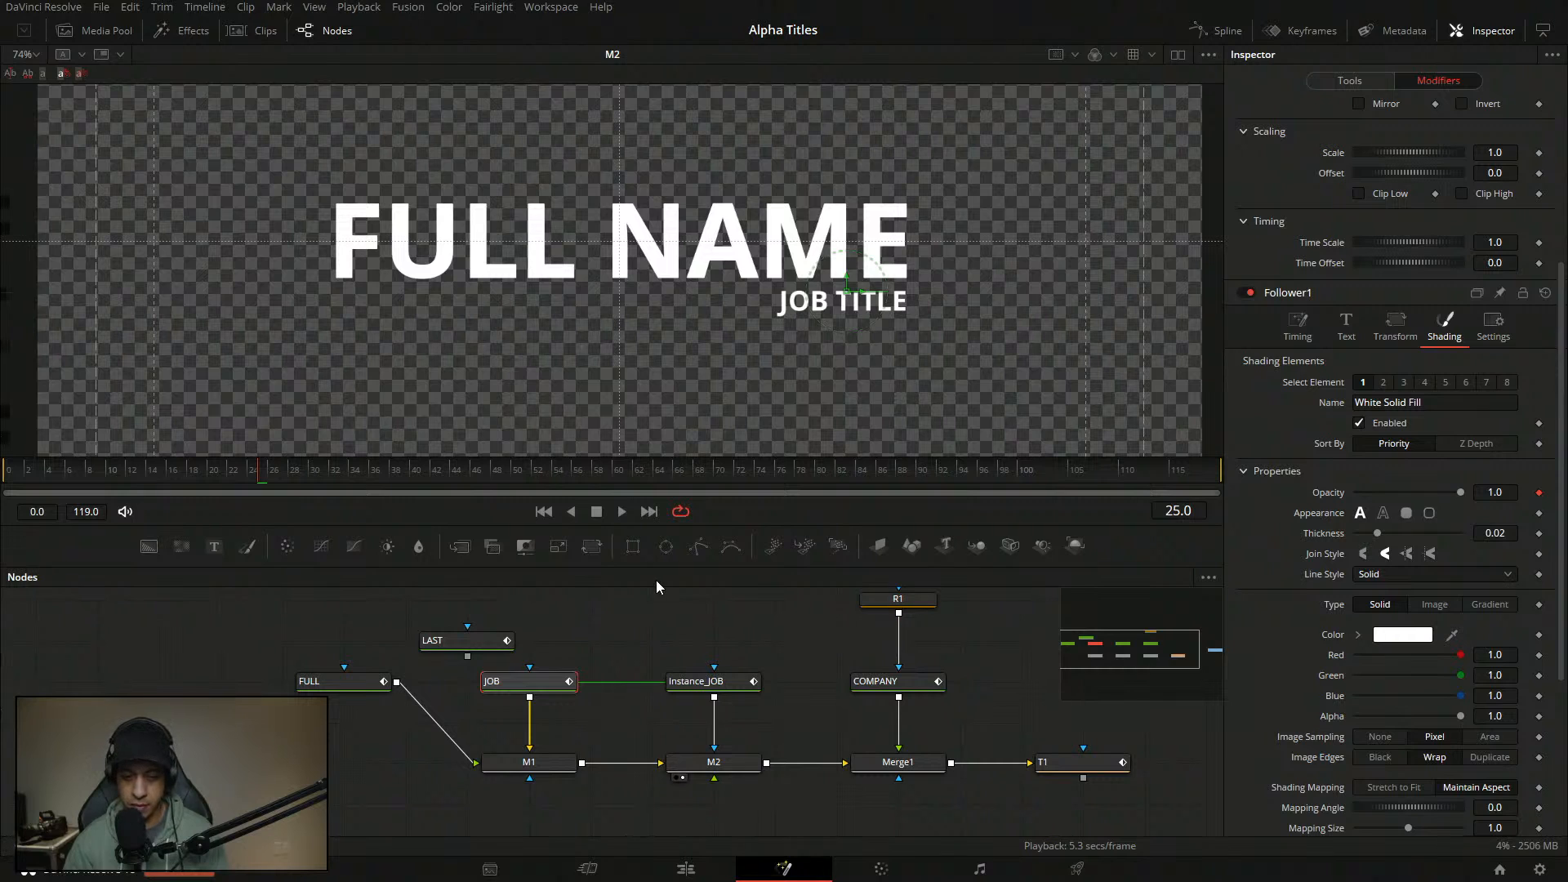
# - Load the JOB text node in the Inspector and replay the FULL NAME / JOB TITLE animation several times
pyautogui.click(535, 691)
pyautogui.moveTo(274, 474); pyautogui.dragTo(5, 480)
pyautogui.press('space')
pyautogui.click(5, 479)
pyautogui.press('space')
pyautogui.press('space')
pyautogui.click(46, 481)
pyautogui.press('space')
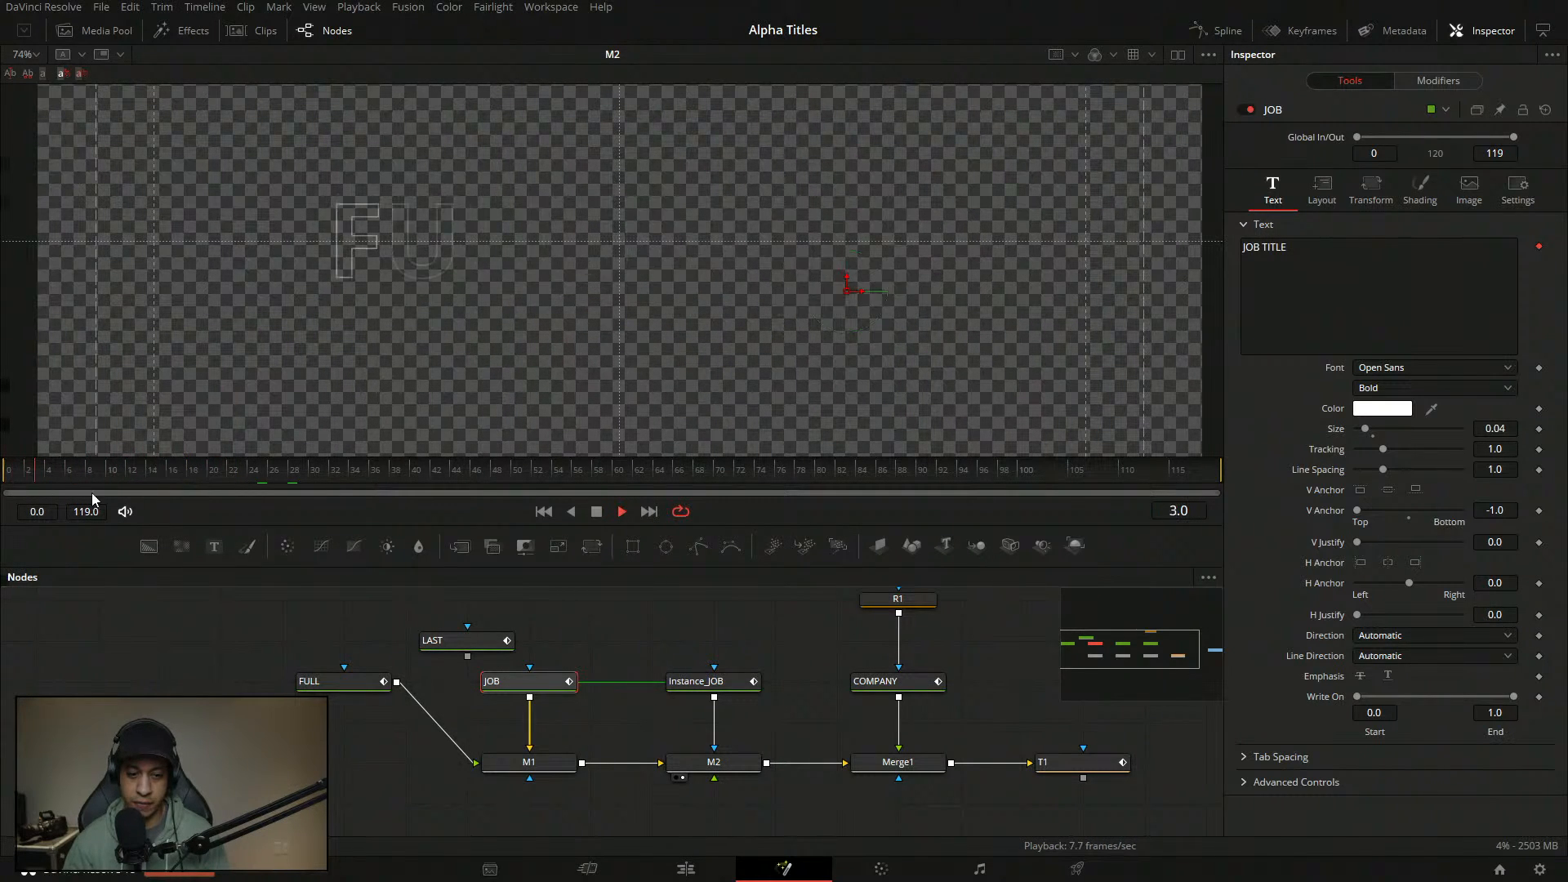
pyautogui.press('space')
pyautogui.moveTo(155, 483); pyautogui.dragTo(3, 480)
pyautogui.press('space')
pyautogui.press('space')
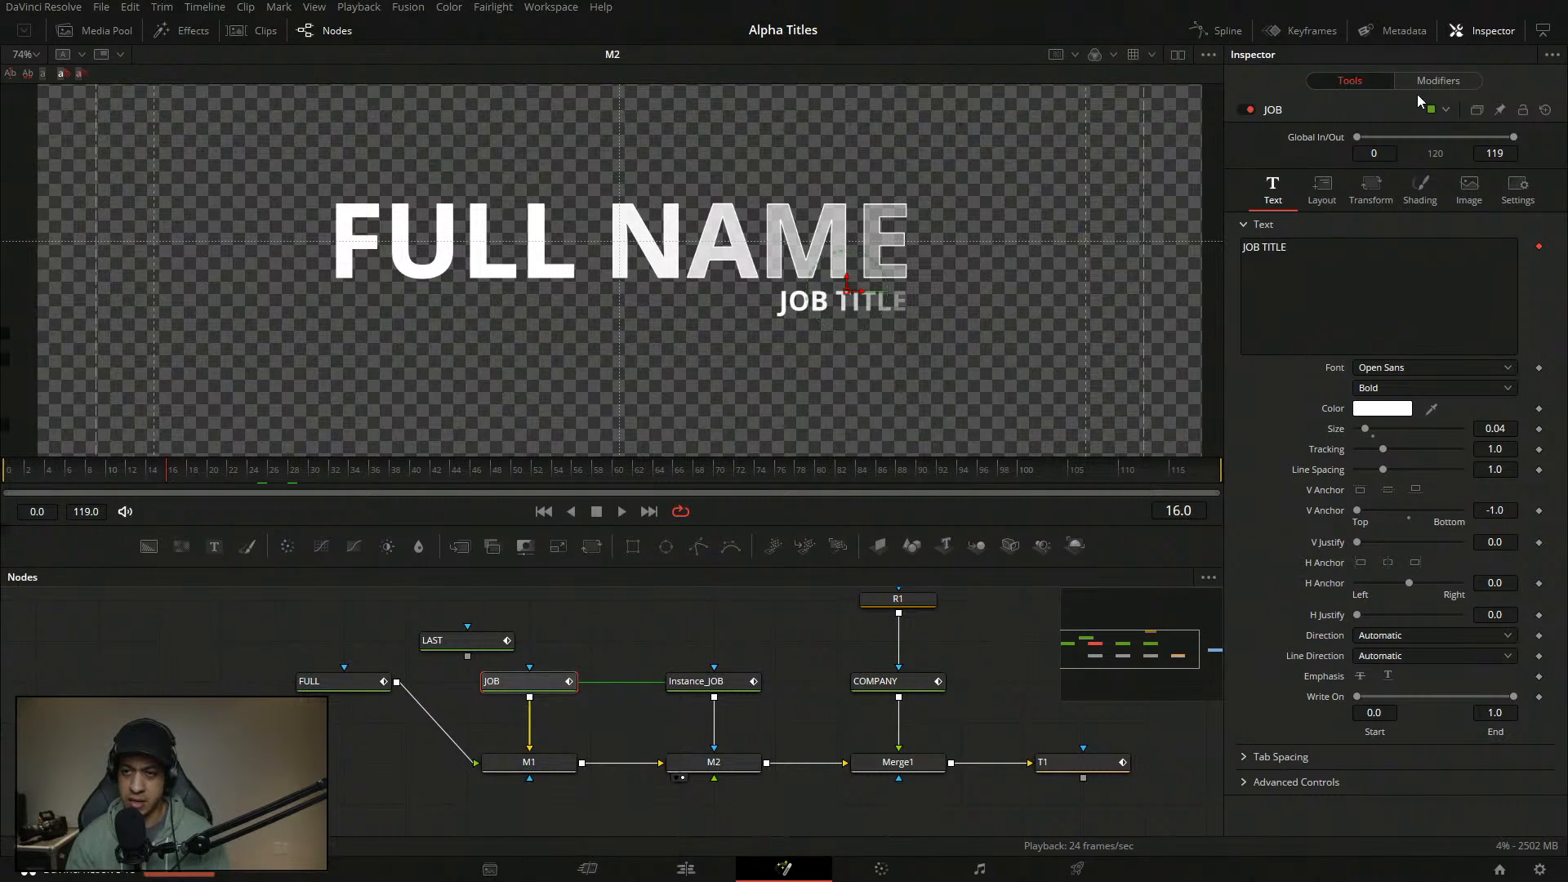
# - Show the JOB text's Shading settings and play the title animation from the start
pyautogui.click(1420, 189)
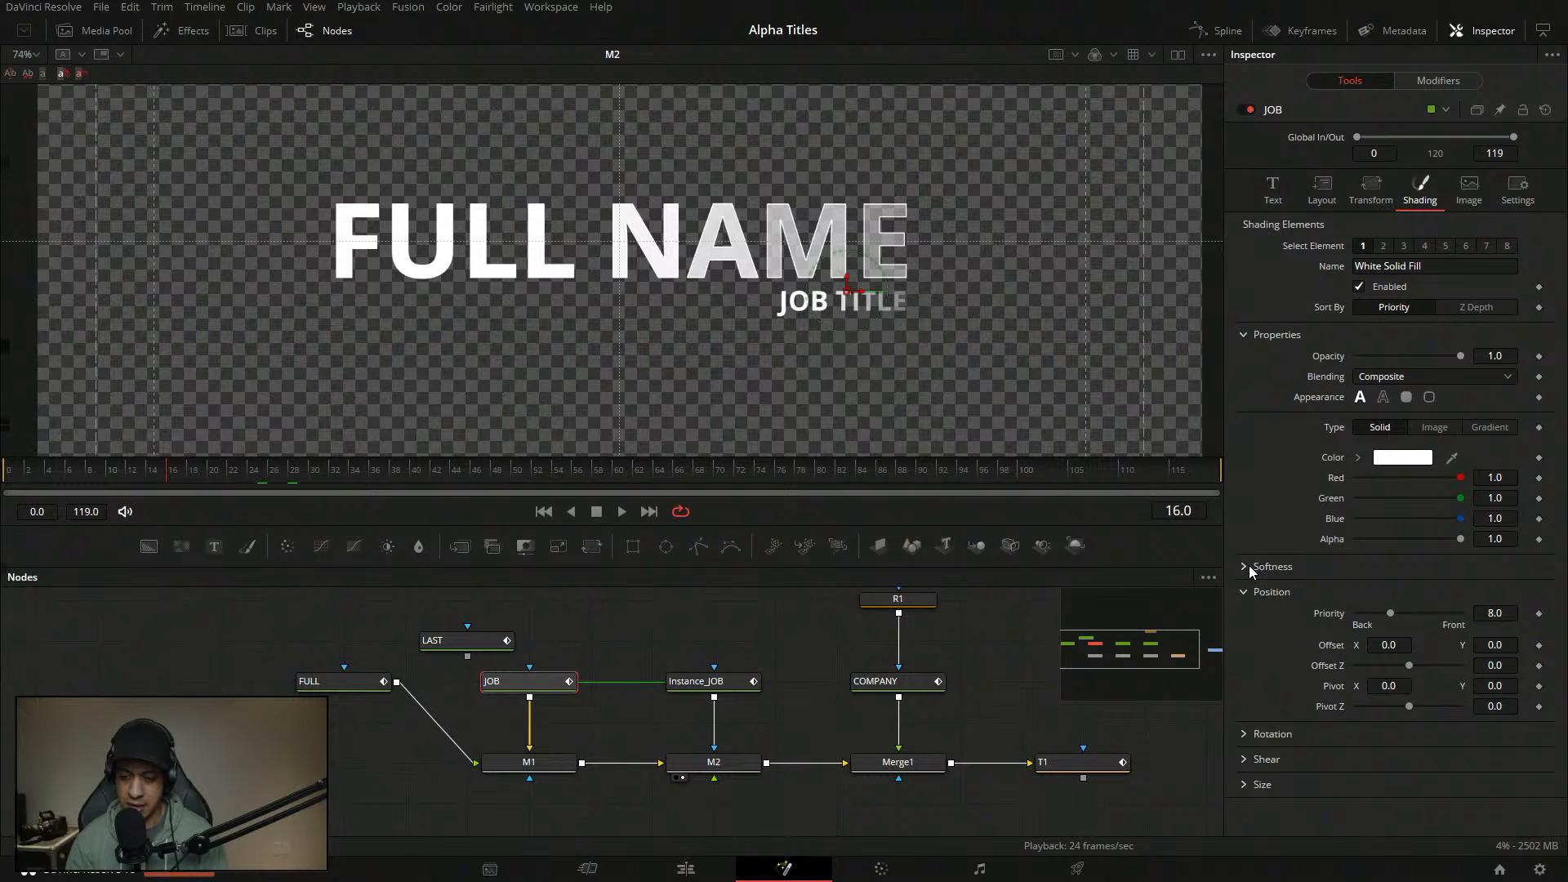
pyautogui.moveTo(175, 471)
pyautogui.mouseDown()
pyautogui.moveTo(78, 476)
pyautogui.moveTo(414, 465)
pyautogui.moveTo(150, 478)
pyautogui.mouseUp()
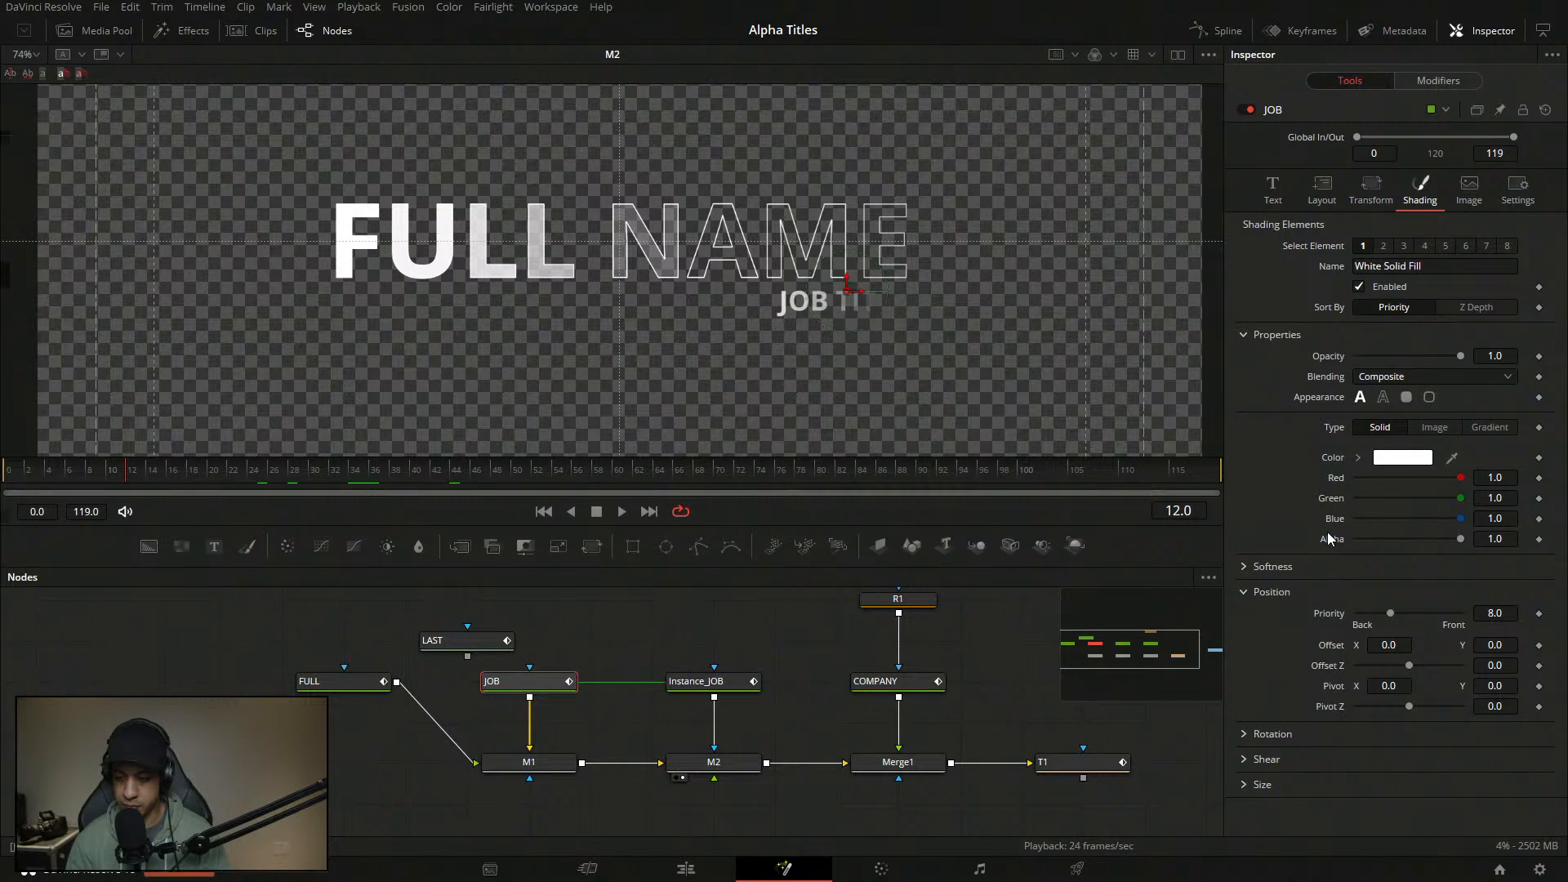
pyautogui.moveTo(84, 472); pyautogui.dragTo(3, 463)
pyautogui.press('space')
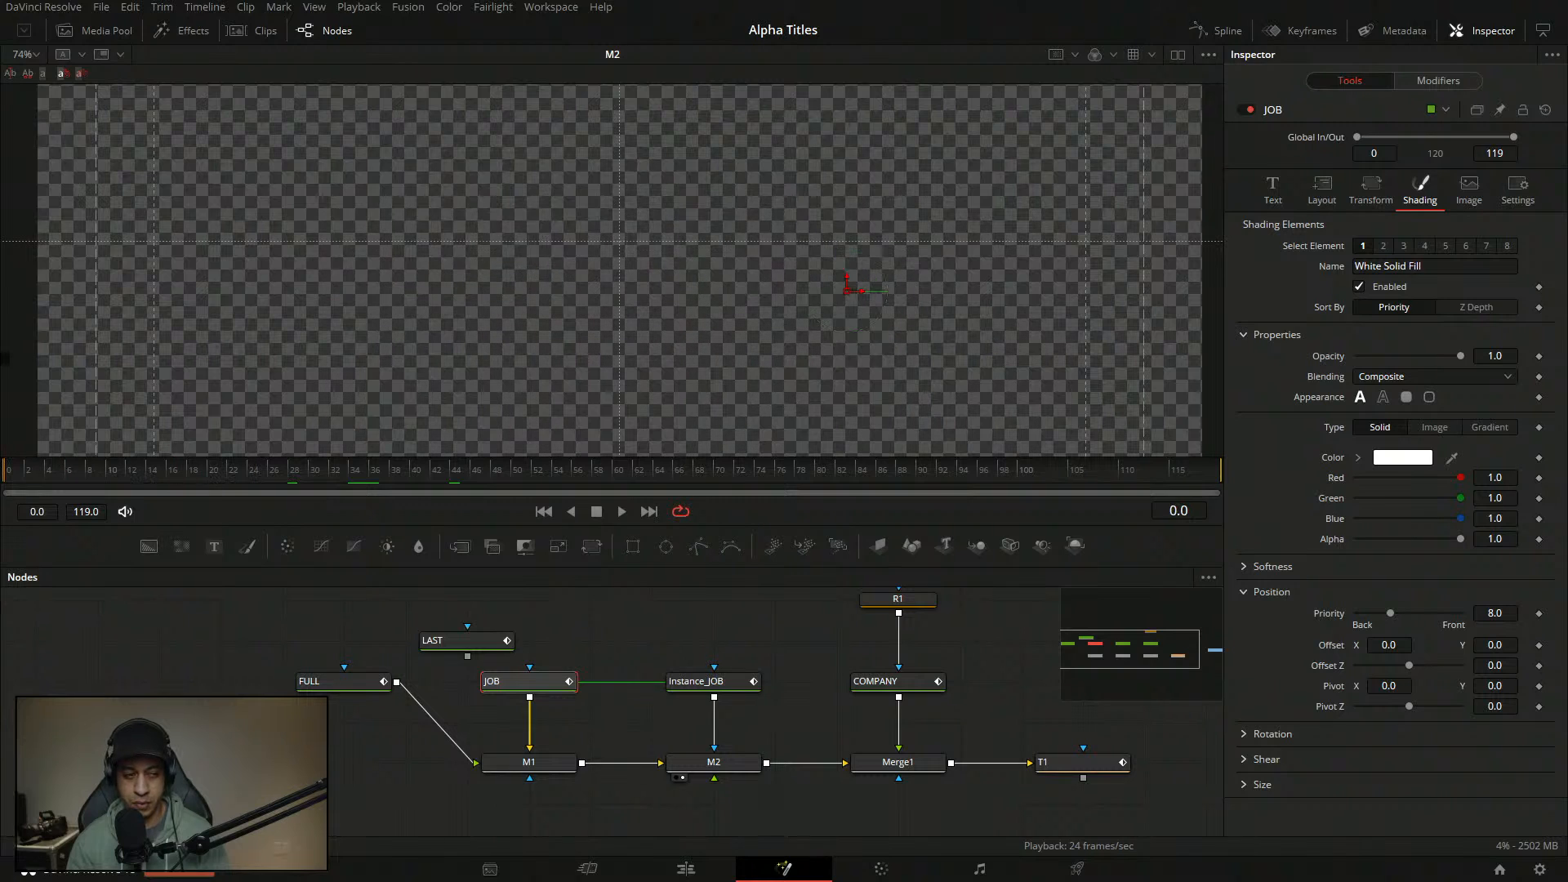
pyautogui.press('space')
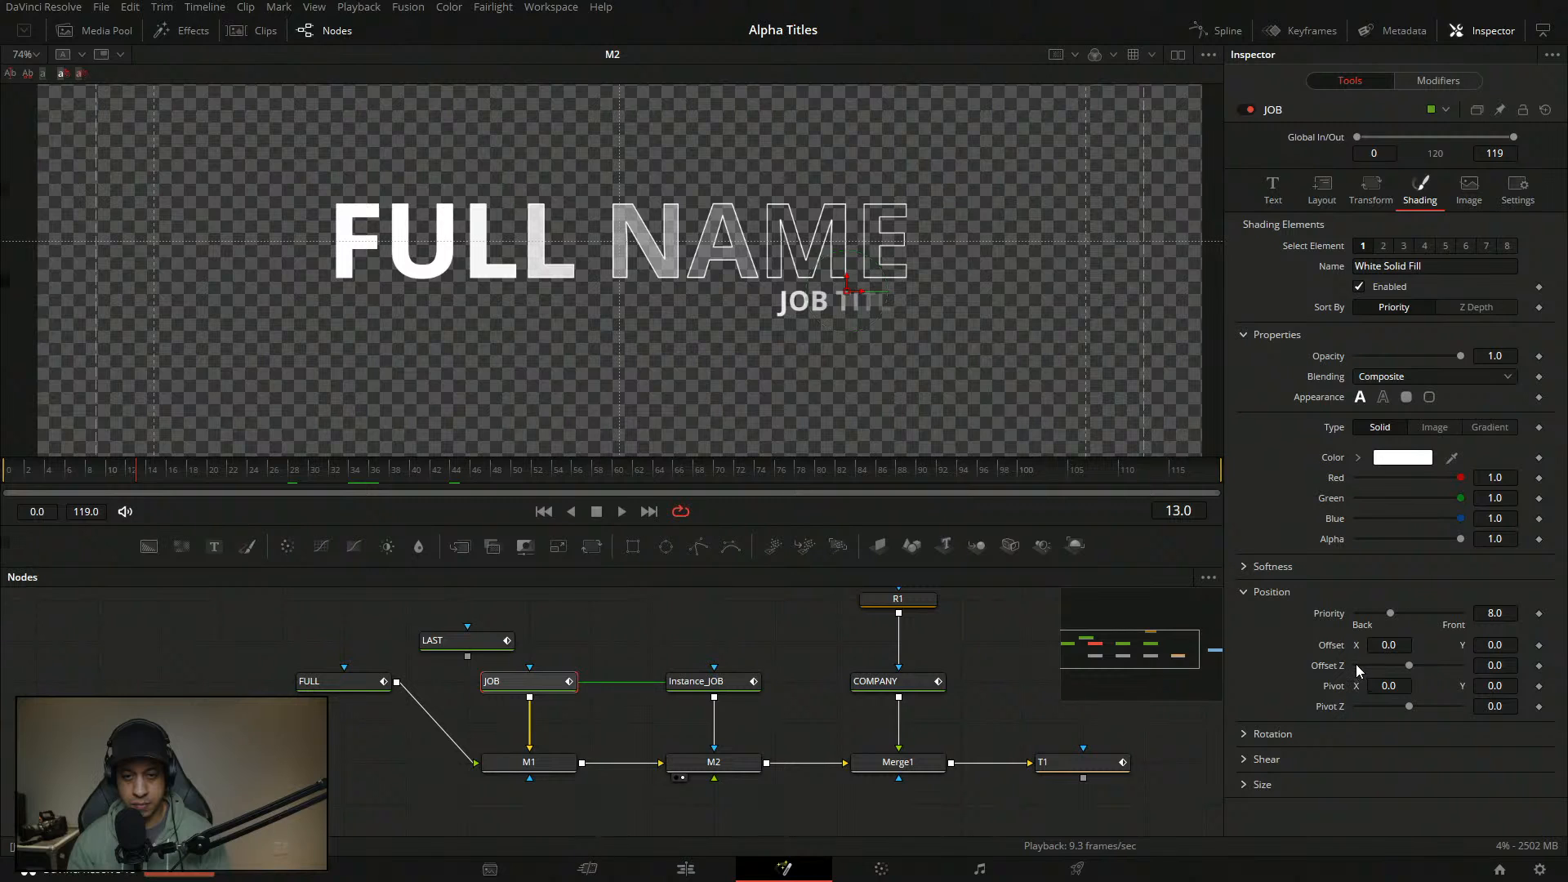
# - Scrub from frame 0 through frame 10 to where JOB TITLE is fully revealed
pyautogui.moveTo(43, 480); pyautogui.dragTo(13, 484)
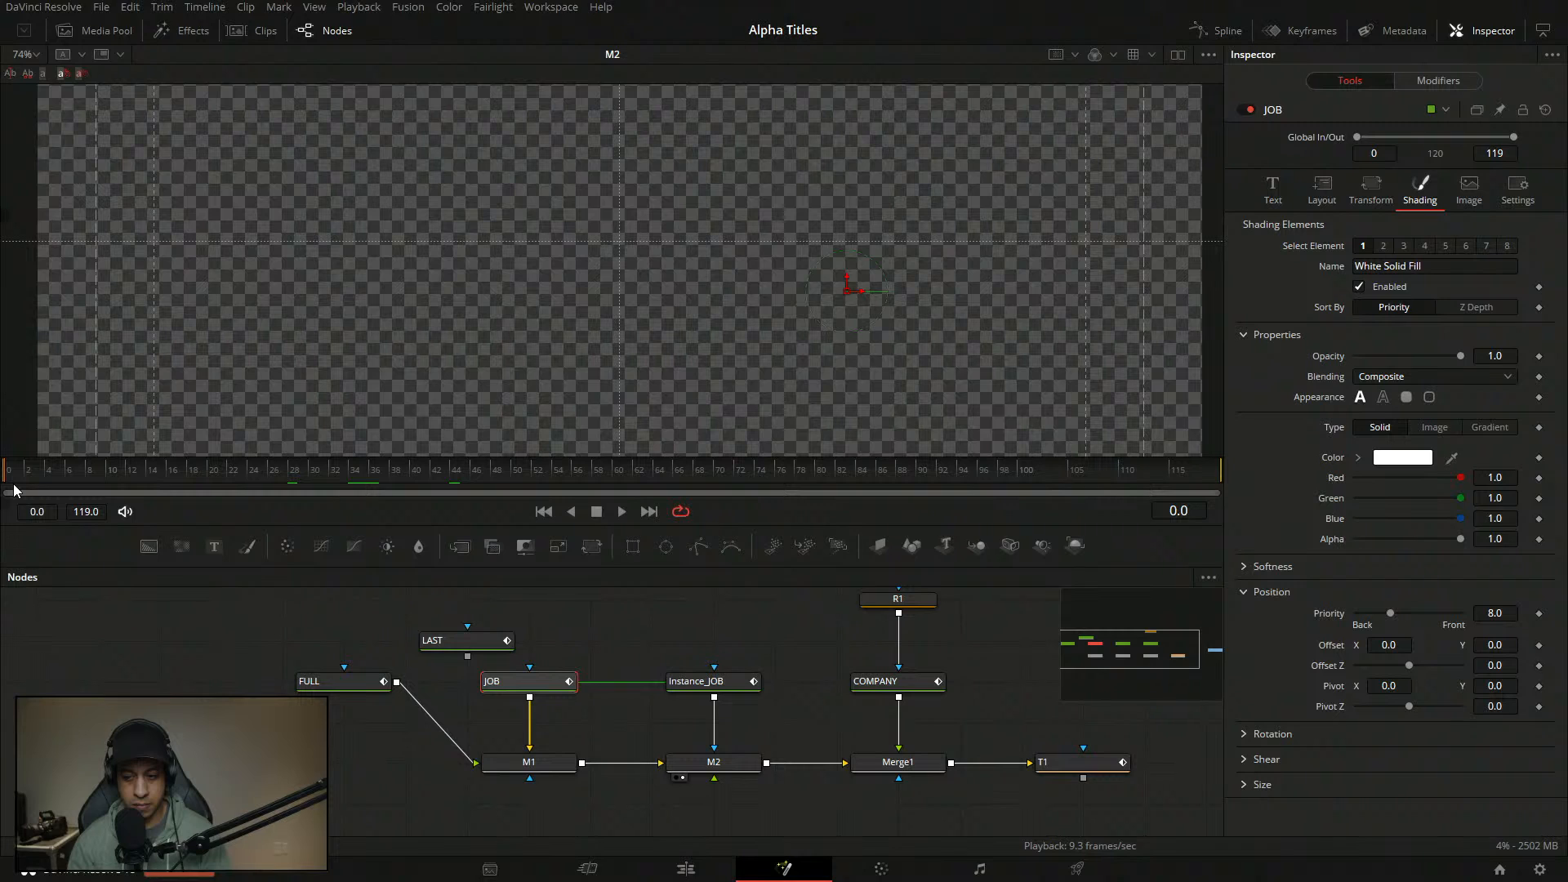
pyautogui.moveTo(13, 483); pyautogui.dragTo(131, 508)
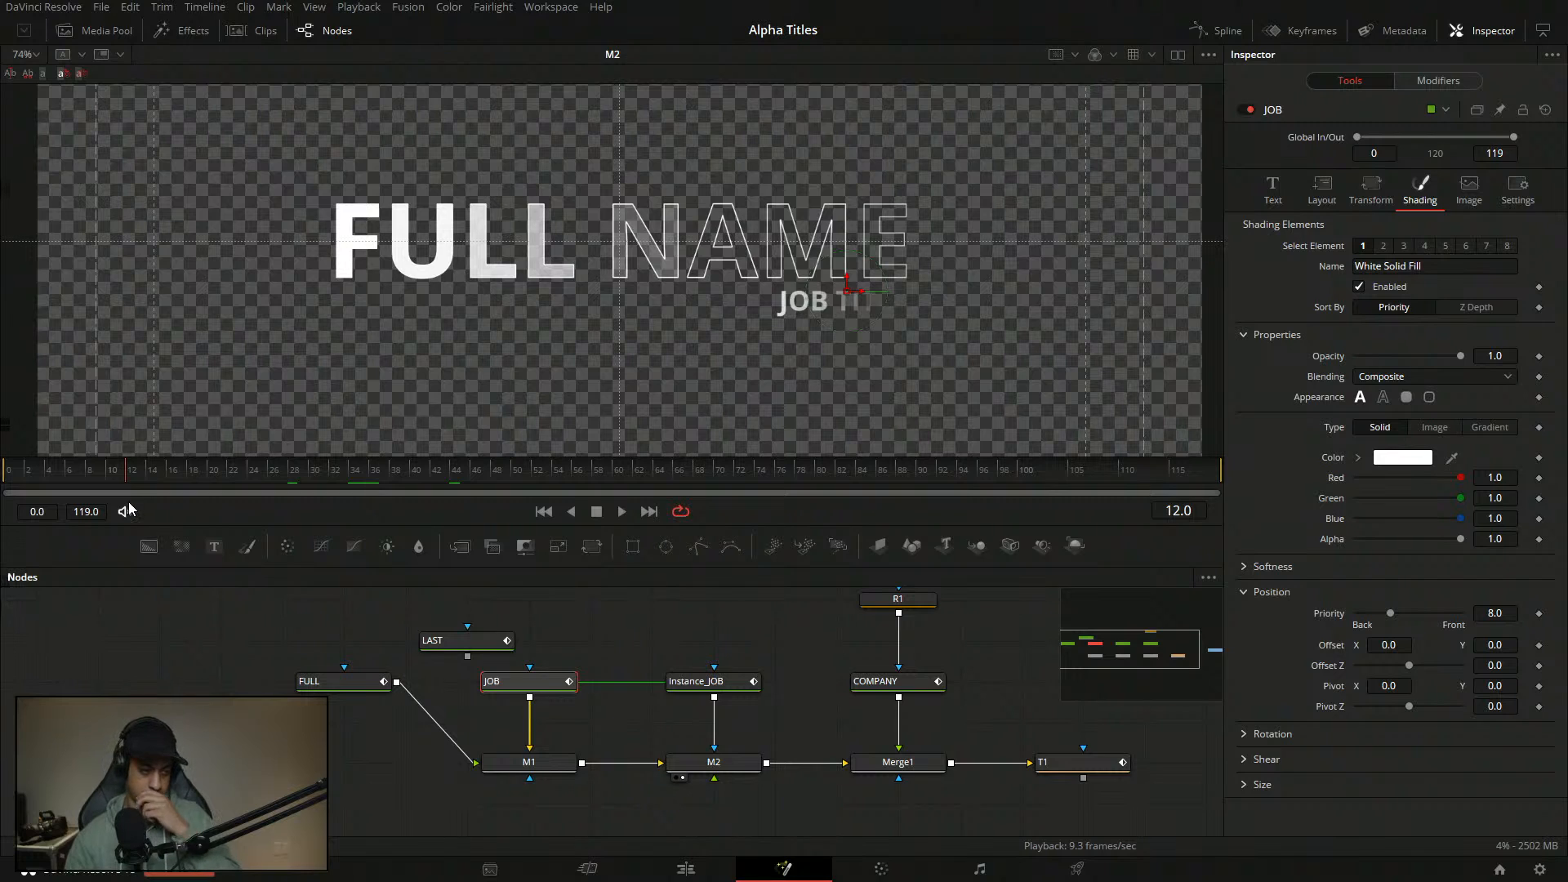
pyautogui.moveTo(129, 508); pyautogui.dragTo(220, 508)
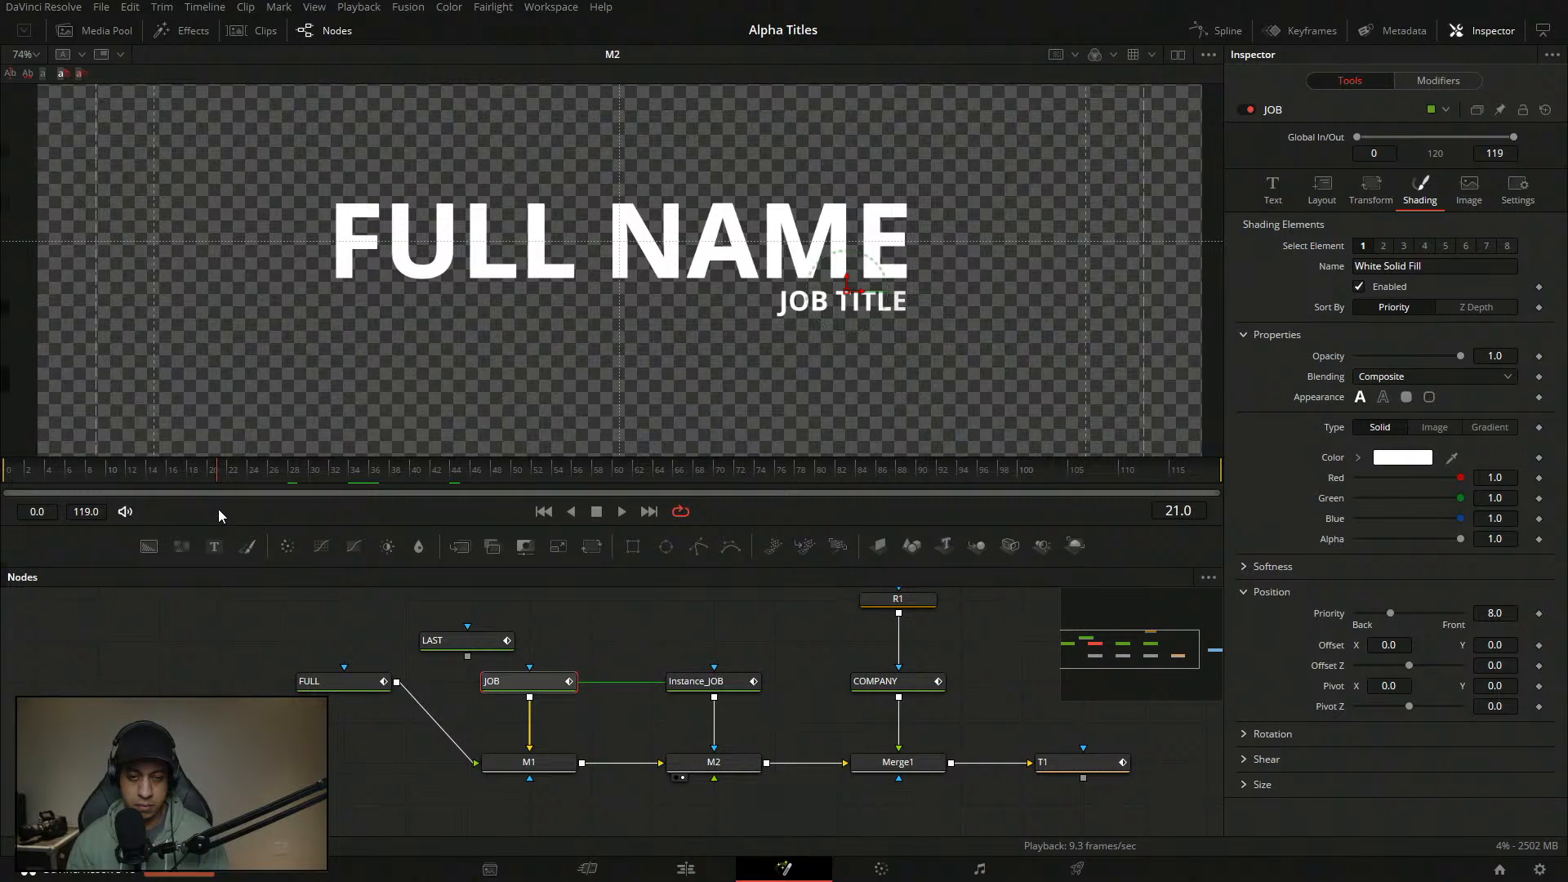
pyautogui.moveTo(217, 508); pyautogui.dragTo(20, 488)
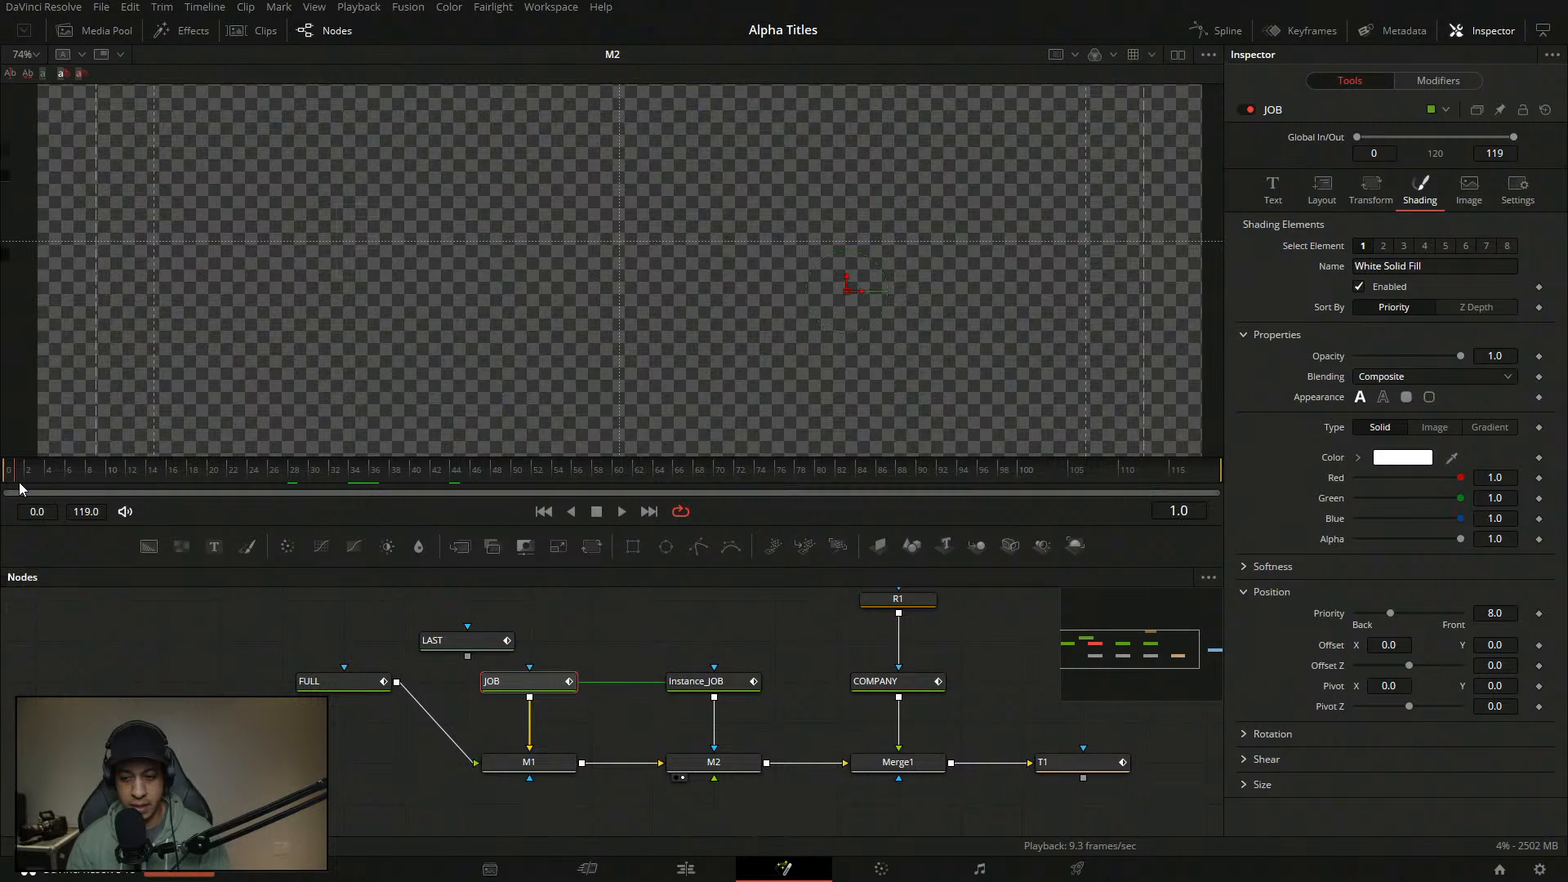
# - At frame 7, slide the JOB text's shading Offset X right to keyframe it
pyautogui.rightClick(1330, 651)
pyautogui.click(1292, 639)
pyautogui.click(12, 471)
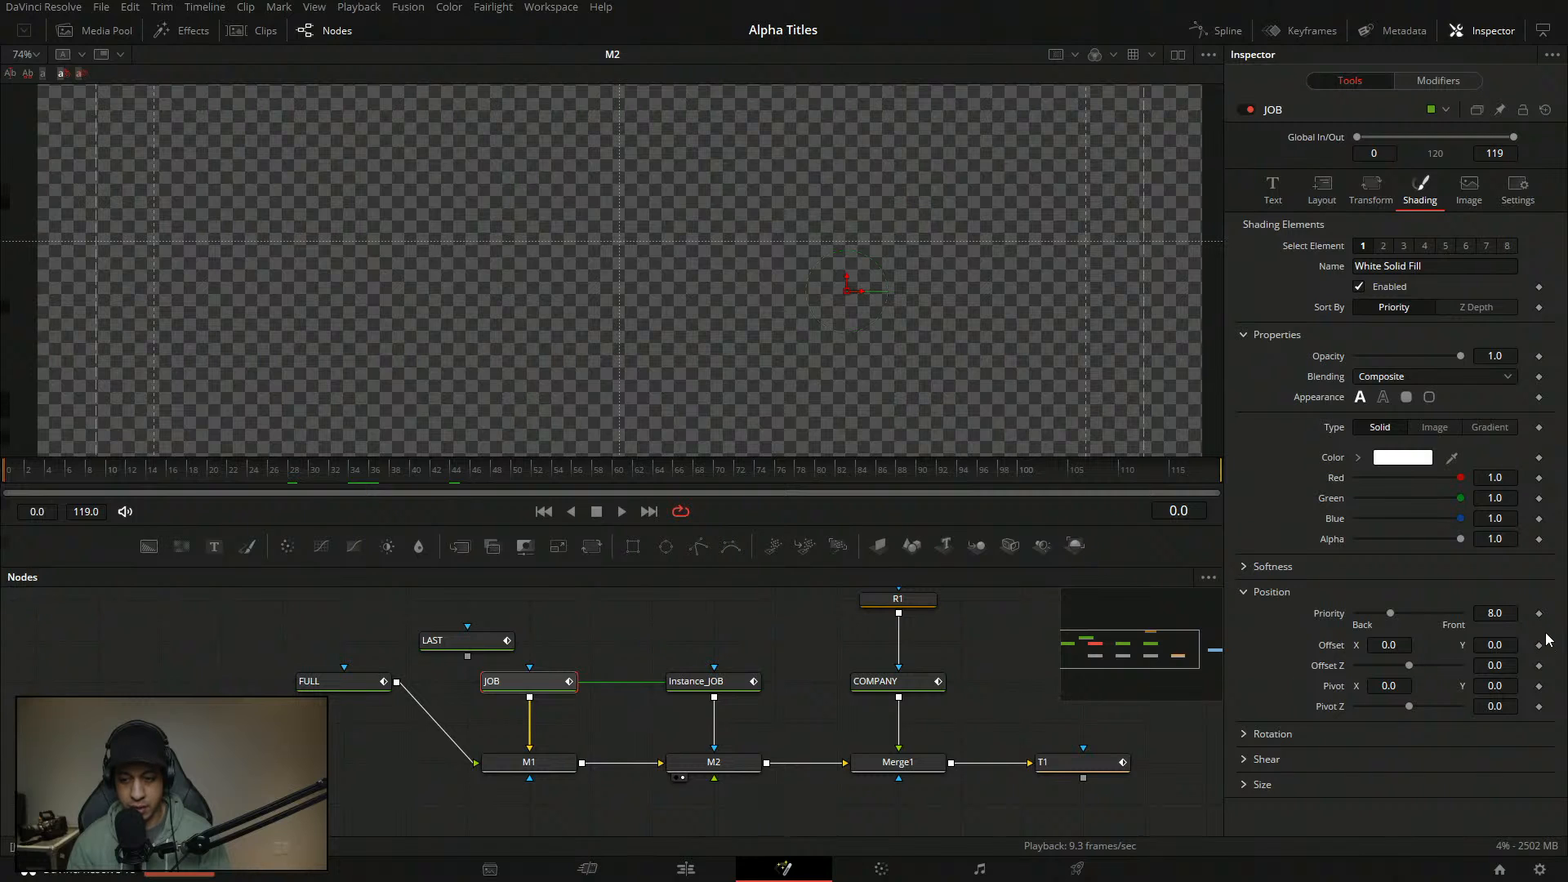
pyautogui.click(80, 483)
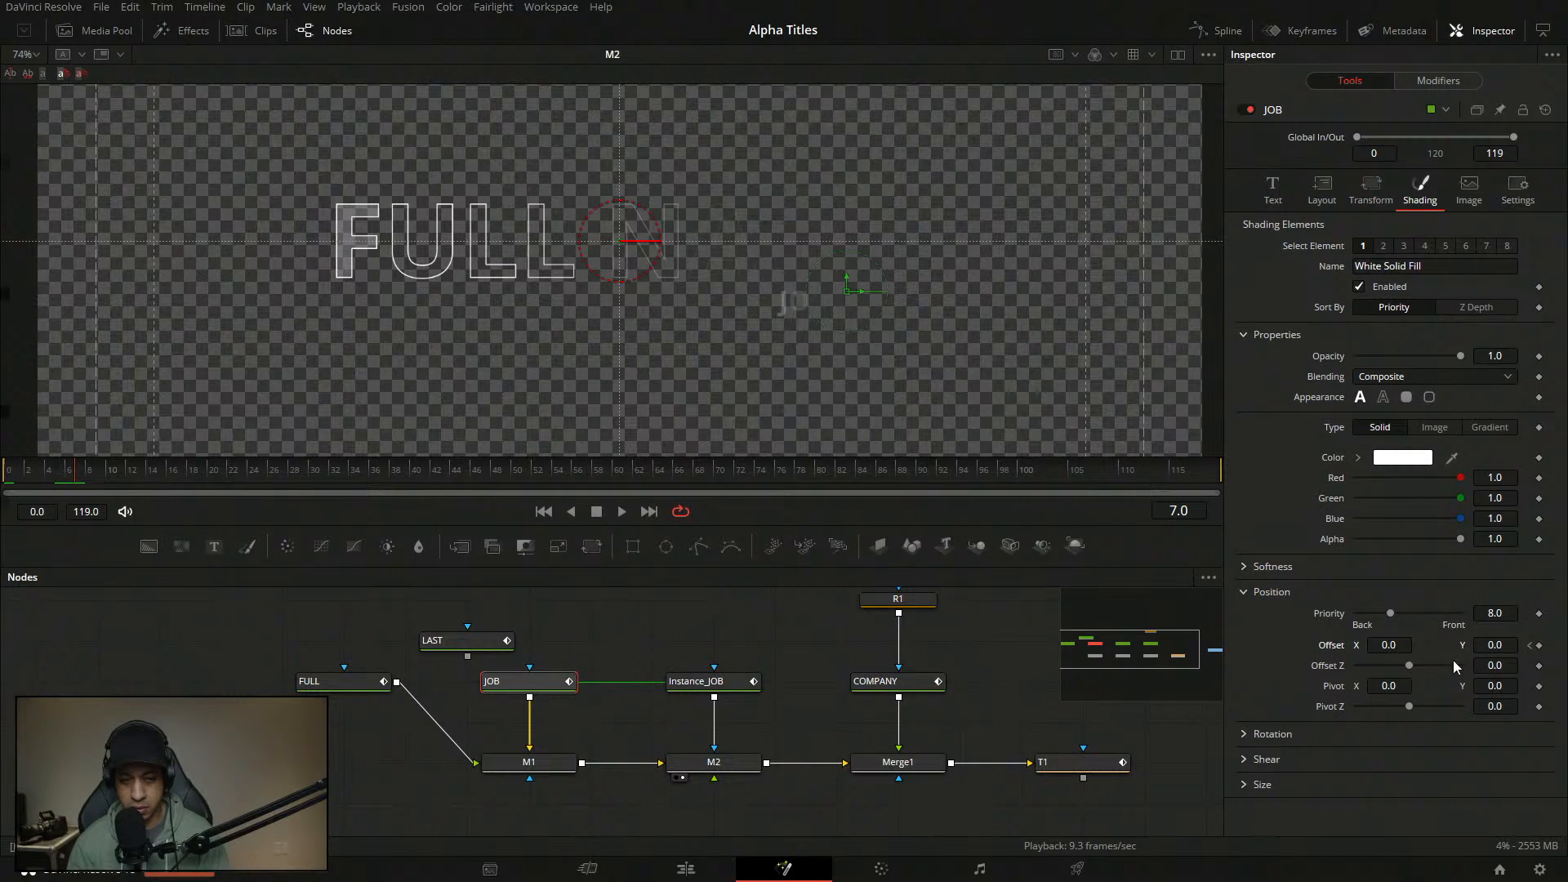
pyautogui.moveTo(1383, 644); pyautogui.dragTo(1431, 643)
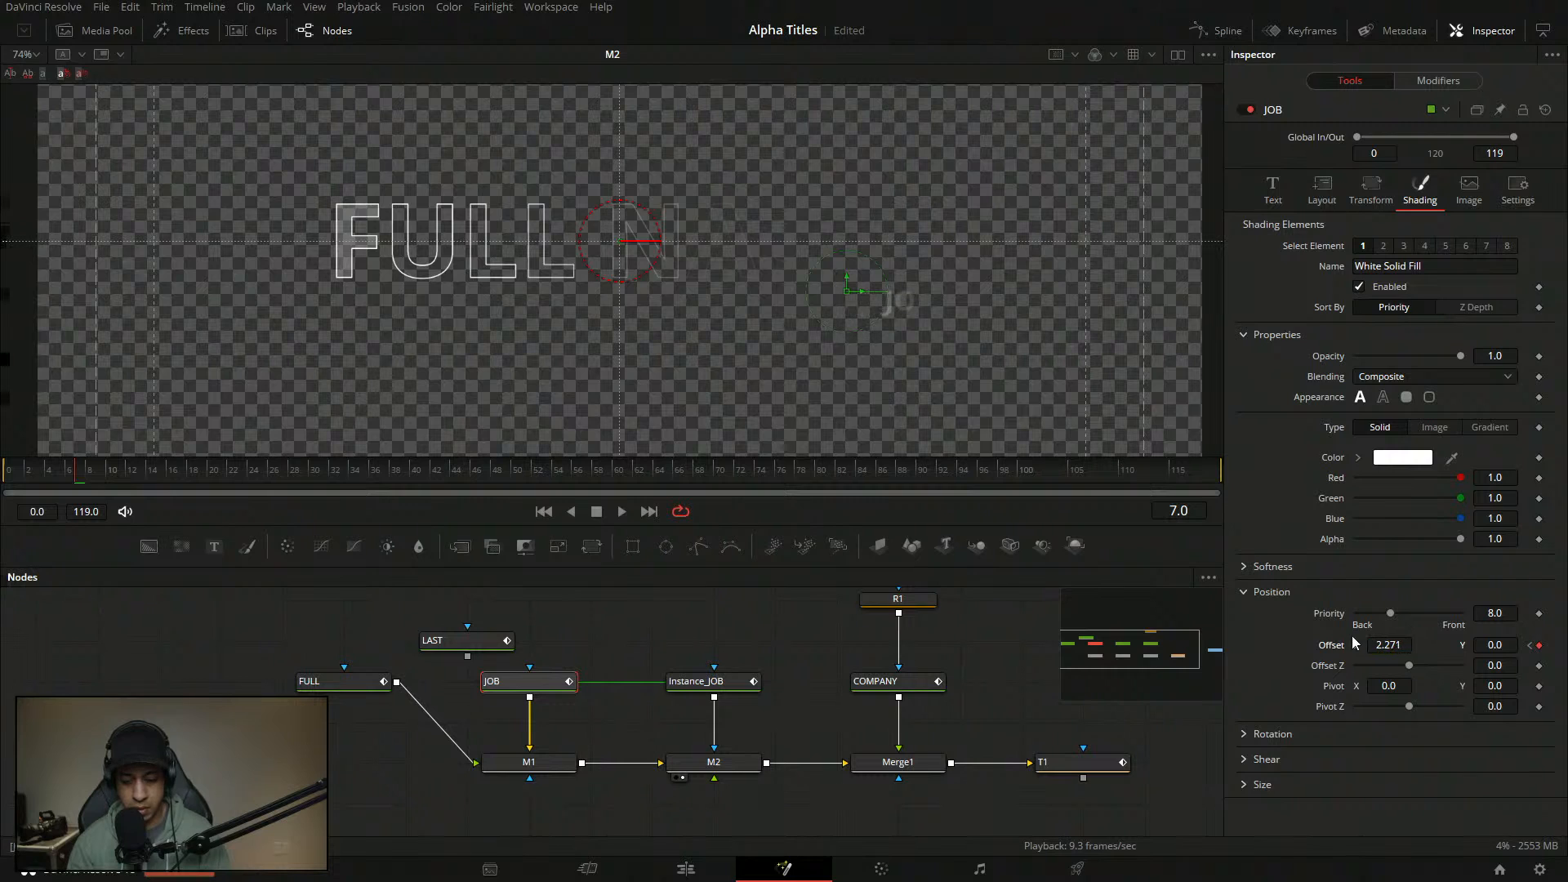
# - Drive Path1 Displacement with an Anim Curves modifier using Source Duration and a Custom curve
pyautogui.click(1457, 77)
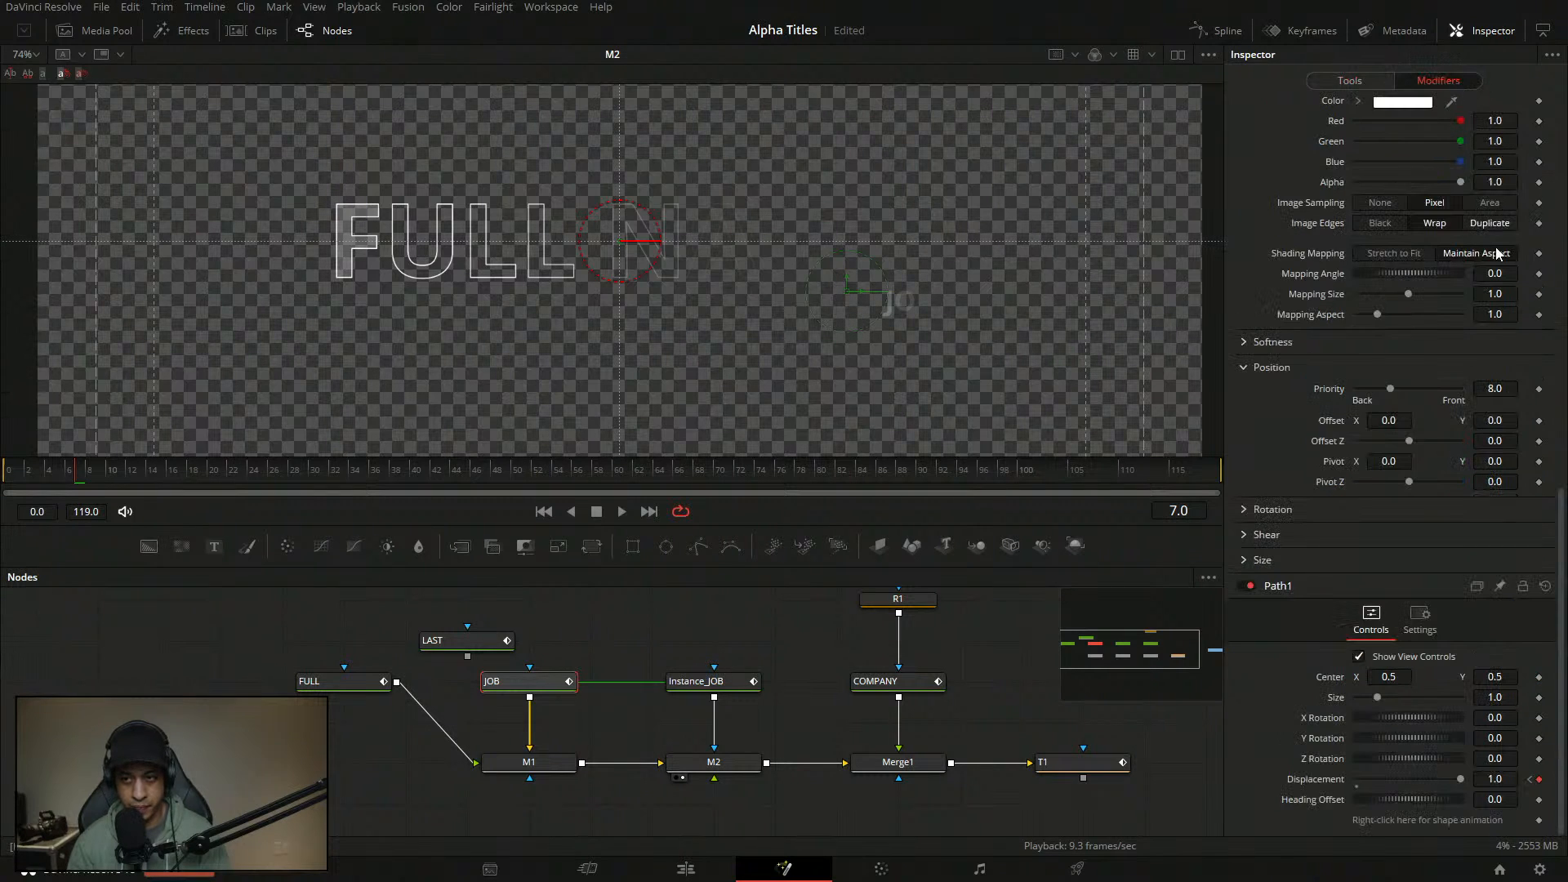
pyautogui.rightClick(1333, 781)
pyautogui.moveTo(1413, 639)
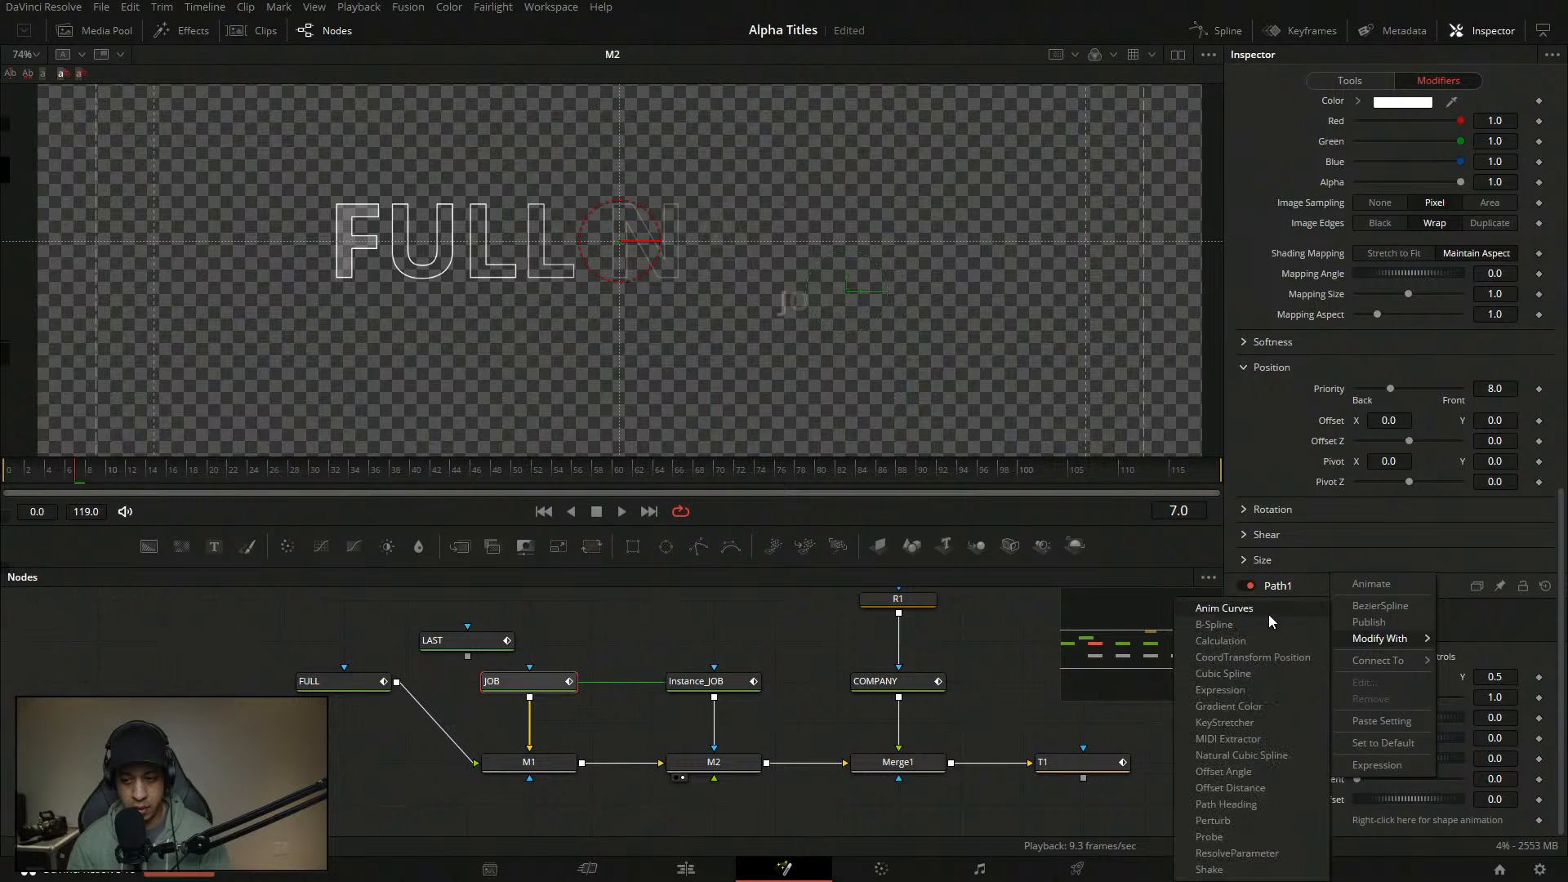
pyautogui.click(1269, 614)
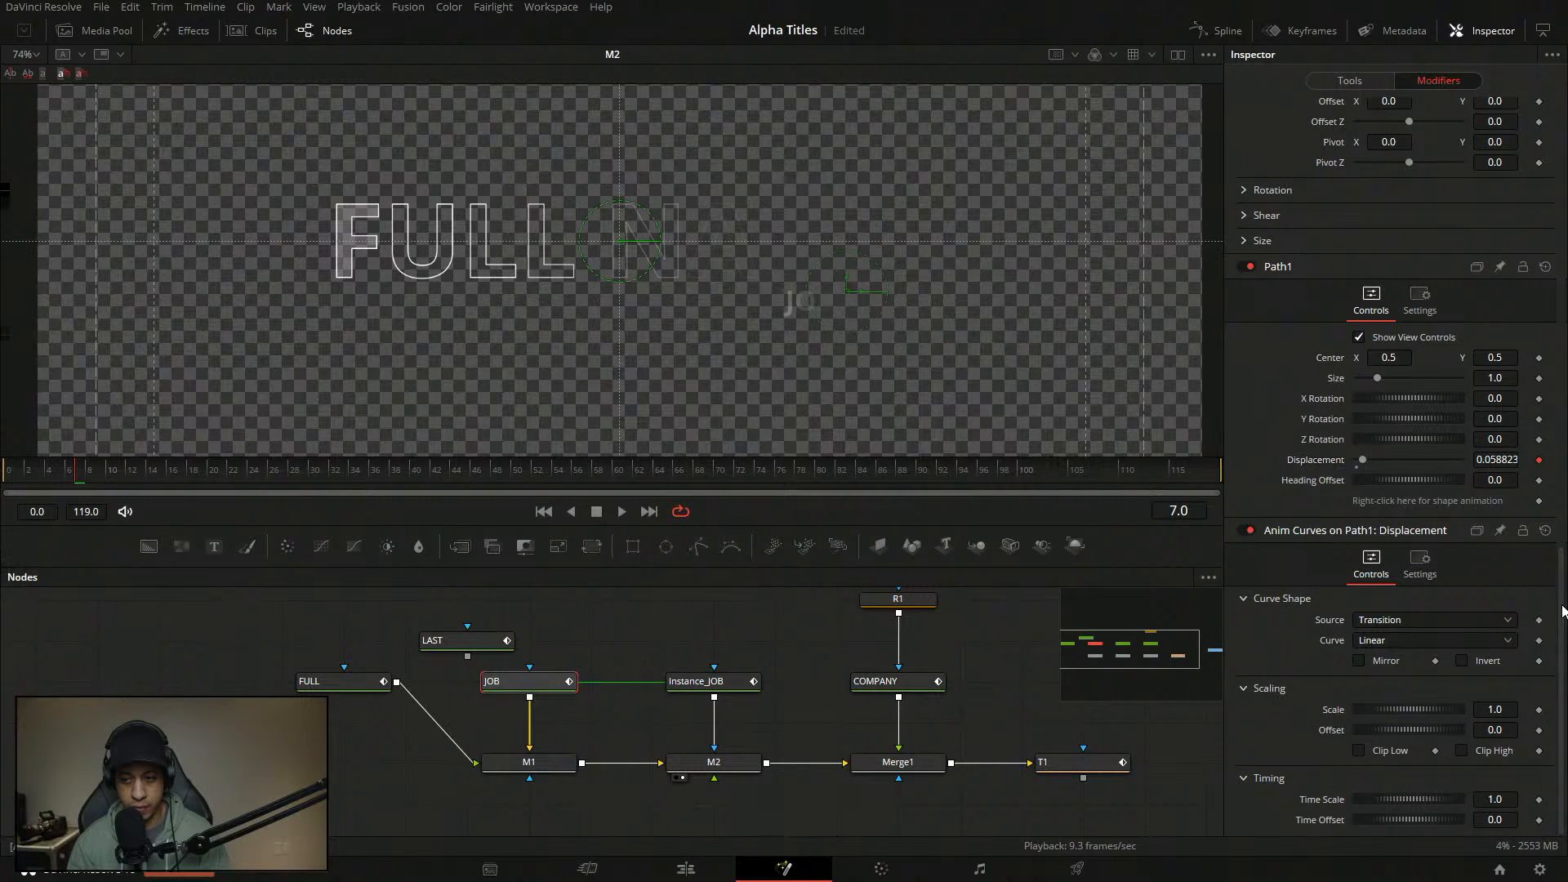
pyautogui.click(1429, 621)
pyautogui.click(1391, 644)
pyautogui.click(1394, 645)
pyautogui.click(1381, 697)
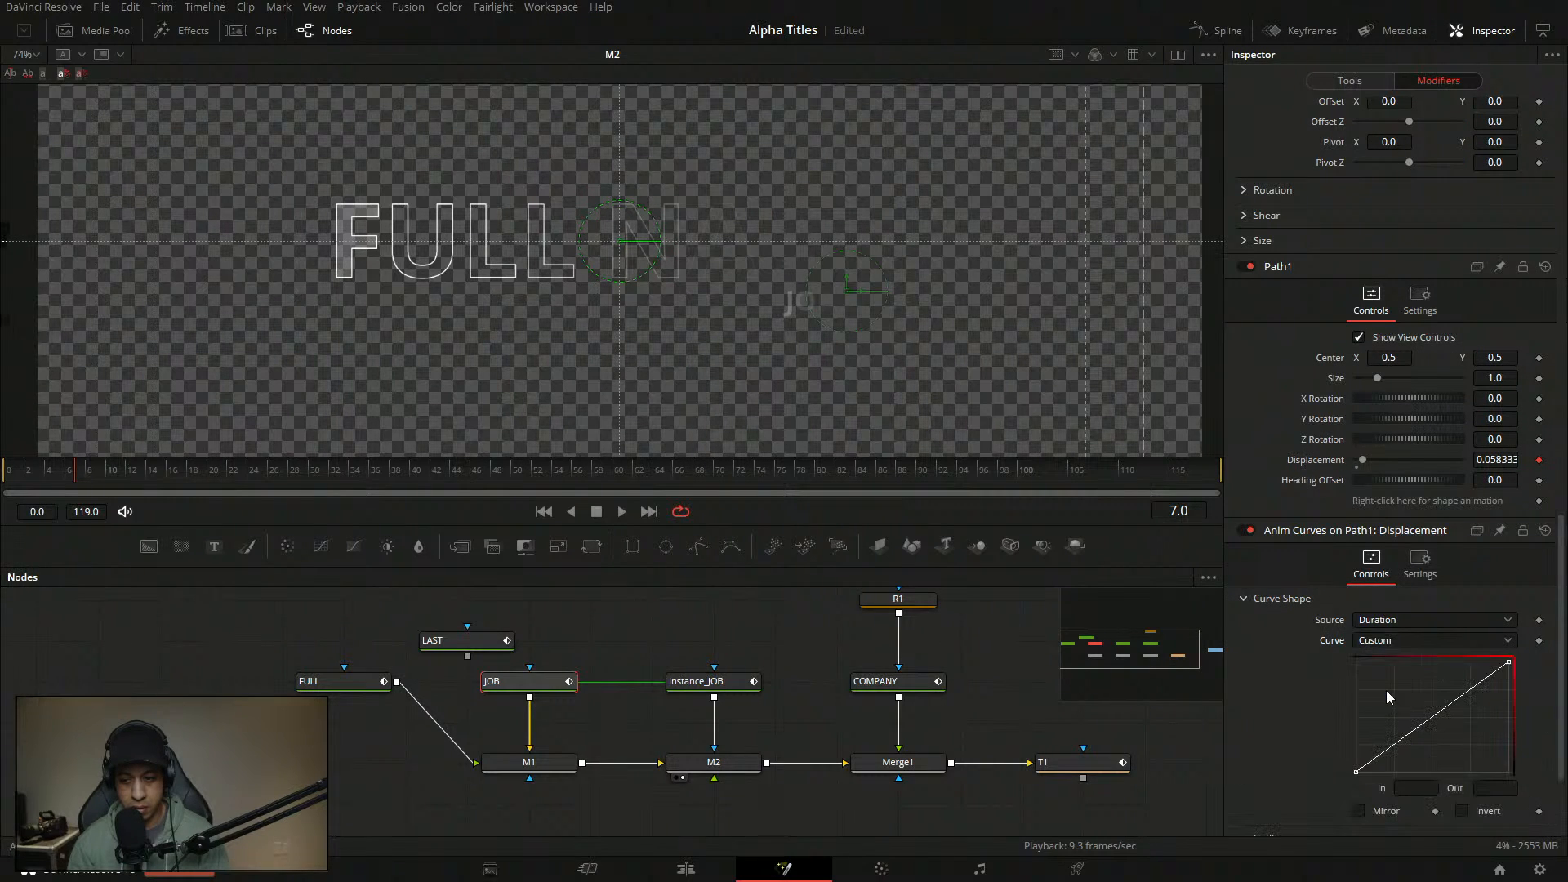
# - Add a custom curve point with In value 0.15 and play to check the timing
pyautogui.click(1366, 766)
pyautogui.click(1429, 789)
pyautogui.press('BackSpace')
pyautogui.write('.15')
pyautogui.press('Return')
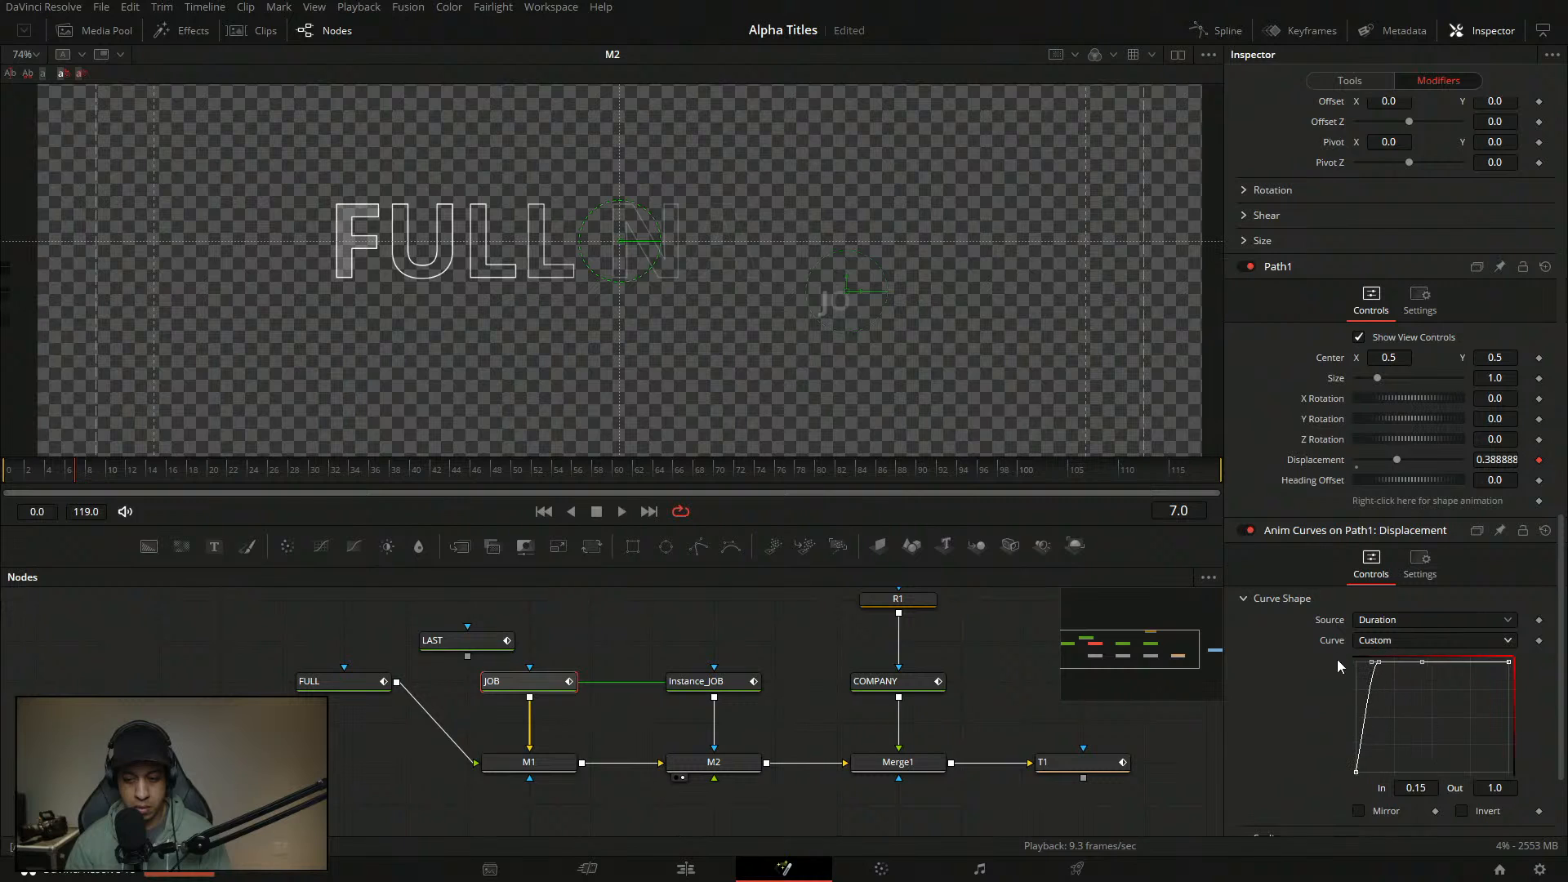
pyautogui.press('space')
pyautogui.press('space')
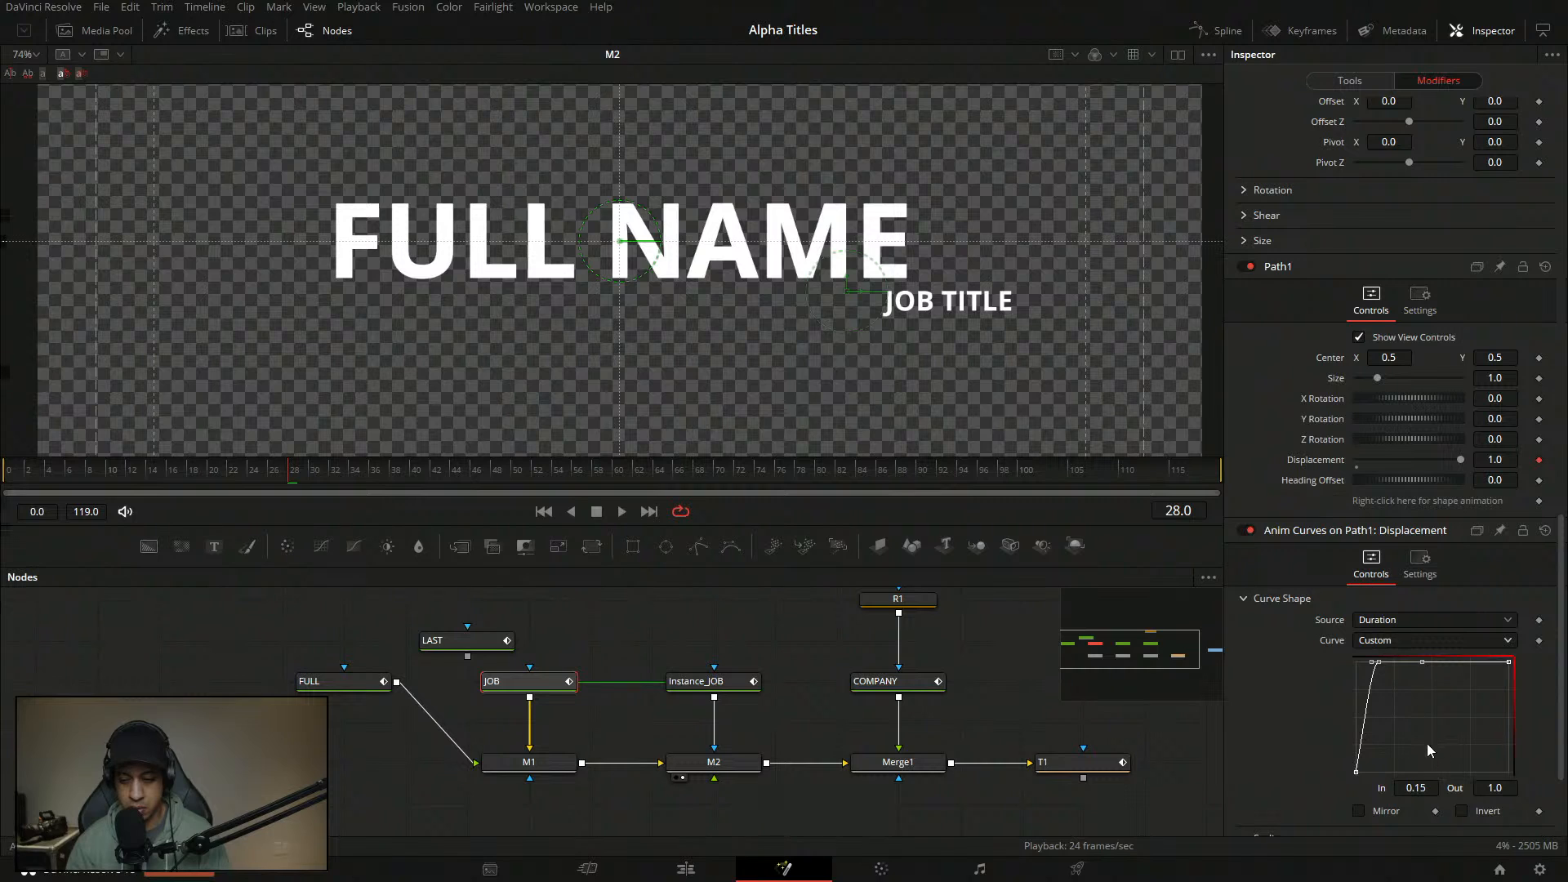
# - Set the curve's first point value to 1 and select the early top point
pyautogui.click(1356, 771)
pyautogui.moveTo(1561, 696); pyautogui.dragTo(1562, 752)
pyautogui.click(1415, 641)
pyautogui.write('1')
pyautogui.press('Tab')
pyautogui.click(1380, 514)
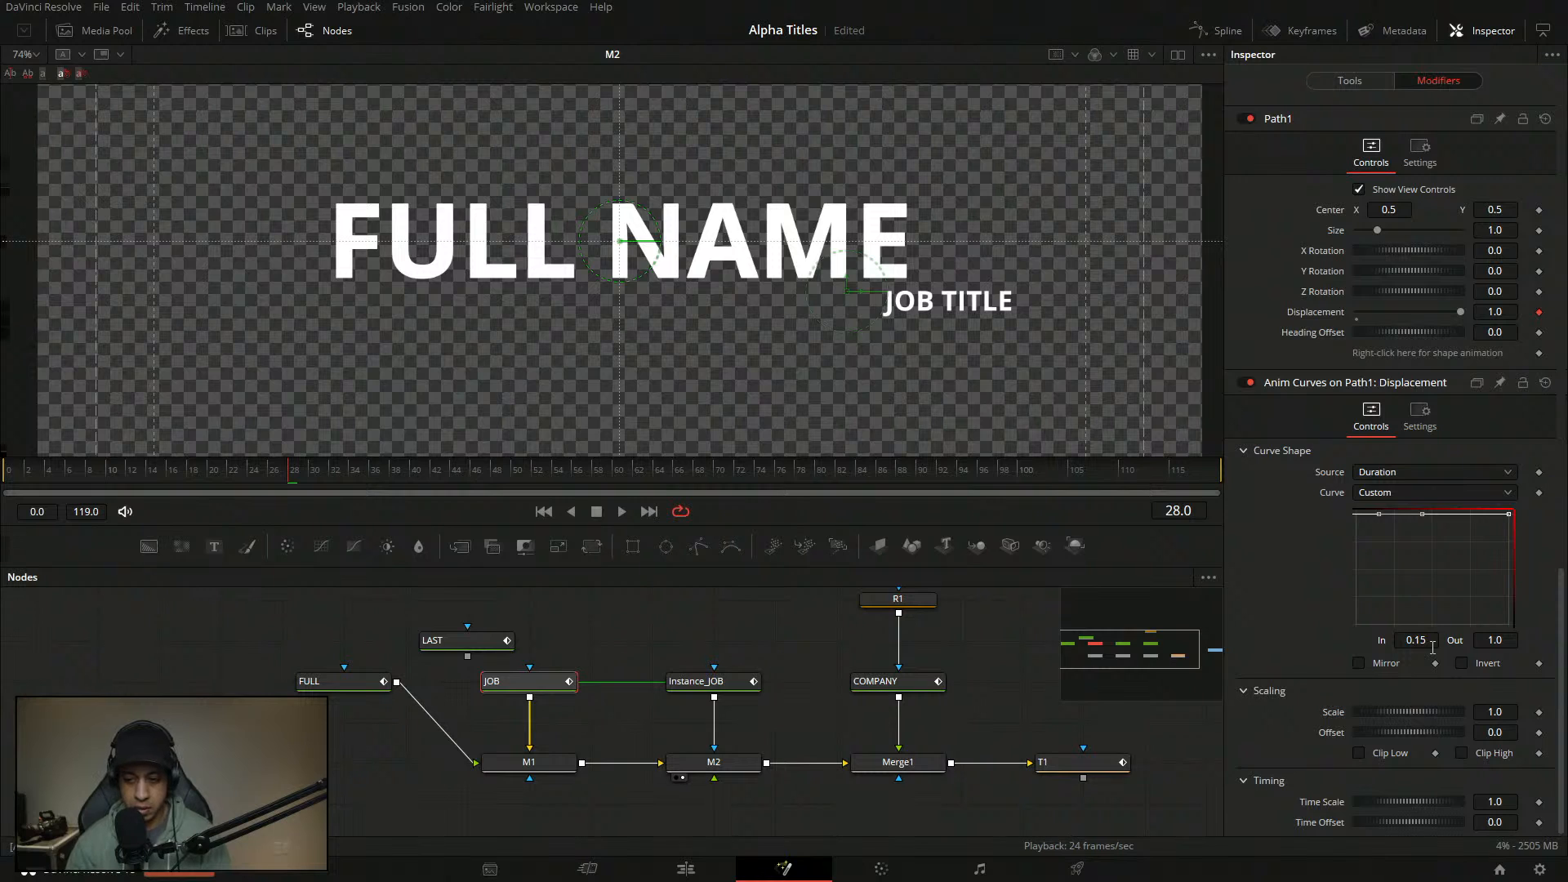
# - Reset the JOB text's Offset X to 0 and rewind to the start
pyautogui.click(1348, 80)
pyautogui.doubleClick(1328, 648)
pyautogui.moveTo(134, 480); pyautogui.dragTo(18, 482)
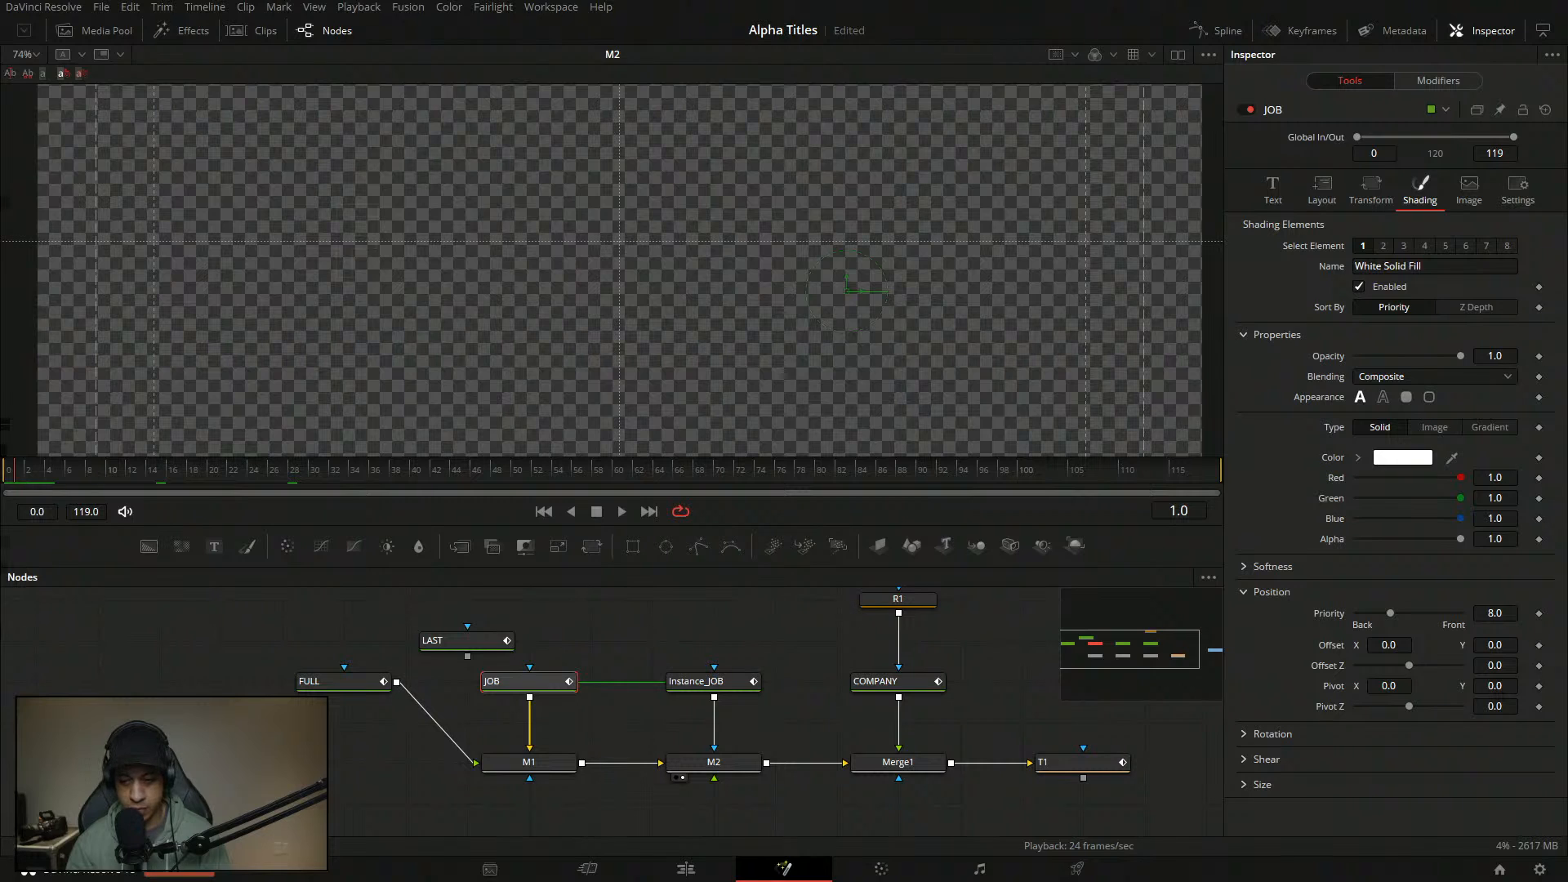
# - Keyframe JOB's Offset X at -1.248 on frame 0 and 0 on frame 4
pyautogui.click(1539, 646)
pyautogui.moveTo(1391, 646); pyautogui.dragTo(1192, 646)
pyautogui.moveTo(134, 468); pyautogui.dragTo(46, 479)
pyautogui.click(1386, 645)
pyautogui.write('0.5')
pyautogui.press('Tab')
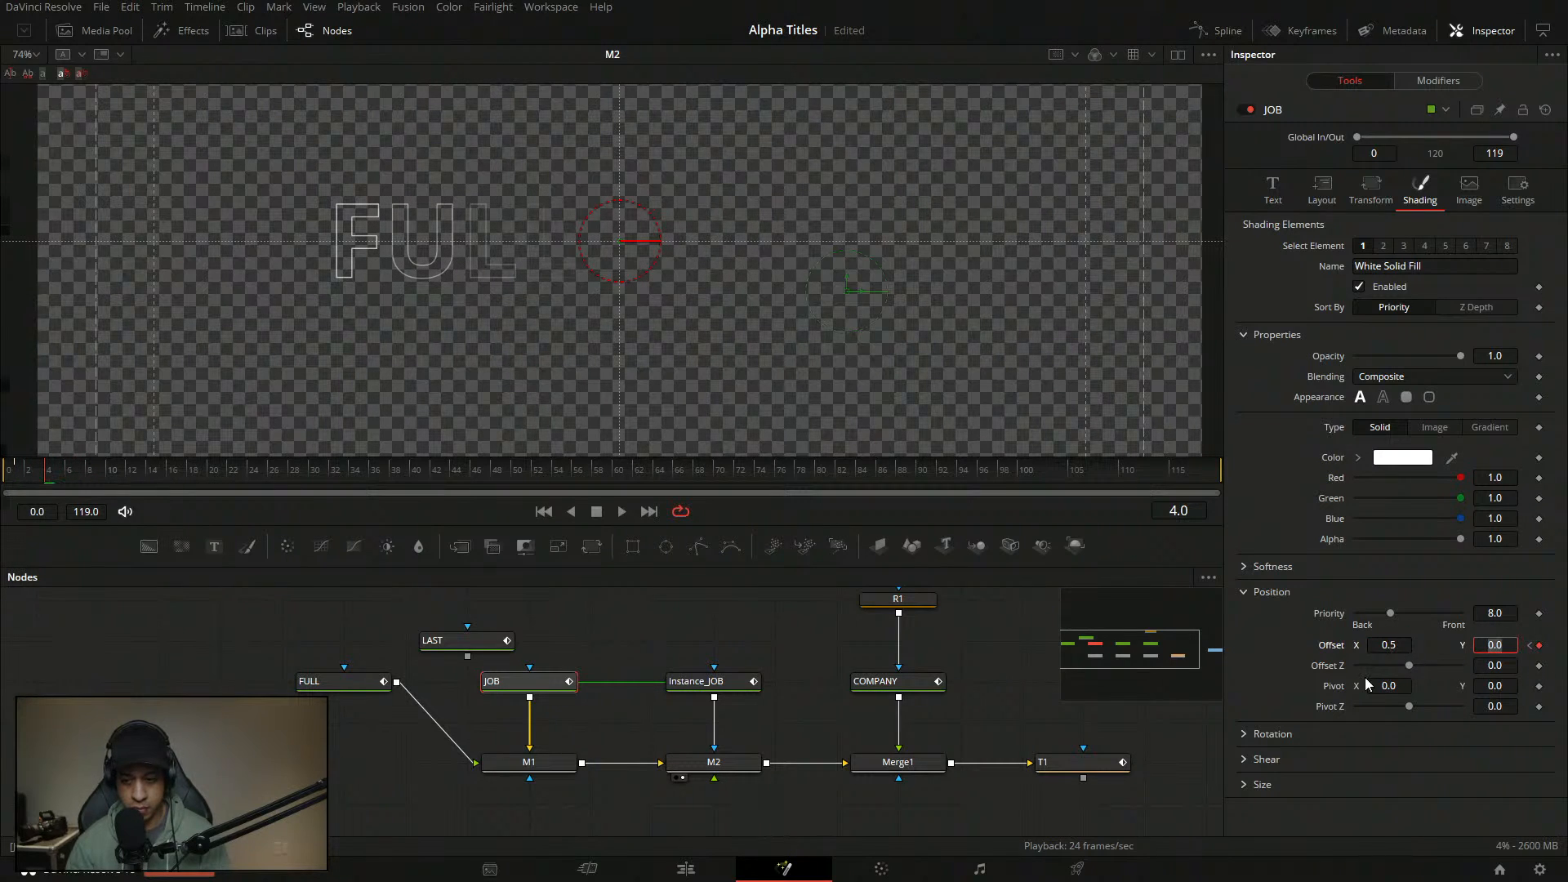
pyautogui.doubleClick(1406, 647)
pyautogui.write('0')
pyautogui.press('Tab')
# - Rewind to frame 0 and play back to review the JOB text slide-in
pyautogui.moveTo(51, 474); pyautogui.dragTo(6, 481)
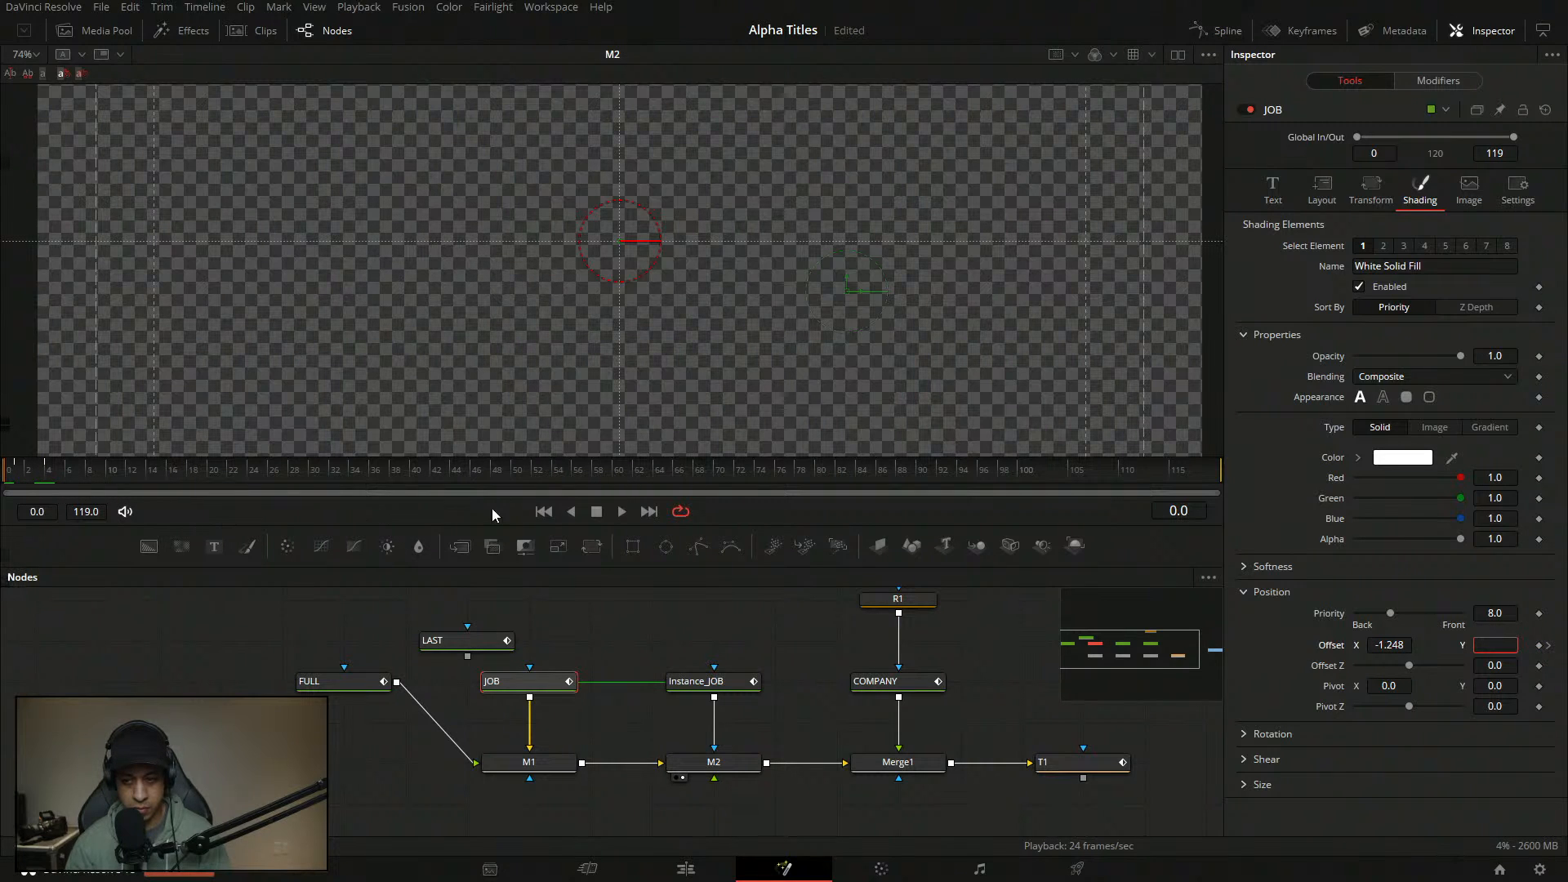
pyautogui.click(621, 512)
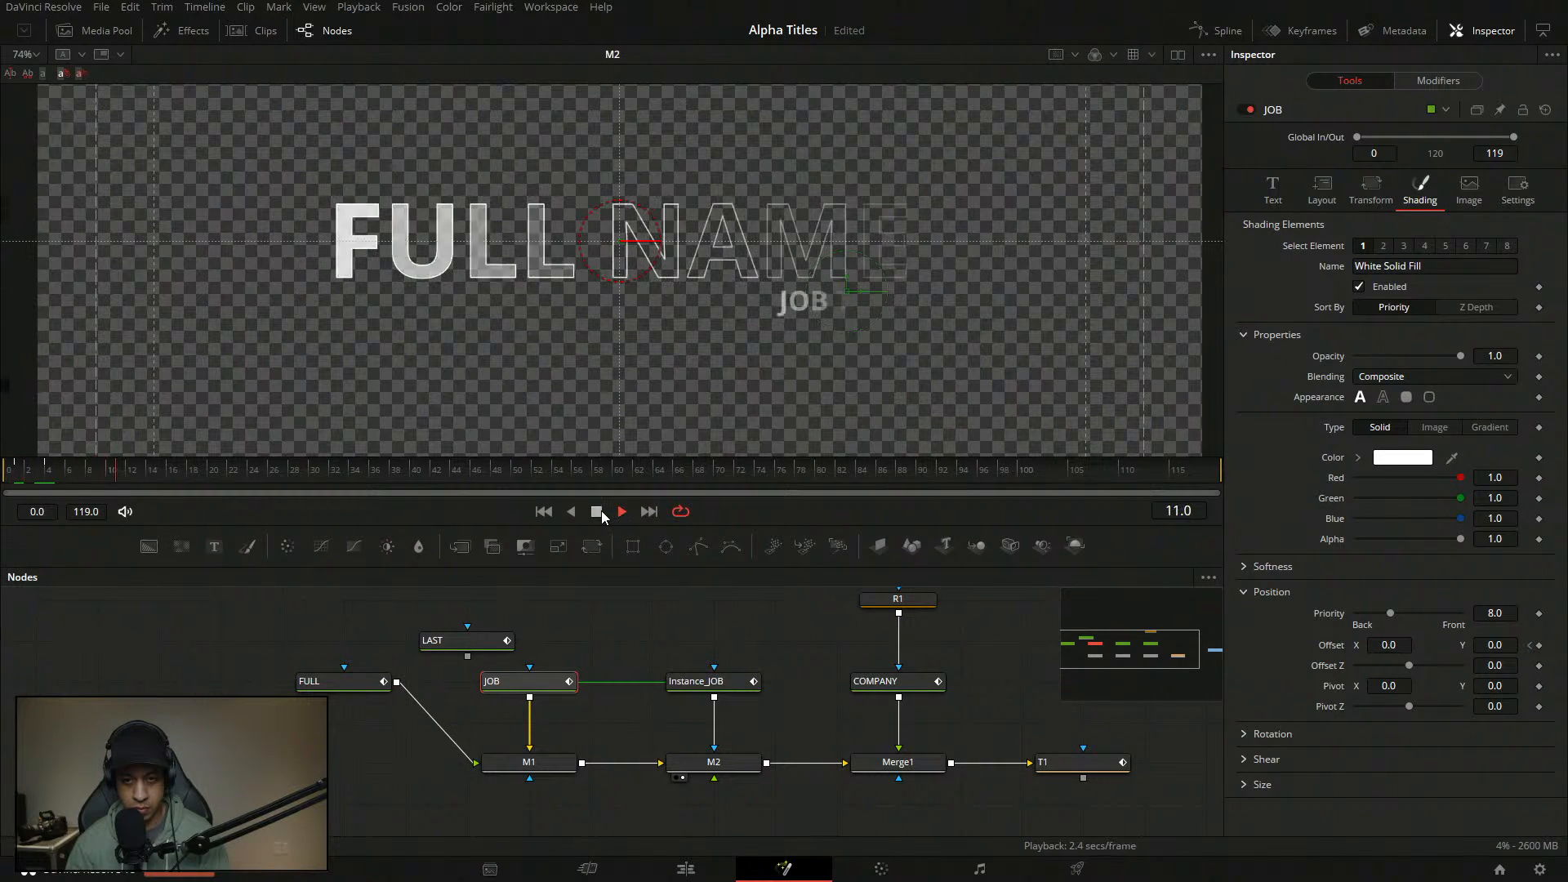
pyautogui.click(600, 512)
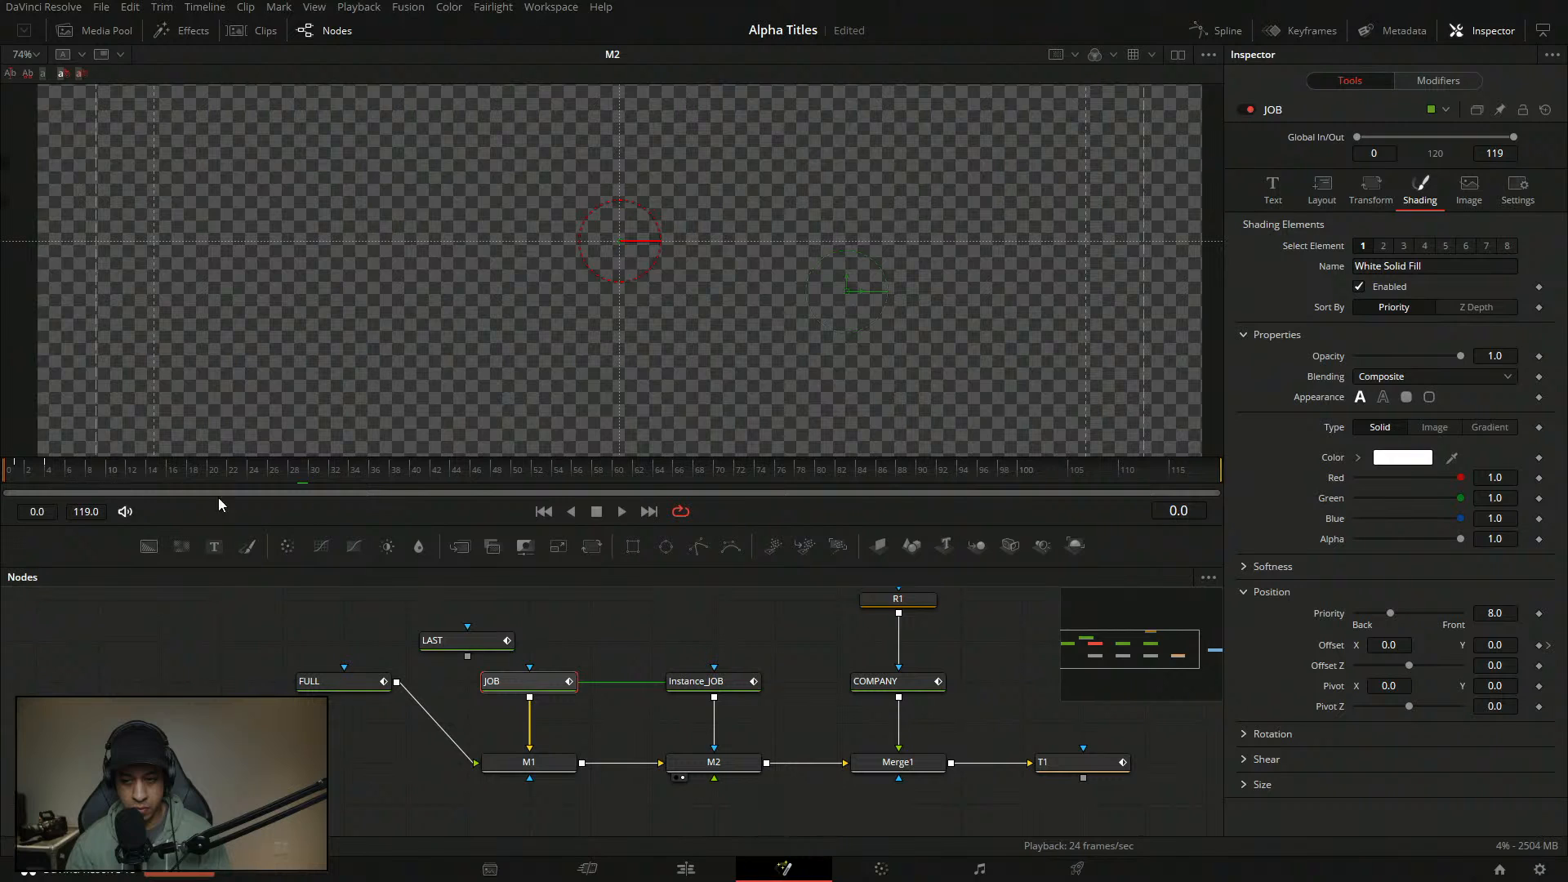
pyautogui.click(621, 511)
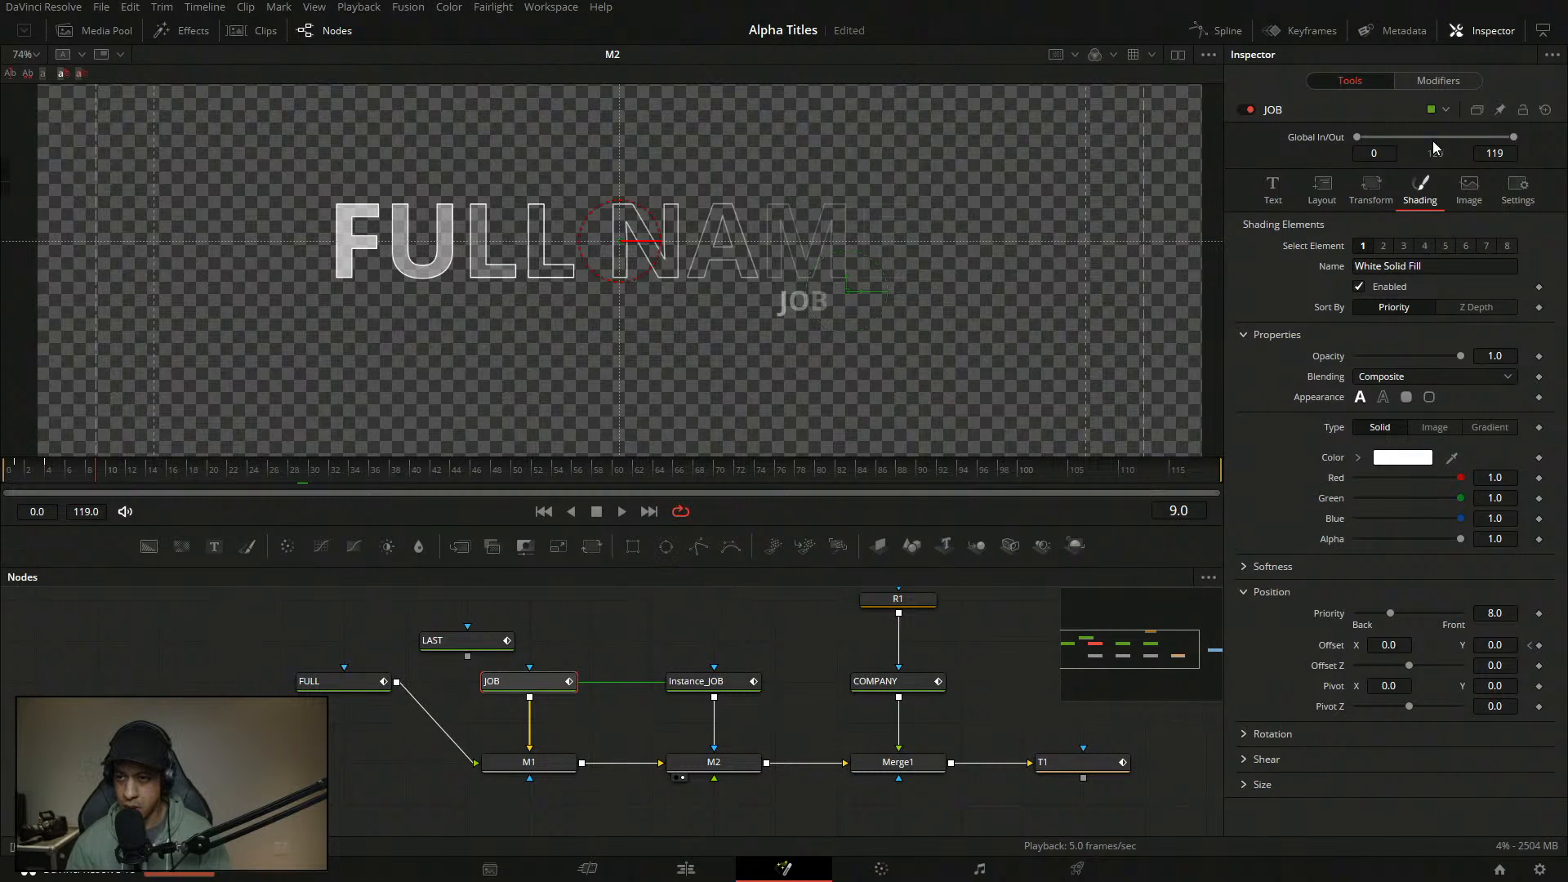
pyautogui.click(1444, 80)
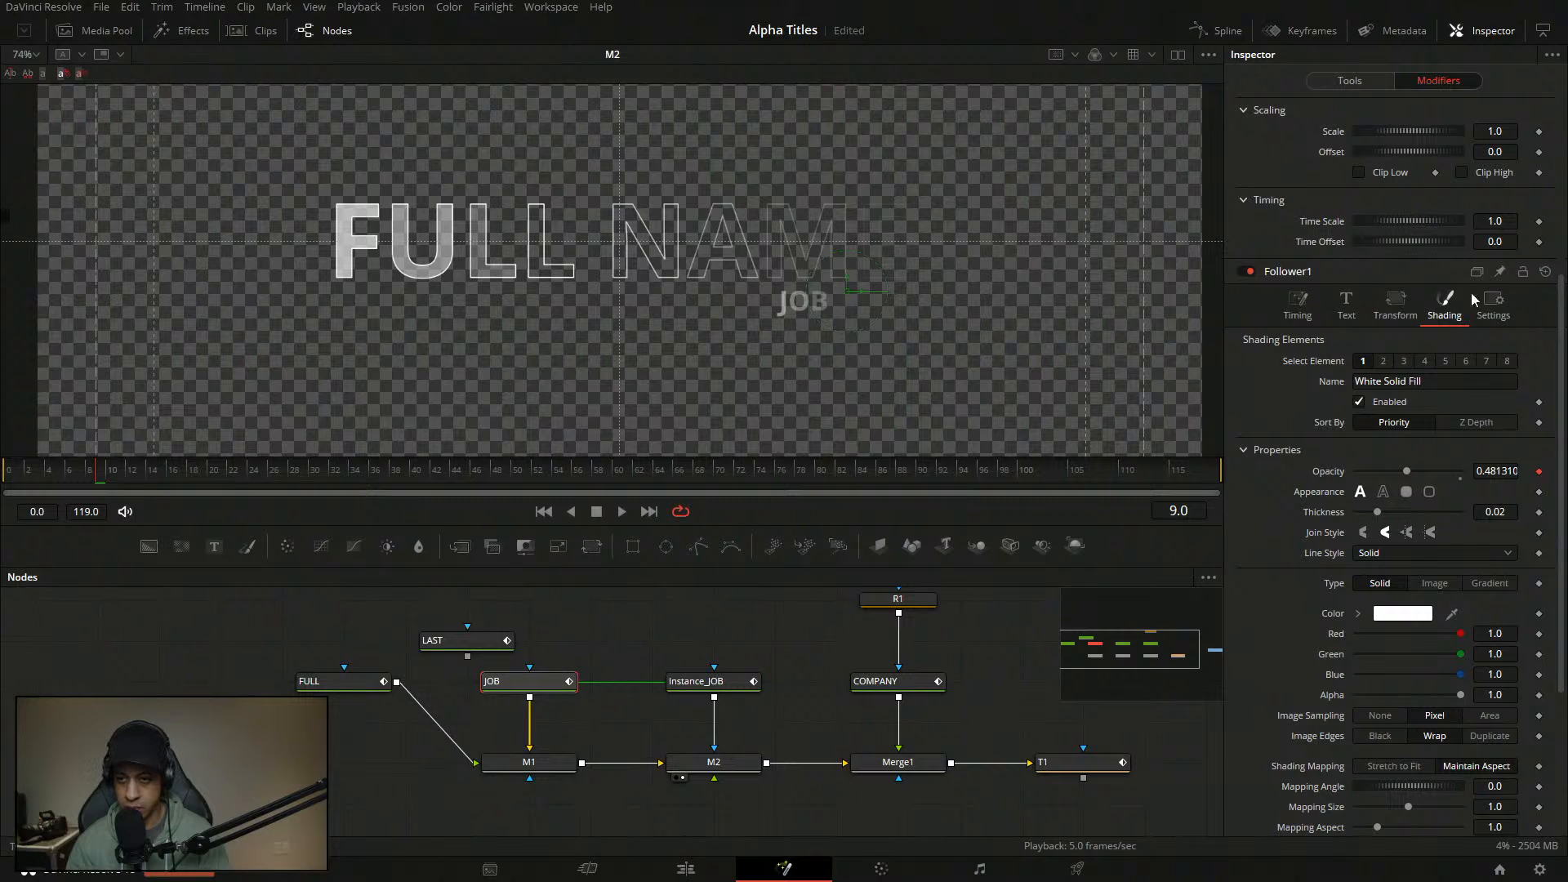
# - Keyframe the JOB TITLE letters' Offset X at 0.562 on frame 2 and 0 on frame 6
pyautogui.scroll(-4, 1564, 653)
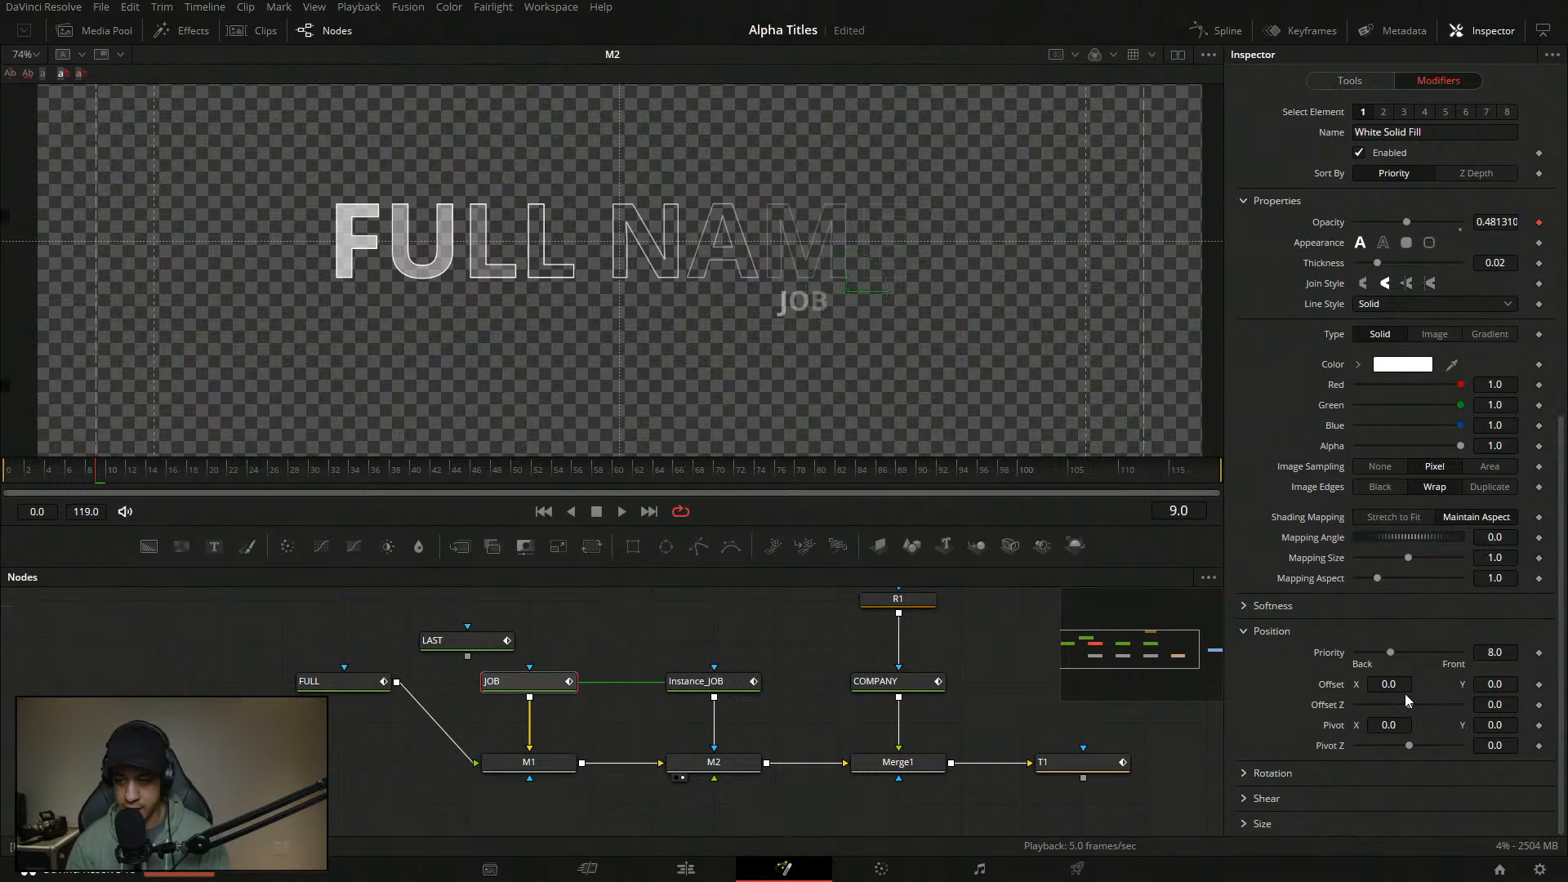
pyautogui.click(27, 483)
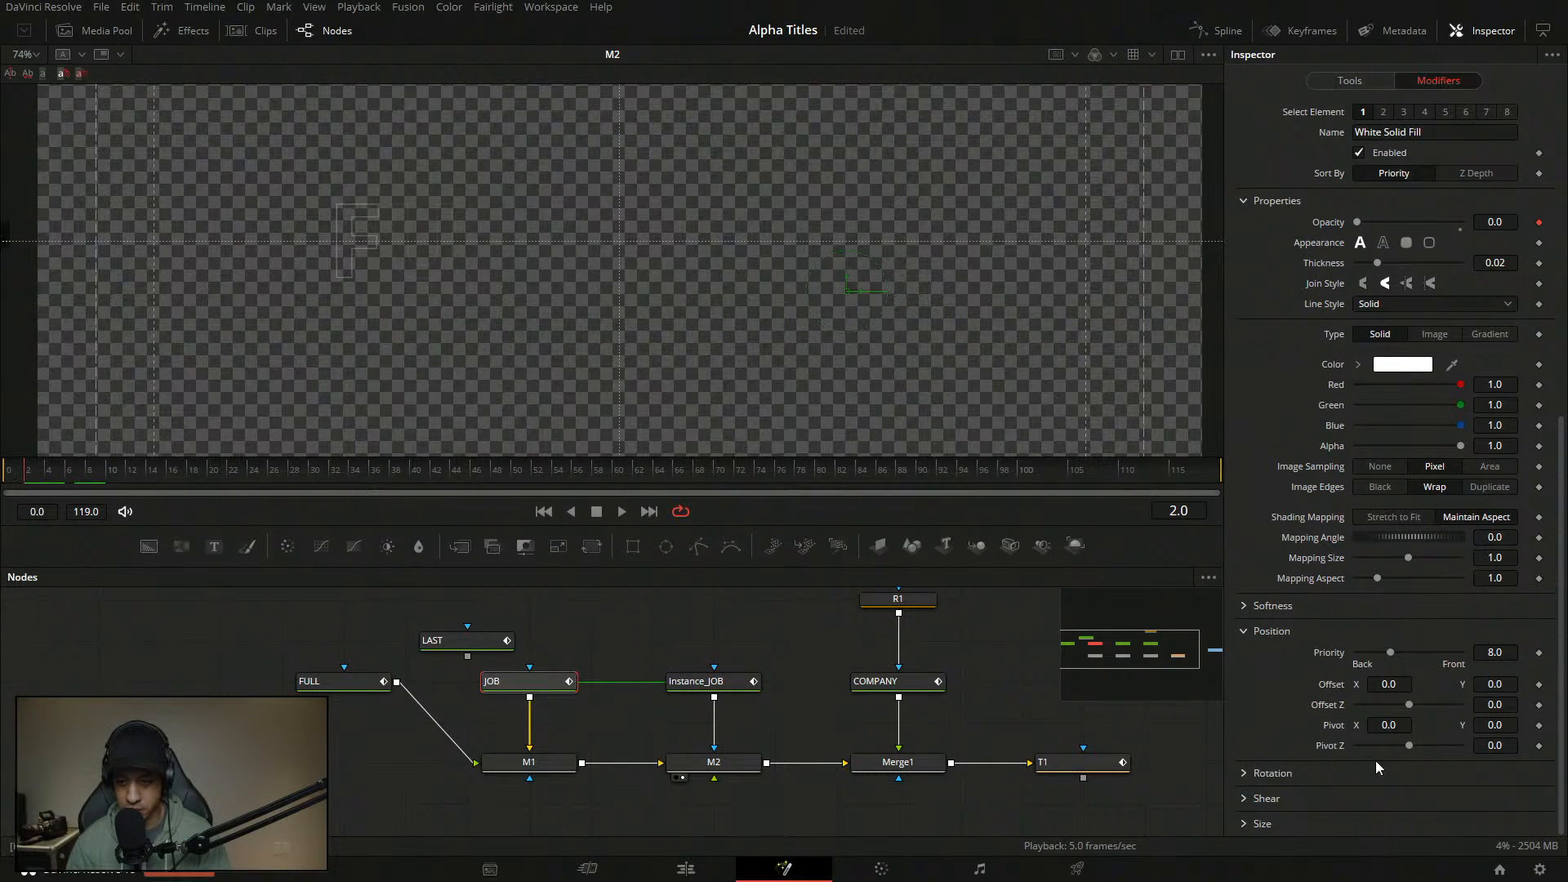
pyautogui.click(1389, 686)
pyautogui.write('0.562')
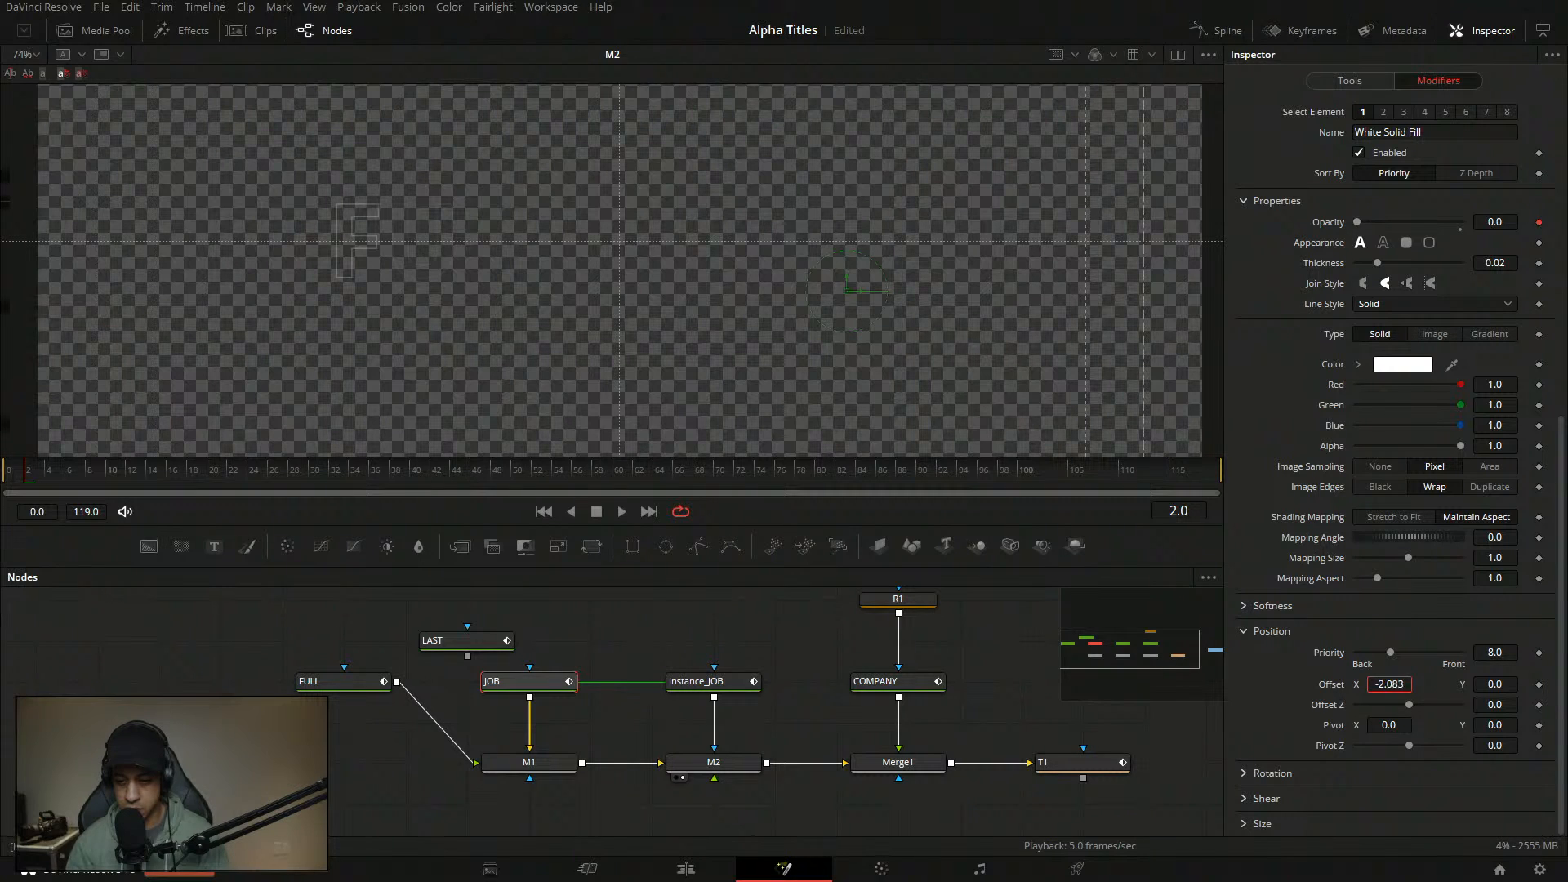
pyautogui.click(1540, 686)
pyautogui.click(55, 483)
pyautogui.moveTo(54, 477); pyautogui.dragTo(66, 479)
pyautogui.moveTo(1561, 463); pyautogui.dragTo(1562, 641)
pyautogui.moveTo(1389, 686); pyautogui.dragTo(1385, 685)
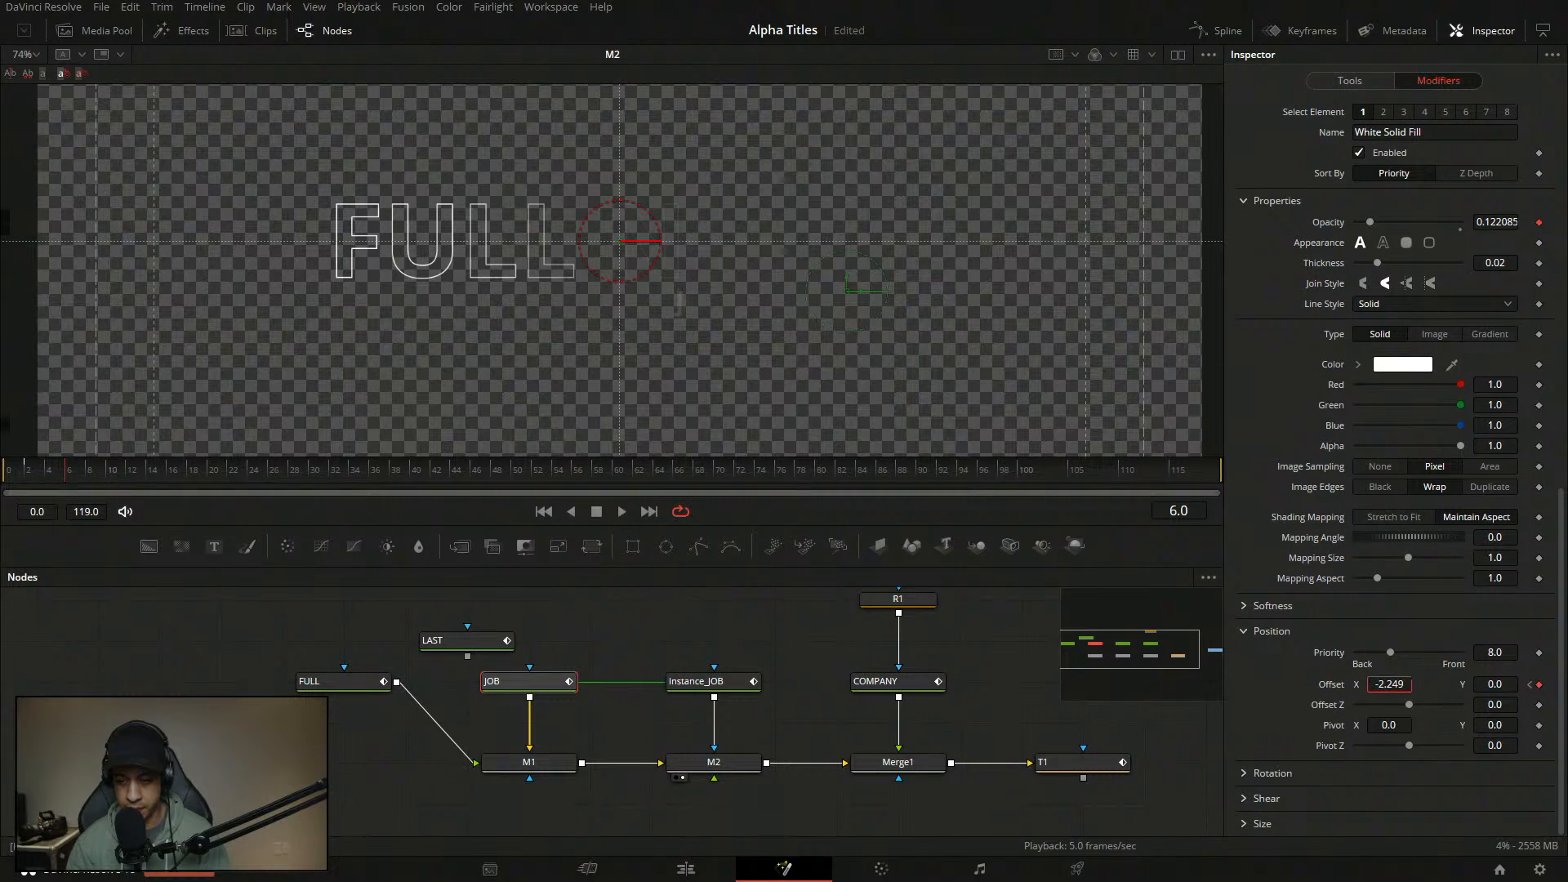
pyautogui.write('0')
pyautogui.press('Tab')
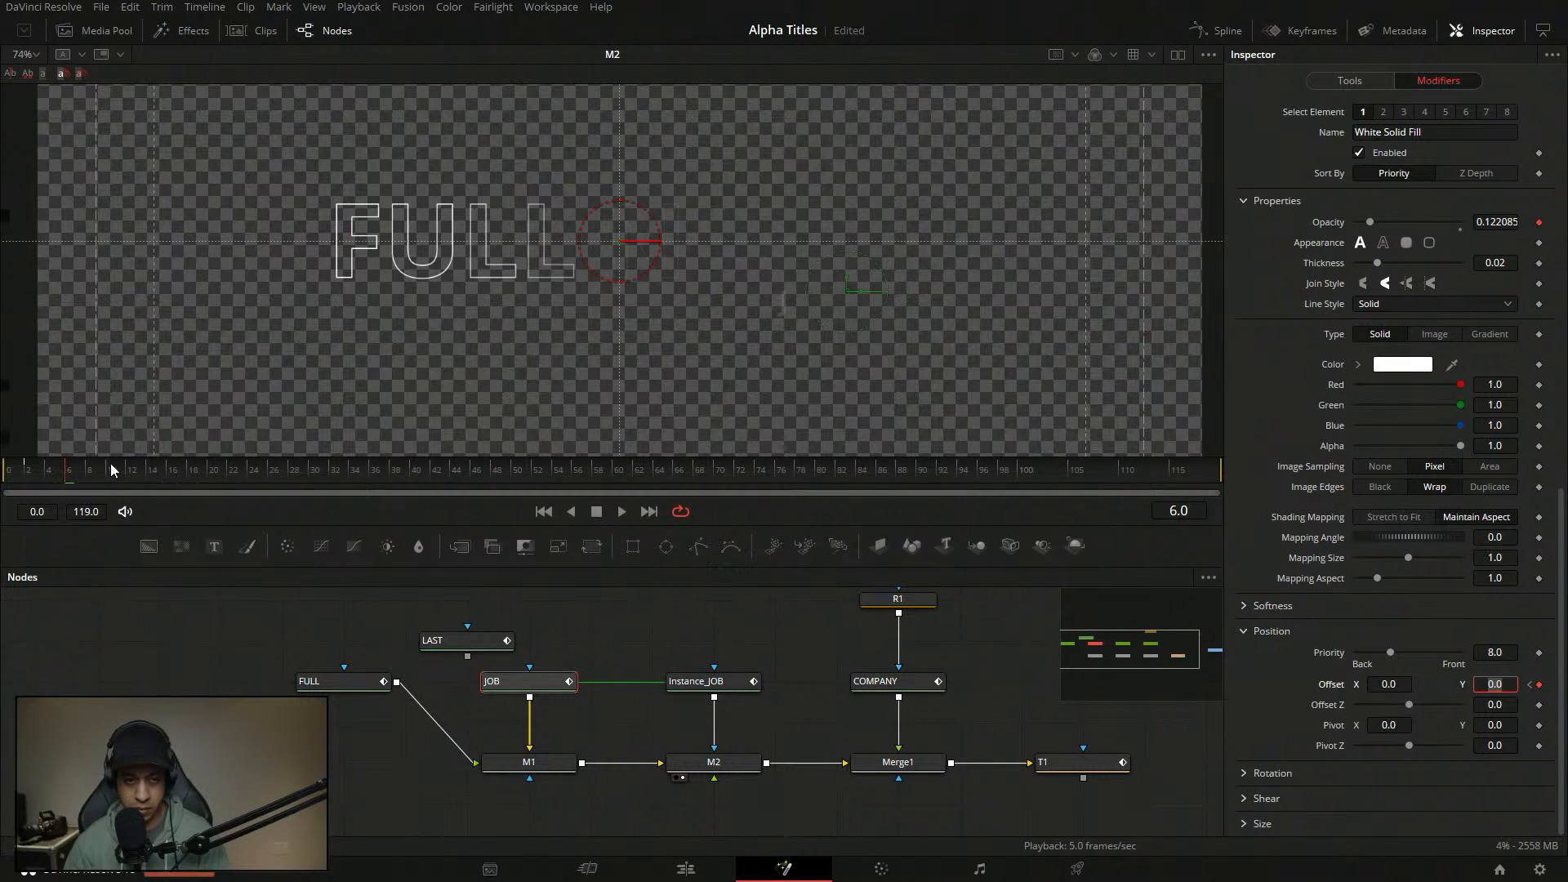
# - Play the animation forward and backward, reselect the JOB node, and scrub the early frames
pyautogui.click(620, 512)
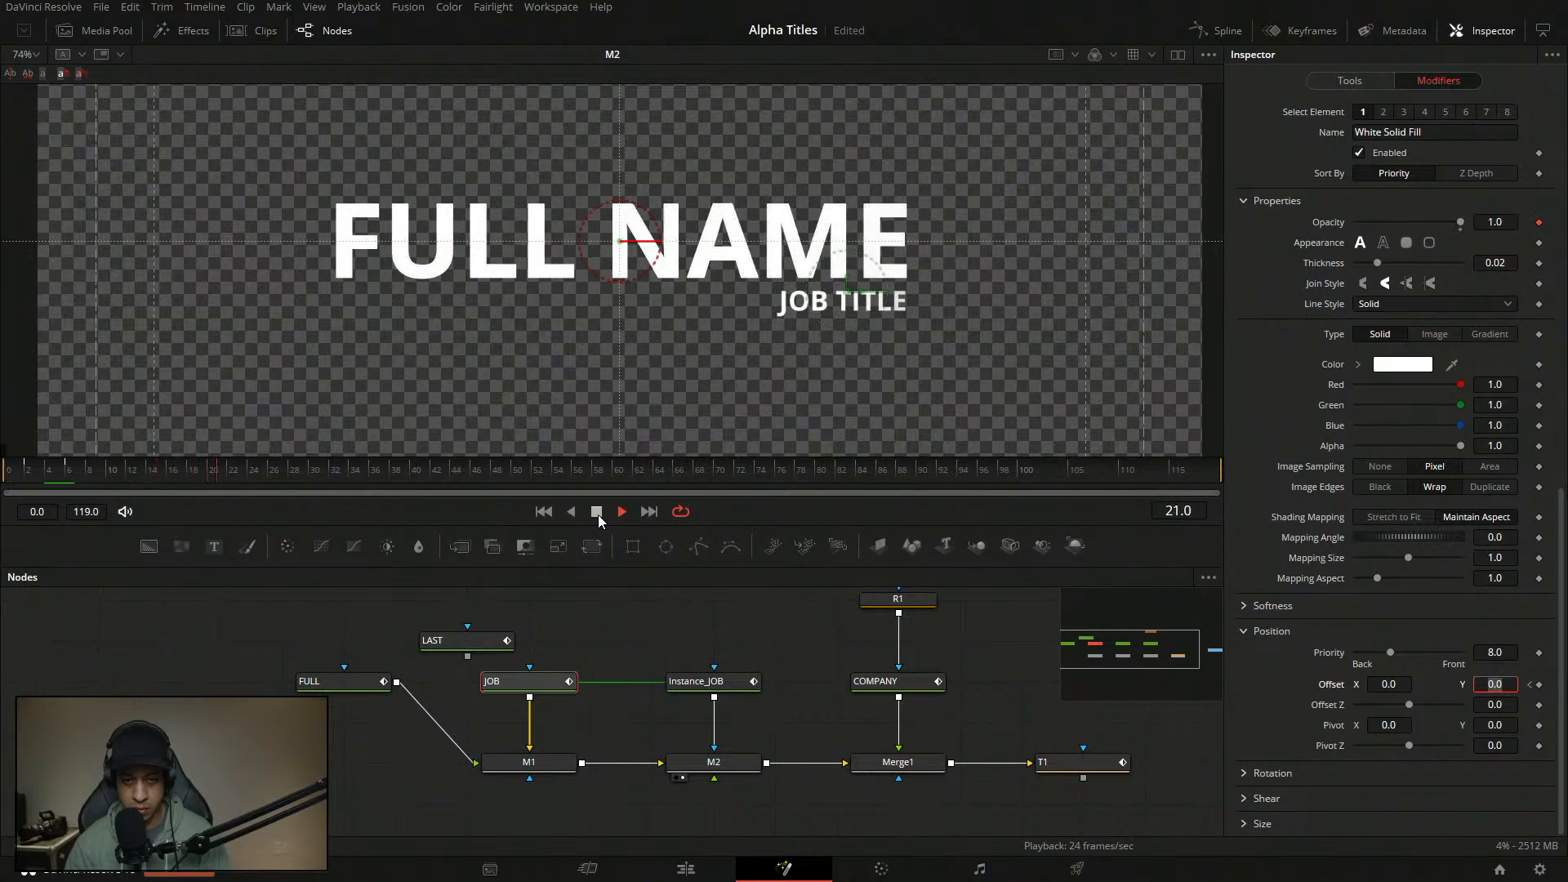
pyautogui.click(571, 512)
pyautogui.click(629, 597)
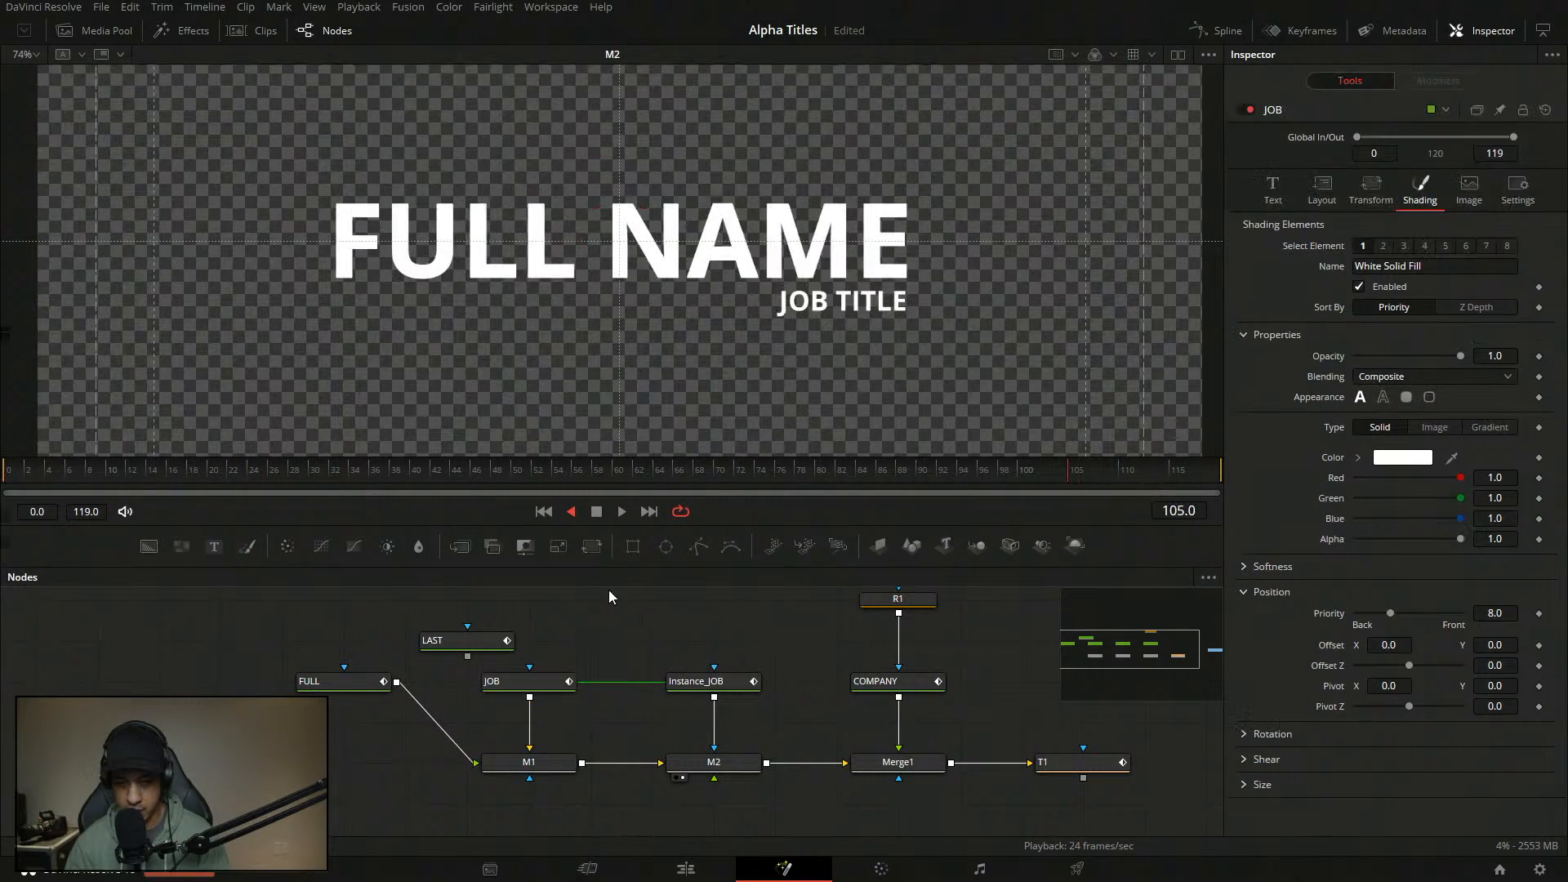
pyautogui.click(620, 512)
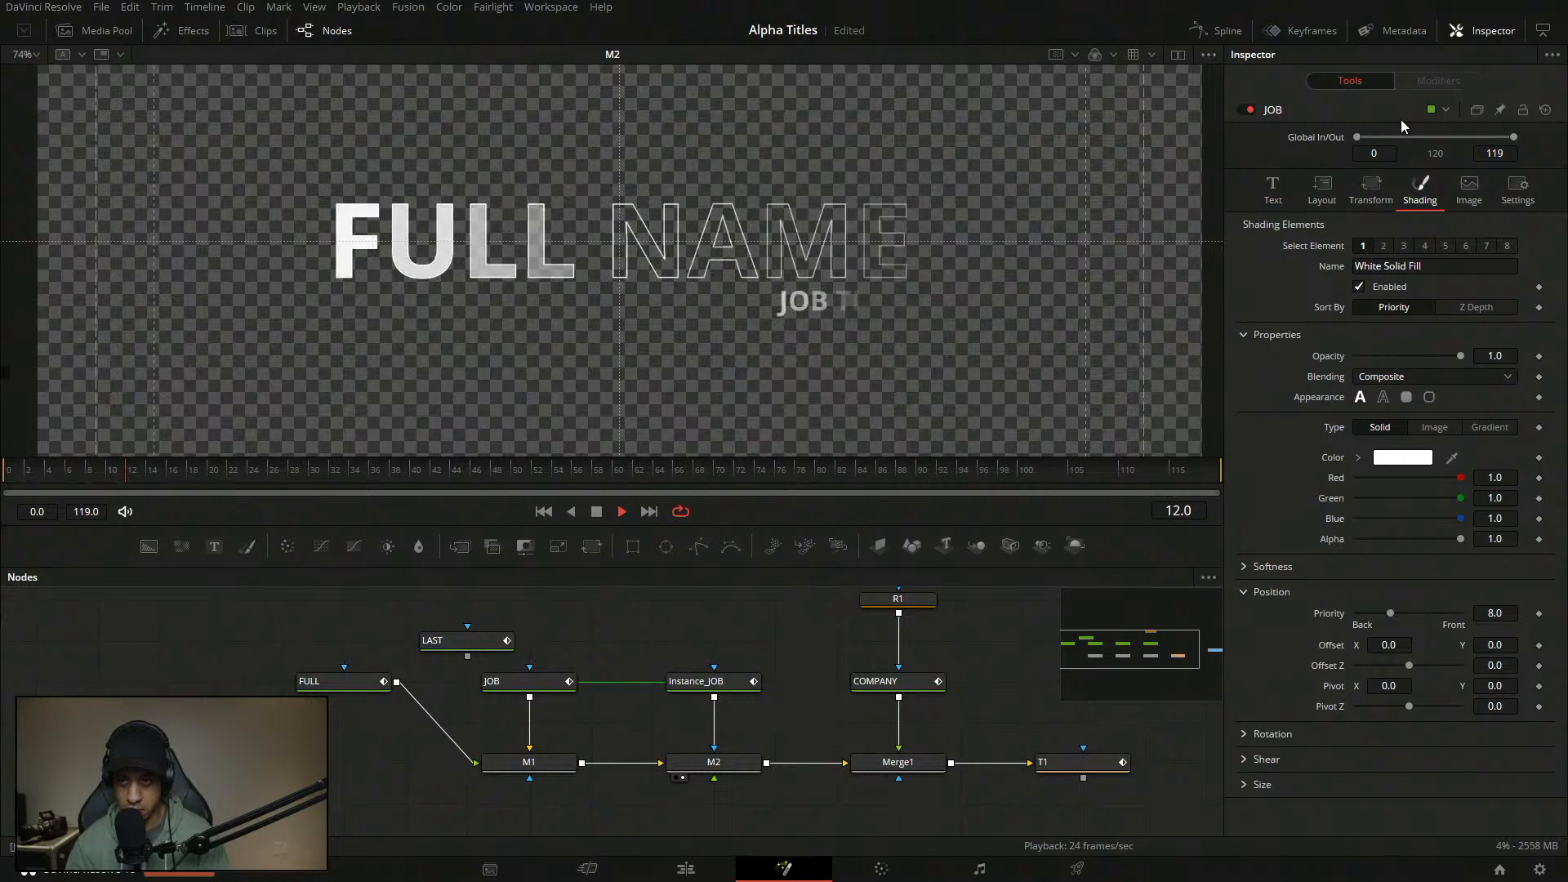
pyautogui.click(545, 685)
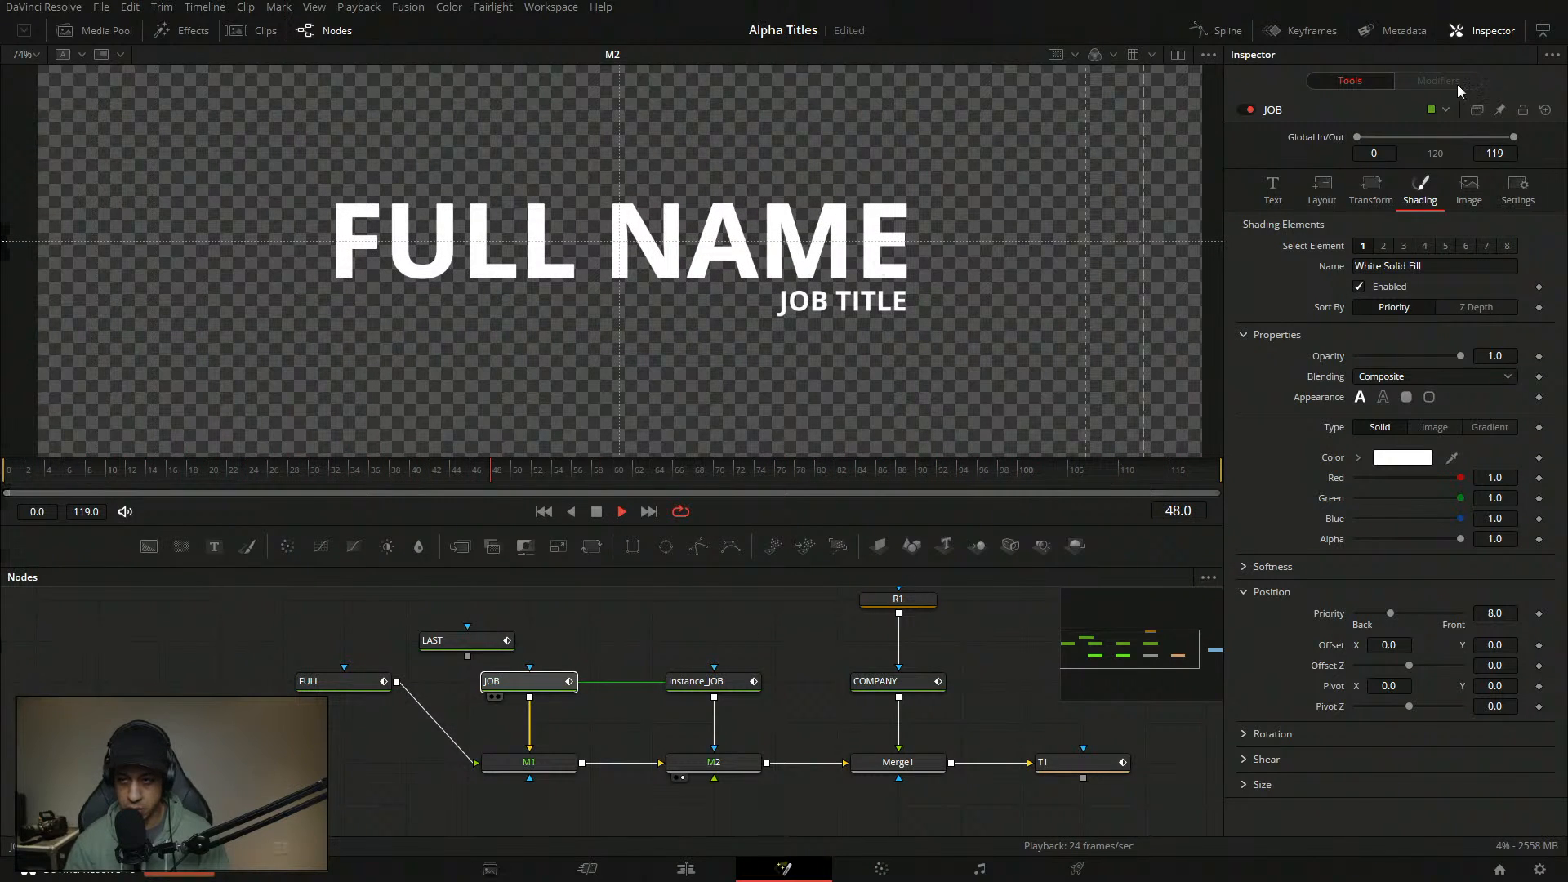
pyautogui.click(1435, 80)
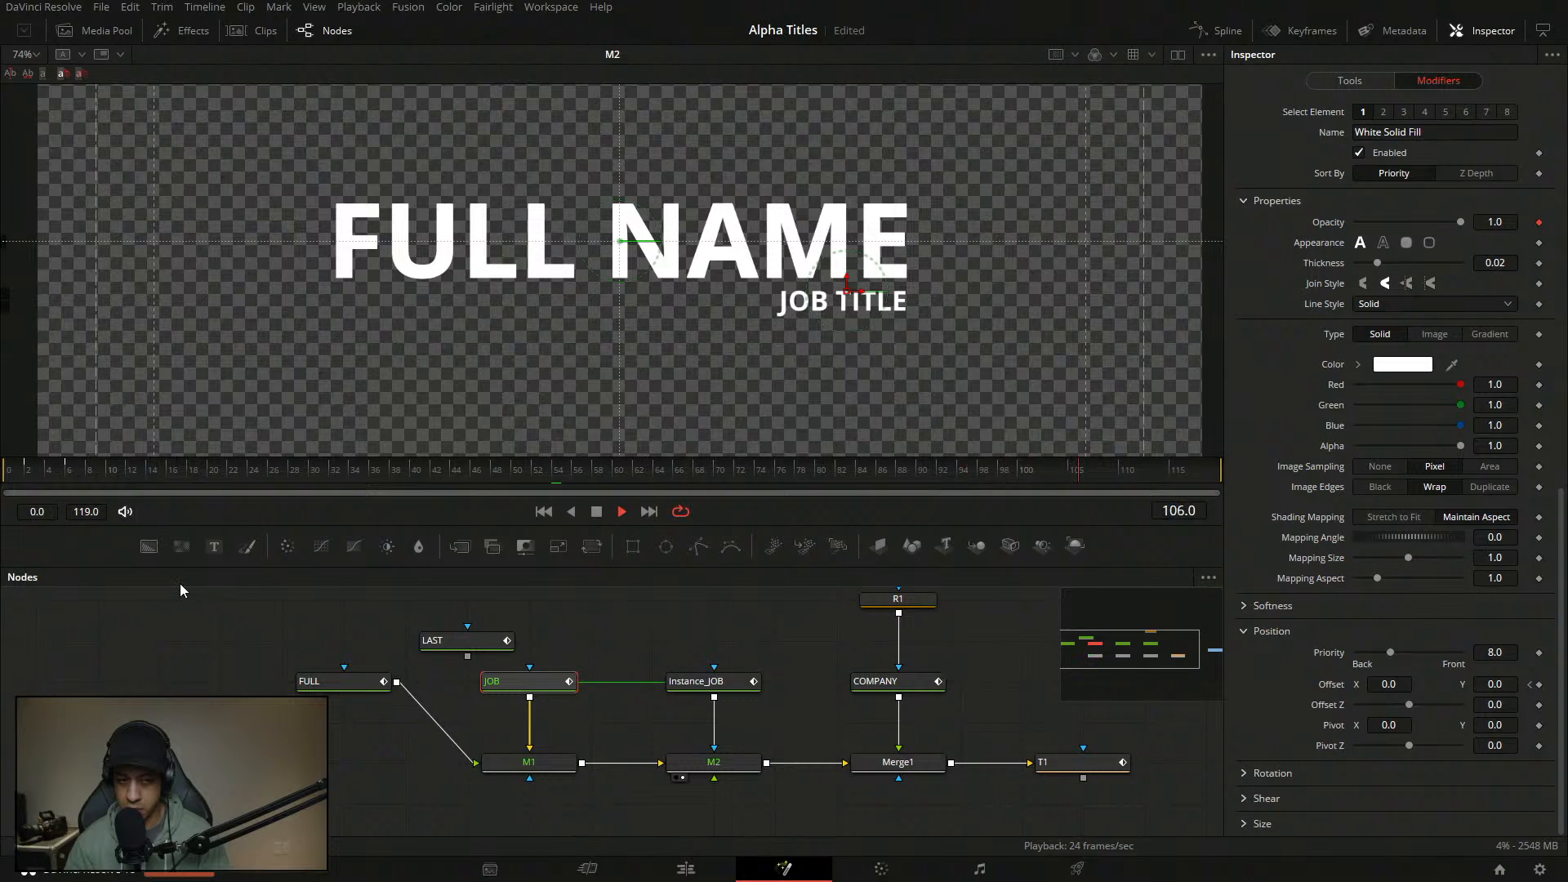
pyautogui.press('space')
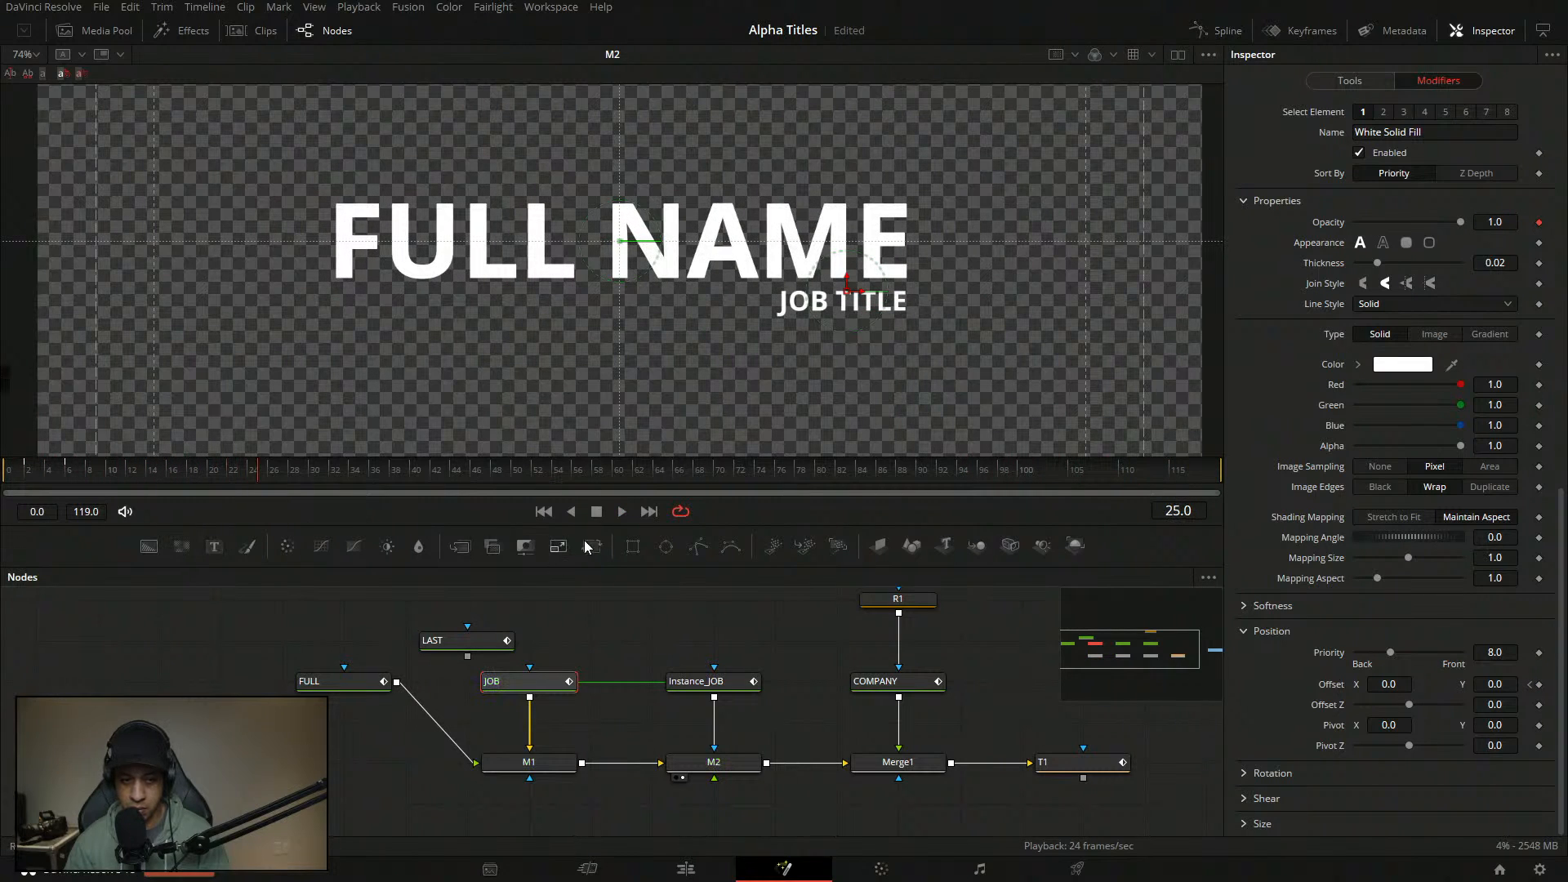
pyautogui.moveTo(111, 472); pyautogui.dragTo(52, 475)
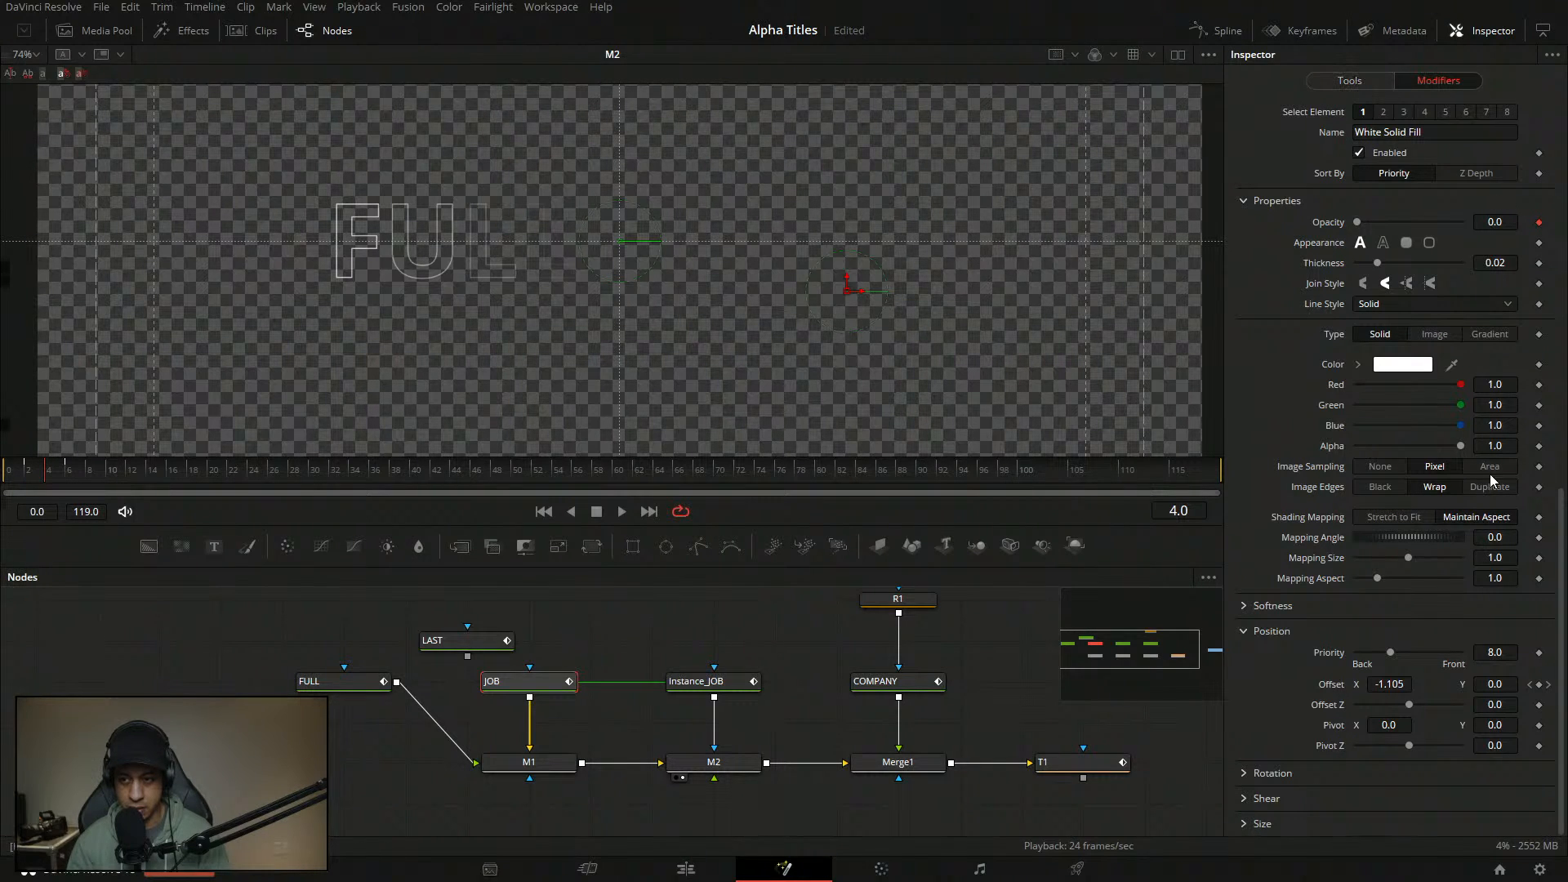
pyautogui.scroll(10, 1549, 674)
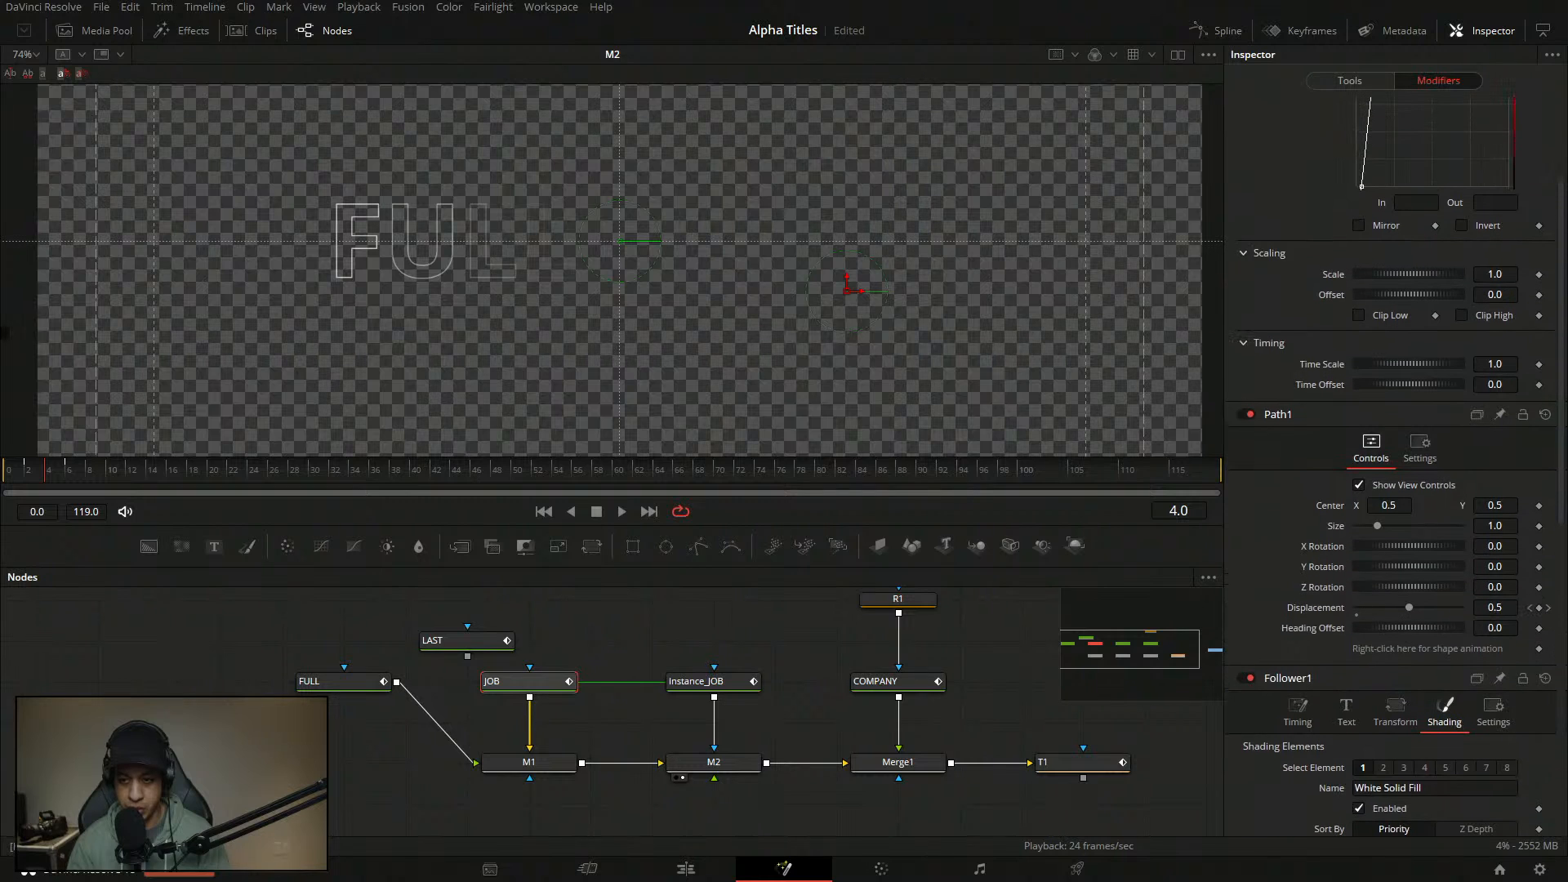
pyautogui.scroll(-2, 1392, 458)
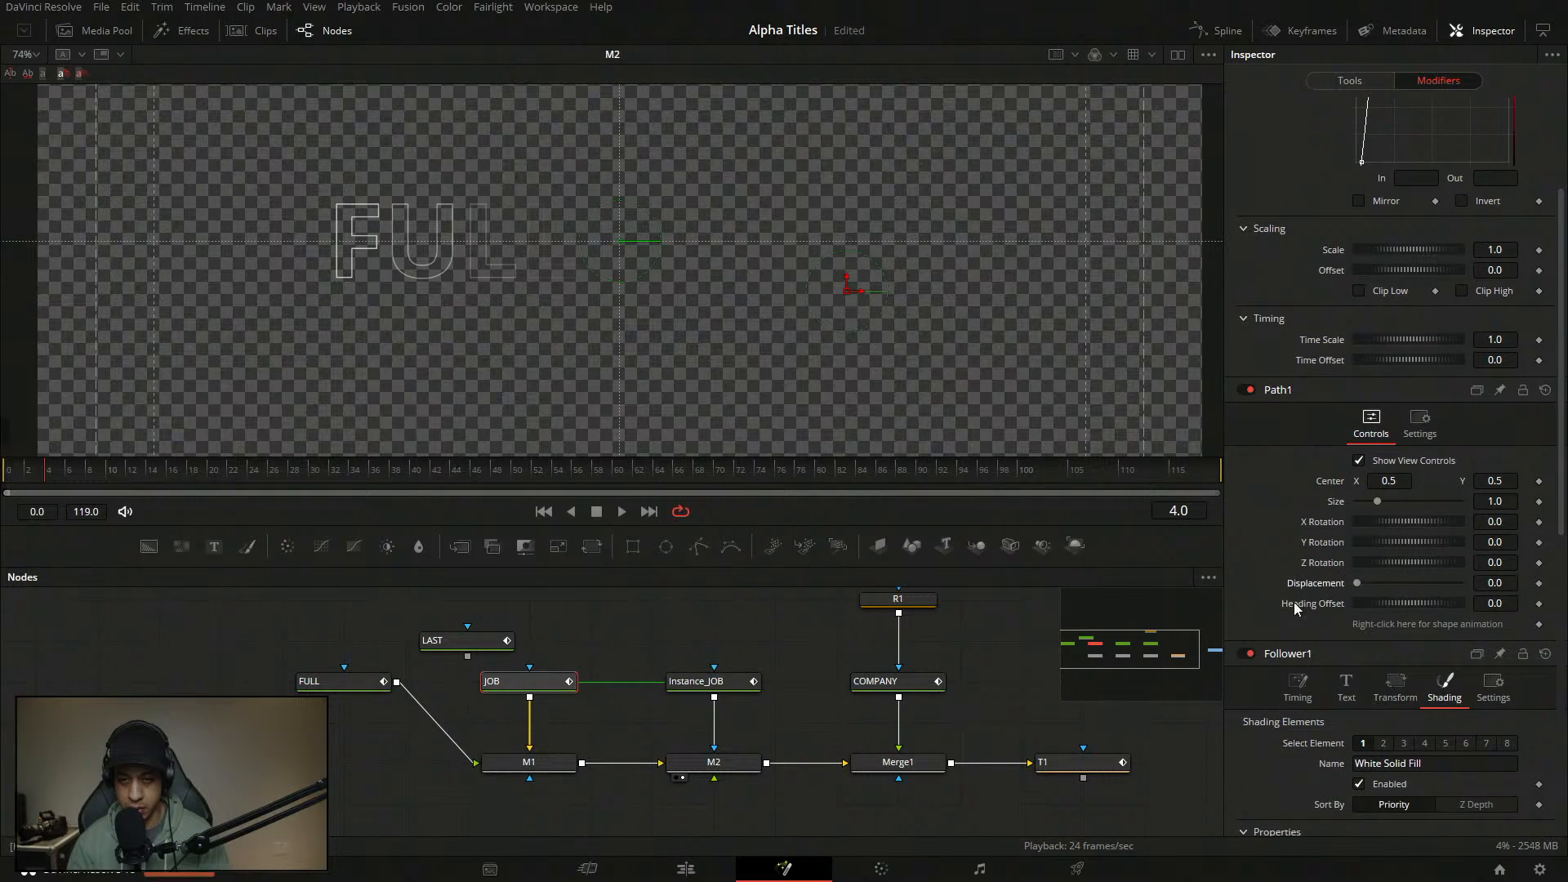
# - Keyframe Path1 Displacement rising from 0.0 to 1.0 at frame 13
pyautogui.moveTo(31, 483); pyautogui.dragTo(320, 497)
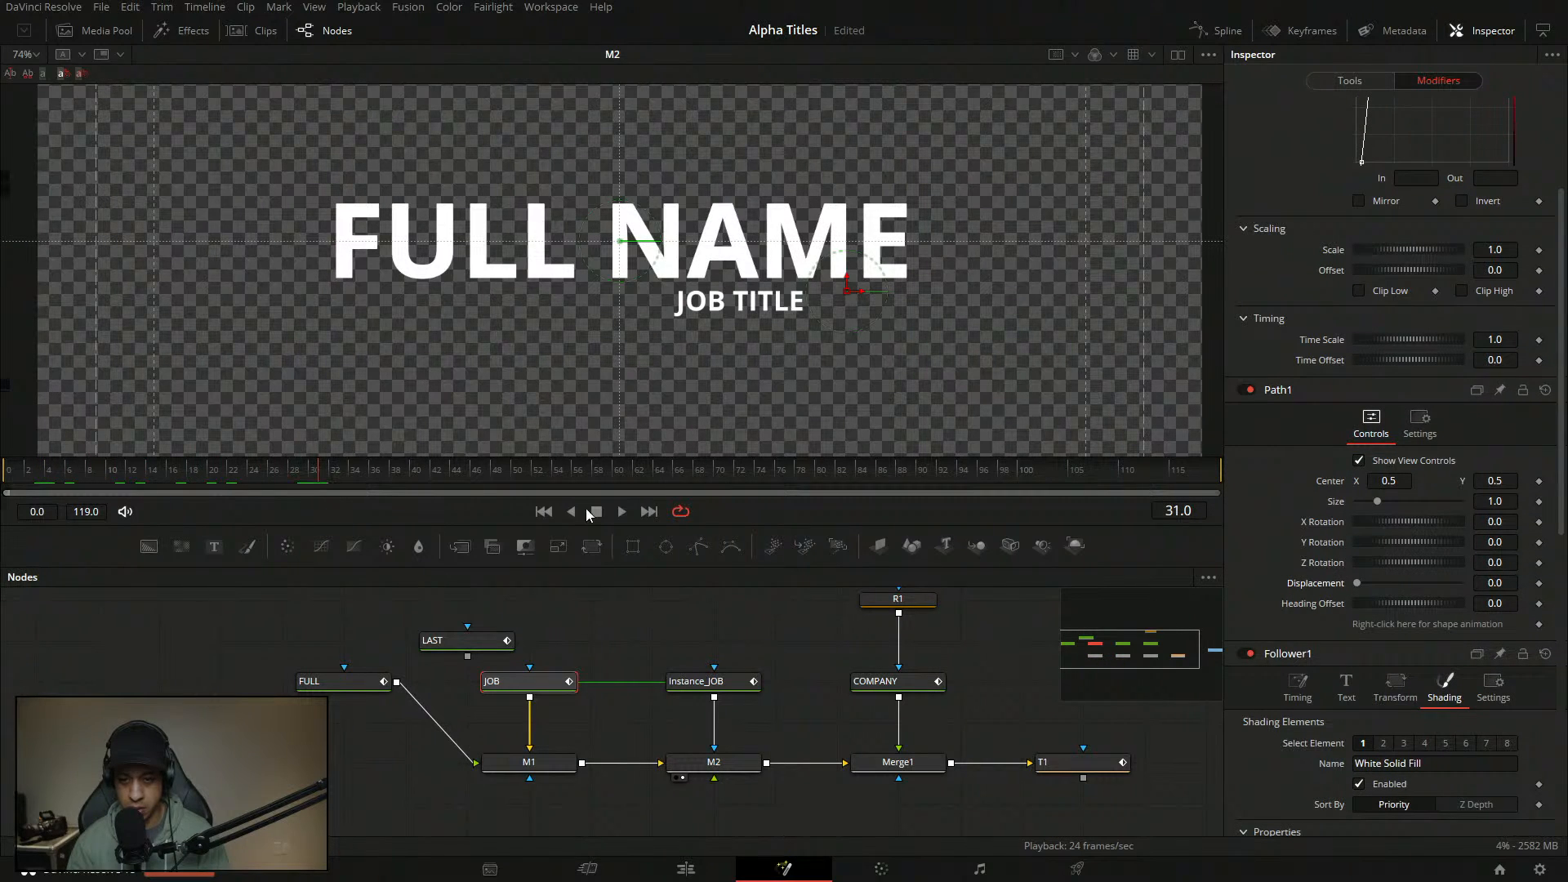
pyautogui.moveTo(1356, 583)
pyautogui.mouseDown()
pyautogui.moveTo(1477, 588)
pyautogui.moveTo(1324, 585)
pyautogui.mouseUp()
pyautogui.moveTo(119, 472); pyautogui.dragTo(145, 479)
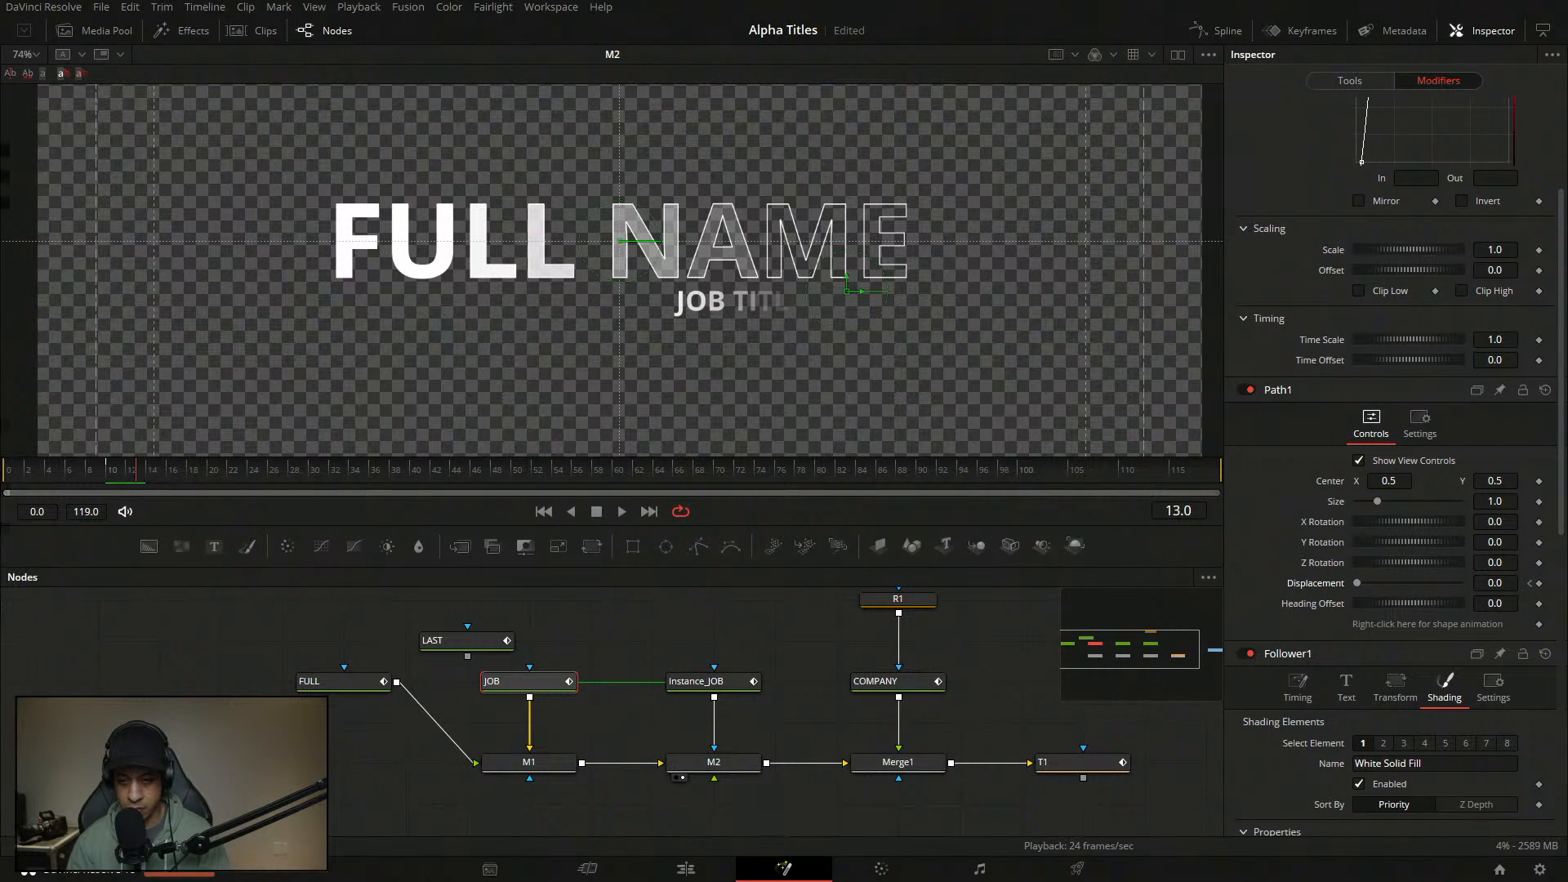
pyautogui.moveTo(1352, 583); pyautogui.dragTo(1485, 581)
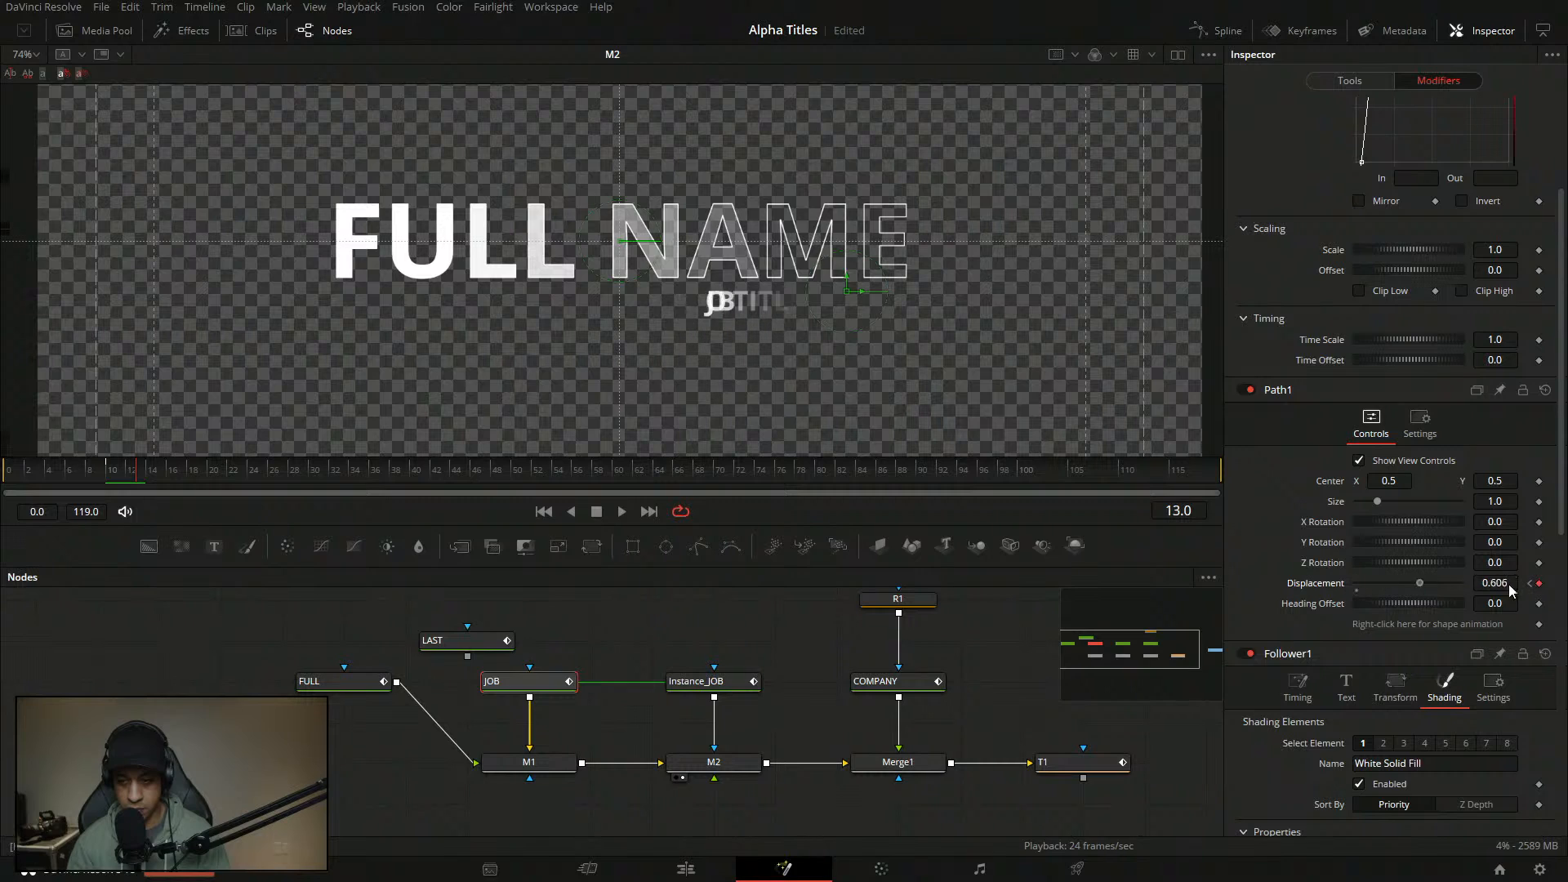
# - Play and scrub from frame 7 to frame 16 to check the path animation
pyautogui.click(621, 511)
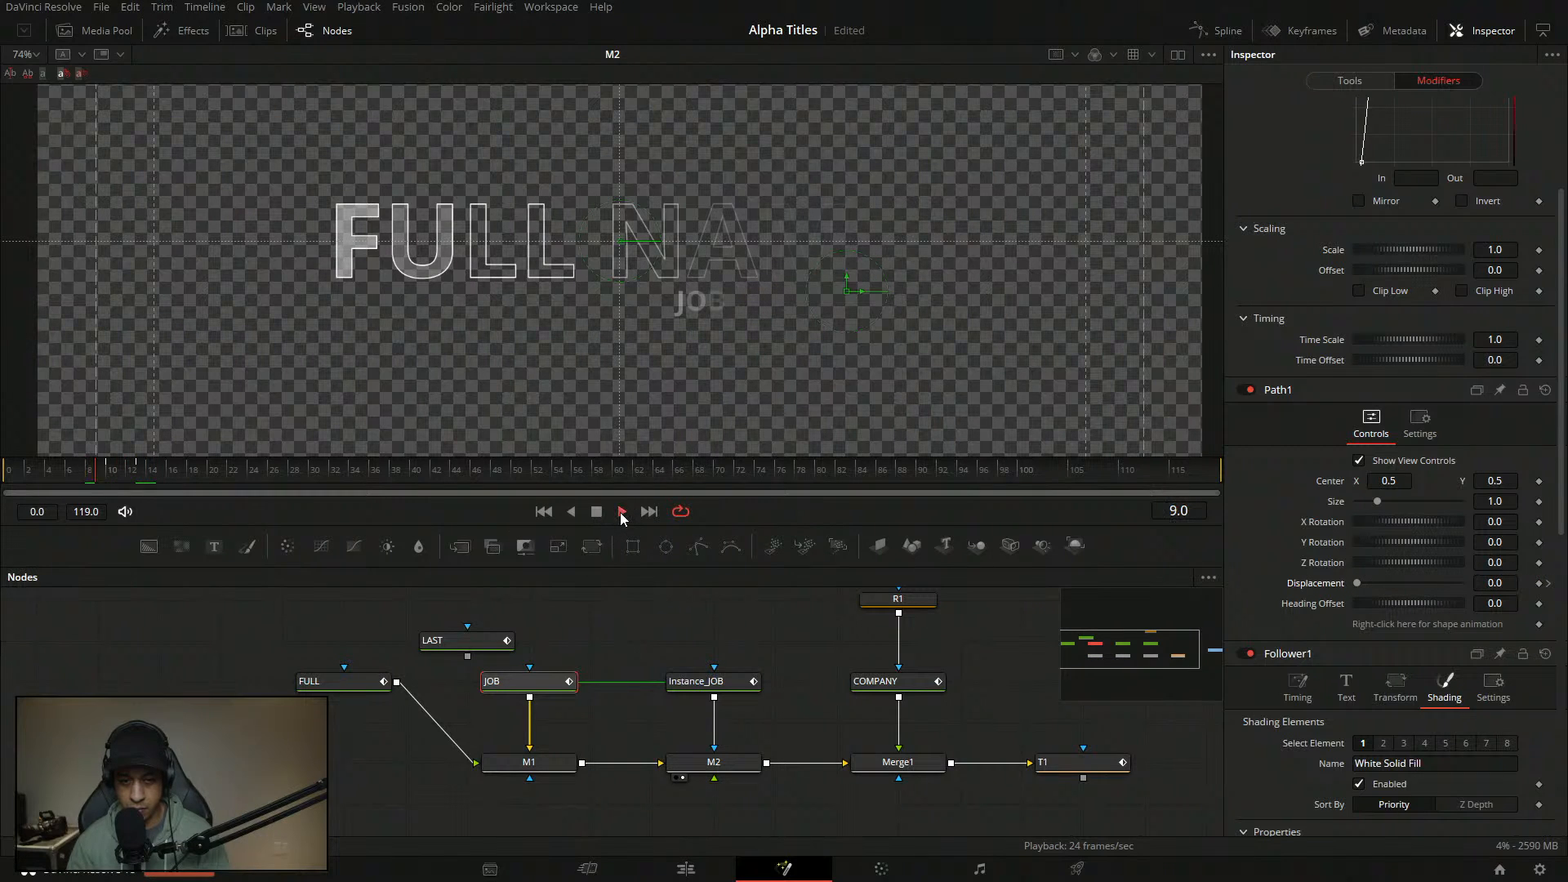
pyautogui.click(138, 472)
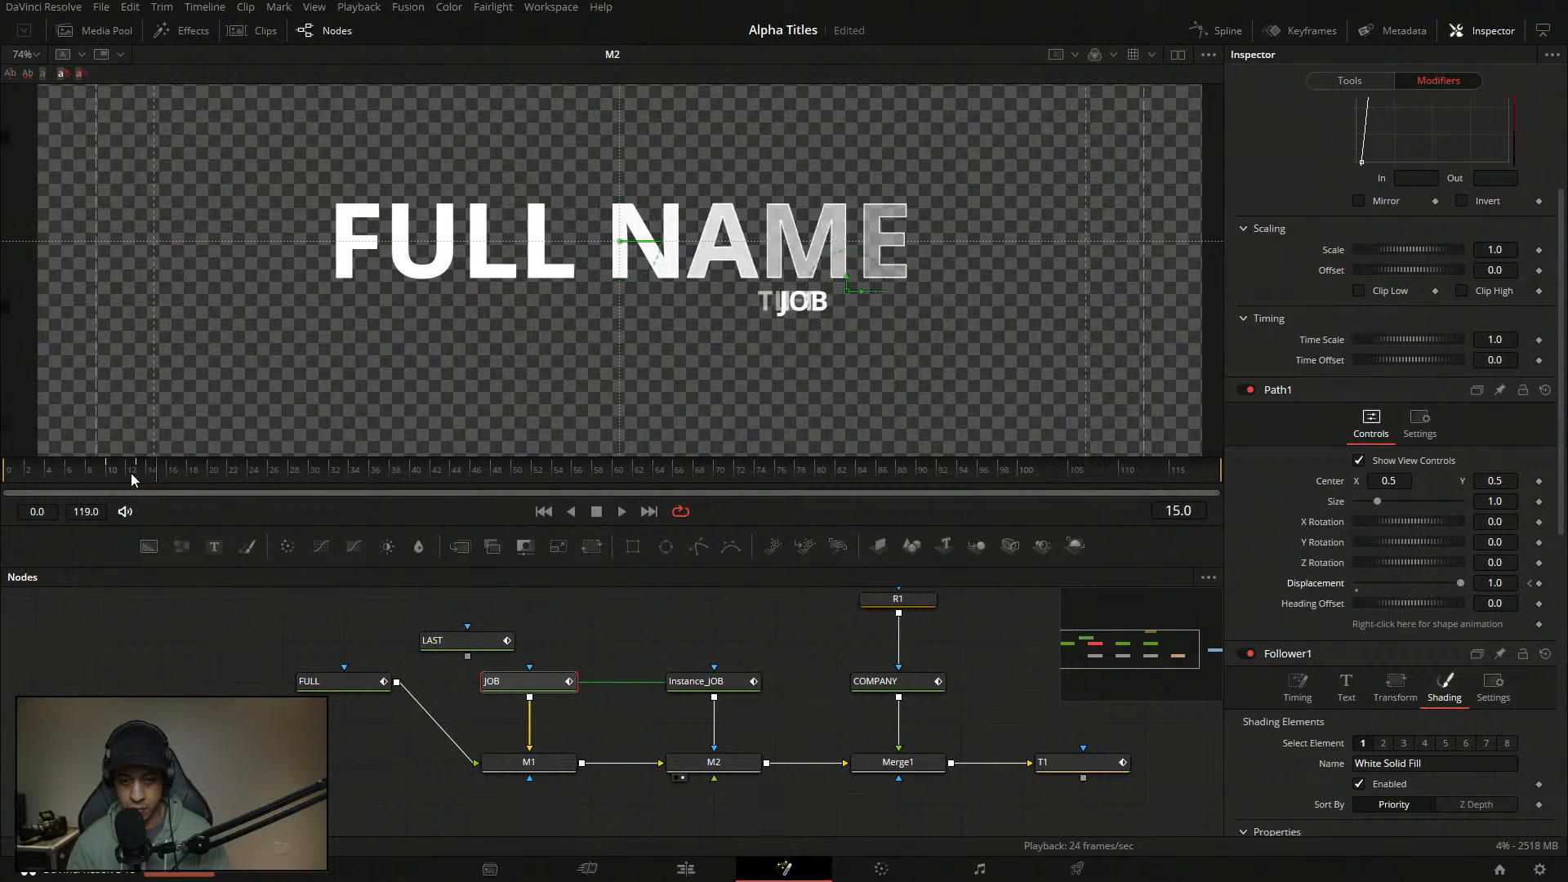
pyautogui.click(598, 511)
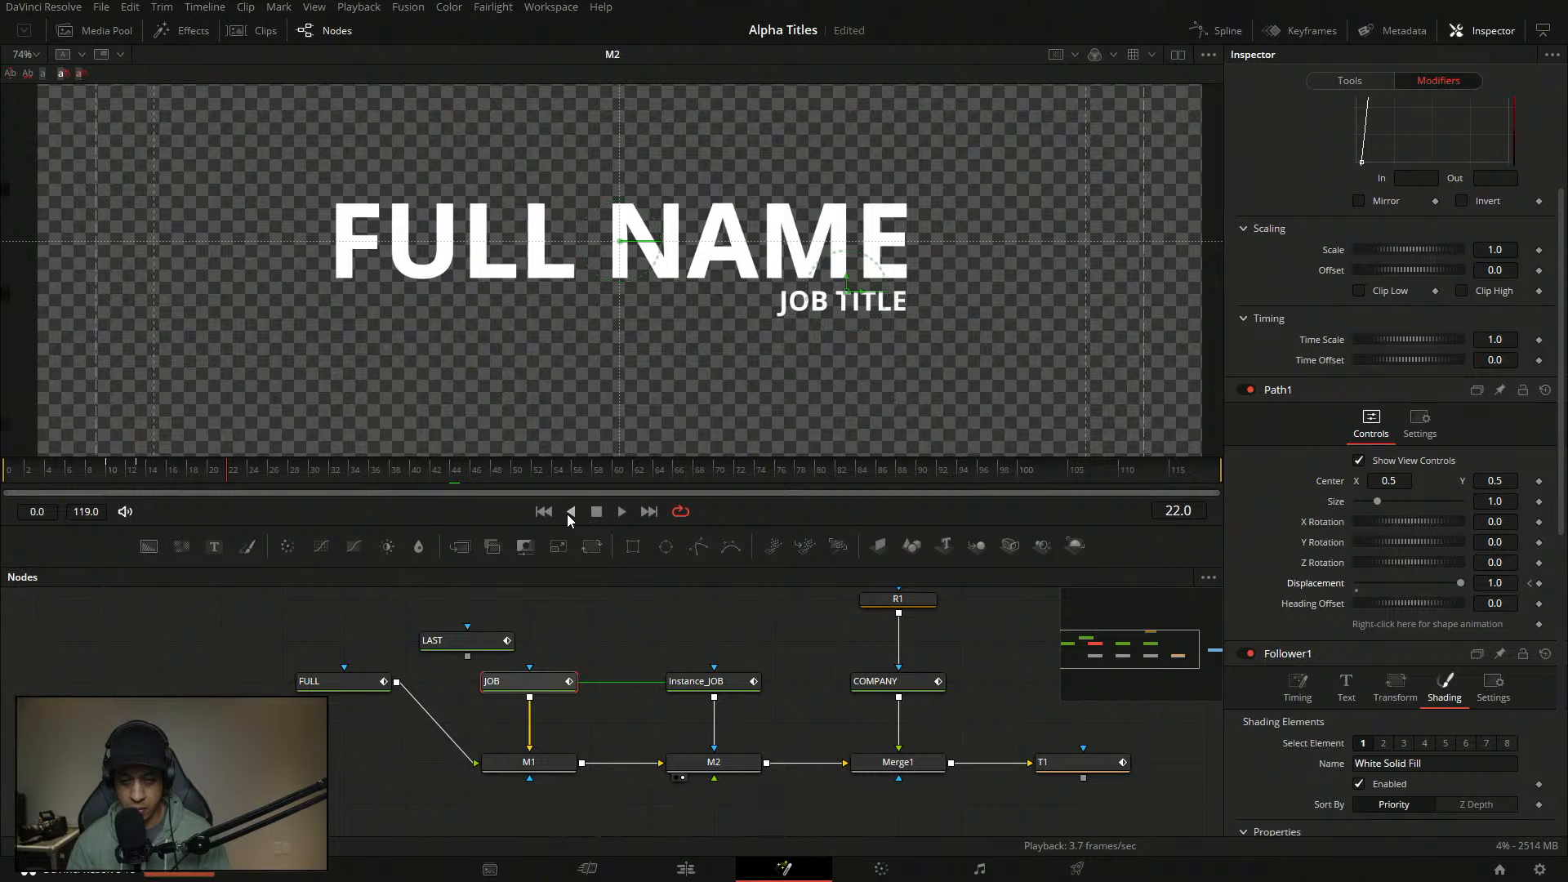
pyautogui.moveTo(109, 474); pyautogui.dragTo(77, 472)
pyautogui.click(622, 511)
pyautogui.click(594, 513)
pyautogui.scroll(-5, 1388, 490)
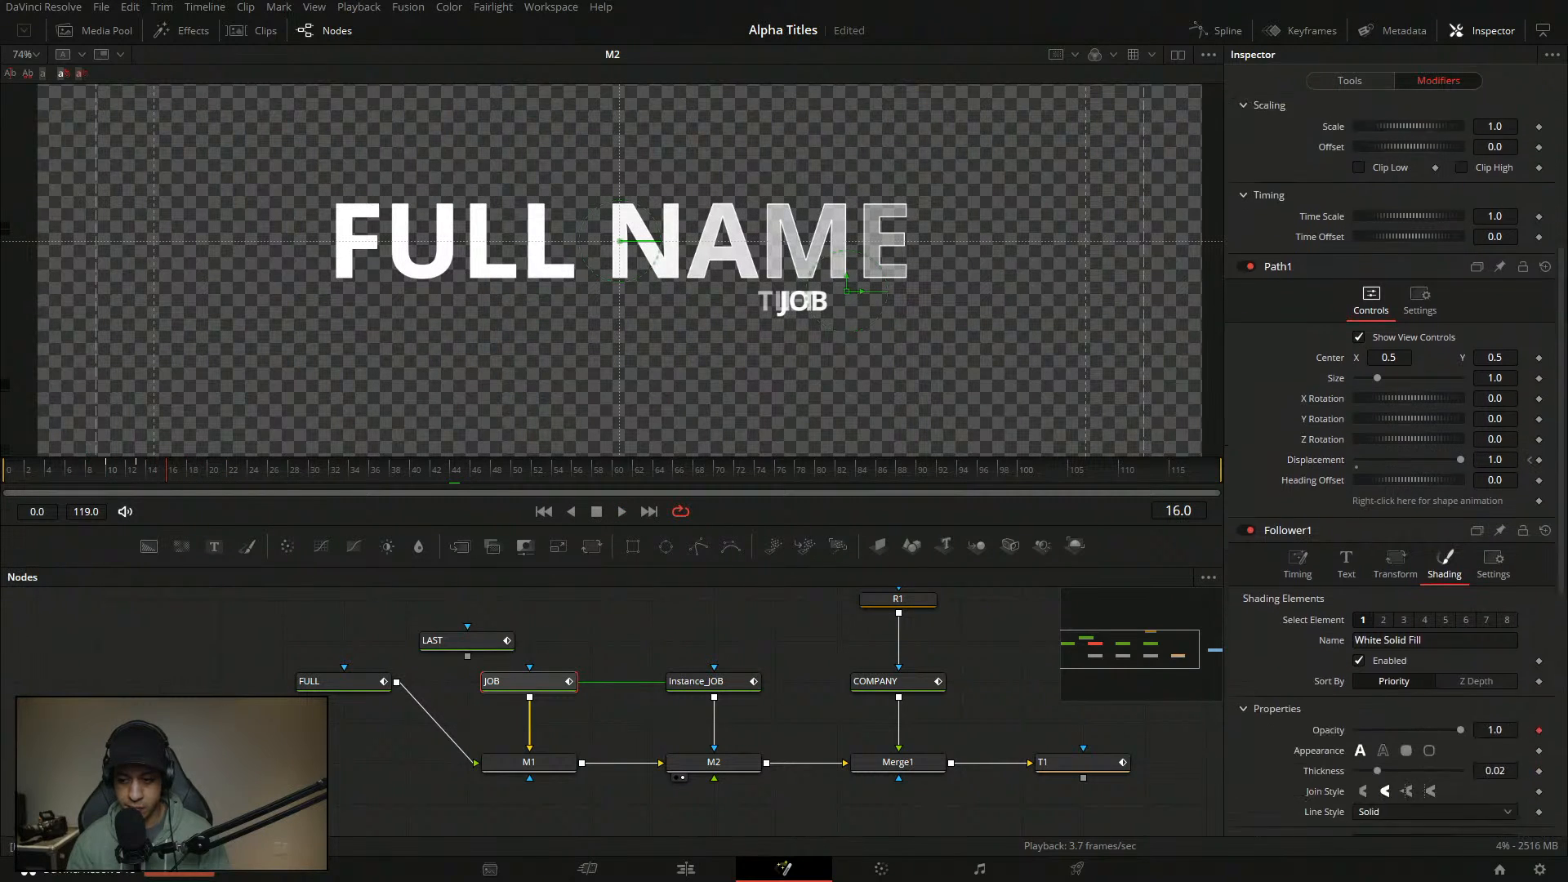
pyautogui.scroll(3, 1347, 531)
# - Set Follower1's Timing Order to Right to Left
pyautogui.click(1299, 563)
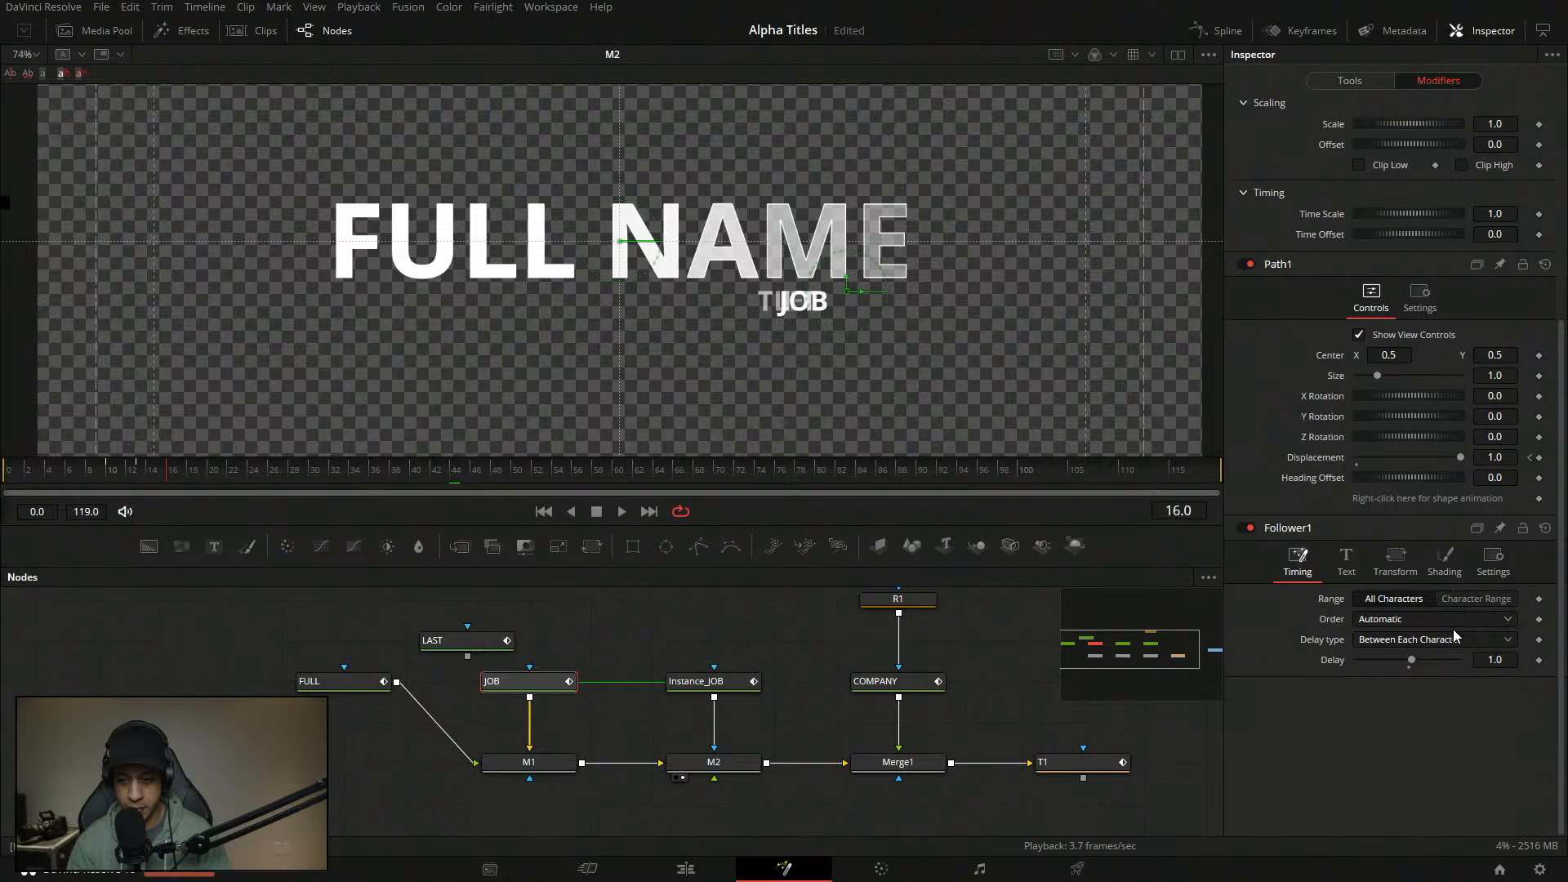
pyautogui.click(1411, 621)
pyautogui.click(1388, 676)
# - Play and scrub between frame 0 and frame 27 to preview the right-to-left letter reveal
pyautogui.click(621, 512)
pyautogui.click(595, 515)
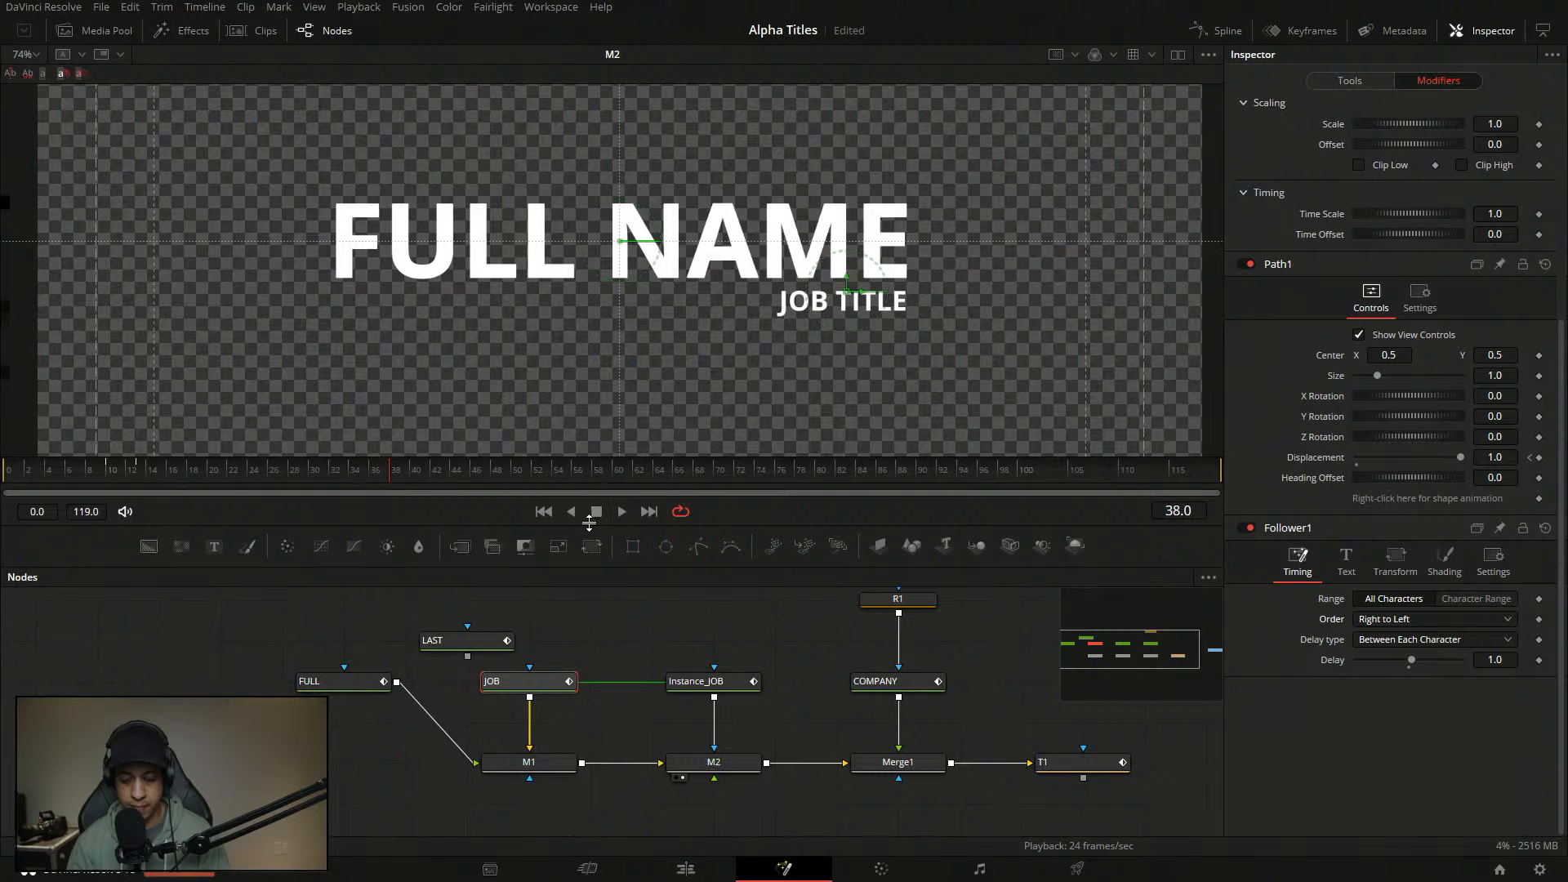
pyautogui.moveTo(178, 478); pyautogui.dragTo(132, 512)
pyautogui.press('space')
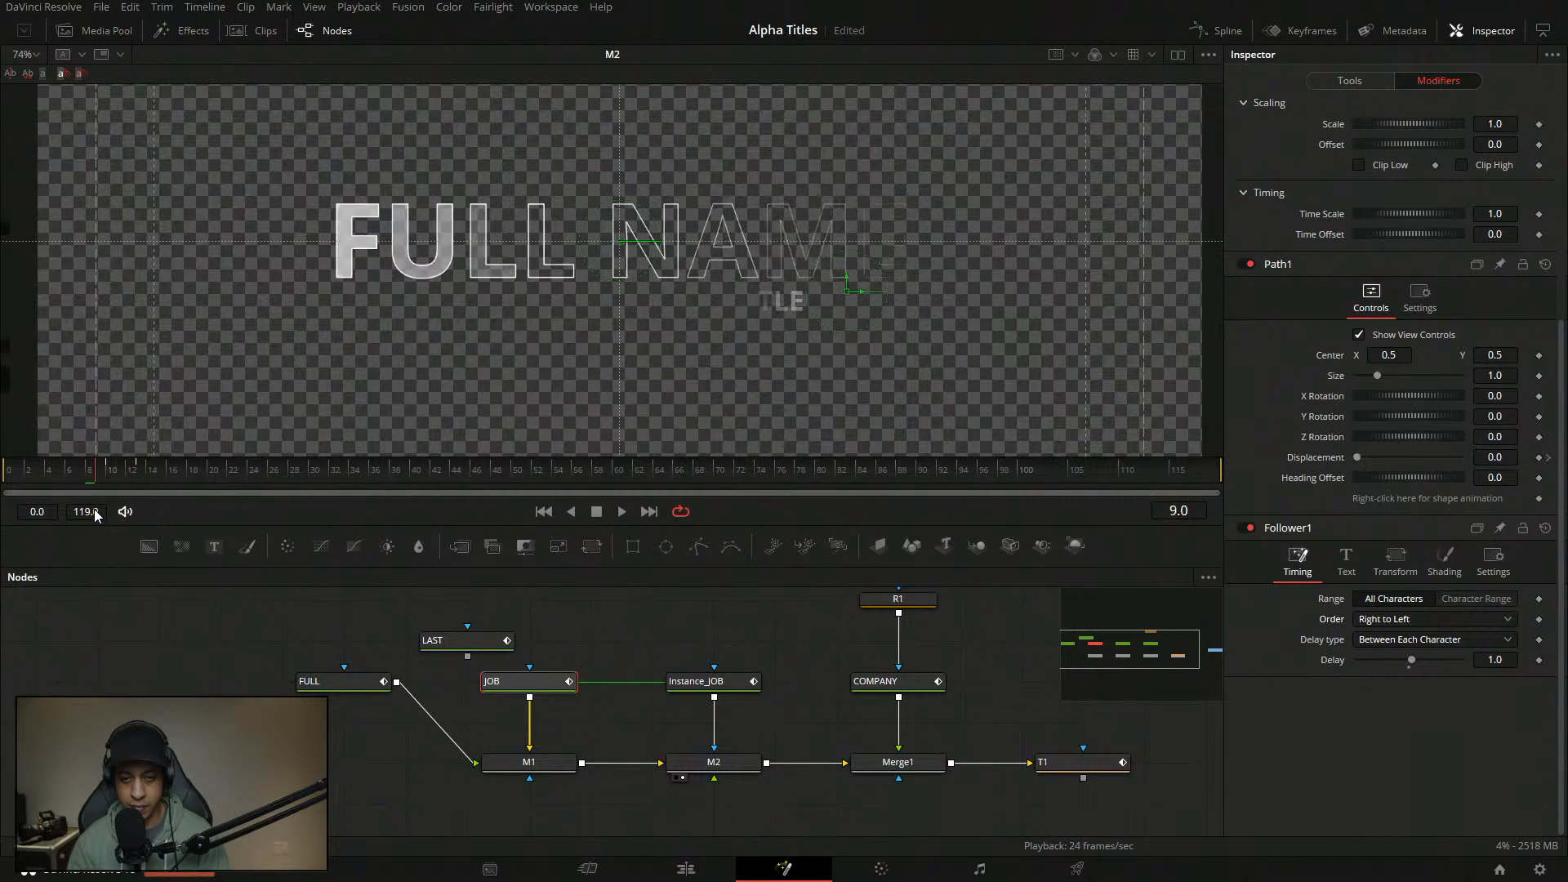
pyautogui.click(597, 516)
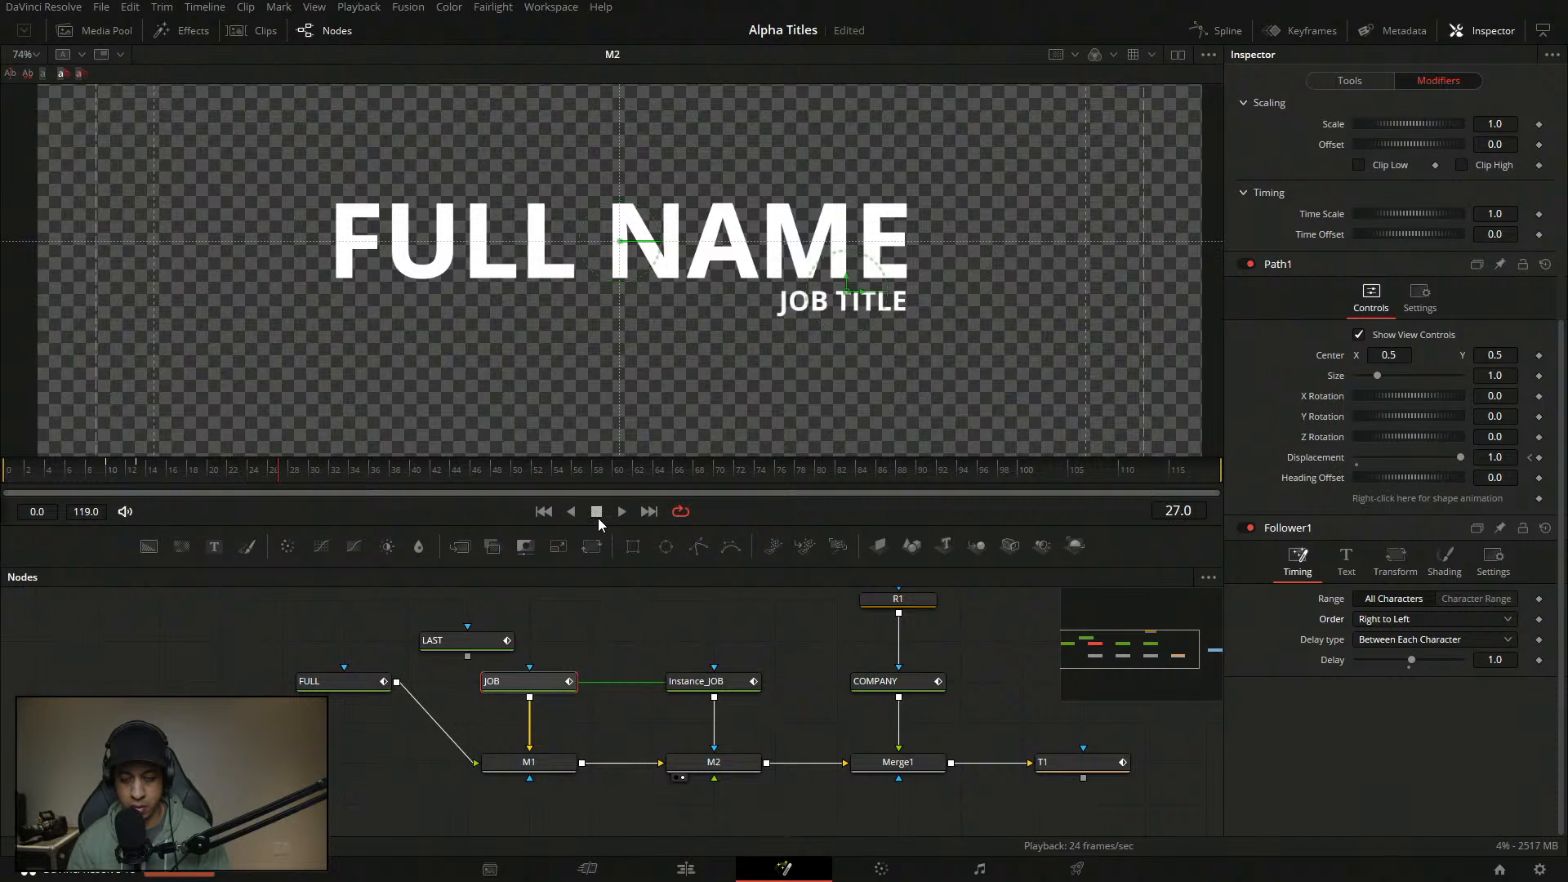
pyautogui.click(627, 517)
pyautogui.click(188, 474)
pyautogui.click(539, 509)
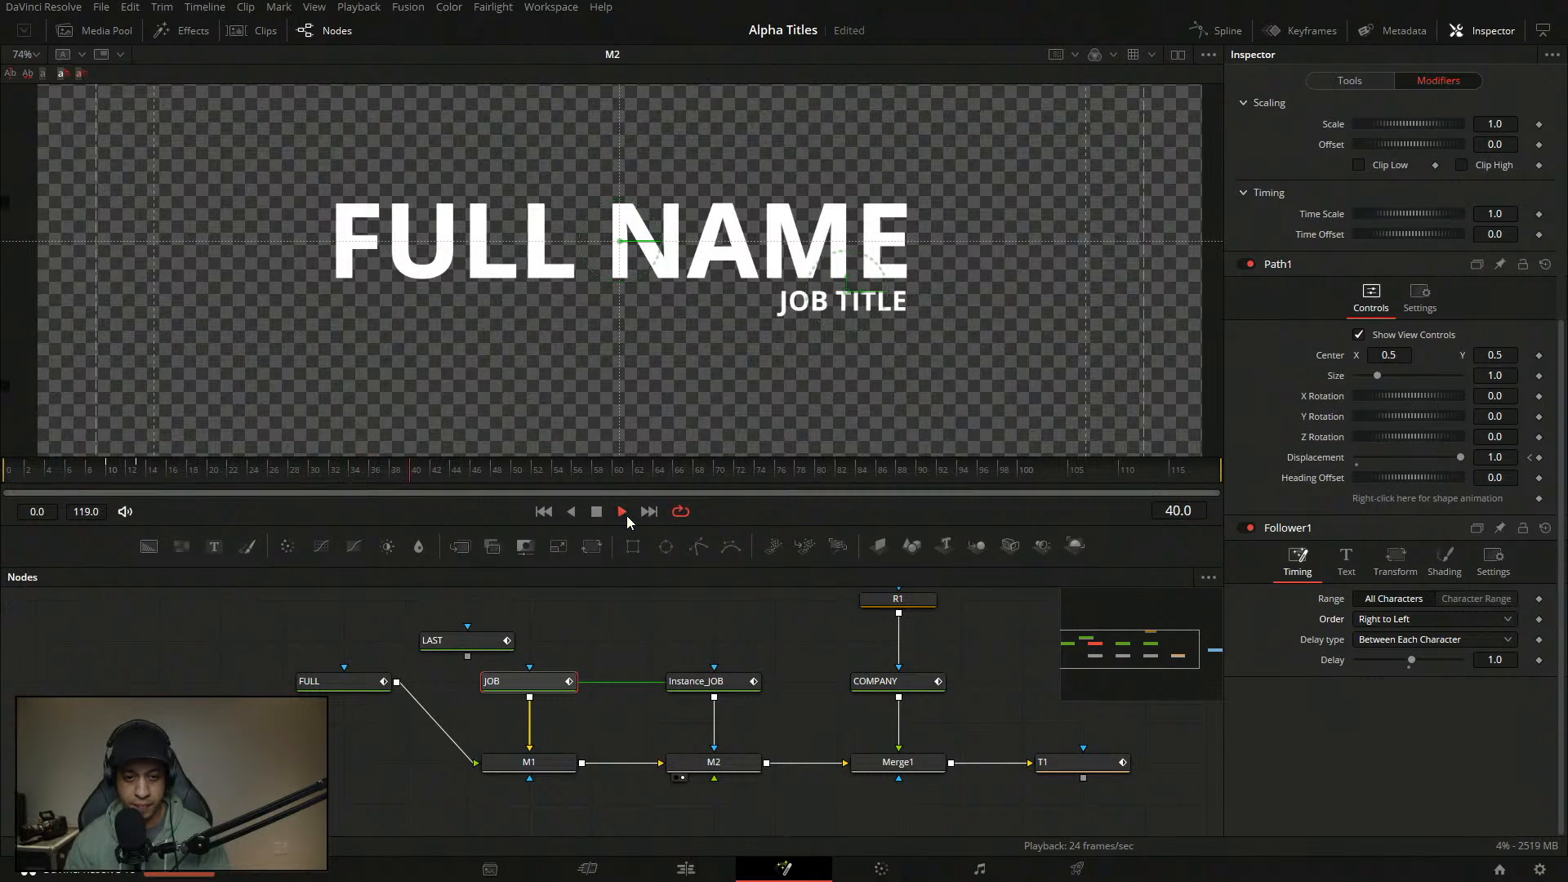
pyautogui.click(118, 474)
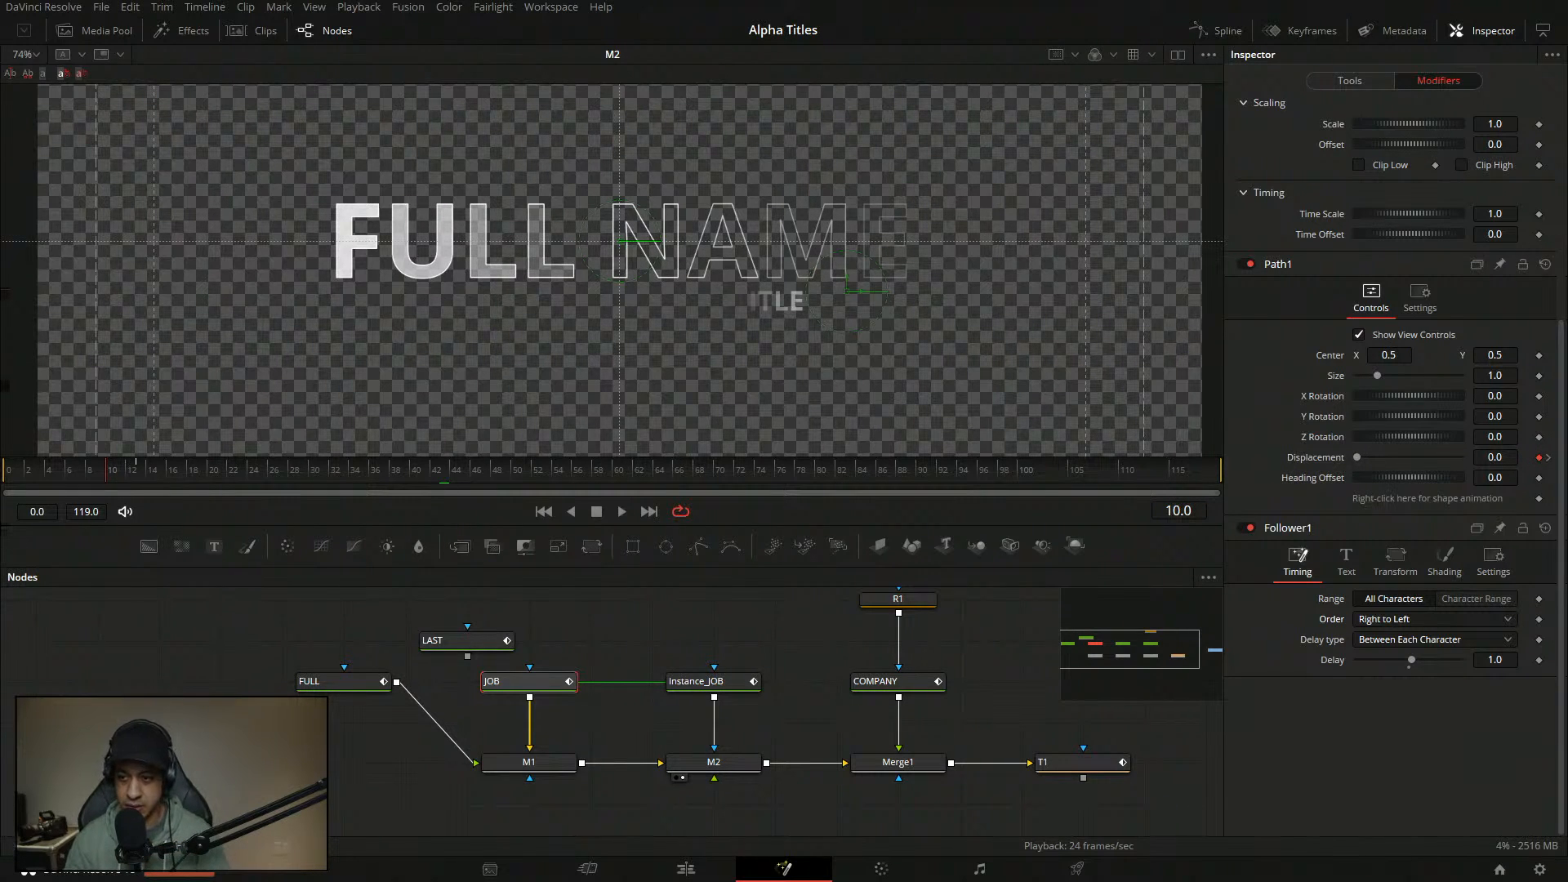
# - Reset the Follower's shading Position Offset X to 0, removing its keyframes
pyautogui.scroll(3, 1558, 302)
pyautogui.scroll(2, 1558, 302)
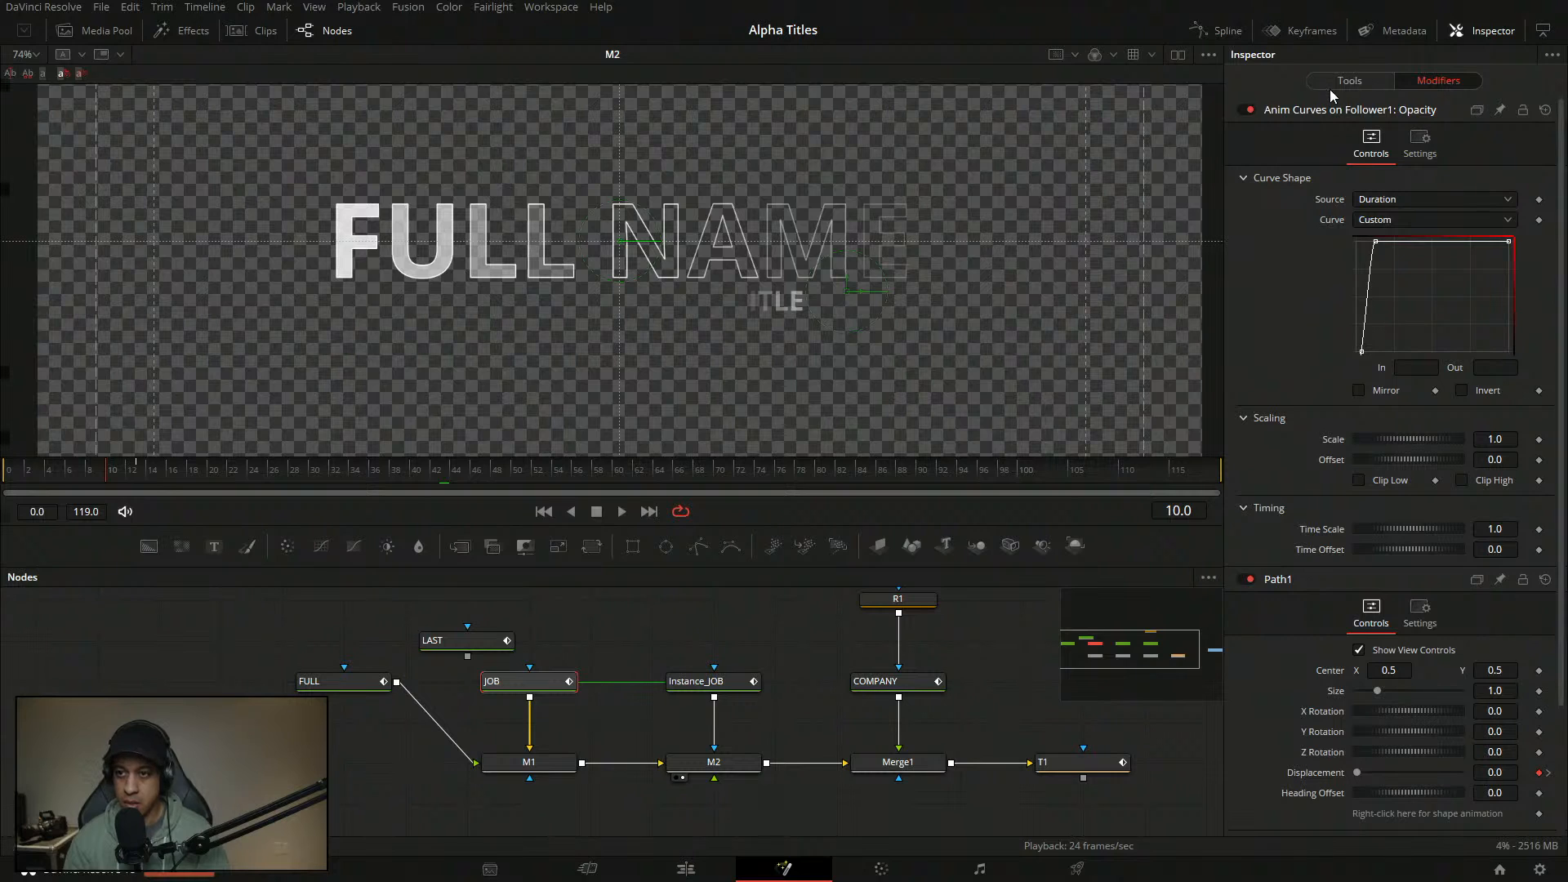
pyautogui.click(1349, 82)
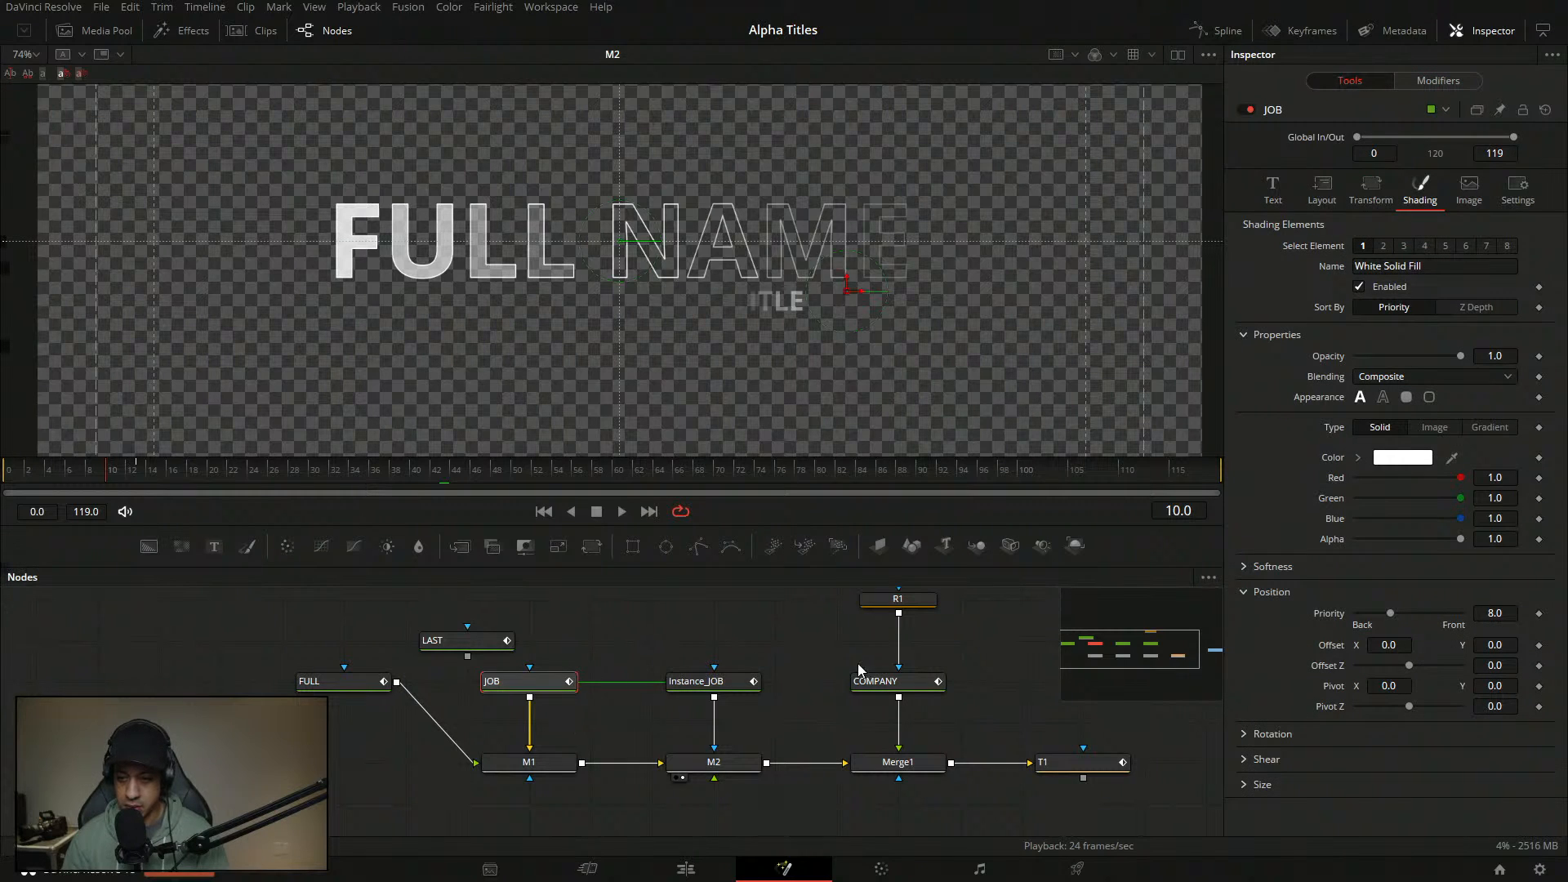
pyautogui.click(1468, 82)
pyautogui.scroll(-3, 1495, 505)
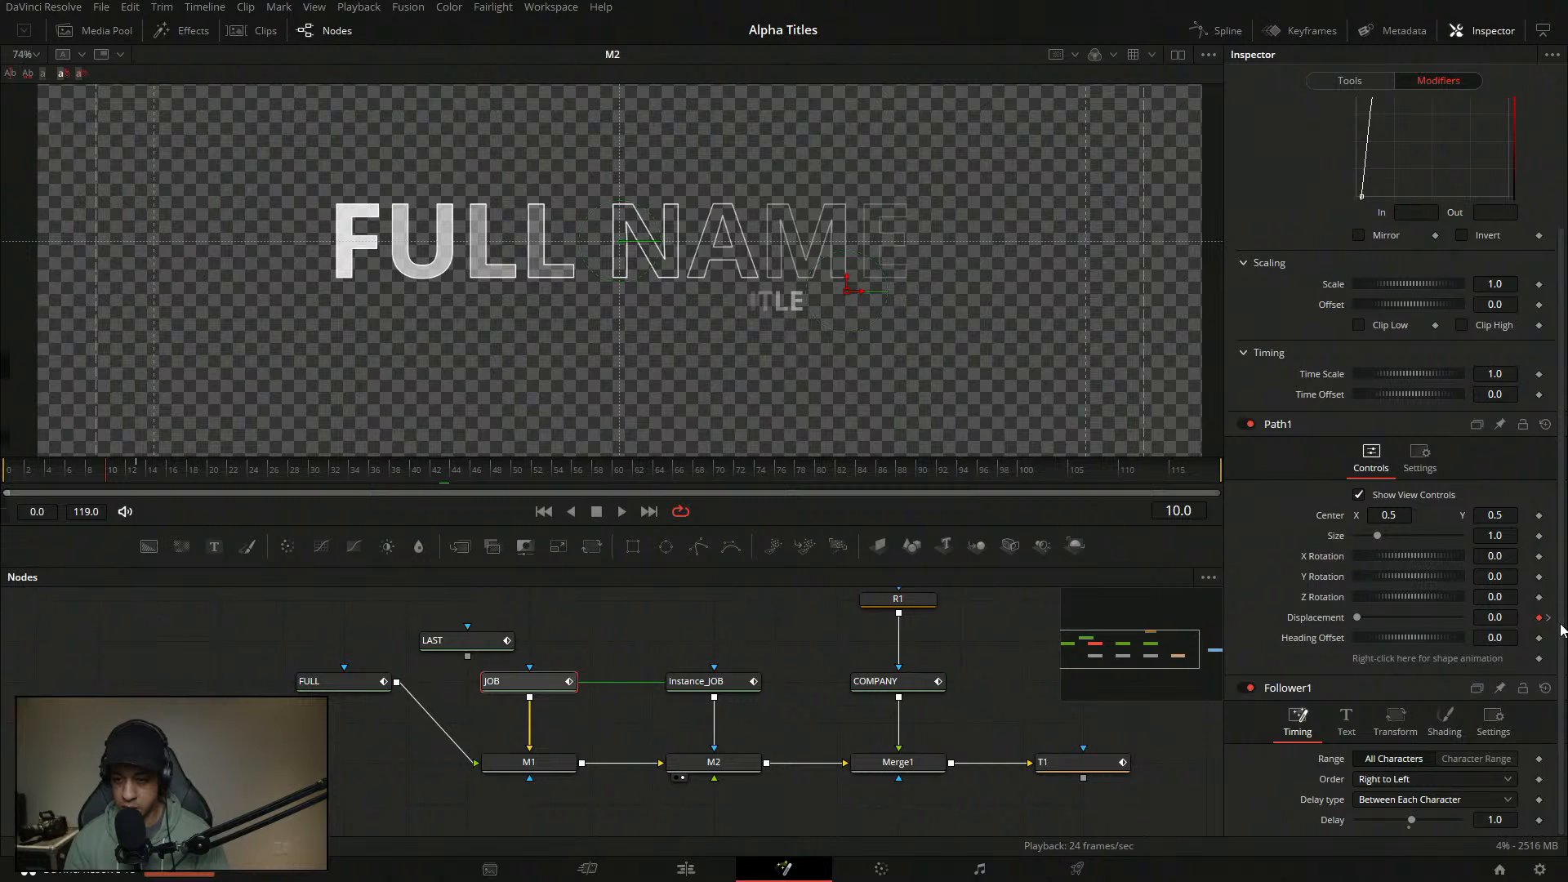
pyautogui.click(1444, 723)
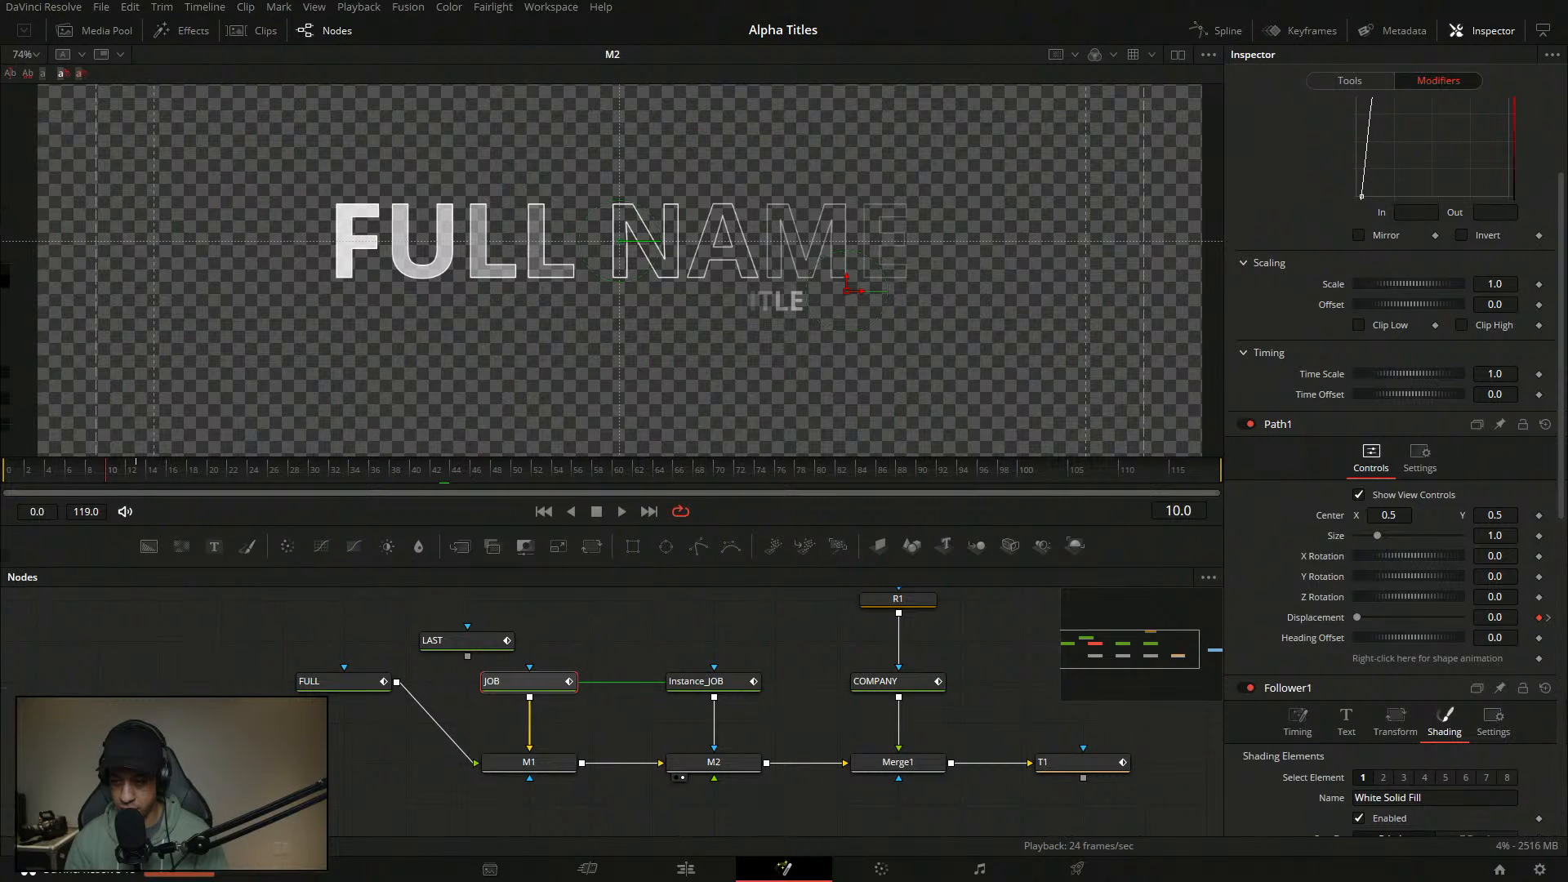
pyautogui.scroll(-1, 1444, 719)
pyautogui.scroll(-8, 1353, 755)
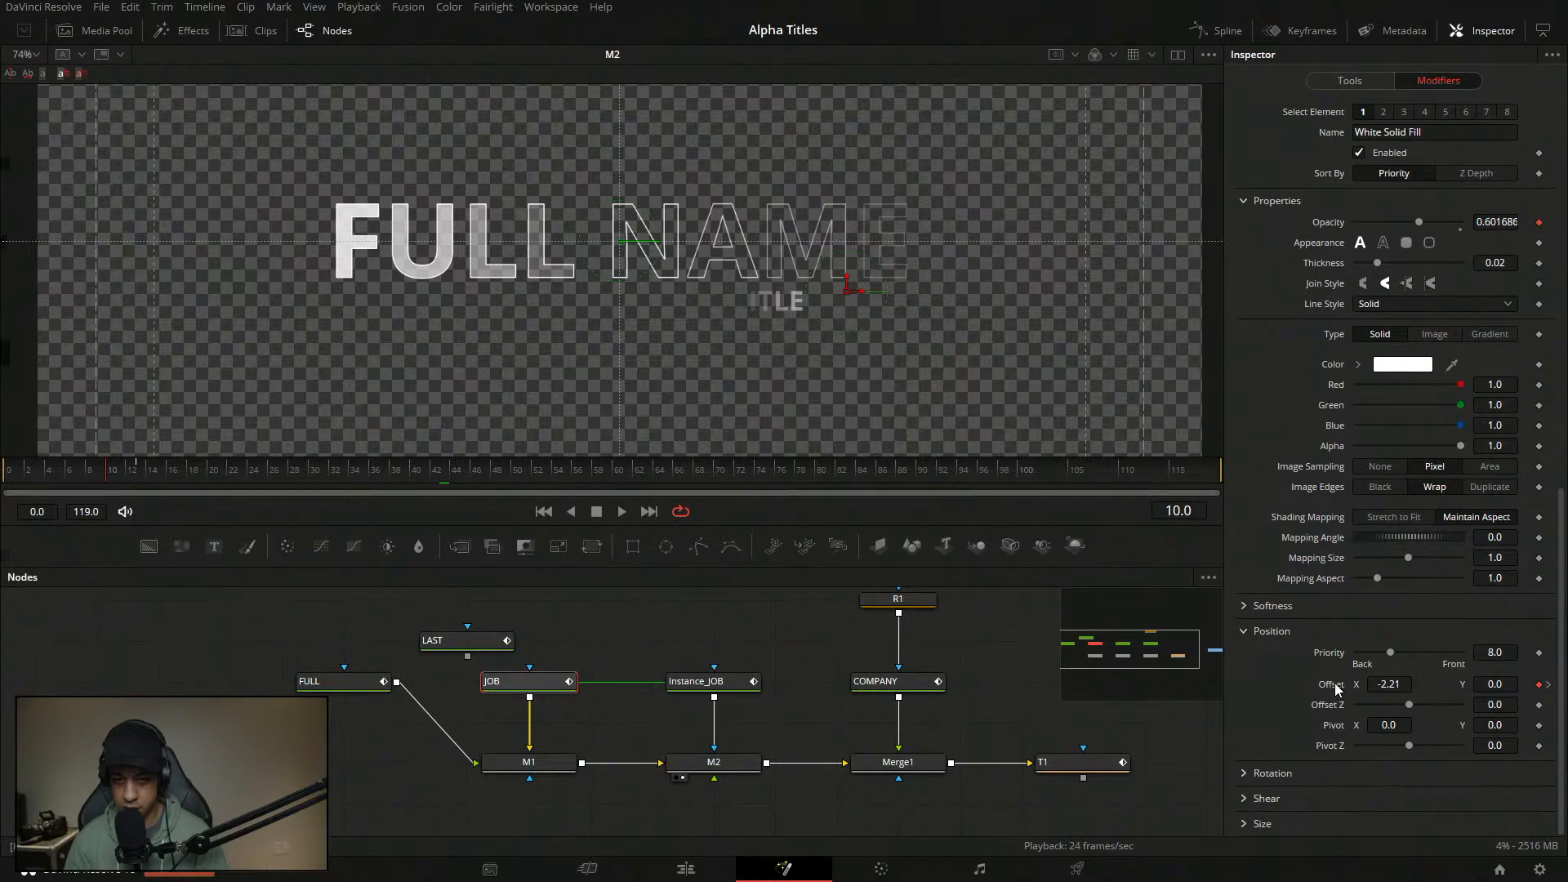
pyautogui.doubleClick(1337, 689)
pyautogui.click(367, 647)
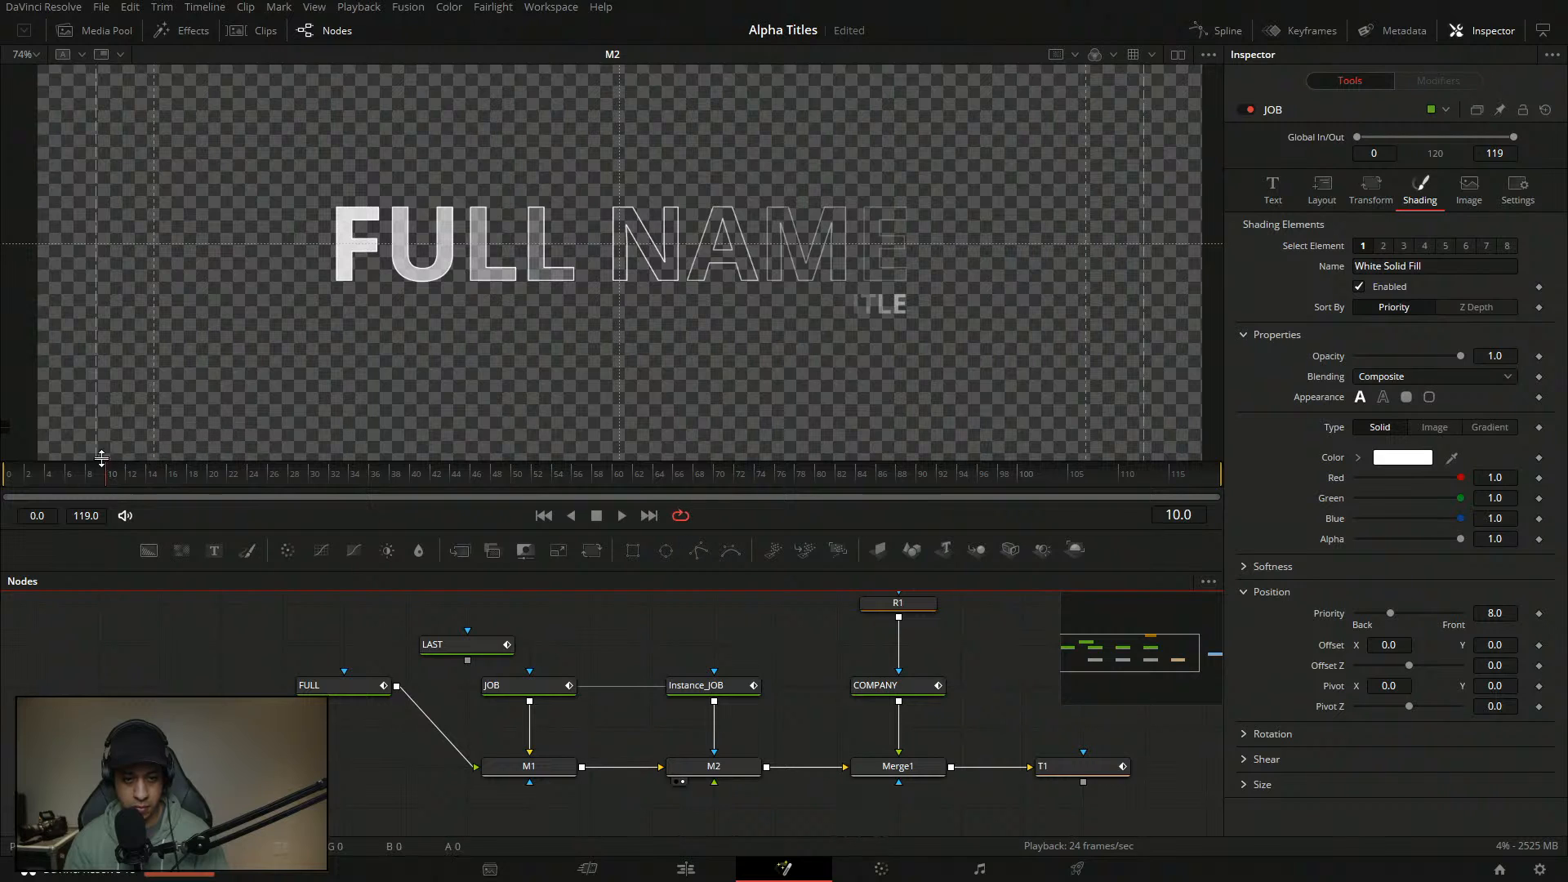
# - Play the title from the first frame and pan the node graph to the output node
pyautogui.press('Home')
pyautogui.press('space')
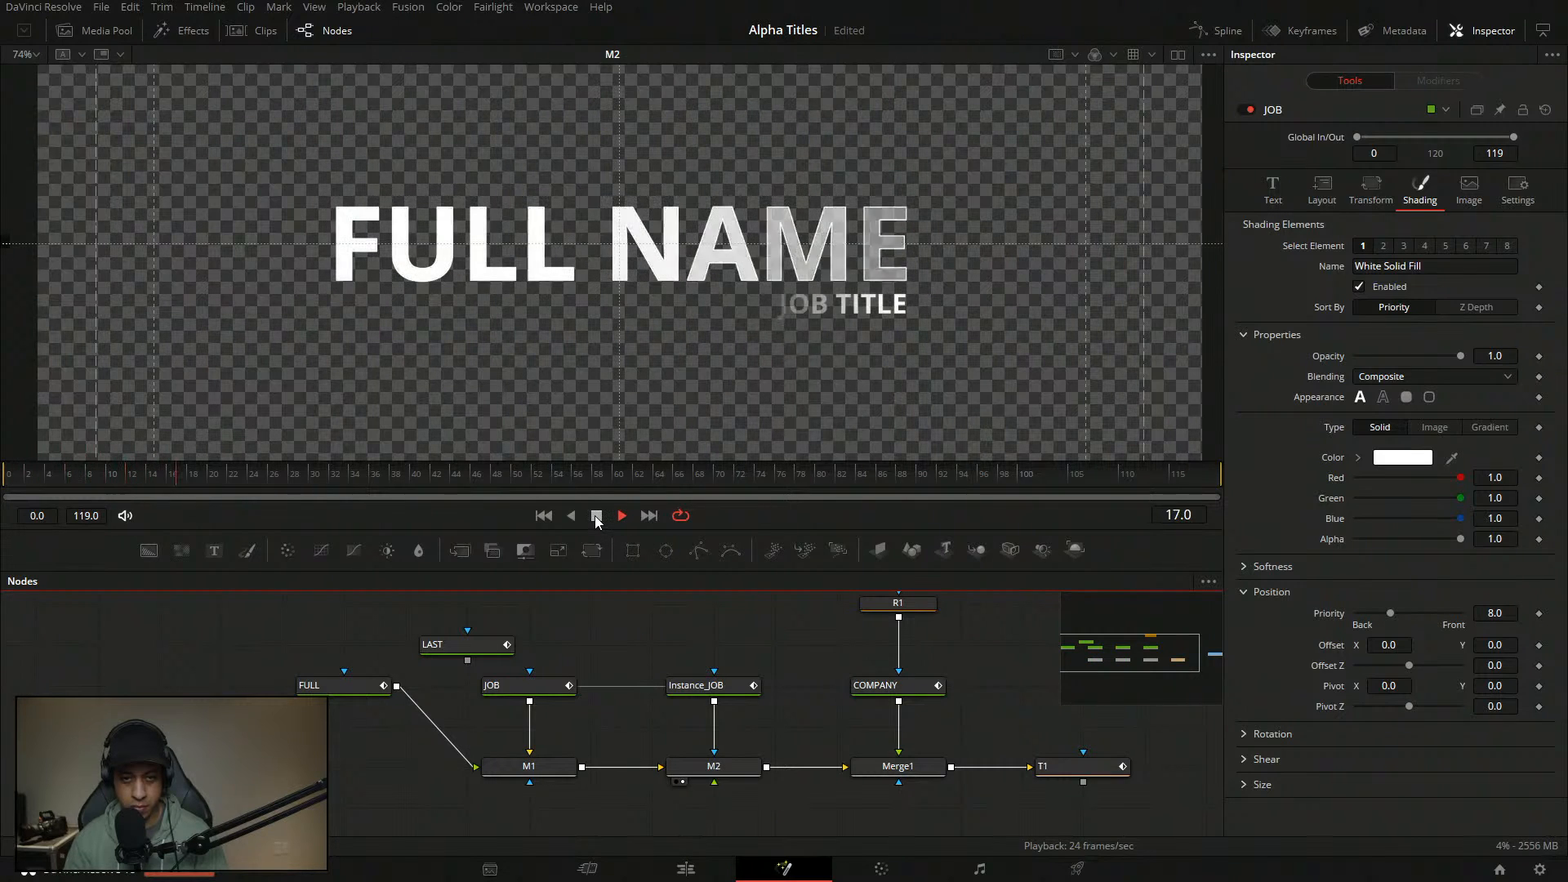
pyautogui.moveTo(1003, 705); pyautogui.dragTo(825, 709)
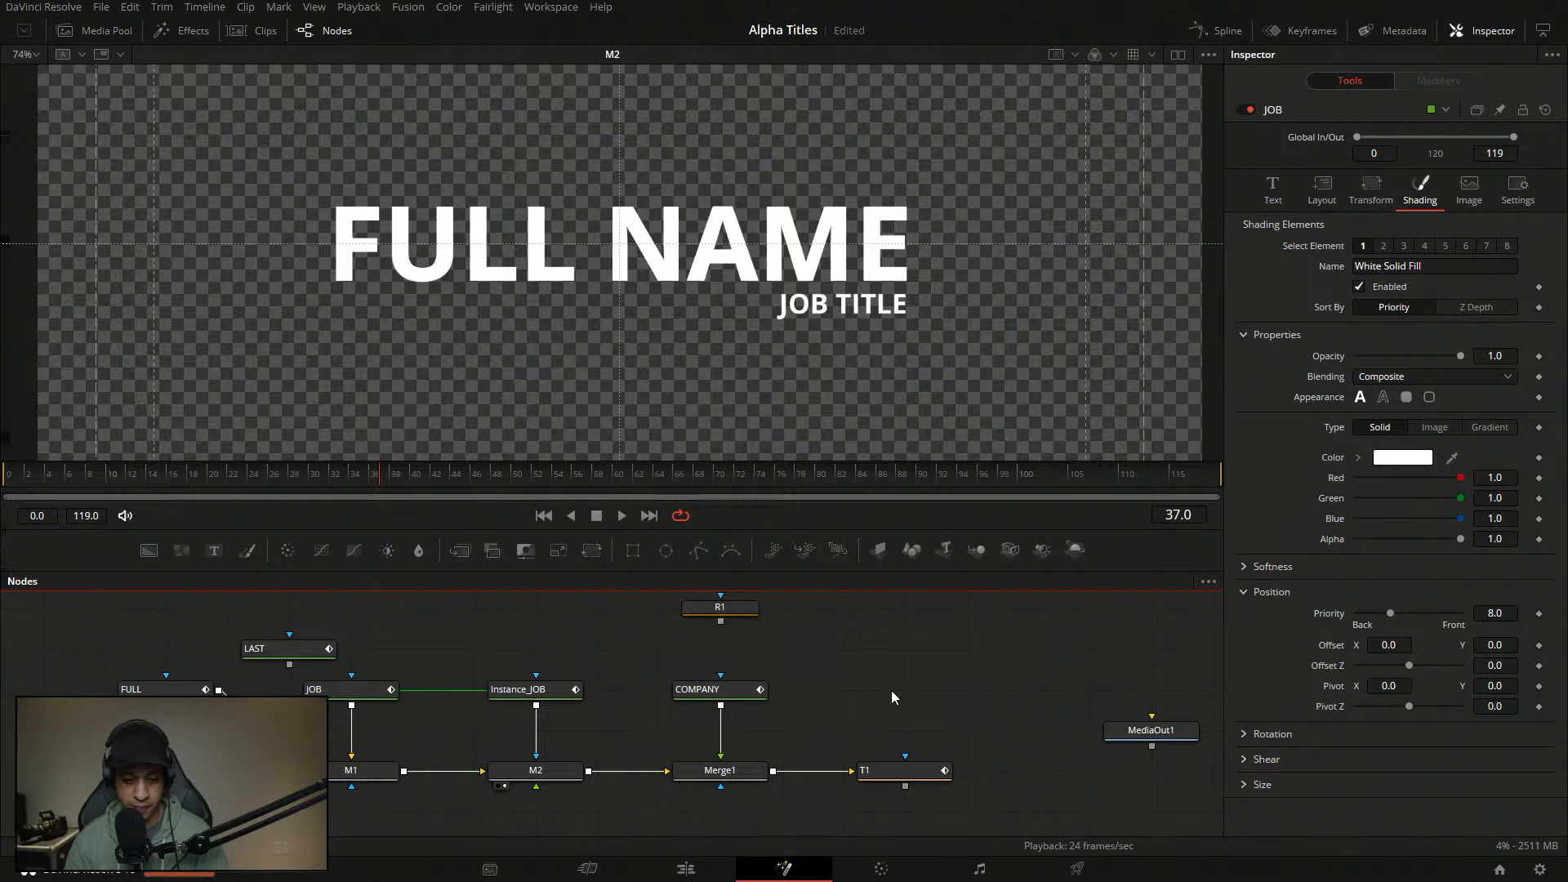
# - Delete the Instance_JOB node and connect the COMPANY text node into M2 in its place
pyautogui.moveTo(720, 694); pyautogui.dragTo(843, 709)
pyautogui.click(697, 699)
pyautogui.moveTo(583, 652); pyautogui.dragTo(641, 651)
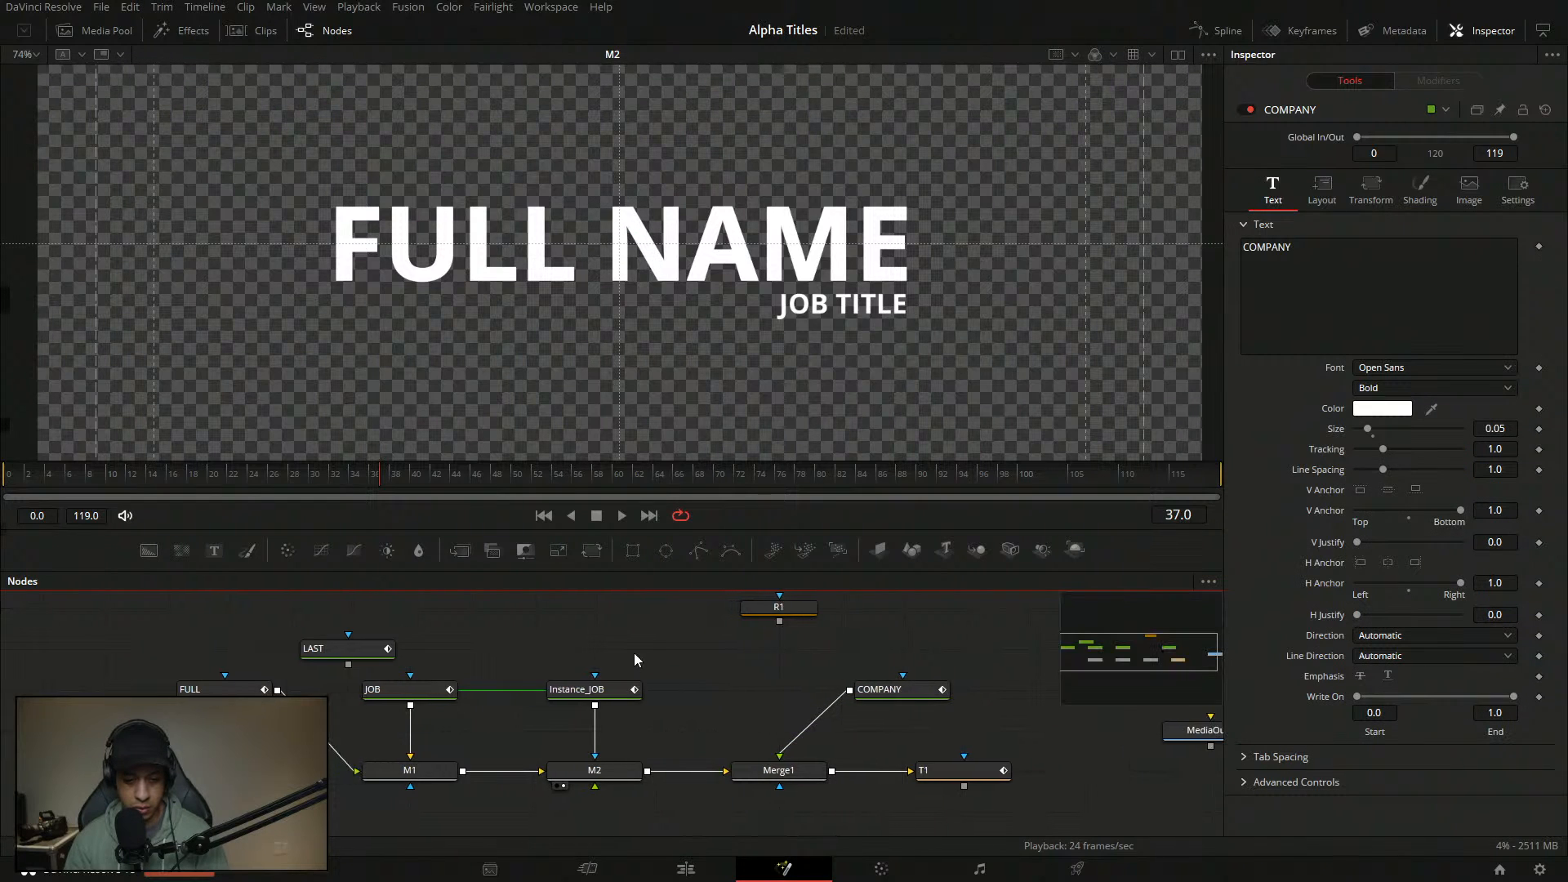
pyautogui.click(582, 690)
pyautogui.press('Delete')
pyautogui.moveTo(903, 690); pyautogui.dragTo(596, 664)
pyautogui.click(792, 707)
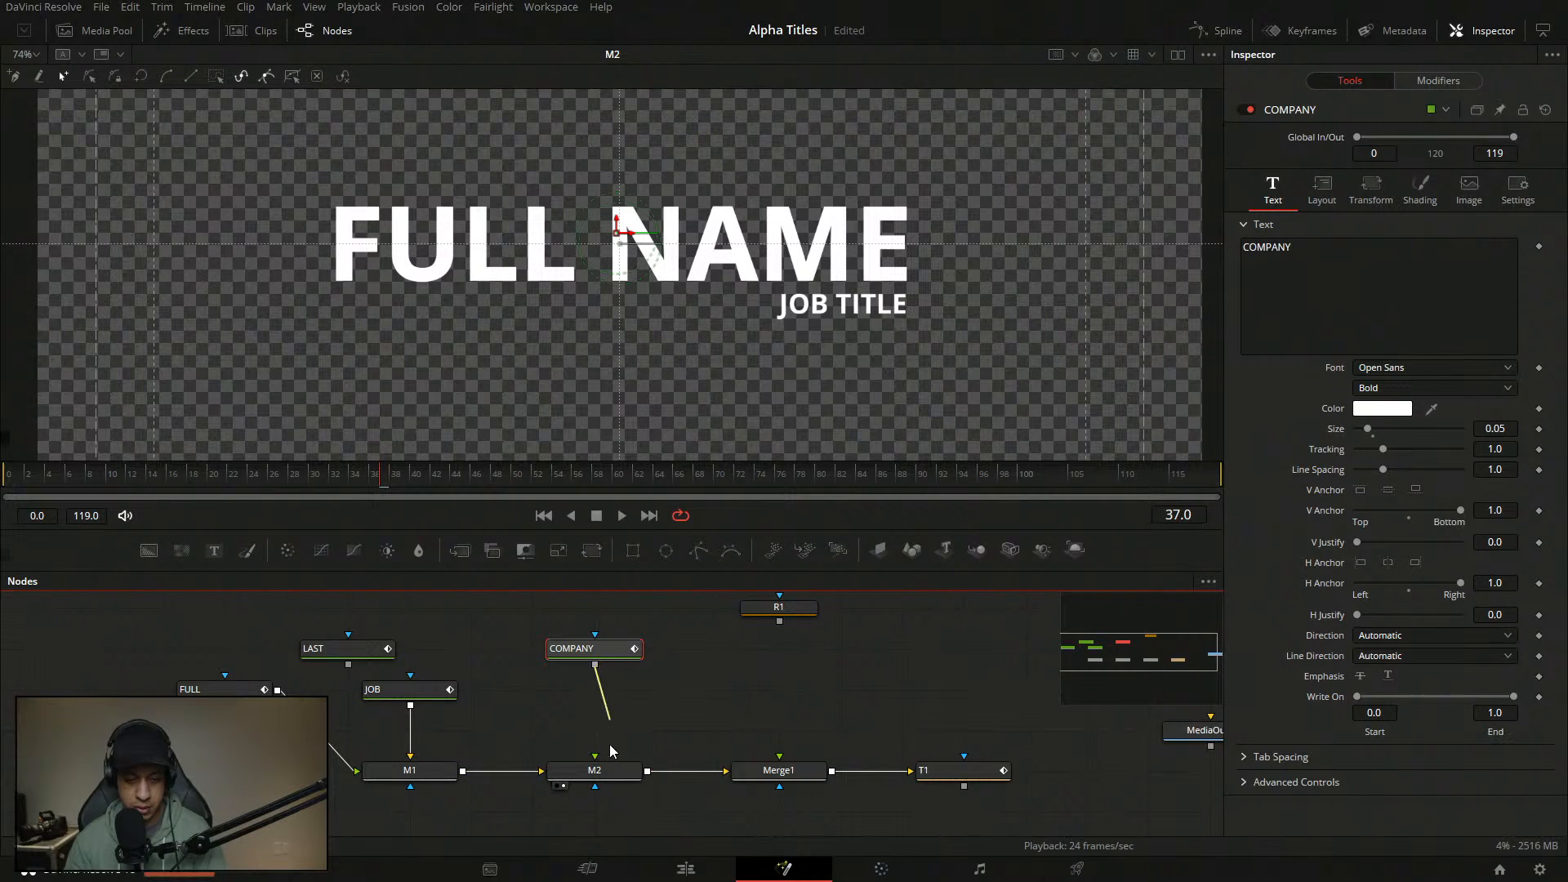
pyautogui.moveTo(609, 736); pyautogui.dragTo(603, 768)
pyautogui.click(663, 686)
pyautogui.moveTo(663, 686); pyautogui.dragTo(812, 716)
pyautogui.click(708, 679)
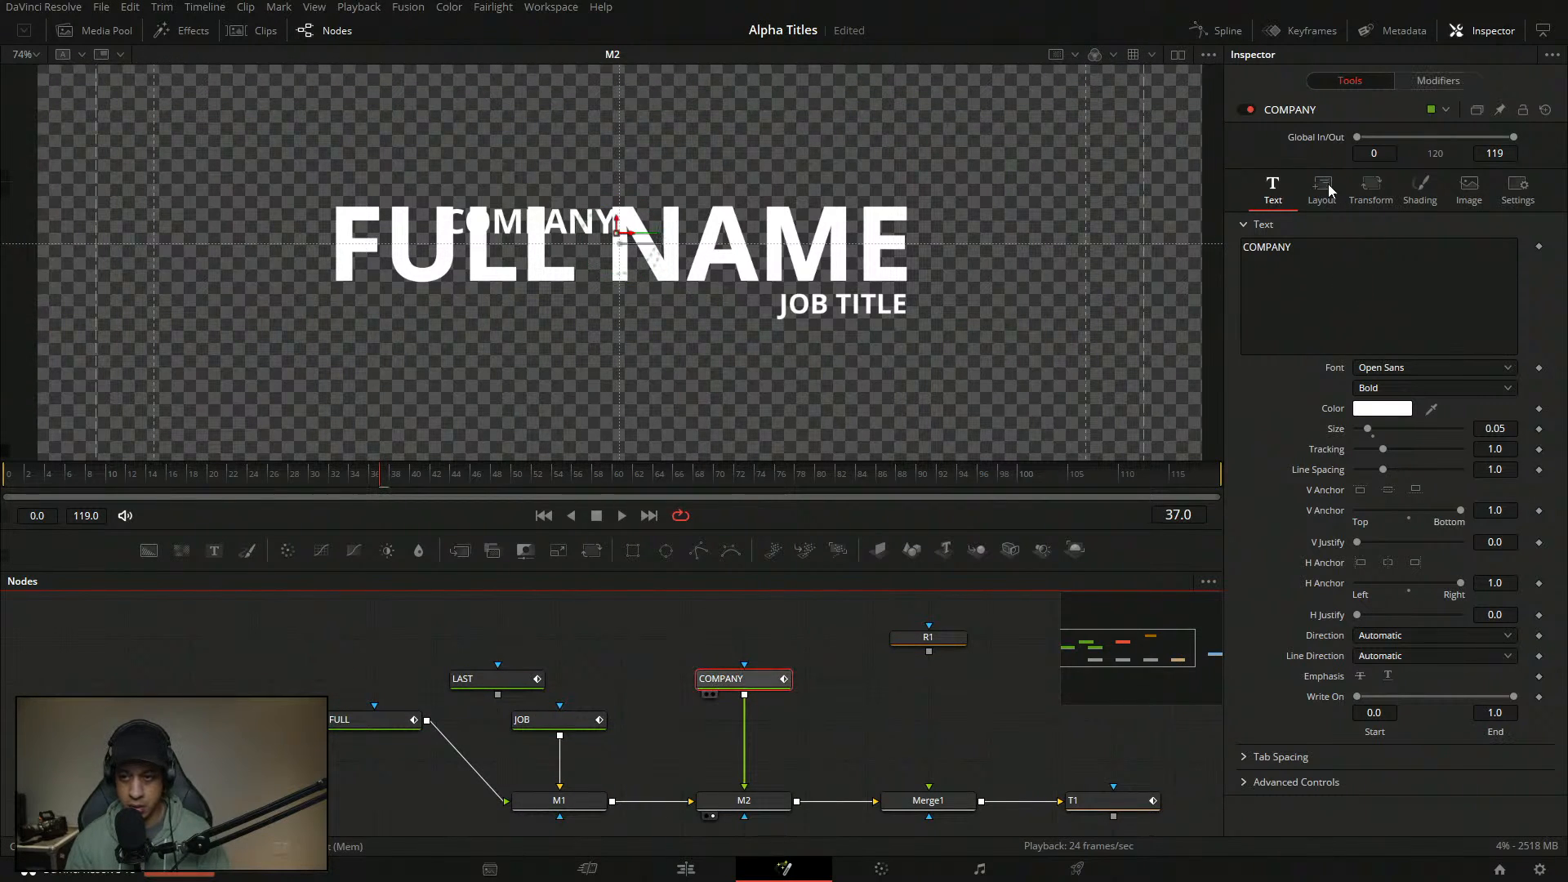
# - Move COMPANY above FULL NAME, centred horizontally and anchored to its bottom edge
pyautogui.click(1375, 196)
pyautogui.click(1421, 186)
pyautogui.click(1323, 192)
pyautogui.click(1273, 192)
pyautogui.click(1318, 196)
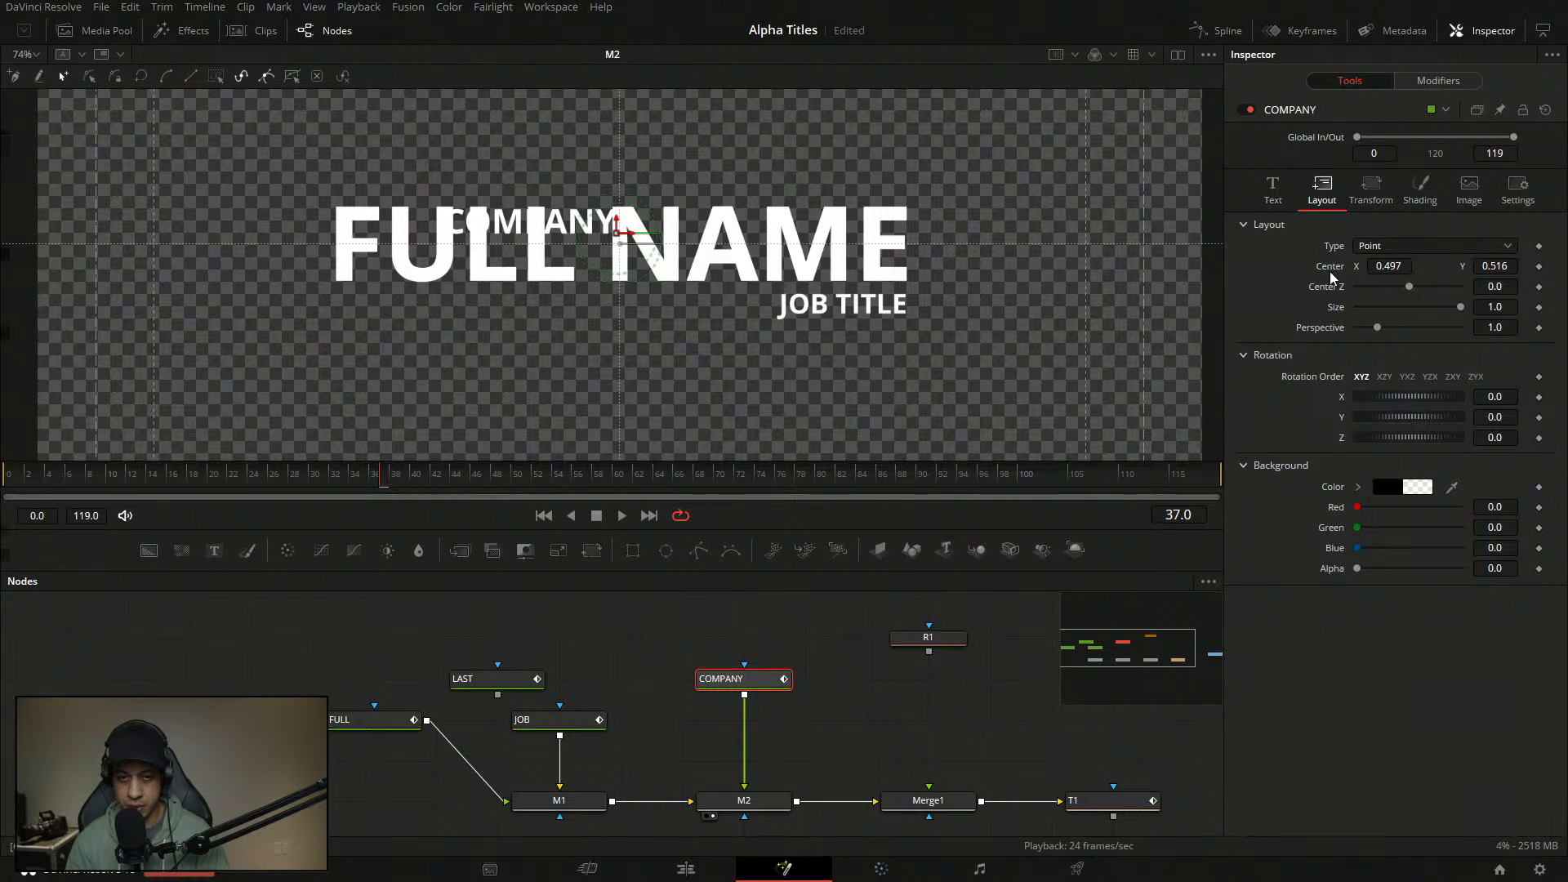
pyautogui.moveTo(619, 237); pyautogui.dragTo(619, 168)
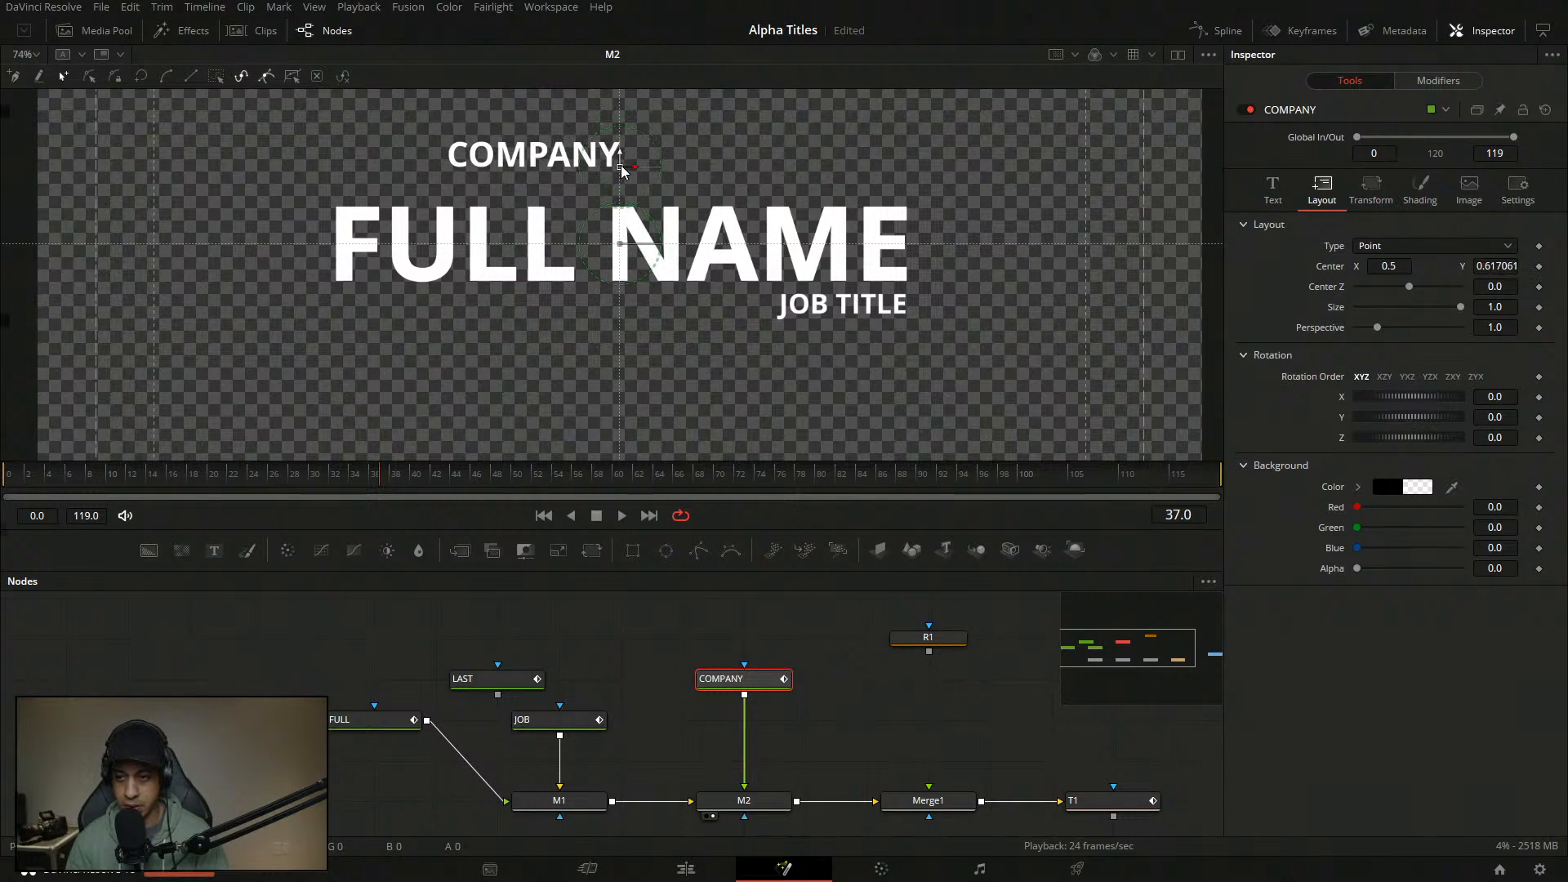
pyautogui.click(1278, 196)
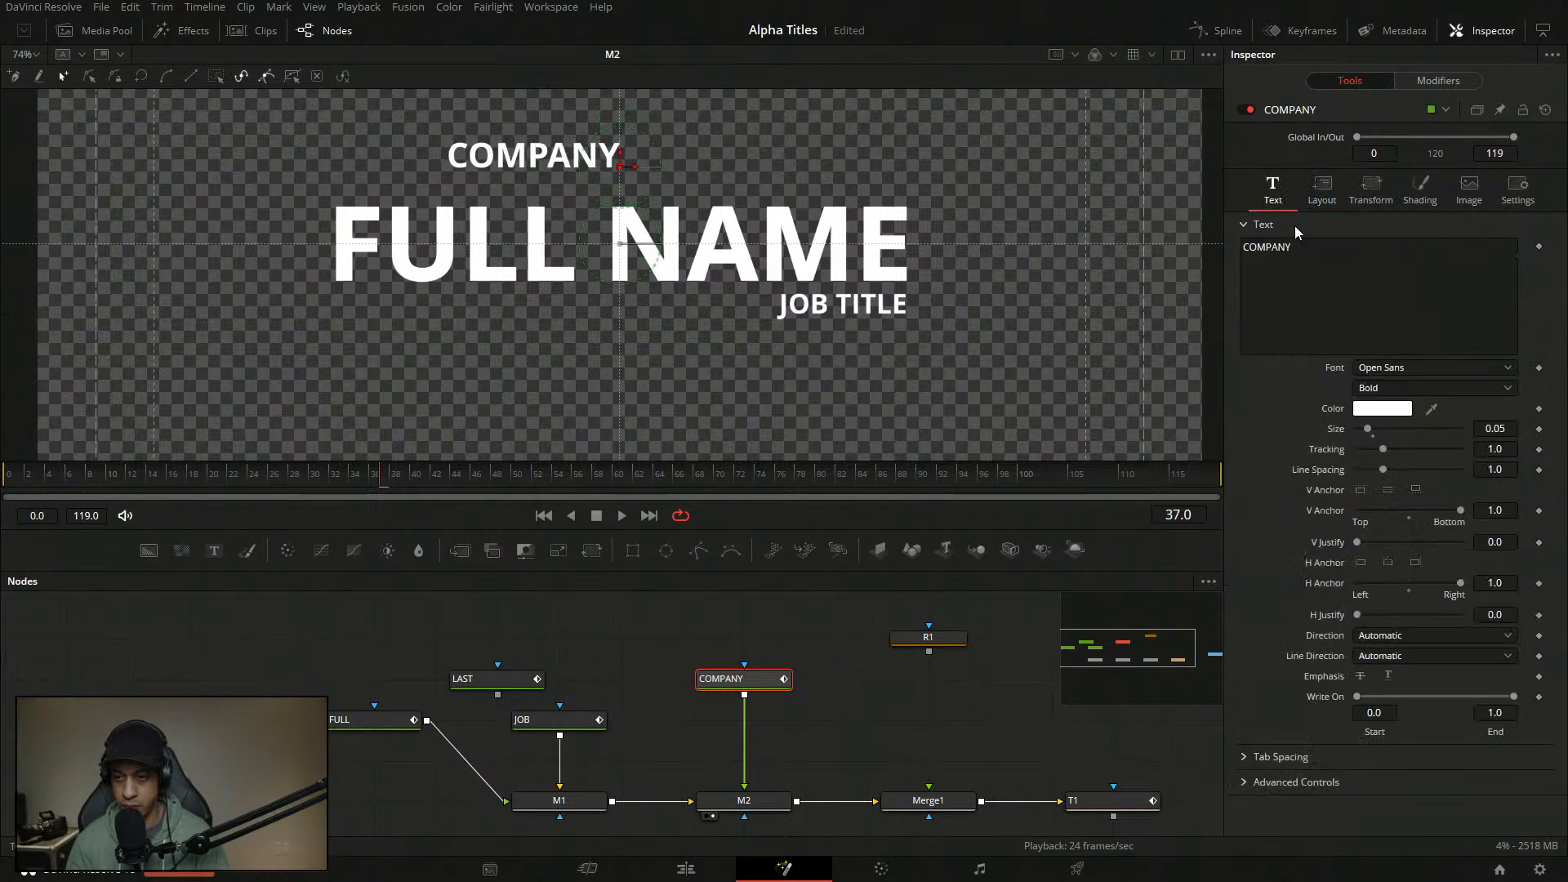
pyautogui.click(1408, 517)
pyautogui.click(1408, 590)
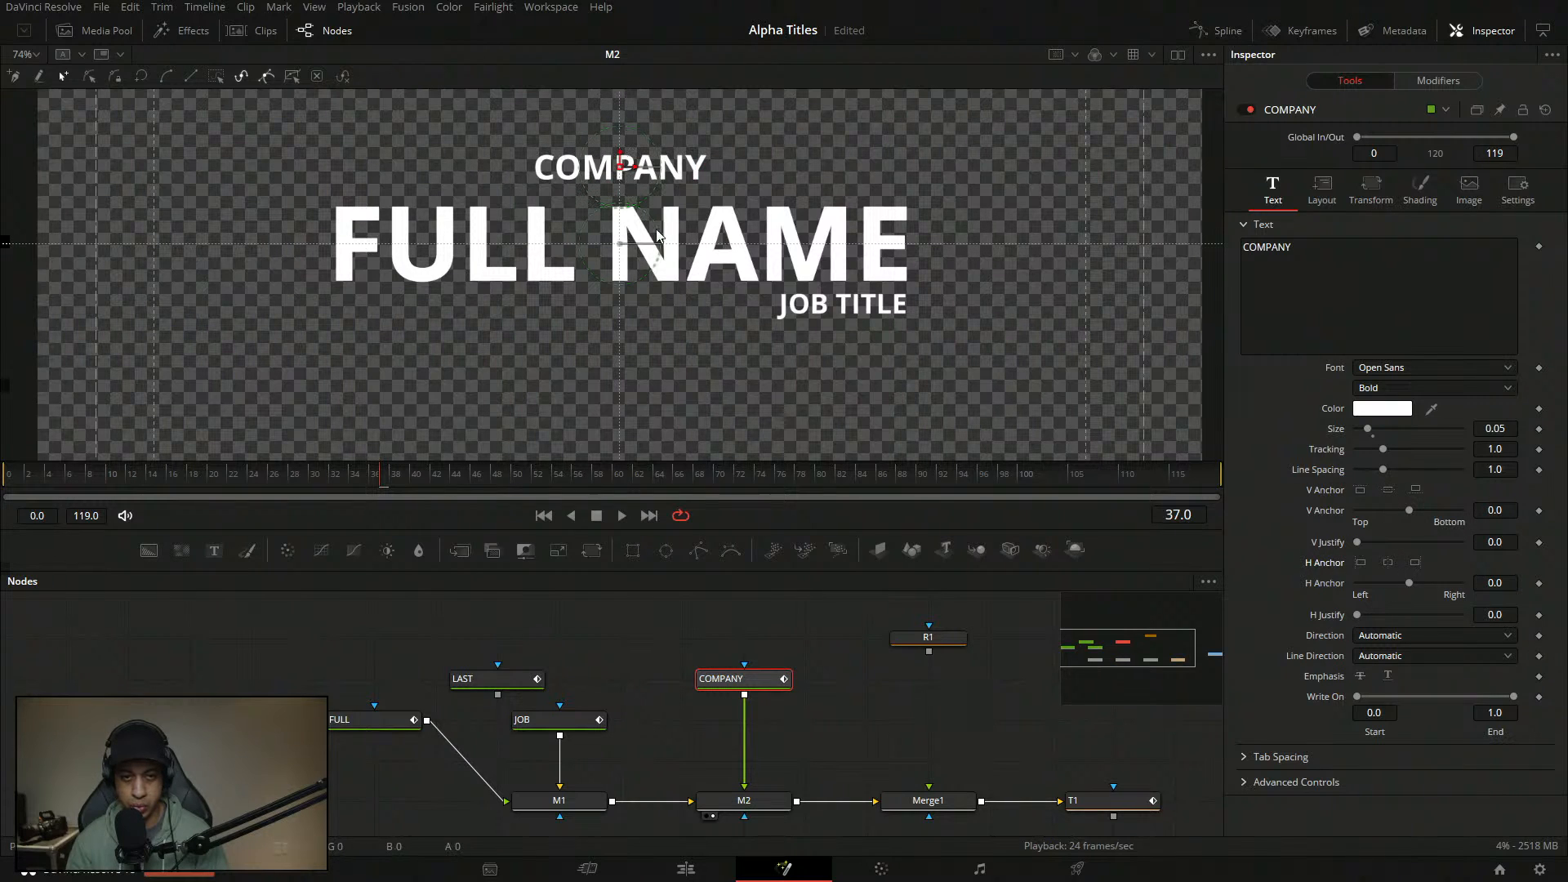
pyautogui.click(1415, 490)
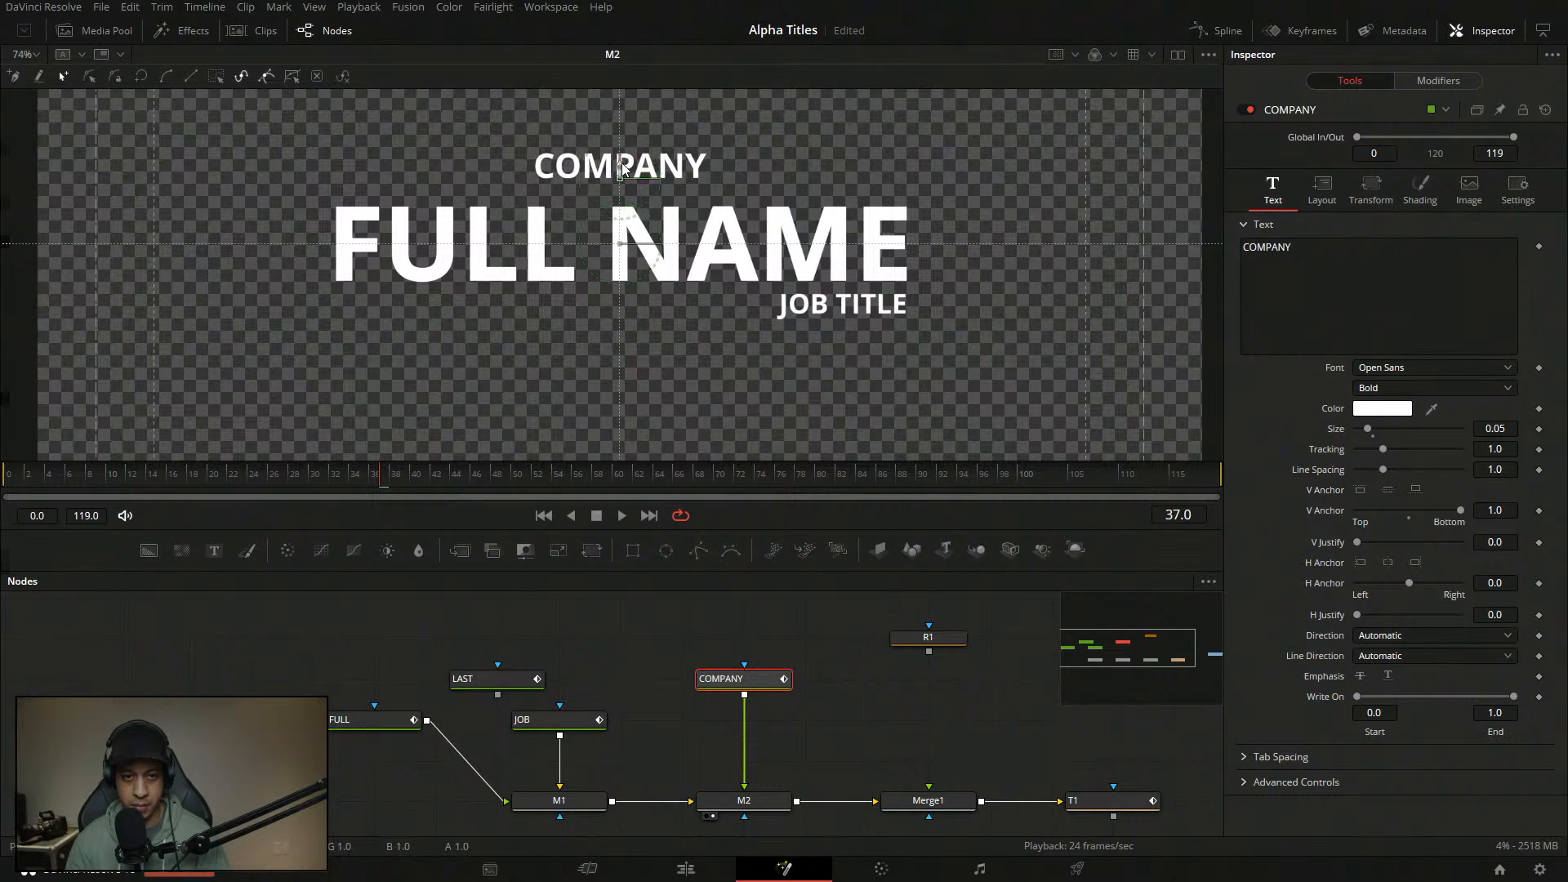
pyautogui.moveTo(622, 174); pyautogui.dragTo(627, 162)
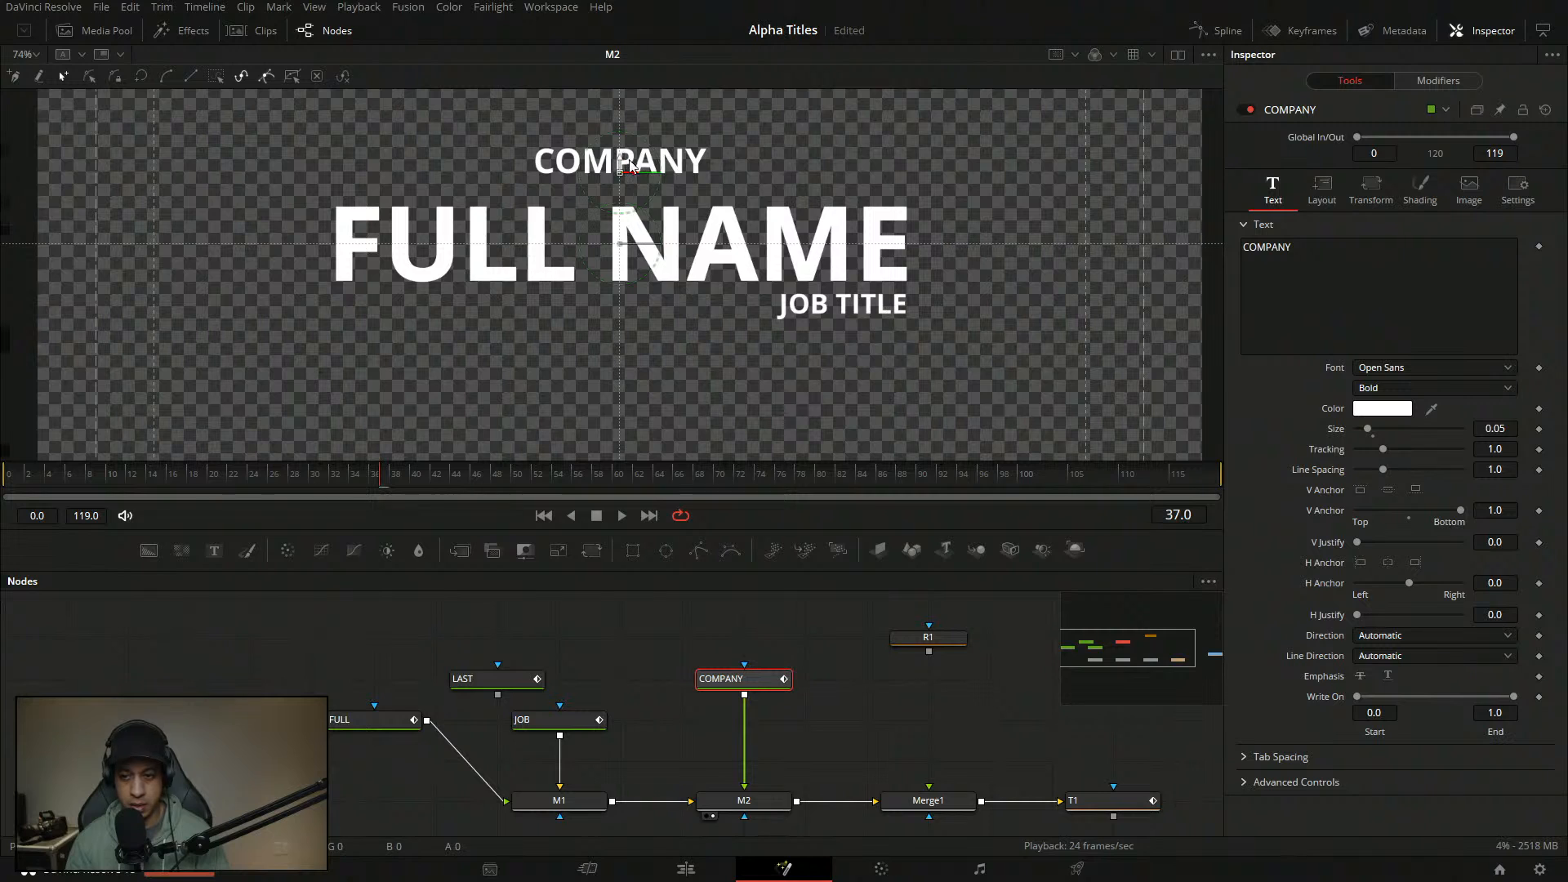
# - Set COMPANY's text size to 0.04 and widen its tracking to 1.26
pyautogui.click(1509, 428)
pyautogui.press('BackSpace')
pyautogui.write('4')
pyautogui.press('Tab')
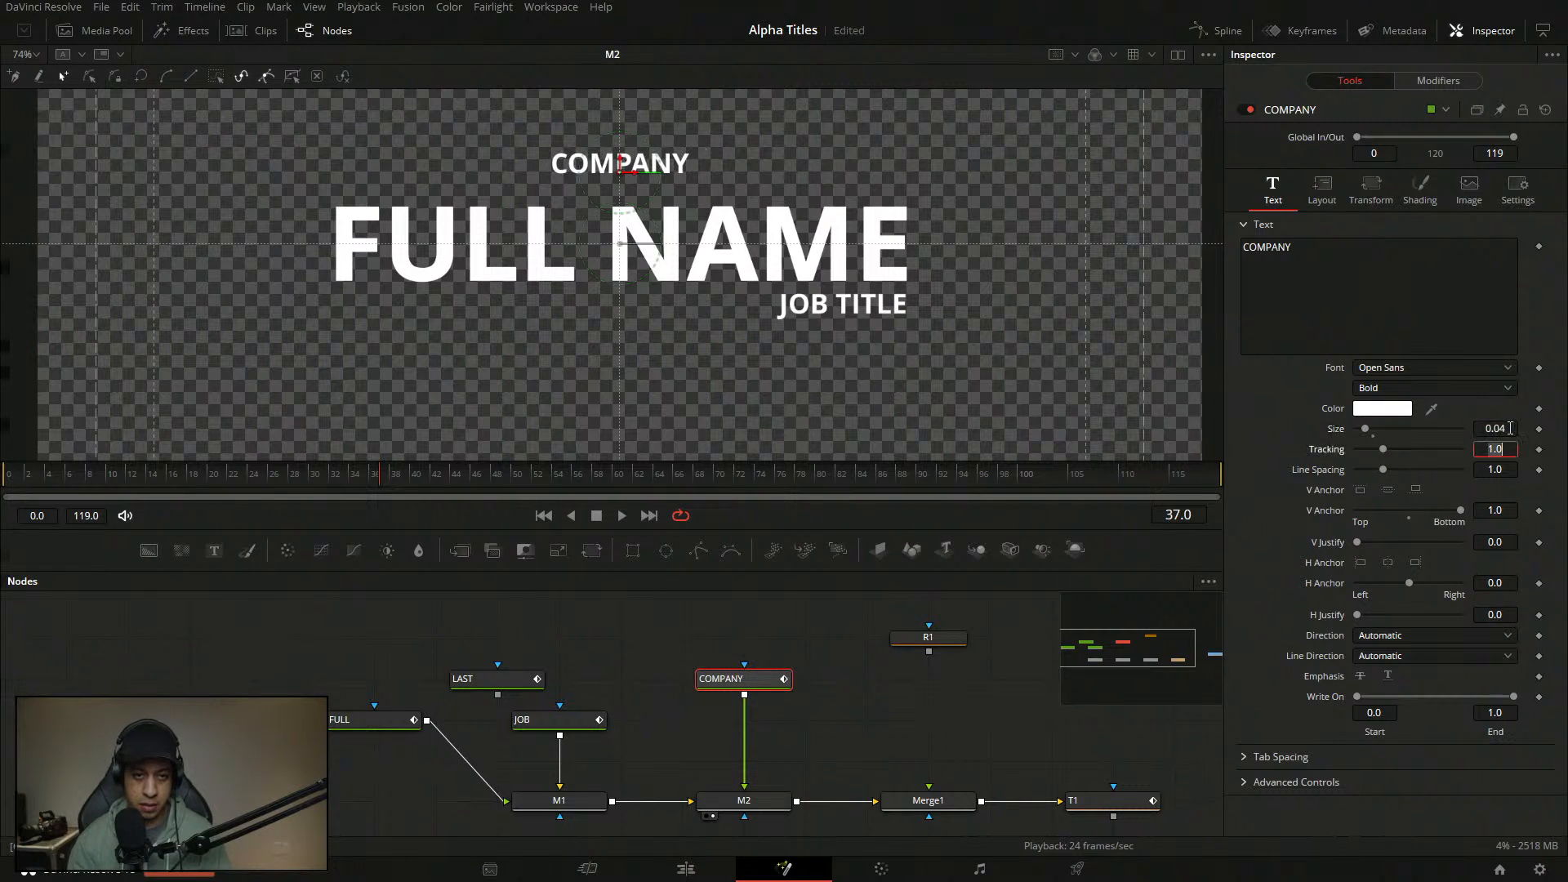
pyautogui.moveTo(1389, 454); pyautogui.dragTo(1395, 454)
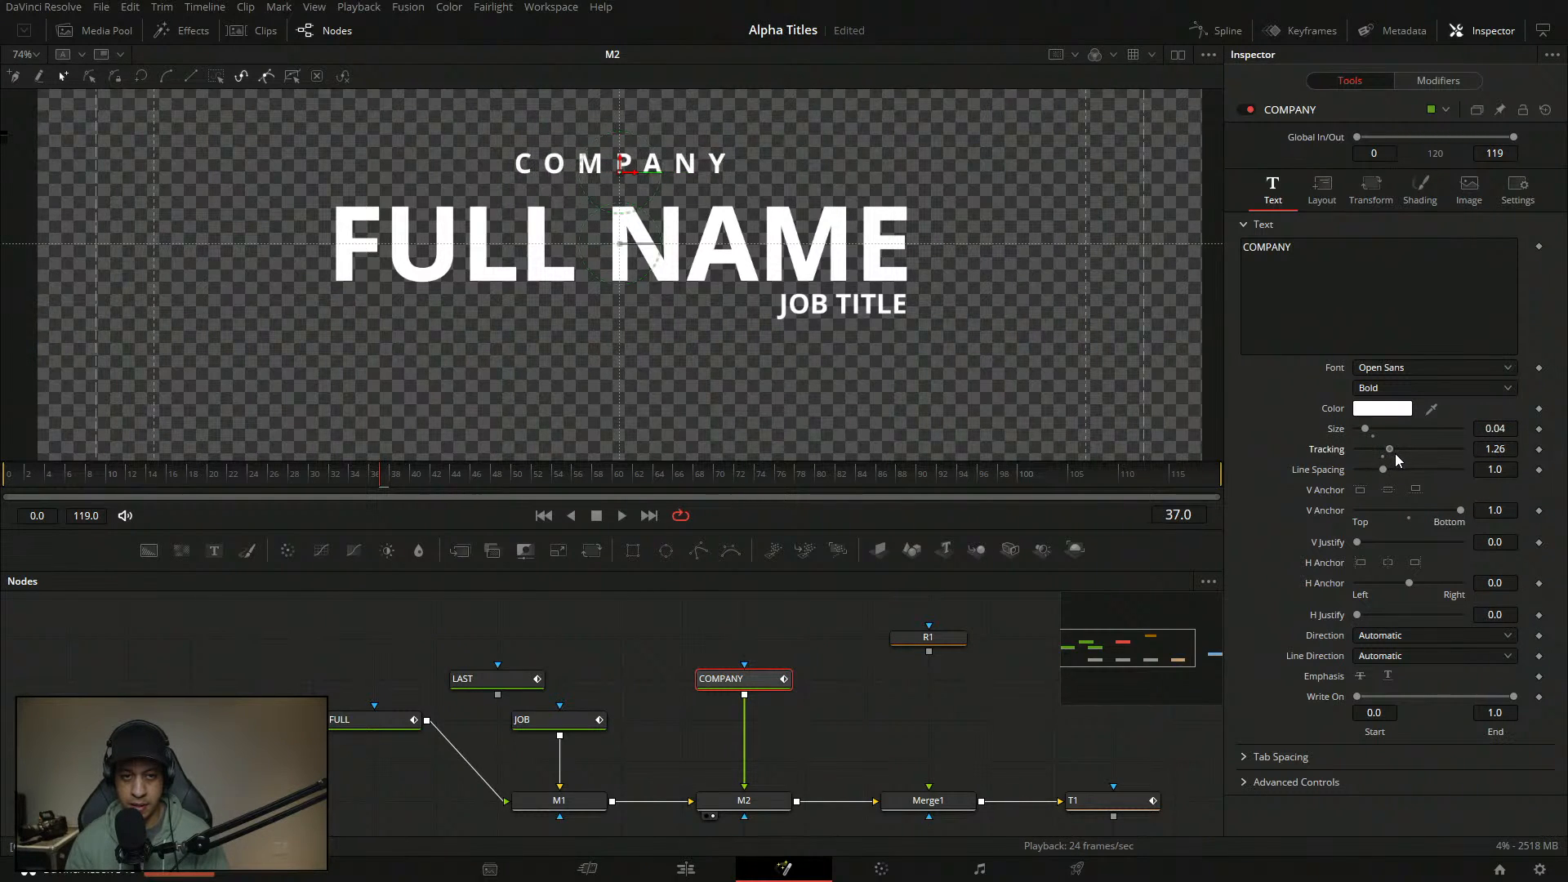
pyautogui.moveTo(580, 315); pyautogui.dragTo(613, 337)
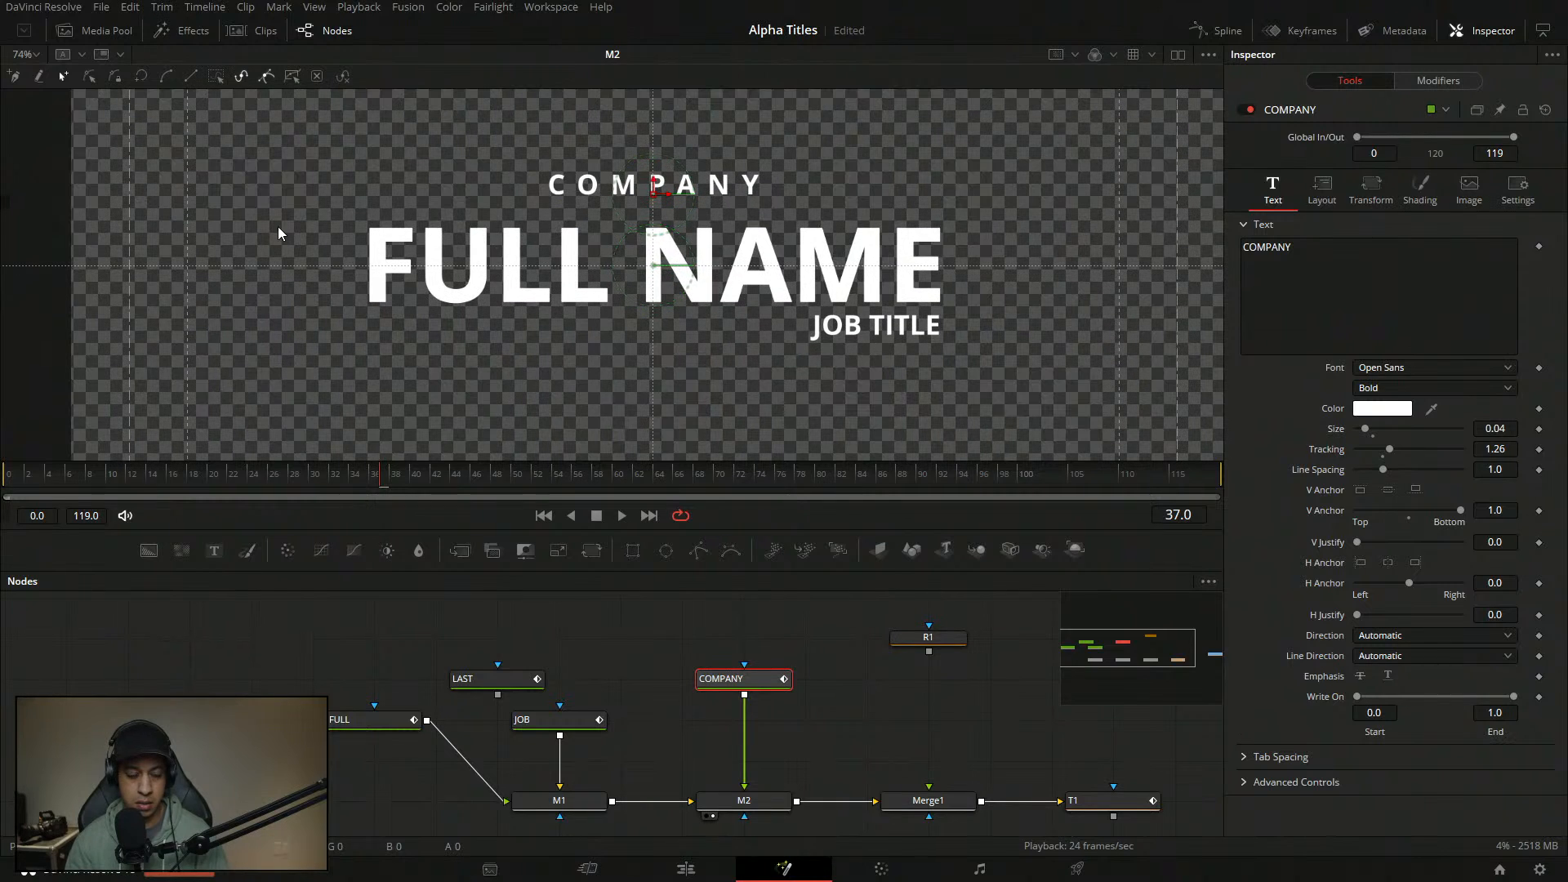
pyautogui.click(27, 53)
pyautogui.click(24, 119)
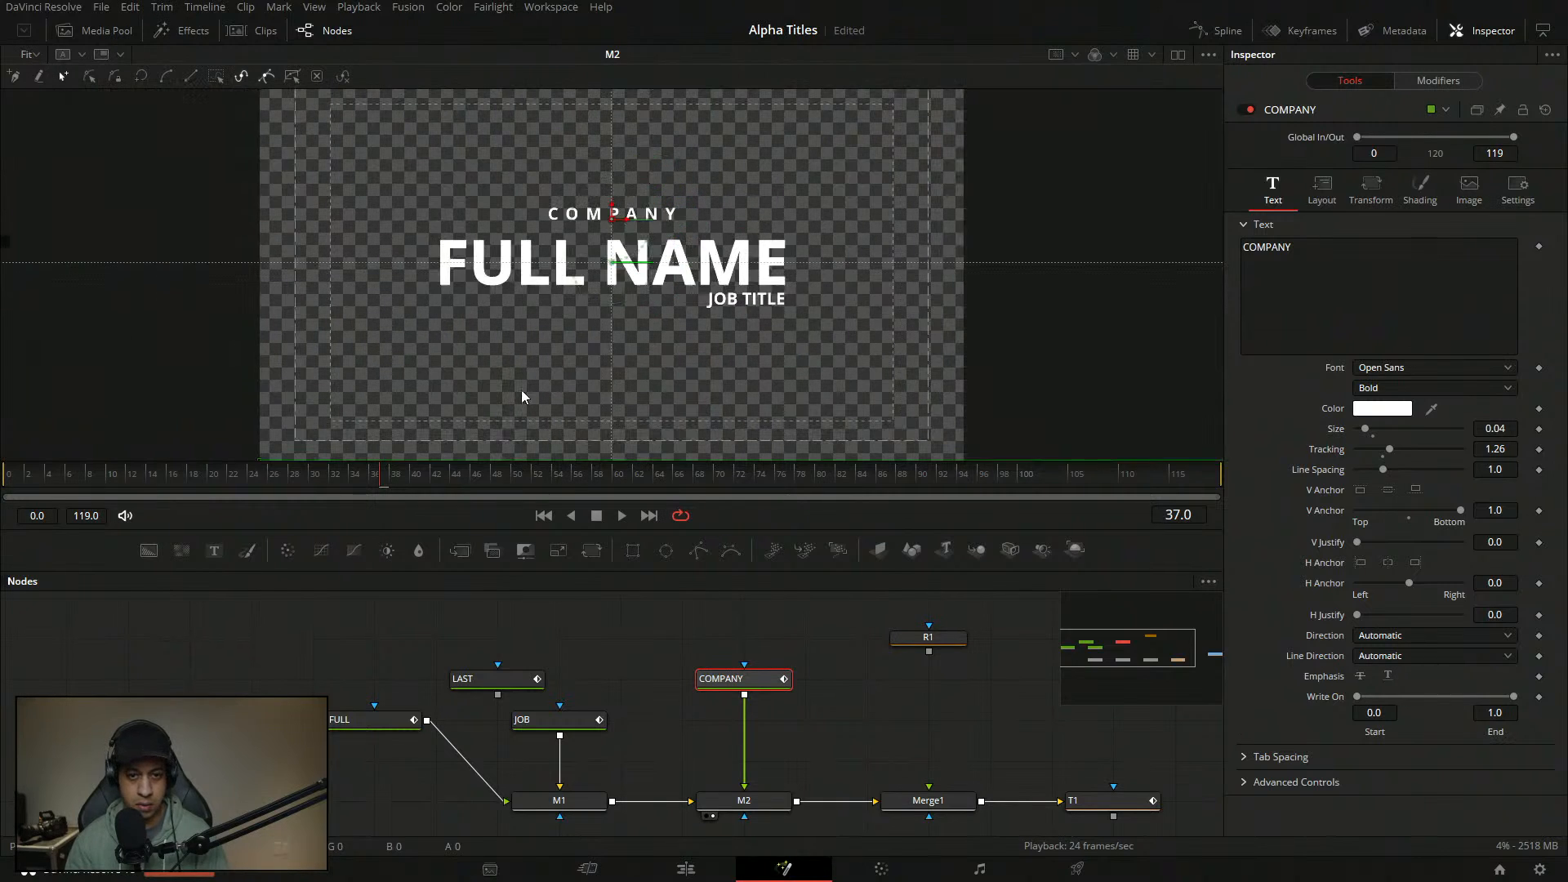
# - Drag the COMPANY node lower in the graph and place the R1 mask node beside it
pyautogui.click(606, 638)
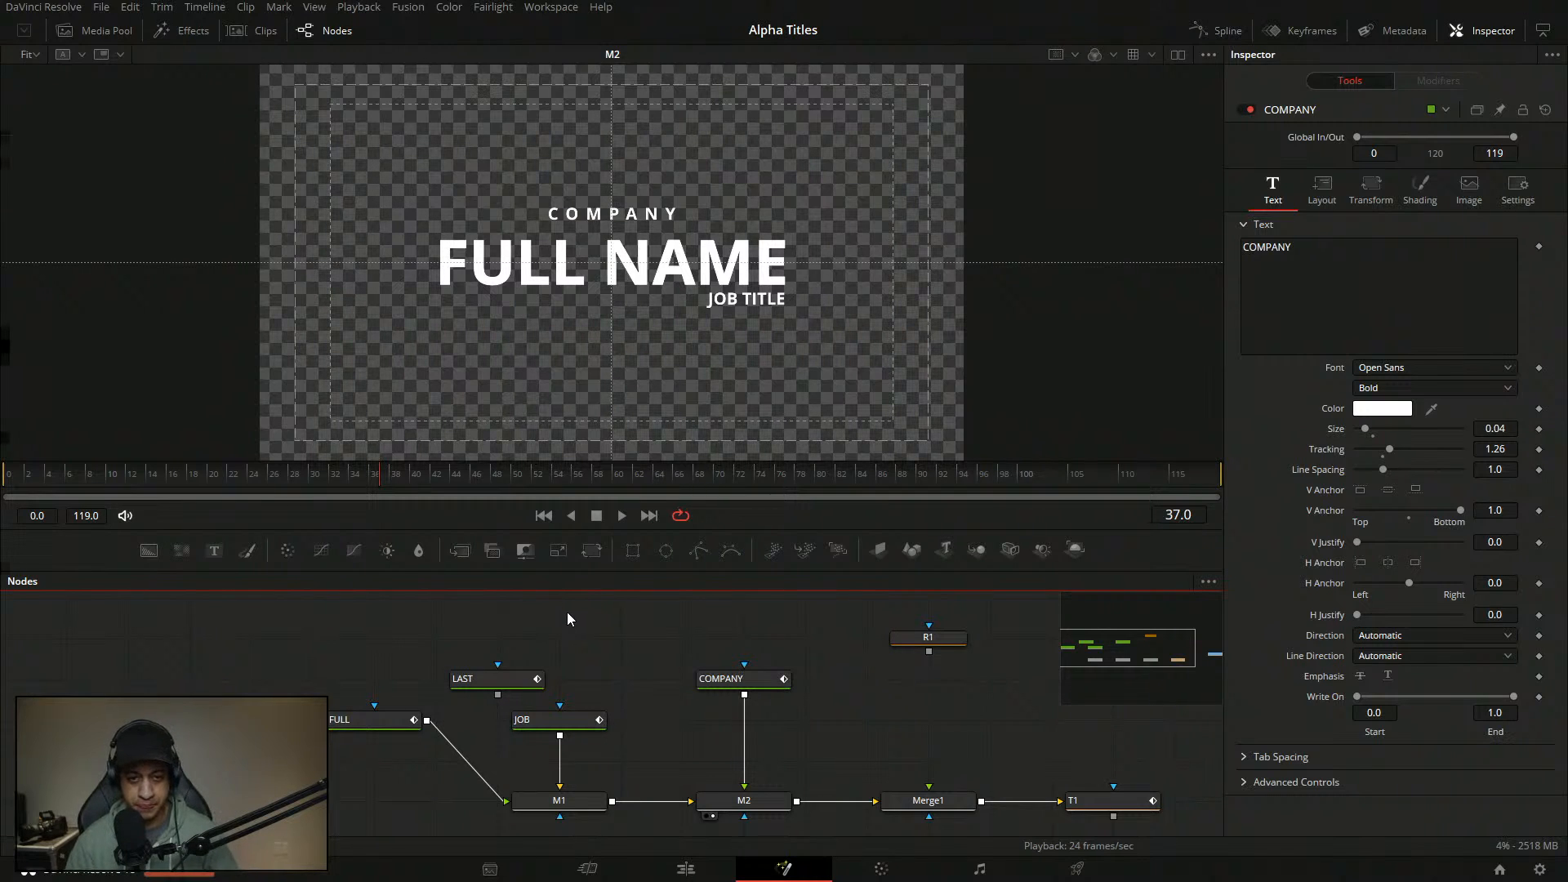
pyautogui.moveTo(766, 682); pyautogui.dragTo(766, 723)
pyautogui.click(929, 653)
pyautogui.moveTo(889, 634); pyautogui.dragTo(706, 614)
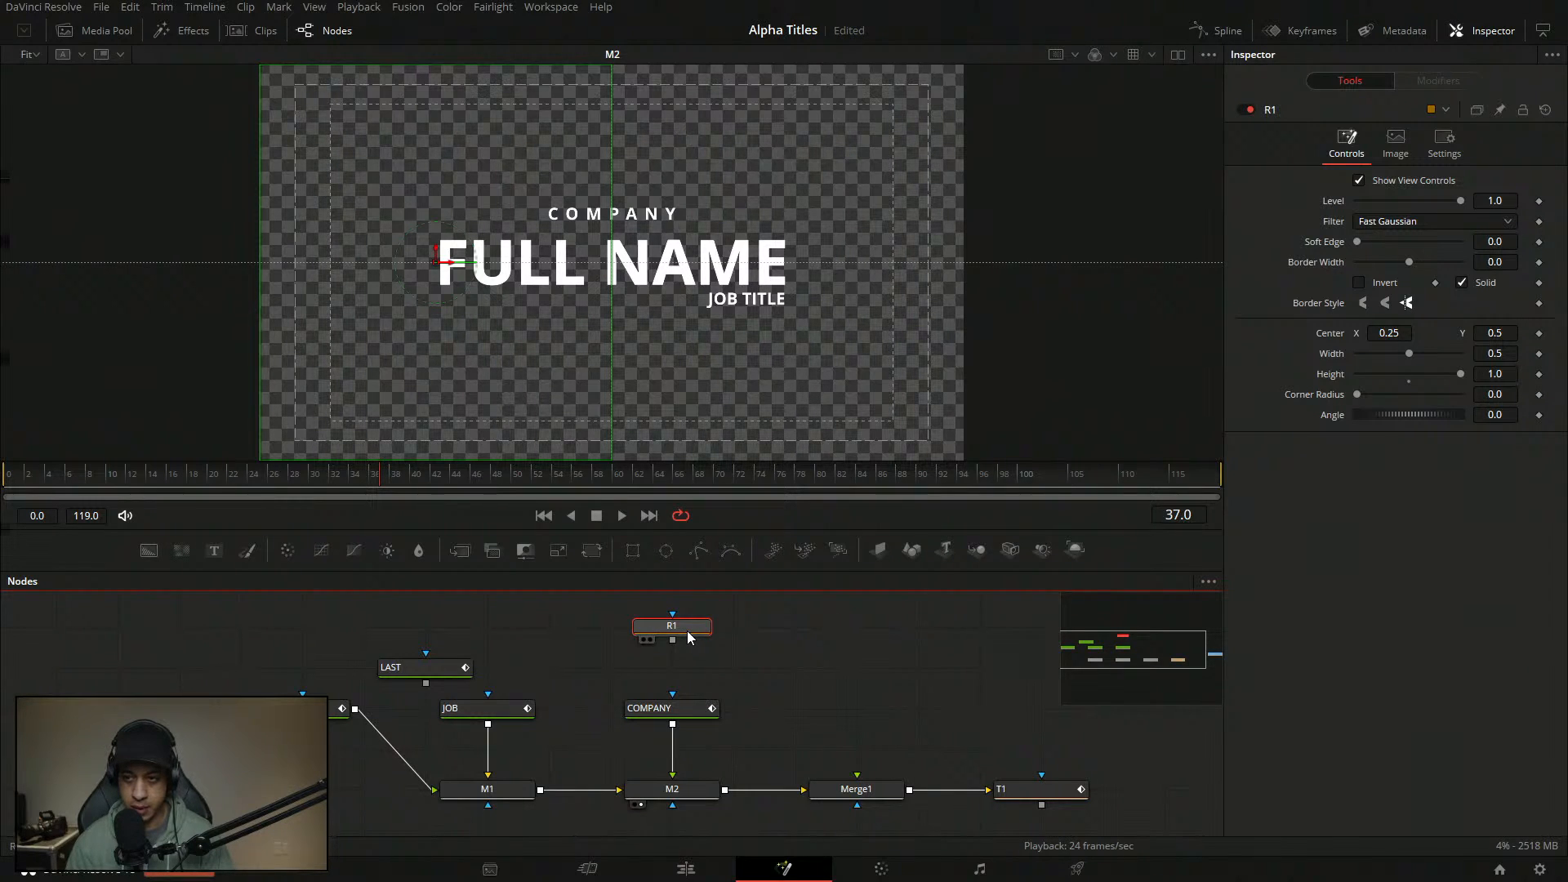
# - Select COMPANY, paste an instanced copy of it, then delete that first Instance_COMPANY node
pyautogui.moveTo(738, 732); pyautogui.dragTo(774, 739)
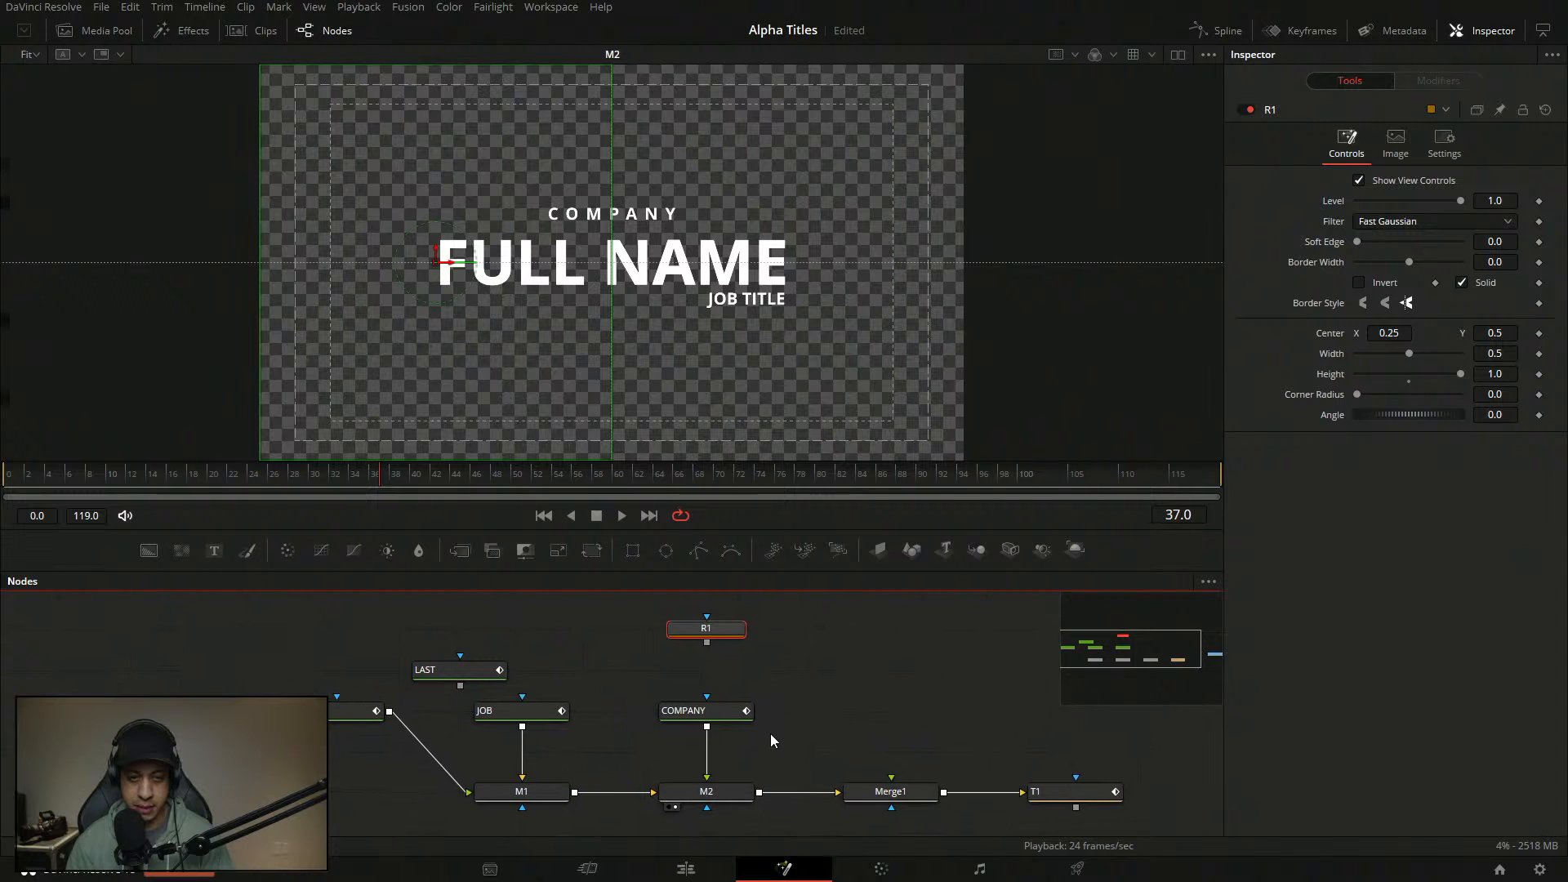
pyautogui.moveTo(758, 671); pyautogui.dragTo(723, 788)
pyautogui.click(800, 714)
pyautogui.moveTo(776, 673); pyautogui.dragTo(674, 725)
pyautogui.scroll(-3, 784, 700)
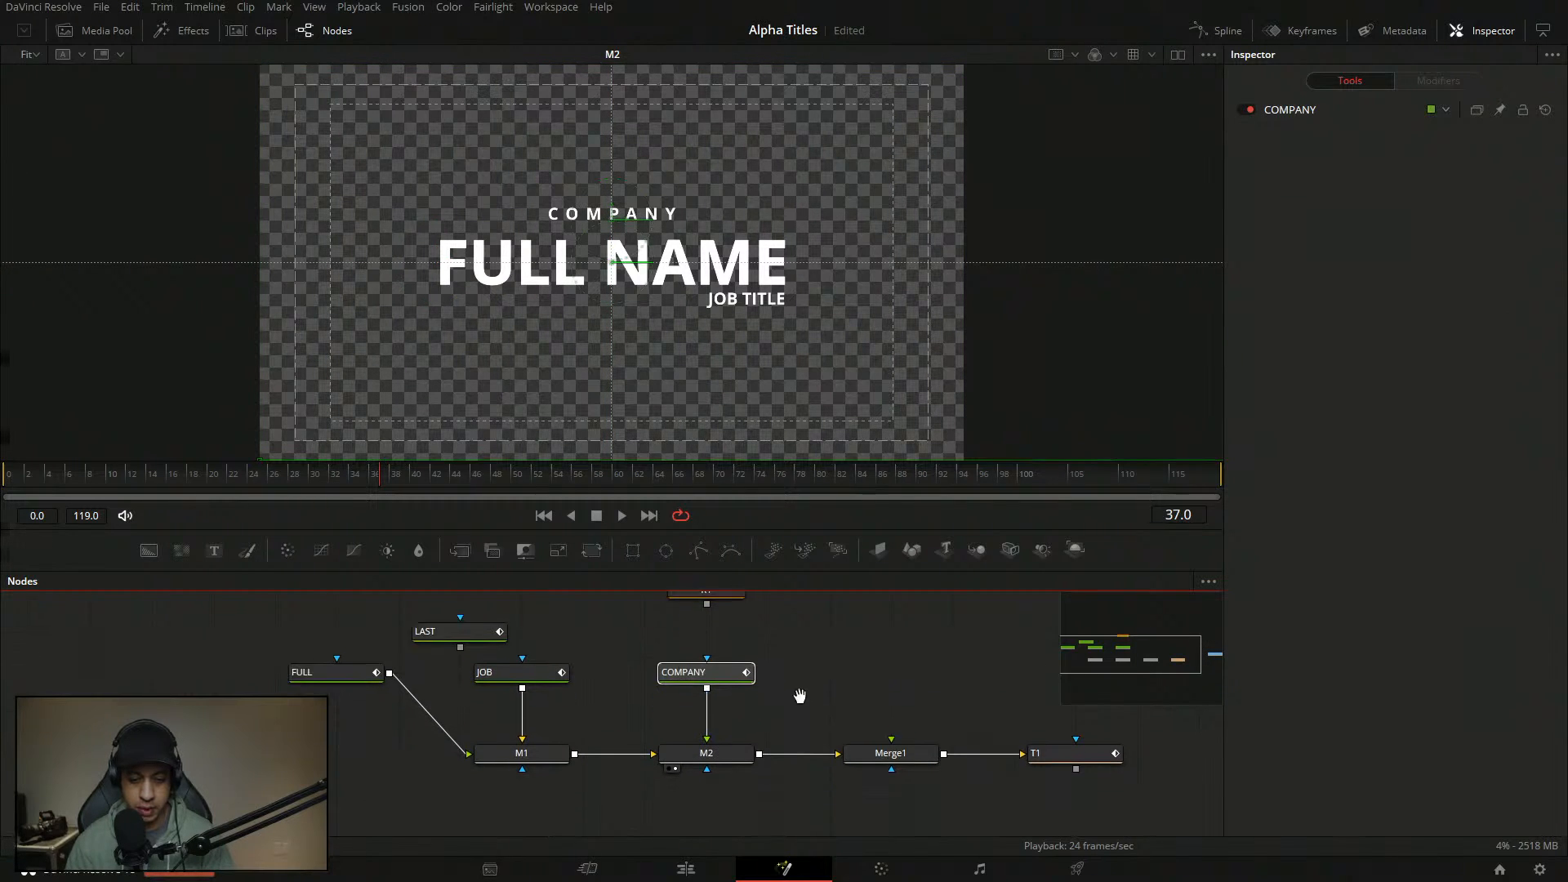
pyautogui.hotkey('ctrl', 'shift', 'v')
pyautogui.moveTo(715, 799); pyautogui.dragTo(703, 728)
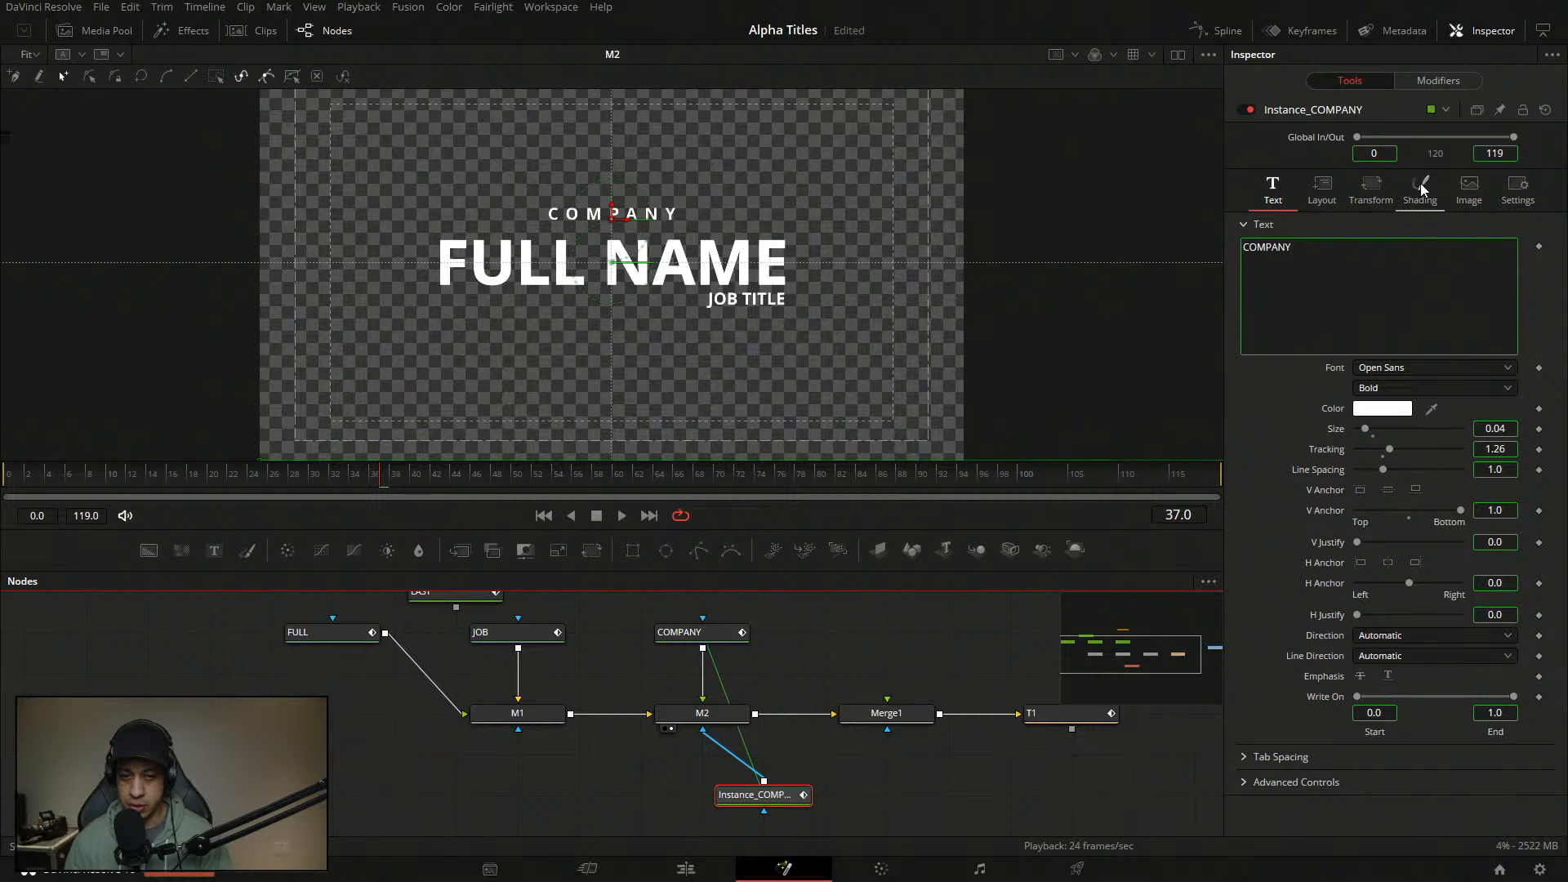
pyautogui.press('Delete')
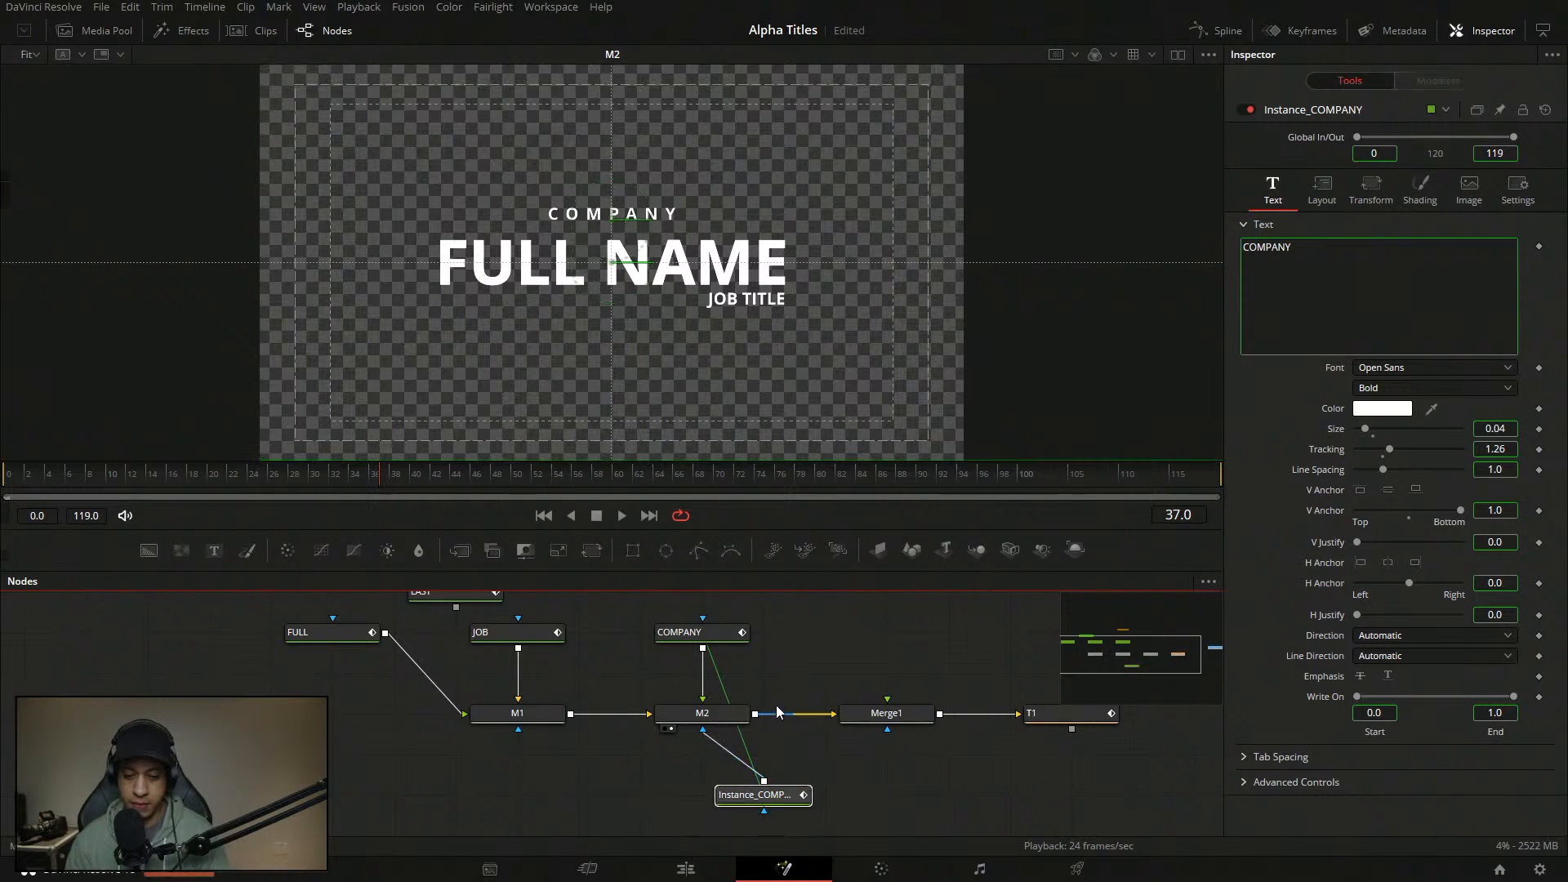
# - Inspect COMPANY's modifiers and shading settings, then play the title animation from the start
pyautogui.click(712, 636)
pyautogui.click(1438, 81)
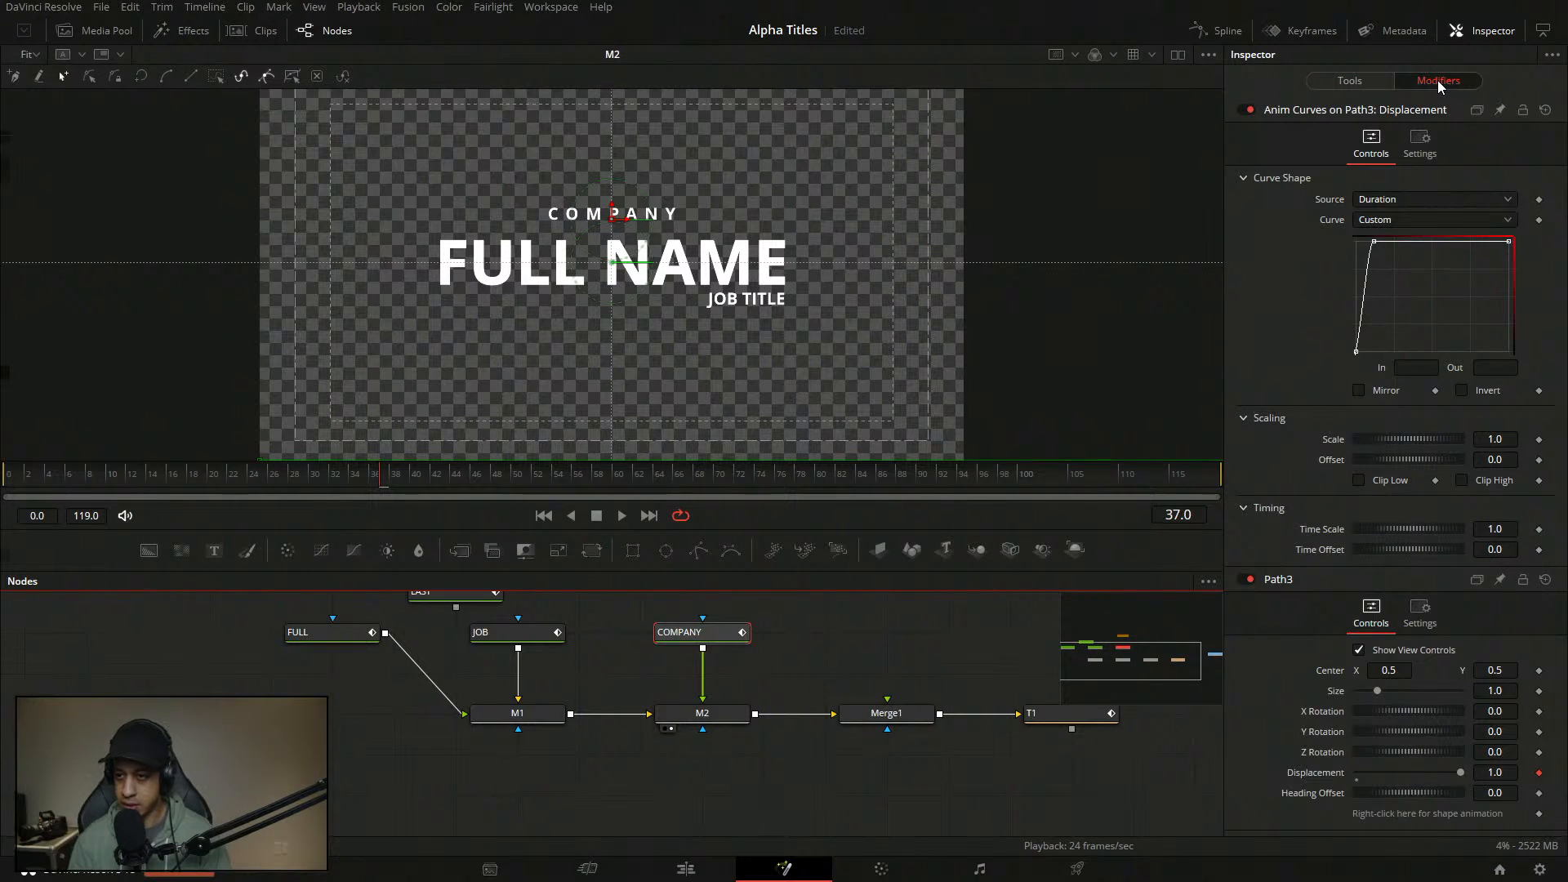
pyautogui.click(180, 473)
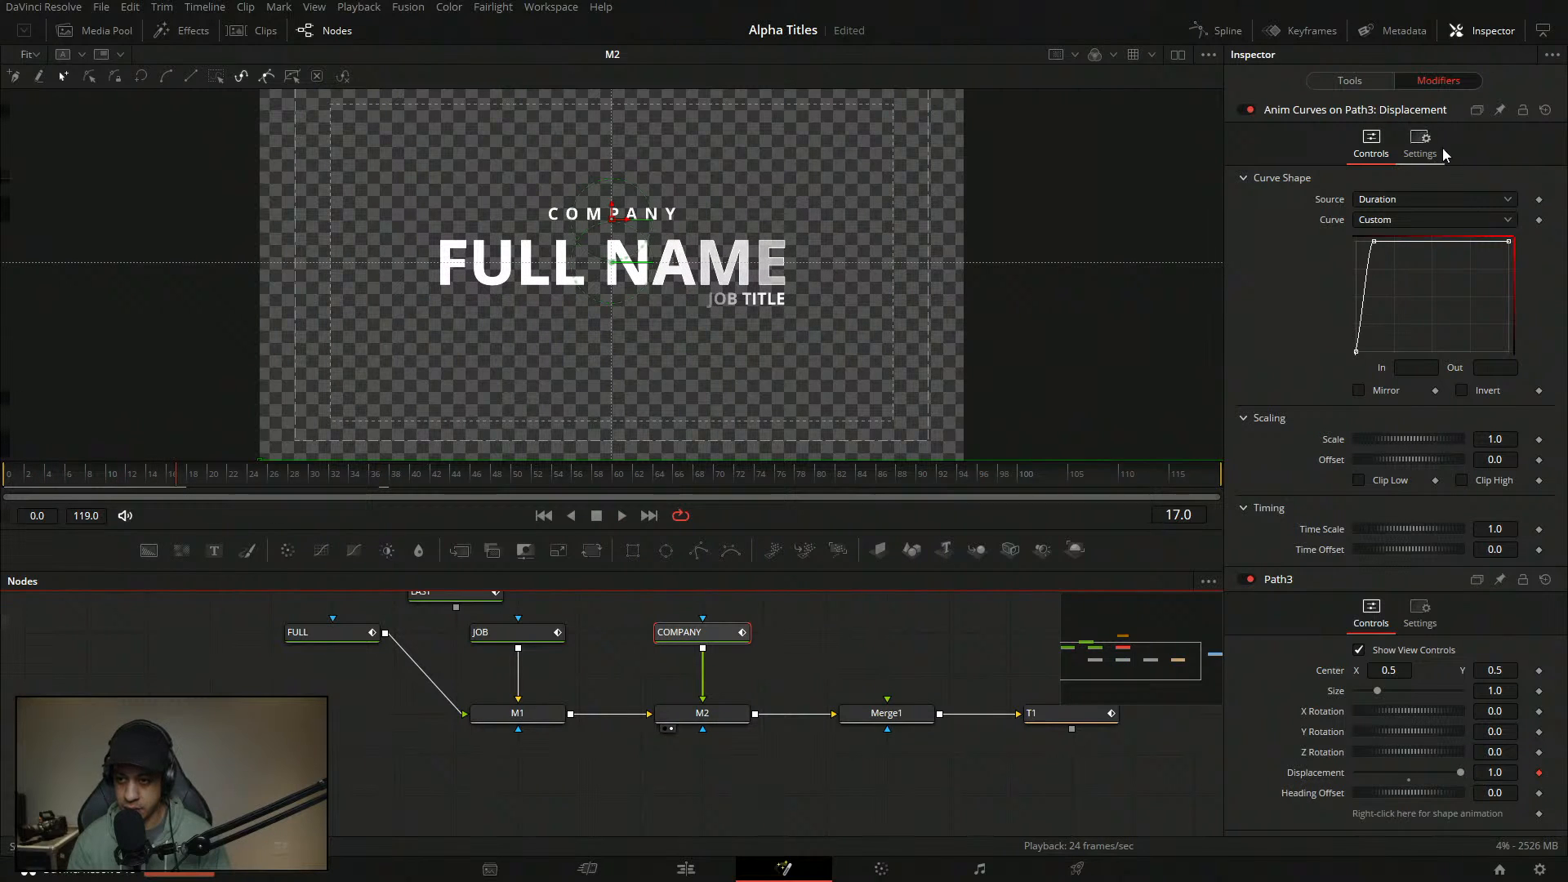
pyautogui.click(1356, 80)
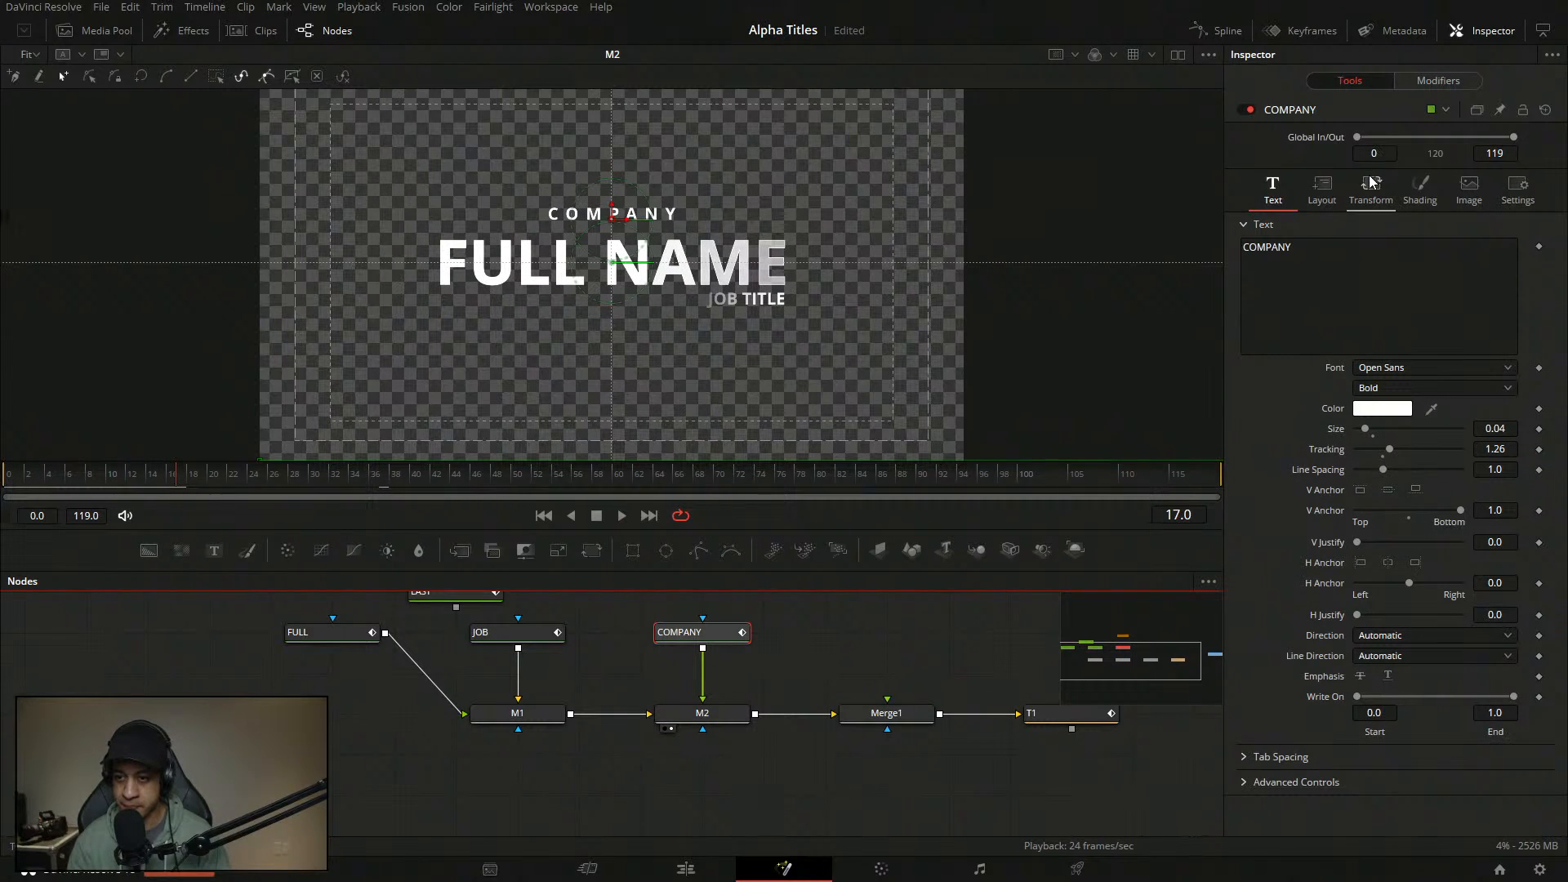
pyautogui.click(1420, 188)
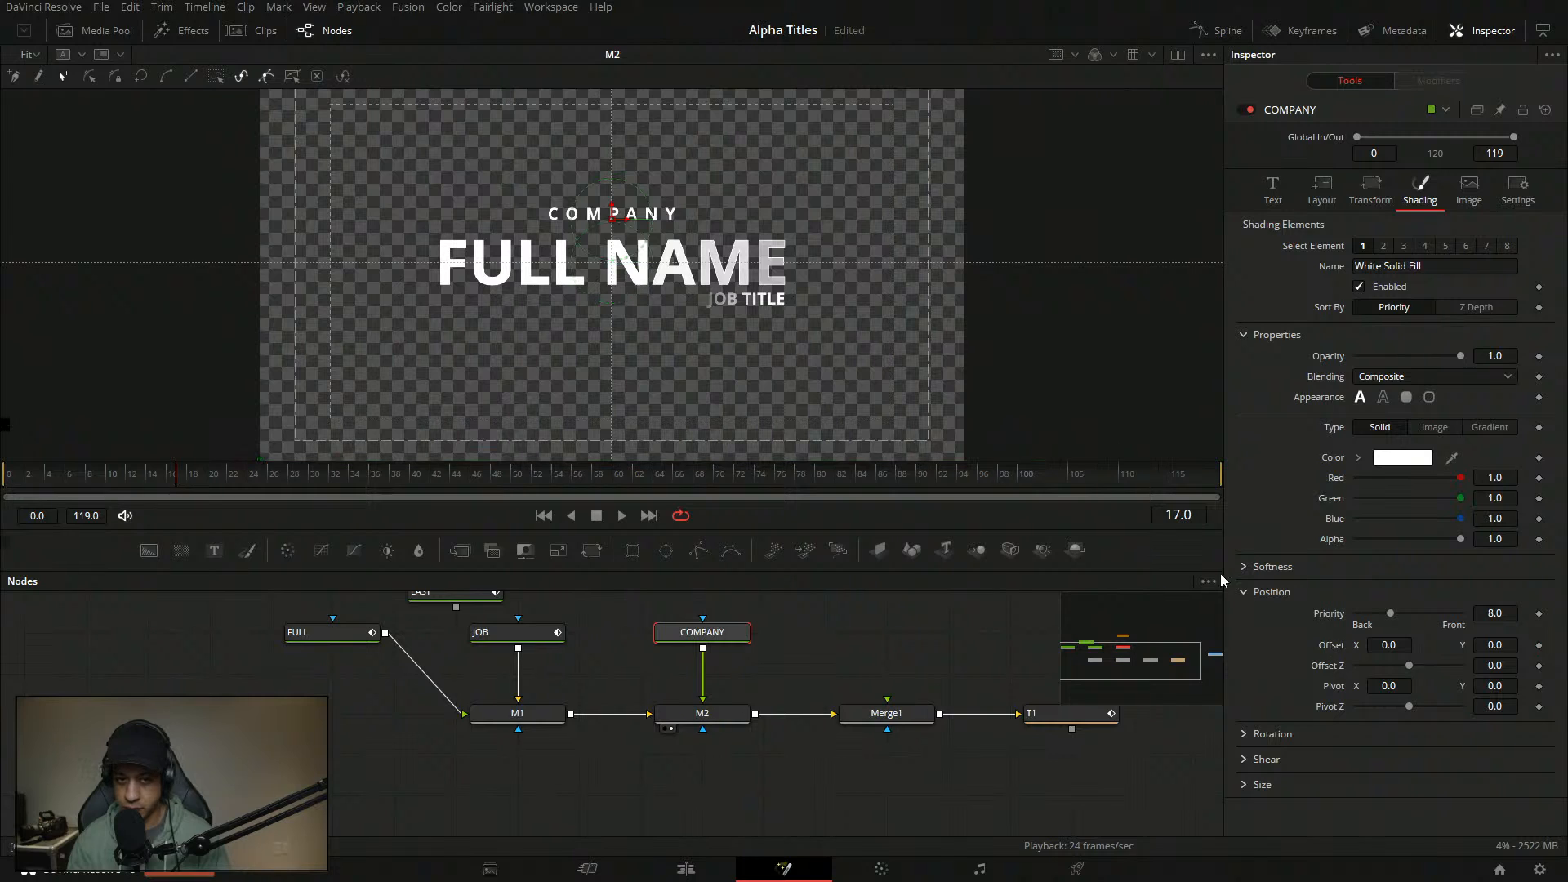
pyautogui.click(741, 634)
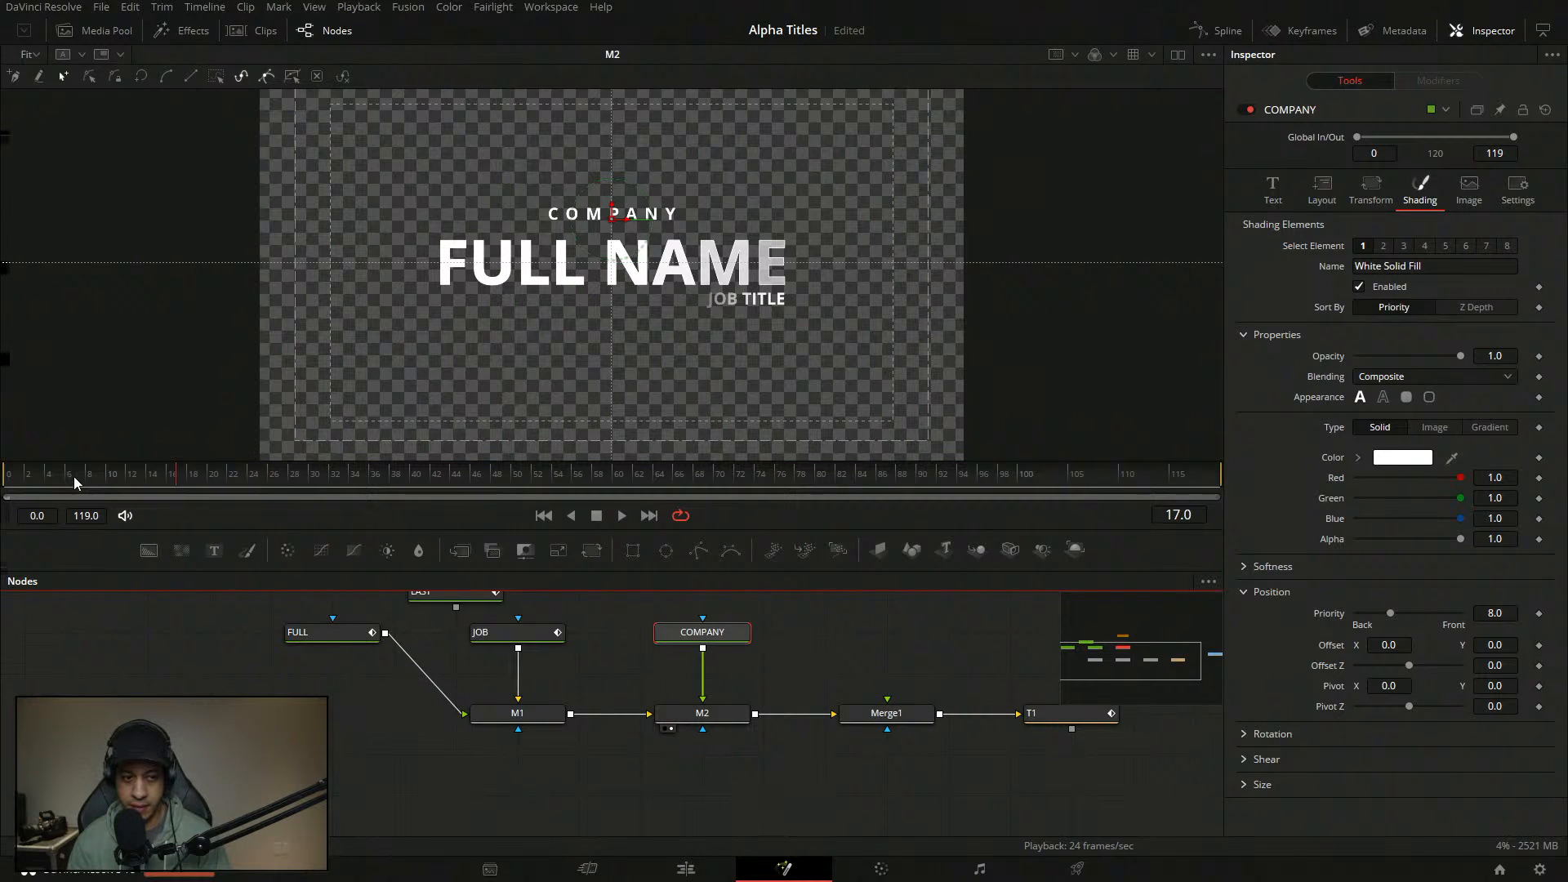
pyautogui.click(19, 479)
pyautogui.press('space')
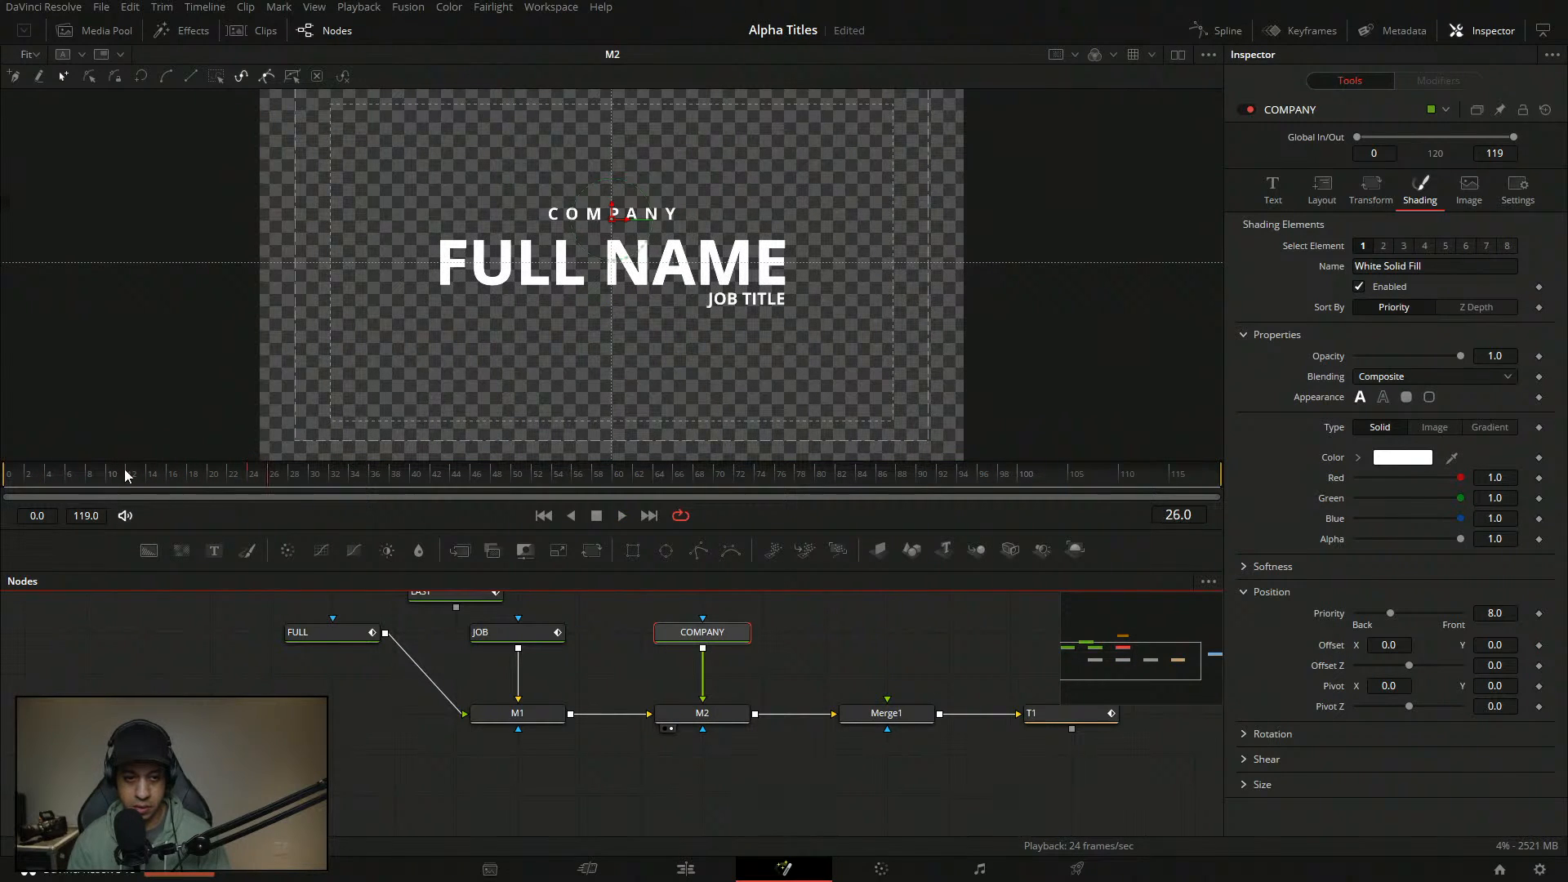
# - Paste a fresh Instance_COMPANY node and wire its output toward M2
pyautogui.click(774, 627)
pyautogui.scroll(-1, 837, 724)
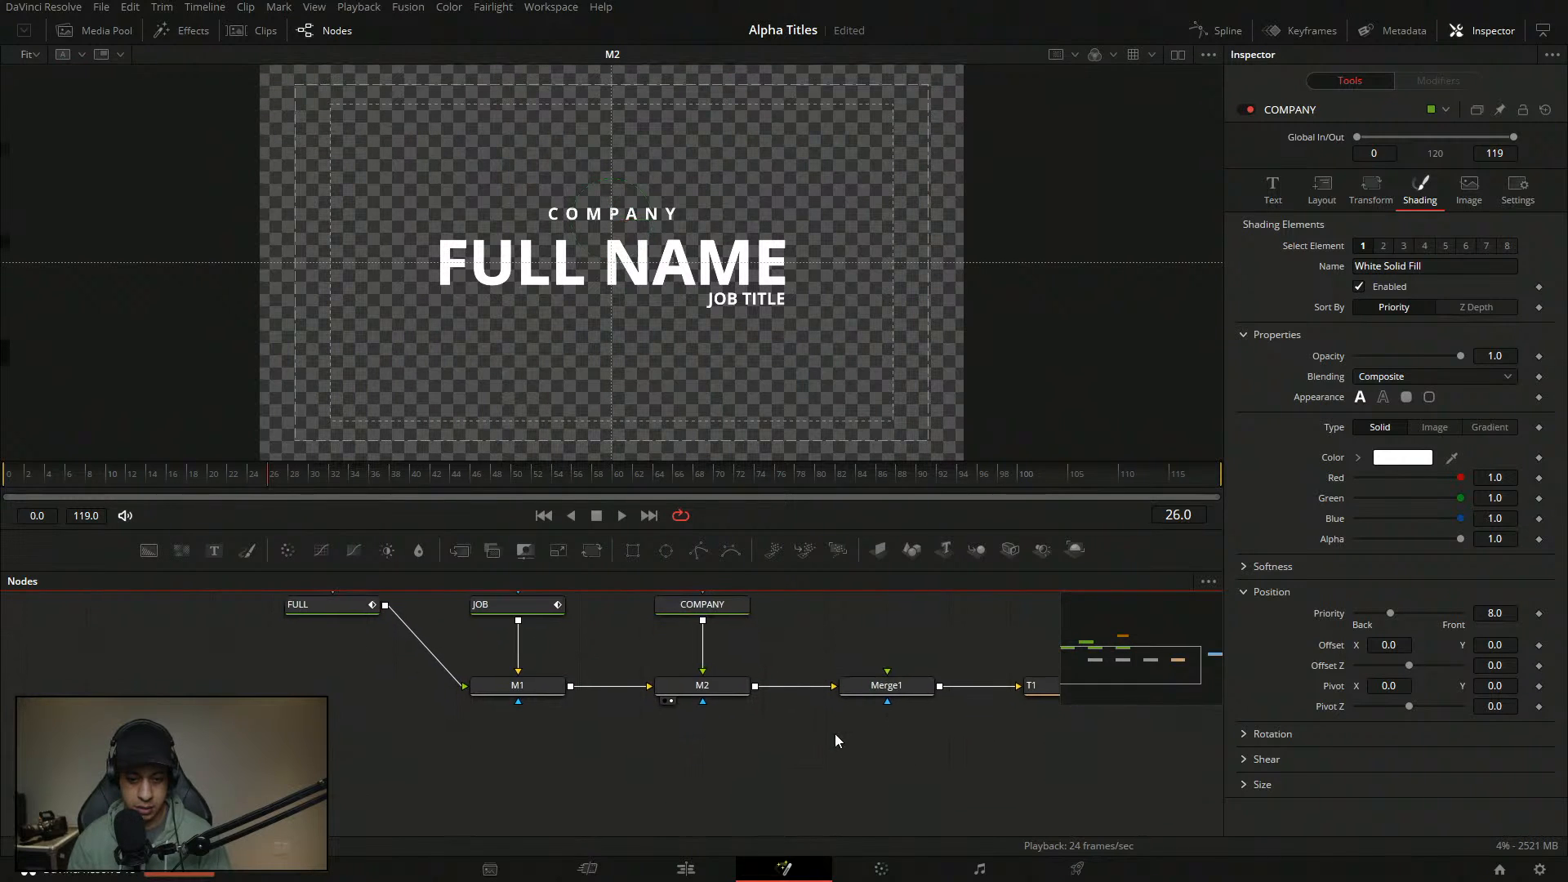
pyautogui.hotkey('ctrl', 'shift', 'v')
pyautogui.moveTo(828, 743)
pyautogui.mouseDown()
pyautogui.moveTo(827, 766)
pyautogui.moveTo(674, 693)
pyautogui.mouseUp()
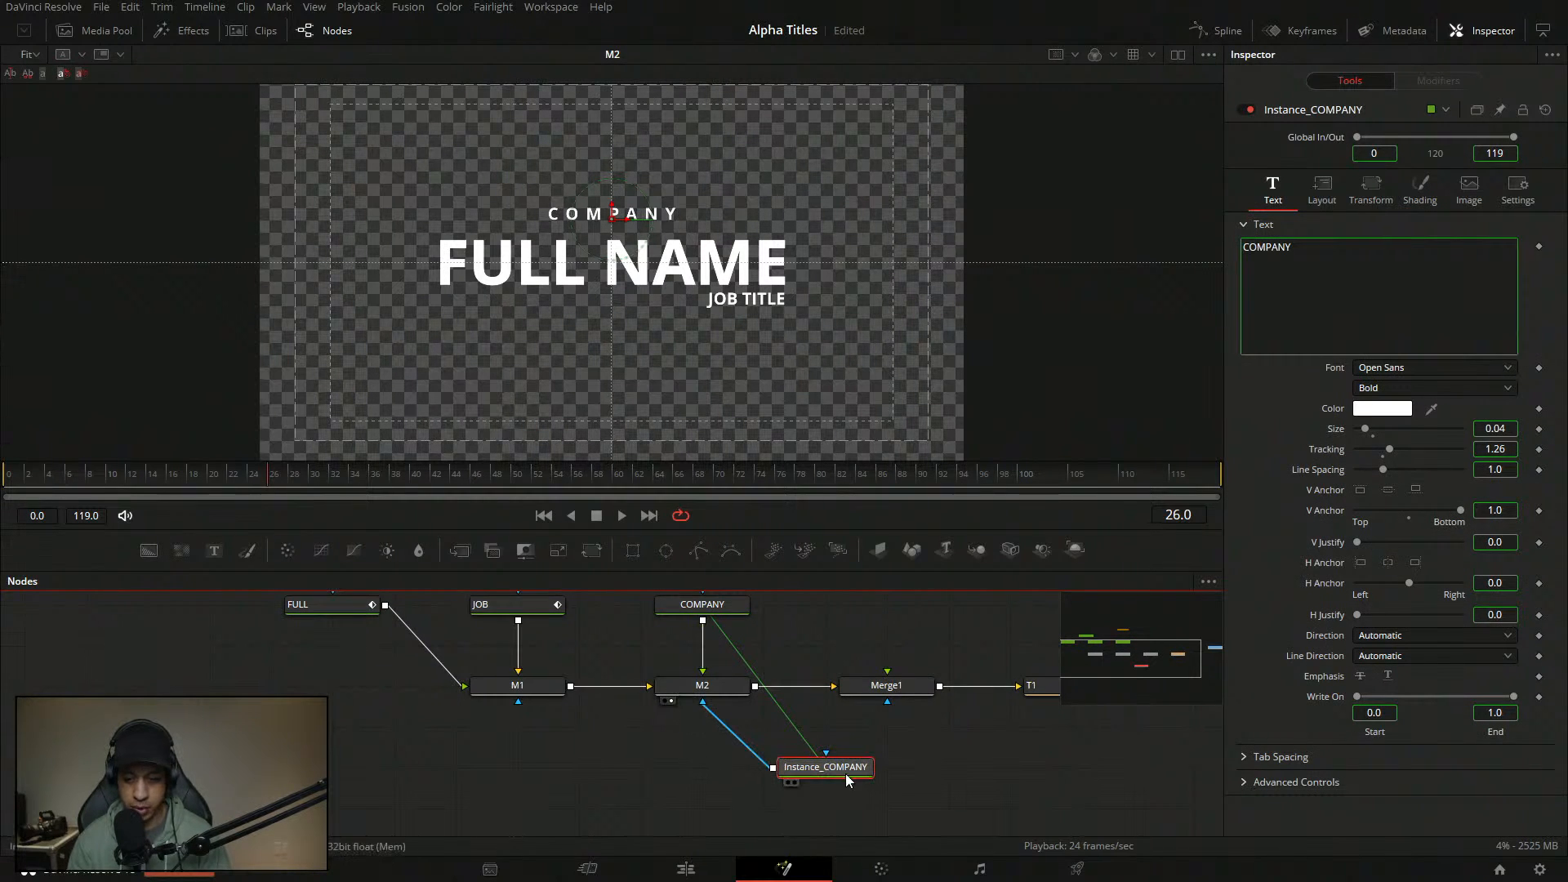
# - Deinstance Appearance and Level on Instance_COMPANY, switching it to a block appearance at Line level
pyautogui.click(1421, 188)
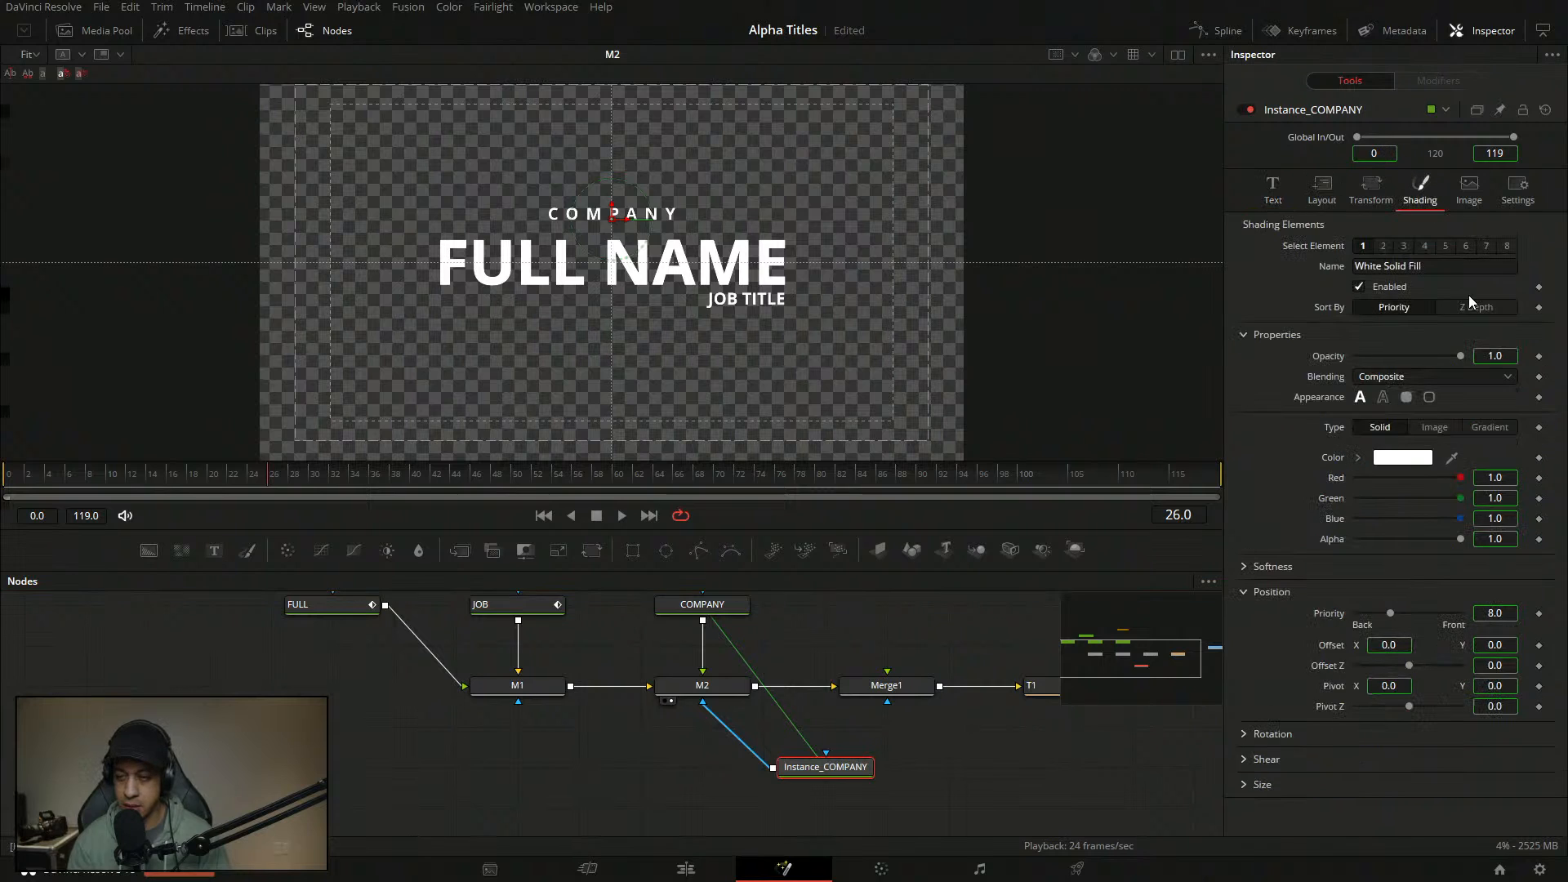
pyautogui.rightClick(1344, 400)
pyautogui.click(1400, 545)
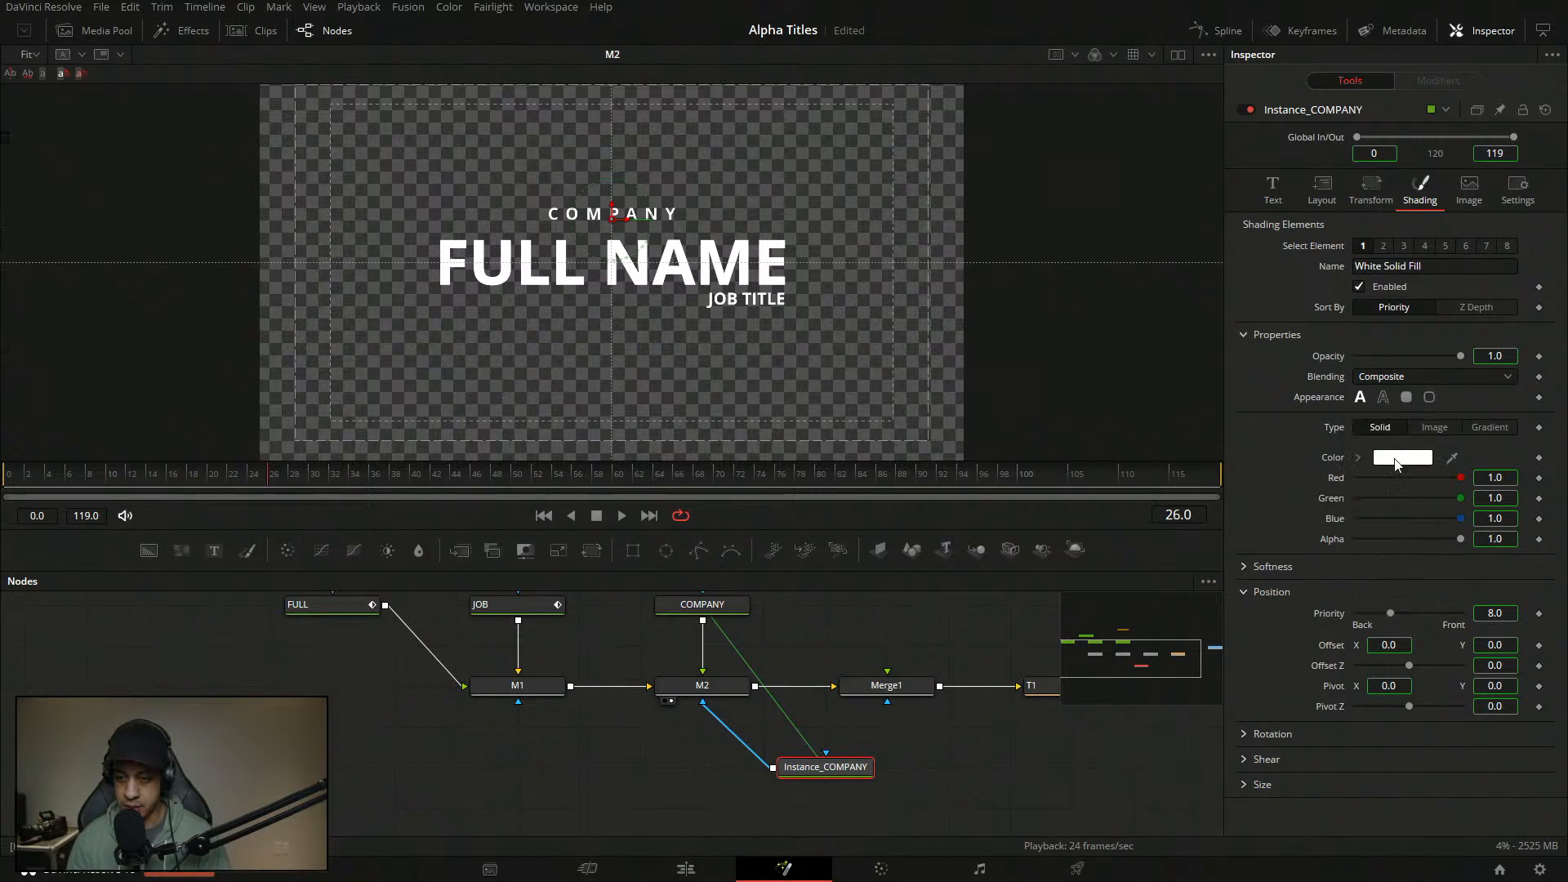
pyautogui.click(1407, 399)
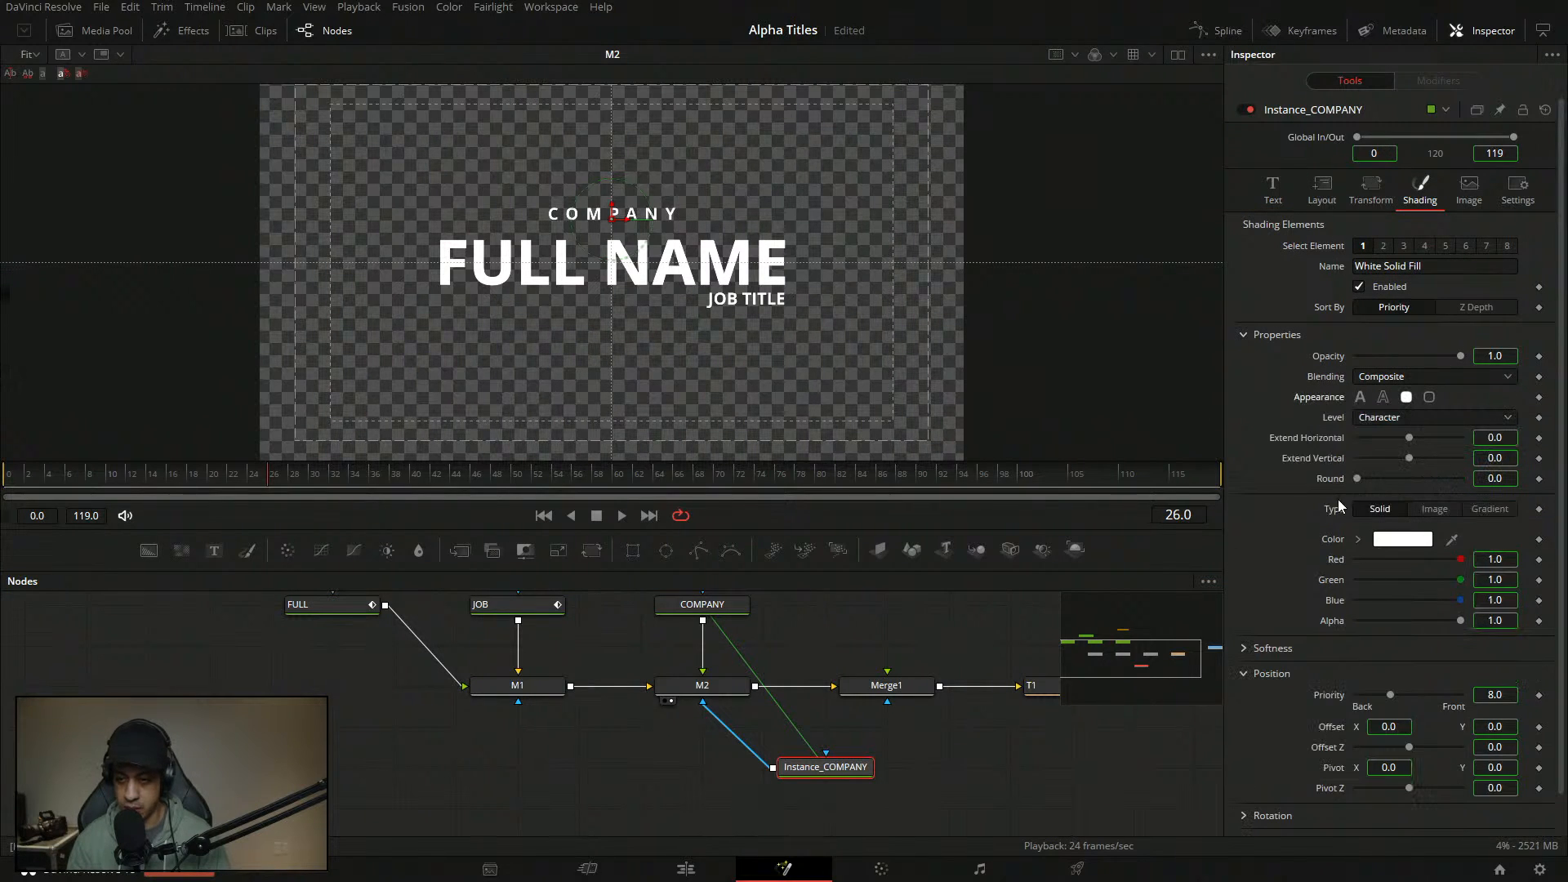
pyautogui.rightClick(1344, 423)
pyautogui.click(1398, 557)
pyautogui.click(1412, 419)
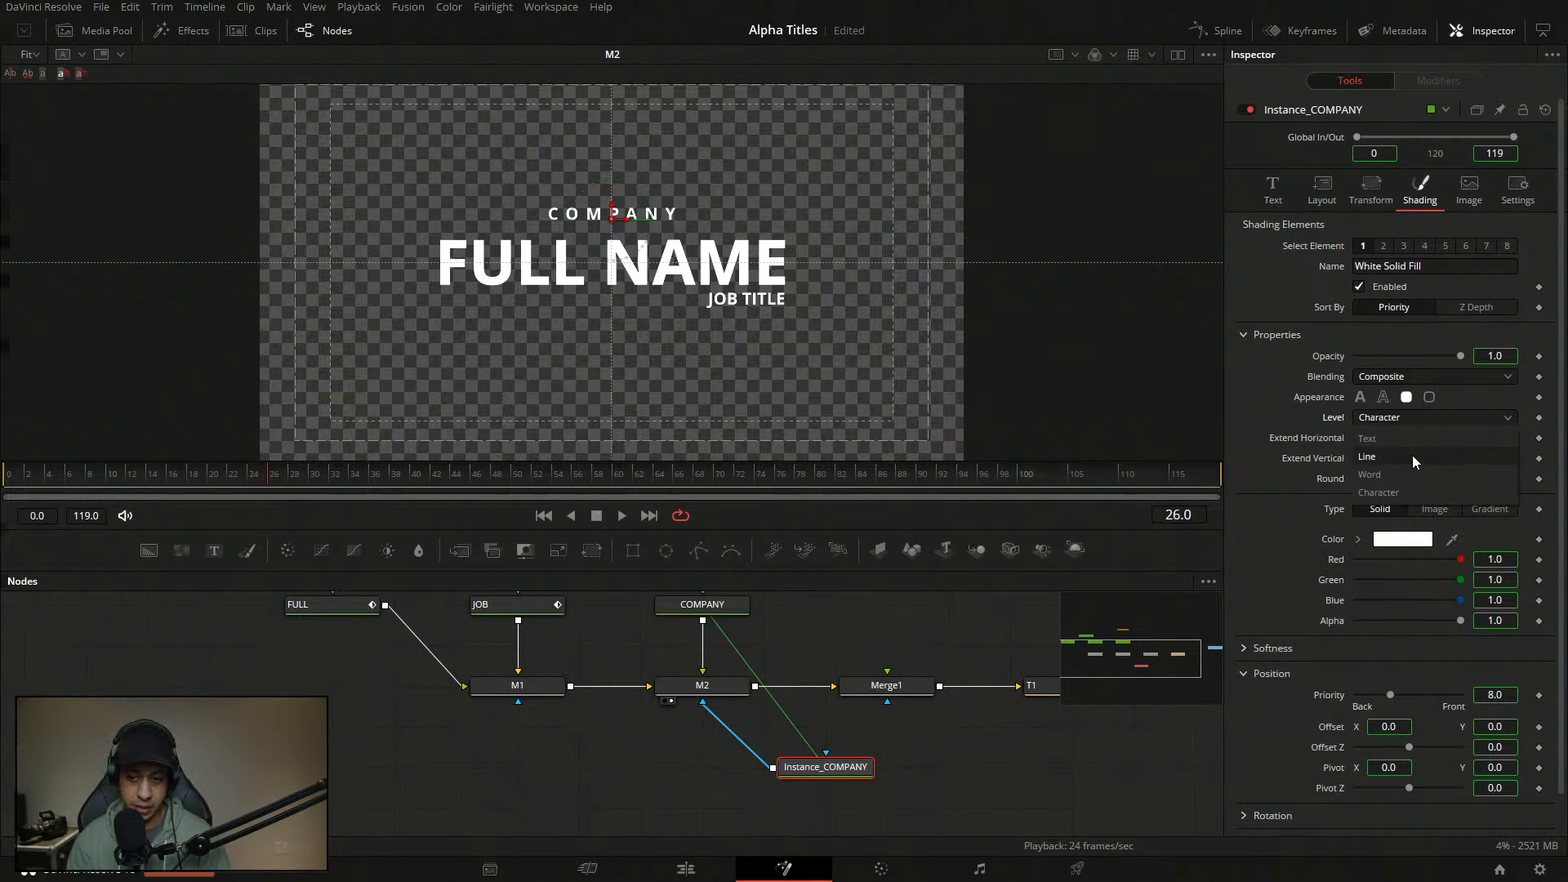
pyautogui.click(1413, 456)
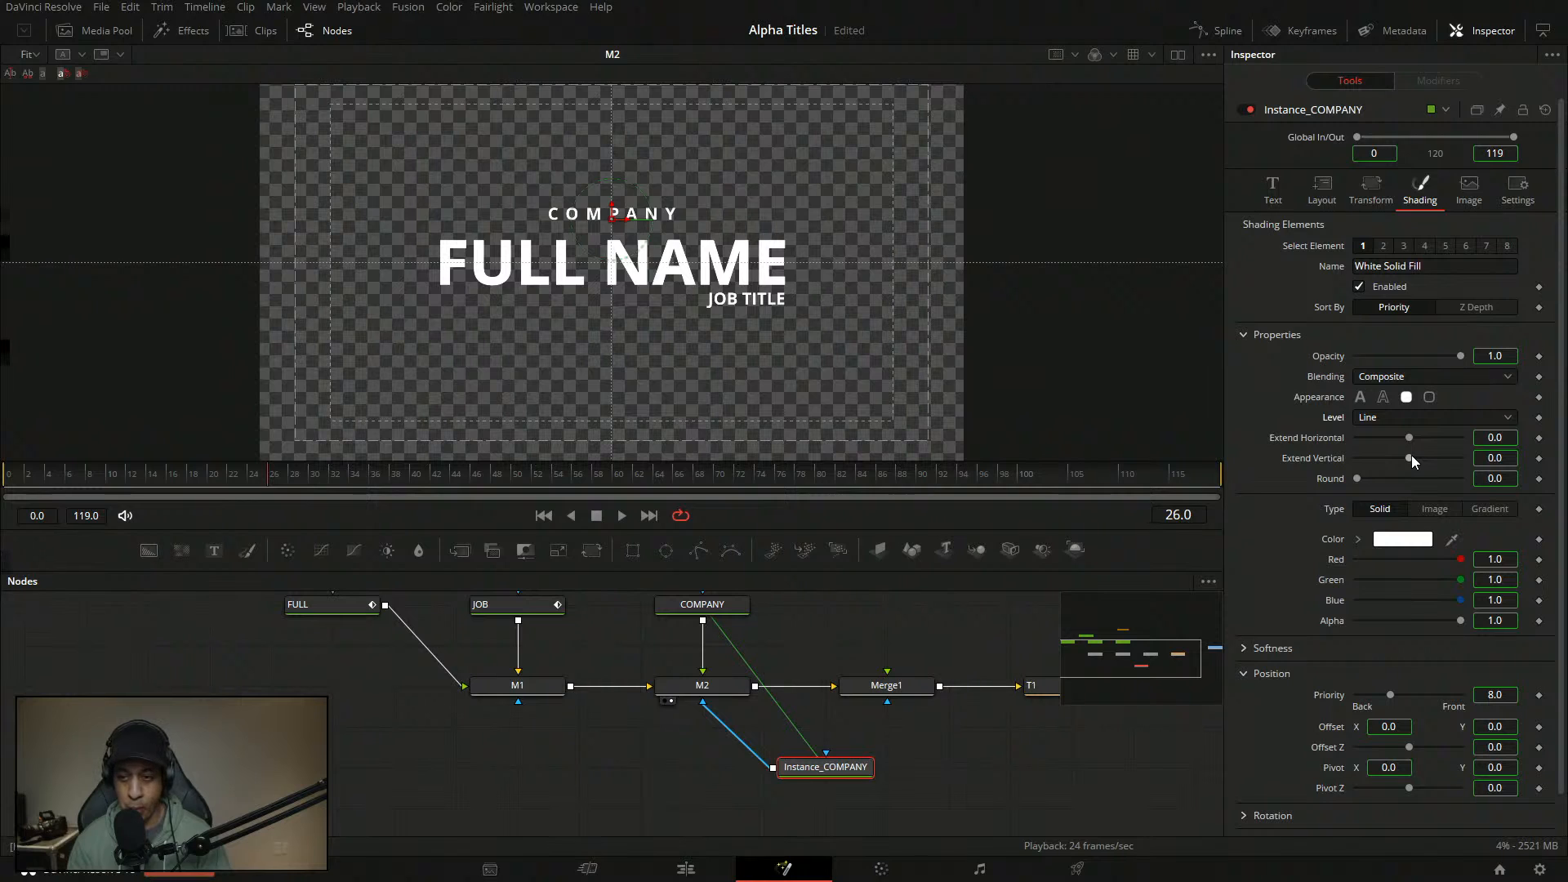
pyautogui.moveTo(825, 767); pyautogui.dragTo(825, 726)
pyautogui.moveTo(804, 604); pyautogui.dragTo(784, 408)
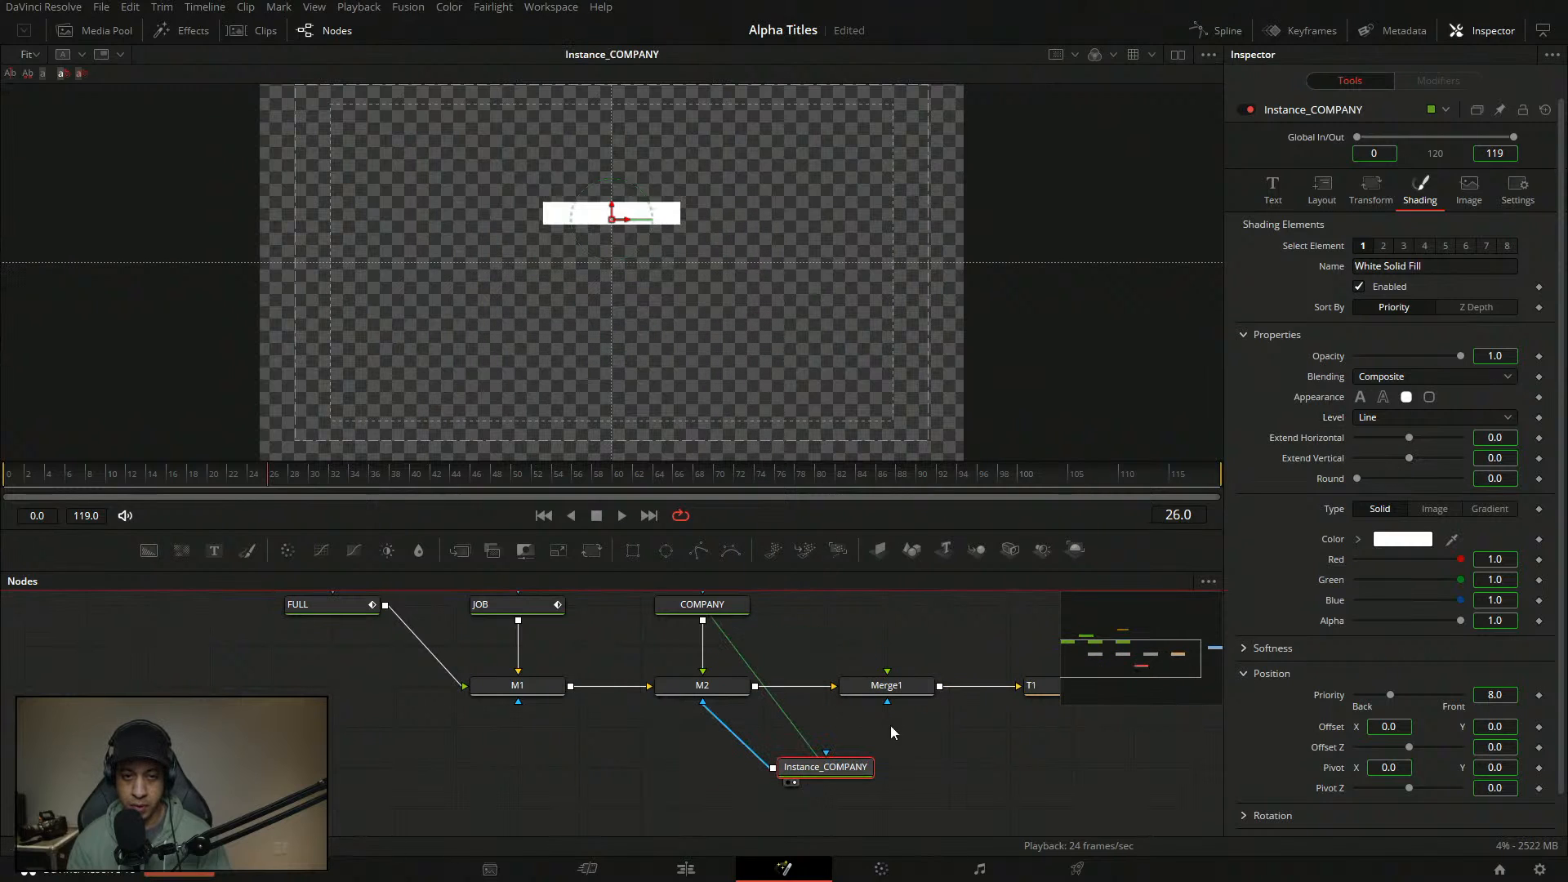
pyautogui.click(960, 765)
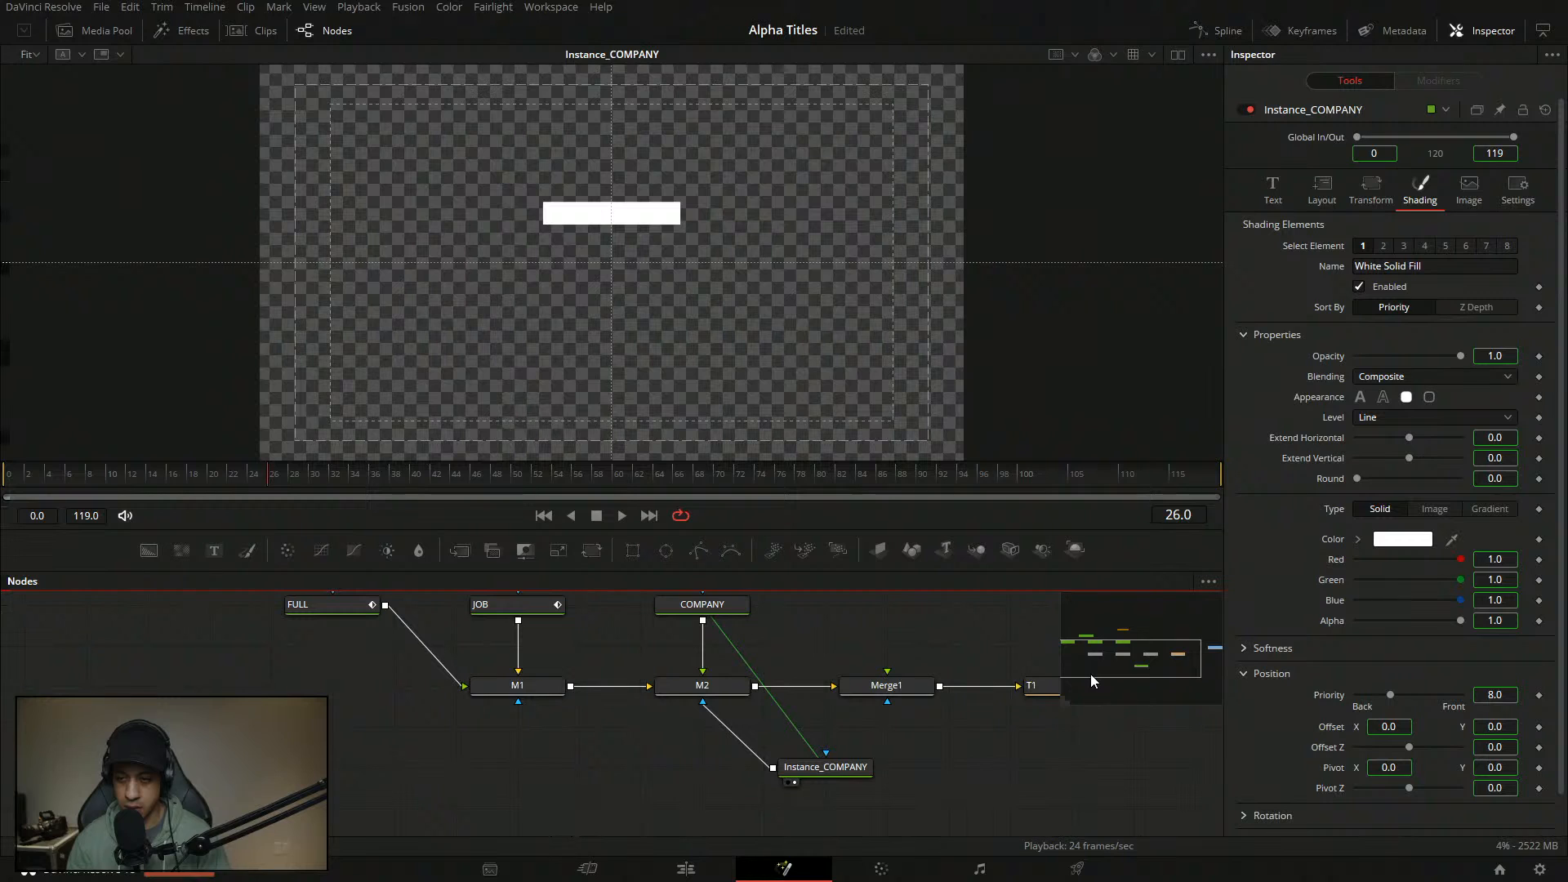
# - Deinstance the Extend settings and set Extend Horizontal and Extend Vertical to 0.1
pyautogui.rightClick(1296, 439)
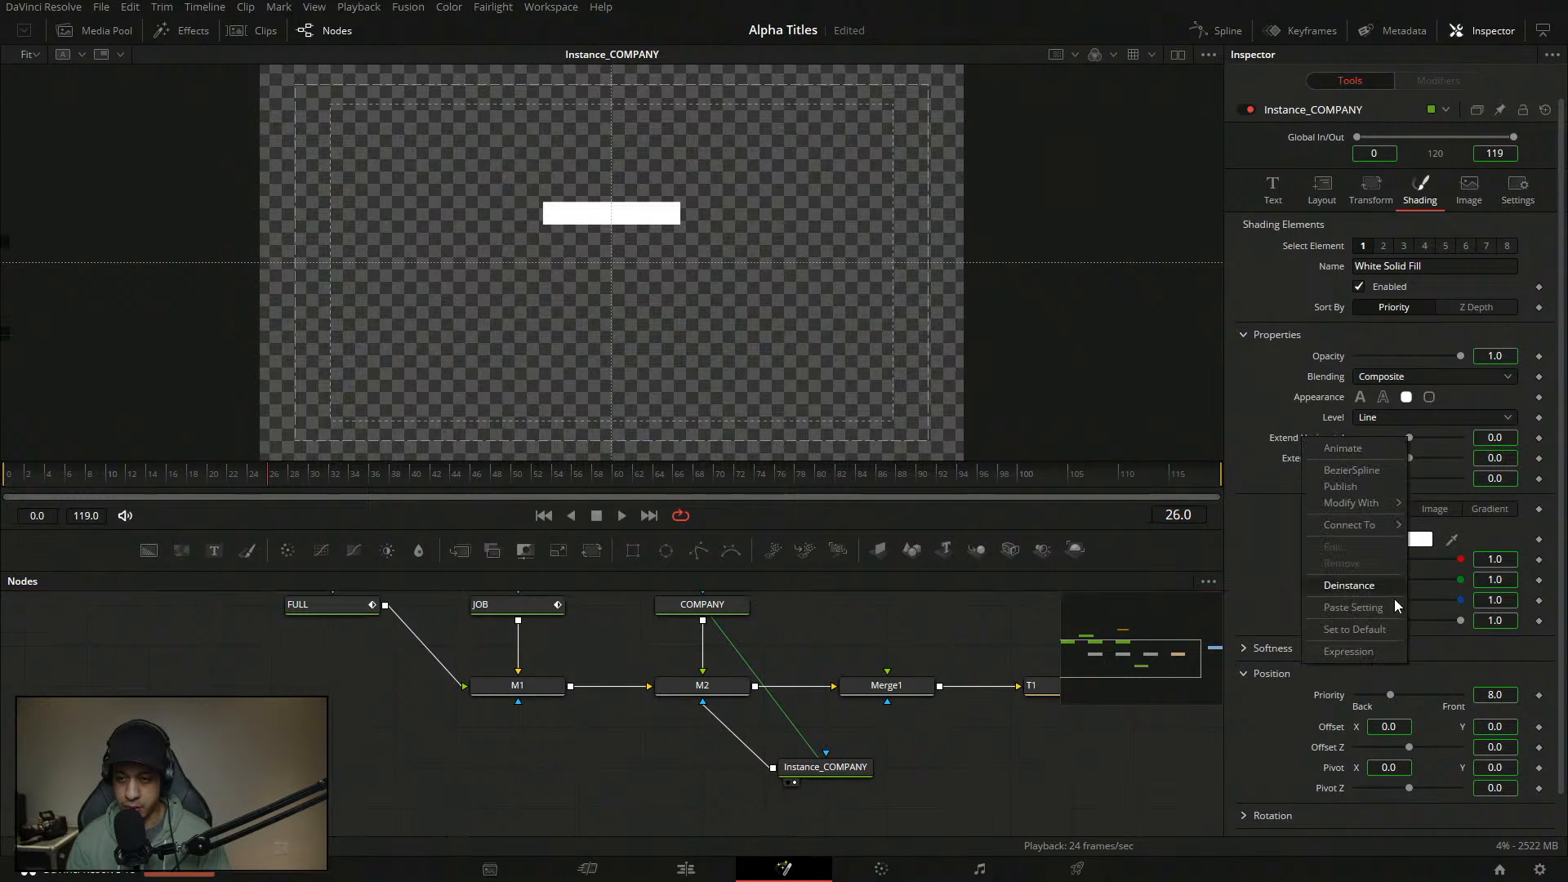
pyautogui.click(1306, 452)
pyautogui.rightClick(1307, 452)
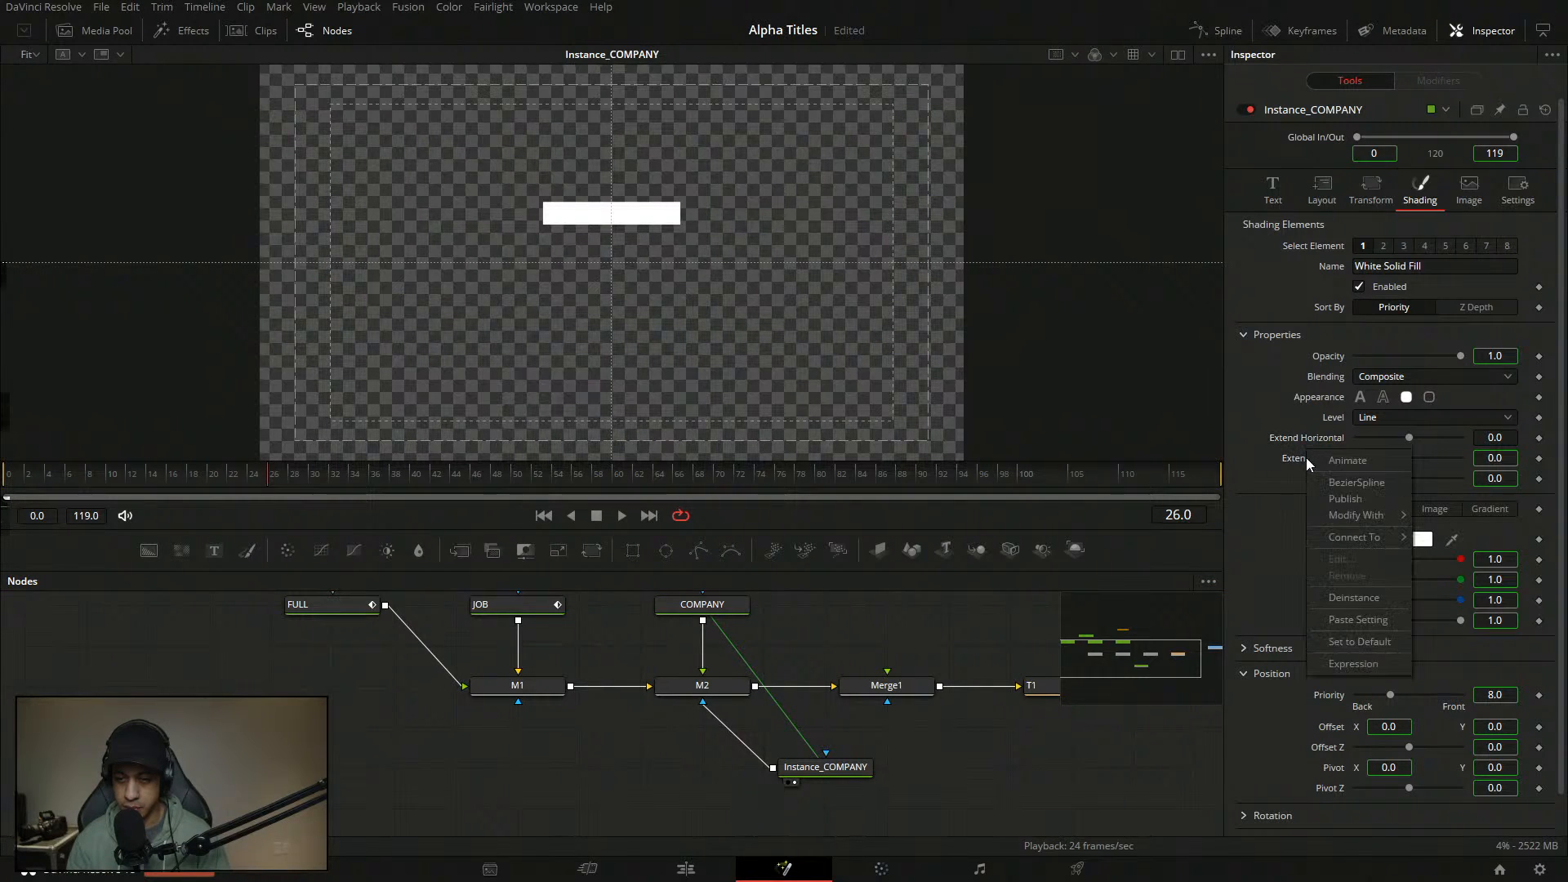
pyautogui.click(1384, 605)
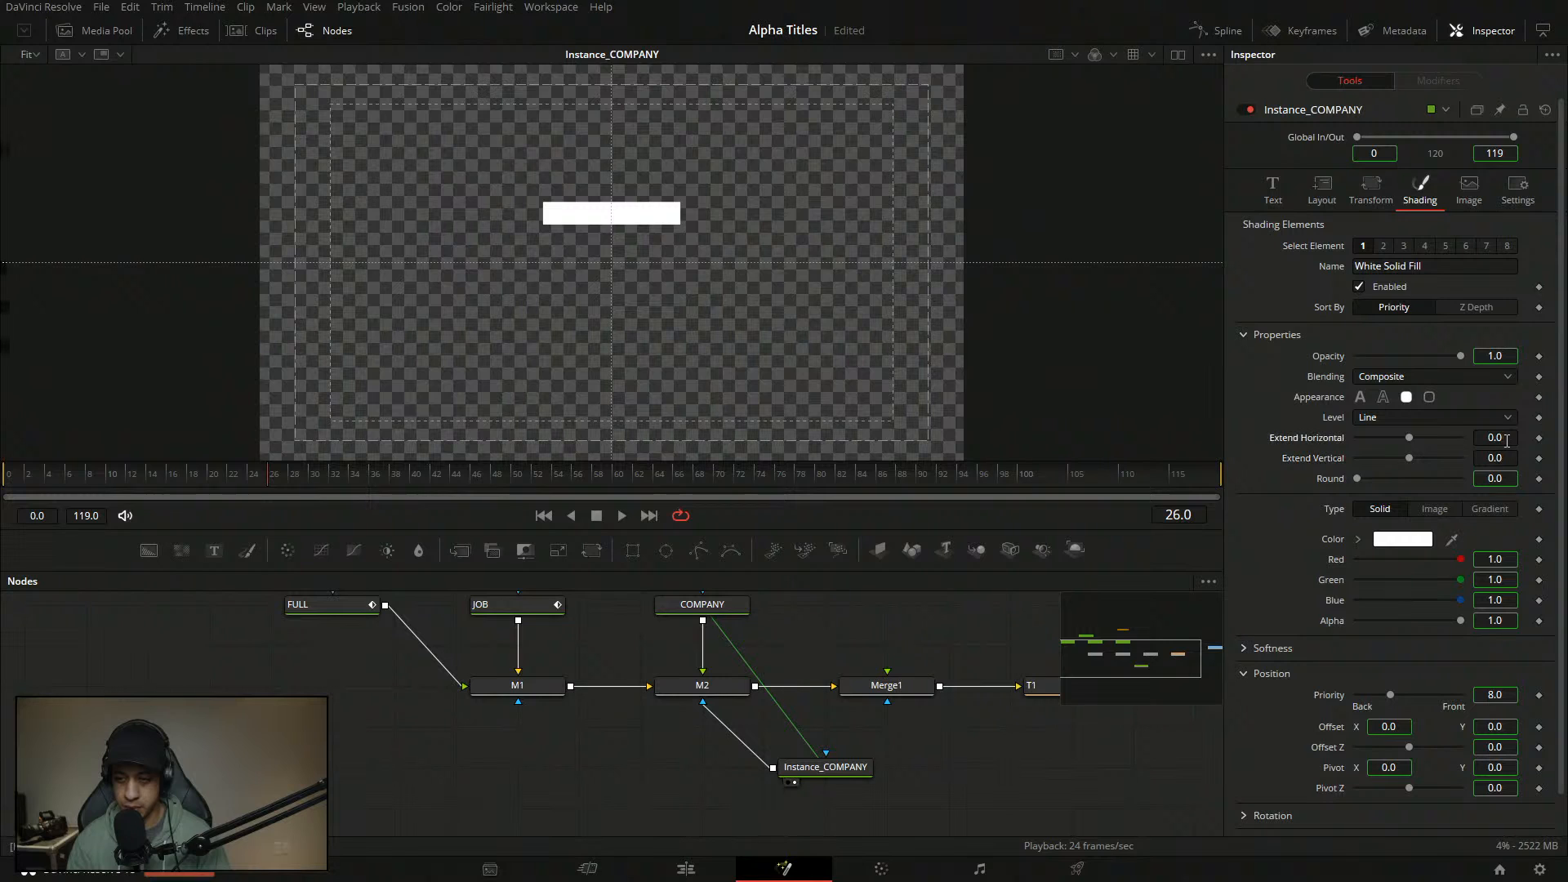
pyautogui.click(1255, 472)
pyautogui.moveTo(1497, 438); pyautogui.dragTo(1519, 438)
pyautogui.click(1512, 438)
pyautogui.press('BackSpace')
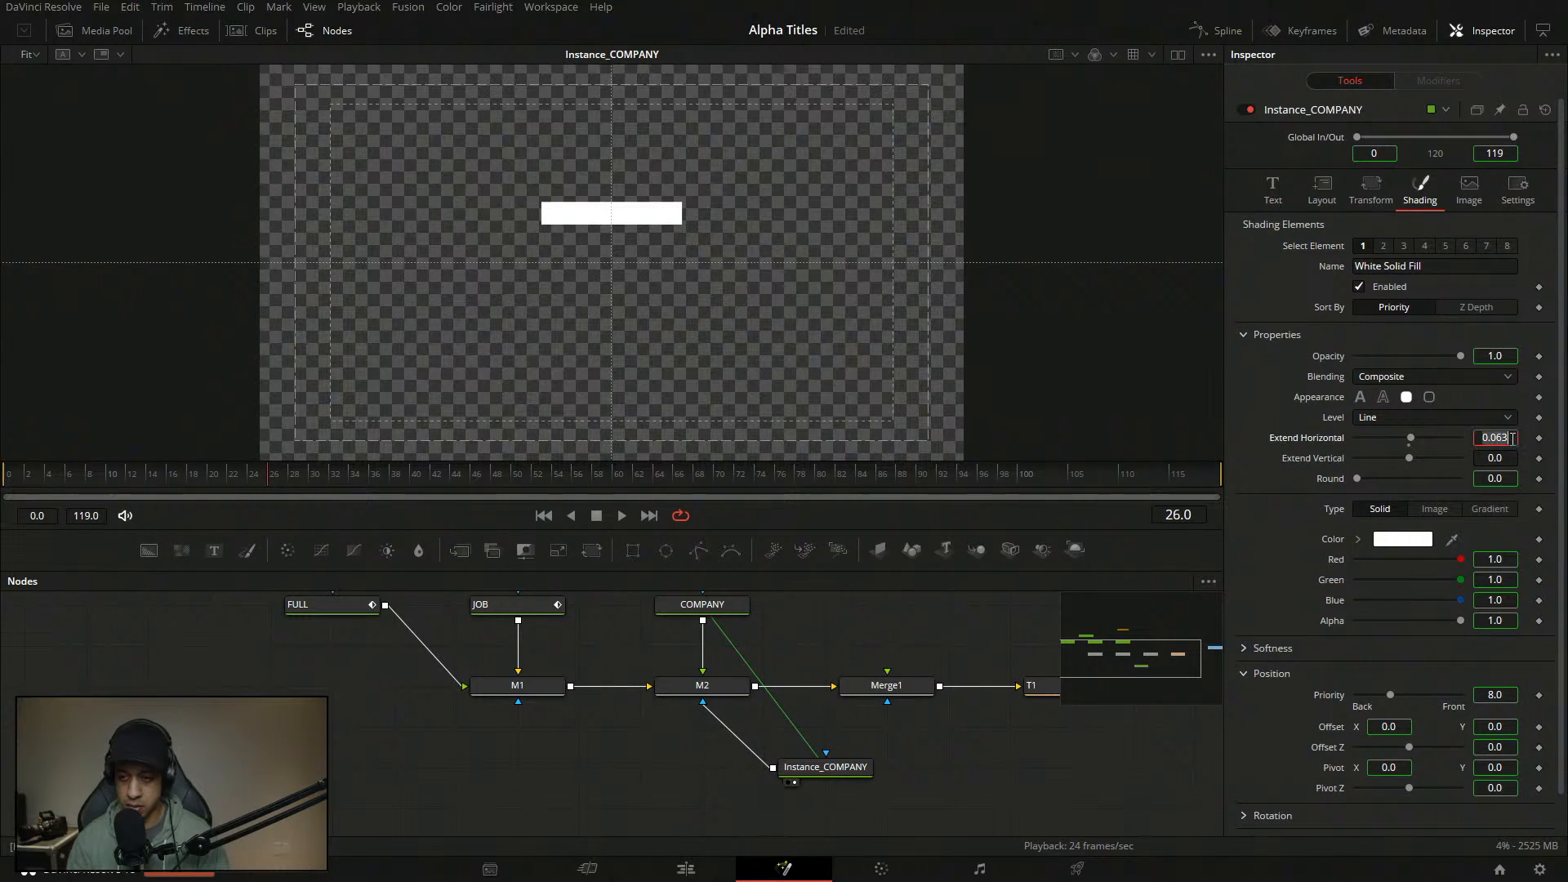
pyautogui.press('BackSpace')
pyautogui.press('BackSpace')
pyautogui.write('1')
pyautogui.click(1510, 458)
pyautogui.press('BackSpace')
pyautogui.write('1')
pyautogui.press('Return')
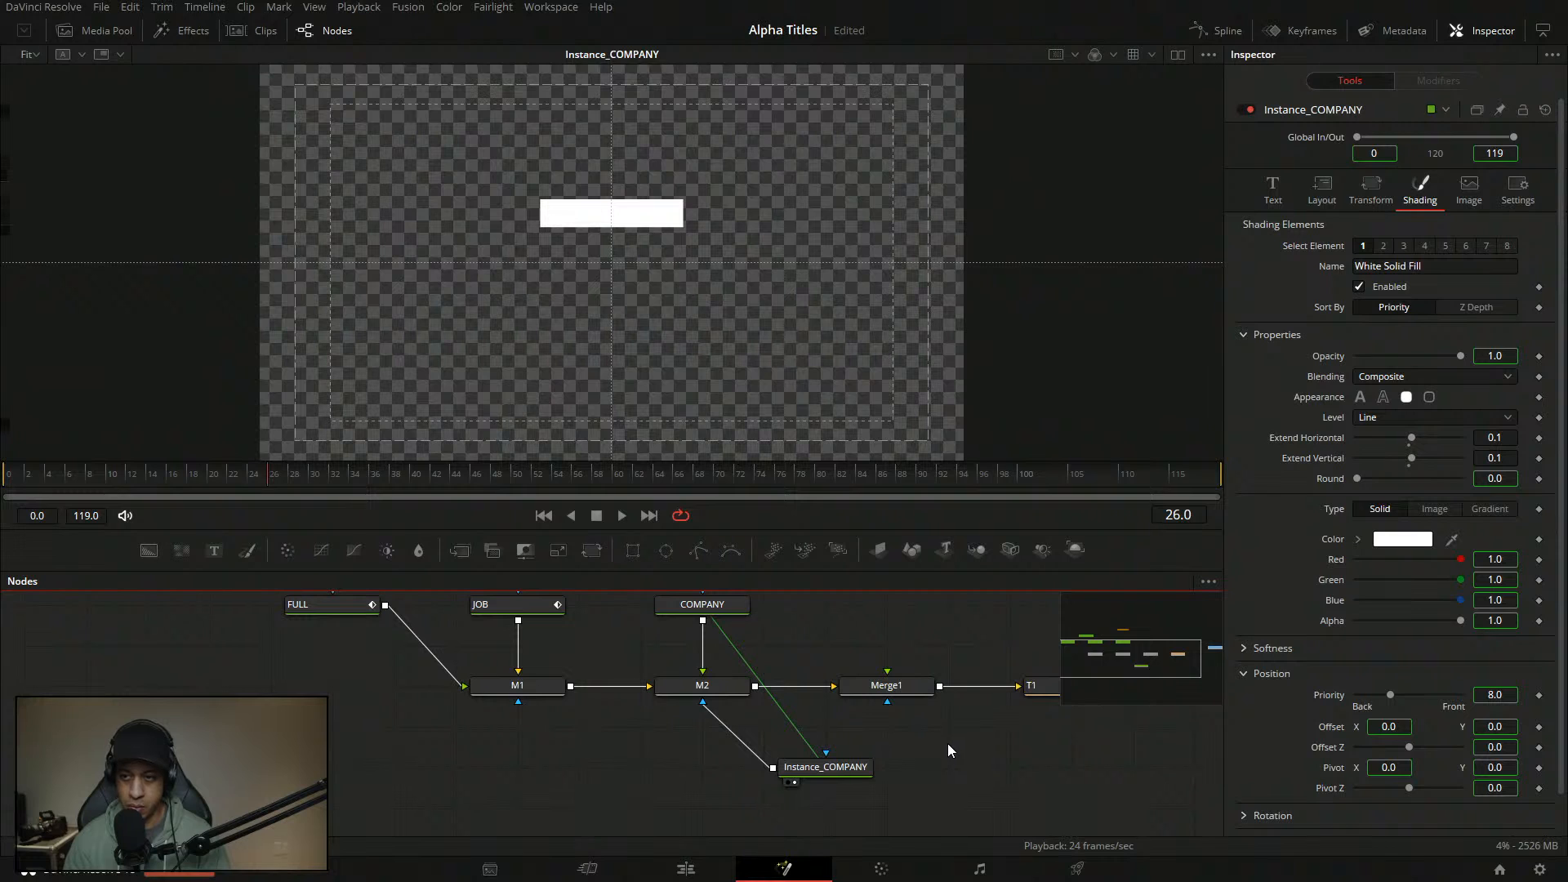
pyautogui.click(848, 766)
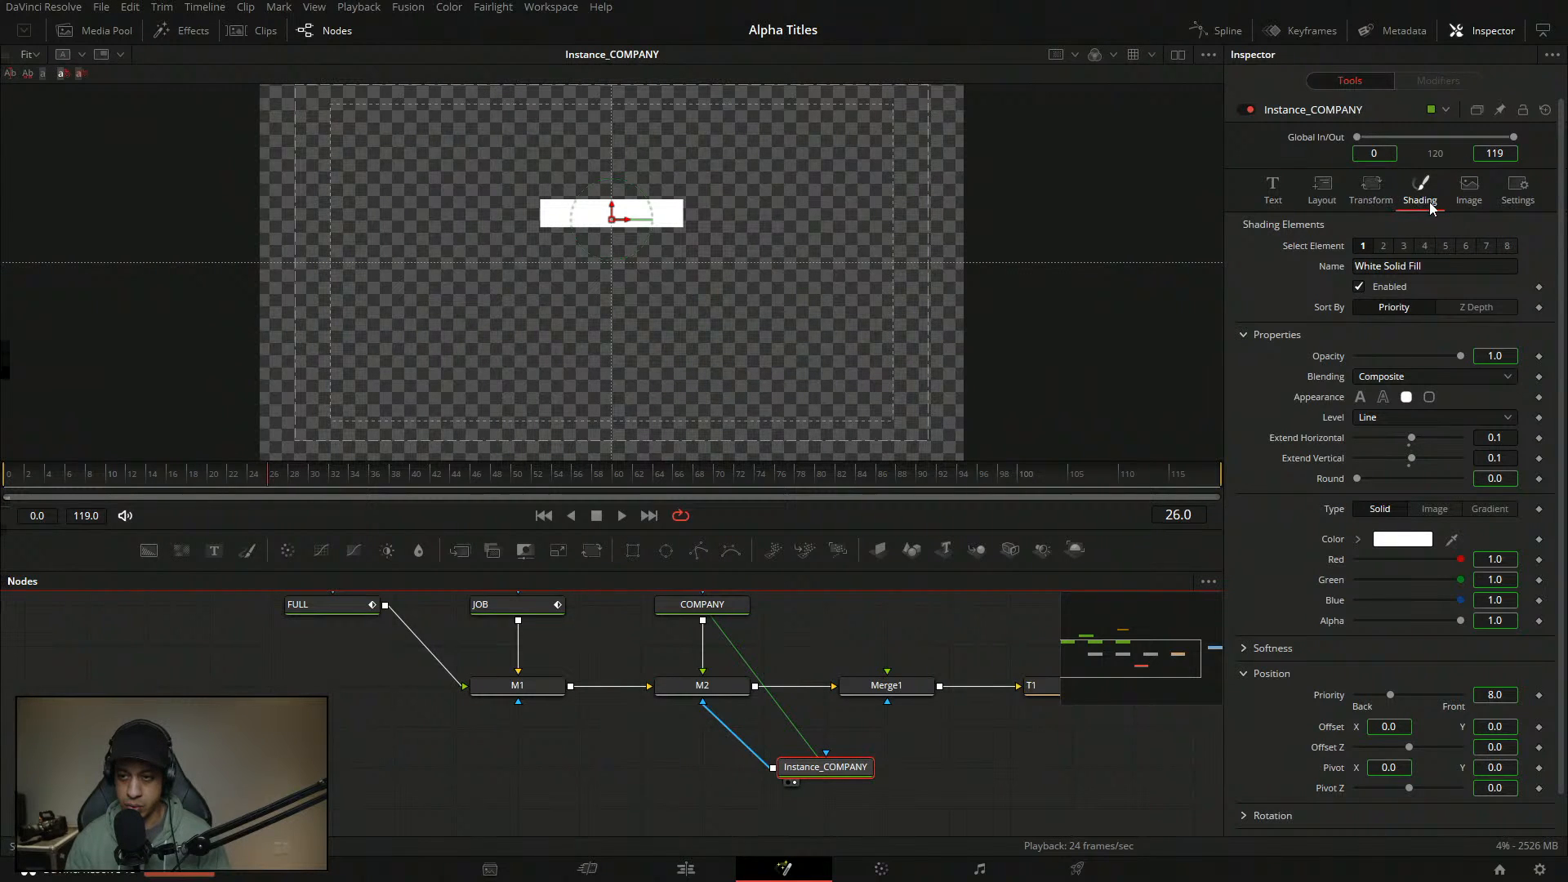
# - Deinstance Instance_COMPANY's Offset and place the node directly below M2
pyautogui.rightClick(1329, 733)
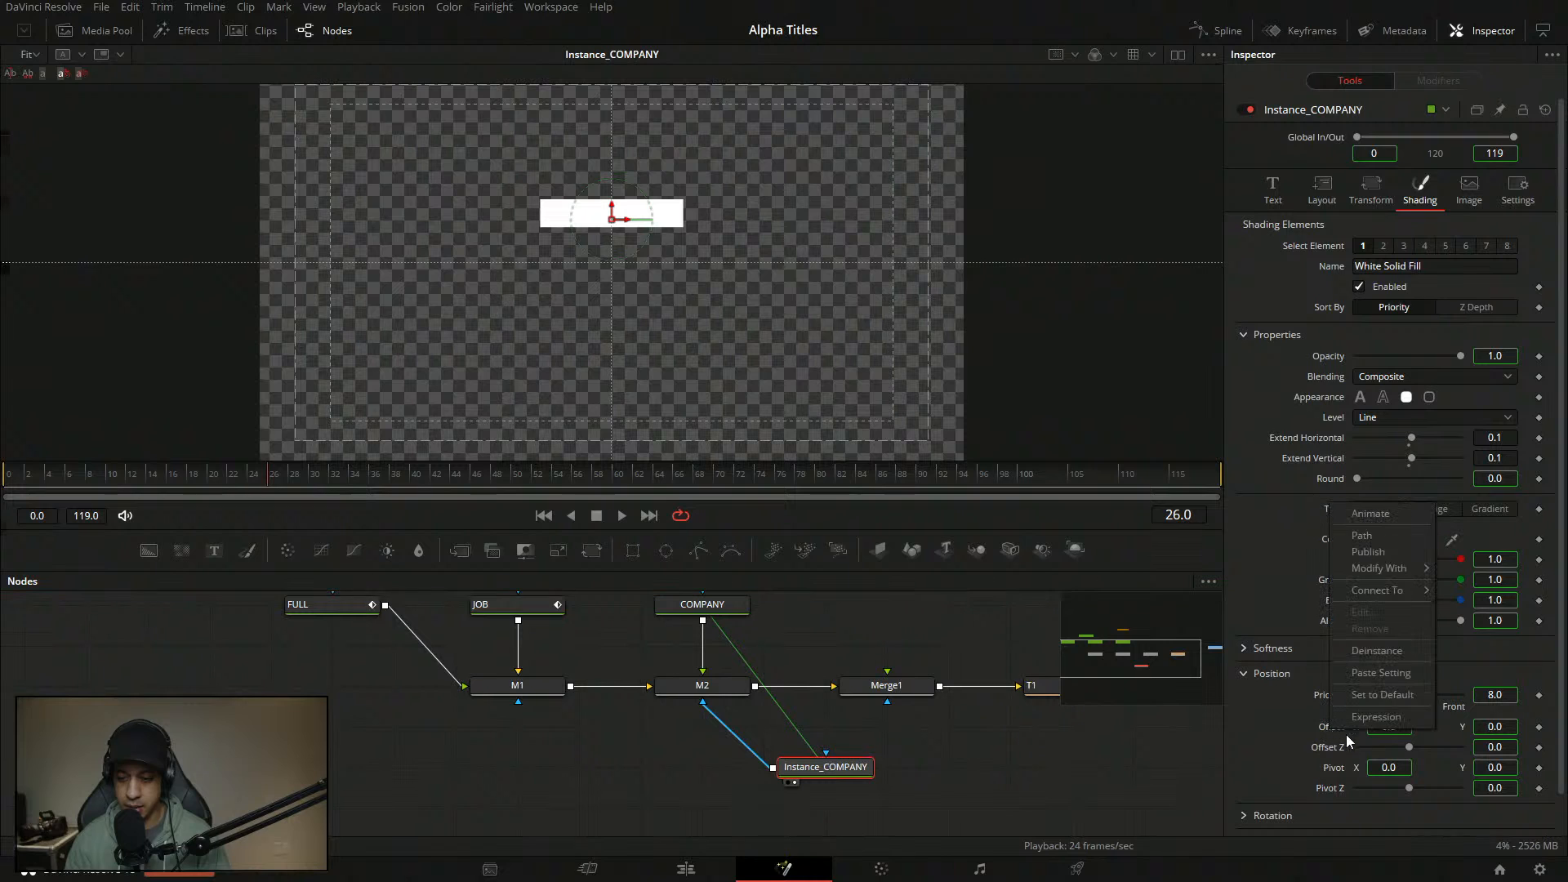
pyautogui.click(1383, 653)
pyautogui.moveTo(849, 768); pyautogui.dragTo(726, 768)
pyautogui.moveTo(796, 695); pyautogui.dragTo(684, 357)
pyautogui.click(767, 646)
pyautogui.click(768, 653)
pyautogui.moveTo(103, 484); pyautogui.dragTo(27, 484)
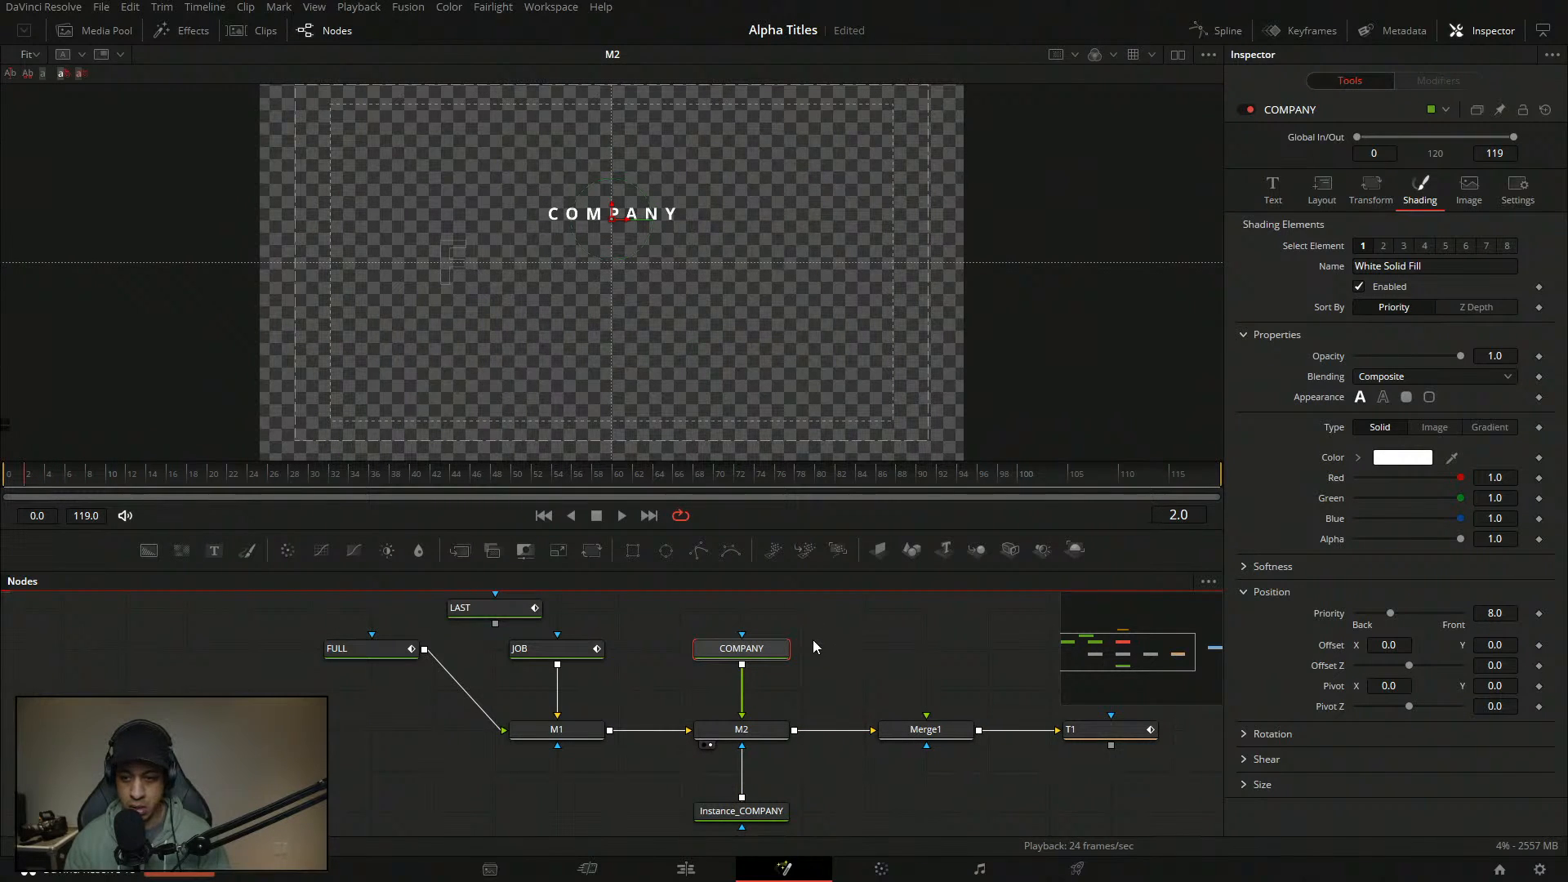
# - Explore COMPANY's Offset context menu, undoing the modifier that got attached
pyautogui.rightClick(1330, 654)
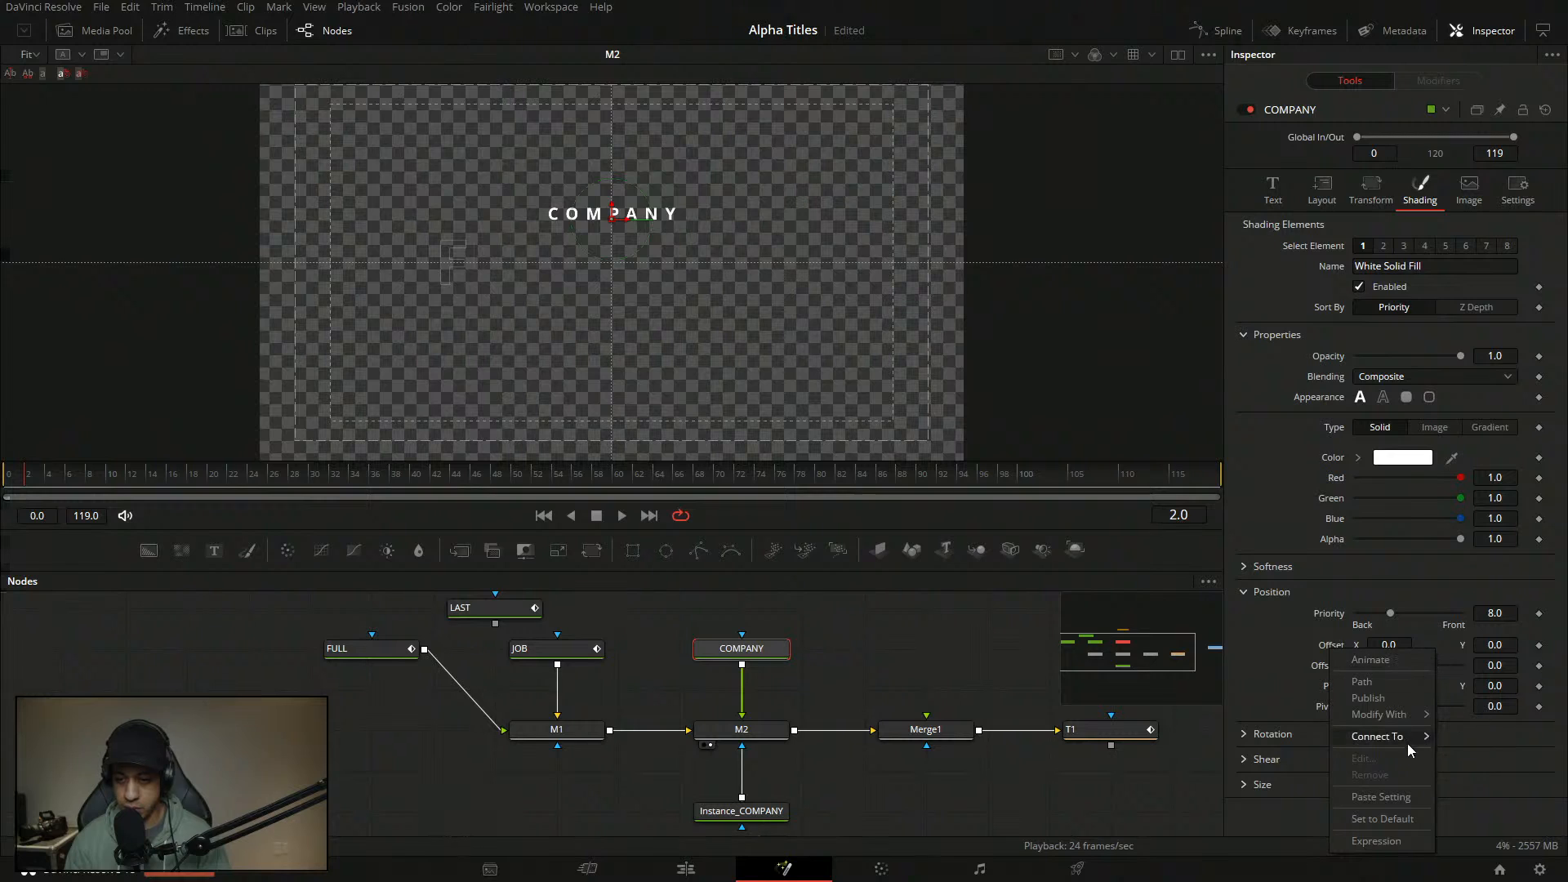
pyautogui.moveTo(1395, 716)
pyautogui.click(1285, 718)
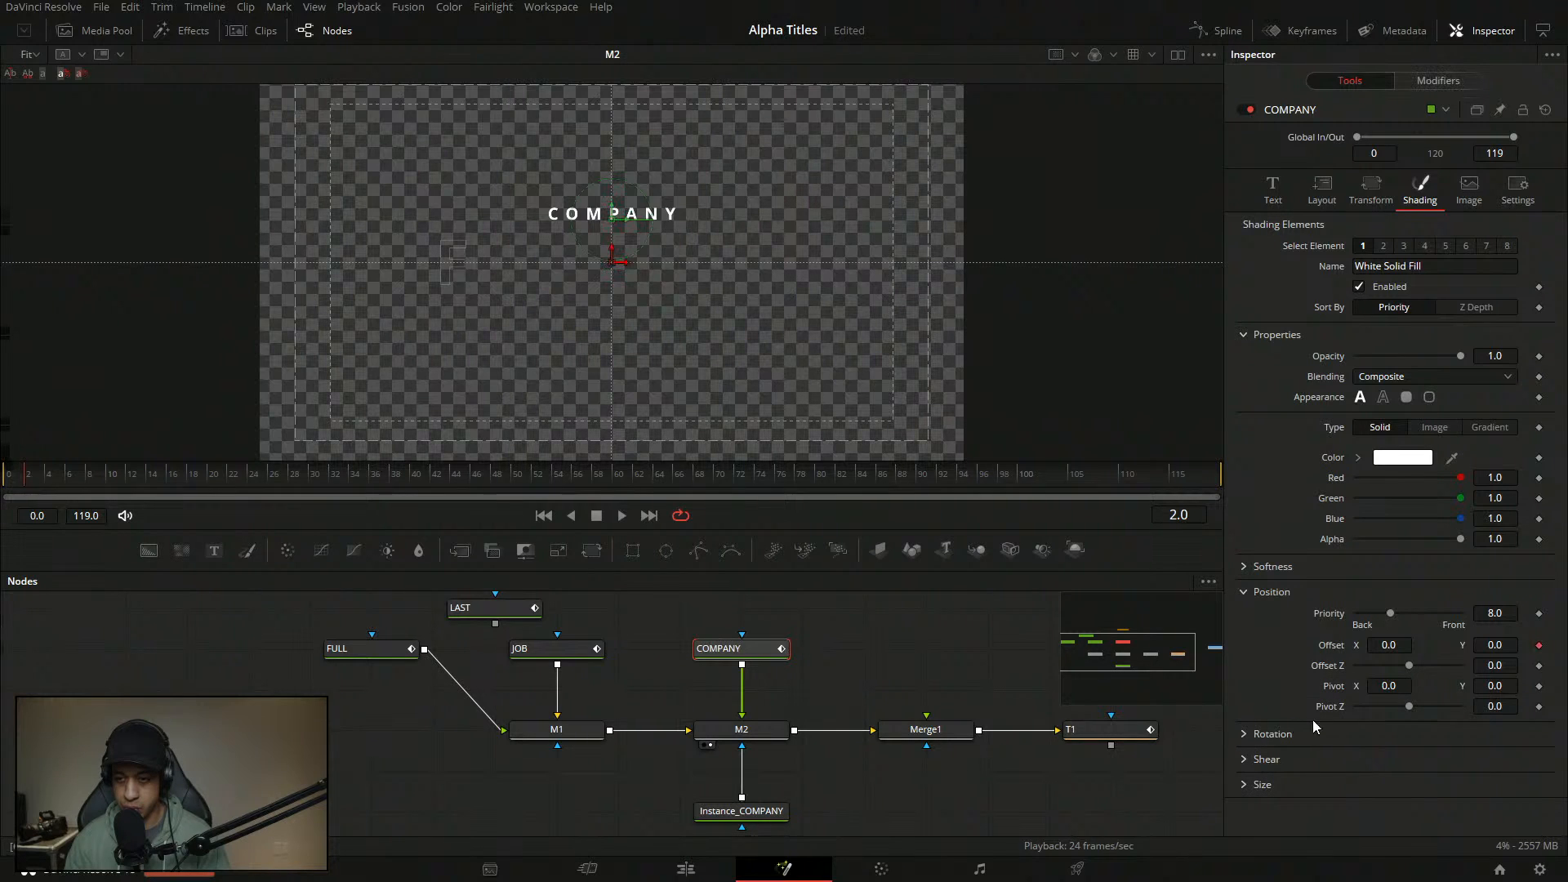
pyautogui.hotkey('ctrl', 'z')
pyautogui.rightClick(1335, 649)
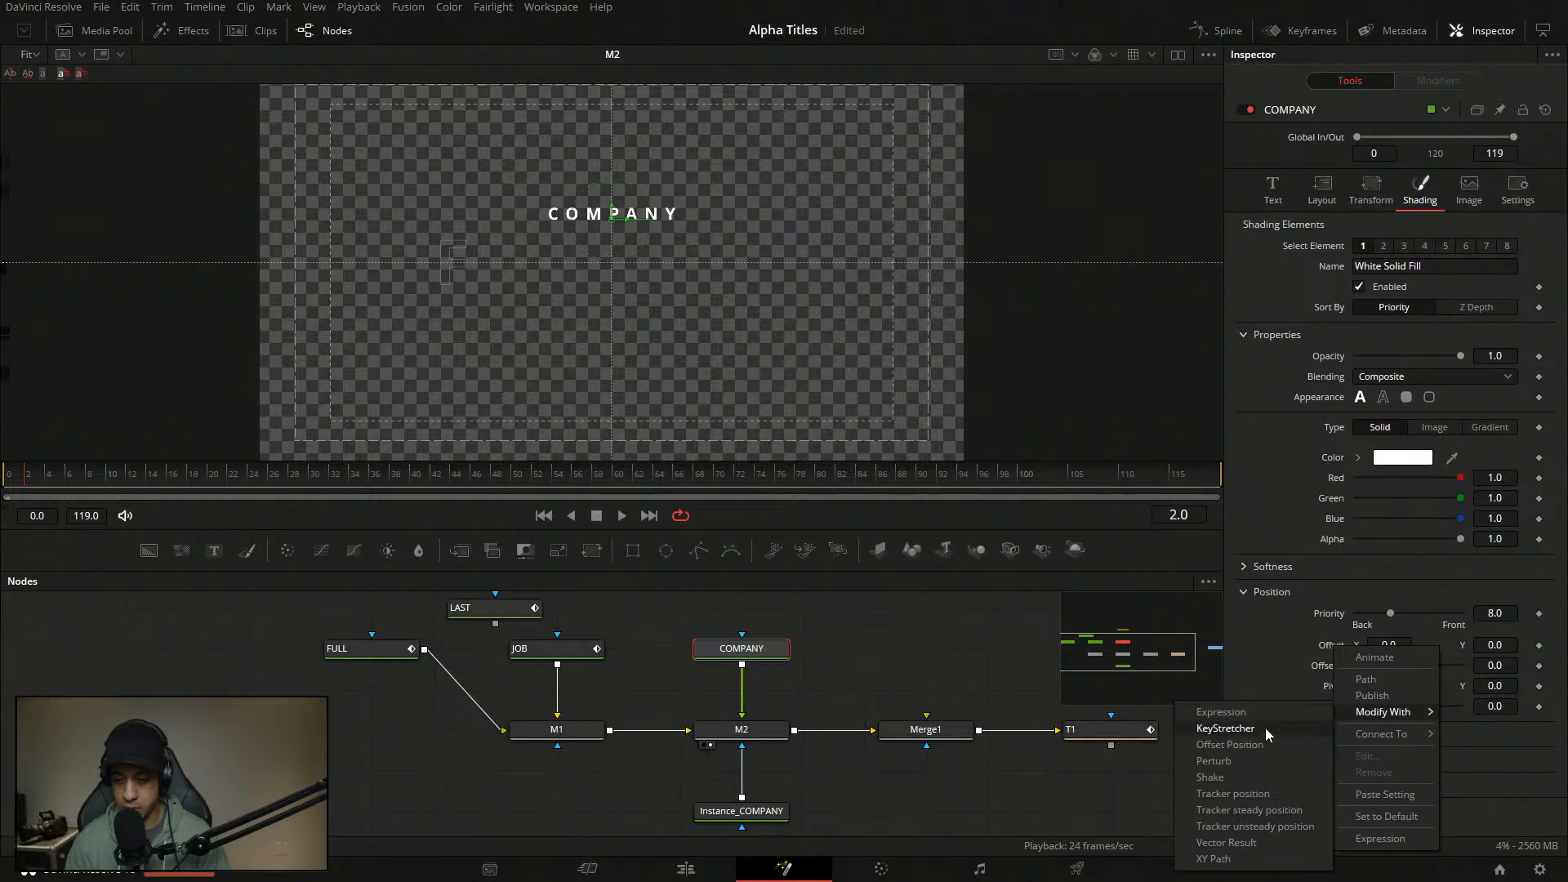
pyautogui.click(1296, 634)
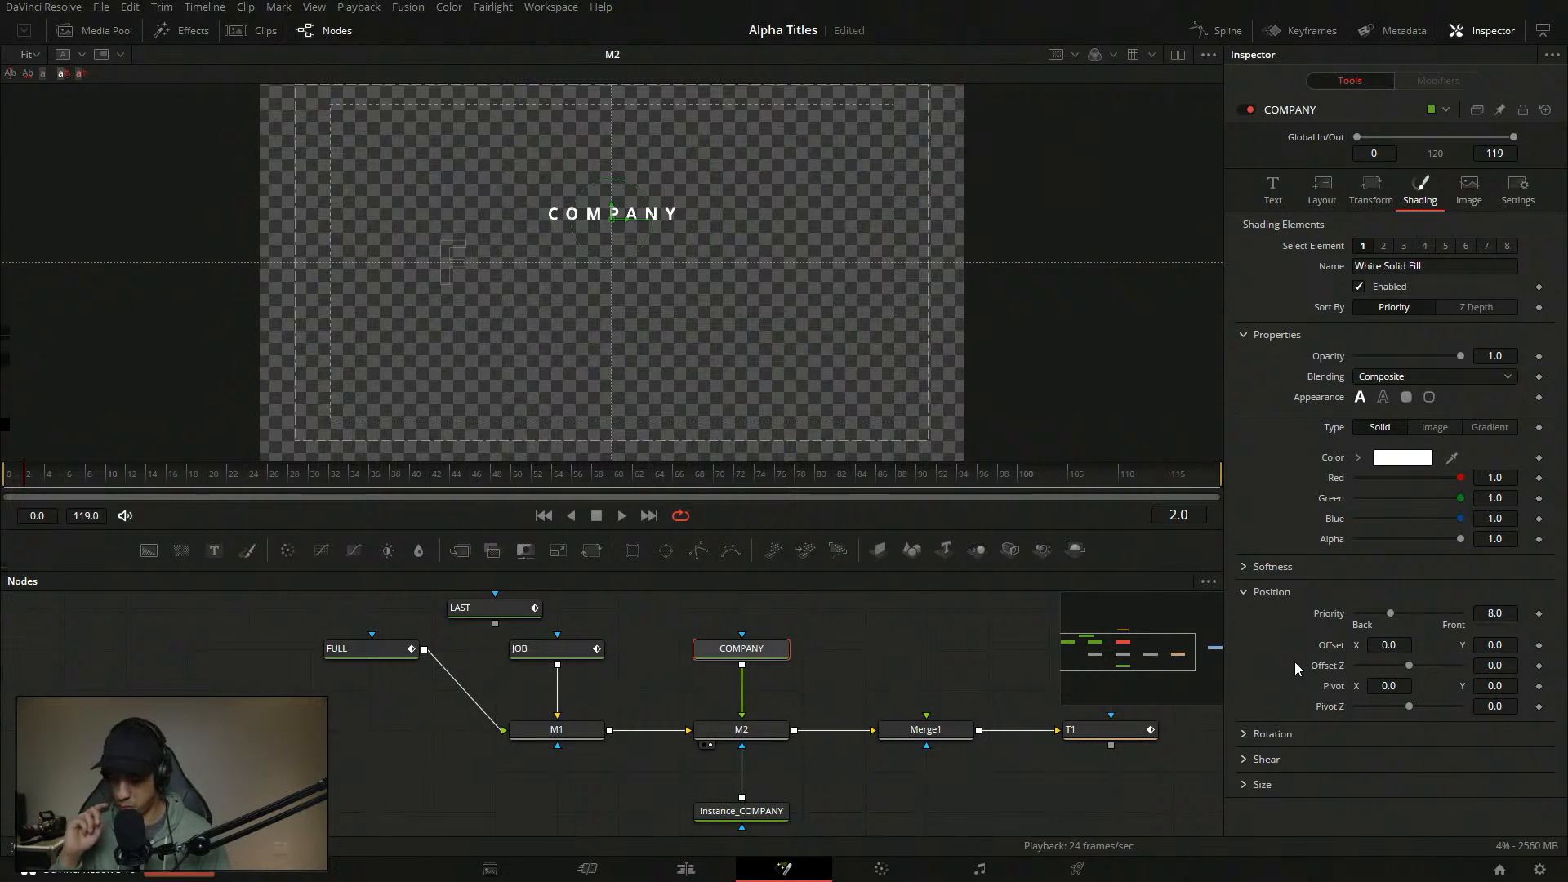
pyautogui.rightClick(1337, 648)
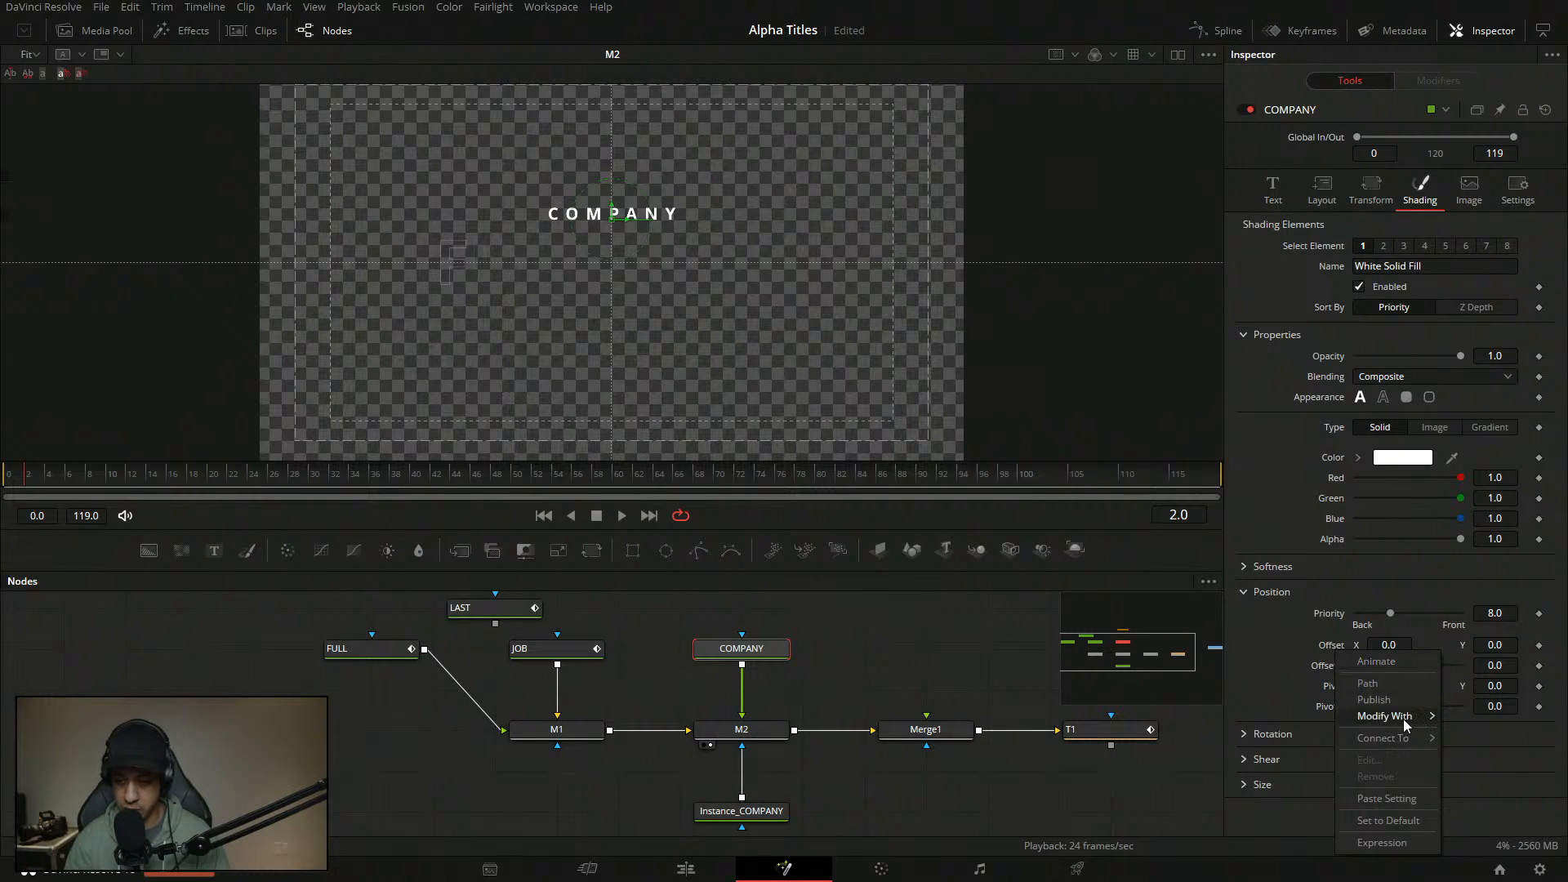
pyautogui.moveTo(1403, 718)
pyautogui.click(1272, 670)
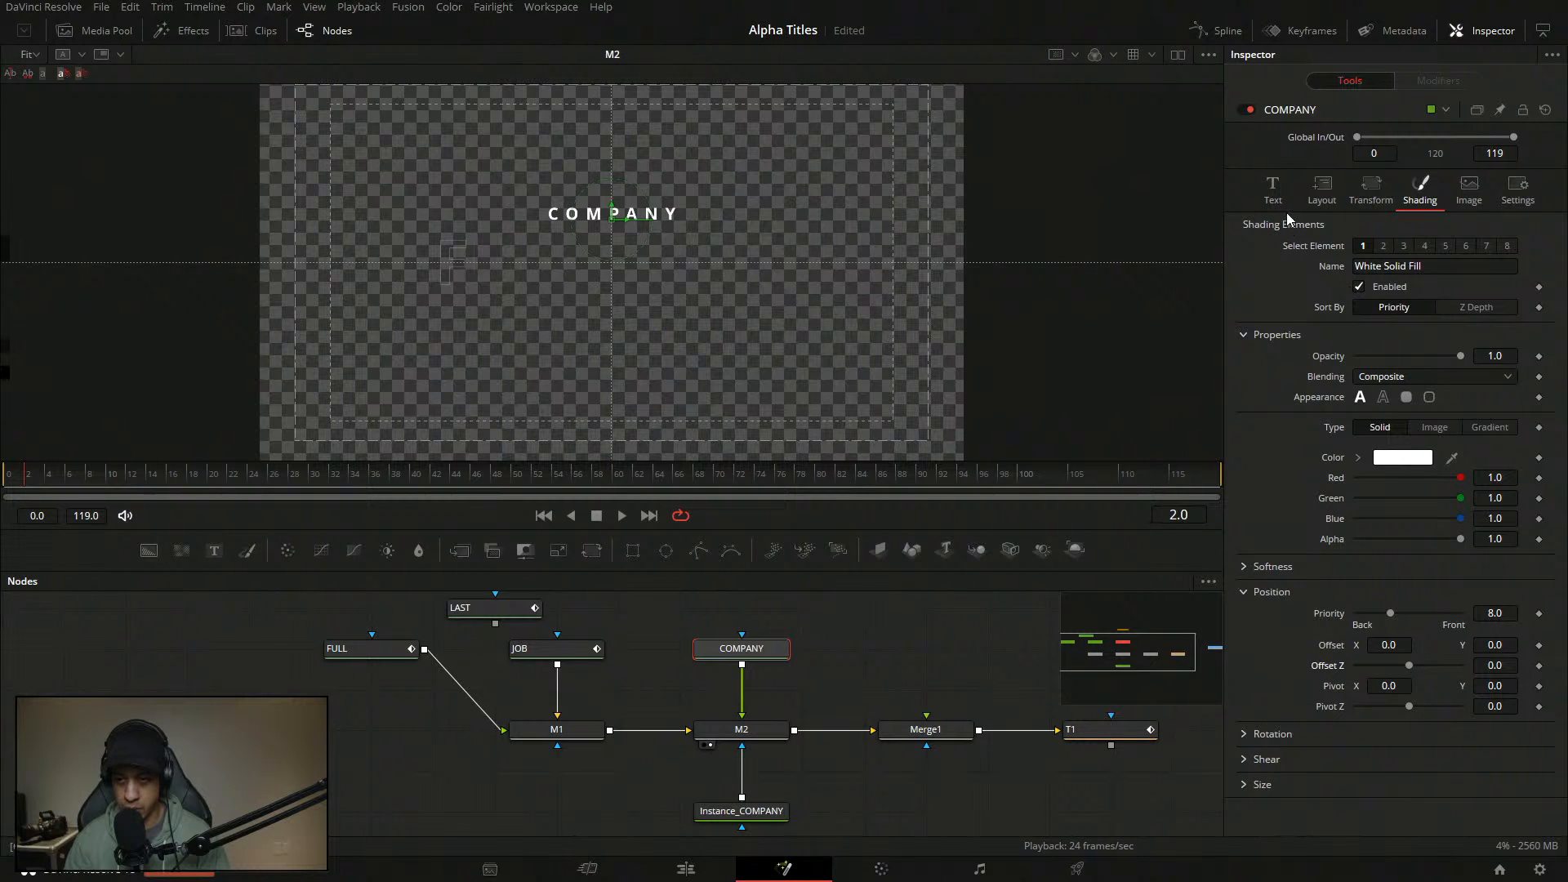
pyautogui.click(1272, 188)
pyautogui.click(1421, 189)
pyautogui.rightClick(1338, 649)
pyautogui.moveTo(1374, 713)
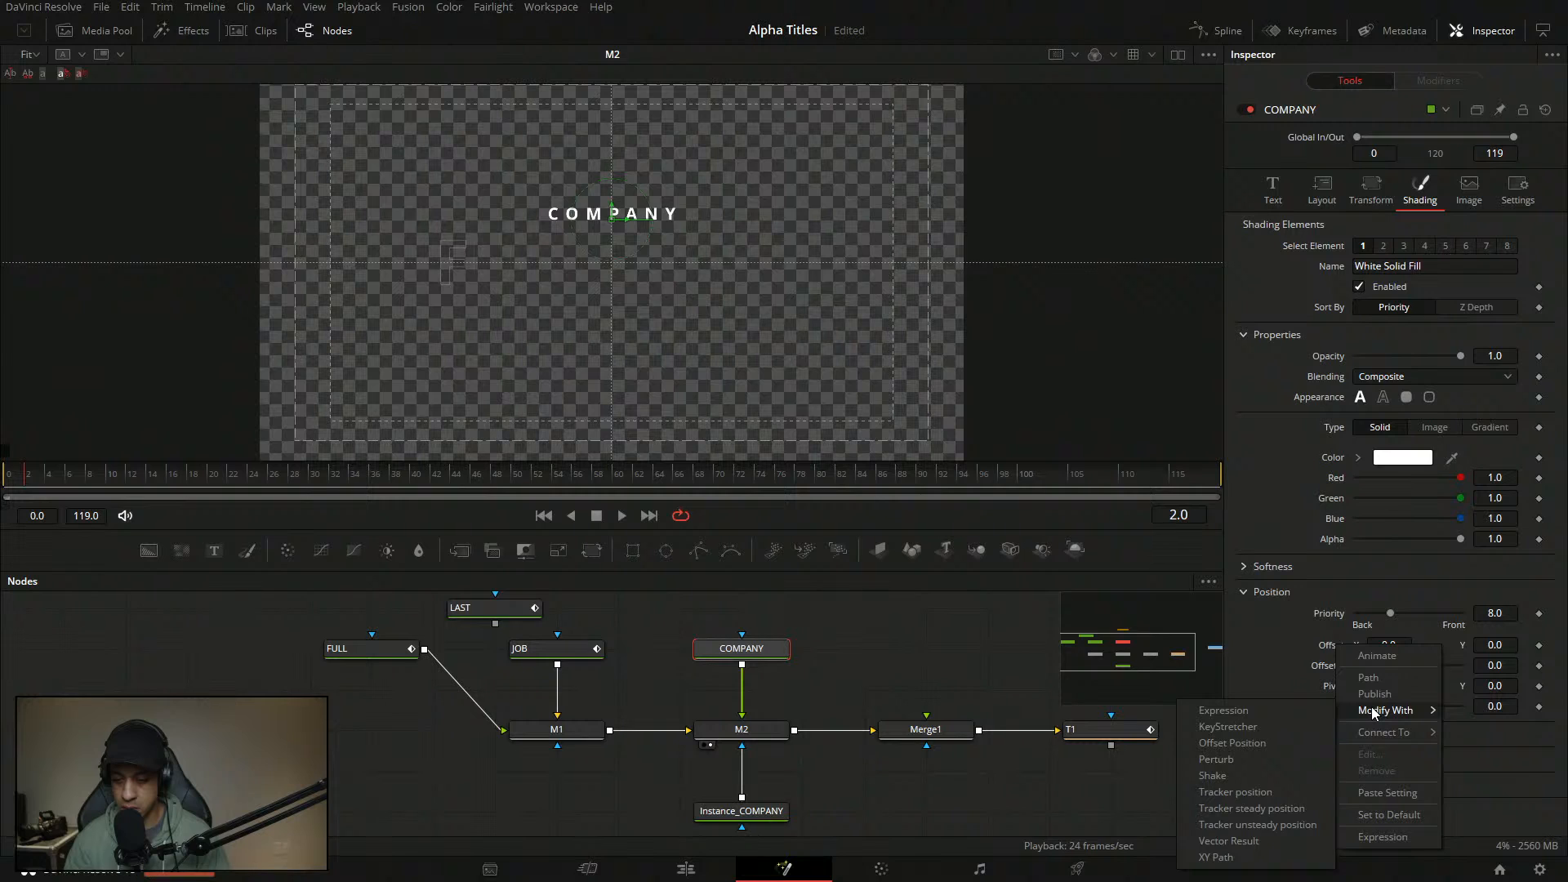
pyautogui.click(1031, 633)
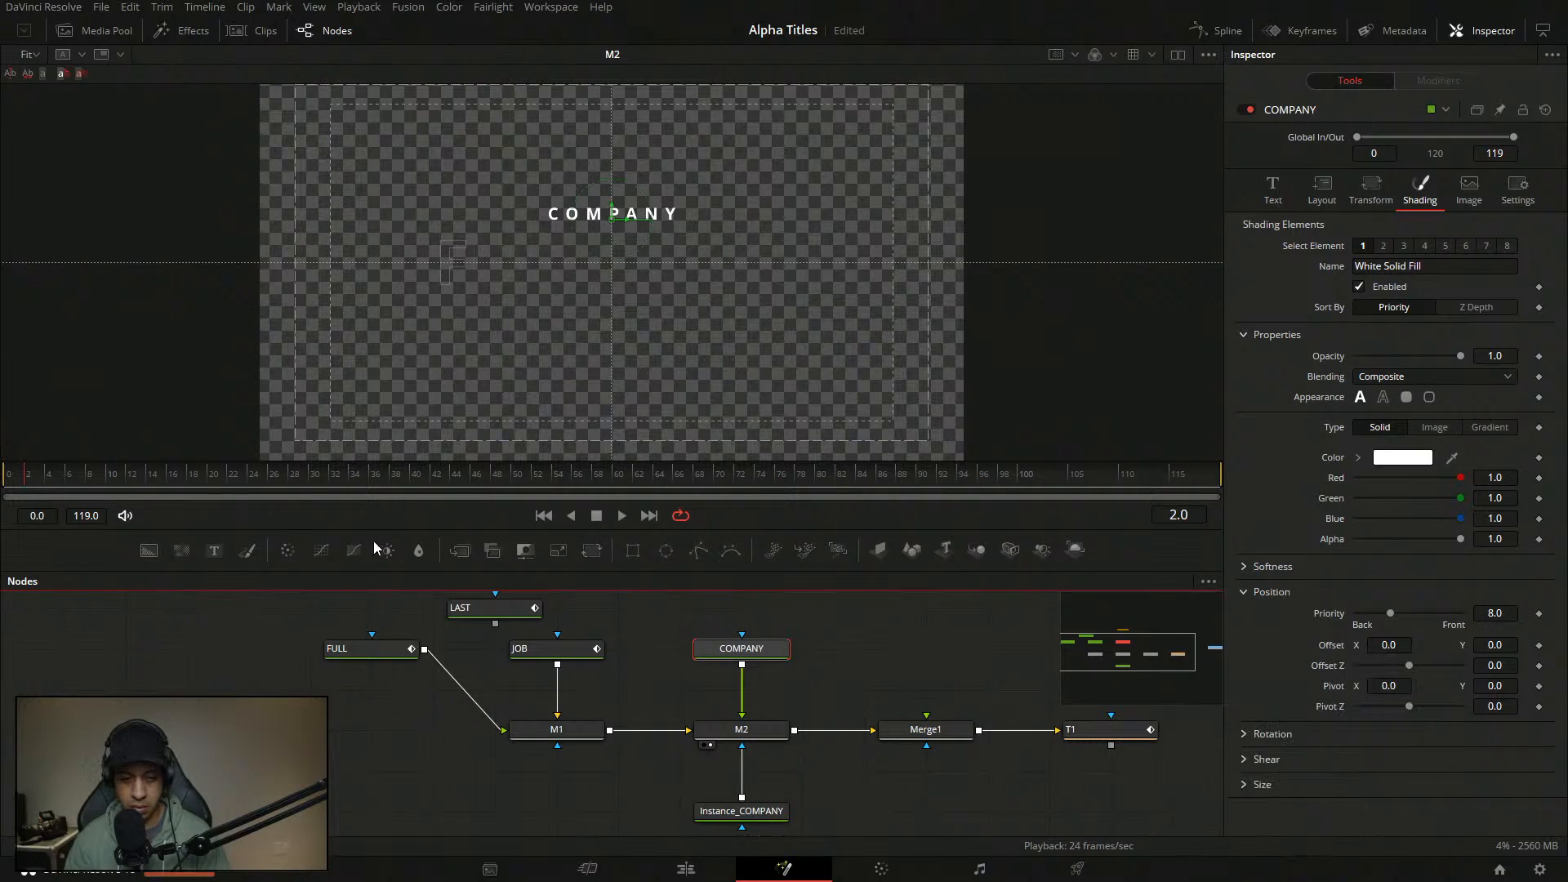
# - Add a temporary Text1 node to inspect its Offset options, then delete it
pyautogui.click(219, 552)
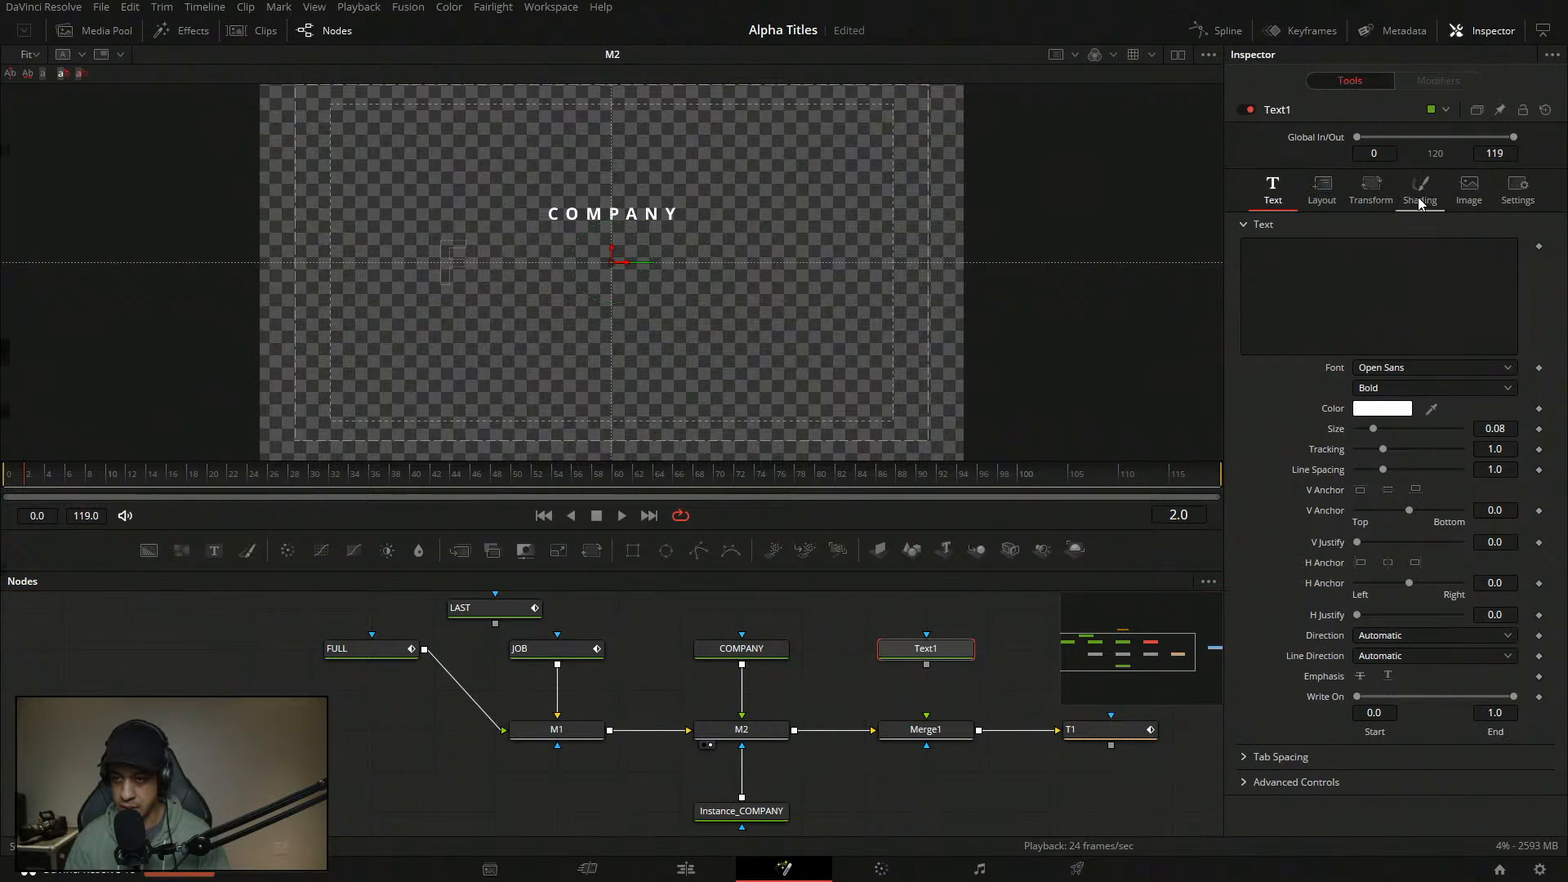
pyautogui.click(1419, 192)
pyautogui.click(1239, 594)
pyautogui.rightClick(1332, 642)
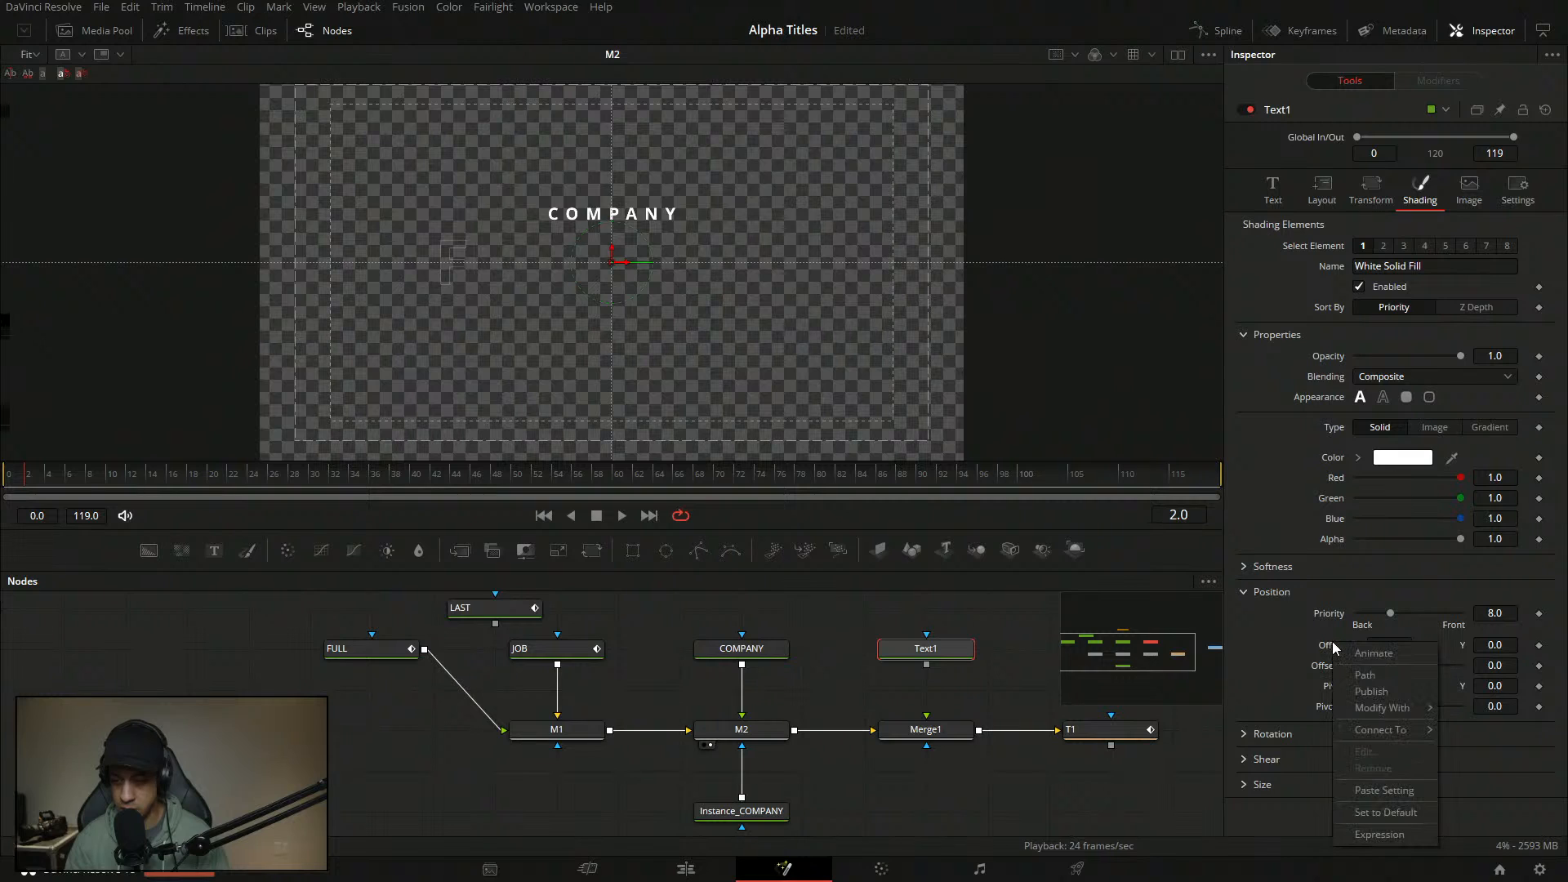
pyautogui.moveTo(1395, 712)
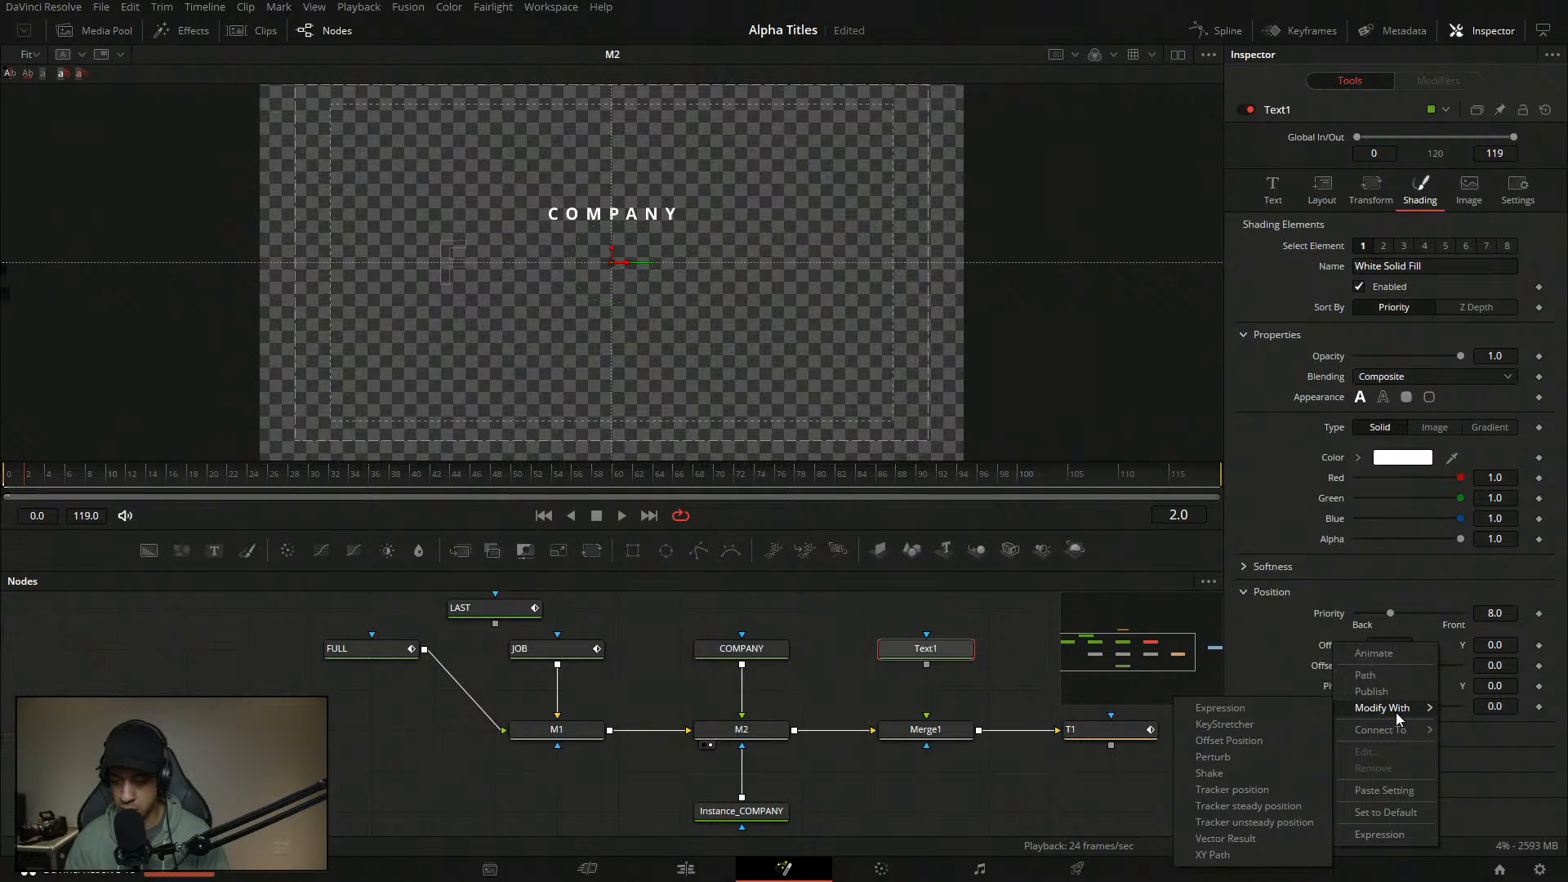
pyautogui.click(925, 654)
pyautogui.press('Delete')
# - At frame 1, set COMPANY's Offset Y to -2 and add a keyframe
pyautogui.click(740, 648)
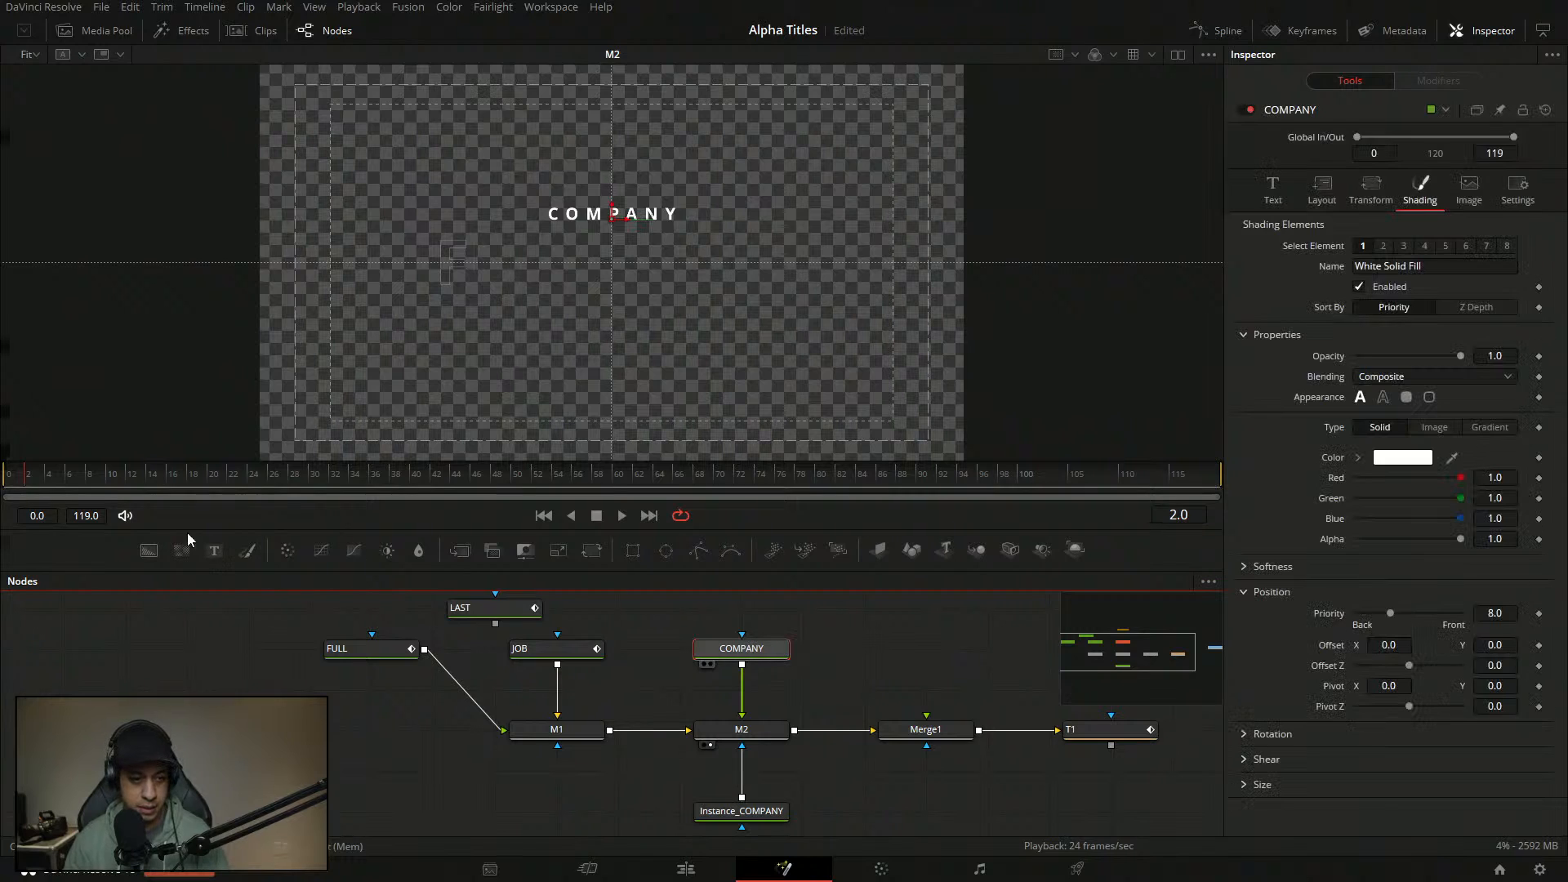
pyautogui.click(14, 486)
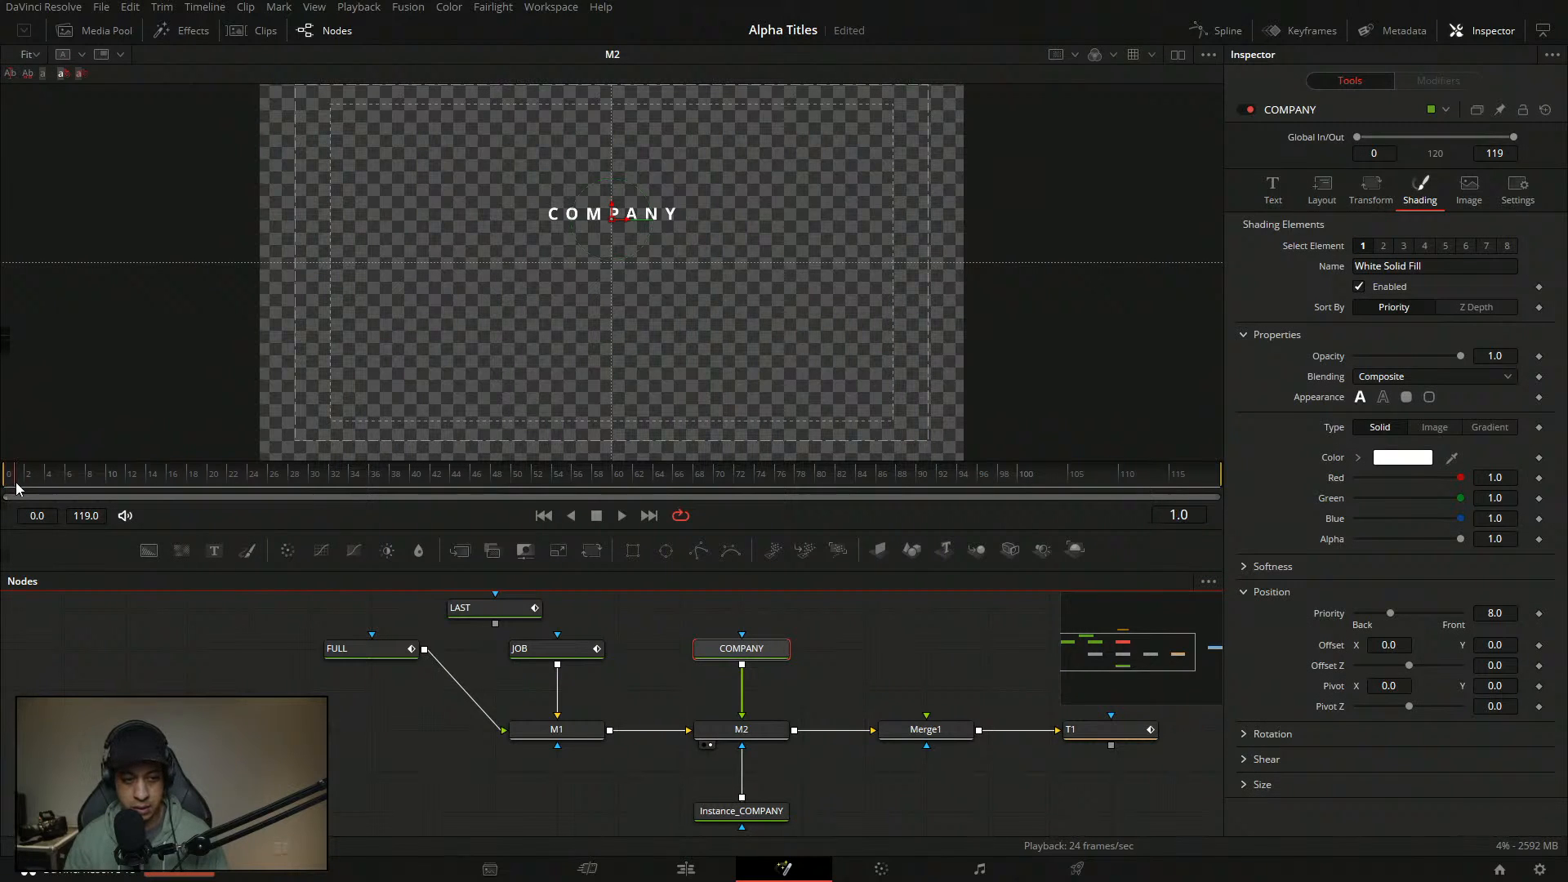
pyautogui.moveTo(26, 484); pyautogui.dragTo(24, 483)
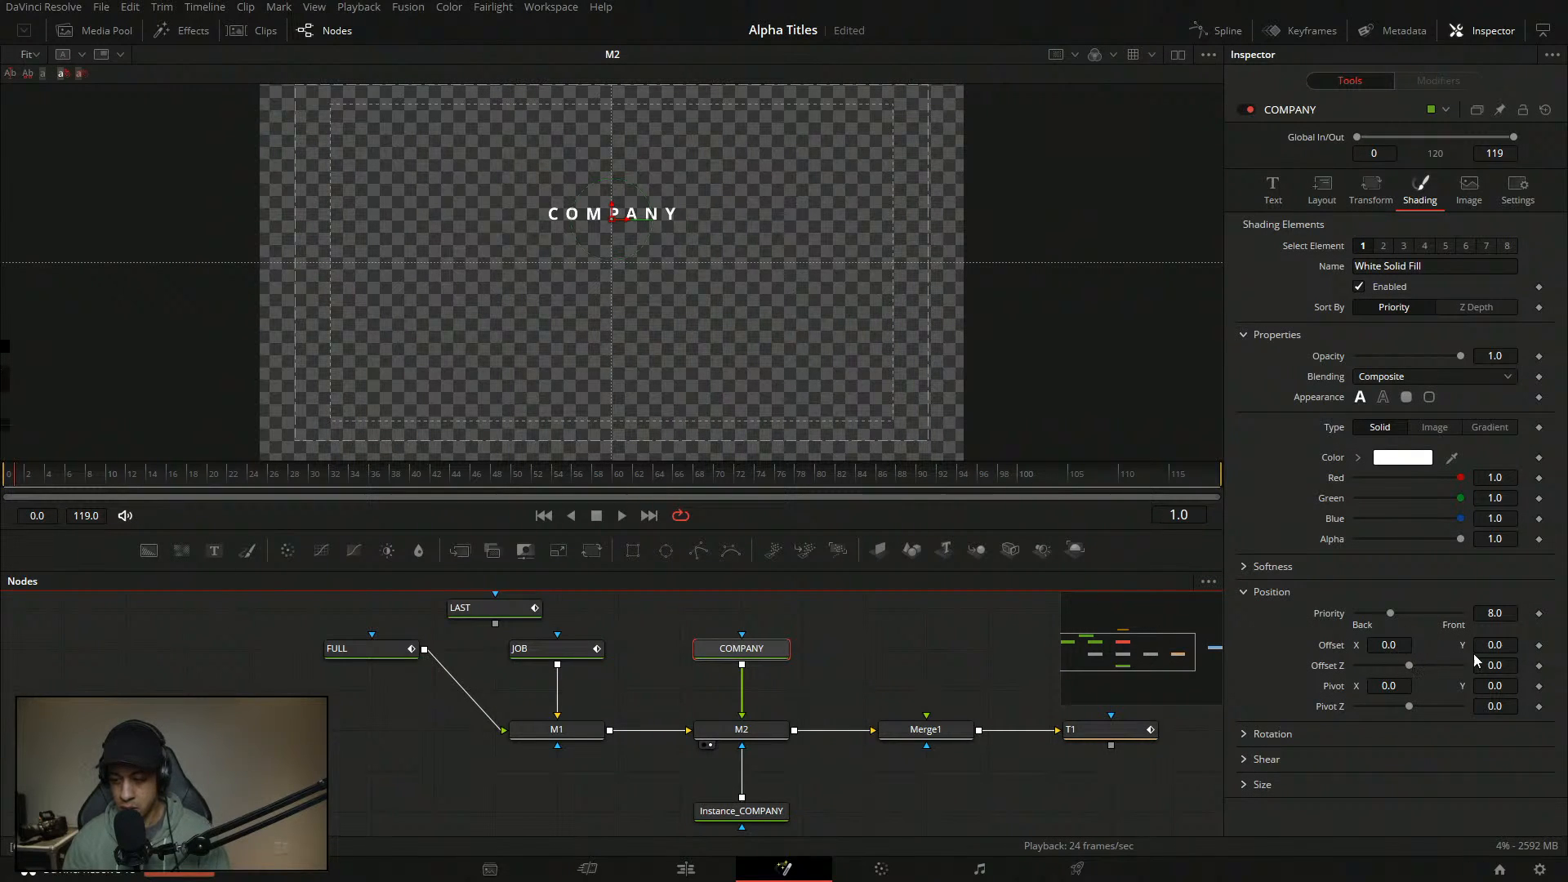
pyautogui.moveTo(1499, 644)
pyautogui.mouseDown()
pyautogui.moveTo(1405, 644)
pyautogui.moveTo(1525, 650)
pyautogui.mouseUp()
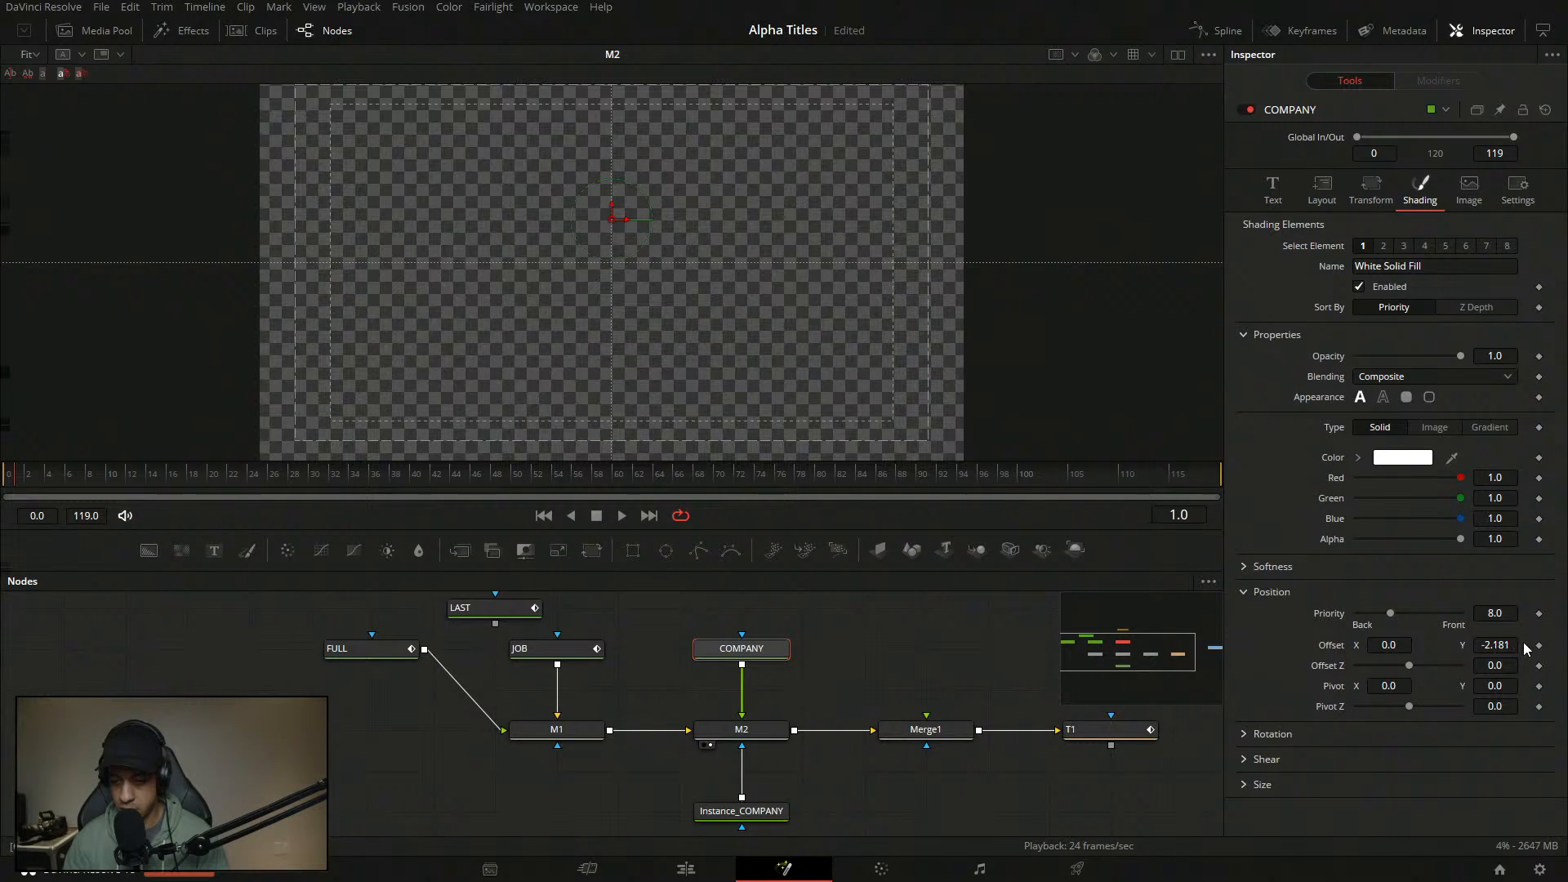
pyautogui.doubleClick(1515, 645)
pyautogui.write('-')
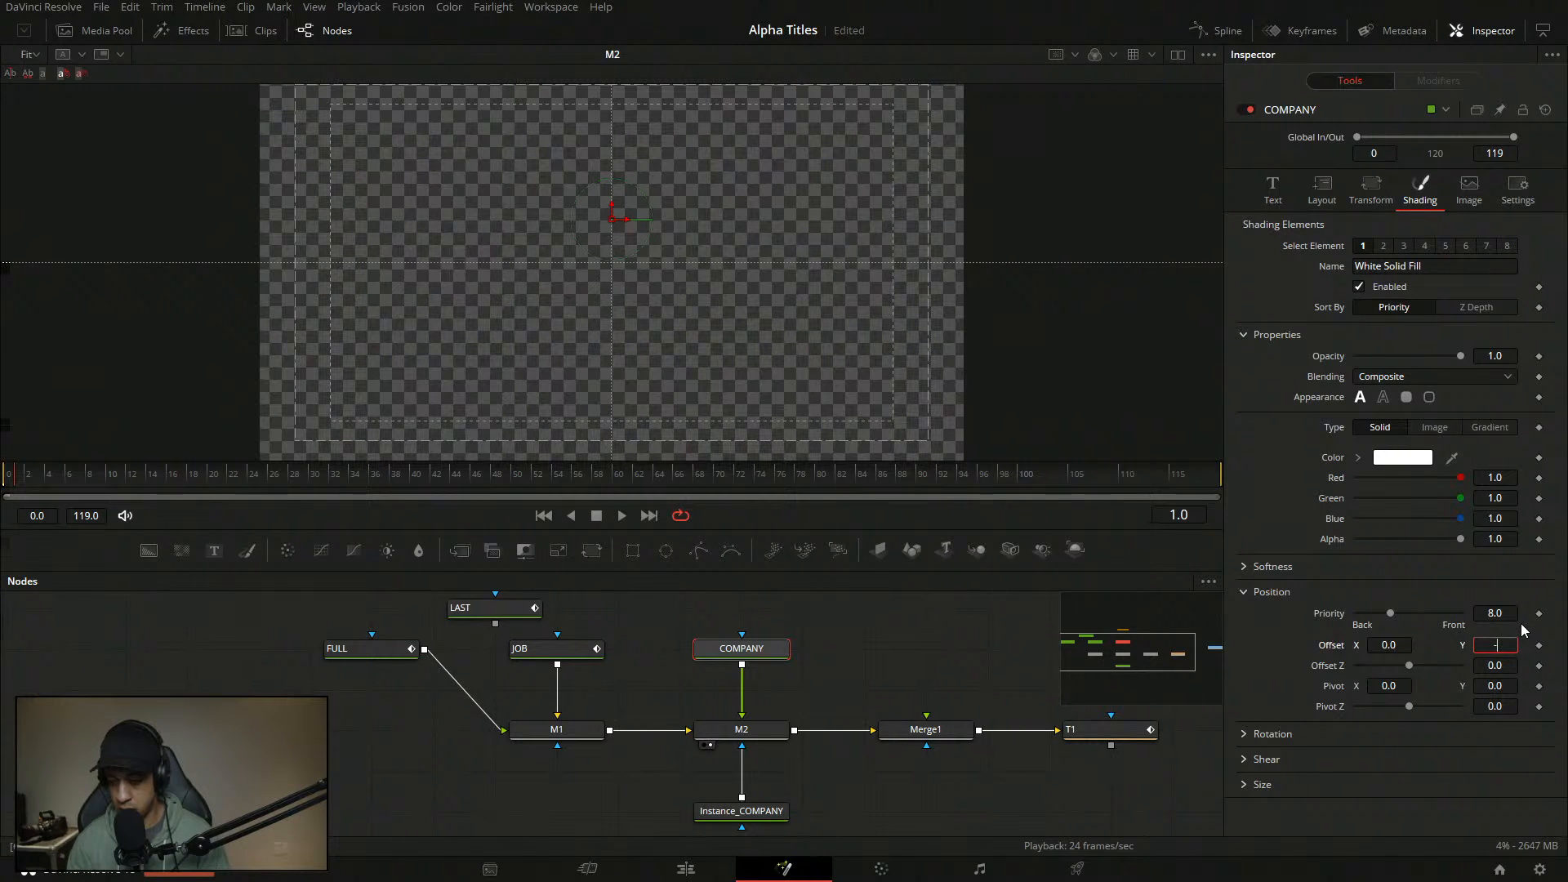
pyautogui.write('0.2')
pyautogui.press('Tab')
pyautogui.doubleClick(1507, 645)
pyautogui.write('-2')
pyautogui.press('Tab')
pyautogui.click(1539, 646)
# - At frame 9, set COMPANY's Offset Y to 0 so it rises into place
pyautogui.click(99, 480)
pyautogui.doubleClick(1506, 644)
pyautogui.write('0')
pyautogui.press('Tab')
pyautogui.rightClick(1506, 643)
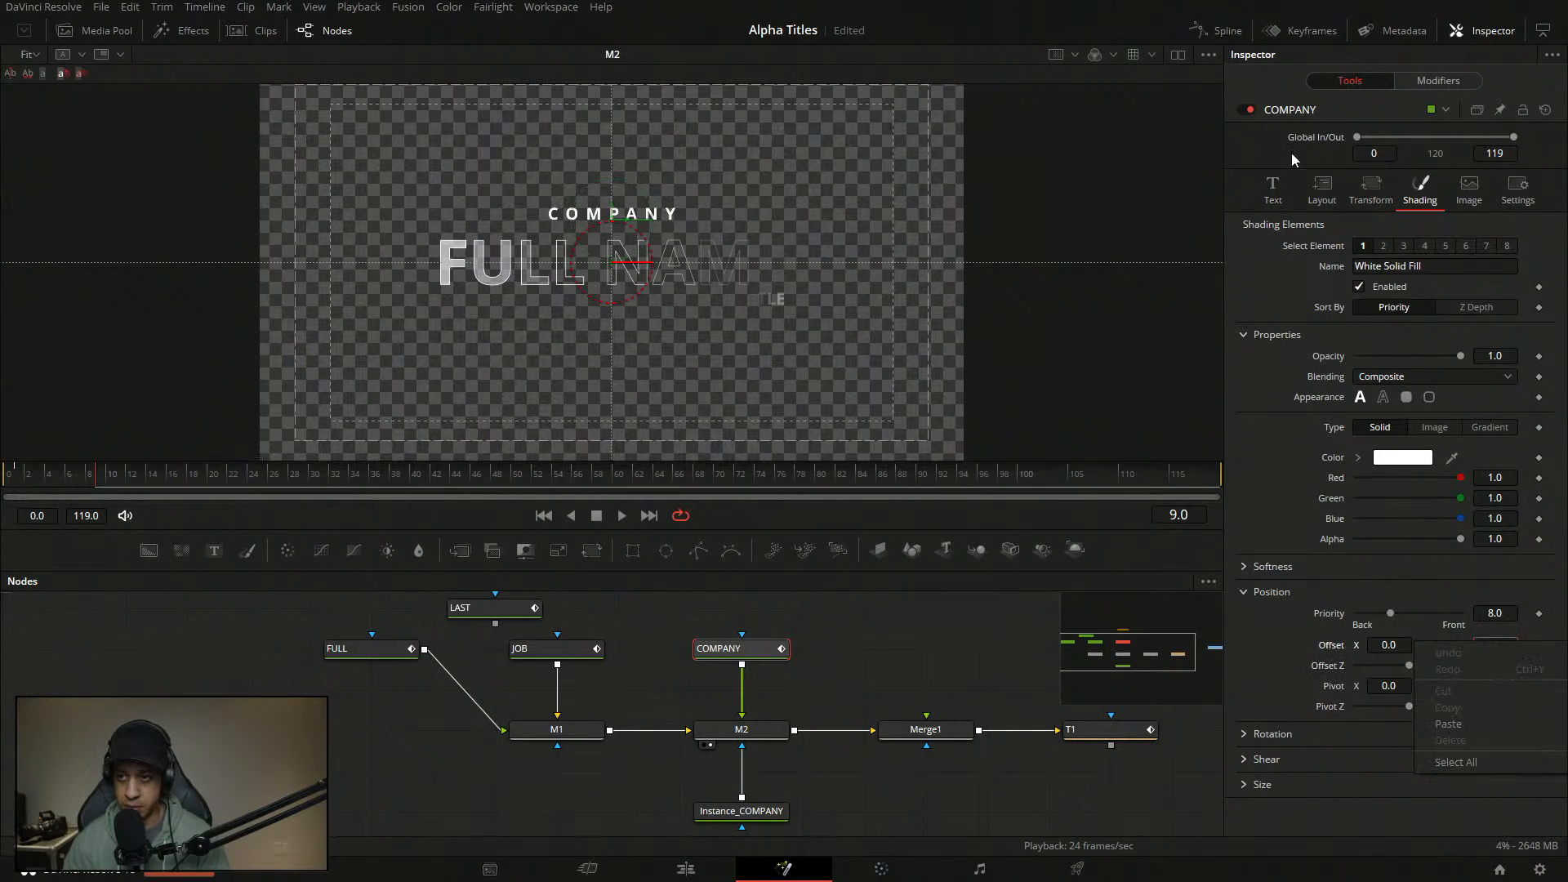
pyautogui.click(1468, 87)
# - Drive COMPANY's Path1 Displacement with an Anim Curves modifier using Duration as its source
pyautogui.rightClick(1323, 304)
pyautogui.moveTo(1339, 373)
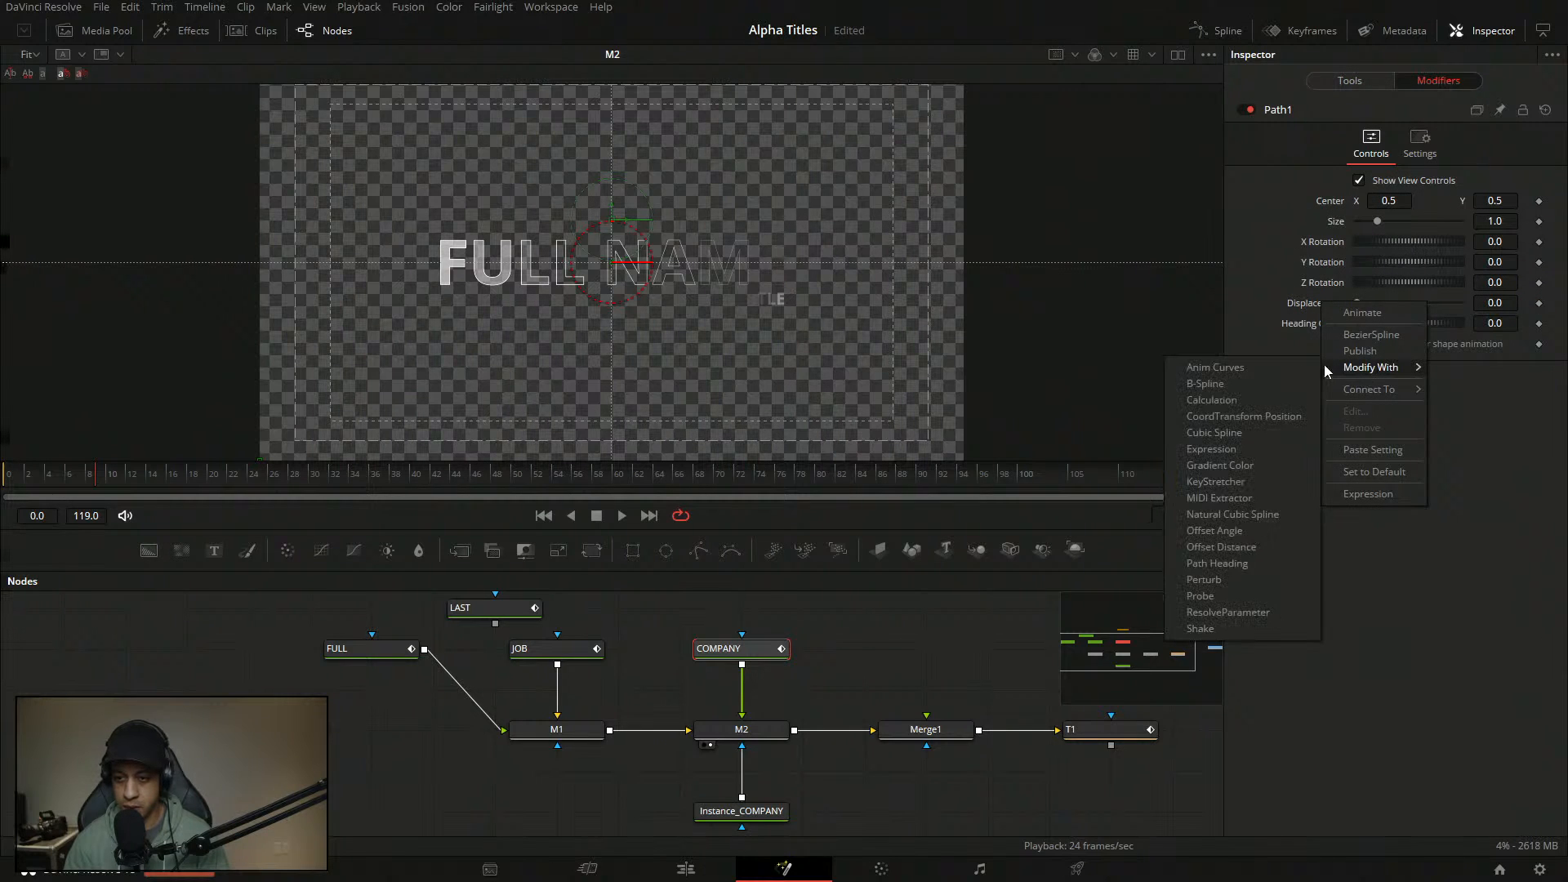
pyautogui.click(1215, 367)
pyautogui.click(1404, 463)
pyautogui.click(1399, 484)
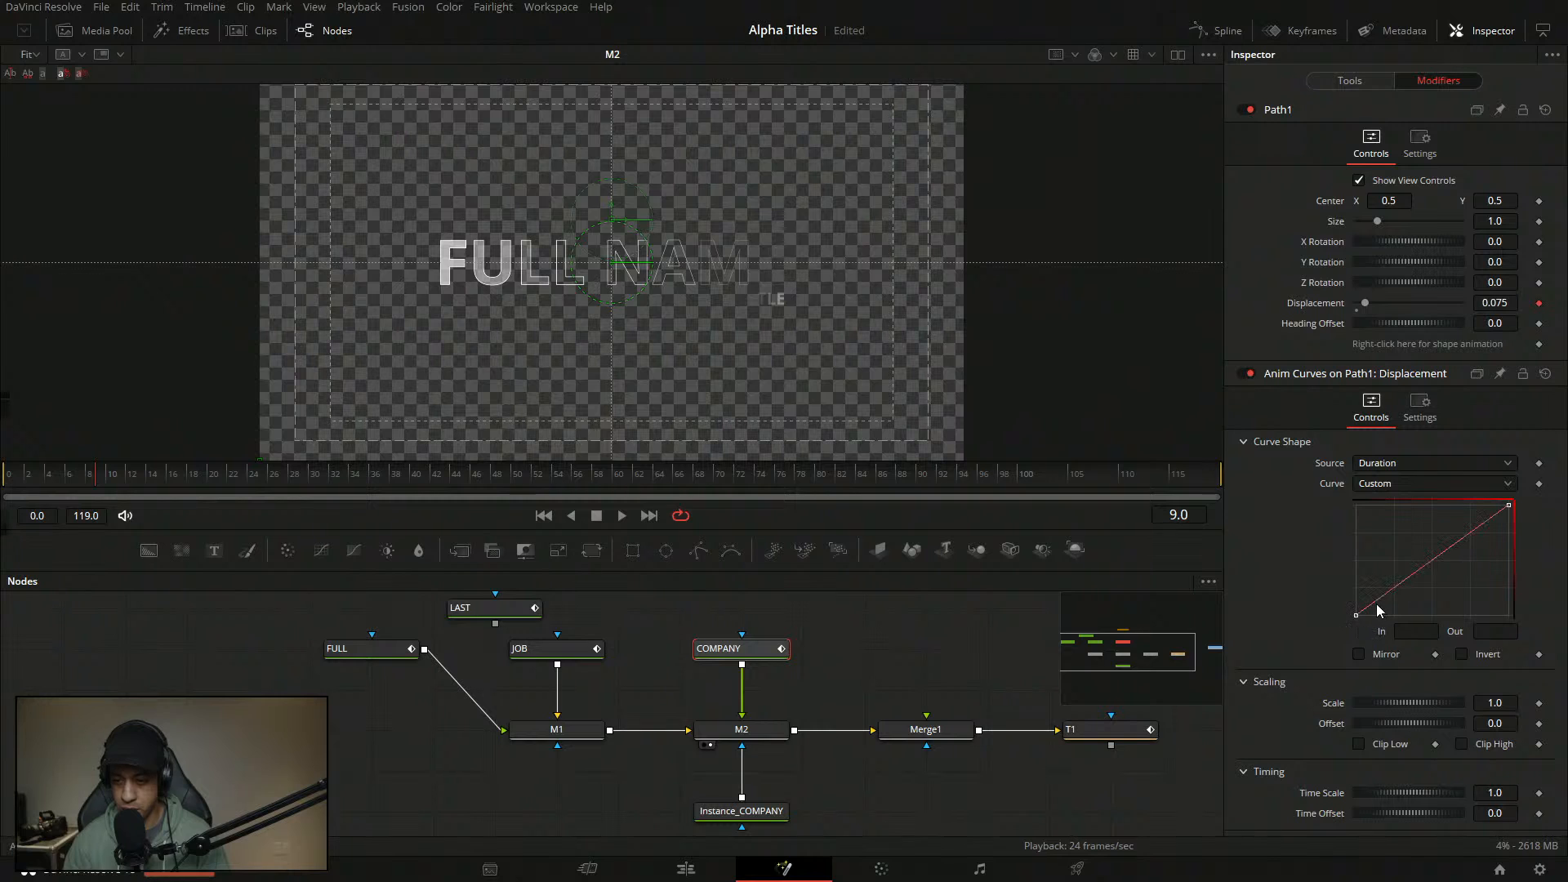
# - Check the FULL and JOB nodes' curves, then reselect the COMPANY text node
pyautogui.moveTo(711, 752); pyautogui.dragTo(737, 717)
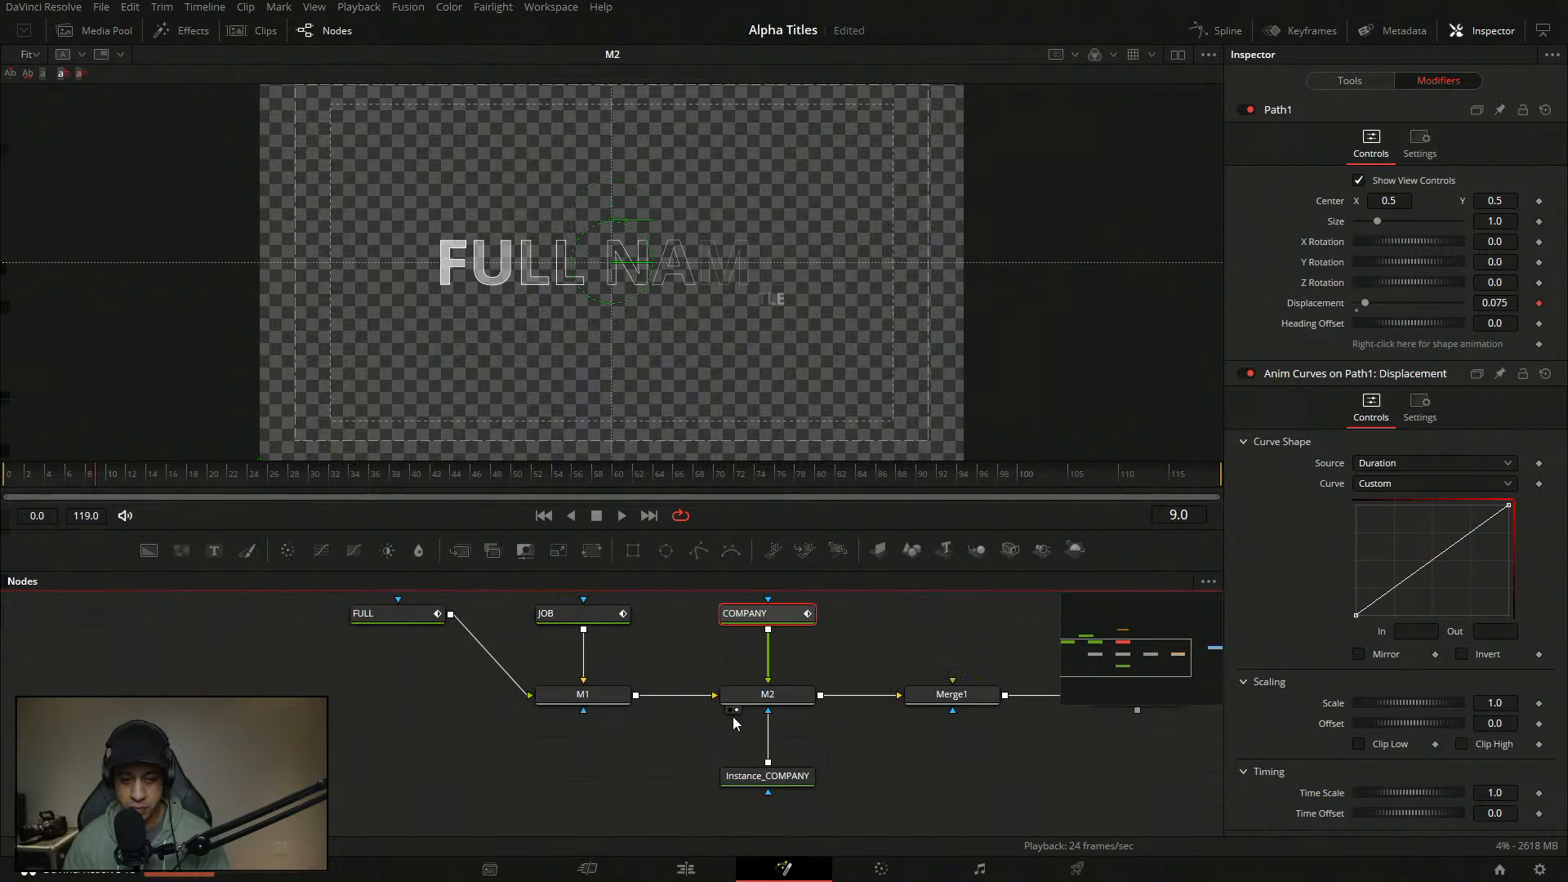
pyautogui.moveTo(682, 655); pyautogui.dragTo(697, 640)
pyautogui.scroll(2, 395, 660)
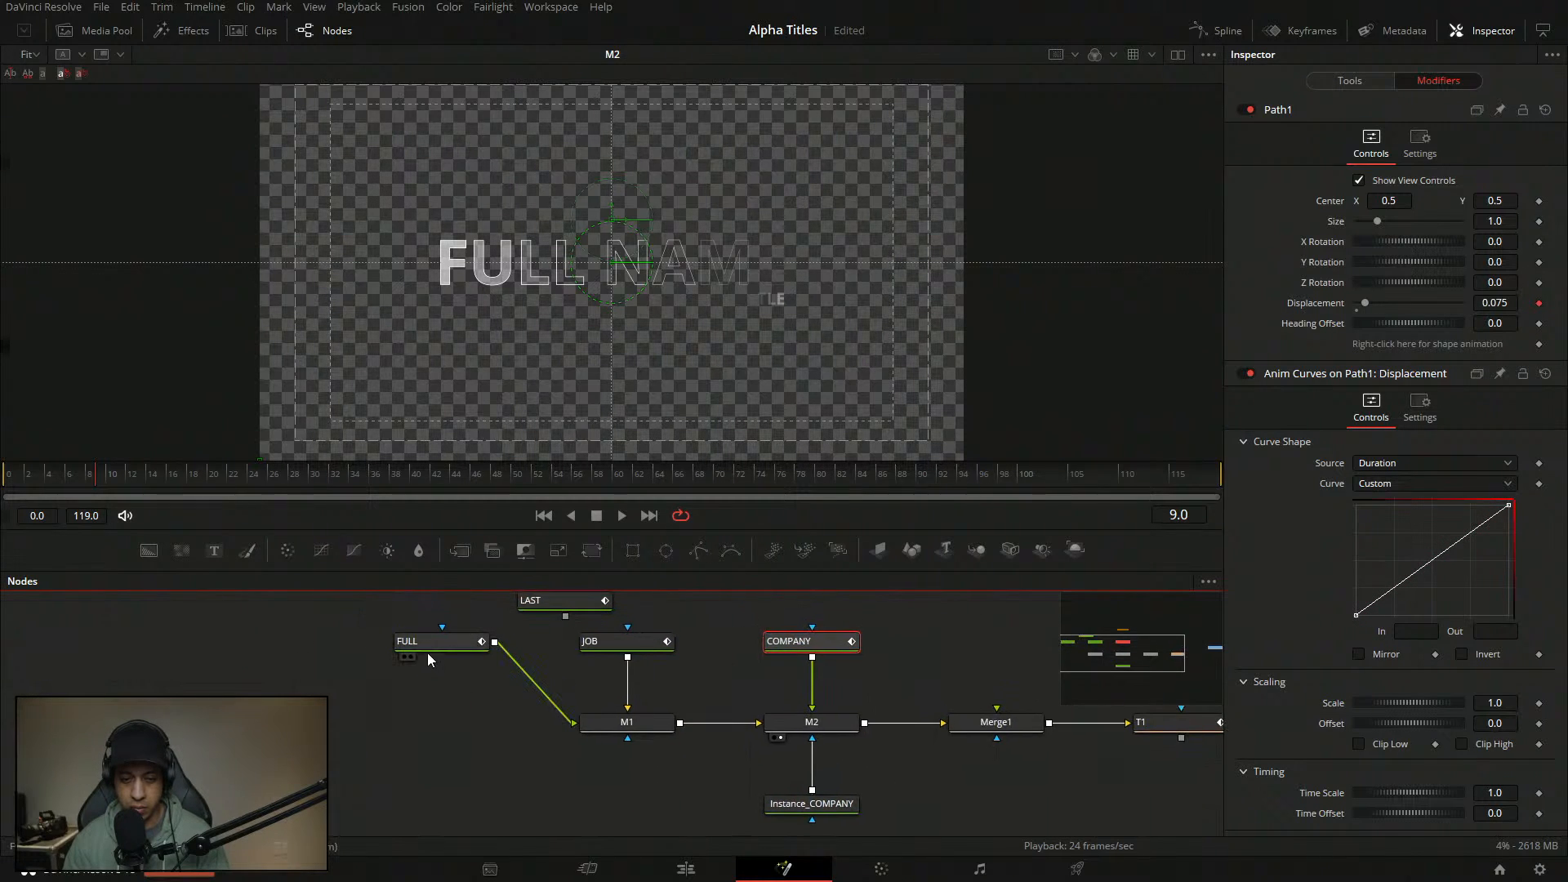
pyautogui.click(448, 642)
pyautogui.moveTo(1382, 294); pyautogui.dragTo(1361, 247)
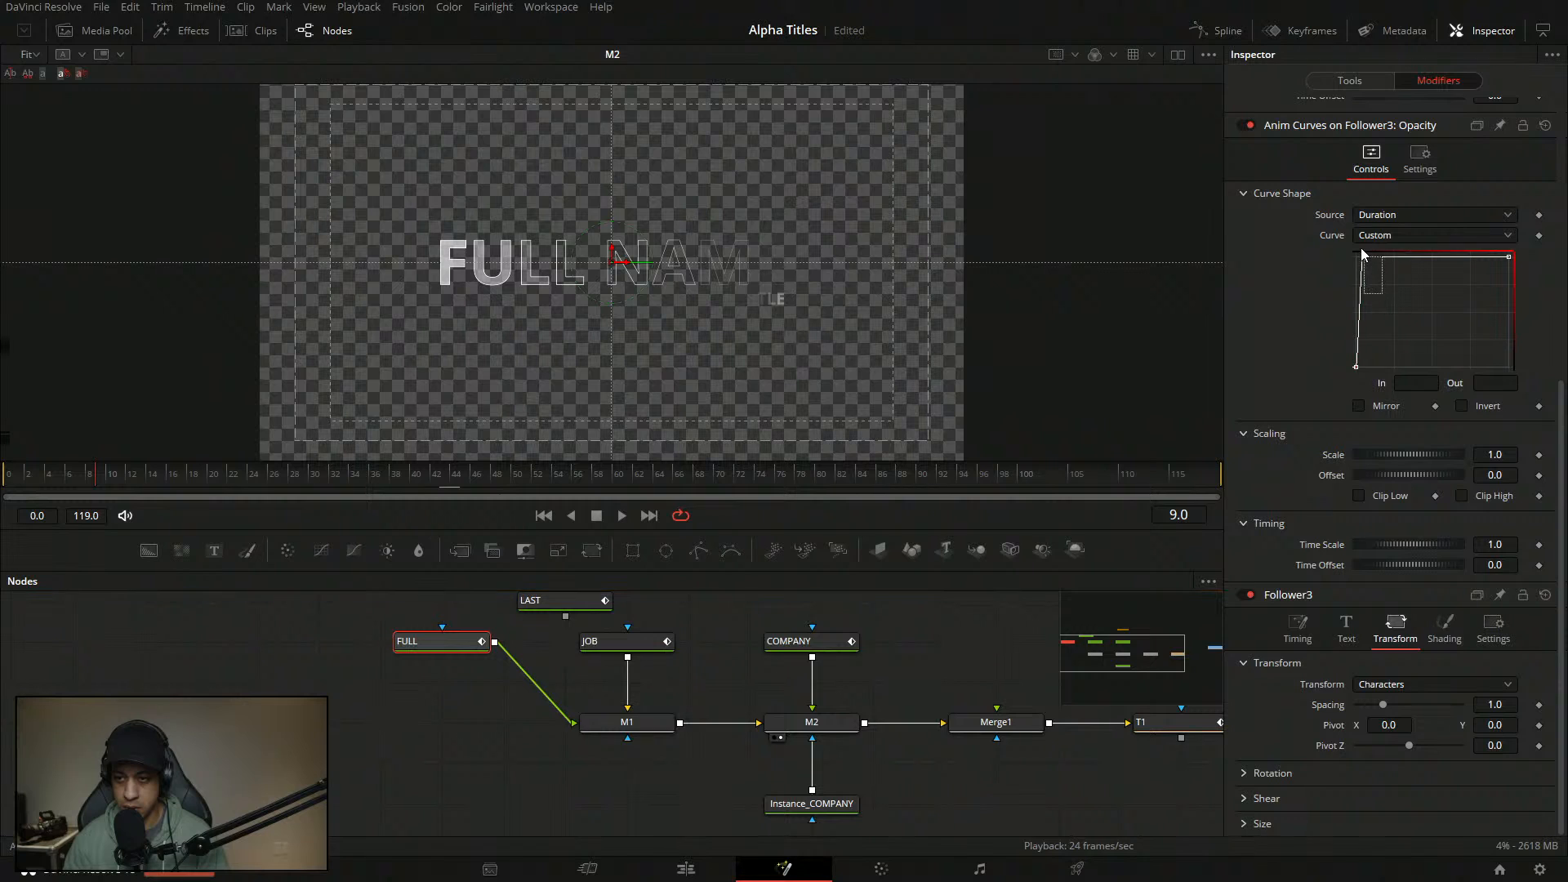
pyautogui.click(621, 642)
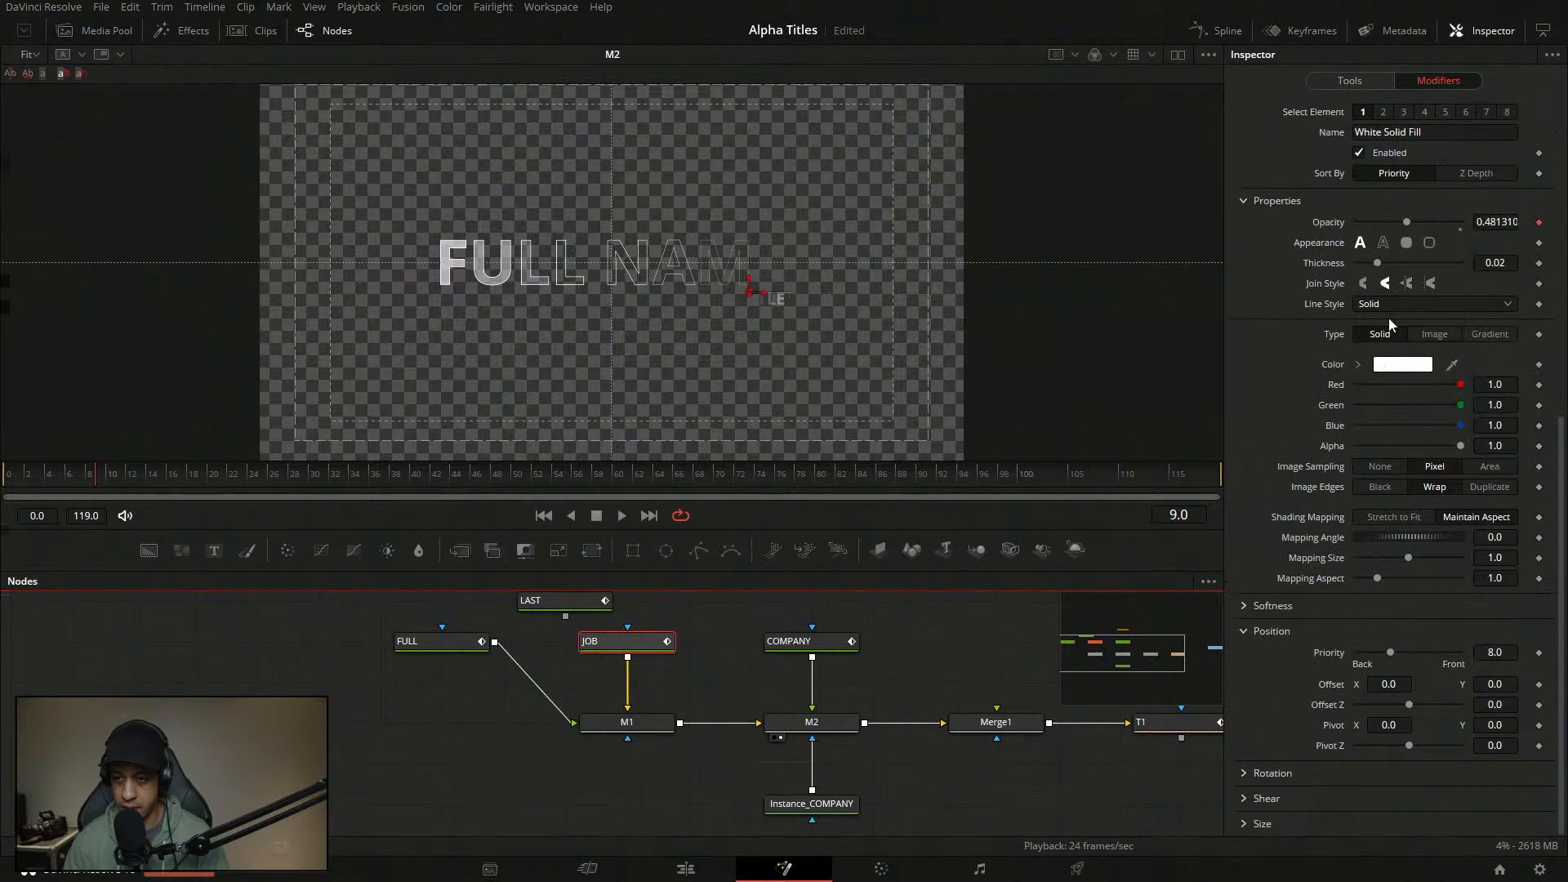
pyautogui.scroll(6, 1550, 196)
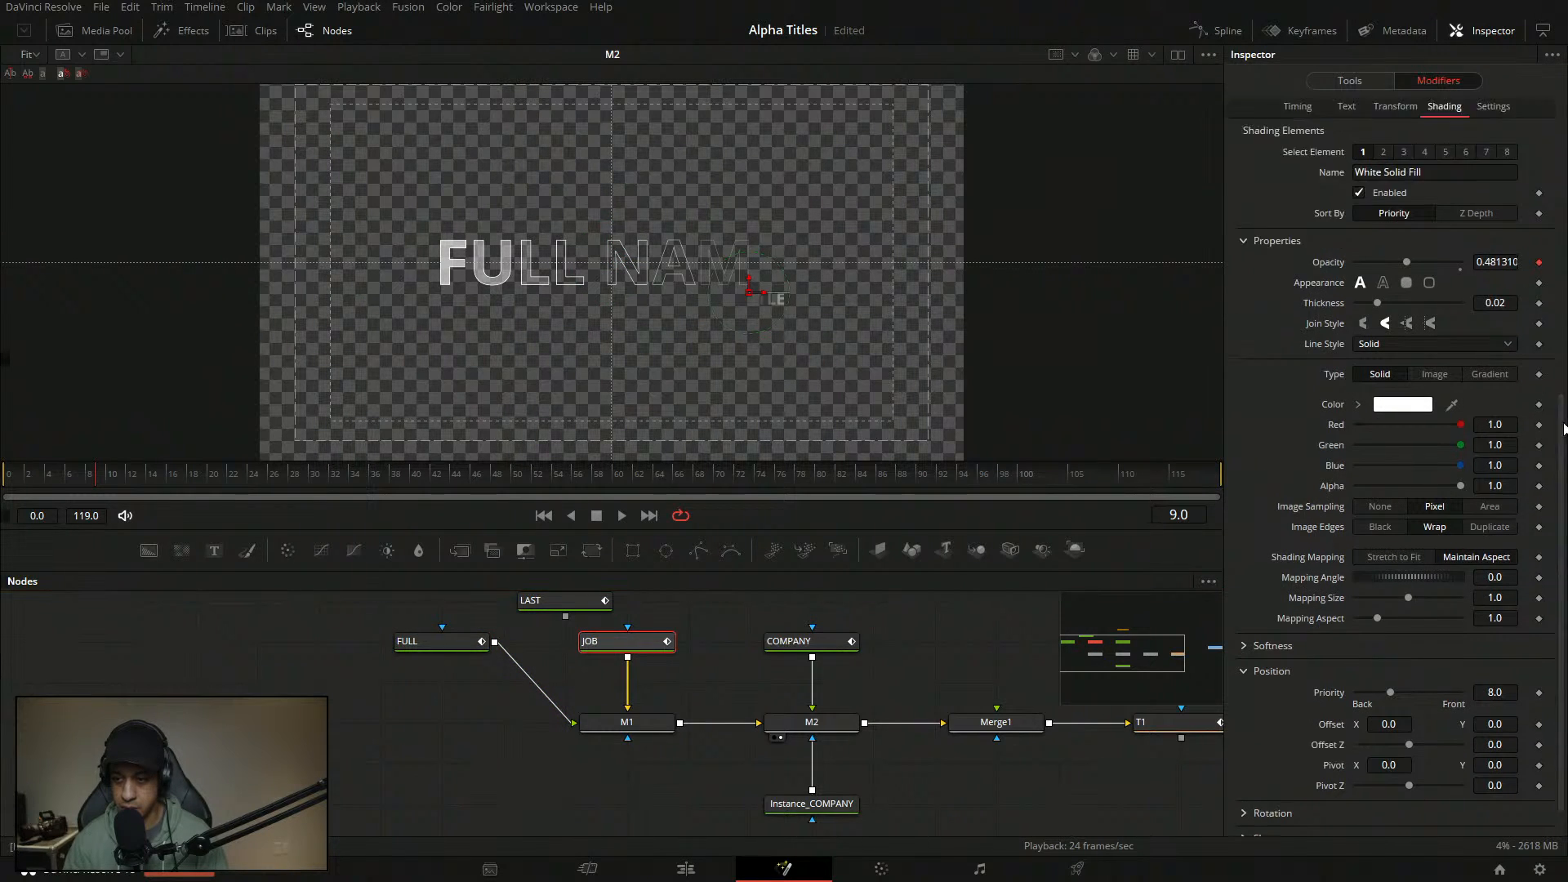
pyautogui.scroll(2, 1549, 196)
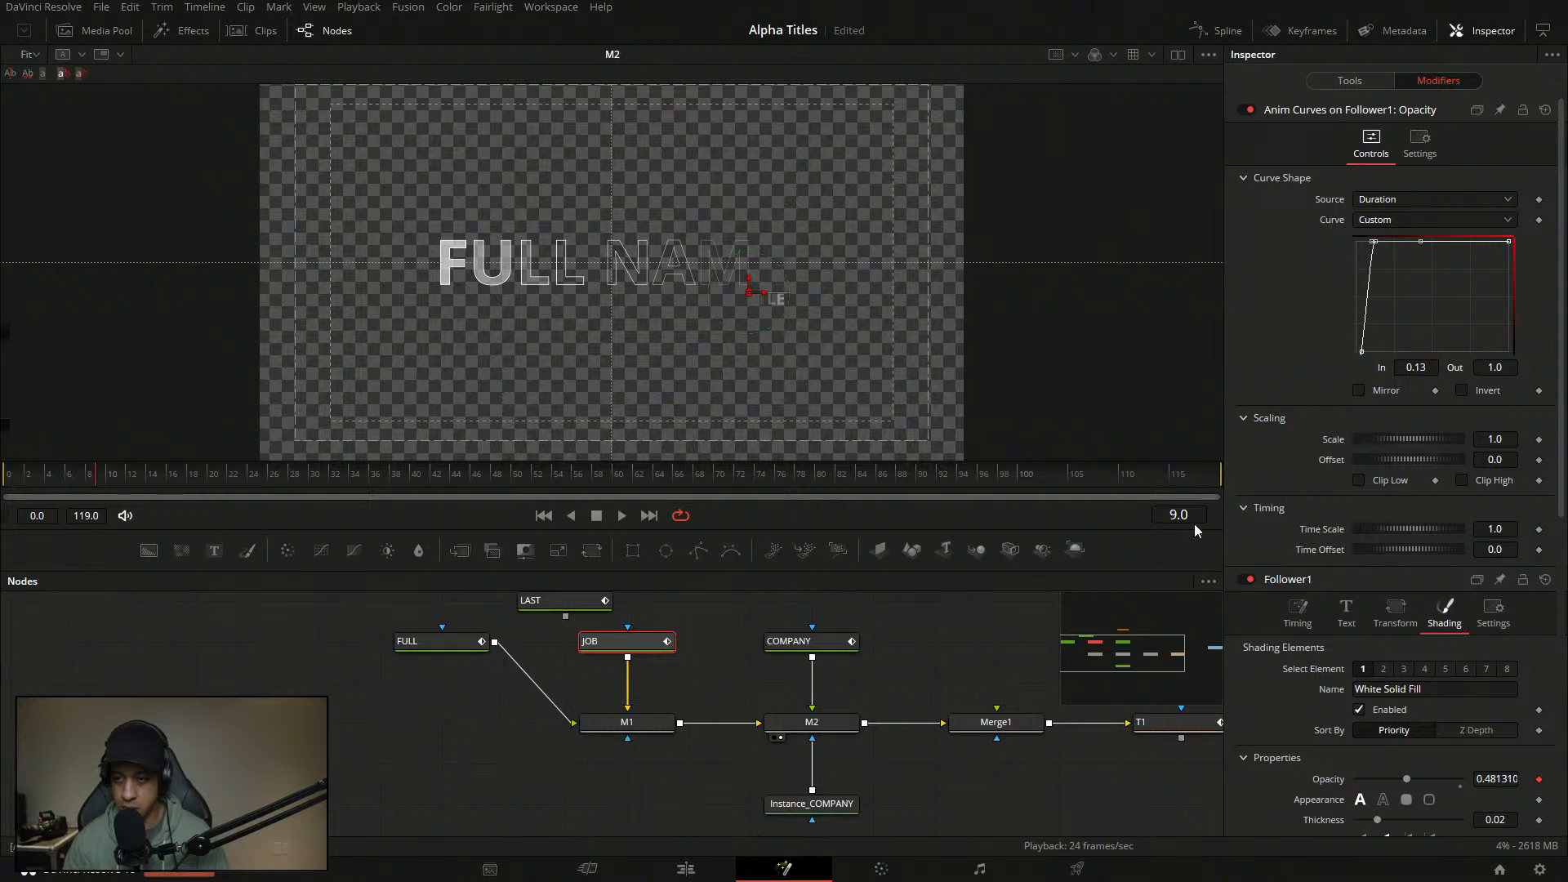
pyautogui.moveTo(950, 675); pyautogui.dragTo(857, 683)
pyautogui.click(716, 653)
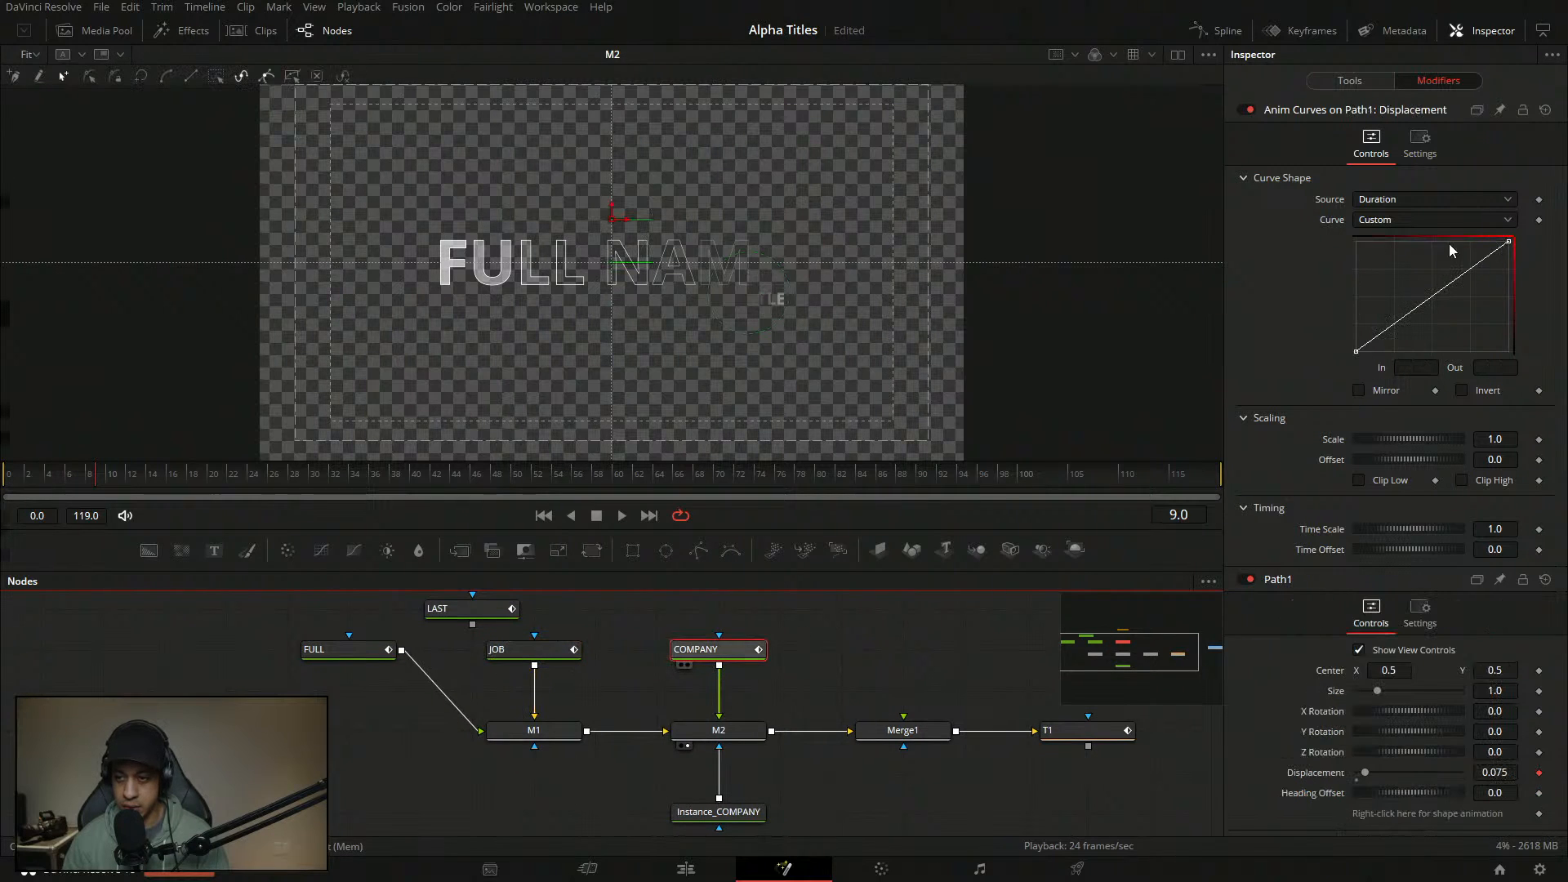
# - Add a displacement curve point with In 0.05 and Out 0
pyautogui.click(1377, 339)
pyautogui.click(1420, 369)
pyautogui.press('BackSpace')
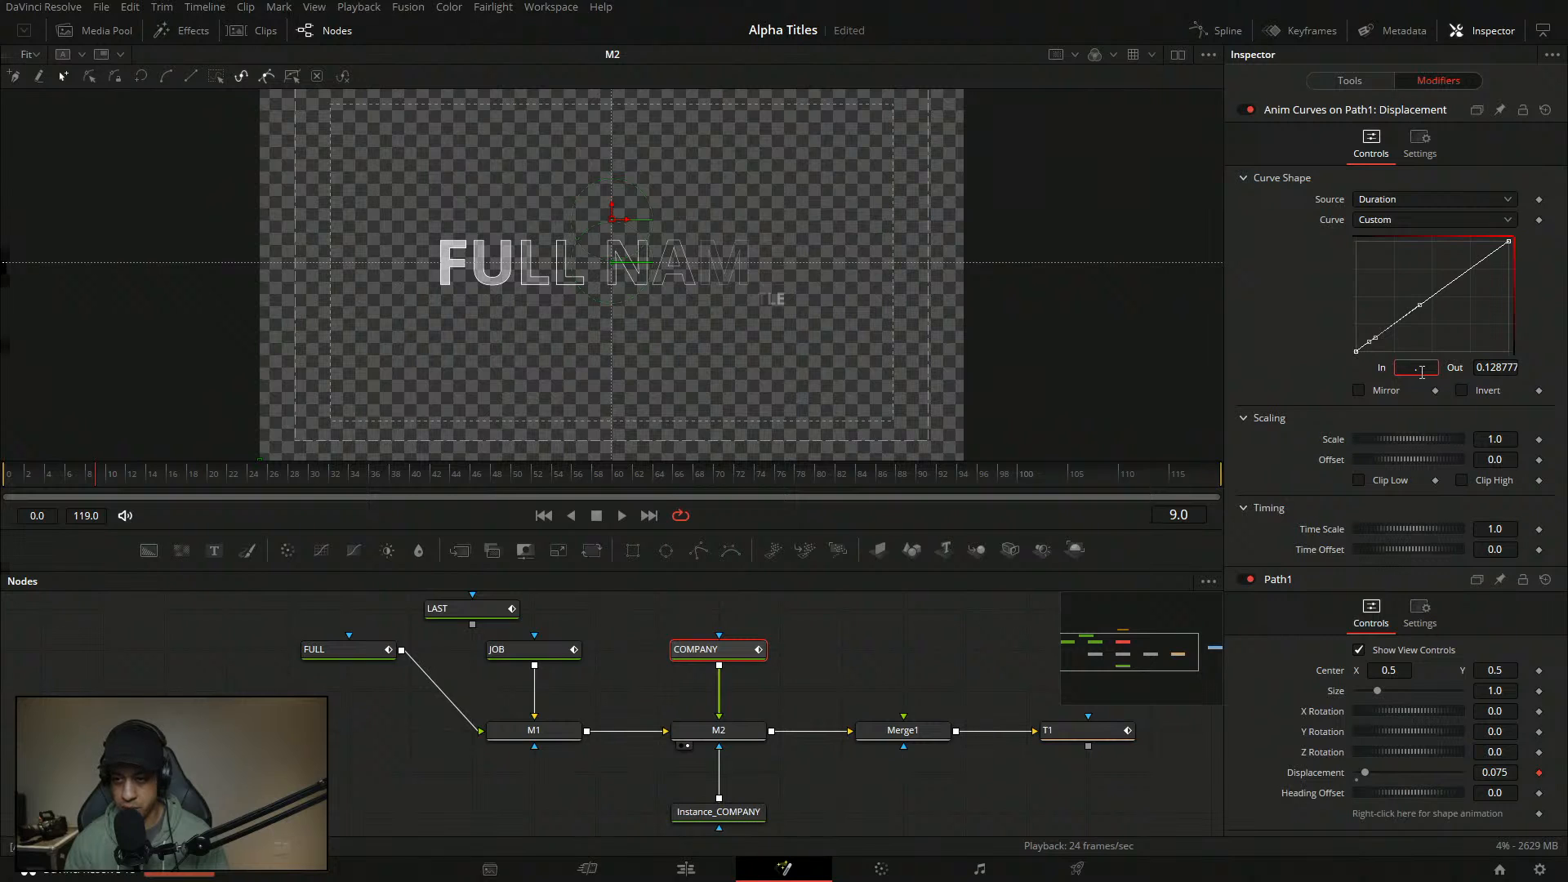
pyautogui.write('0.05')
pyautogui.press('Tab')
pyautogui.write('1')
pyautogui.press('Tab')
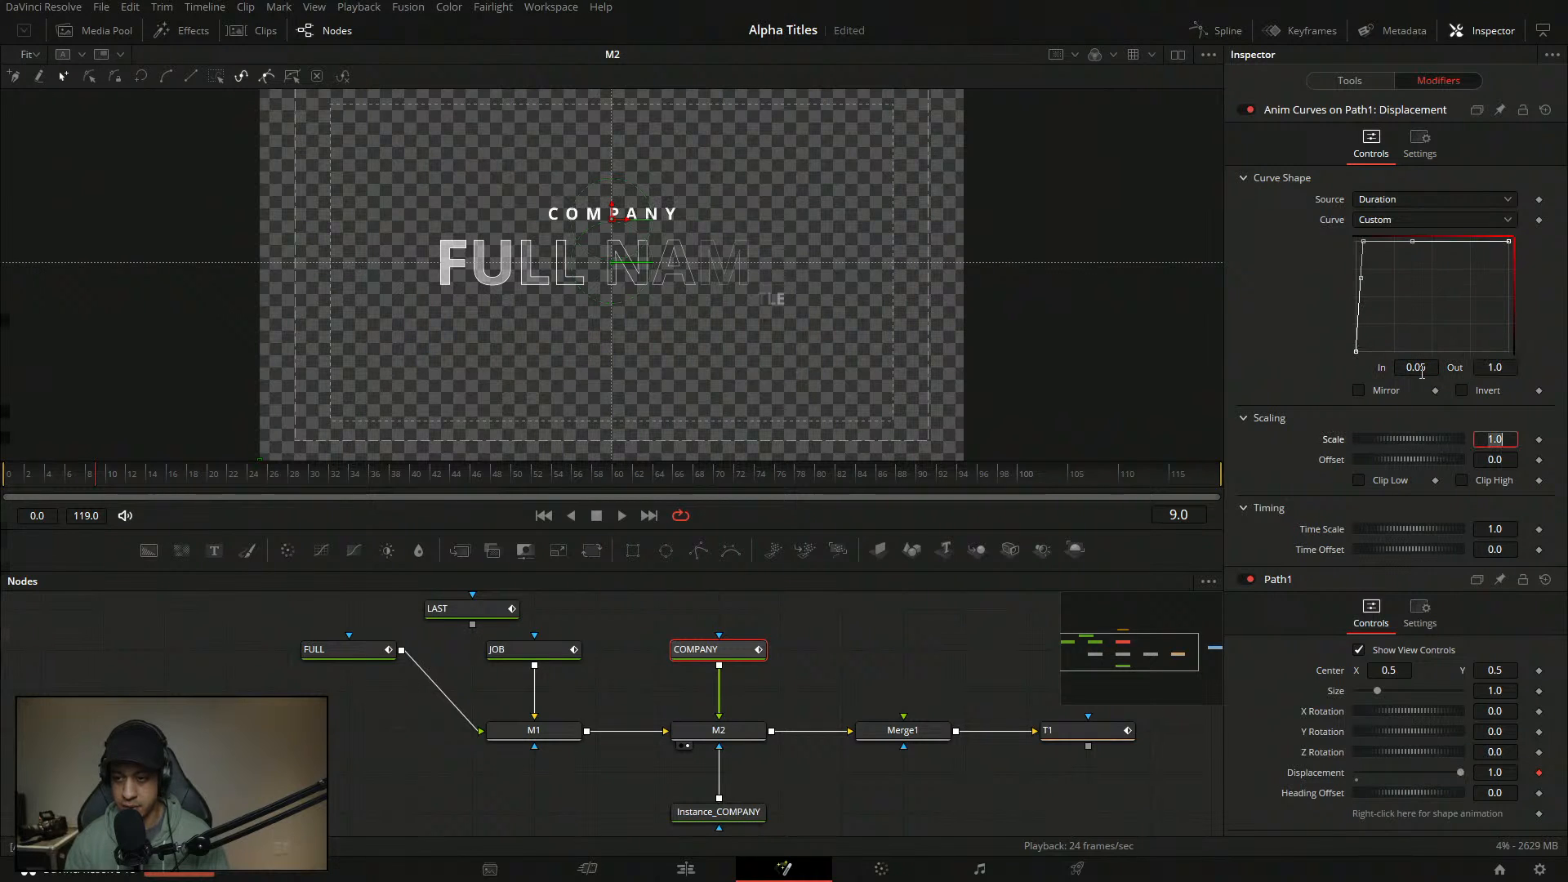
pyautogui.click(1499, 367)
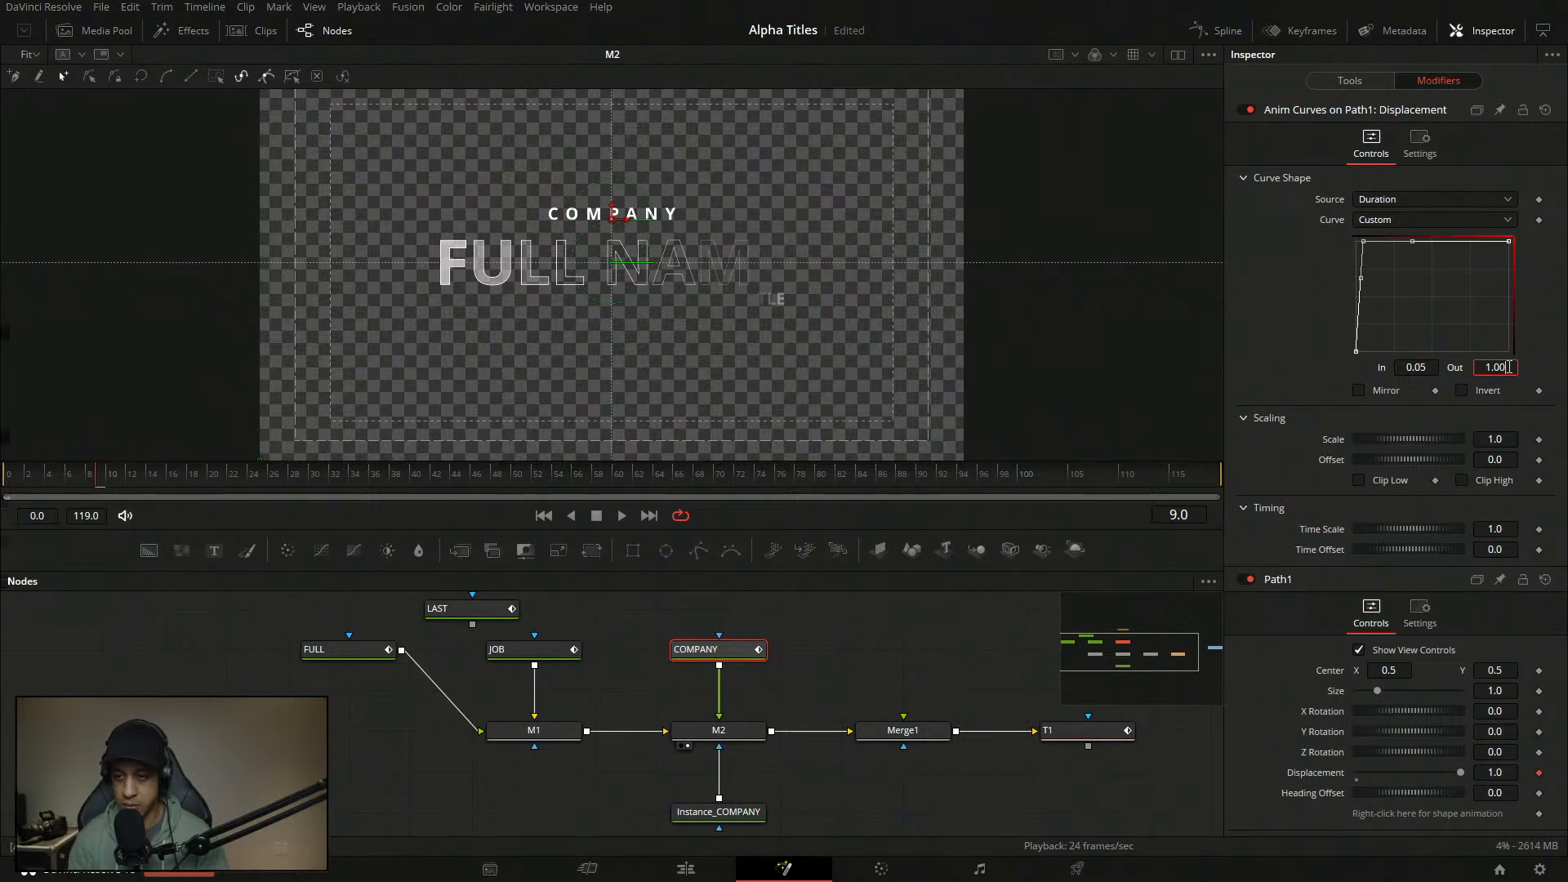
pyautogui.press('BackSpace')
pyautogui.write('0')
pyautogui.press('Tab')
# - Add a second curve point at In 0.15, Out 1.0 and flatten it into an ease
pyautogui.click(1442, 293)
pyautogui.doubleClick(1428, 369)
pyautogui.press('BackSpace')
pyautogui.write('.15')
pyautogui.press('Tab')
pyautogui.write('1')
pyautogui.press('Tab')
pyautogui.click(1379, 242)
pyautogui.press('f')
# - Save the project and play the title animation from the start
pyautogui.hotkey('ctrl', 's')
pyautogui.click(890, 639)
pyautogui.click(8, 476)
pyautogui.press('space')
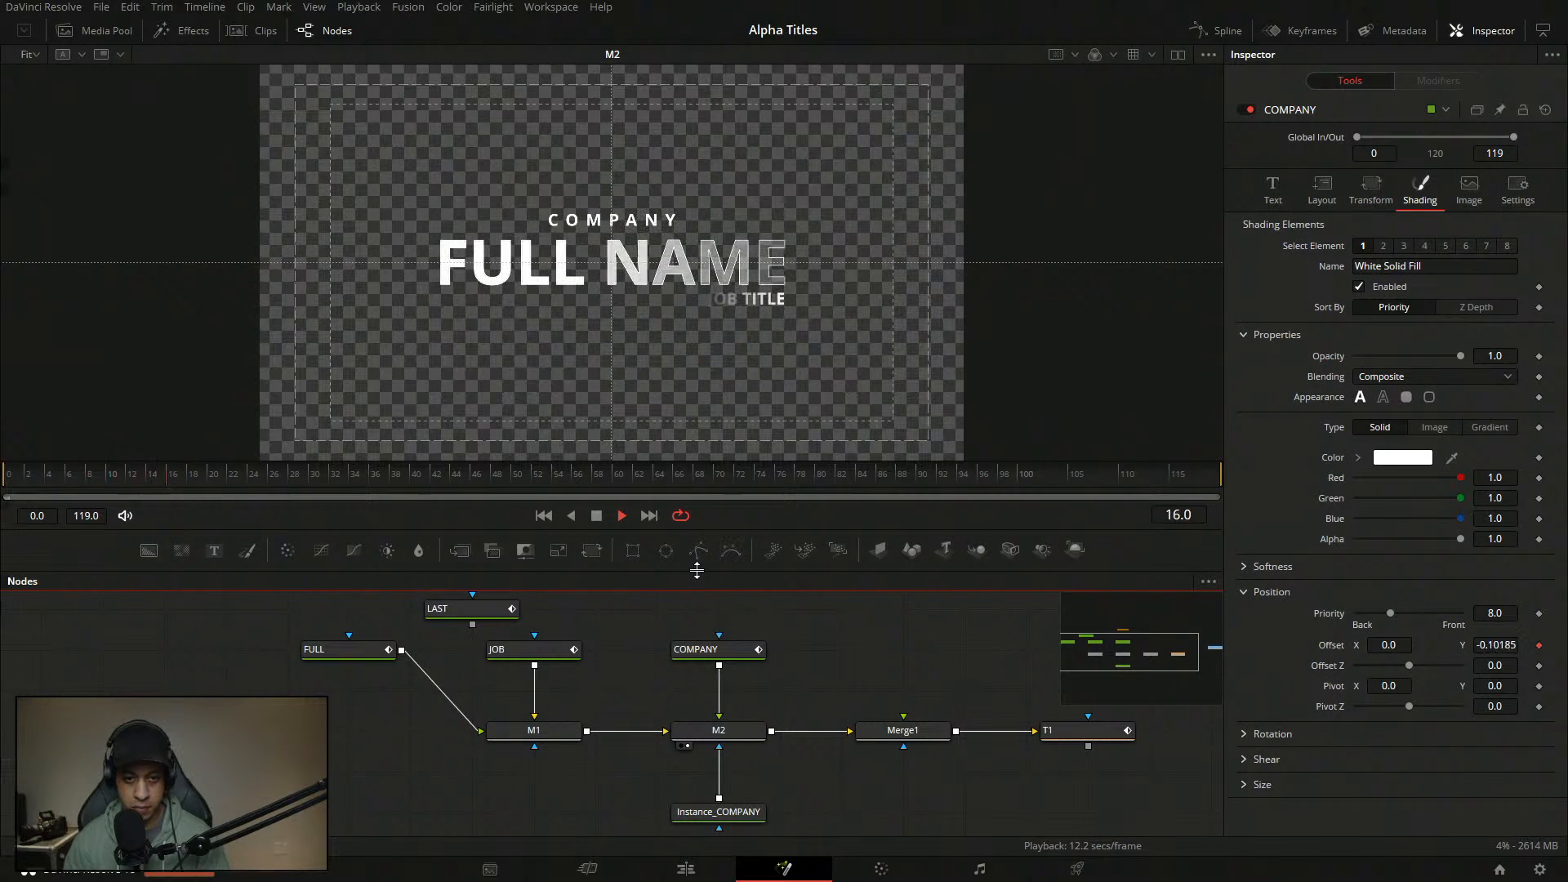
# - Replay the title animation from frame 0 several times to review the COMPANY rise
pyautogui.click(6, 476)
pyautogui.press('space')
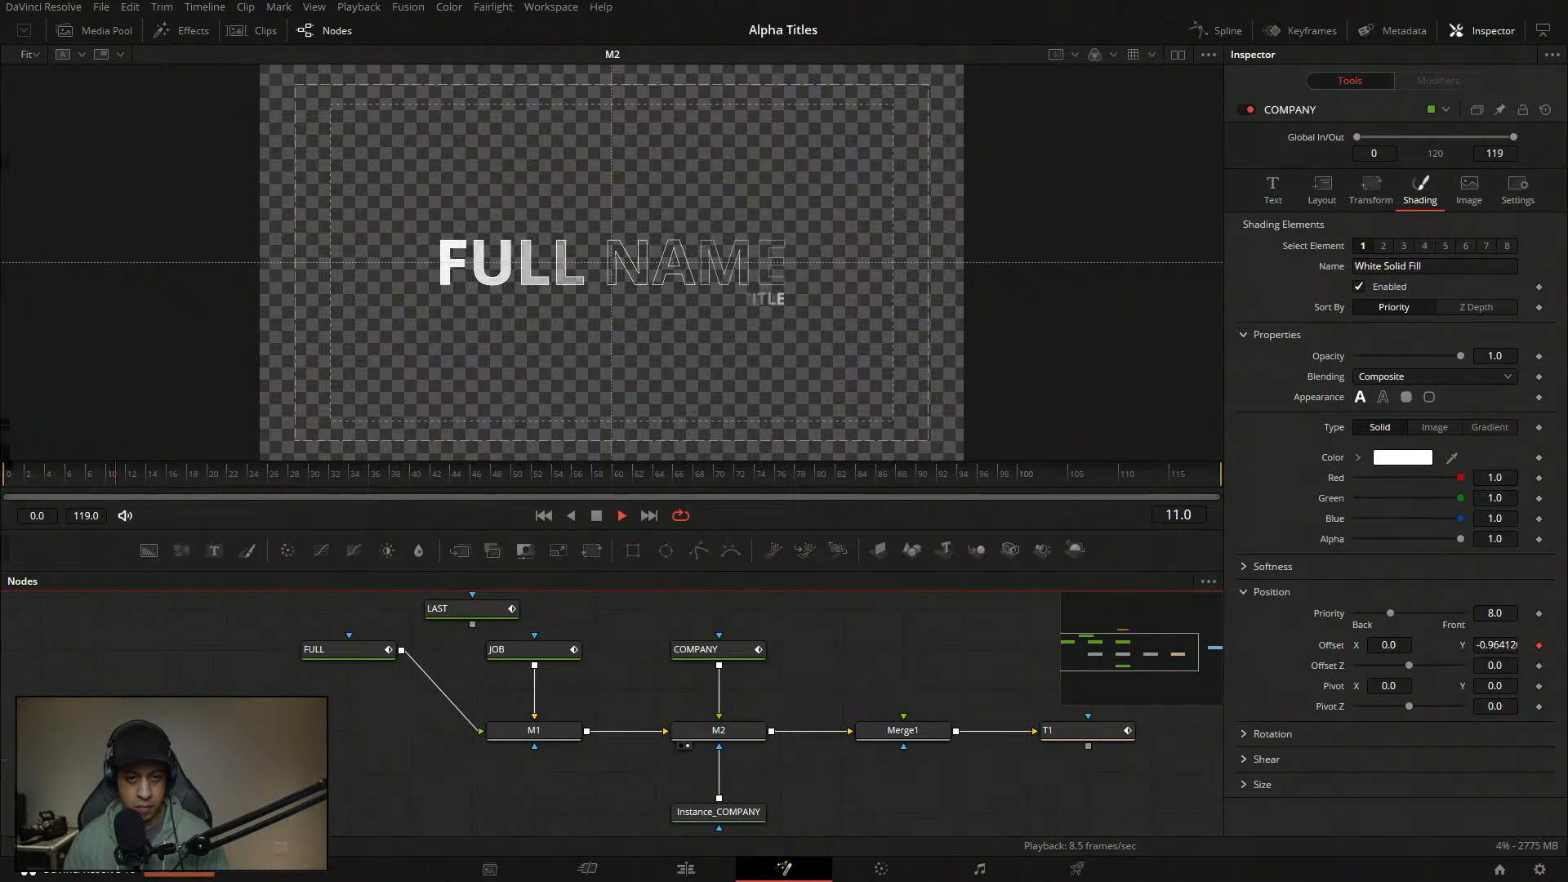
pyautogui.moveTo(150, 480); pyautogui.dragTo(4, 478)
pyautogui.press('space')
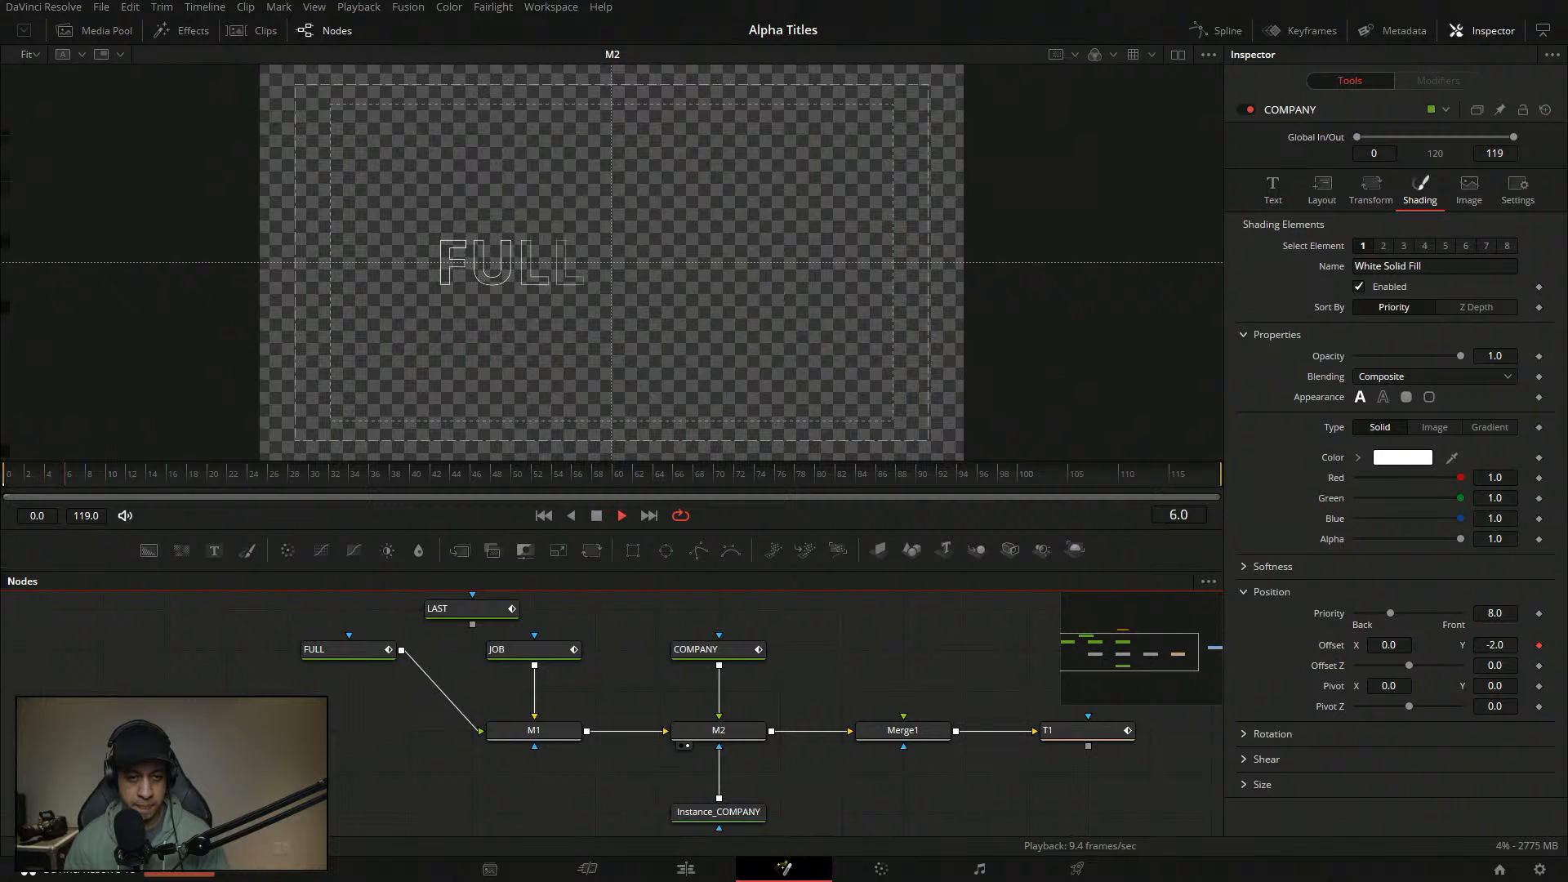
pyautogui.press('space')
pyautogui.moveTo(123, 478); pyautogui.dragTo(4, 479)
pyautogui.press('space')
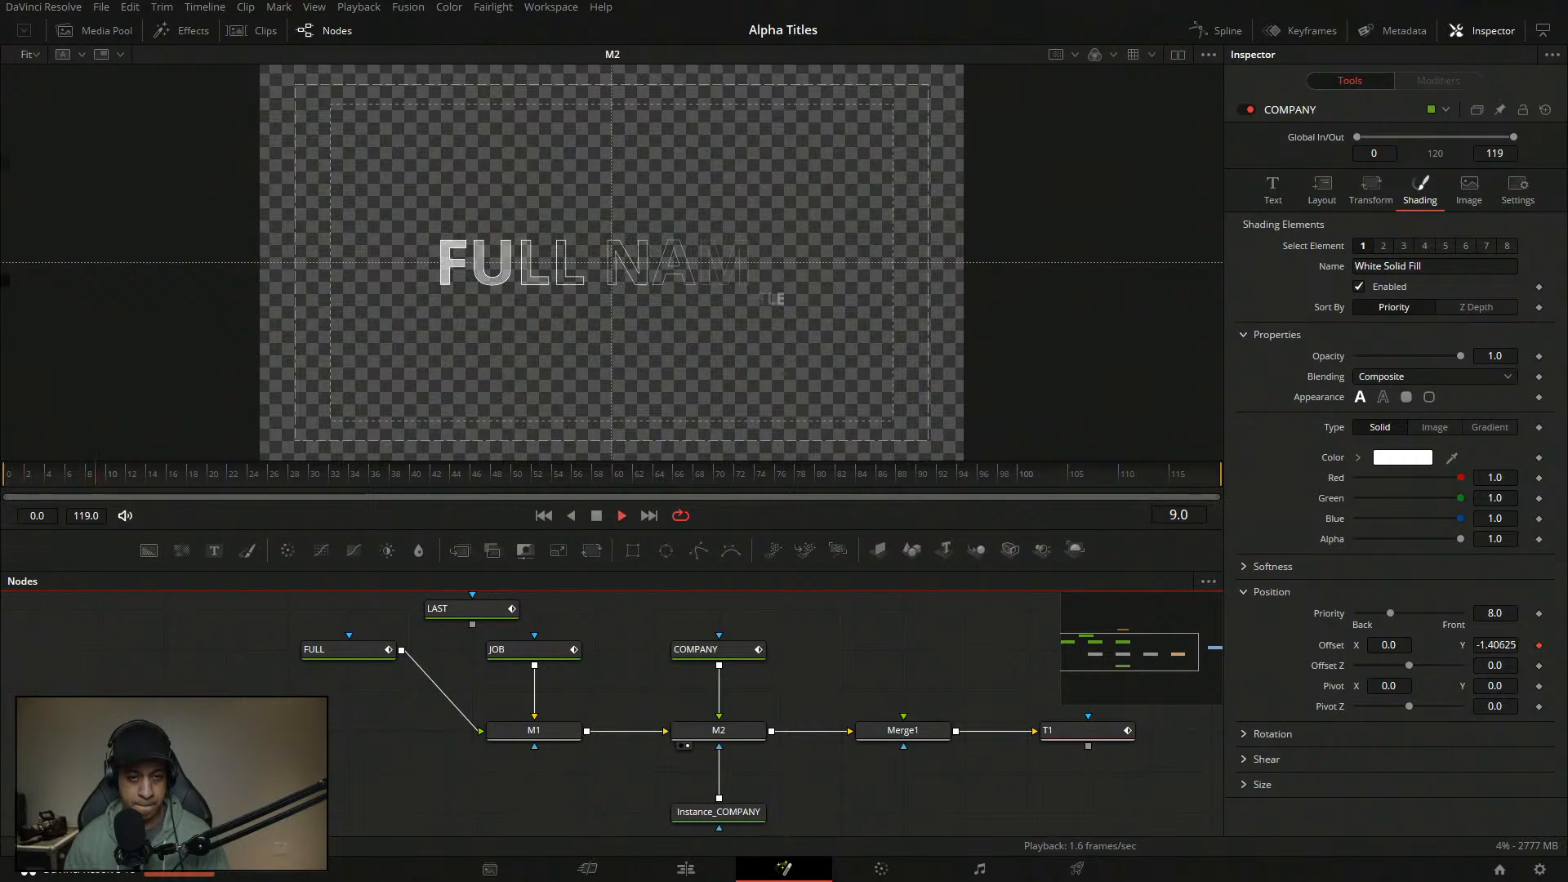
pyautogui.moveTo(210, 480); pyautogui.dragTo(4, 479)
pyautogui.press('space')
# - Move the LAST and R1 nodes above Merge1 in the node graph
pyautogui.moveTo(601, 661); pyautogui.dragTo(609, 668)
pyautogui.press('space')
pyautogui.click(483, 630)
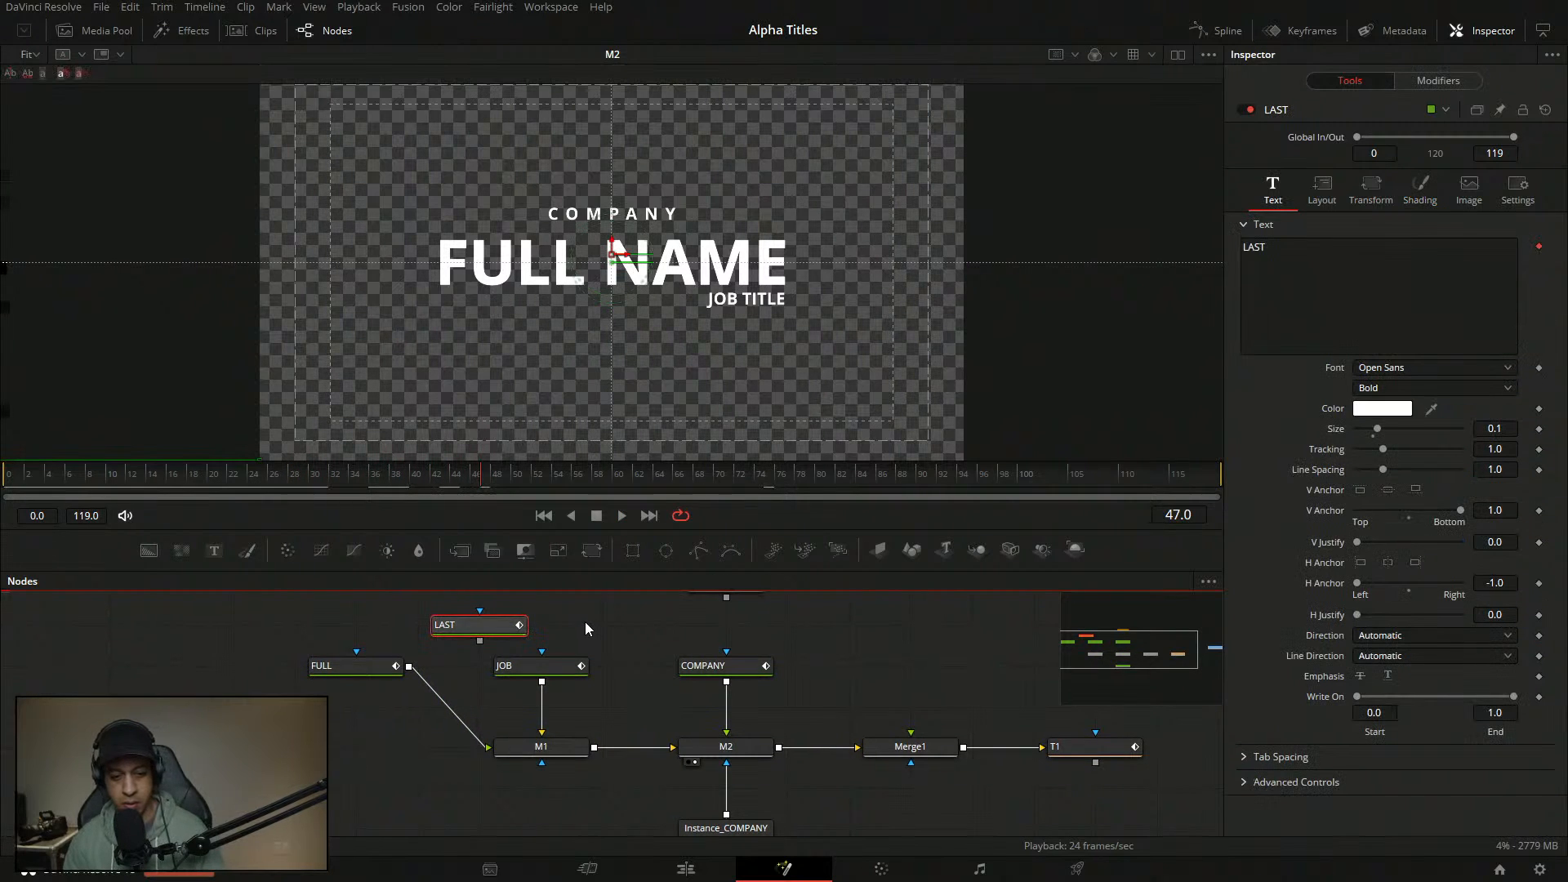
pyautogui.moveTo(494, 628); pyautogui.dragTo(890, 664)
pyautogui.moveTo(688, 621)
pyautogui.mouseDown()
pyautogui.moveTo(875, 618)
pyautogui.moveTo(872, 660)
pyautogui.mouseUp()
# - Nudge the COMPANY text slightly lower in the viewer, replay, and save
pyautogui.click(648, 696)
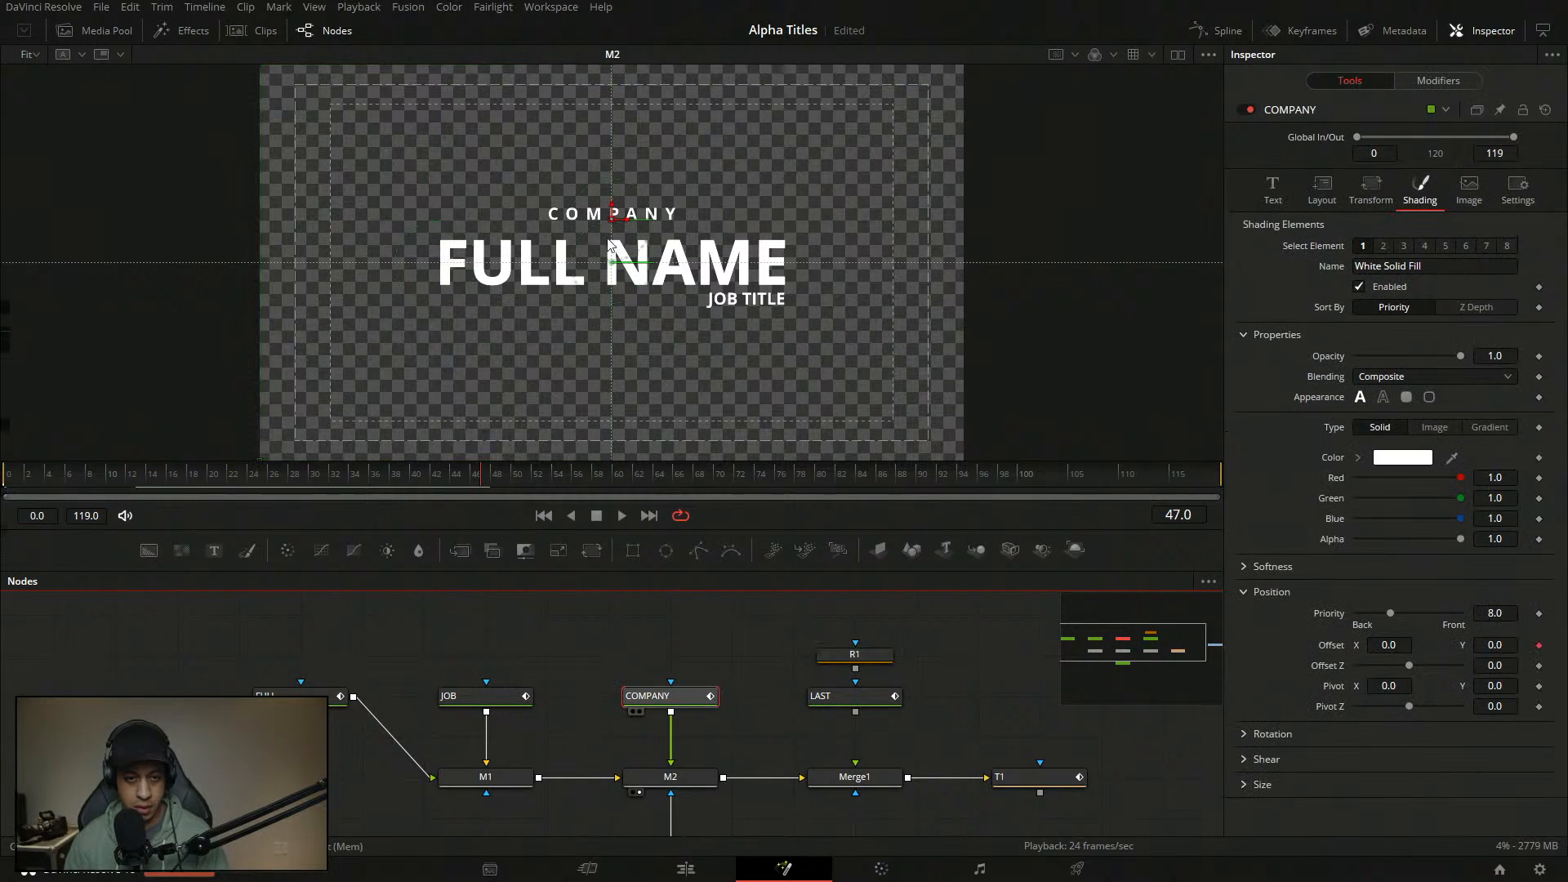
pyautogui.moveTo(612, 205); pyautogui.dragTo(612, 215)
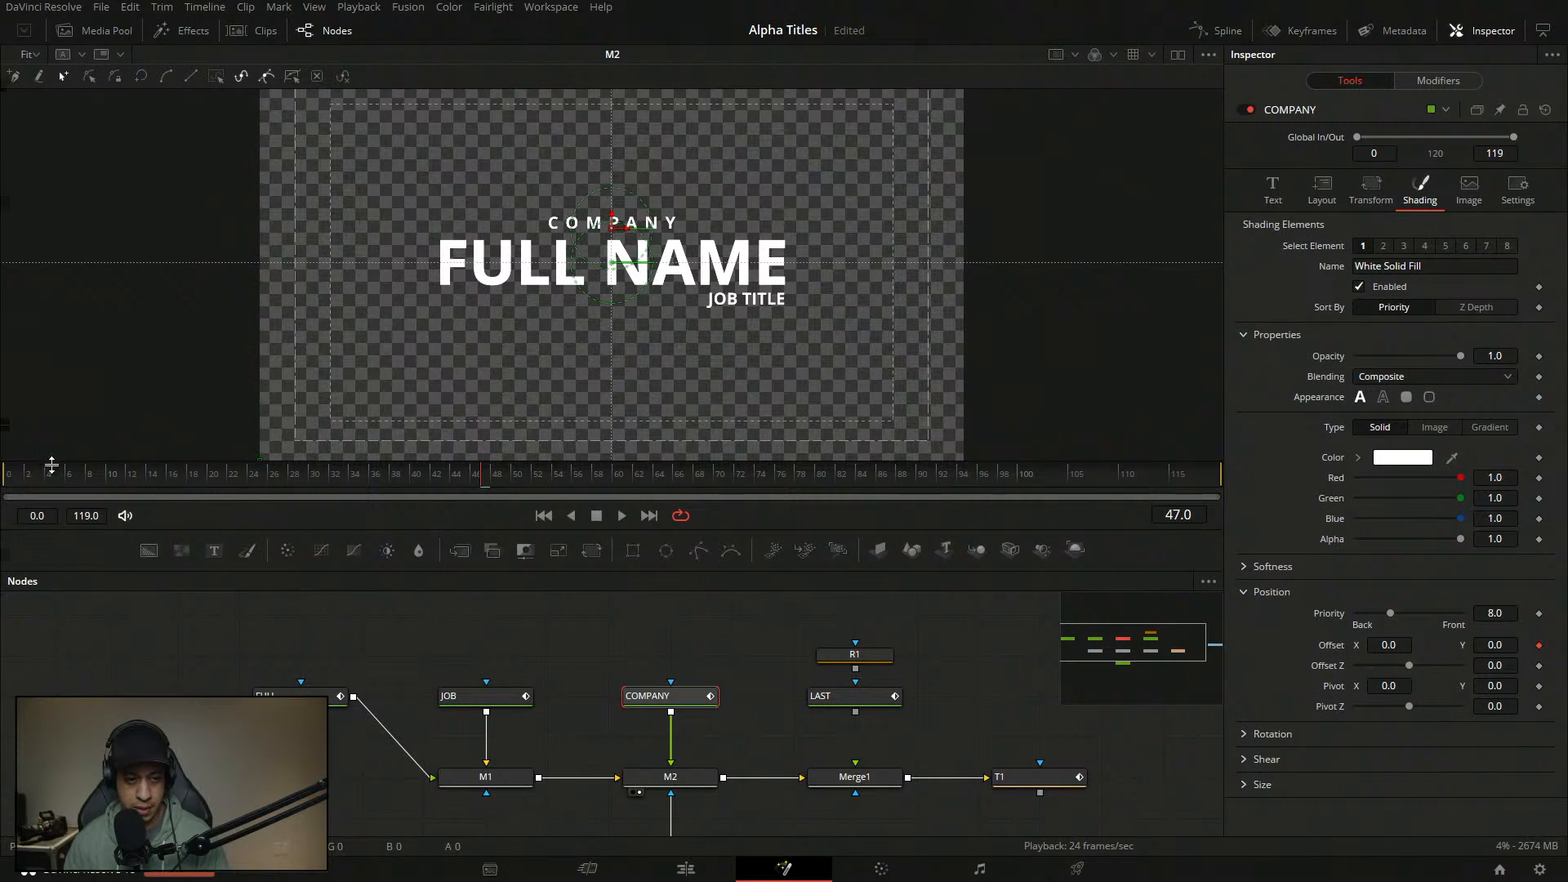
pyautogui.moveTo(69, 480); pyautogui.dragTo(4, 482)
pyautogui.press('space')
pyautogui.press('space')
pyautogui.moveTo(776, 712); pyautogui.dragTo(746, 653)
pyautogui.hotkey('ctrl', 's')
# - Delete the Merge1, T1, R1 and LAST nodes from the graph
pyautogui.moveTo(883, 742); pyautogui.dragTo(844, 745)
pyautogui.click(1007, 775)
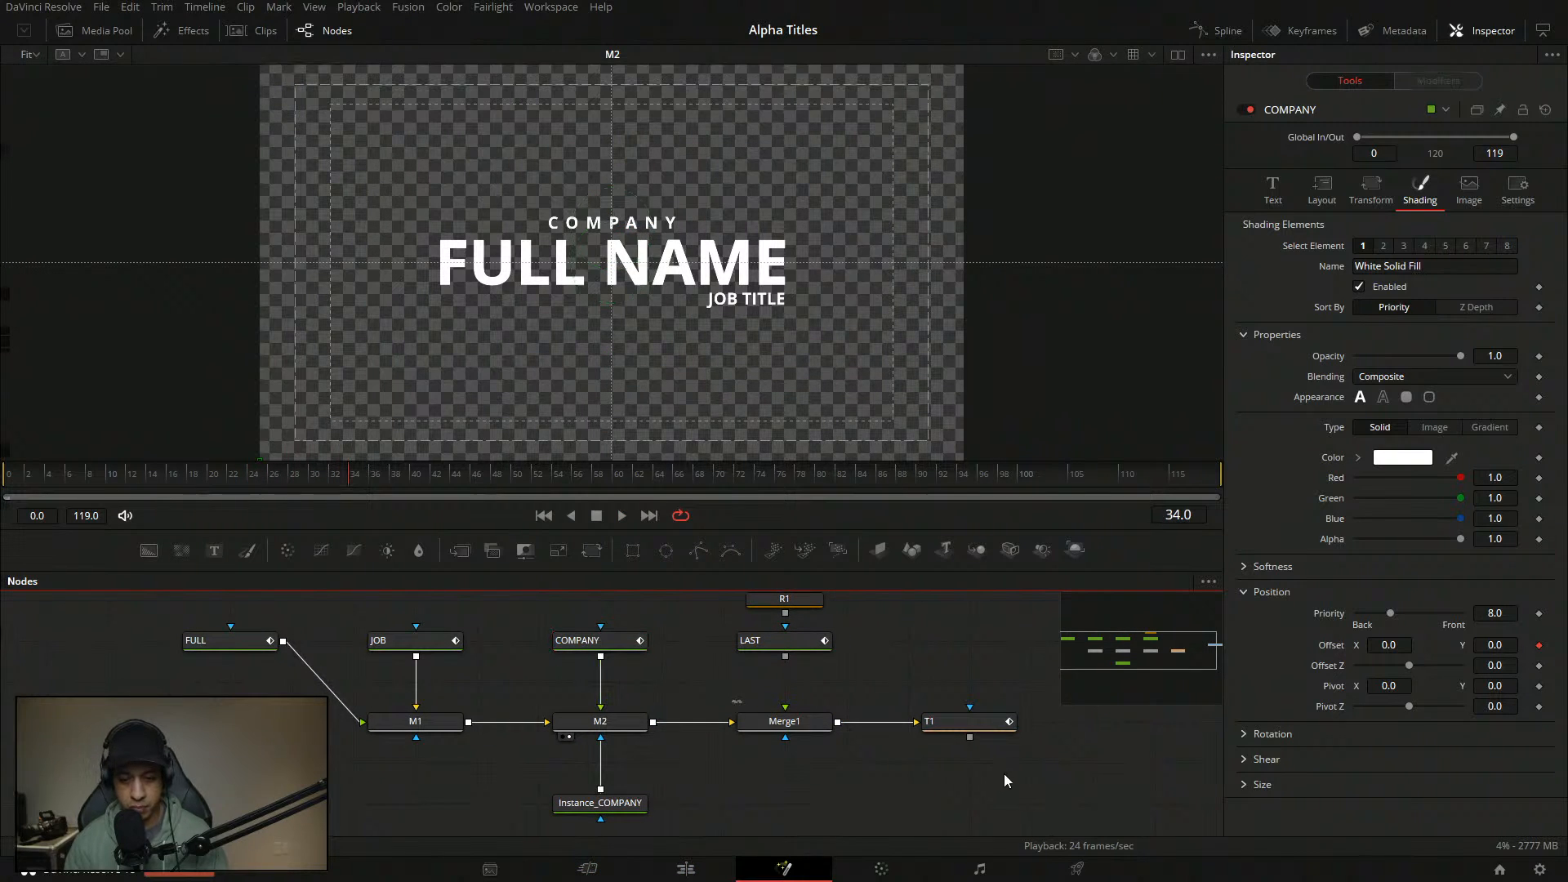
pyautogui.moveTo(1007, 775); pyautogui.dragTo(808, 709)
pyautogui.press('Delete')
pyautogui.moveTo(916, 704); pyautogui.dragTo(805, 657)
pyautogui.click(884, 758)
pyautogui.press('Delete')
pyautogui.moveTo(897, 722); pyautogui.dragTo(805, 670)
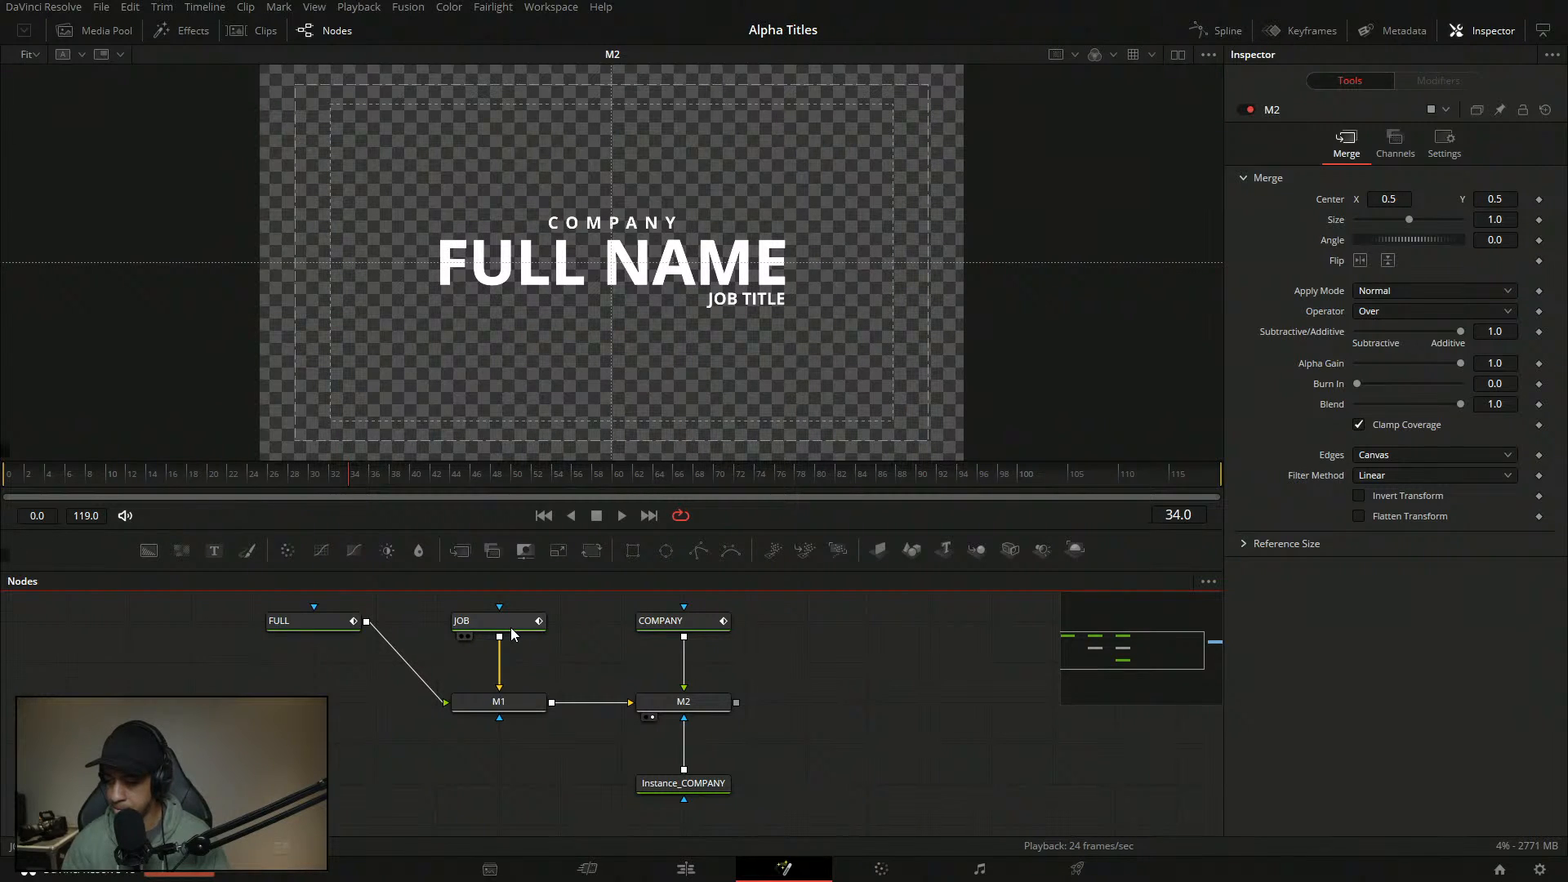
# - Look over the Instance_COMPANY node, then return to the Edit page timeline
pyautogui.moveTo(408, 749); pyautogui.dragTo(461, 791)
pyautogui.moveTo(816, 814); pyautogui.dragTo(807, 773)
pyautogui.click(776, 806)
pyautogui.click(853, 730)
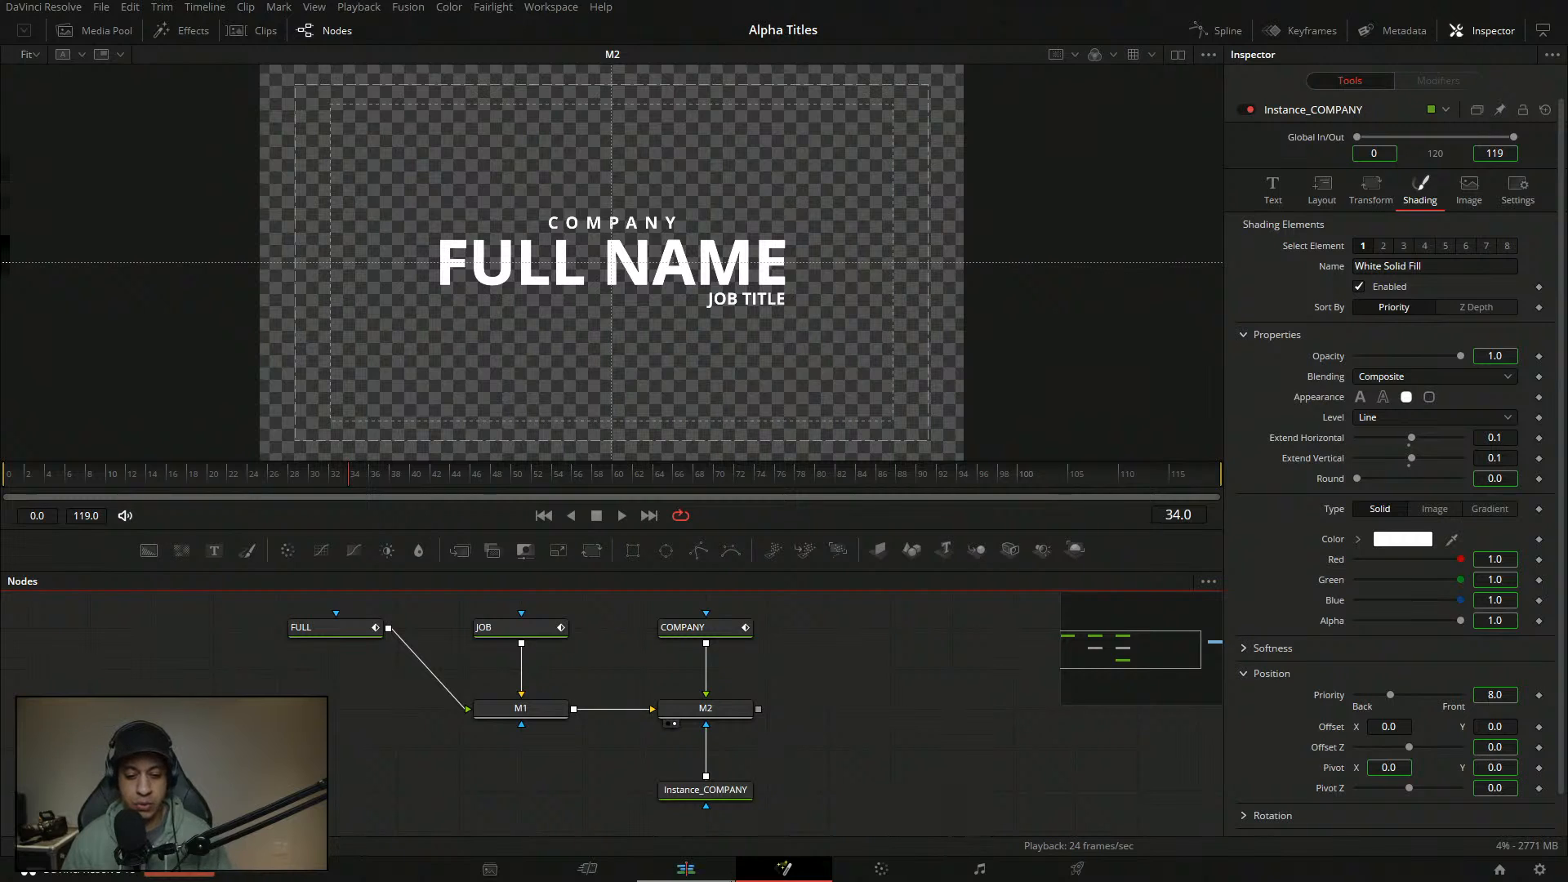
pyautogui.click(685, 868)
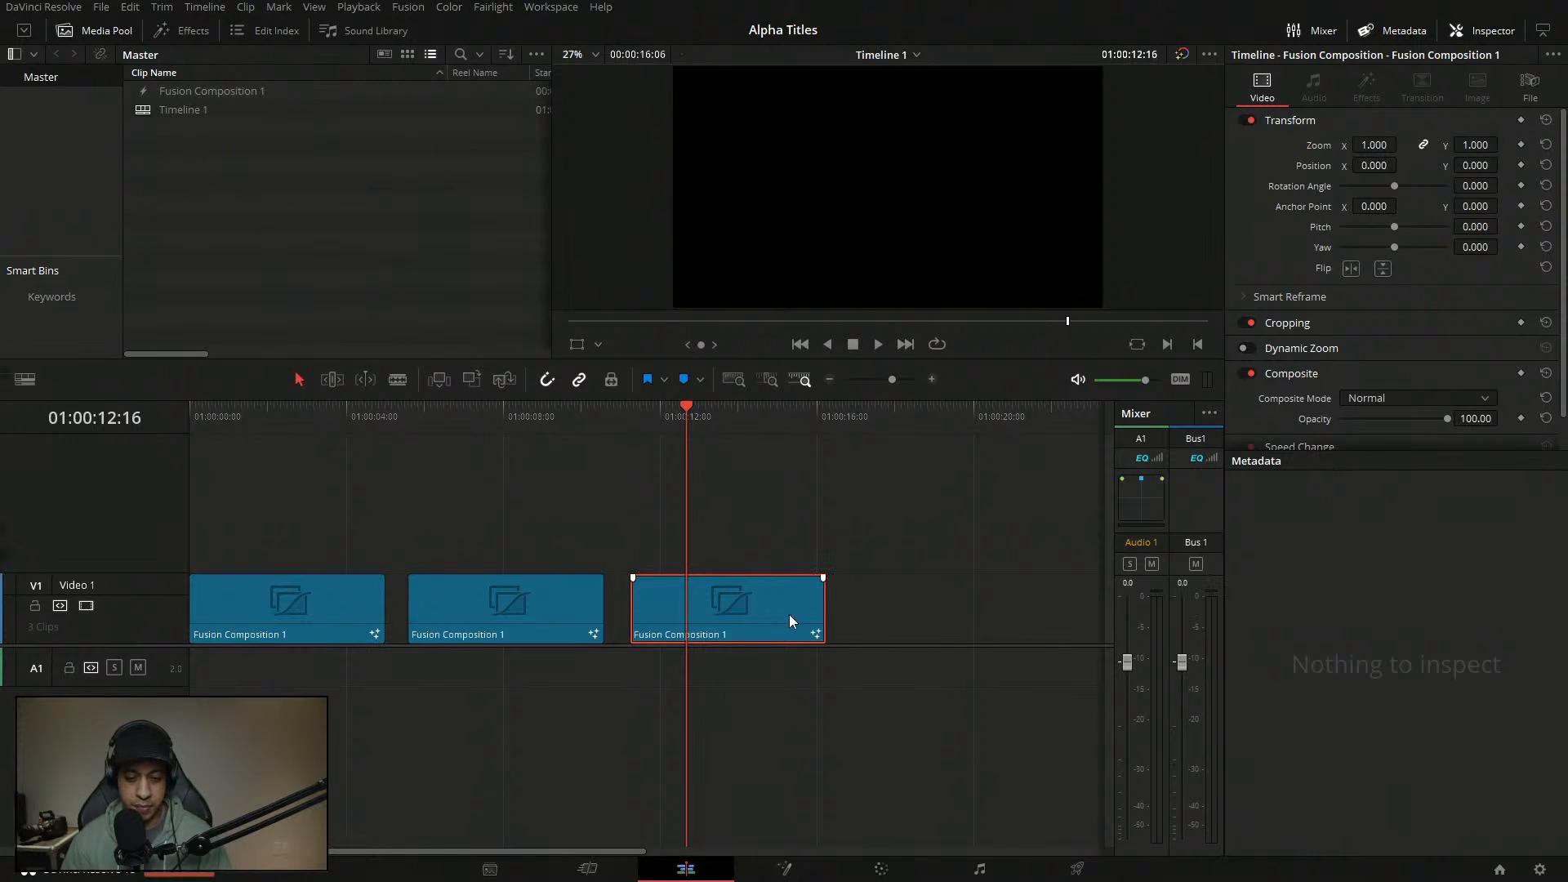
# - Place a fourth copy of the Fusion Composition 1 clip after the others on Video 1
pyautogui.click(831, 379)
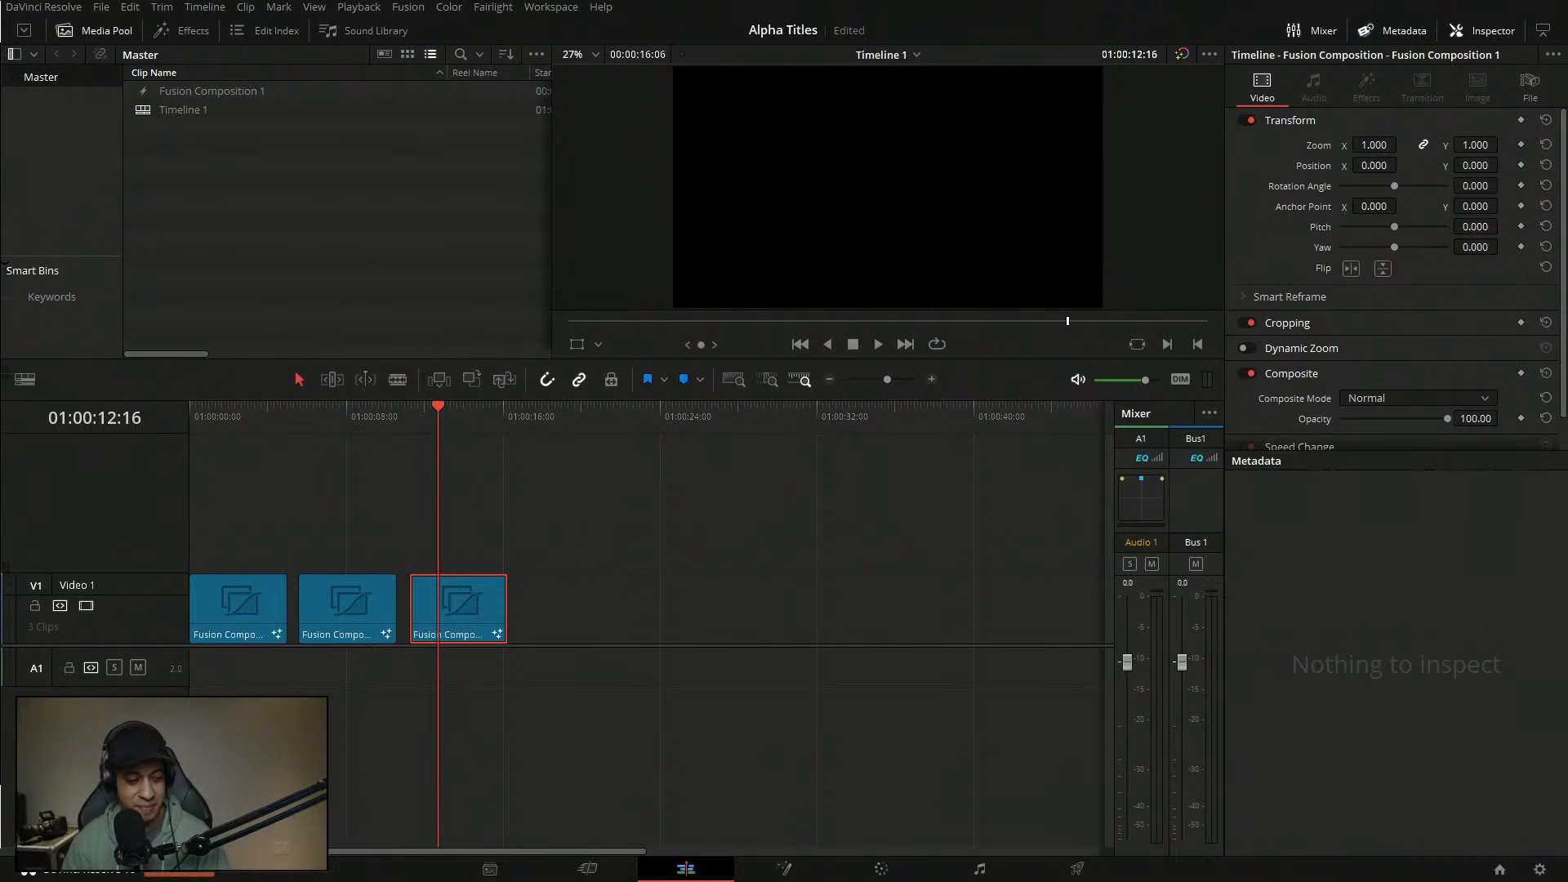
pyautogui.click(673, 550)
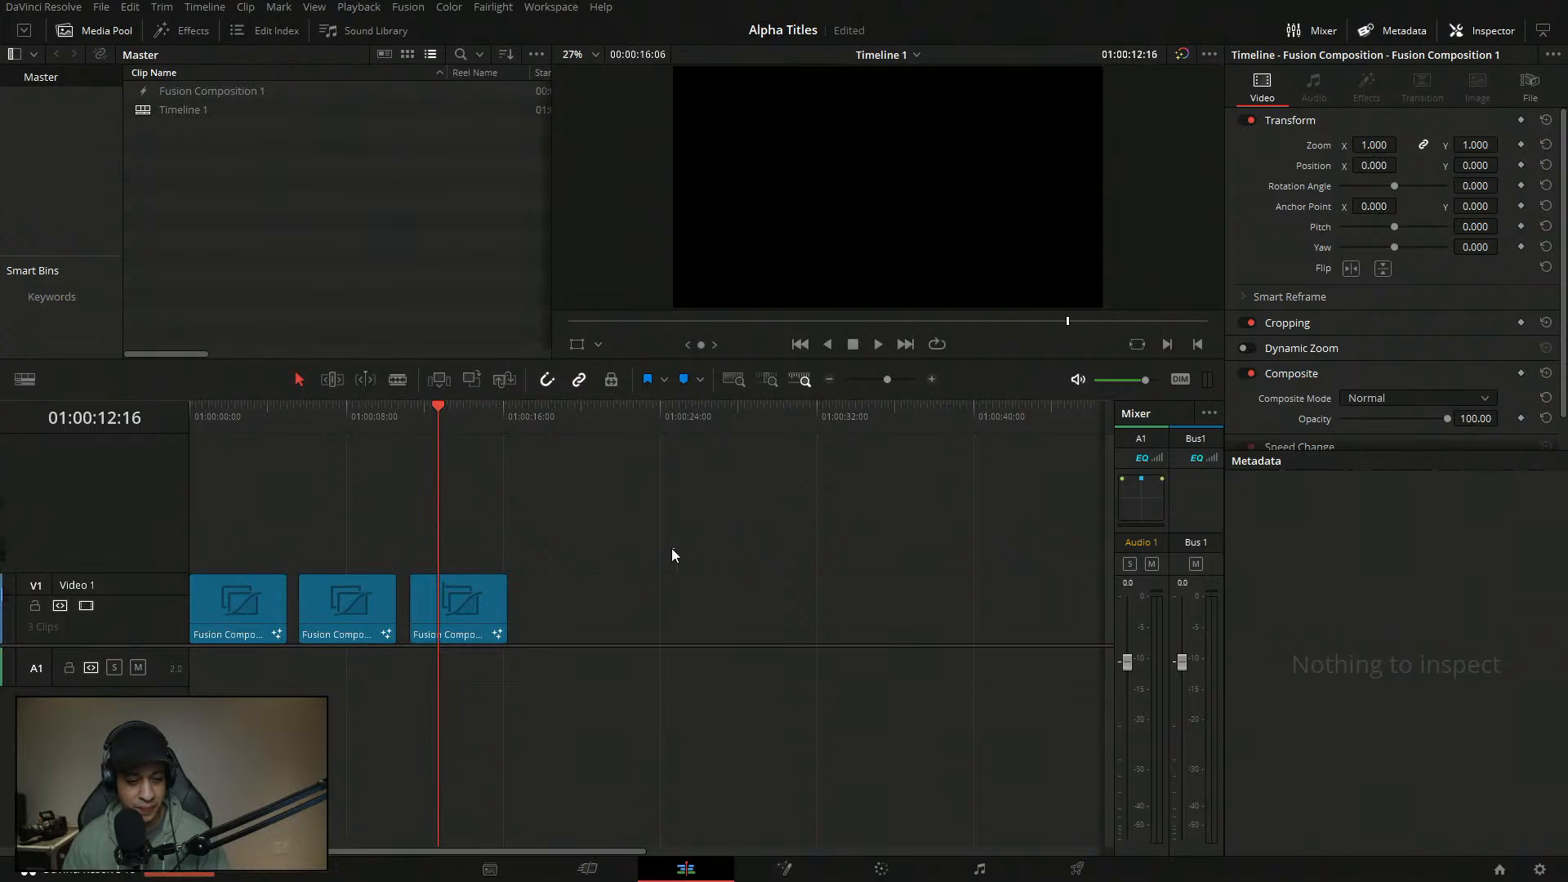
pyautogui.moveTo(424, 408); pyautogui.dragTo(455, 439)
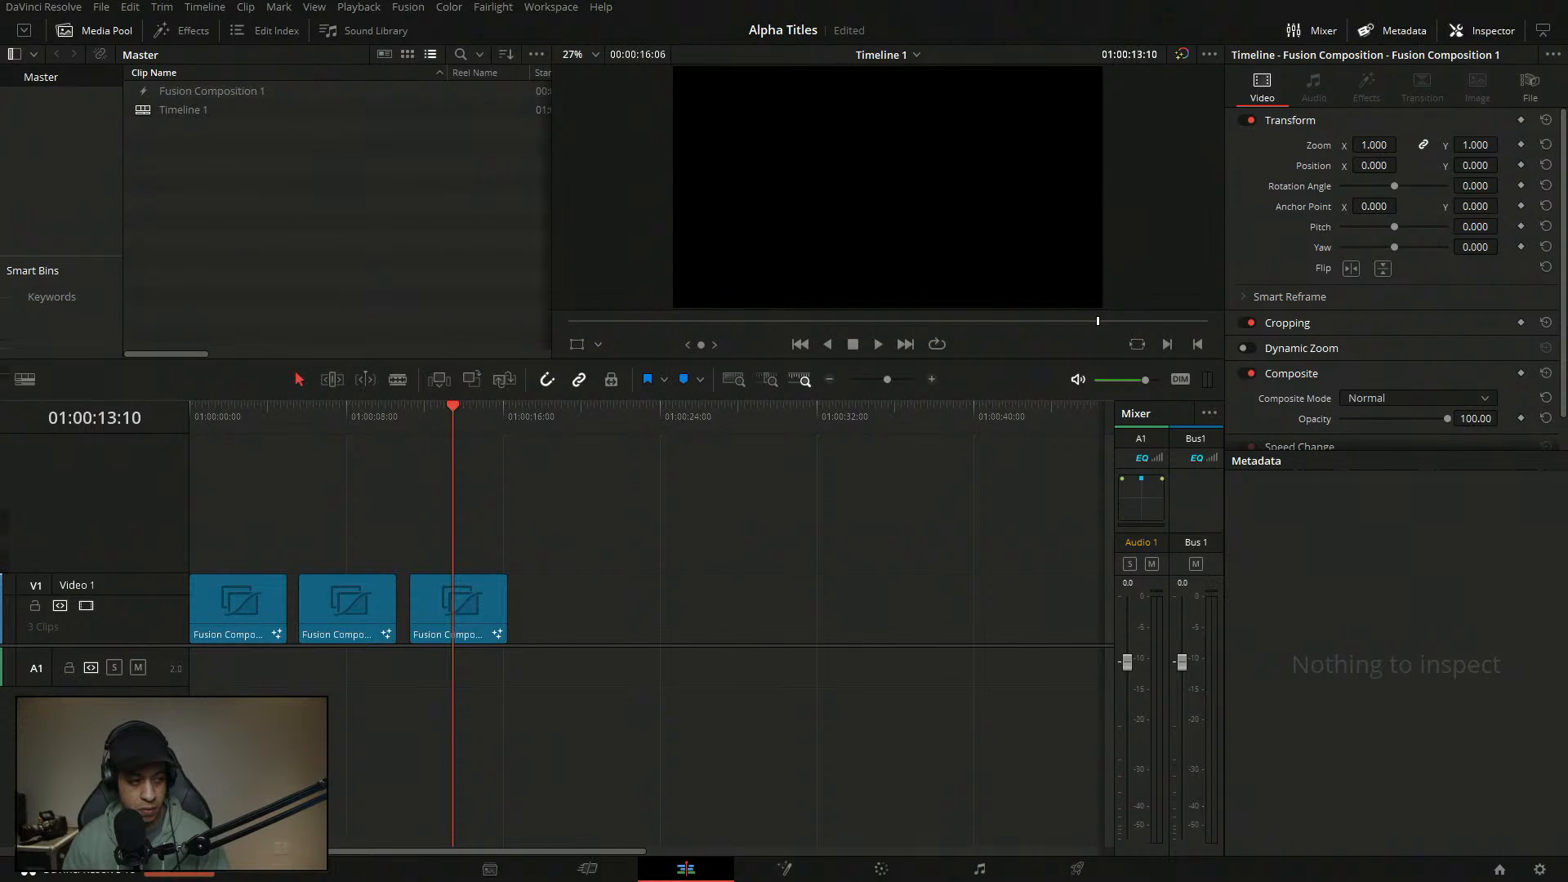
pyautogui.moveTo(352, 408); pyautogui.dragTo(337, 418)
pyautogui.moveTo(350, 613); pyautogui.dragTo(593, 629)
# - Switch to the Fusion page to edit the composition
pyautogui.click(581, 427)
pyautogui.click(804, 853)
pyautogui.click(796, 864)
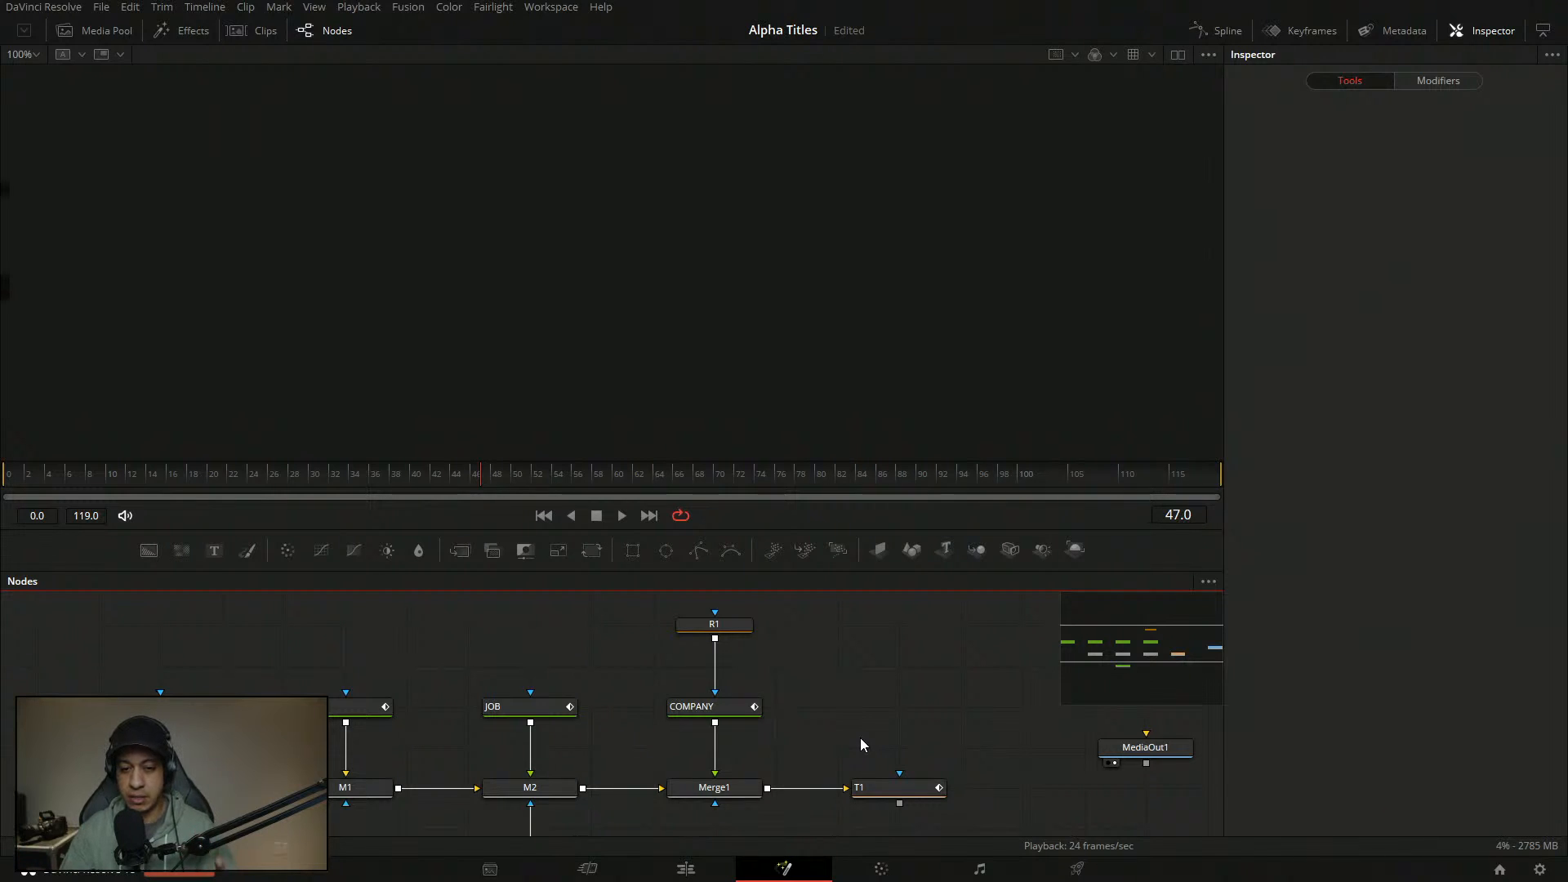
# - Save the project and raise the divider so the whole title node tree fits the Nodes panel
pyautogui.hotkey('ctrl', 's')
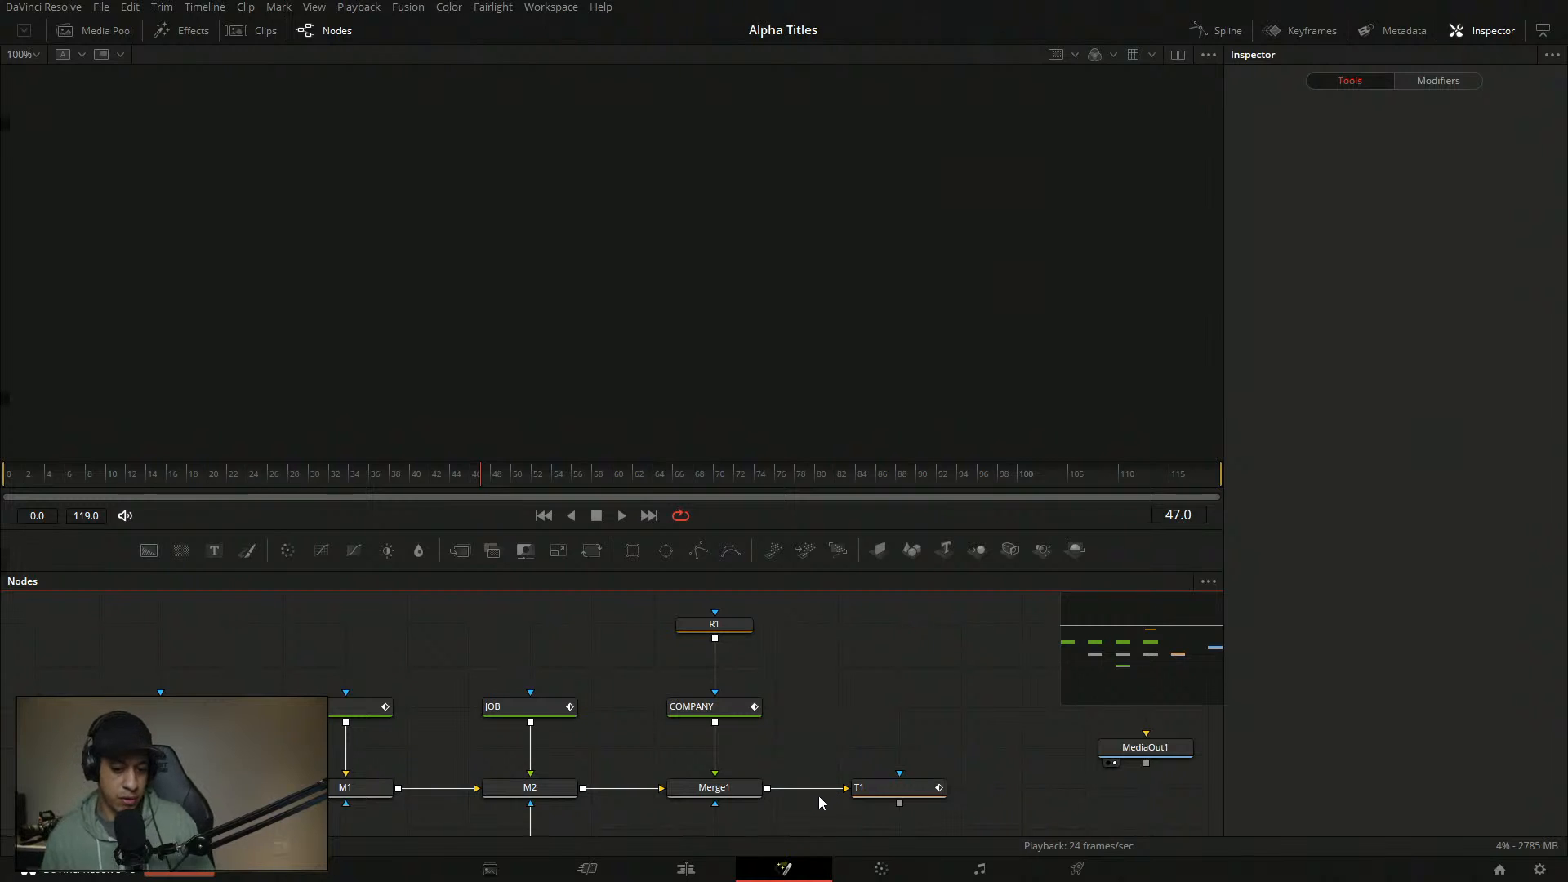
pyautogui.moveTo(814, 723); pyautogui.dragTo(856, 711)
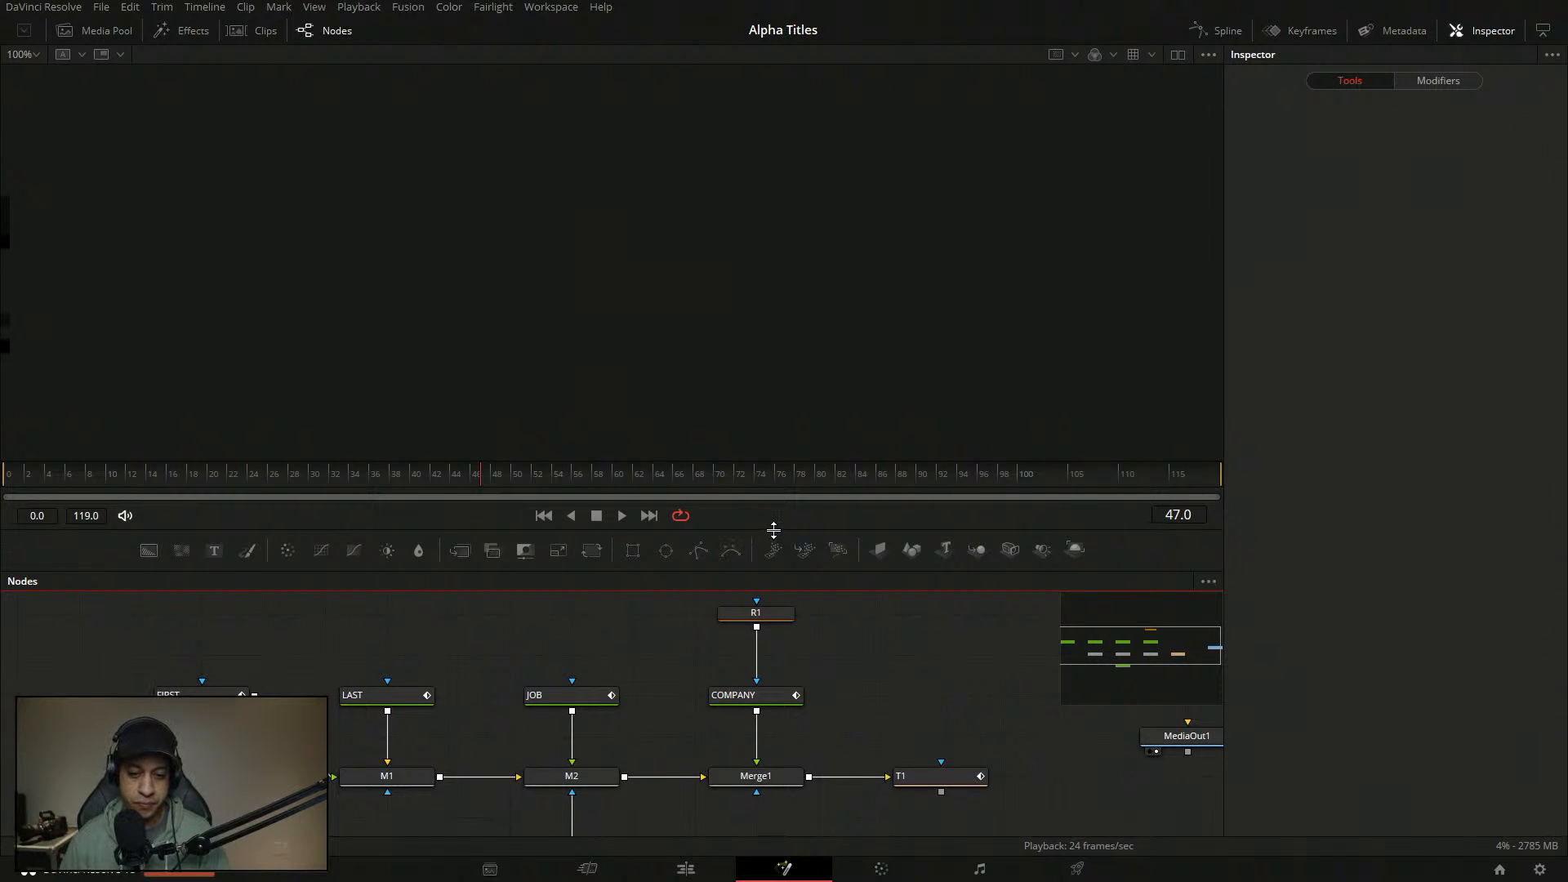
pyautogui.moveTo(774, 531); pyautogui.dragTo(777, 458)
pyautogui.moveTo(854, 600); pyautogui.dragTo(822, 599)
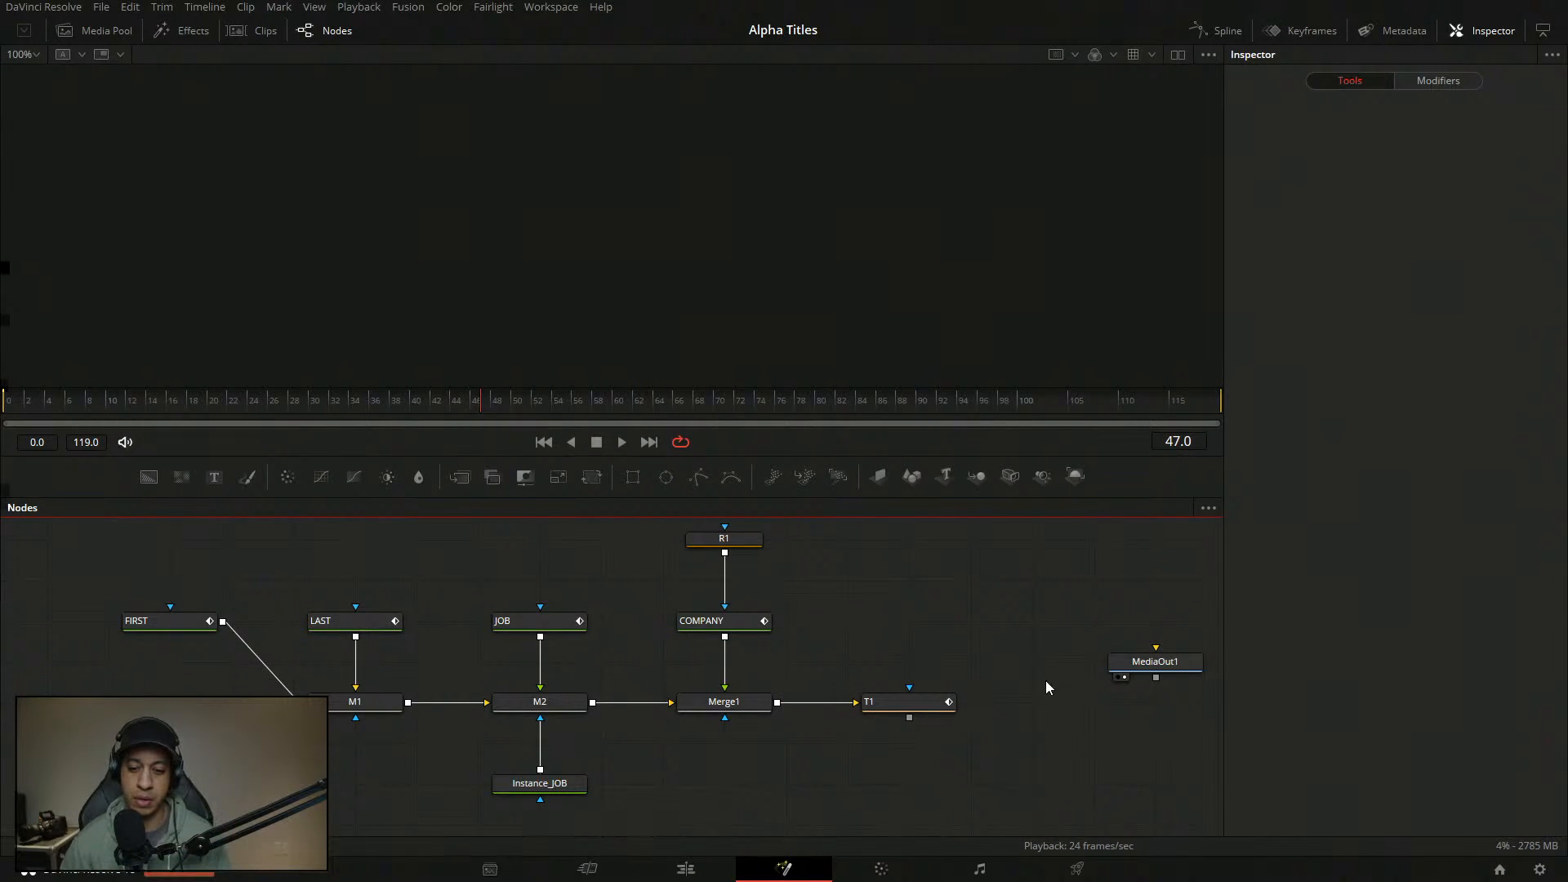
# - Align MediaOut1 with T1, show T1's composite in the viewer, save, and open the tool search
pyautogui.moveTo(1180, 657); pyautogui.dragTo(1119, 697)
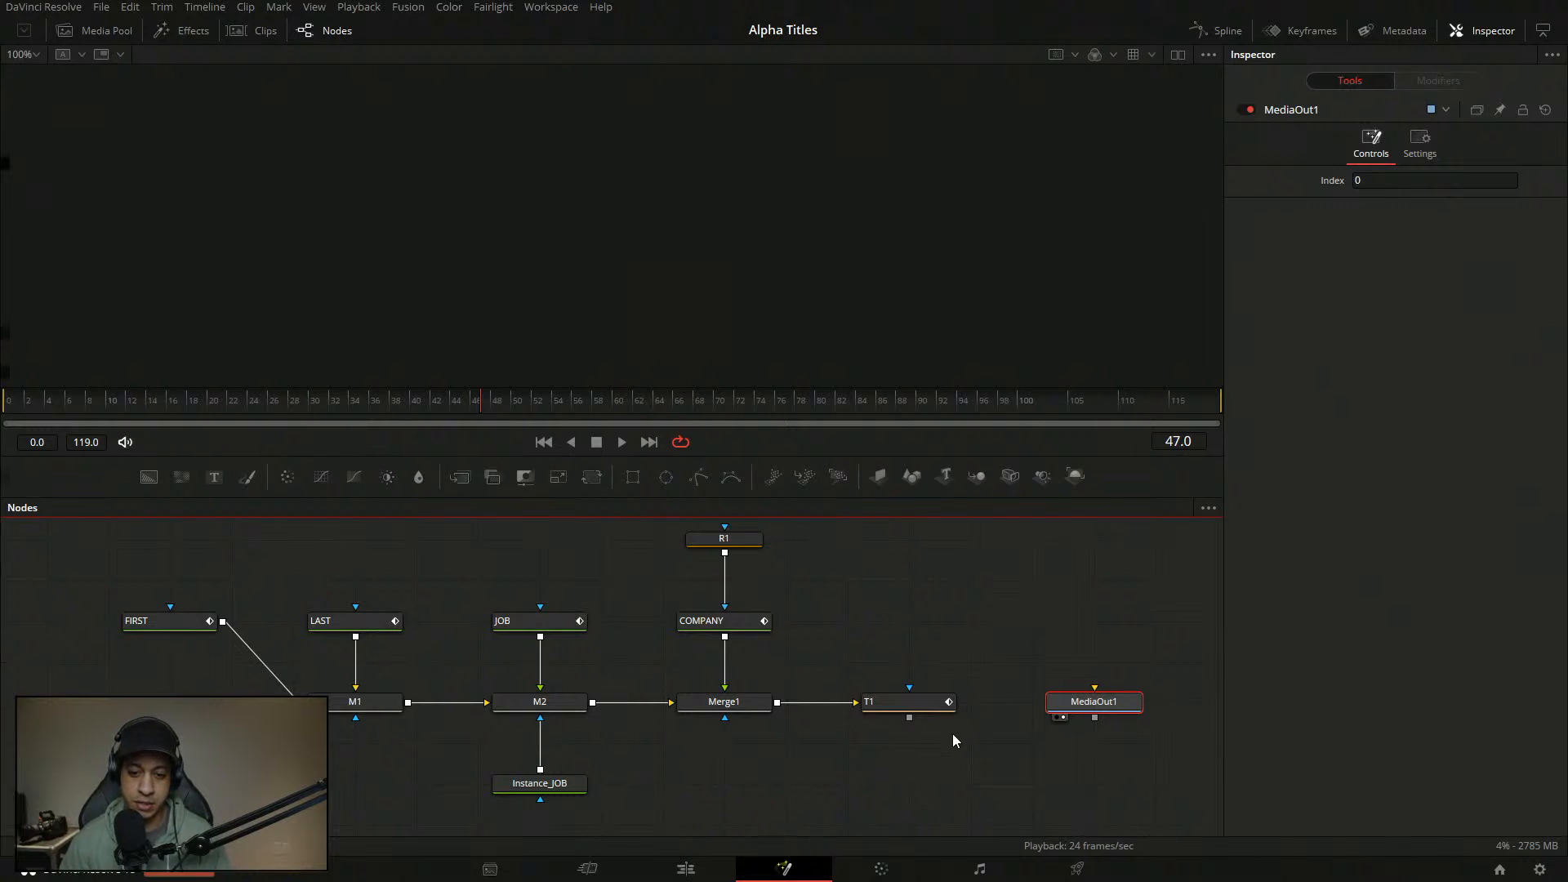
pyautogui.moveTo(804, 659); pyautogui.dragTo(823, 663)
pyautogui.click(893, 721)
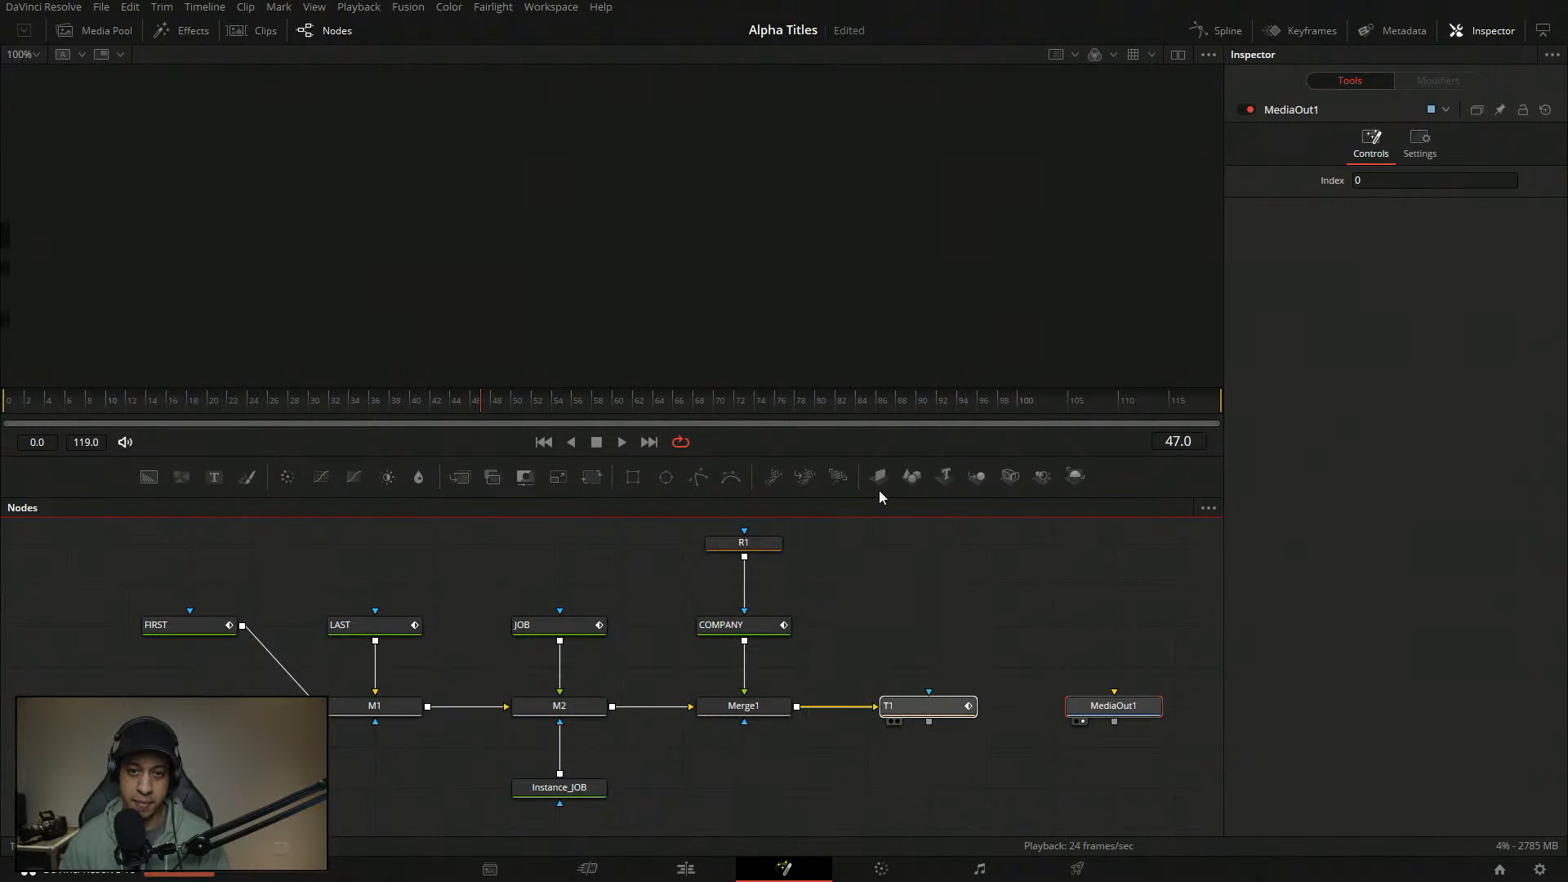
pyautogui.click(857, 593)
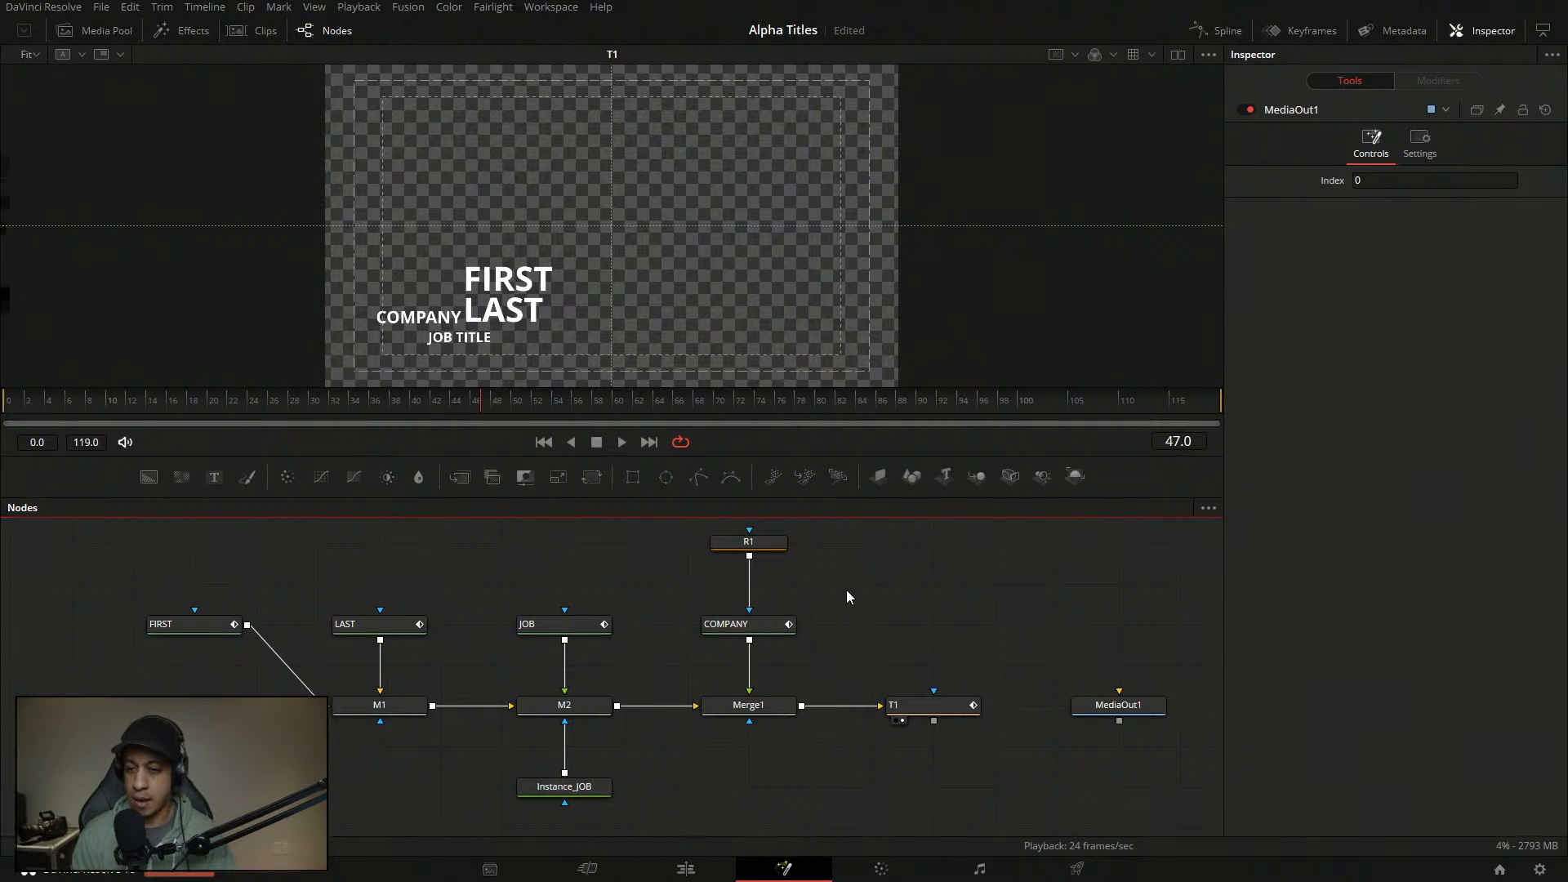
pyautogui.hotkey('ctrl', 's')
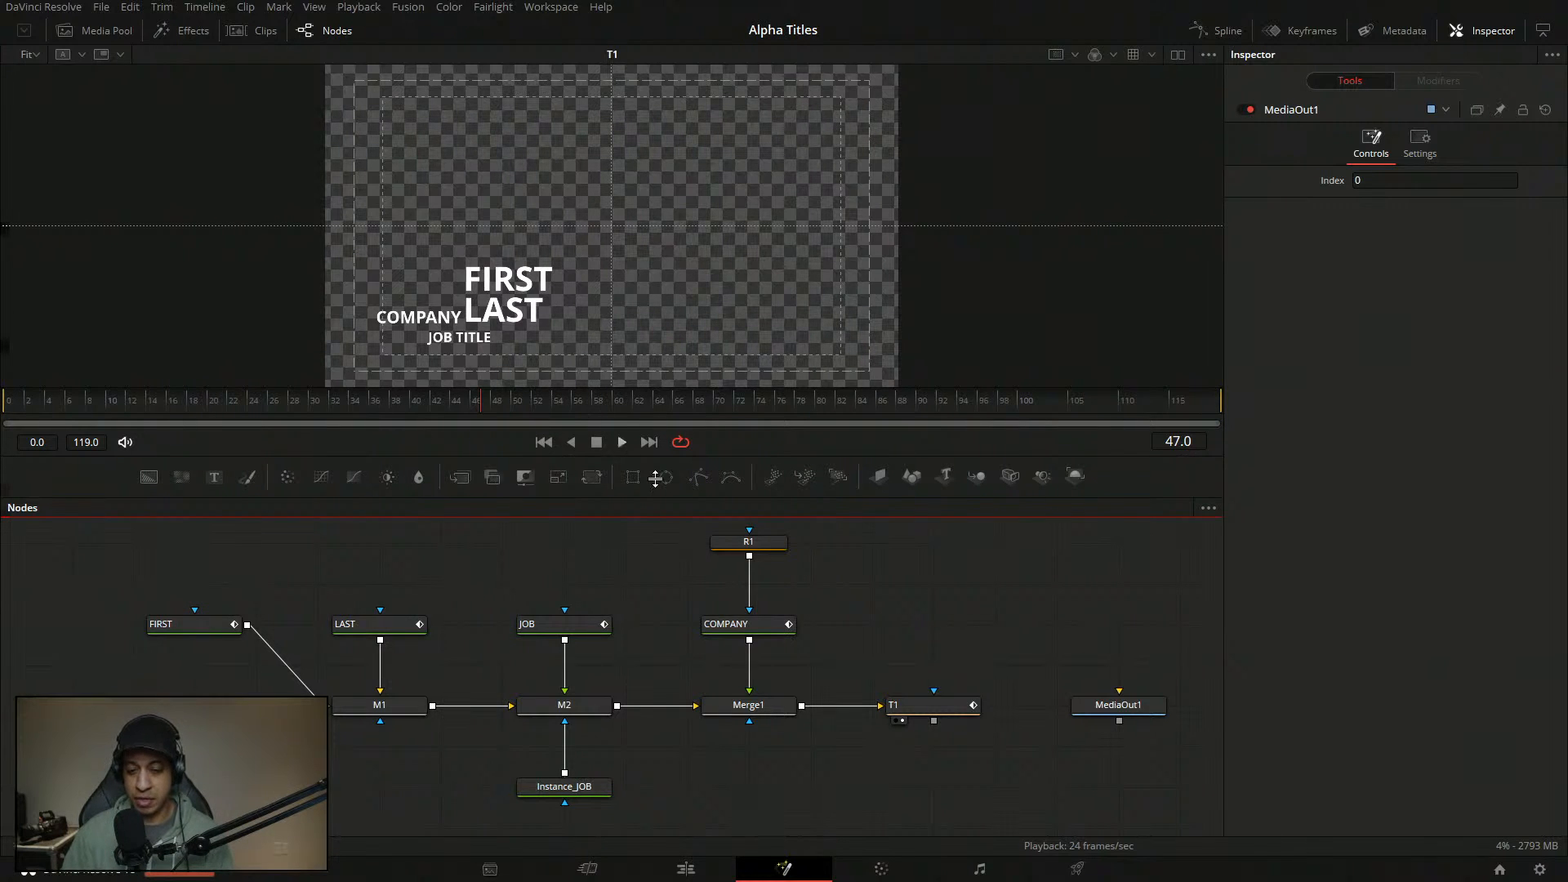
pyautogui.hotkey('shift', 'space')
pyautogui.write('tex')
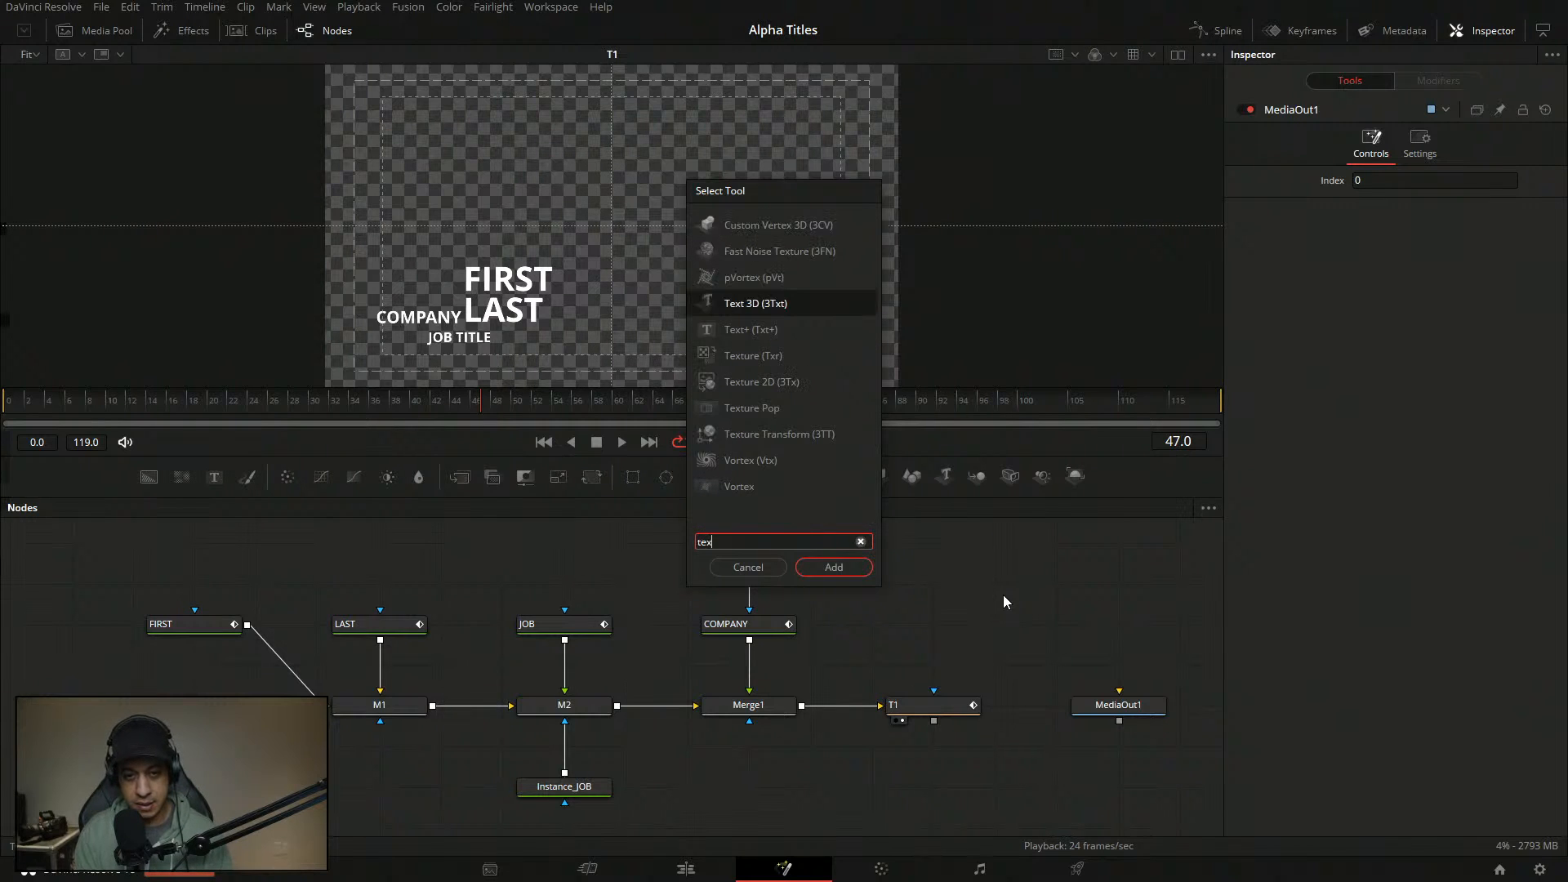
pyautogui.press('Return')
pyautogui.rightClick(1311, 312)
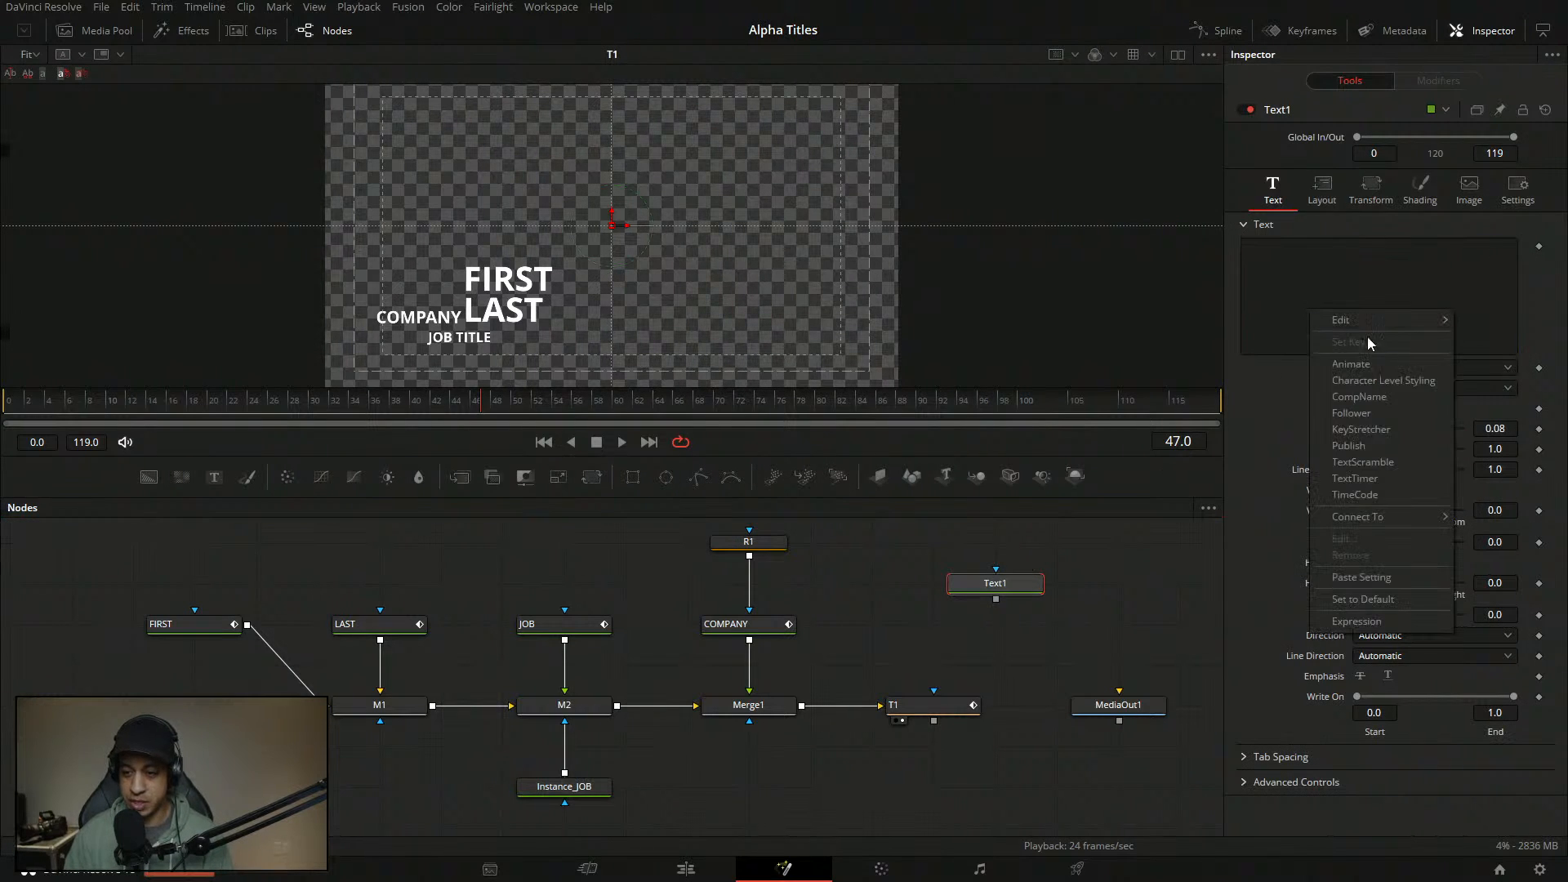
pyautogui.click(1388, 493)
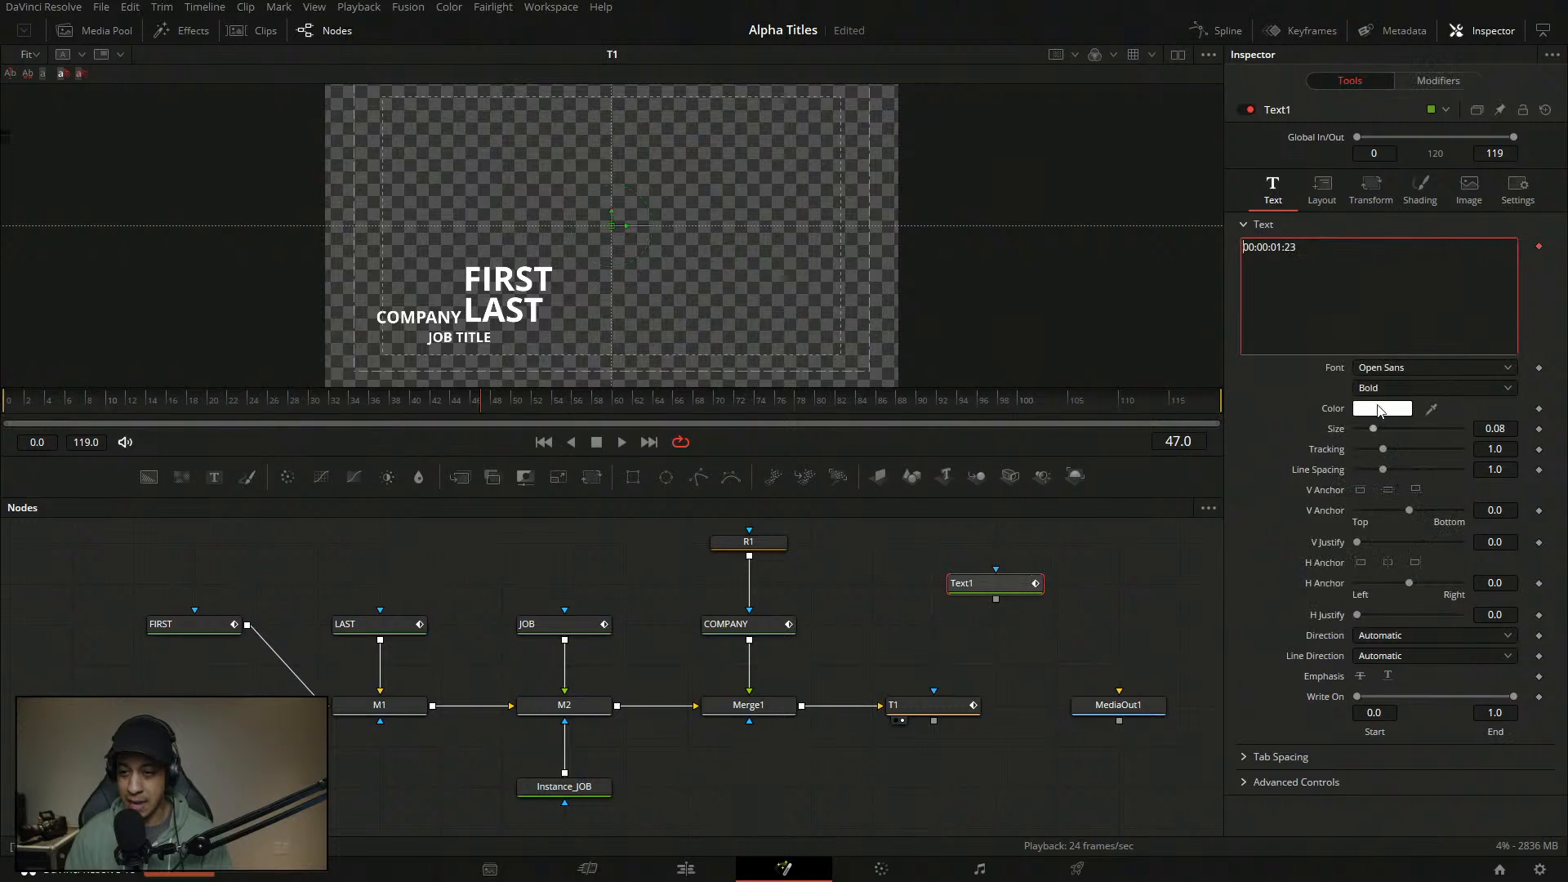
pyautogui.click(1425, 80)
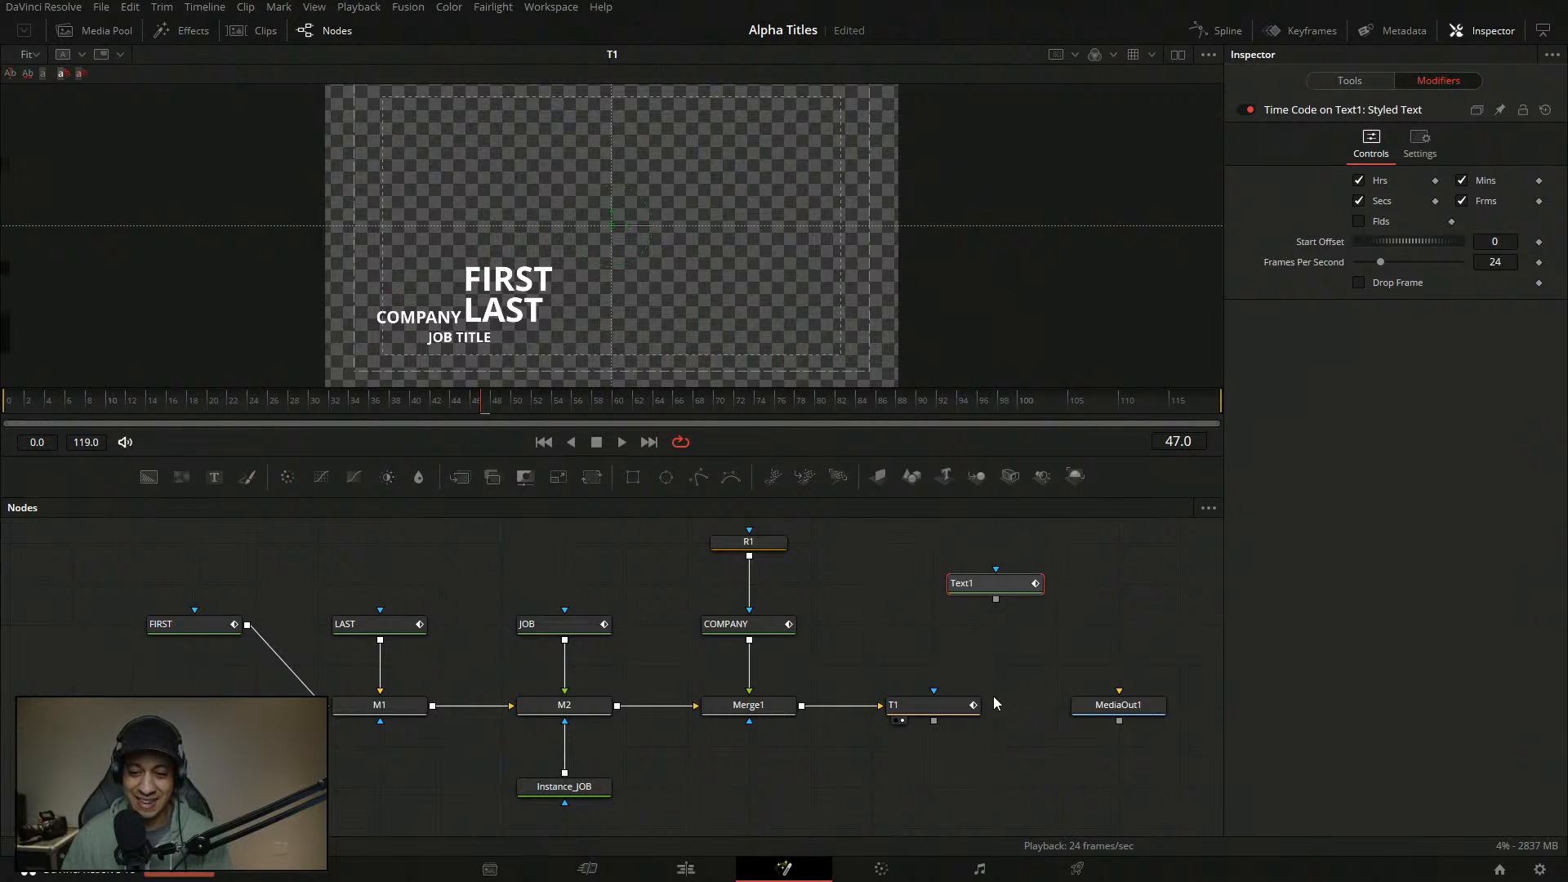
pyautogui.press('Delete')
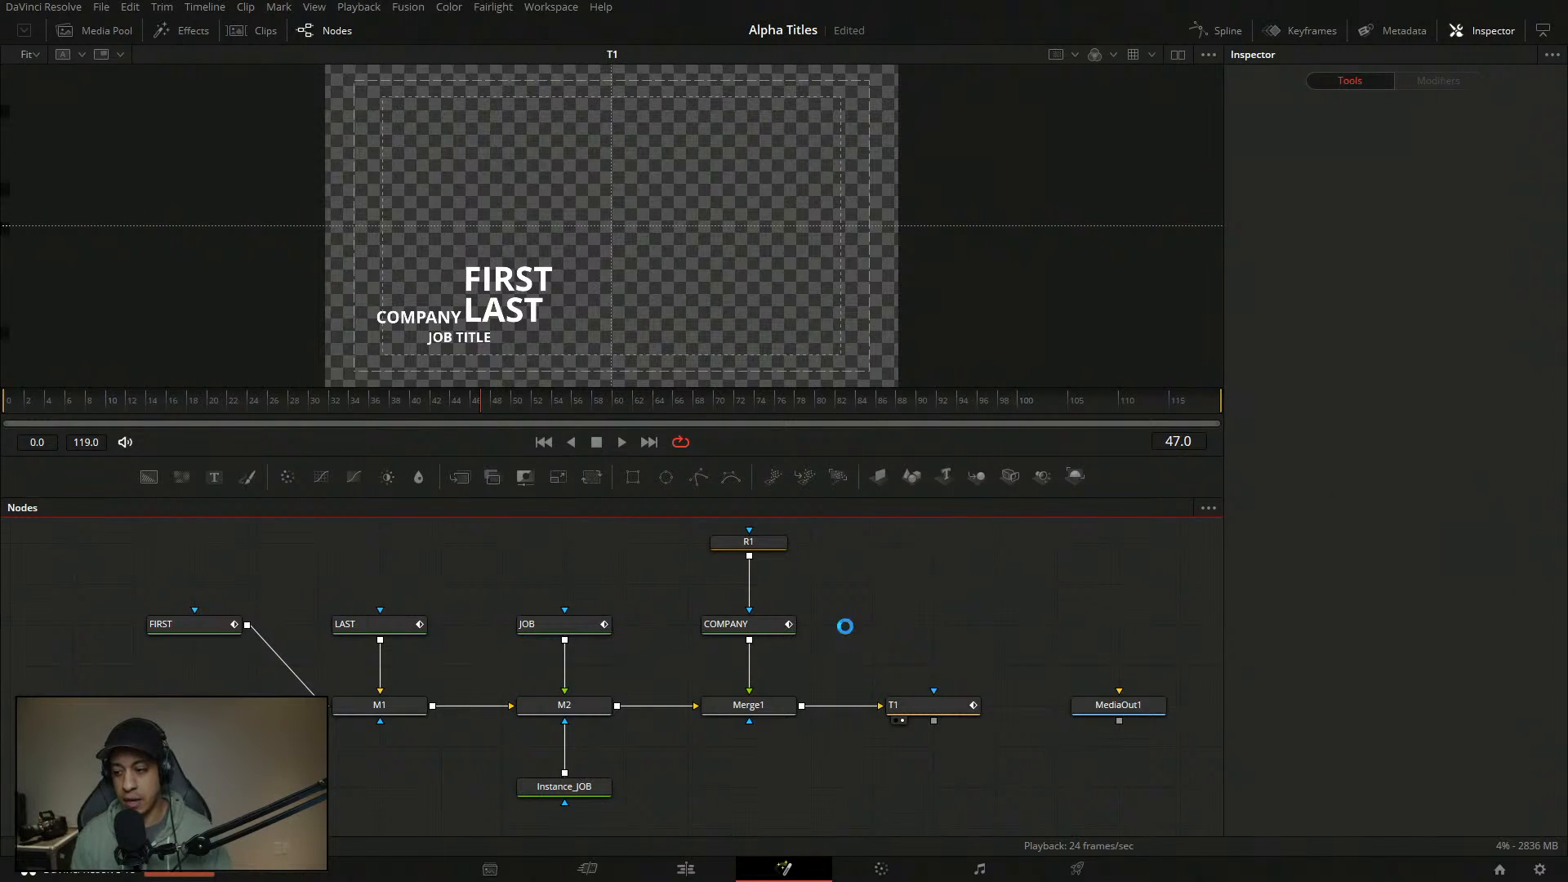
# - Save the Alpha Titles project with Ctrl+S, clearing the Edited label
pyautogui.hotkey('ctrl', 's')
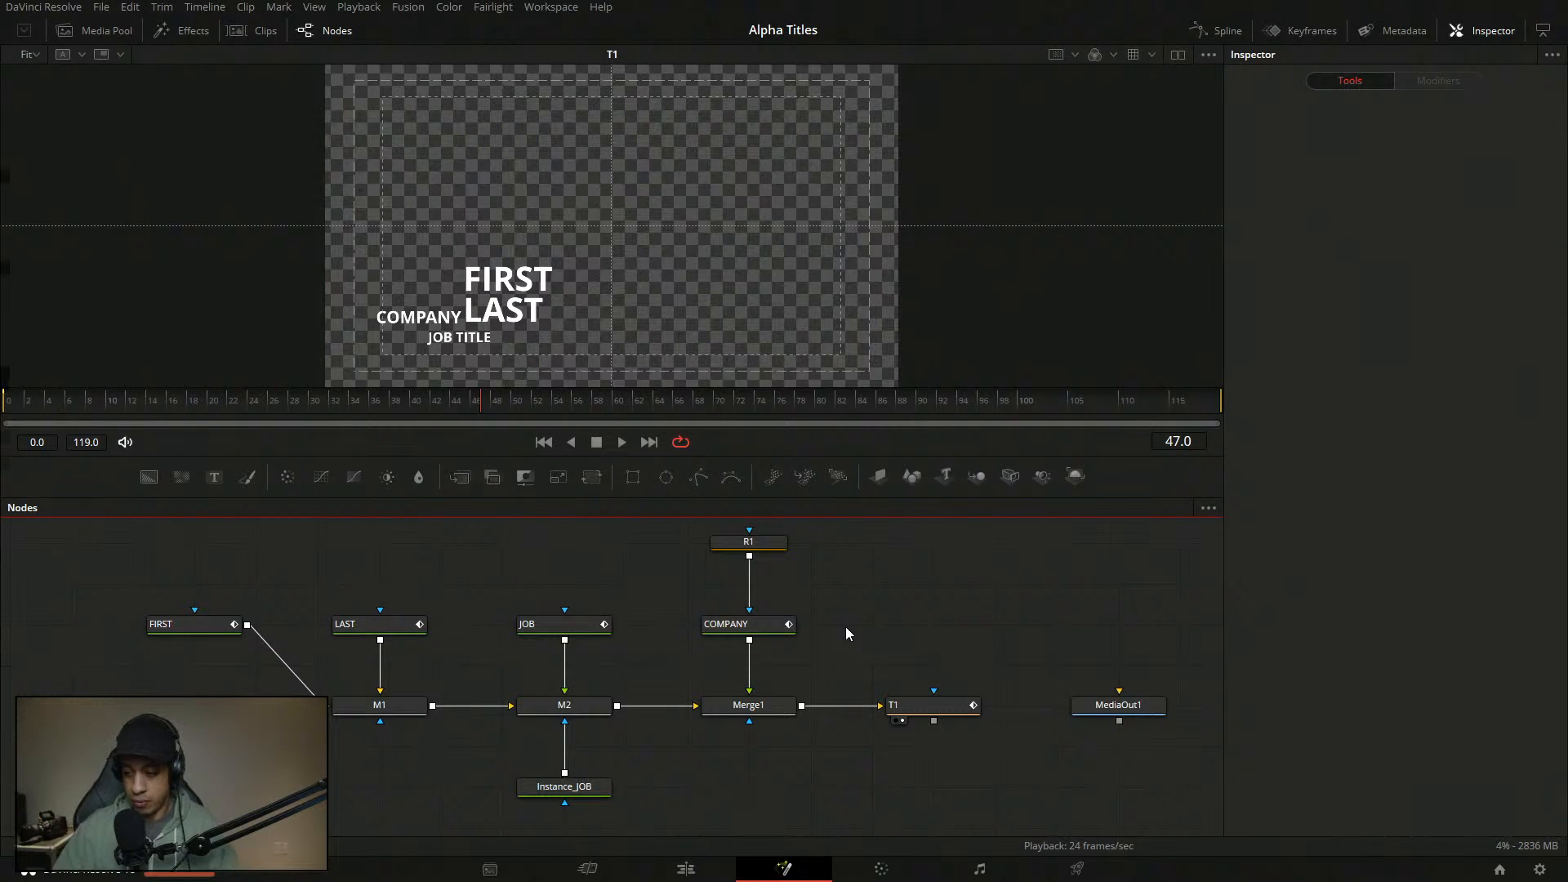
# - Inspect the COMPANY node, then reframe the graph and show FIRST's text settings
pyautogui.click(753, 623)
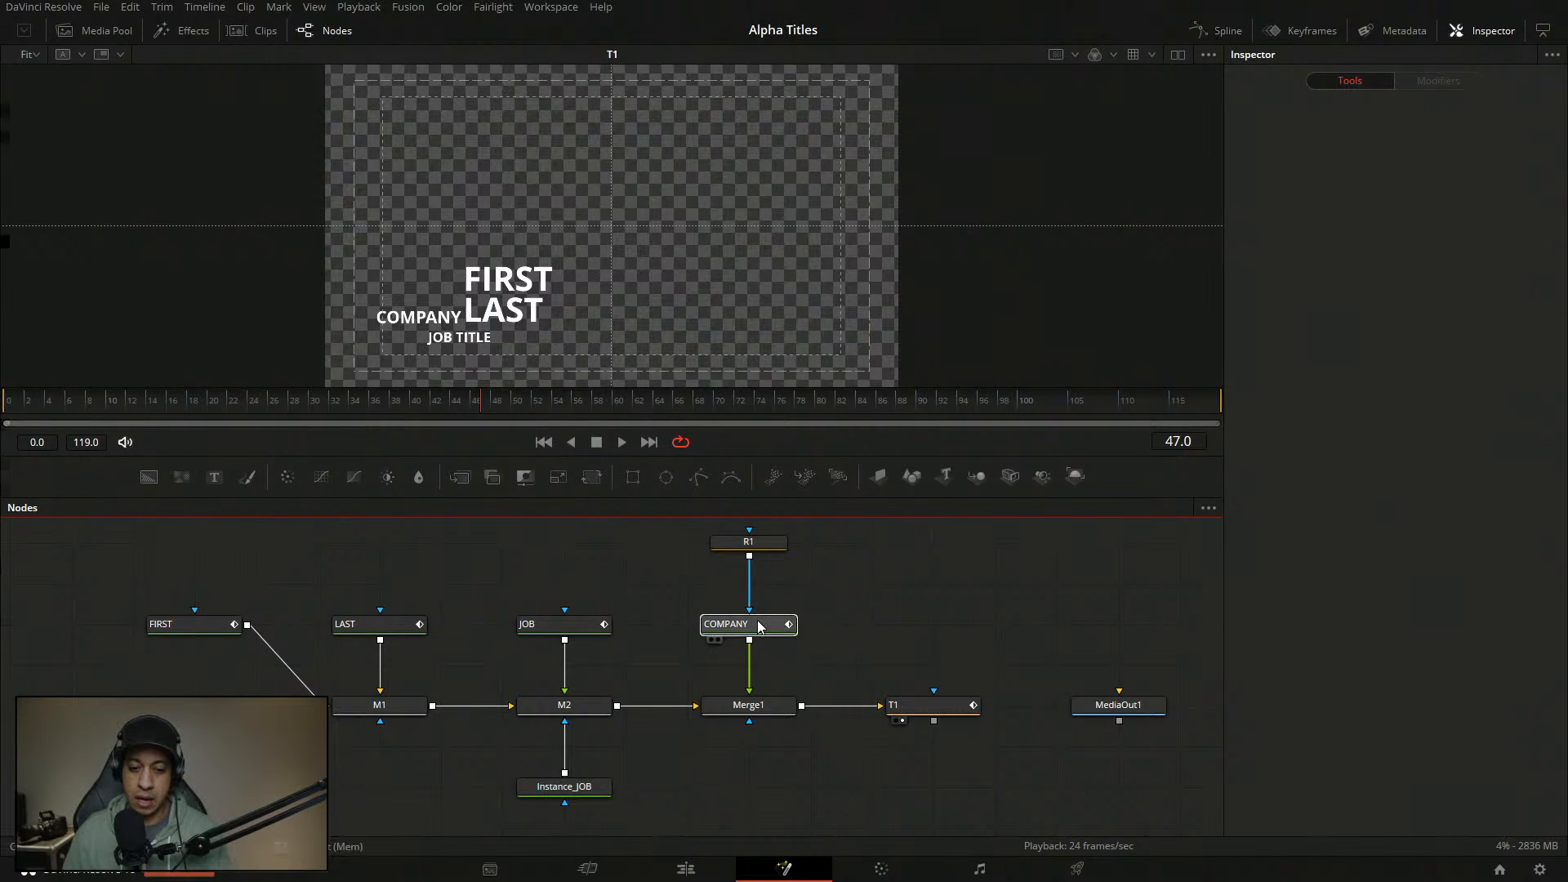
pyautogui.click(836, 635)
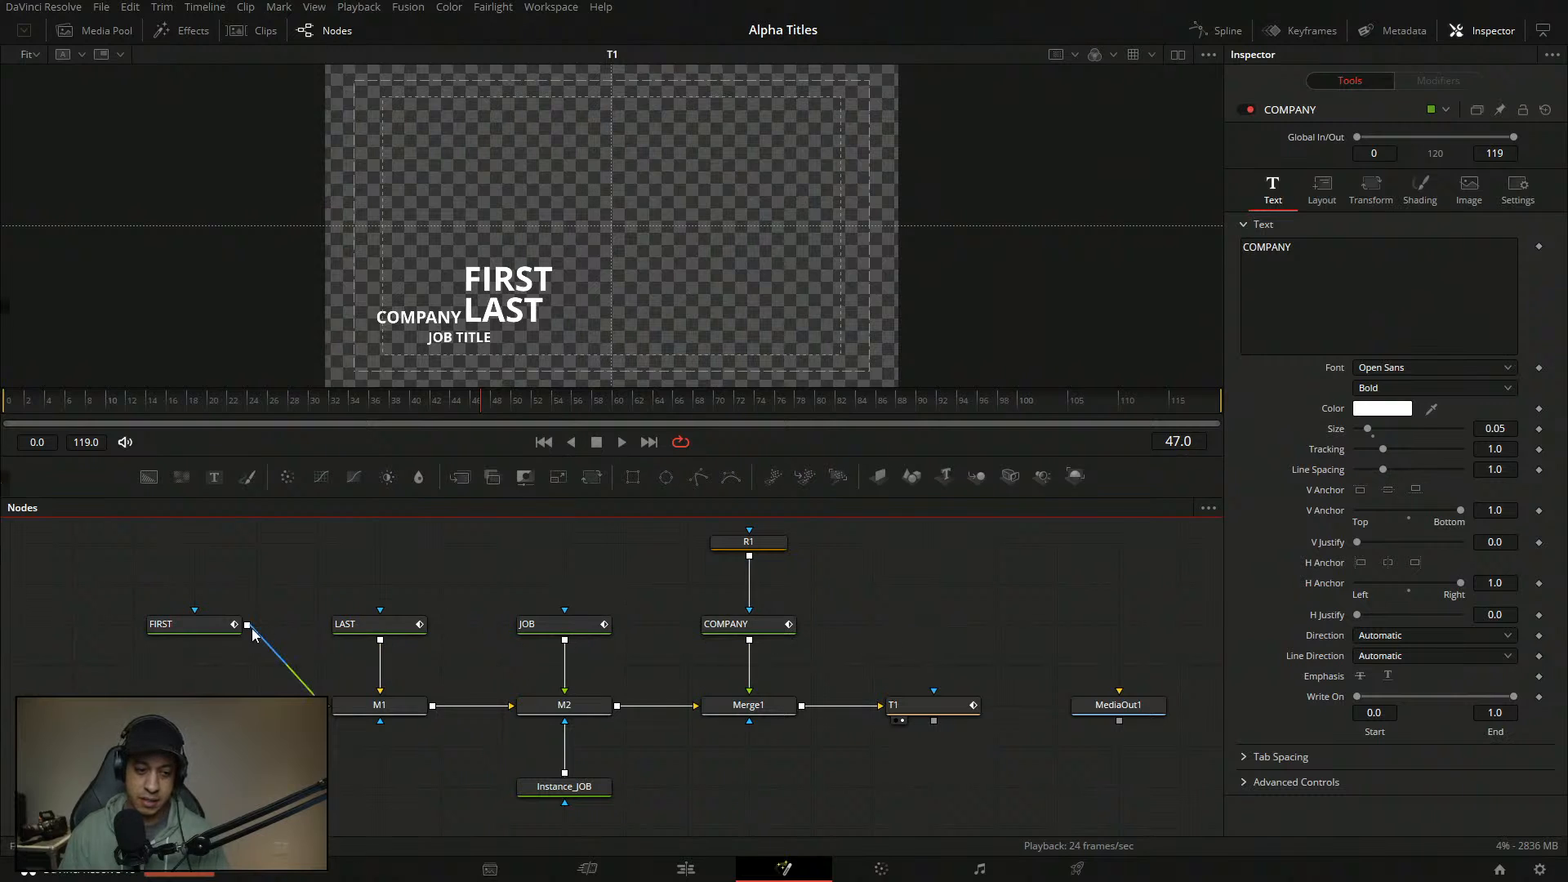
pyautogui.click(209, 622)
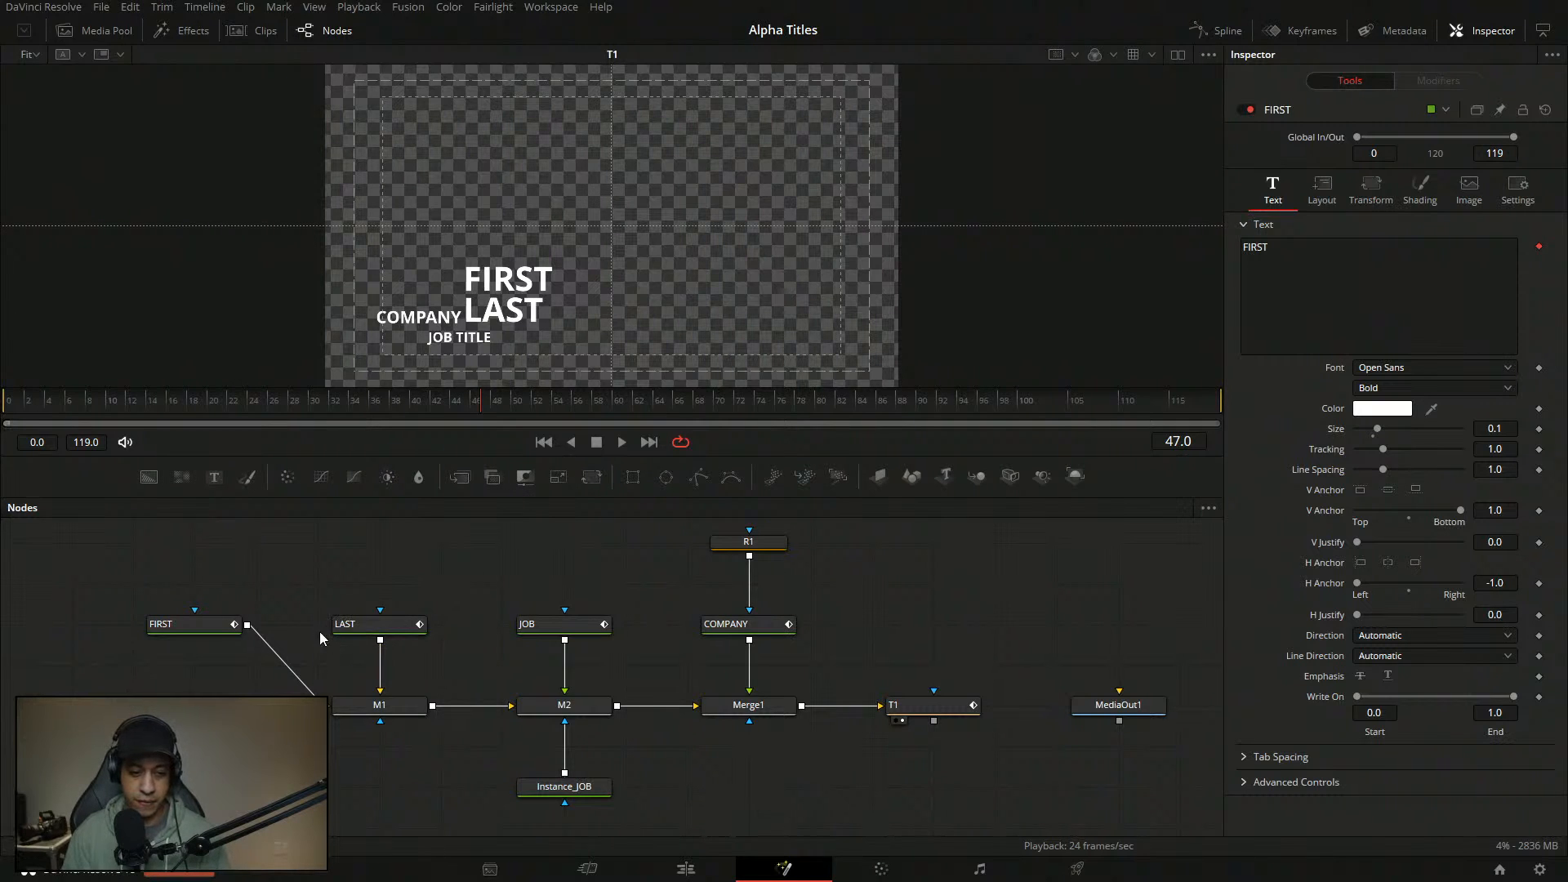
pyautogui.moveTo(443, 597); pyautogui.dragTo(468, 554)
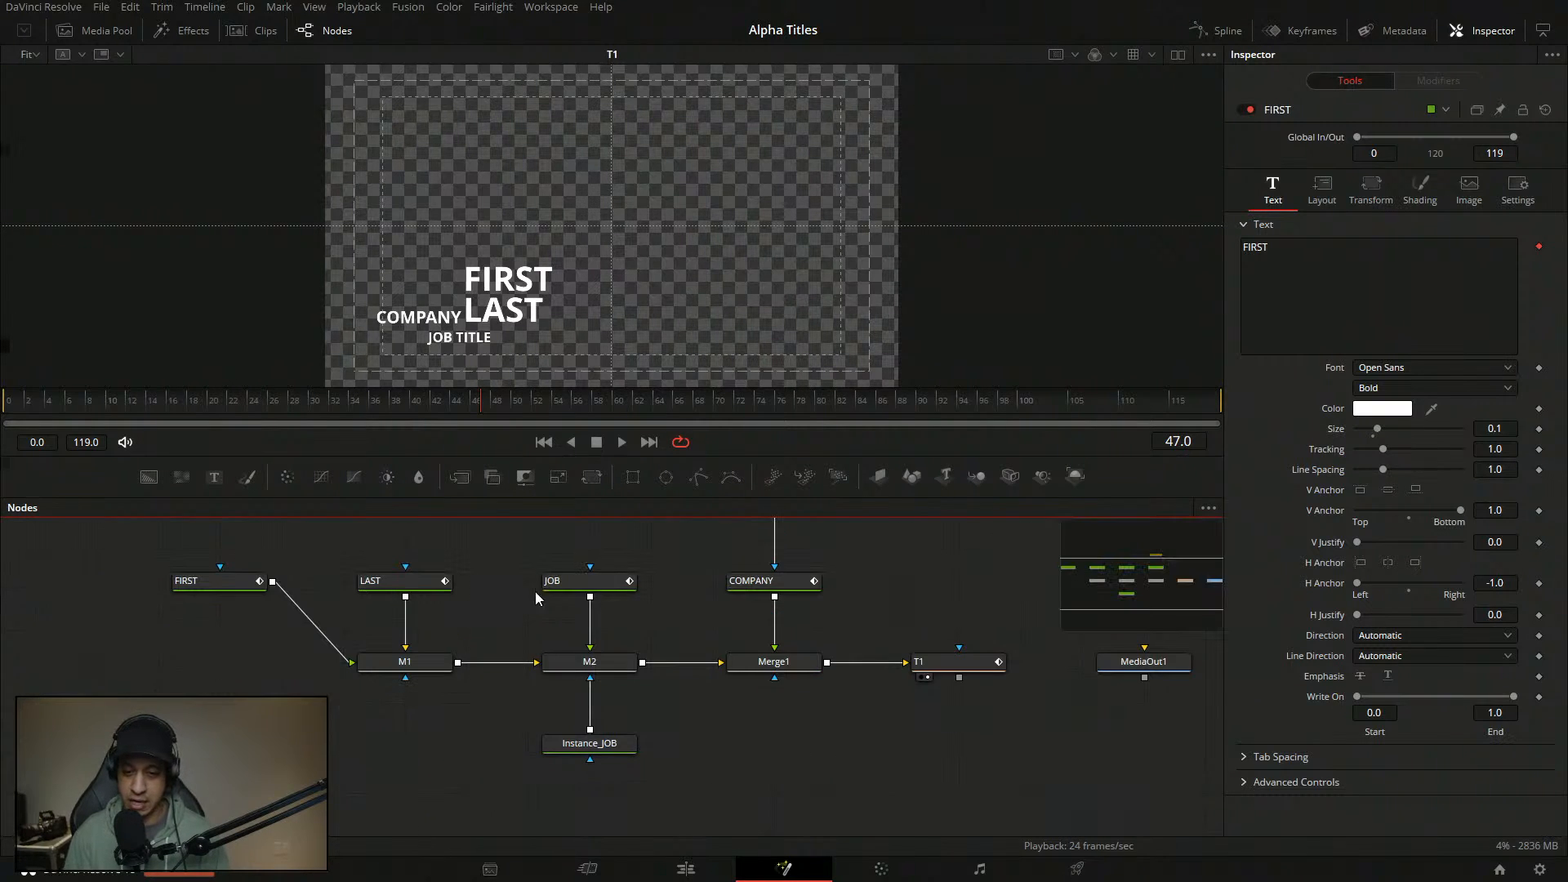
pyautogui.scroll(3, 696, 618)
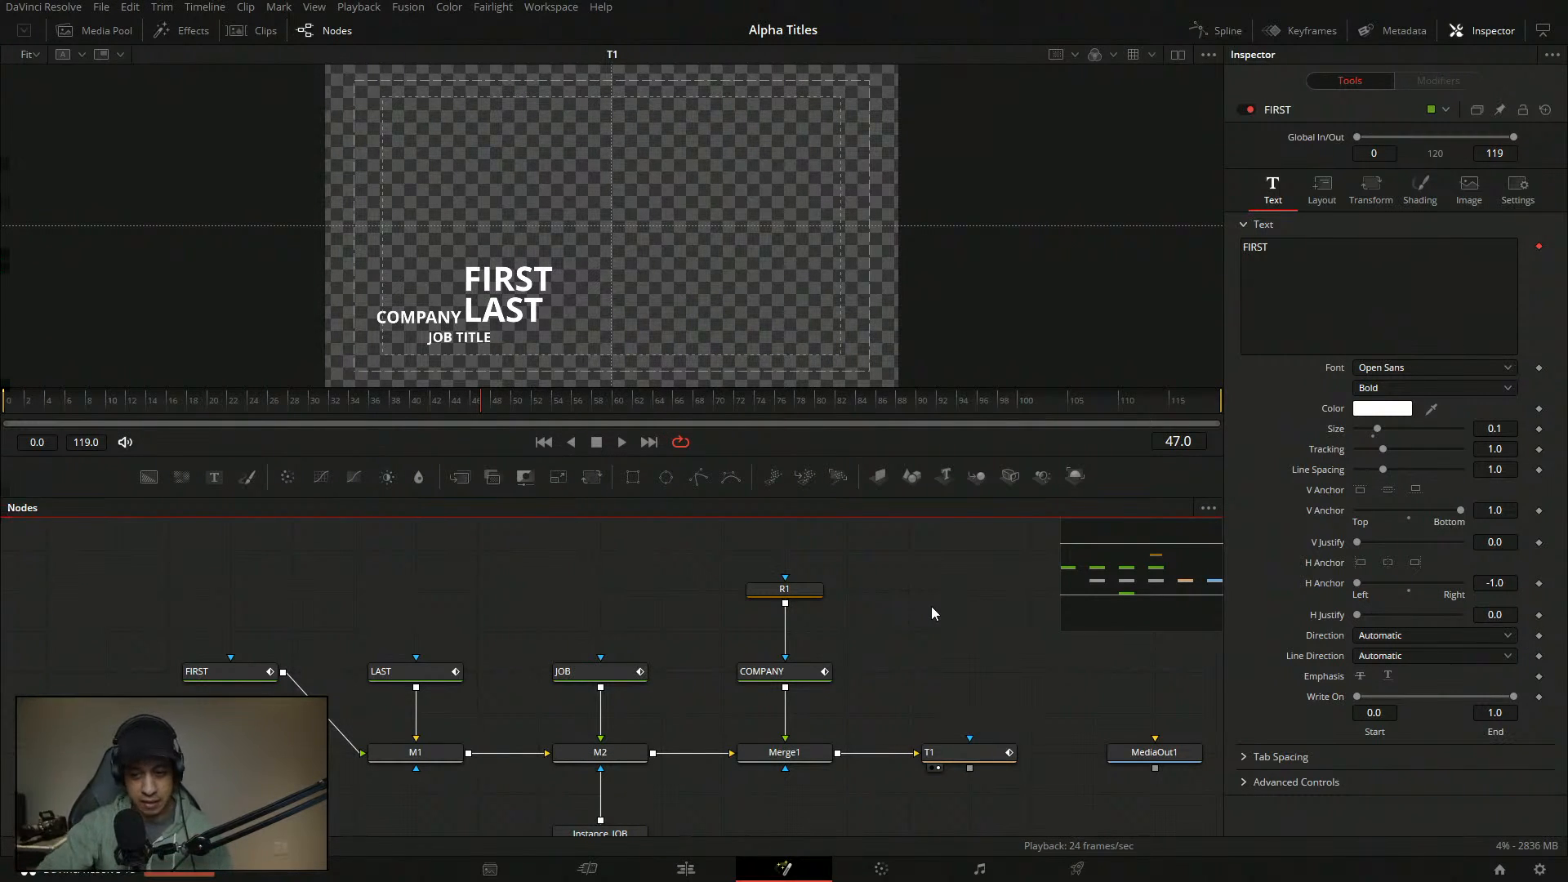
pyautogui.scroll(-3, 907, 626)
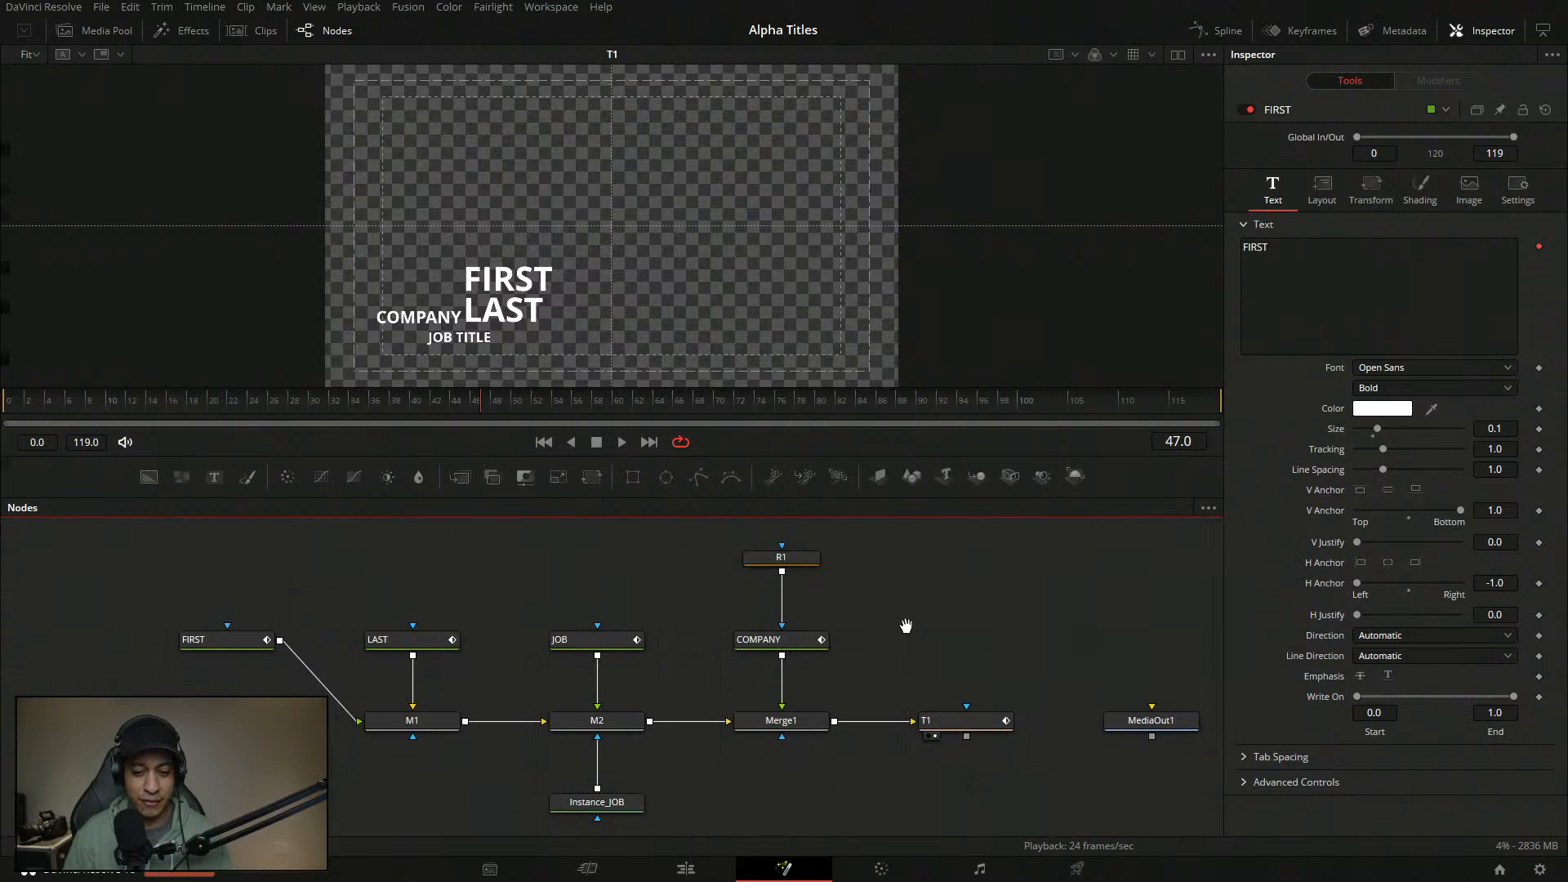
pyautogui.scroll(1, 921, 630)
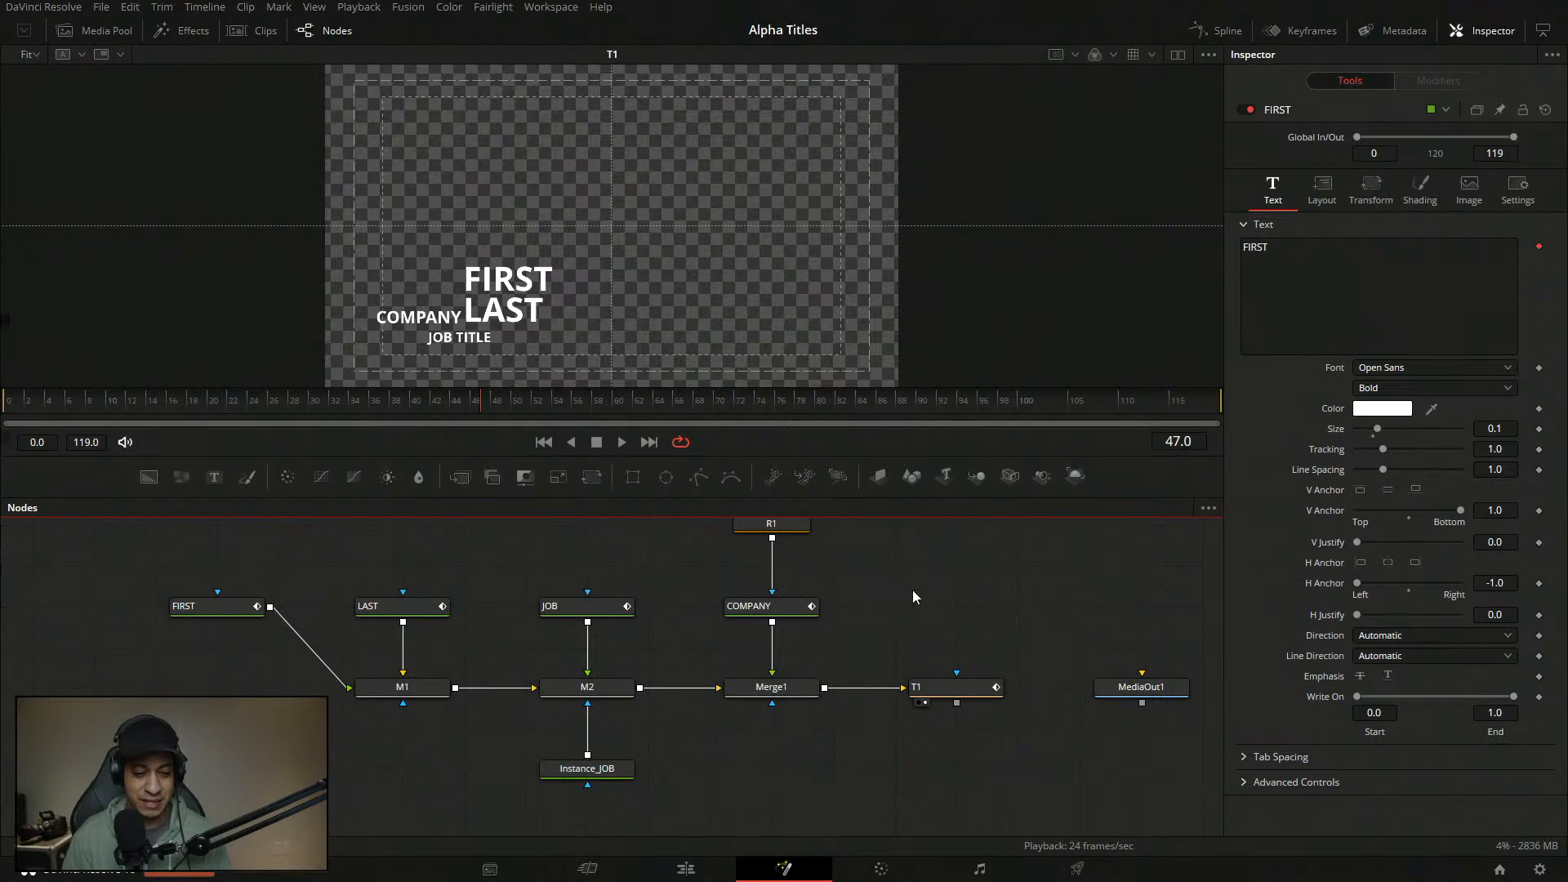
pyautogui.hscroll(-1, 351, 569)
pyautogui.click(236, 609)
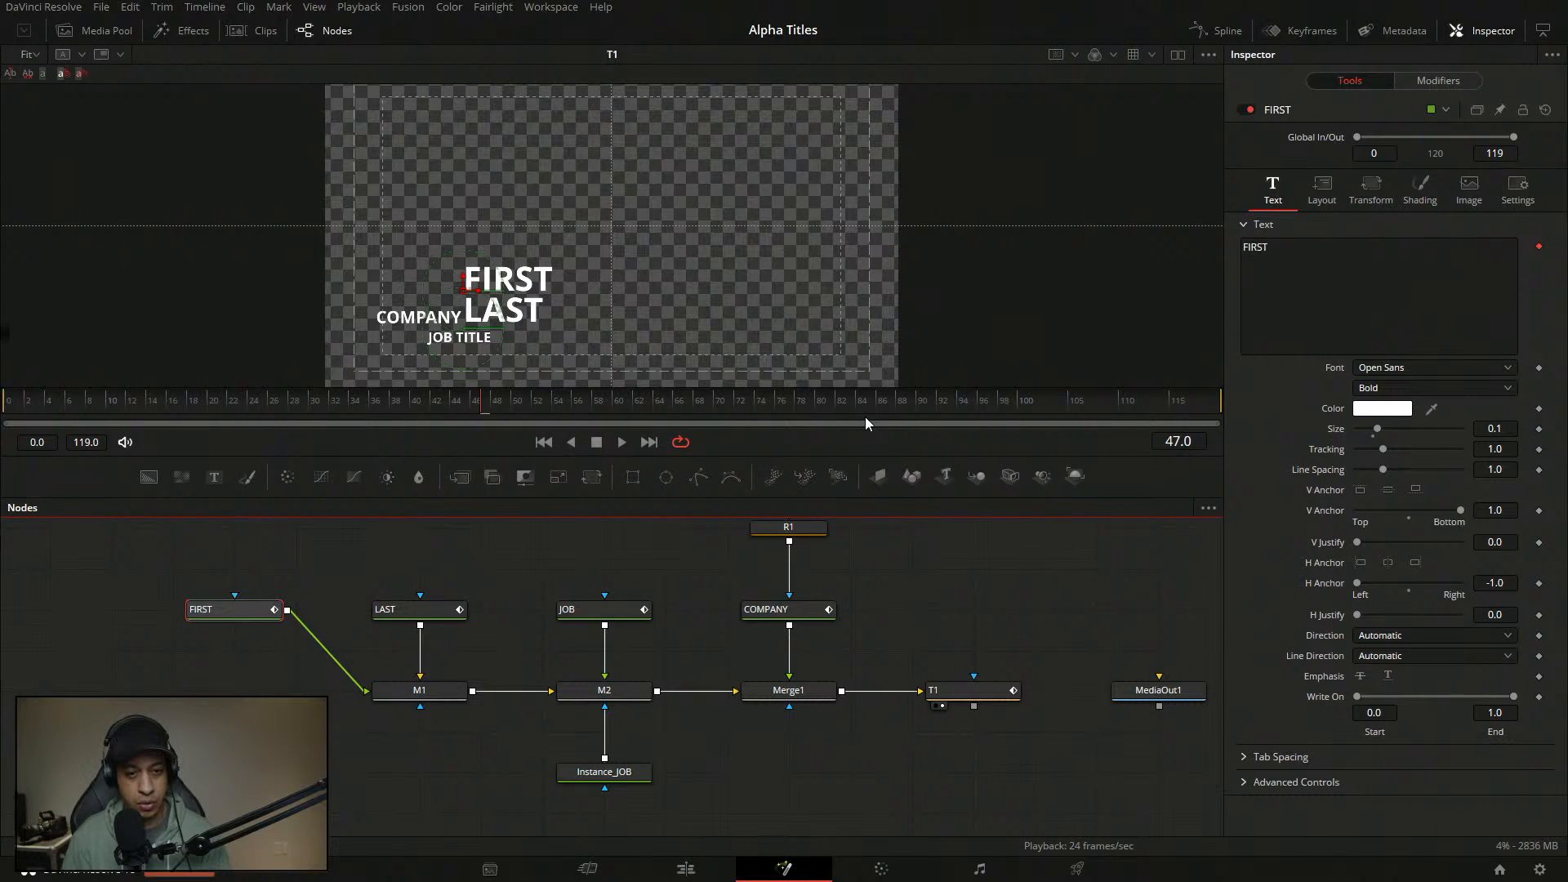
# - Preview Merge1 at frame 8, then review LAST, JOB and FIRST settings, ending on JOB
pyautogui.moveTo(251, 400); pyautogui.dragTo(88, 400)
pyautogui.moveTo(782, 693); pyautogui.dragTo(642, 303)
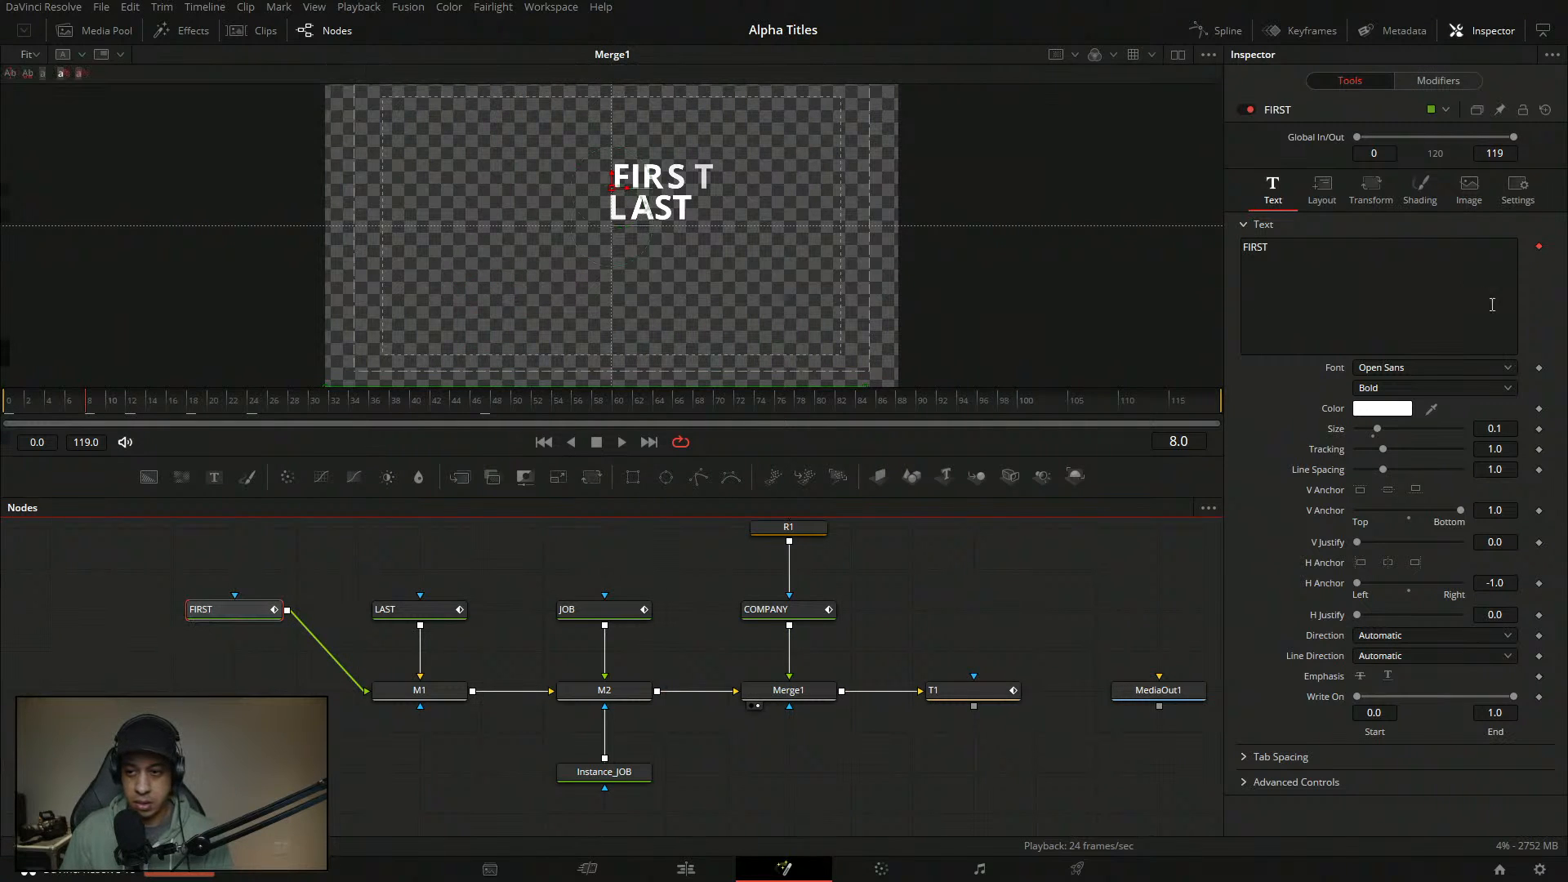
pyautogui.click(1314, 261)
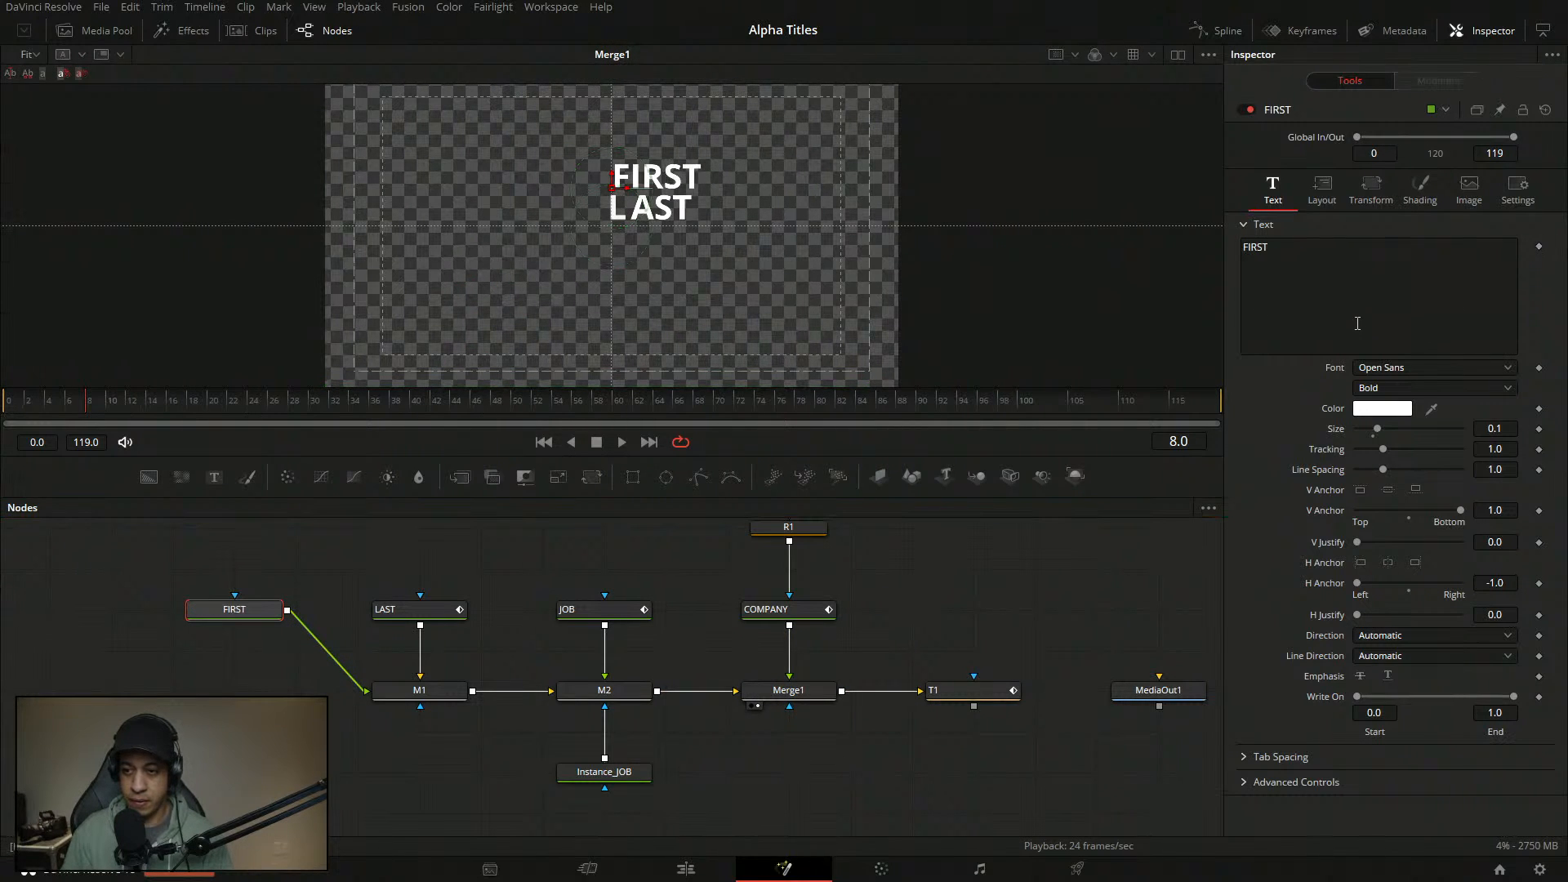
pyautogui.click(391, 613)
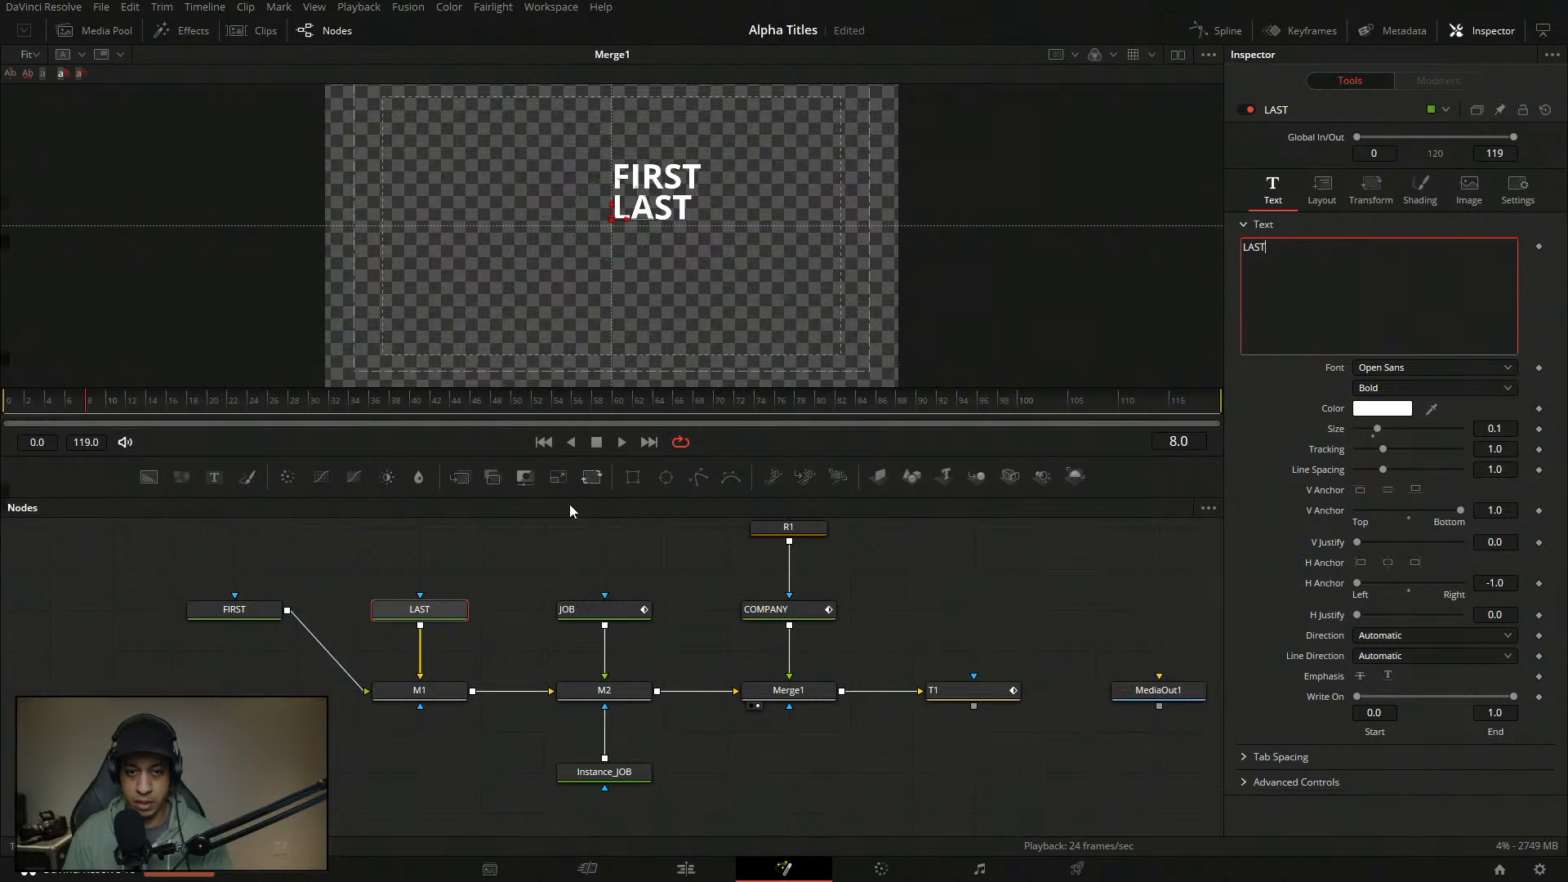
pyautogui.click(600, 616)
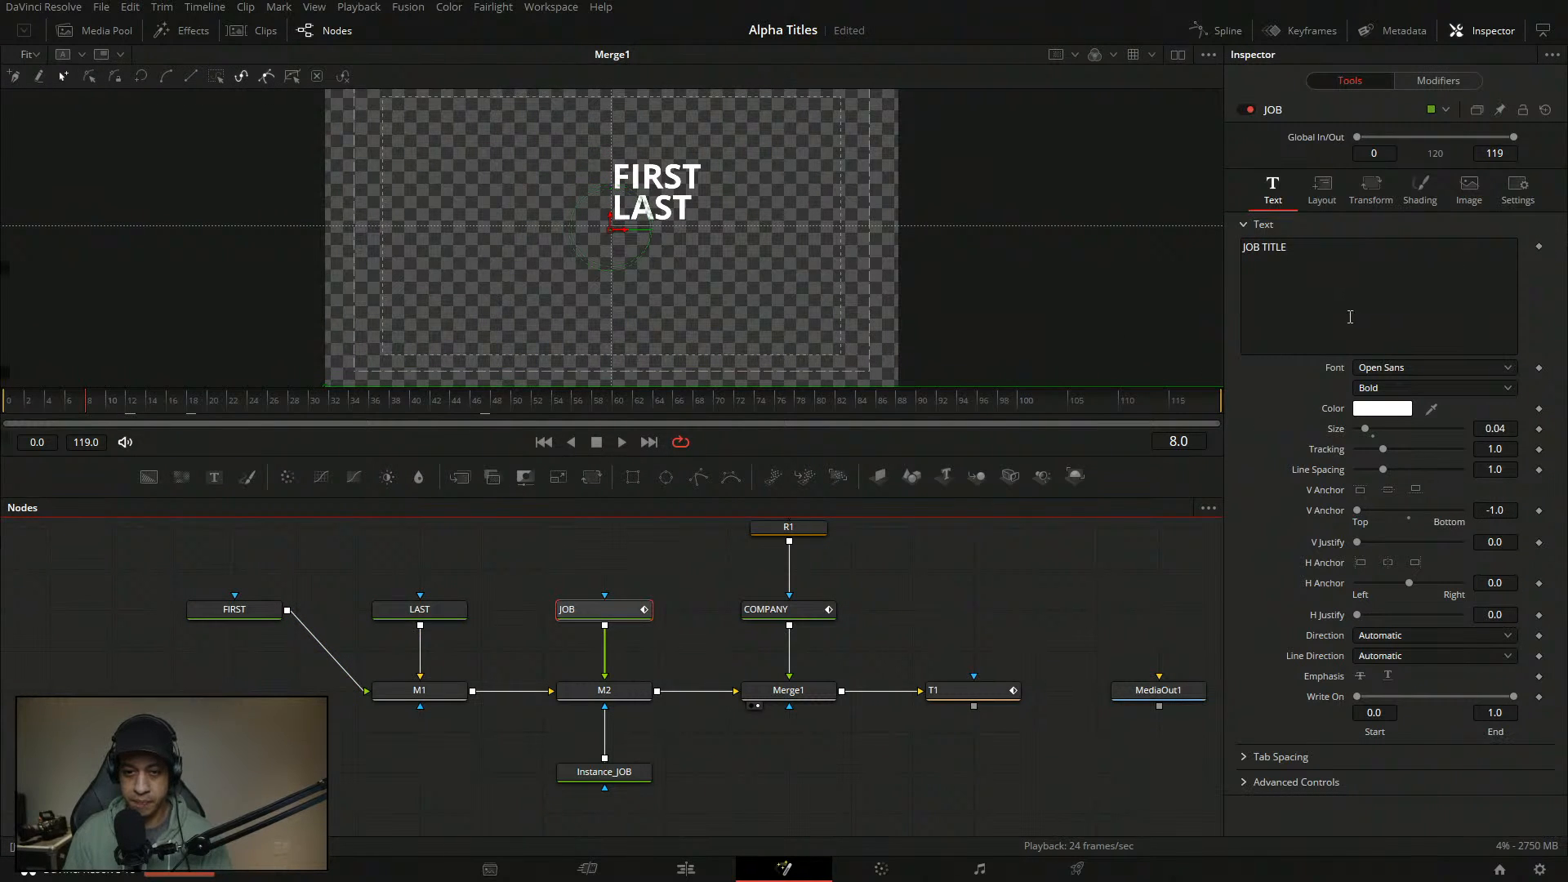
pyautogui.click(237, 612)
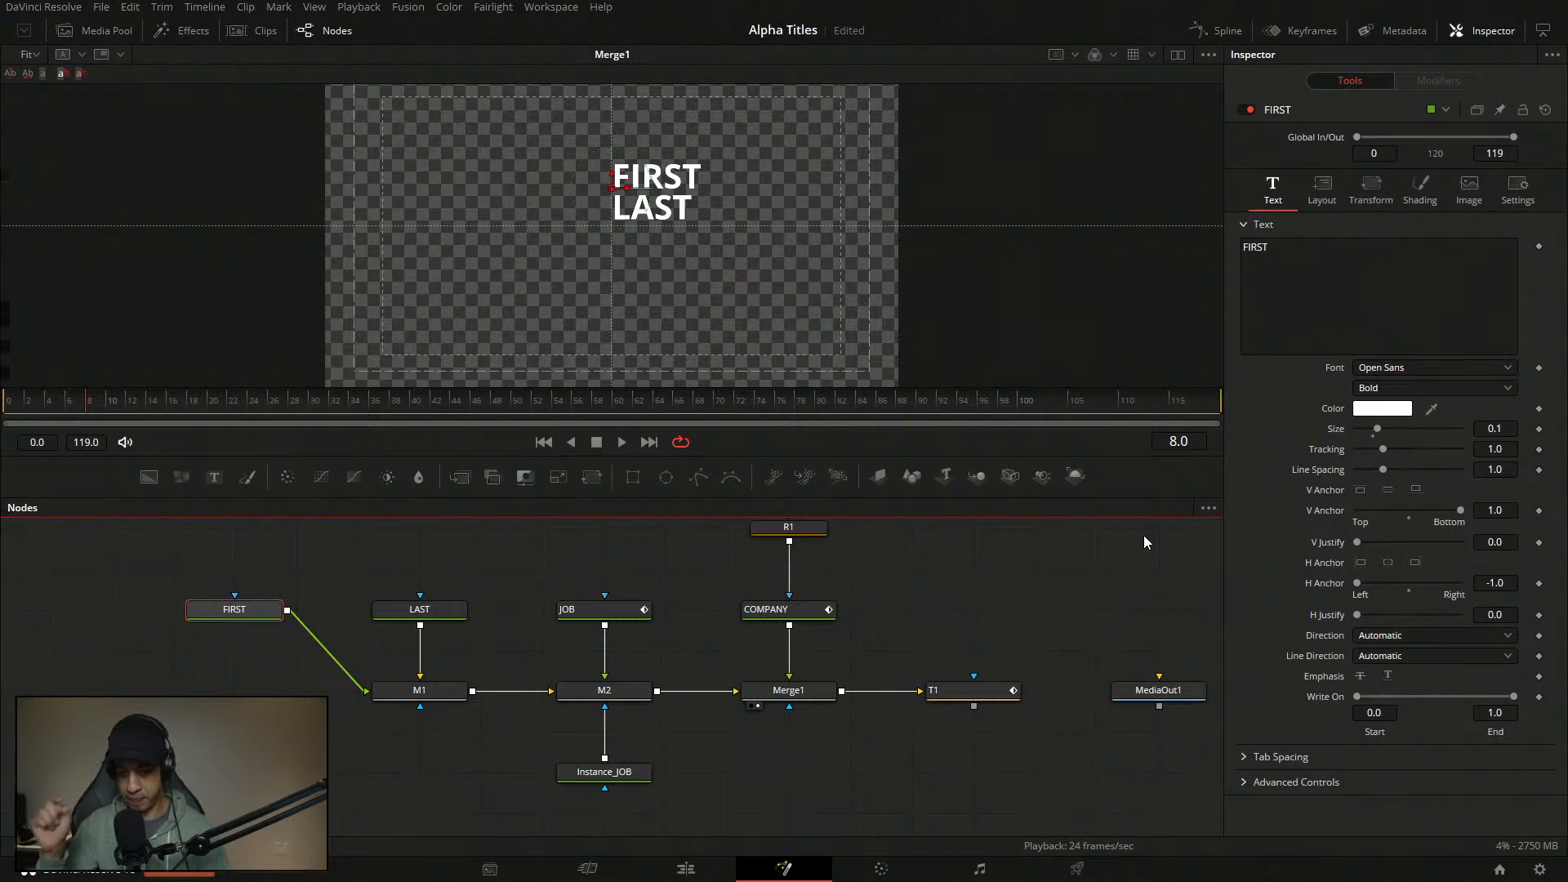
pyautogui.click(618, 619)
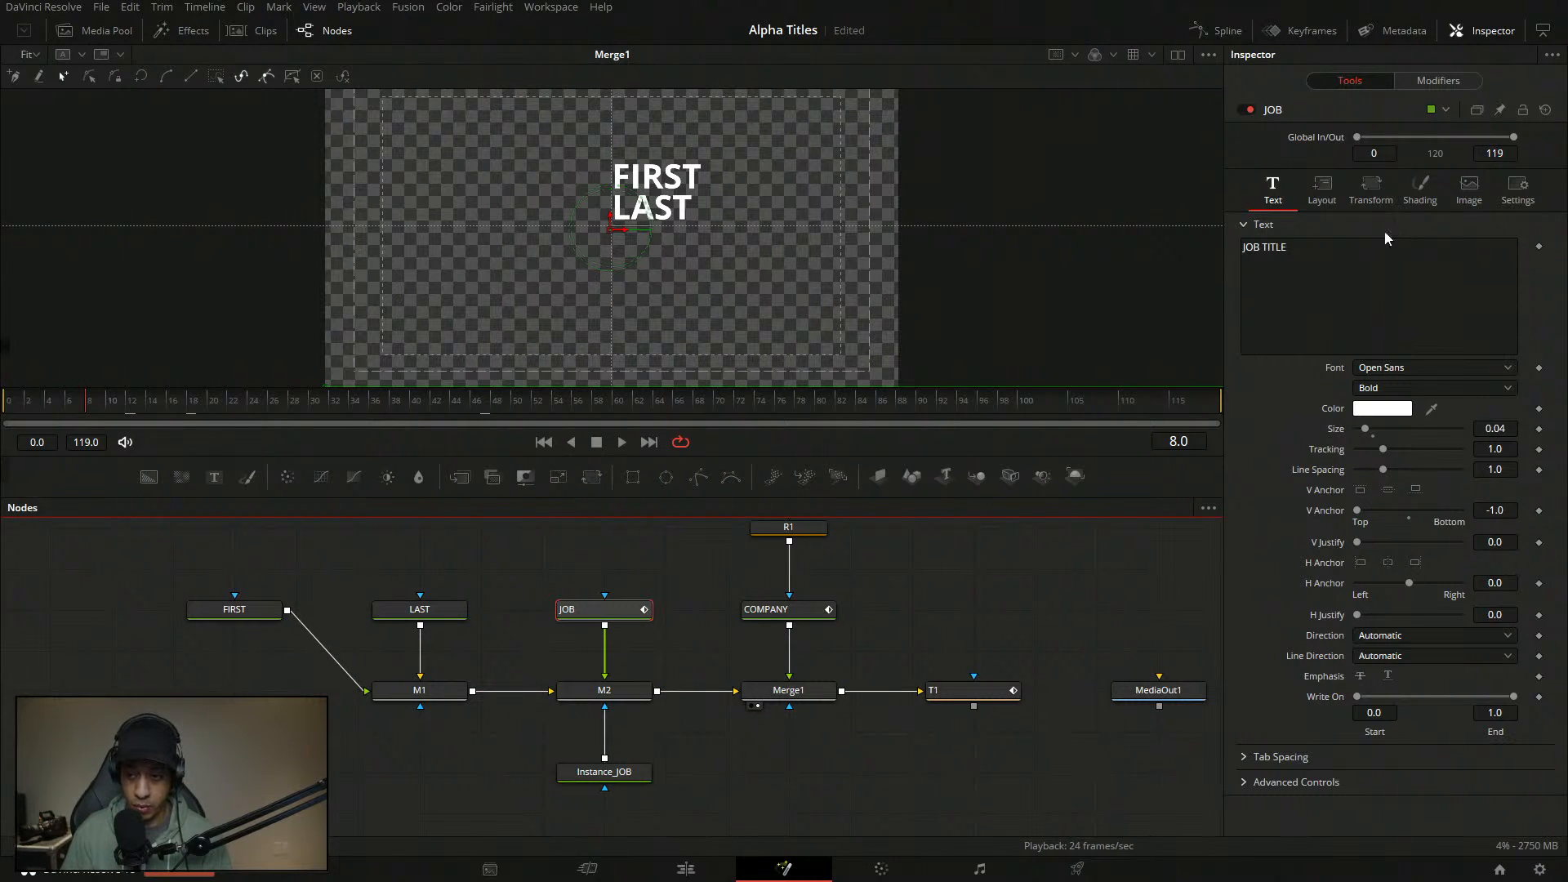
# - Disconnect Instance_JOB from M2's mask input while viewing the M2 output
pyautogui.click(1444, 85)
pyautogui.click(1374, 87)
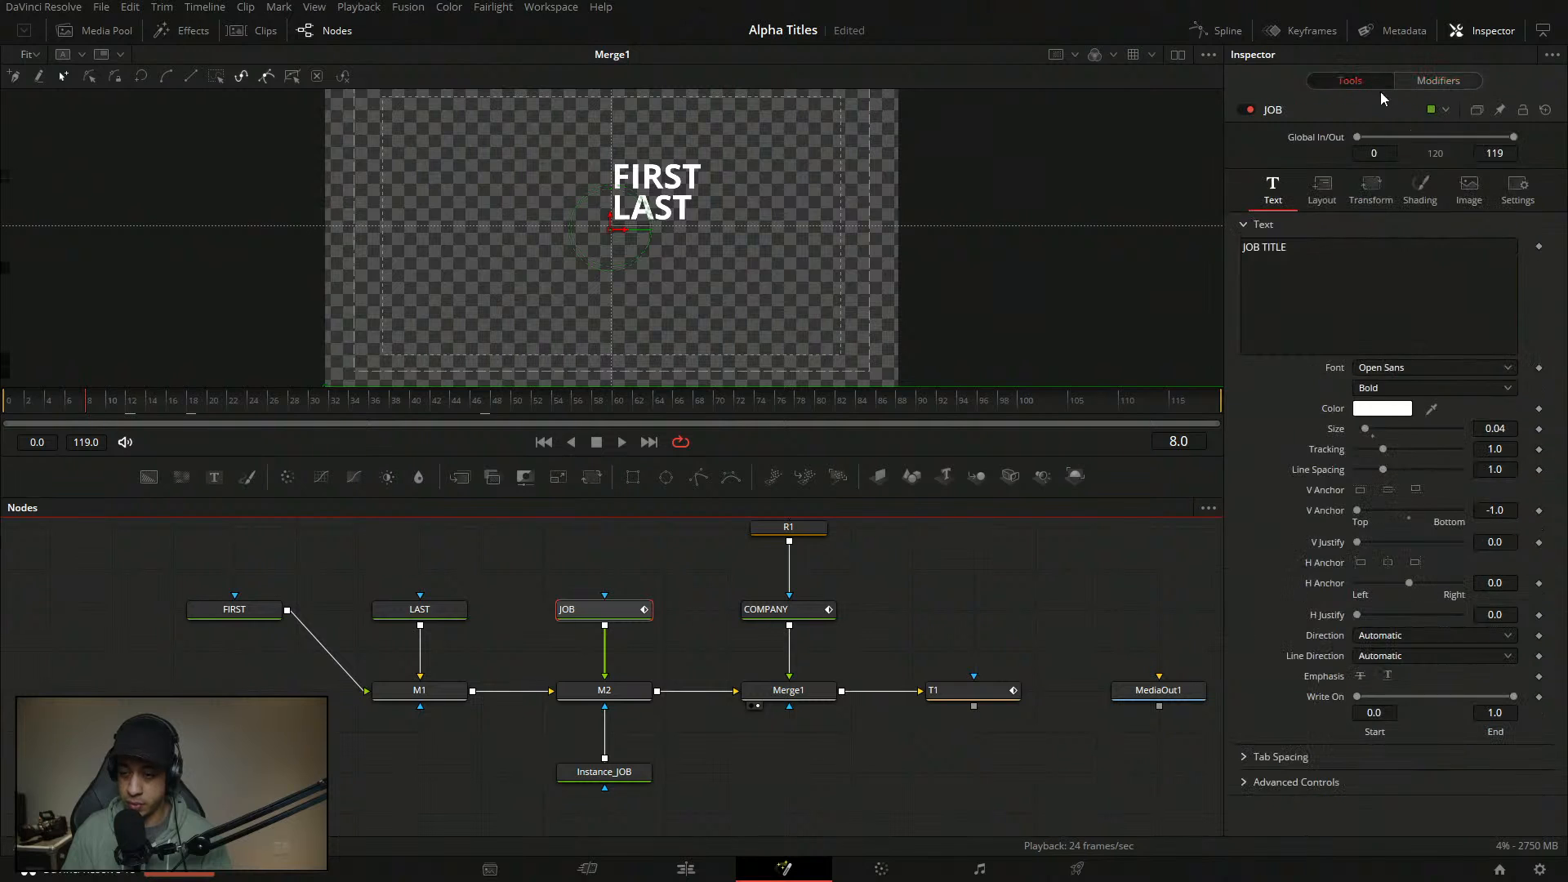
pyautogui.click(1420, 187)
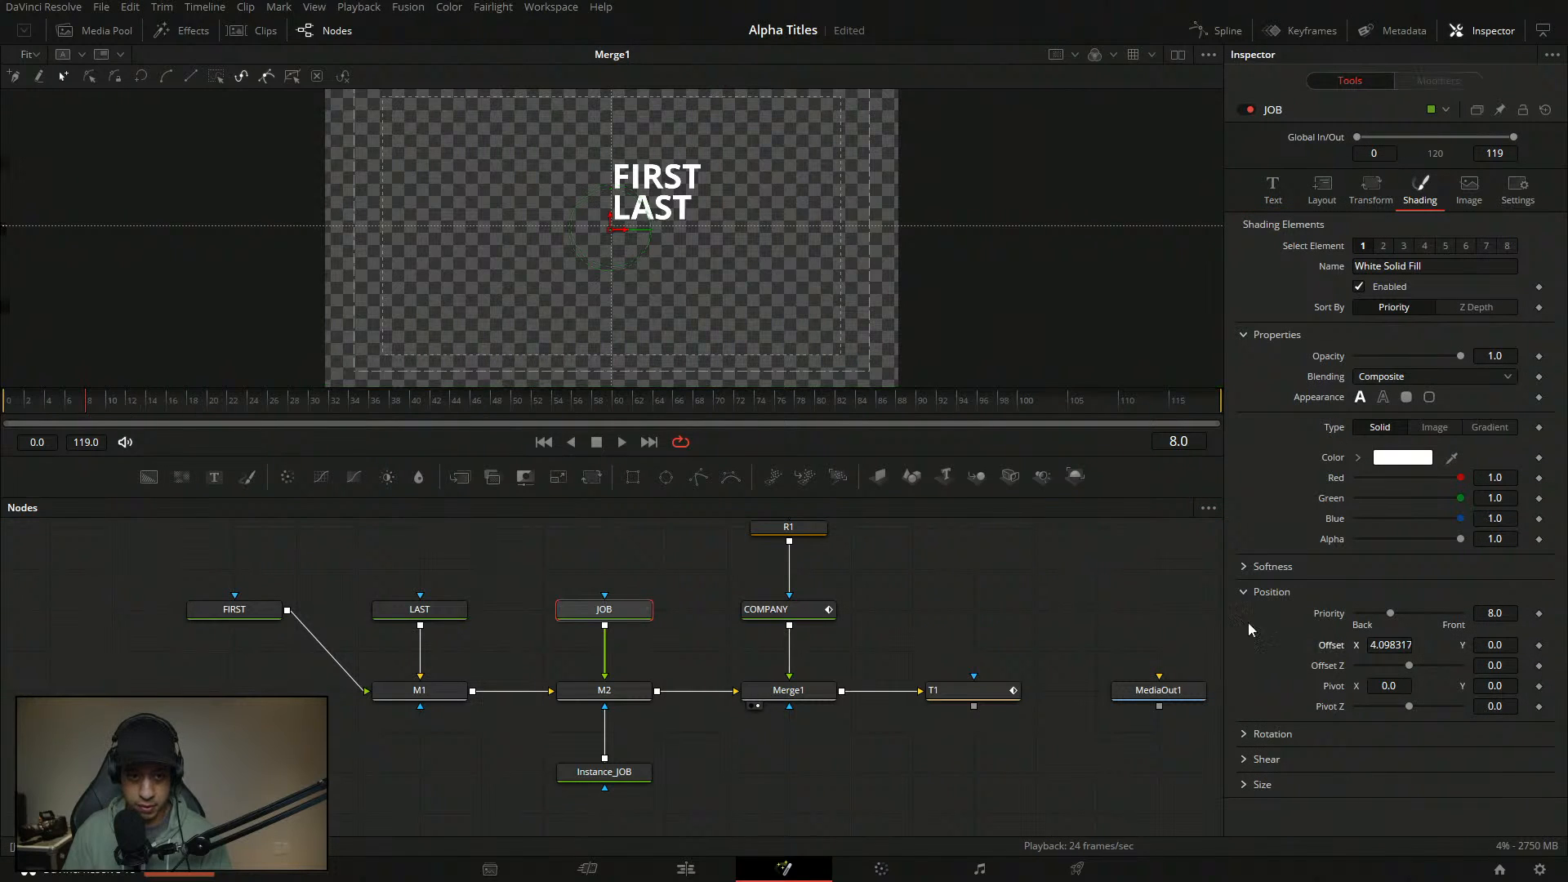
pyautogui.click(574, 706)
pyautogui.click(607, 724)
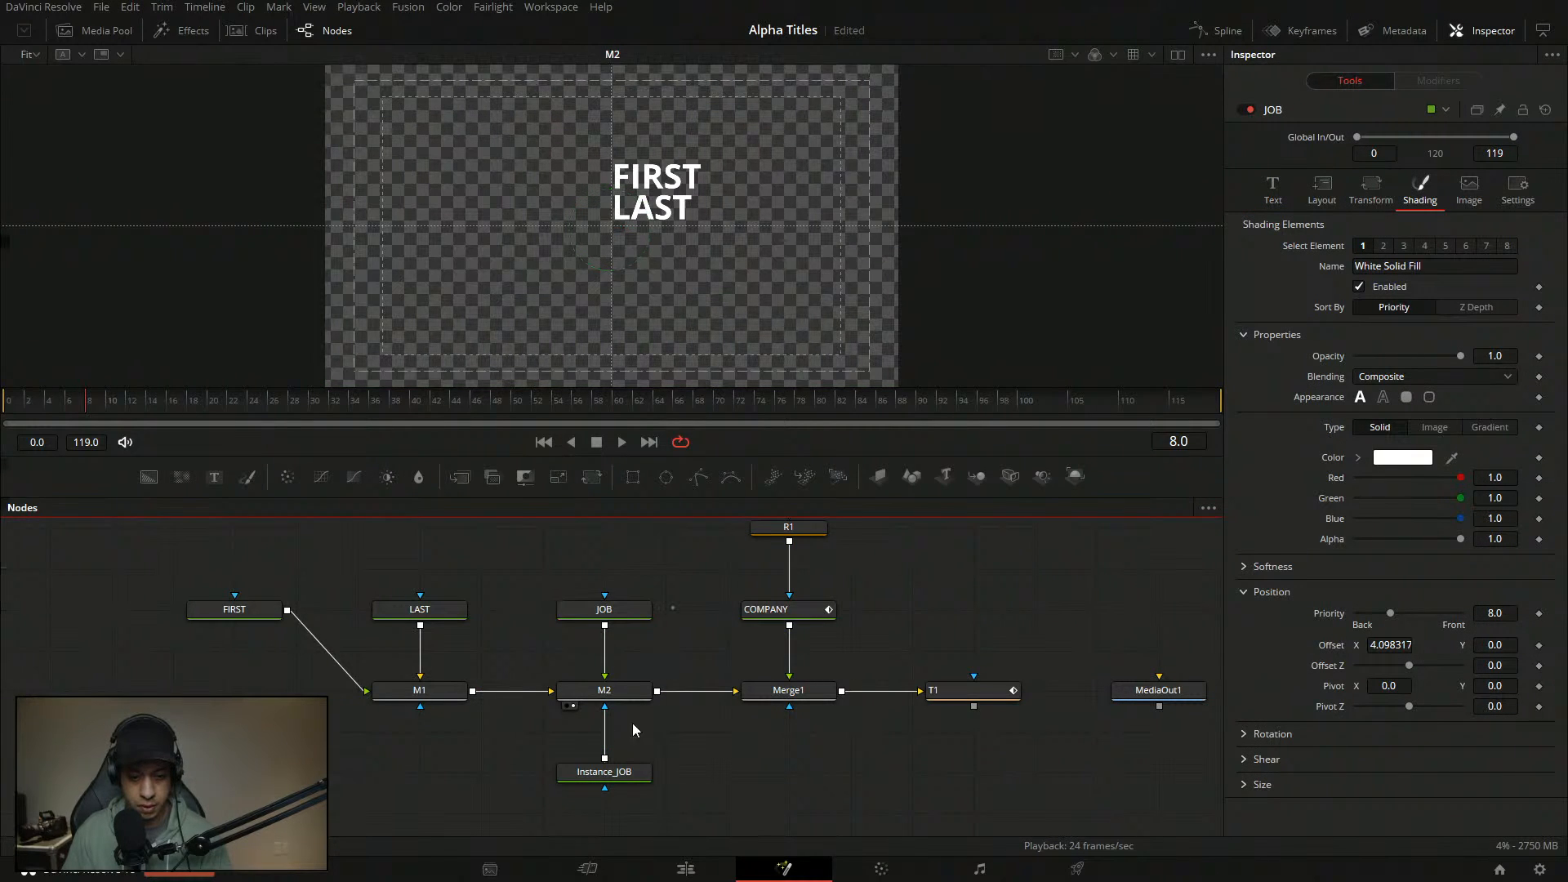
# - Move JOB TITLE down-right and reset its Shading Offset X to 0
pyautogui.click(604, 610)
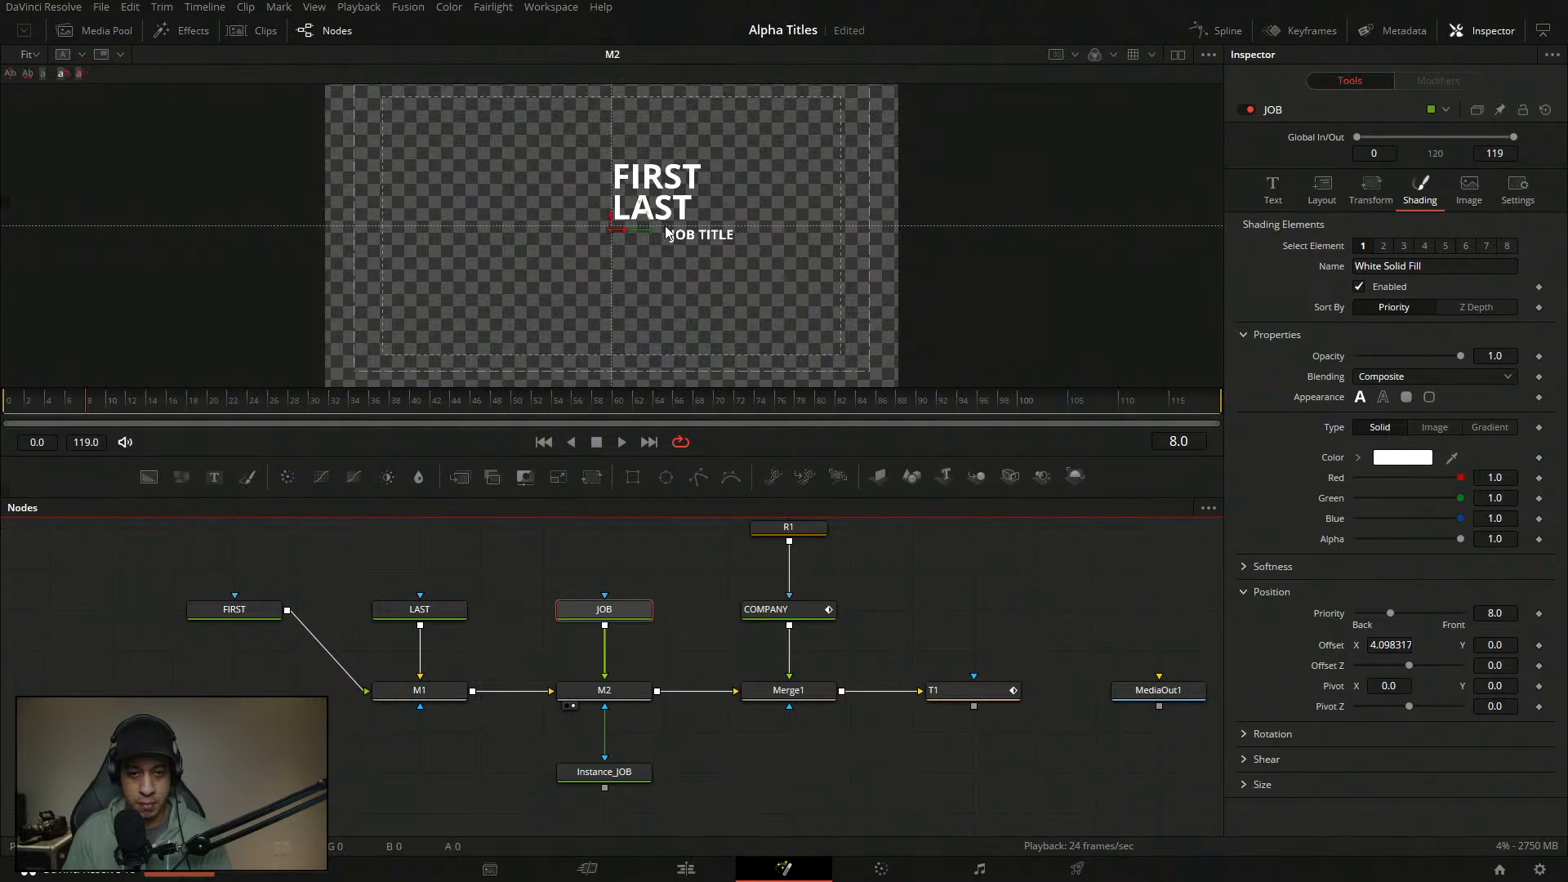
pyautogui.moveTo(614, 237); pyautogui.dragTo(636, 272)
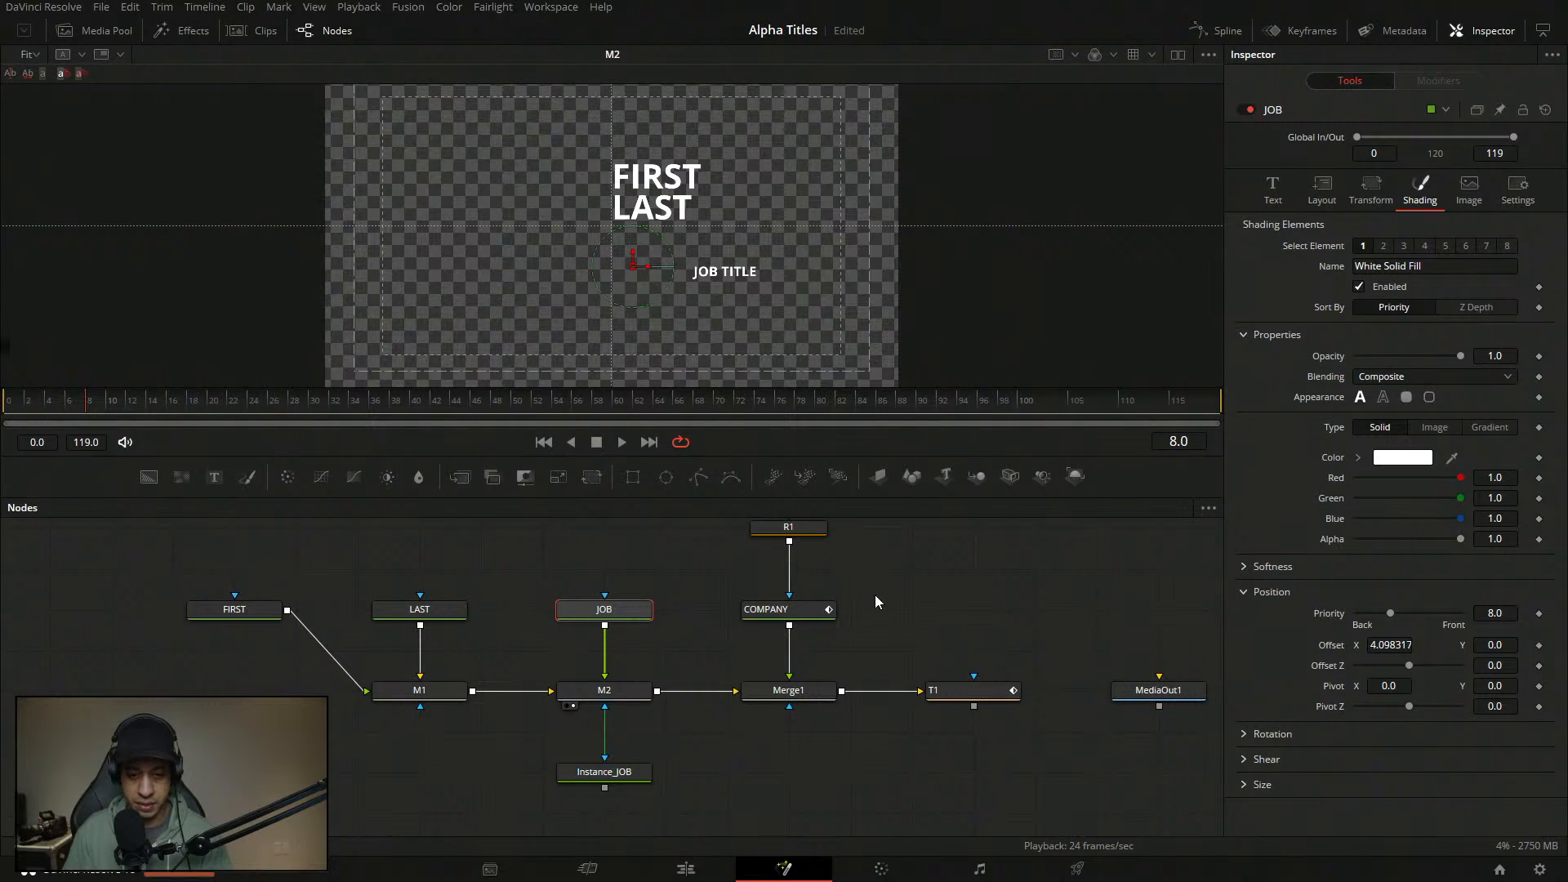
pyautogui.click(627, 695)
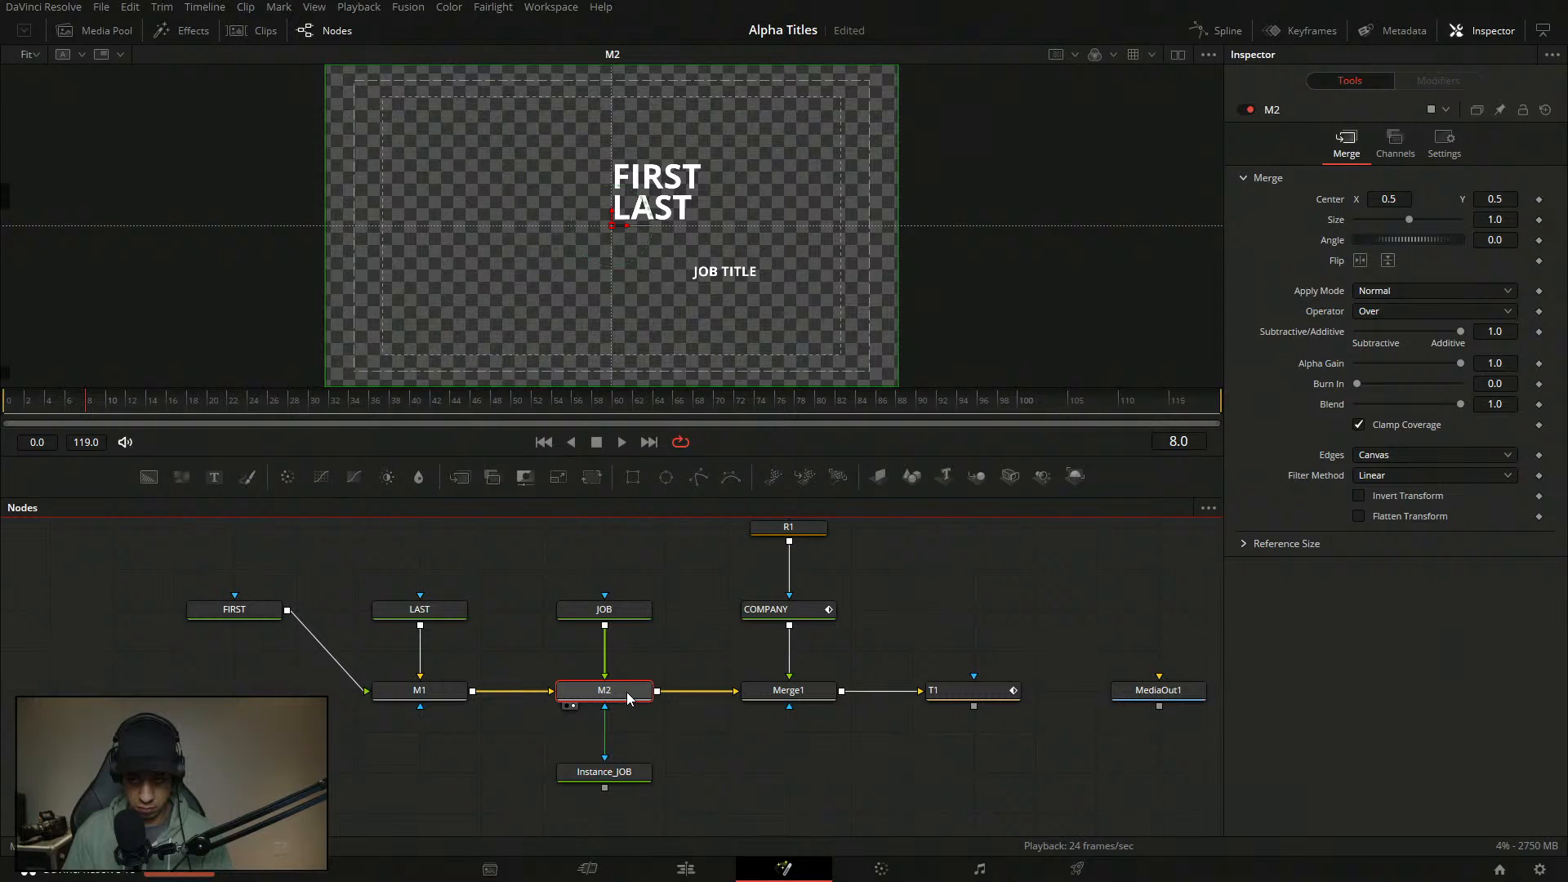
pyautogui.click(616, 610)
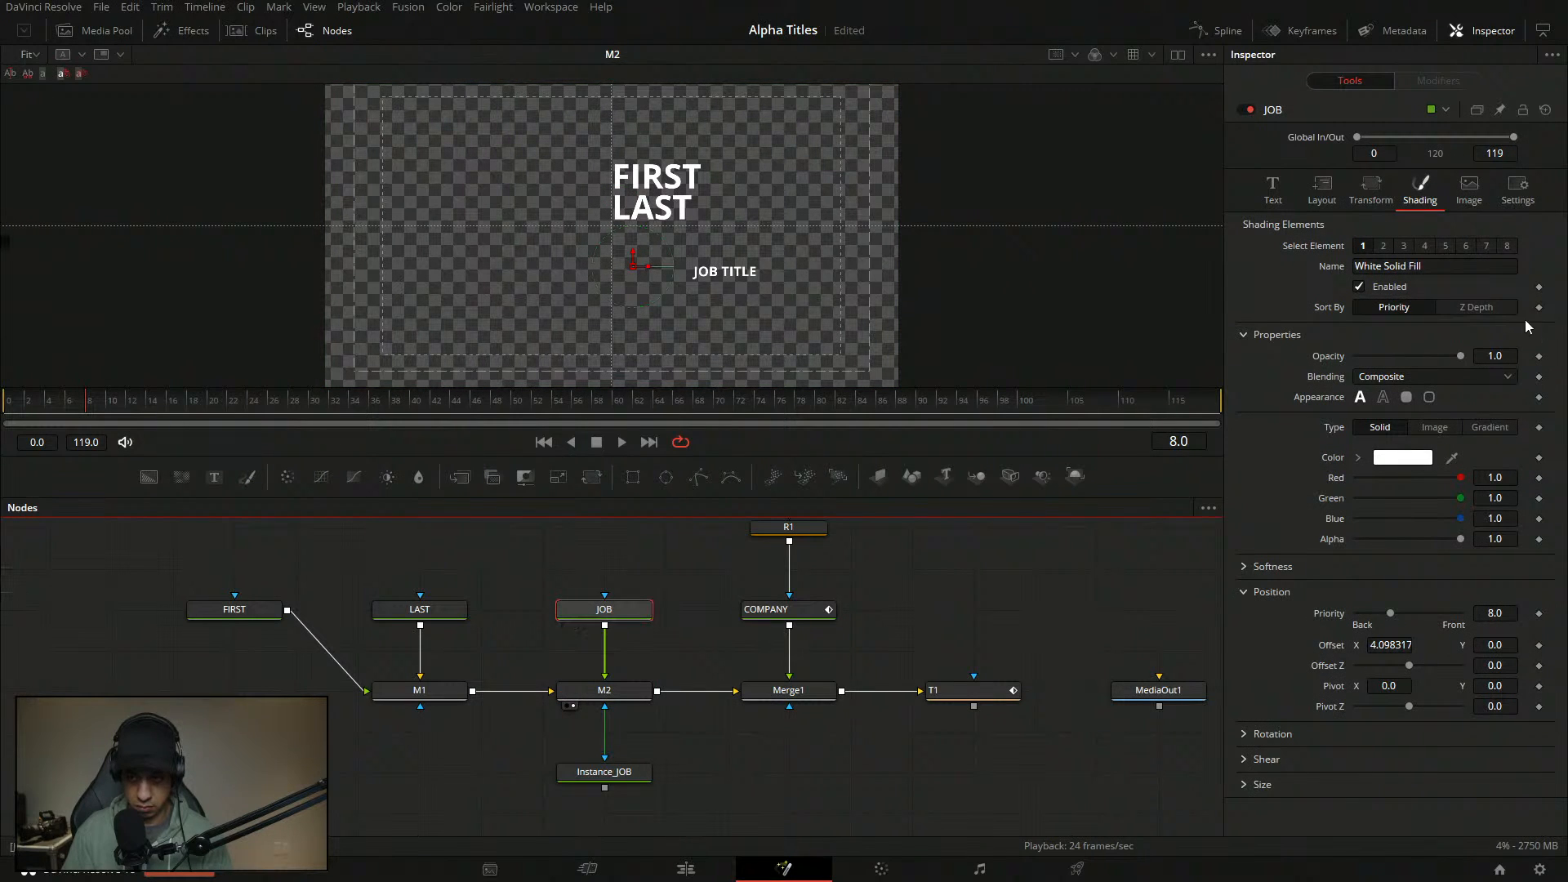
pyautogui.click(1262, 196)
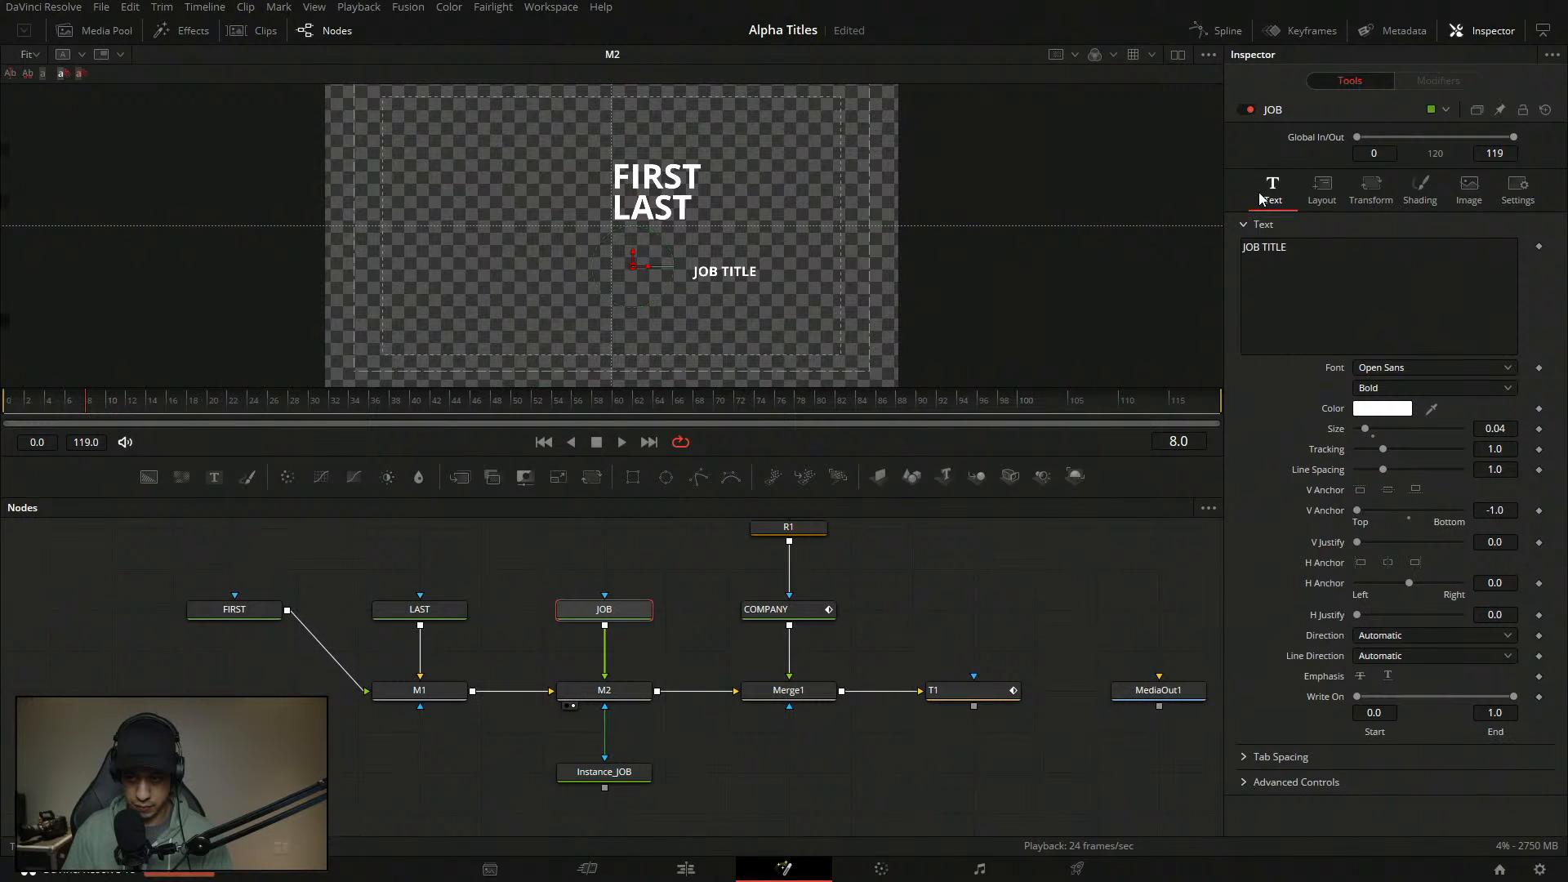
pyautogui.click(1323, 189)
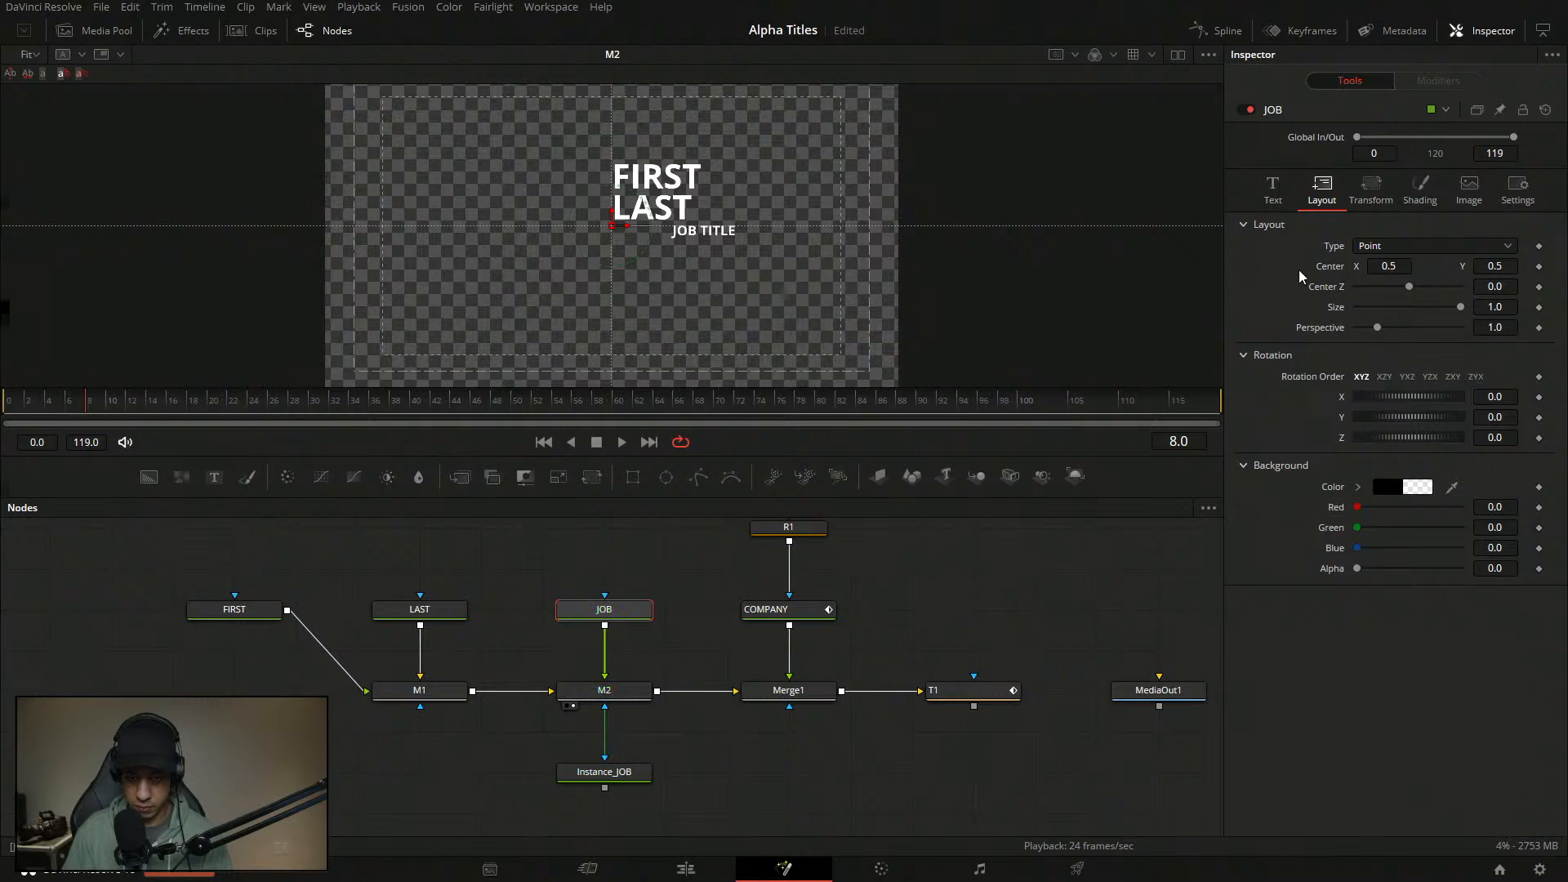
pyautogui.click(1384, 206)
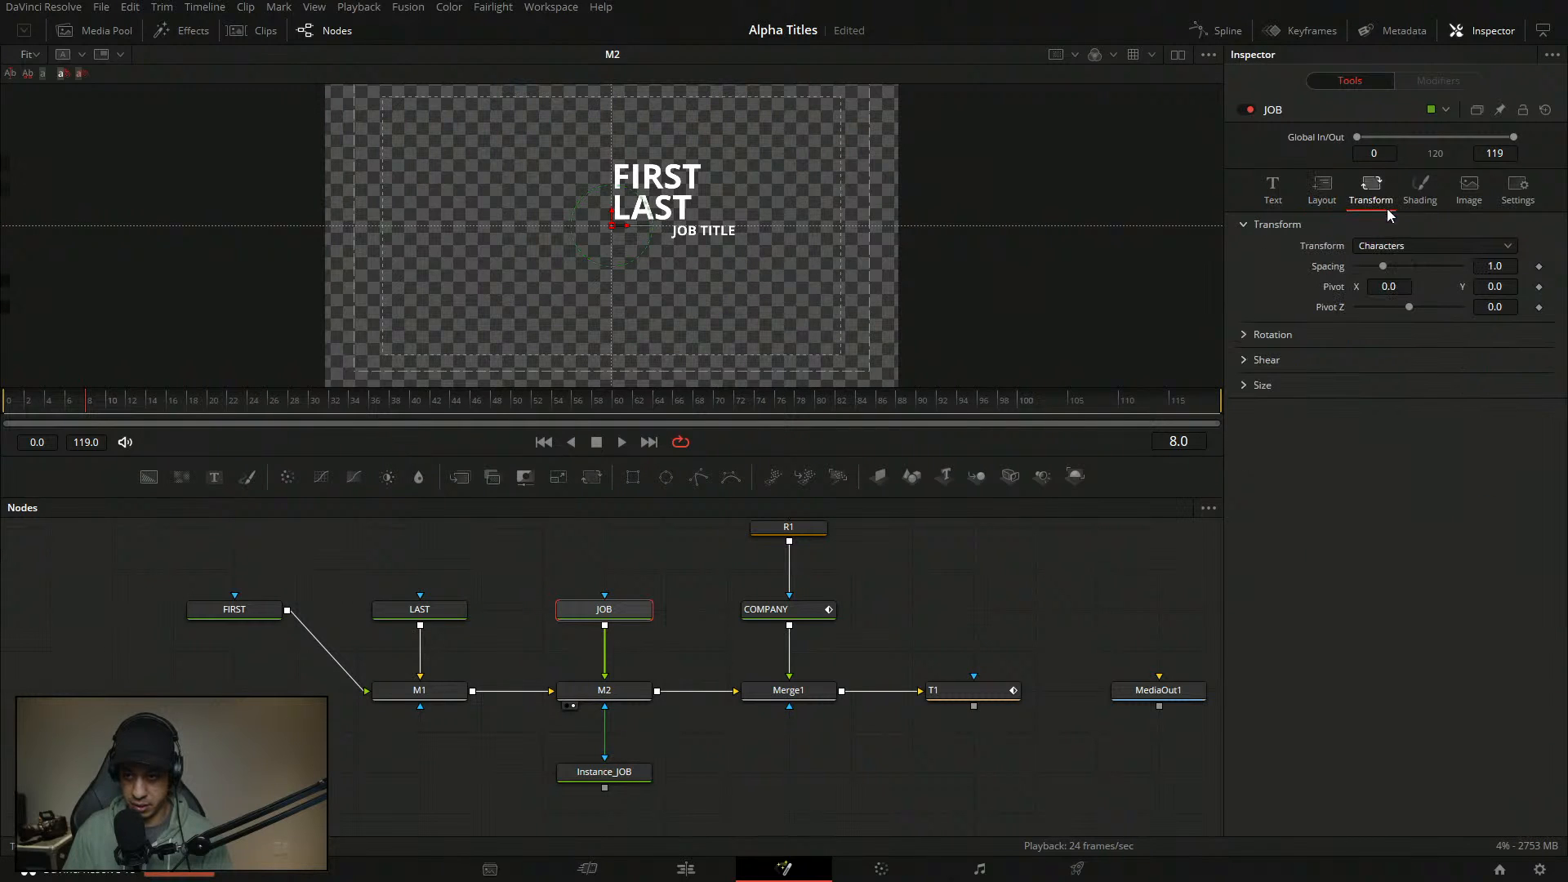
pyautogui.click(1425, 192)
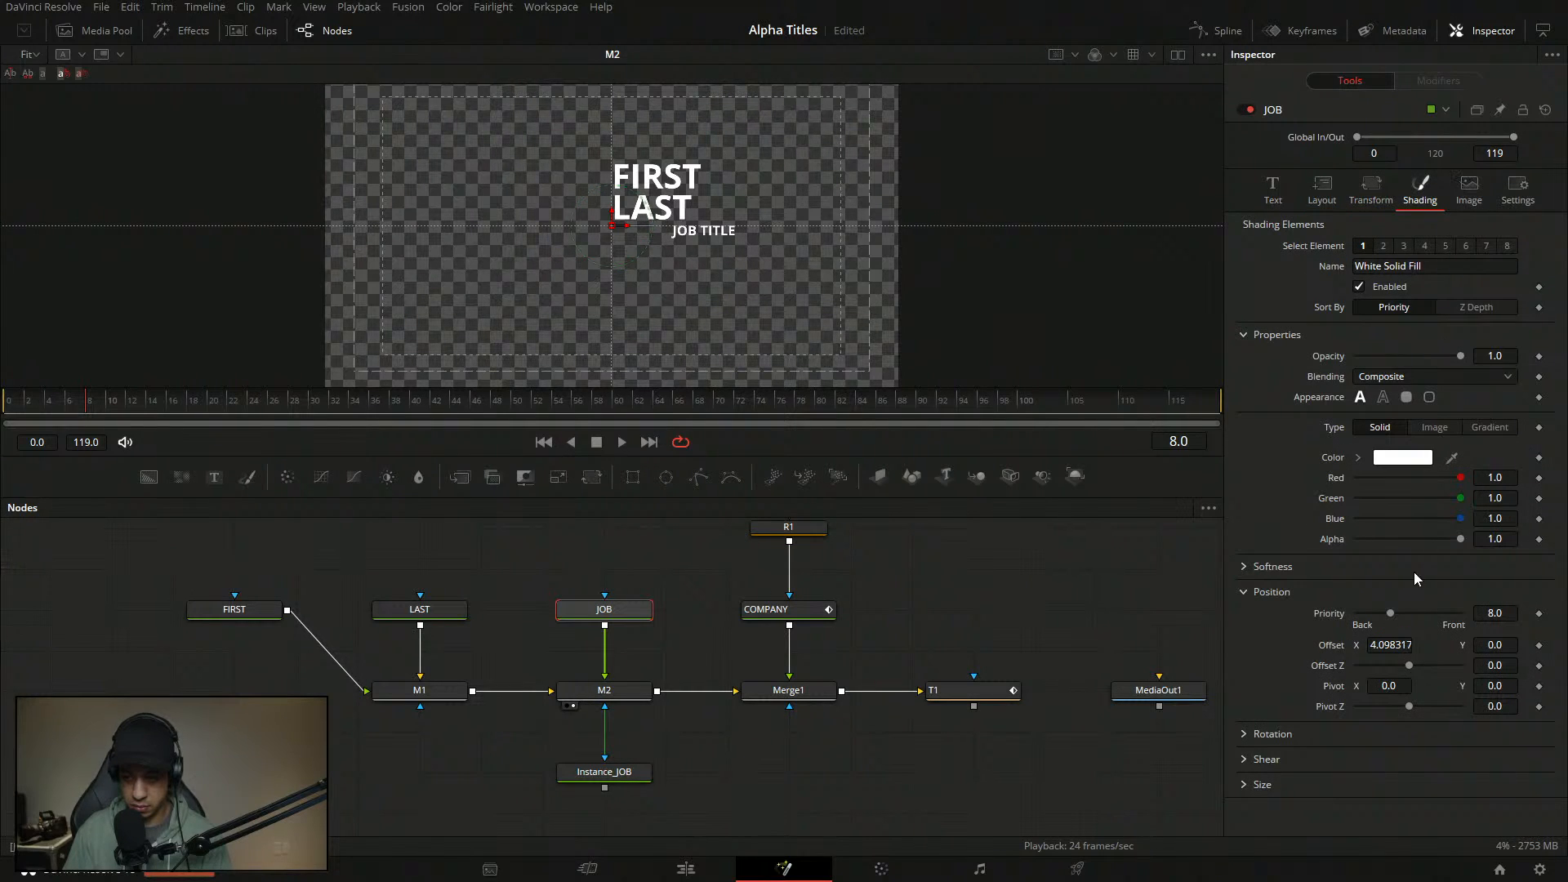
pyautogui.doubleClick(1339, 649)
# - Anchor JOB TITLE bottom-left (H -1.0, V 1.0) and place it just right of LAST
pyautogui.moveTo(622, 226); pyautogui.dragTo(742, 201)
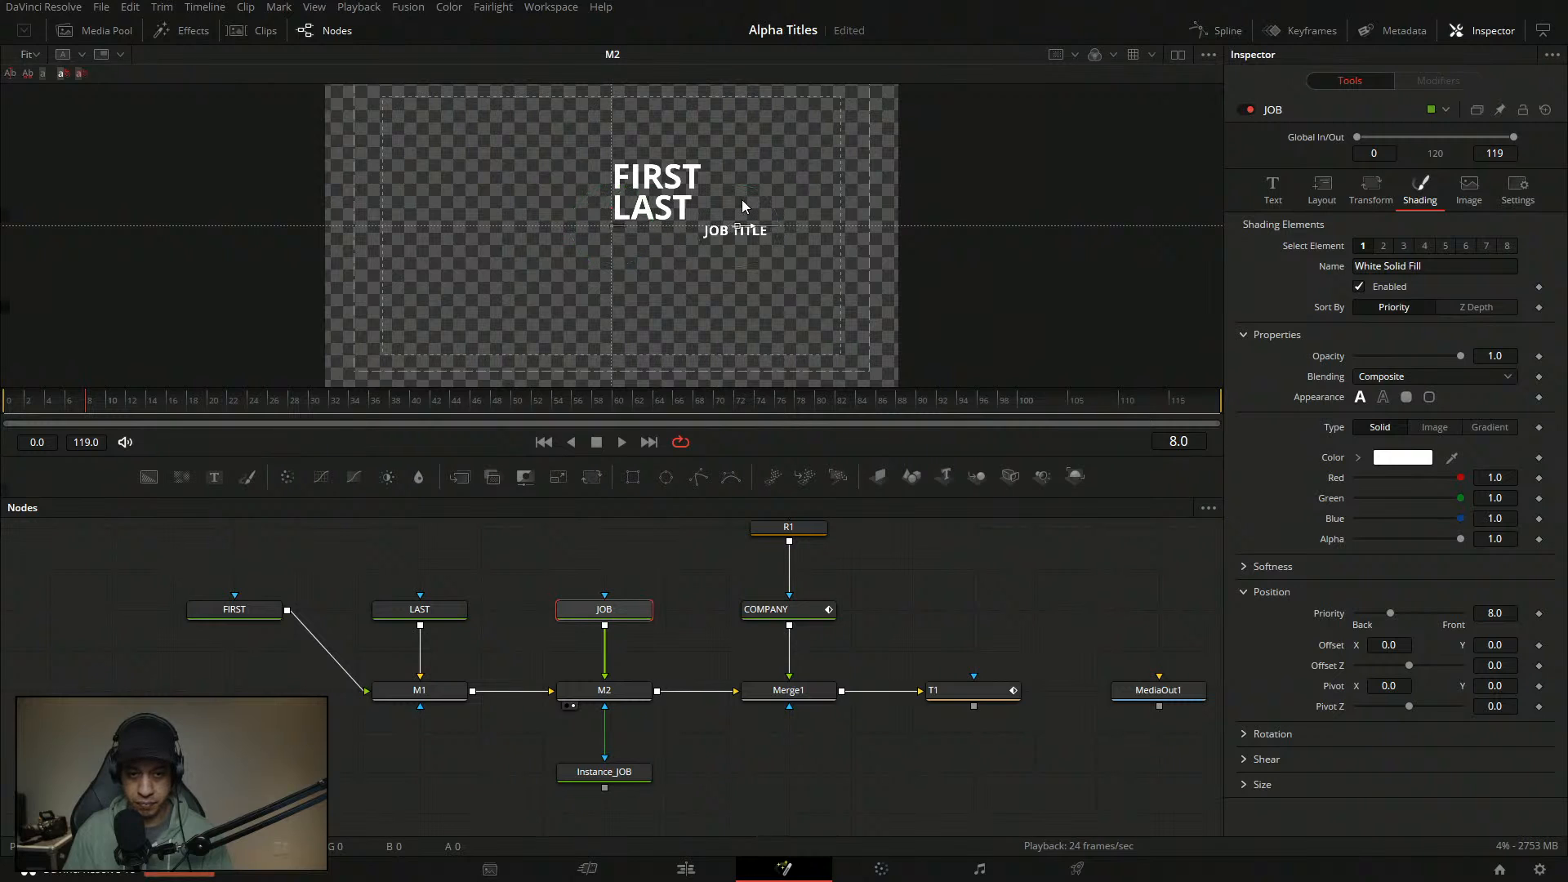
pyautogui.click(1294, 188)
pyautogui.click(1332, 191)
pyautogui.click(1290, 194)
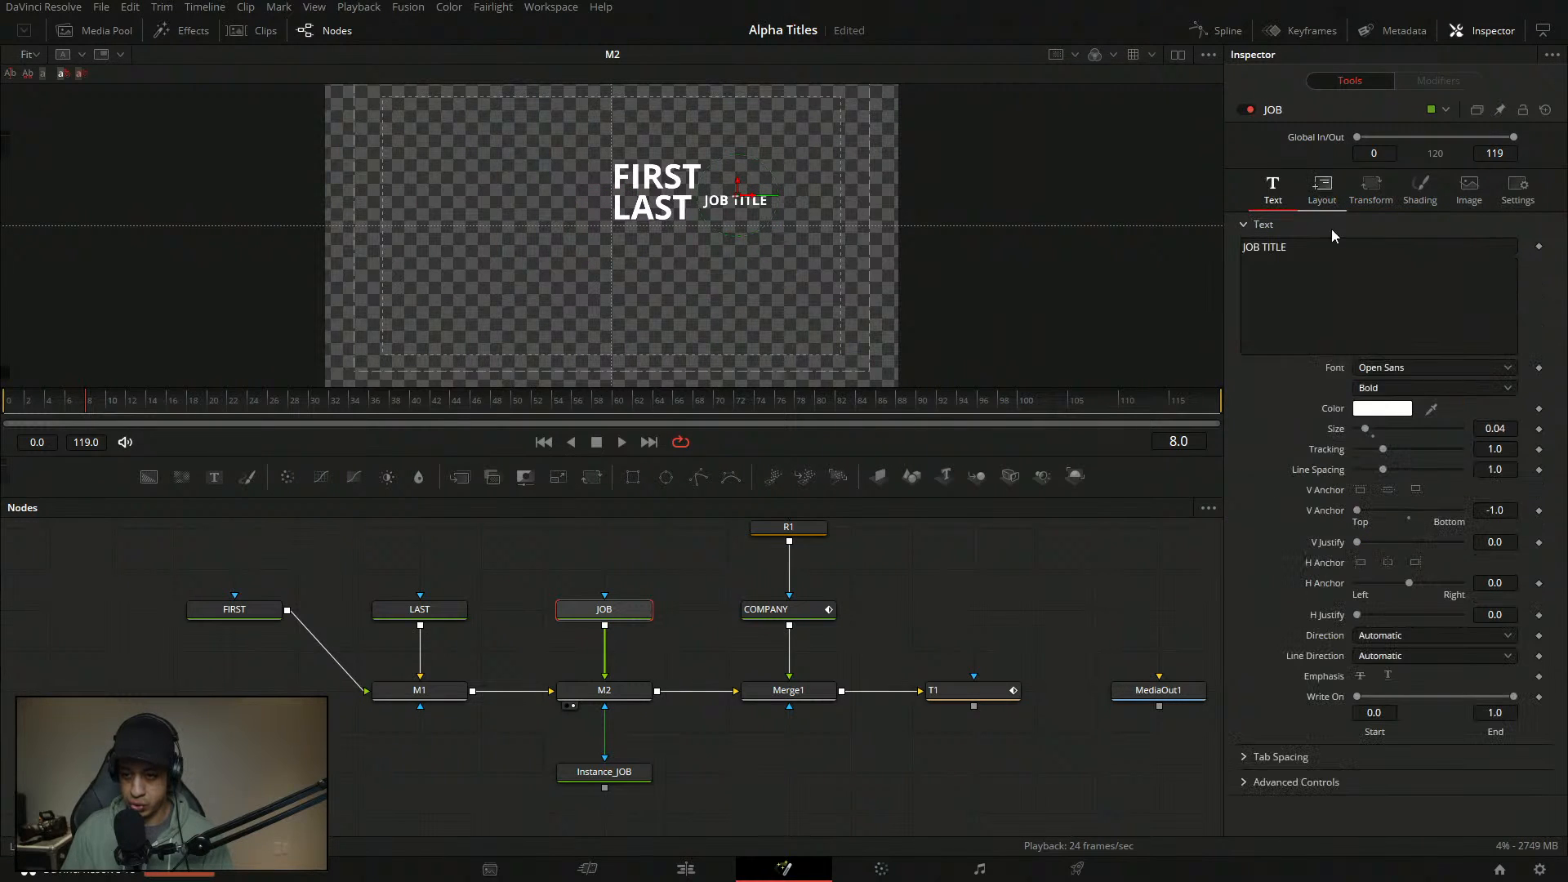
pyautogui.click(1362, 562)
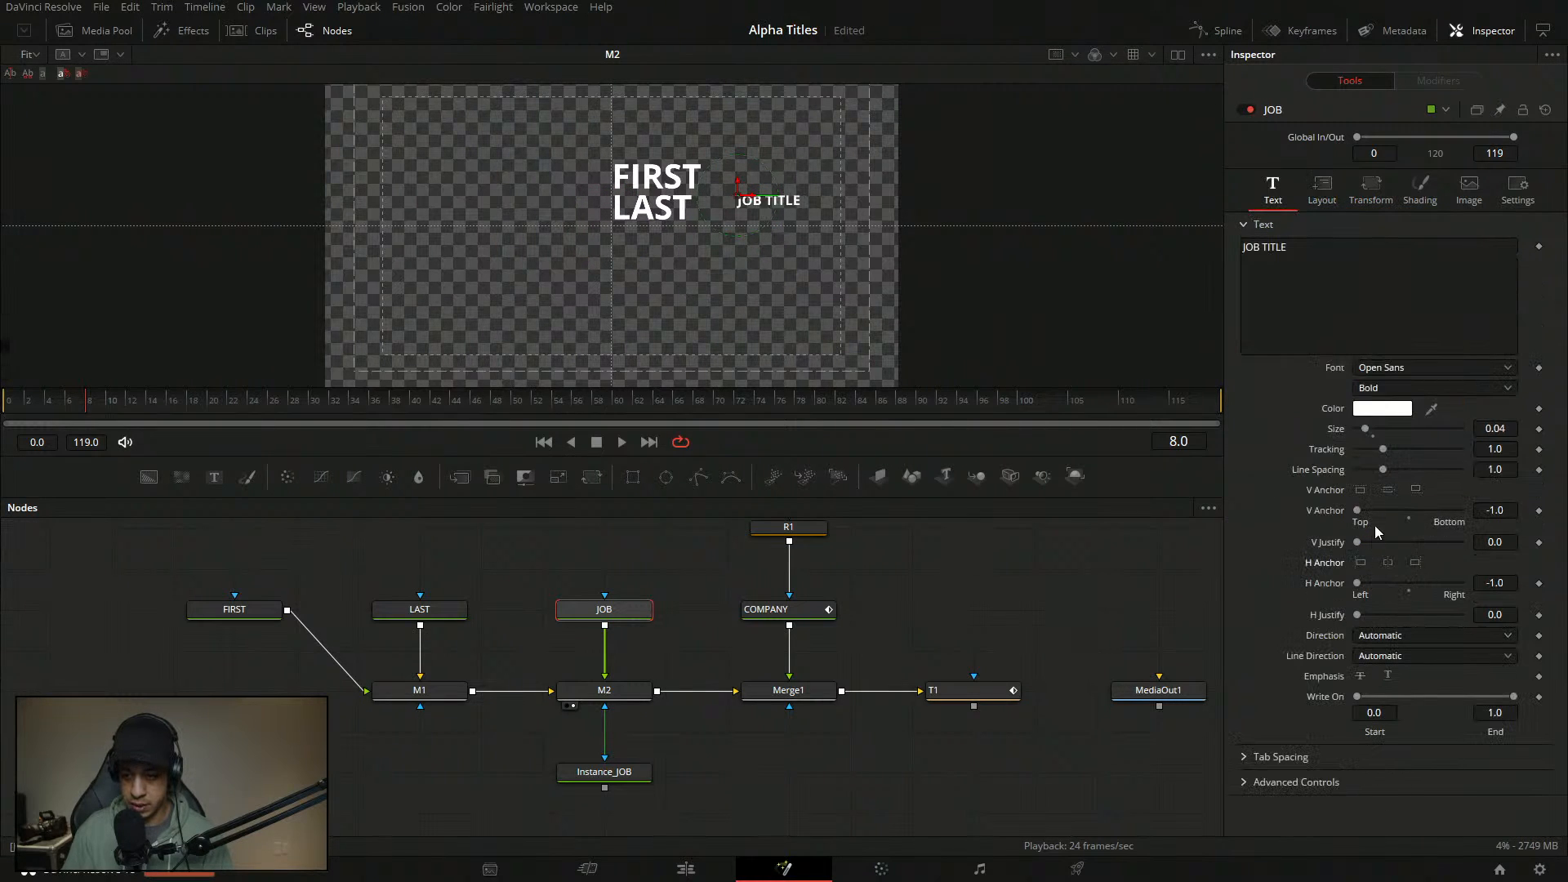
pyautogui.click(1415, 490)
pyautogui.moveTo(737, 193); pyautogui.dragTo(700, 223)
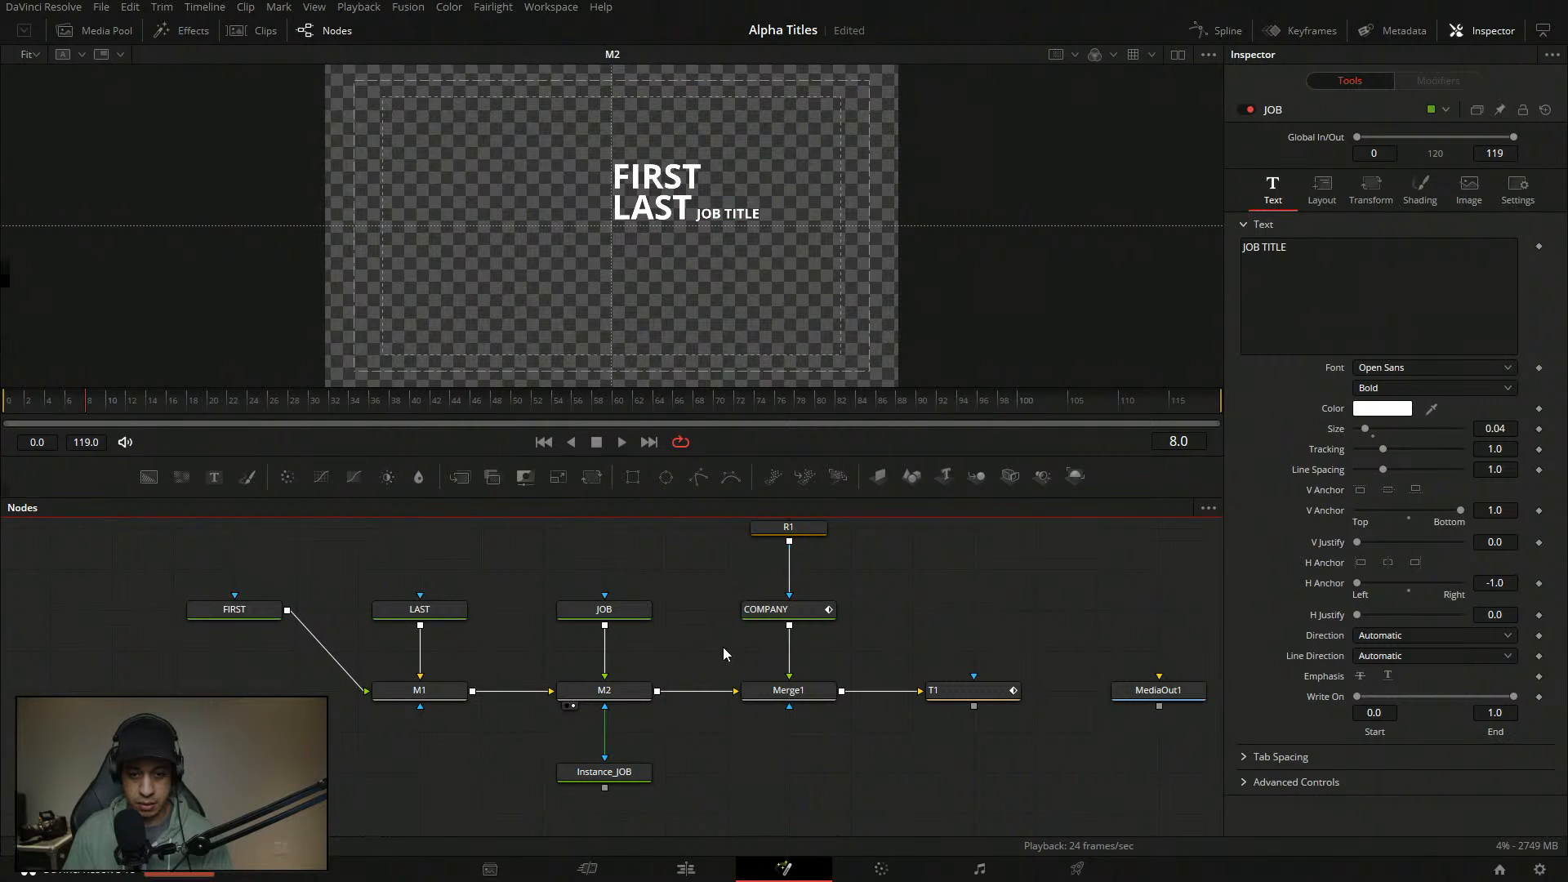
pyautogui.click(807, 615)
pyautogui.scroll(2, 907, 629)
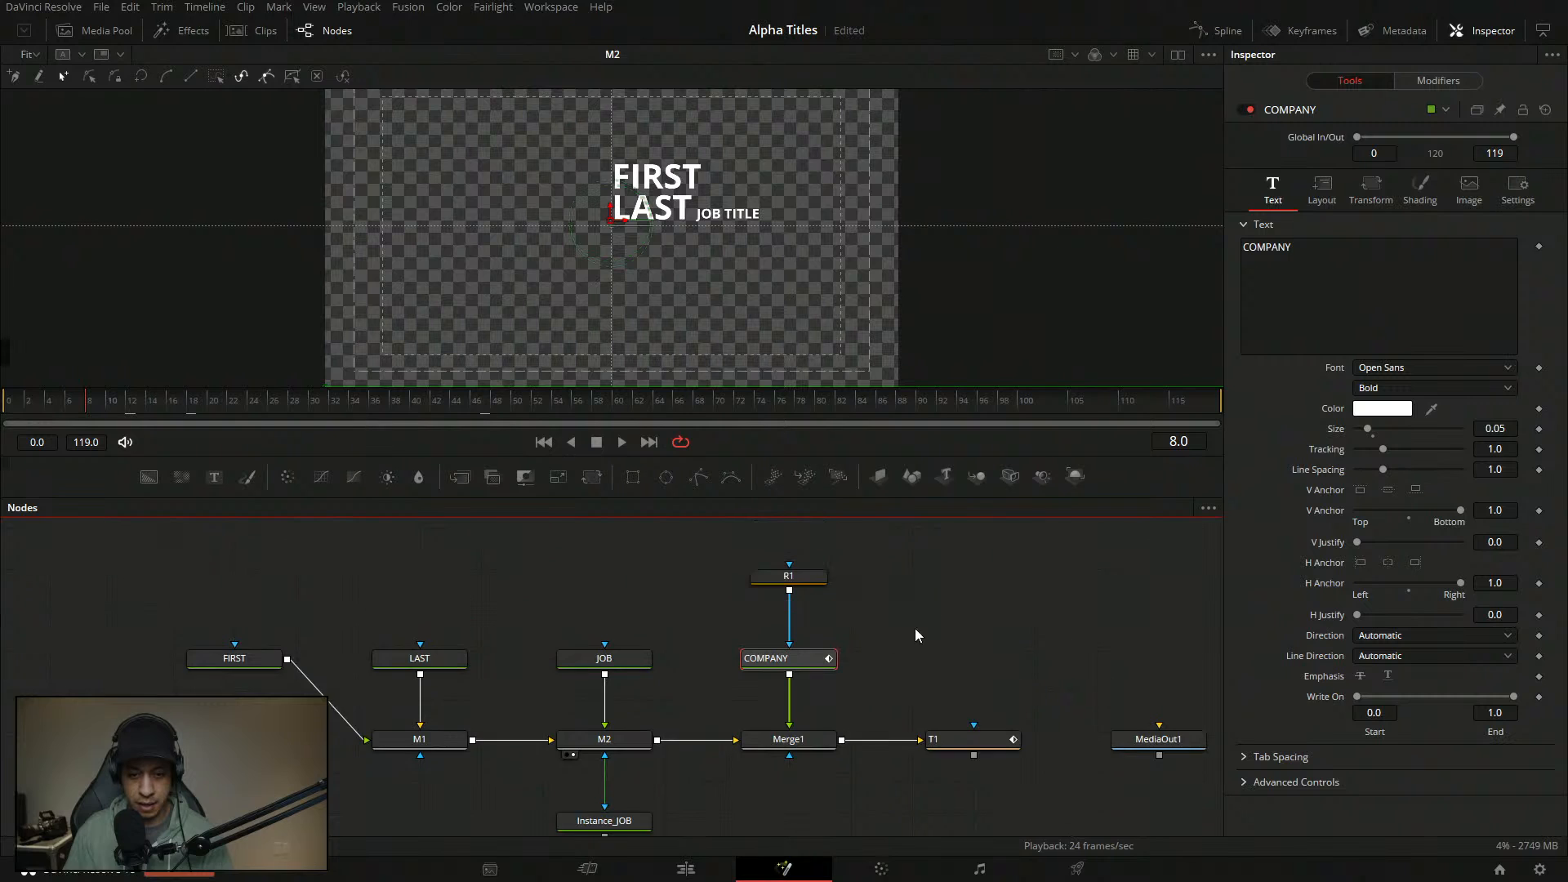
# - Cut COMPANY's R1 connection and remove the animation from its offset
pyautogui.moveTo(915, 624); pyautogui.dragTo(911, 640)
pyautogui.click(789, 652)
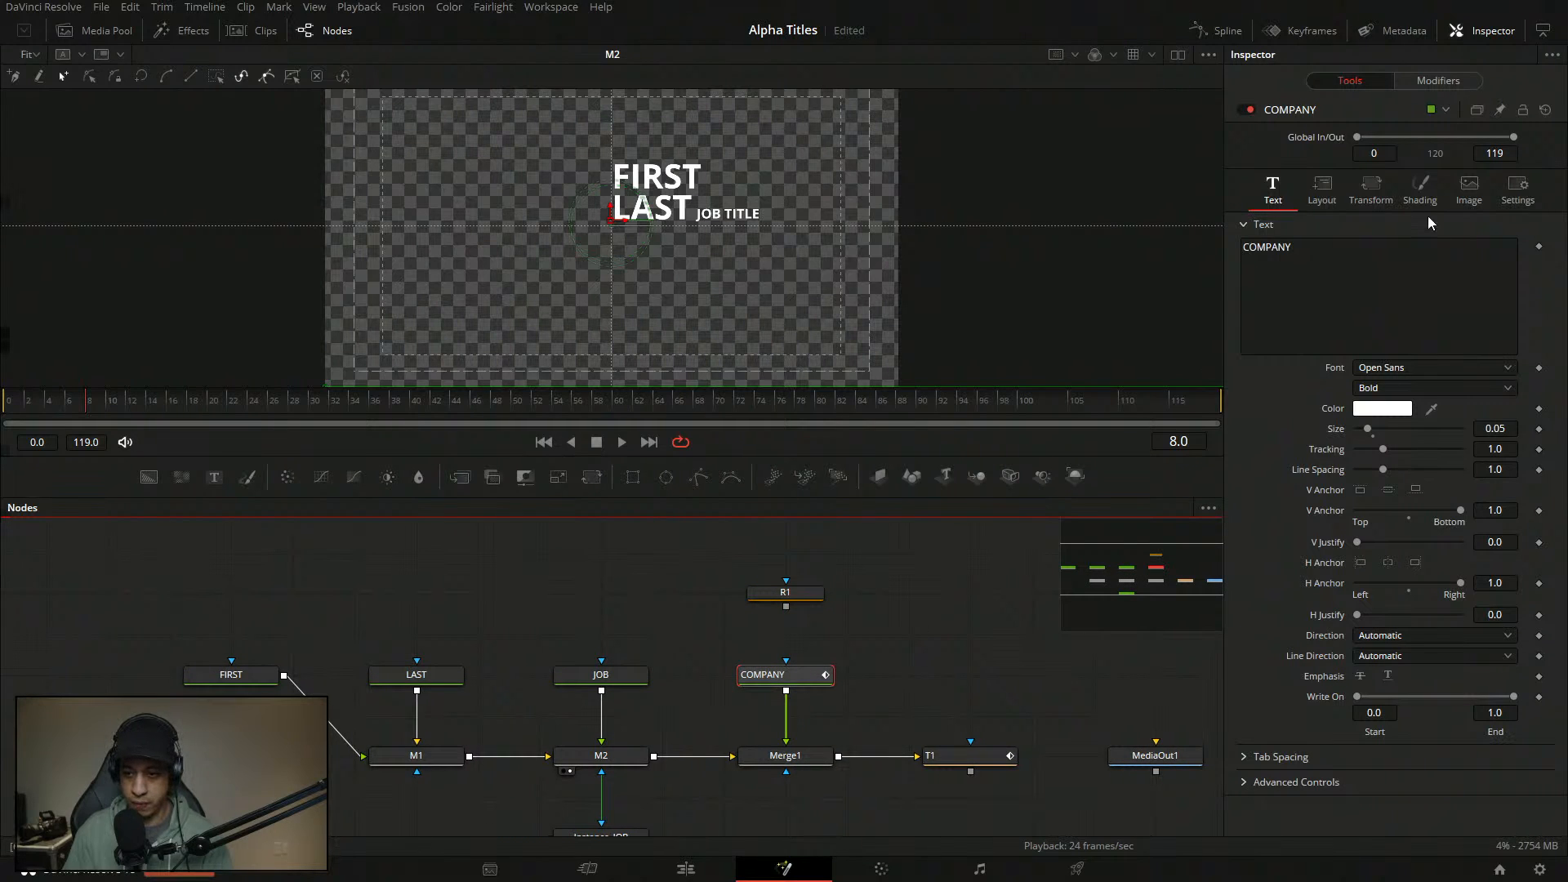
pyautogui.click(1370, 188)
pyautogui.click(1437, 84)
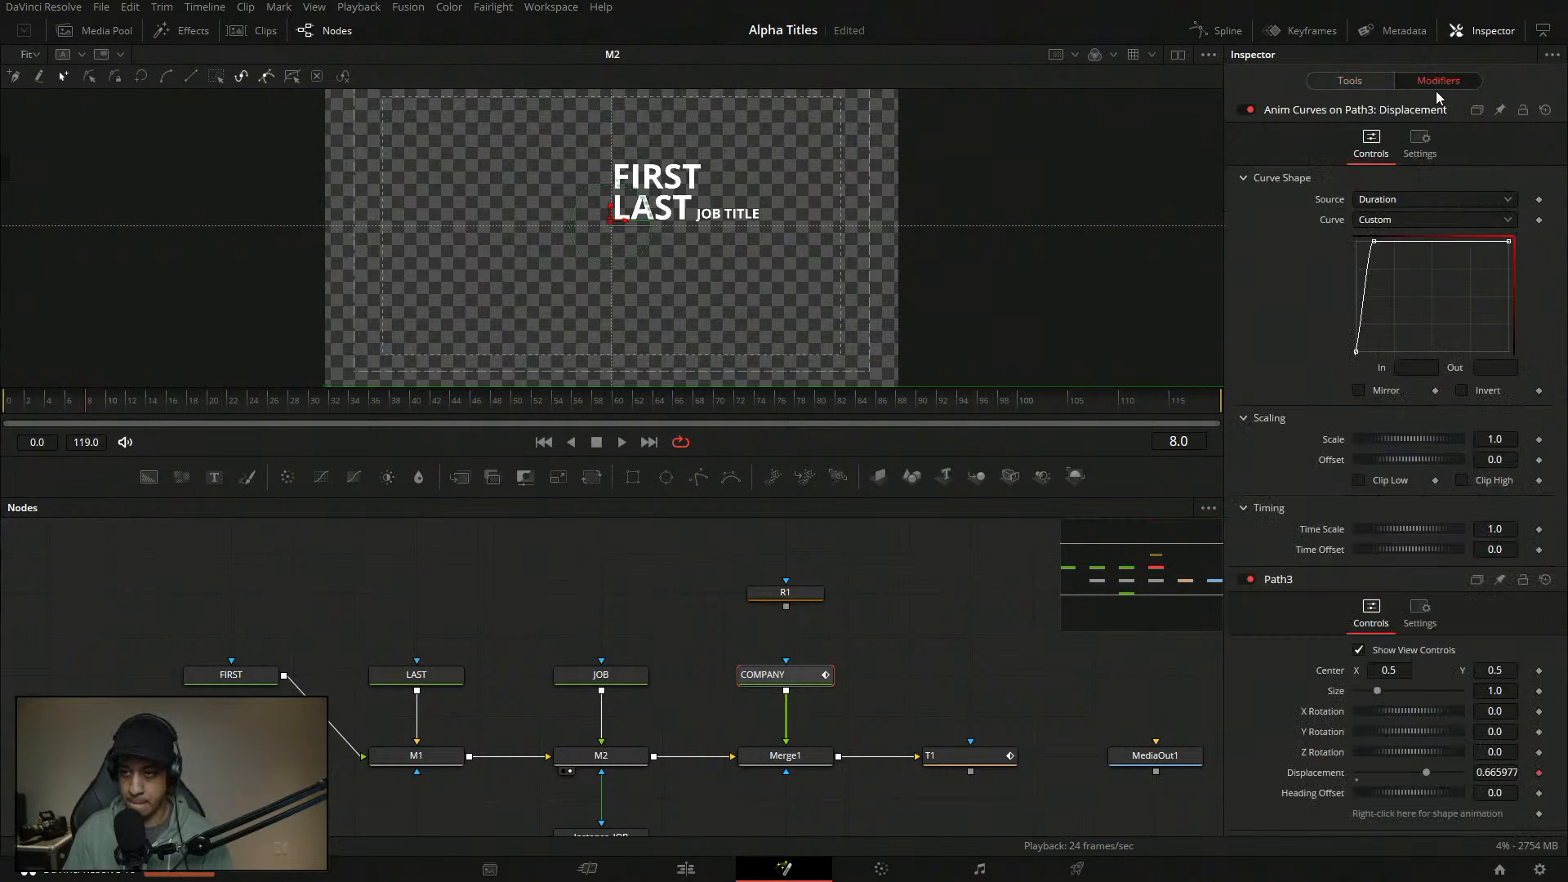
pyautogui.click(1350, 81)
pyautogui.click(1320, 188)
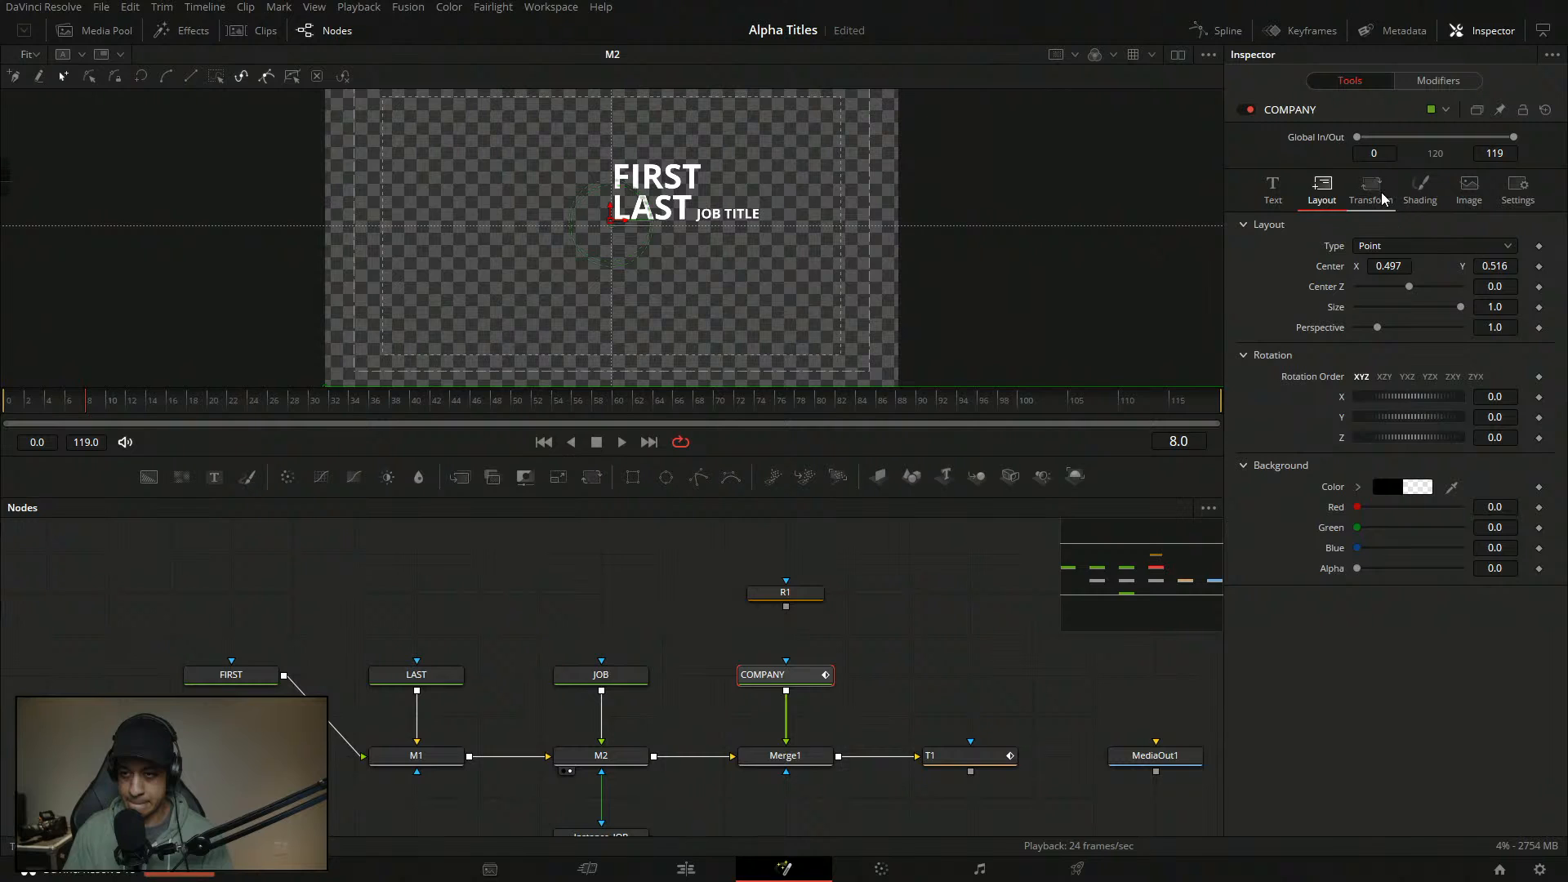
pyautogui.click(1421, 190)
pyautogui.click(1539, 646)
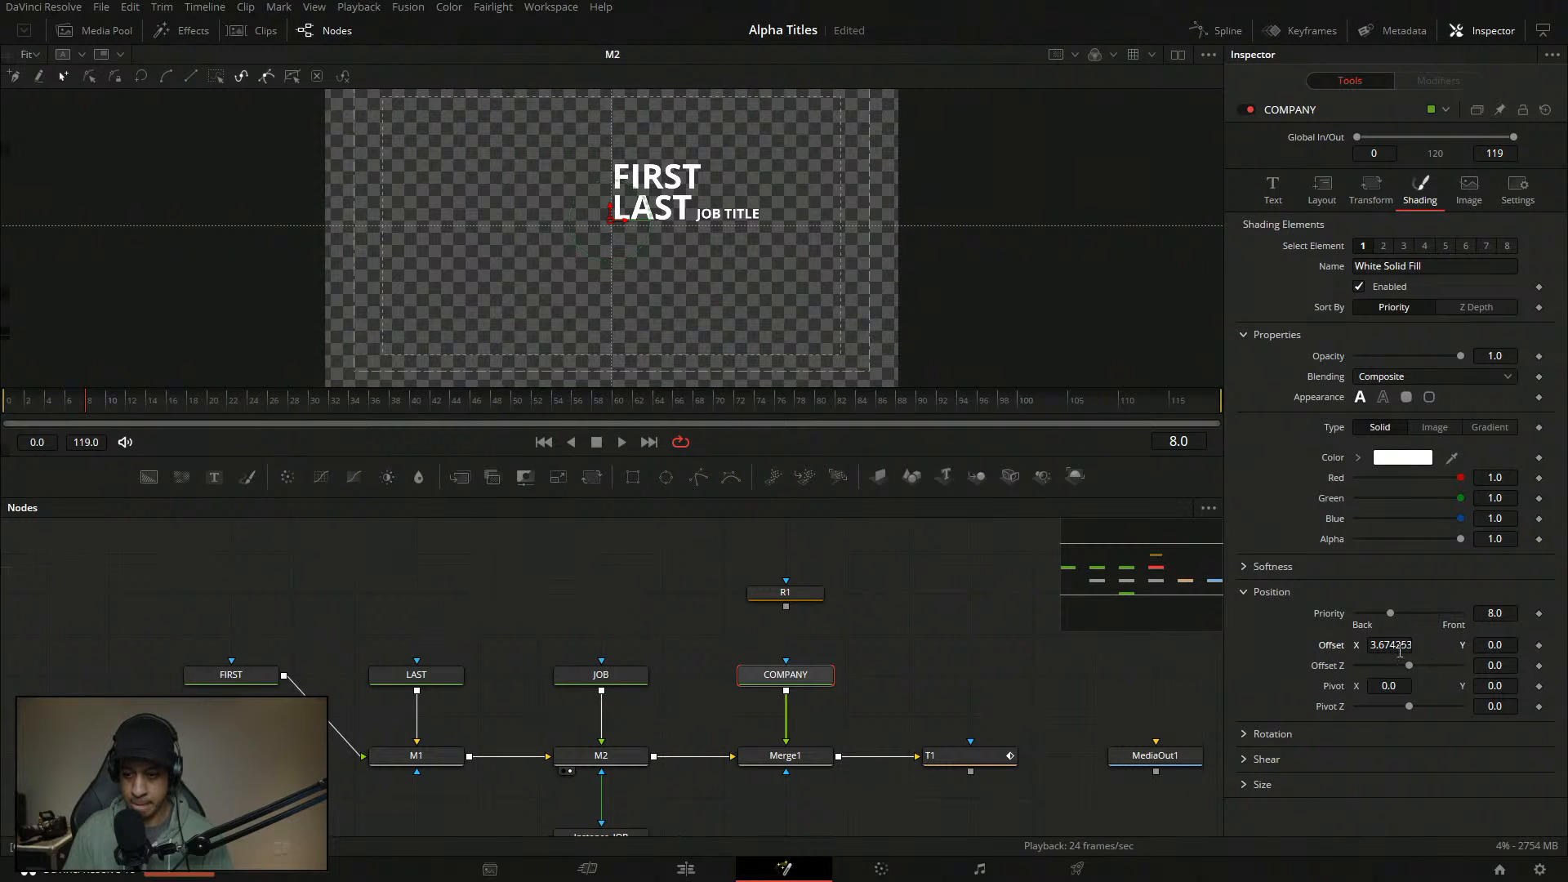
# - Shift COMPANY right and down in the frame, then select the word COMPANY in its text
pyautogui.moveTo(616, 220); pyautogui.dragTo(669, 295)
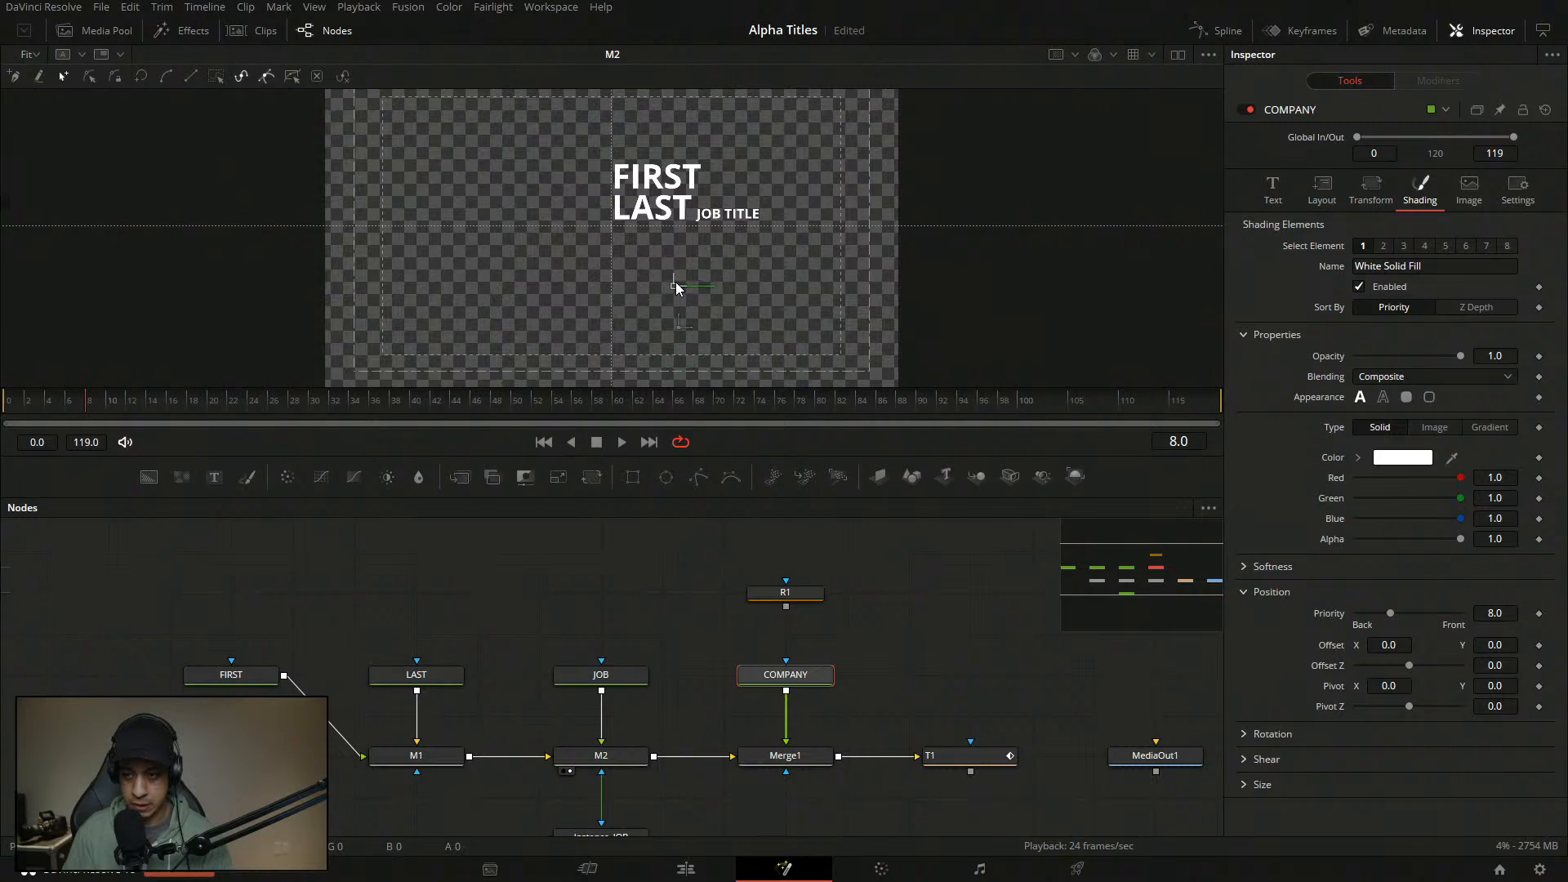
pyautogui.click(1276, 192)
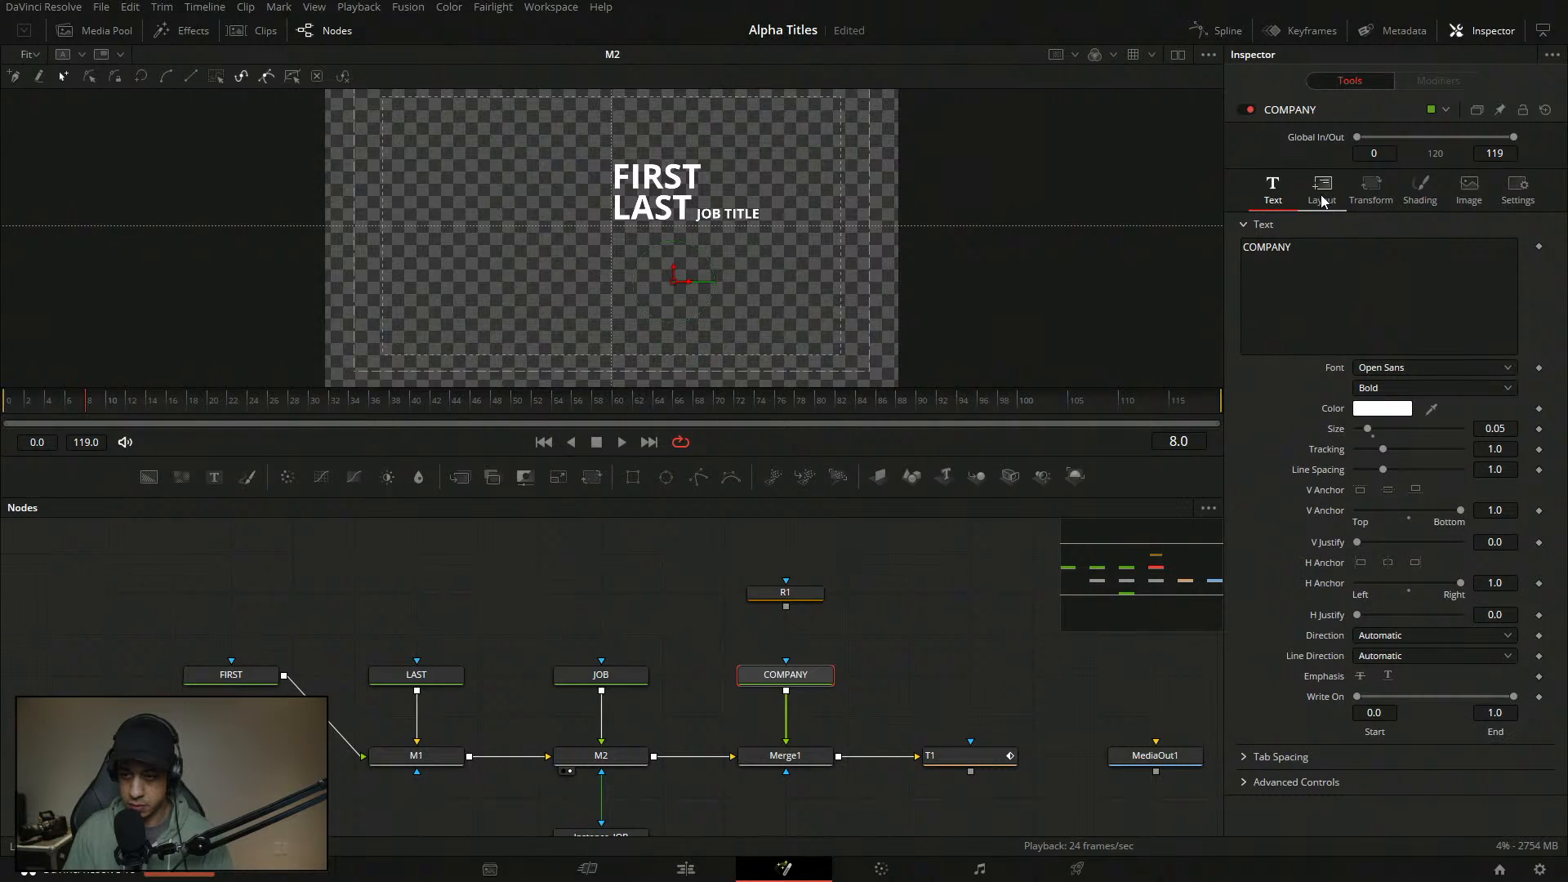
pyautogui.click(1323, 196)
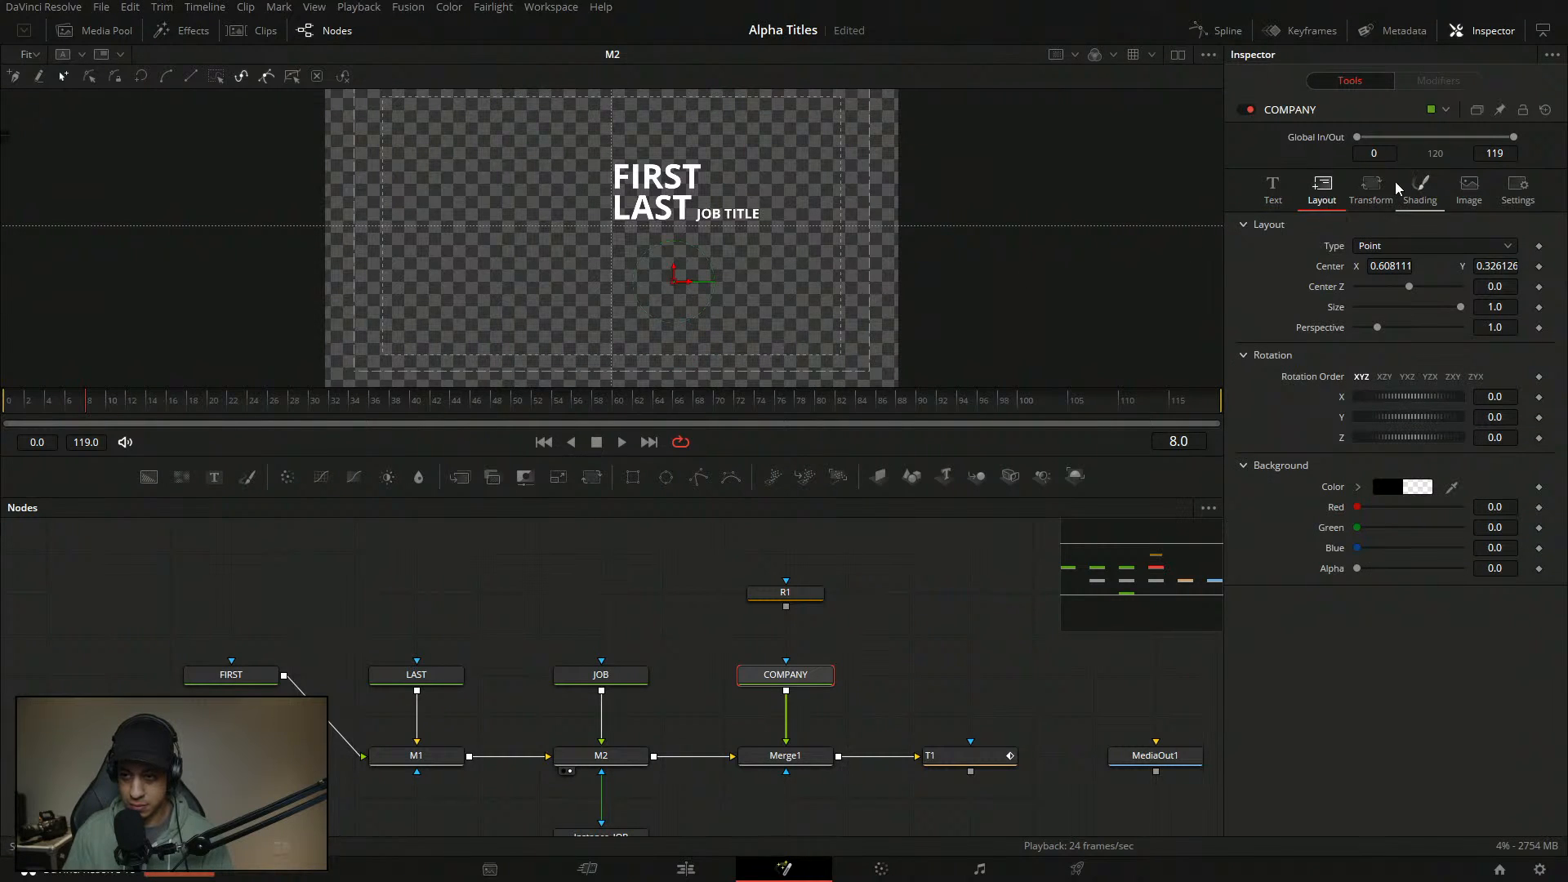
pyautogui.click(1371, 195)
pyautogui.click(1419, 206)
pyautogui.click(892, 614)
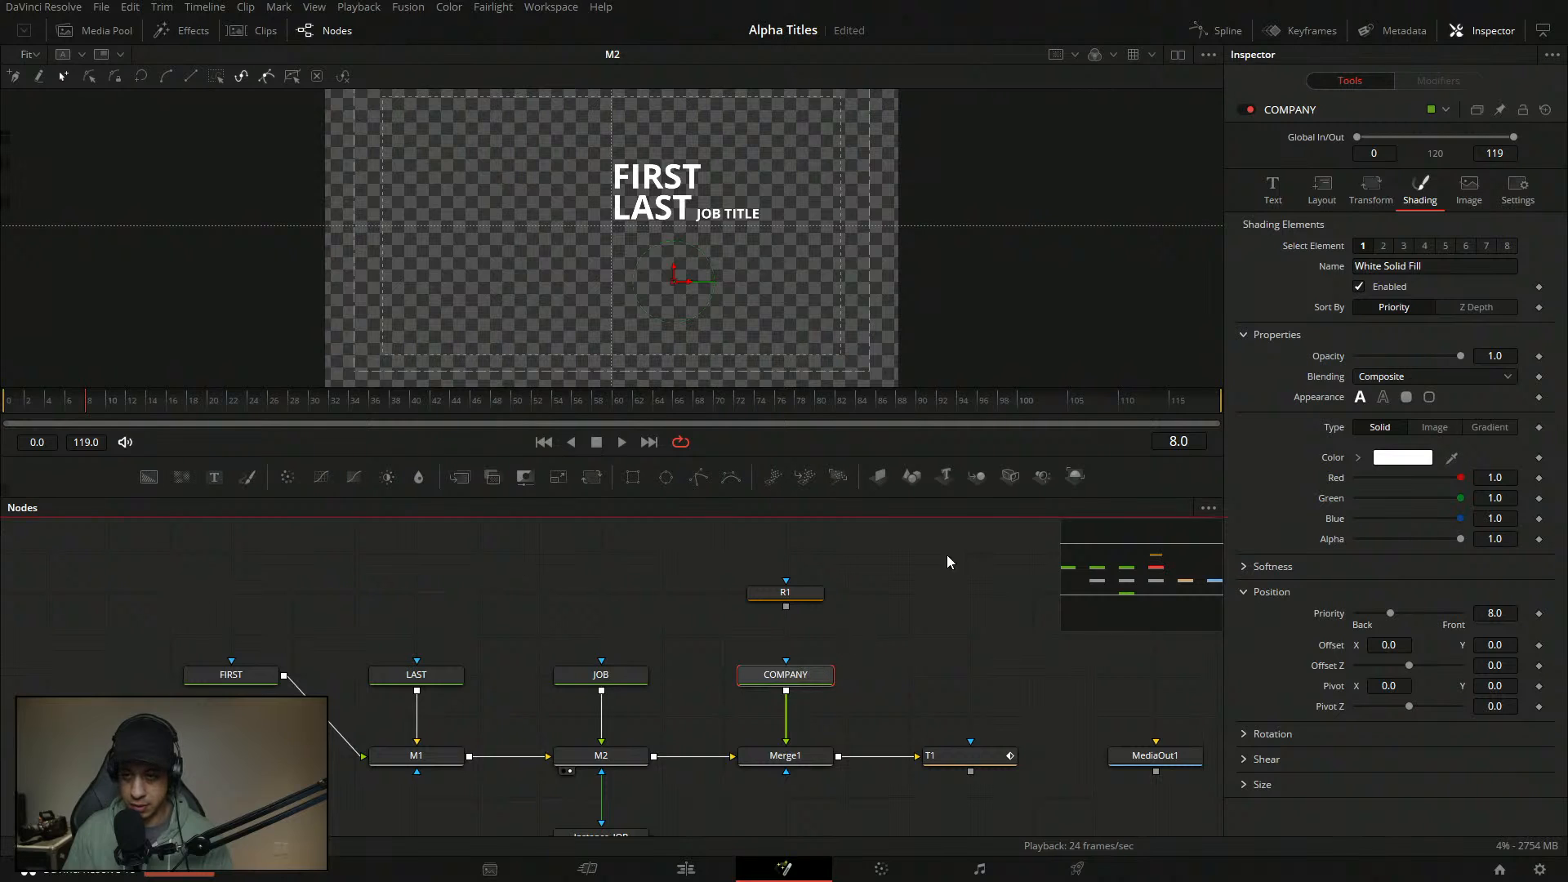
pyautogui.click(1273, 190)
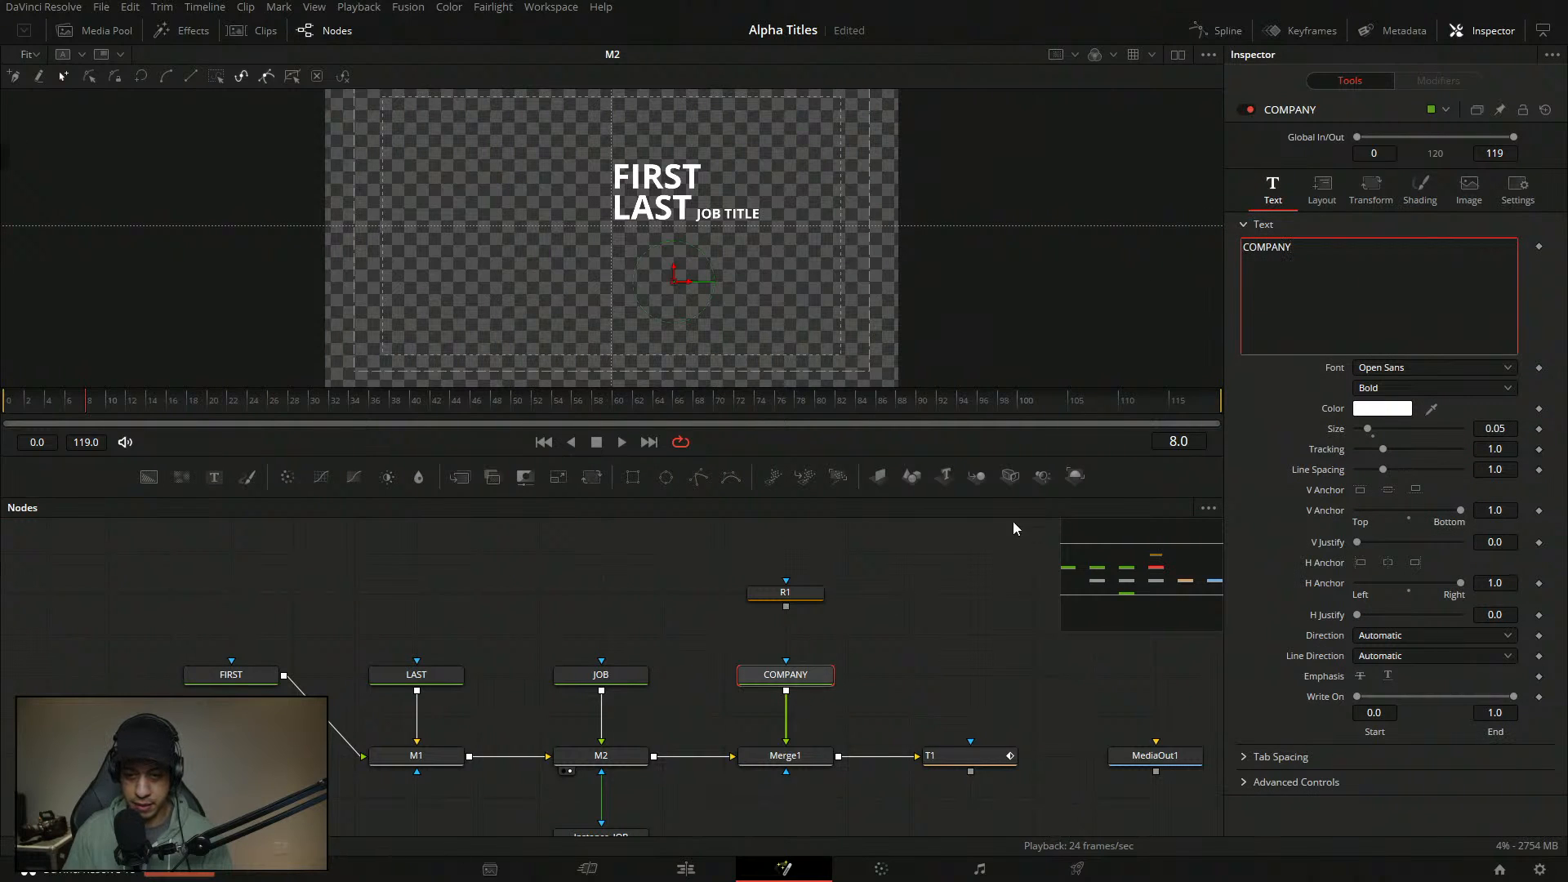
pyautogui.moveTo(1329, 252); pyautogui.dragTo(1217, 266)
pyautogui.hotkey('ctrl', 'c')
# - Replace the old node with a new Text+ node named COMPANY, feeding Merge1 below R1
pyautogui.moveTo(285, 492); pyautogui.dragTo(784, 713)
pyautogui.hotkey('ctrl', 'v')
pyautogui.press('Delete')
pyautogui.click(668, 560)
pyautogui.press('F2')
pyautogui.hotkey('ctrl', 'v')
pyautogui.press('Return')
pyautogui.moveTo(663, 565); pyautogui.dragTo(826, 686)
pyautogui.click(796, 755)
# - Top-anchor COMPANY, set its size to 0.06 and position it lower in the frame
pyautogui.press('1')
pyautogui.moveTo(614, 226); pyautogui.dragTo(688, 244)
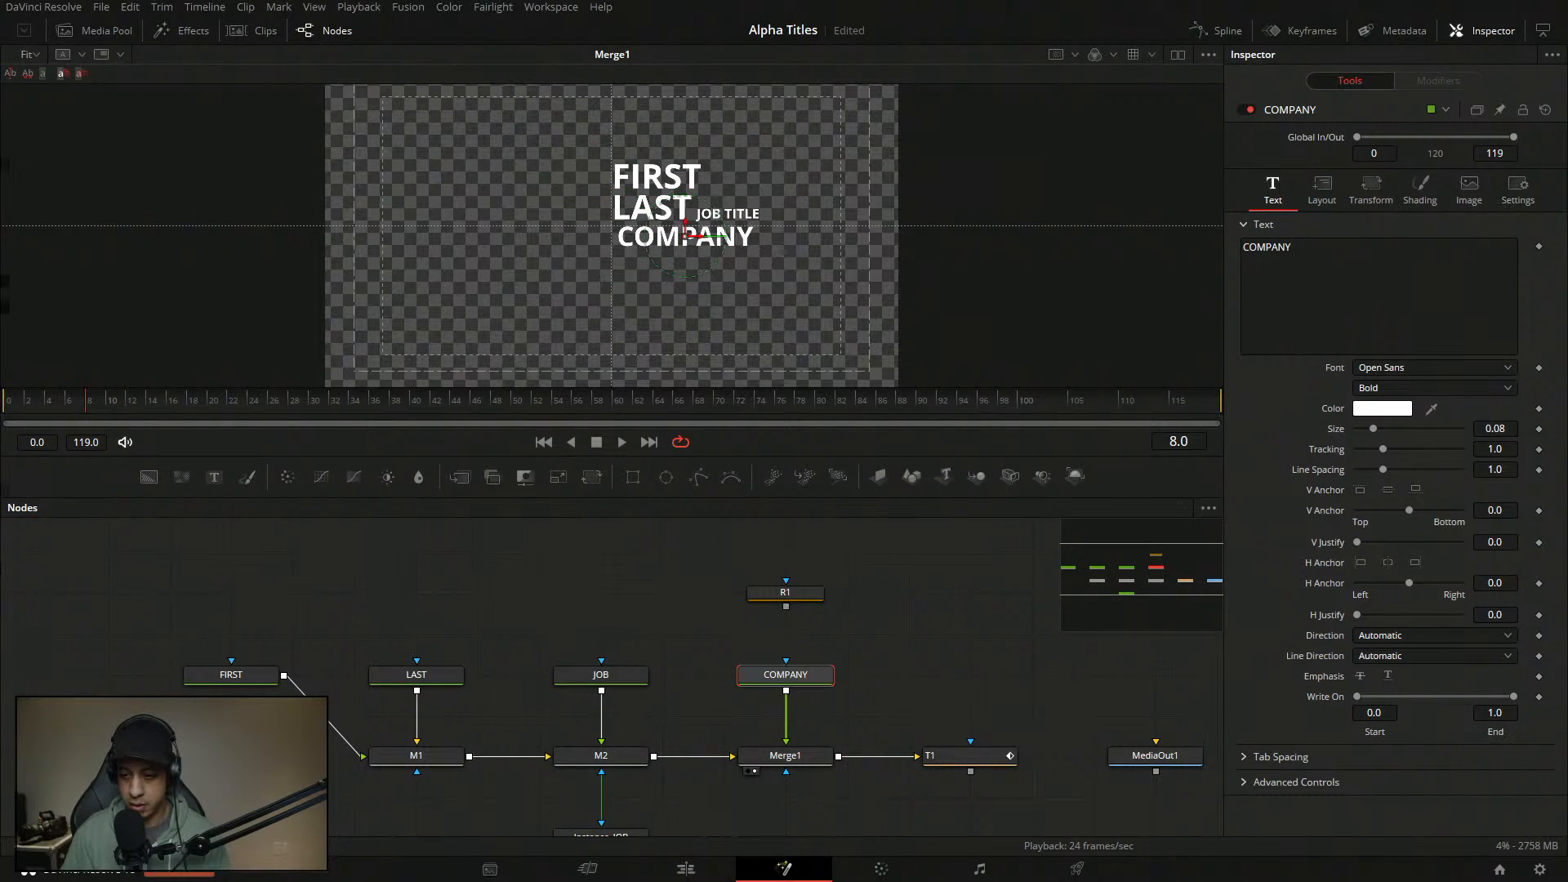
pyautogui.click(1360, 489)
pyautogui.click(1510, 428)
pyautogui.write('6')
pyautogui.press('Tab')
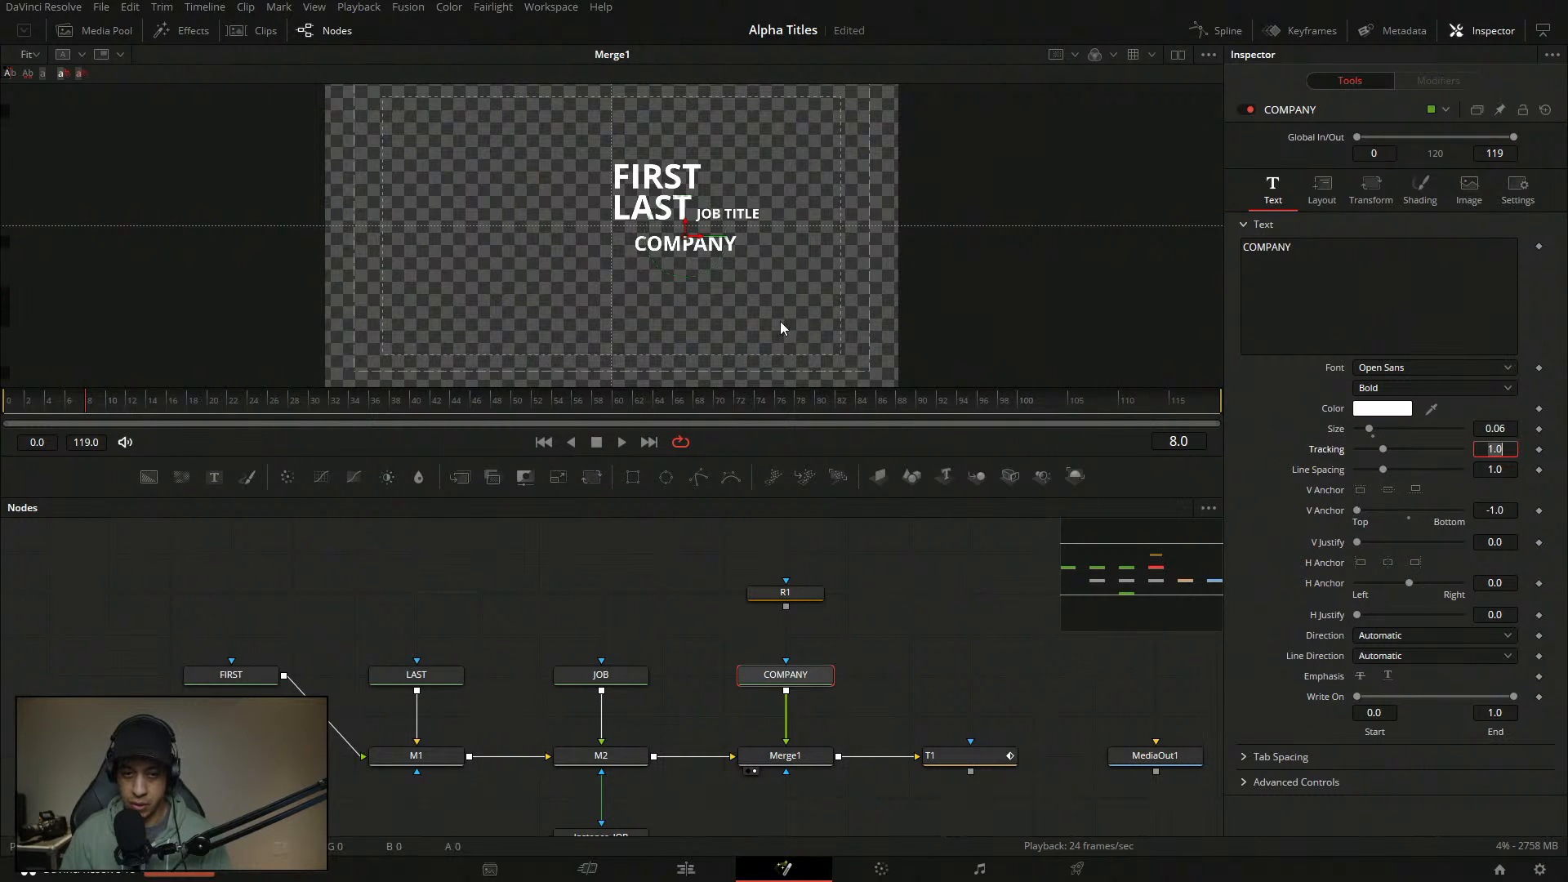
pyautogui.moveTo(691, 238); pyautogui.dragTo(700, 235)
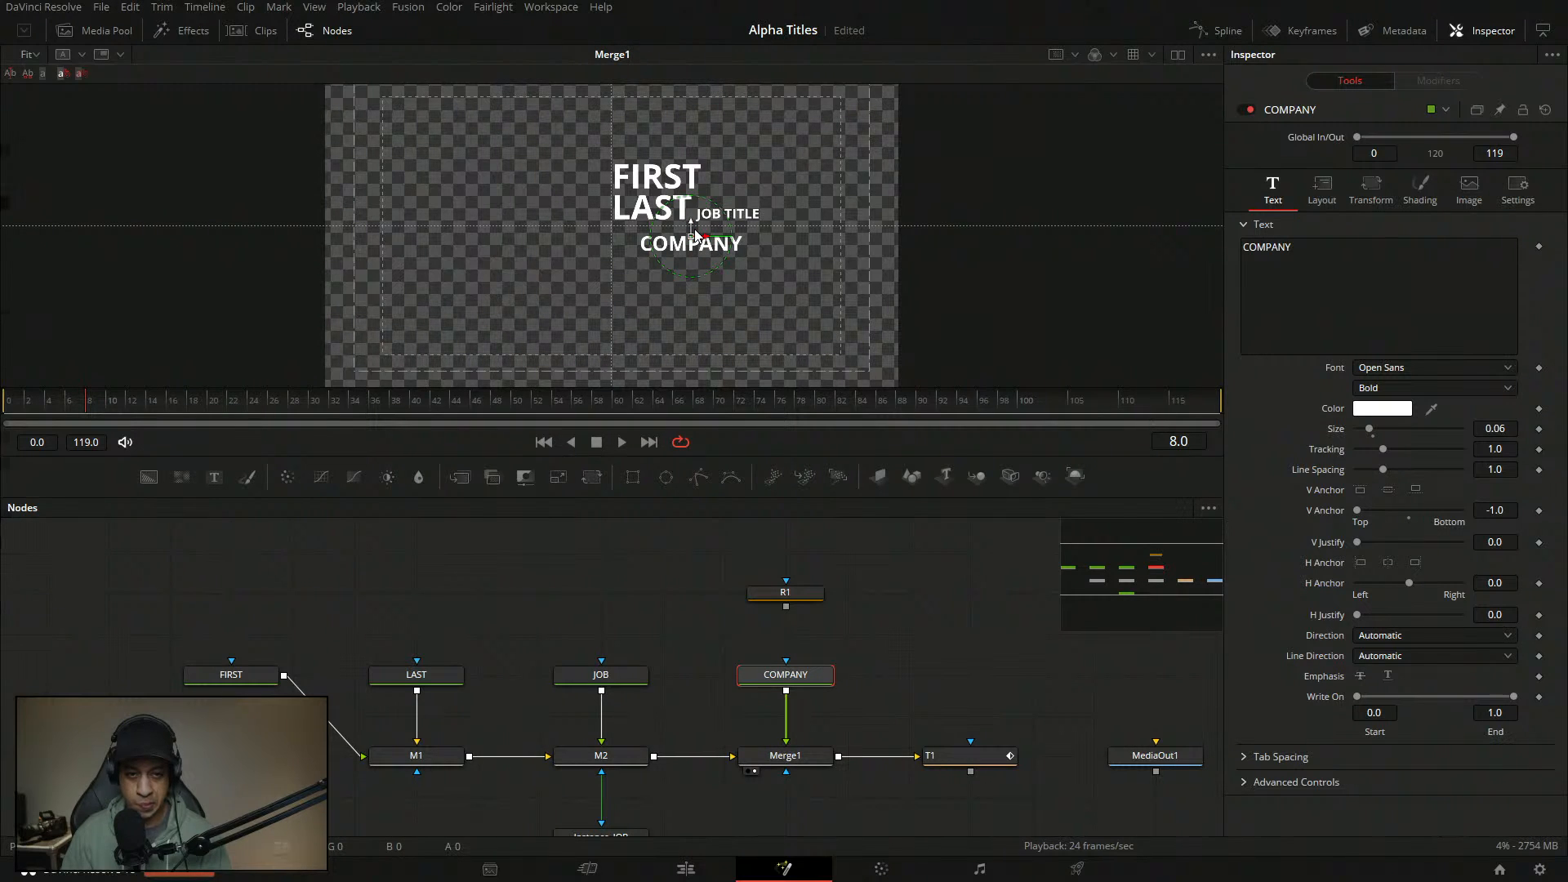
pyautogui.moveTo(695, 234); pyautogui.dragTo(695, 230)
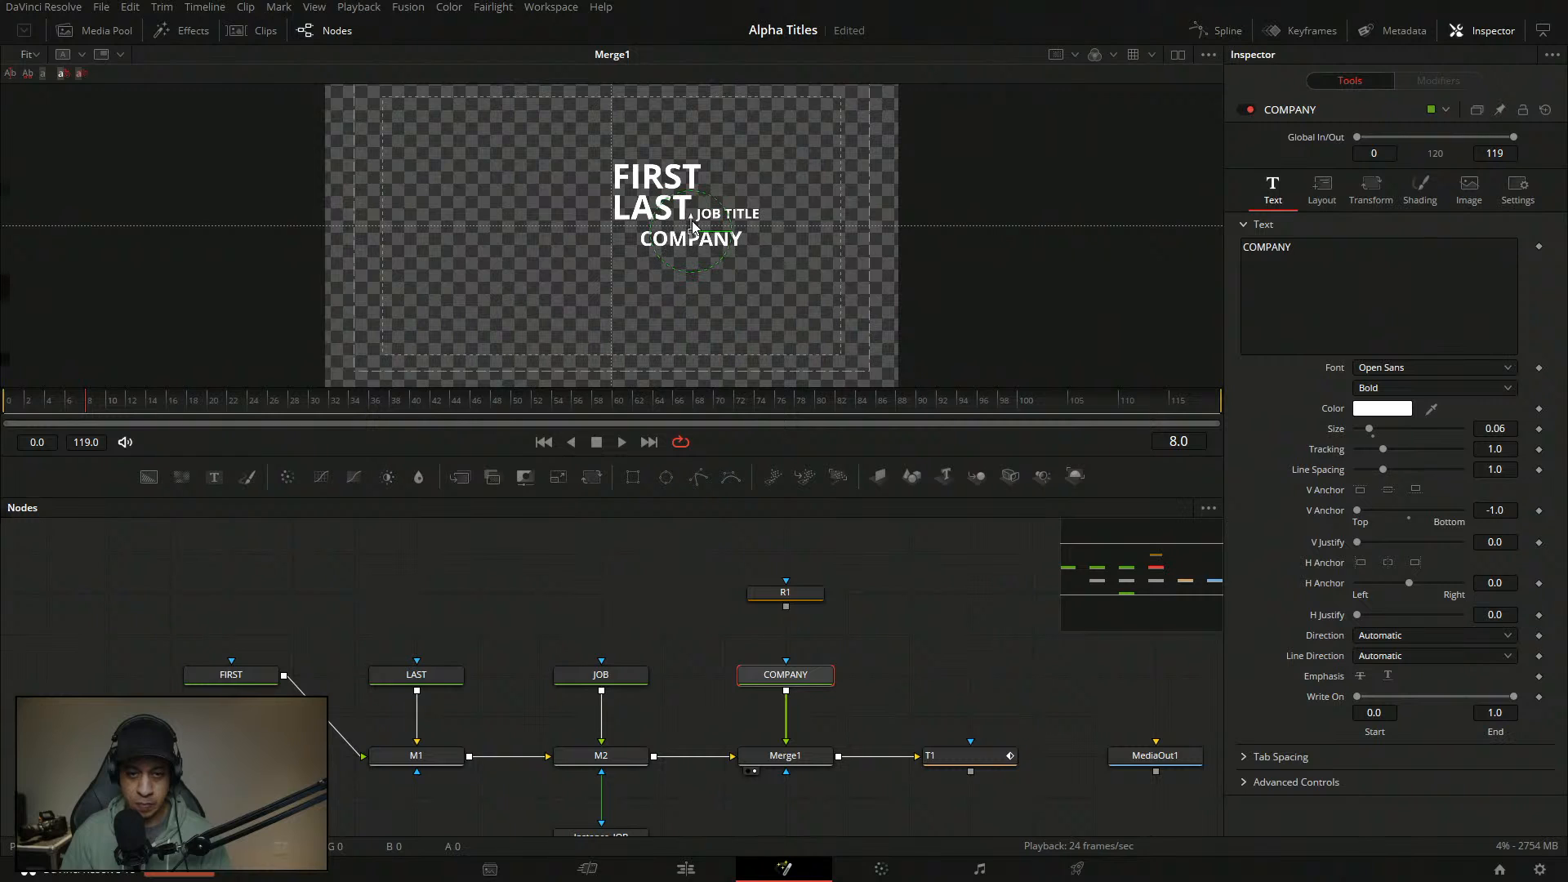
# - Set FIRST's size to 0.07 and move JOB TITLE up beside FIRST
pyautogui.click(231, 675)
pyautogui.click(1509, 428)
pyautogui.write('0.07')
pyautogui.press('Tab')
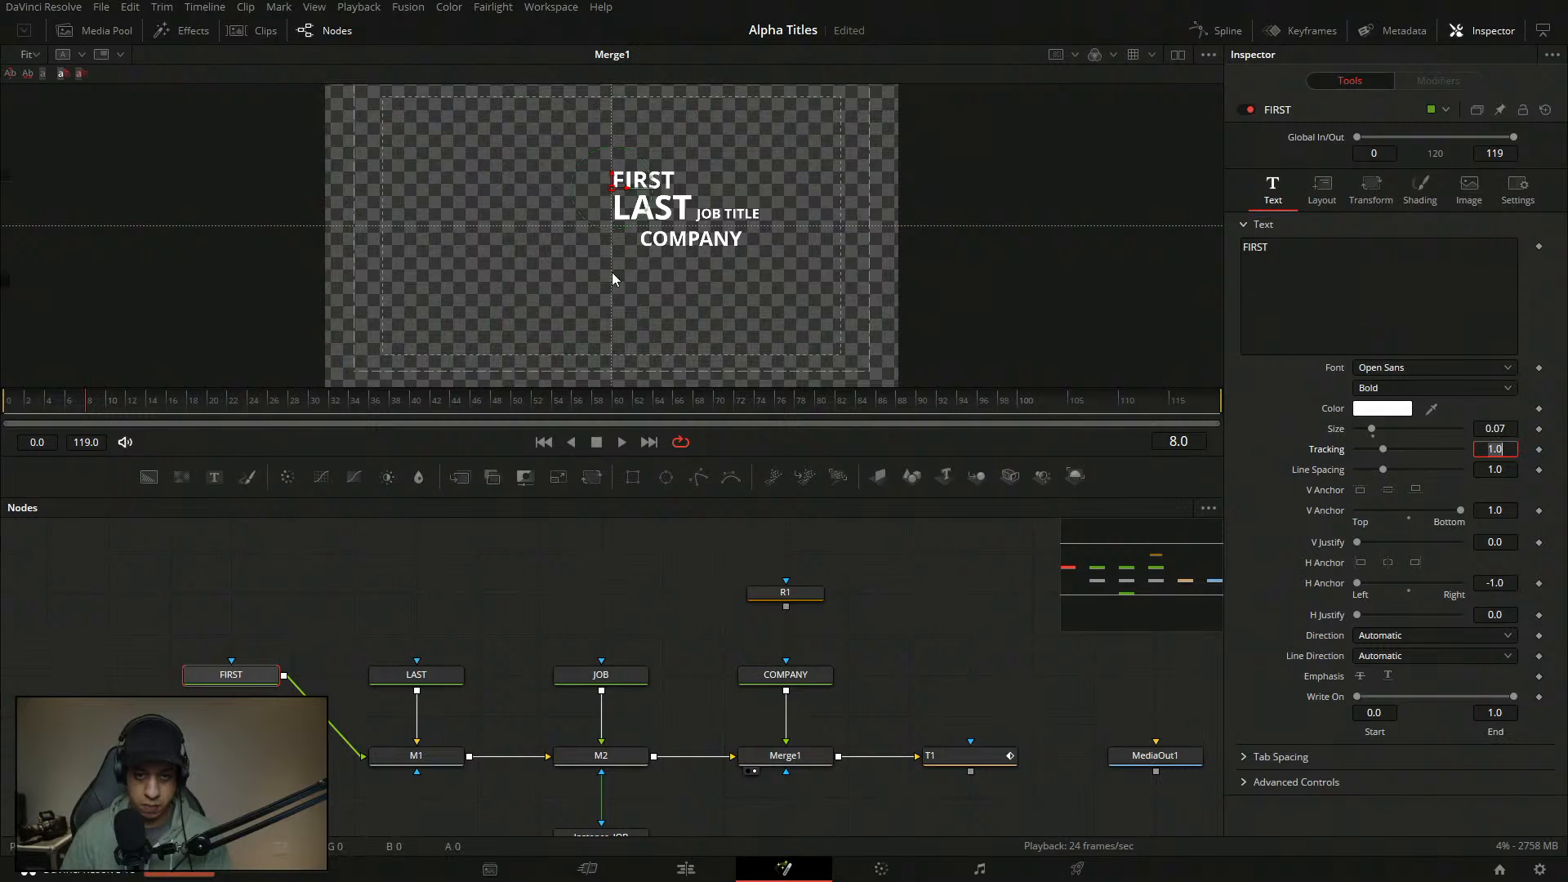
pyautogui.click(600, 674)
pyautogui.moveTo(699, 214); pyautogui.dragTo(692, 180)
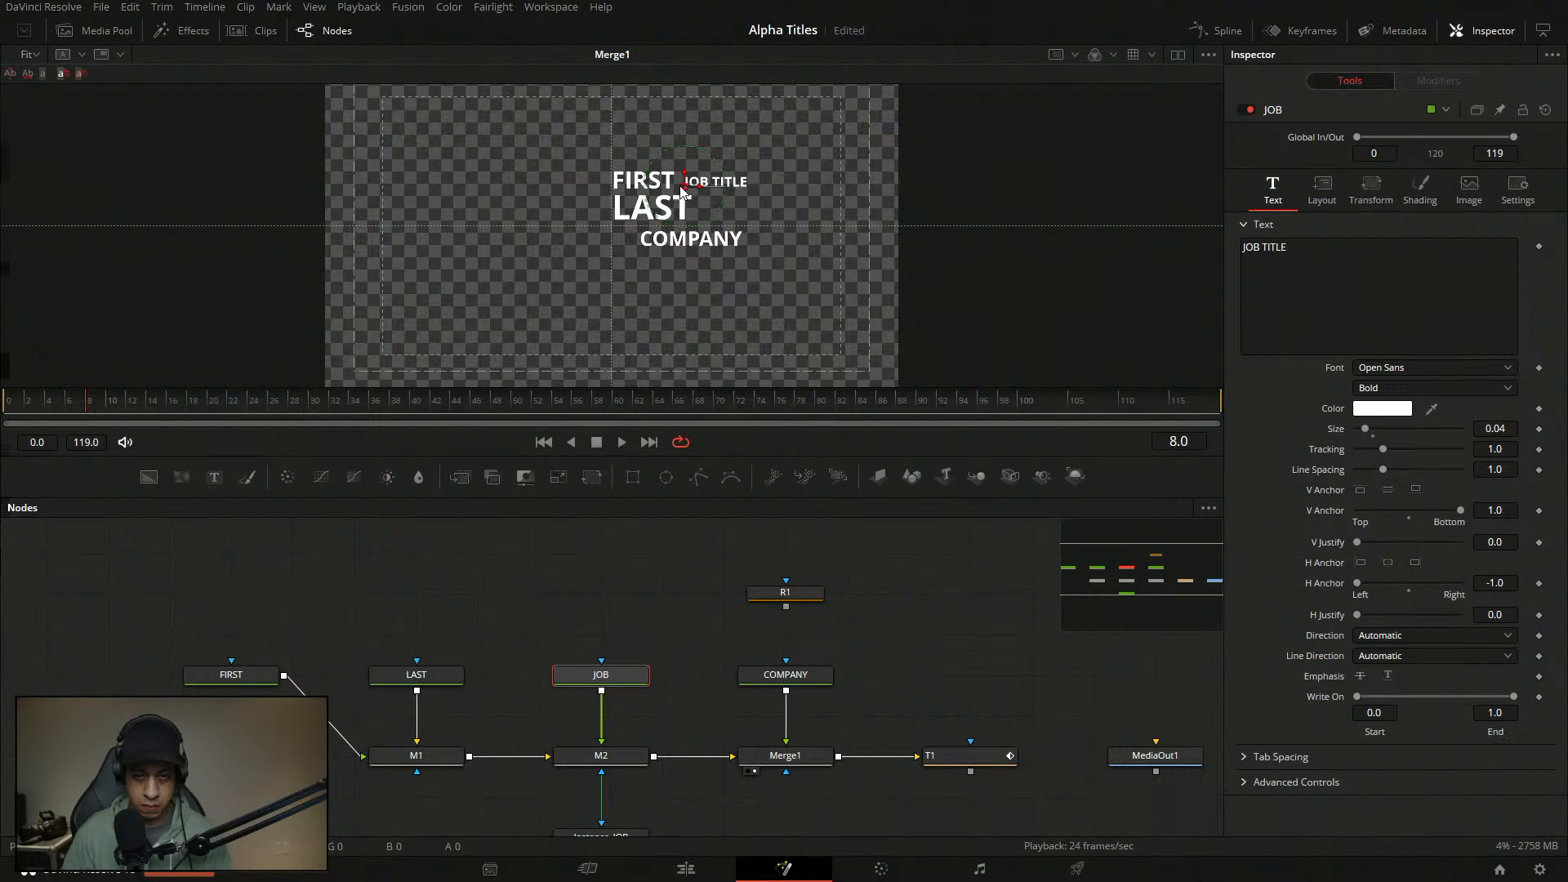
pyautogui.scroll(3, 683, 191)
pyautogui.moveTo(802, 213); pyautogui.dragTo(885, 193)
# - Enlarge COMPANY to about 0.0866 and nudge it slightly up and sideways
pyautogui.click(796, 673)
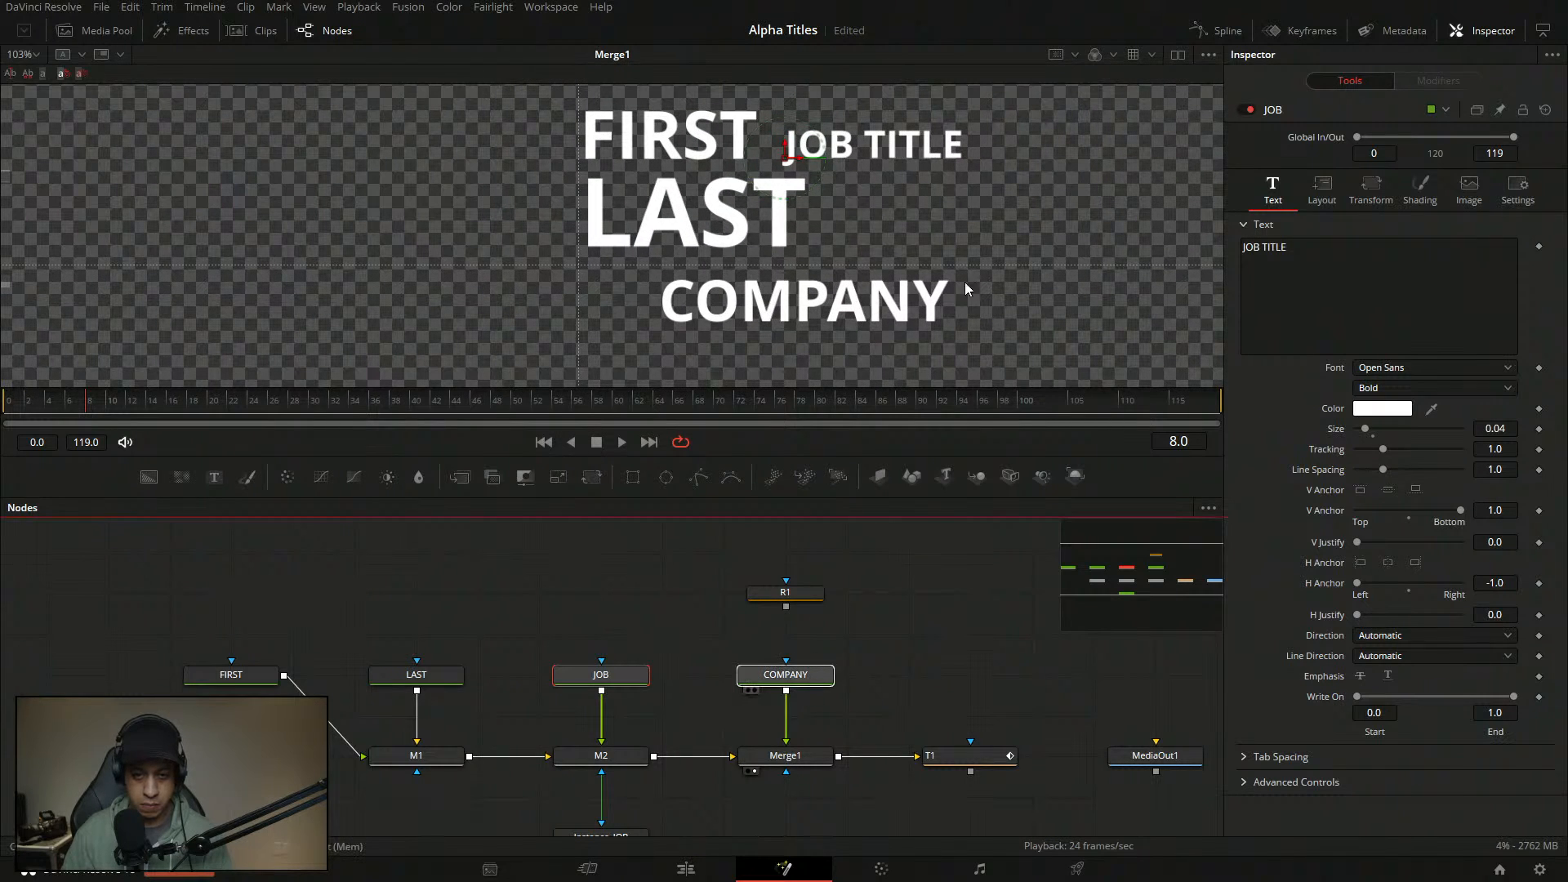
pyautogui.moveTo(1381, 426); pyautogui.dragTo(1386, 428)
pyautogui.moveTo(802, 278)
pyautogui.mouseDown()
pyautogui.moveTo(830, 285)
pyautogui.moveTo(789, 272)
pyautogui.moveTo(803, 276)
pyautogui.mouseUp()
pyautogui.moveTo(1116, 385); pyautogui.dragTo(1115, 381)
# - Raise LAST's size to about 0.13 and move FIRST up above it
pyautogui.click(623, 669)
pyautogui.click(417, 670)
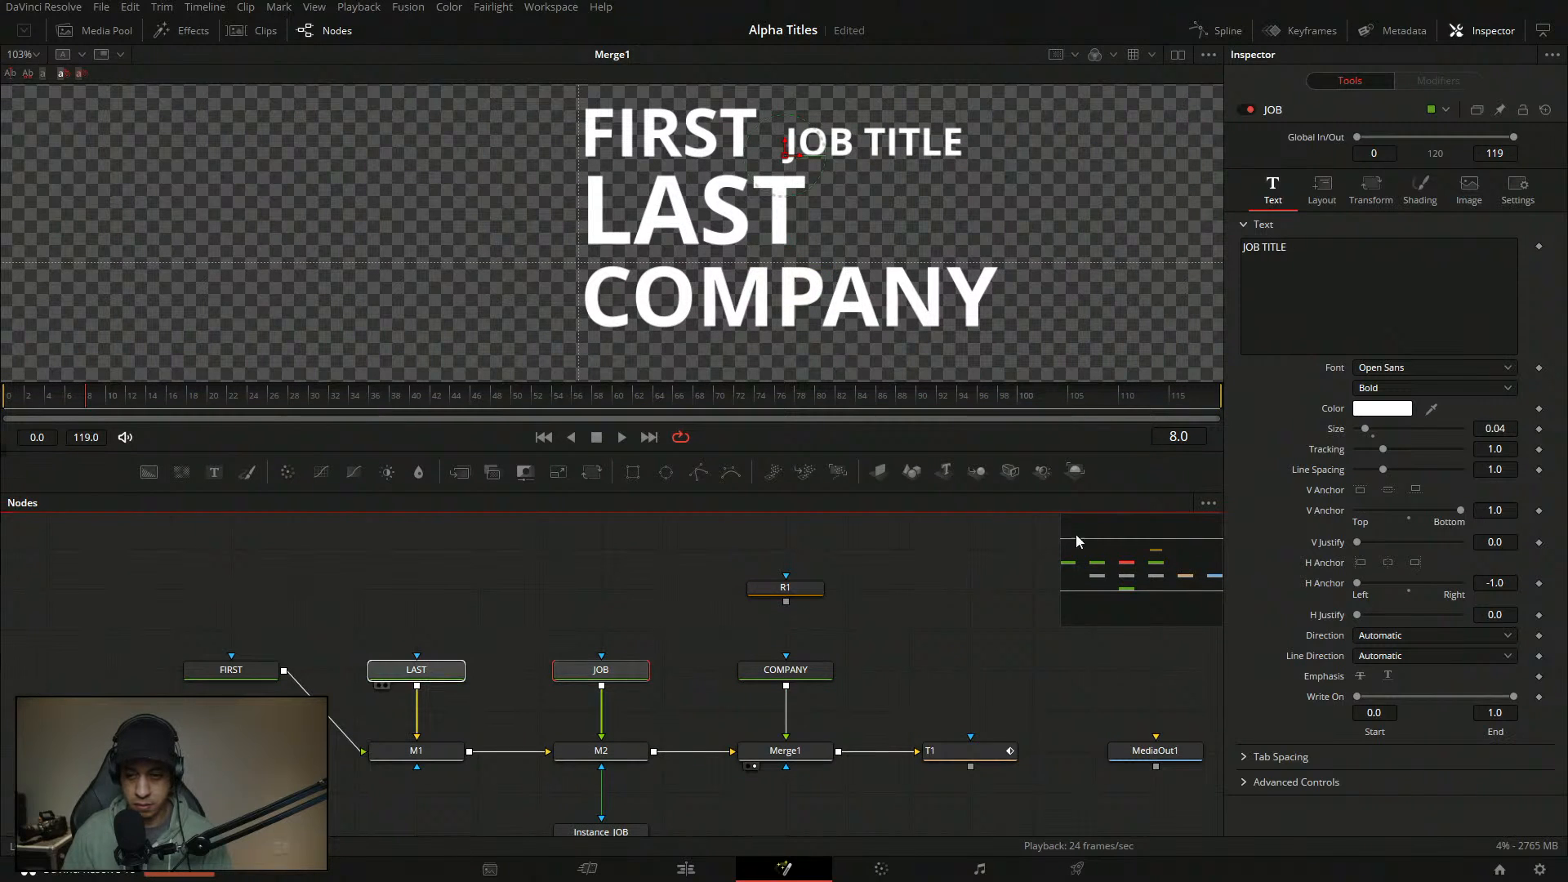
pyautogui.moveTo(1377, 430); pyautogui.dragTo(1384, 426)
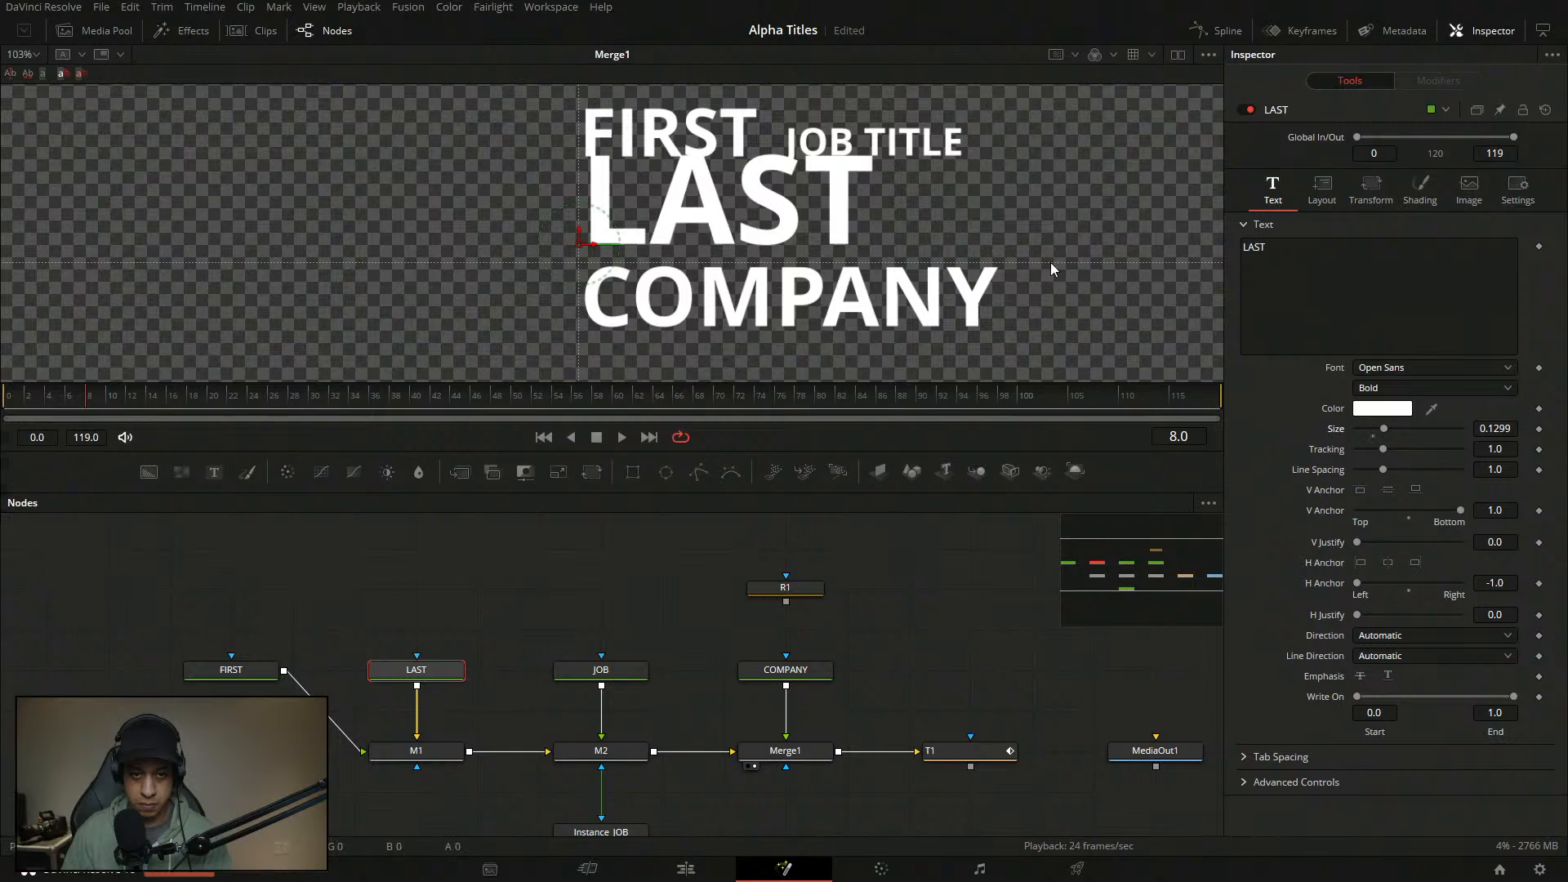
pyautogui.click(238, 670)
pyautogui.moveTo(585, 176); pyautogui.dragTo(585, 165)
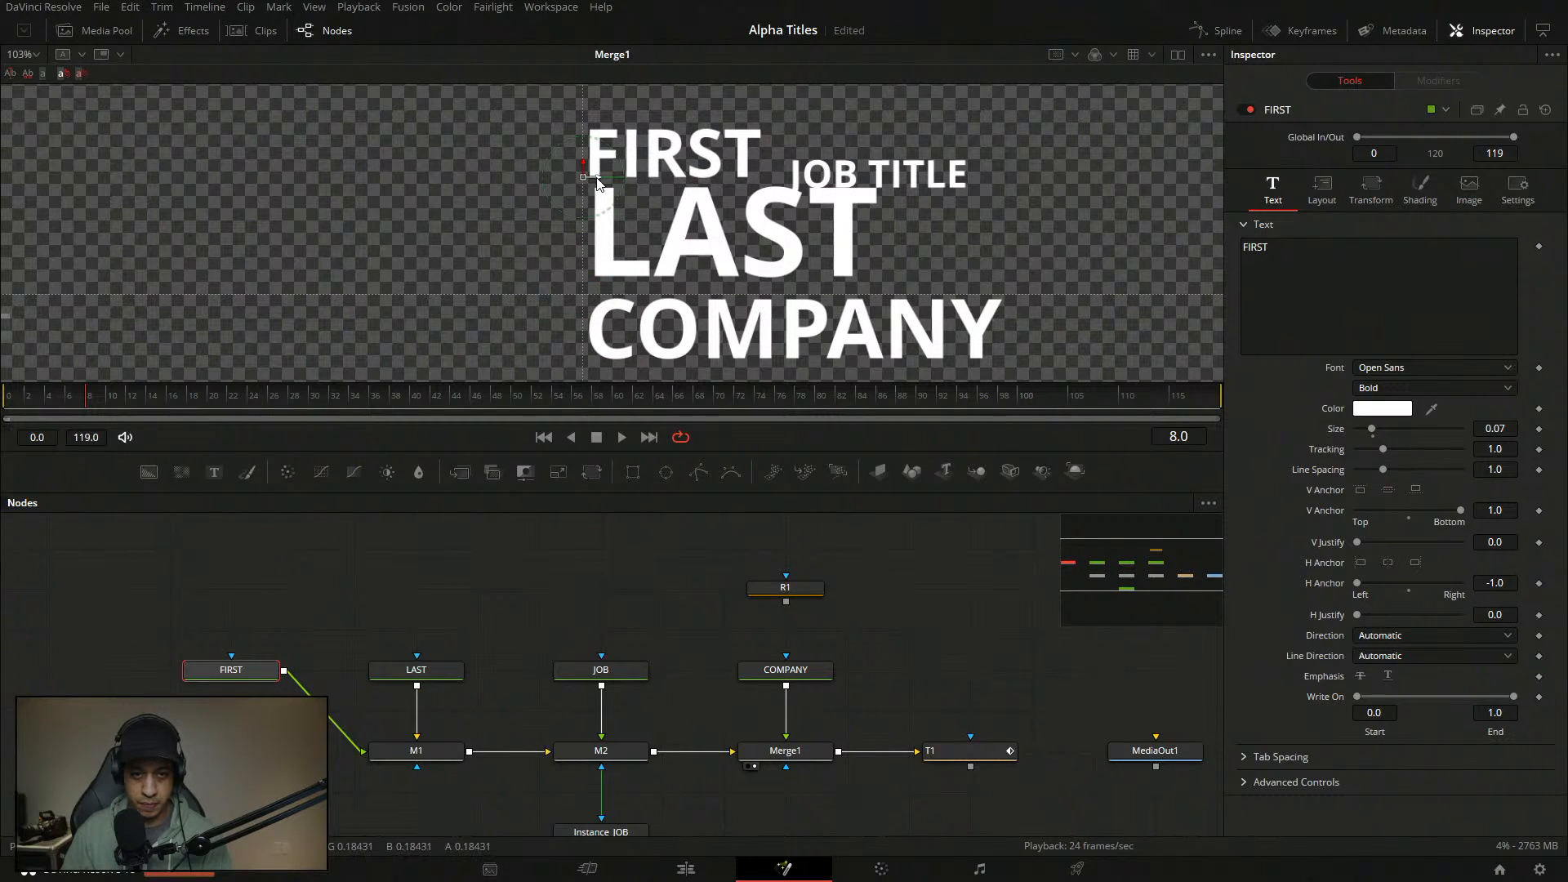
pyautogui.click(418, 668)
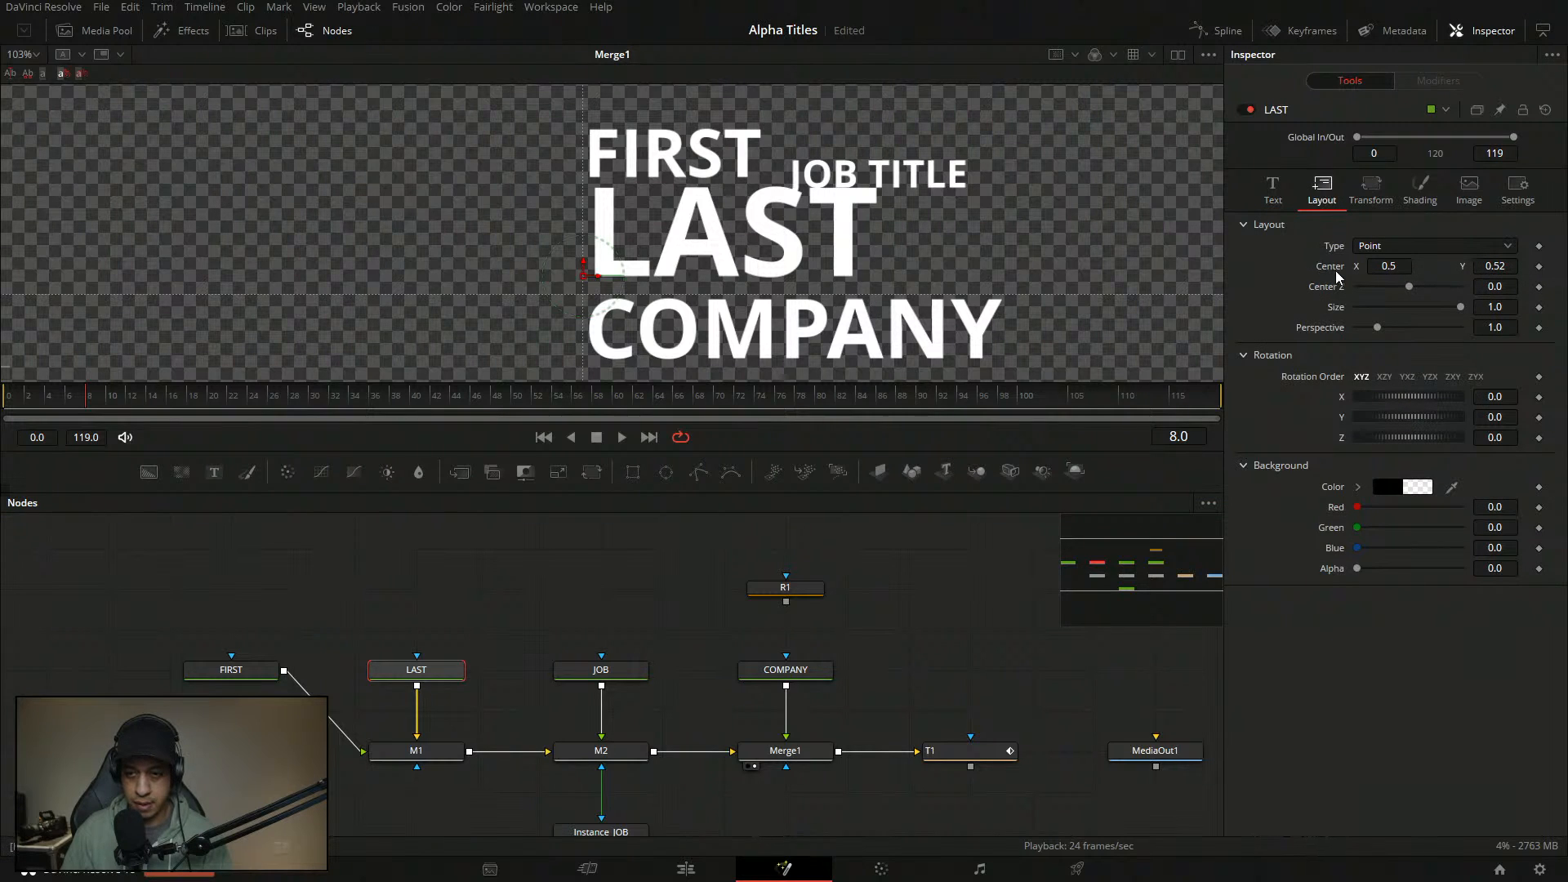
pyautogui.click(211, 670)
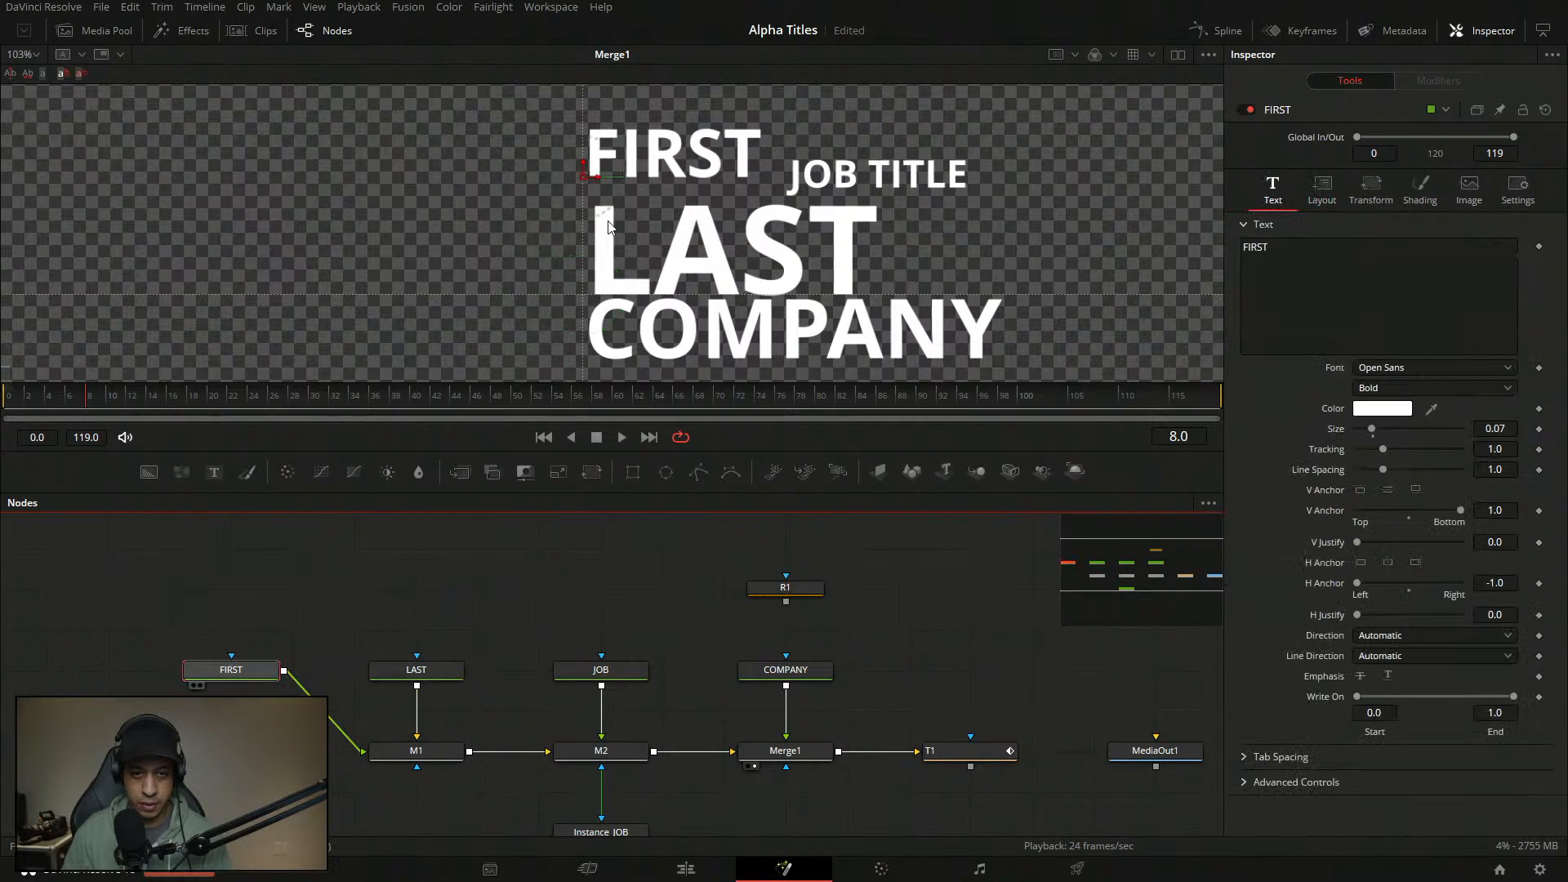
# - Set FIRST's layout Center Y to 0.61
pyautogui.moveTo(582, 174); pyautogui.dragTo(586, 192)
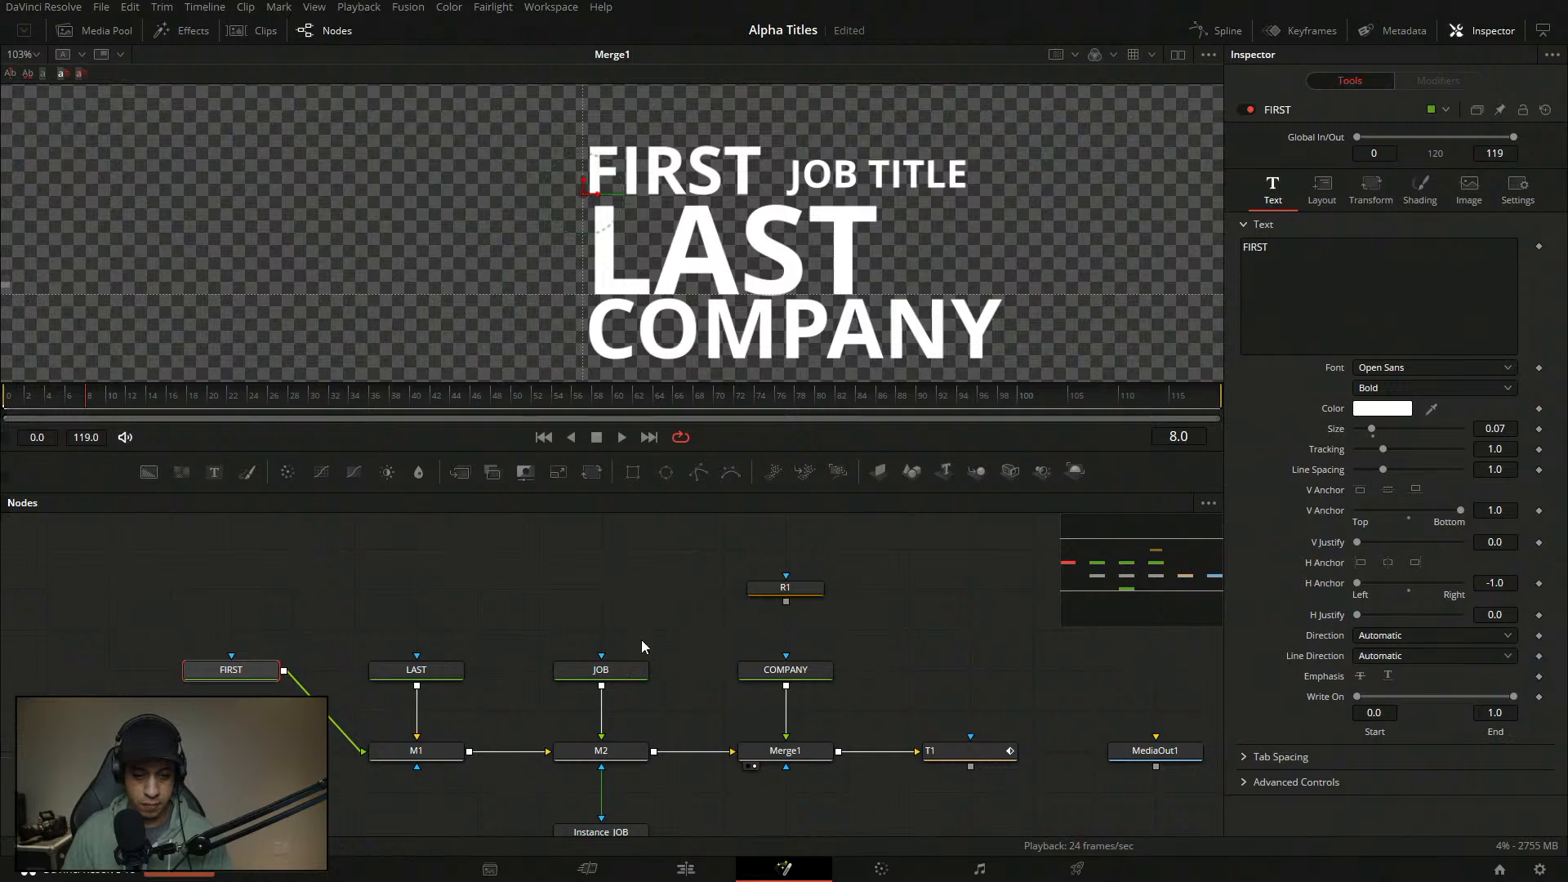
pyautogui.click(1323, 193)
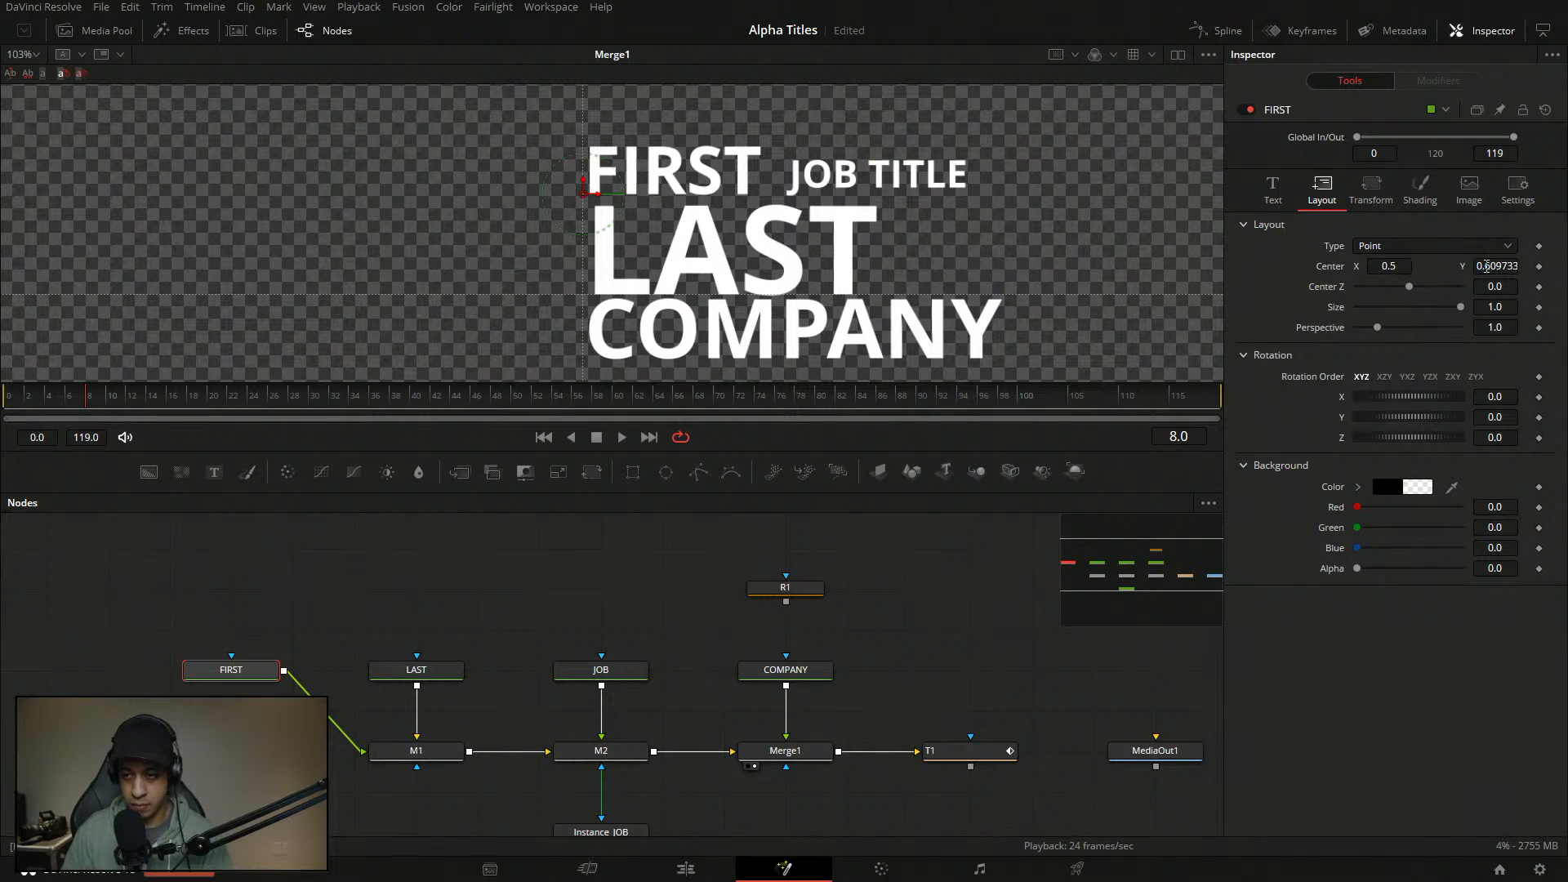
pyautogui.press('BackSpace')
pyautogui.press('BackSpace')
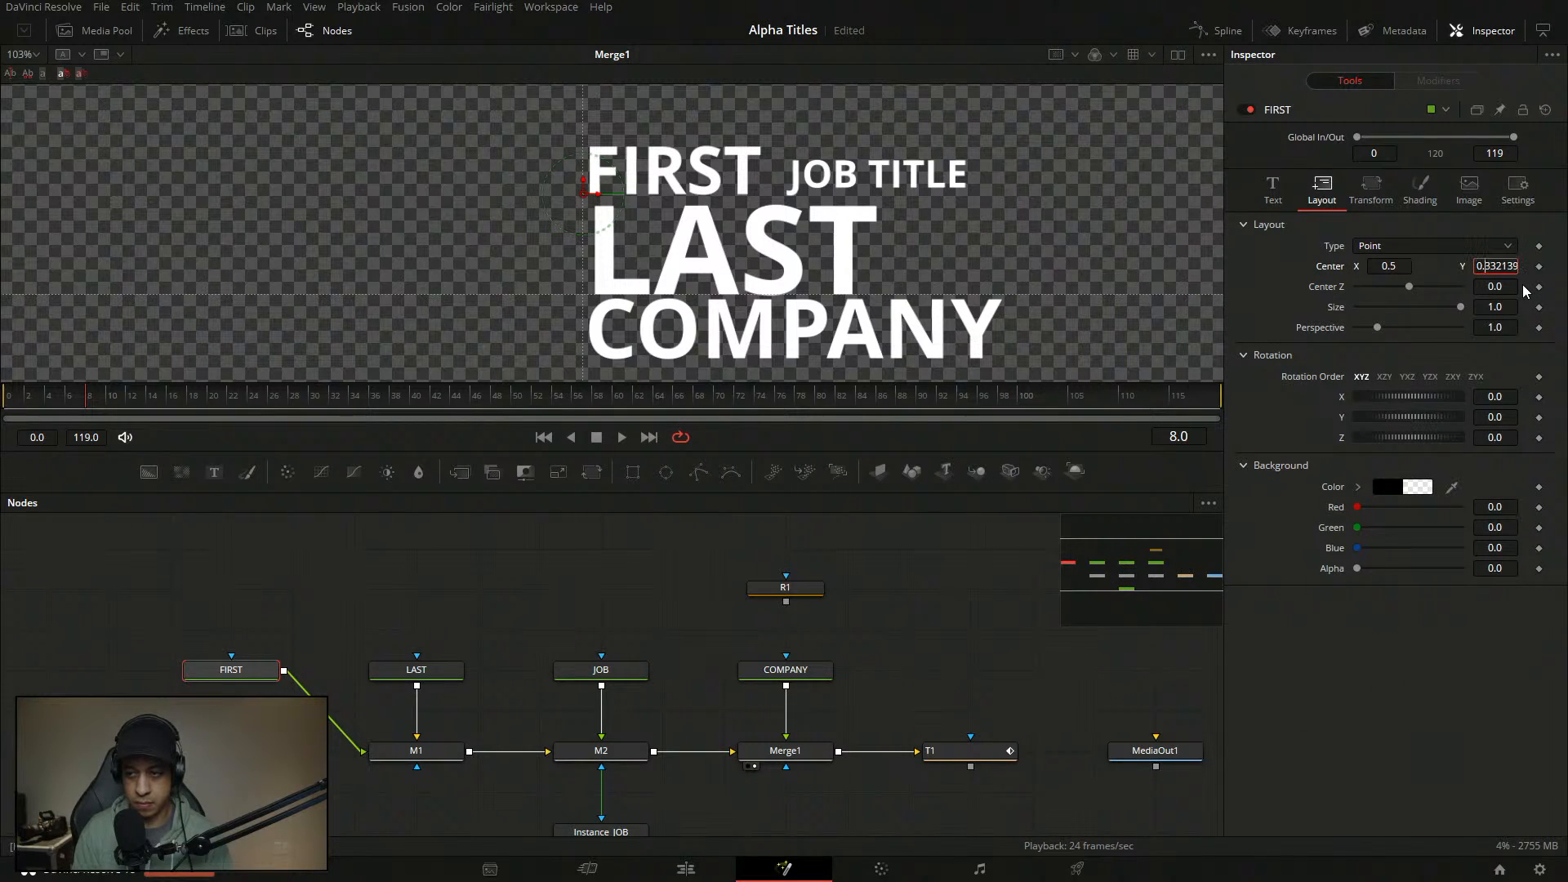
pyautogui.press('Delete')
pyautogui.press('Delete')
pyautogui.press('Delete')
pyautogui.write('6')
pyautogui.press('Tab')
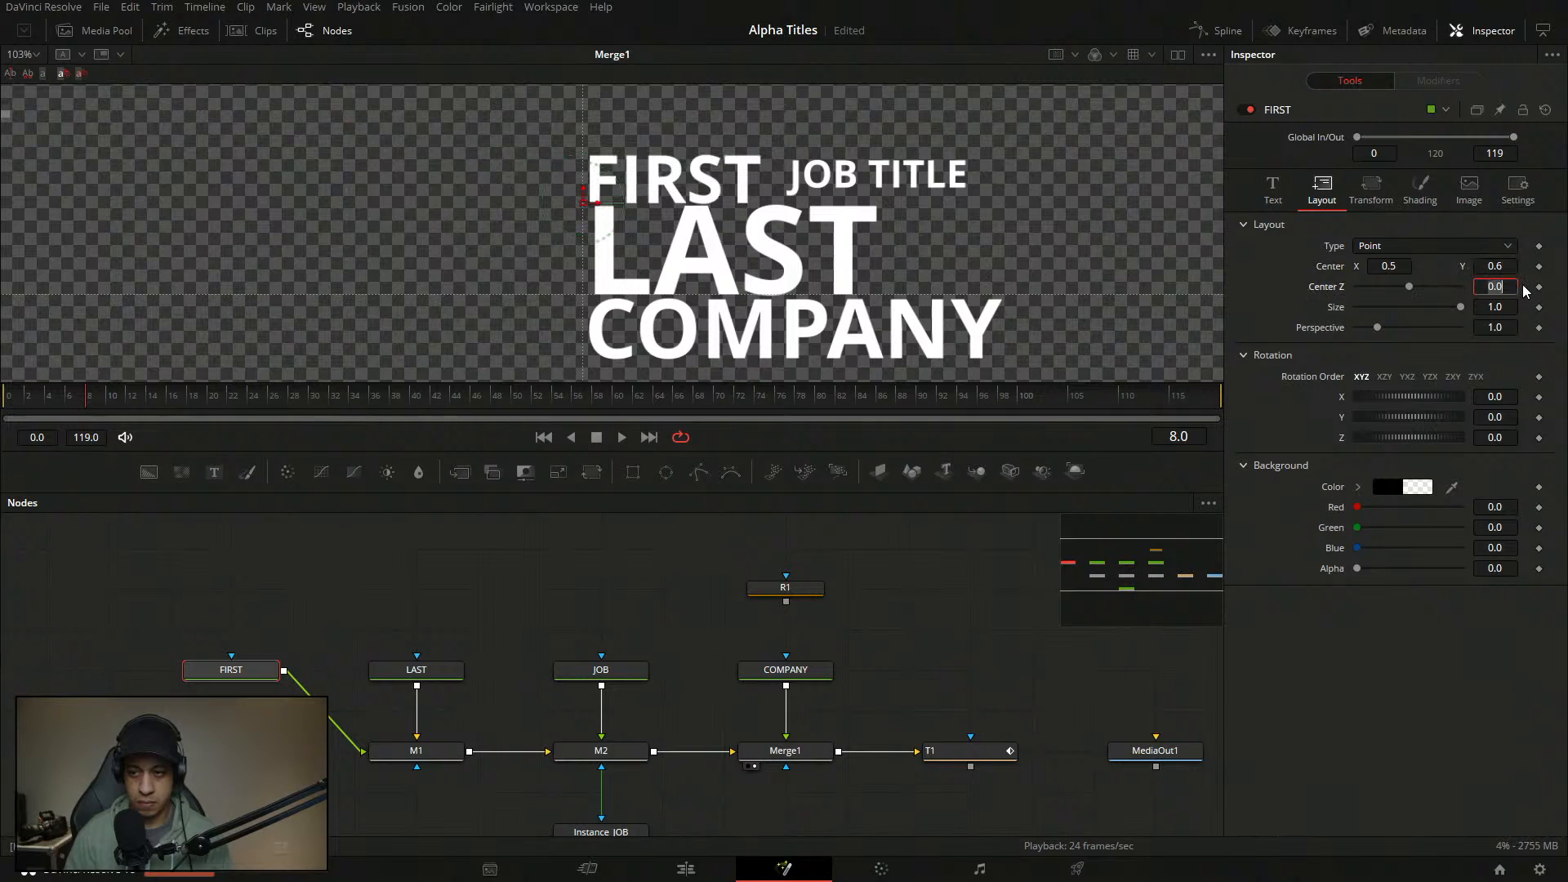
pyautogui.click(1508, 265)
pyautogui.write('5')
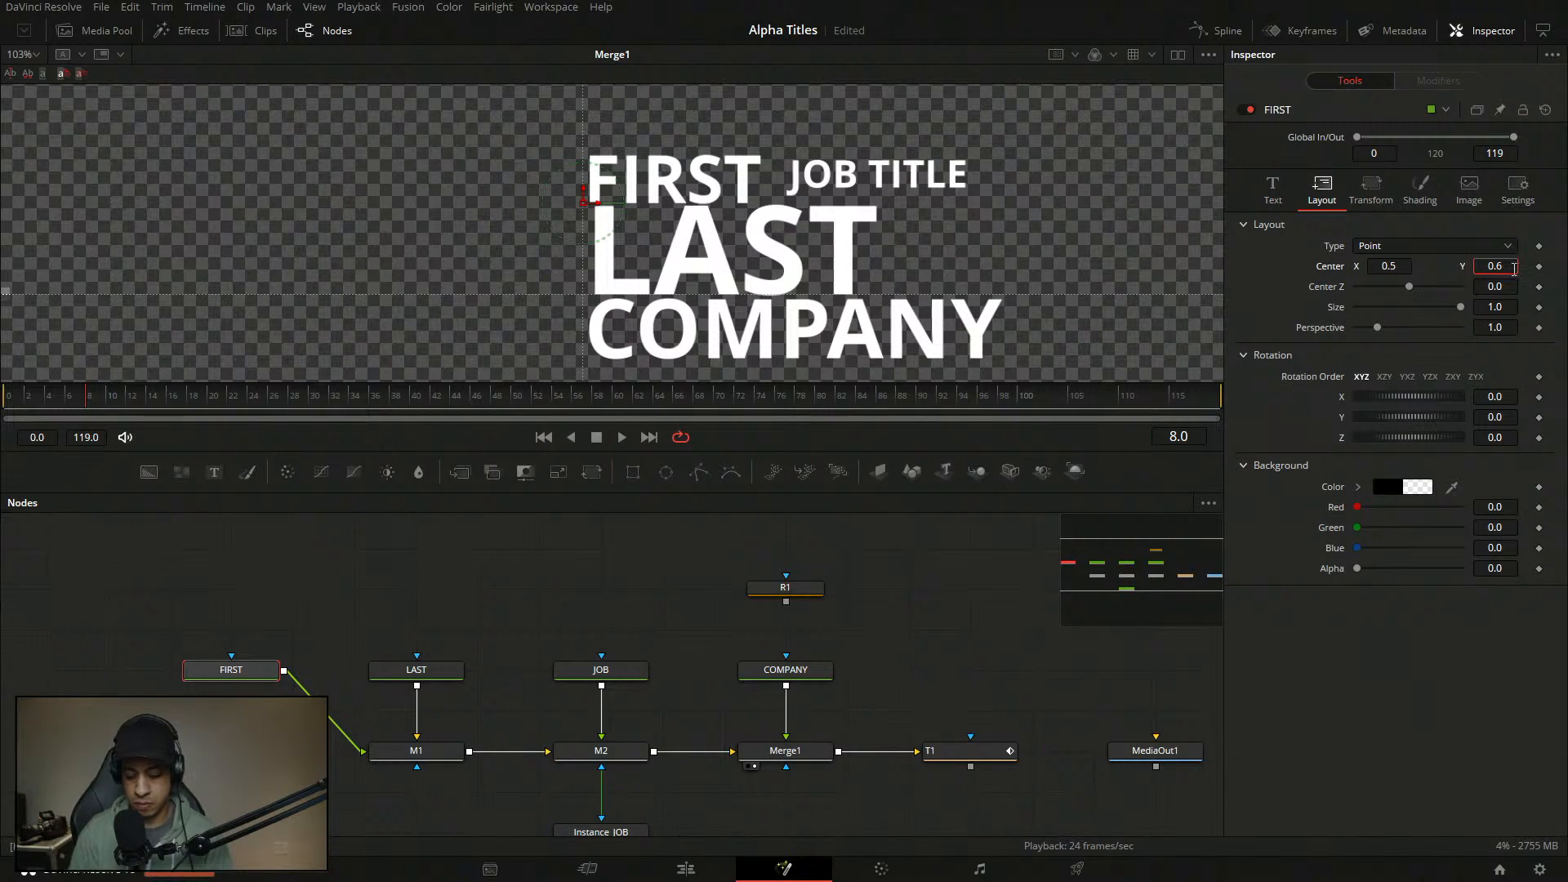
pyautogui.press('Tab')
pyautogui.click(1514, 268)
pyautogui.write('7')
pyautogui.press('Tab')
pyautogui.click(1512, 267)
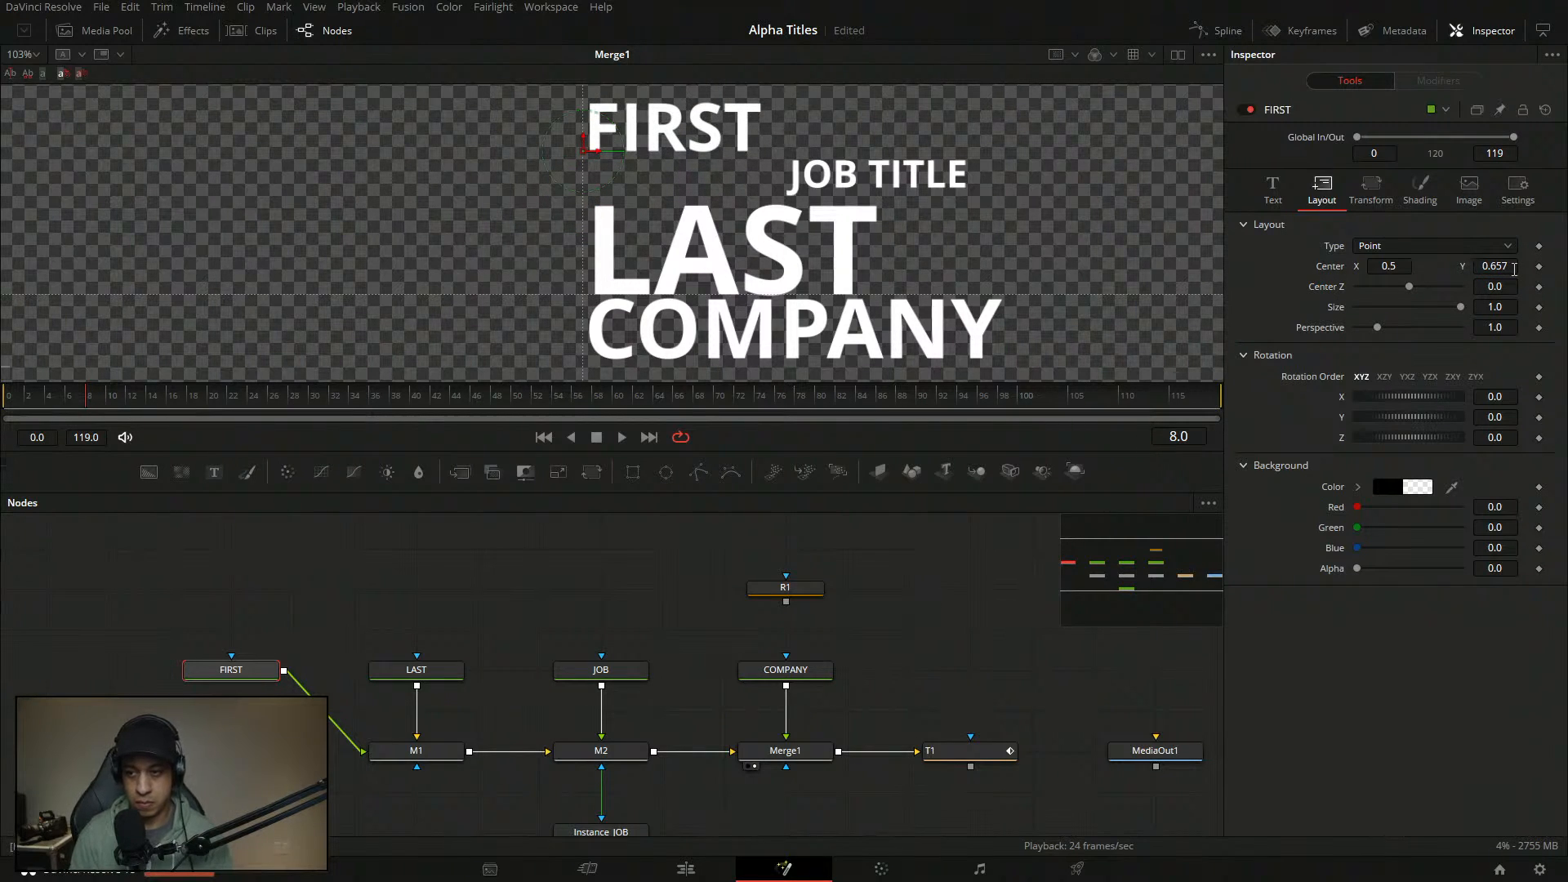
pyautogui.press('BackSpace')
pyautogui.press('BackSpace')
pyautogui.write('1')
pyautogui.press('Tab')
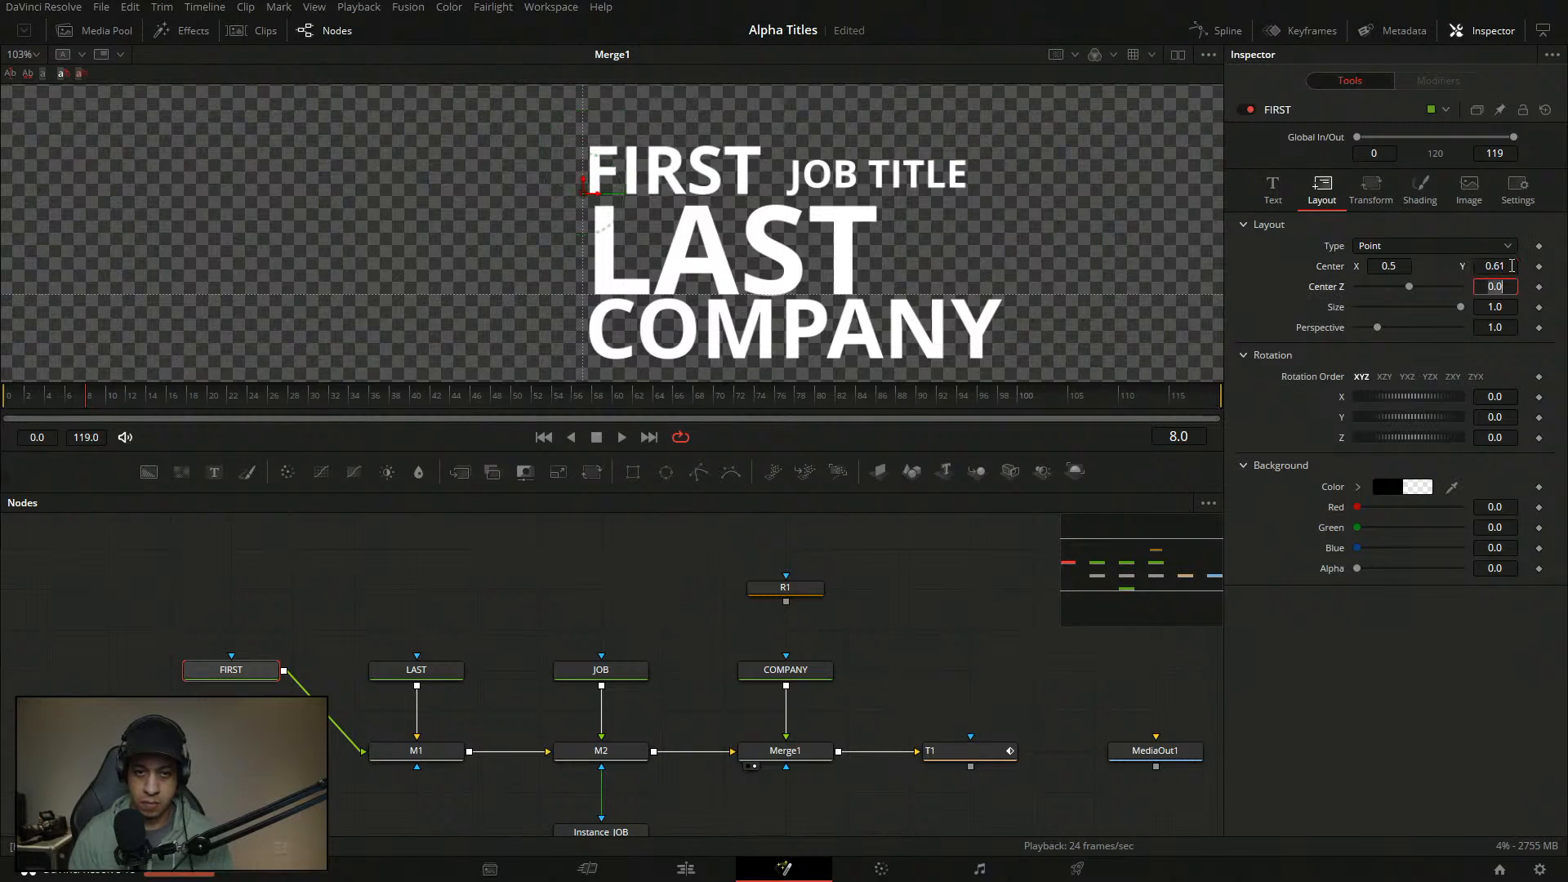
pyautogui.hotkey('shift', 'Tab')
# - Set JOB TITLE's Center Y to 0.61 and its size to 0.03
pyautogui.click(601, 669)
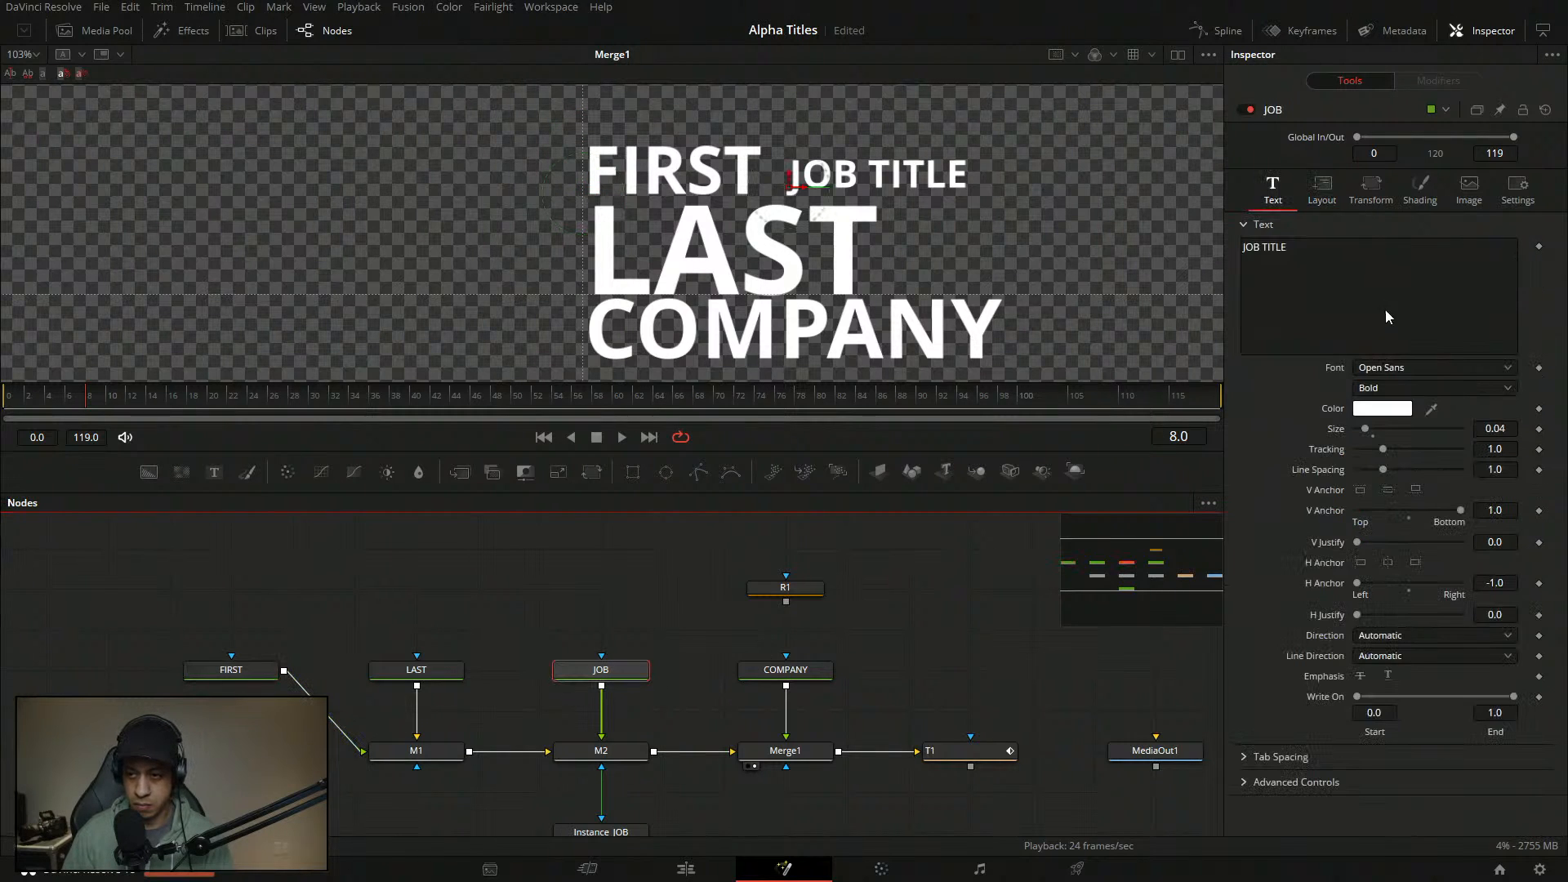
pyautogui.click(1322, 189)
pyautogui.moveTo(1516, 267); pyautogui.dragTo(1267, 287)
pyautogui.write('0.61')
pyautogui.press('Tab')
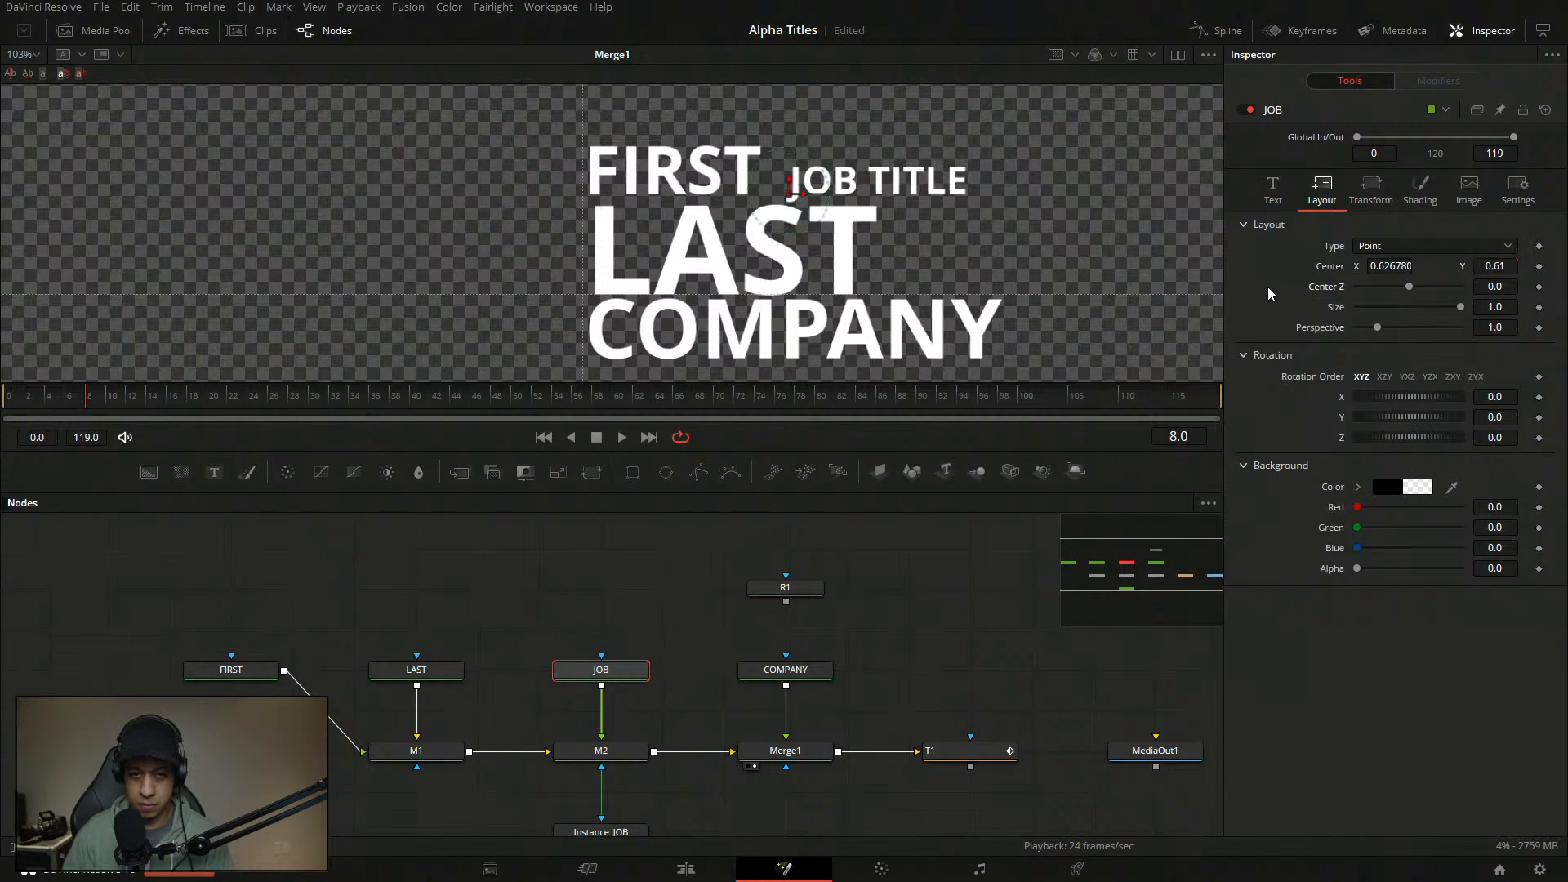
pyautogui.moveTo(806, 196); pyautogui.dragTo(795, 197)
pyautogui.click(1273, 189)
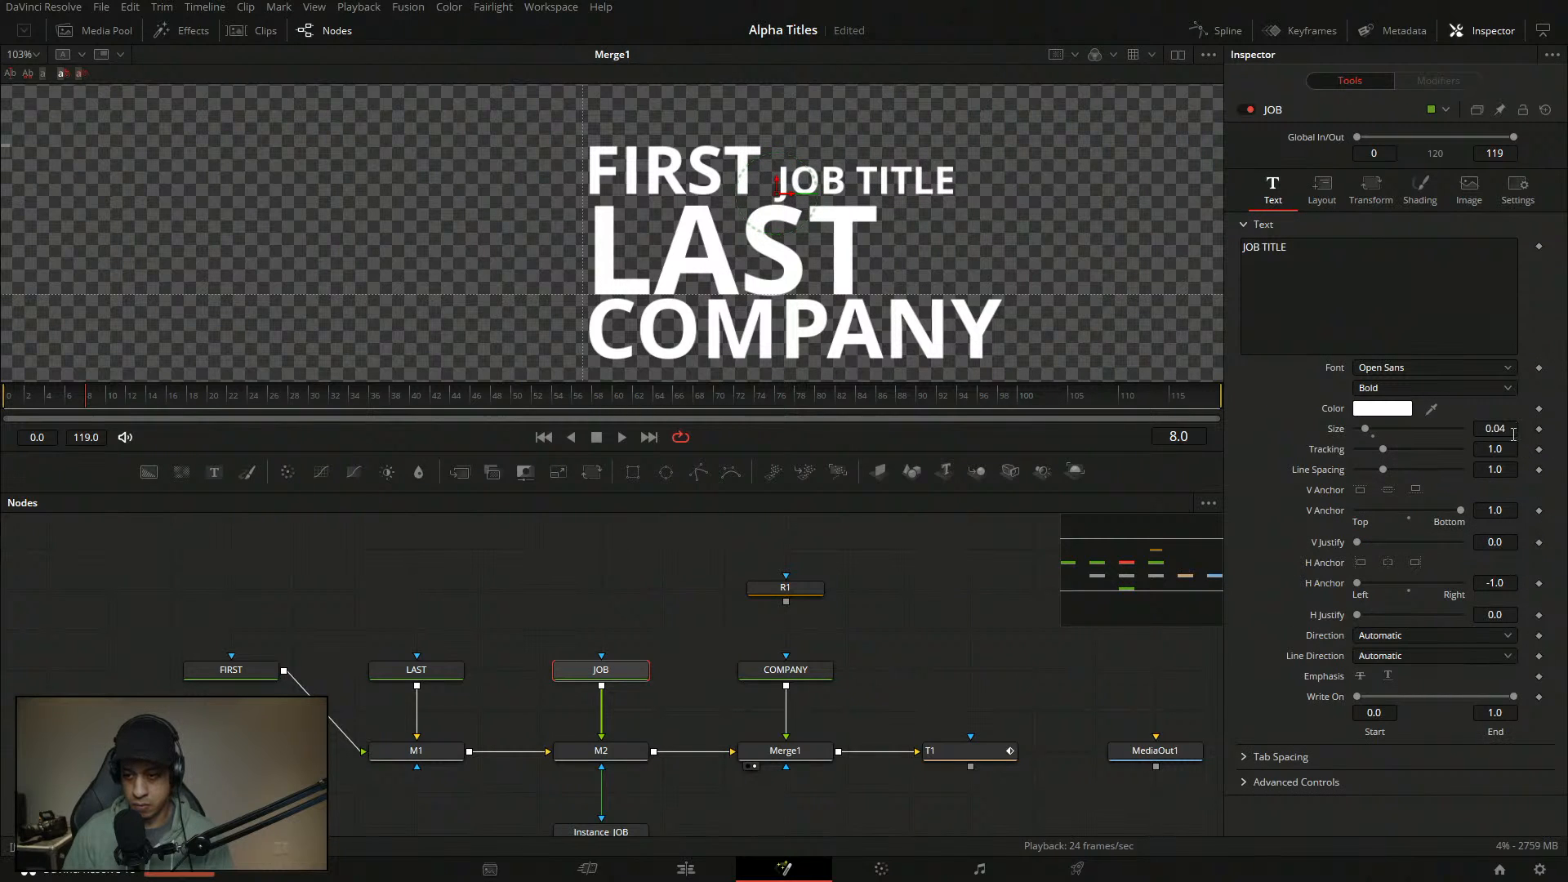
pyautogui.press('BackSpace')
pyautogui.write('3')
pyautogui.press('Return')
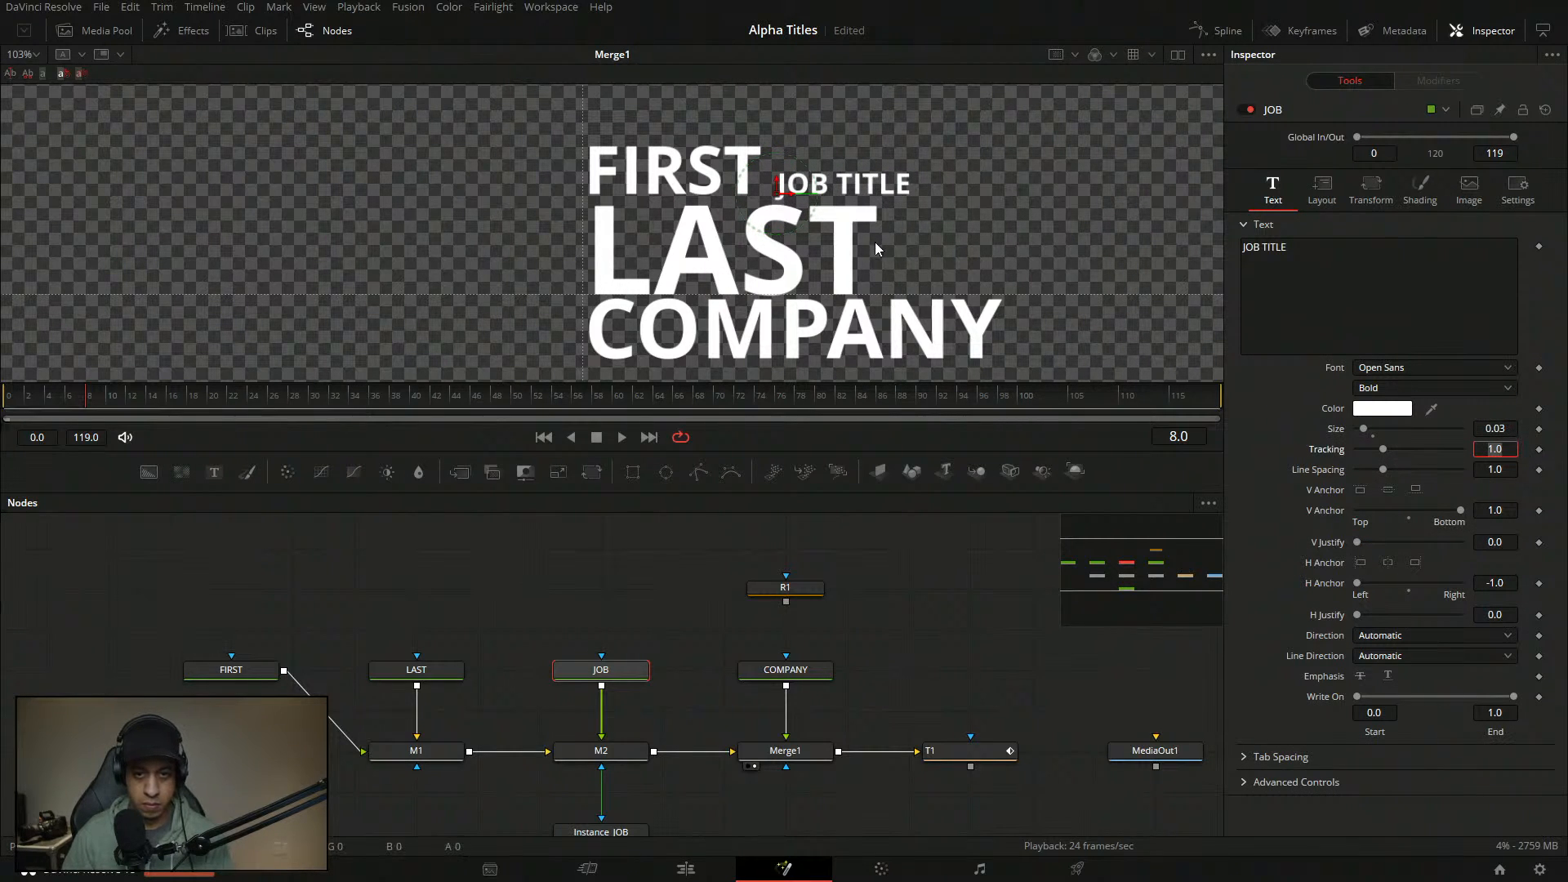
# - Anchor COMPANY left and place its centre at X 0.5, Y 0.49 under LAST
pyautogui.moveTo(909, 264); pyautogui.dragTo(928, 269)
pyautogui.click(786, 671)
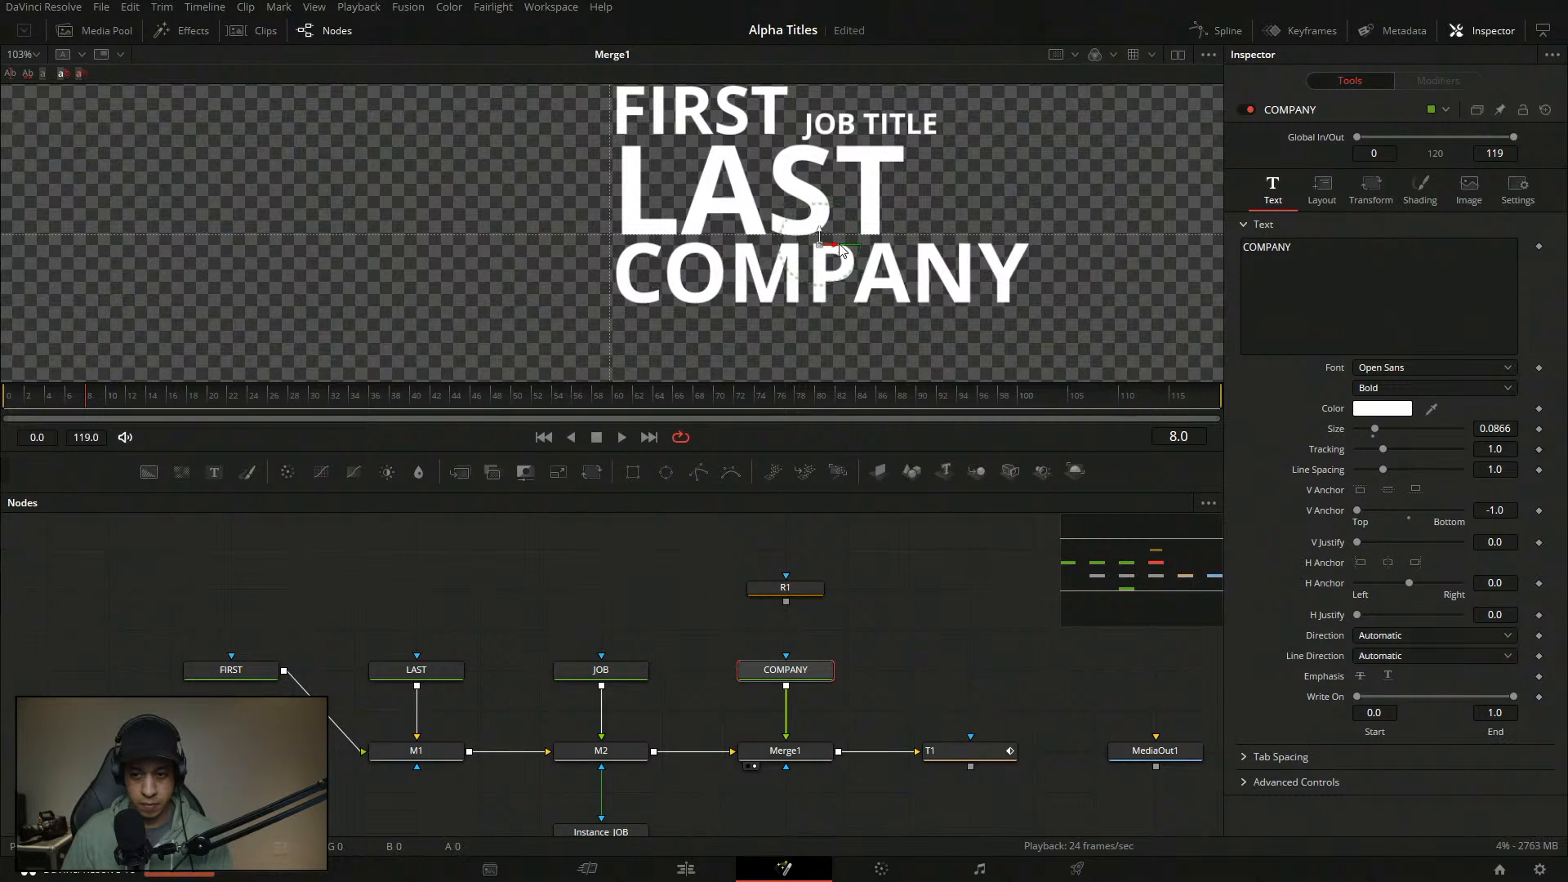
pyautogui.click(1362, 564)
pyautogui.moveTo(839, 247); pyautogui.dragTo(629, 248)
pyautogui.click(1343, 196)
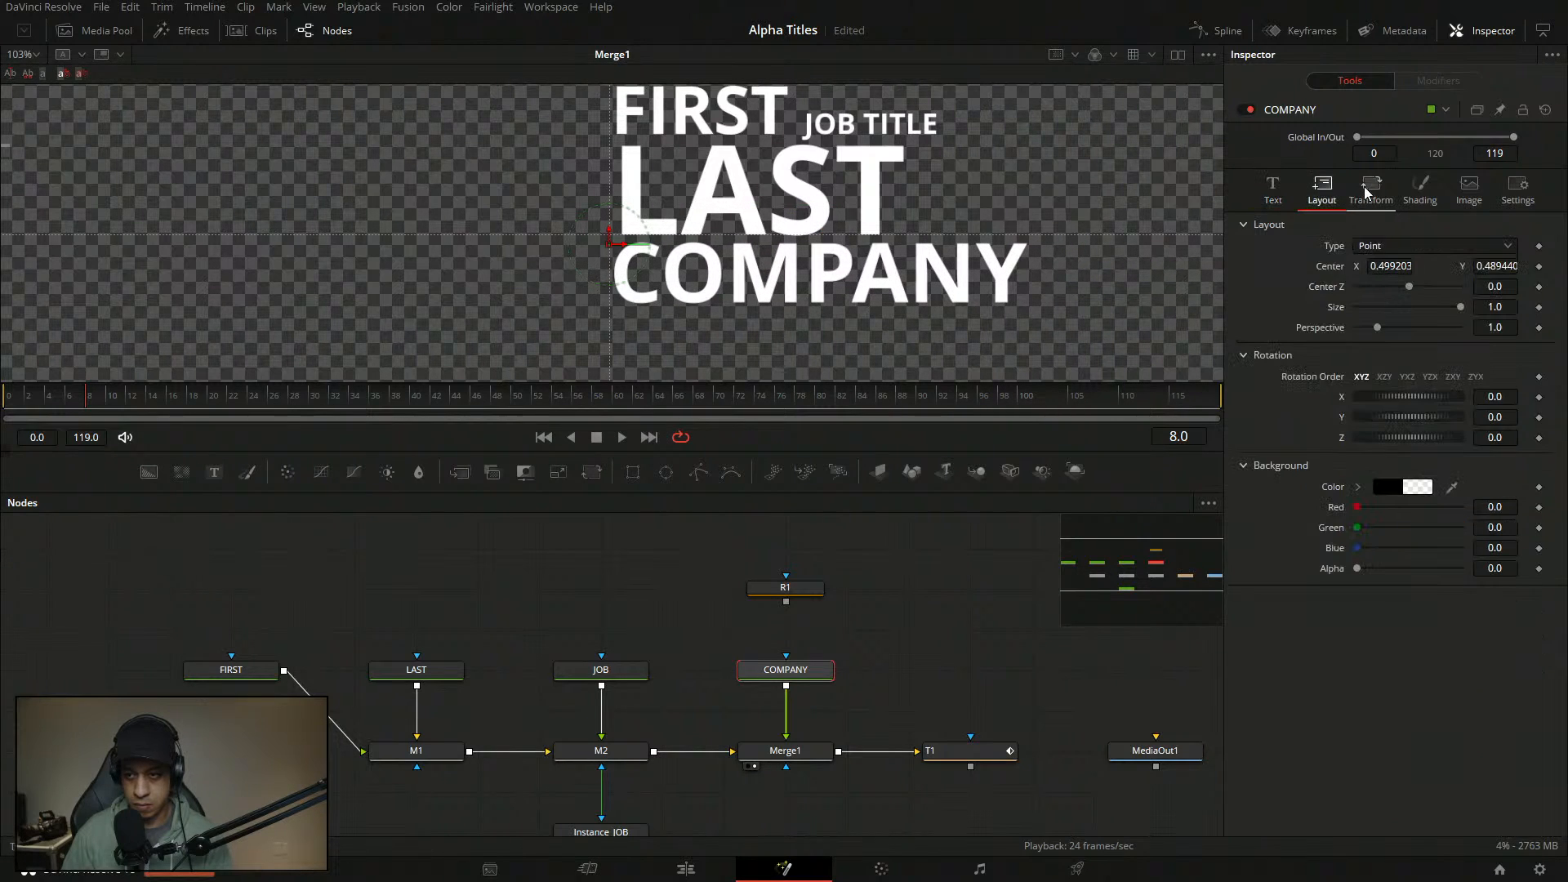
pyautogui.click(1393, 274)
pyautogui.write('0.5')
pyautogui.press('Tab')
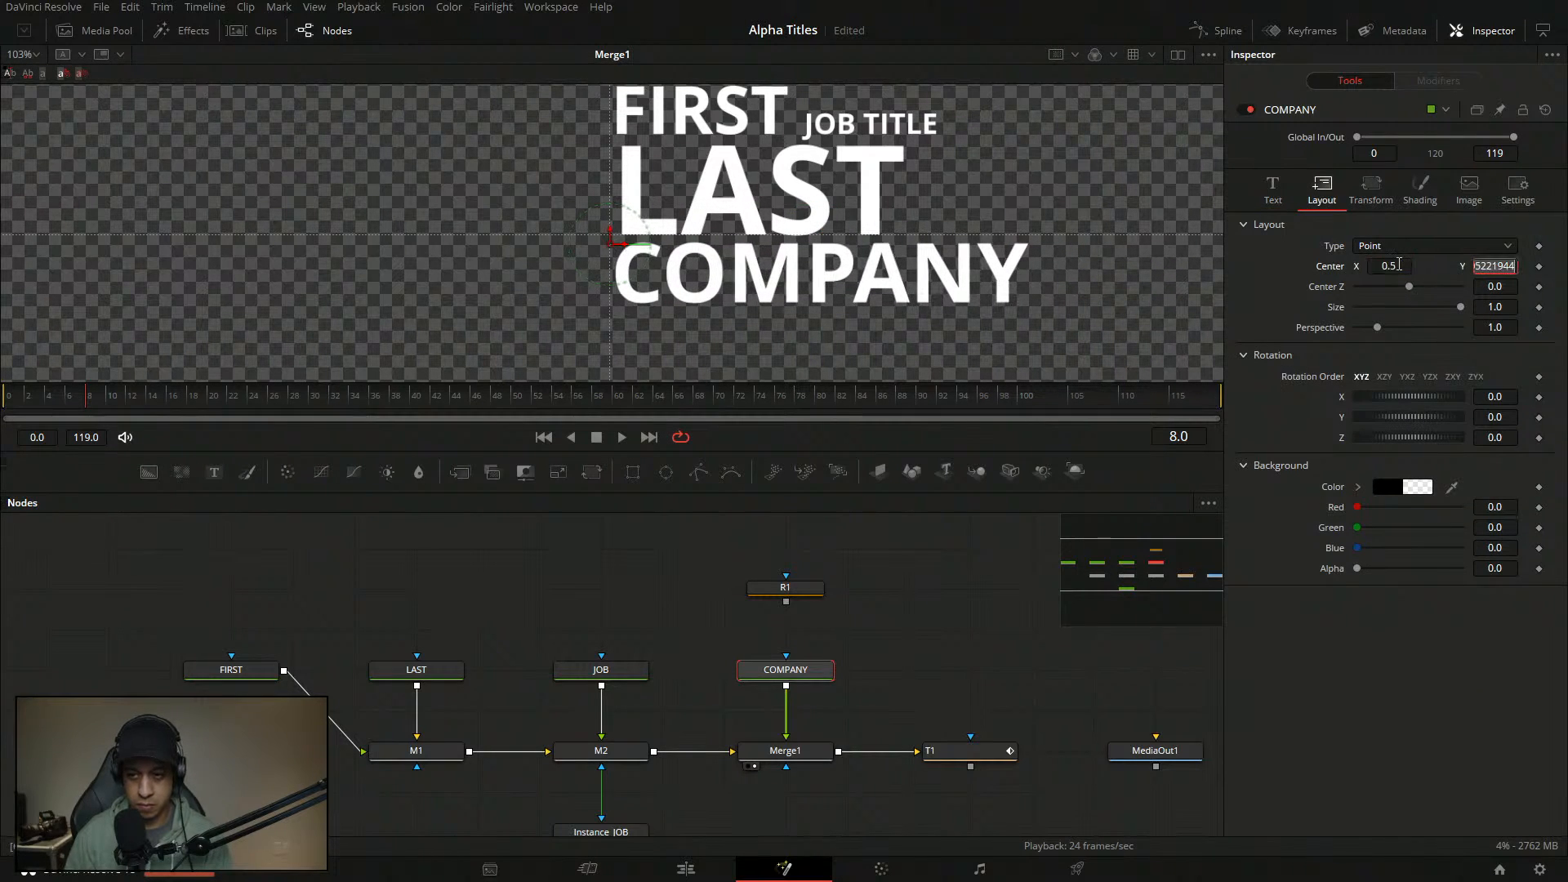
pyautogui.write('0.49')
pyautogui.press('Tab')
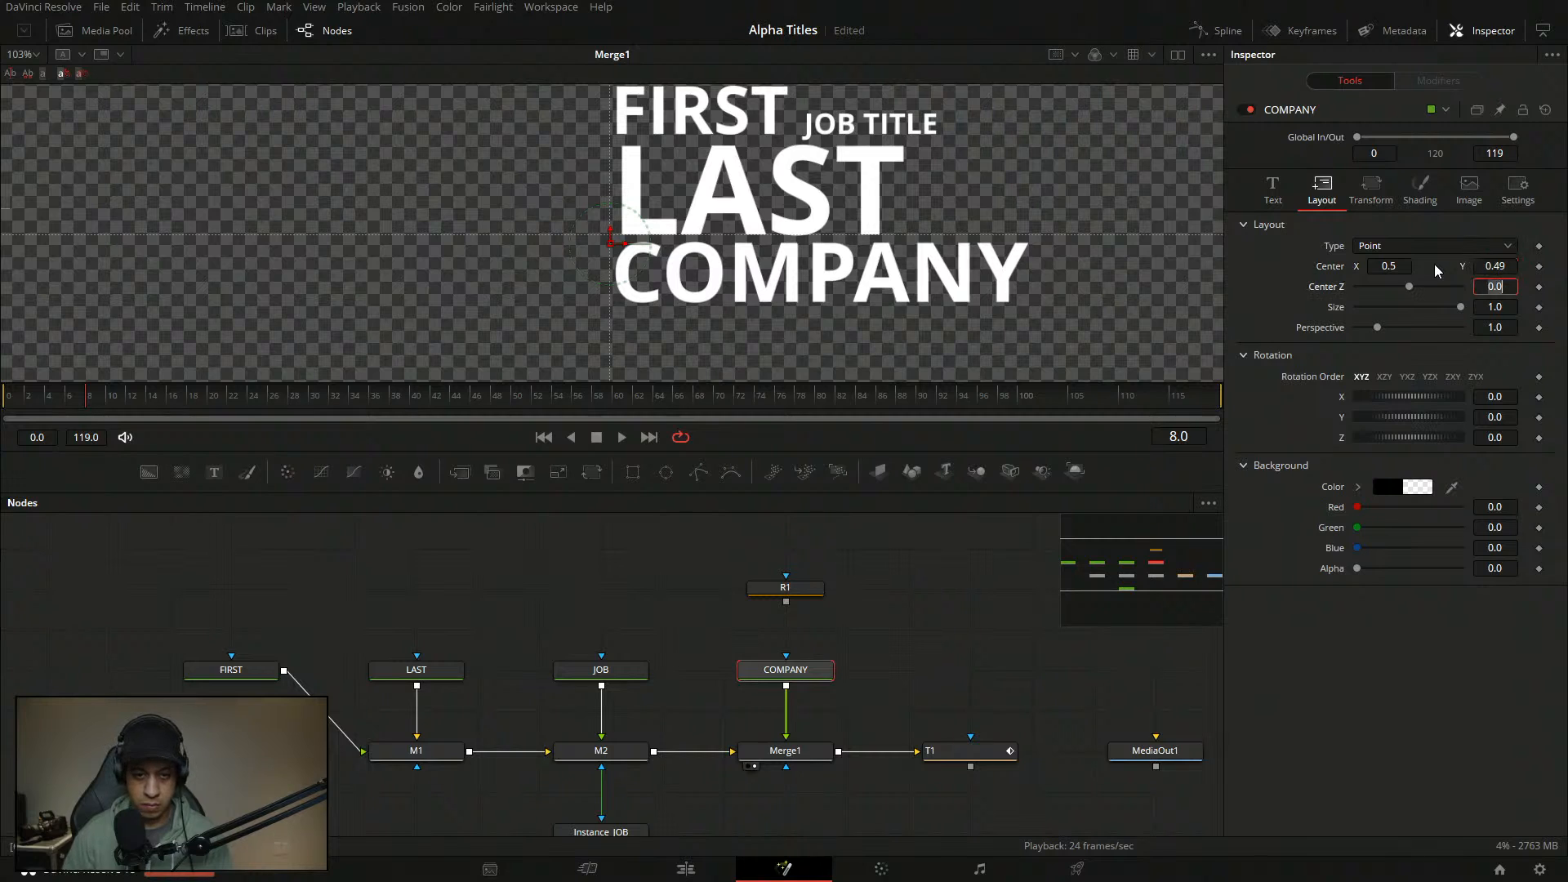
# - Set the viewer zoom to Fit to review the whole title, then reselect COMPANY
pyautogui.click(888, 552)
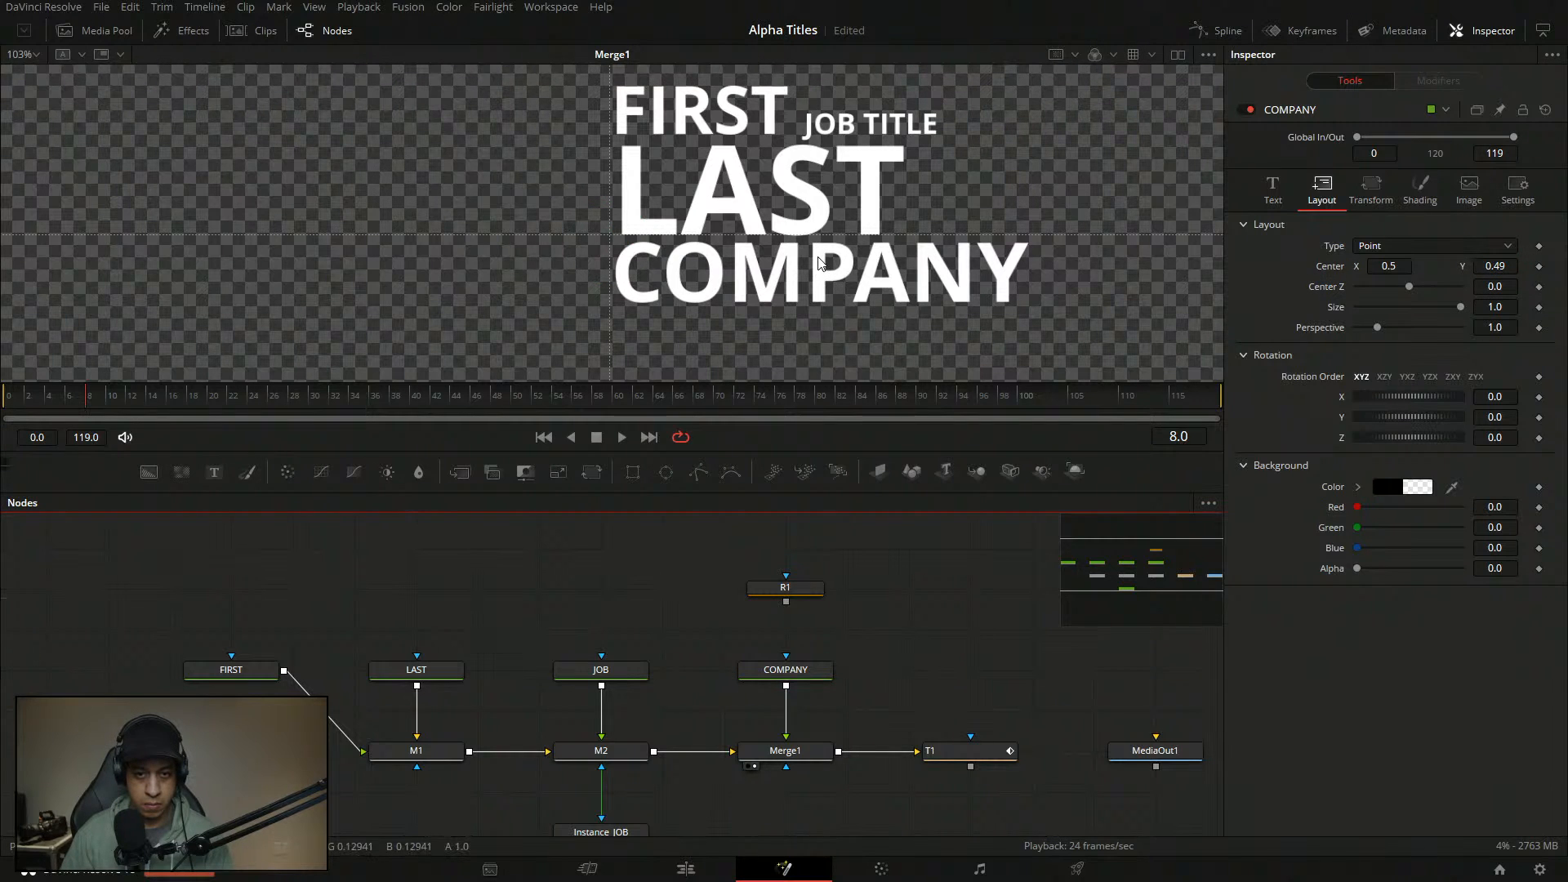
pyautogui.scroll(-10, 822, 263)
pyautogui.scroll(2, 805, 268)
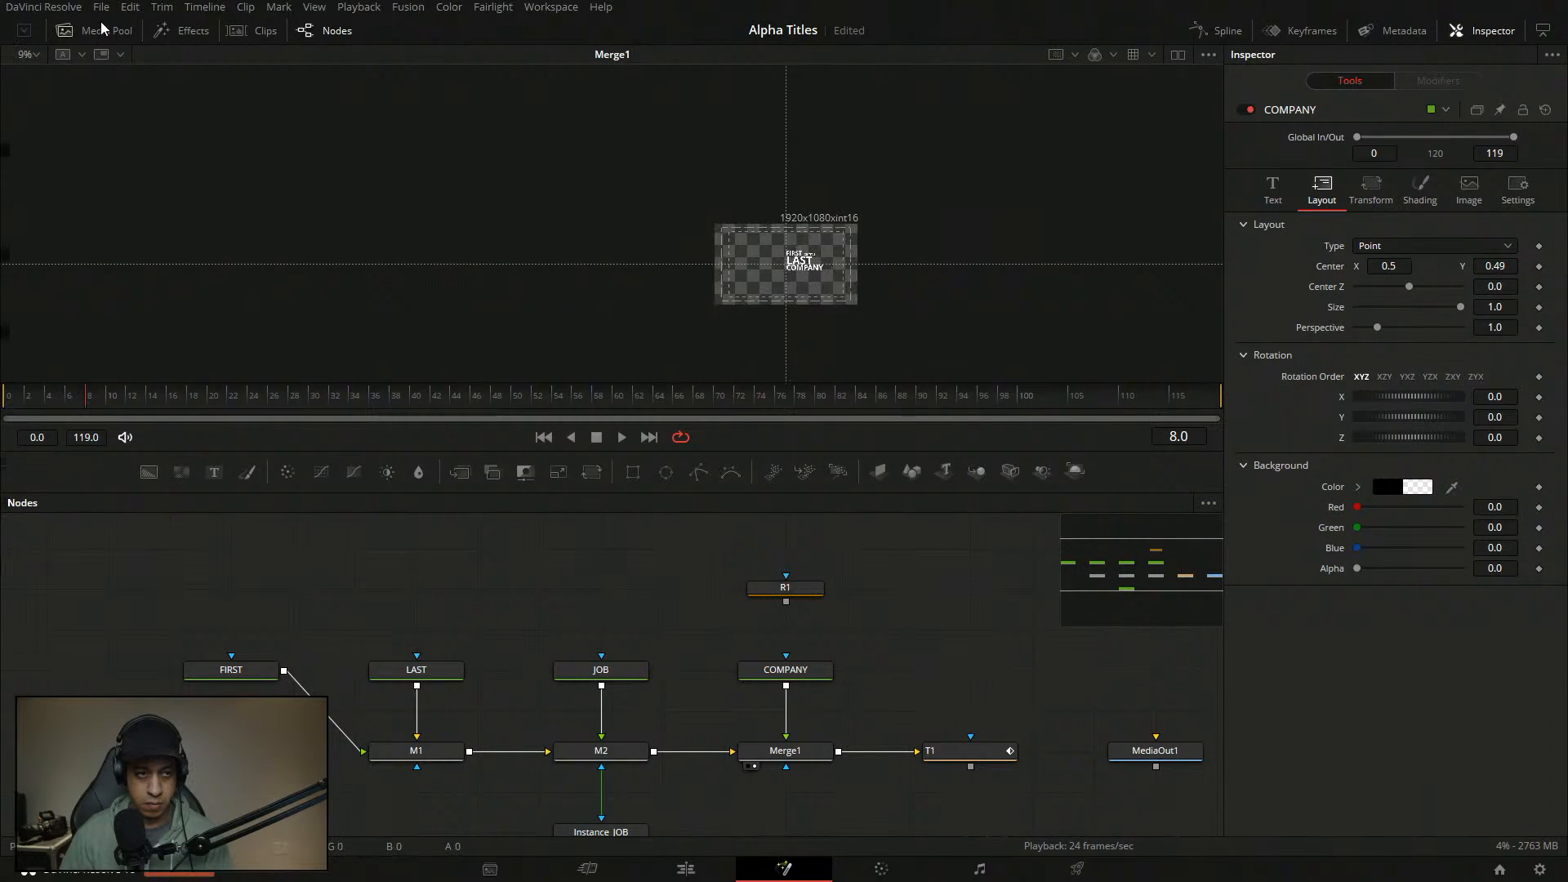
pyautogui.click(29, 54)
pyautogui.click(28, 89)
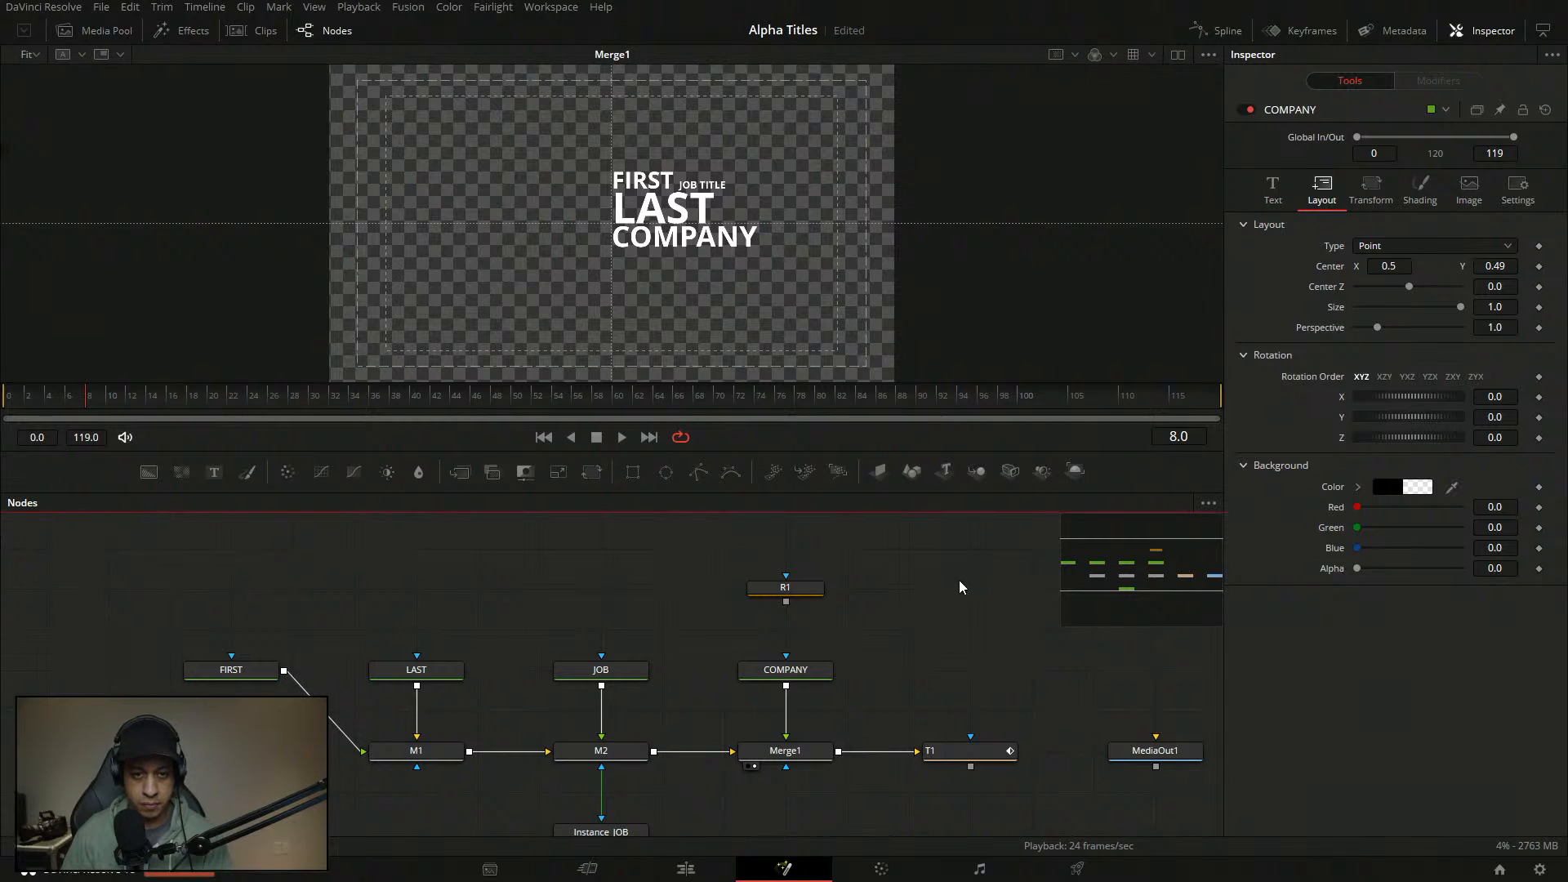
pyautogui.scroll(2, 629, 246)
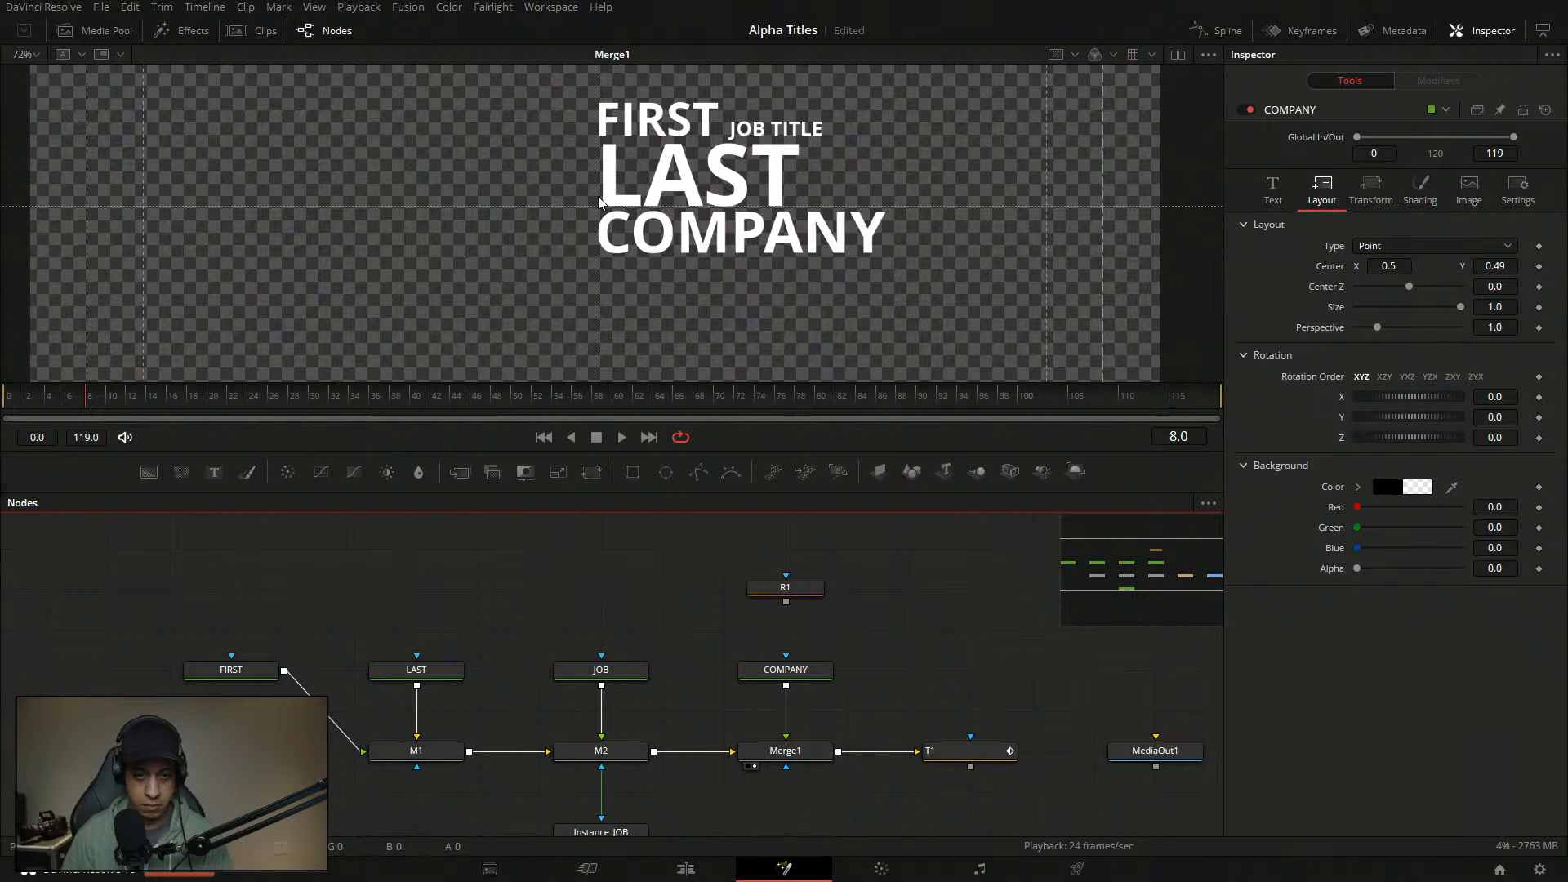
pyautogui.click(797, 672)
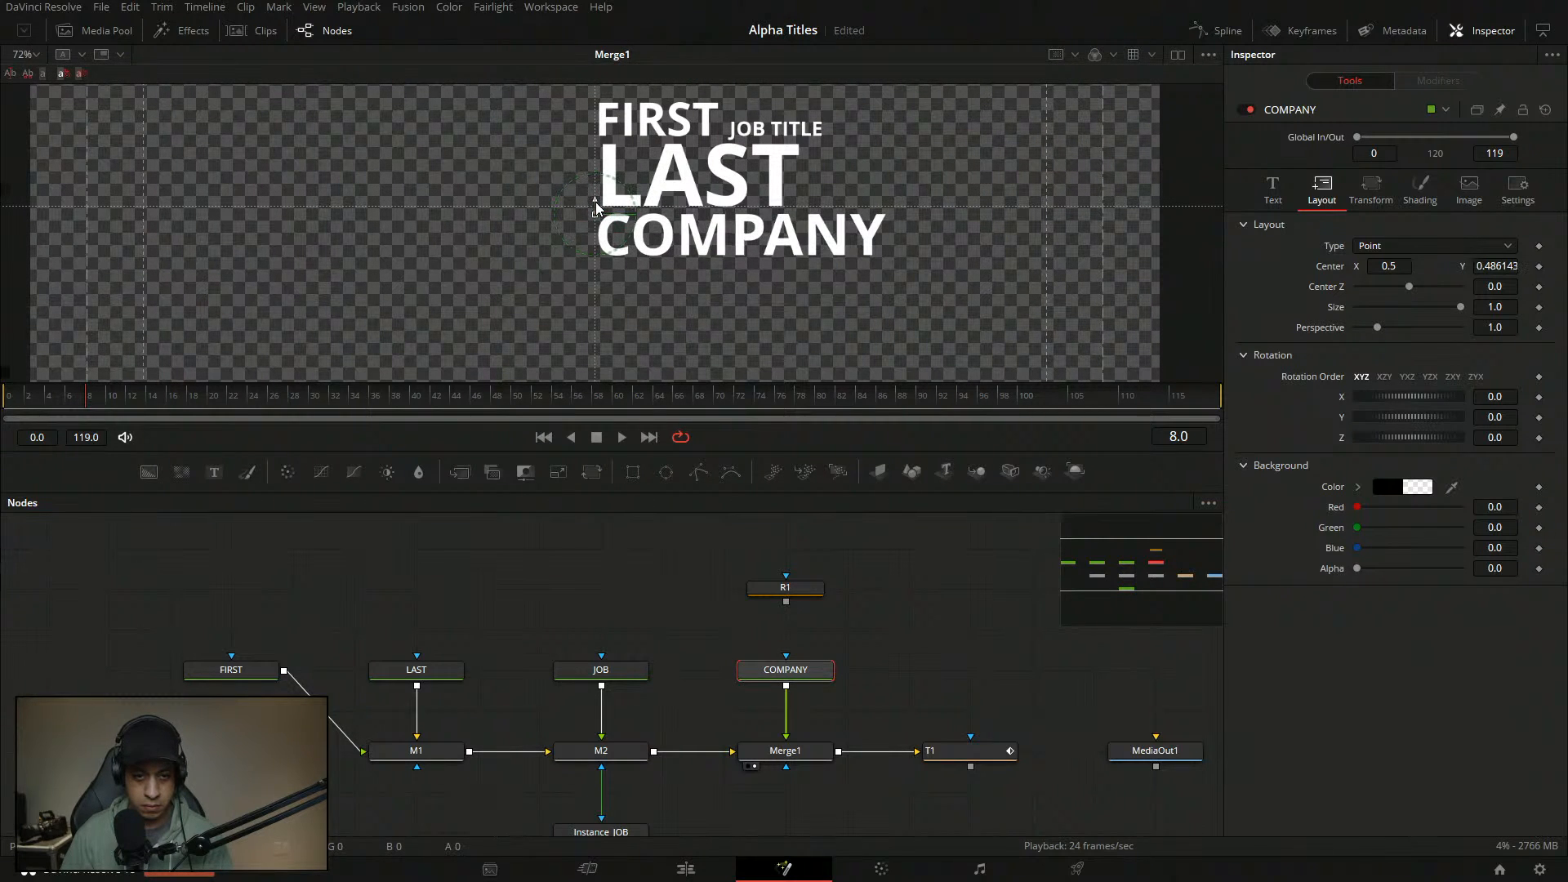
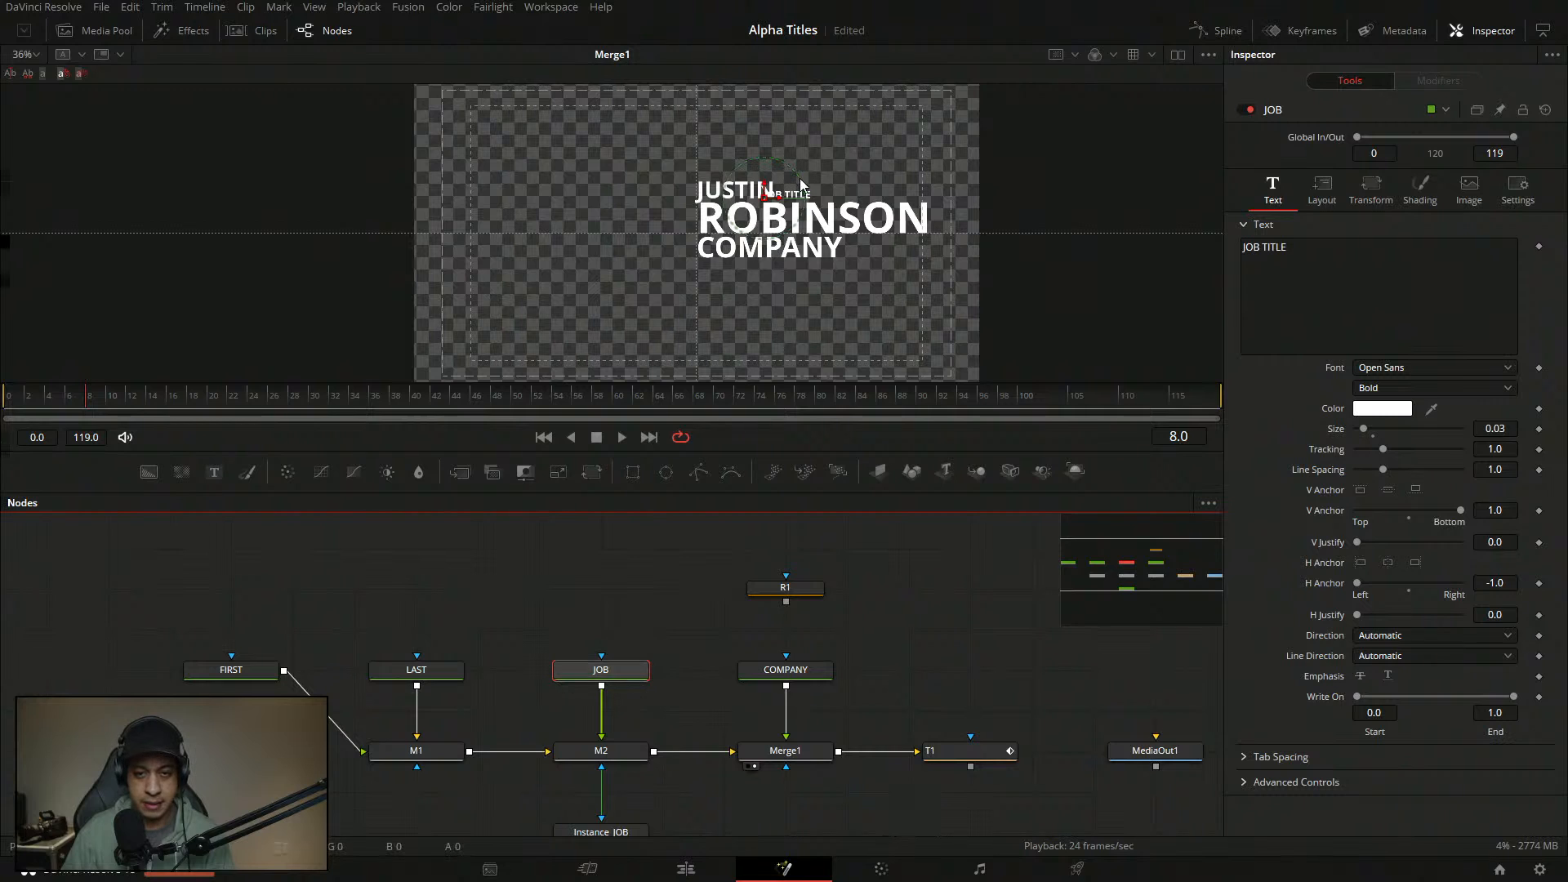
pyautogui.scroll(4, 800, 184)
pyautogui.moveTo(747, 190); pyautogui.dragTo(1091, 214)
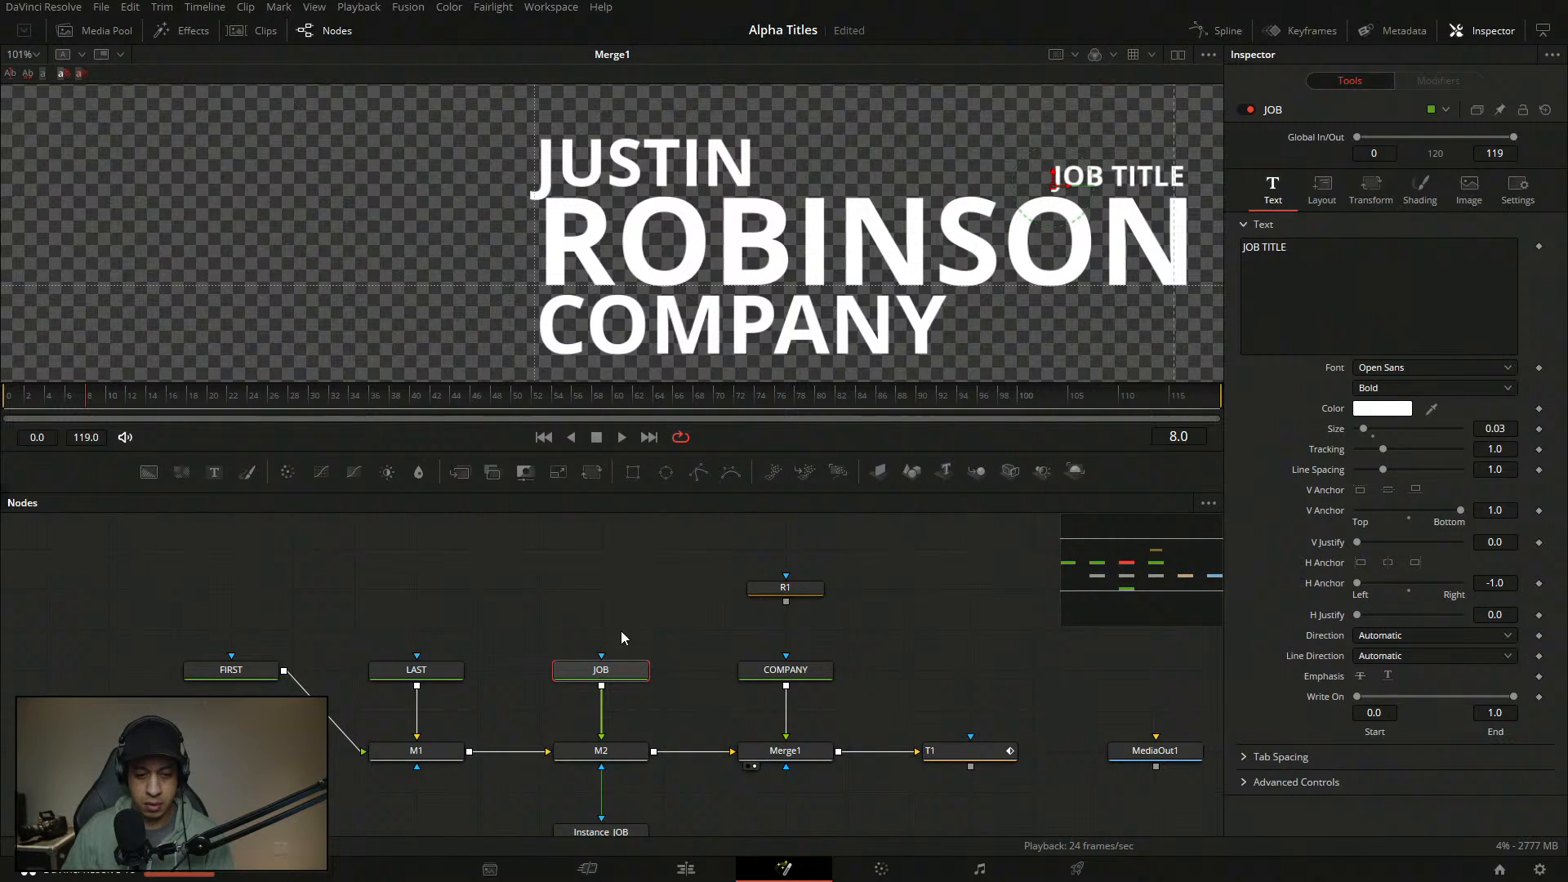
pyautogui.click(416, 670)
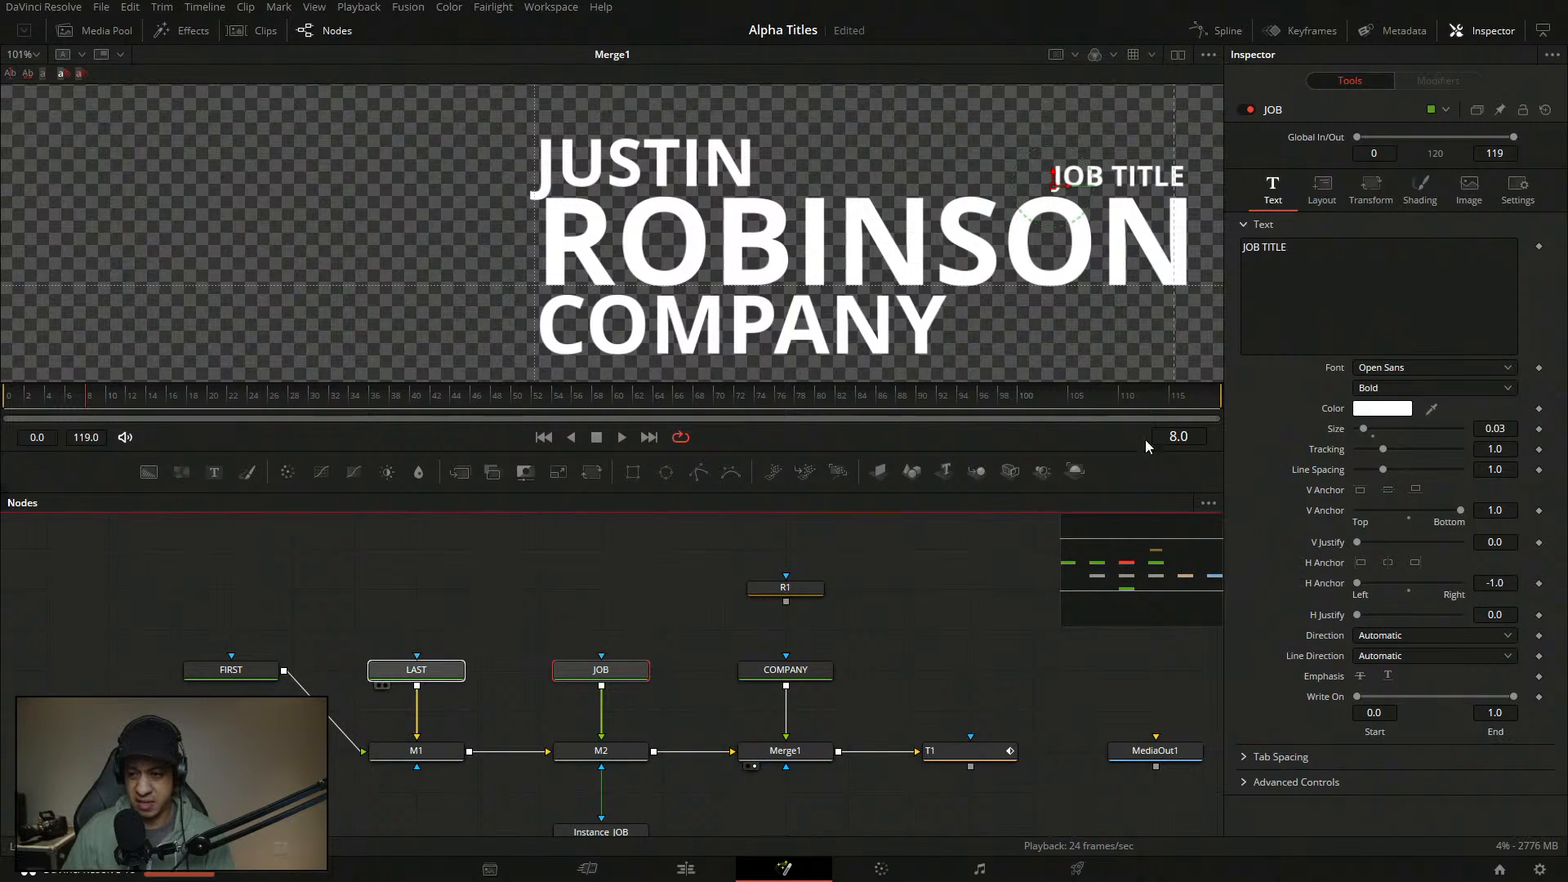
pyautogui.click(1495, 429)
pyautogui.write('1')
pyautogui.press('Tab')
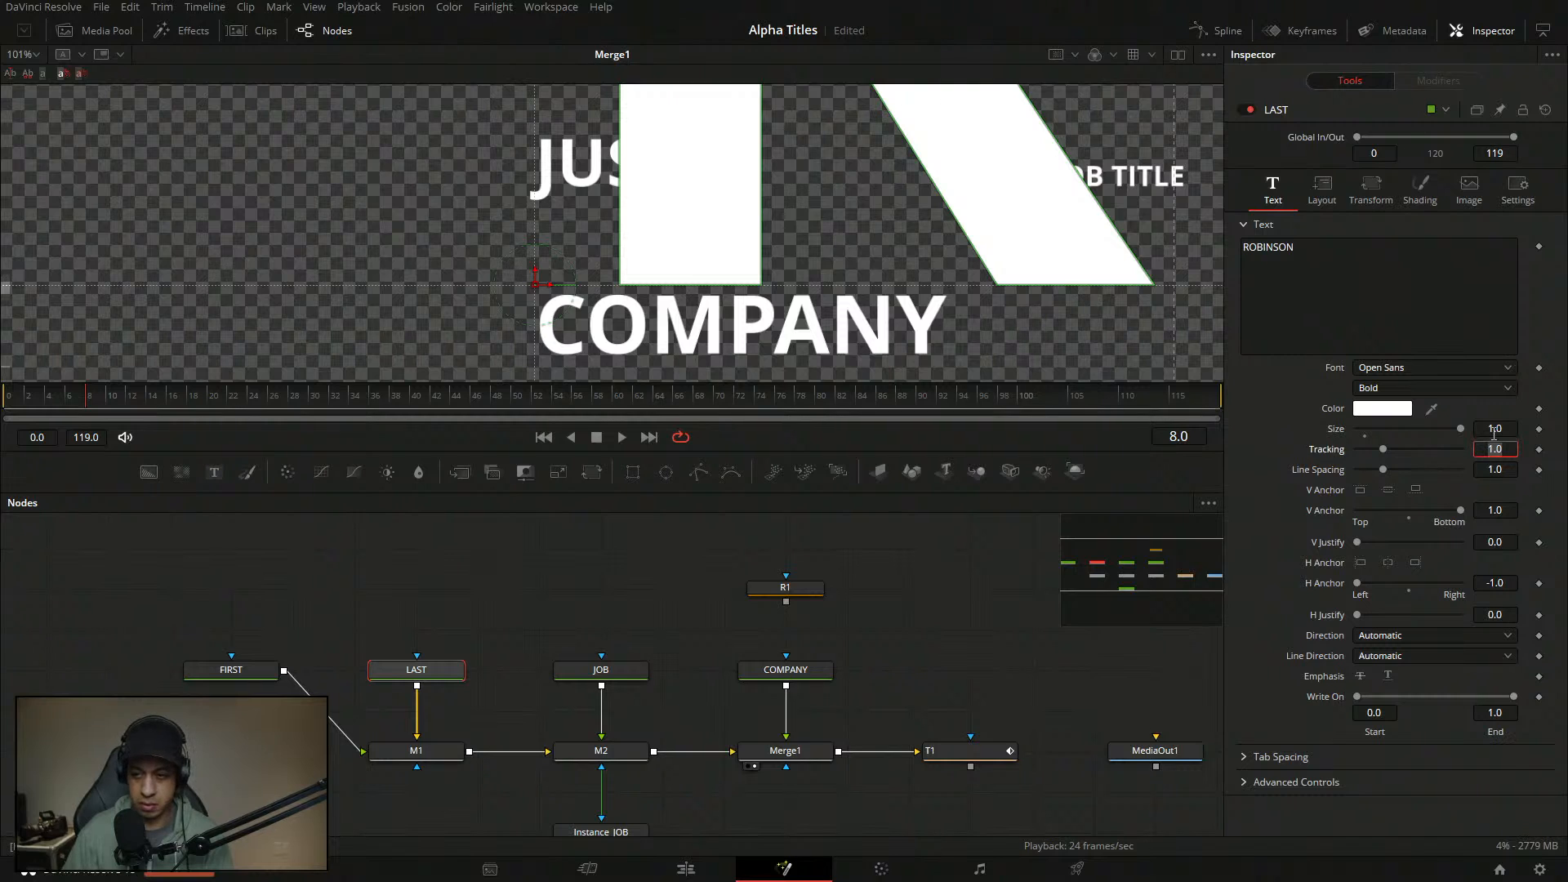
pyautogui.hotkey('ctrl', 'z')
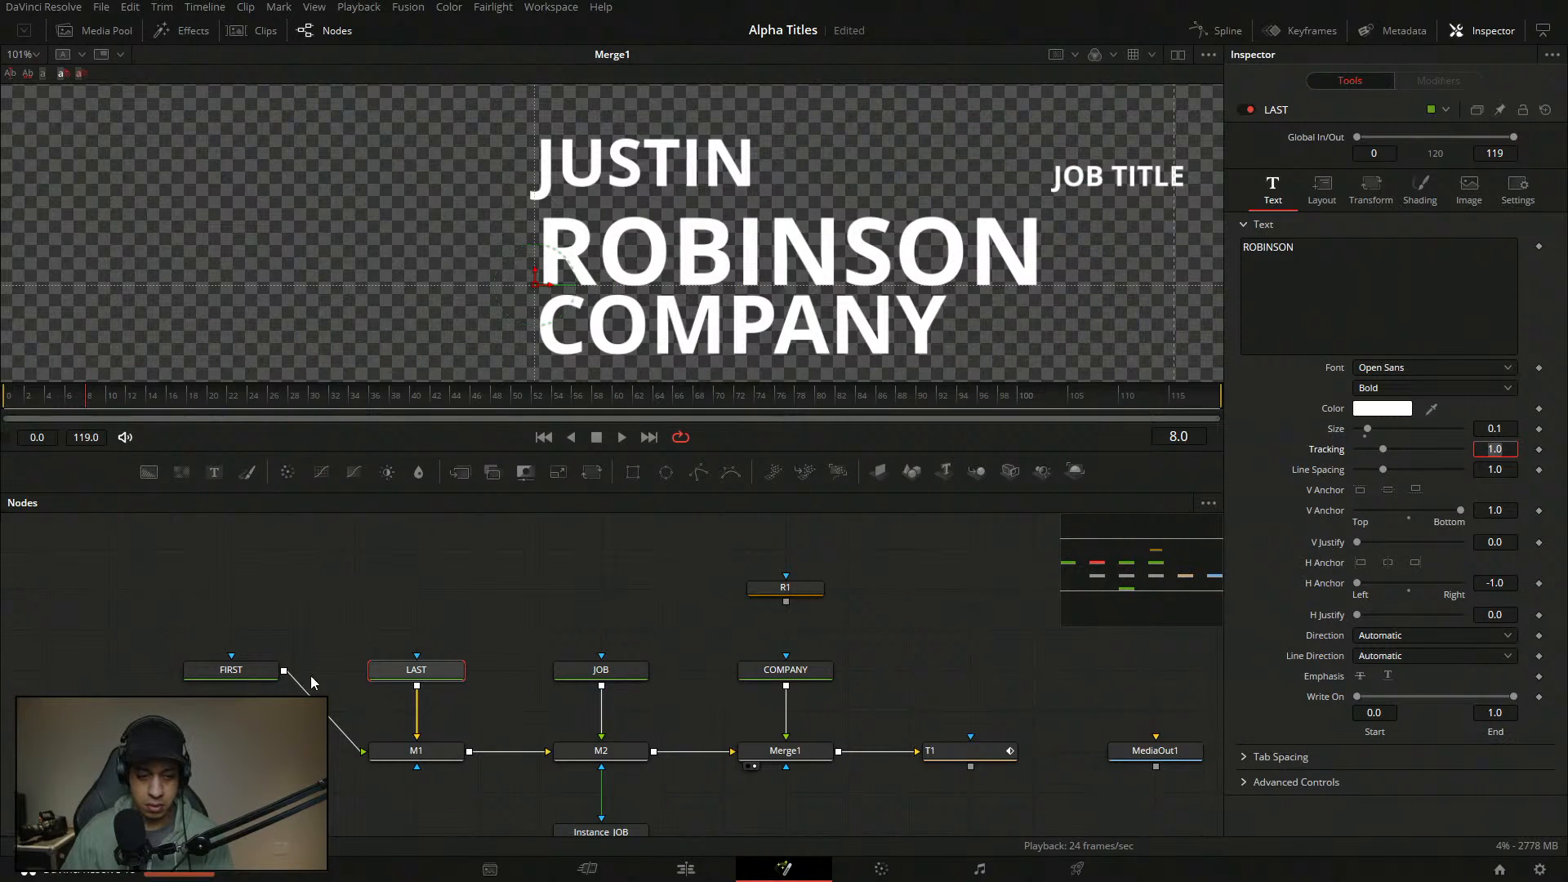
pyautogui.click(251, 672)
pyautogui.doubleClick(1507, 428)
pyautogui.write('.1')
pyautogui.press('Tab')
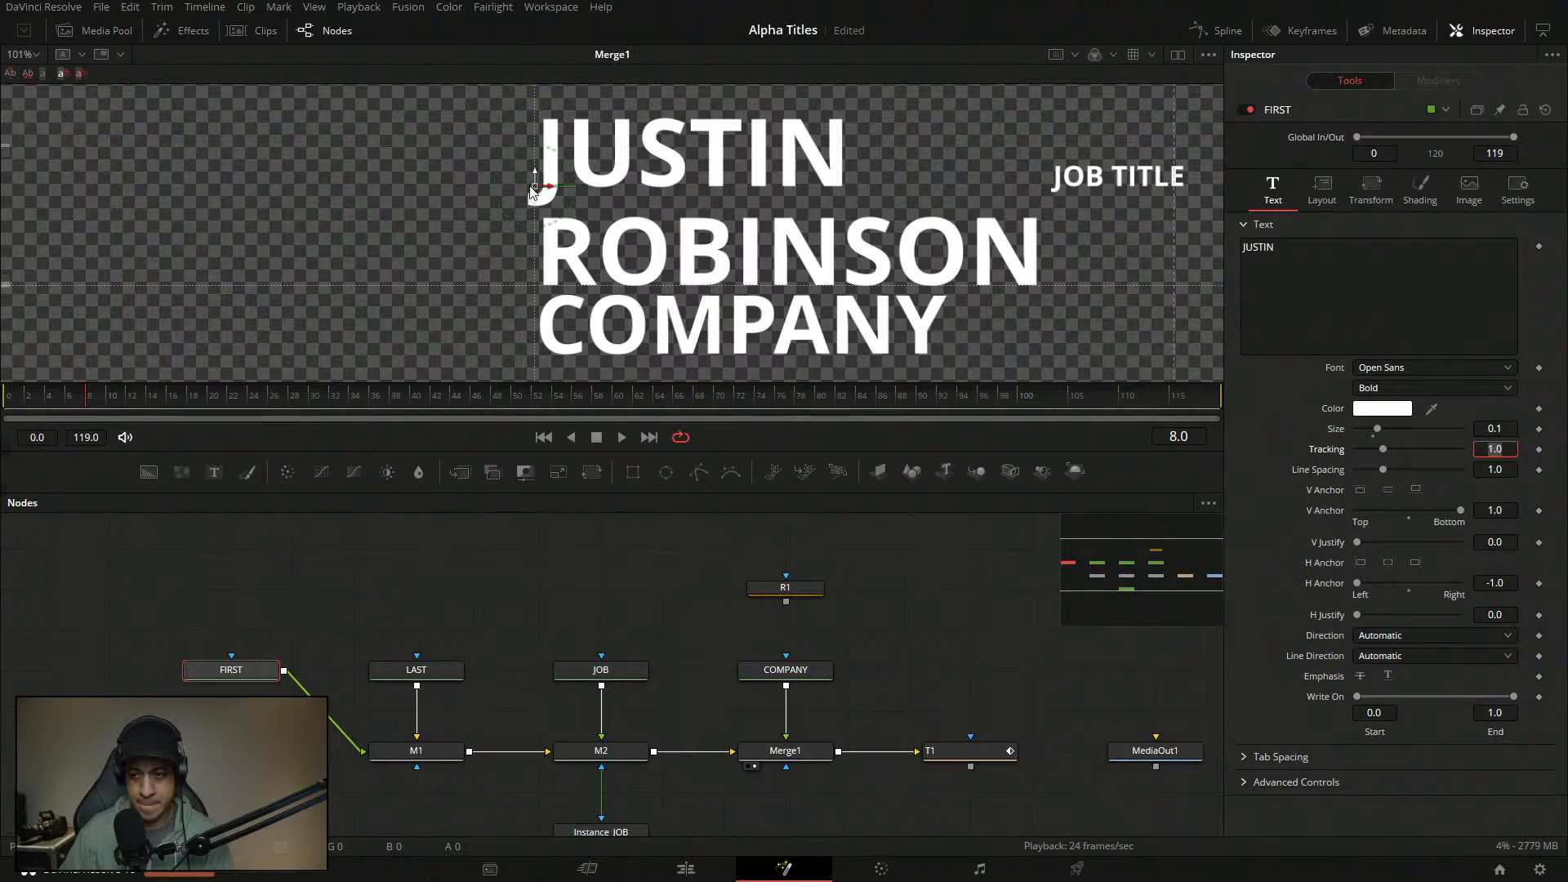
pyautogui.click(426, 669)
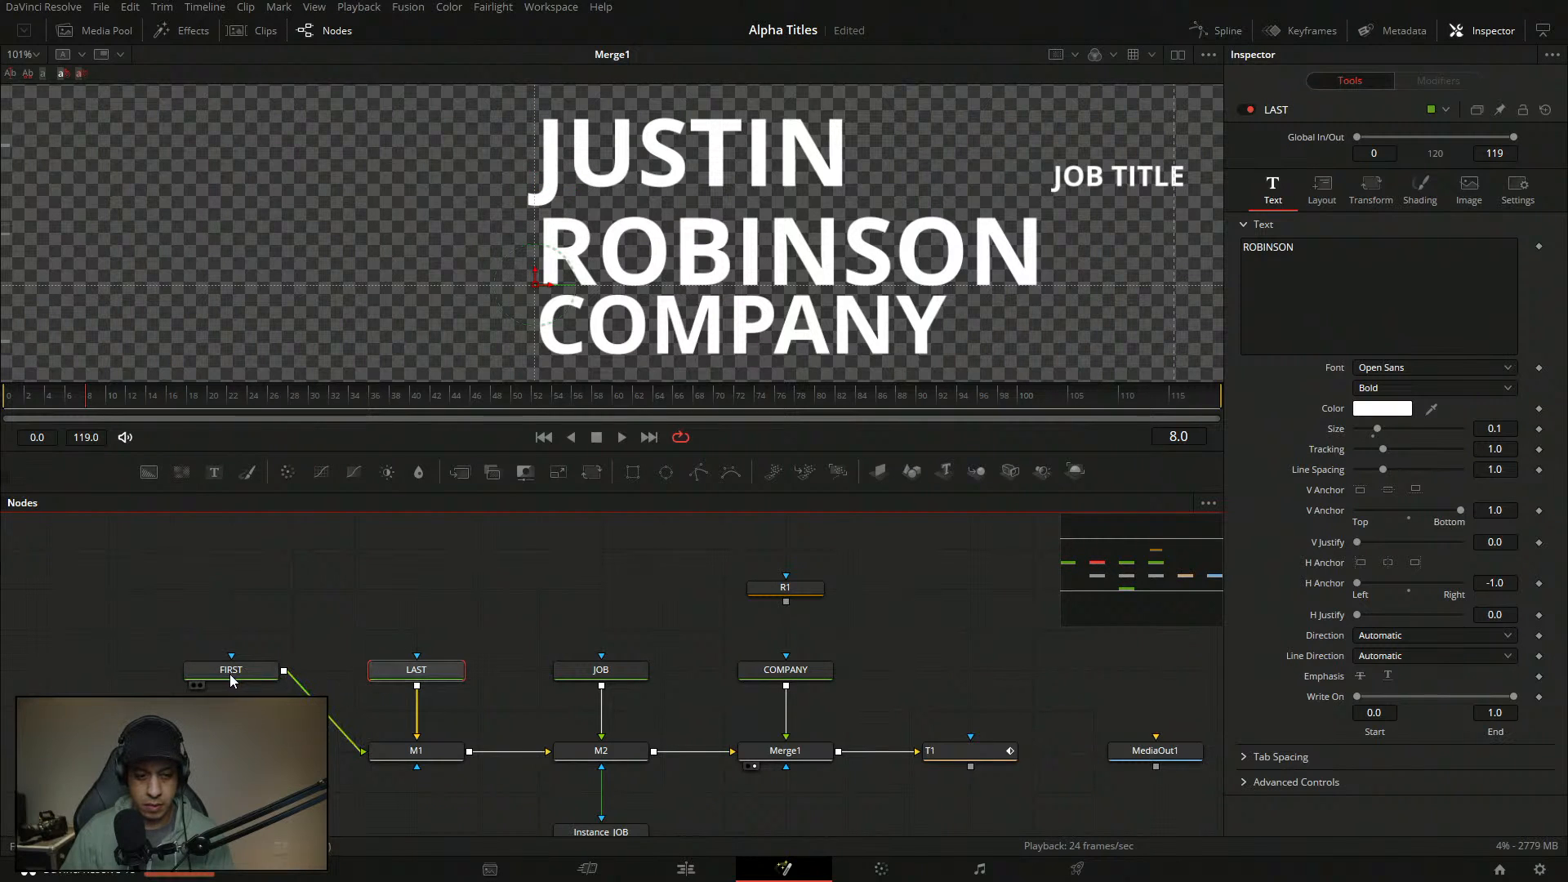
pyautogui.click(531, 168)
pyautogui.moveTo(536, 170)
pyautogui.mouseDown()
pyautogui.moveTo(537, 197)
pyautogui.moveTo(537, 178)
pyautogui.mouseUp()
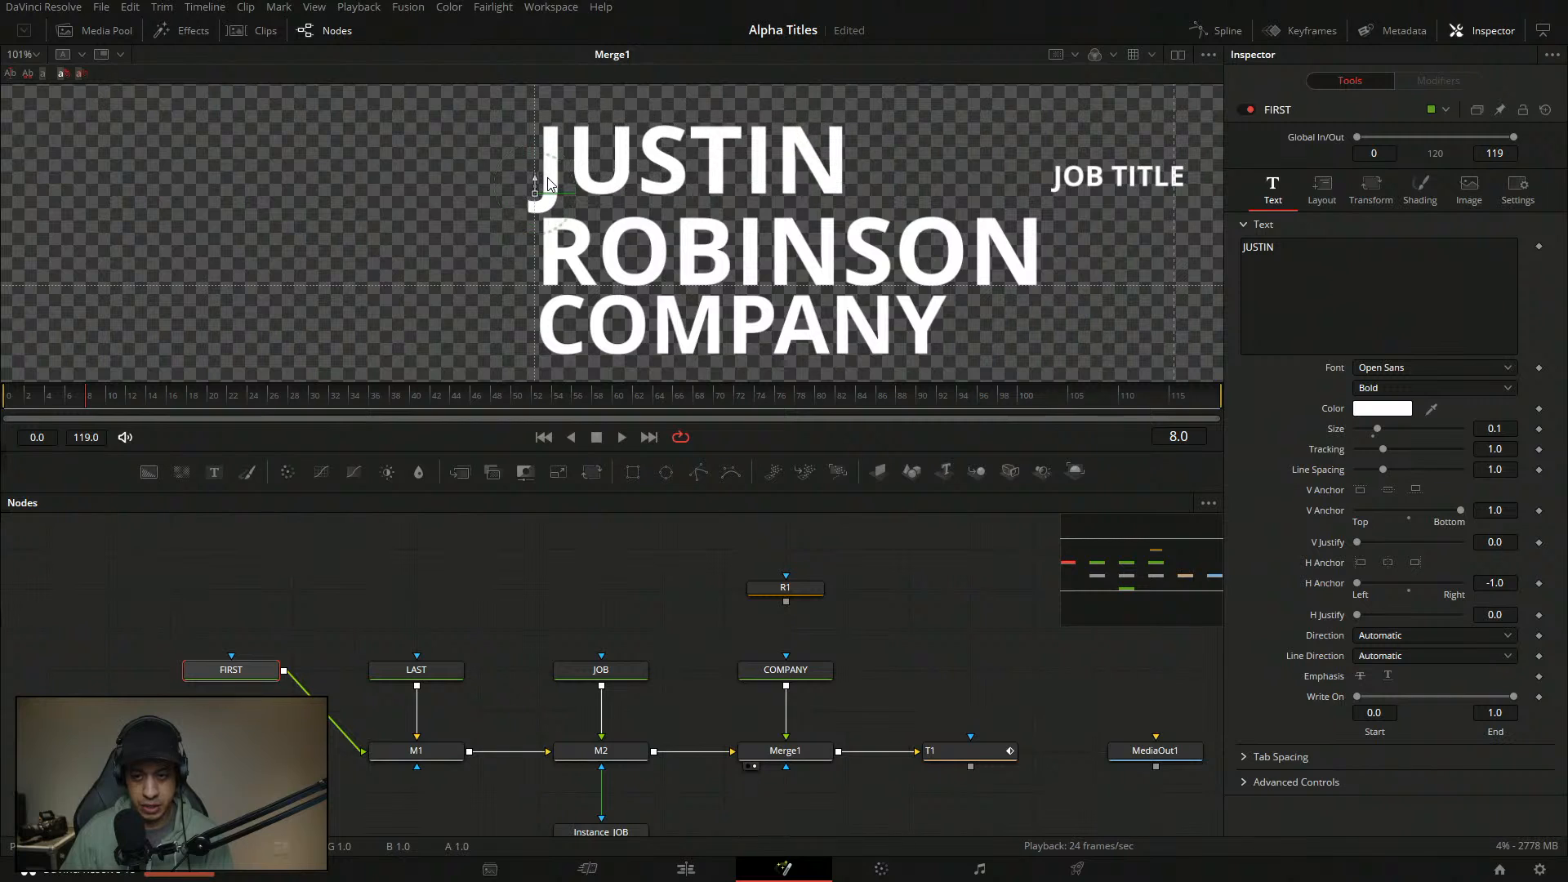
pyautogui.click(1461, 368)
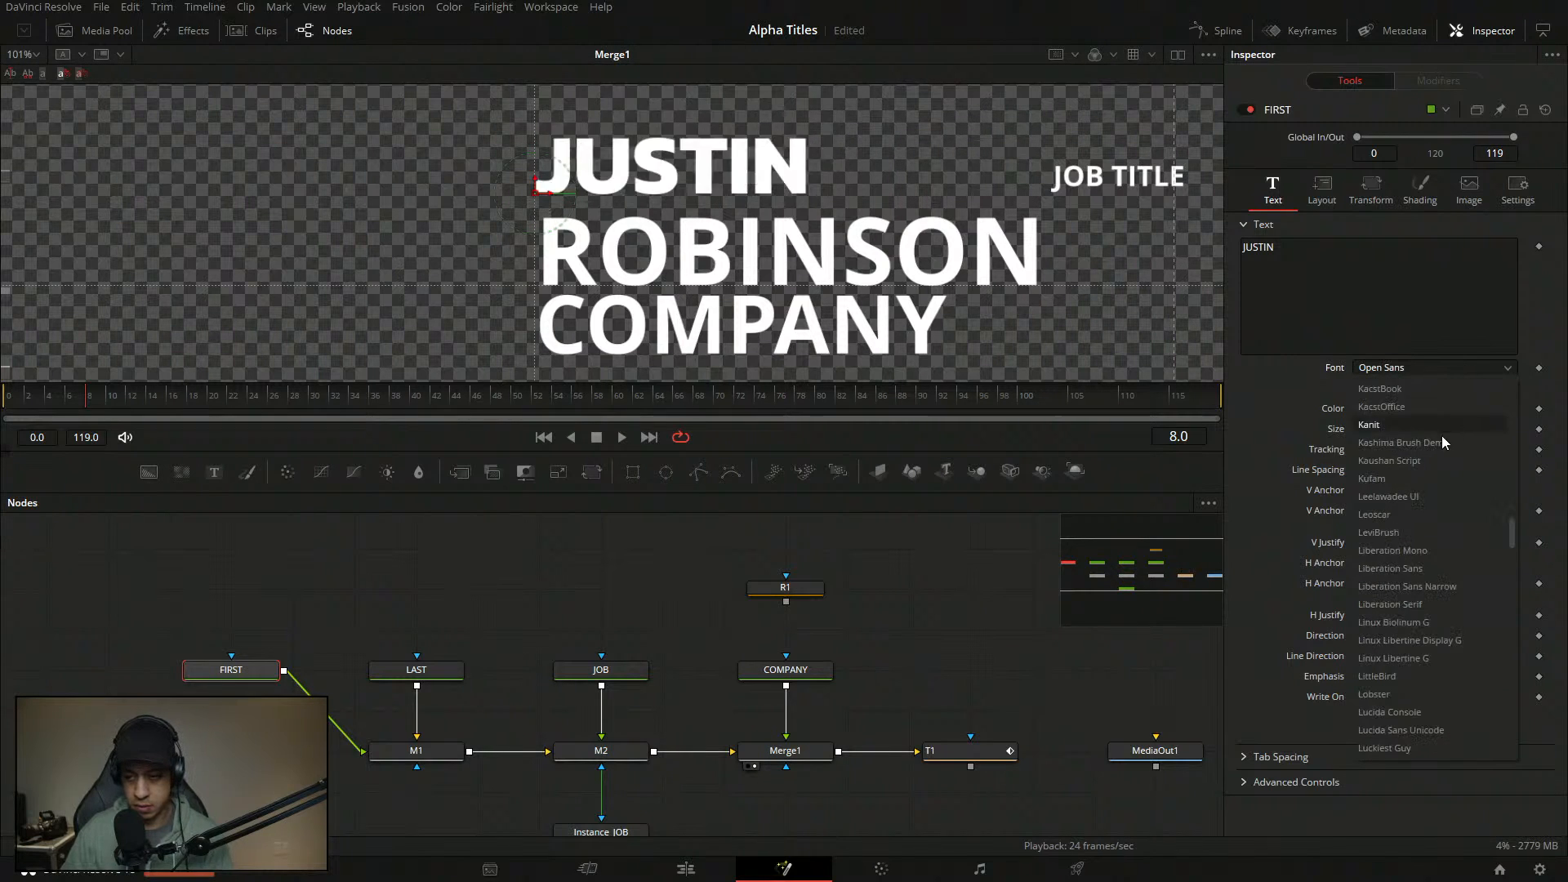
pyautogui.click(1437, 424)
pyautogui.click(417, 669)
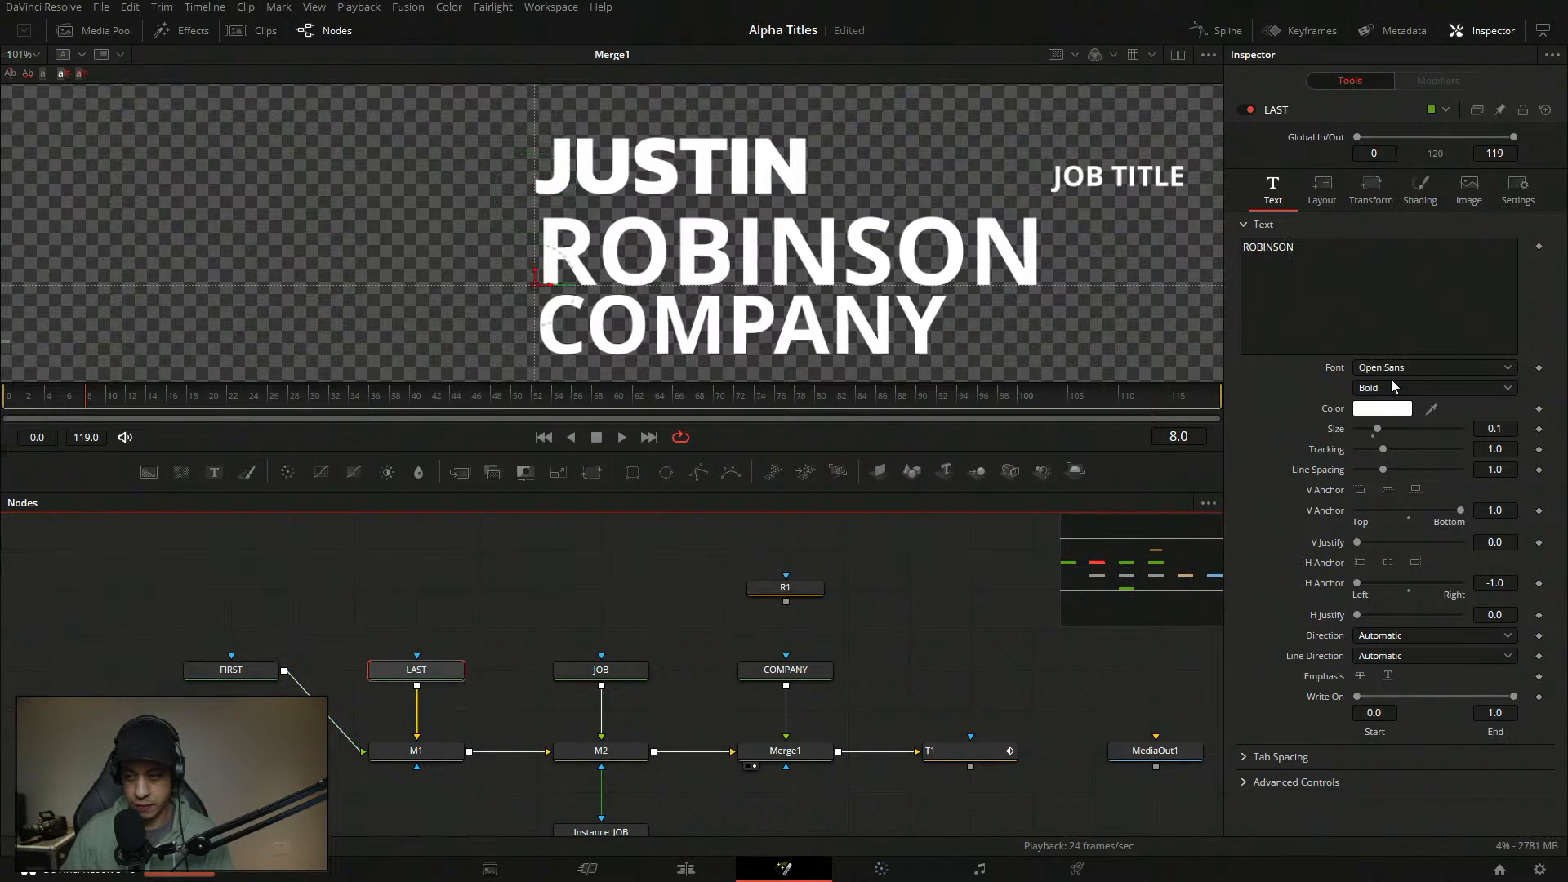
pyautogui.click(1421, 368)
pyautogui.click(1416, 480)
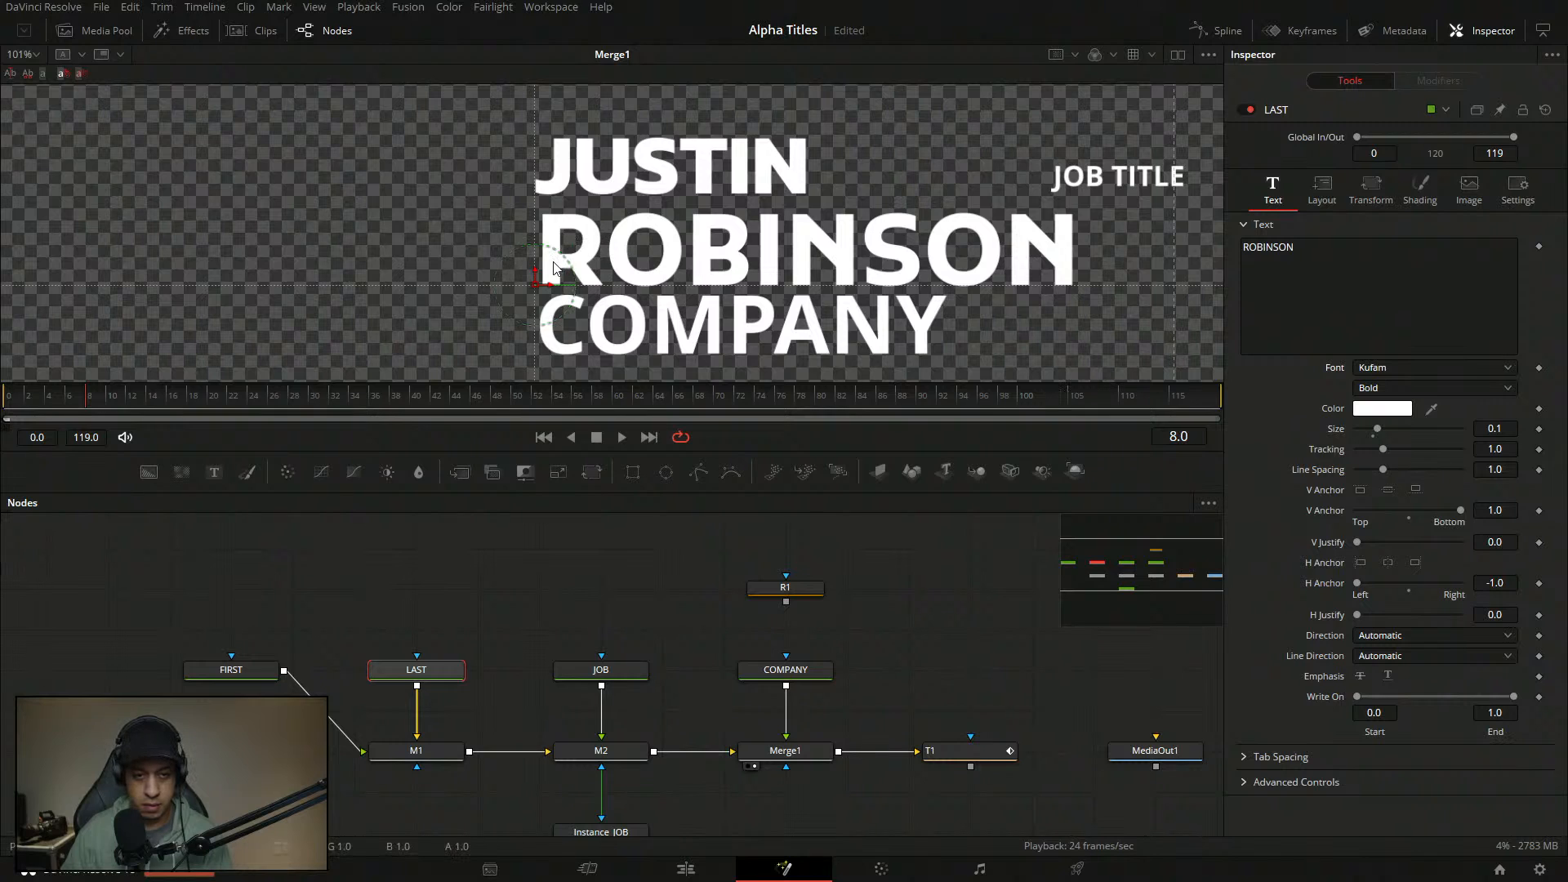
pyautogui.click(231, 670)
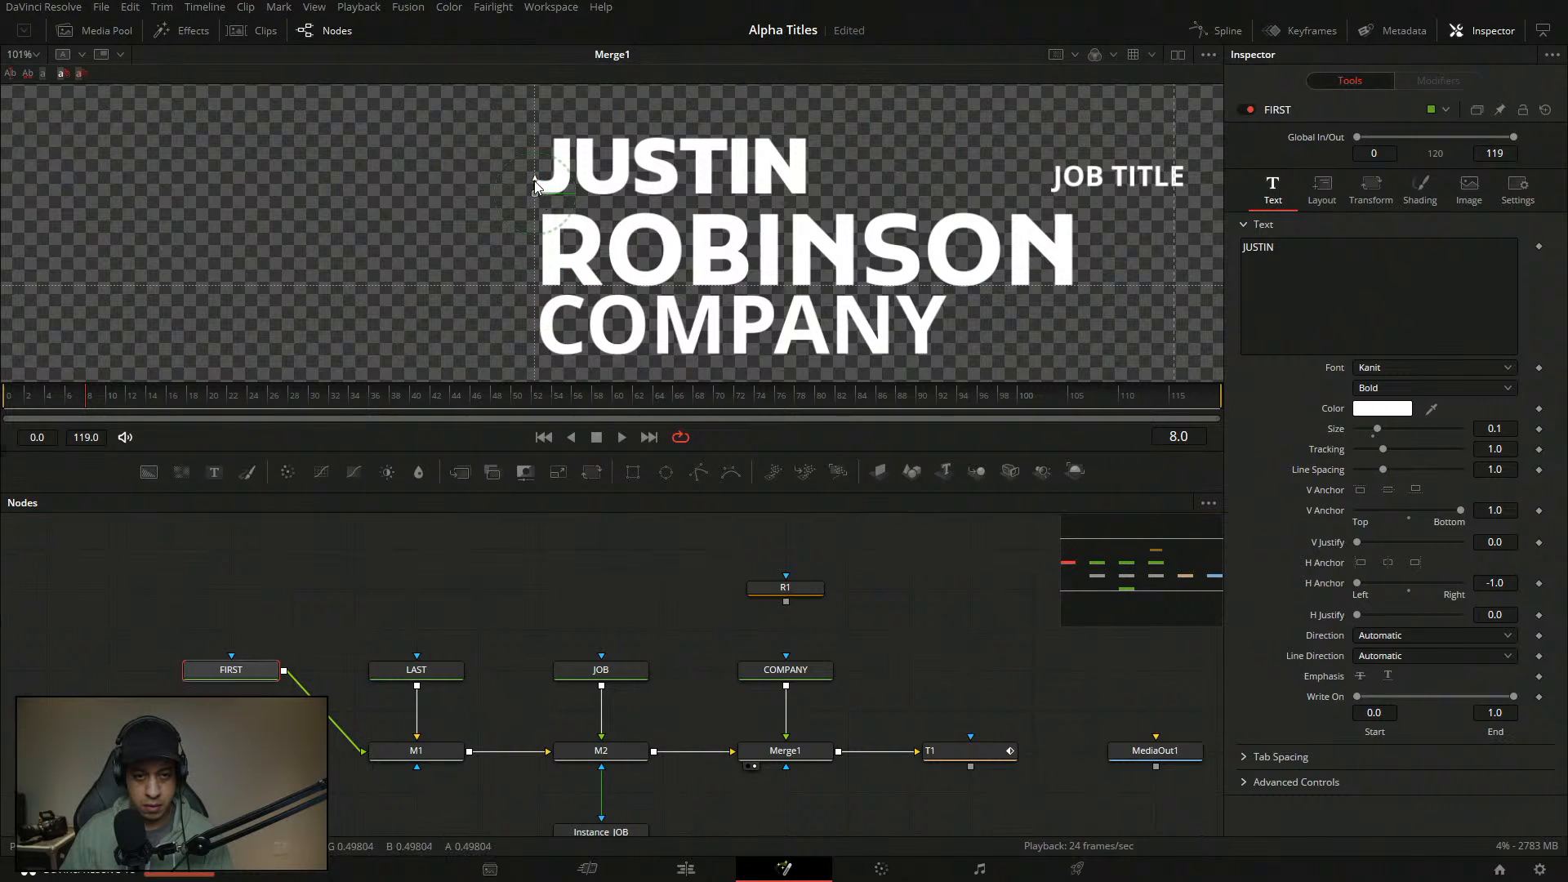
pyautogui.moveTo(533, 177); pyautogui.dragTo(532, 189)
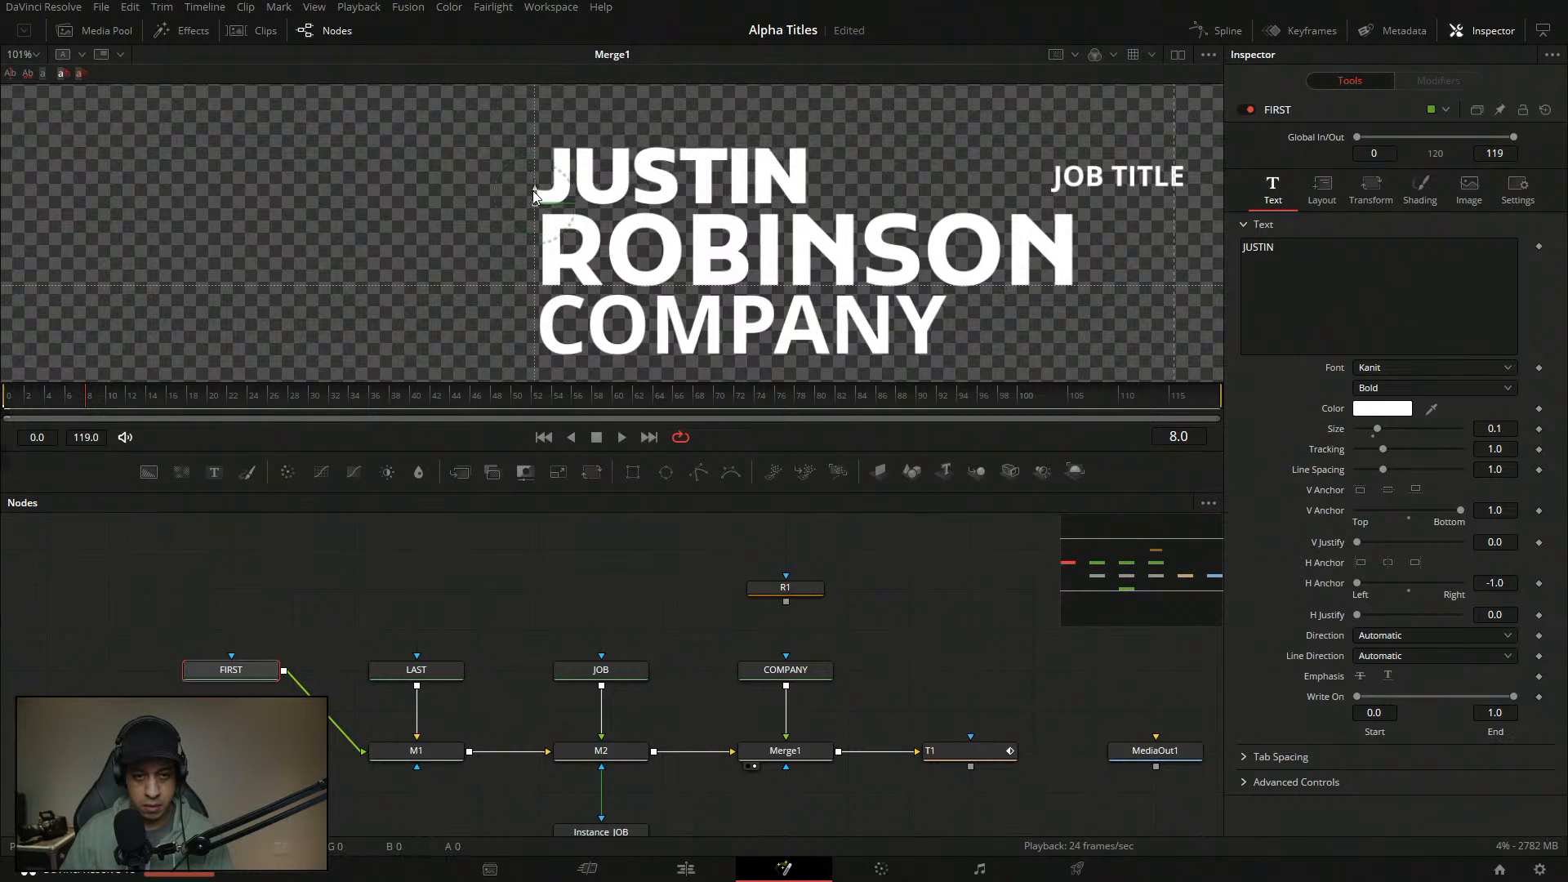
pyautogui.click(614, 673)
pyautogui.click(1441, 369)
pyautogui.press('Escape')
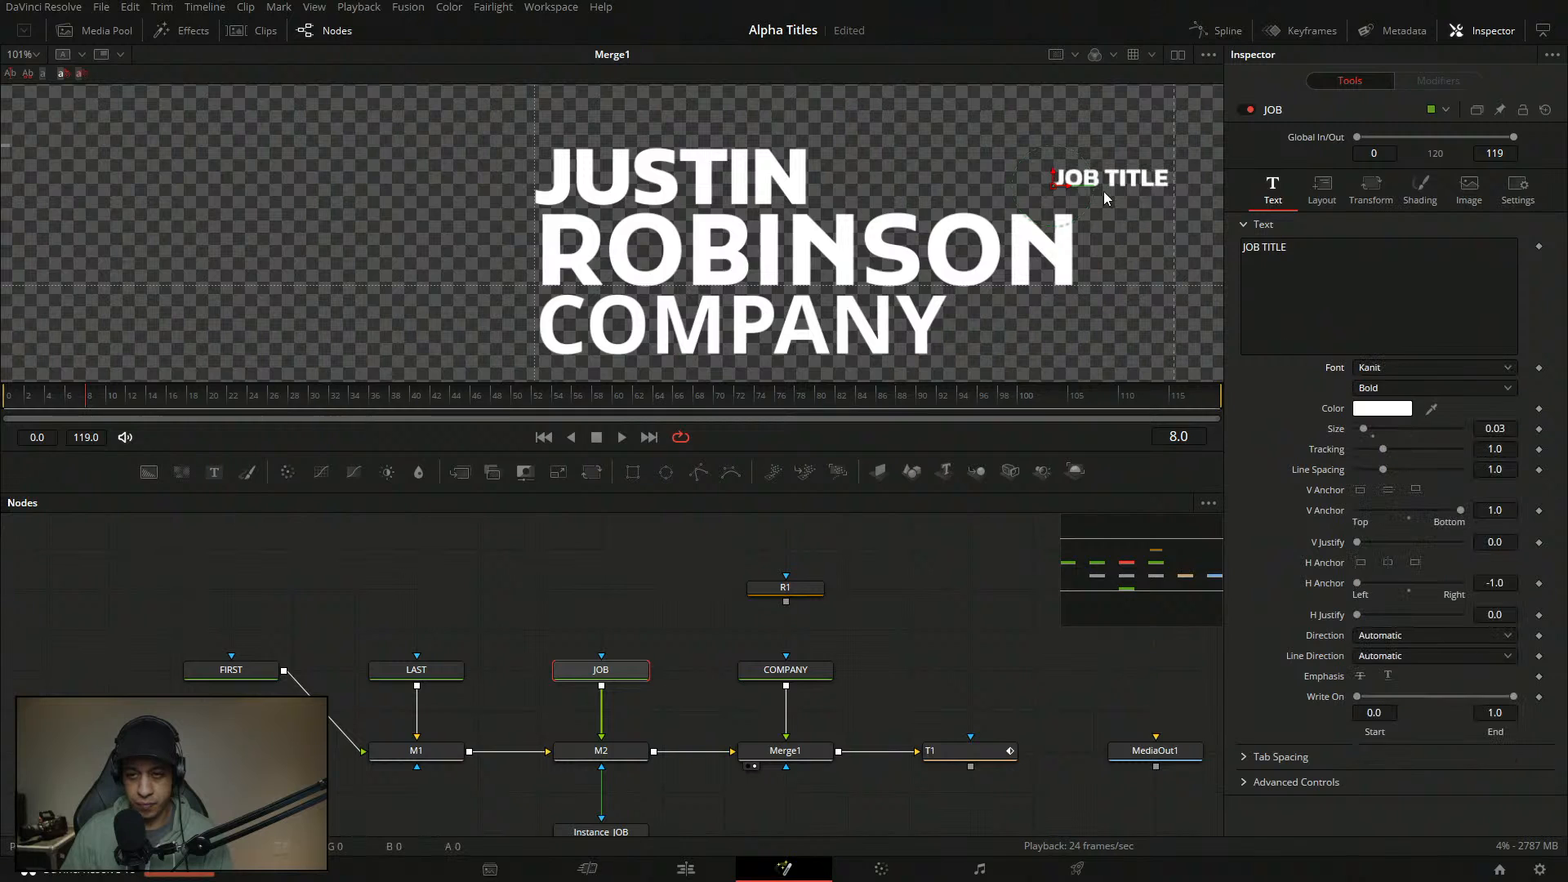
pyautogui.moveTo(1056, 184); pyautogui.dragTo(962, 211)
pyautogui.moveTo(788, 305); pyautogui.dragTo(794, 270)
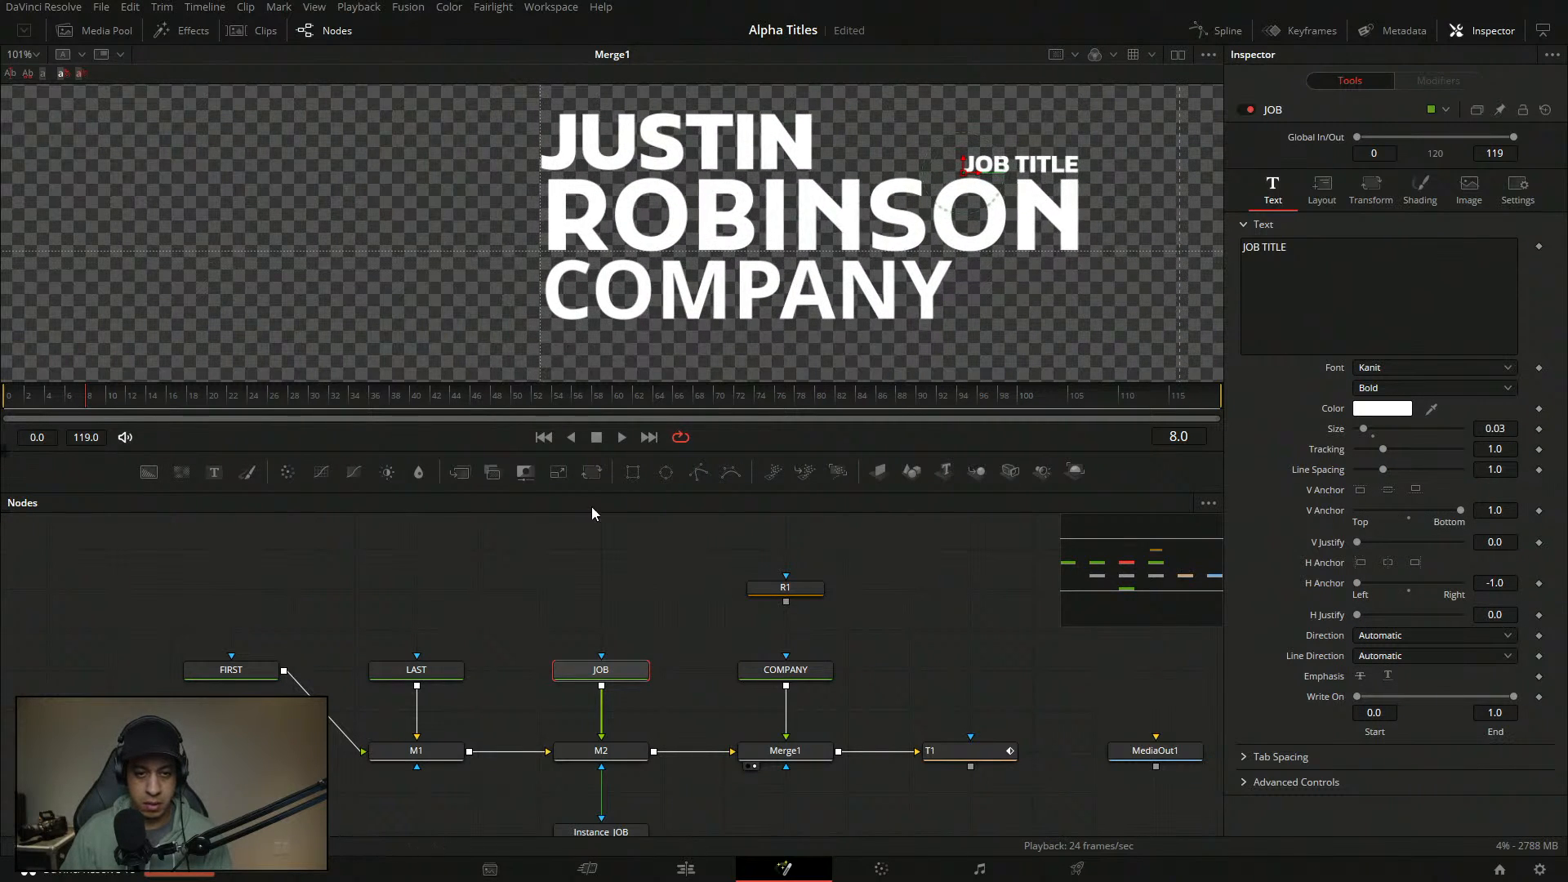
# - Switch the COMPANY line to the Kanit font and nudge it slightly
pyautogui.click(804, 668)
pyautogui.click(1438, 367)
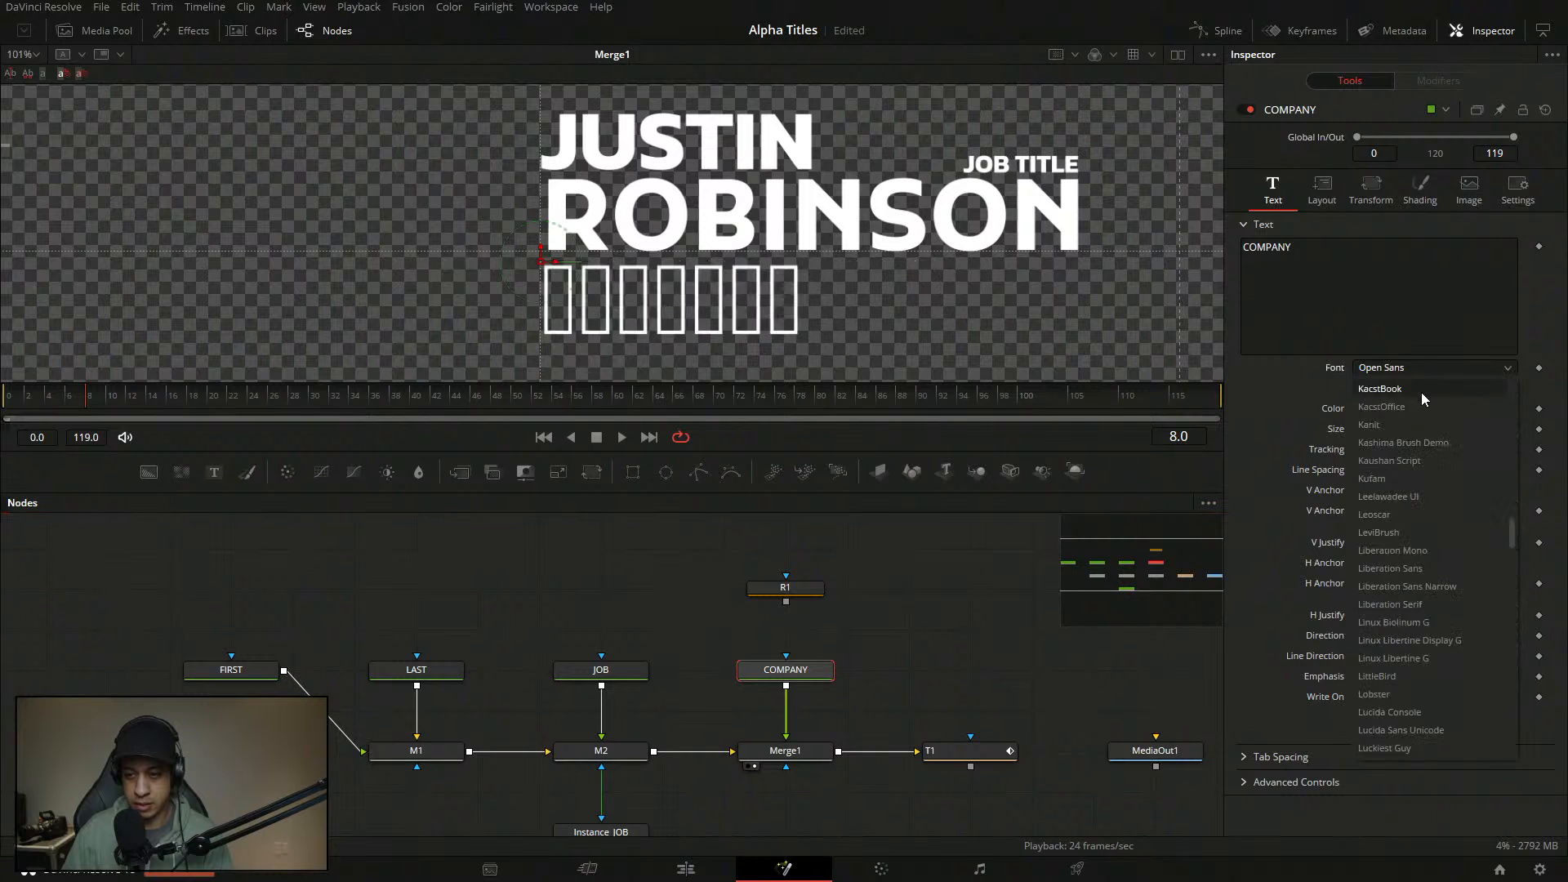
pyautogui.click(1403, 427)
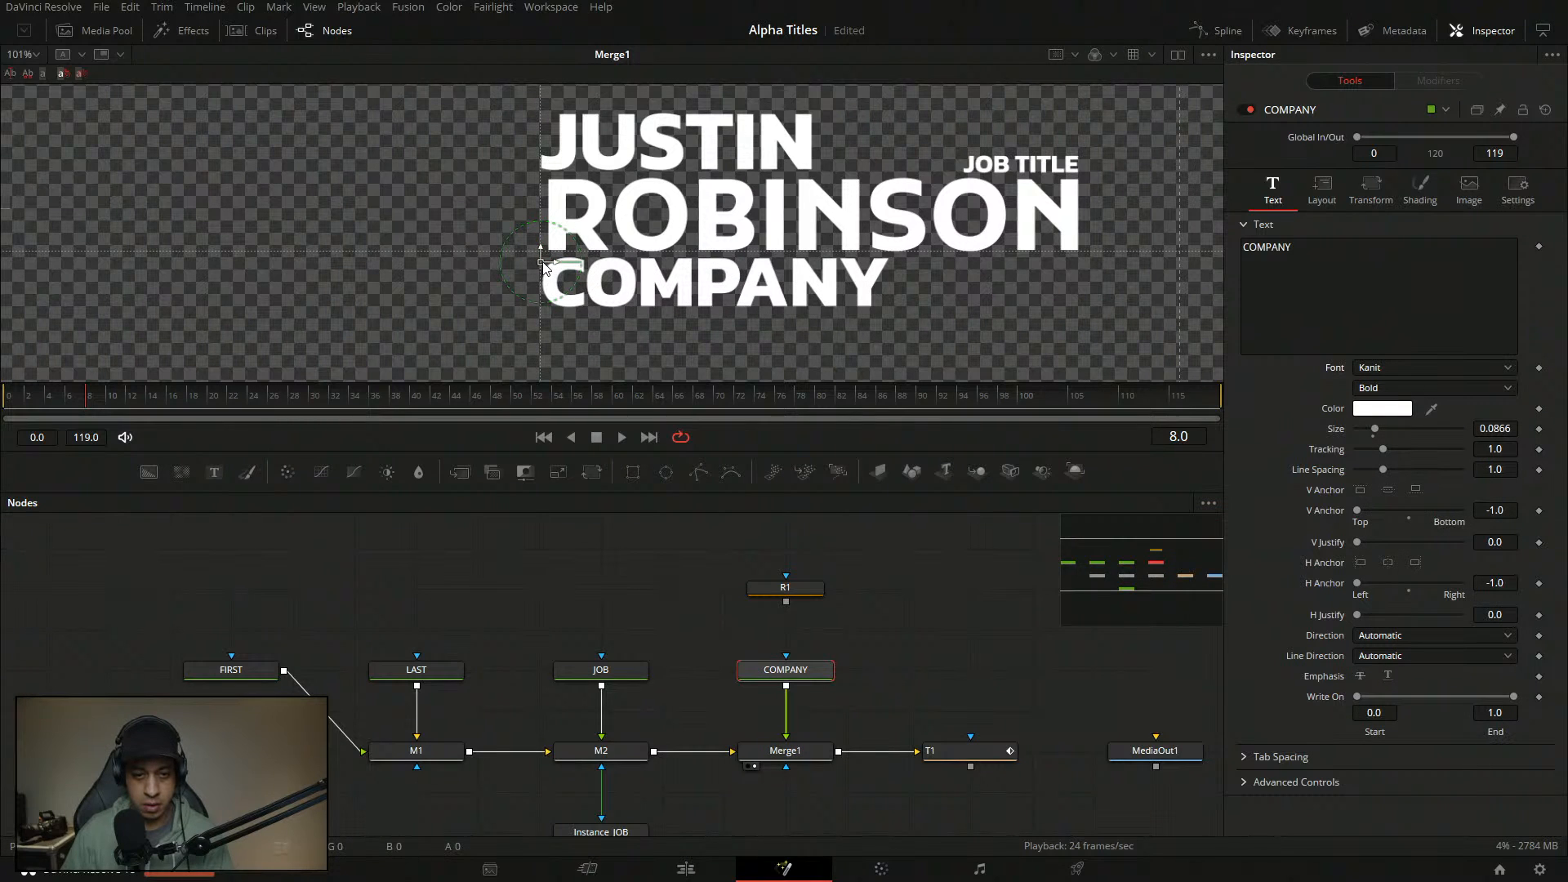
pyautogui.scroll(-3, 545, 265)
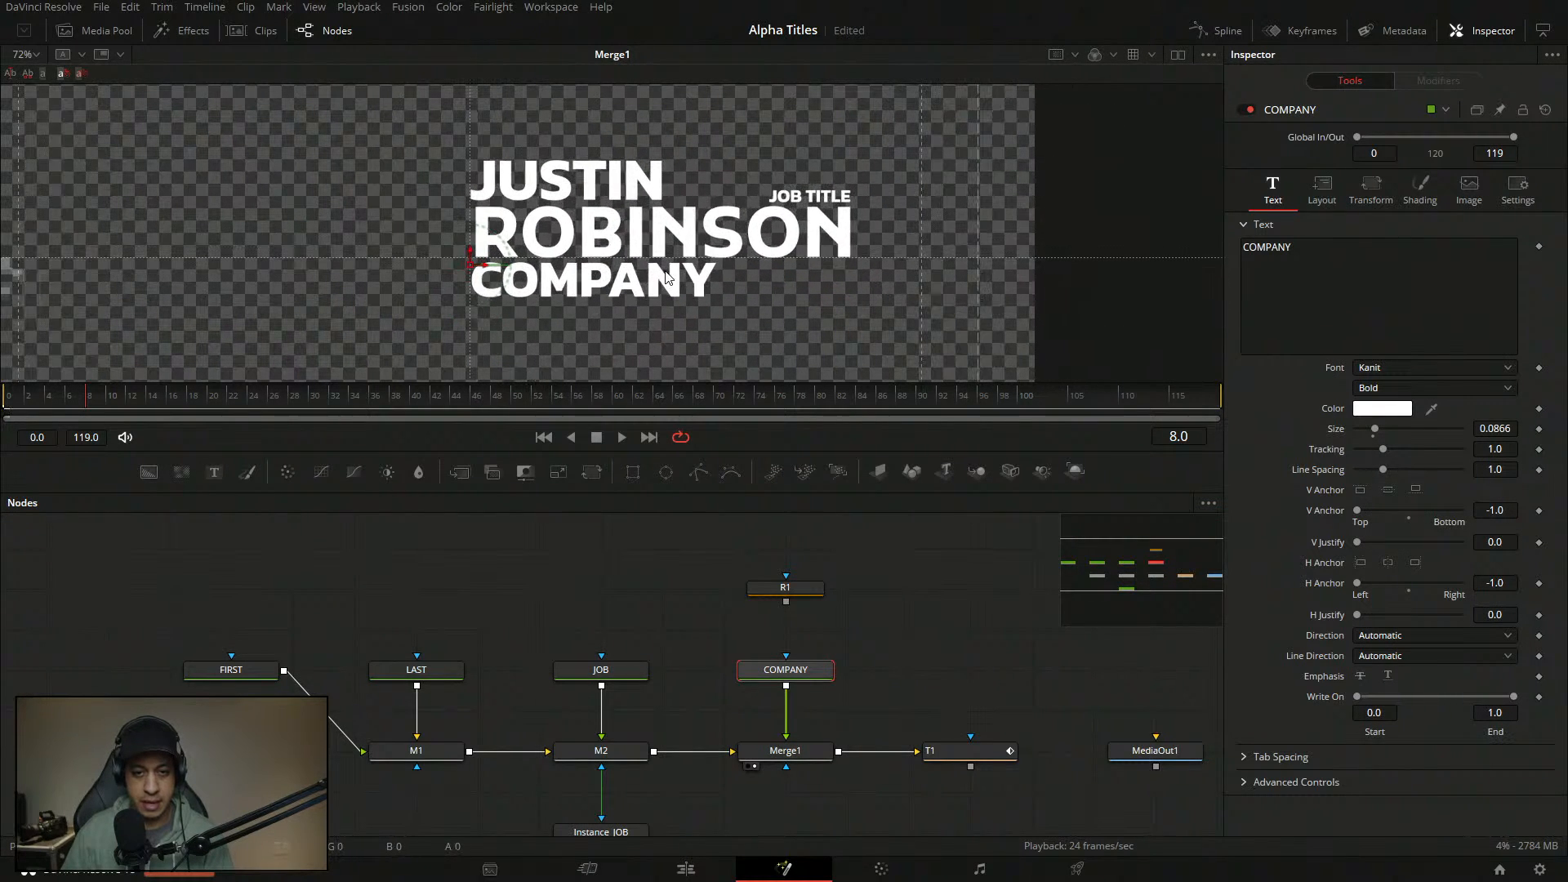
pyautogui.scroll(-3, 472, 237)
pyautogui.scroll(3, 475, 242)
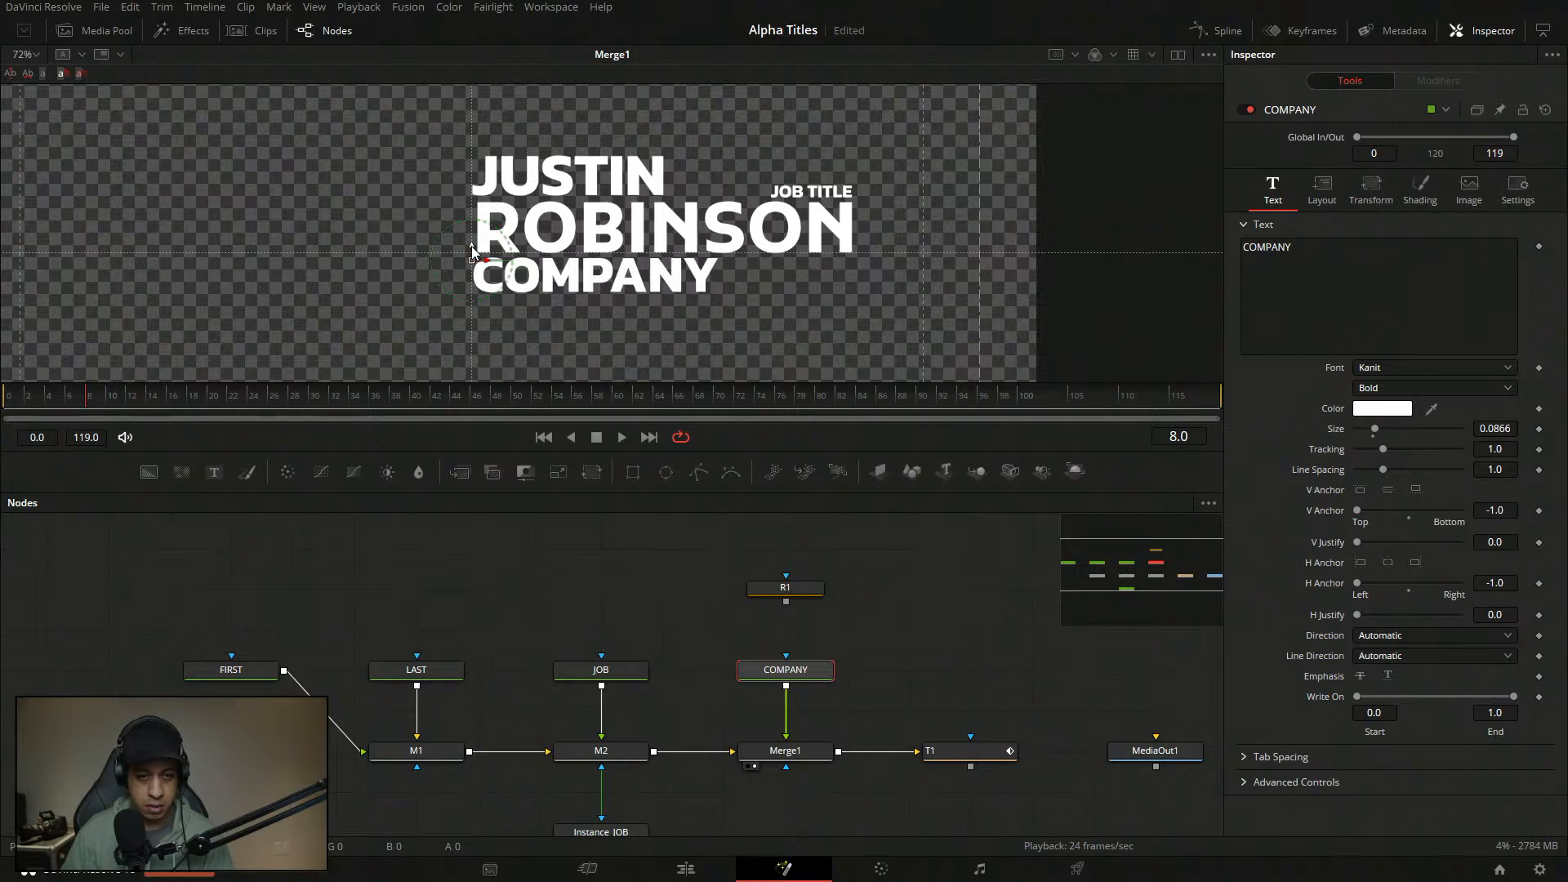
pyautogui.moveTo(472, 245); pyautogui.dragTo(471, 247)
pyautogui.click(923, 560)
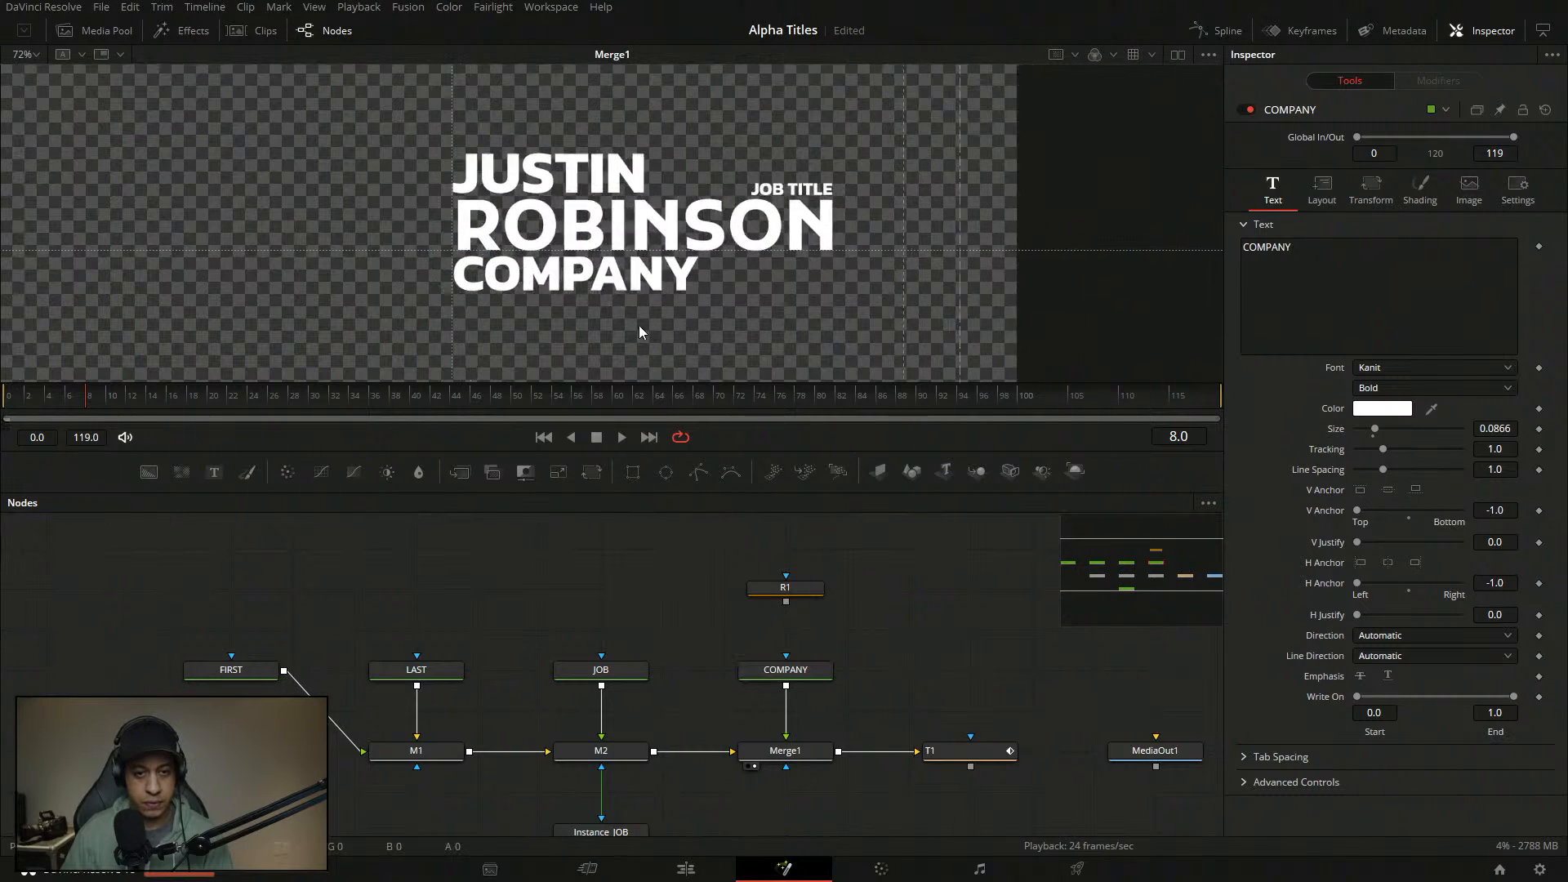
# - Fit the whole frame in the viewer and enlarge the preview area
pyautogui.click(34, 55)
pyautogui.click(28, 73)
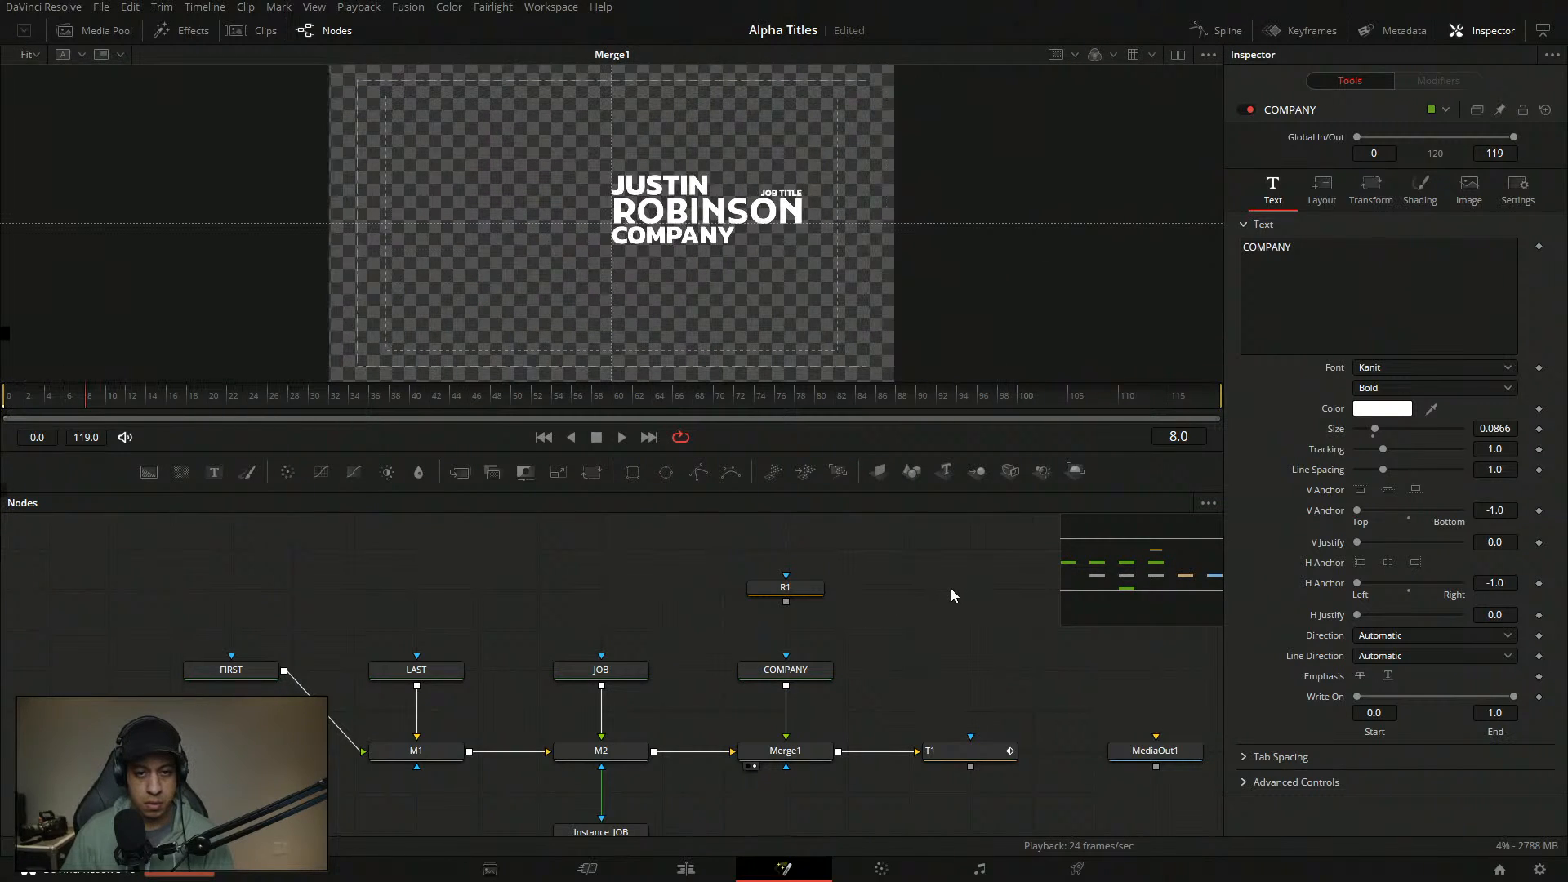
pyautogui.moveTo(806, 357); pyautogui.dragTo(820, 341)
pyautogui.click(933, 572)
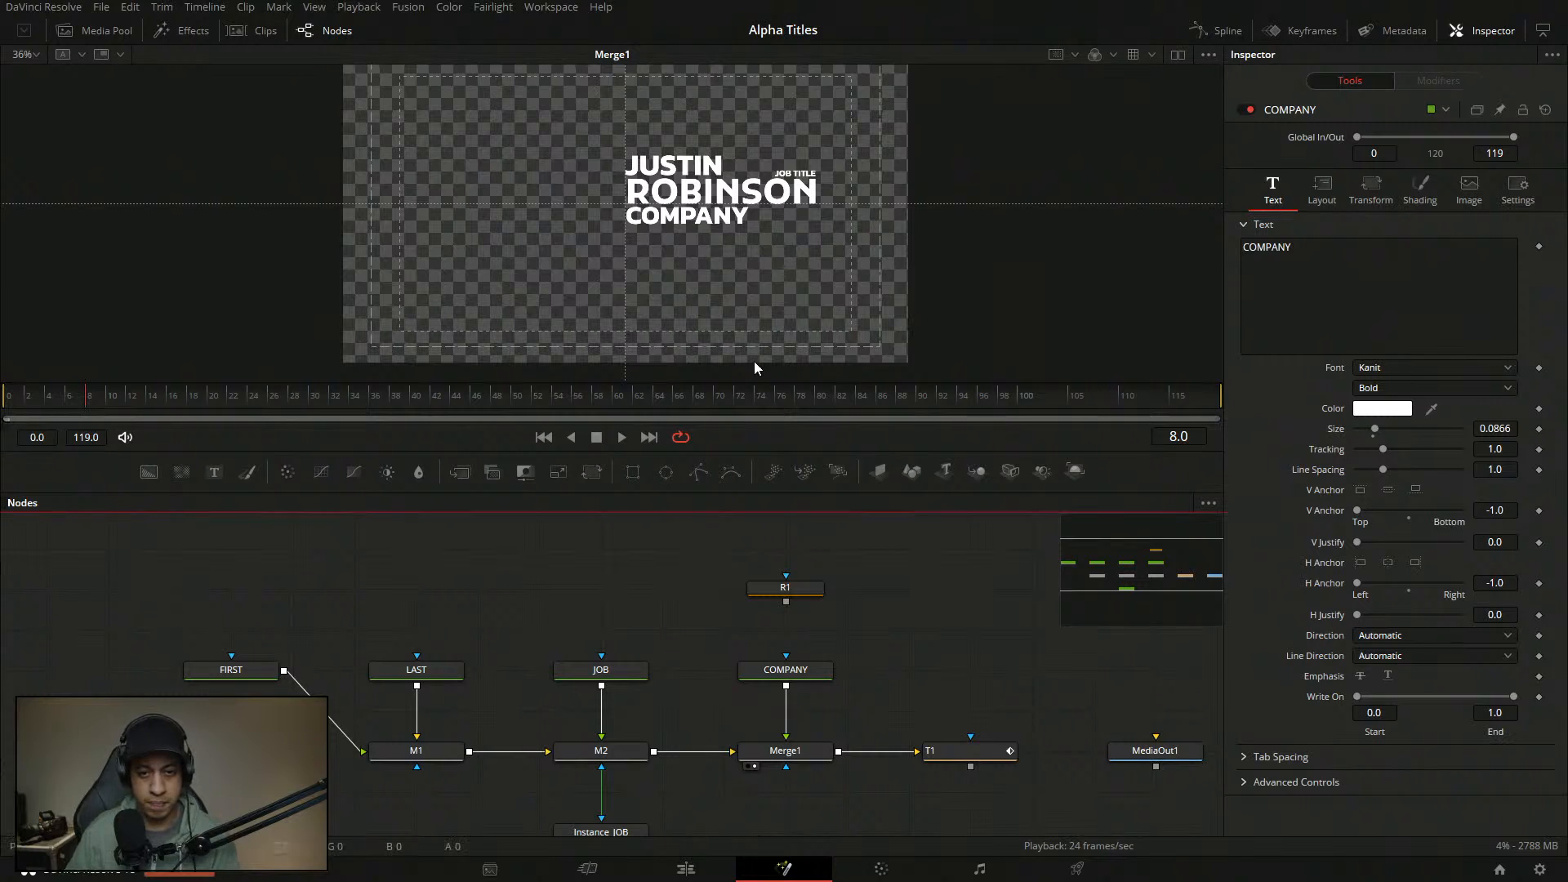
pyautogui.moveTo(646, 451); pyautogui.dragTo(646, 510)
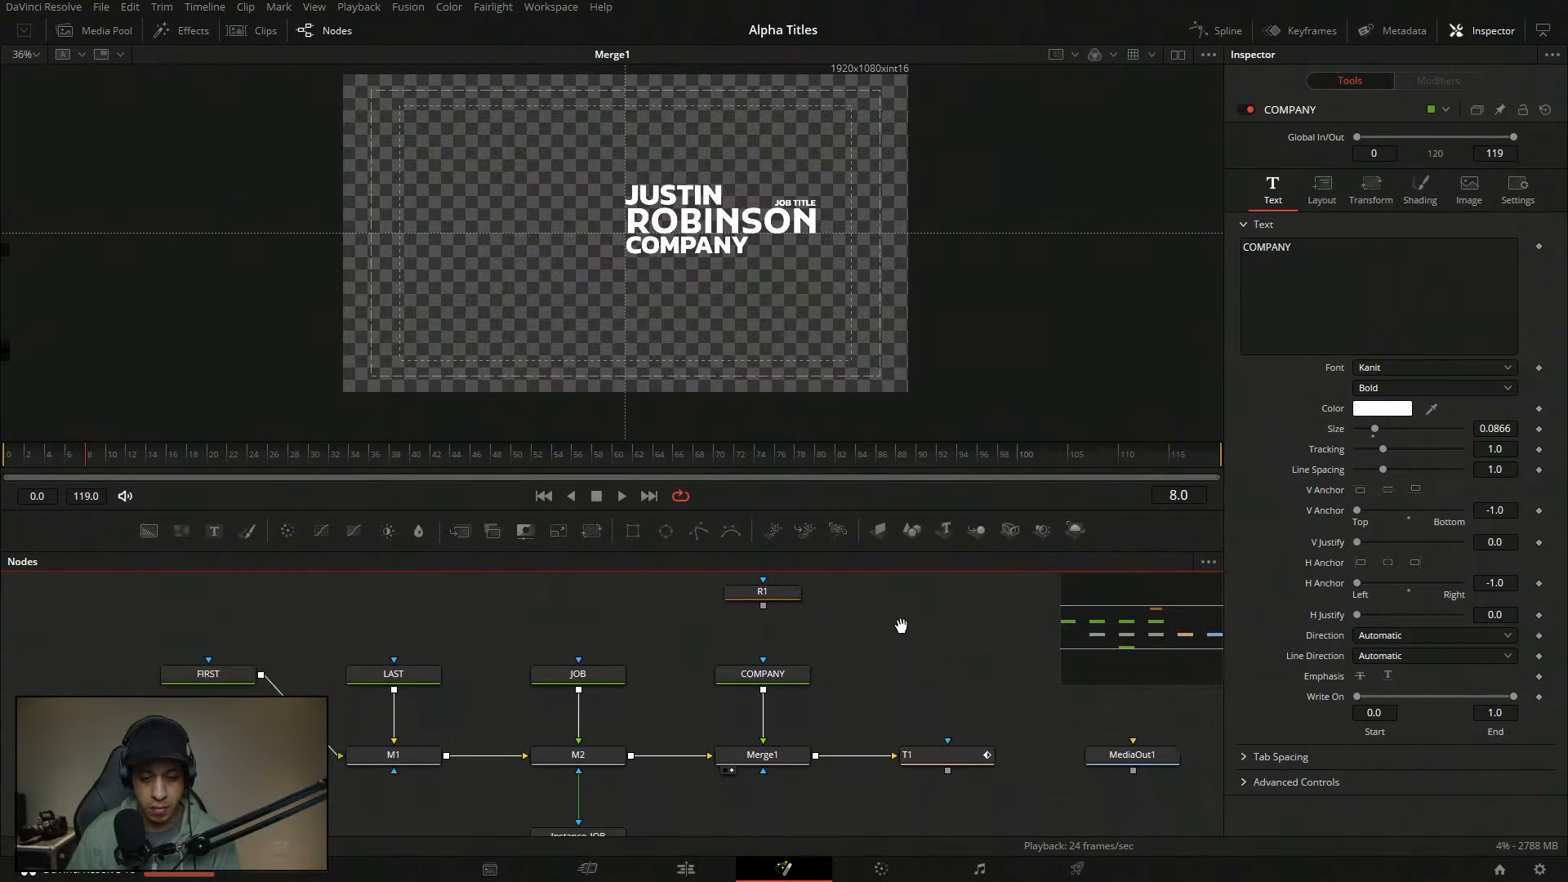
# - Shrink the COMPANY text size to 0.07
pyautogui.click(764, 659)
pyautogui.click(1513, 429)
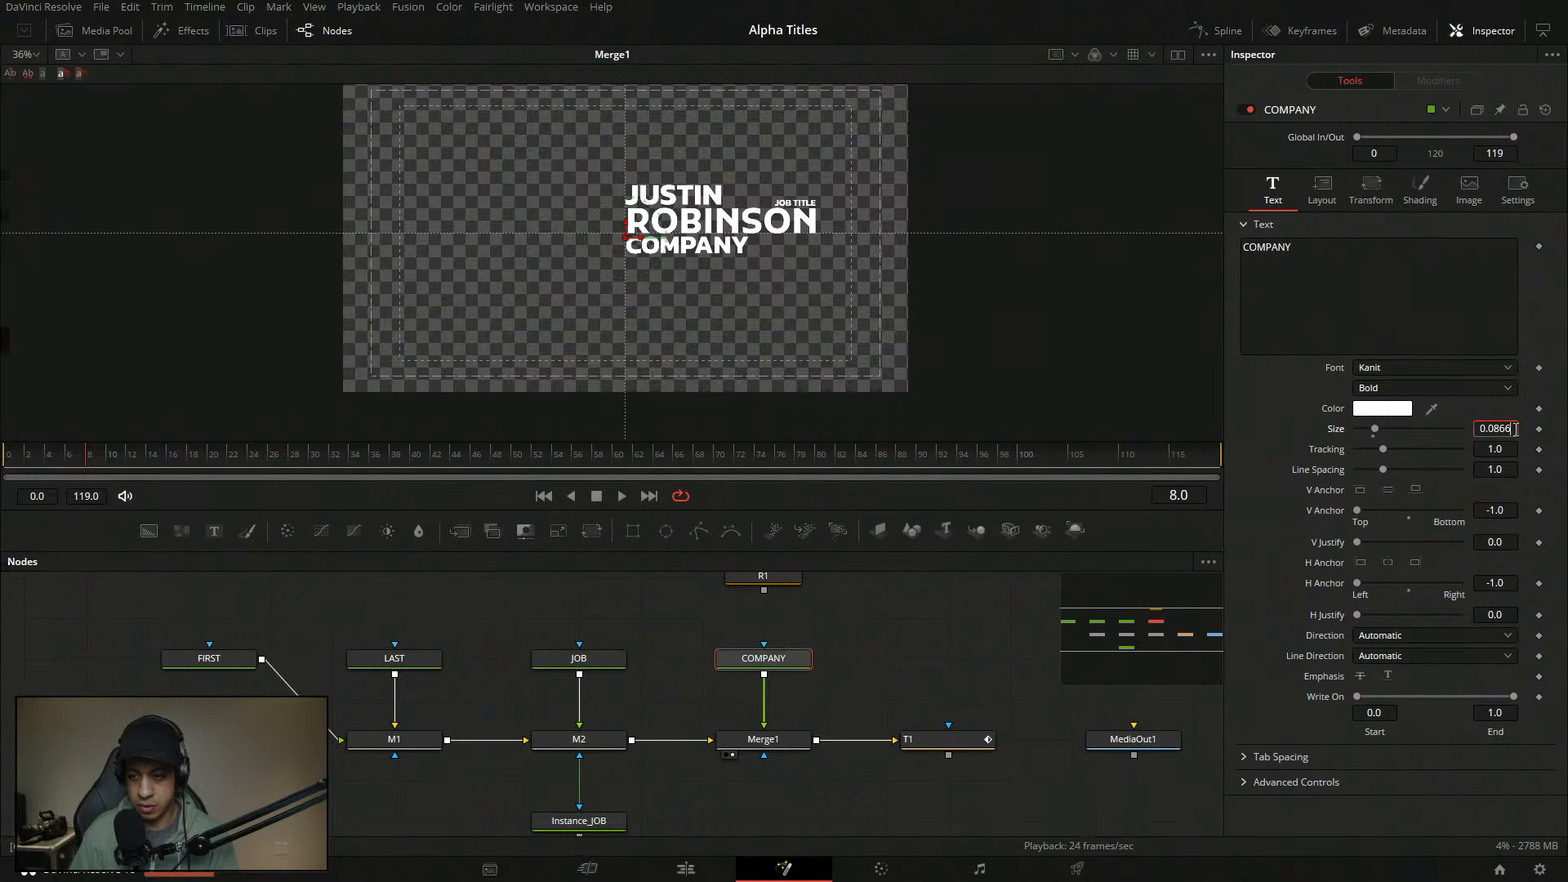
pyautogui.write('0.07')
pyautogui.press('Return')
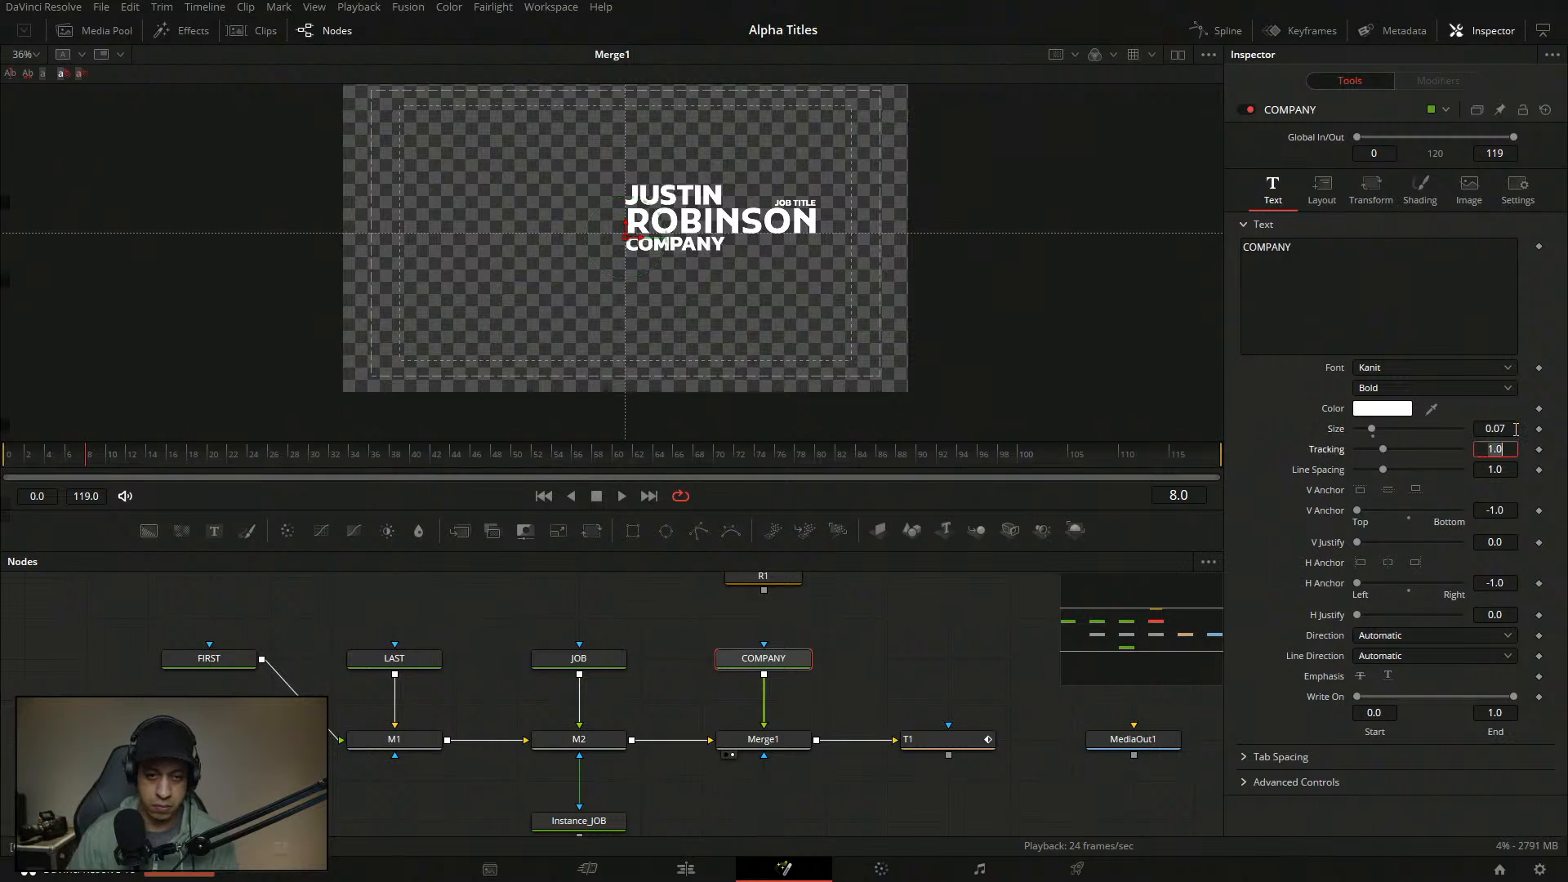
pyautogui.click(941, 625)
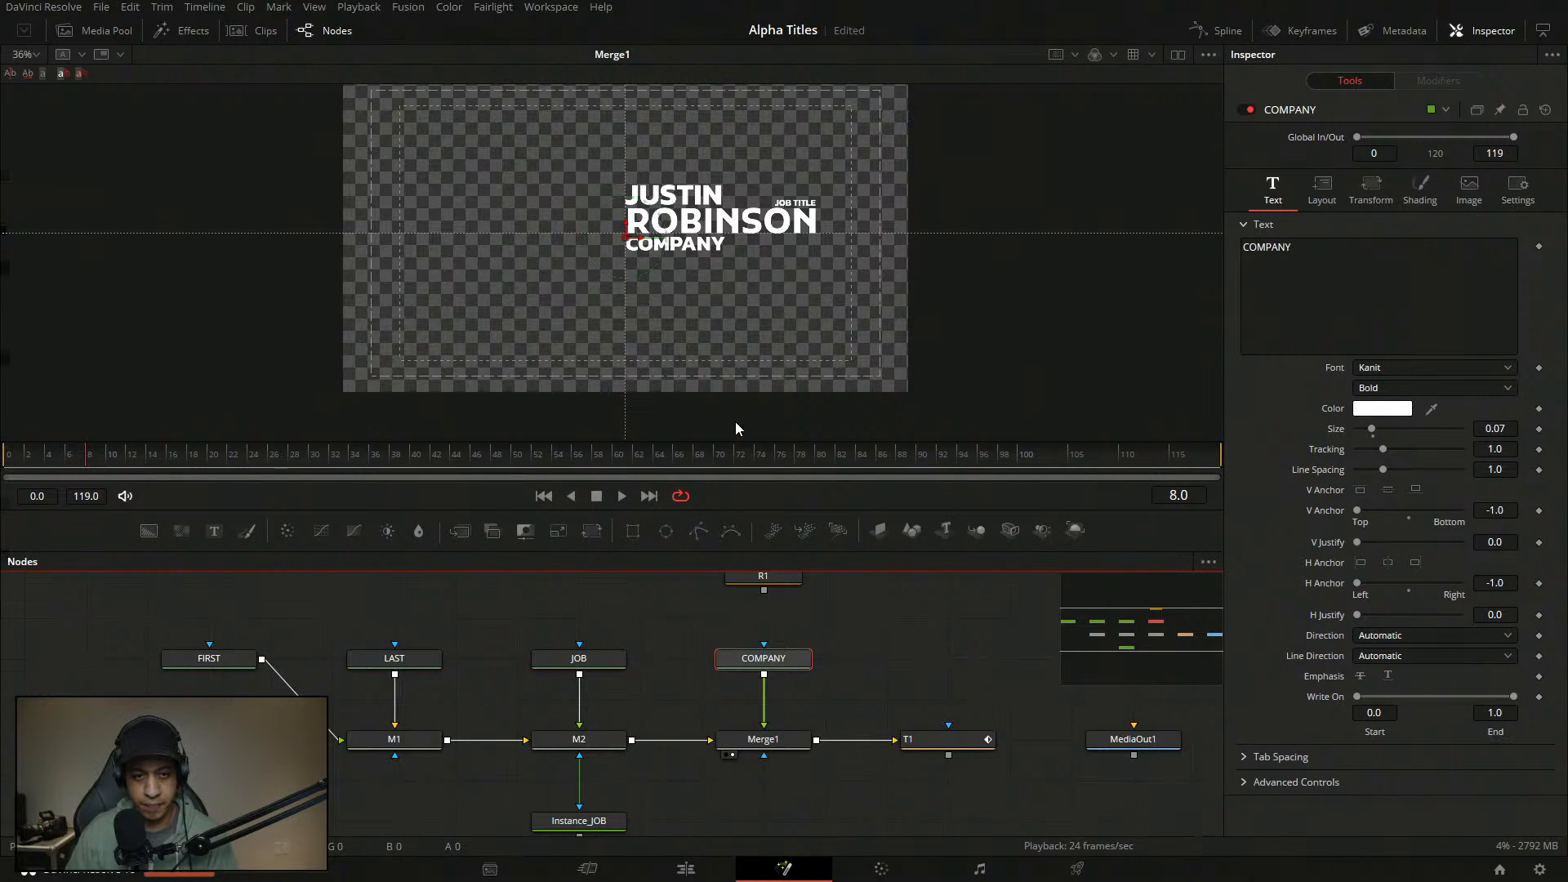
pyautogui.moveTo(736, 422); pyautogui.dragTo(735, 398)
pyautogui.moveTo(773, 743); pyautogui.dragTo(773, 673)
pyautogui.hotkey('ctrl', 'z')
pyautogui.click(895, 719)
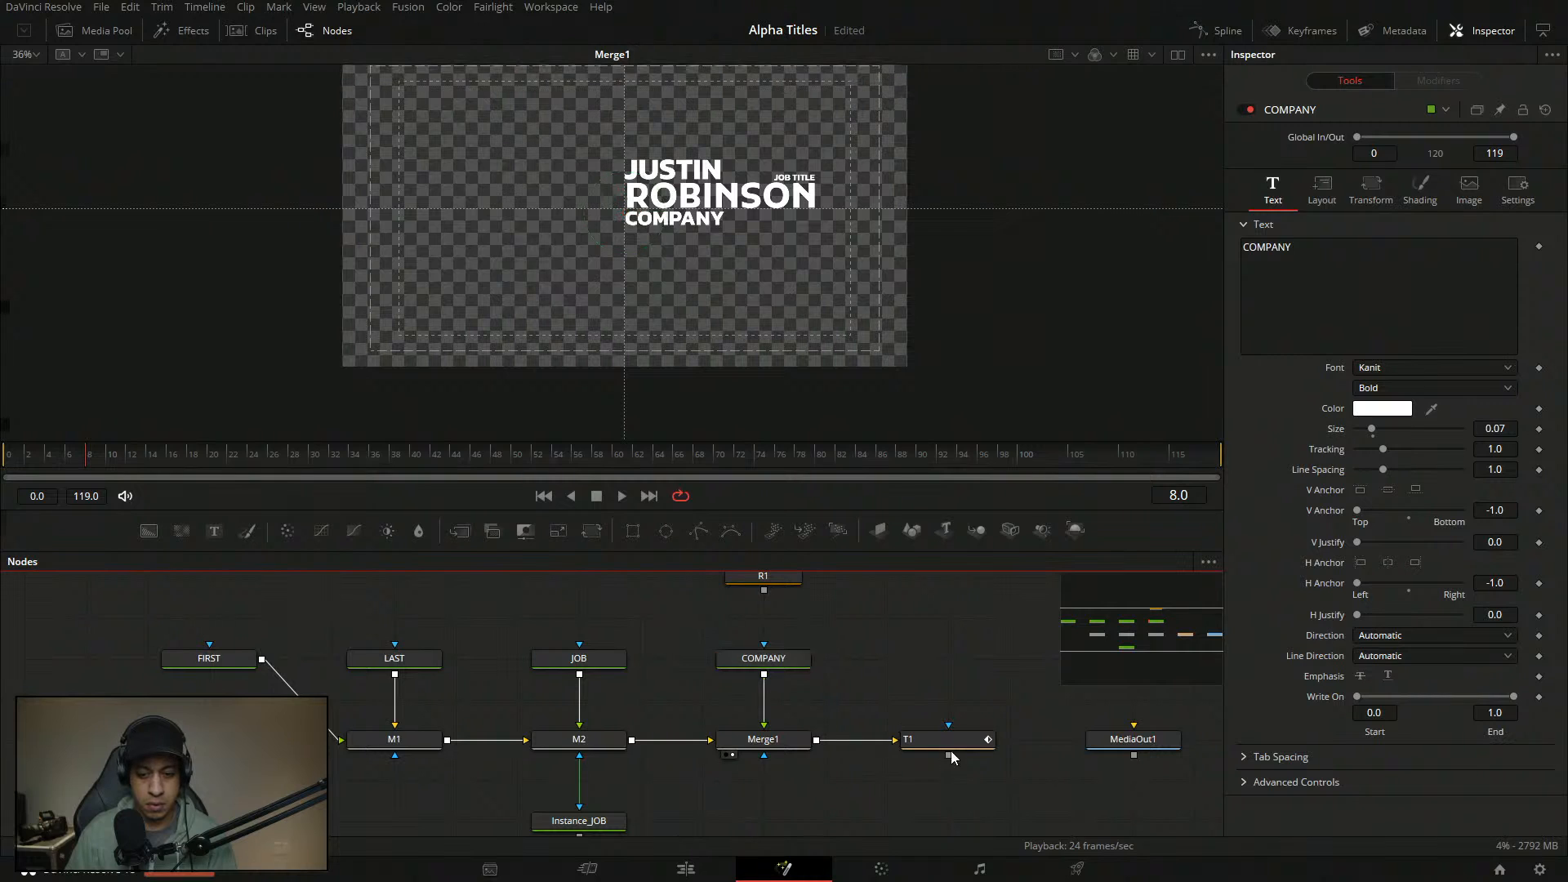
# - At frame 50, drag T1's Center X down to about 0.107, then return to frame 0
pyautogui.press('1')
pyautogui.press('space')
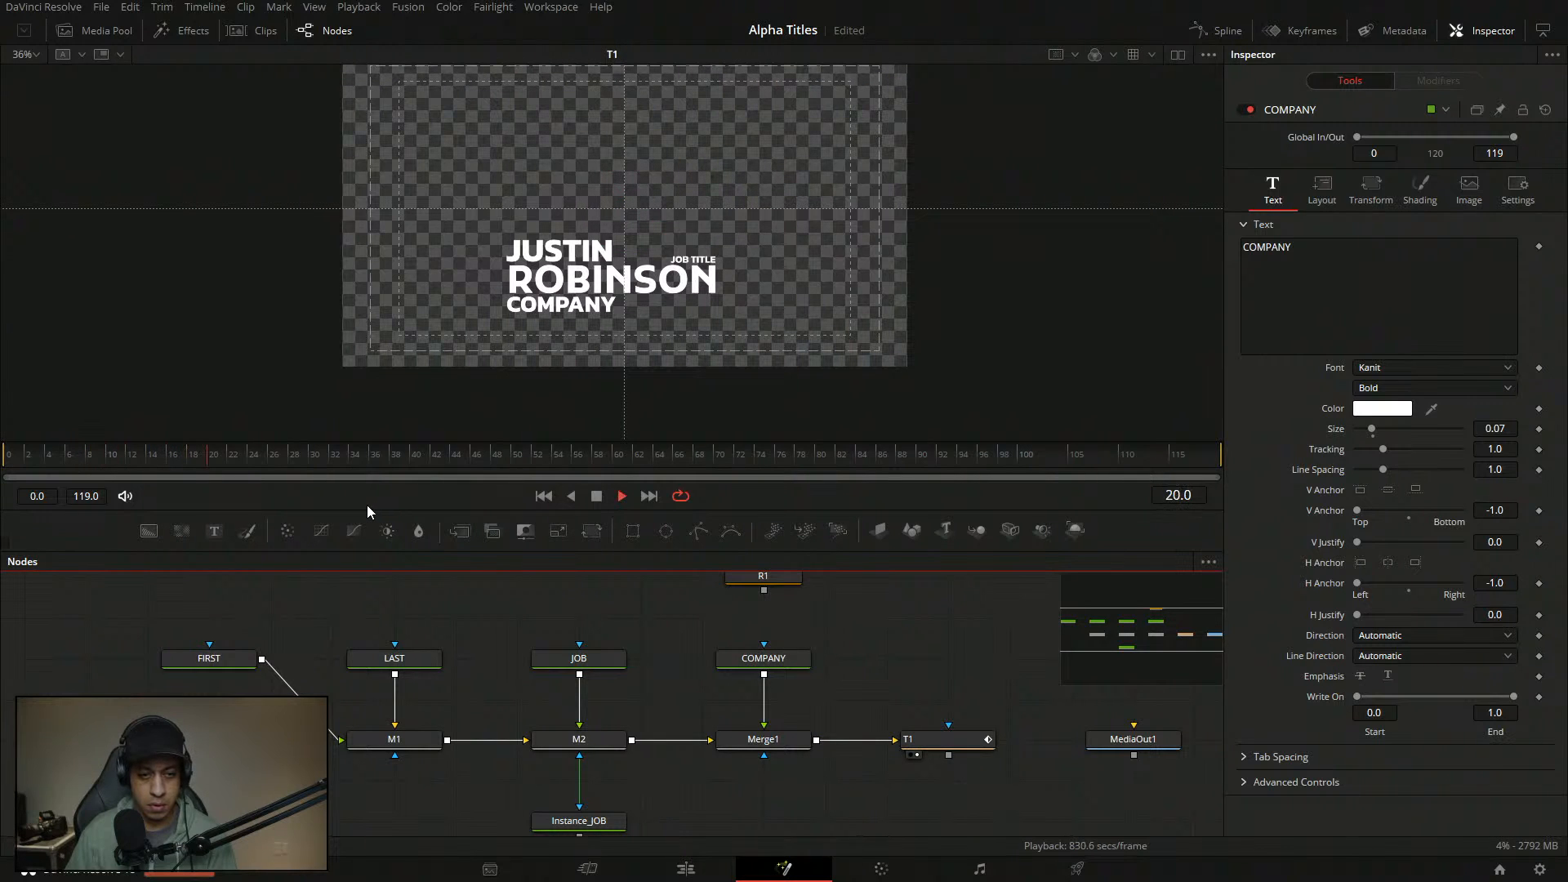
pyautogui.press('space')
pyautogui.click(931, 740)
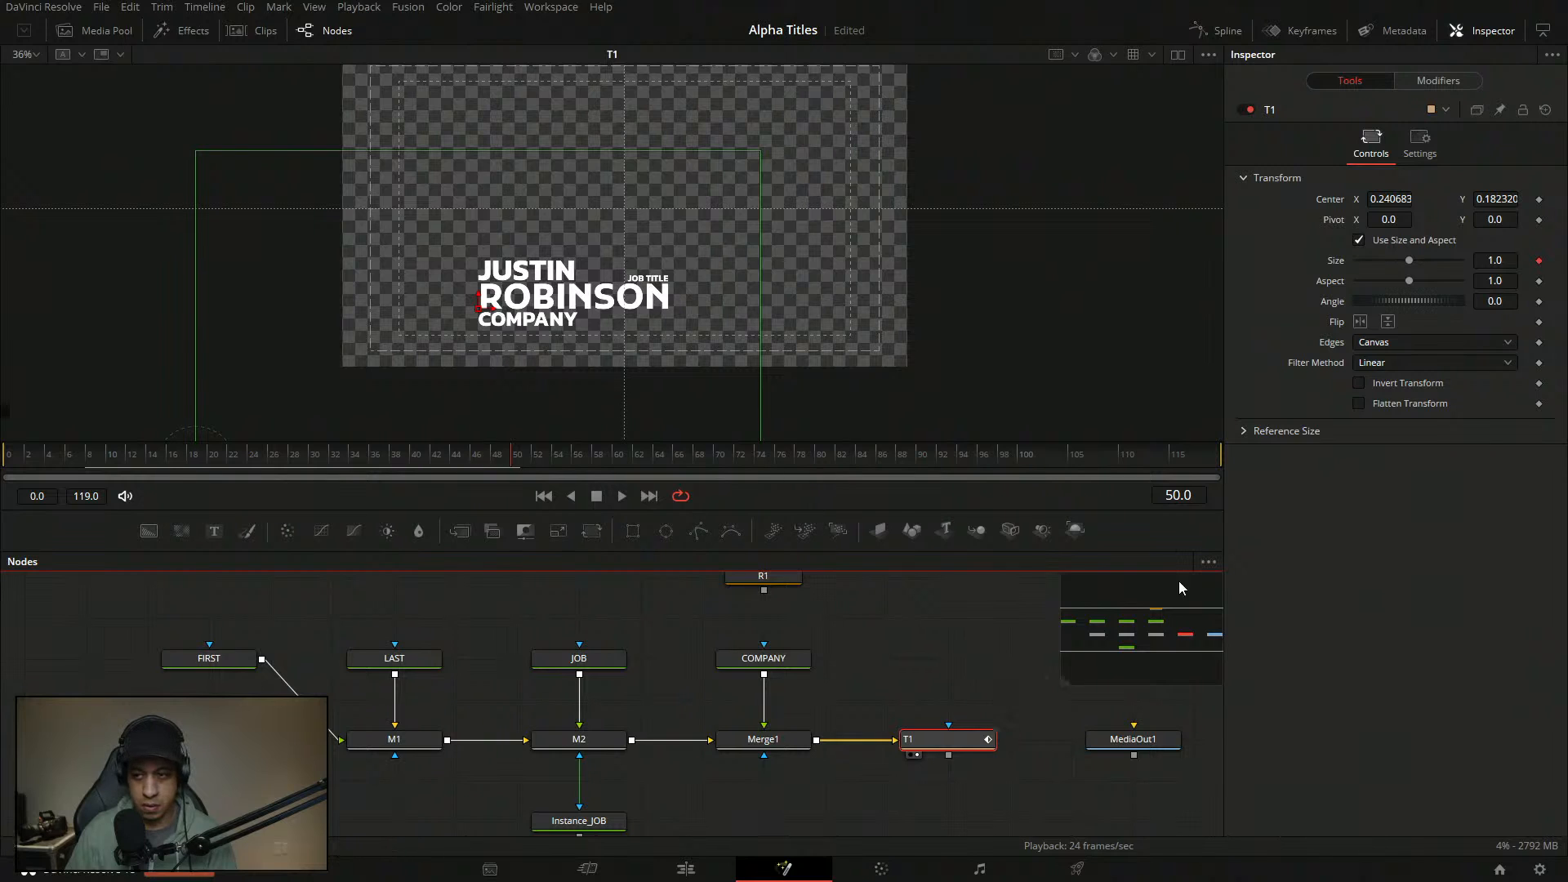
pyautogui.moveTo(1401, 200); pyautogui.dragTo(1292, 201)
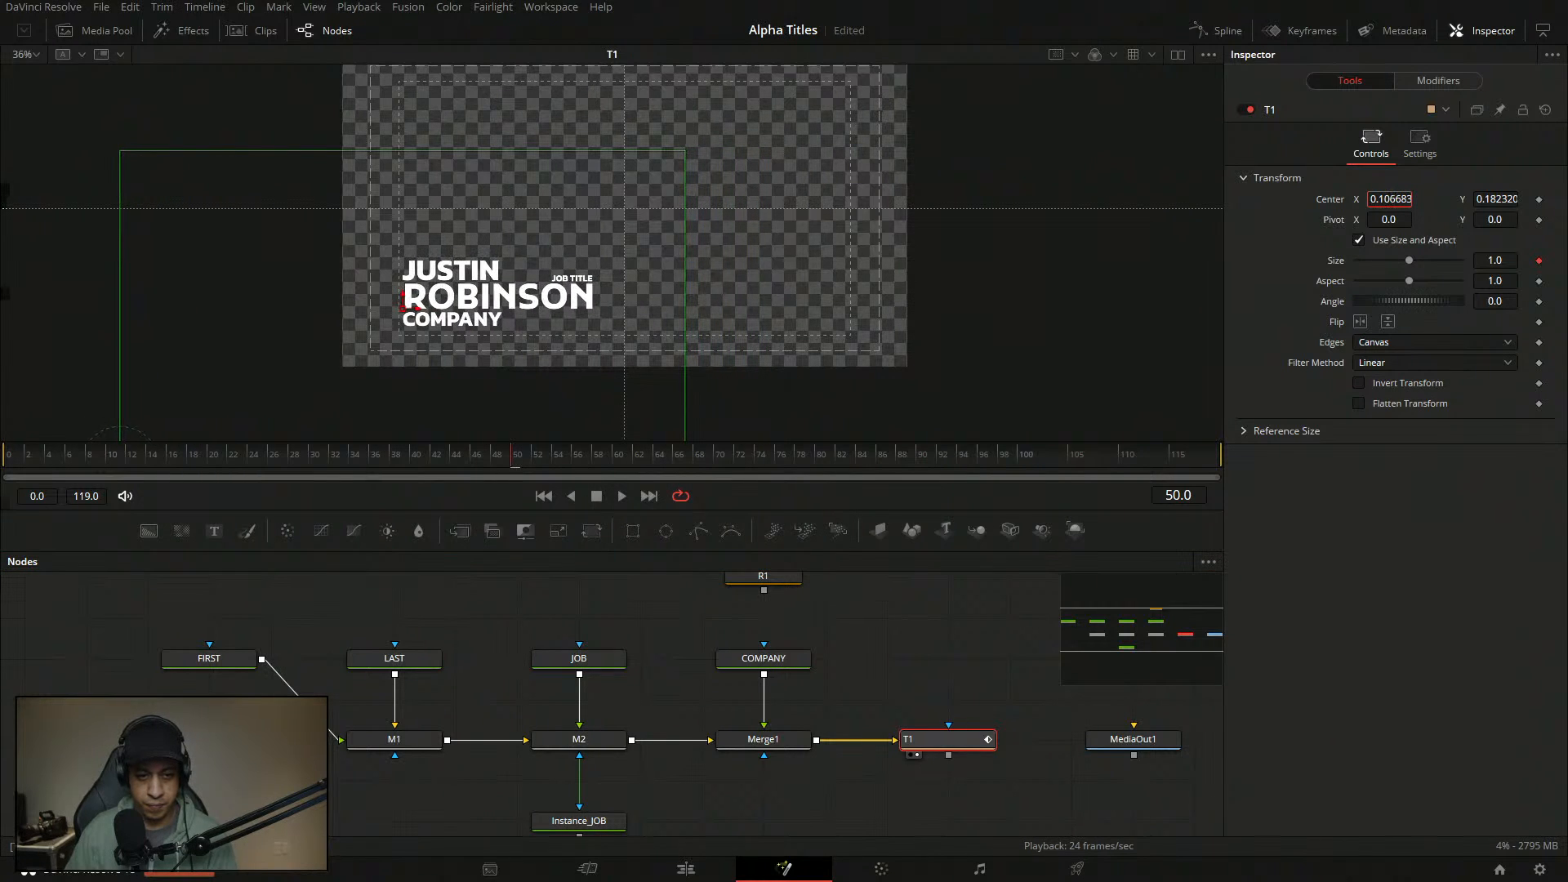
pyautogui.click(4, 464)
pyautogui.click(899, 660)
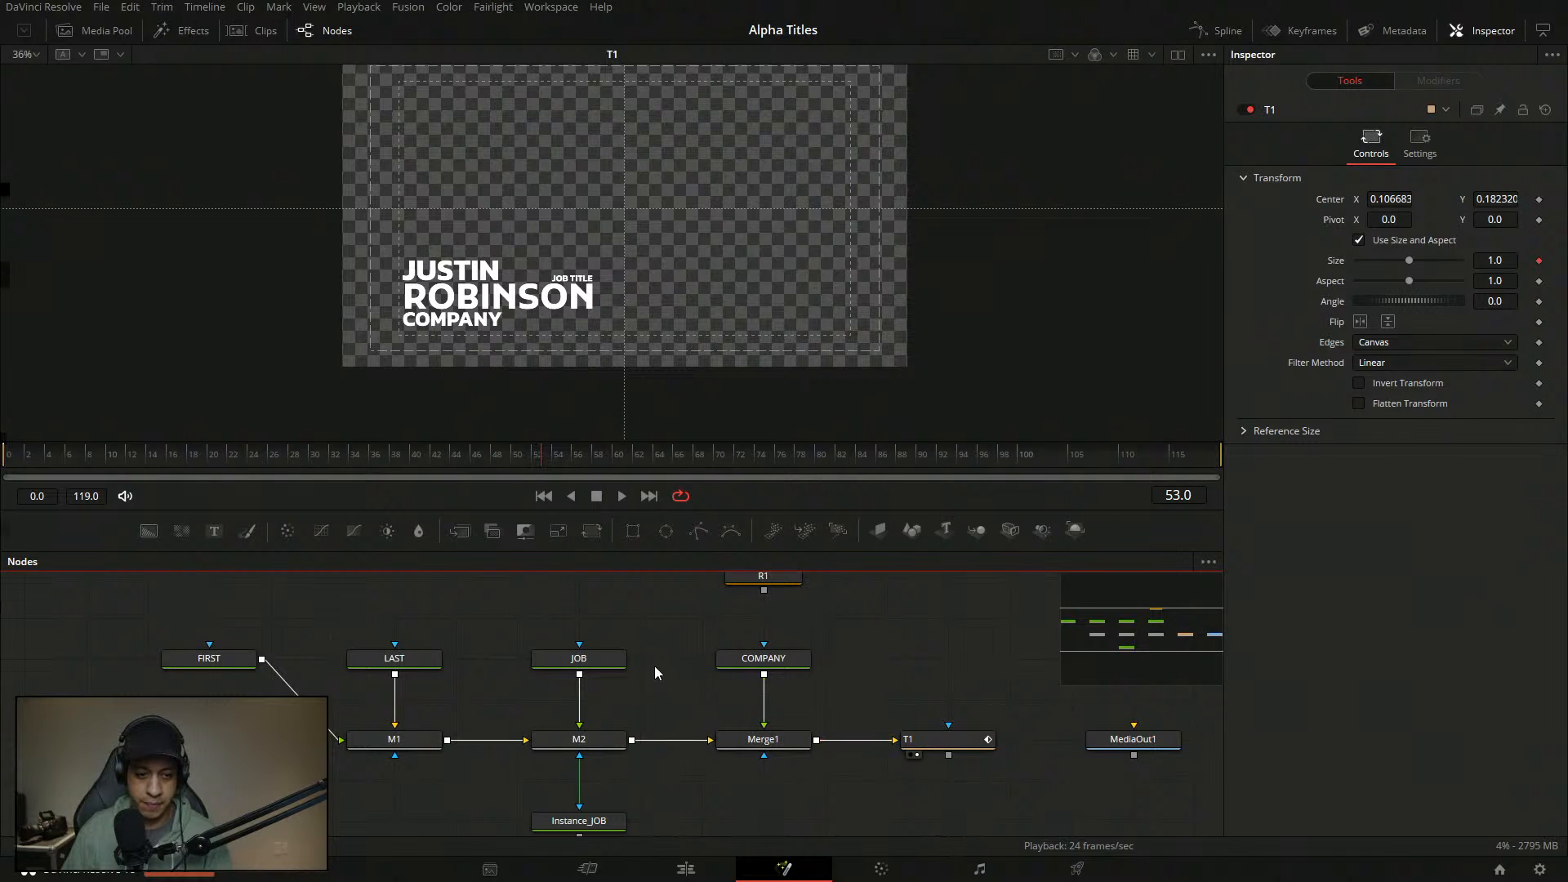
# - Try the Black font weight on JOB TITLE
pyautogui.moveTo(585, 669); pyautogui.dragTo(654, 665)
pyautogui.moveTo(509, 639); pyautogui.dragTo(533, 635)
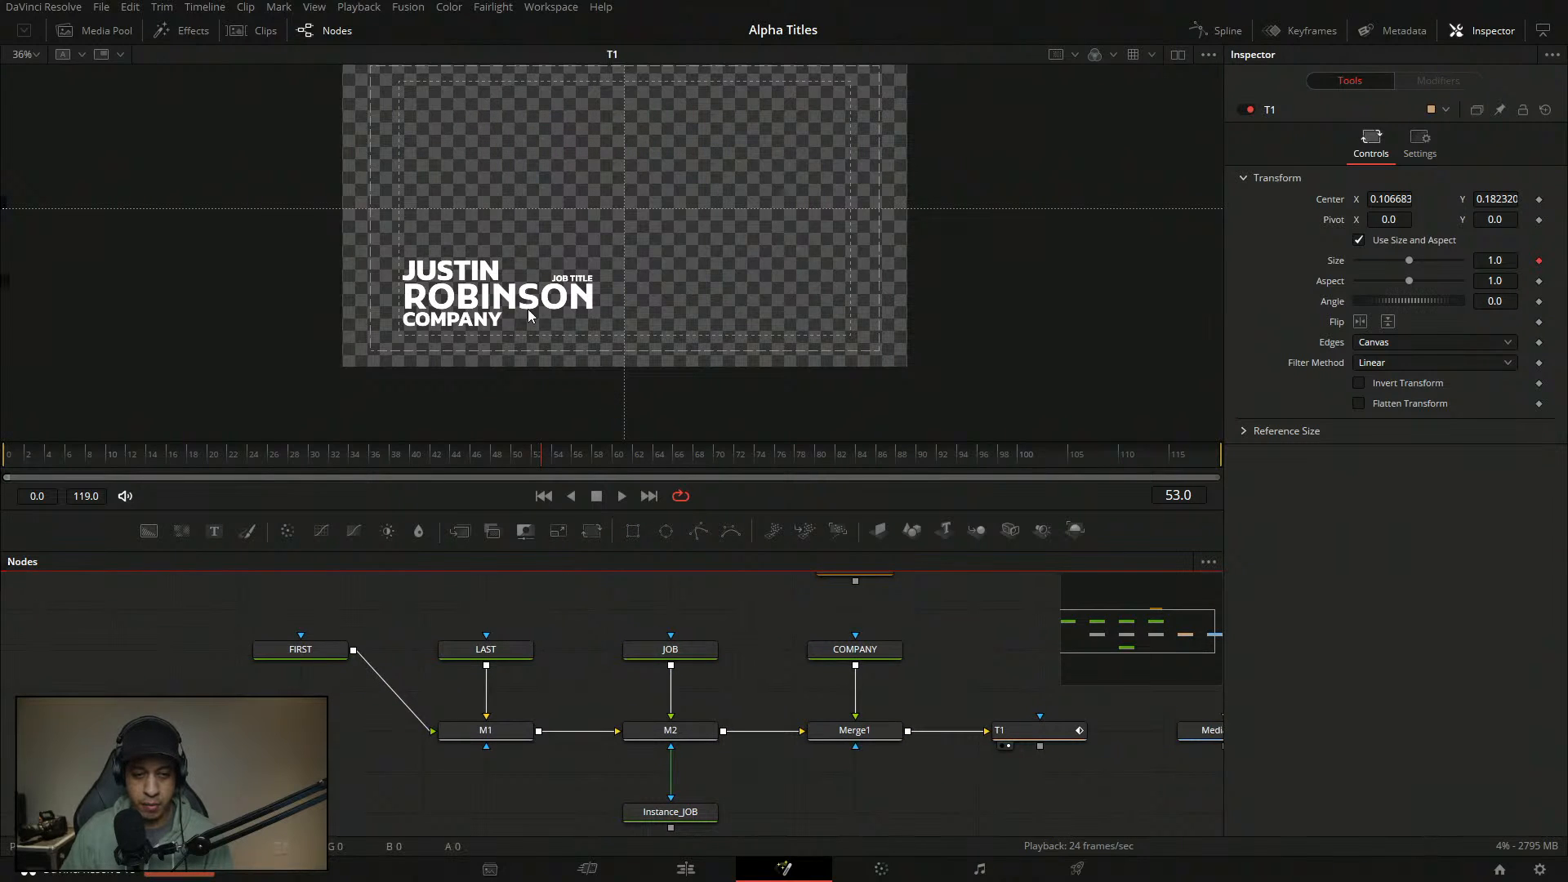
pyautogui.click(670, 649)
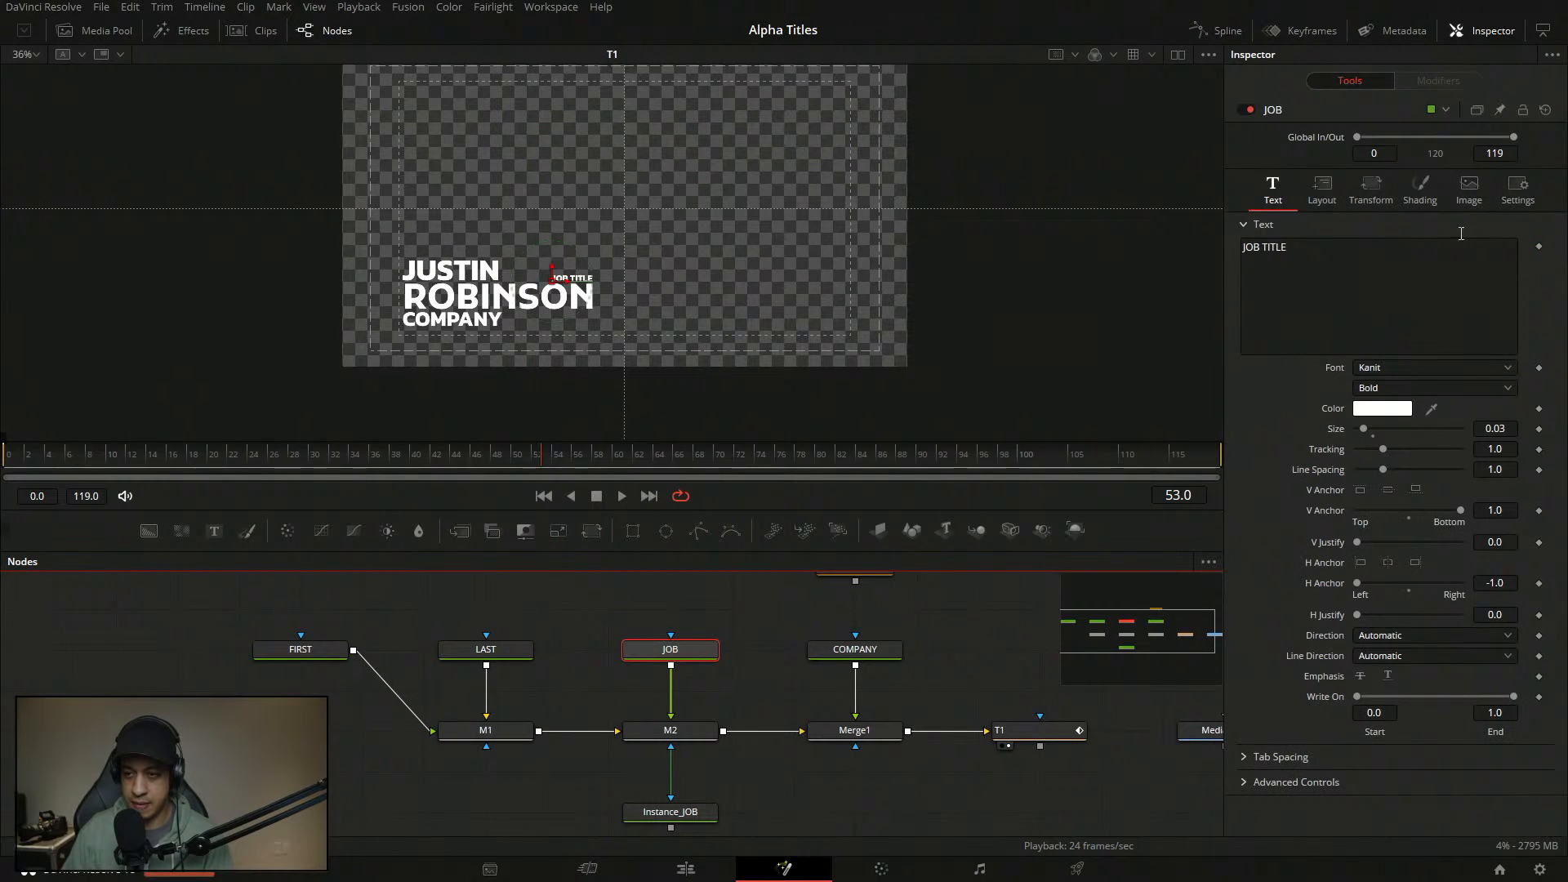
pyautogui.click(1433, 391)
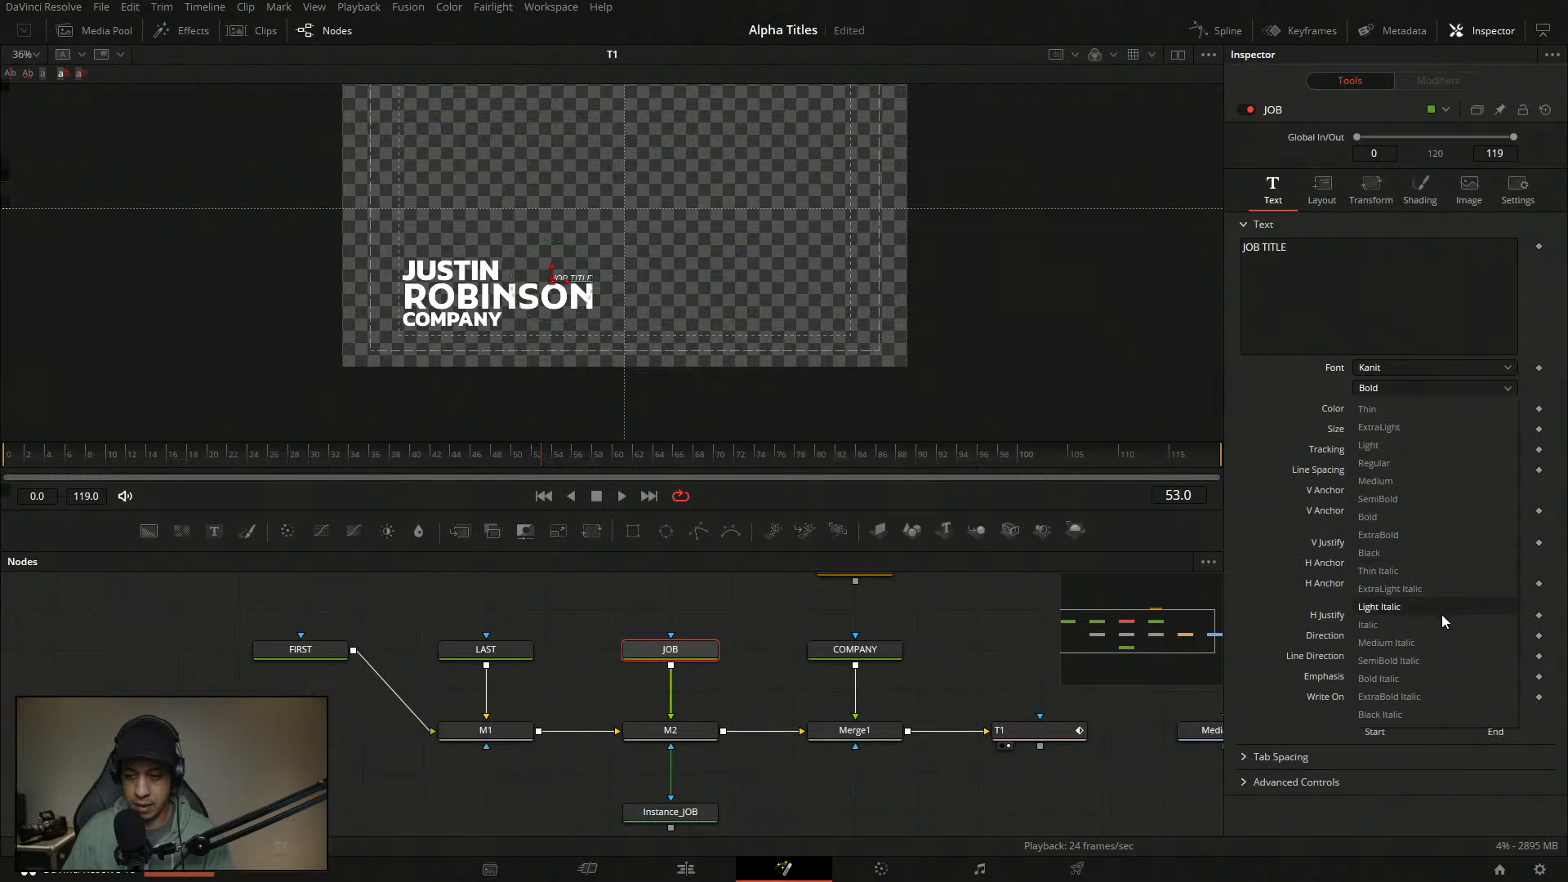
pyautogui.click(1440, 555)
# - Set COMPANY's font weight to SemiBold after comparing it with Black
pyautogui.click(855, 649)
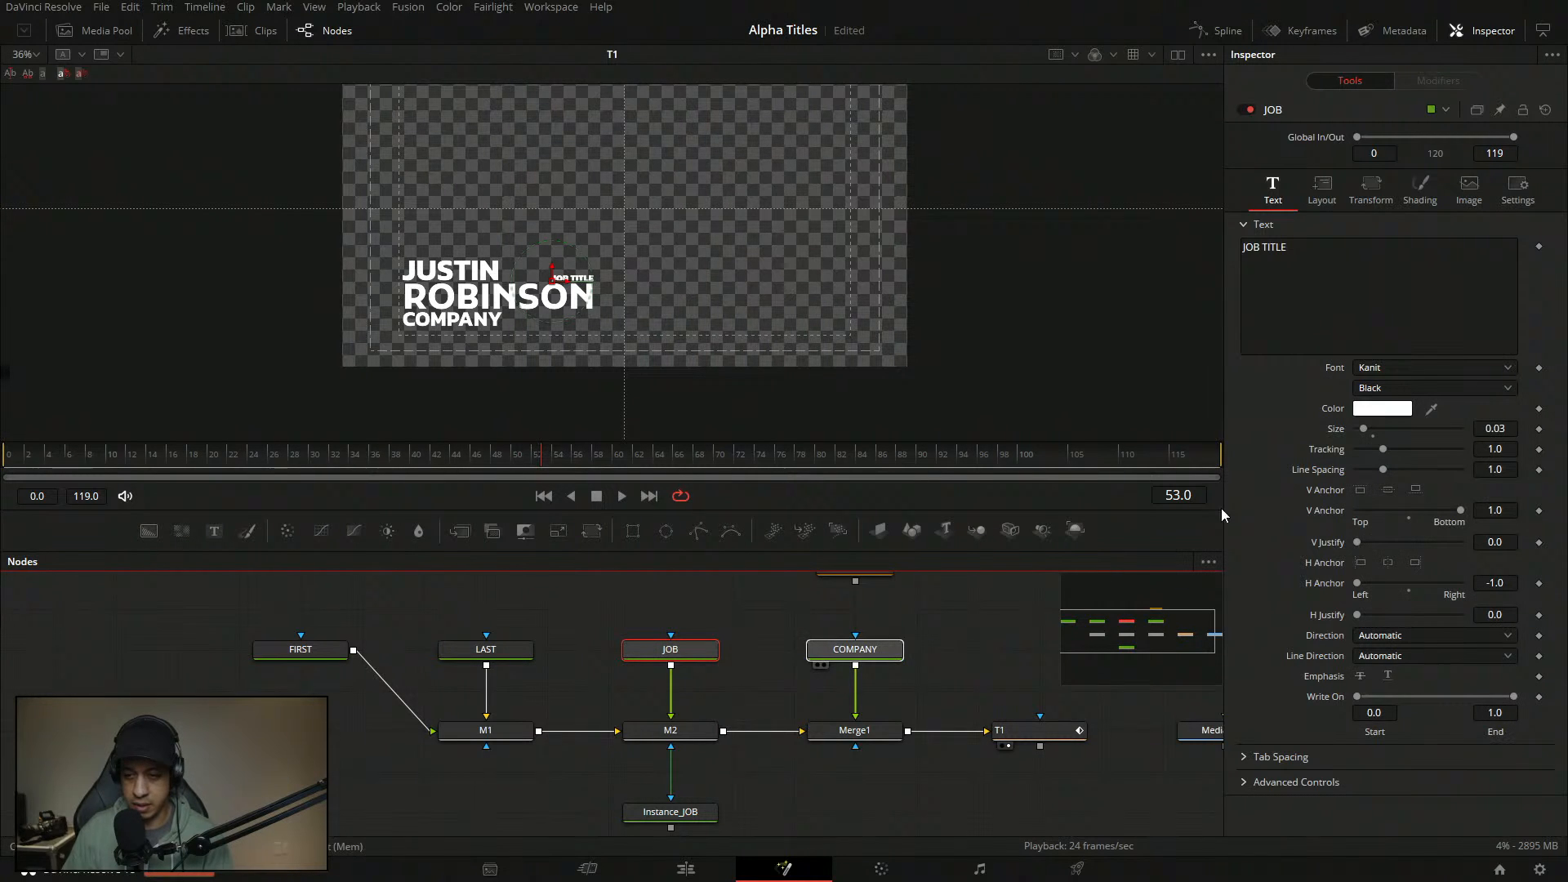
pyautogui.click(1413, 390)
pyautogui.click(1365, 553)
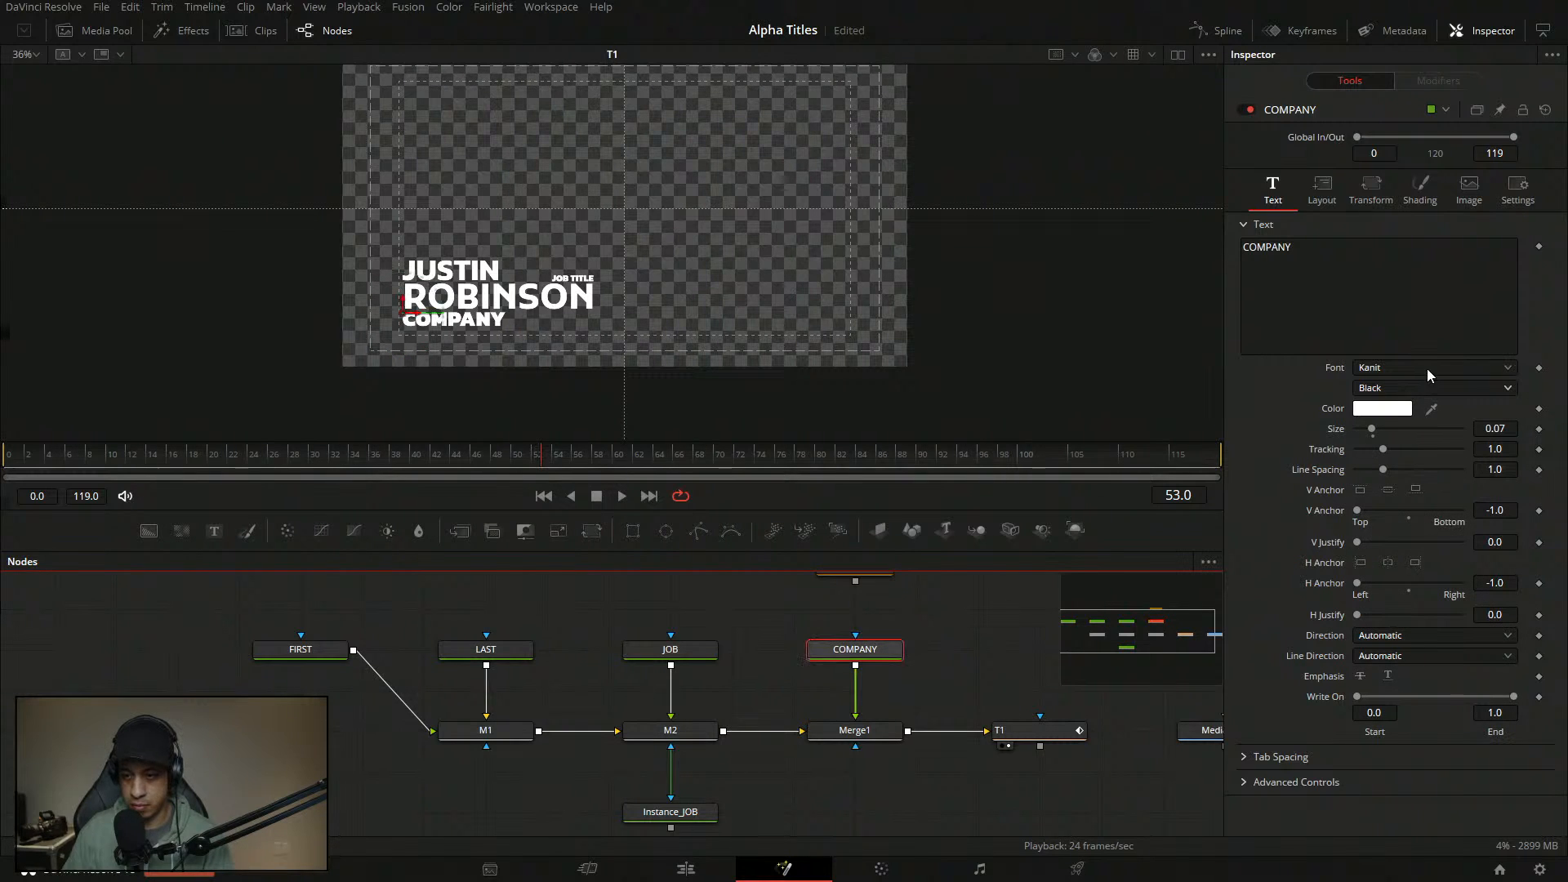
pyautogui.click(1427, 390)
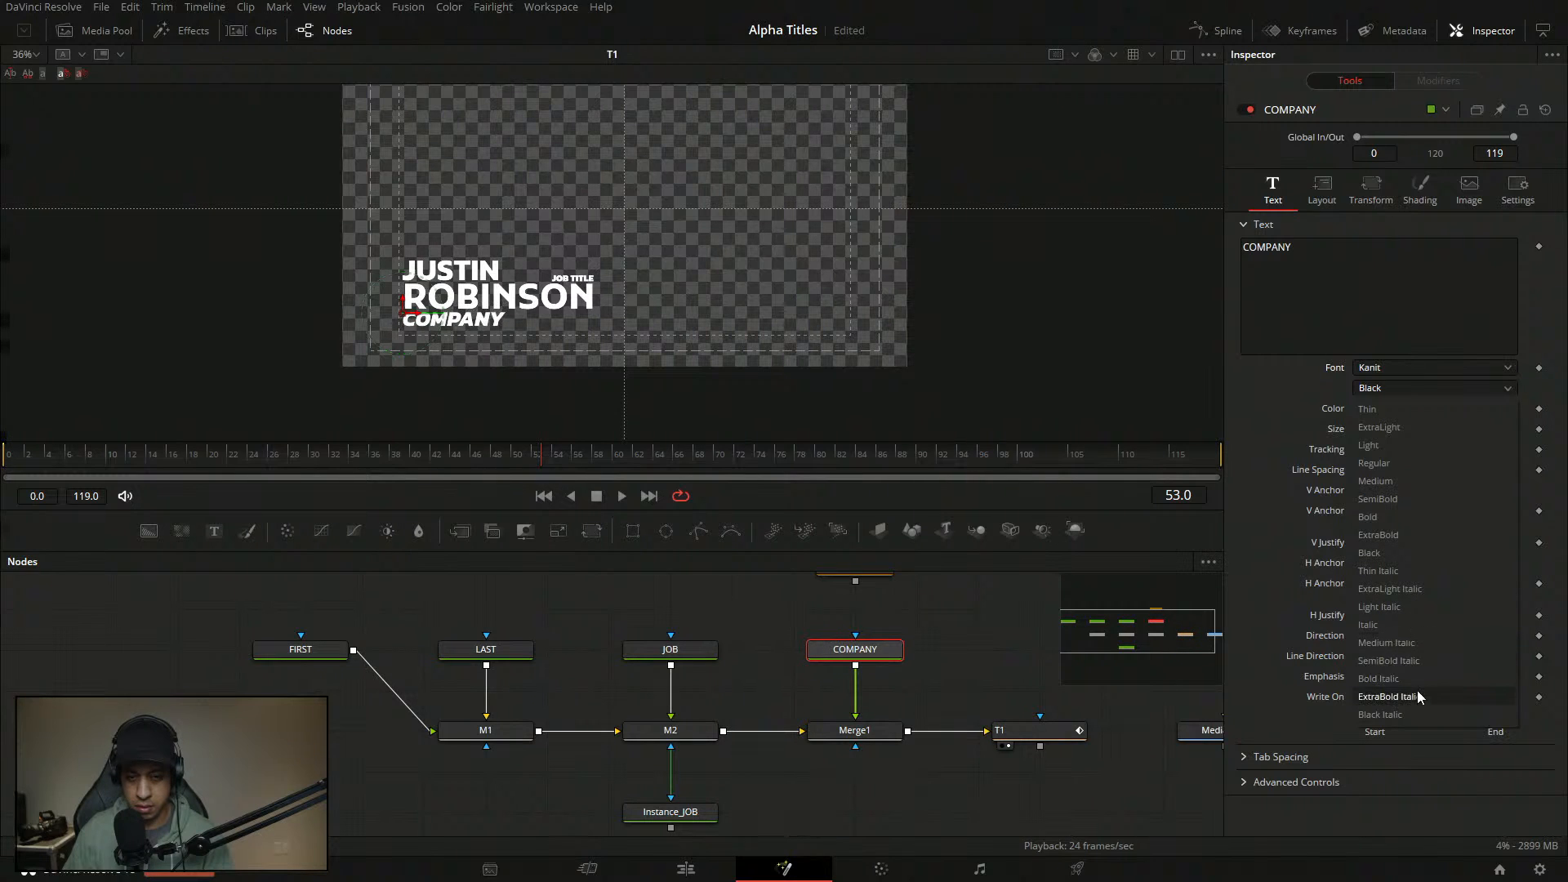
pyautogui.click(1404, 501)
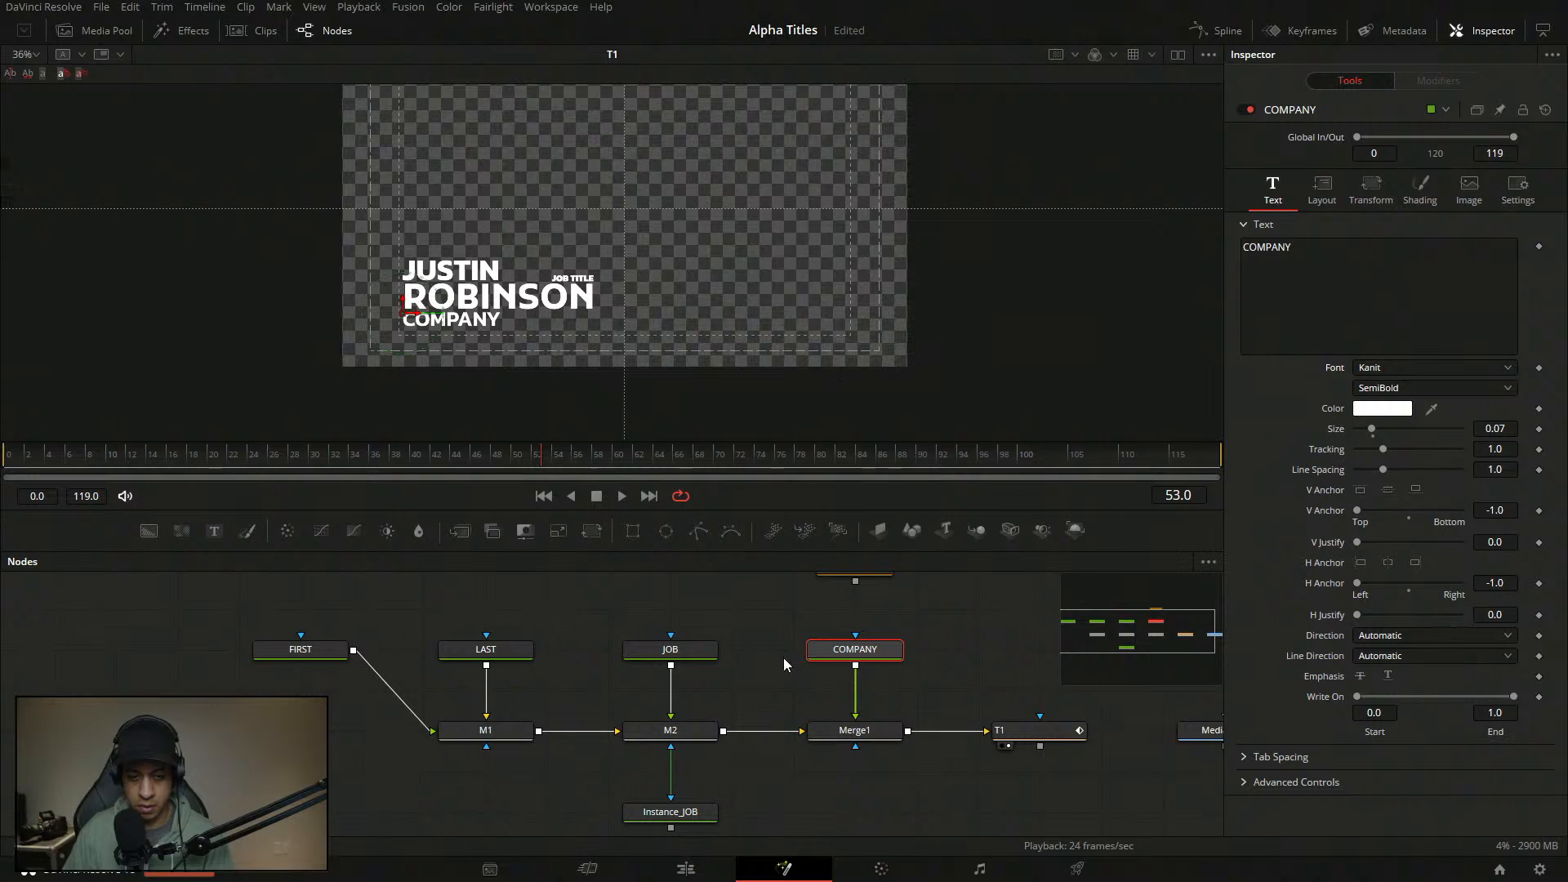
# - Return JOB TITLE's font weight to Bold
pyautogui.click(670, 649)
pyautogui.click(1425, 388)
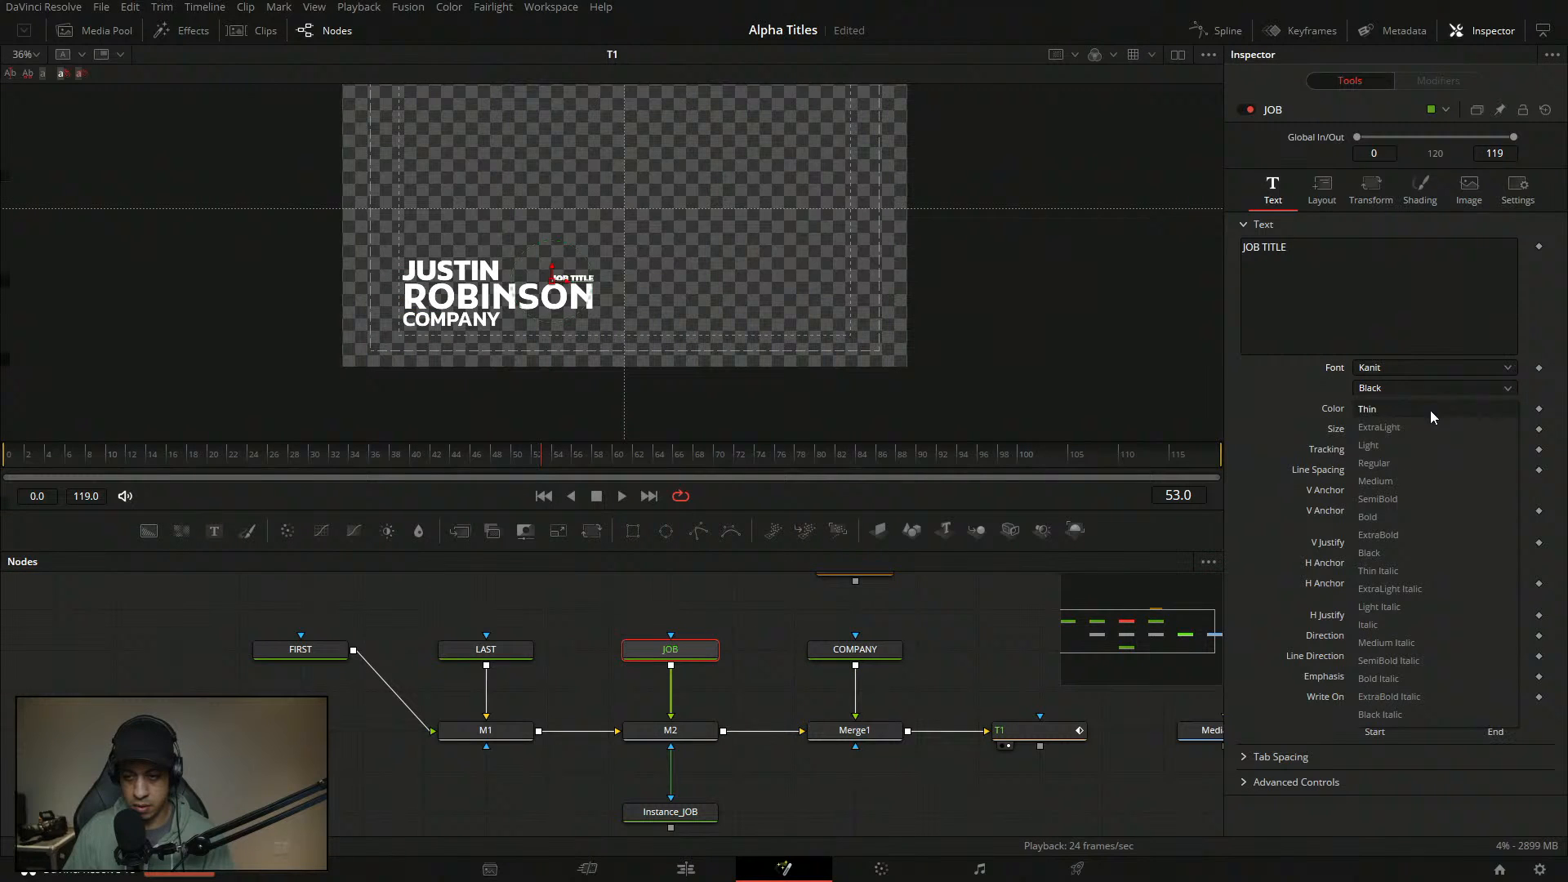
pyautogui.click(1425, 516)
pyautogui.scroll(-2, 678, 232)
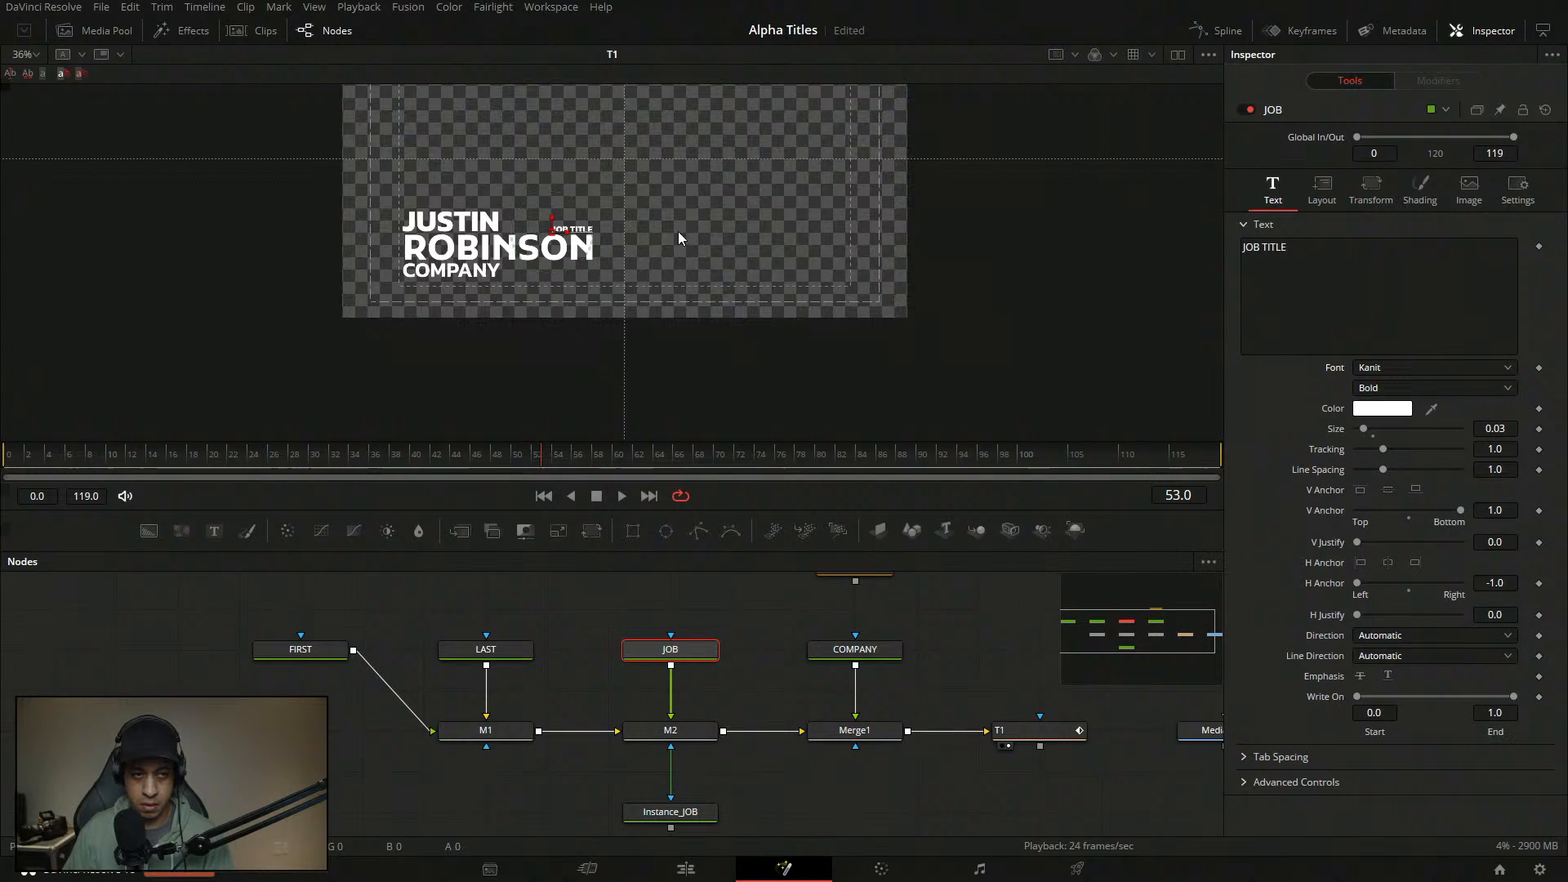
pyautogui.click(25, 54)
pyautogui.click(31, 76)
pyautogui.click(968, 625)
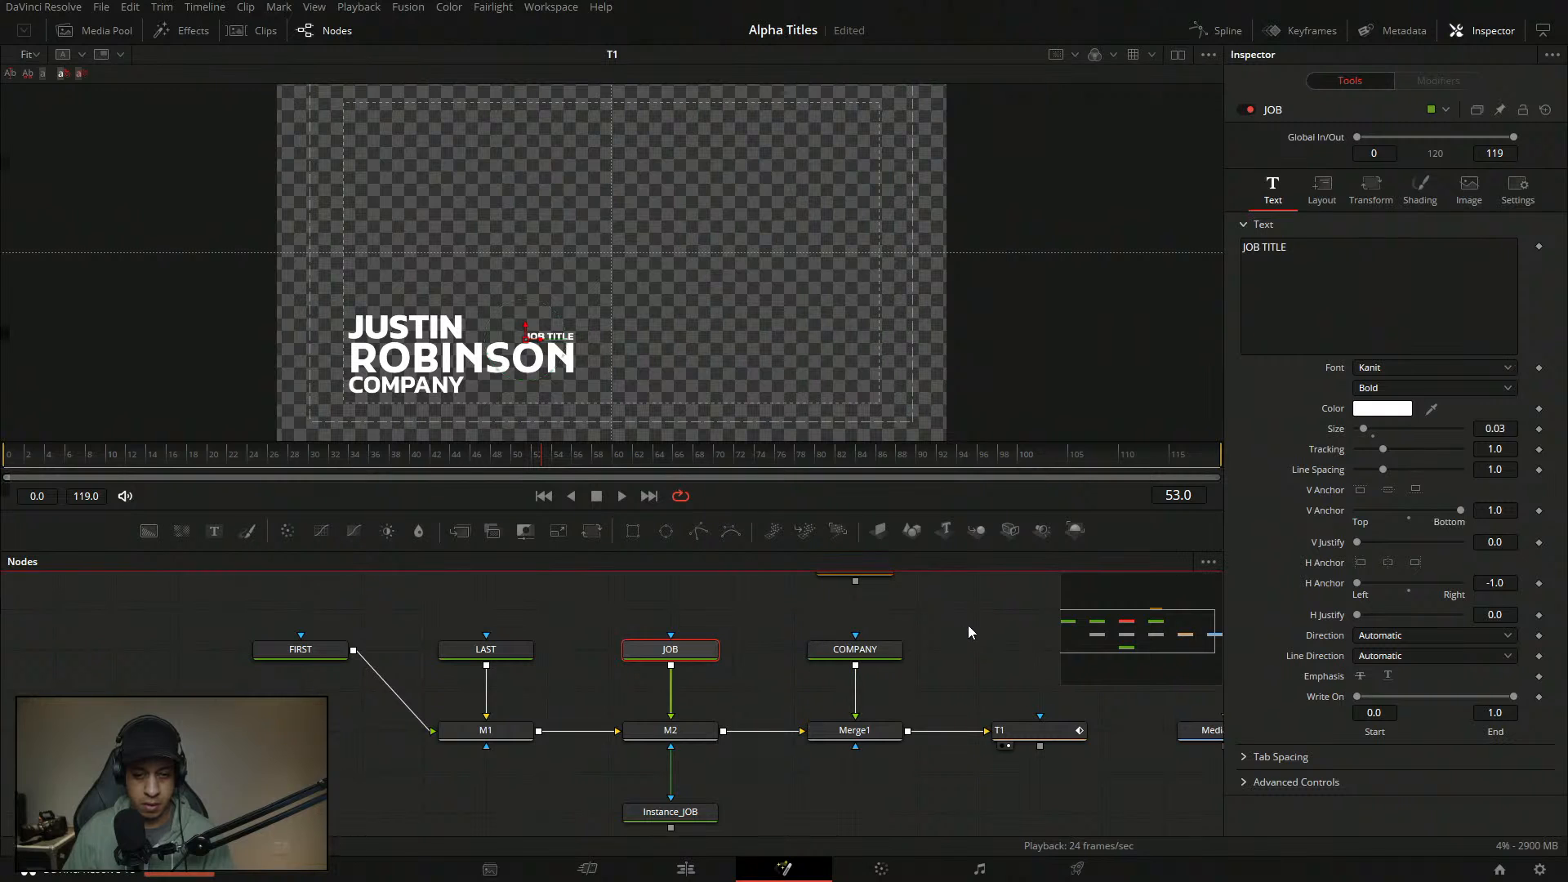
pyautogui.moveTo(700, 340); pyautogui.dragTo(723, 345)
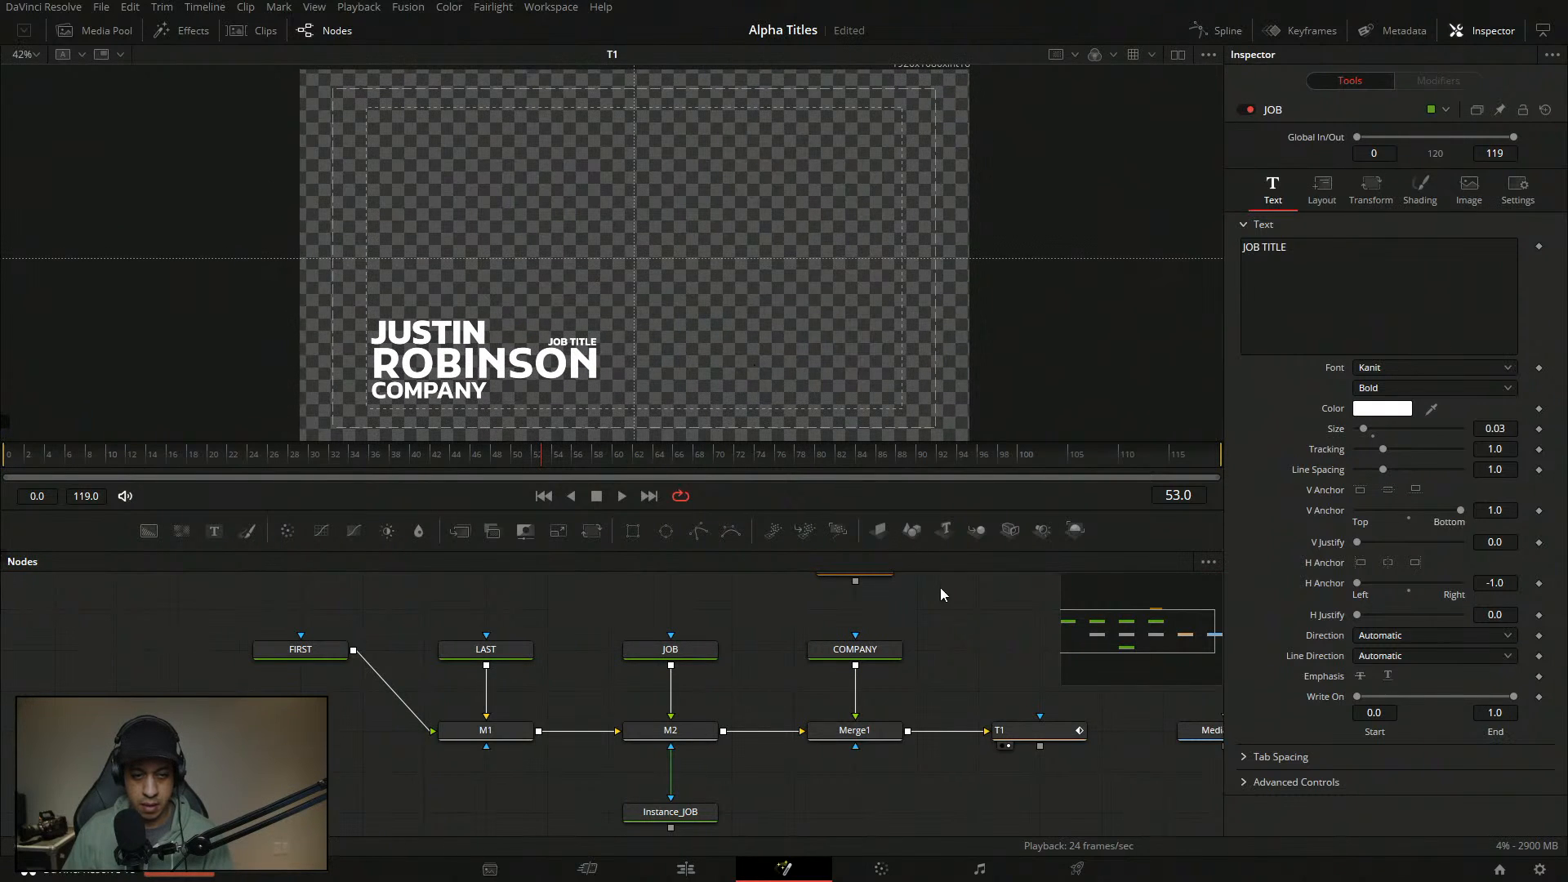
pyautogui.click(952, 630)
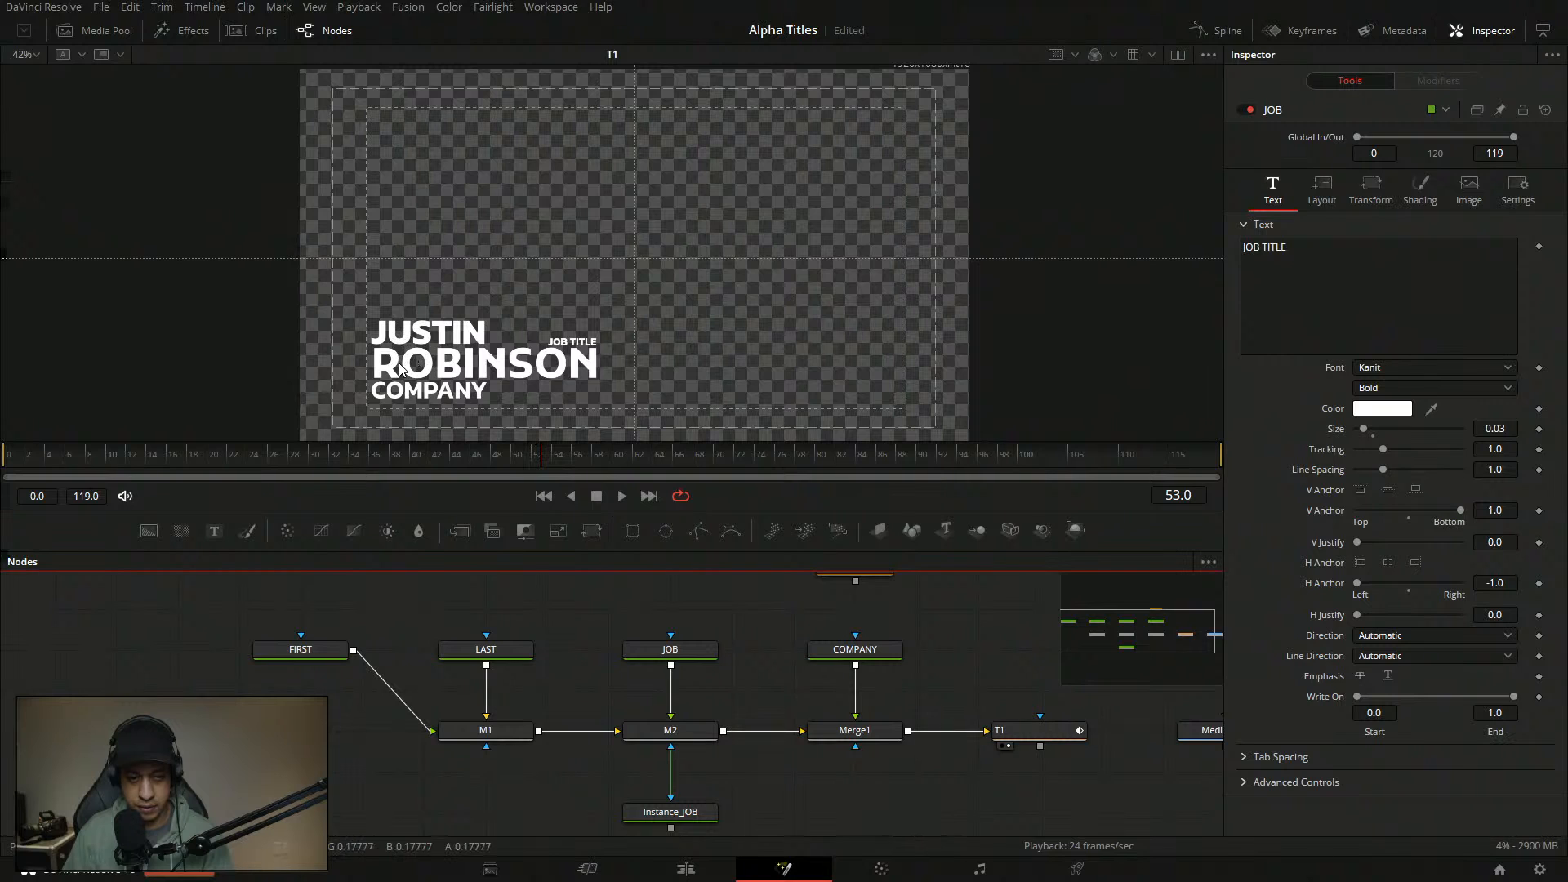
pyautogui.click(506, 741)
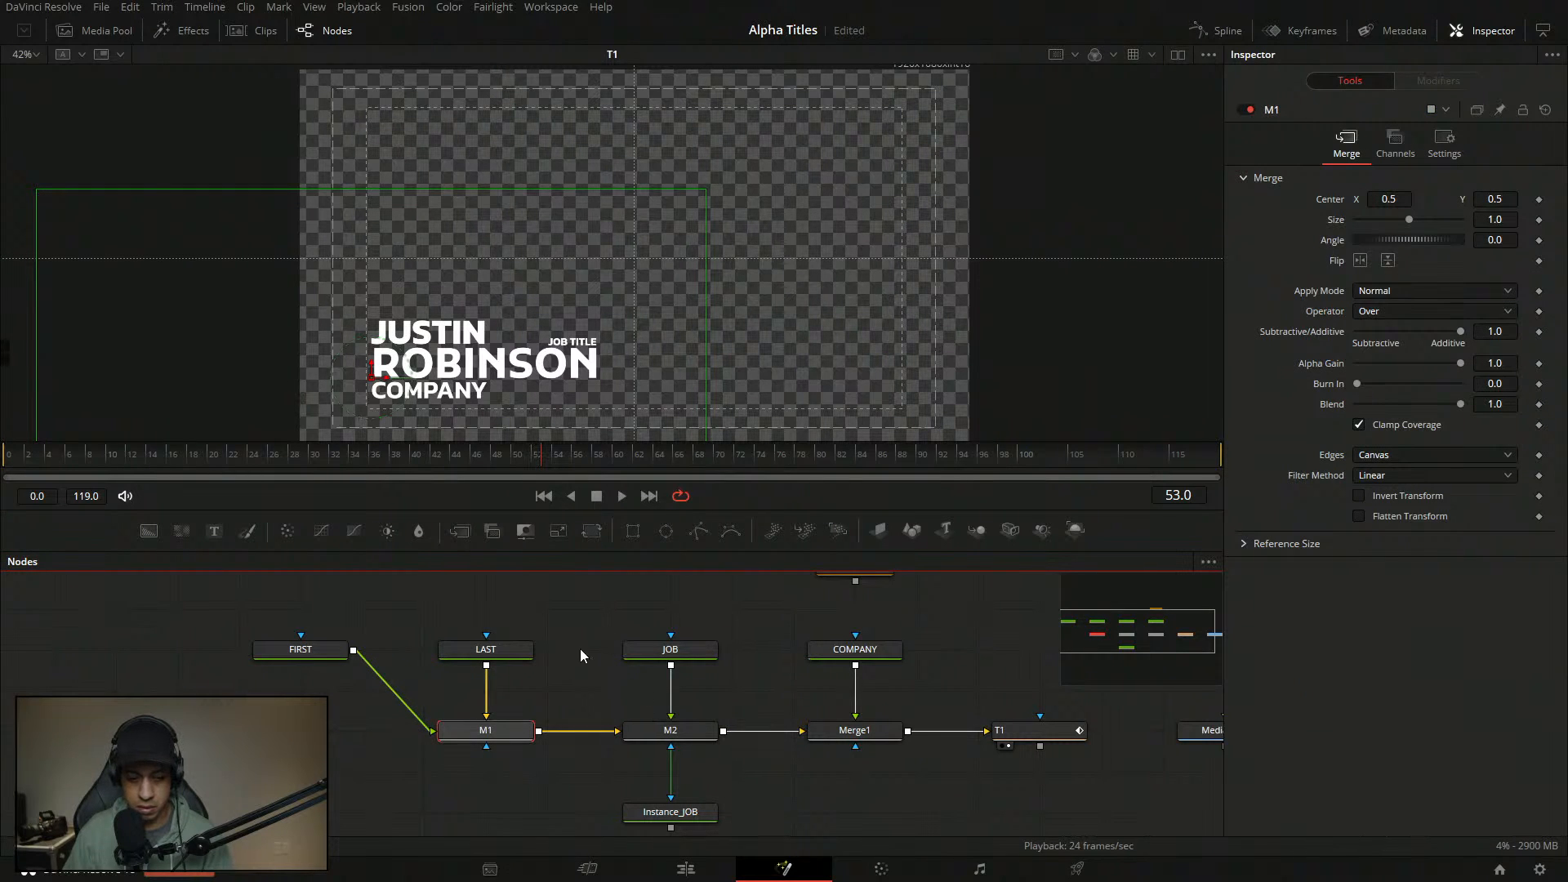
pyautogui.click(486, 650)
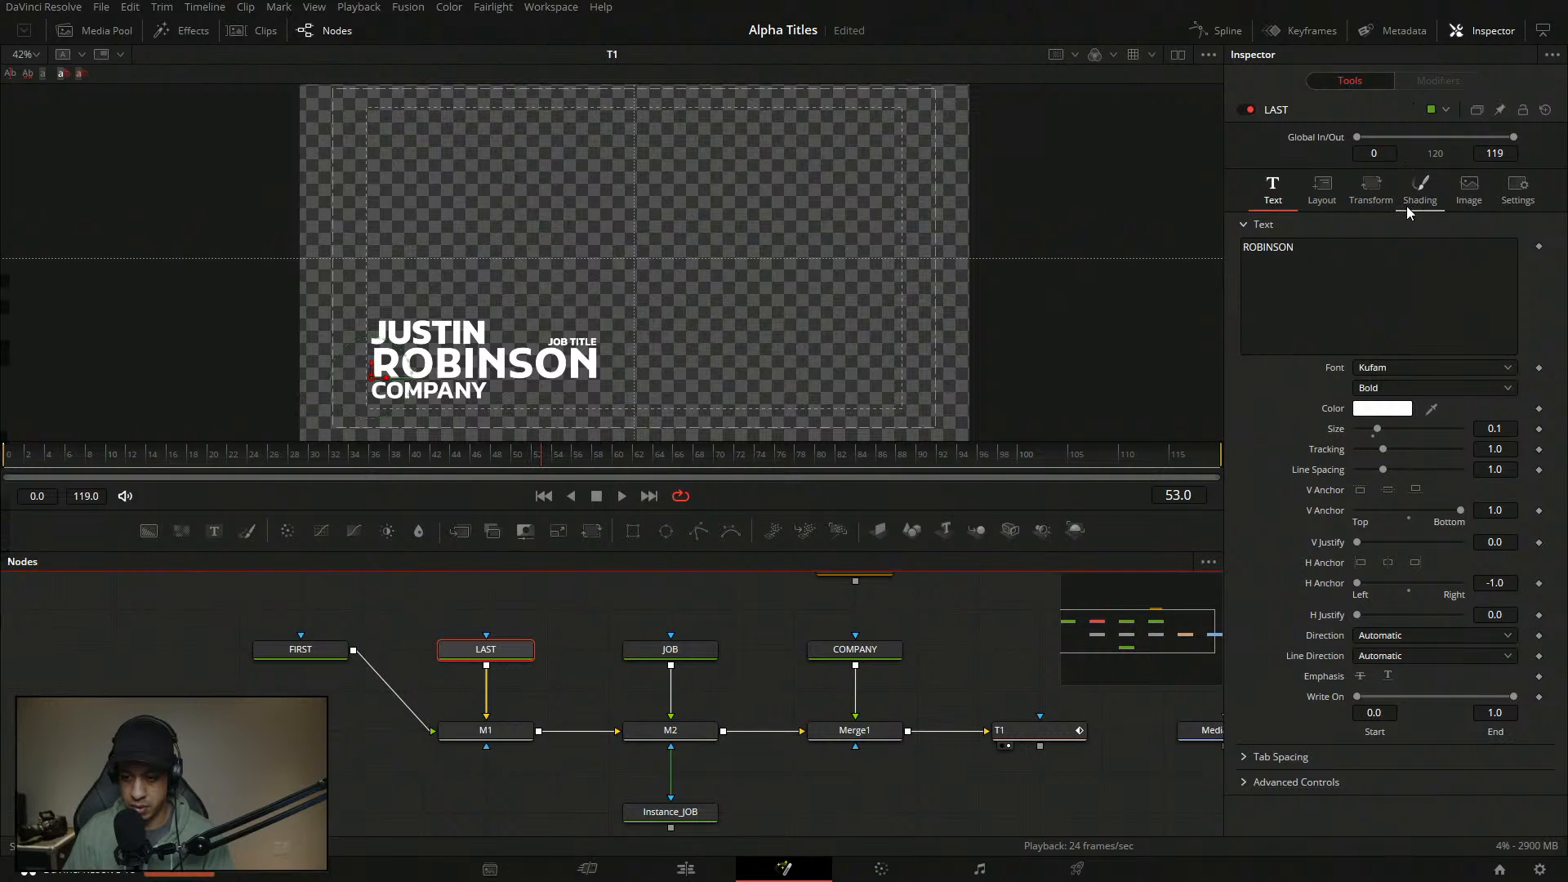
pyautogui.click(1369, 190)
pyautogui.click(1403, 193)
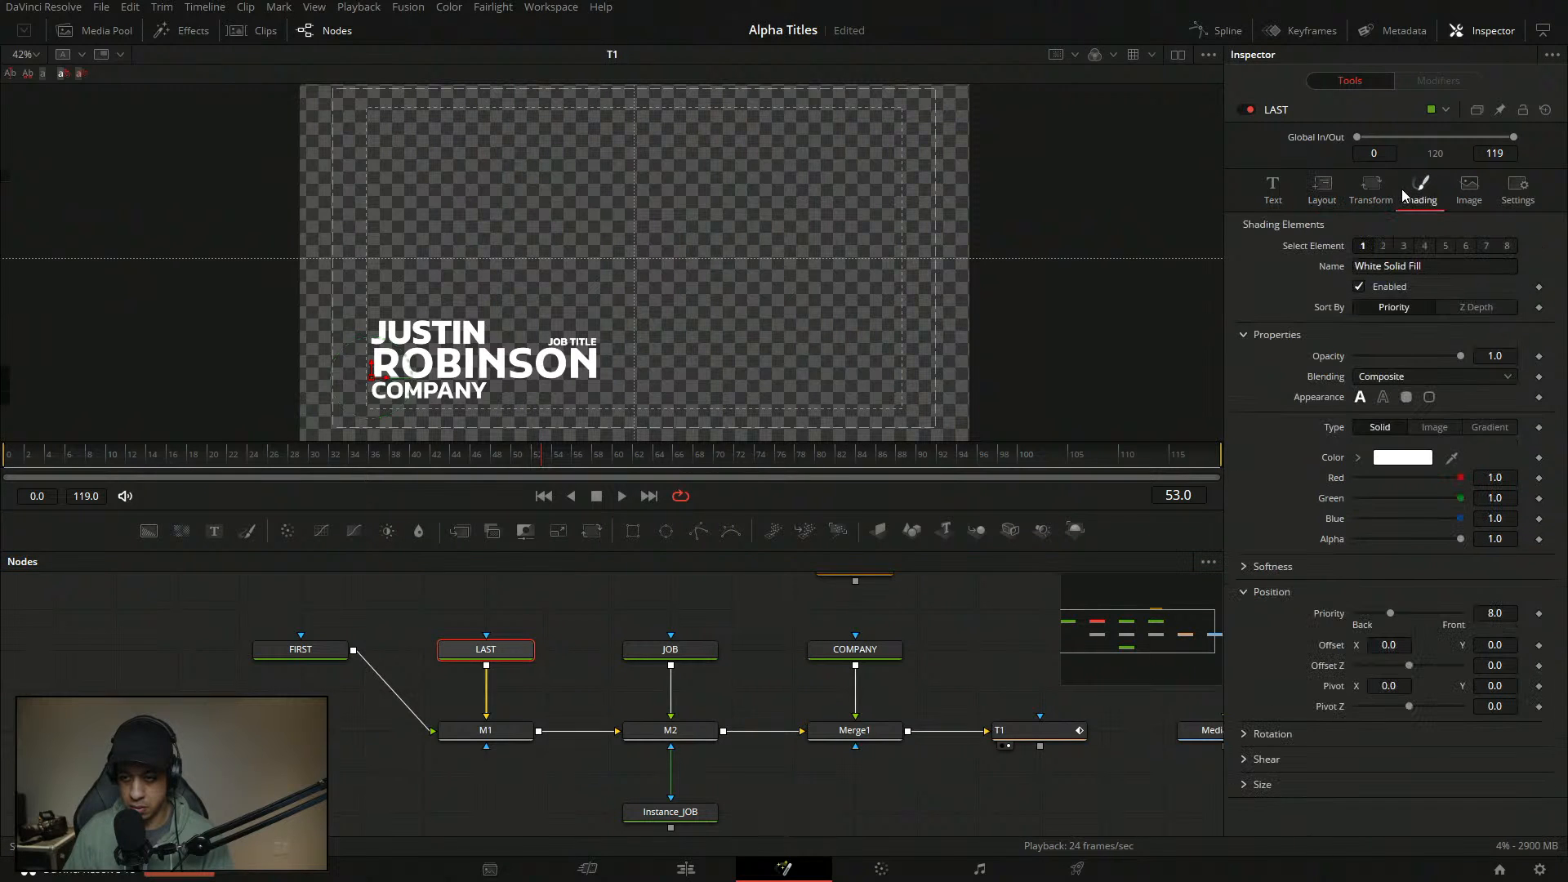
pyautogui.click(307, 648)
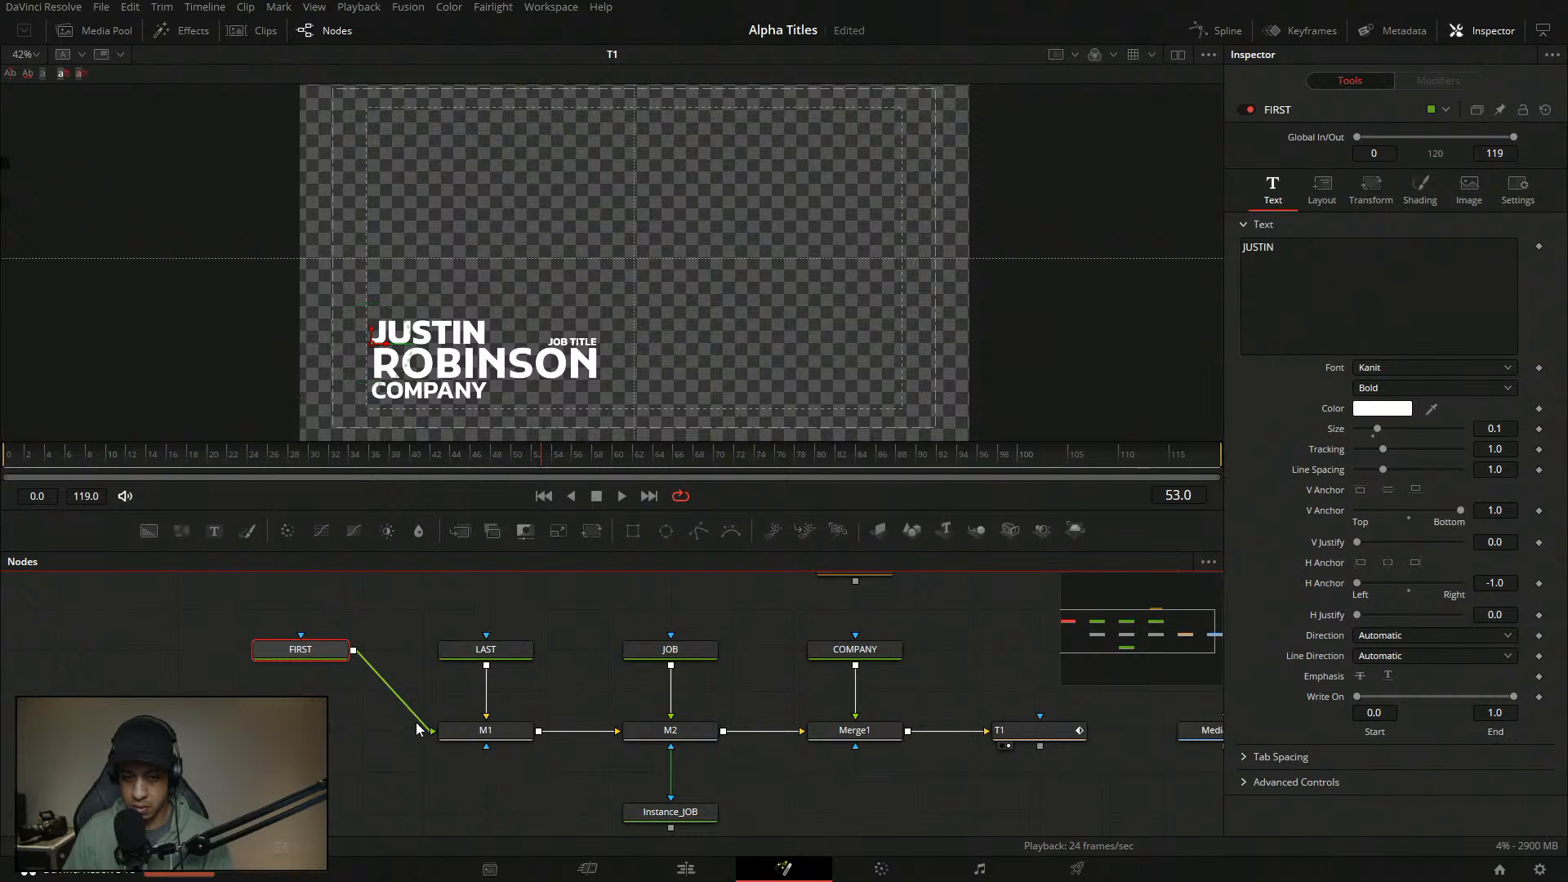
pyautogui.click(486, 649)
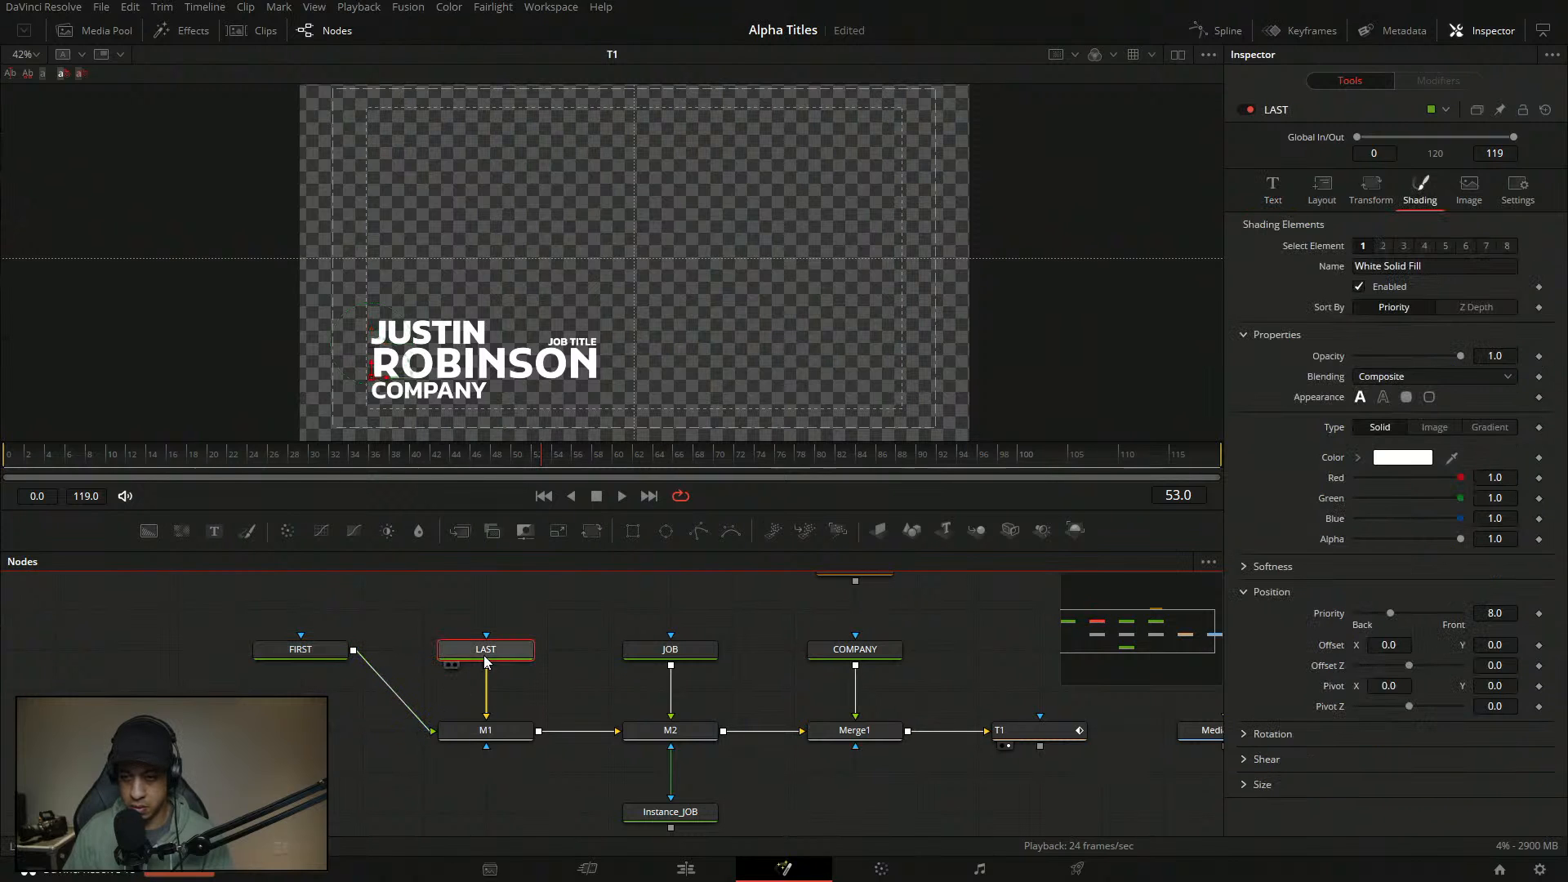
pyautogui.click(1257, 195)
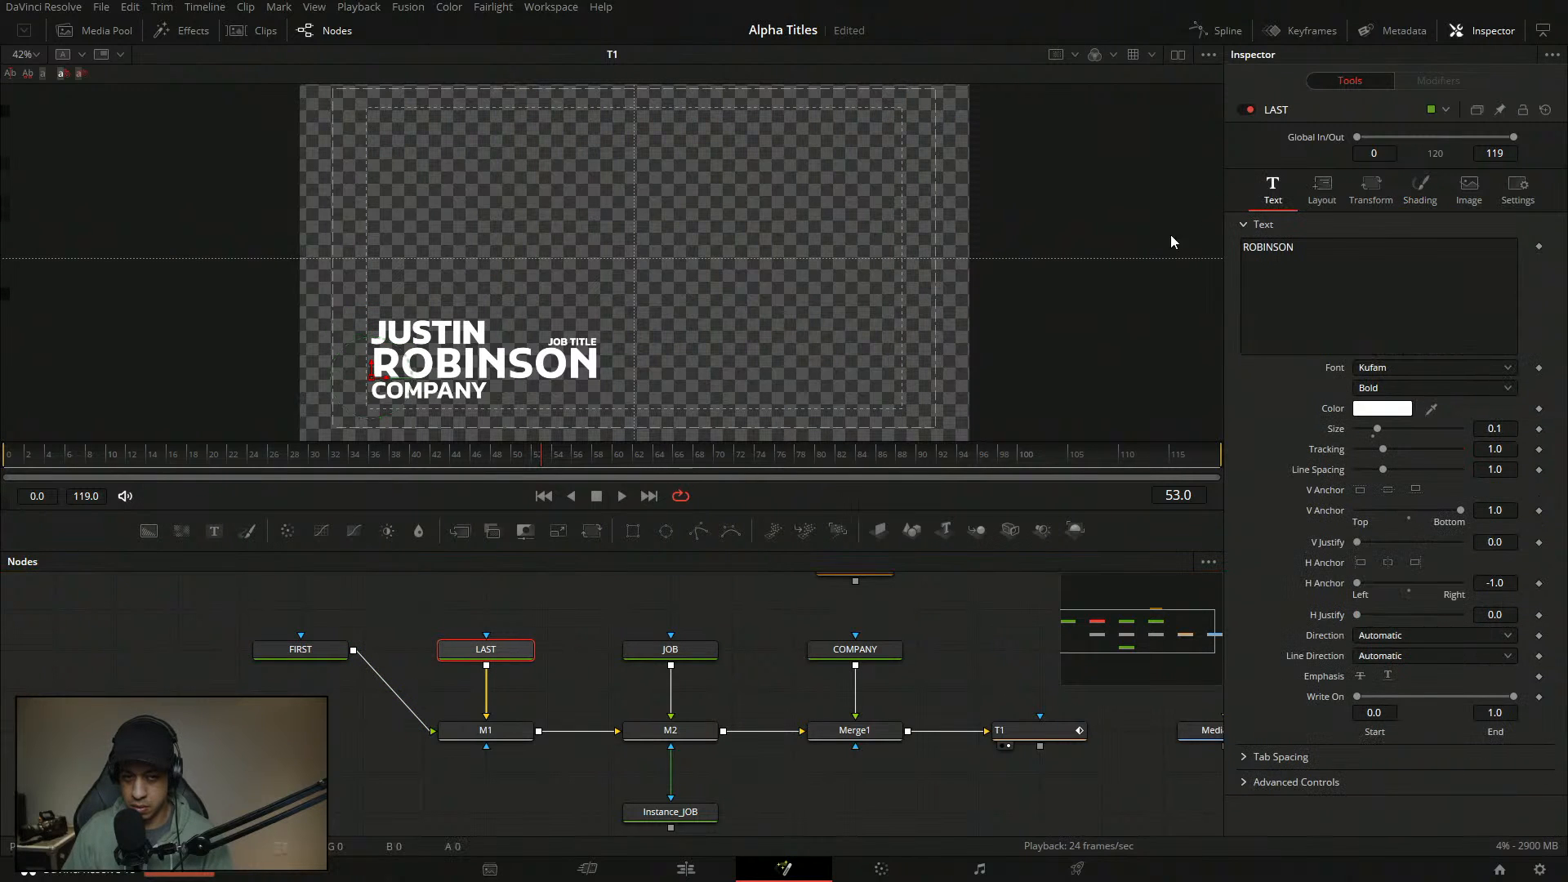
pyautogui.click(331, 654)
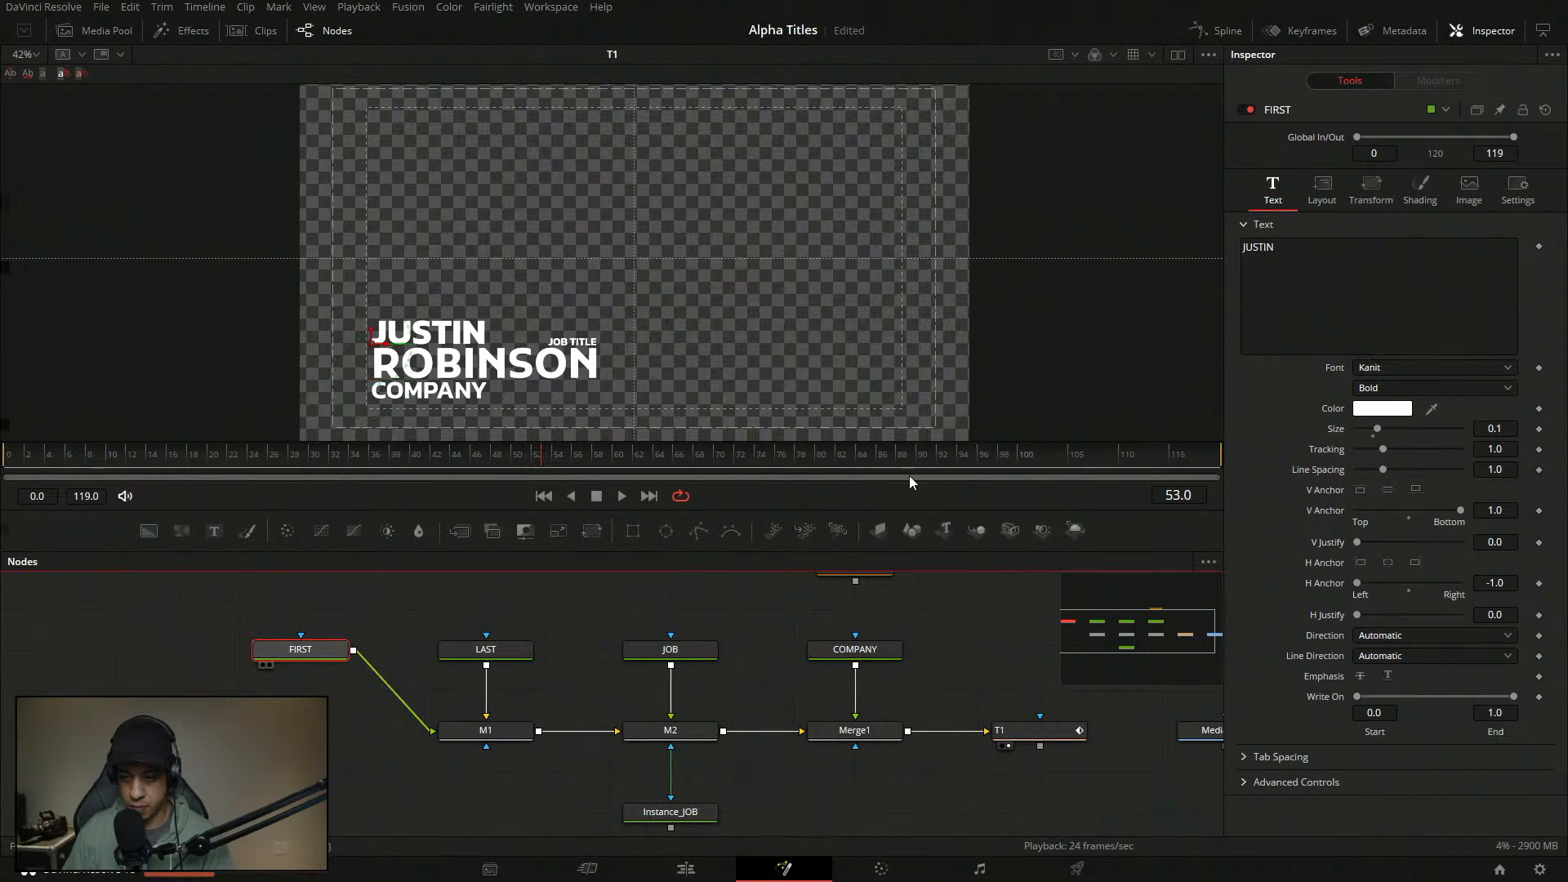
pyautogui.click(510, 652)
pyautogui.click(1405, 368)
pyautogui.scroll(7, 1413, 433)
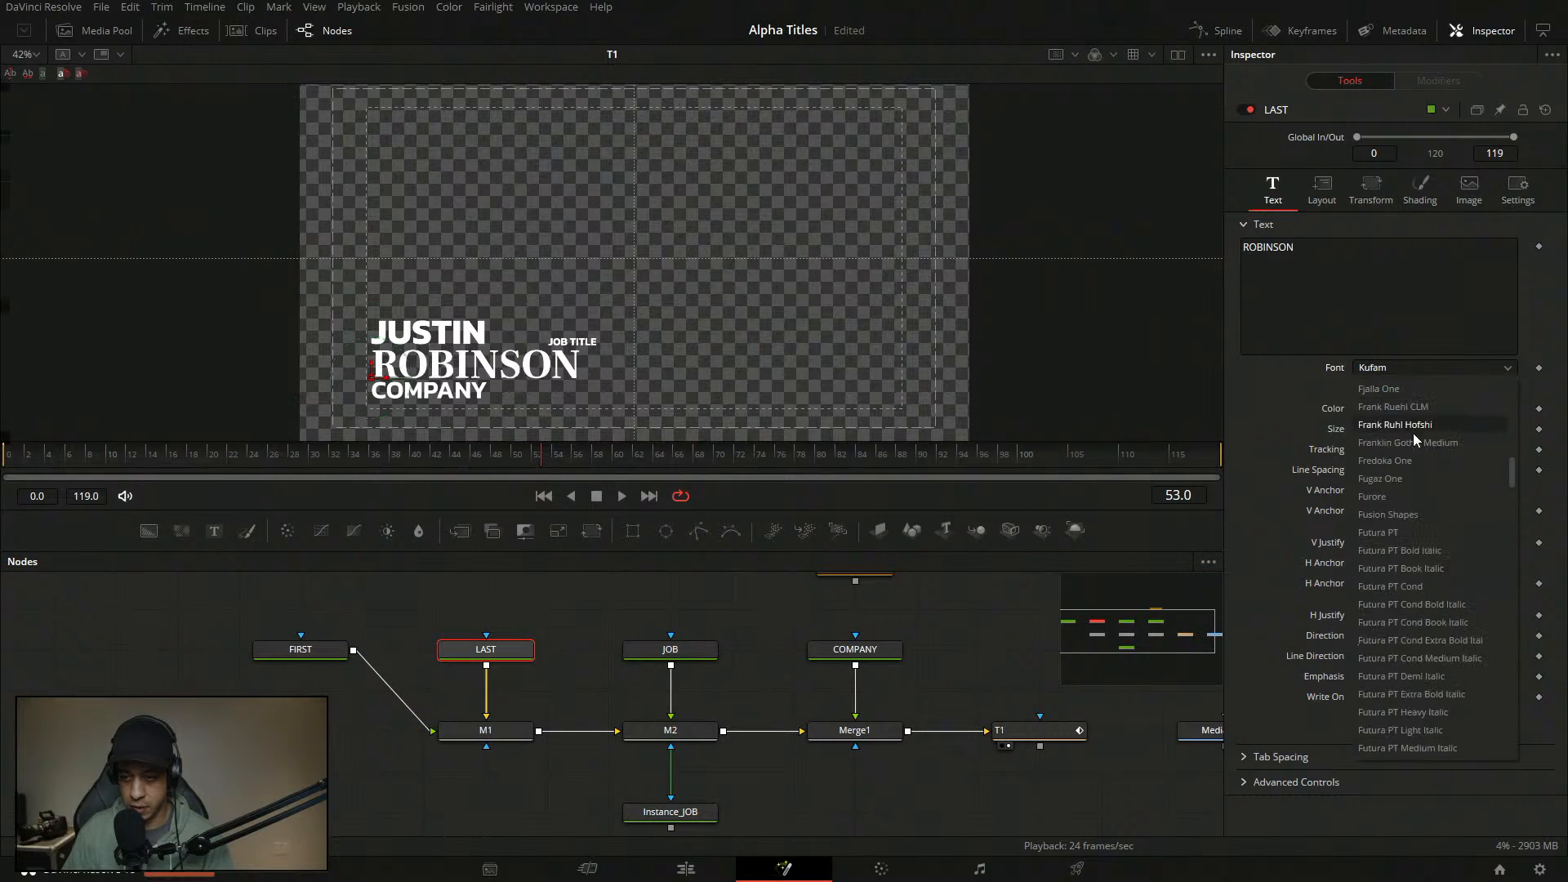
pyautogui.moveTo(1514, 471)
pyautogui.mouseDown()
pyautogui.moveTo(1516, 457)
pyautogui.moveTo(1515, 500)
pyautogui.mouseUp()
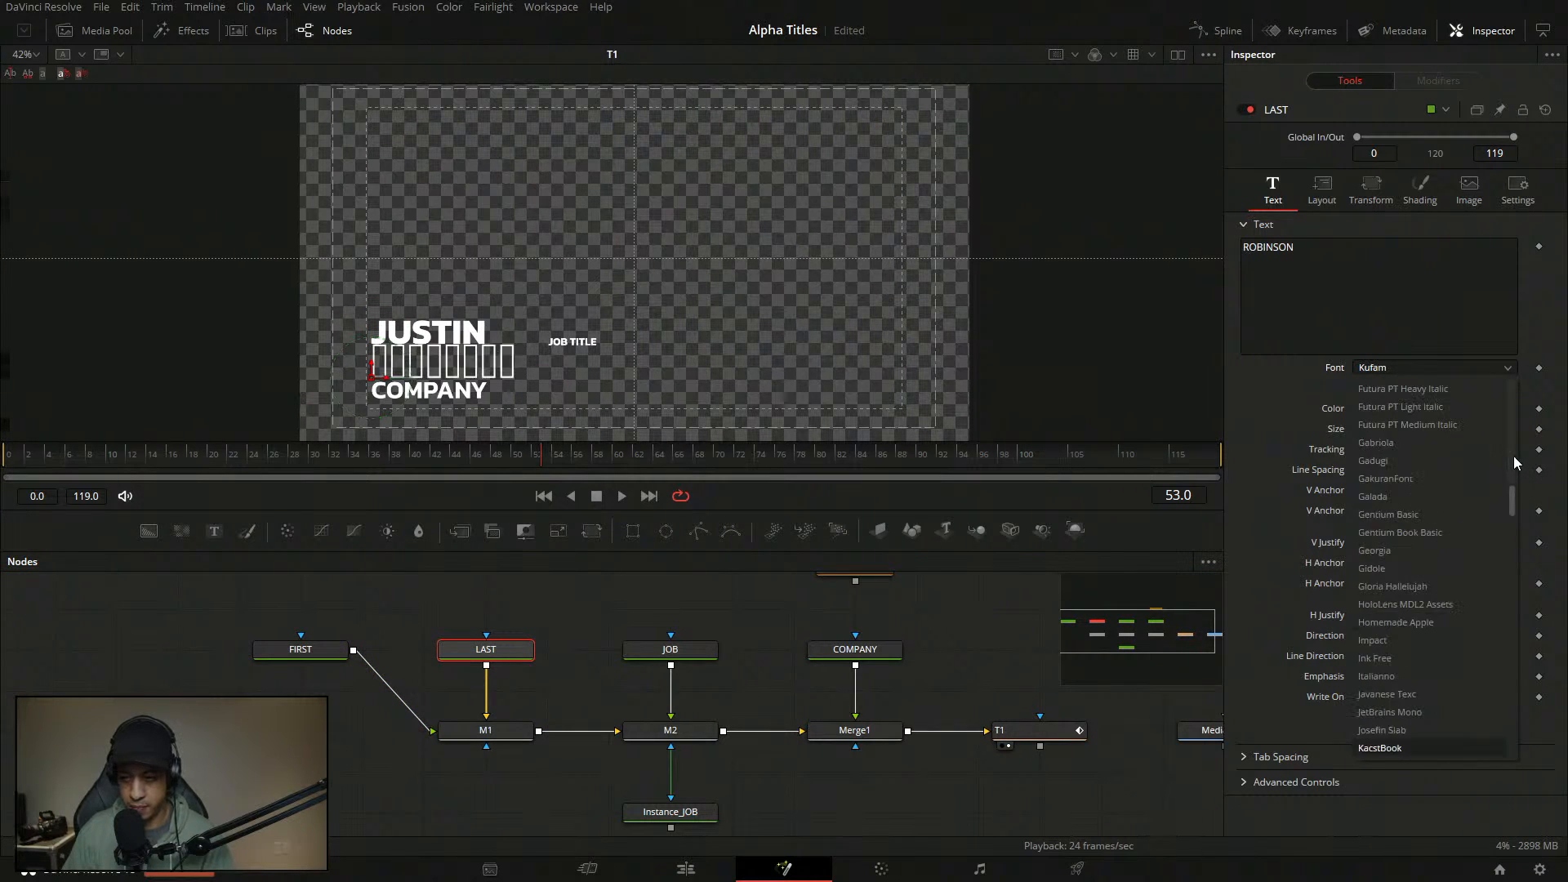
pyautogui.scroll(-3, 1415, 653)
pyautogui.click(1410, 624)
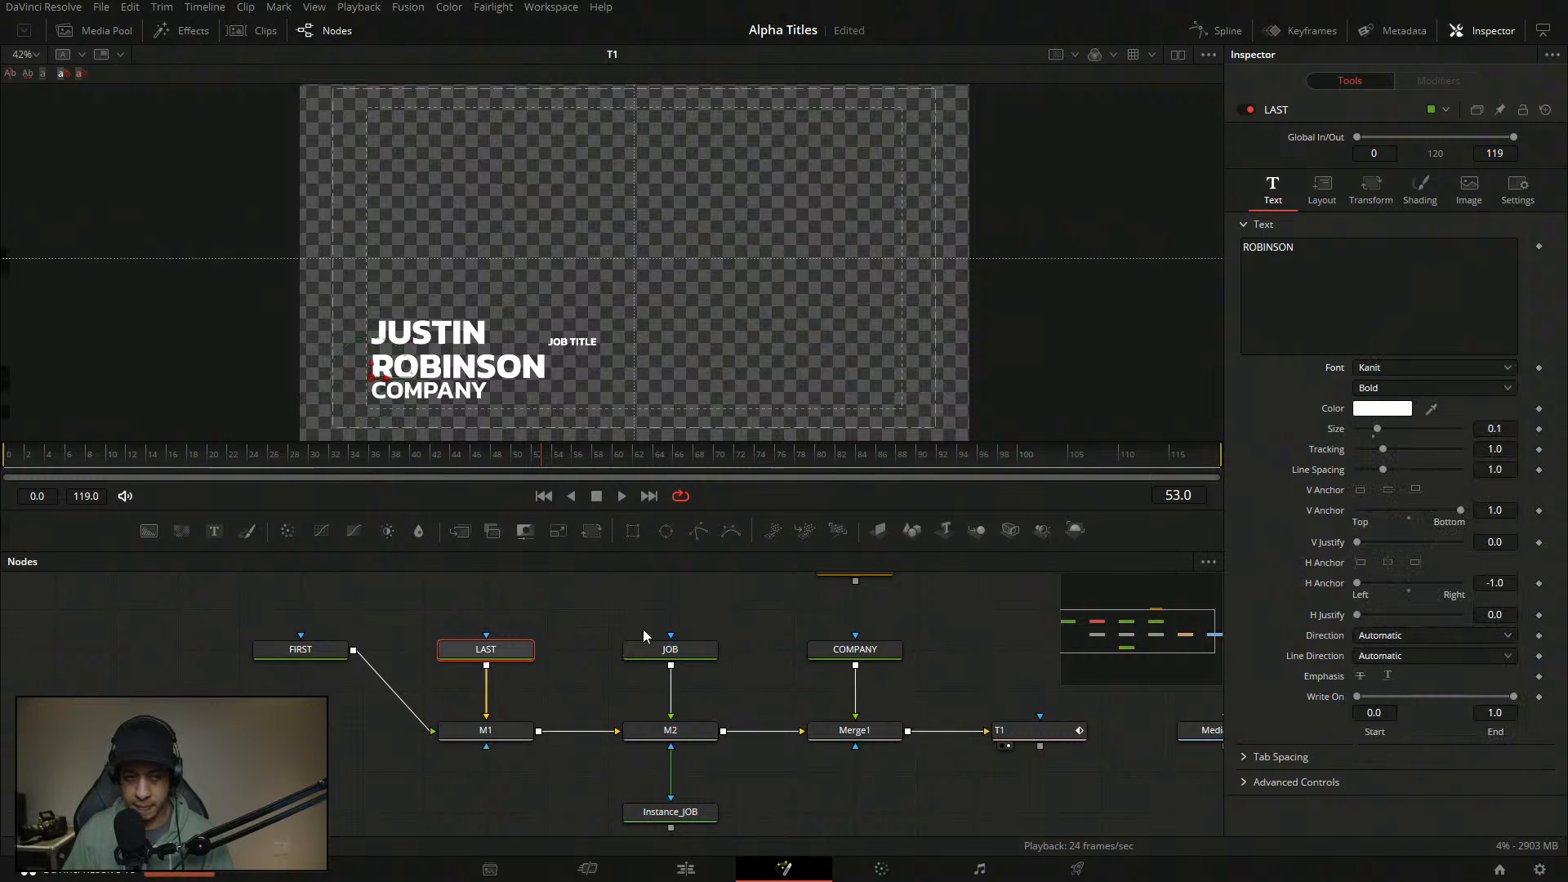
pyautogui.click(528, 631)
pyautogui.click(301, 649)
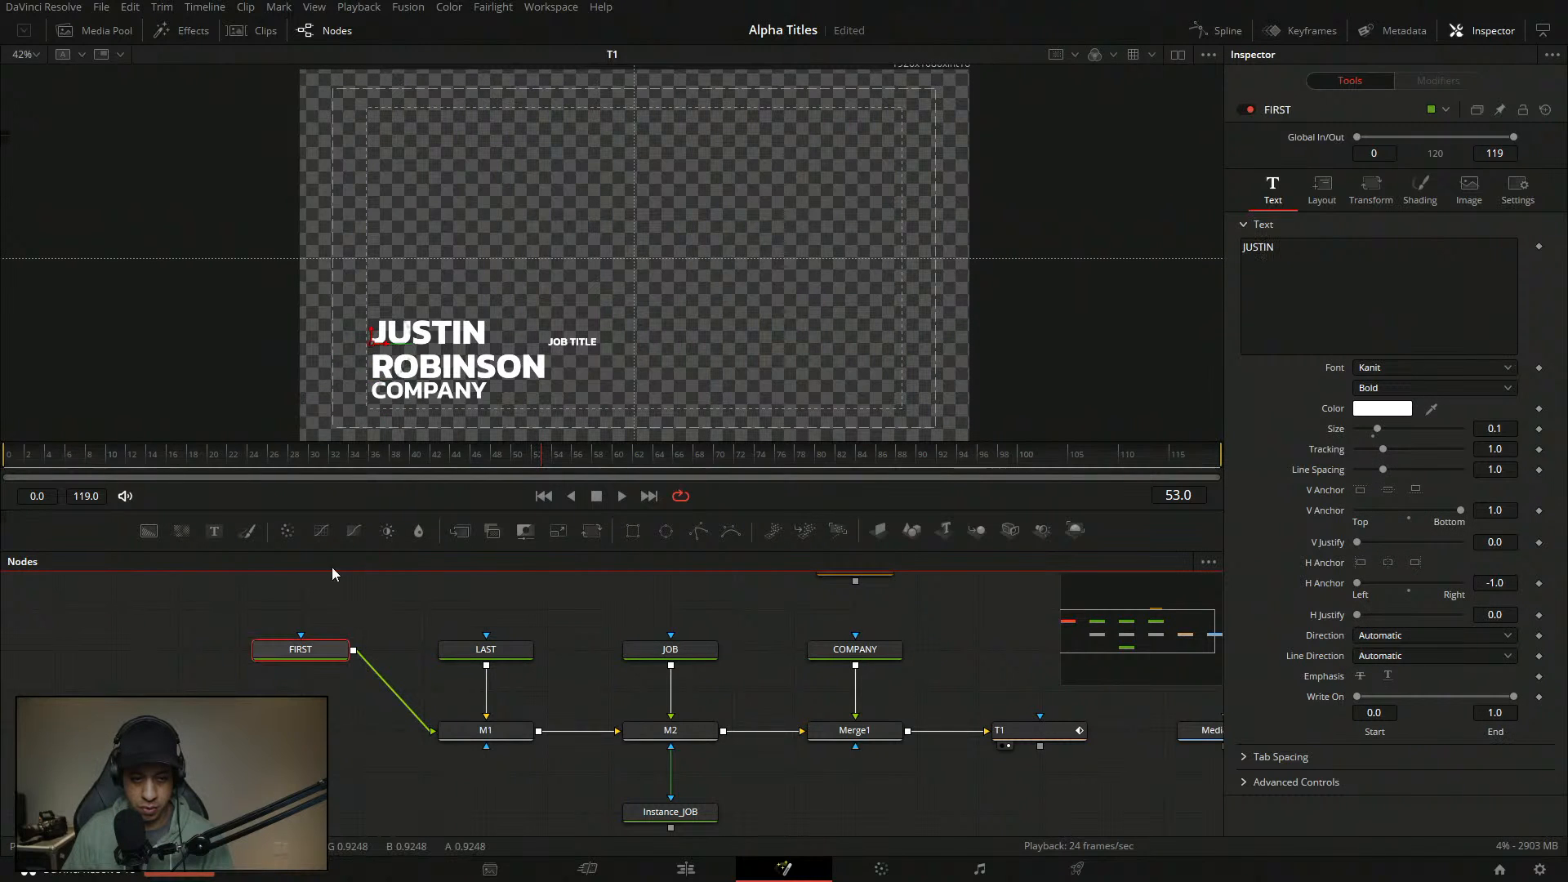
pyautogui.moveTo(374, 334); pyautogui.dragTo(376, 339)
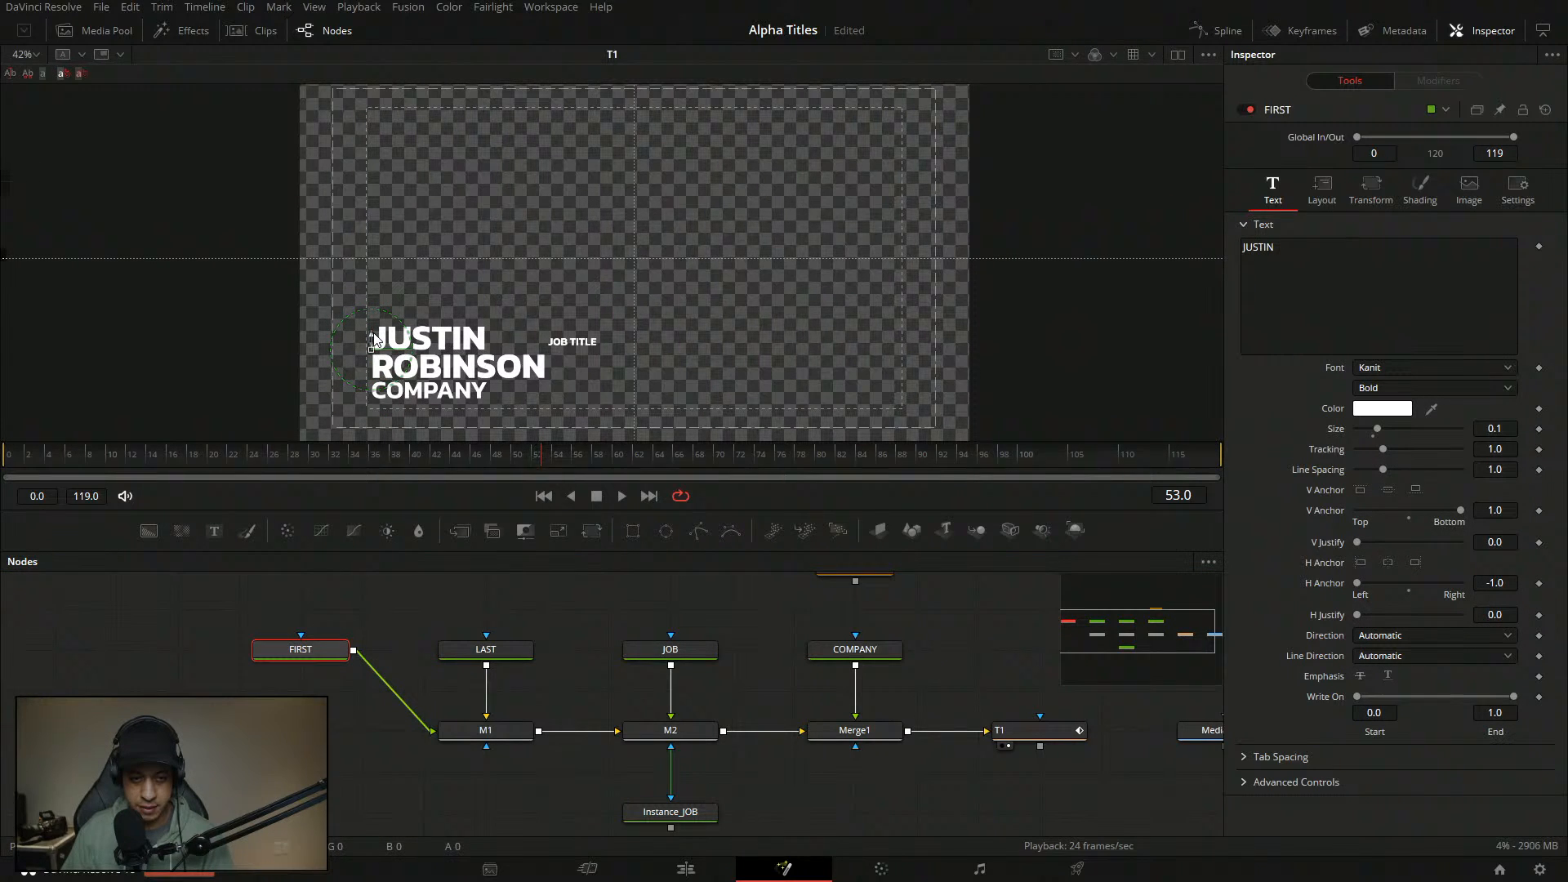
pyautogui.click(567, 580)
pyautogui.moveTo(493, 404); pyautogui.dragTo(521, 257)
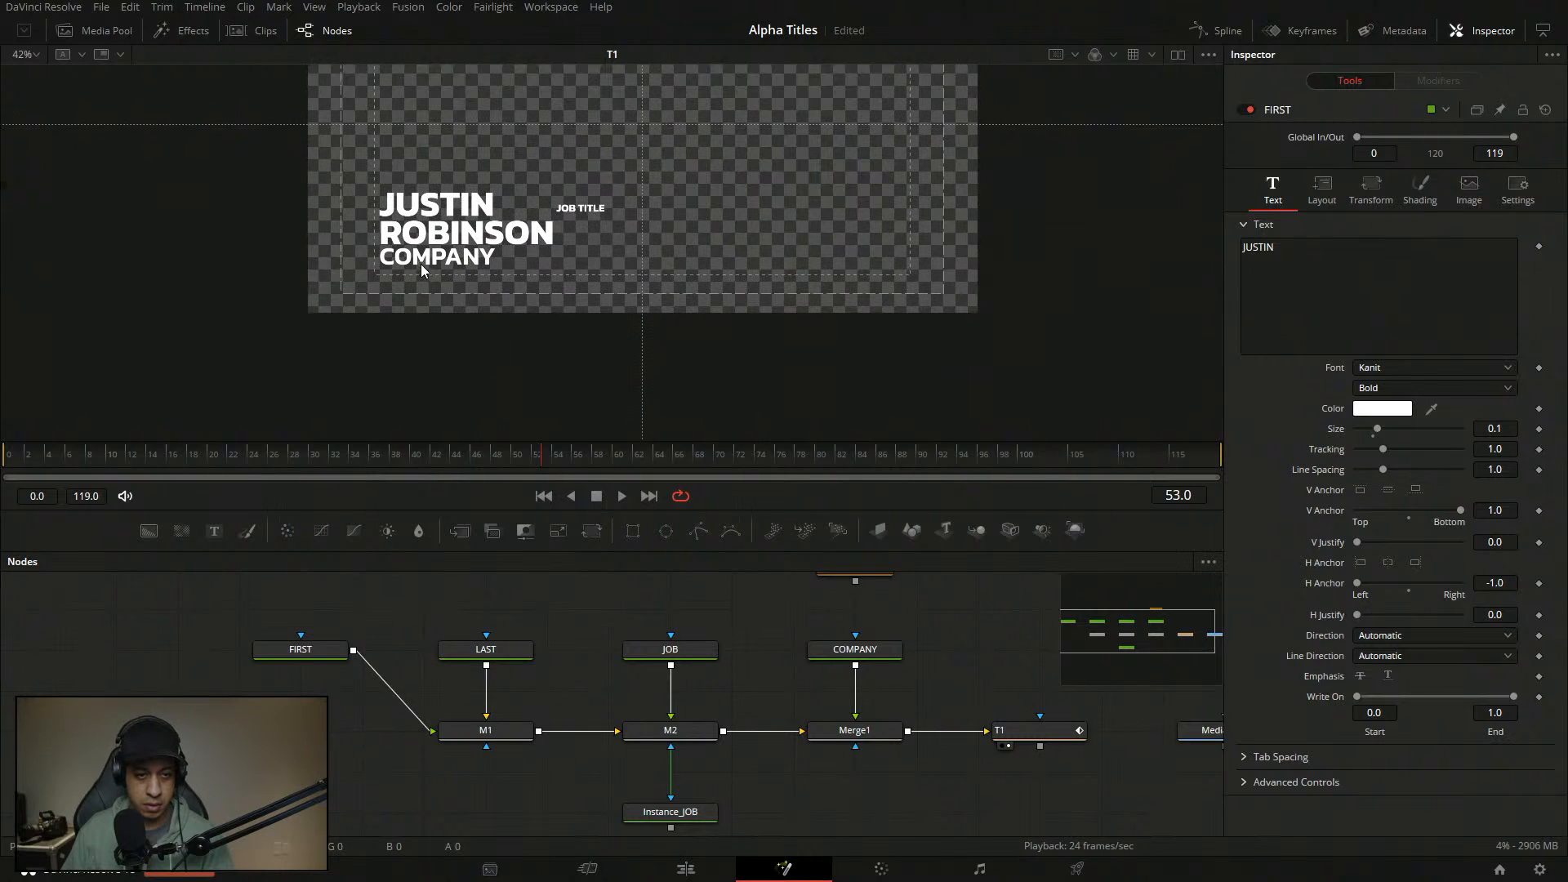
pyautogui.scroll(4, 419, 262)
pyautogui.click(531, 624)
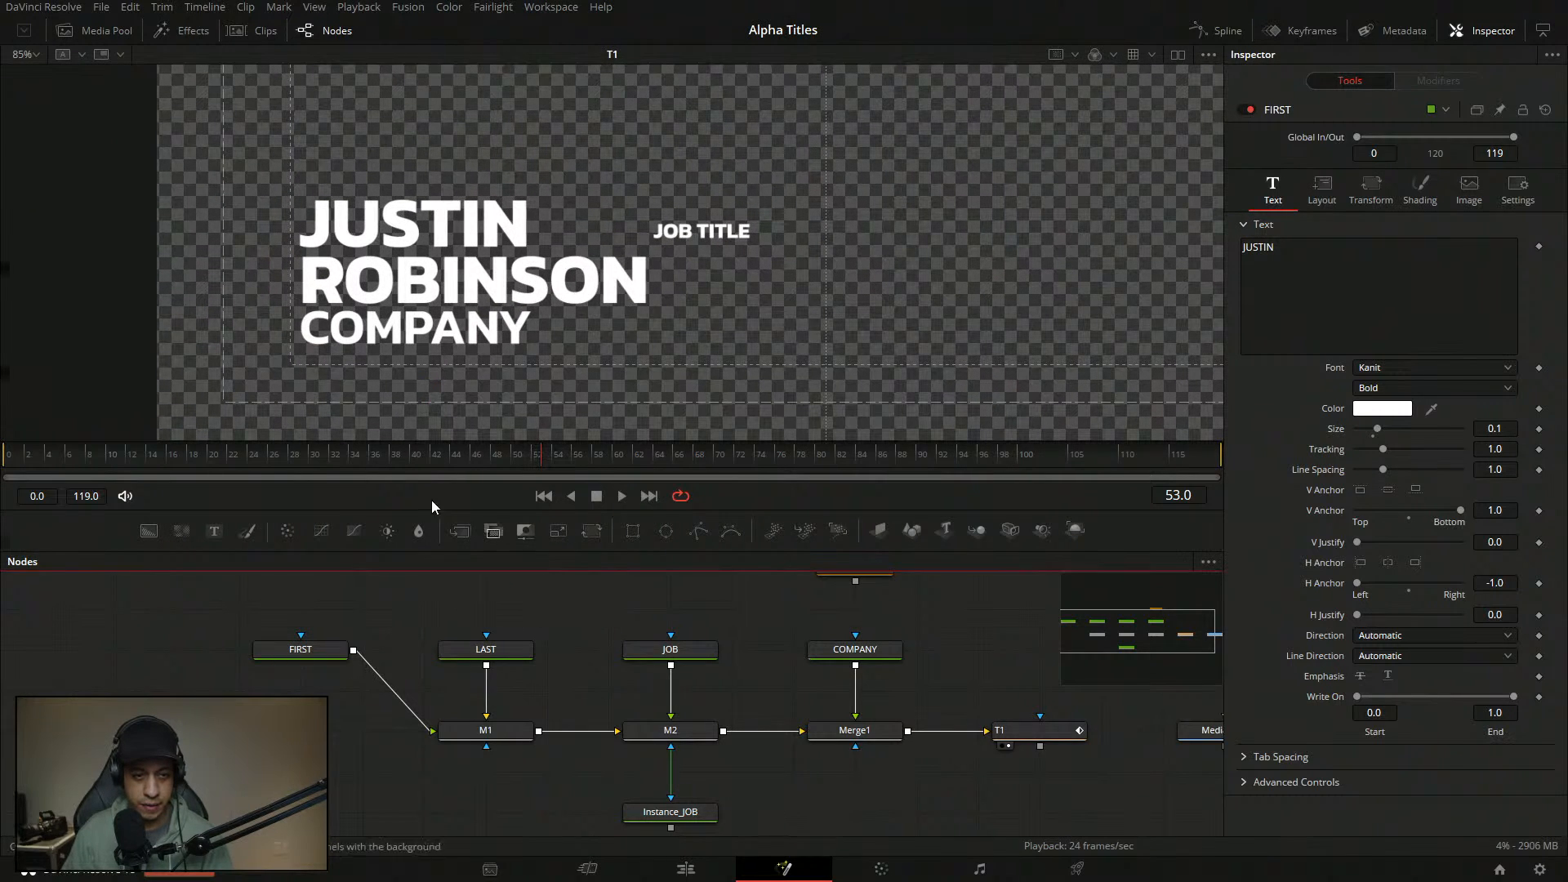
pyautogui.click(301, 649)
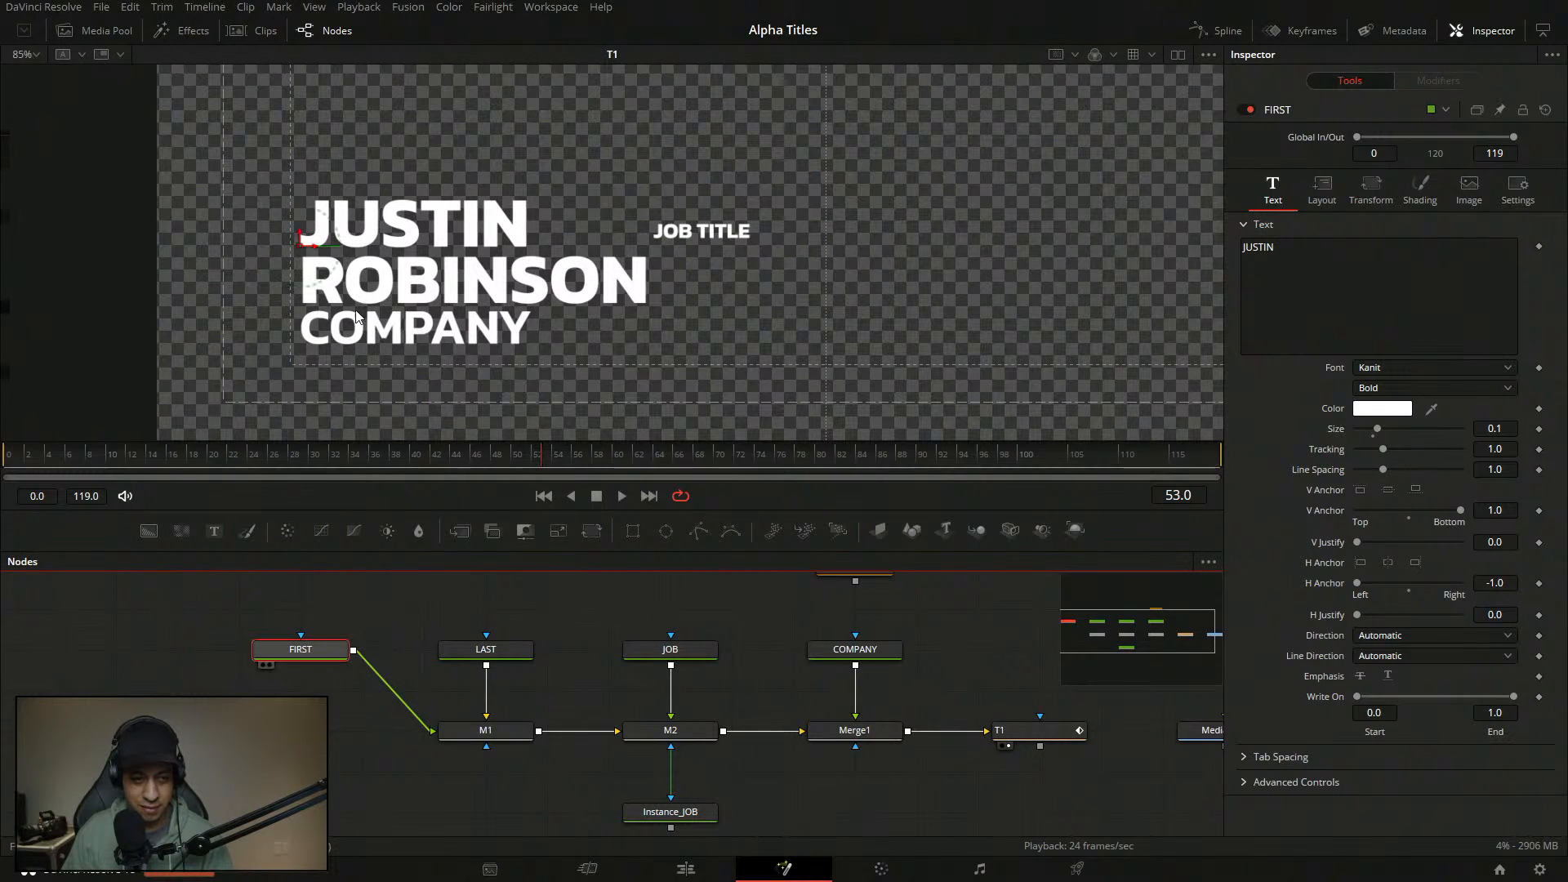
pyautogui.click(565, 604)
pyautogui.moveTo(495, 330); pyautogui.dragTo(446, 355)
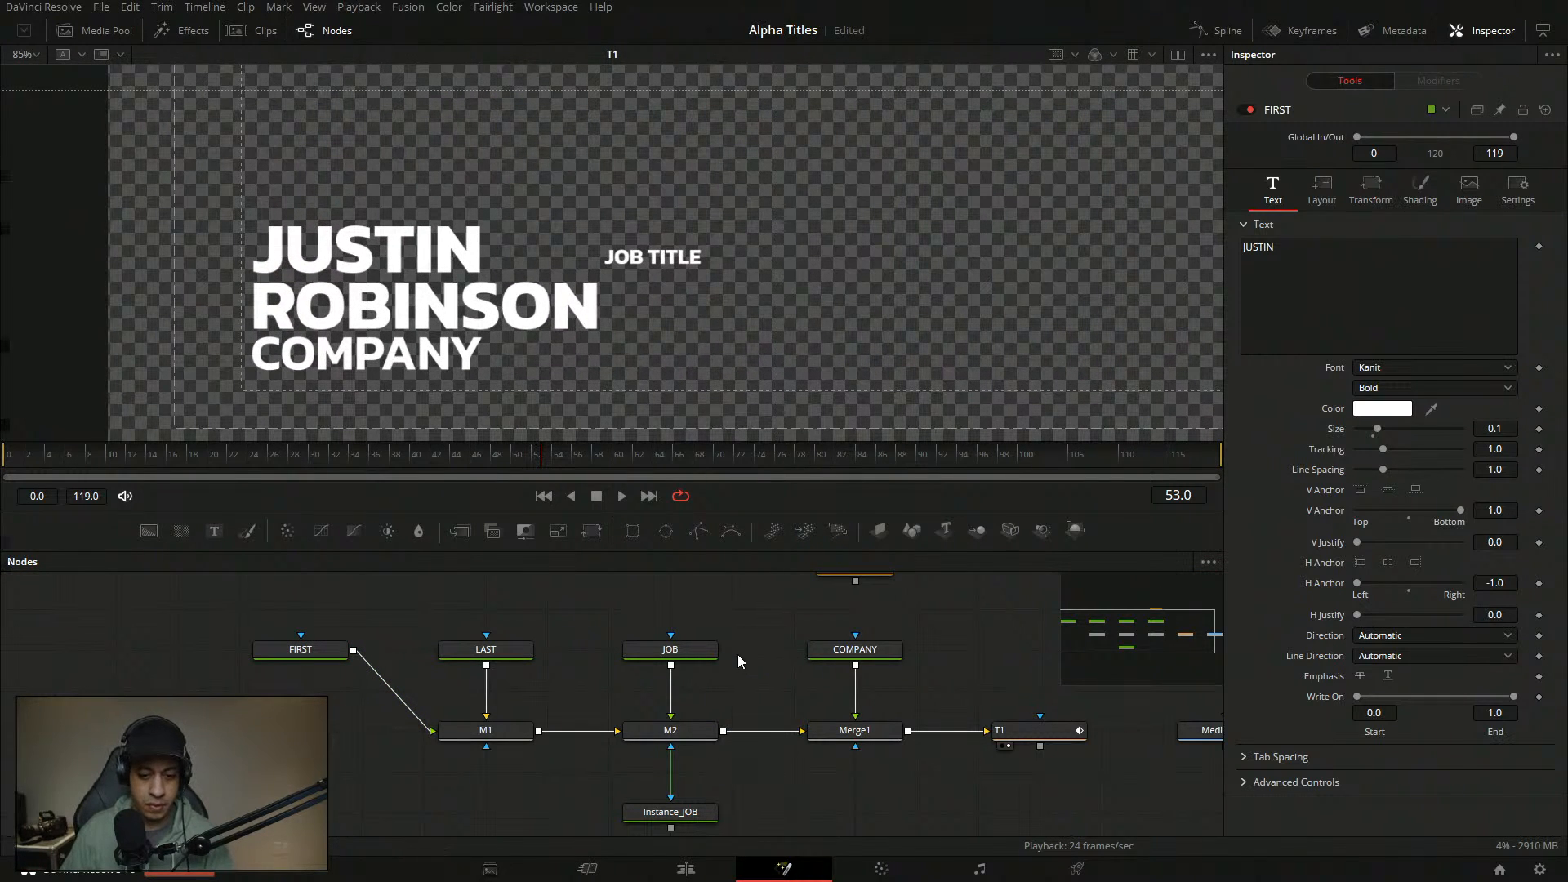
pyautogui.click(692, 646)
pyautogui.moveTo(609, 268); pyautogui.dragTo(502, 280)
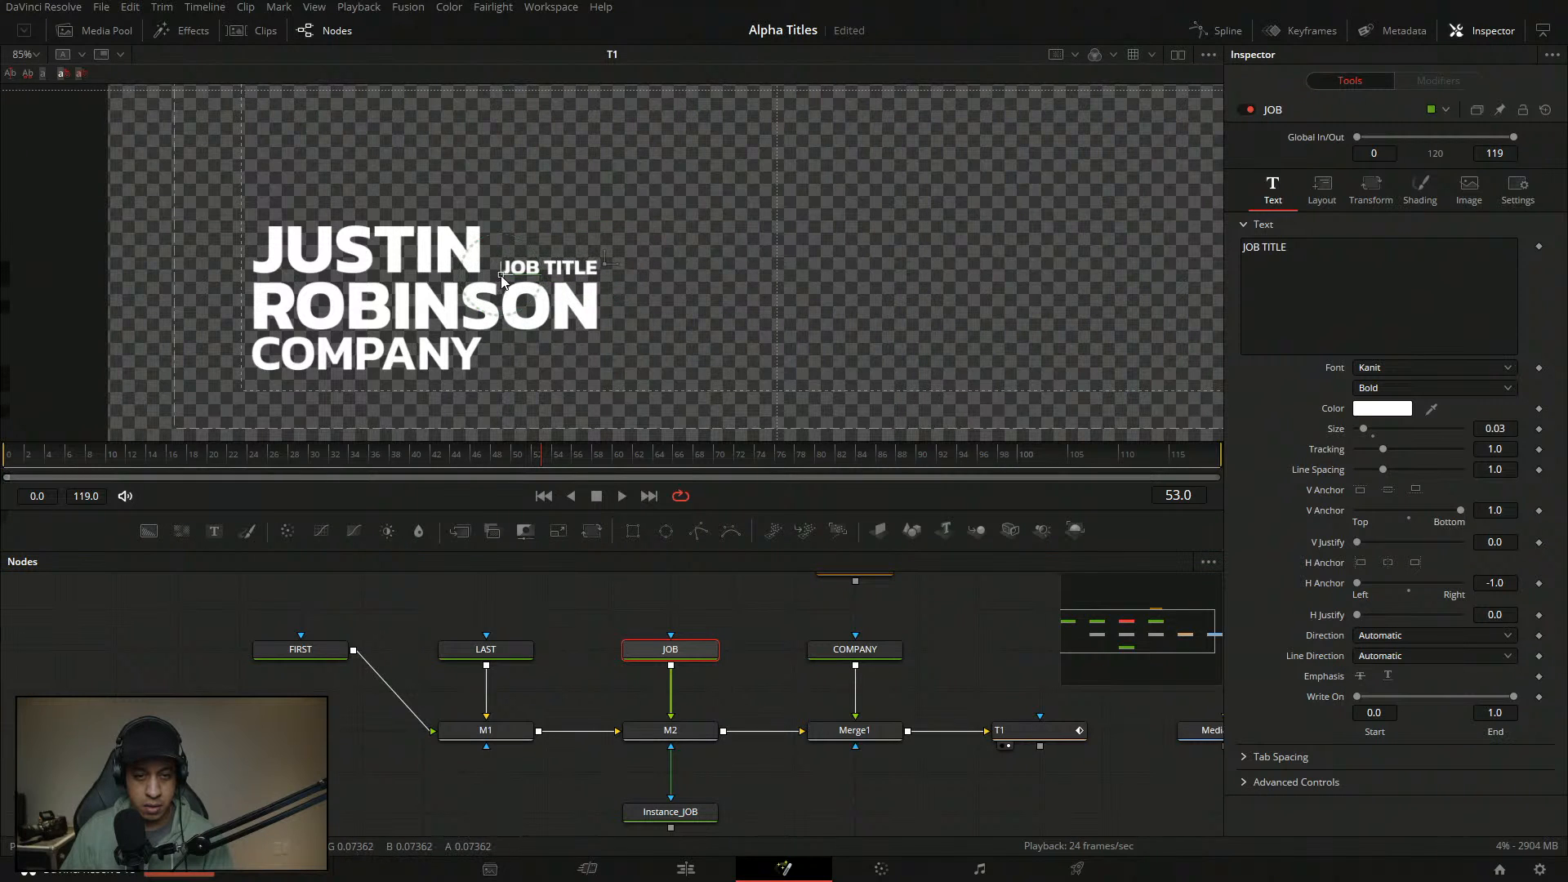
pyautogui.click(753, 616)
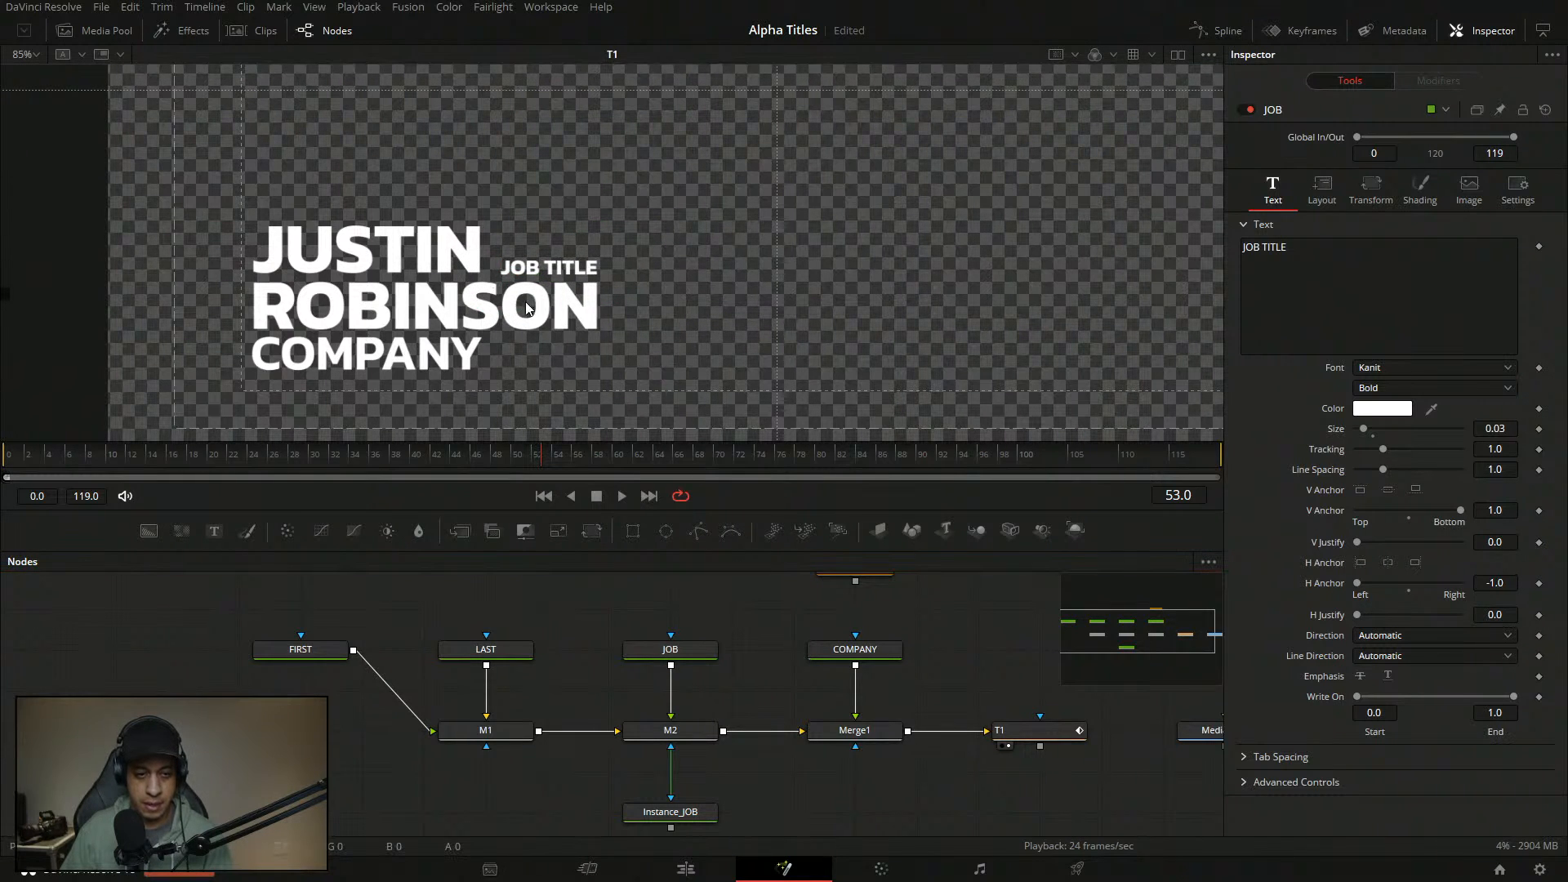
# - Save the Alpha Titles composition with Ctrl+S and recenter the viewer
pyautogui.scroll(-5, 523, 298)
pyautogui.hotkey('ctrl', 's')
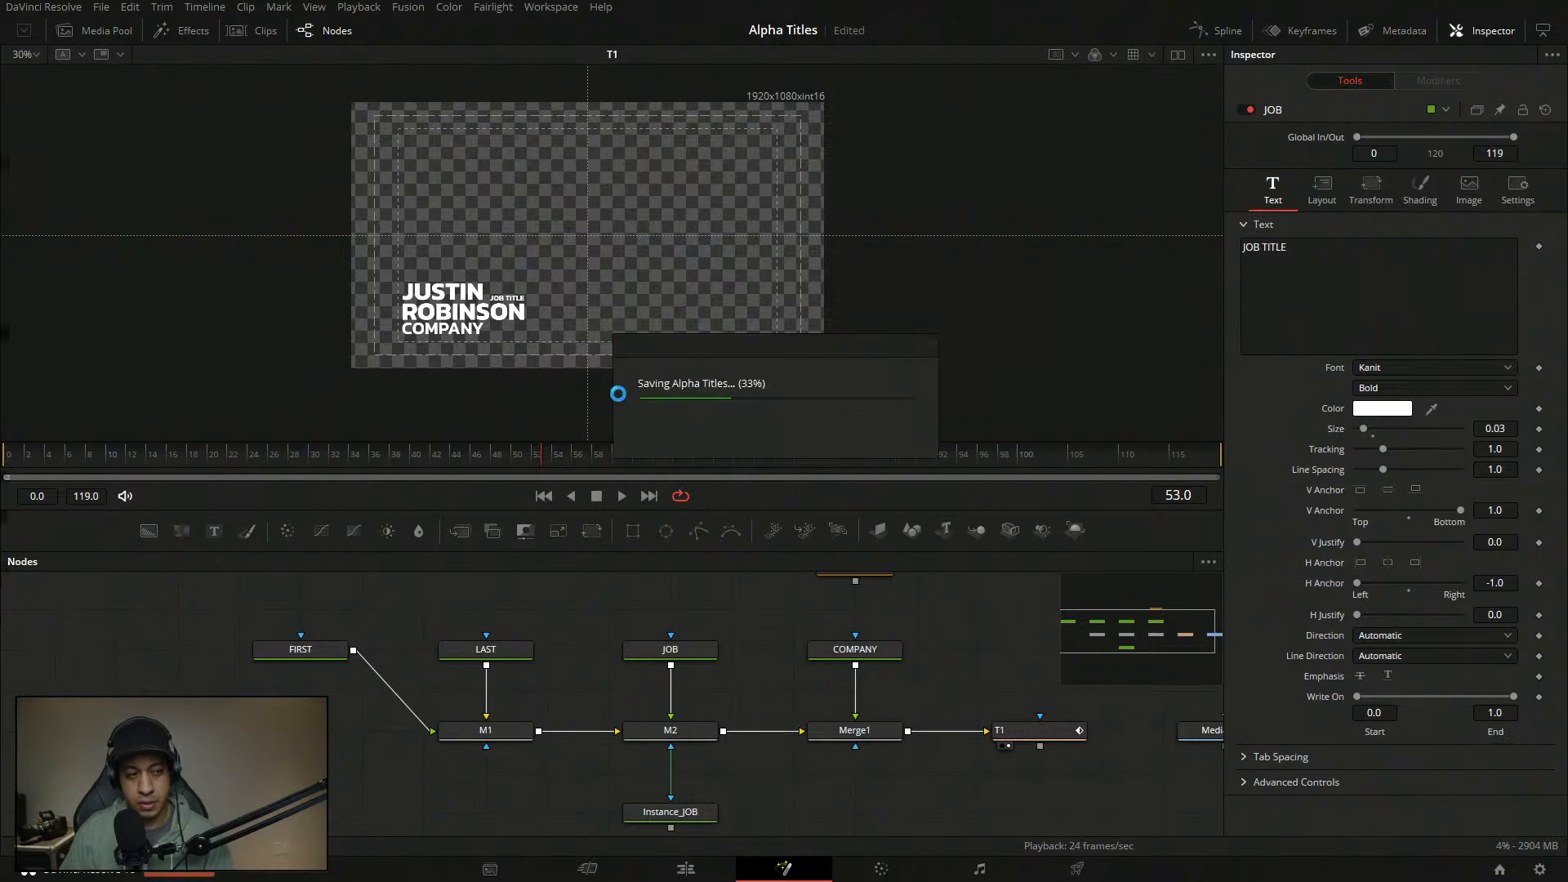
pyautogui.moveTo(555, 354); pyautogui.dragTo(550, 360)
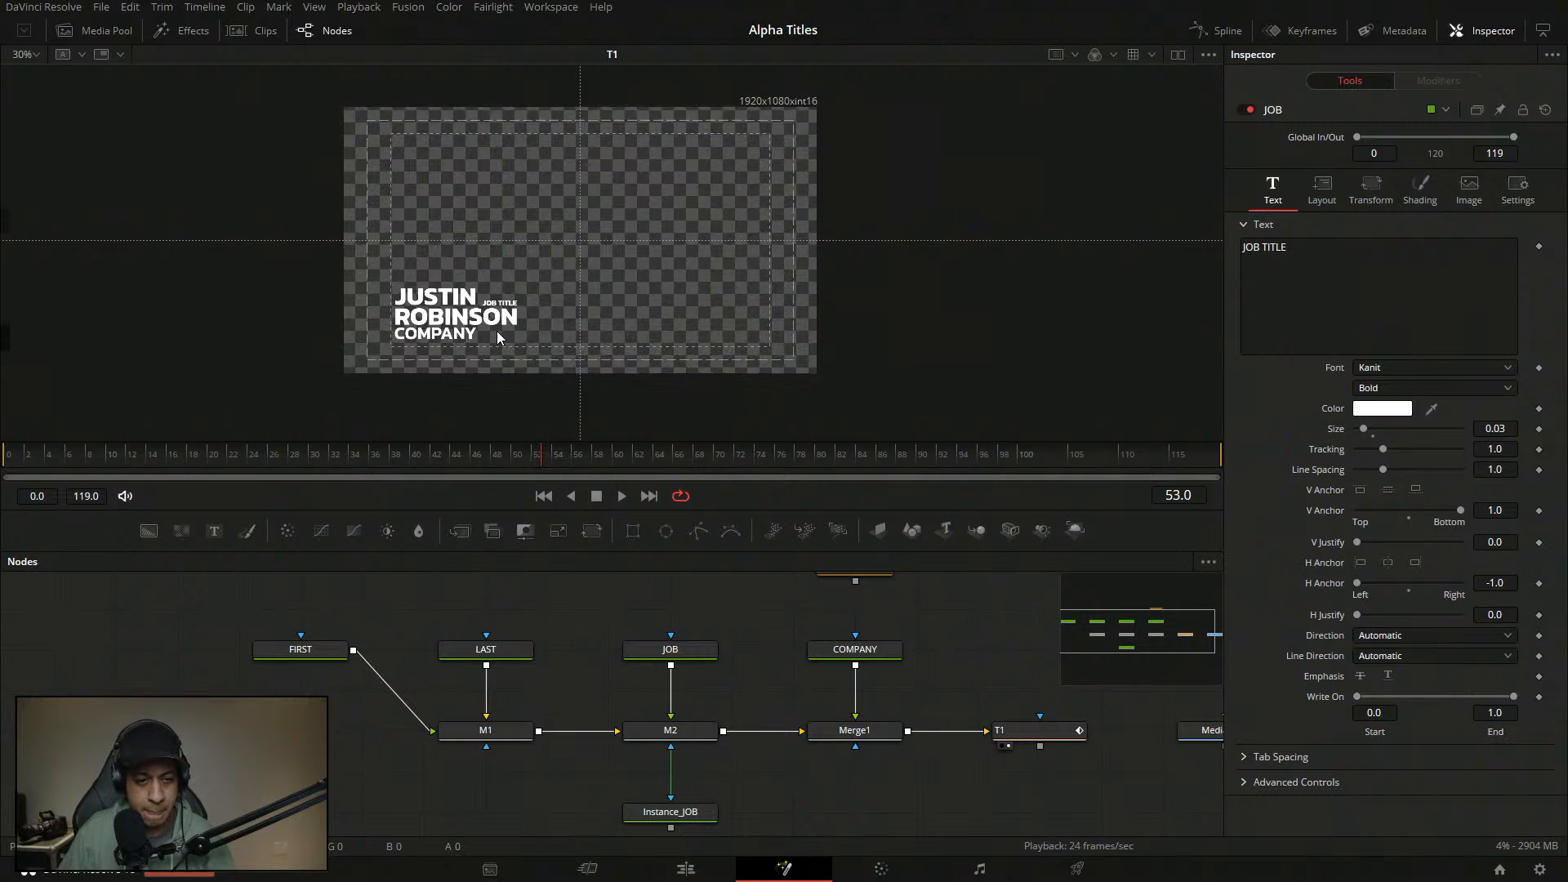
pyautogui.moveTo(497, 338); pyautogui.dragTo(484, 334)
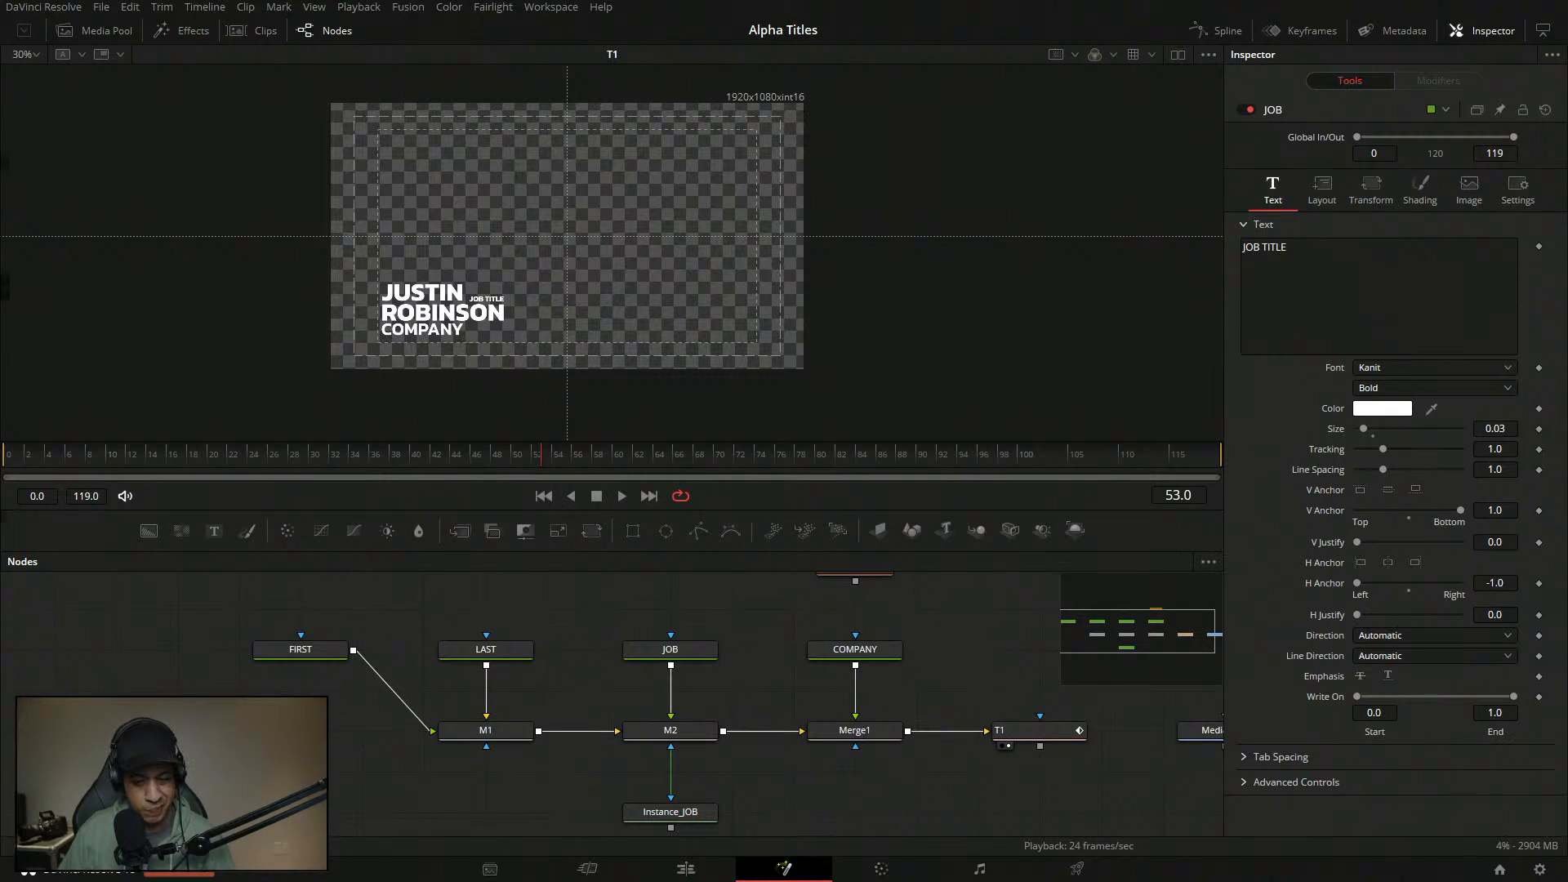
pyautogui.moveTo(551, 674); pyautogui.dragTo(592, 686)
# - Paste an Instance_FIRST copy above FIRST and wire it into FIRST's mask input
pyautogui.click(526, 741)
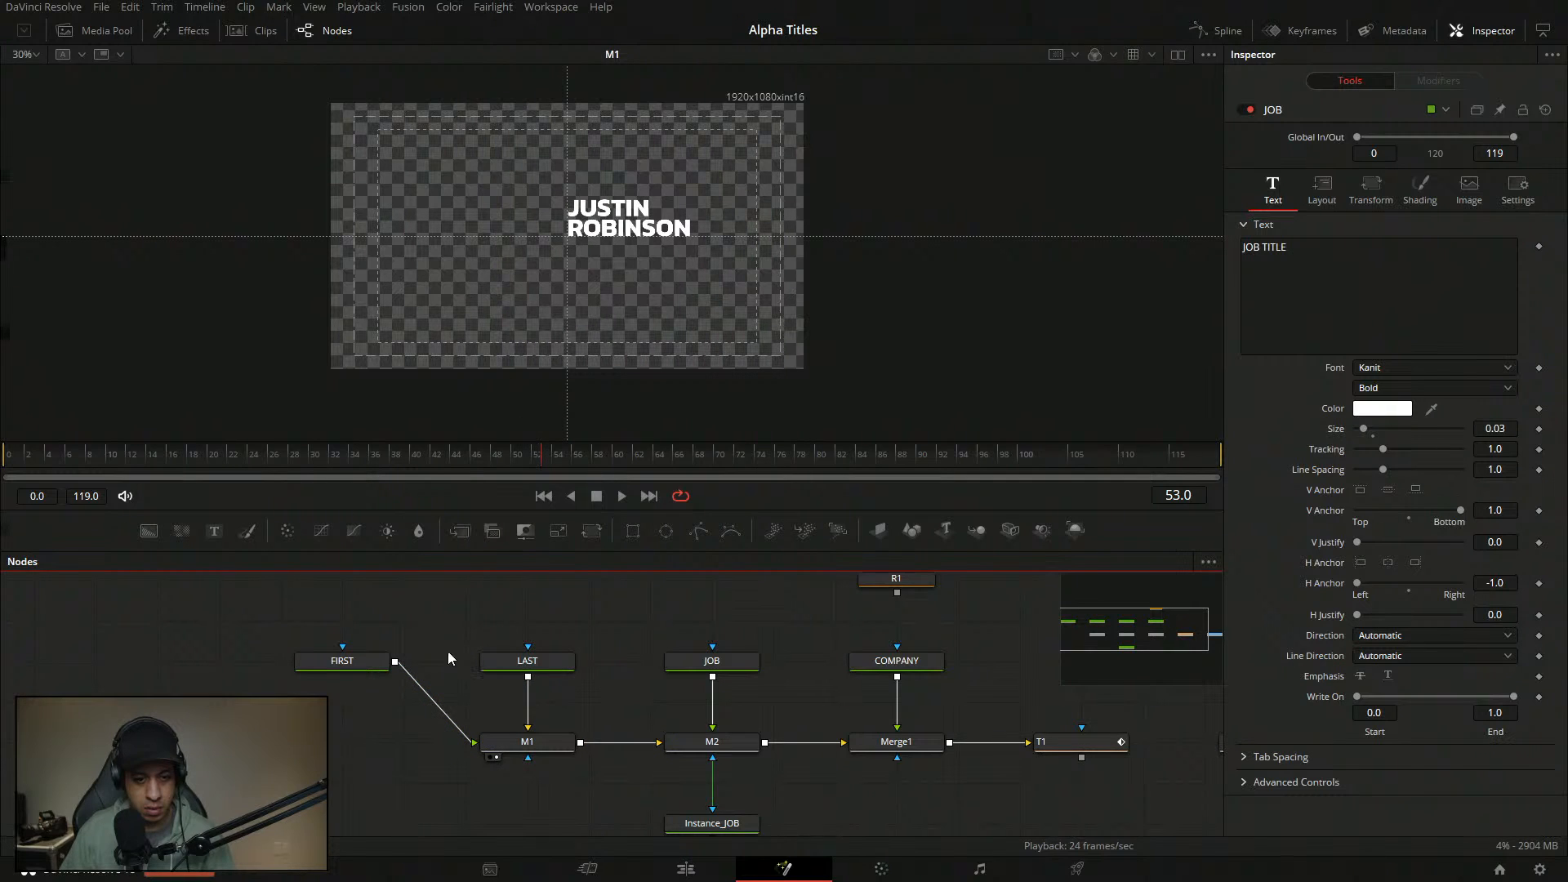
pyautogui.click(361, 663)
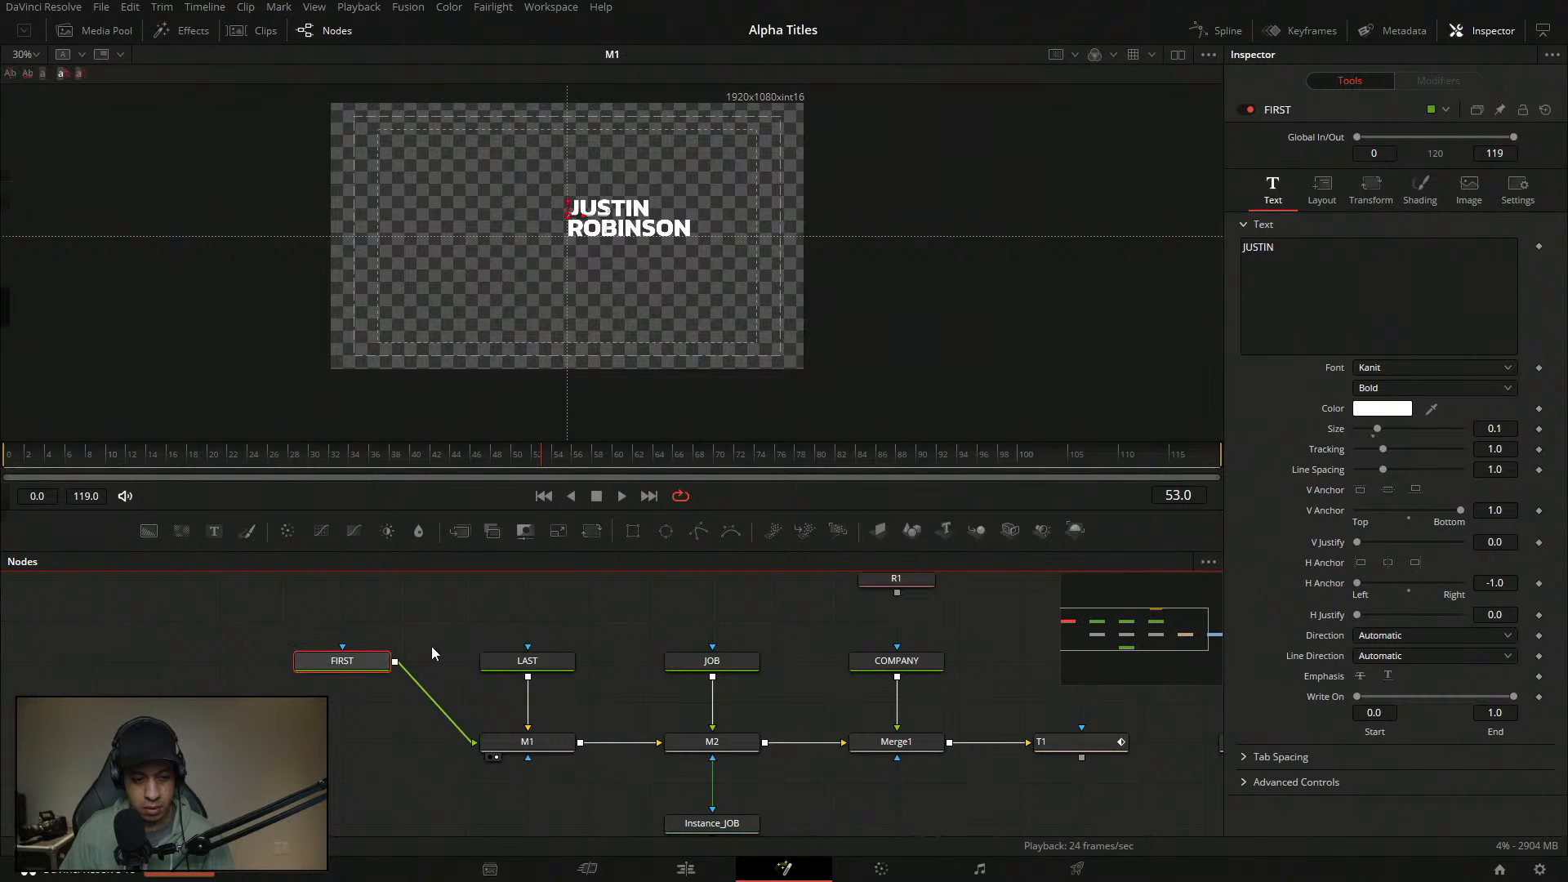
pyautogui.moveTo(330, 668); pyautogui.dragTo(336, 747)
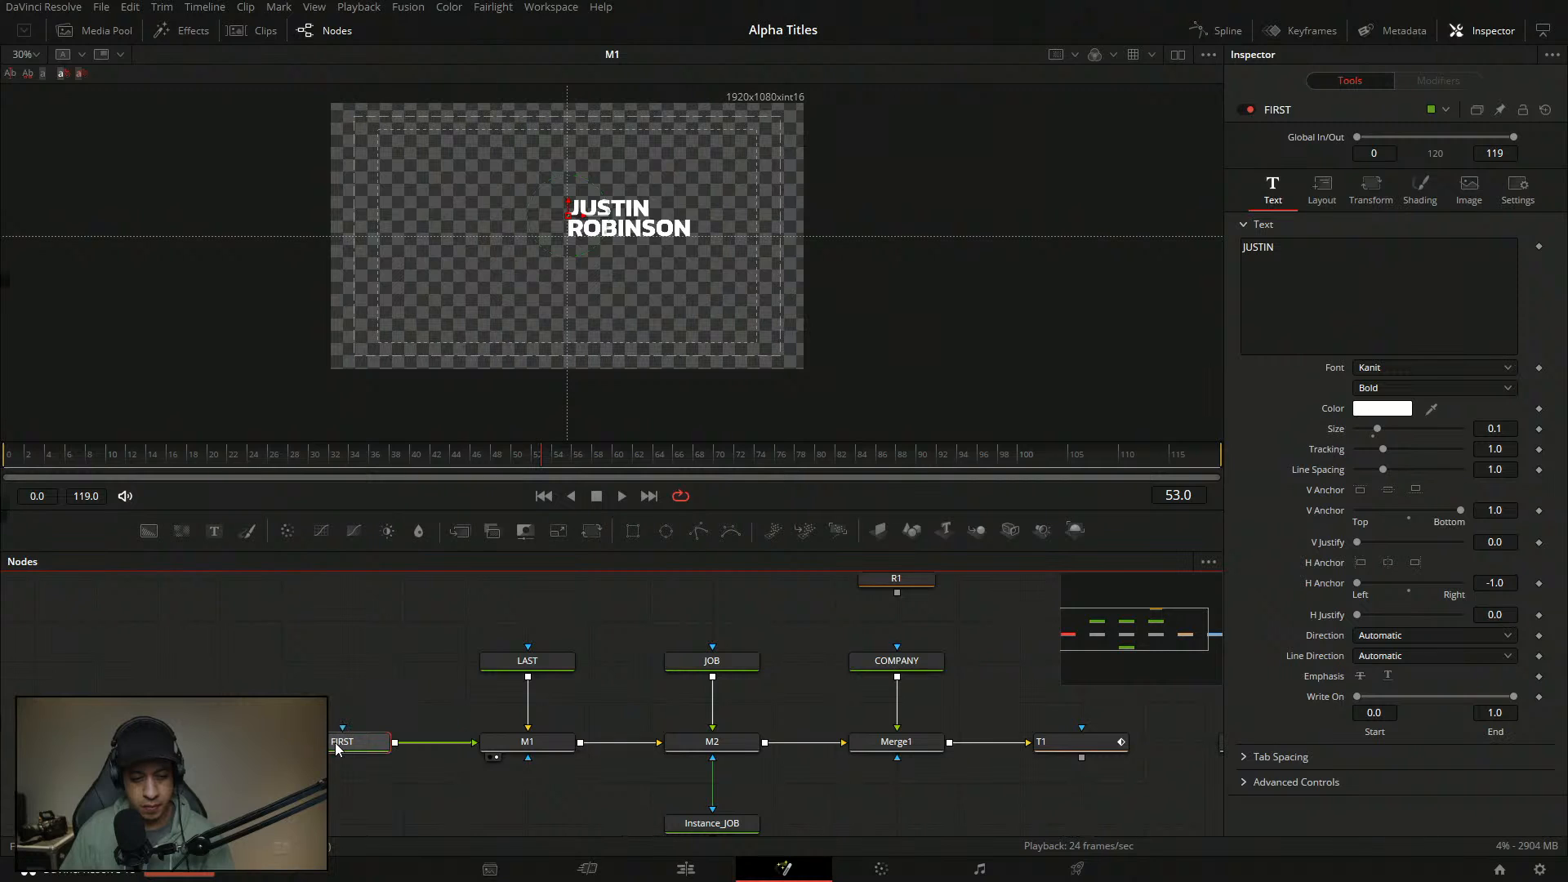
pyautogui.click(397, 714)
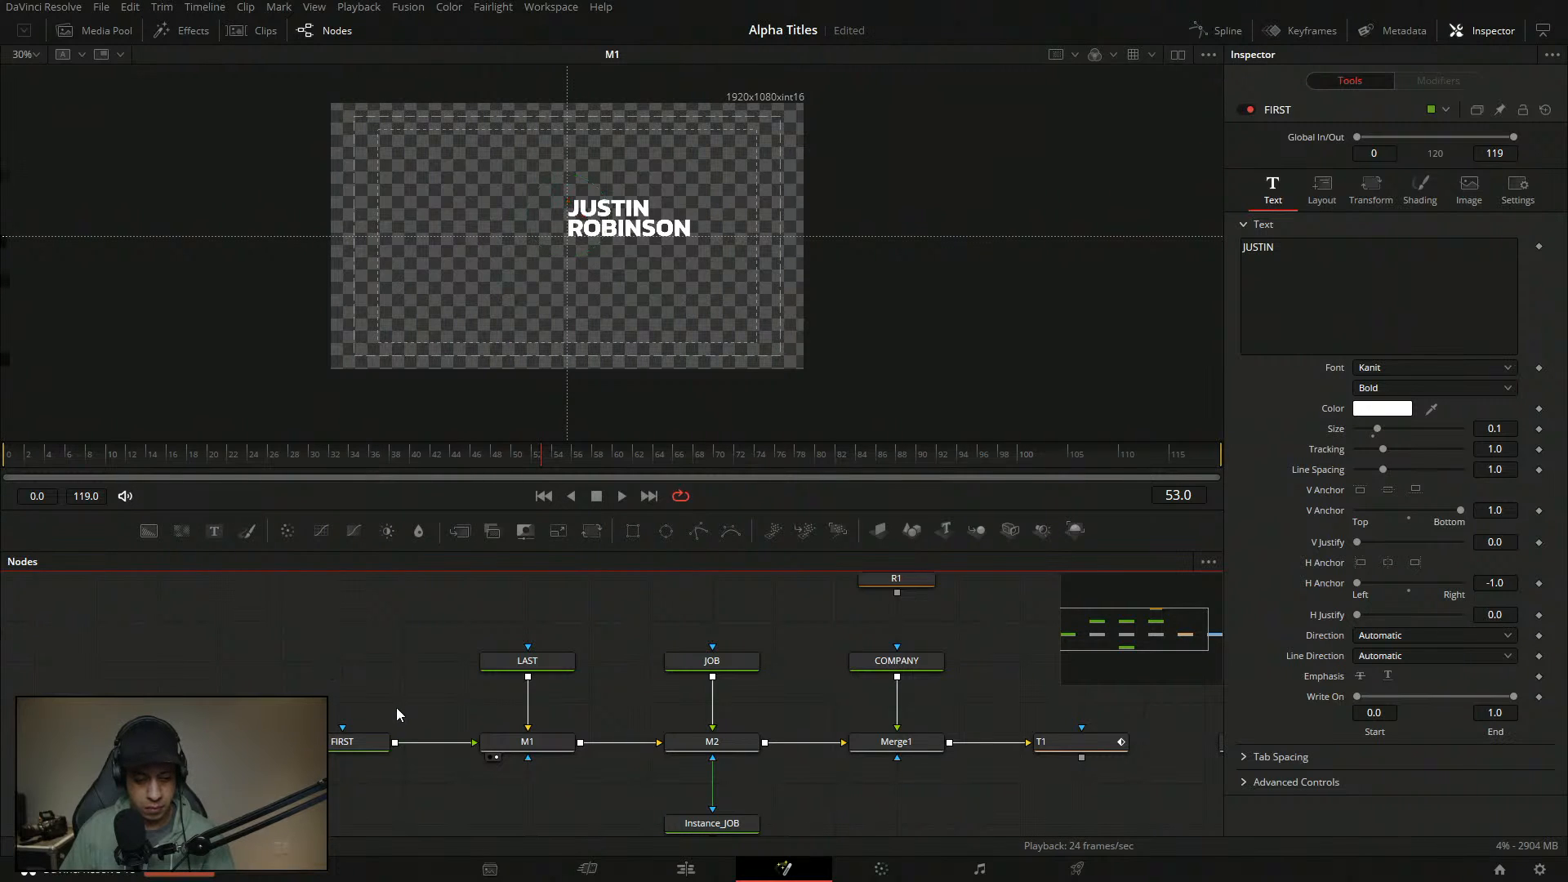
pyautogui.hotkey('ctrl', 'shift', 'v')
pyautogui.moveTo(342, 677); pyautogui.dragTo(346, 727)
pyautogui.moveTo(366, 668); pyautogui.dragTo(454, 644)
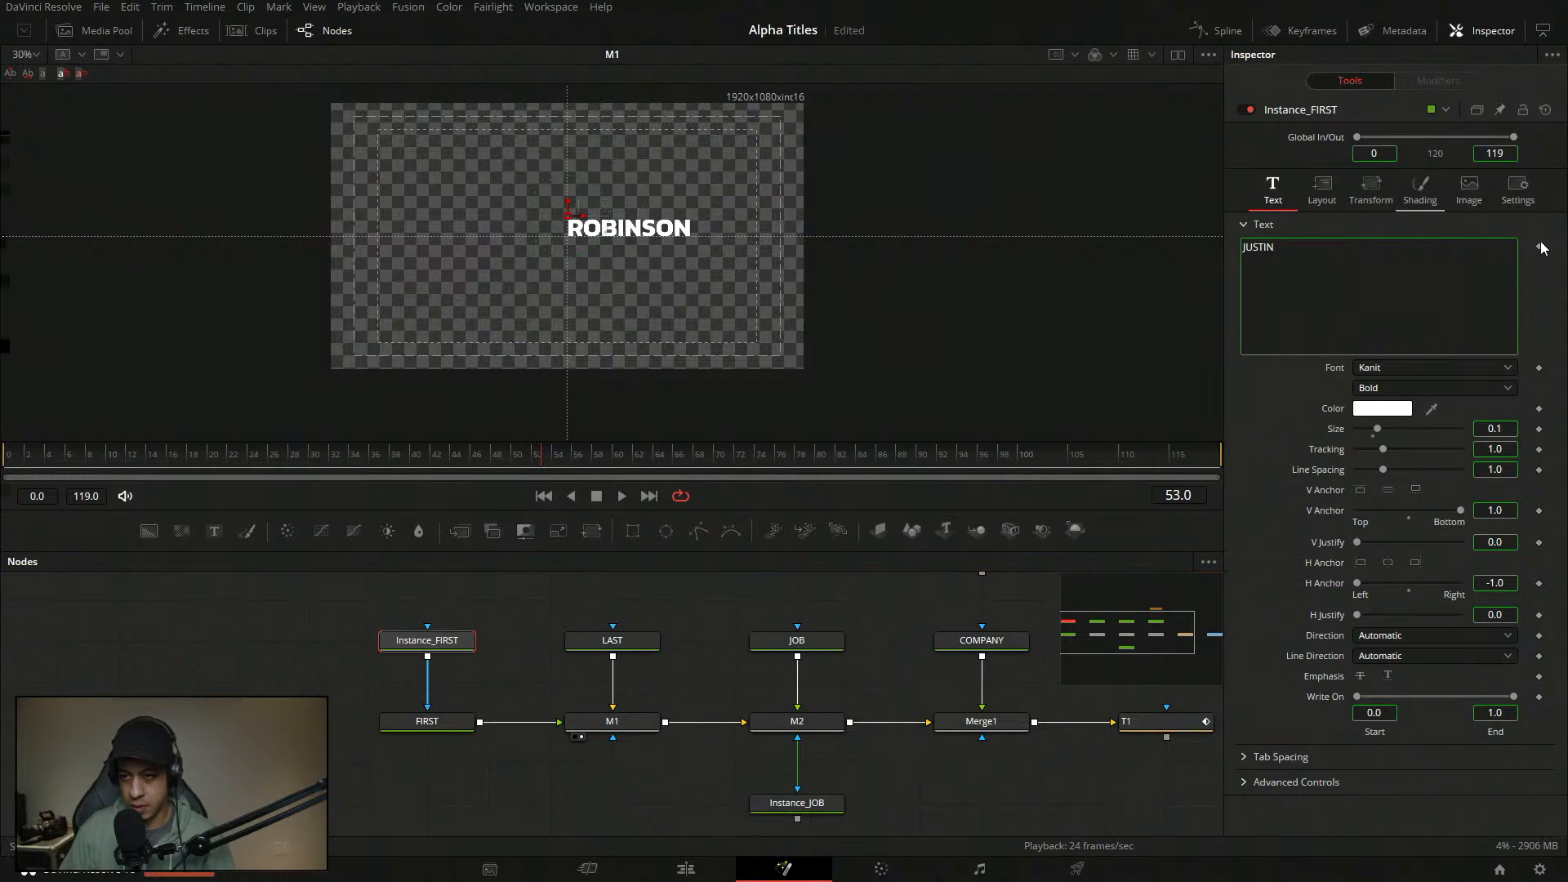
# - Deinstance Instance_FIRST's shading appearance and switch it to a solid block
pyautogui.click(1420, 190)
pyautogui.rightClick(1332, 411)
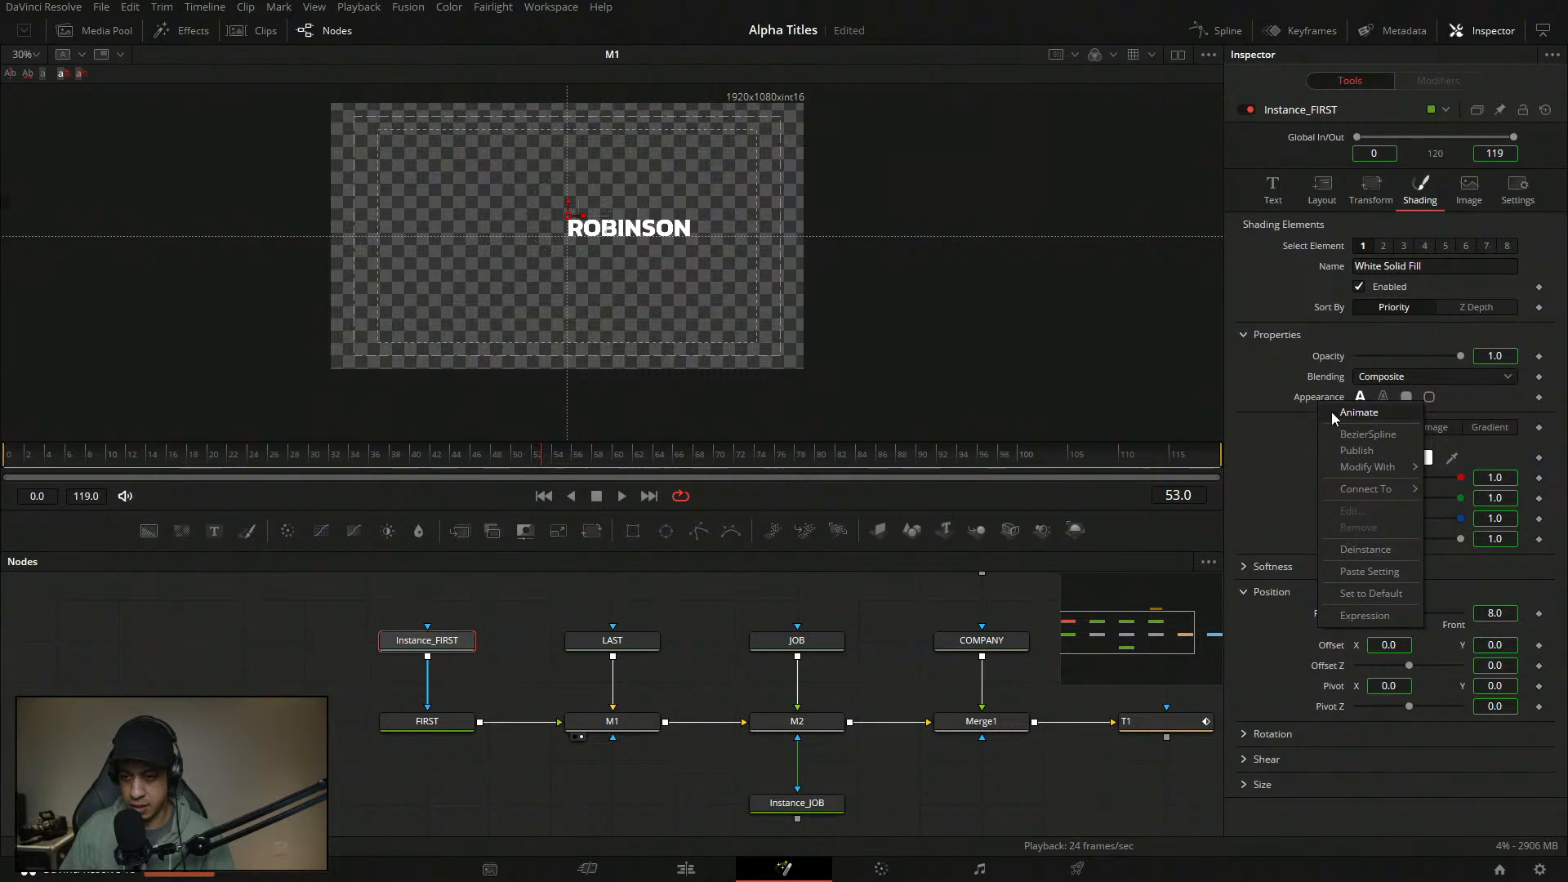
pyautogui.click(1411, 562)
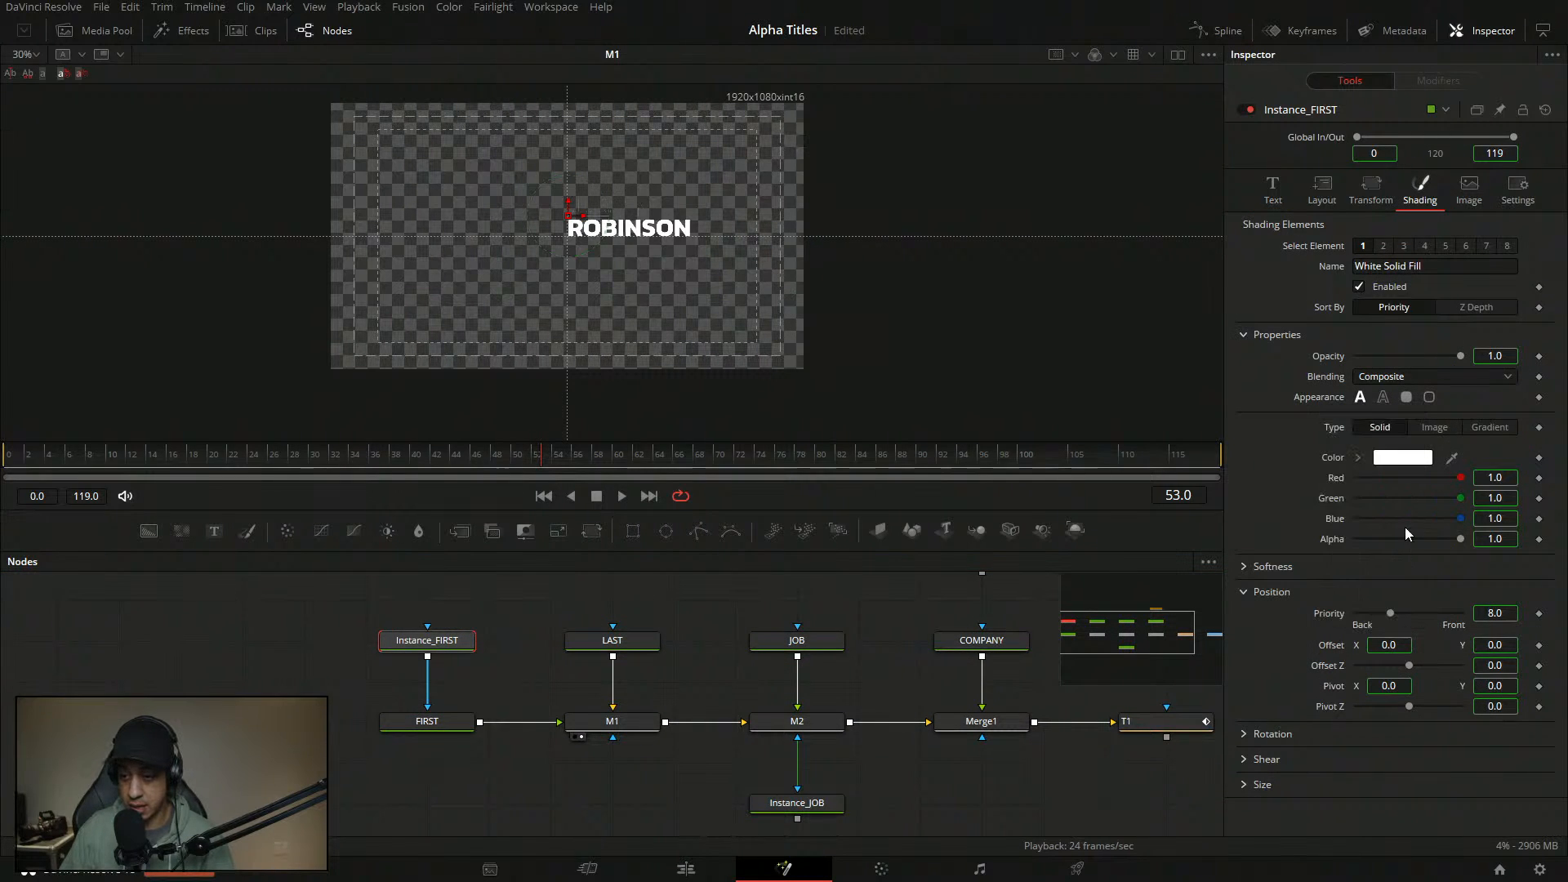
pyautogui.click(1407, 397)
# - Deinstance the horizontal and vertical extend and level settings, setting level to Line
pyautogui.rightClick(1338, 442)
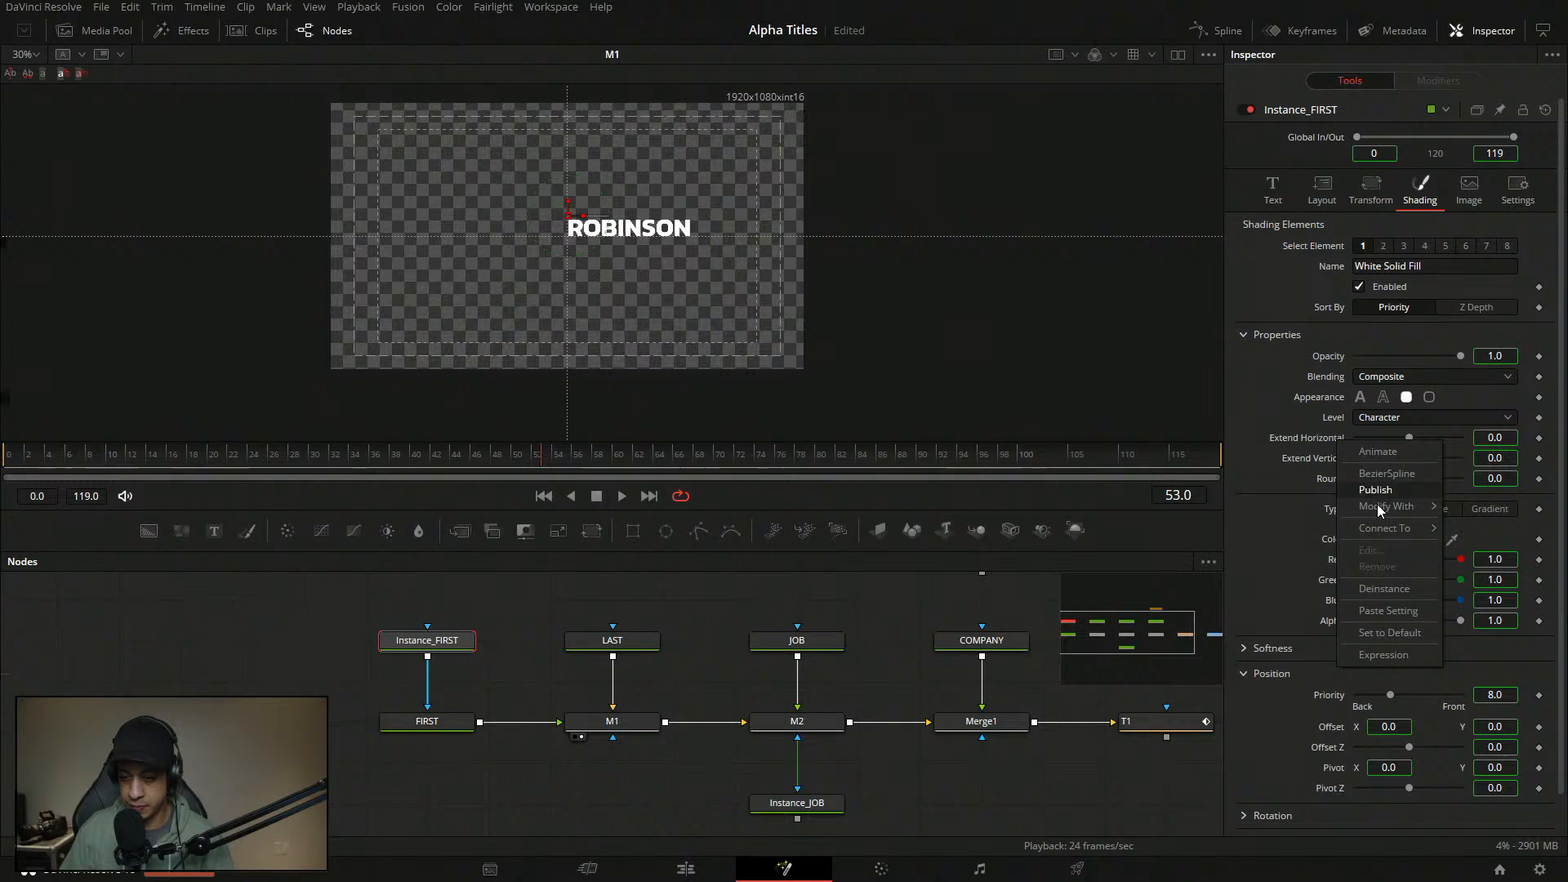
pyautogui.click(1406, 595)
pyautogui.rightClick(1334, 459)
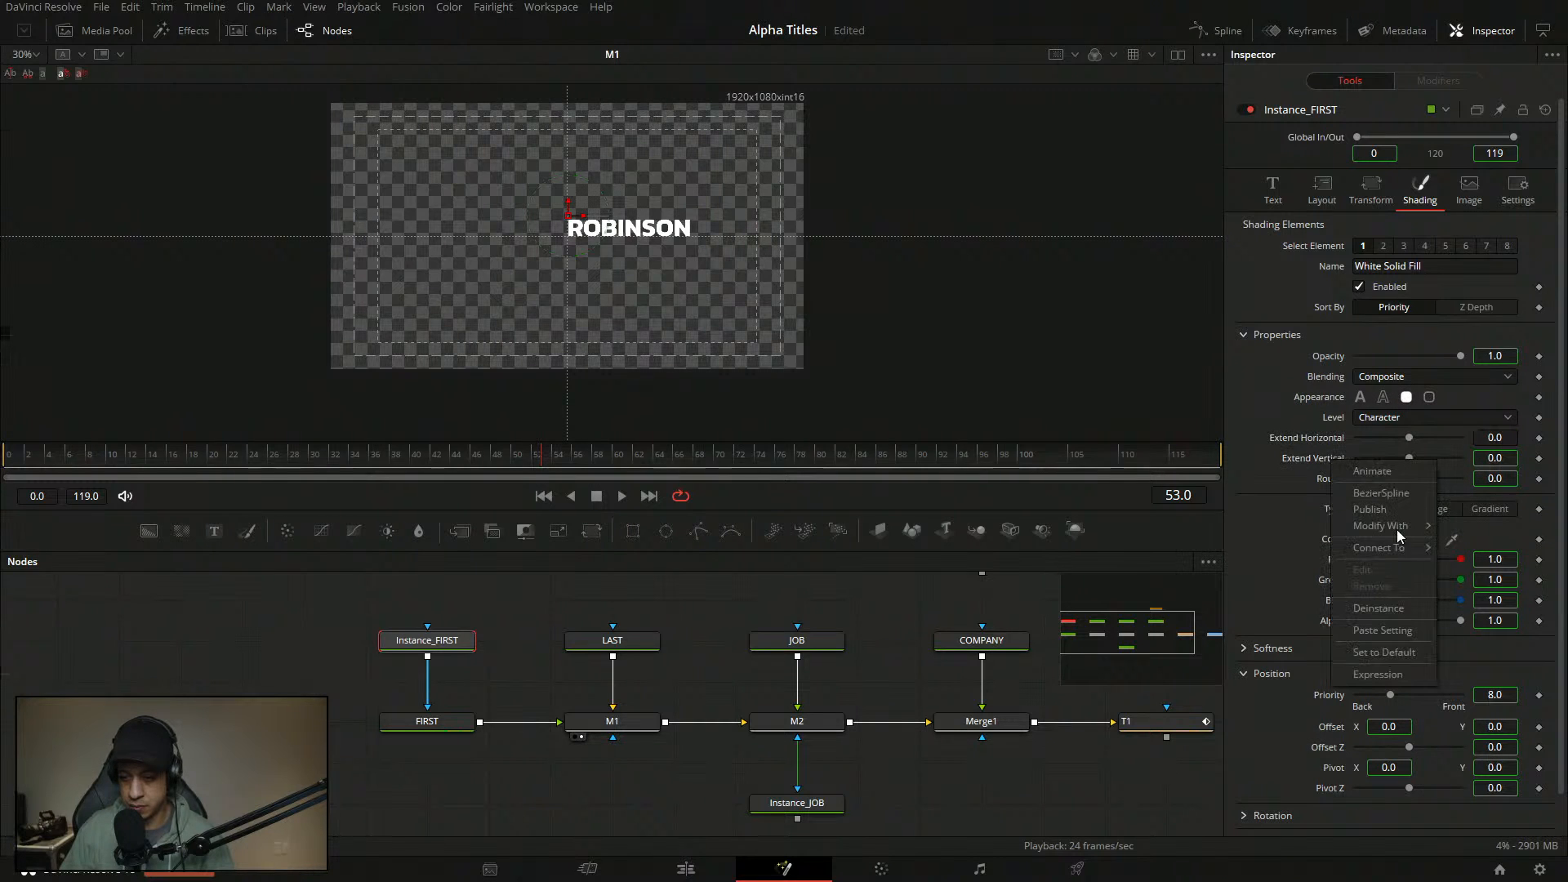
pyautogui.click(1408, 611)
pyautogui.rightClick(1349, 431)
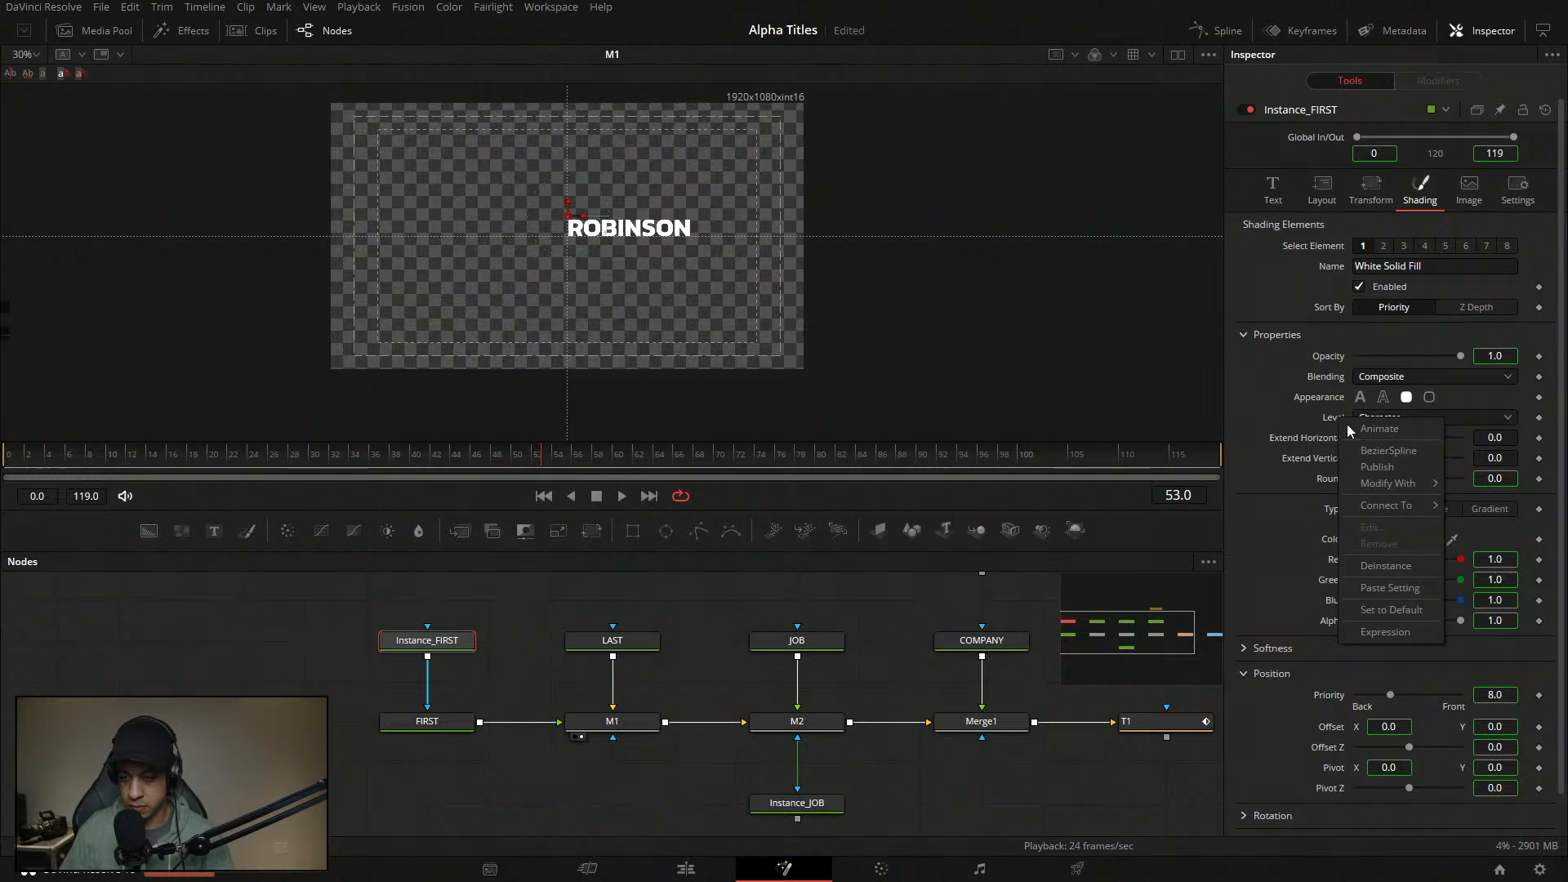
pyautogui.click(1416, 565)
pyautogui.click(1407, 419)
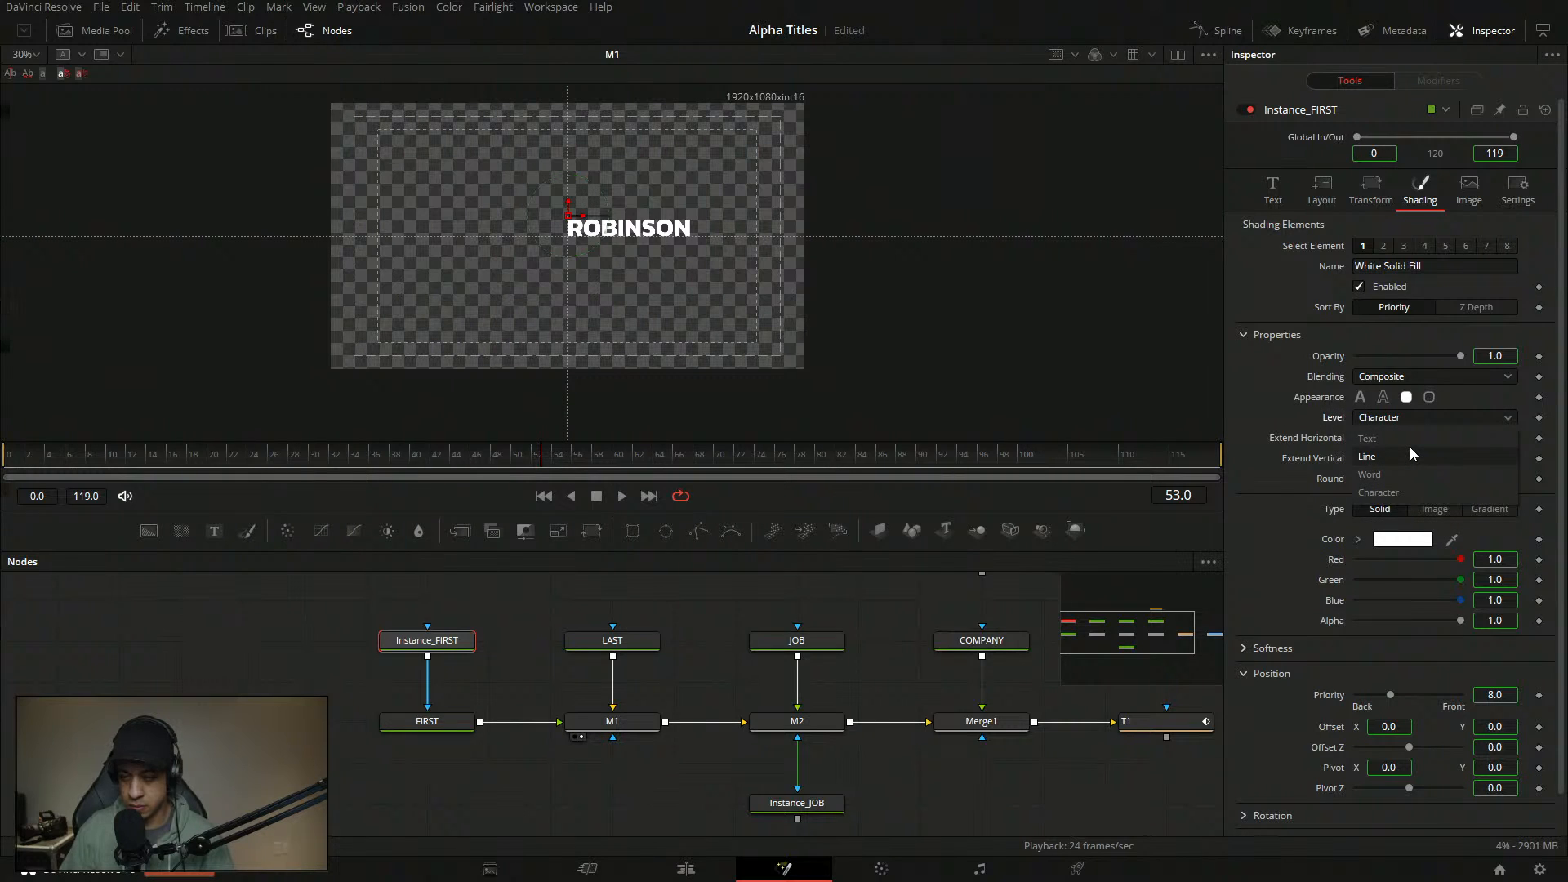
pyautogui.click(1408, 456)
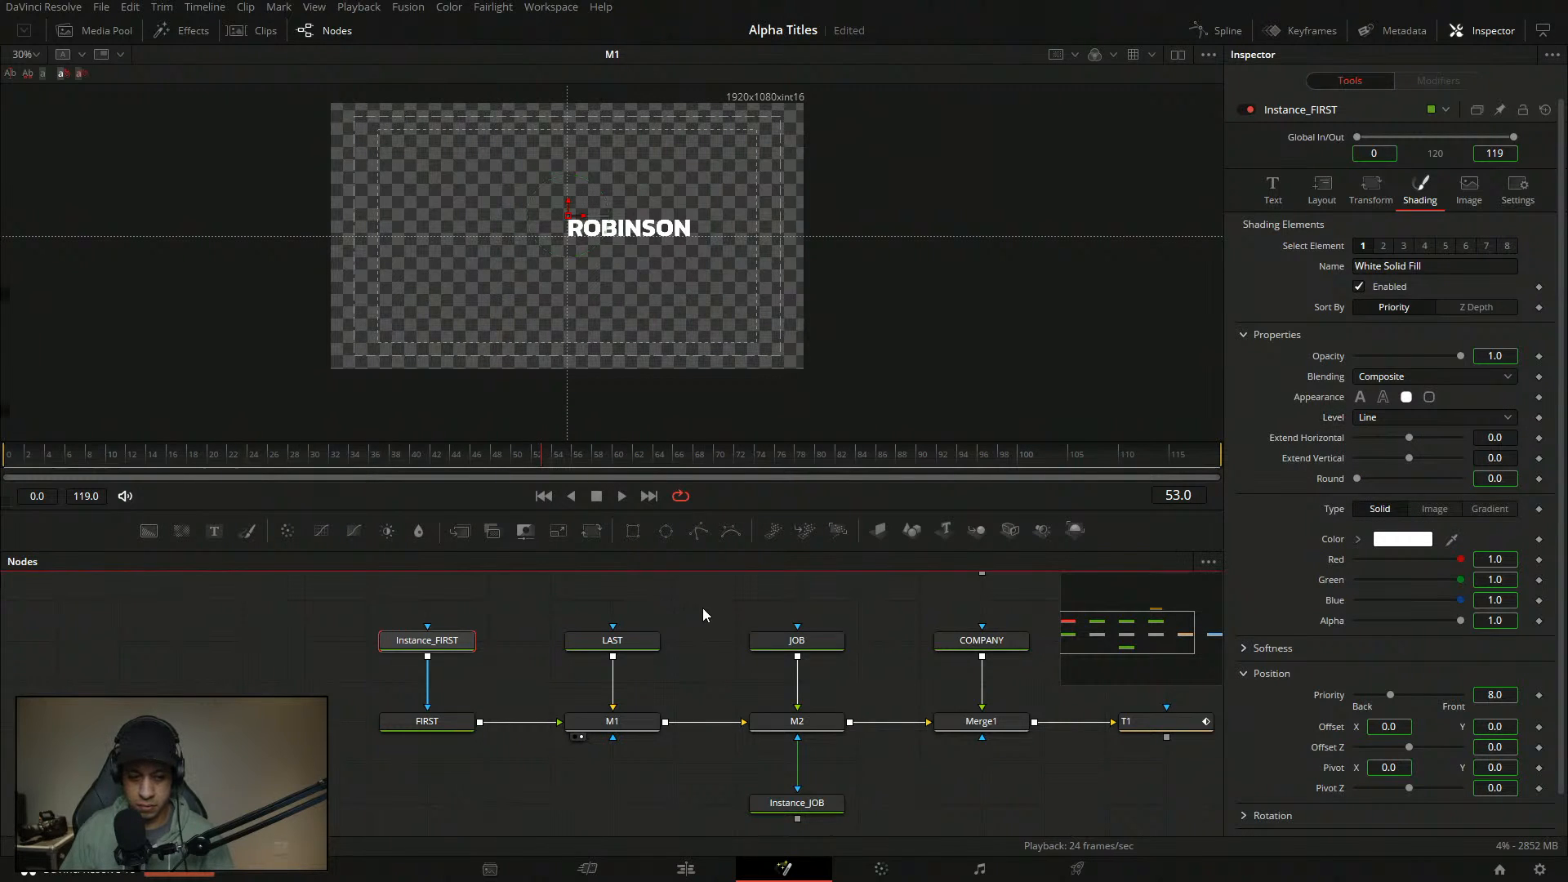
# - Move the LAST node closer to M1 in the node graph
pyautogui.click(641, 646)
pyautogui.moveTo(645, 639); pyautogui.dragTo(642, 679)
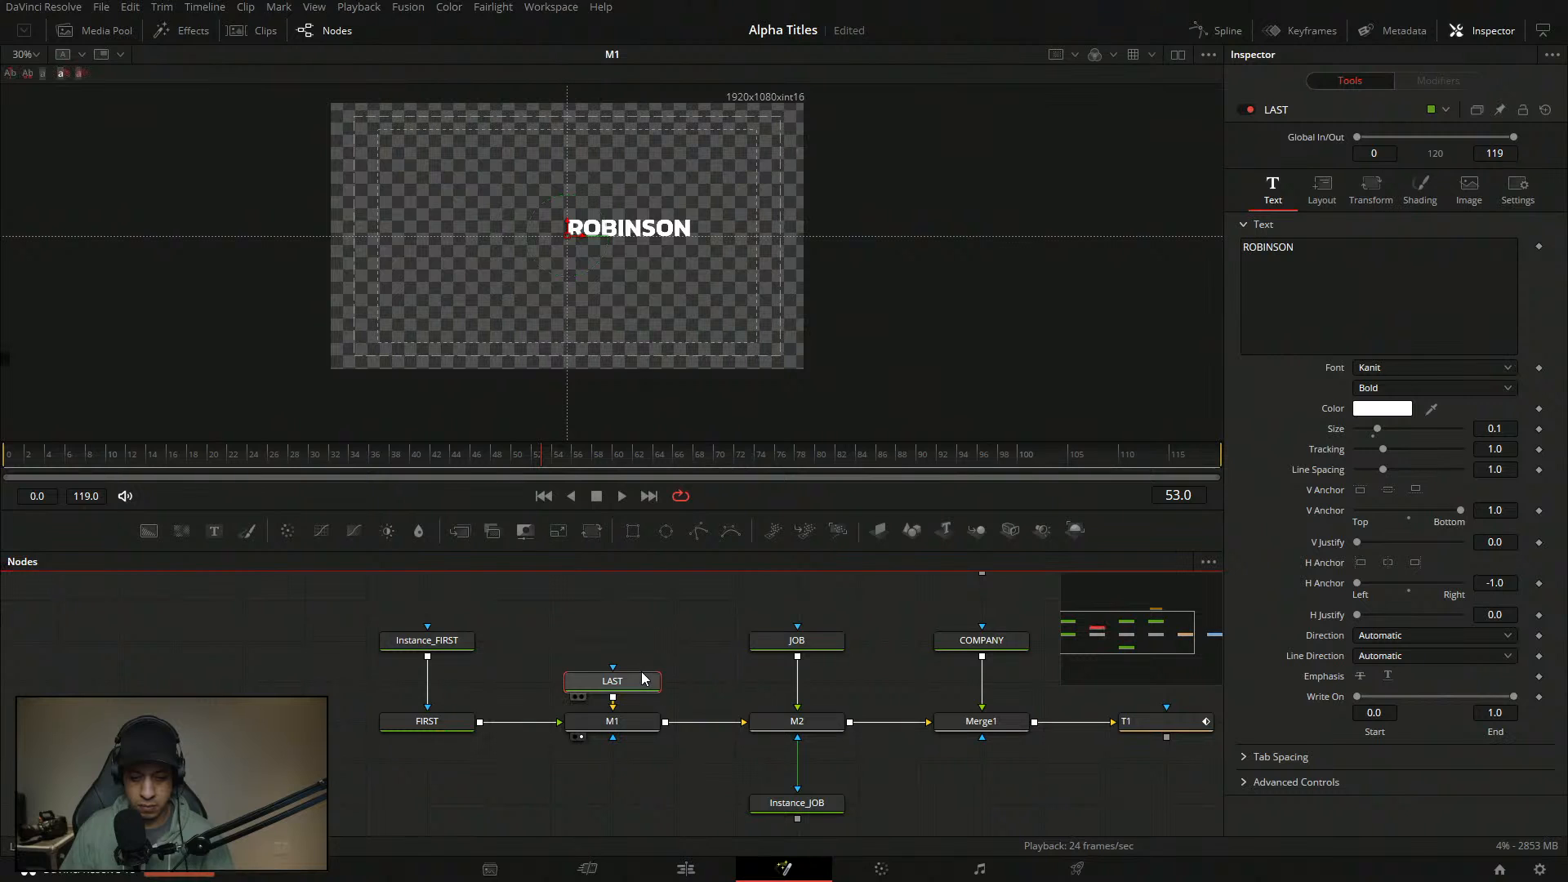
pyautogui.click(634, 613)
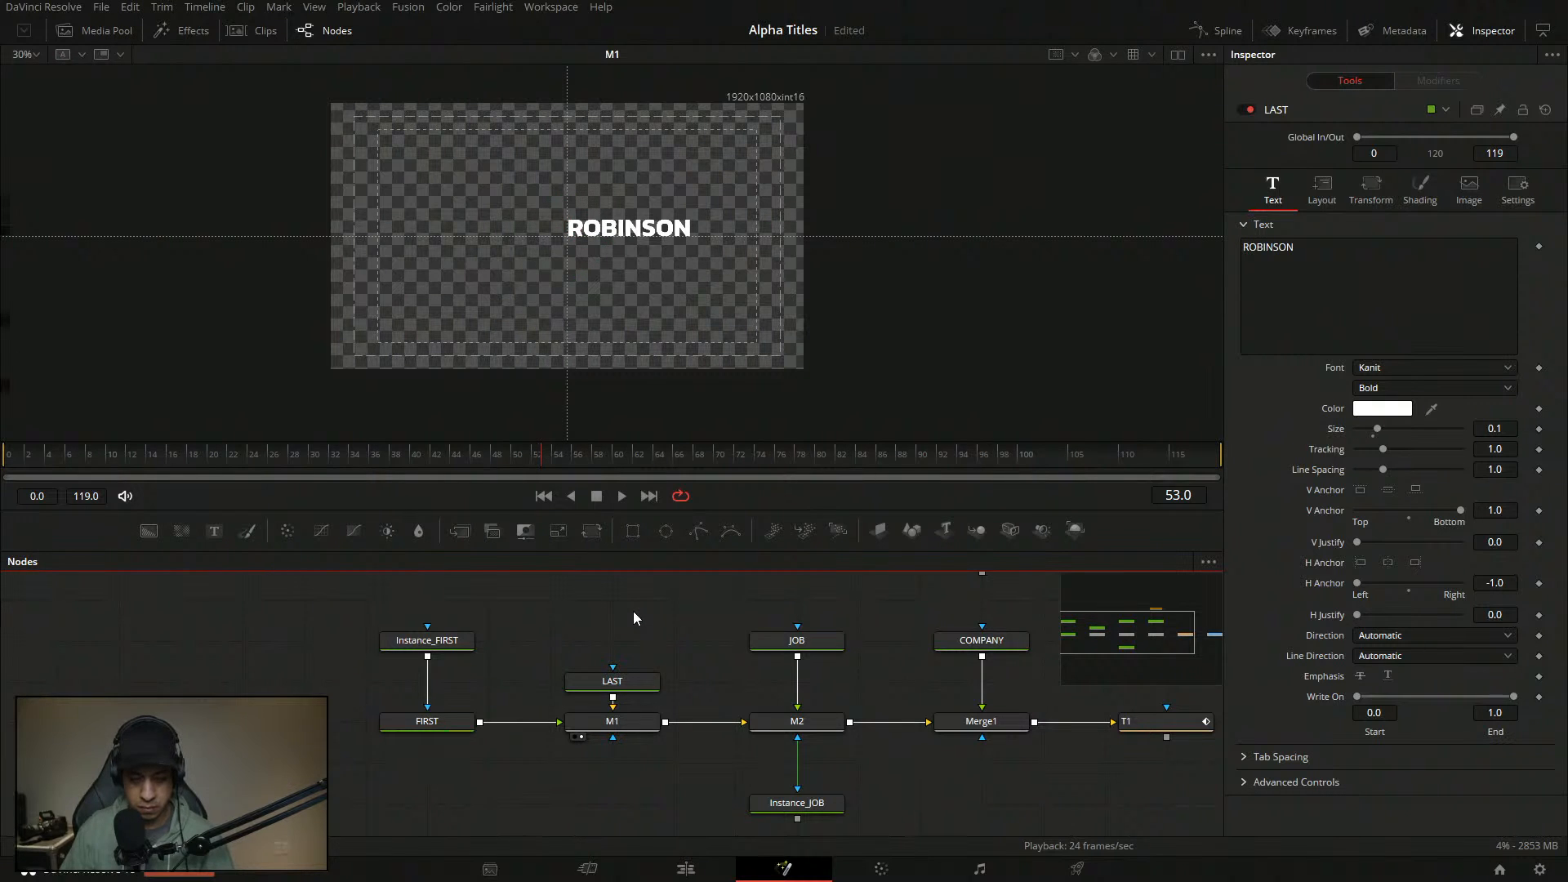
# - Paste an Instance_LAST copy and connect it into LAST's mask input
pyautogui.hotkey('ctrl', 'shift', 'v')
pyautogui.moveTo(622, 650); pyautogui.dragTo(637, 685)
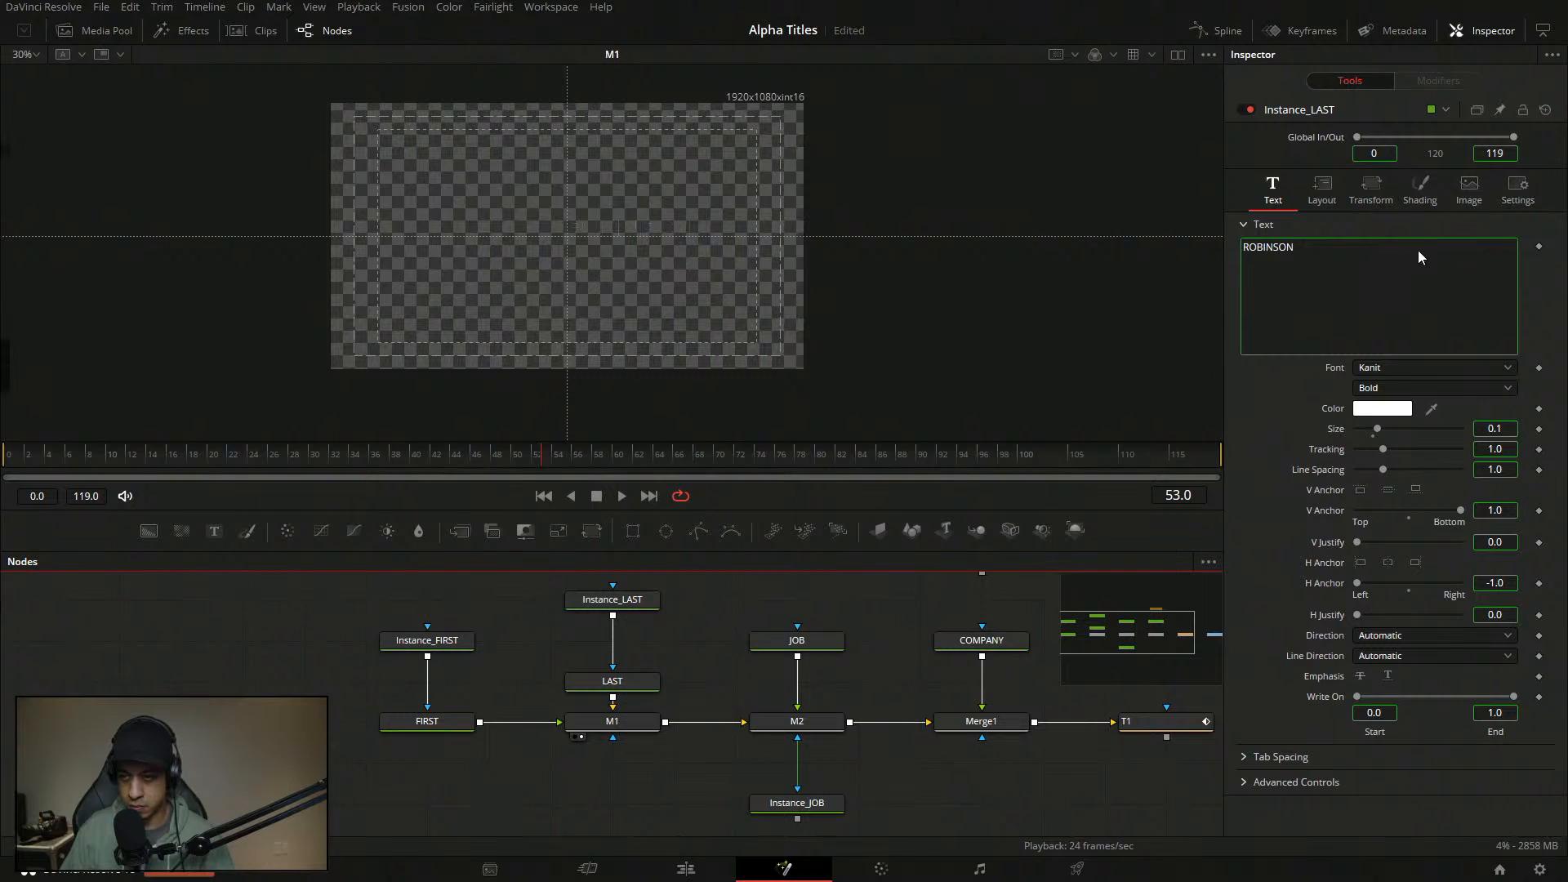
pyautogui.click(1426, 200)
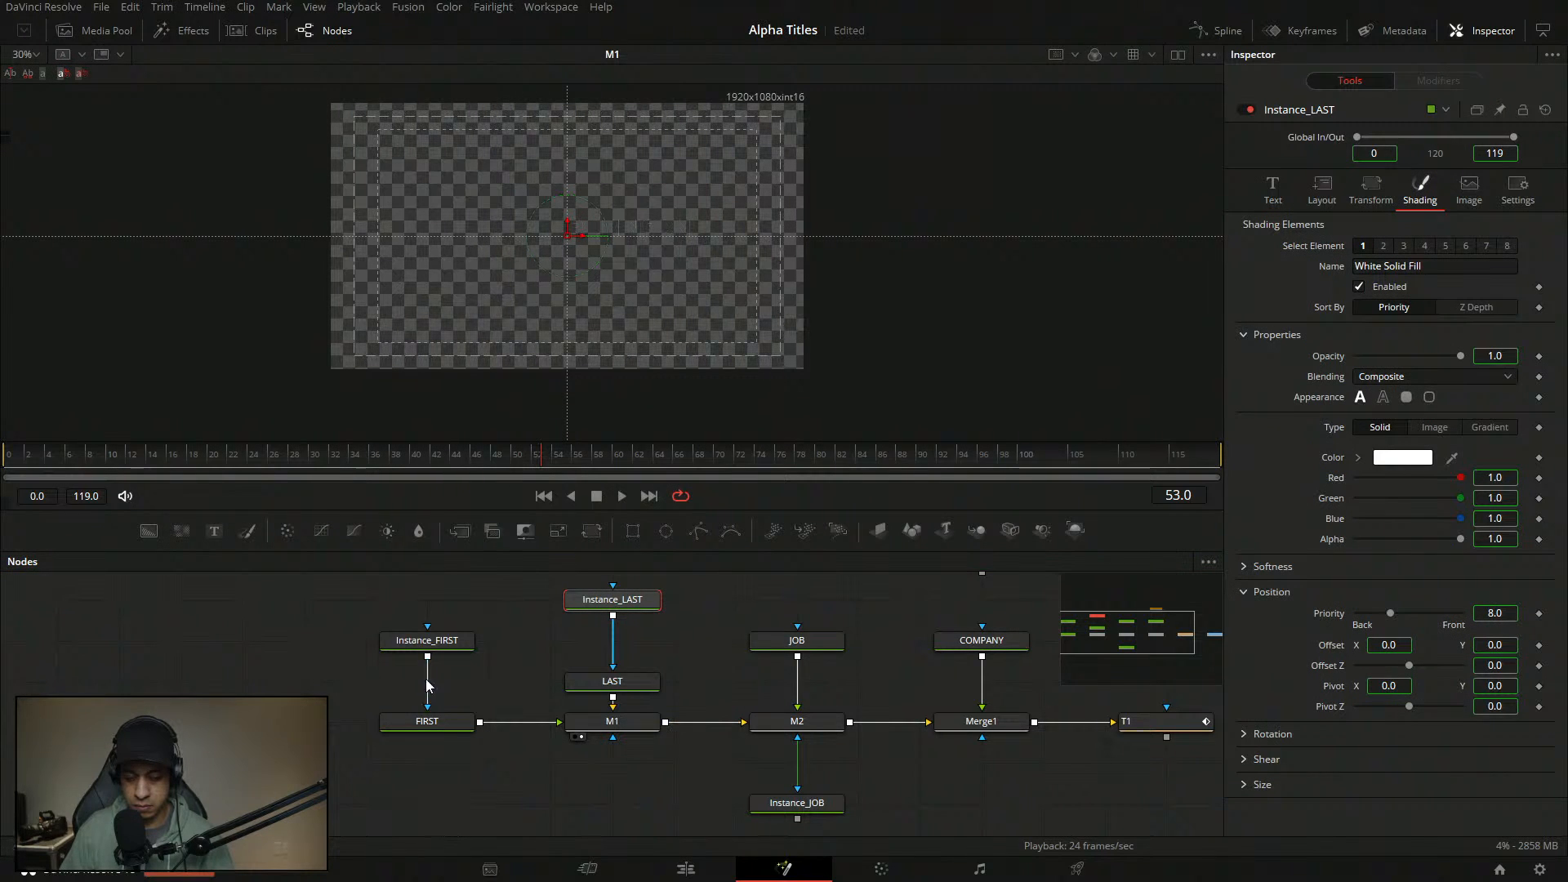
pyautogui.moveTo(447, 725); pyautogui.dragTo(516, 384)
pyautogui.moveTo(460, 644); pyautogui.dragTo(537, 357)
pyautogui.moveTo(455, 725); pyautogui.dragTo(527, 376)
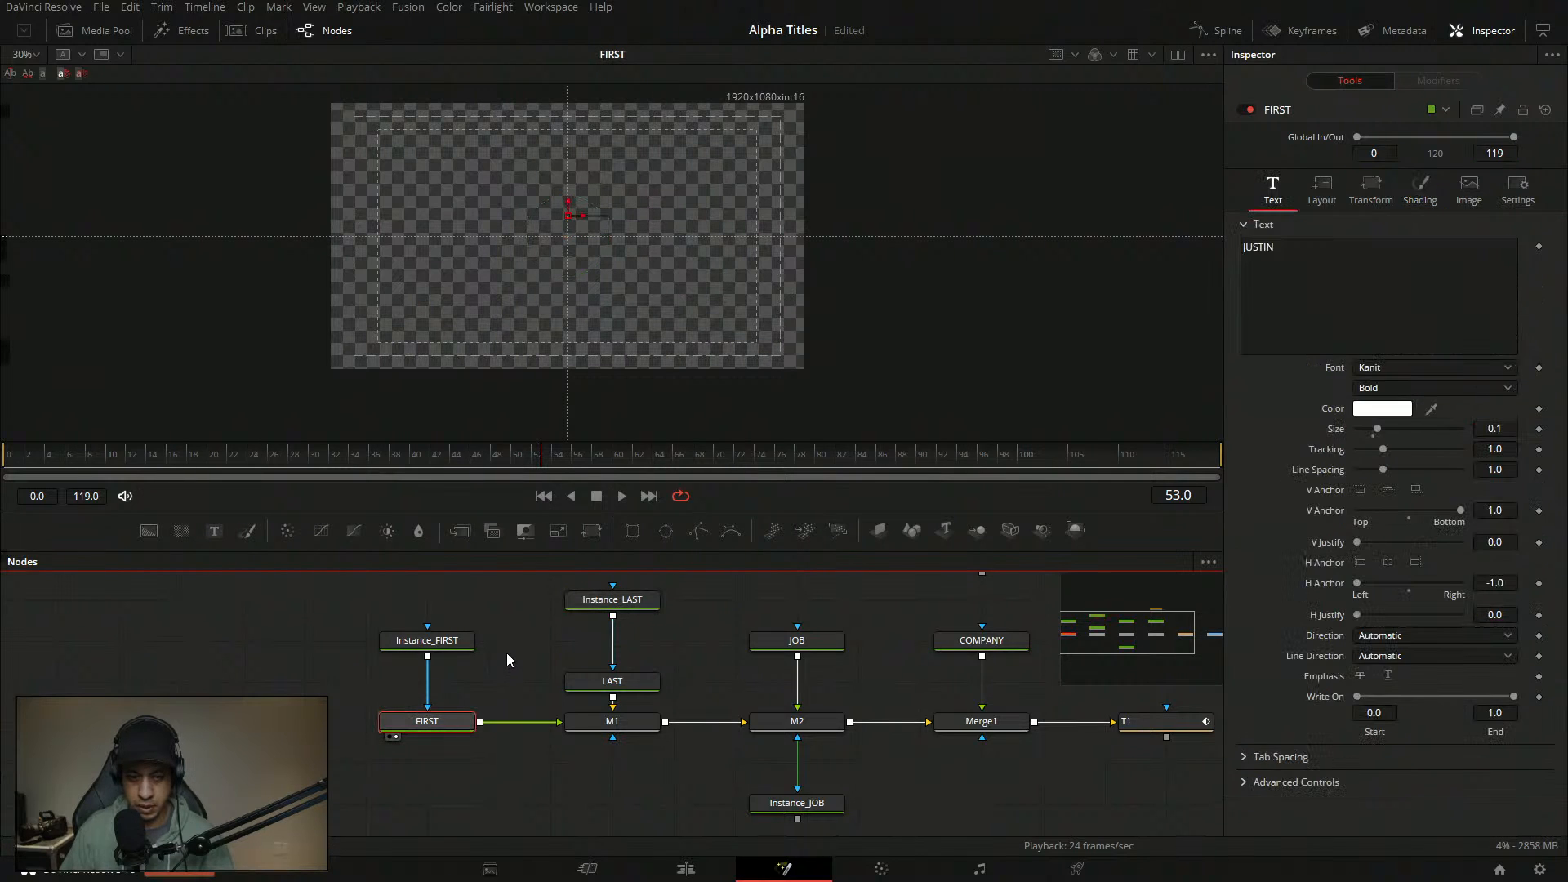
pyautogui.click(478, 632)
pyautogui.moveTo(448, 639); pyautogui.dragTo(319, 682)
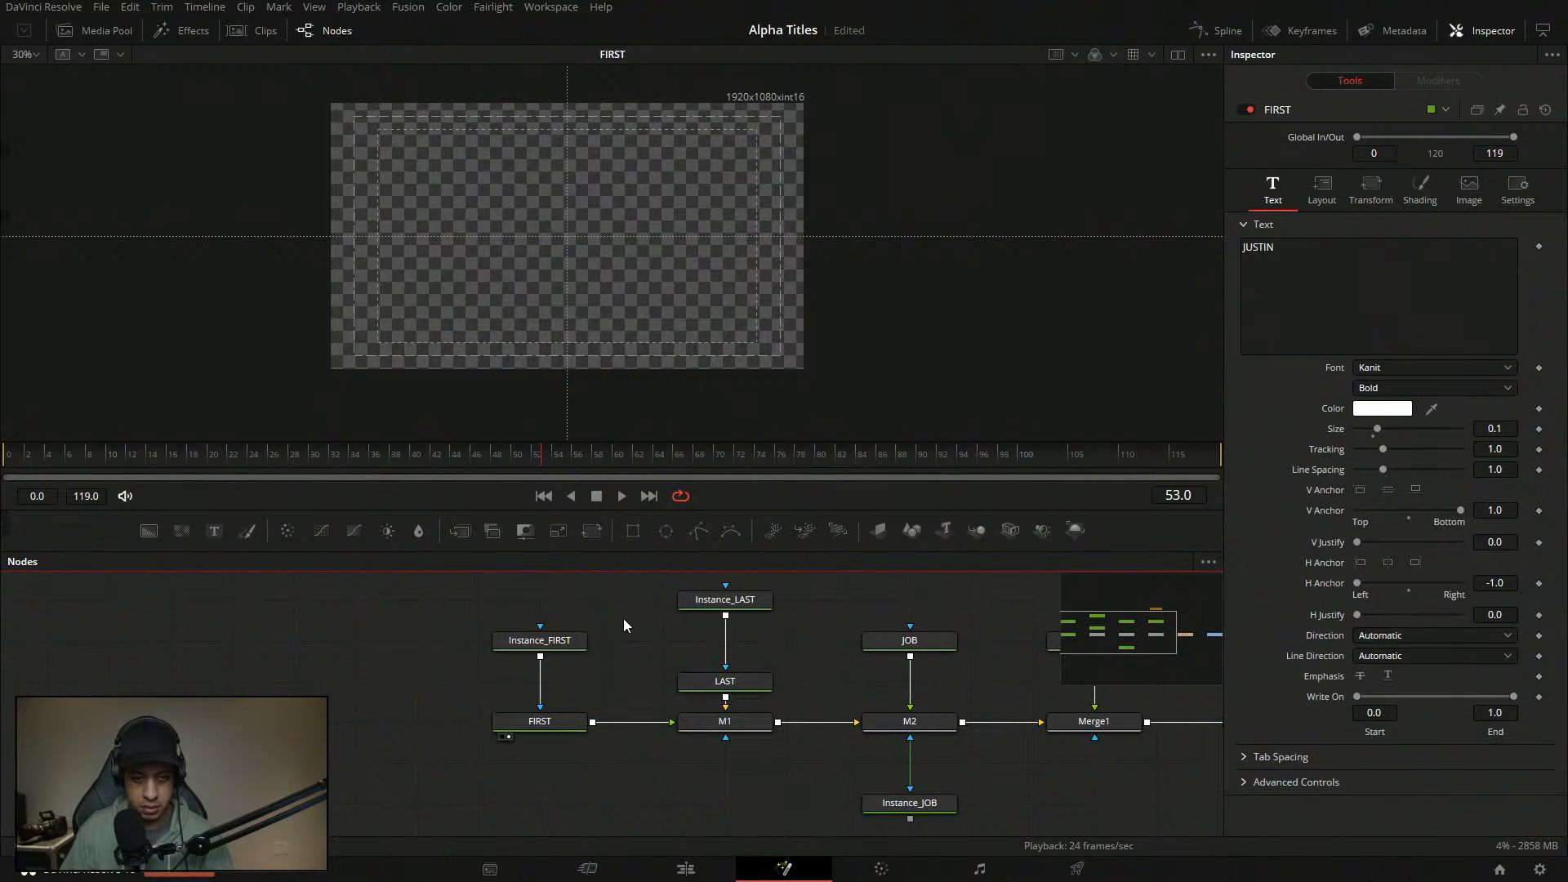
pyautogui.click(569, 722)
pyautogui.click(1470, 192)
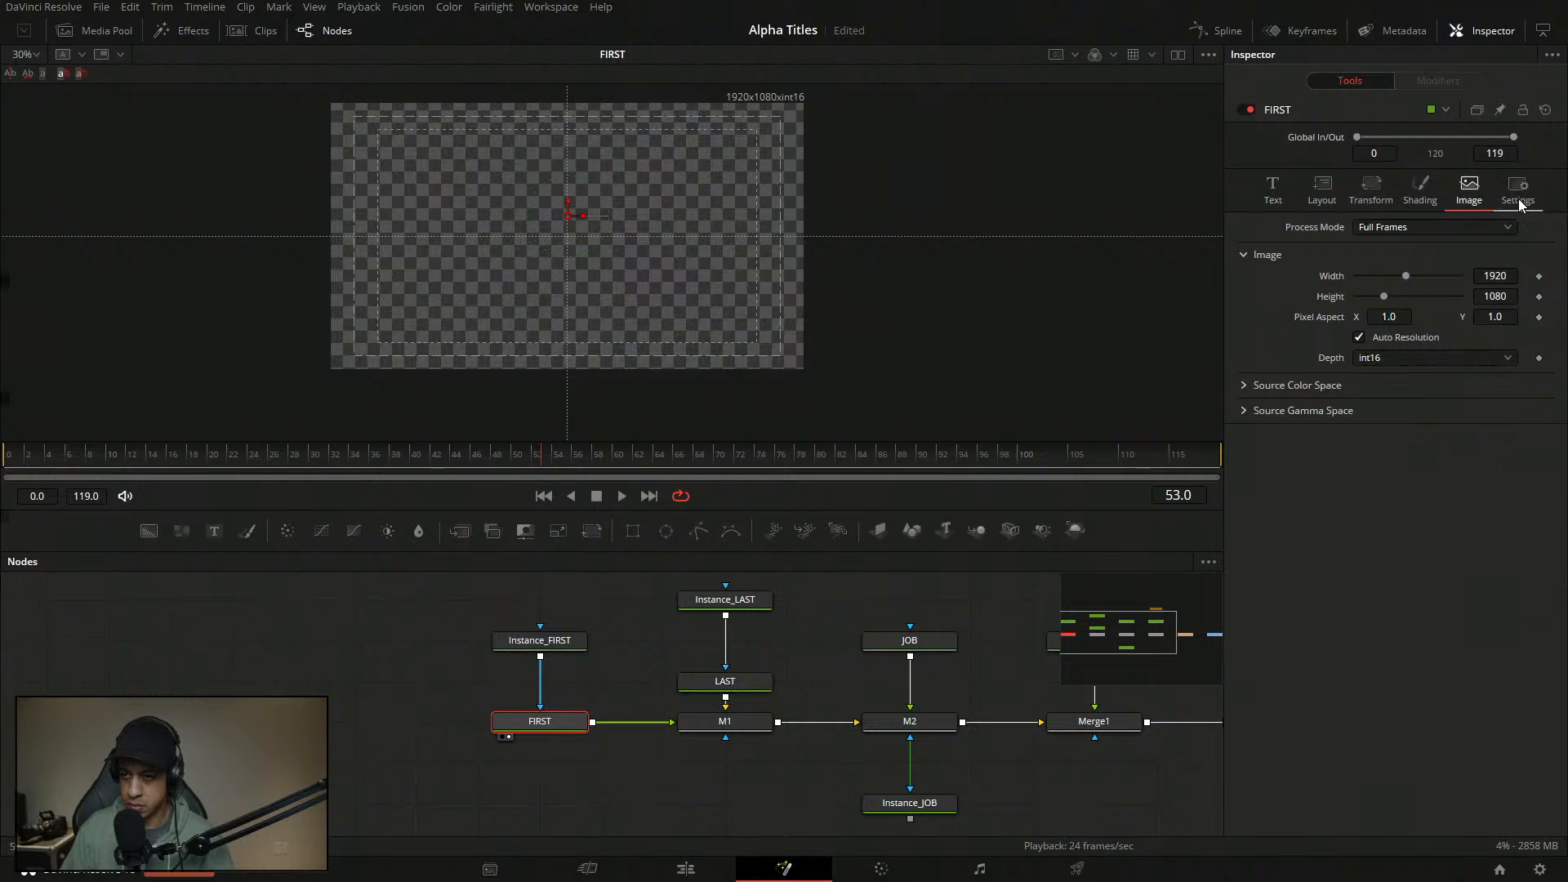
pyautogui.click(1517, 196)
pyautogui.click(1419, 245)
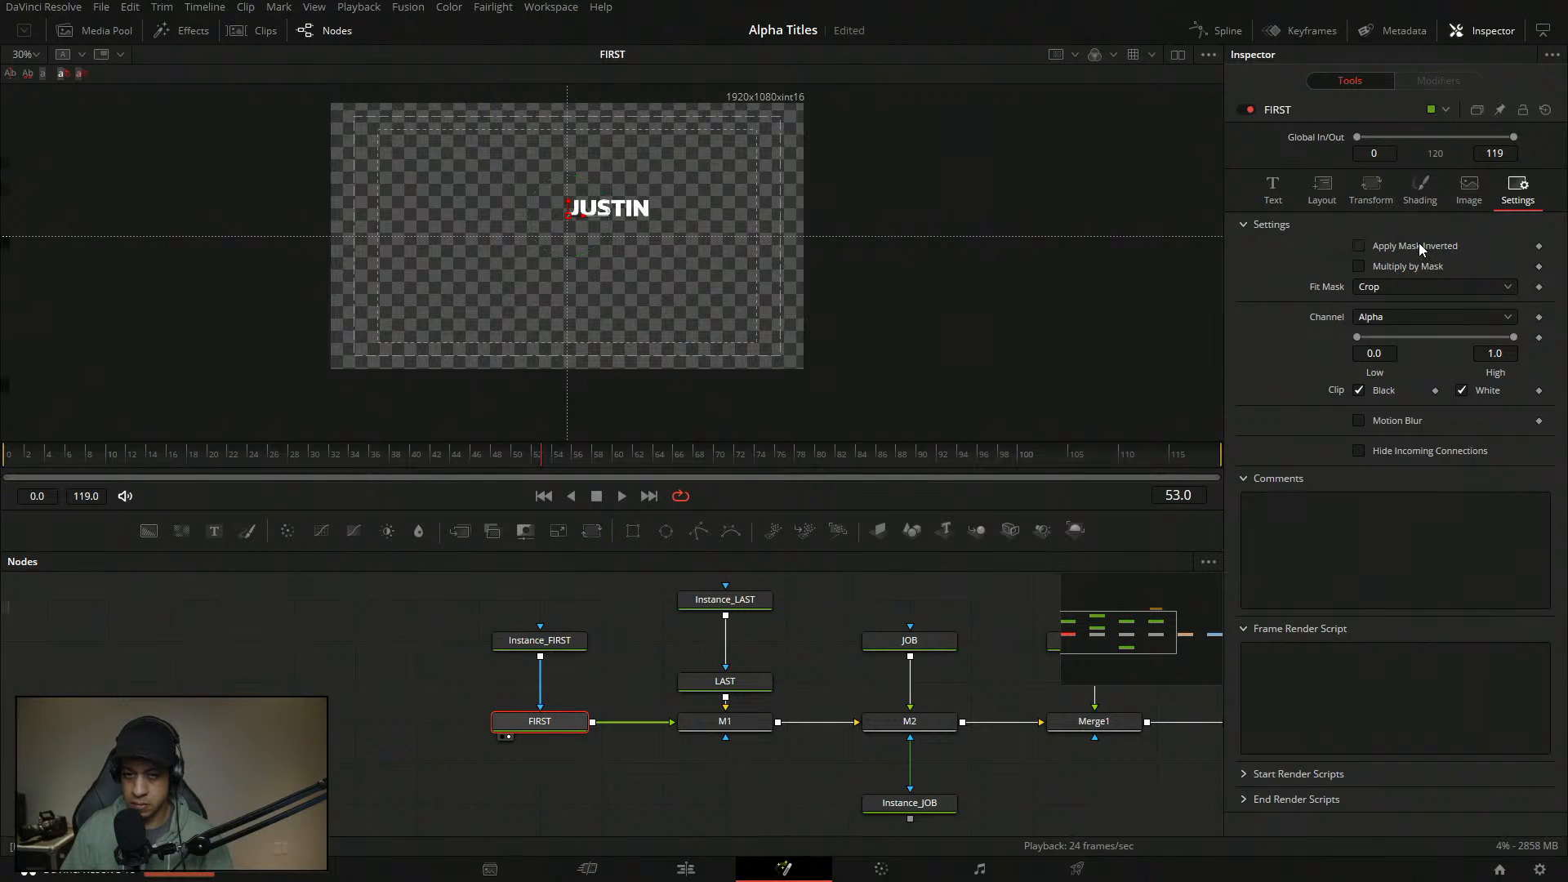
pyautogui.click(725, 681)
pyautogui.click(1515, 196)
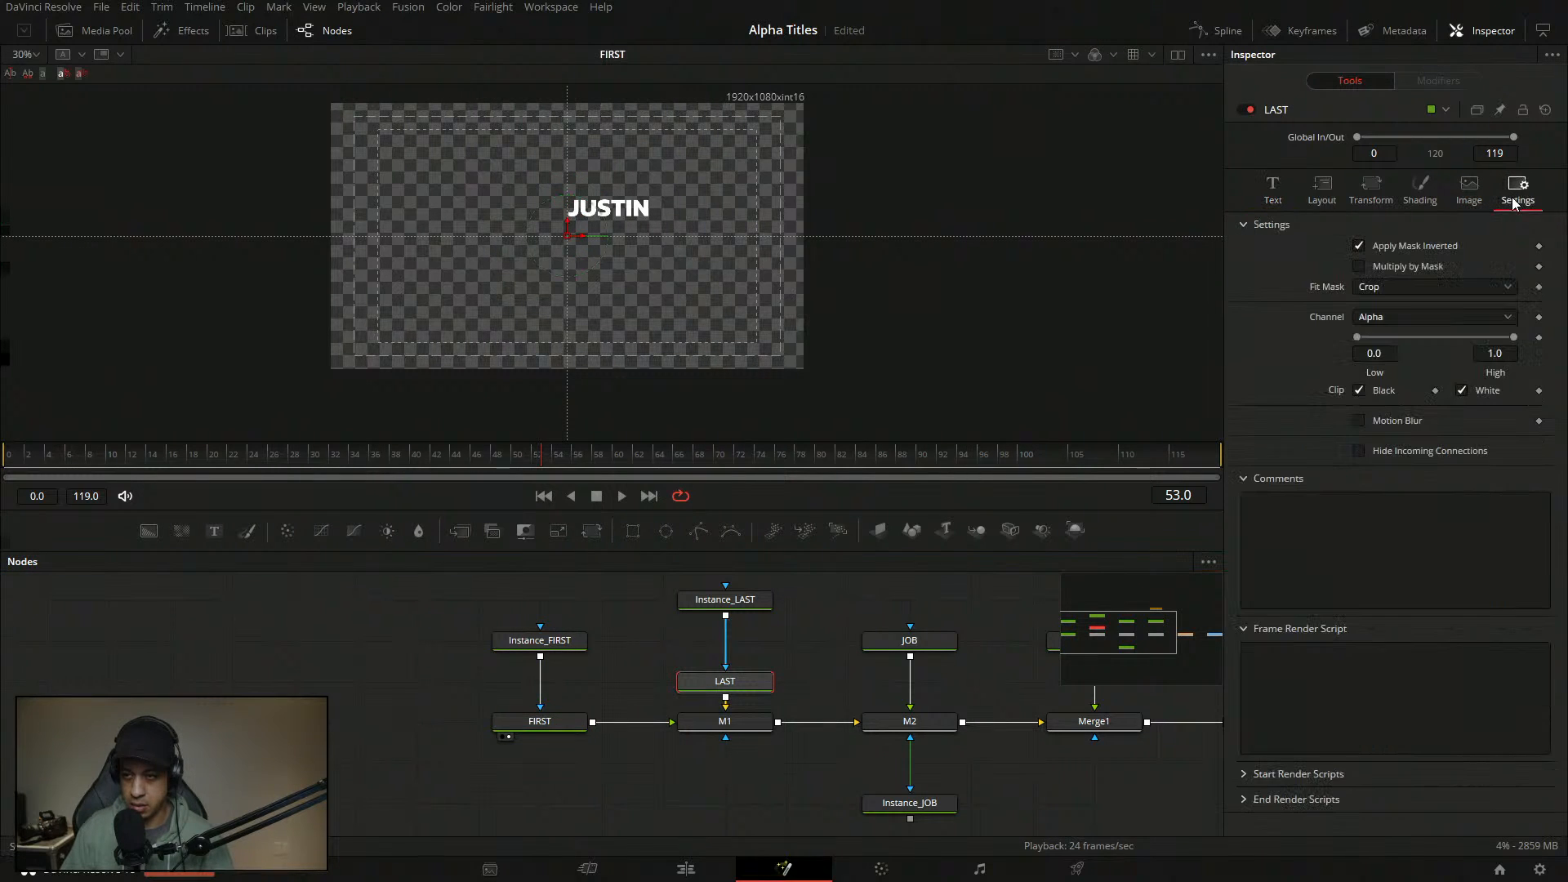
pyautogui.click(1409, 246)
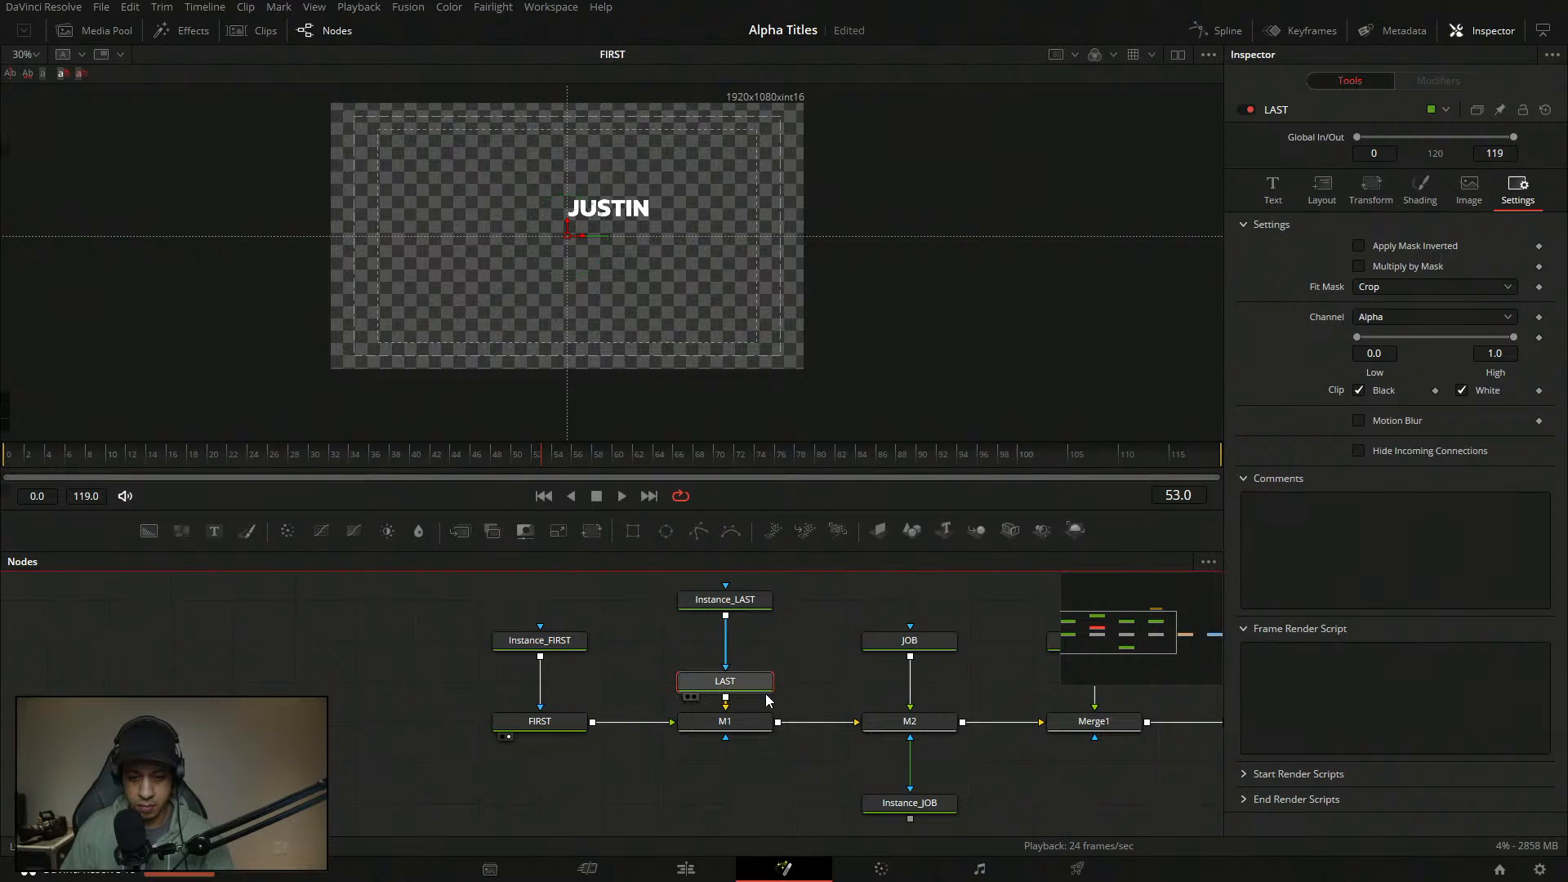
# - Deinstance Instance_LAST's fill appearance and switch it to block at Line level
pyautogui.moveTo(724, 681); pyautogui.dragTo(644, 331)
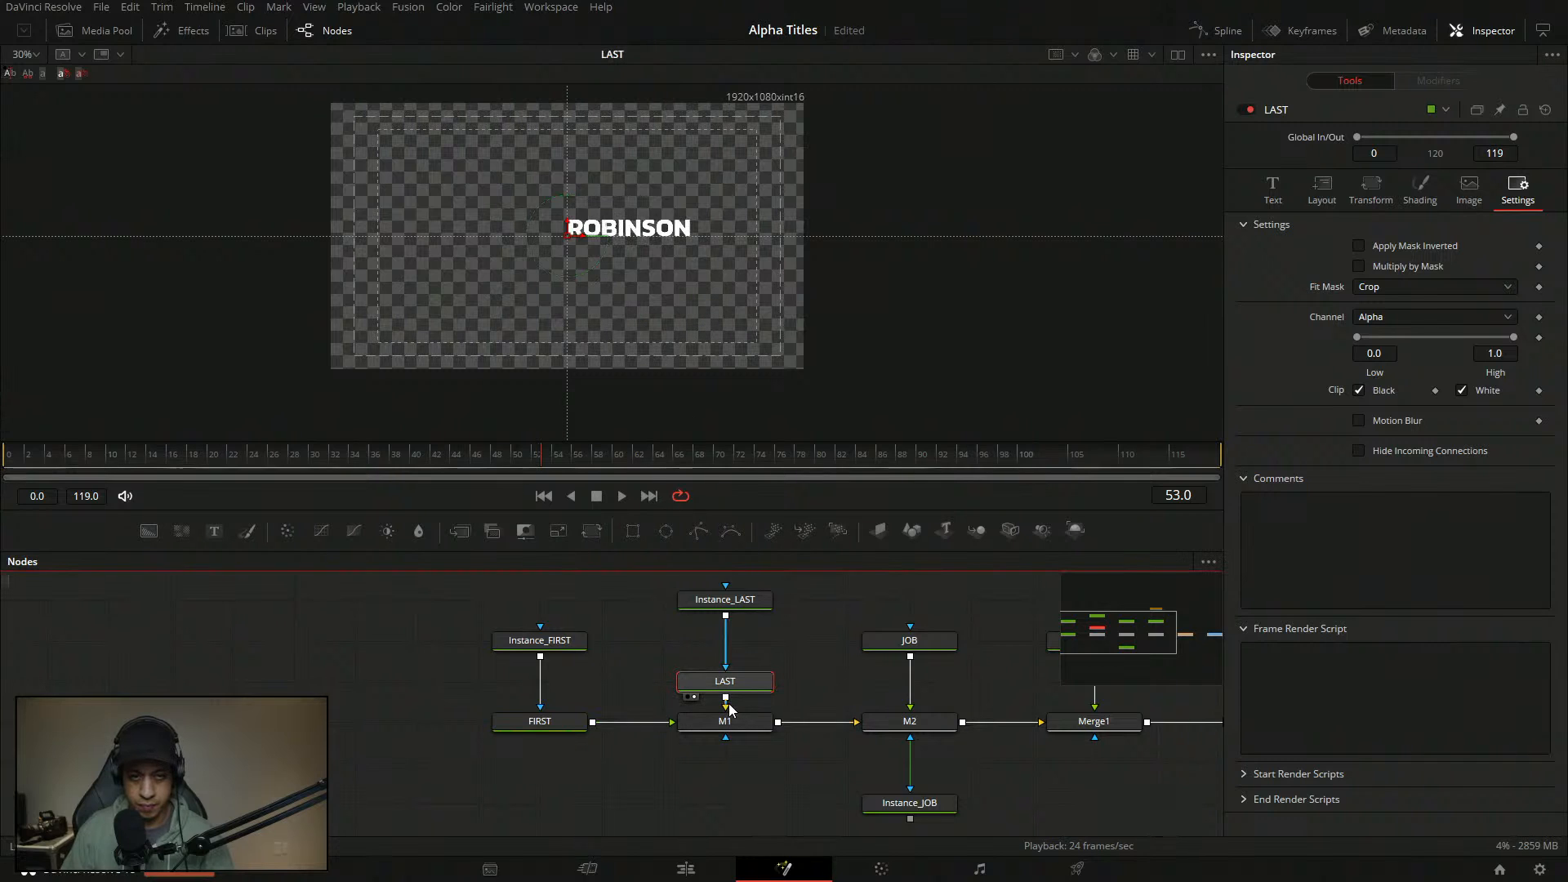
pyautogui.click(758, 601)
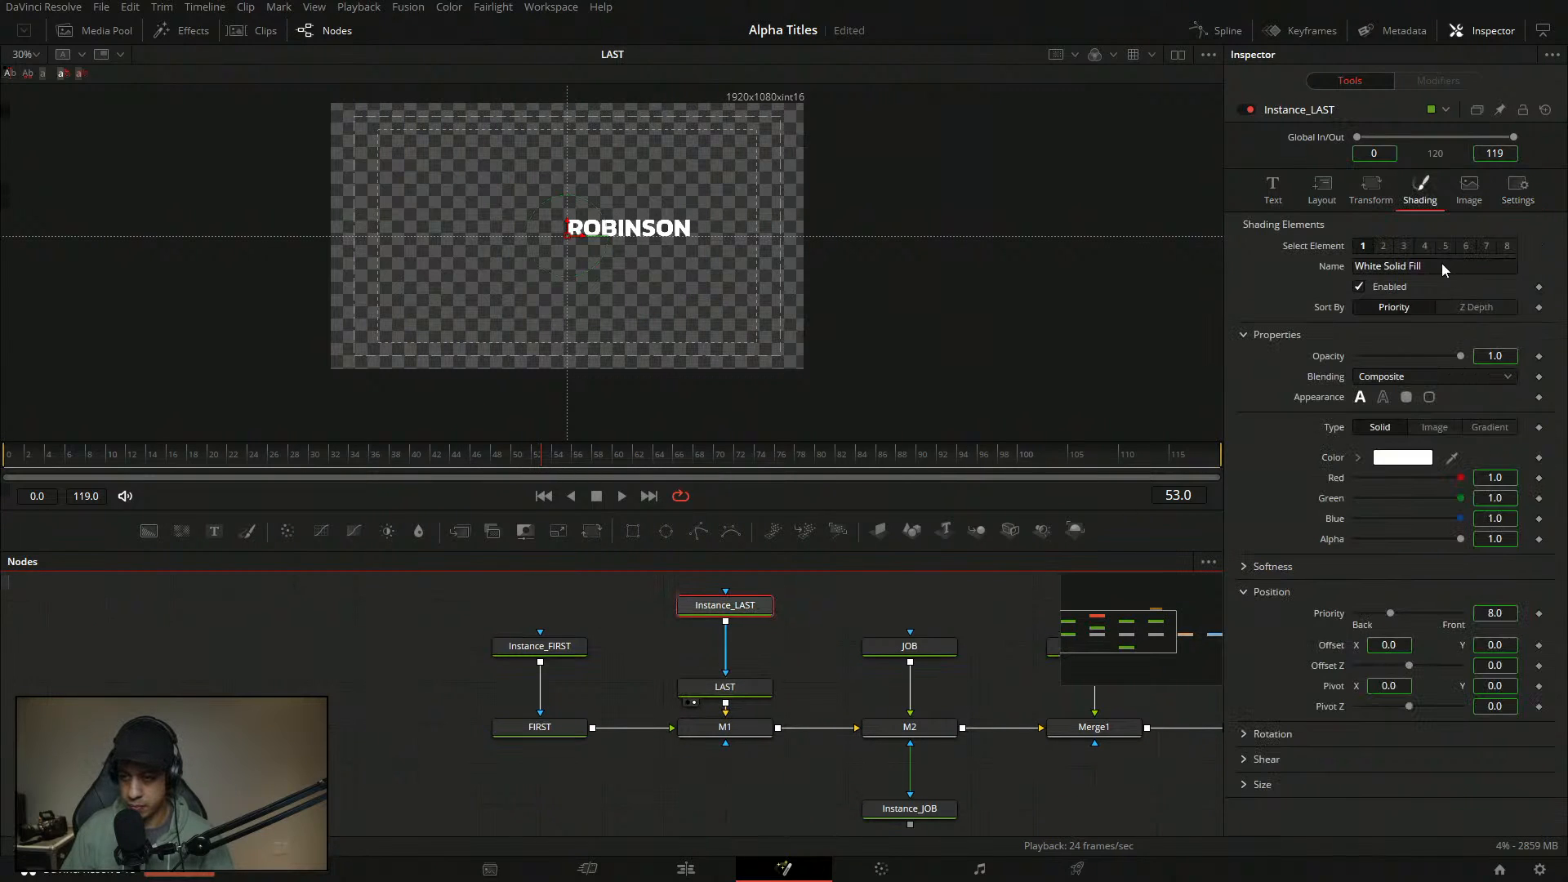
pyautogui.rightClick(1331, 399)
pyautogui.click(1393, 547)
pyautogui.click(1408, 399)
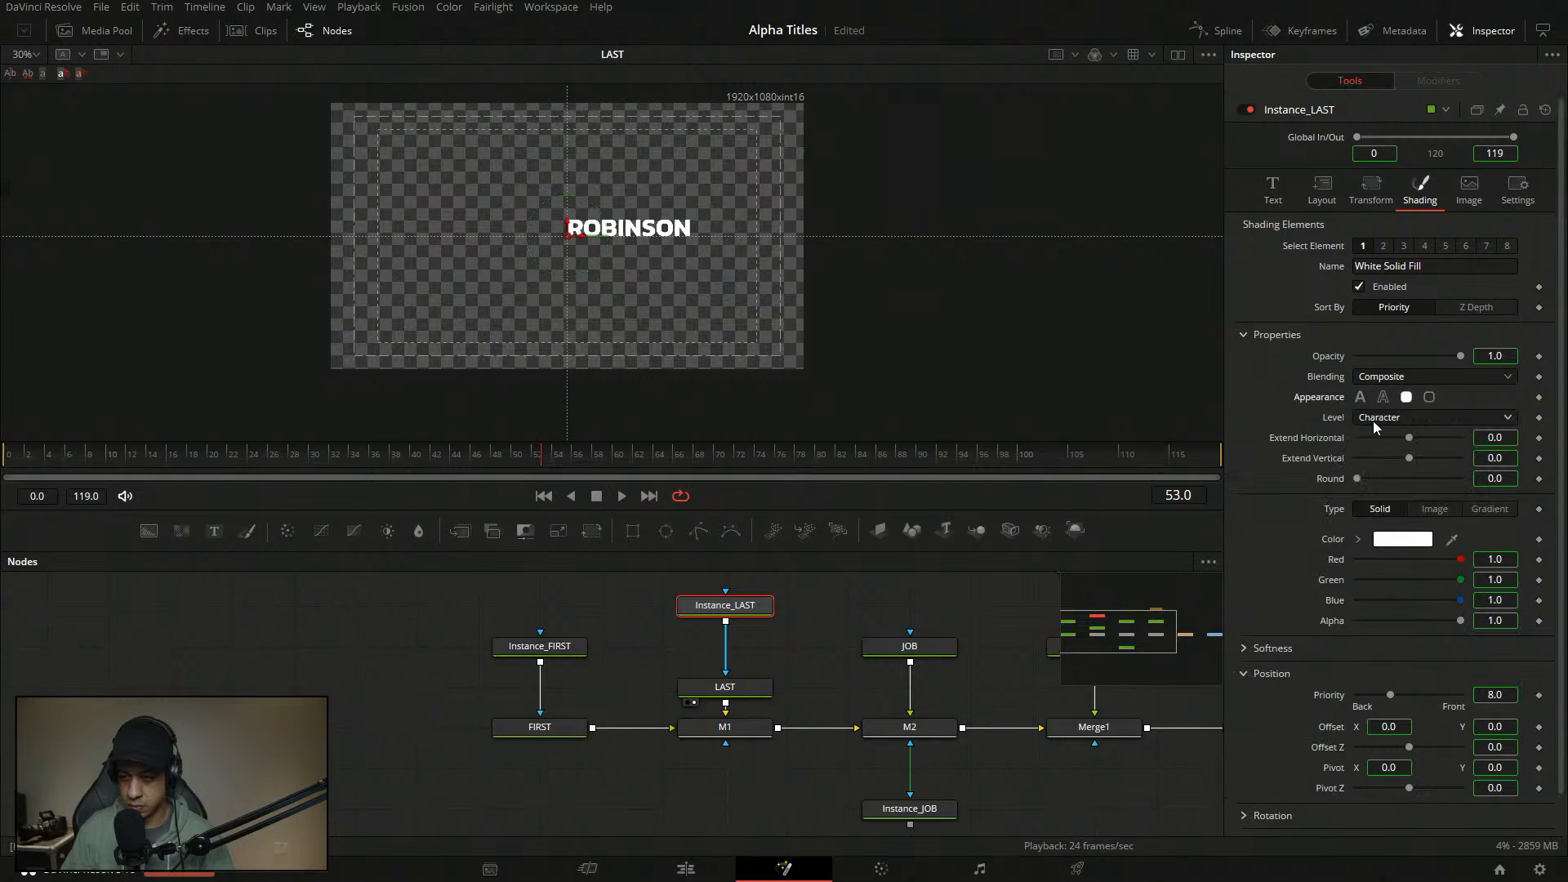
pyautogui.click(1376, 418)
pyautogui.click(1394, 566)
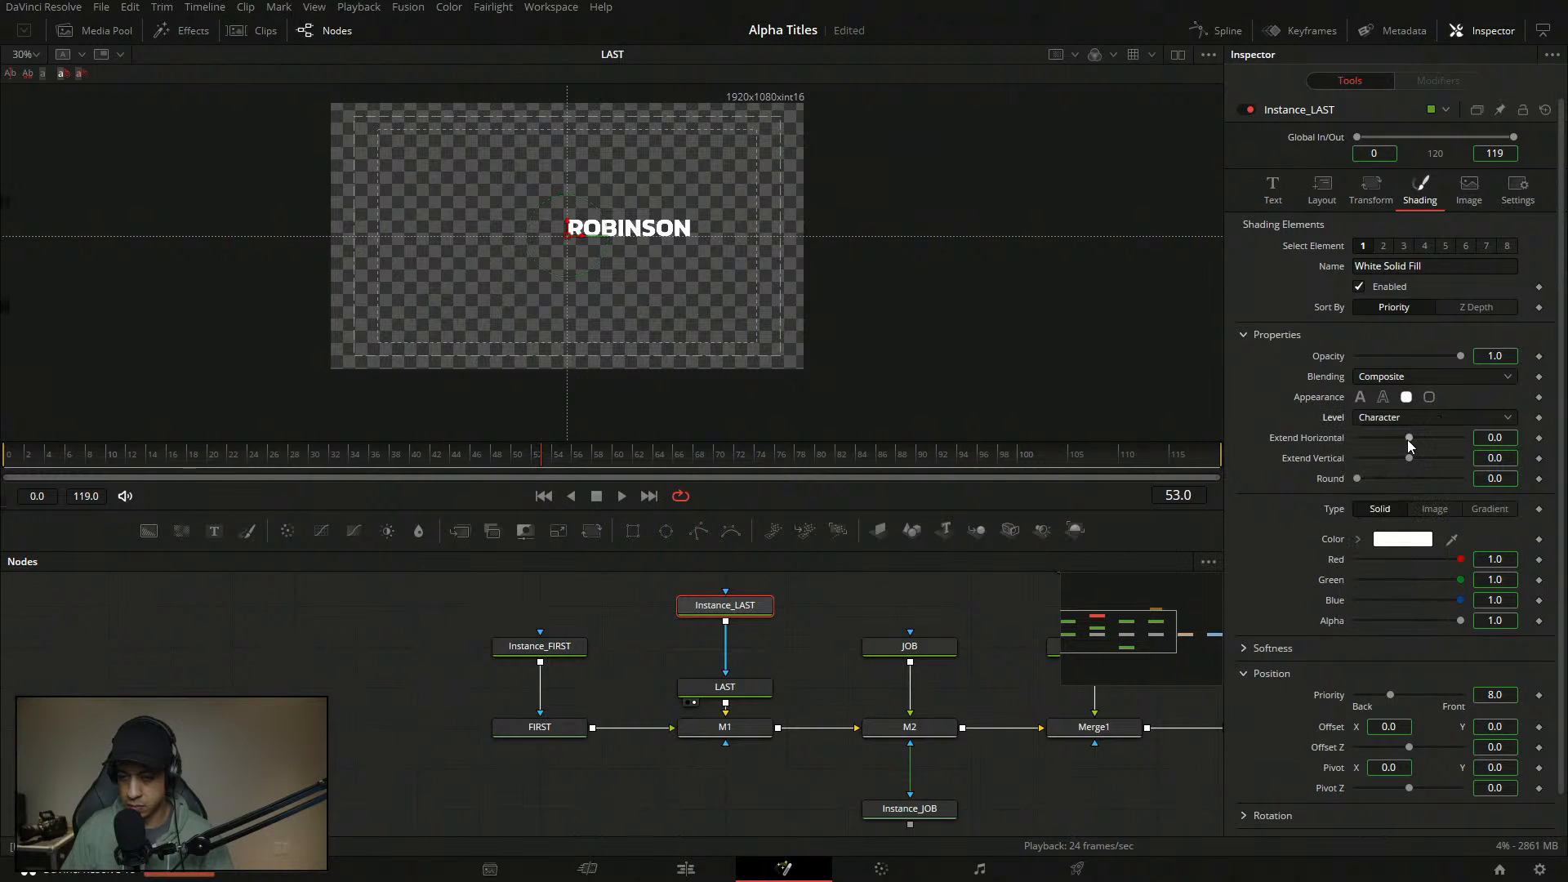
pyautogui.click(1420, 418)
# - Set the shading level to Line and line Instance_FIRST up beside Instance_LAST
pyautogui.click(1404, 453)
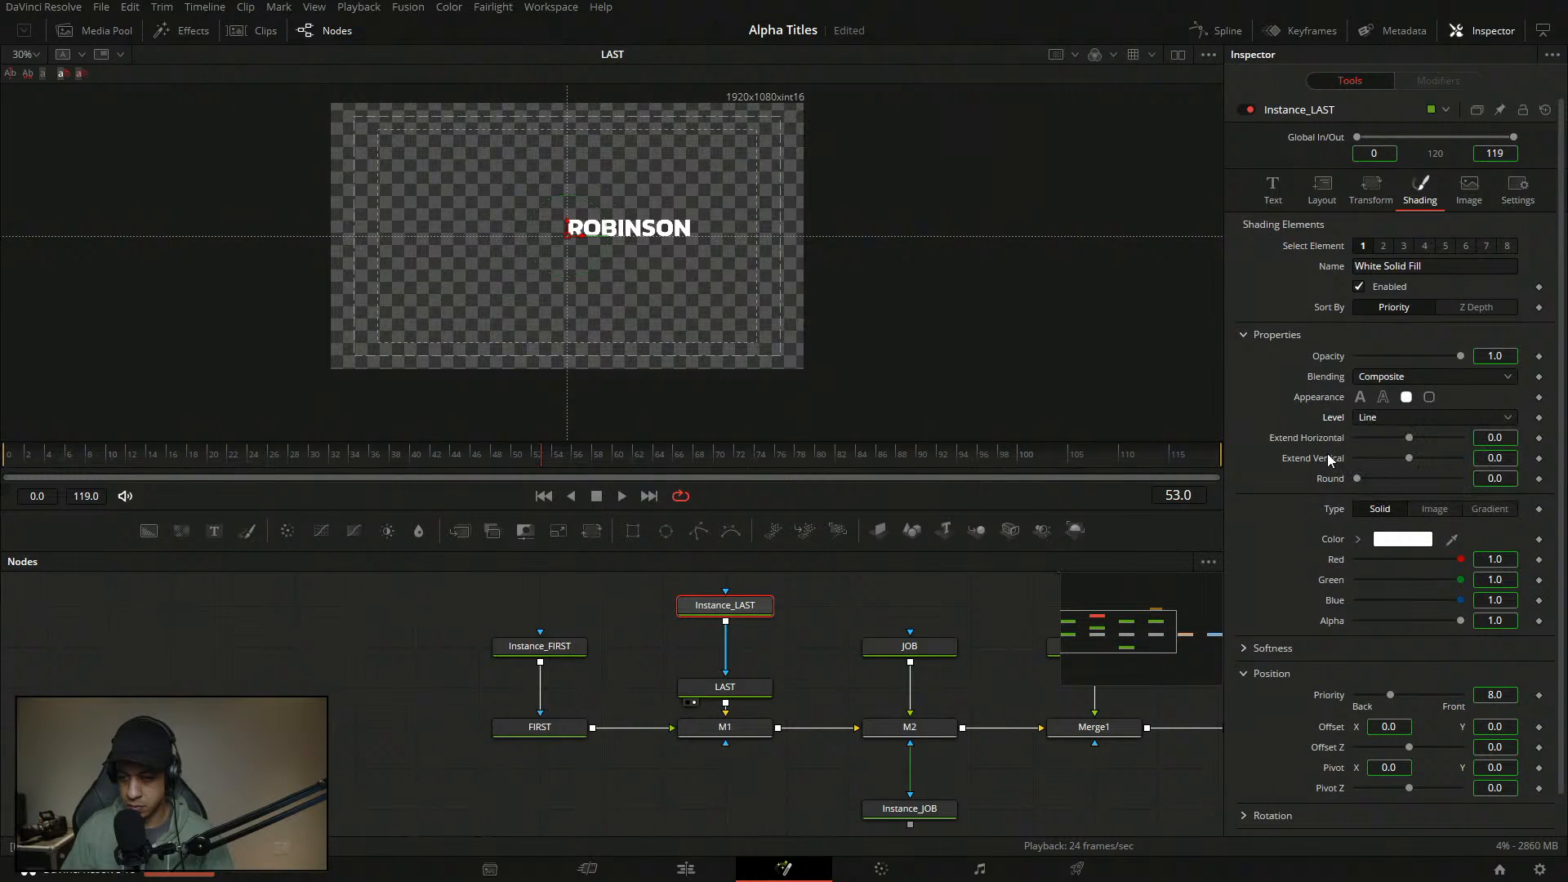
pyautogui.moveTo(742, 727); pyautogui.dragTo(767, 376)
pyautogui.moveTo(801, 668); pyautogui.dragTo(844, 668)
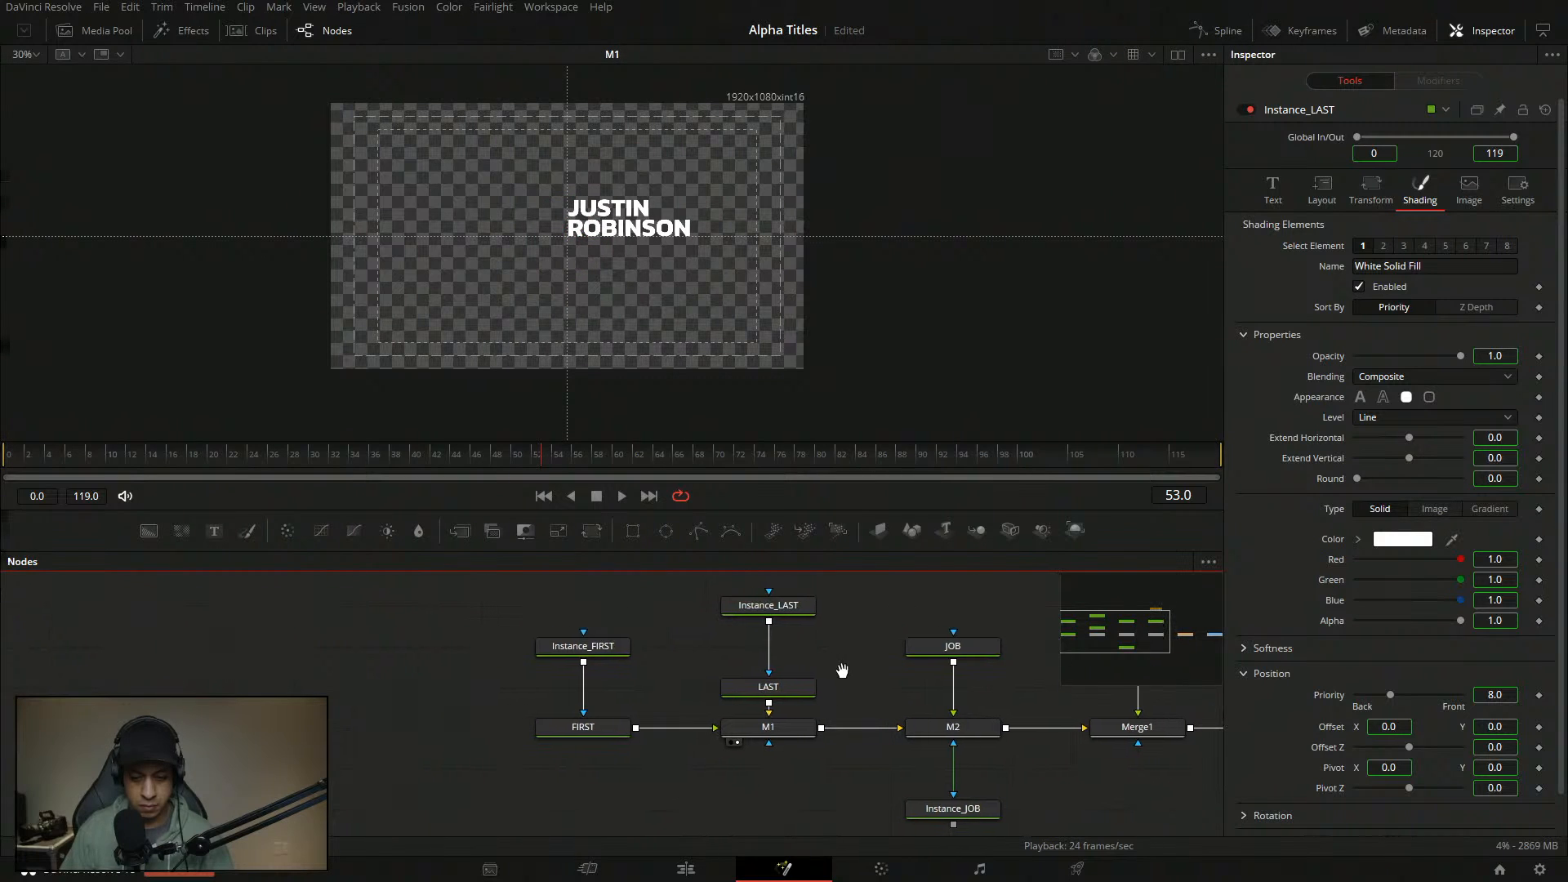
pyautogui.moveTo(601, 643); pyautogui.dragTo(609, 611)
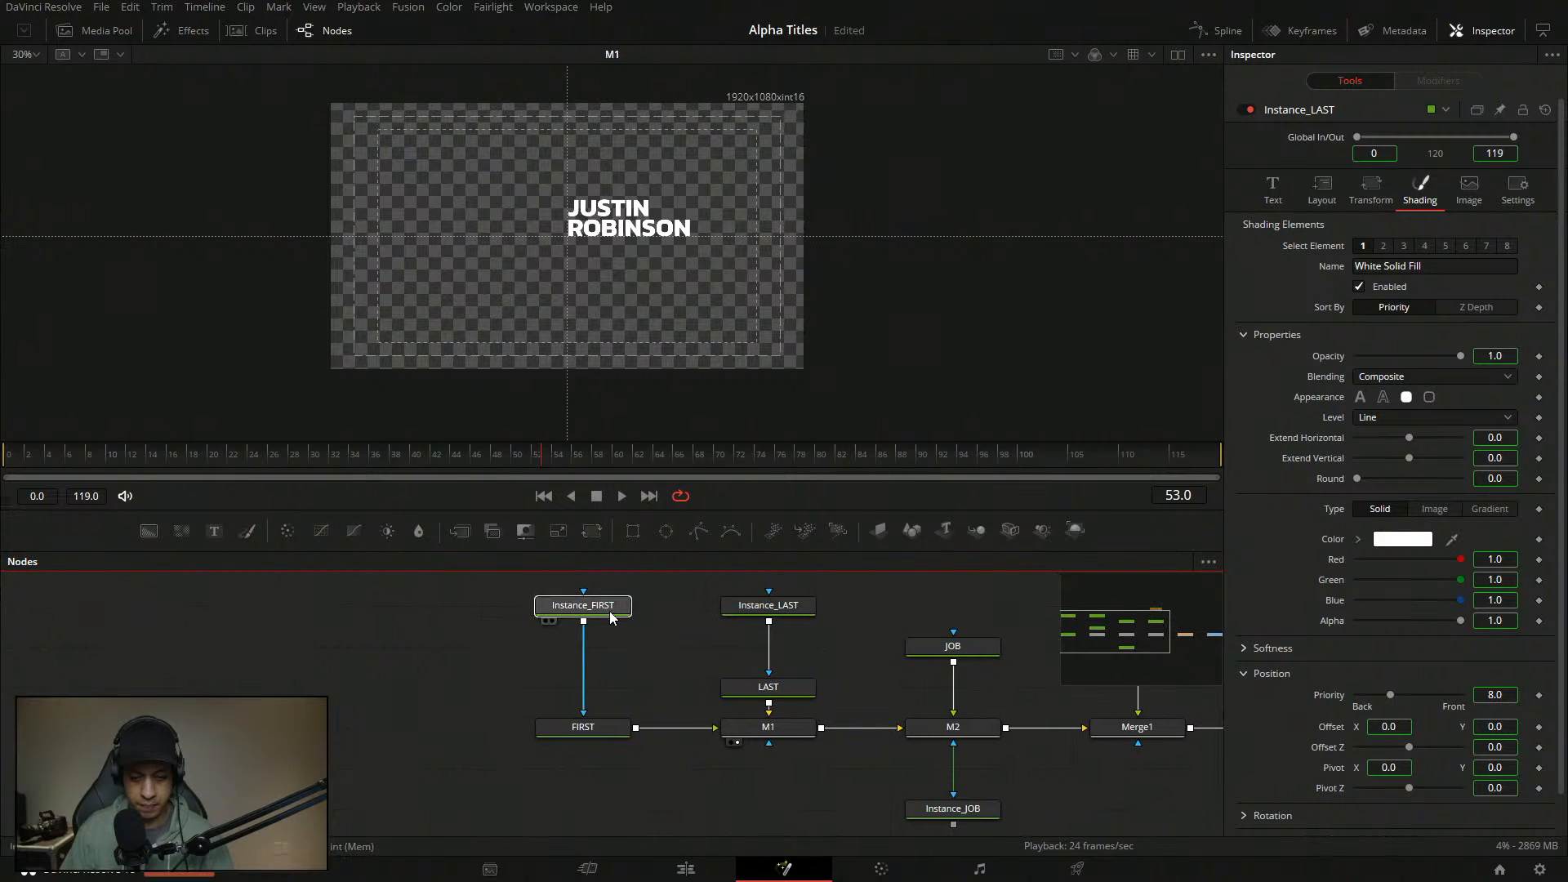
# - Deinstance Position Offset on both Instance_FIRST and Instance_LAST
pyautogui.rightClick(1331, 728)
pyautogui.click(1408, 650)
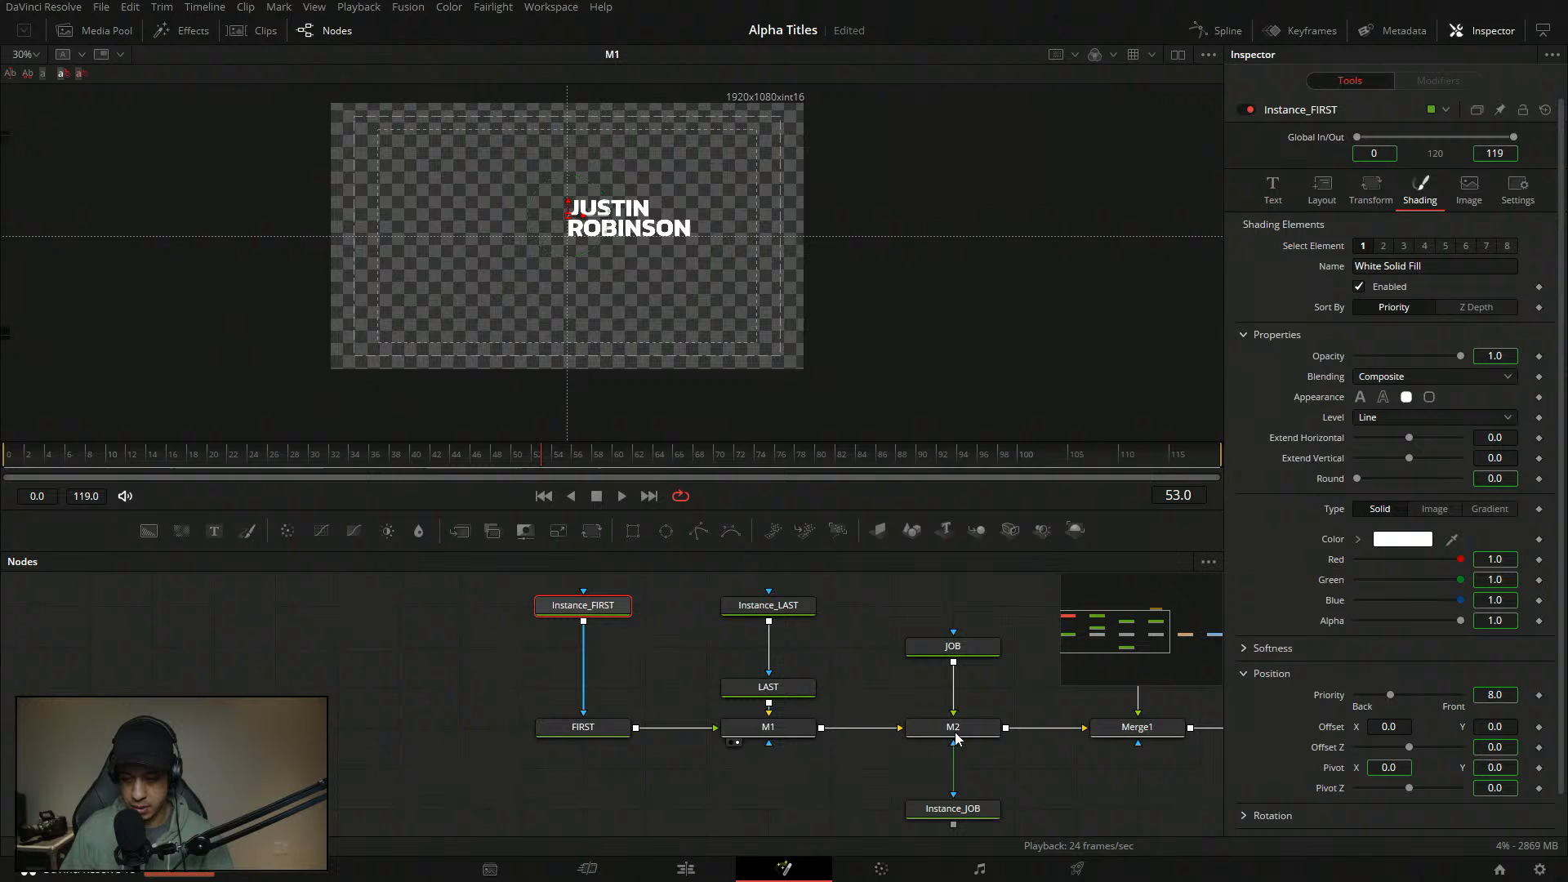
pyautogui.click(768, 605)
pyautogui.rightClick(1359, 739)
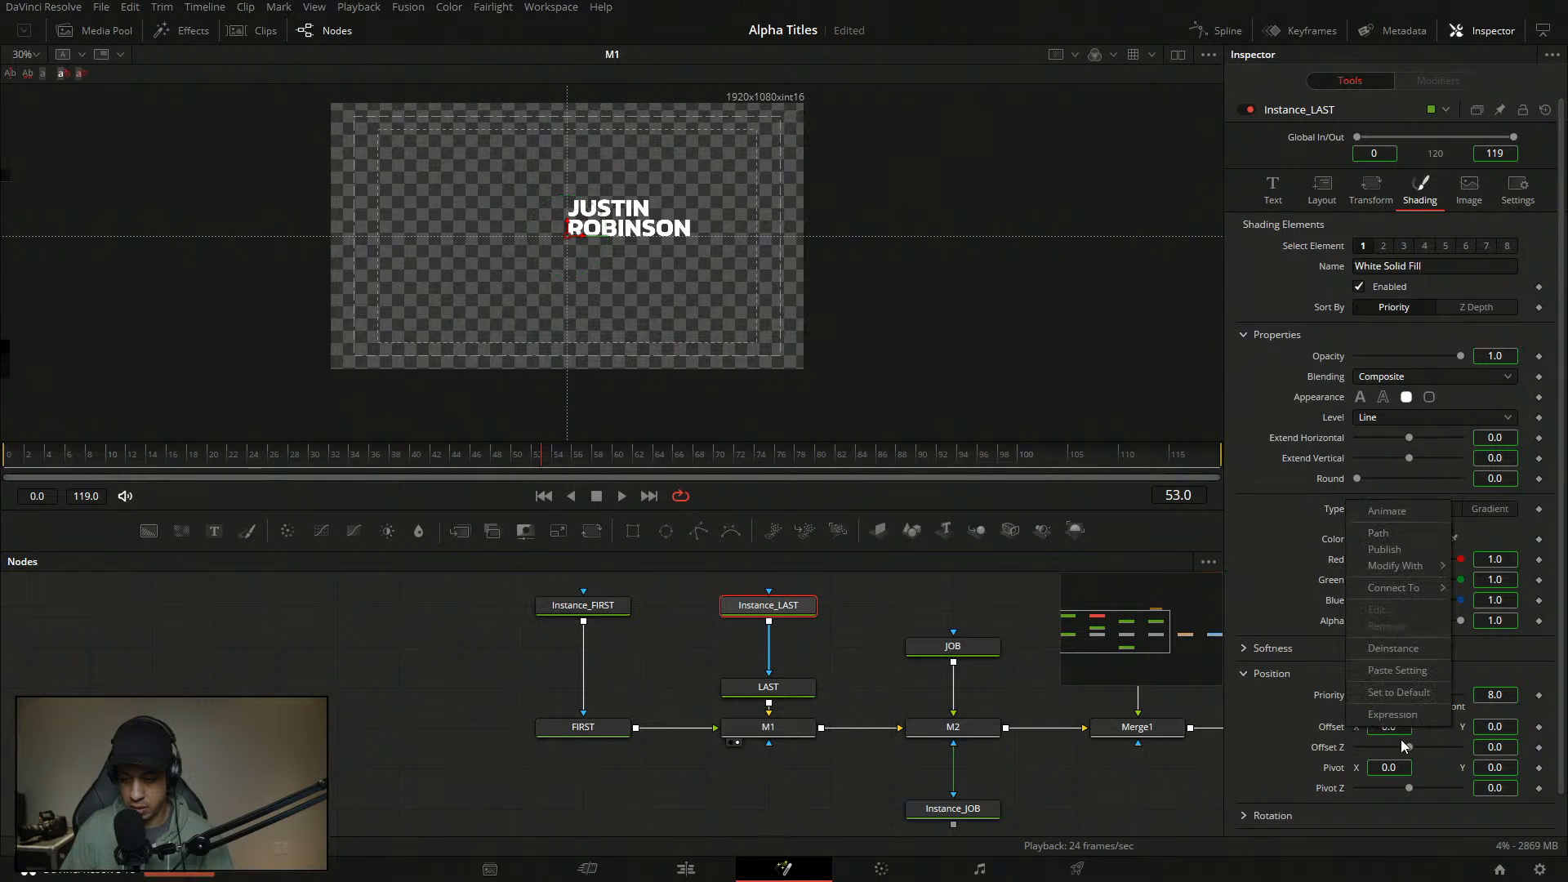
pyautogui.click(1400, 650)
pyautogui.click(585, 726)
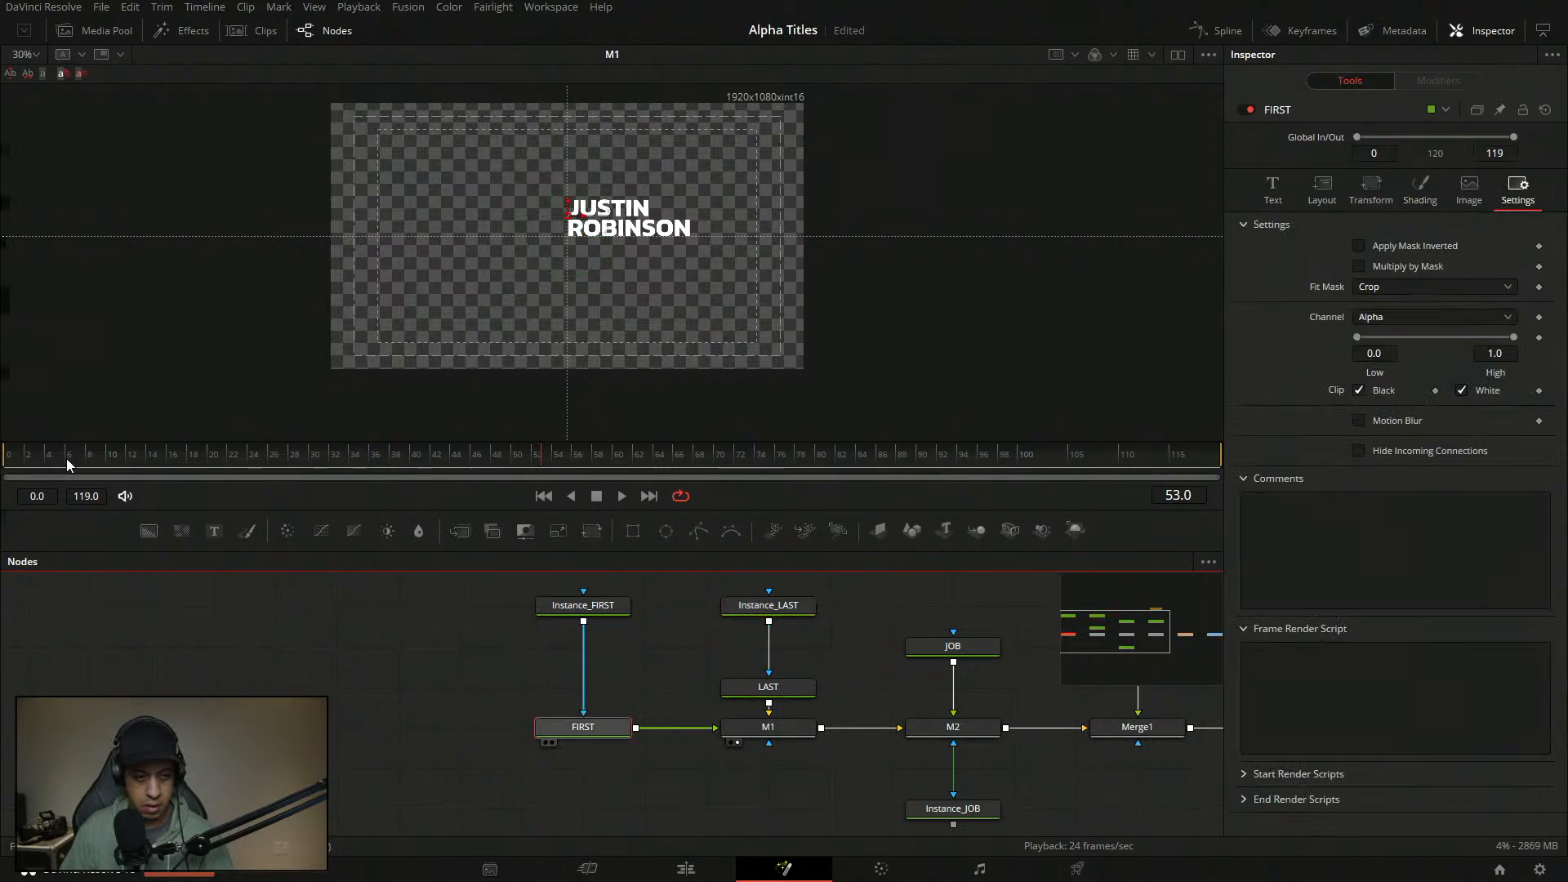
pyautogui.click(7, 458)
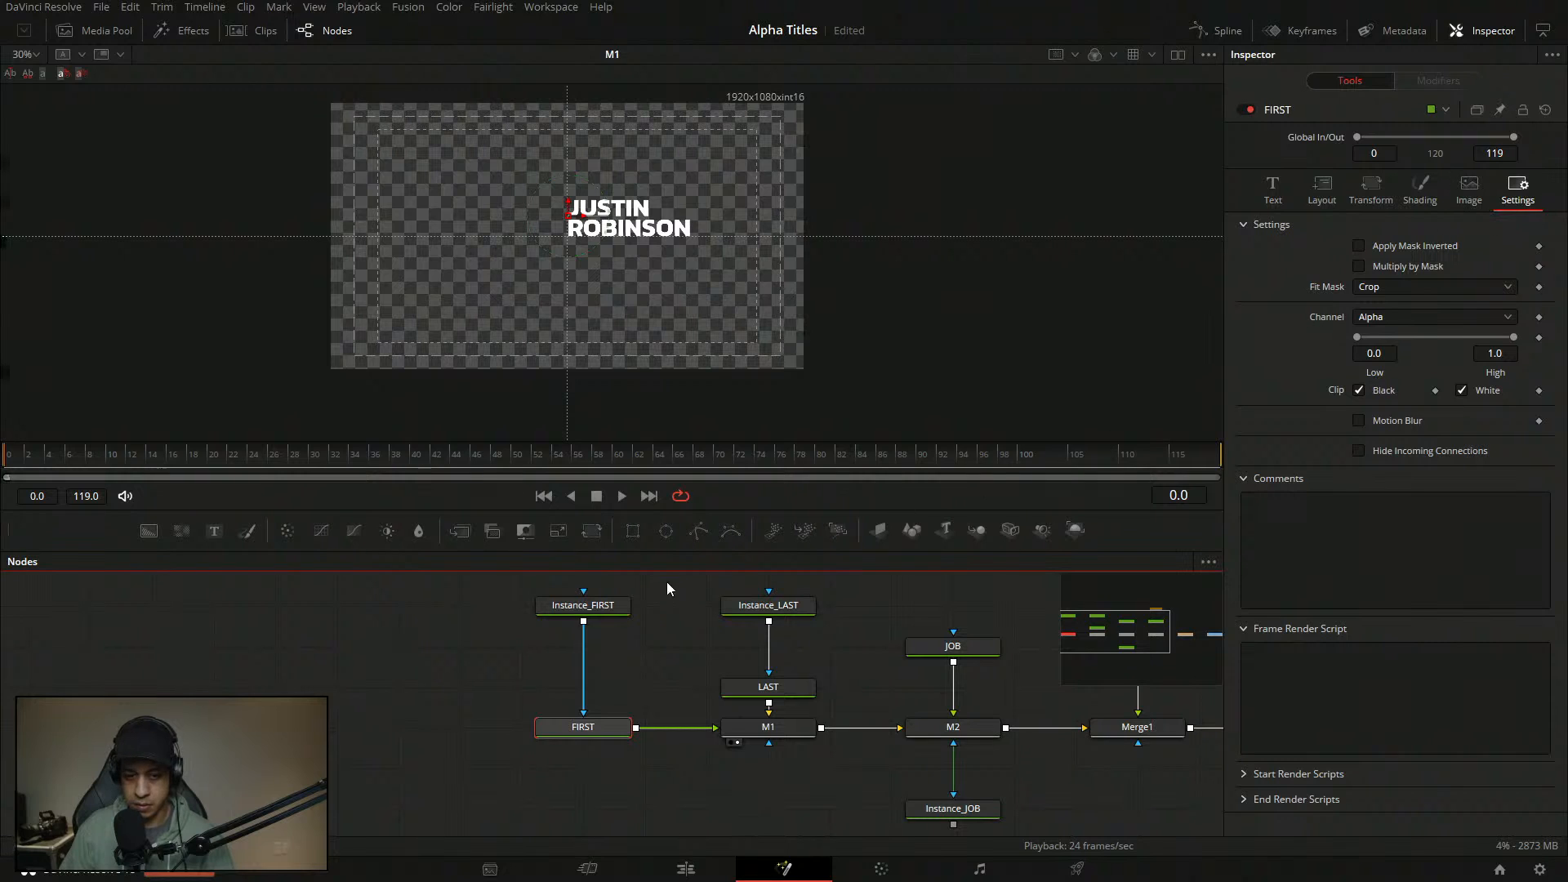
# - Deinstance the Image Depth setting on Instance_FIRST and Instance_LAST
pyautogui.click(583, 605)
pyautogui.click(1472, 189)
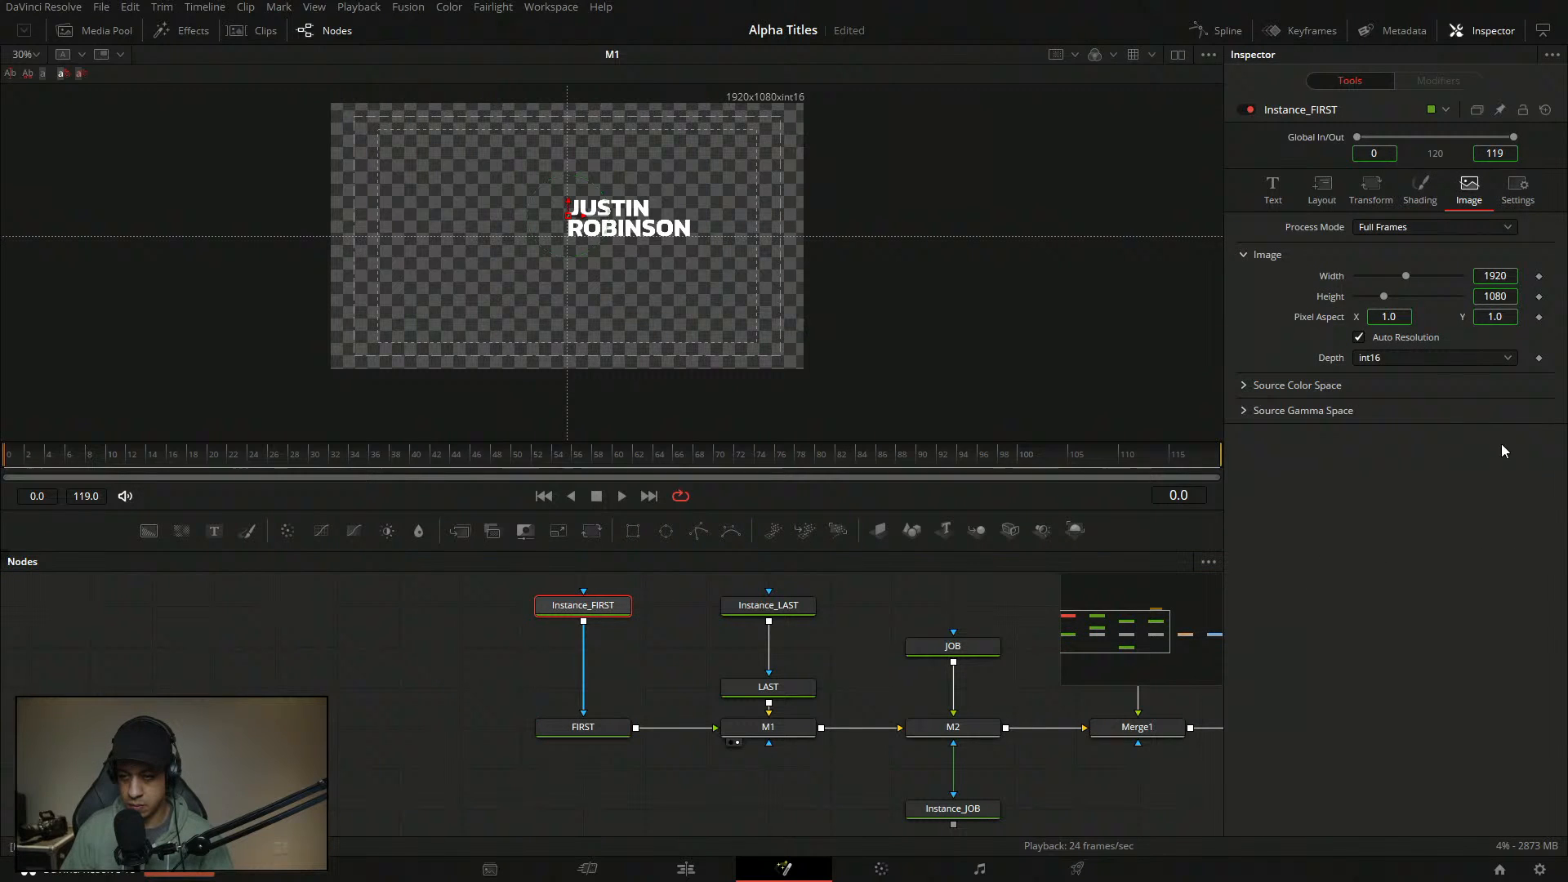
pyautogui.click(1428, 359)
pyautogui.click(1307, 350)
pyautogui.rightClick(1326, 360)
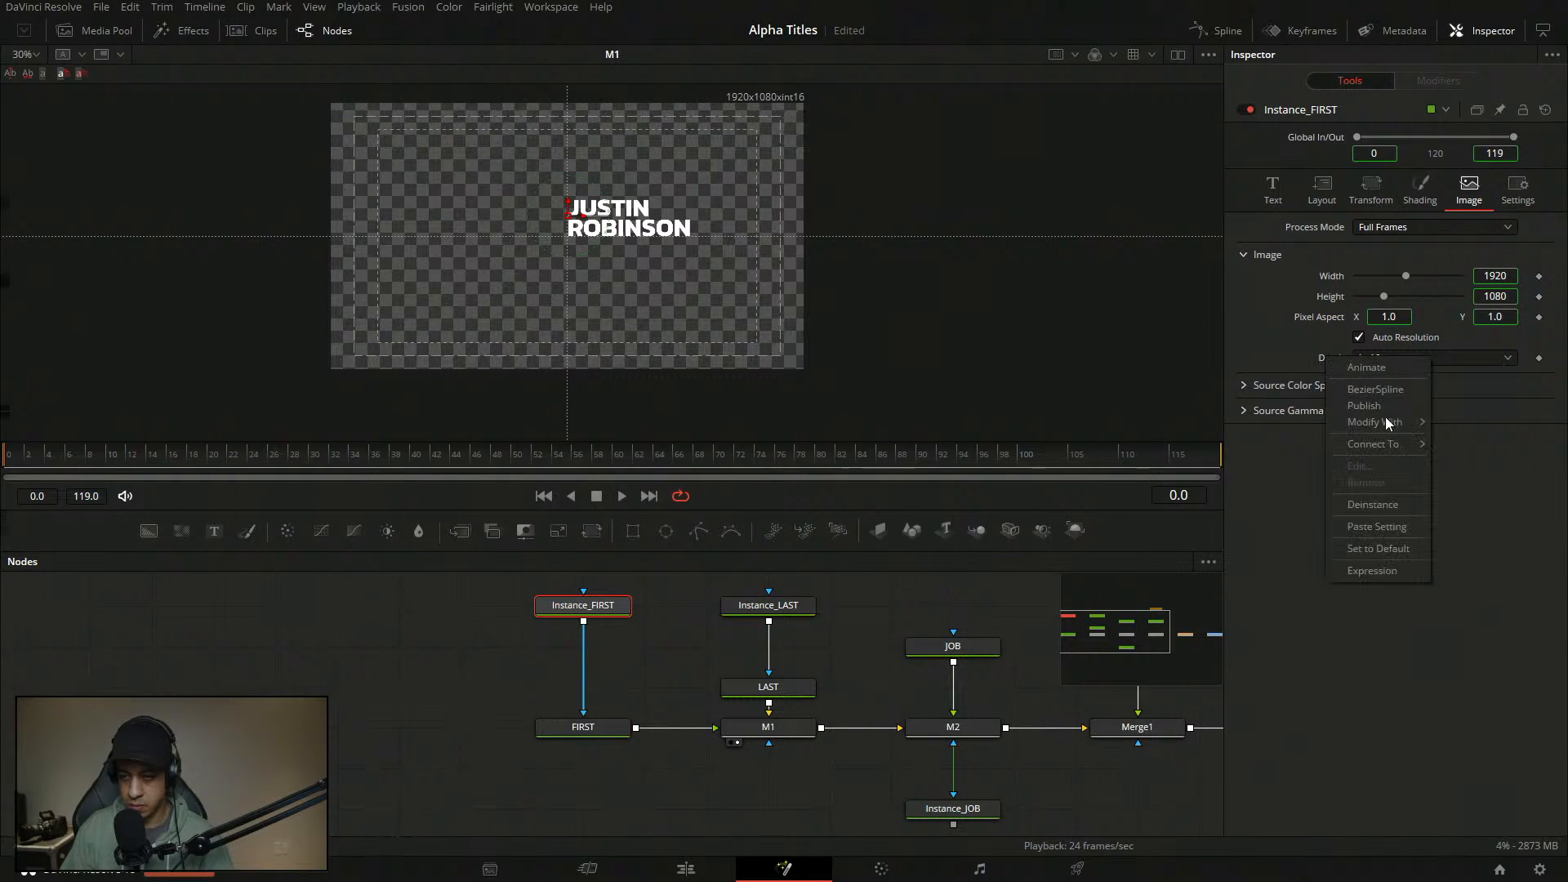
pyautogui.click(1380, 511)
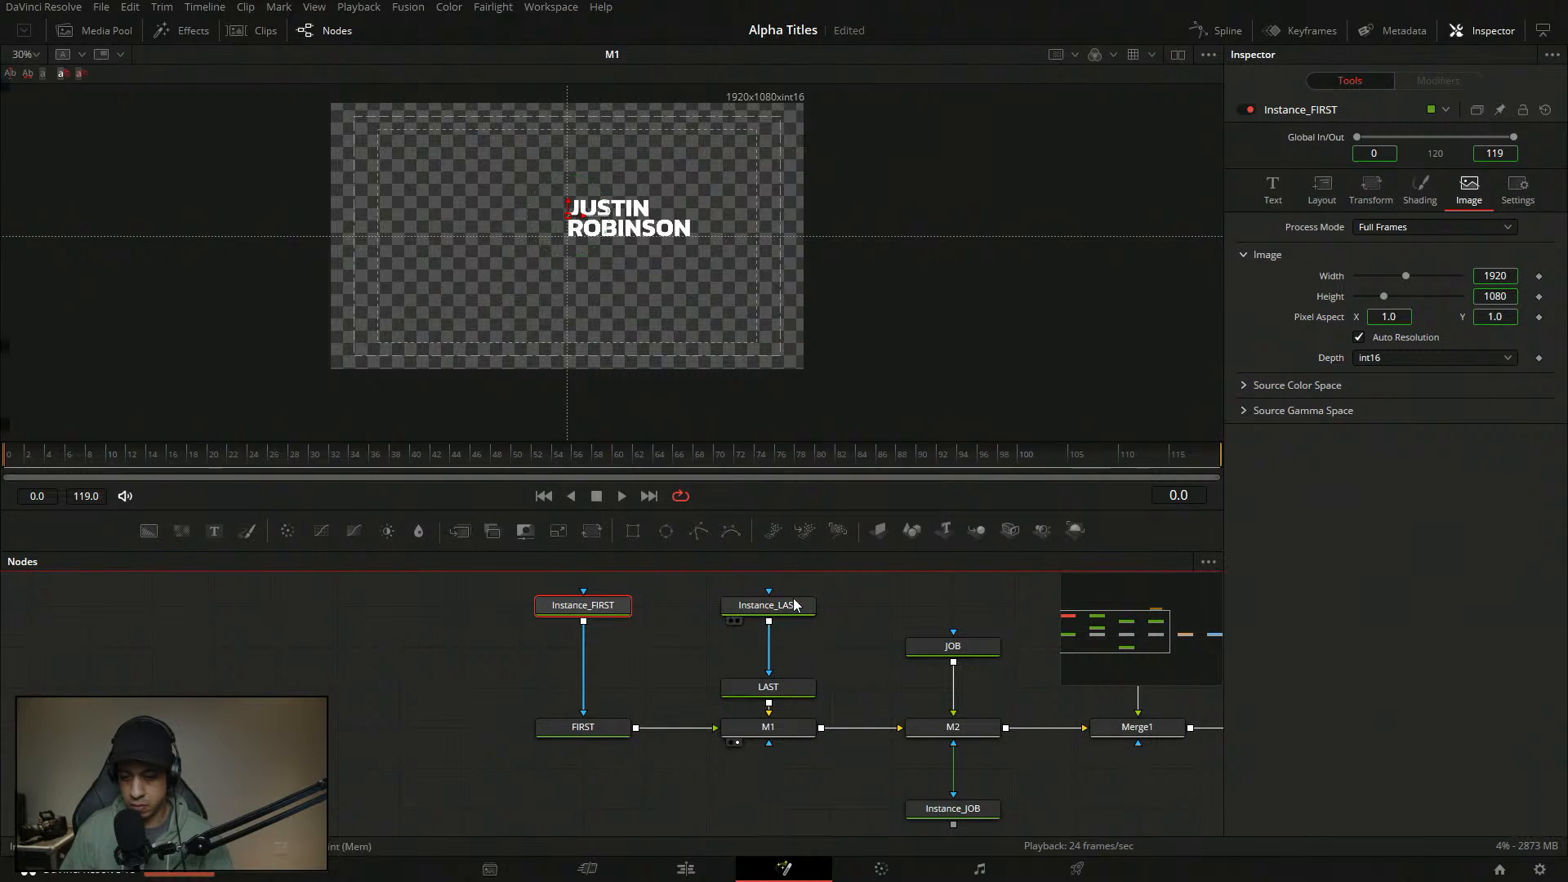
pyautogui.click(766, 607)
pyautogui.click(1469, 189)
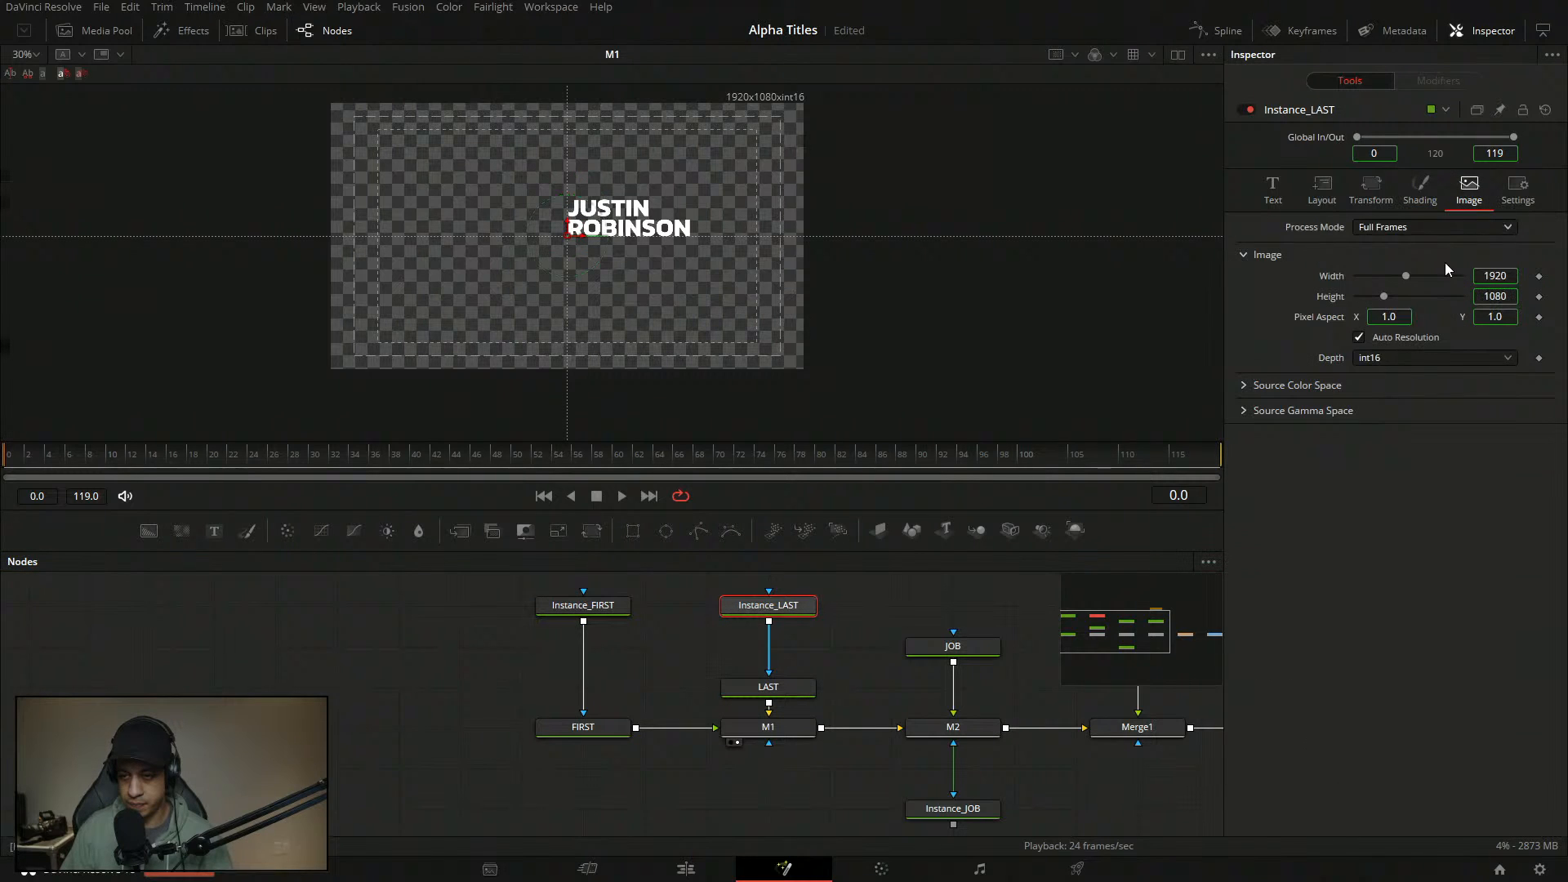
pyautogui.rightClick(1338, 359)
pyautogui.click(1393, 357)
# - Set Depth to int8 on Instance_LAST and Instance_FIRST
pyautogui.click(1393, 357)
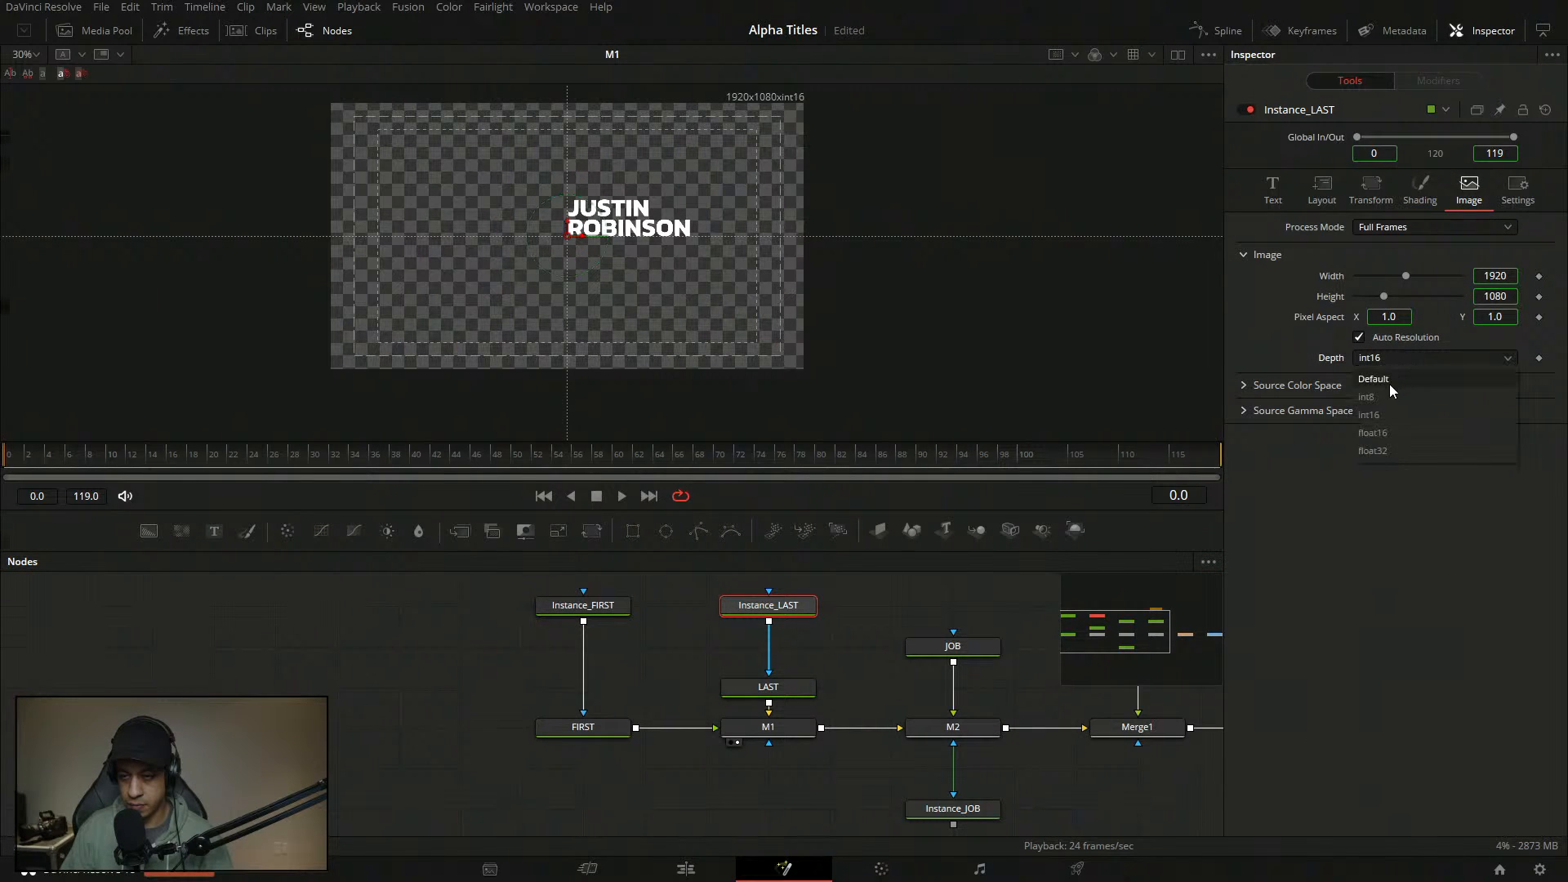
pyautogui.click(1379, 399)
pyautogui.click(591, 609)
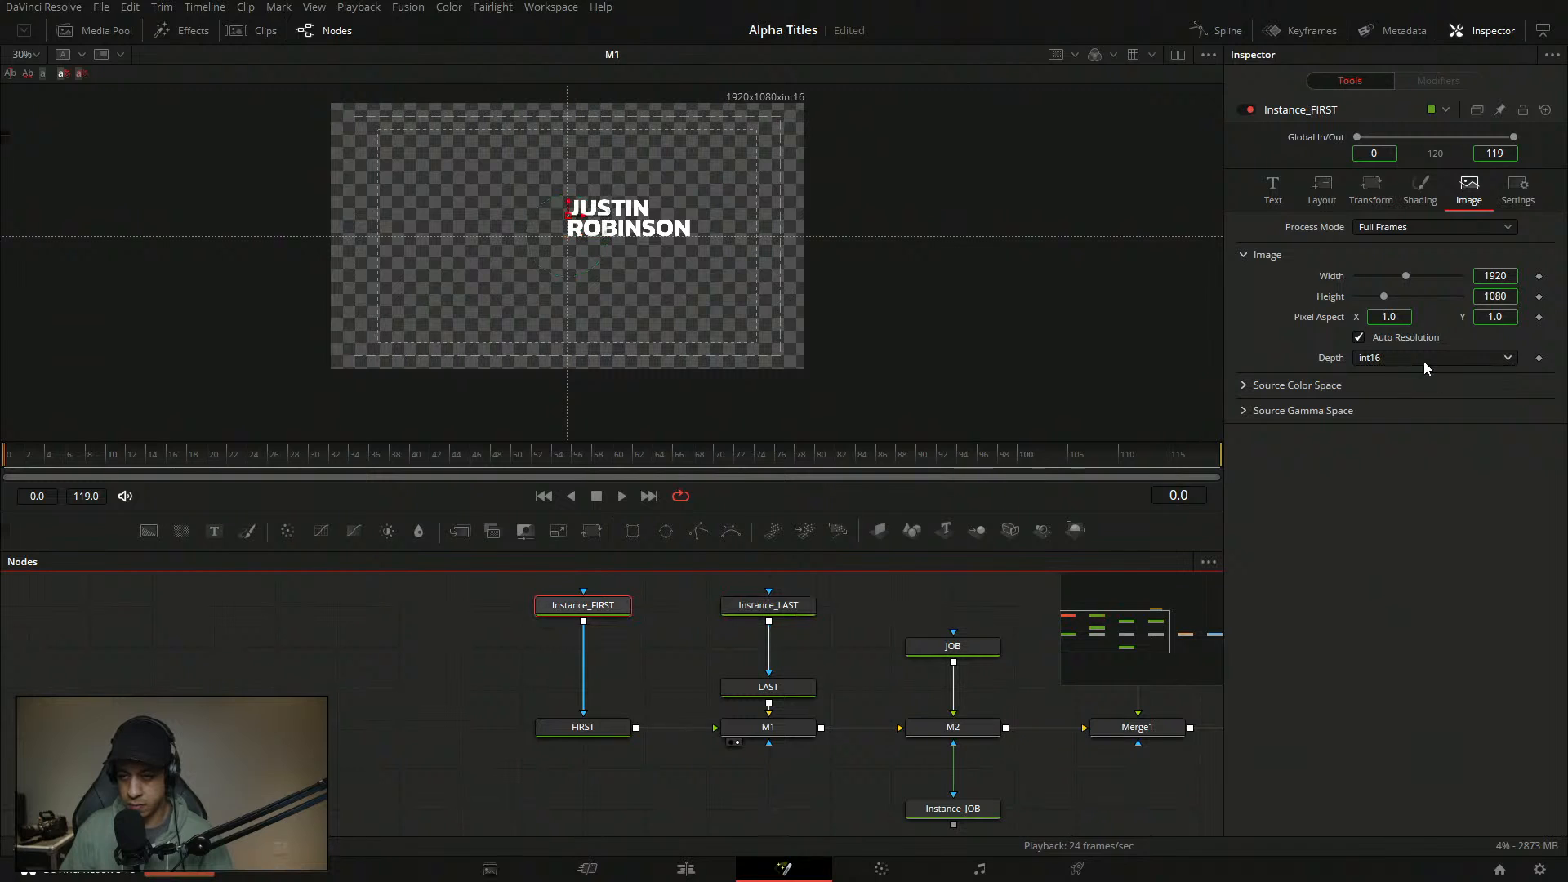
pyautogui.click(1423, 361)
pyautogui.click(1388, 399)
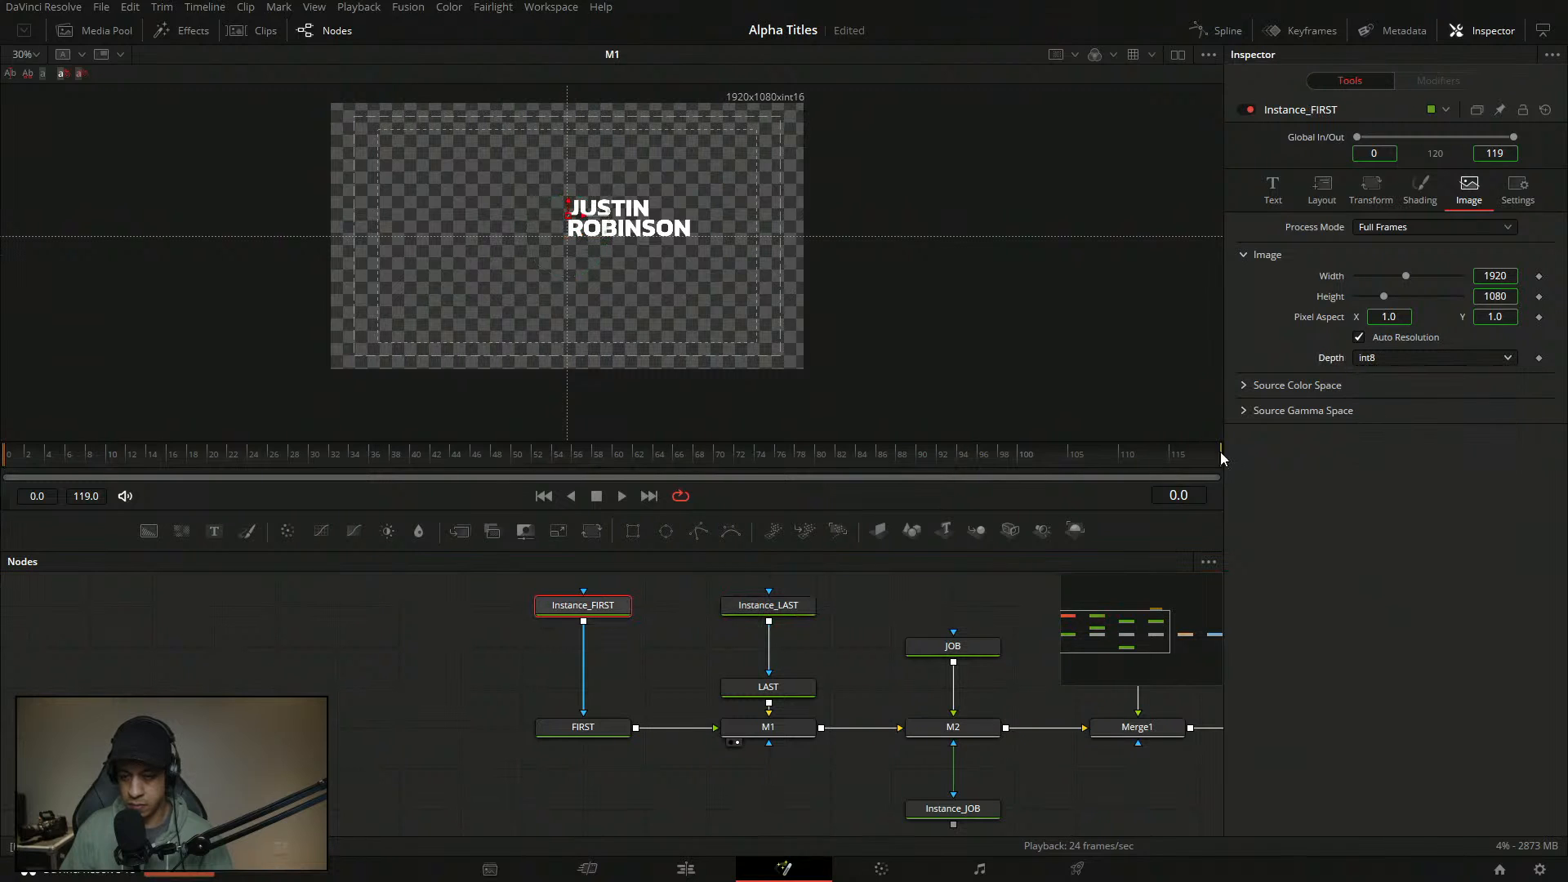
pyautogui.click(613, 739)
pyautogui.press('Right')
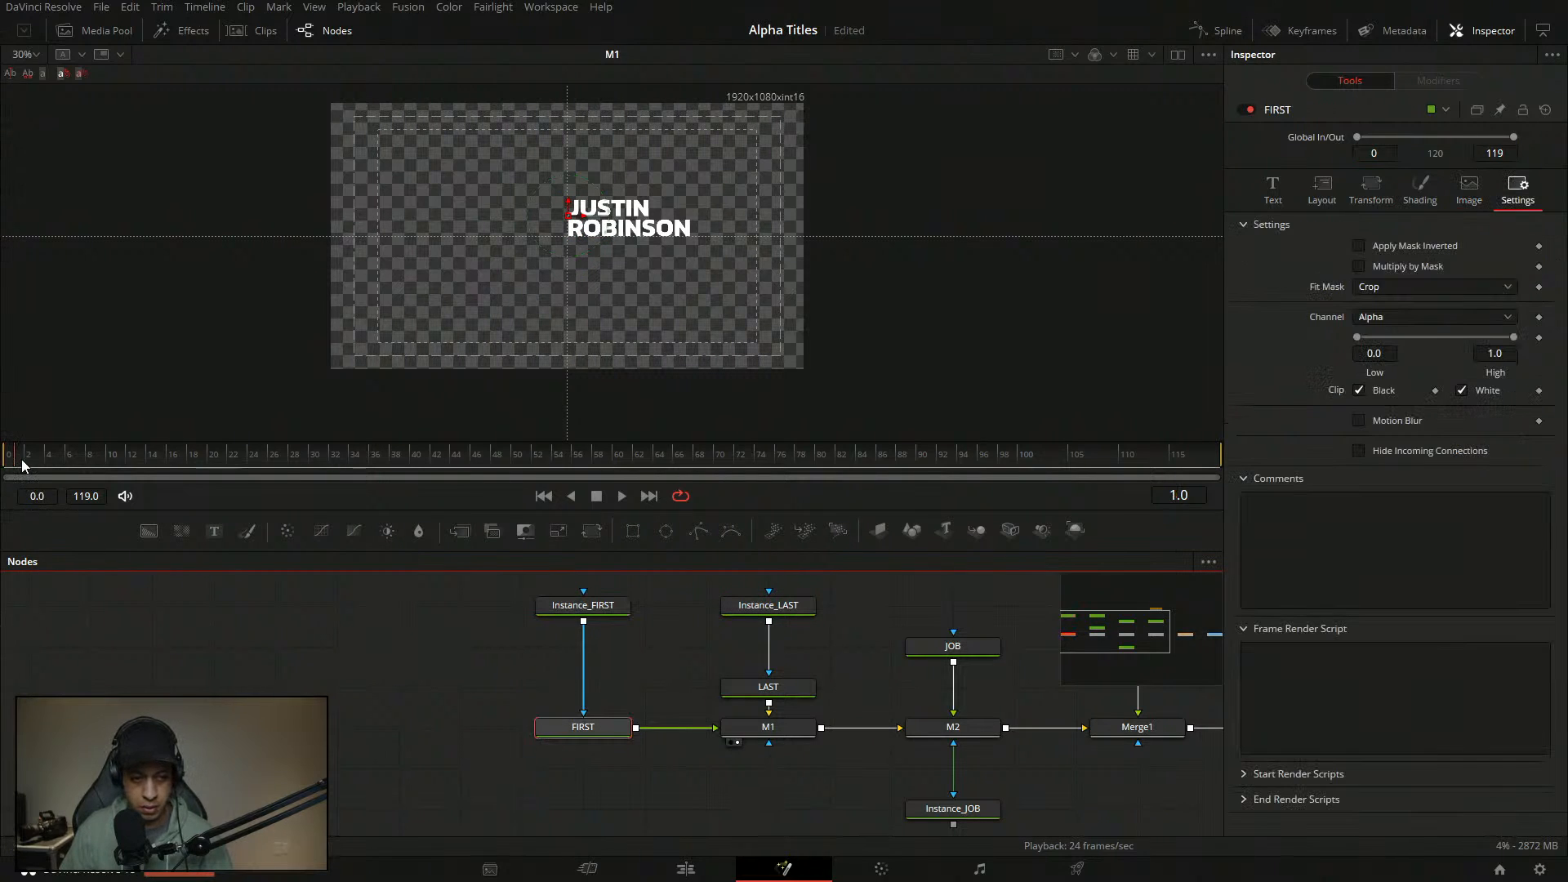
# - Set a keyframe on FIRST's shading Position Offset at frame 1
pyautogui.click(1421, 191)
pyautogui.rightClick(1347, 651)
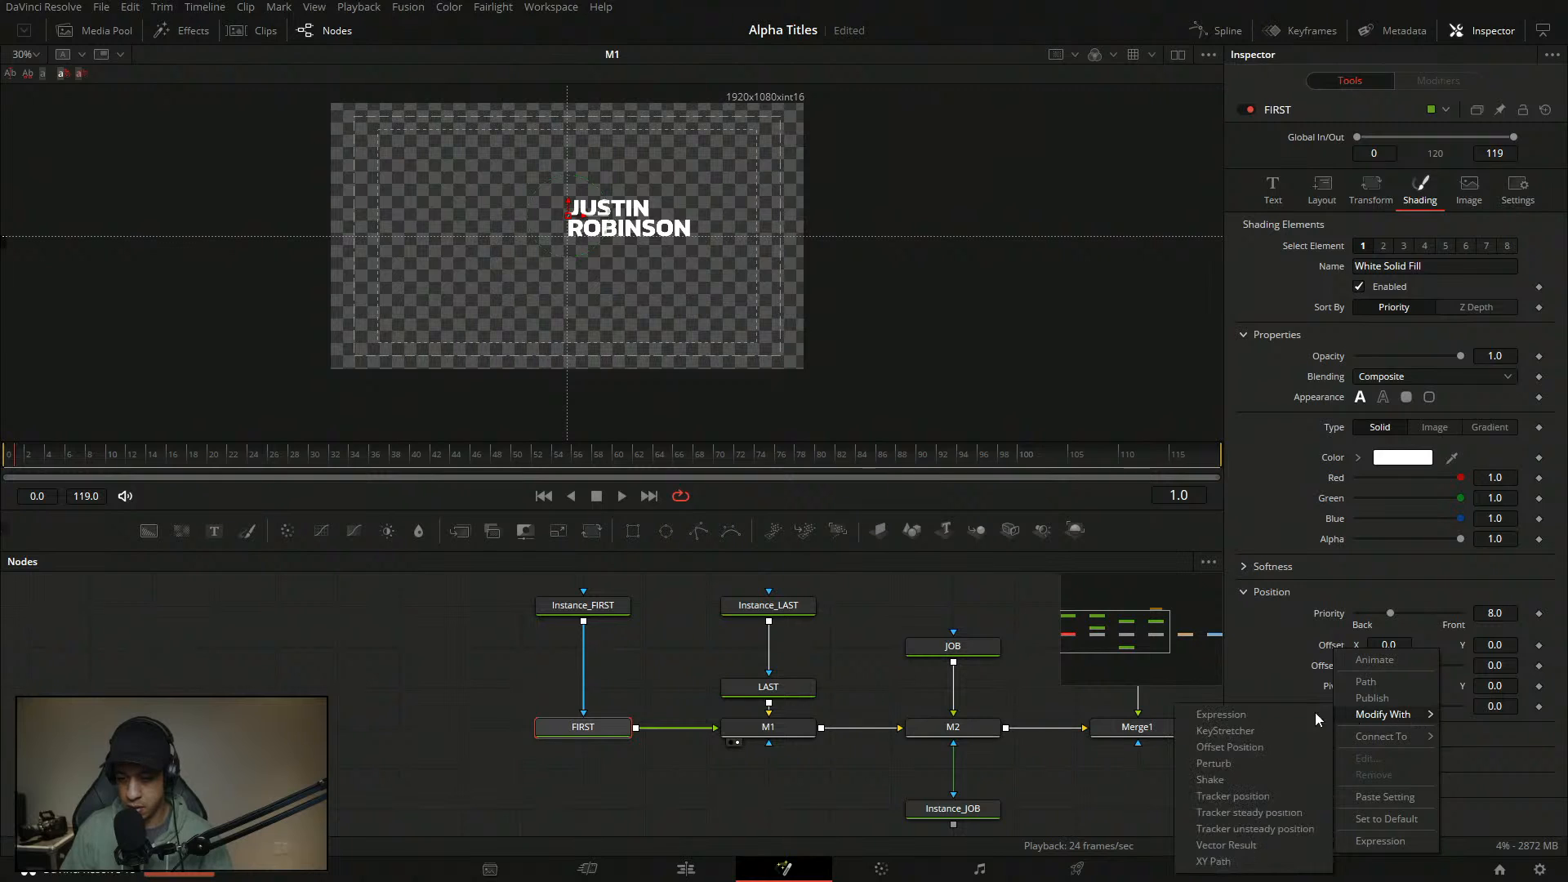
pyautogui.click(1290, 627)
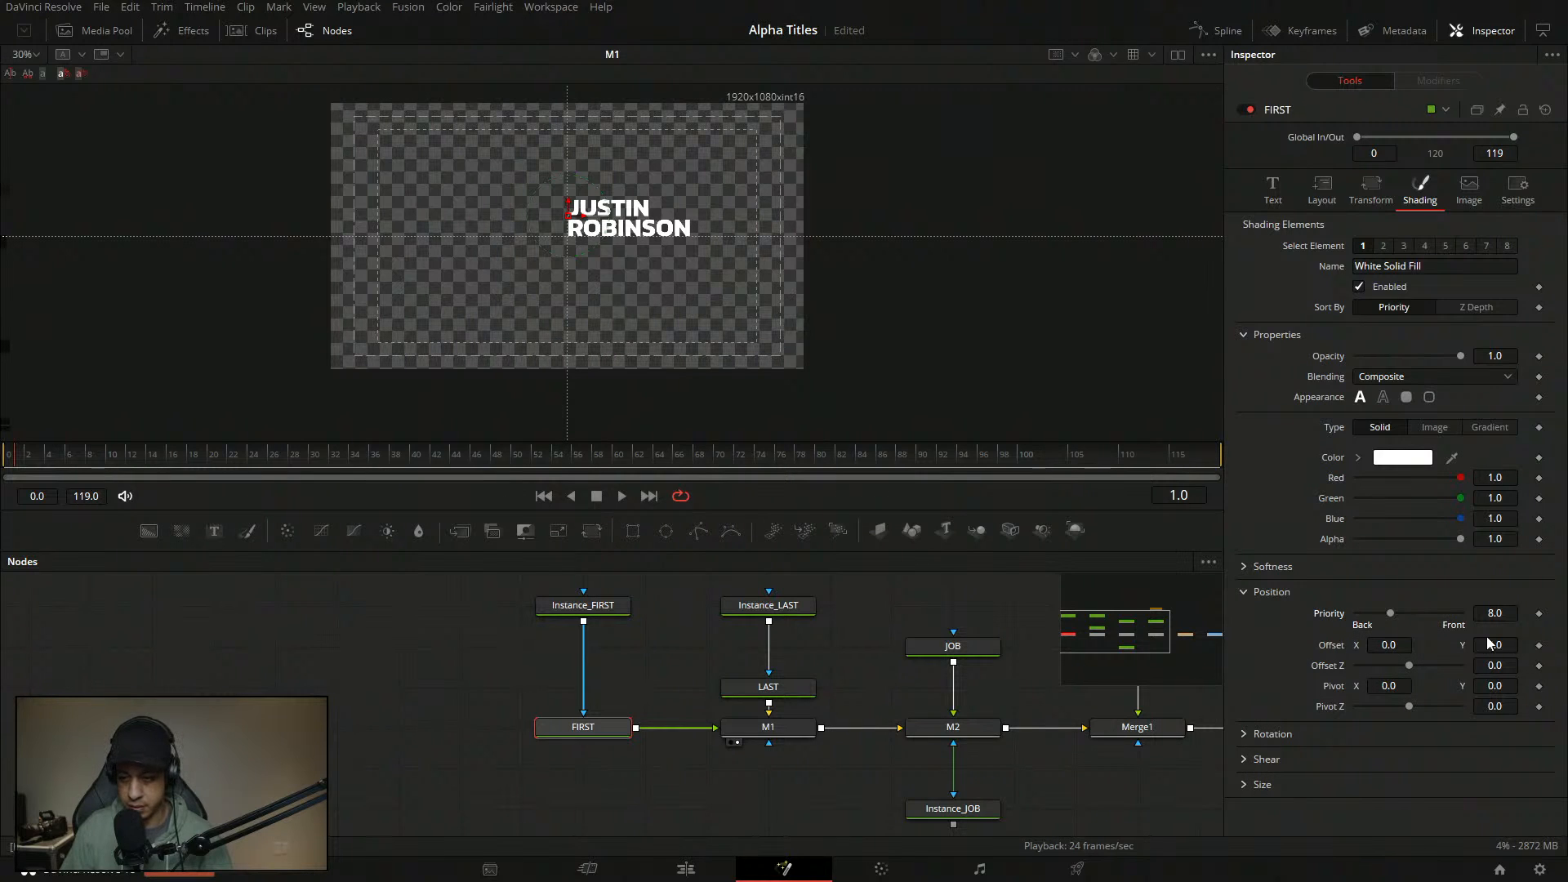
pyautogui.click(1539, 646)
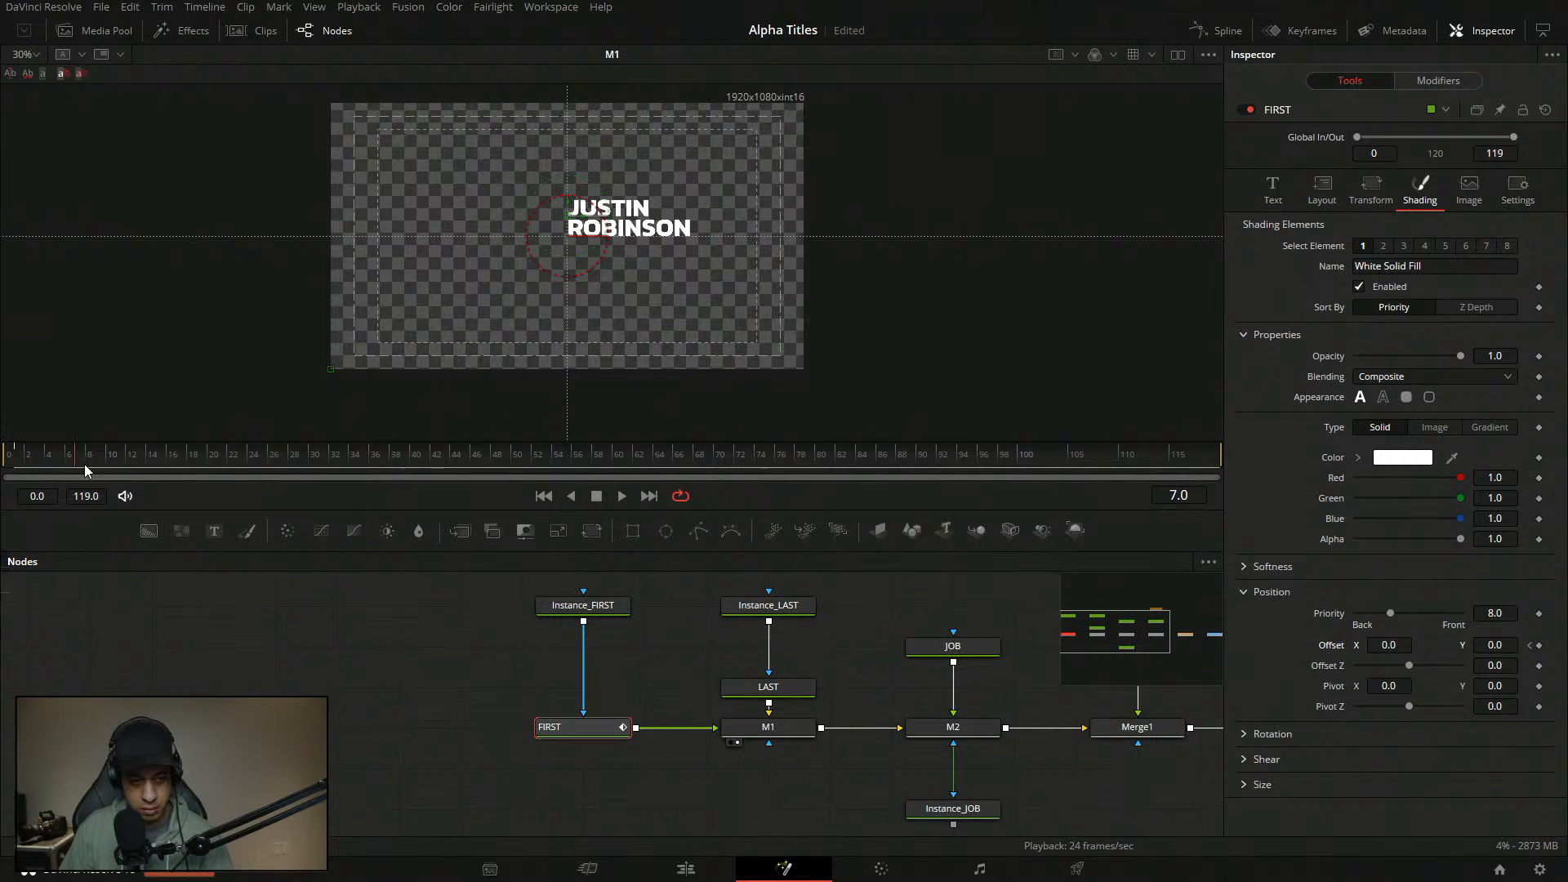
pyautogui.click(1539, 646)
pyautogui.click(1529, 646)
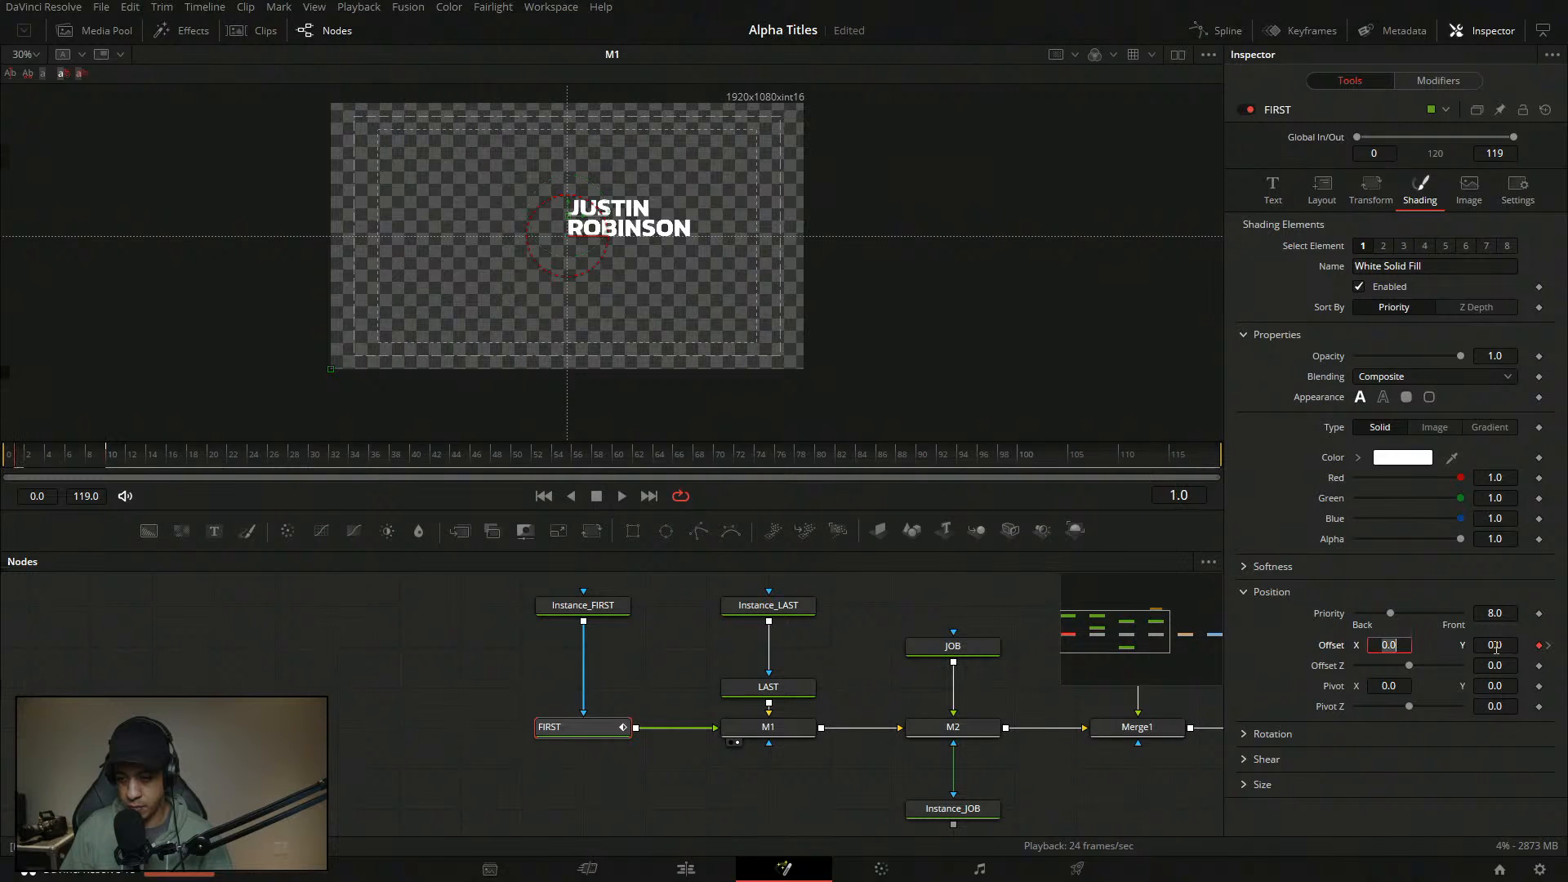
pyautogui.click(1246, 621)
pyautogui.moveTo(1494, 645); pyautogui.dragTo(1155, 645)
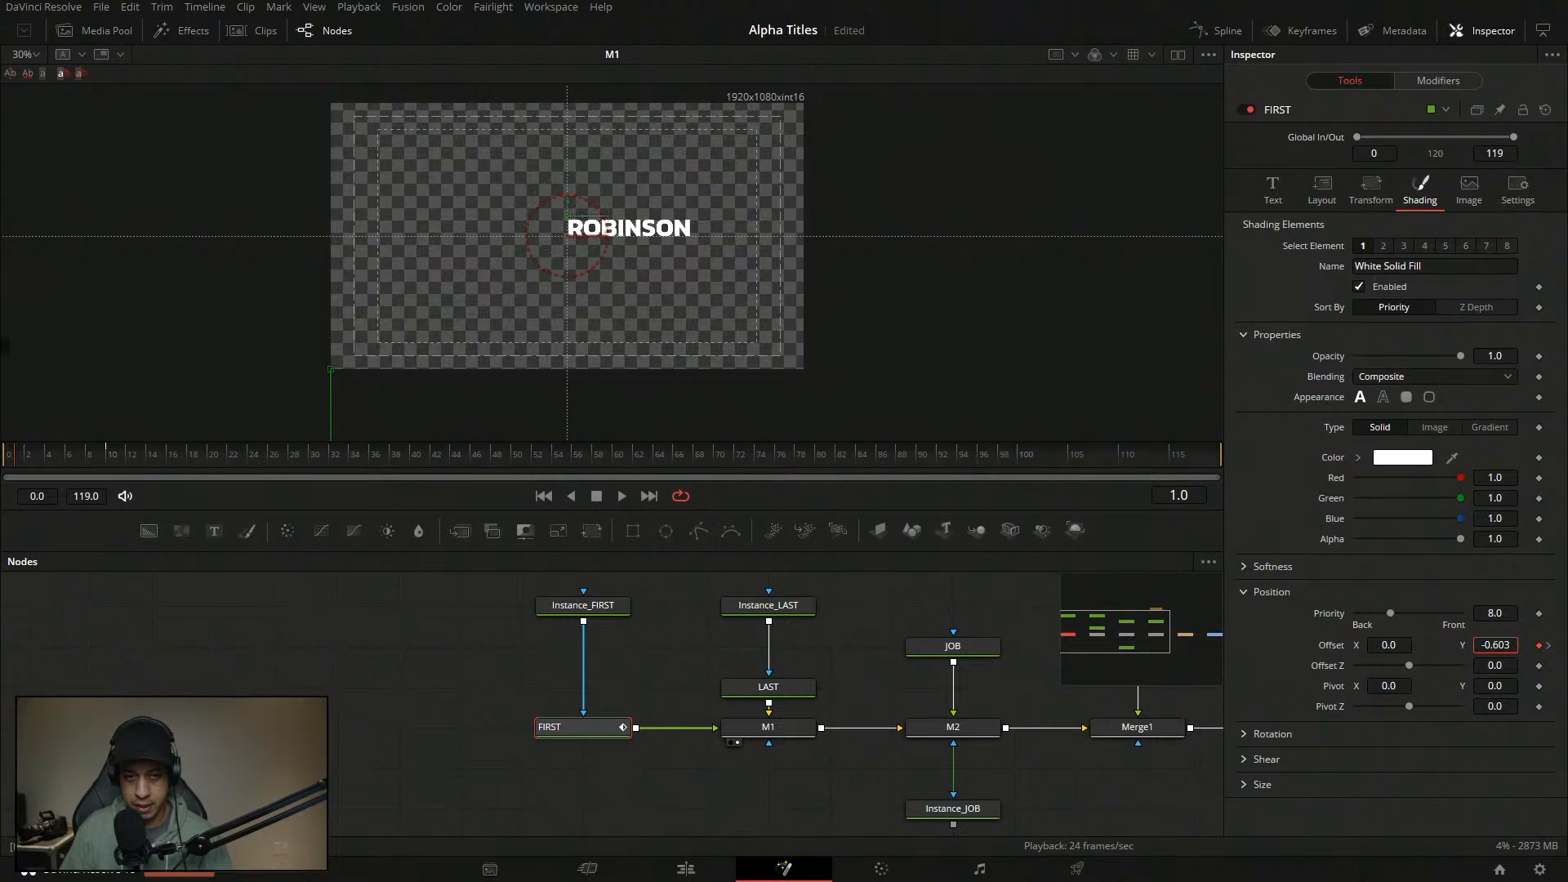
pyautogui.moveTo(1261, 645); pyautogui.dragTo(1199, 645)
pyautogui.scroll(5, 599, 214)
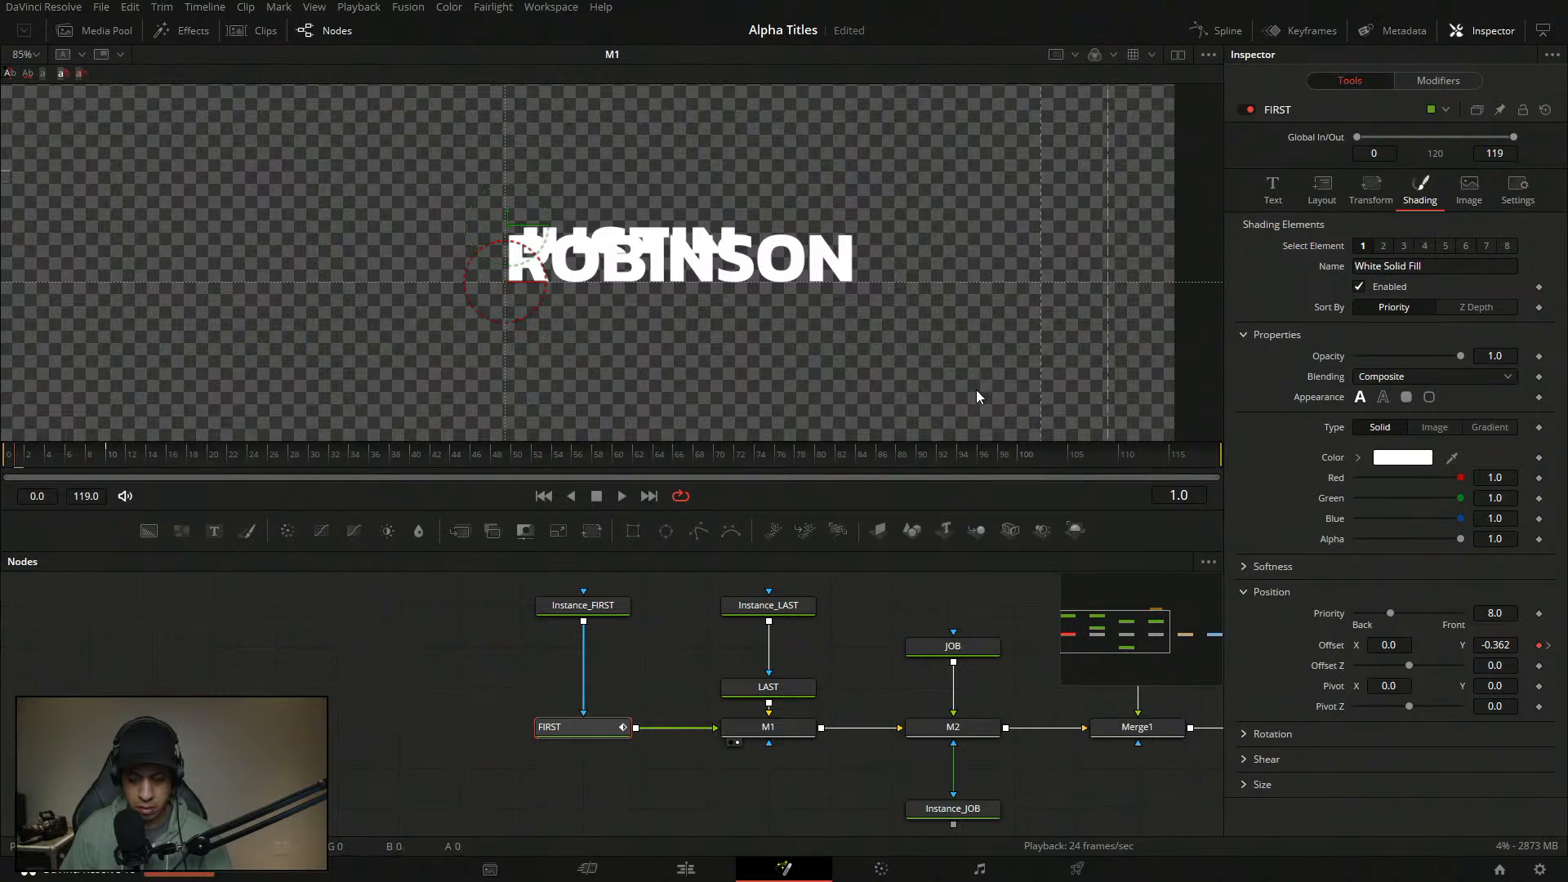
pyautogui.moveTo(1496, 645); pyautogui.dragTo(1120, 645)
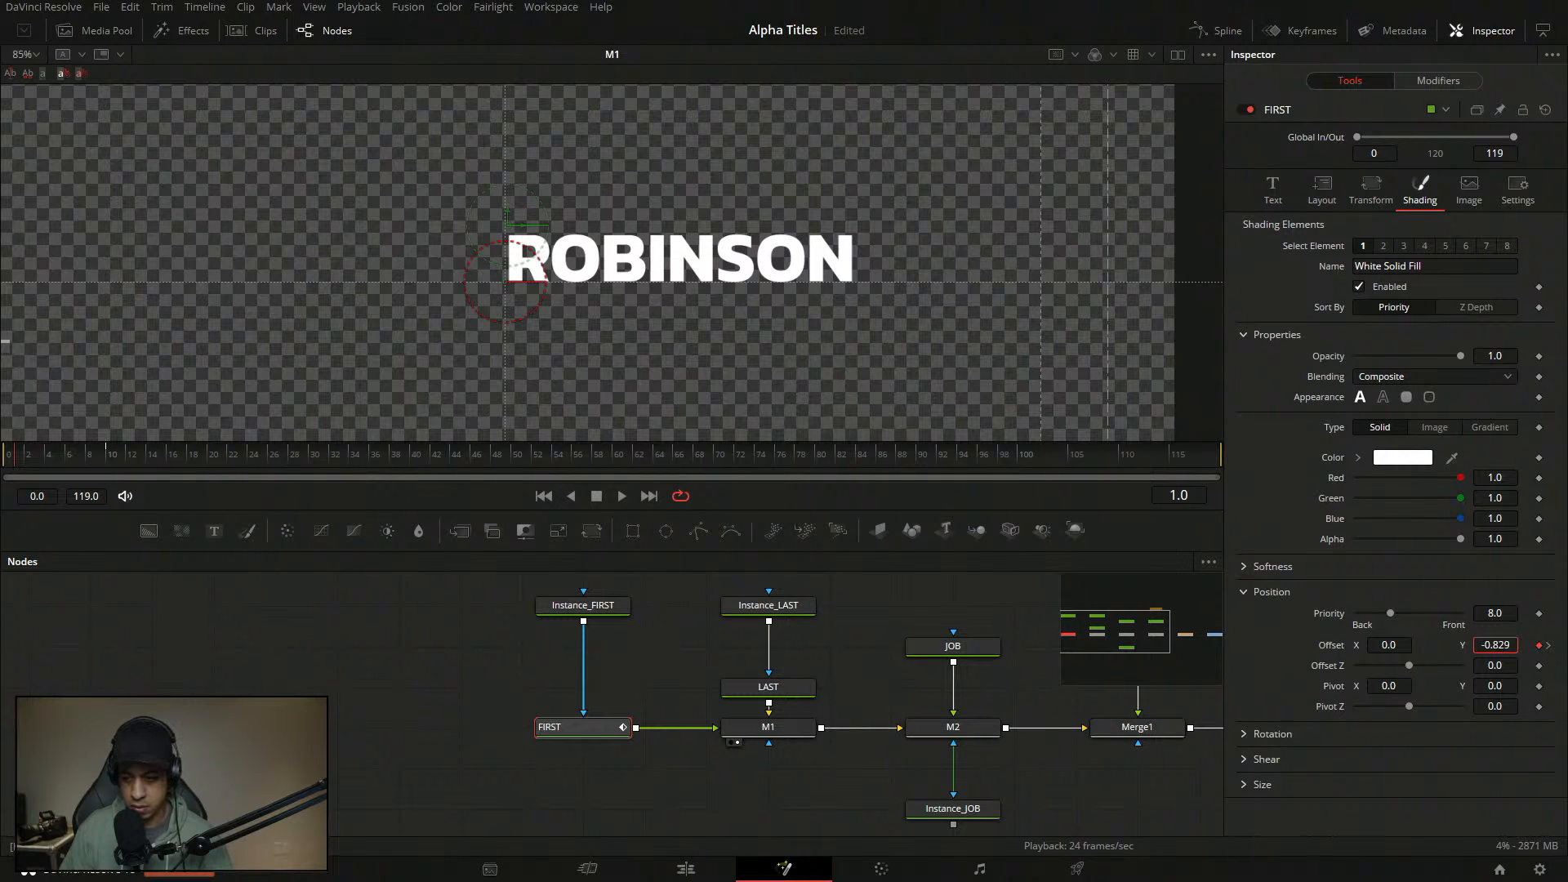
pyautogui.doubleClick(1505, 644)
pyautogui.write('-2')
pyautogui.press('Tab')
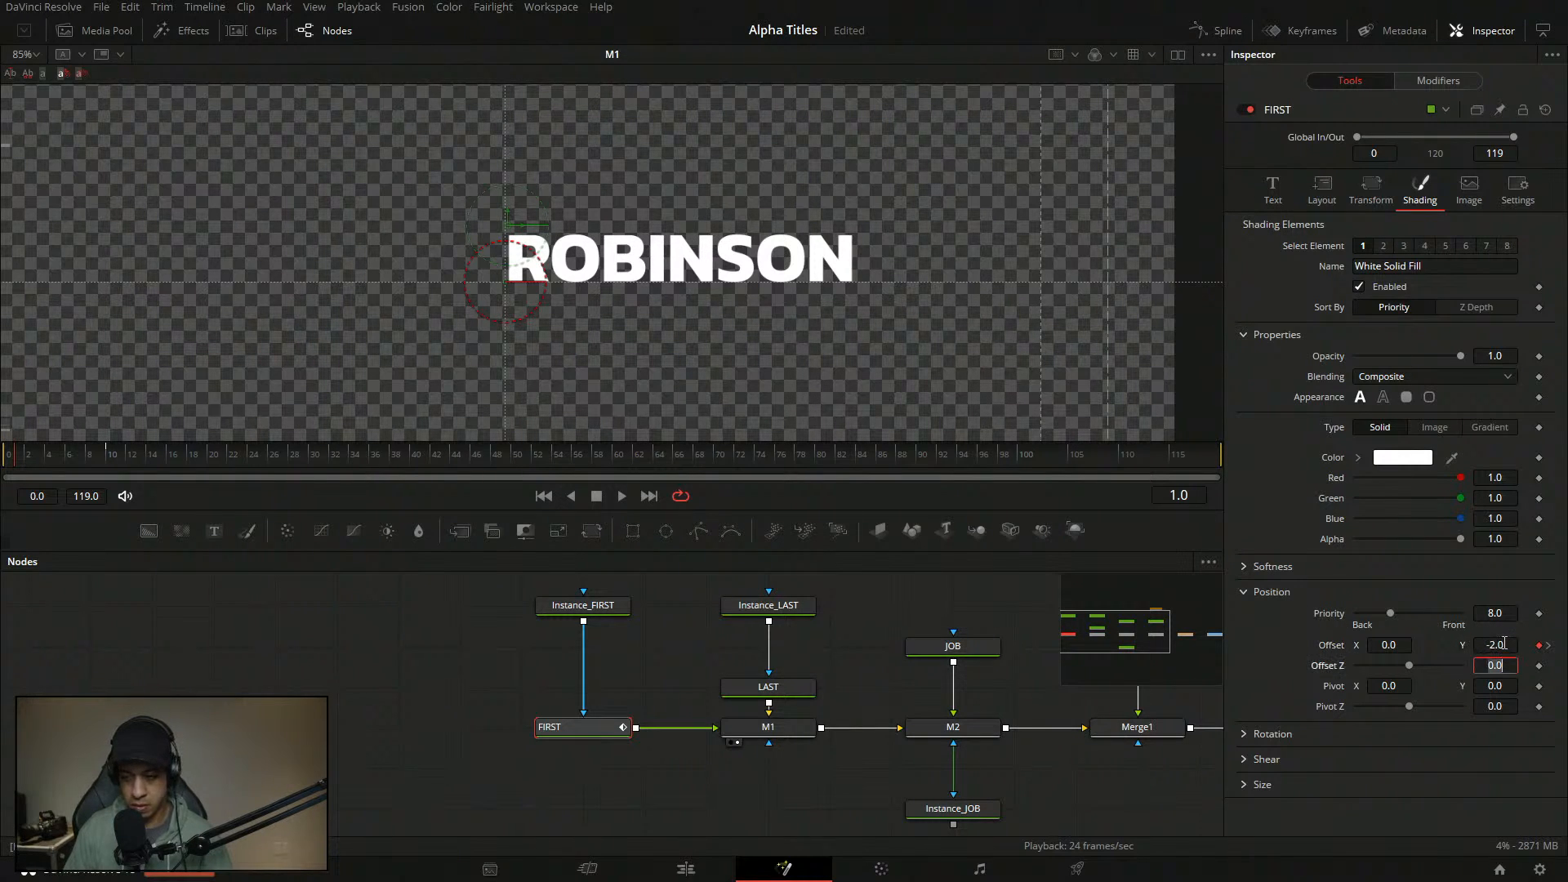
pyautogui.moveTo(47, 459); pyautogui.dragTo(1, 204)
pyautogui.press('space')
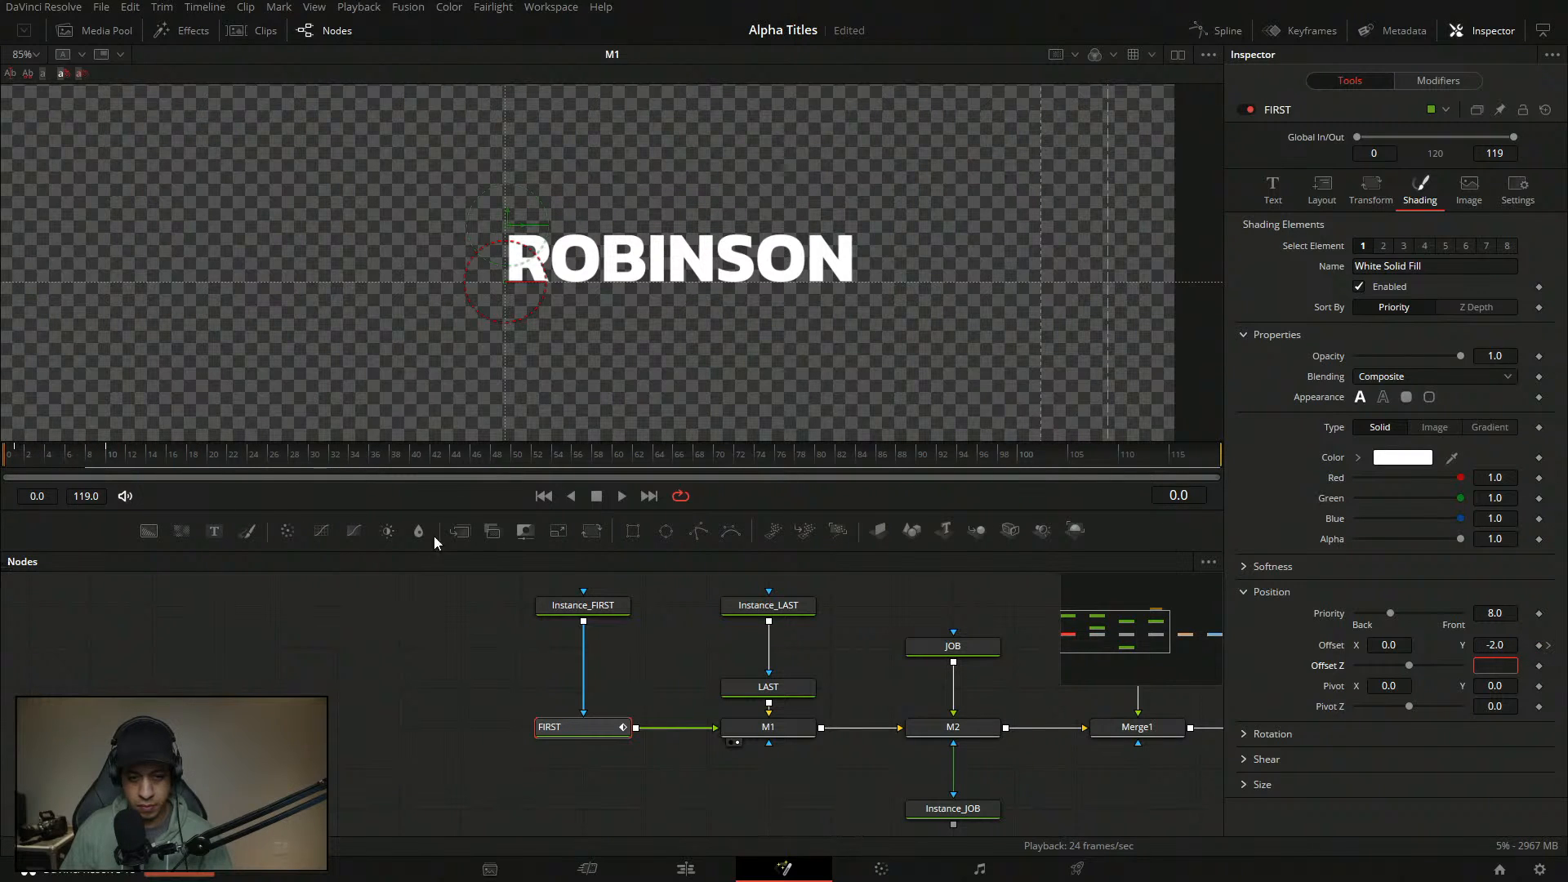
pyautogui.click(1441, 81)
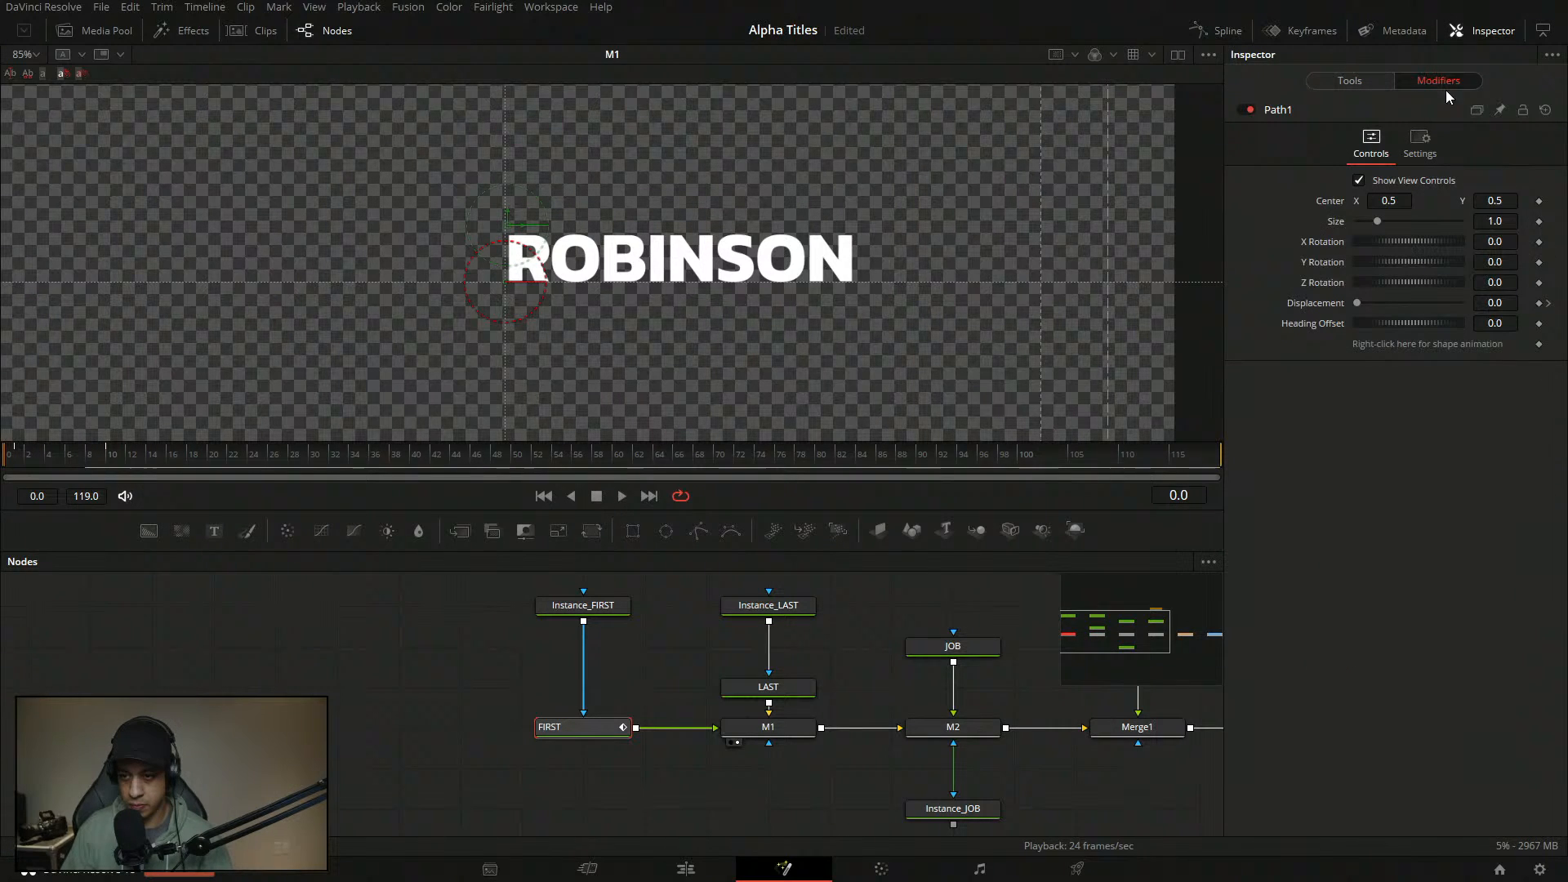
# - Drive Path1's Displacement with a Custom animation curve
pyautogui.rightClick(1317, 304)
pyautogui.click(1293, 358)
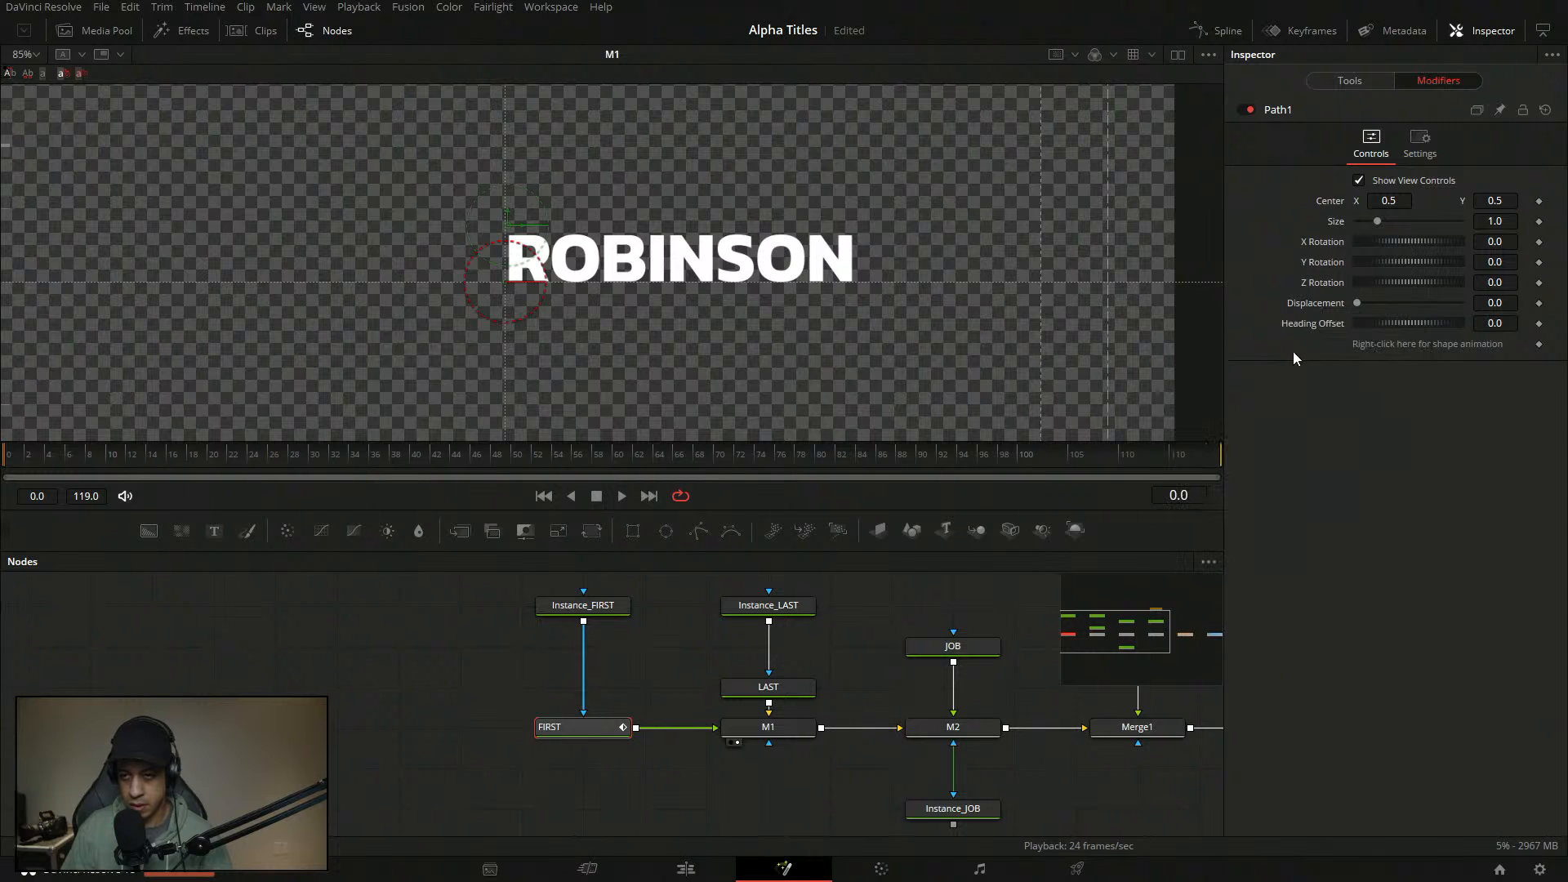
pyautogui.click(1390, 483)
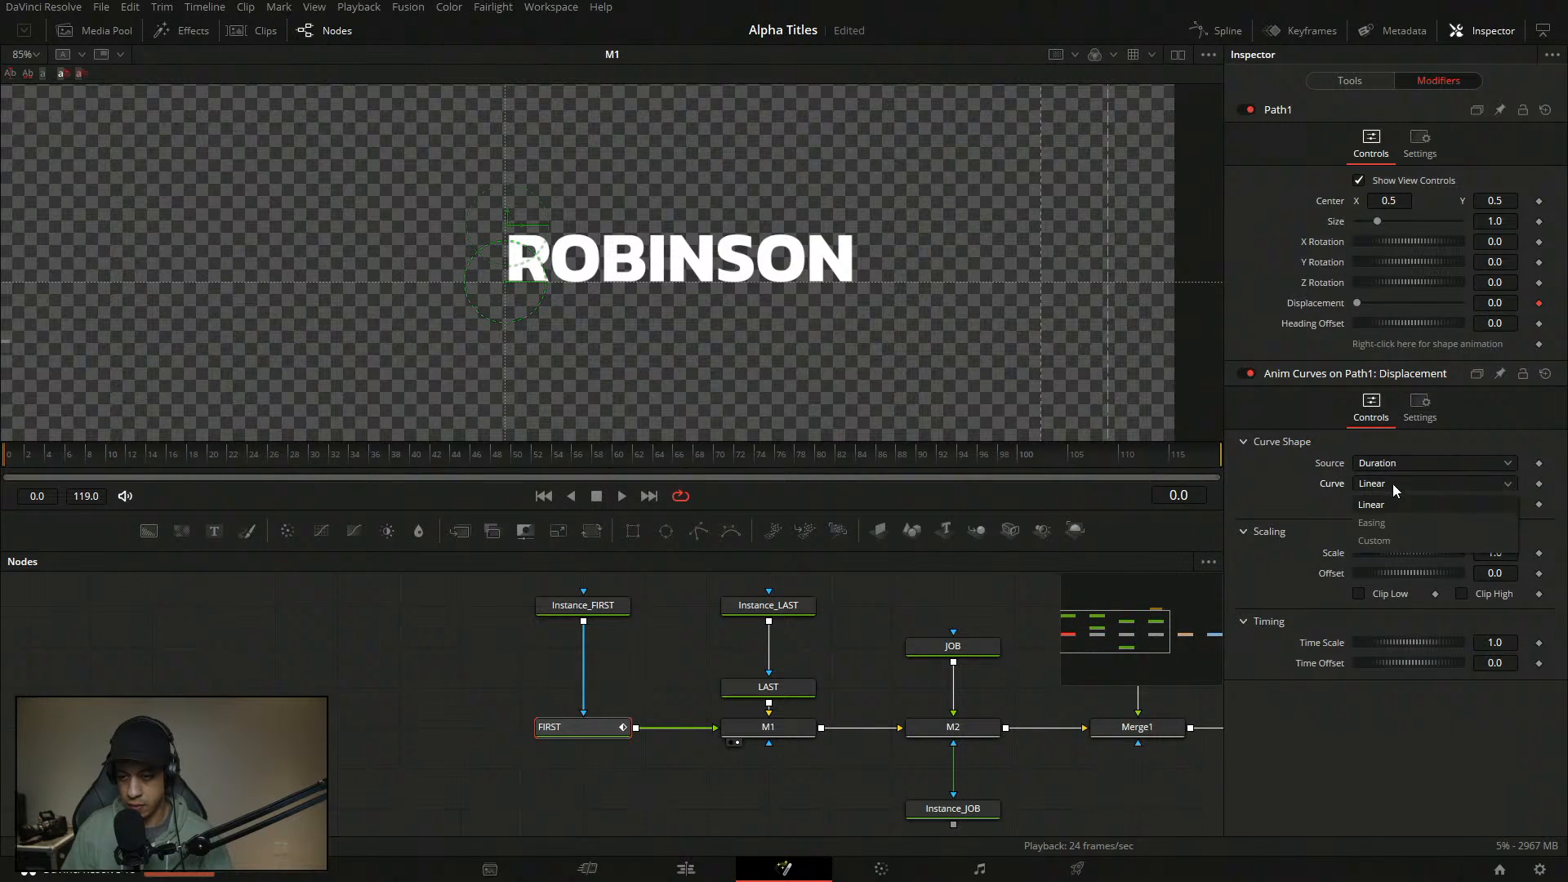
pyautogui.click(1385, 541)
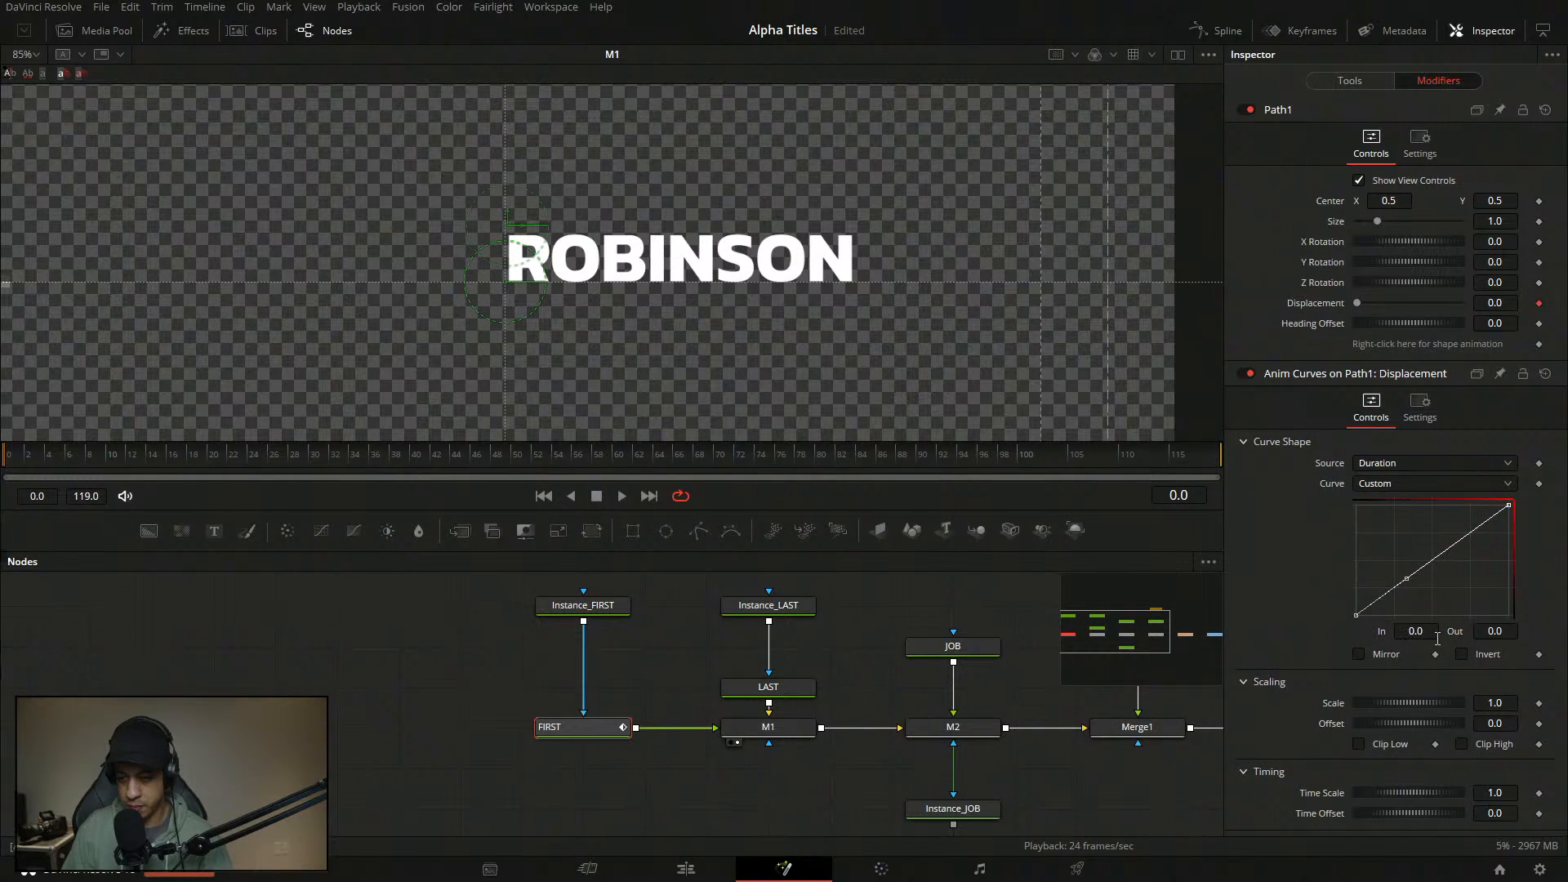
# - Set curve points at In 0.001 and In 0.12 / Out 1, then save
pyautogui.click(1436, 636)
pyautogui.write('0.001')
pyautogui.press('Tab')
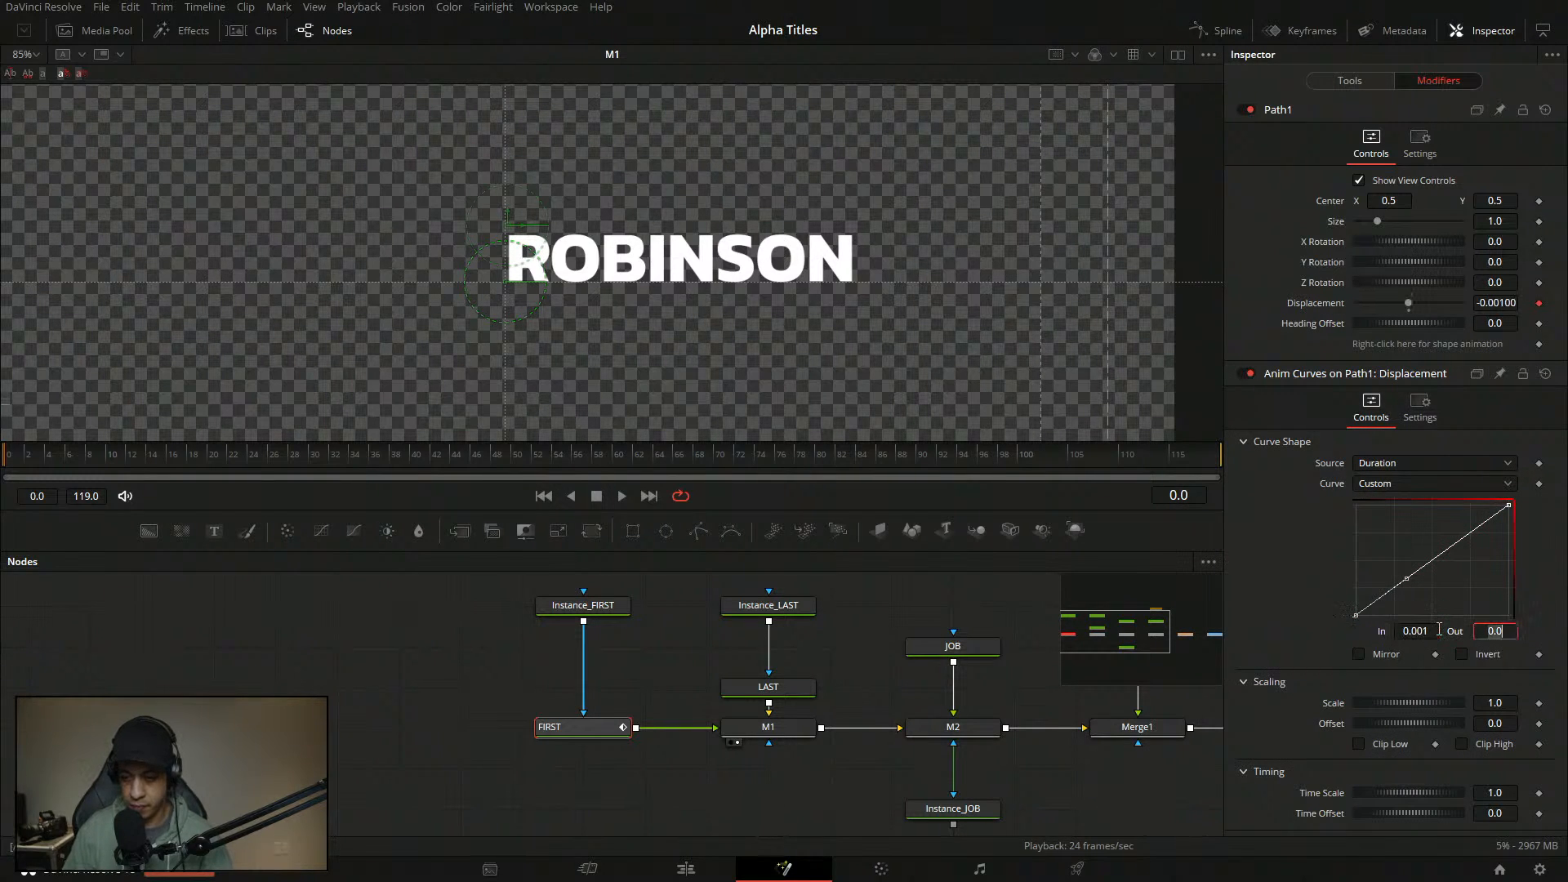
pyautogui.click(1417, 577)
pyautogui.click(1429, 632)
pyautogui.write('.12')
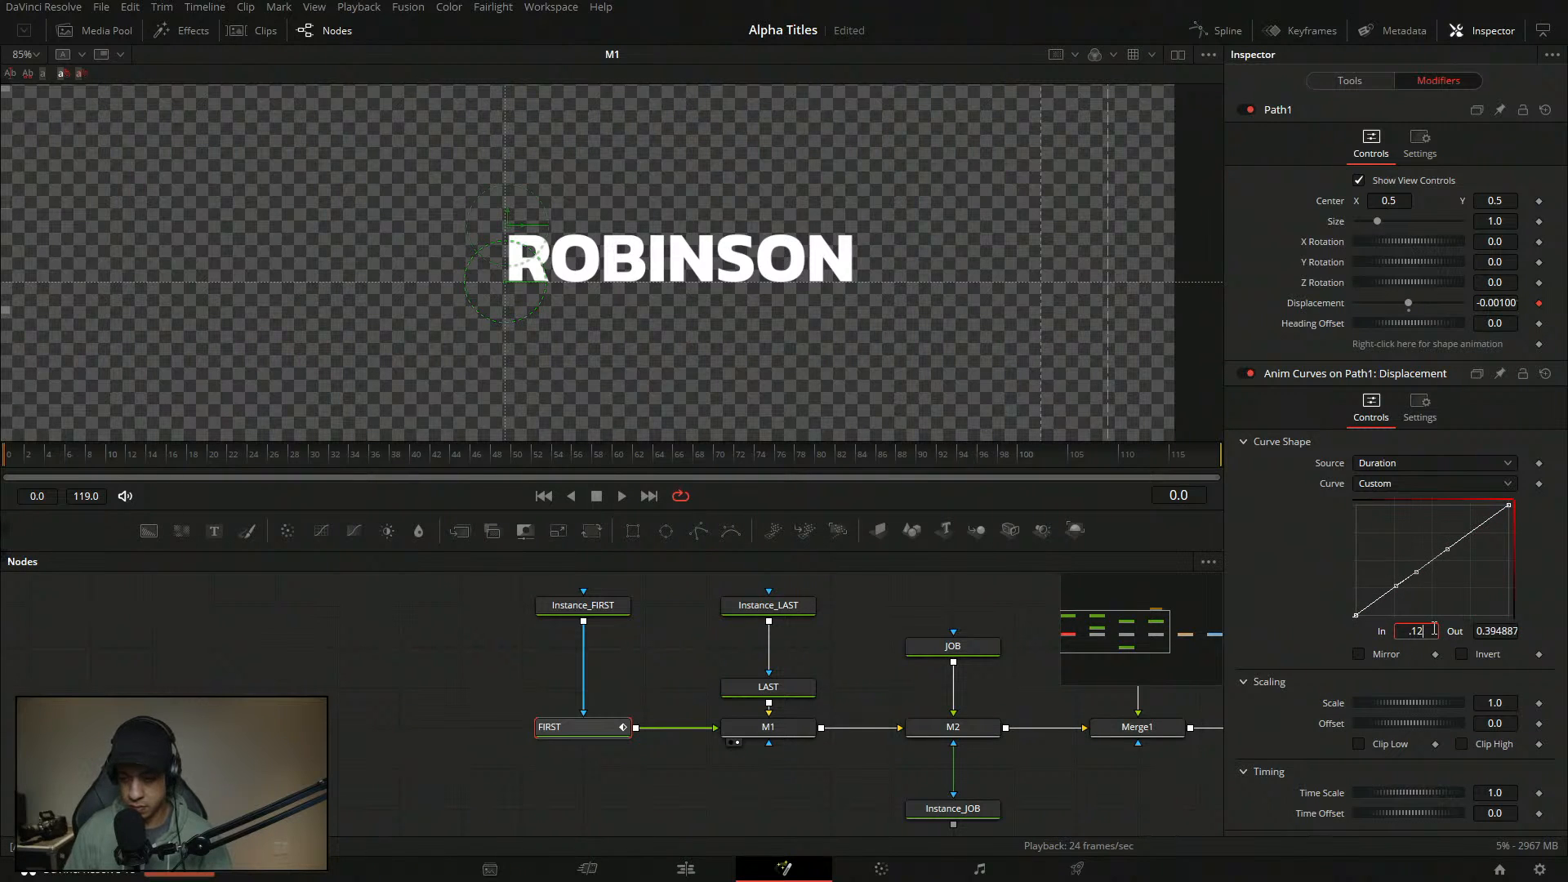
pyautogui.press('Tab')
pyautogui.write('1')
pyautogui.press('Tab')
pyautogui.hotkey('ctrl', 's')
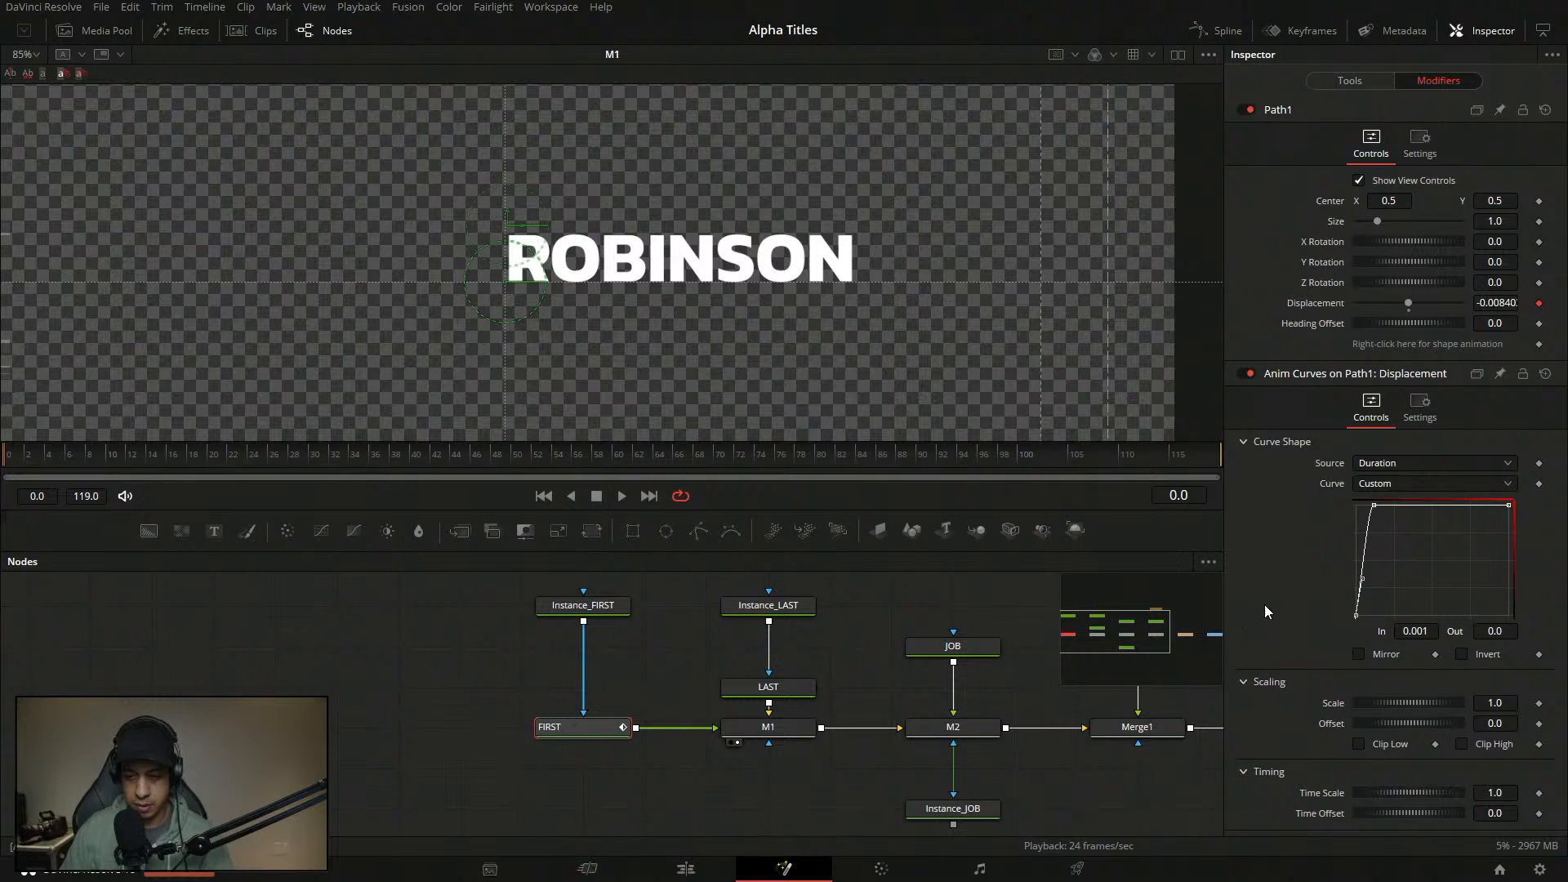
pyautogui.click(210, 689)
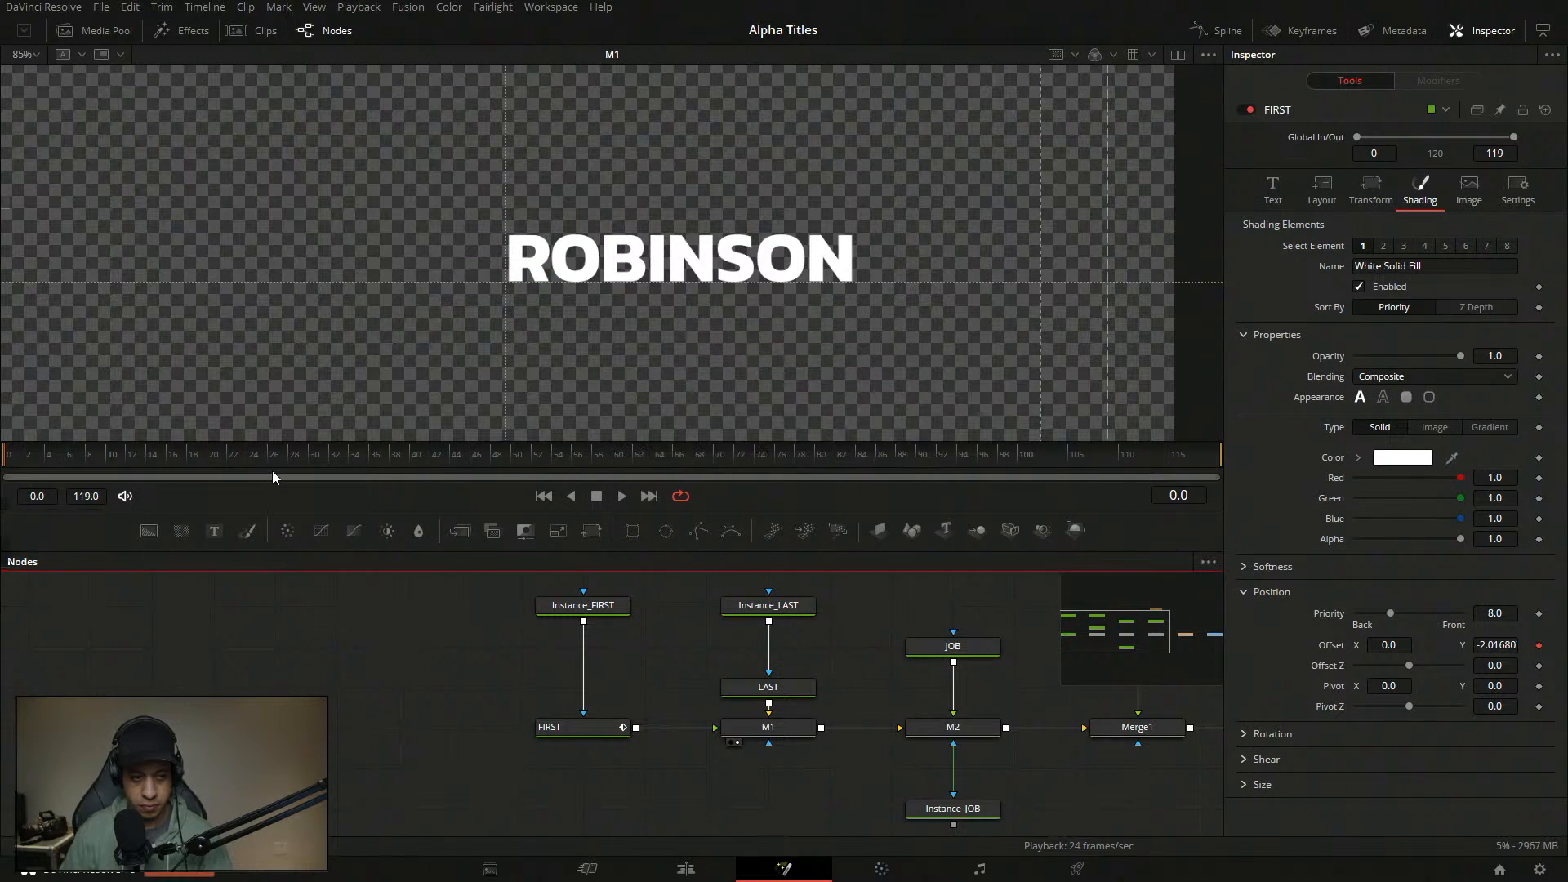
pyautogui.press('space')
pyautogui.press('space')
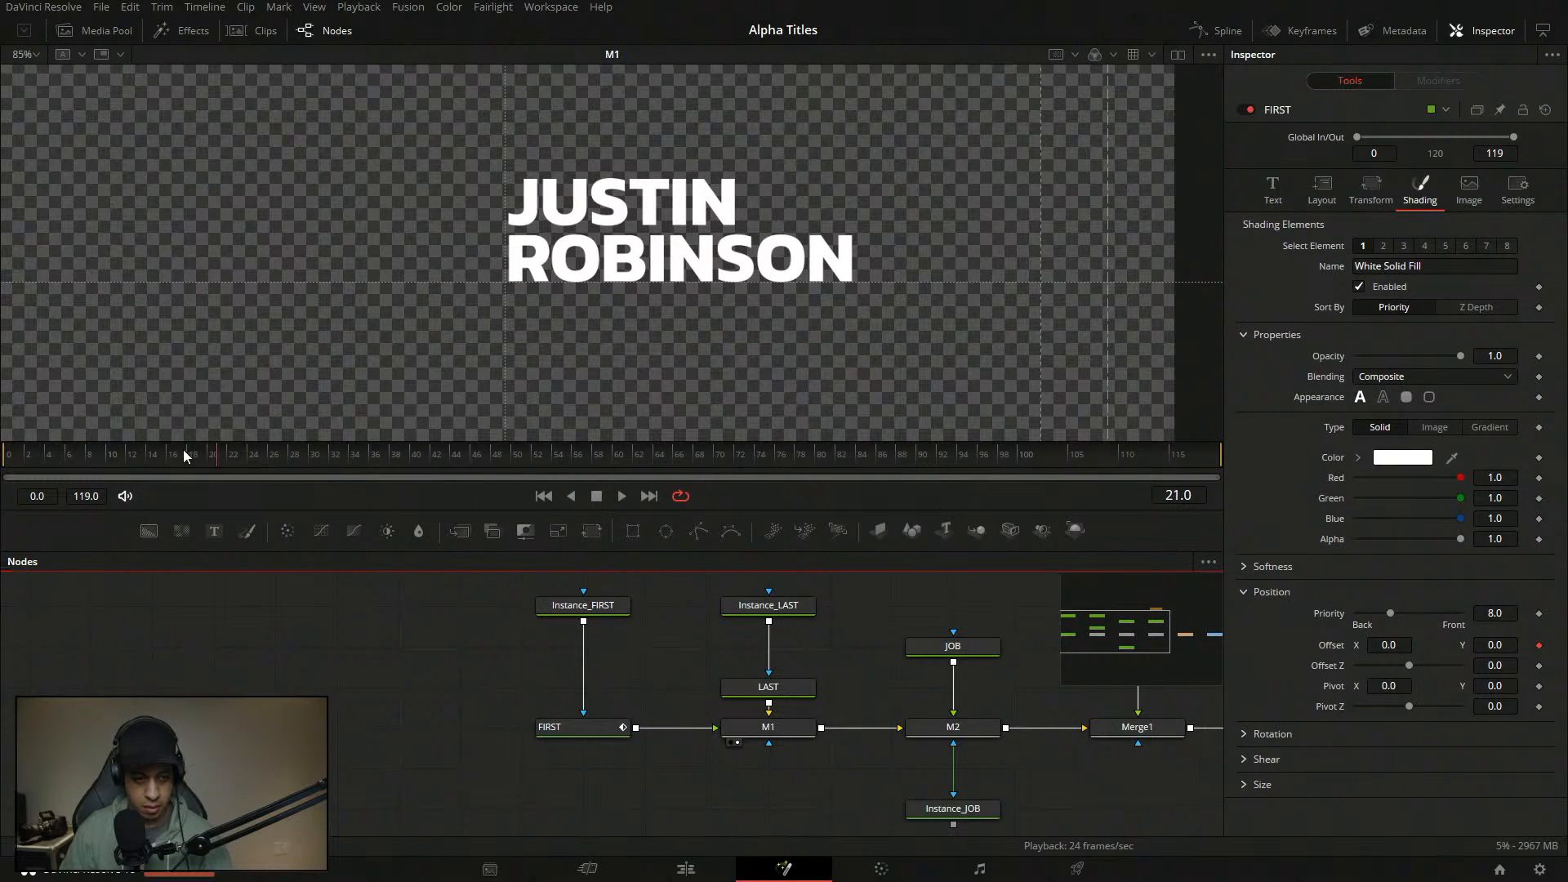
pyautogui.moveTo(183, 451); pyautogui.dragTo(165, 617)
pyautogui.click(778, 689)
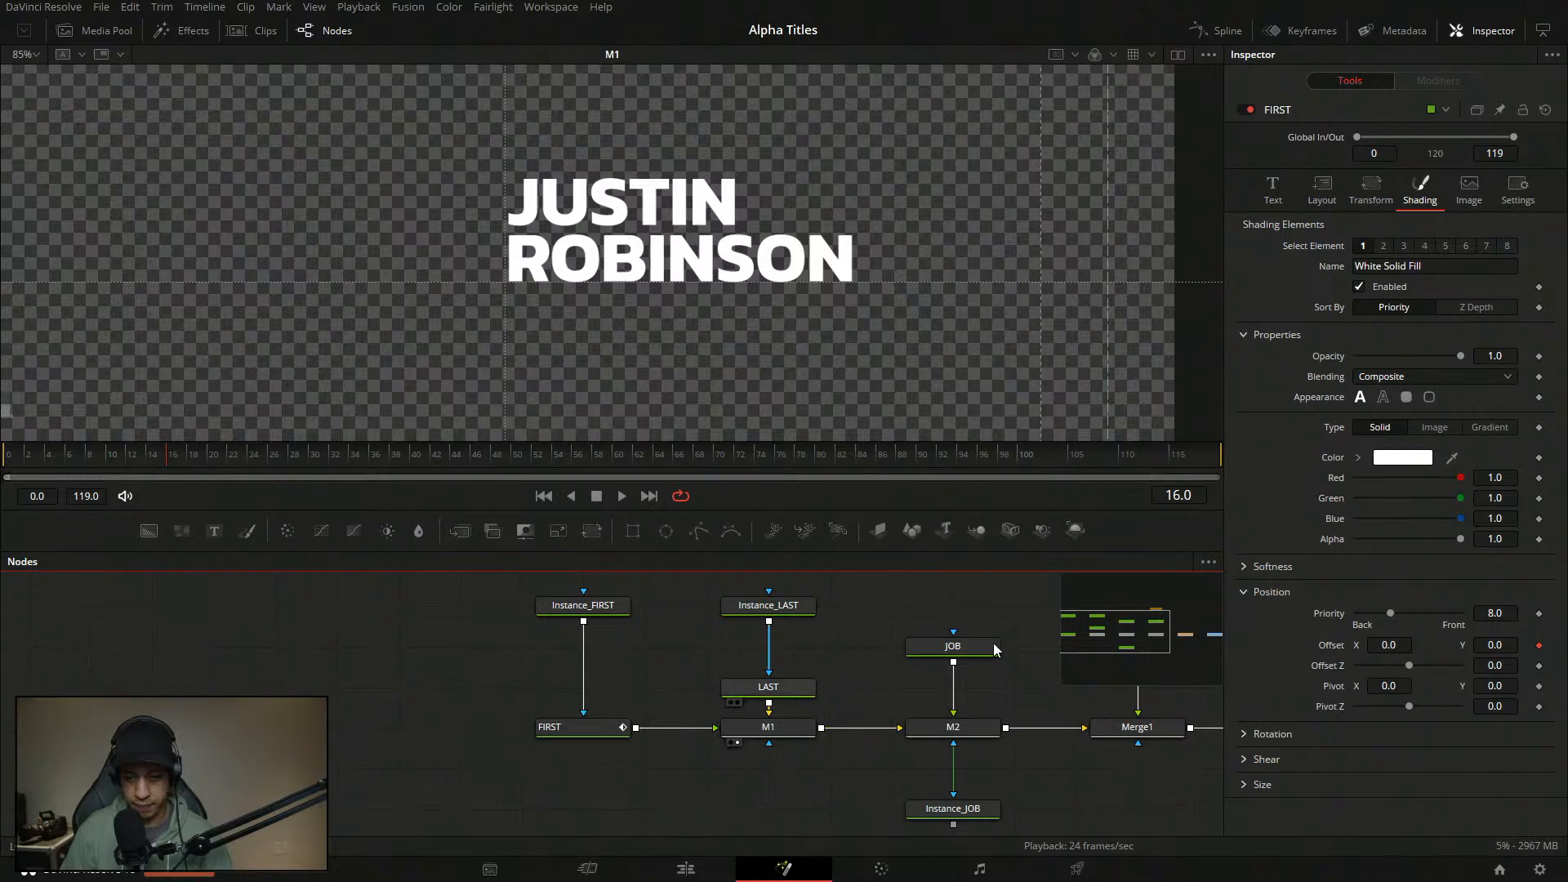
pyautogui.click(1322, 190)
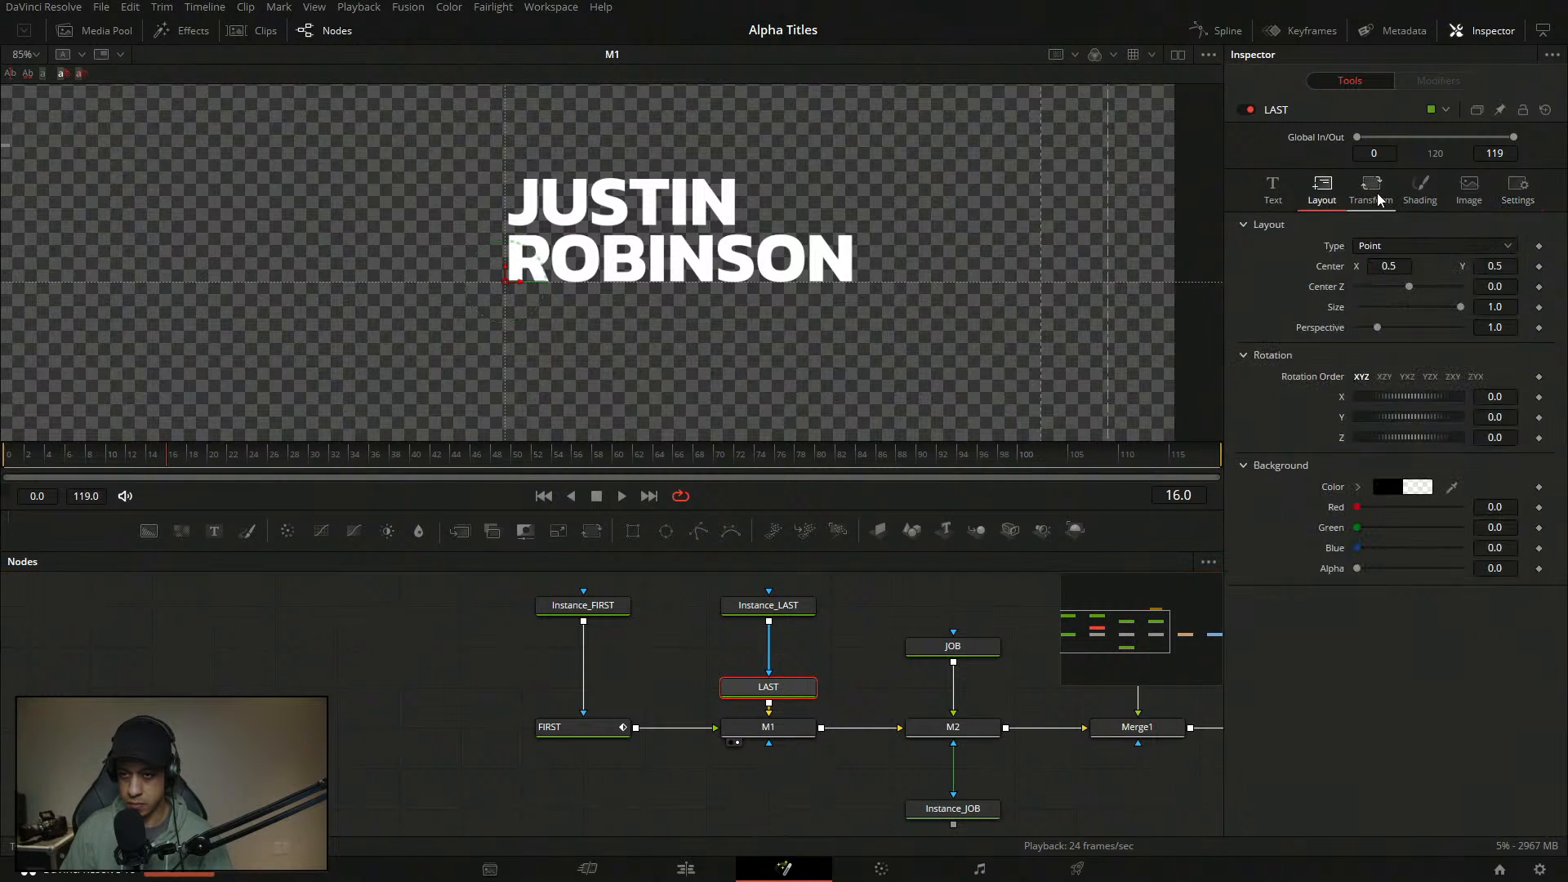
pyautogui.click(1370, 190)
pyautogui.click(1317, 192)
pyautogui.click(1419, 190)
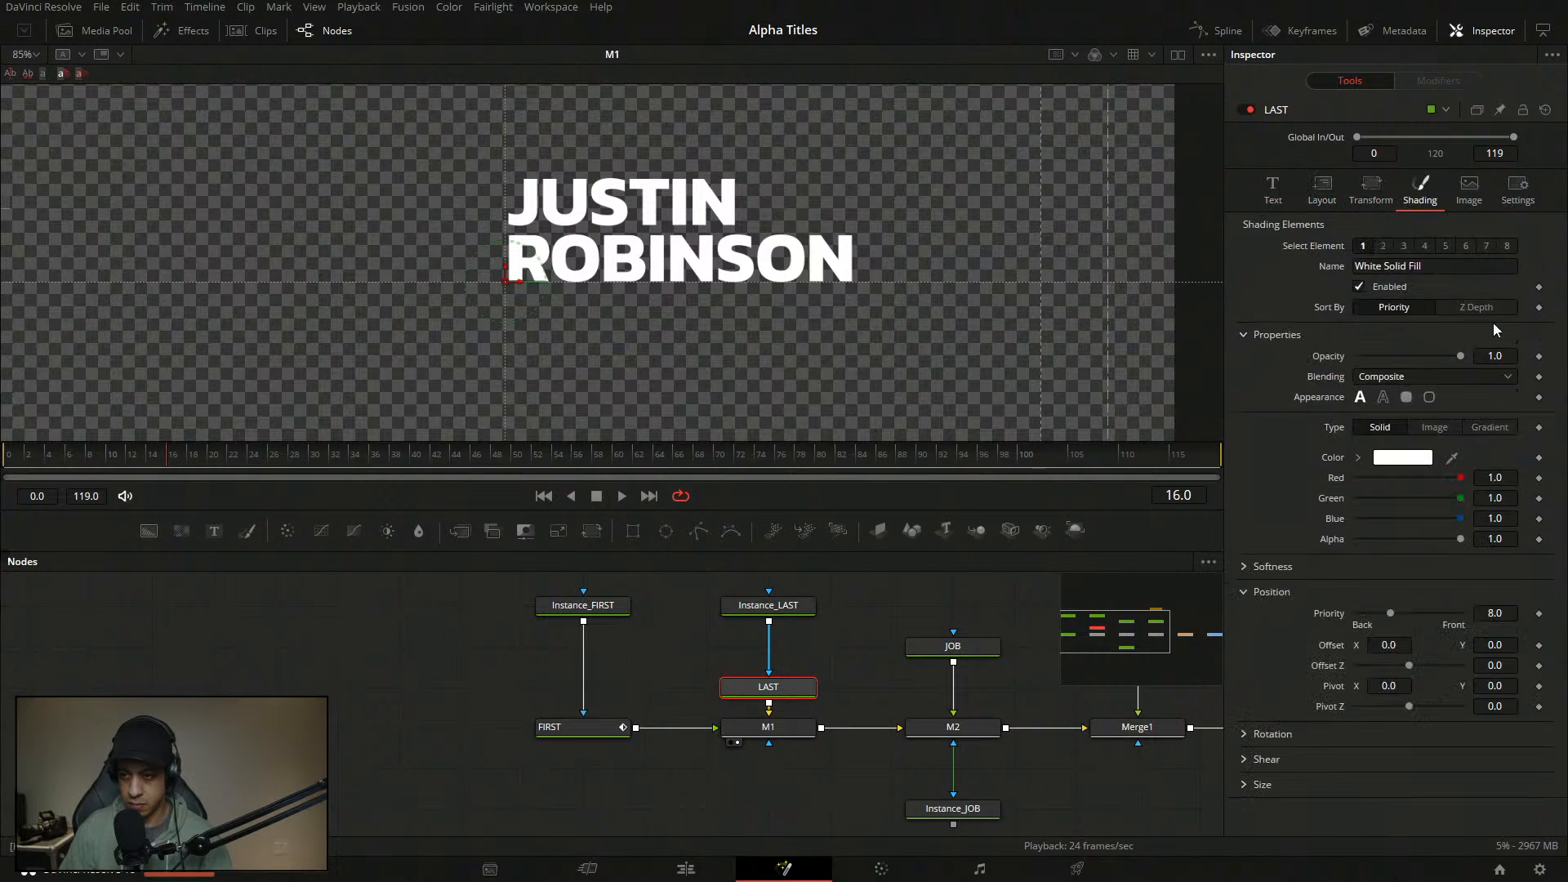
pyautogui.click(1539, 645)
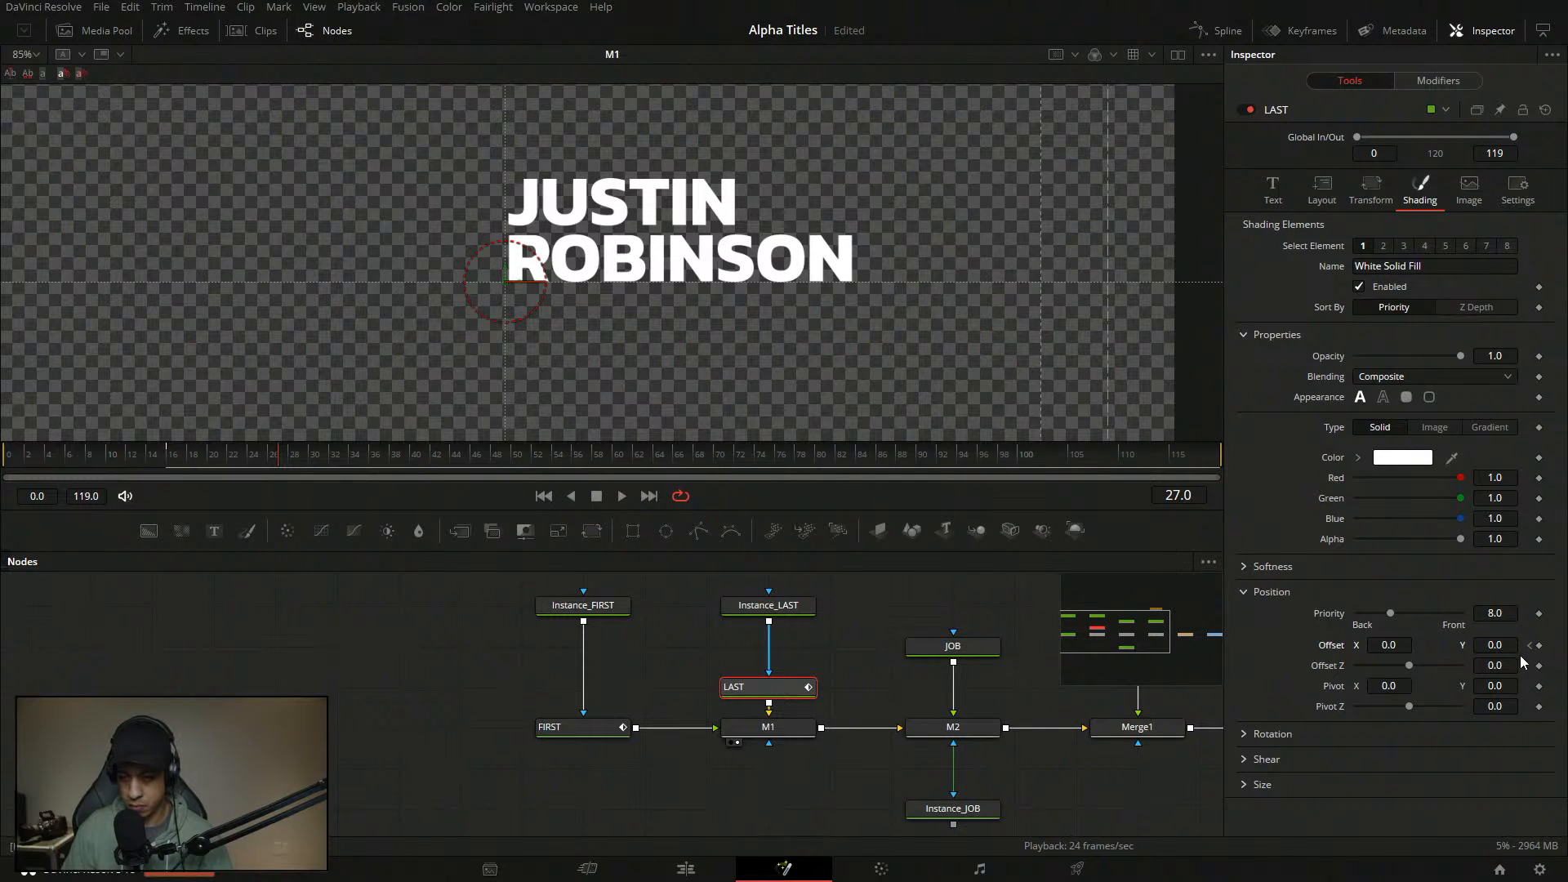
pyautogui.click(1532, 646)
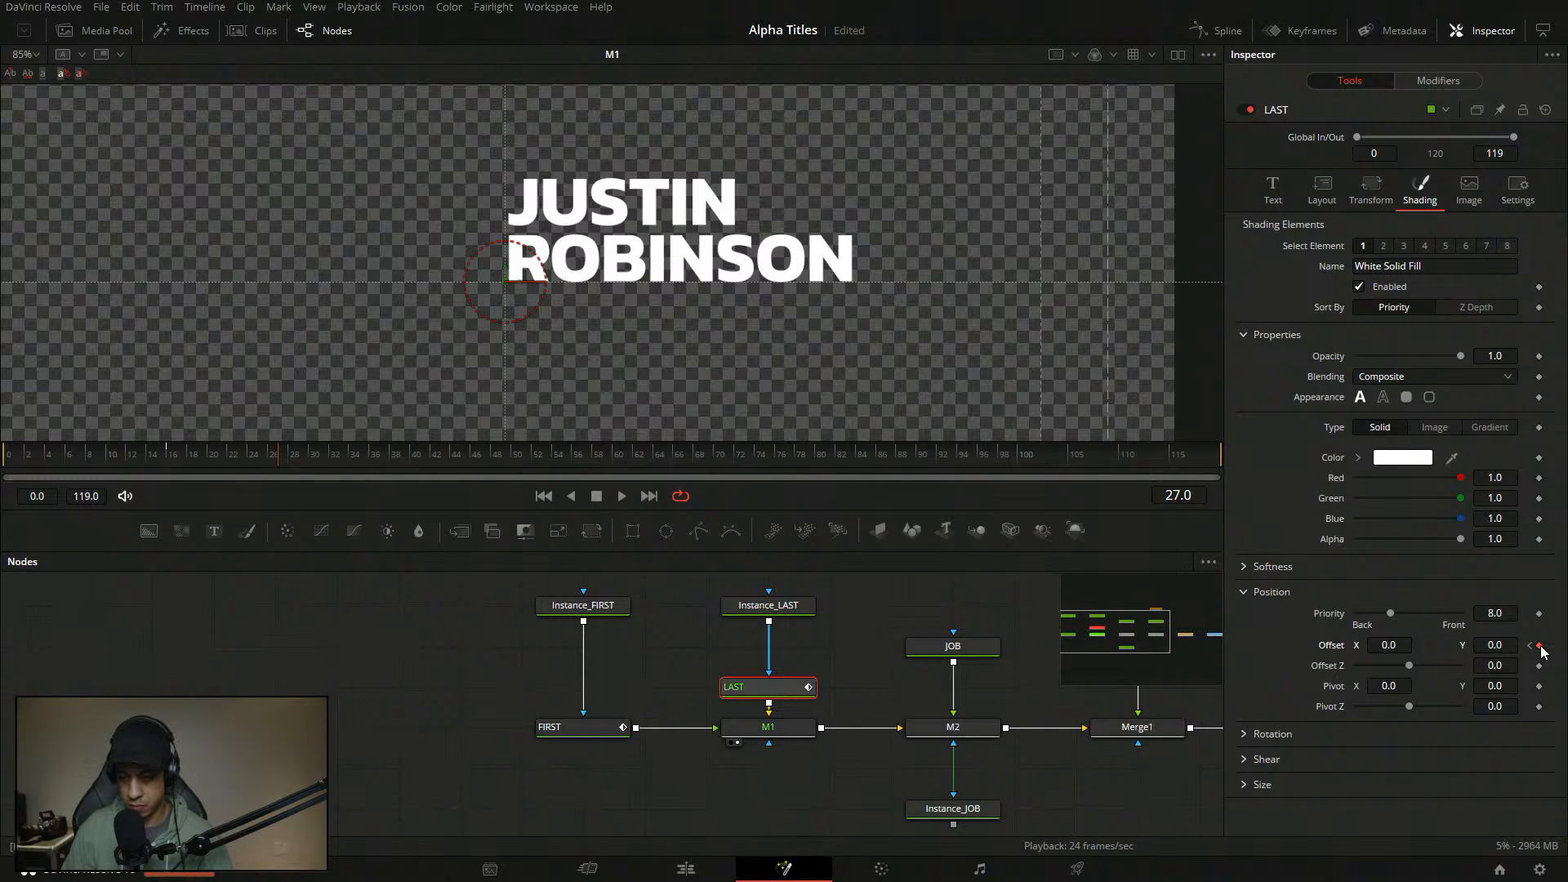
pyautogui.click(1498, 645)
pyautogui.write('-2')
pyautogui.press('Tab')
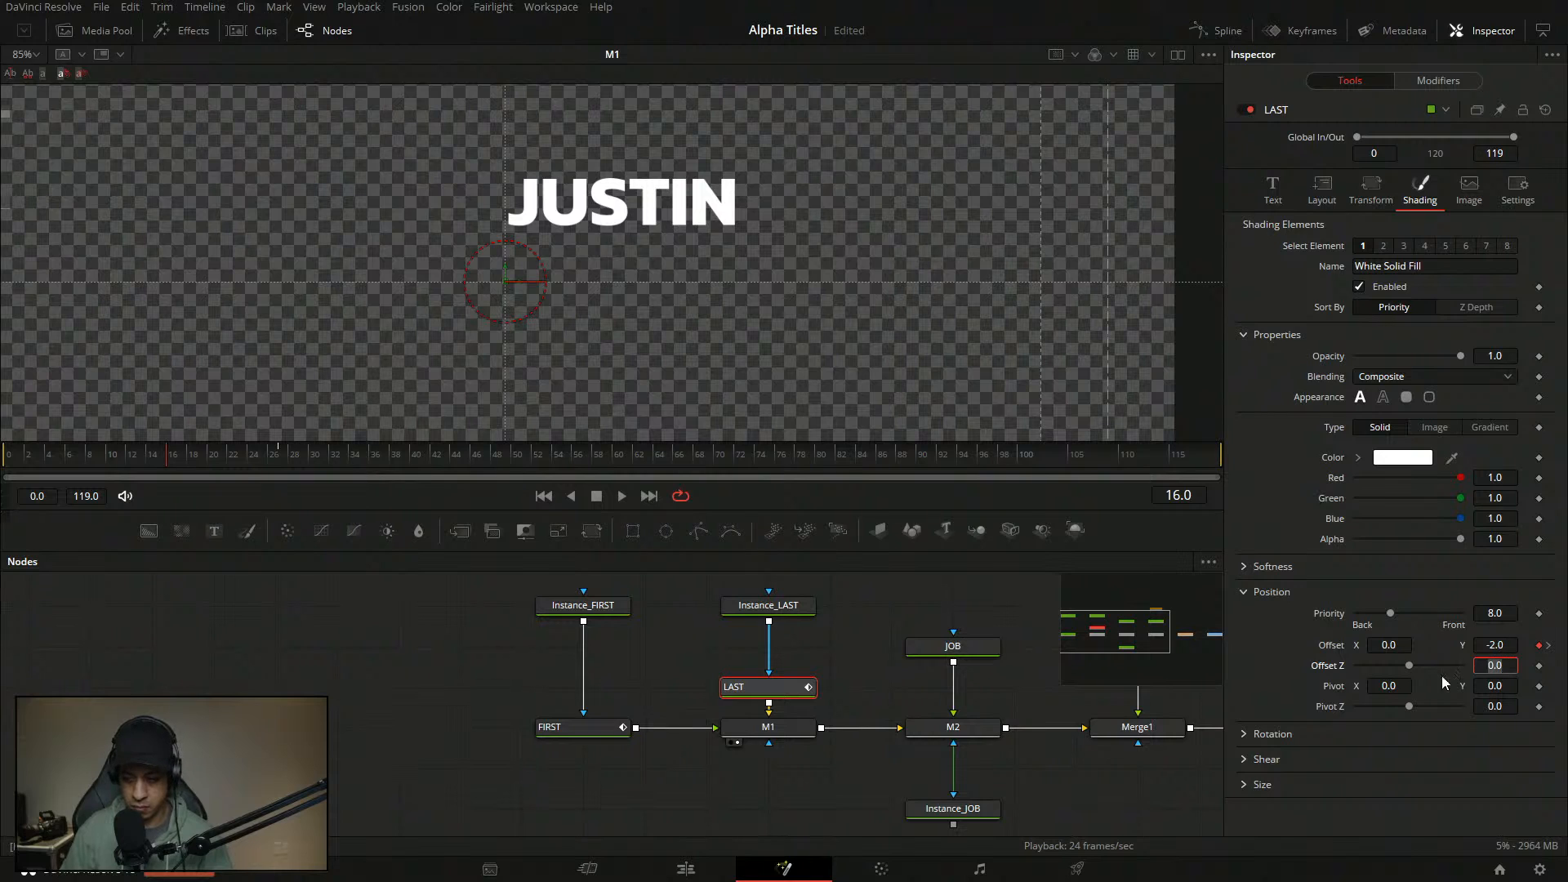
# - Drive Path2's Displacement with a Duration-based Custom animation curve
pyautogui.click(1417, 81)
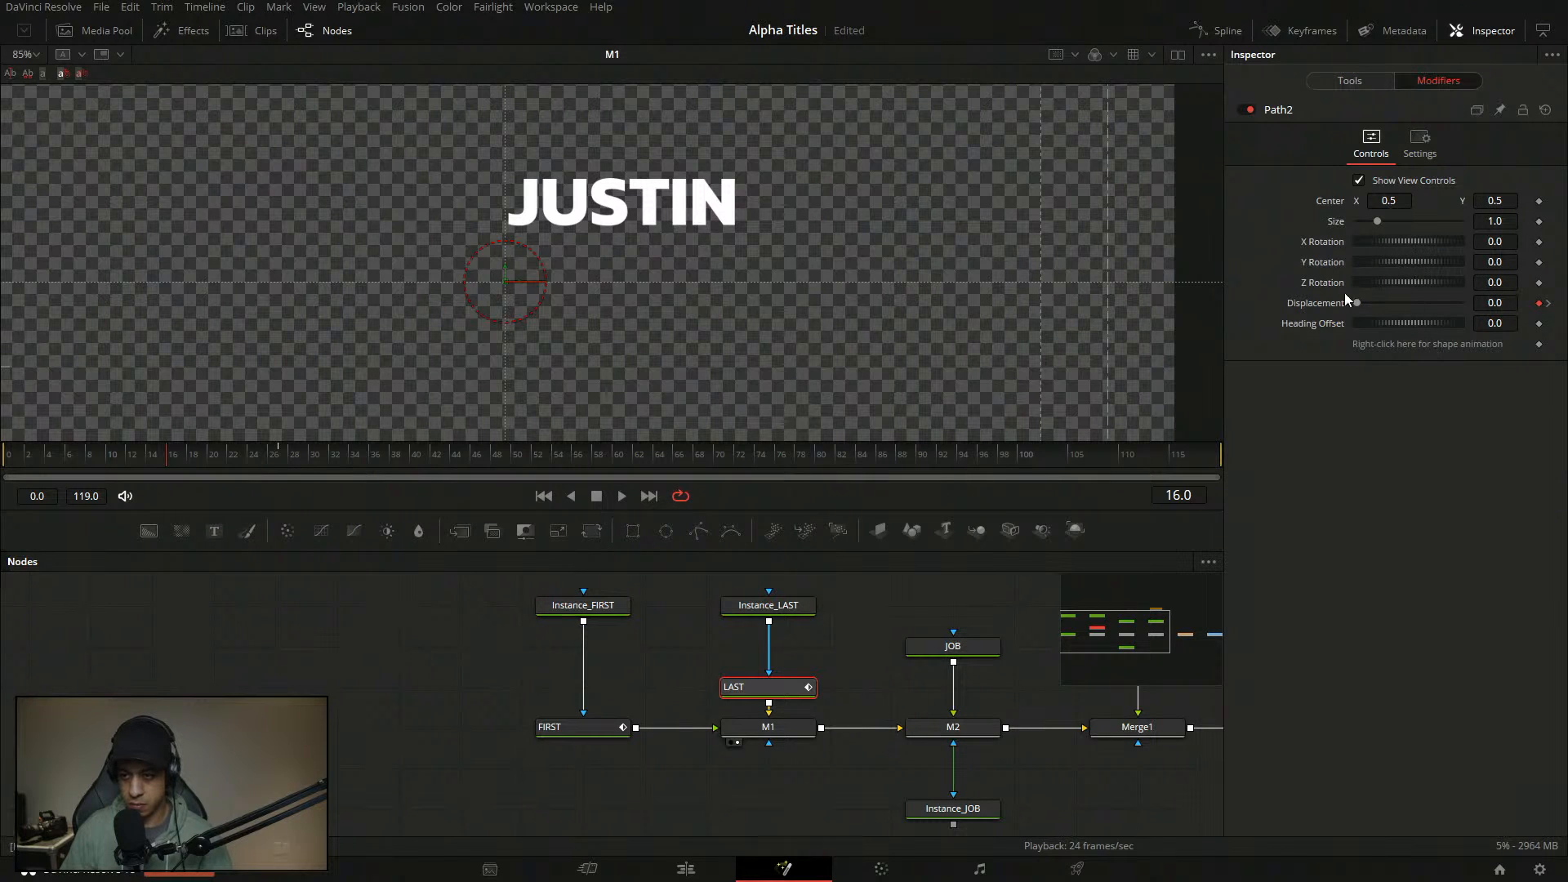
pyautogui.rightClick(1323, 302)
pyautogui.moveTo(1366, 374)
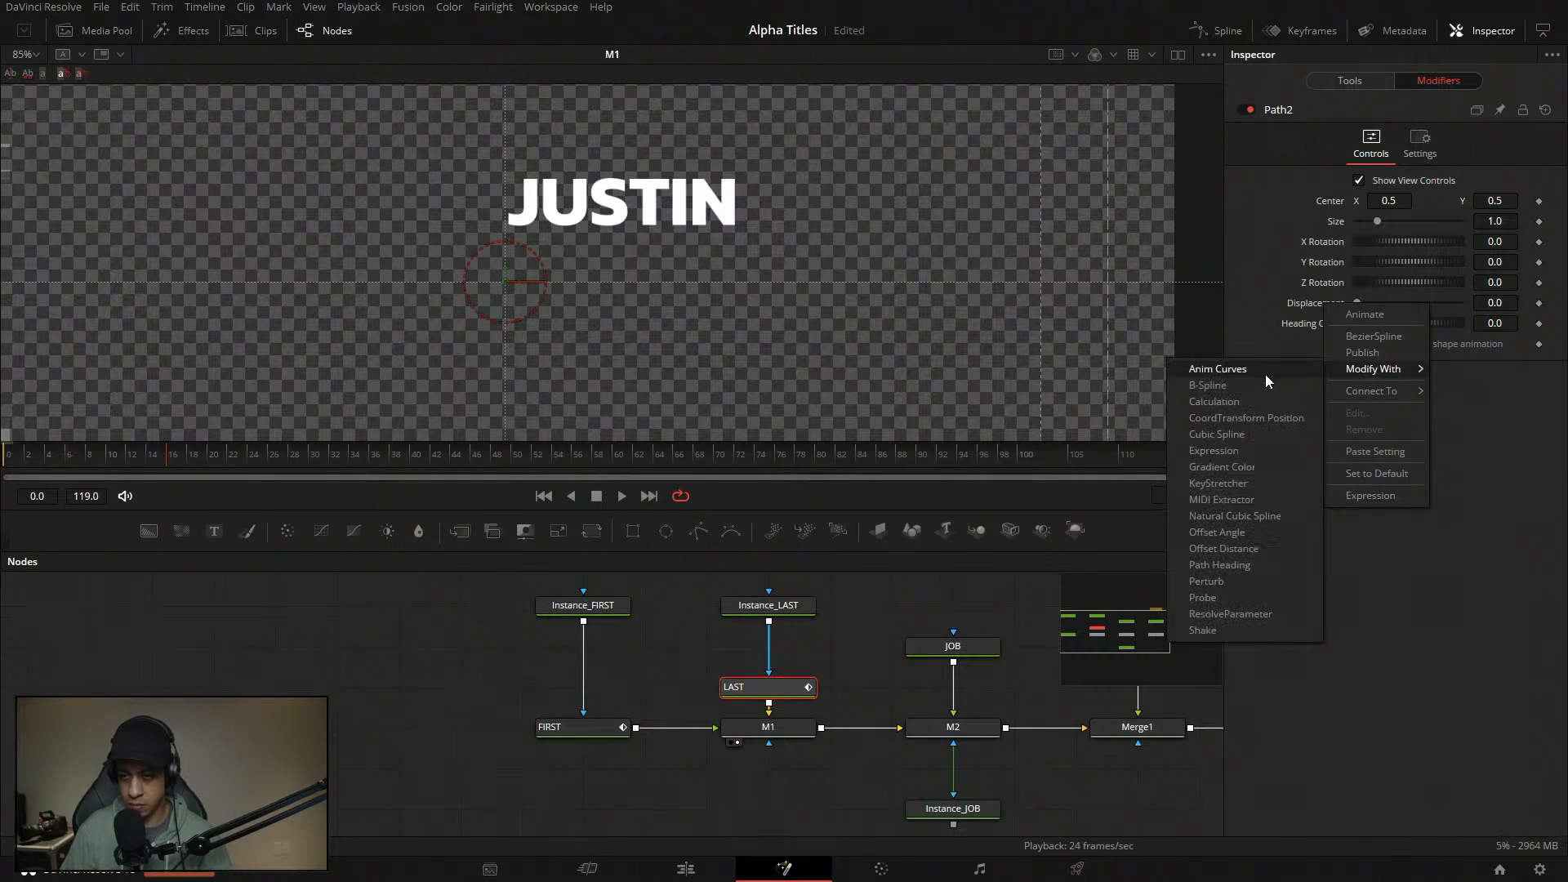
pyautogui.click(1266, 374)
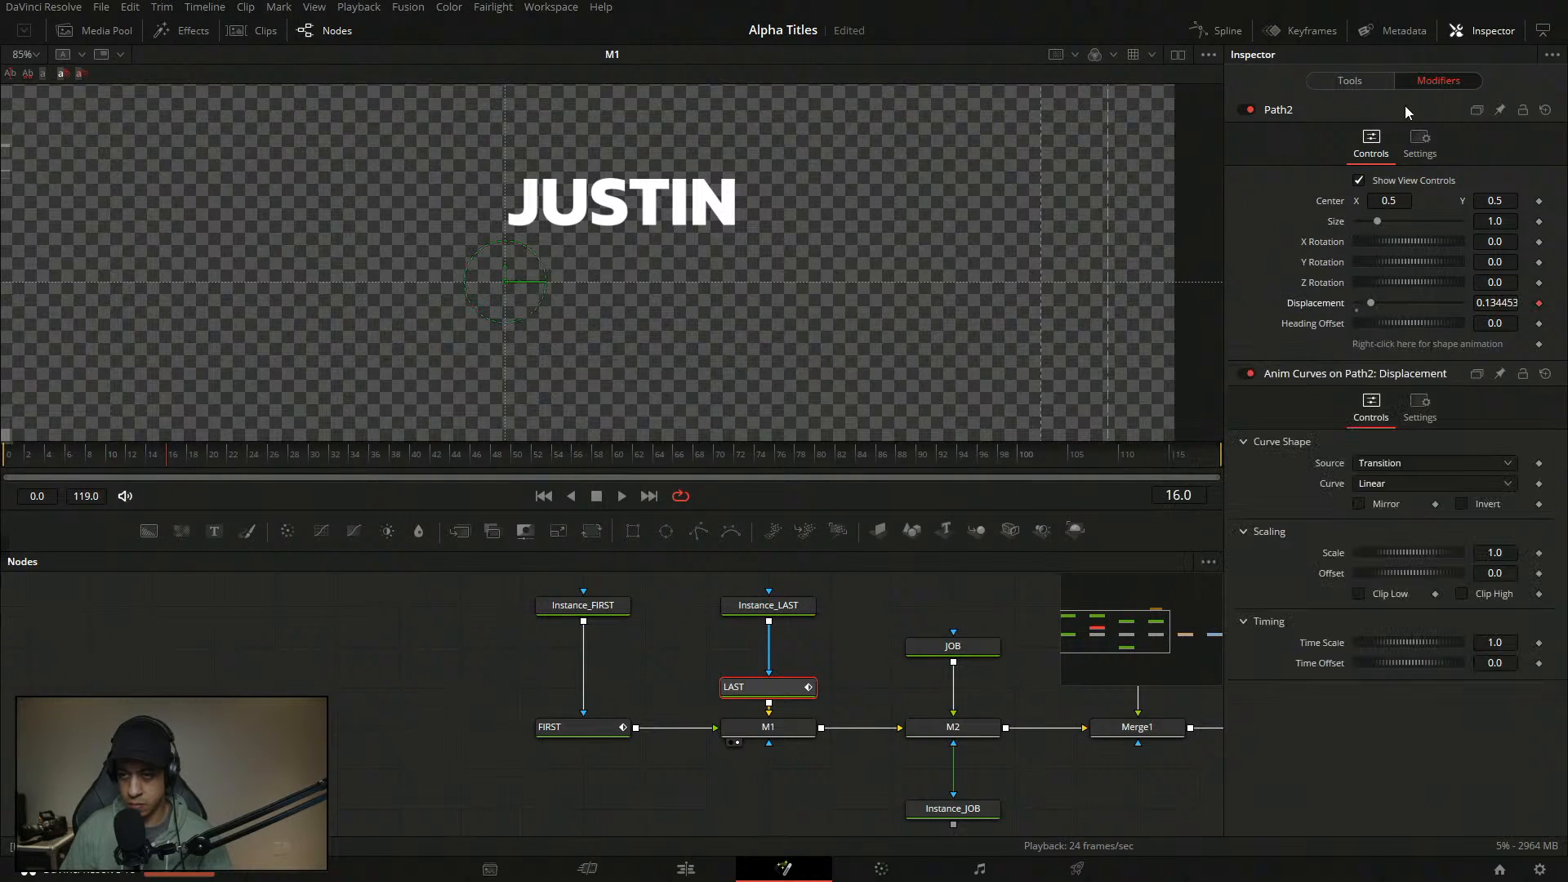
pyautogui.click(1426, 463)
pyautogui.click(1429, 482)
pyautogui.click(1425, 485)
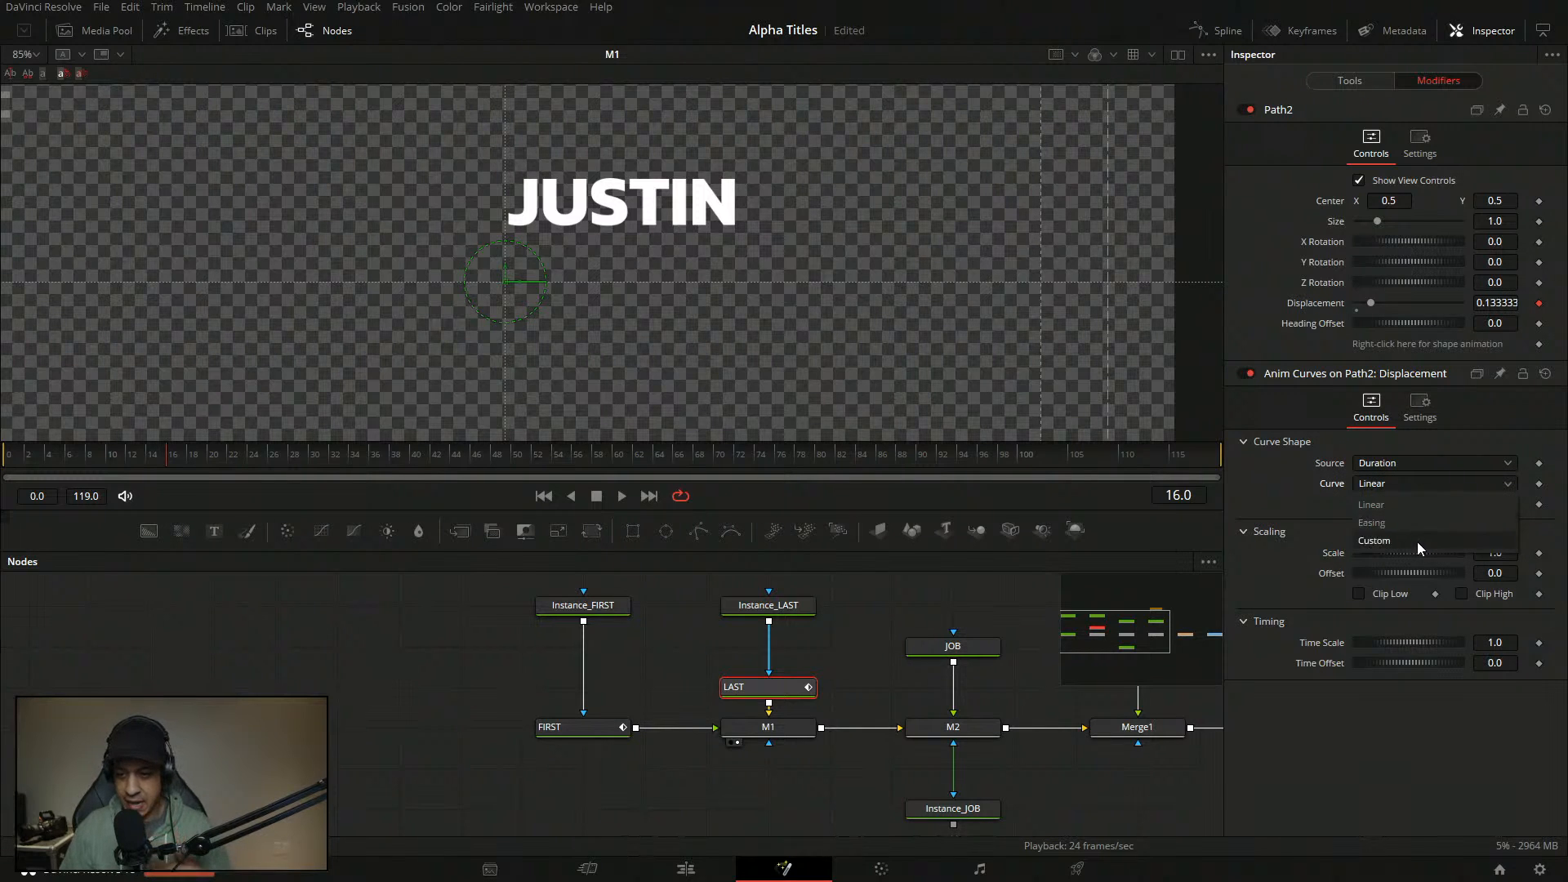
pyautogui.click(1418, 542)
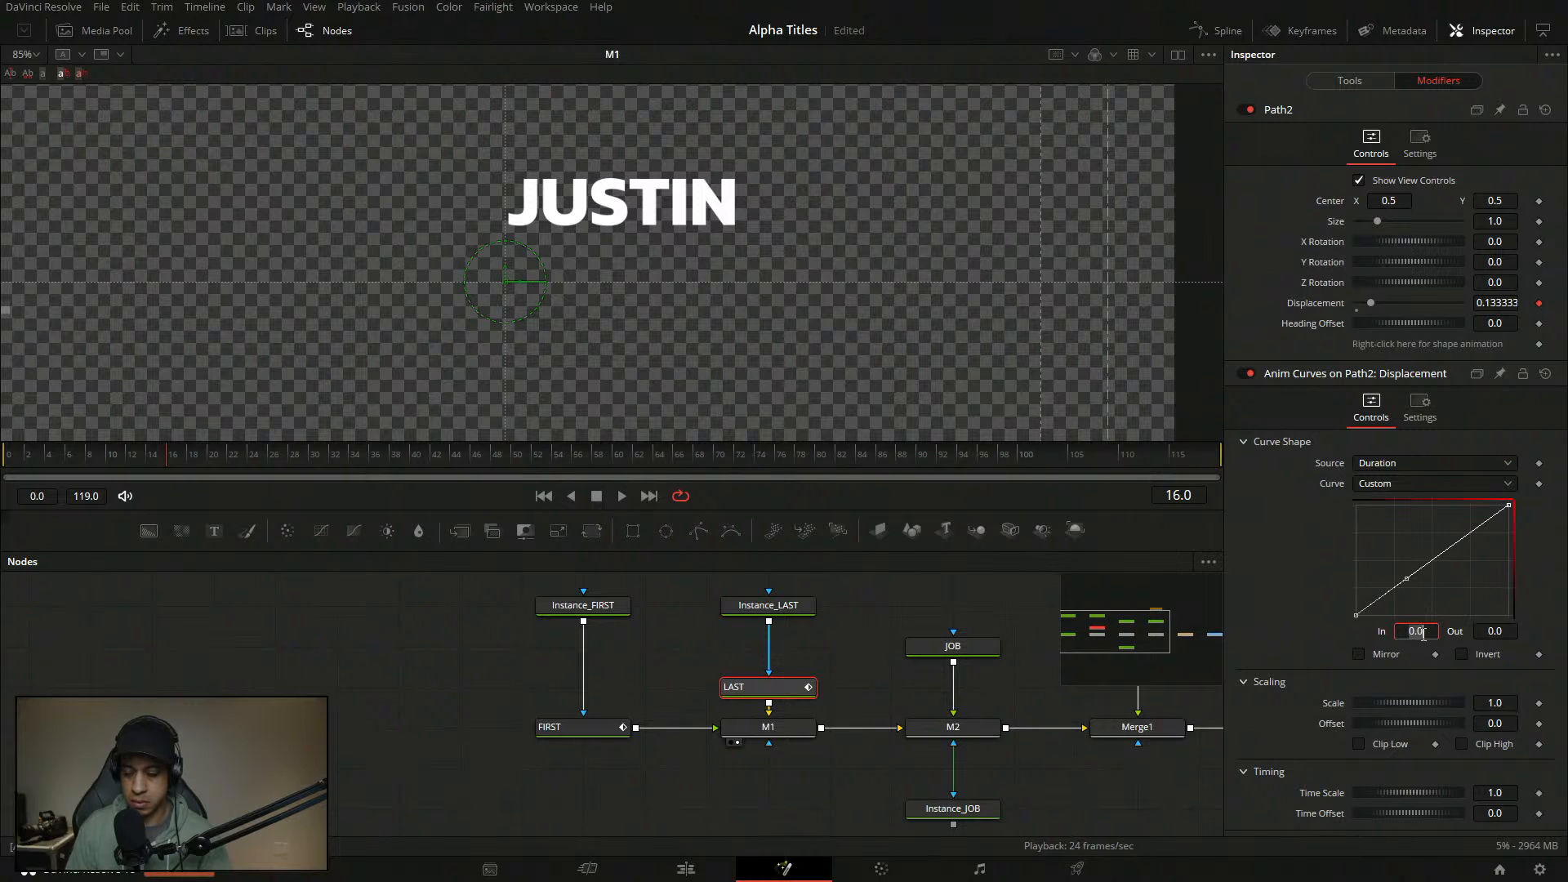
# - Set curve points at In 0.001 and In 0.12 / Out 1, then save
pyautogui.click(1423, 633)
pyautogui.write('.001')
pyautogui.press('Tab')
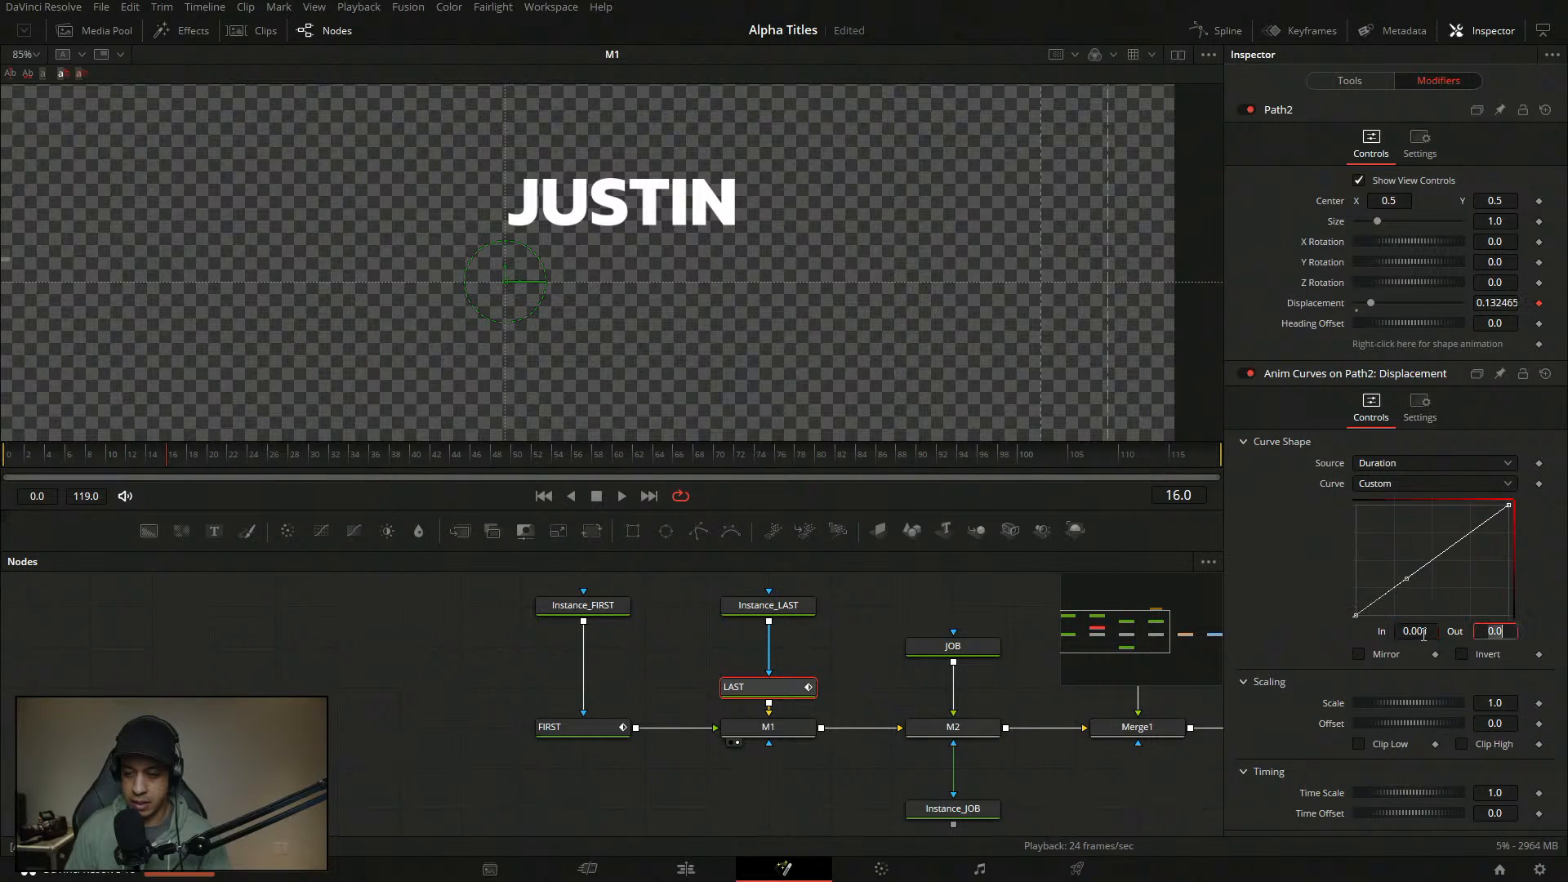
pyautogui.click(1437, 558)
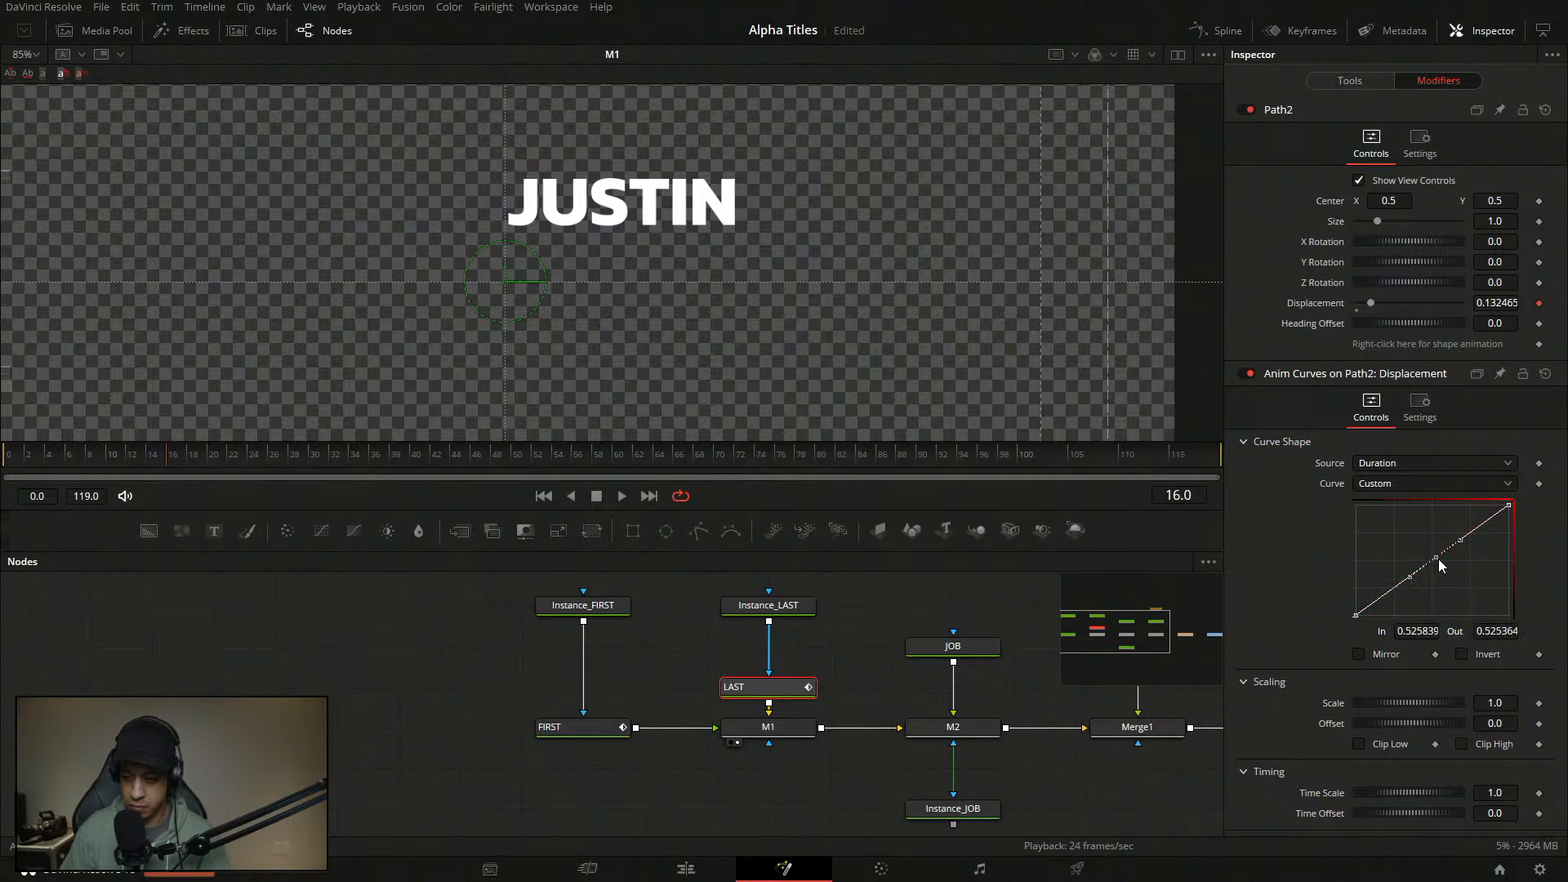
pyautogui.doubleClick(1425, 637)
pyautogui.press('Tab')
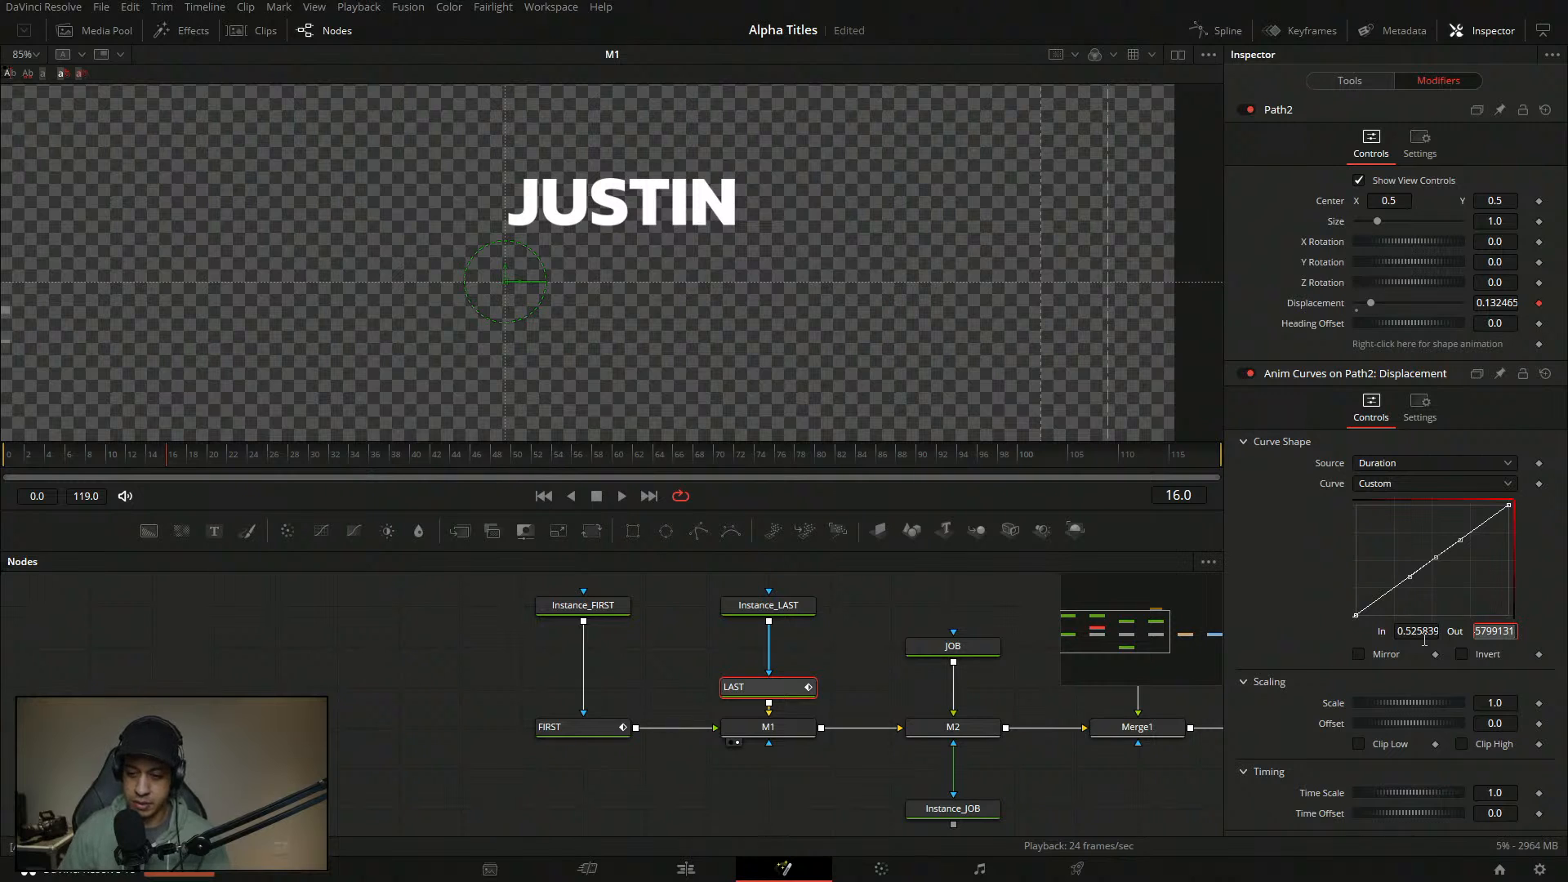
pyautogui.hotkey('shift', 'Tab')
pyautogui.write('.12')
pyautogui.press('Tab')
pyautogui.write('1')
pyautogui.press('Tab')
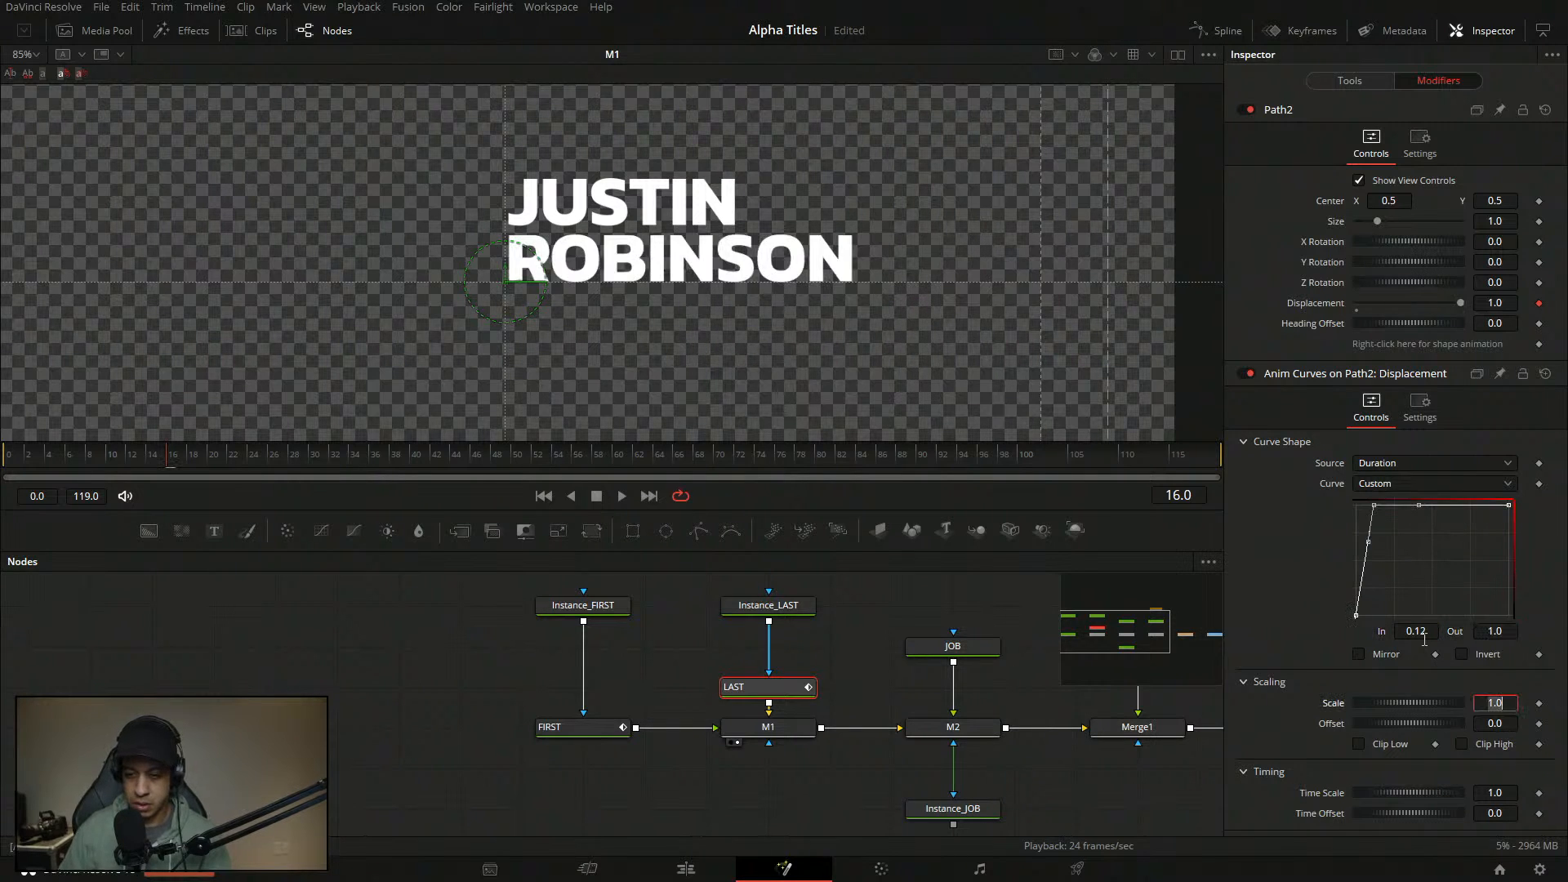
pyautogui.click(1432, 577)
pyautogui.hotkey('ctrl', 's')
# - Rewind and play the title reveal, stopping at frame 9
pyautogui.click(198, 652)
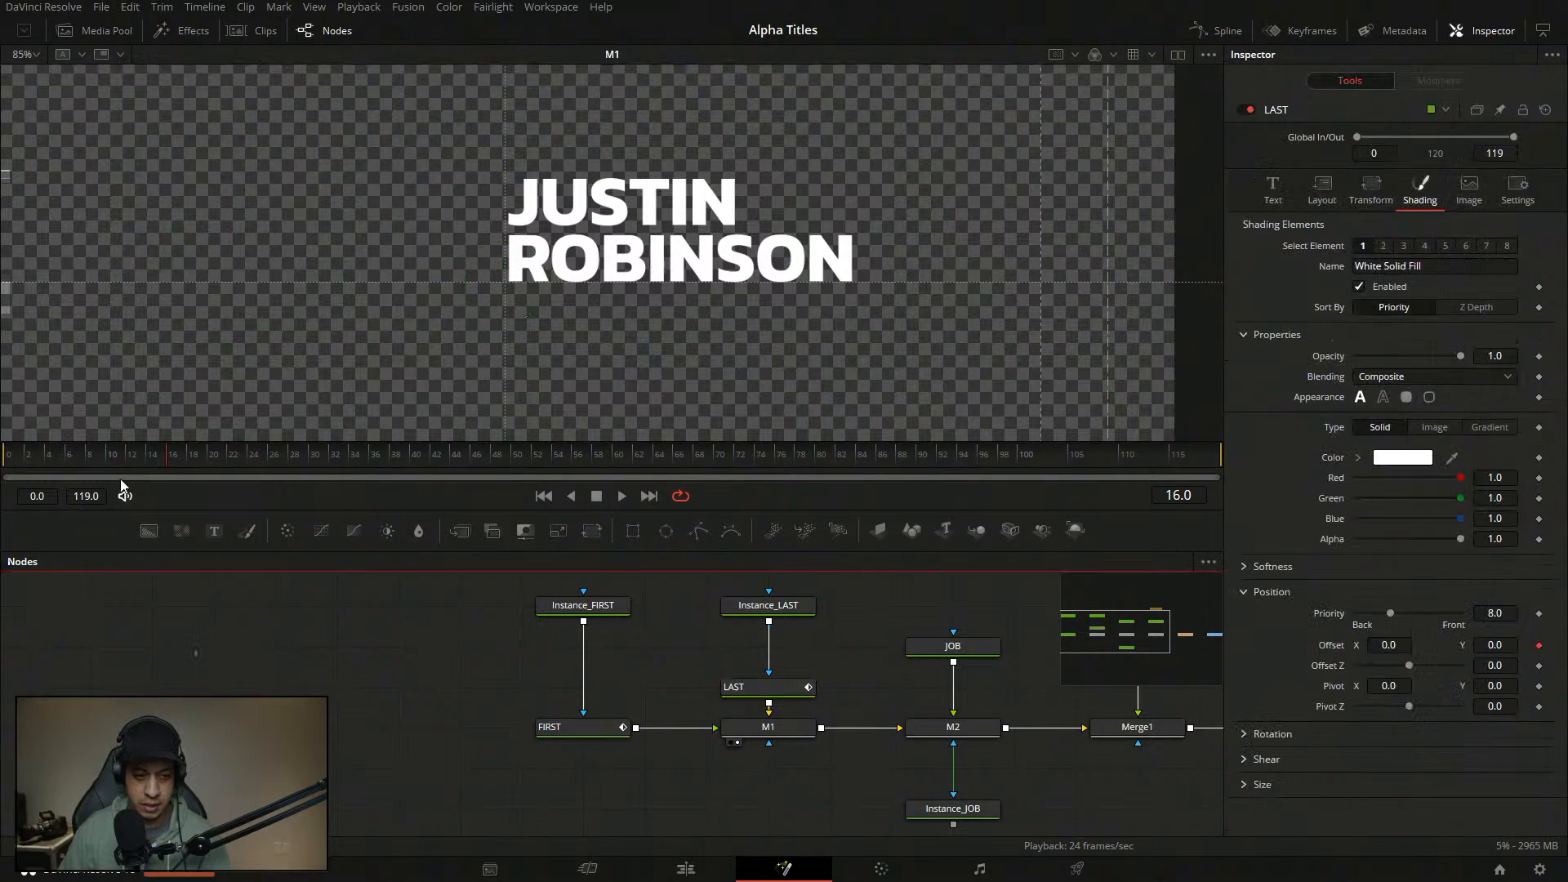
pyautogui.click(5, 455)
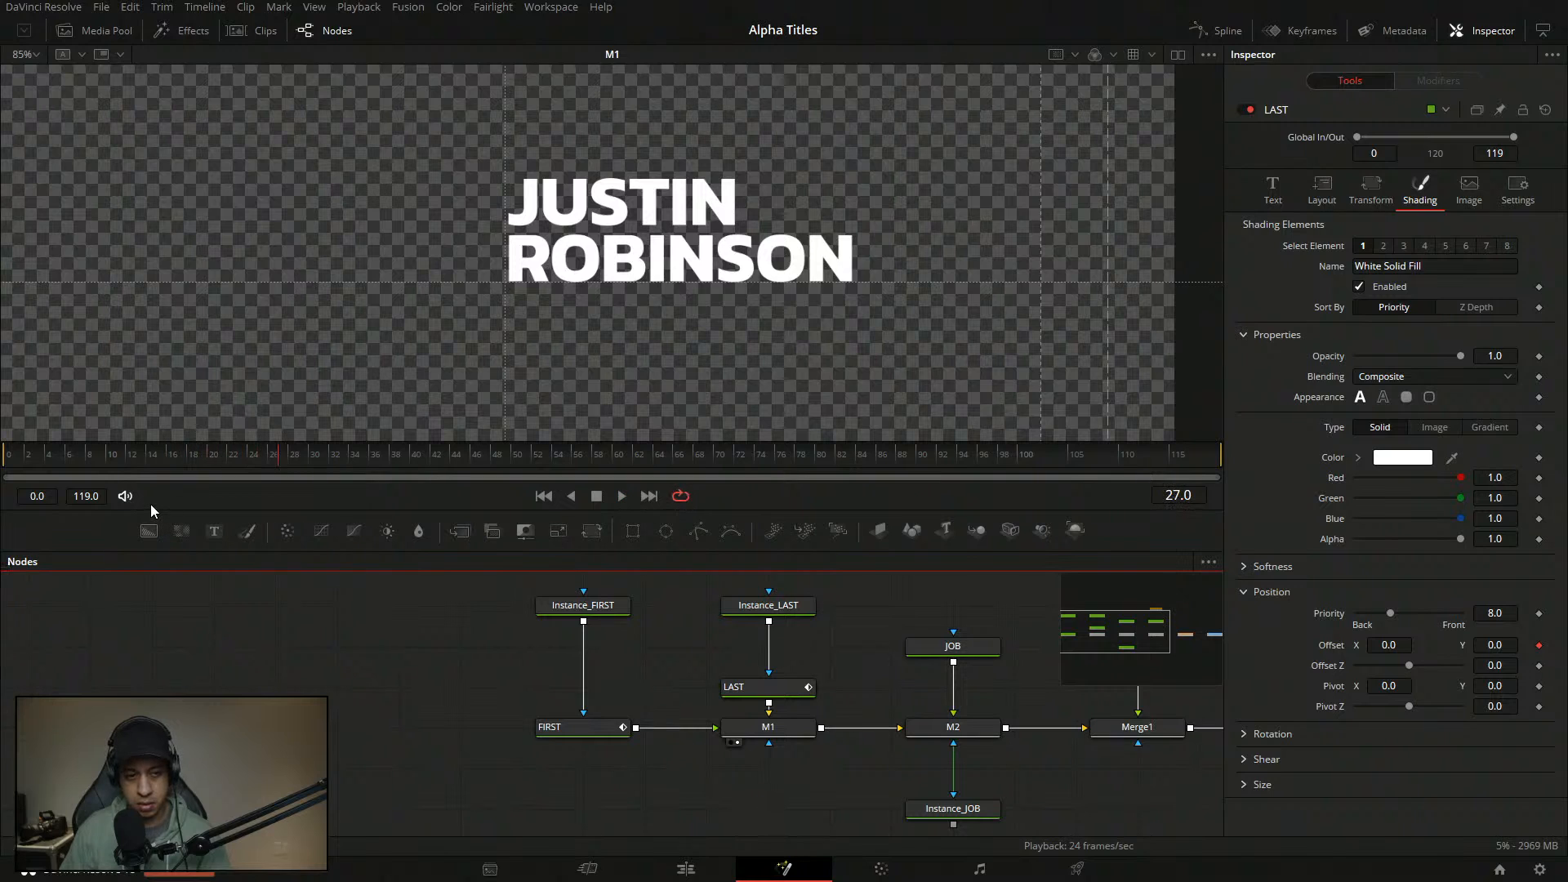
pyautogui.click(142, 454)
pyautogui.moveTo(140, 457); pyautogui.dragTo(101, 456)
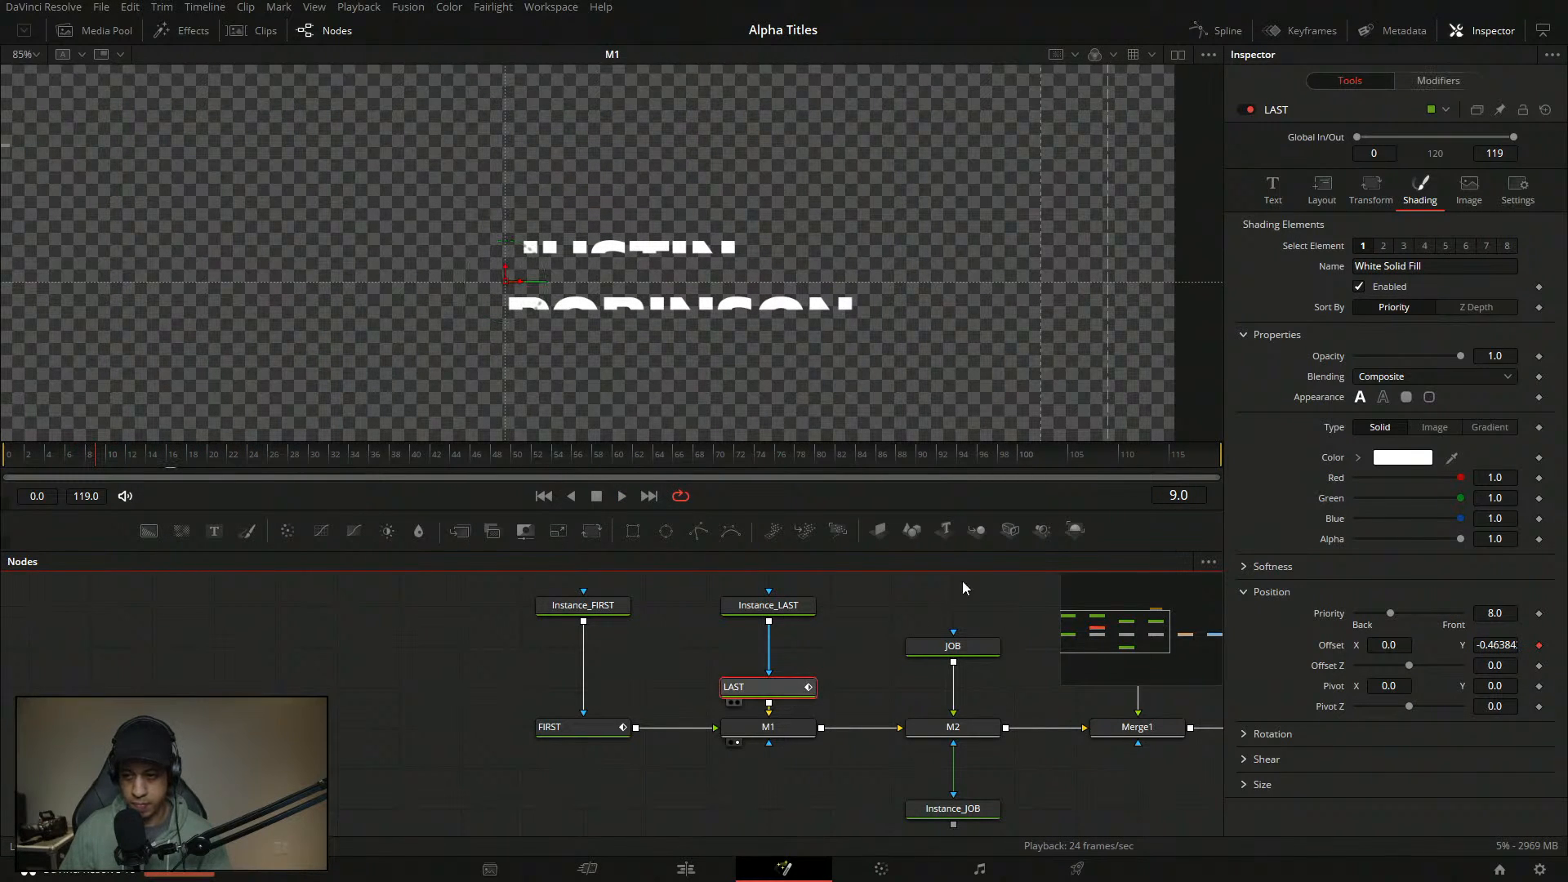
# - Change the middle curve point's In value to 0.14
pyautogui.click(1436, 80)
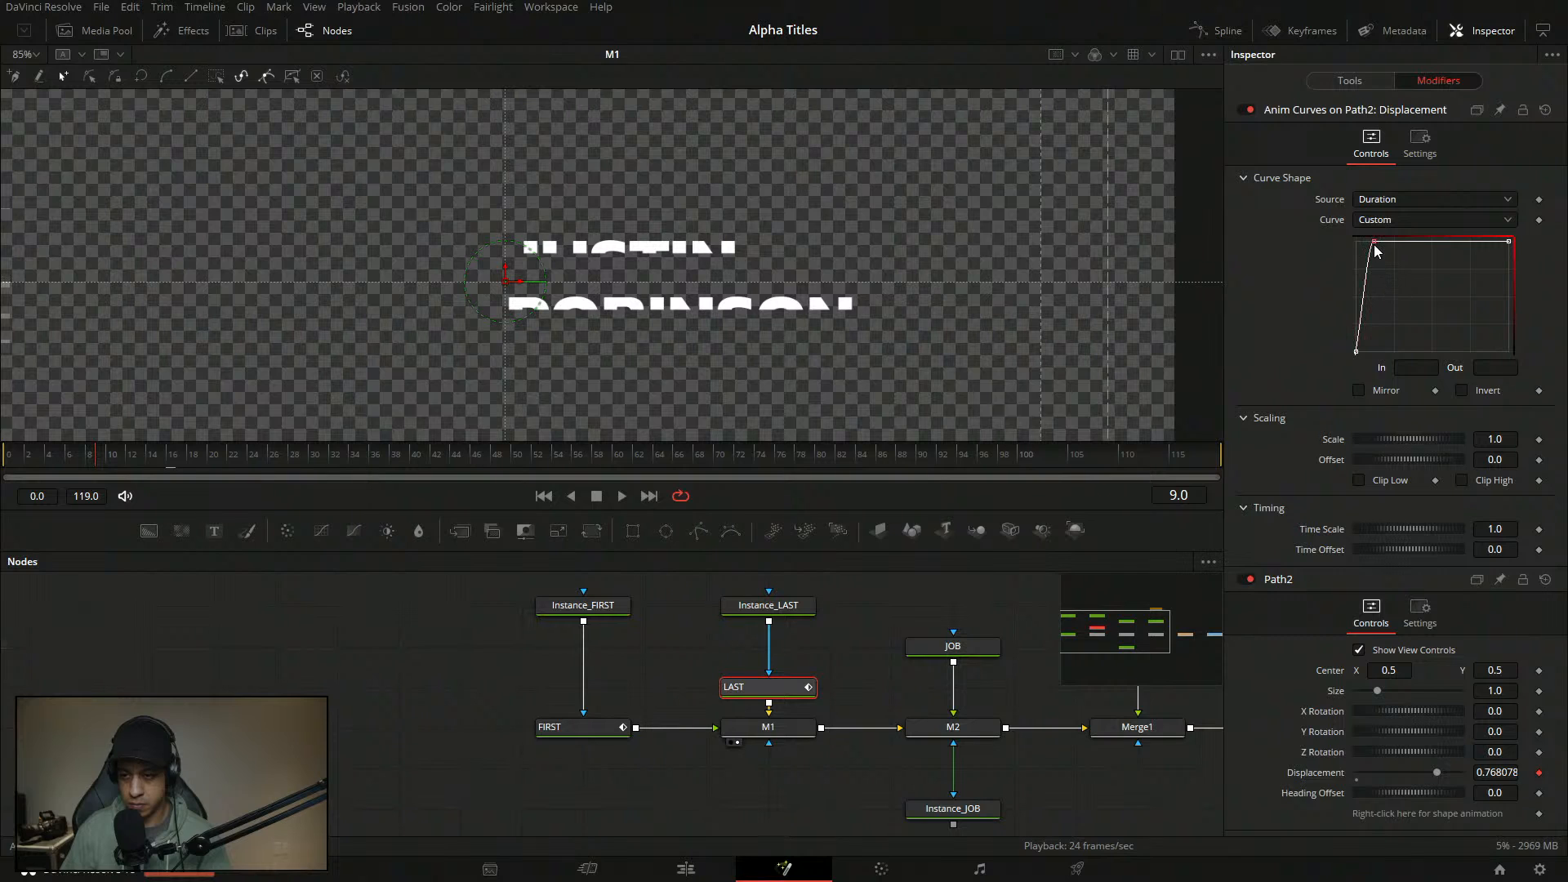
pyautogui.click(1425, 368)
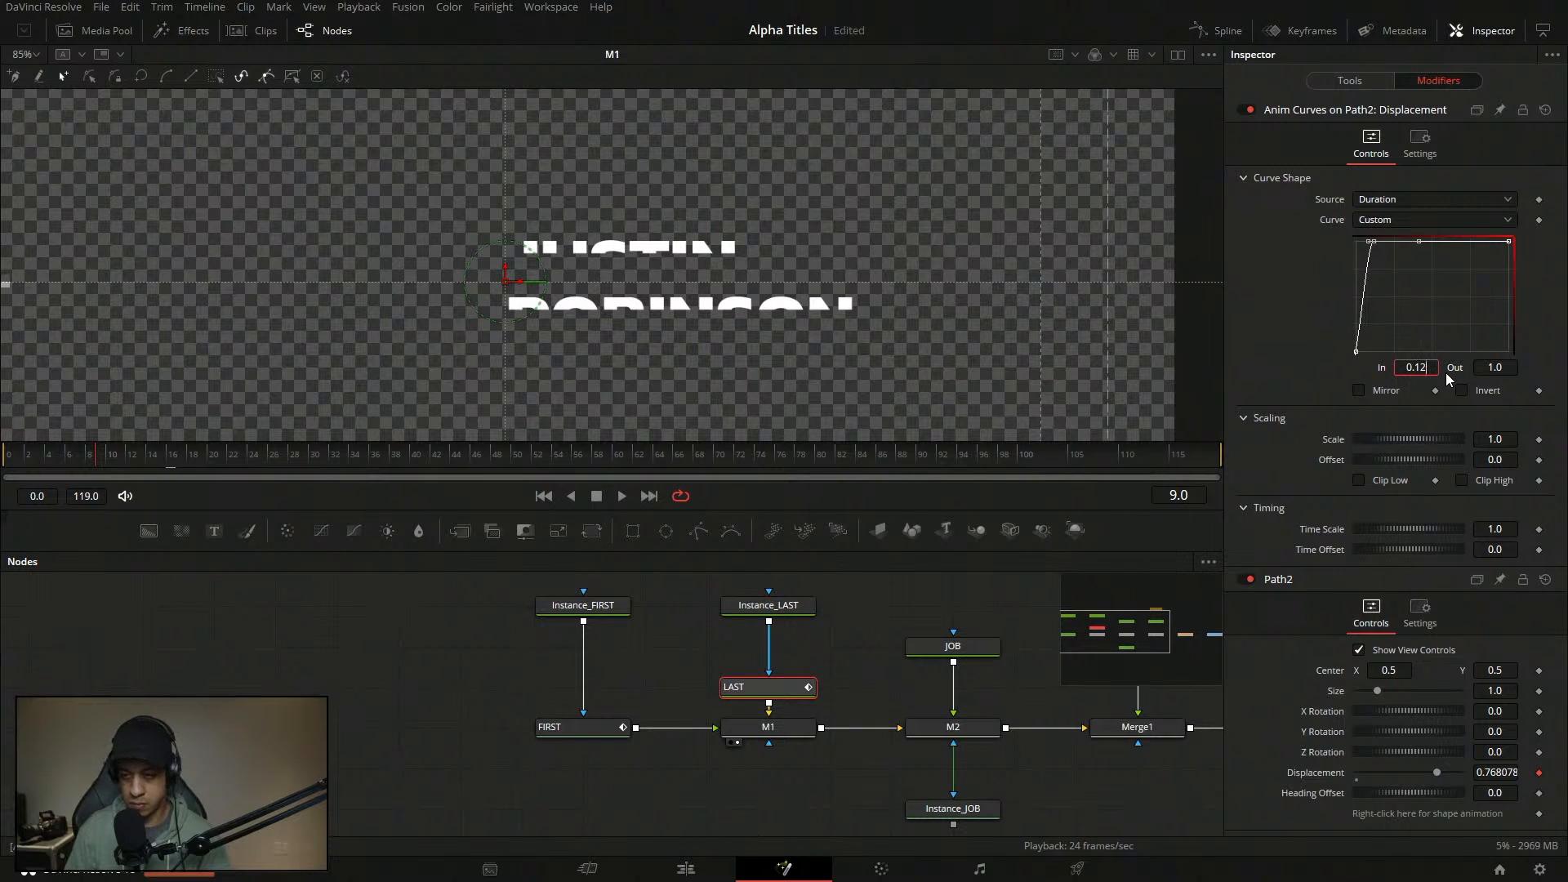
pyautogui.write('+2')
pyautogui.press('Tab')
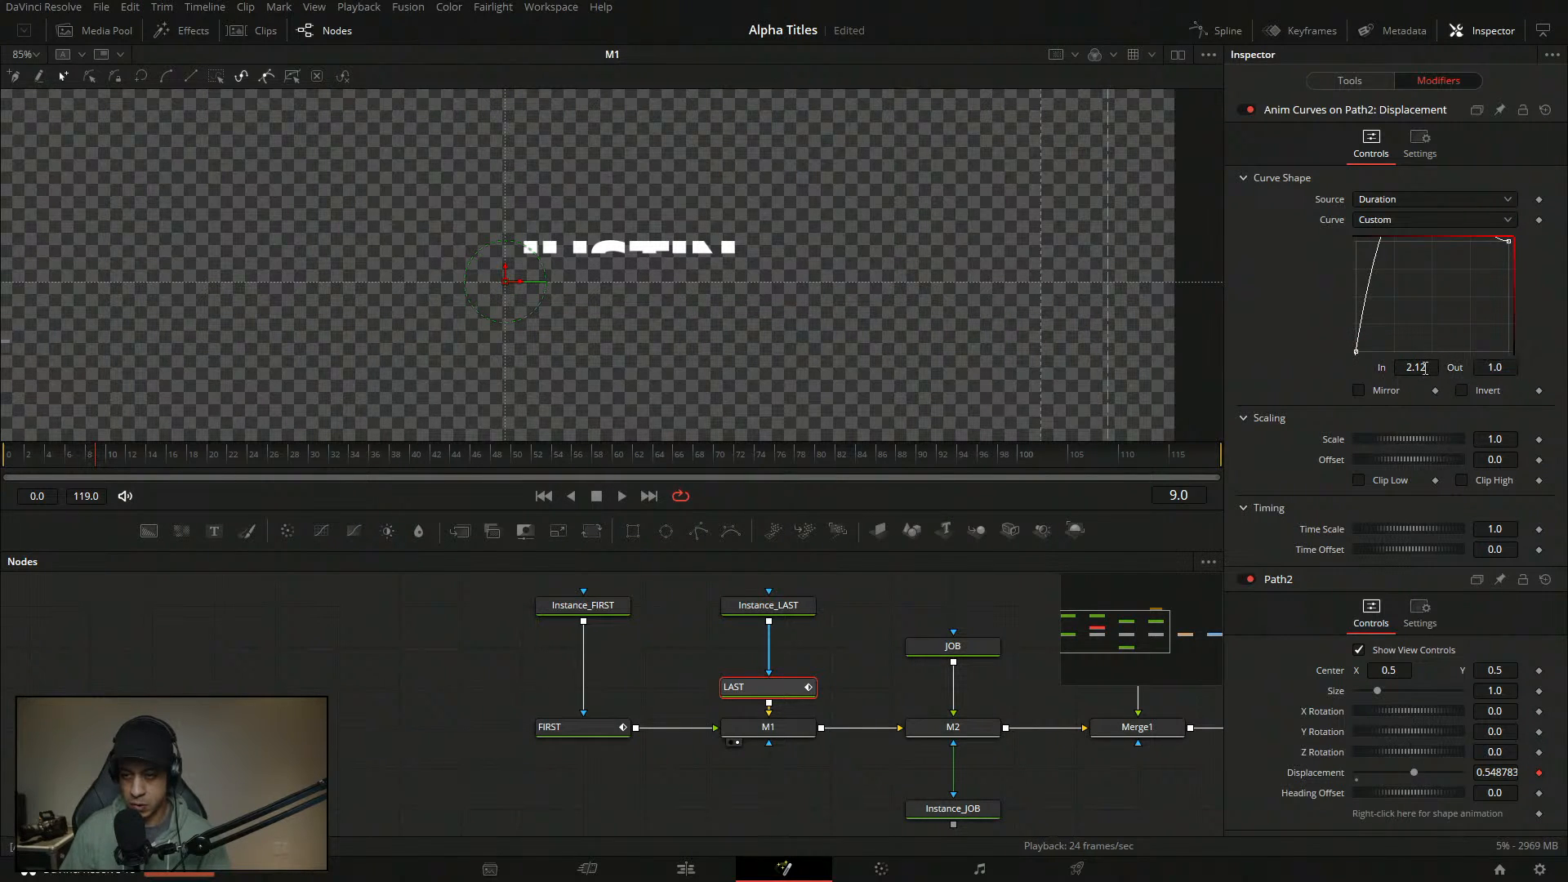
pyautogui.doubleClick(1427, 368)
pyautogui.write('.1')
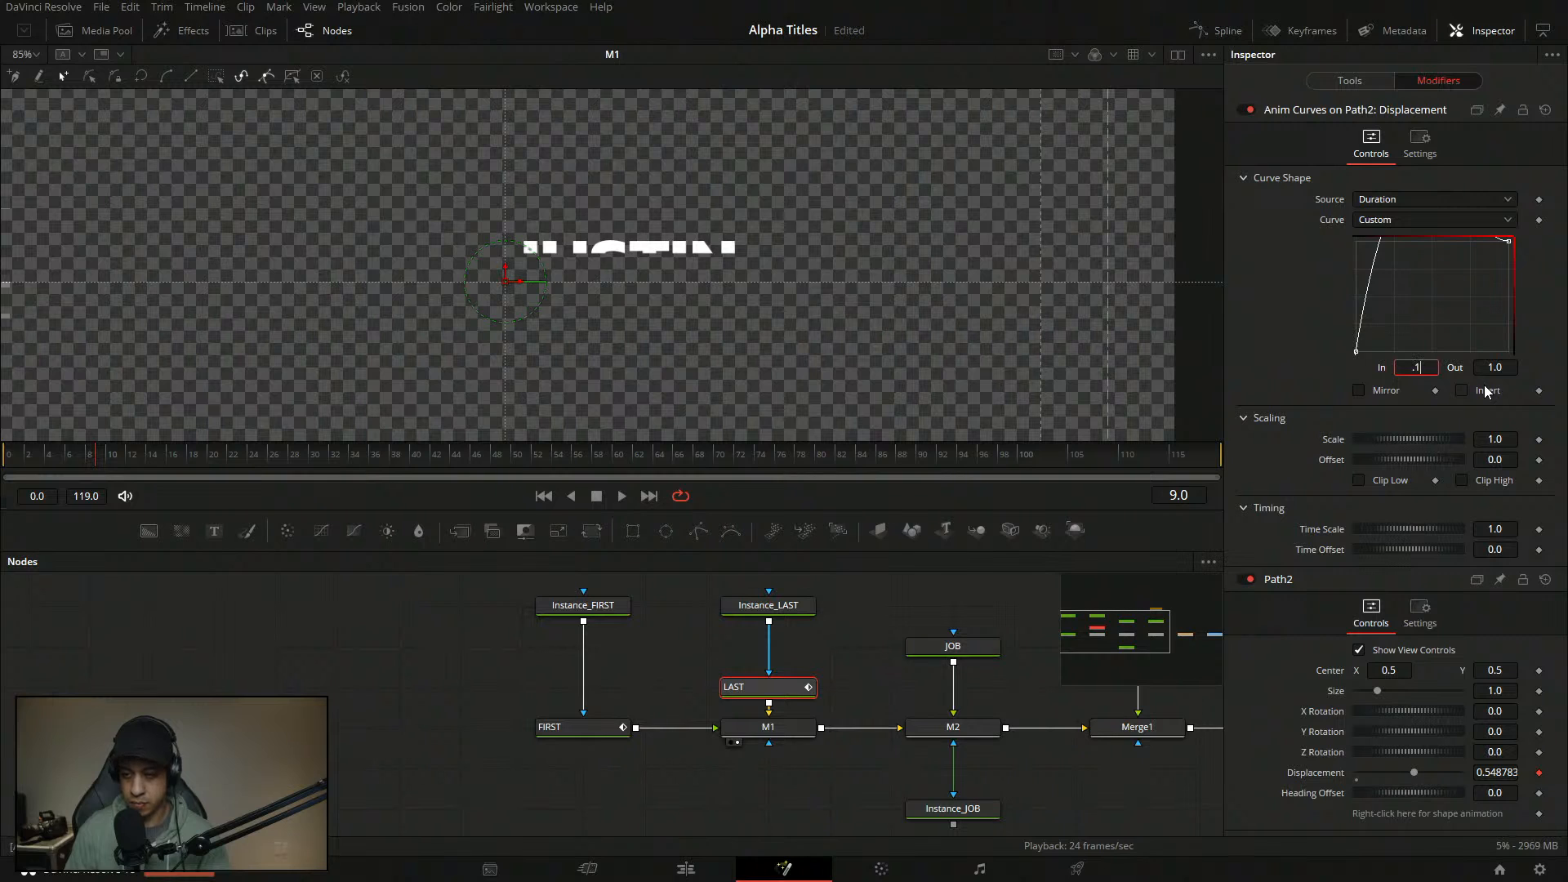
pyautogui.write('4')
pyautogui.press('Tab')
pyautogui.moveTo(1386, 332); pyautogui.dragTo(1325, 388)
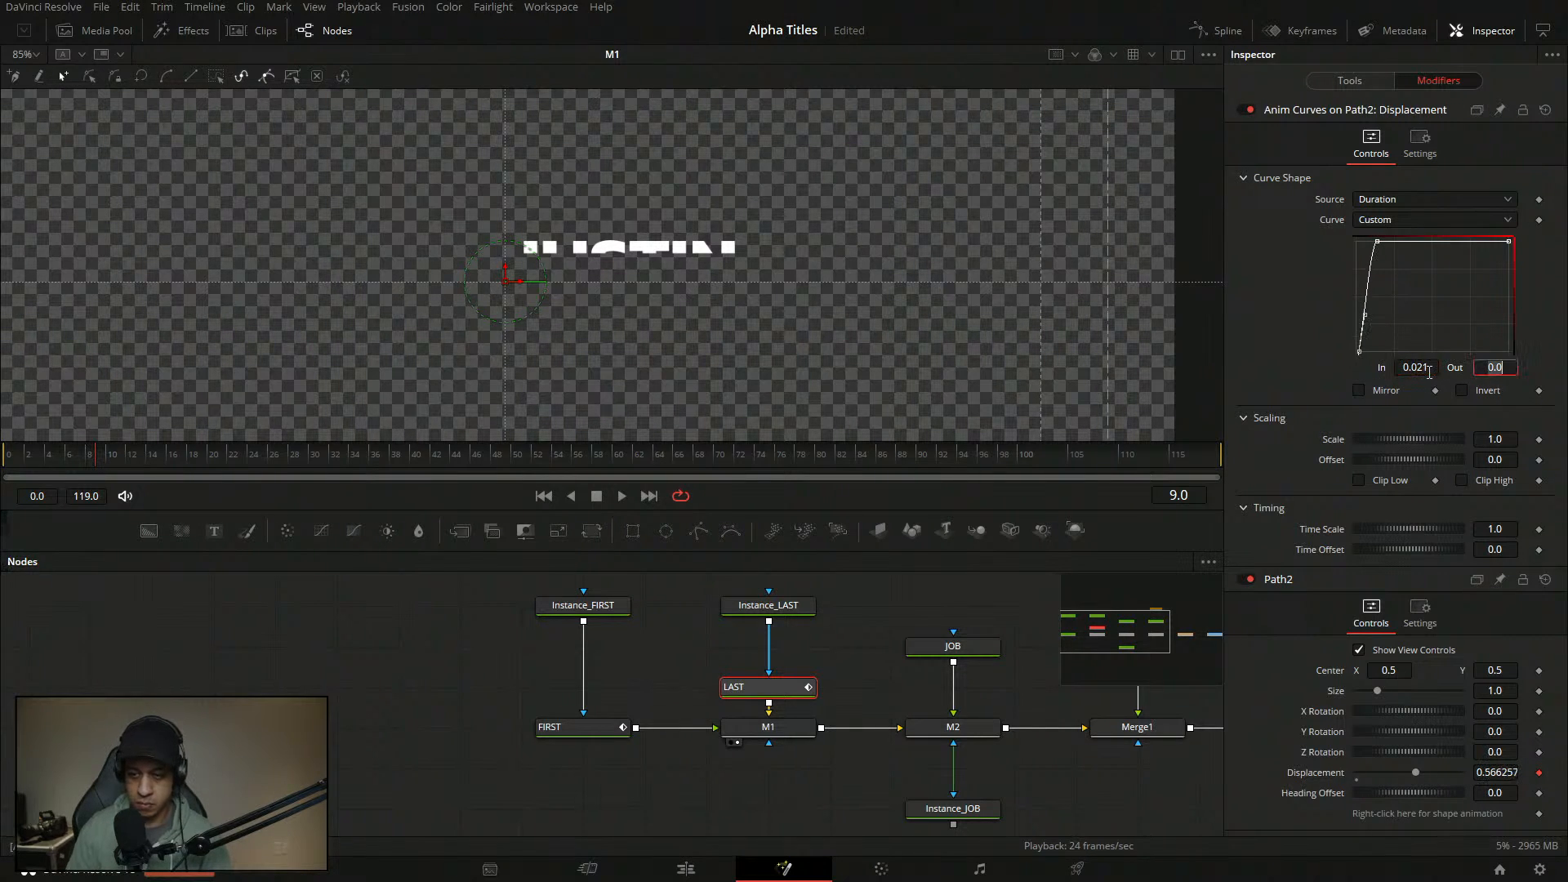
pyautogui.click(351, 625)
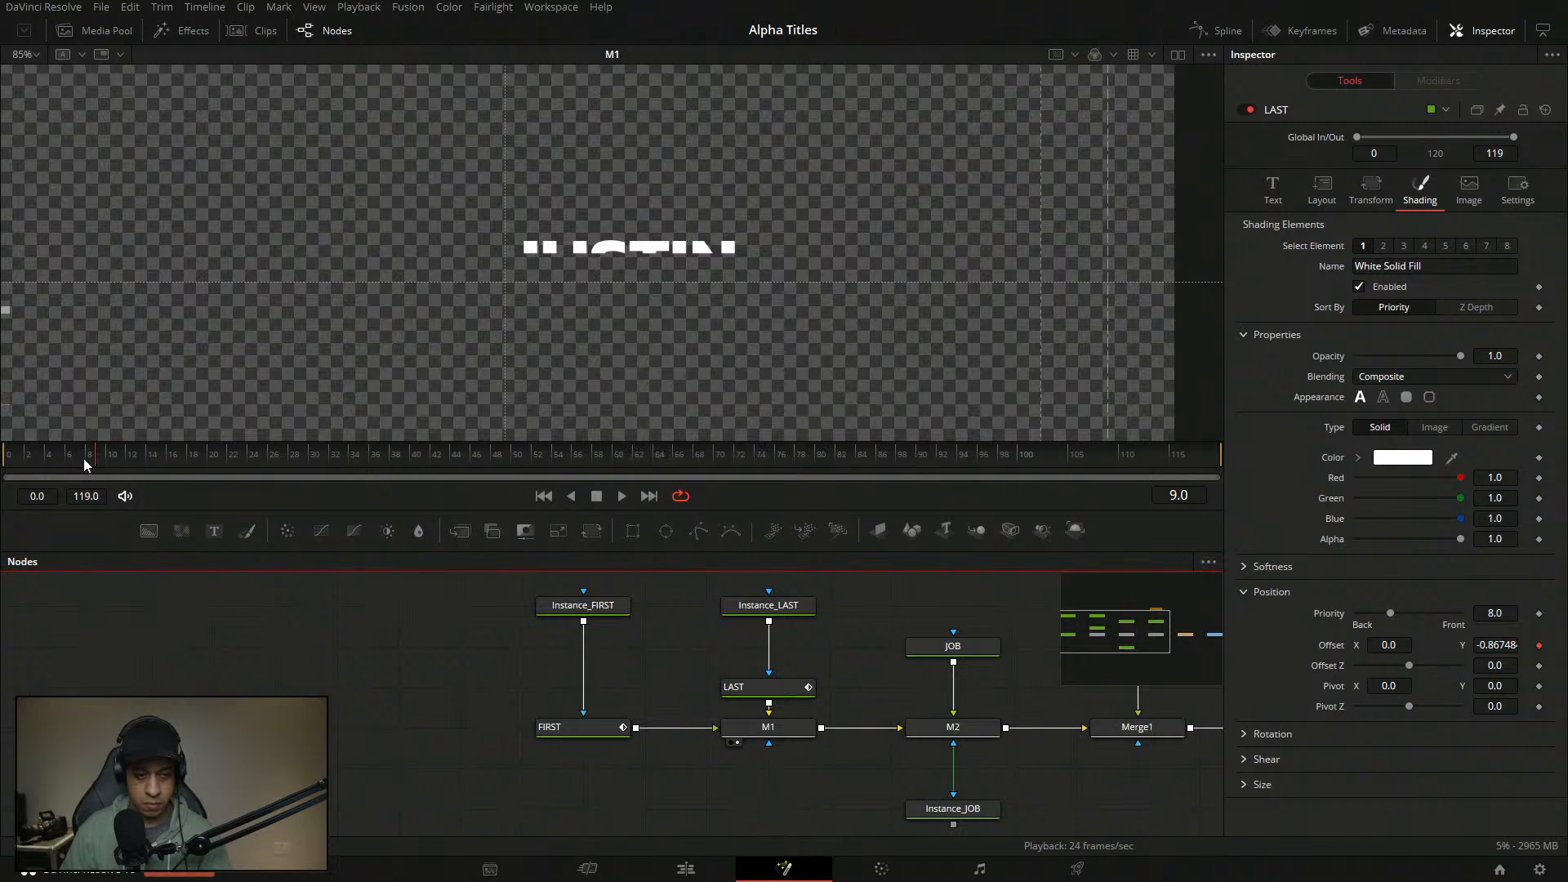
pyautogui.moveTo(83, 458); pyautogui.dragTo(4, 460)
pyautogui.click(616, 496)
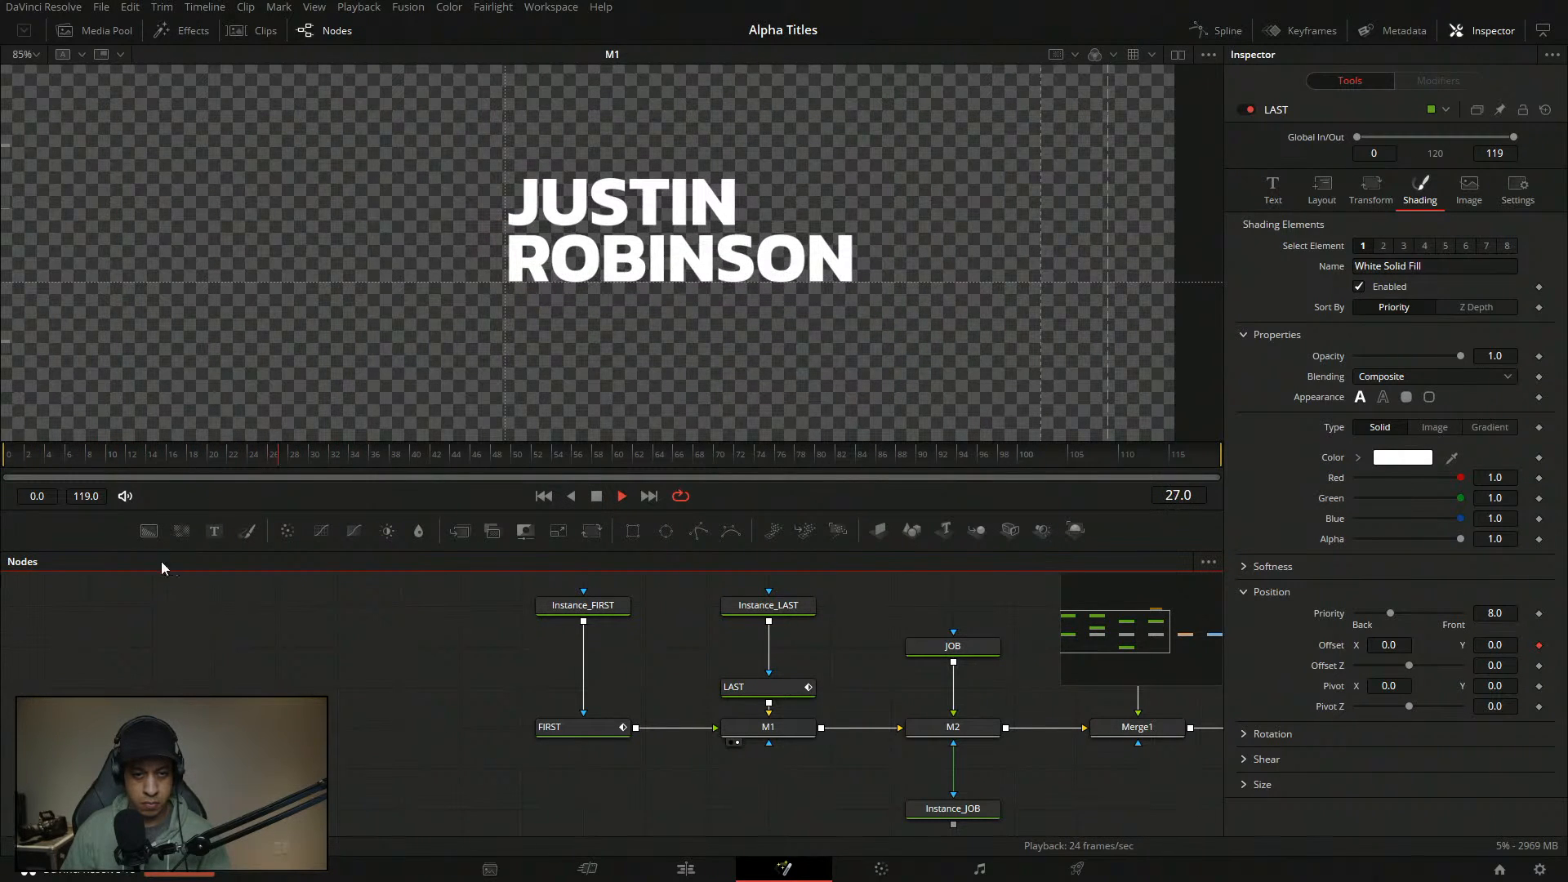
pyautogui.moveTo(503, 618); pyautogui.dragTo(315, 633)
# - View the Merge1 result in the viewer, rewound to frame 0
pyautogui.moveTo(698, 682); pyautogui.dragTo(558, 666)
pyautogui.press('1')
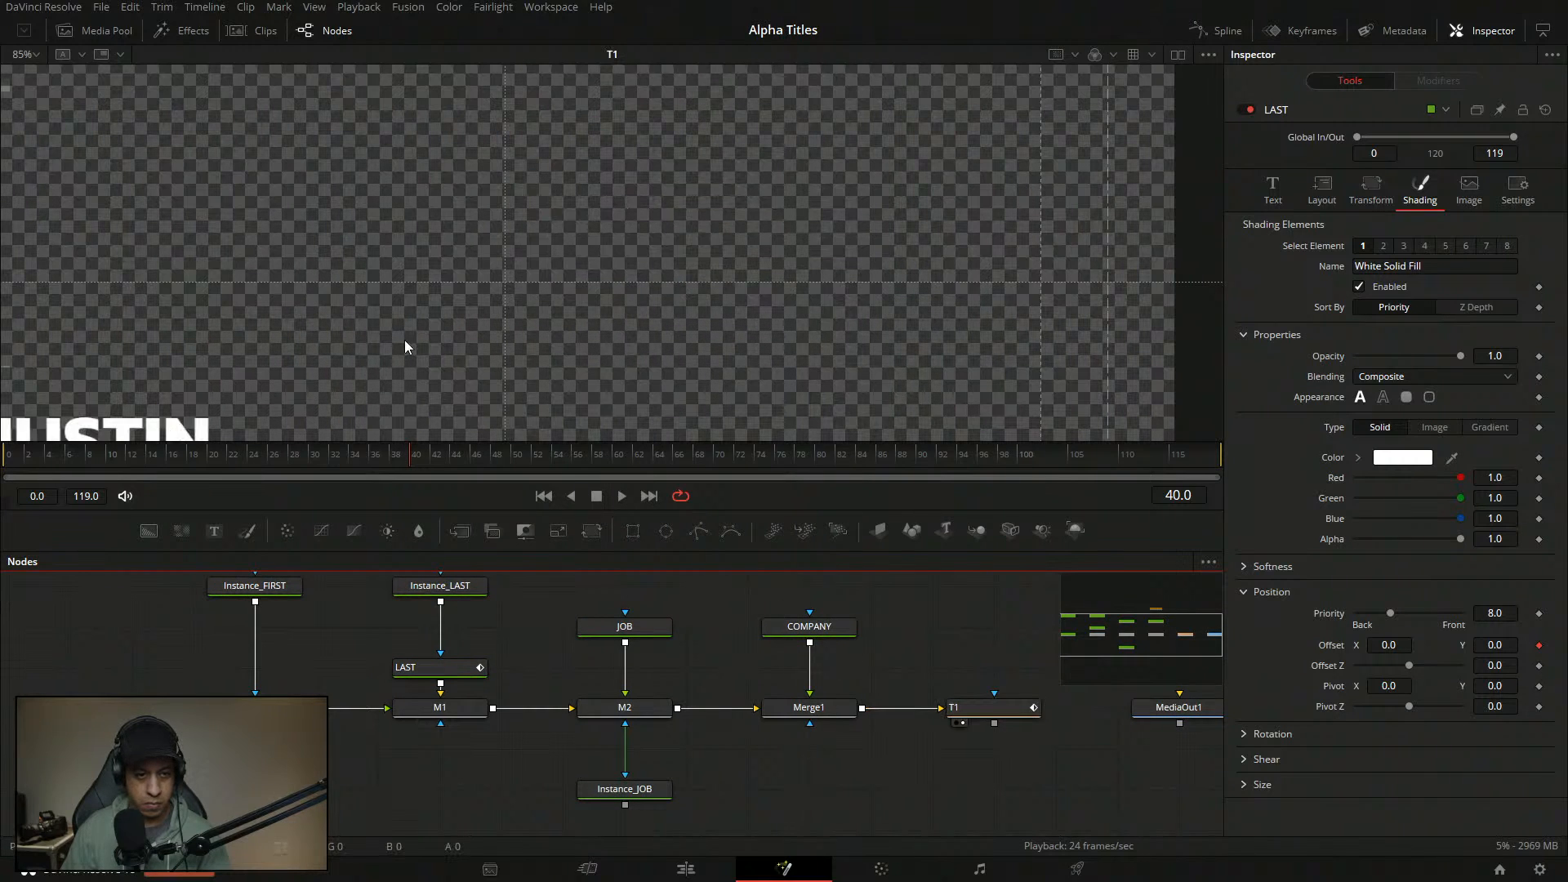
pyautogui.click(809, 707)
pyautogui.press('1')
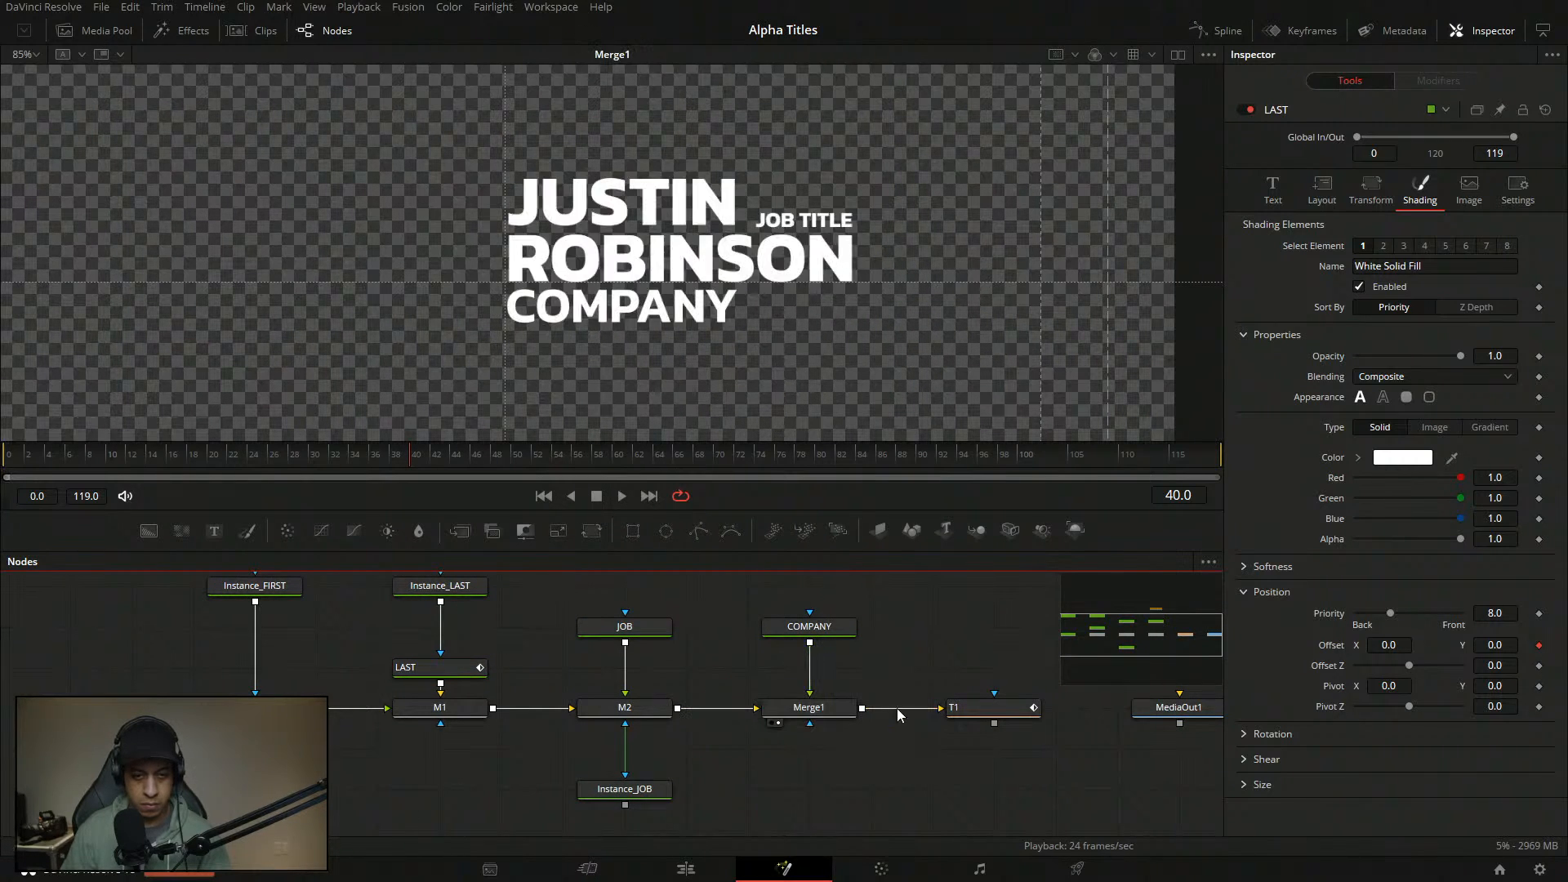
pyautogui.moveTo(155, 456); pyautogui.dragTo(5, 458)
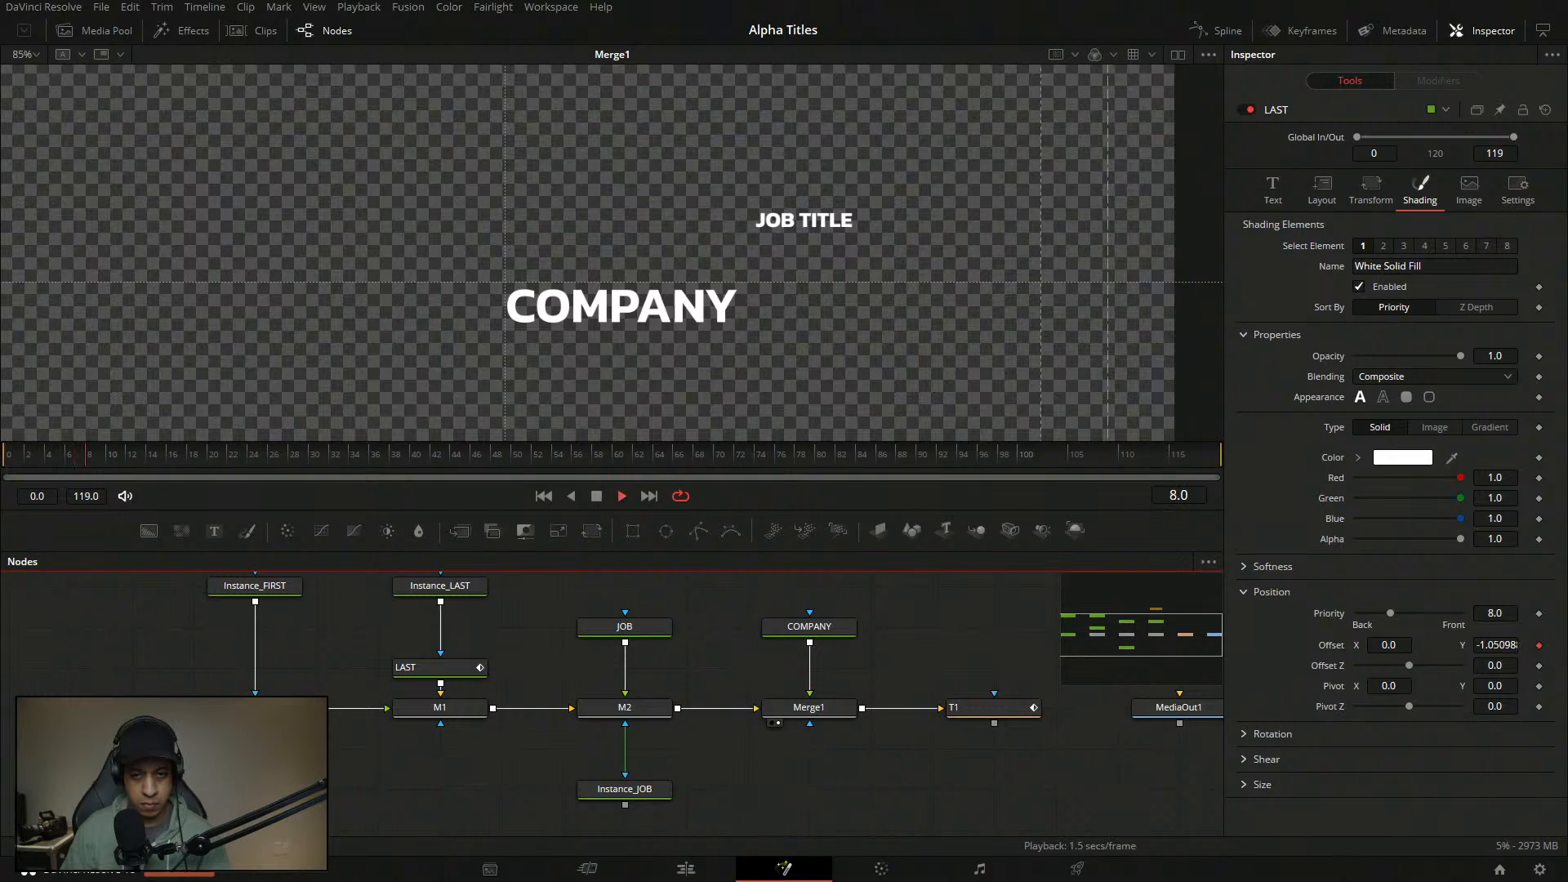
pyautogui.moveTo(664, 725); pyautogui.dragTo(694, 729)
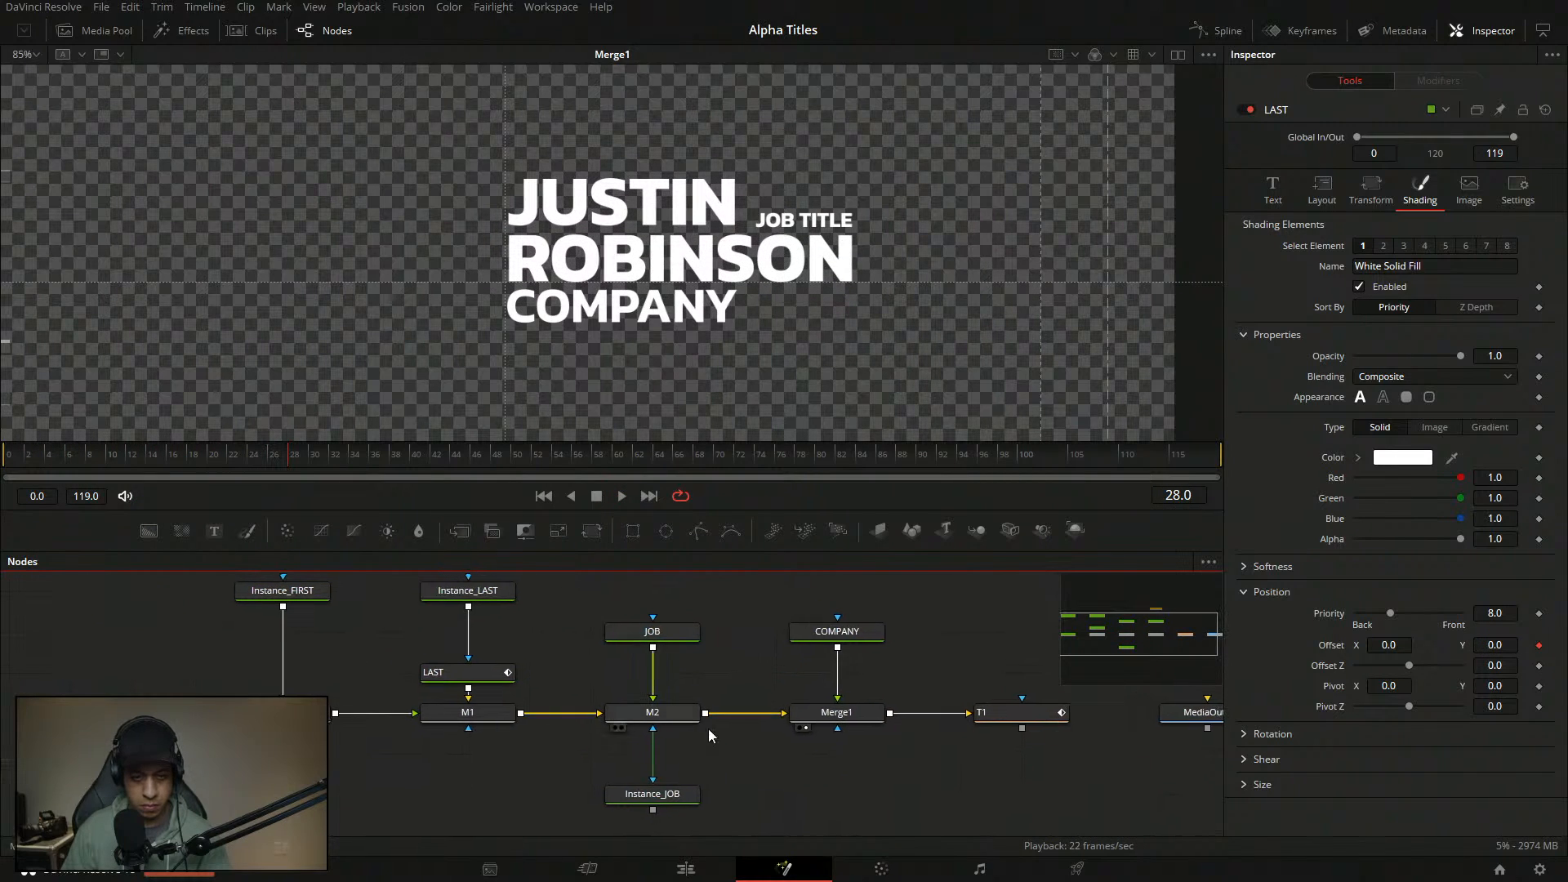
pyautogui.moveTo(817, 733); pyautogui.dragTo(755, 732)
# - Select the COMPANY text node, scrub back to frame 17, and show its Shading settings
pyautogui.click(804, 637)
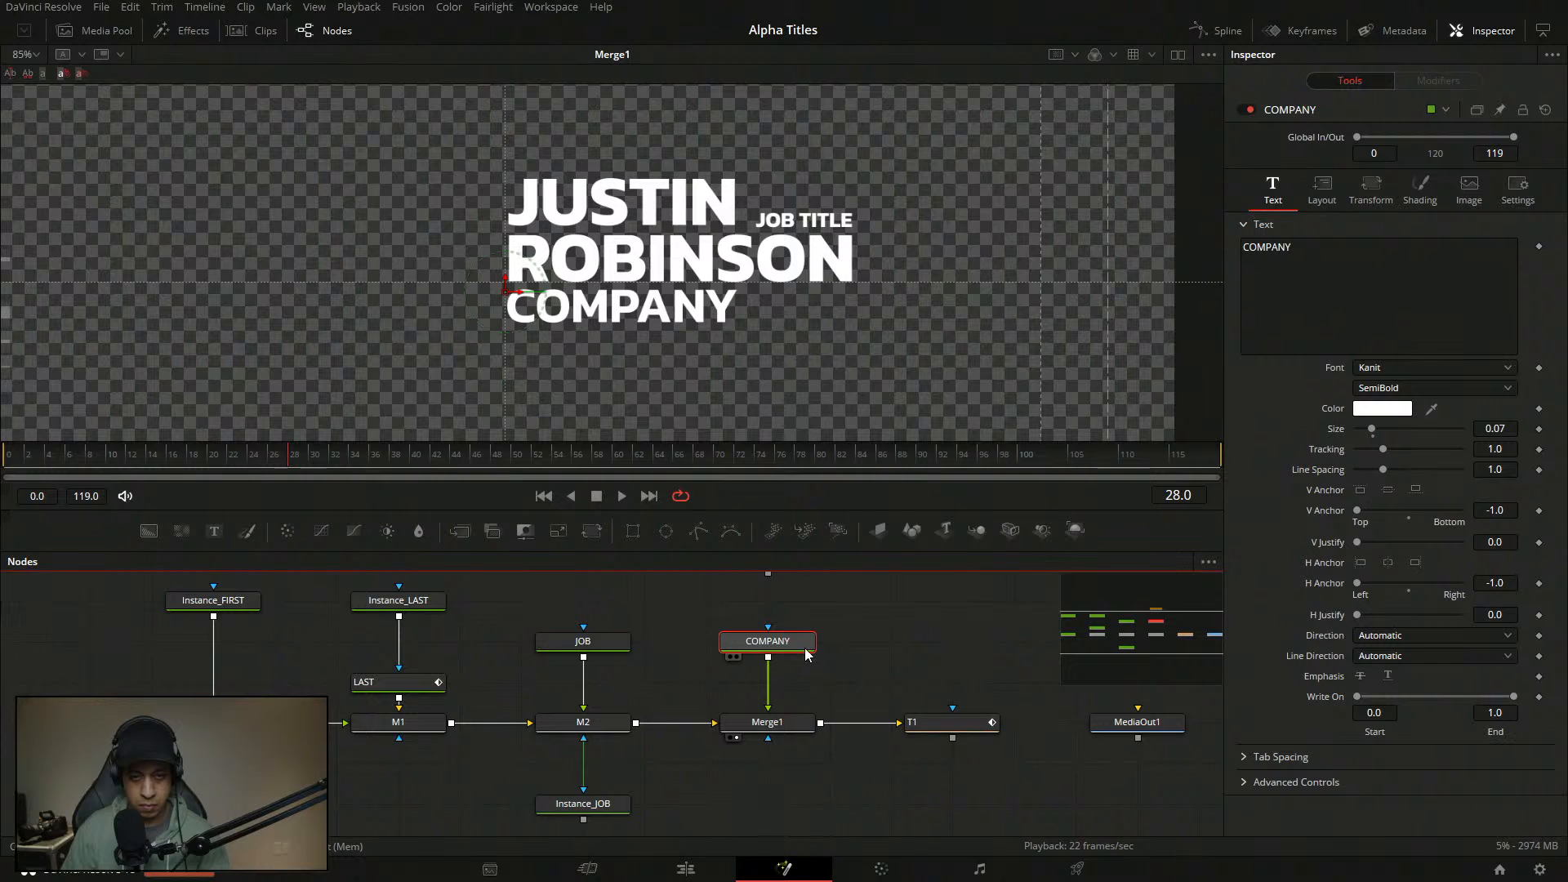
pyautogui.moveTo(140, 460); pyautogui.dragTo(182, 454)
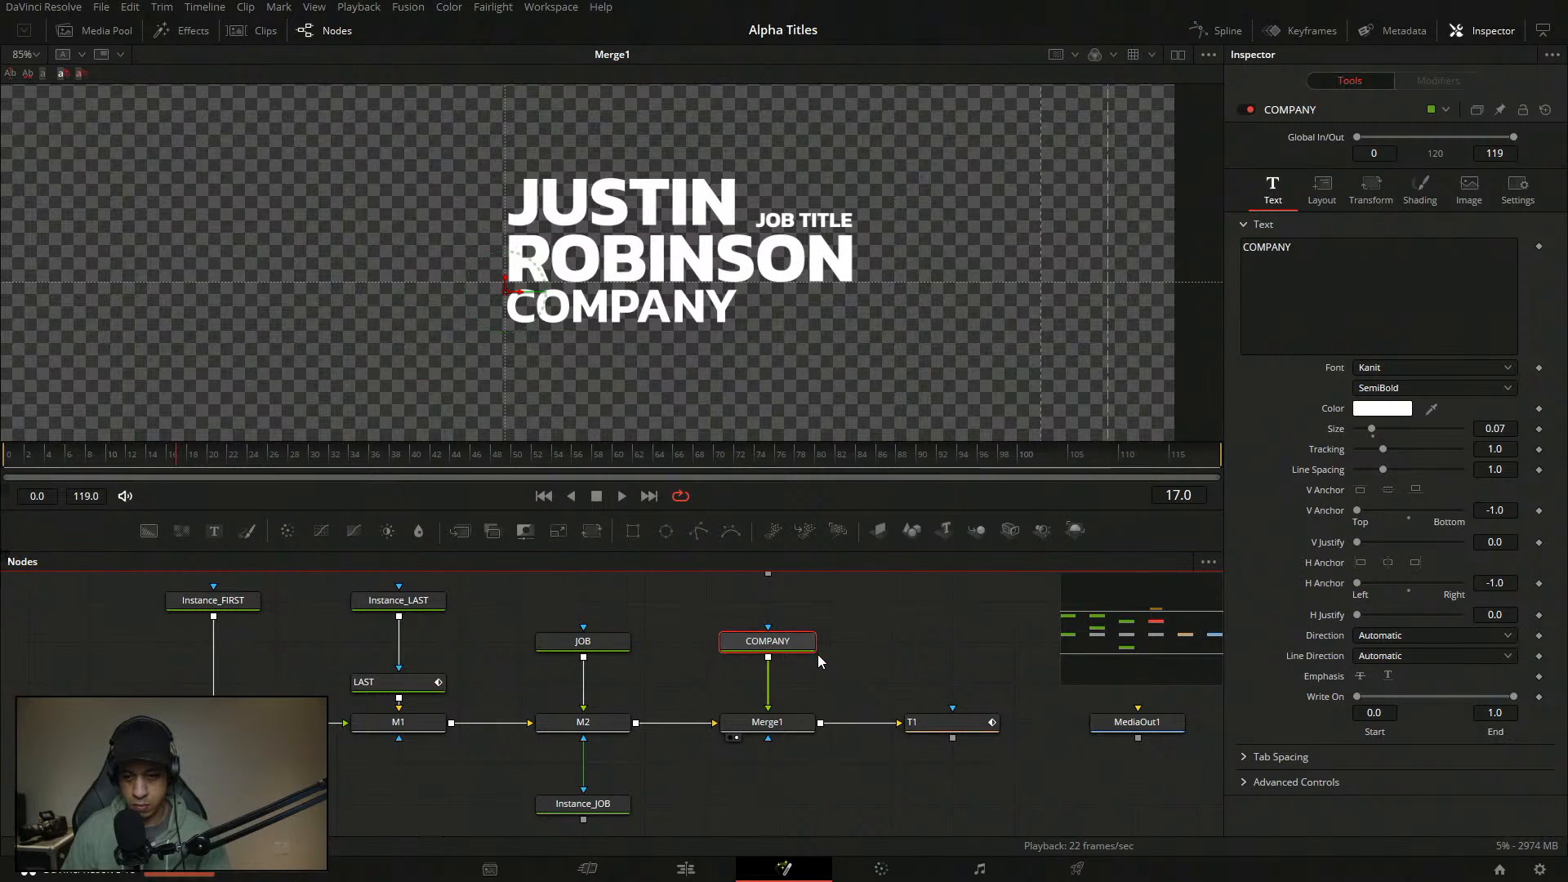
pyautogui.click(1421, 190)
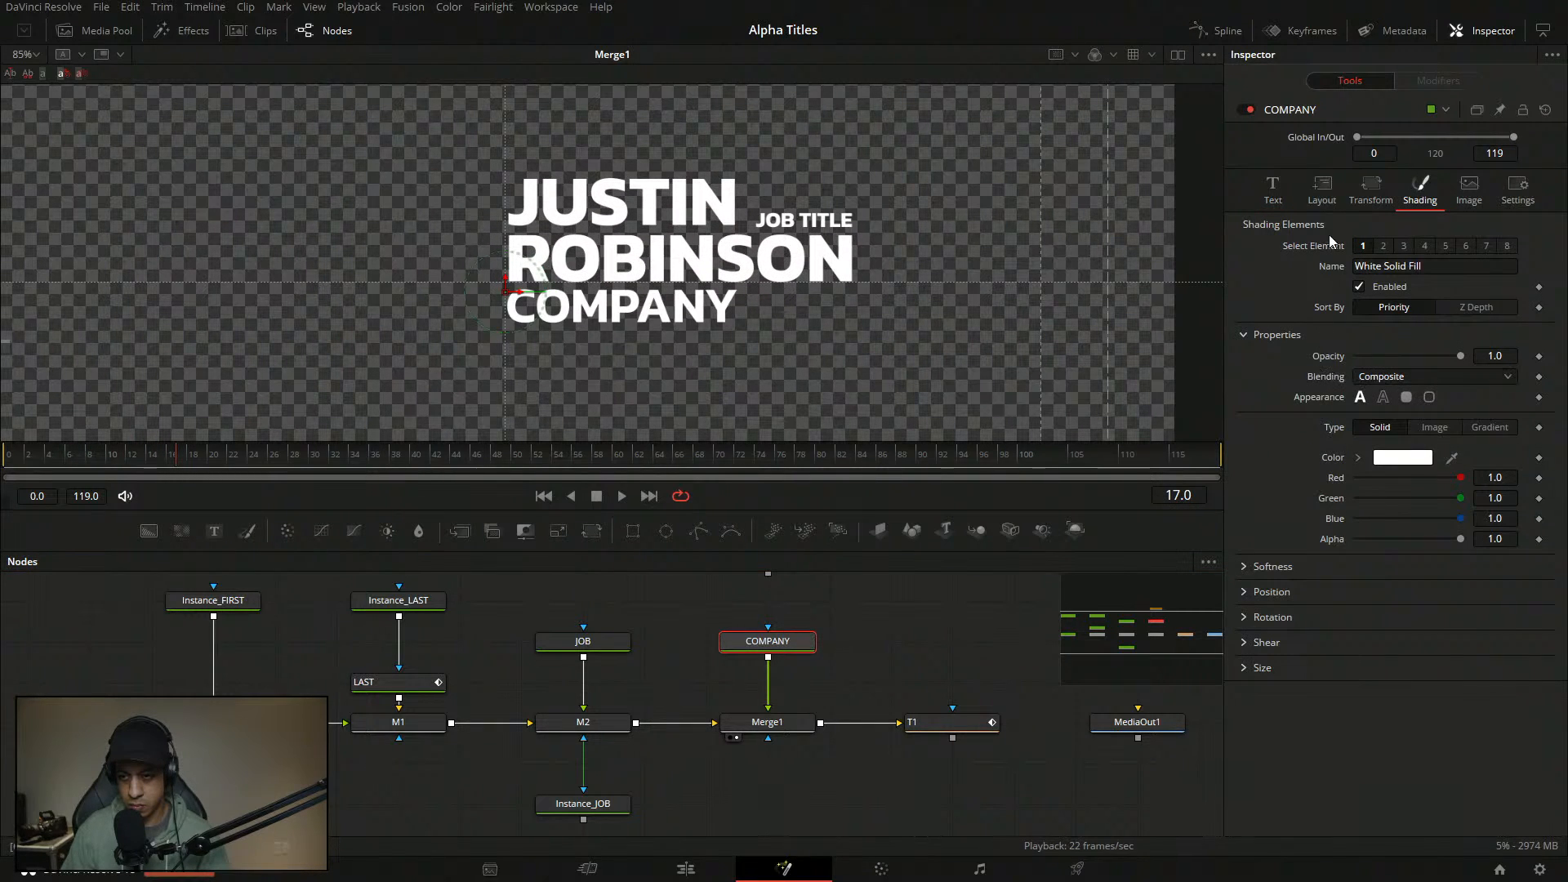
# - Add a Follower modifier to the COMPANY text
pyautogui.click(1281, 190)
pyautogui.rightClick(1344, 261)
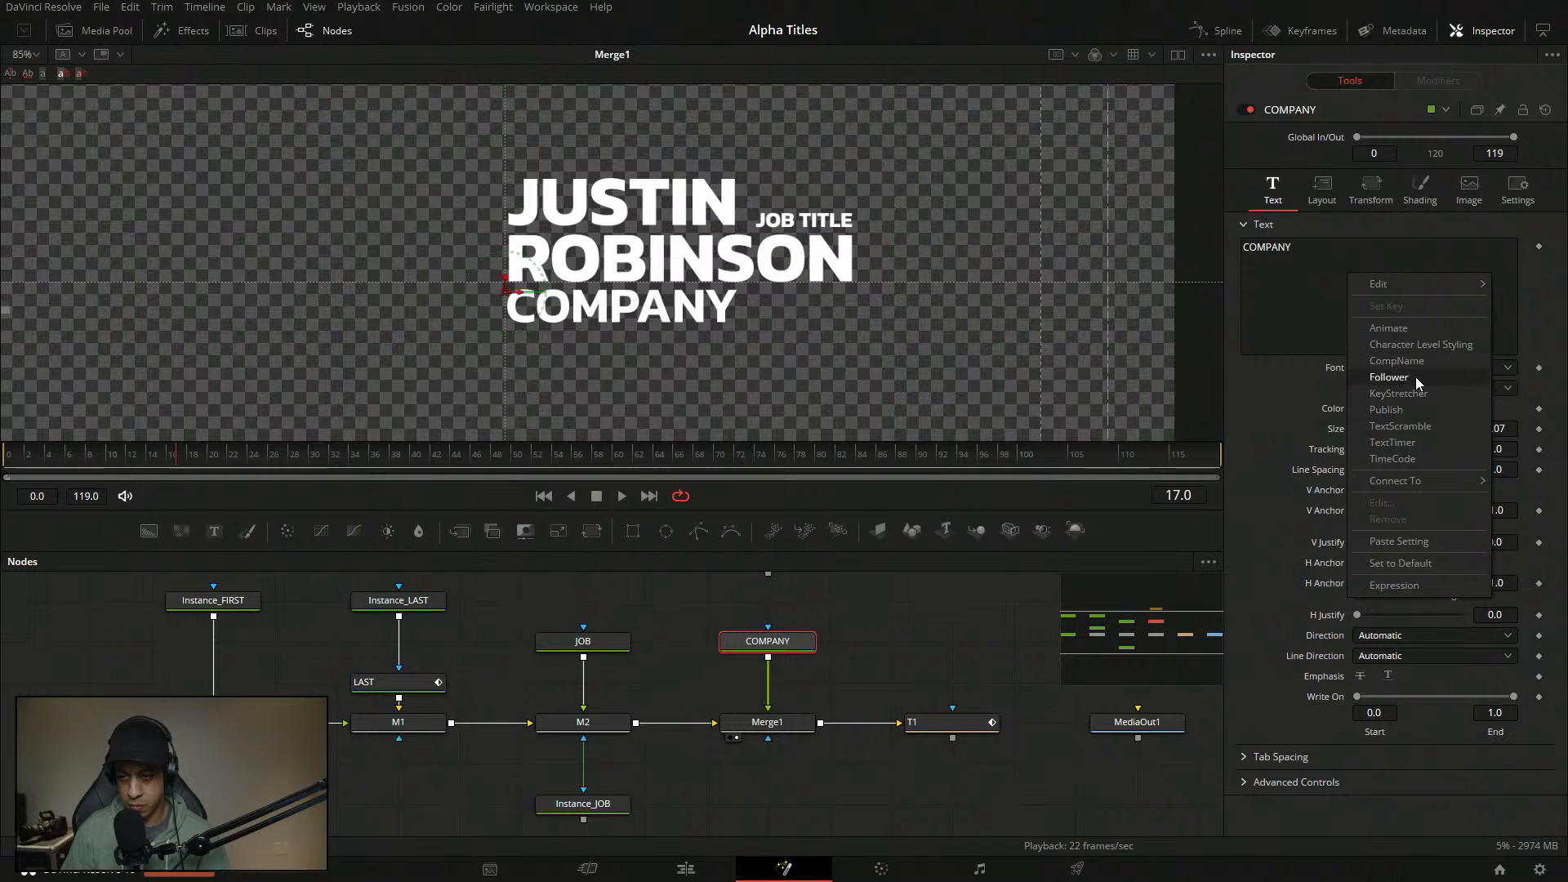
pyautogui.click(1415, 372)
# - Drive Follower1's per-character Shading opacity with an Anim Curves modifier
pyautogui.click(1433, 190)
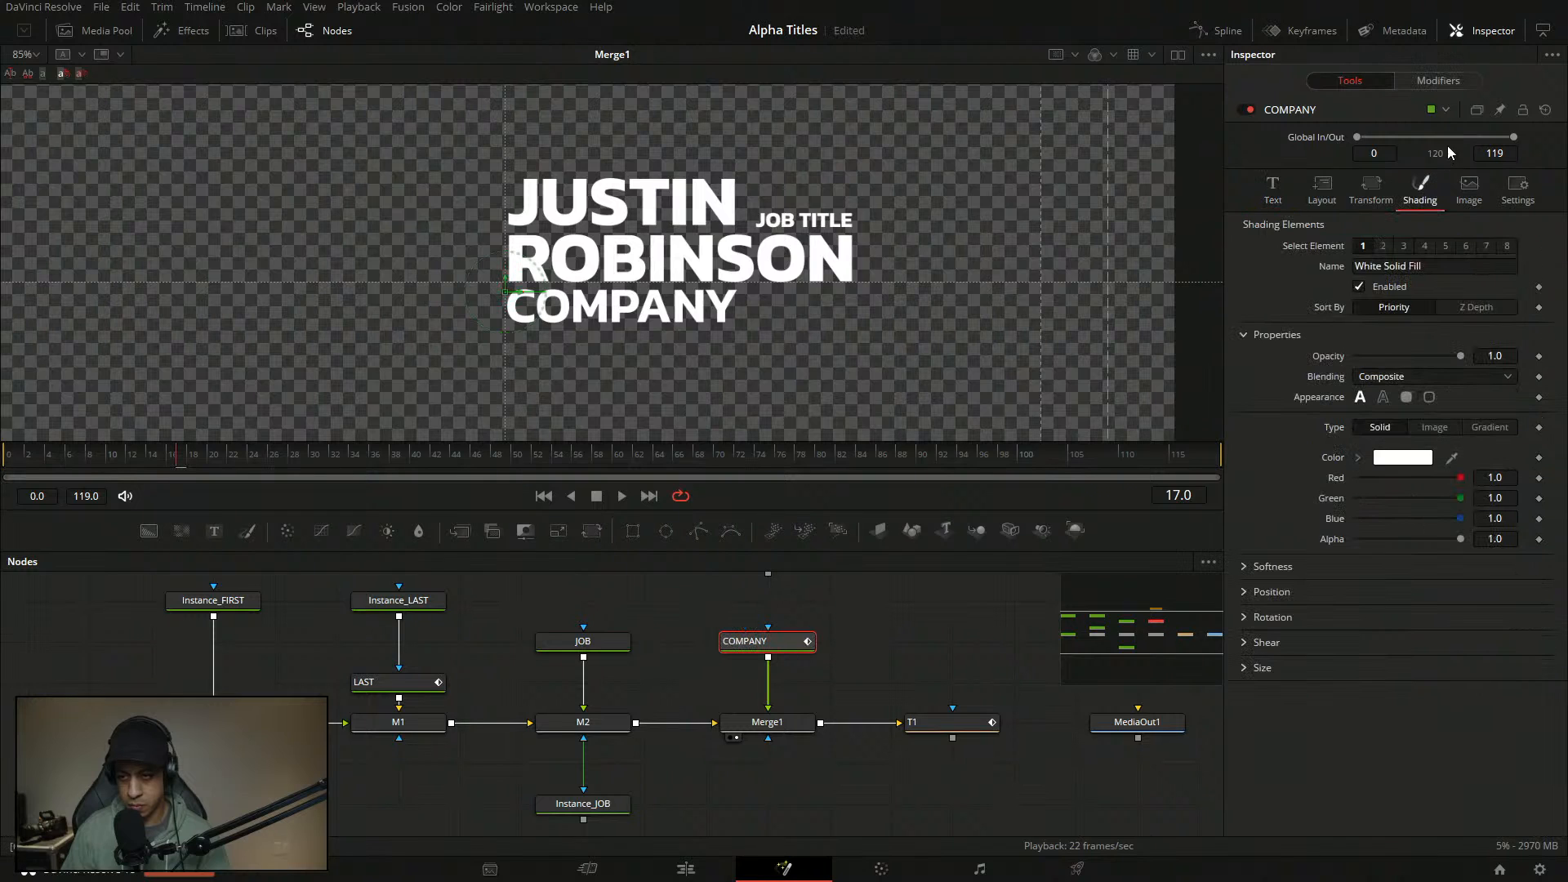
pyautogui.click(1440, 81)
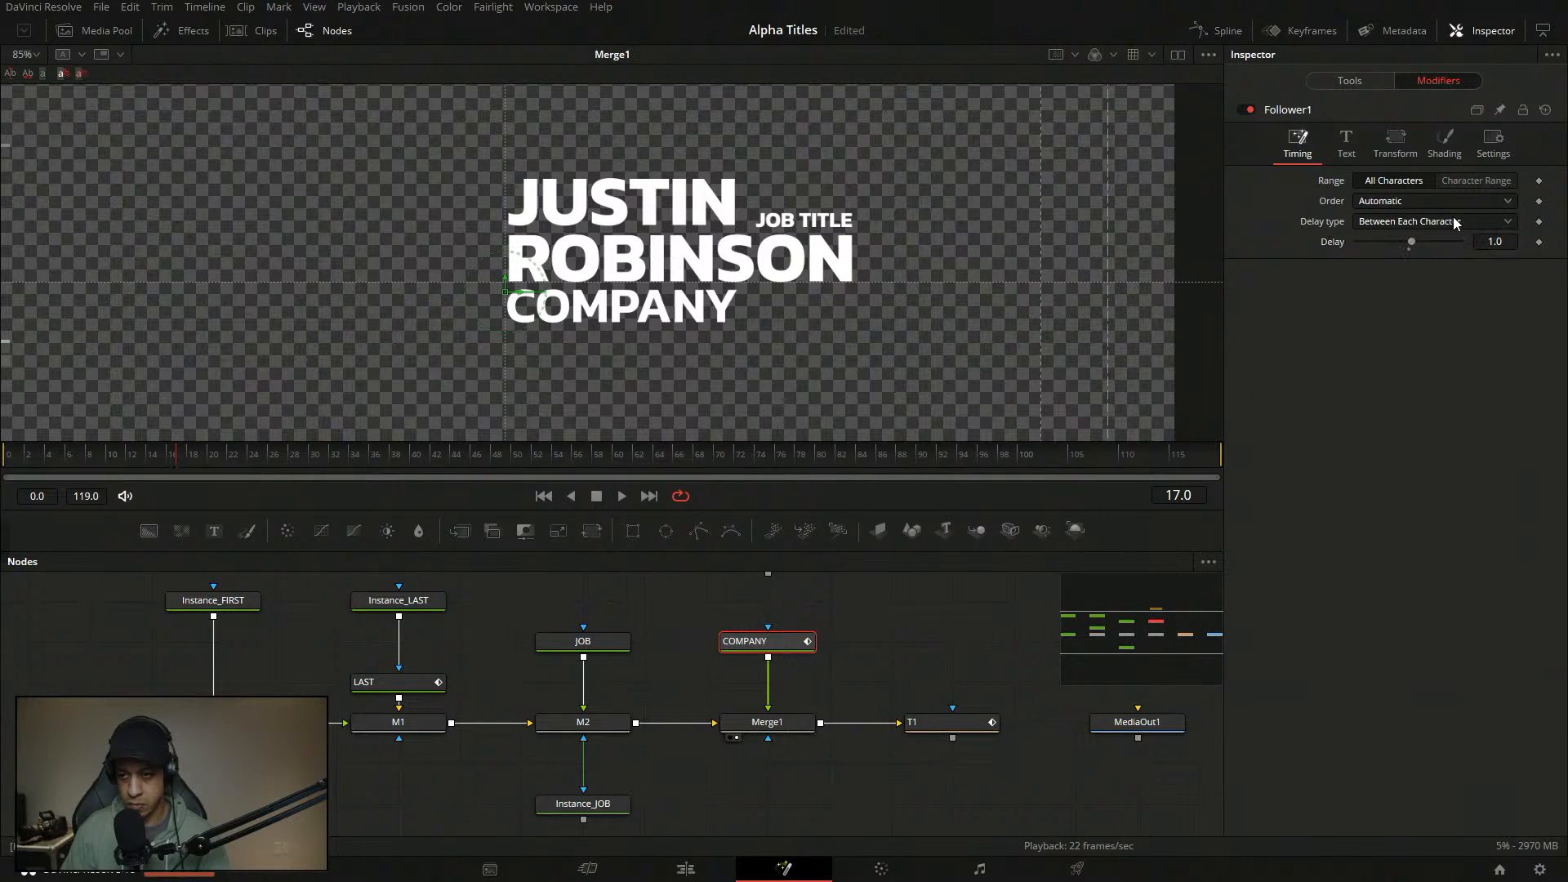
pyautogui.click(1393, 143)
pyautogui.click(1444, 143)
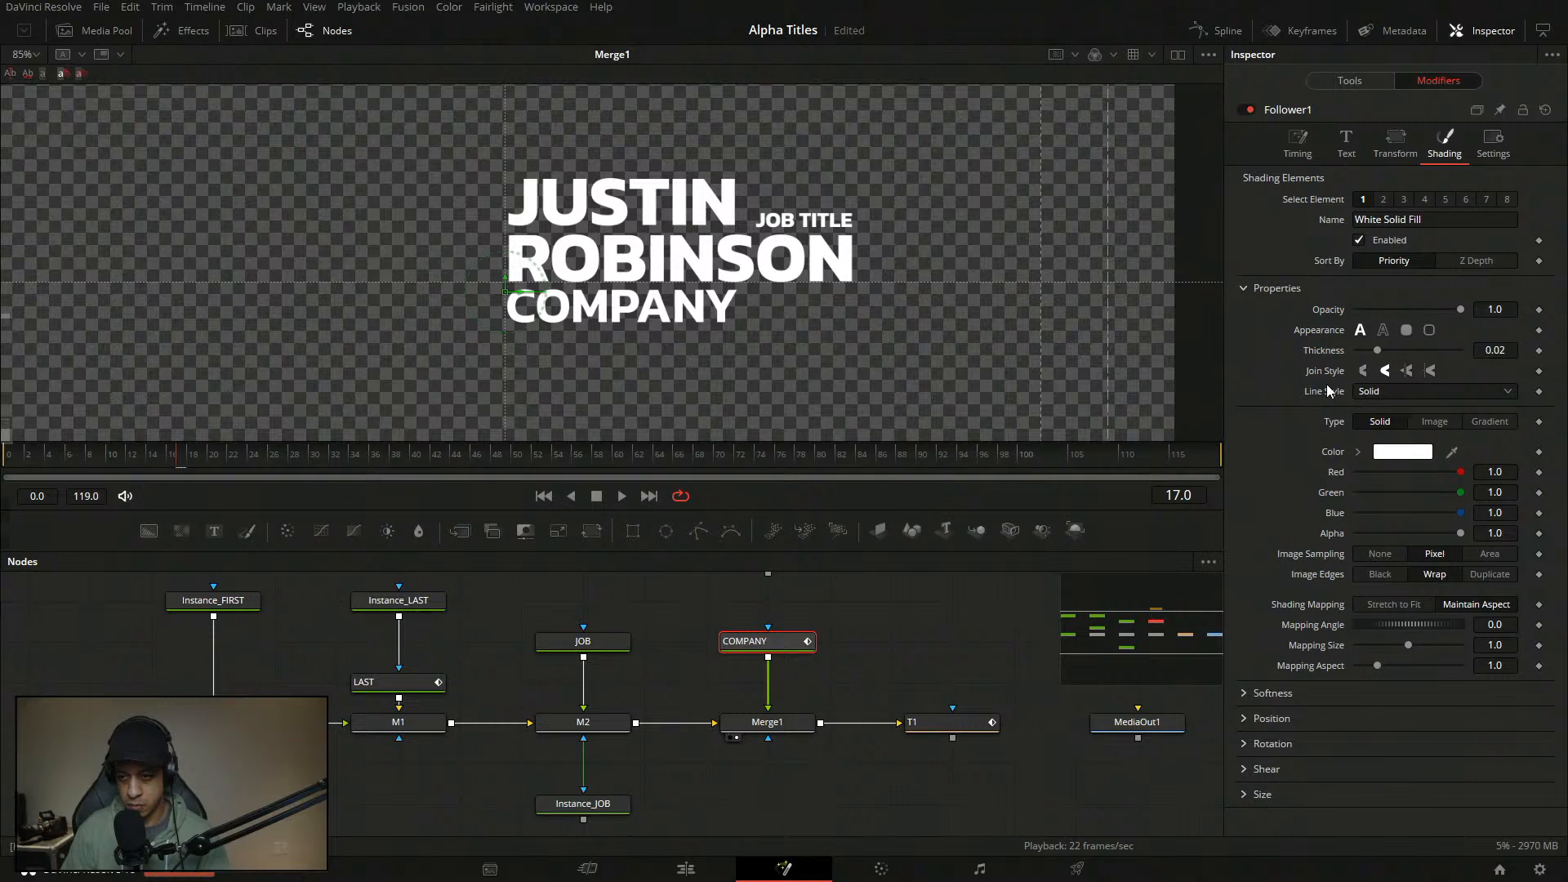
pyautogui.rightClick(1344, 314)
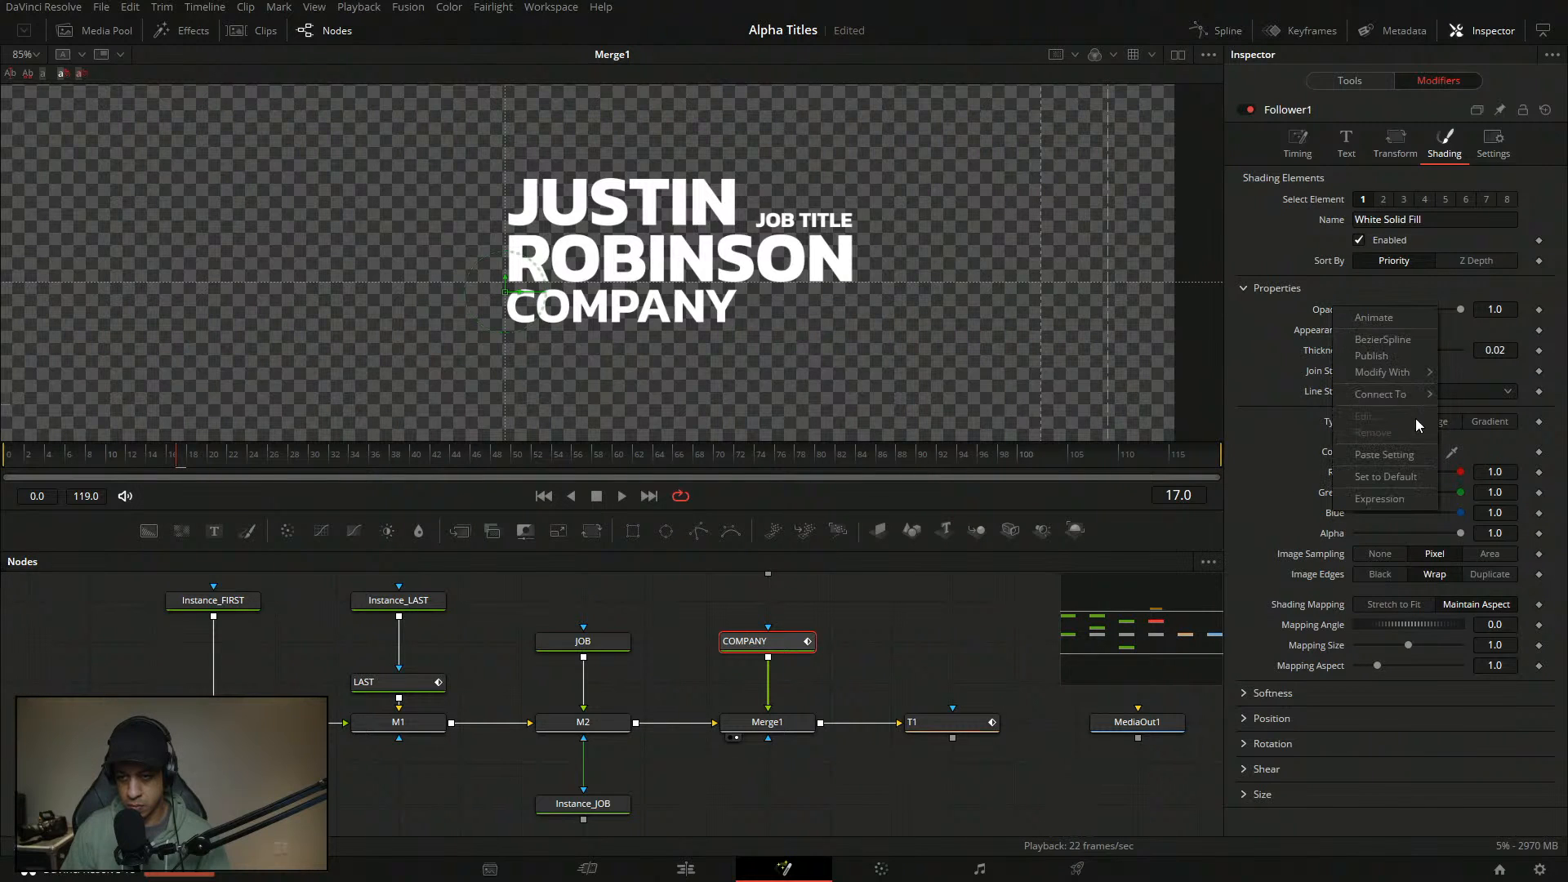
pyautogui.moveTo(1408, 374)
pyautogui.click(1286, 375)
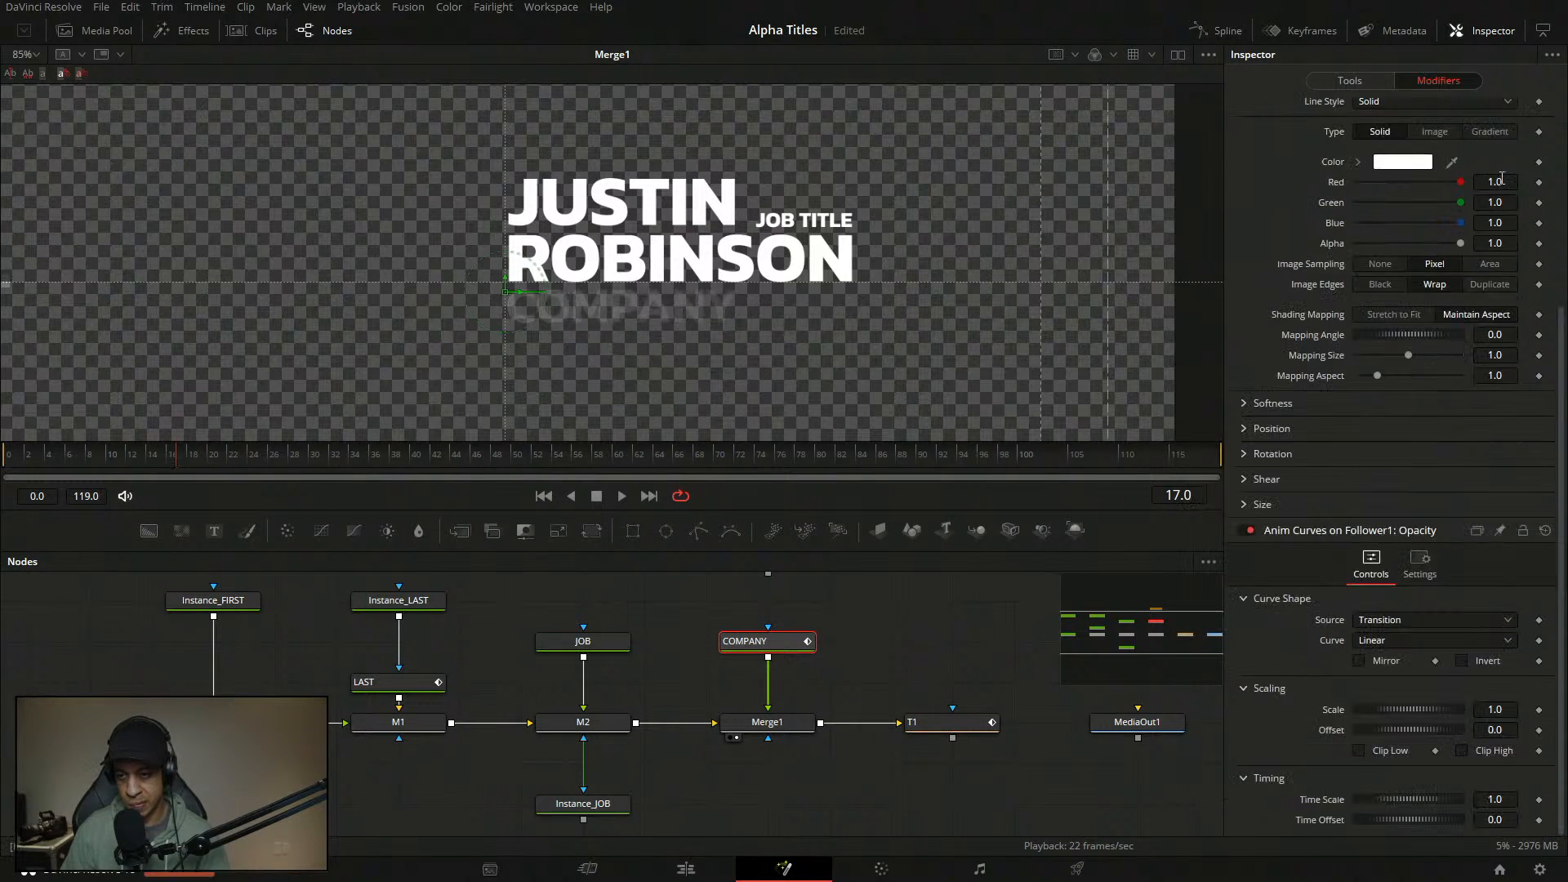
# - Set the Anim Curves Source to Duration and Curve to Custom
pyautogui.click(1408, 646)
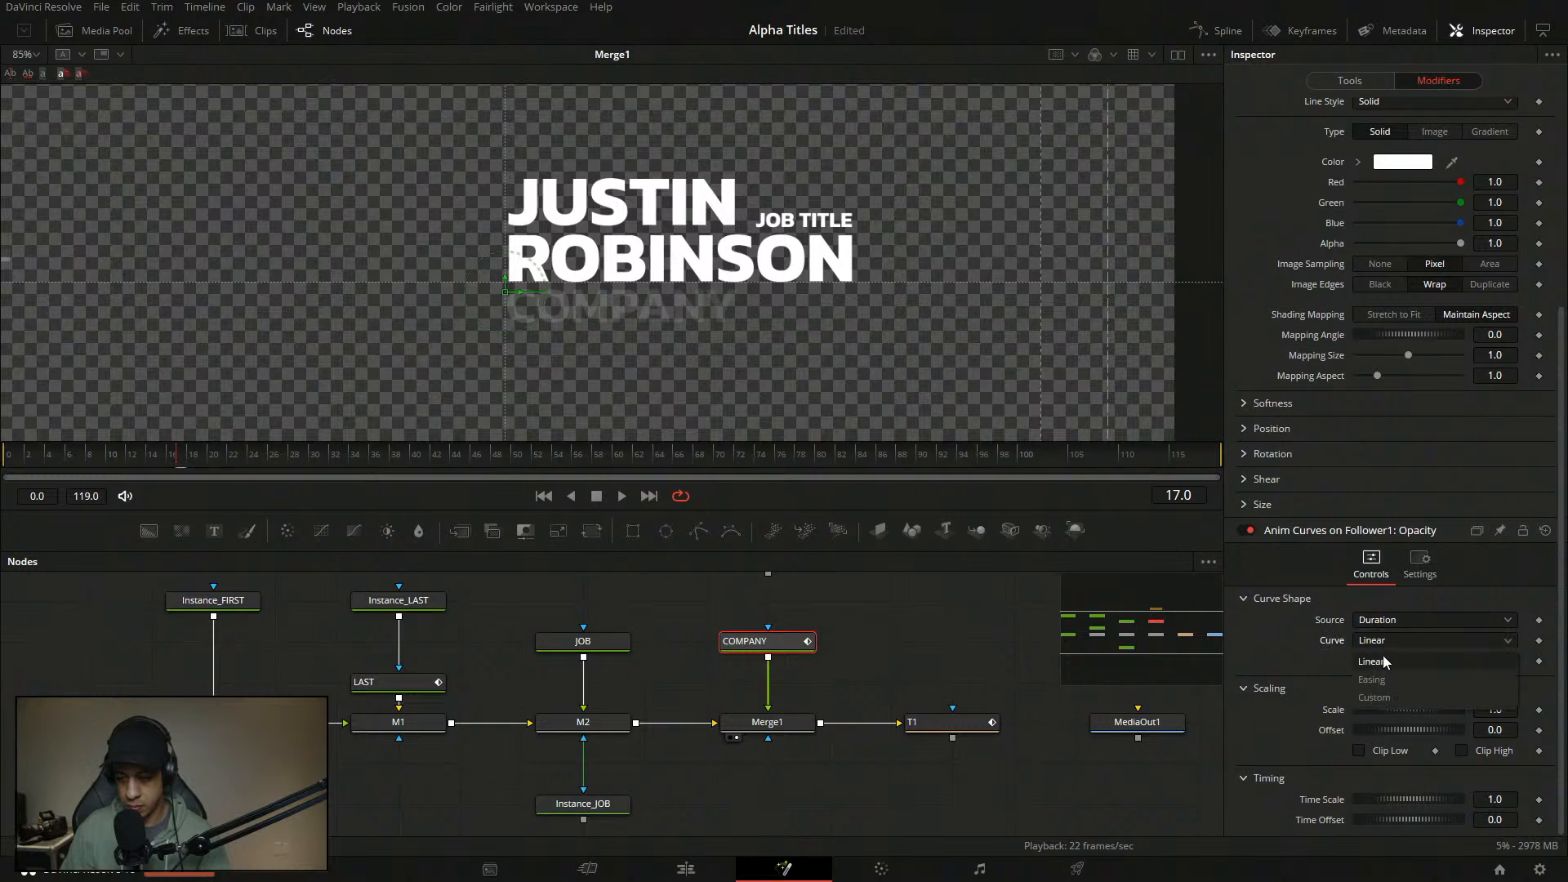
pyautogui.click(1384, 693)
pyautogui.moveTo(1558, 429); pyautogui.dragTo(1557, 521)
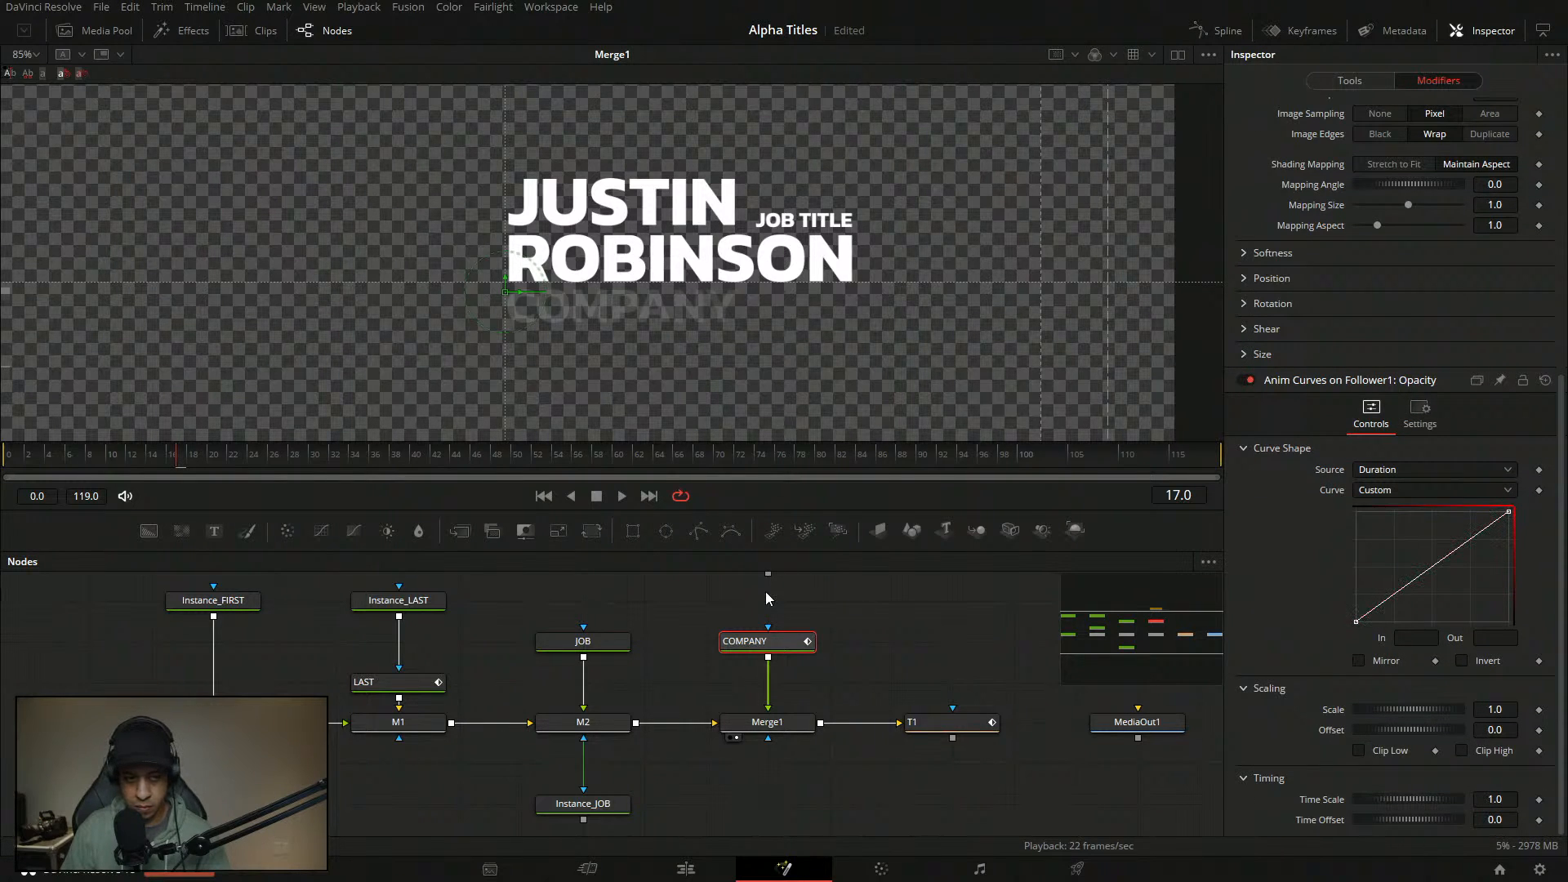
pyautogui.moveTo(164, 458); pyautogui.dragTo(28, 457)
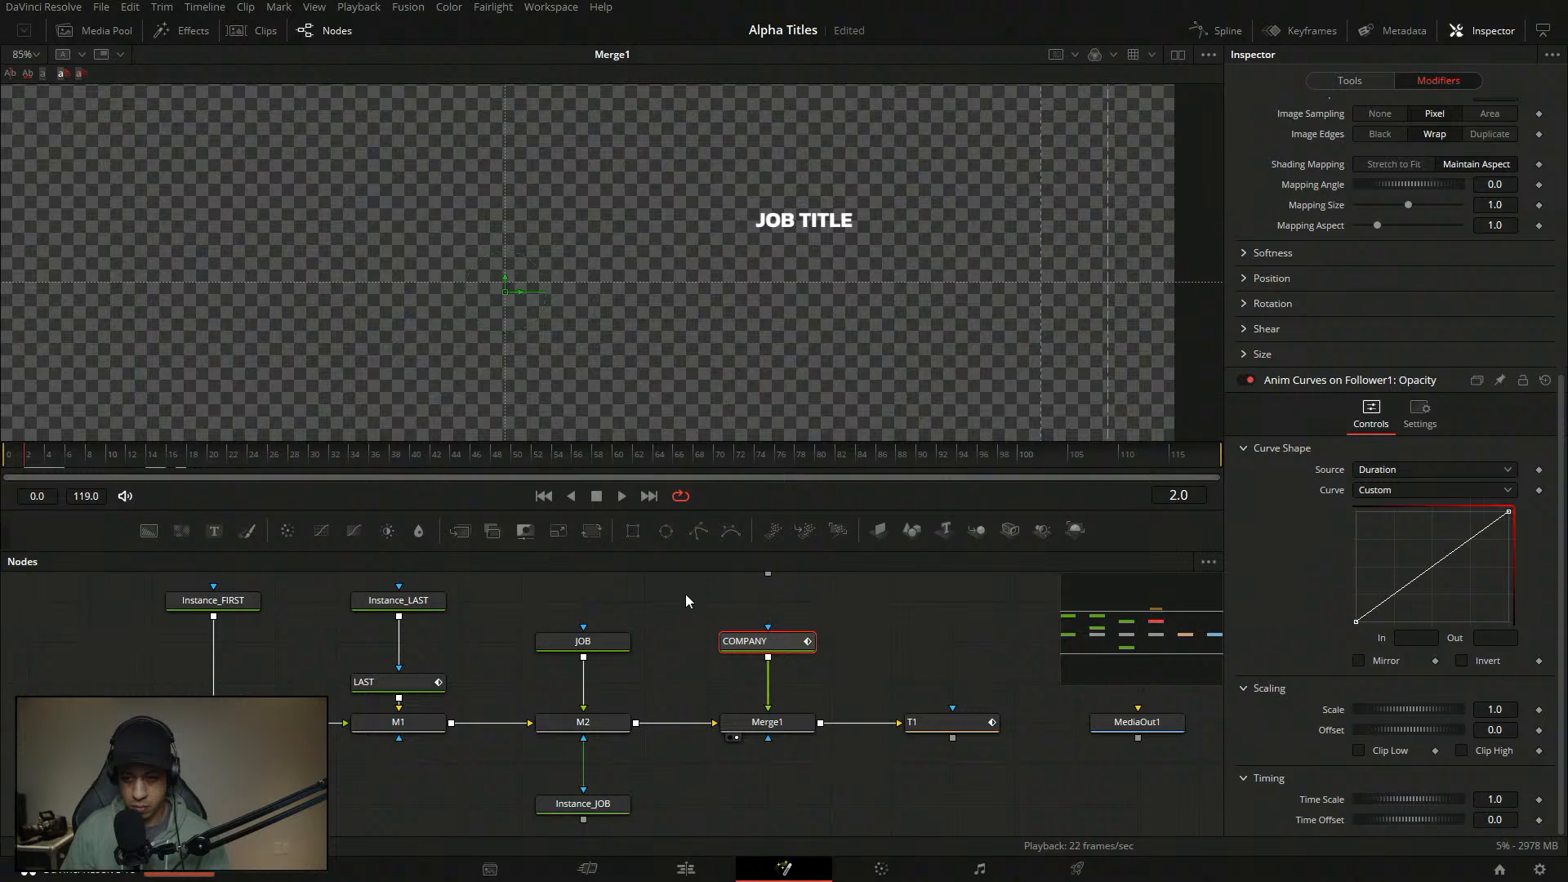
# - Add a curve point with In 0.17 and Out 1.0
pyautogui.click(1365, 616)
pyautogui.click(1427, 637)
pyautogui.write('0.1')
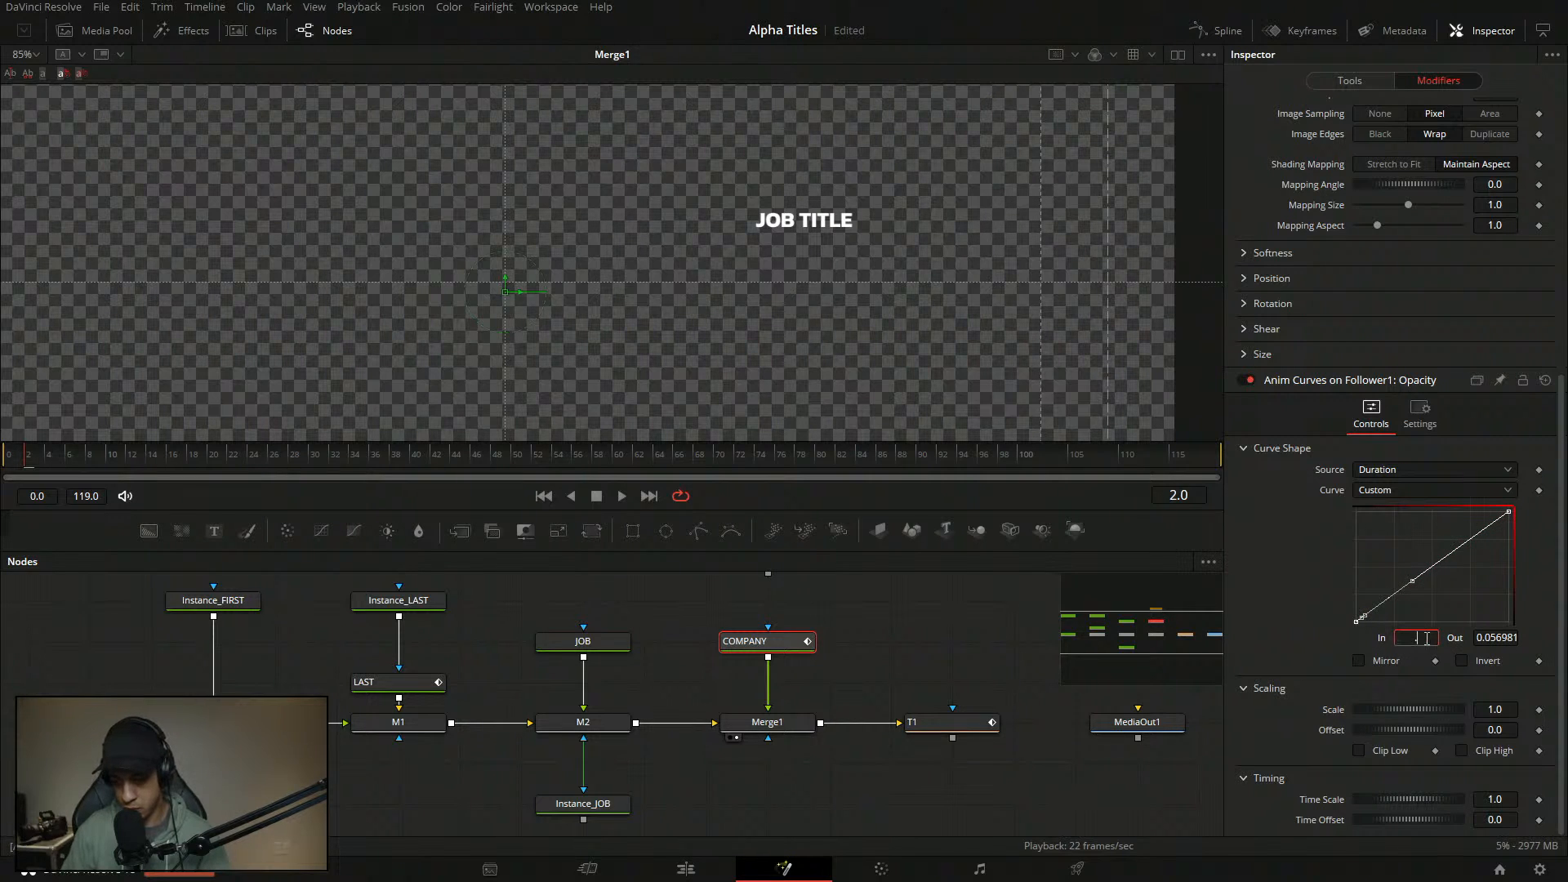
pyautogui.press('Tab')
pyautogui.write('1')
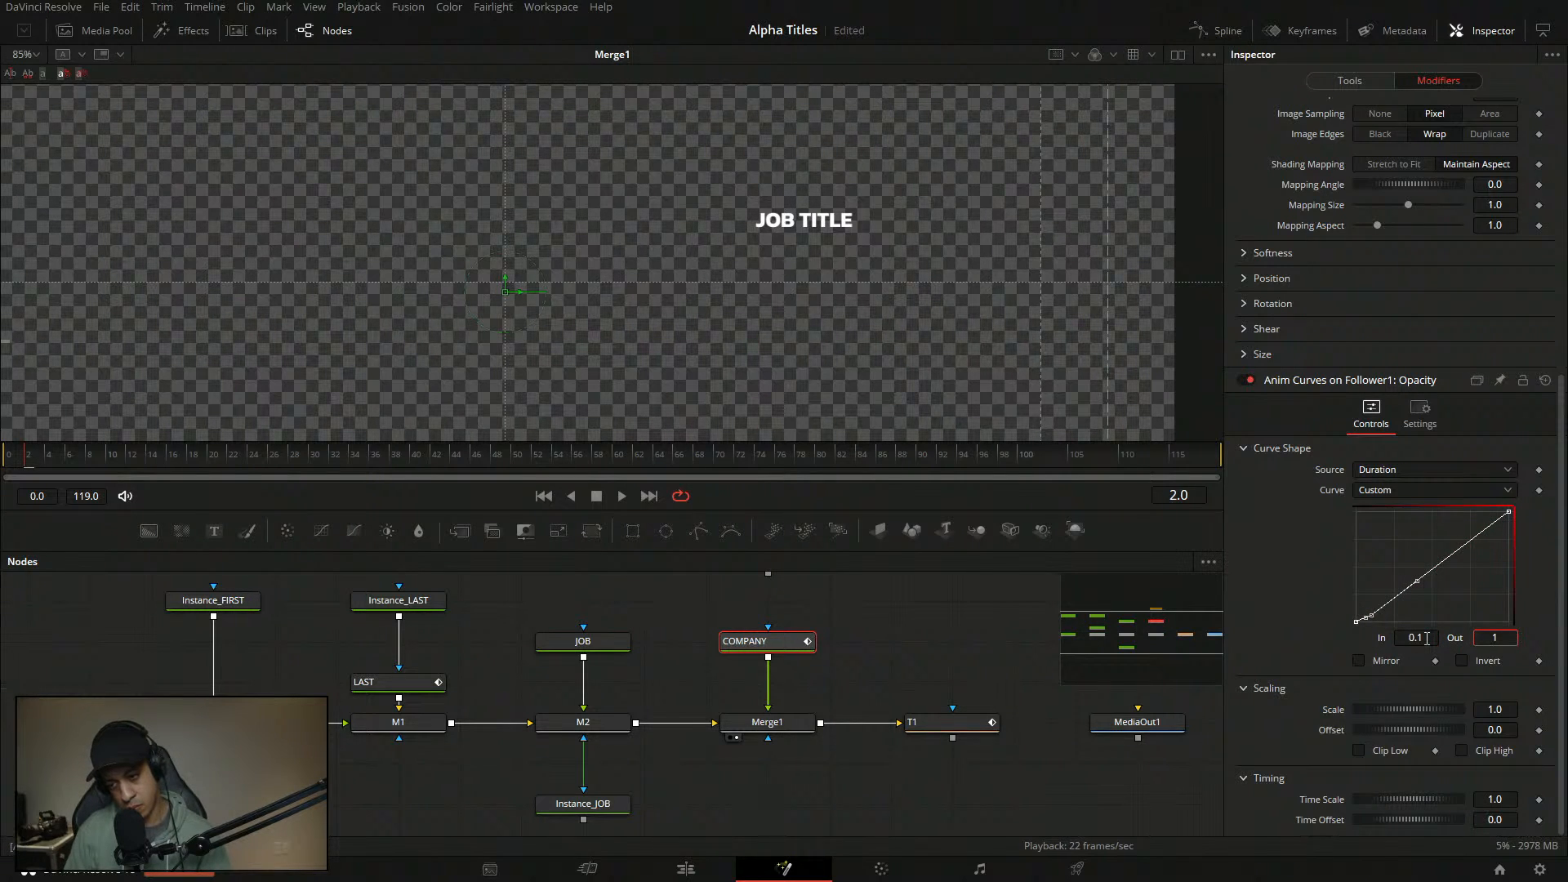
pyautogui.press('Return')
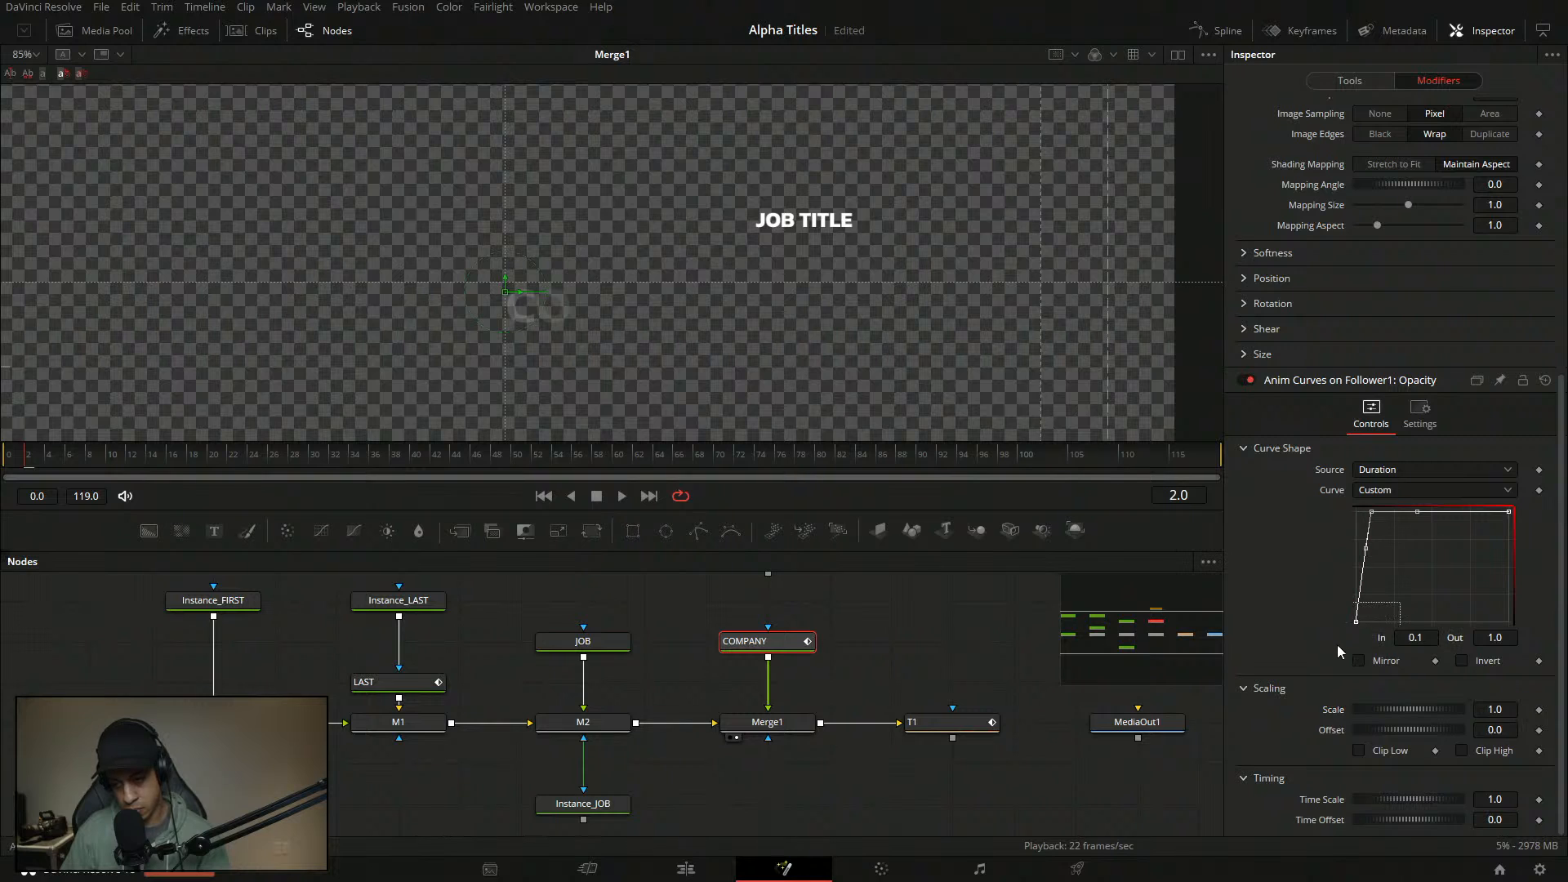
pyautogui.click(1430, 640)
pyautogui.press('BackSpace')
pyautogui.write('.')
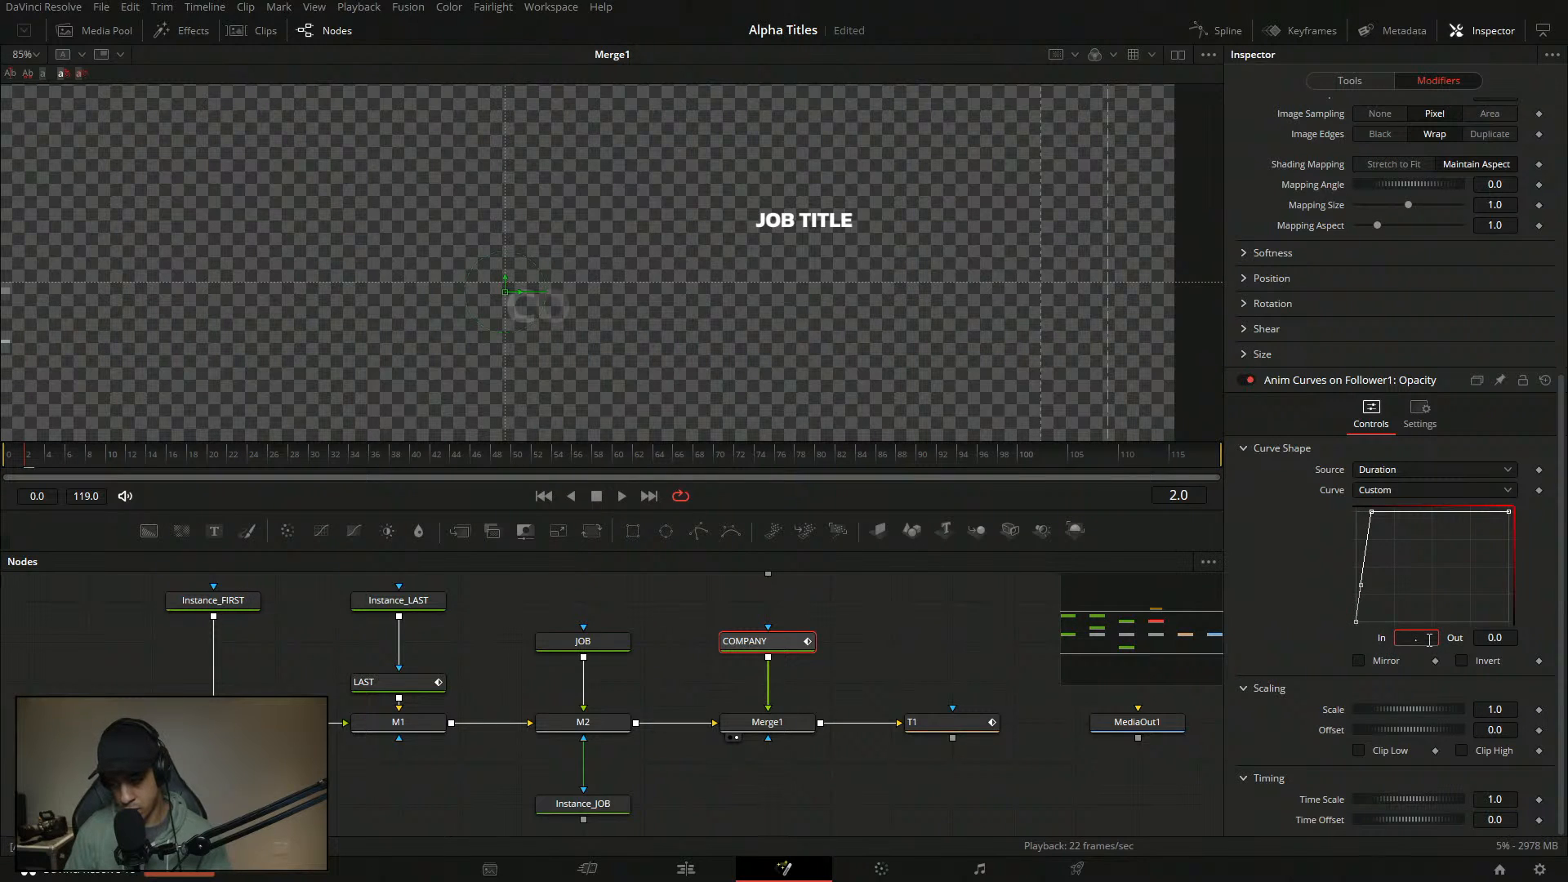
pyautogui.write('1')
pyautogui.press('Return')
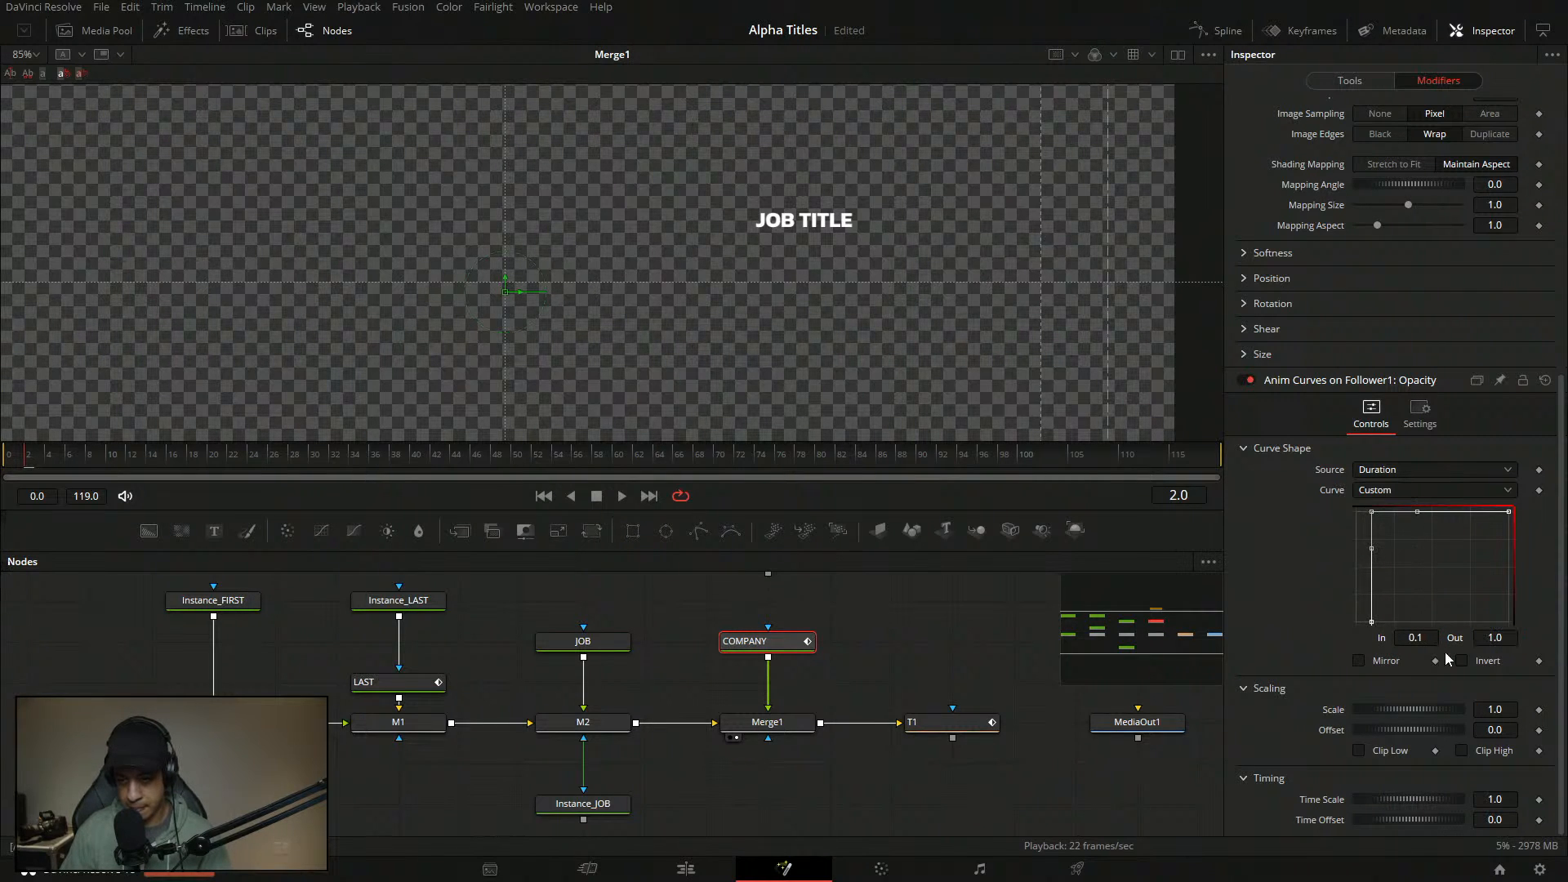
pyautogui.click(1428, 638)
pyautogui.write('7')
pyautogui.press('Tab')
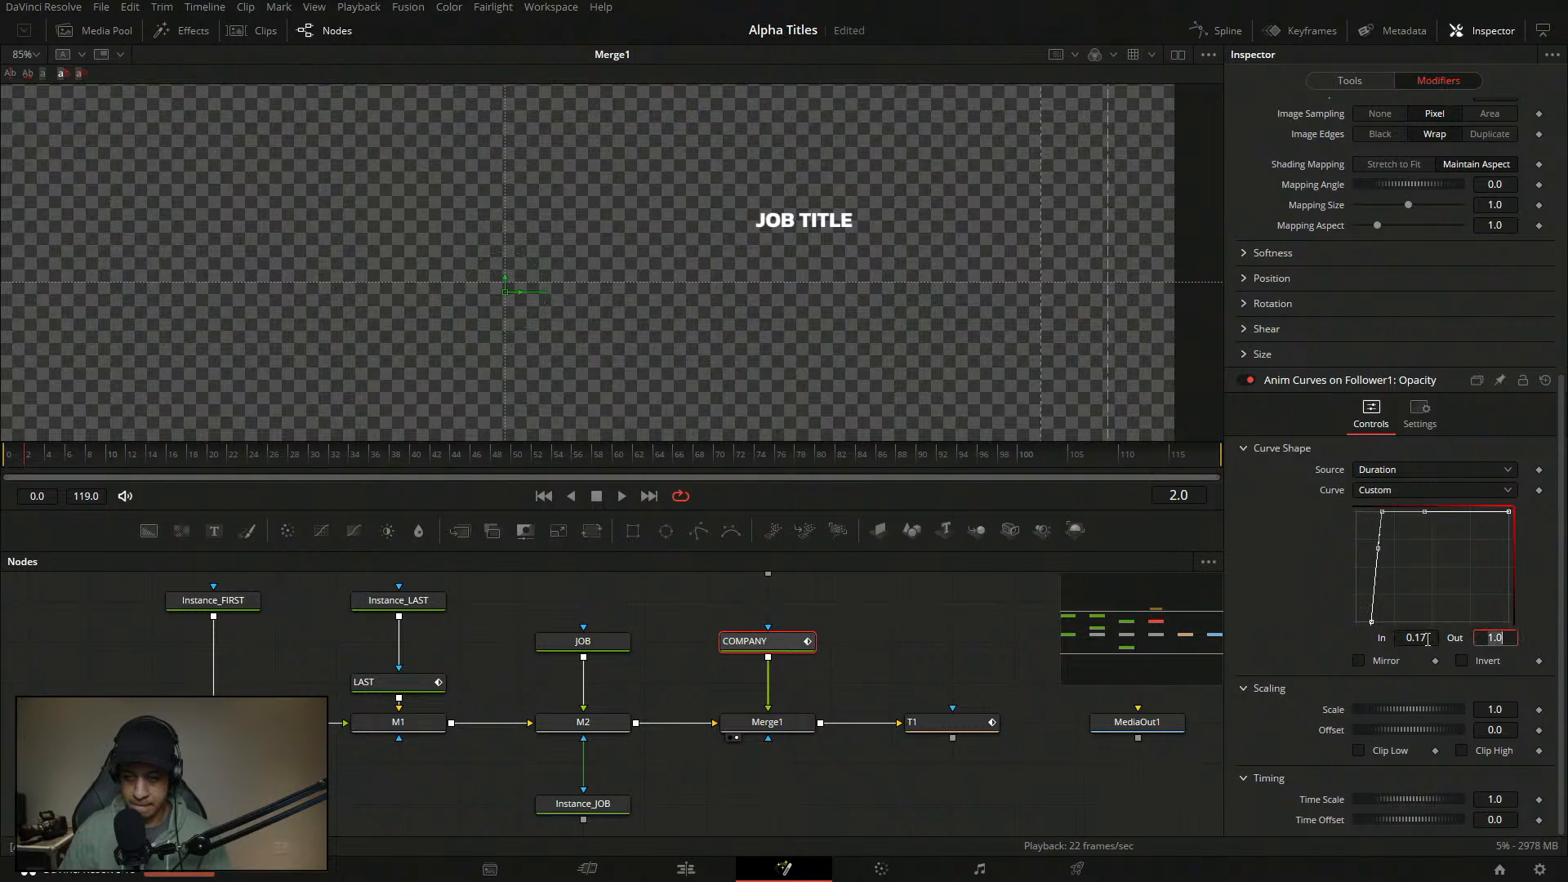
pyautogui.press('Return')
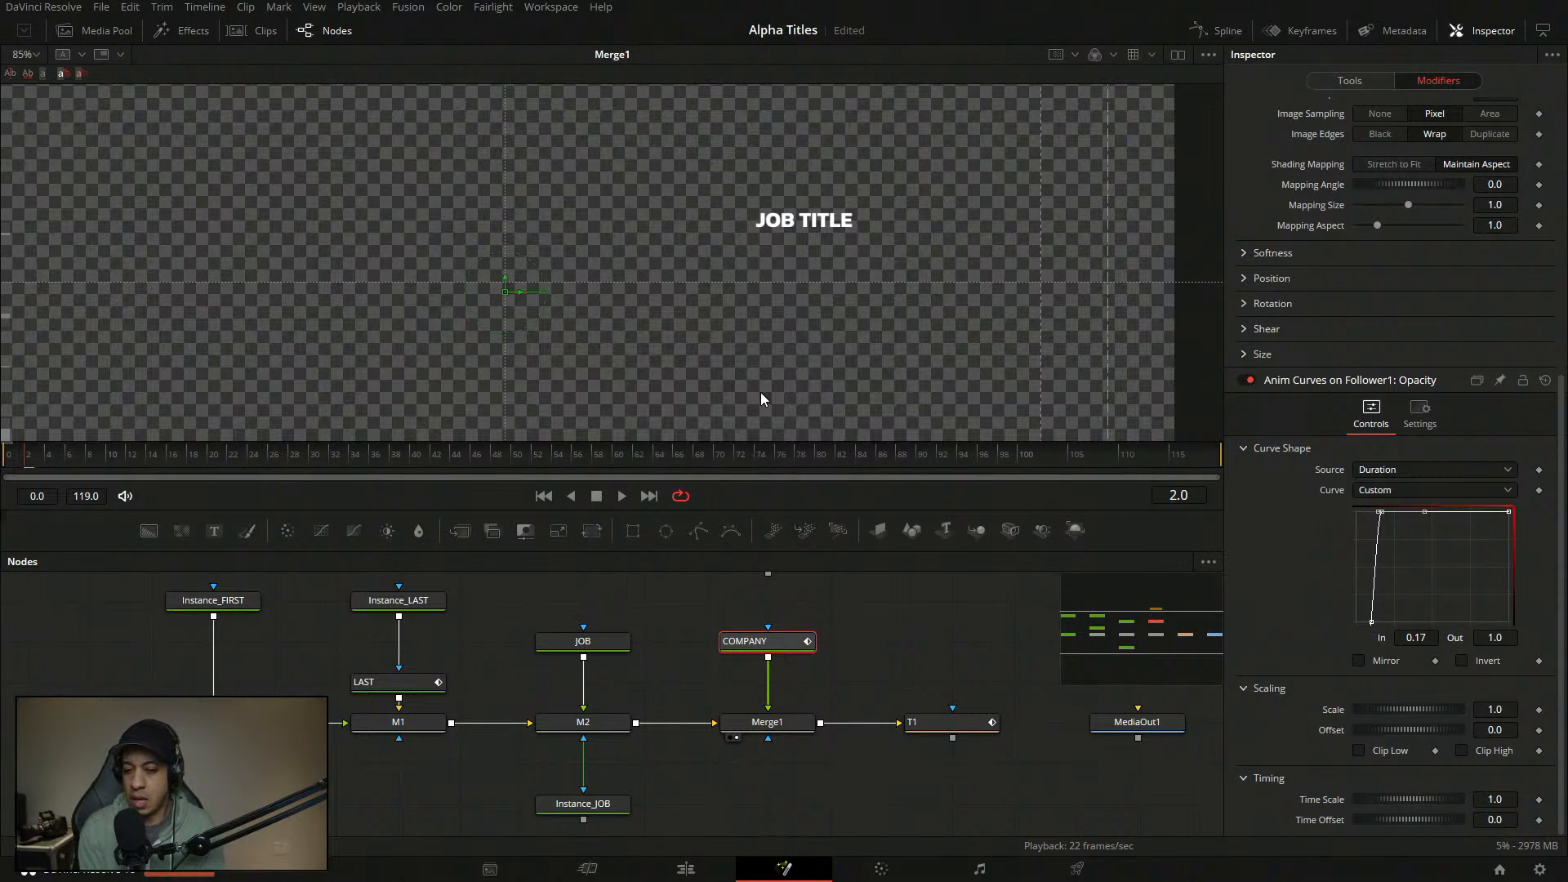
# - Save the composition at frame 64 and deselect the COMPANY node
pyautogui.click(657, 454)
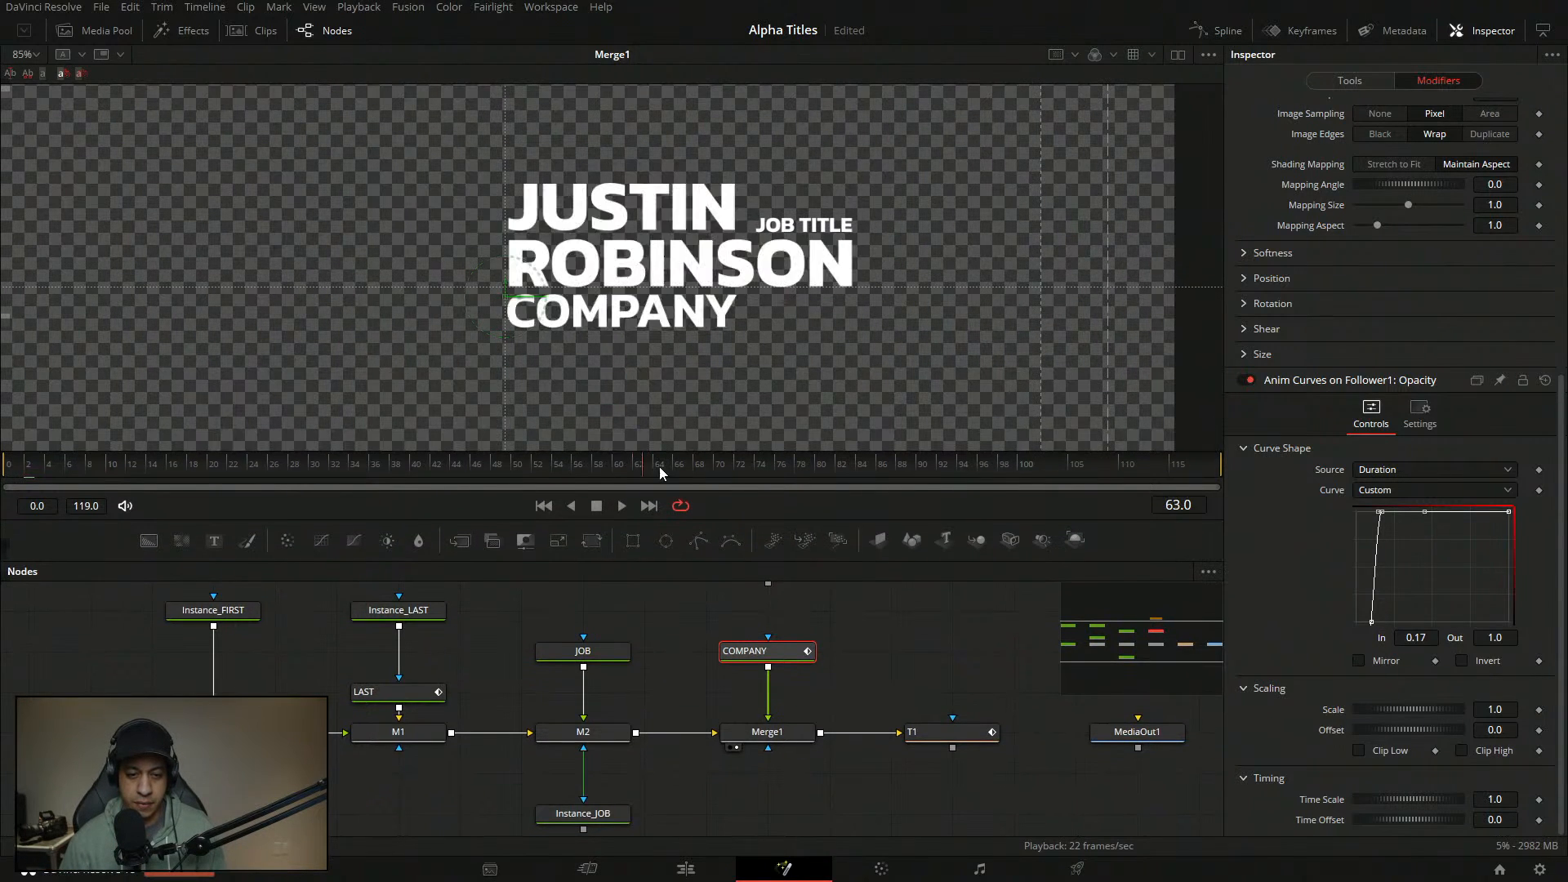
pyautogui.hotkey('ctrl', 's')
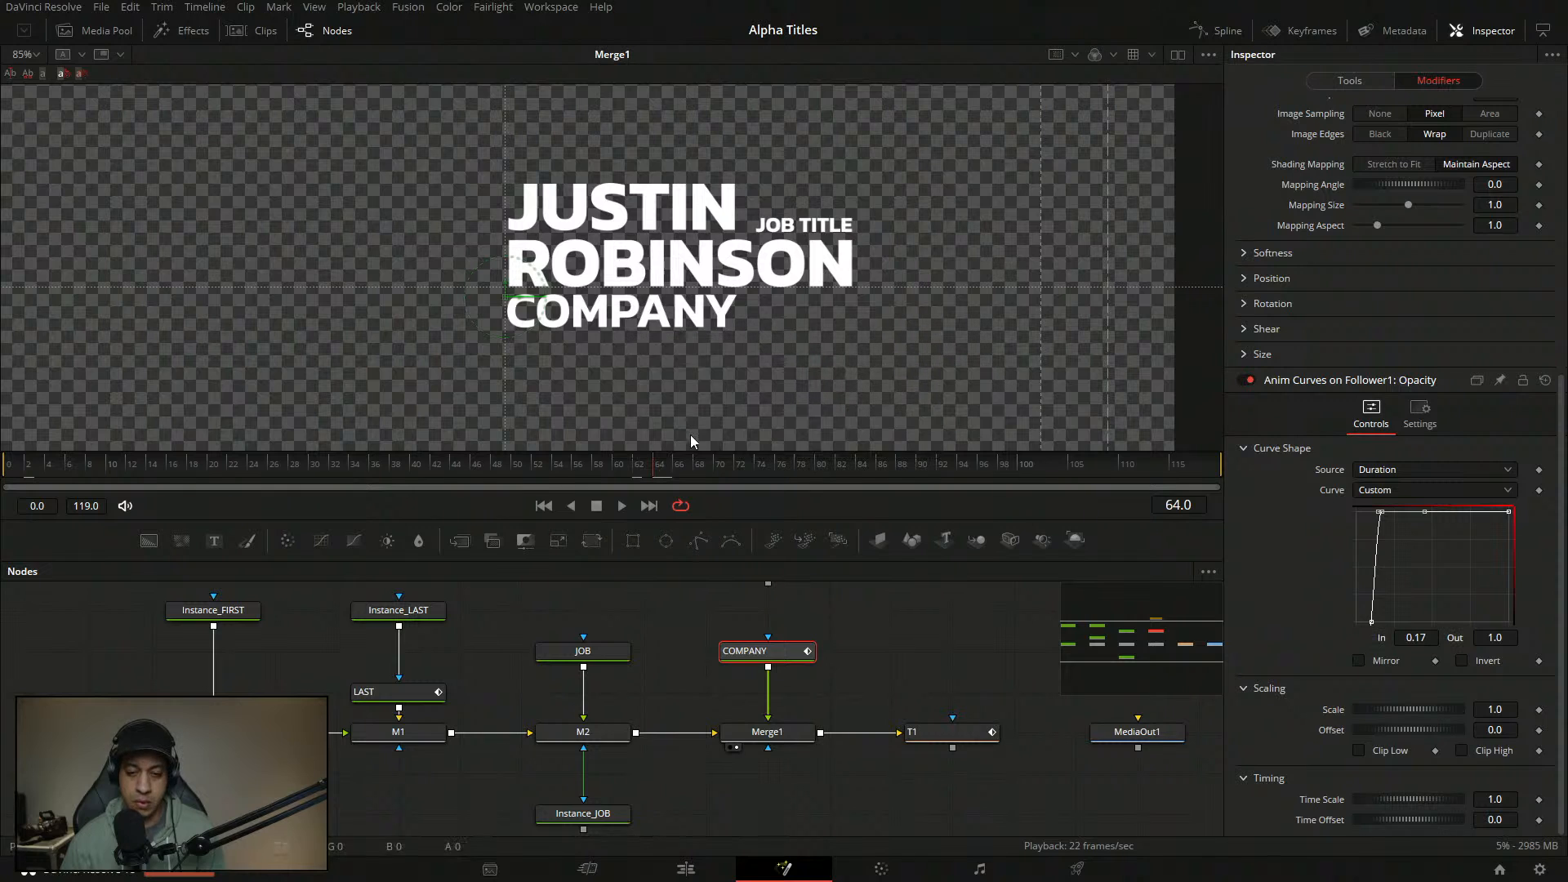
pyautogui.moveTo(874, 680); pyautogui.dragTo(613, 708)
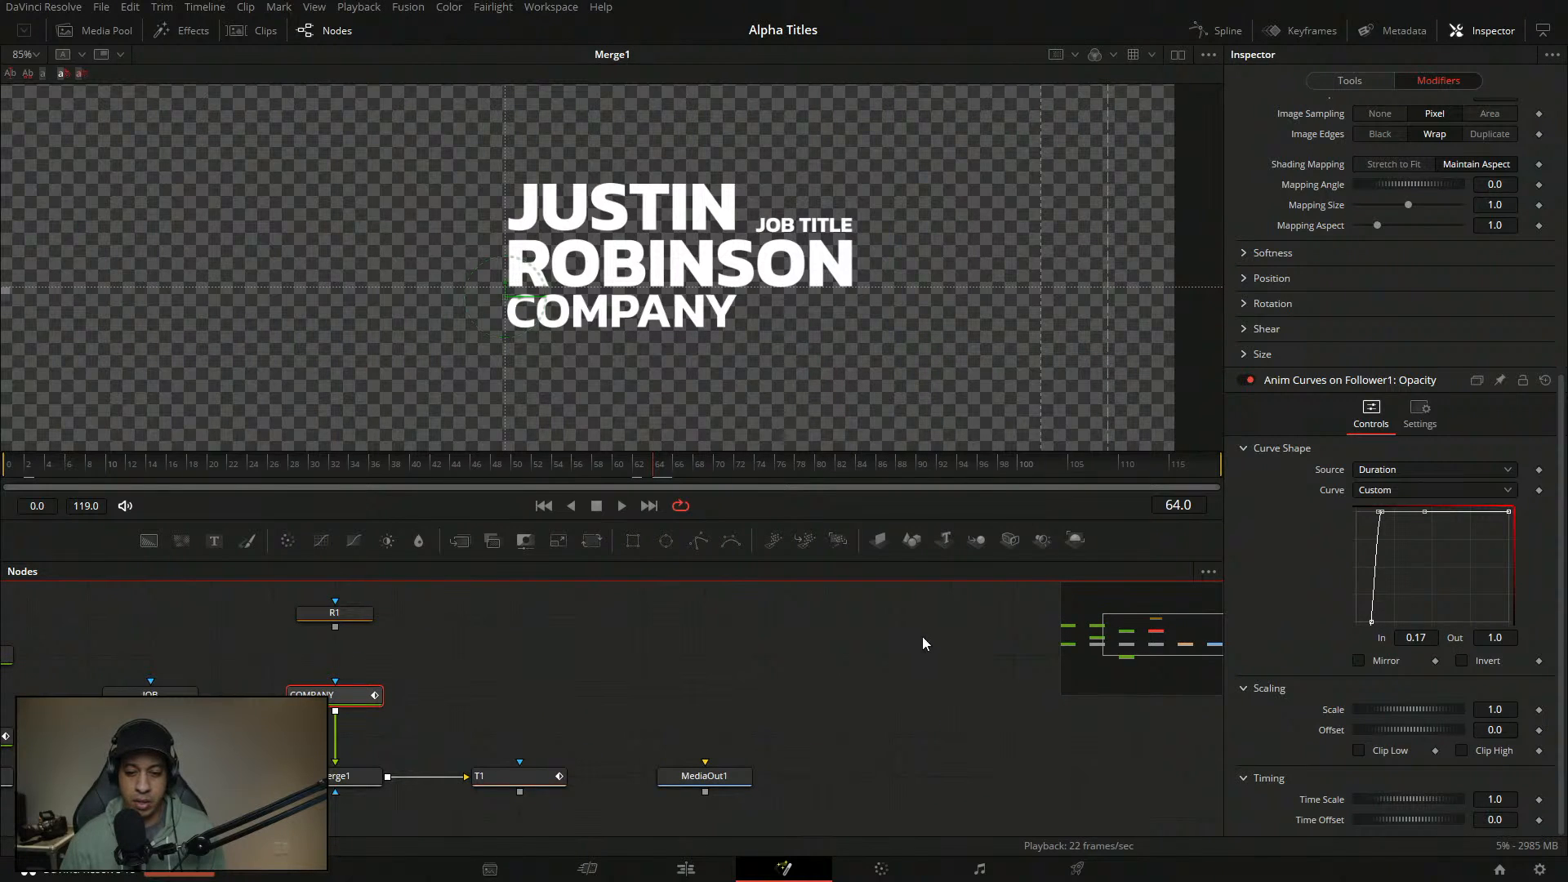
pyautogui.click(923, 637)
pyautogui.moveTo(953, 607); pyautogui.dragTo(899, 641)
# - Add a DepthMap node and set its Quality to Faster
pyautogui.hotkey('shift', 'space')
pyautogui.write('tex')
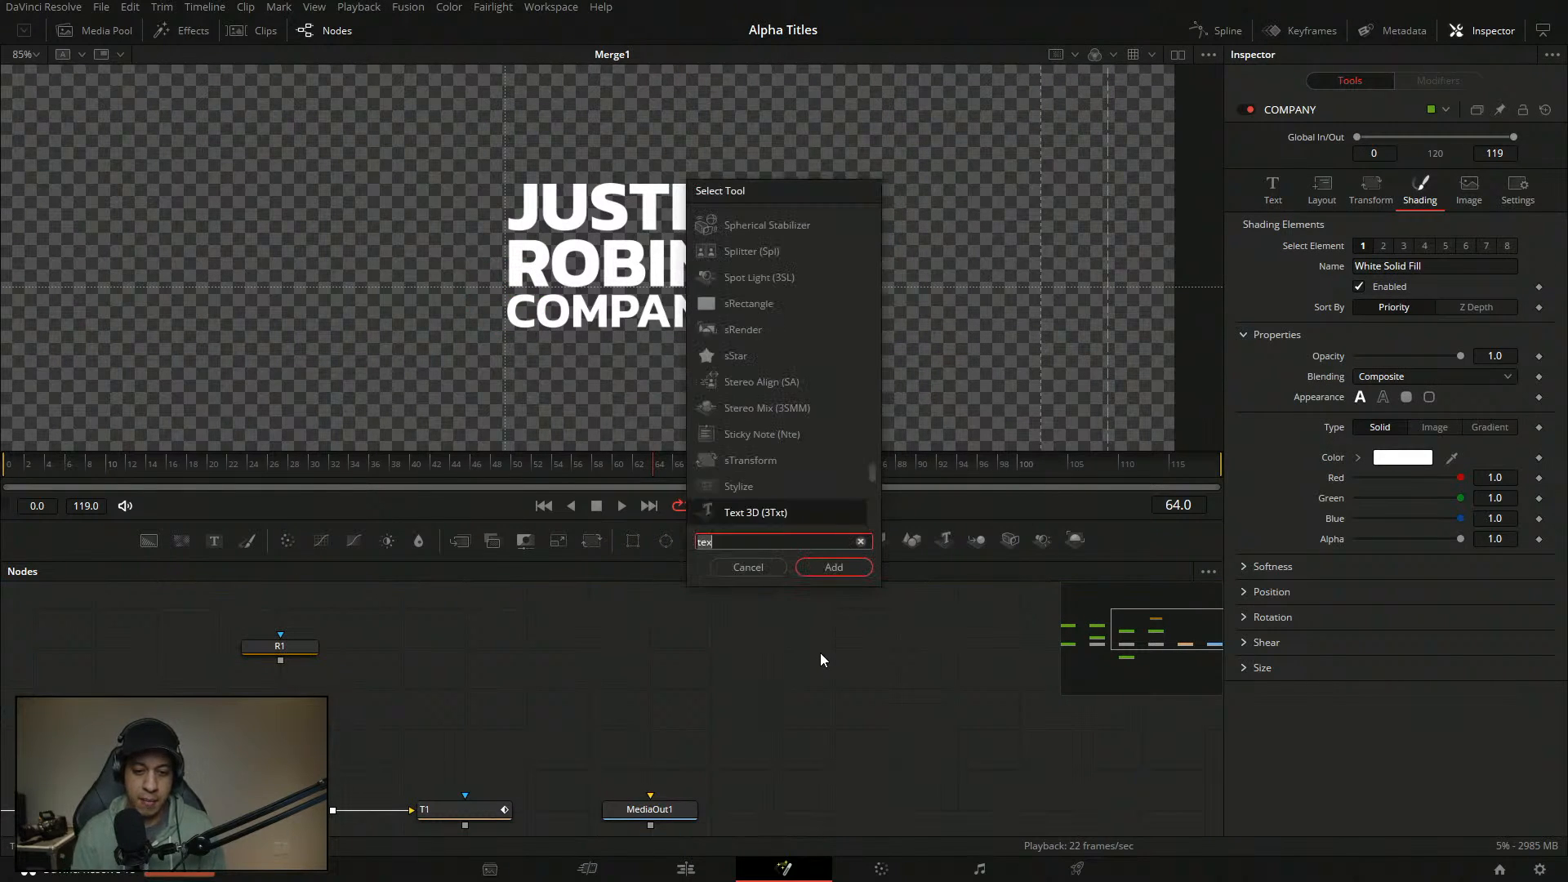
pyautogui.write('map')
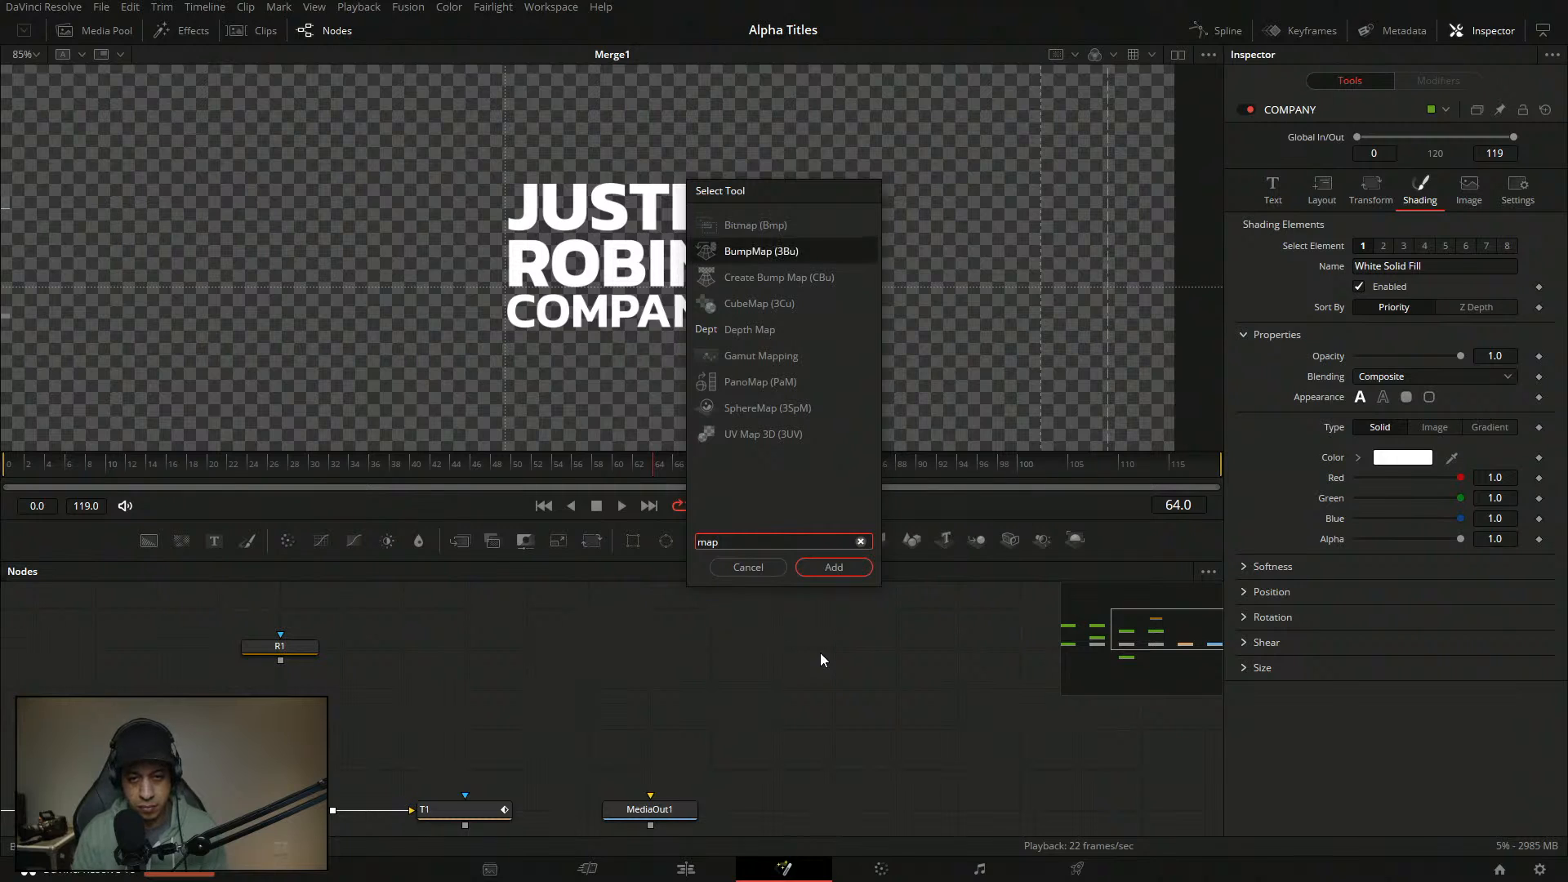
pyautogui.press('Return')
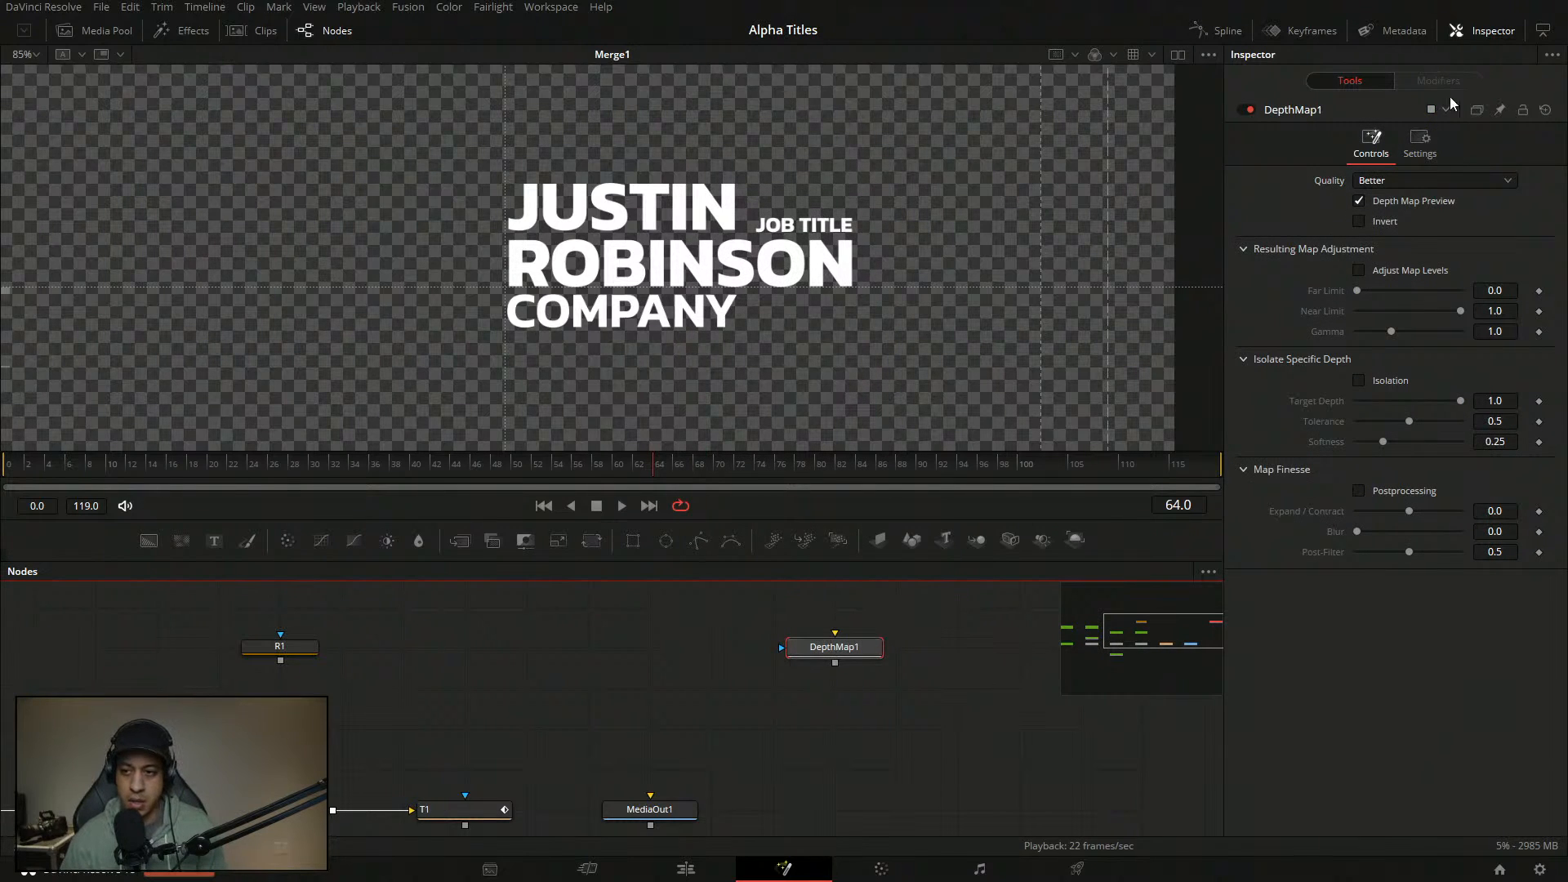
pyautogui.click(1447, 181)
pyautogui.click(1395, 211)
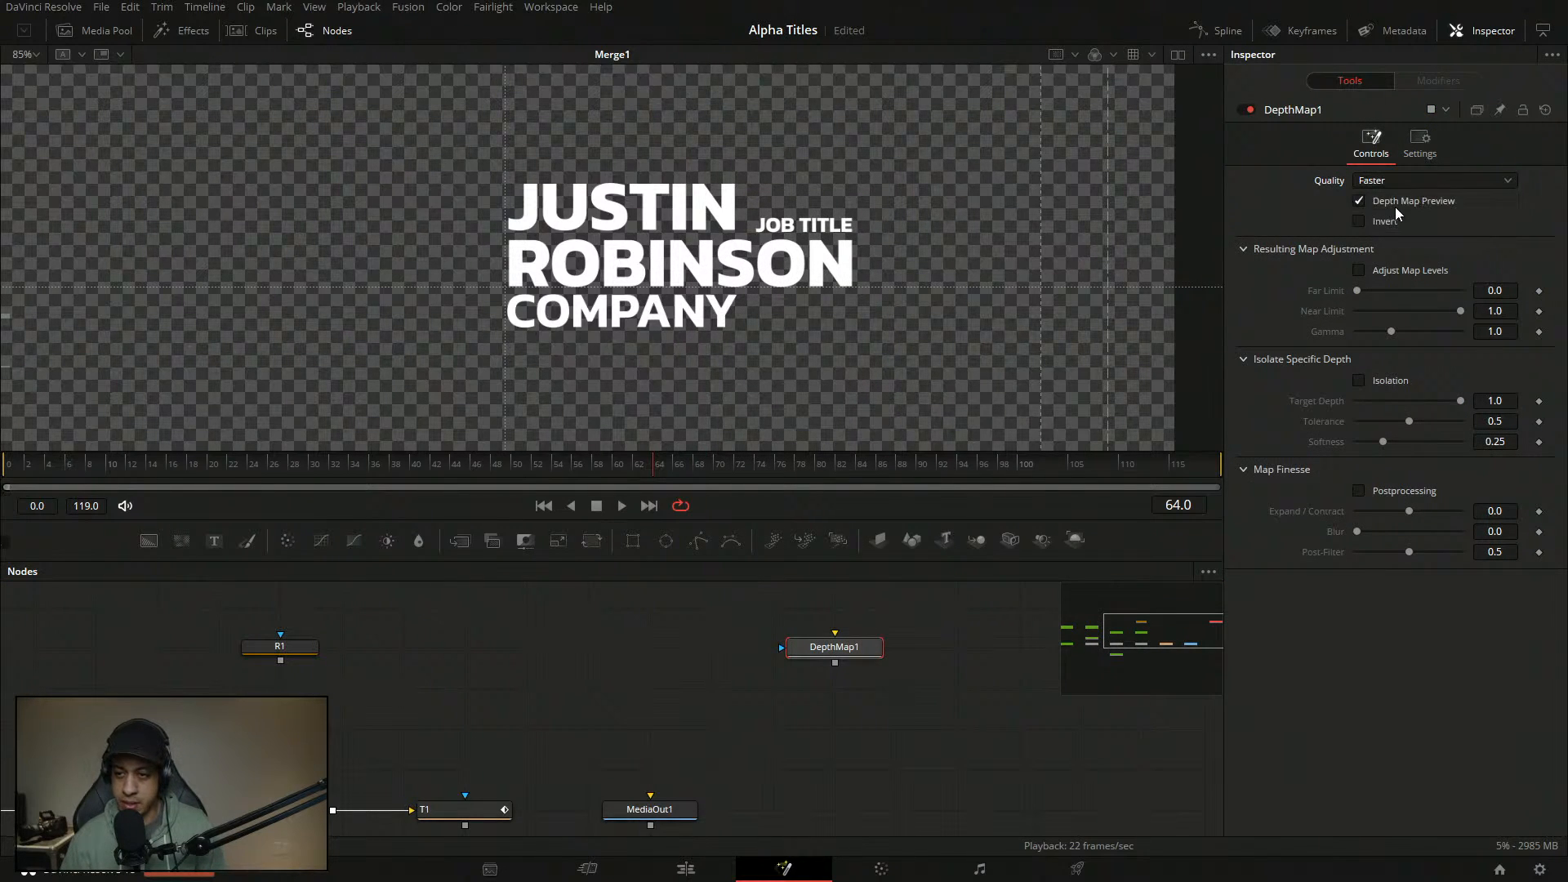
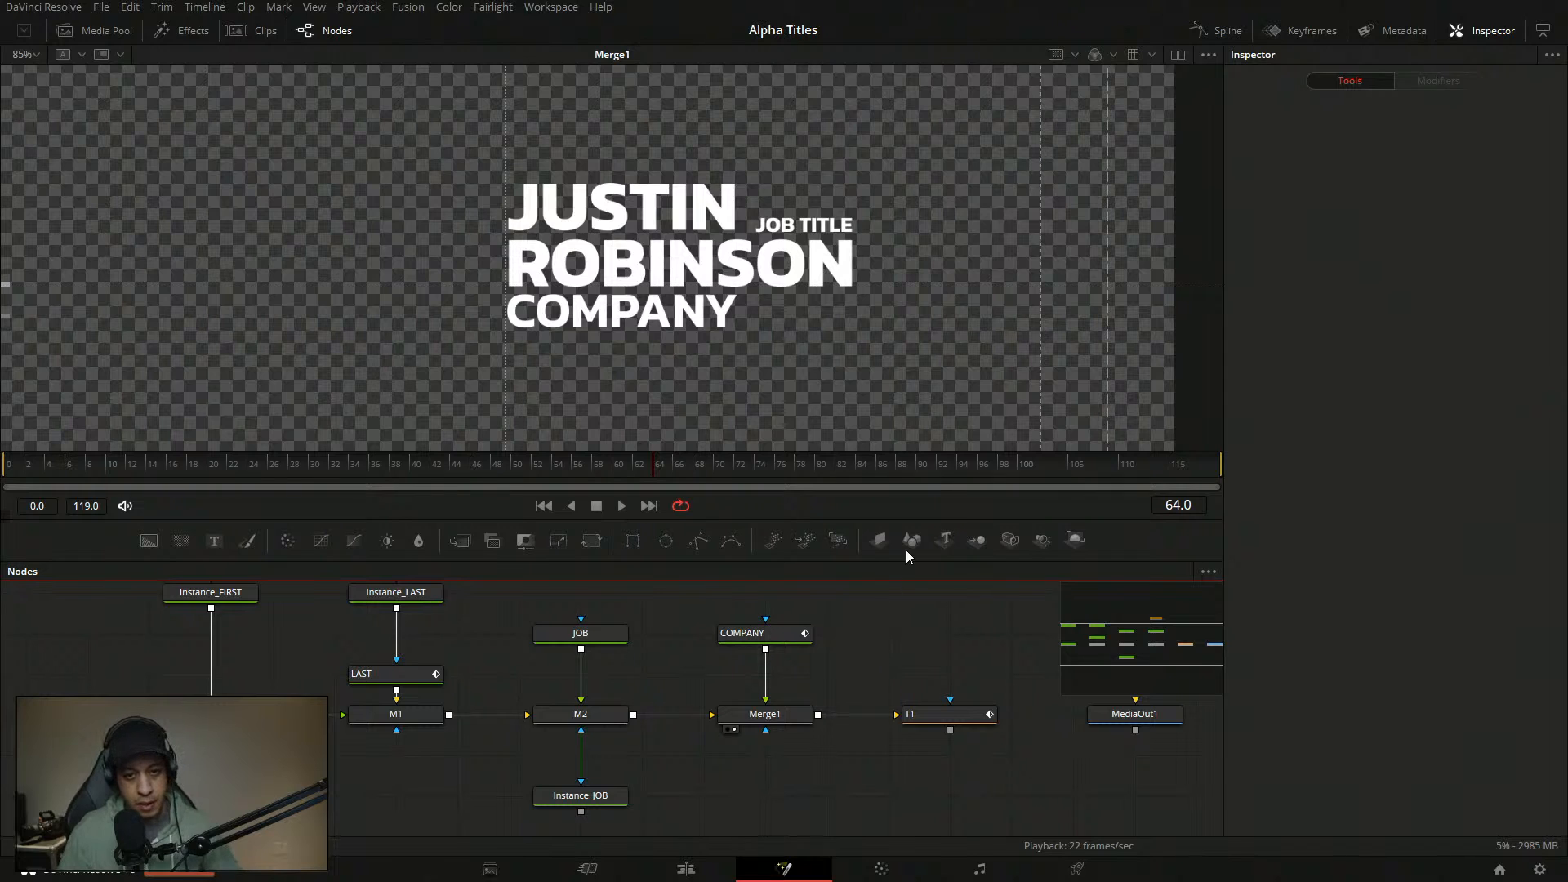
# - Enlarge the viewer slightly and replay the title animation from the first frame several times
pyautogui.moveTo(93, 454); pyautogui.dragTo(85, 466)
pyautogui.moveTo(80, 476); pyautogui.dragTo(5, 480)
pyautogui.press('space')
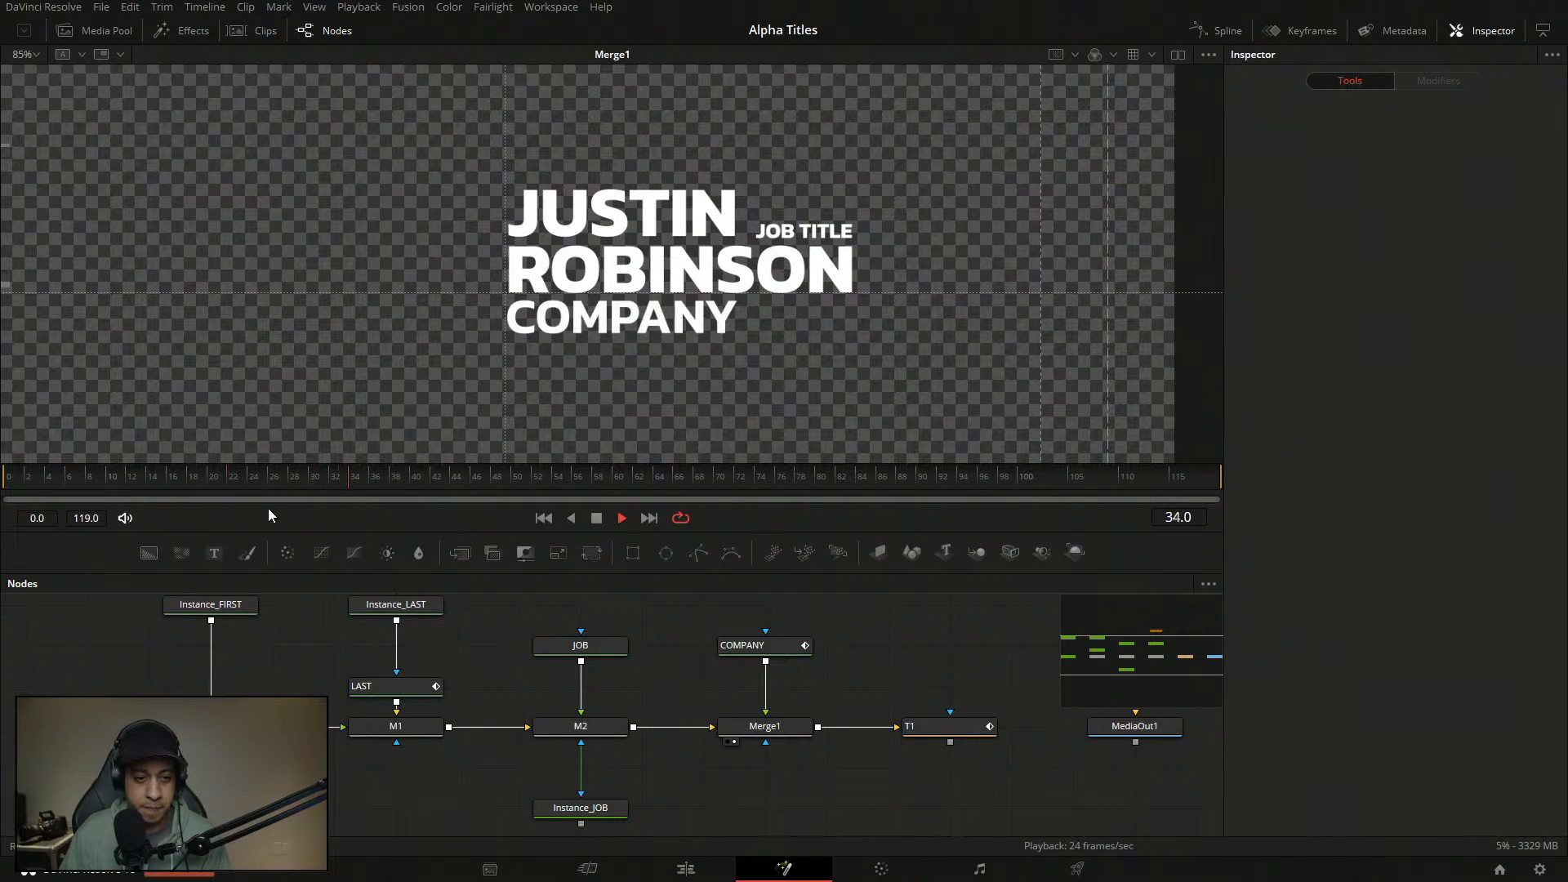
pyautogui.moveTo(190, 478); pyautogui.dragTo(17, 469)
pyautogui.press('space')
pyautogui.press('space')
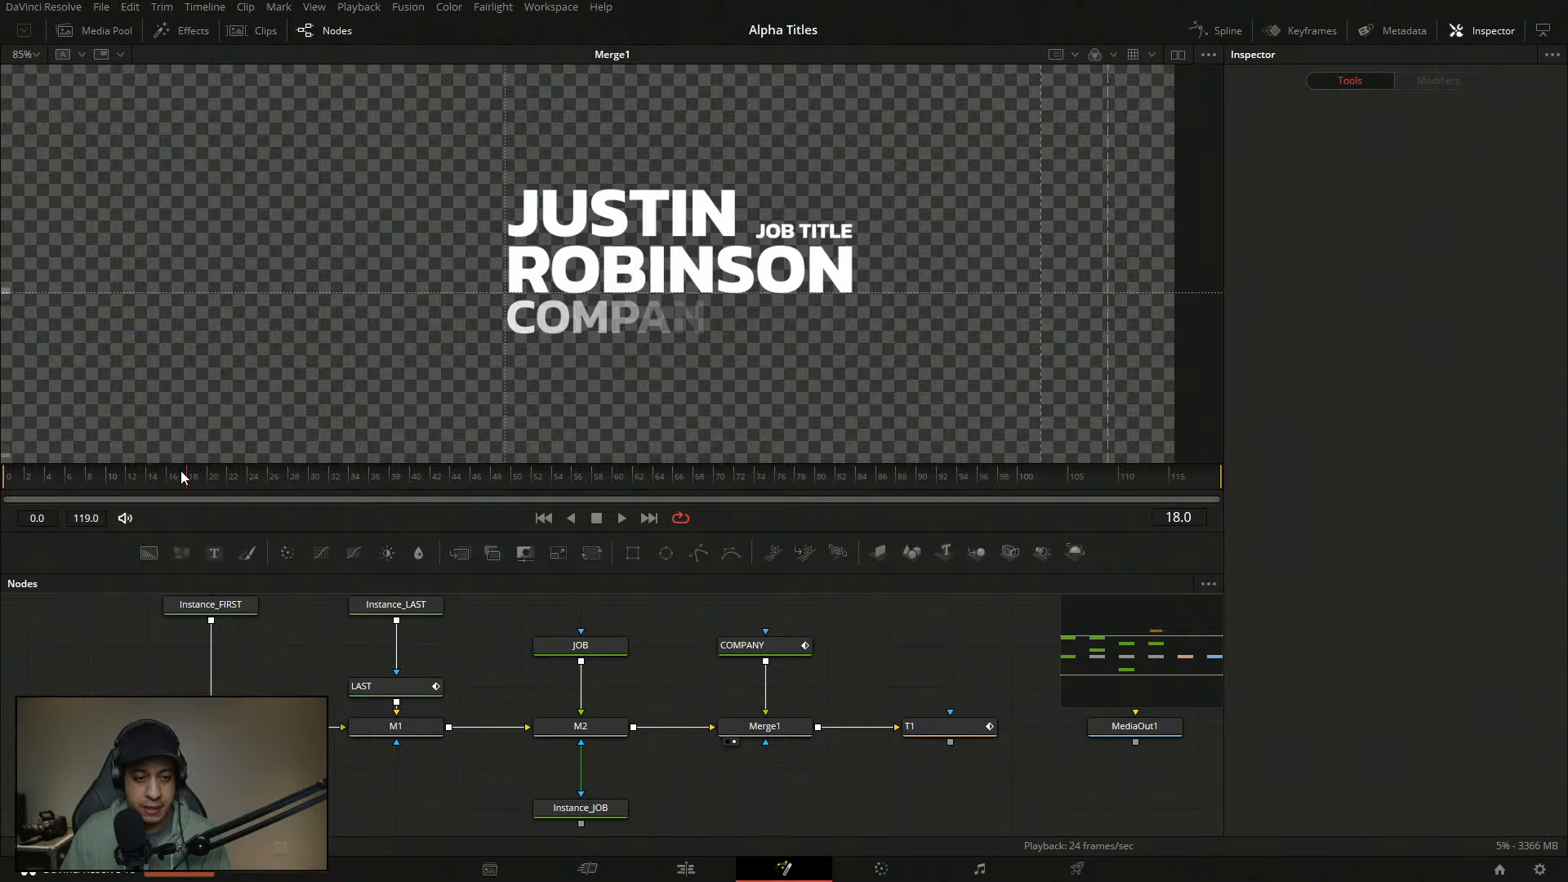
pyautogui.moveTo(181, 472); pyautogui.dragTo(3, 471)
pyautogui.press('space')
pyautogui.press('space')
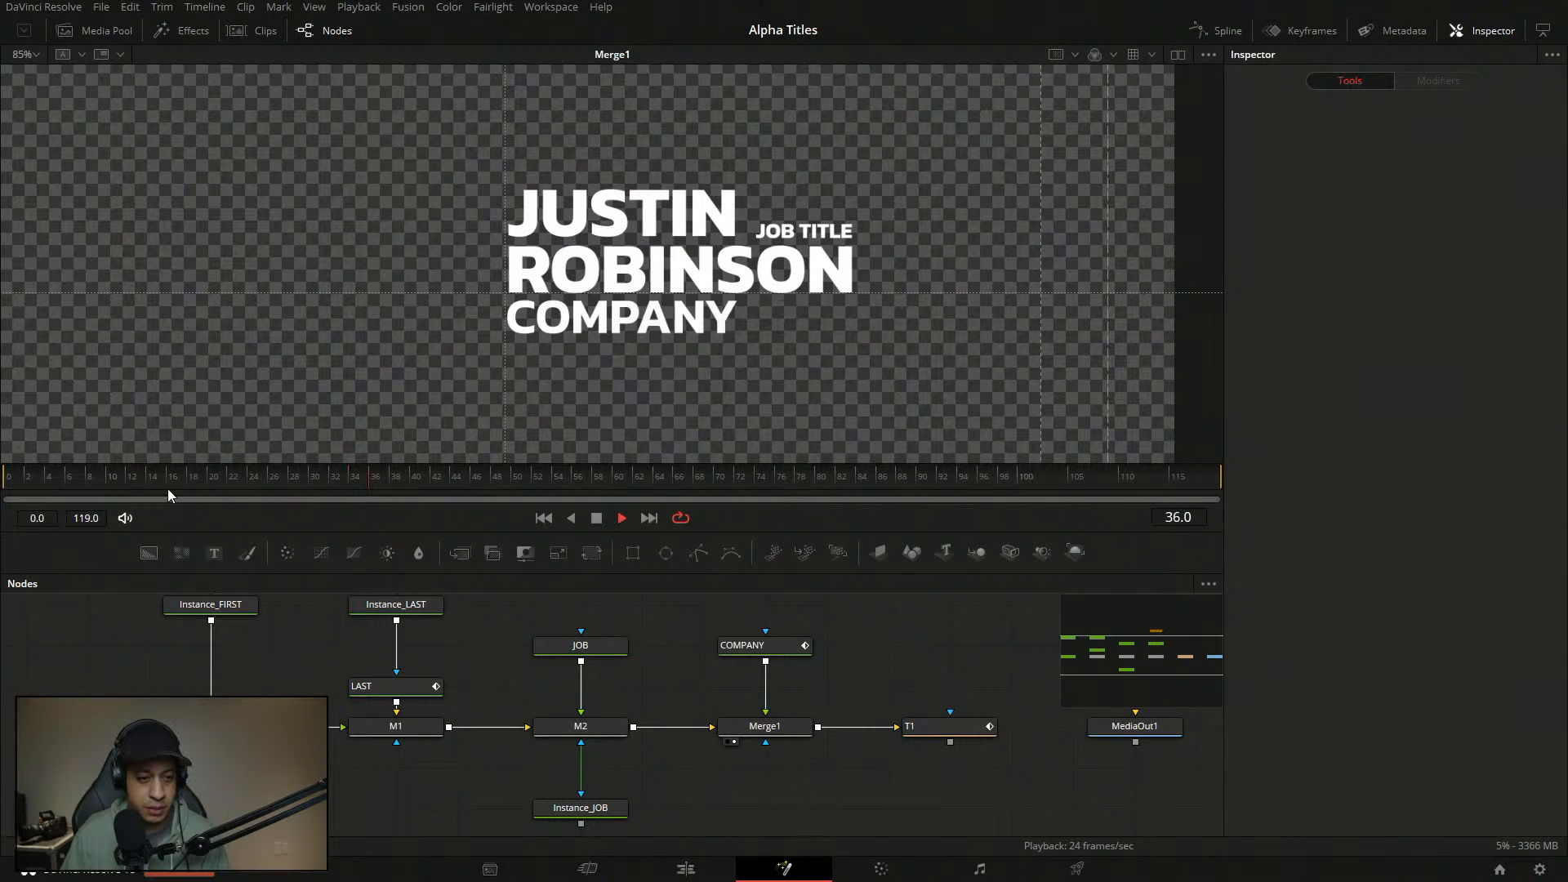
pyautogui.moveTo(186, 480); pyautogui.dragTo(5, 473)
pyautogui.press('space')
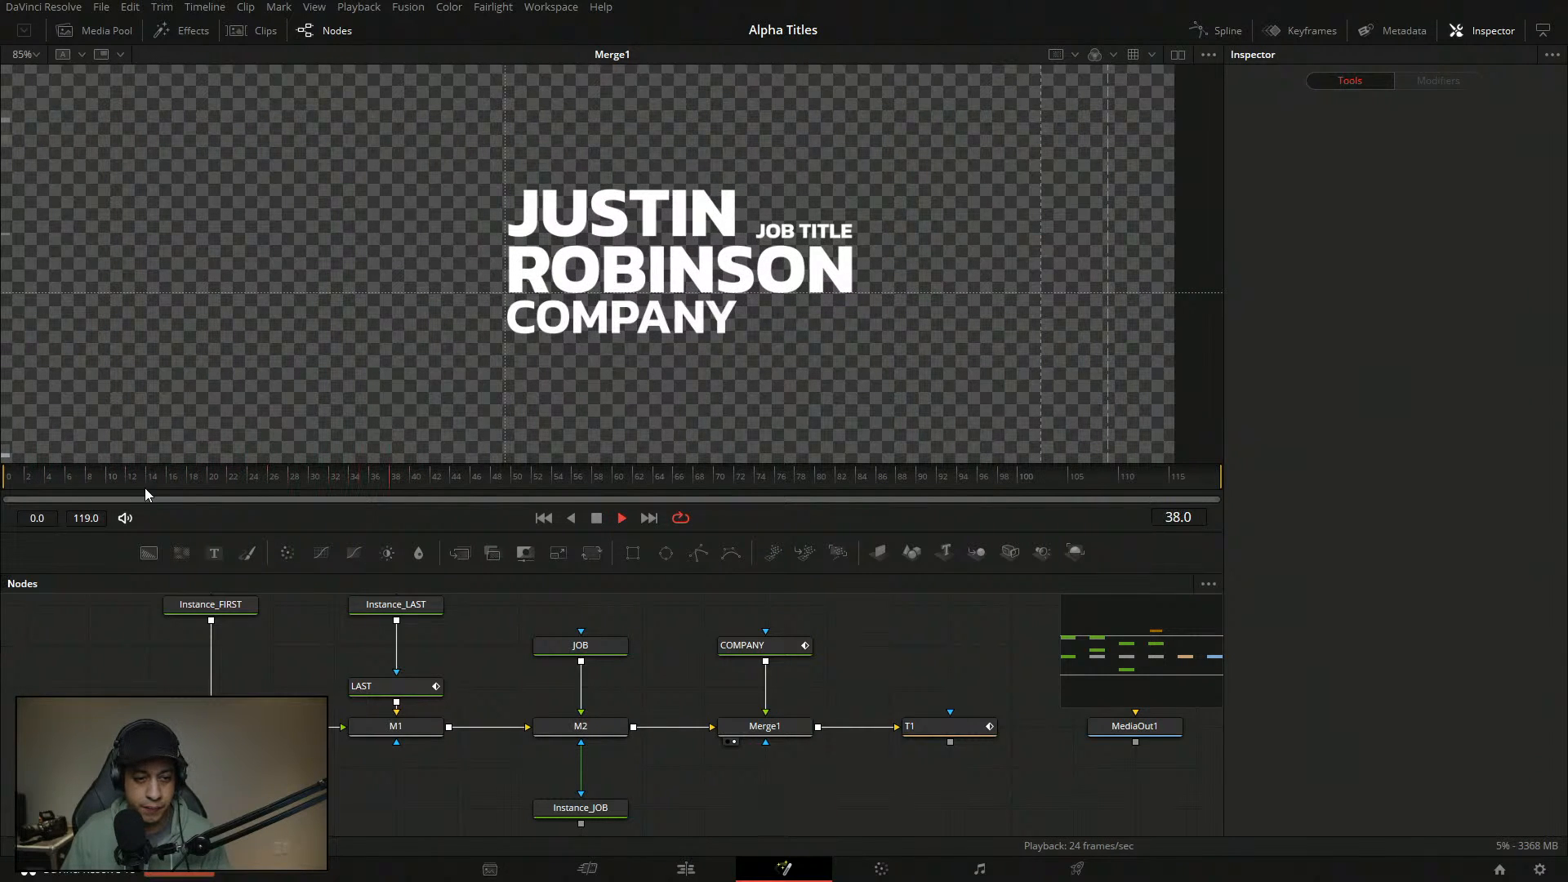
pyautogui.press('space')
pyautogui.moveTo(144, 482); pyautogui.dragTo(3, 472)
pyautogui.press('space')
pyautogui.hscroll(-2, 688, 703)
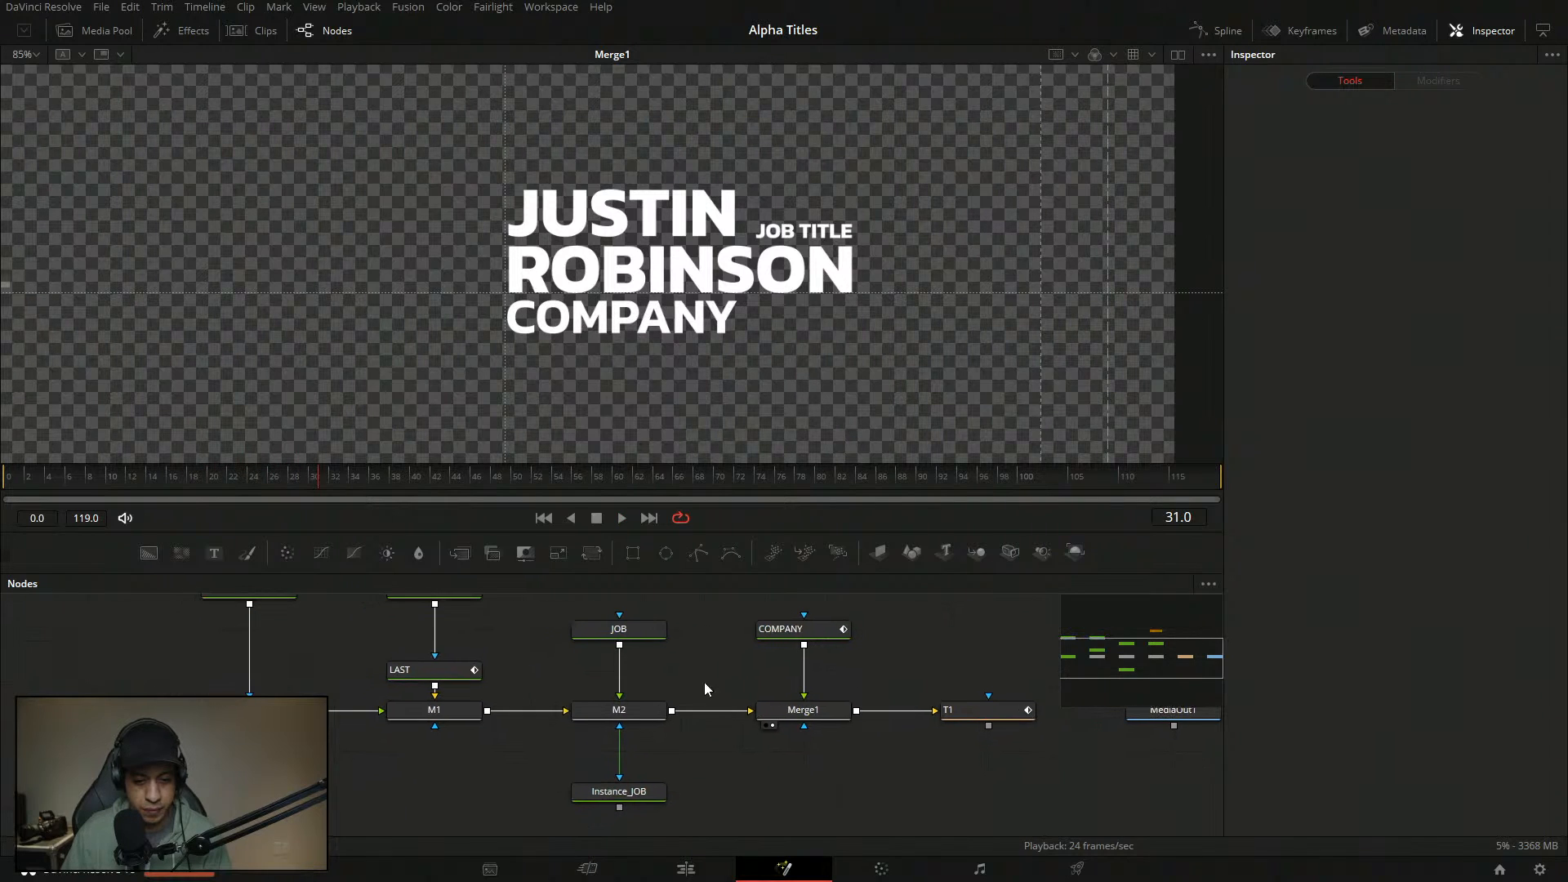
# - Move Instance_JOB to the right and connect its output to M2's blue mask input
pyautogui.click(653, 631)
pyautogui.moveTo(653, 800); pyautogui.dragTo(776, 800)
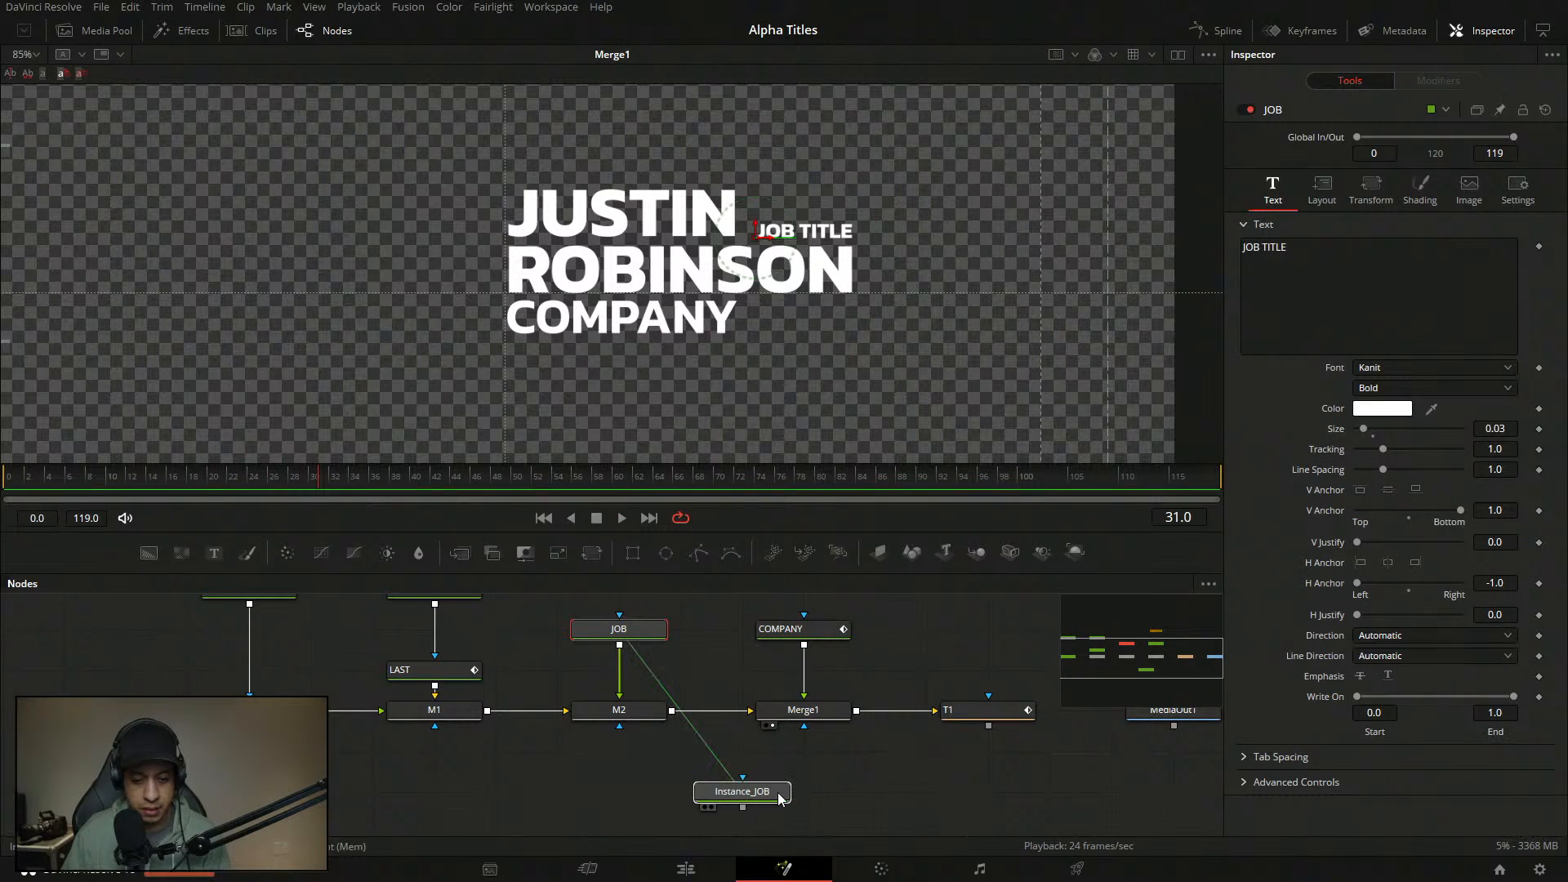
pyautogui.click(772, 797)
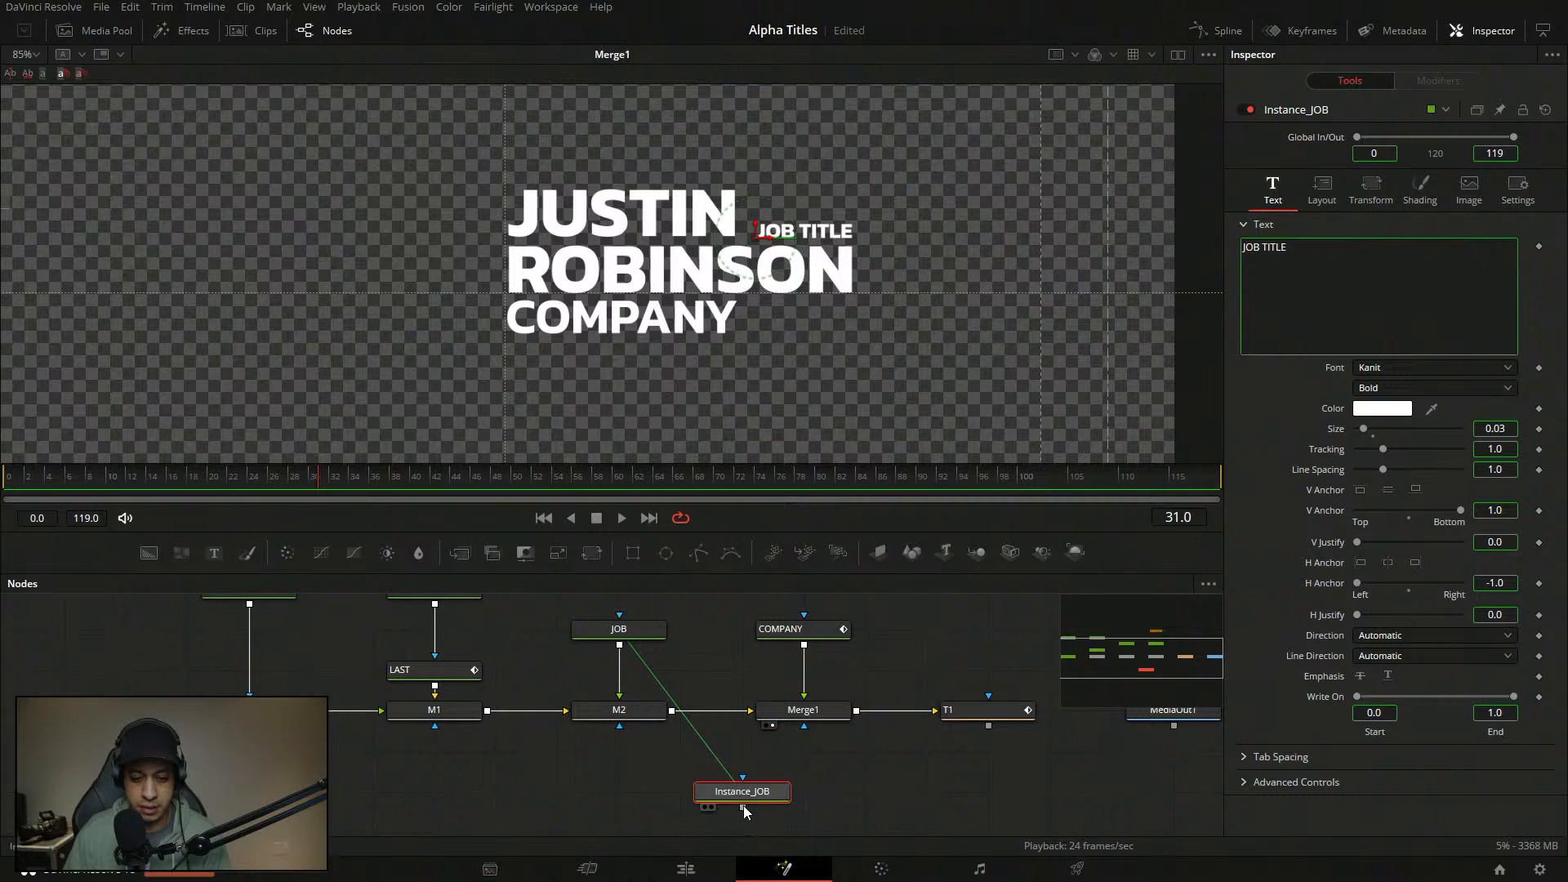
pyautogui.moveTo(743, 808)
pyautogui.mouseDown()
pyautogui.moveTo(596, 722)
pyautogui.moveTo(693, 804)
pyautogui.moveTo(725, 718)
pyautogui.moveTo(718, 794)
pyautogui.mouseUp()
pyautogui.press('2')
# - View the M2 composite in the viewer and open the JOB text node's Shading tab
pyautogui.click(643, 632)
pyautogui.click(645, 633)
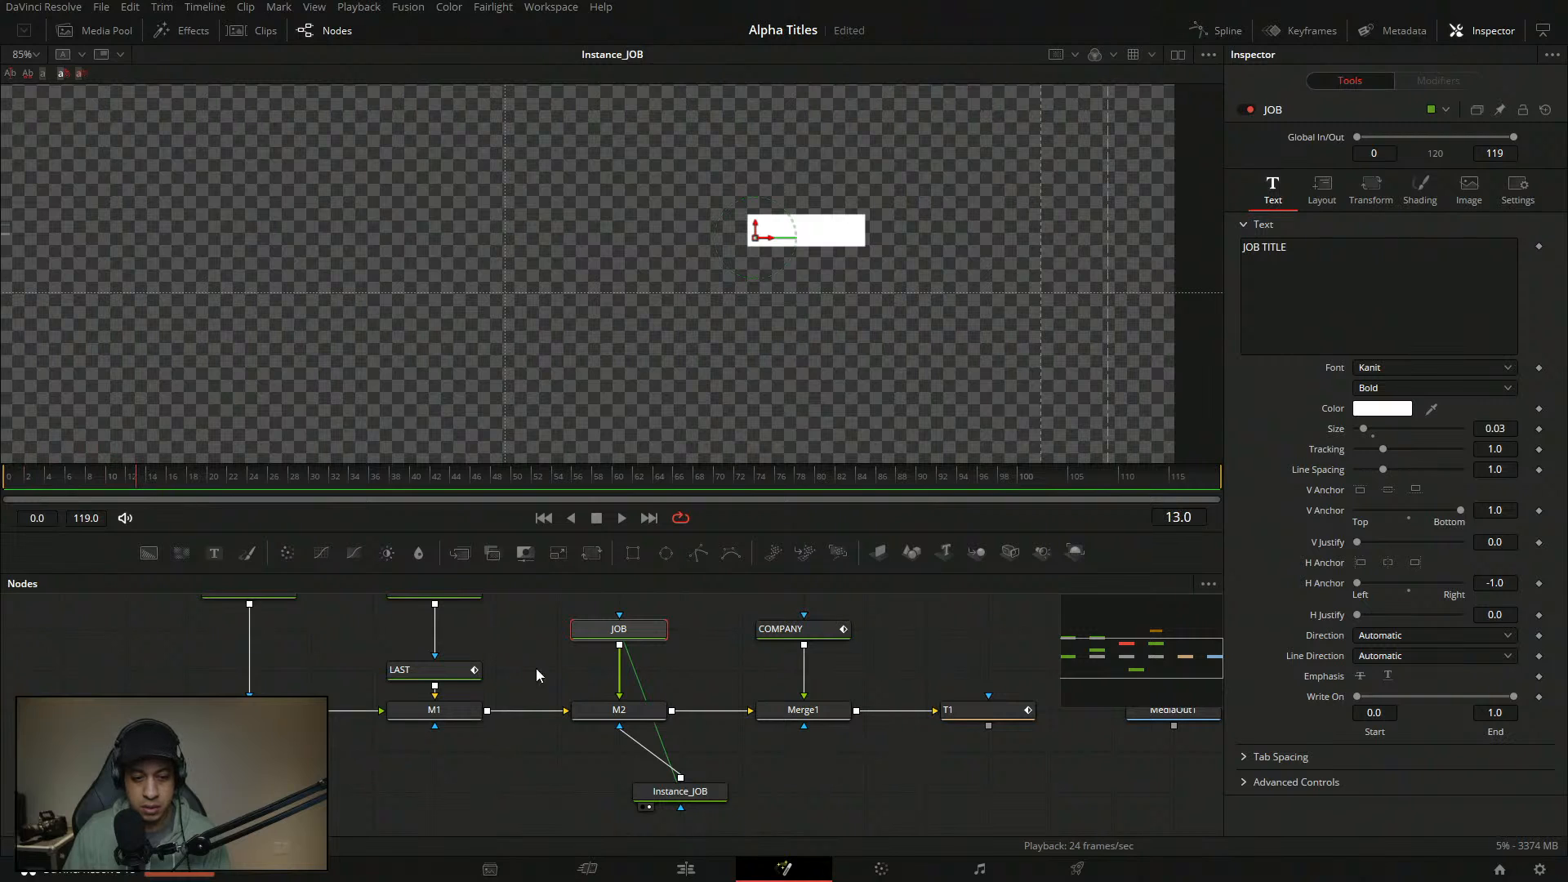
pyautogui.press('2')
pyautogui.click(938, 665)
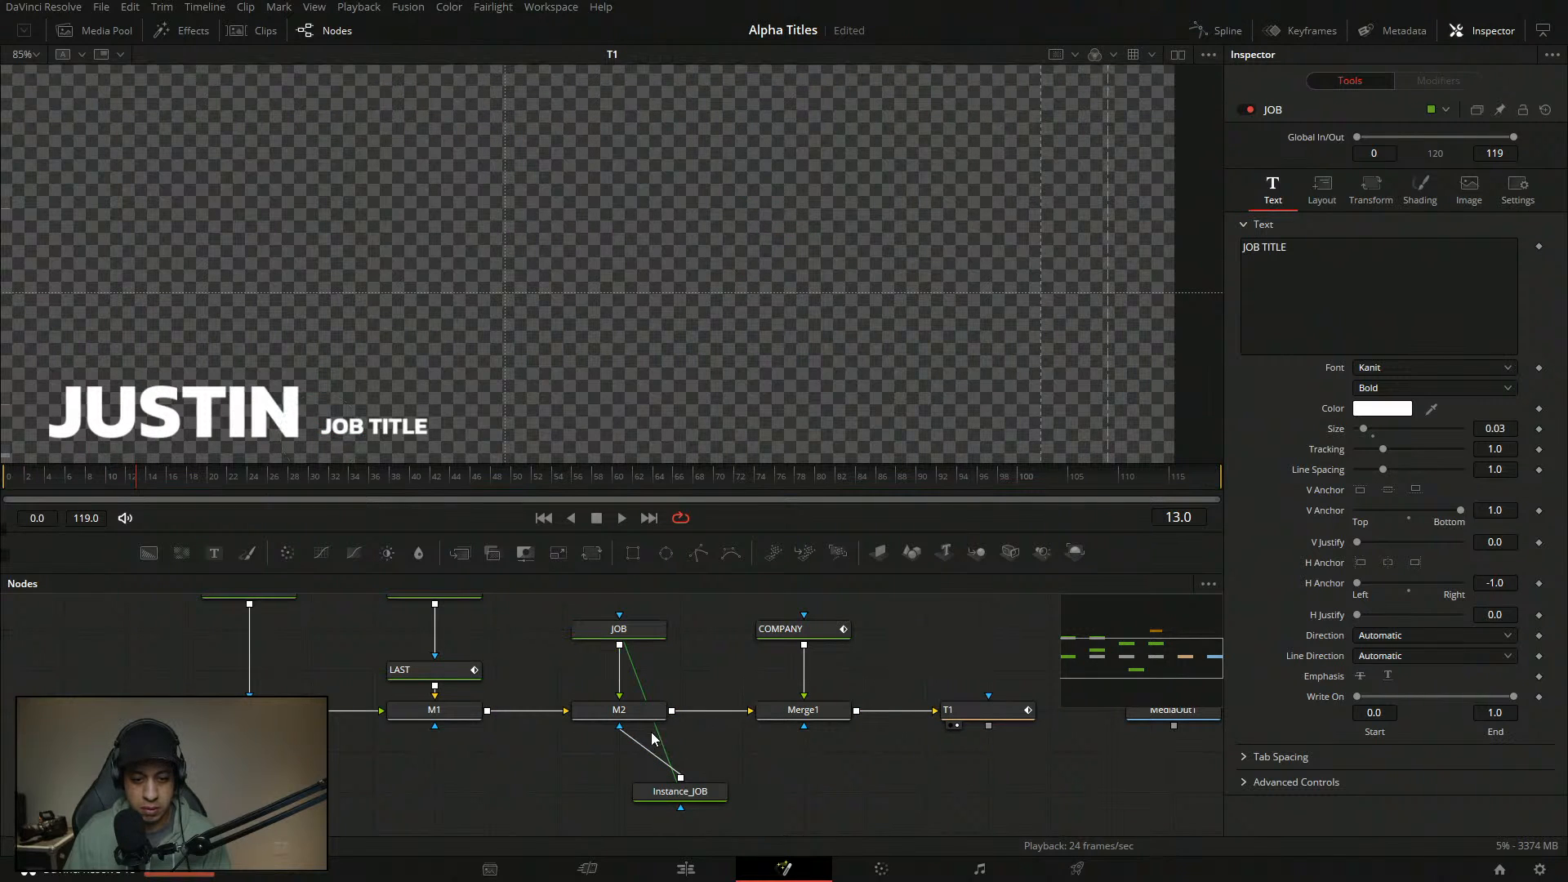
pyautogui.press('2')
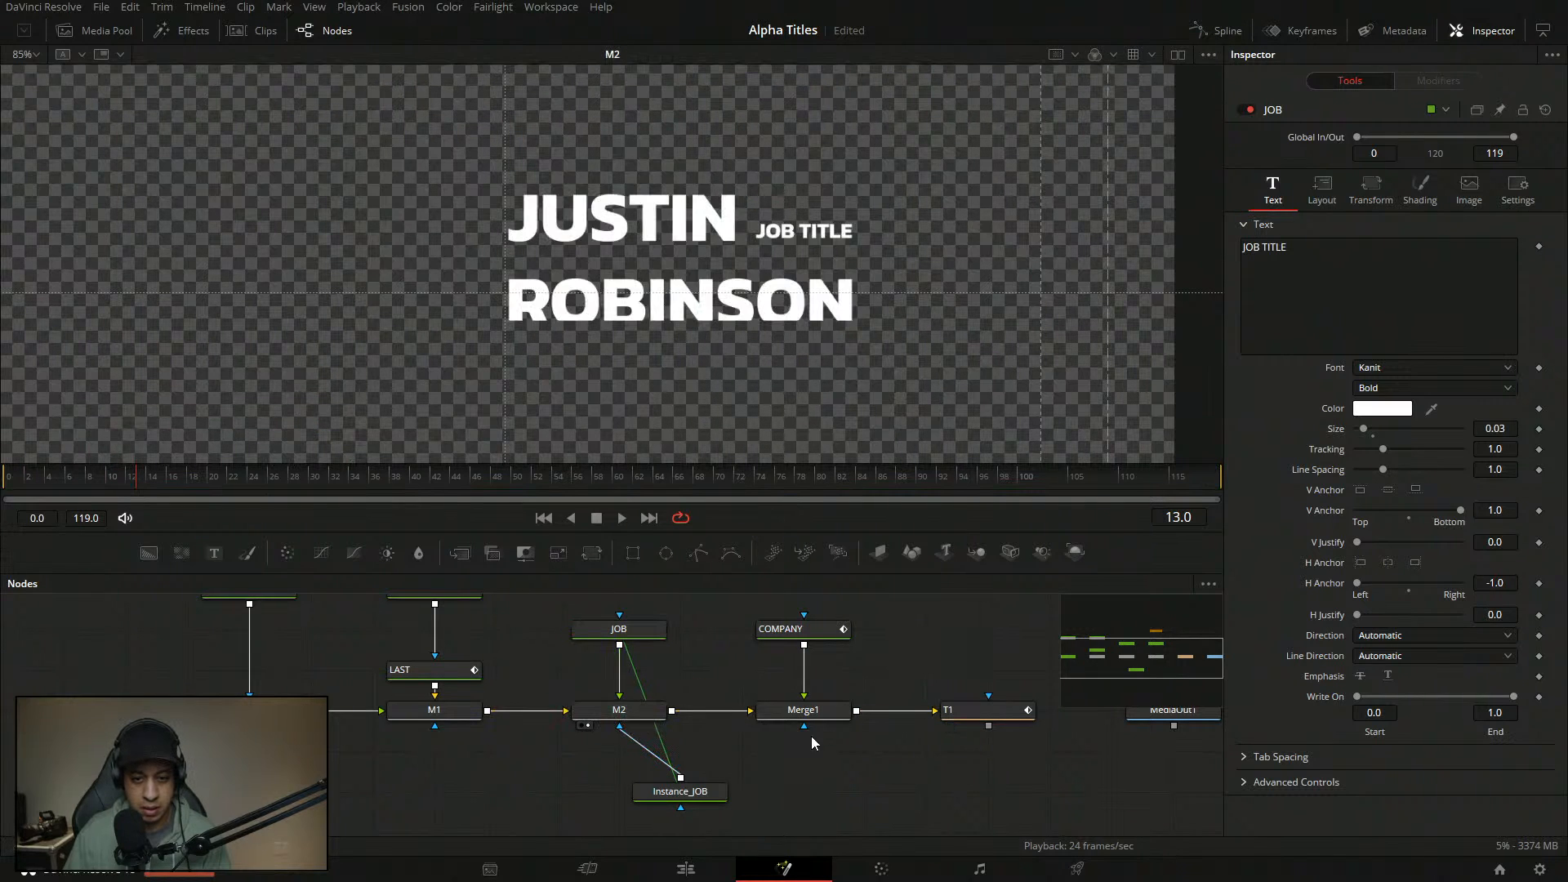
pyautogui.click(641, 633)
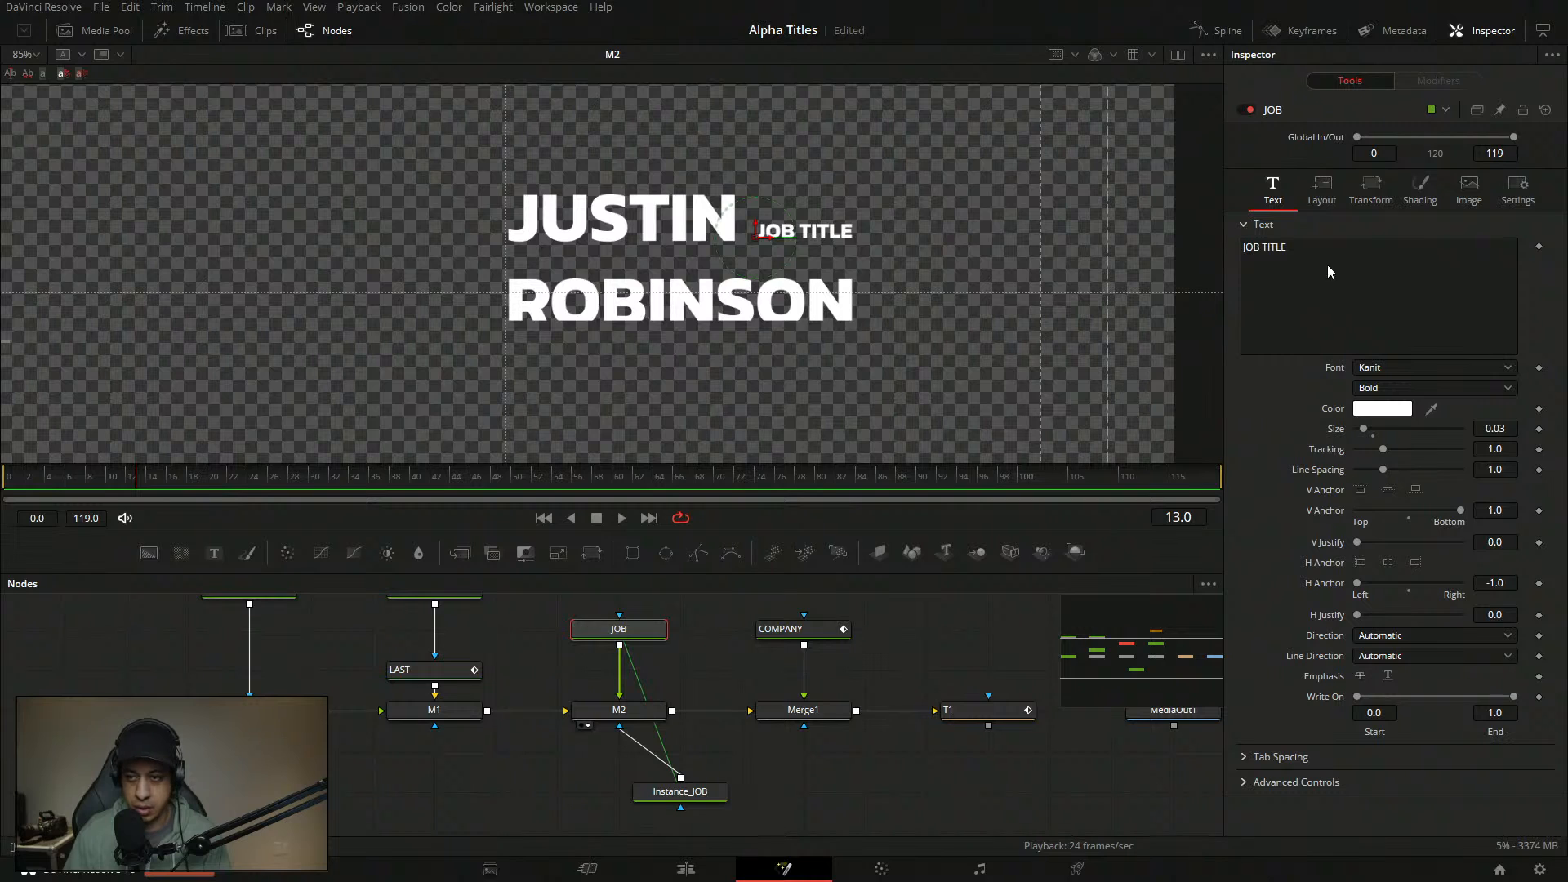
pyautogui.click(1422, 186)
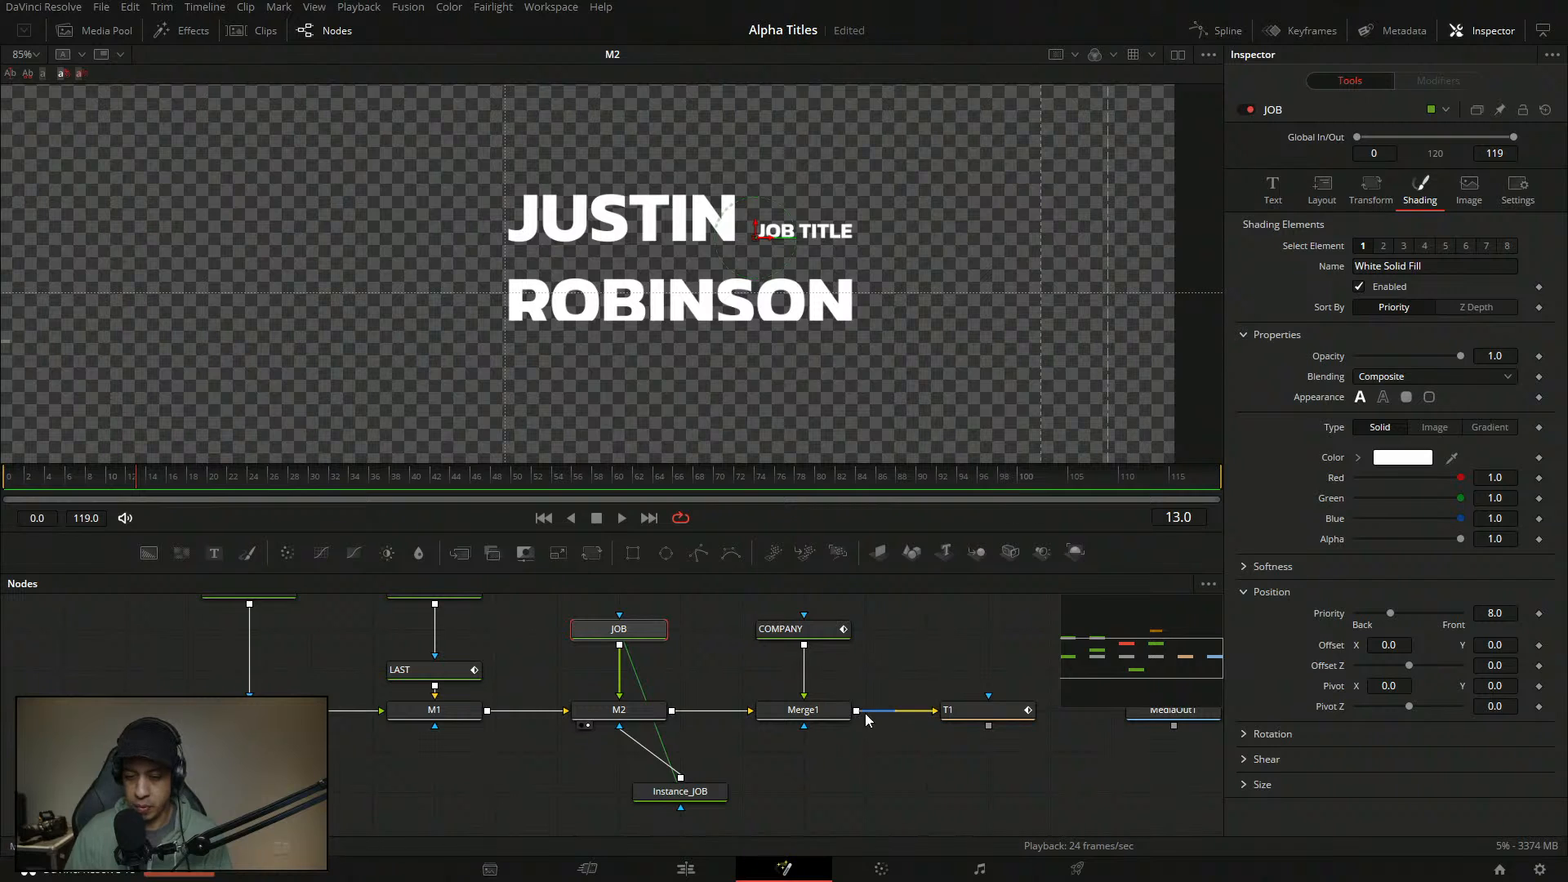
# - Scrub the animation to frame 17 and save the project
pyautogui.moveTo(48, 482); pyautogui.dragTo(274, 497)
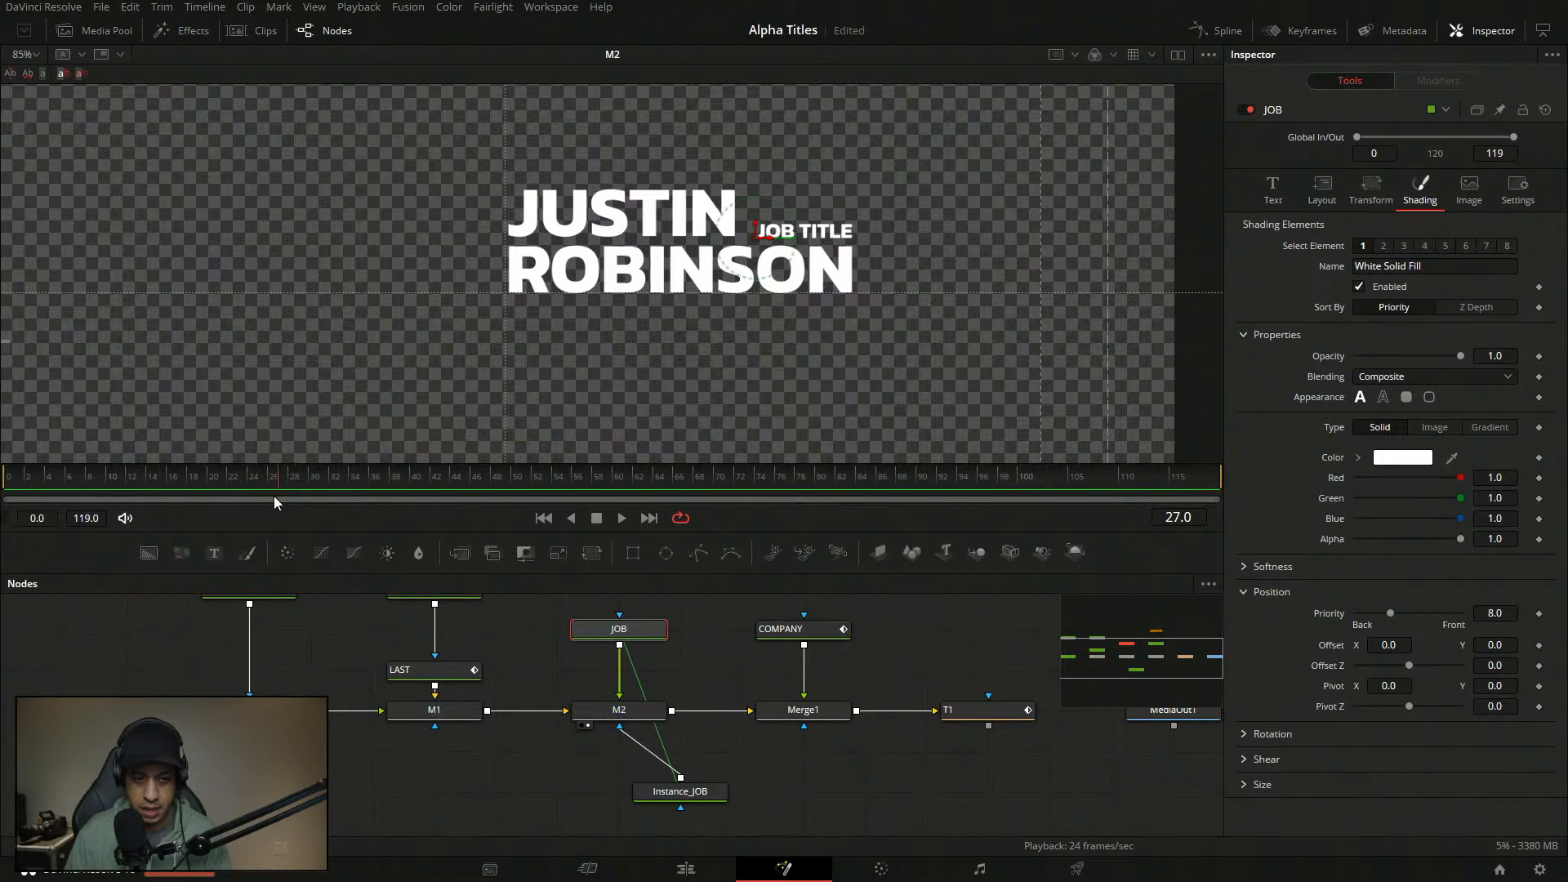
pyautogui.moveTo(169, 488); pyautogui.dragTo(173, 490)
pyautogui.hotkey('ctrl', 's')
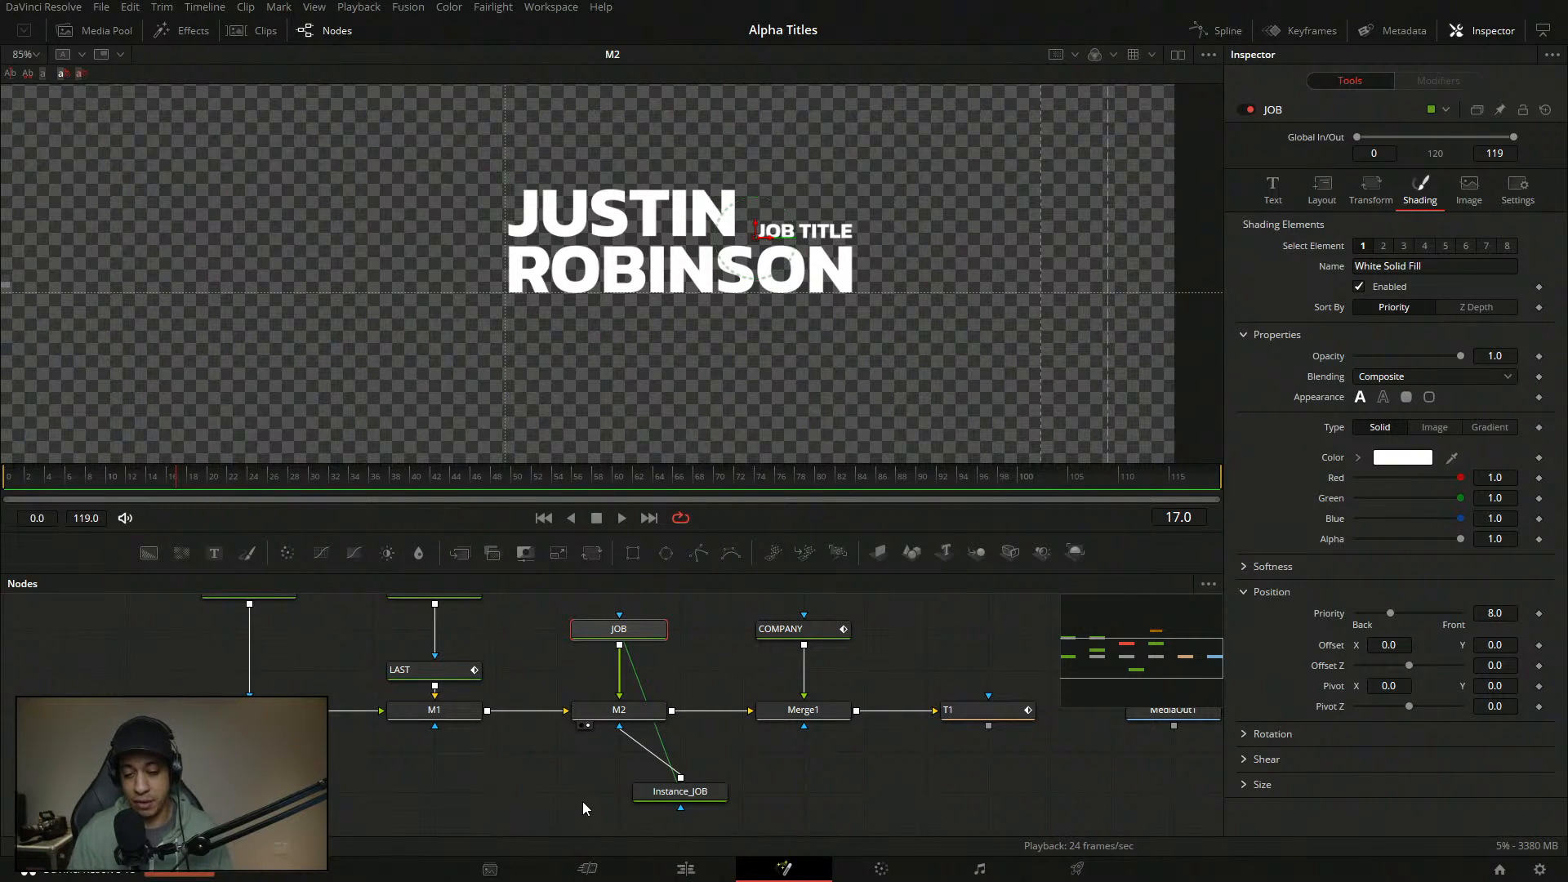
# - Cancel Merge1's Cache to Disk settings unchanged and place Instance_JOB directly beneath M2
pyautogui.scroll(-2, 825, 719)
pyautogui.rightClick(830, 709)
pyautogui.click(830, 709)
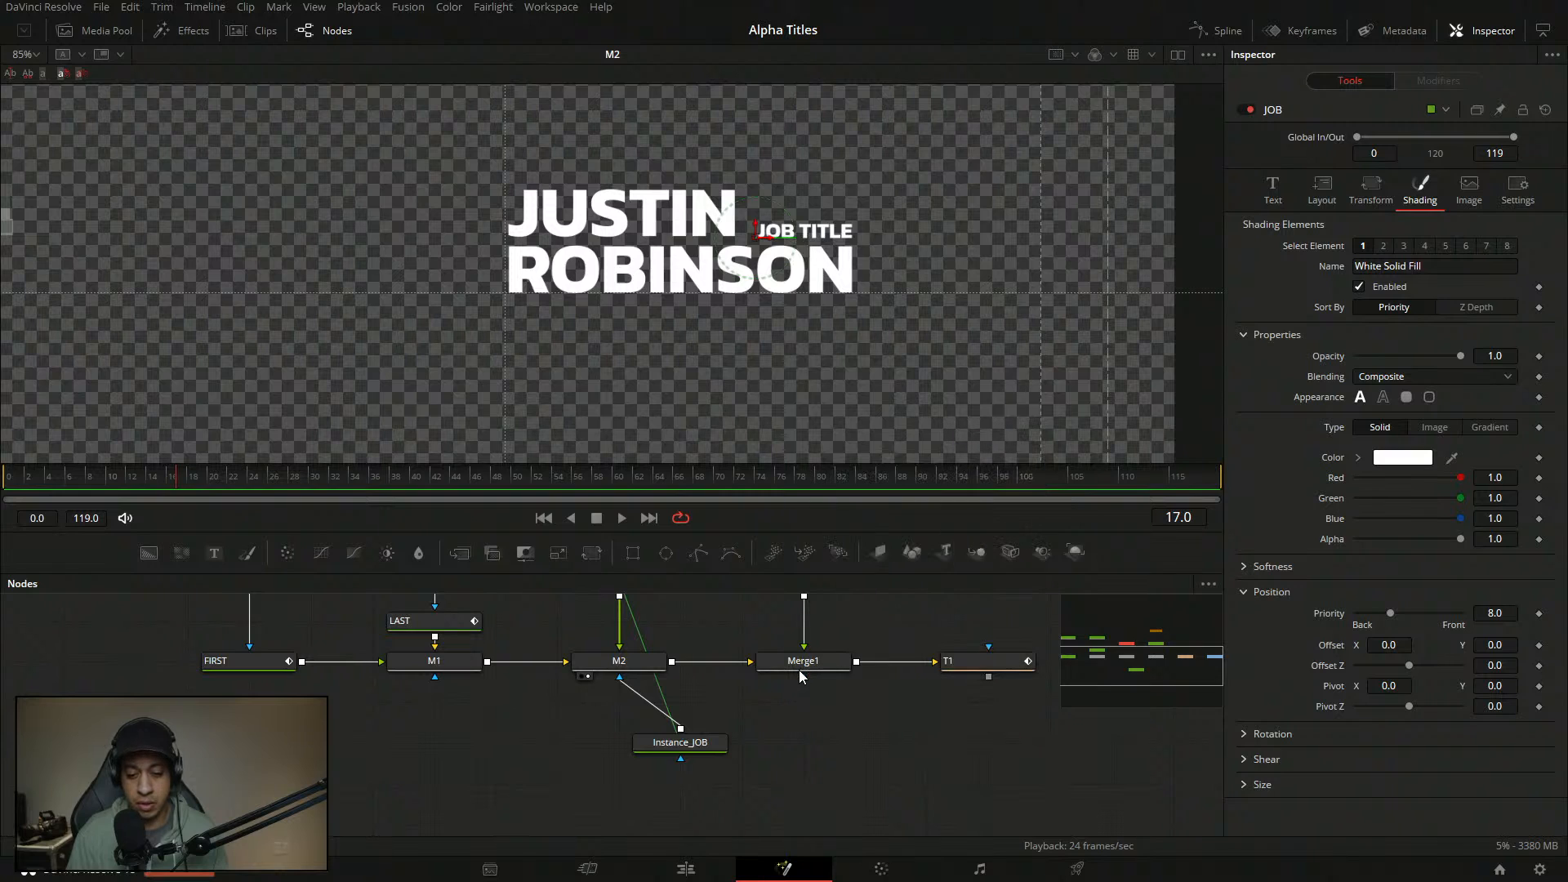
pyautogui.rightClick(800, 669)
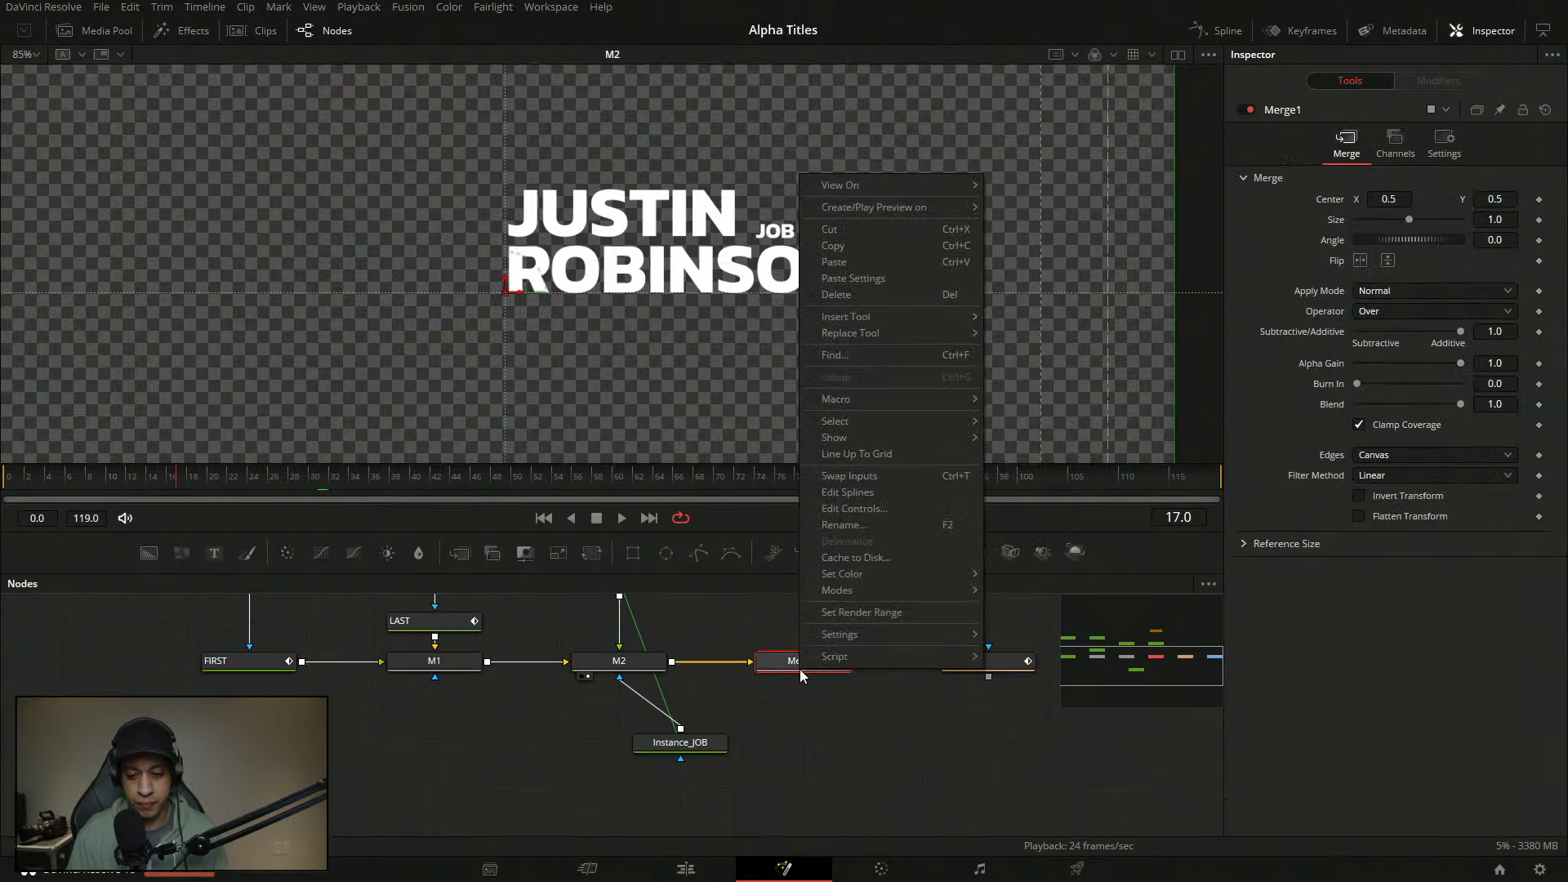
pyautogui.click(895, 557)
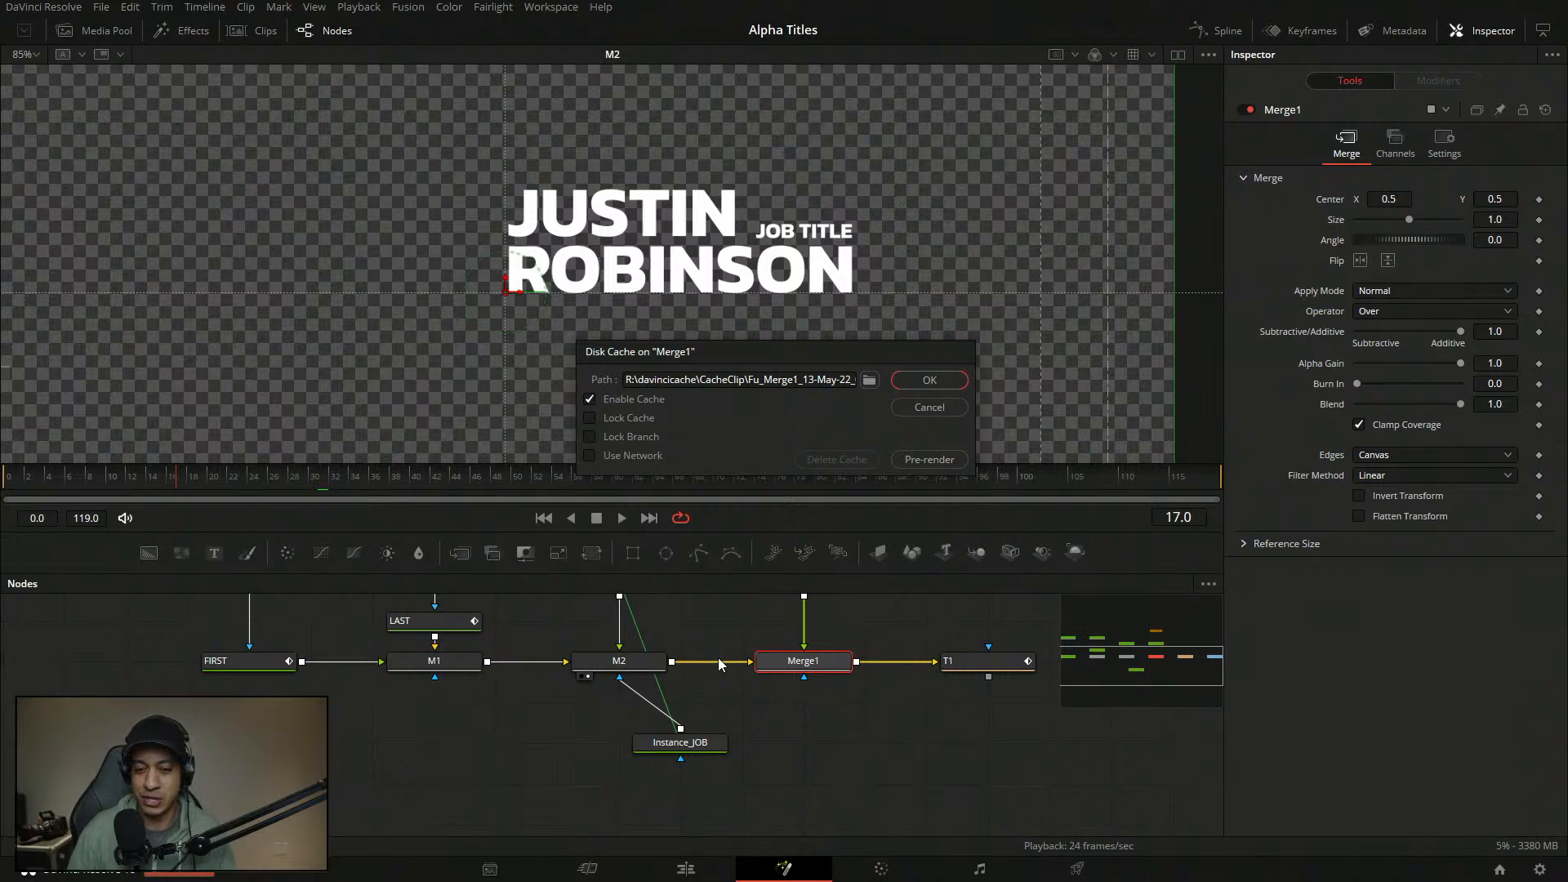
pyautogui.click(945, 408)
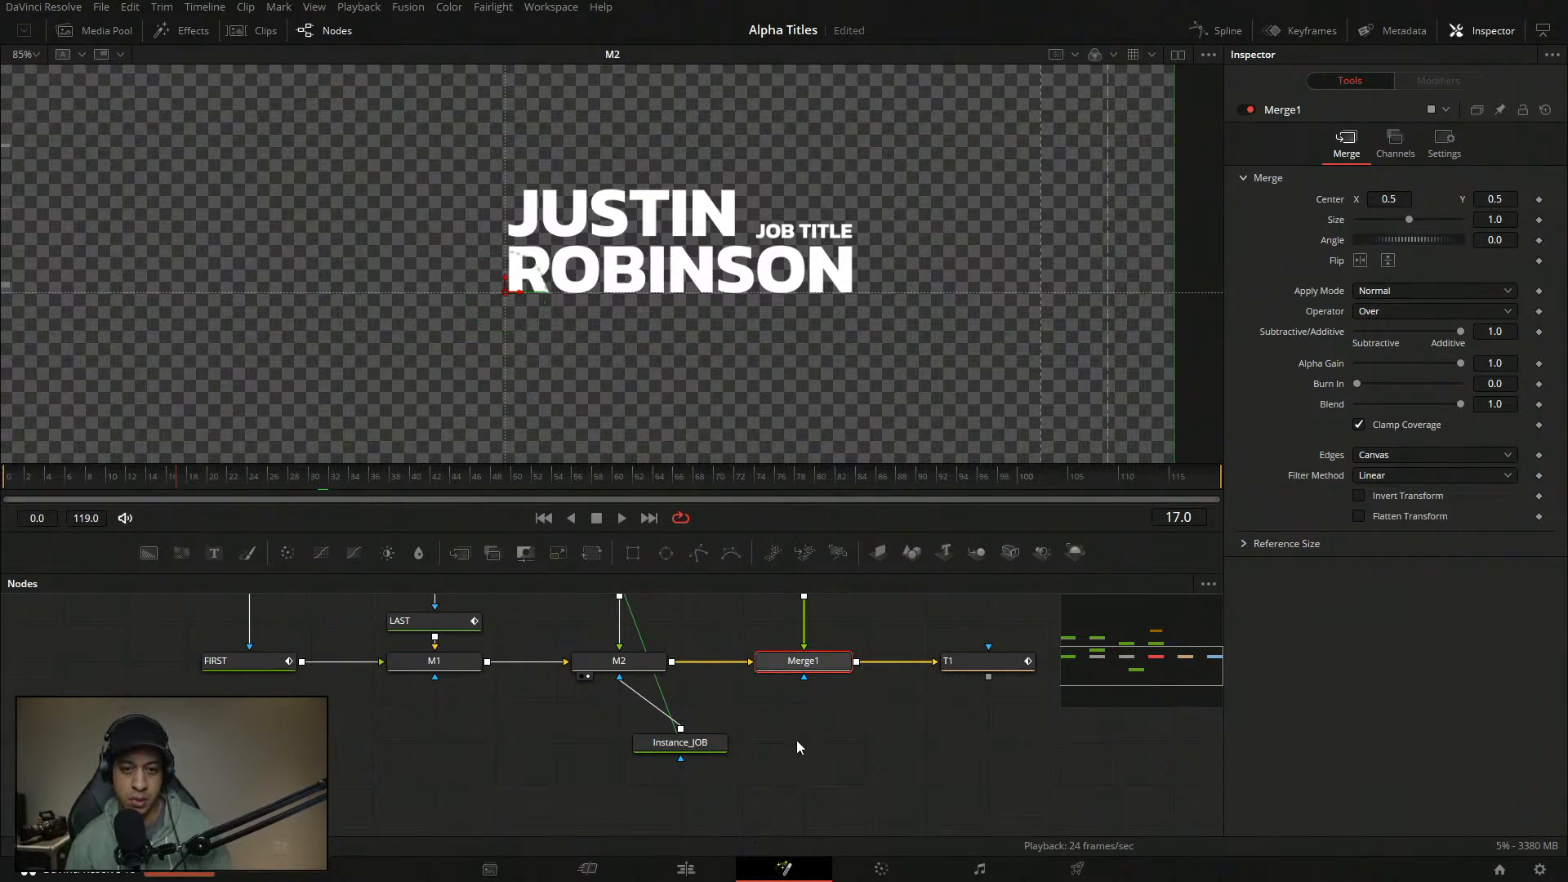
pyautogui.scroll(3, 791, 752)
pyautogui.moveTo(704, 799); pyautogui.dragTo(643, 799)
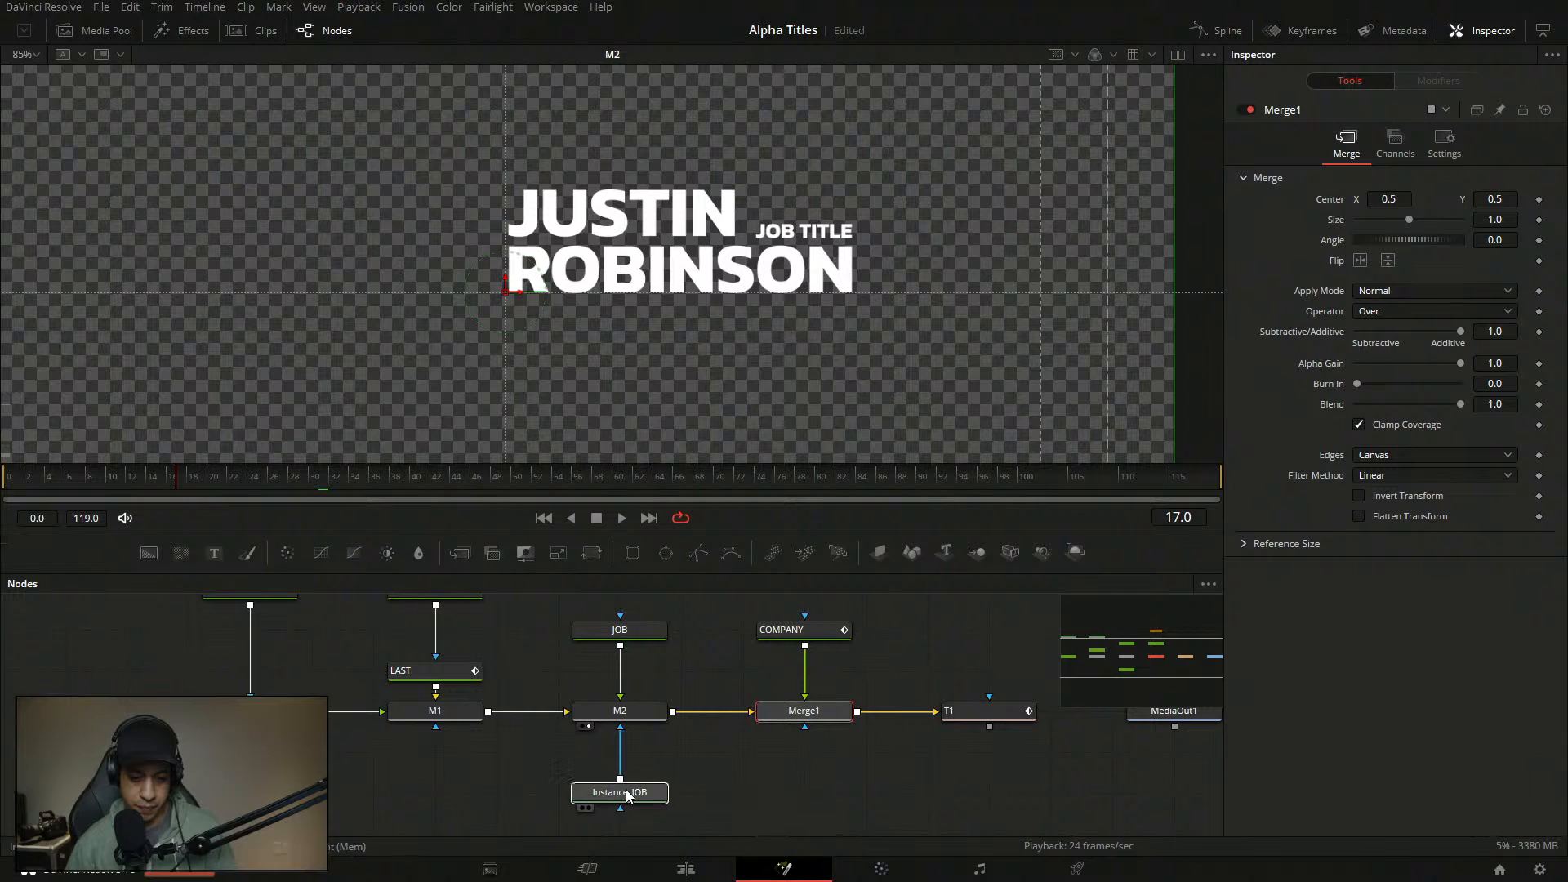
# - Select JOB, show its Shading settings, and play back the Merge1 composite
pyautogui.click(653, 630)
pyautogui.click(1419, 191)
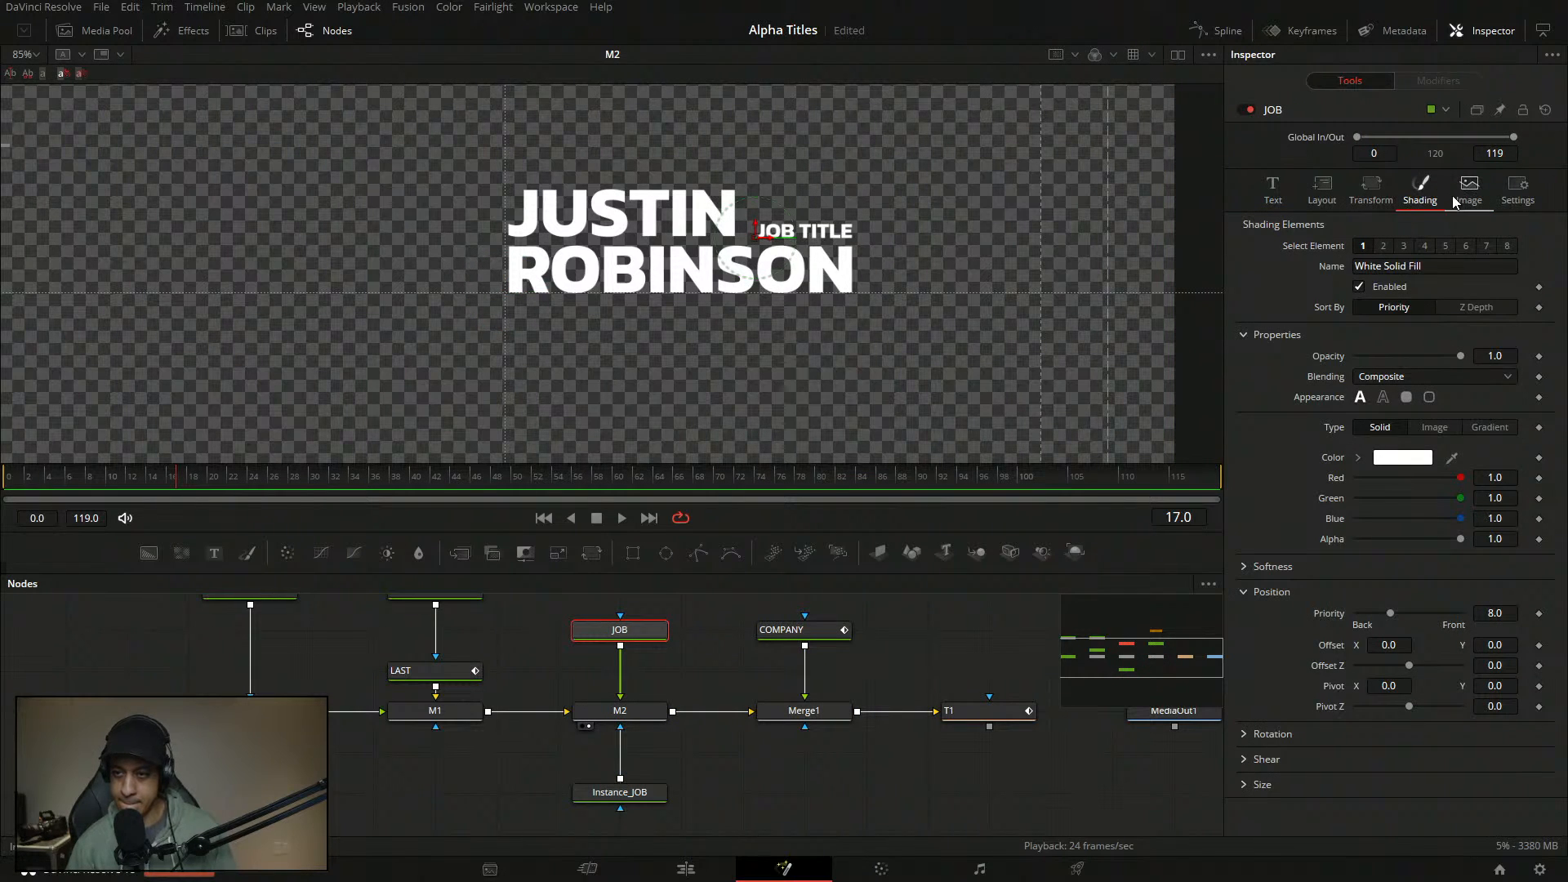
pyautogui.click(1457, 199)
pyautogui.click(1422, 201)
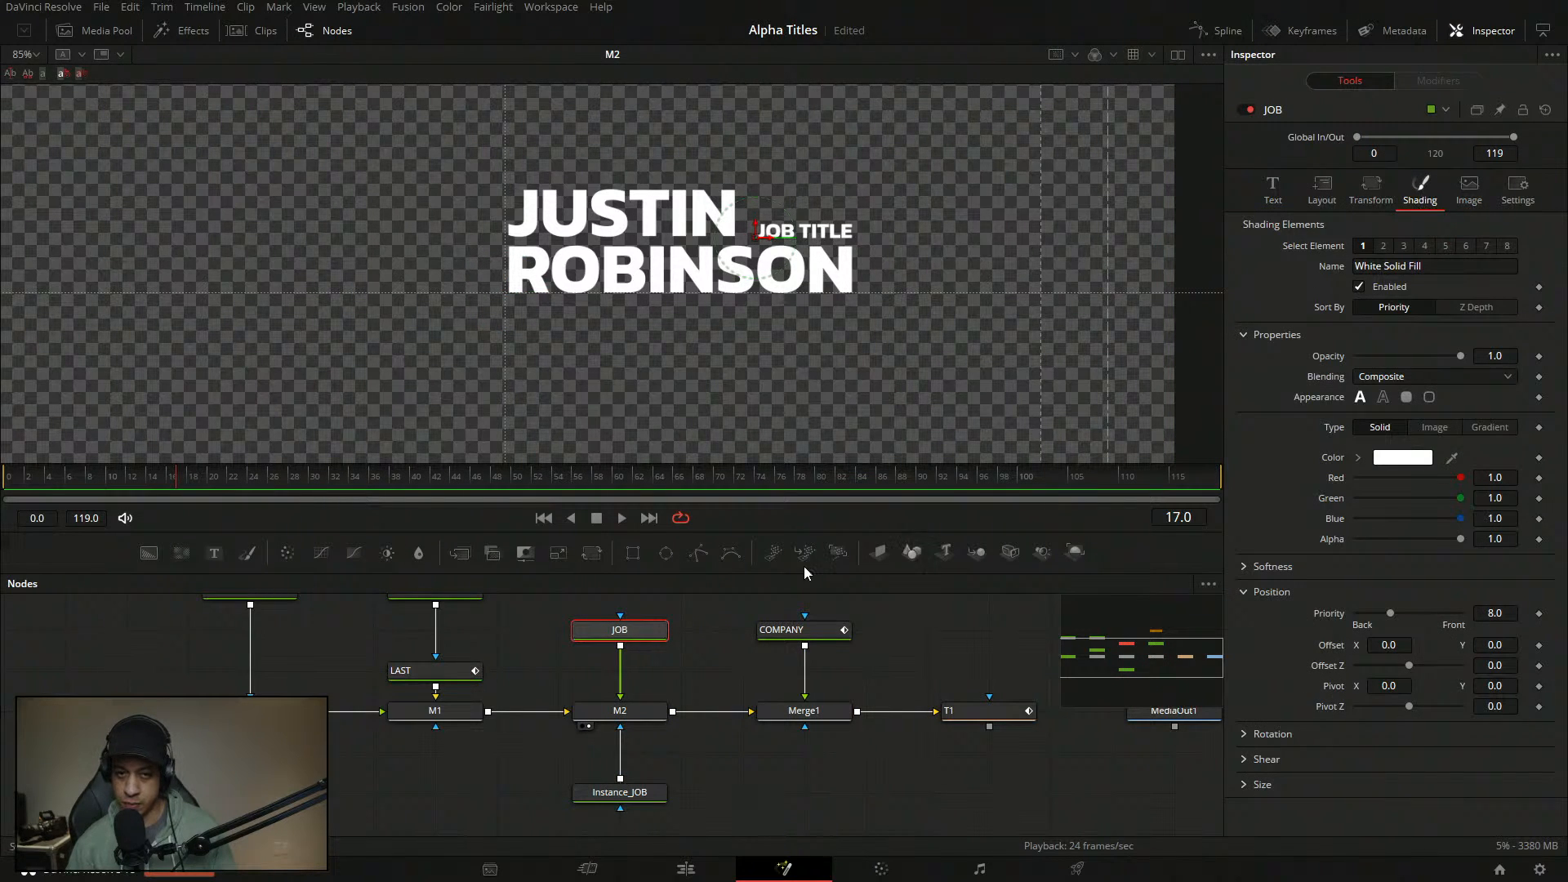
pyautogui.moveTo(165, 497); pyautogui.dragTo(34, 474)
pyautogui.click(773, 726)
pyautogui.press('space')
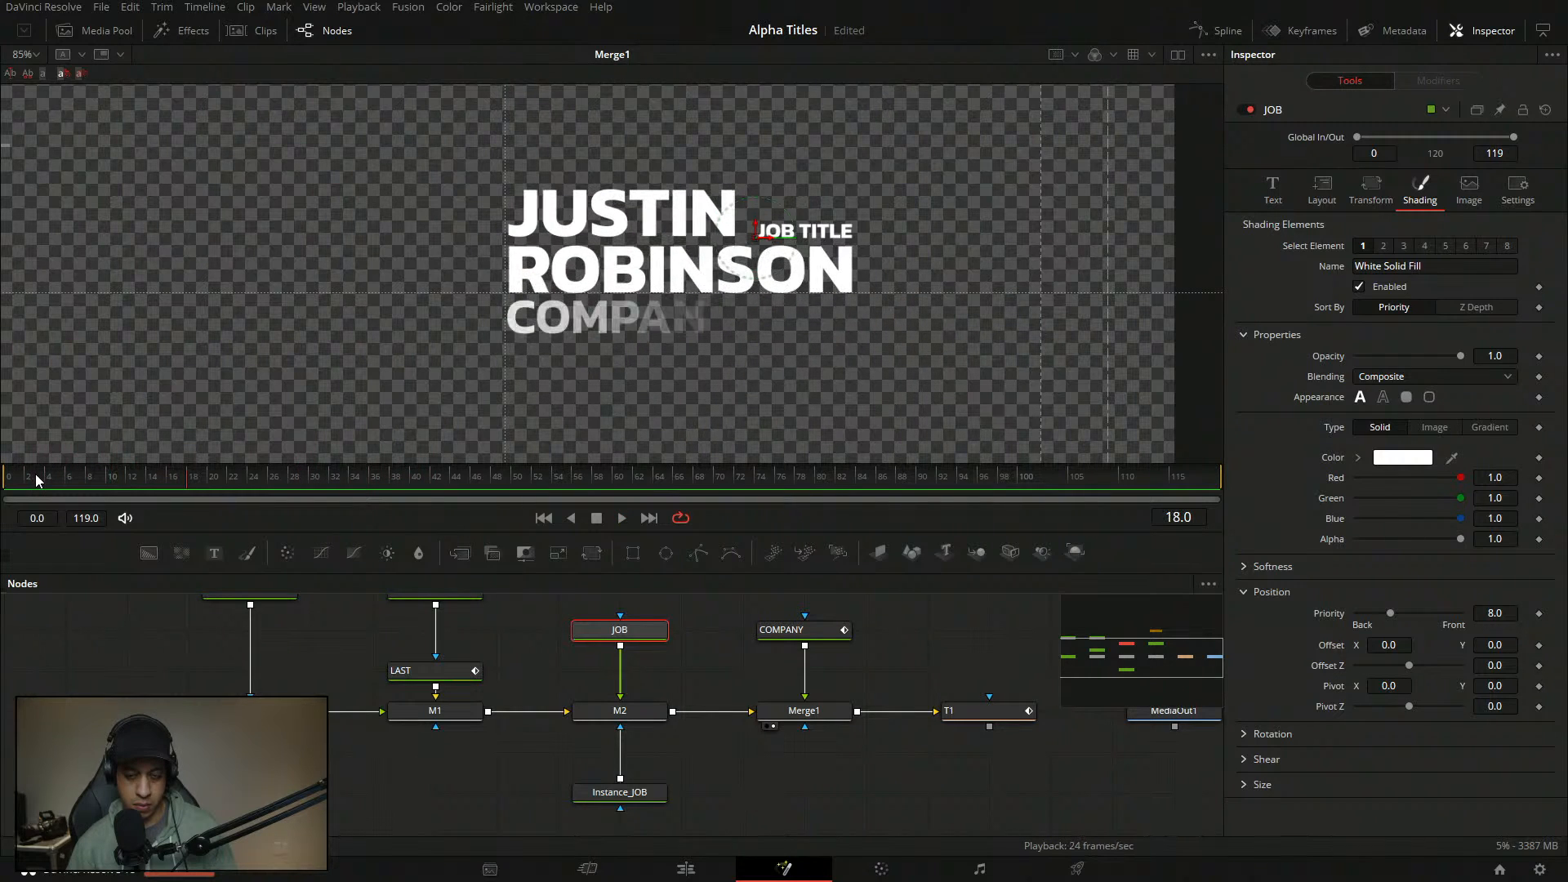
pyautogui.moveTo(77, 477); pyautogui.dragTo(36, 482)
pyautogui.press('space')
pyautogui.press('space')
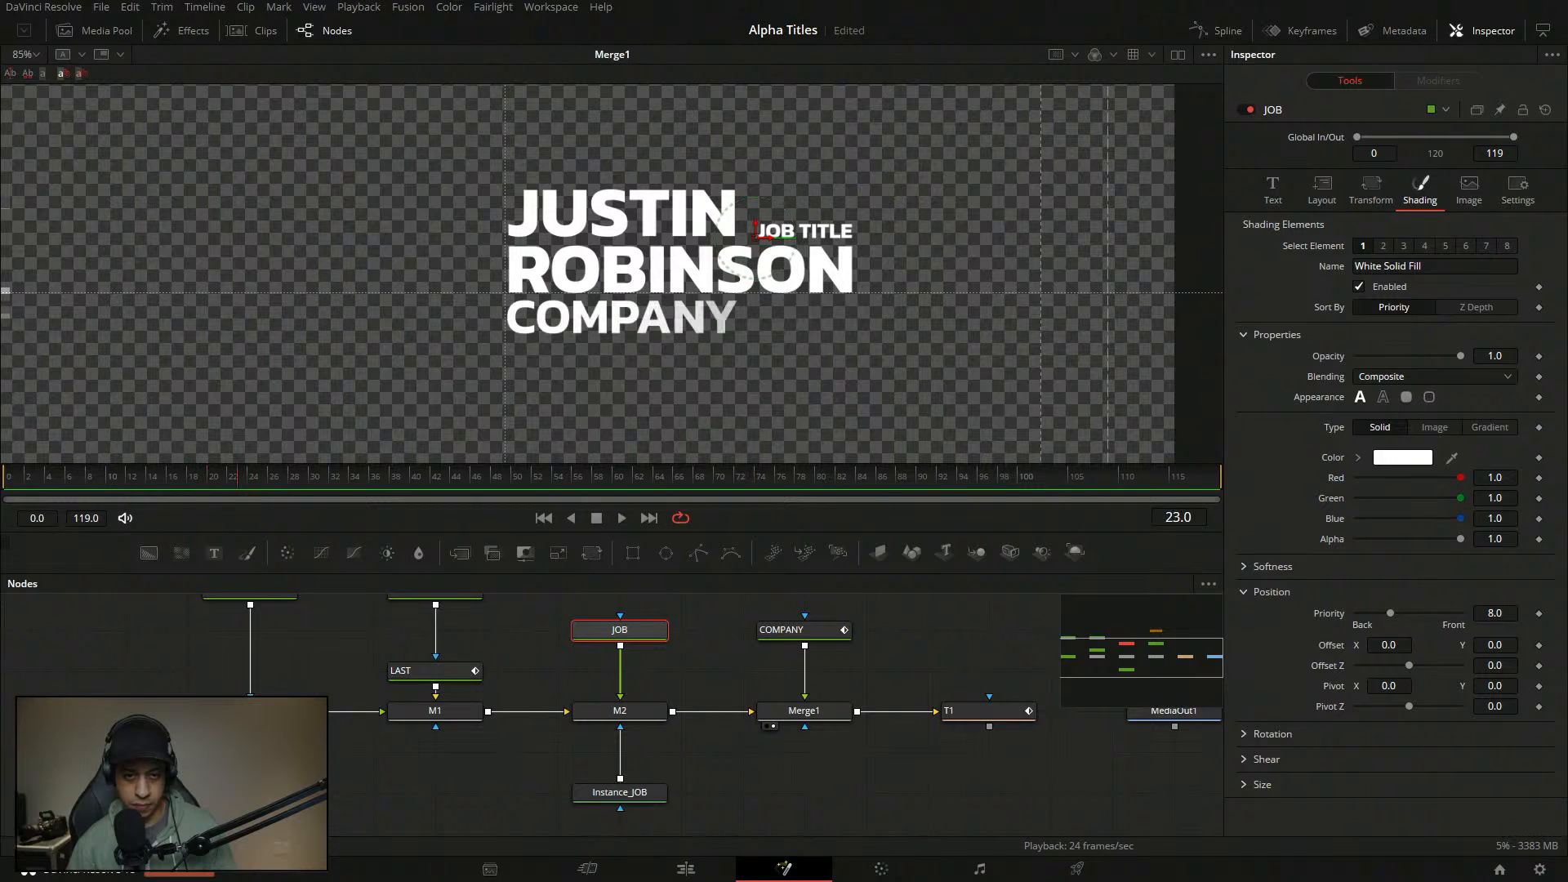
# - Keyframe JOB's shading Offset at frame 3 with Offset X set to 5.0
pyautogui.click(36, 480)
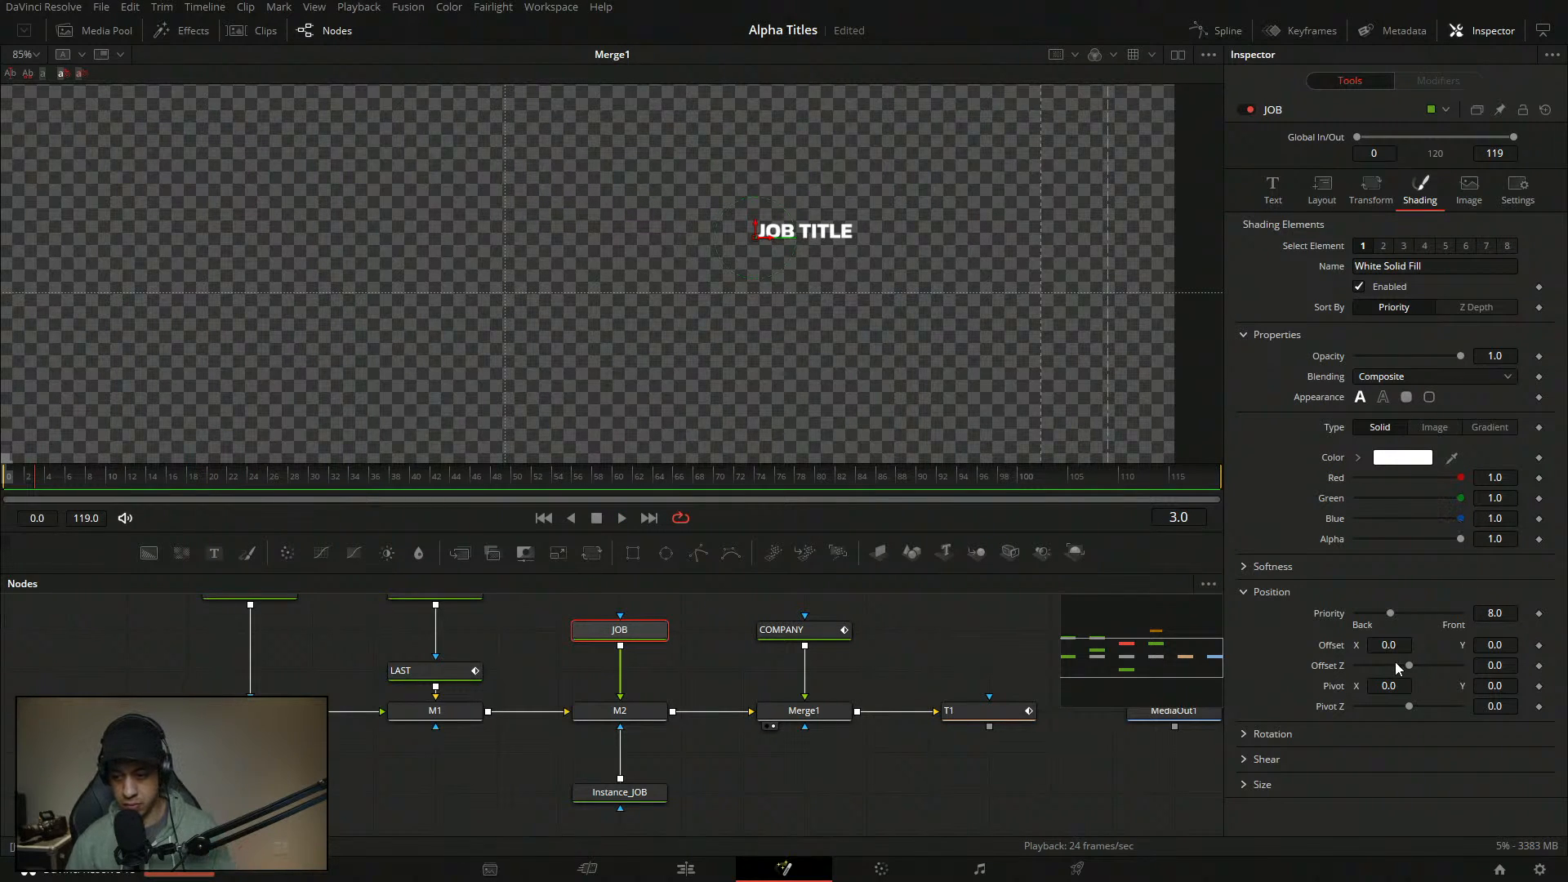
pyautogui.click(1539, 646)
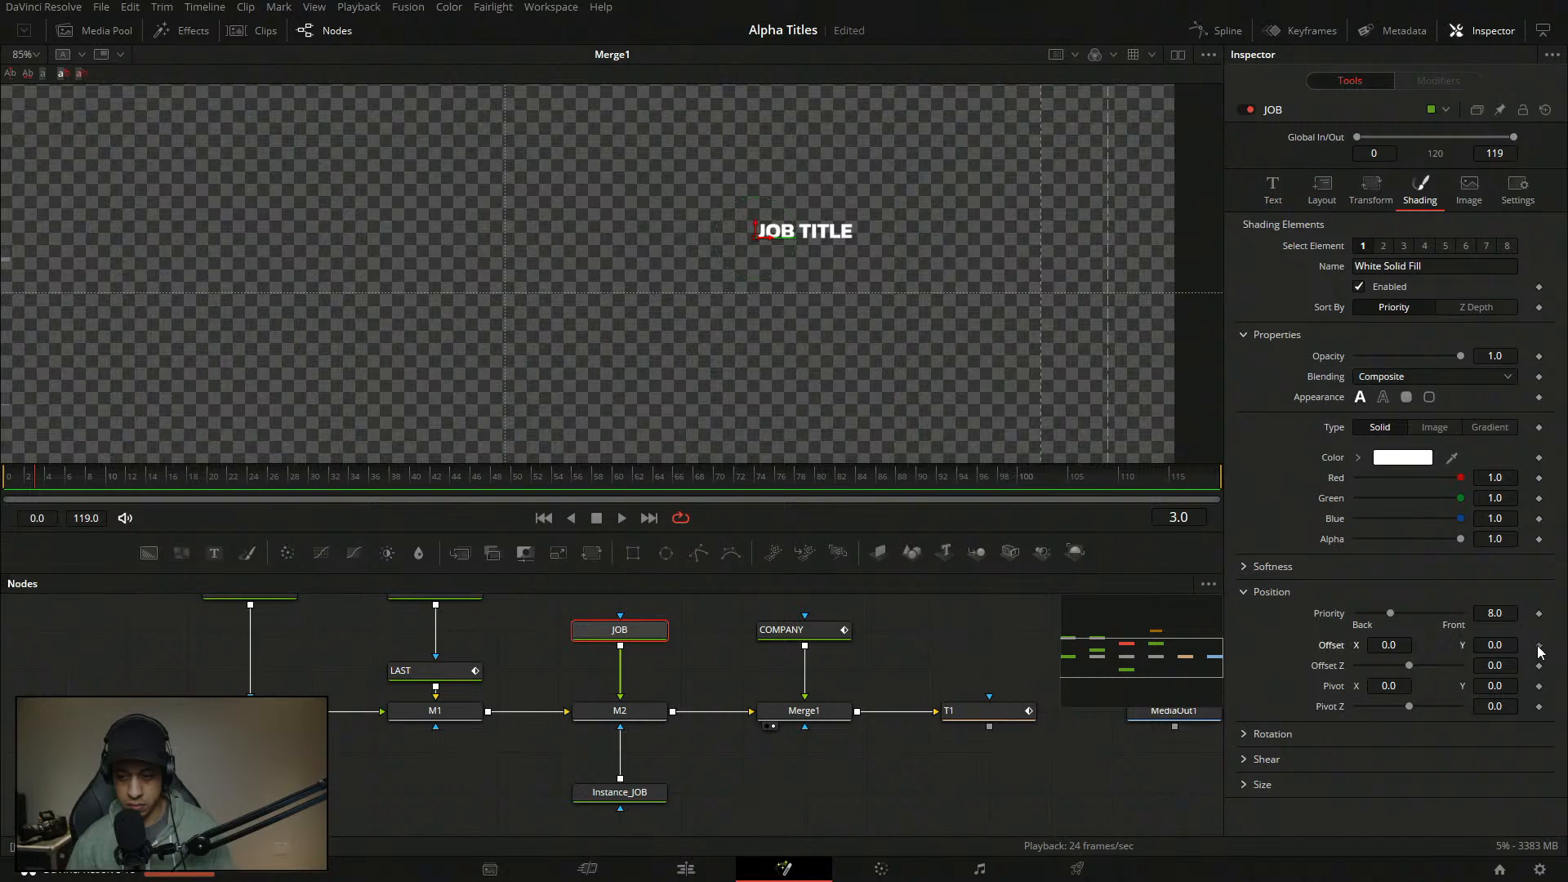
pyautogui.click(156, 482)
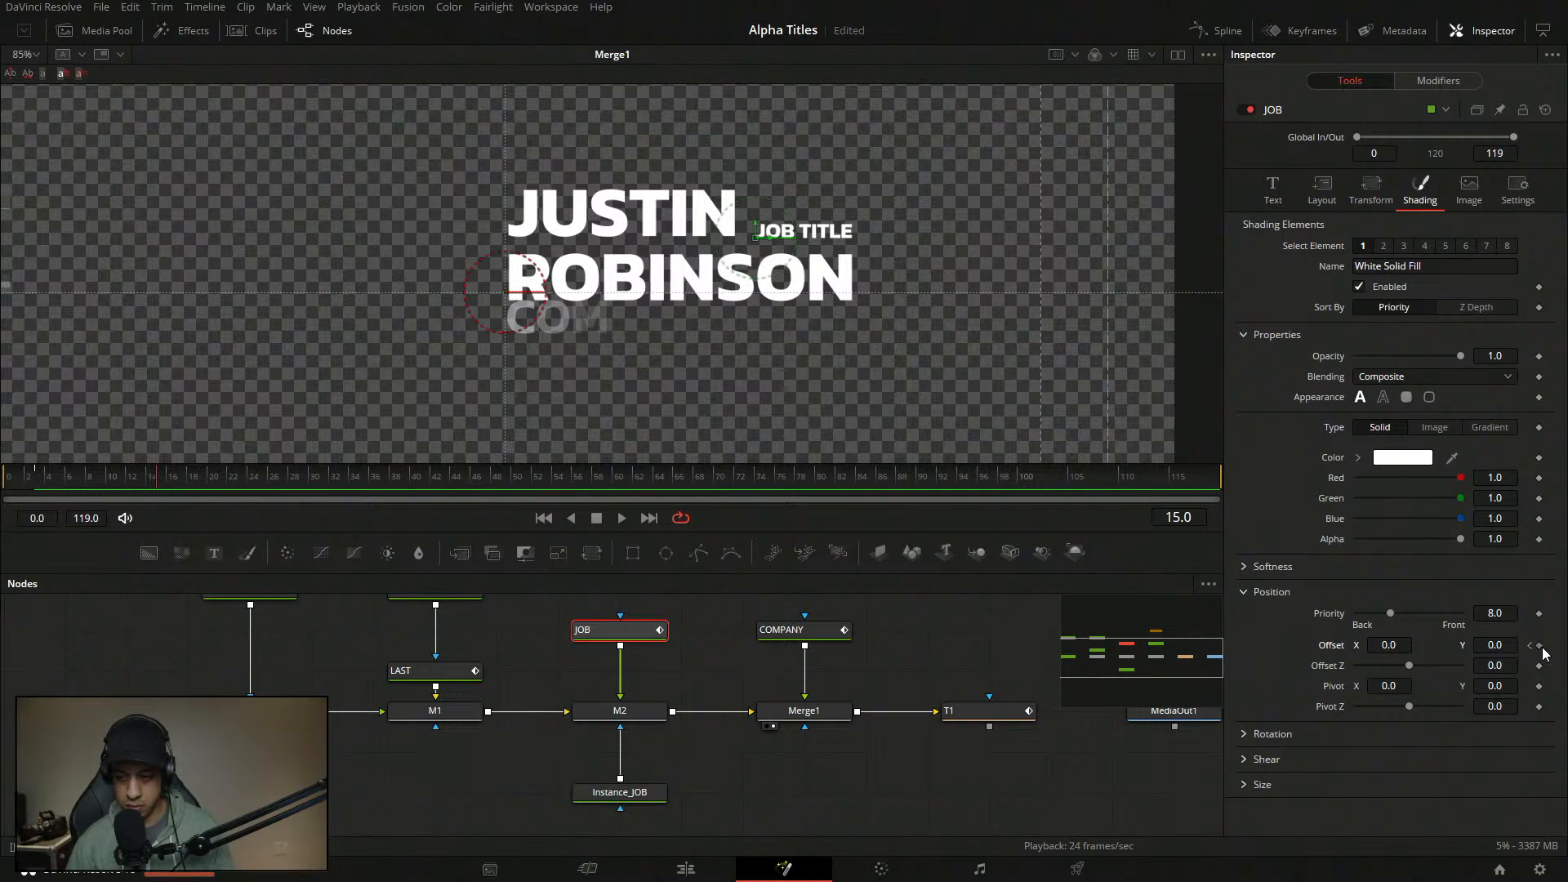
pyautogui.click(1530, 645)
pyautogui.moveTo(1413, 642); pyautogui.dragTo(1482, 642)
pyautogui.click(1389, 645)
pyautogui.write('5')
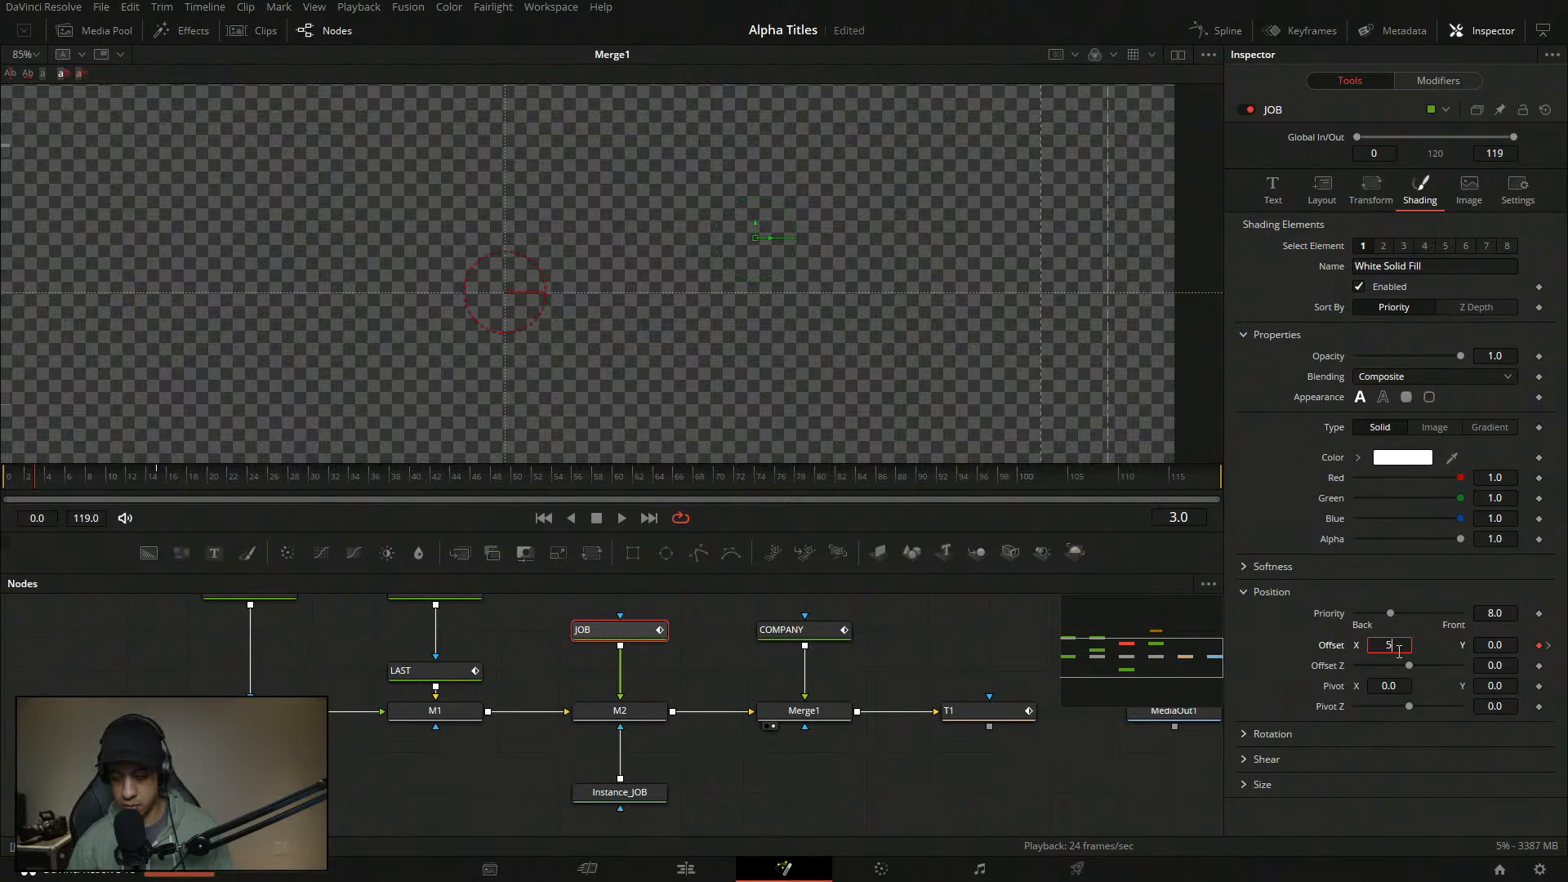
pyautogui.press('Tab')
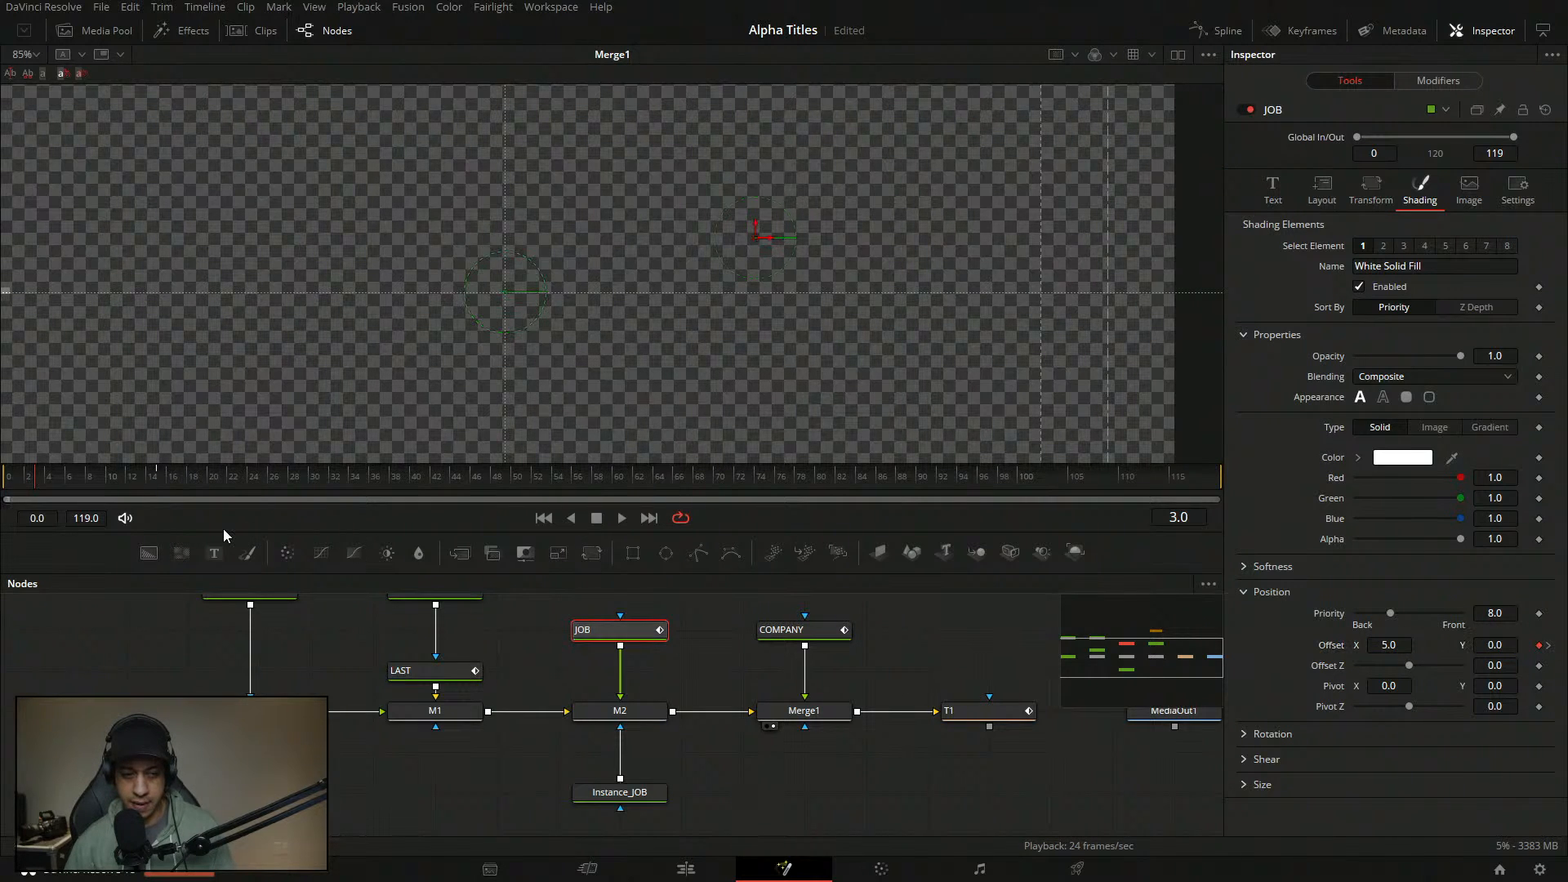
pyautogui.click(51, 477)
# - Add an Anim Curves modifier to Path3's Displacement with Duration source and a Custom curve
pyautogui.click(1458, 81)
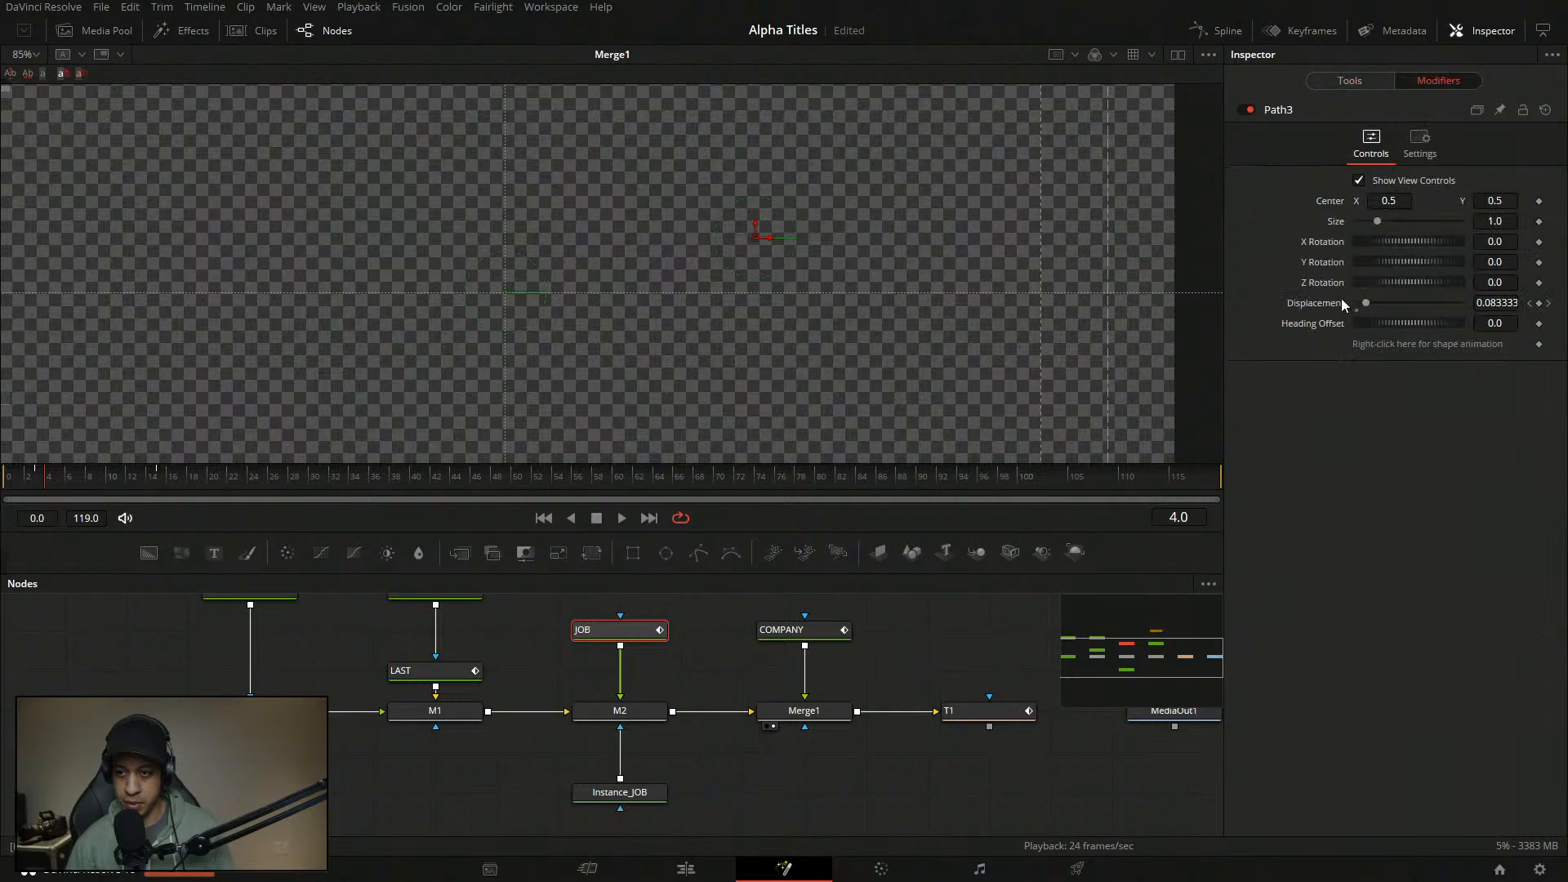
pyautogui.rightClick(1336, 304)
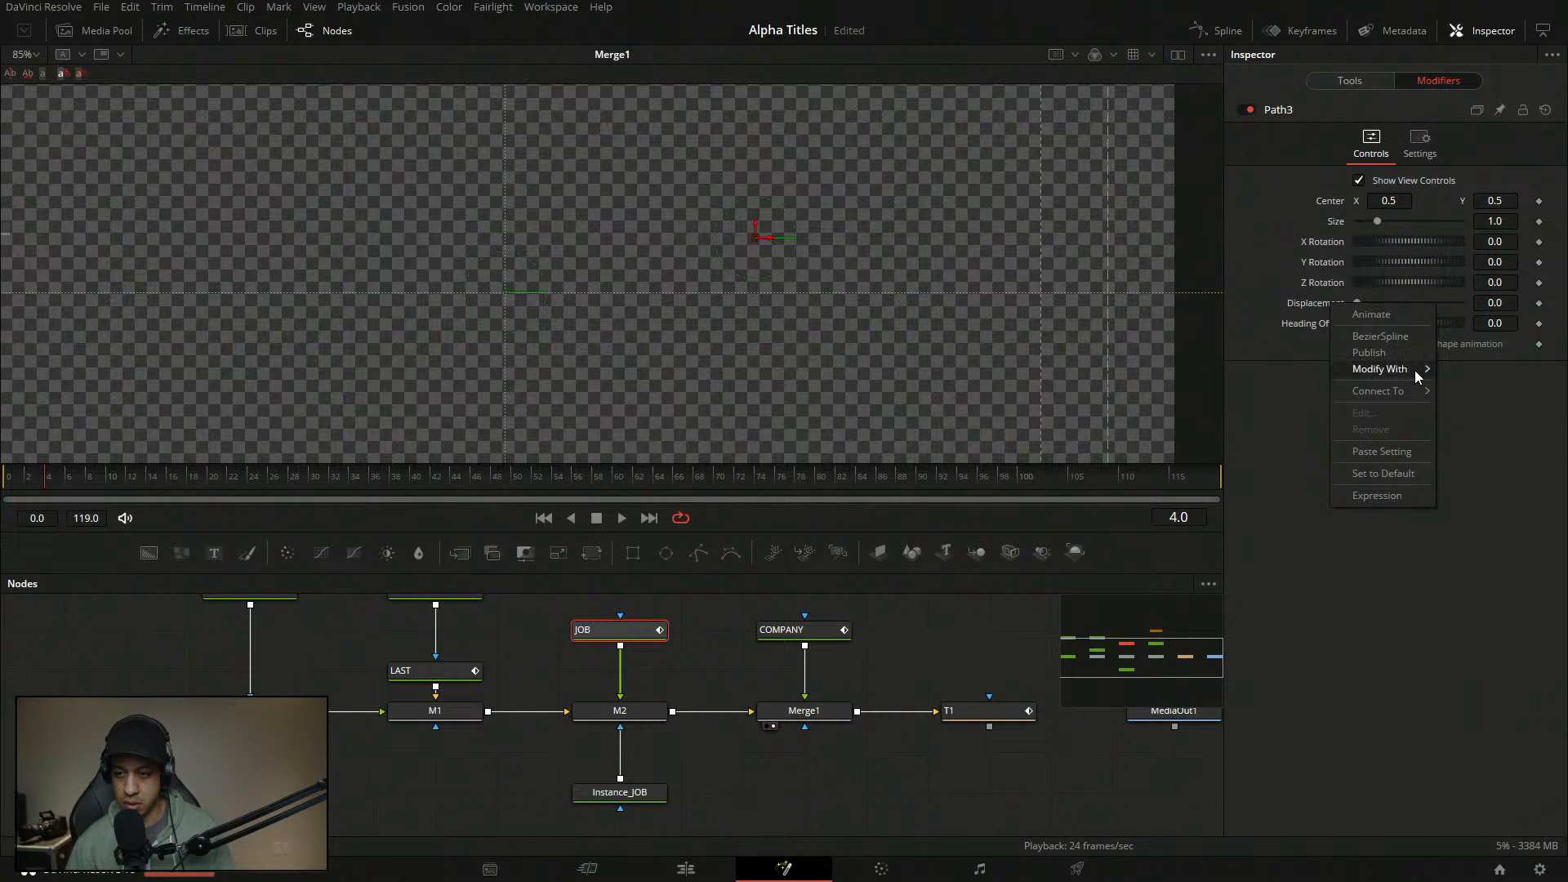
pyautogui.moveTo(1415, 370)
pyautogui.click(1271, 371)
pyautogui.click(1375, 463)
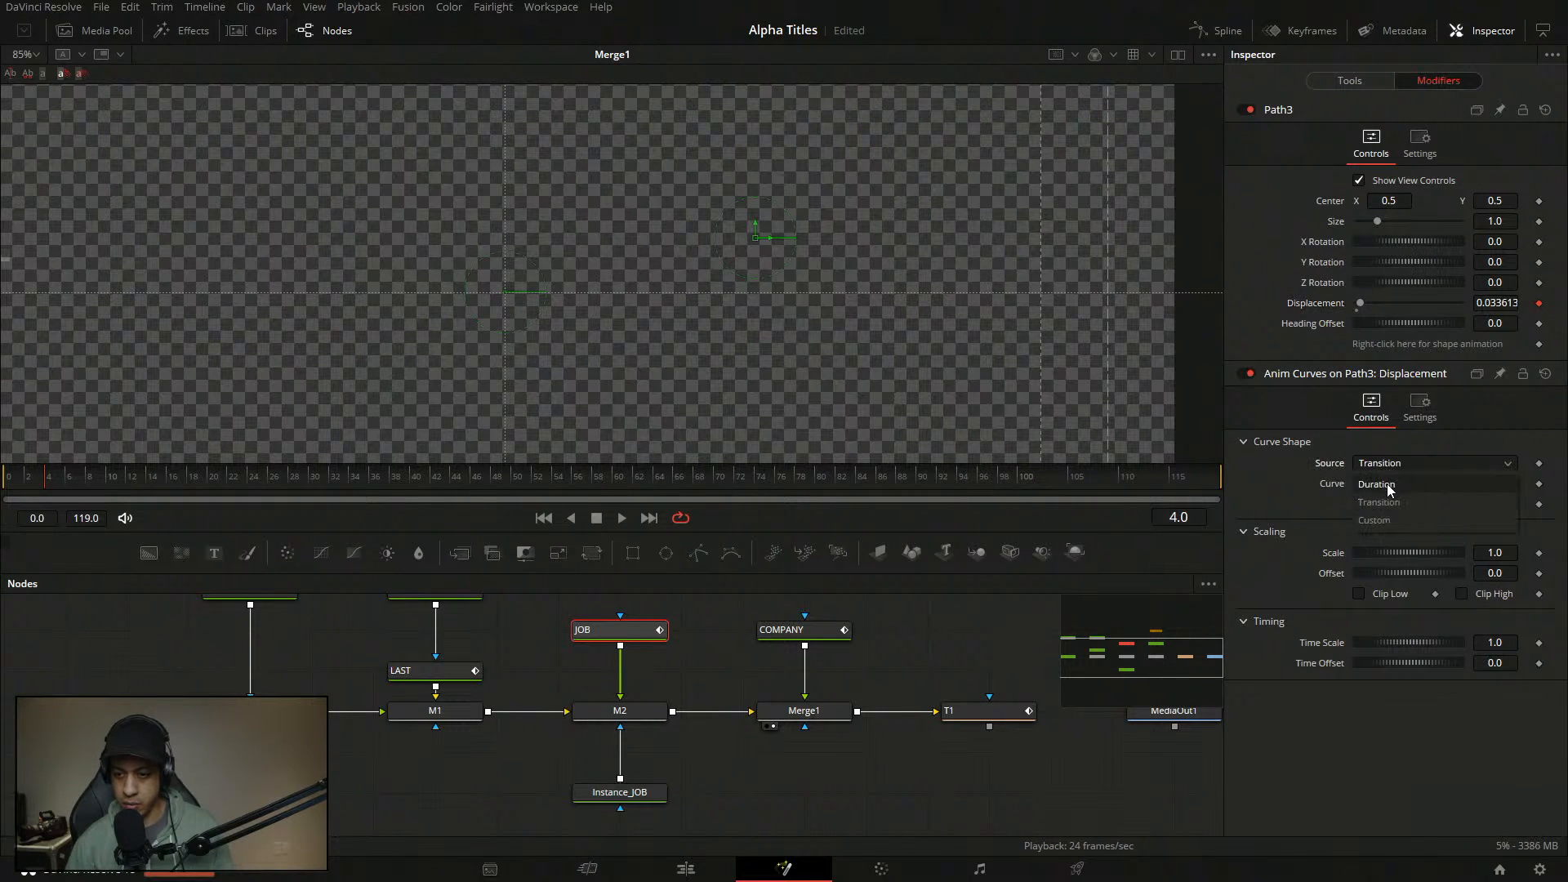
pyautogui.click(1384, 486)
pyautogui.click(1386, 485)
pyautogui.click(1382, 541)
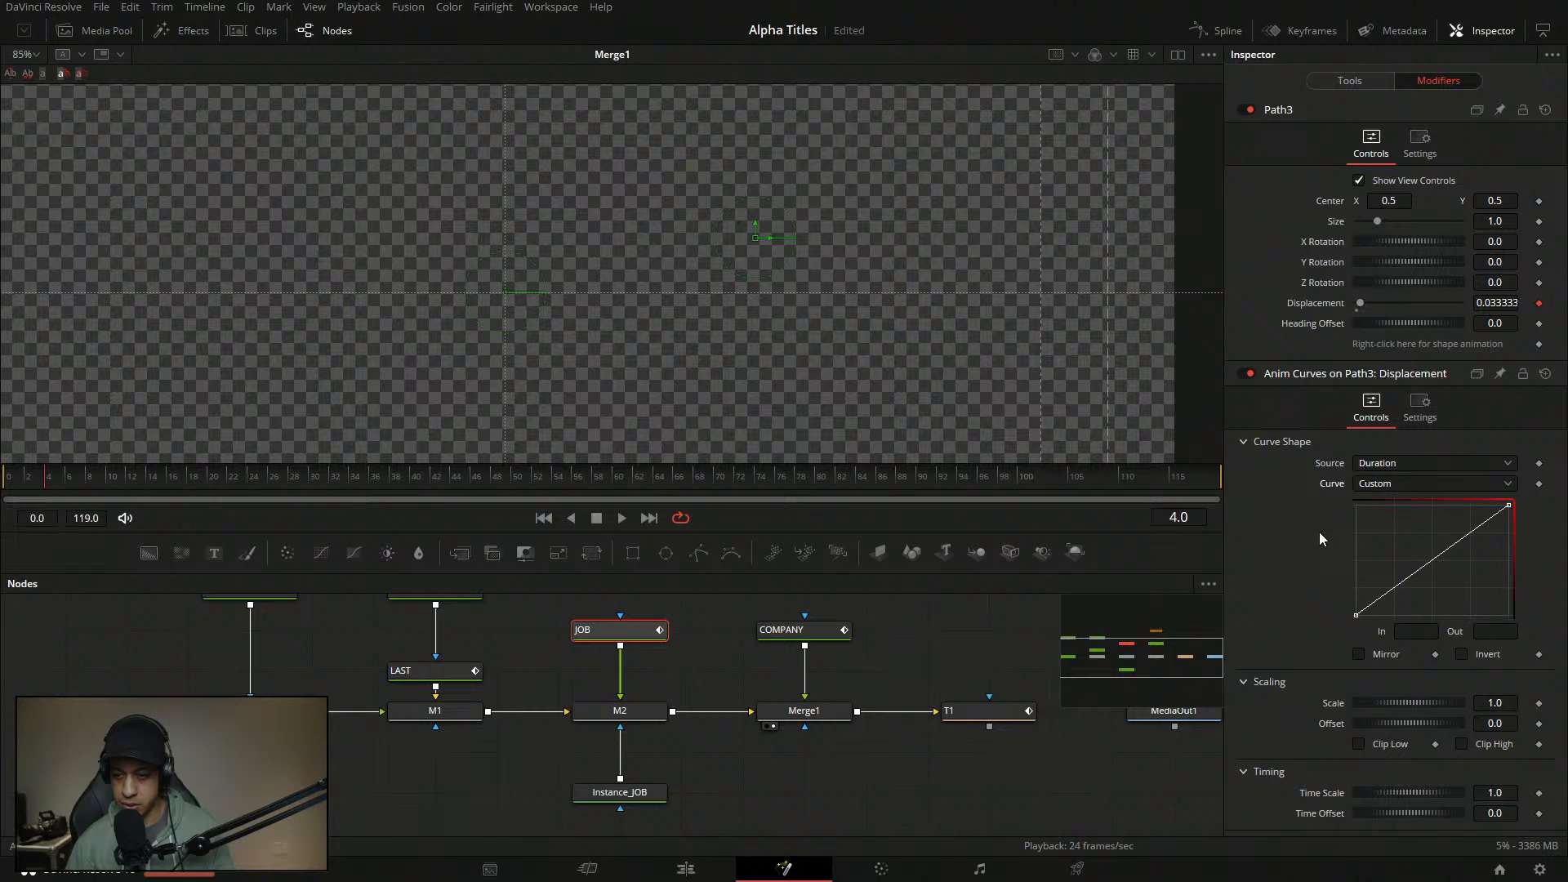
# - Add curve points at In 0.08/Out 0 and In 0.21/Out 1.0
pyautogui.click(1381, 597)
pyautogui.doubleClick(1421, 630)
pyautogui.write('.')
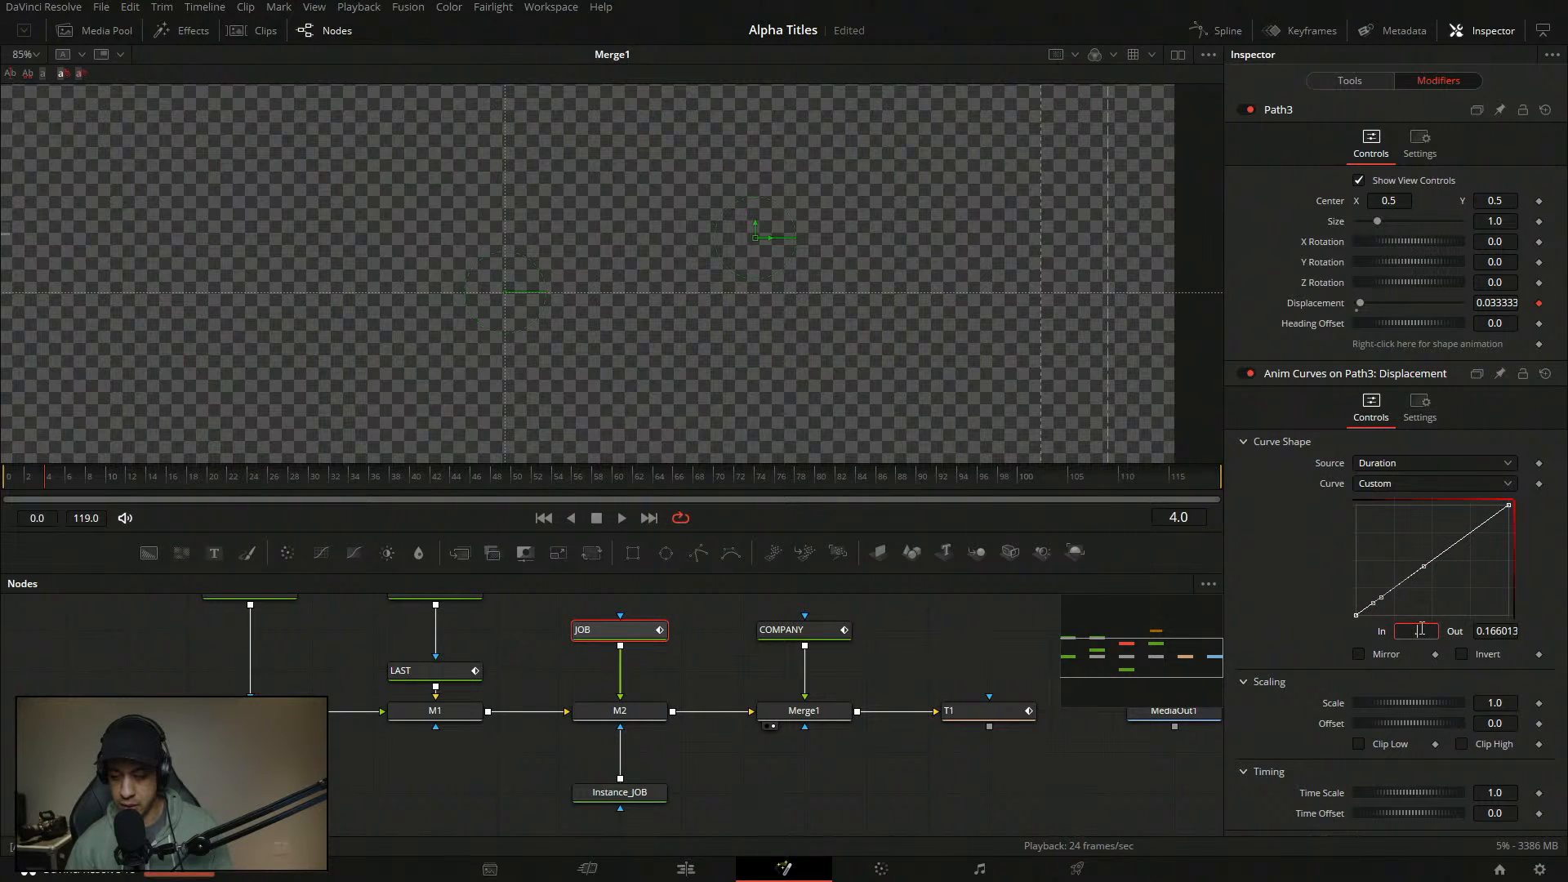
pyautogui.write('08')
pyautogui.press('Tab')
pyautogui.write('0')
pyautogui.press('Tab')
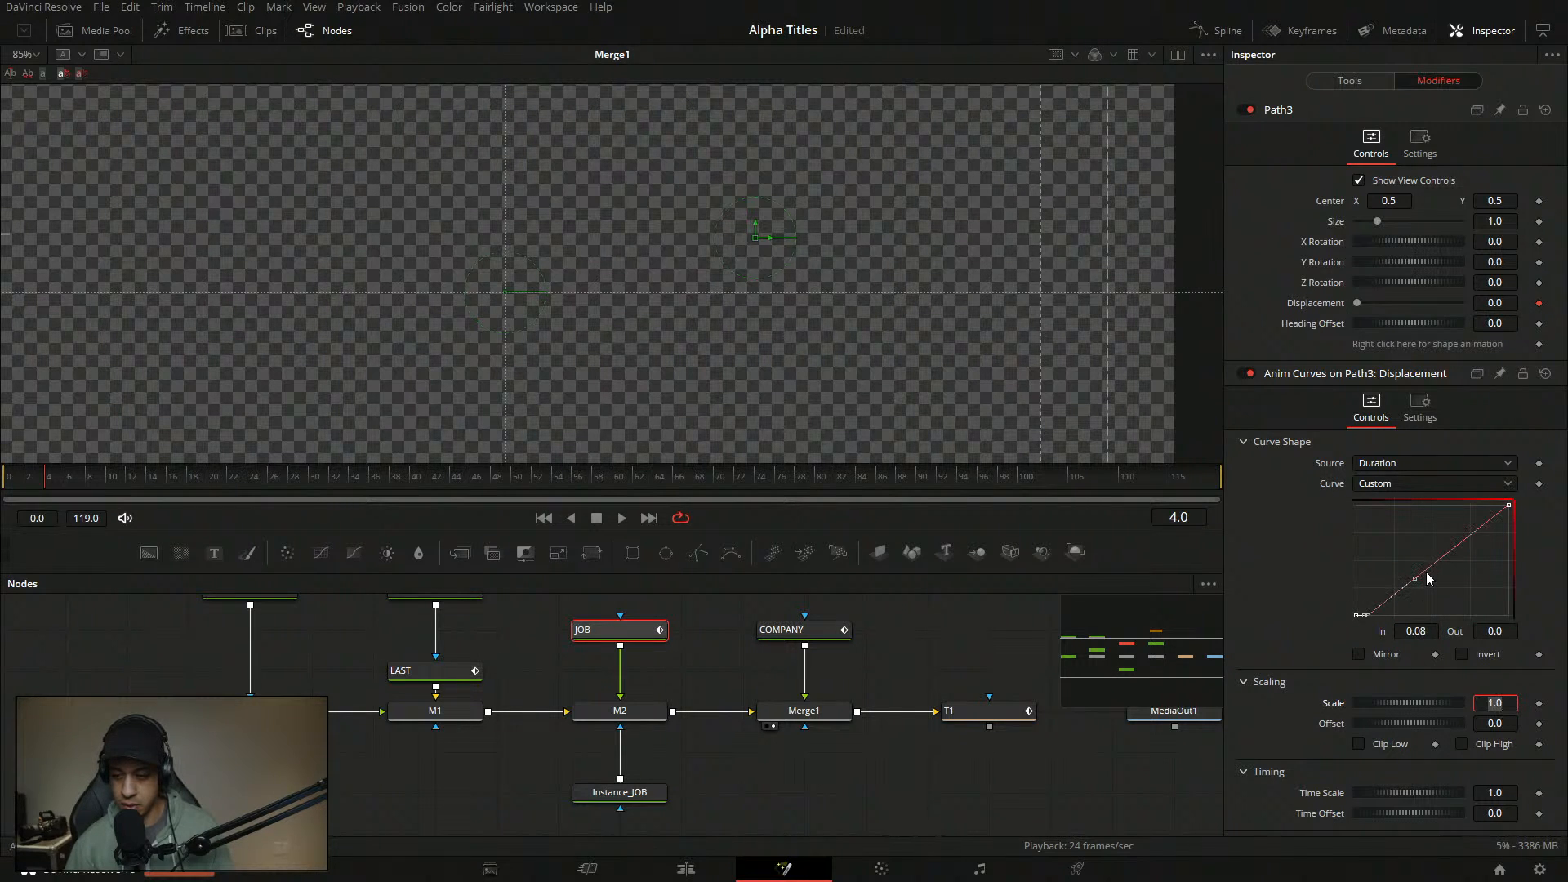
pyautogui.click(1430, 579)
pyautogui.doubleClick(1425, 630)
pyautogui.write('.2')
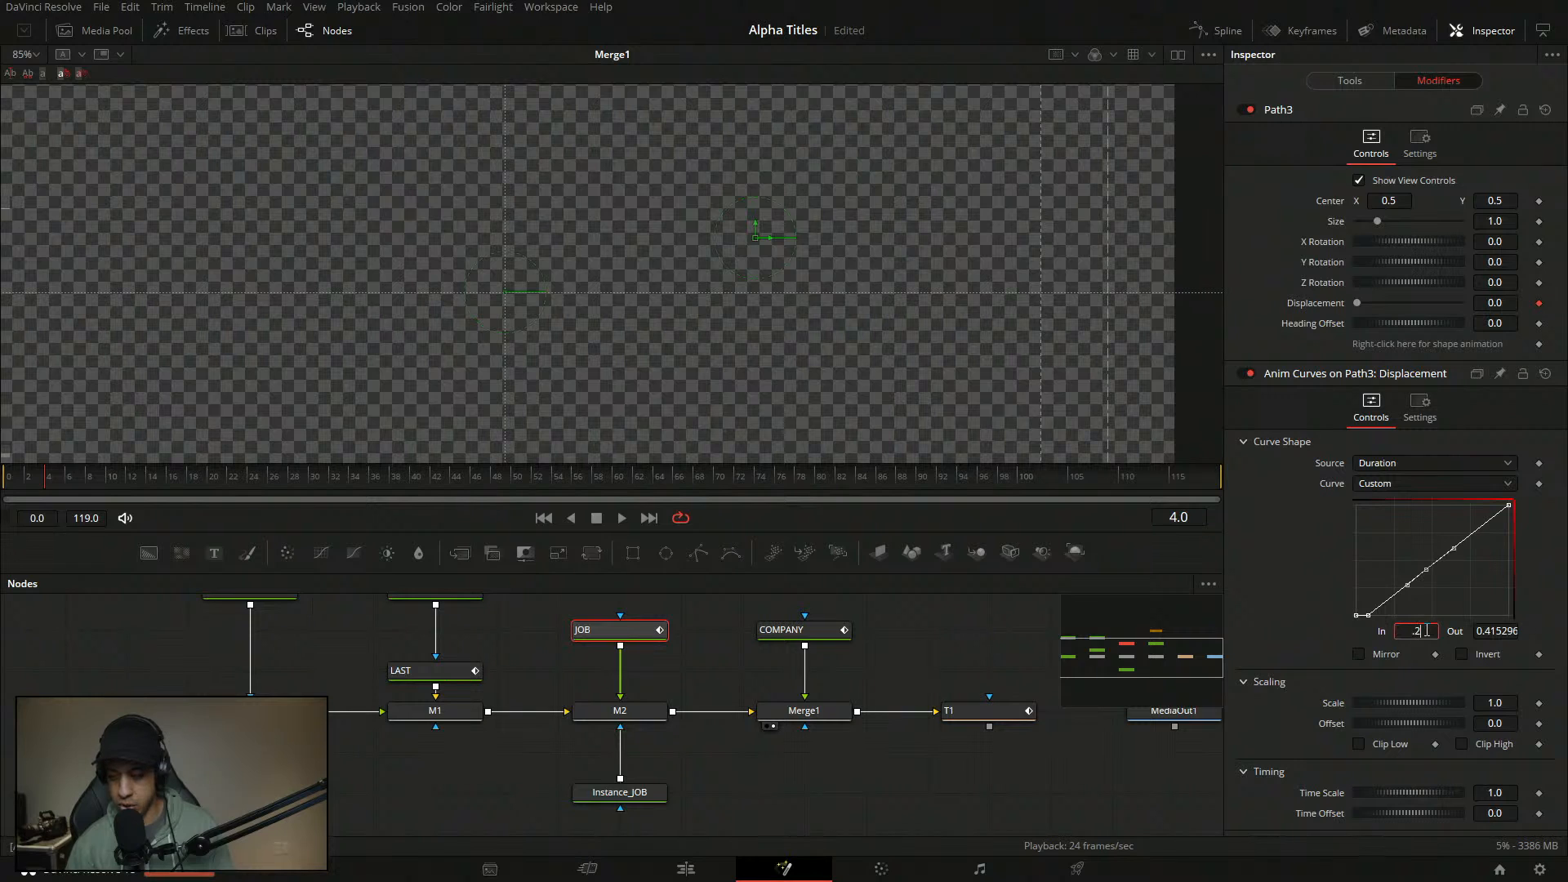
pyautogui.write('1')
pyautogui.press('Tab')
pyautogui.write('1')
pyautogui.press('Tab')
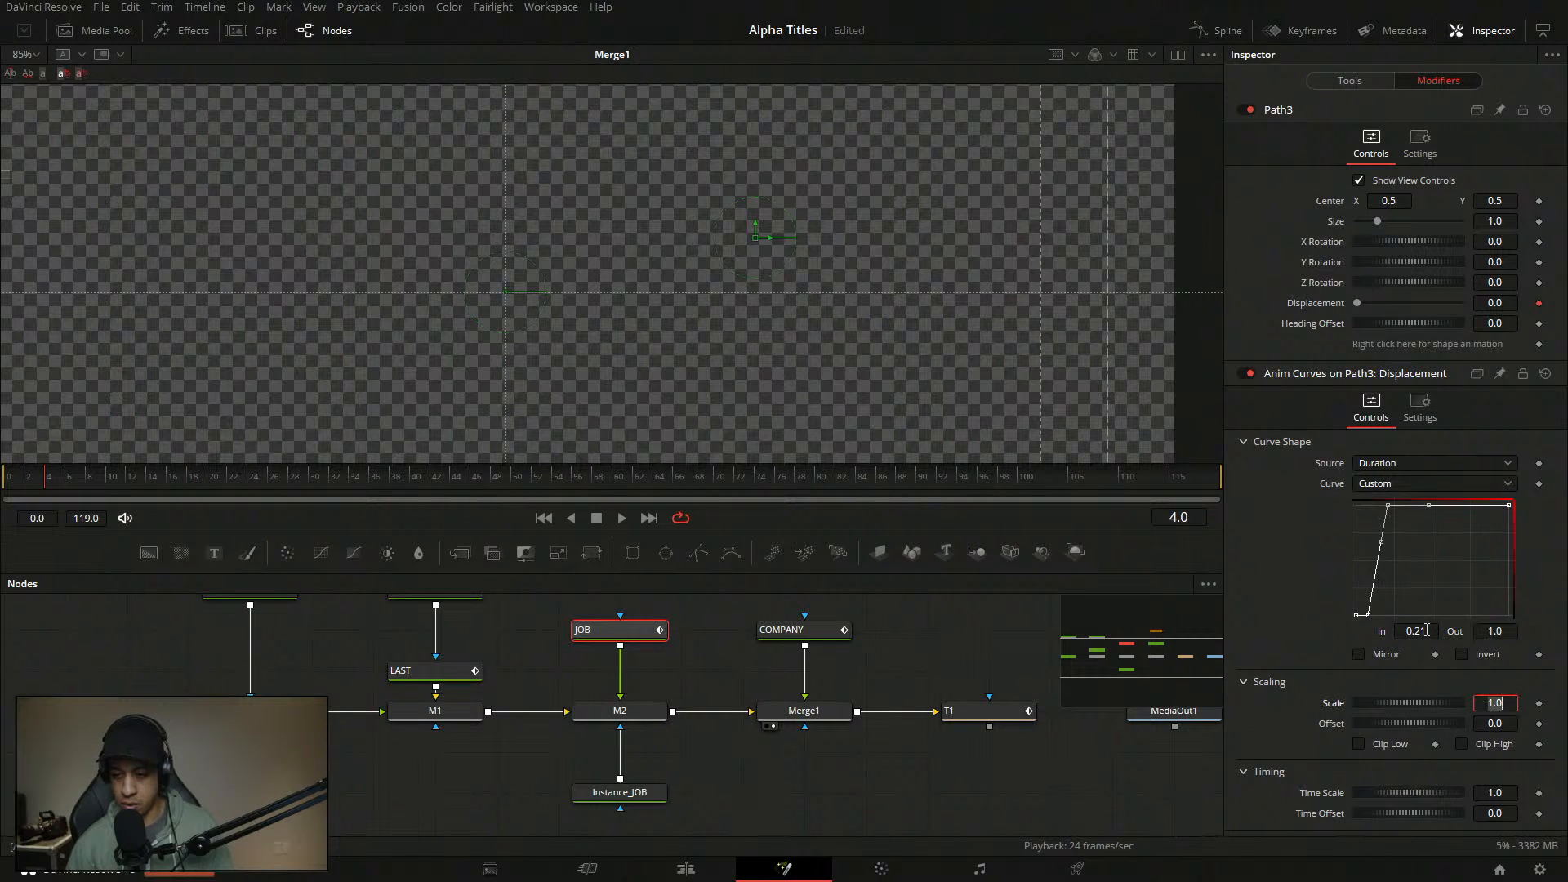
pyautogui.click(1455, 557)
# - Ease the top curve point for a smoother finish and play back the slide-in
pyautogui.moveTo(1430, 551); pyautogui.dragTo(1355, 493)
pyautogui.press('t')
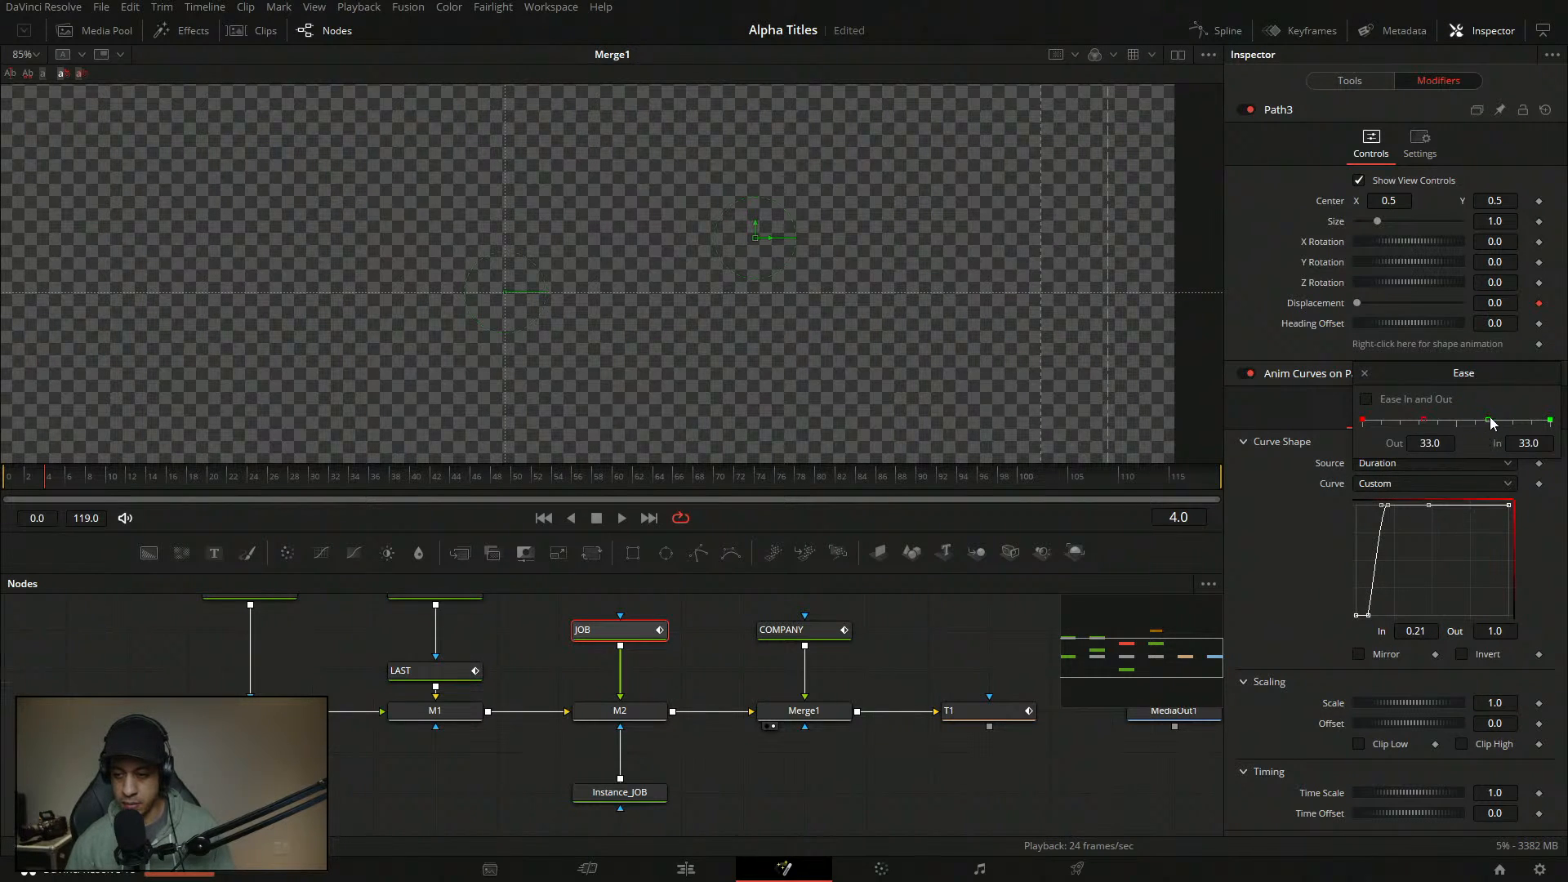
pyautogui.moveTo(1490, 420); pyautogui.dragTo(1451, 421)
pyautogui.click(1365, 374)
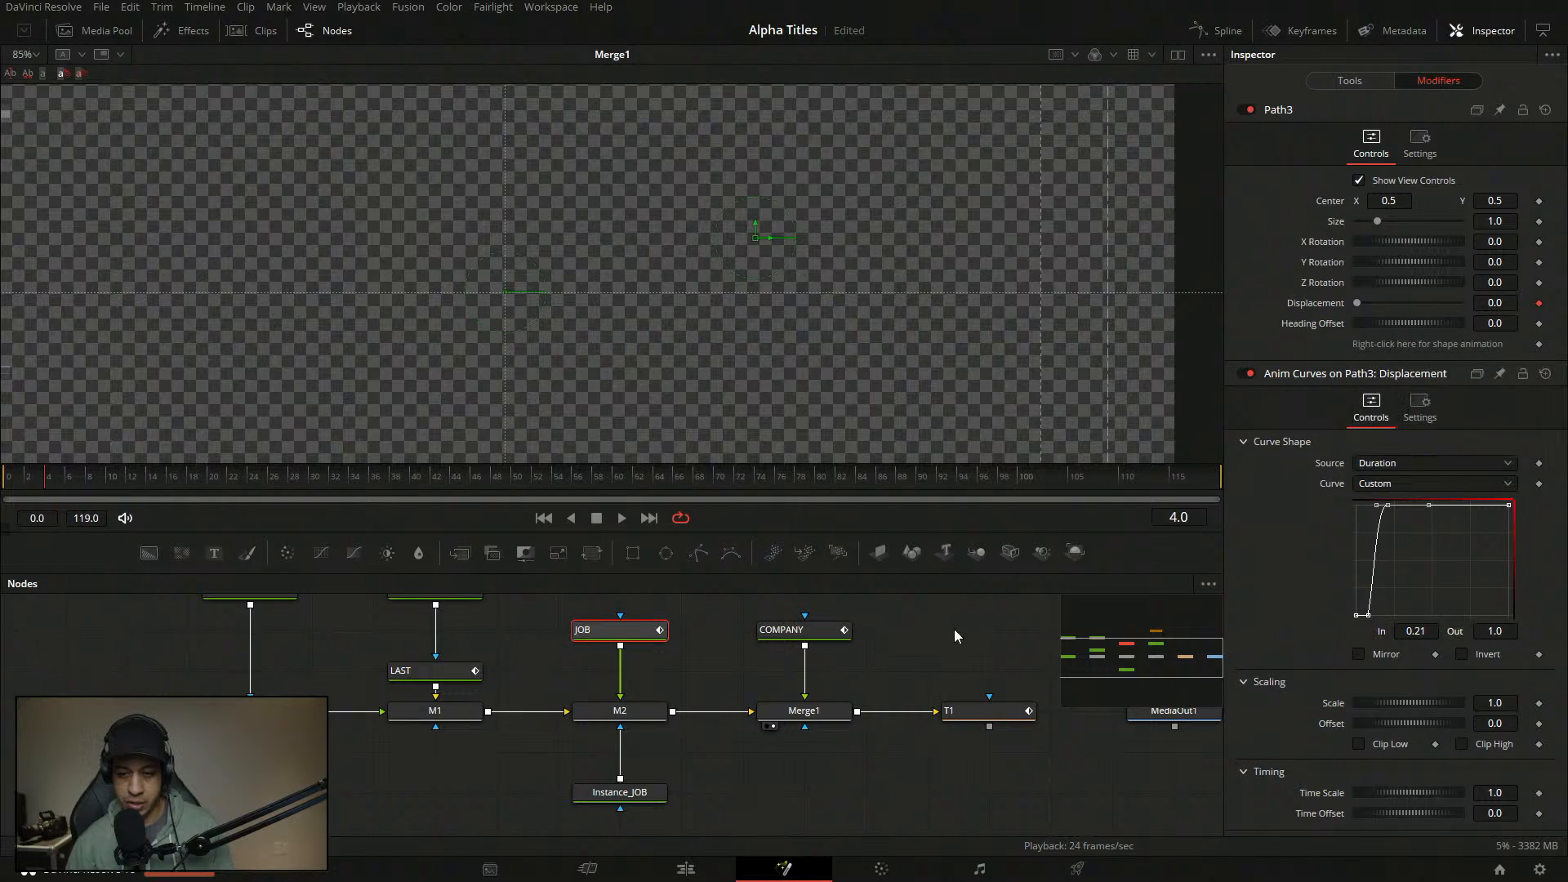
pyautogui.press('space')
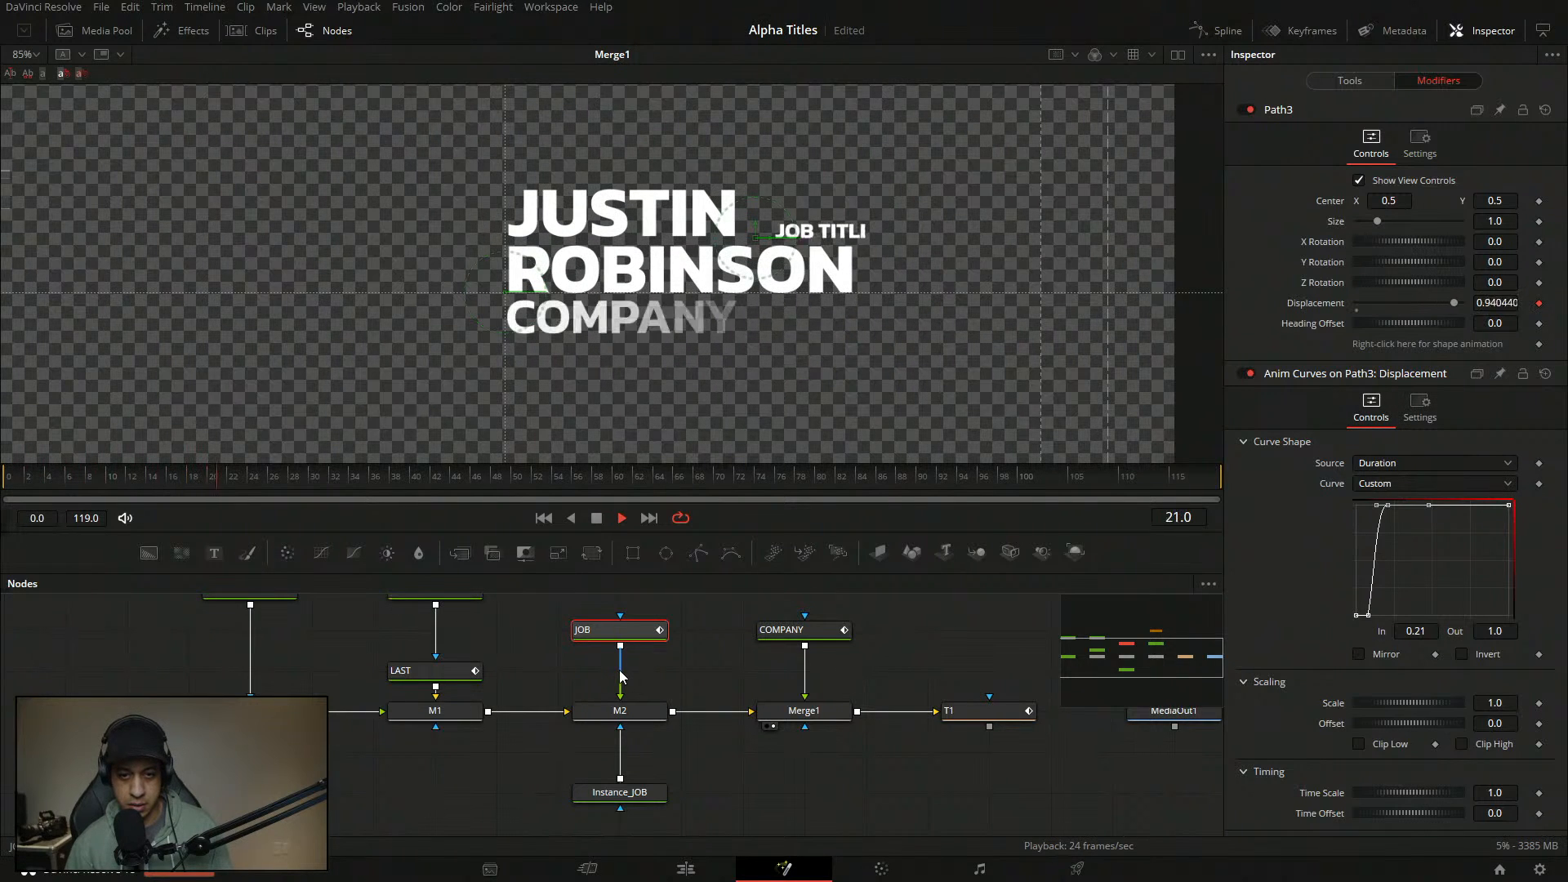
# - Load T1 into the viewer and set the viewer zoom to Fit
pyautogui.click(7, 477)
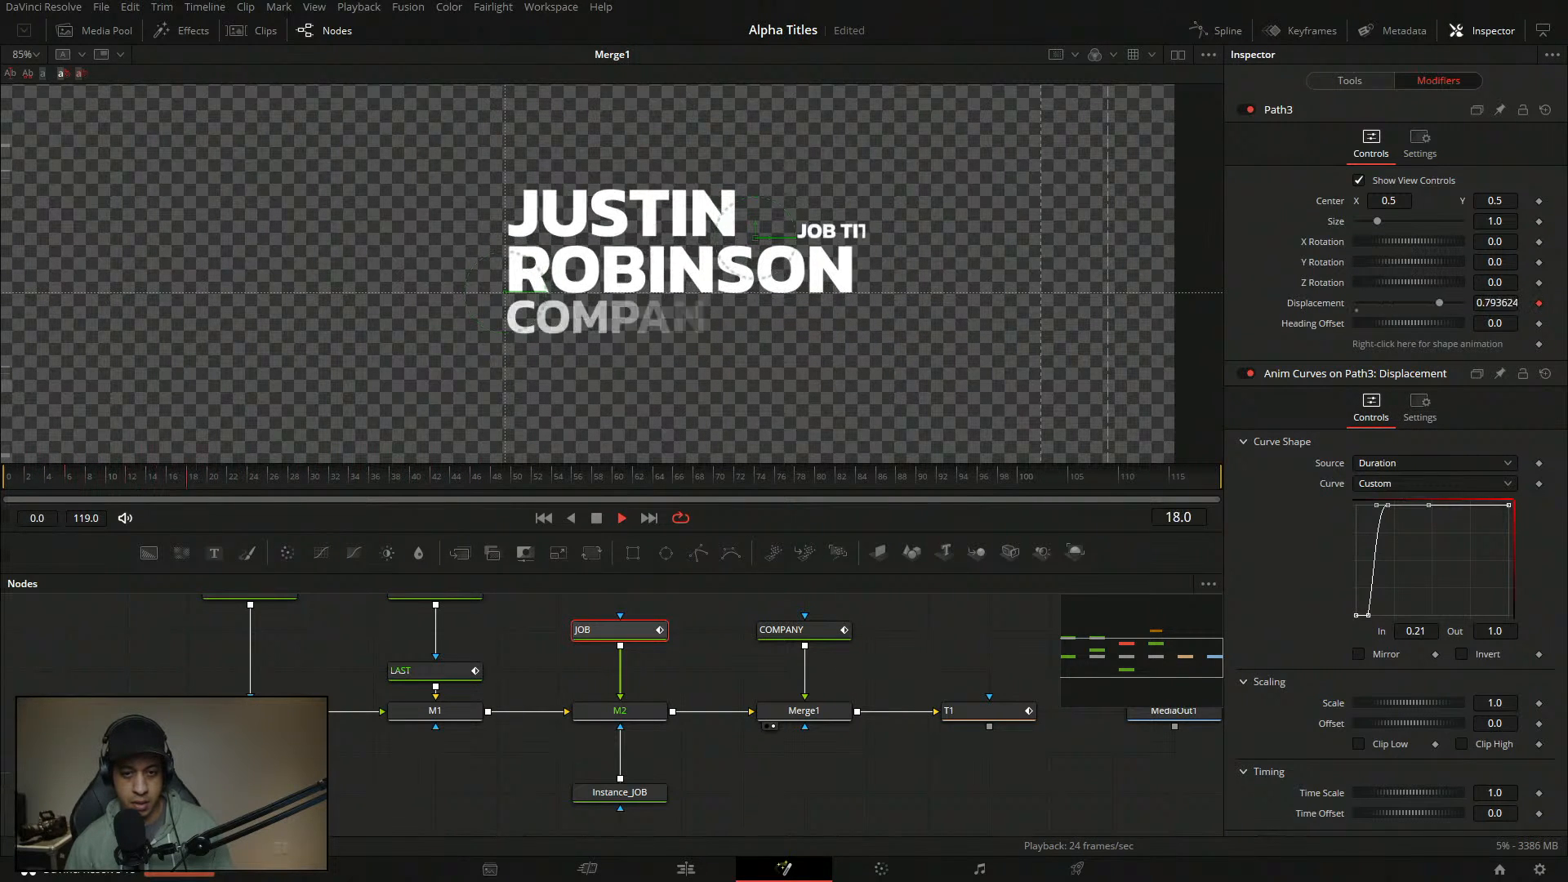
pyautogui.press('space')
pyautogui.moveTo(972, 713); pyautogui.dragTo(123, 190)
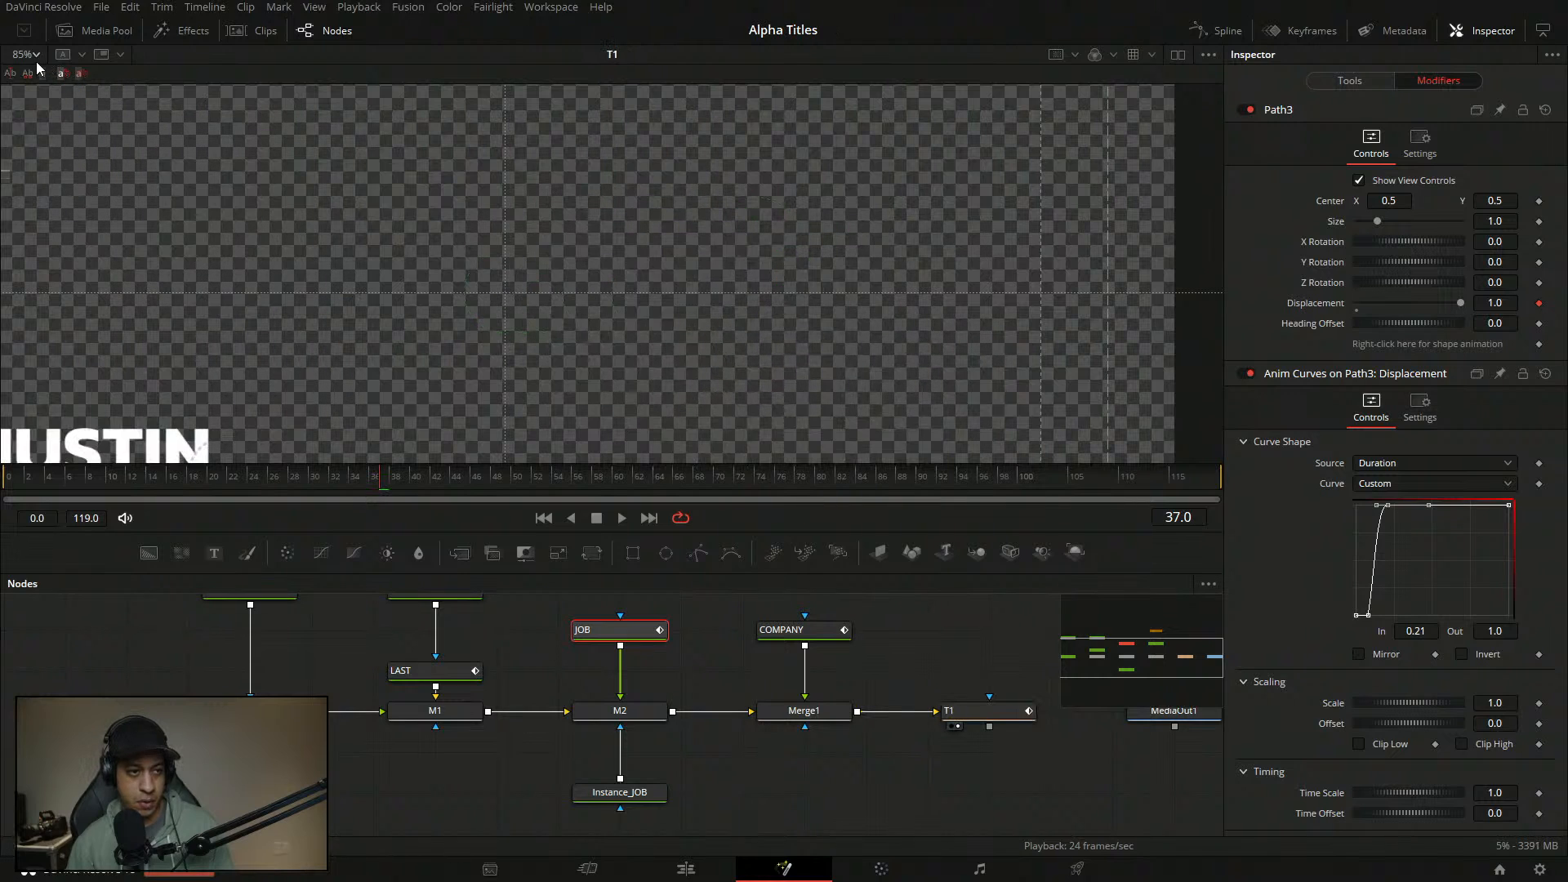
pyautogui.click(26, 54)
pyautogui.click(49, 122)
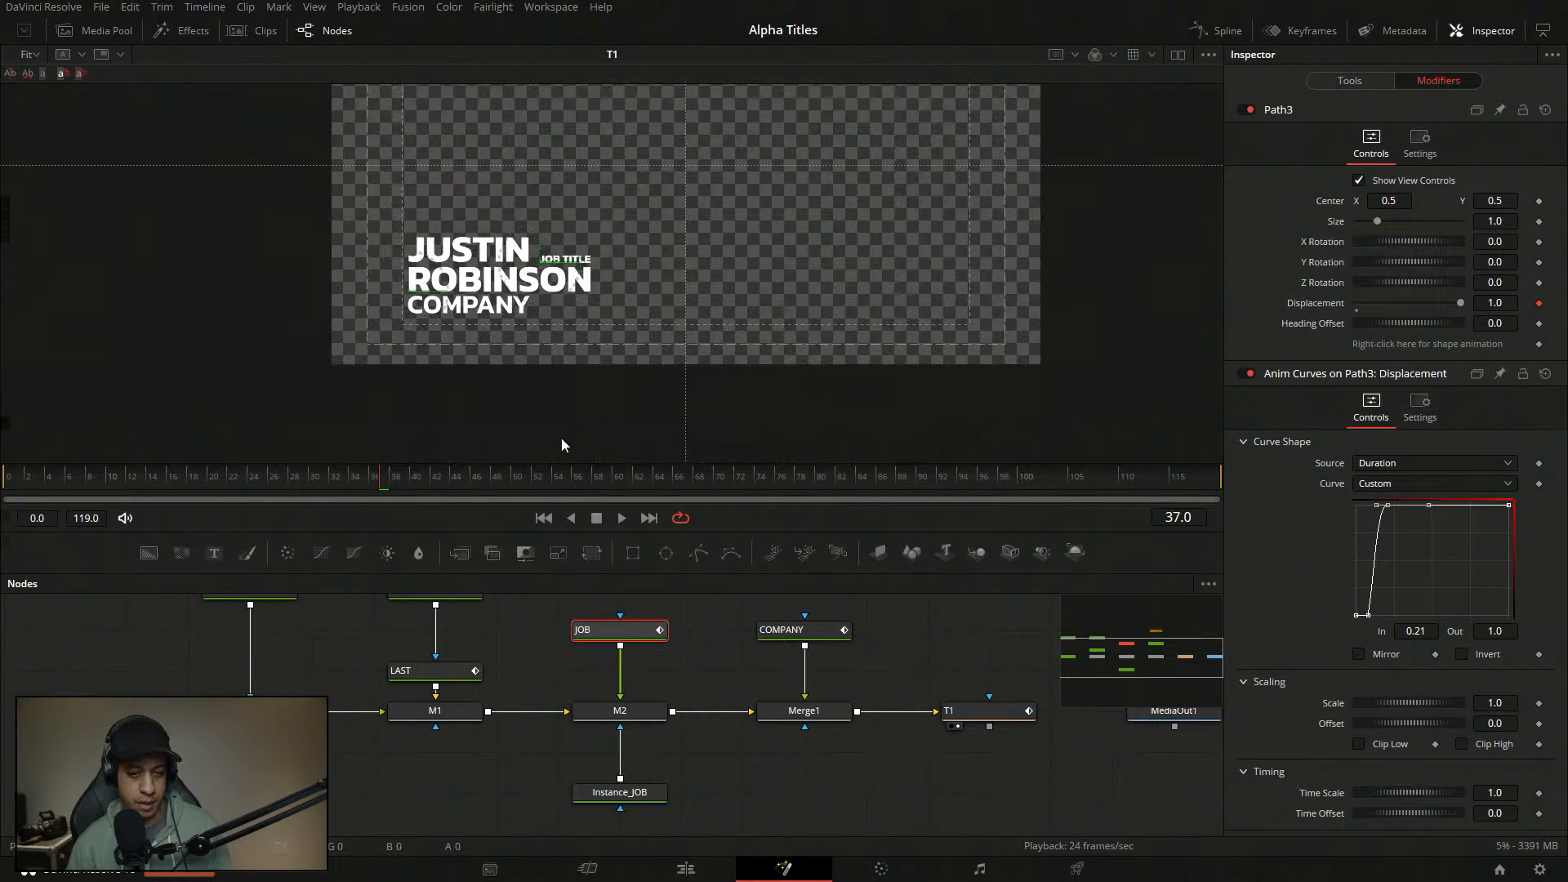
pyautogui.moveTo(154, 478); pyautogui.dragTo(5, 490)
# - Preview the full lower-third animation from the start, then pan the node graph
pyautogui.click(120, 682)
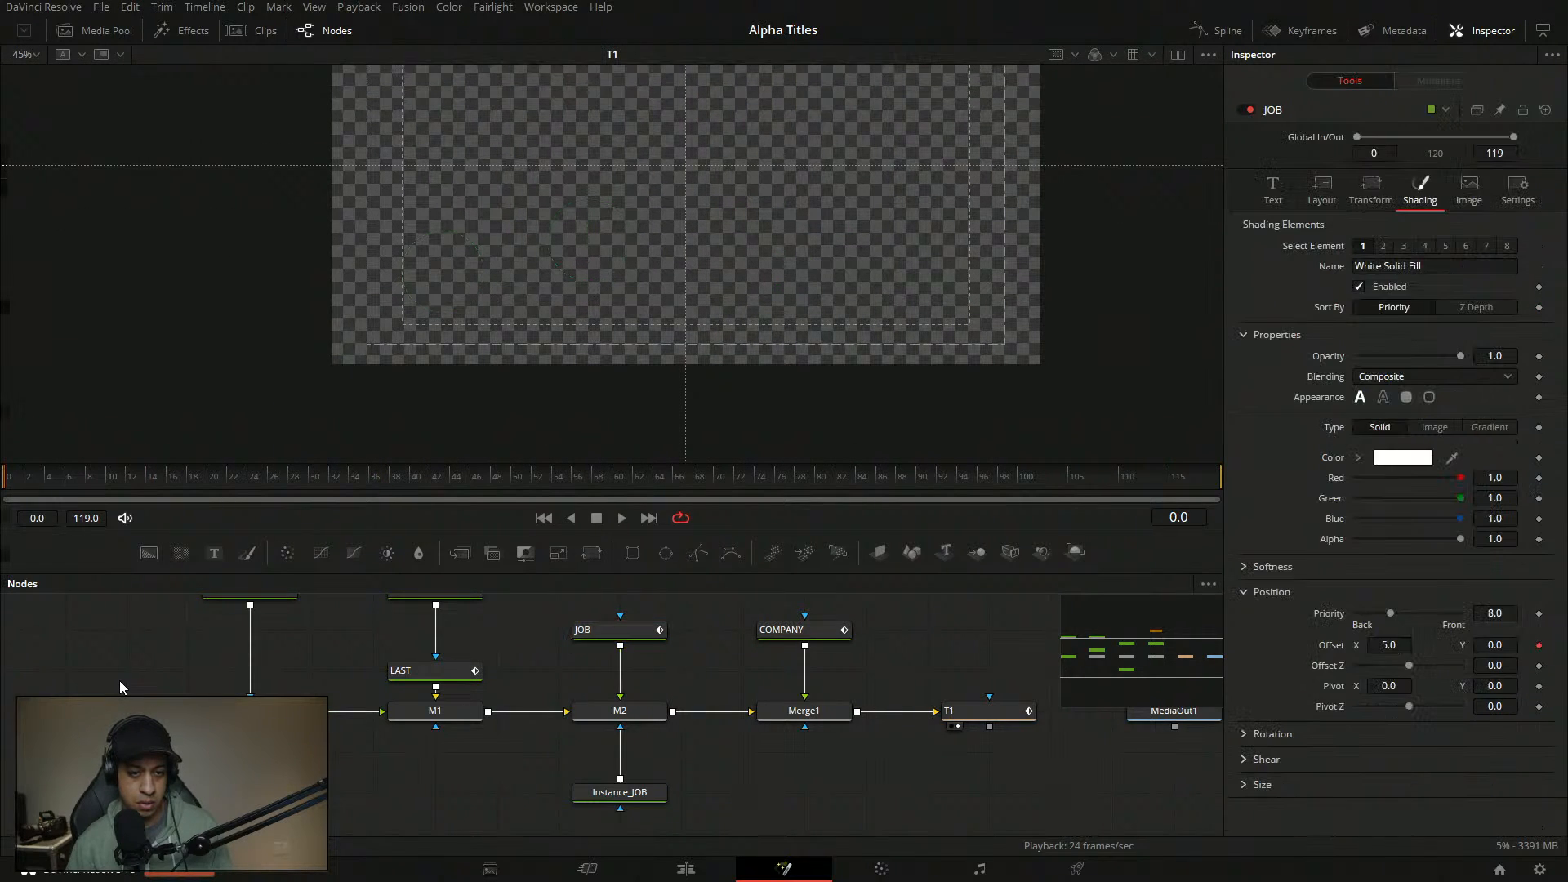
pyautogui.press('space')
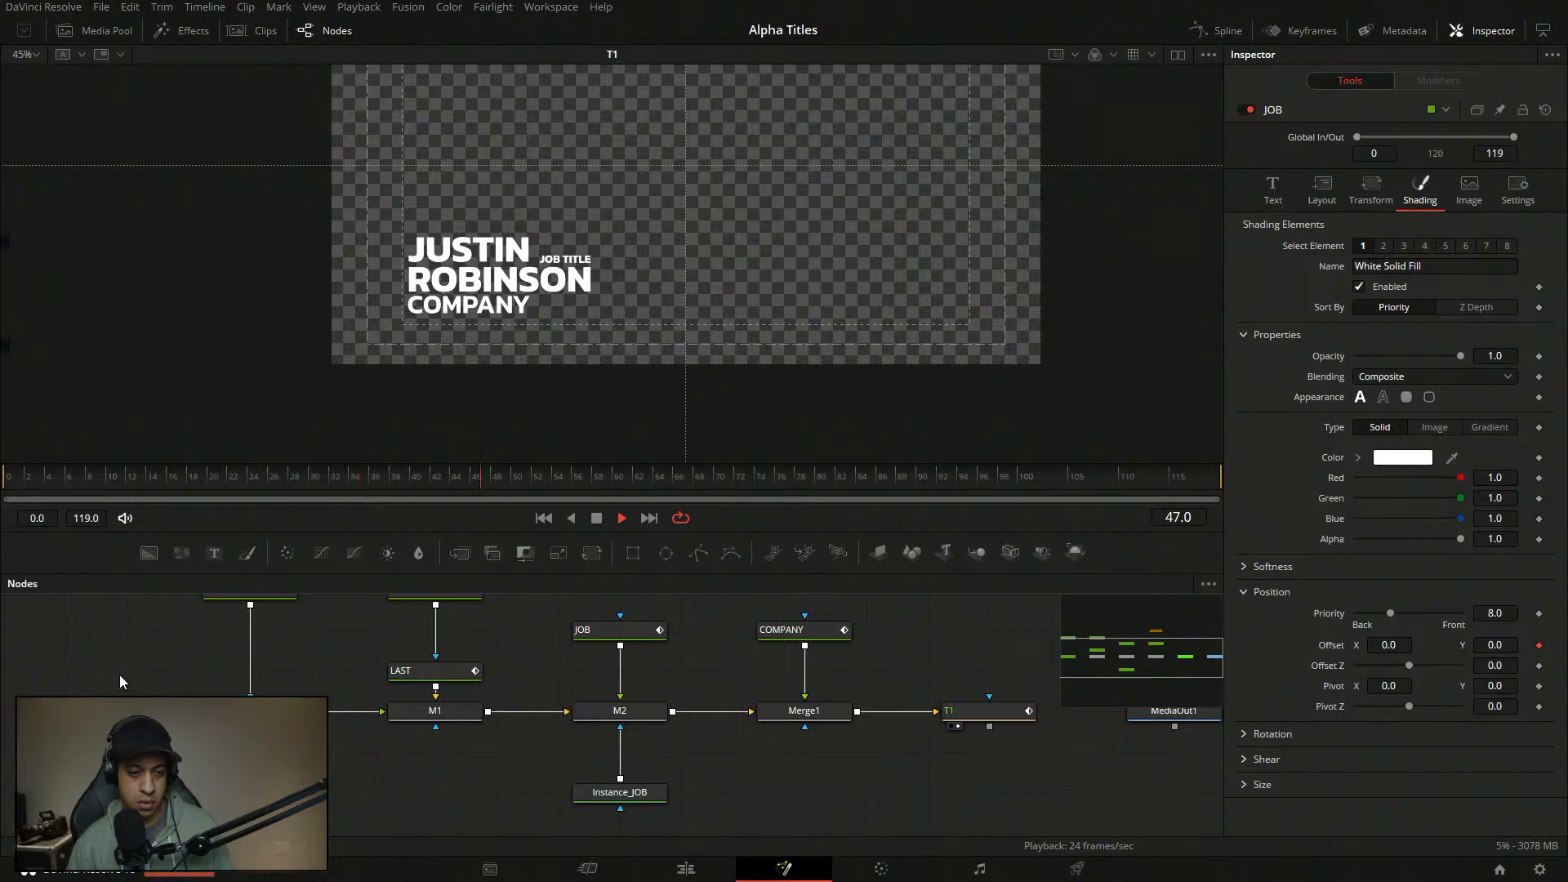
pyautogui.click(6, 484)
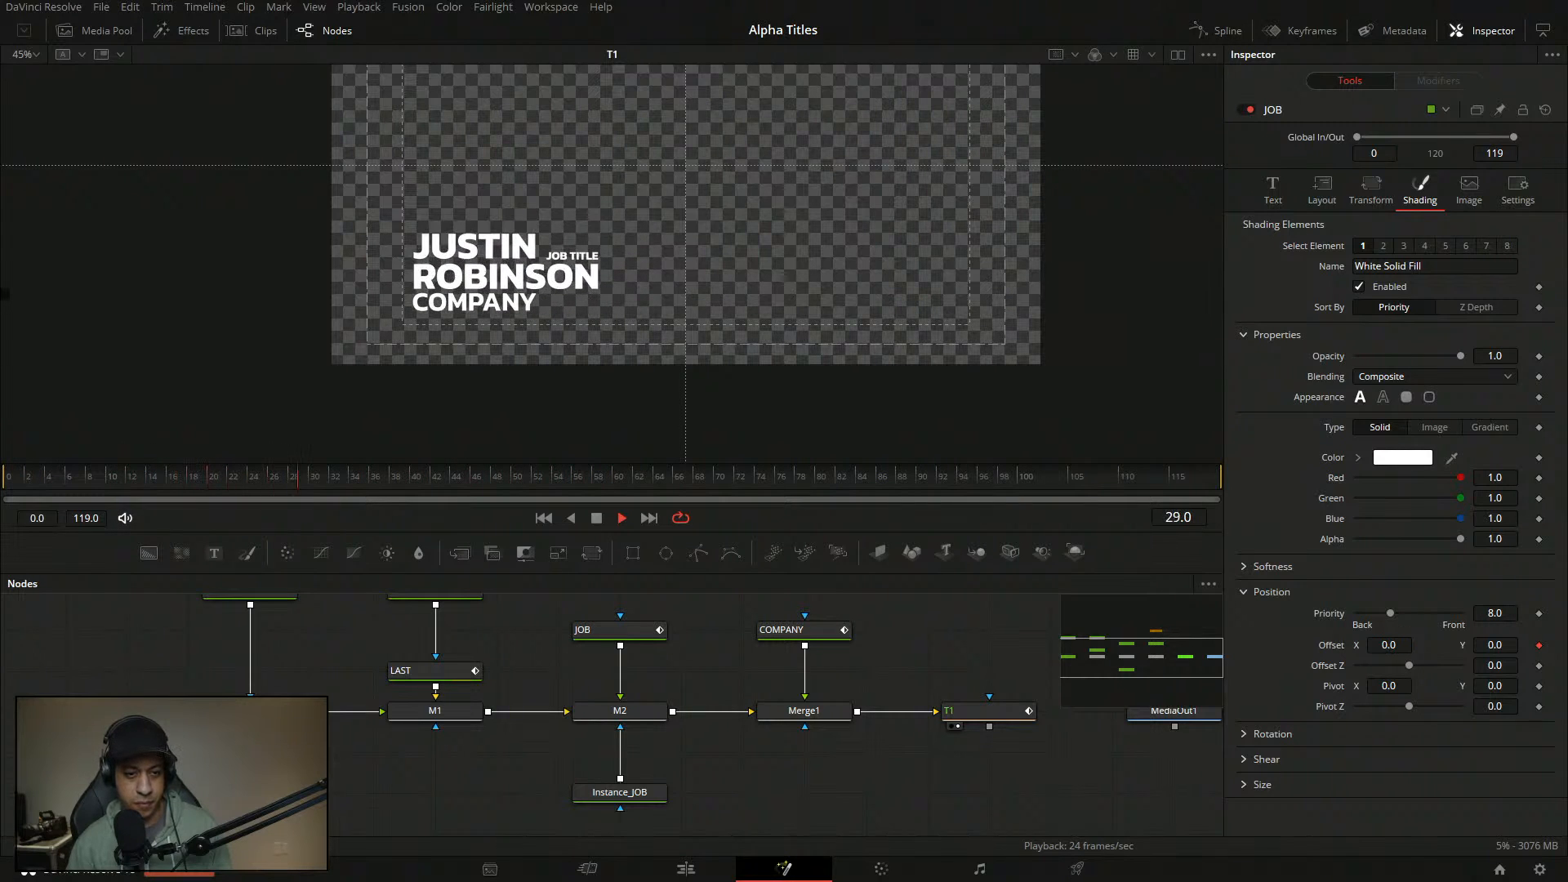
pyautogui.press('space')
pyautogui.moveTo(944, 764); pyautogui.dragTo(905, 773)
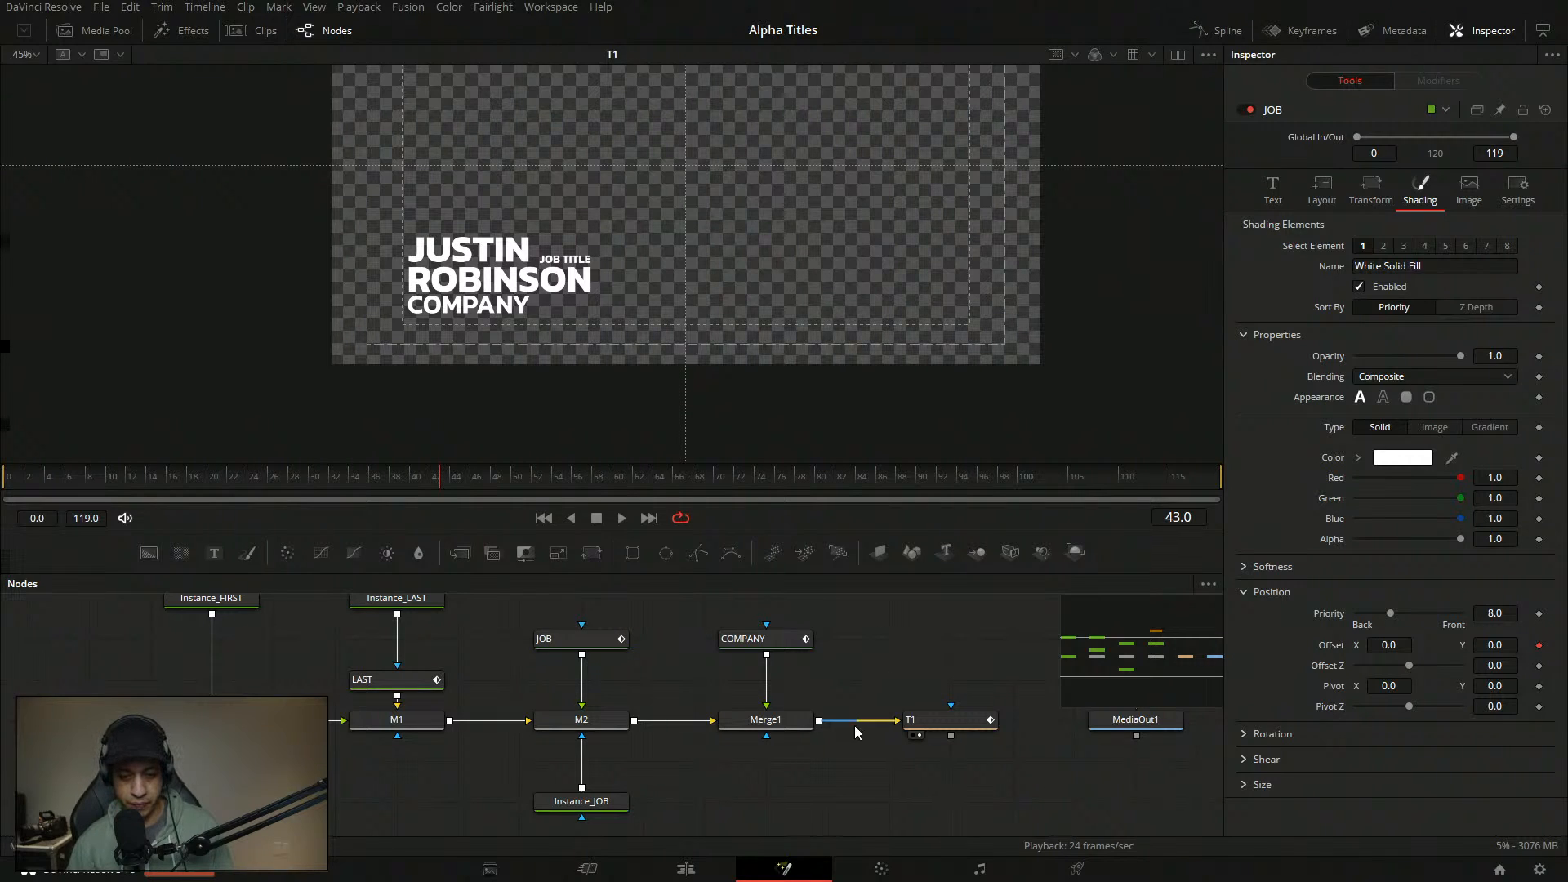
pyautogui.moveTo(858, 770); pyautogui.dragTo(862, 762)
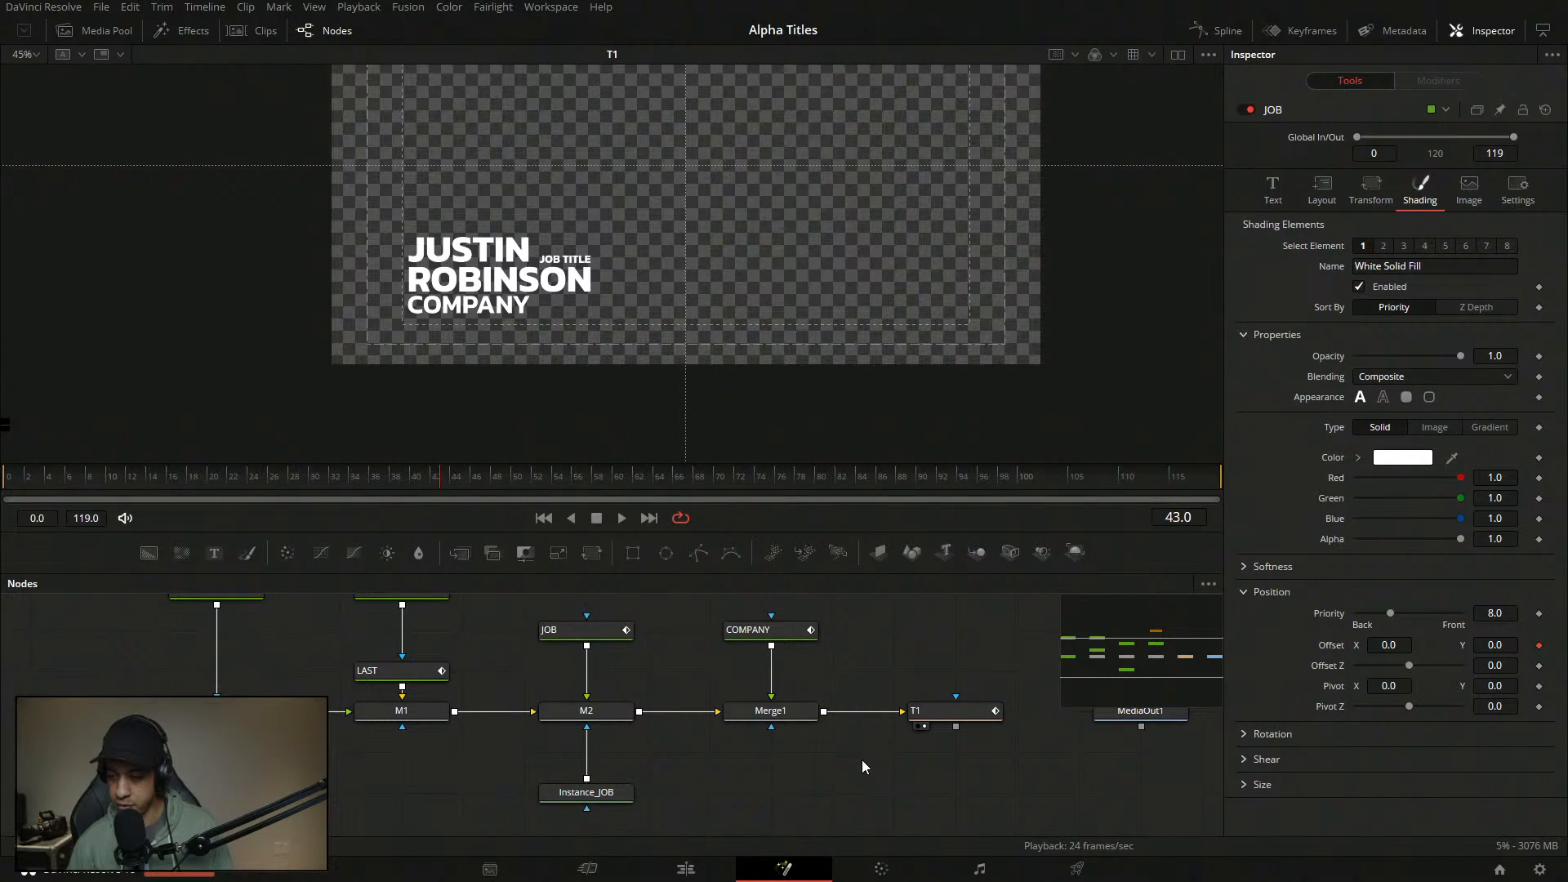
pyautogui.moveTo(860, 757); pyautogui.dragTo(866, 753)
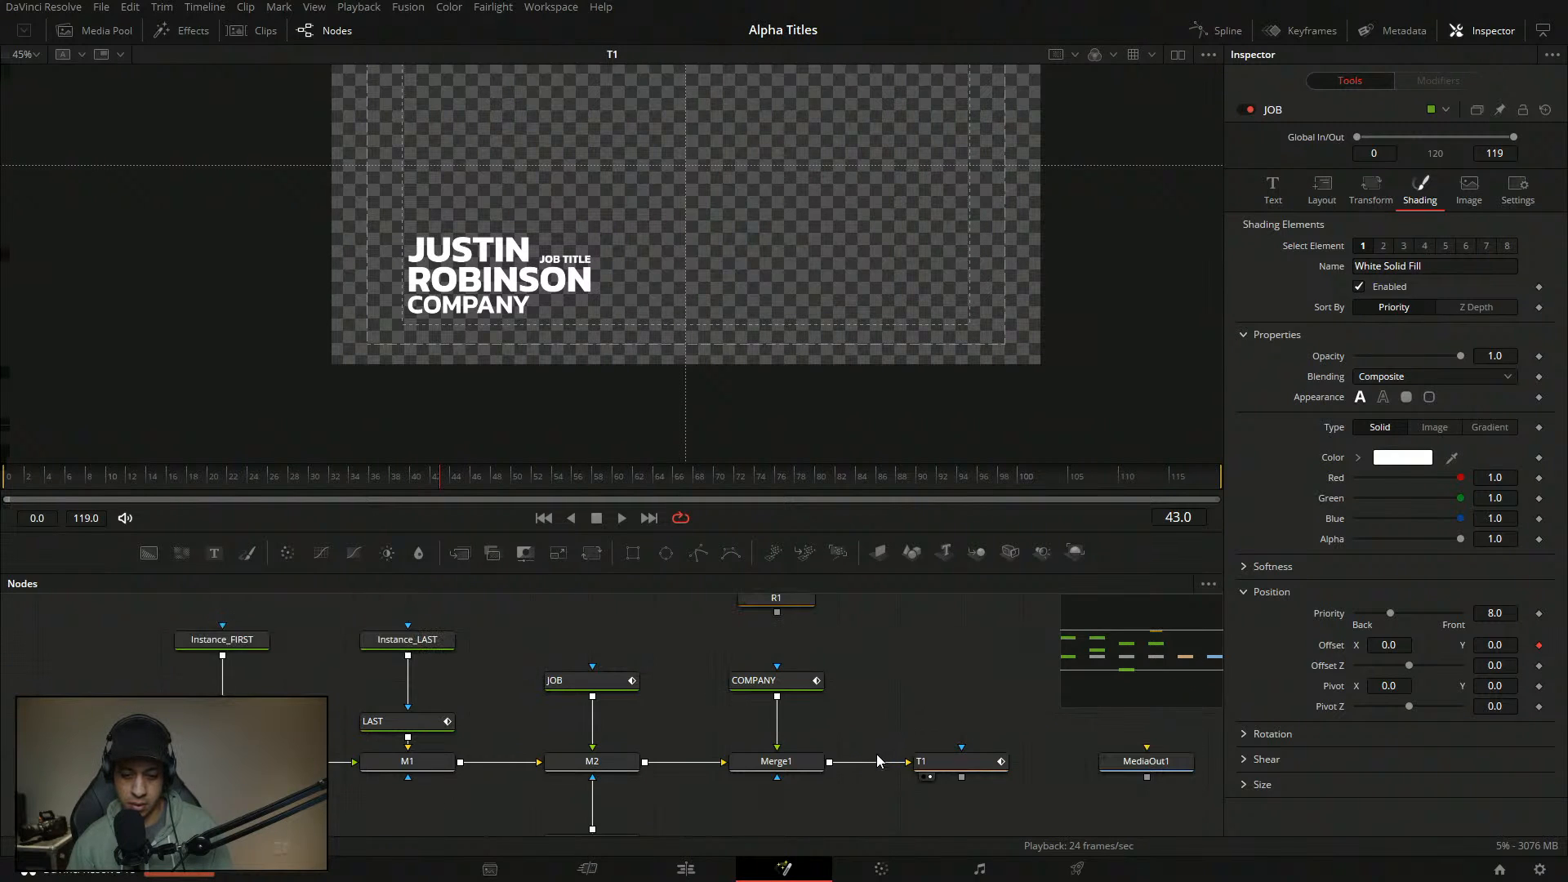
# - From the Edit page, open the first title clip in Fusion and preview its T1 animation
pyautogui.click(686, 868)
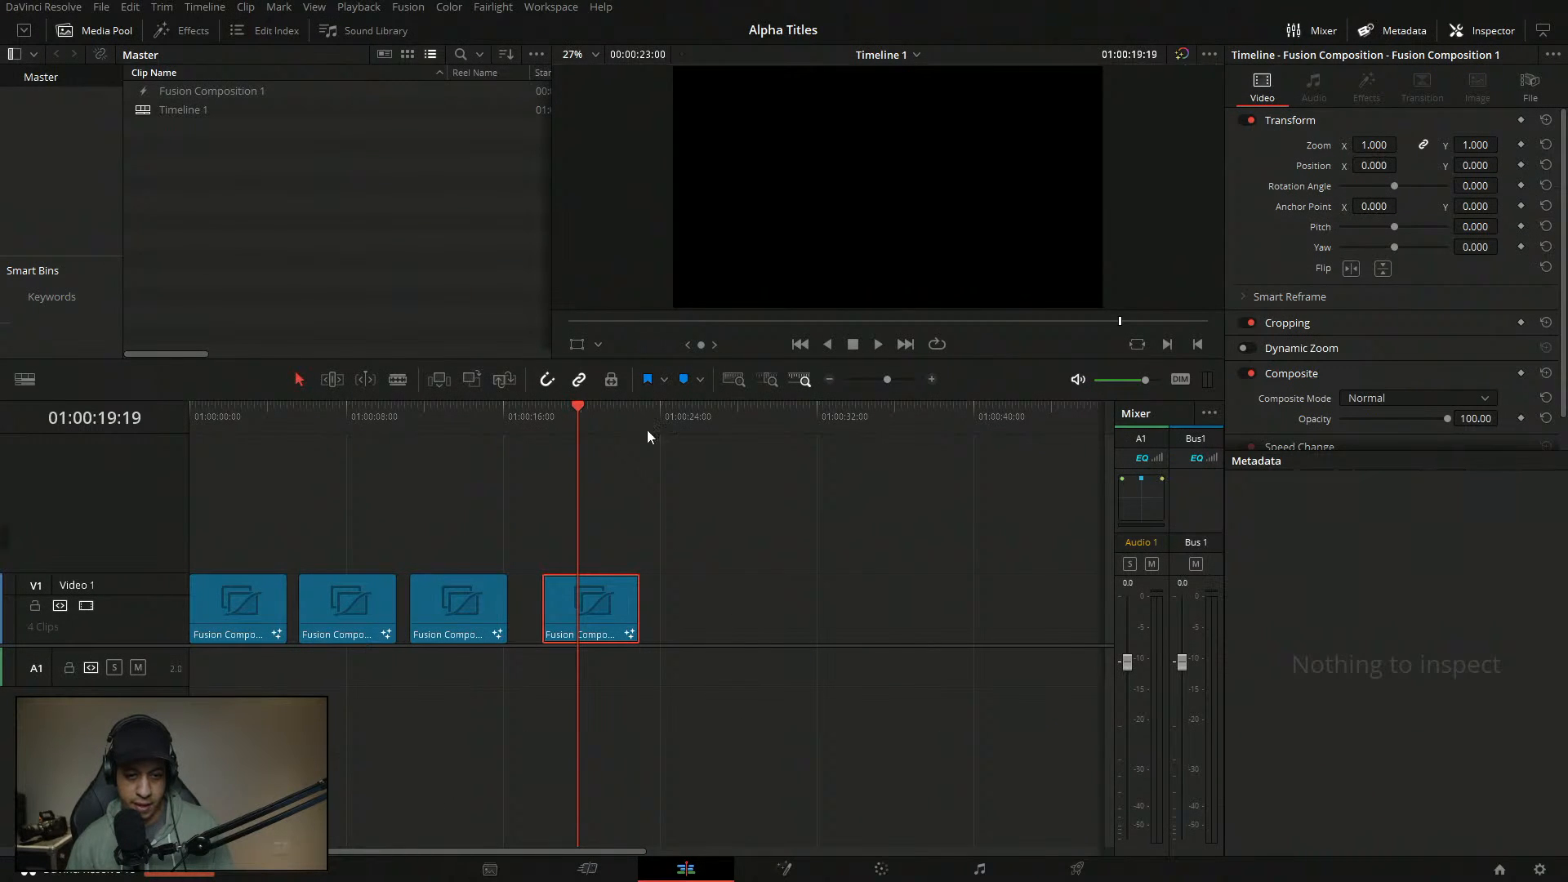
pyautogui.click(224, 418)
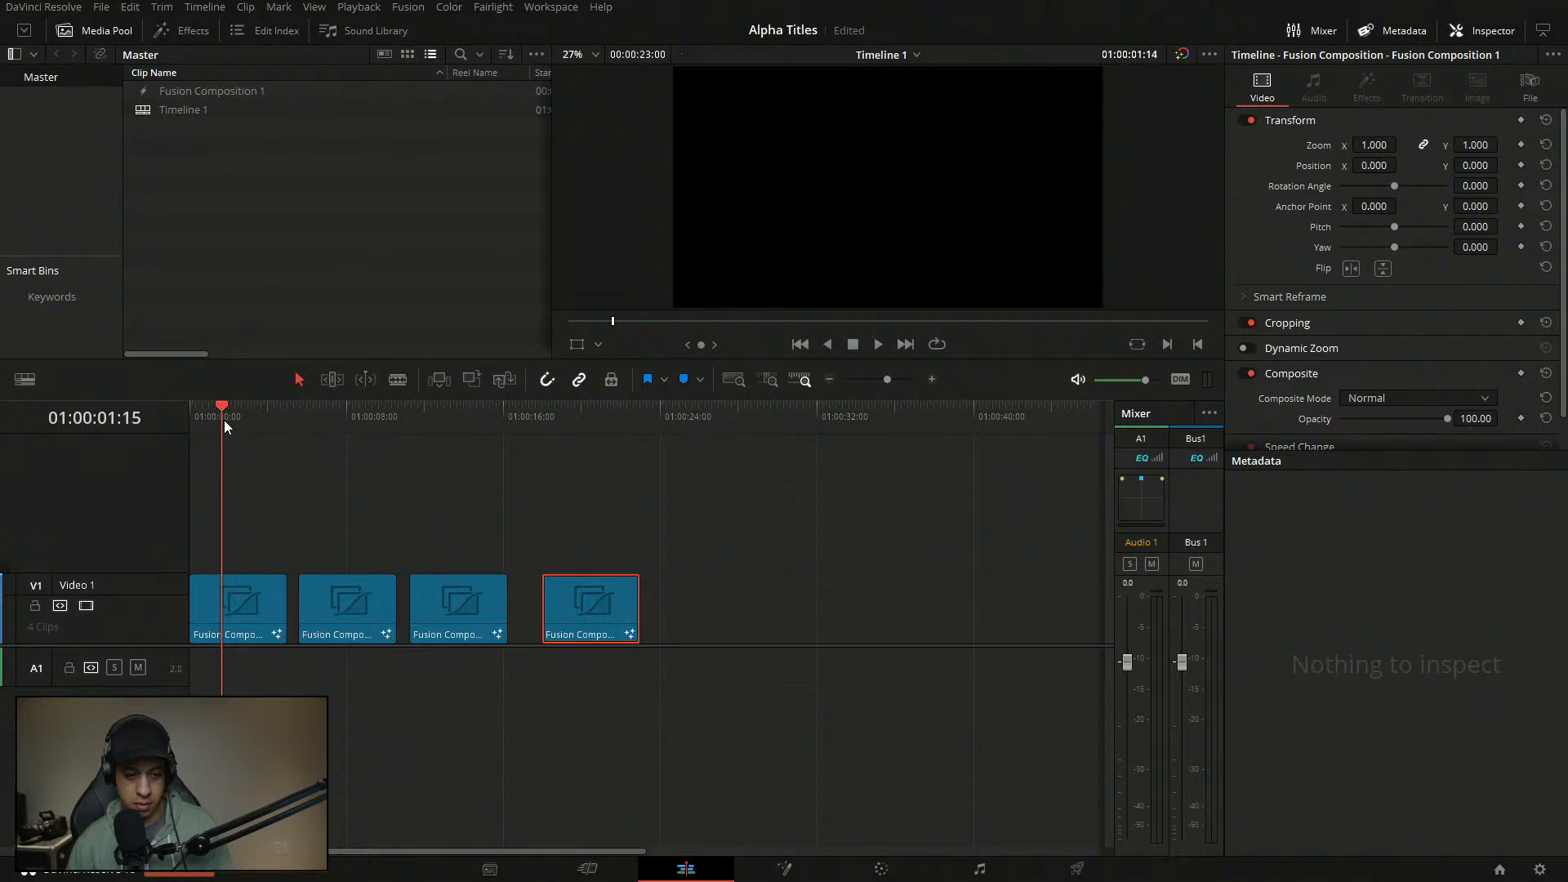
pyautogui.click(252, 634)
pyautogui.click(783, 869)
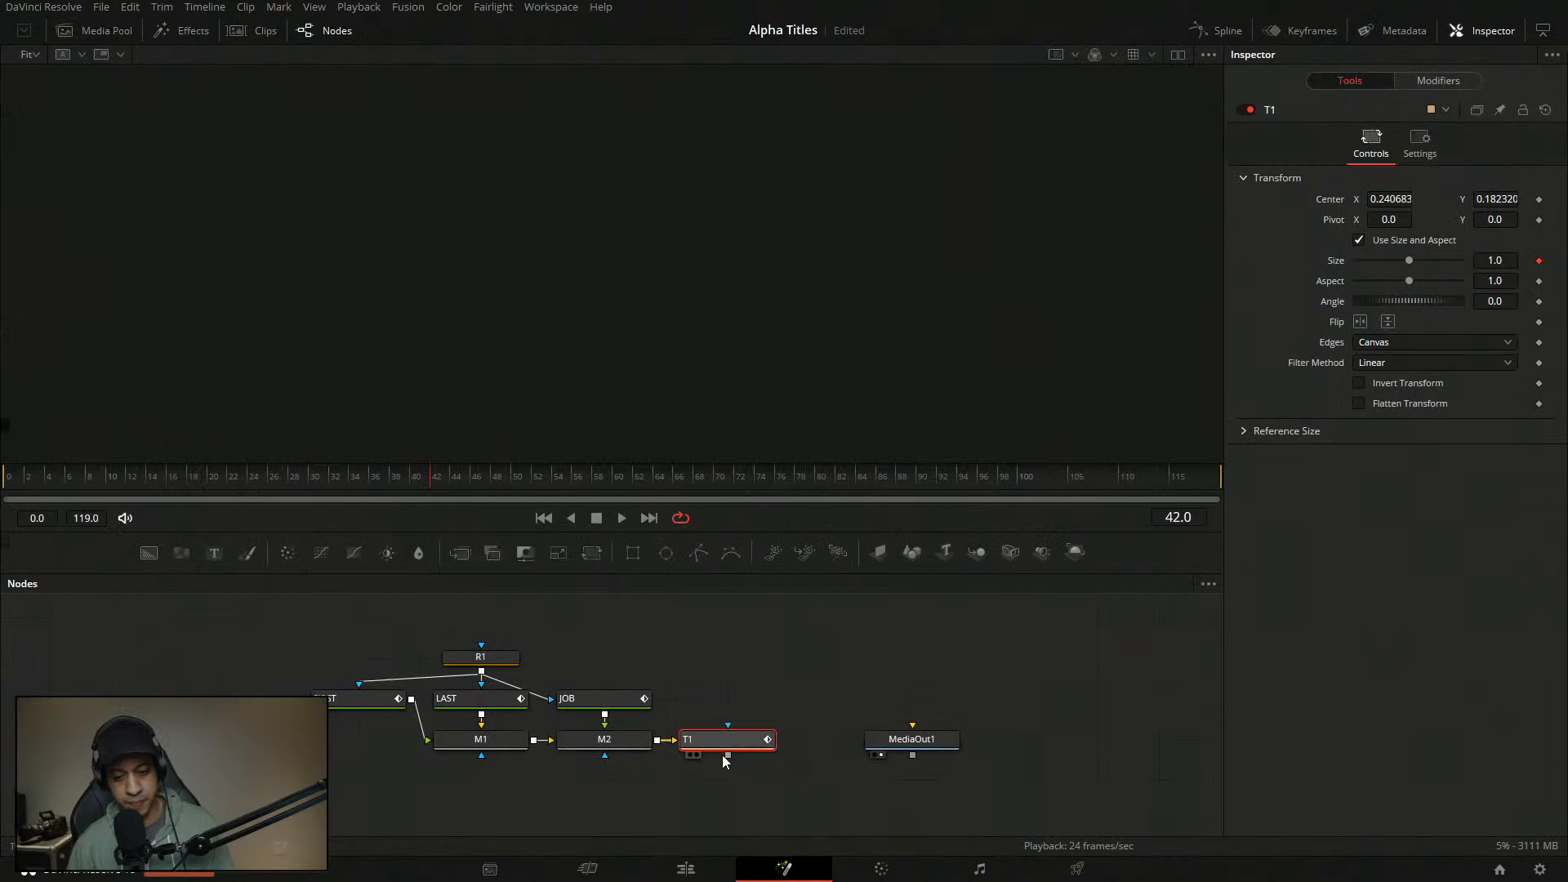
pyautogui.moveTo(723, 746); pyautogui.dragTo(728, 440)
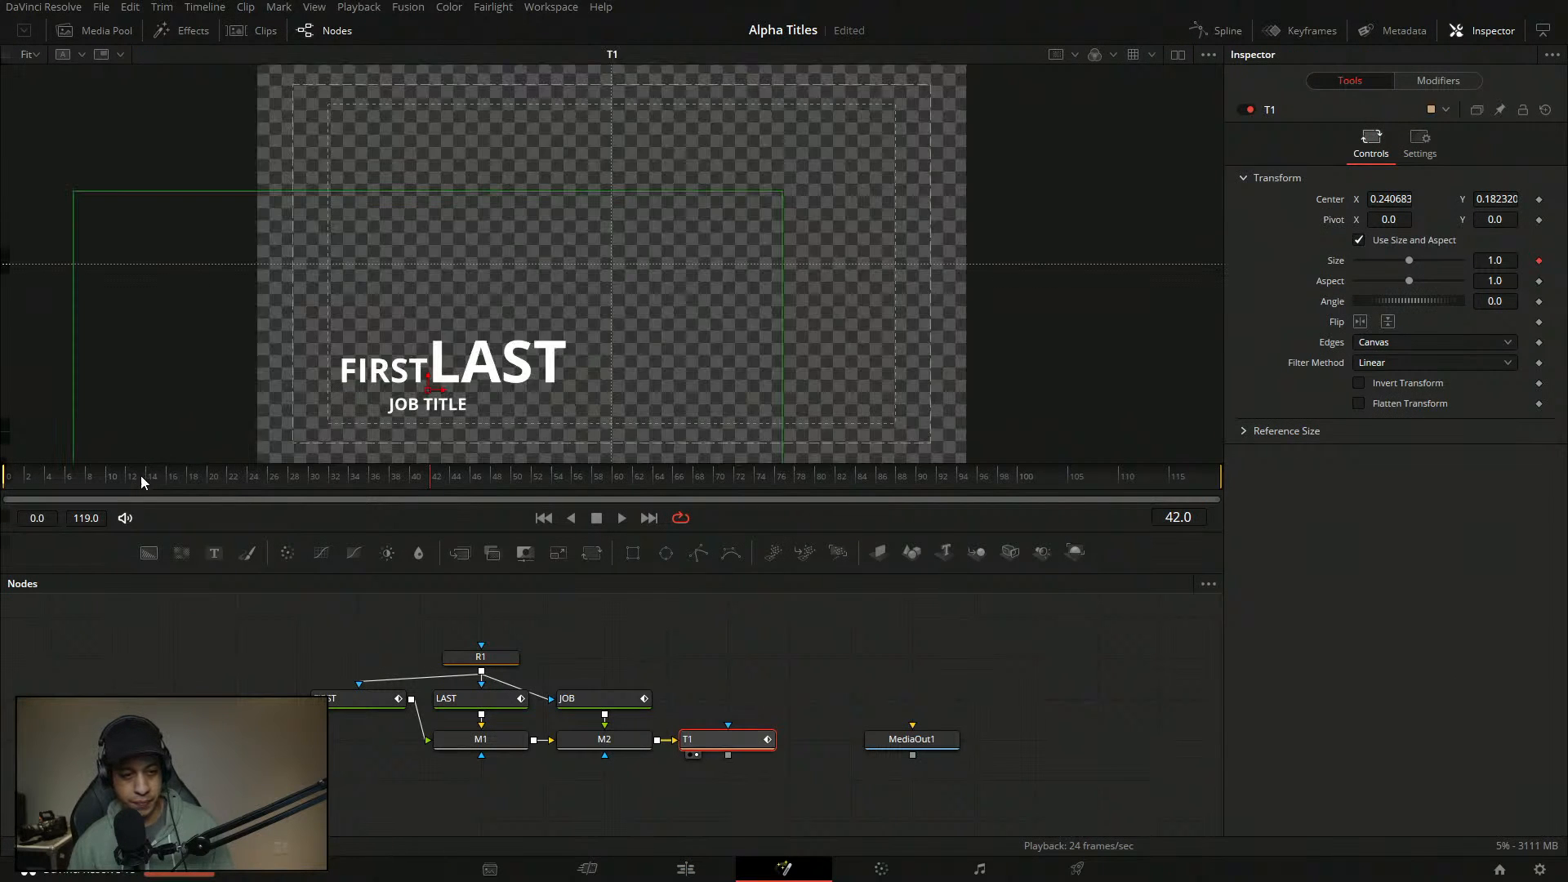
pyautogui.moveTo(120, 481); pyautogui.dragTo(4, 480)
pyautogui.press('space')
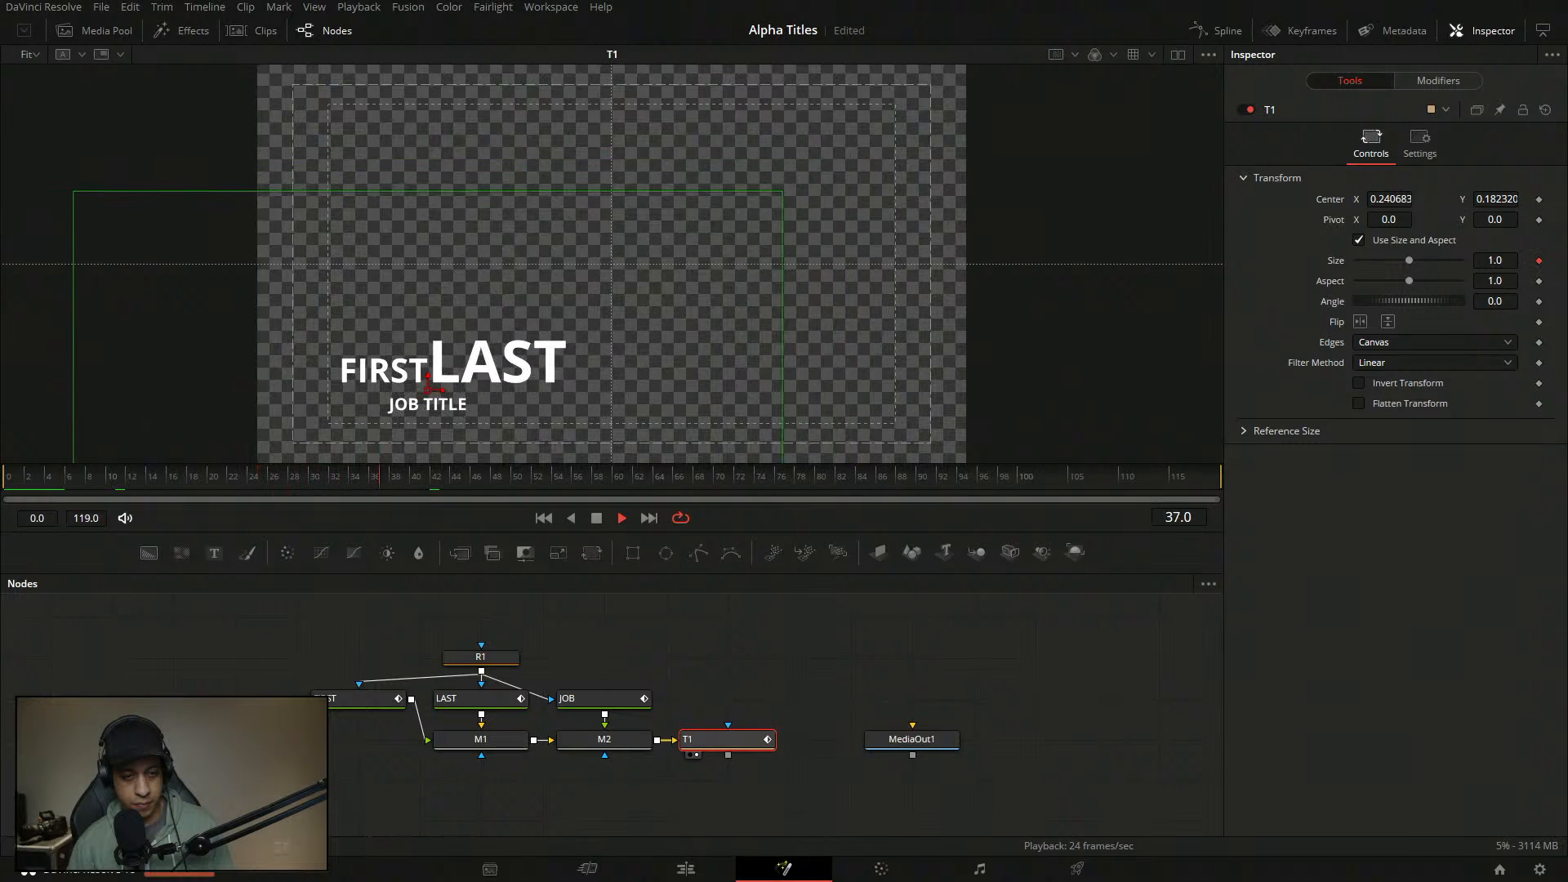
pyautogui.press('space')
pyautogui.click(801, 653)
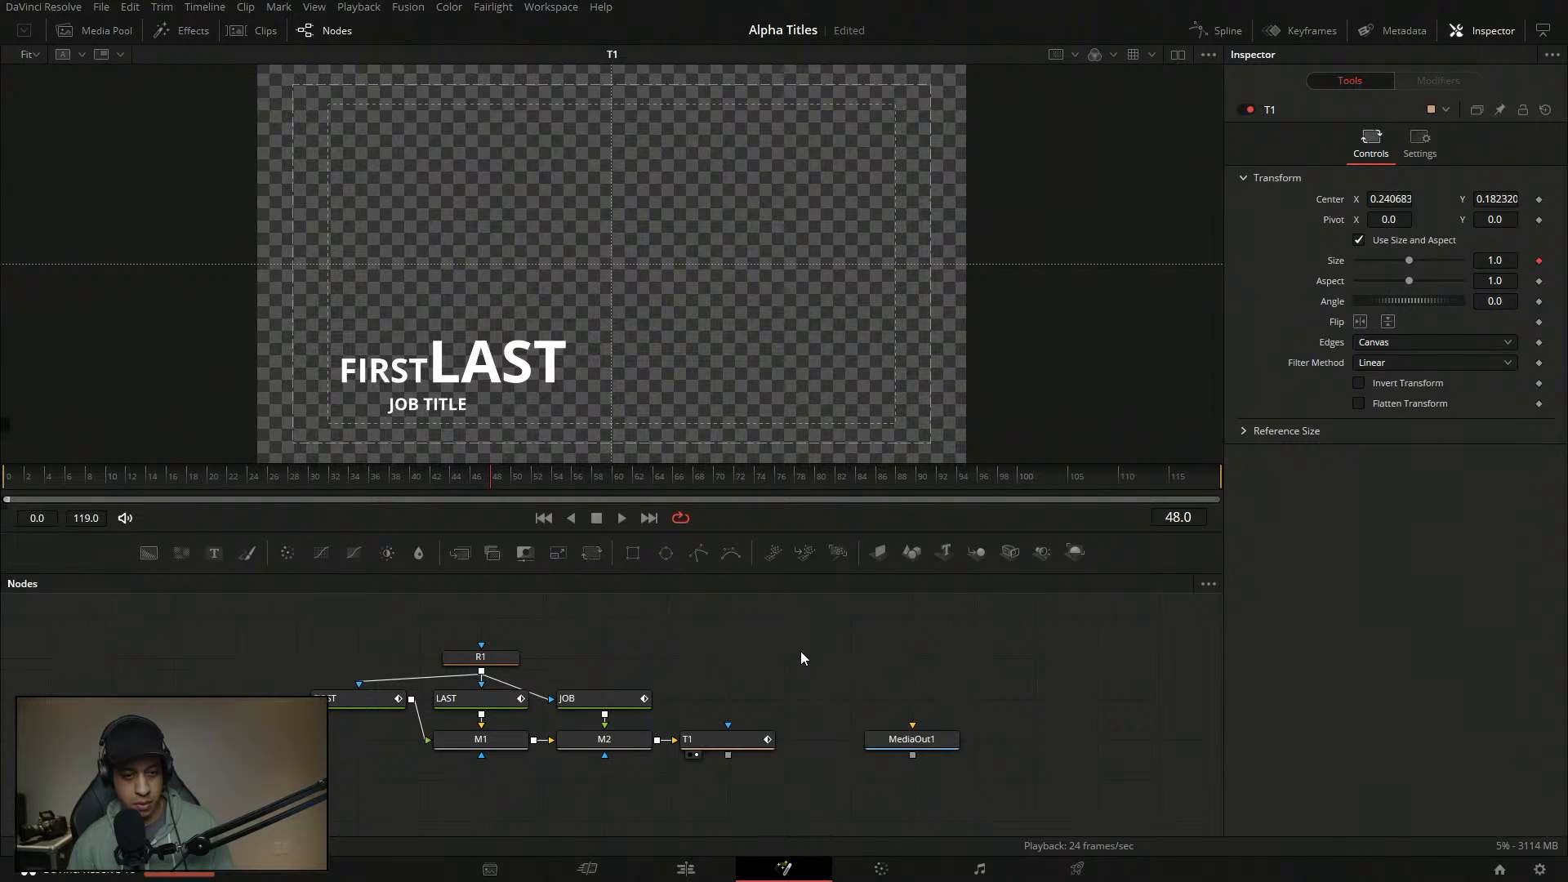
# - Duplicate the fourth title clip as a fifth clip and open it on the Fusion page
pyautogui.click(687, 868)
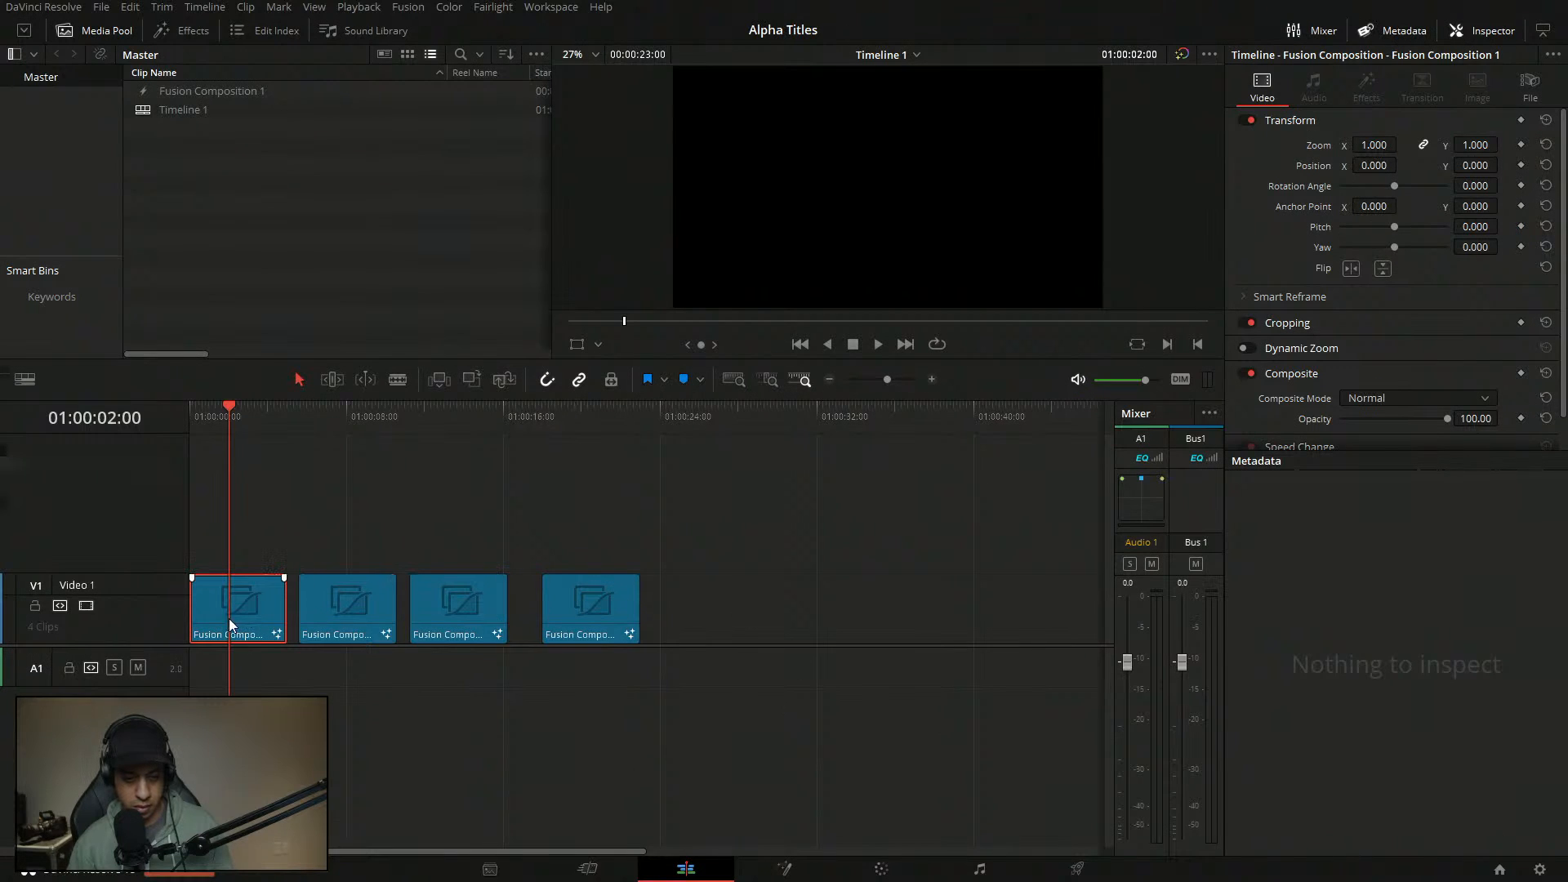
pyautogui.click(595, 625)
pyautogui.moveTo(637, 608); pyautogui.dragTo(743, 618)
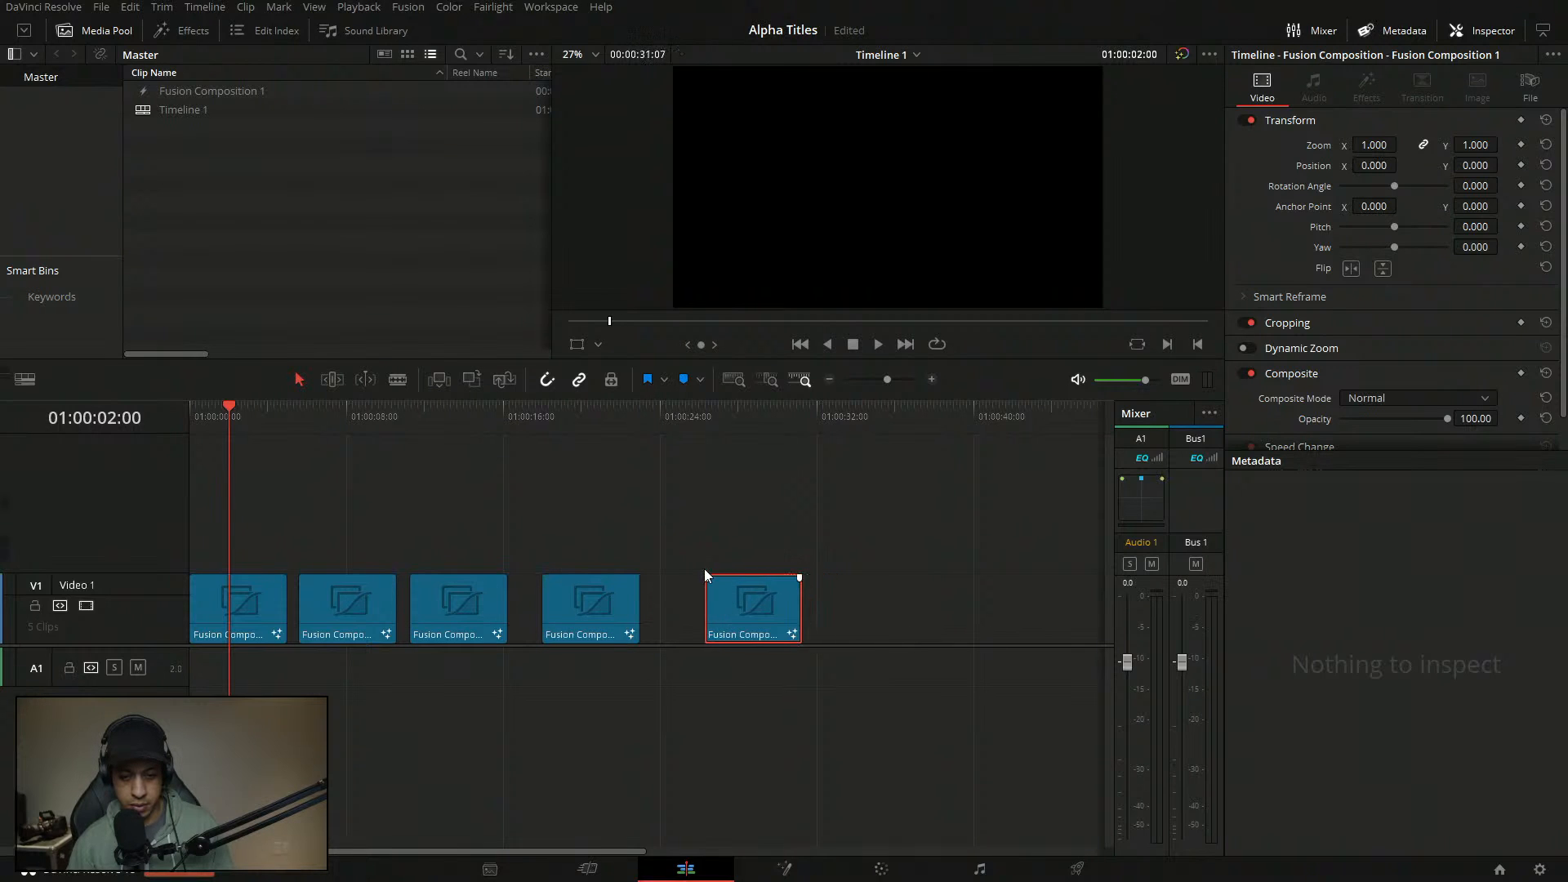
pyautogui.click(751, 415)
pyautogui.hotkey('shift', '5')
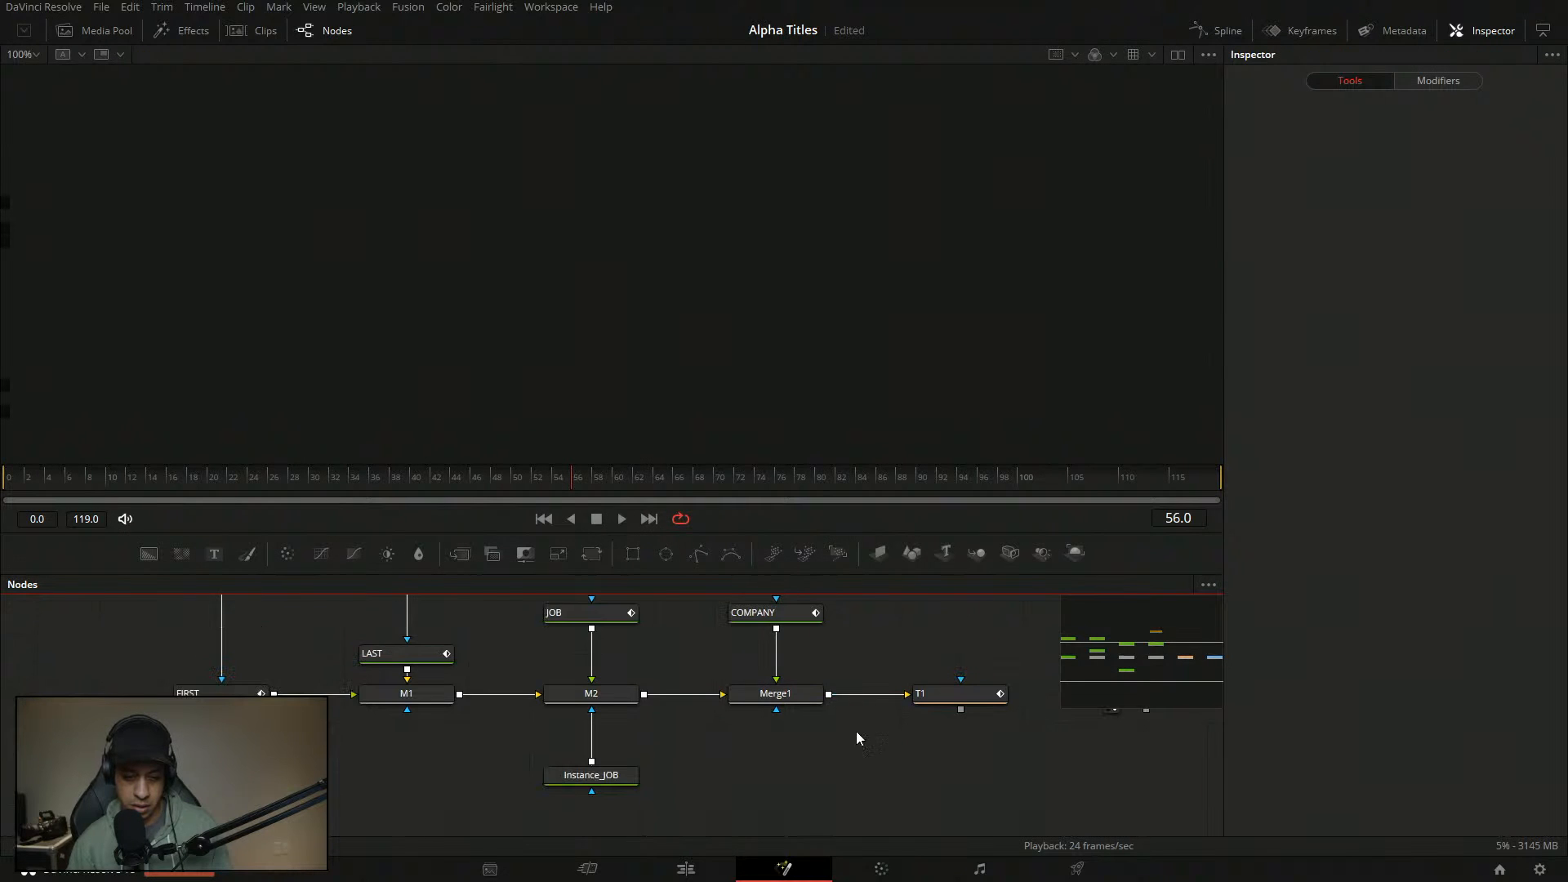
# - Enlarge the Nodes panel and pan to reveal R1, the Instance nodes and MediaOut1
pyautogui.moveTo(860, 674); pyautogui.dragTo(884, 672)
pyautogui.moveTo(803, 534); pyautogui.dragTo(803, 454)
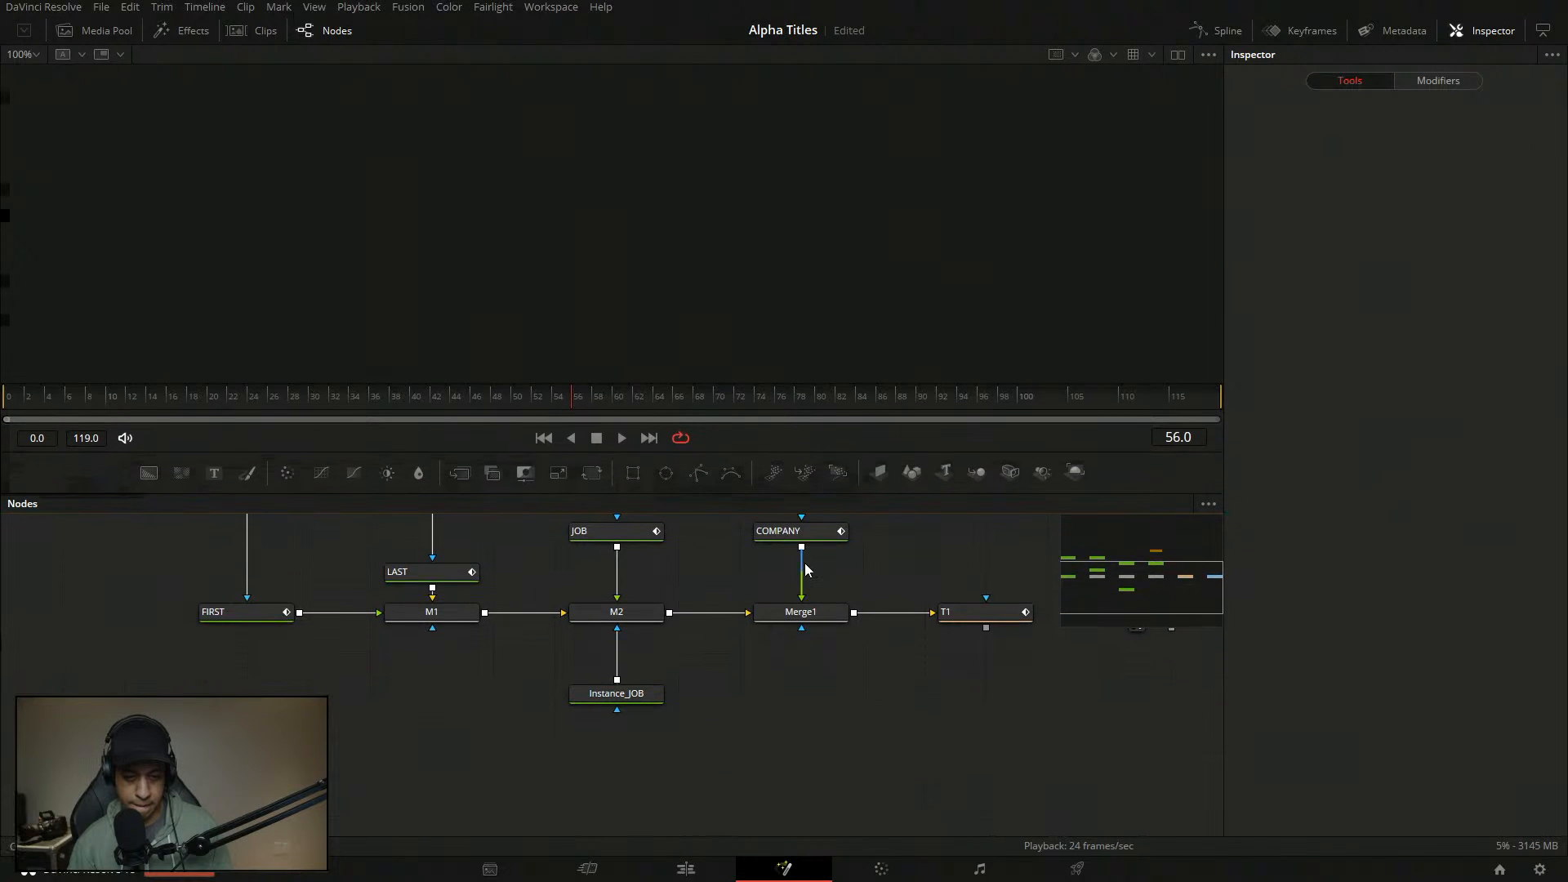
pyautogui.moveTo(805, 564); pyautogui.dragTo(779, 643)
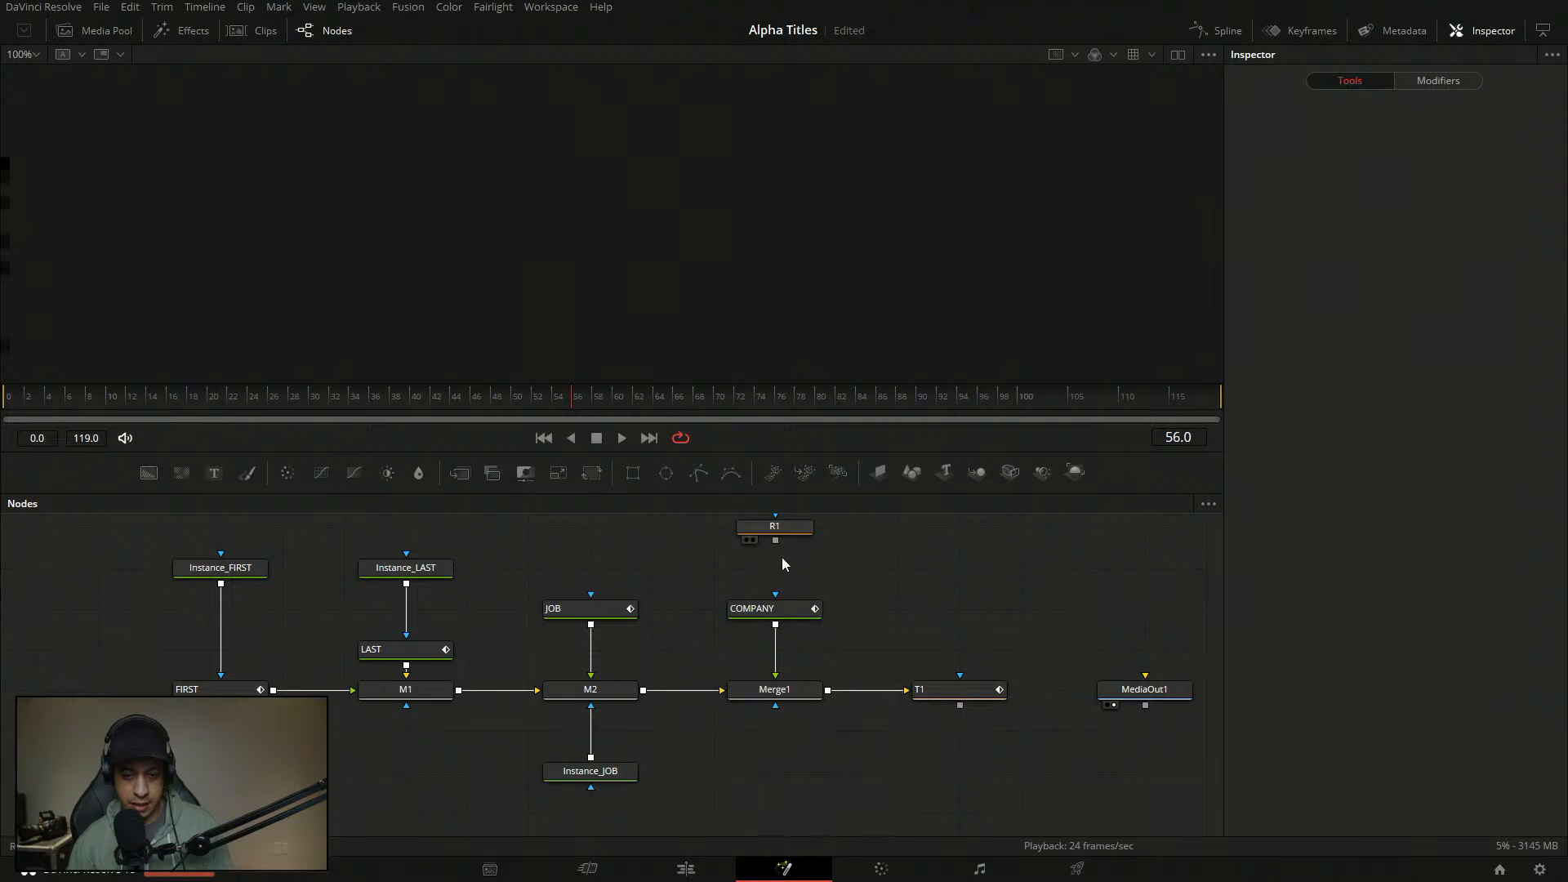
pyautogui.click(779, 528)
pyautogui.click(885, 666)
pyautogui.scroll(1, 882, 650)
pyautogui.moveTo(884, 677); pyautogui.dragTo(884, 639)
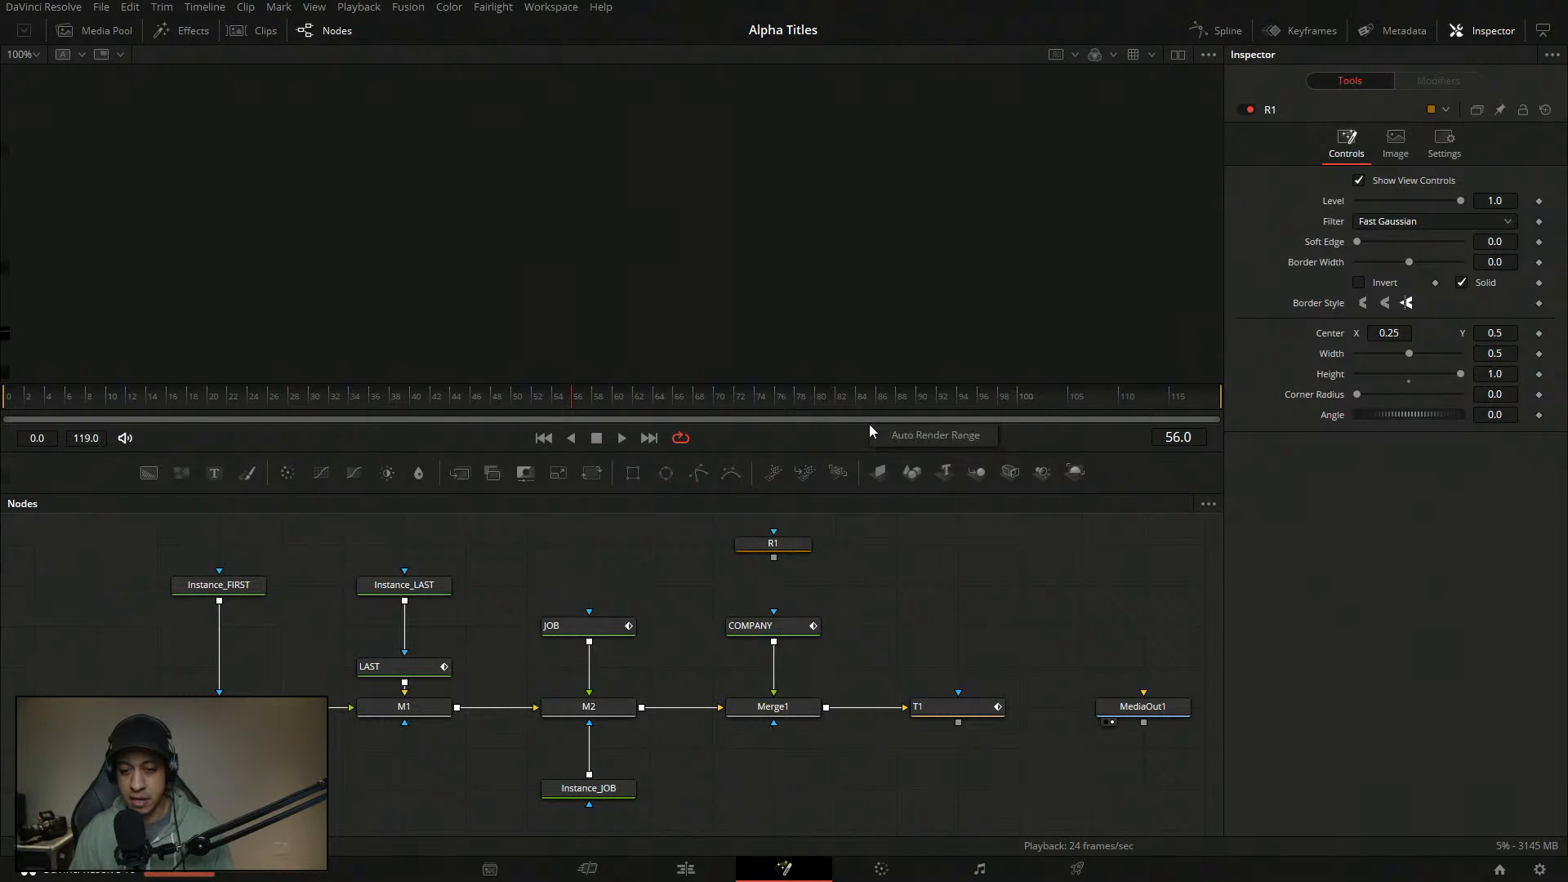
# - Open and dismiss the viewer's playback options menu without changing anything
pyautogui.rightClick(855, 439)
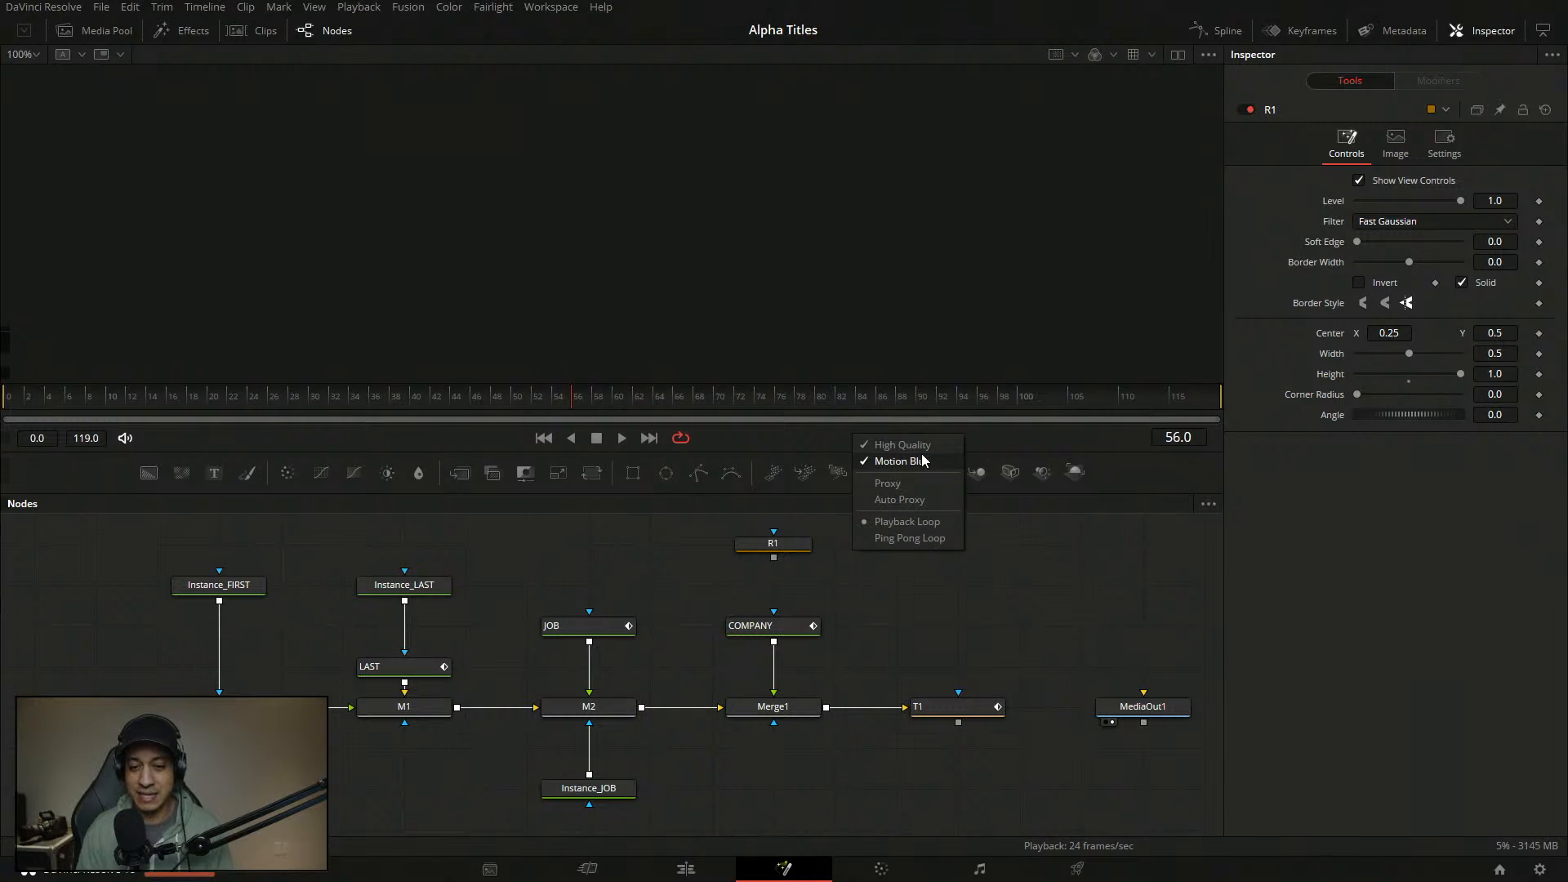
pyautogui.click(943, 562)
pyautogui.rightClick(831, 442)
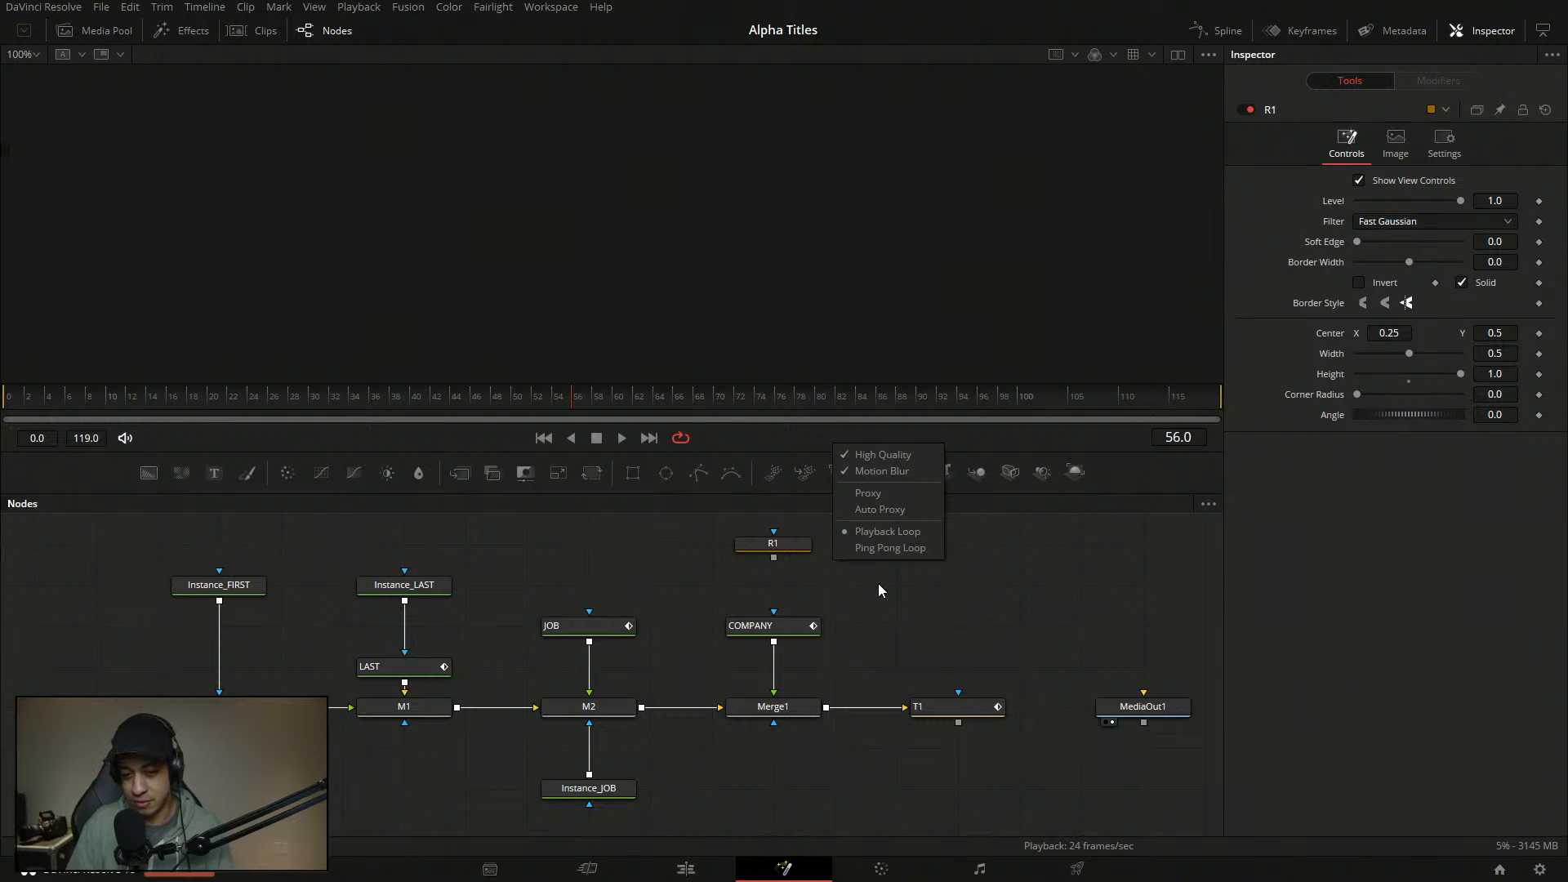
pyautogui.click(879, 583)
pyautogui.rightClick(855, 452)
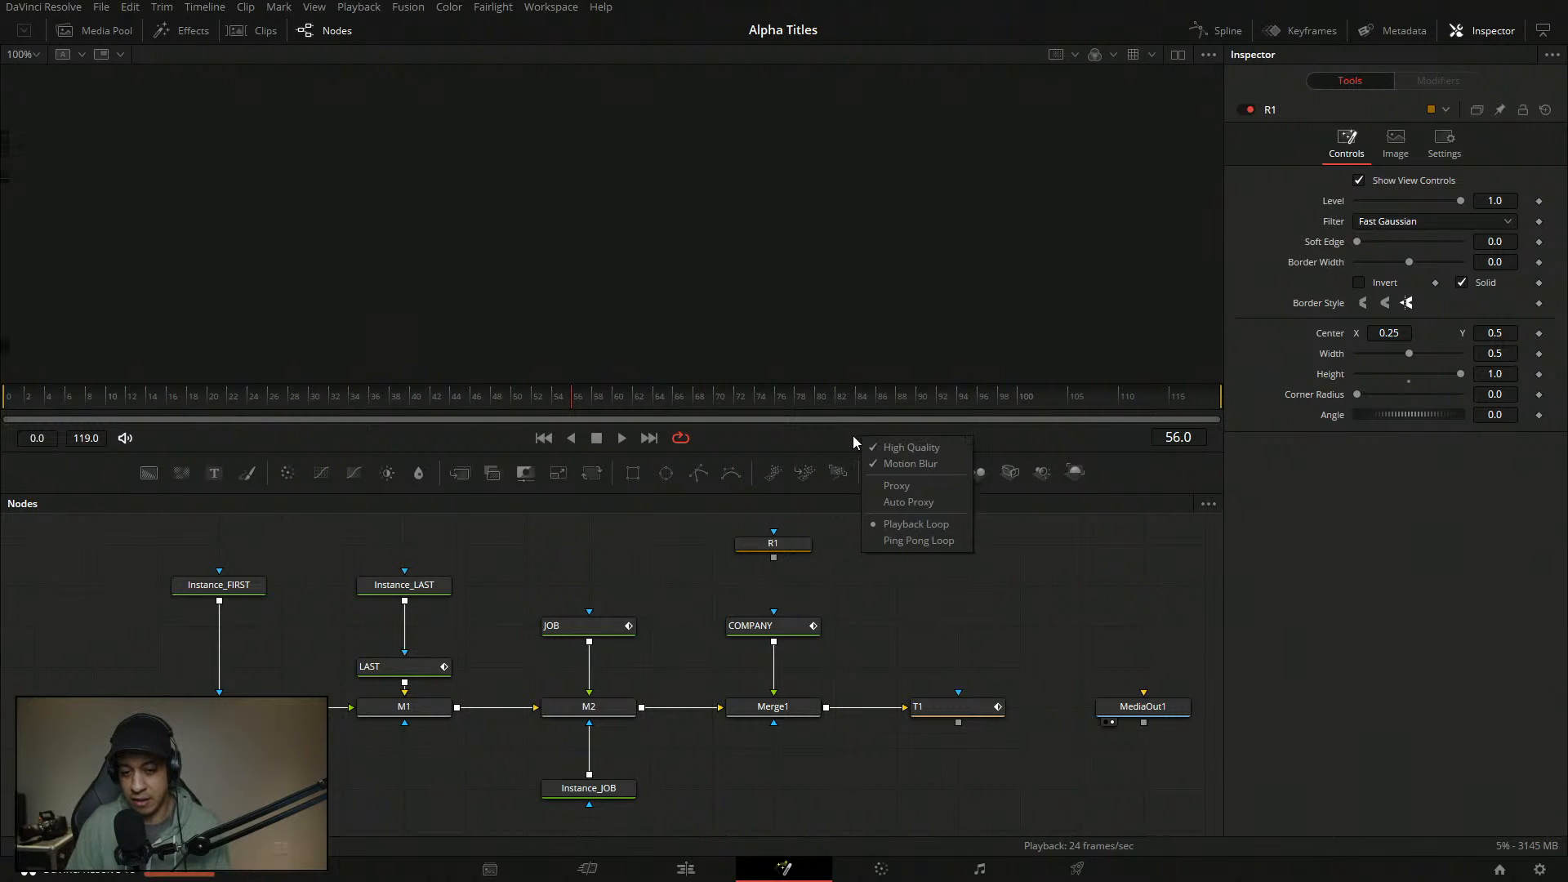
pyautogui.click(901, 612)
pyautogui.rightClick(836, 448)
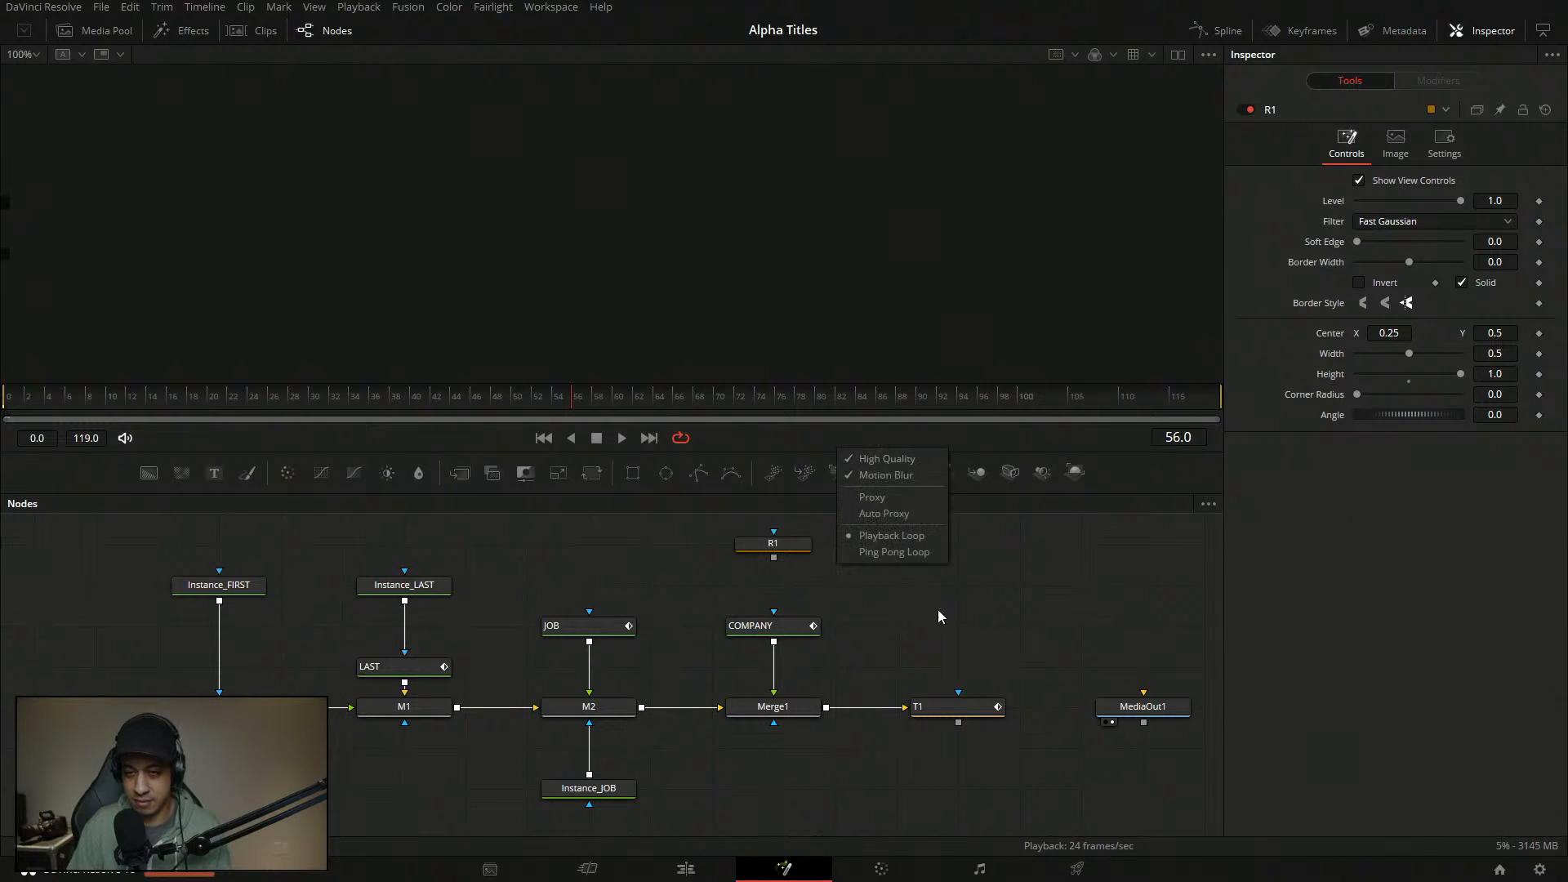
pyautogui.click(938, 612)
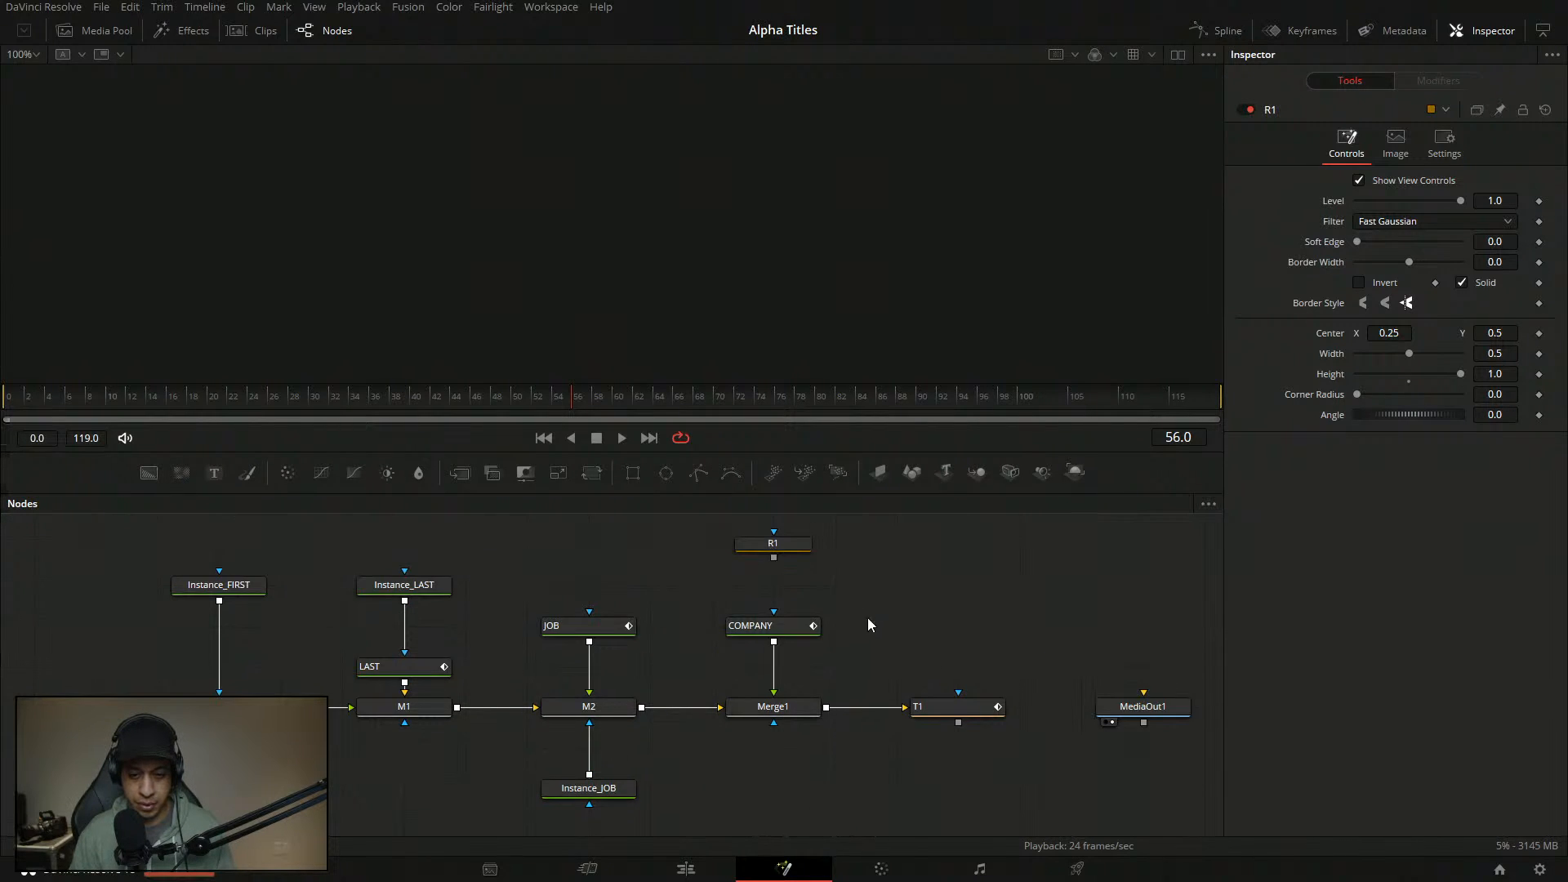
# - Pan the node graph and load Merge1 into the viewer
pyautogui.moveTo(992, 620)
pyautogui.mouseDown()
pyautogui.moveTo(953, 627)
pyautogui.moveTo(962, 609)
pyautogui.mouseUp()
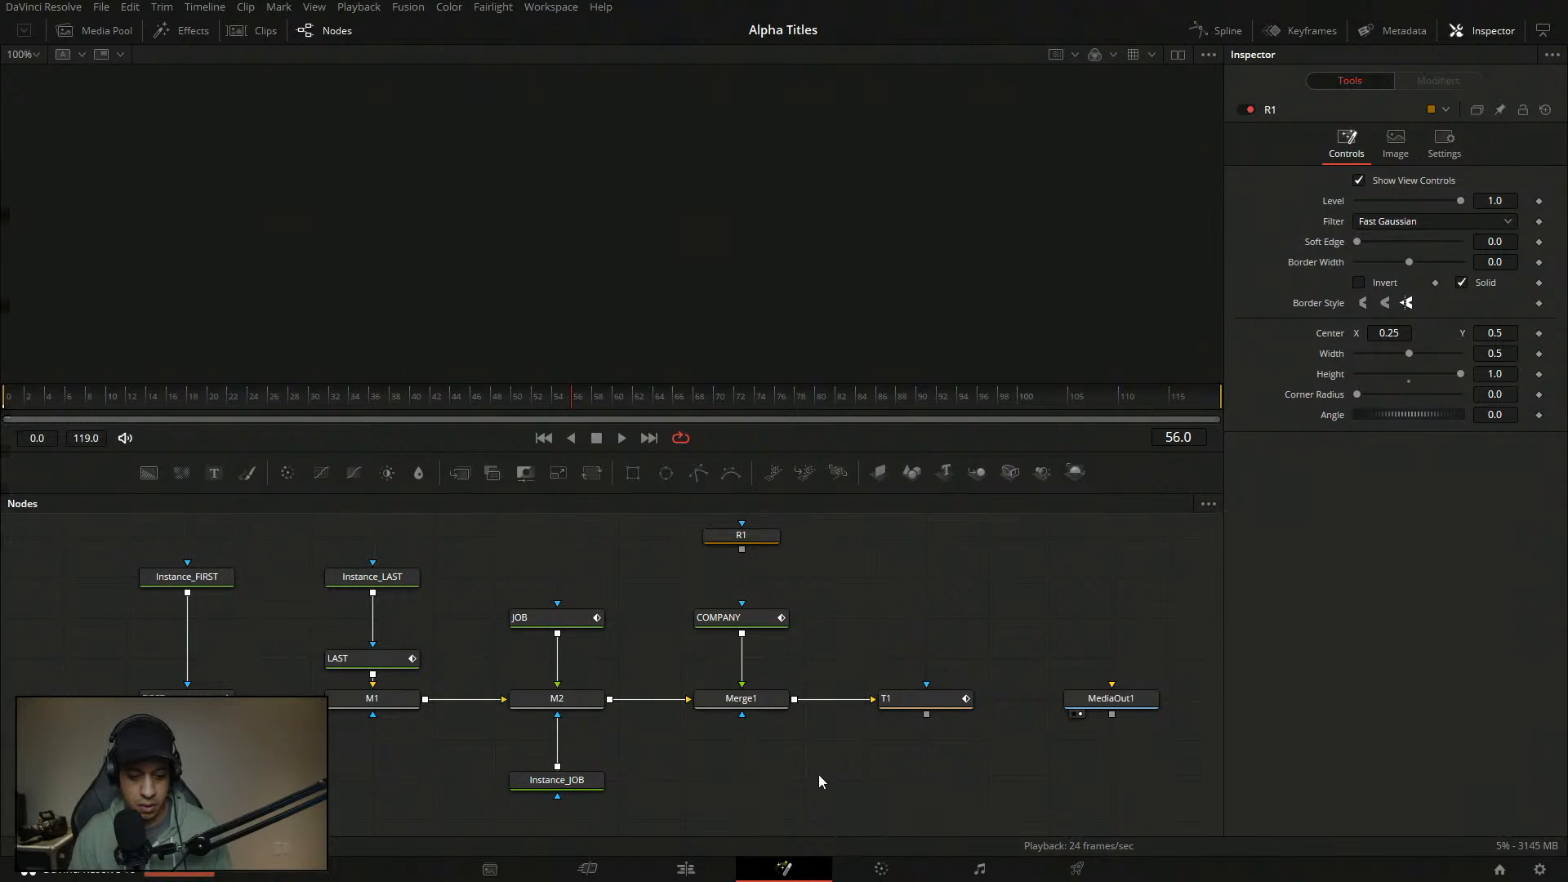
pyautogui.moveTo(651, 773); pyautogui.dragTo(696, 771)
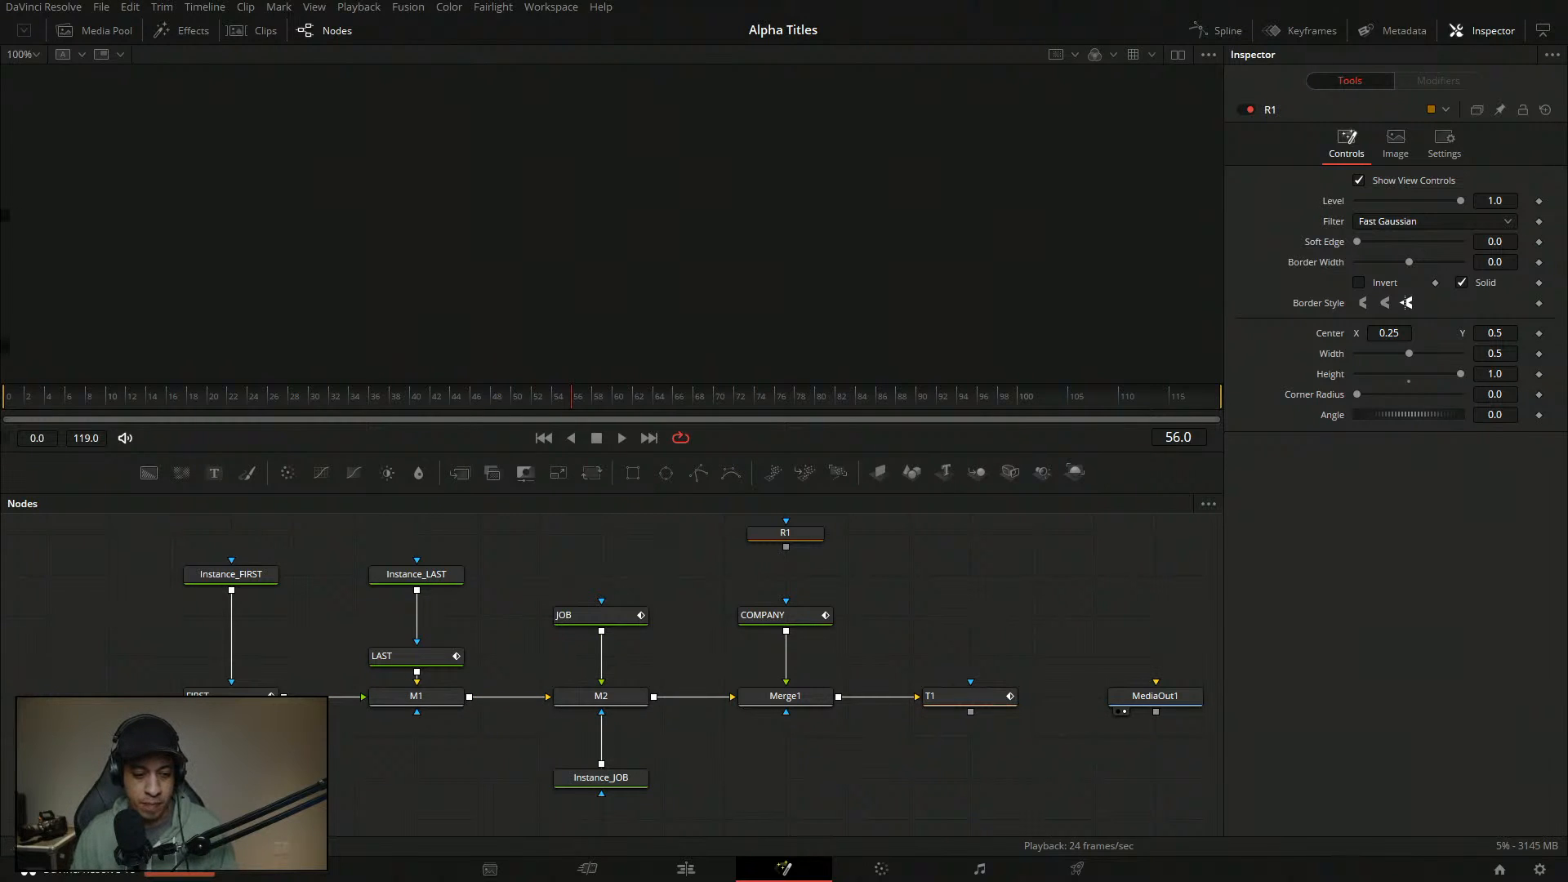
pyautogui.moveTo(800, 693); pyautogui.dragTo(780, 196)
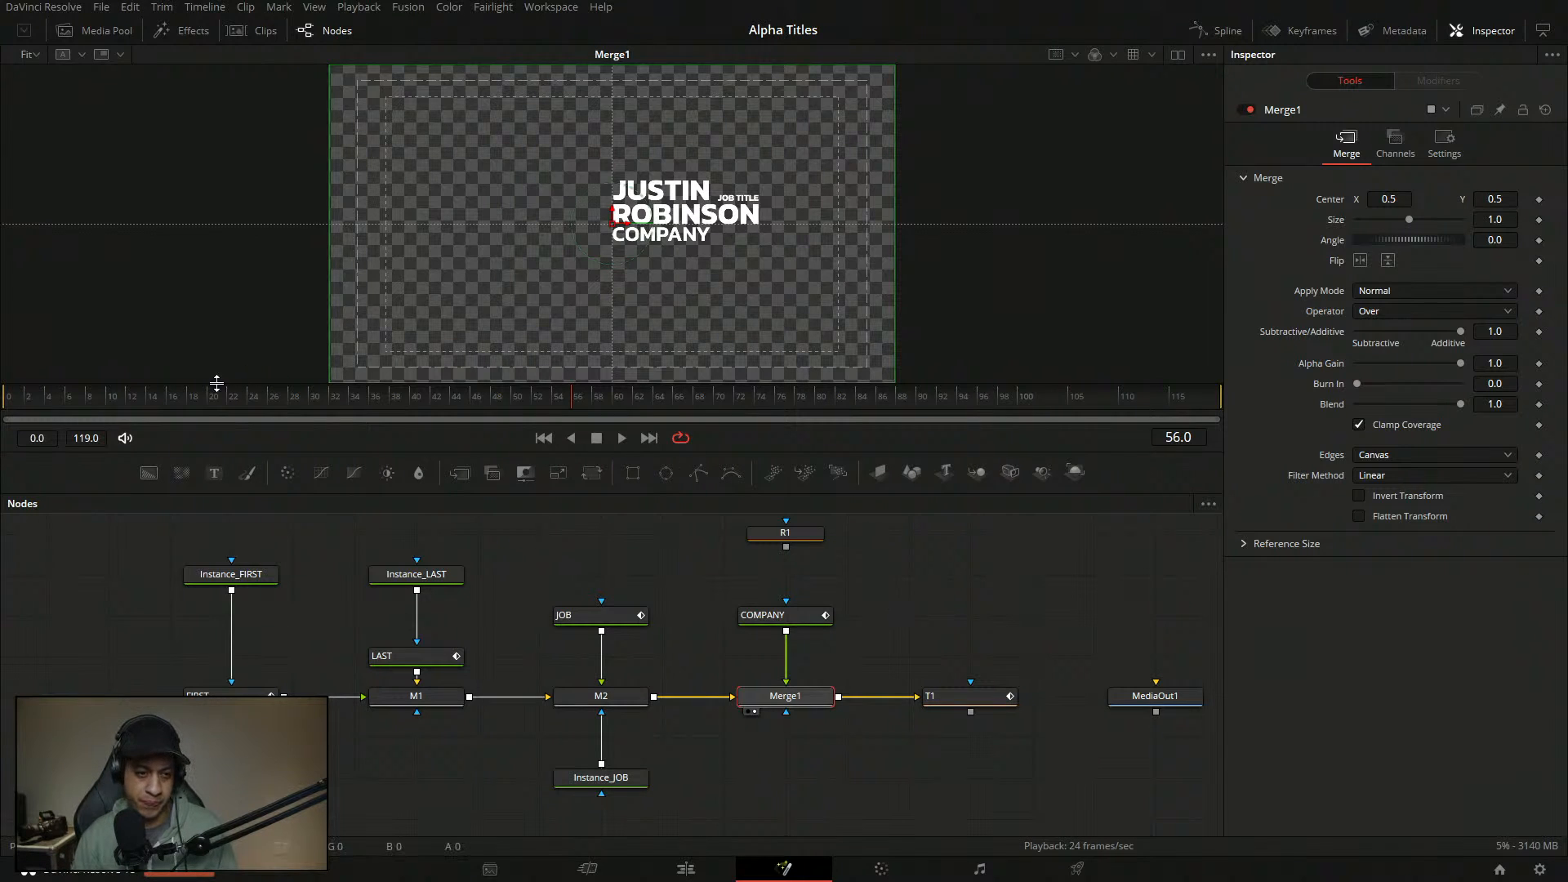
# - Replay the title animation from the first frame a few times
pyautogui.click(45, 396)
pyautogui.press('space')
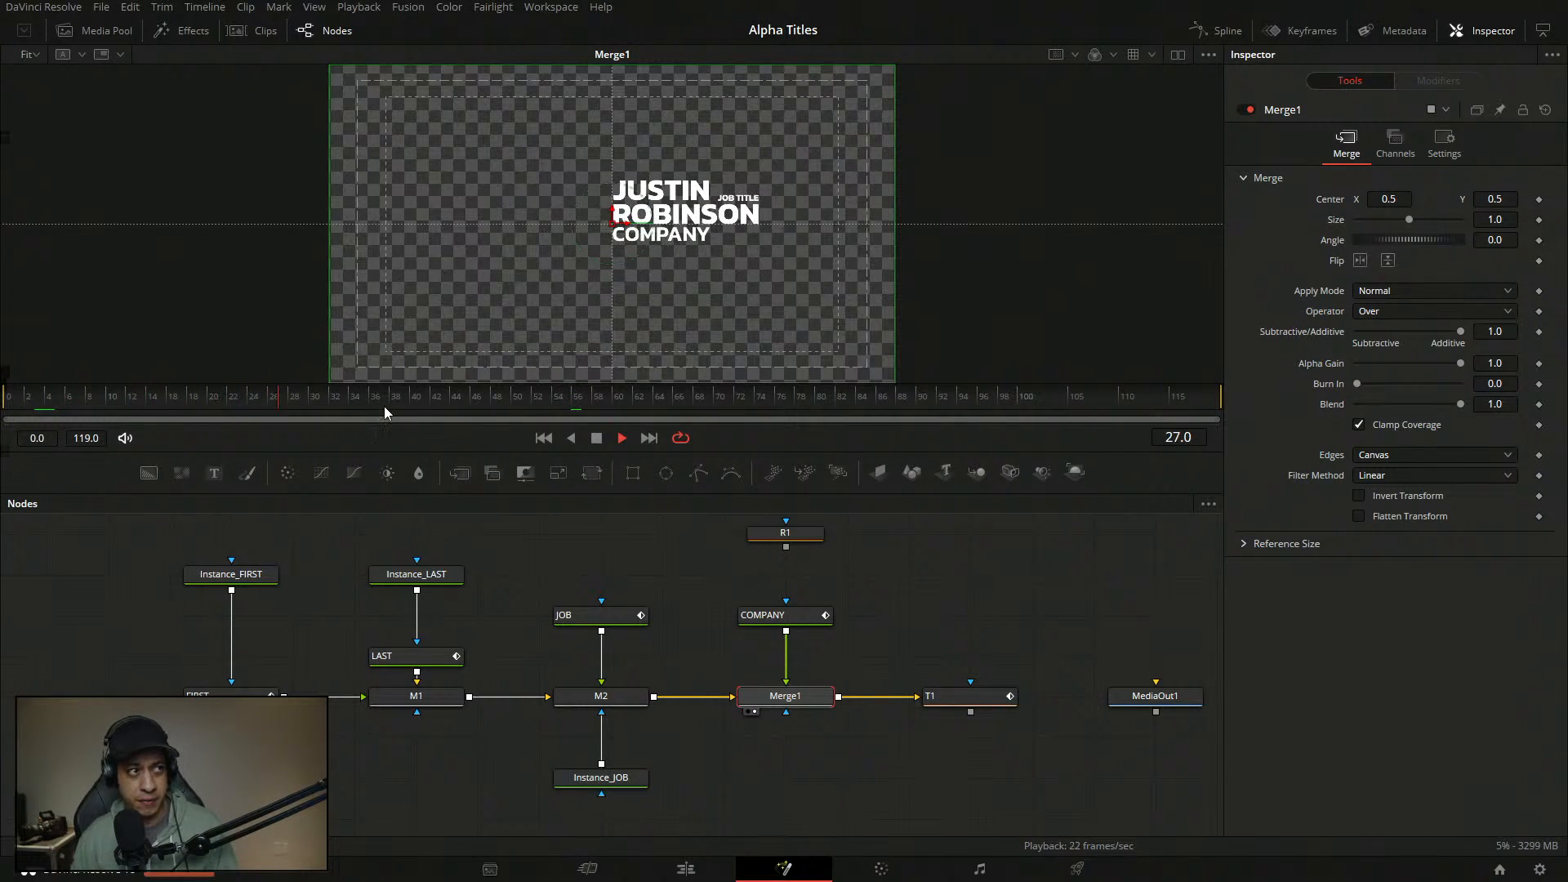
pyautogui.click(8, 397)
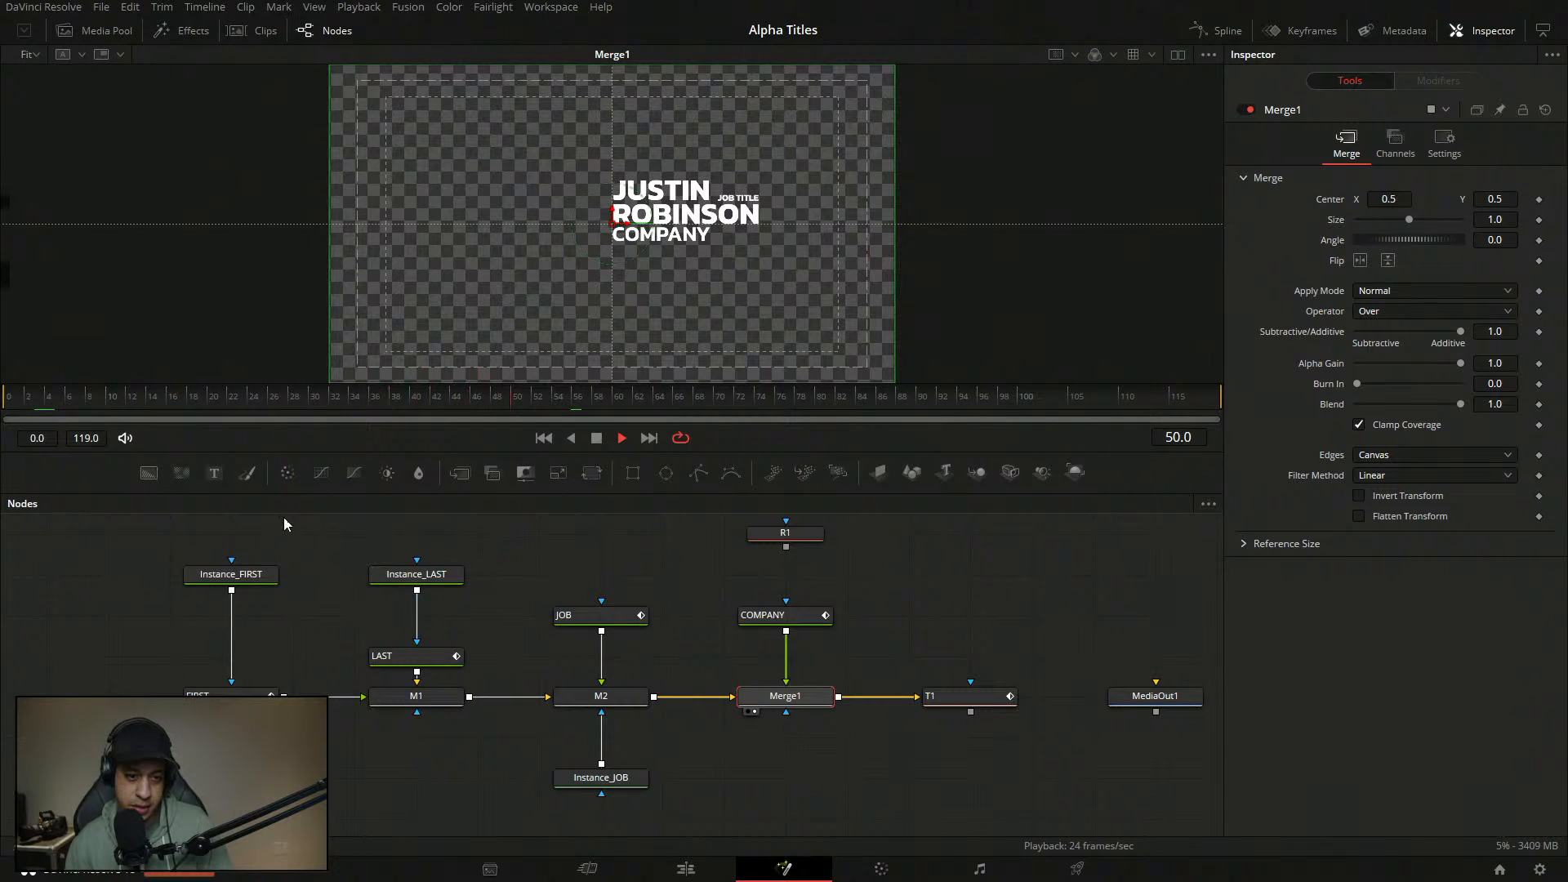
pyautogui.click(8, 397)
pyautogui.press('space')
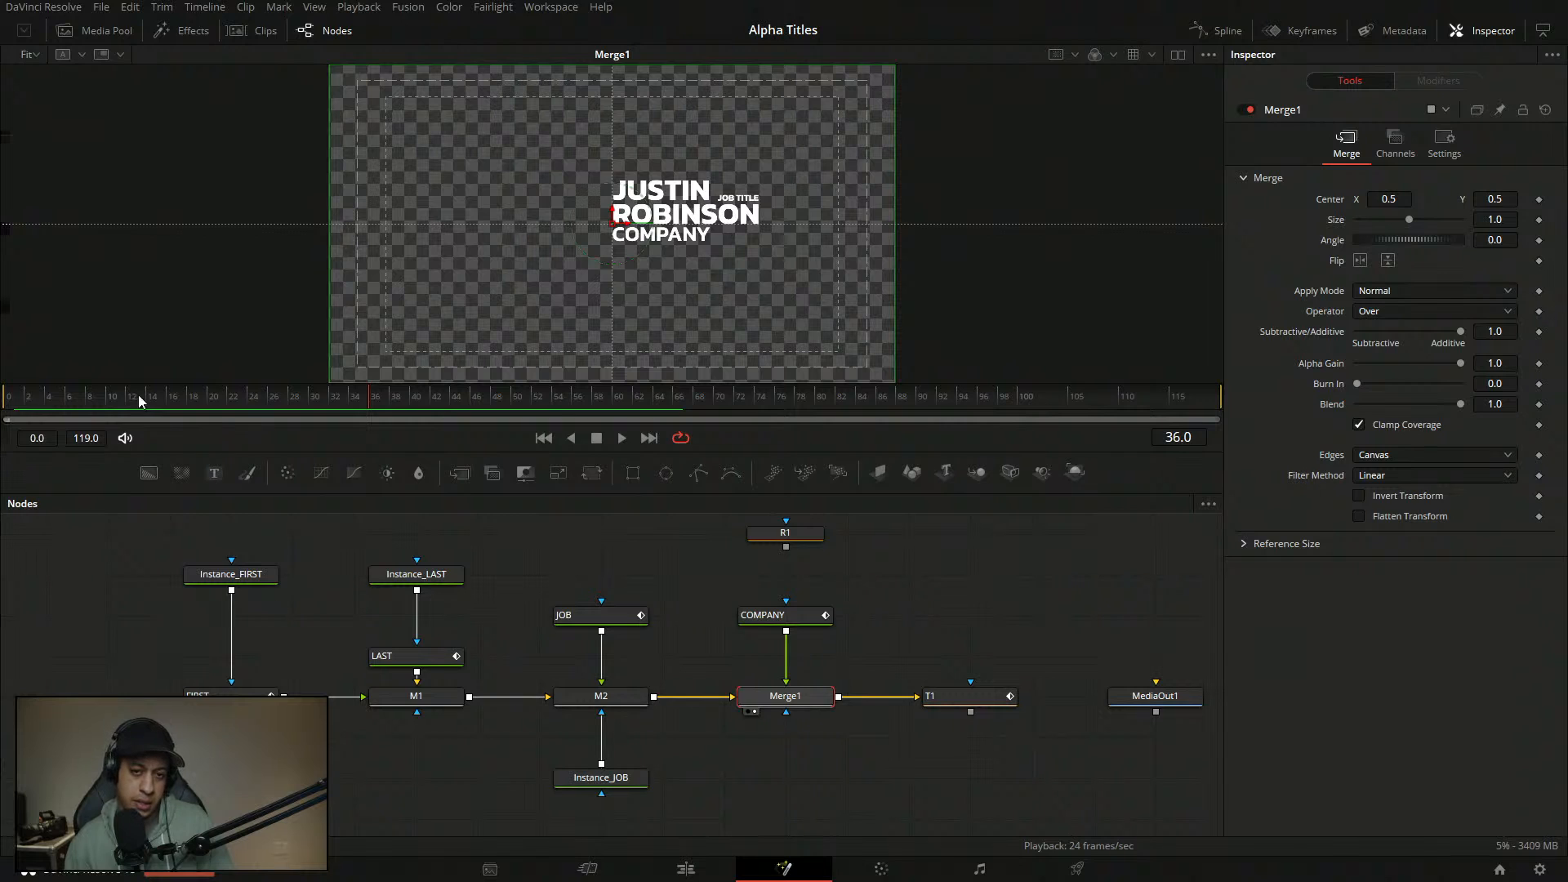
pyautogui.click(9, 397)
pyautogui.press('space')
pyautogui.press('space')
# - Delete the Instance_FIRST and Instance_JOB nodes, leaving FIRST linked directly to M1
pyautogui.moveTo(315, 612); pyautogui.dragTo(389, 621)
pyautogui.click(308, 704)
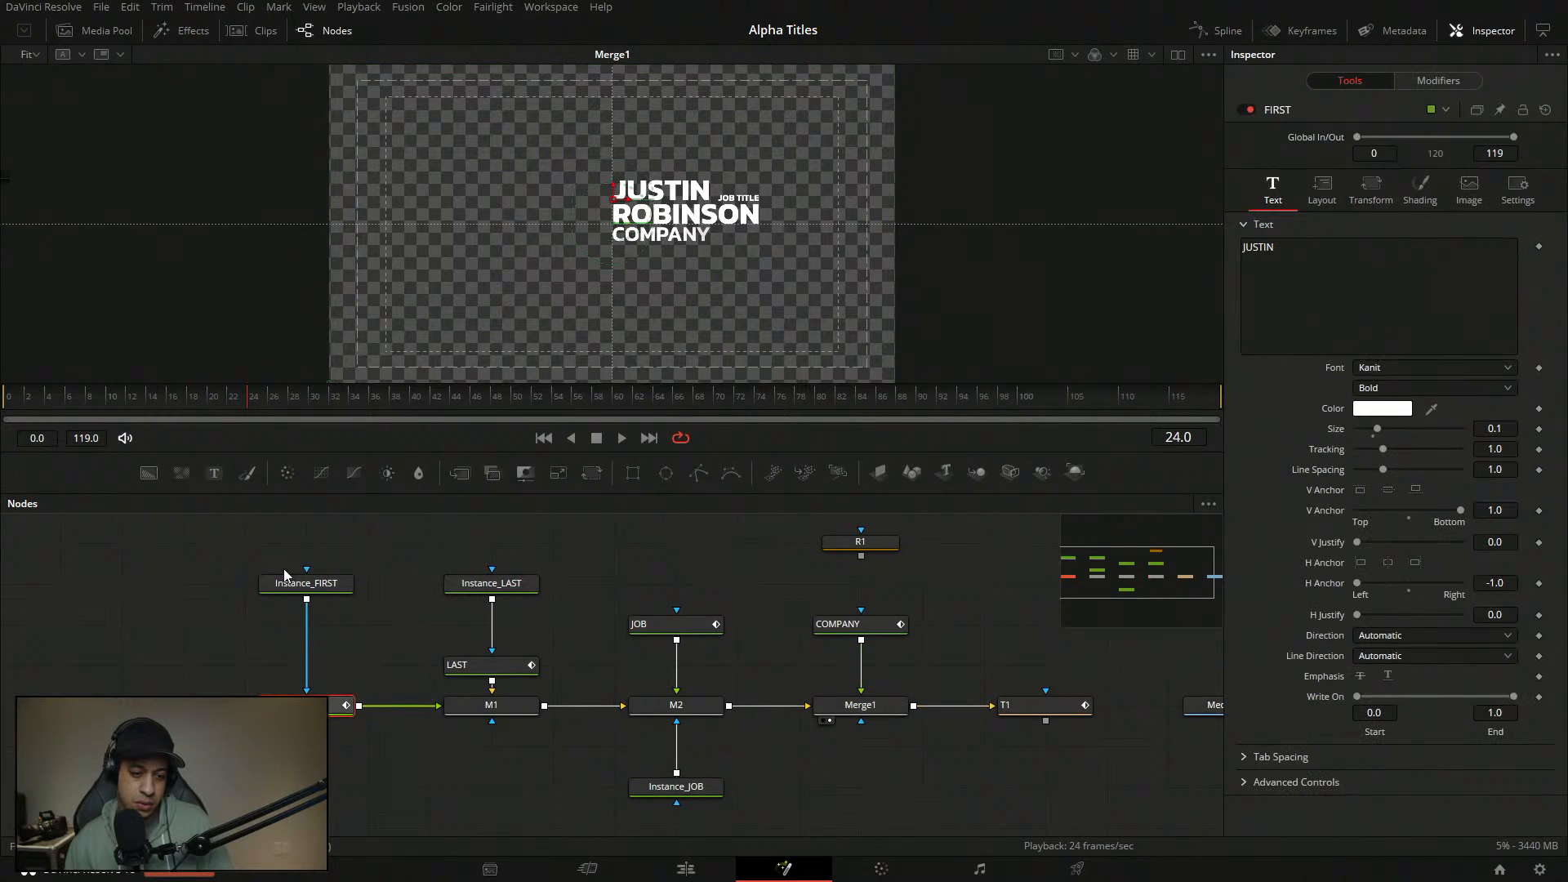
pyautogui.click(346, 593)
pyautogui.press('Delete')
pyautogui.click(684, 791)
pyautogui.press('Delete')
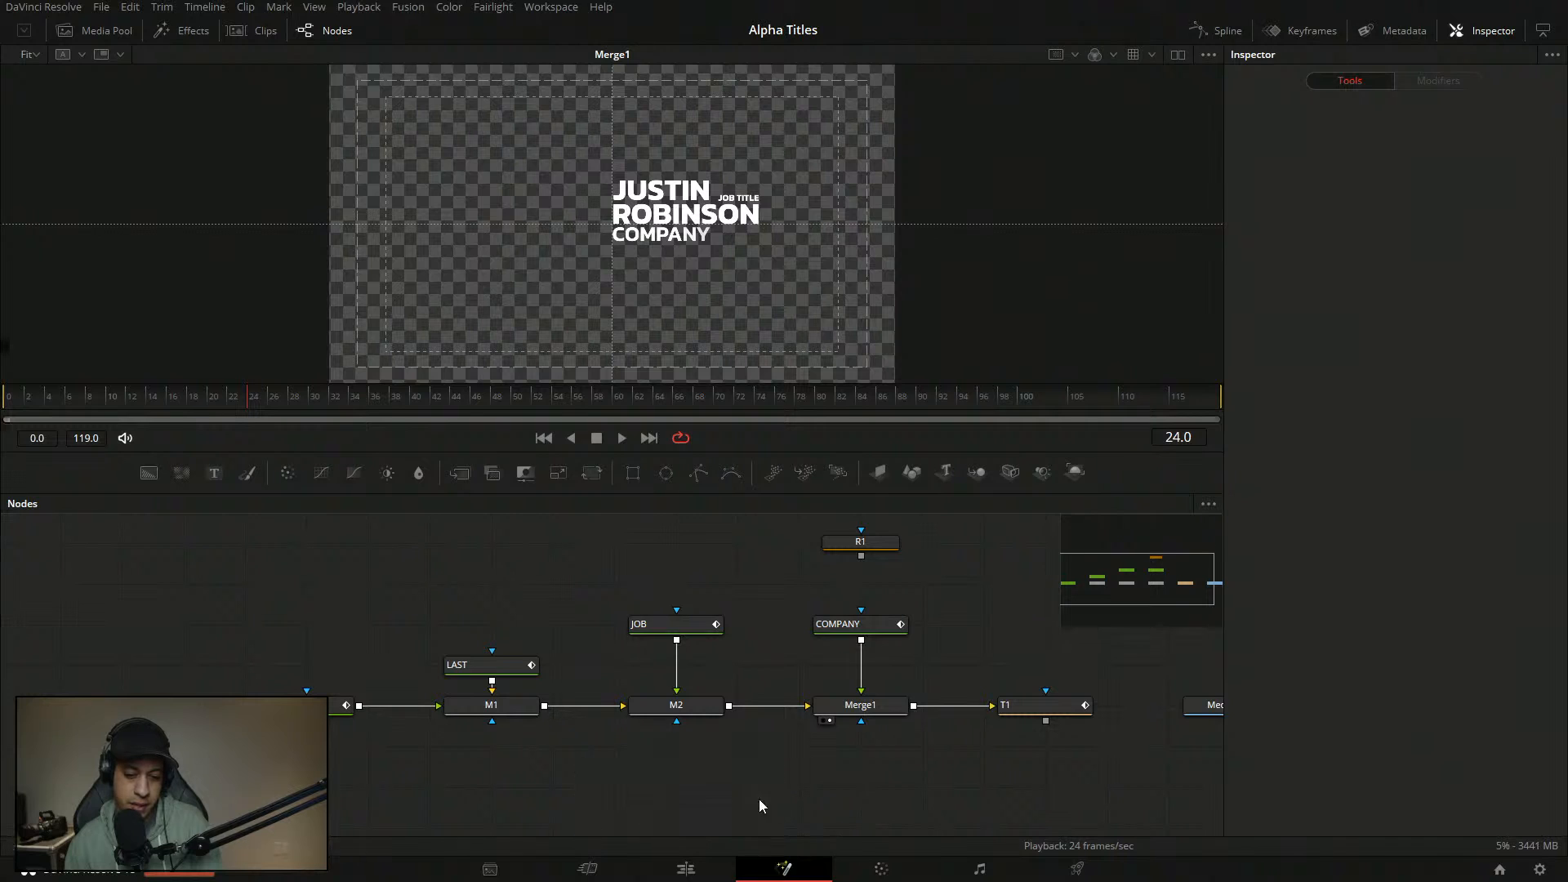
pyautogui.moveTo(390, 718); pyautogui.dragTo(341, 640)
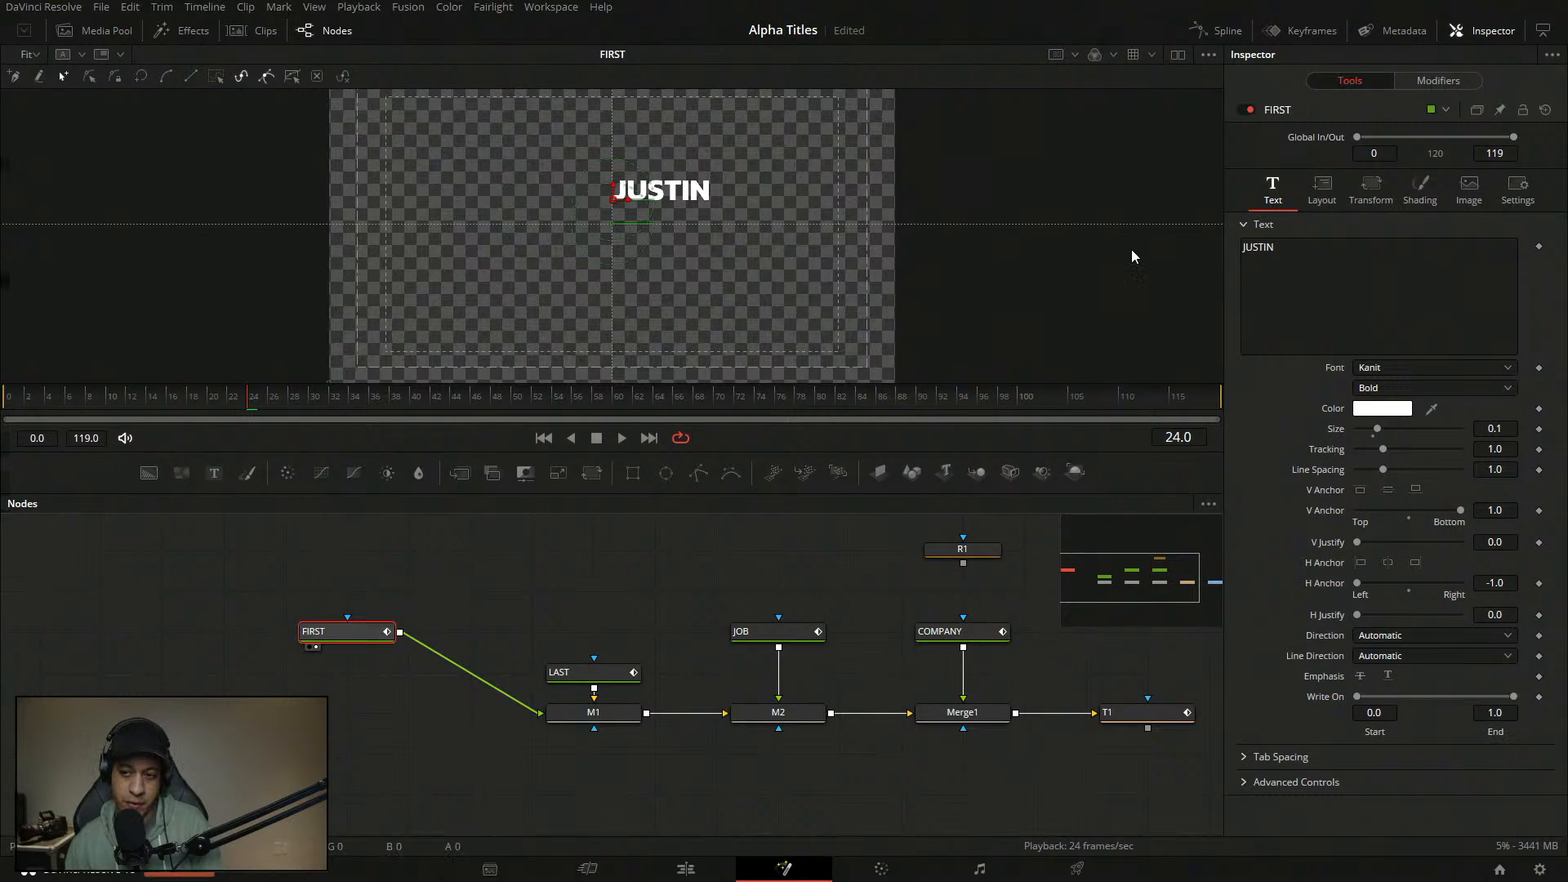
# - Move the FIRST node level with the LAST node
pyautogui.click(1414, 196)
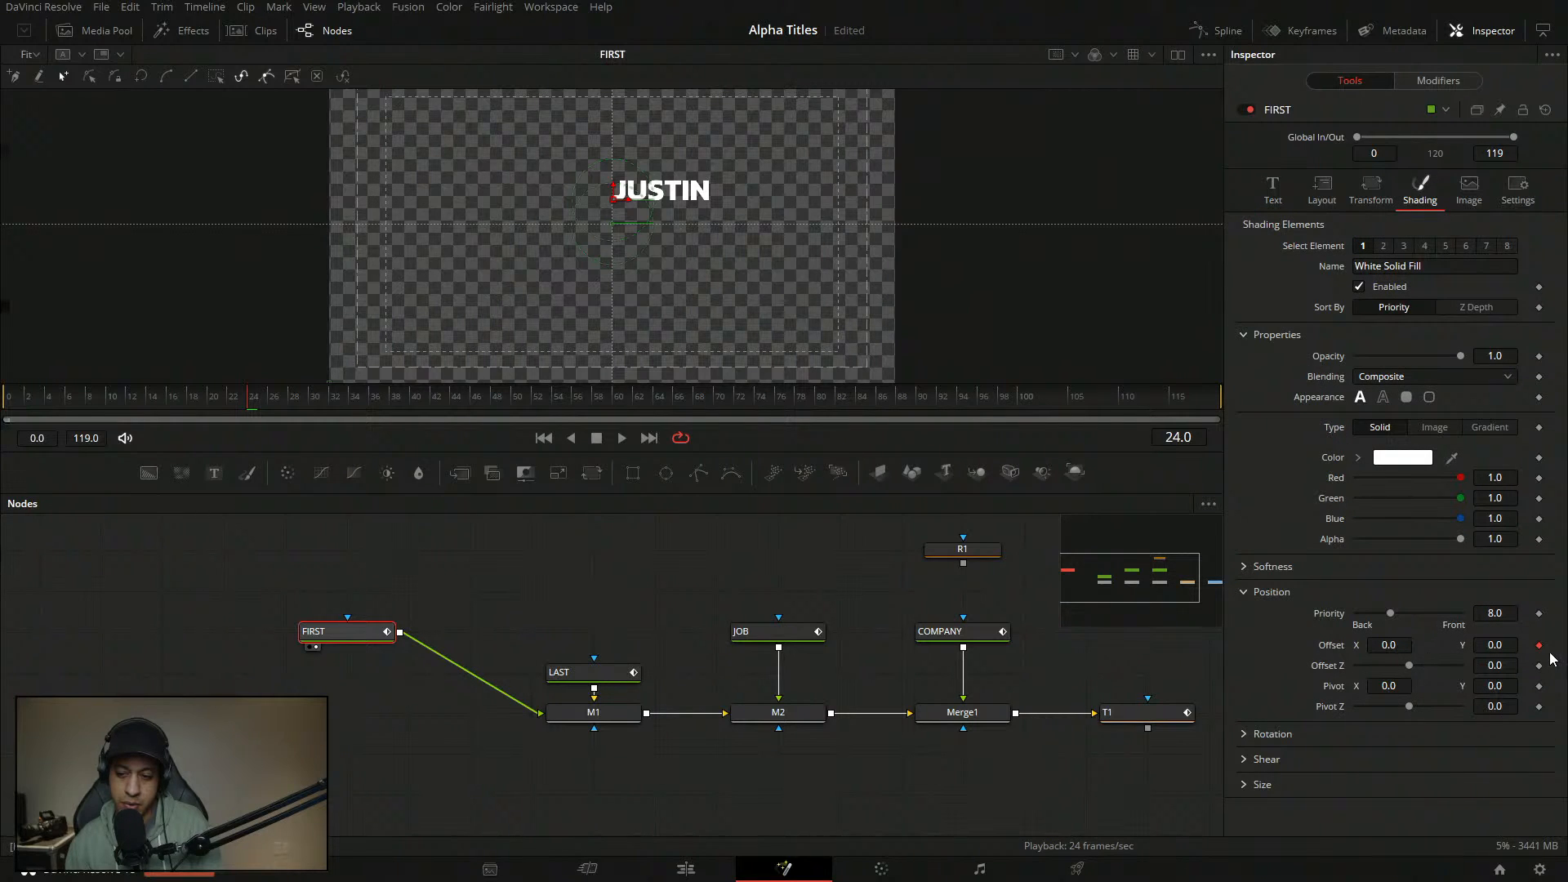
pyautogui.moveTo(394, 633)
pyautogui.mouseDown()
pyautogui.moveTo(399, 674)
pyautogui.moveTo(460, 674)
pyautogui.moveTo(406, 632)
pyautogui.mouseUp()
pyautogui.click(418, 603)
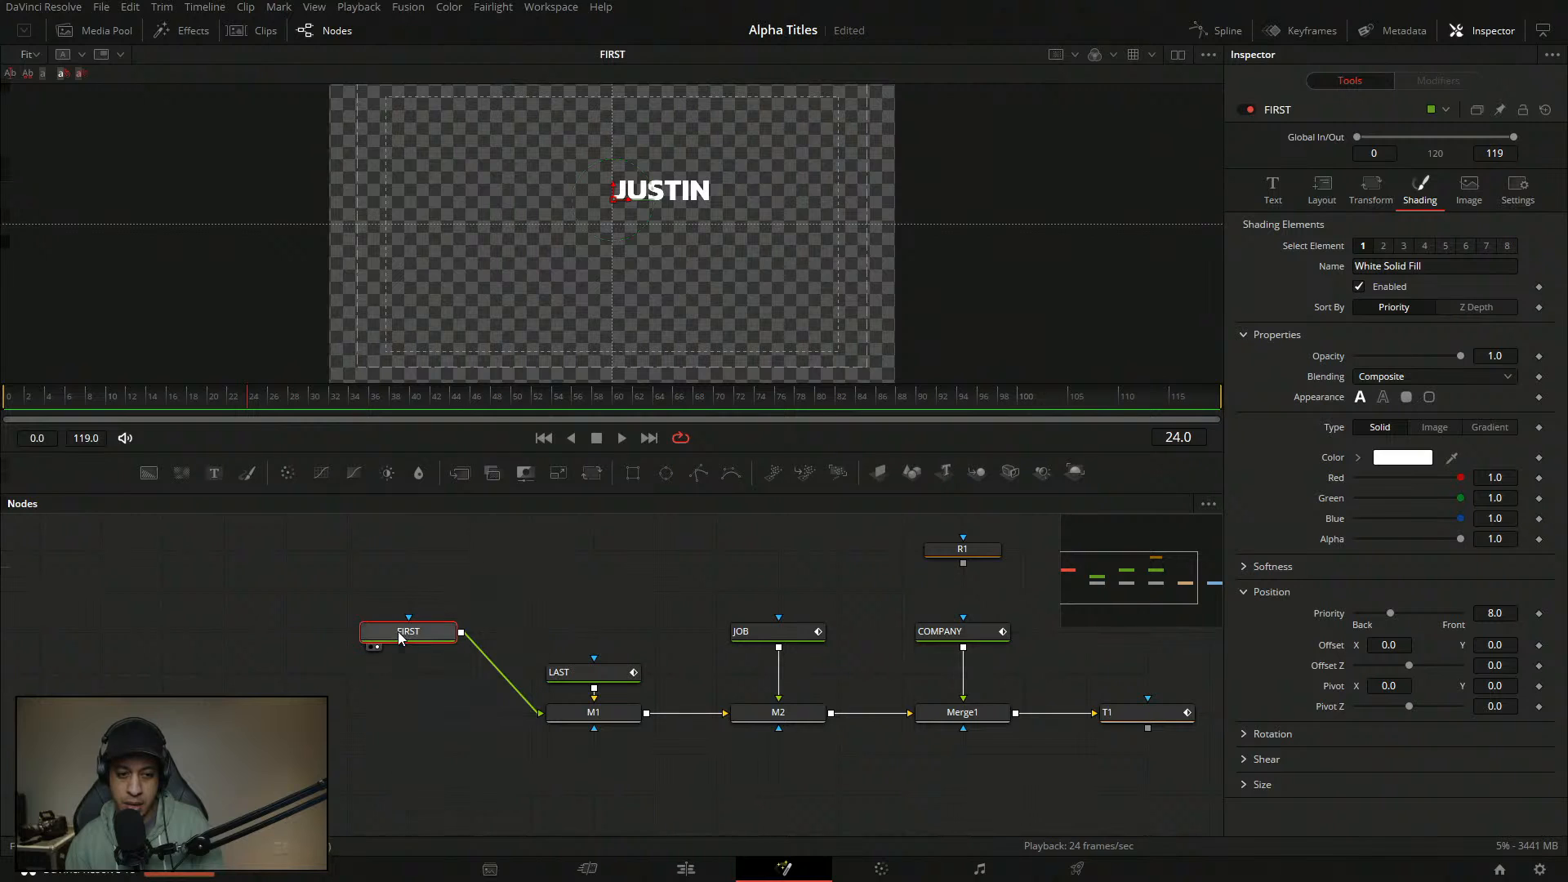
# - Set JUSTIN's horizontal anchor to 0.5 and line LAST up with FIRST
pyautogui.click(1272, 191)
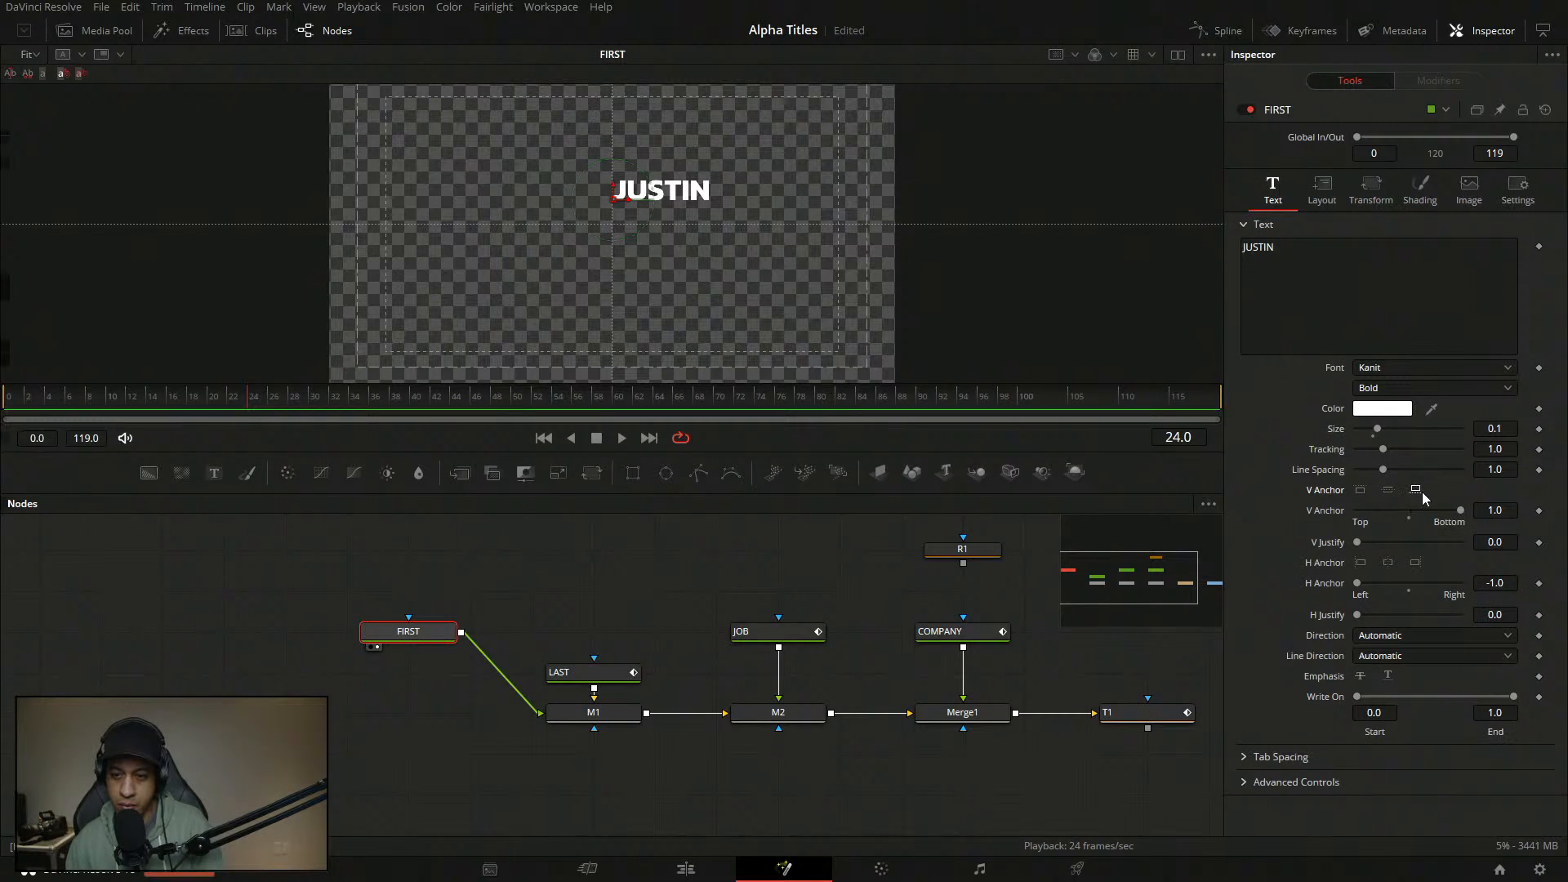
pyautogui.click(1415, 562)
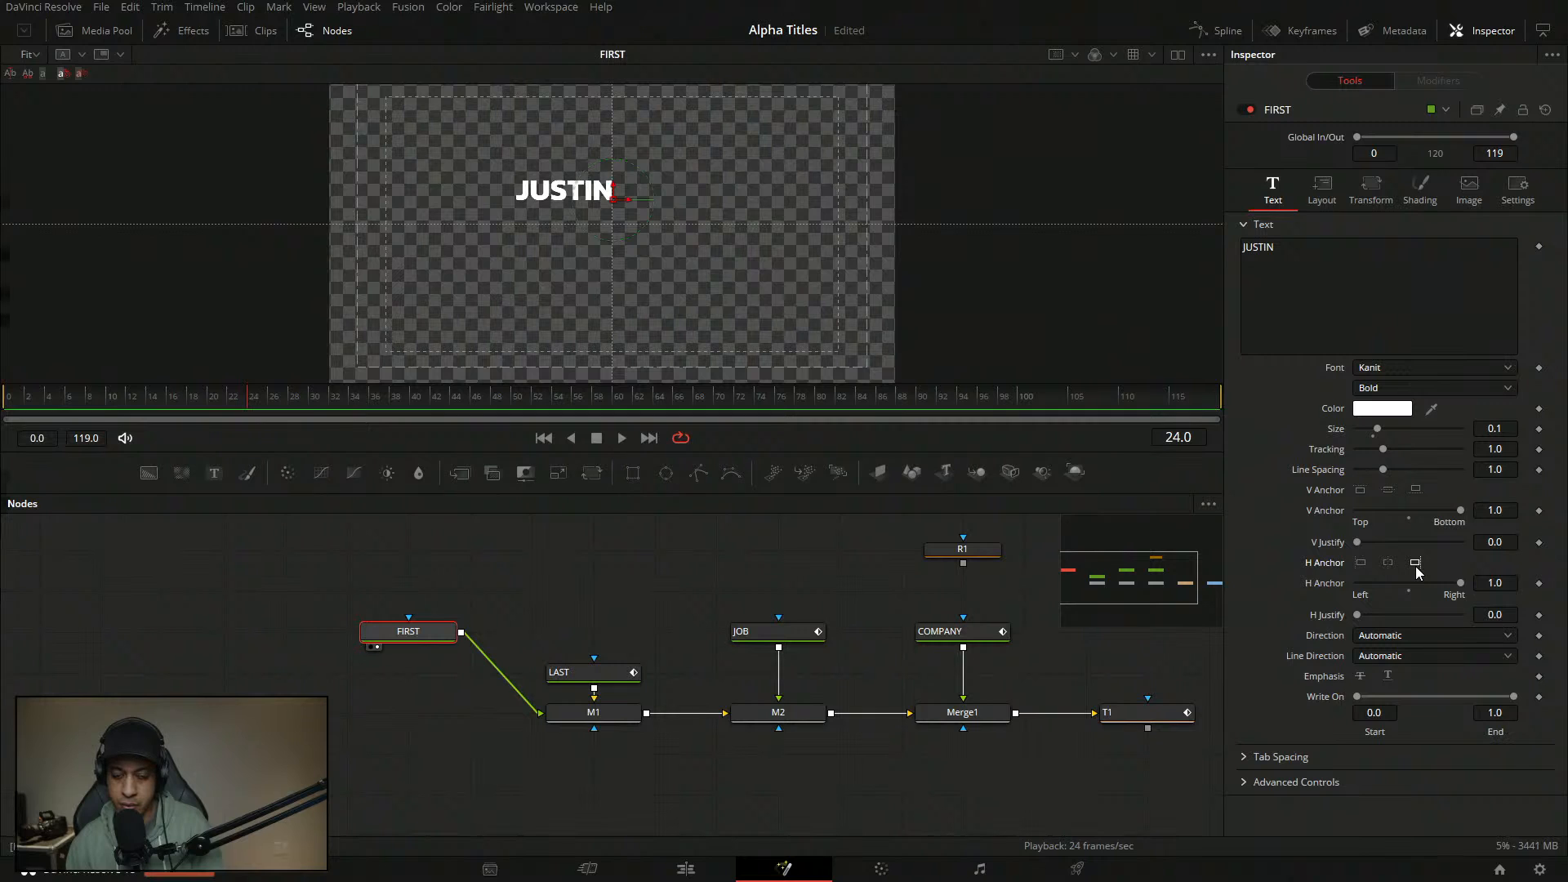
pyautogui.moveTo(1462, 585); pyautogui.dragTo(1450, 585)
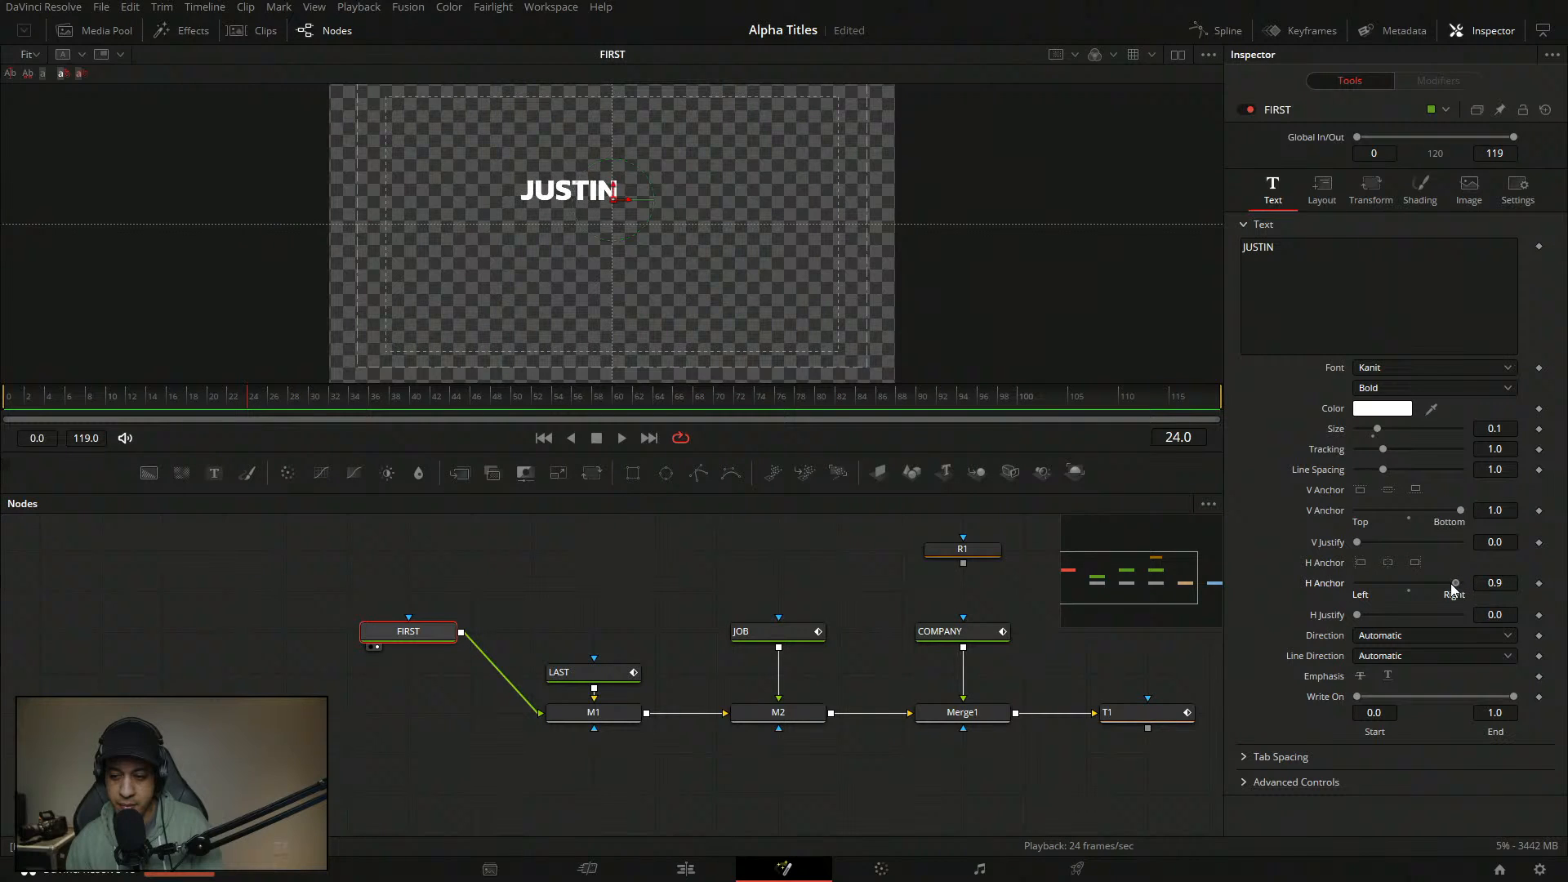
pyautogui.click(1513, 583)
pyautogui.write('0.5')
pyautogui.press('Tab')
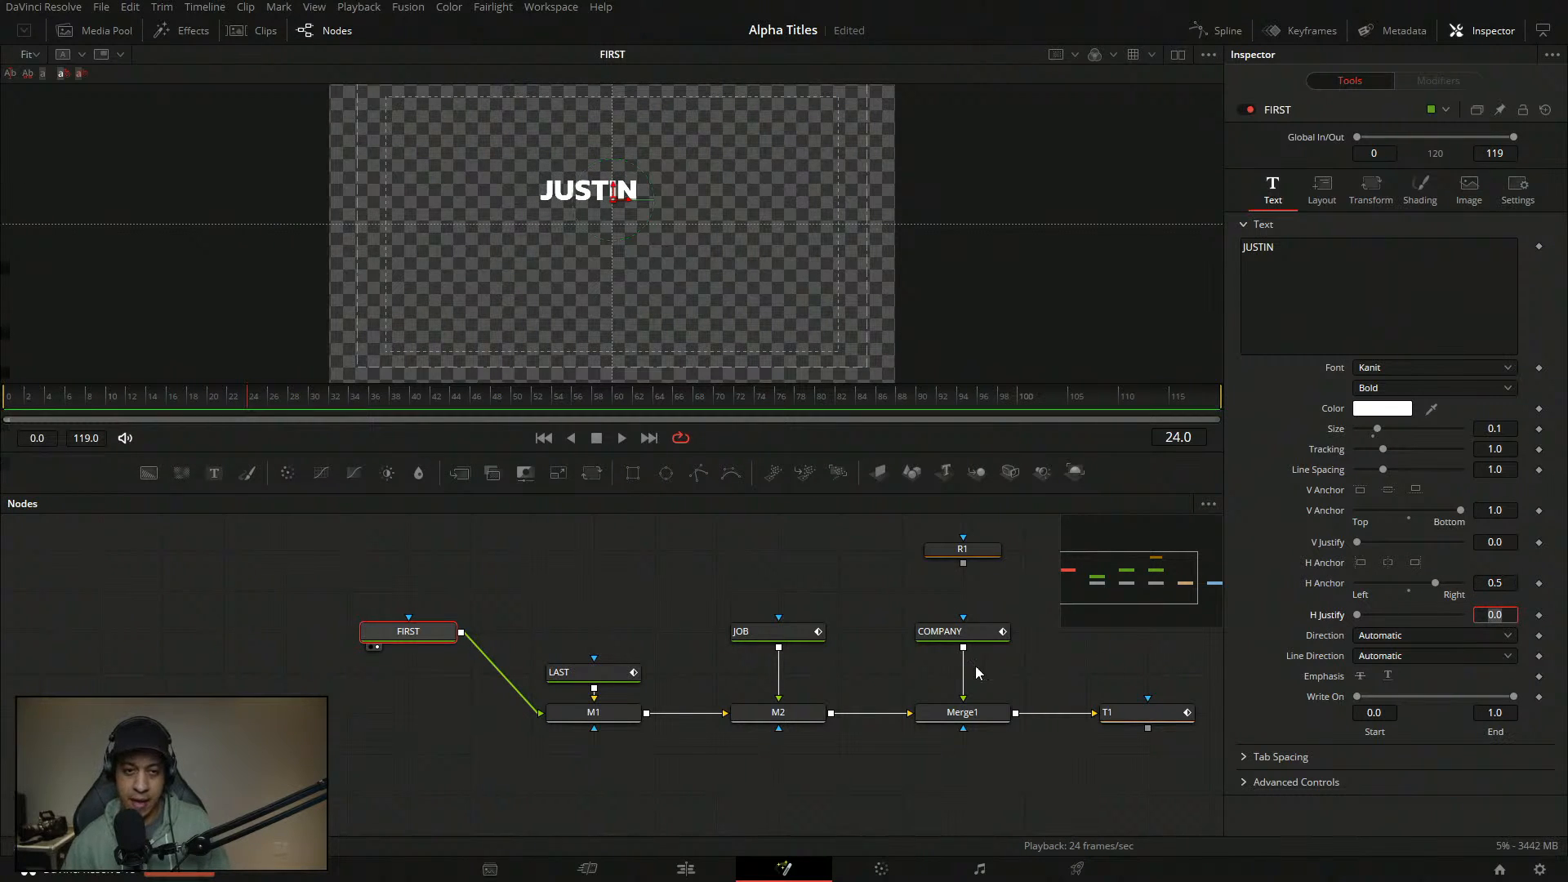
pyautogui.moveTo(604, 673); pyautogui.dragTo(604, 632)
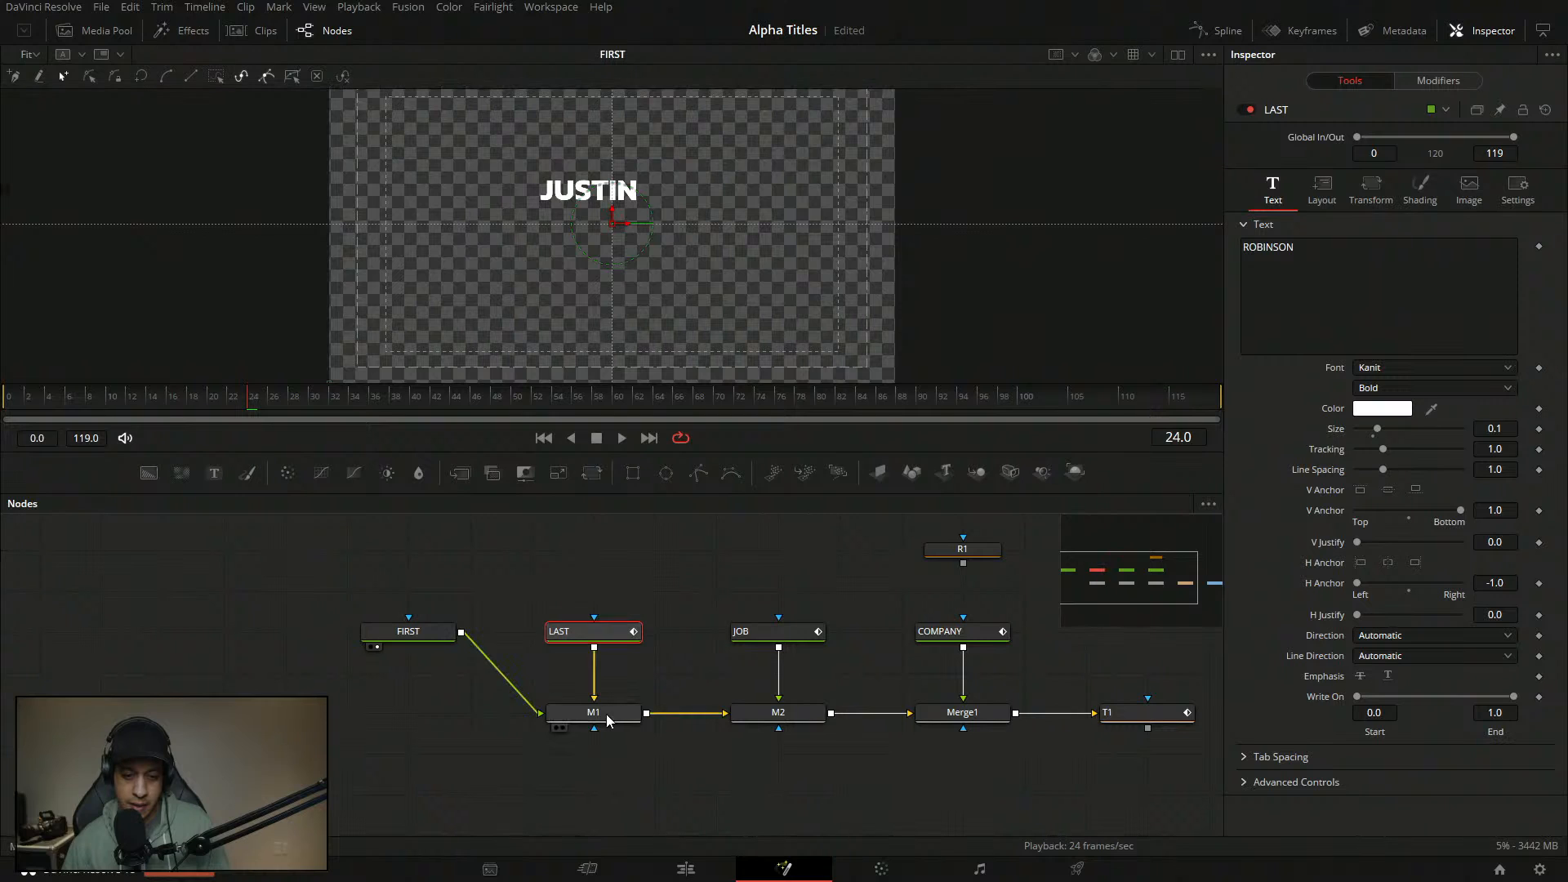
pyautogui.press('1')
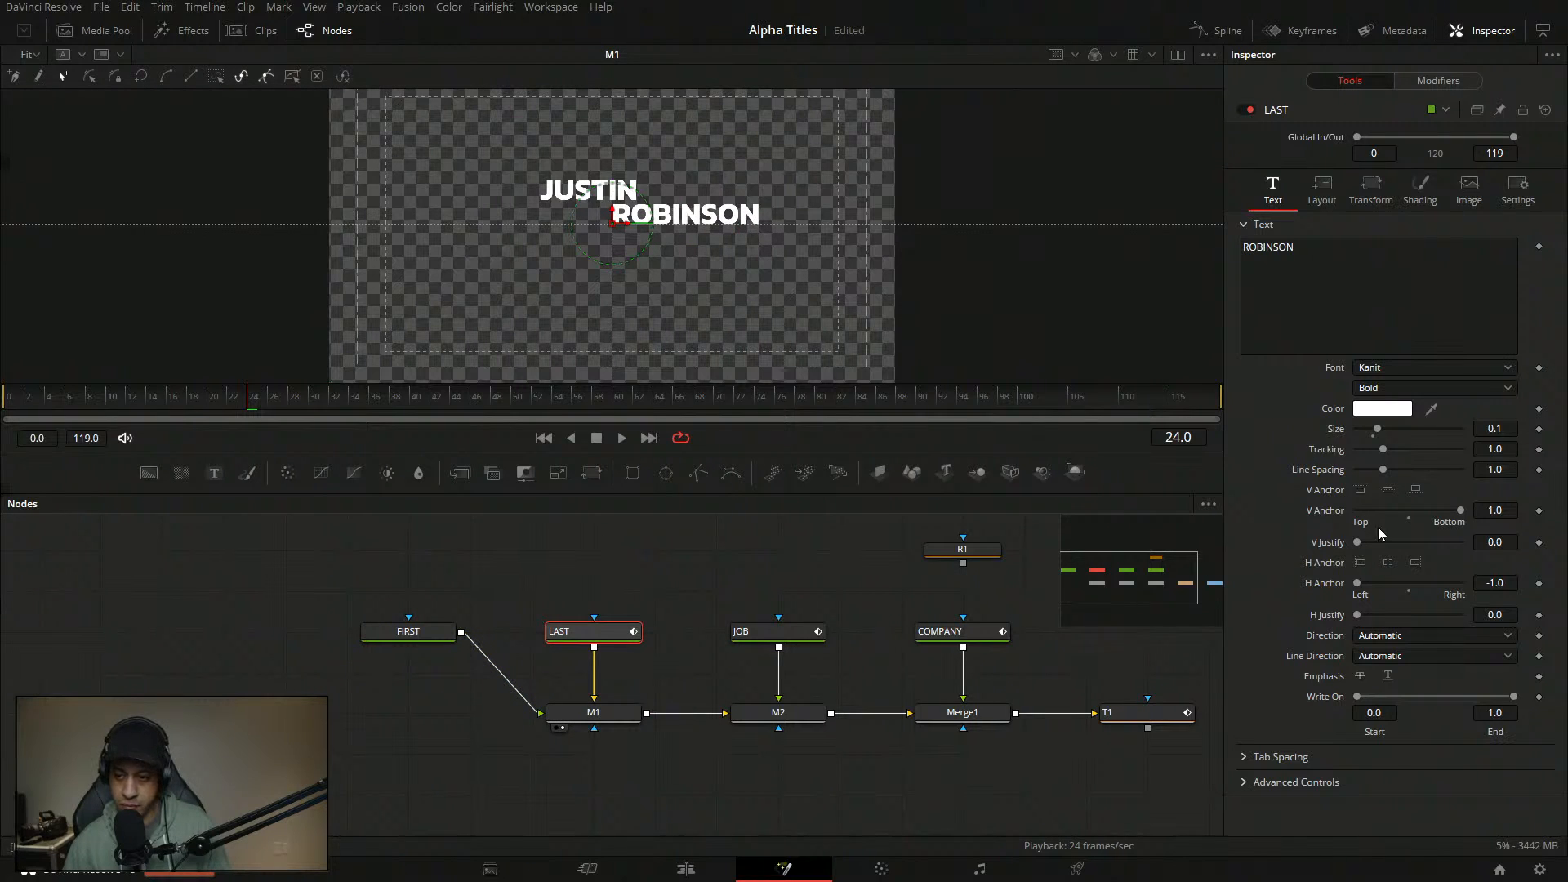
pyautogui.click(1361, 490)
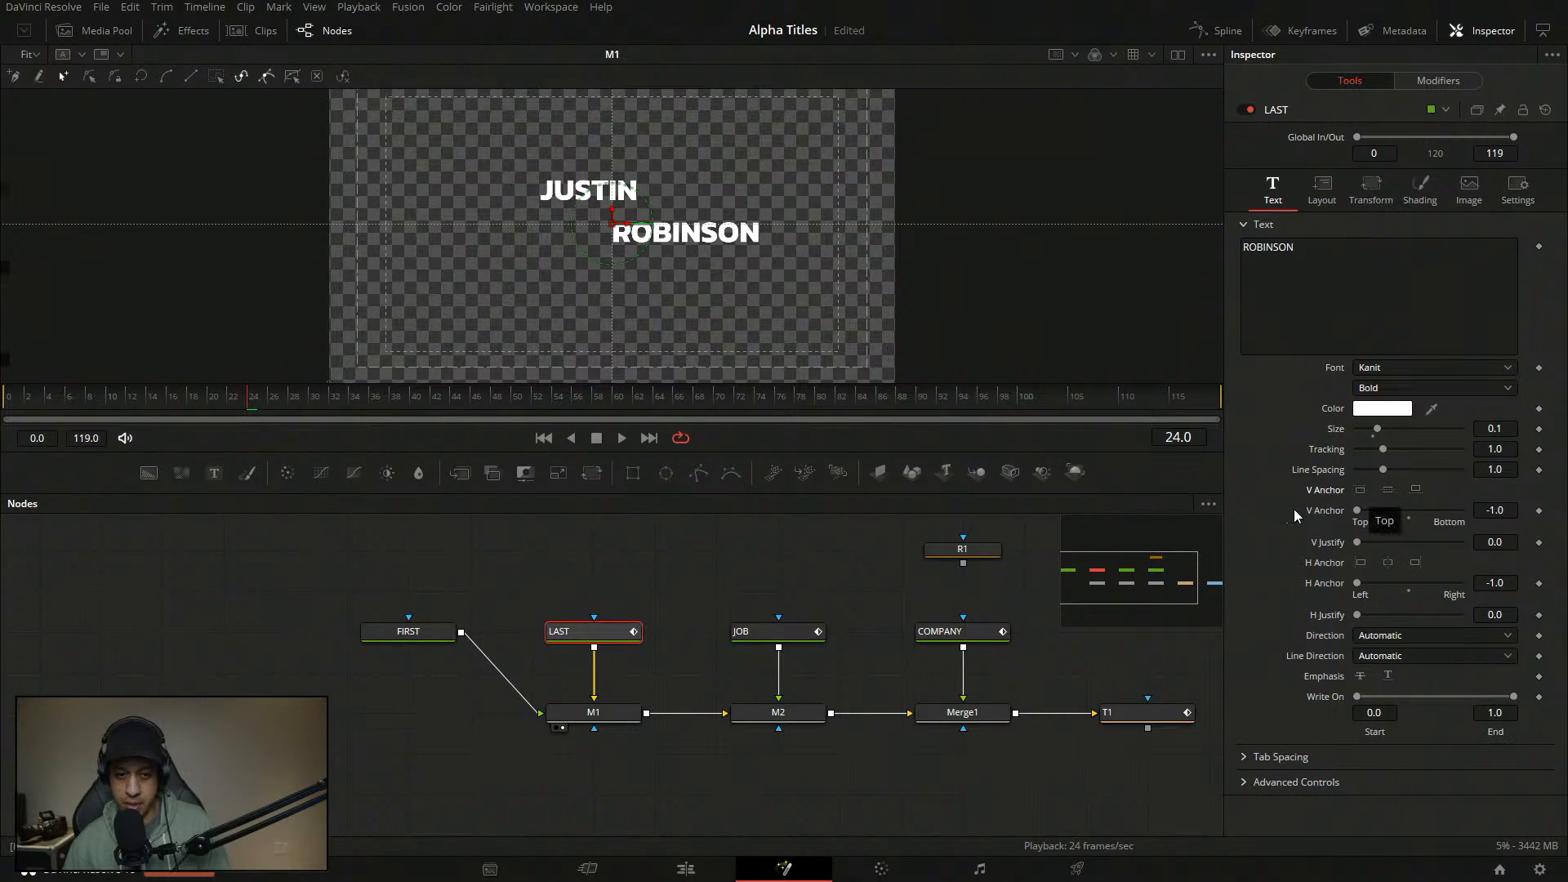
pyautogui.click(408, 632)
pyautogui.click(1322, 189)
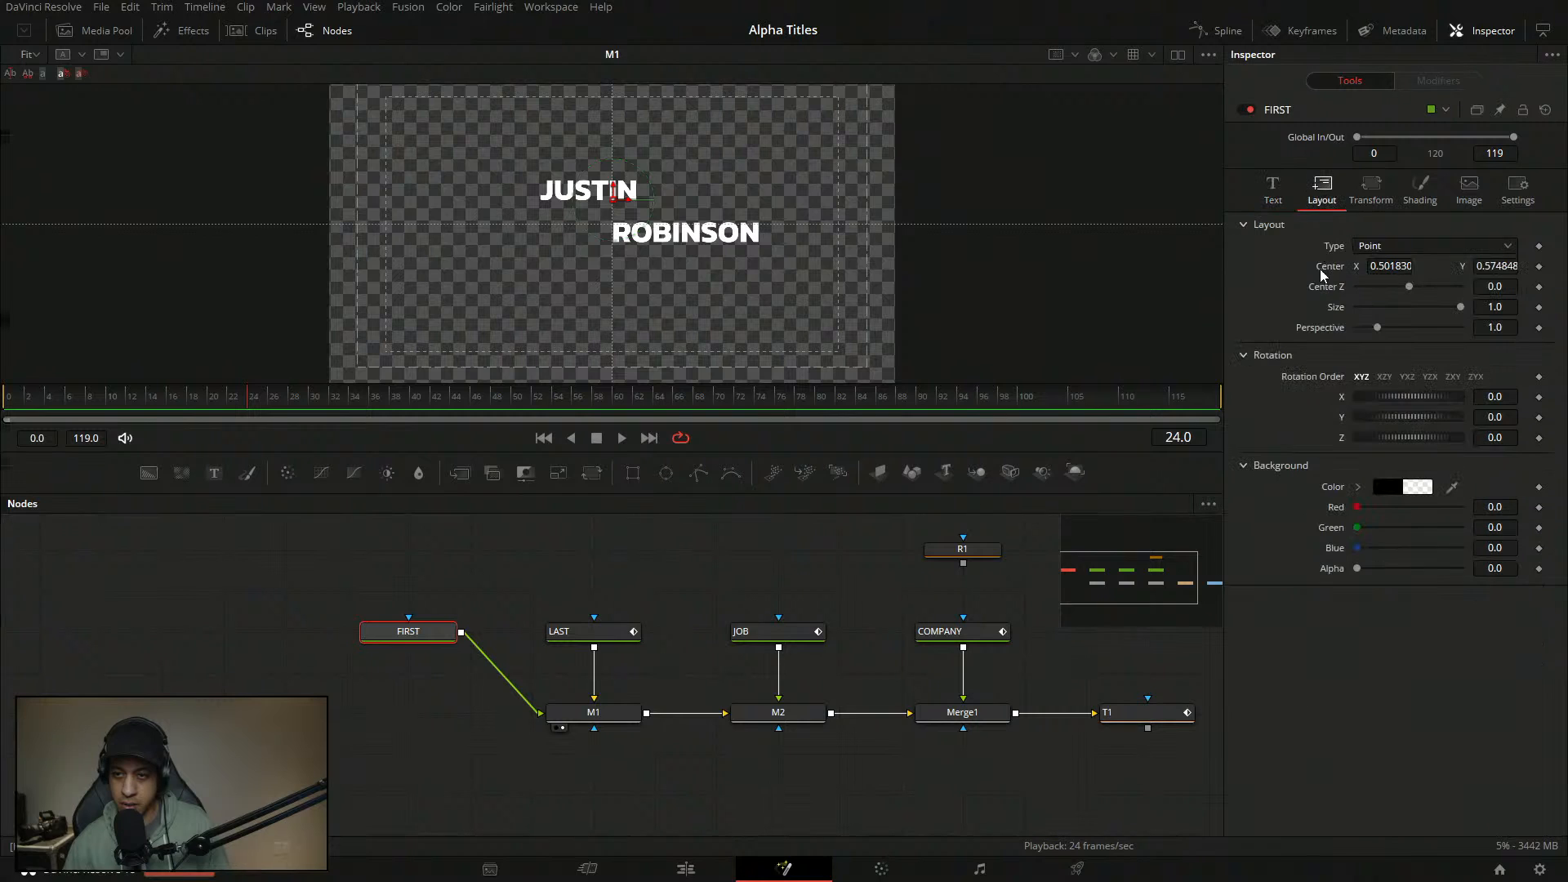
pyautogui.click(593, 631)
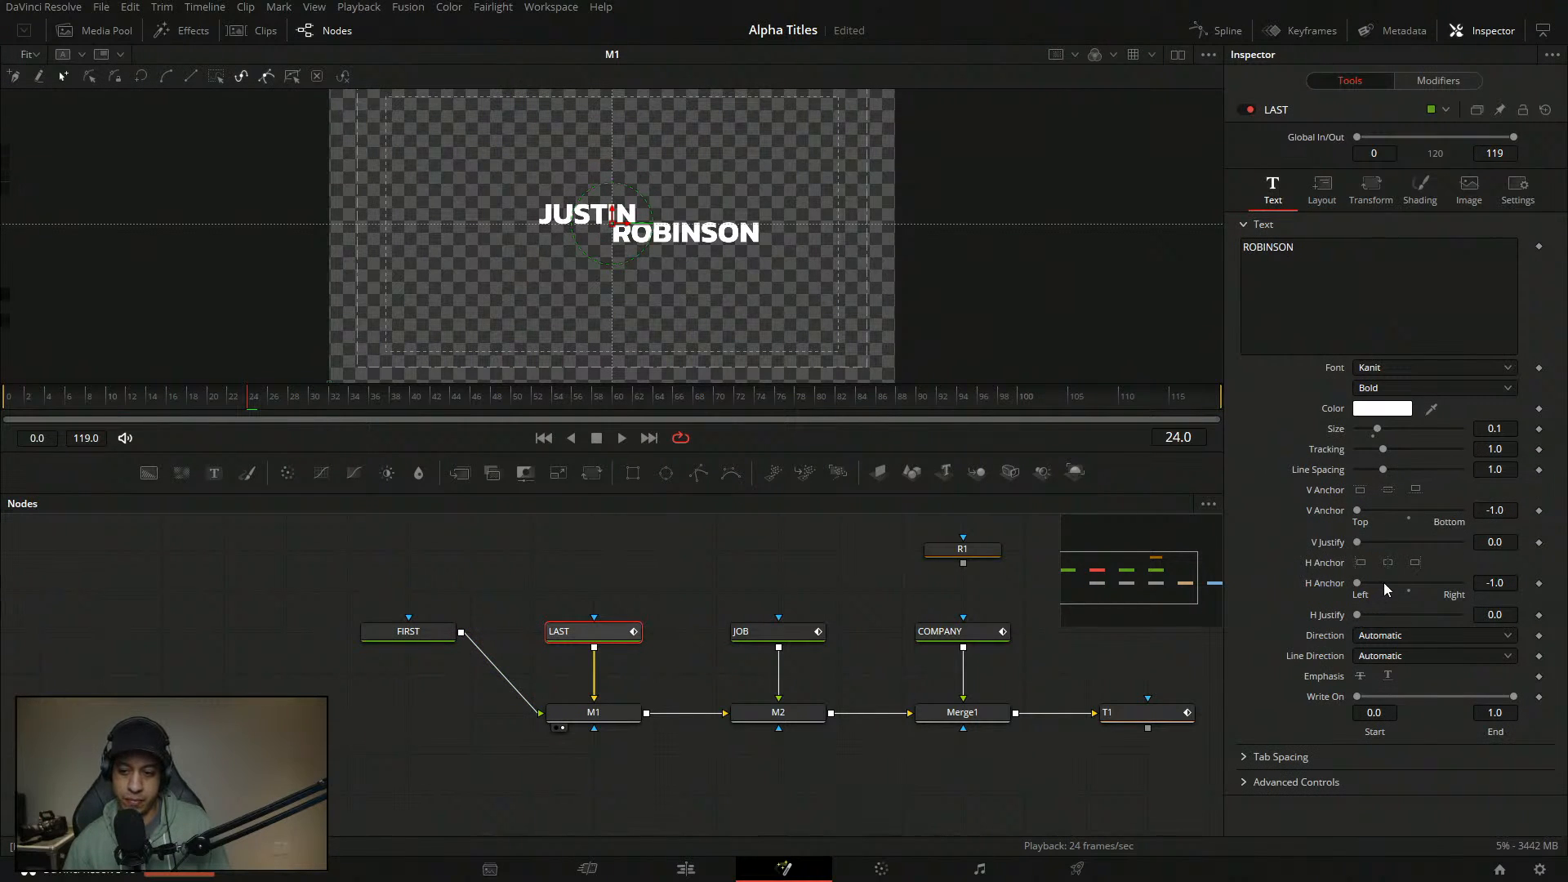
pyautogui.moveTo(1356, 582); pyautogui.dragTo(1379, 585)
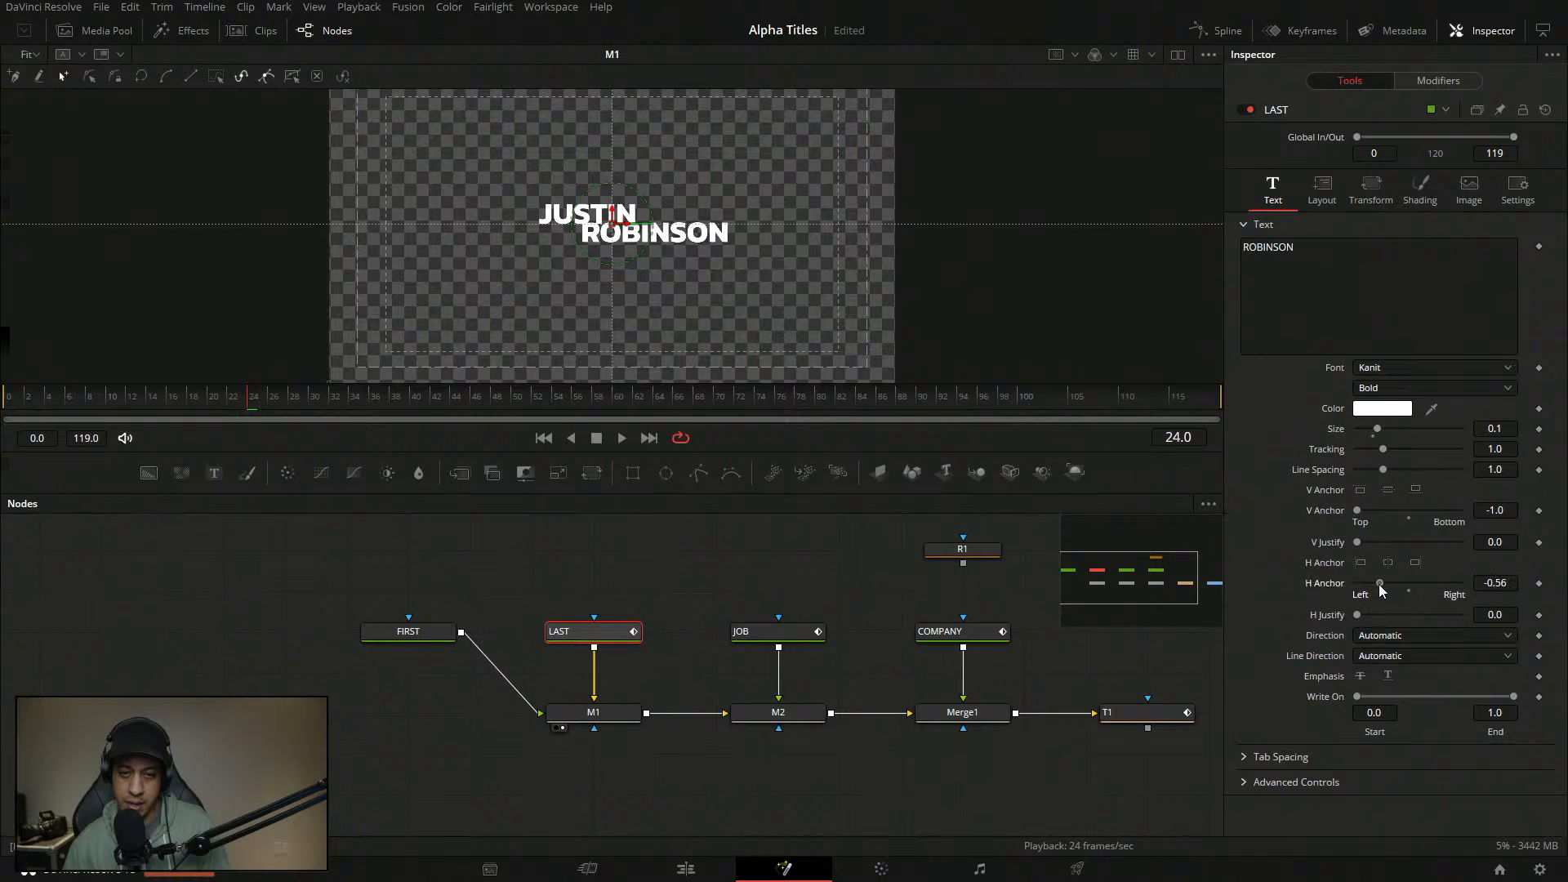
pyautogui.click(1503, 583)
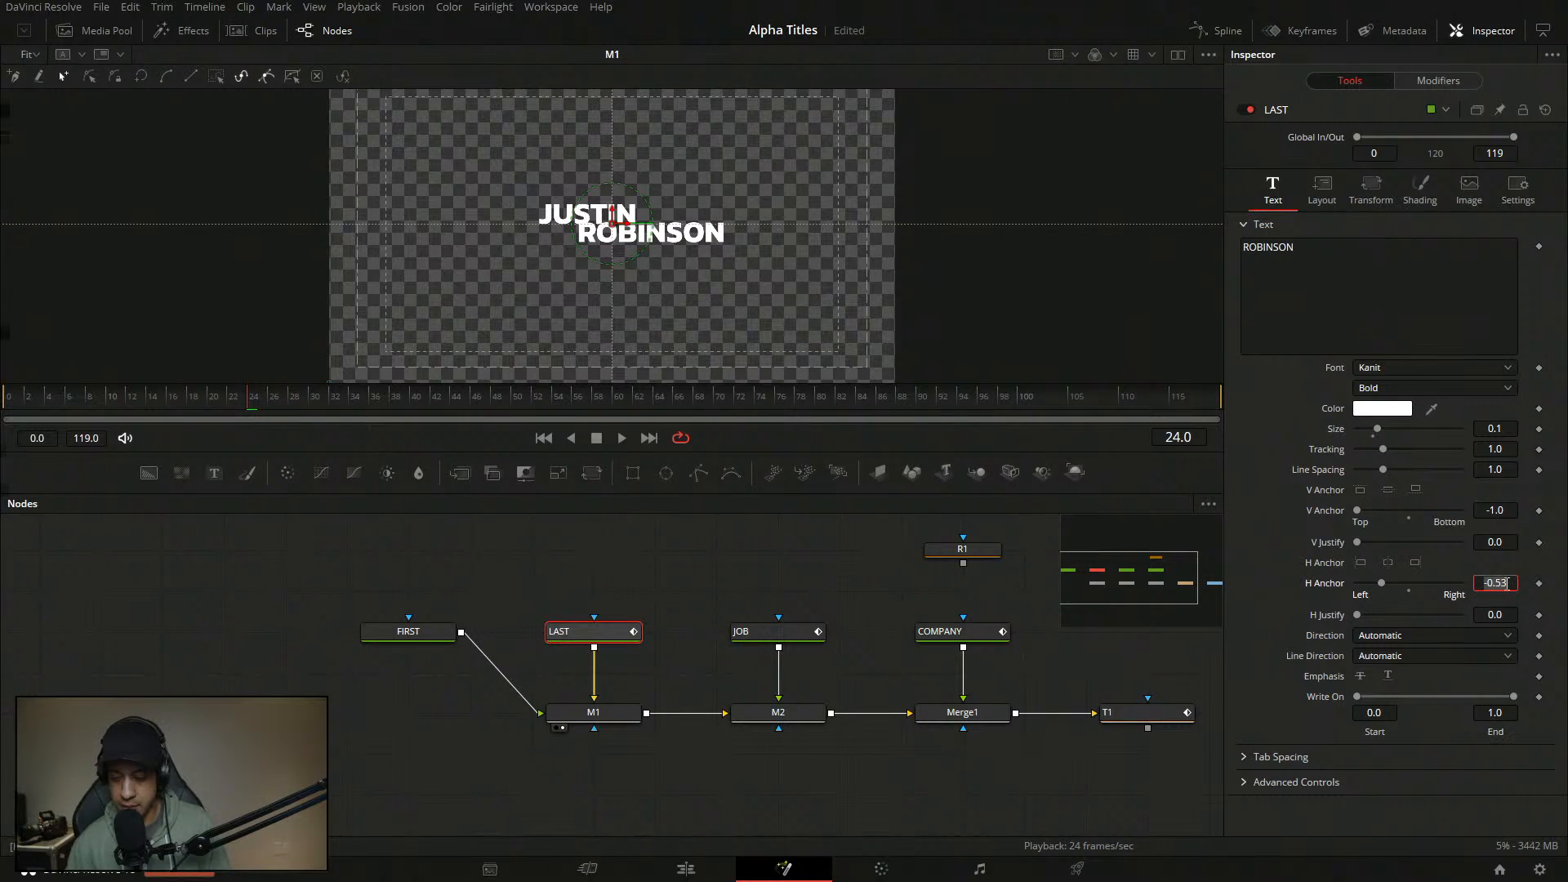
pyautogui.write('-0.5')
pyautogui.press('Tab')
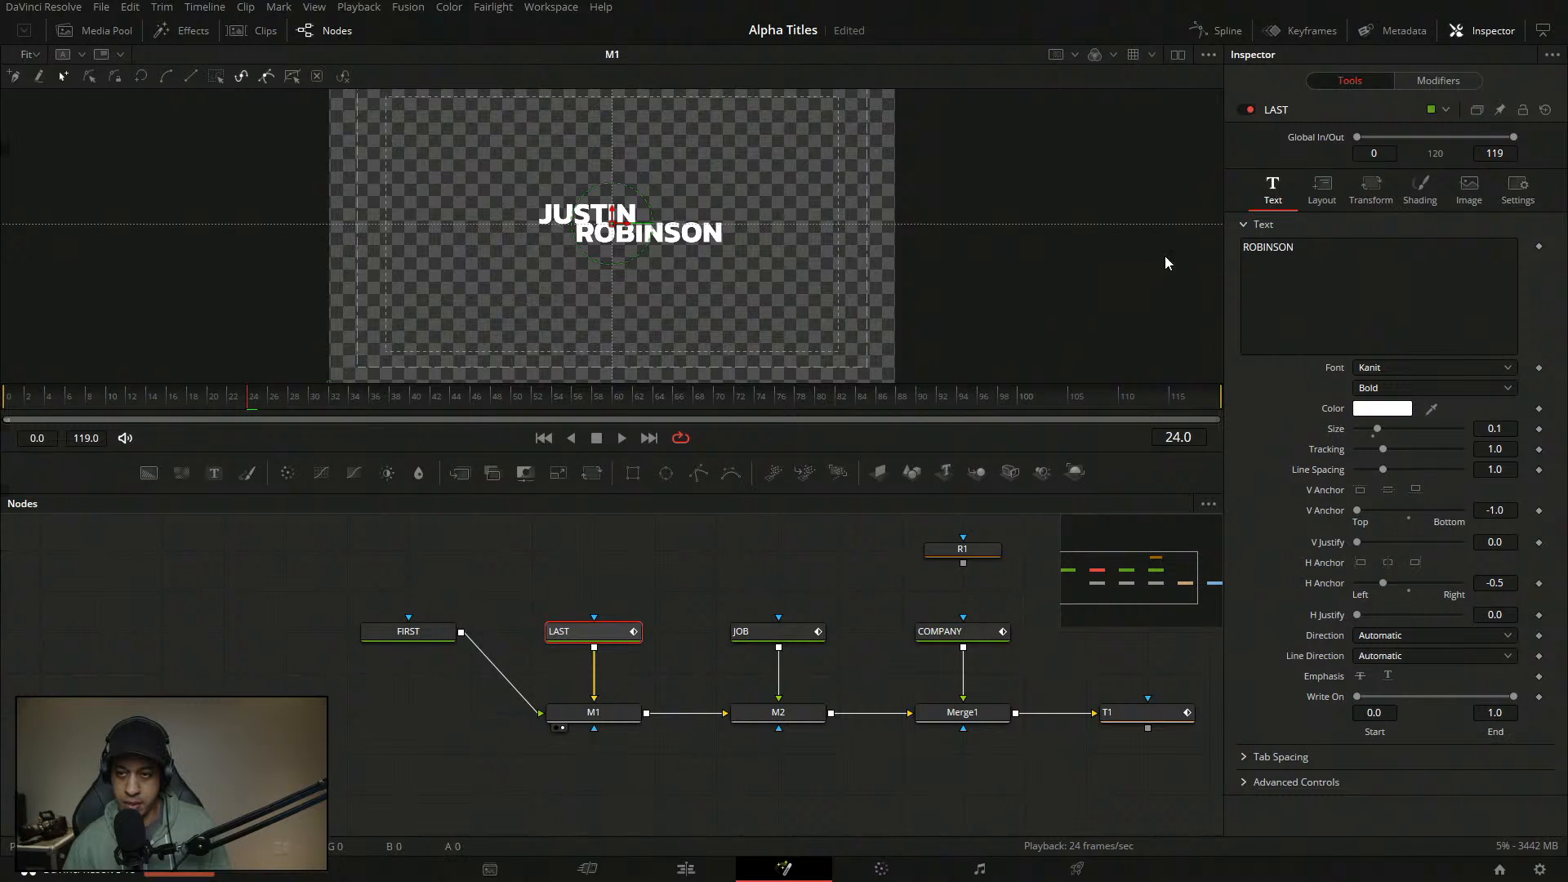
pyautogui.click(1323, 194)
pyautogui.moveTo(1493, 265); pyautogui.dragTo(1483, 266)
pyautogui.click(1506, 269)
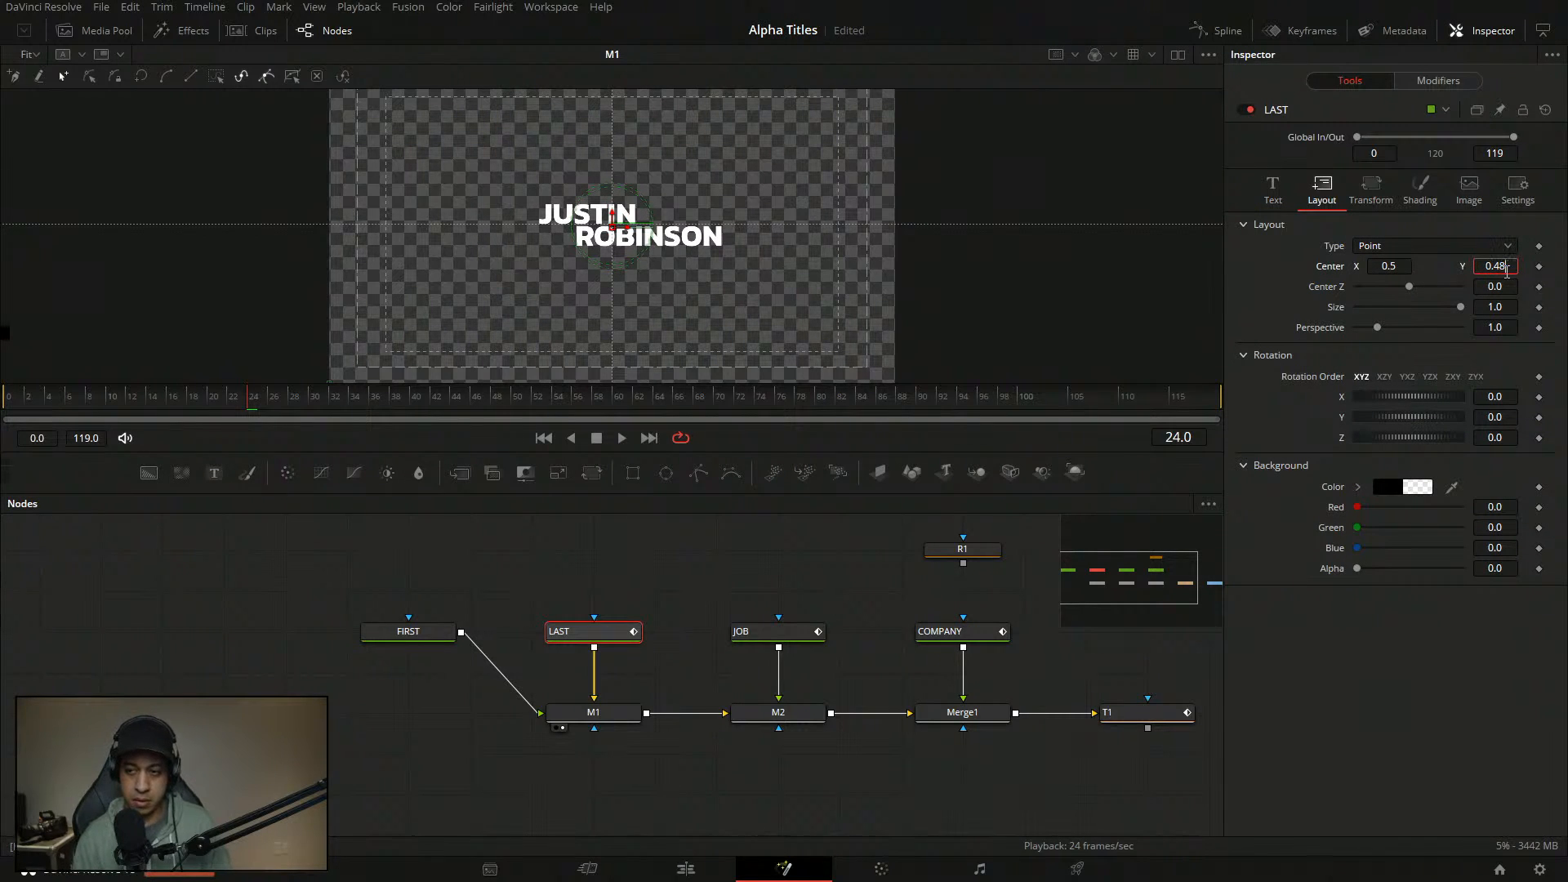
pyautogui.write('9')
pyautogui.press('Tab')
pyautogui.click(410, 632)
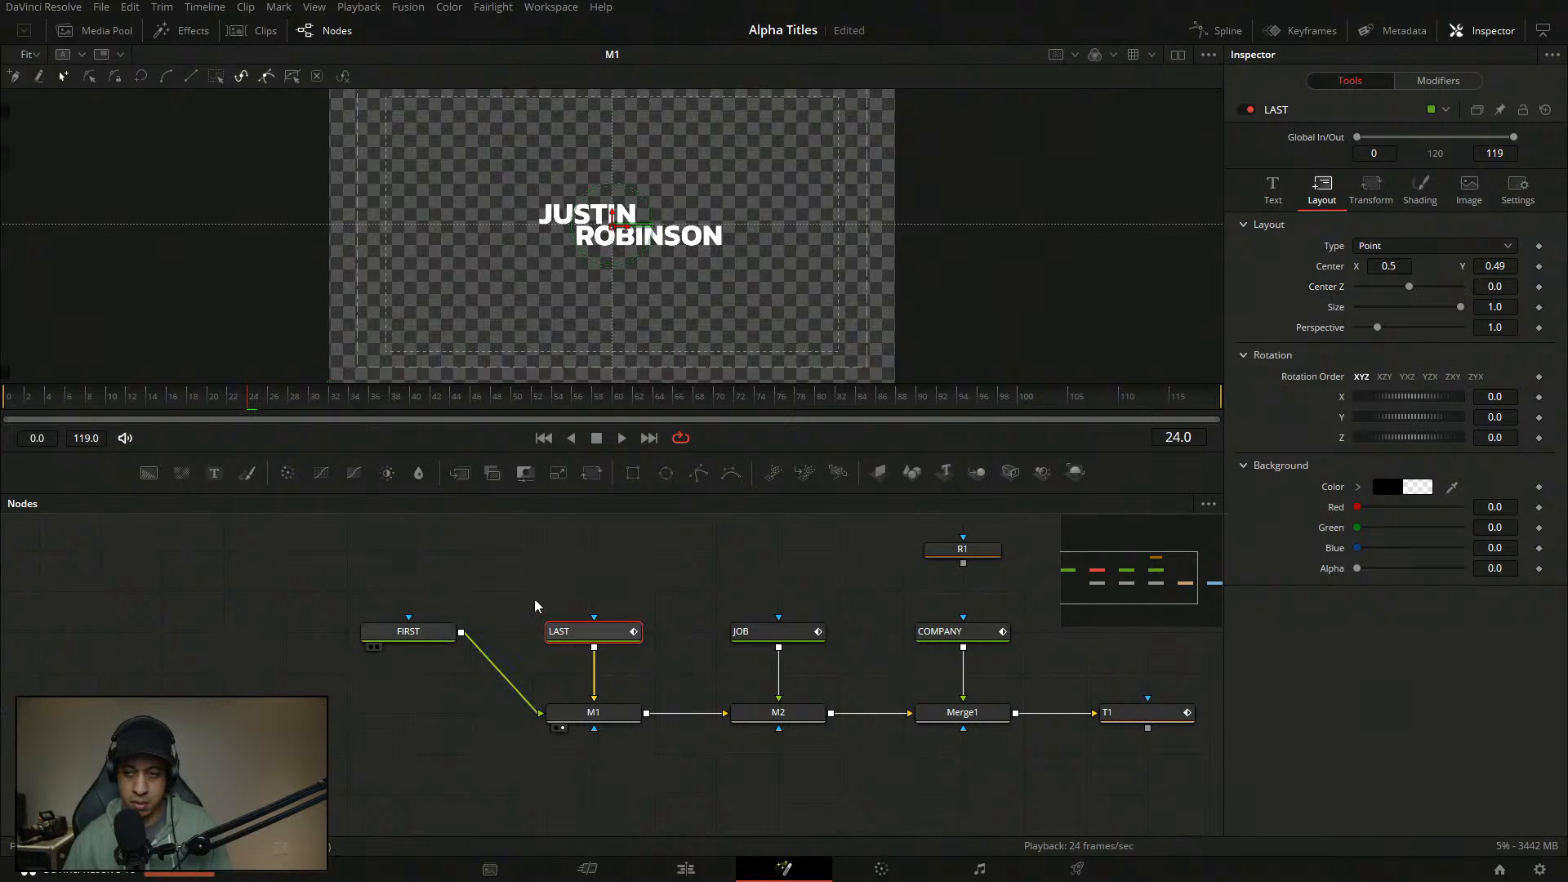
pyautogui.click(1508, 266)
pyautogui.write('1')
pyautogui.press('Tab')
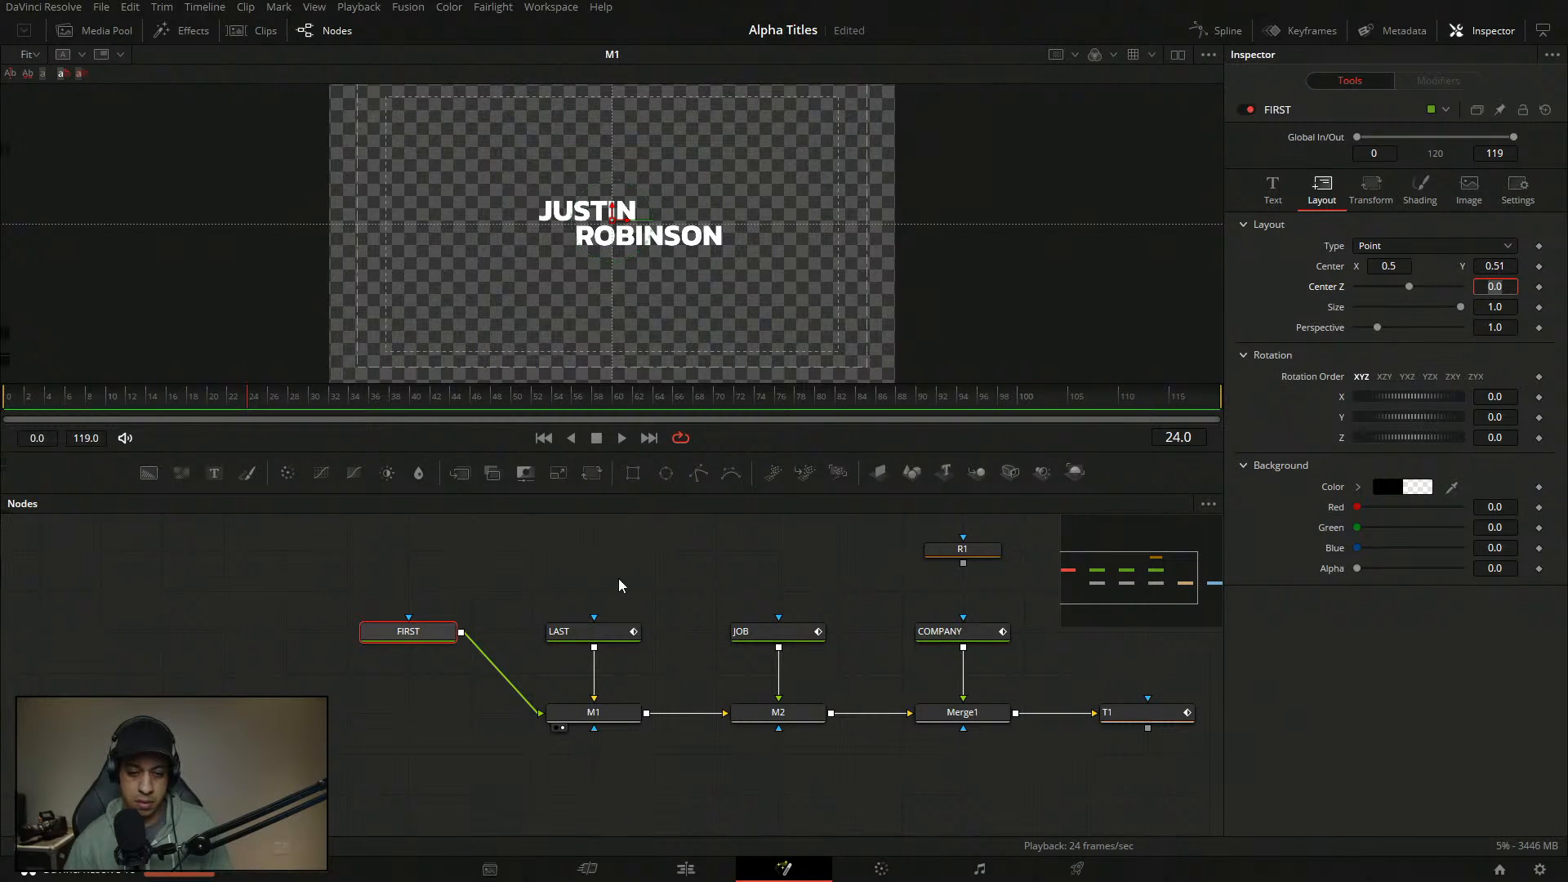
pyautogui.click(636, 590)
pyautogui.click(638, 594)
pyautogui.hotkey('ctrl', 's')
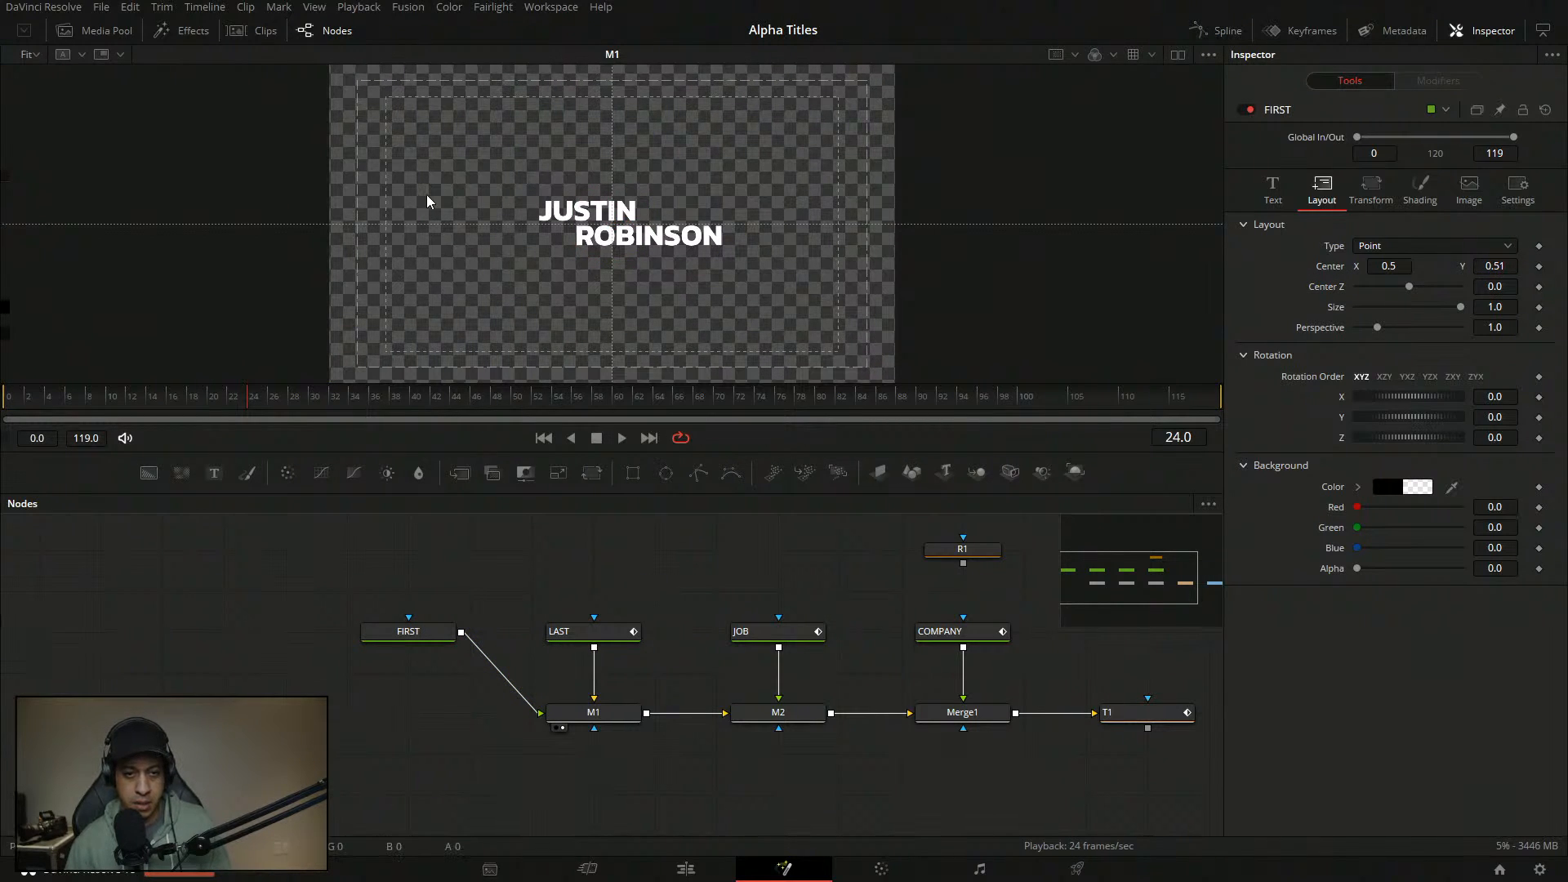
# - Change the FIRST text's Red Outline shading element colour to pure white
pyautogui.scroll(1, 606, 223)
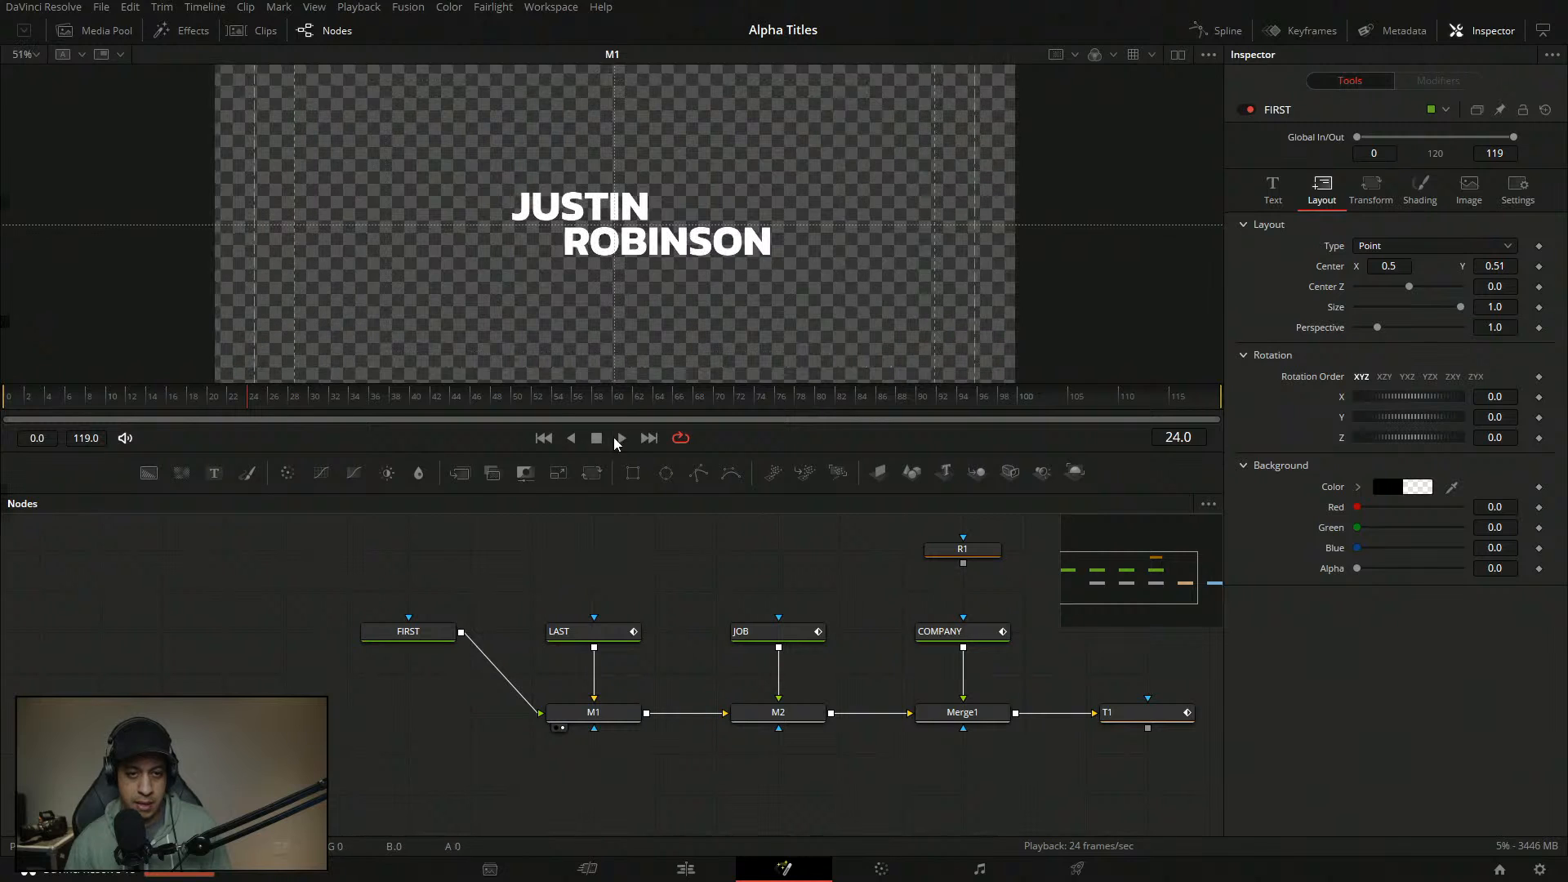
pyautogui.click(422, 645)
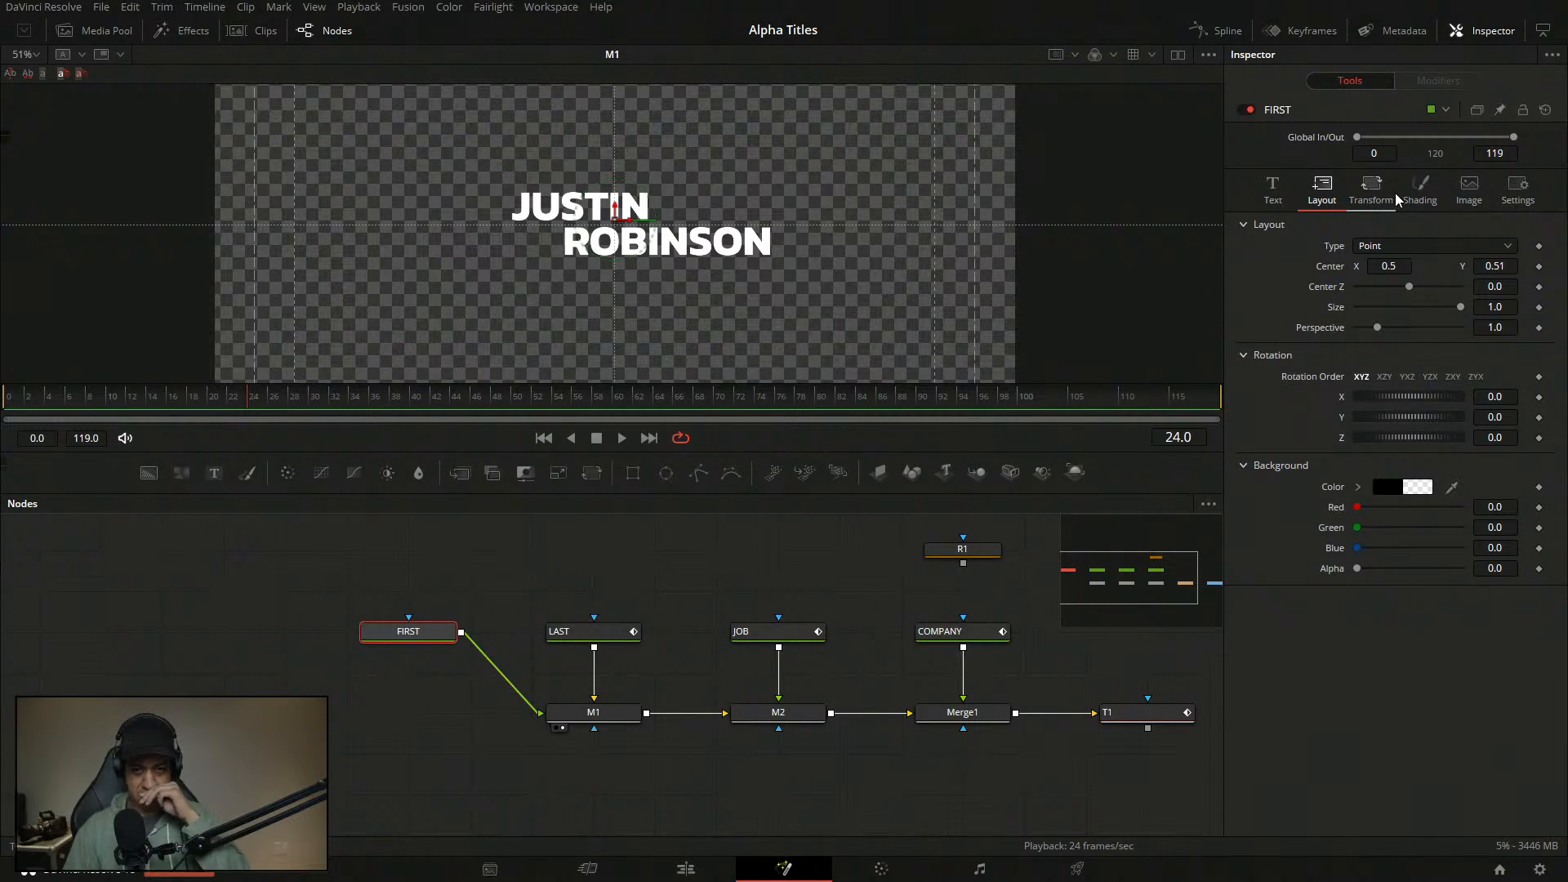
pyautogui.click(1419, 191)
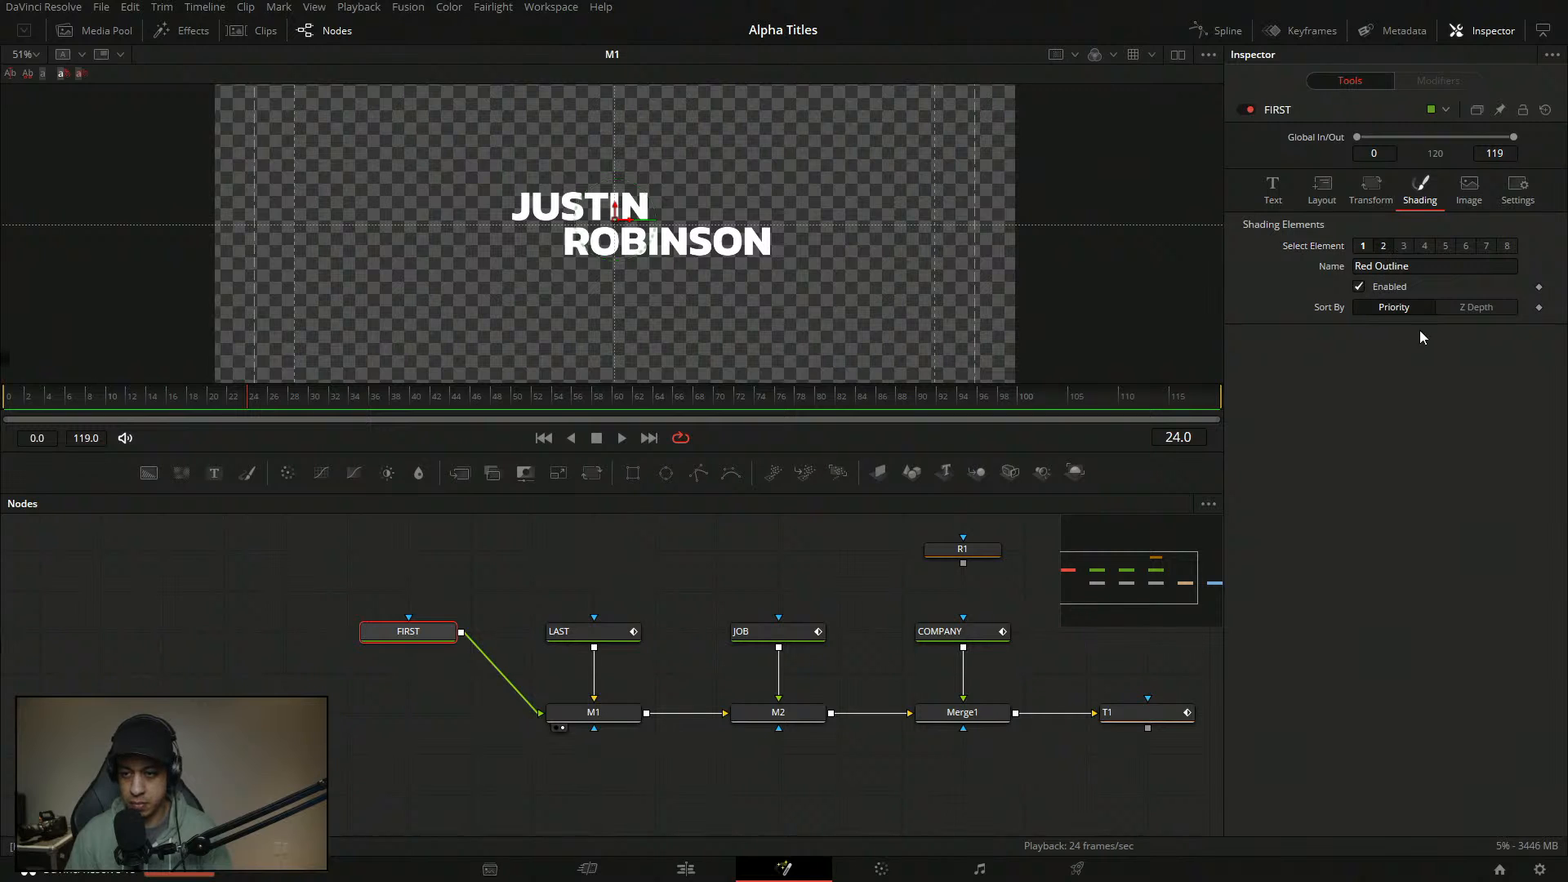
pyautogui.click(1412, 582)
pyautogui.moveTo(845, 446)
pyautogui.mouseDown()
pyautogui.moveTo(995, 495)
pyautogui.moveTo(972, 522)
pyautogui.mouseUp()
pyautogui.click(949, 585)
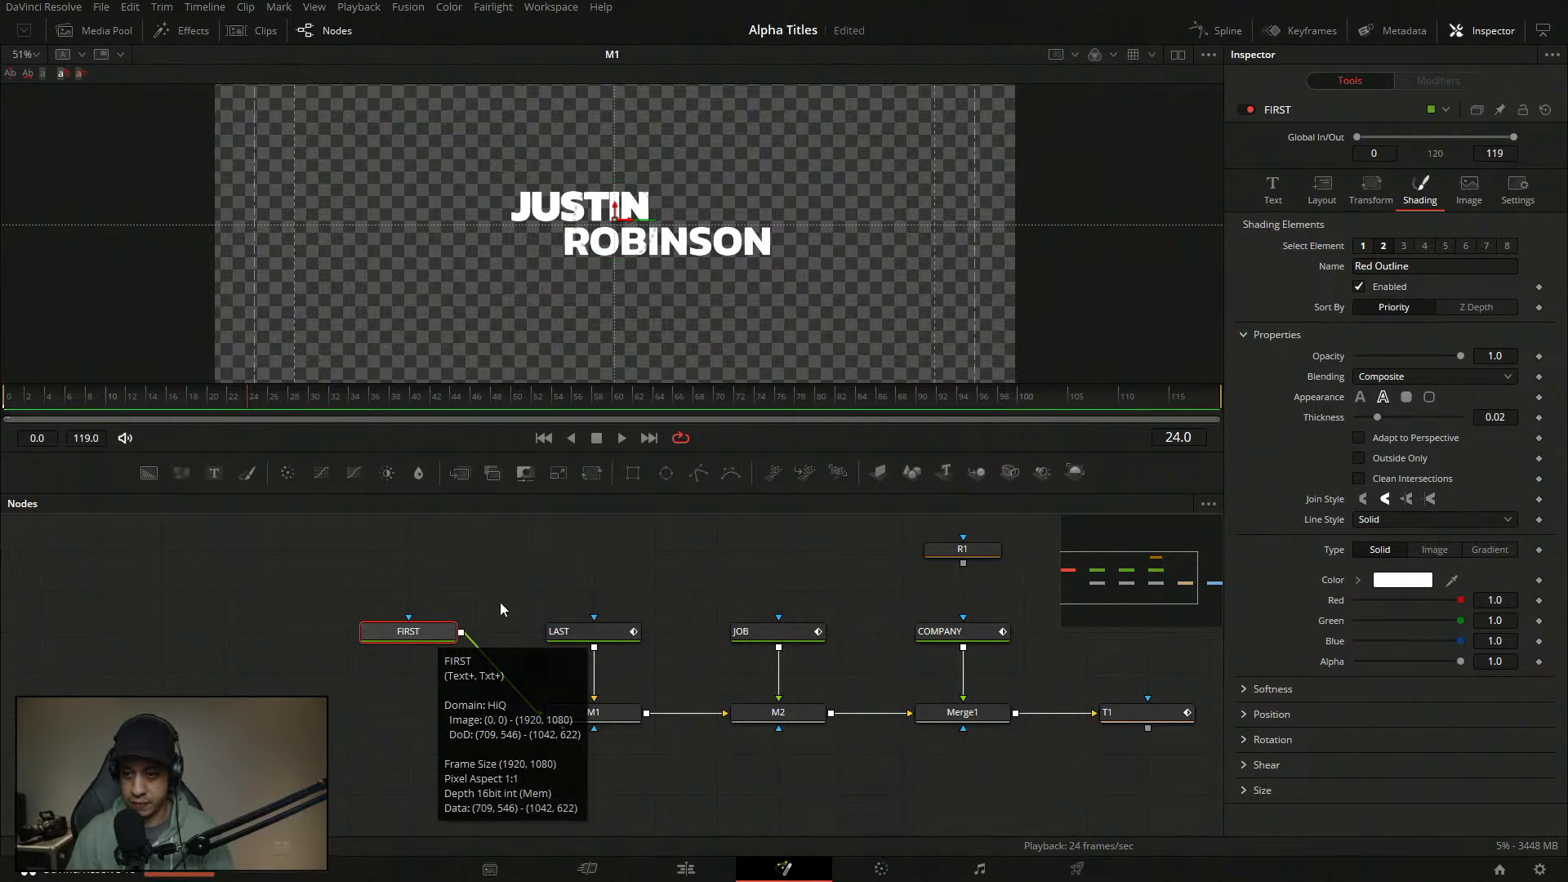
pyautogui.click(1273, 189)
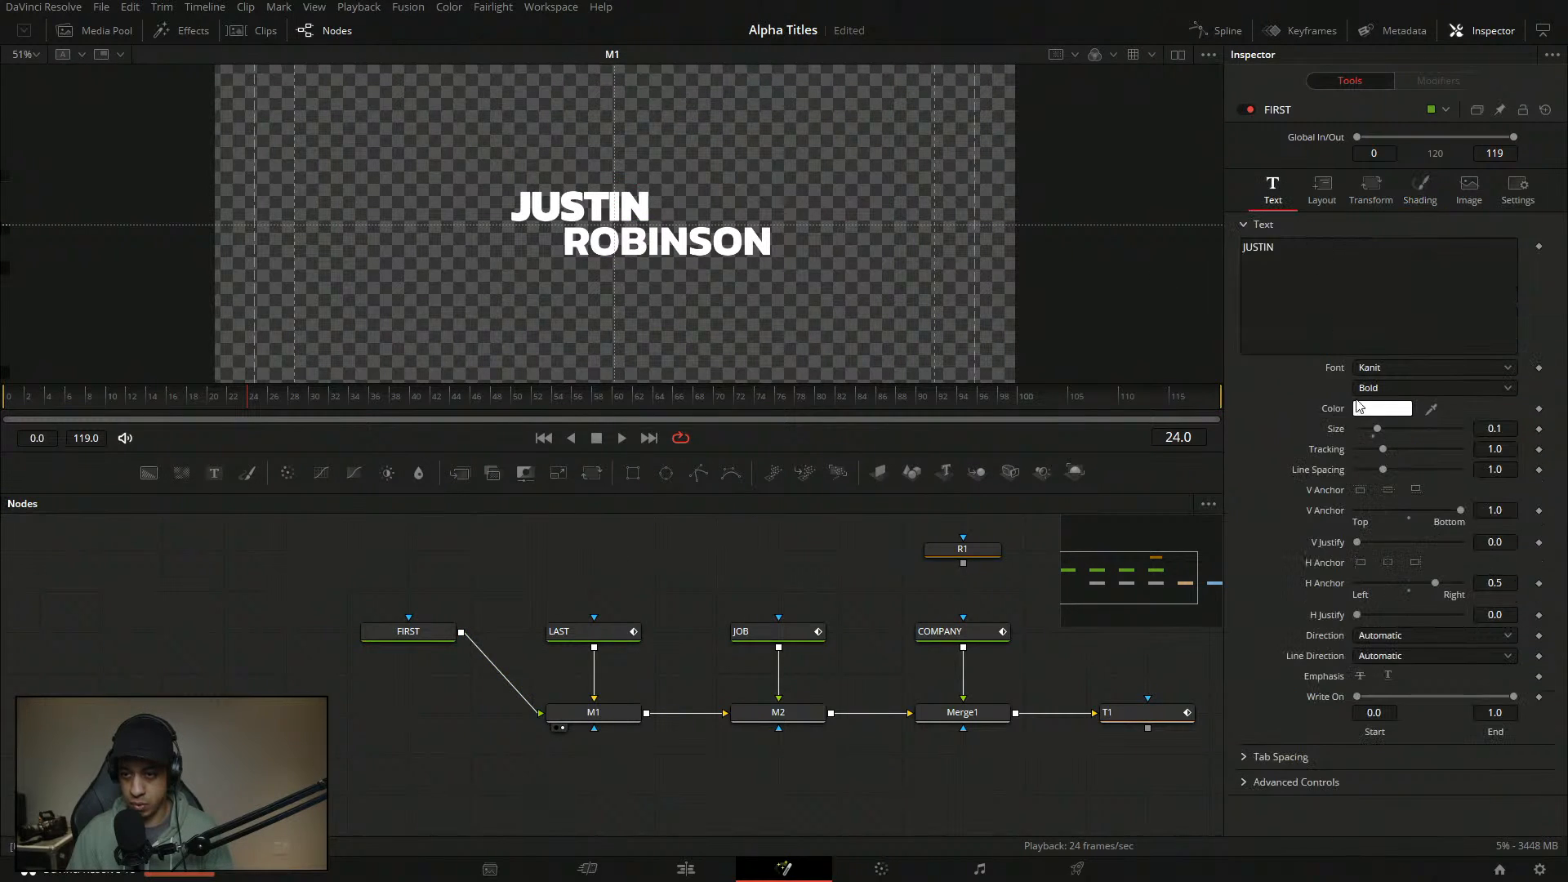
pyautogui.doubleClick(1337, 373)
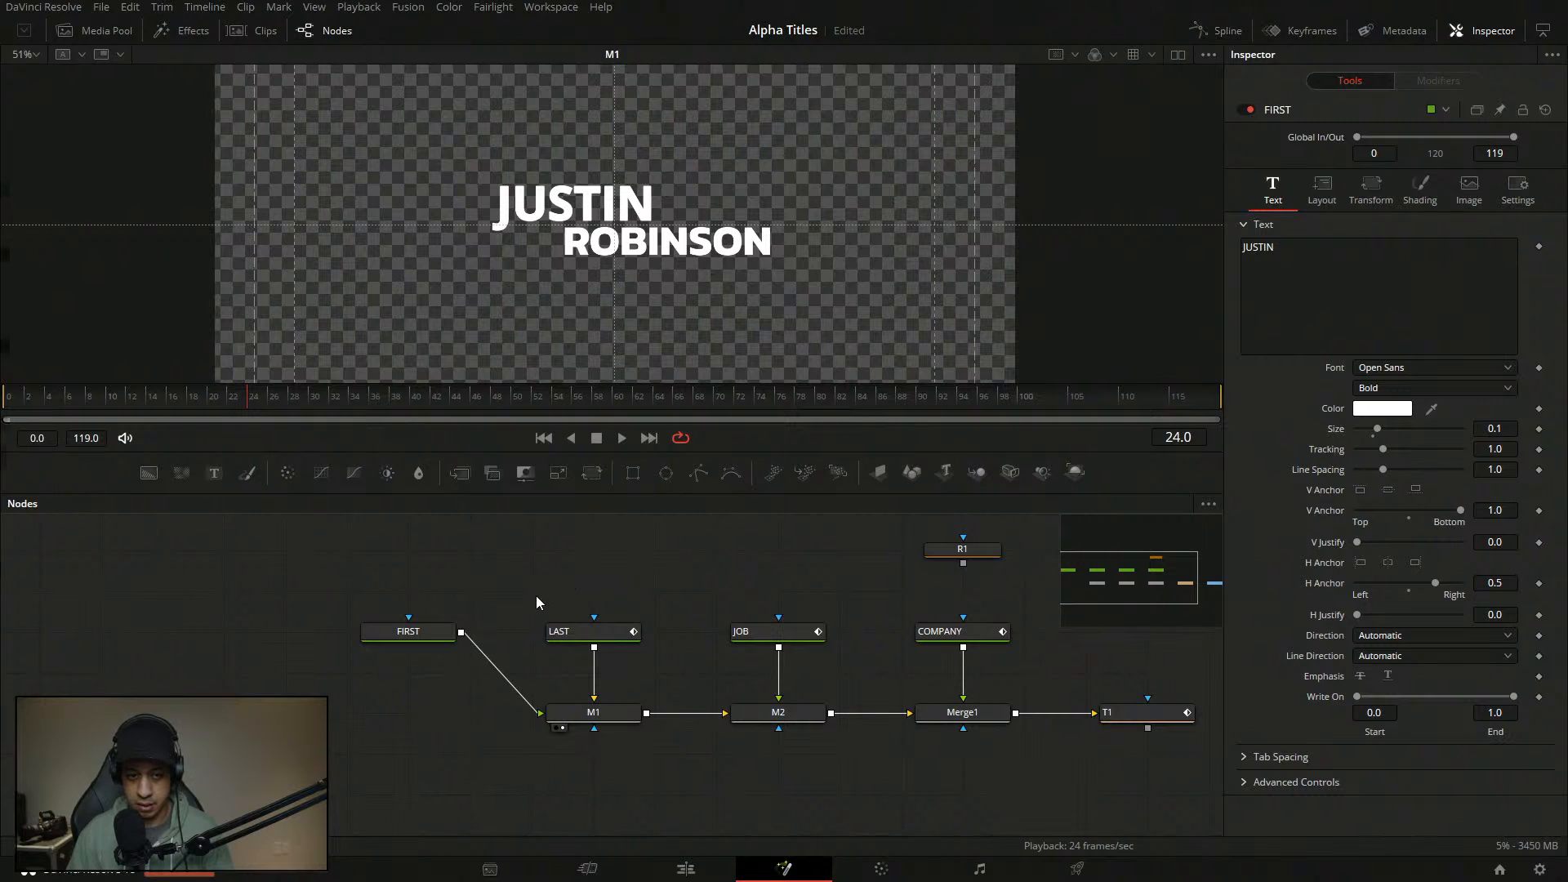
pyautogui.click(589, 631)
pyautogui.click(1272, 190)
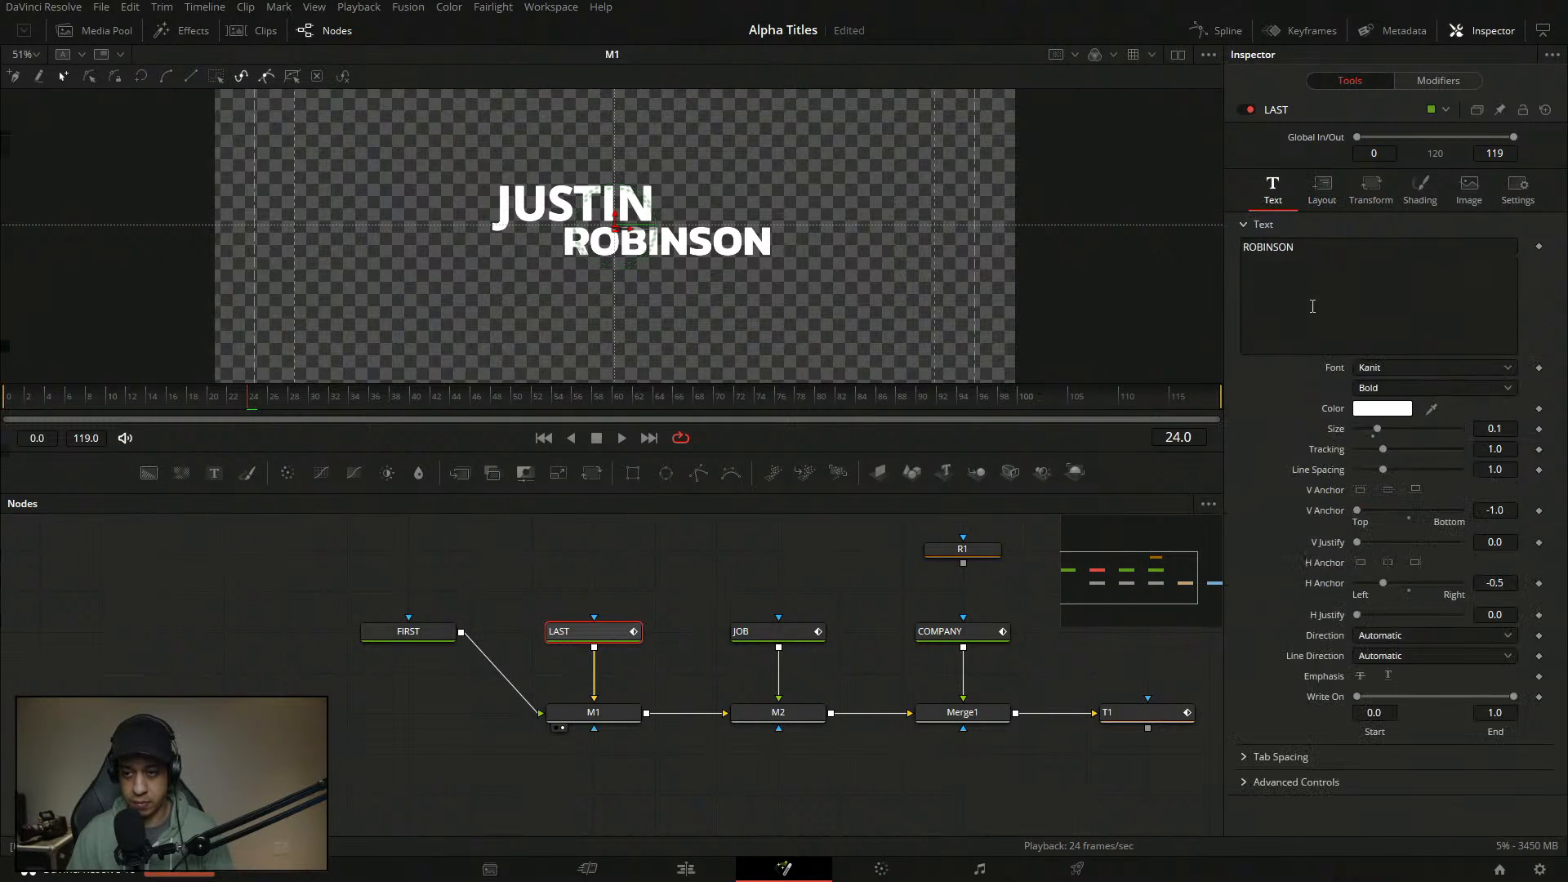
pyautogui.doubleClick(1333, 373)
pyautogui.click(416, 631)
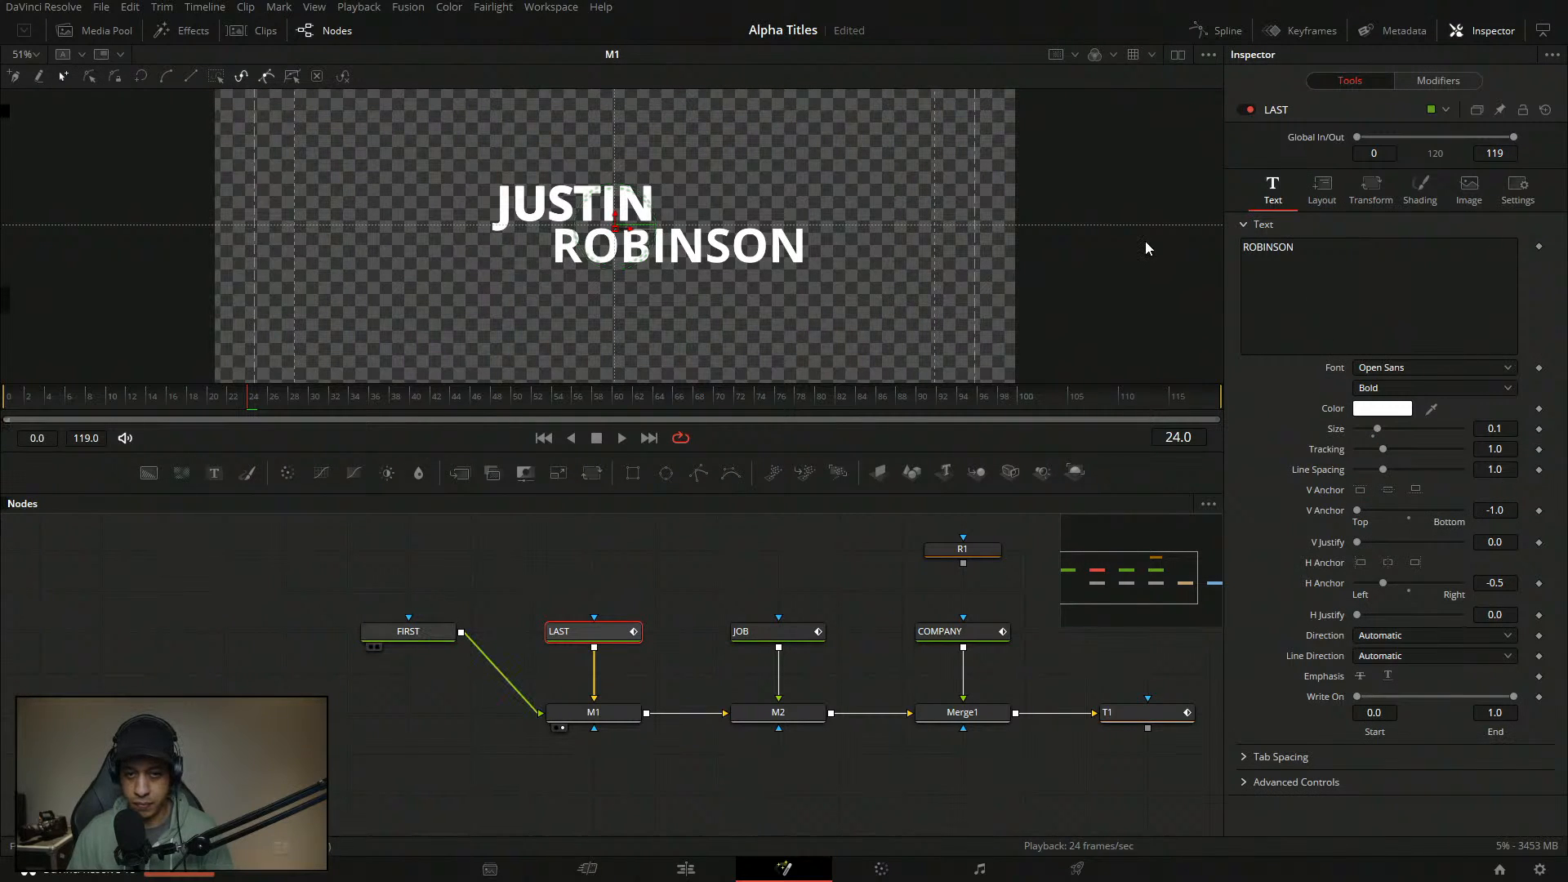
pyautogui.click(1378, 193)
pyautogui.click(1420, 189)
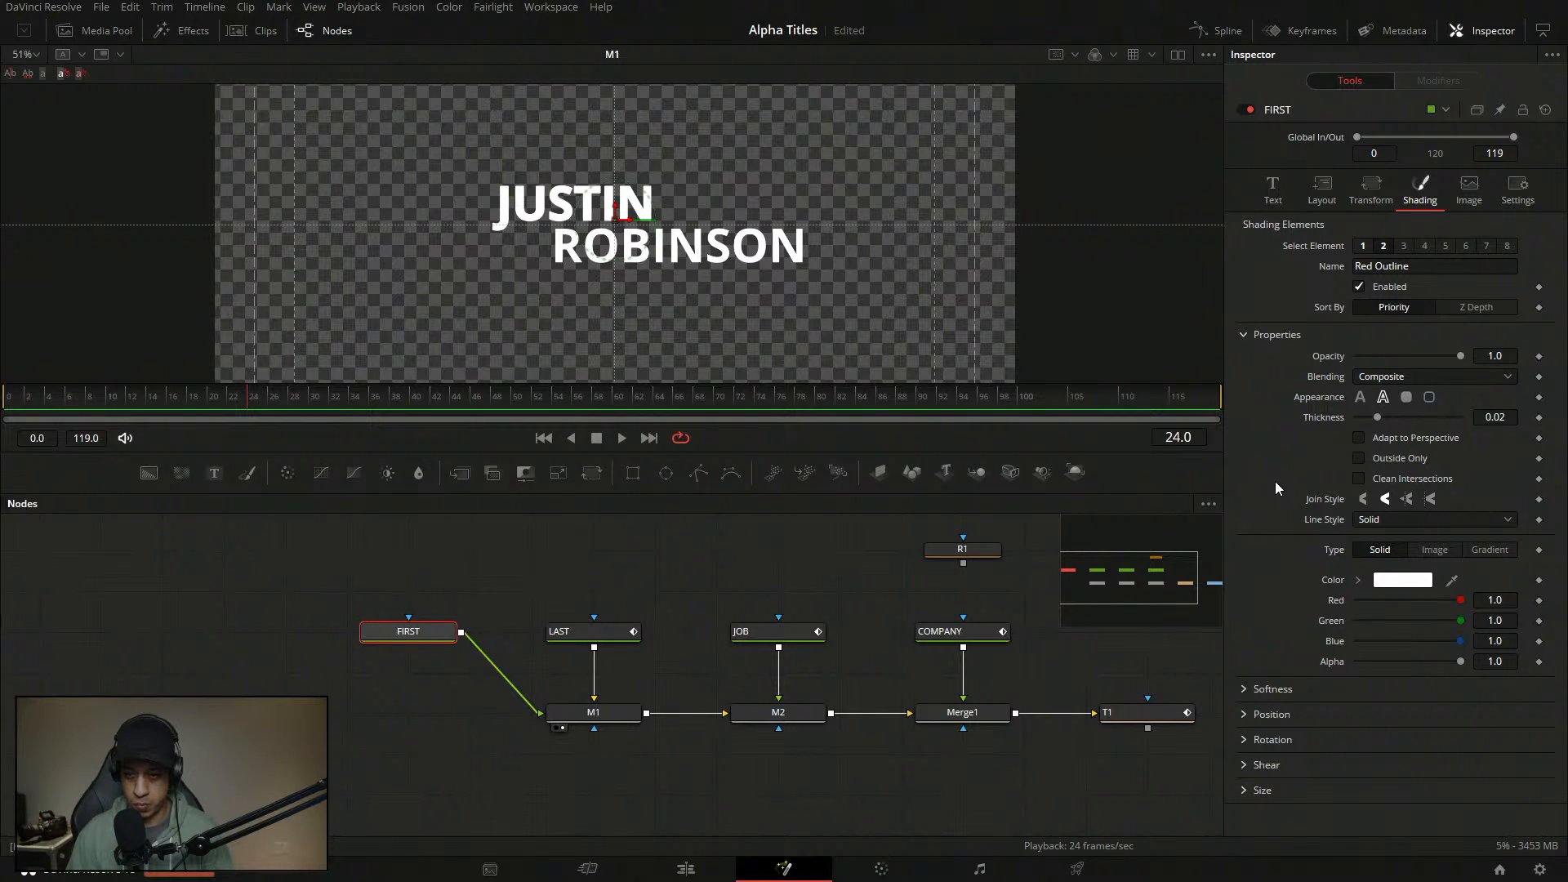
pyautogui.click(1273, 190)
pyautogui.rightClick(1350, 295)
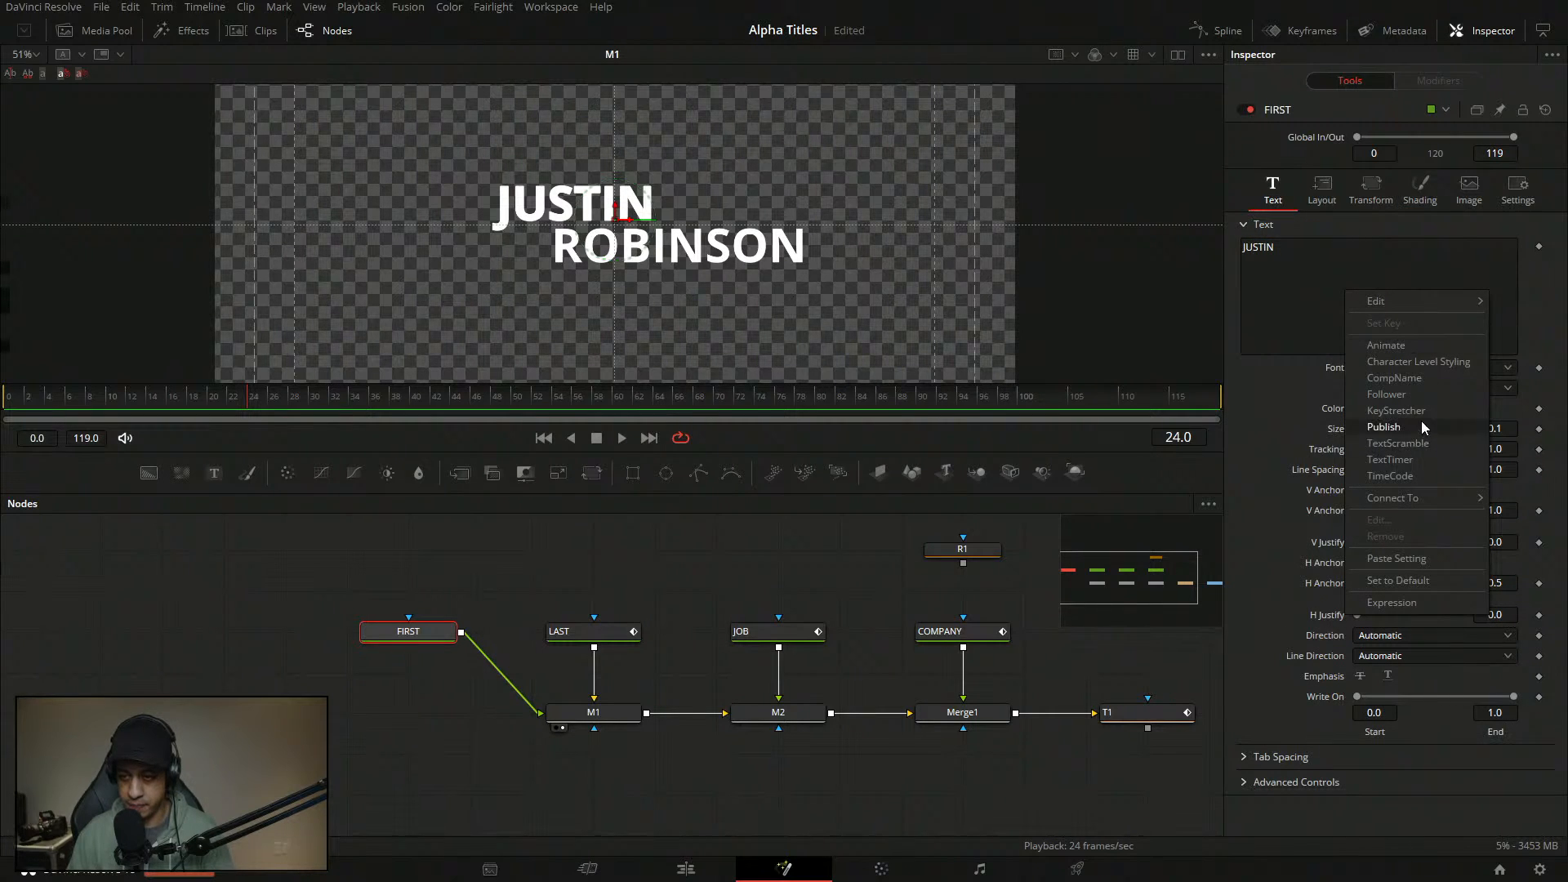
pyautogui.click(1425, 392)
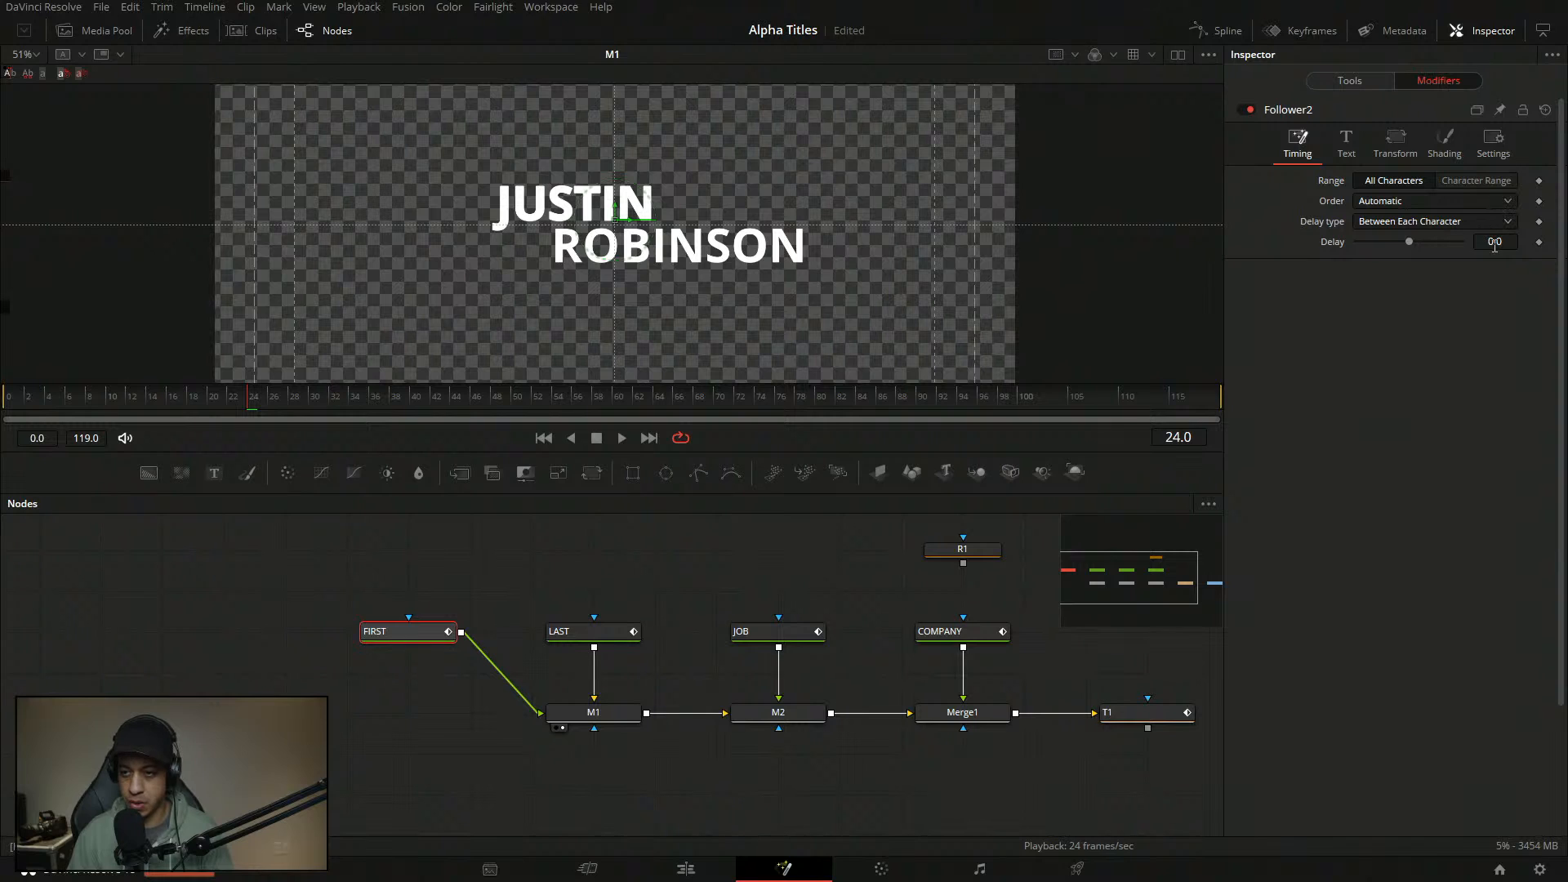
pyautogui.click(1398, 203)
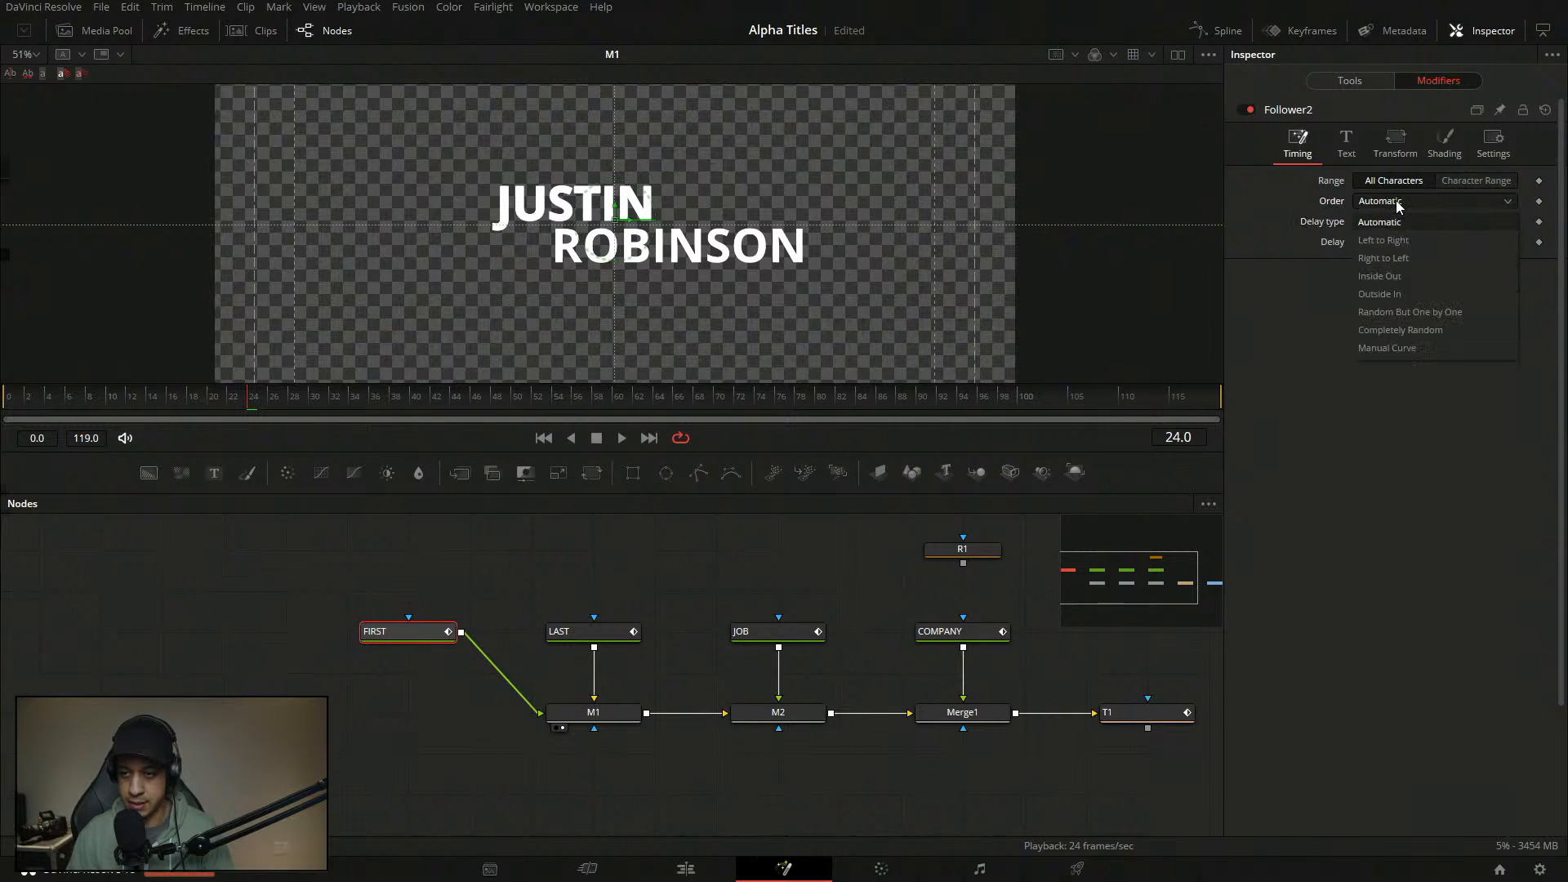
pyautogui.click(1418, 333)
pyautogui.click(1419, 200)
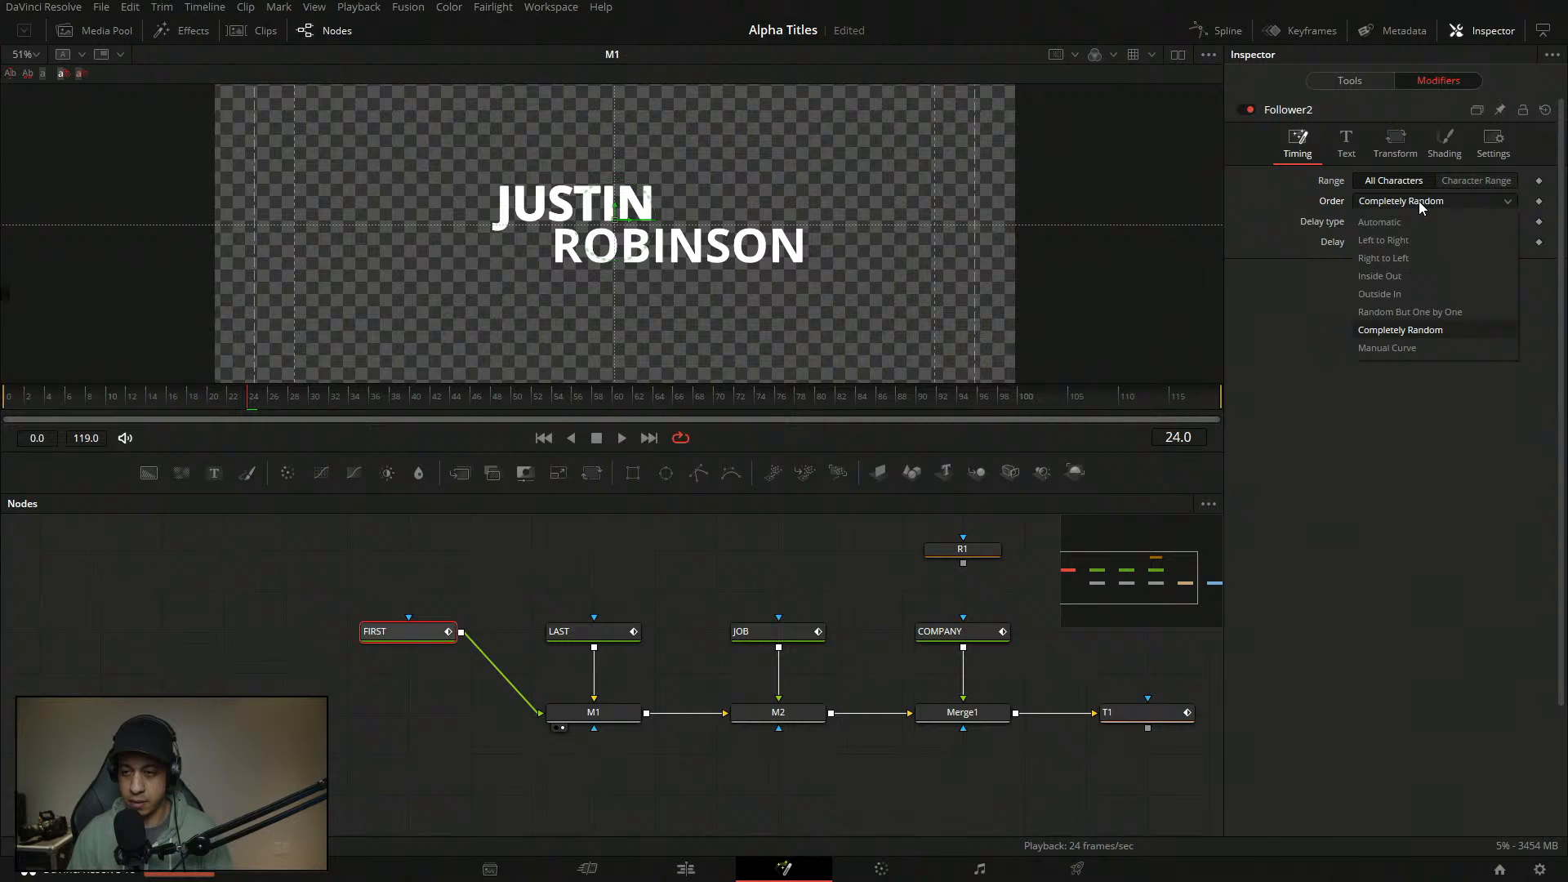
pyautogui.click(1425, 327)
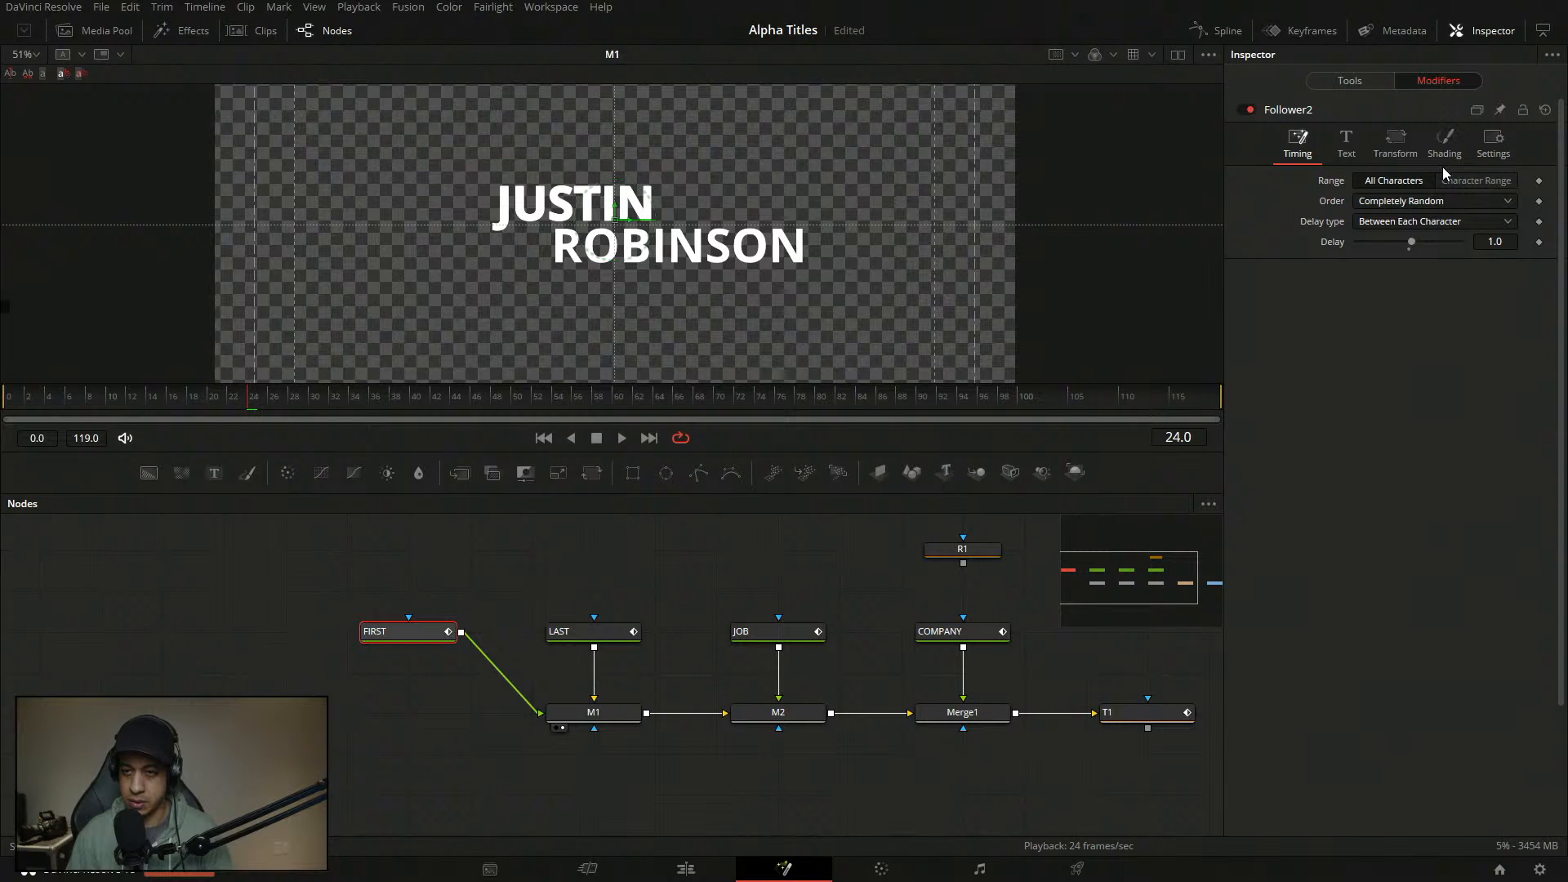
pyautogui.click(1444, 156)
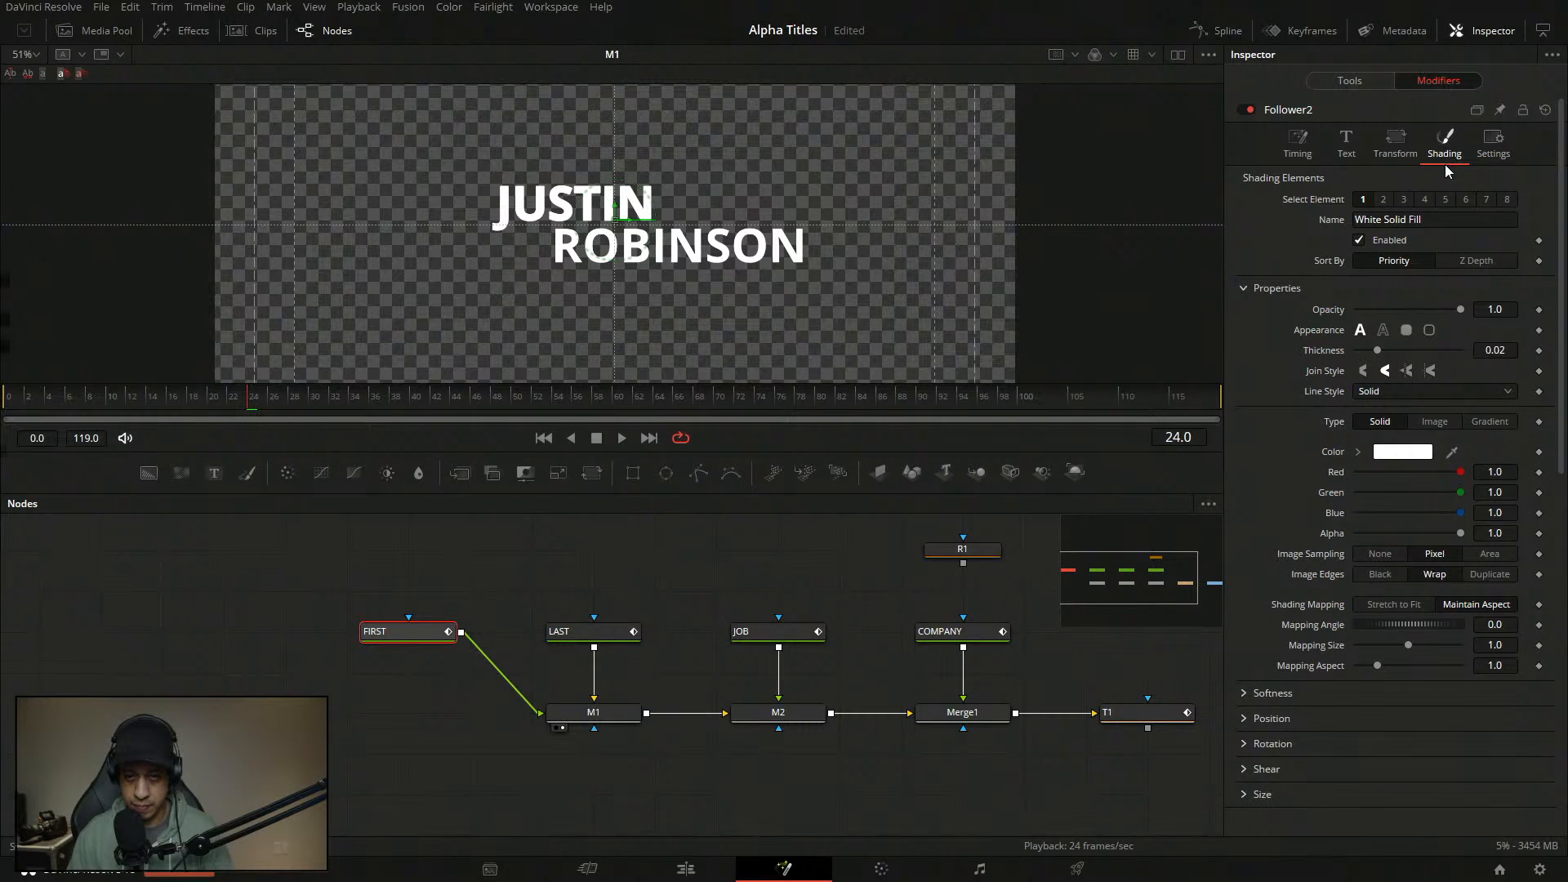
# - Set the Red Outline opacity to 0 and drive it with Anim Curves
pyautogui.click(1383, 200)
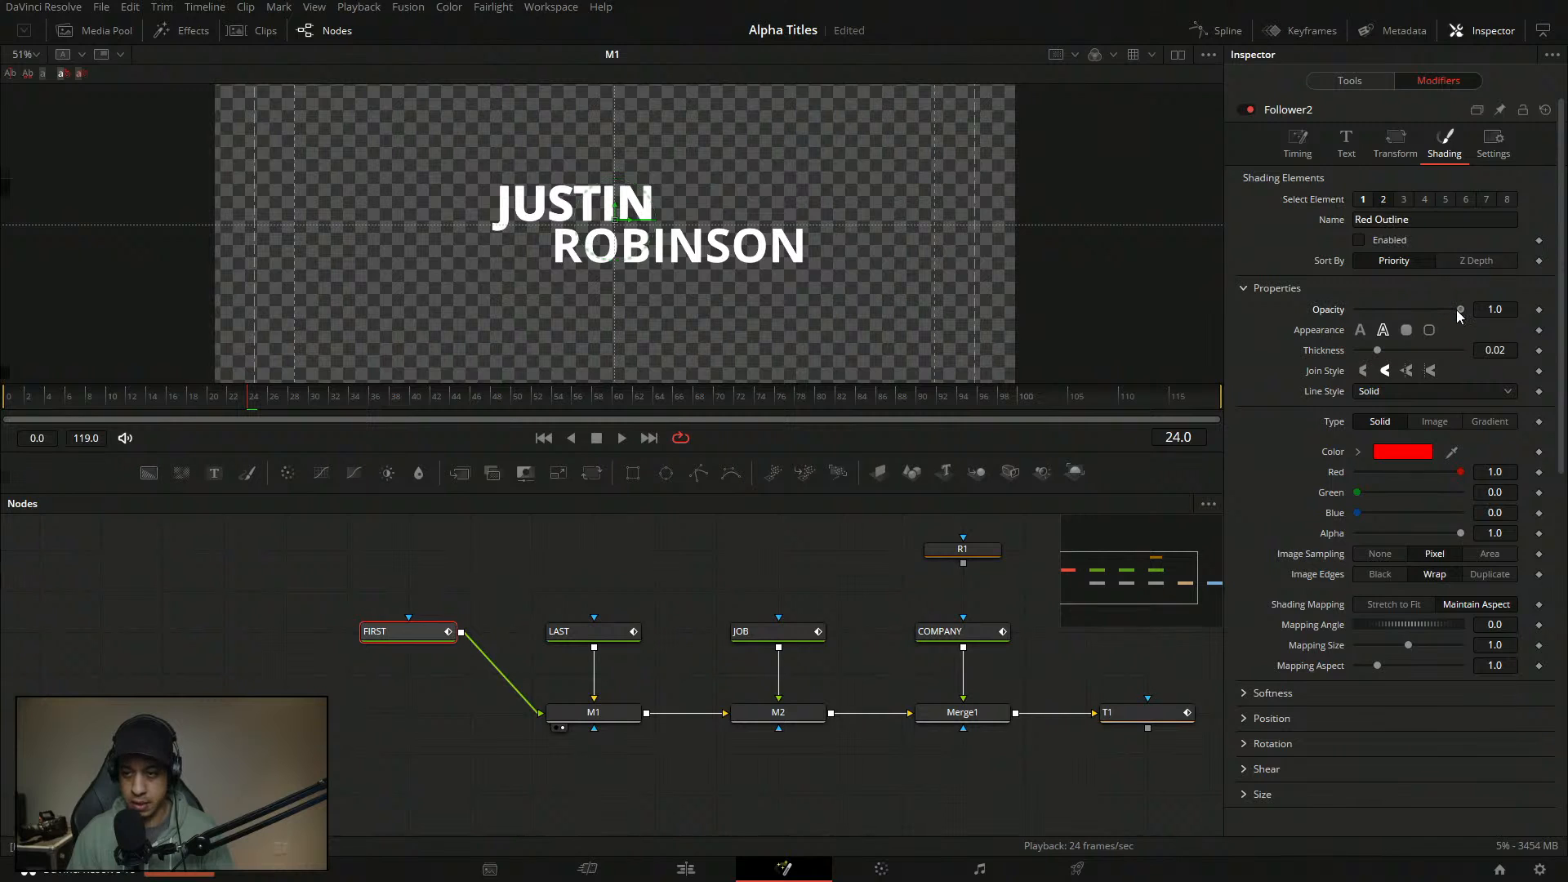
pyautogui.moveTo(1457, 311); pyautogui.dragTo(1291, 304)
pyautogui.rightClick(1327, 311)
pyautogui.moveTo(1405, 376)
pyautogui.click(1274, 373)
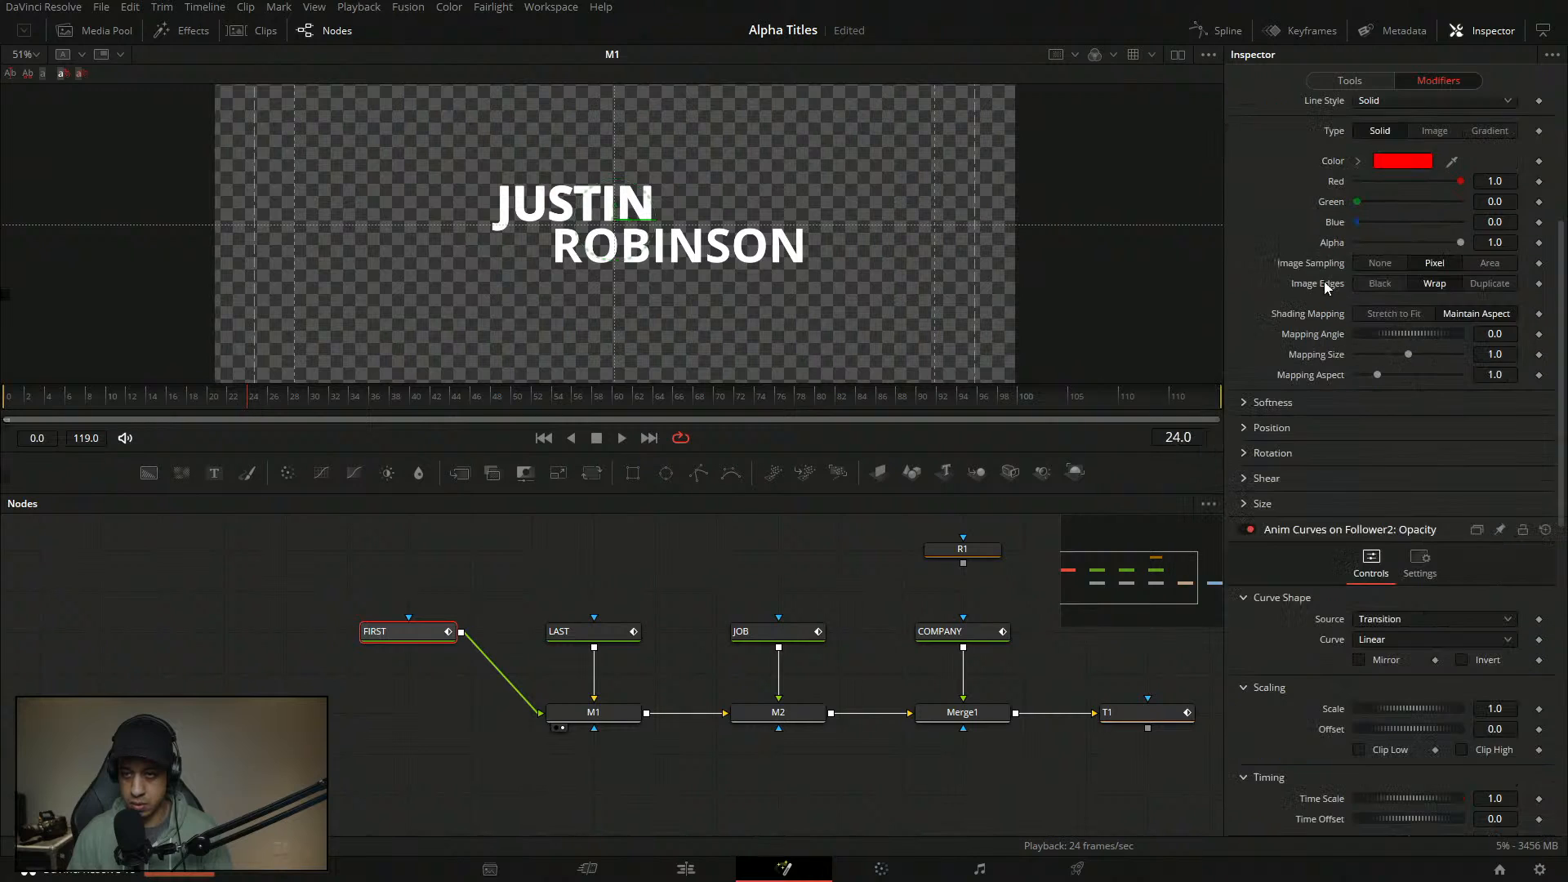
# - Set the opacity curve's source to Duration and its shape to Custom
pyautogui.click(1394, 620)
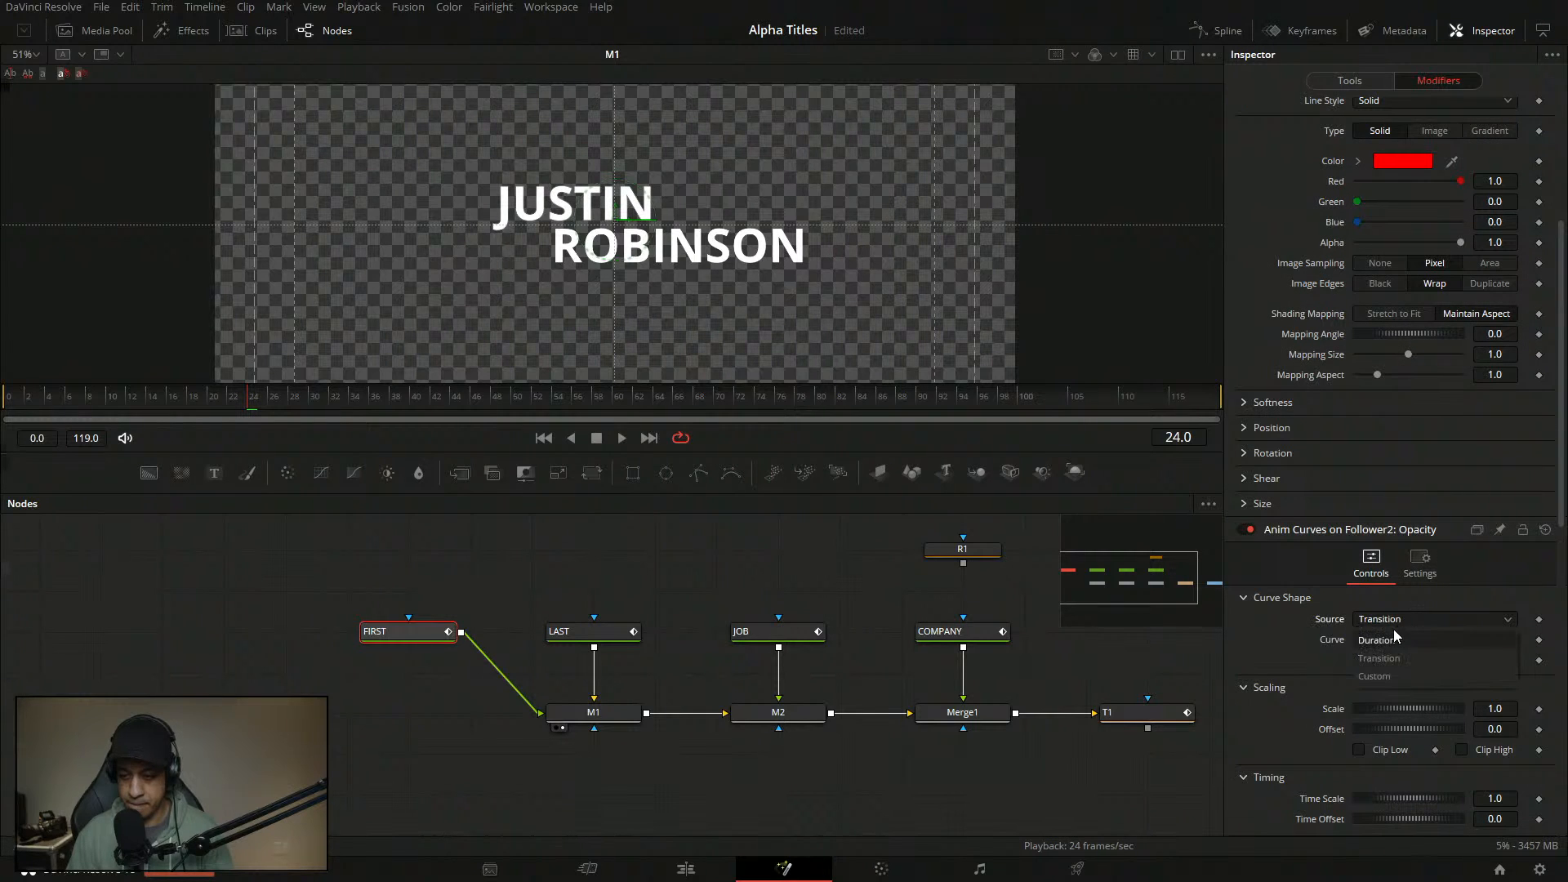
pyautogui.click(1391, 640)
pyautogui.click(1392, 640)
pyautogui.click(1395, 697)
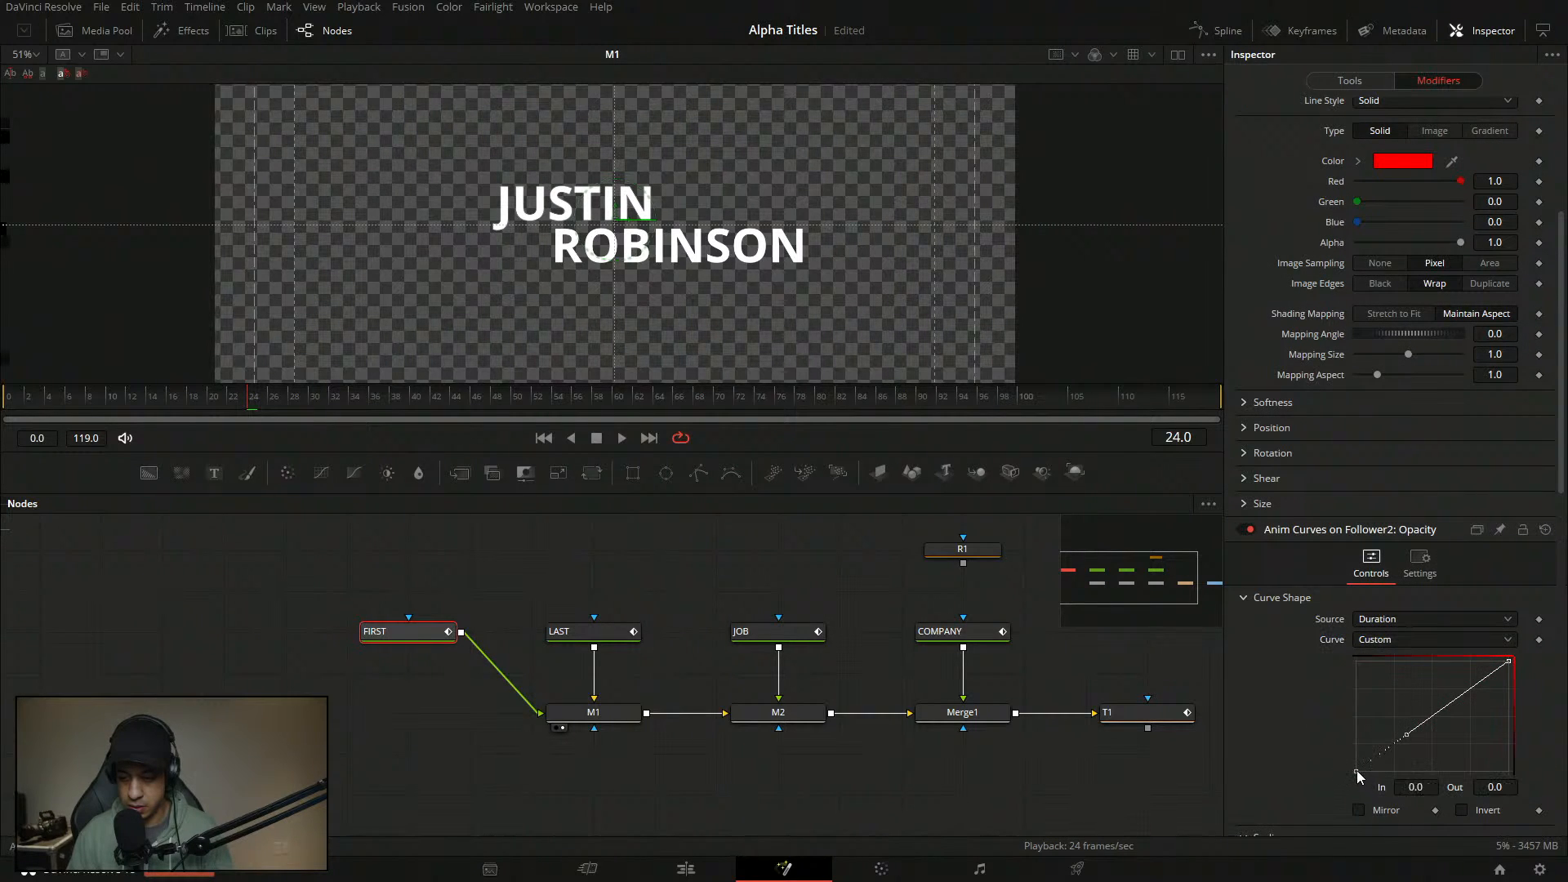
pyautogui.click(1356, 771)
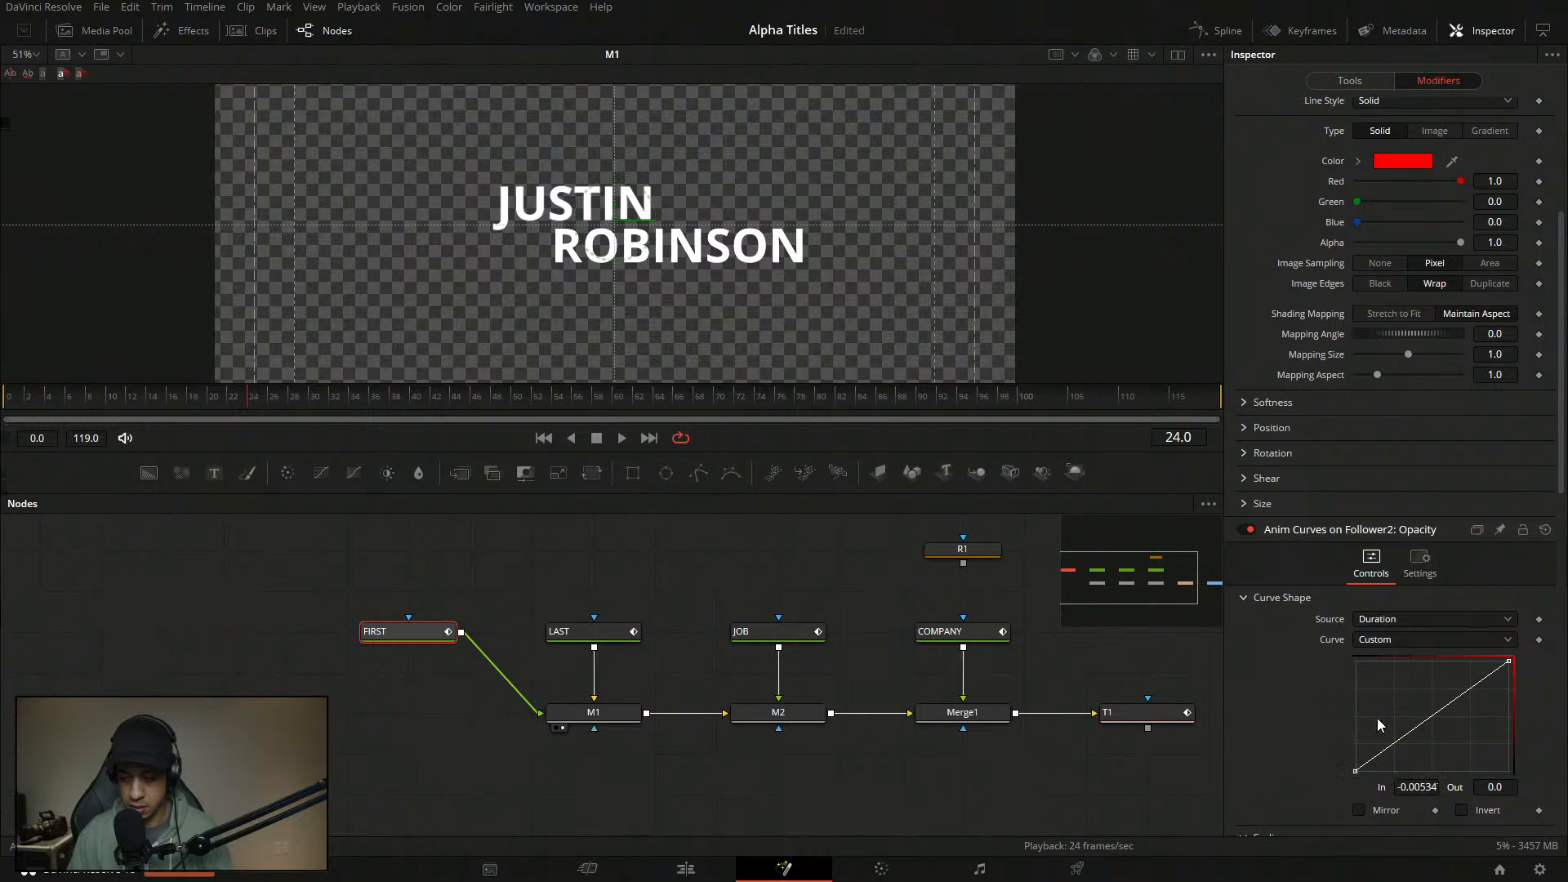
pyautogui.click(1433, 786)
pyautogui.press('BackSpace')
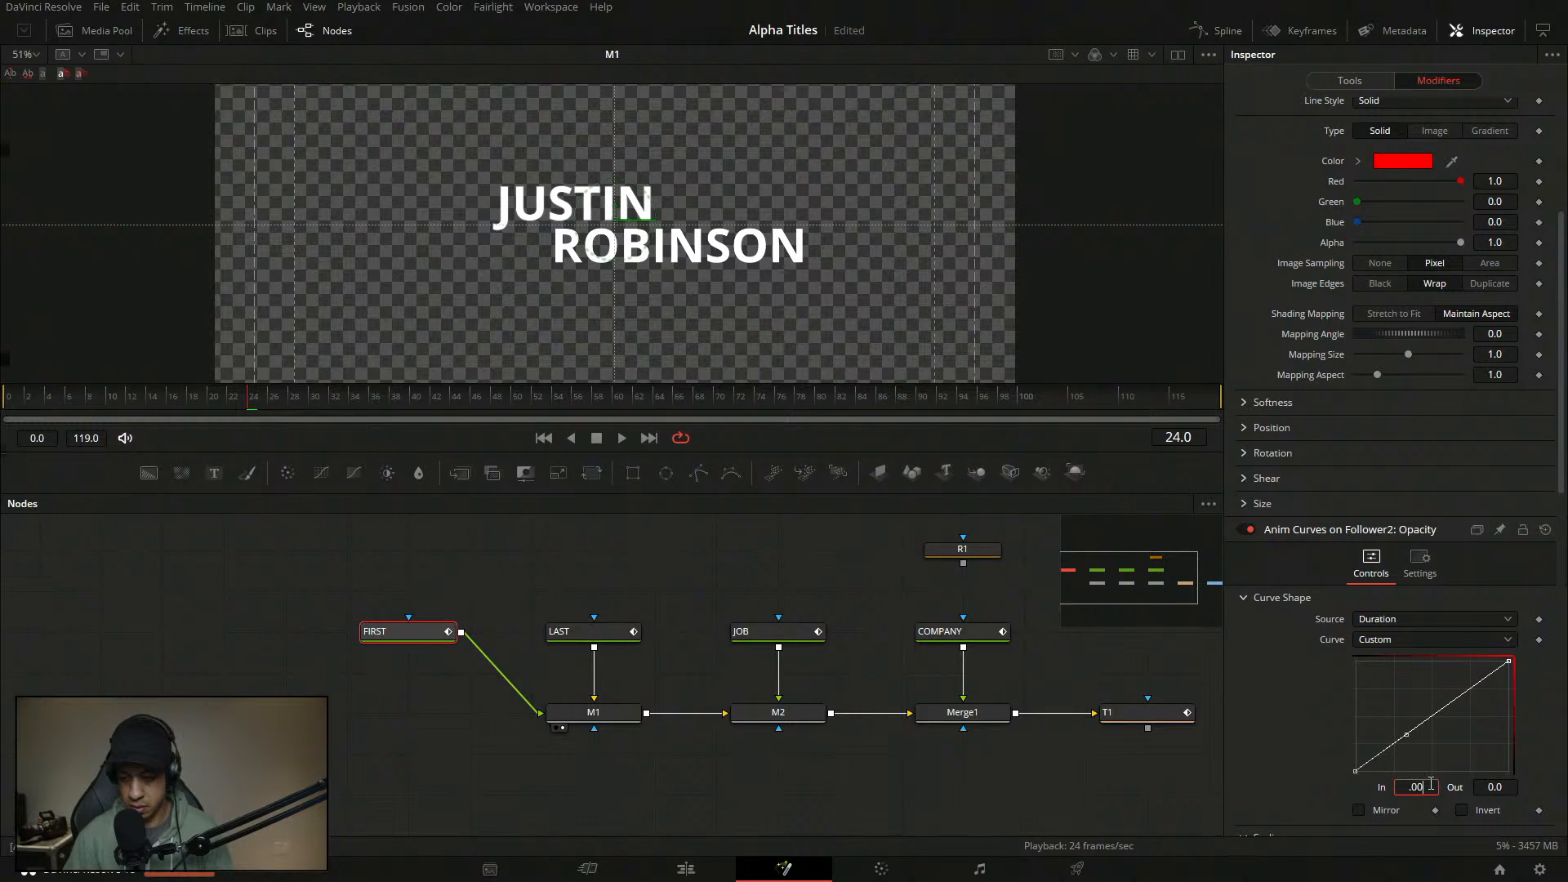
pyautogui.press('Return')
# - Add a smoothed curve point at In 0.12, Out 1, and save
pyautogui.click(1418, 727)
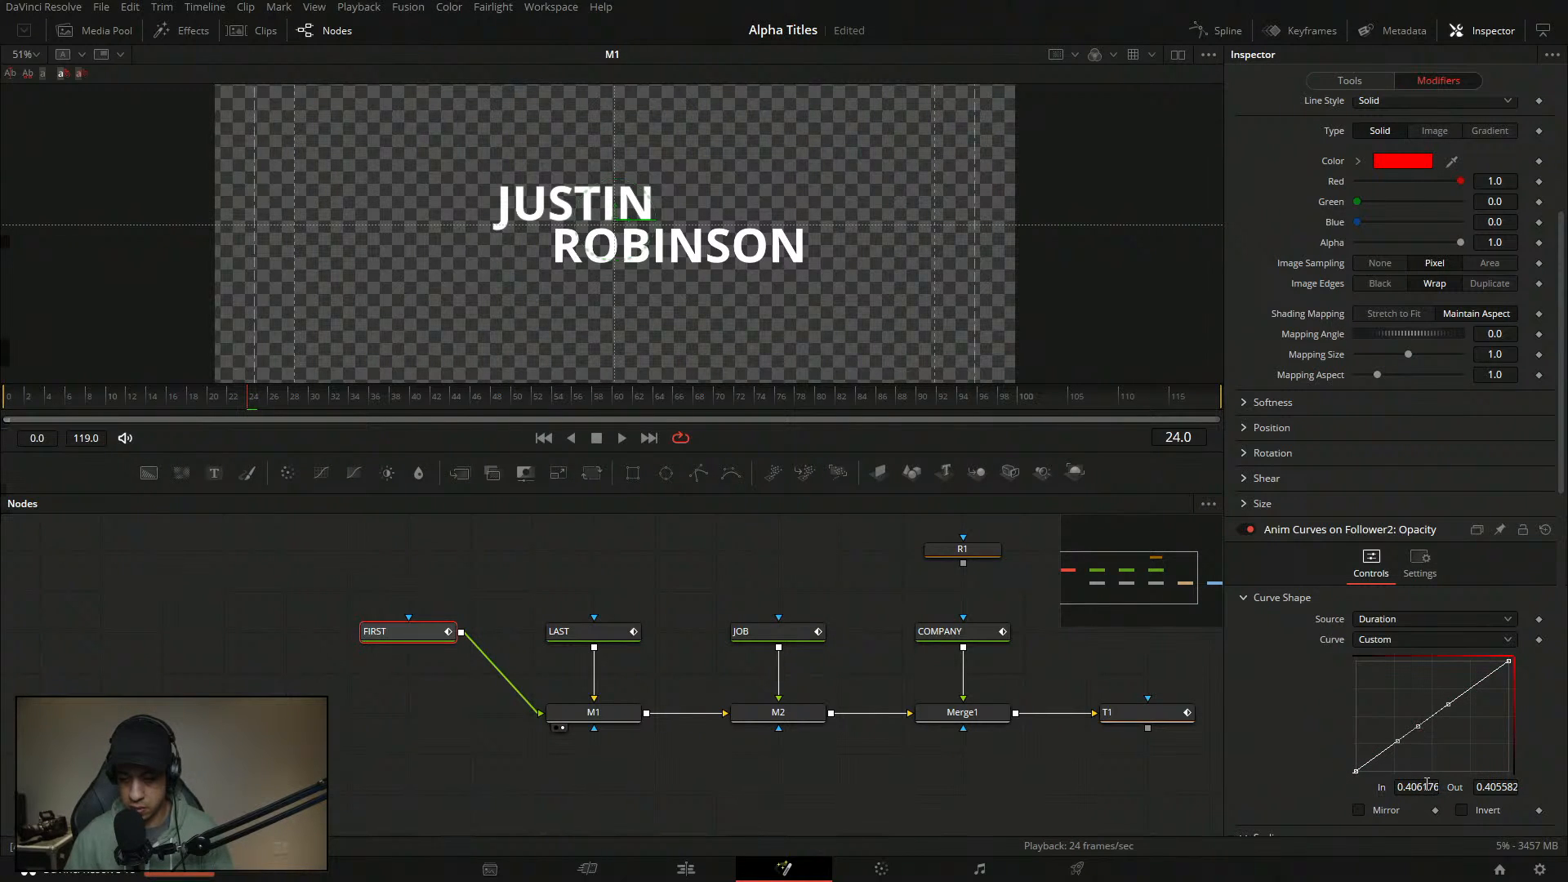
pyautogui.click(1426, 785)
pyautogui.write('0.12')
pyautogui.press('Tab')
pyautogui.write('1')
pyautogui.press('Return')
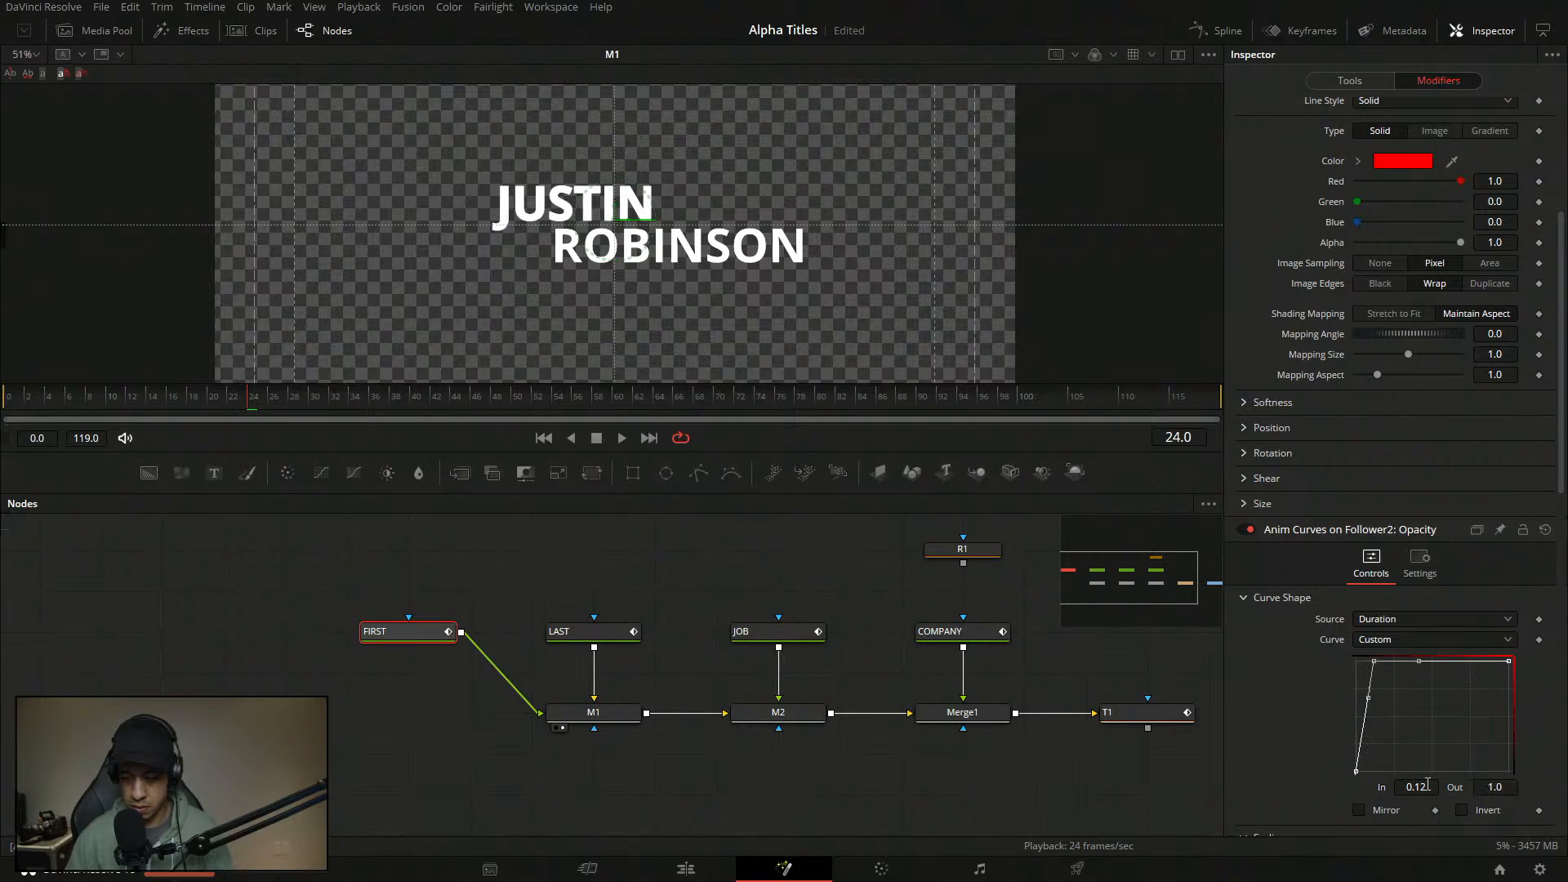
pyautogui.hotkey('shift', 's')
pyautogui.hotkey('ctrl', 's')
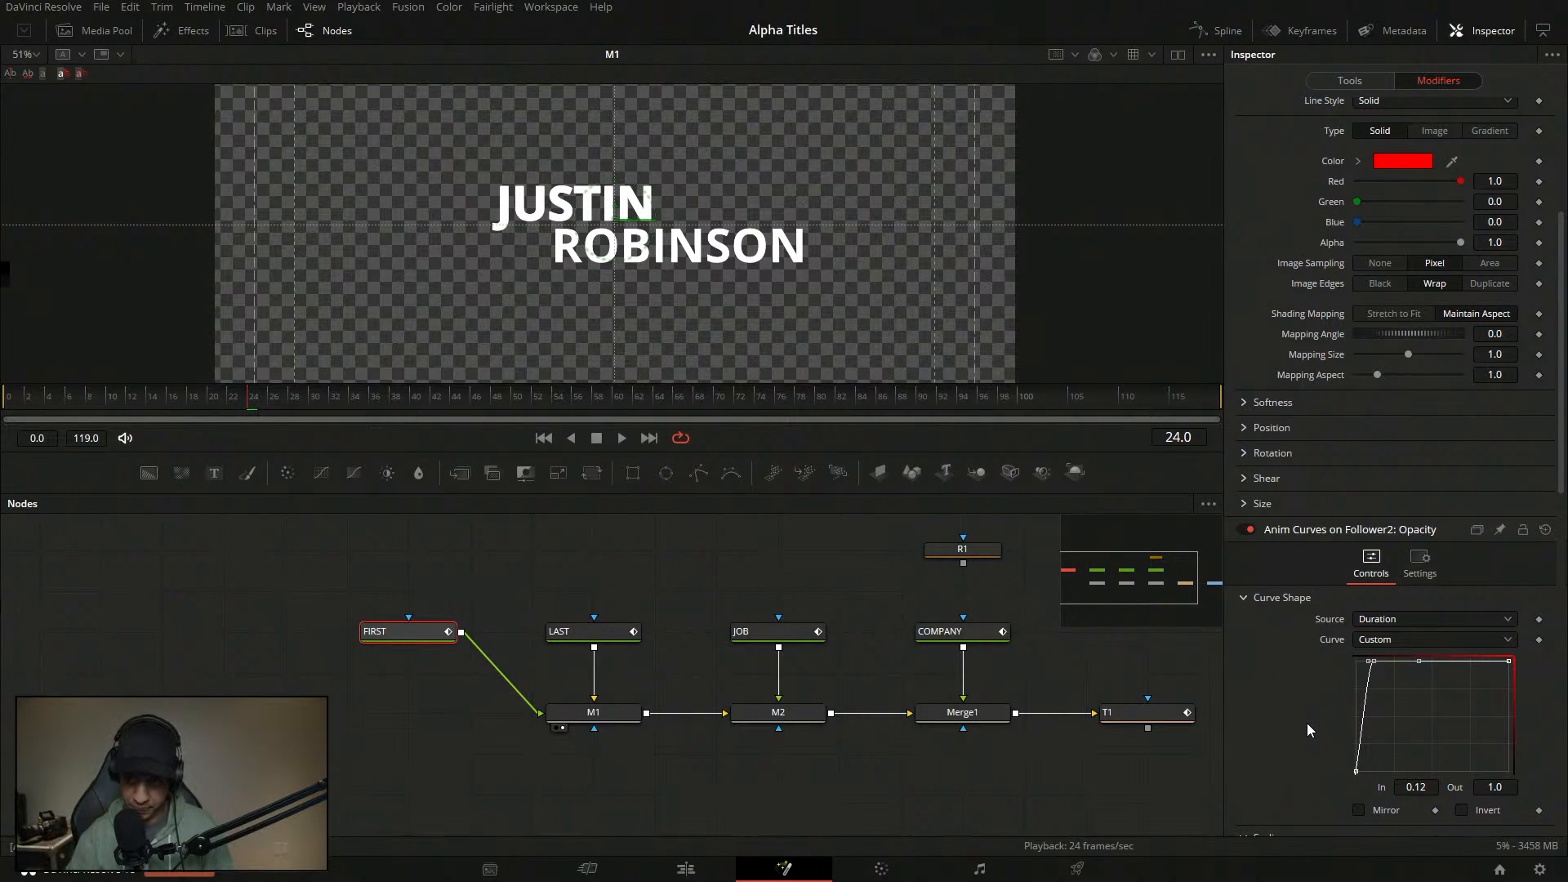
pyautogui.scroll(3, 1413, 530)
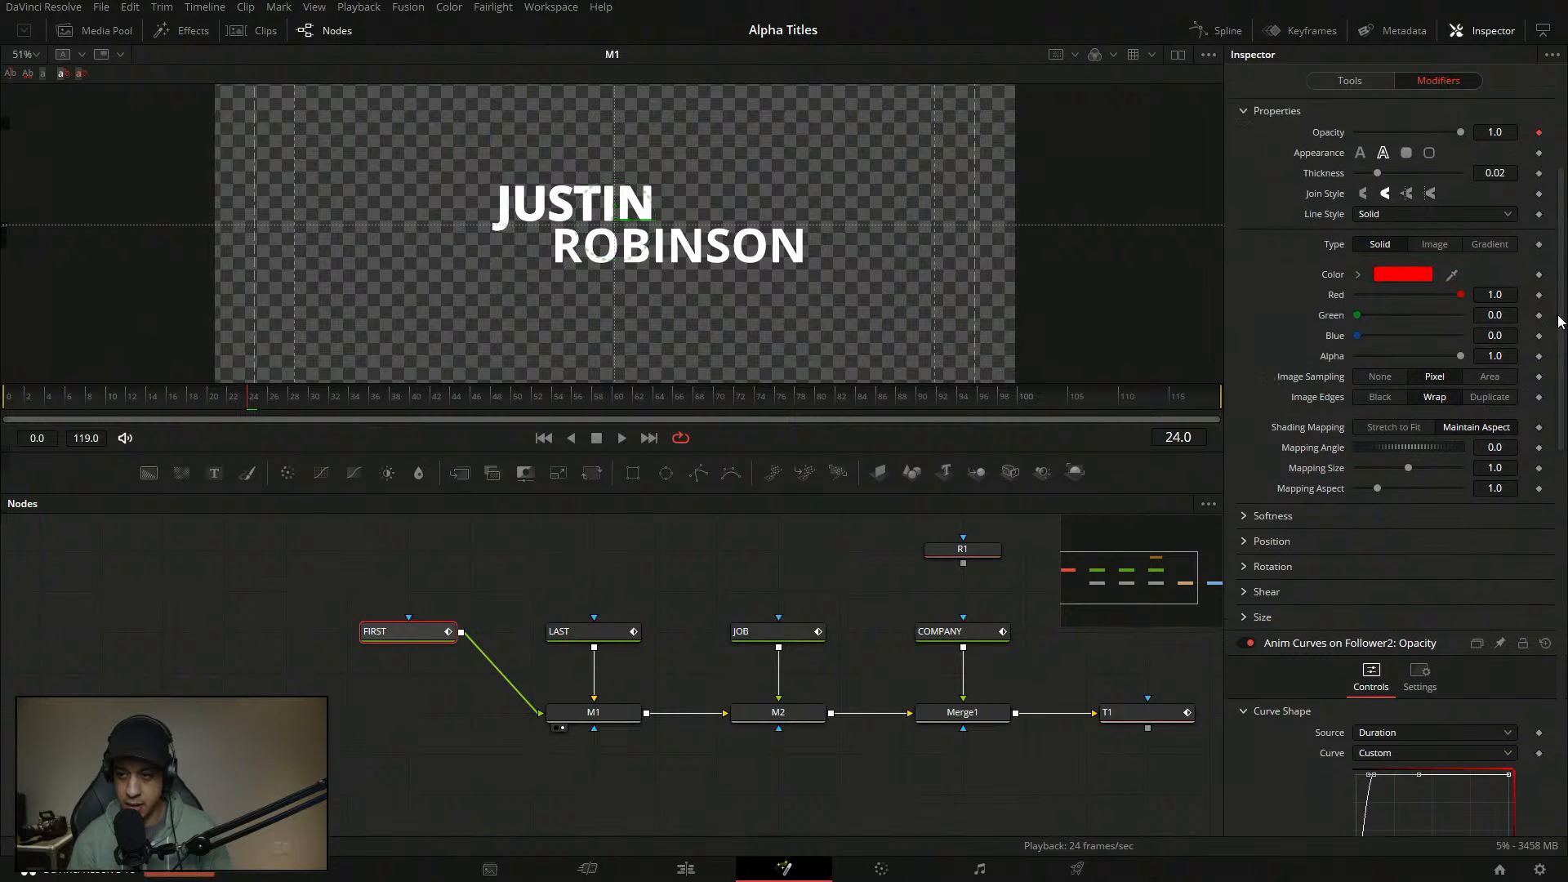
pyautogui.scroll(4, 1561, 321)
# - Drive the White Solid Fill opacity with Anim Curves
pyautogui.click(1365, 200)
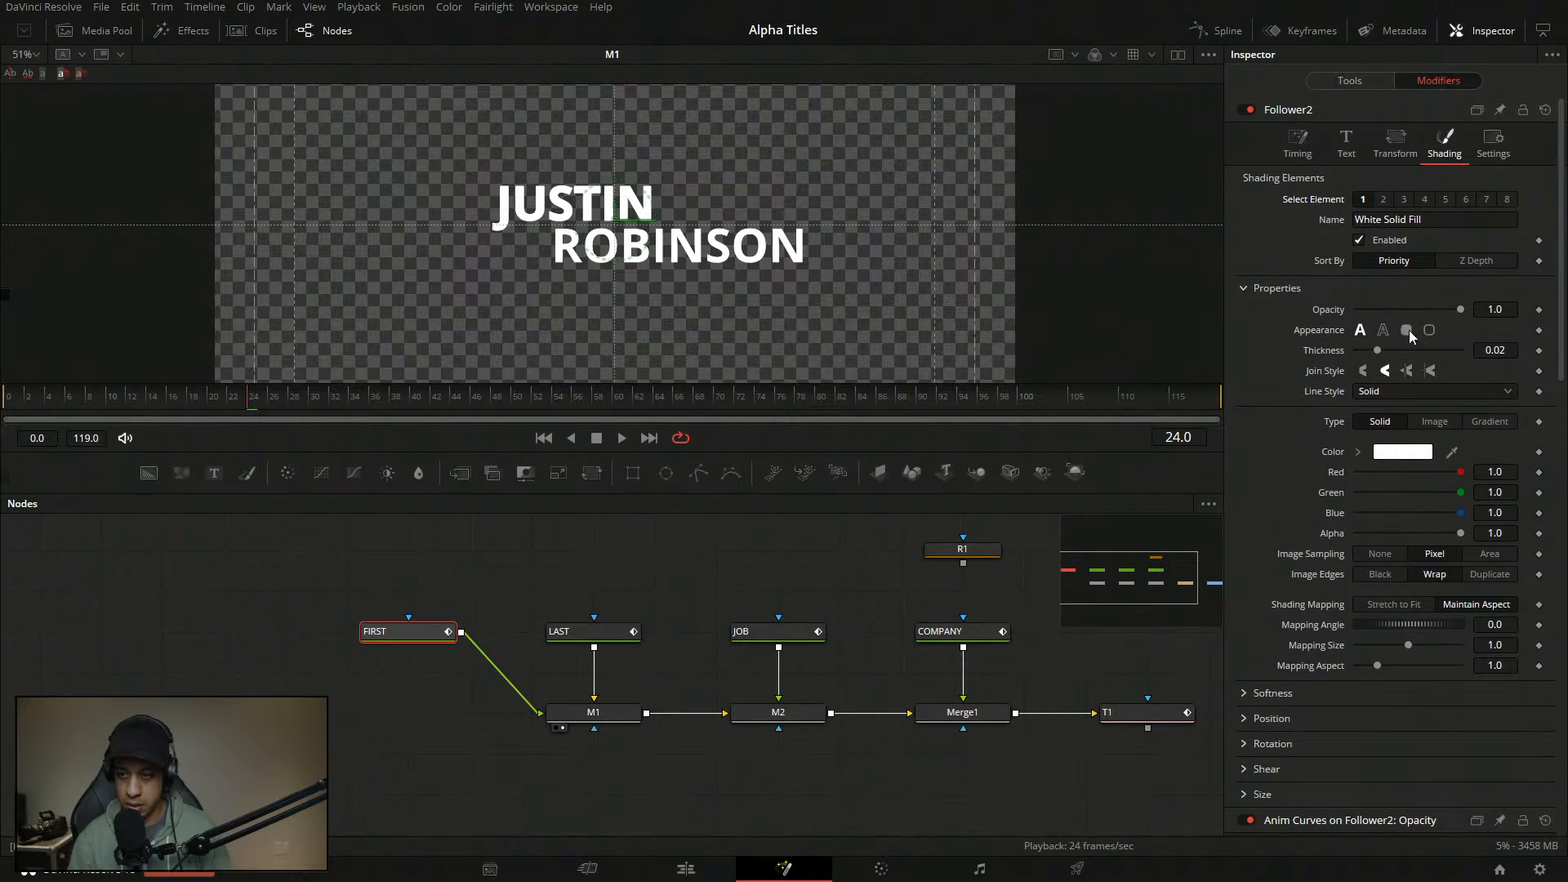
pyautogui.rightClick(1325, 312)
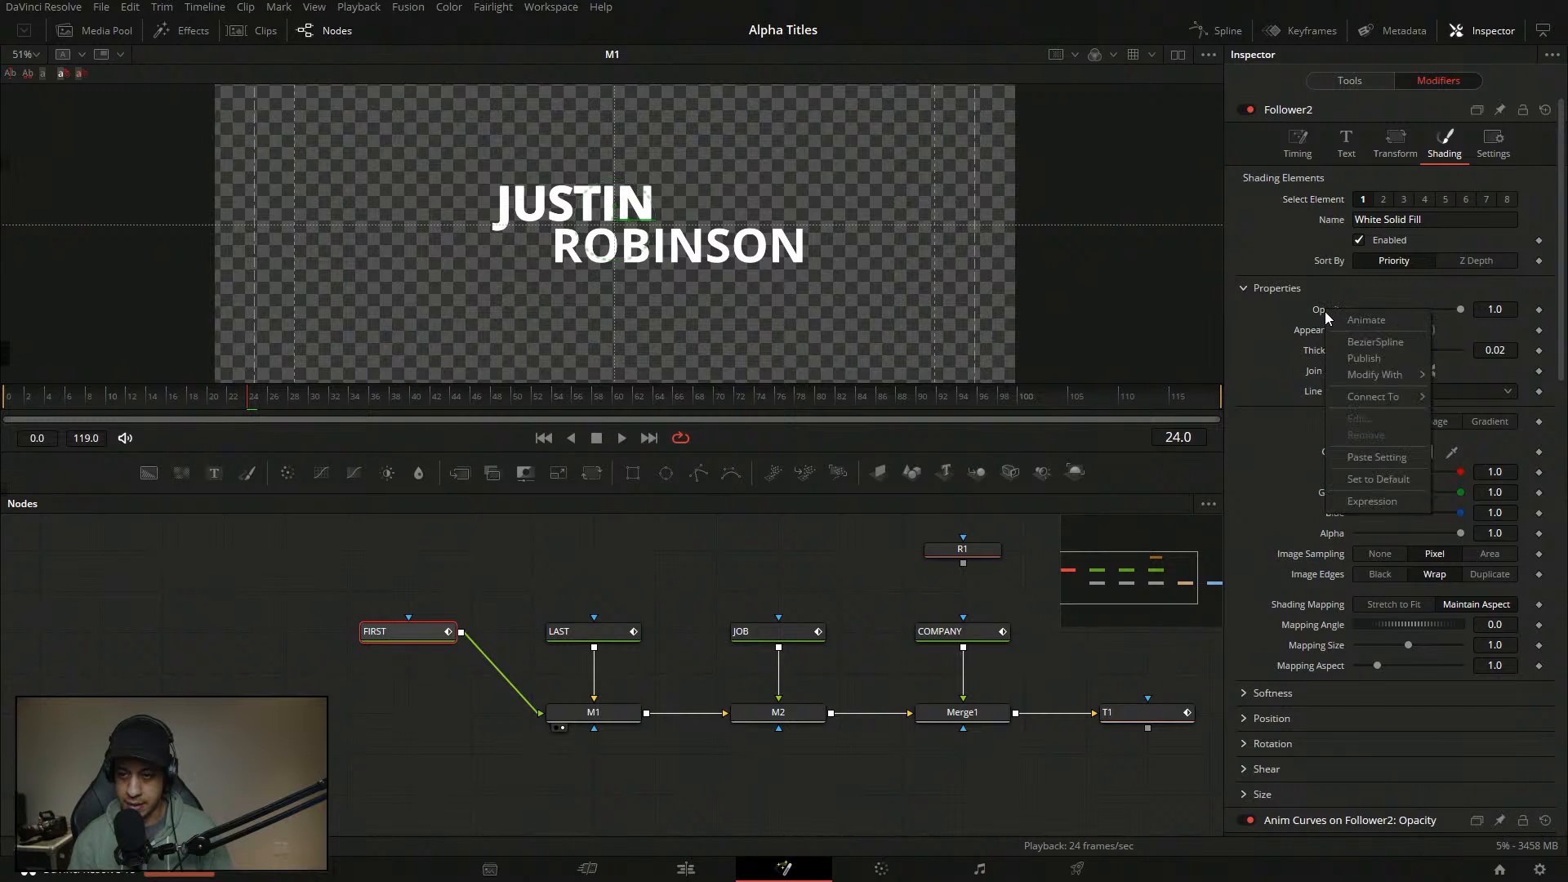
pyautogui.moveTo(1404, 378)
pyautogui.click(1262, 376)
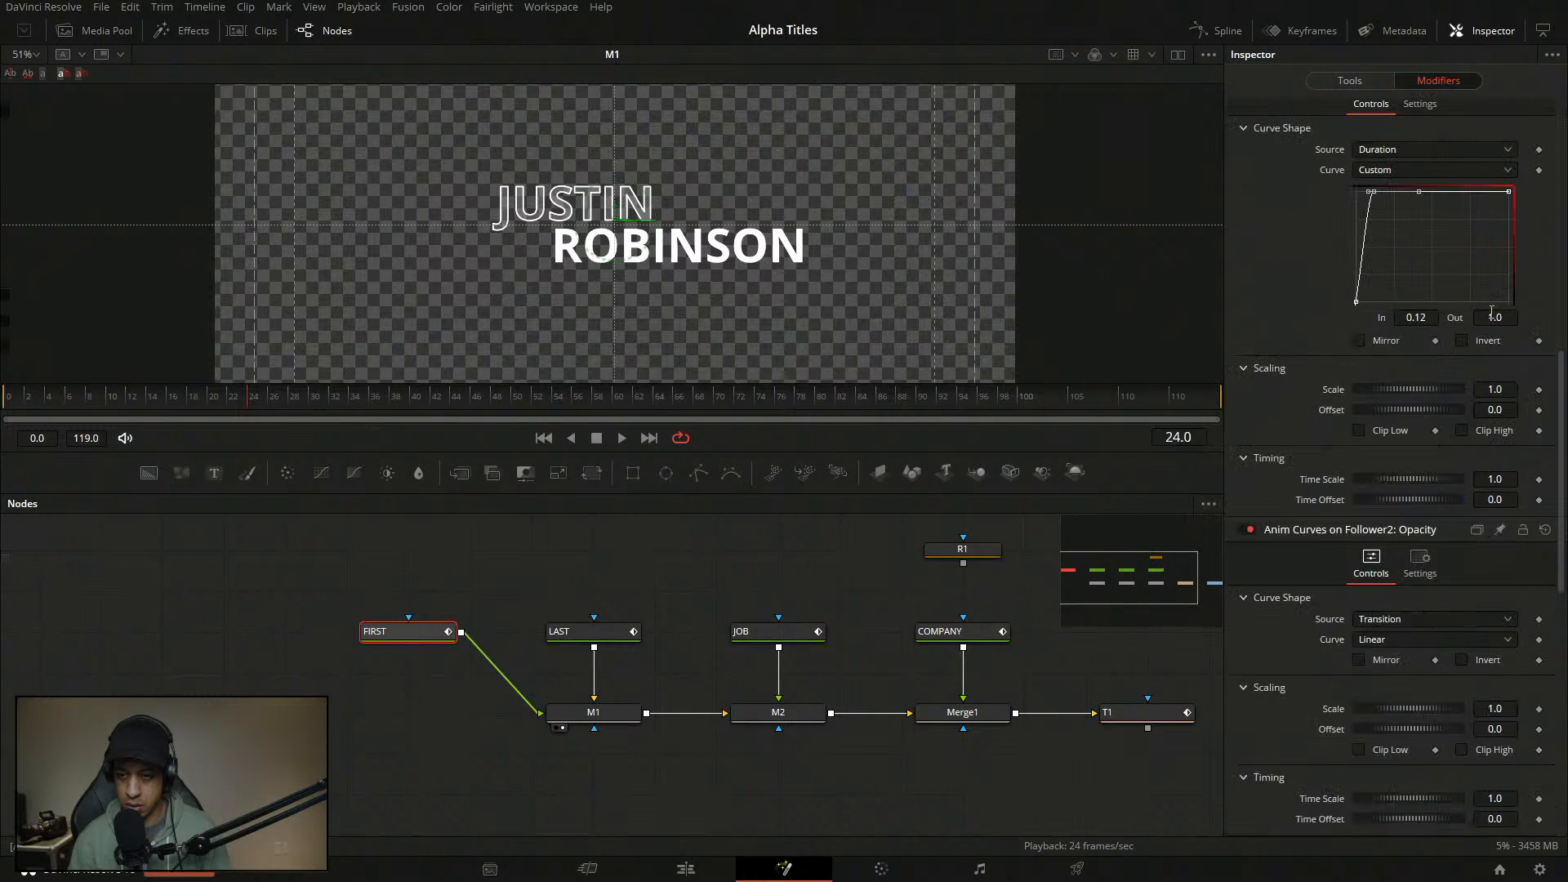
# - Set the fill curve to Duration source, Custom shape, starting point In 0.001
pyautogui.scroll(-5, 1511, 449)
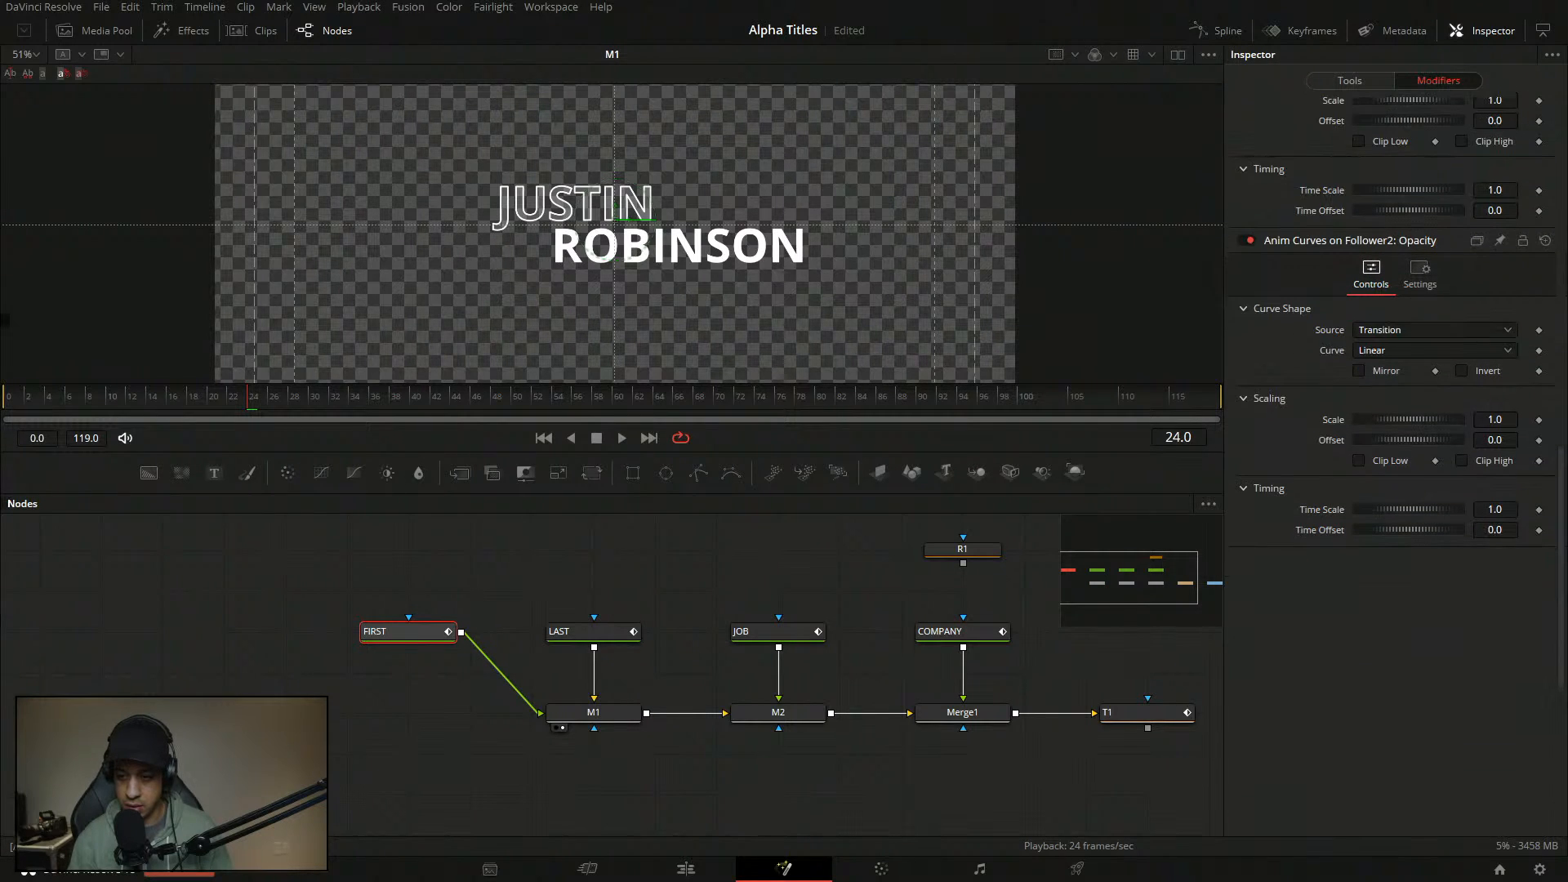
pyautogui.click(1393, 333)
pyautogui.click(1395, 354)
pyautogui.click(1397, 351)
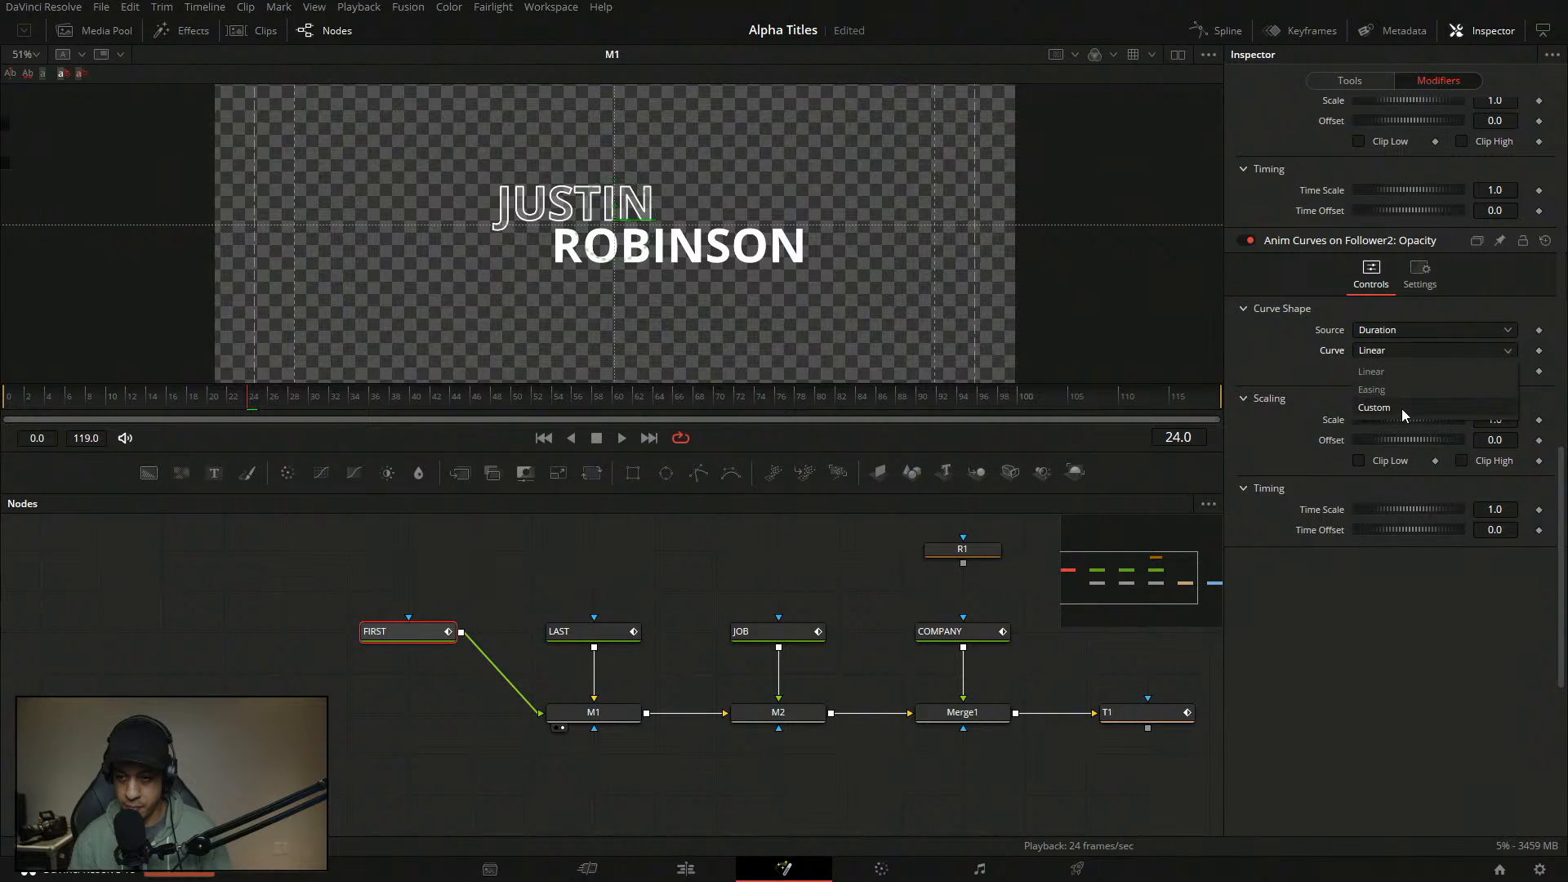
pyautogui.click(1401, 408)
pyautogui.click(1399, 501)
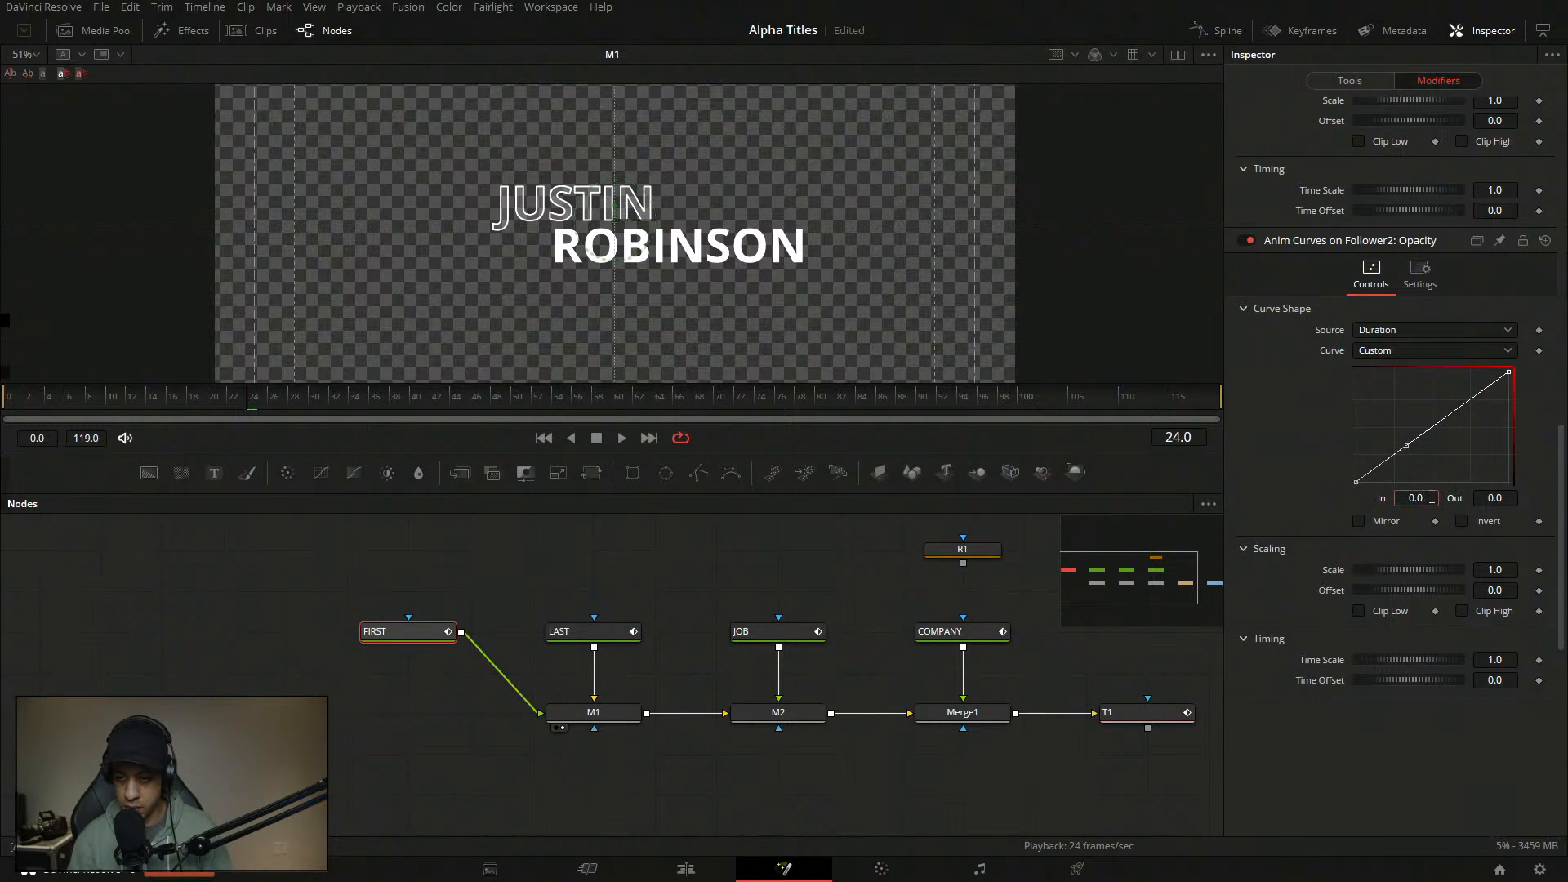
pyautogui.write('0.001')
pyautogui.press('Tab')
# - Add a smoothed fill-curve point at In 0.2, Out 1.0
pyautogui.click(1423, 437)
pyautogui.moveTo(1419, 437); pyautogui.dragTo(1401, 413)
pyautogui.doubleClick(1424, 498)
pyautogui.write('0.2')
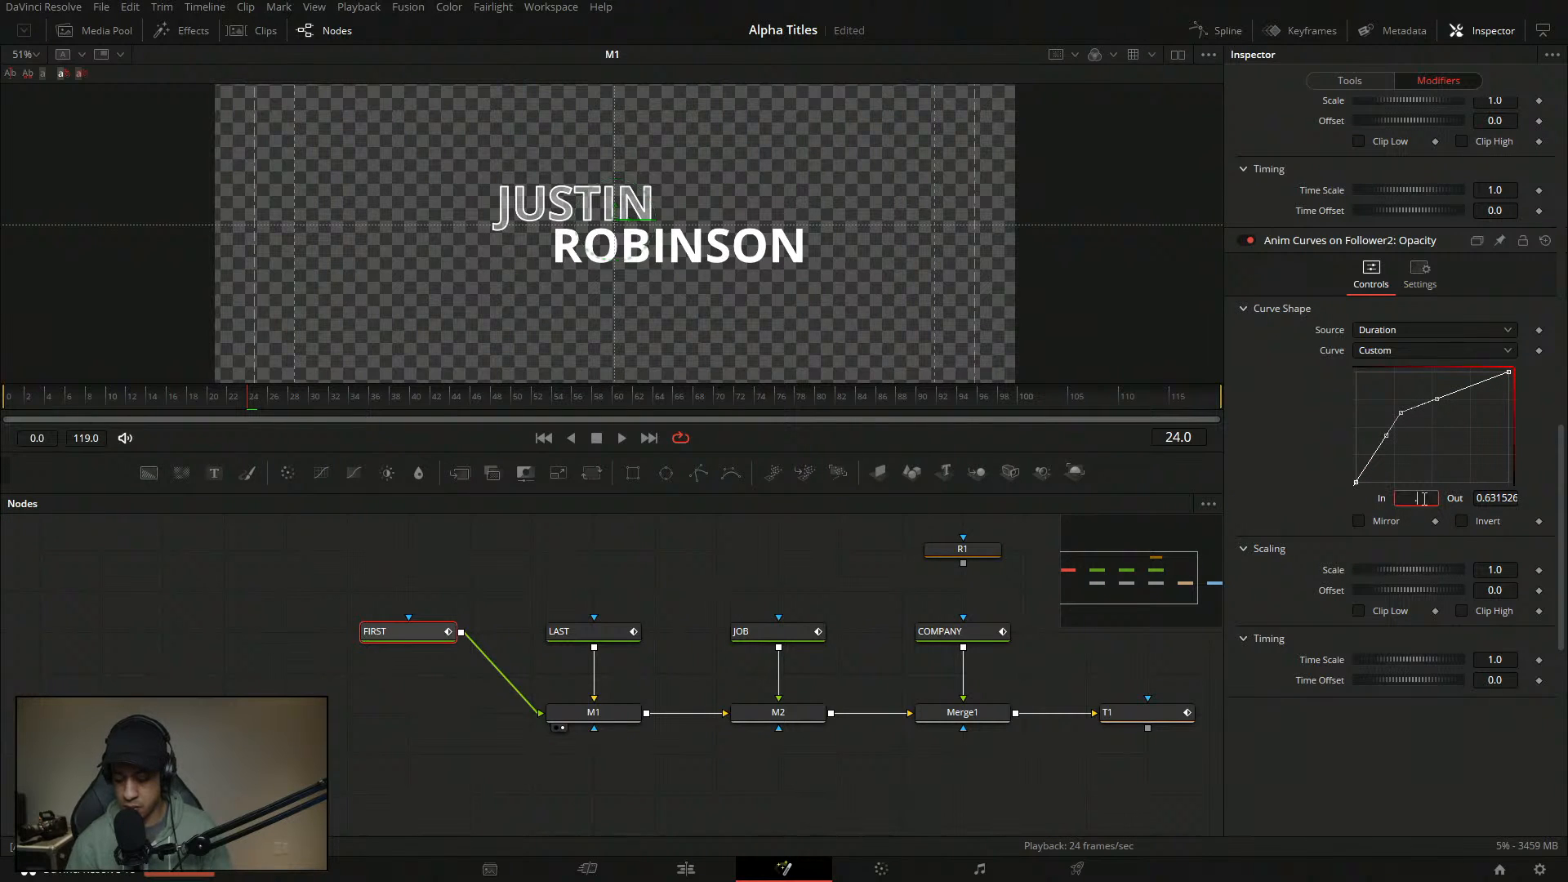
pyautogui.press('Tab')
pyautogui.write('1')
pyautogui.press('Return')
pyautogui.hotkey('shift', 's')
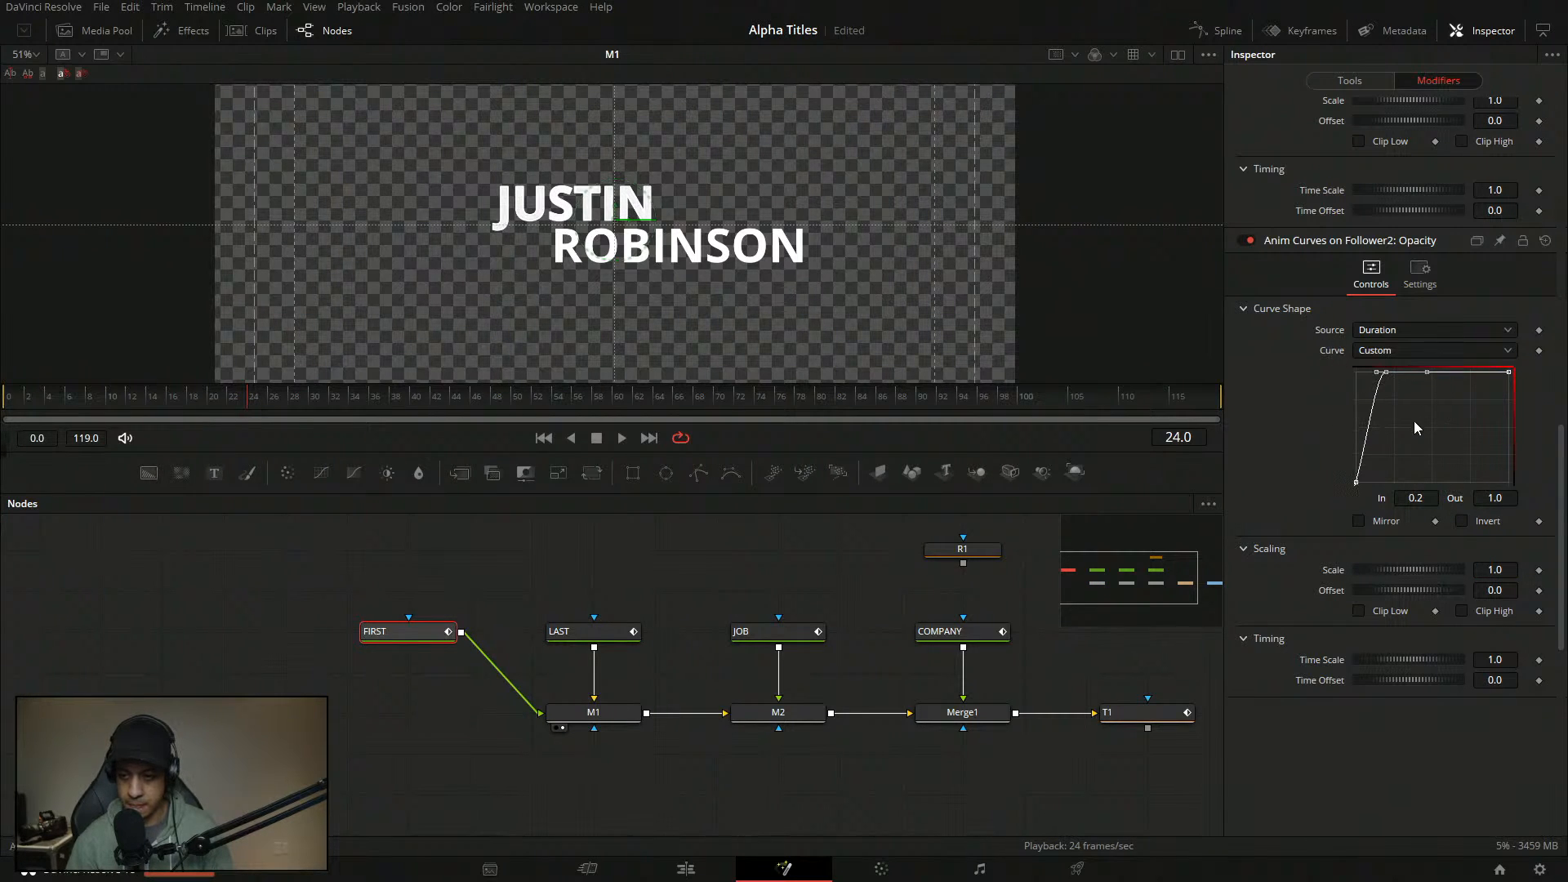
pyautogui.click(1425, 427)
# - Play the title animation from the start to preview it
pyautogui.click(544, 439)
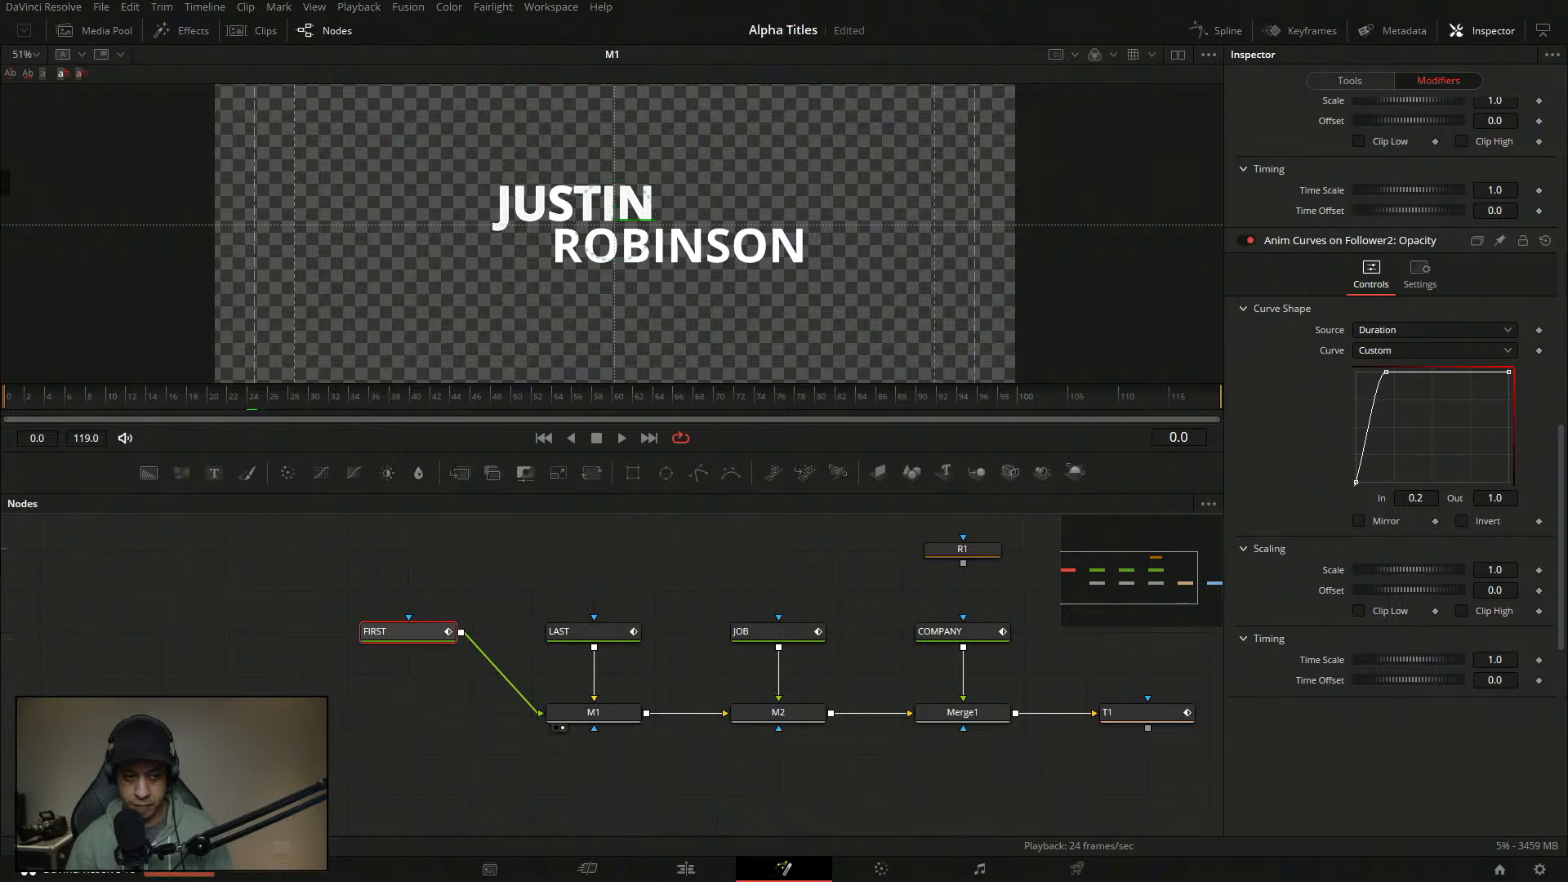
pyautogui.press('space')
pyautogui.press('space')
pyautogui.click(6, 400)
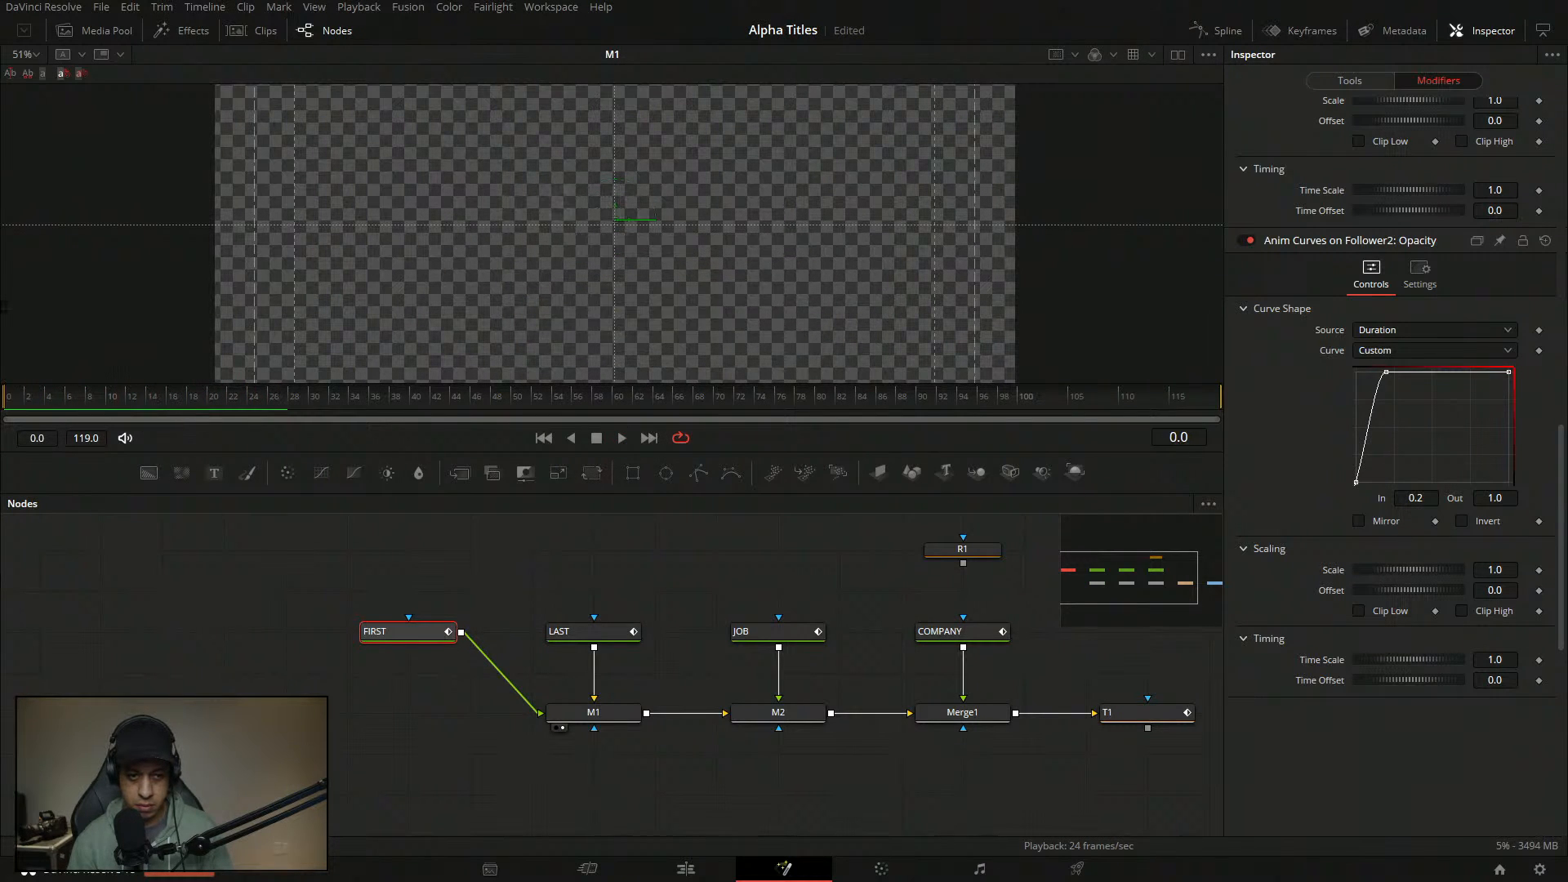
pyautogui.press('space')
pyautogui.press('space')
pyautogui.moveTo(132, 392); pyautogui.dragTo(6, 399)
pyautogui.press('space')
pyautogui.press('space')
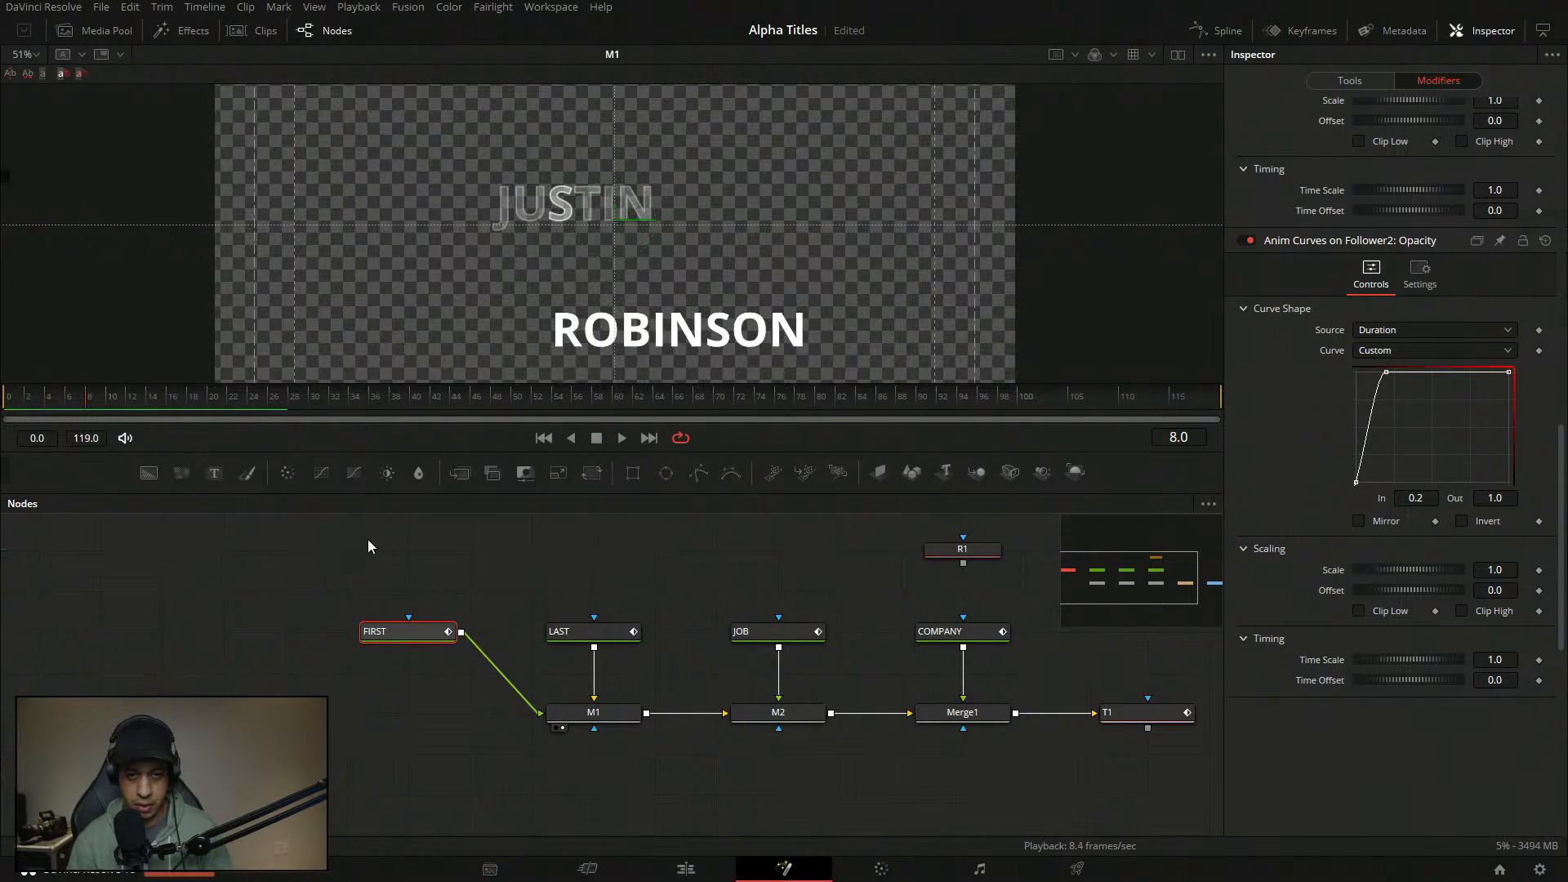
pyautogui.hotkey('ctrl', 'z')
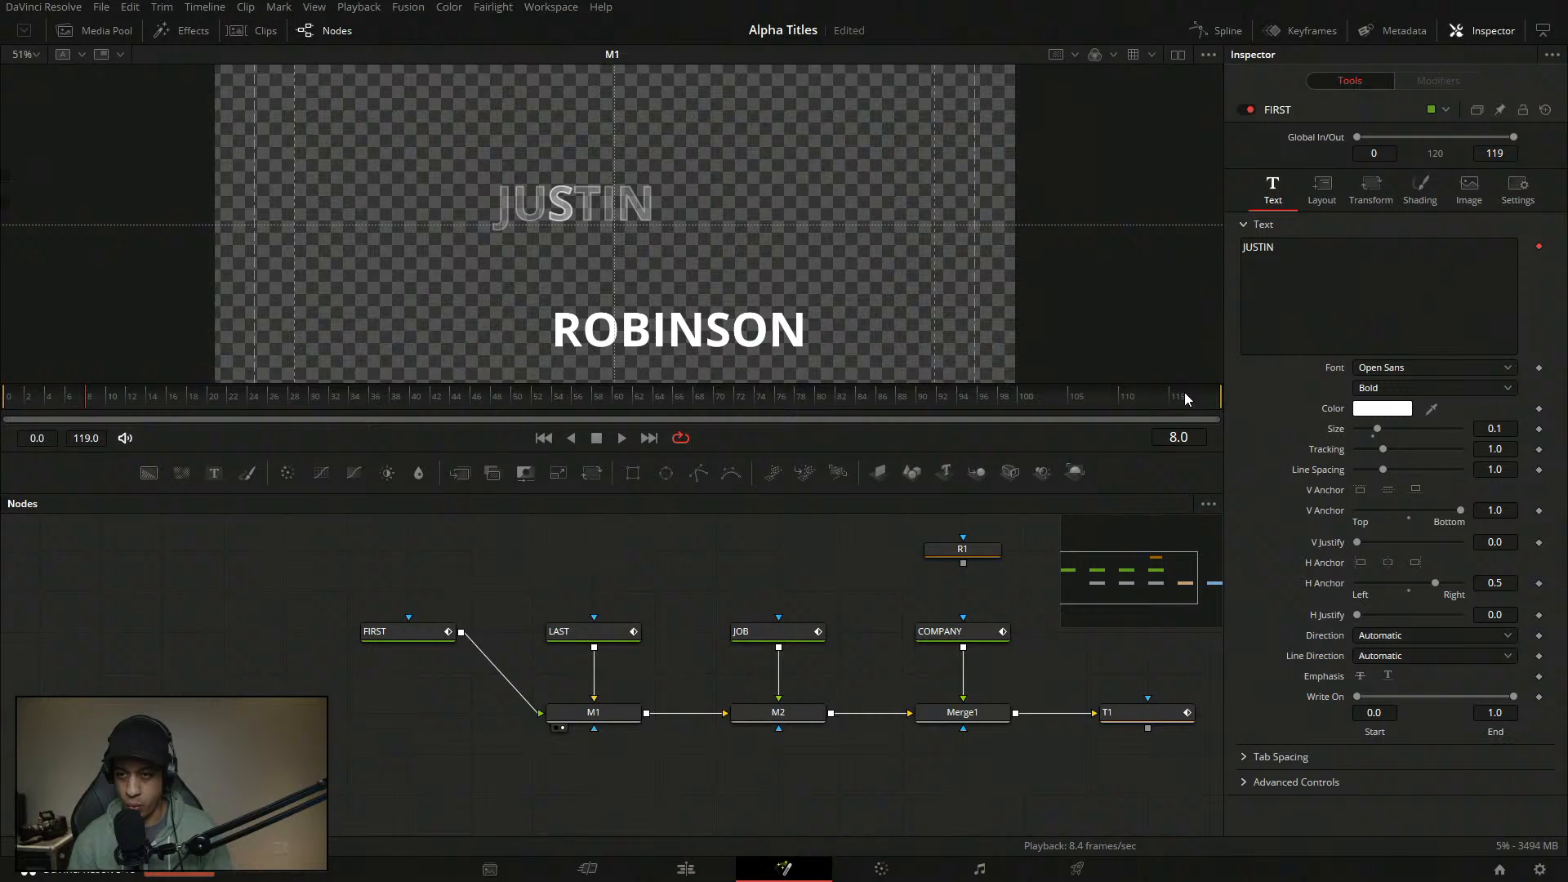
# - In FIRST's Modifiers, change one opacity curve point's In value to 0.04
pyautogui.click(413, 634)
pyautogui.click(414, 635)
pyautogui.click(1457, 82)
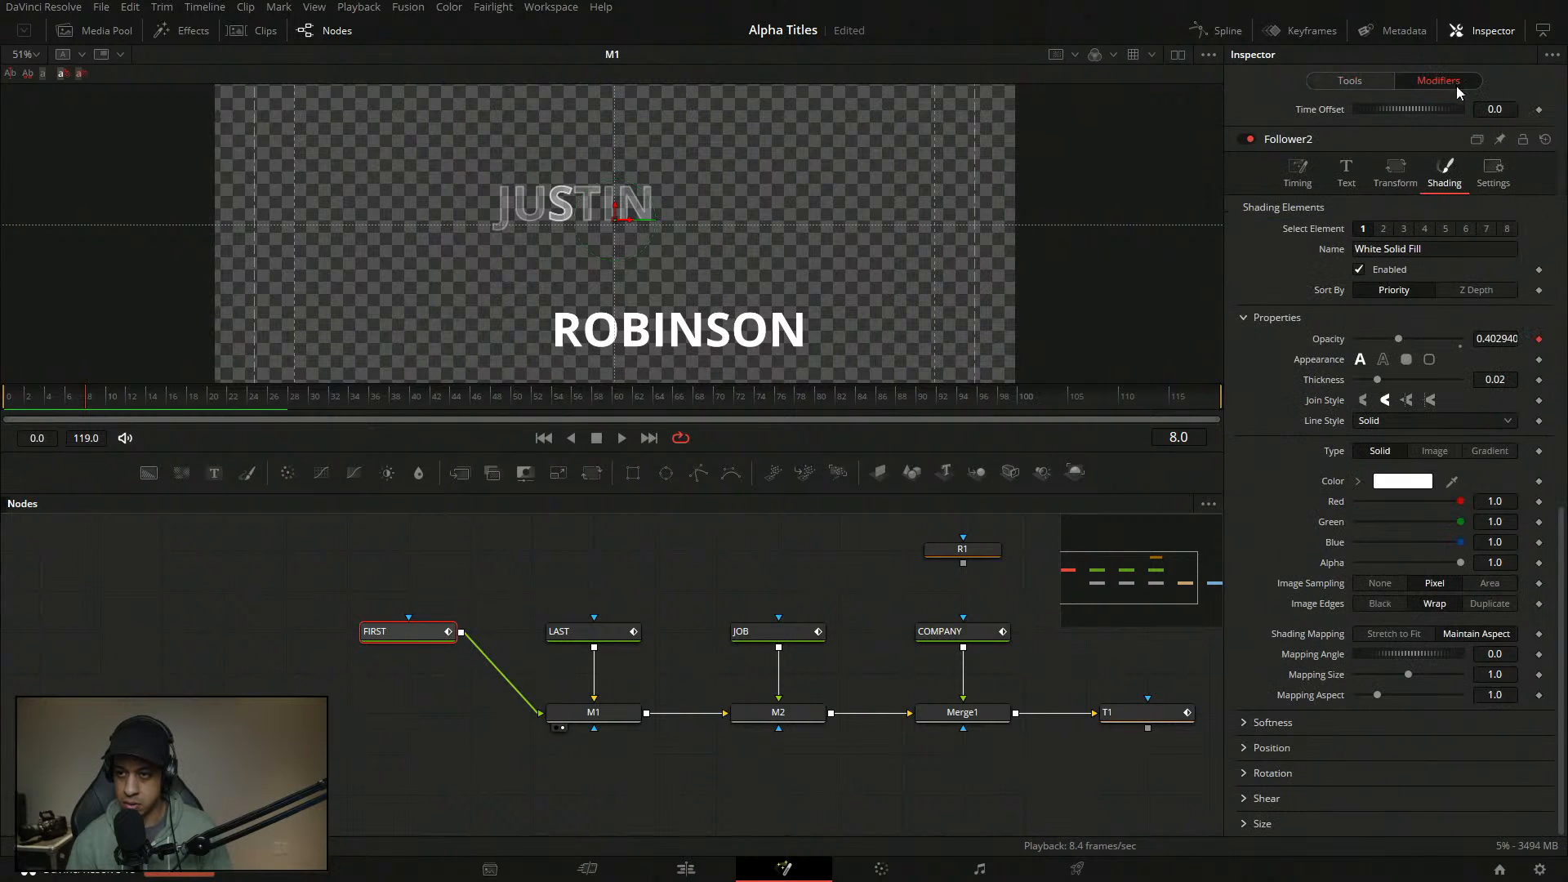
pyautogui.moveTo(1562, 563); pyautogui.dragTo(1564, 183)
pyautogui.scroll(-3, 1546, 405)
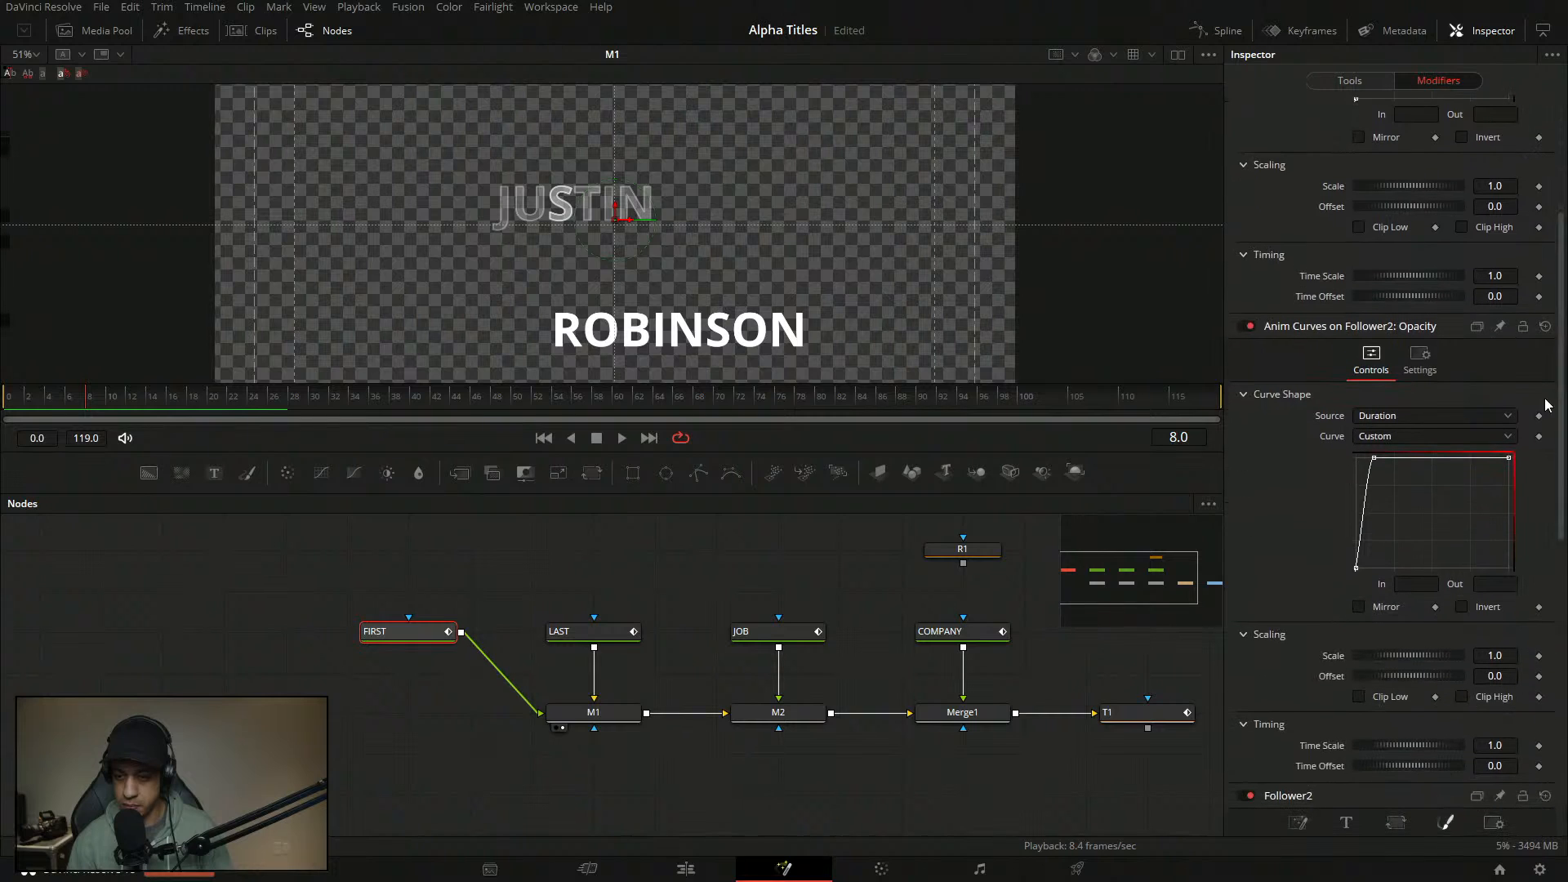
pyautogui.moveTo(1426, 518); pyautogui.dragTo(1328, 426)
pyautogui.click(1435, 586)
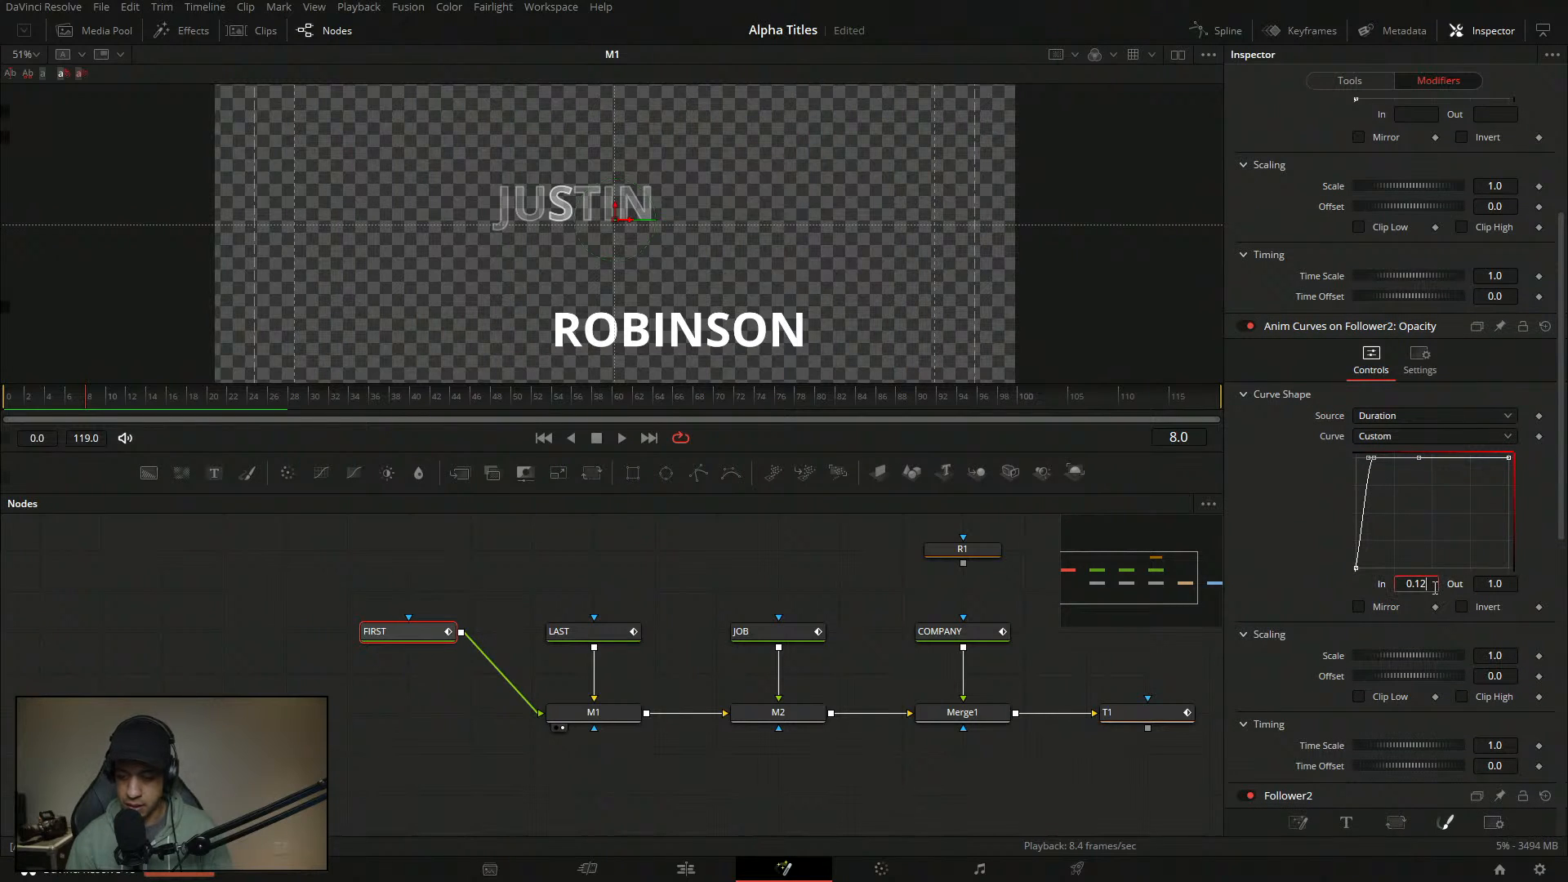
pyautogui.press('BackSpace')
pyautogui.press('BackSpace')
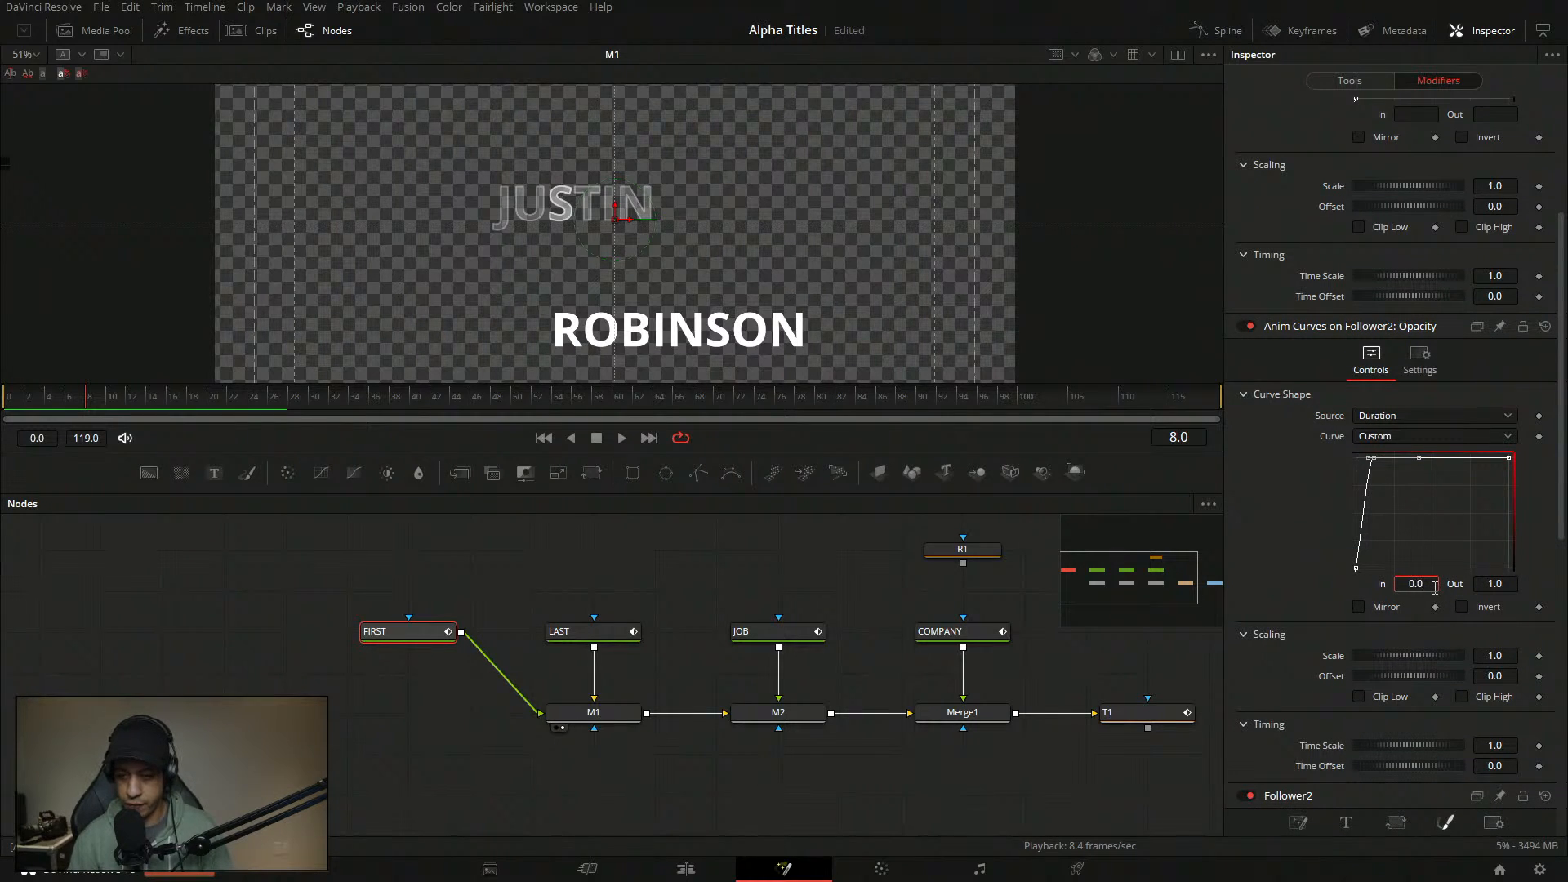
pyautogui.write('04')
pyautogui.press('Return')
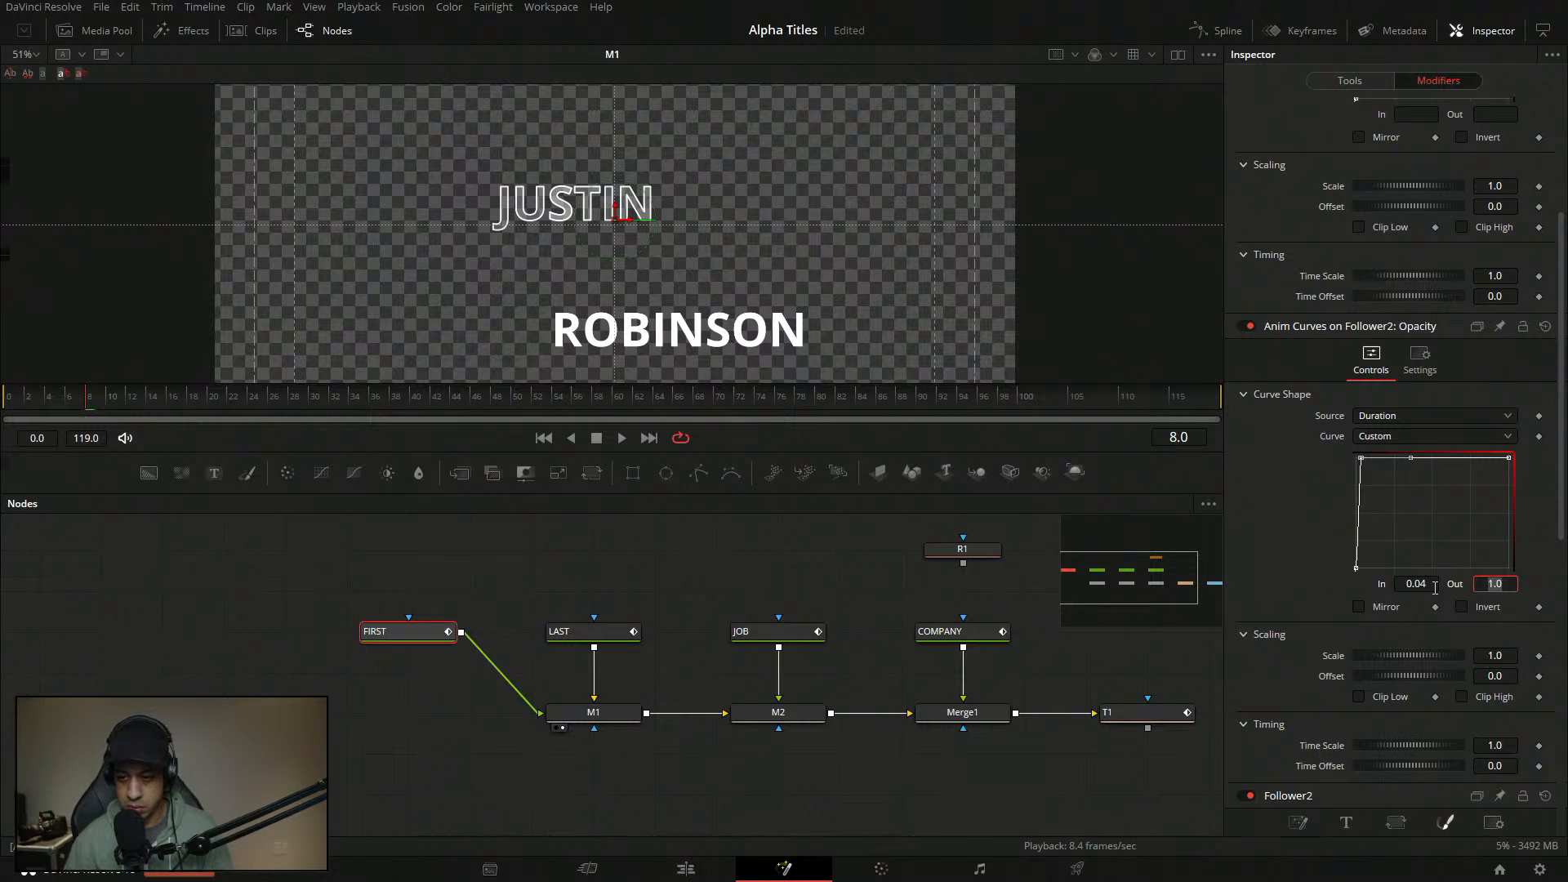
# - Set the other curve's In value to 0.06, deselect FIRST and rewind
pyautogui.scroll(3, 1404, 368)
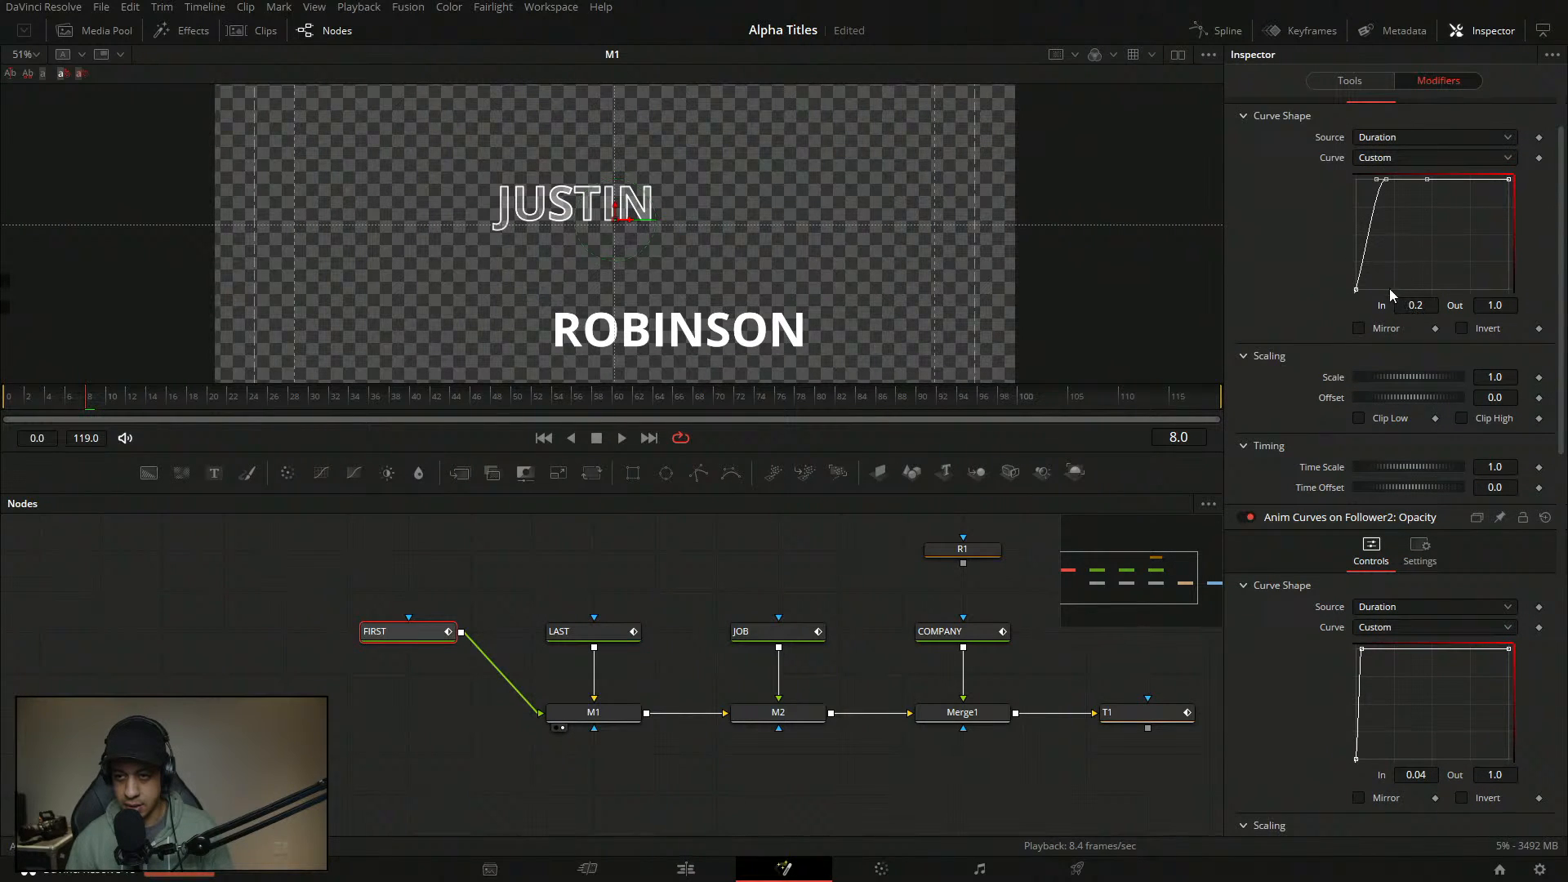
pyautogui.click(1425, 306)
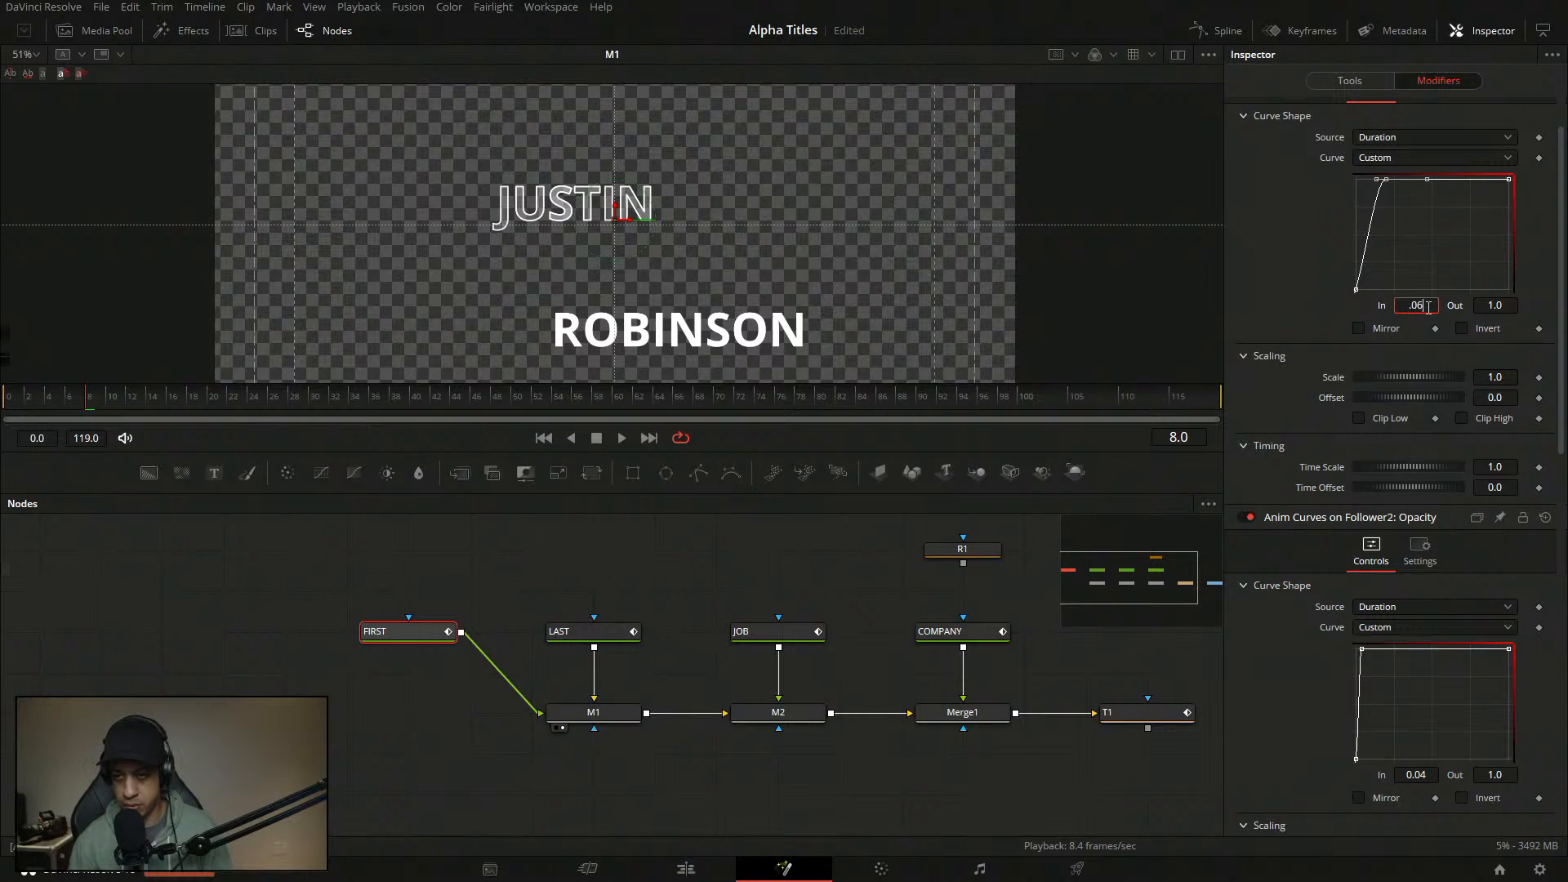
pyautogui.press('Tab')
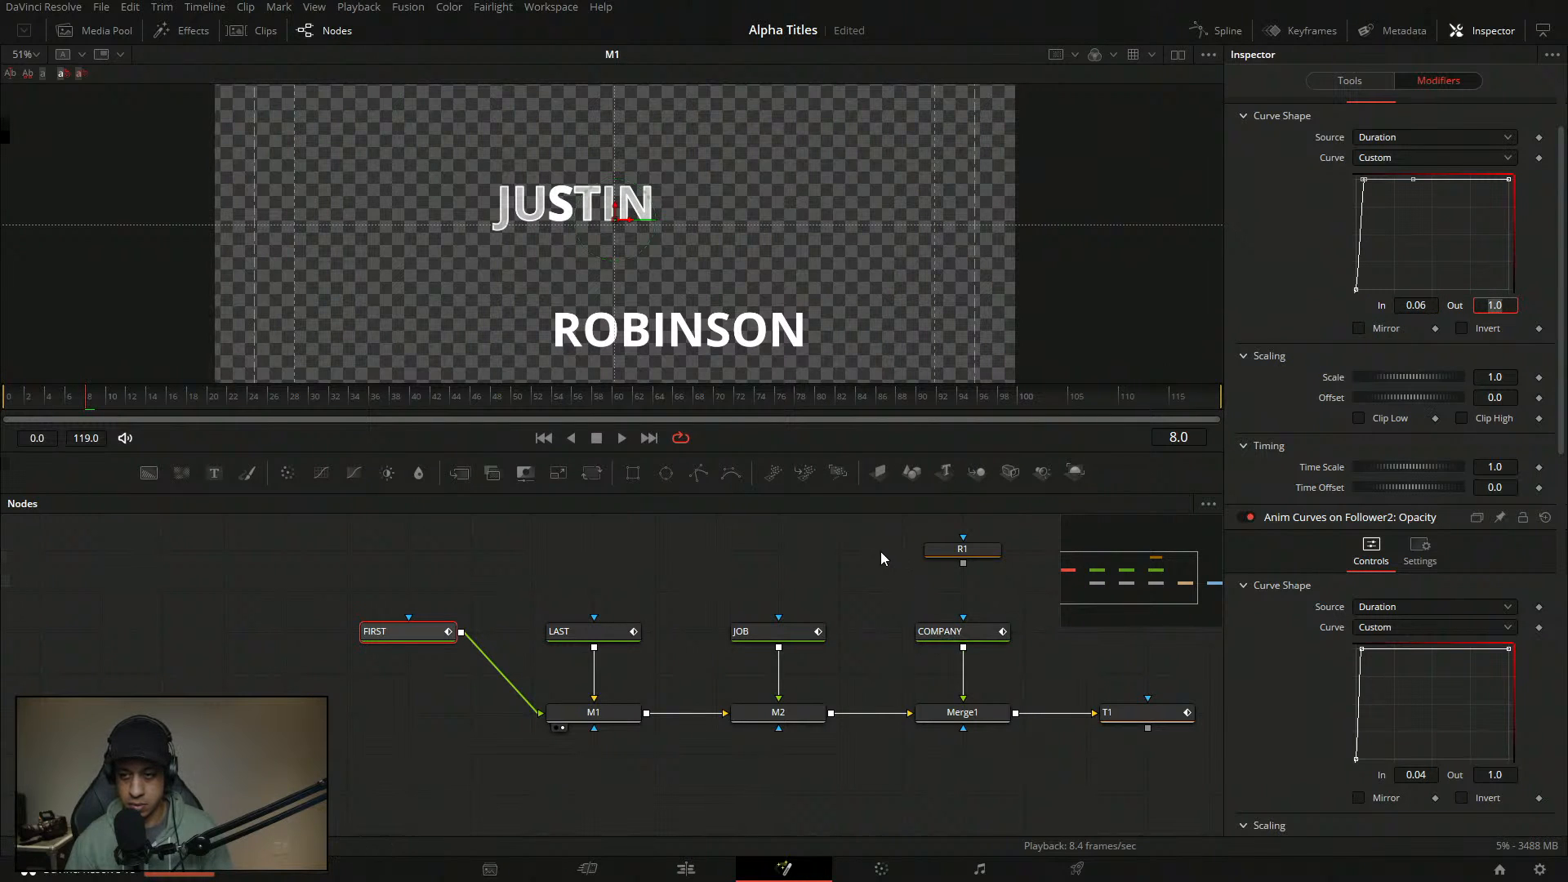
pyautogui.click(880, 552)
pyautogui.moveTo(29, 393); pyautogui.dragTo(3, 394)
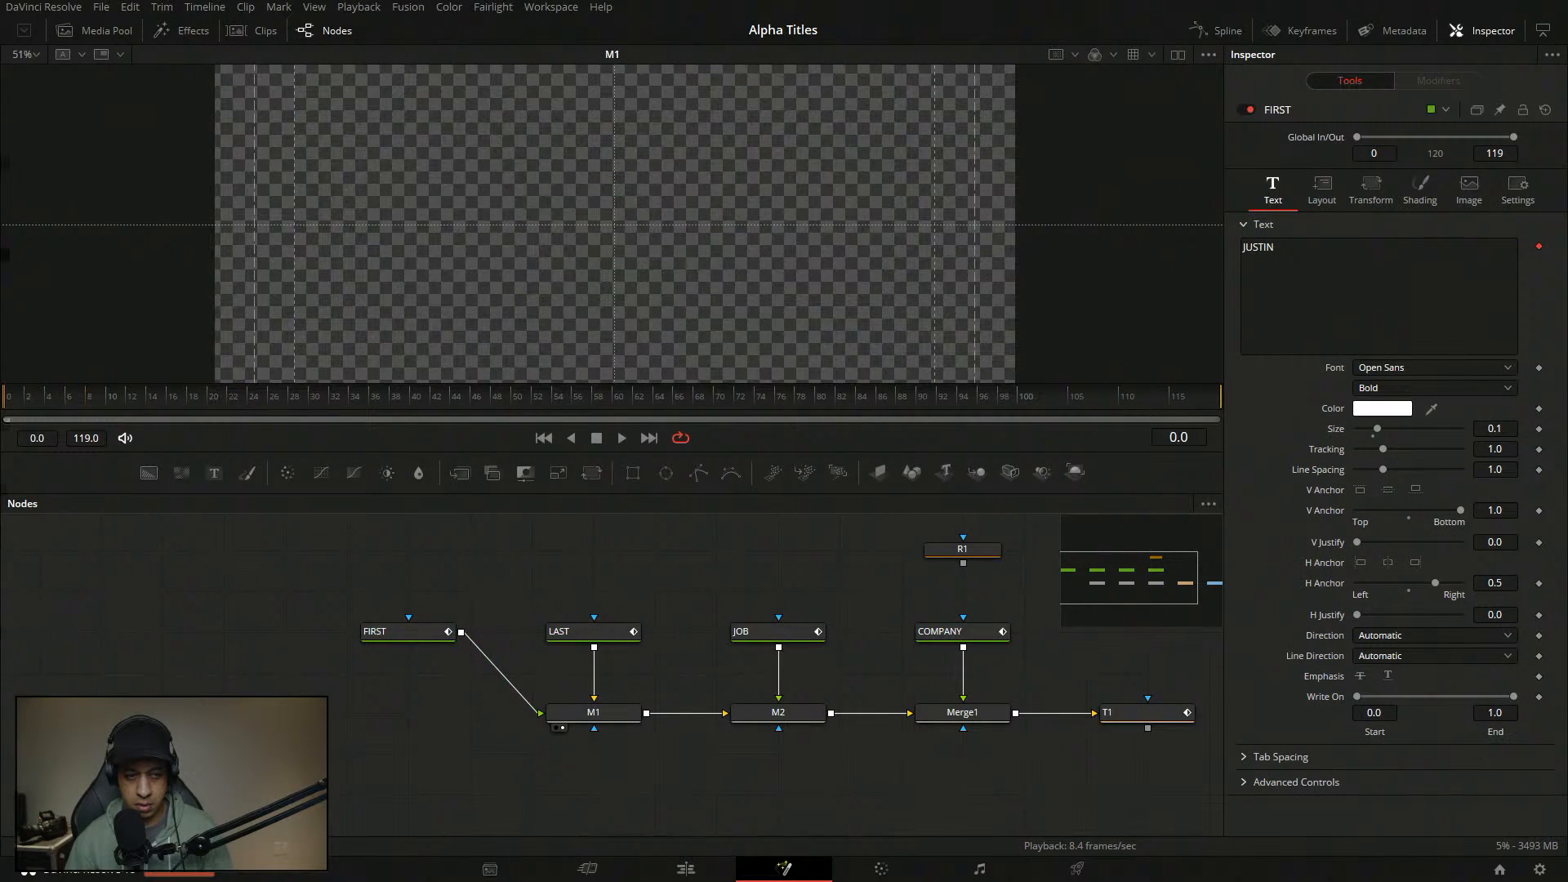
# - Preview playback, then show FIRST's Follower2 curve settings in a widened Inspector
pyautogui.press('space')
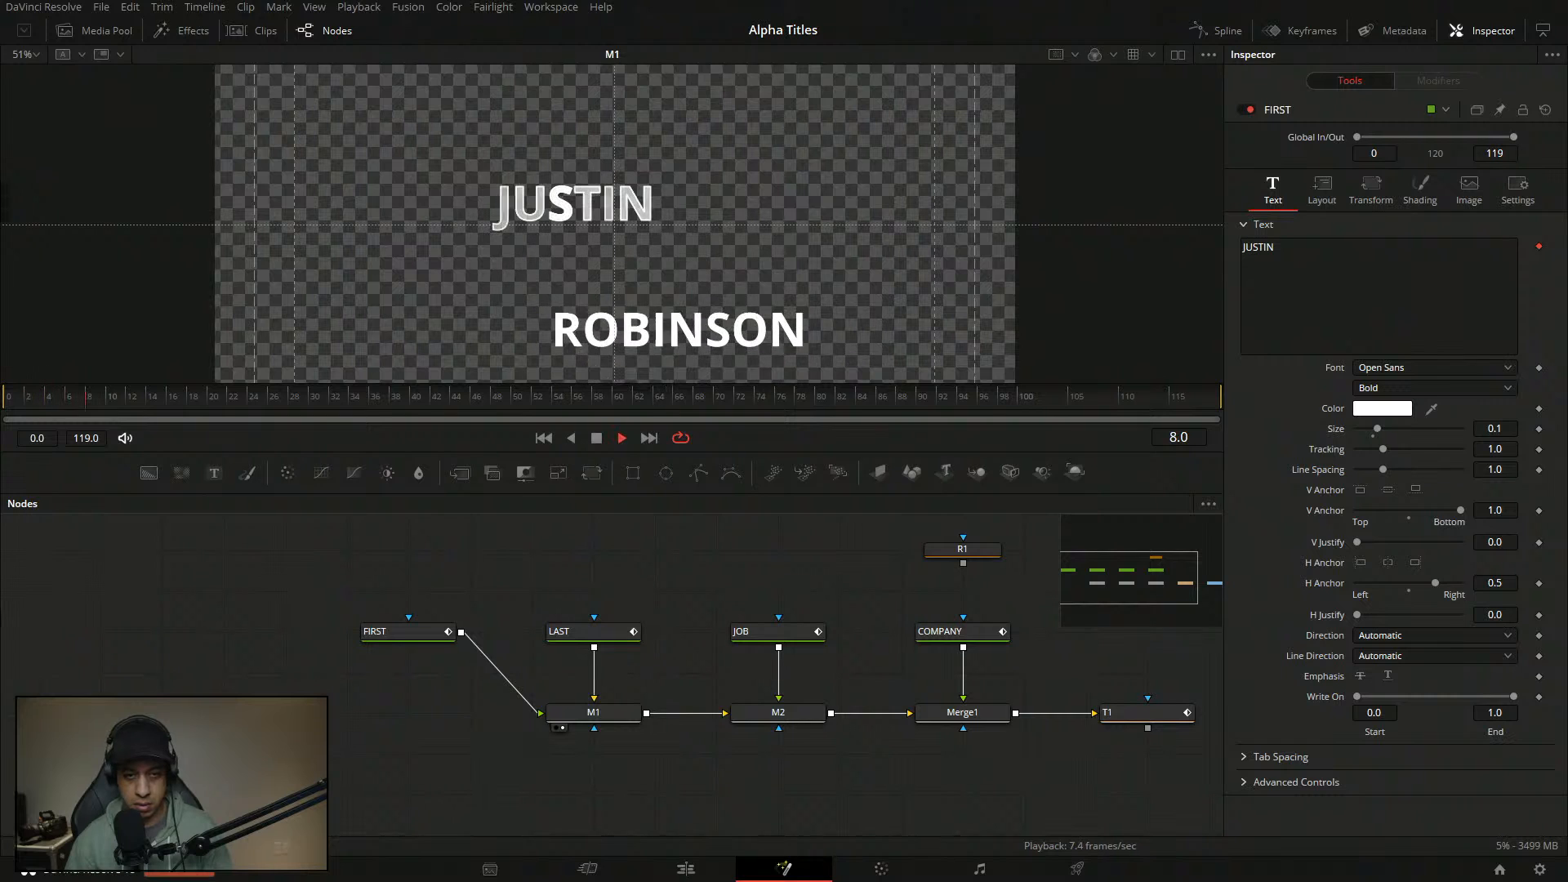
pyautogui.press('space')
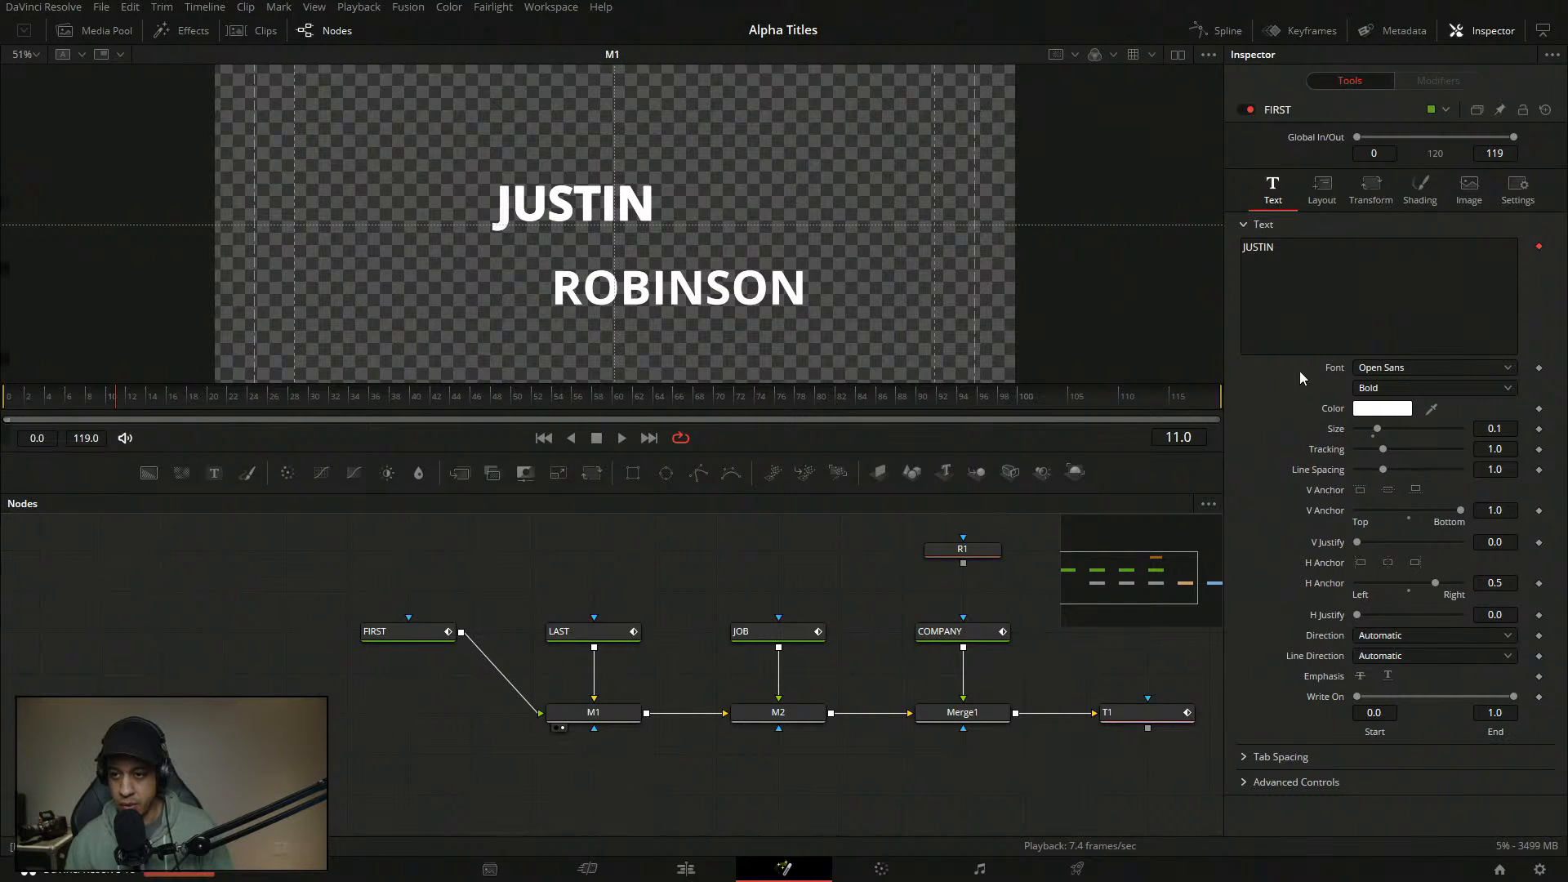
pyautogui.click(414, 631)
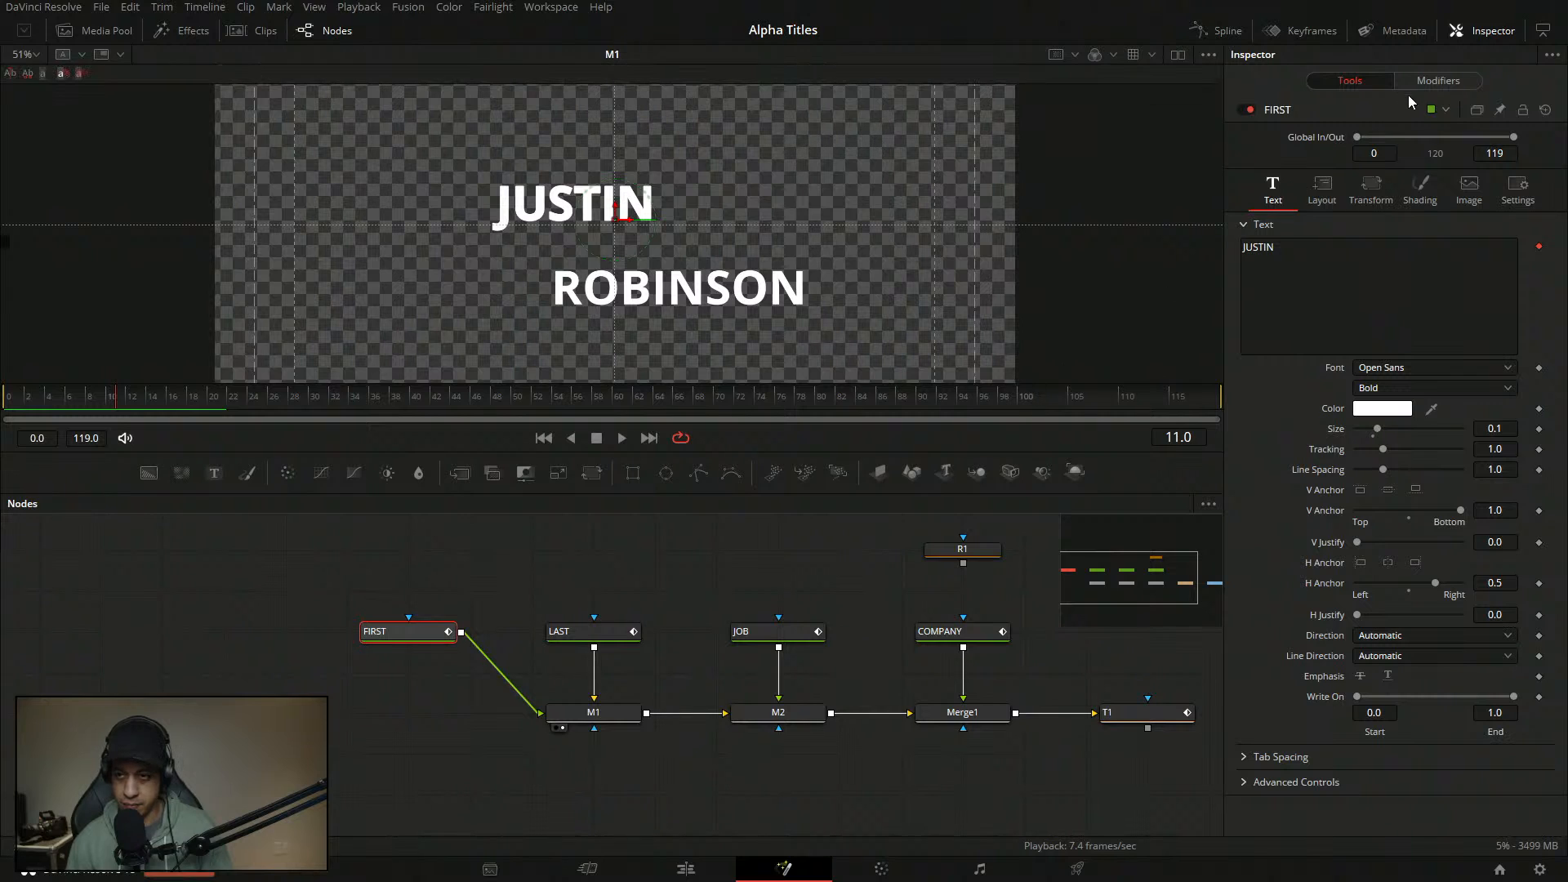
pyautogui.click(1438, 80)
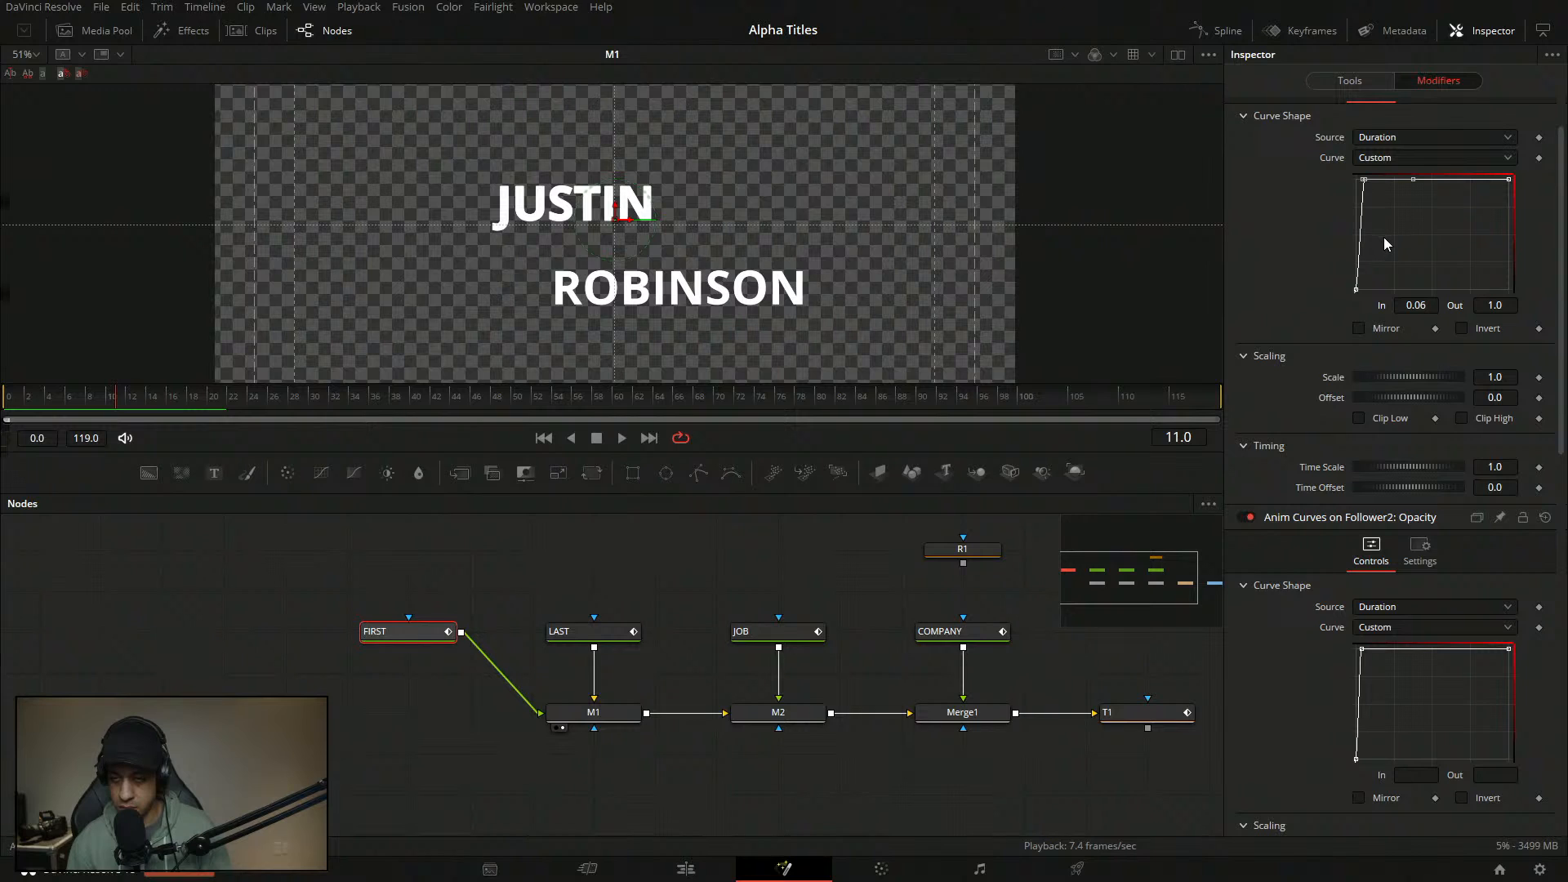
pyautogui.scroll(2, 1560, 299)
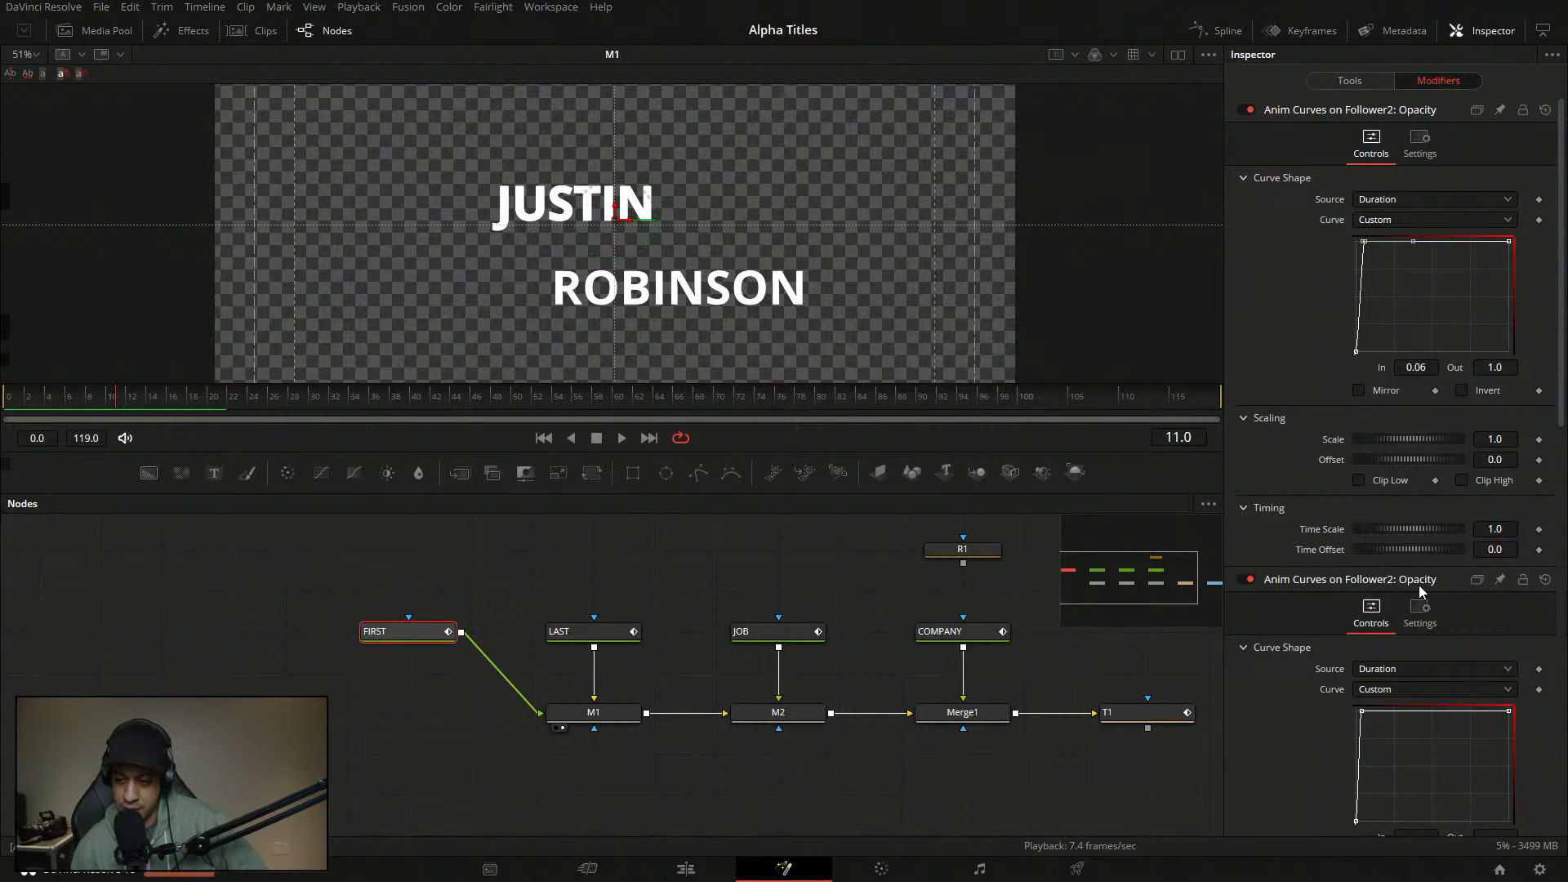
pyautogui.moveTo(1224, 575); pyautogui.dragTo(1245, 525)
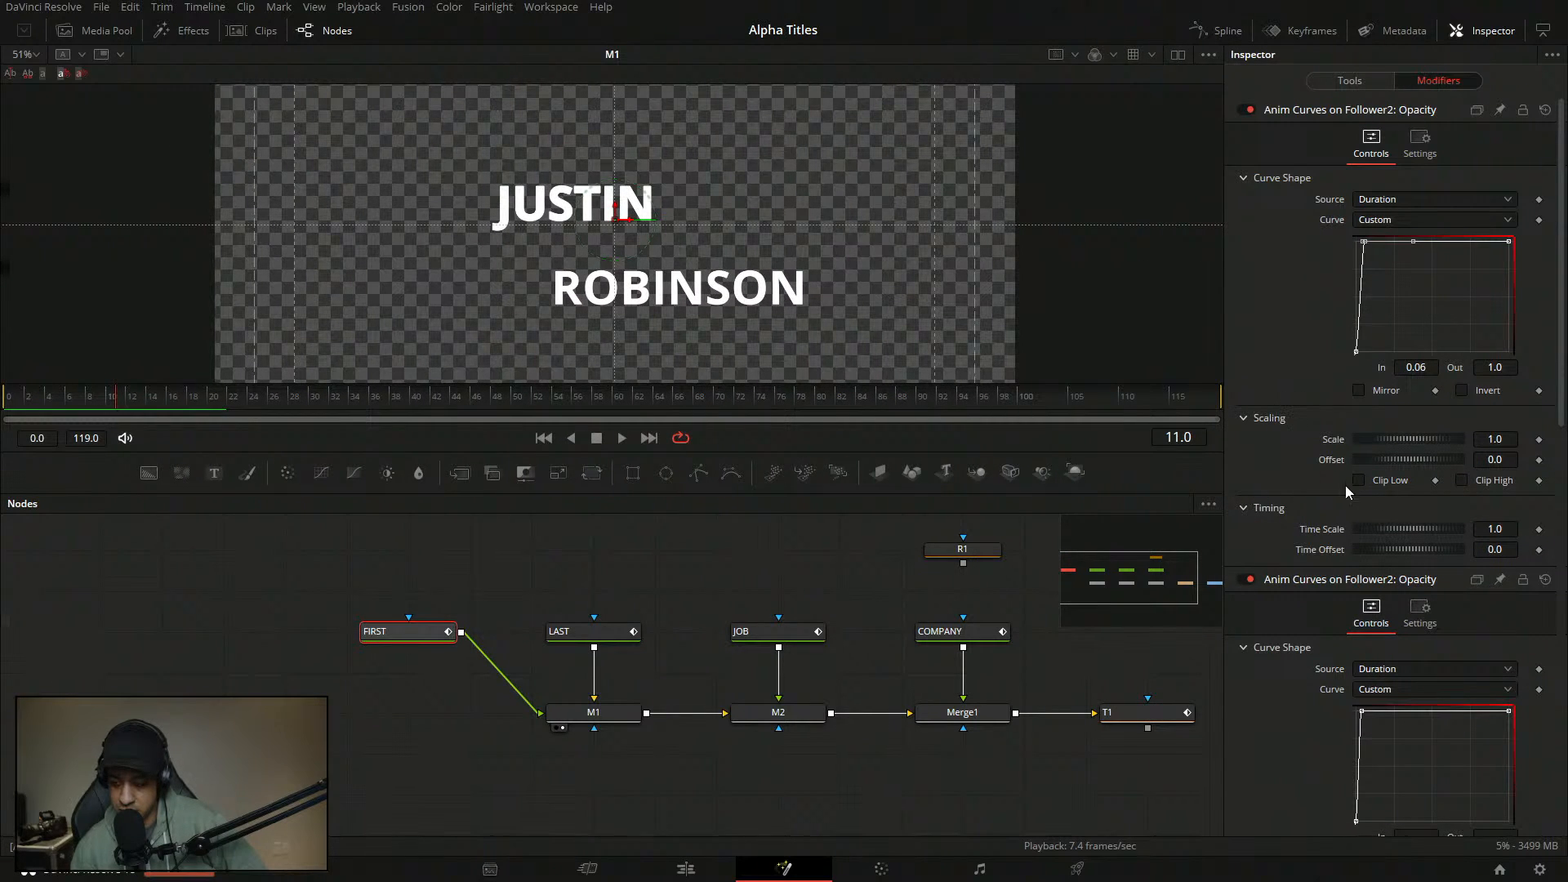
# - Set the second opacity curve's In to 0.07 and the first curve's In to 0.1
pyautogui.scroll(-5, 1541, 433)
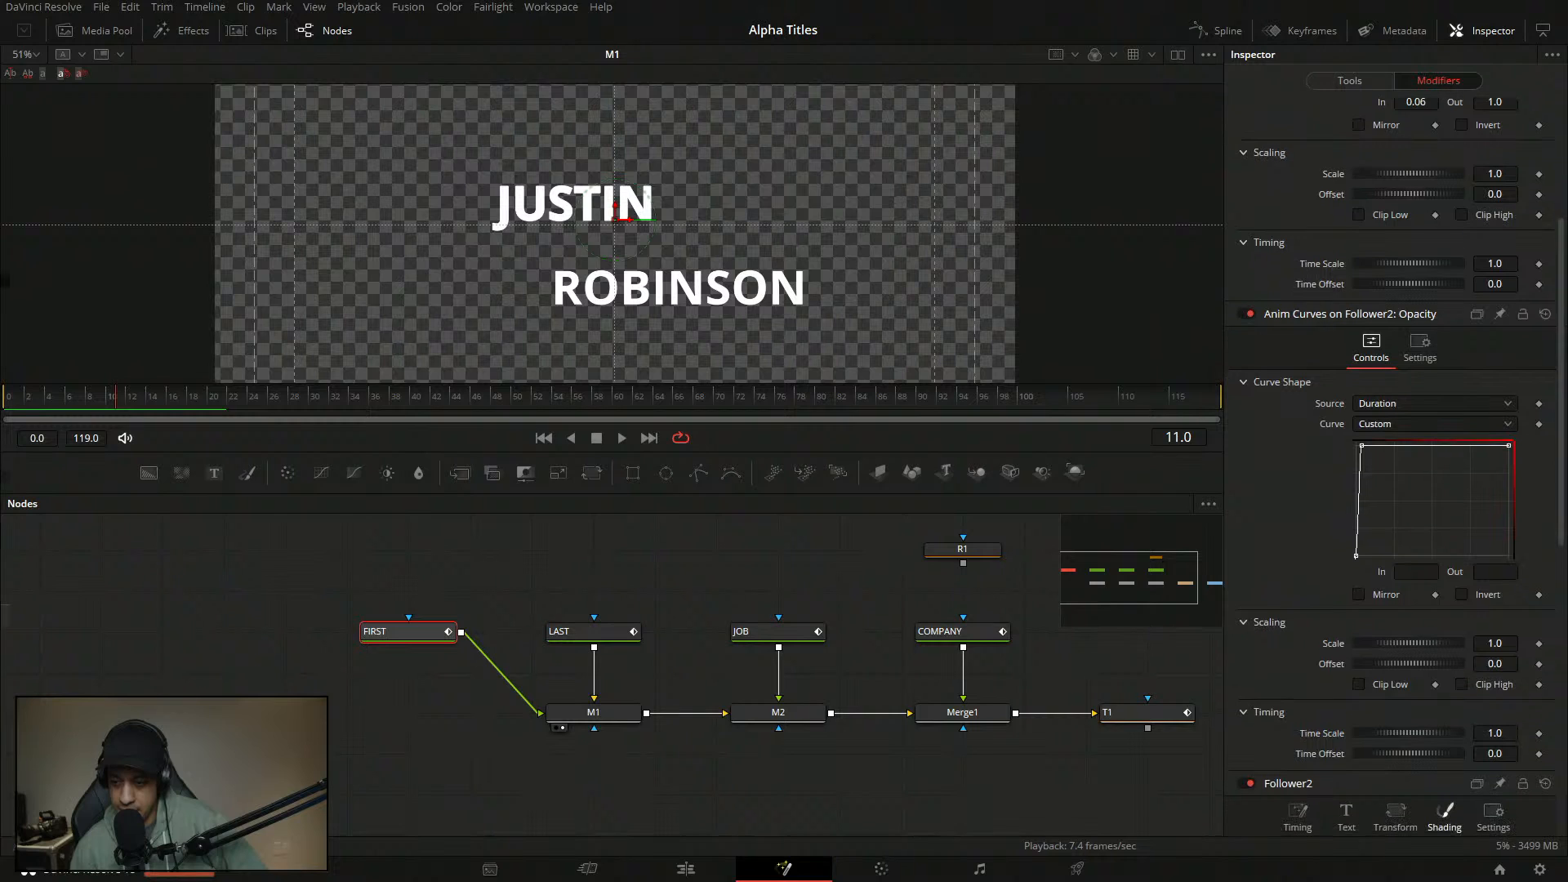
pyautogui.click(1425, 575)
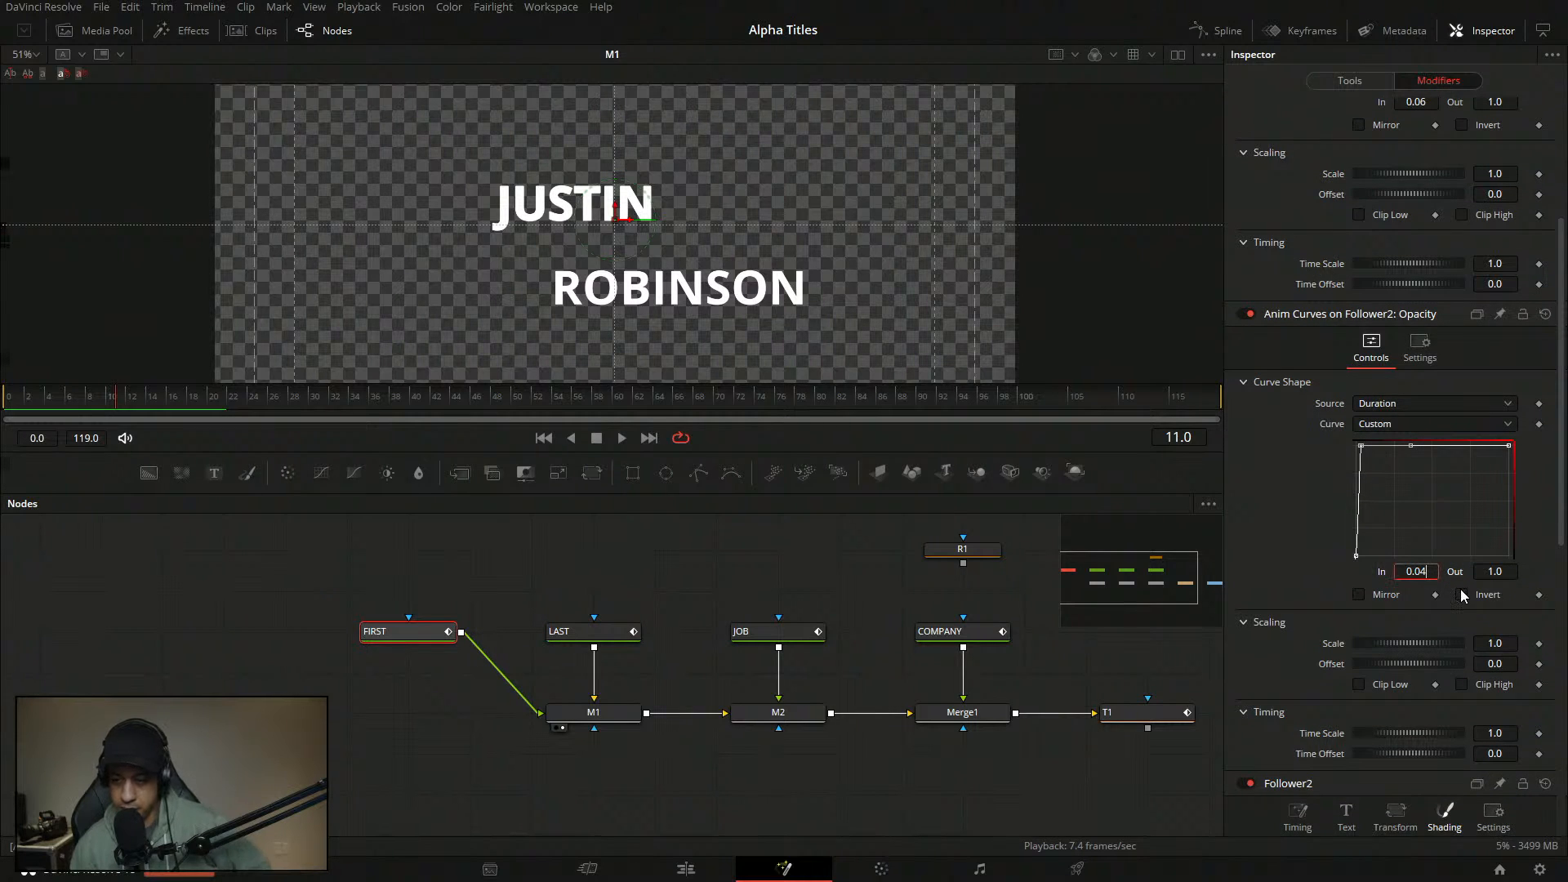
pyautogui.press('BackSpace')
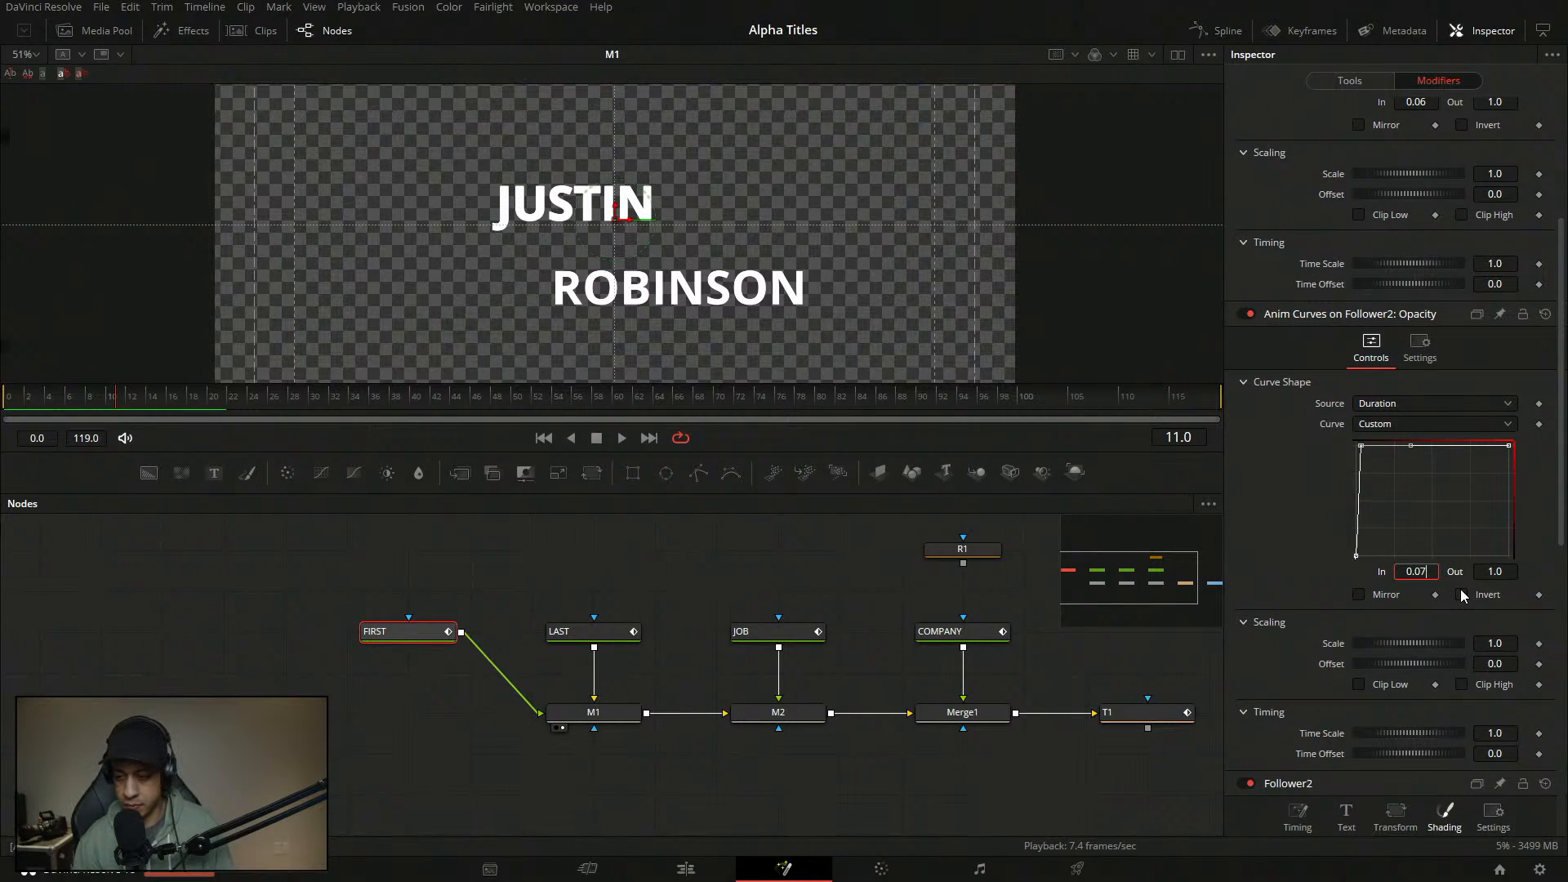
pyautogui.write('7')
pyautogui.press('Tab')
pyautogui.scroll(3, 1470, 408)
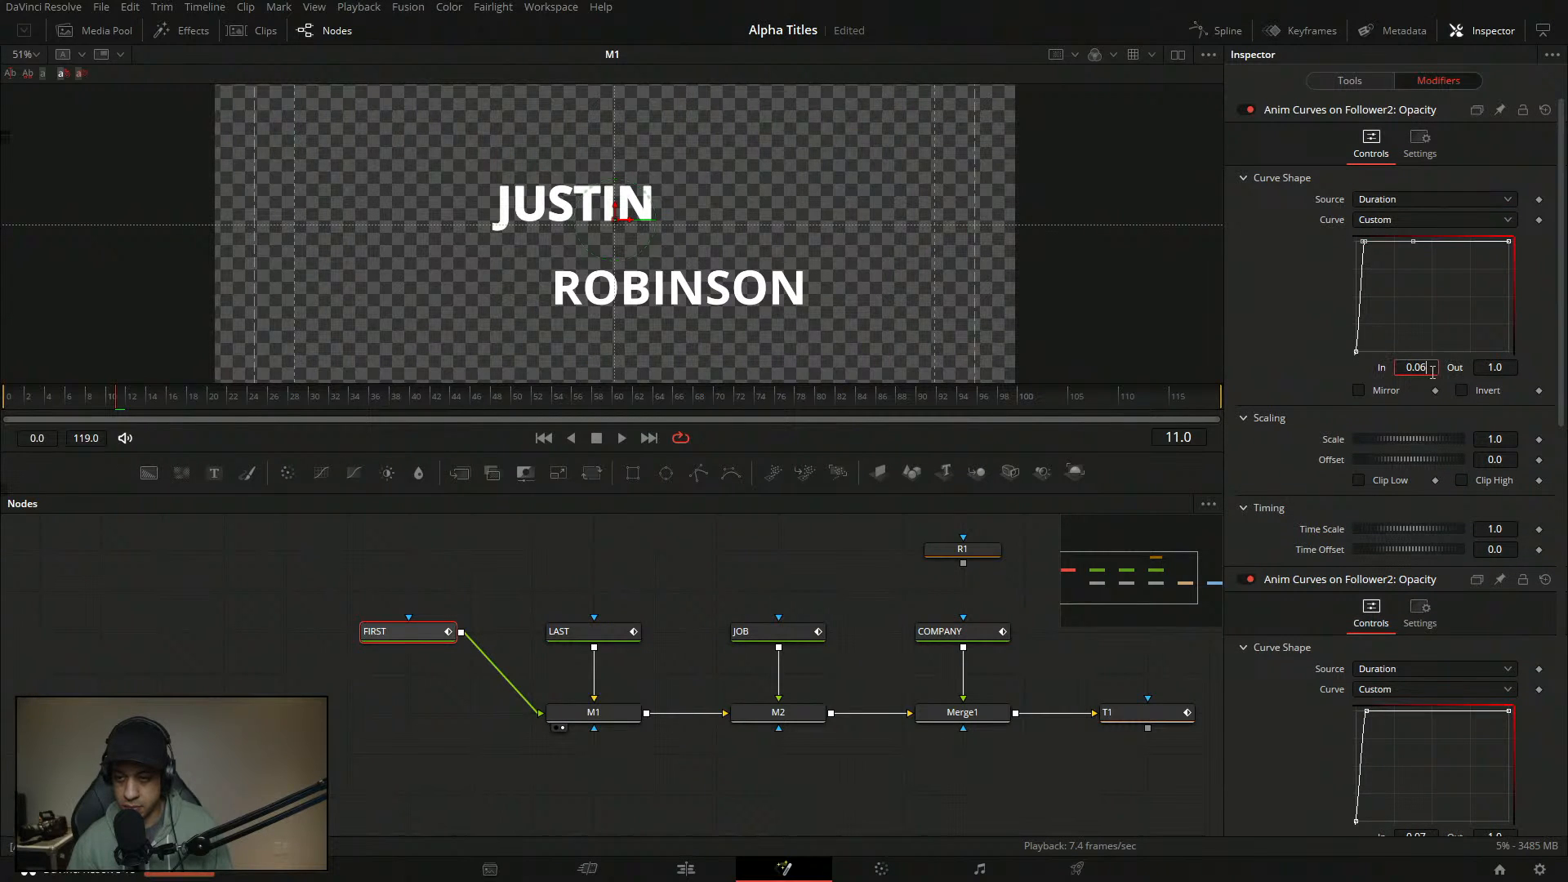
pyautogui.press('BackSpace')
pyautogui.press('BackSpace')
pyautogui.write('1')
pyautogui.press('Tab')
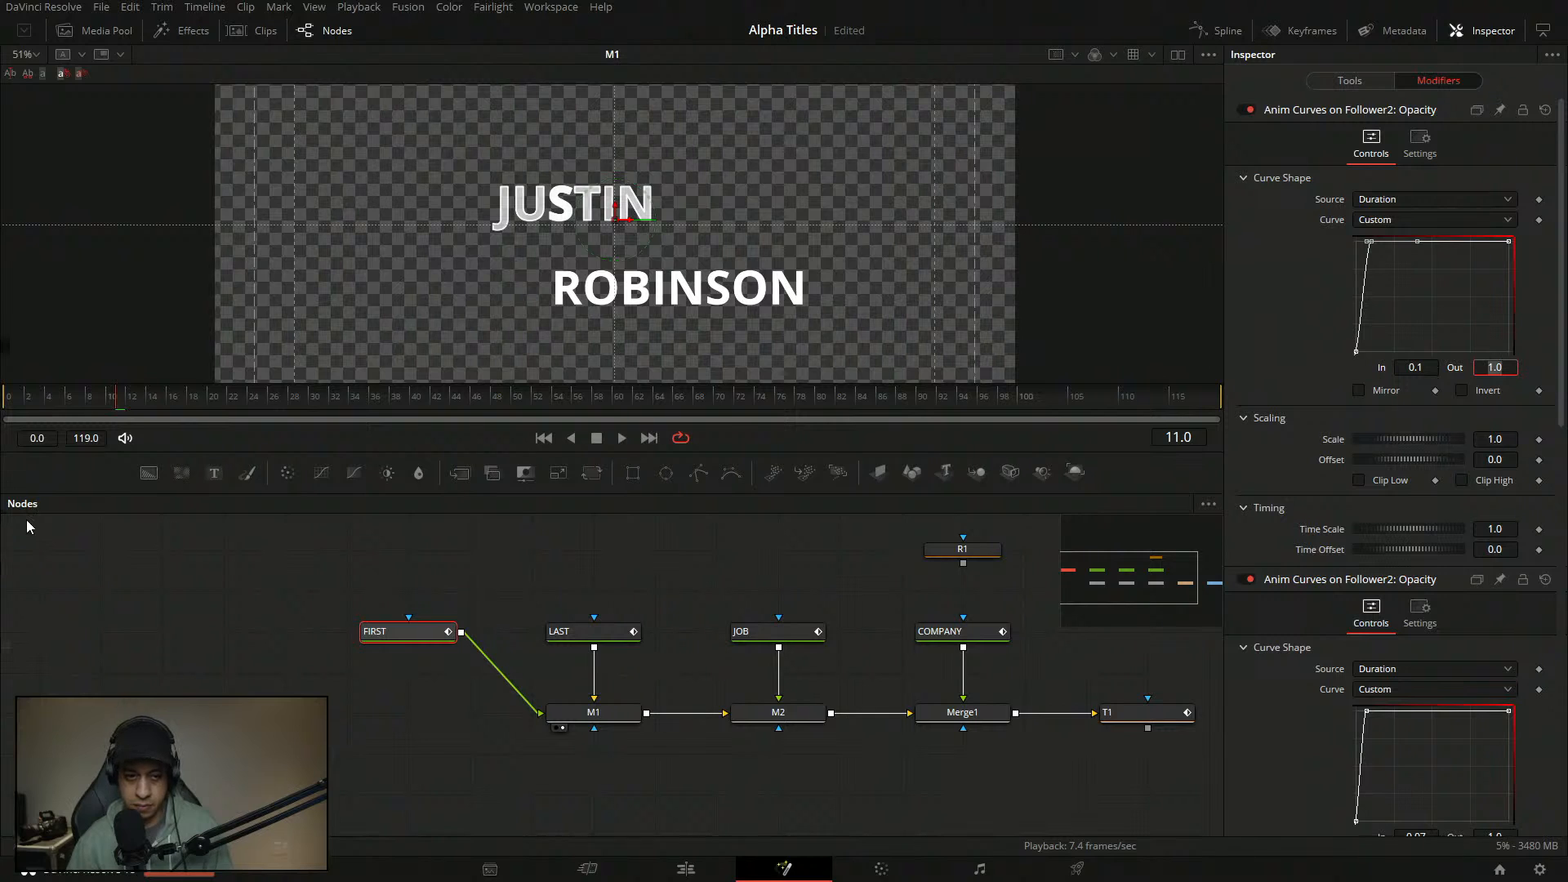
# - Replay the title animation from the start to check the new timing
pyautogui.press('BackSpace')
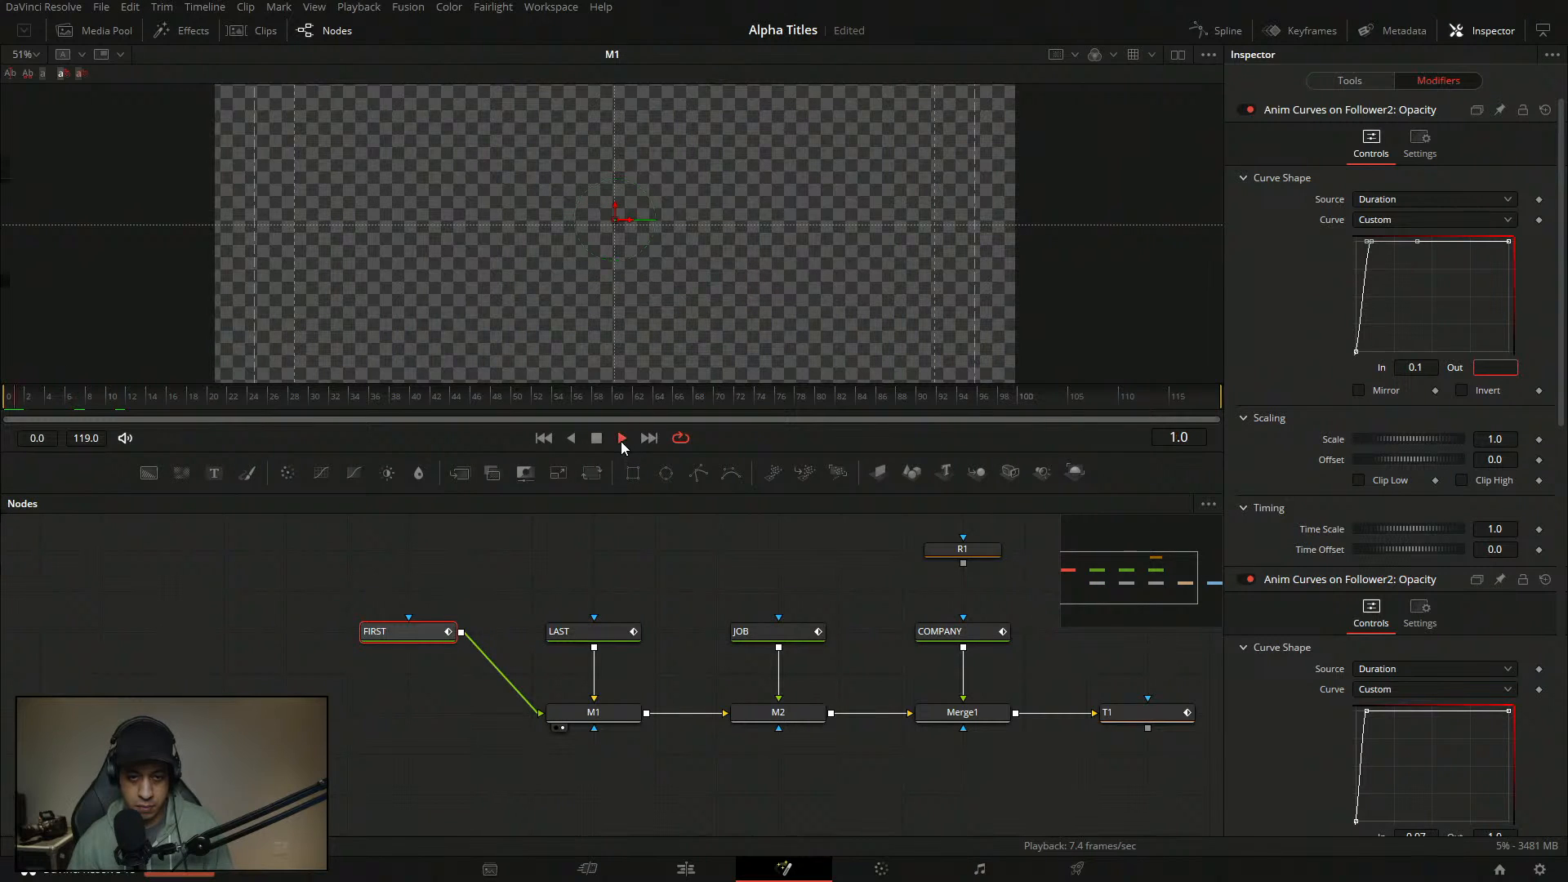
pyautogui.click(598, 440)
pyautogui.moveTo(266, 401); pyautogui.dragTo(5, 399)
pyautogui.click(622, 438)
pyautogui.click(594, 439)
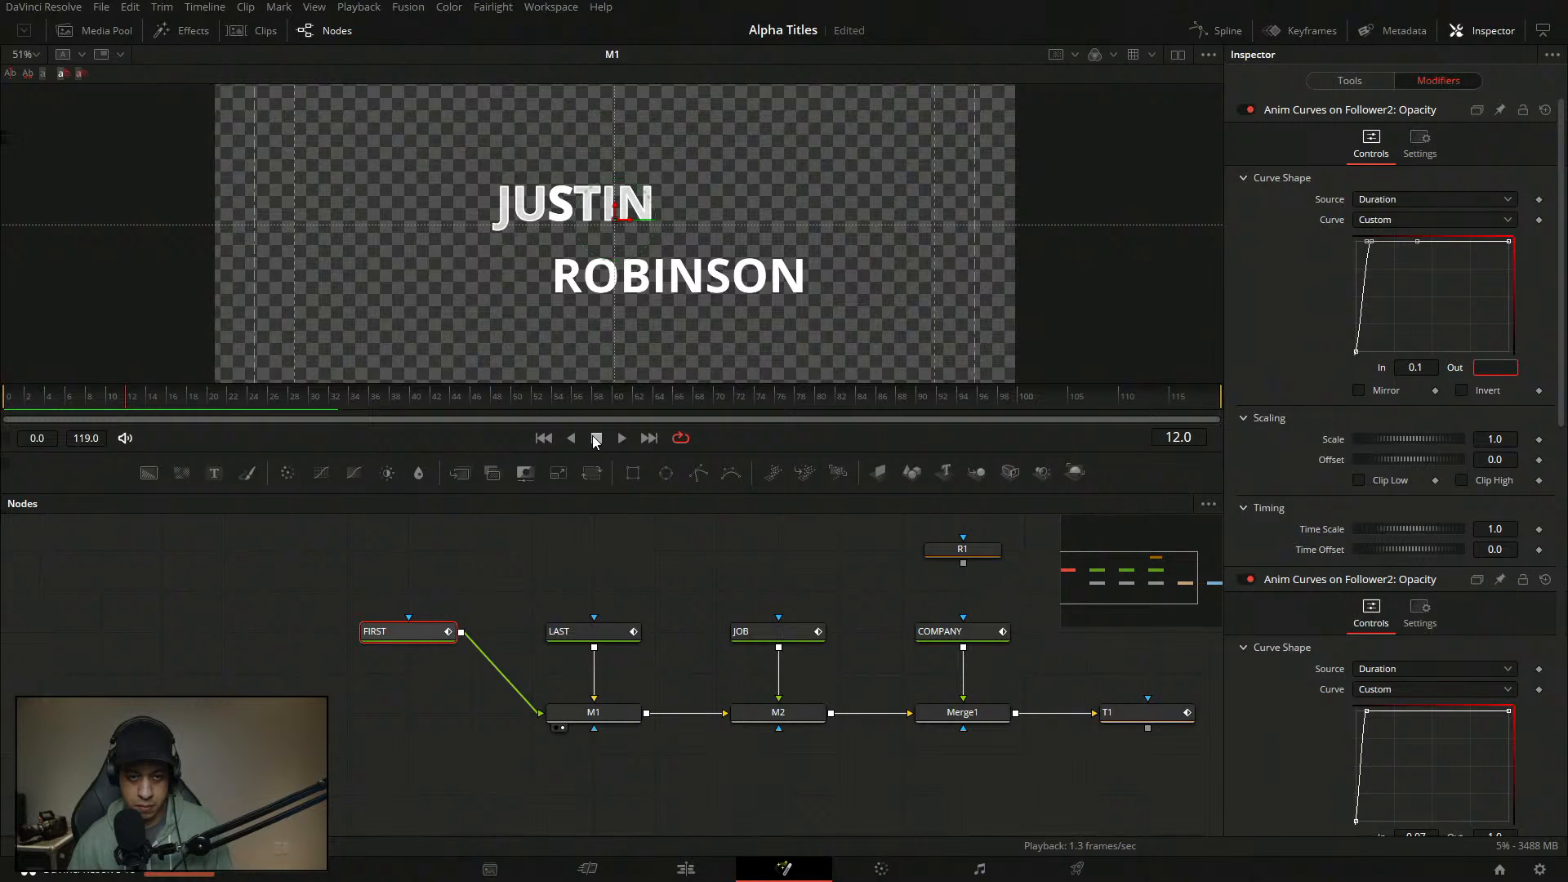
pyautogui.click(626, 440)
pyautogui.click(596, 439)
# - Set the first curve's bottom point In to 0.05
pyautogui.click(1404, 319)
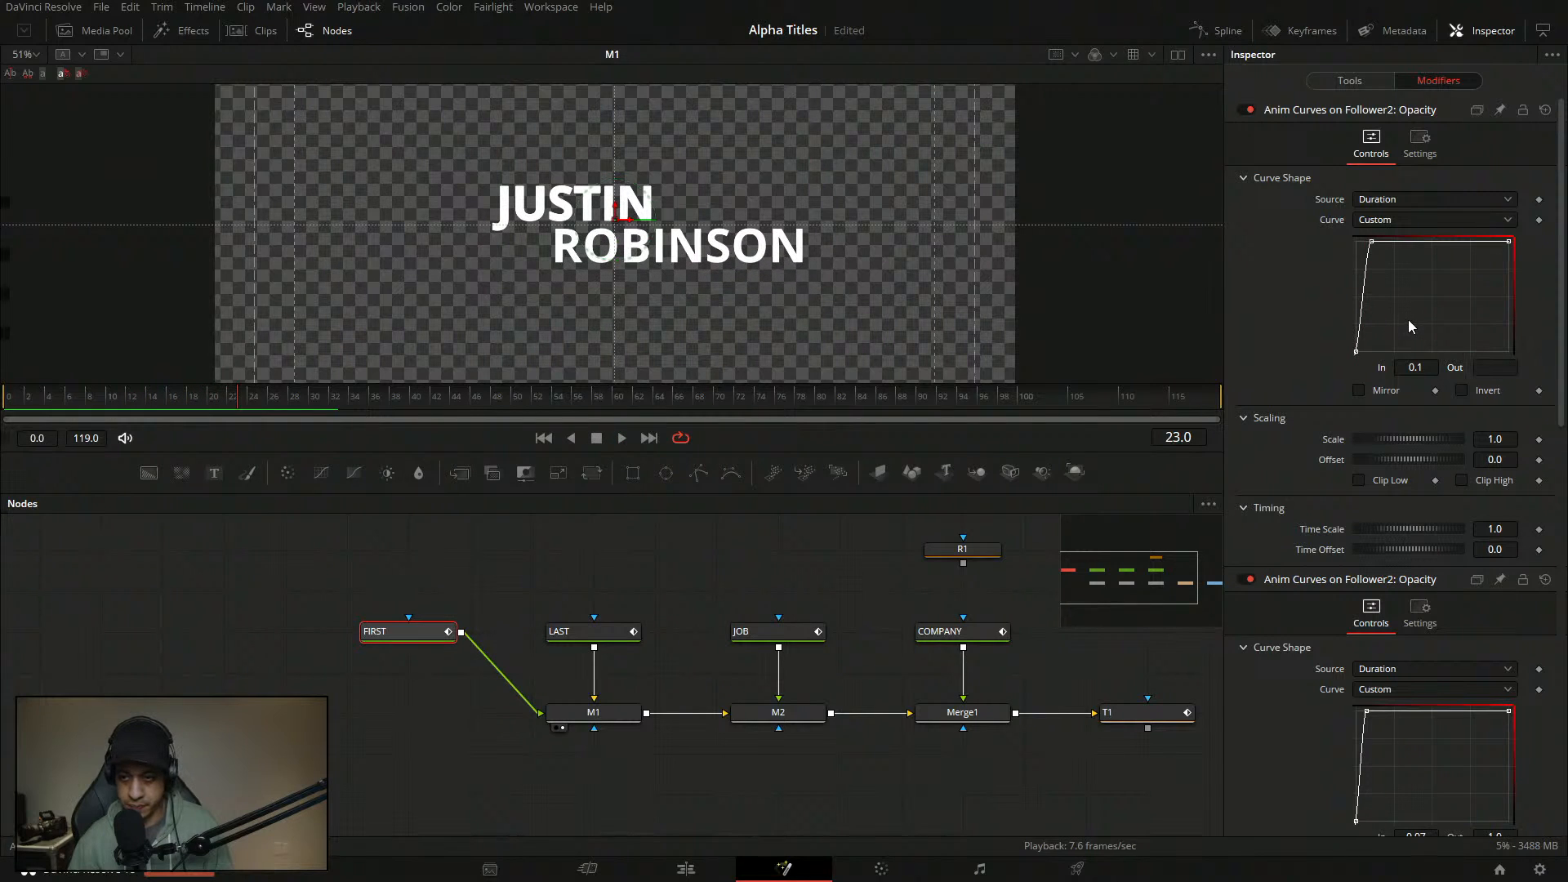
pyautogui.click(1357, 351)
pyautogui.doubleClick(1431, 367)
pyautogui.write('0.0')
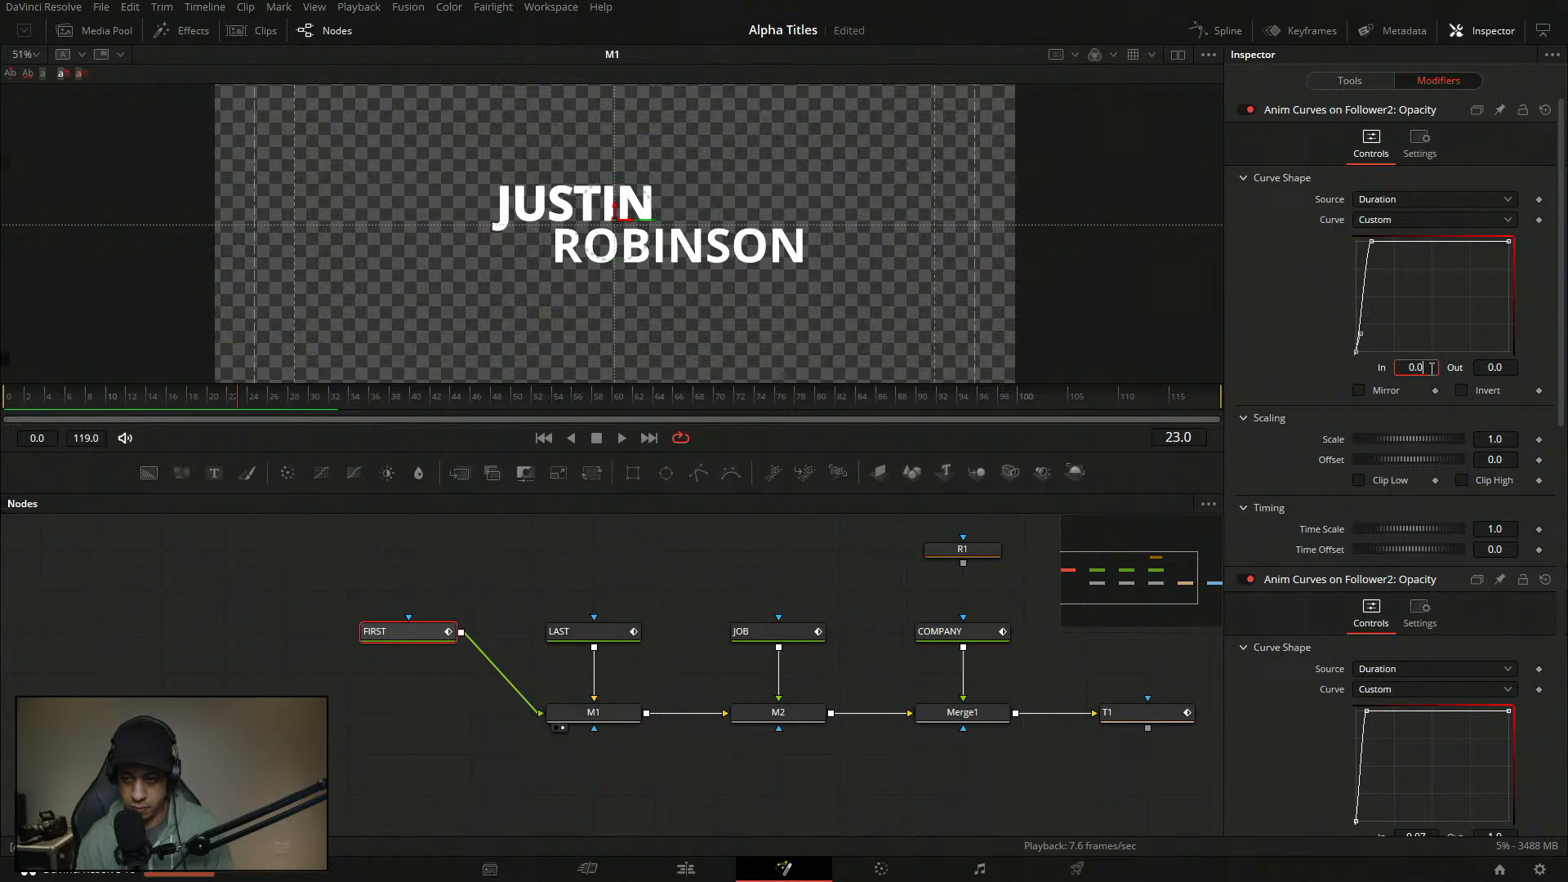
pyautogui.press('Return')
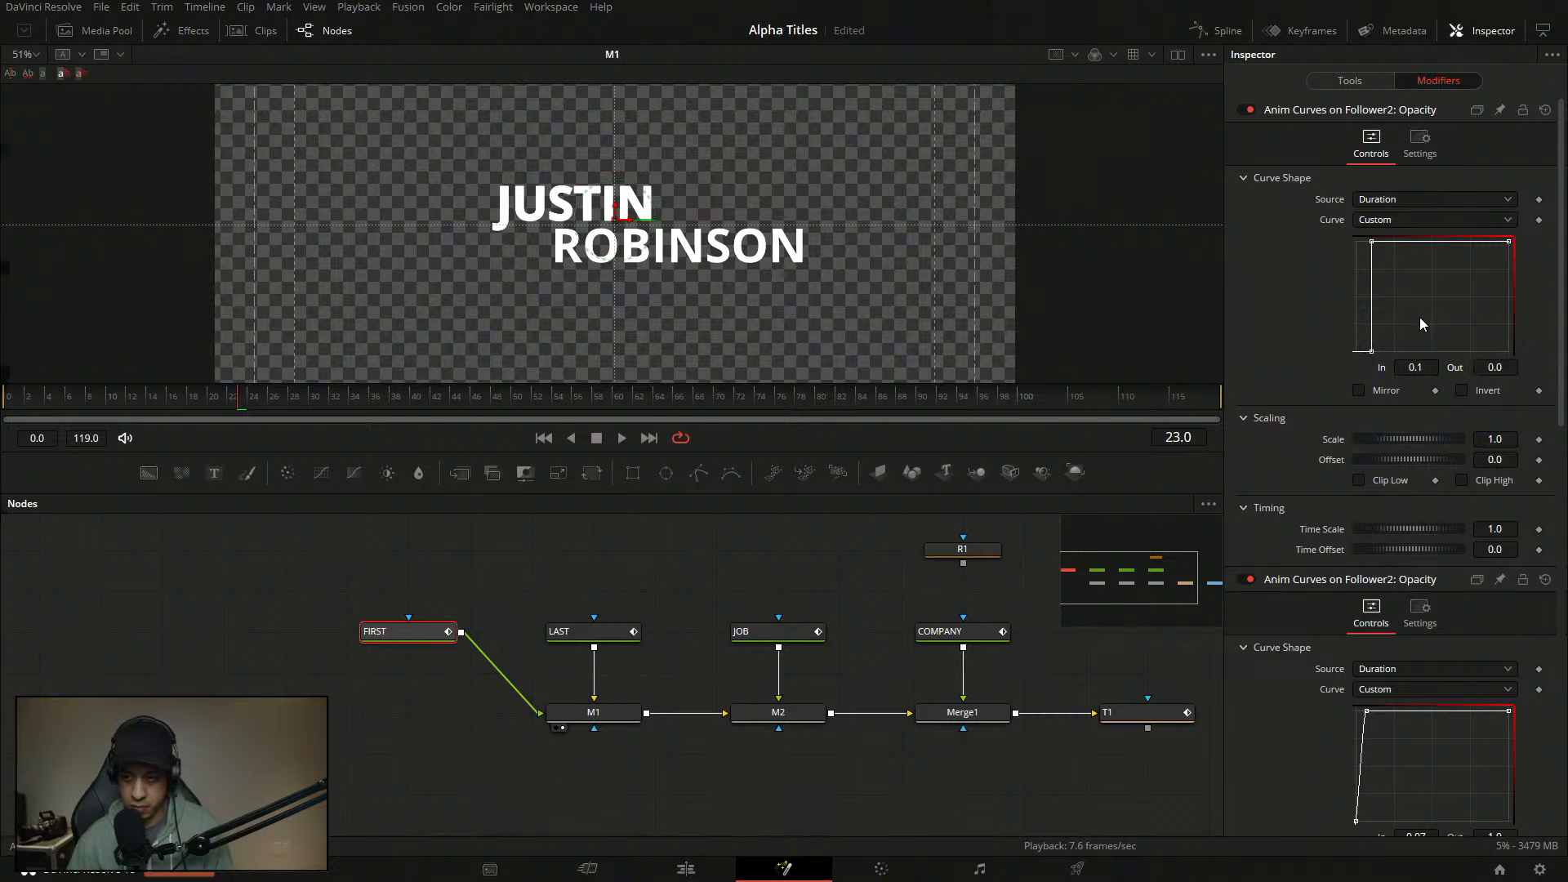
pyautogui.doubleClick(1427, 368)
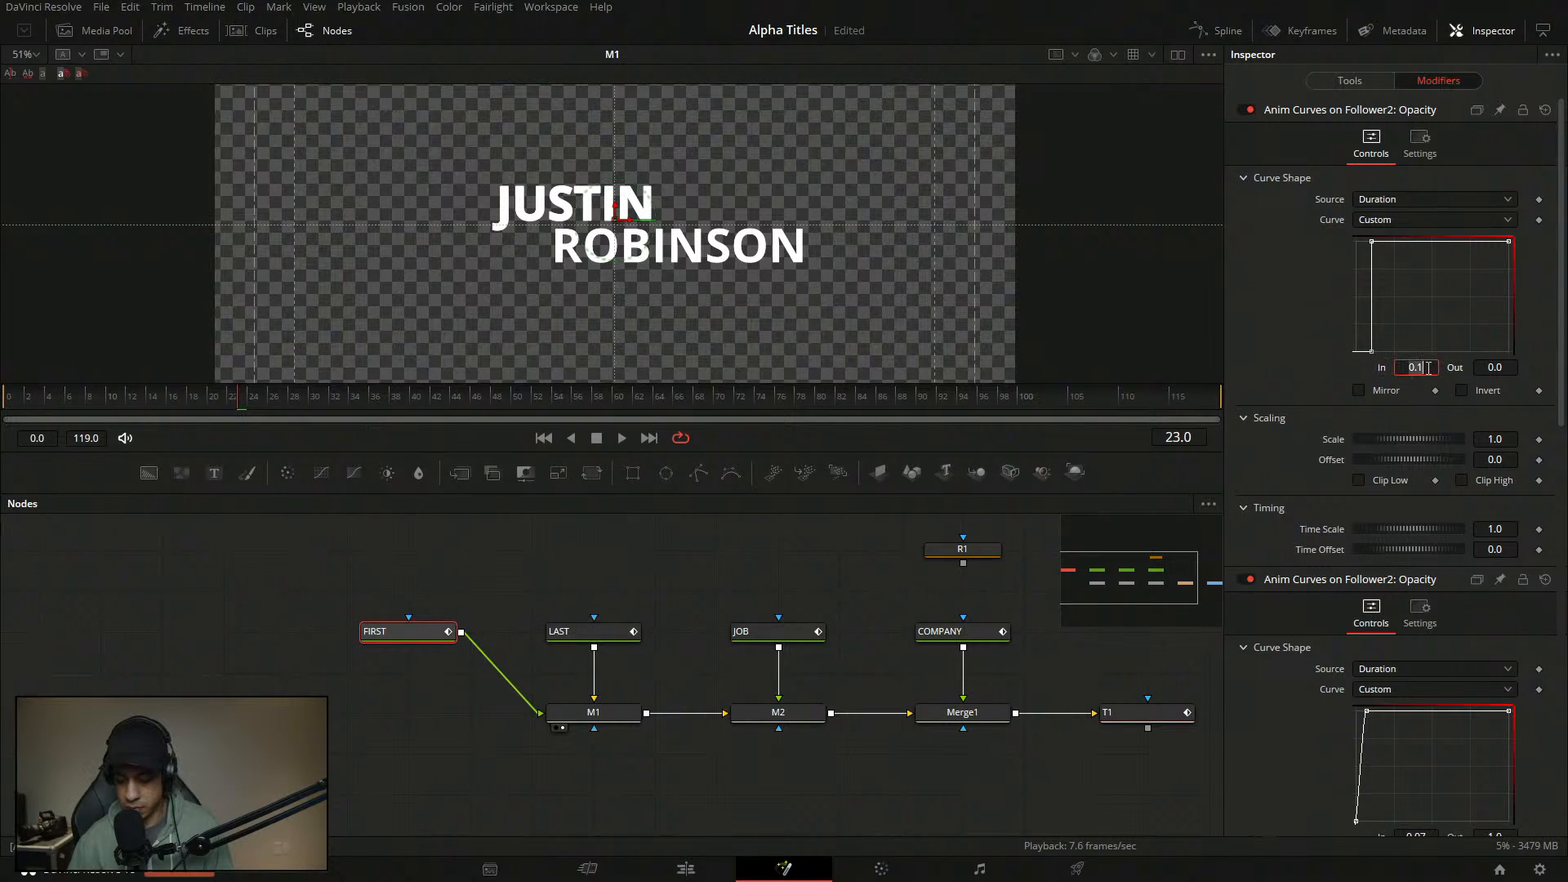
pyautogui.write('.05')
pyautogui.press('Return')
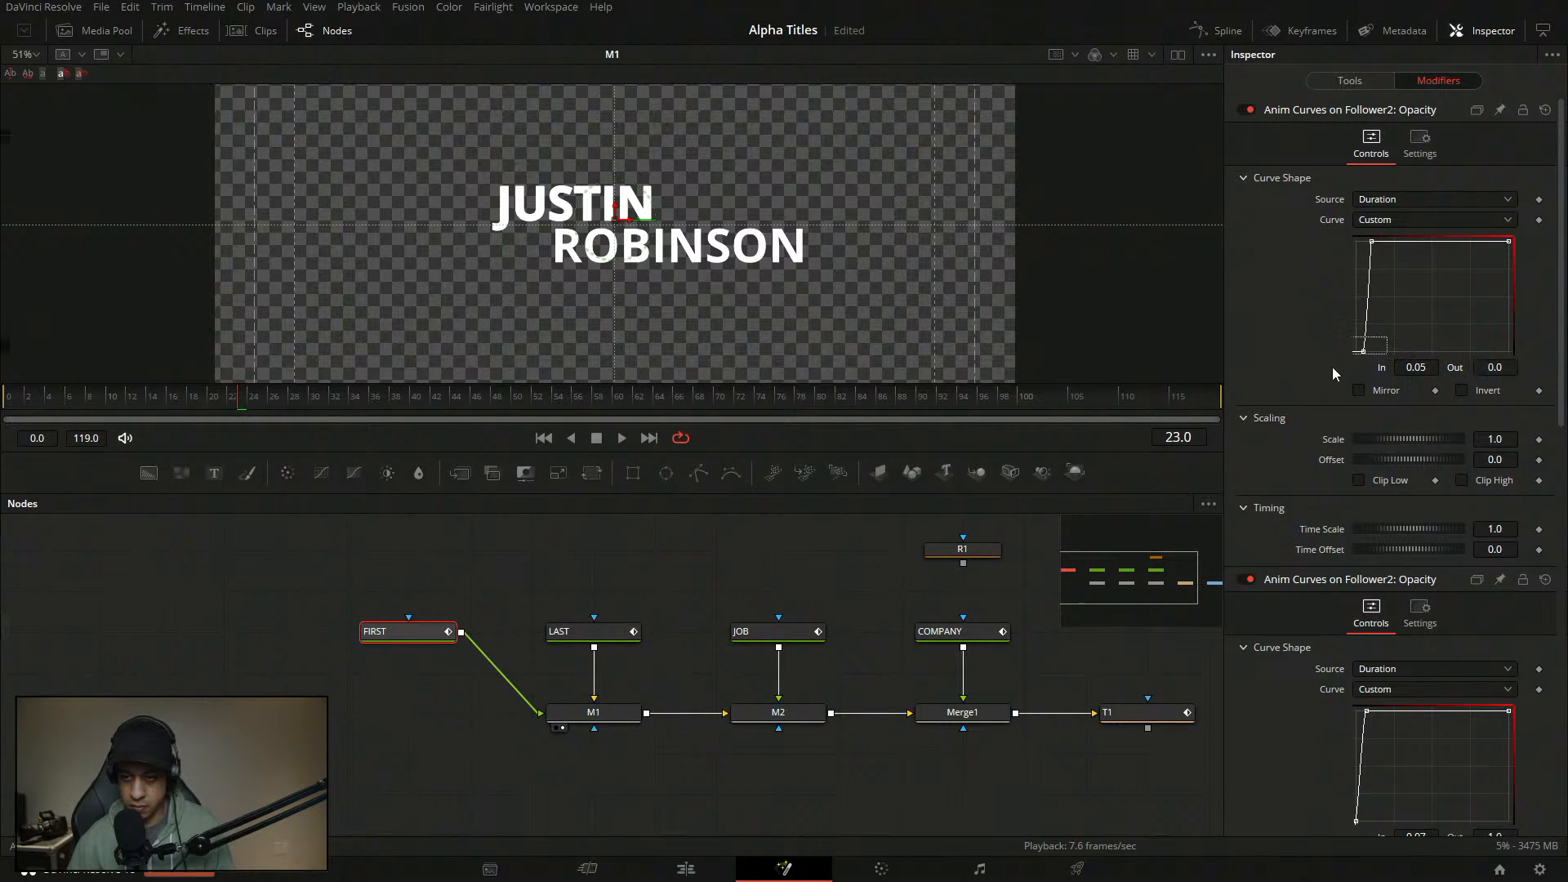
# - Move the first curve's top point In up to 0.151 and replay the title from the start
pyautogui.click(1366, 315)
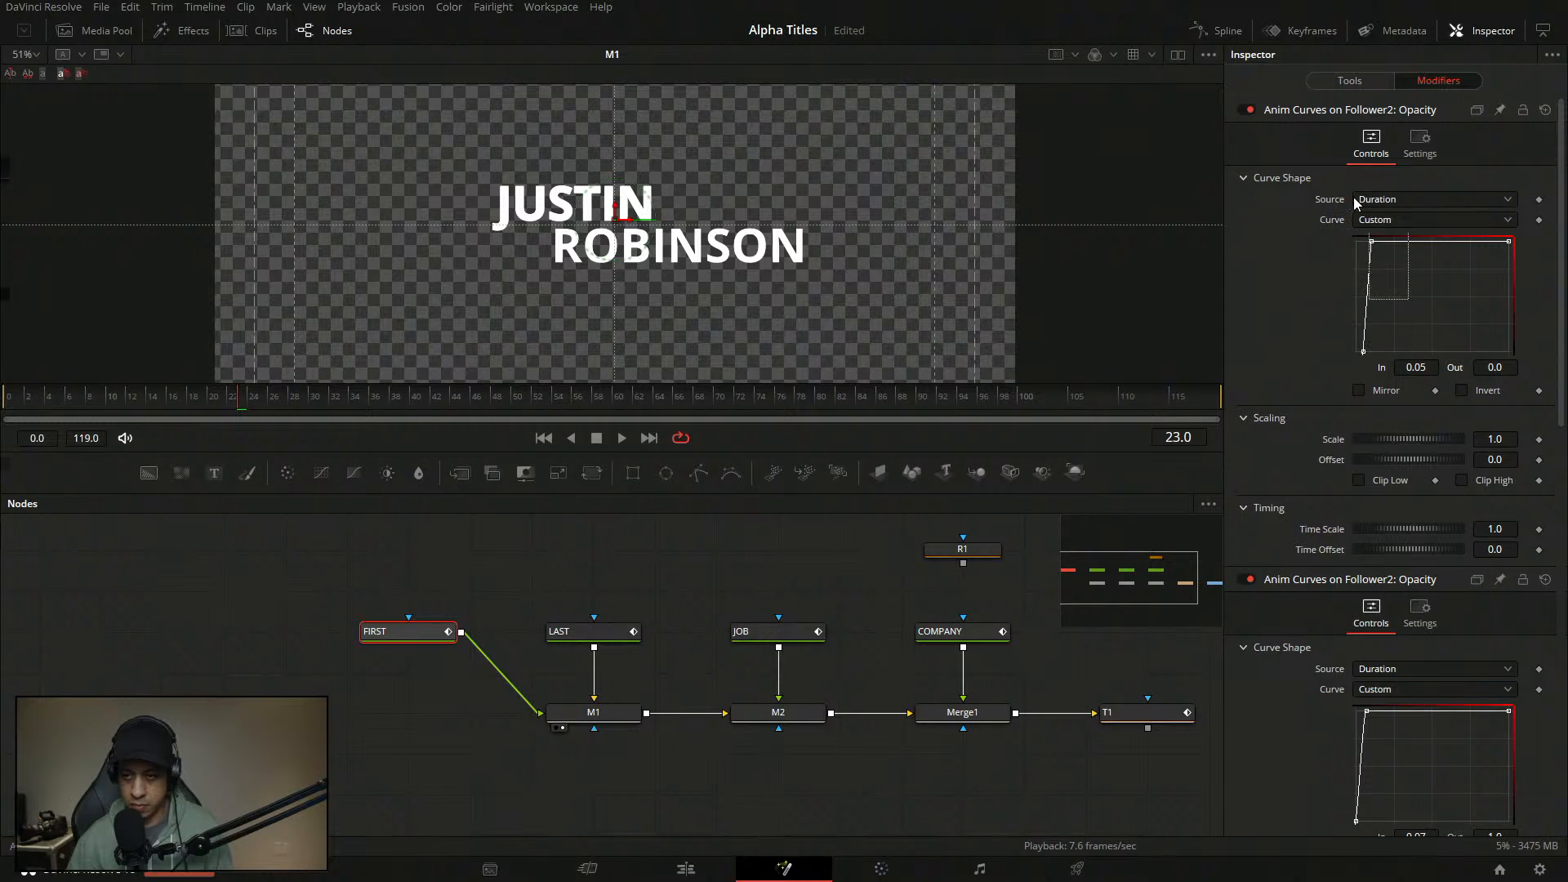
pyautogui.moveTo(1354, 198); pyautogui.dragTo(1352, 196)
pyautogui.moveTo(1415, 368); pyautogui.dragTo(1480, 368)
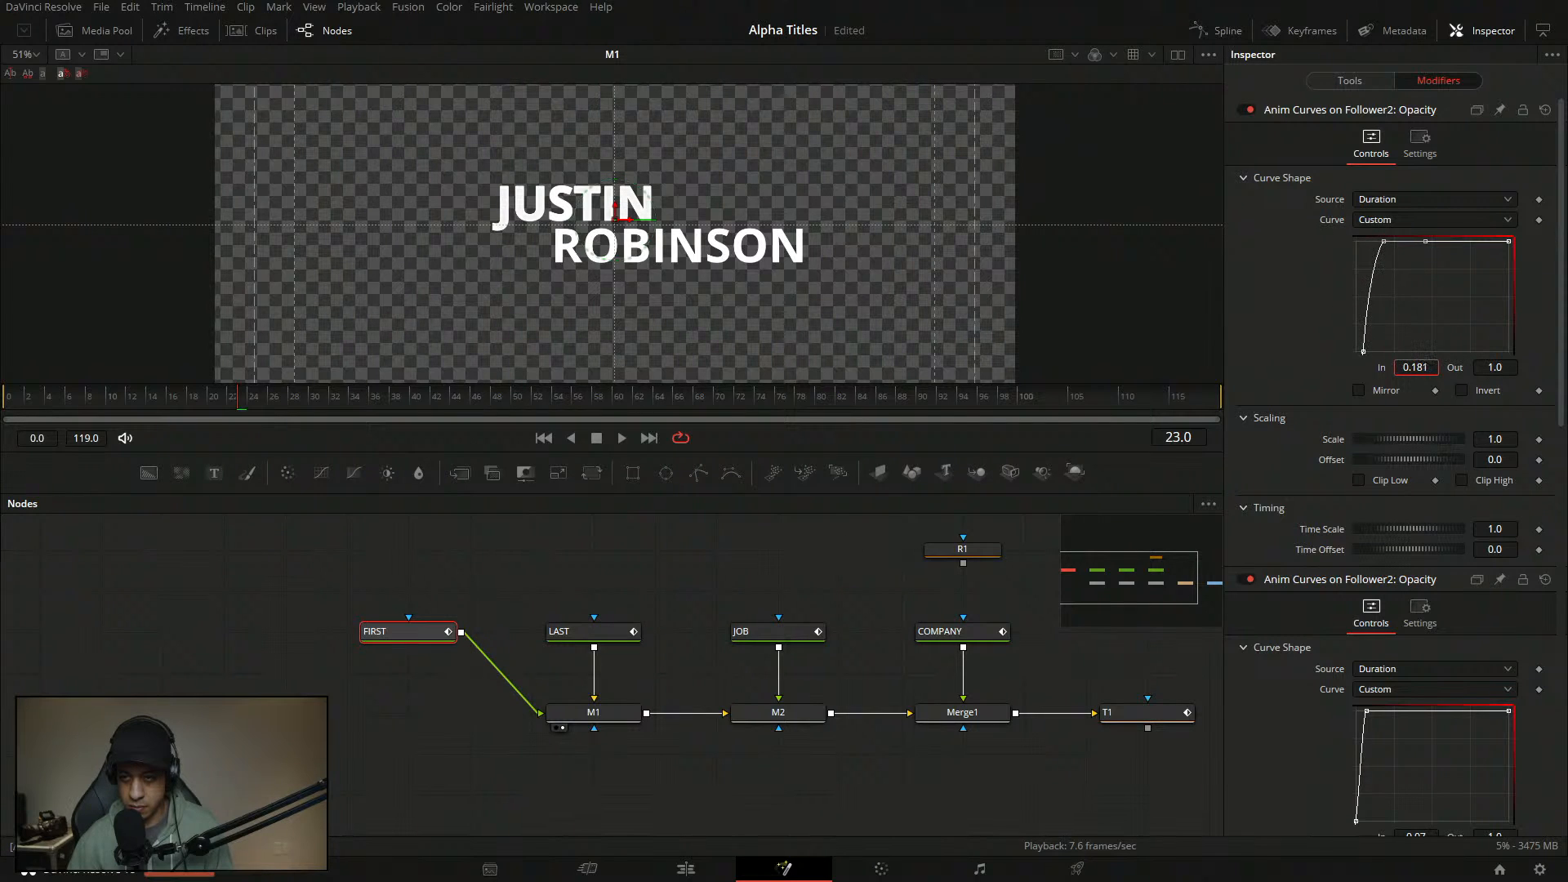
pyautogui.click(151, 662)
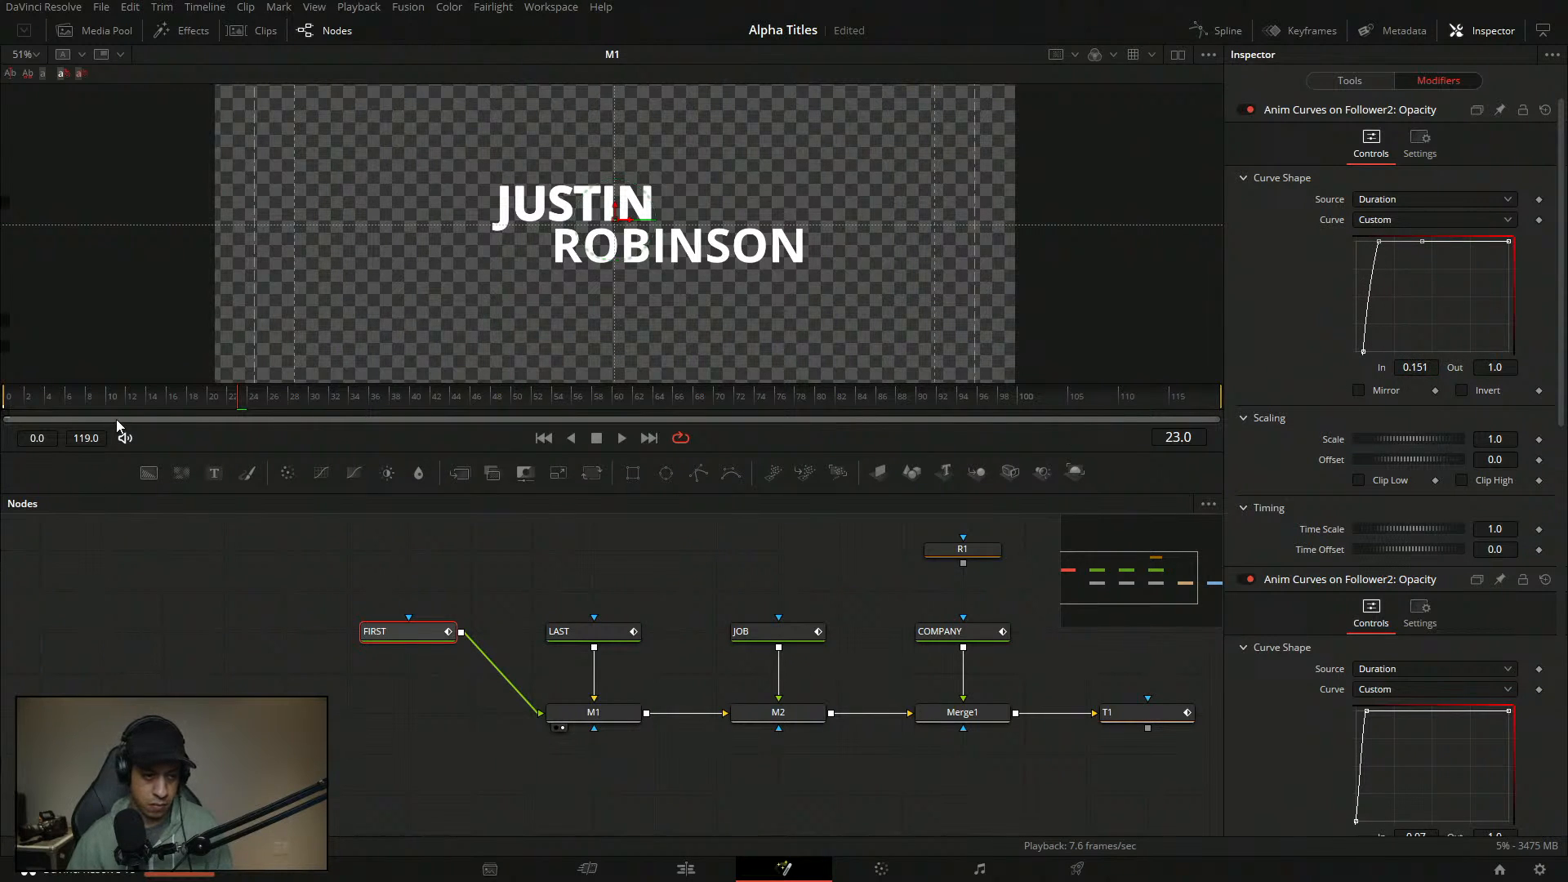
pyautogui.click(7, 397)
pyautogui.press('space')
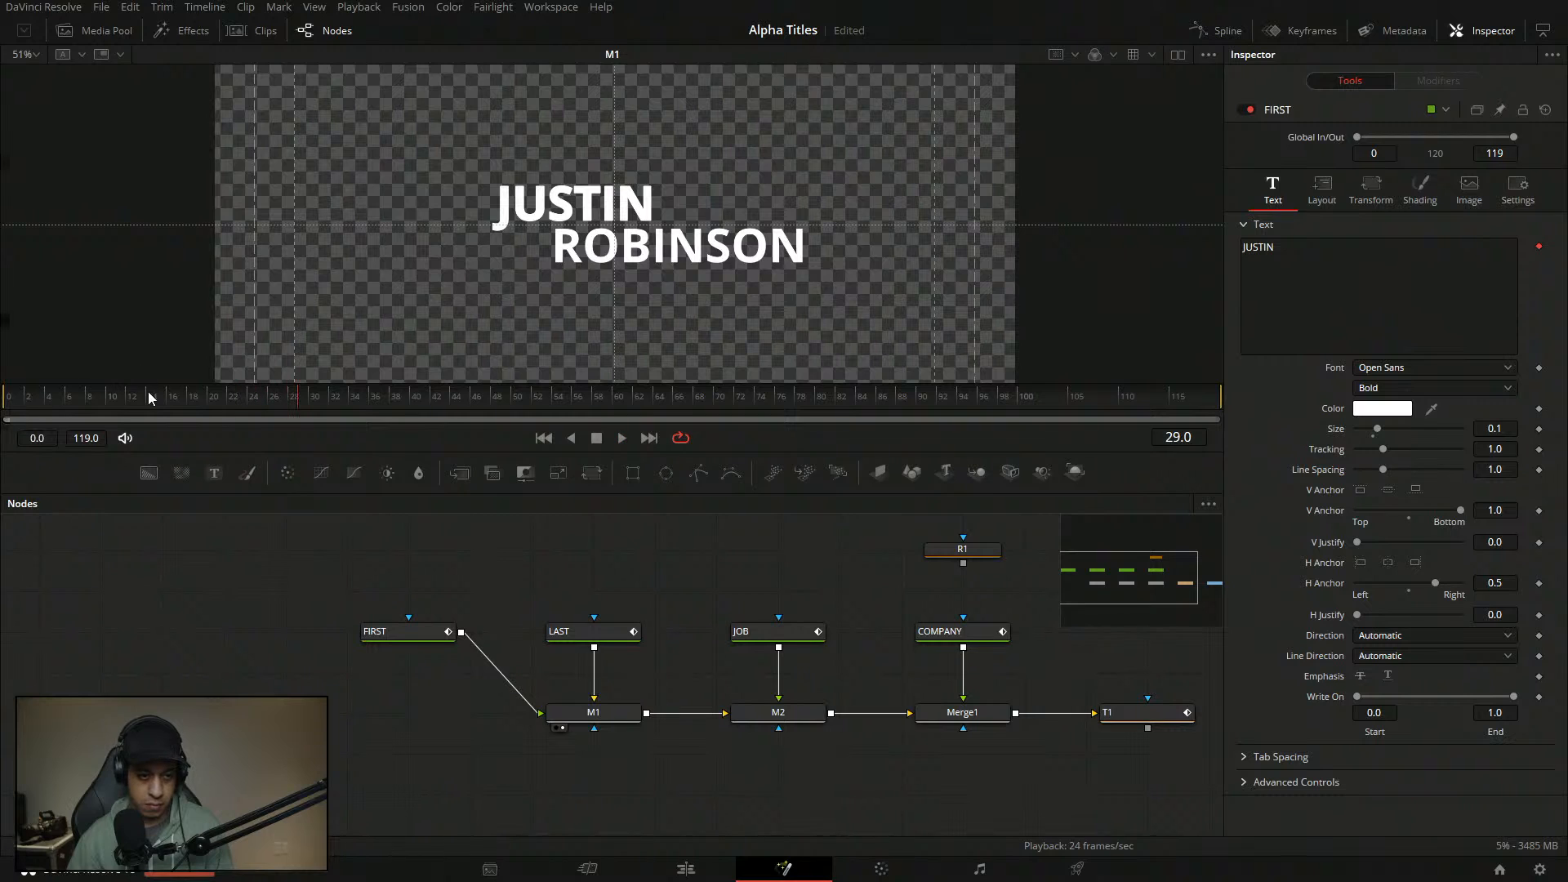
# - Save the Alpha Titles project and lower the FIRST curve's first top point Out to 0.8
pyautogui.click(150, 398)
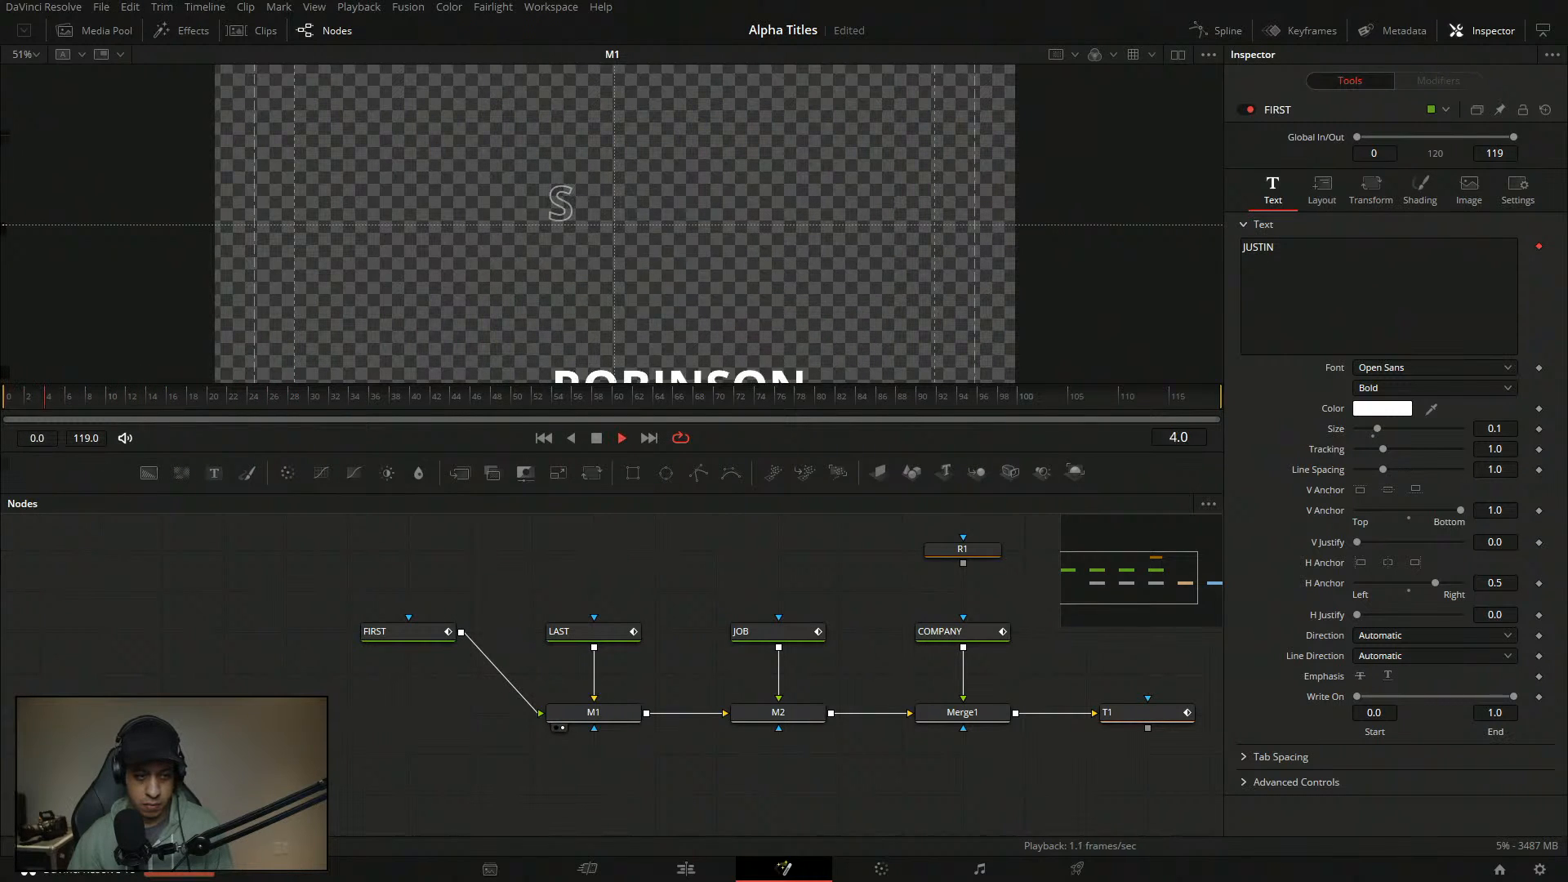
pyautogui.hotkey('ctrl', 's')
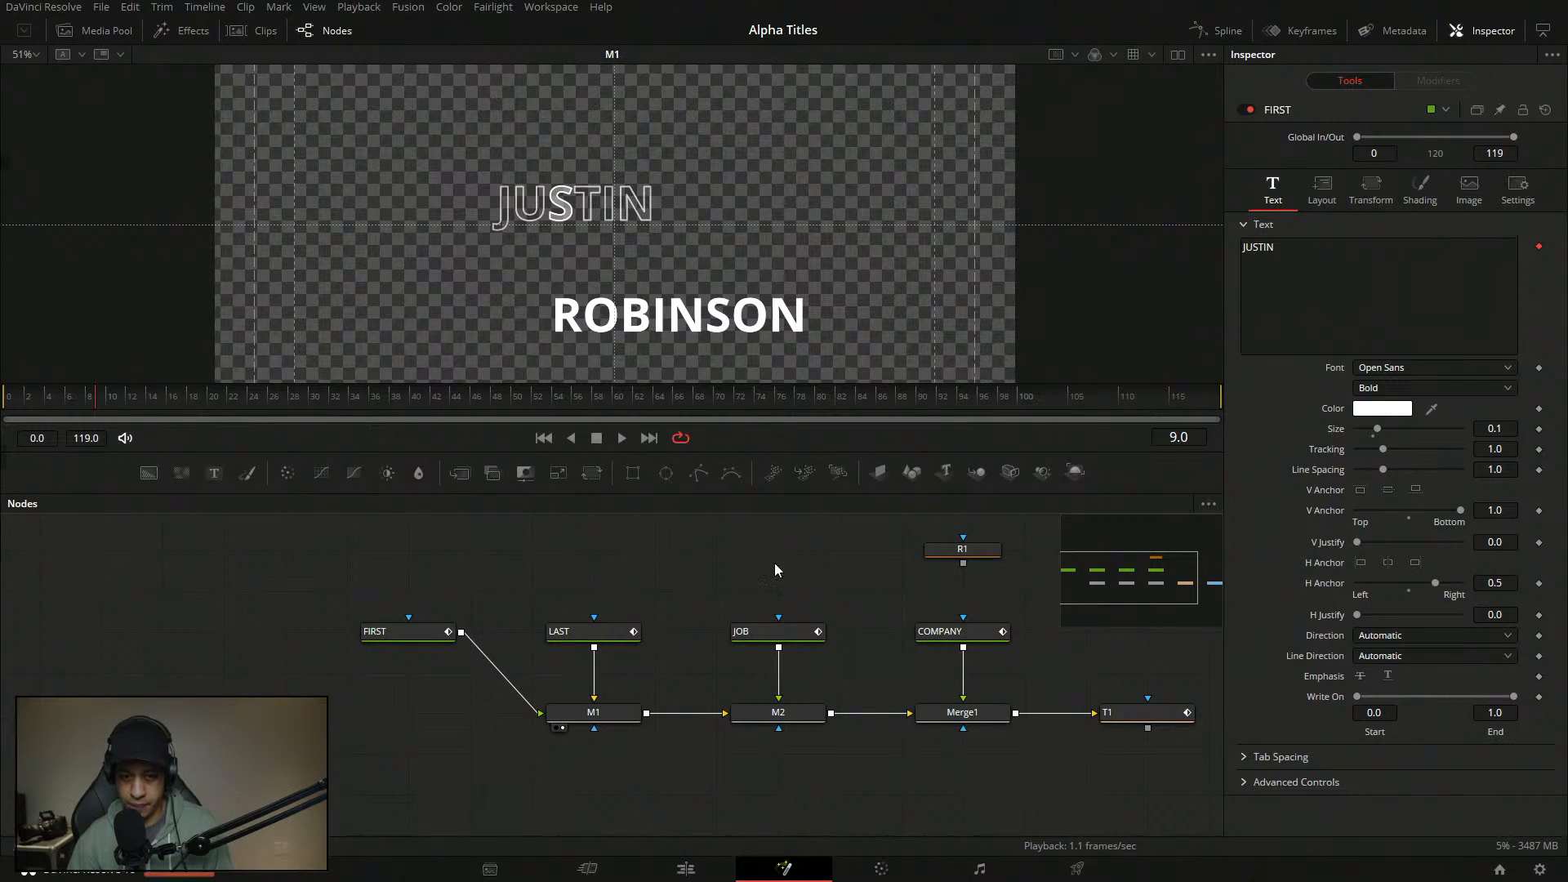
pyautogui.click(388, 631)
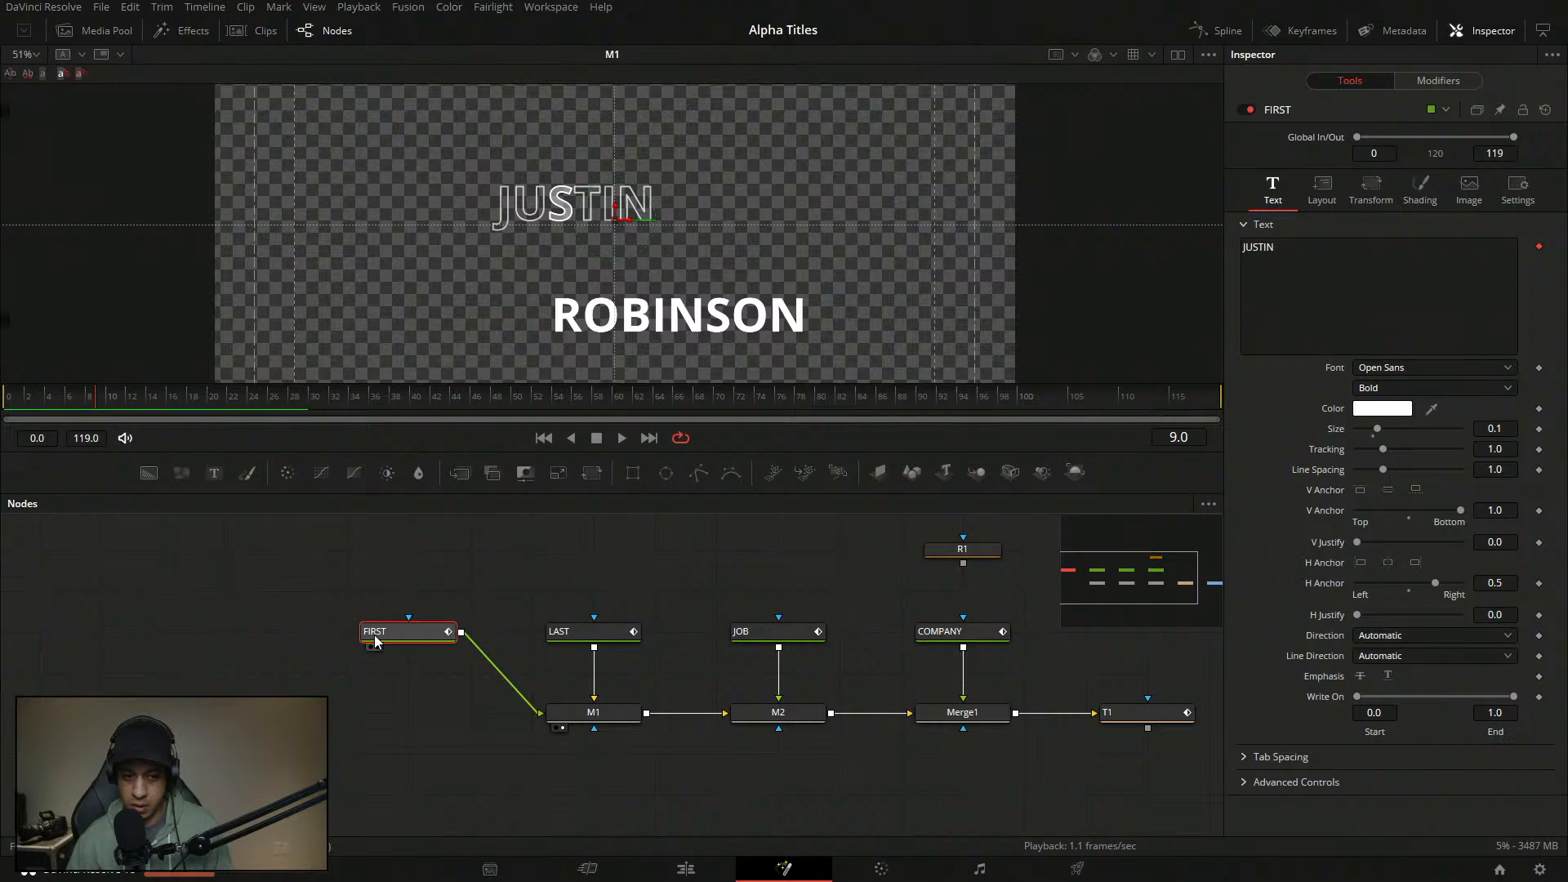
pyautogui.click(1467, 80)
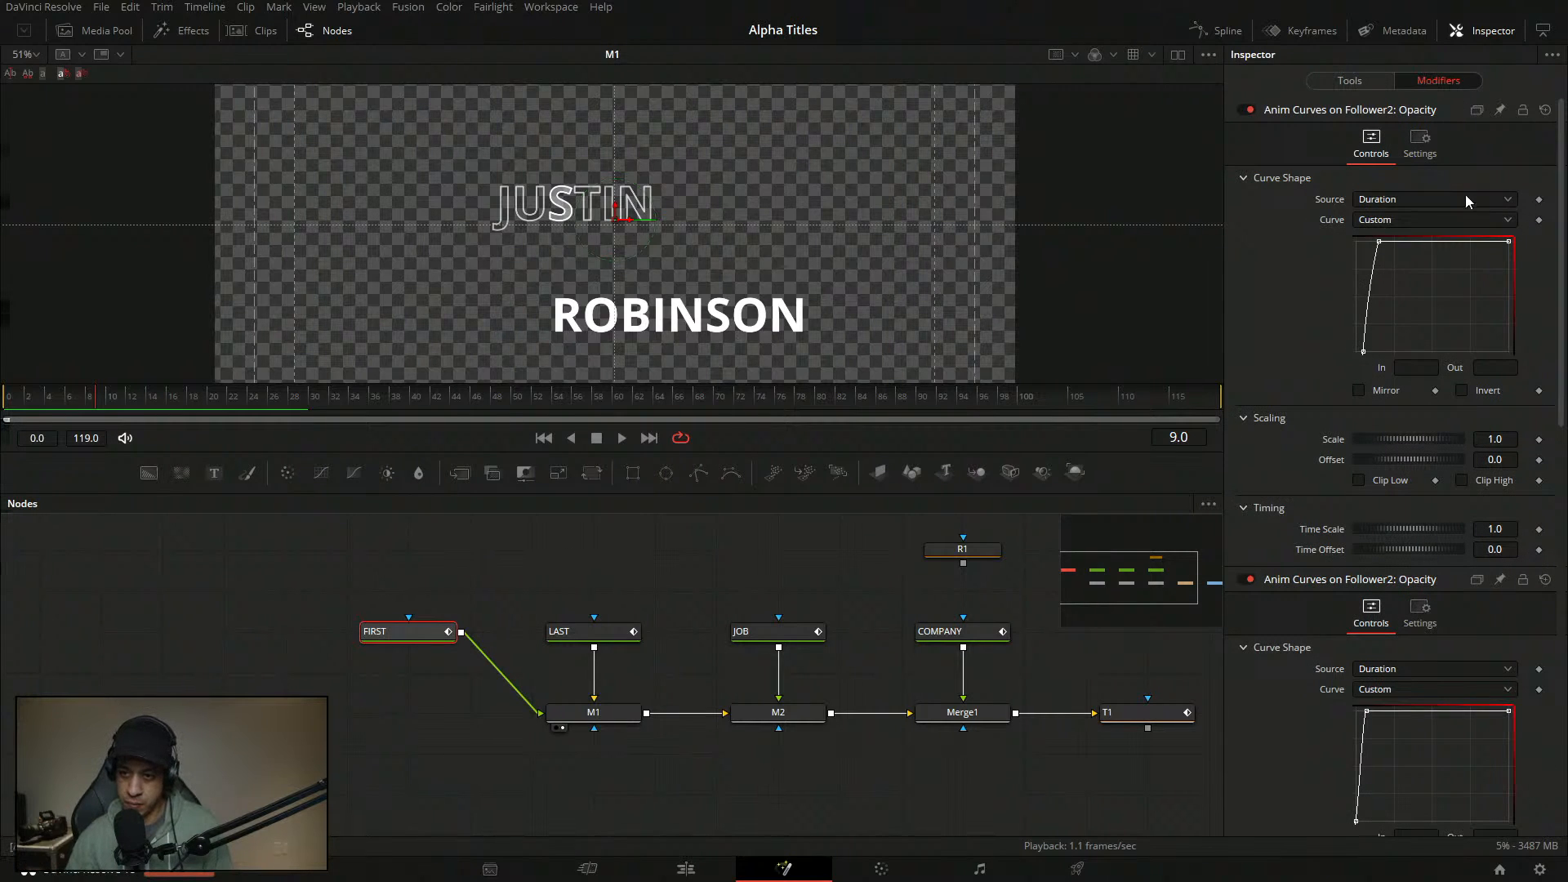
pyautogui.click(1379, 242)
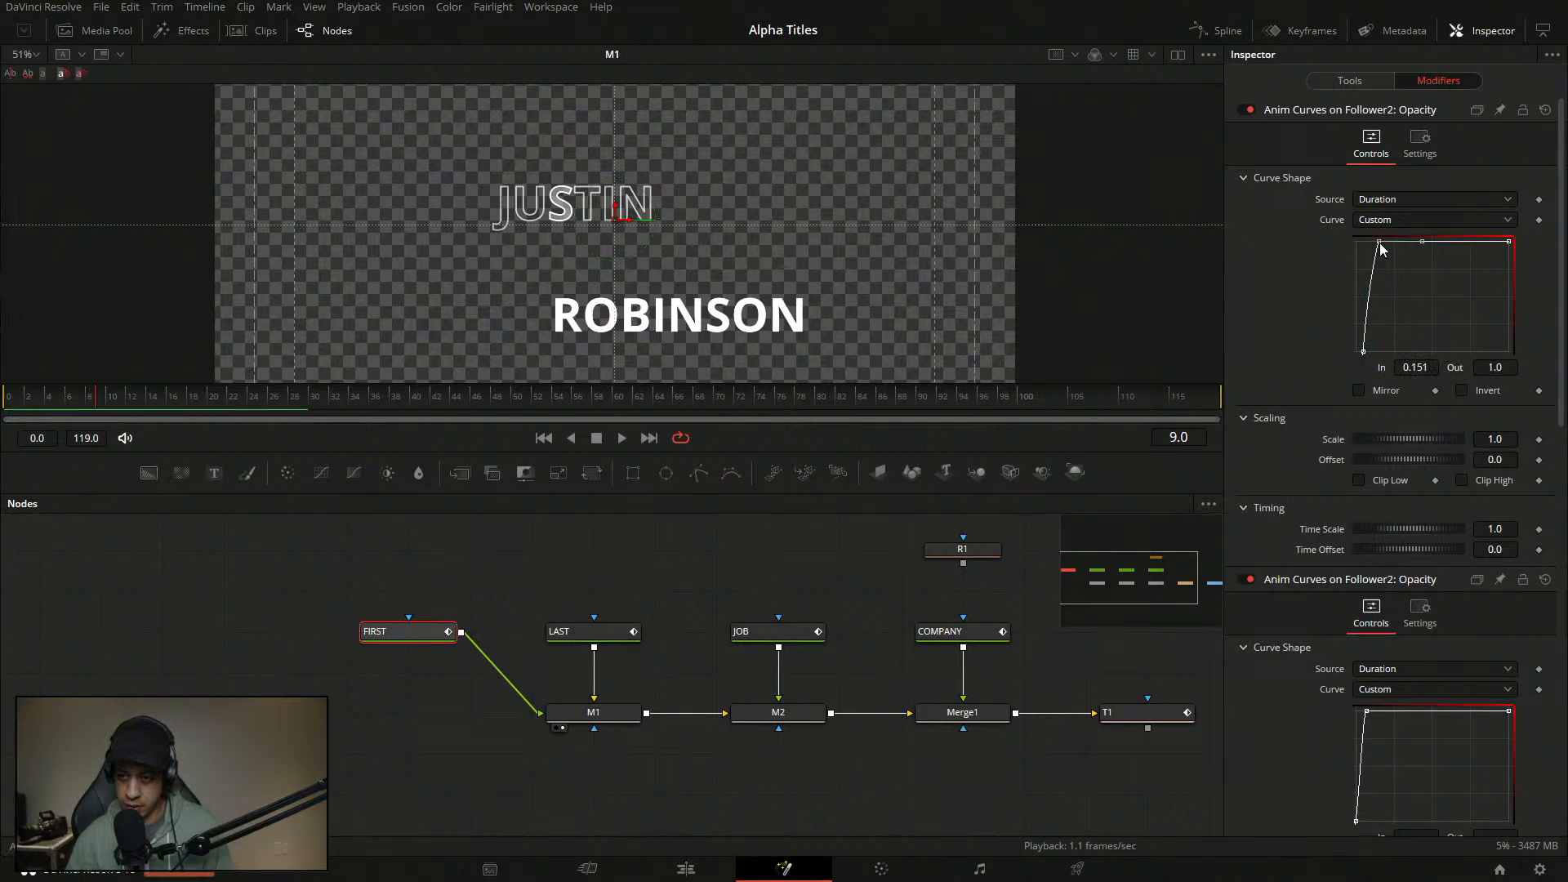
pyautogui.doubleClick(1505, 374)
pyautogui.write('.8')
pyautogui.press('Return')
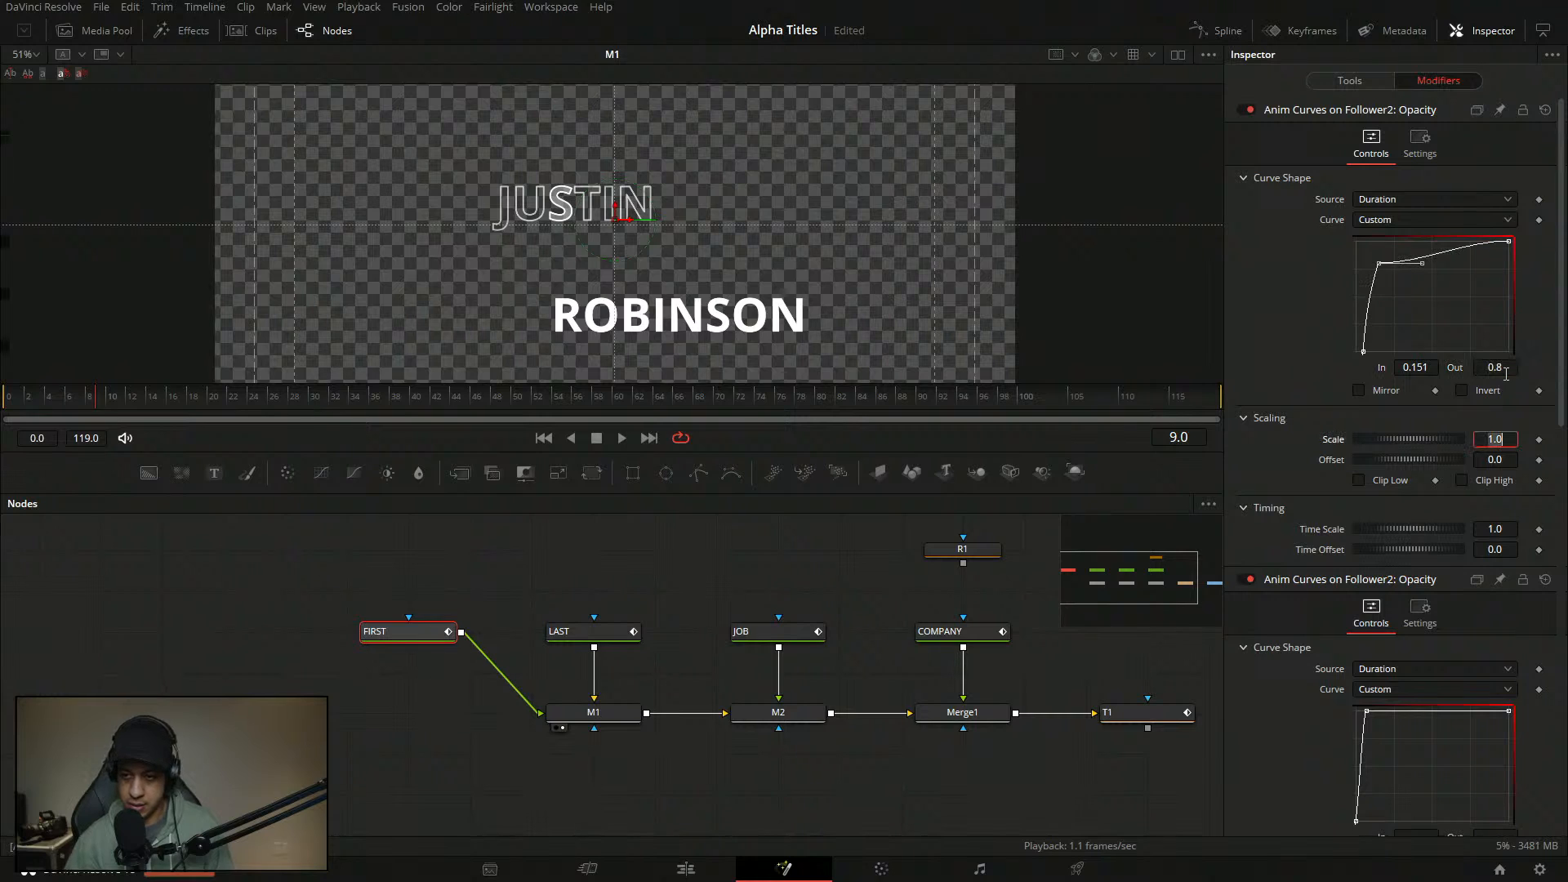
# - Add a curve point at In 0.12, Out 0.4, then drag it to about In 0.2, Out 0.52
pyautogui.click(1434, 257)
pyautogui.doubleClick(1434, 375)
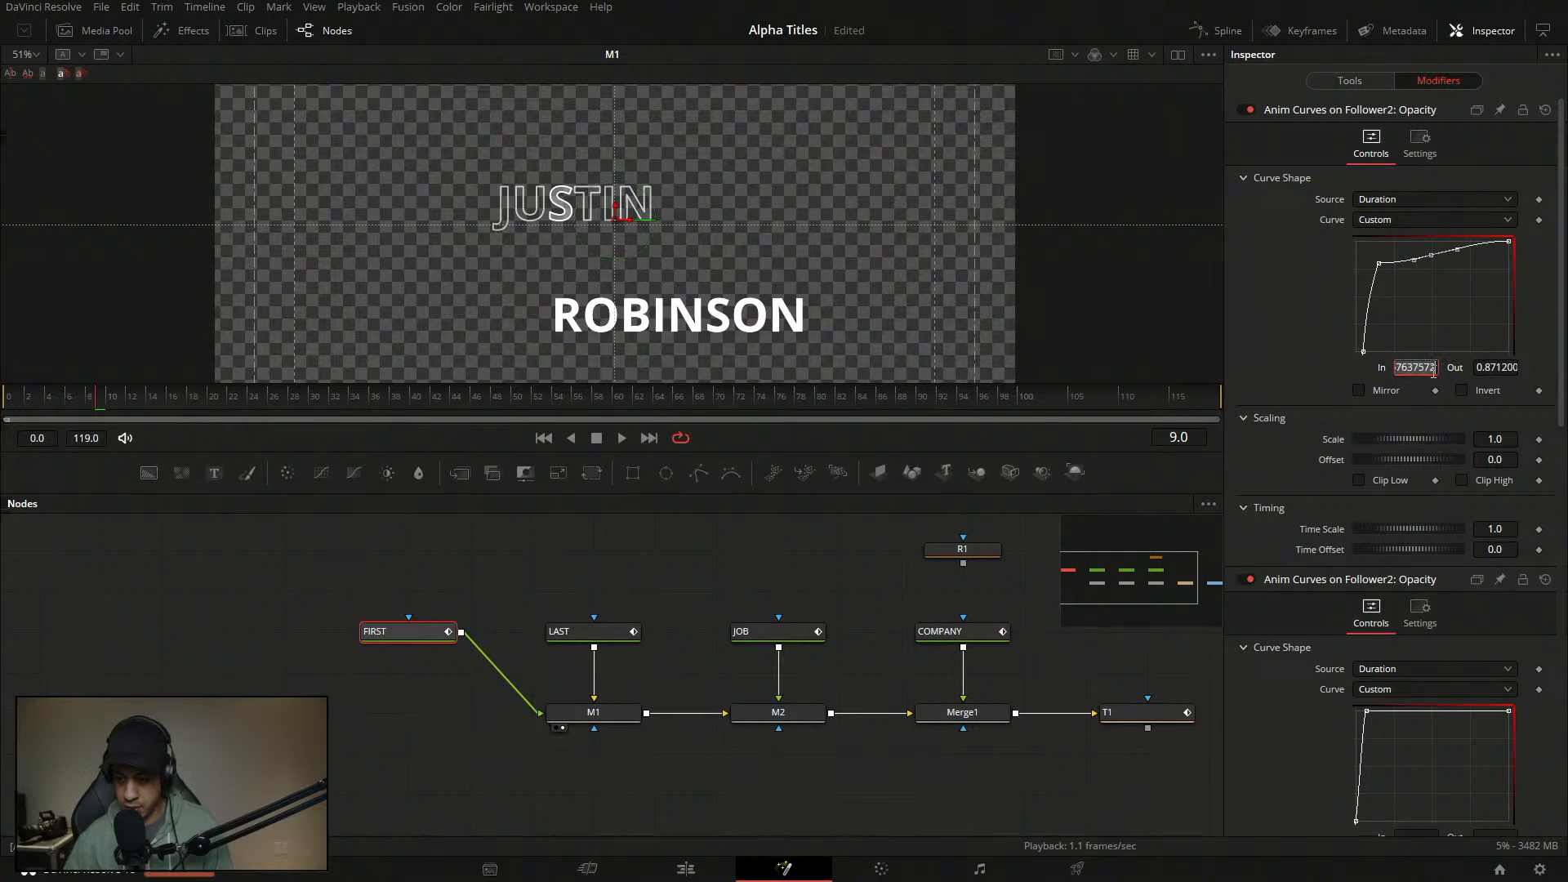
pyautogui.write('.12')
pyautogui.press('Tab')
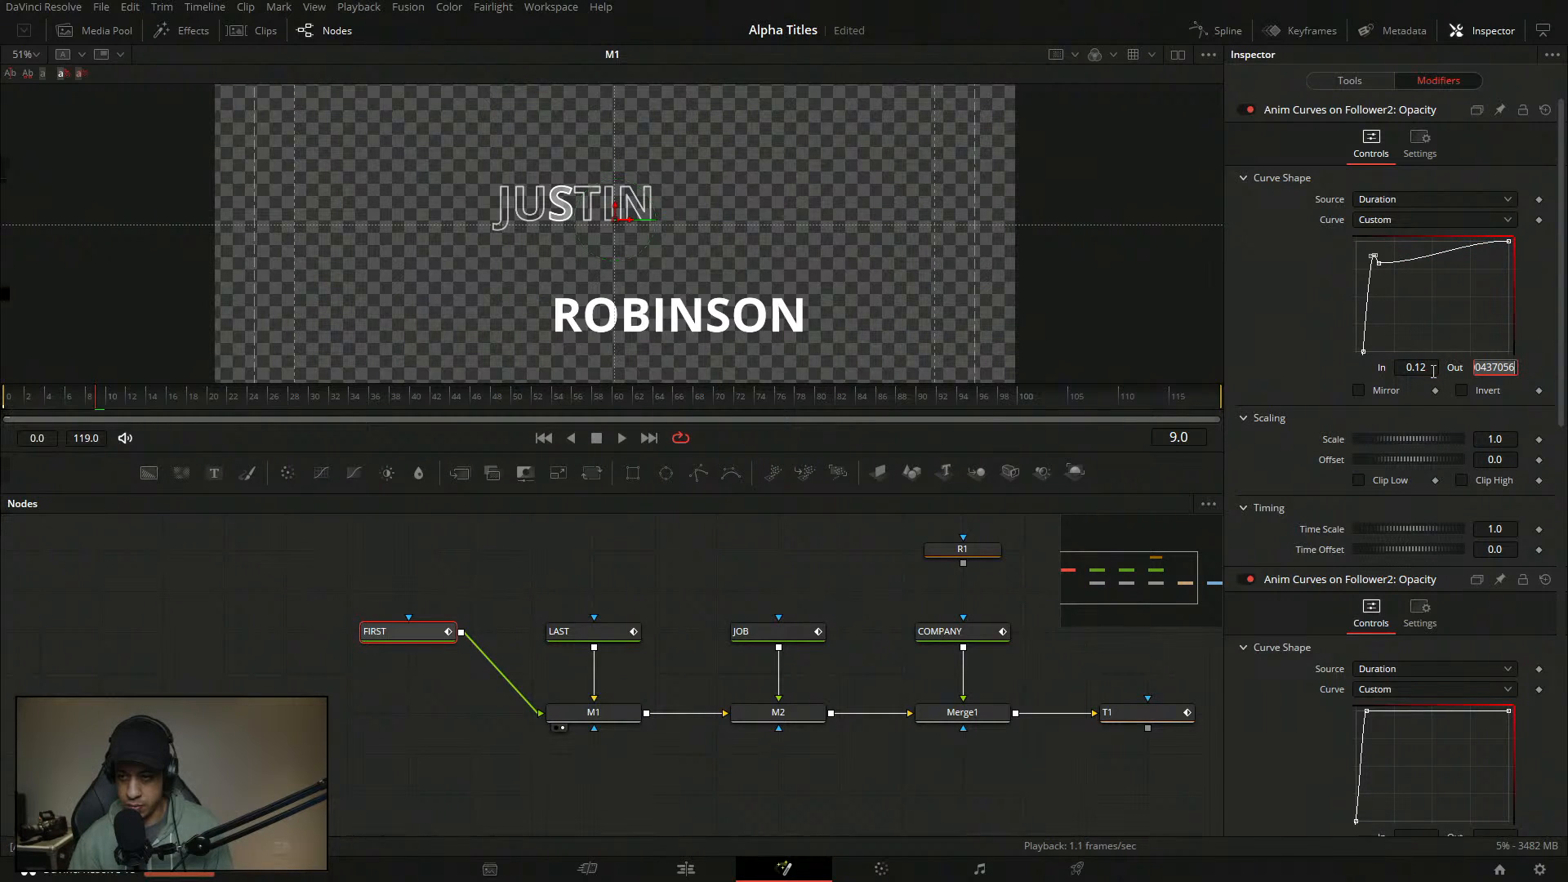
pyautogui.write('.4')
pyautogui.press('Tab')
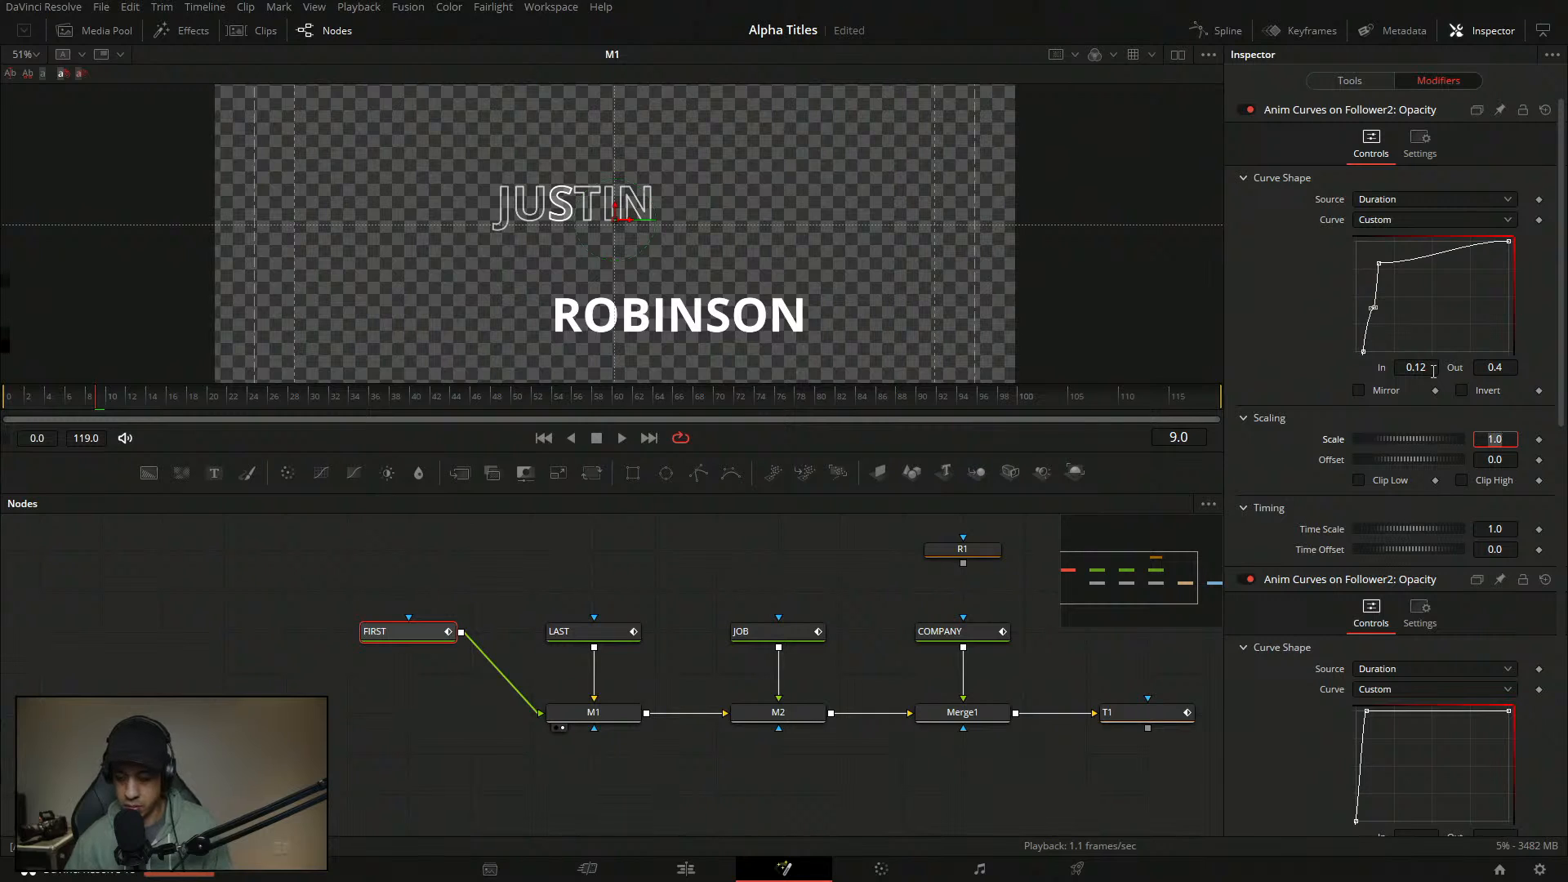
pyautogui.click(1399, 310)
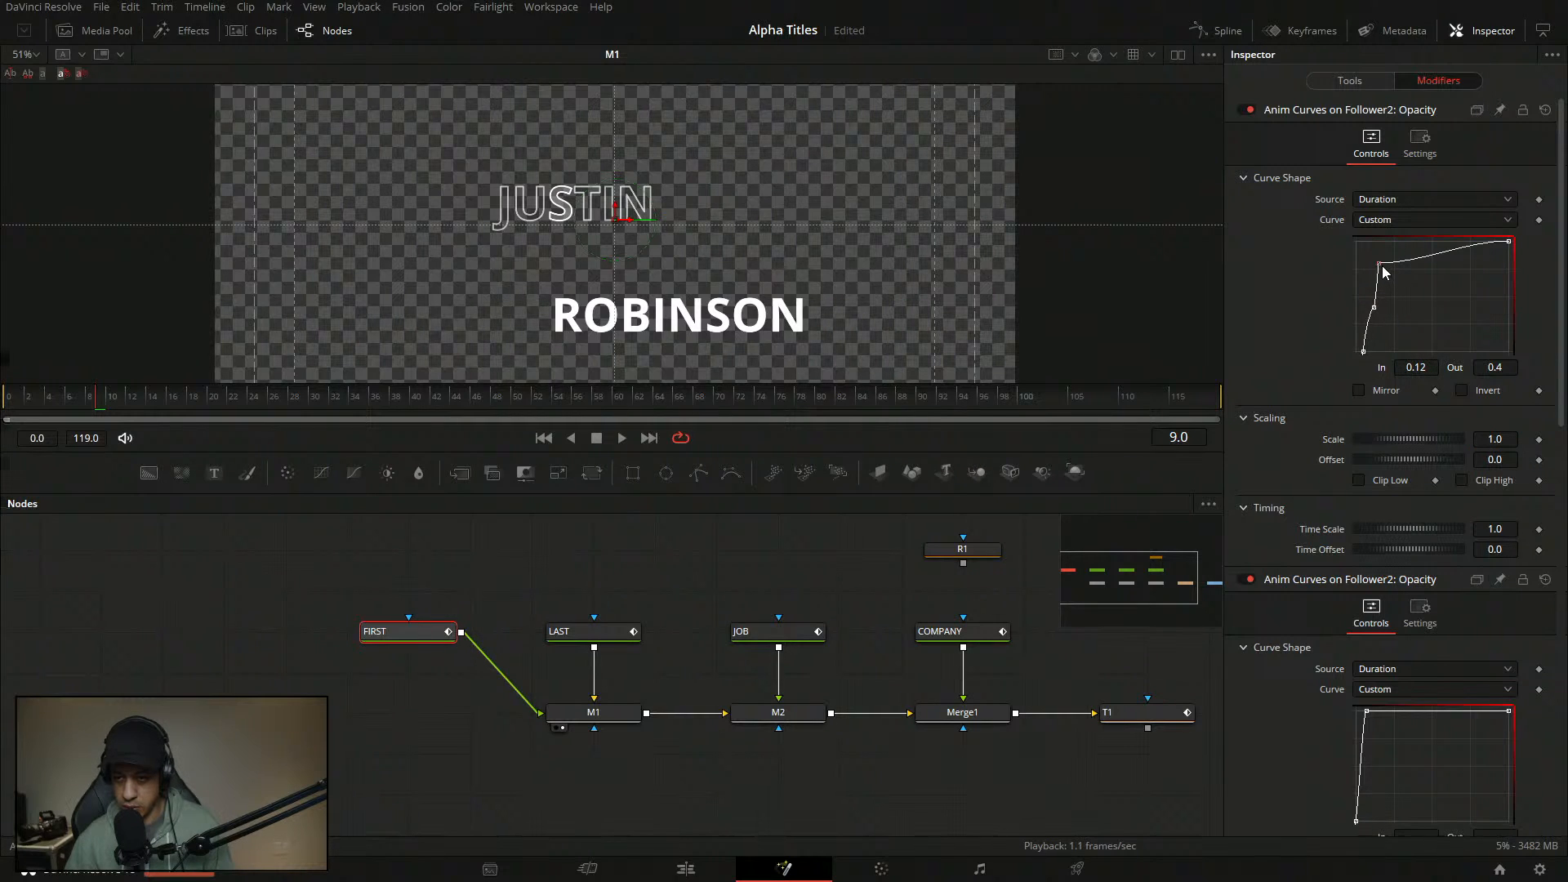
pyautogui.scroll(2, 1385, 294)
pyautogui.scroll(-4, 1389, 293)
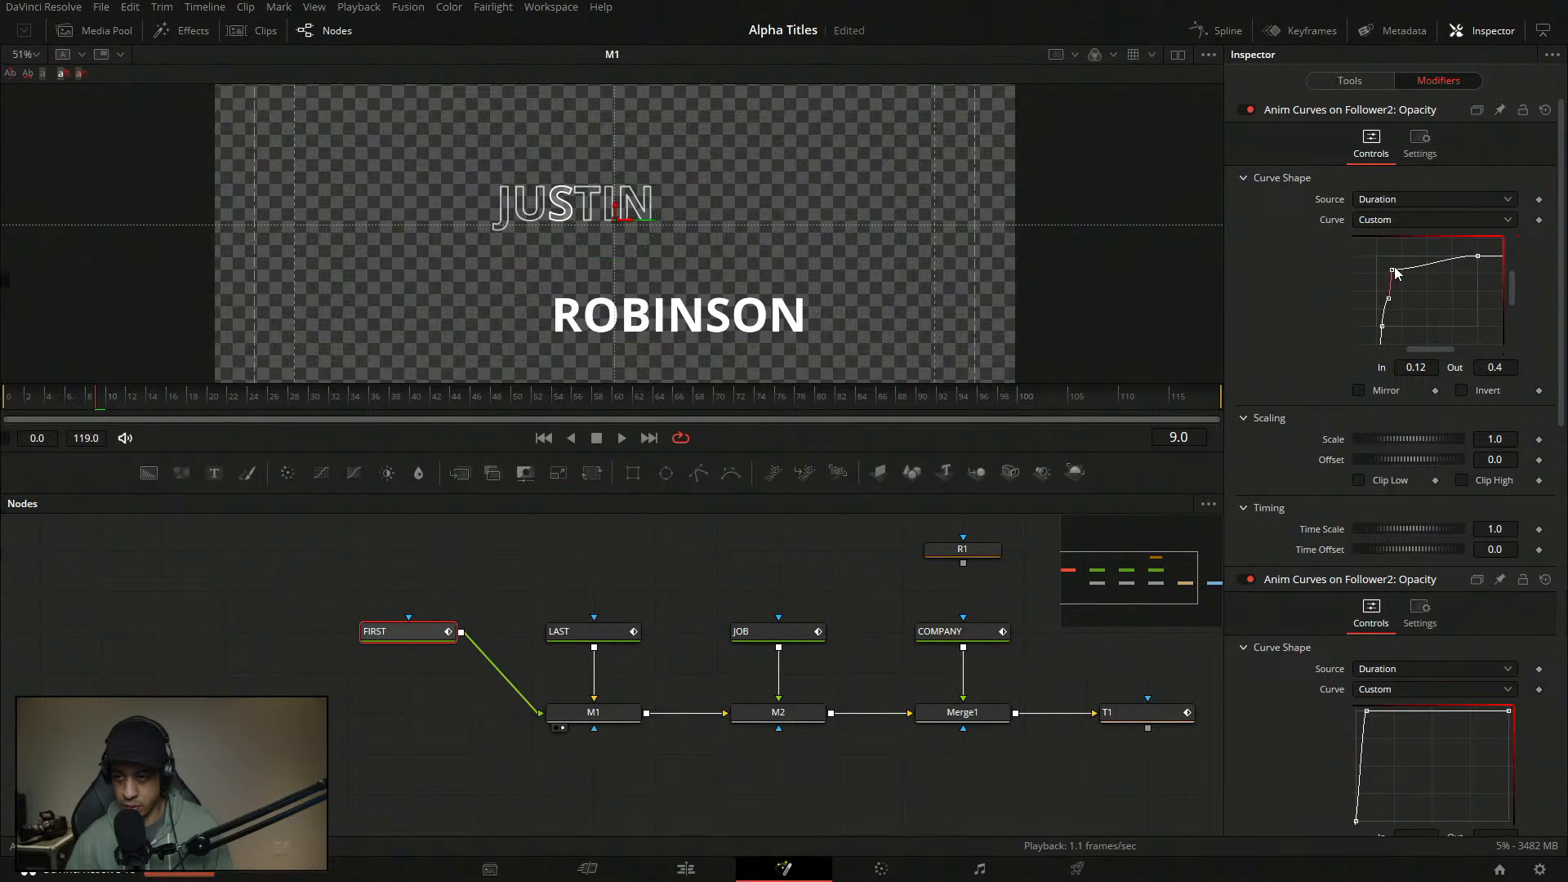
pyautogui.moveTo(1394, 272); pyautogui.dragTo(1398, 296)
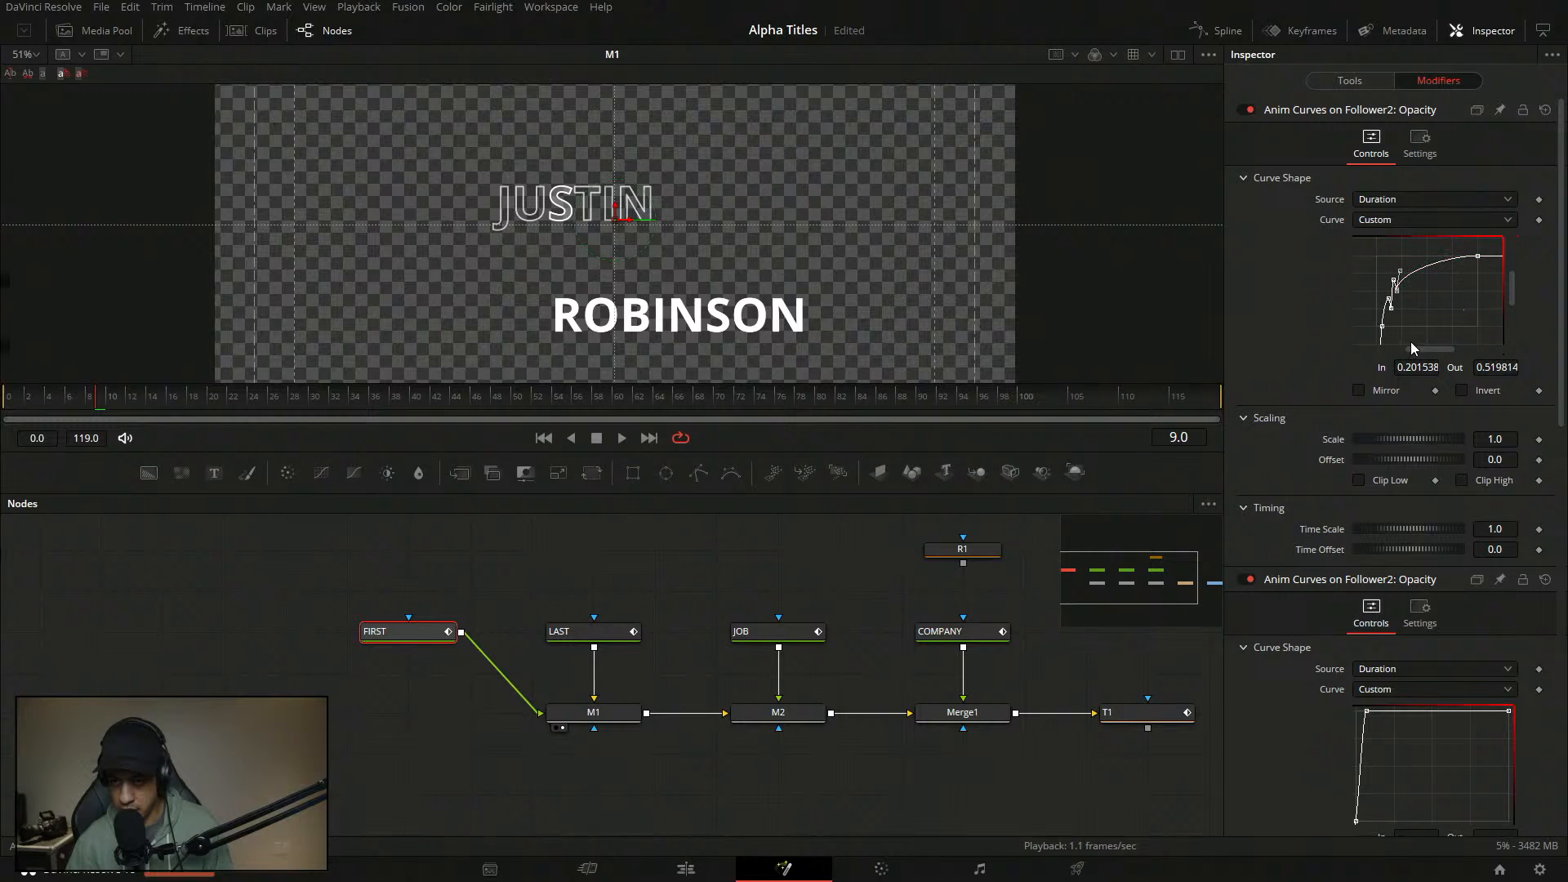
# - Widen the Inspector and set curve point outputs to 1.0, then 0.5
pyautogui.moveTo(1228, 352); pyautogui.dragTo(1145, 351)
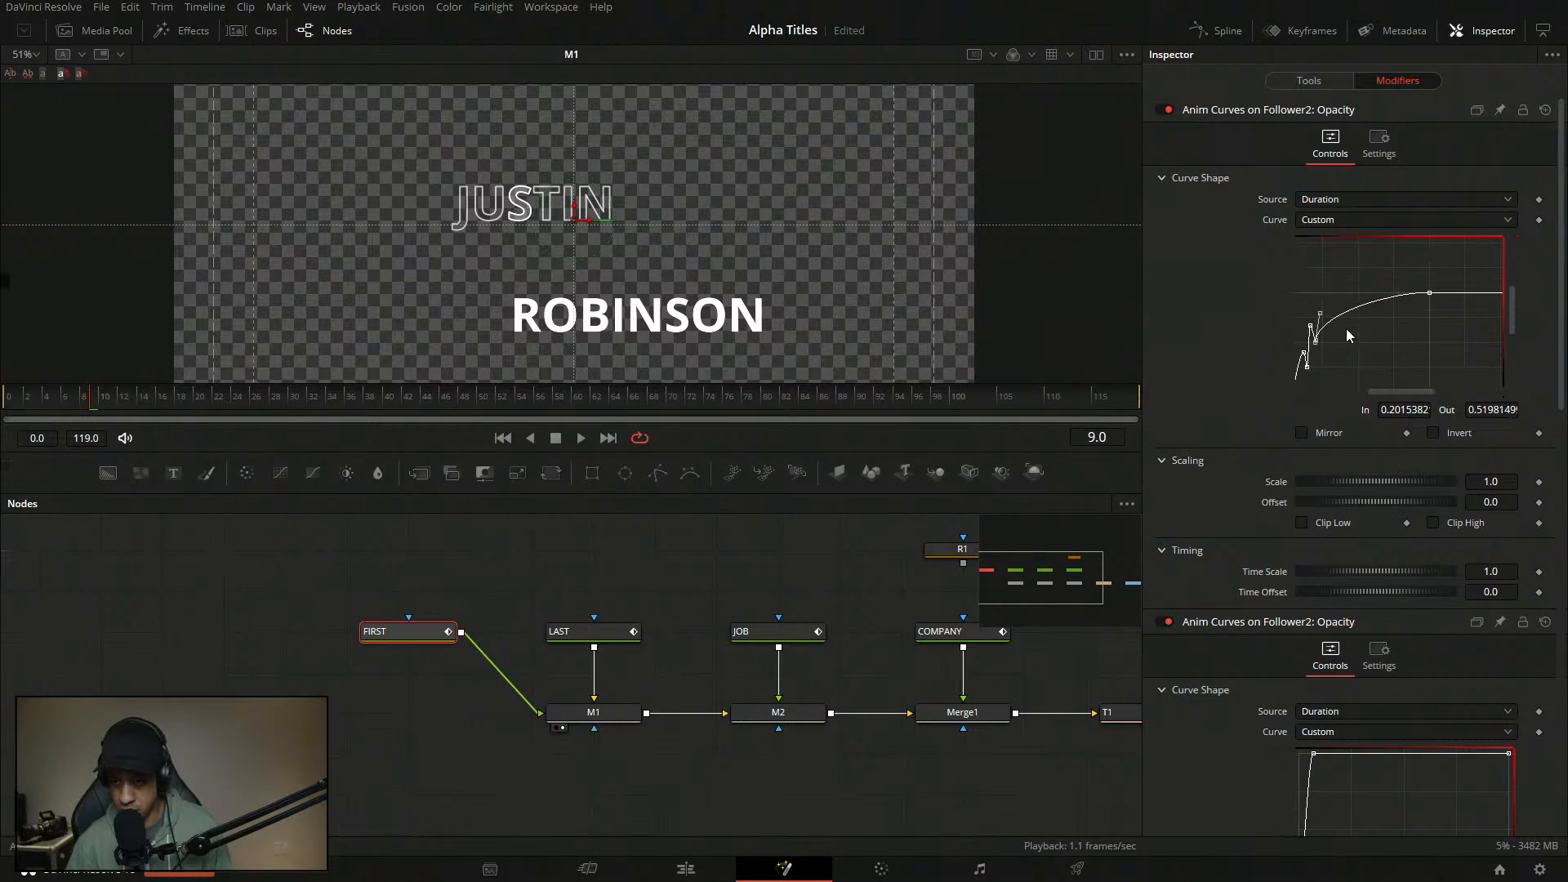
pyautogui.scroll(2, 1346, 328)
pyautogui.scroll(-4, 1340, 339)
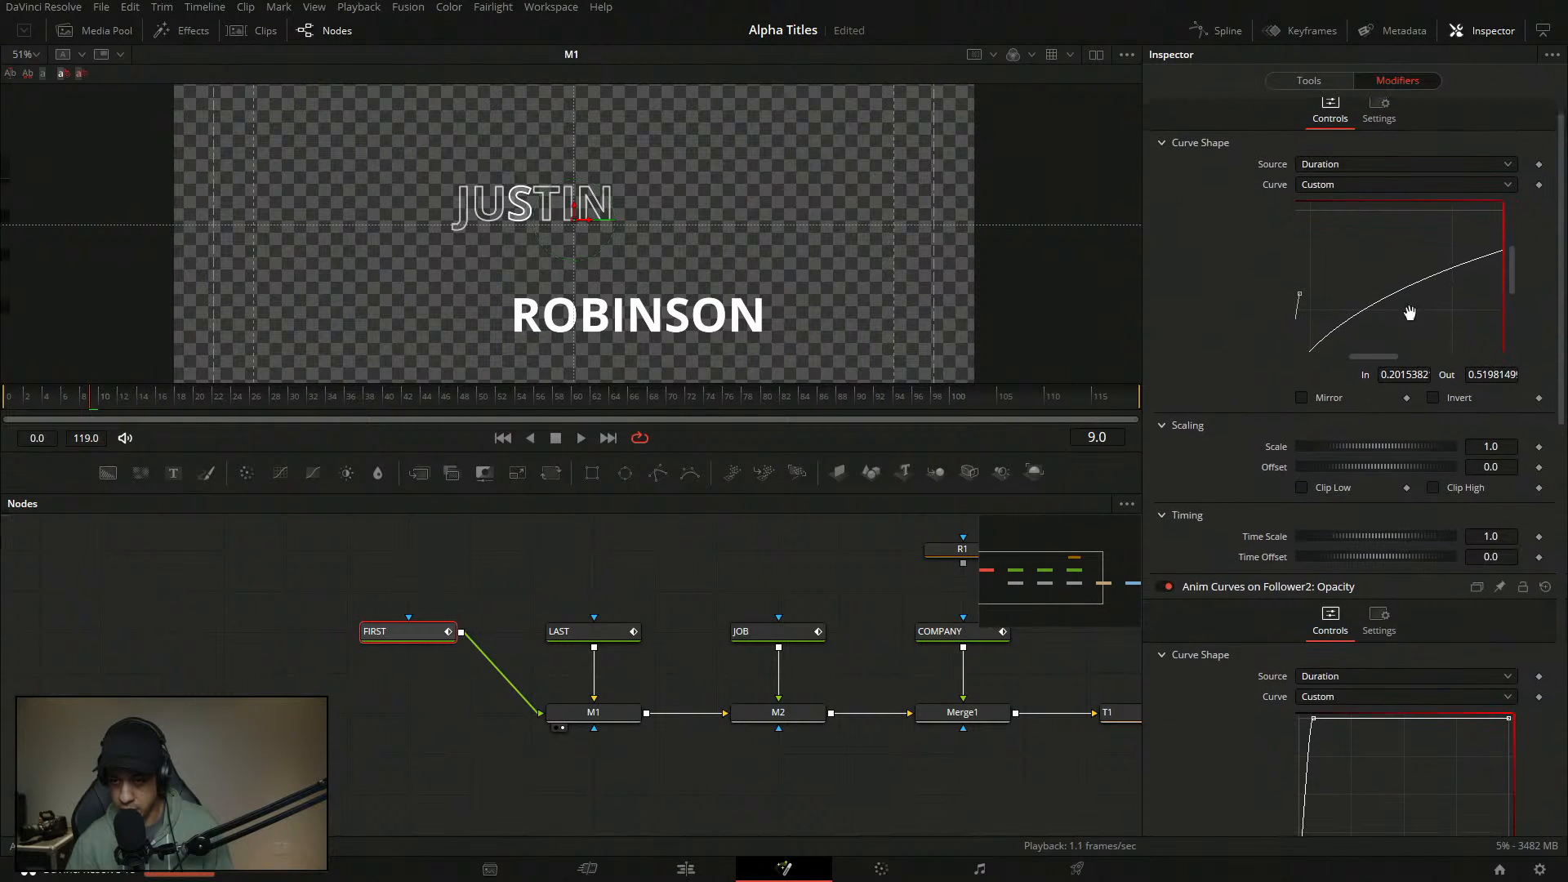
pyautogui.scroll(4, 1358, 272)
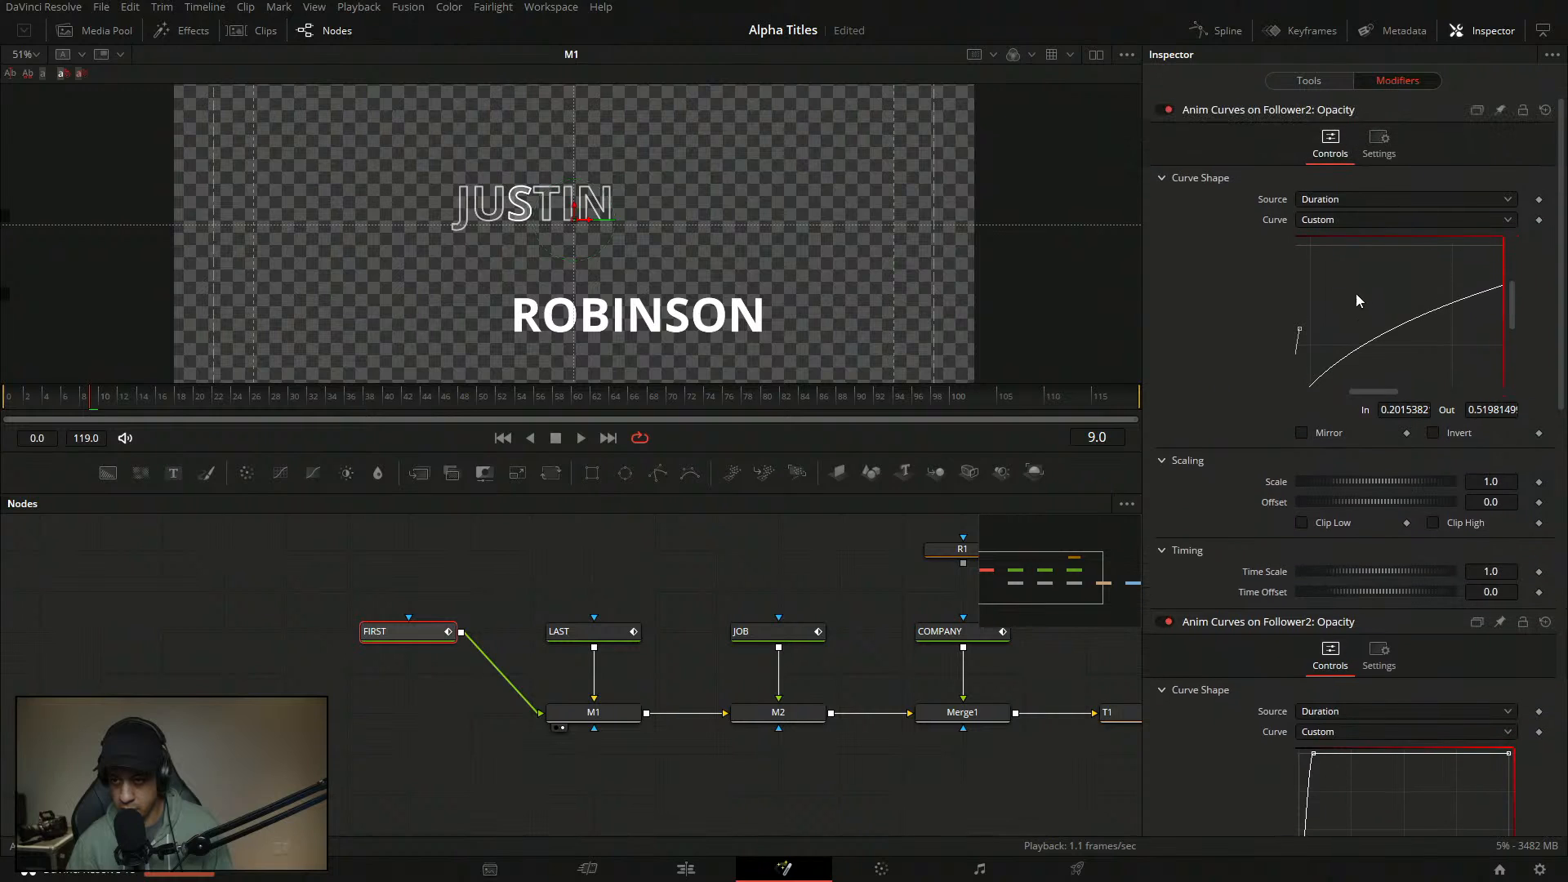
pyautogui.moveTo(1400, 391); pyautogui.dragTo(1369, 391)
pyautogui.moveTo(1512, 296); pyautogui.dragTo(1511, 325)
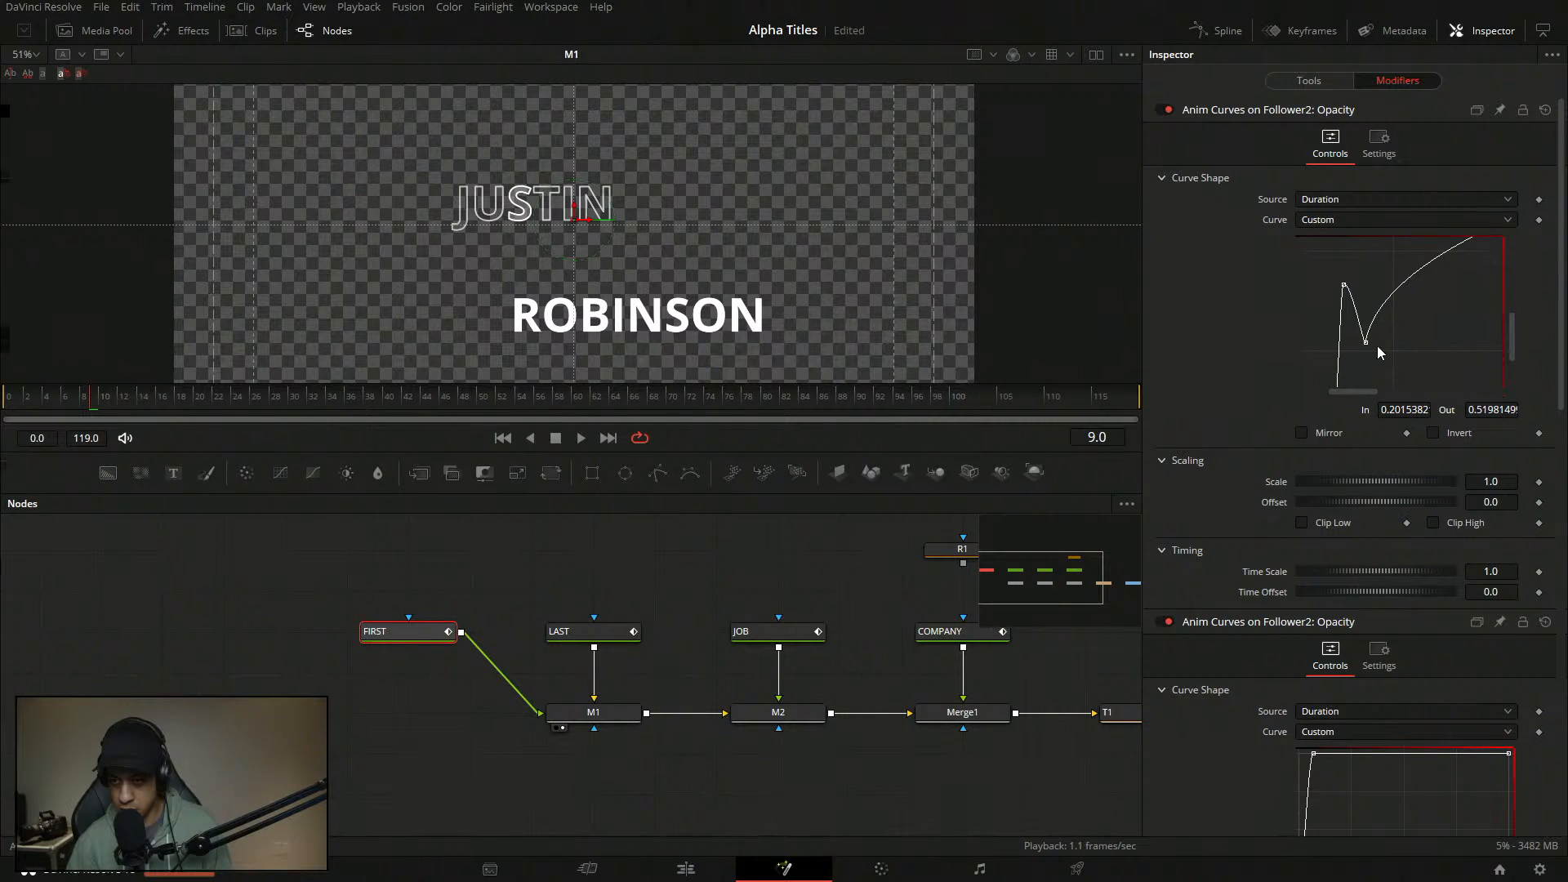
pyautogui.click(1493, 410)
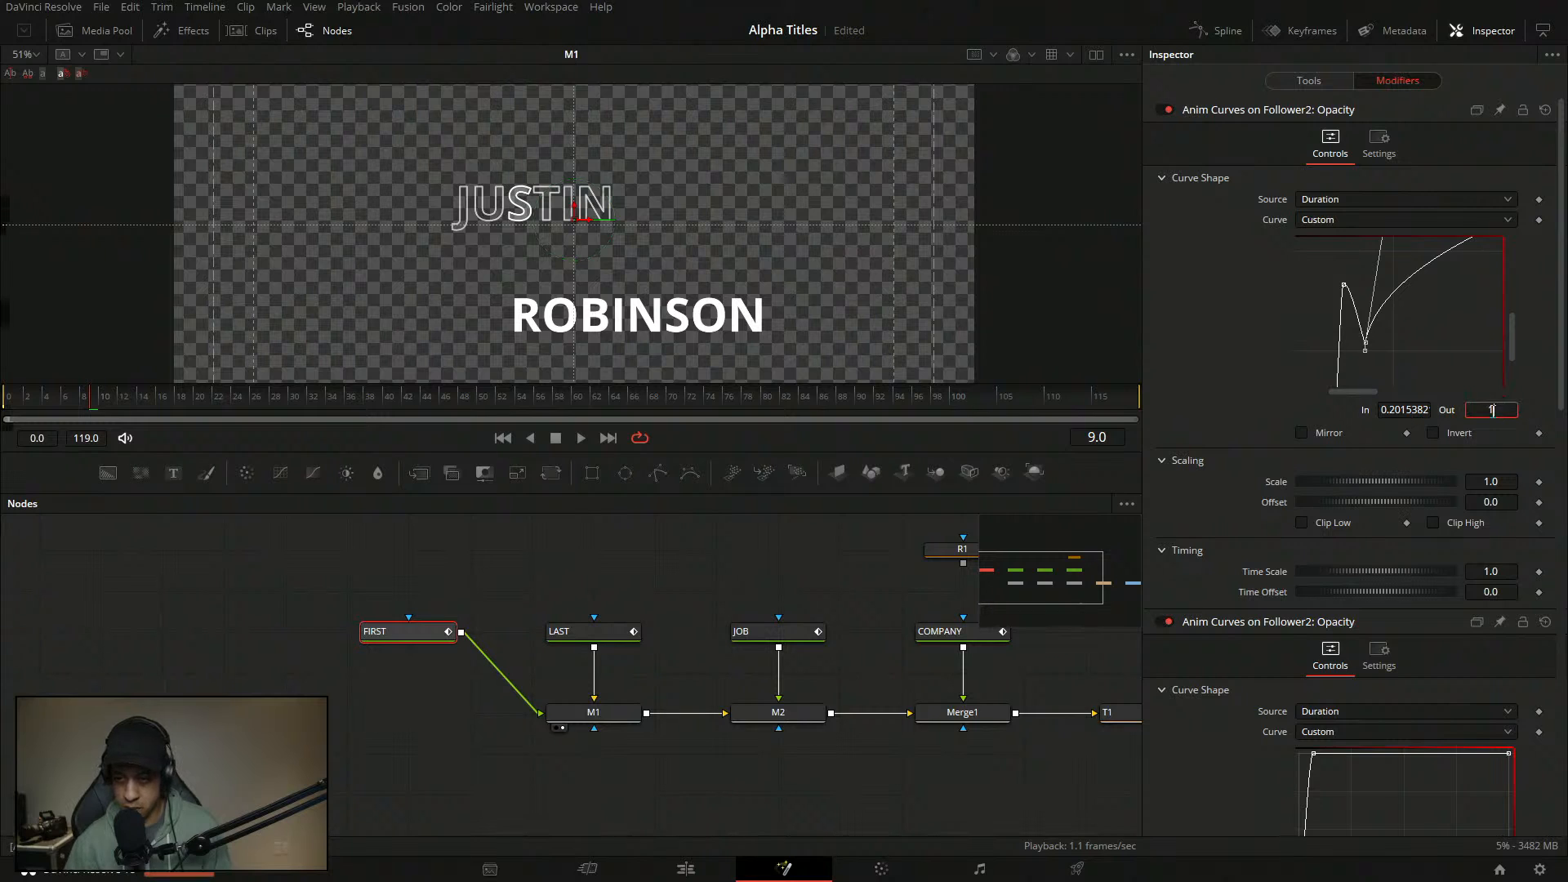
pyautogui.write('1')
pyautogui.press('Tab')
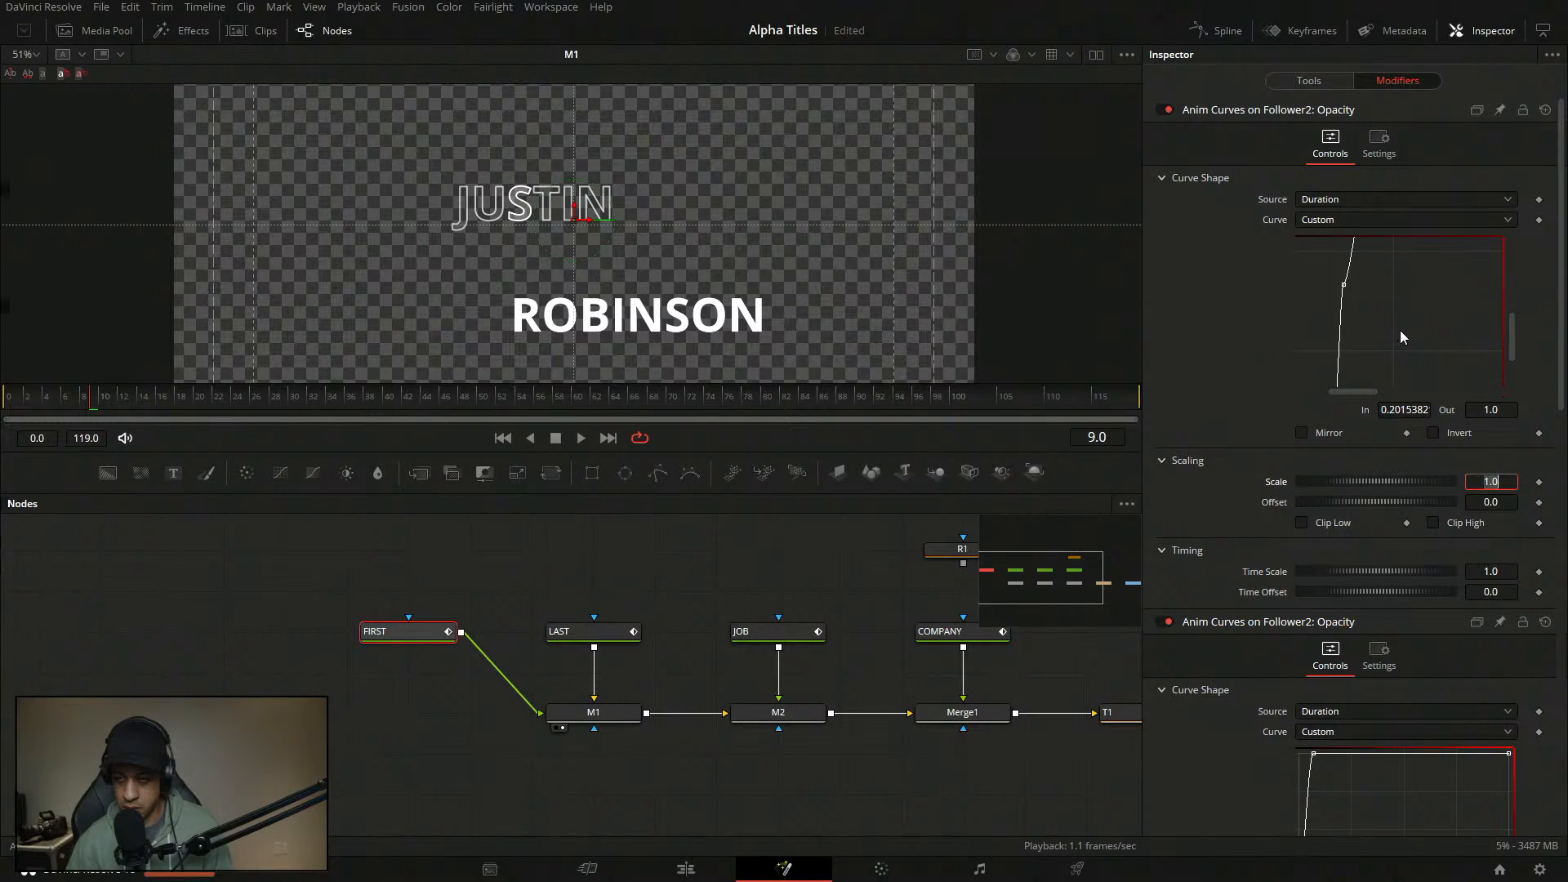
pyautogui.doubleClick(1502, 410)
pyautogui.write('.')
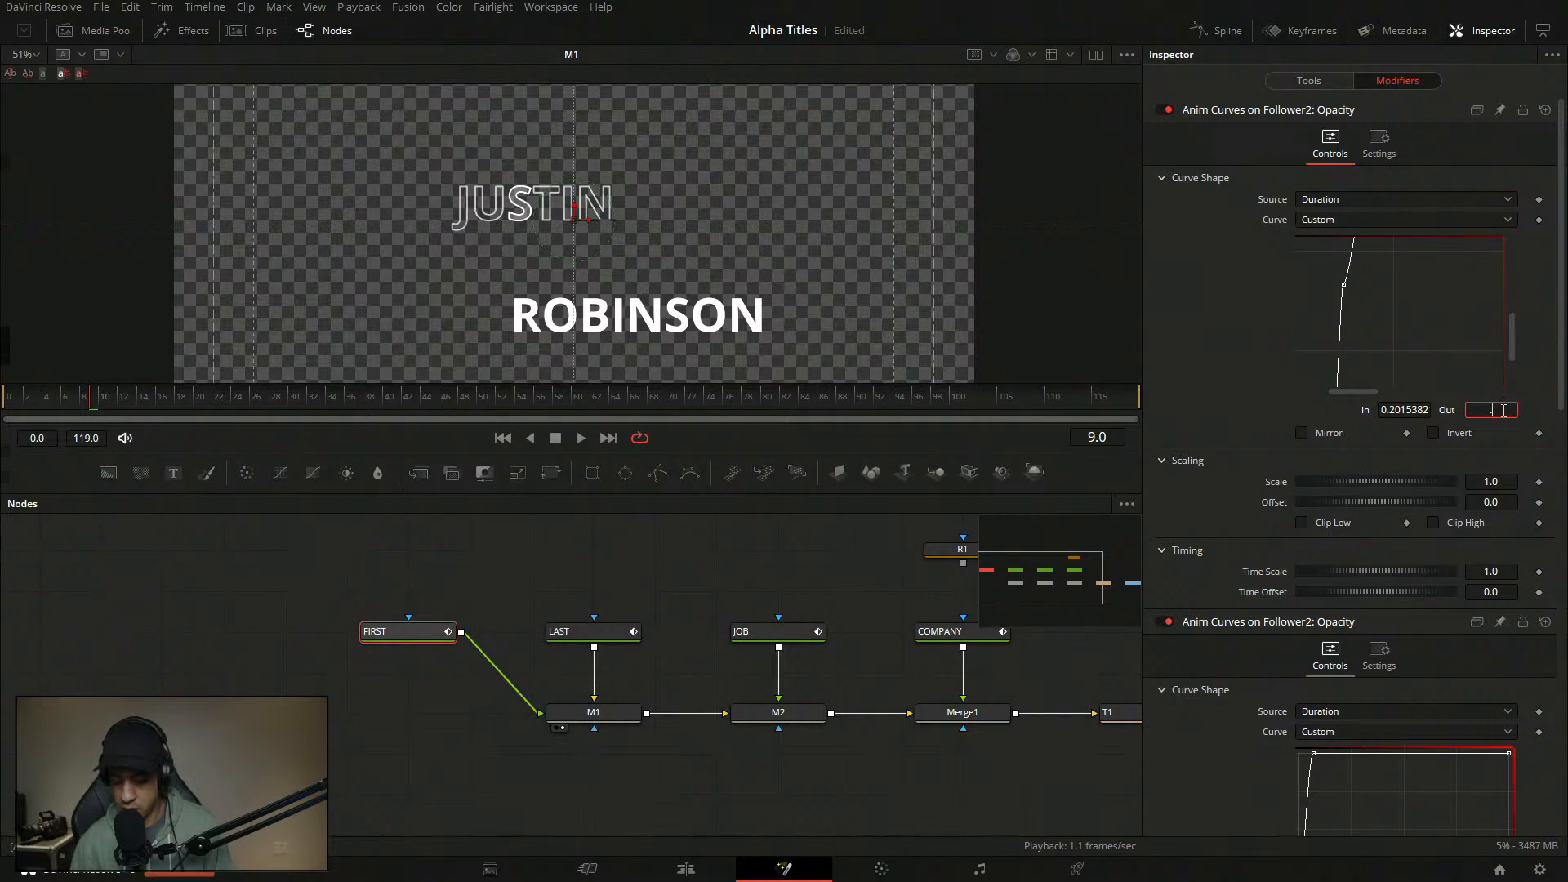
pyautogui.write('5')
pyautogui.press('Tab')
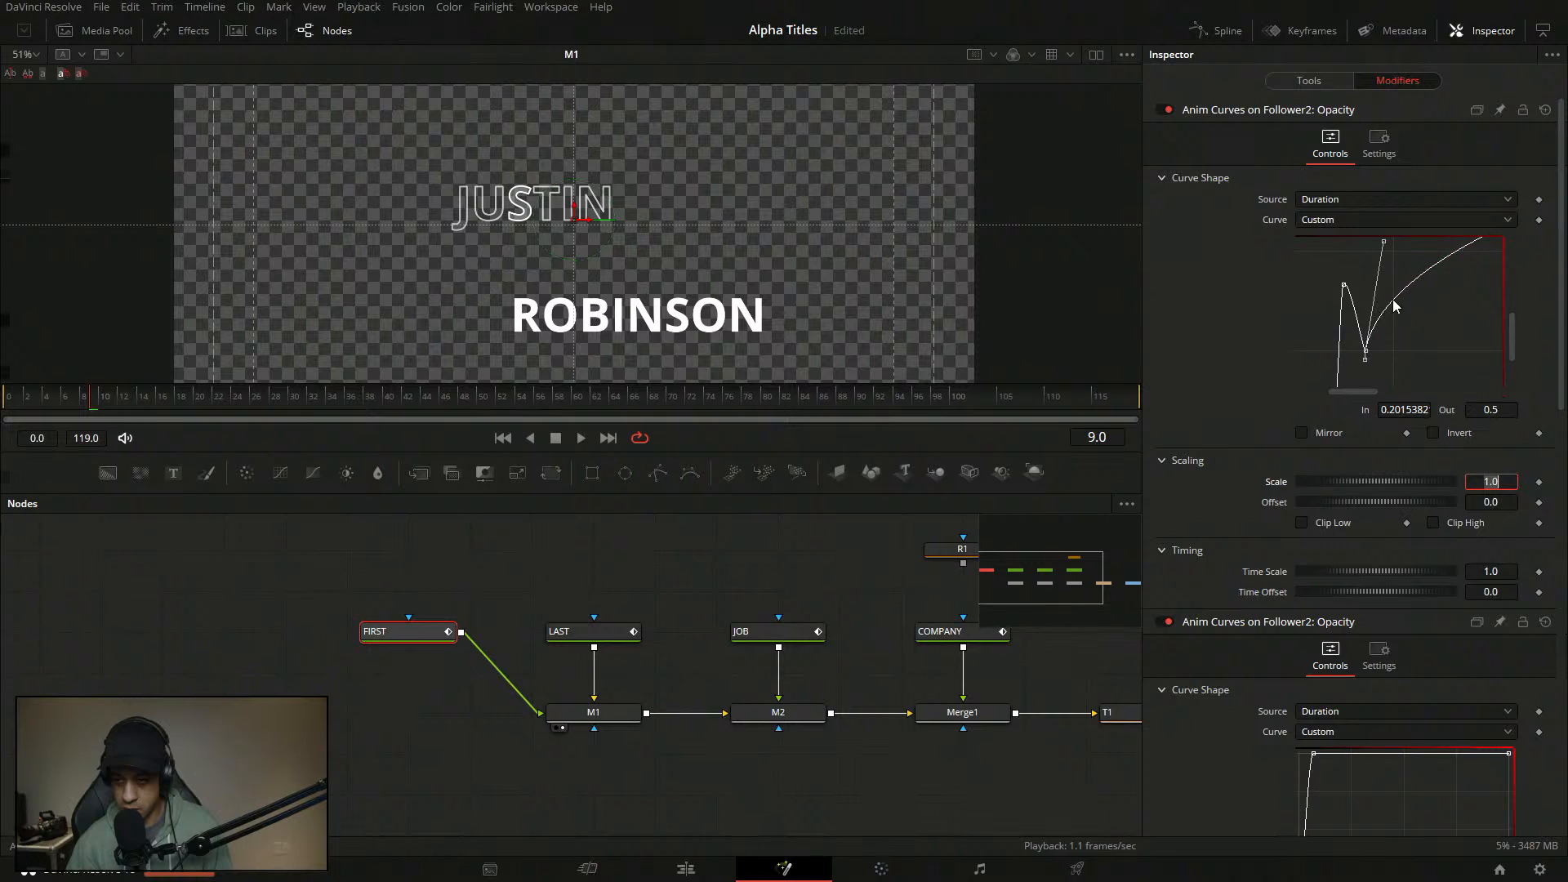
# - Add another opacity curve point with Out 0.1 and a following one at 1.0
pyautogui.click(1398, 293)
pyautogui.doubleClick(1500, 412)
pyautogui.write('.1')
pyautogui.press('Tab')
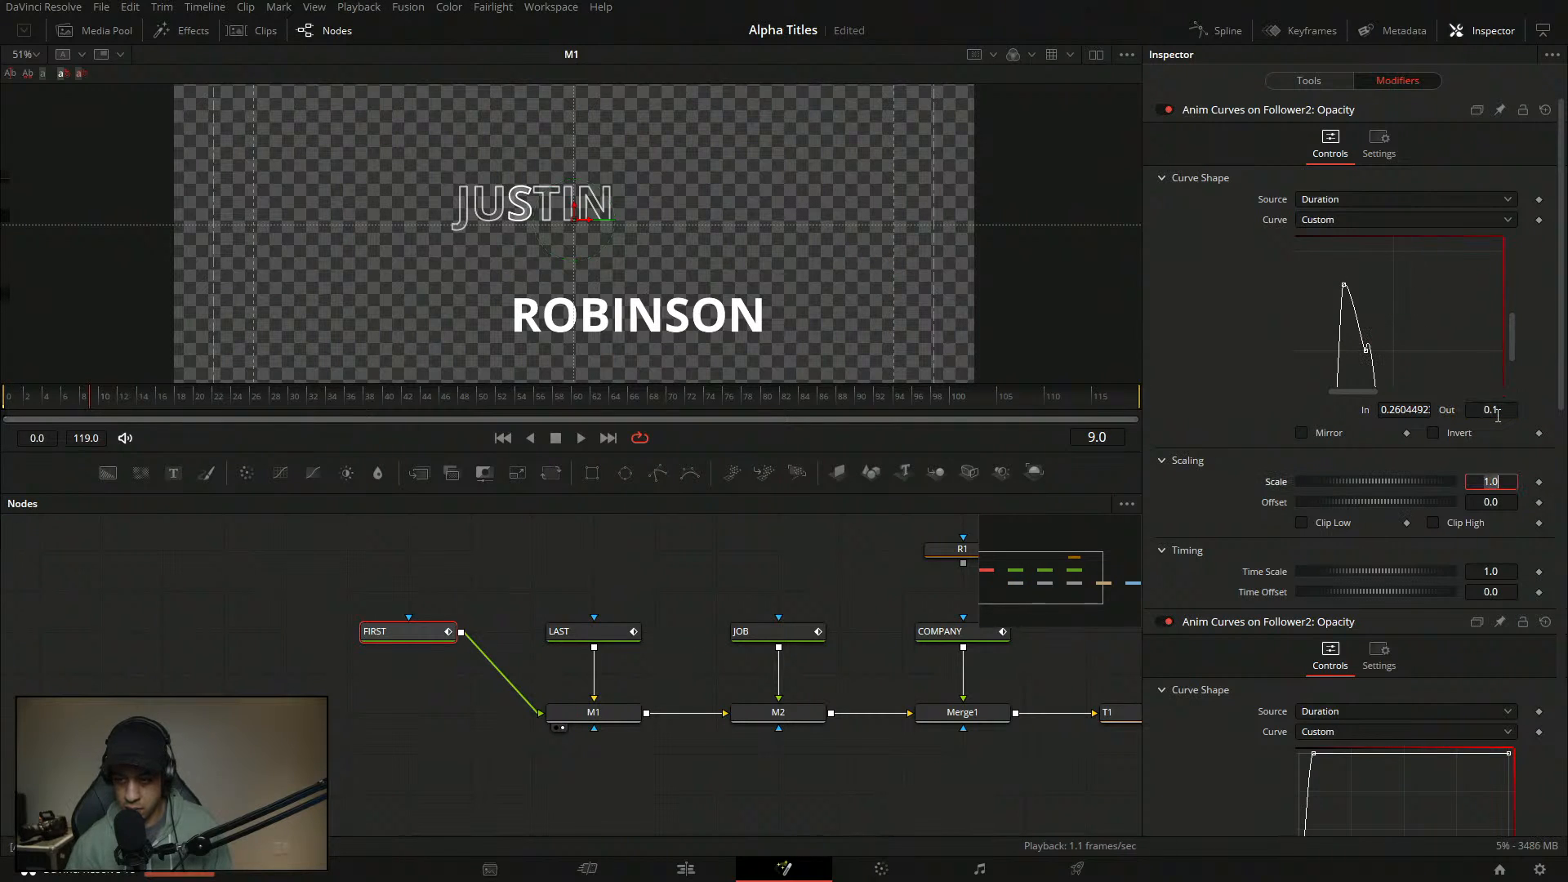
pyautogui.doubleClick(1507, 412)
pyautogui.write('1')
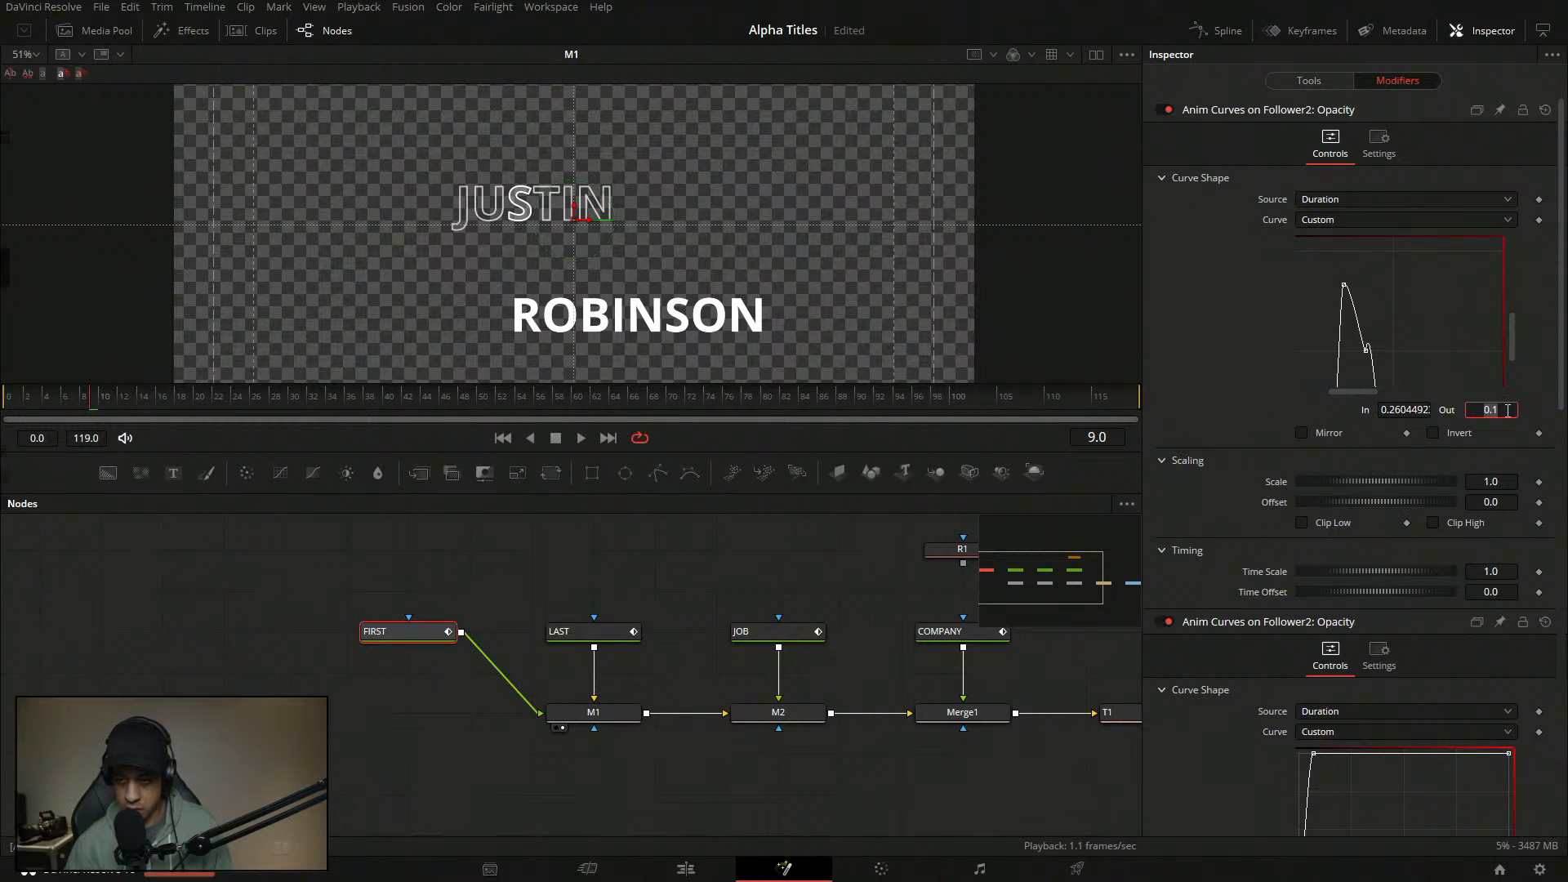
pyautogui.press('Tab')
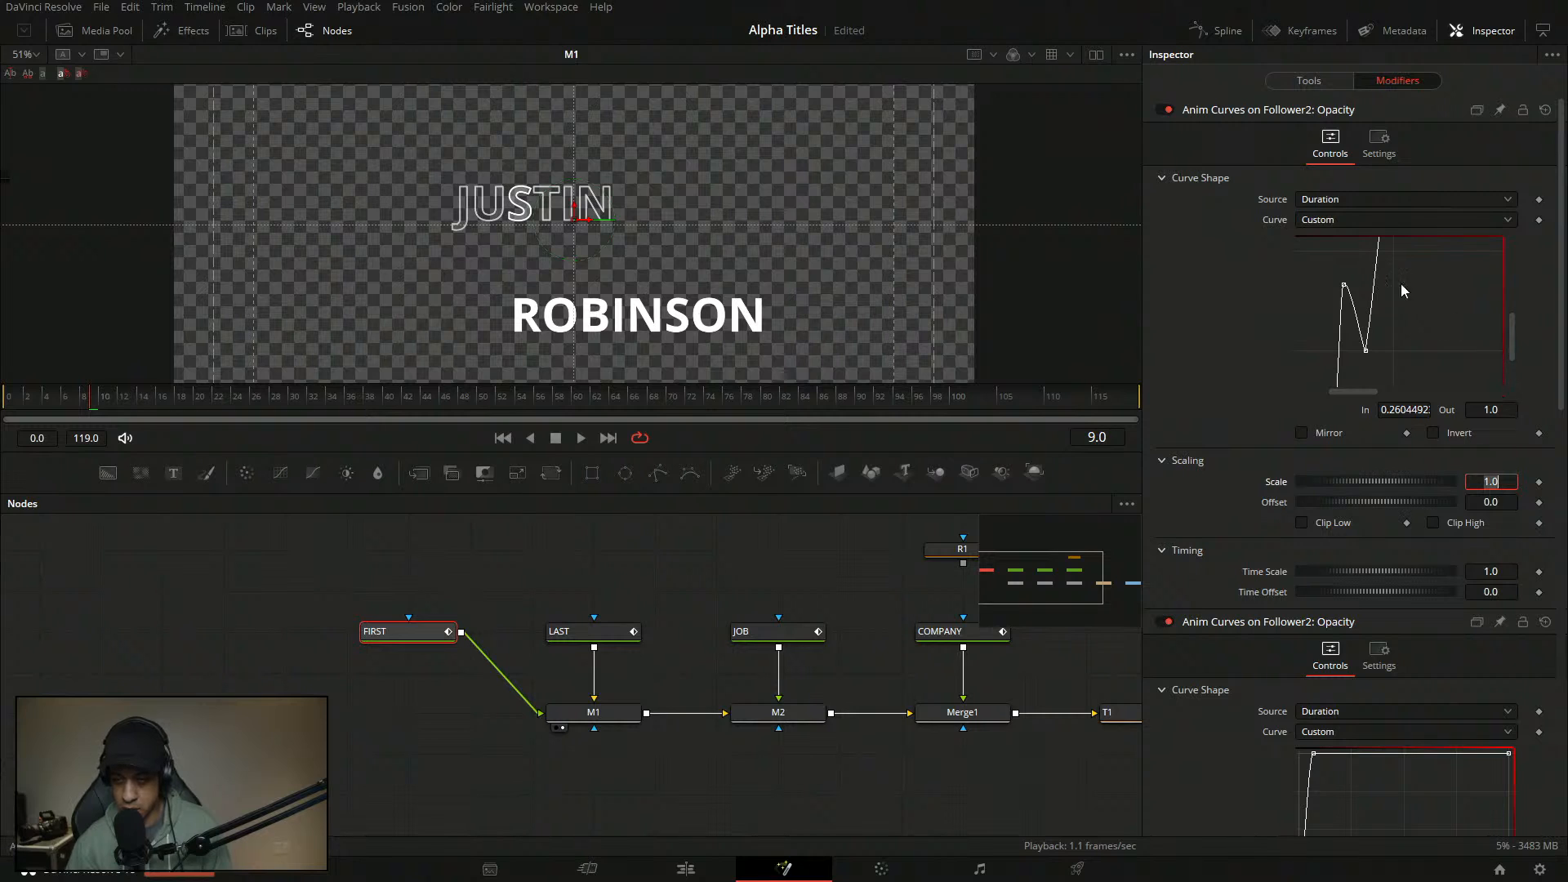
# - Make the curve's top point sharp and linear with L
pyautogui.rightClick(1438, 305)
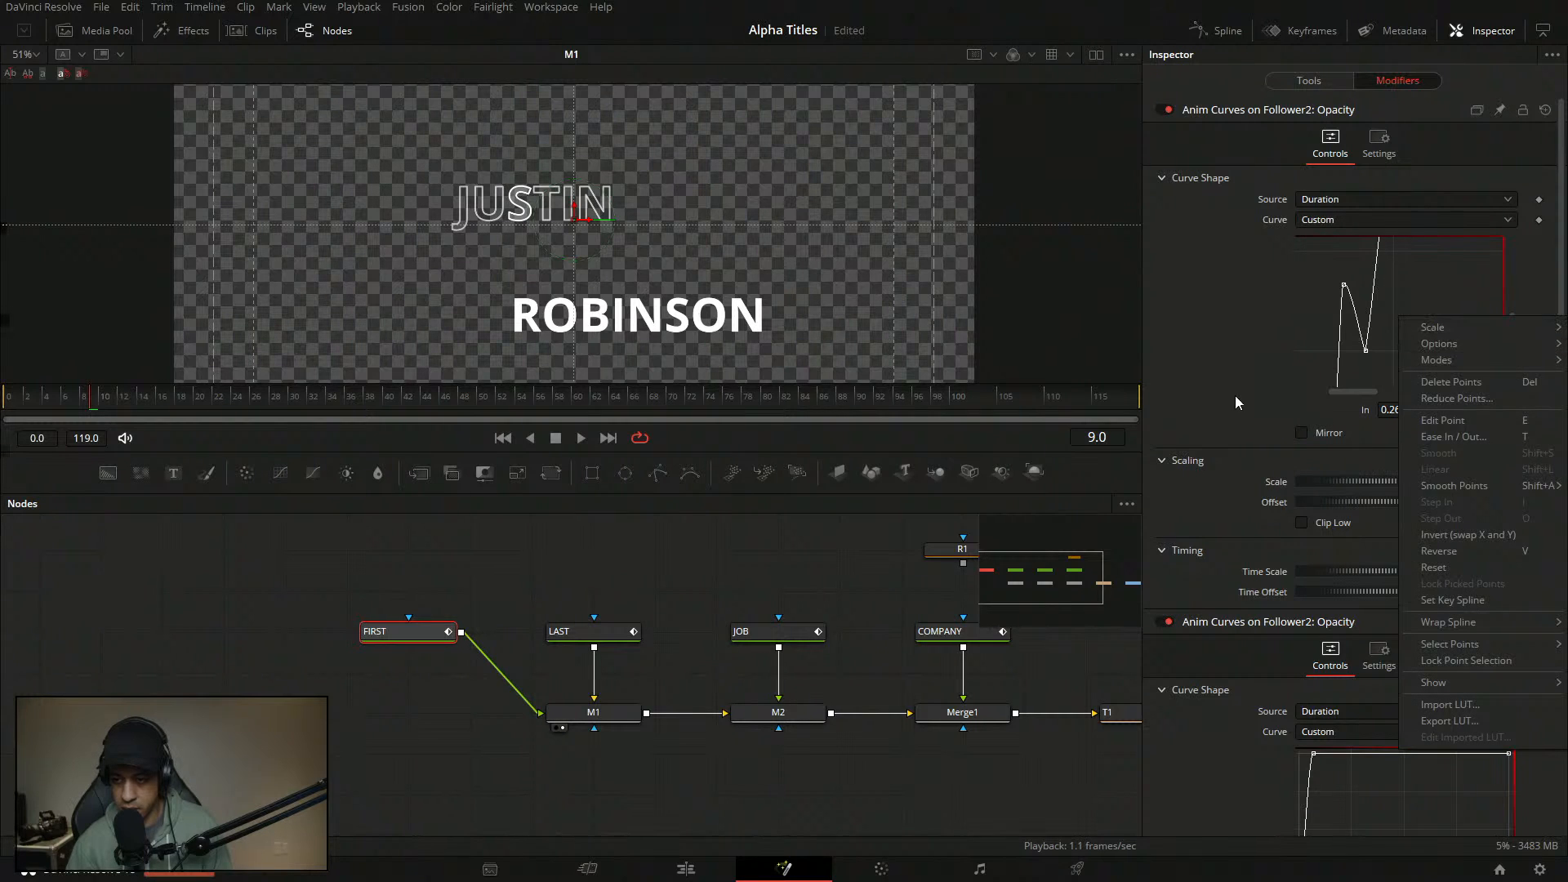
pyautogui.rightClick(1276, 331)
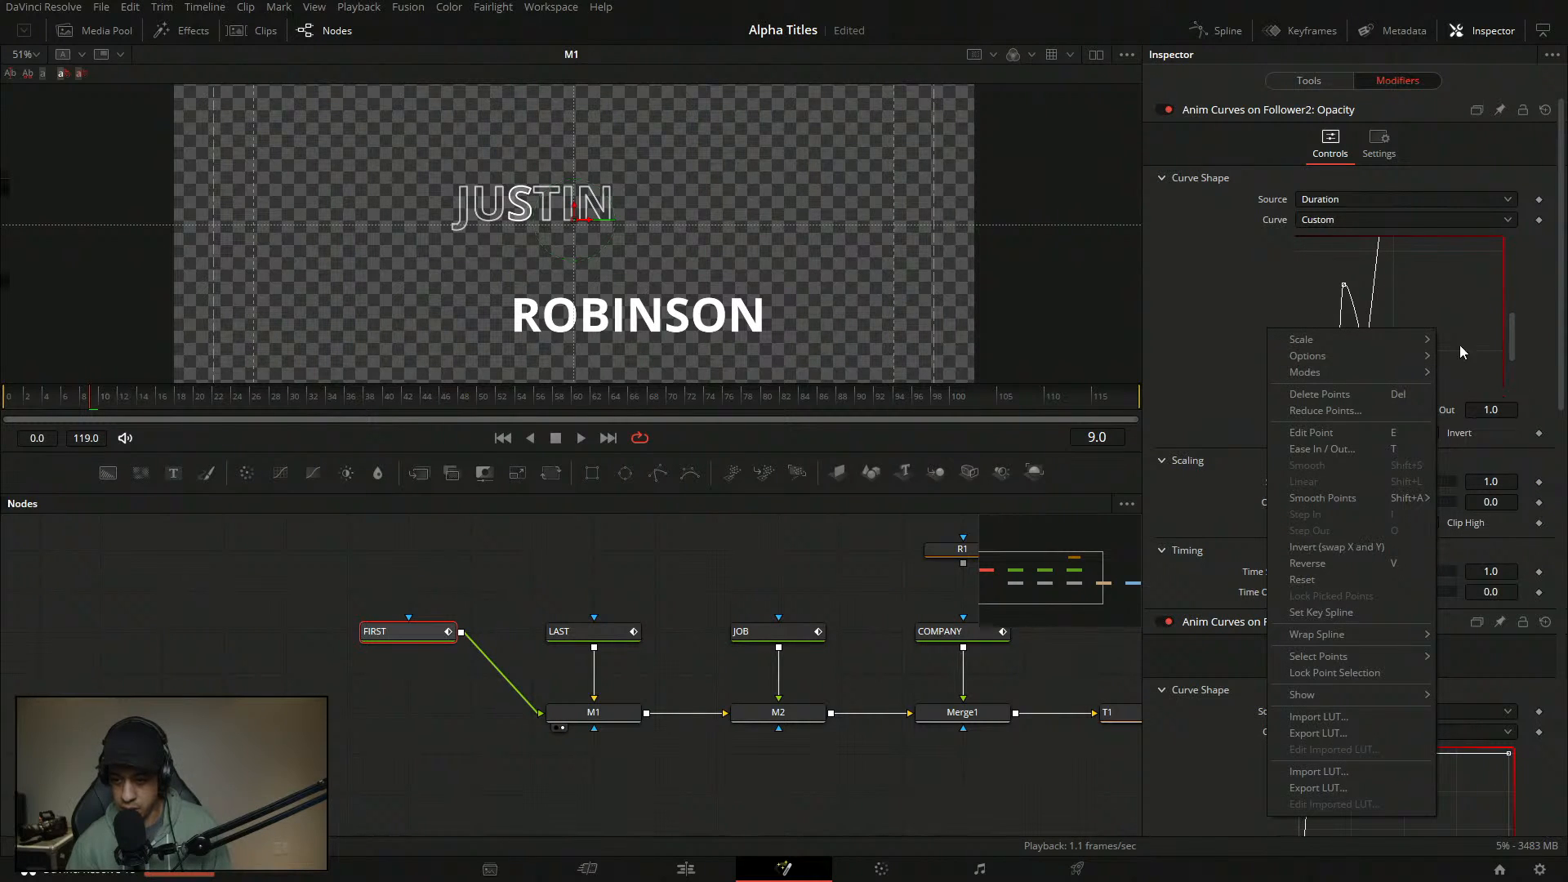
pyautogui.rightClick(1447, 314)
pyautogui.moveTo(1437, 335)
pyautogui.click(1213, 322)
pyautogui.scroll(-1, 1431, 325)
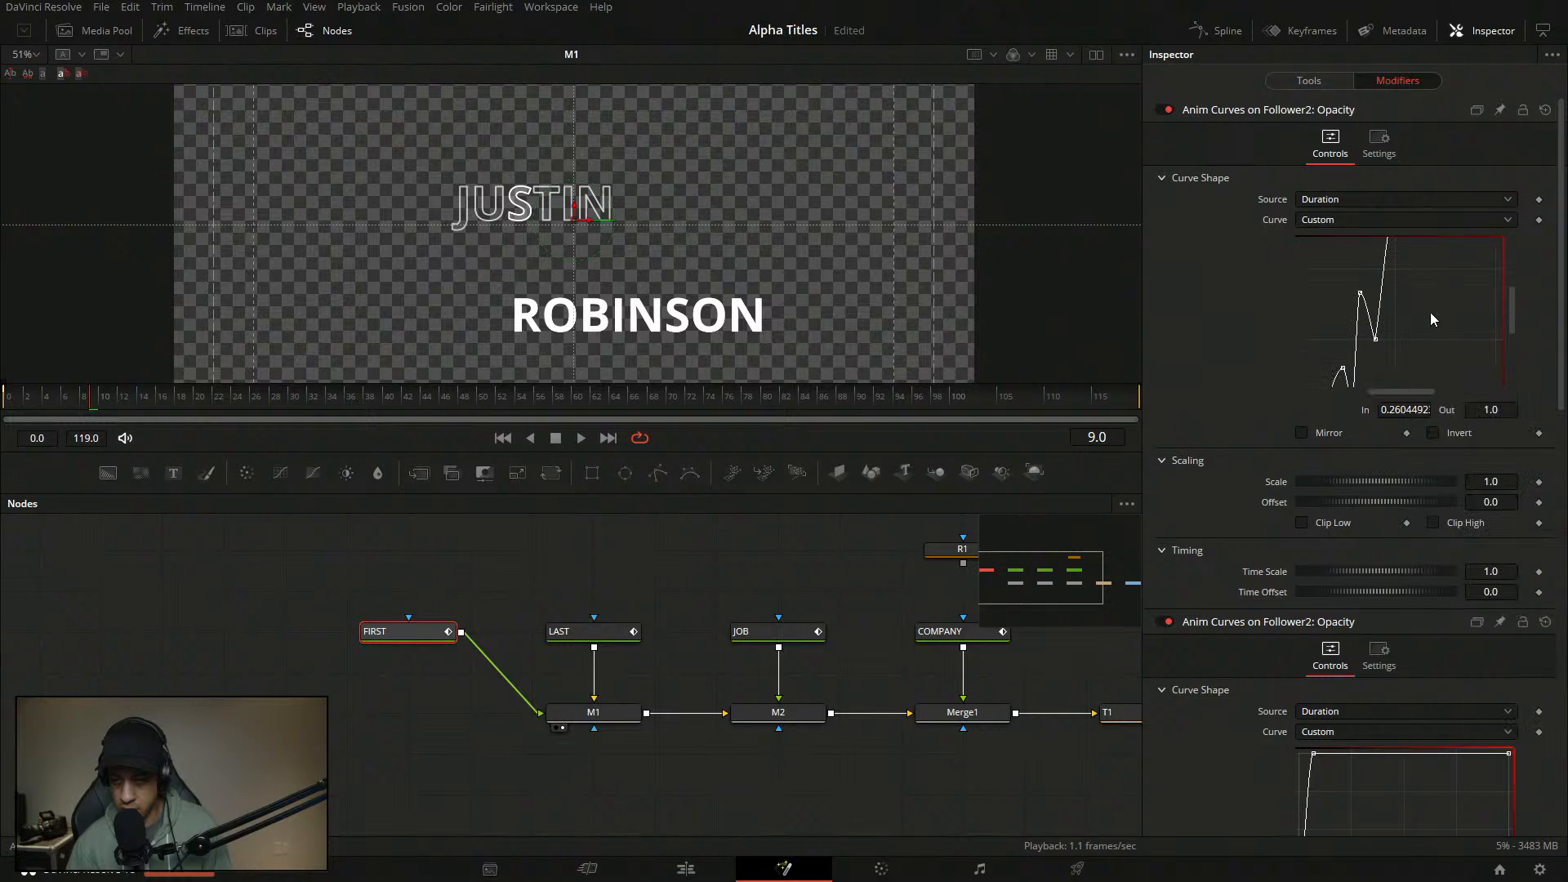
pyautogui.scroll(1, 1431, 325)
pyautogui.scroll(-2, 1431, 325)
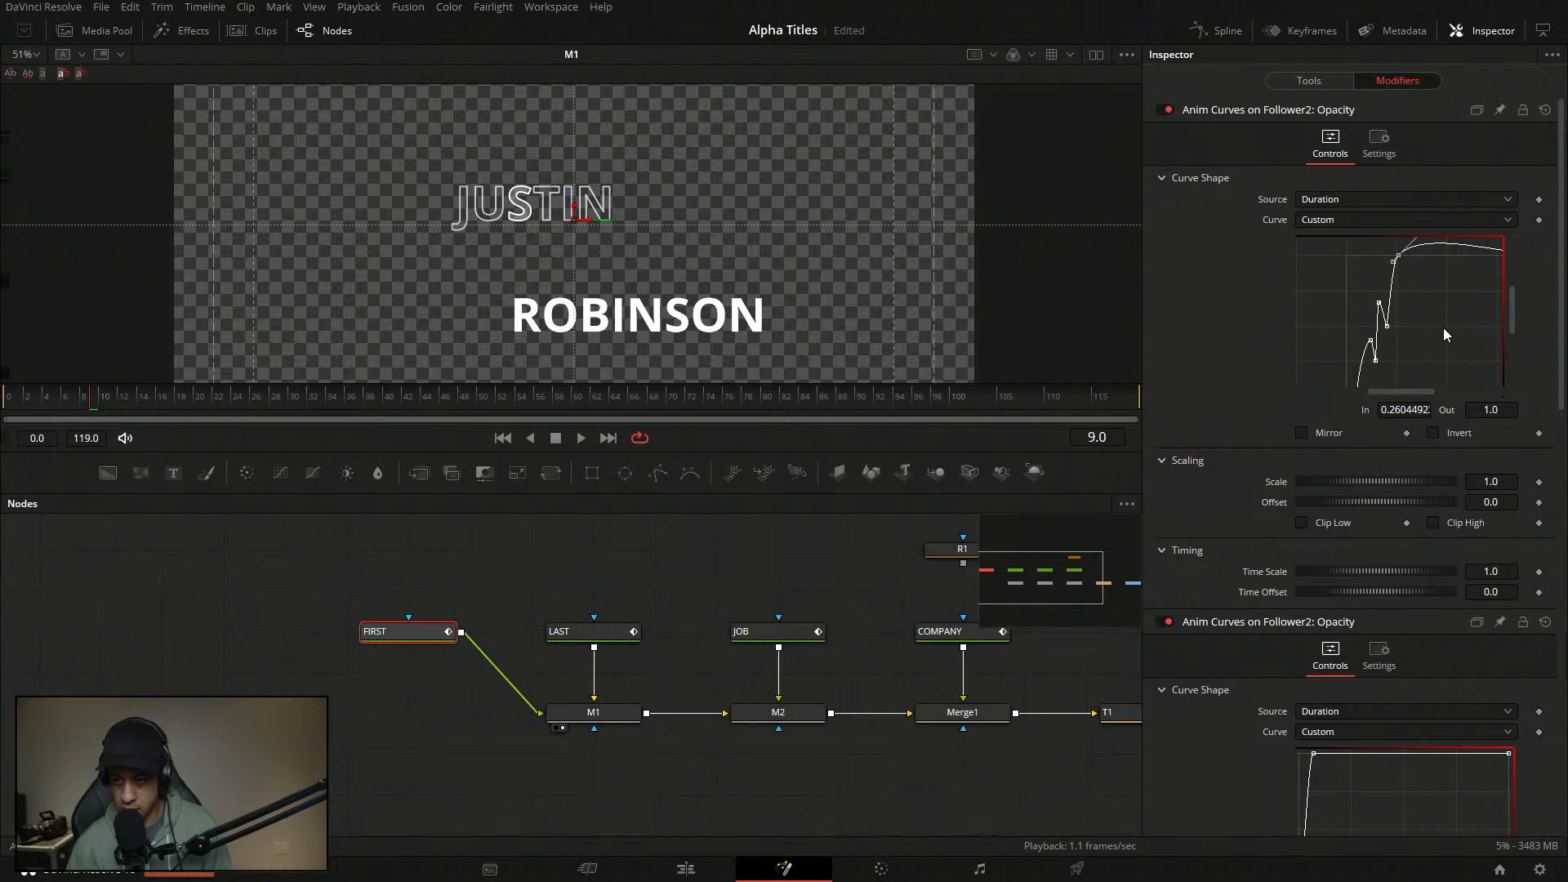
pyautogui.click(1442, 329)
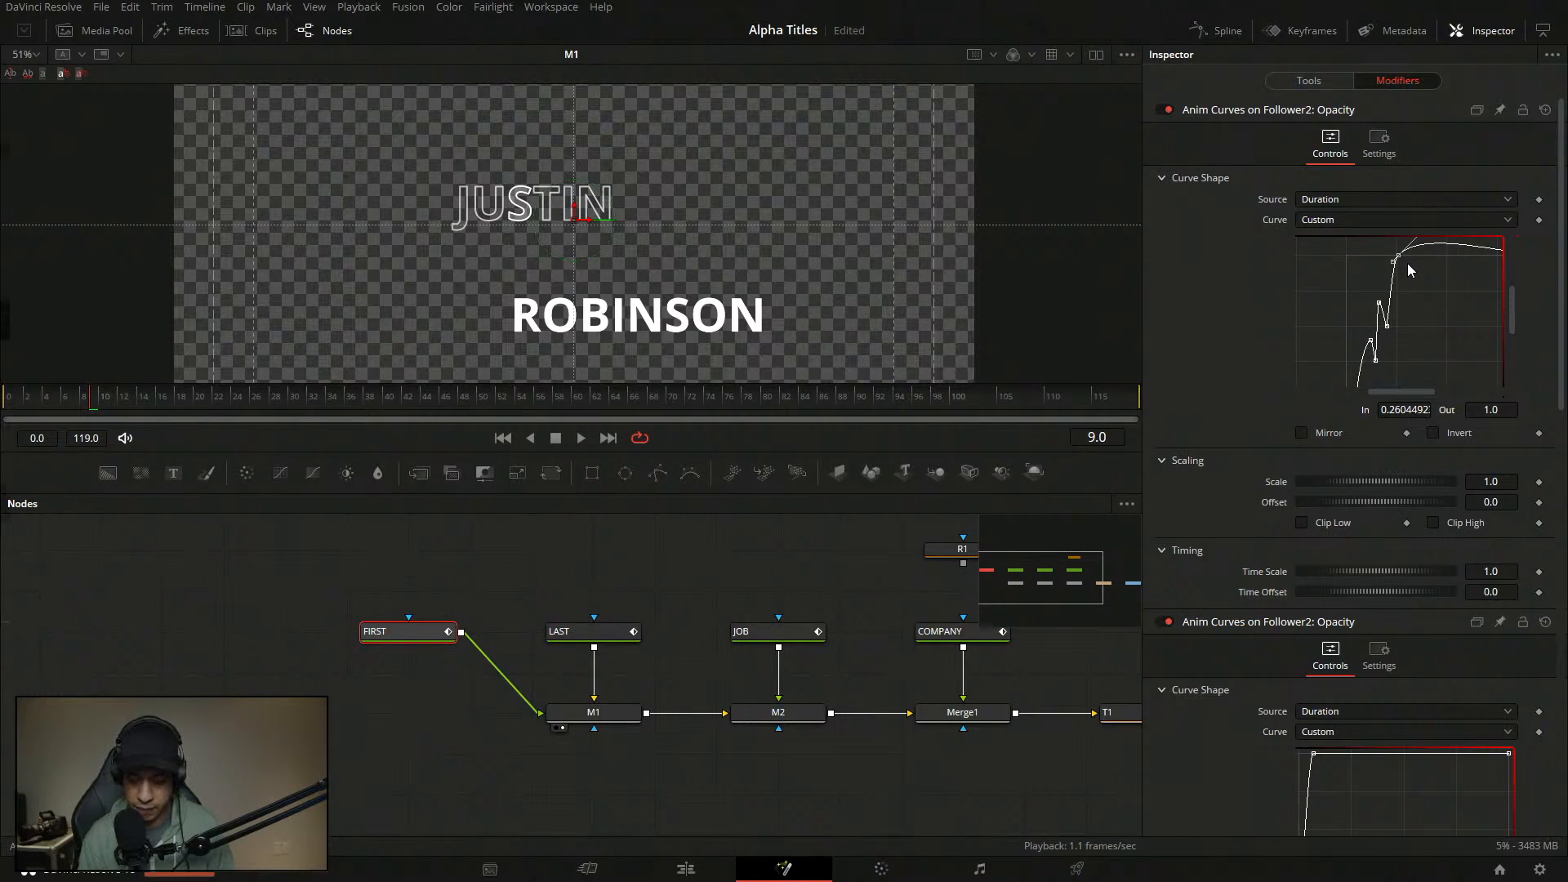
pyautogui.press('l')
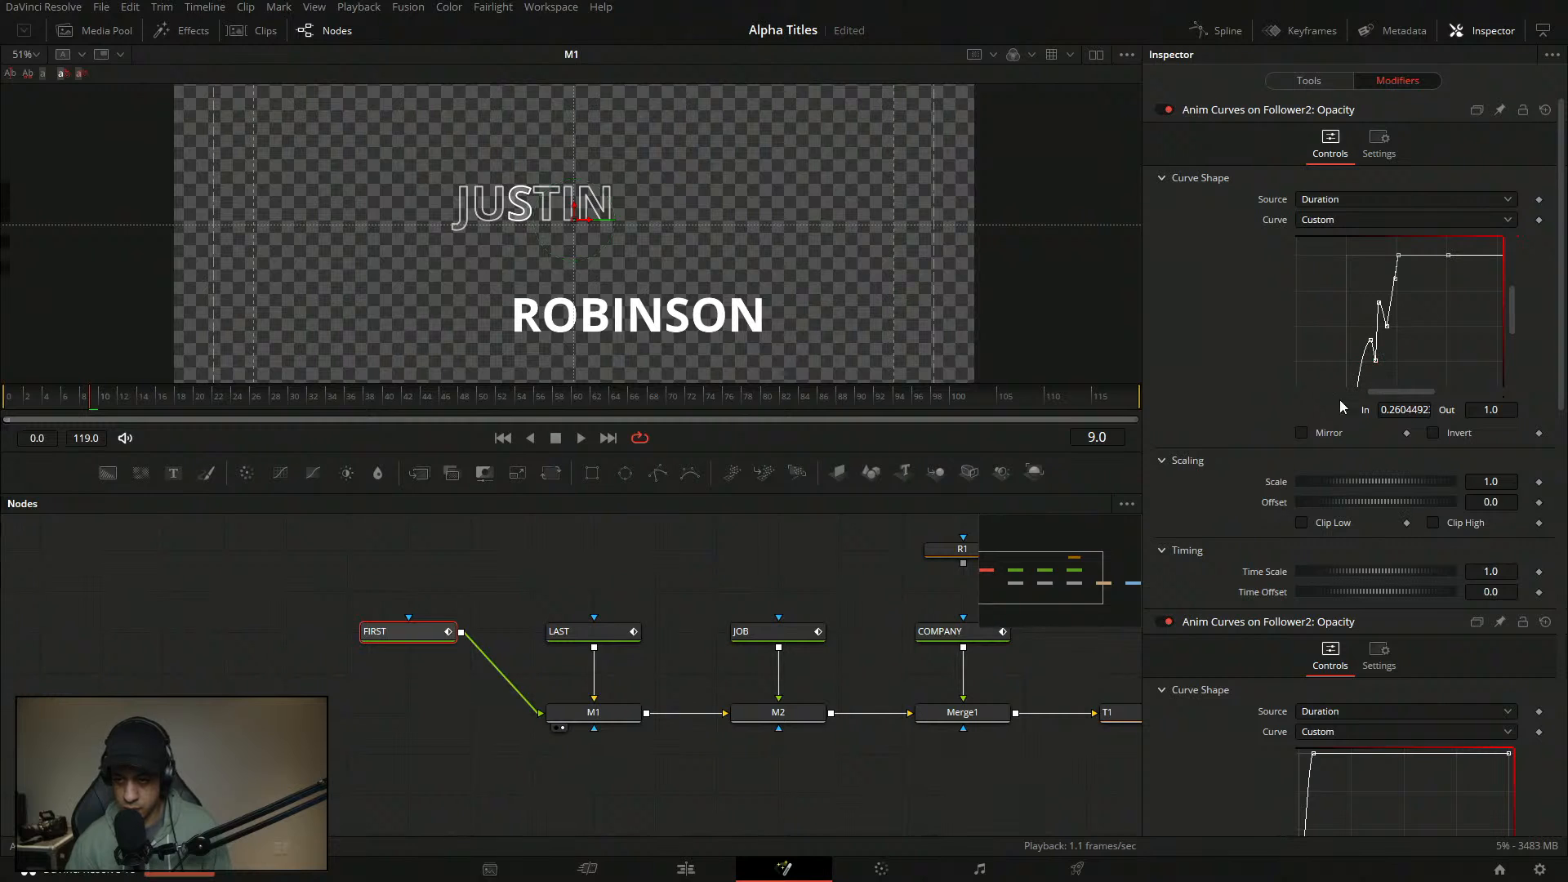
pyautogui.moveTo(129, 401); pyautogui.dragTo(4, 401)
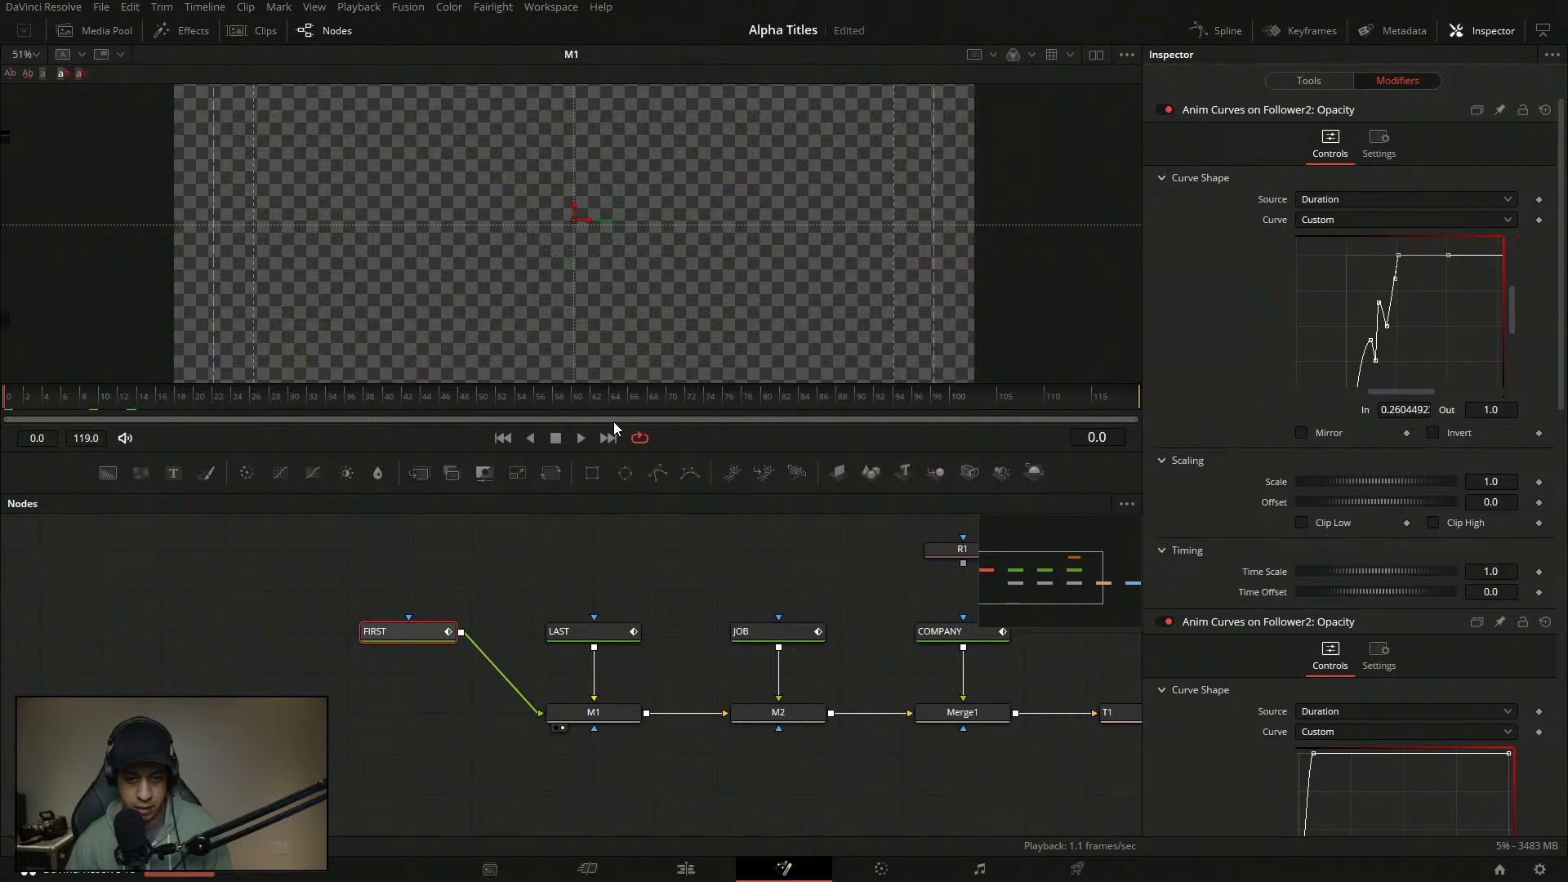
pyautogui.click(556, 439)
pyautogui.moveTo(247, 398); pyautogui.dragTo(3, 399)
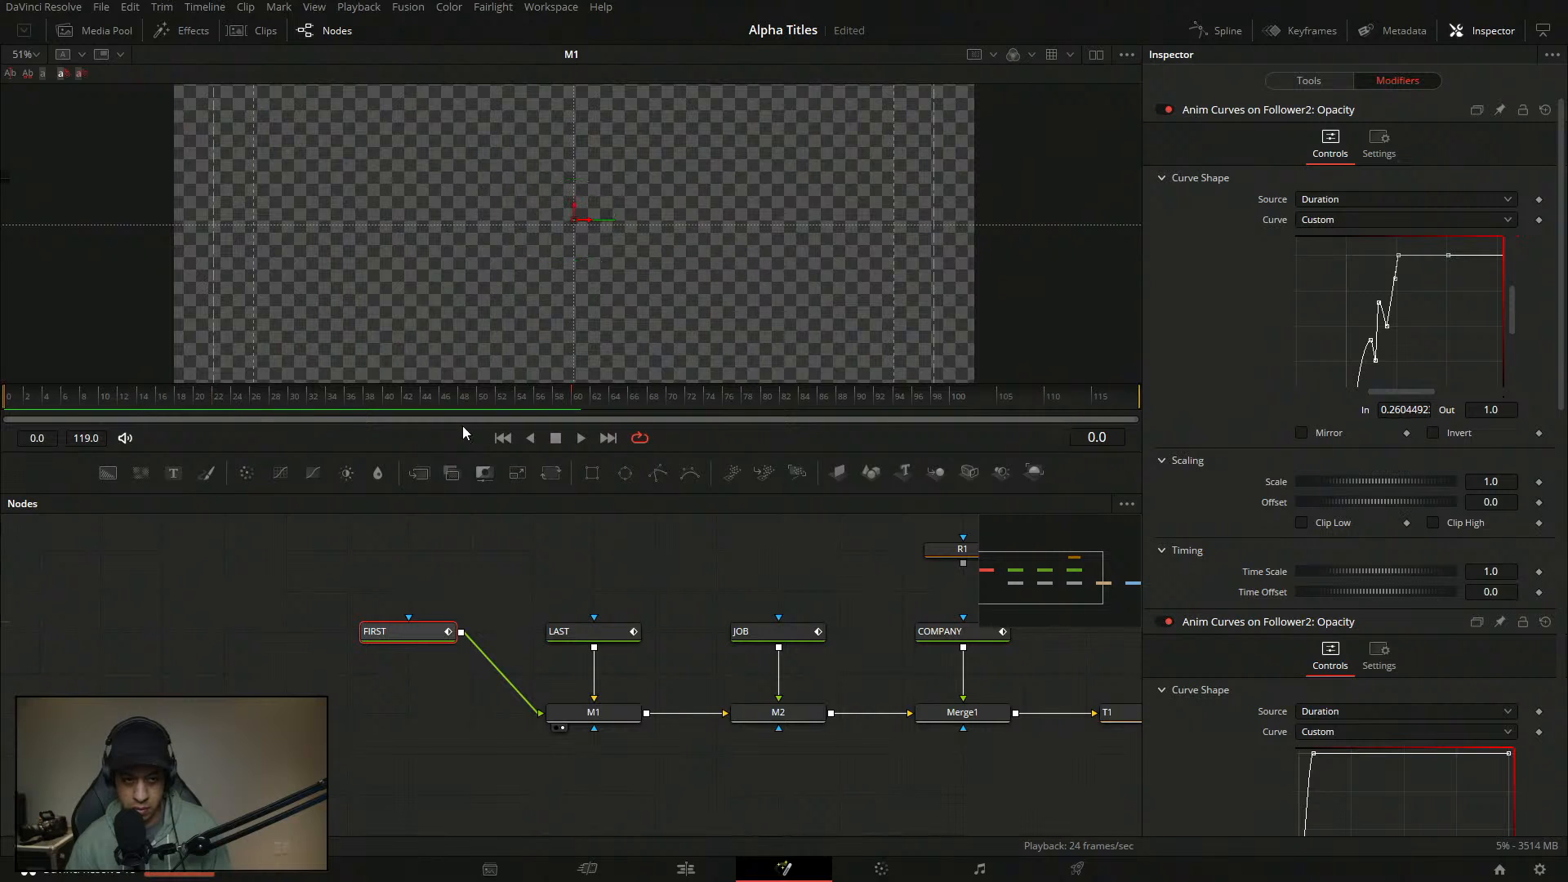
pyautogui.click(581, 438)
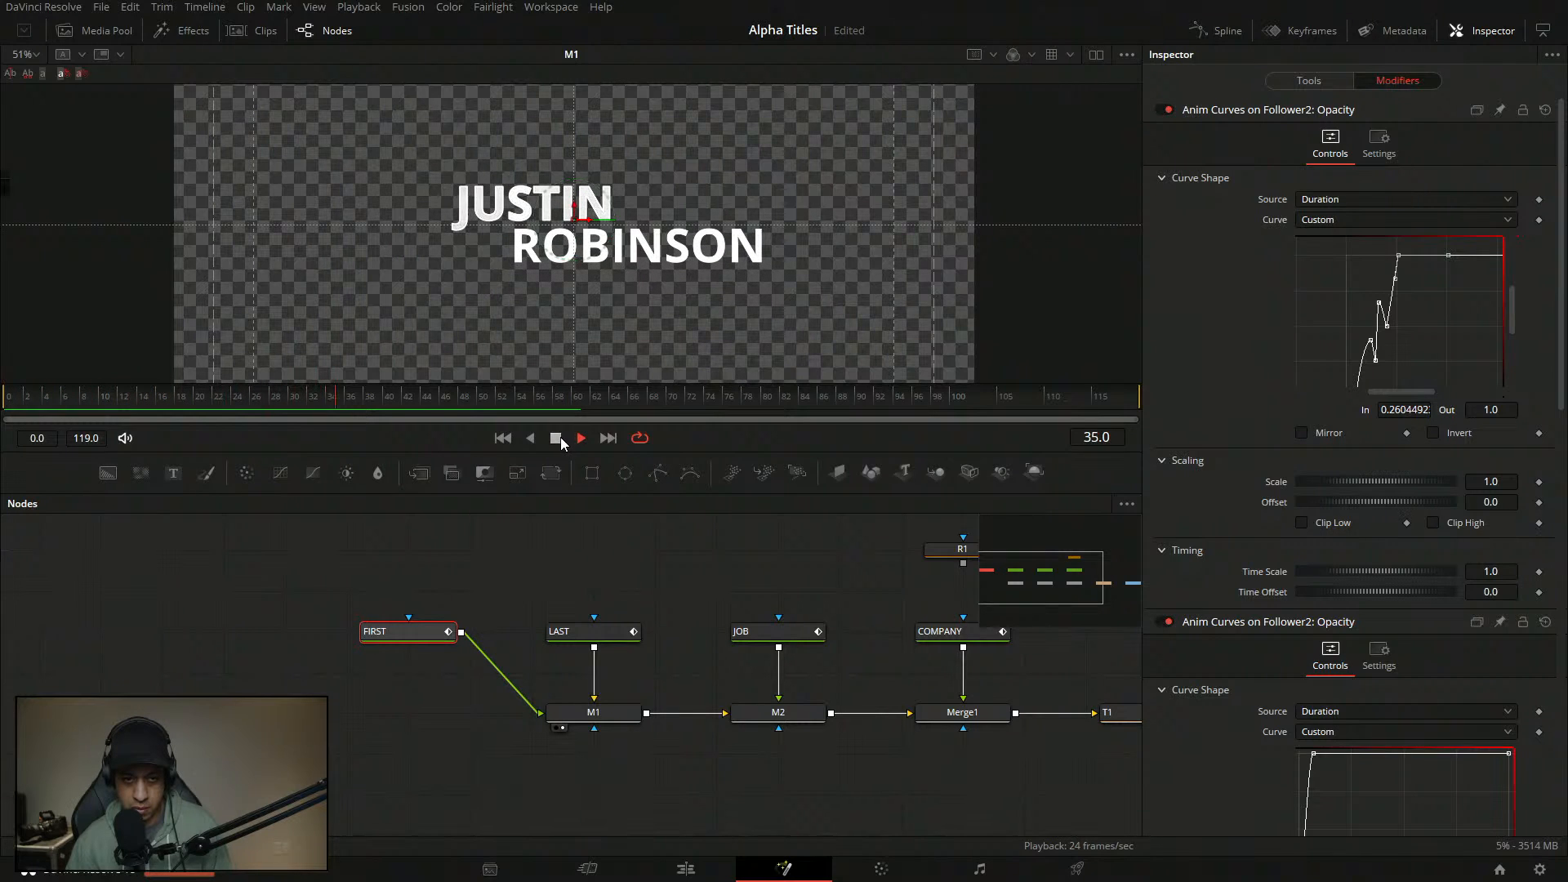
pyautogui.click(555, 439)
pyautogui.press('1')
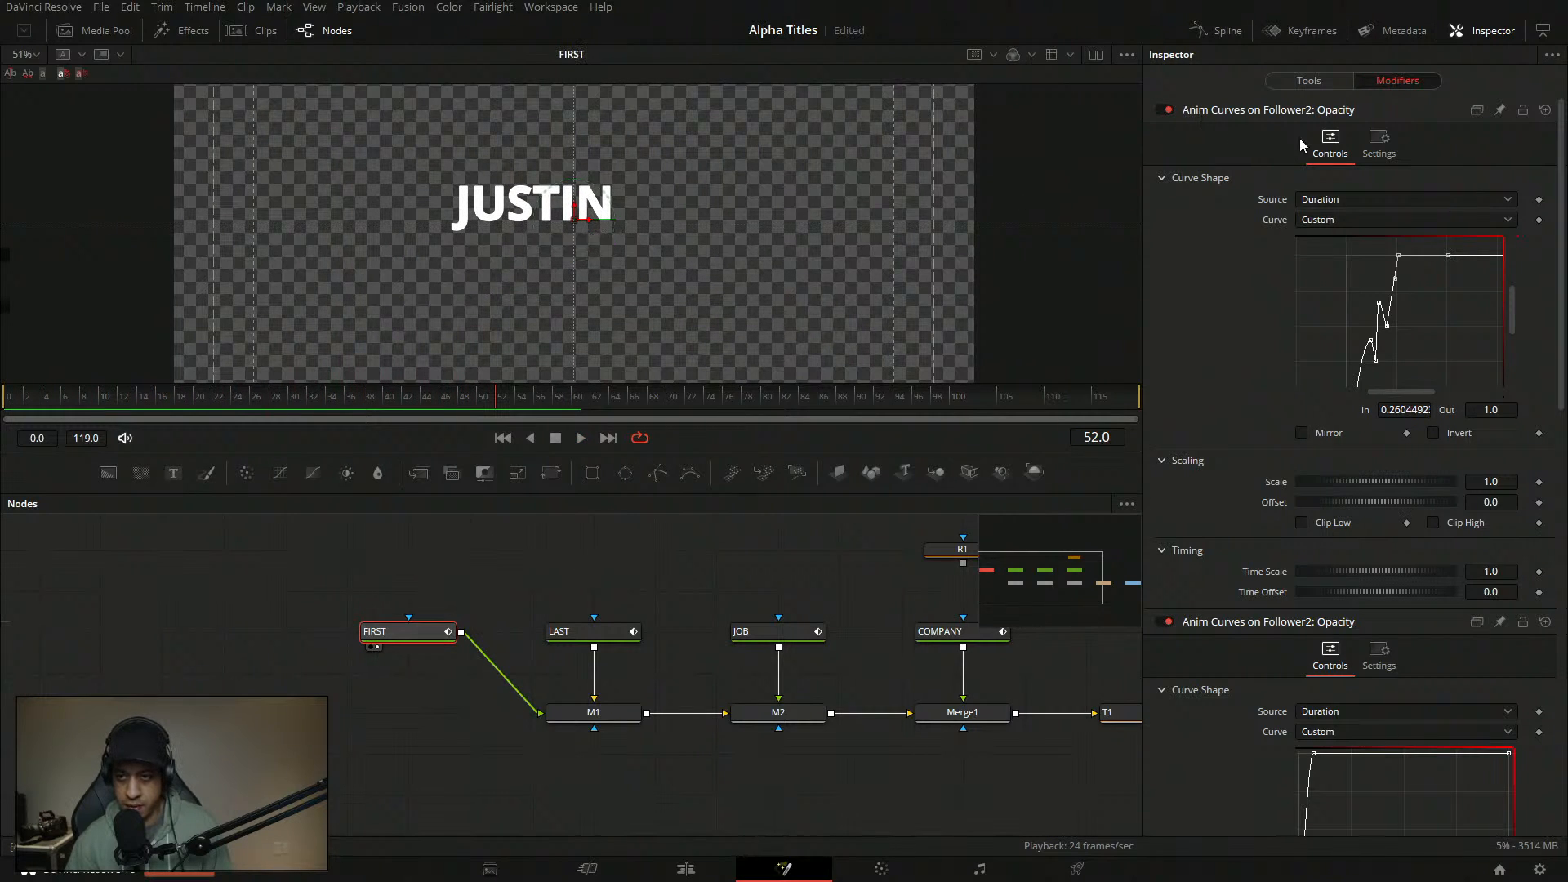
pyautogui.click(1308, 80)
pyautogui.click(1340, 294)
pyautogui.write('sdsd')
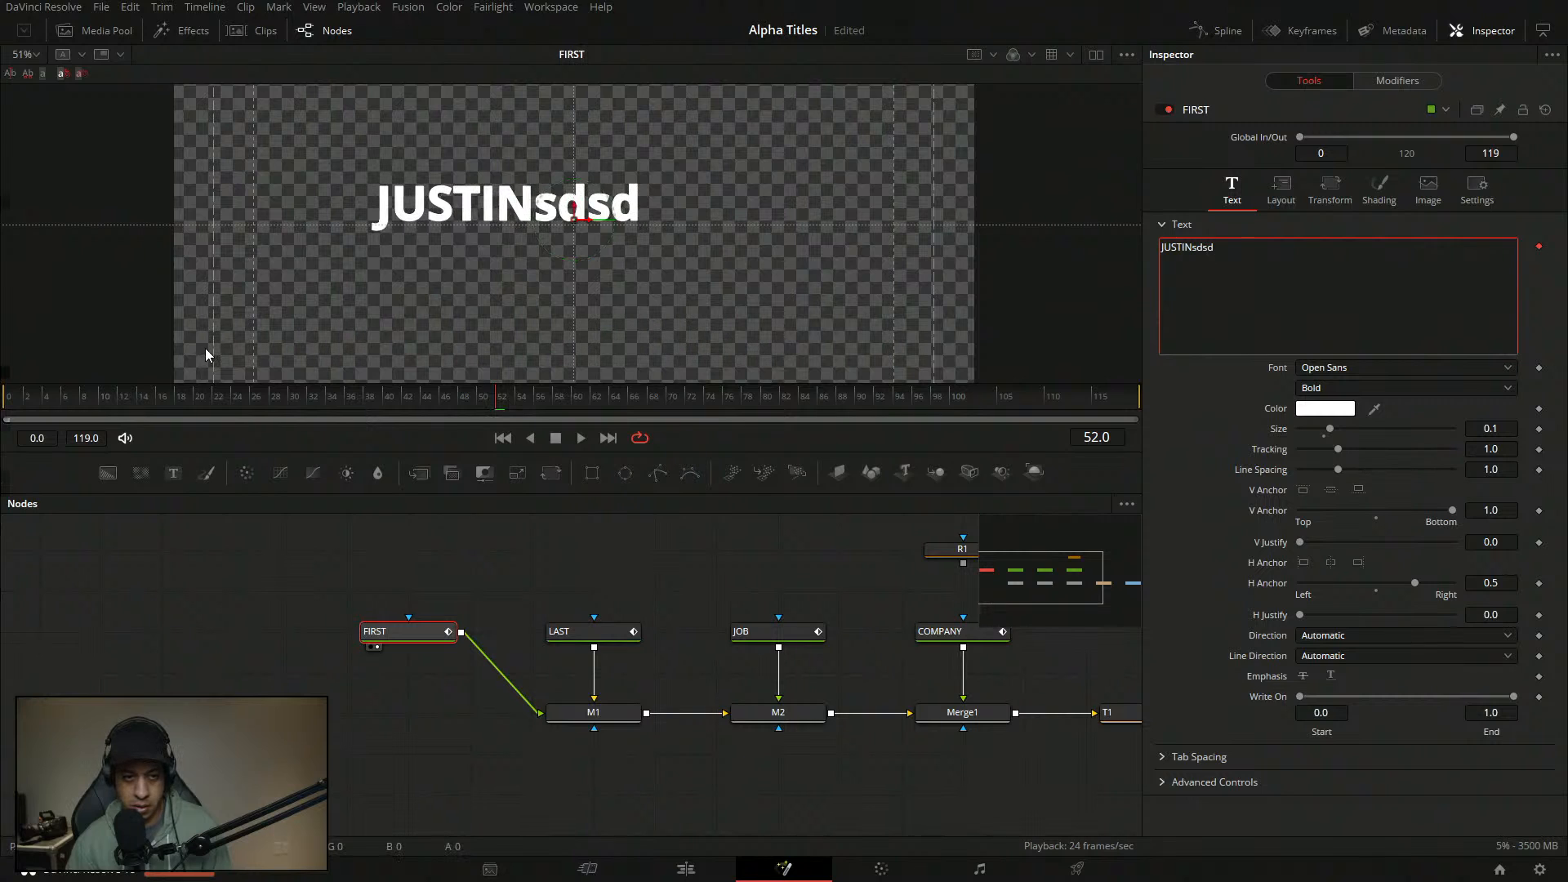
pyautogui.click(20, 411)
pyautogui.click(580, 439)
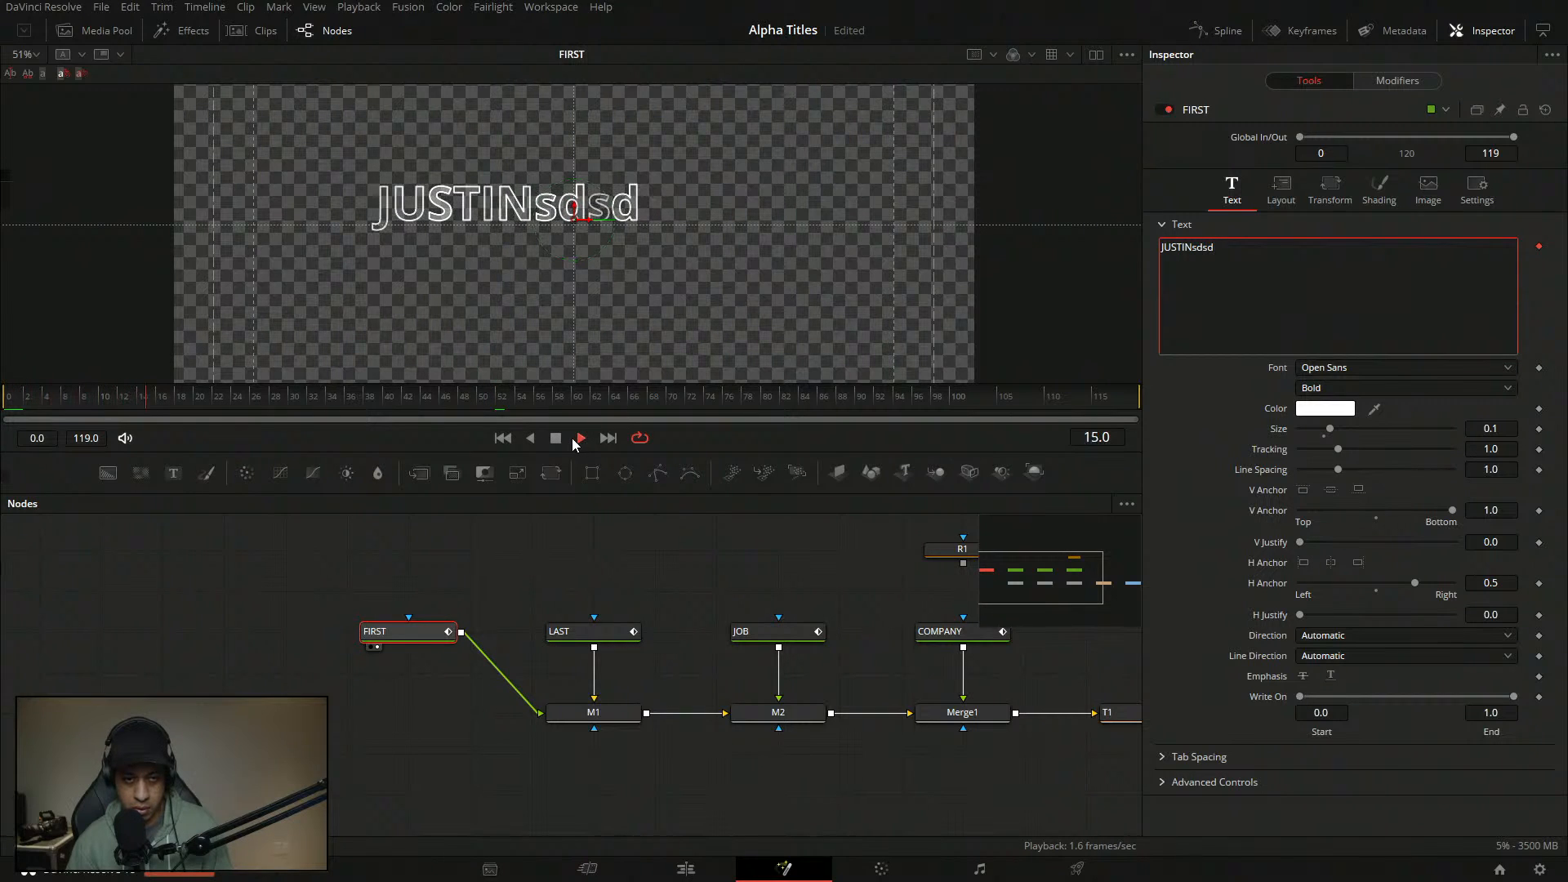
pyautogui.click(555, 438)
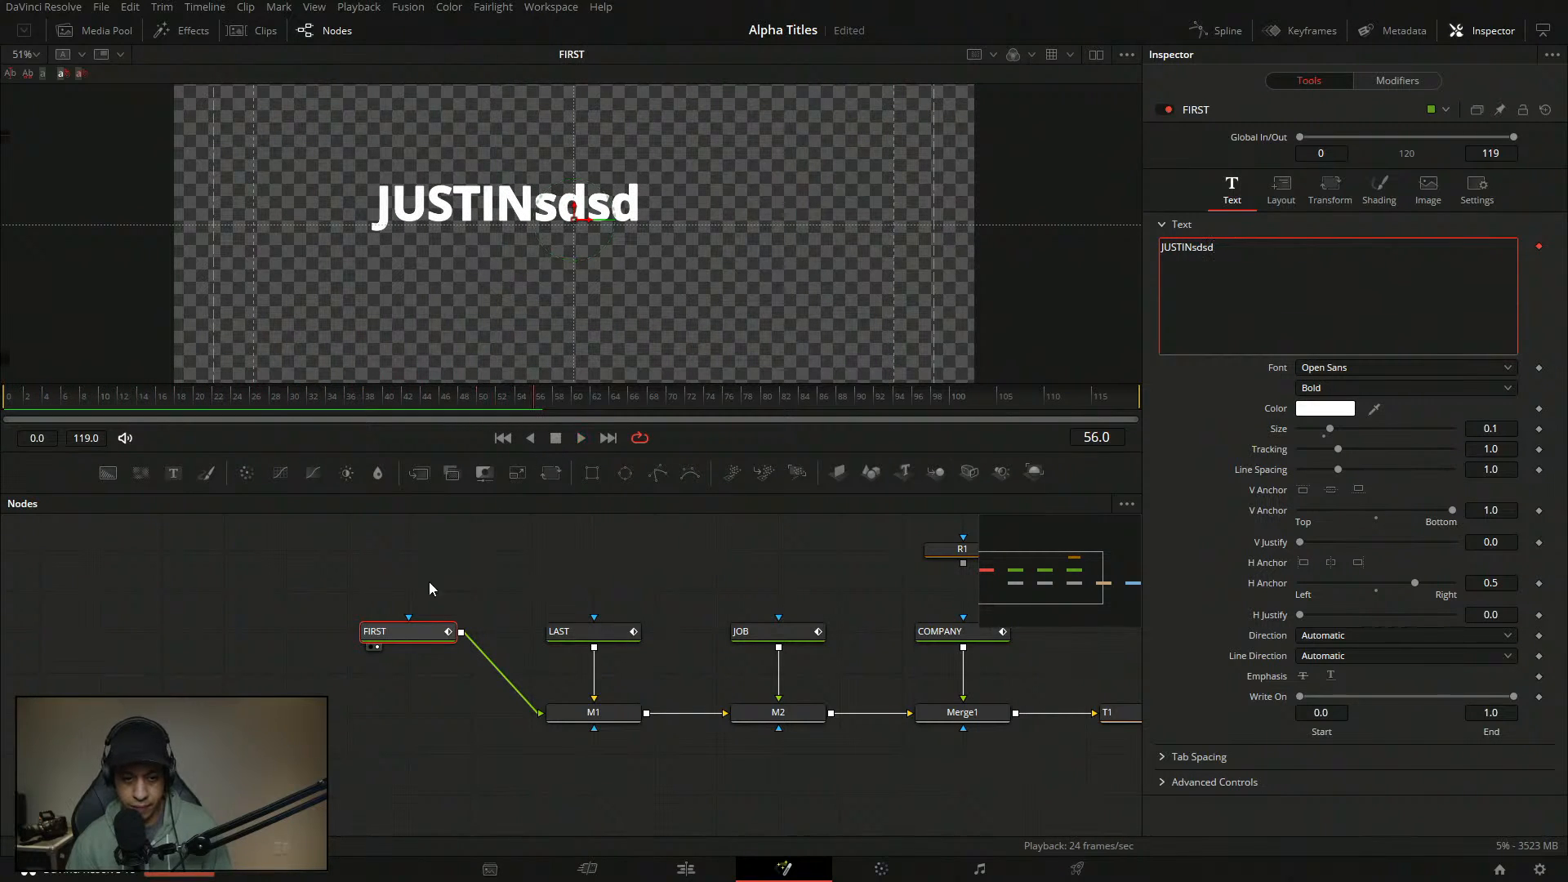
# - Delete the spike points, set the peak Out to 0.7, and lower the dip point toward zero
pyautogui.click(1397, 80)
pyautogui.click(1381, 347)
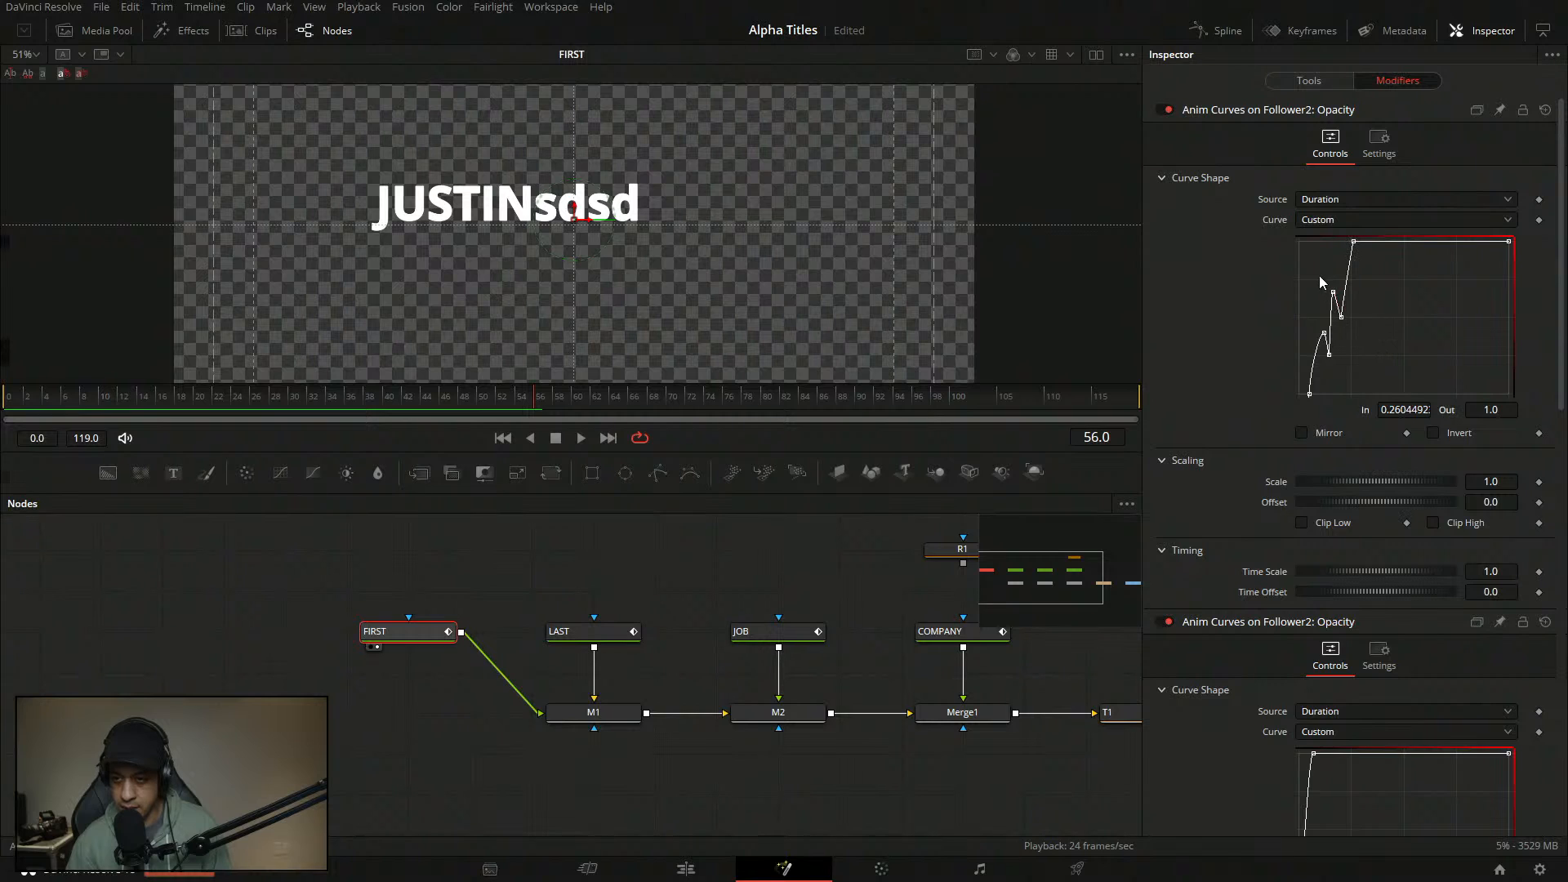
pyautogui.press('Delete')
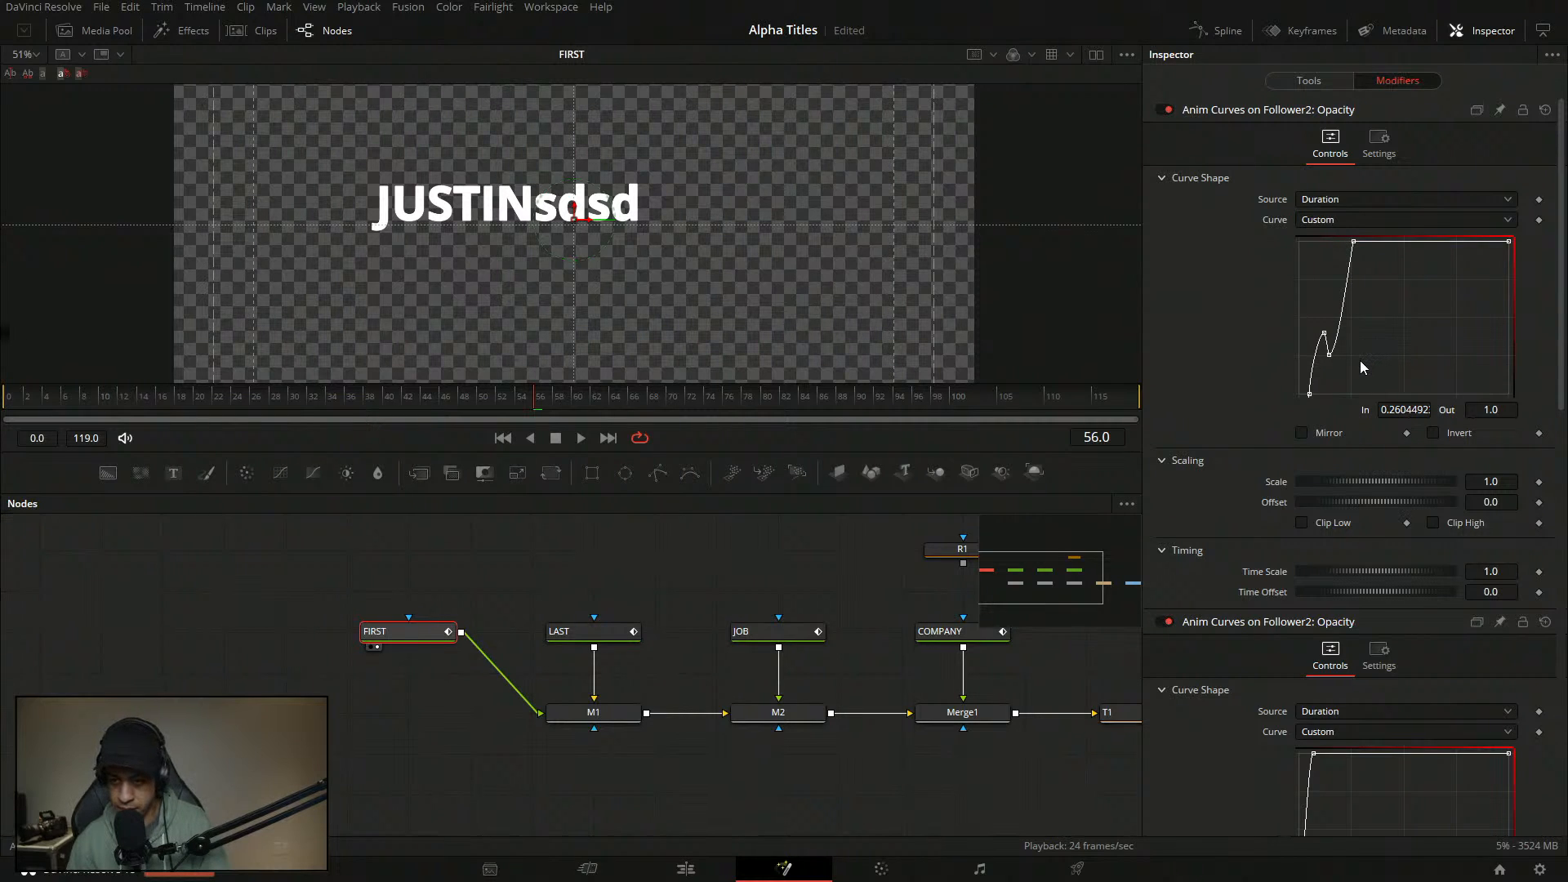
pyautogui.click(1324, 334)
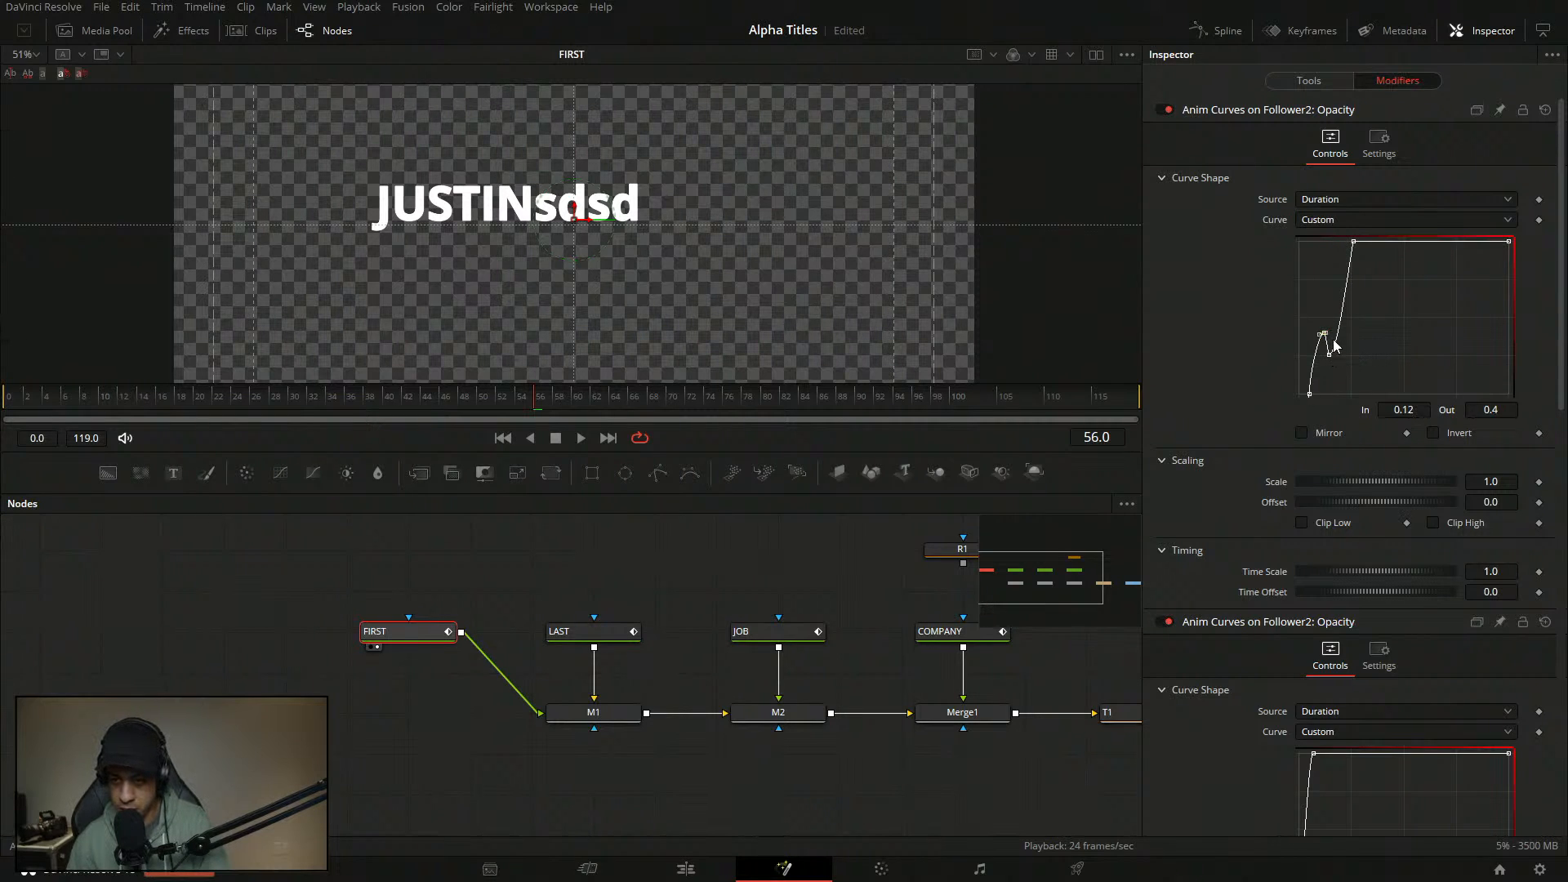
pyautogui.click(1501, 408)
pyautogui.write('0.7')
pyautogui.press('Tab')
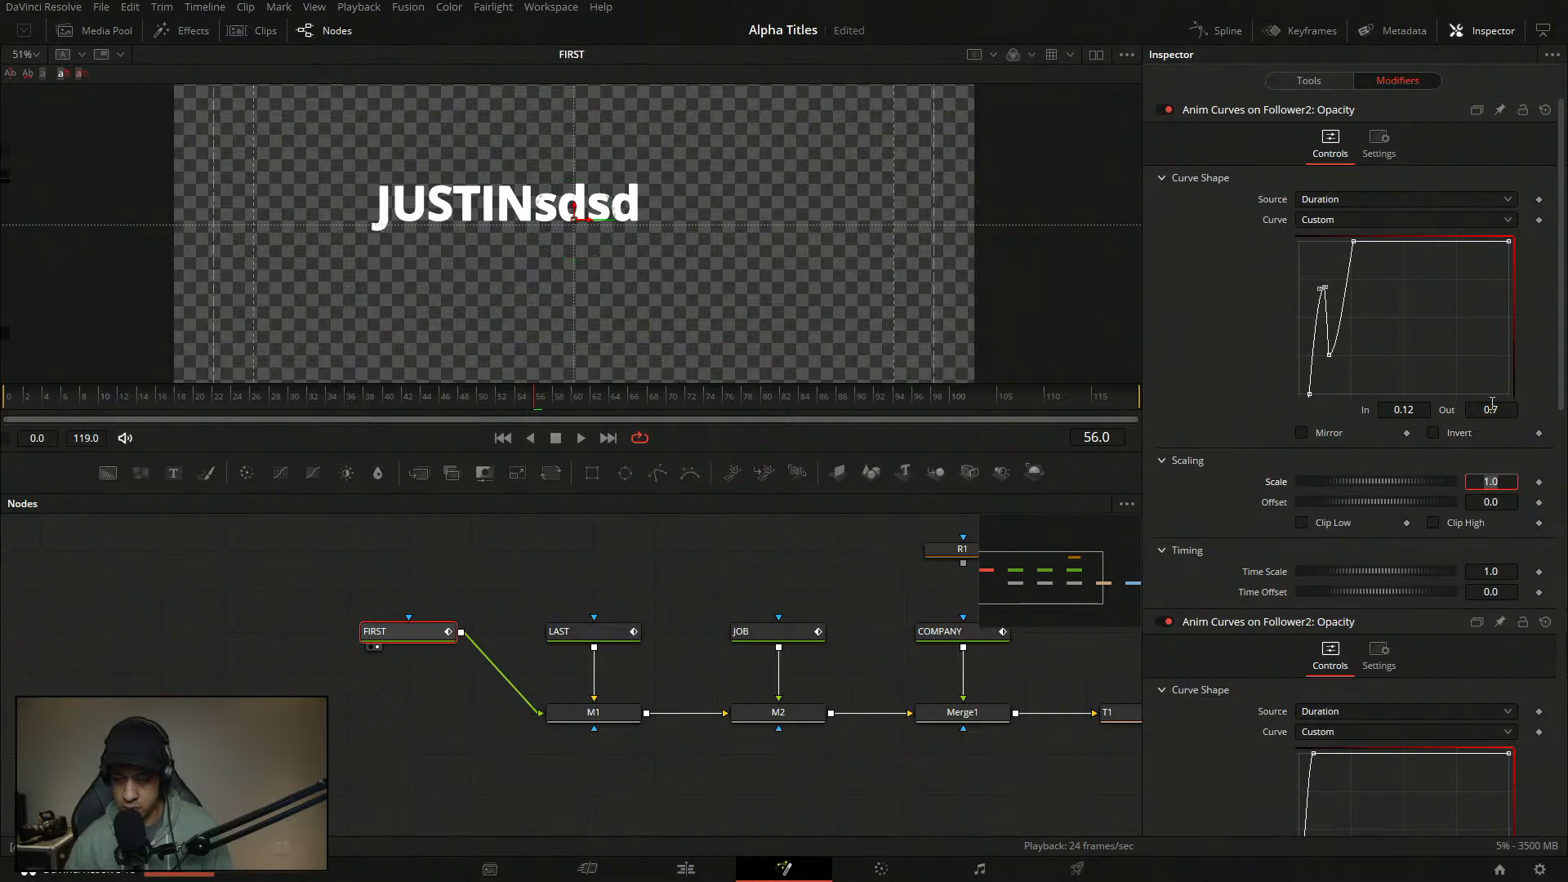
pyautogui.click(1328, 356)
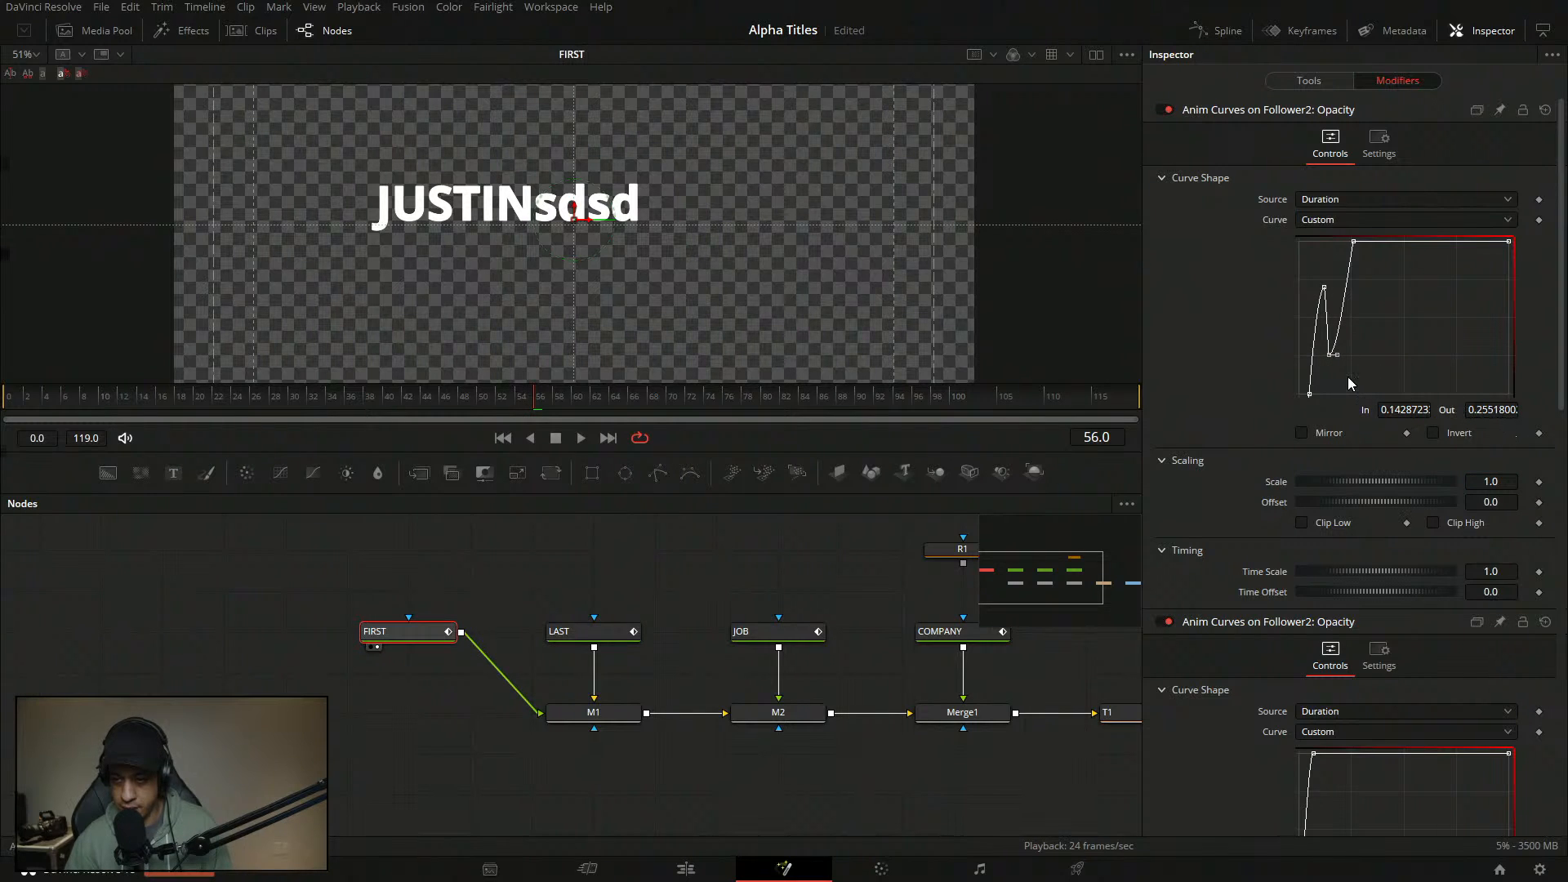
pyautogui.moveTo(1330, 356); pyautogui.dragTo(1335, 372)
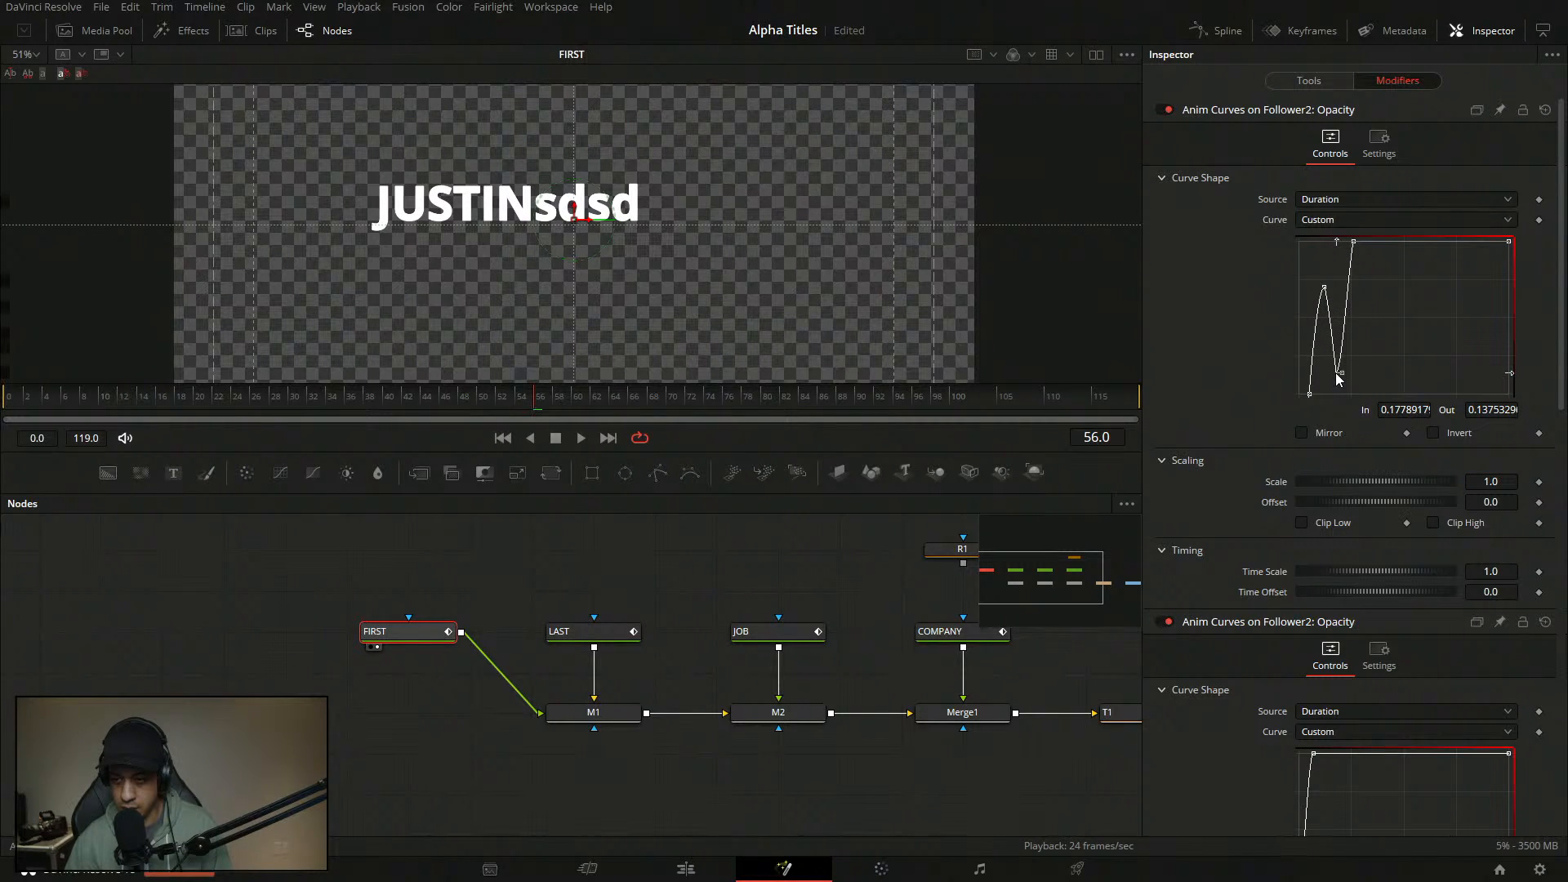
# - Make the whole opacity curve linear with Shift+L and replay the flicker
pyautogui.moveTo(1390, 256); pyautogui.dragTo(1296, 397)
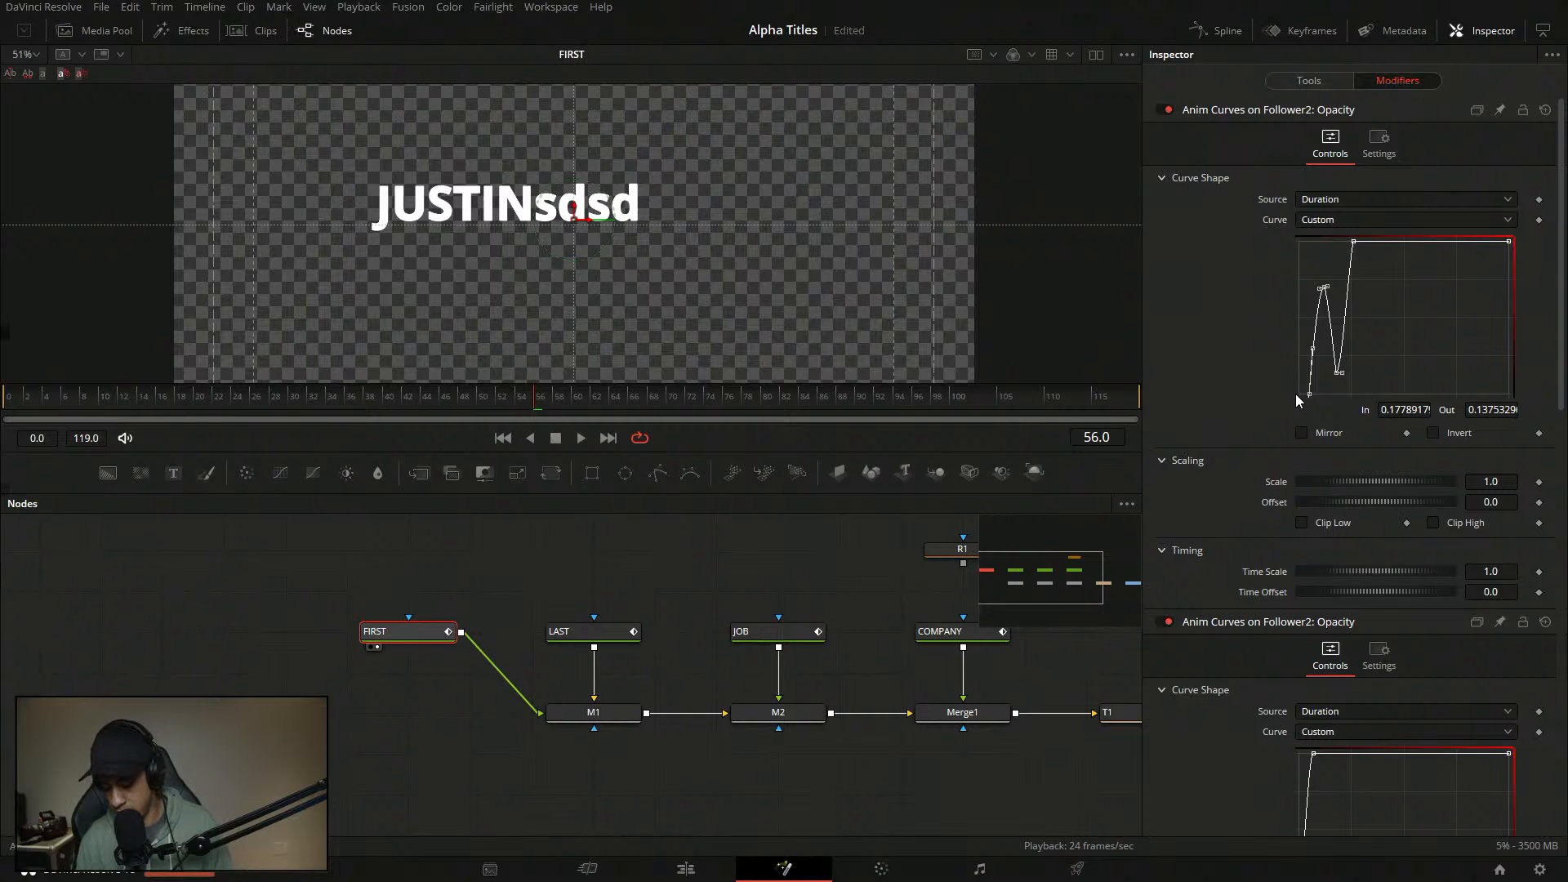
pyautogui.hotkey('shift', 'l')
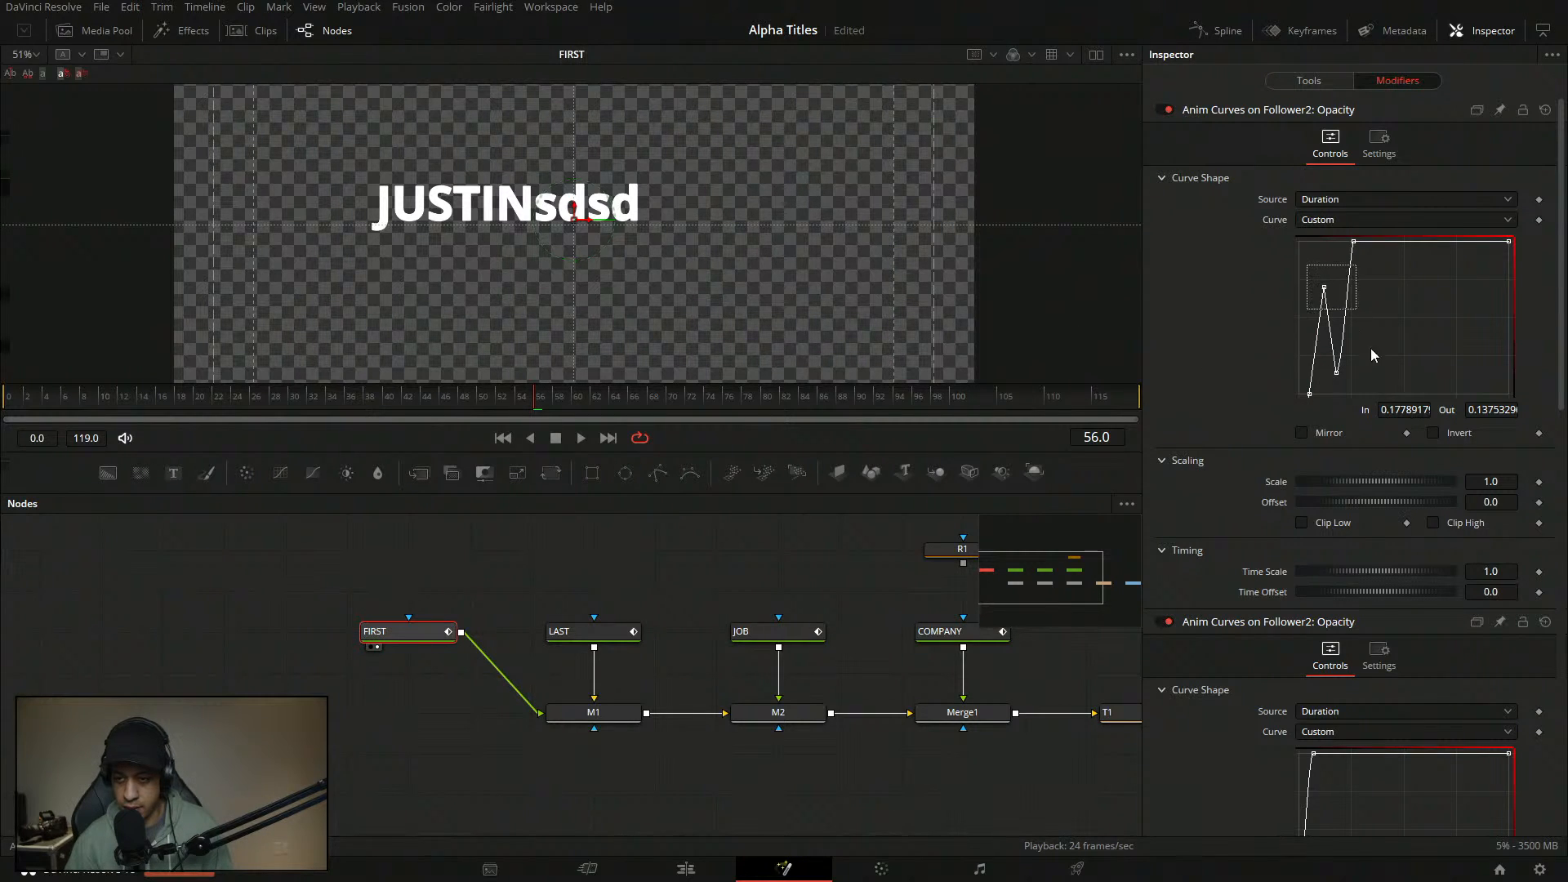
pyautogui.click(1389, 382)
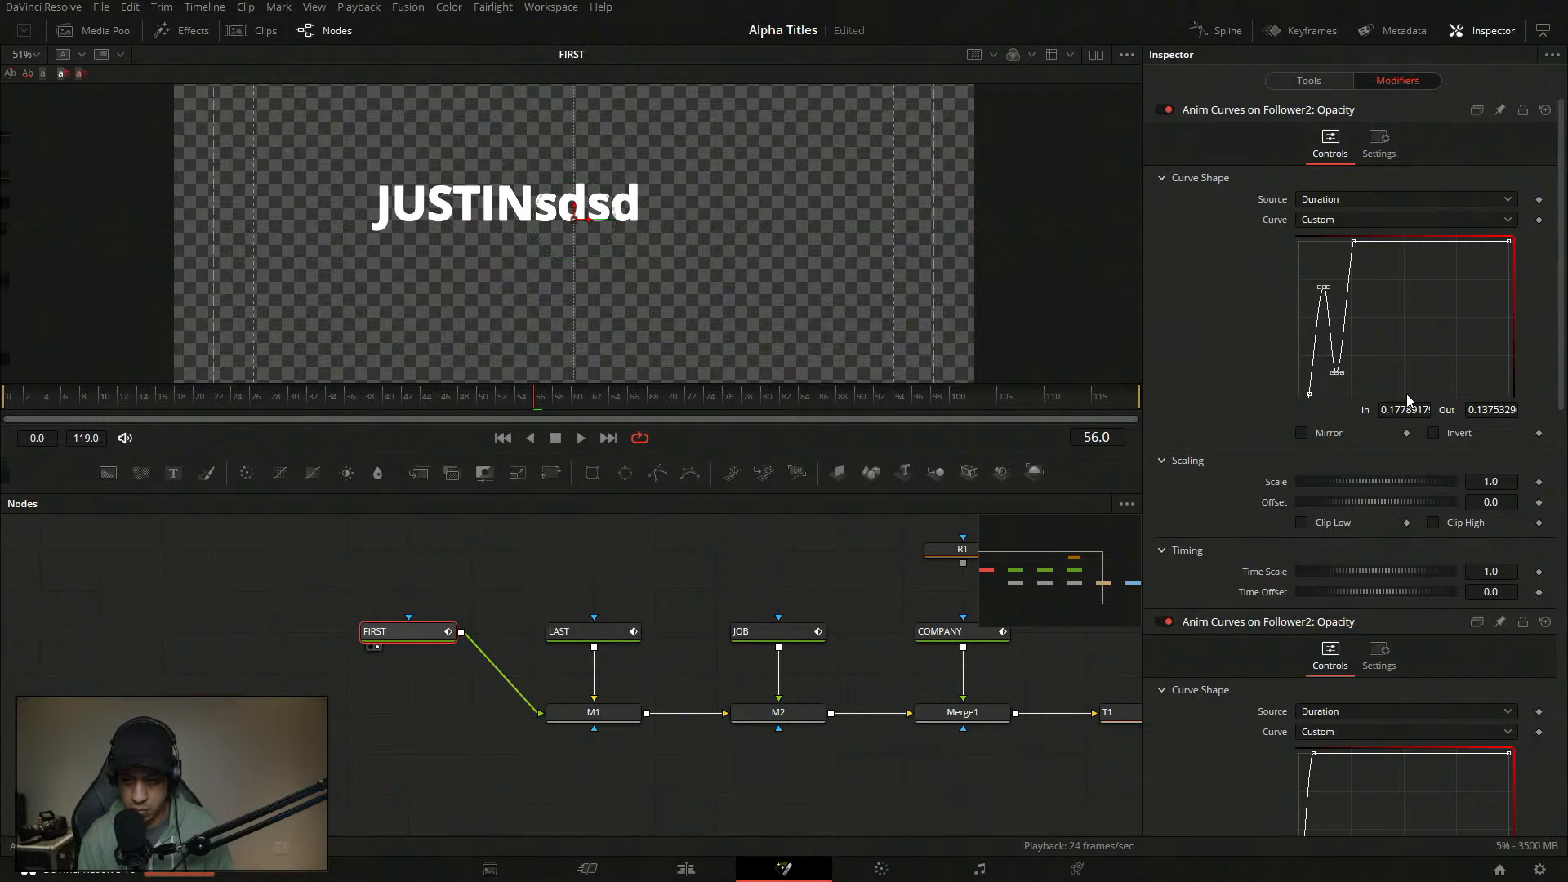
pyautogui.hotkey('ctrl', 'a')
pyautogui.hotkey('shift', 'l')
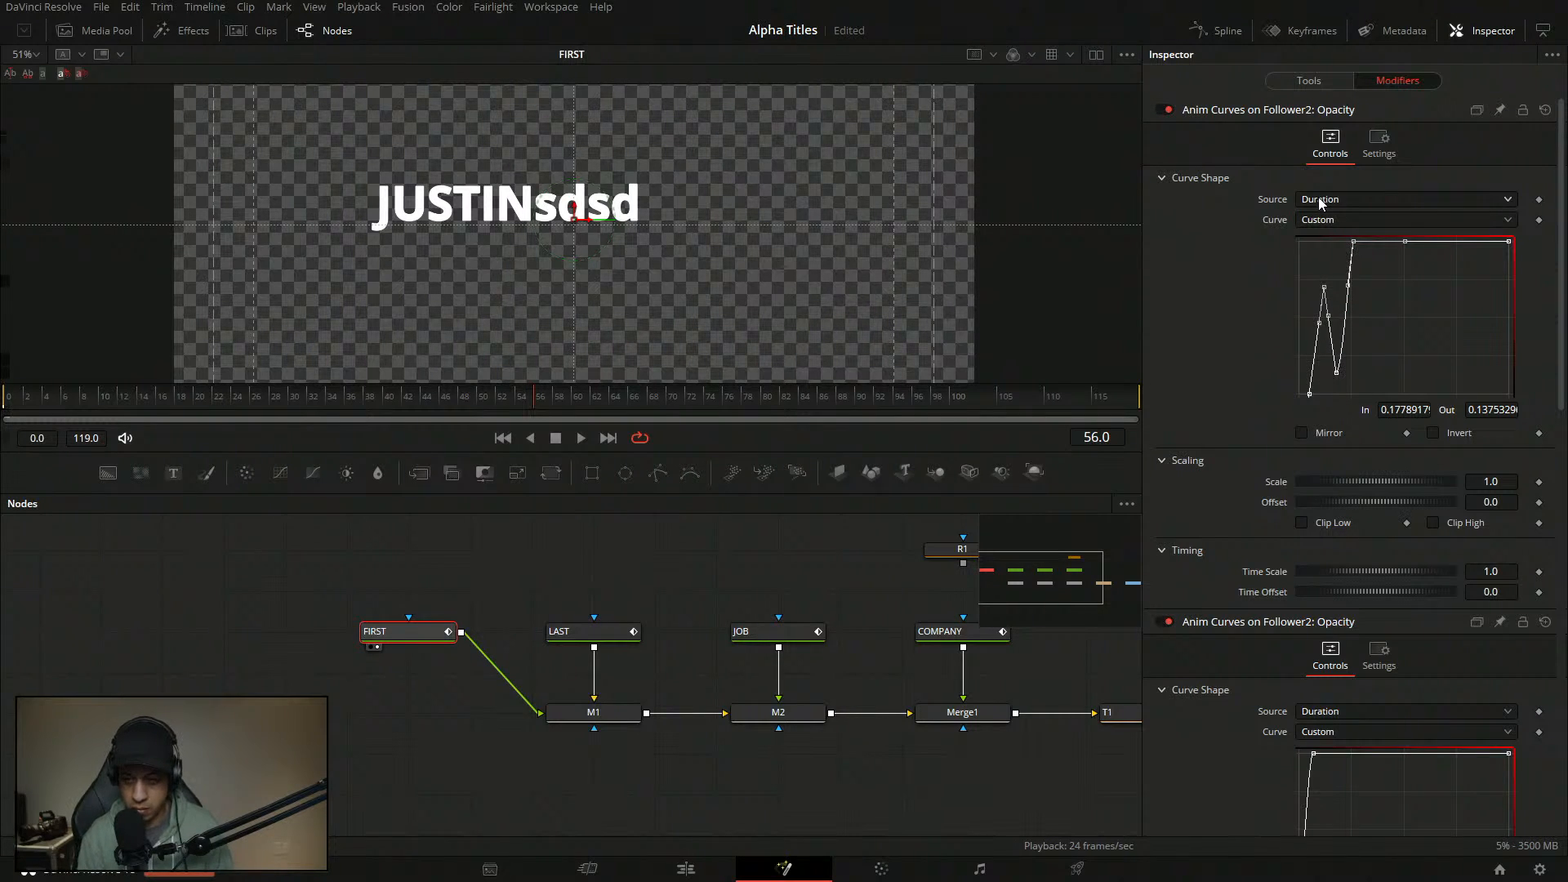
pyautogui.click(101, 398)
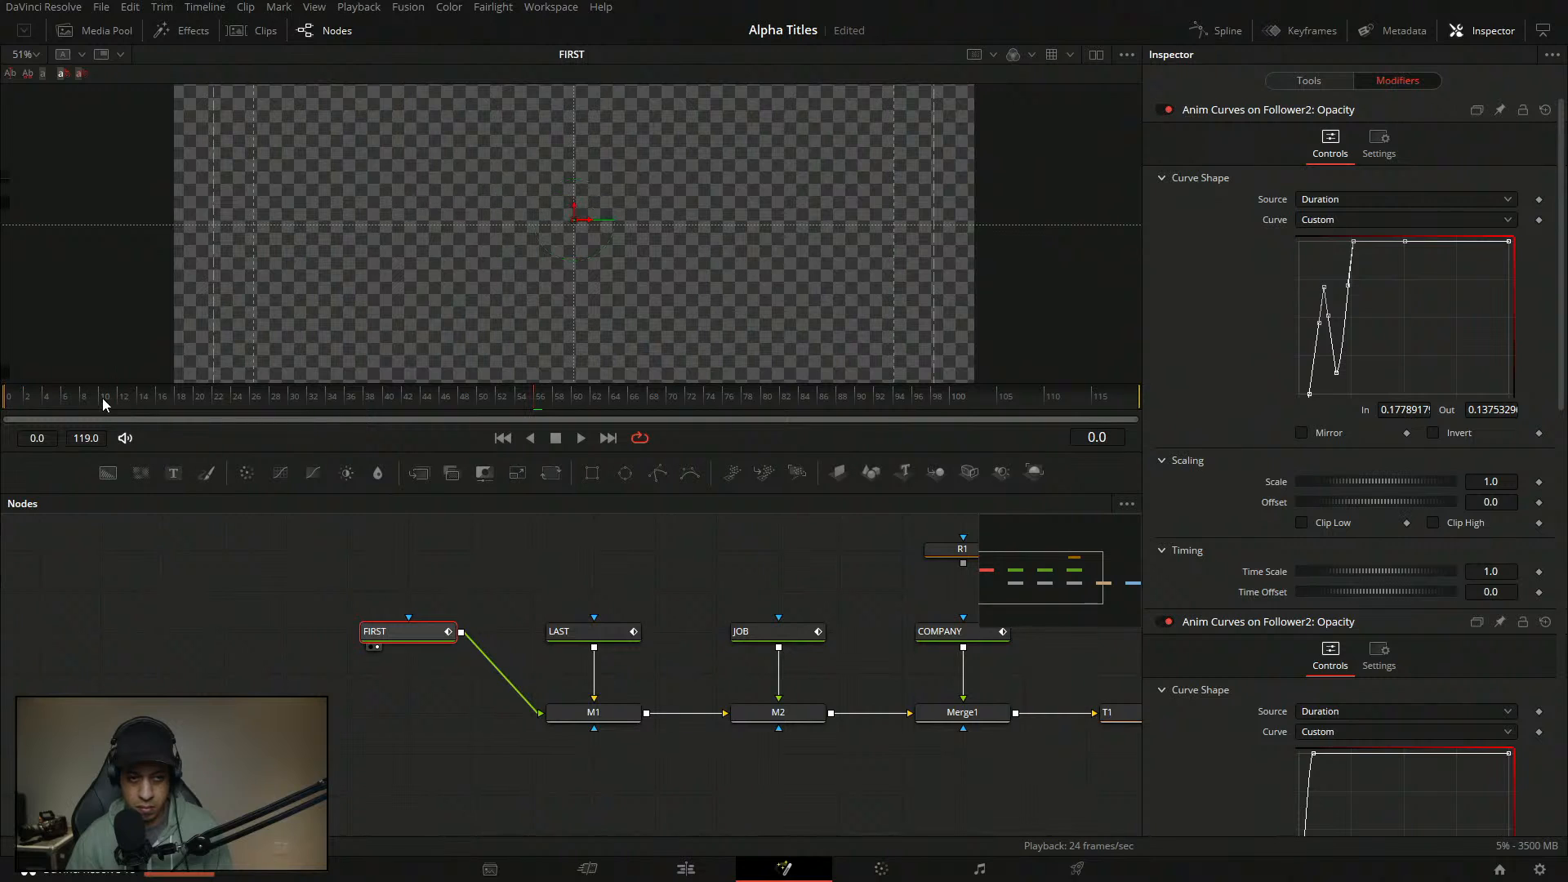
pyautogui.press('space')
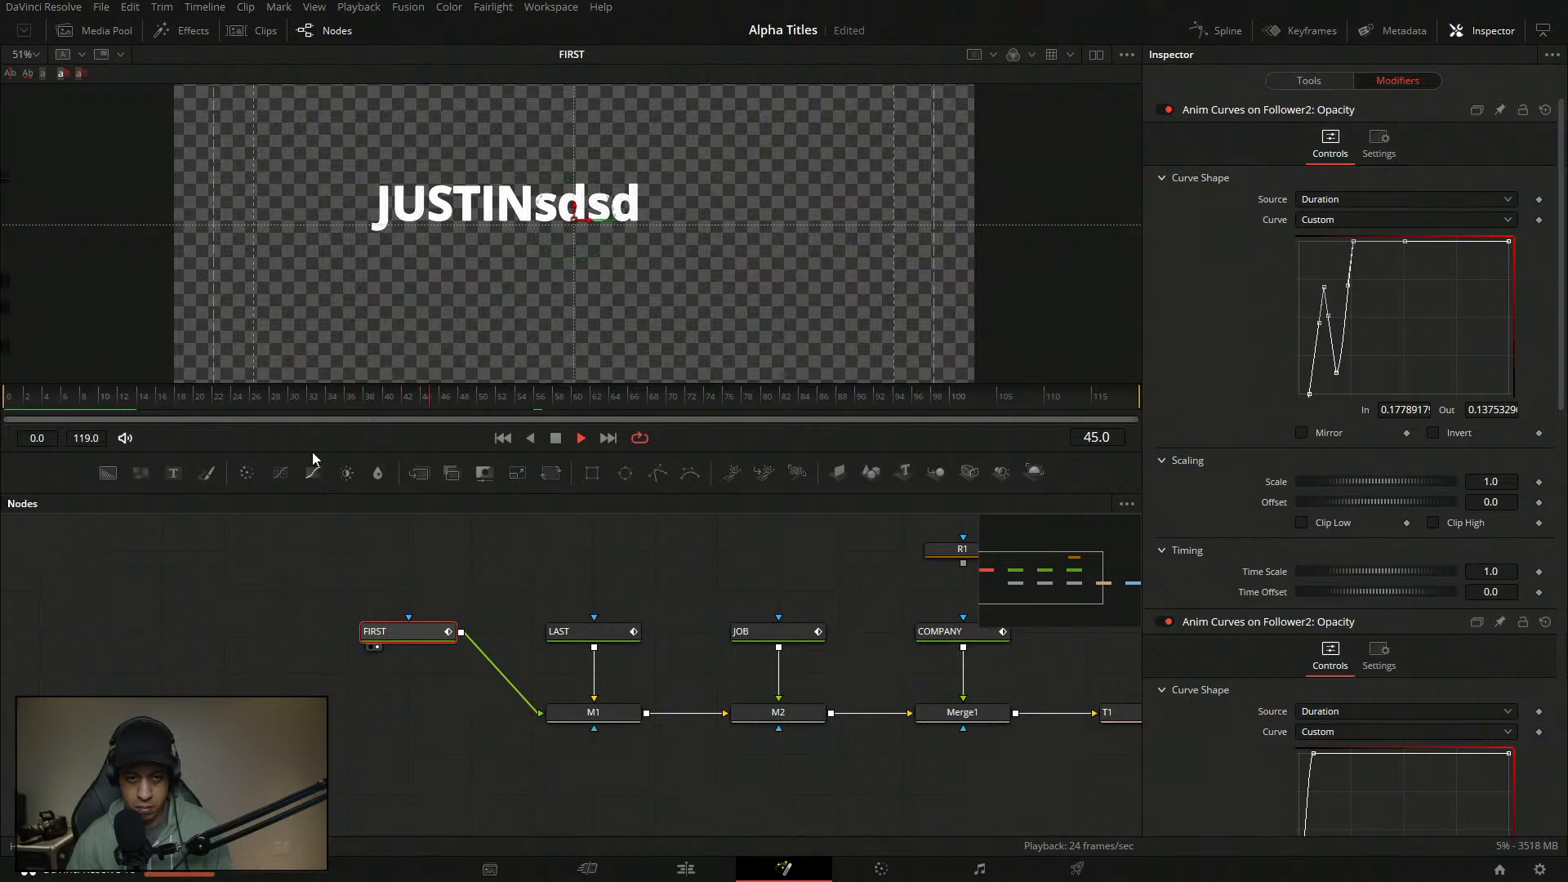
pyautogui.moveTo(202, 400); pyautogui.dragTo(9, 387)
pyautogui.press('space')
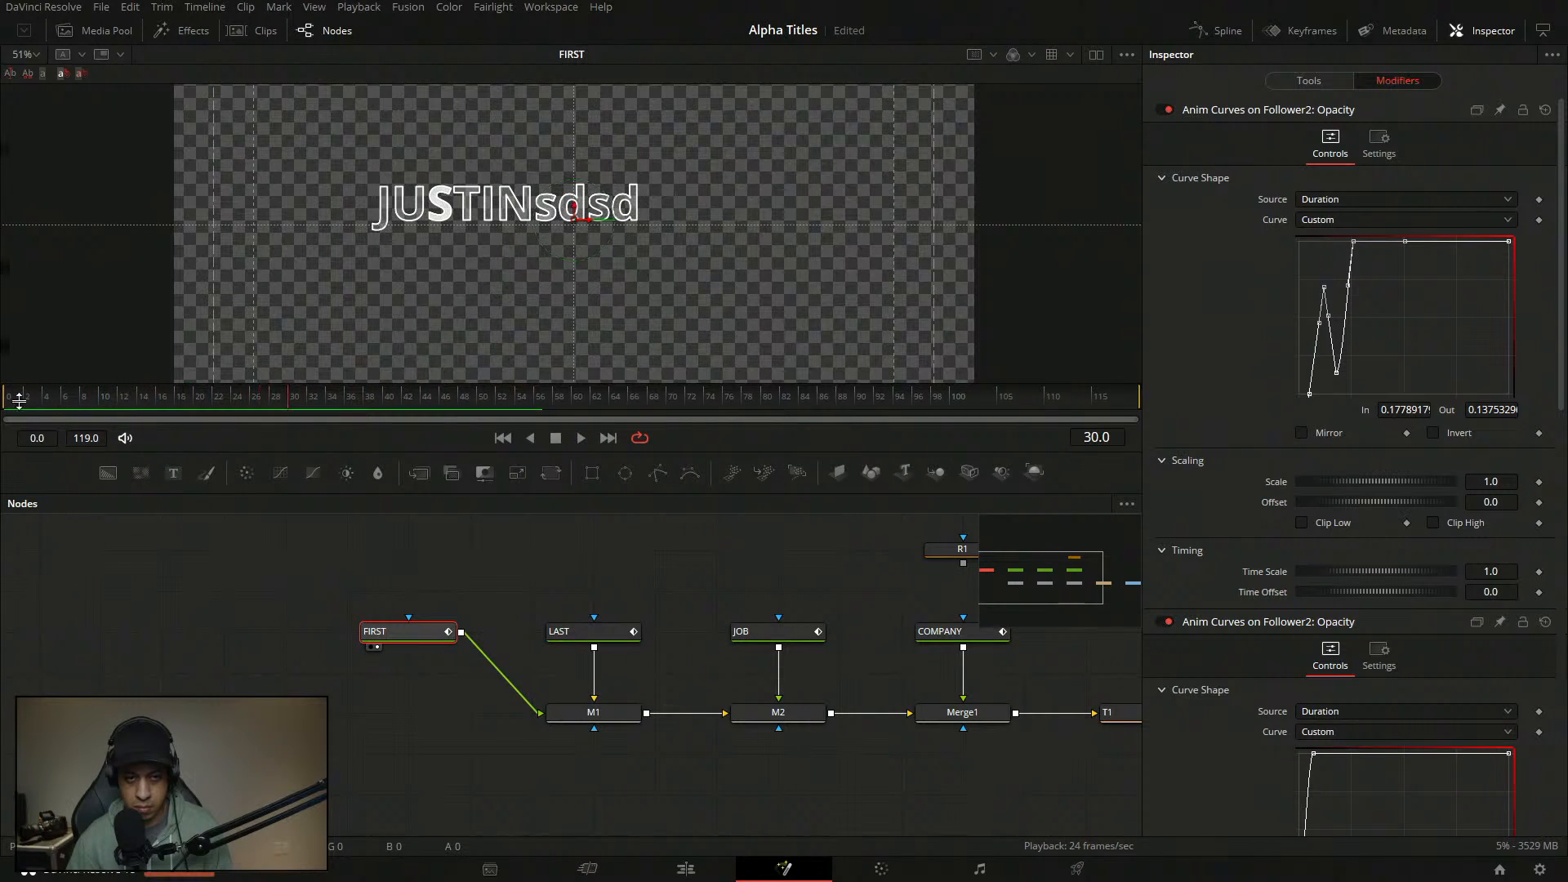
pyautogui.moveTo(1377, 268); pyautogui.dragTo(1317, 231)
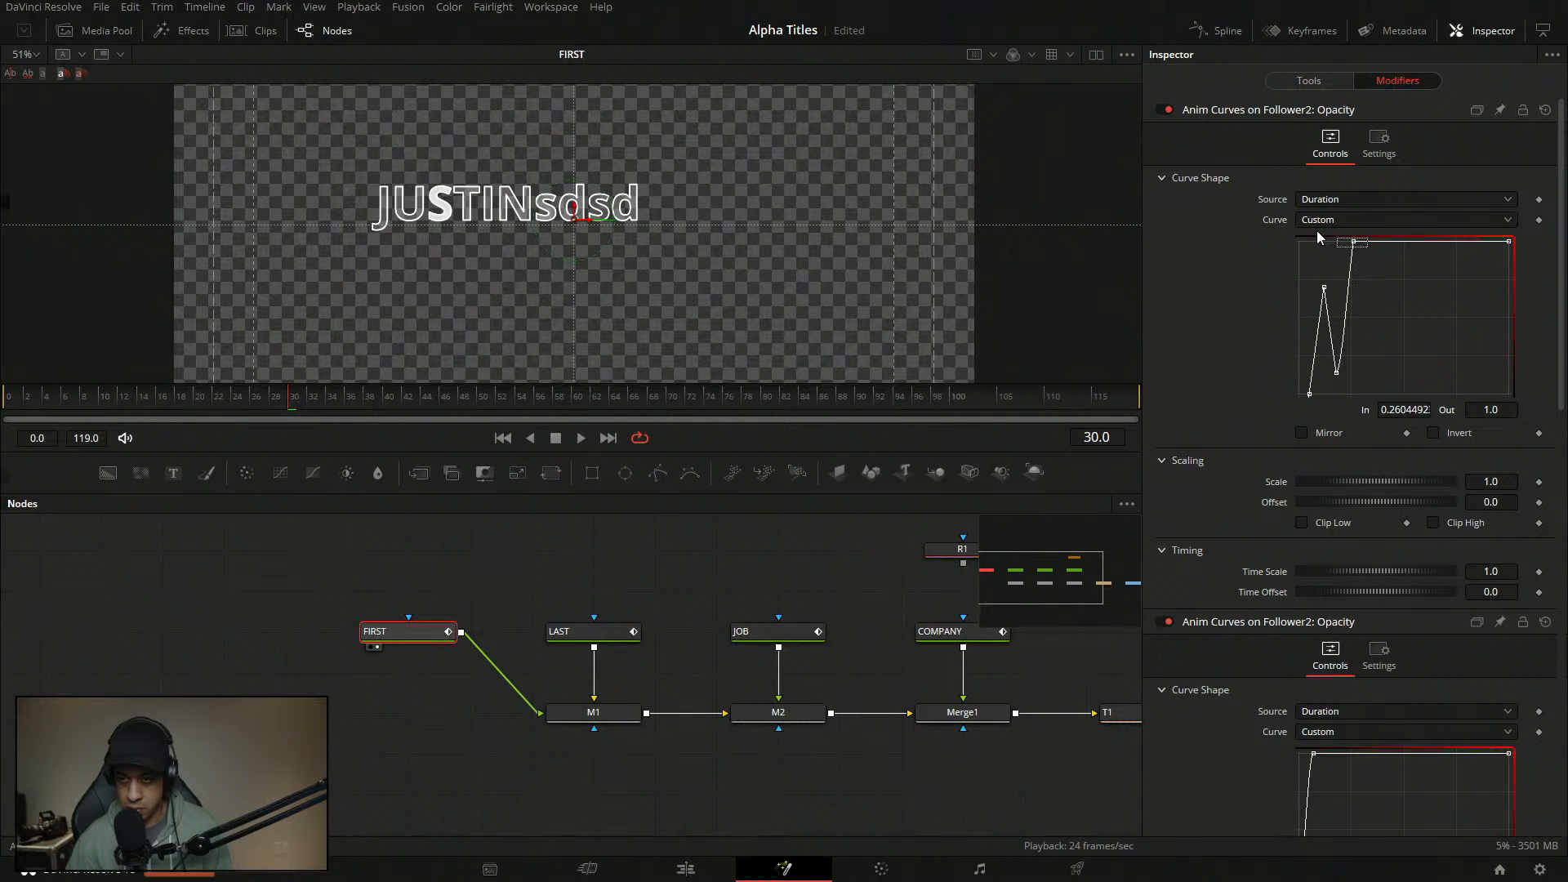
# - Smooth the curve's top-left corner with an Ease In of 60 and preview it
pyautogui.hotkey('shift', 's')
pyautogui.press('t')
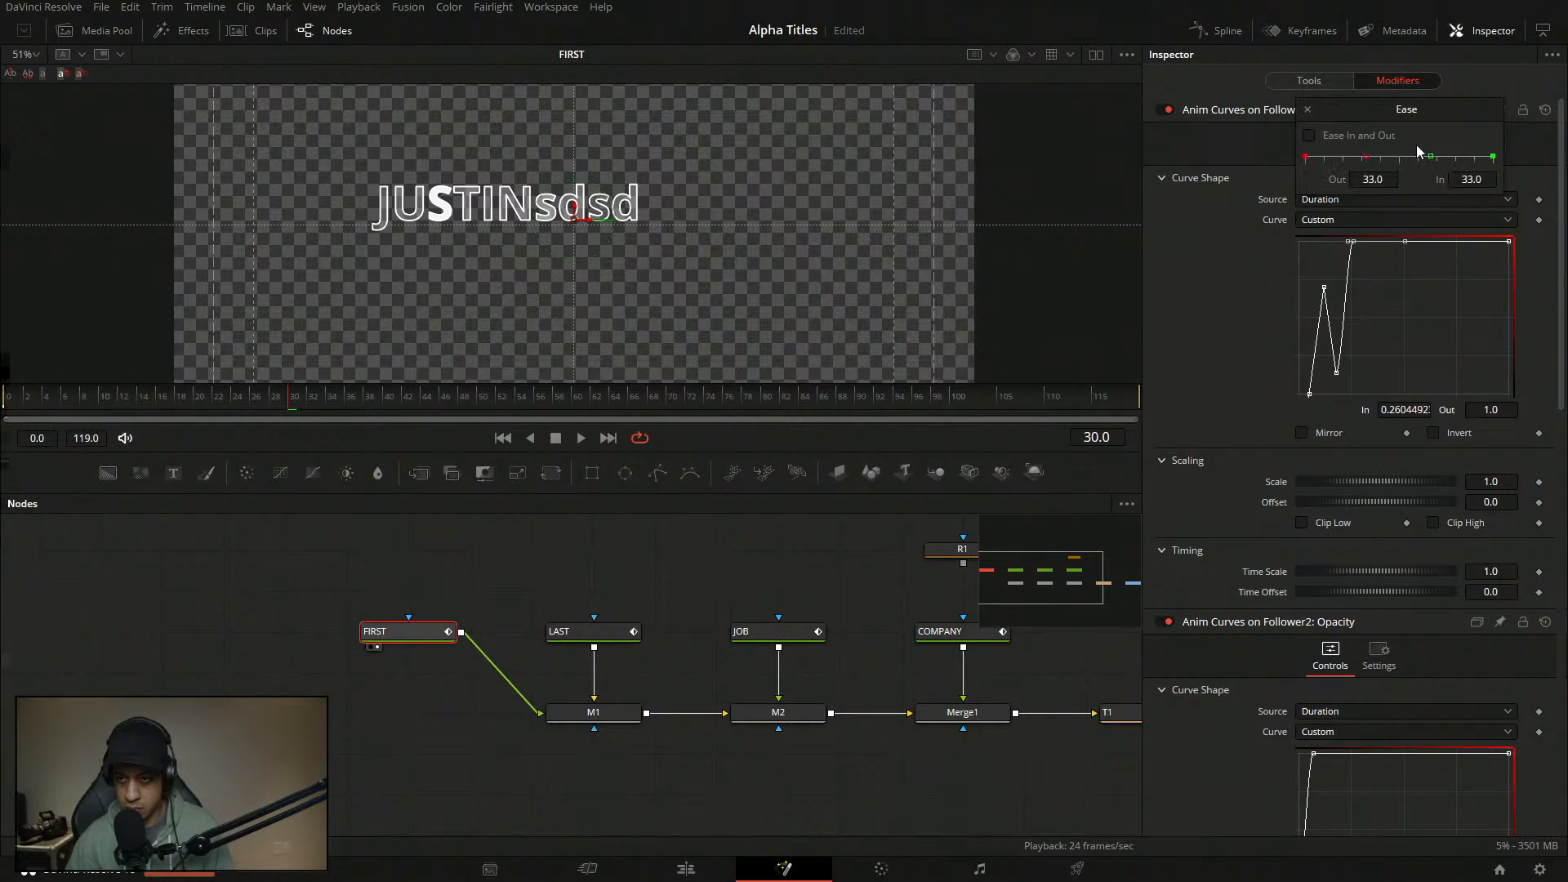
pyautogui.moveTo(1394, 160); pyautogui.dragTo(1382, 160)
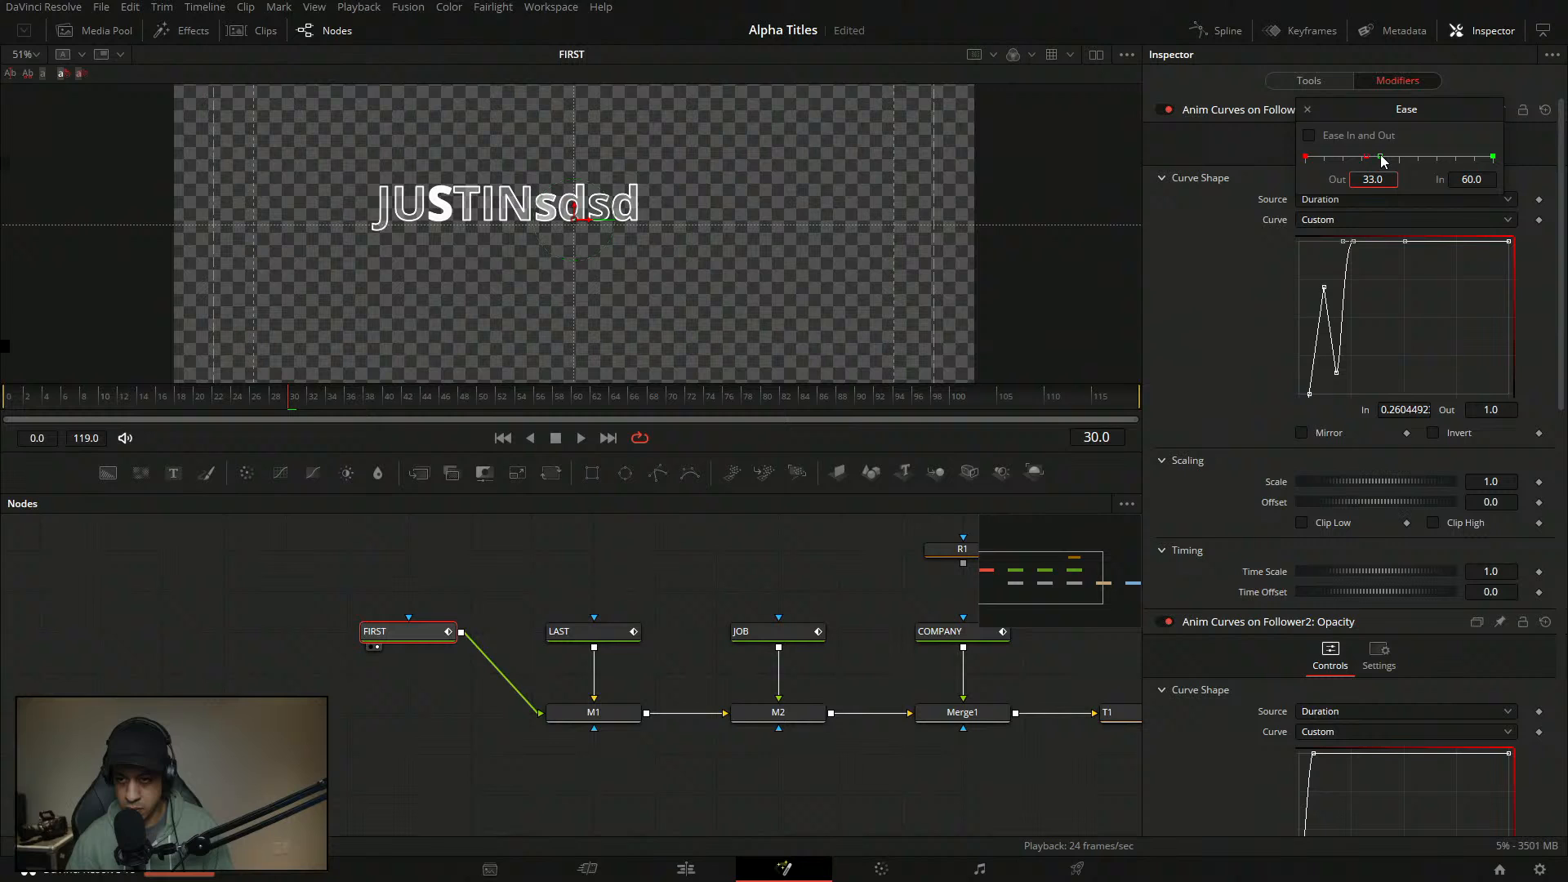
pyautogui.click(1305, 109)
pyautogui.press('space')
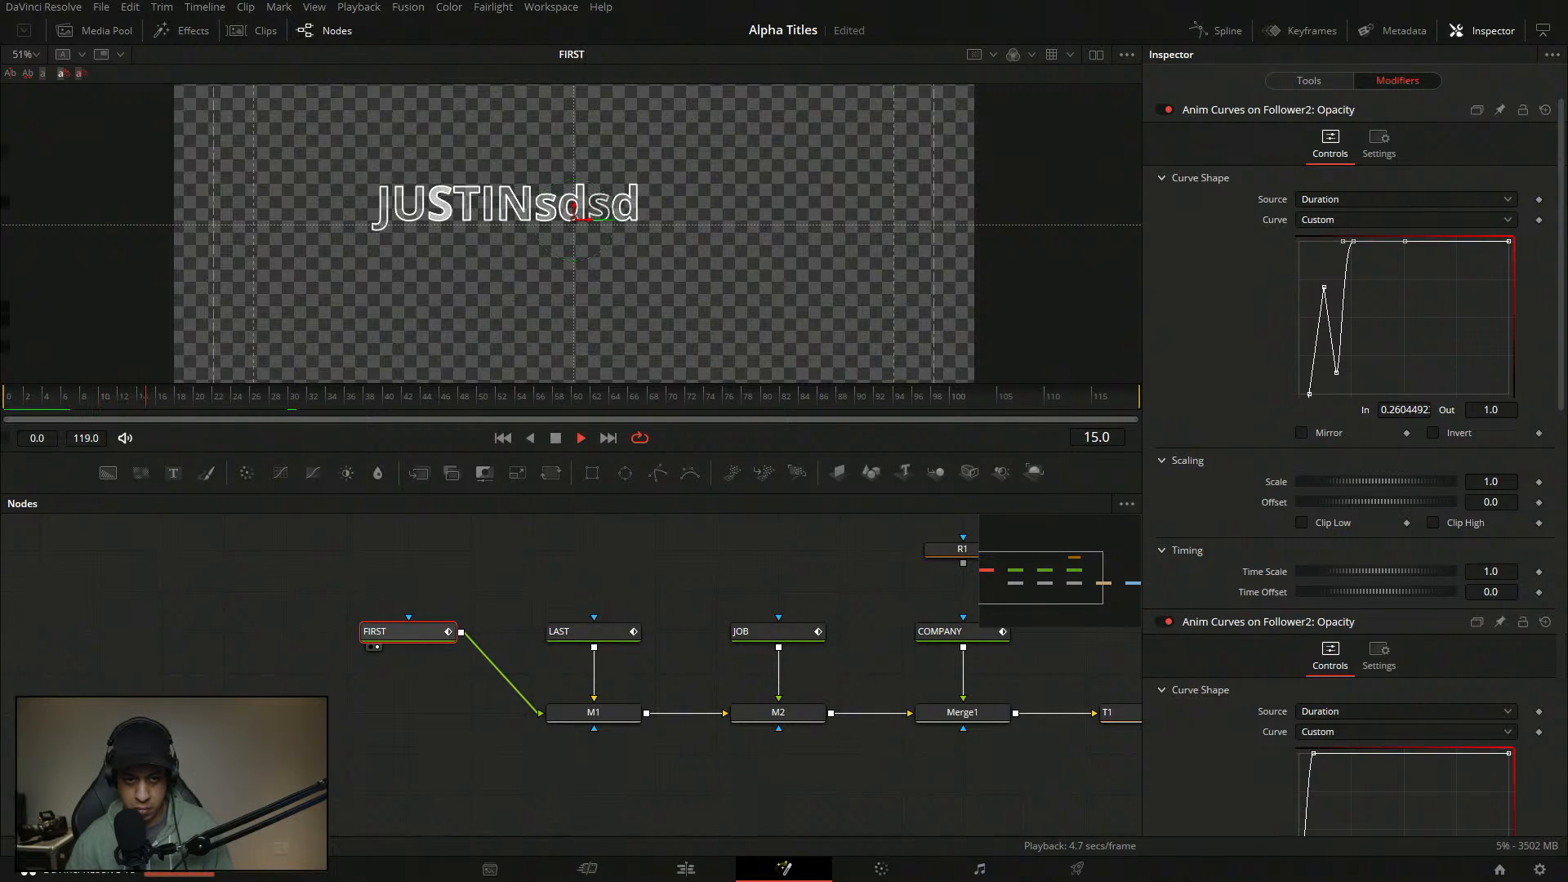
pyautogui.click(57, 402)
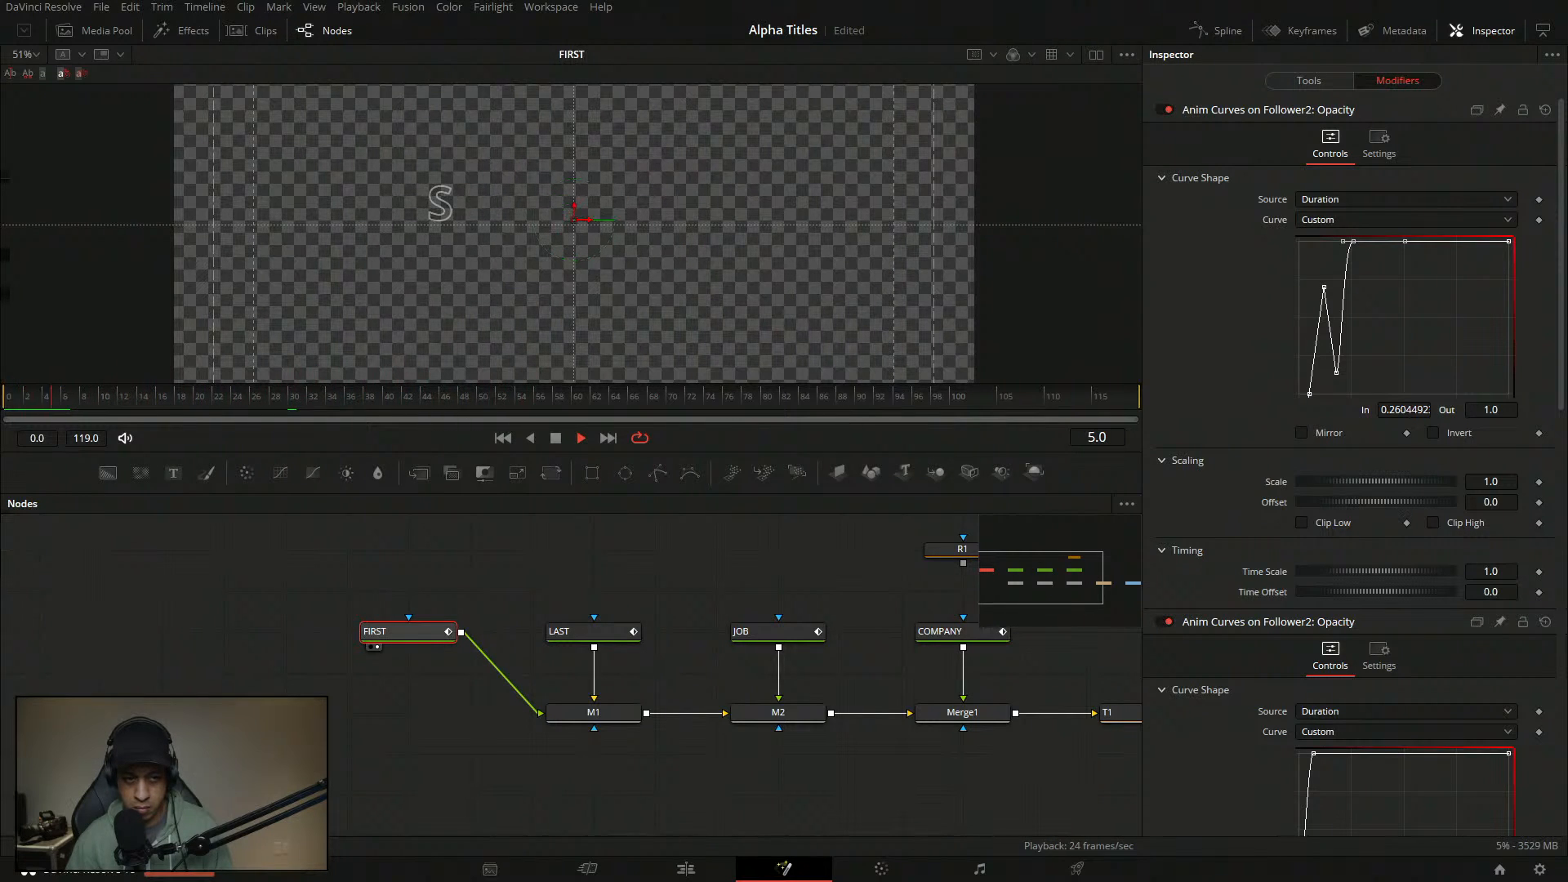
pyautogui.press('space')
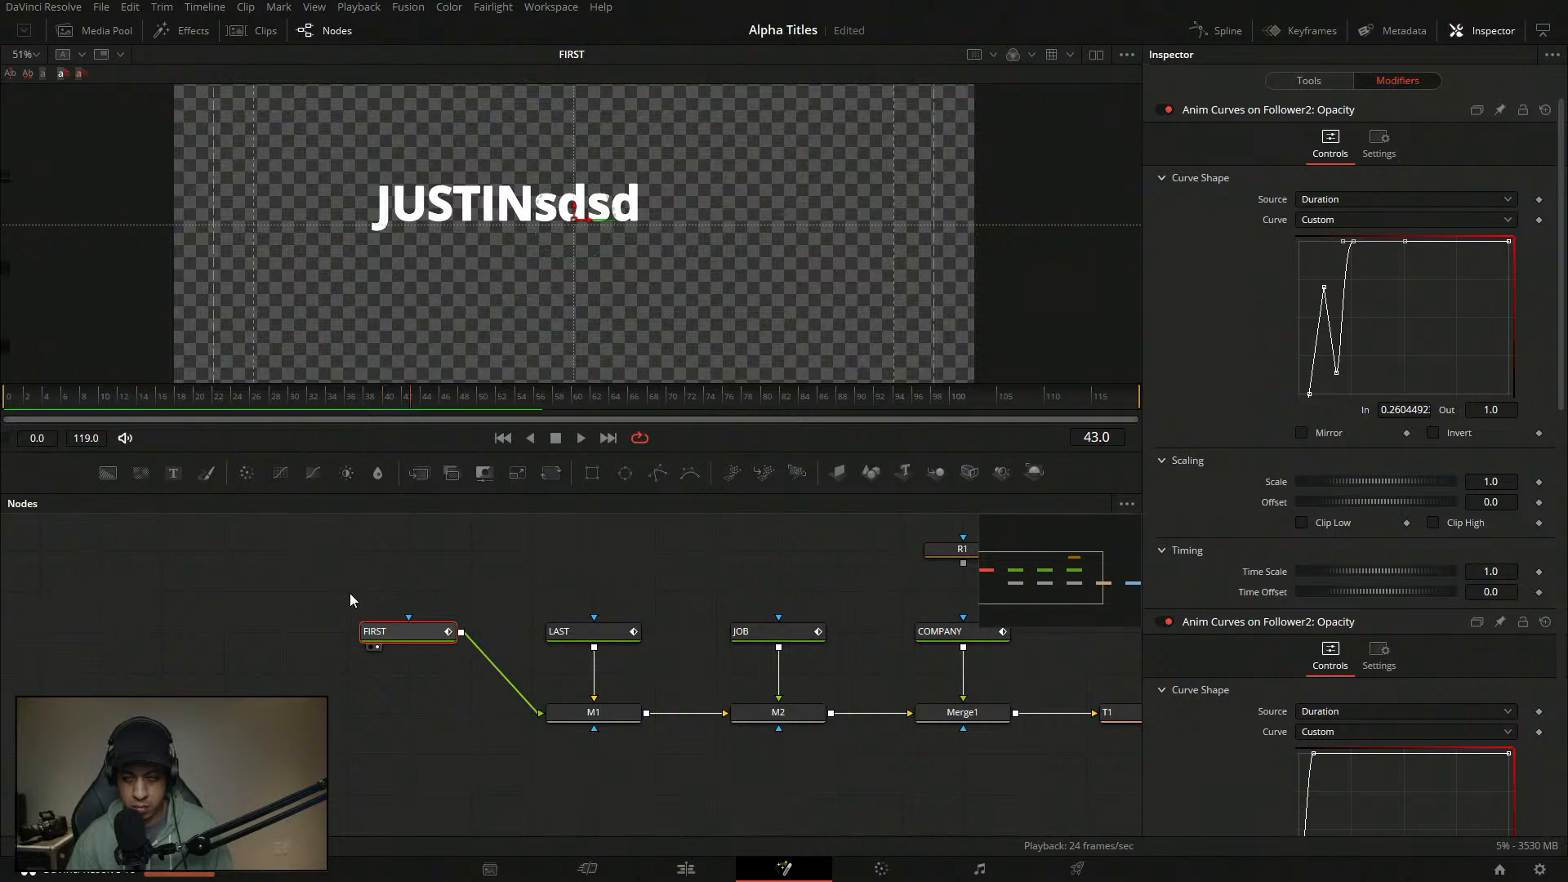
# - Set Follower2's Timing Order to Random But One by One and play the title
pyautogui.click(1309, 80)
pyautogui.click(392, 631)
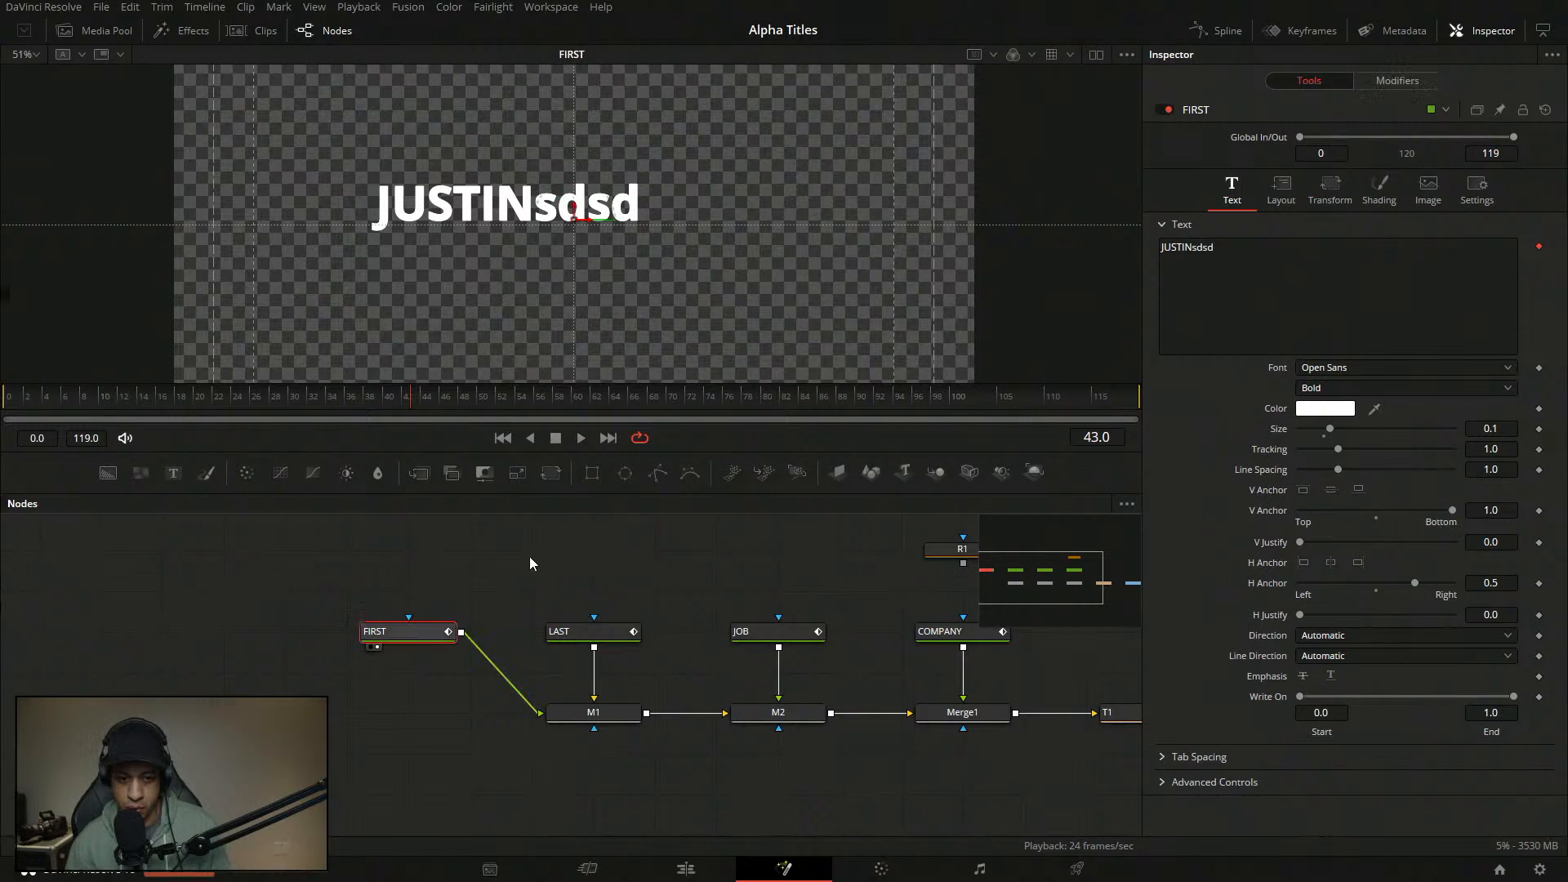
pyautogui.click(1397, 80)
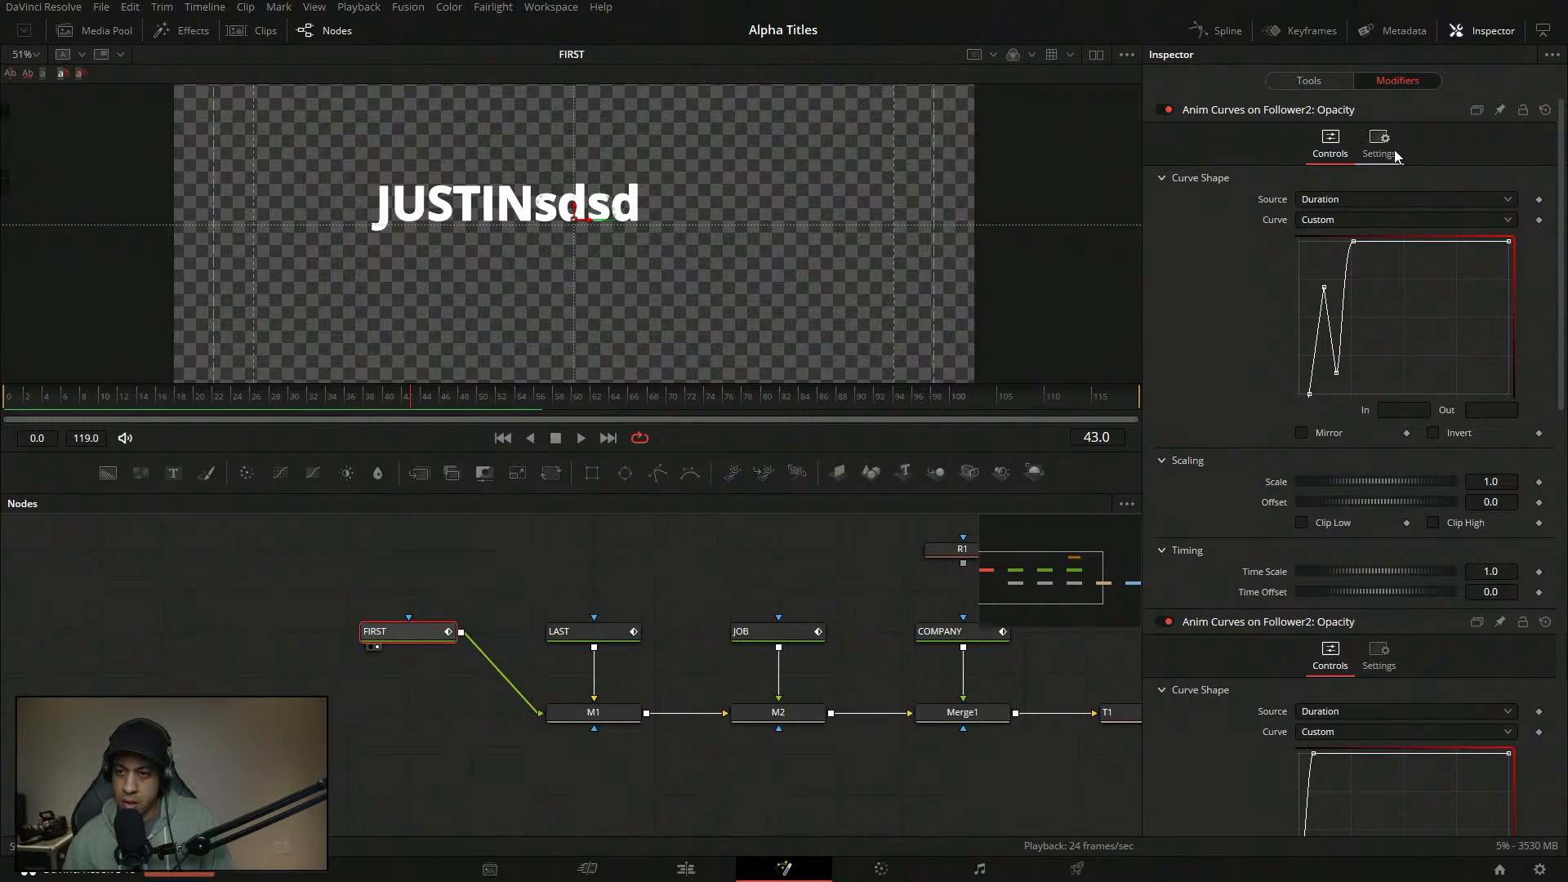
pyautogui.scroll(-8, 1258, 299)
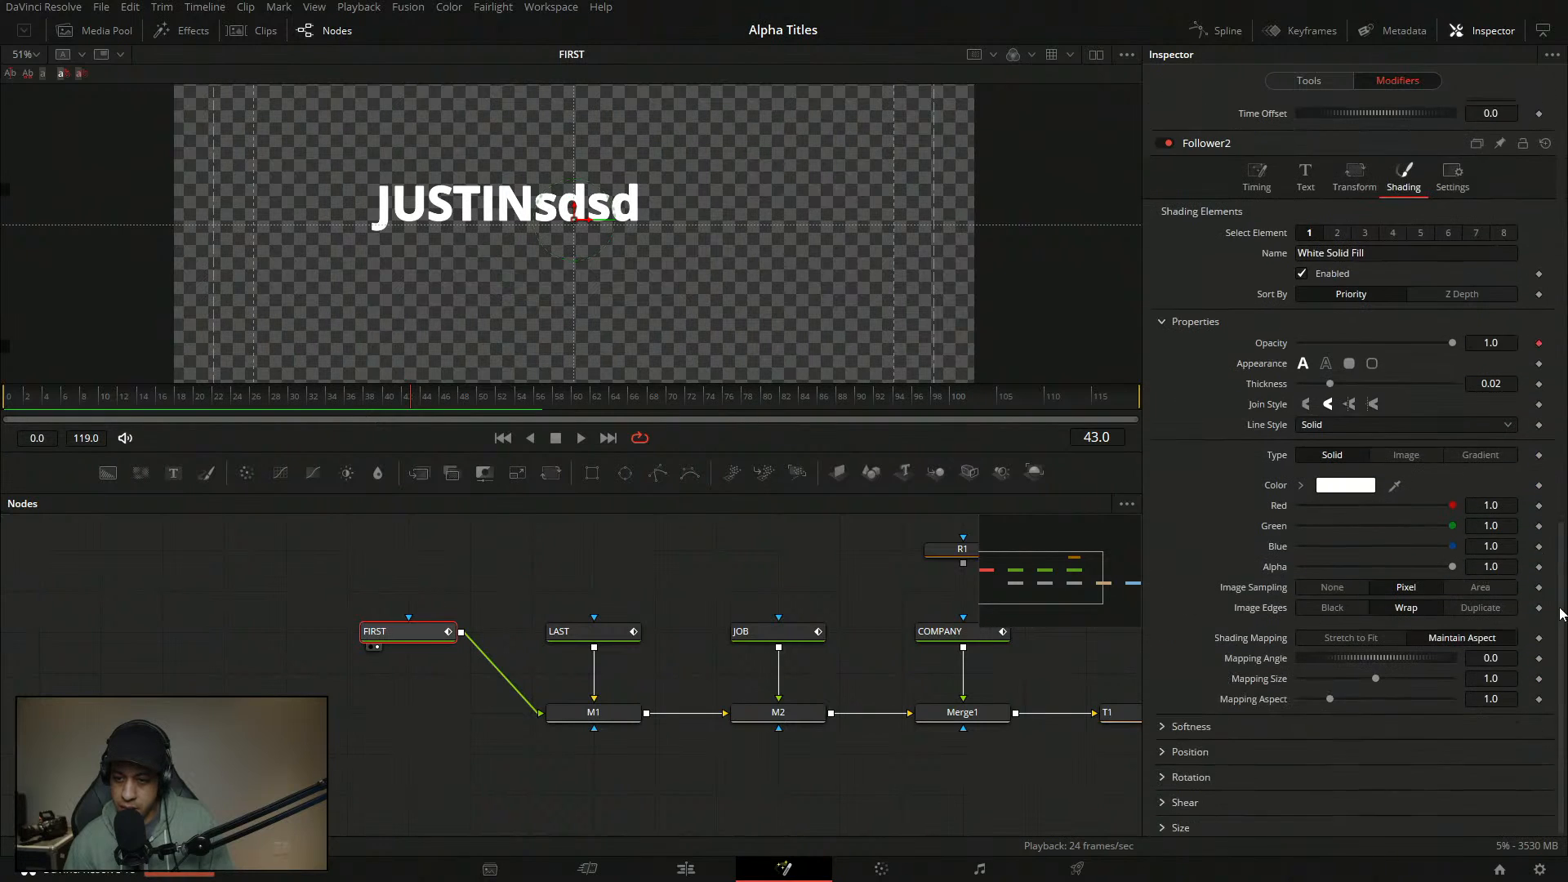
pyautogui.click(1257, 253)
pyautogui.click(1377, 335)
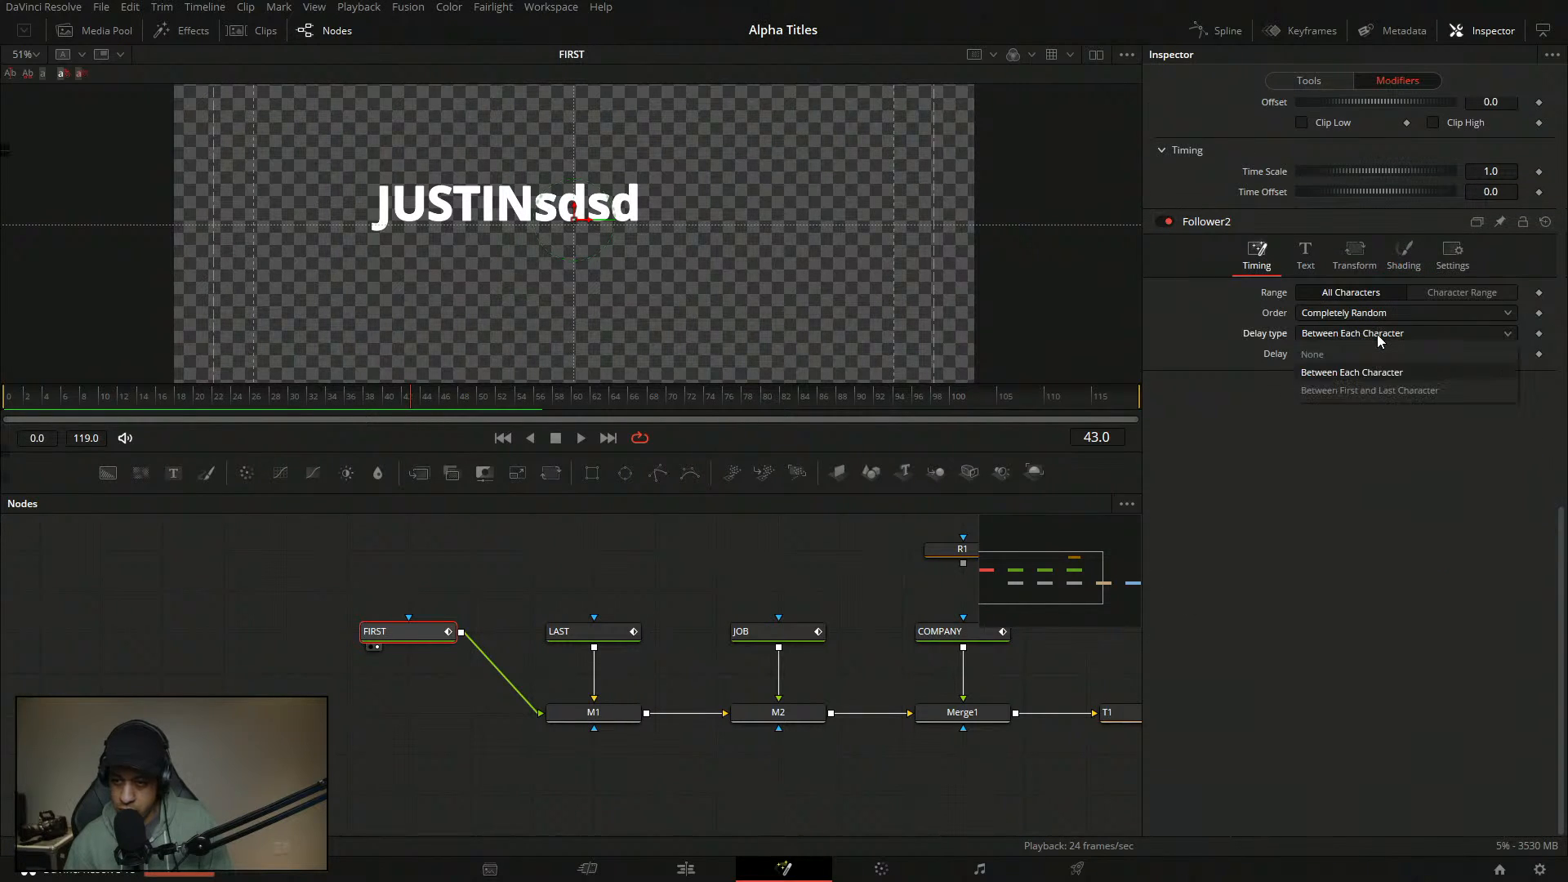
pyautogui.click(1385, 312)
pyautogui.click(1390, 425)
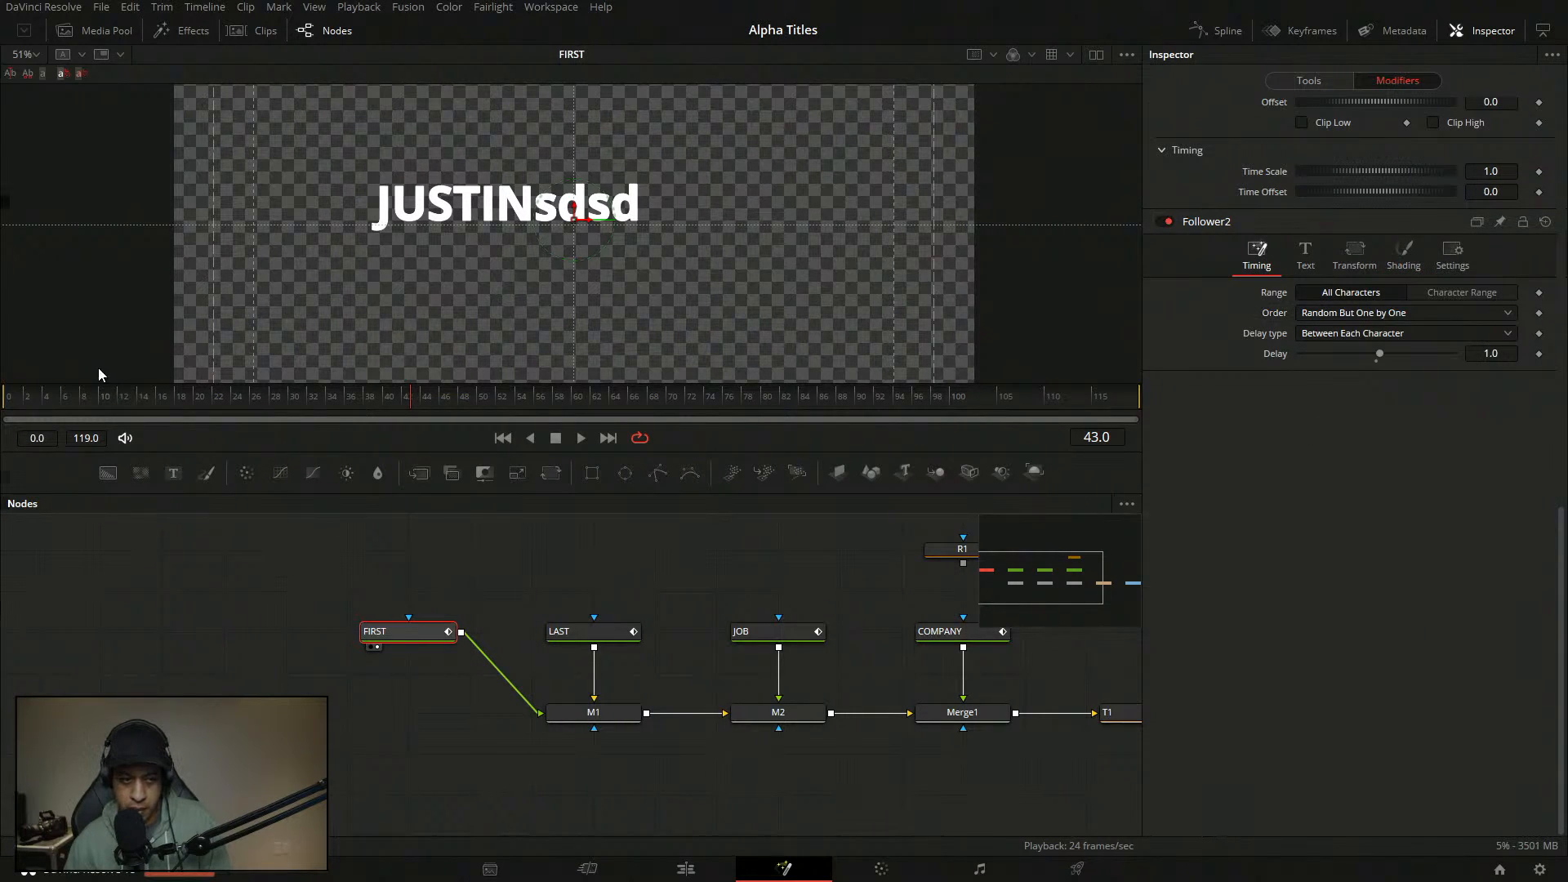
pyautogui.click(582, 439)
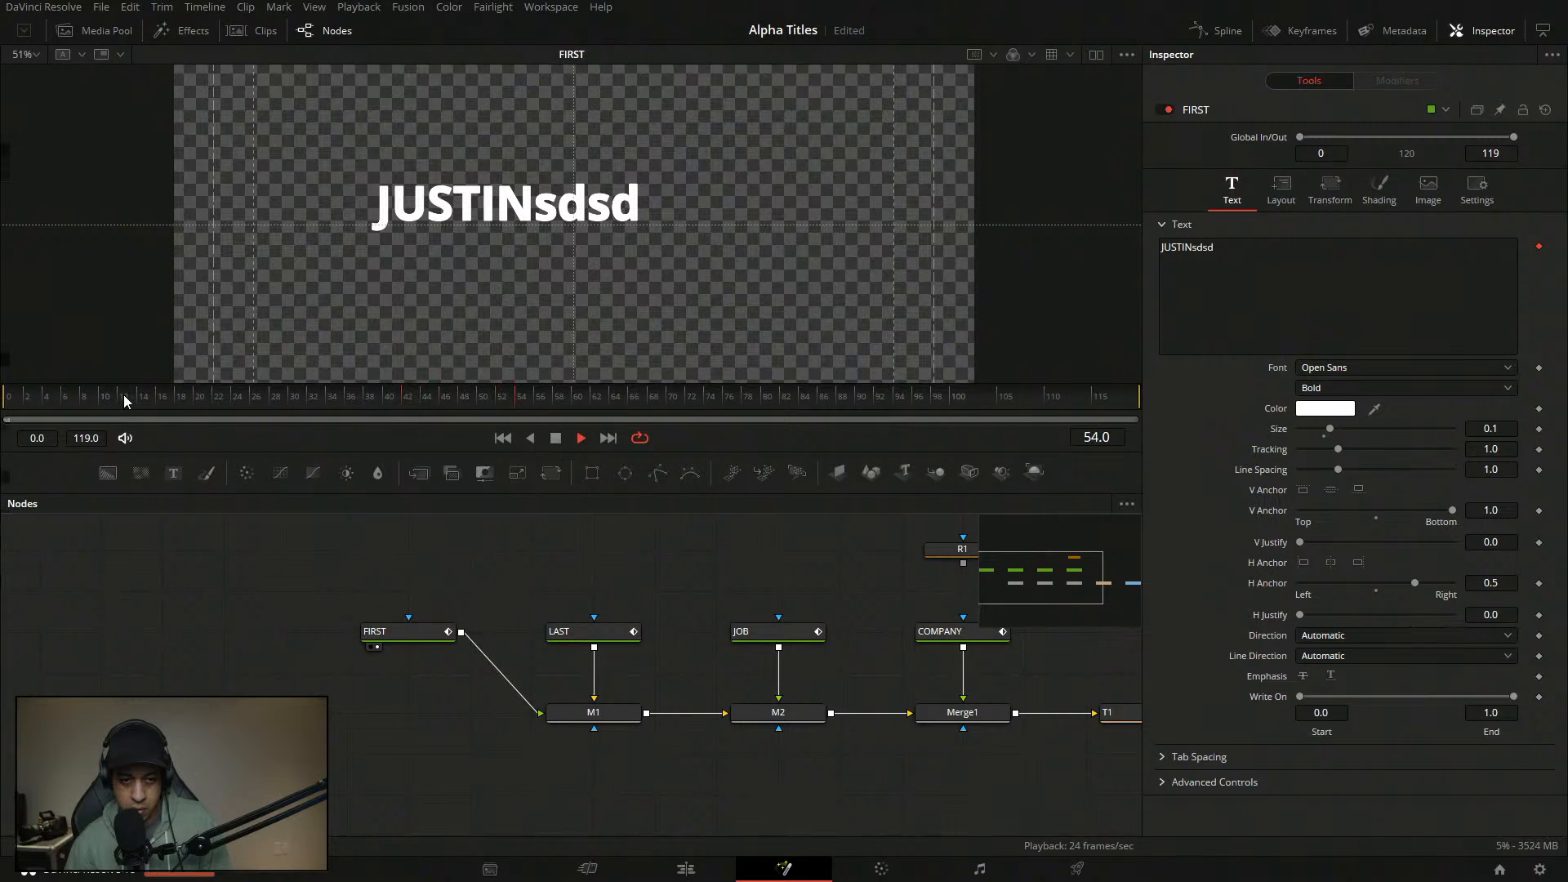
# - Stop playback and delete the test letters so the text reads JUSTIN again
pyautogui.click(503, 438)
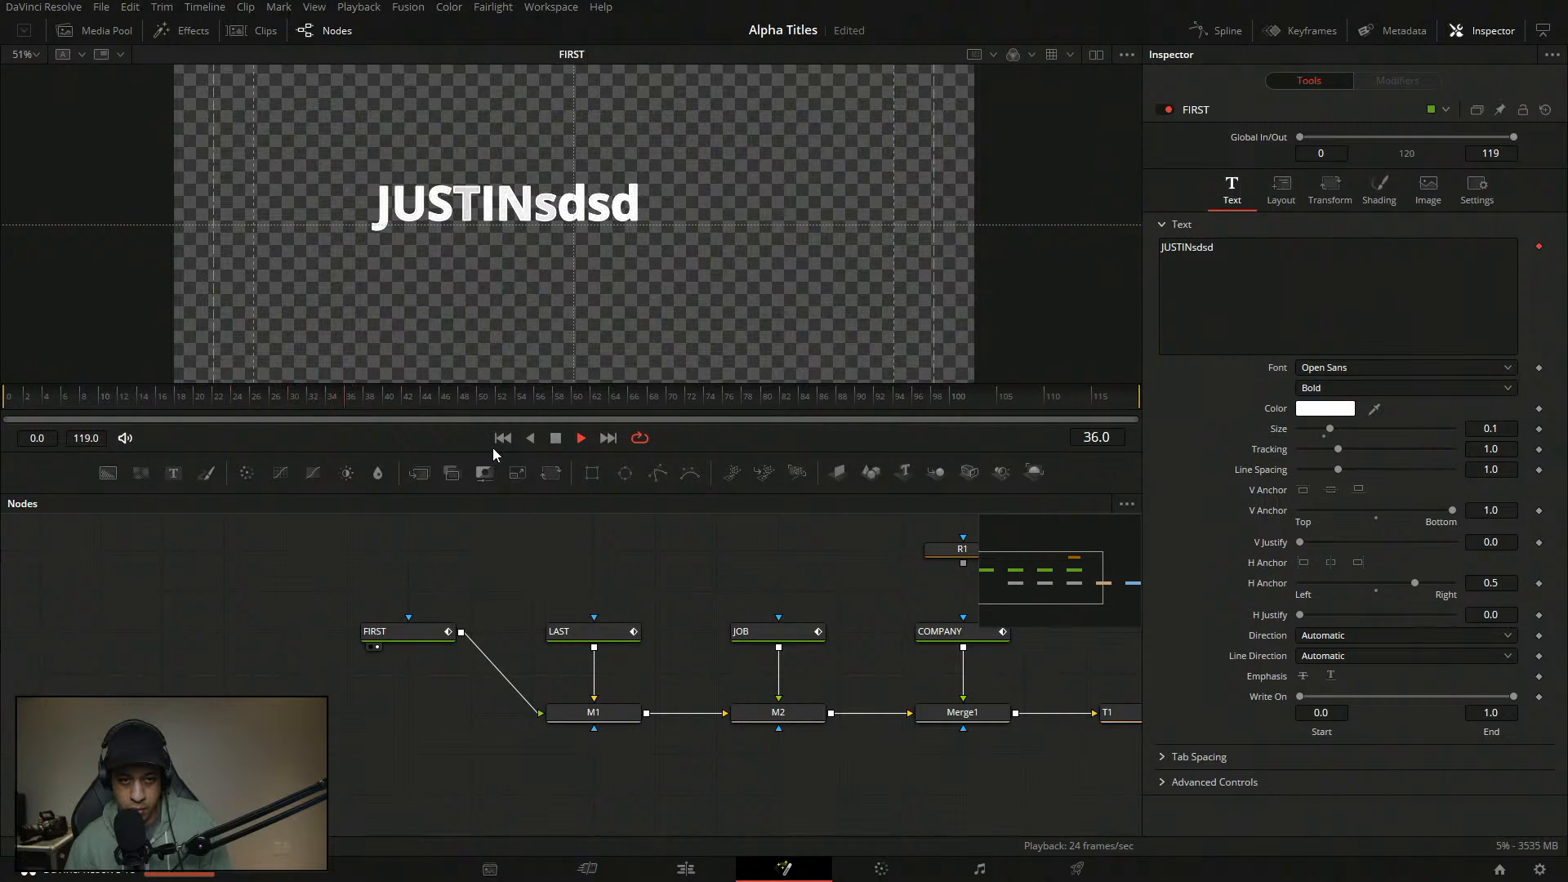
pyautogui.click(556, 438)
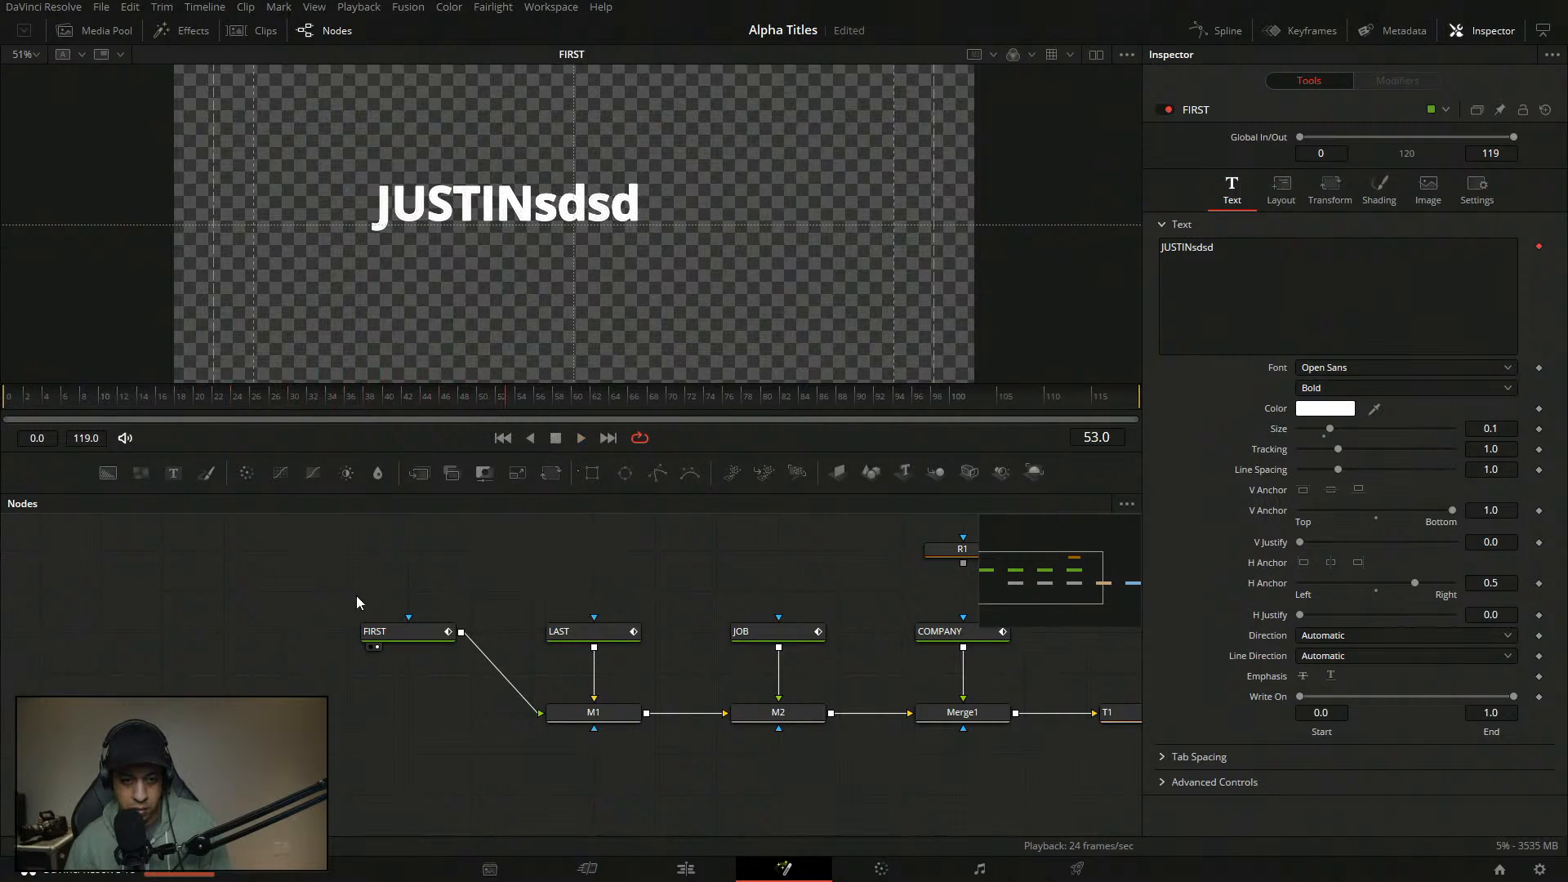
pyautogui.click(426, 632)
pyautogui.press('BackSpace')
pyautogui.press('BackSpace')
pyautogui.press('BackSpace')
pyautogui.press('BackSpace')
pyautogui.click(467, 574)
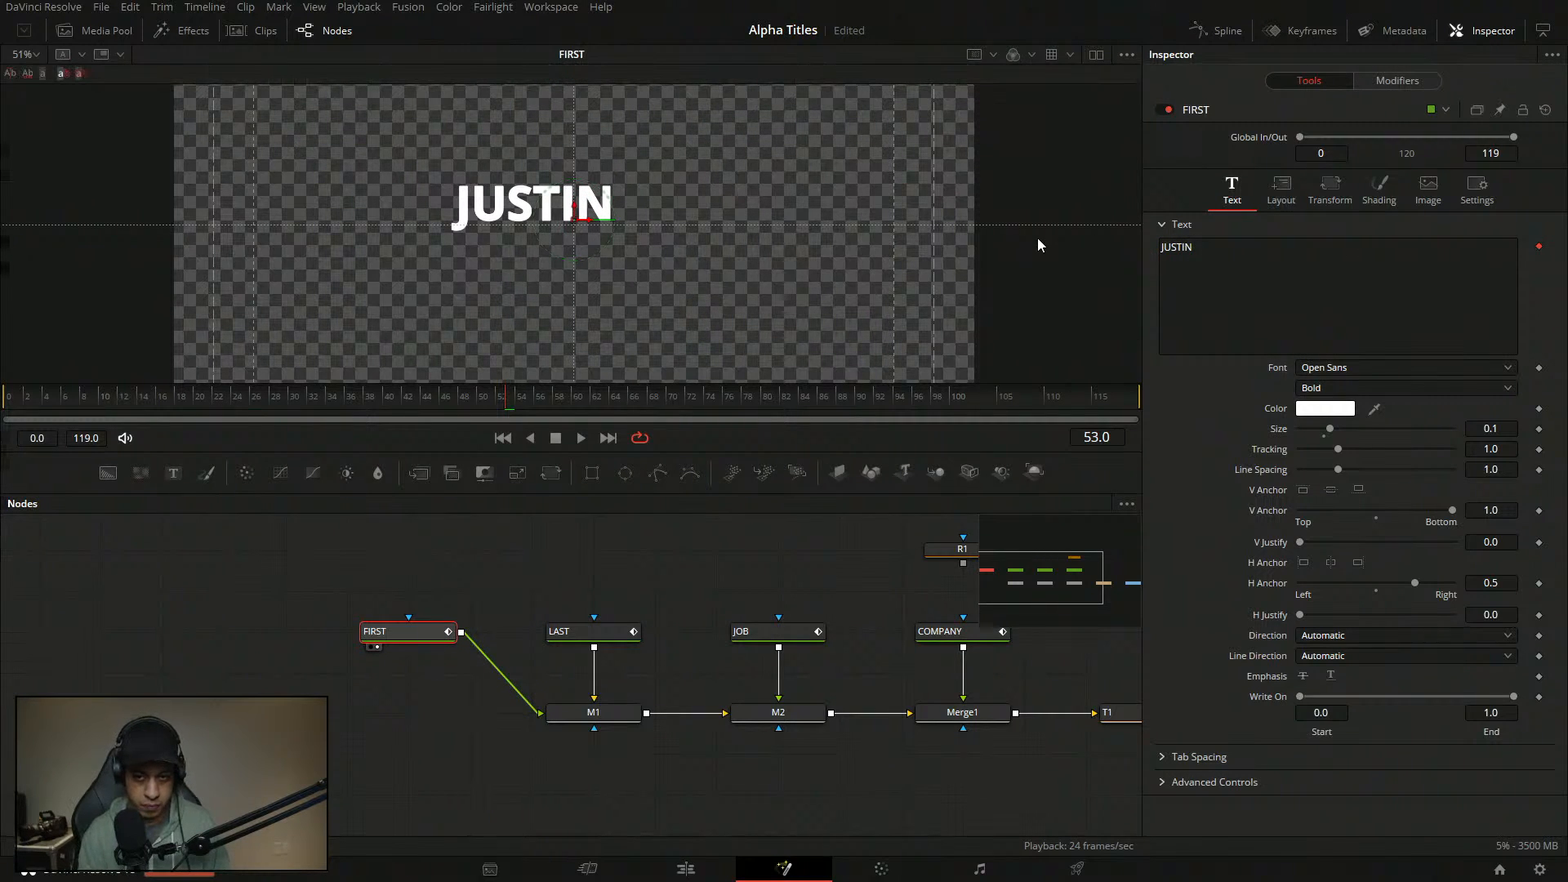
# - Replace JUSTIN with FIRST and replay the flicker-in from the first frame
pyautogui.moveTo(1217, 251); pyautogui.dragTo(1115, 248)
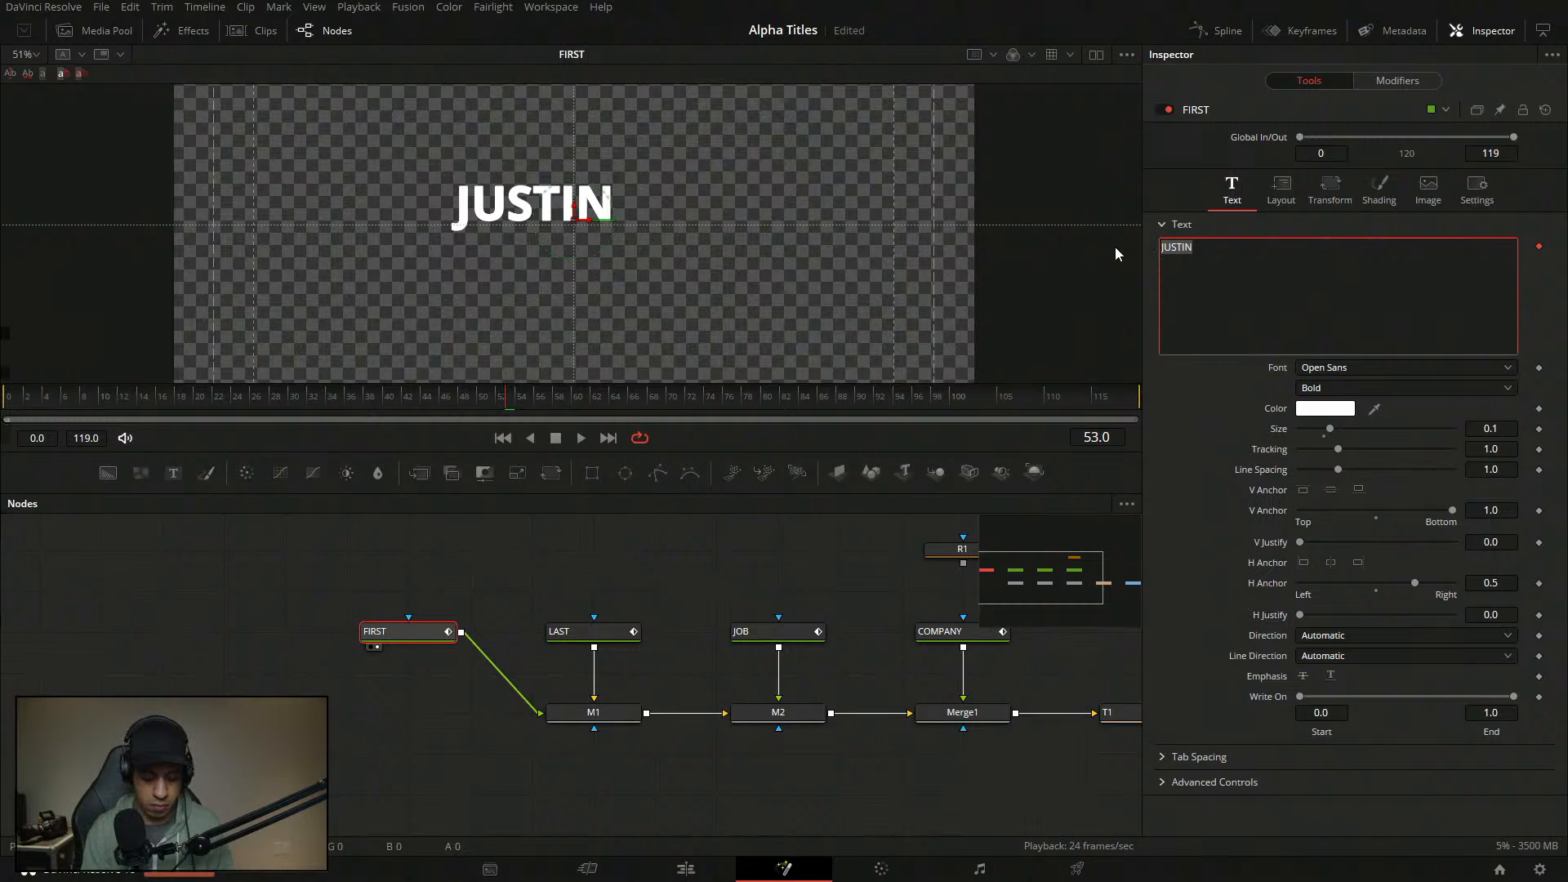
pyautogui.write('FIRST')
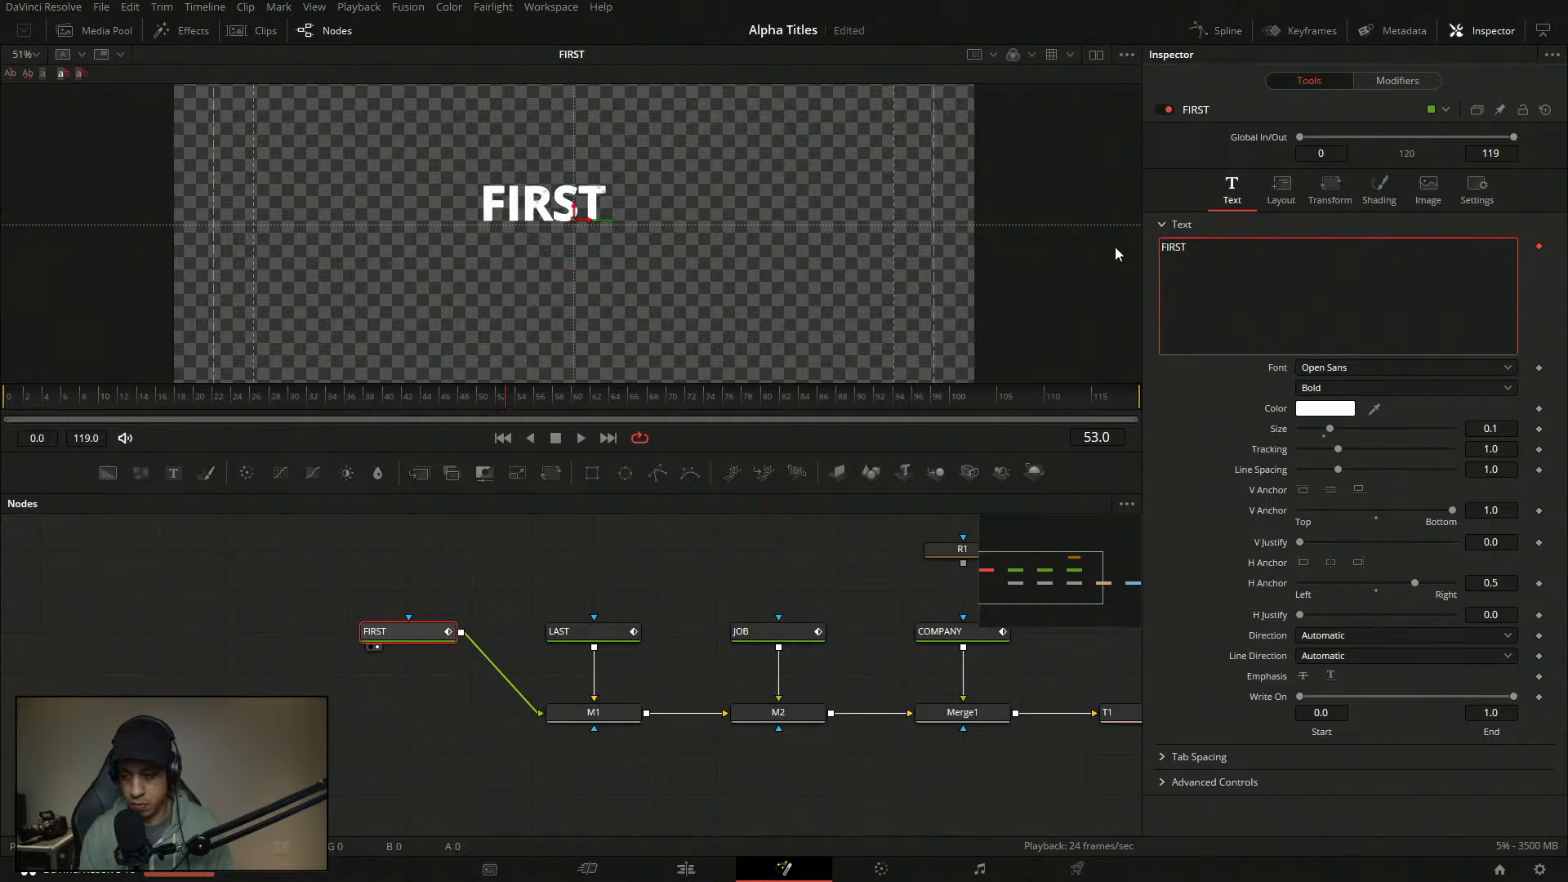
pyautogui.click(511, 597)
pyautogui.moveTo(121, 404); pyautogui.dragTo(6, 400)
pyautogui.press('space')
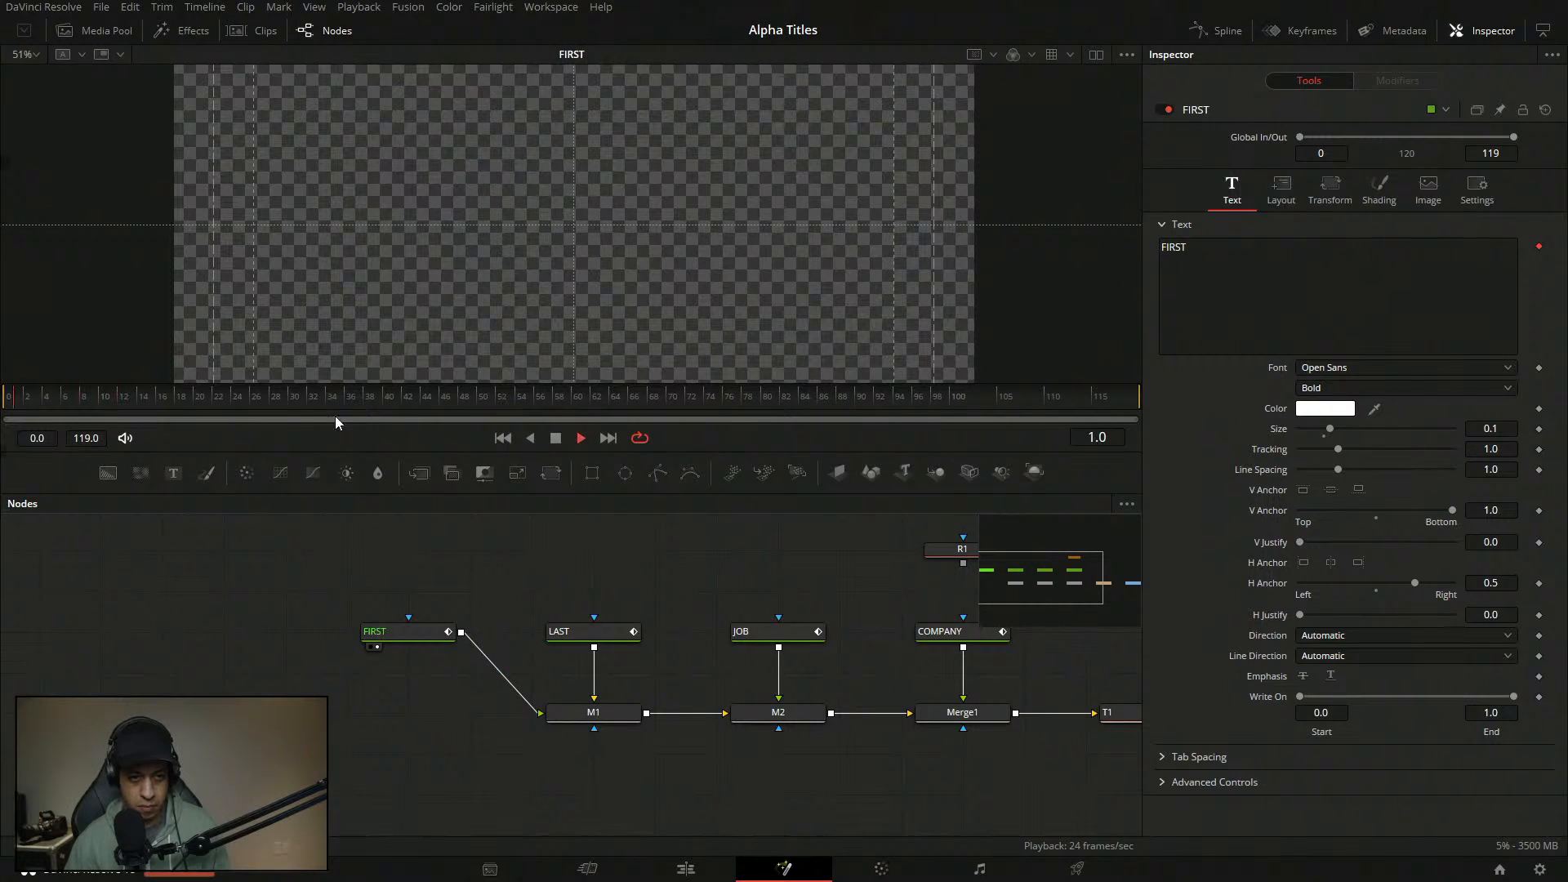
pyautogui.press('space')
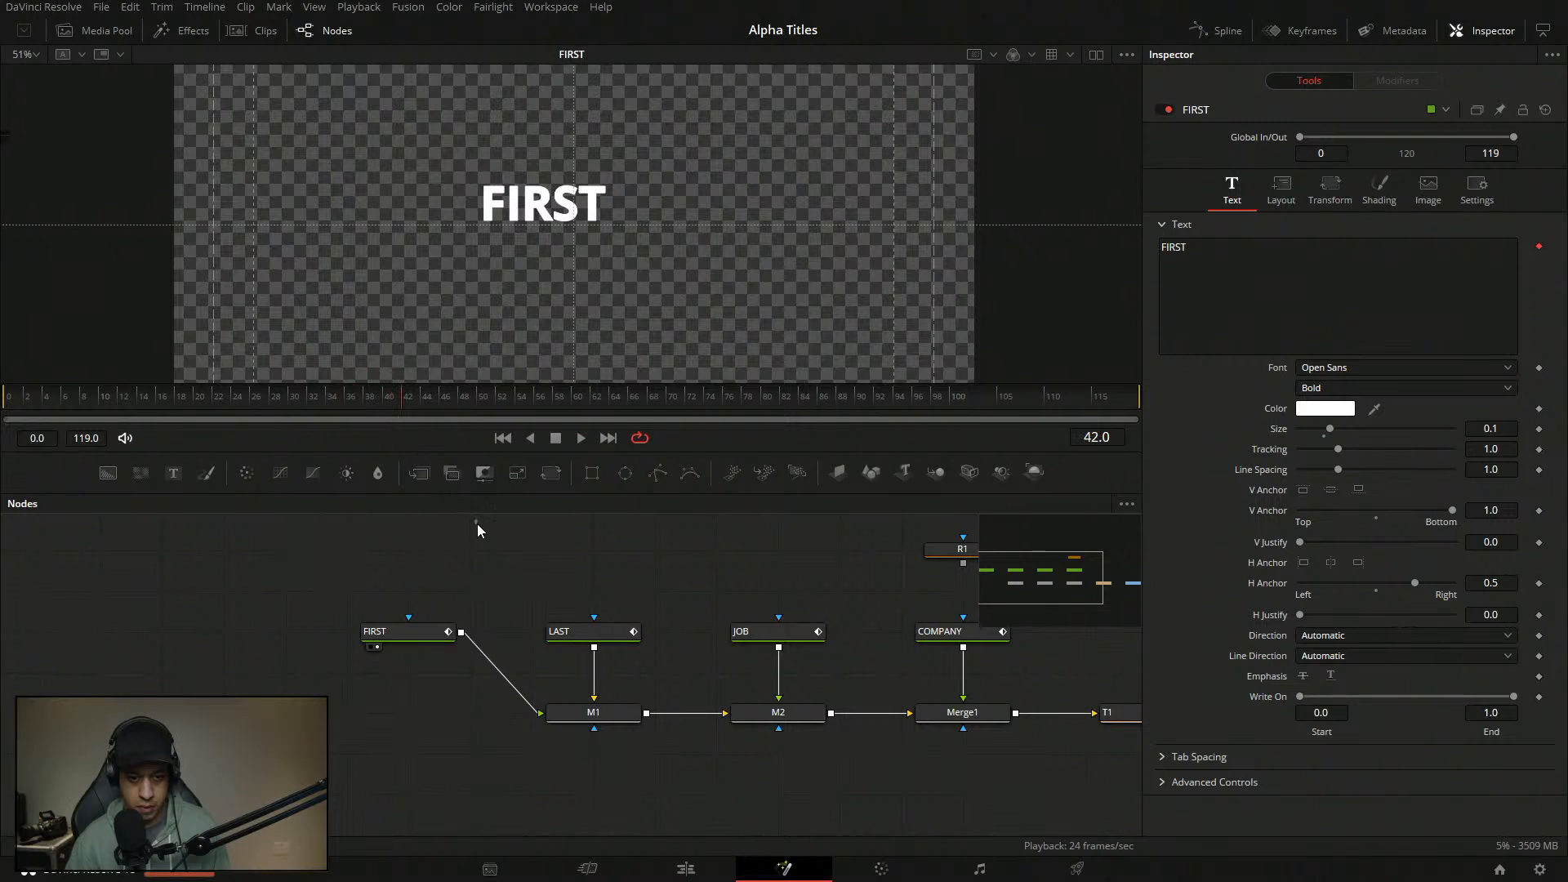
pyautogui.click(396, 632)
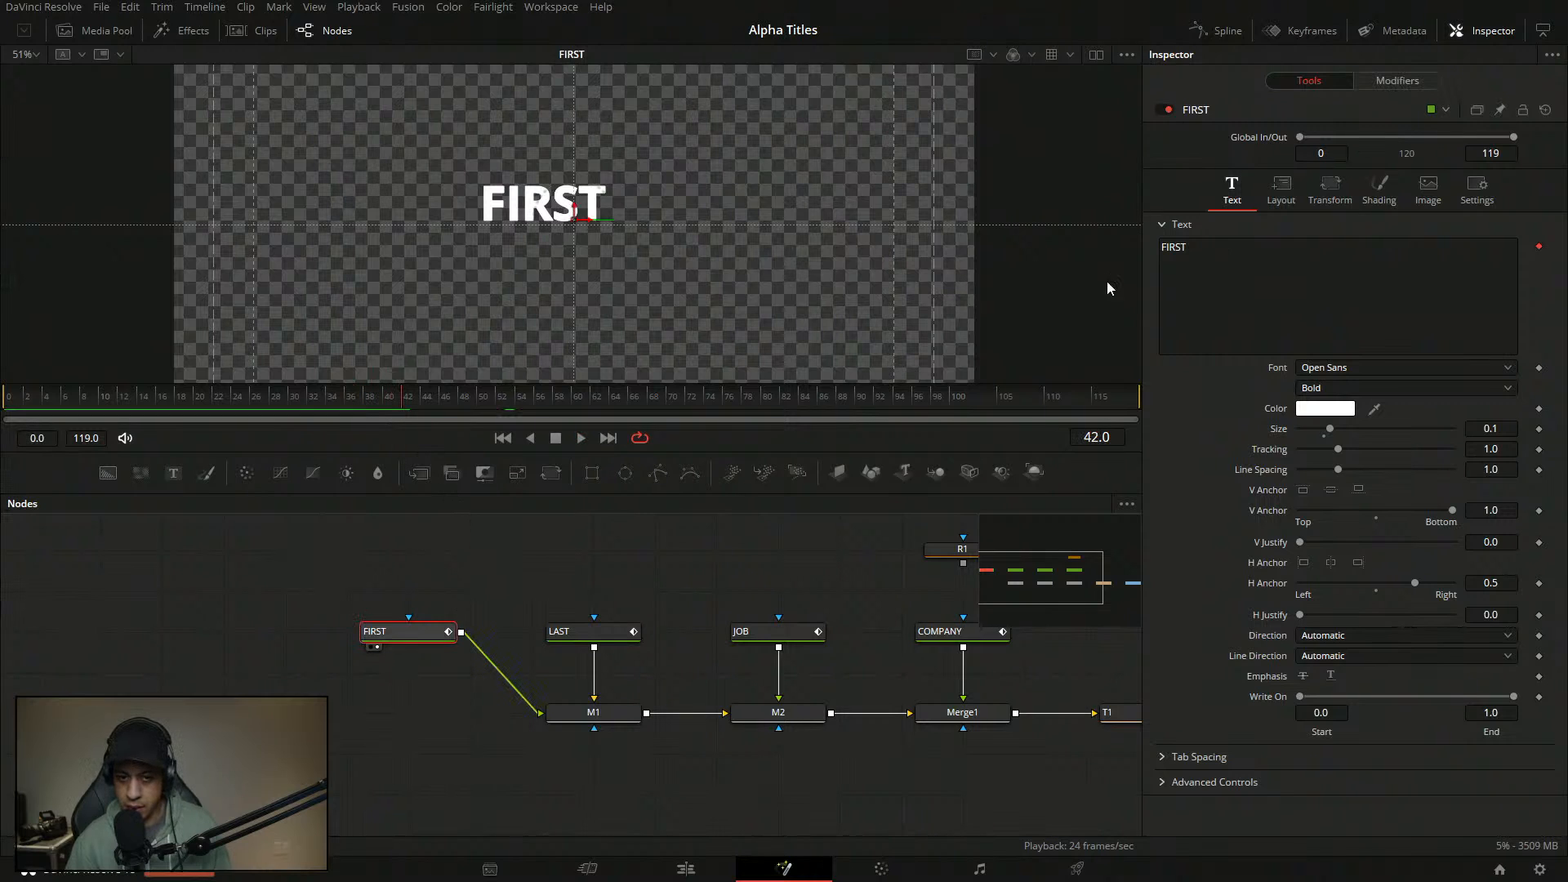
# - Move the FIRST curve's full-opacity point to In 0.19
pyautogui.click(1397, 81)
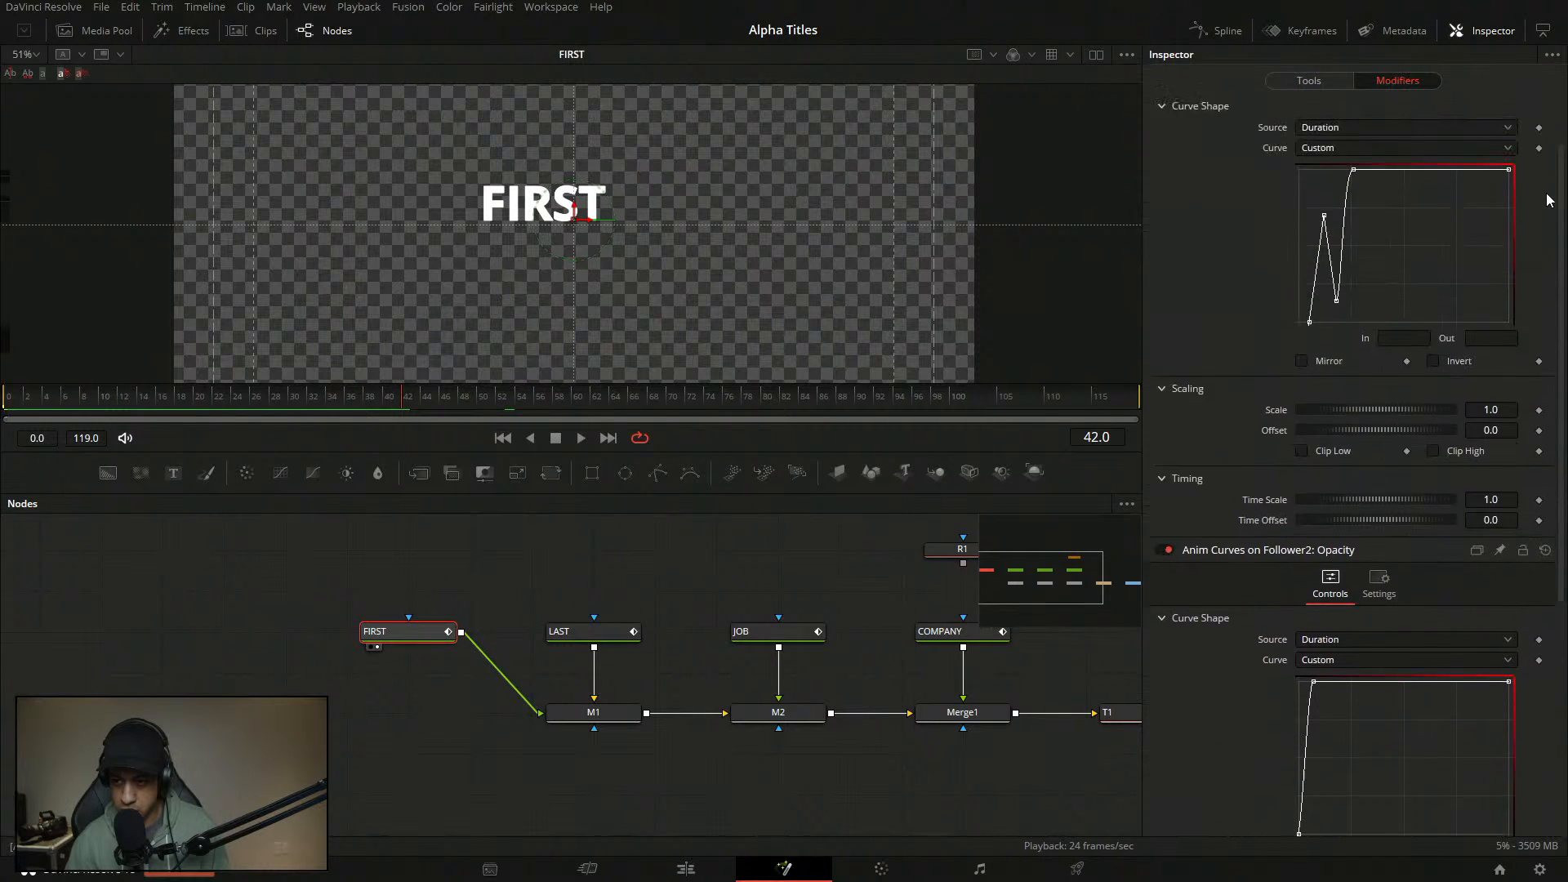
pyautogui.scroll(2, 1401, 296)
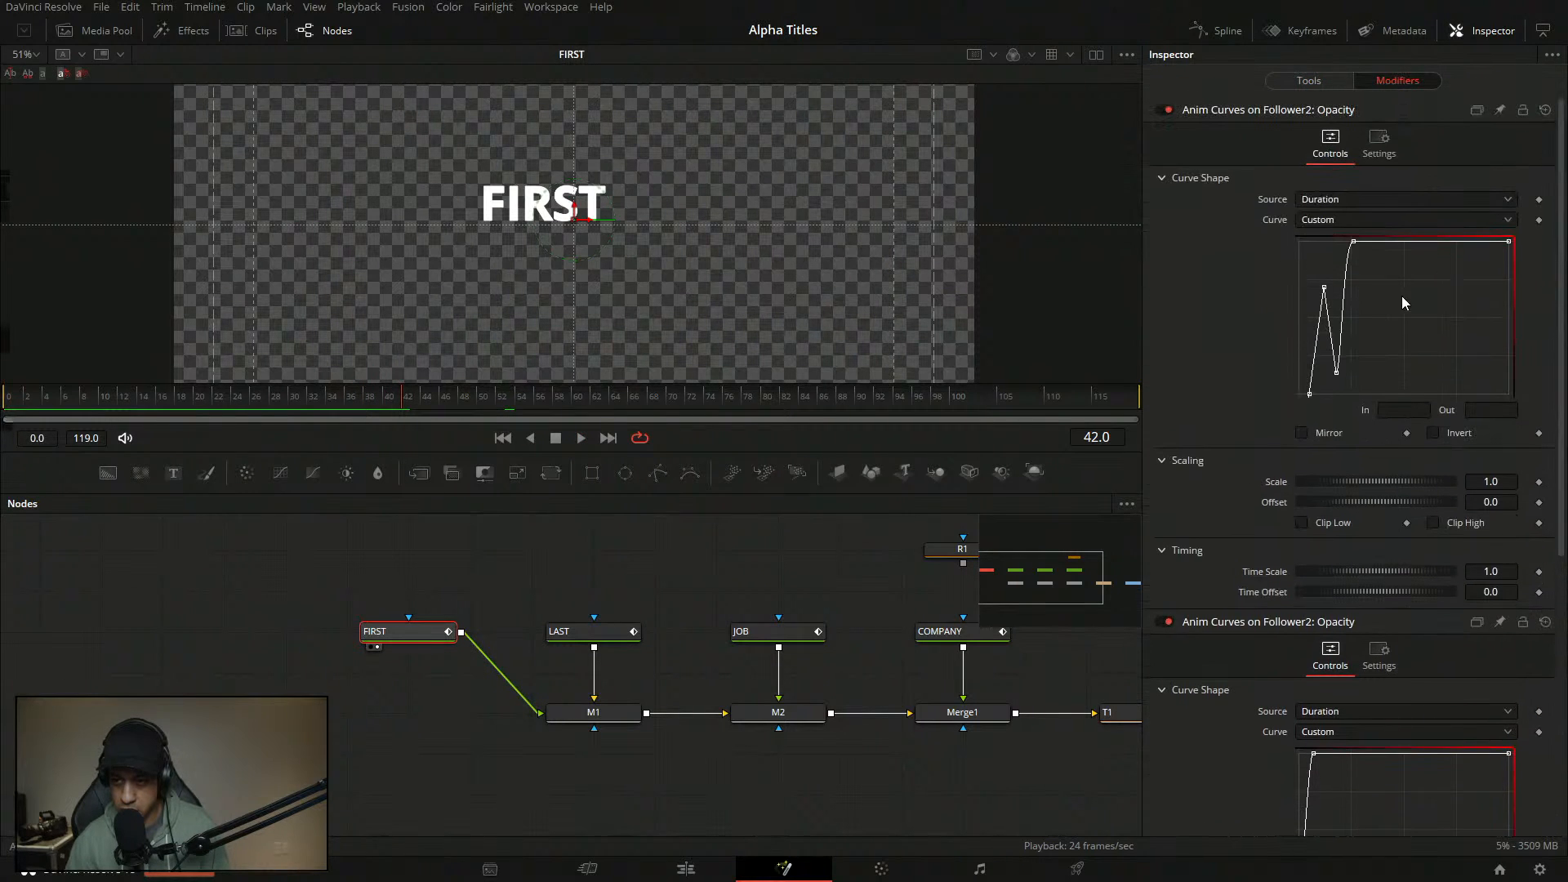
pyautogui.doubleClick(1410, 412)
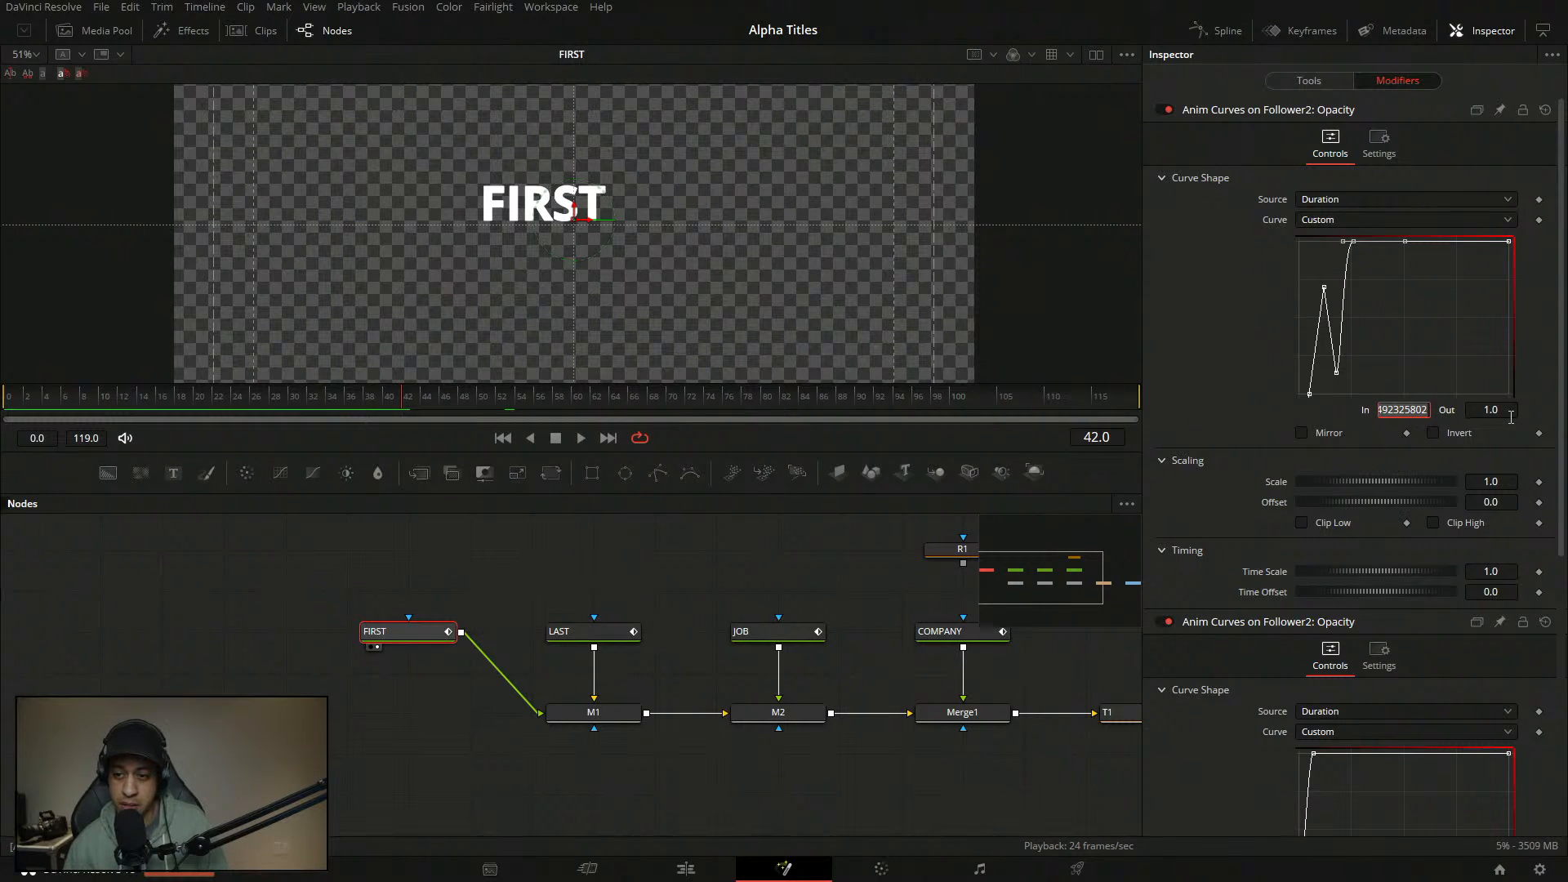
pyautogui.click(1336, 373)
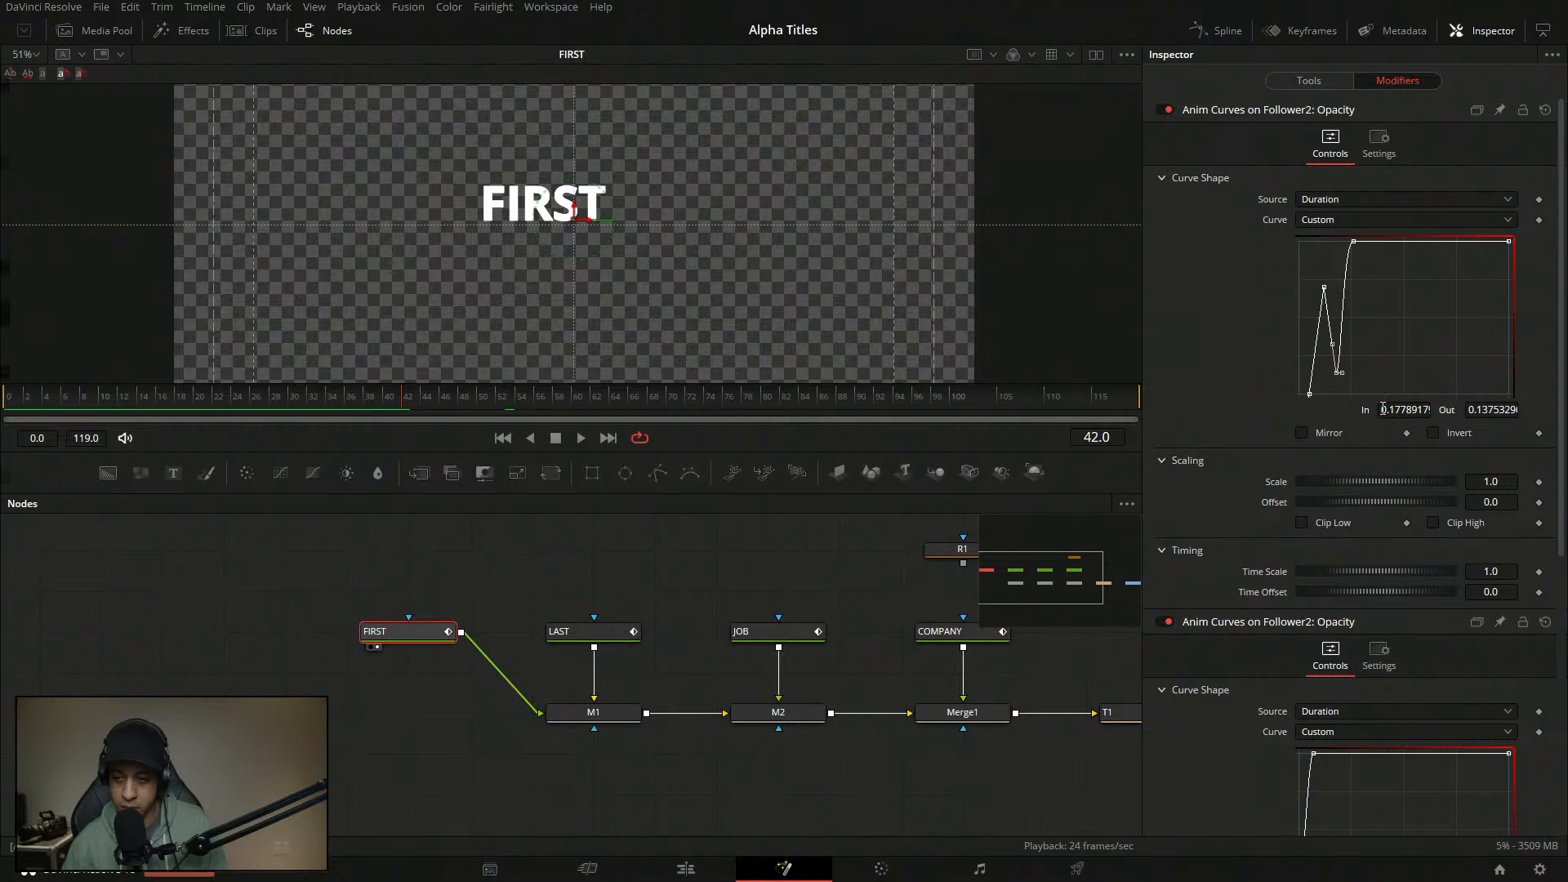
pyautogui.click(1352, 241)
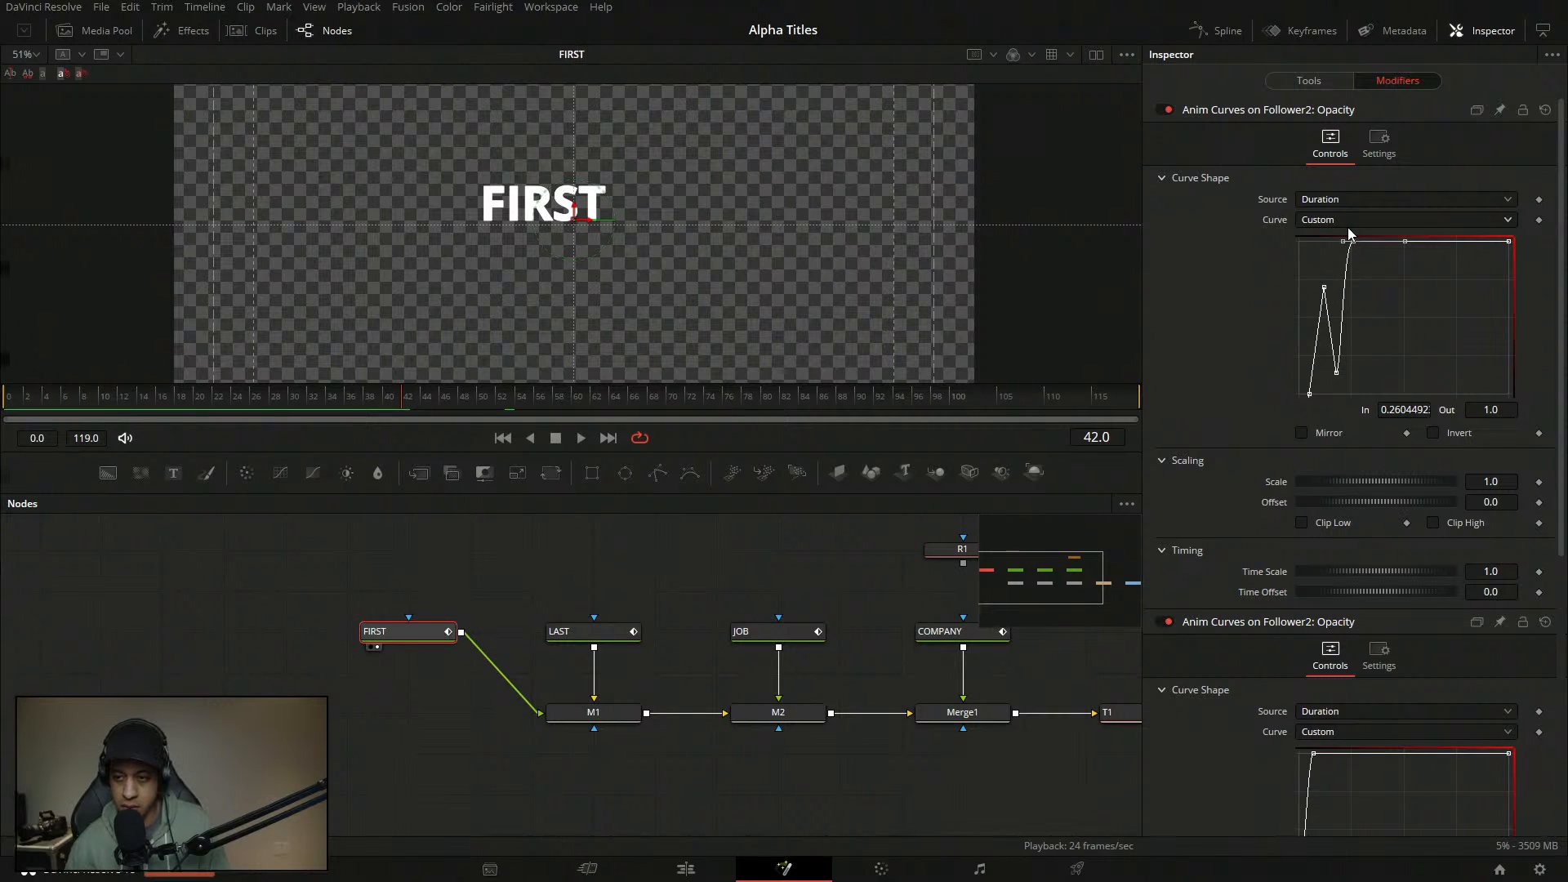
pyautogui.click(1407, 410)
pyautogui.write('.19')
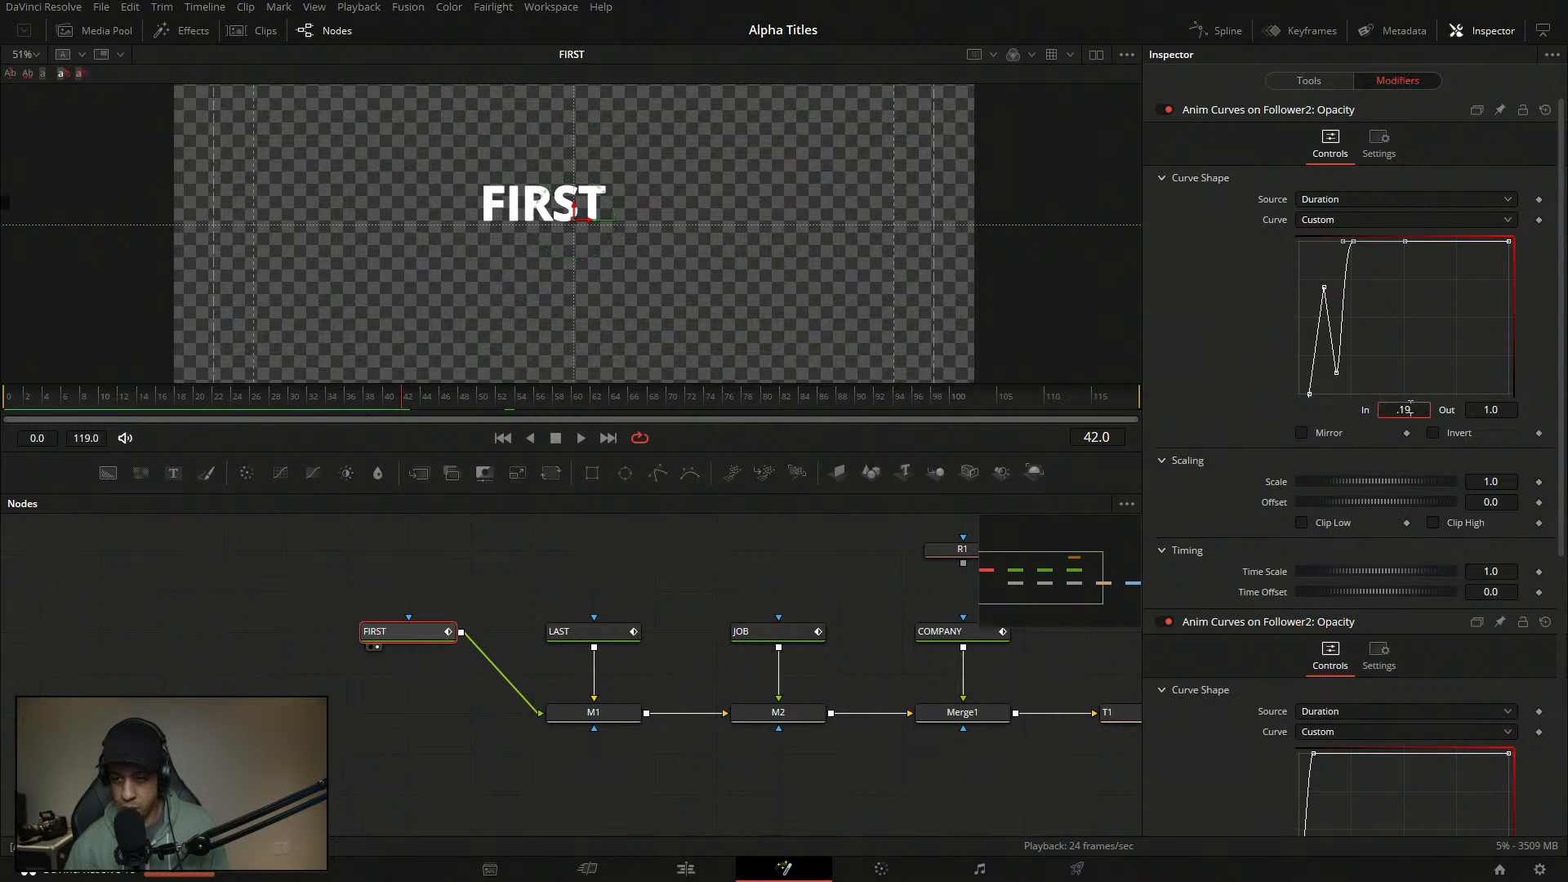
pyautogui.press('Return')
# - Play the revised FIRST title animation from the first frame, then reselect the FIRST node
pyautogui.click(35, 414)
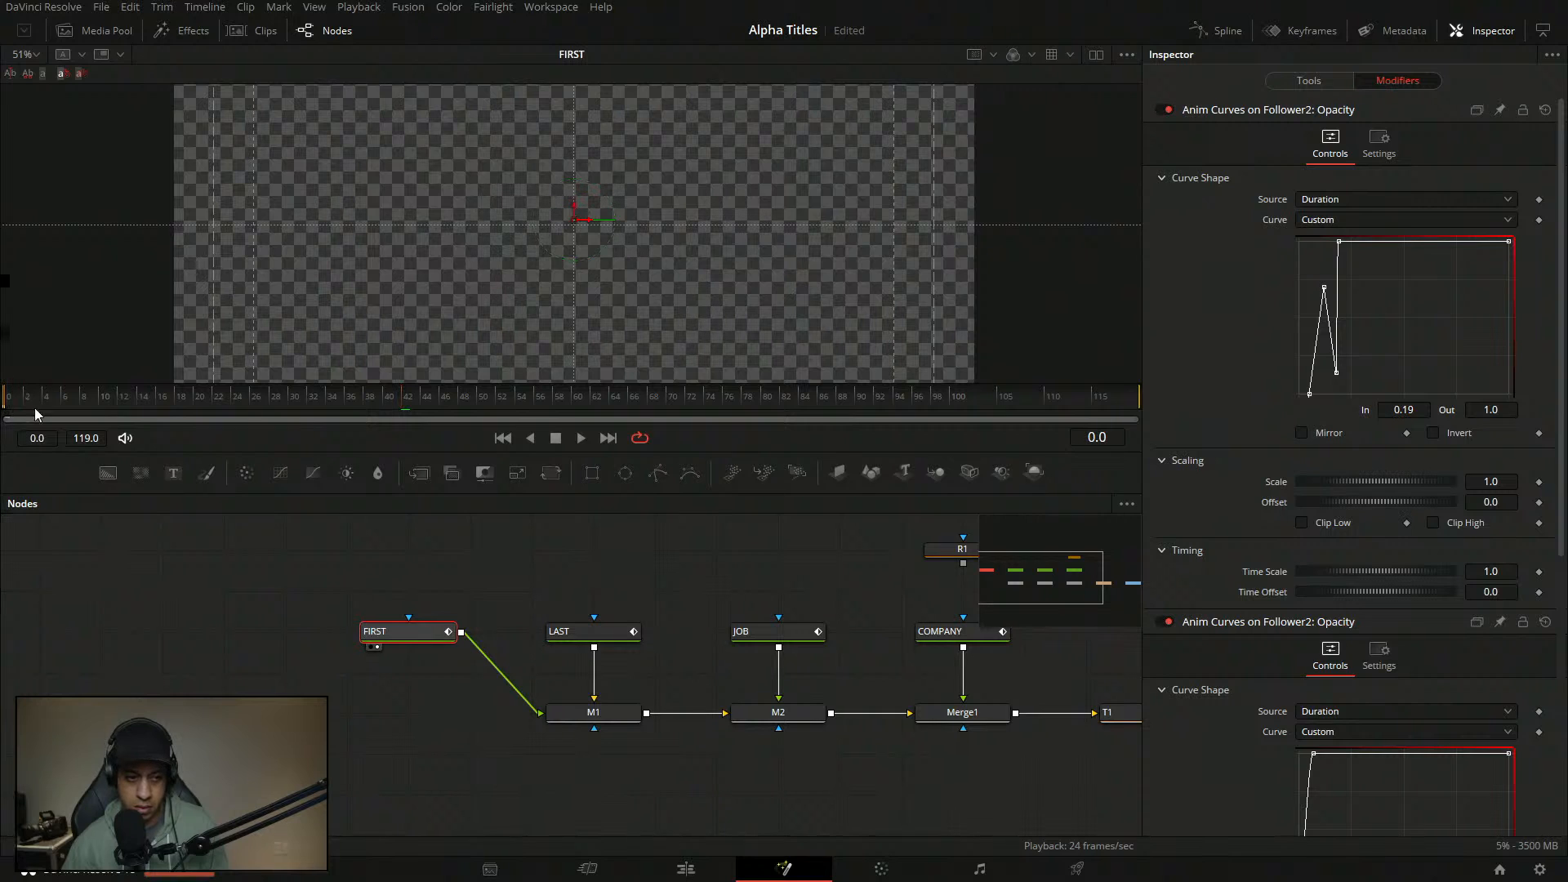
pyautogui.click(581, 438)
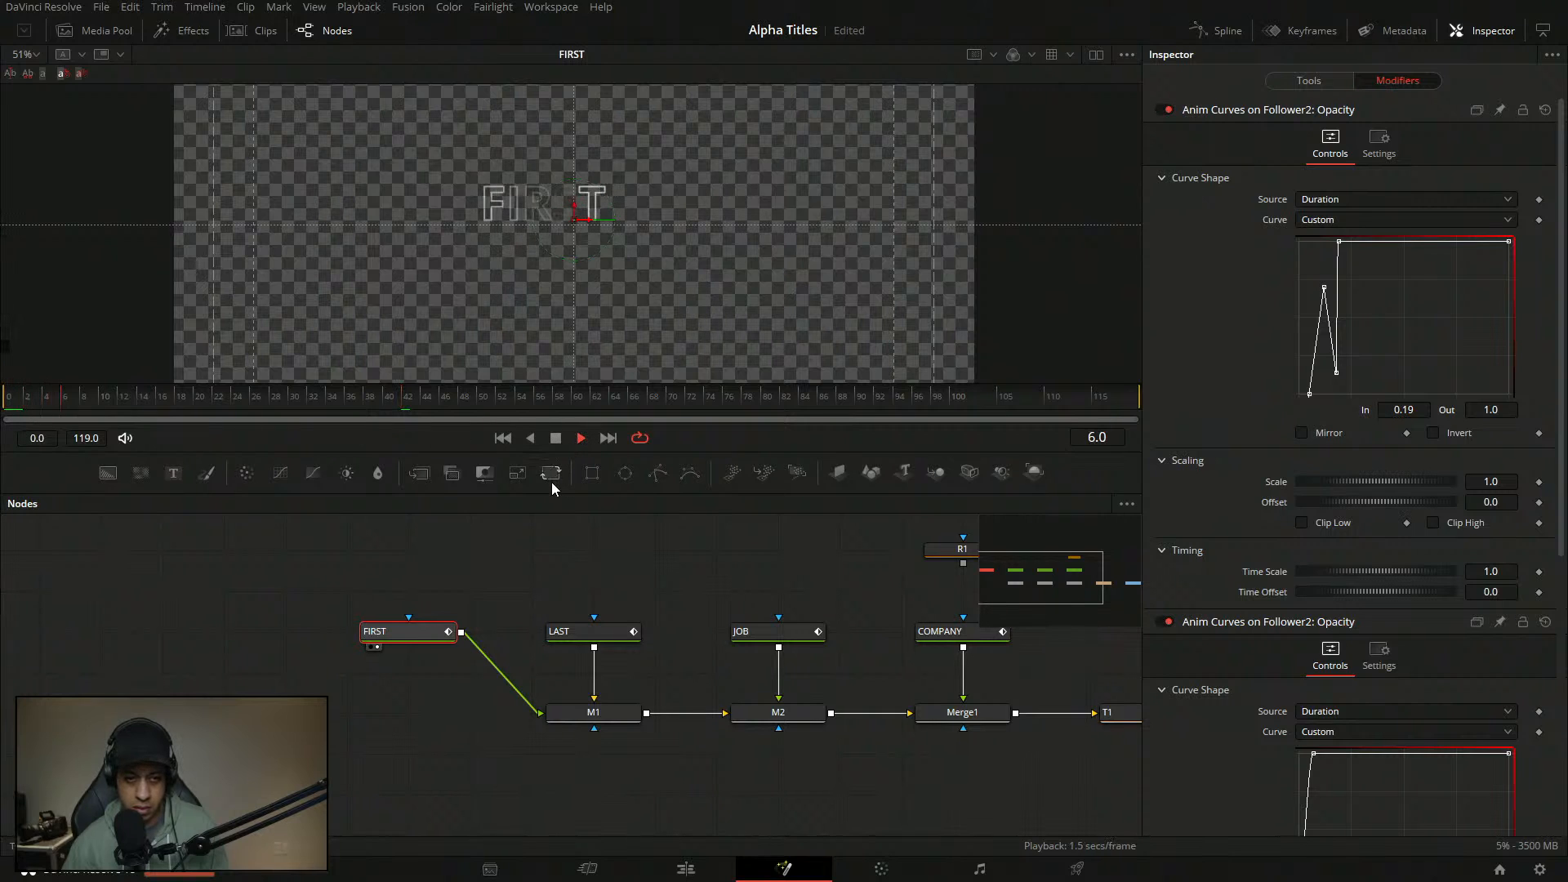
pyautogui.click(523, 542)
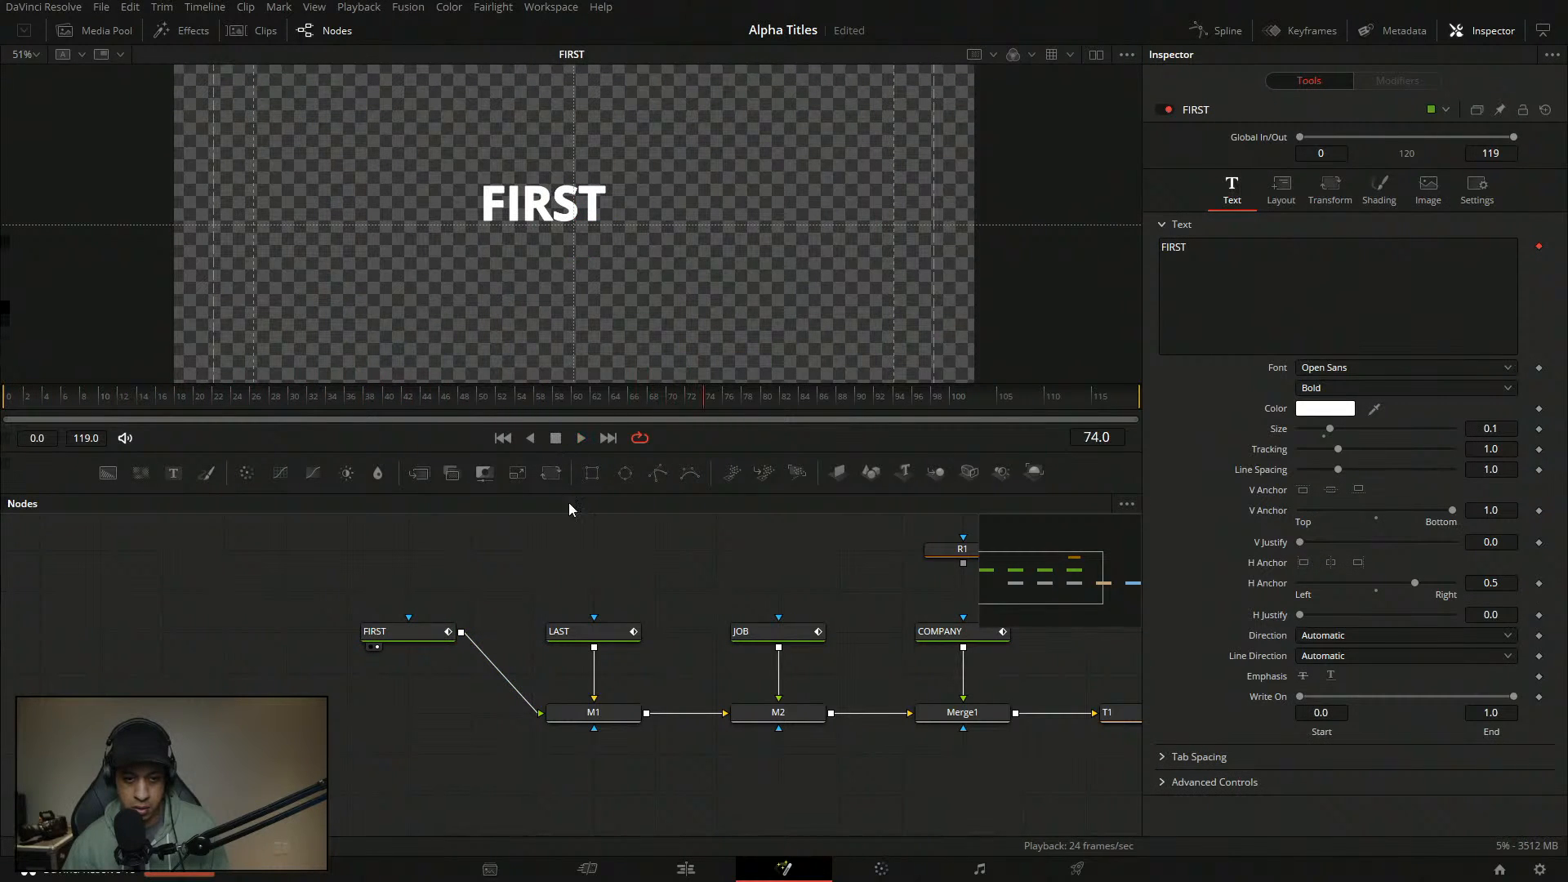
pyautogui.click(408, 631)
# - Shift the curve's dip and first peak earlier, raise the dip slightly, and save
pyautogui.click(1398, 80)
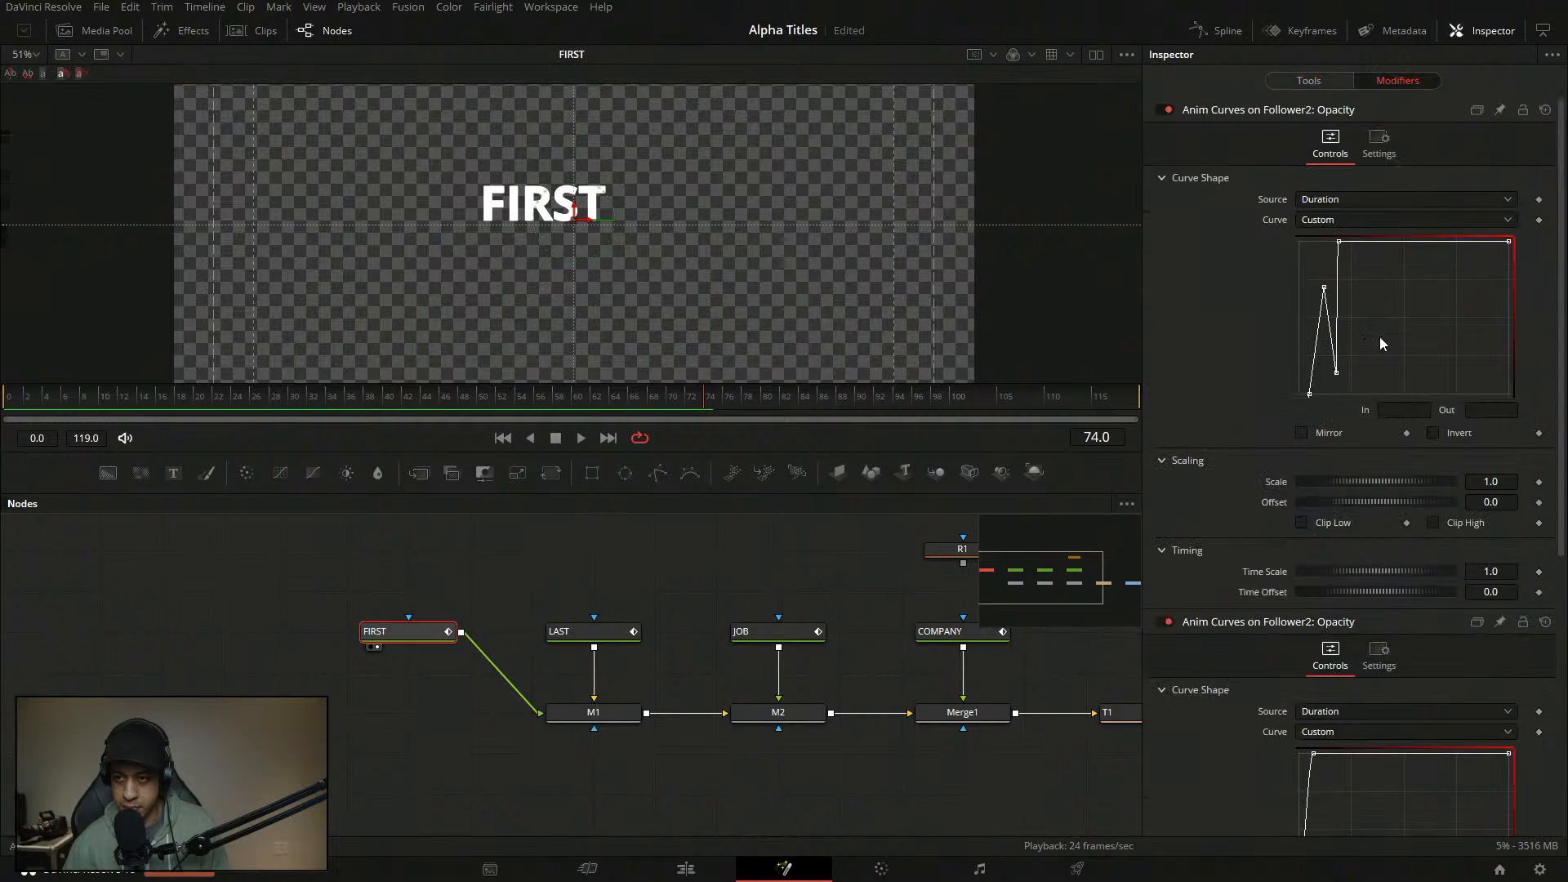
pyautogui.click(1337, 373)
pyautogui.moveTo(1336, 372); pyautogui.dragTo(1330, 372)
pyautogui.click(1324, 289)
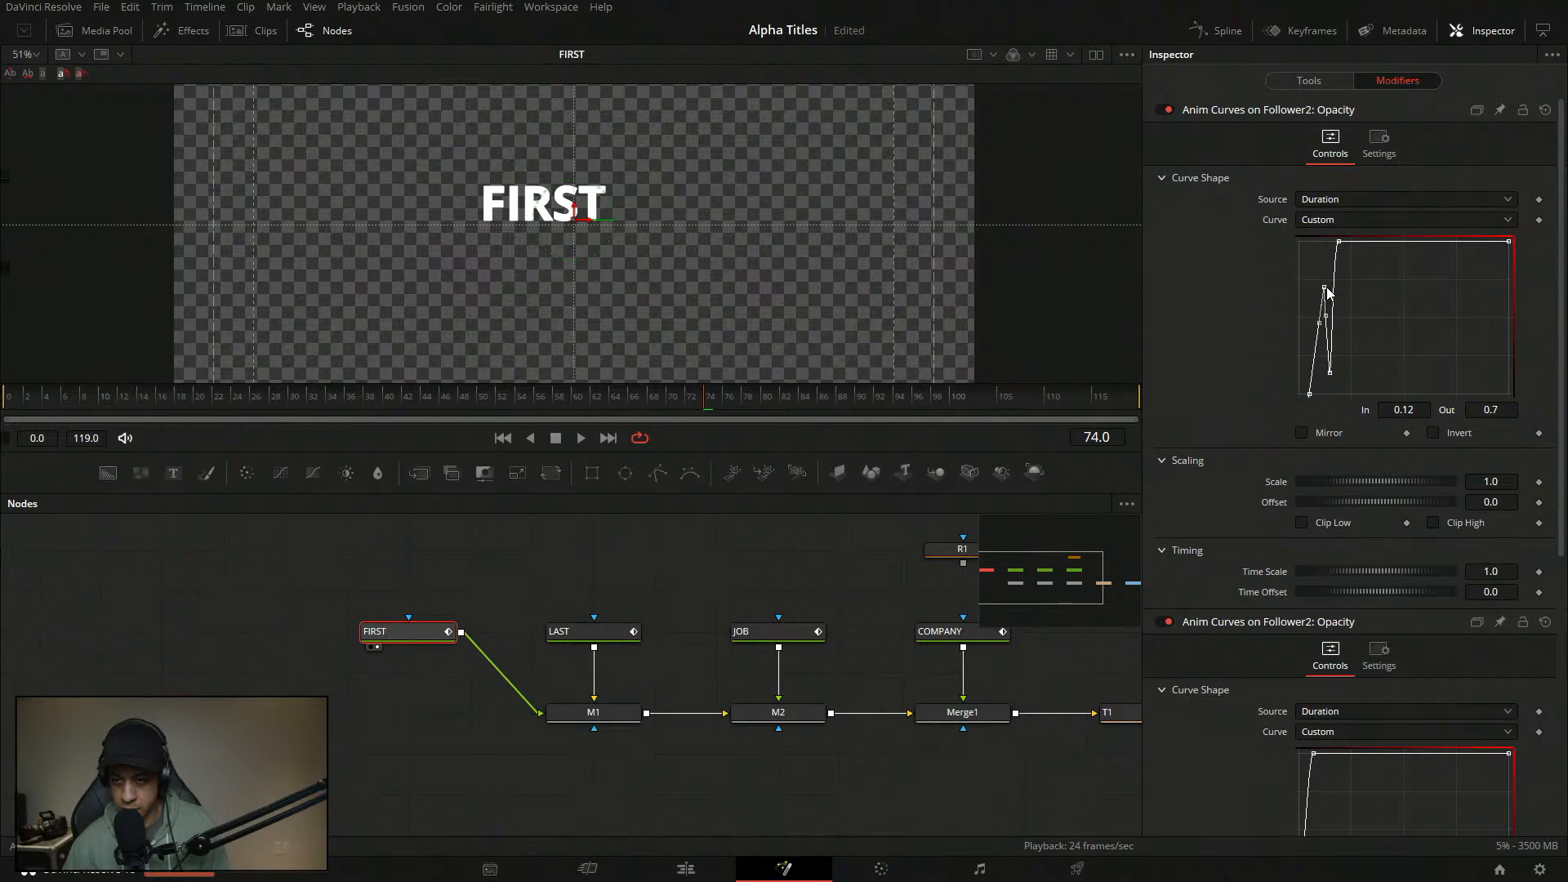
pyautogui.moveTo(1328, 293); pyautogui.dragTo(1315, 297)
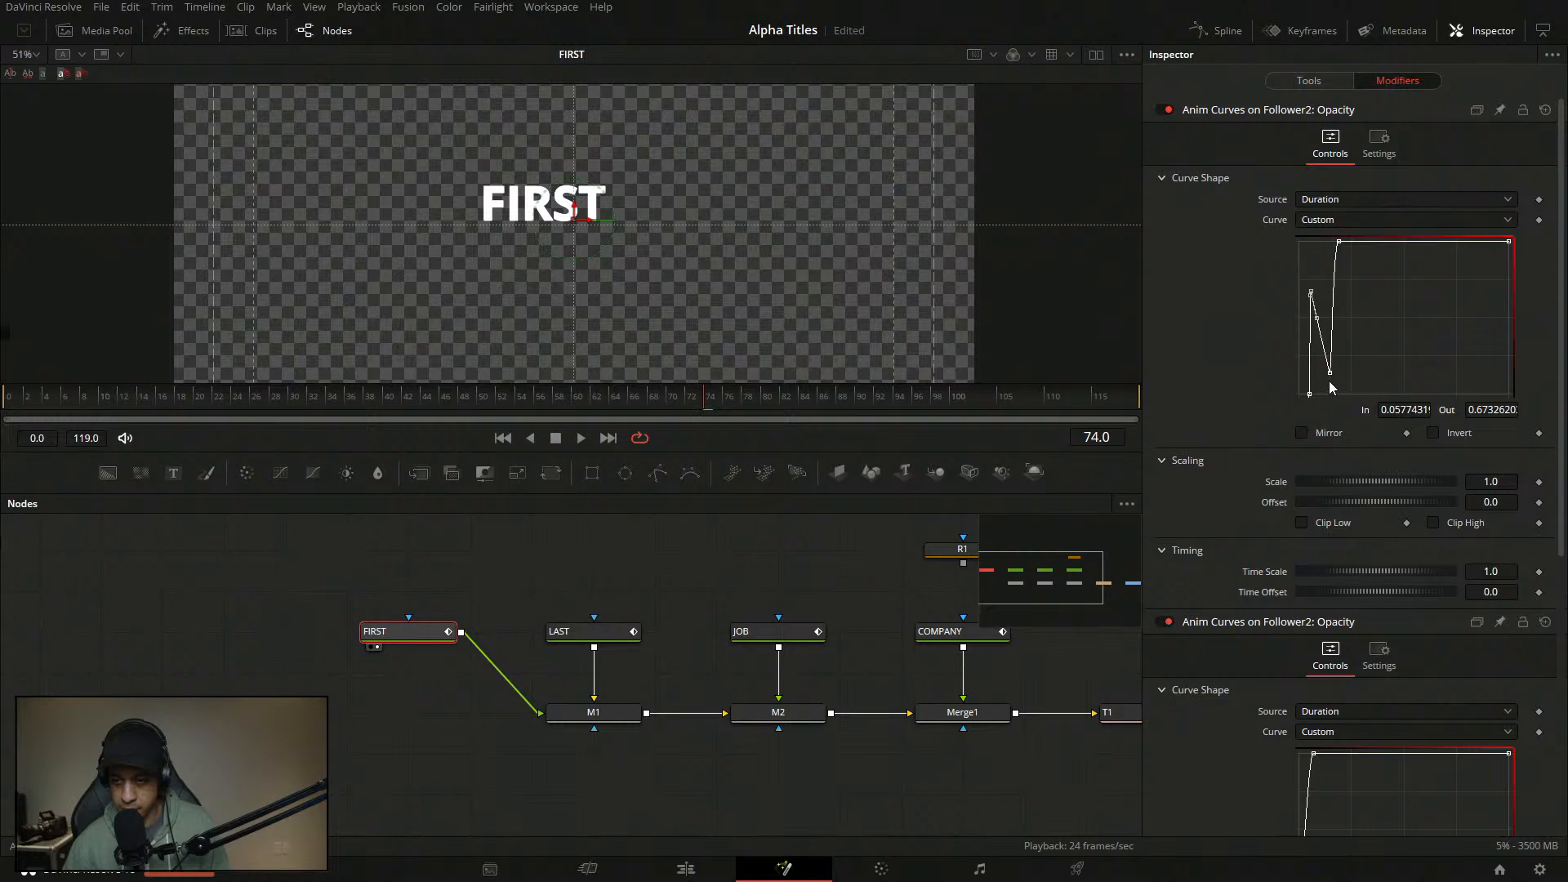
pyautogui.moveTo(1330, 376); pyautogui.dragTo(1324, 350)
pyautogui.moveTo(1371, 266); pyautogui.dragTo(1248, 424)
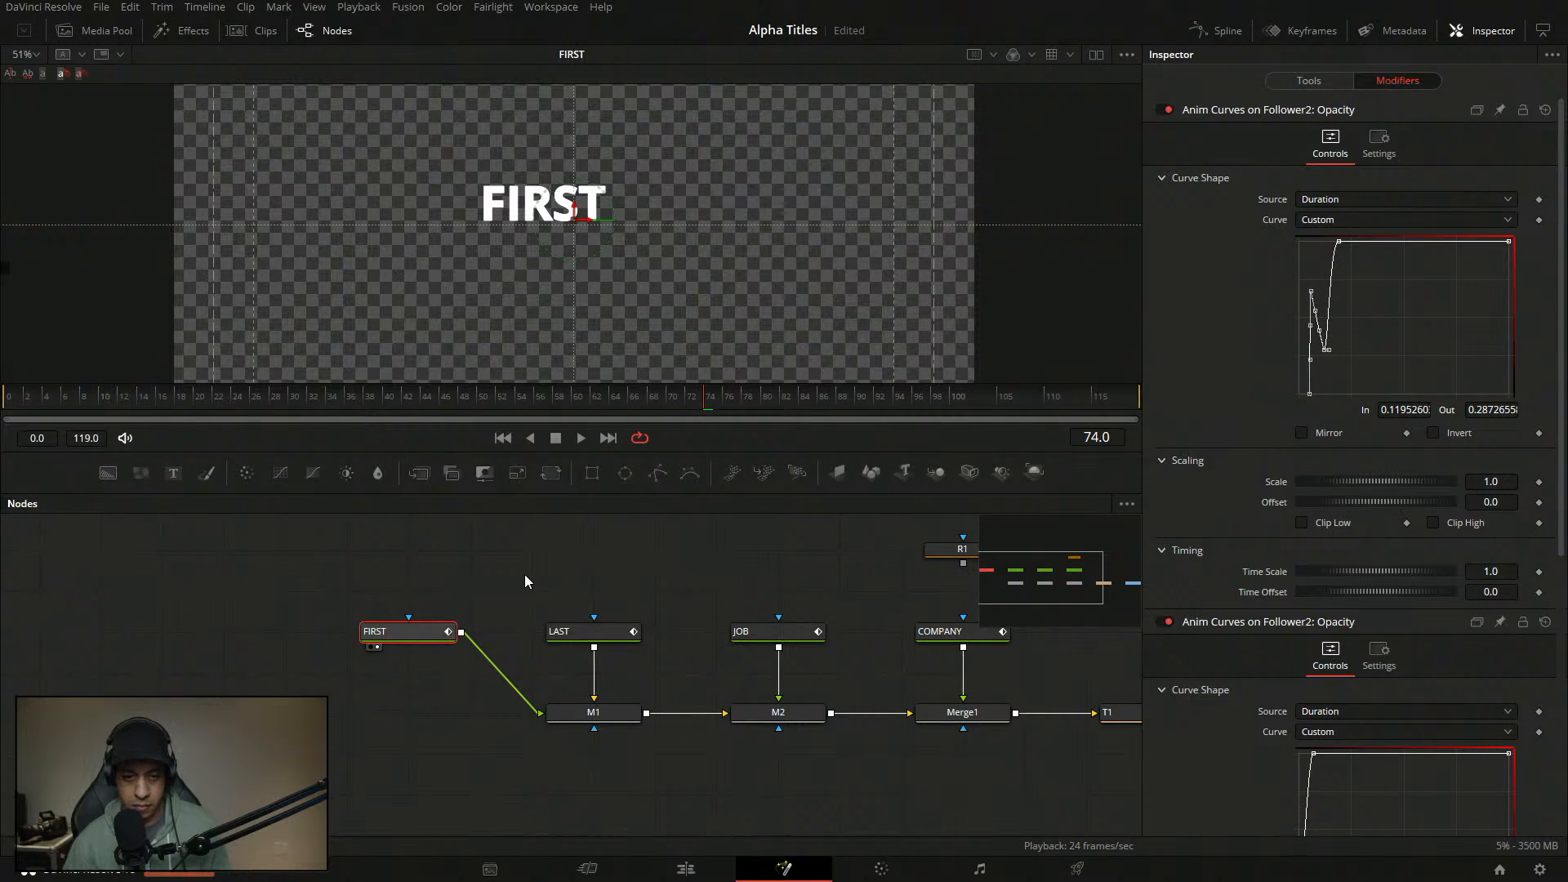
pyautogui.hotkey('ctrl', 's')
# - Raise the opacity dip to about half and replay the flicker from the start
pyautogui.click(8, 399)
pyautogui.press('space')
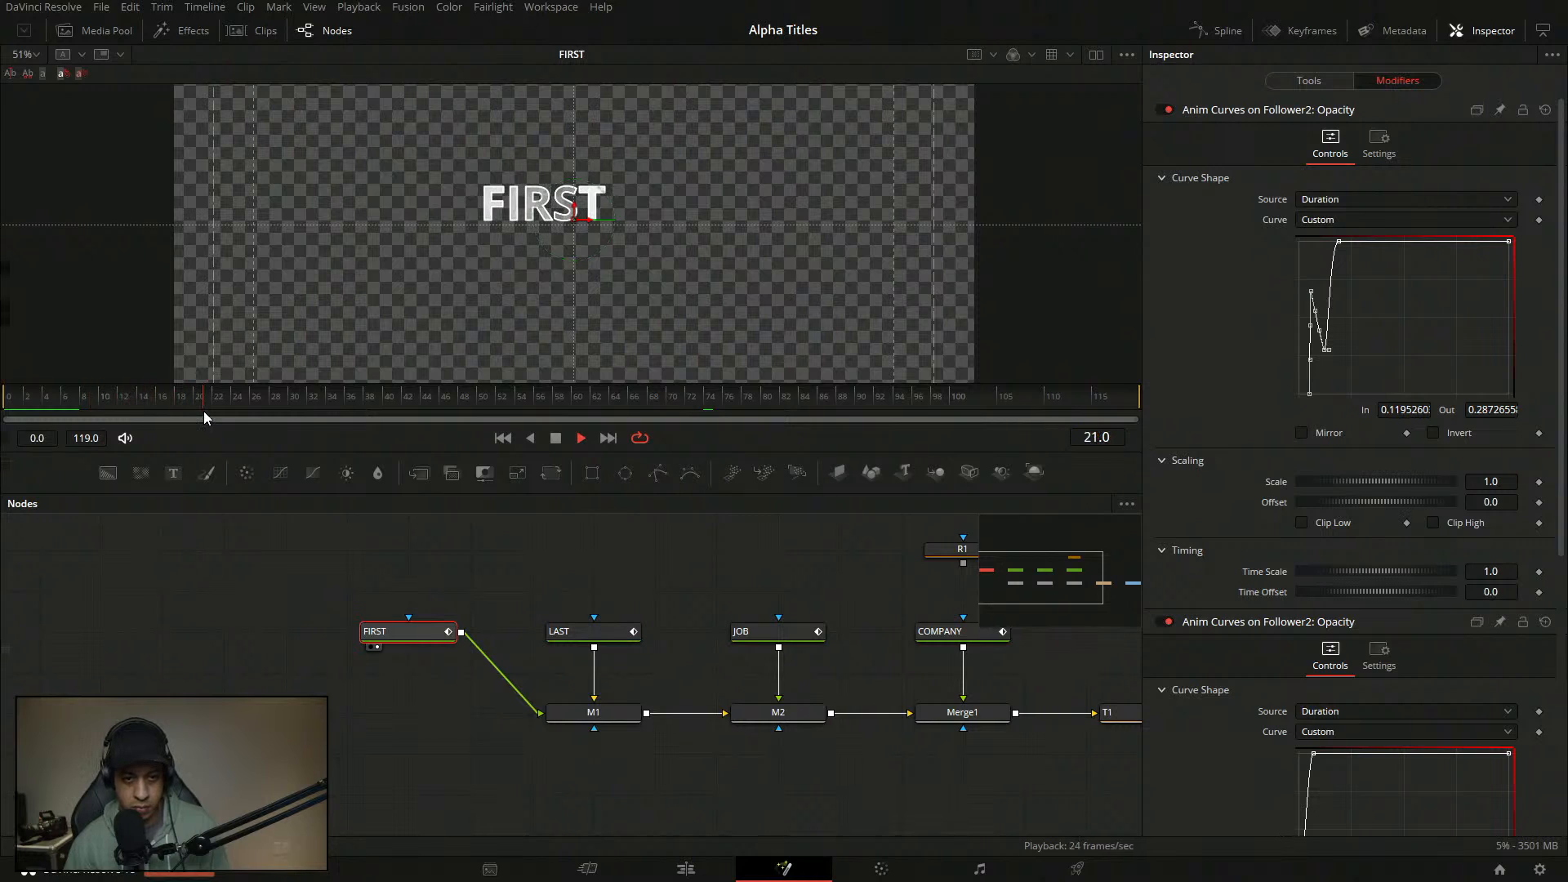
pyautogui.press('space')
pyautogui.click(1415, 274)
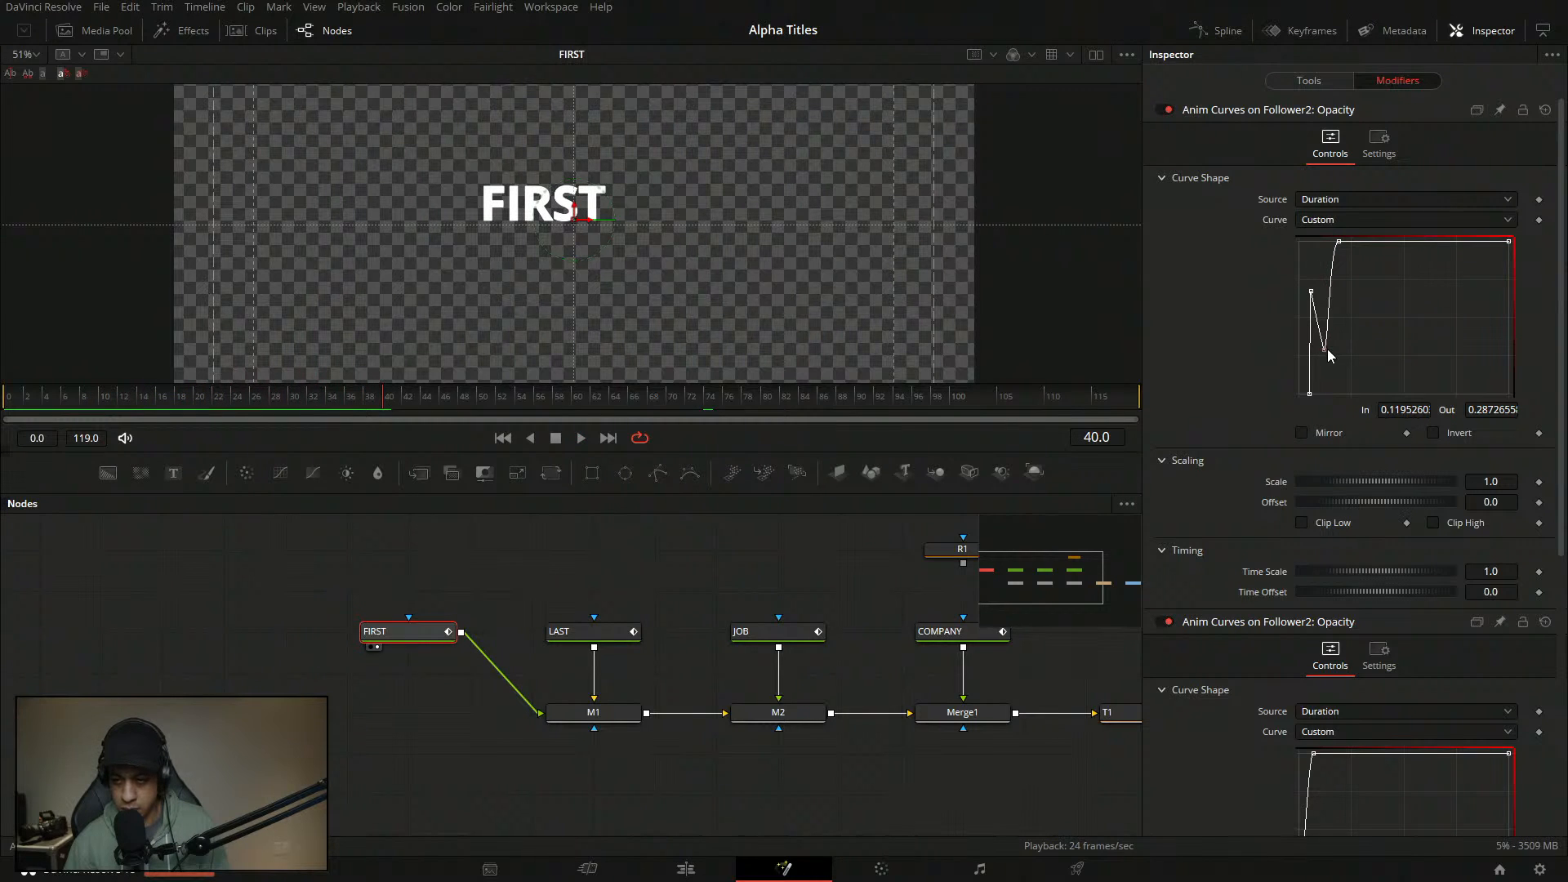
pyautogui.moveTo(1326, 350); pyautogui.dragTo(1313, 270)
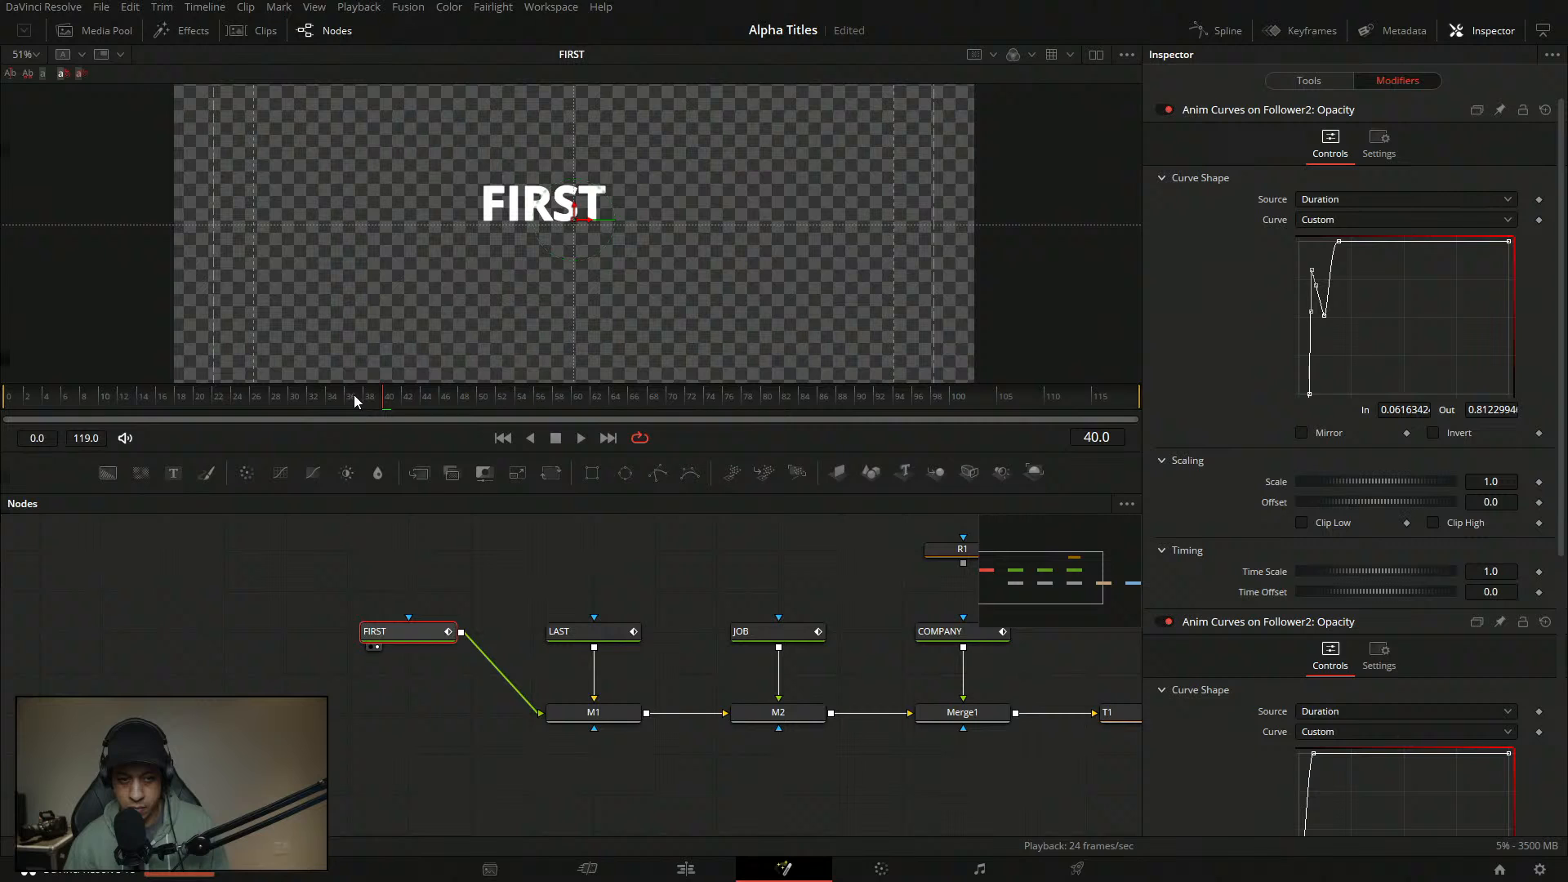
pyautogui.click(8, 399)
pyautogui.press('space')
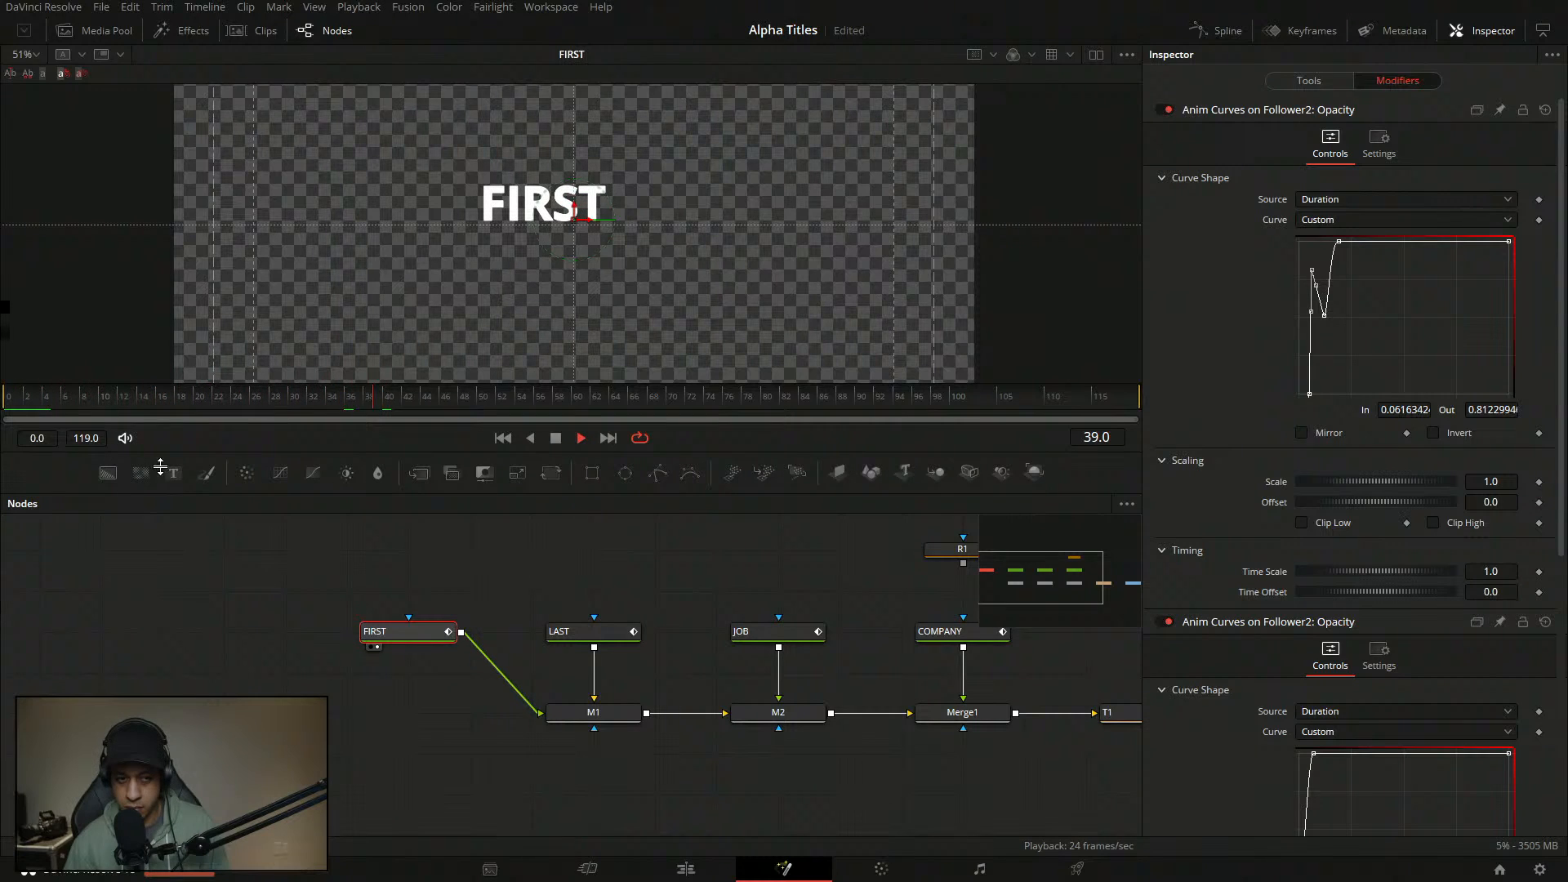
pyautogui.press('space')
pyautogui.click(51, 400)
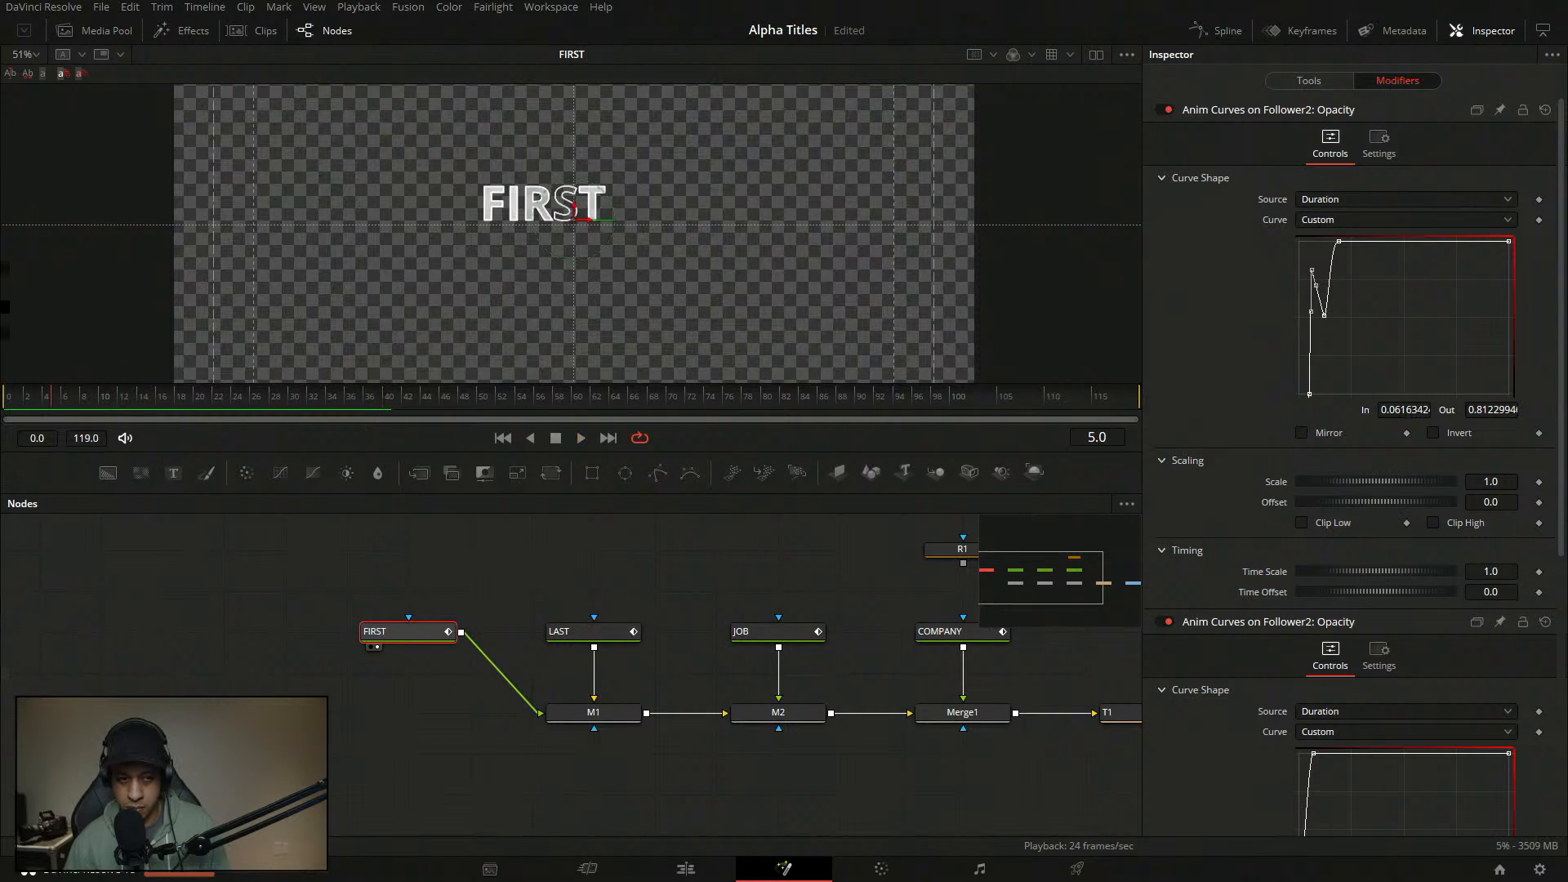
pyautogui.moveTo(51, 399); pyautogui.dragTo(7, 400)
pyautogui.press('space')
pyautogui.press('space')
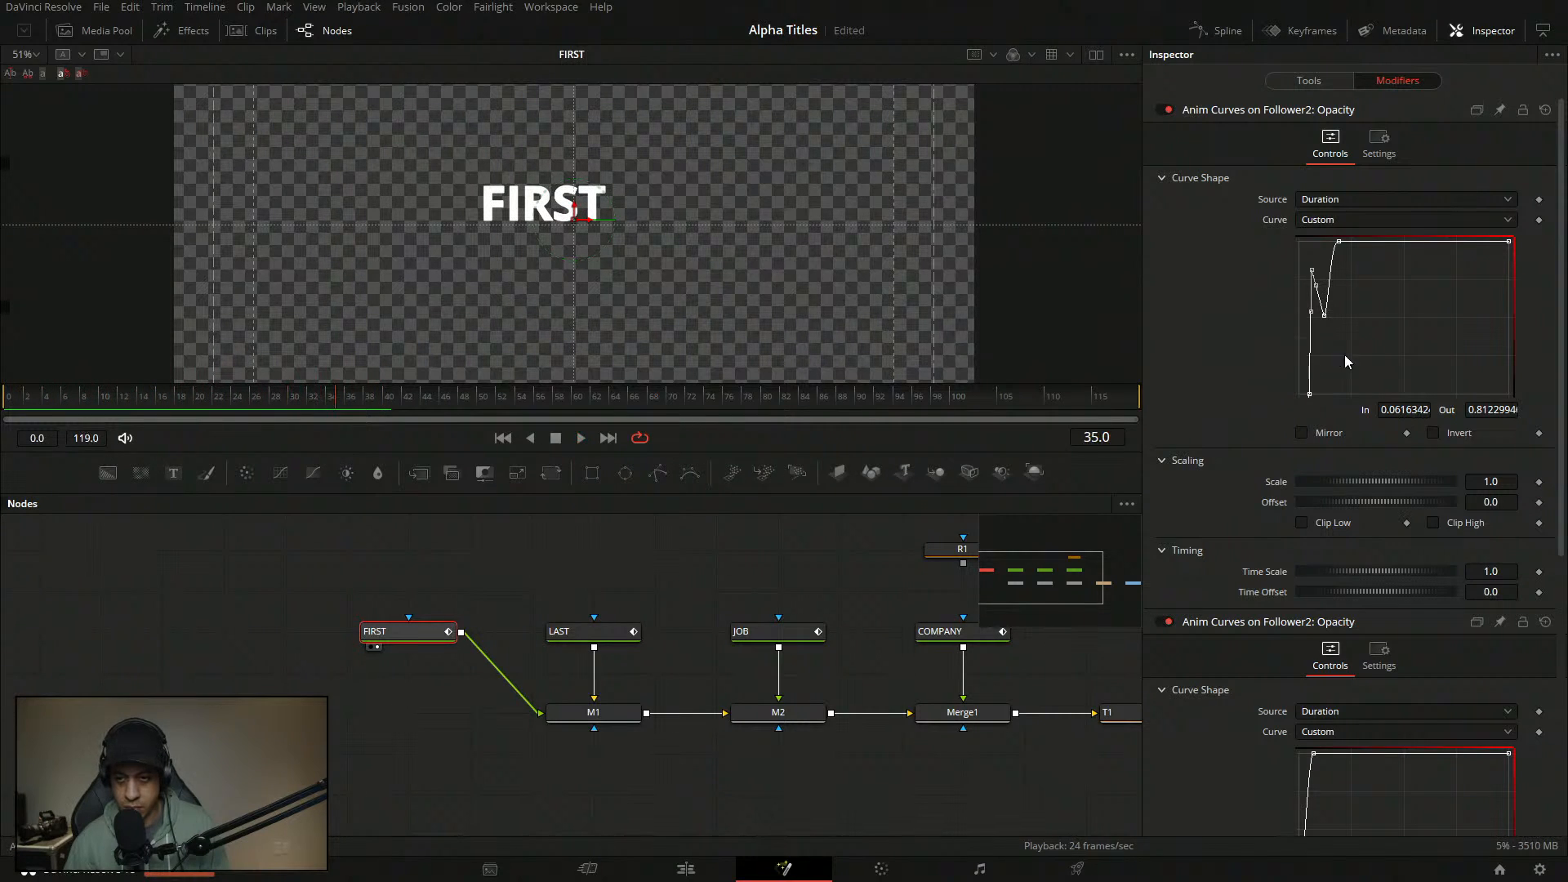
# - Lower the dip to about 0.22 opacity and delay full opacity to In 0.222
pyautogui.moveTo(1326, 316); pyautogui.dragTo(1326, 359)
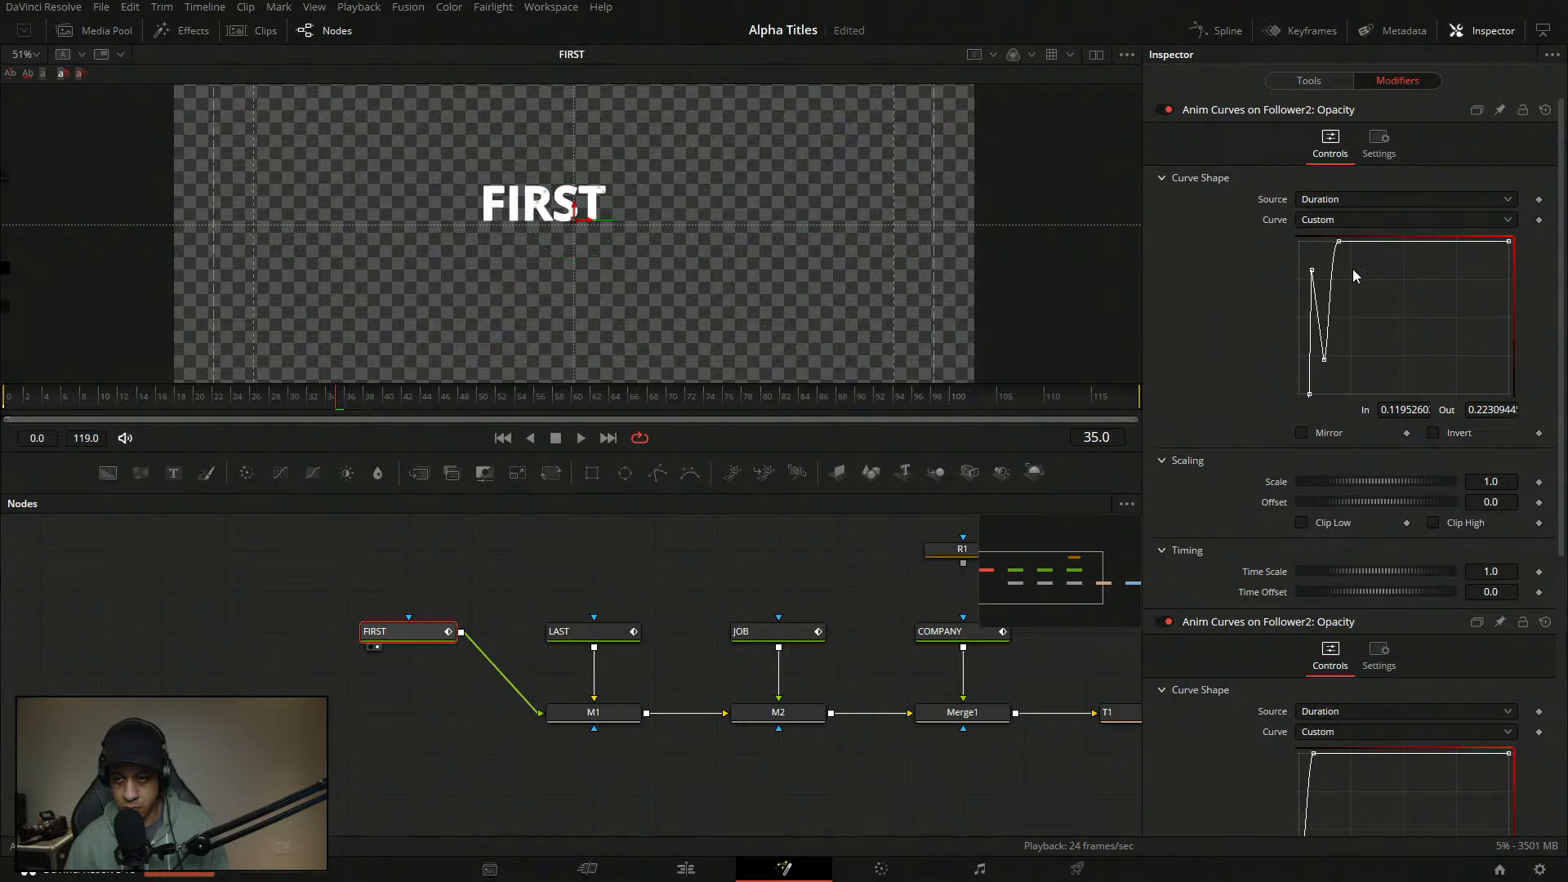
pyautogui.click(1339, 244)
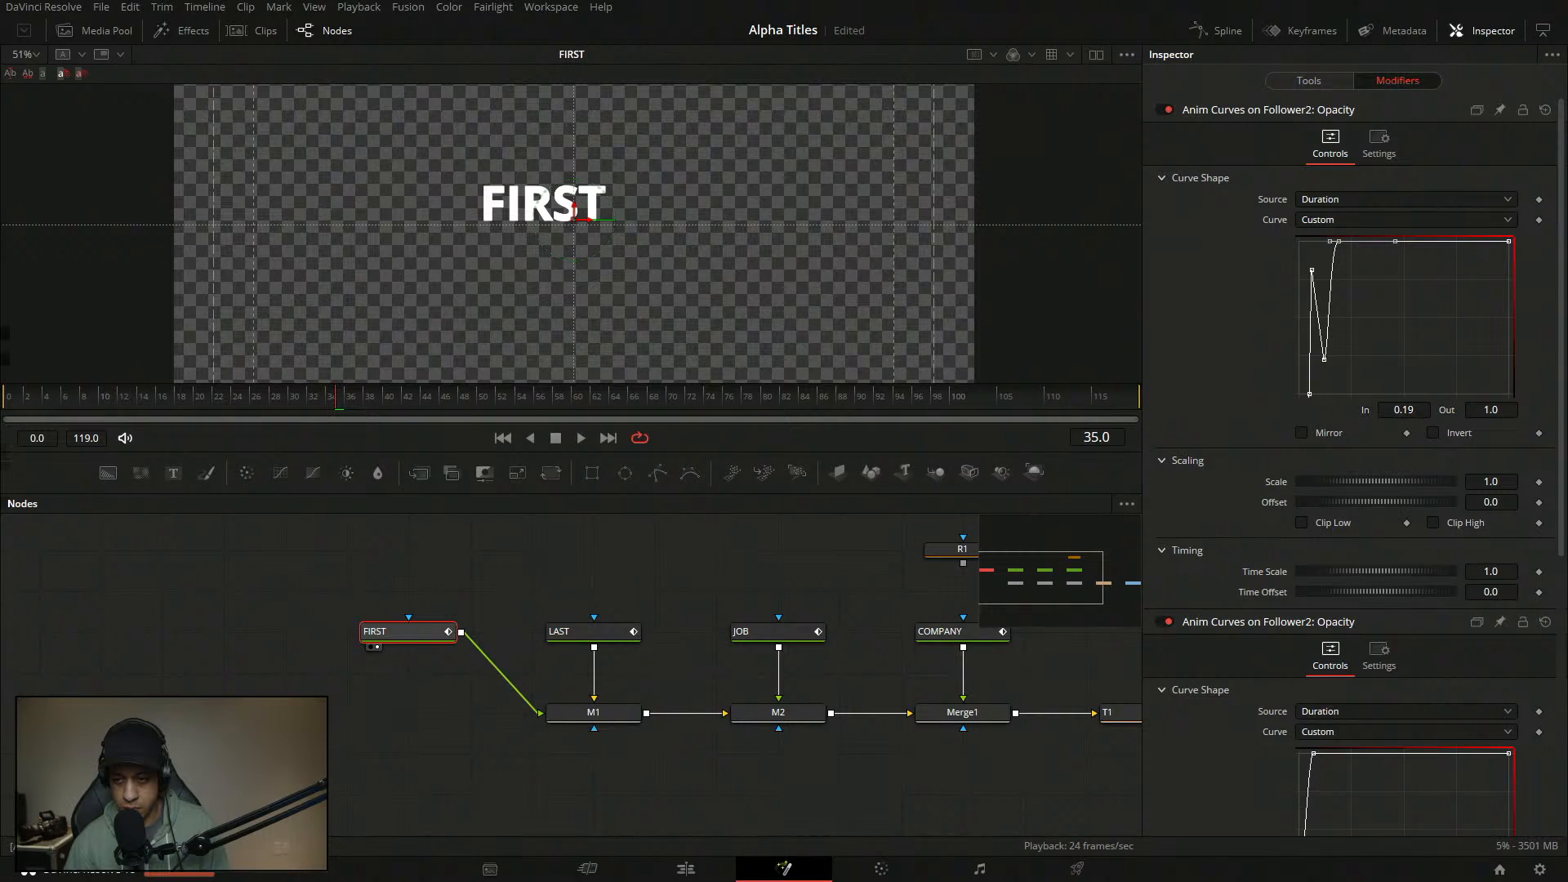
pyautogui.moveTo(1338, 241); pyautogui.dragTo(1345, 240)
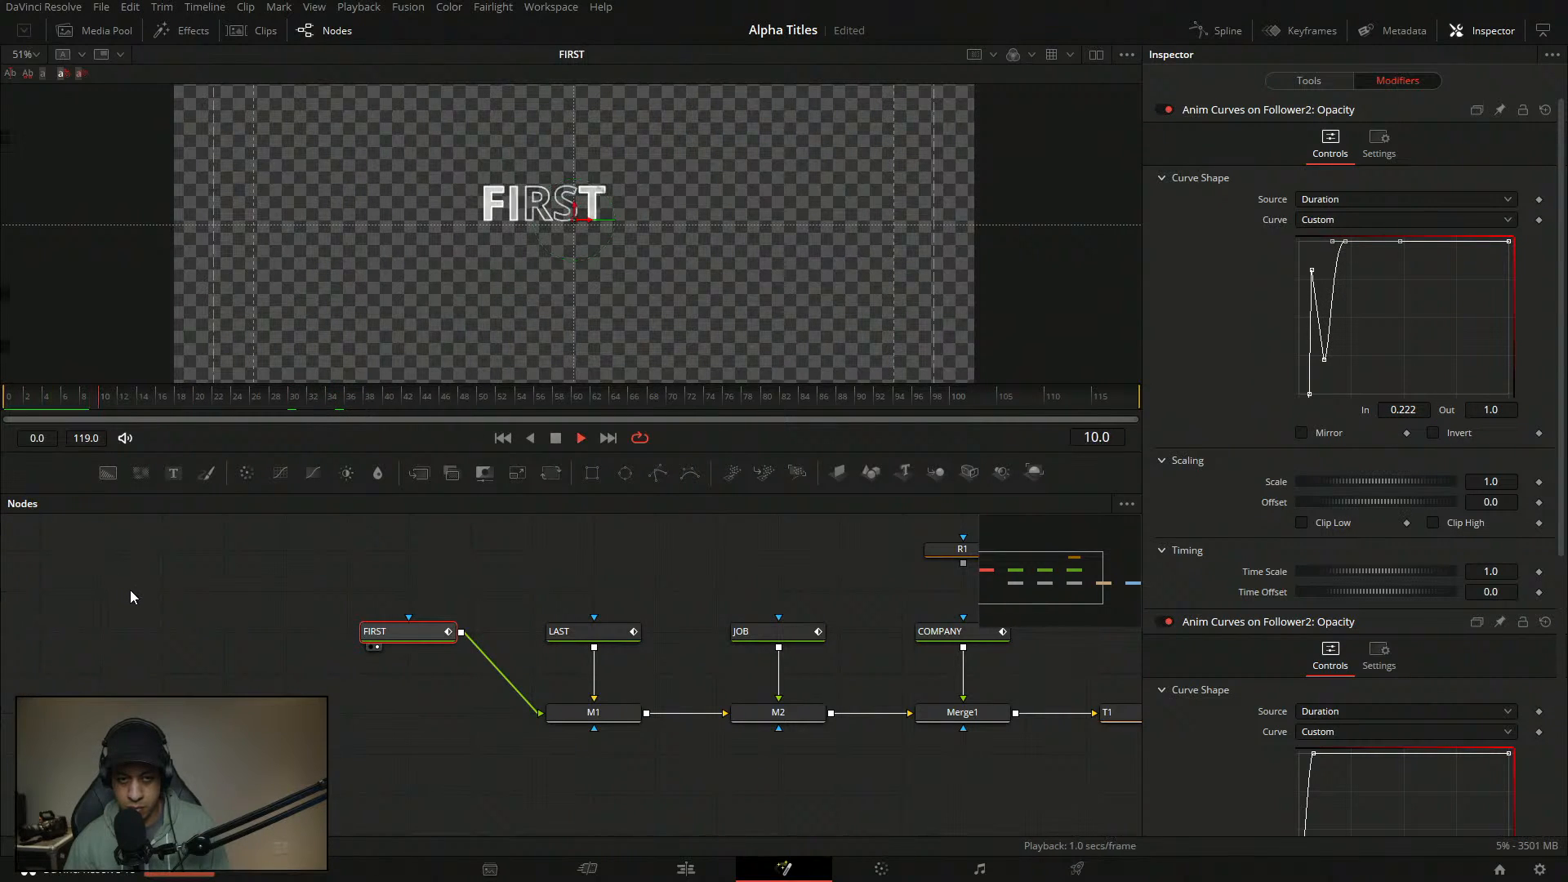
pyautogui.moveTo(114, 402); pyautogui.dragTo(4, 401)
pyautogui.press('space')
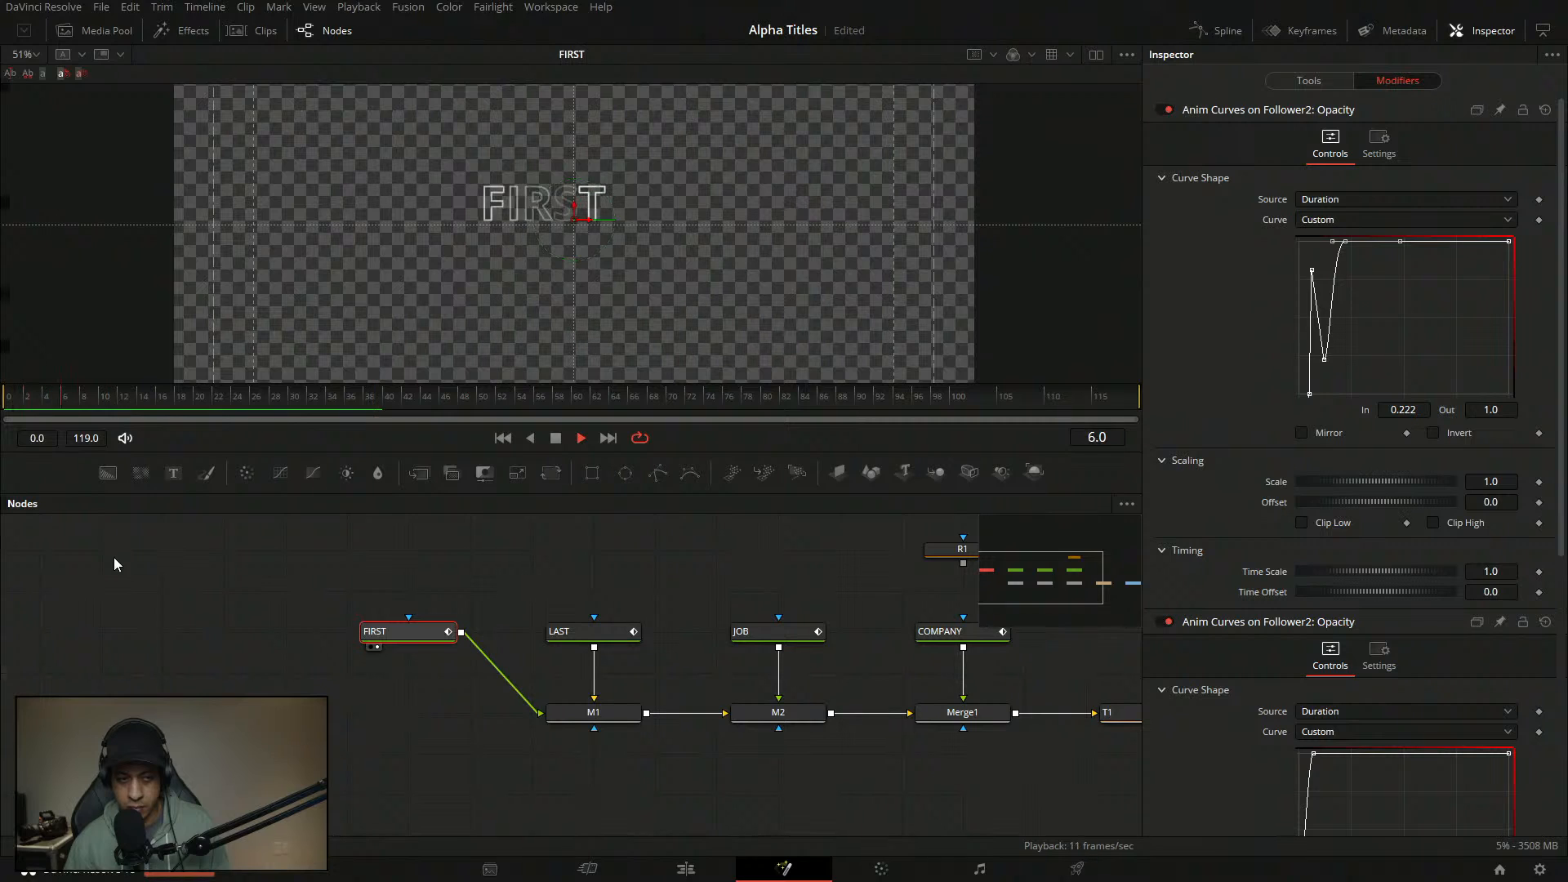
pyautogui.click(273, 532)
pyautogui.moveTo(188, 405); pyautogui.dragTo(2, 402)
# - Play the animation, view the combined M1 merge result, then reselect the FIRST text node
pyautogui.press('space')
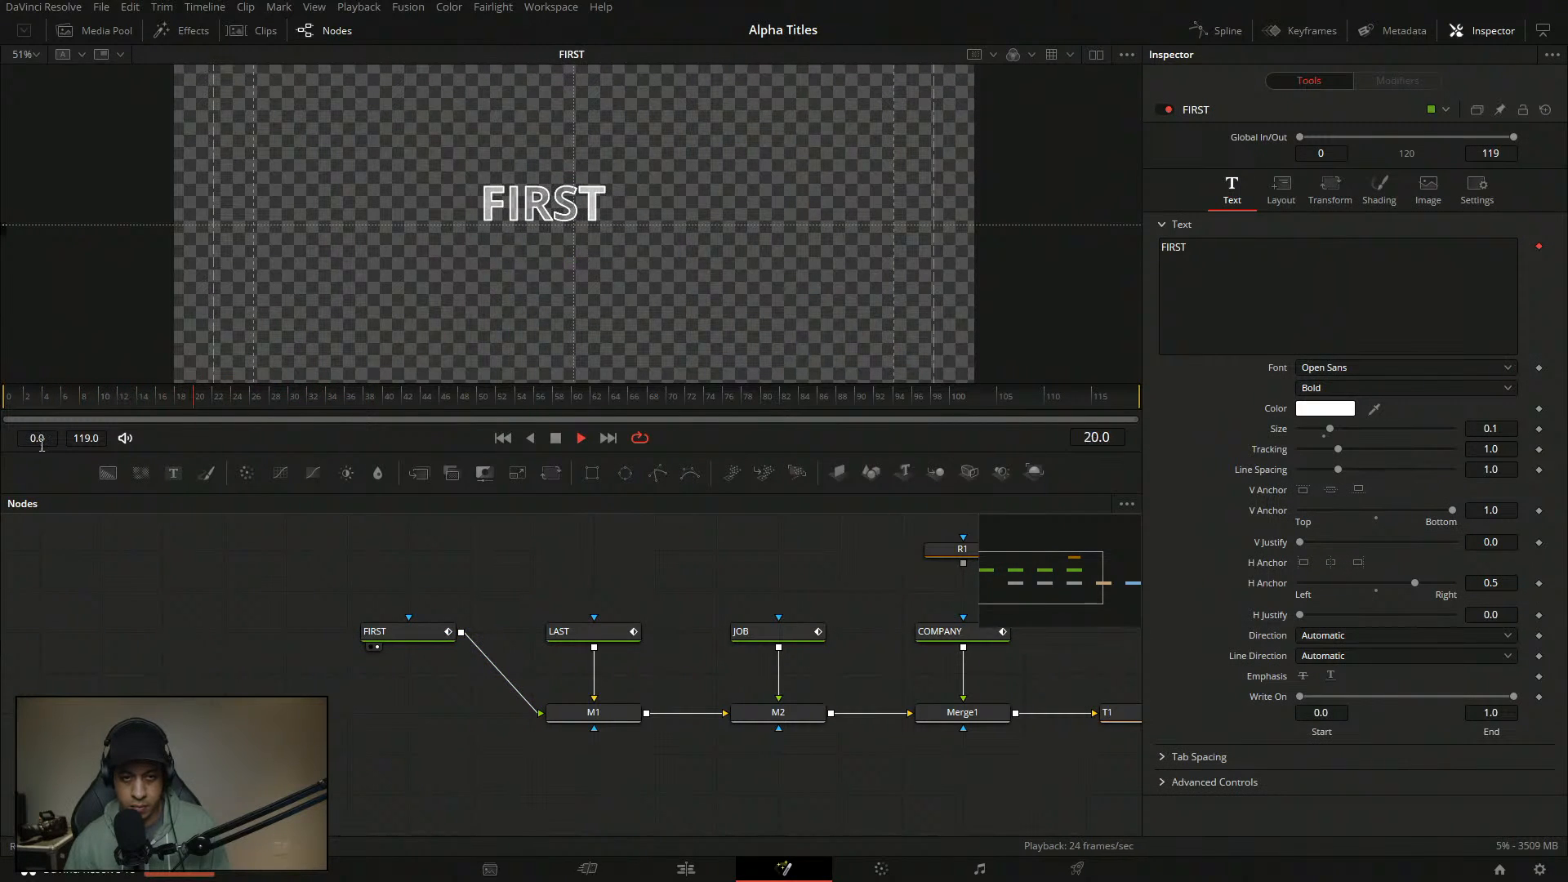
pyautogui.moveTo(185, 404); pyautogui.dragTo(3, 404)
pyautogui.press('space')
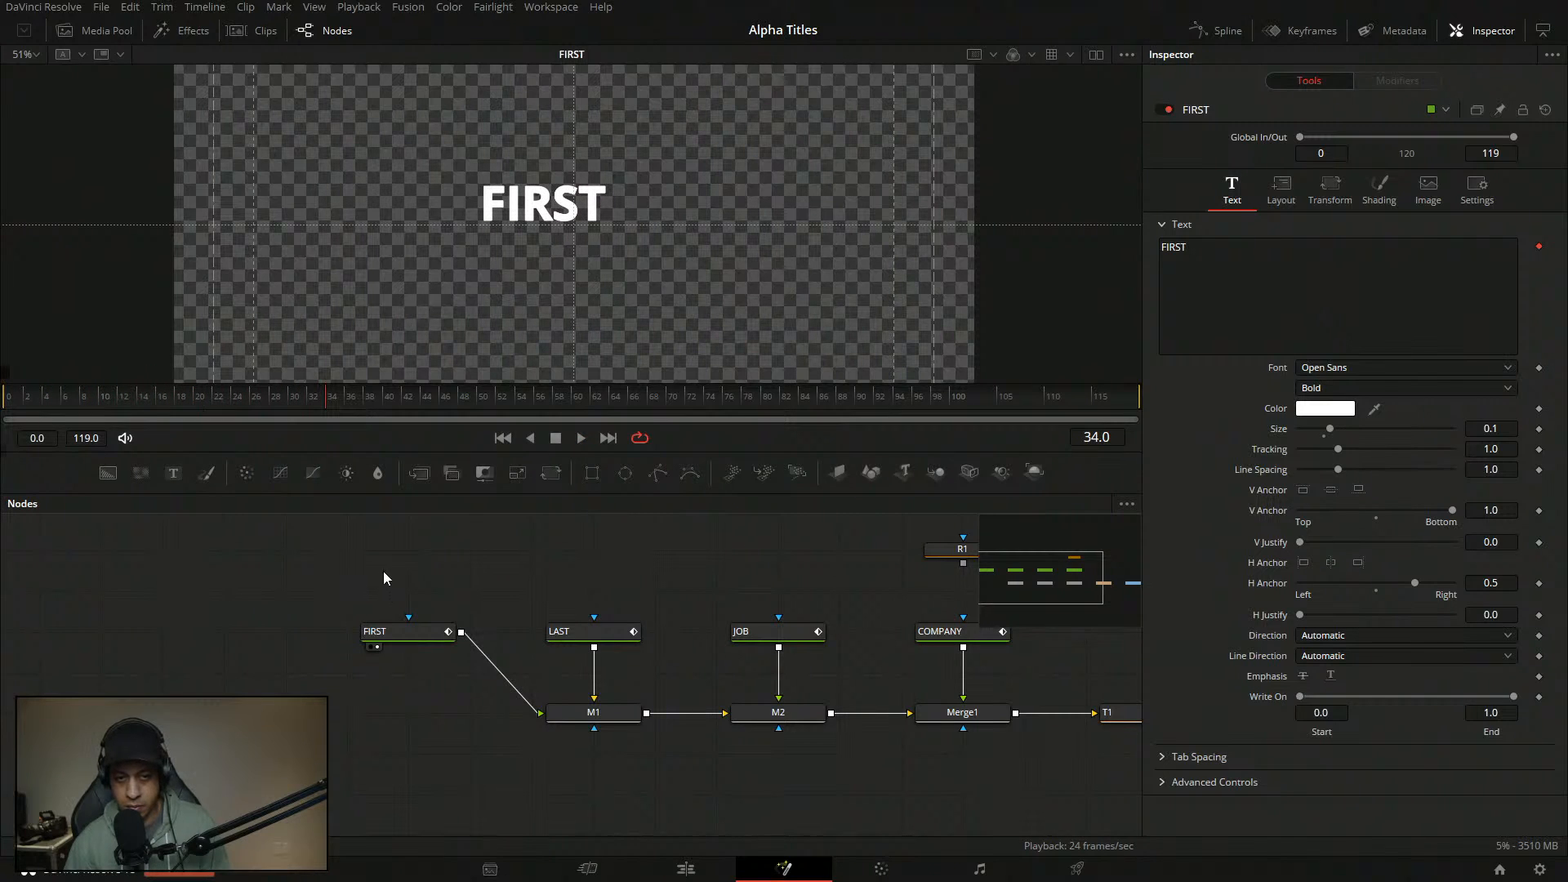
pyautogui.click(595, 711)
pyautogui.press('1')
pyautogui.click(668, 631)
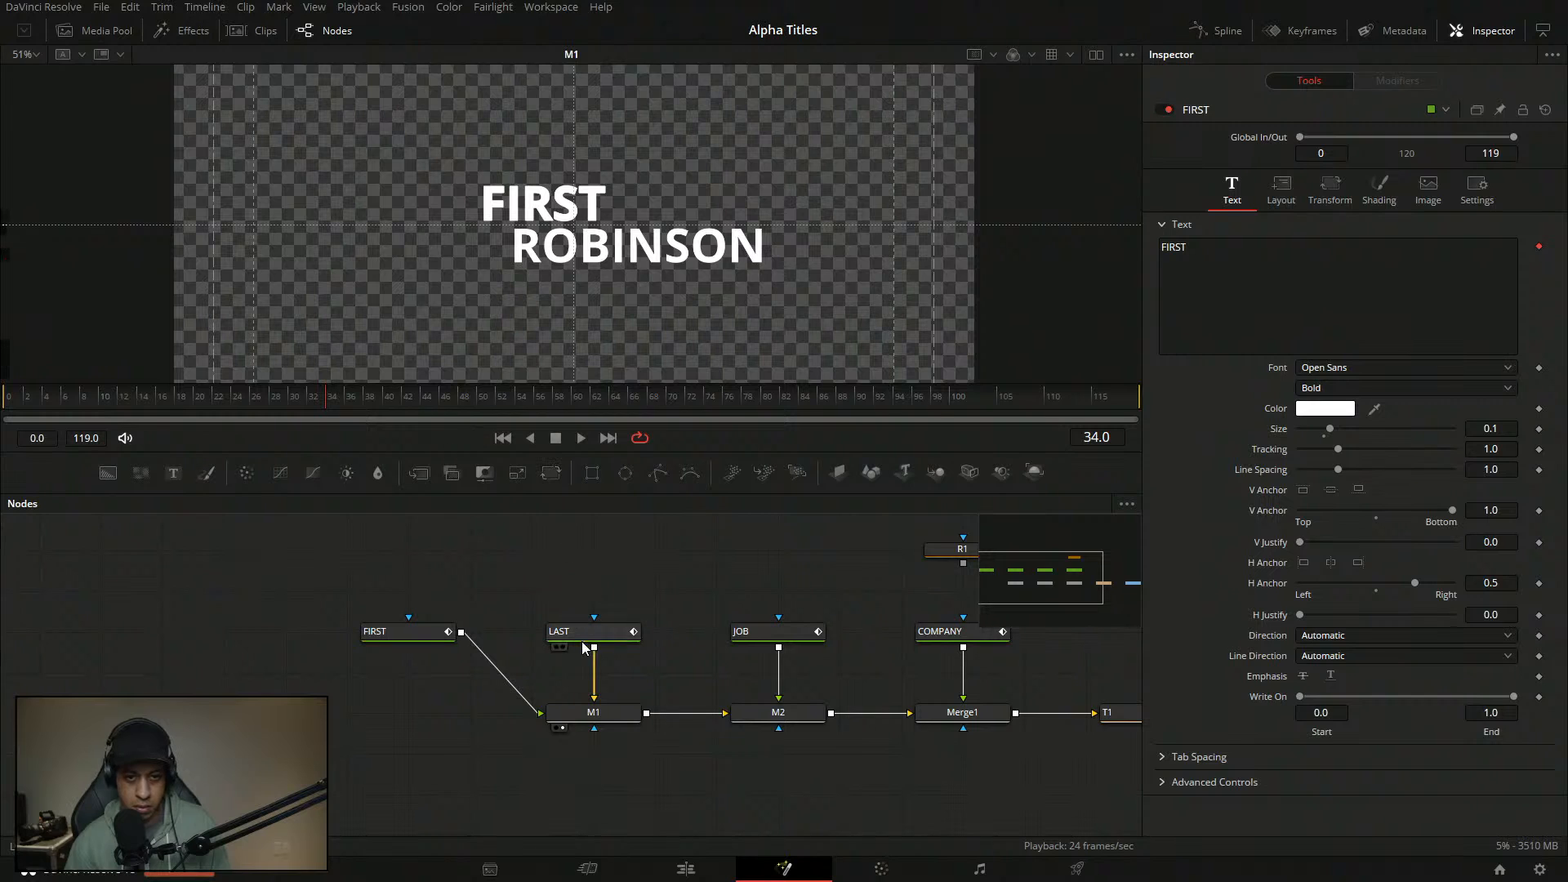
pyautogui.click(398, 631)
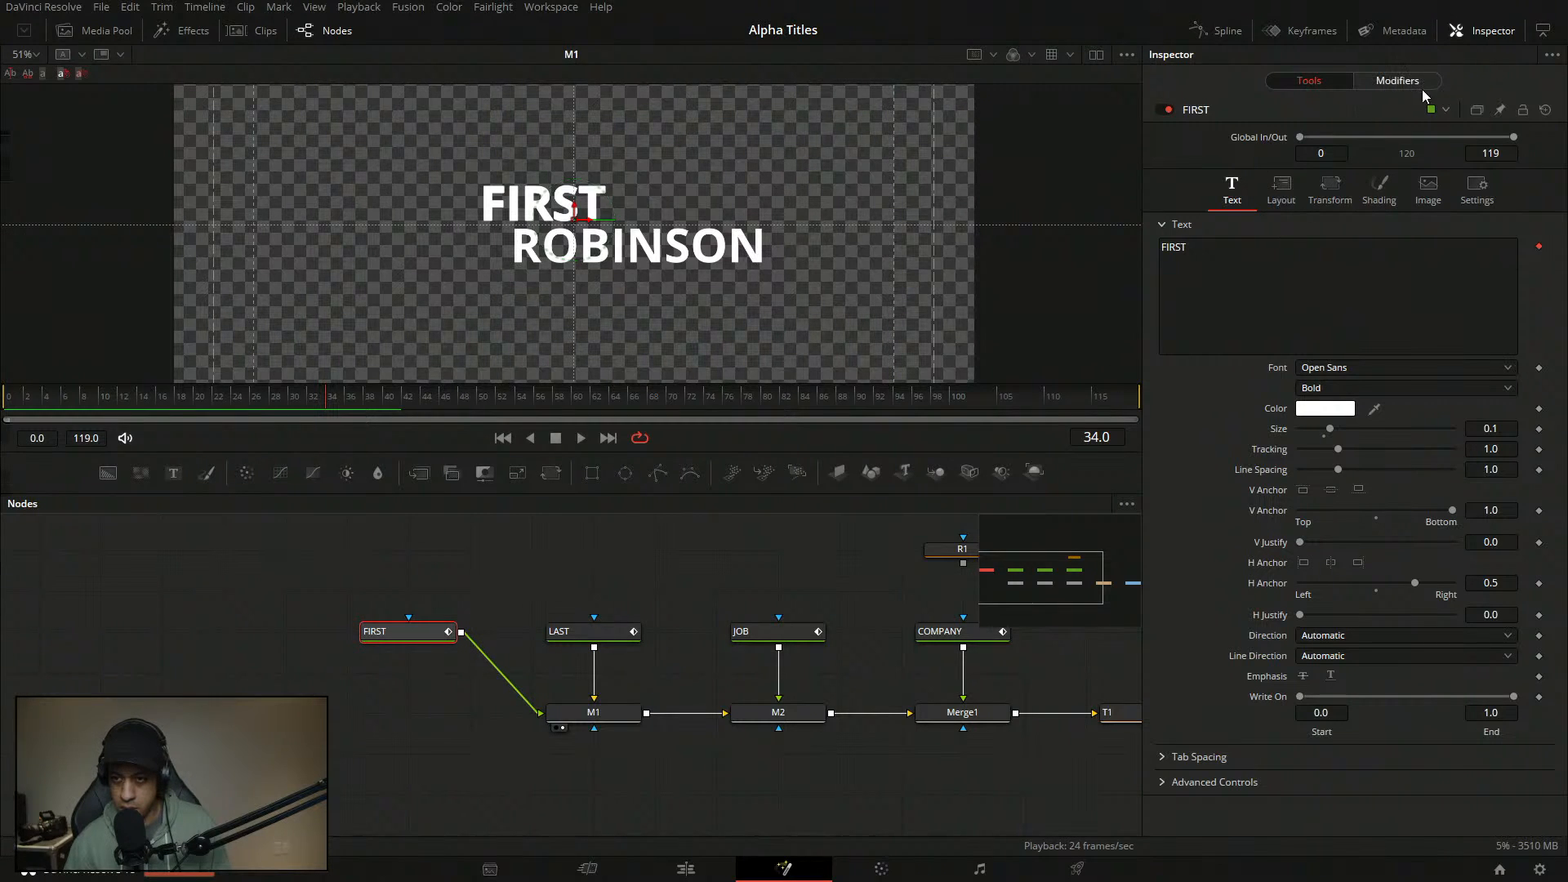
# - Set the FIRST text's Red Outline thickness to 0.01 in the shading settings
pyautogui.click(1379, 190)
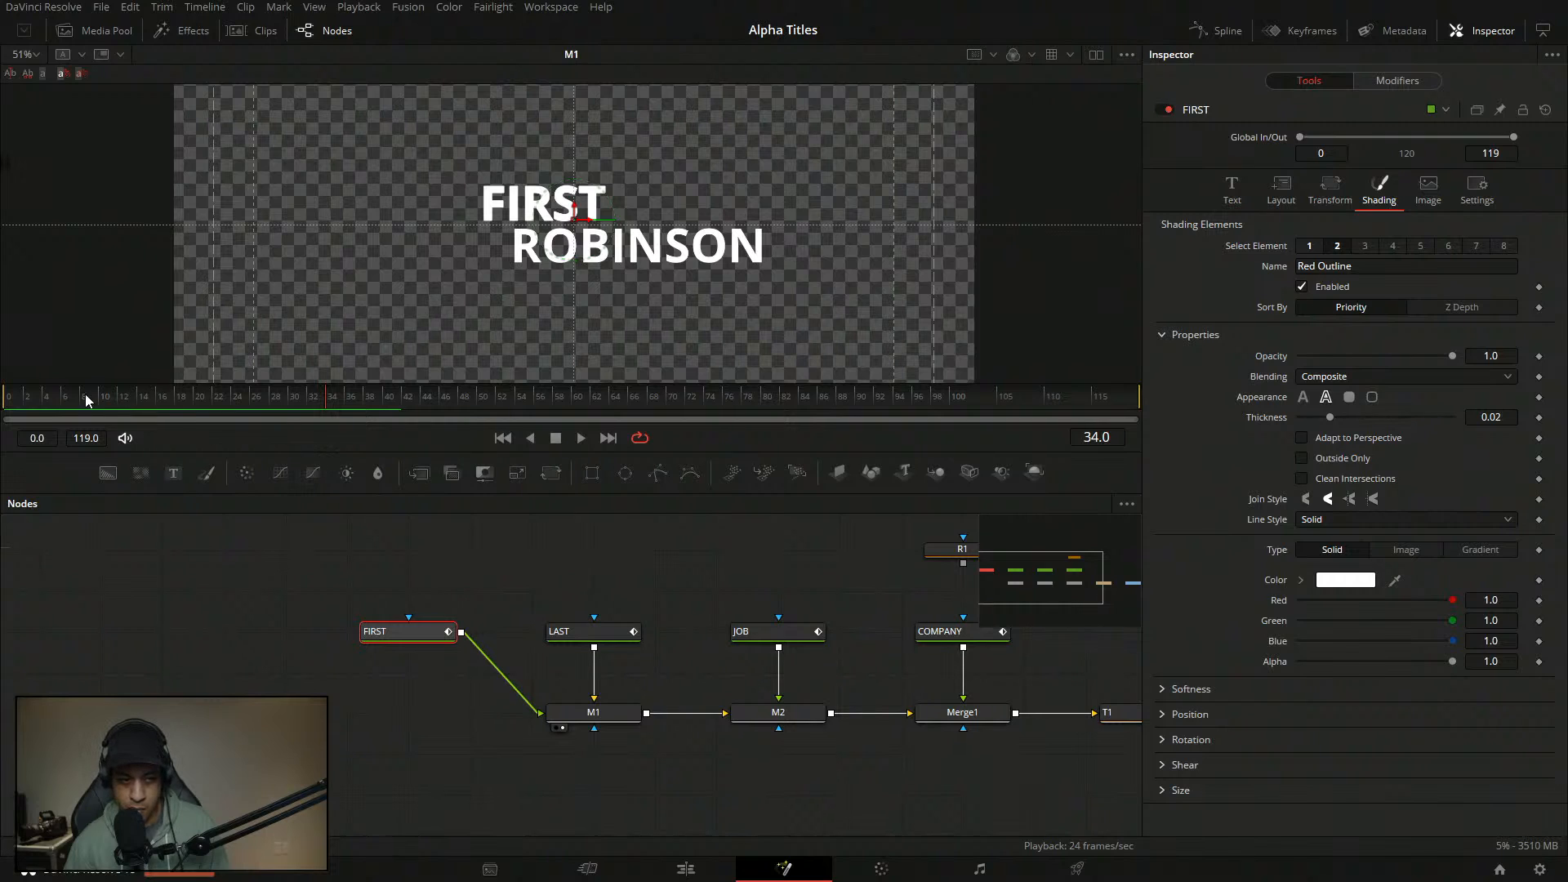
pyautogui.moveTo(85, 394)
pyautogui.mouseDown()
pyautogui.moveTo(45, 400)
pyautogui.moveTo(72, 407)
pyautogui.mouseUp()
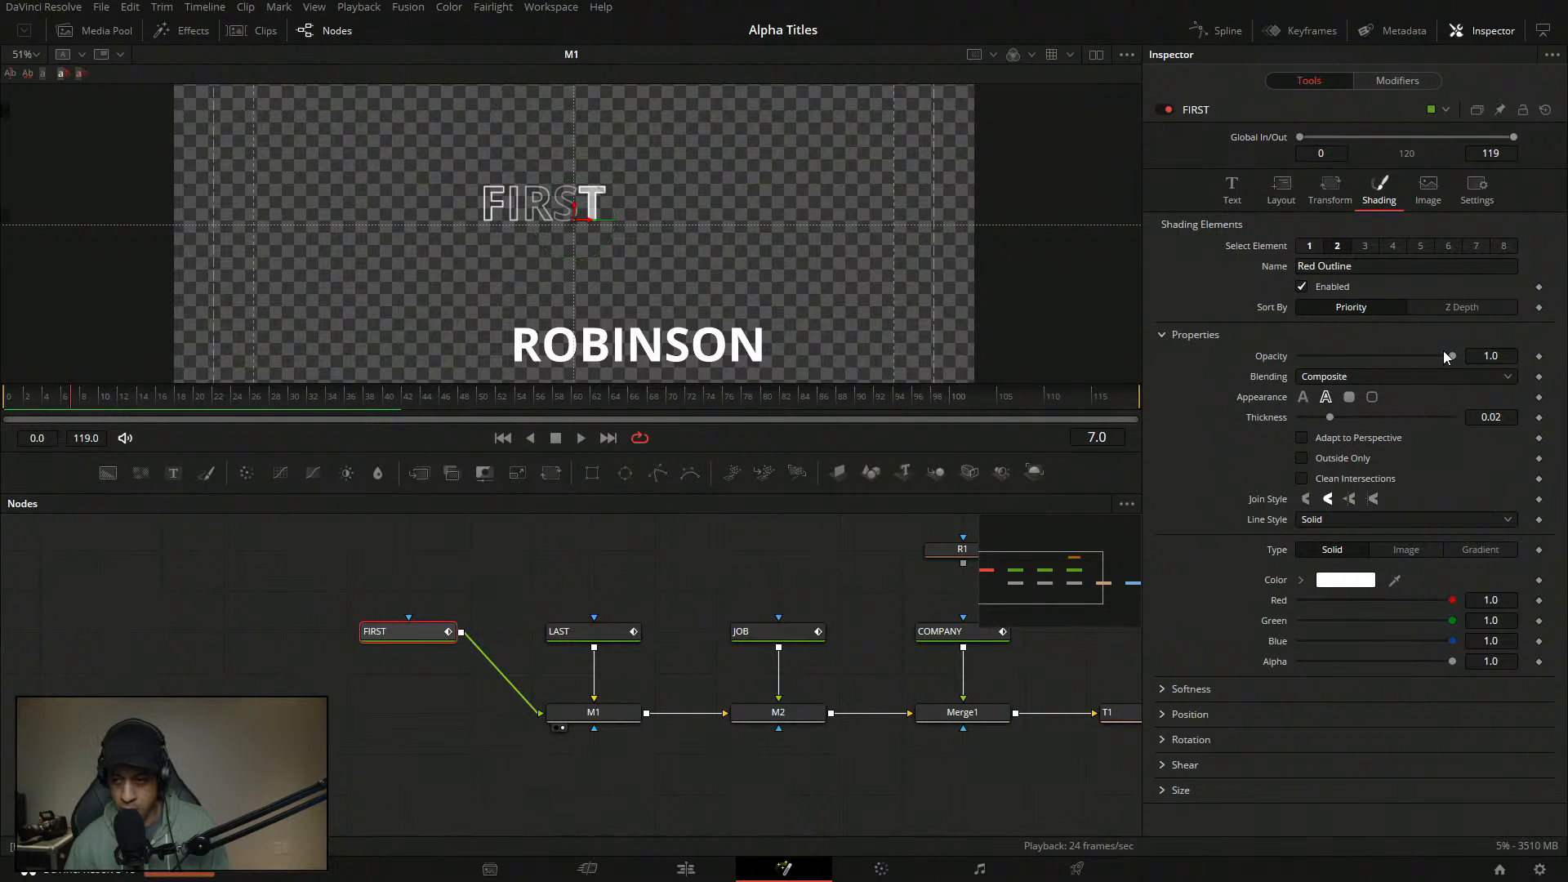
pyautogui.click(1509, 418)
pyautogui.write('0.01')
pyautogui.press('Tab')
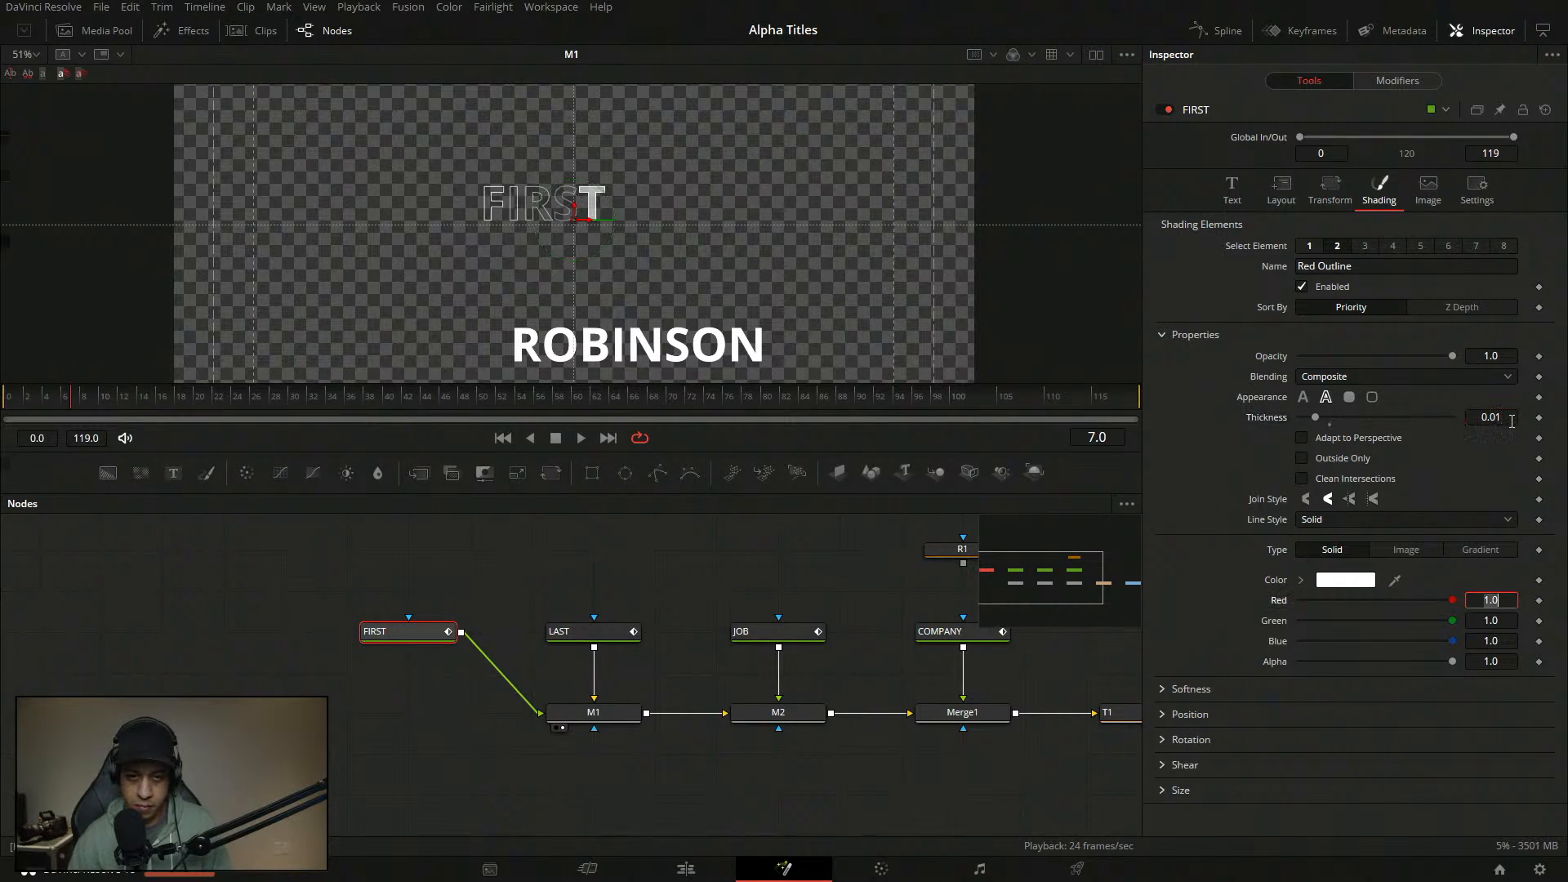
# - Preview the title at 100% zoom and bring up the opacity curve modifiers
pyautogui.moveTo(68, 405); pyautogui.dragTo(7, 401)
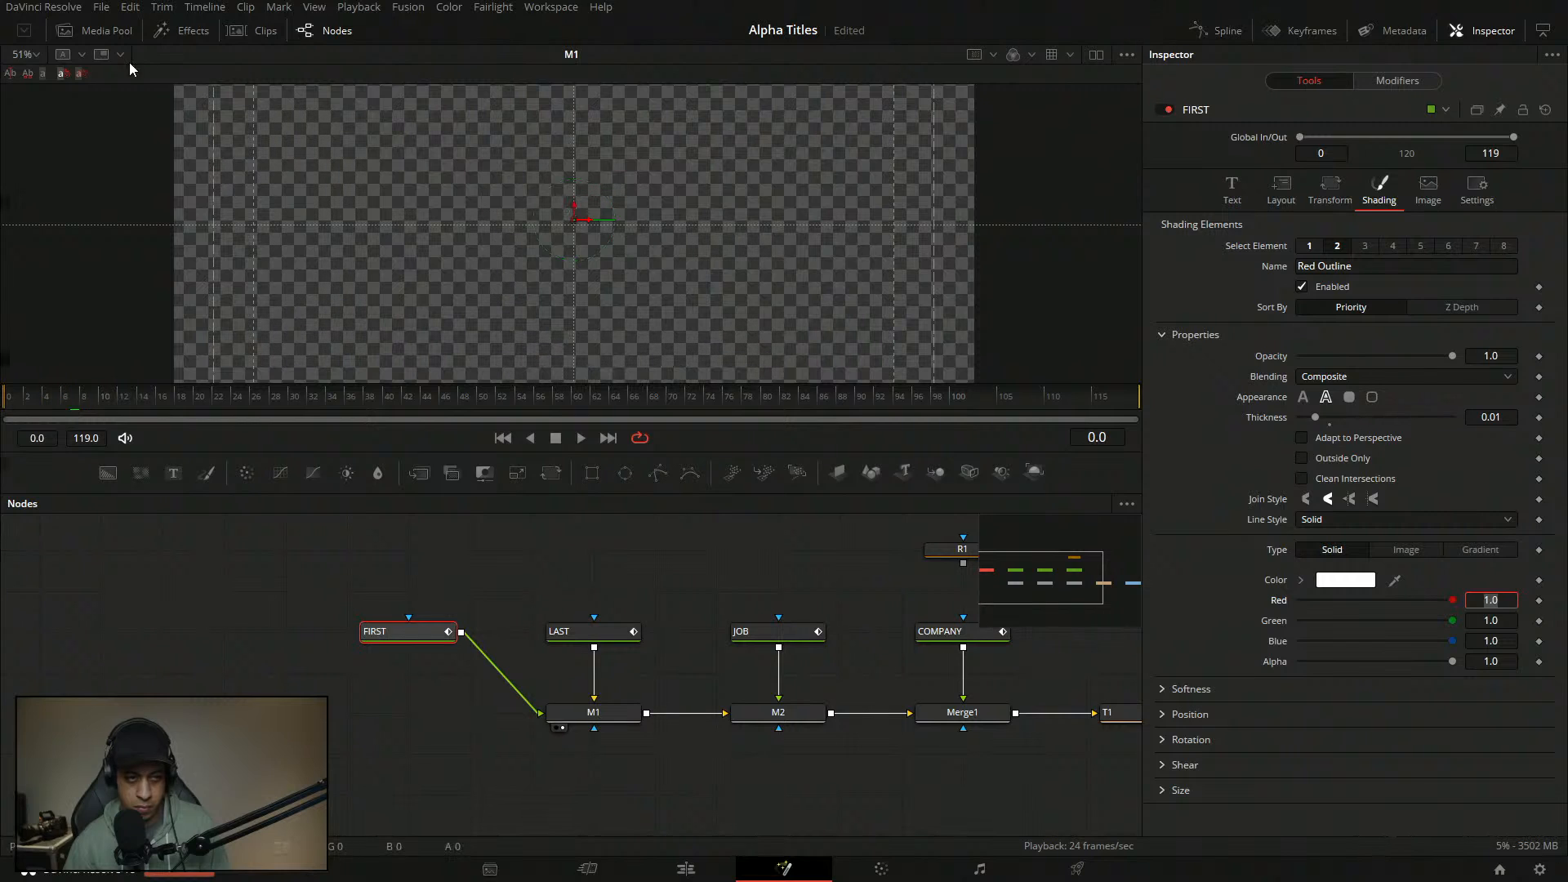
pyautogui.click(37, 55)
pyautogui.click(36, 135)
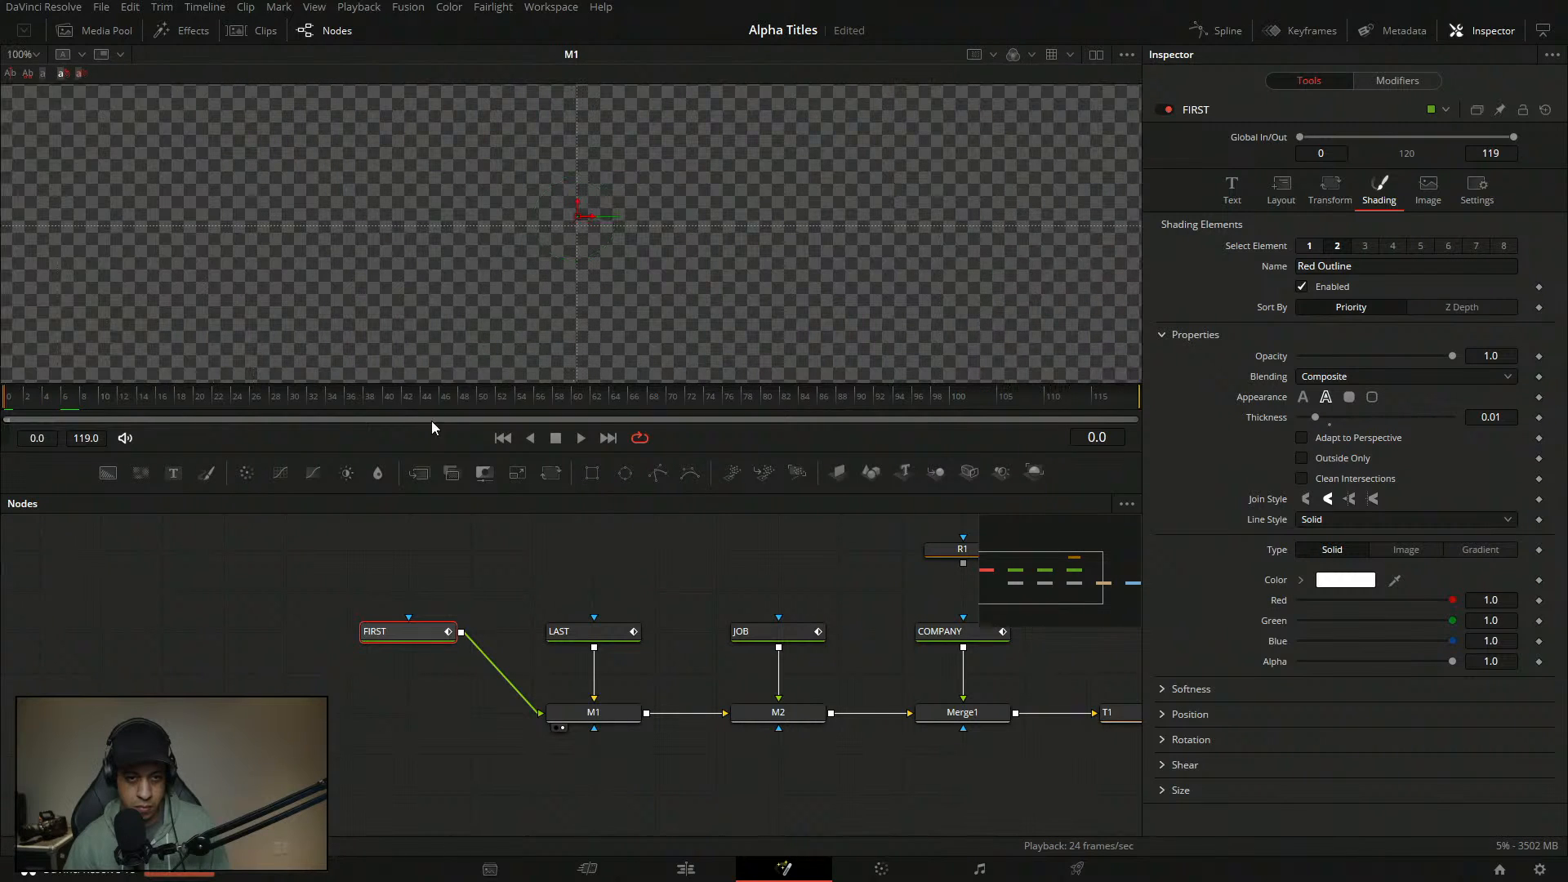
pyautogui.click(579, 436)
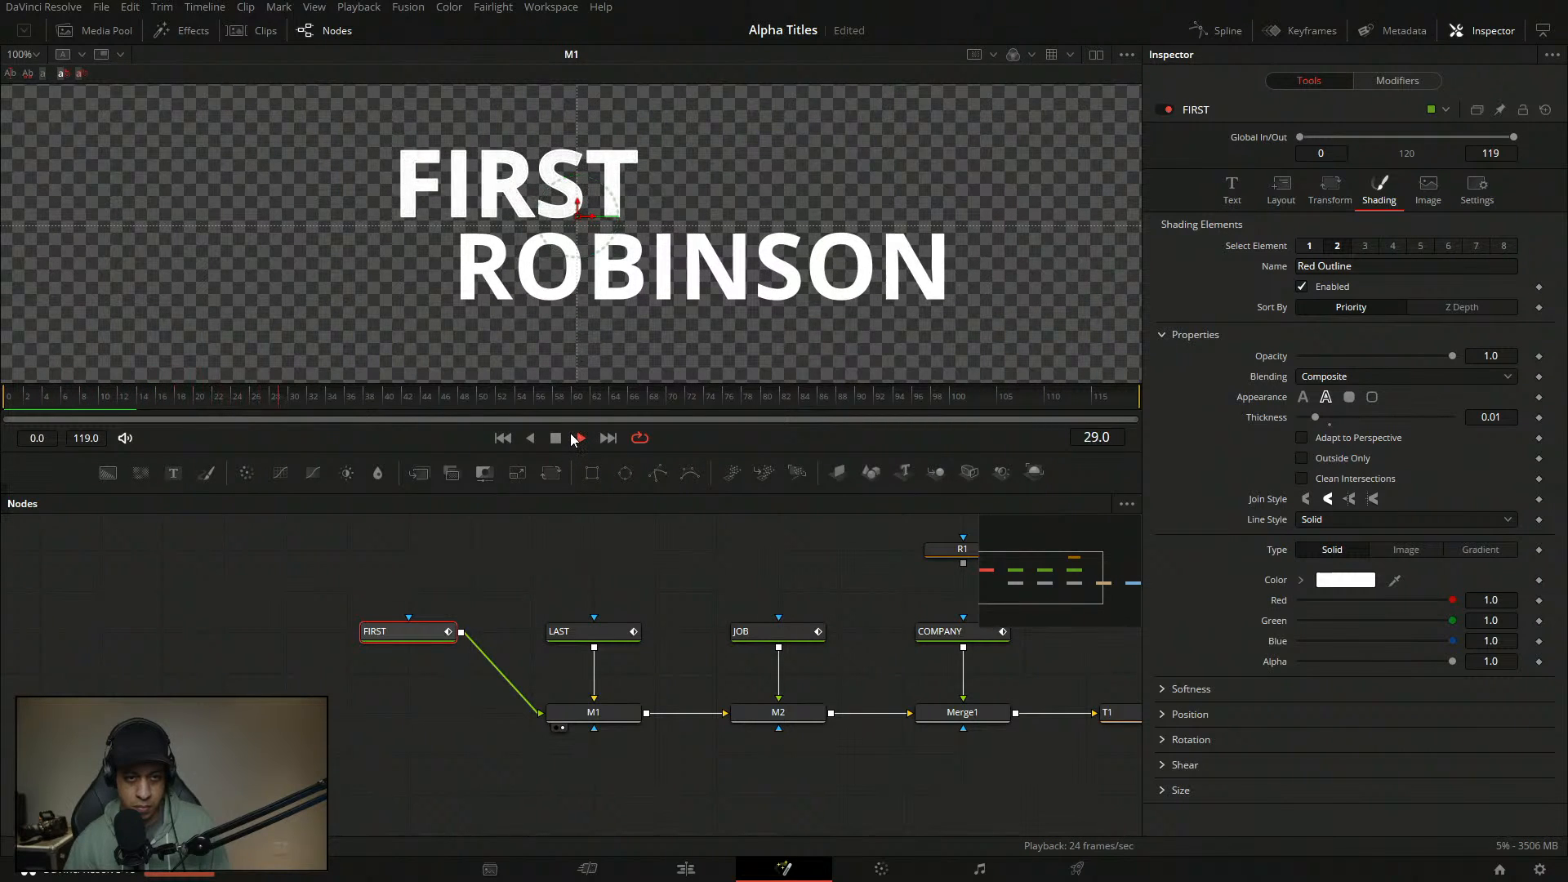
pyautogui.moveTo(109, 400); pyautogui.dragTo(40, 400)
pyautogui.click(12, 399)
pyautogui.click(556, 438)
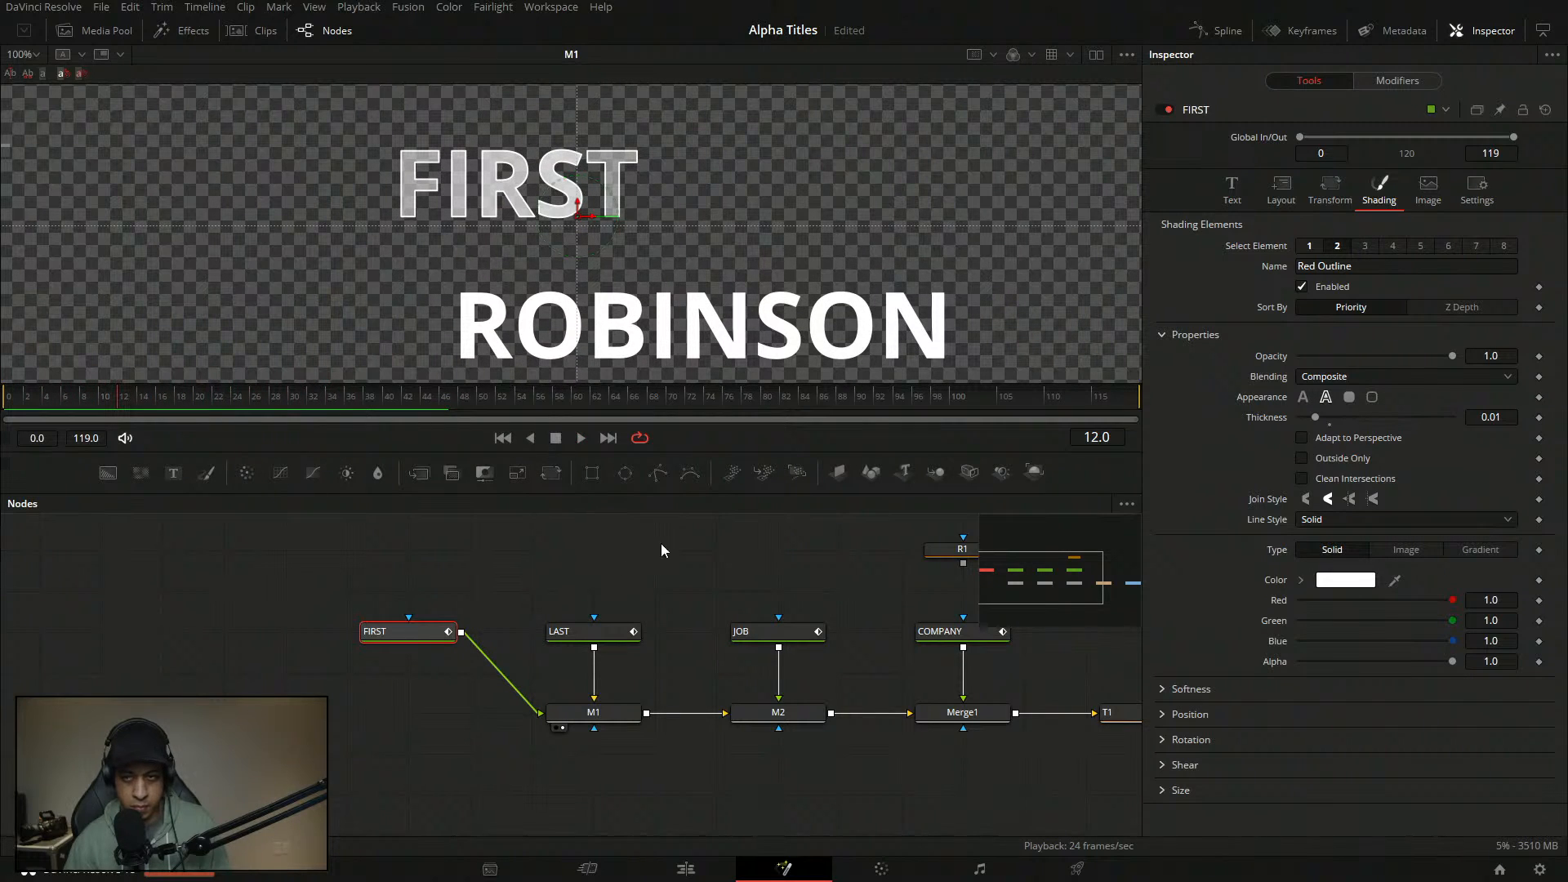
pyautogui.click(1397, 80)
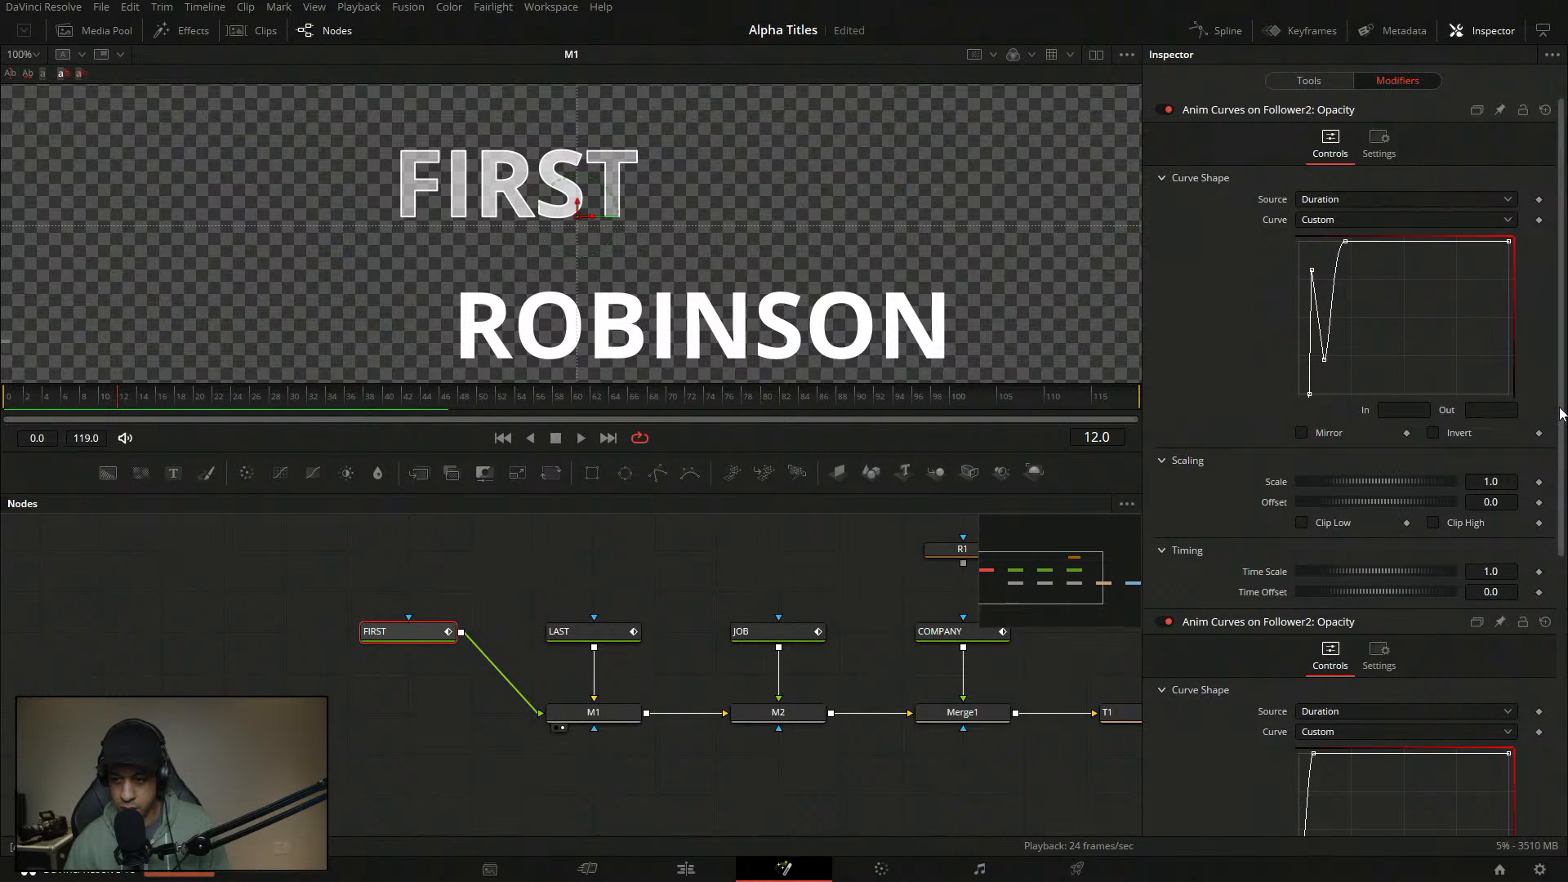
# - Shift the curve's top-left peak point slightly later and give it an ease-in of 75
pyautogui.scroll(-2, 1355, 457)
pyautogui.scroll(-2, 1350, 466)
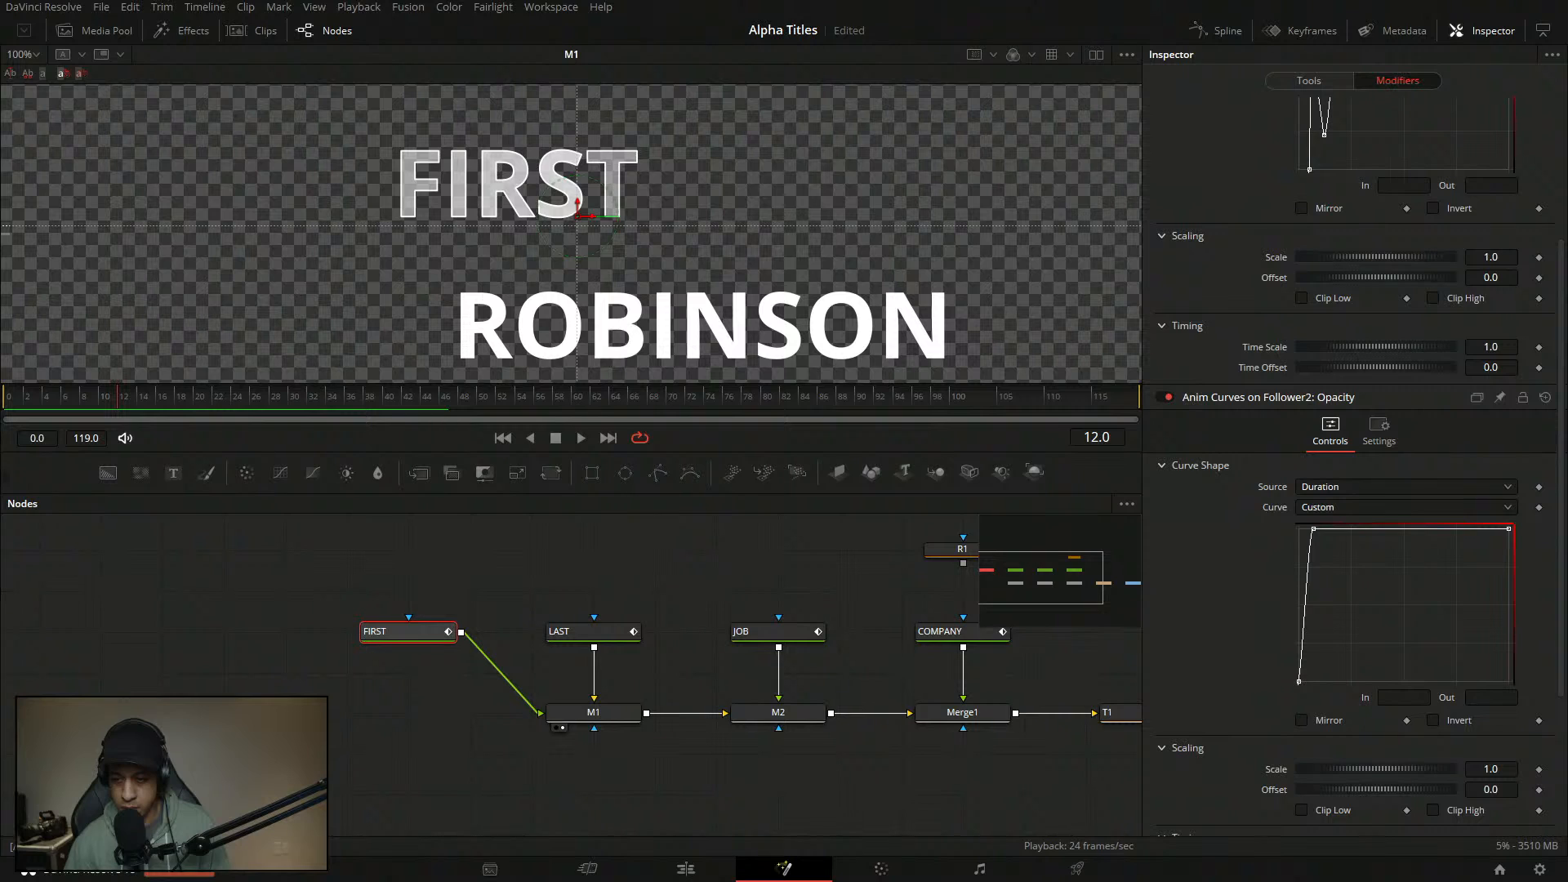
pyautogui.click(1313, 529)
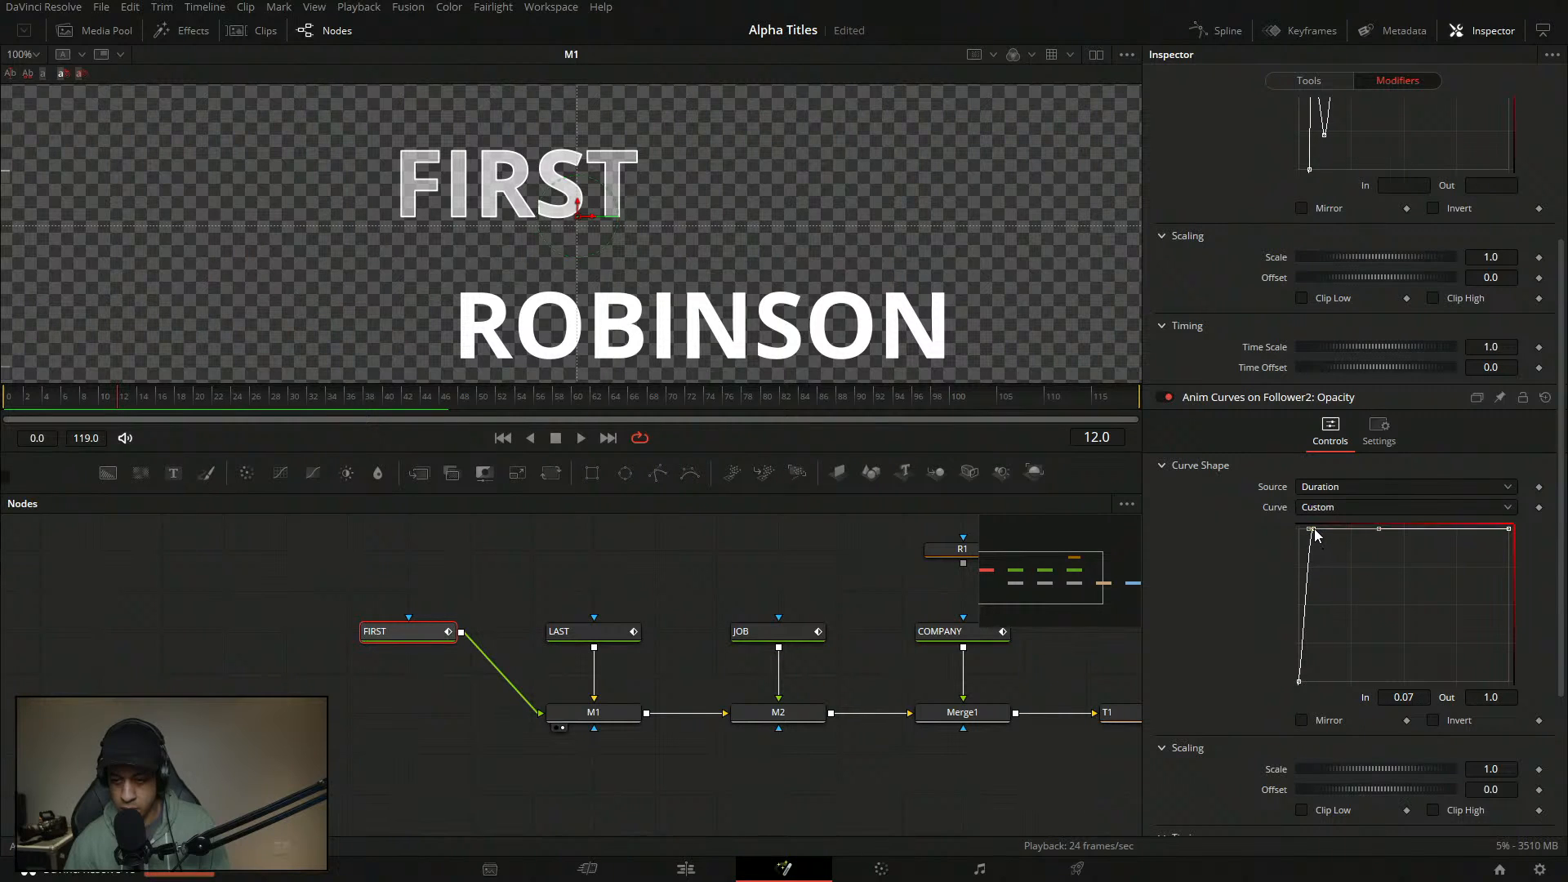
pyautogui.moveTo(1313, 530); pyautogui.dragTo(1321, 529)
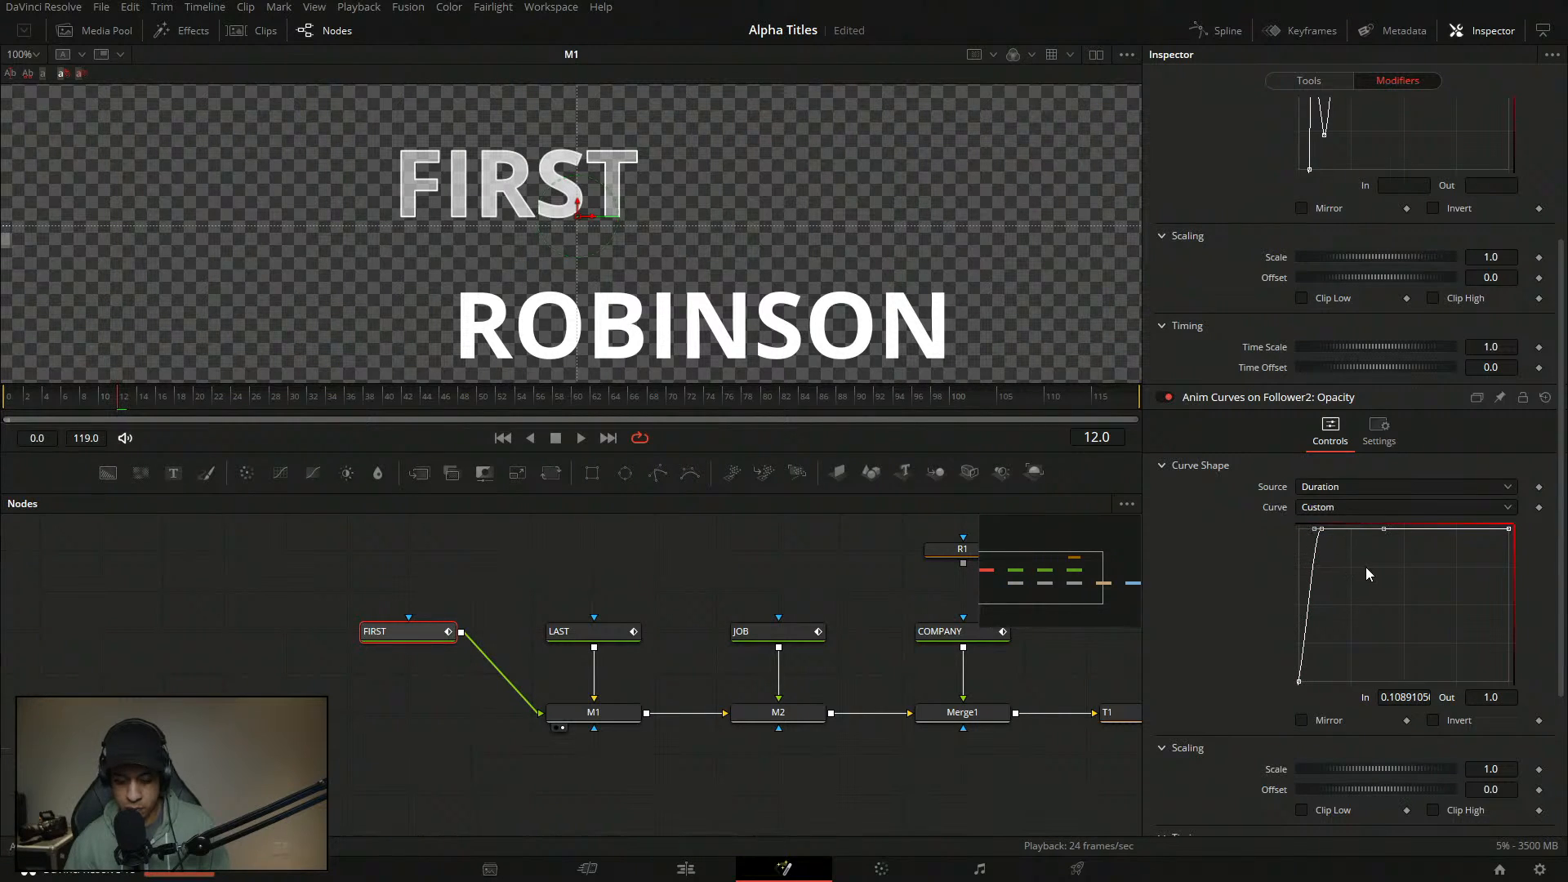
pyautogui.press('t')
pyautogui.moveTo(1435, 448); pyautogui.dragTo(1354, 451)
pyautogui.click(1308, 398)
# - Replay the eased flicker from the start and save the project
pyautogui.click(506, 590)
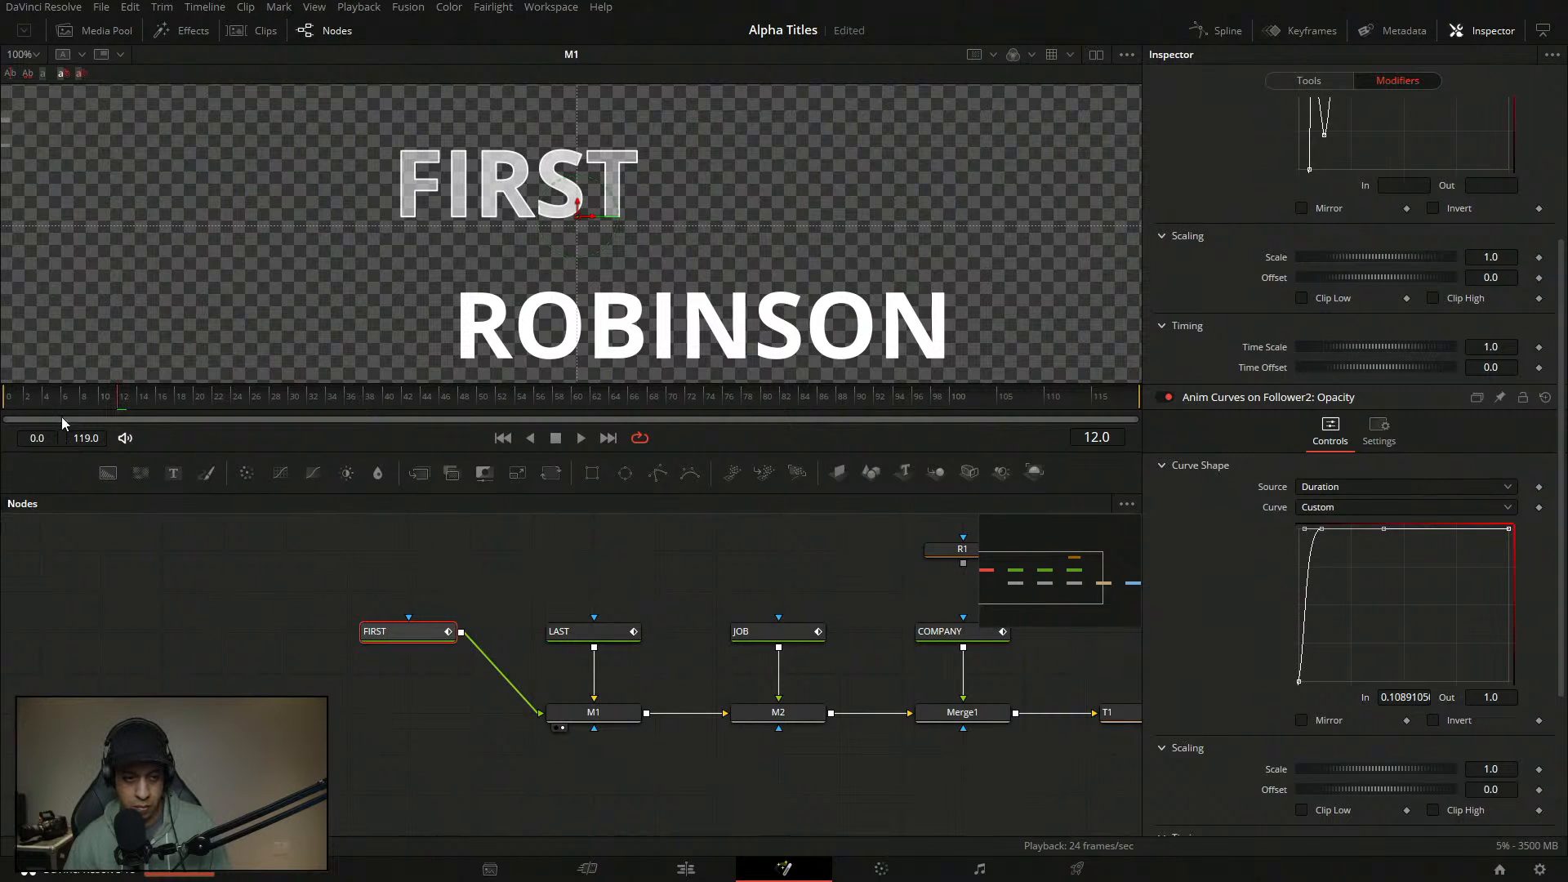
pyautogui.click(16, 400)
pyautogui.press('space')
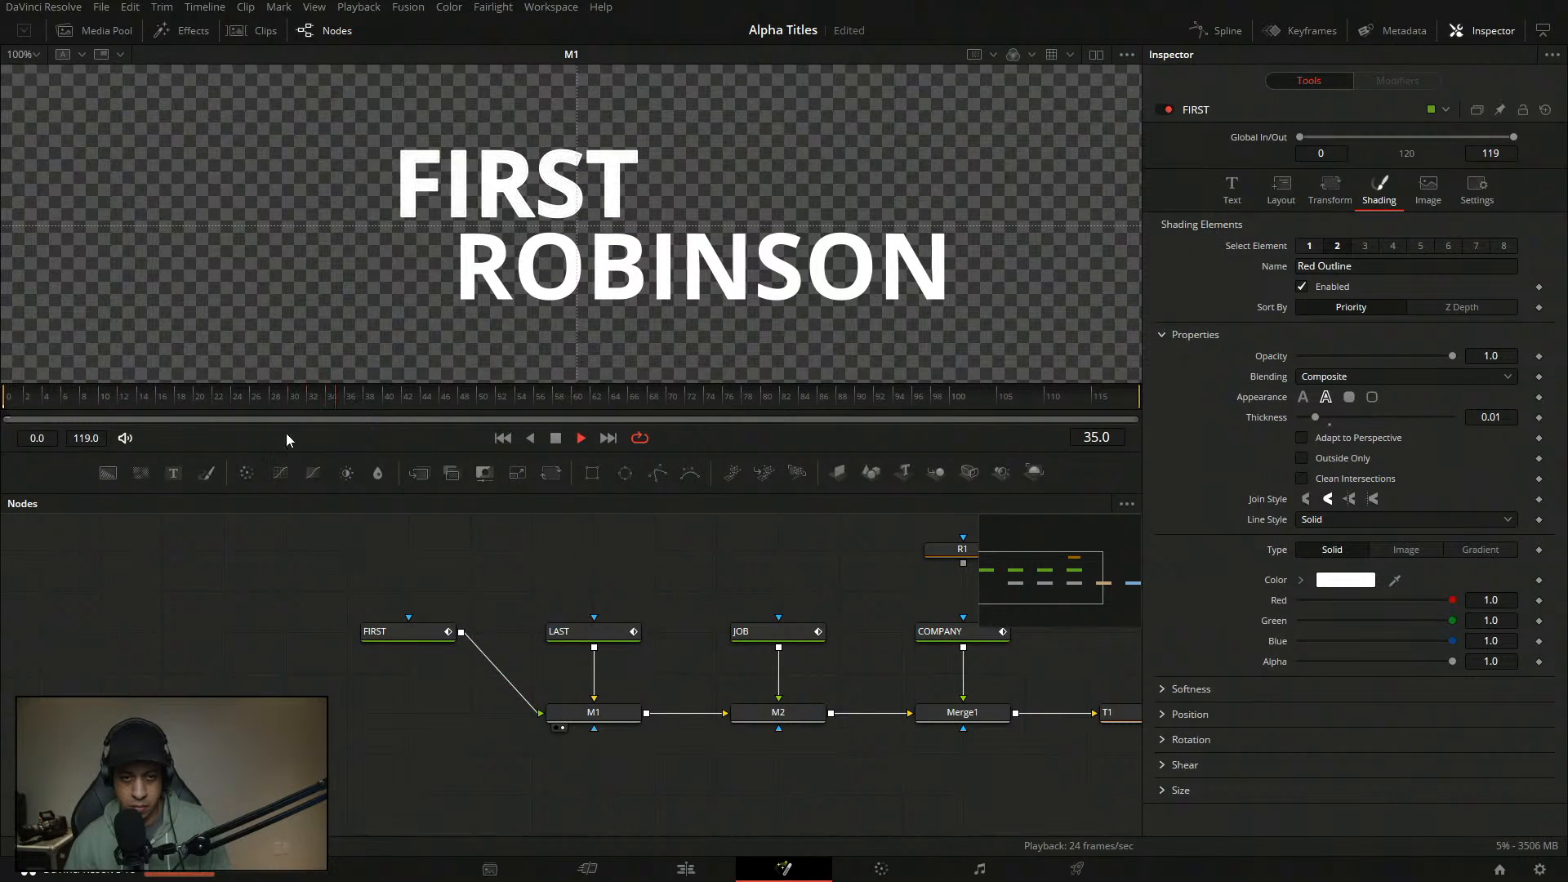
pyautogui.moveTo(219, 398); pyautogui.dragTo(10, 400)
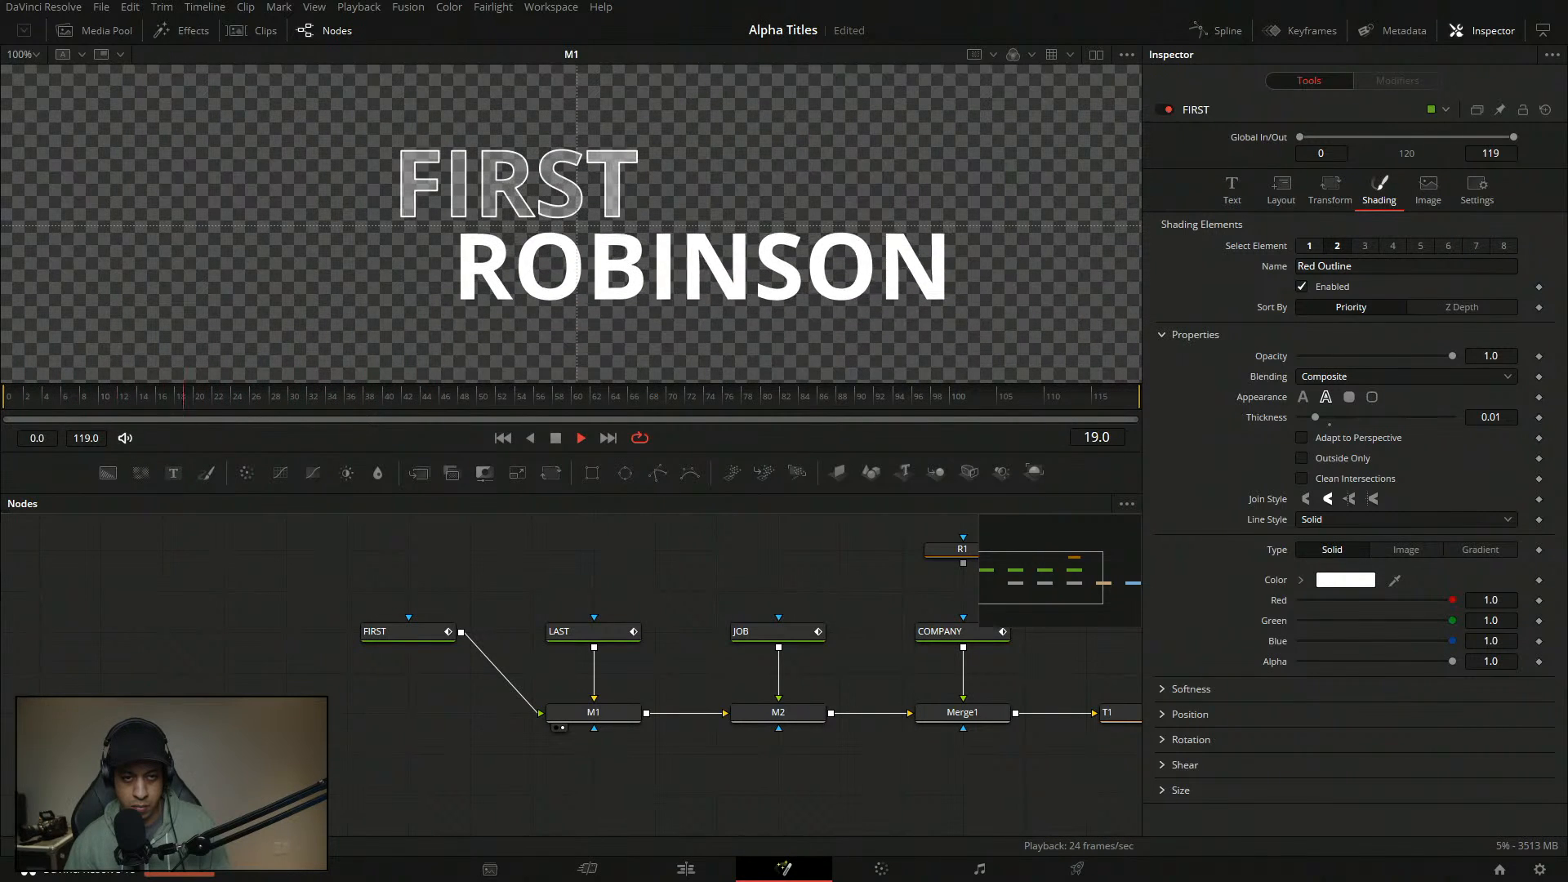
pyautogui.press('space')
pyautogui.hotkey('ctrl', 's')
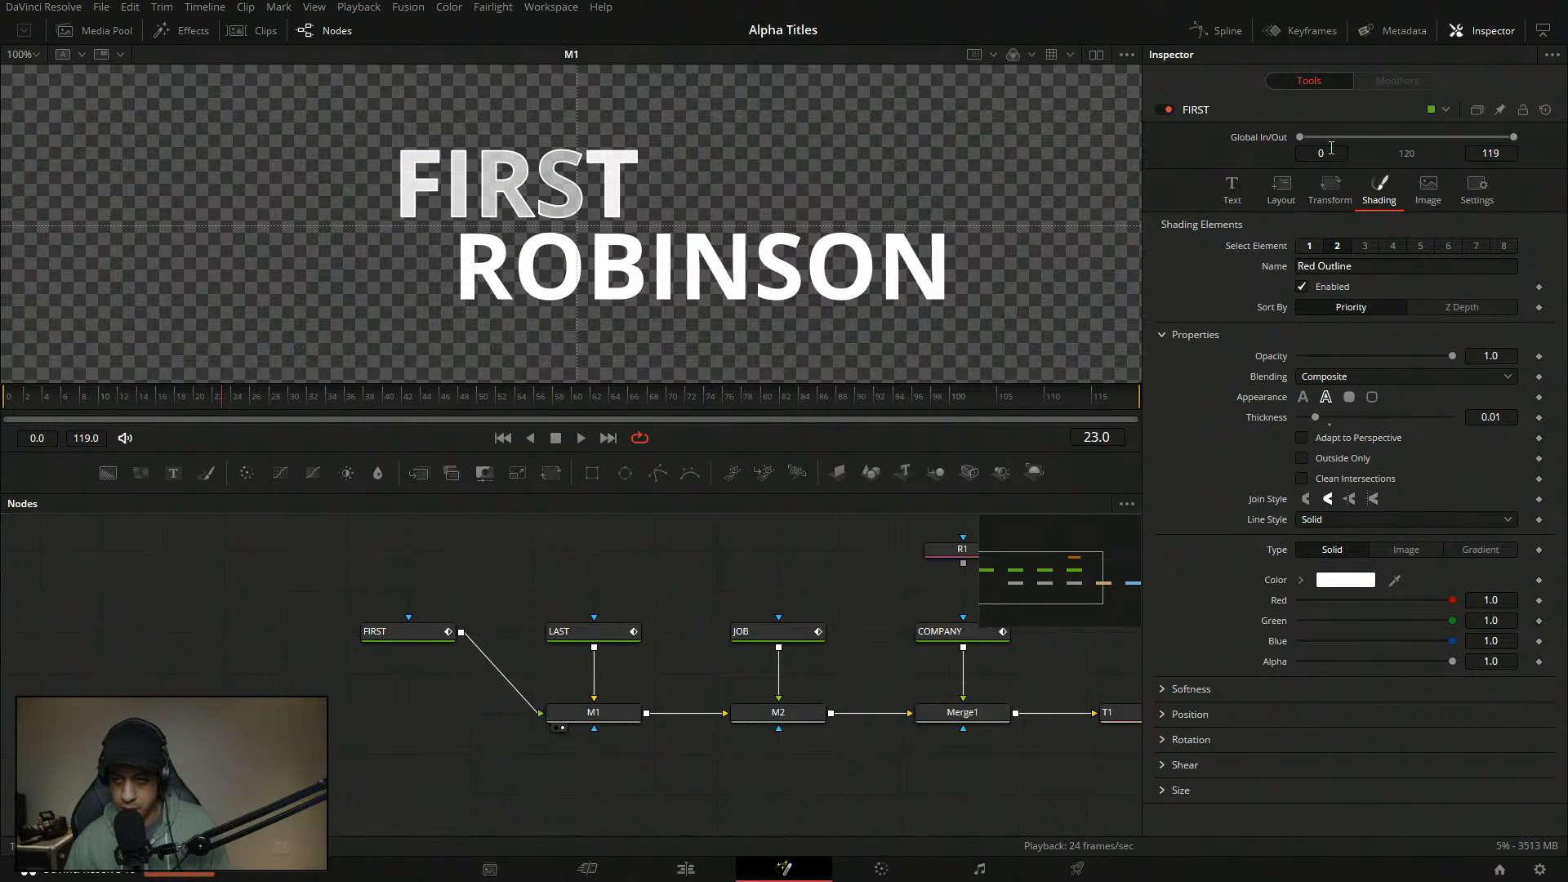
pyautogui.click(582, 631)
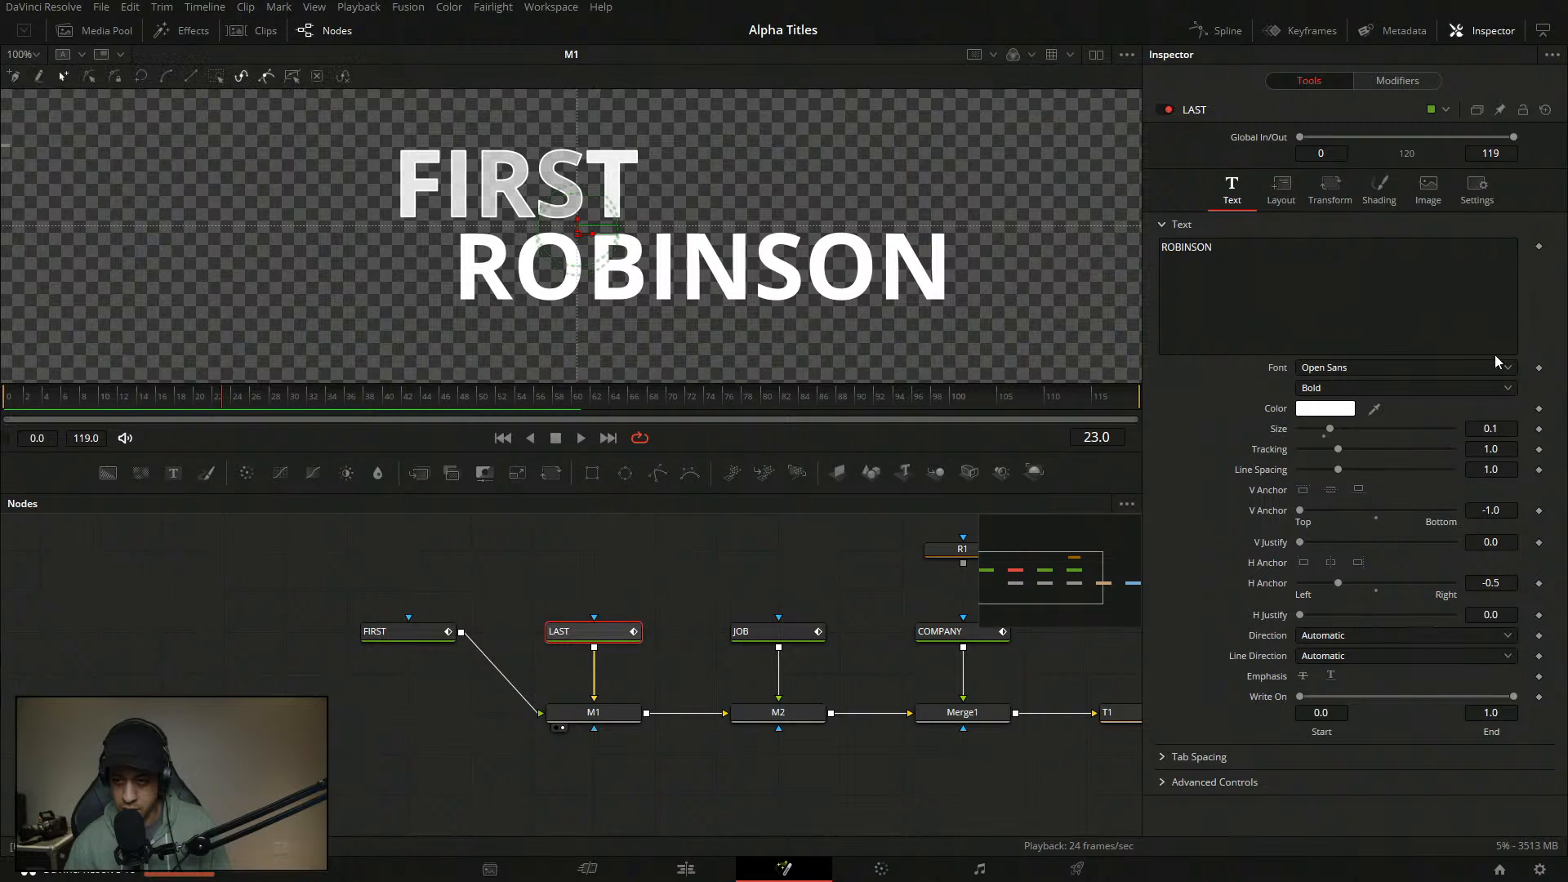
# - Delete the Offset keyframe in ROBINSON's shading settings and check an earlier frame
pyautogui.click(1378, 187)
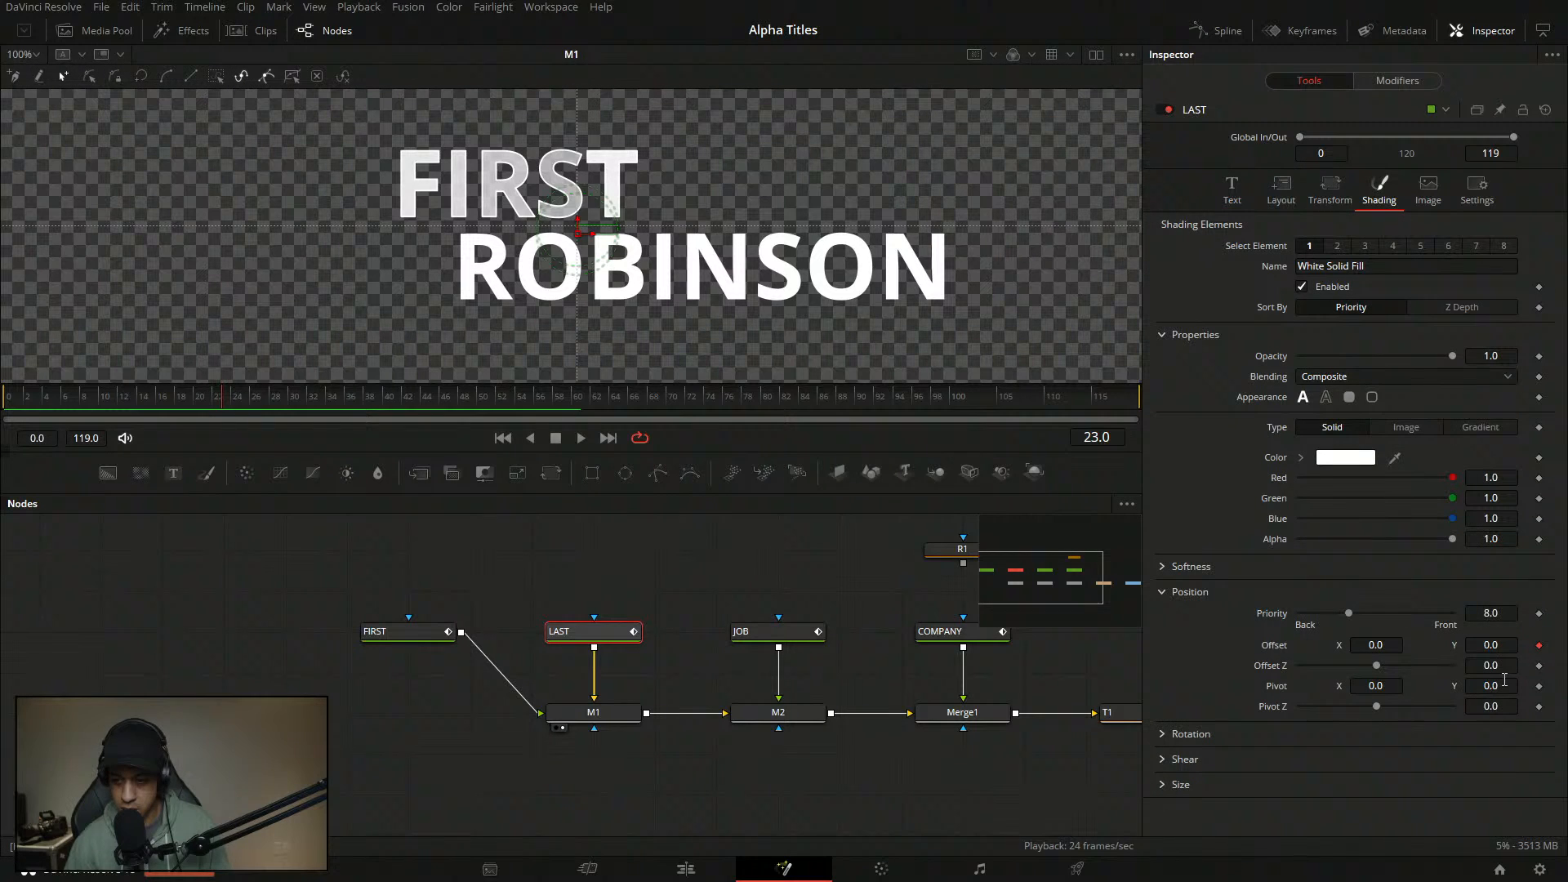
pyautogui.click(1540, 646)
pyautogui.click(508, 582)
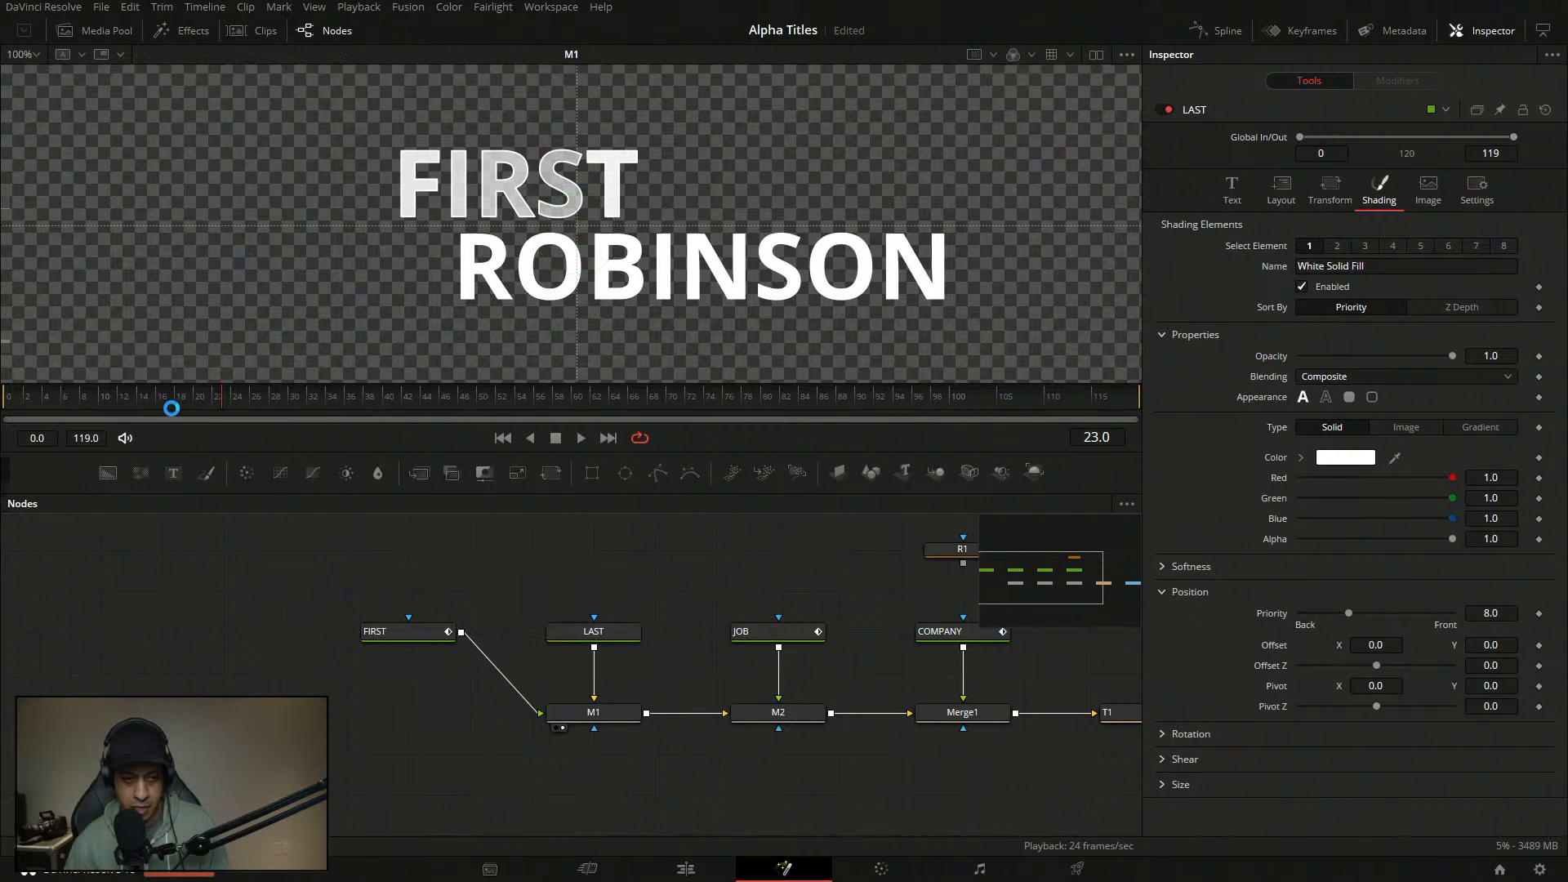
pyautogui.moveTo(169, 402); pyautogui.dragTo(79, 431)
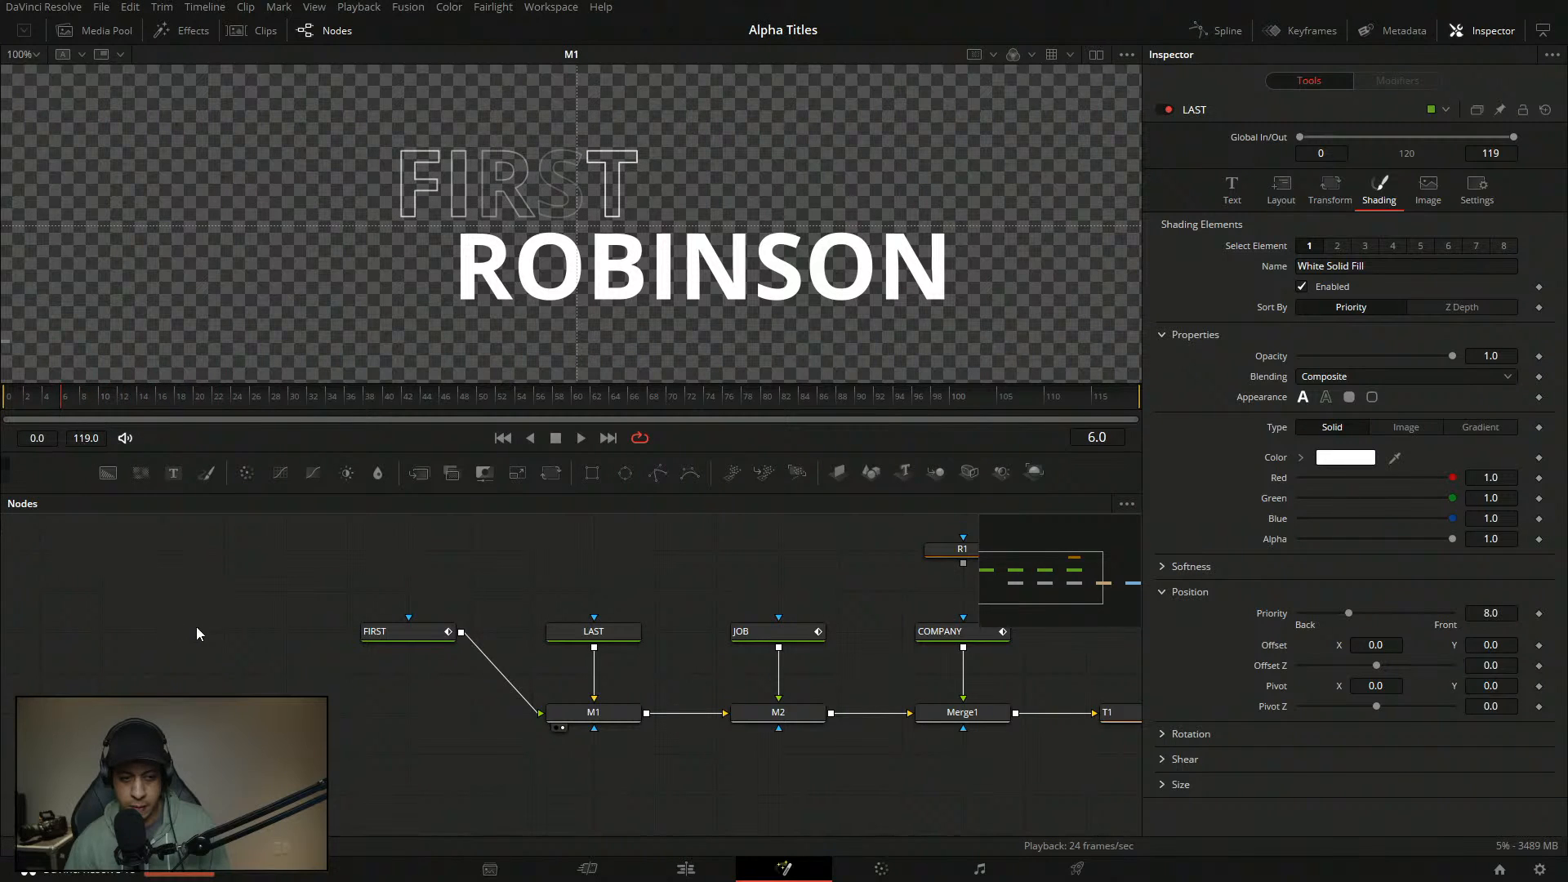
pyautogui.click(594, 631)
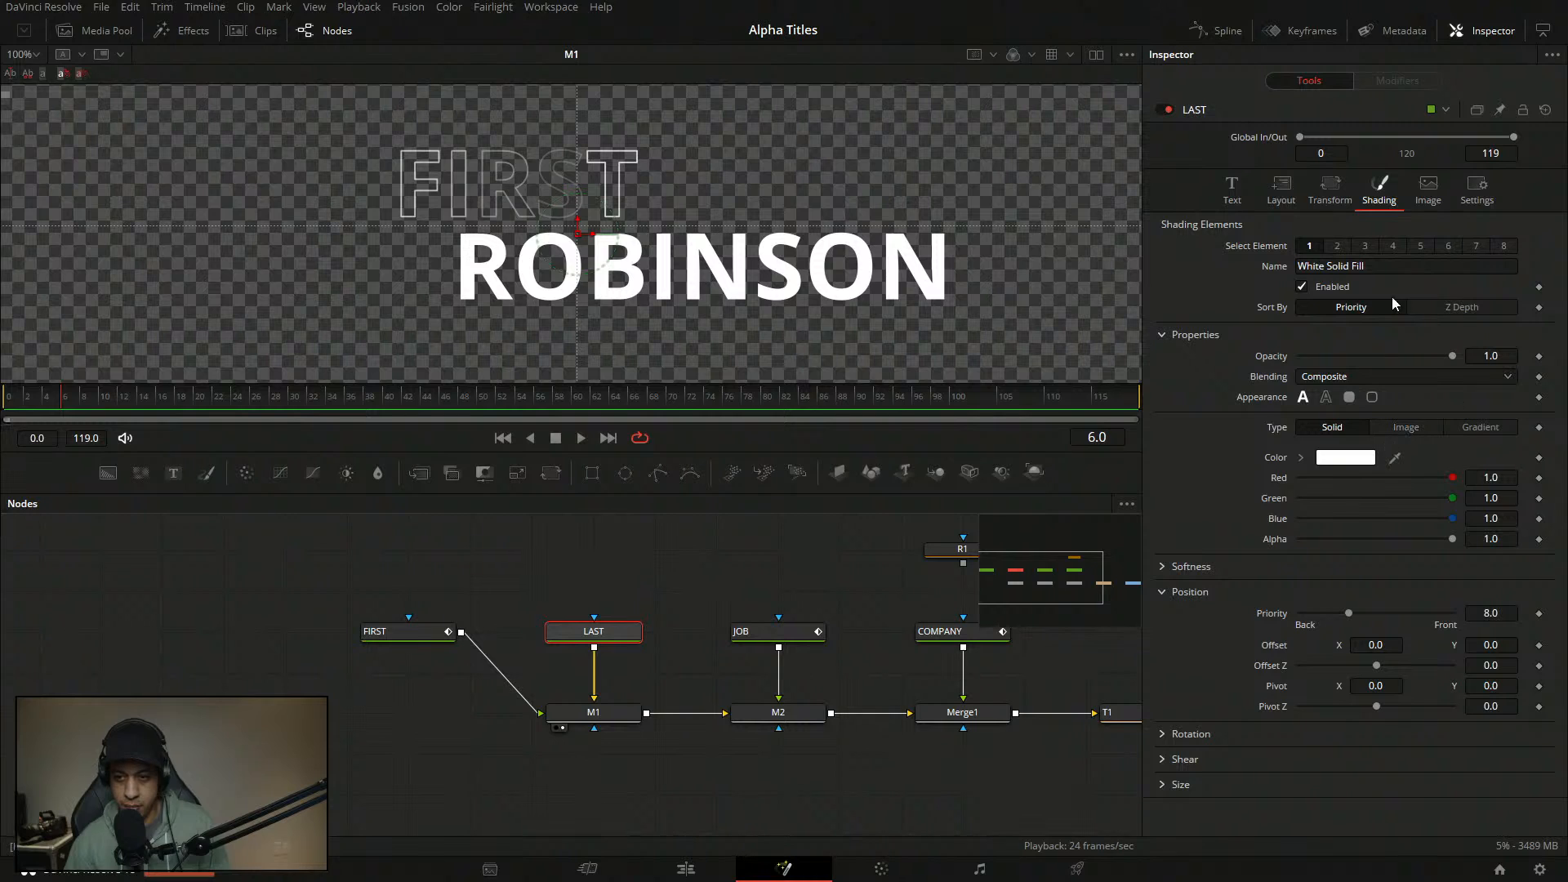
pyautogui.click(1232, 190)
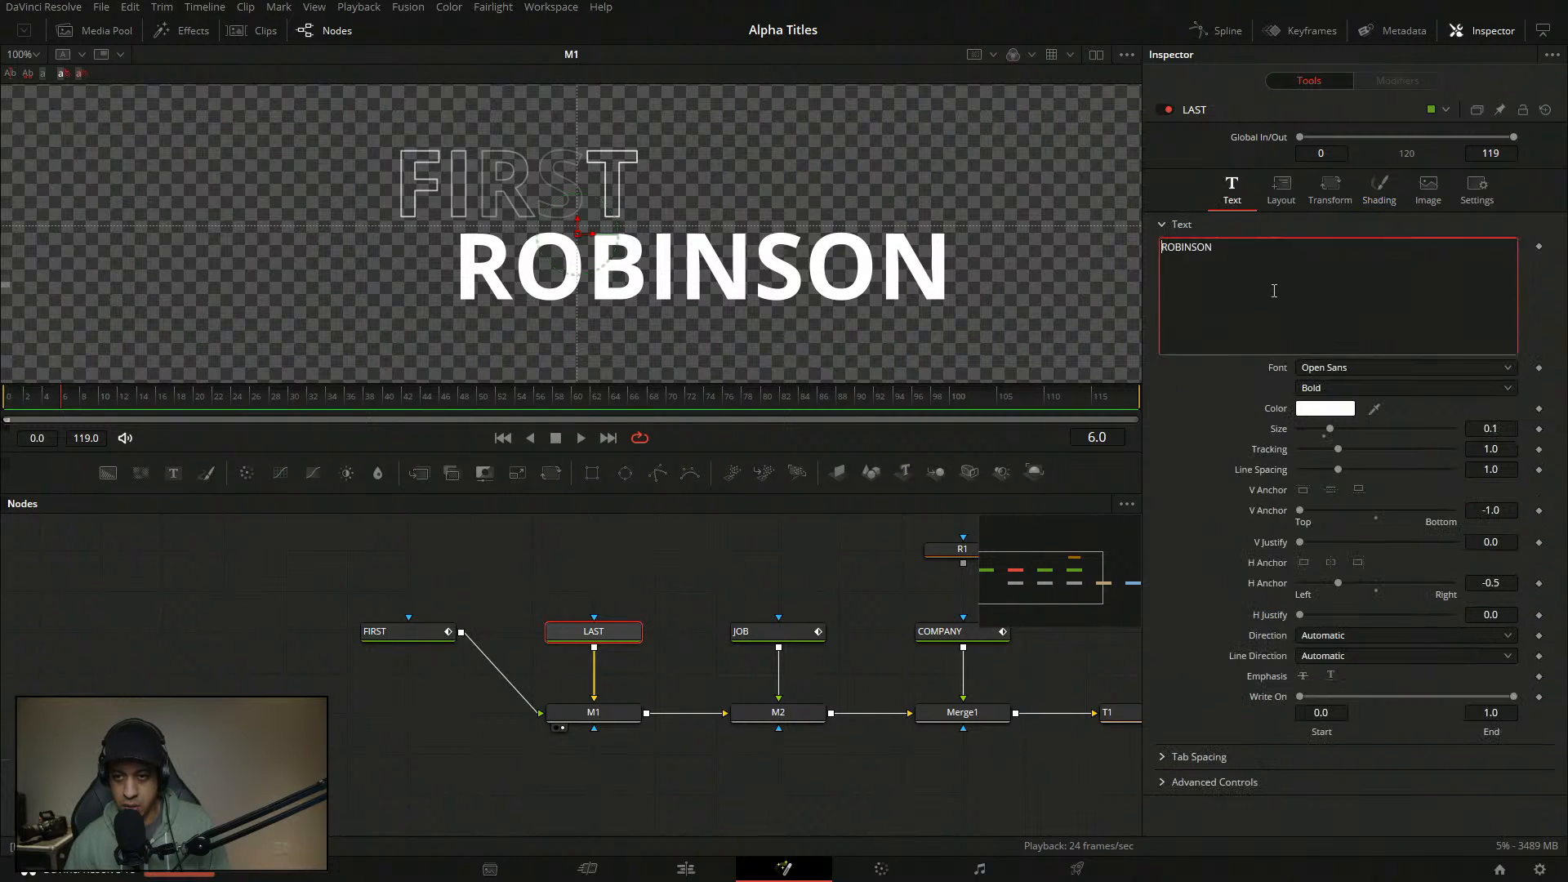
# - Add a Follower to the ROBINSON text with Order set to Random But One by One
pyautogui.rightClick(1275, 296)
pyautogui.click(1354, 398)
pyautogui.click(1398, 82)
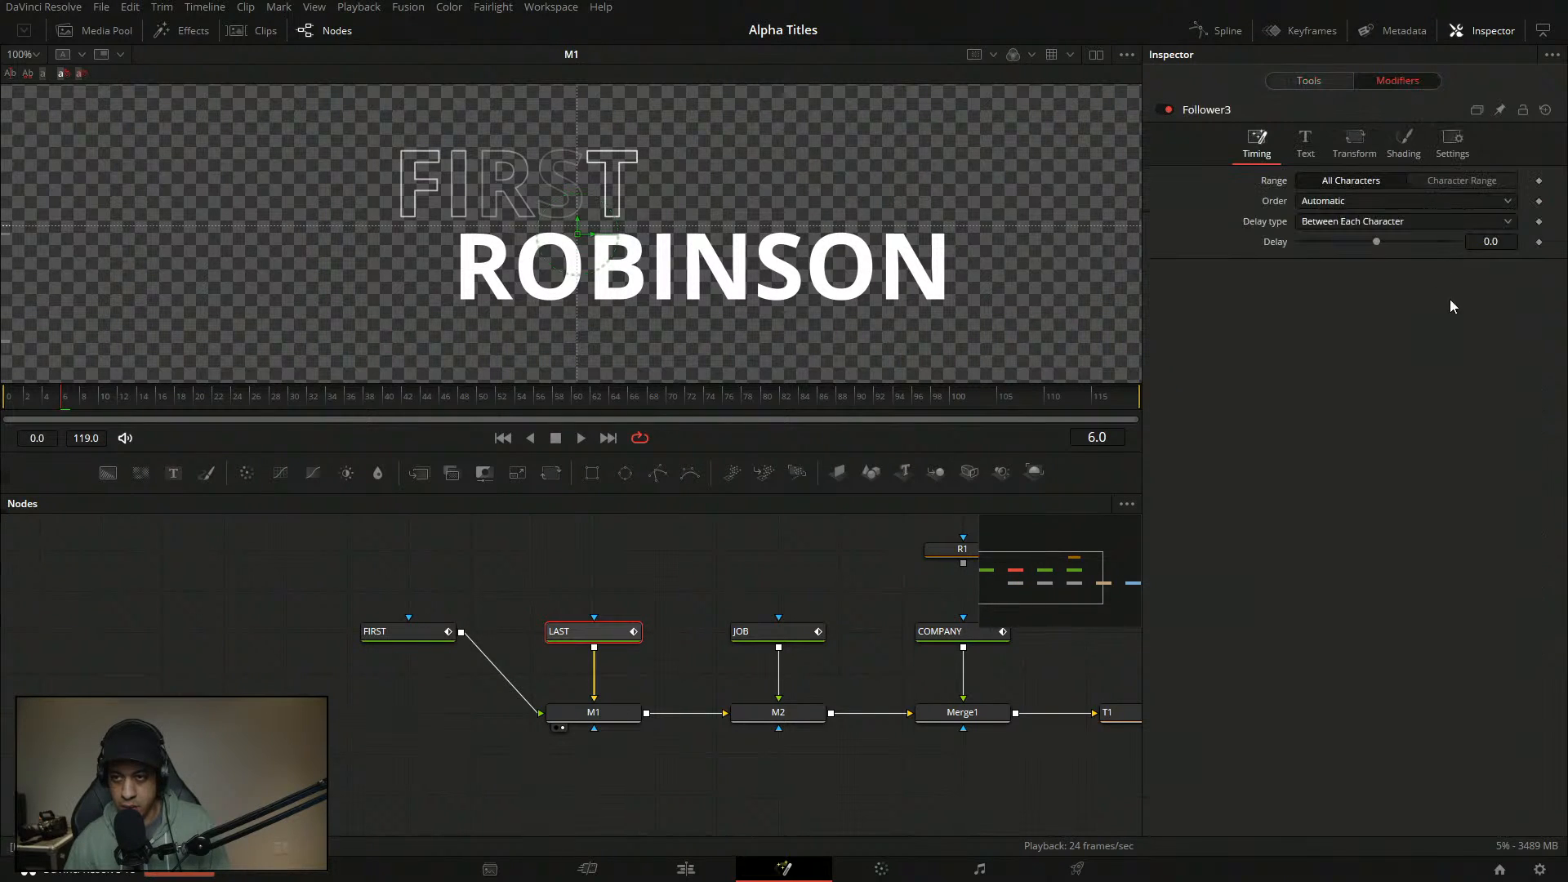
pyautogui.click(1379, 201)
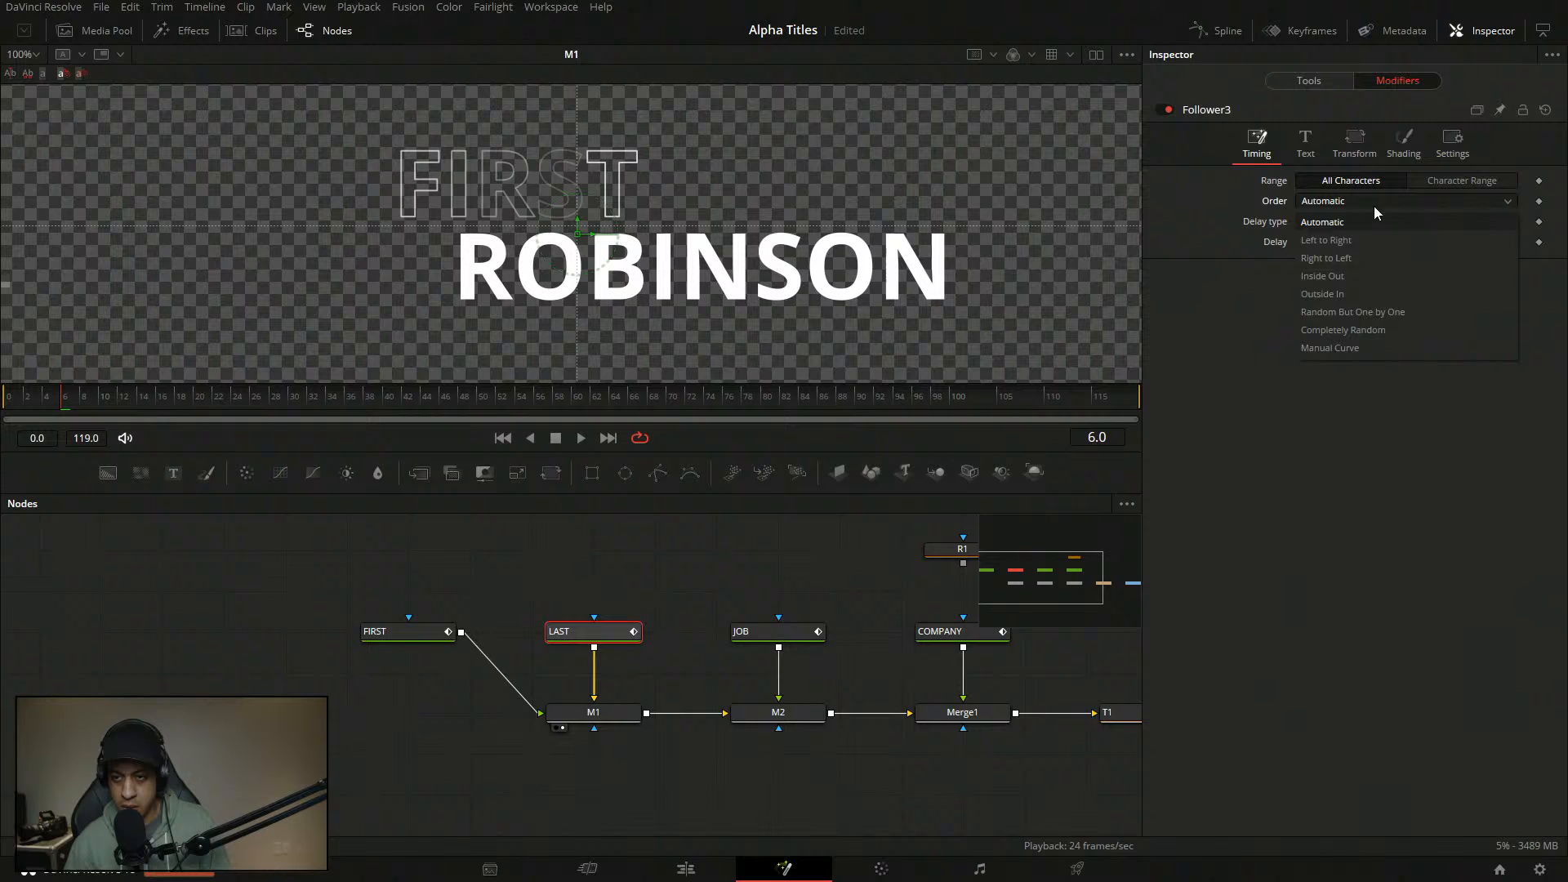
pyautogui.click(1365, 323)
# - Add Anim Curves to the Follower's shading opacity, with Source Duration and Curve Custom
pyautogui.click(1404, 144)
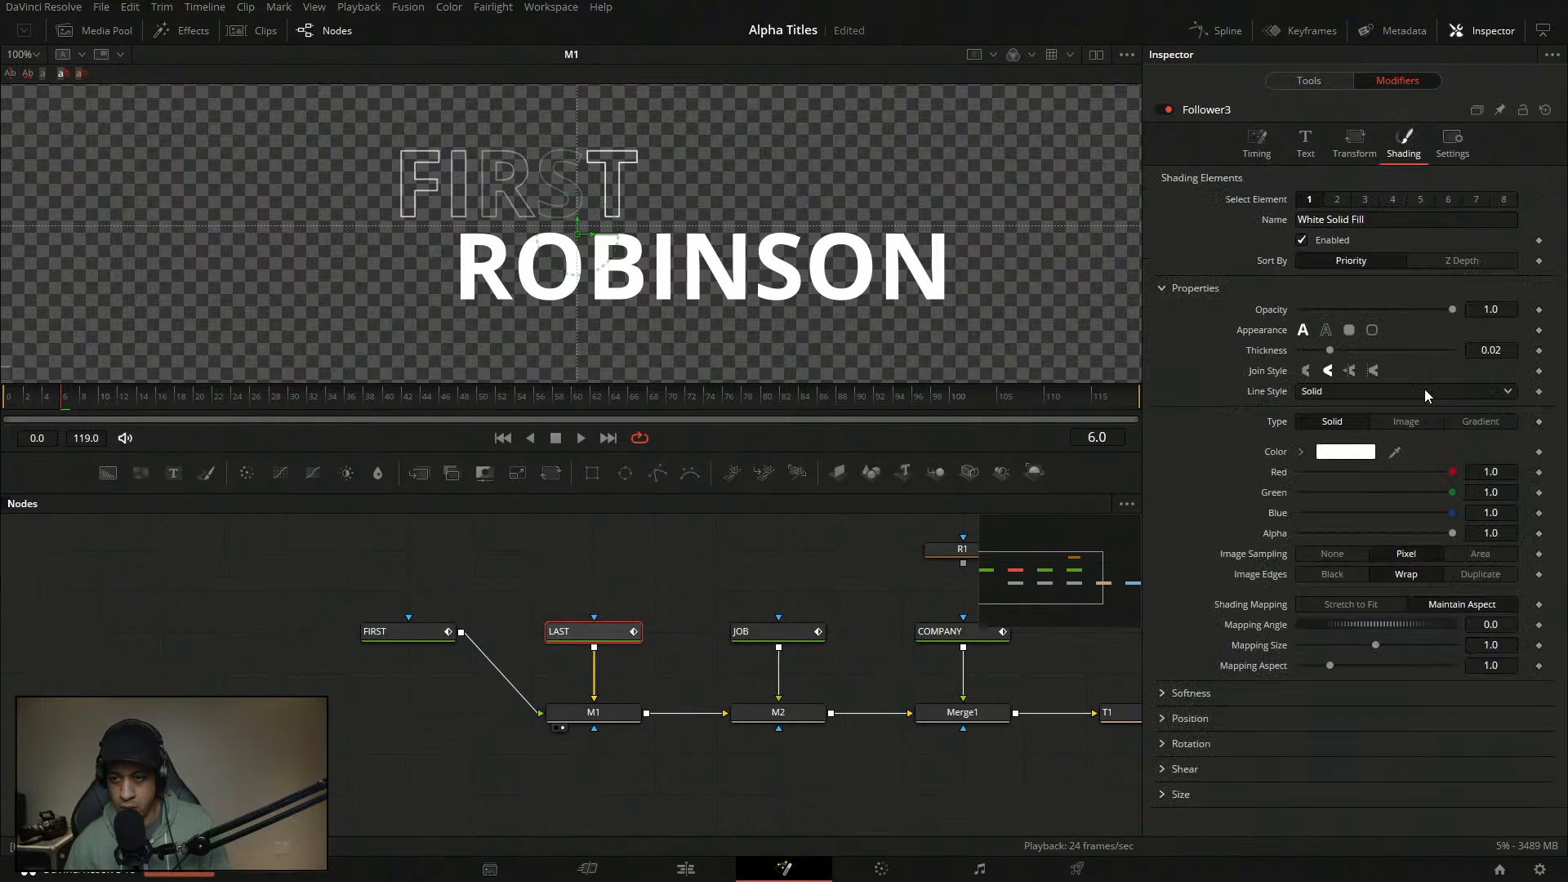
pyautogui.rightClick(1259, 312)
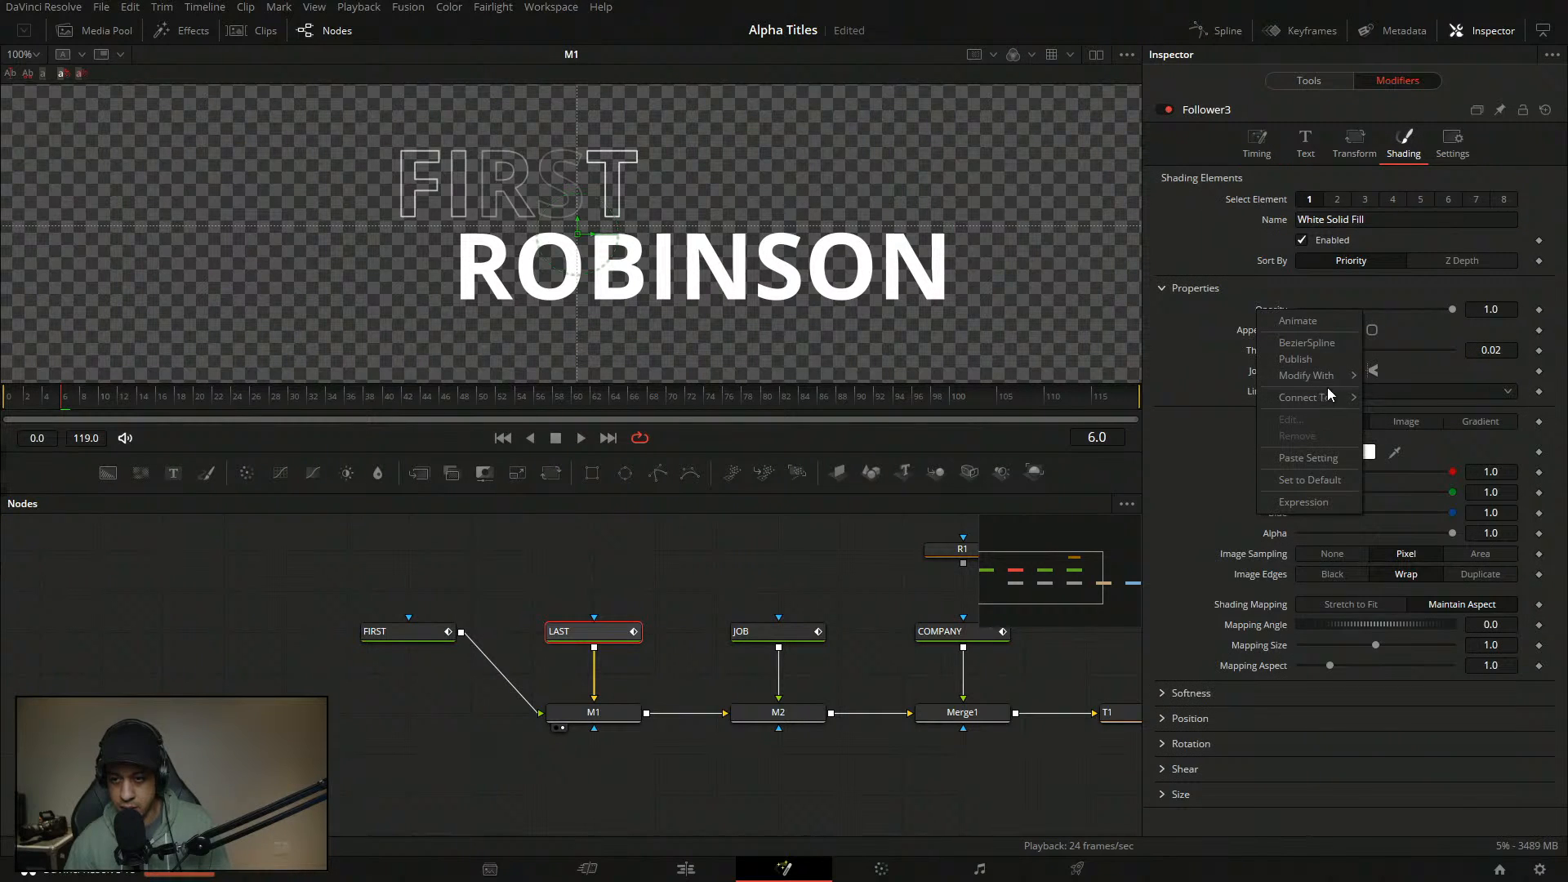
pyautogui.moveTo(1332, 384)
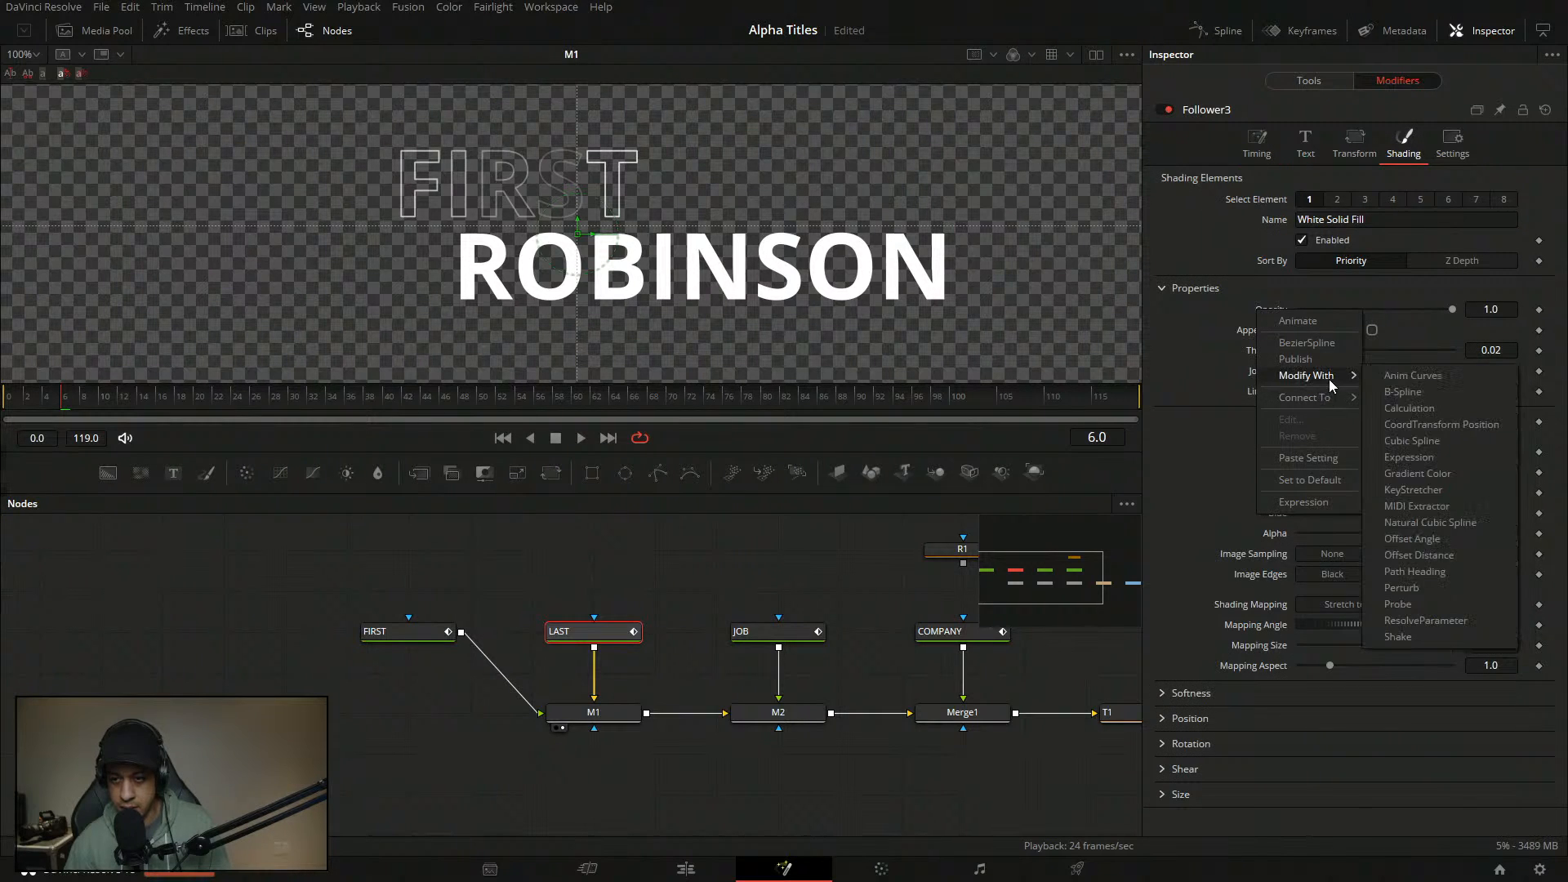
pyautogui.click(1179, 361)
pyautogui.rightClick(1279, 320)
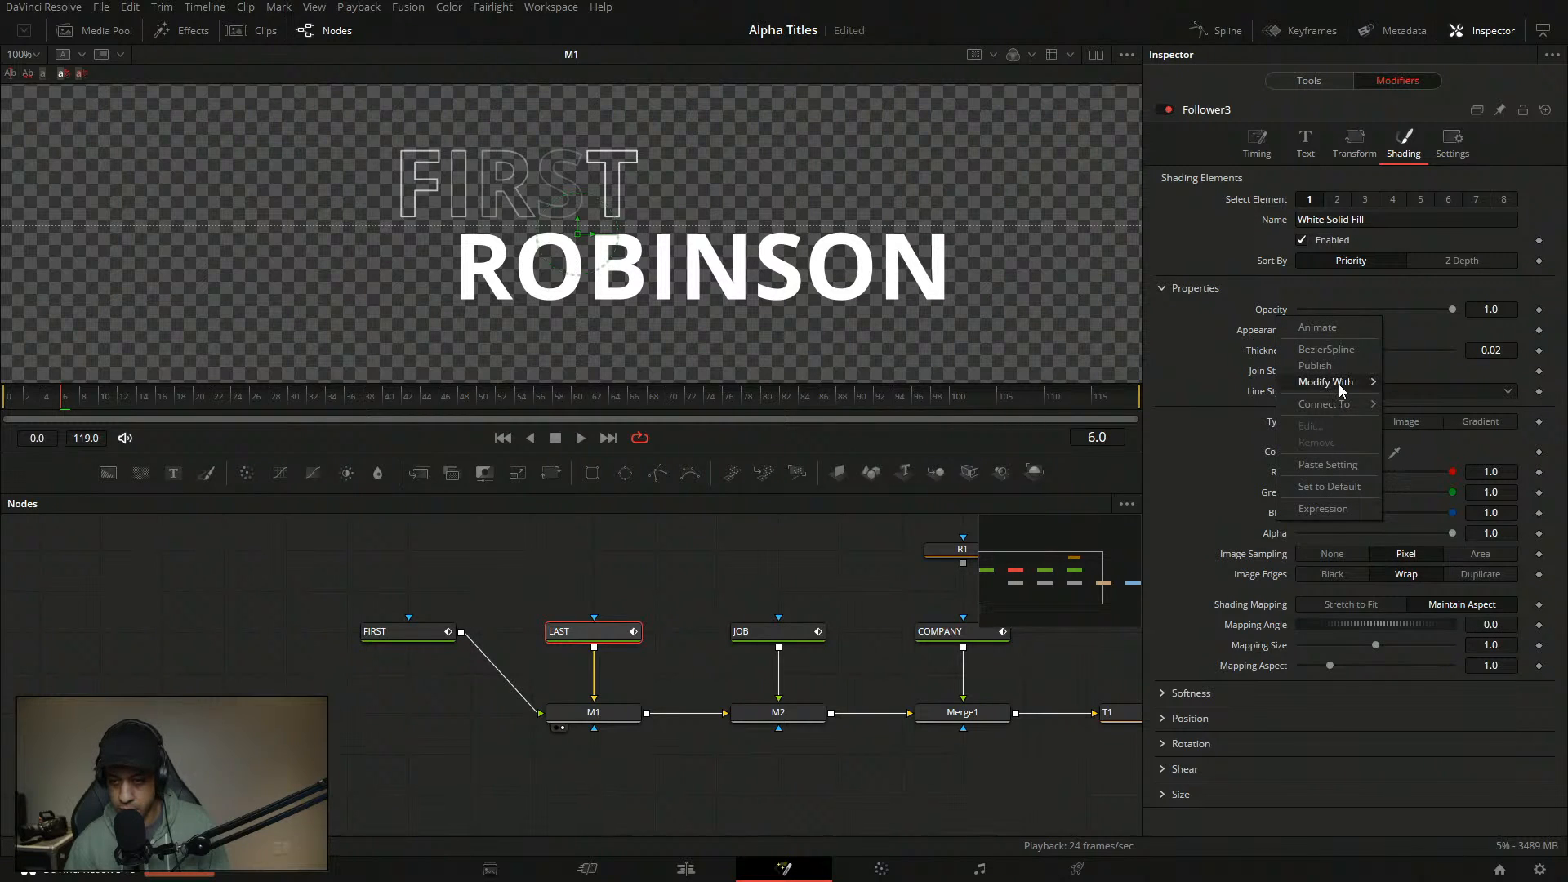
pyautogui.moveTo(1339, 382)
pyautogui.click(1433, 382)
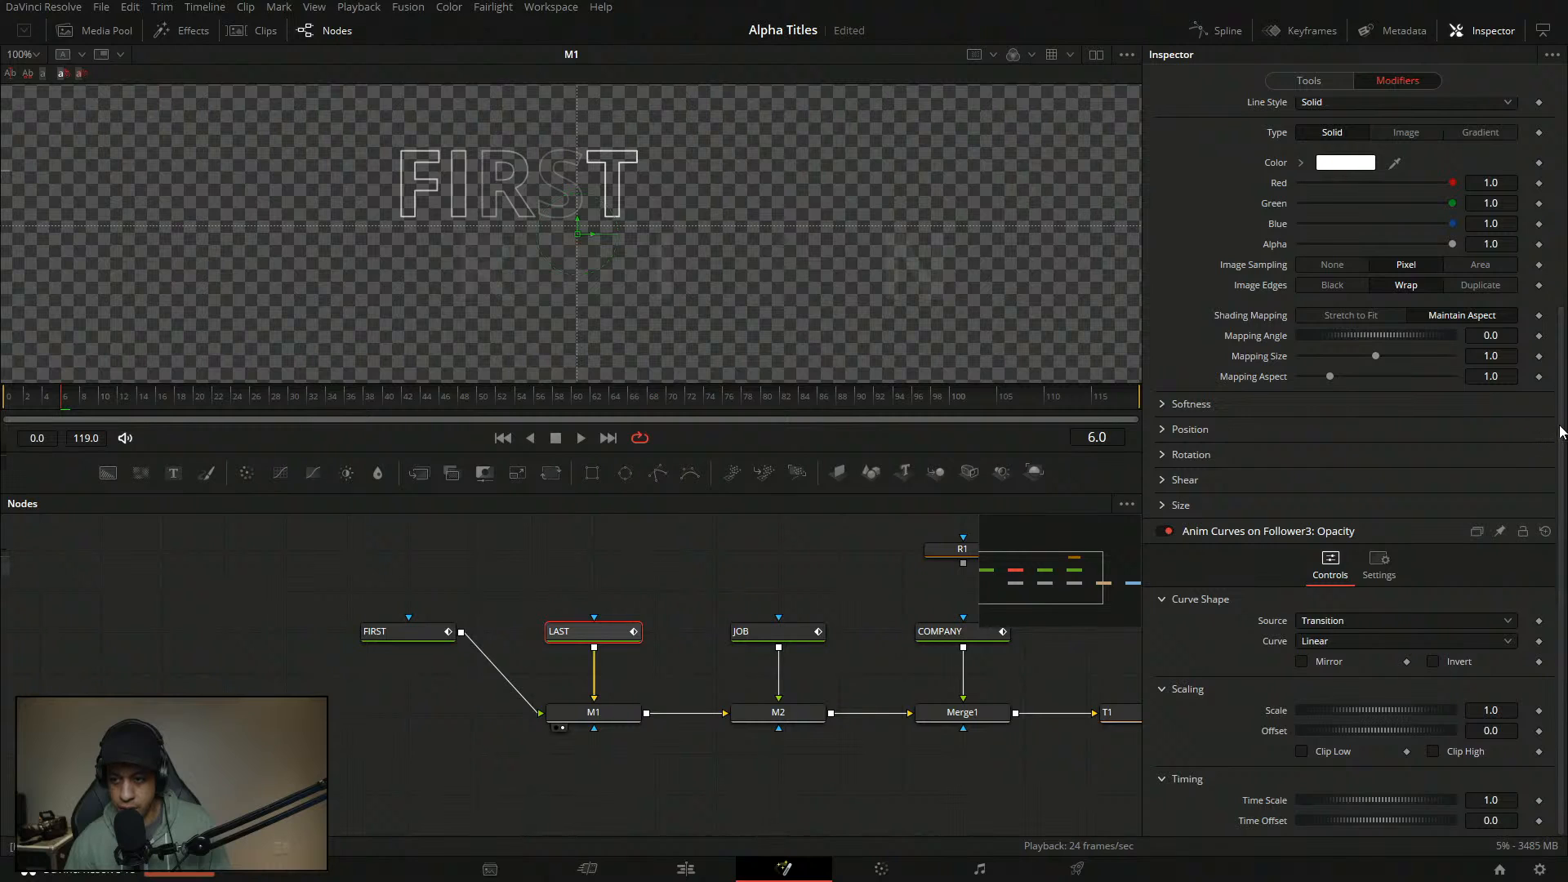
pyautogui.click(1380, 620)
pyautogui.click(1318, 645)
pyautogui.click(1316, 642)
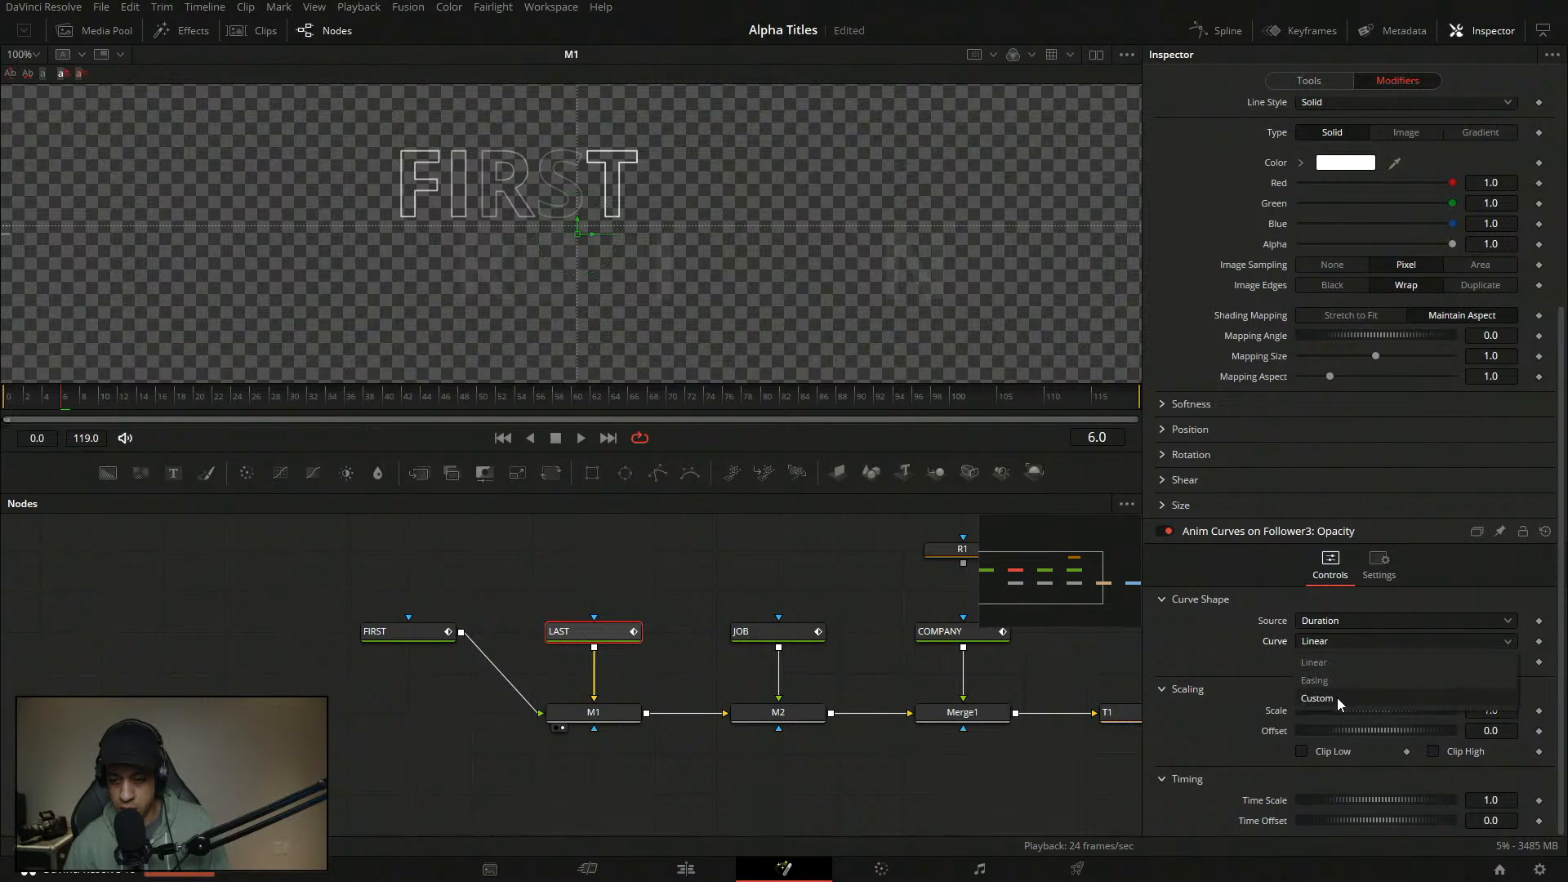
pyautogui.click(1336, 698)
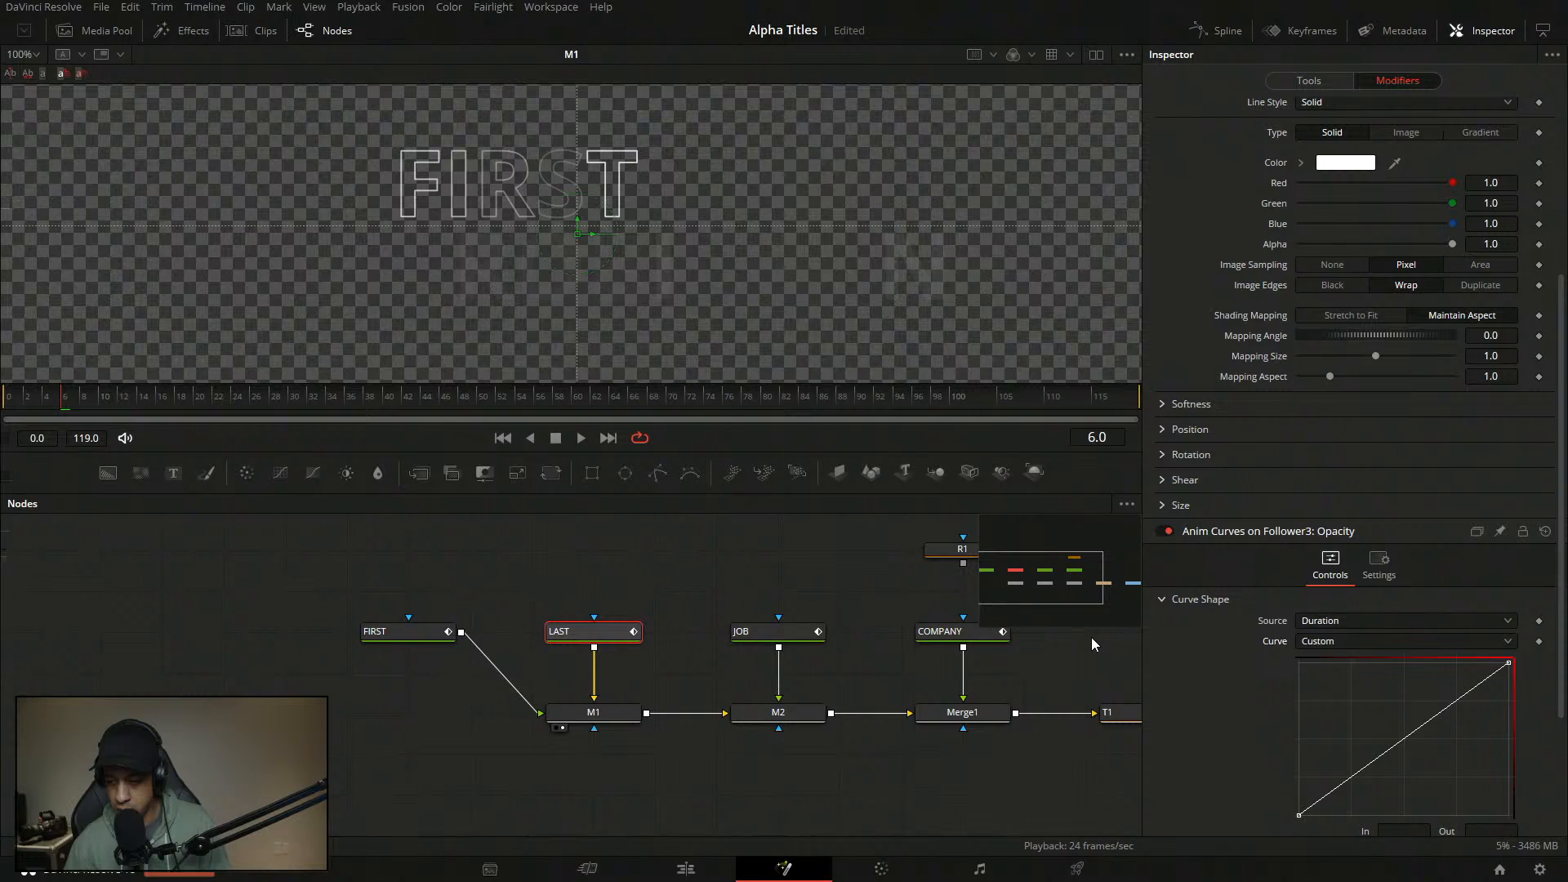
pyautogui.click(678, 557)
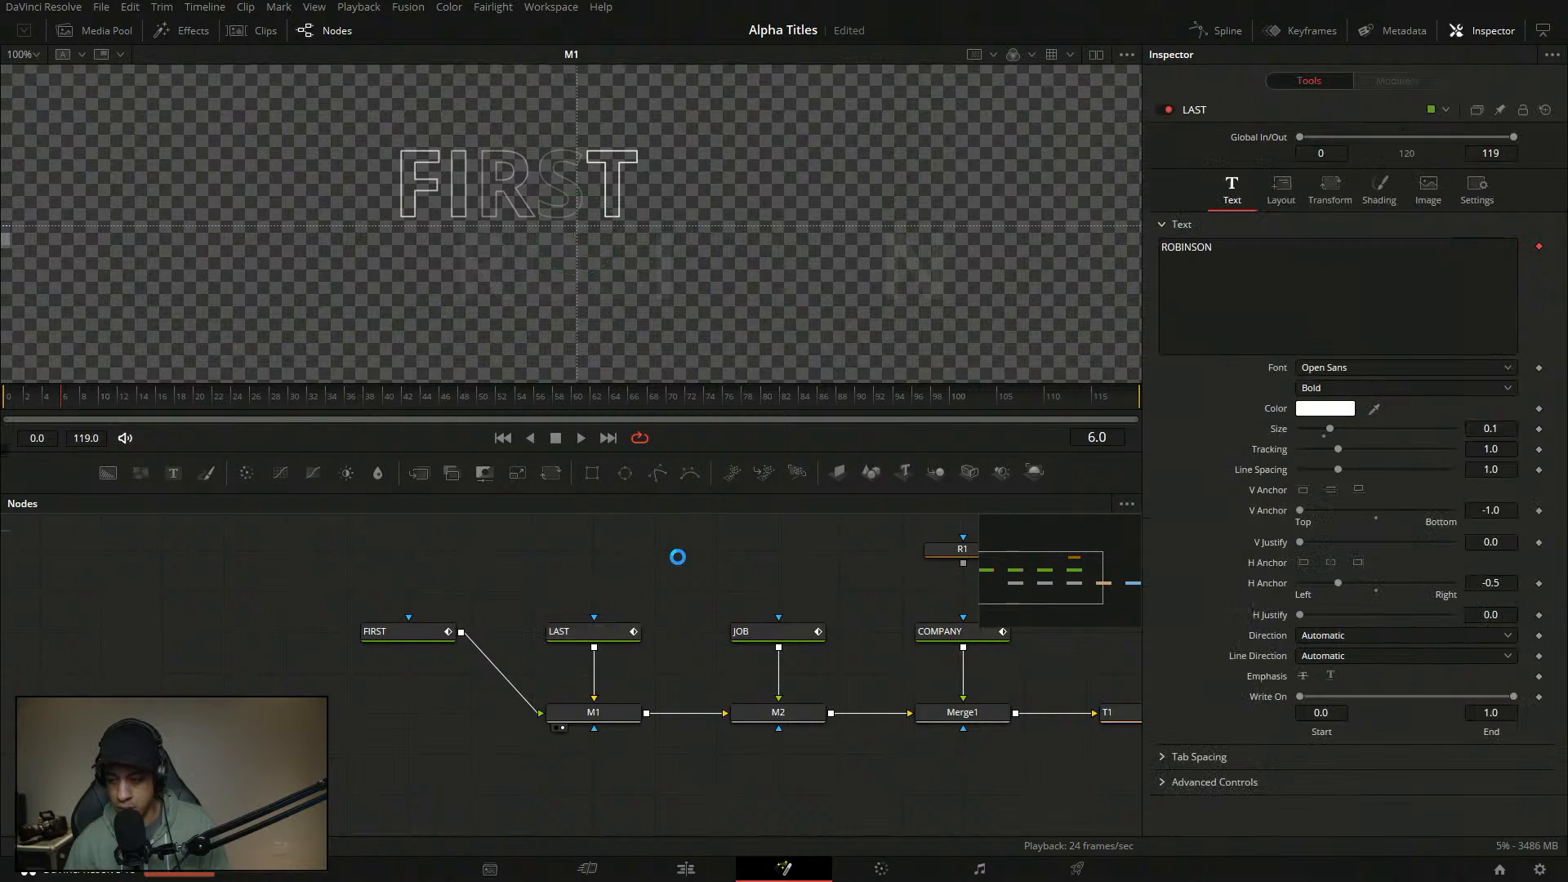
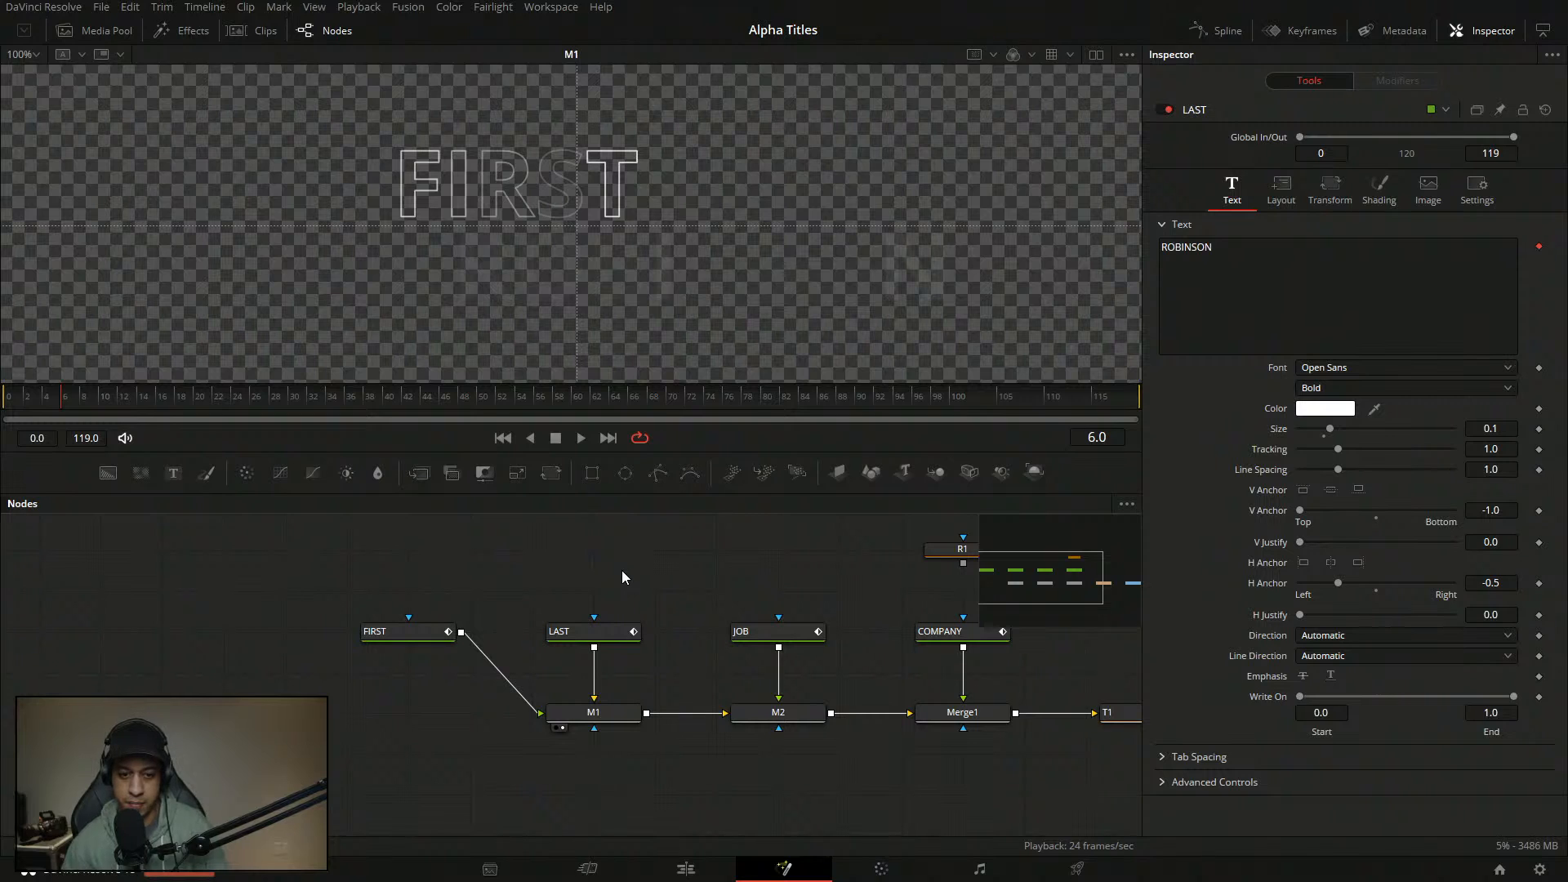
# - Browse the Workspace layout options without changes, and pan the node graph to R1 and T1
pyautogui.click(551, 6)
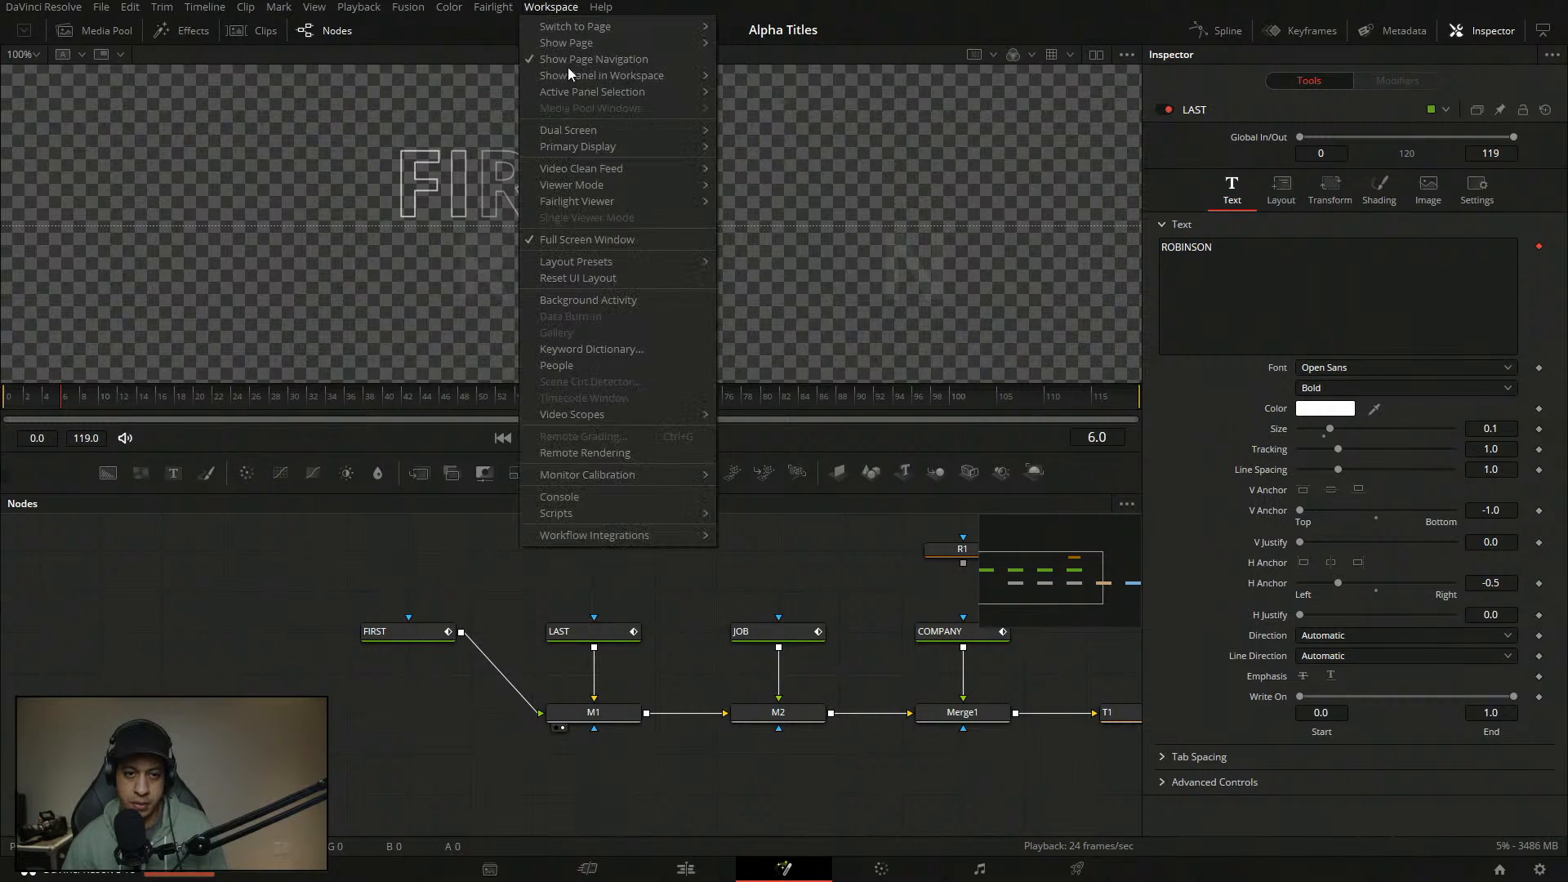
pyautogui.moveTo(641, 166)
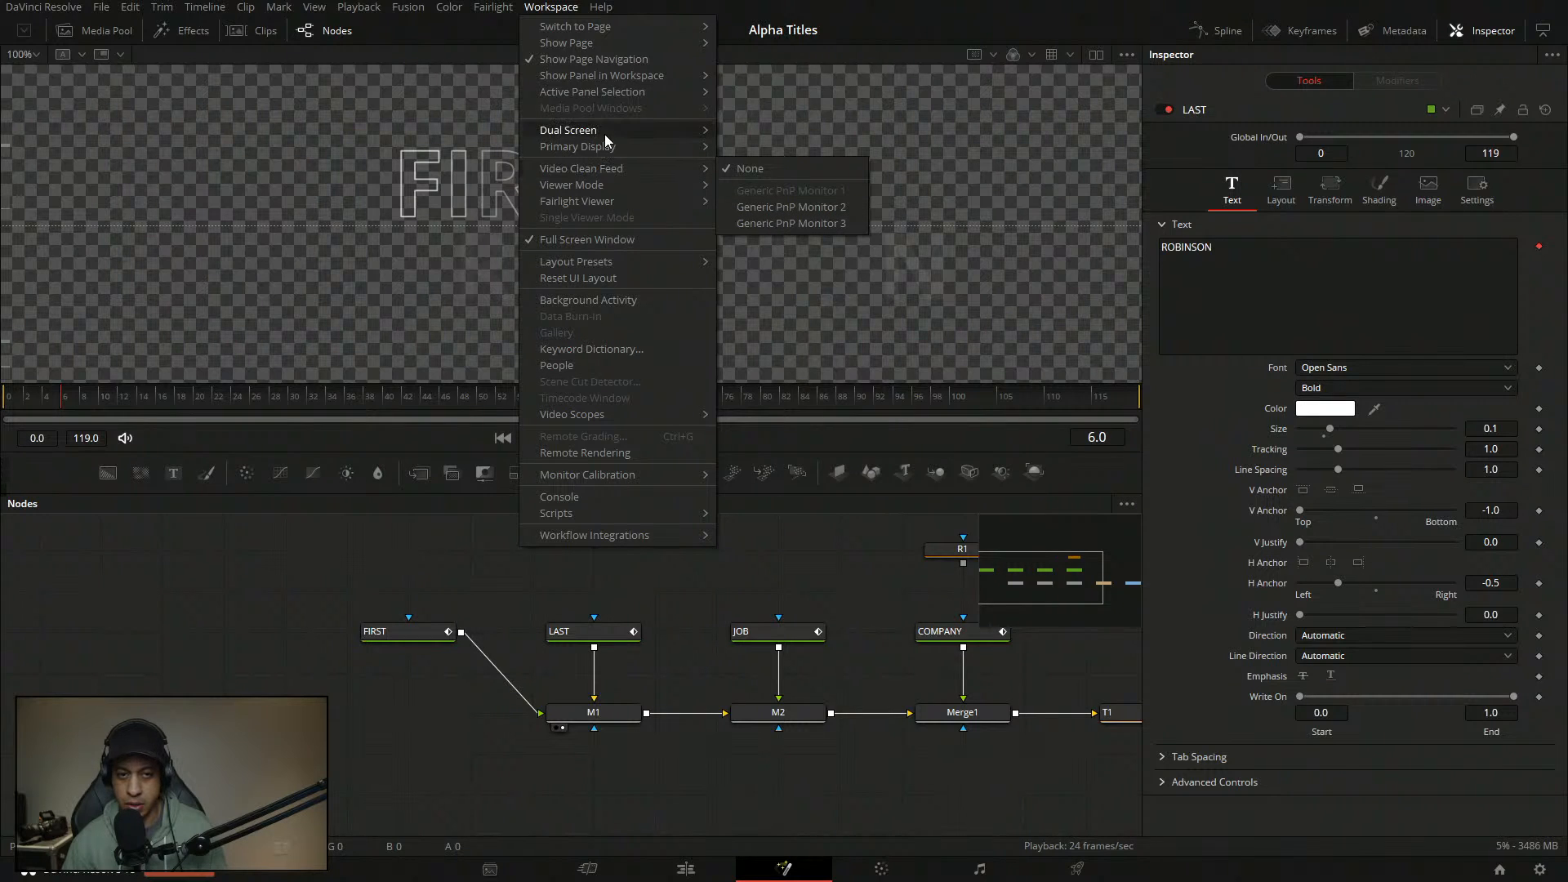
pyautogui.moveTo(601, 134)
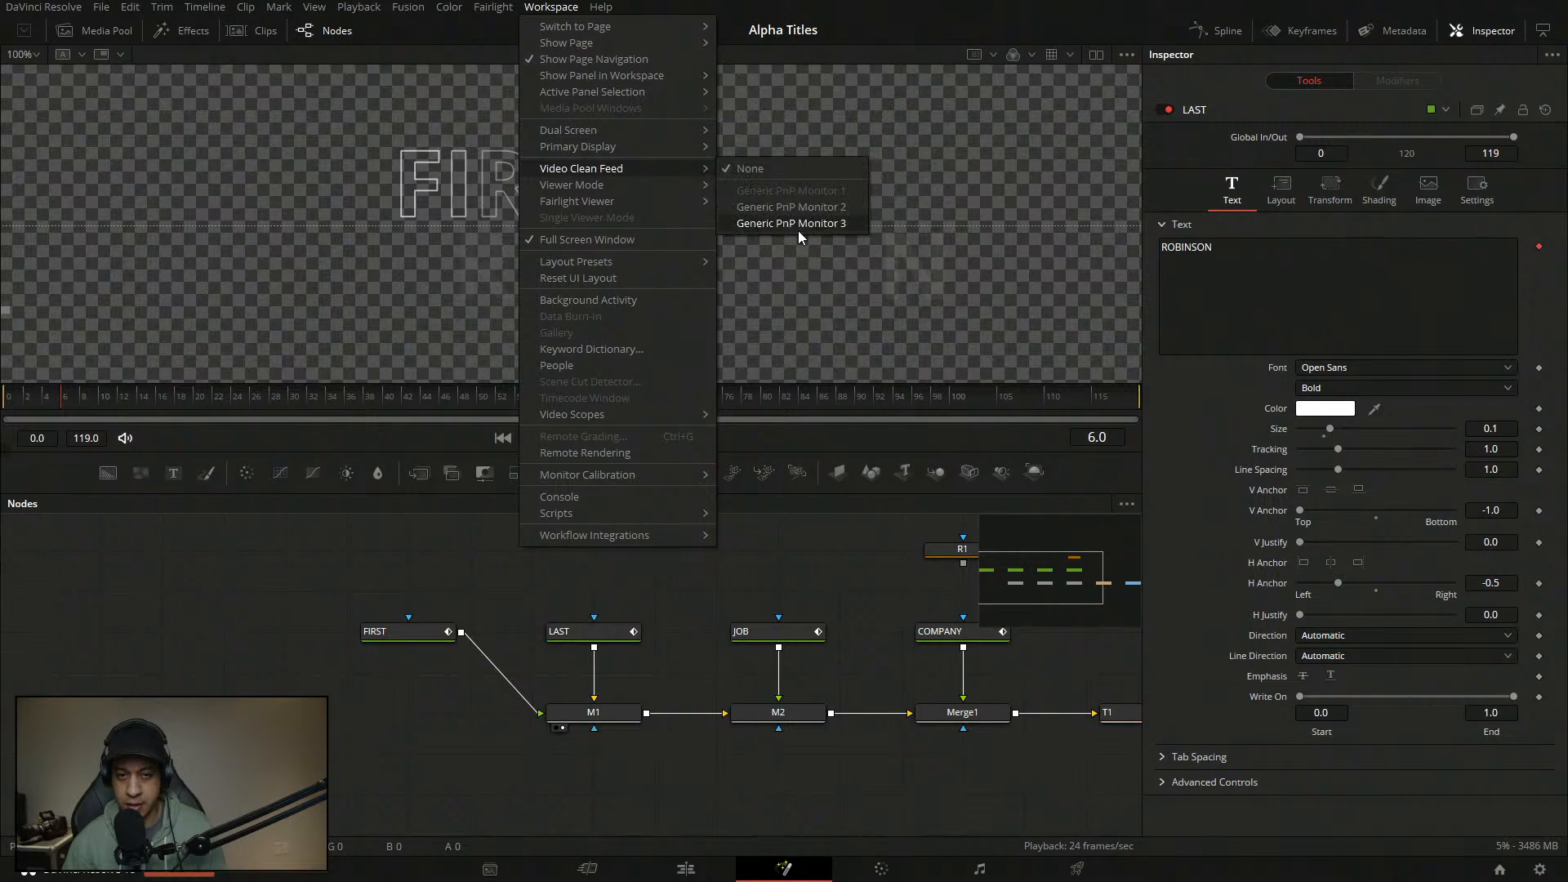
pyautogui.click(797, 232)
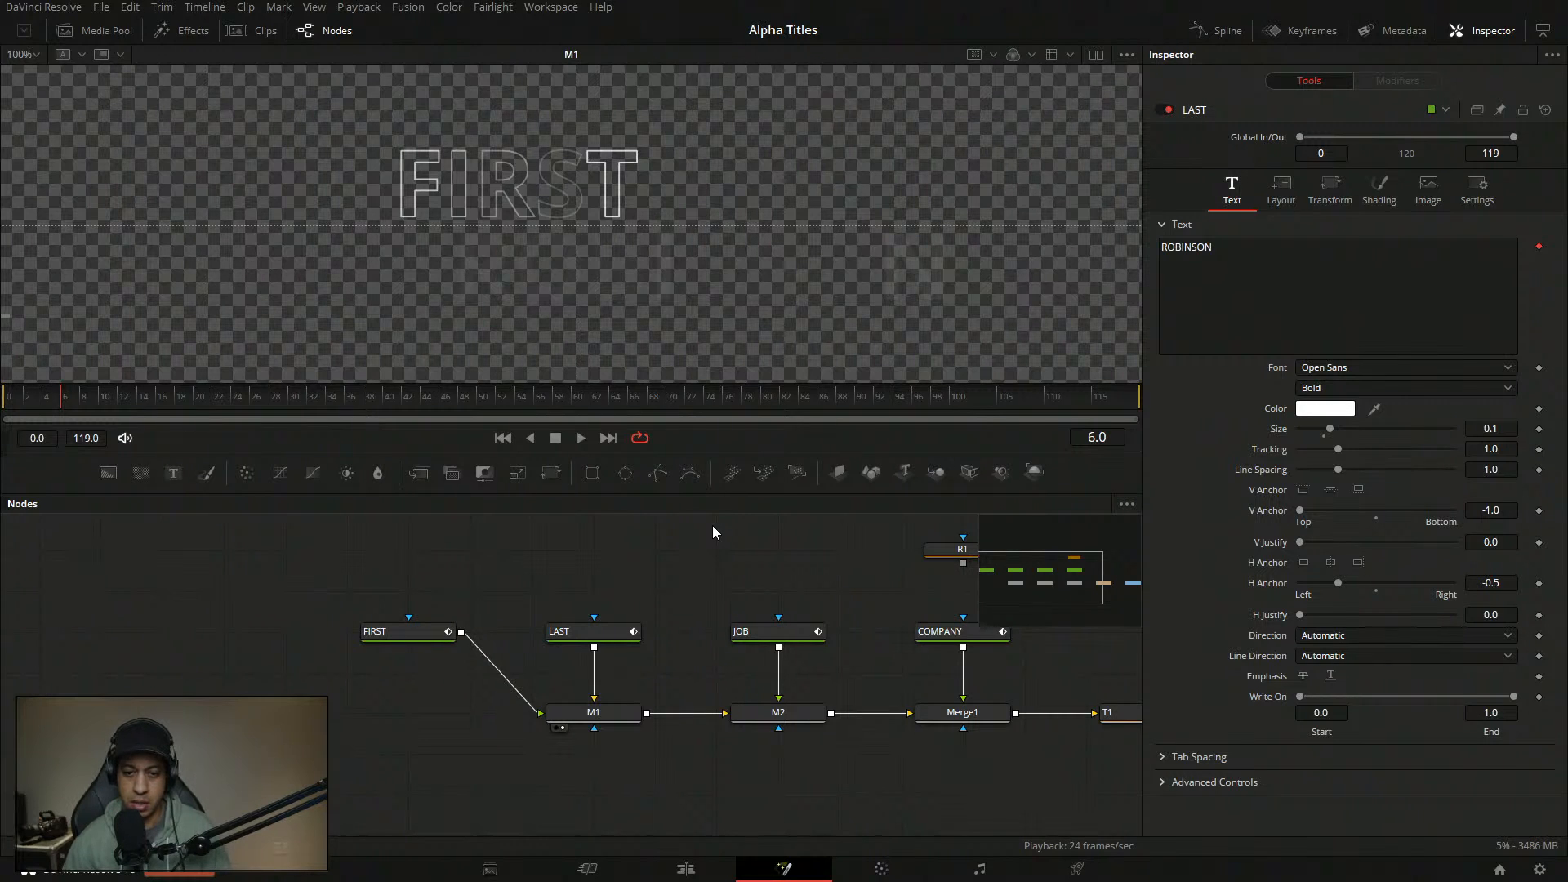
pyautogui.moveTo(888, 565); pyautogui.dragTo(737, 571)
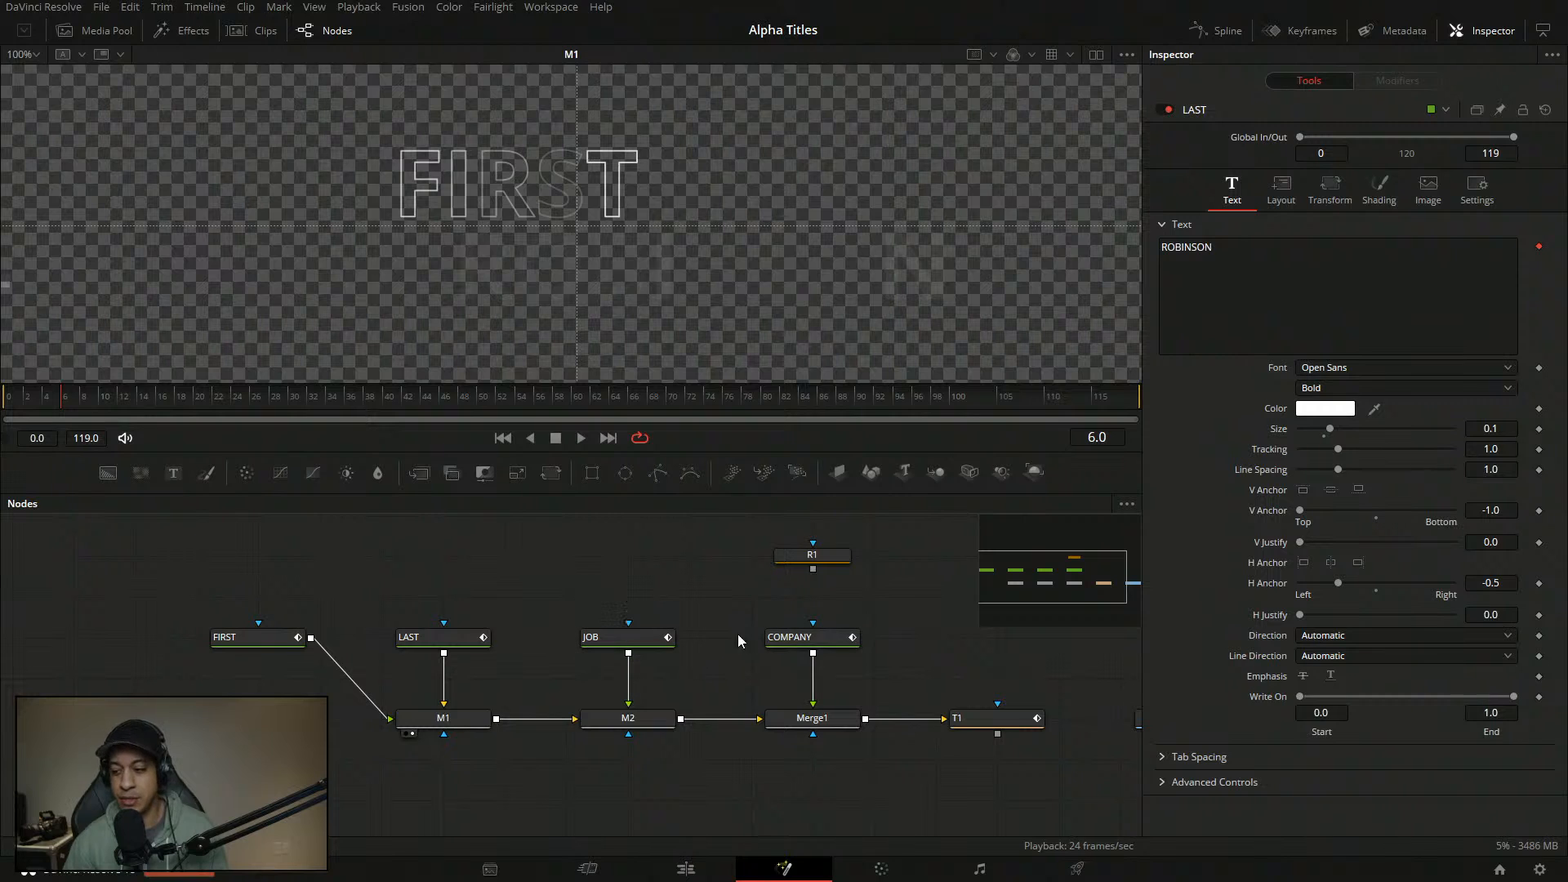
pyautogui.moveTo(633, 574); pyautogui.dragTo(604, 613)
# - Apply the Fusion Lin Flow layout preset to the Fusion page
pyautogui.click(548, 7)
pyautogui.moveTo(637, 262)
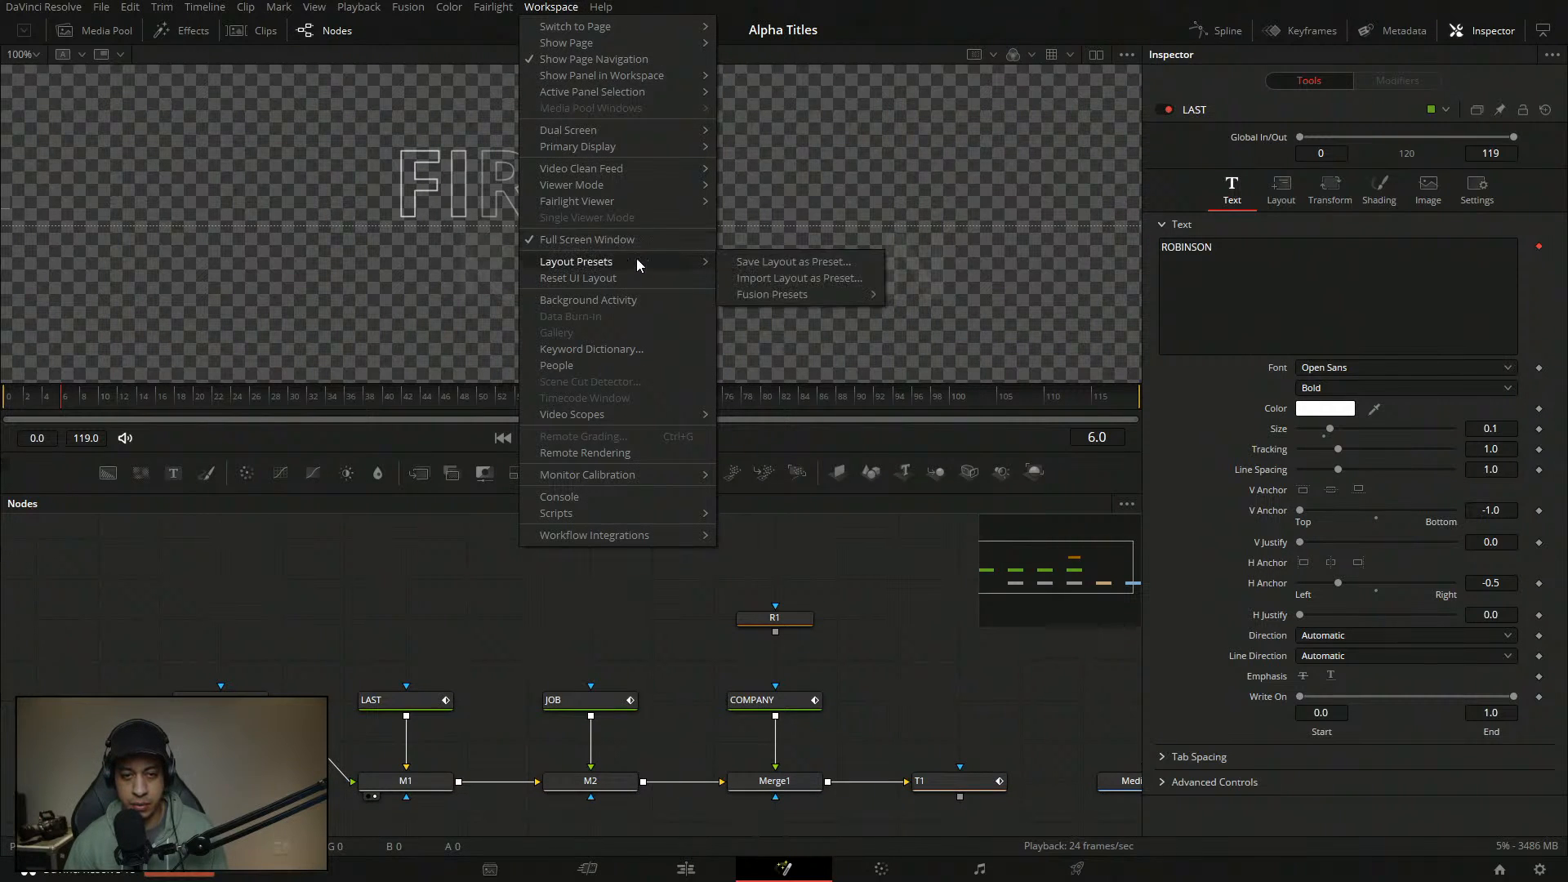
pyautogui.moveTo(857, 294)
pyautogui.click(923, 310)
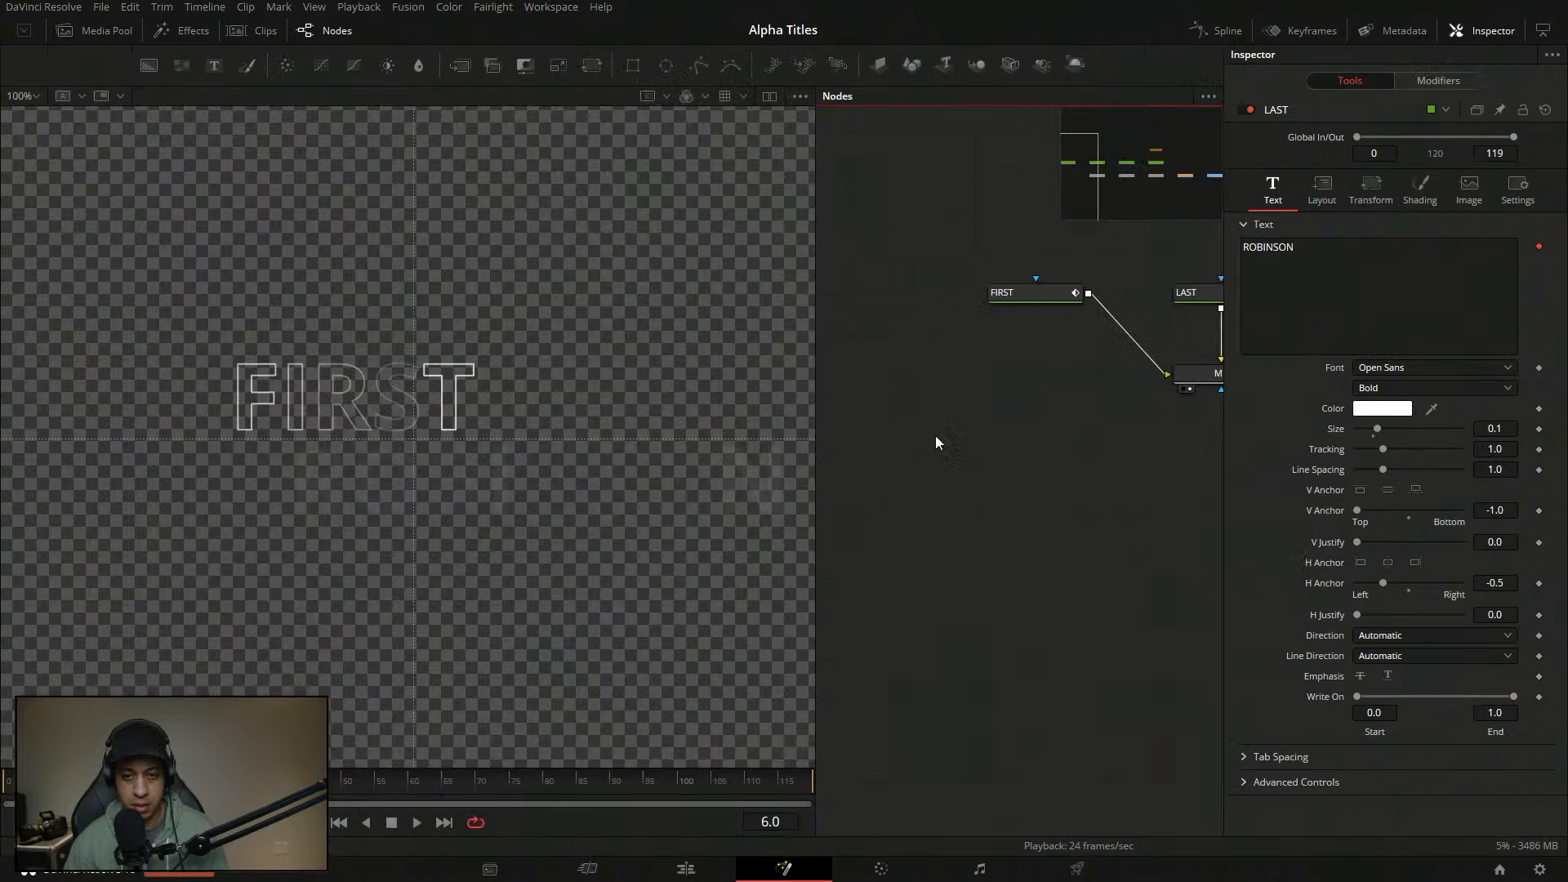
pyautogui.rightClick(1006, 641)
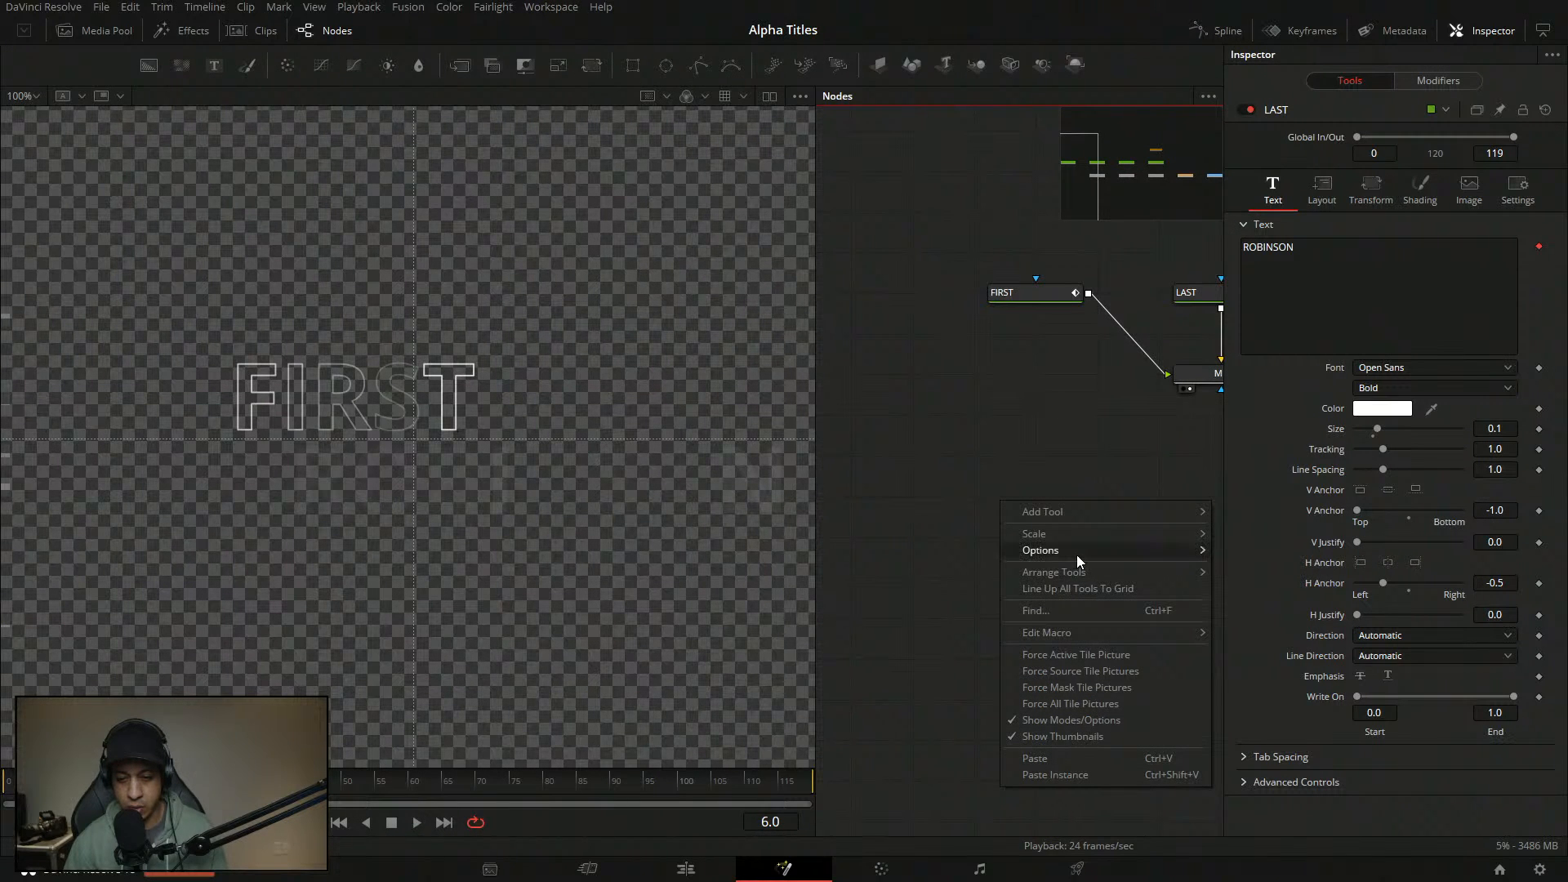
pyautogui.moveTo(1075, 549)
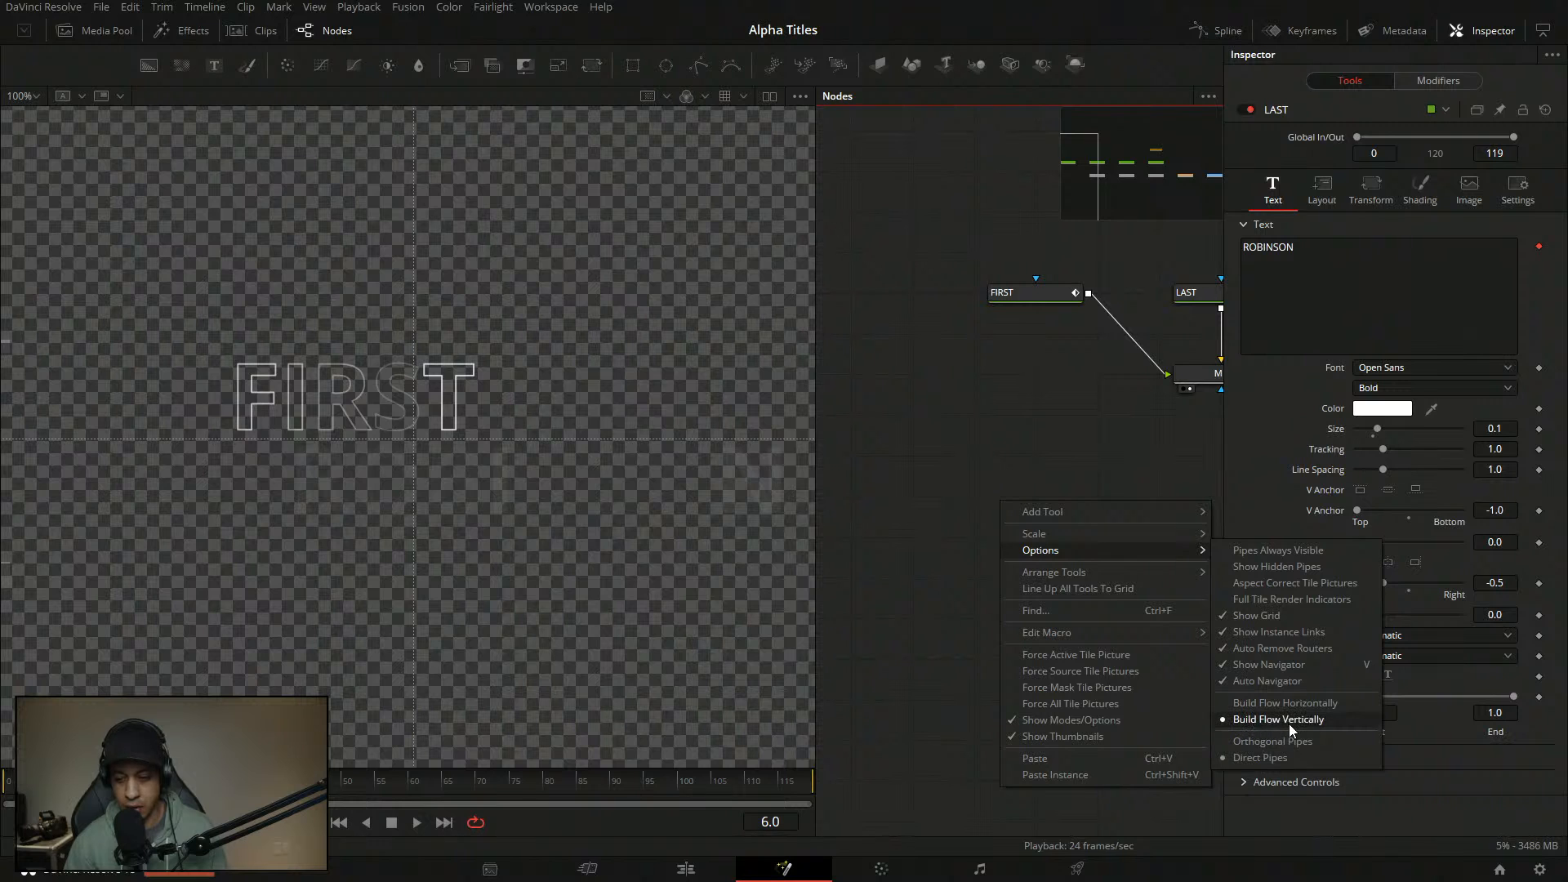
pyautogui.click(1054, 429)
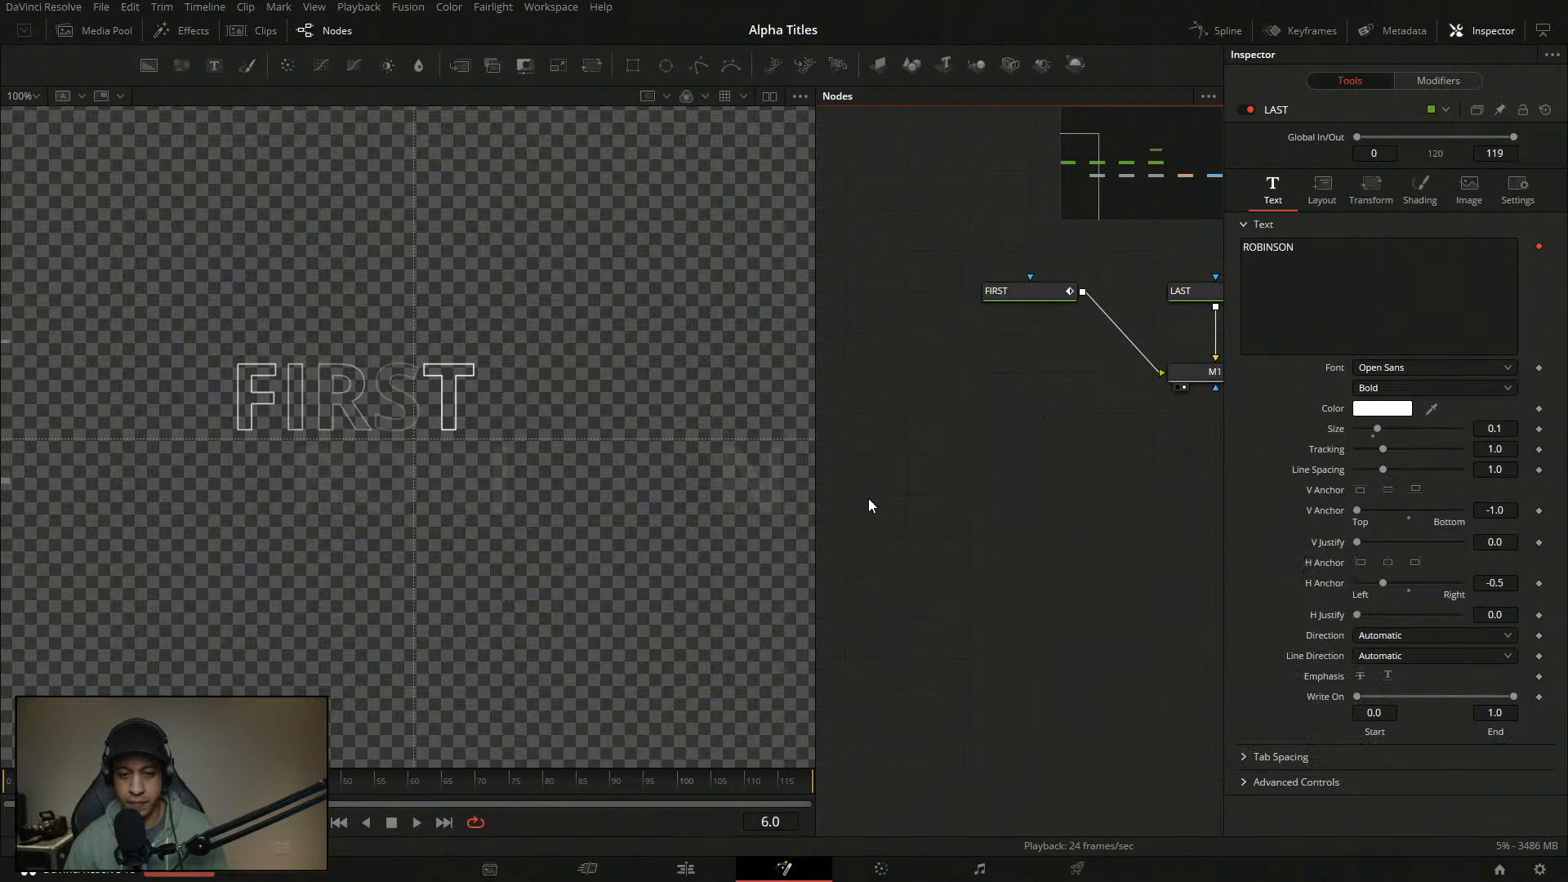
# - Widen the node graph around the FIRST, LAST and JOB nodes, then turn off Full Screen Window
pyautogui.moveTo(815, 507); pyautogui.dragTo(688, 490)
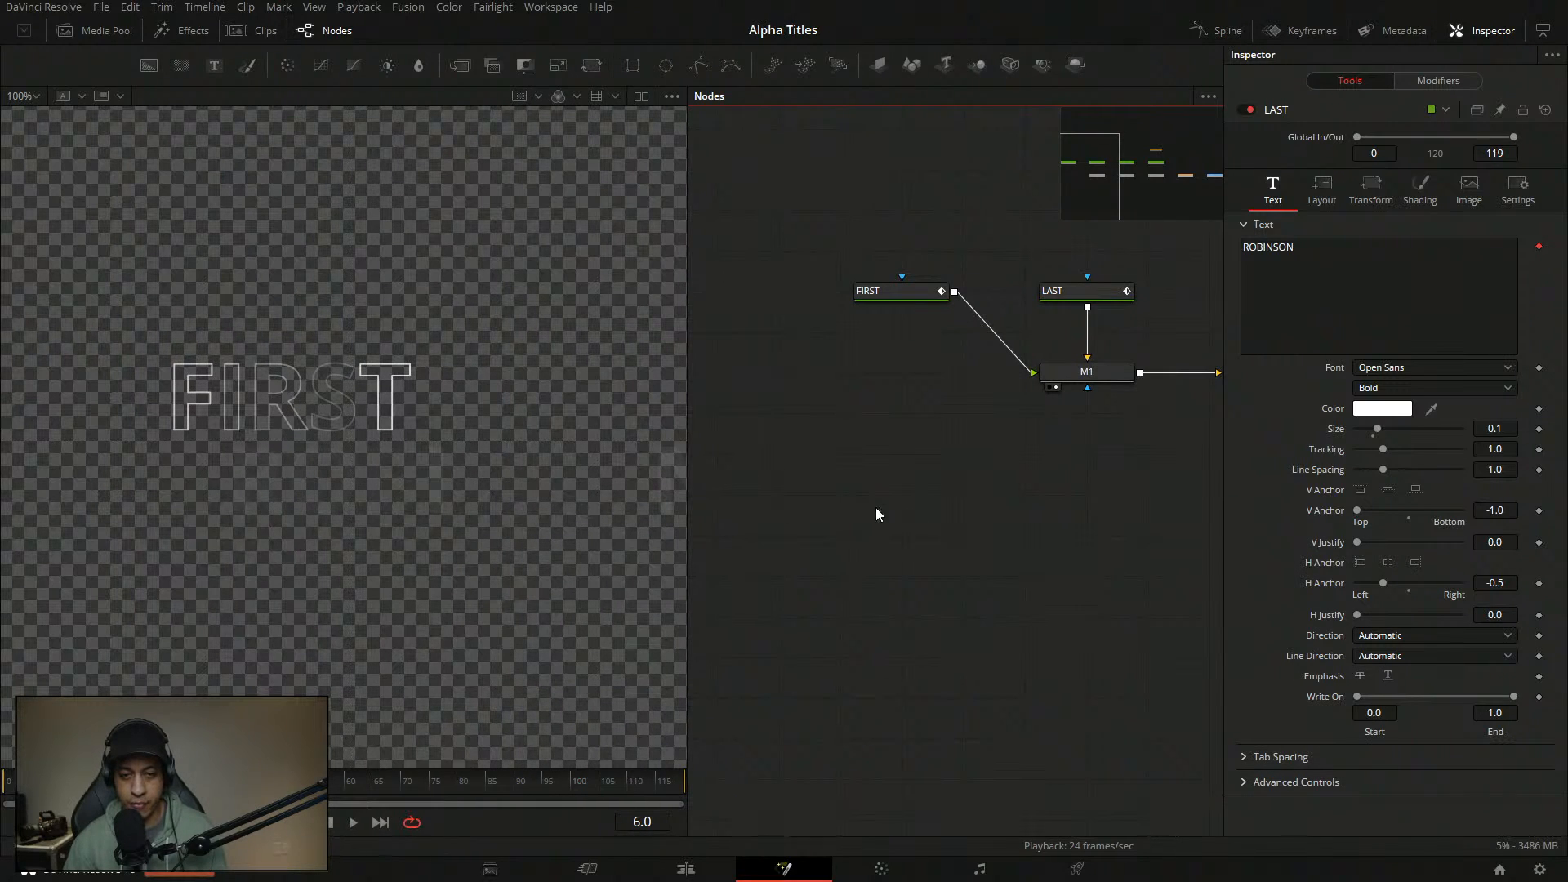
pyautogui.moveTo(1199, 487); pyautogui.dragTo(944, 468)
pyautogui.moveTo(1148, 529); pyautogui.dragTo(1208, 507)
pyautogui.moveTo(728, 453); pyautogui.dragTo(805, 439)
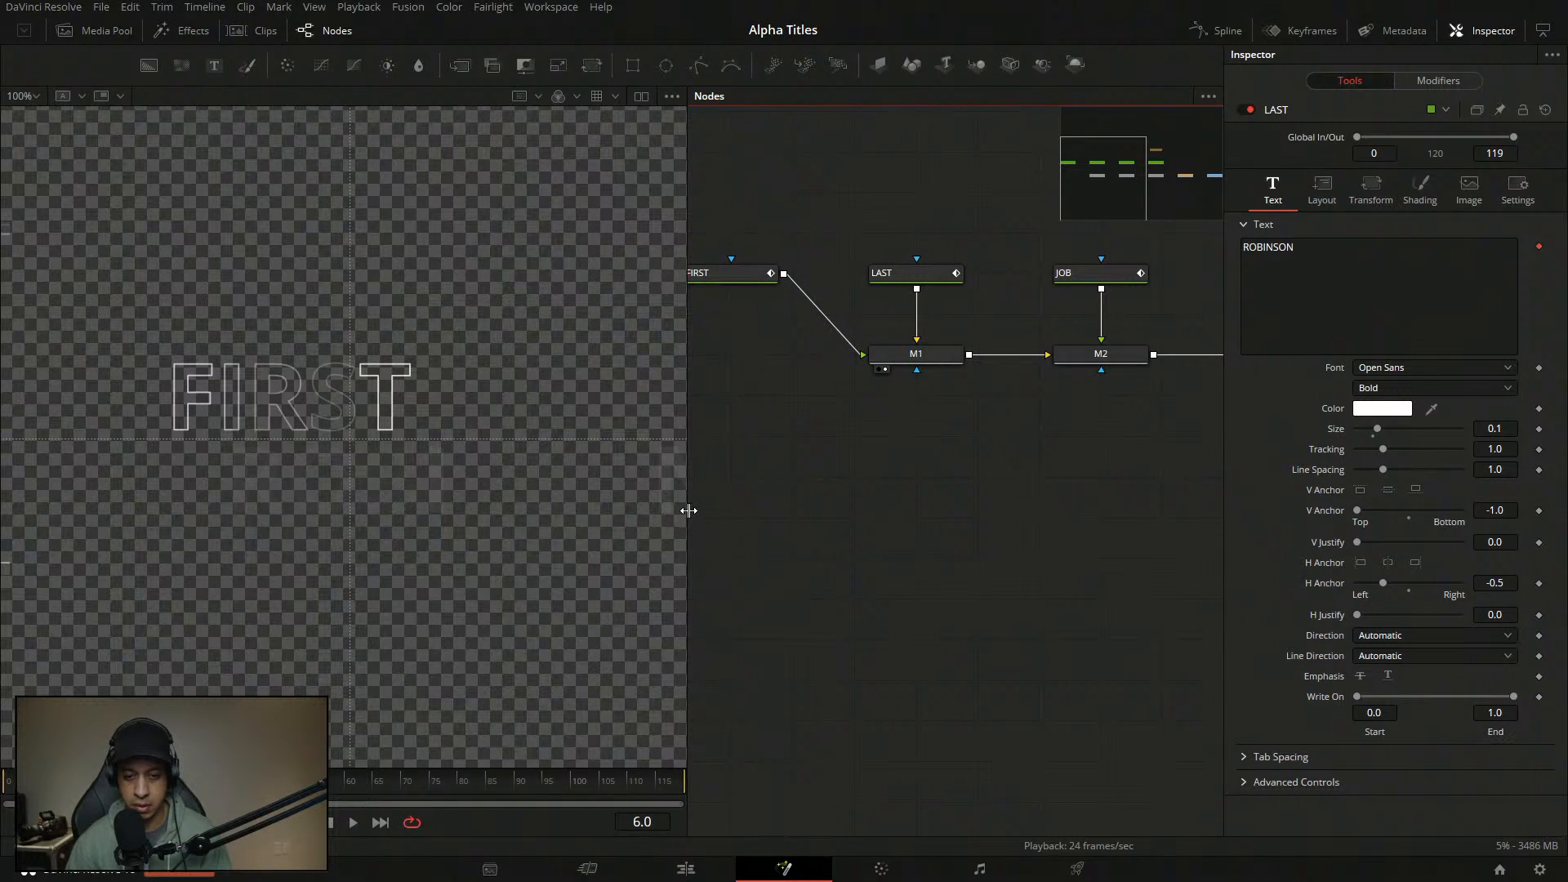
pyautogui.moveTo(689, 510)
pyautogui.mouseDown()
pyautogui.moveTo(479, 514)
pyautogui.moveTo(704, 528)
pyautogui.mouseUp()
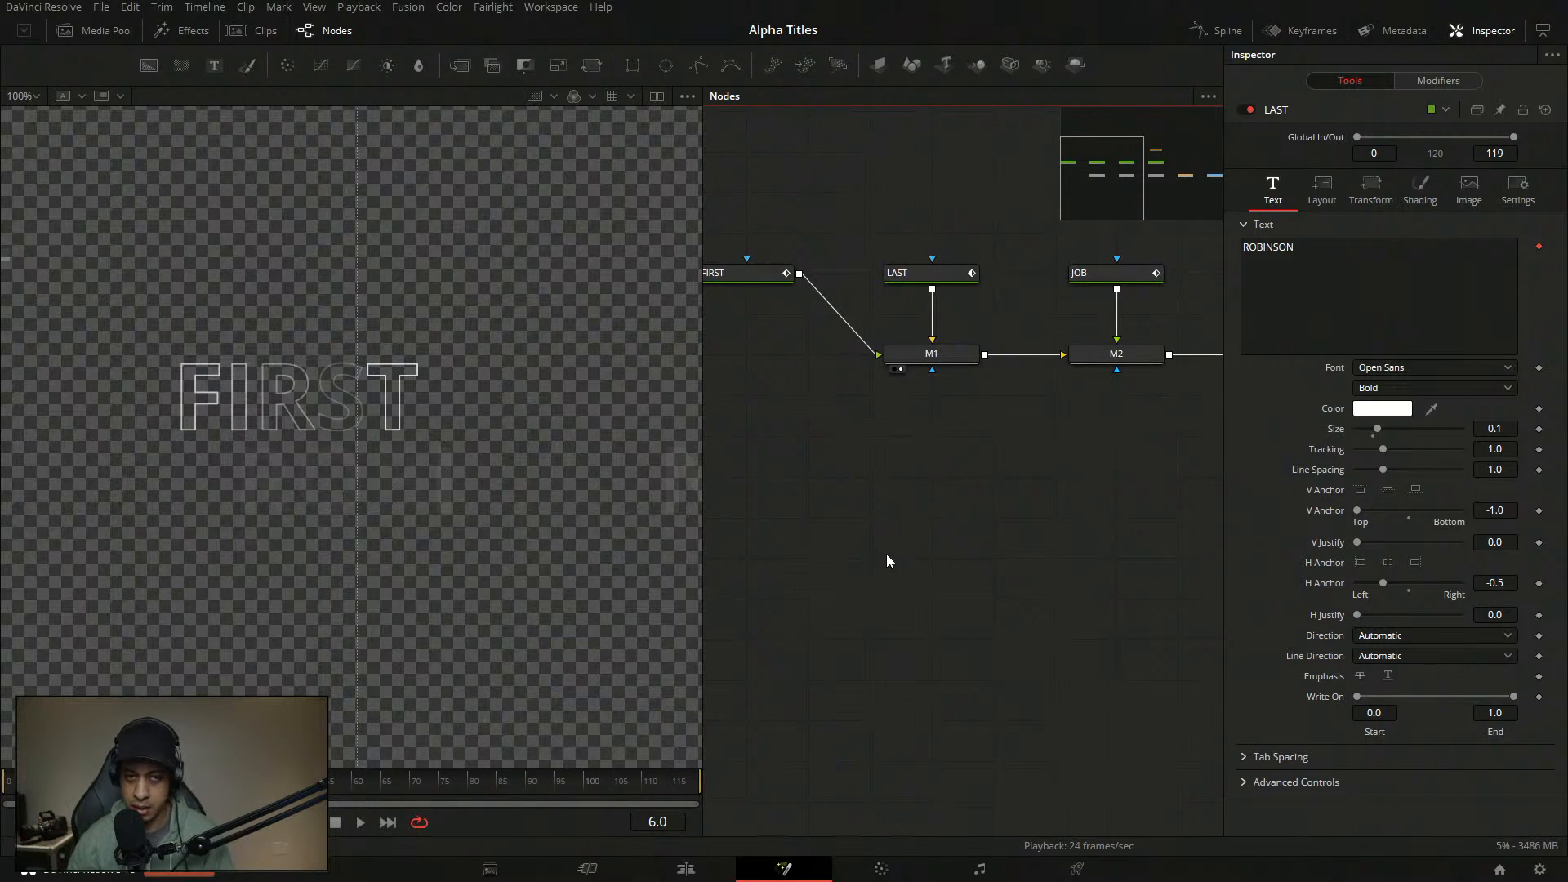
pyautogui.click(541, 7)
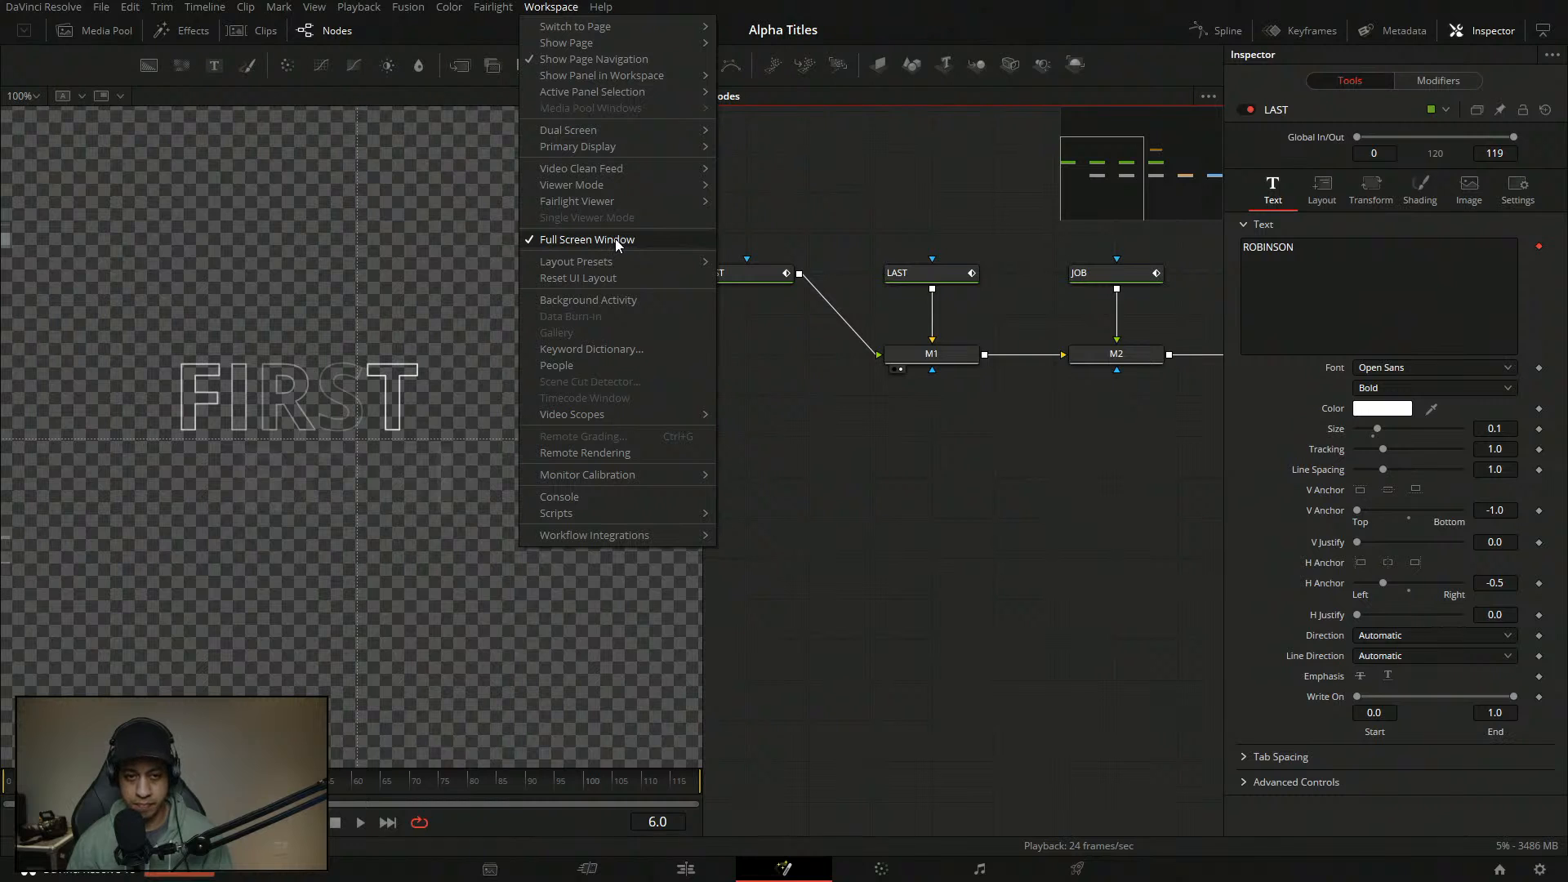
pyautogui.click(630, 277)
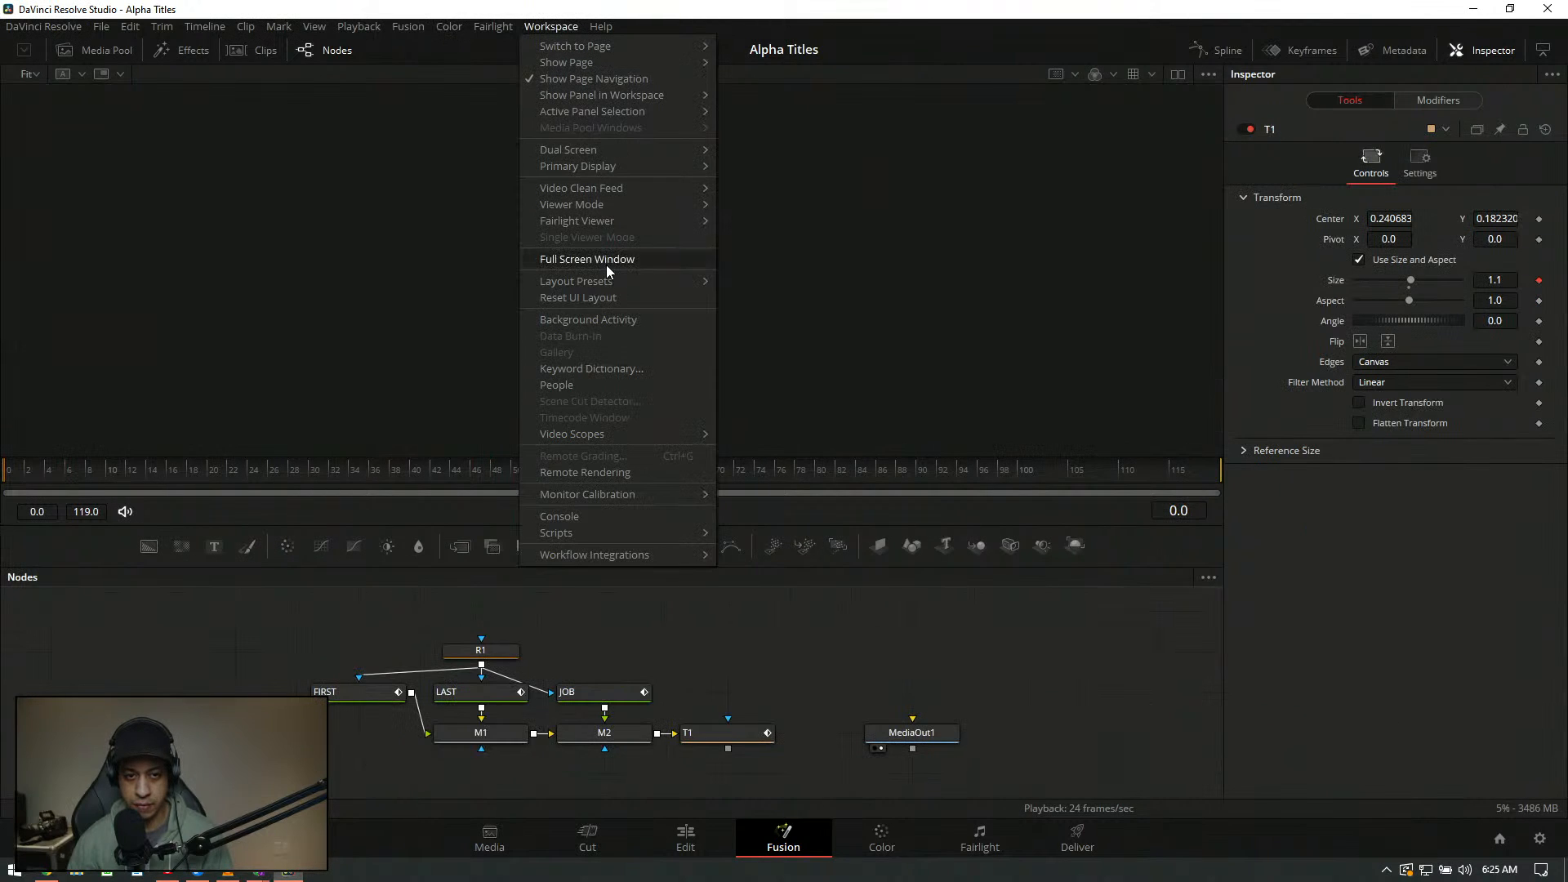
# - Switch Full Screen Window back on and enlarge the node graph area
pyautogui.click(606, 263)
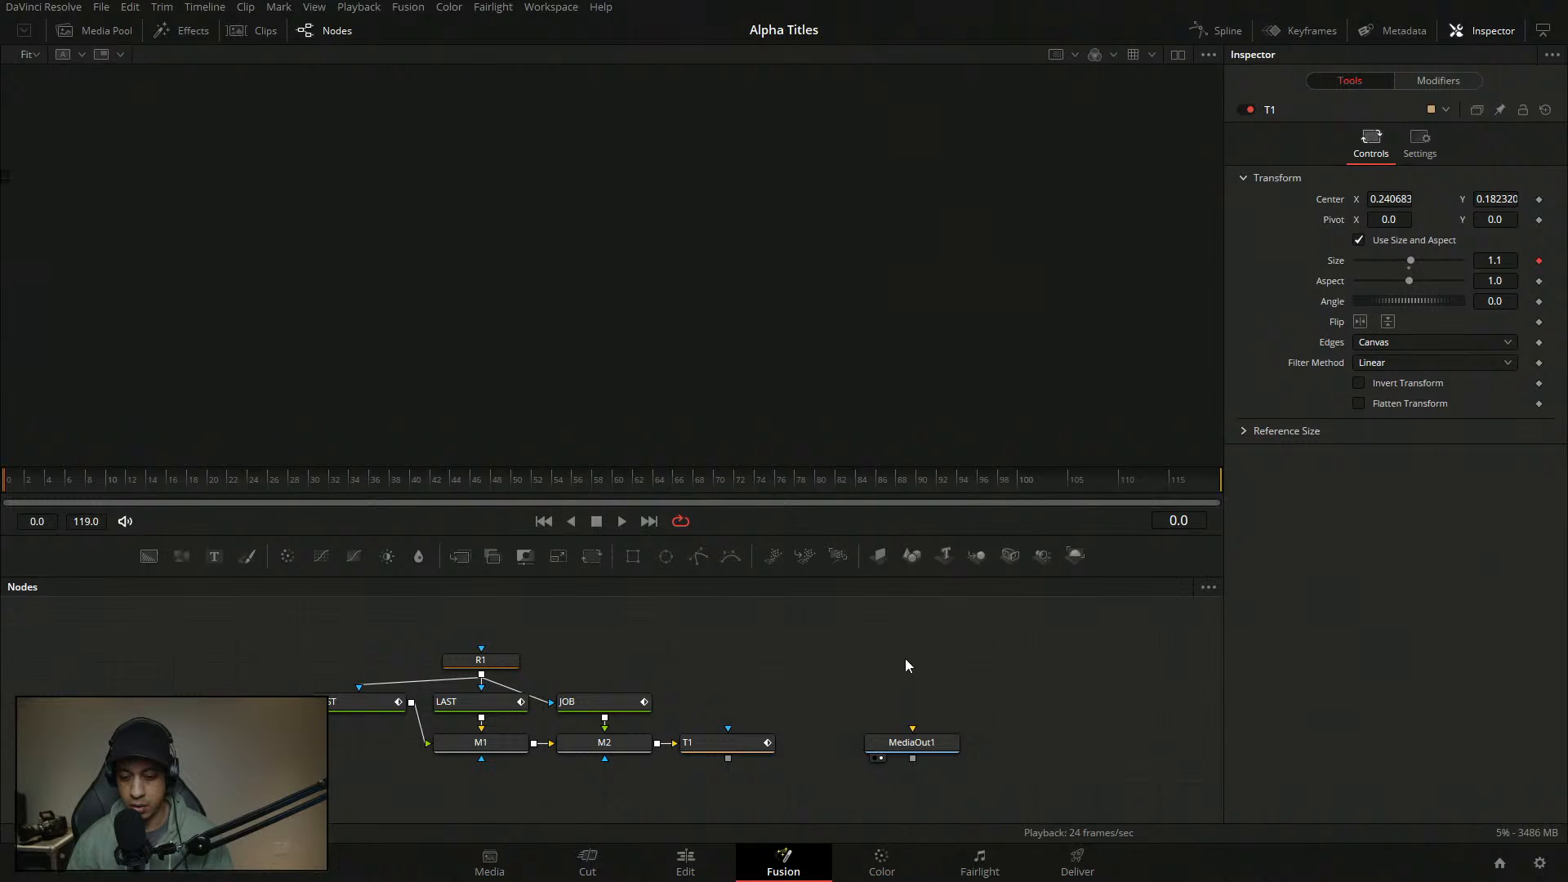
pyautogui.click(260, 33)
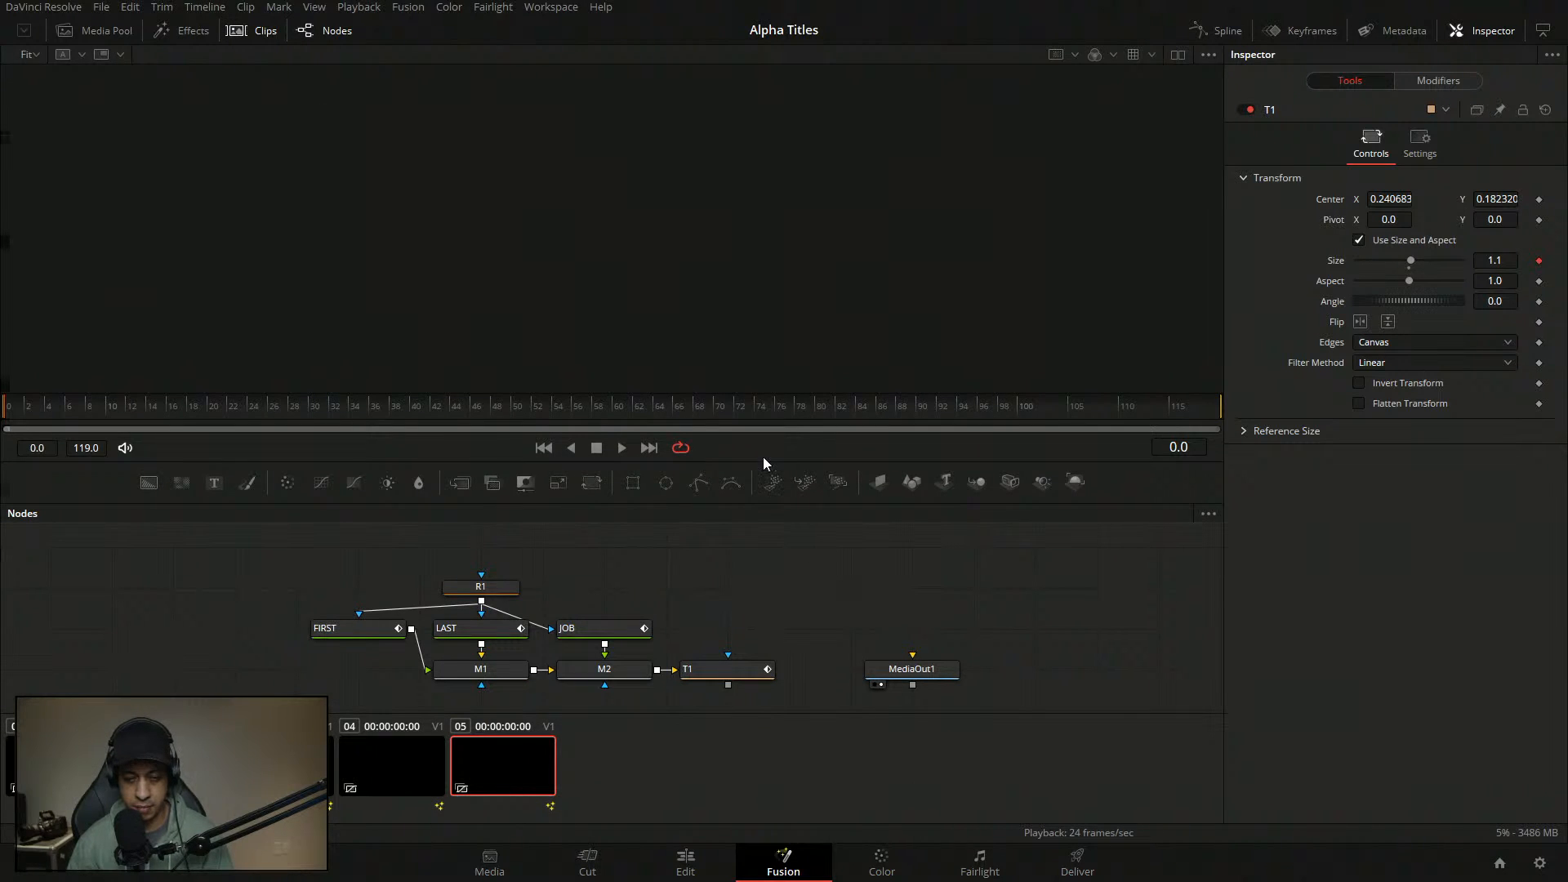
pyautogui.moveTo(772, 459); pyautogui.dragTo(771, 364)
pyautogui.click(265, 36)
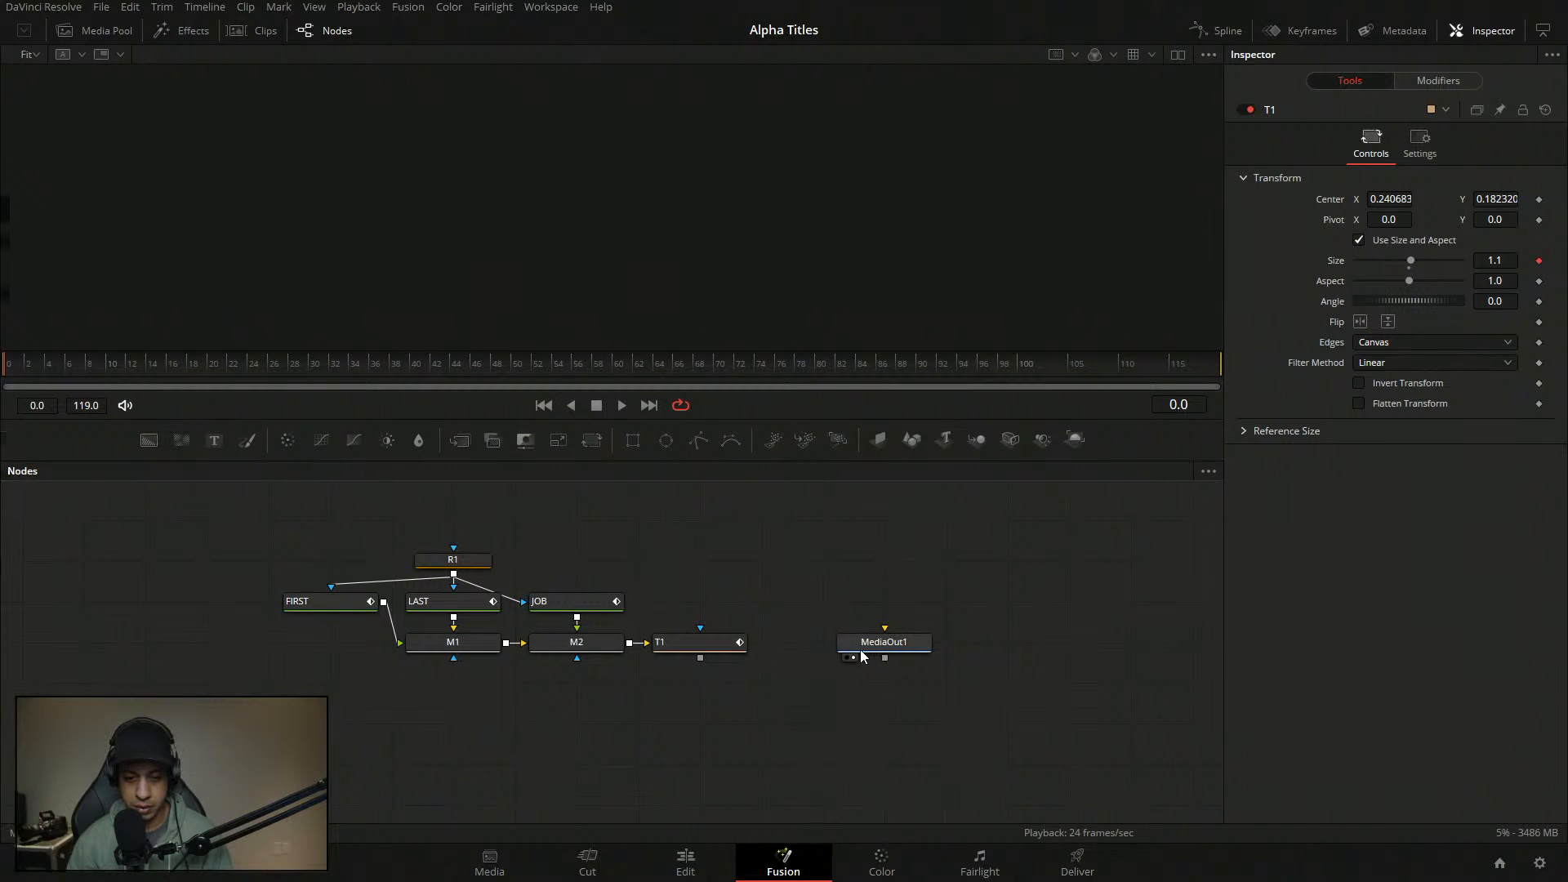
pyautogui.moveTo(782, 592); pyautogui.dragTo(820, 595)
# - View T1 at frame 55 in an enlarged viewer, then view the M2 merge output
pyautogui.moveTo(768, 231); pyautogui.dragTo(768, 232)
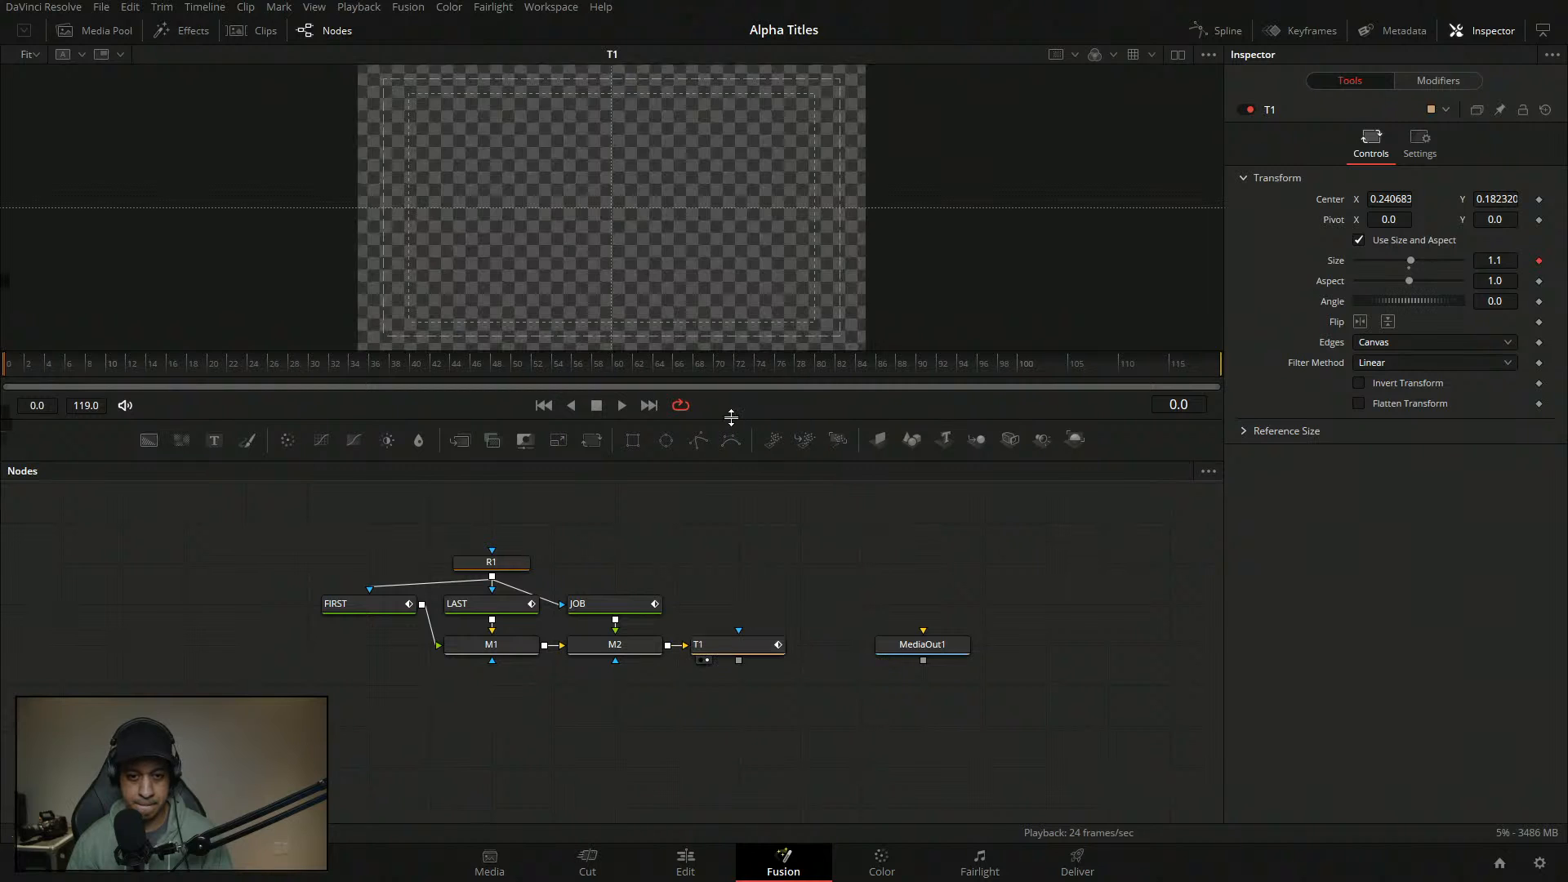
pyautogui.moveTo(730, 419); pyautogui.dragTo(707, 496)
pyautogui.moveTo(382, 438); pyautogui.dragTo(567, 447)
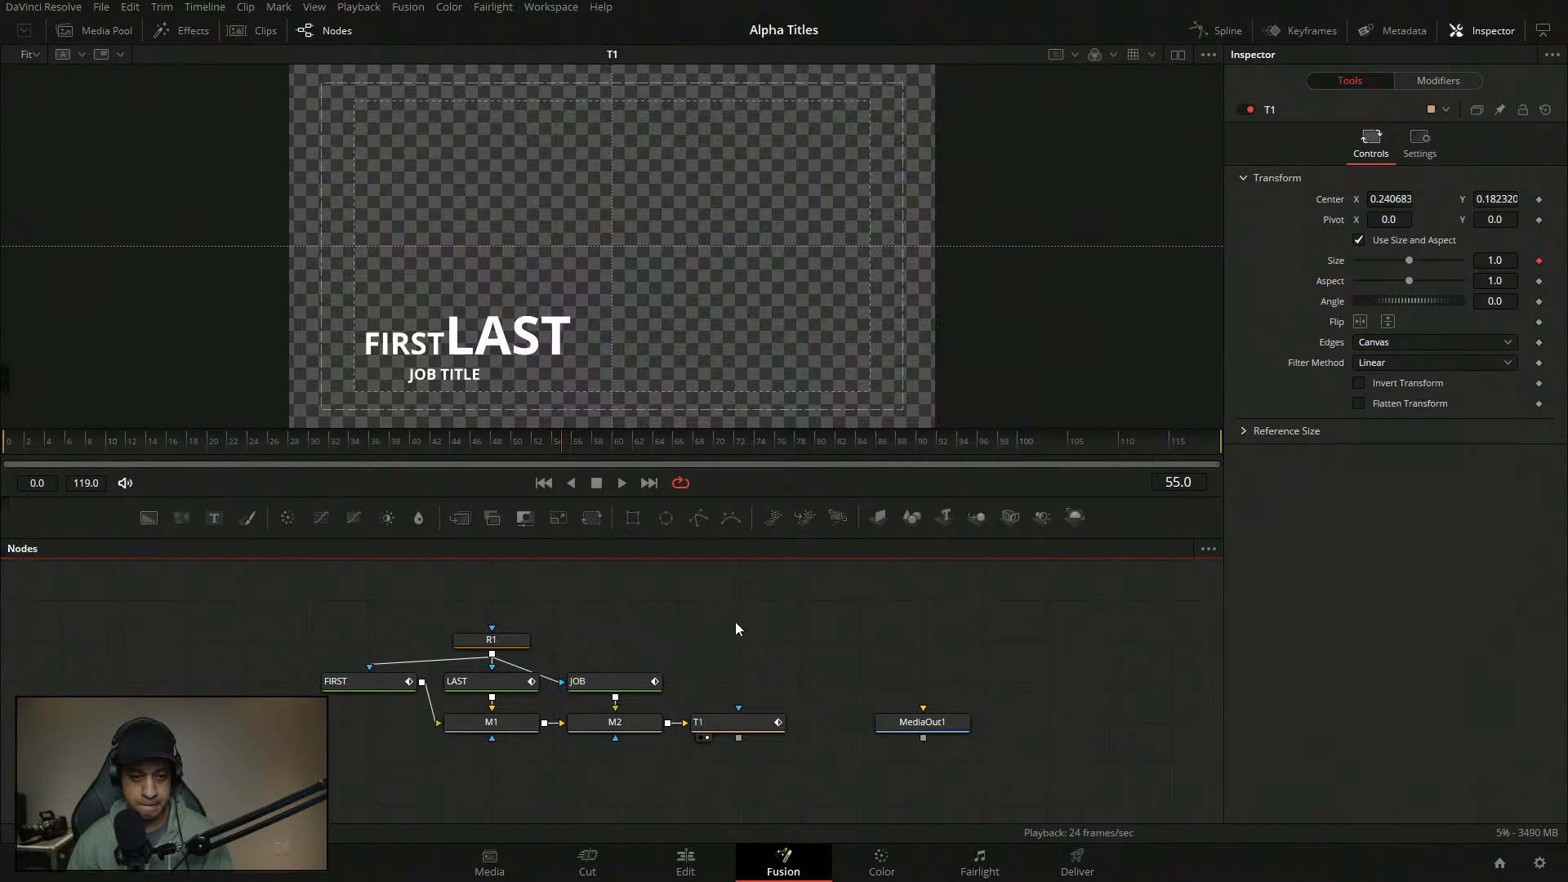
pyautogui.click(584, 738)
pyautogui.moveTo(620, 635); pyautogui.dragTo(691, 635)
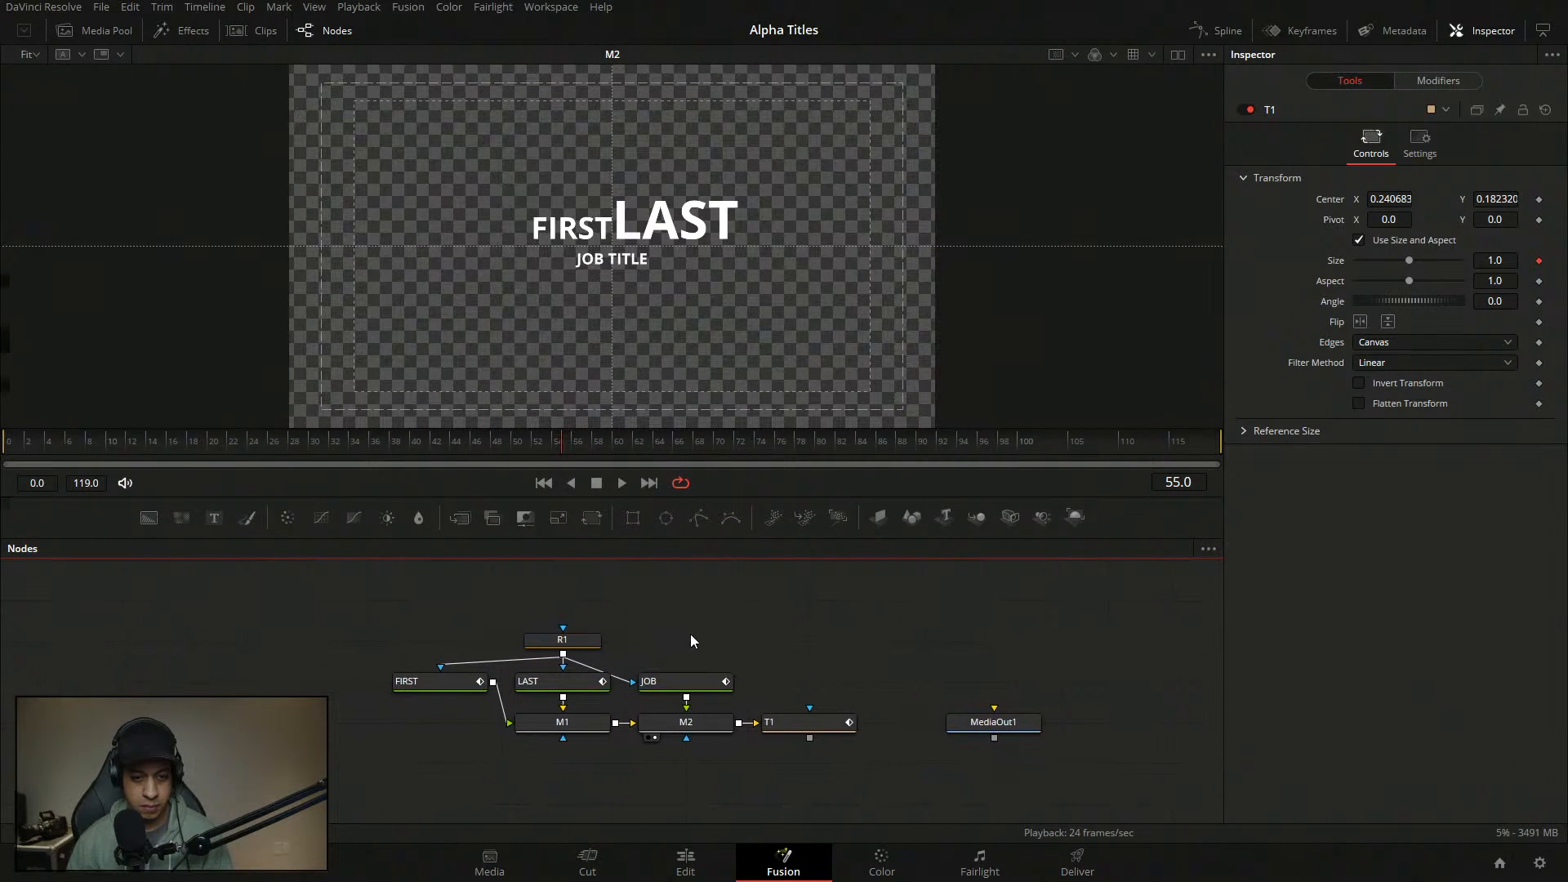
# - Open clip 04's title composition and play T1's animation from the first frame
pyautogui.click(258, 33)
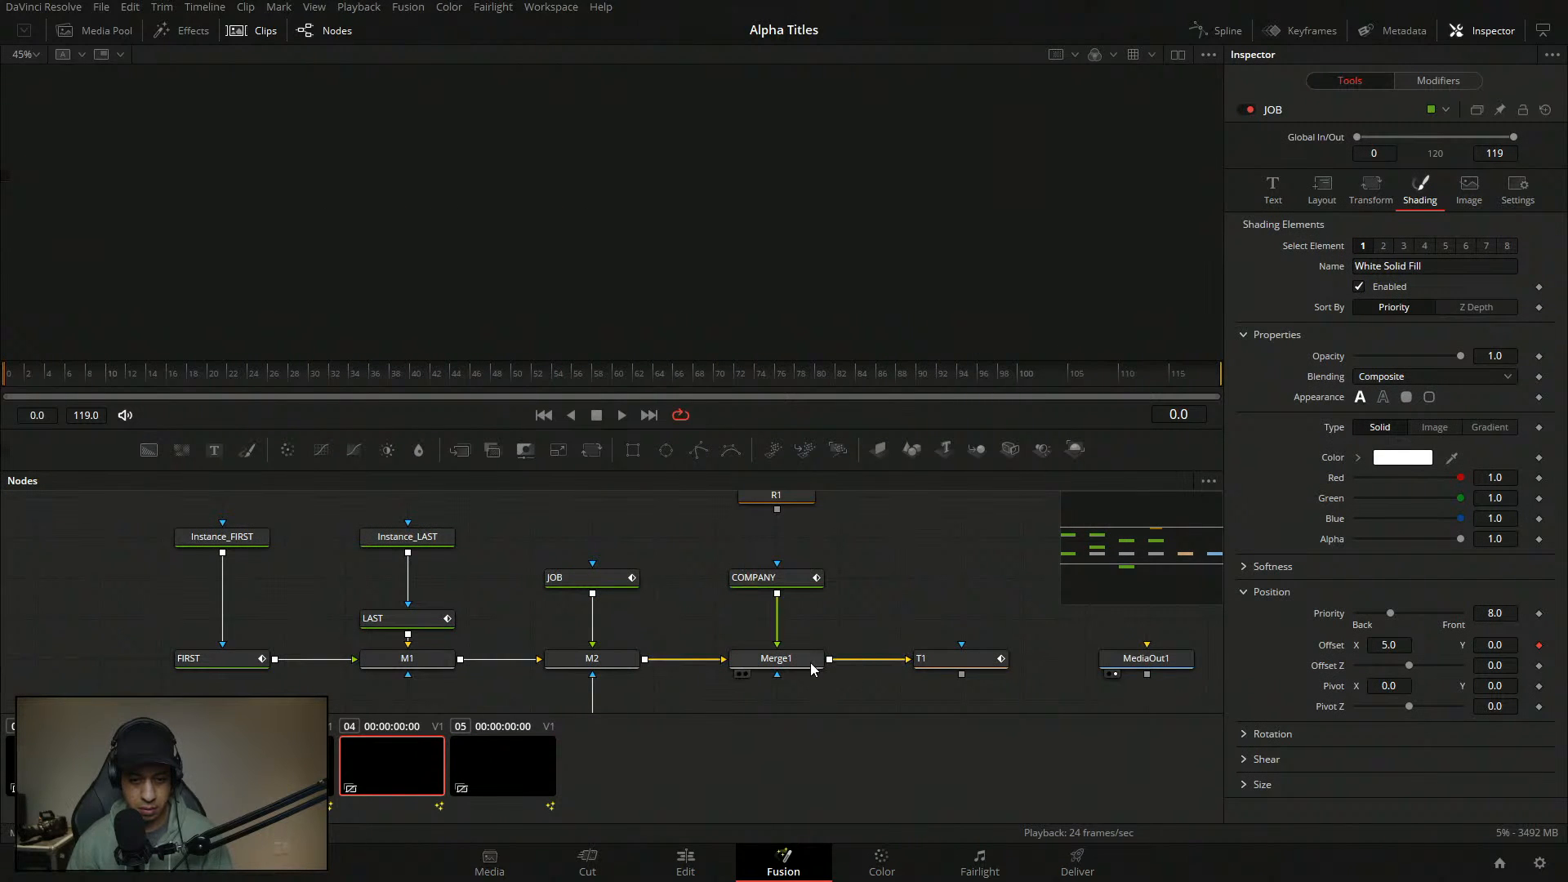
pyautogui.moveTo(811, 664); pyautogui.dragTo(815, 238)
pyautogui.click(953, 664)
pyautogui.moveTo(811, 414); pyautogui.dragTo(747, 298)
pyautogui.click(673, 375)
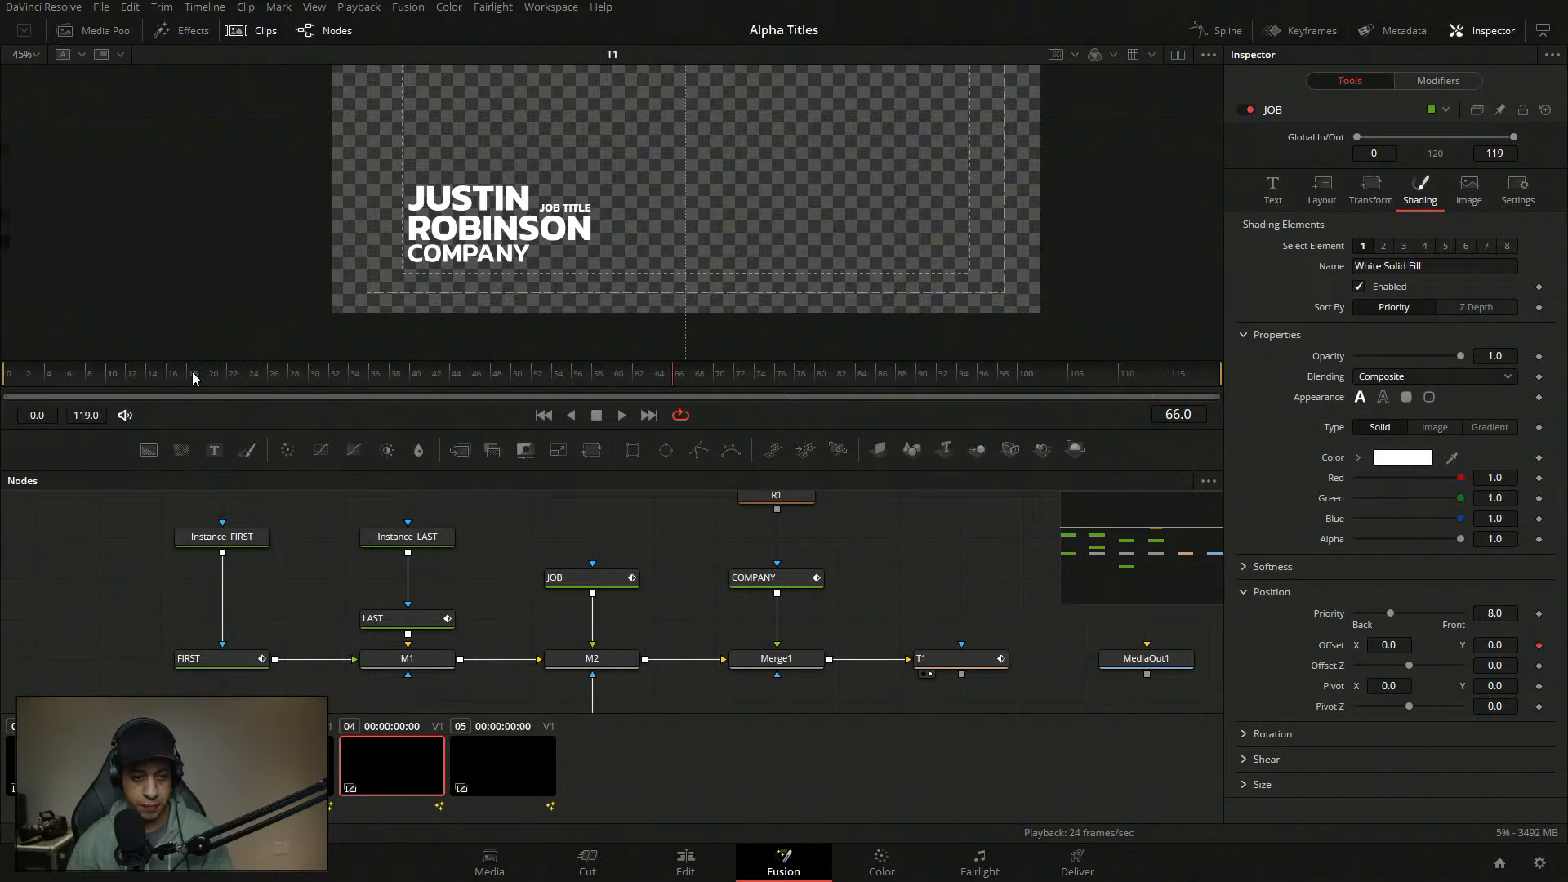
pyautogui.moveTo(24, 375); pyautogui.dragTo(3, 376)
pyautogui.press('space')
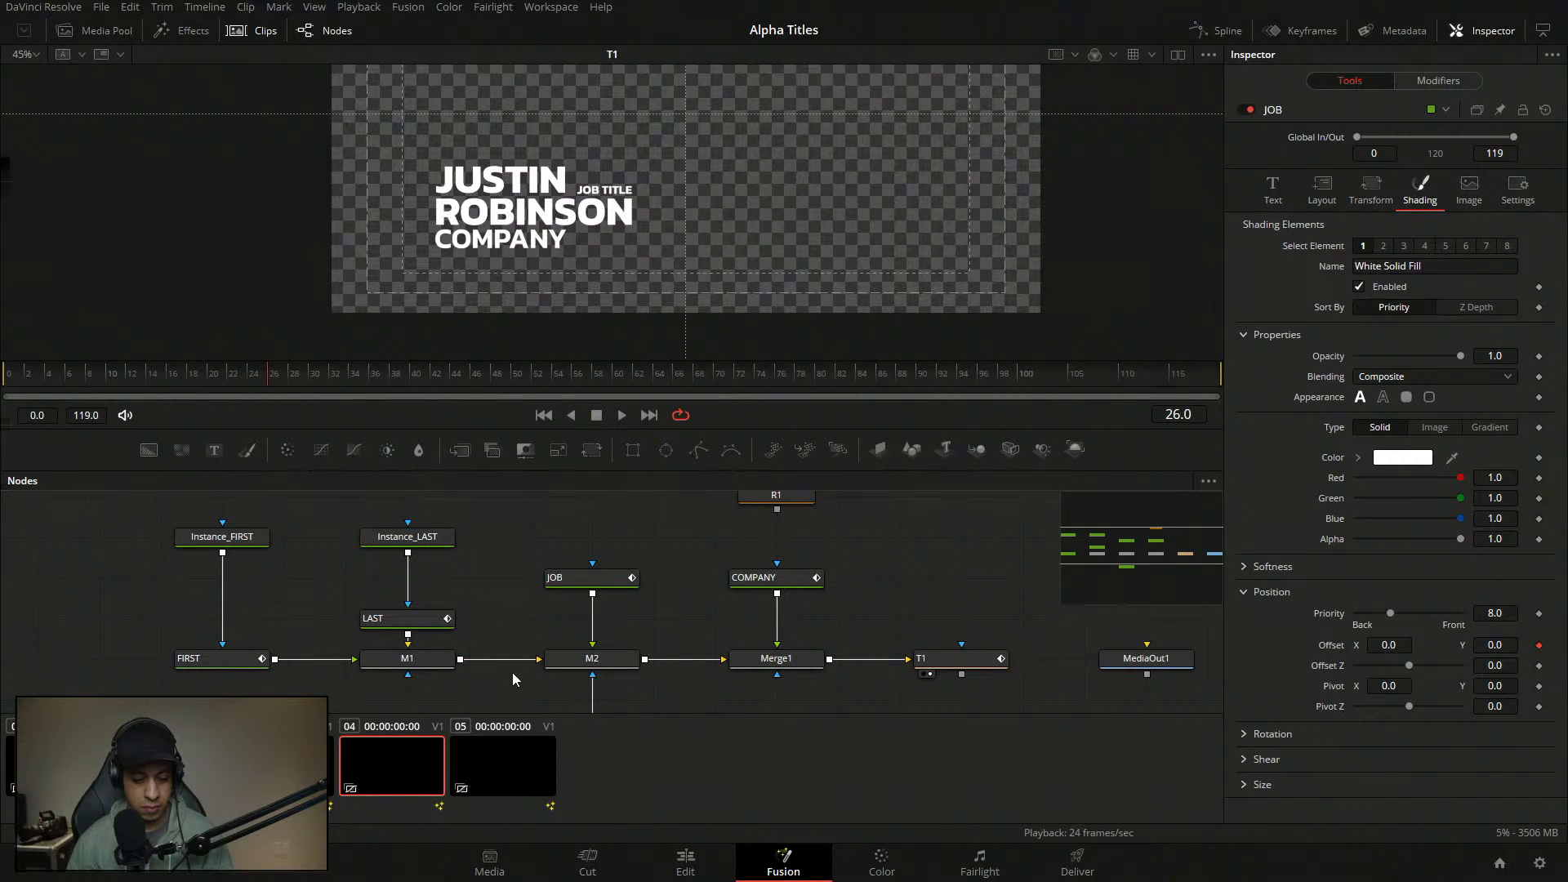
# - Open the Effects library and switch to clip 05's title composition
pyautogui.click(184, 36)
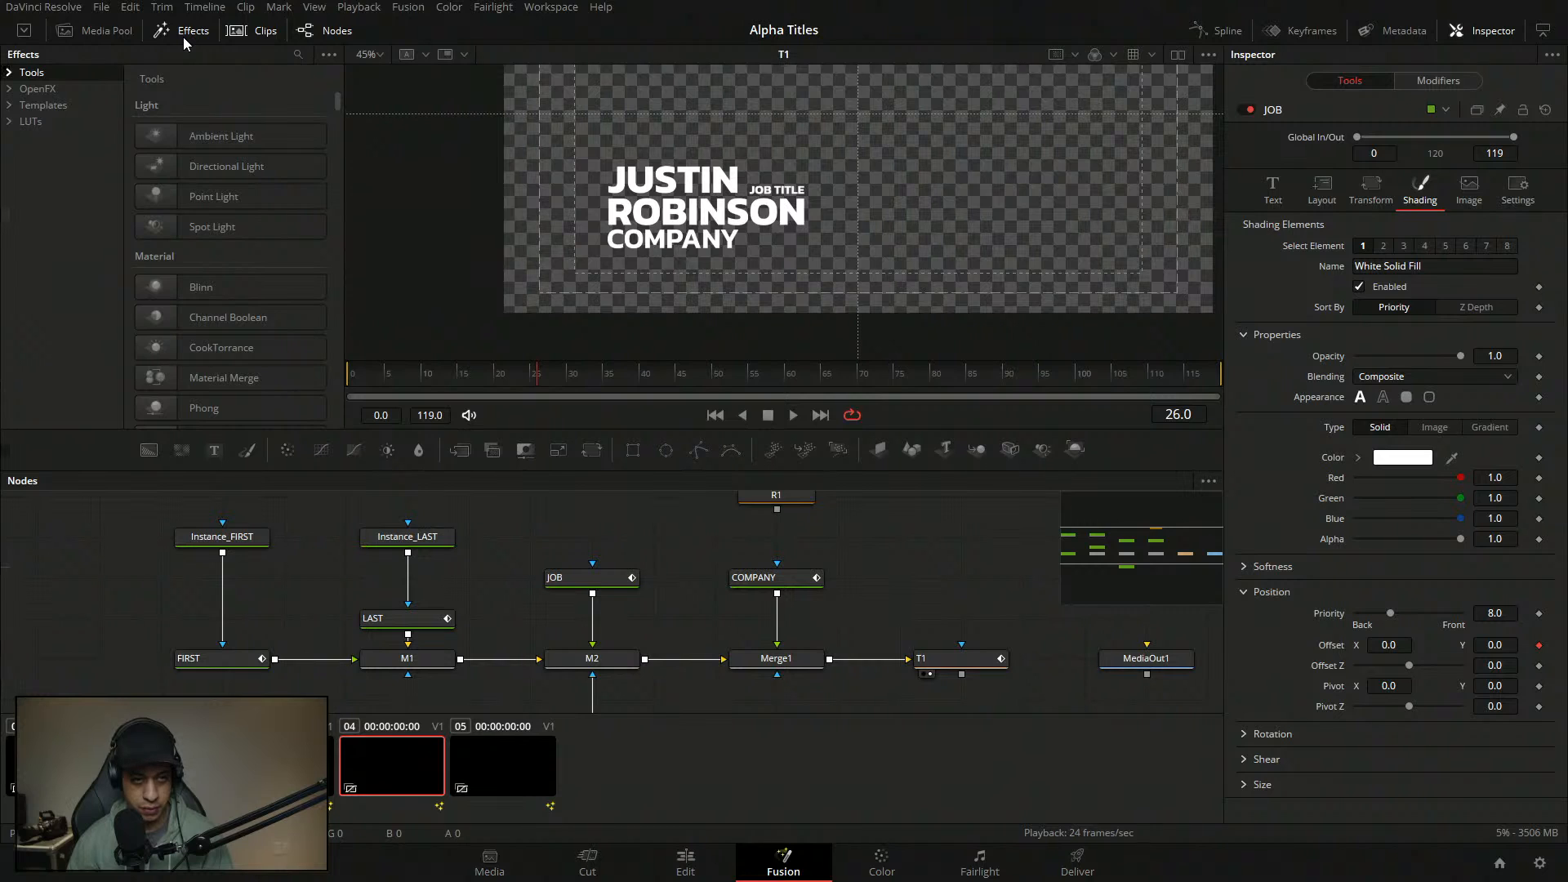
pyautogui.click(252, 37)
pyautogui.click(270, 36)
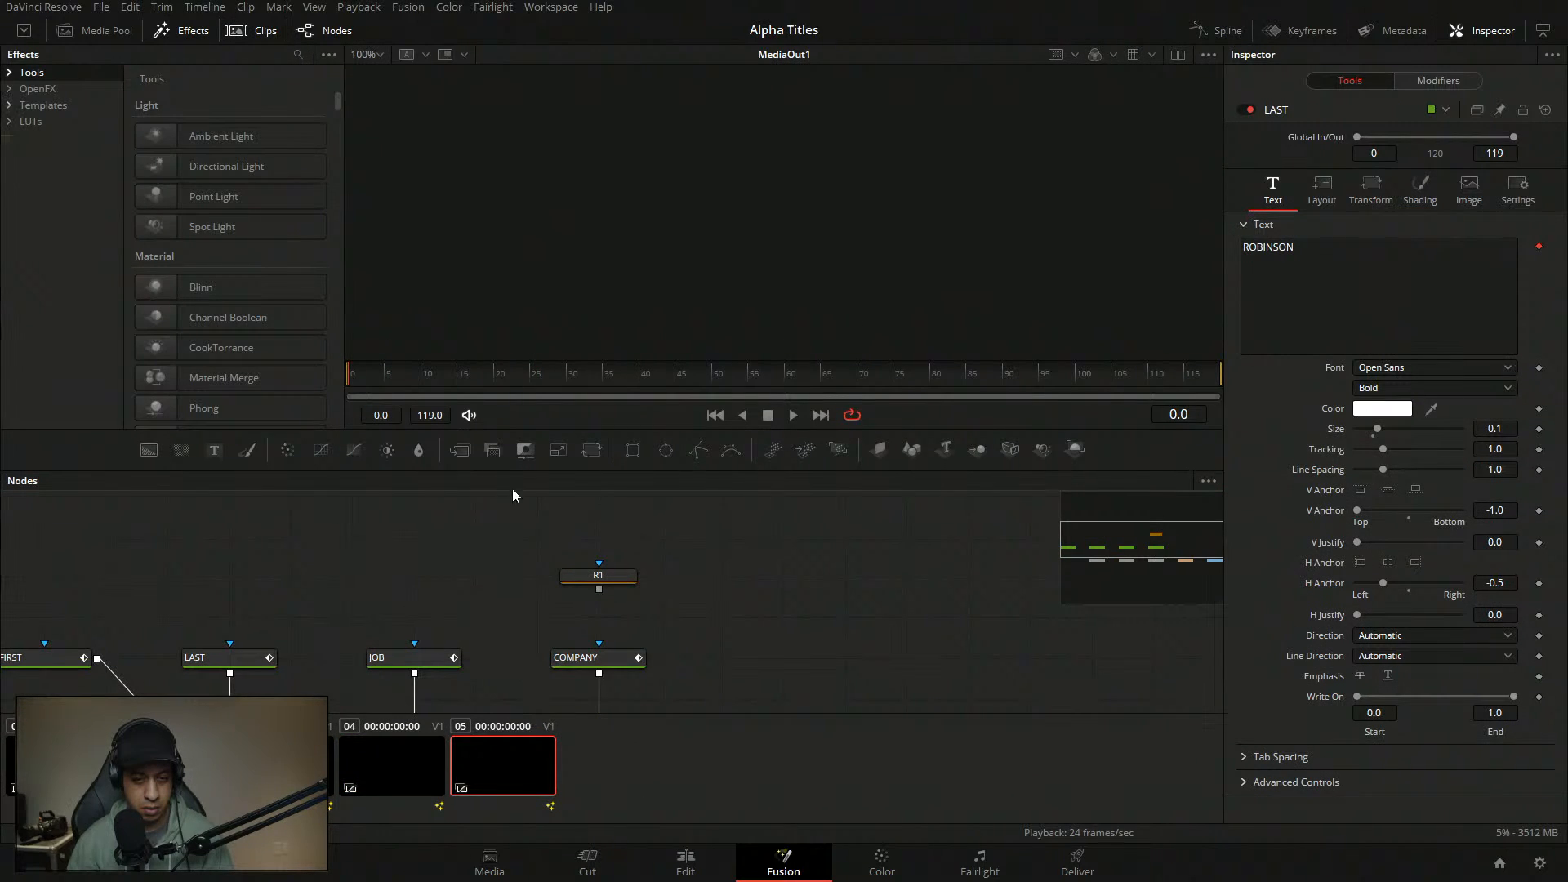
pyautogui.moveTo(560, 545); pyautogui.dragTo(686, 437)
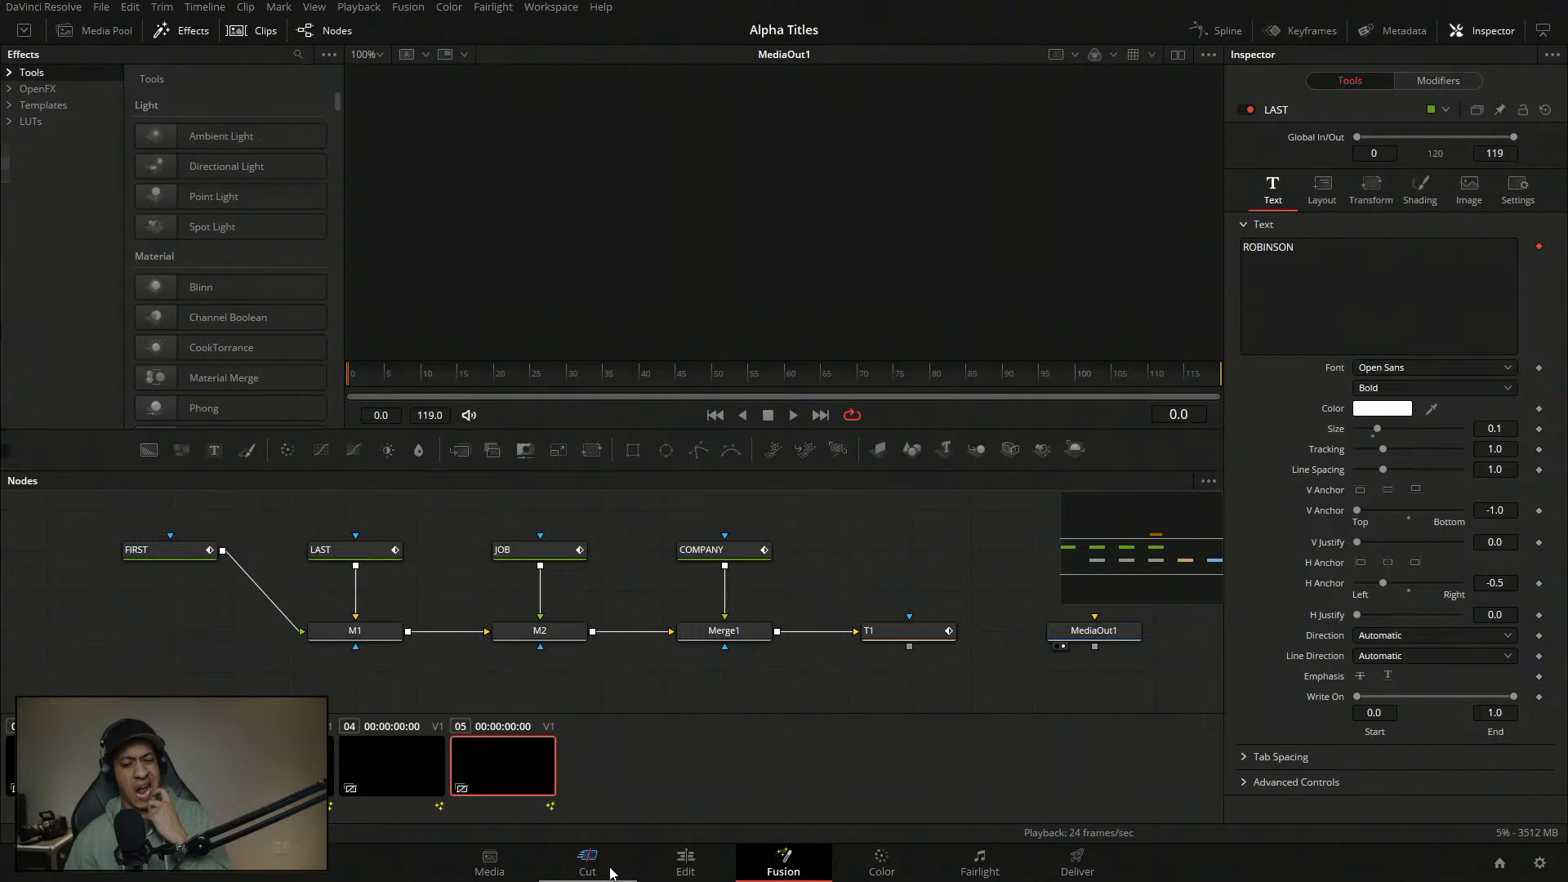
# - Reset the interface to its default layout and reposition the node graph
pyautogui.click(542, 6)
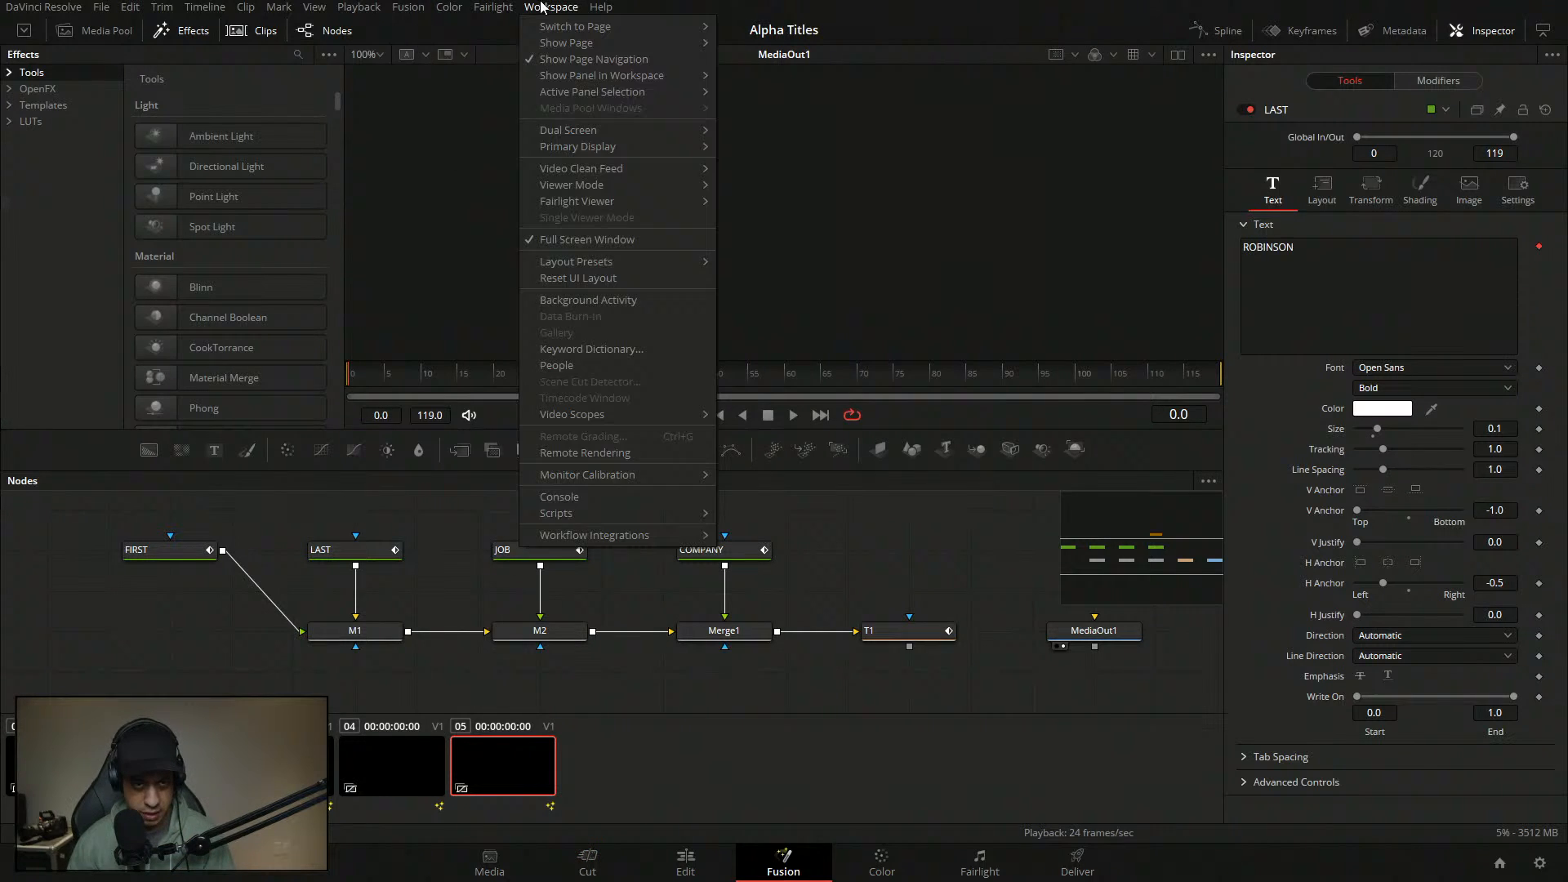
pyautogui.click(609, 278)
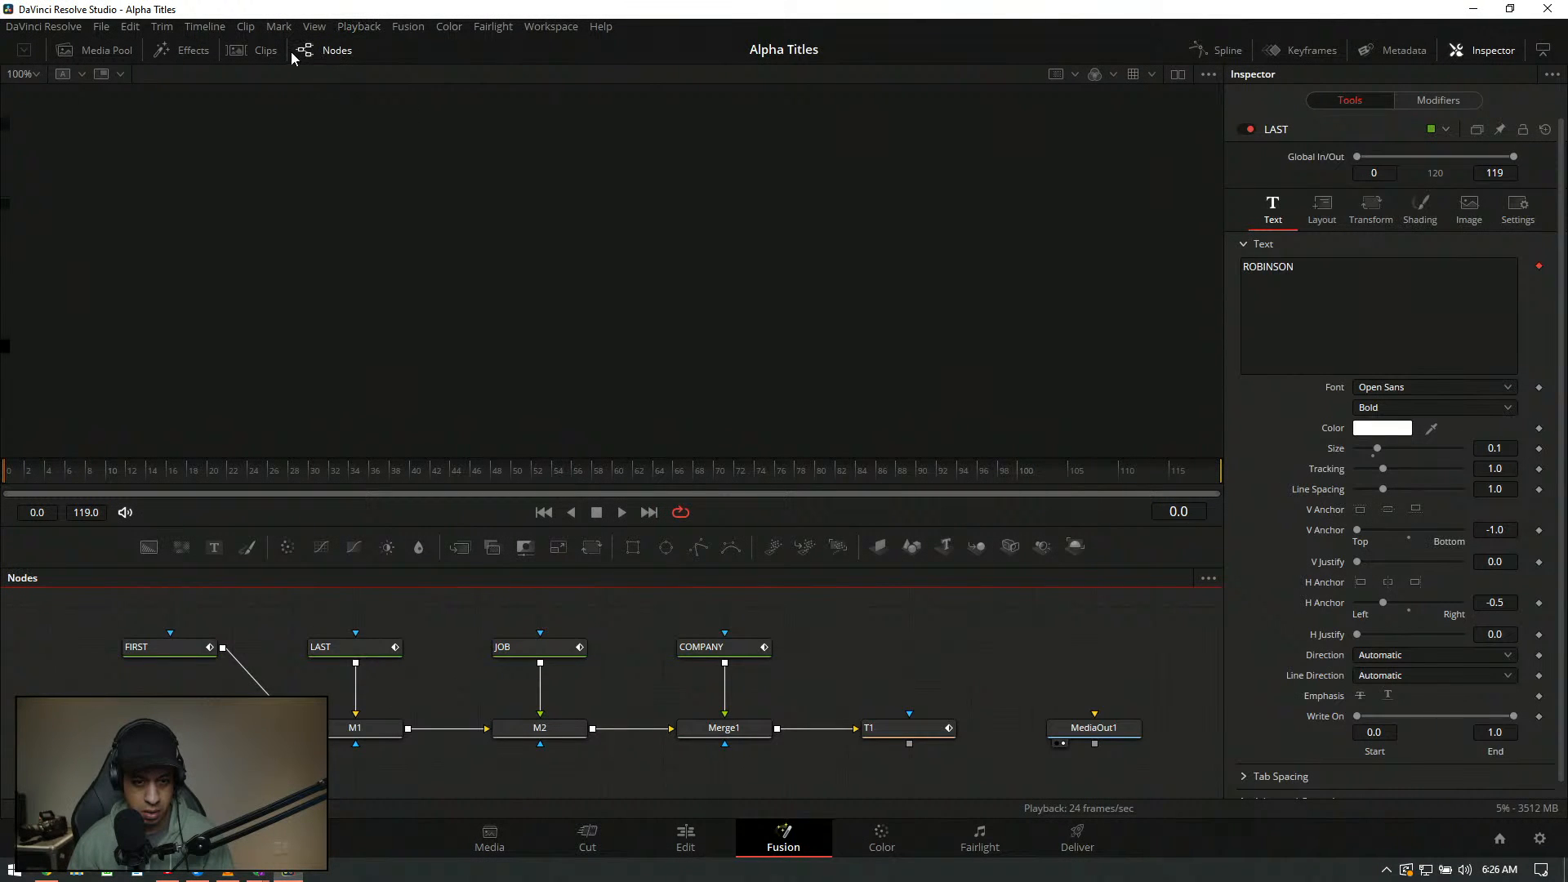
pyautogui.moveTo(832, 649)
pyautogui.mouseDown()
pyautogui.moveTo(839, 575)
pyautogui.moveTo(840, 623)
pyautogui.mouseUp()
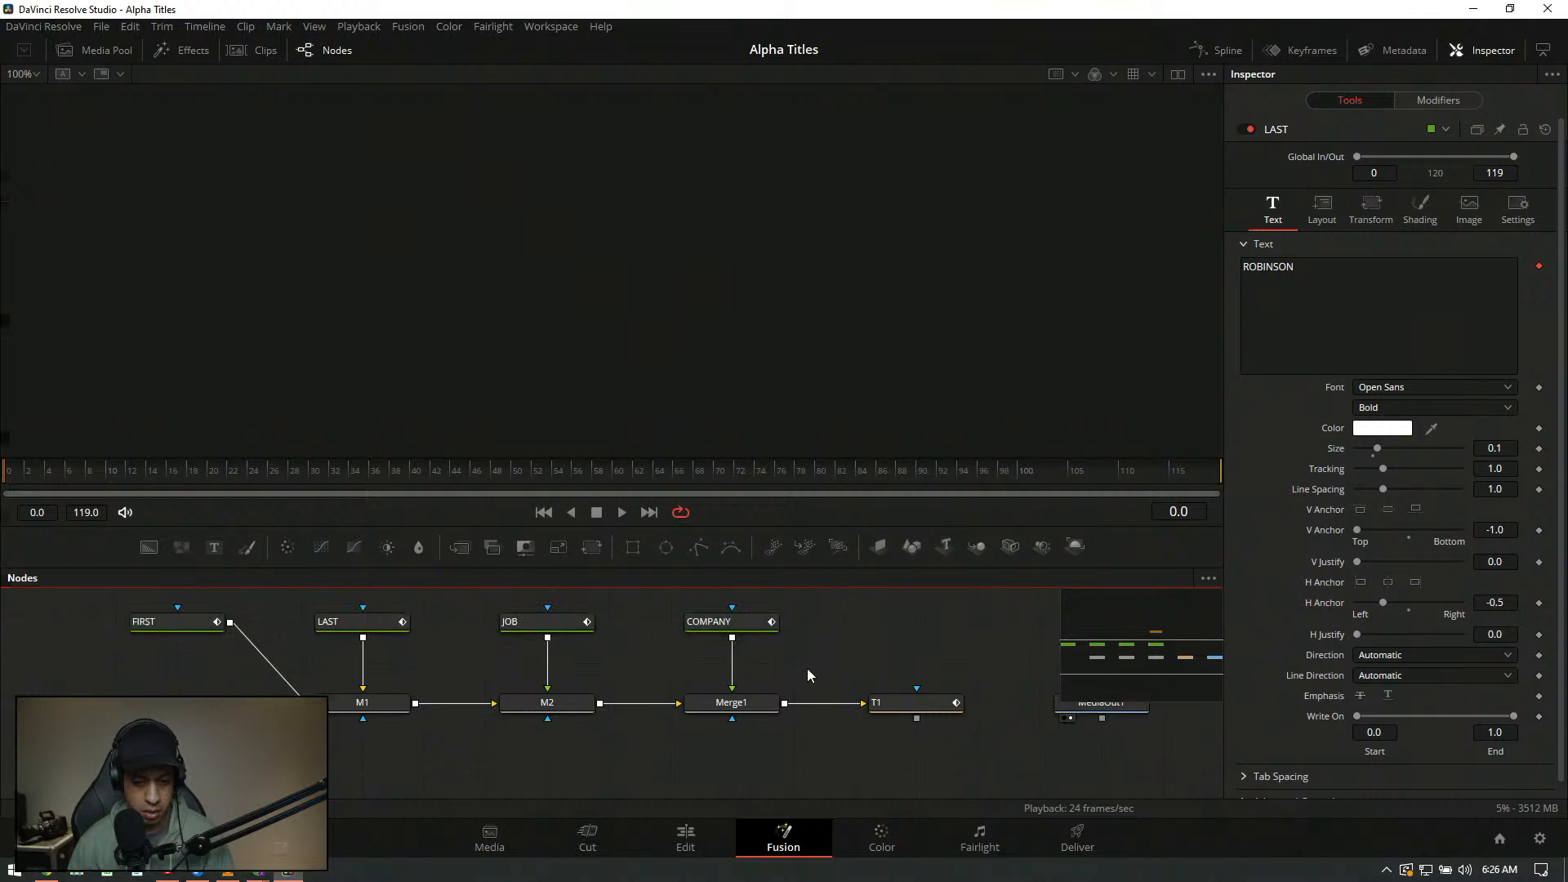
# - Switch to Full Screen Window and close the clips strip
pyautogui.click(270, 50)
pyautogui.click(552, 26)
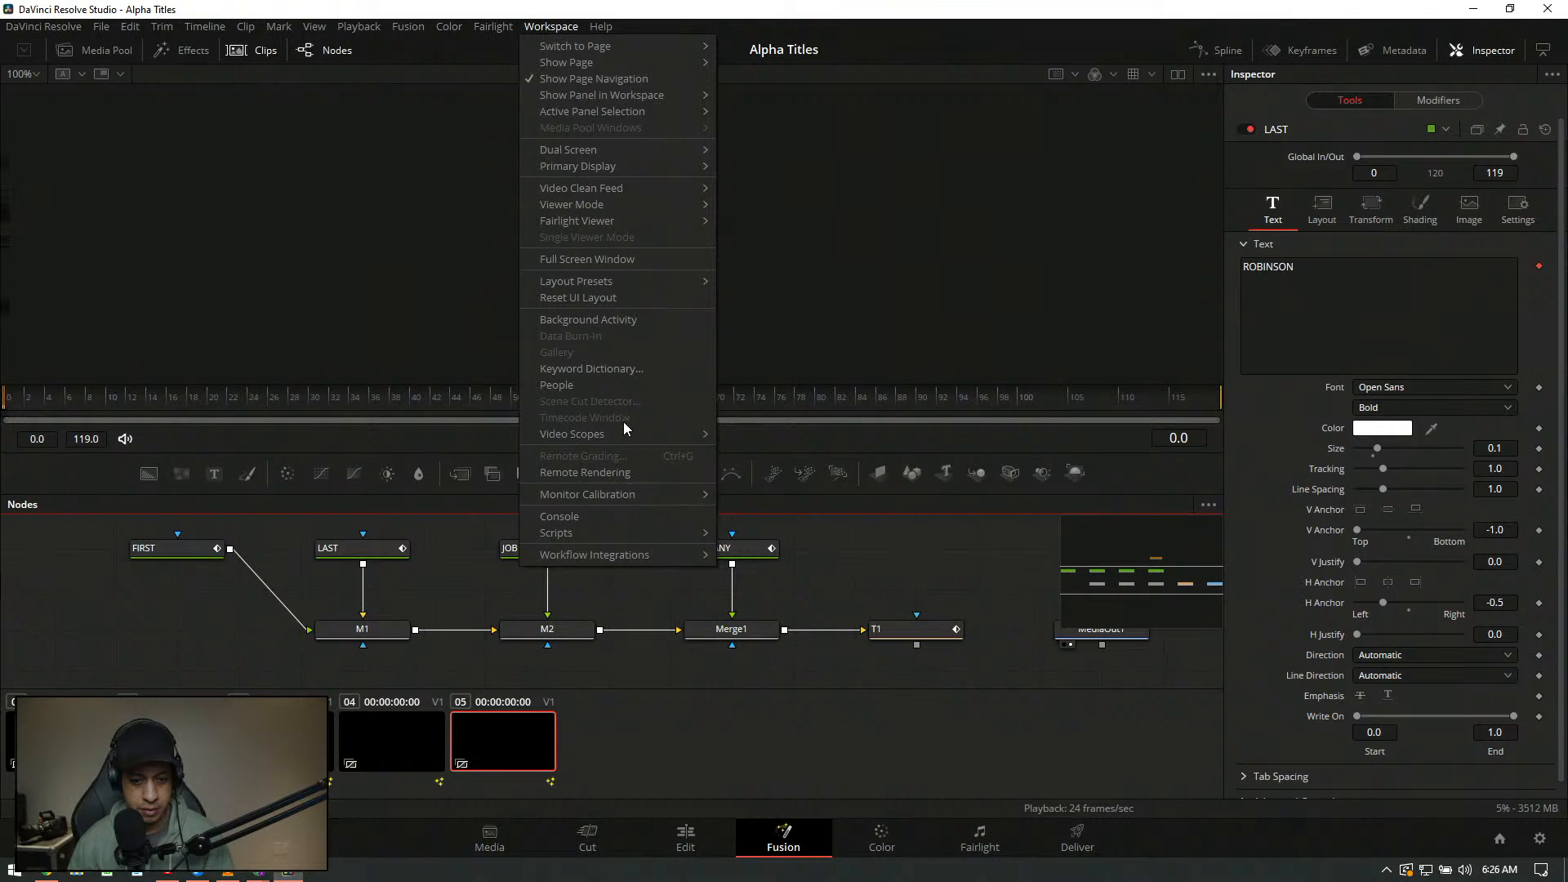
pyautogui.click(629, 260)
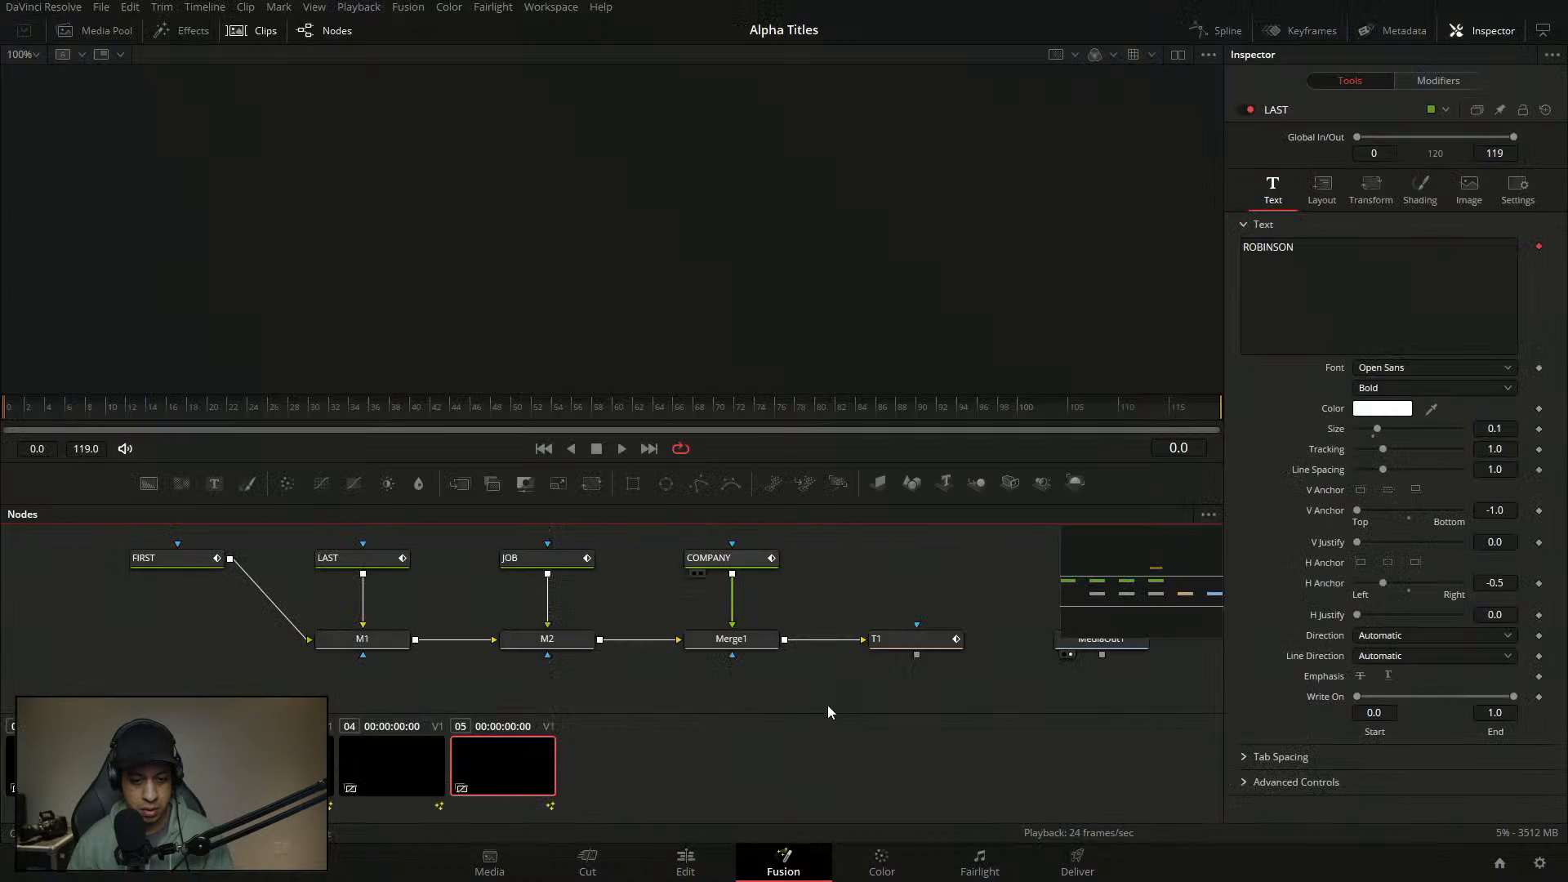
pyautogui.click(252, 32)
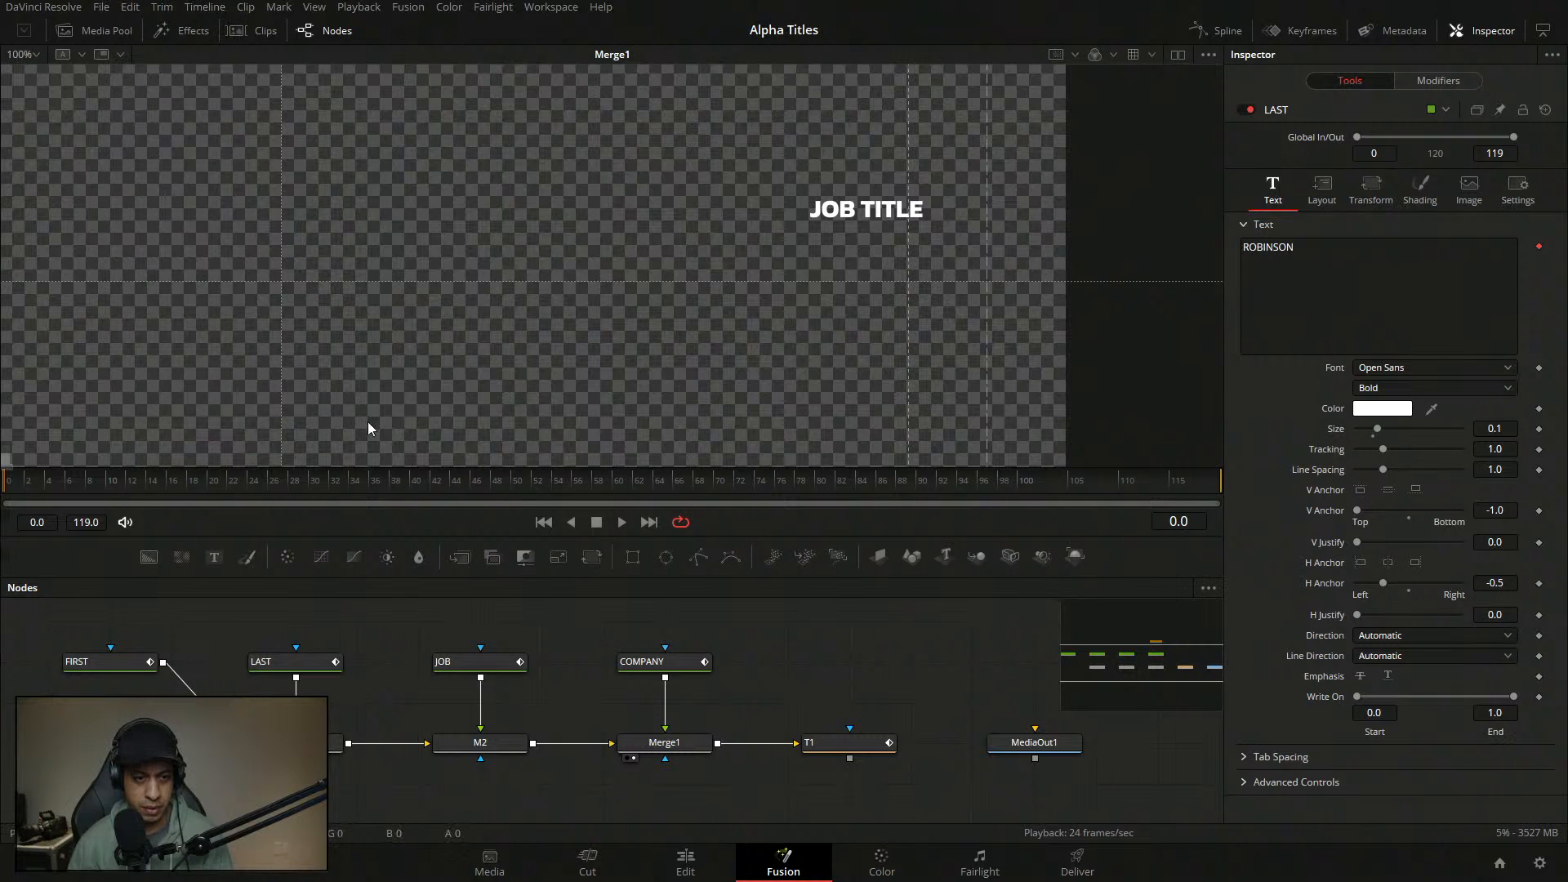
# - Scrub to frame 33 and view the M1 merge output with the titles visible
pyautogui.moveTo(181, 492); pyautogui.dragTo(335, 493)
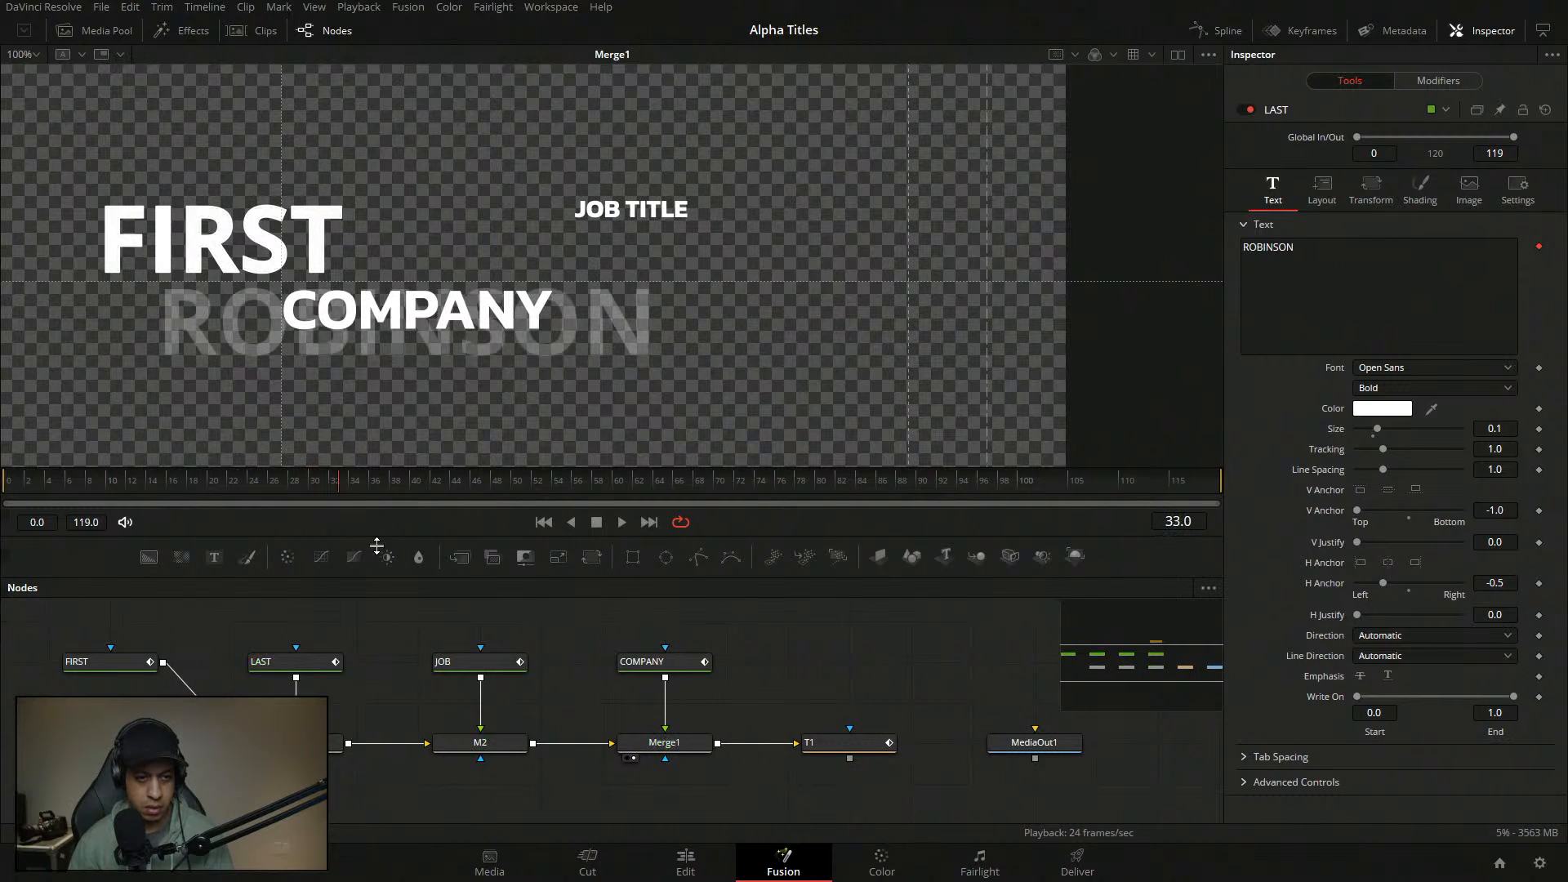
pyautogui.moveTo(727, 660)
pyautogui.mouseDown()
pyautogui.moveTo(645, 665)
pyautogui.moveTo(711, 643)
pyautogui.mouseUp()
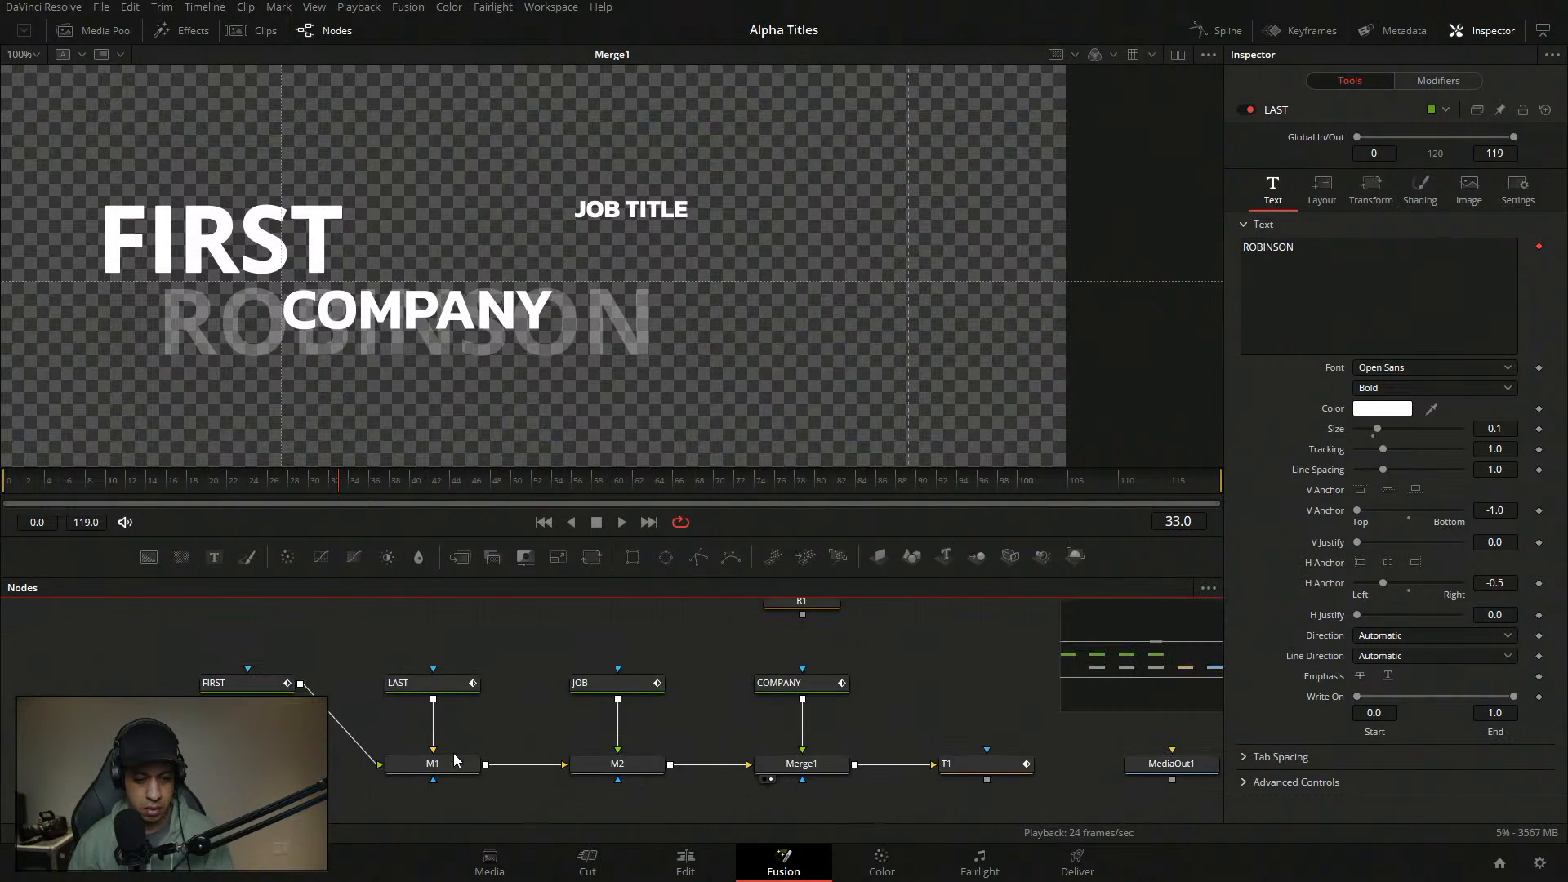
pyautogui.click(402, 779)
pyautogui.moveTo(453, 325); pyautogui.dragTo(573, 301)
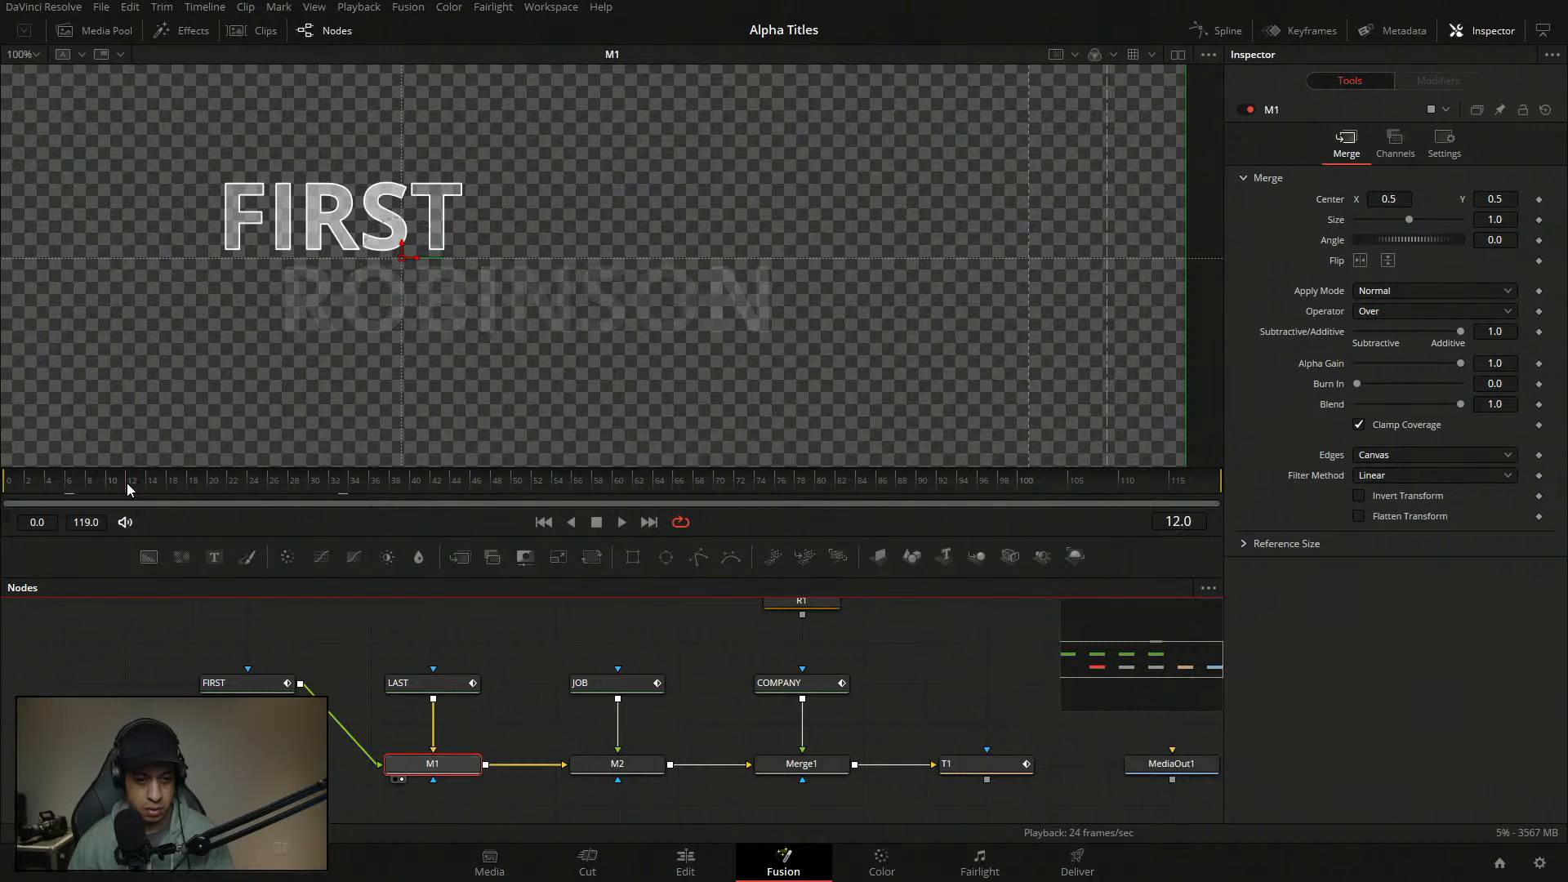
# - Add a point at In 0.12 / Out 1.0 to LAST's follower opacity curve and flatten its handles
pyautogui.click(441, 682)
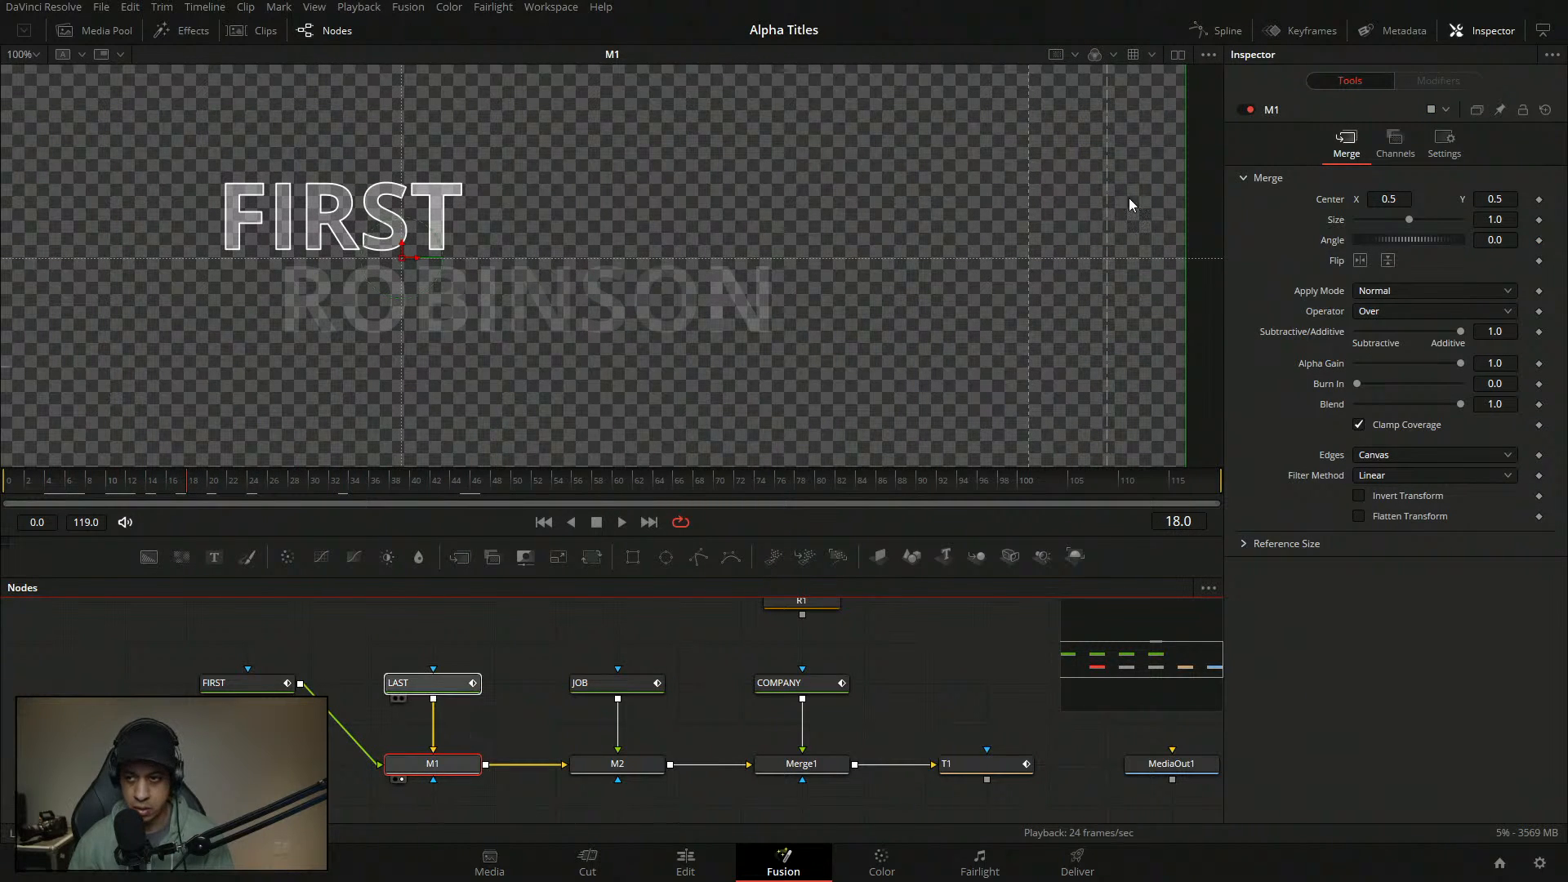
pyautogui.click(1446, 82)
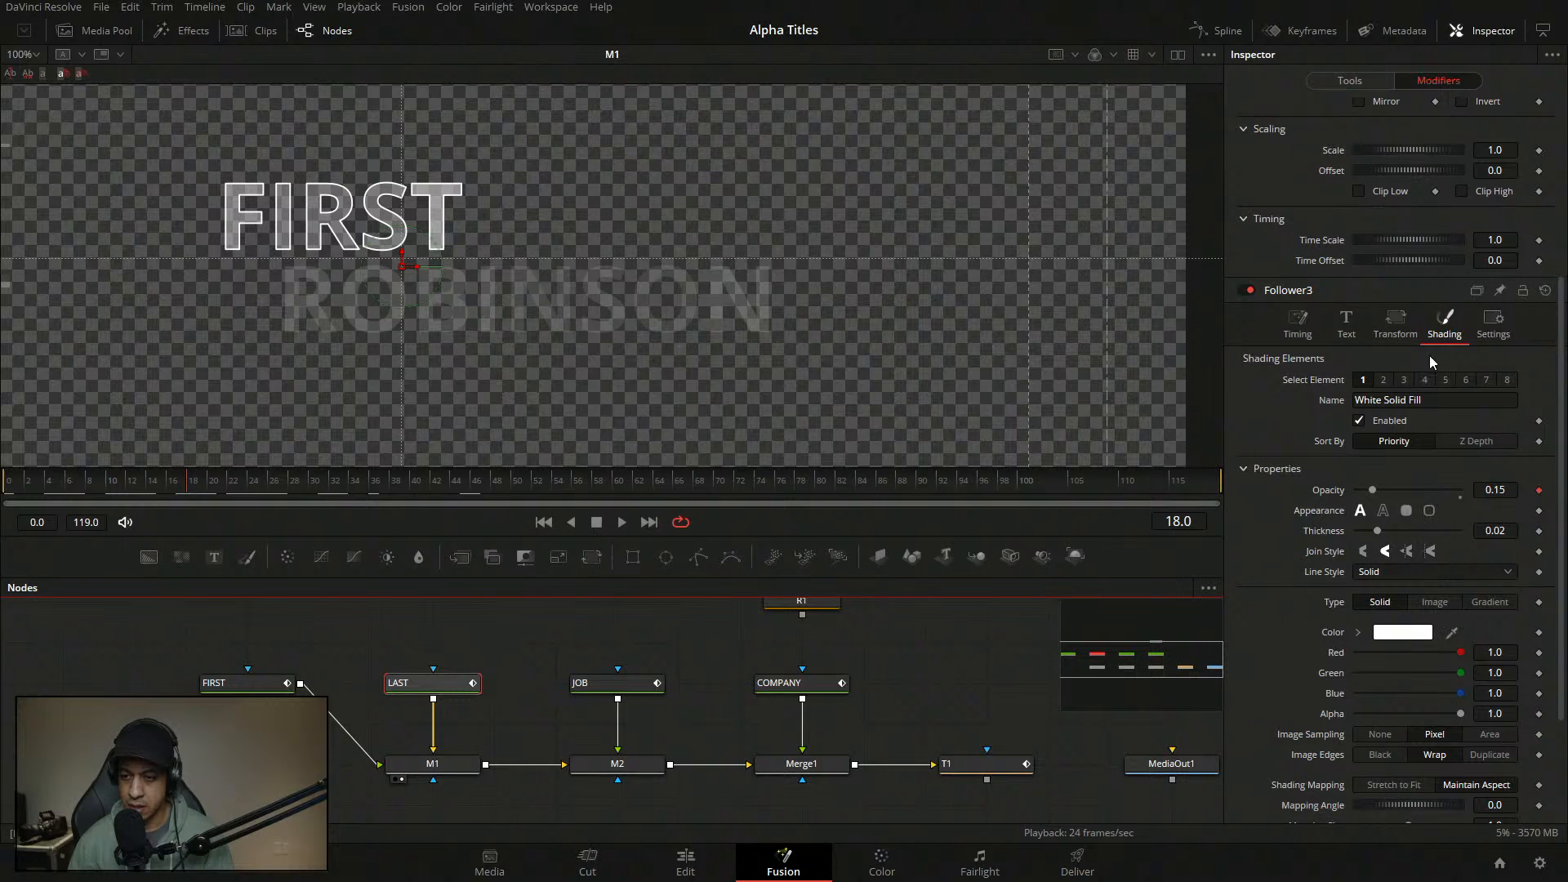
pyautogui.moveTo(1560, 318); pyautogui.dragTo(1526, 158)
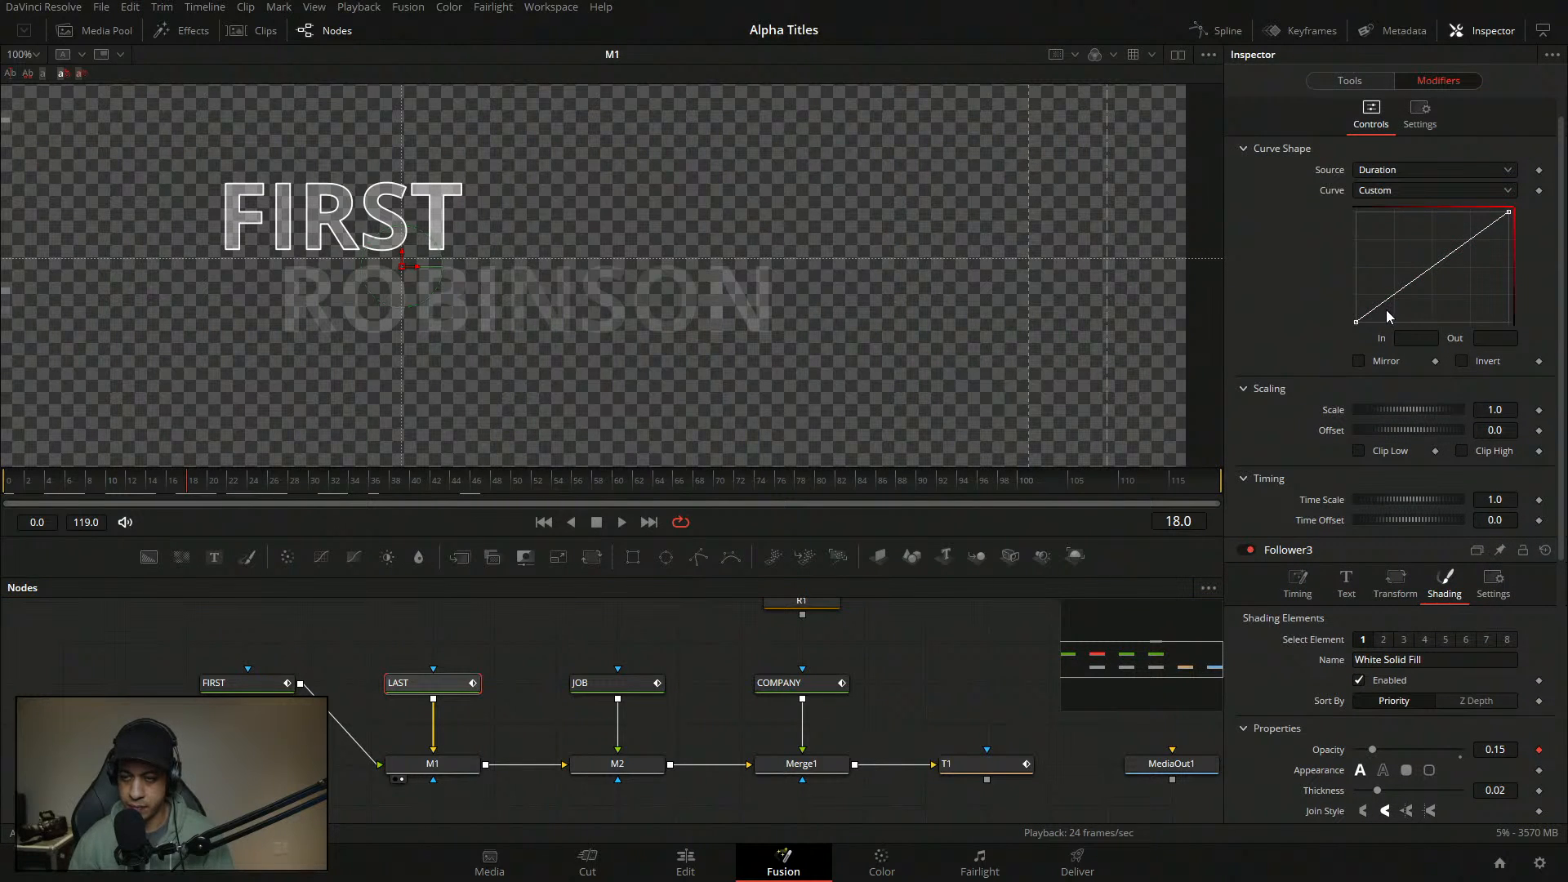
pyautogui.moveTo(1384, 302); pyautogui.dragTo(1403, 231)
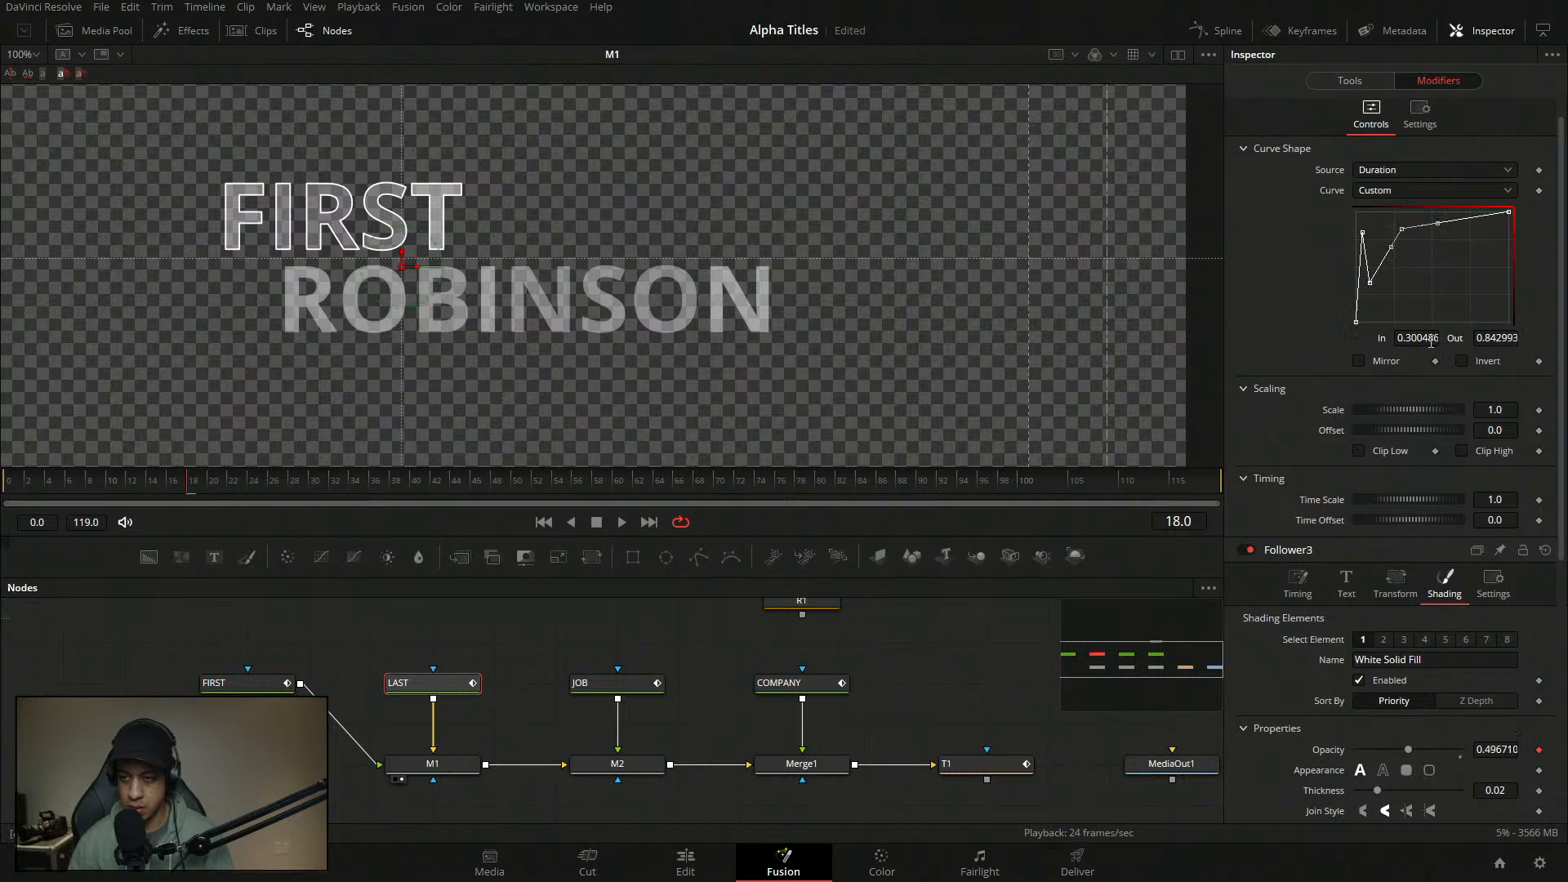
pyautogui.doubleClick(1417, 337)
pyautogui.write('.12')
pyautogui.press('Return')
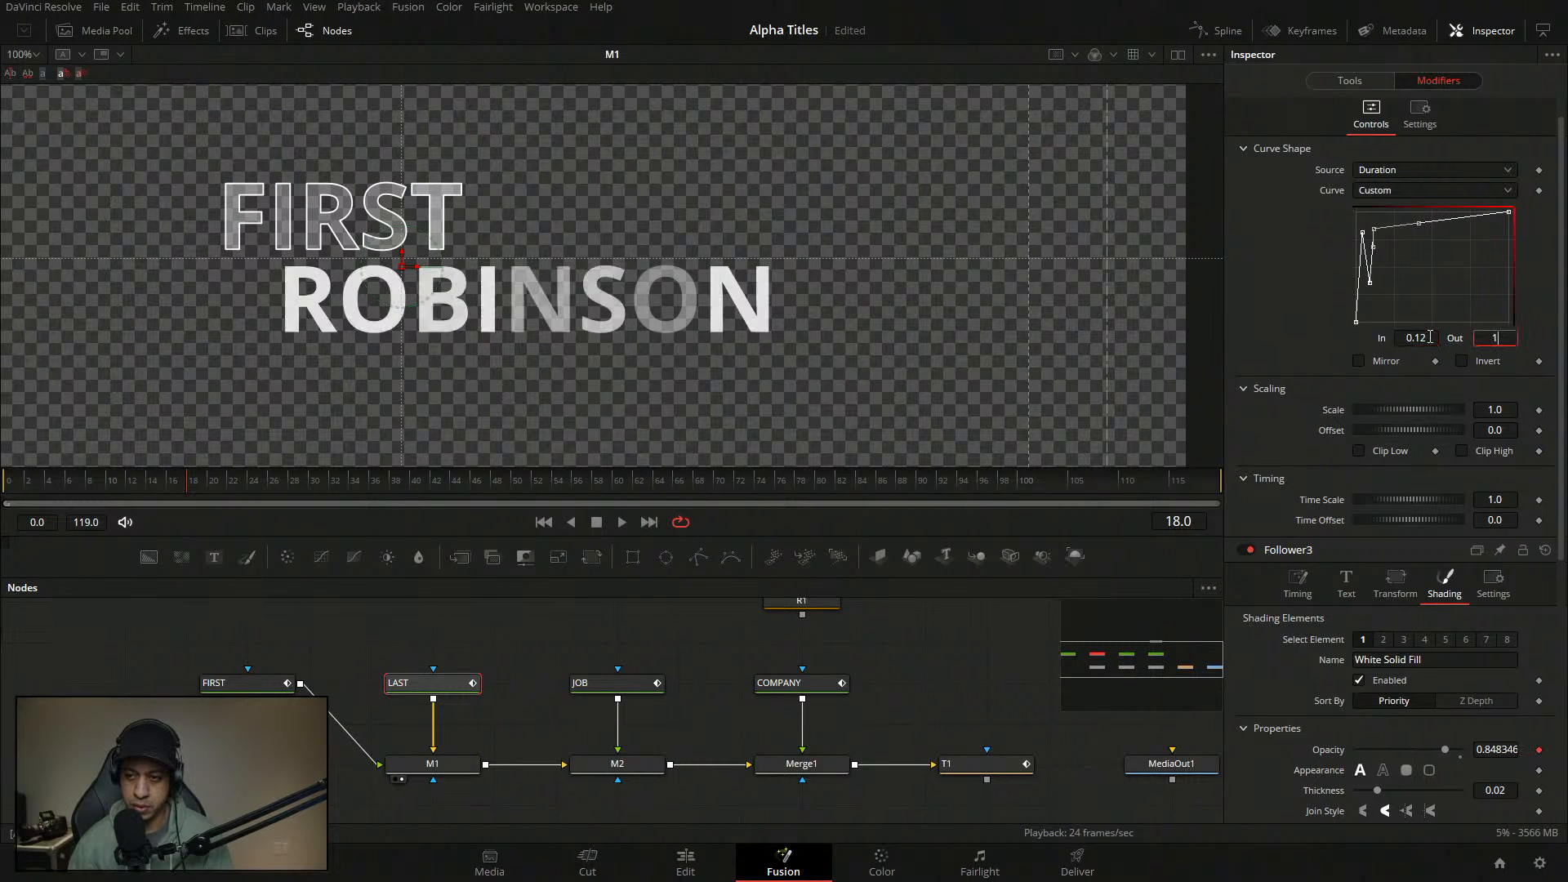
pyautogui.moveTo(1325, 283); pyautogui.dragTo(1311, 327)
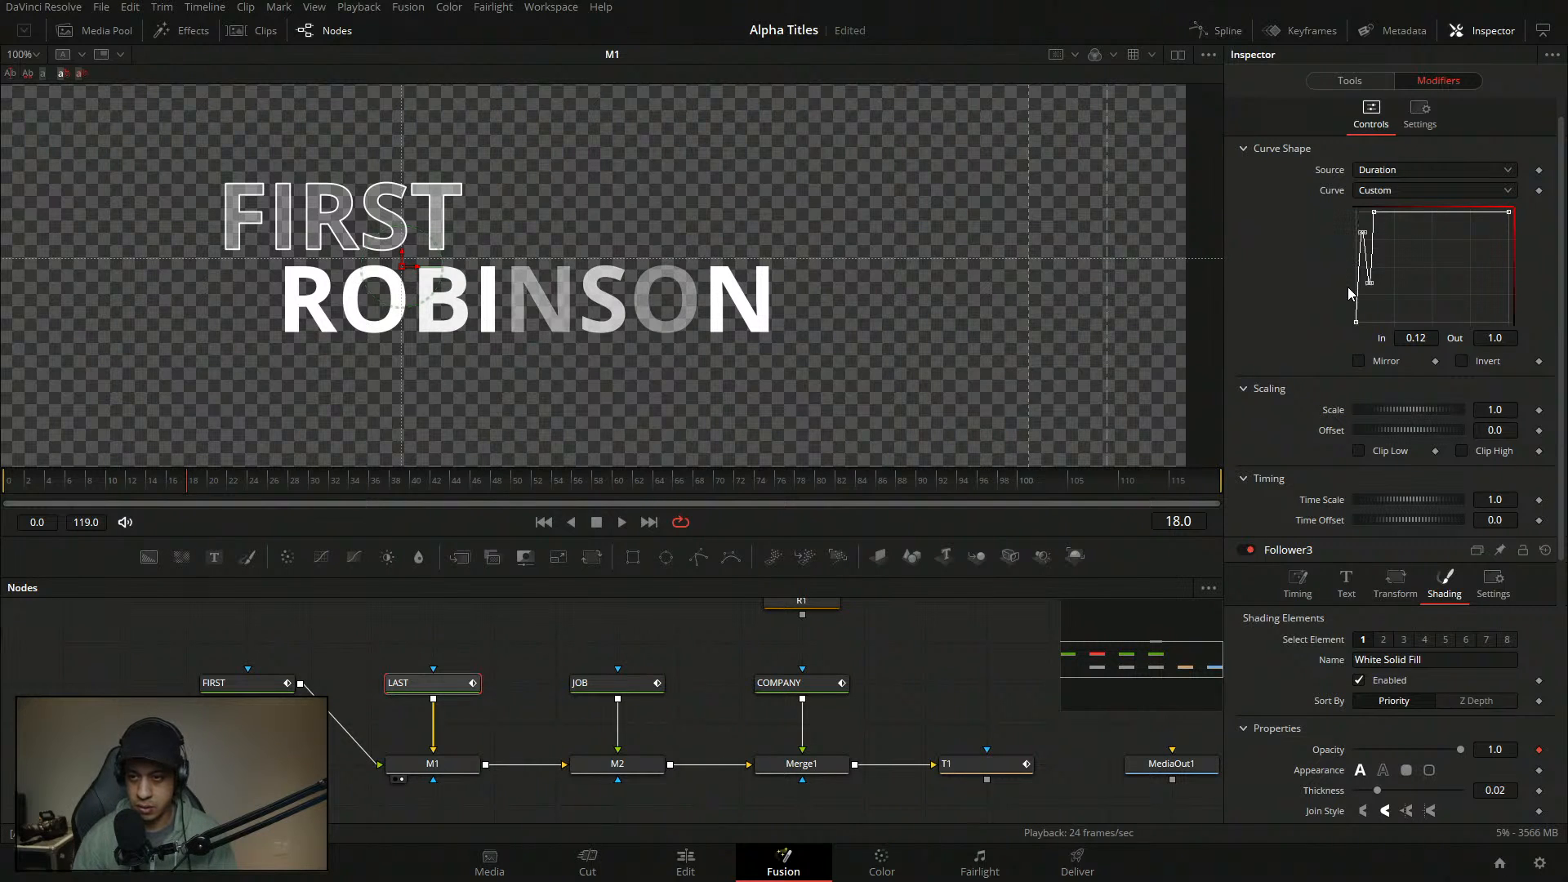
pyautogui.press('f')
pyautogui.click(890, 672)
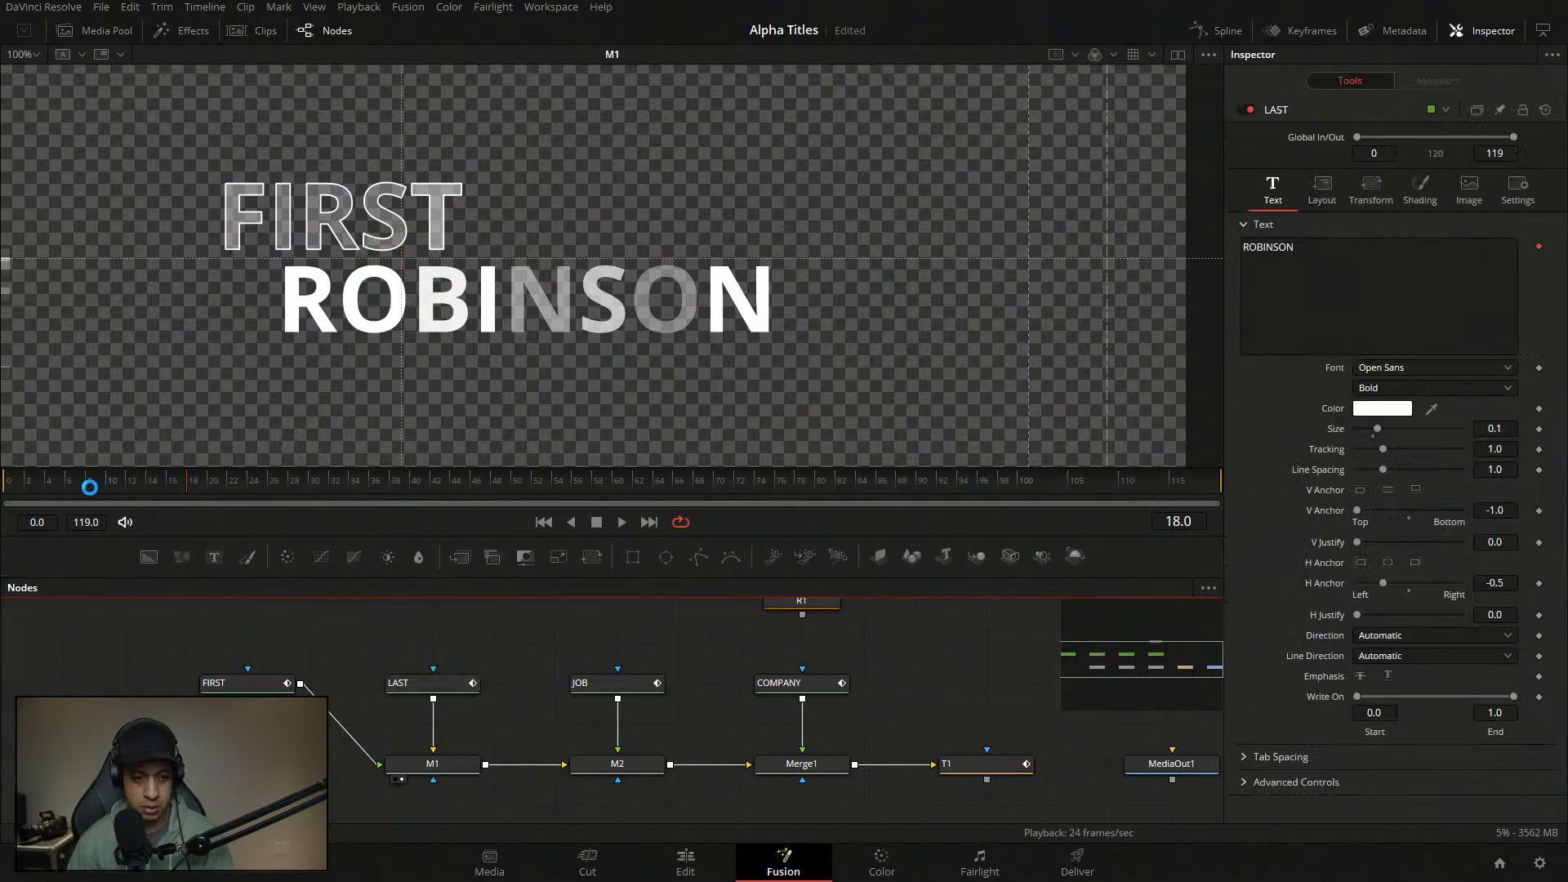
# - Save the project and play the FIRST/ROBINSON reveal from the start
pyautogui.hotkey('ctrl', 's')
pyautogui.moveTo(115, 488); pyautogui.dragTo(3, 484)
pyautogui.press('space')
pyautogui.press('space')
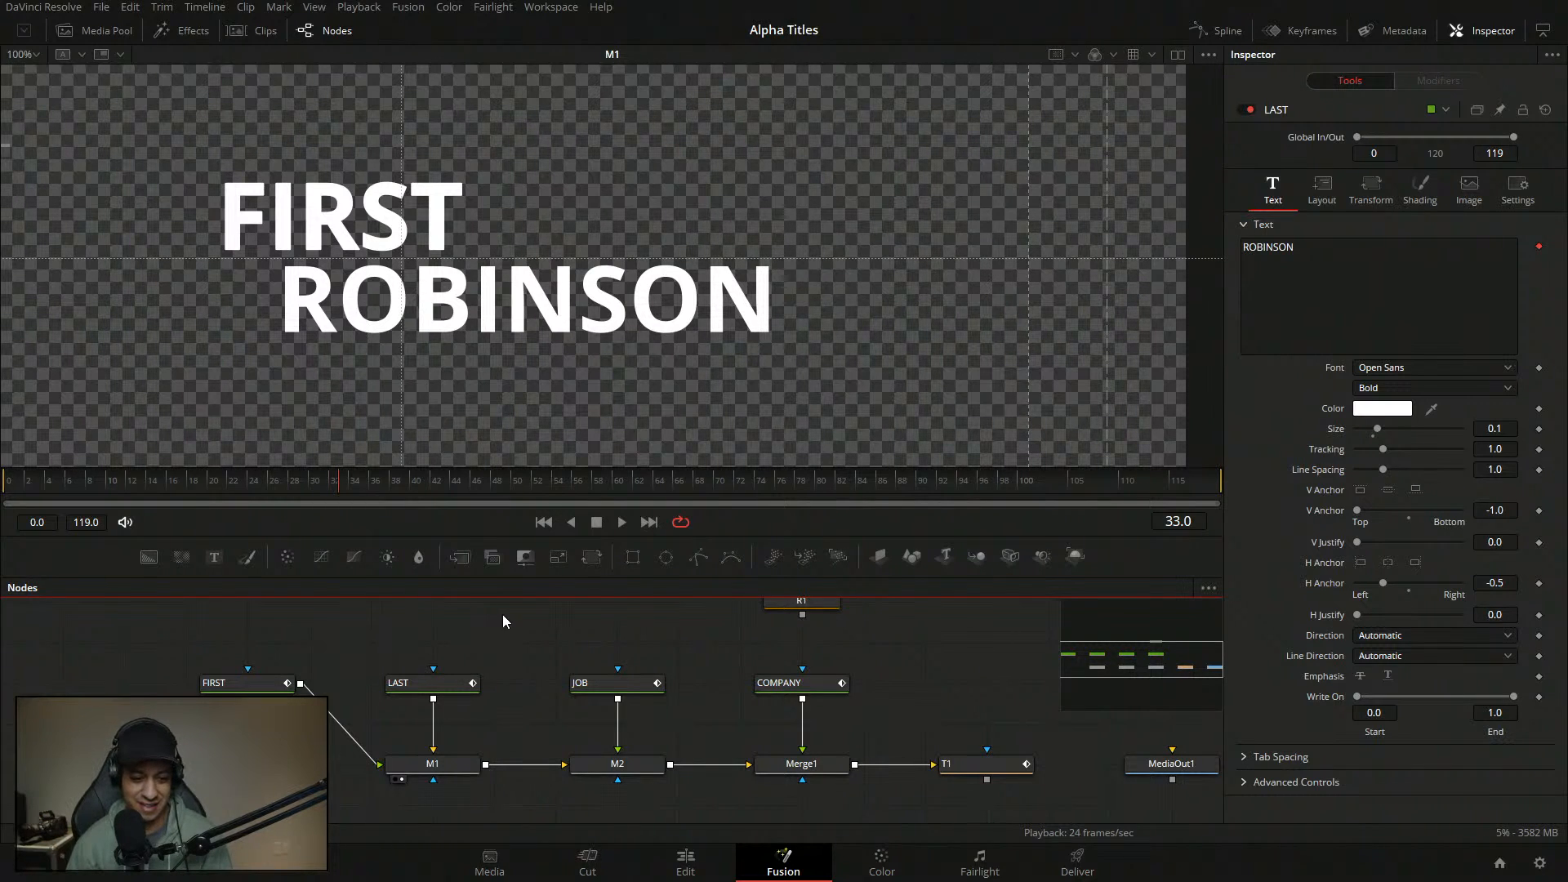
pyautogui.moveTo(504, 623); pyautogui.dragTo(463, 641)
pyautogui.moveTo(868, 651); pyautogui.dragTo(828, 651)
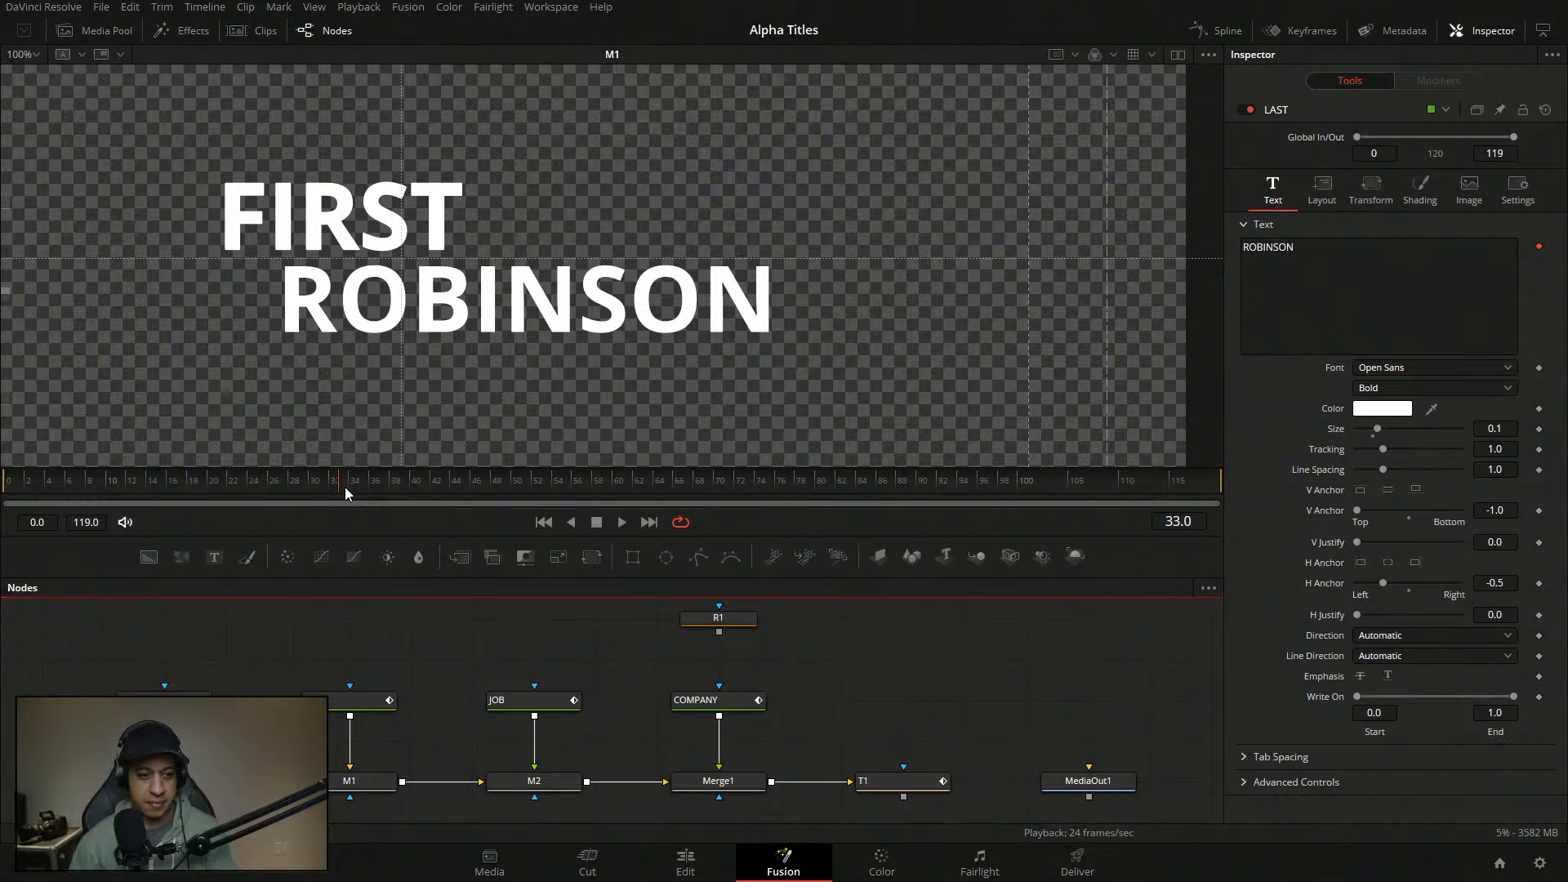
pyautogui.moveTo(155, 477); pyautogui.dragTo(2, 478)
pyautogui.press('space')
# - Replay the reveal several times, then move the R1 node further right
pyautogui.press('space')
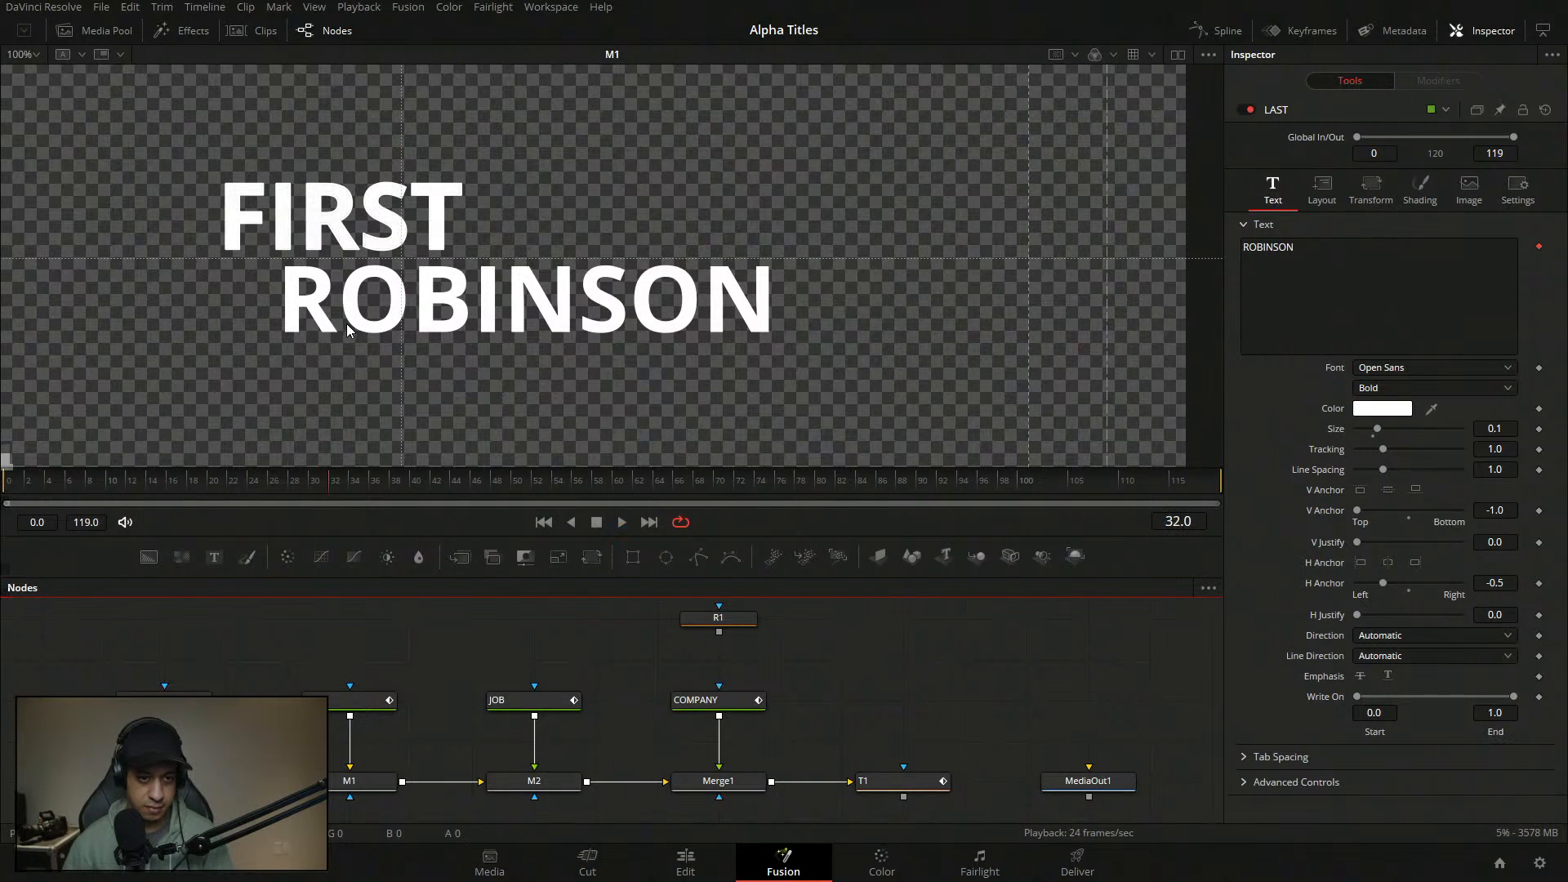
pyautogui.moveTo(347, 333); pyautogui.dragTo(446, 330)
pyautogui.press('space')
pyautogui.moveTo(62, 478); pyautogui.dragTo(5, 482)
pyautogui.press('space')
pyautogui.moveTo(116, 480); pyautogui.dragTo(4, 481)
pyautogui.press('space')
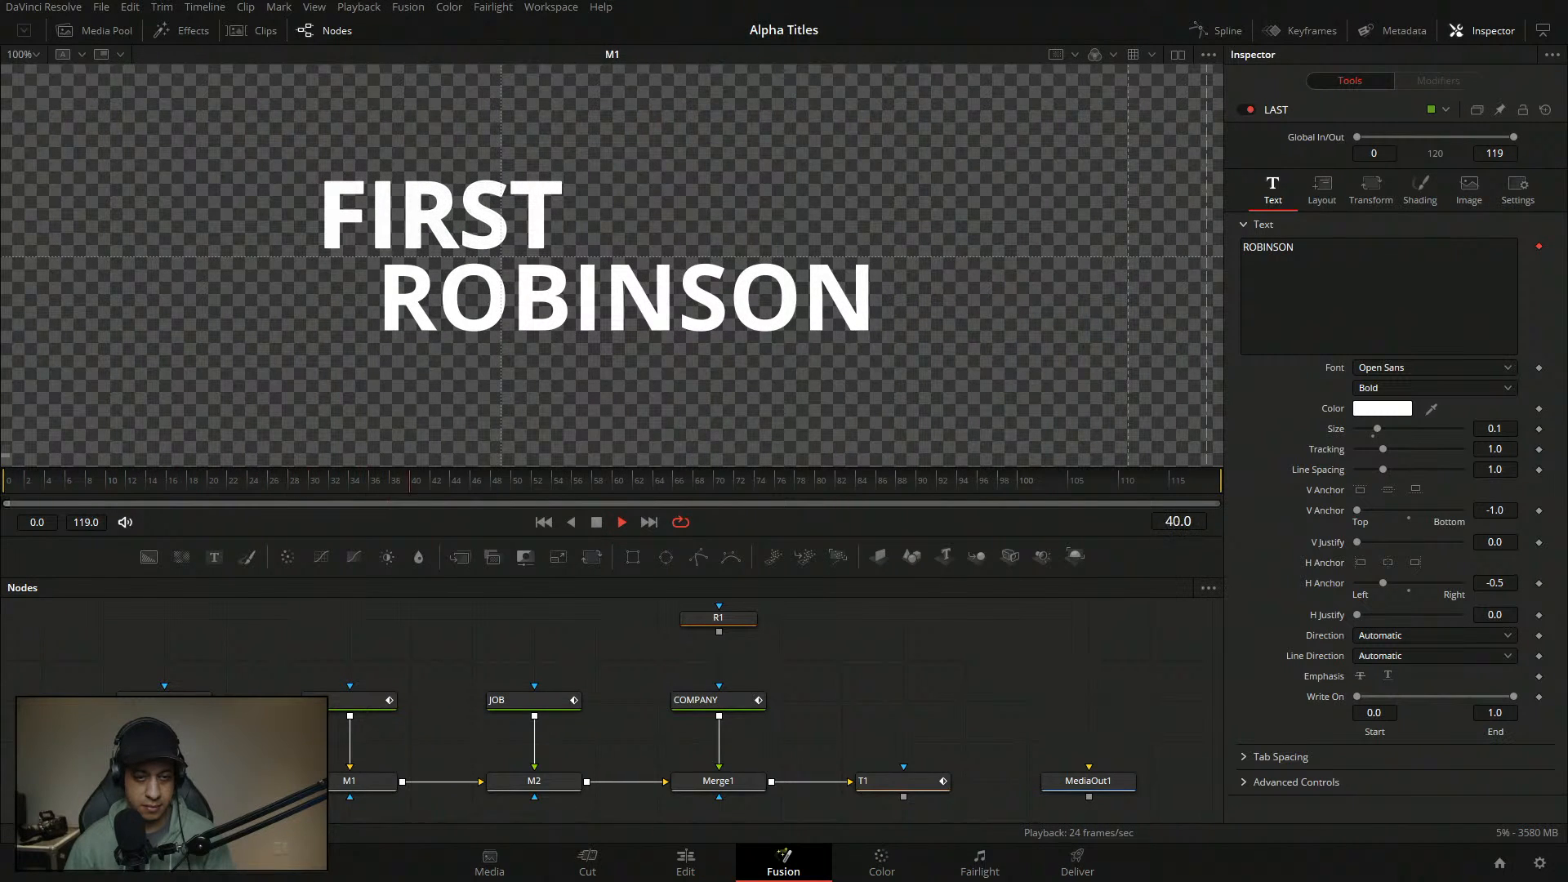
pyautogui.moveTo(106, 489); pyautogui.dragTo(5, 482)
pyautogui.press('space')
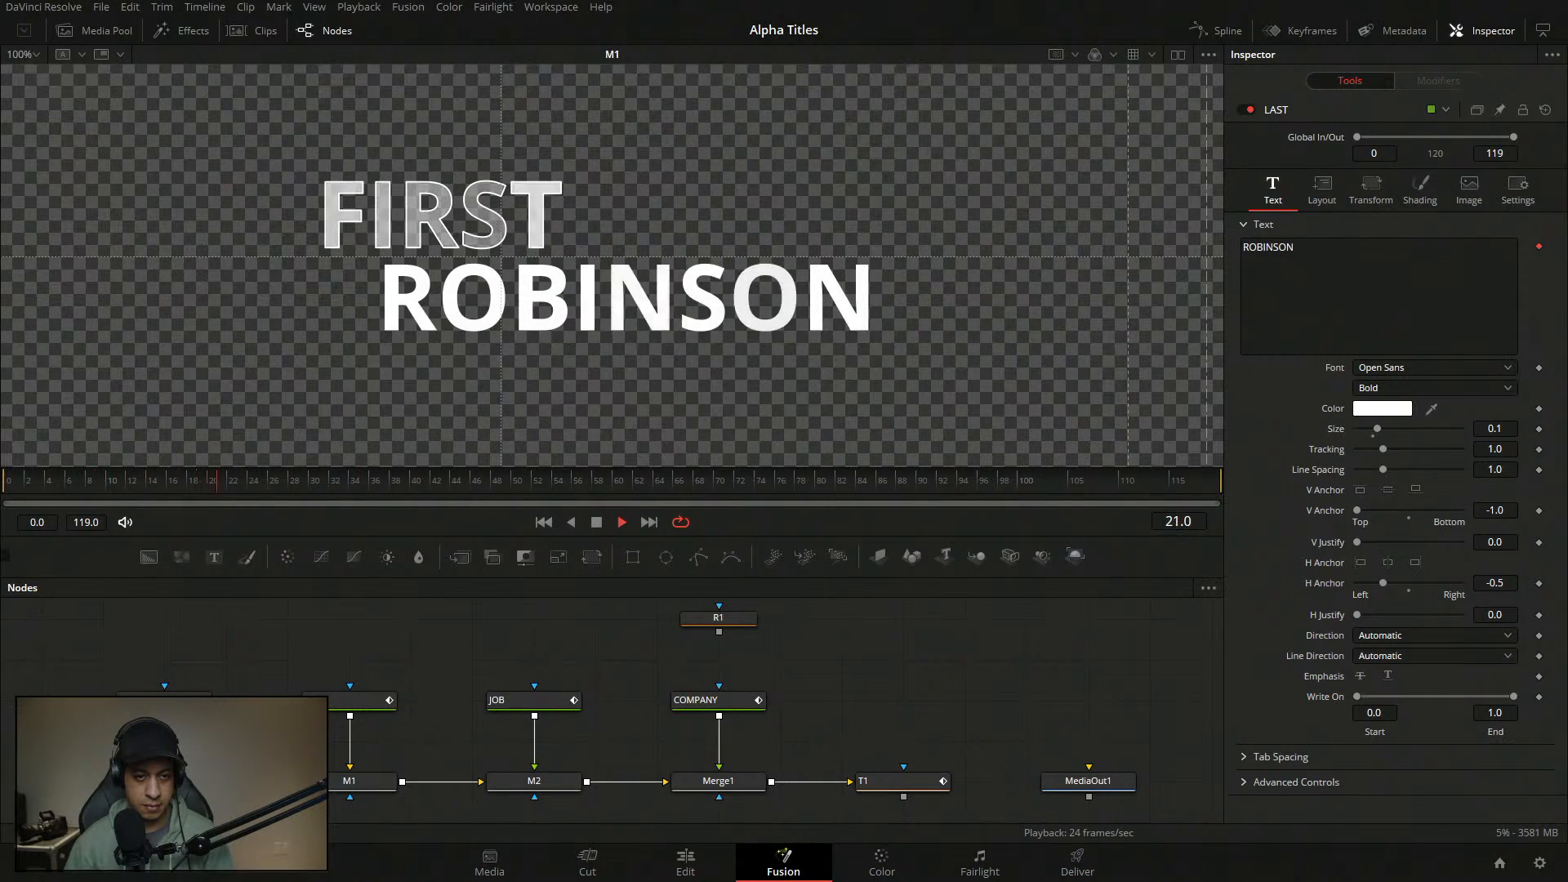
pyautogui.click(478, 634)
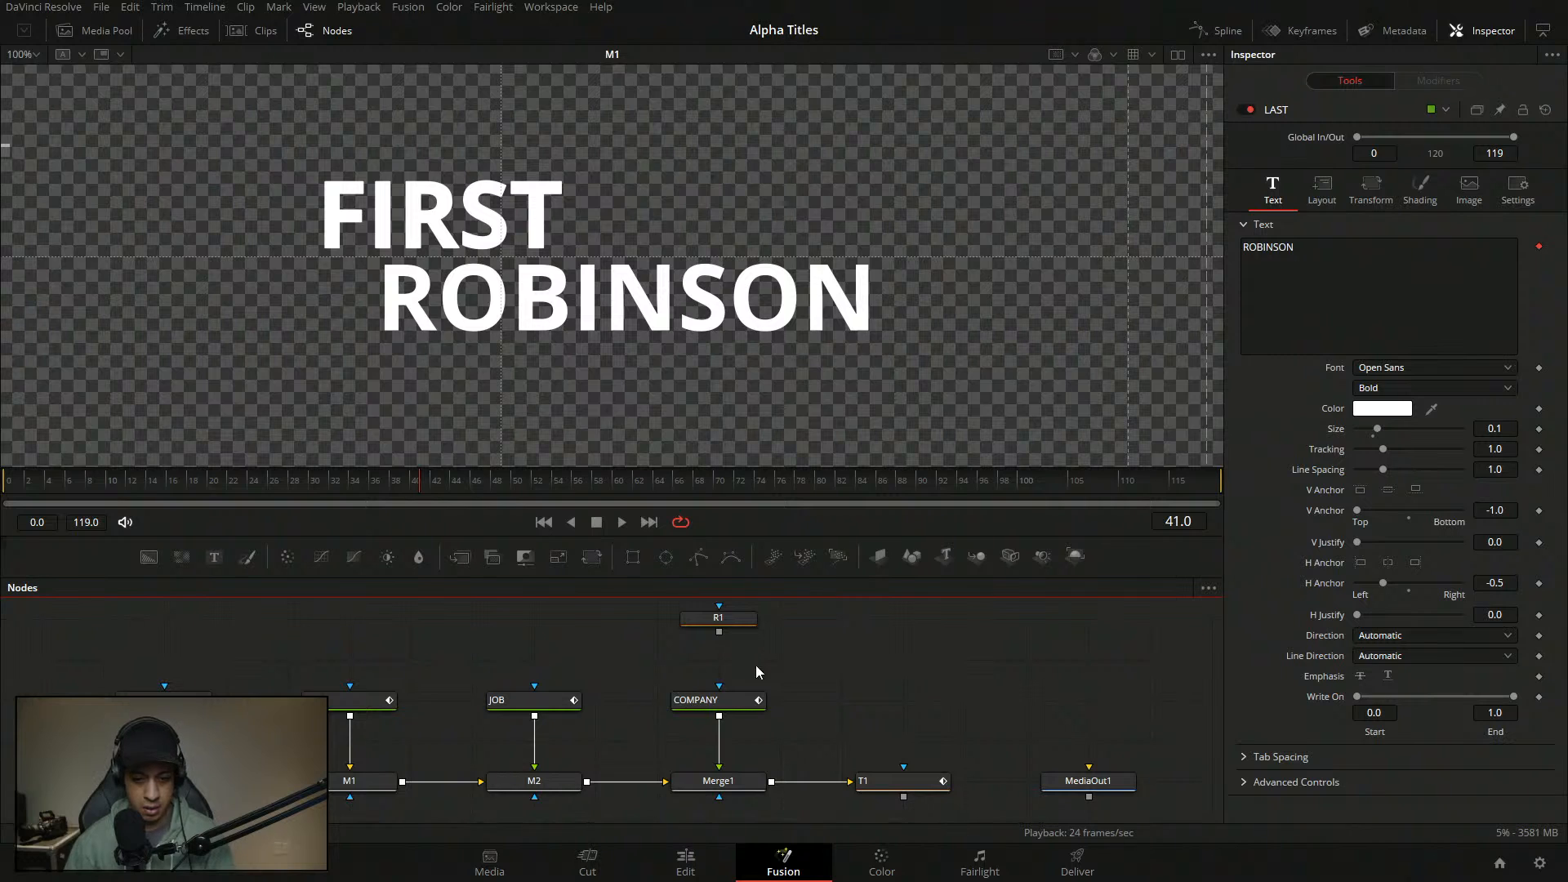
pyautogui.moveTo(751, 623); pyautogui.dragTo(815, 624)
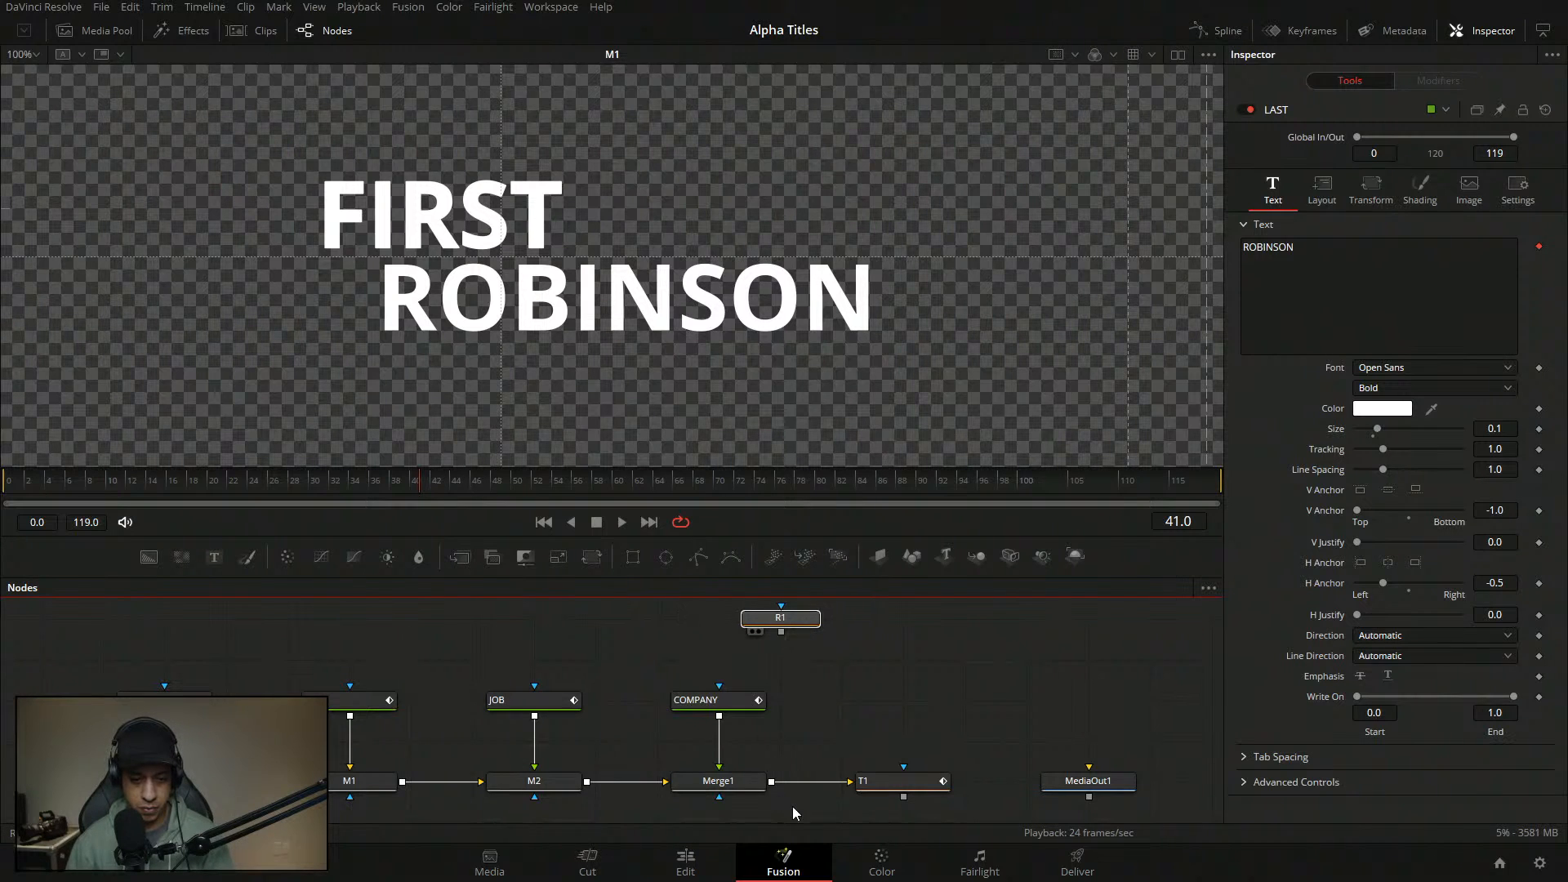
# - In the M2 view, drag JOB TITLE from the upper right to just above ROBINSON
pyautogui.press('2')
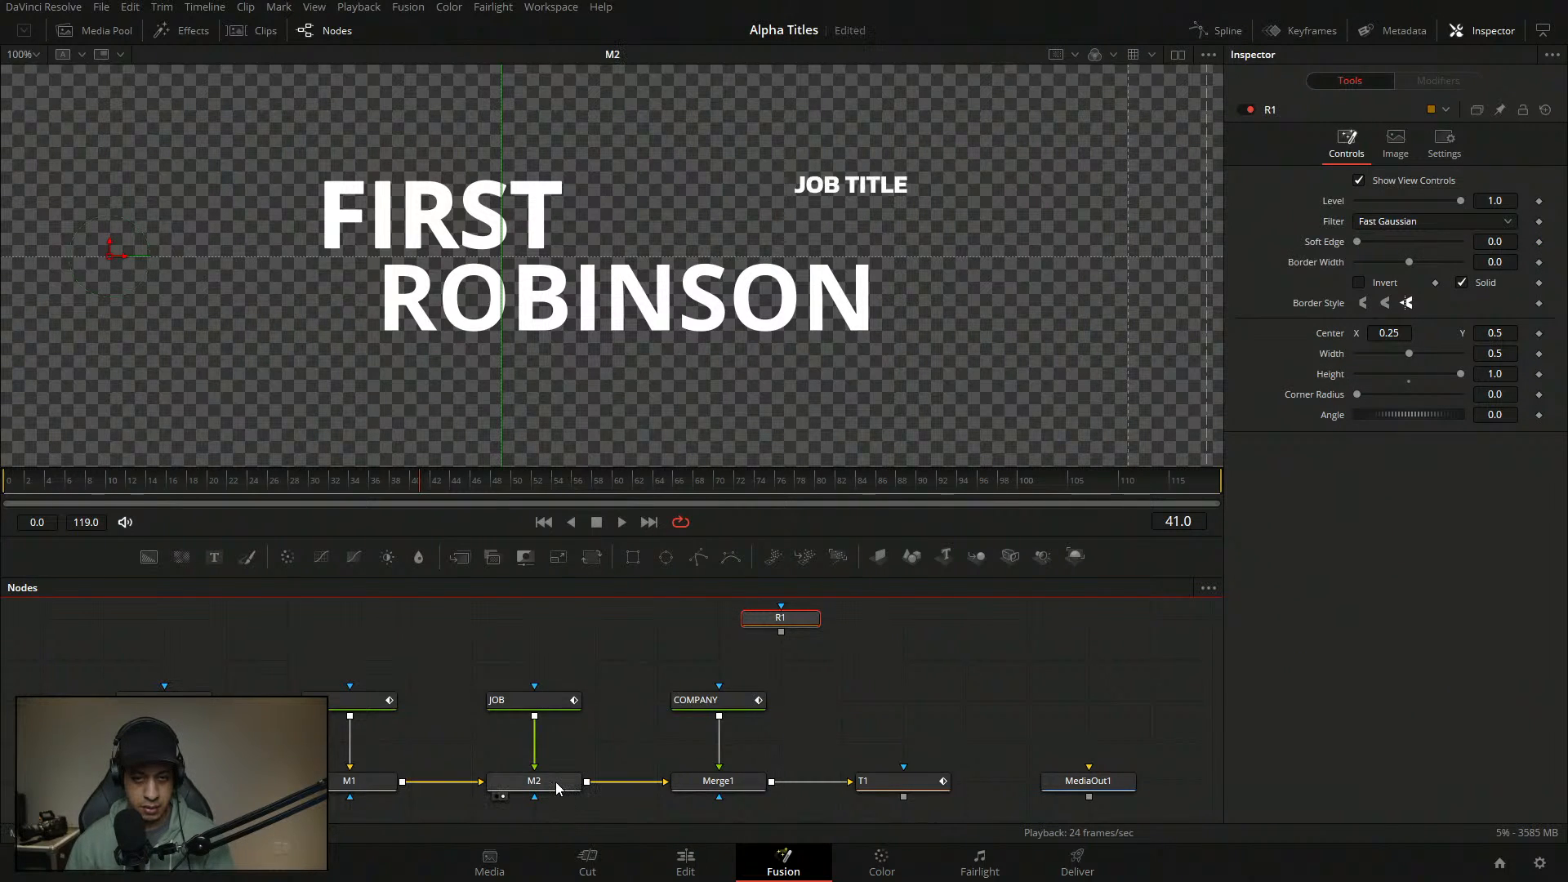
pyautogui.click(558, 786)
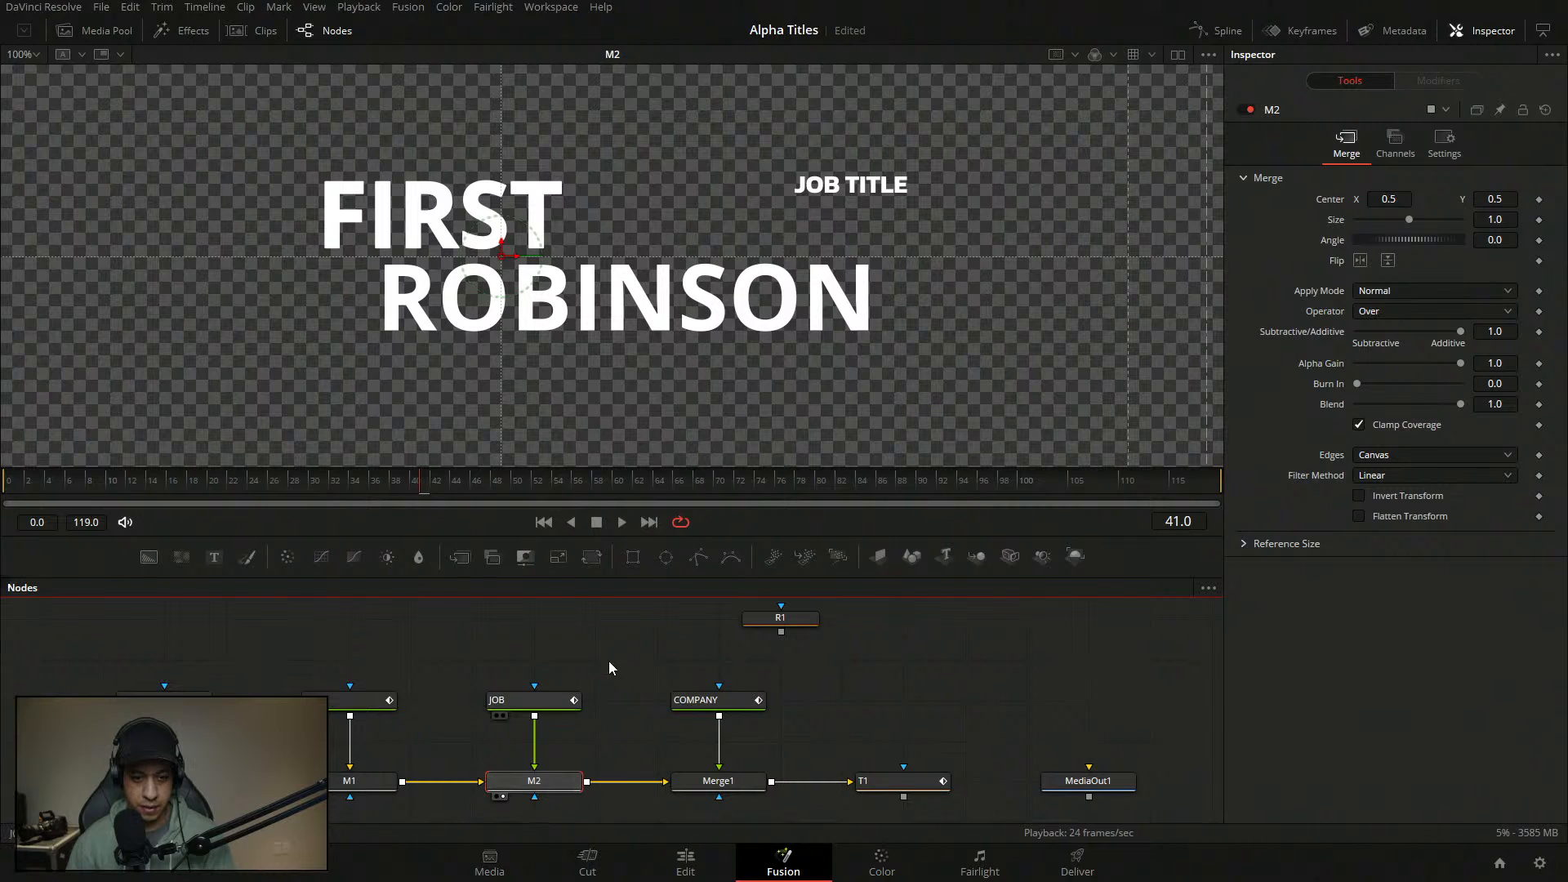
pyautogui.click(565, 699)
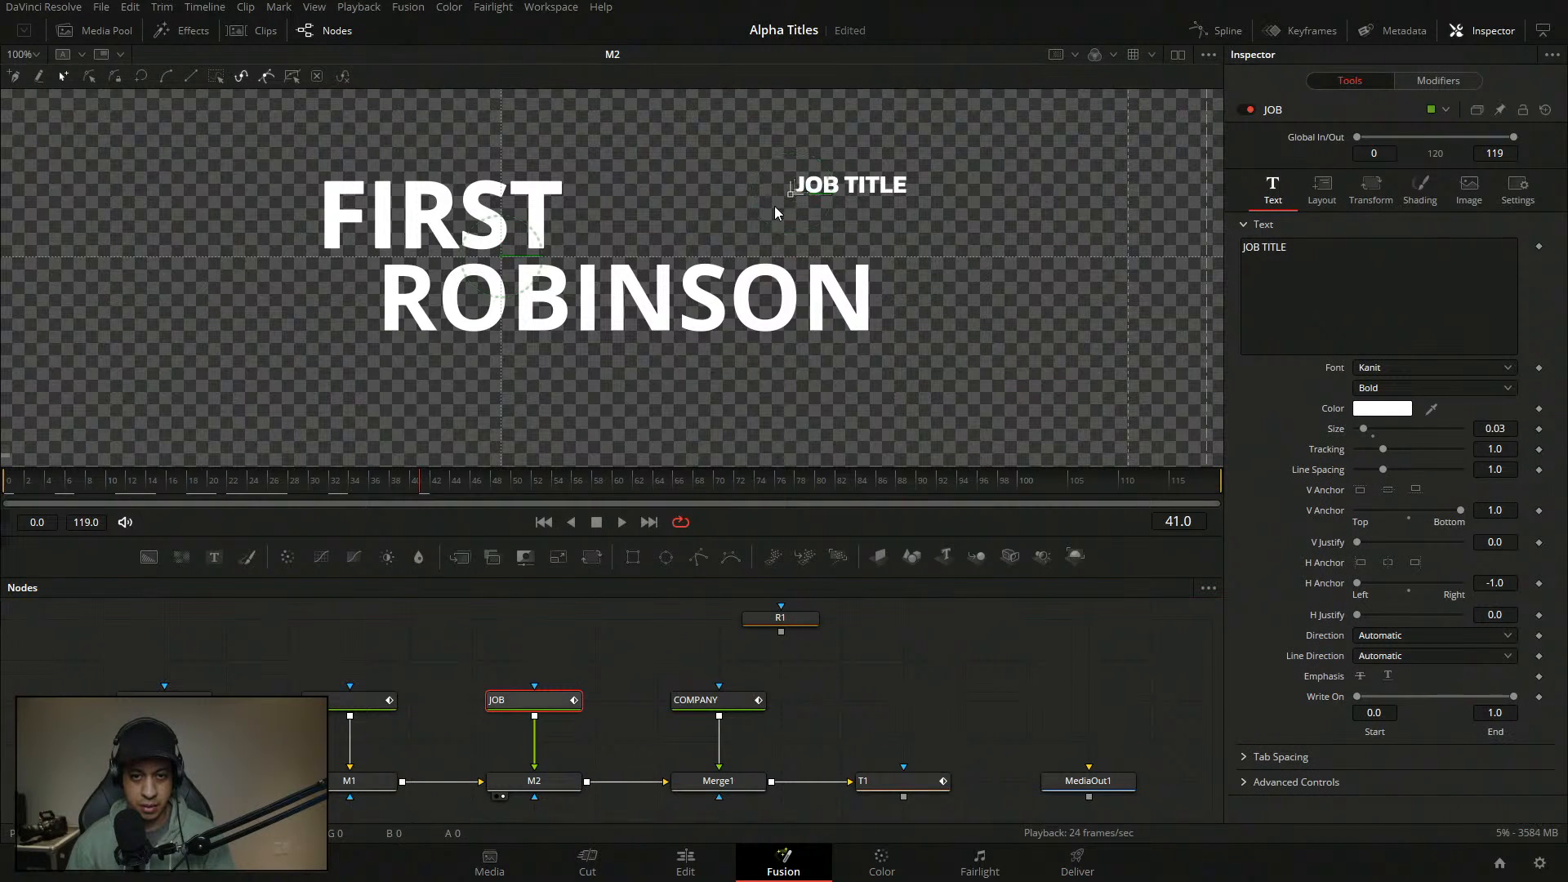
pyautogui.moveTo(796, 200); pyautogui.dragTo(591, 260)
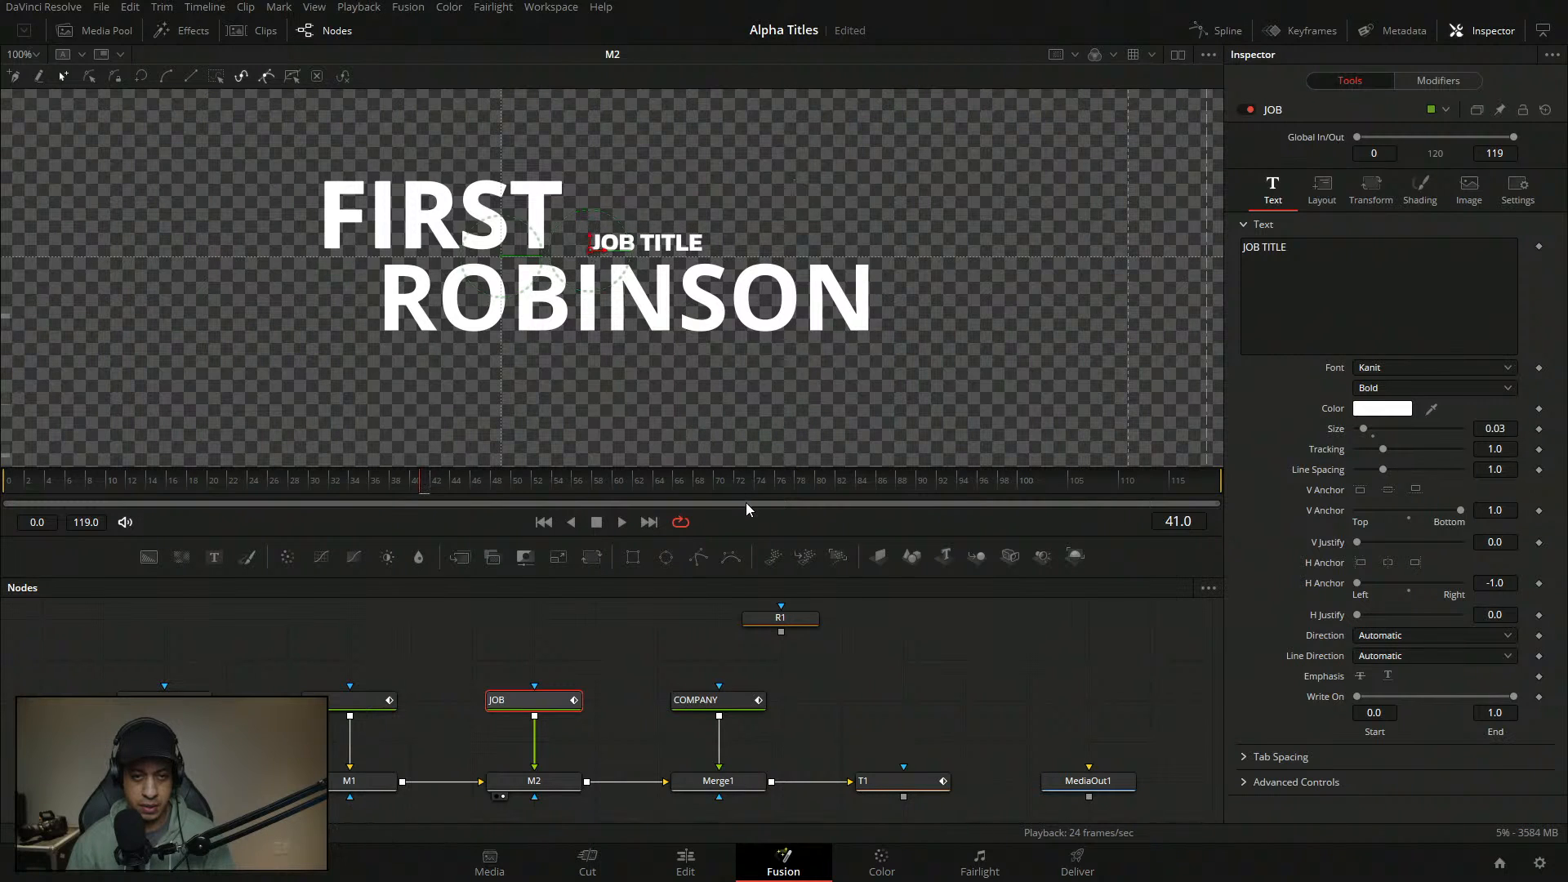
pyautogui.click(605, 645)
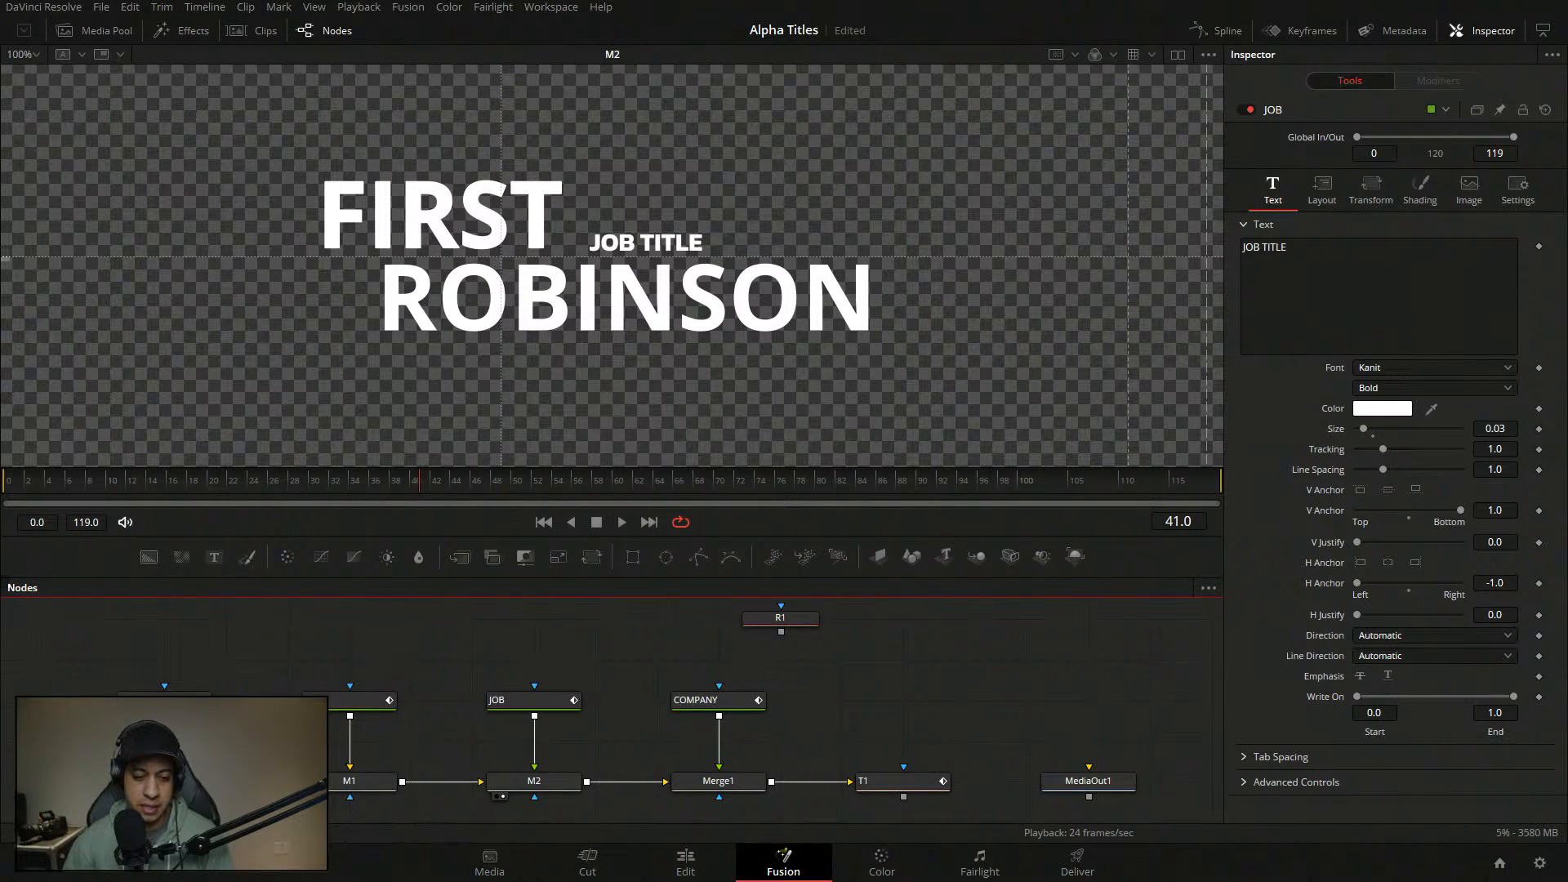
pyautogui.click(165, 701)
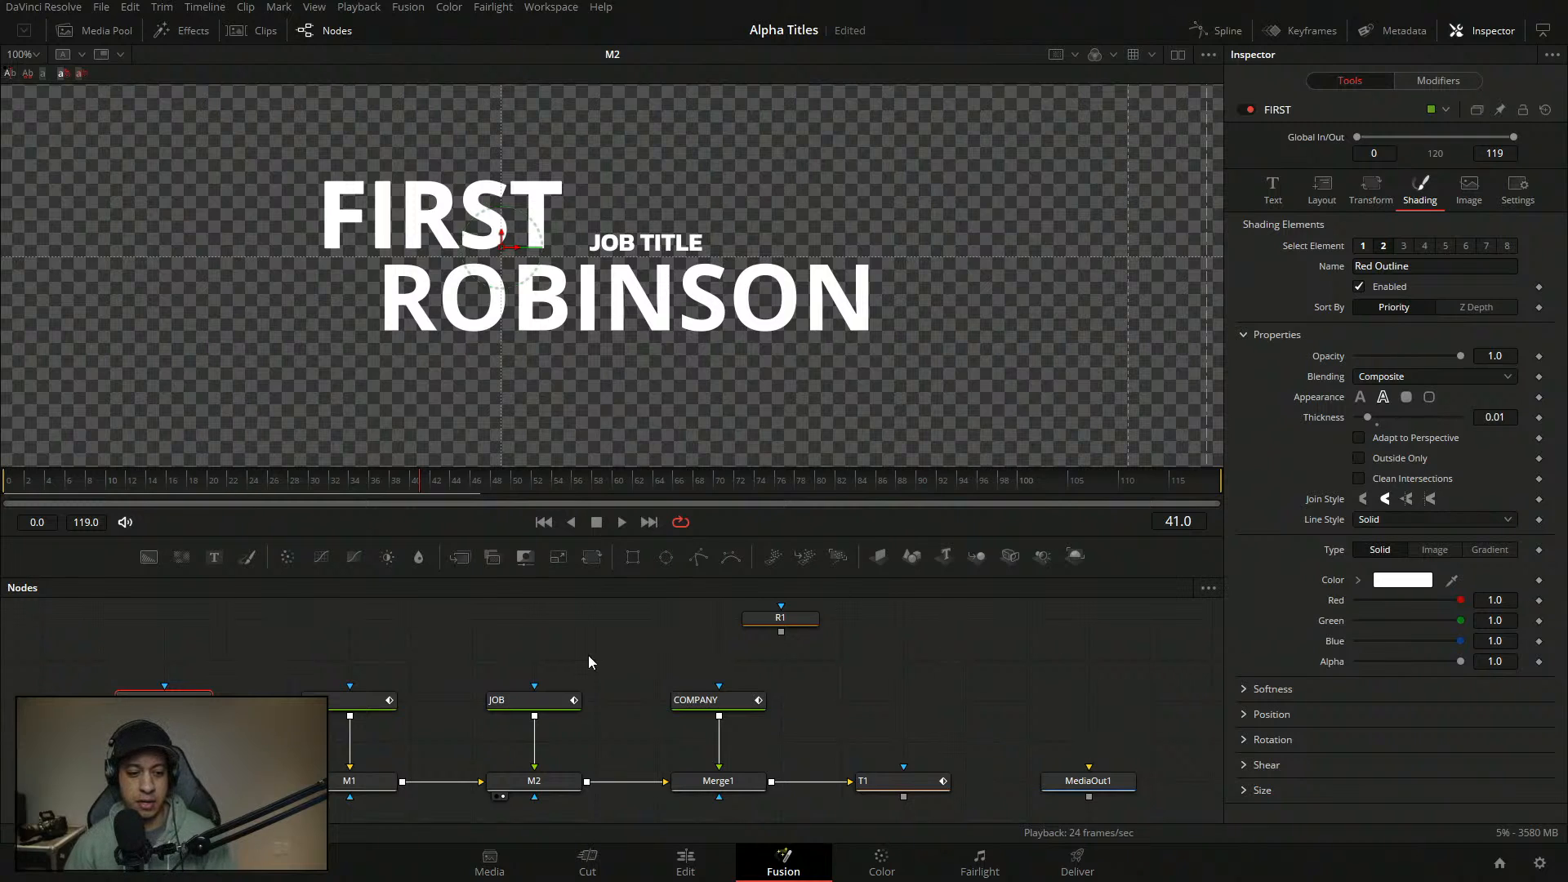
# - Nudge the JOB TITLE text slightly left beside FIRST
pyautogui.moveTo(601, 413); pyautogui.dragTo(627, 407)
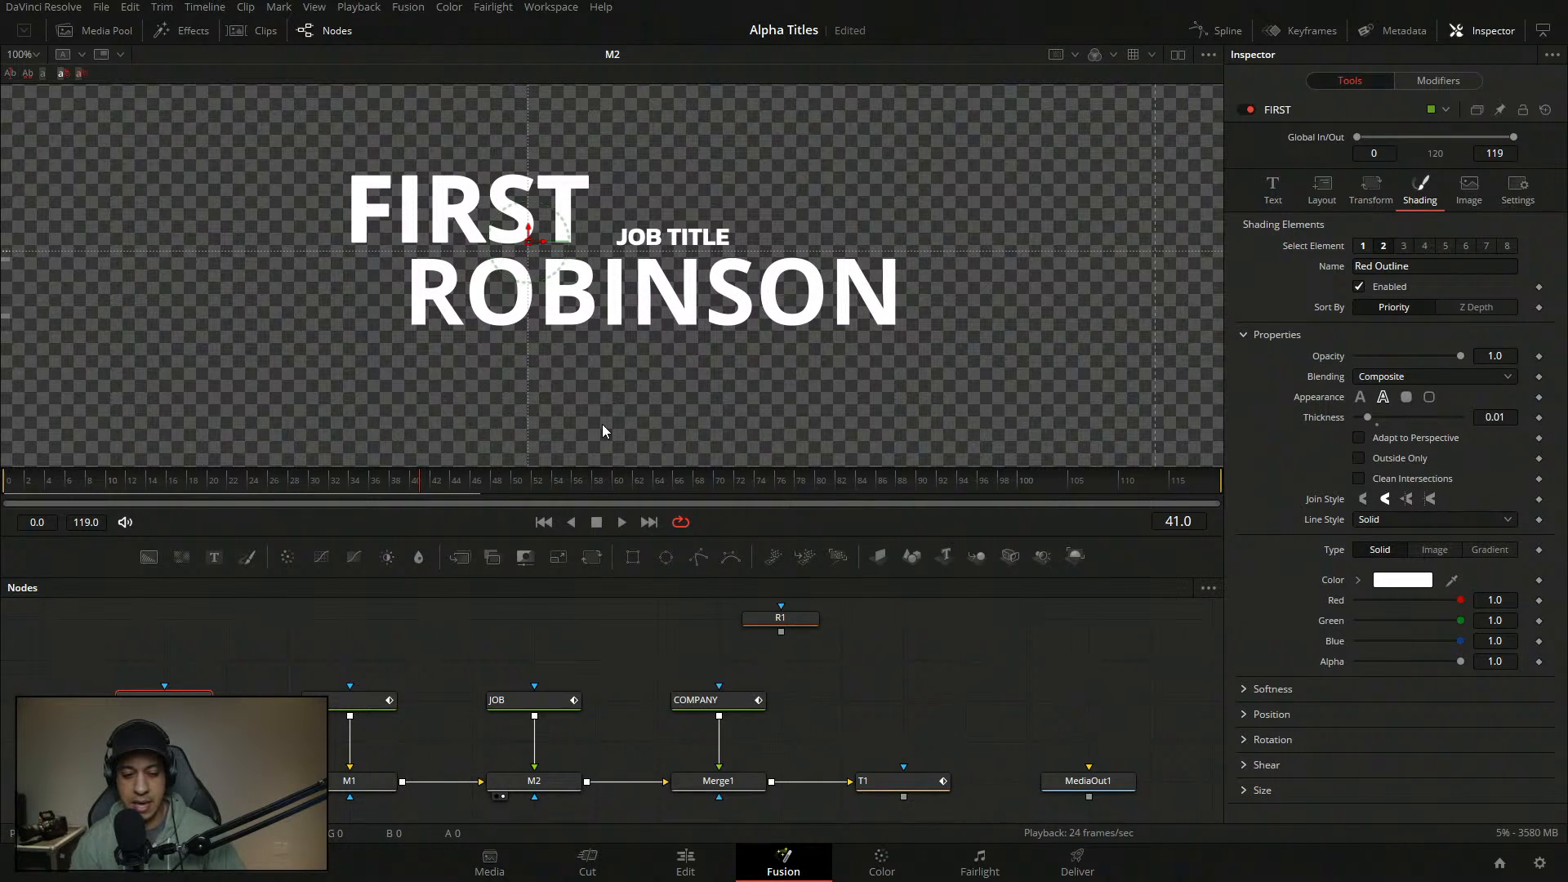
pyautogui.click(533, 701)
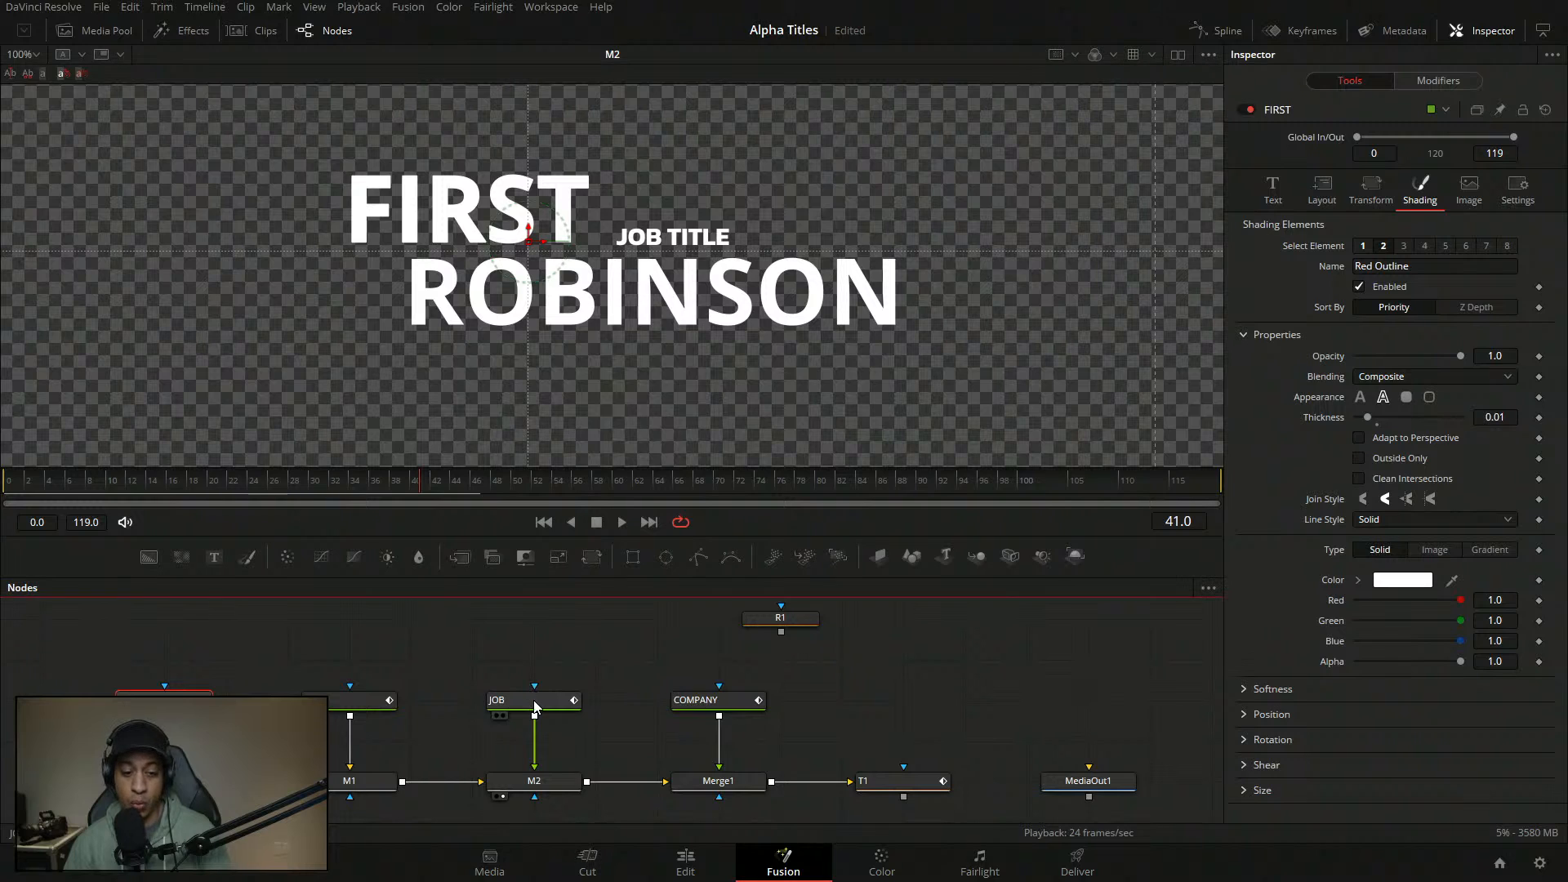
pyautogui.click(533, 700)
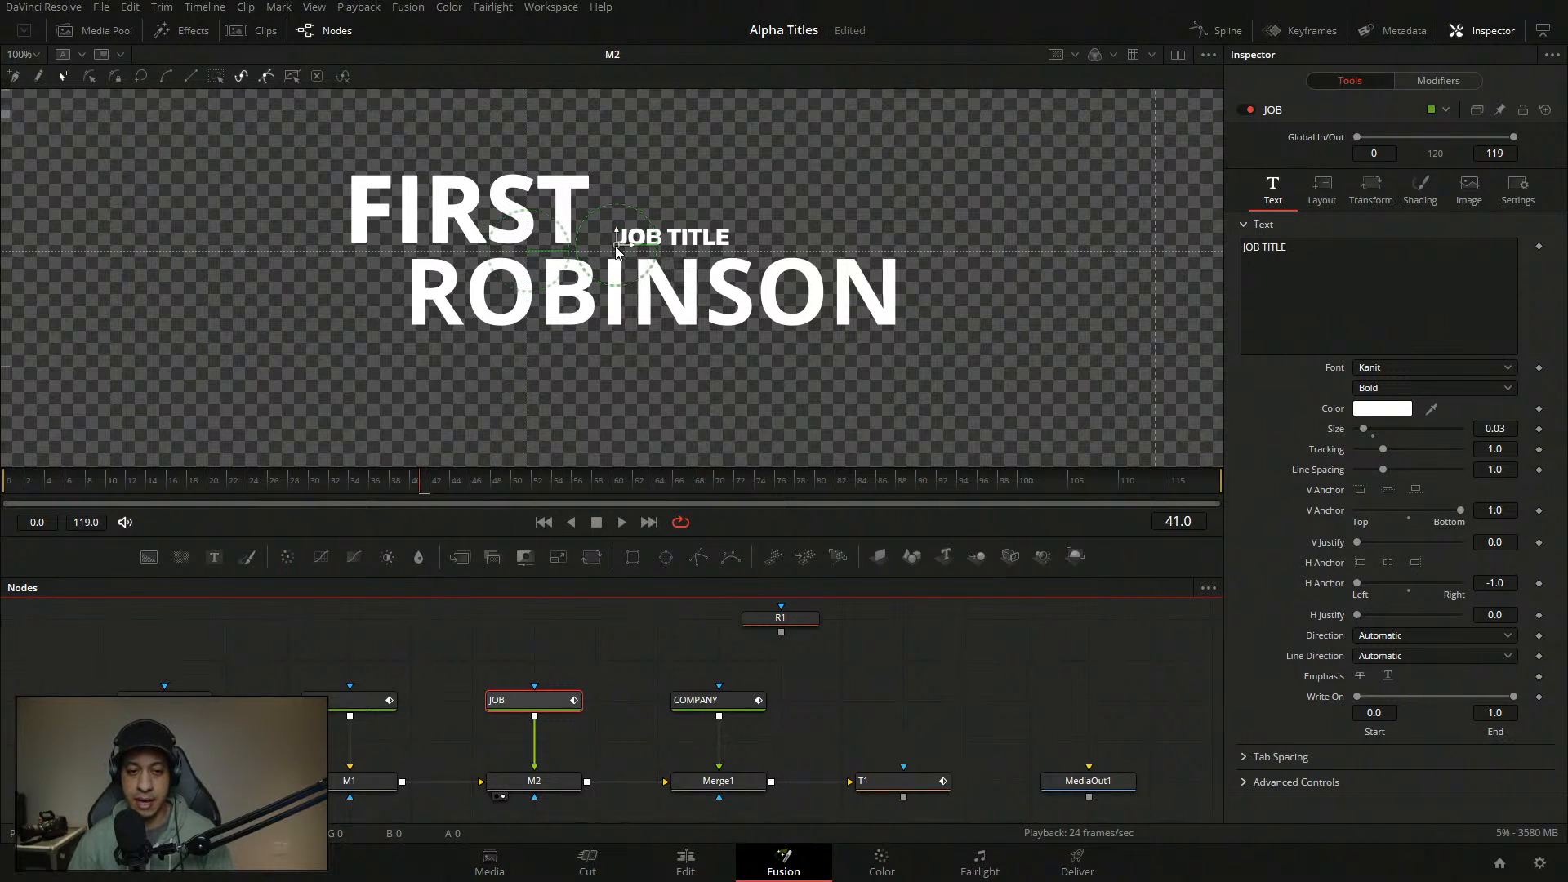
pyautogui.moveTo(617, 252)
pyautogui.mouseDown()
pyautogui.moveTo(601, 249)
pyautogui.moveTo(663, 256)
pyautogui.moveTo(581, 253)
pyautogui.moveTo(605, 251)
pyautogui.mouseUp()
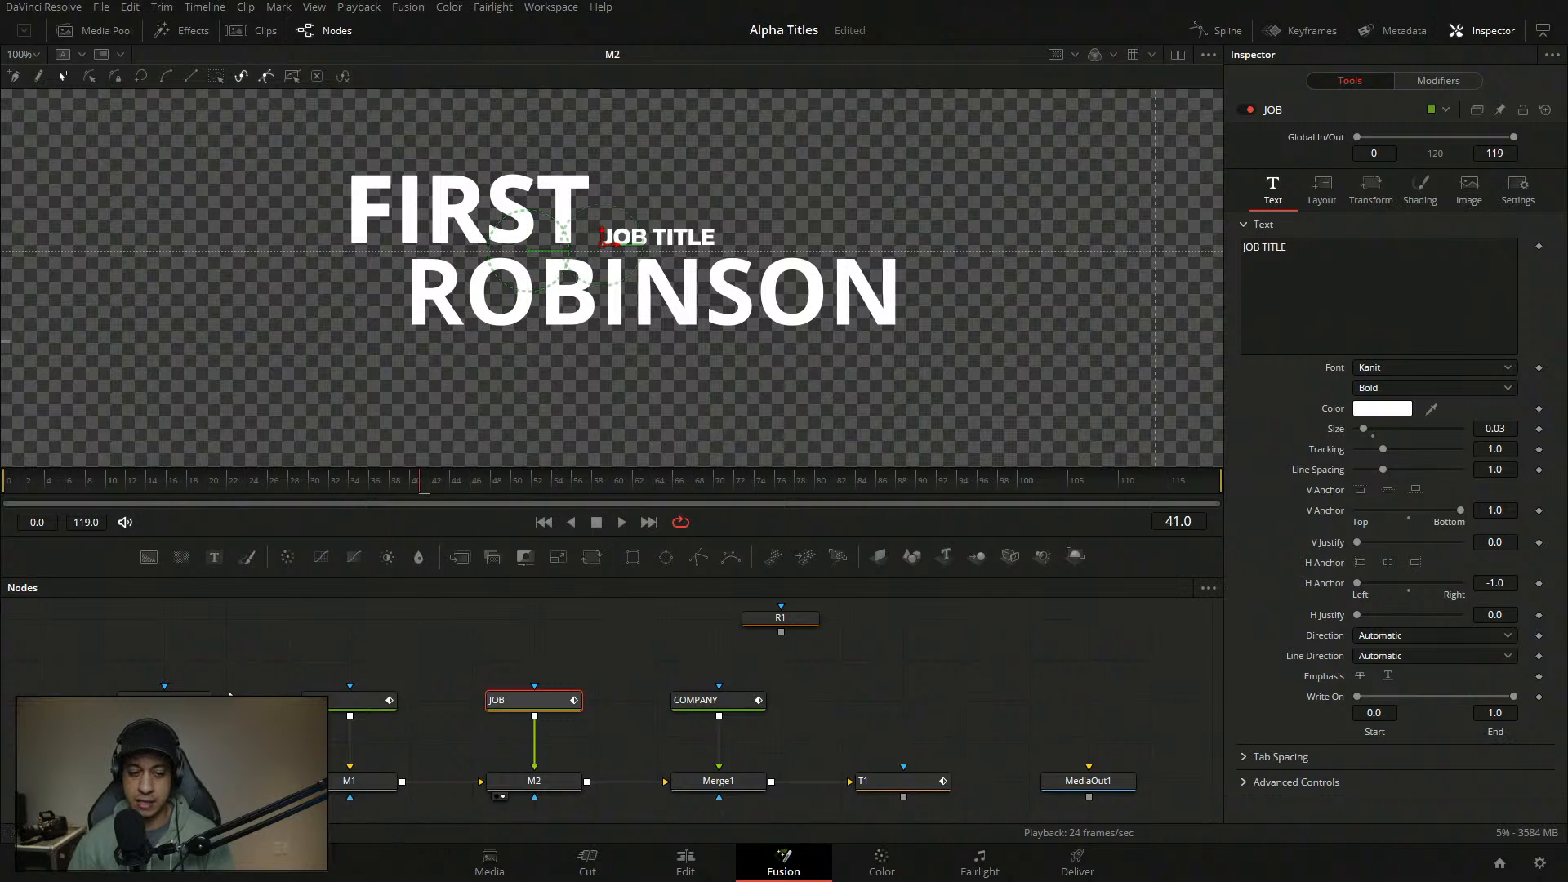
# - Check FIRST's Text settings and remove the stray 'd' typed after FIRST
pyautogui.click(186, 701)
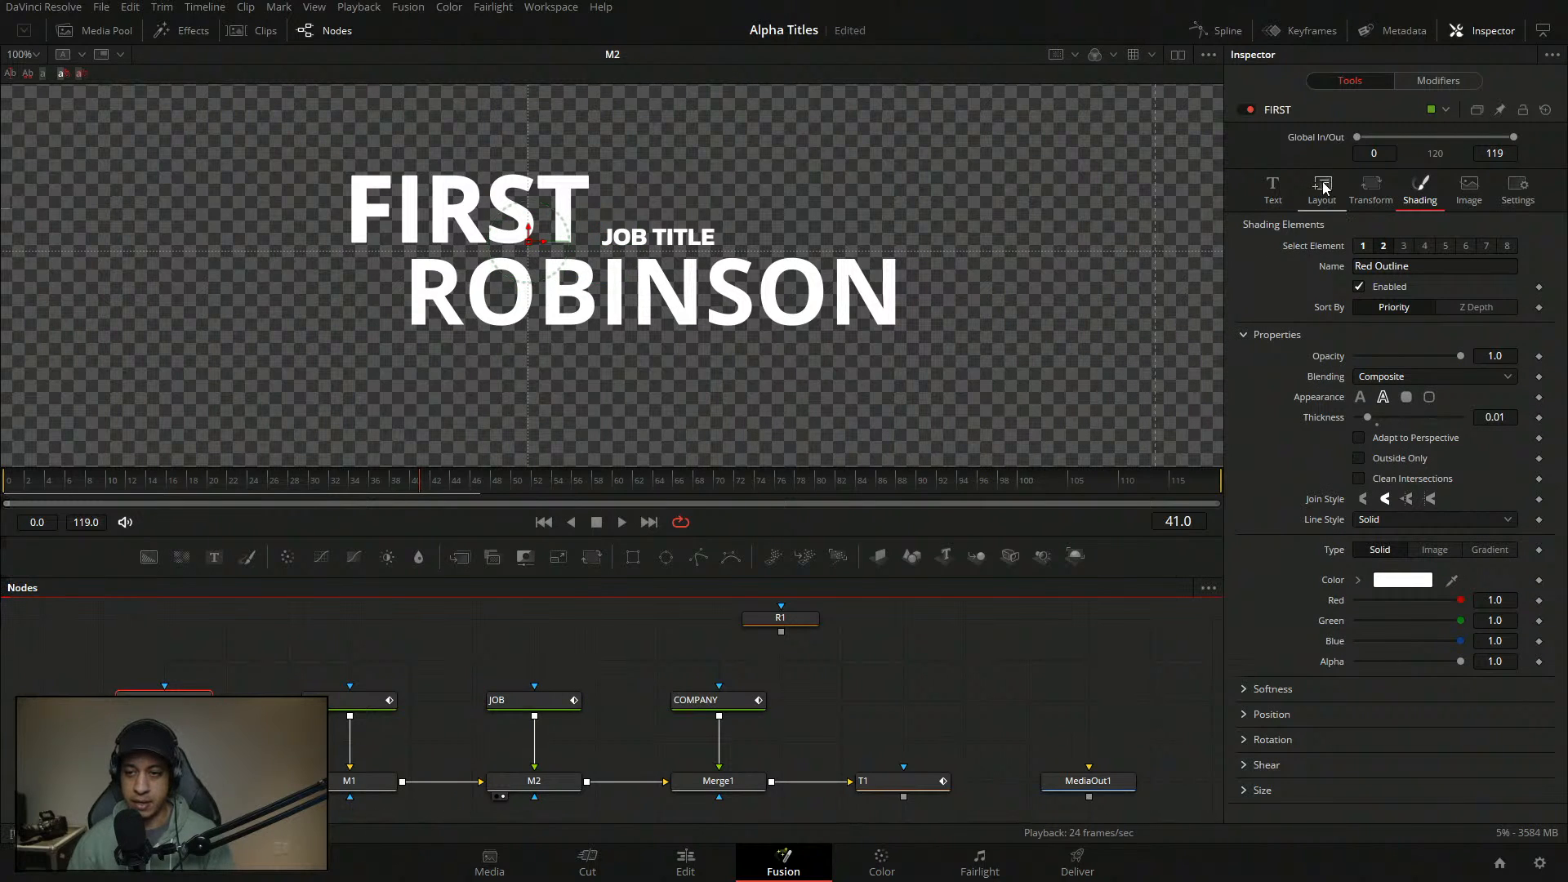
pyautogui.click(1273, 188)
pyautogui.click(1374, 253)
pyautogui.write('d')
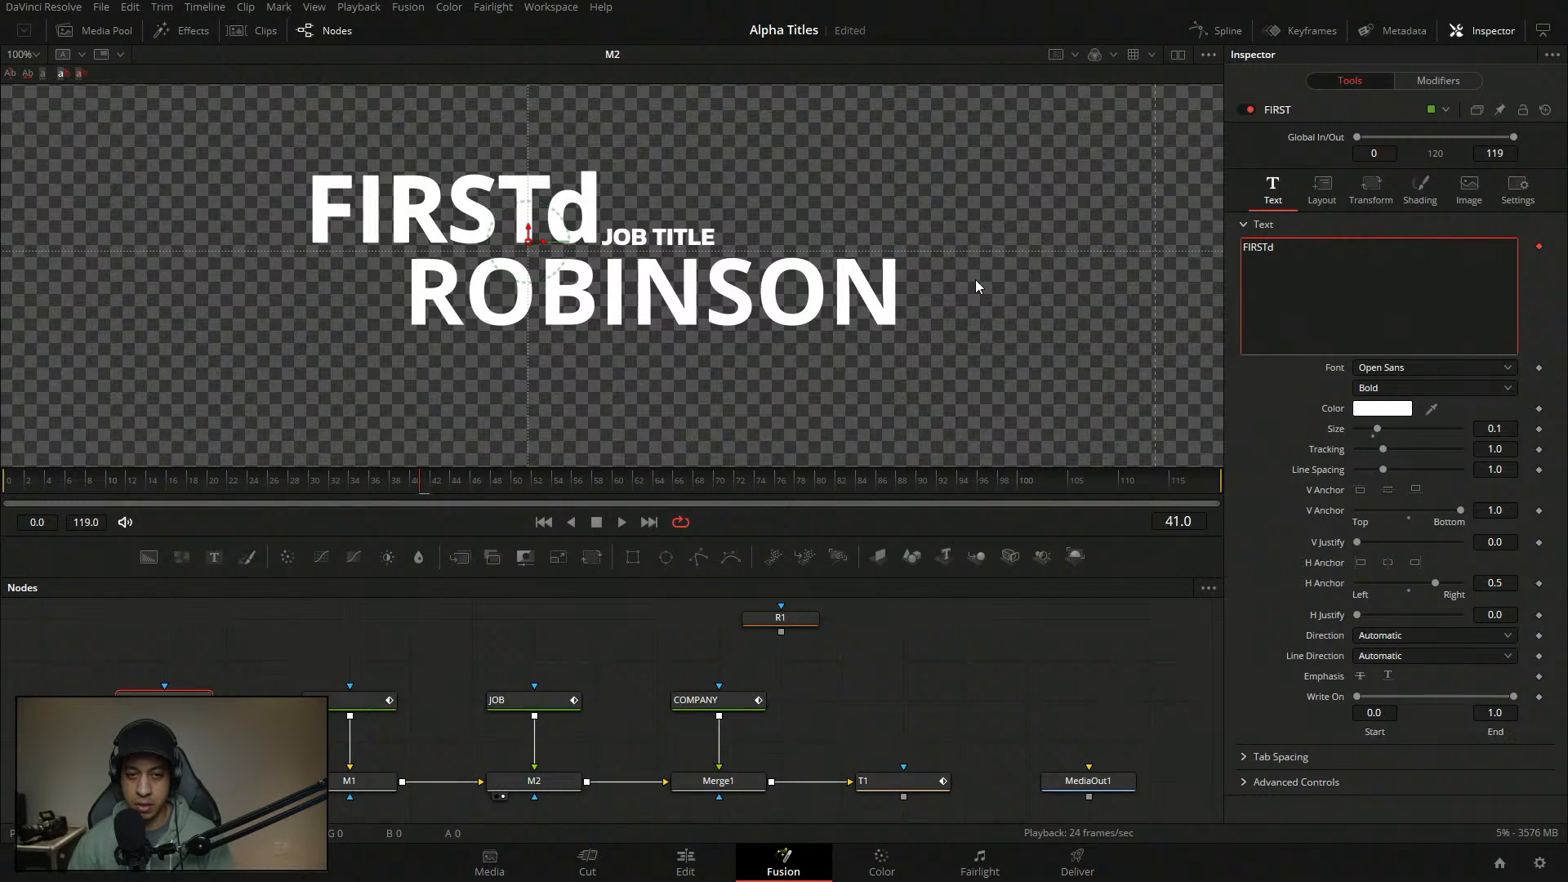
pyautogui.click(549, 732)
pyautogui.click(530, 700)
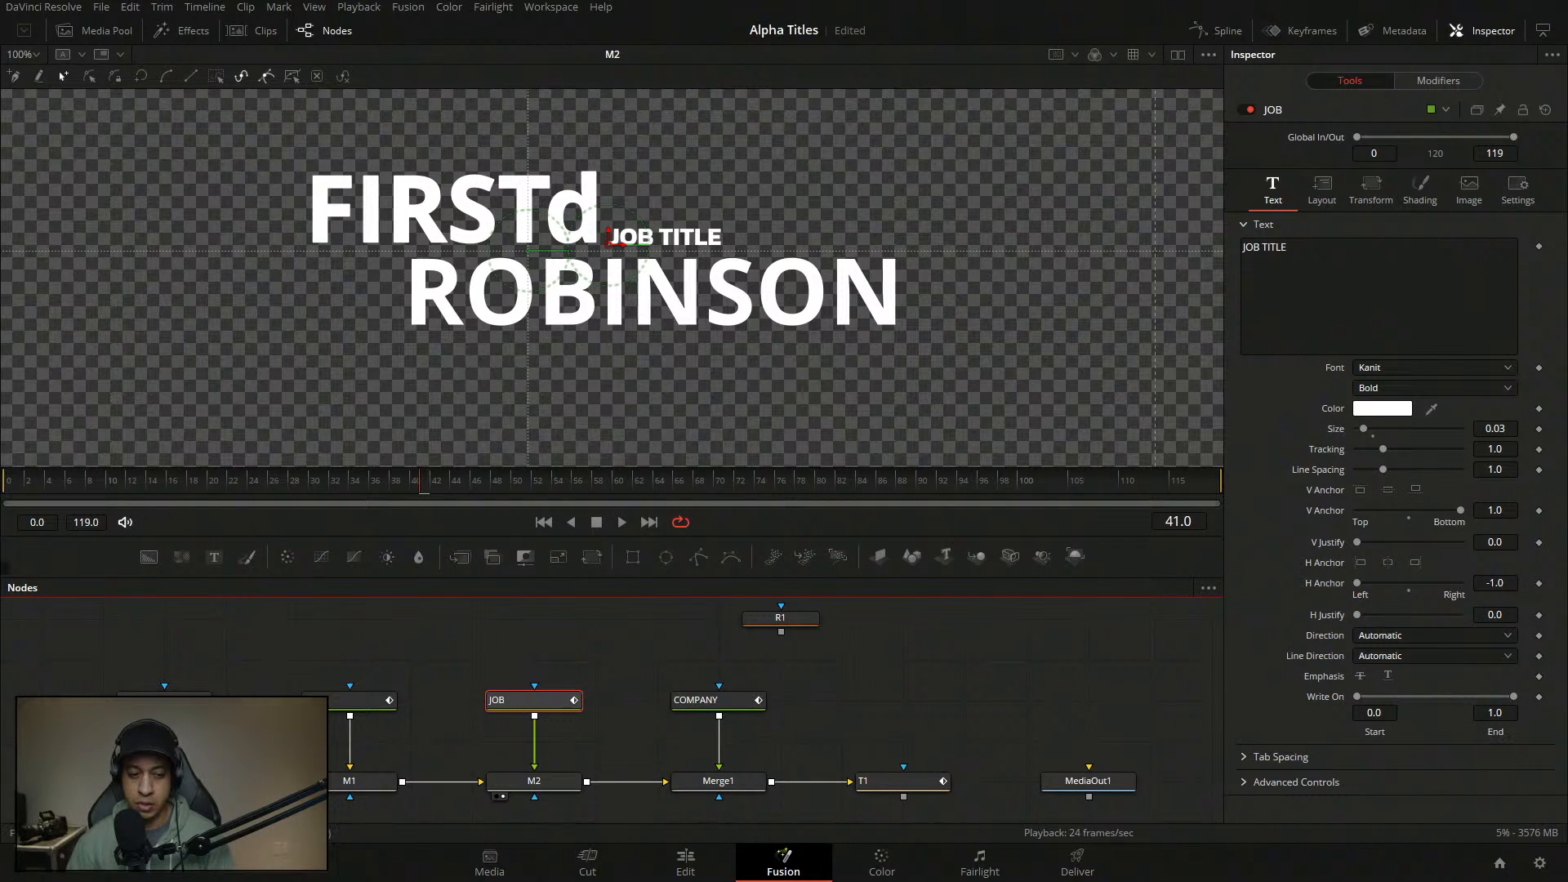
pyautogui.click(164, 701)
pyautogui.click(1311, 254)
pyautogui.press('BackSpace')
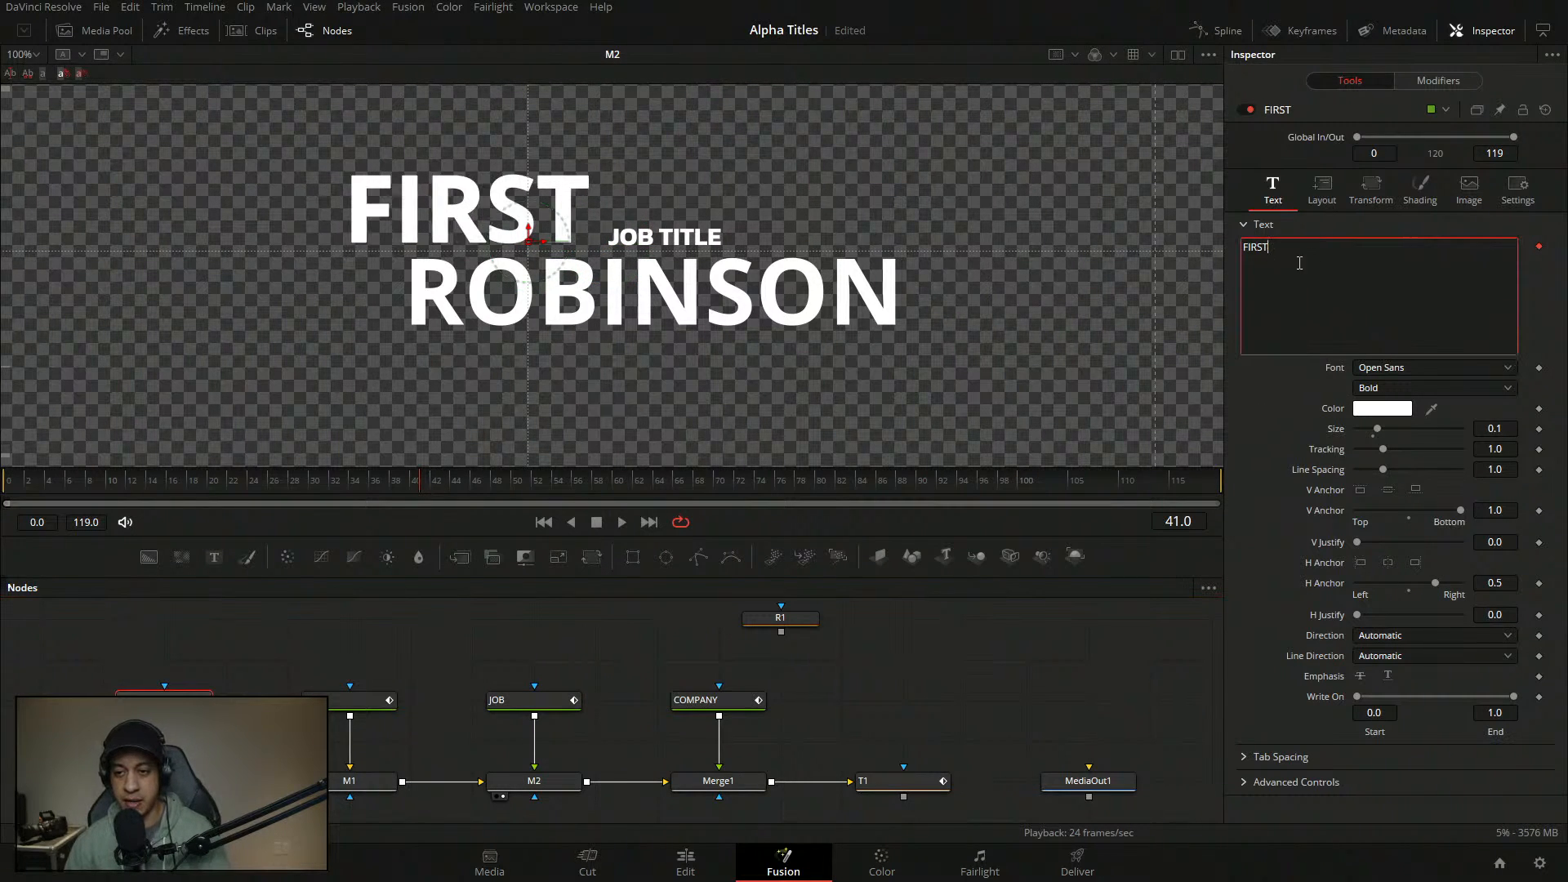
pyautogui.click(535, 708)
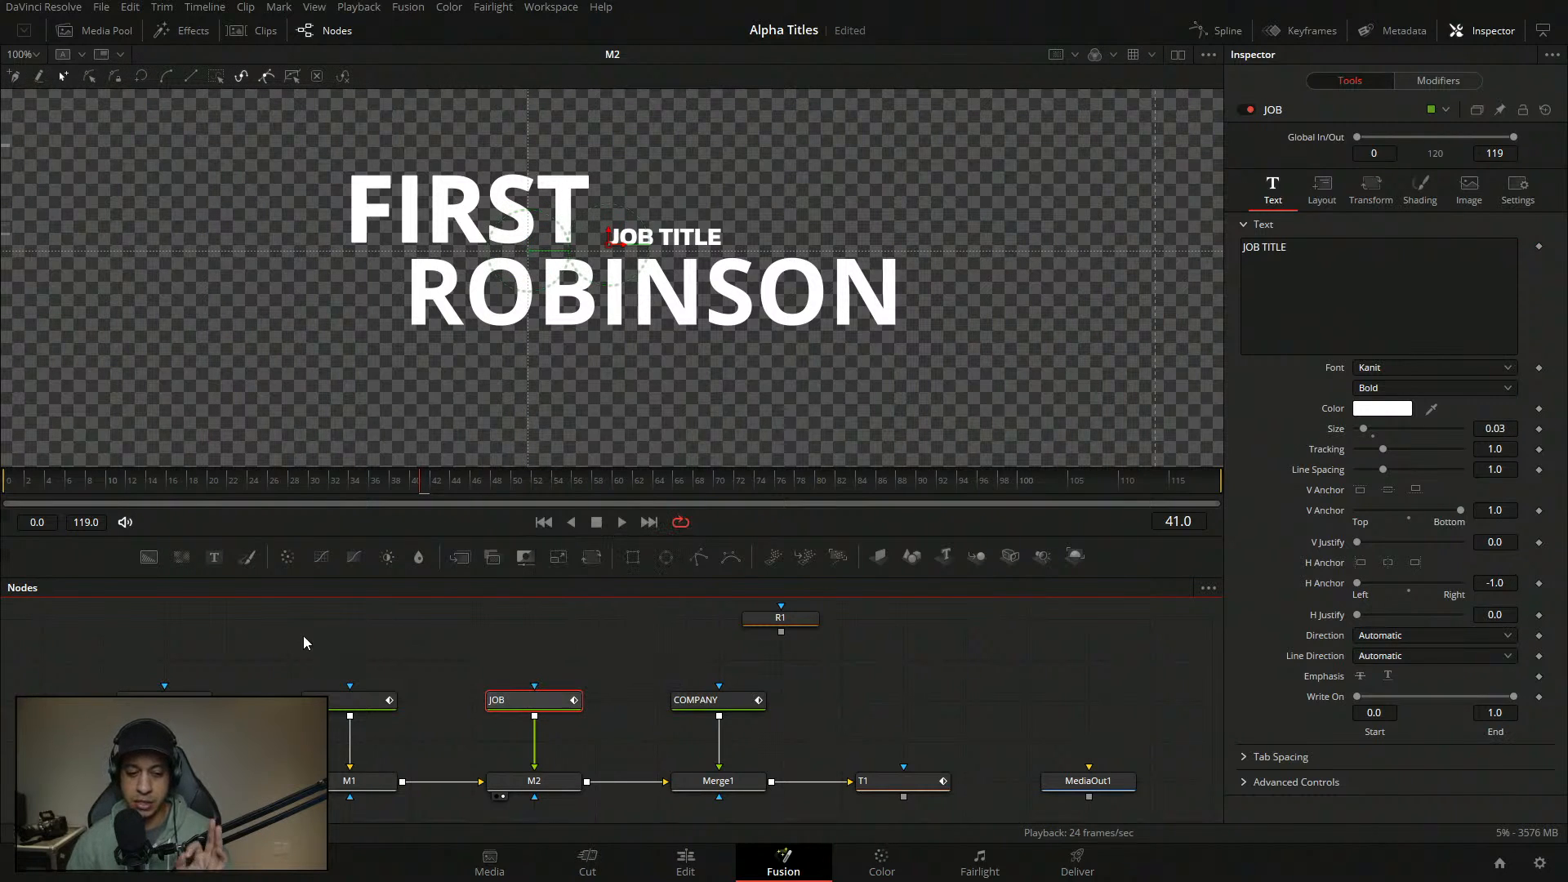
pyautogui.click(243, 664)
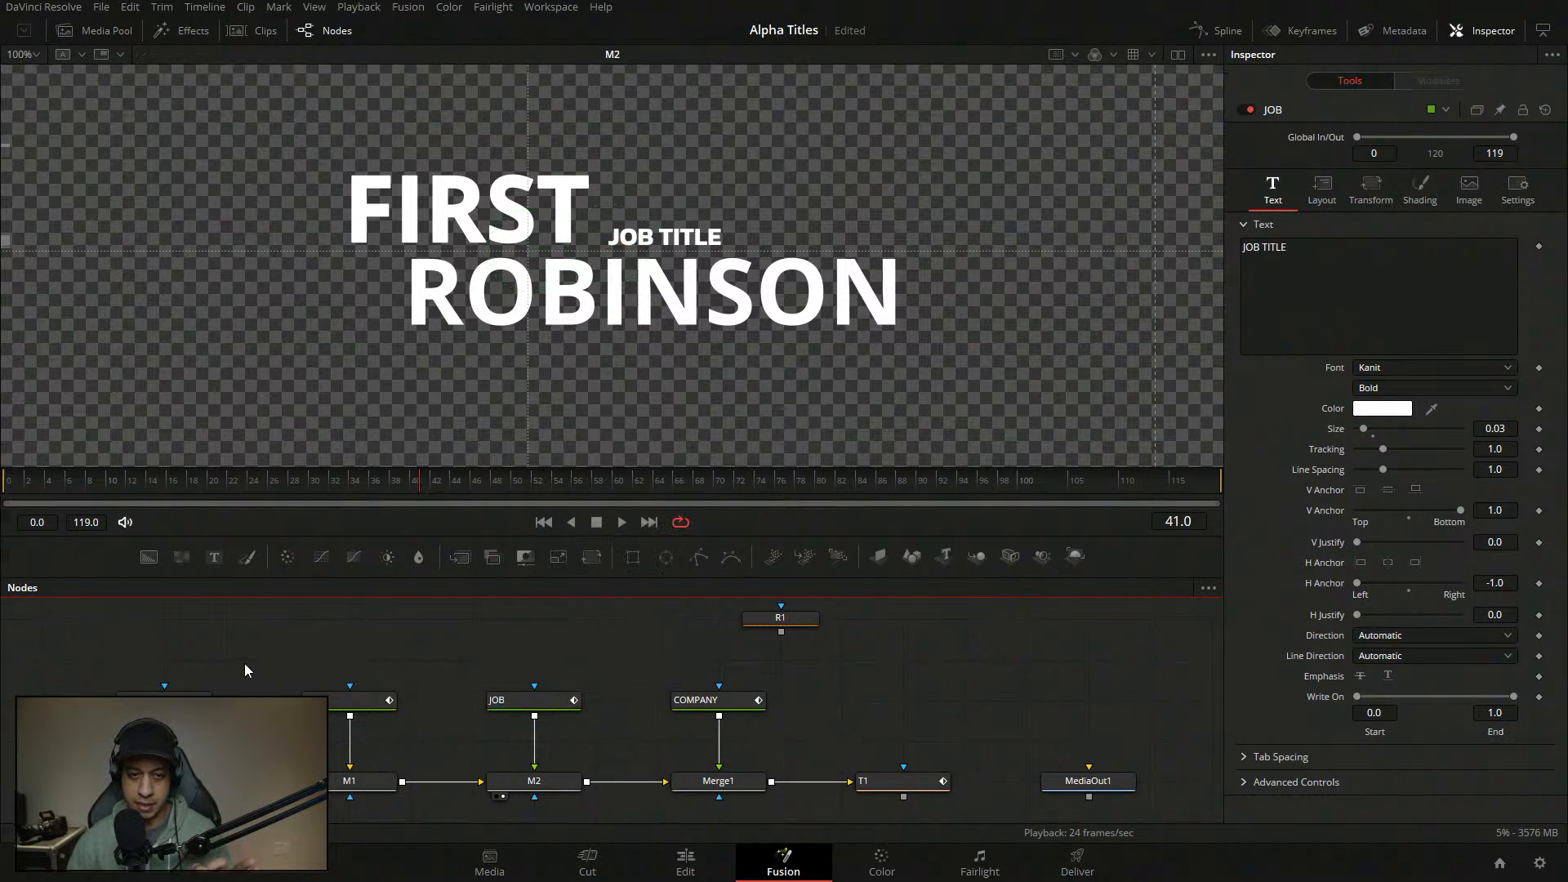
pyautogui.click(164, 701)
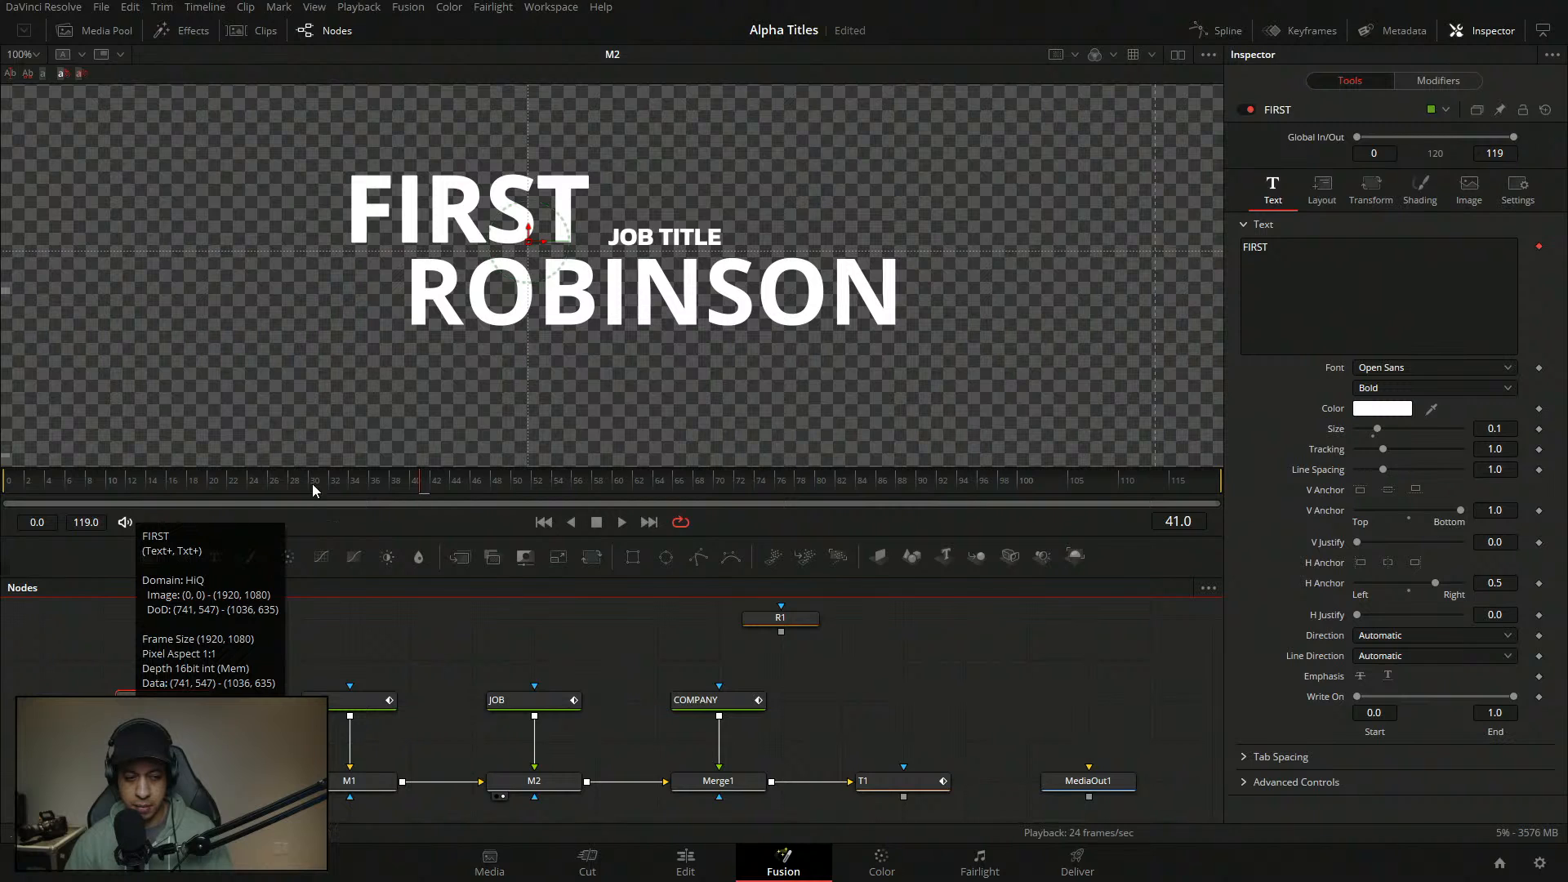
# - Show the DoD region, view FIRST on its own, and shift the FIRST text right
pyautogui.rightClick(499, 223)
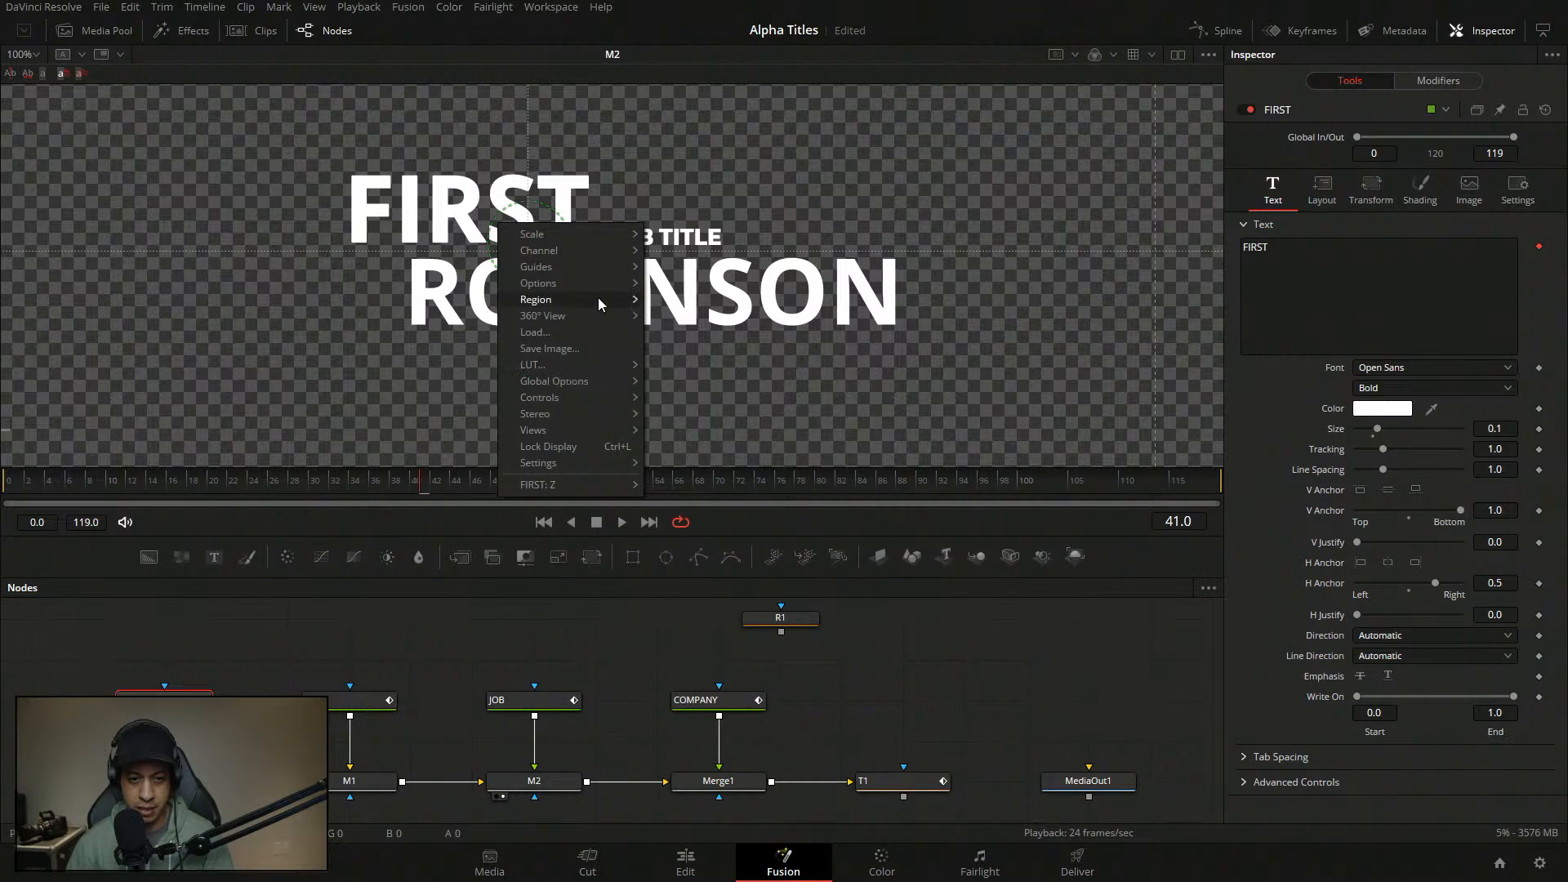
pyautogui.moveTo(598, 304)
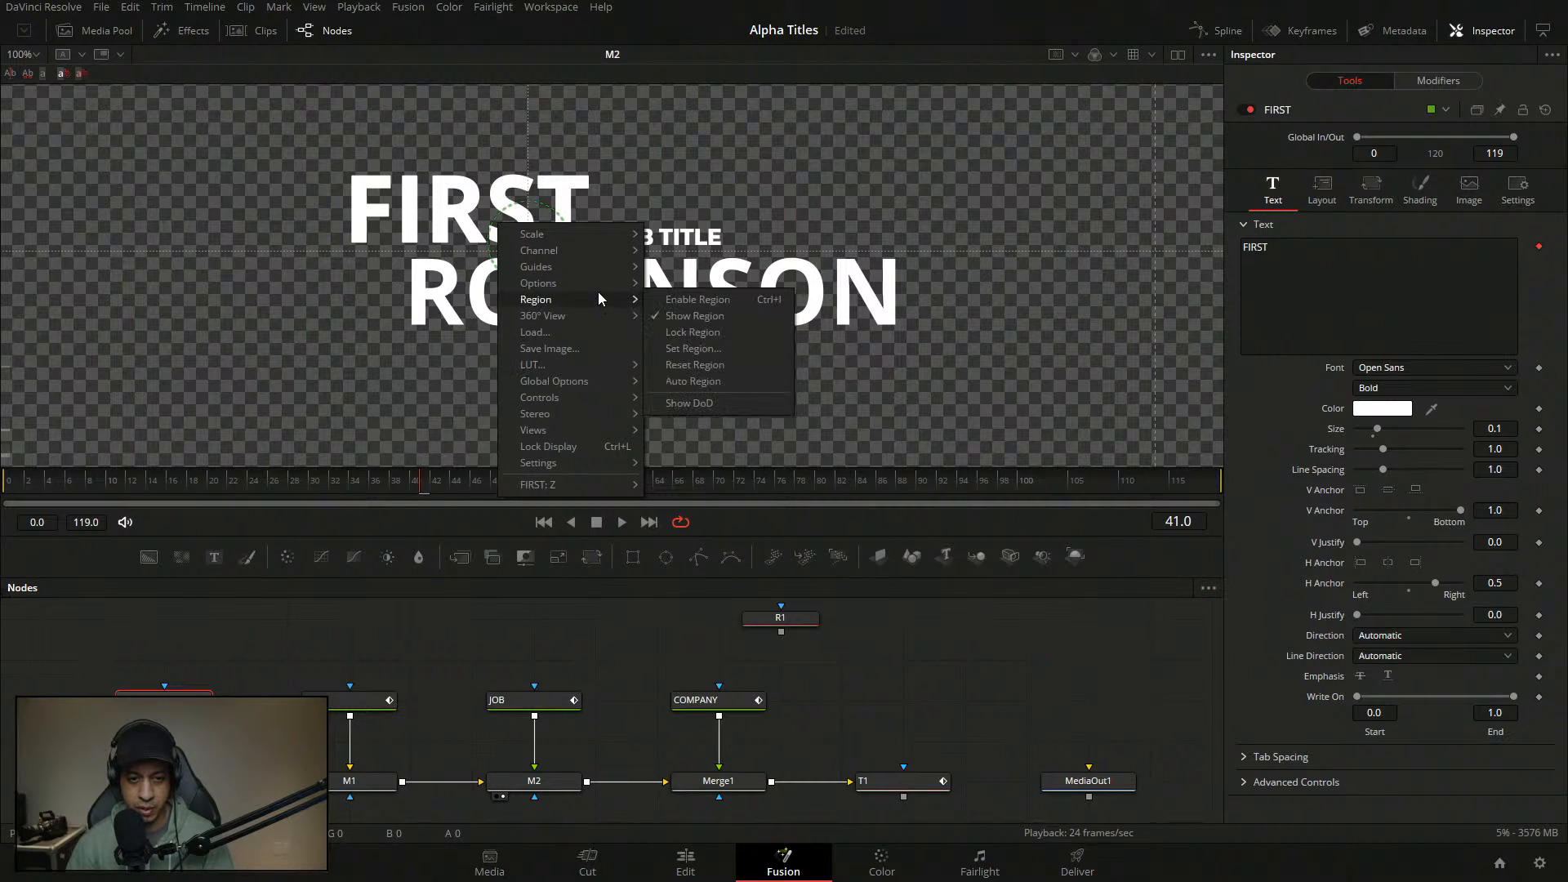
pyautogui.click(705, 406)
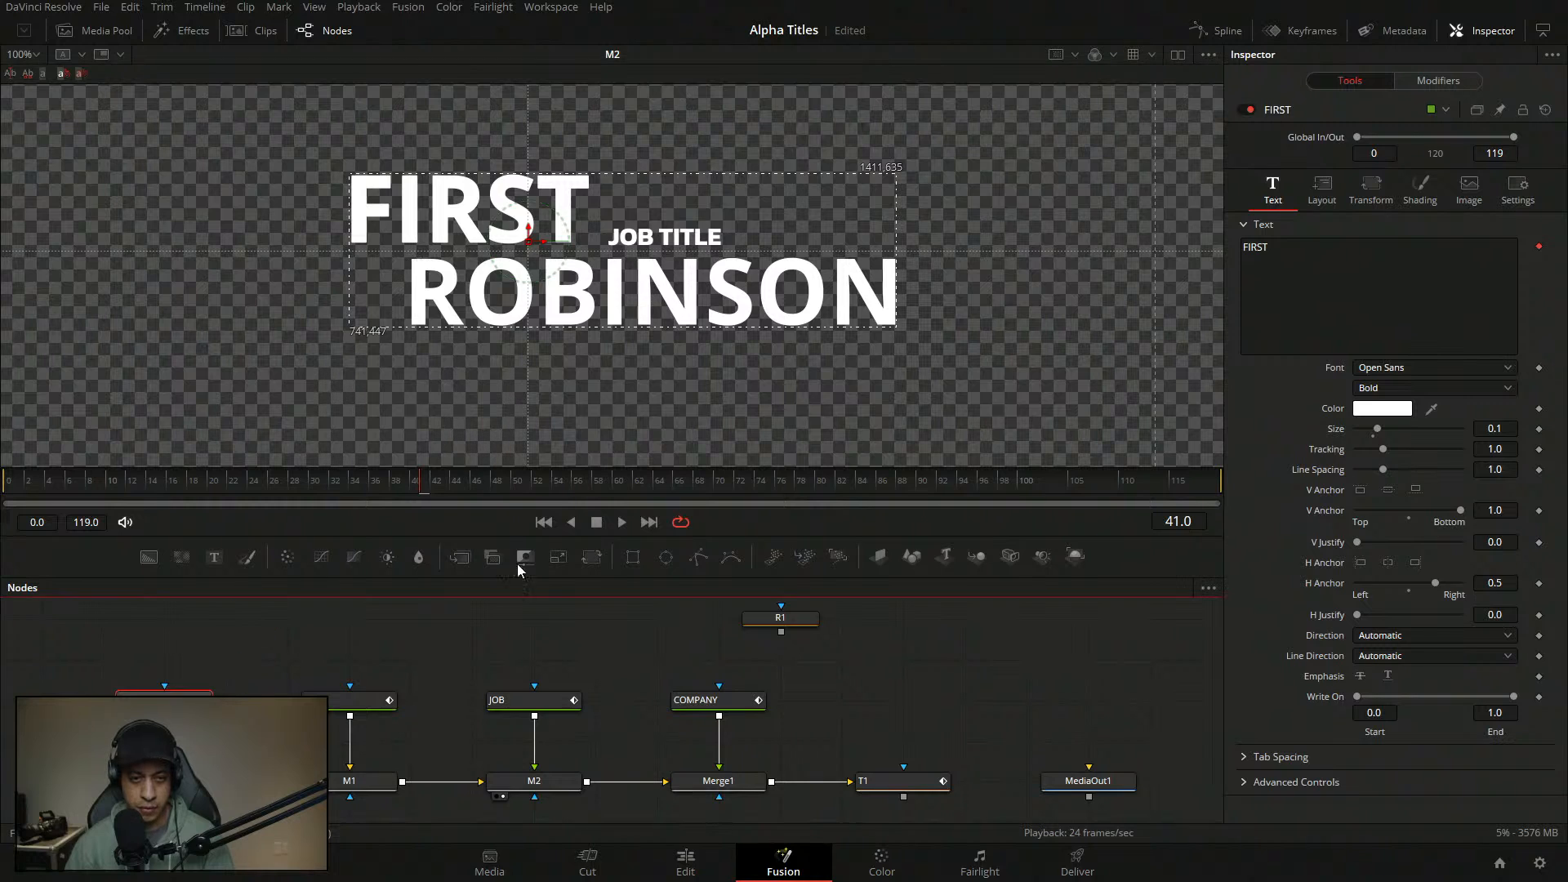
pyautogui.press('1')
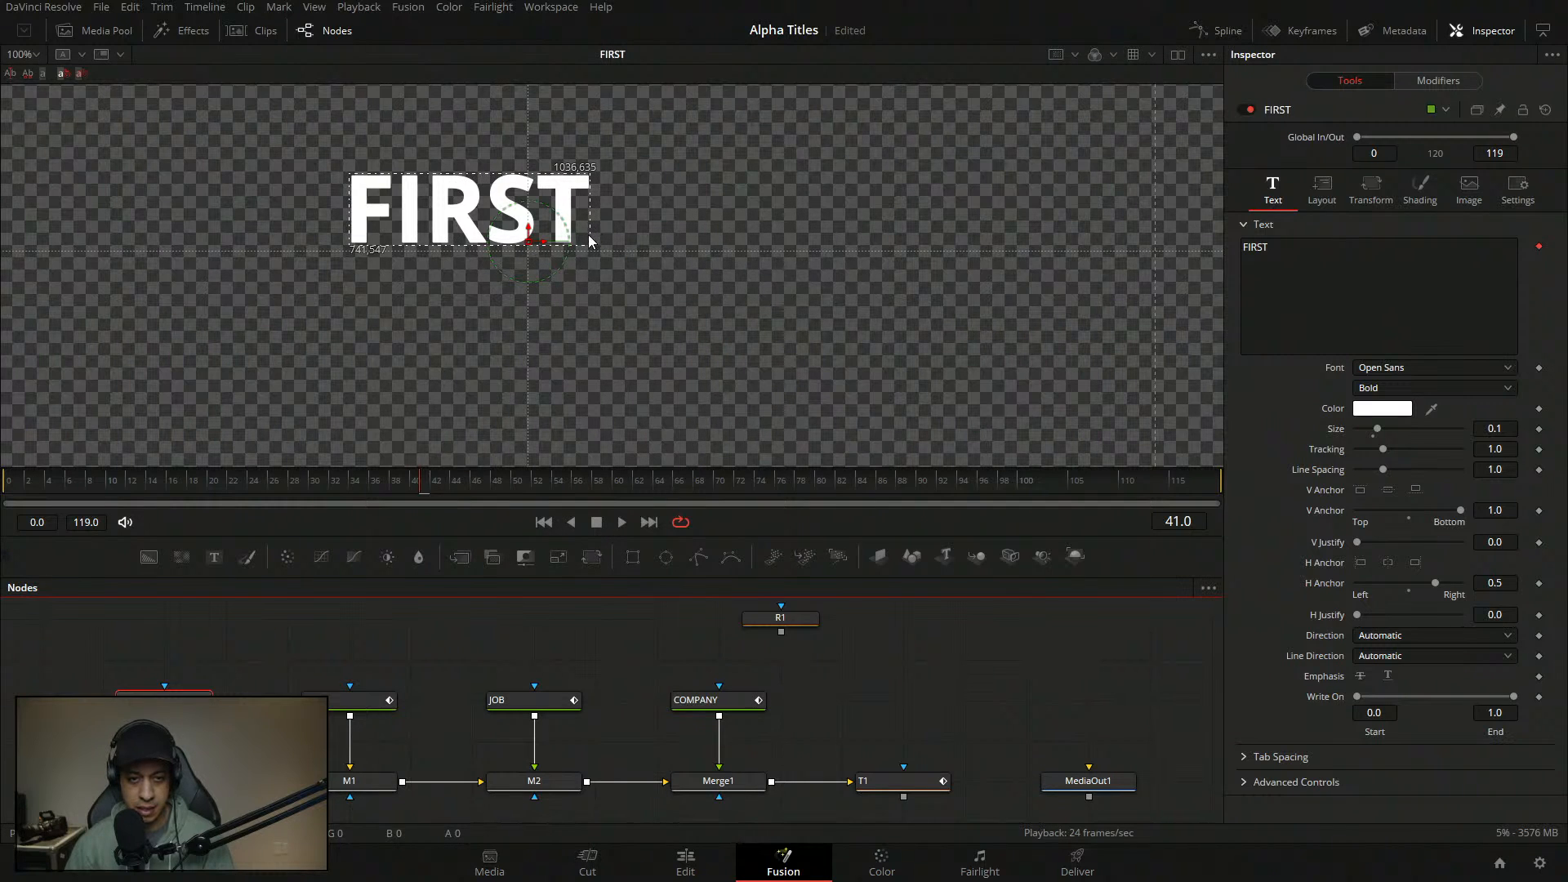
pyautogui.click(537, 706)
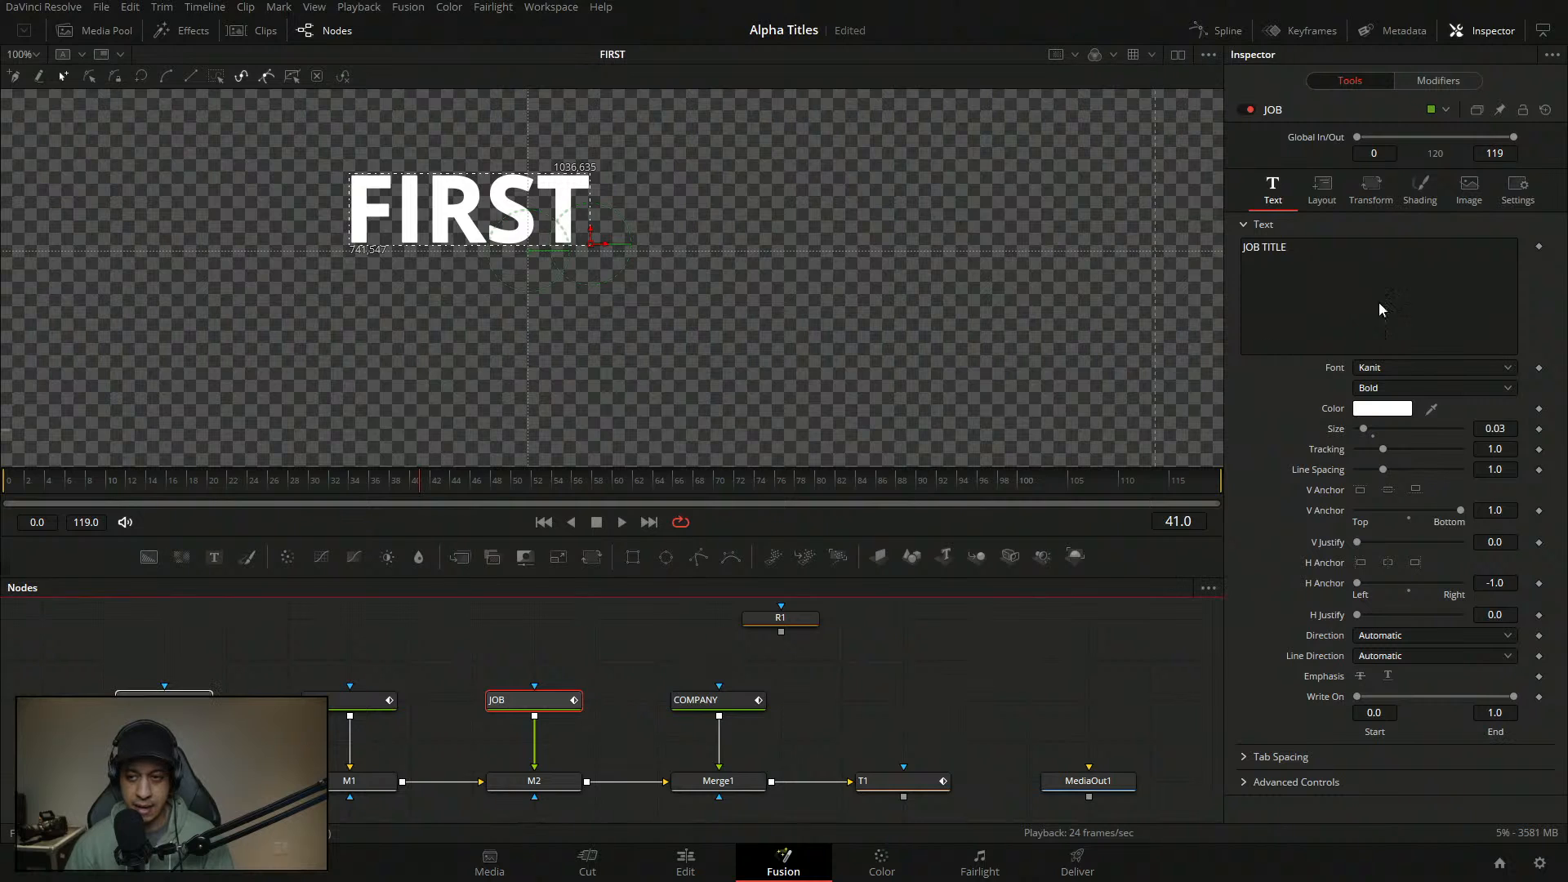
pyautogui.click(1300, 250)
pyautogui.write('dd')
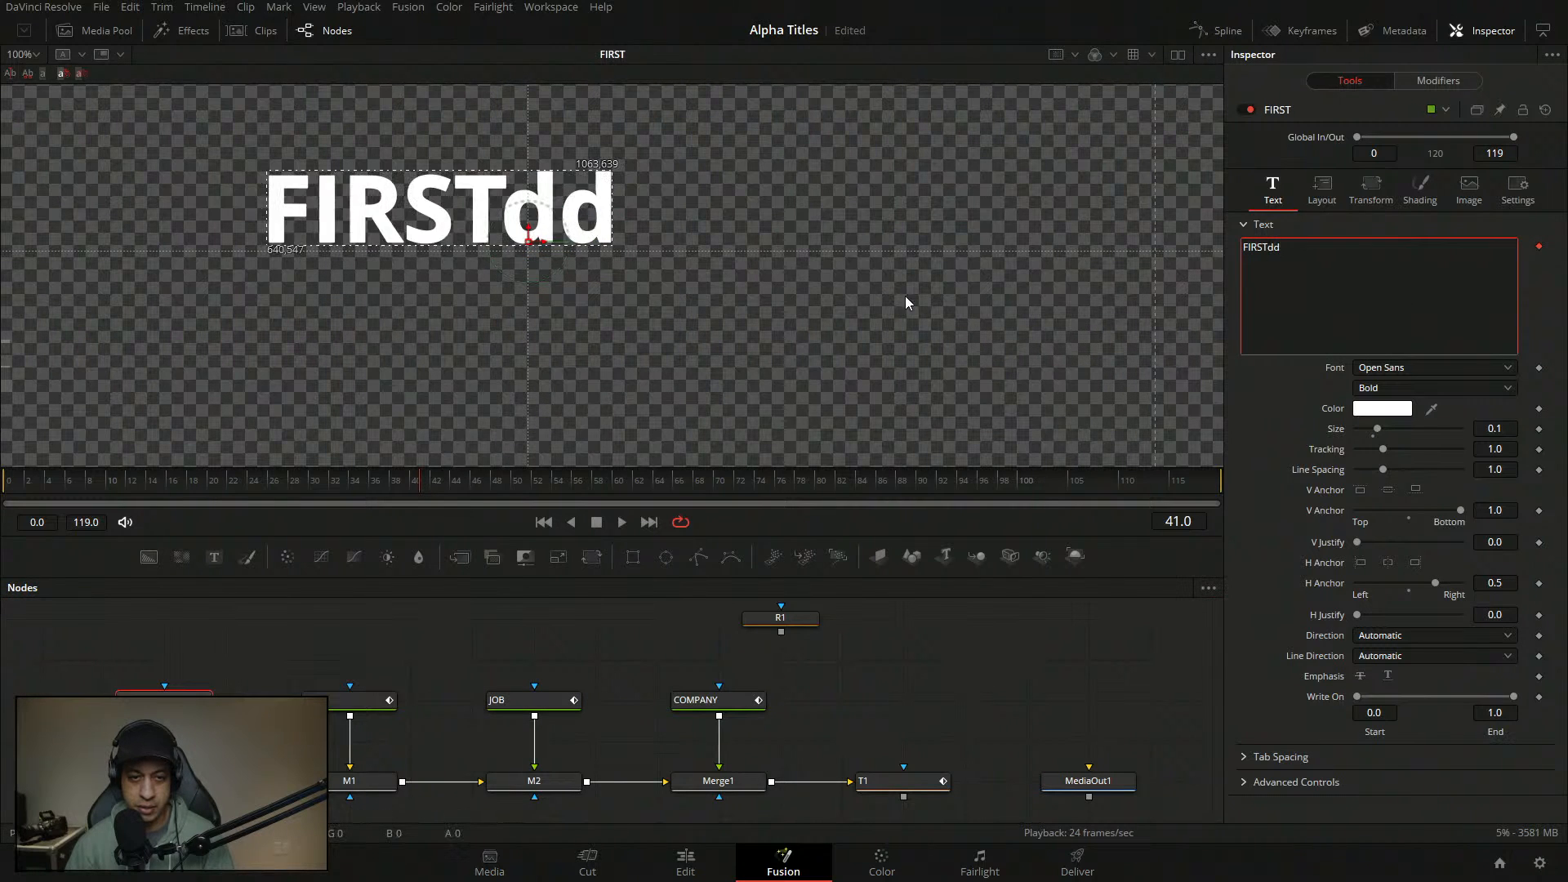
pyautogui.moveTo(531, 241); pyautogui.dragTo(654, 244)
# - Hide the region box and delete the stray 'dd' from FIRST's text
pyautogui.click(547, 704)
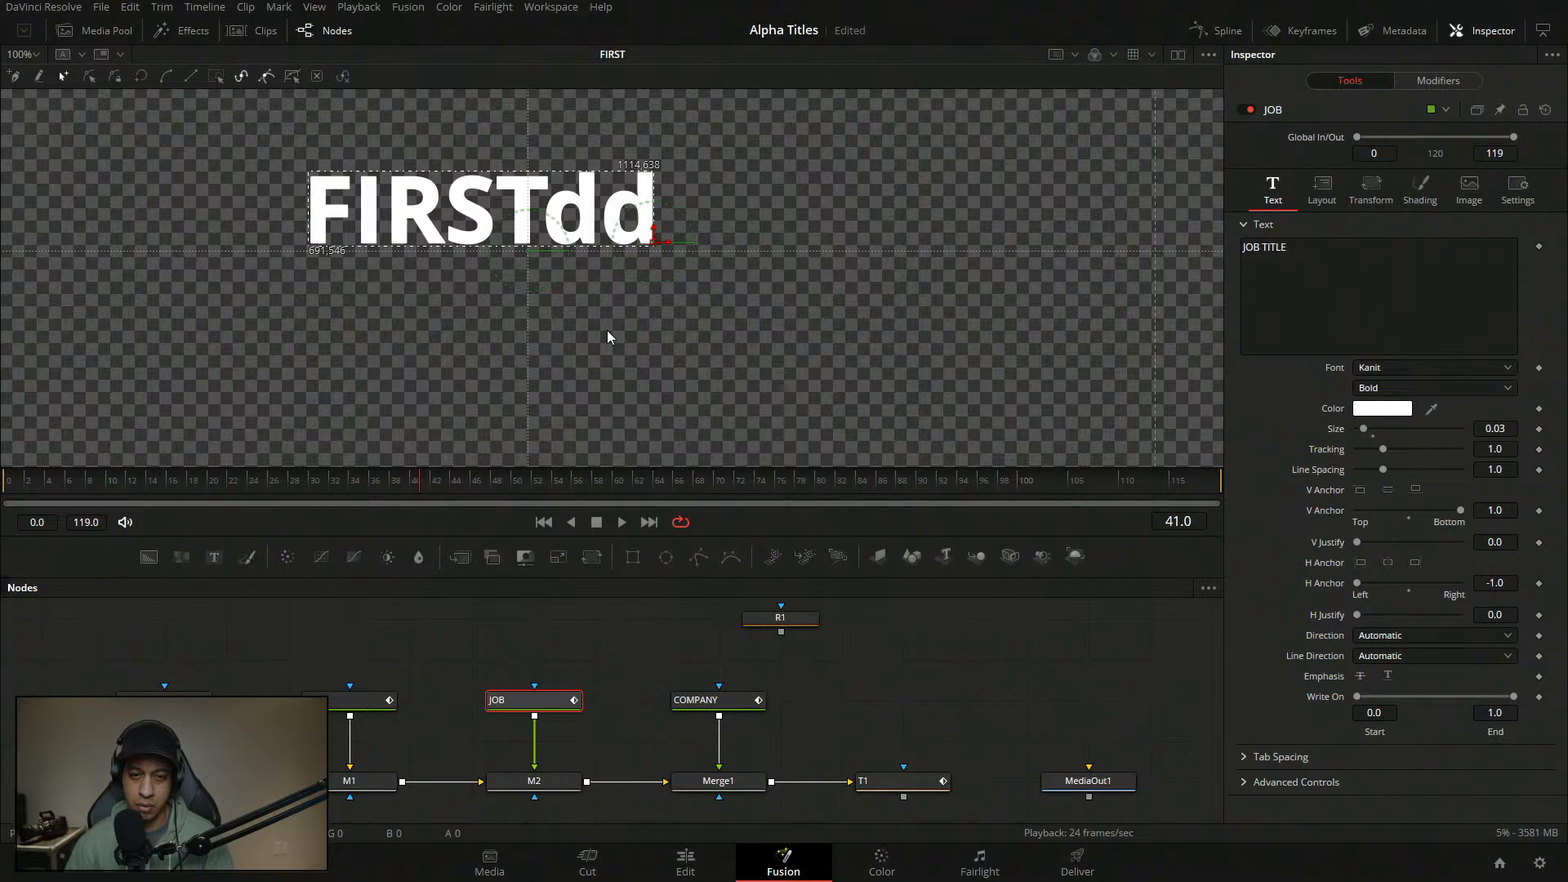
pyautogui.rightClick(589, 206)
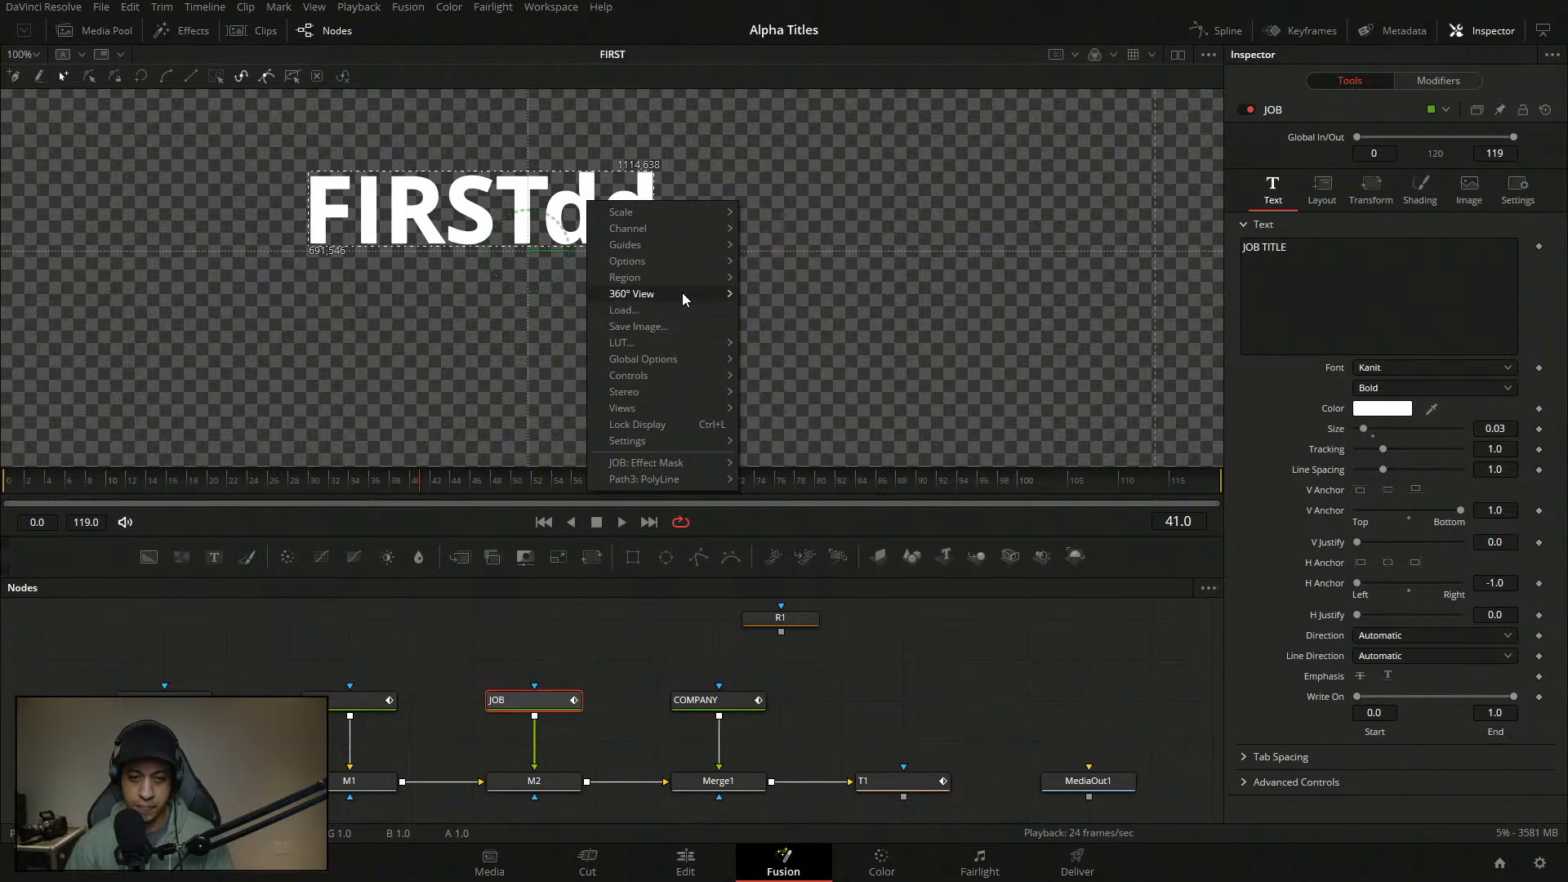
pyautogui.click(781, 382)
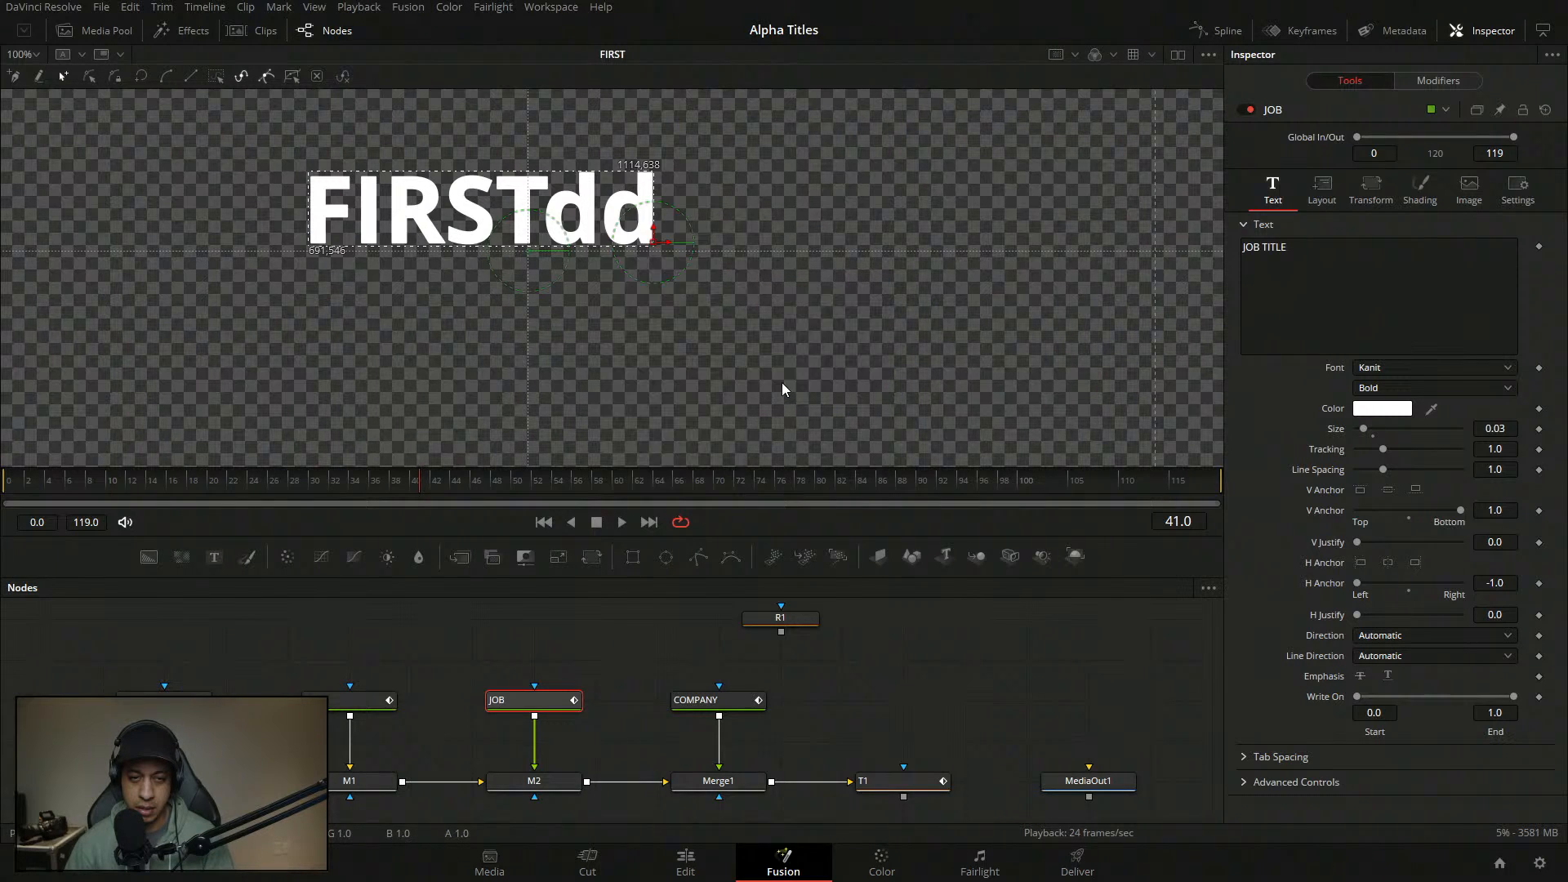
pyautogui.click(586, 634)
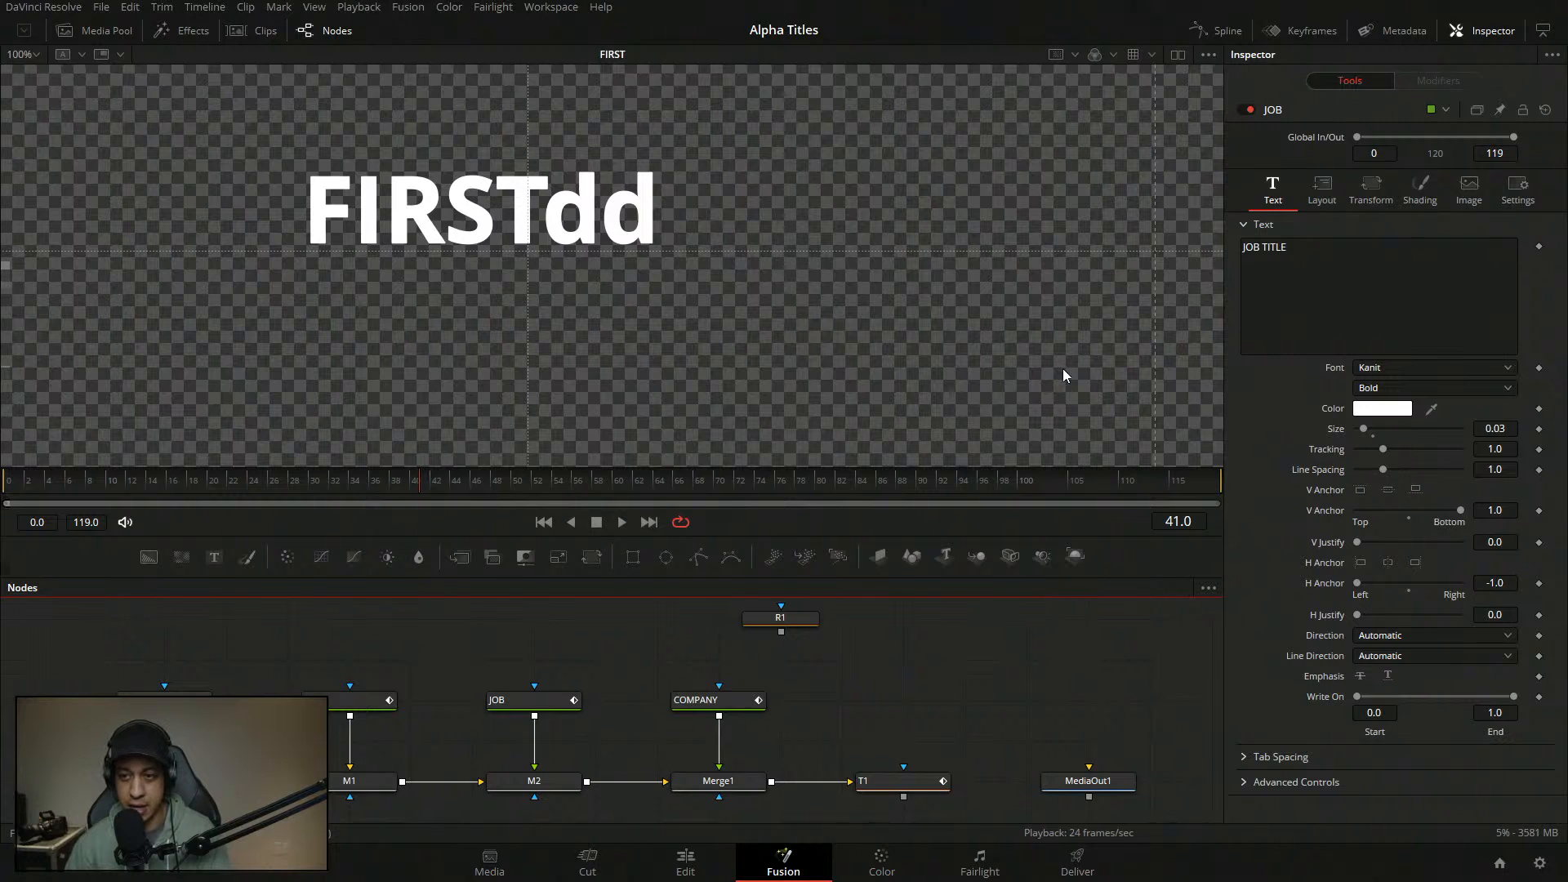
pyautogui.moveTo(1294, 250); pyautogui.dragTo(1268, 250)
pyautogui.press('BackSpace')
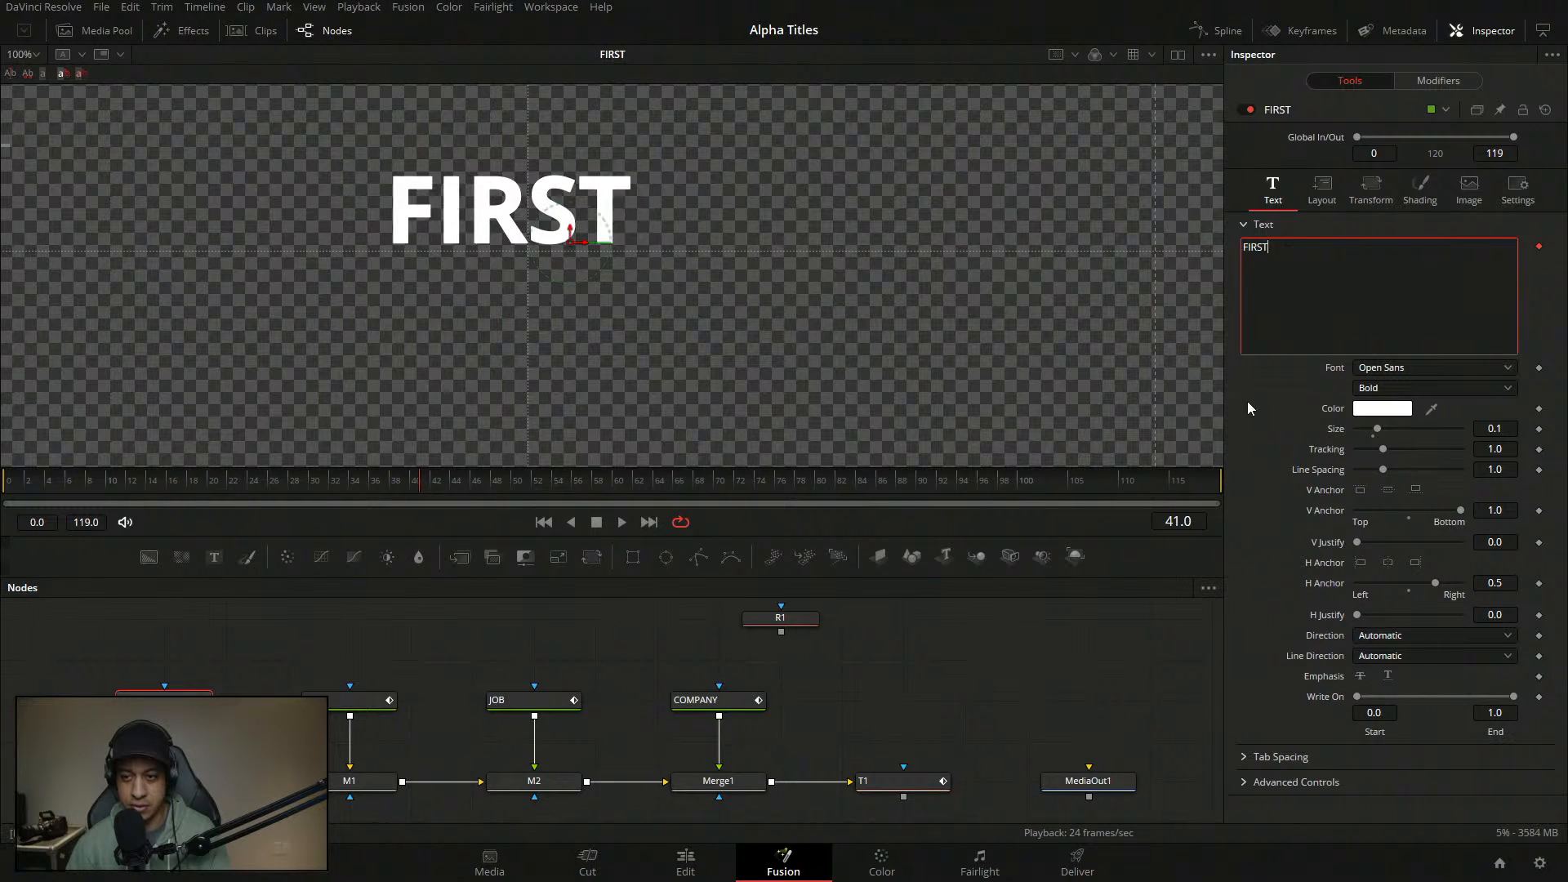
# - View the combined M2 result and nudge JOB TITLE slightly
pyautogui.click(865, 719)
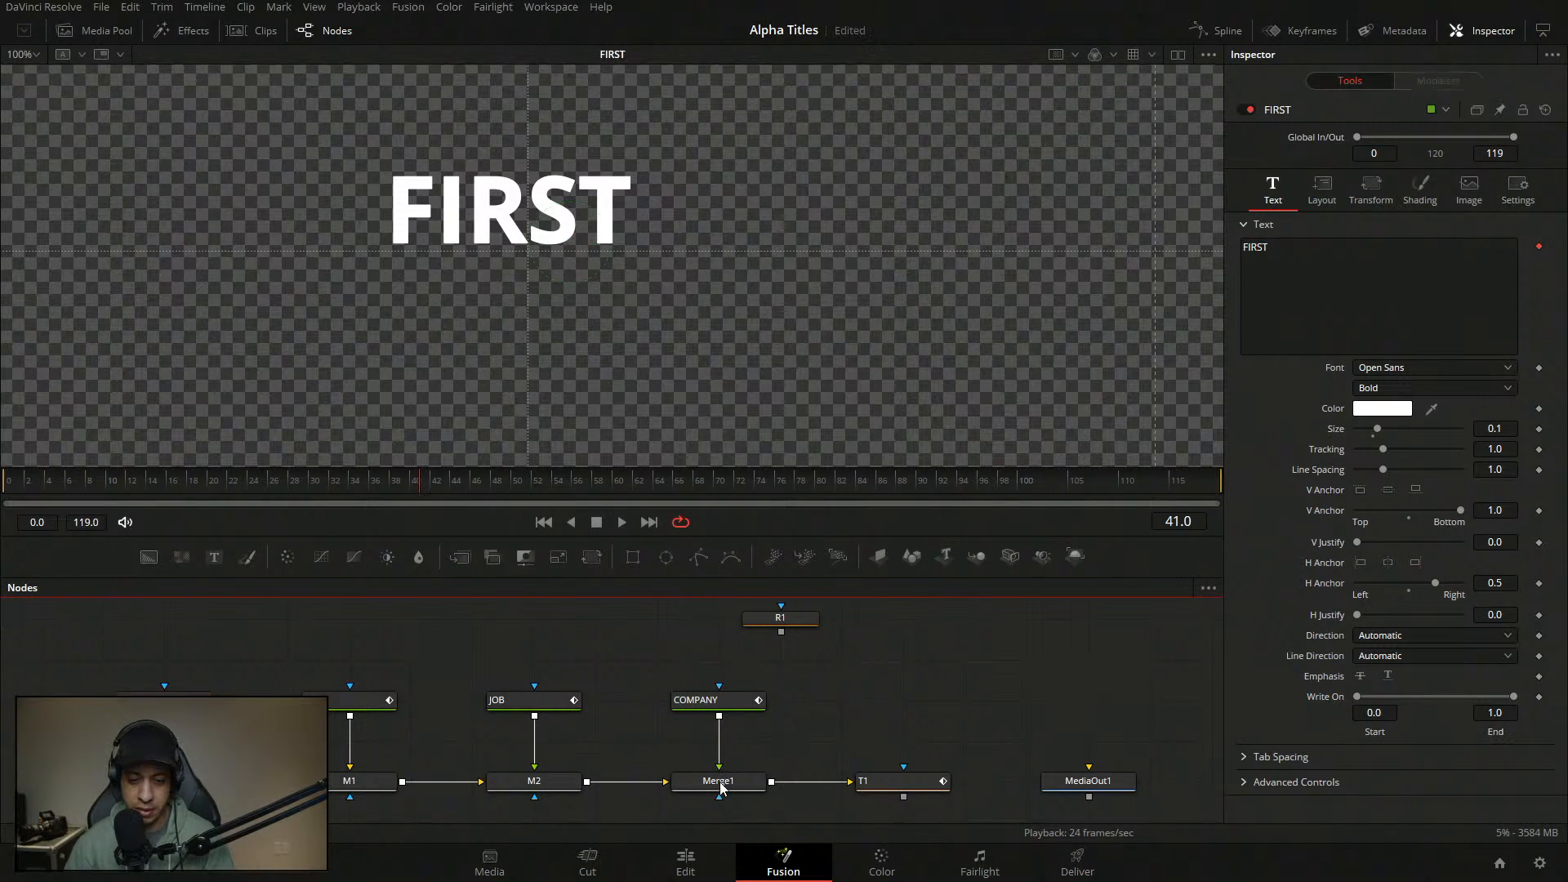
pyautogui.press('1')
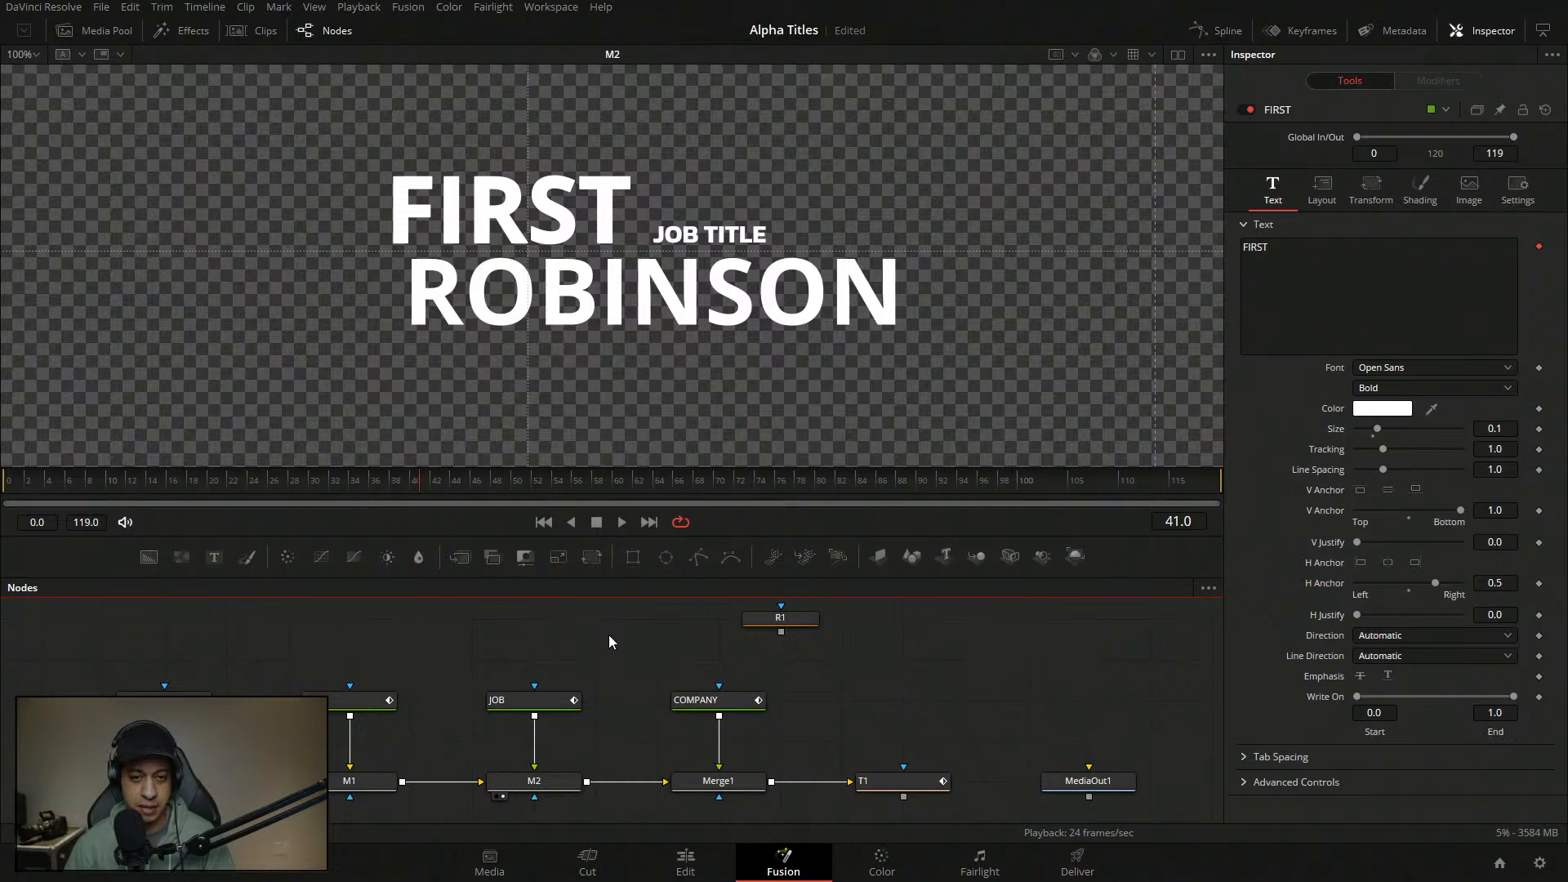
pyautogui.click(527, 701)
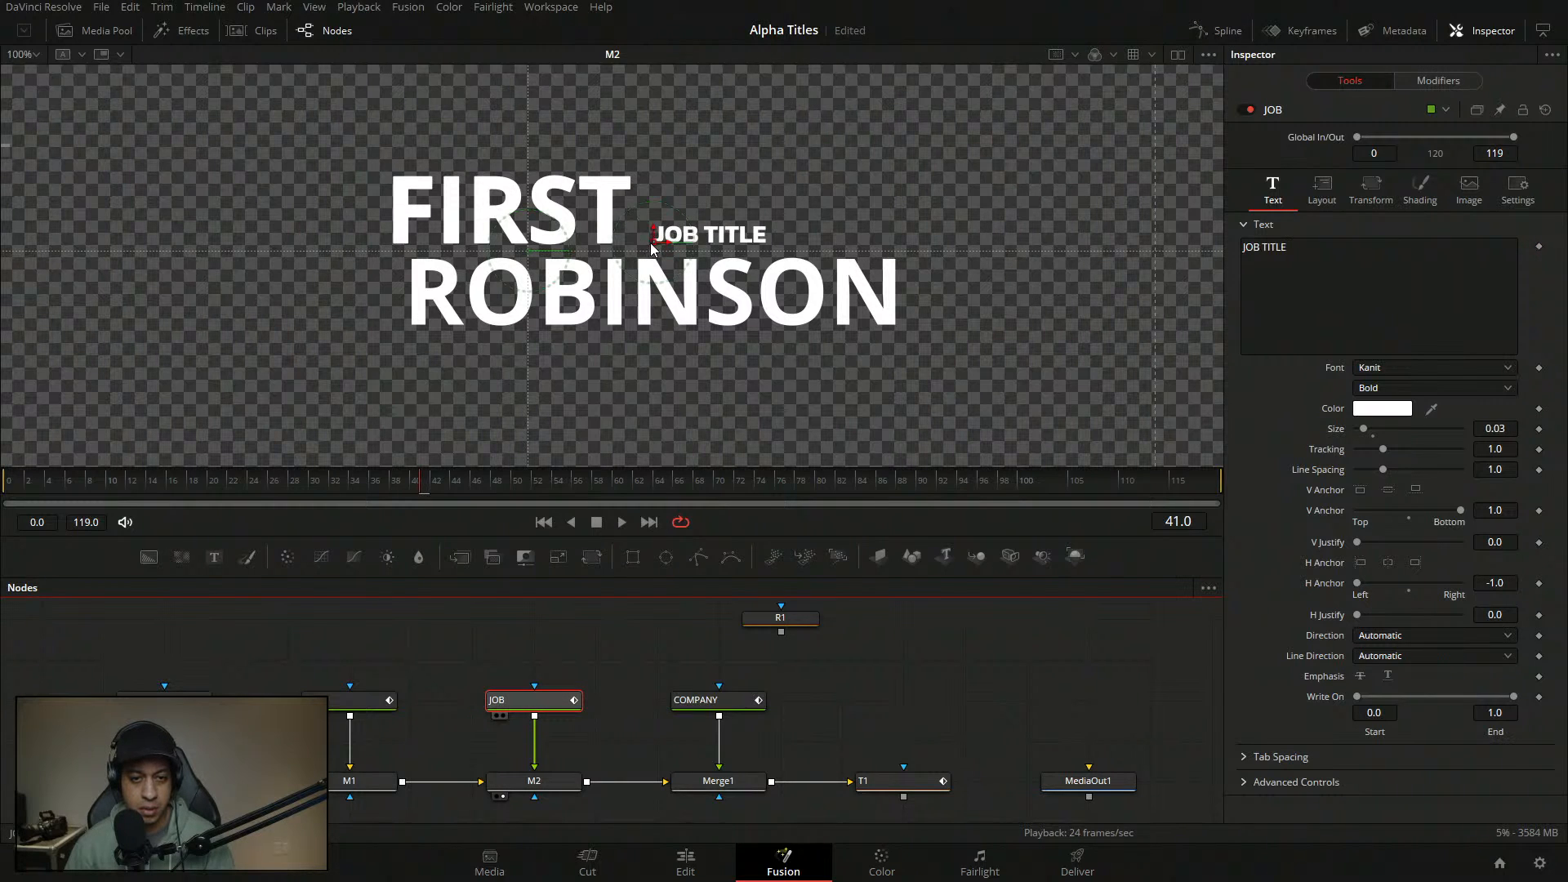
pyautogui.moveTo(651, 249)
pyautogui.mouseDown()
pyautogui.moveTo(633, 216)
pyautogui.moveTo(646, 250)
pyautogui.mouseUp()
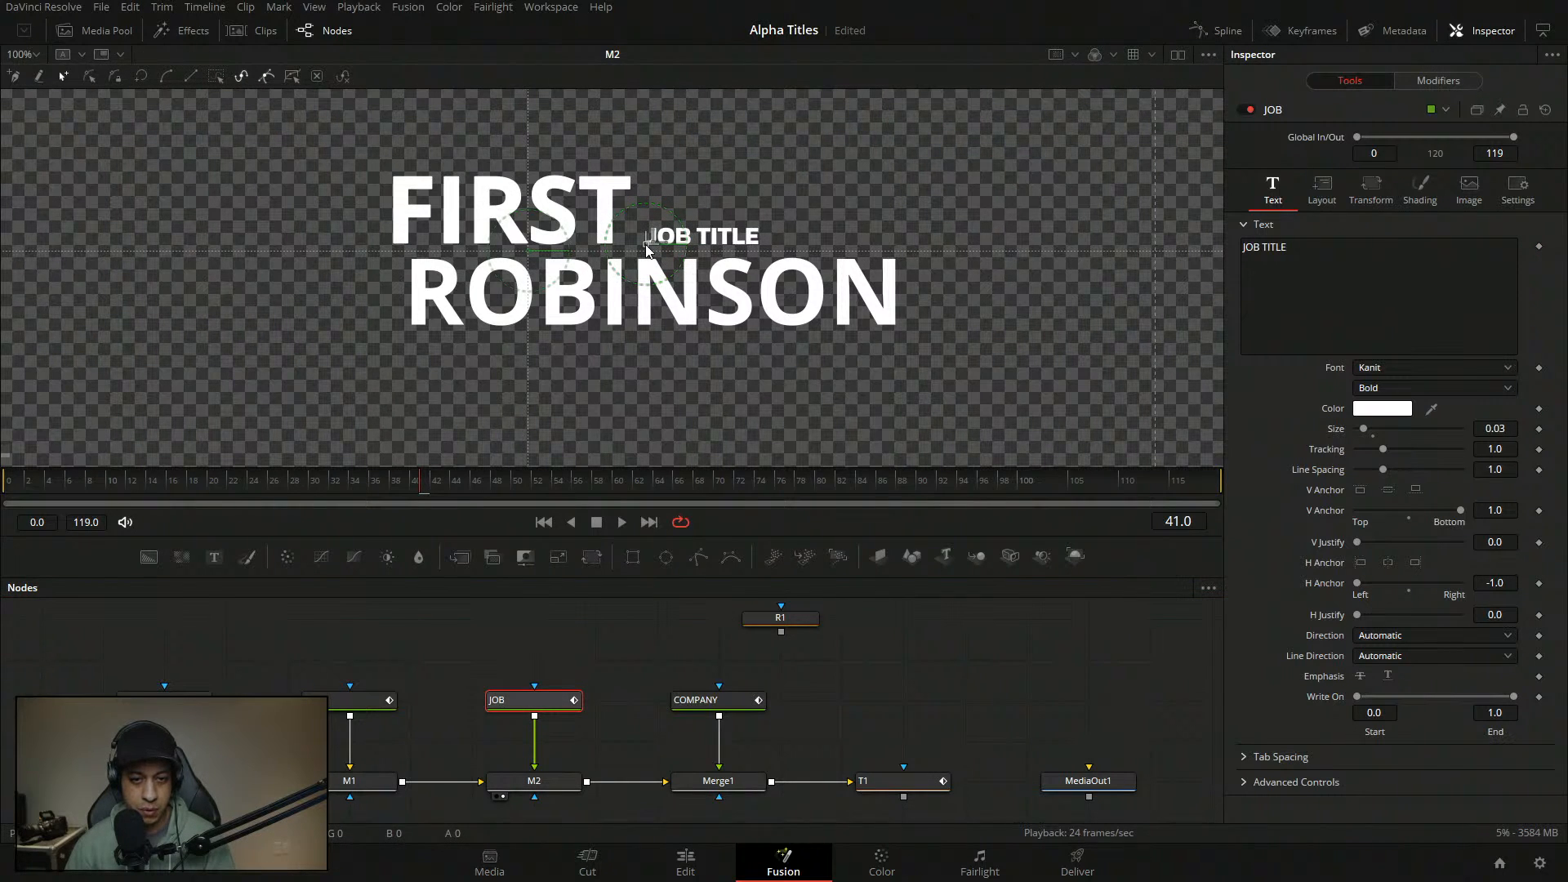
# - Paste FIRST's Center Y of 0.509074 into JOB's layout and save the project
pyautogui.click(163, 699)
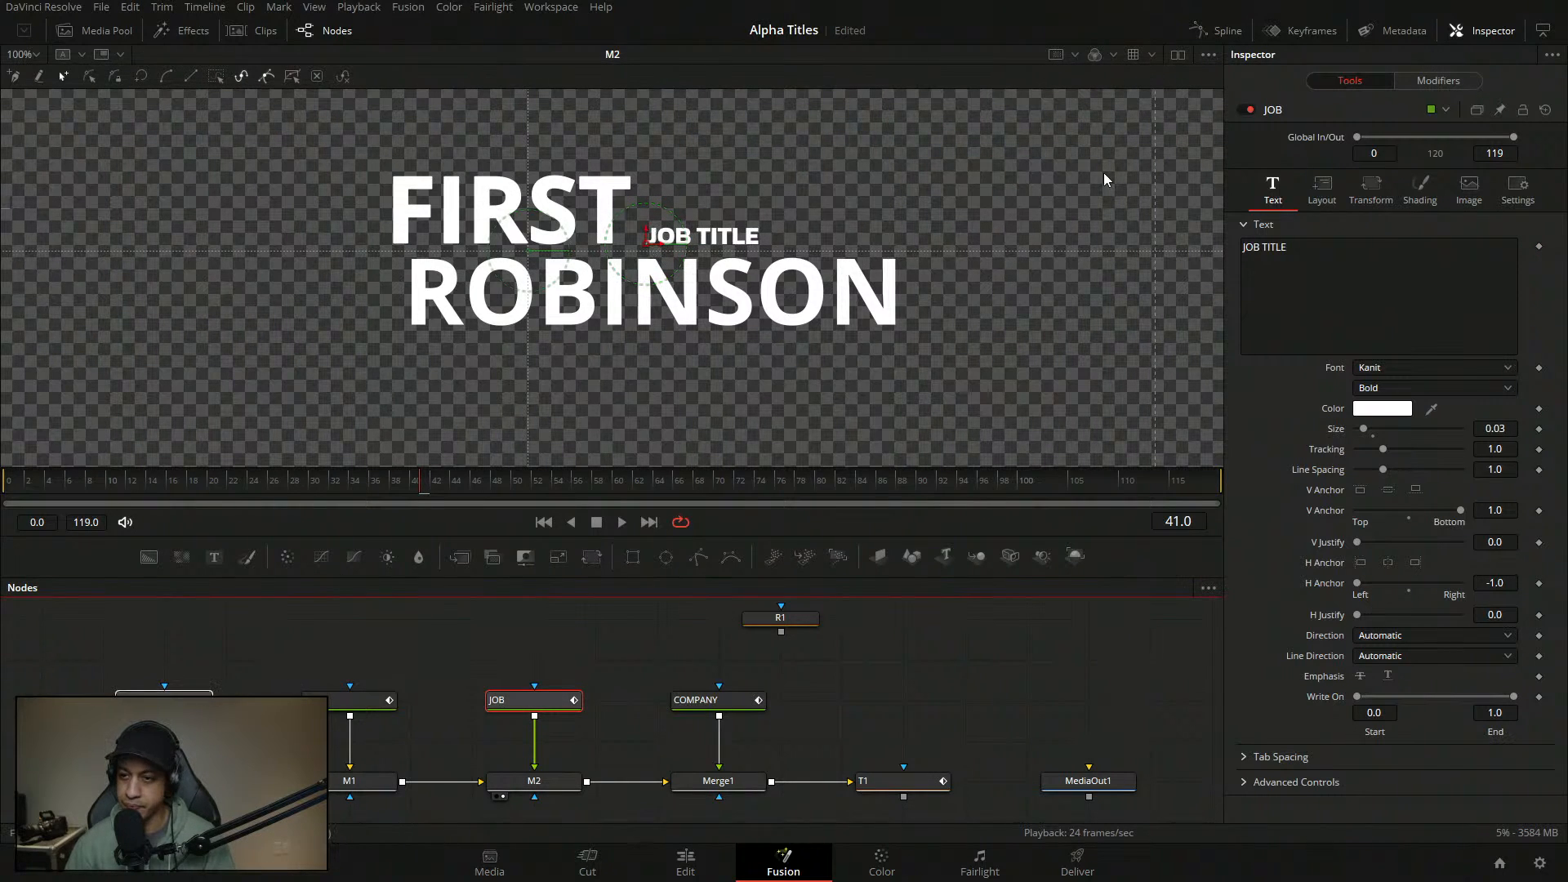
pyautogui.click(1323, 191)
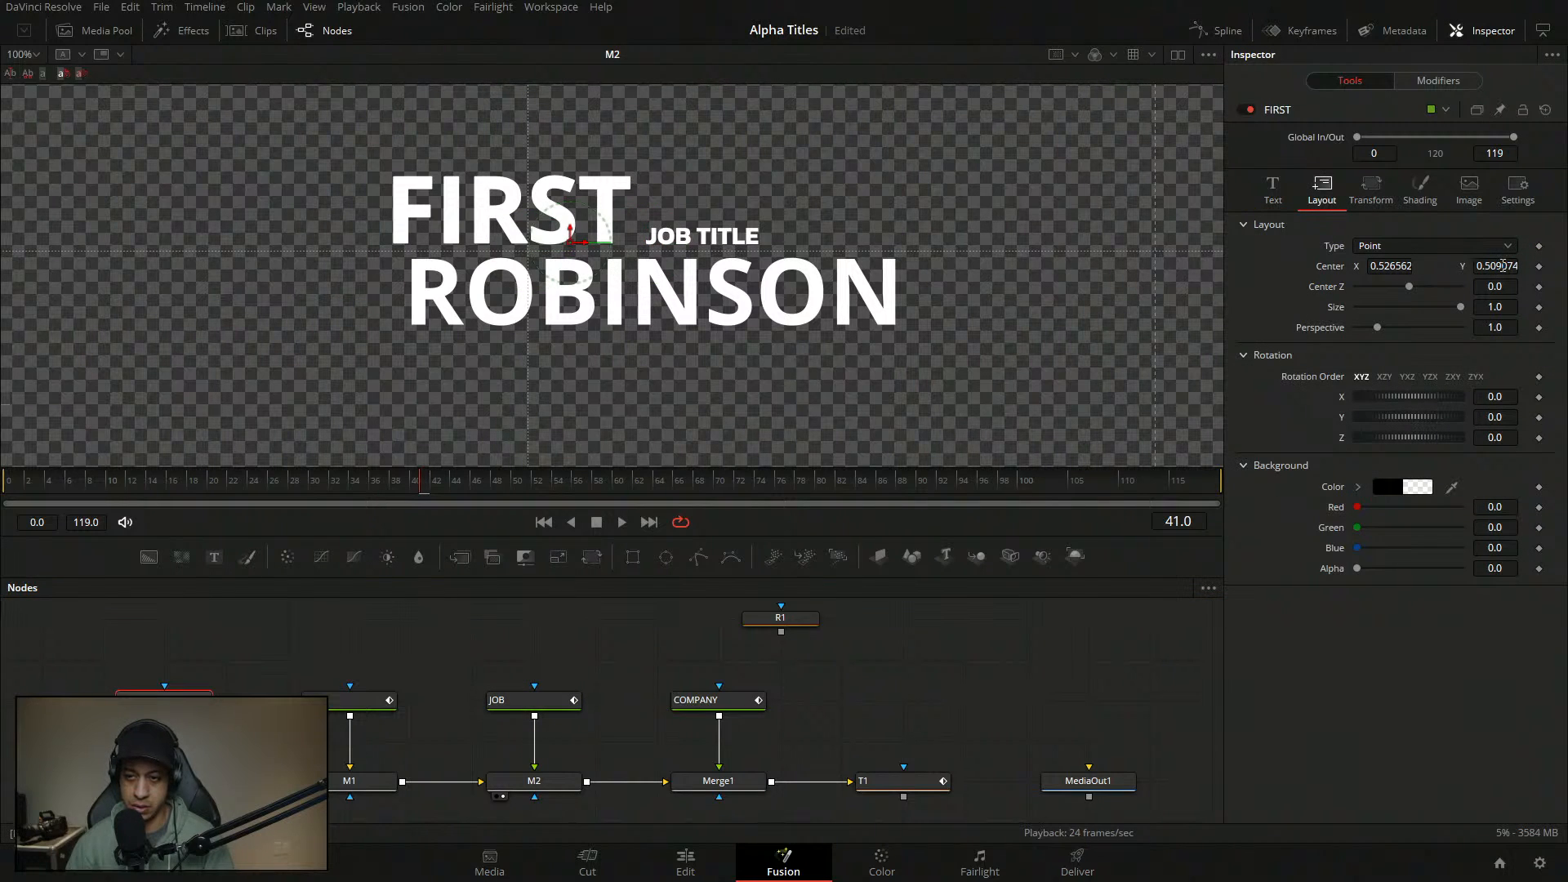
pyautogui.click(1503, 265)
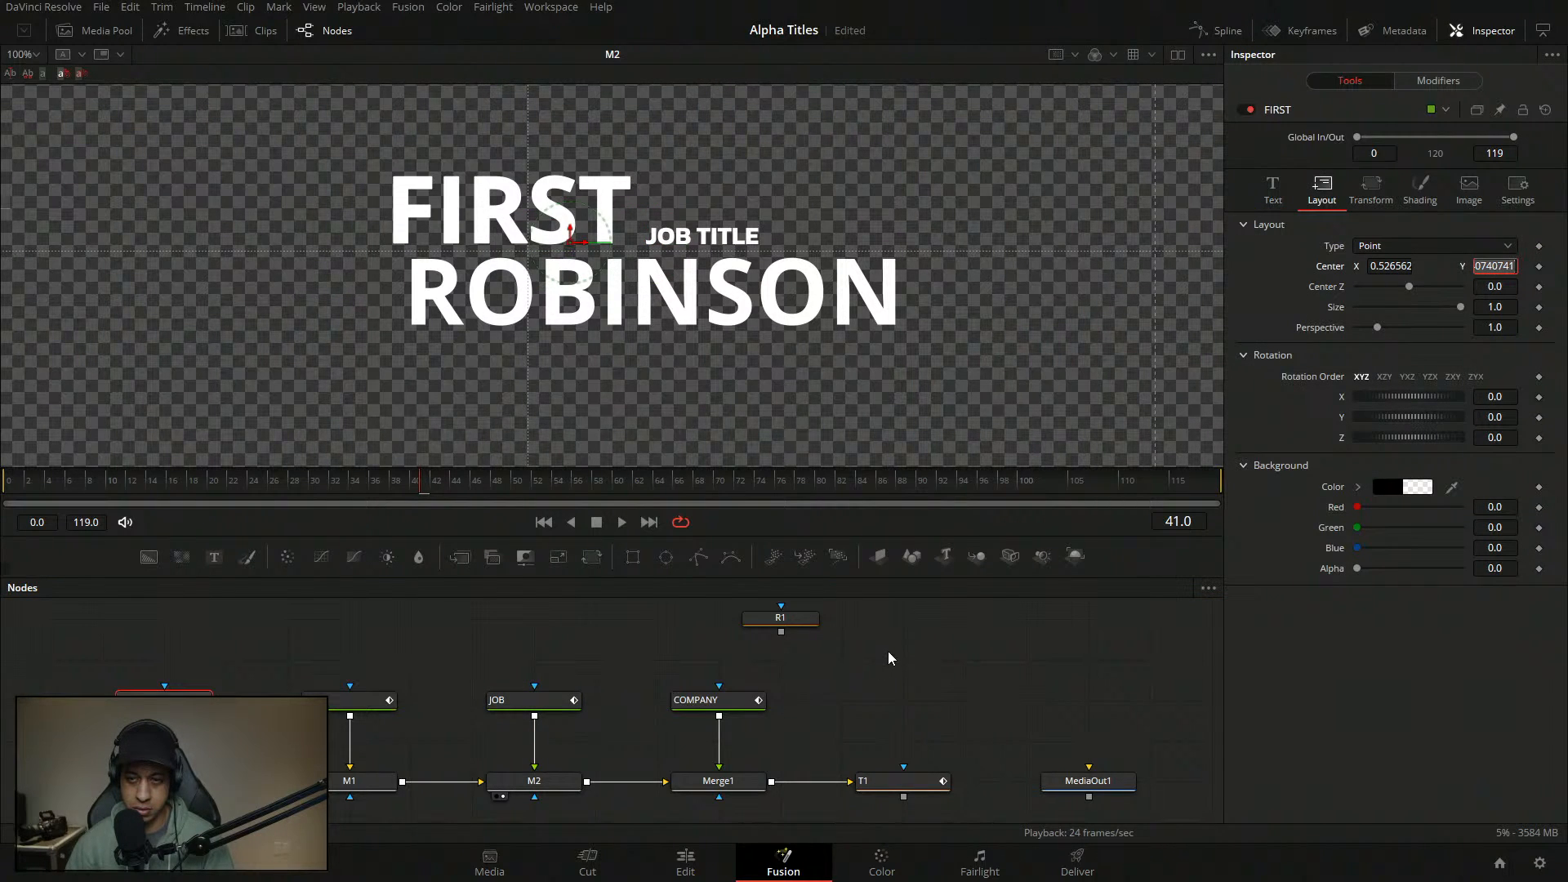
pyautogui.click(527, 702)
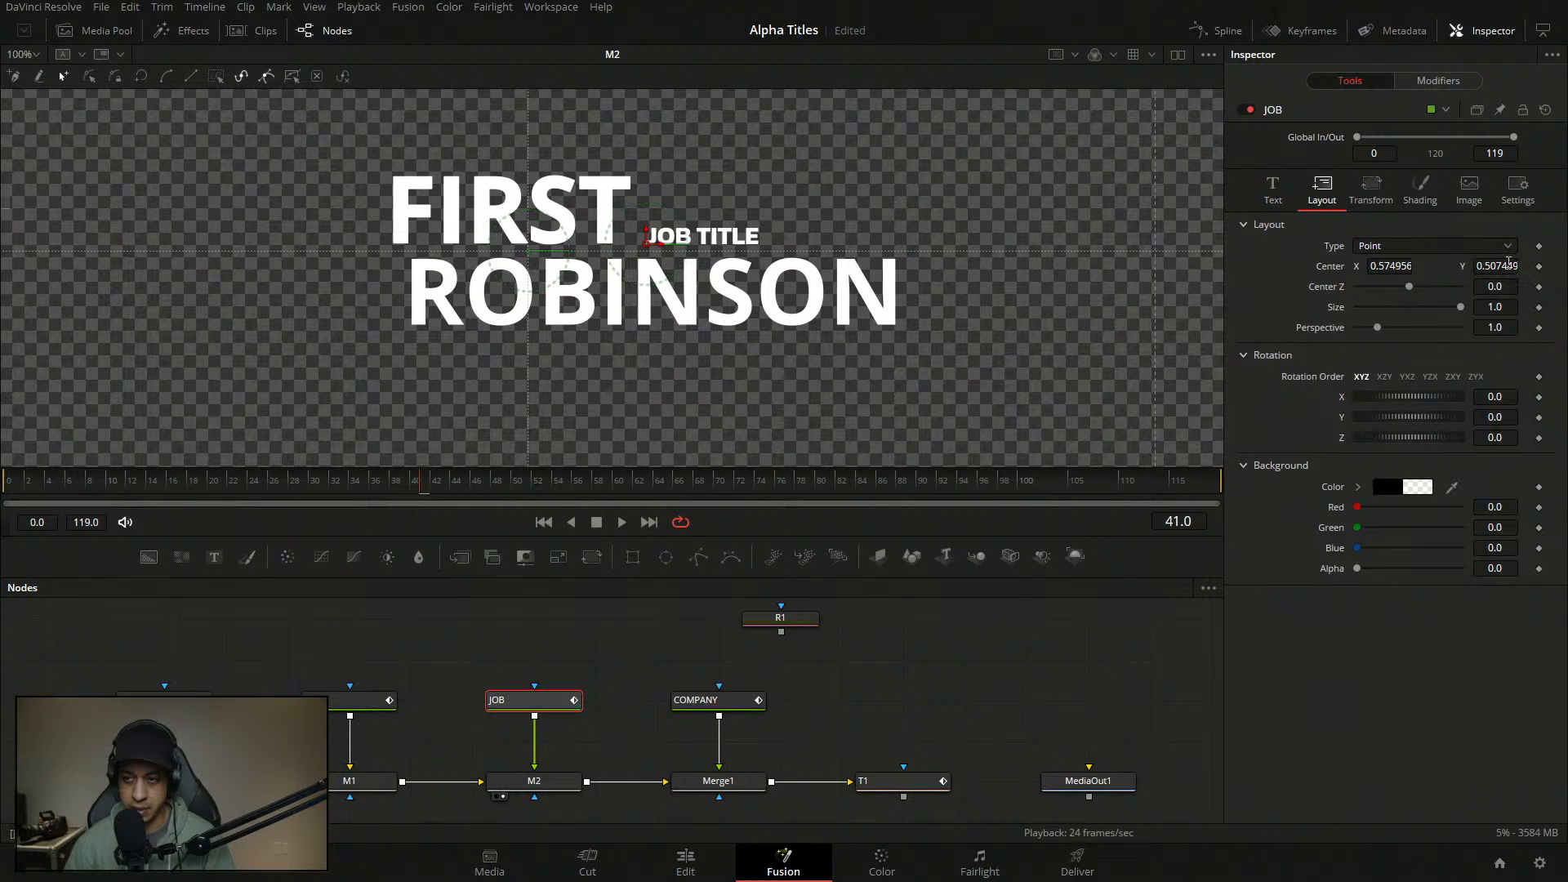
pyautogui.click(1506, 266)
pyautogui.write('0.509074')
pyautogui.press('Return')
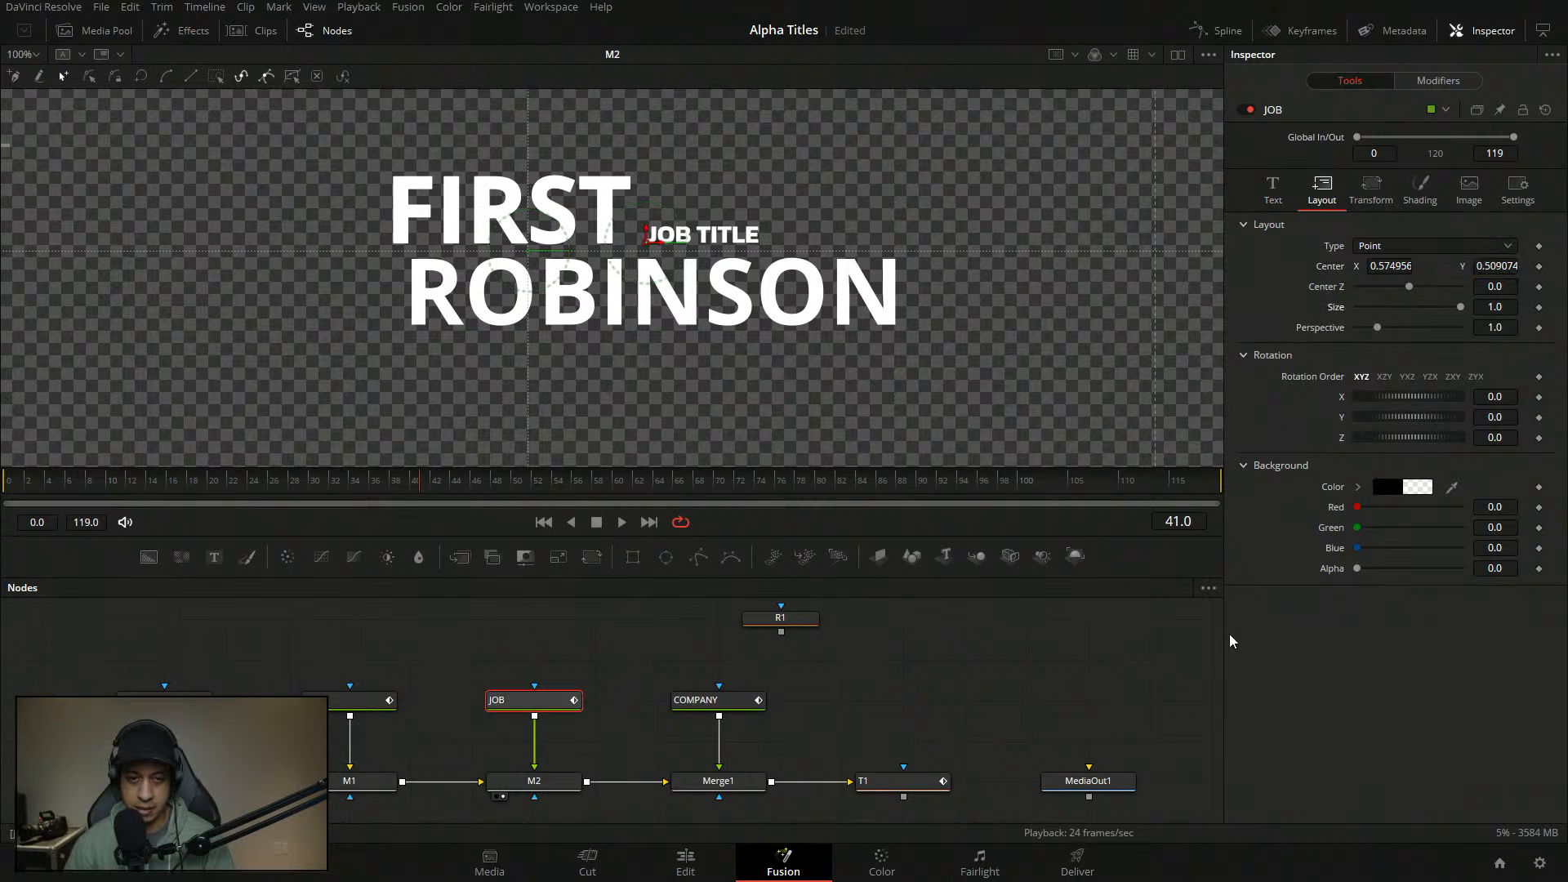
pyautogui.click(1002, 652)
pyautogui.hotkey('ctrl', 's')
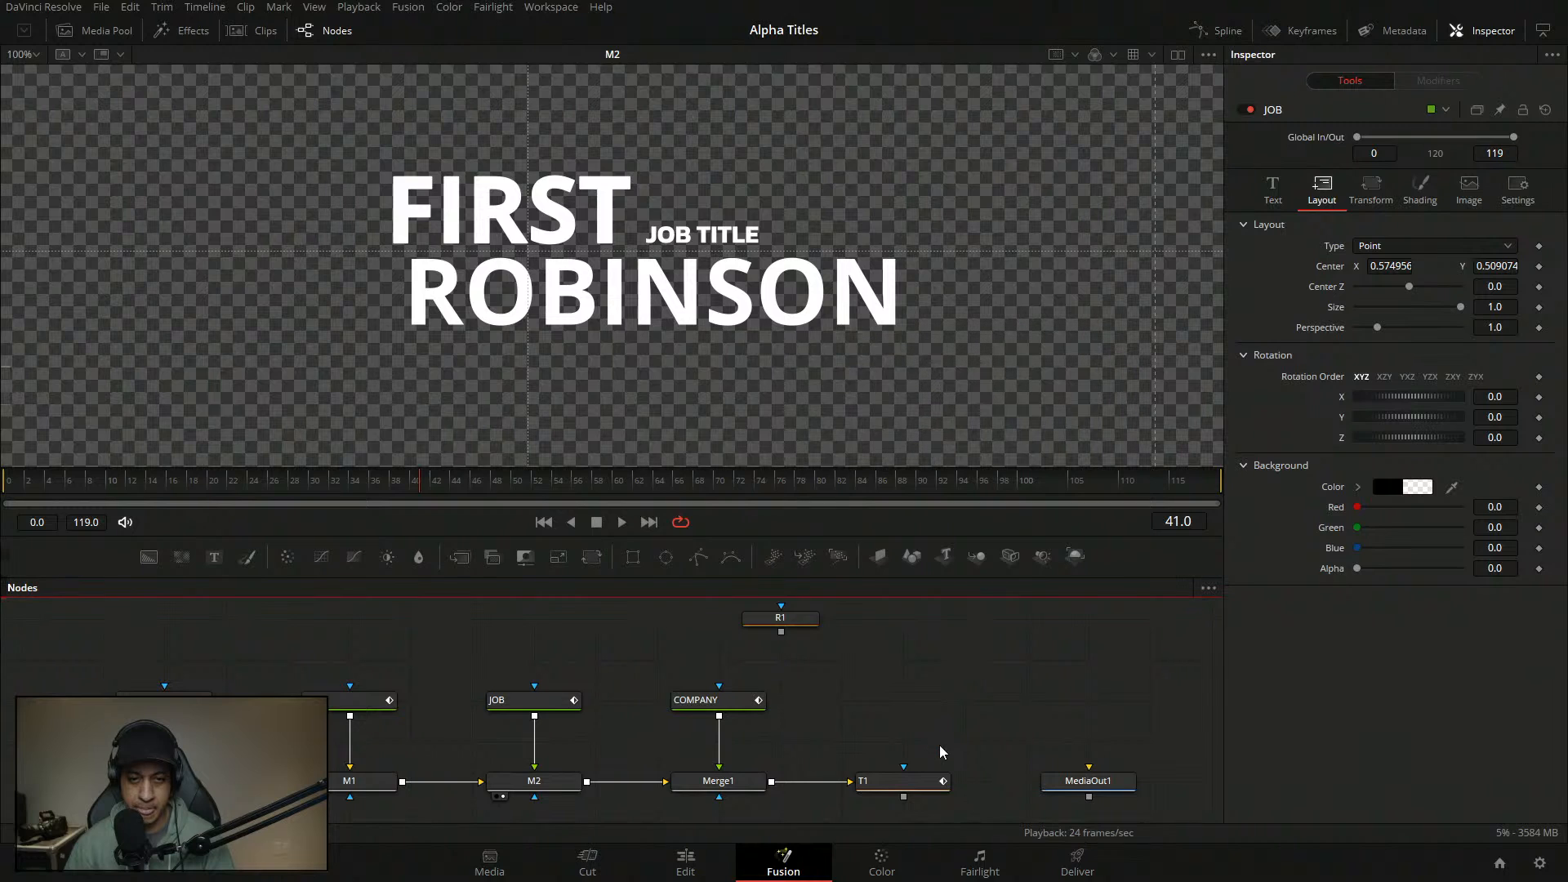
# - Show the JOB node's Text settings: Kanit Bold at size 0.03
pyautogui.click(691, 703)
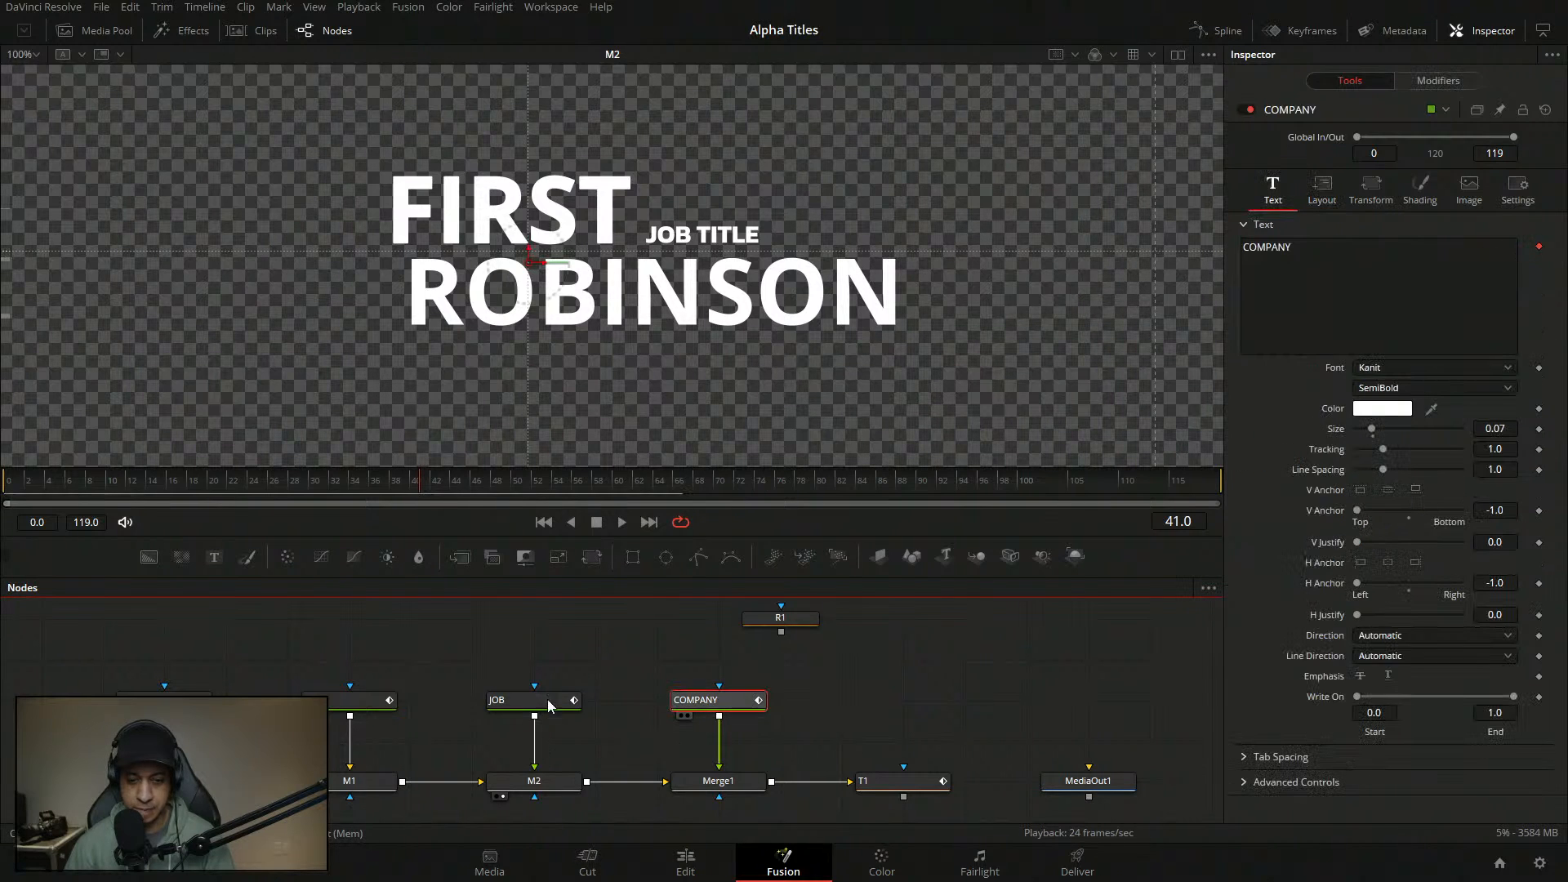
pyautogui.click(549, 705)
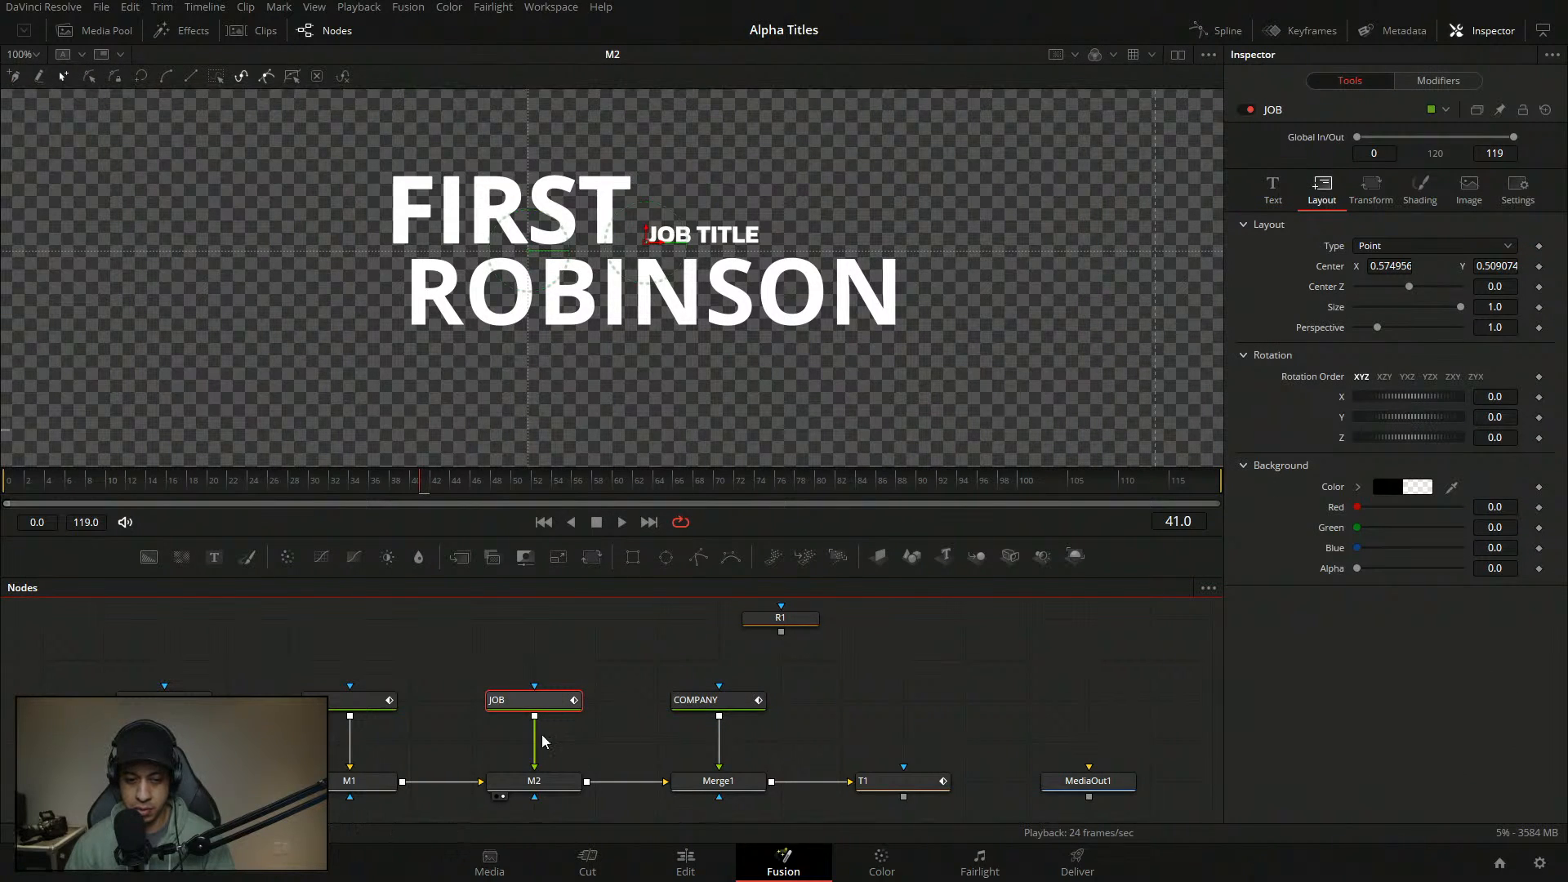
pyautogui.click(1272, 189)
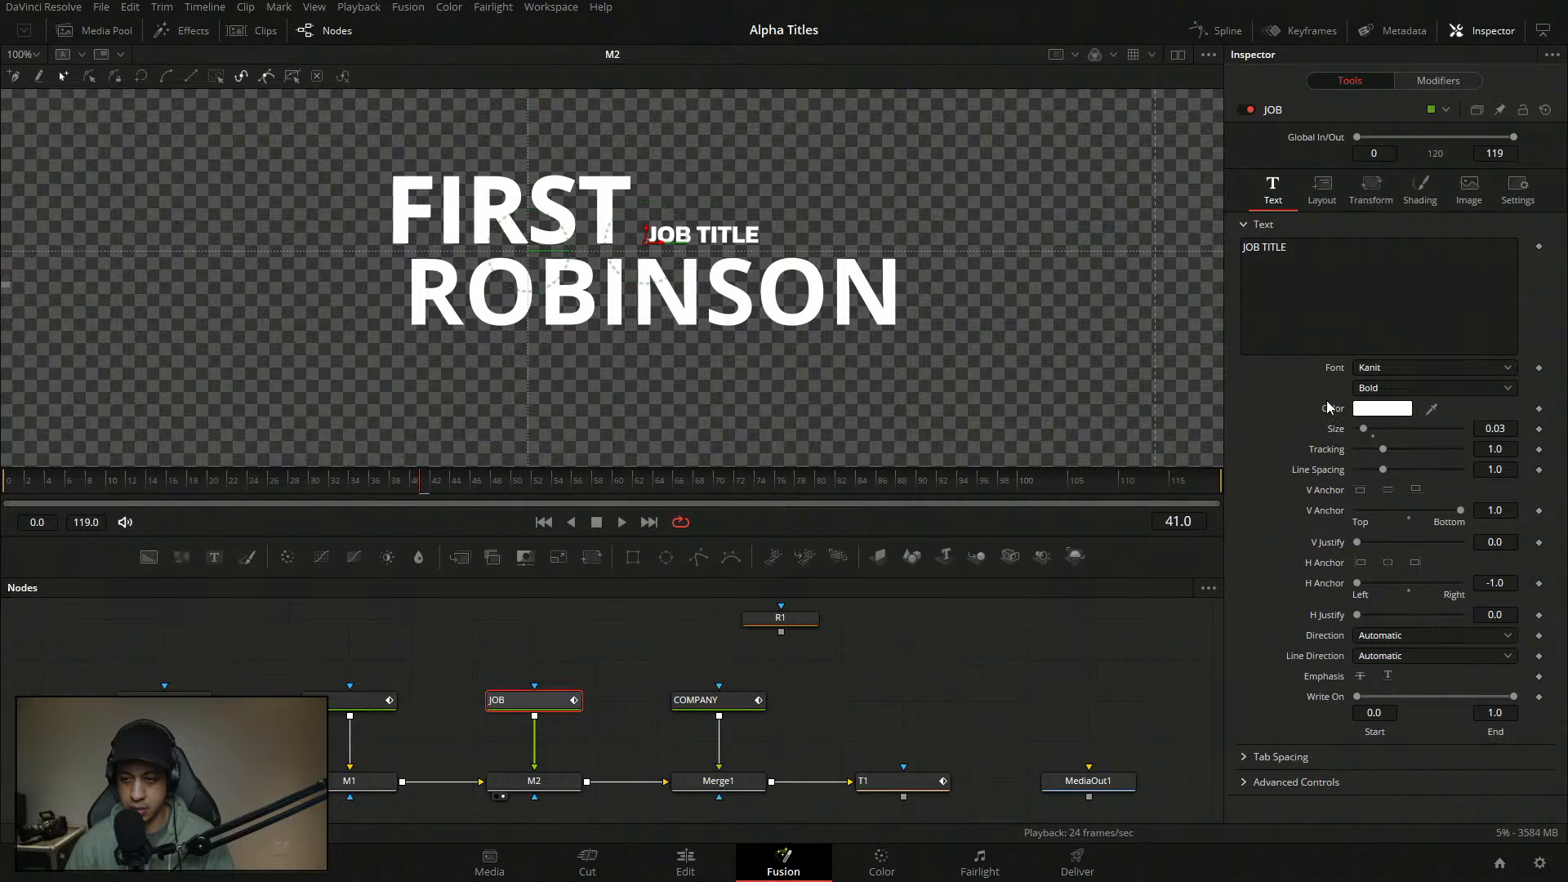
pyautogui.doubleClick(1335, 370)
# - Give COMPANY Open Sans Bold at size 0.03 to match JOB TITLE
pyautogui.doubleClick(1506, 429)
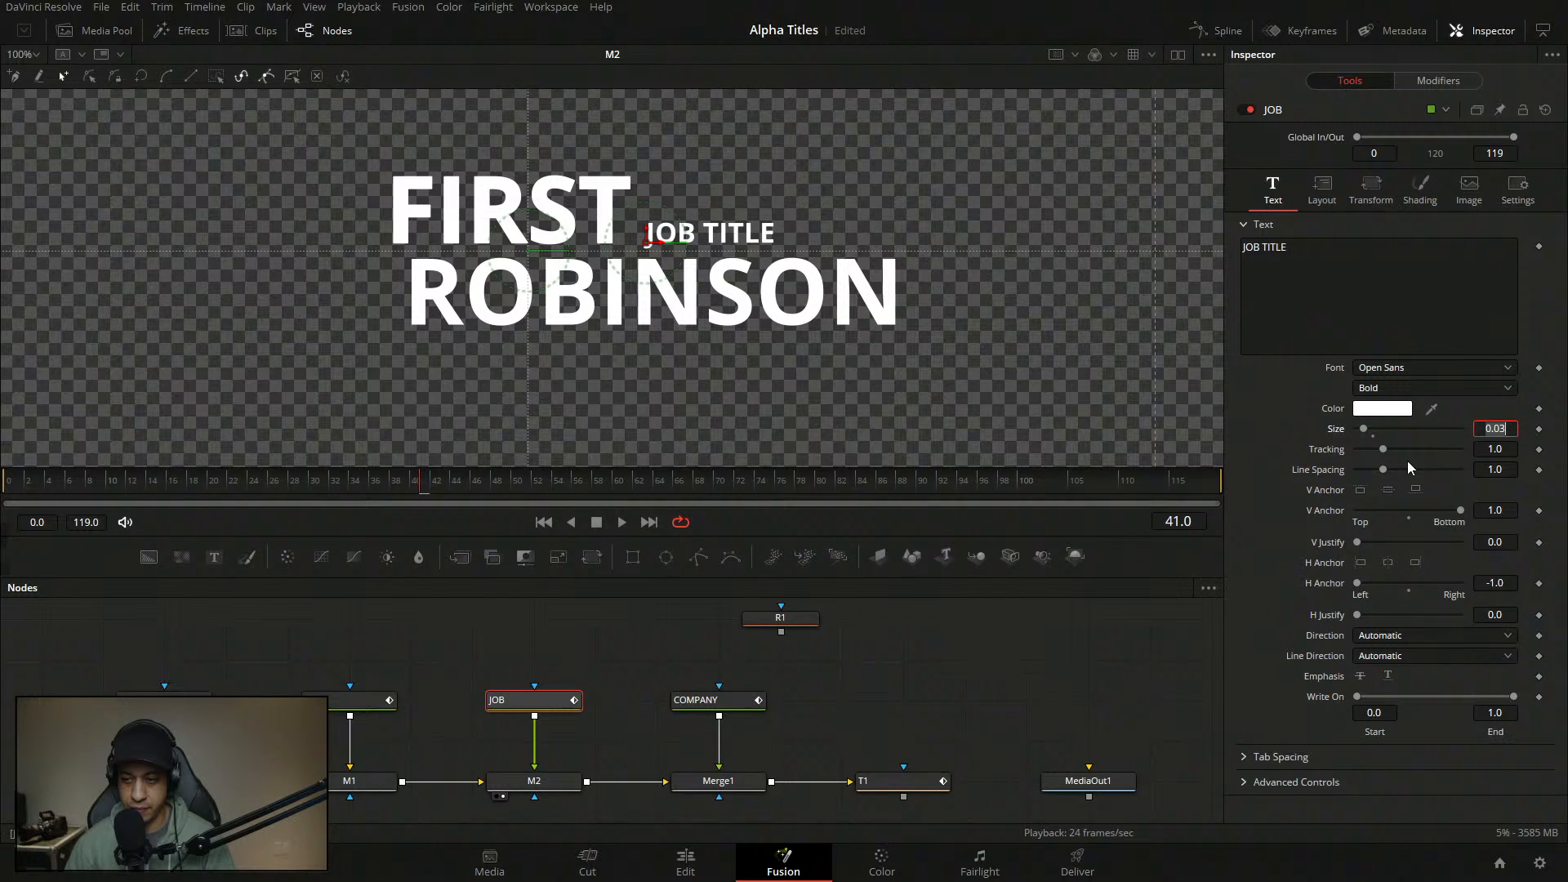
pyautogui.click(726, 708)
pyautogui.click(1513, 429)
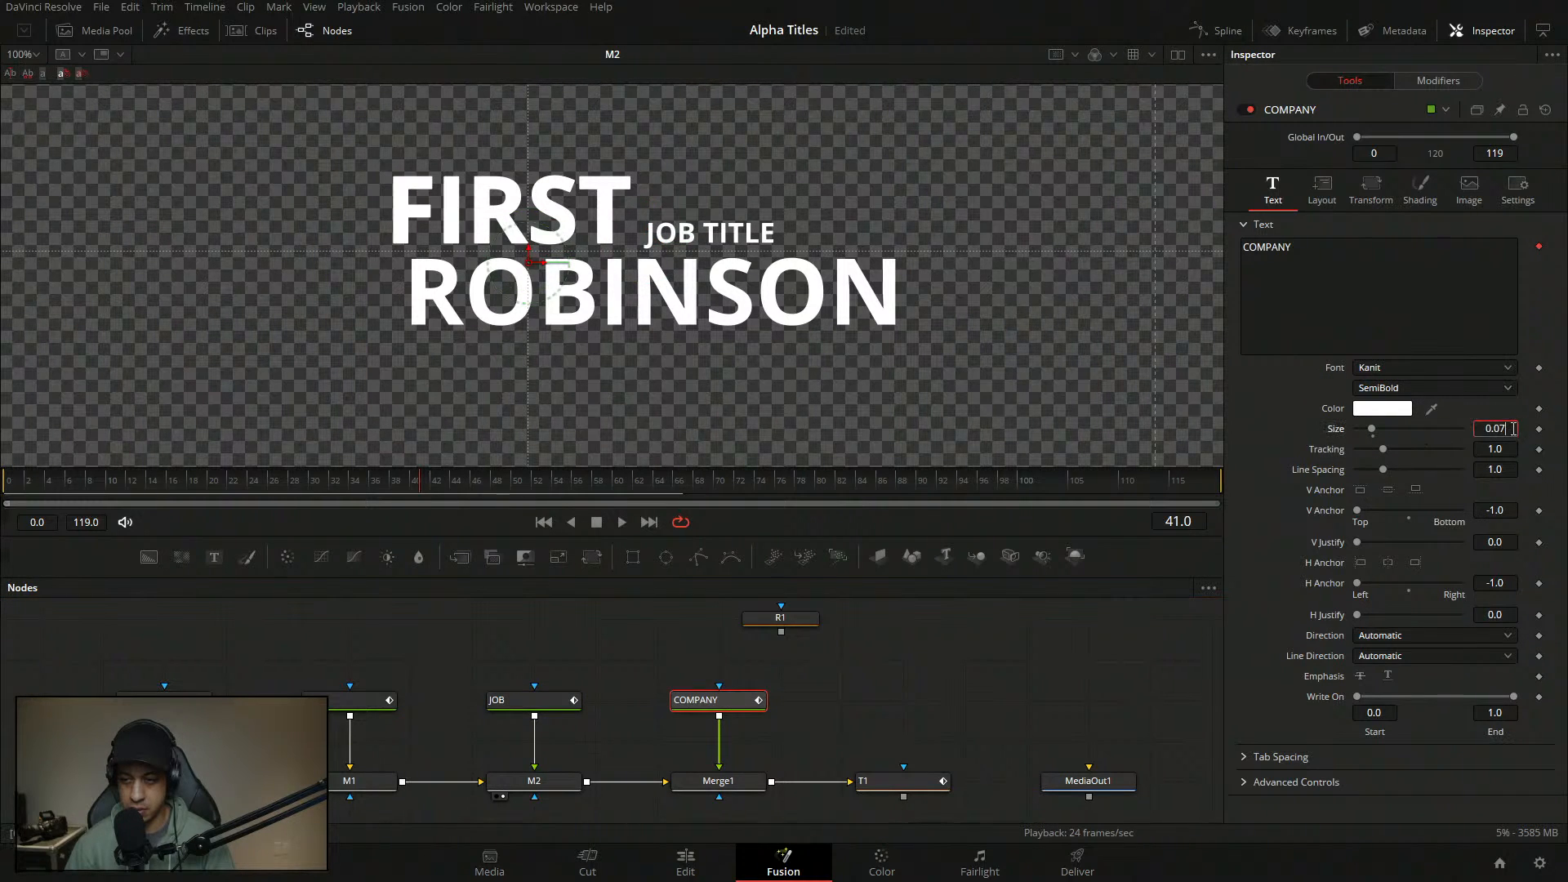
pyautogui.doubleClick(1349, 375)
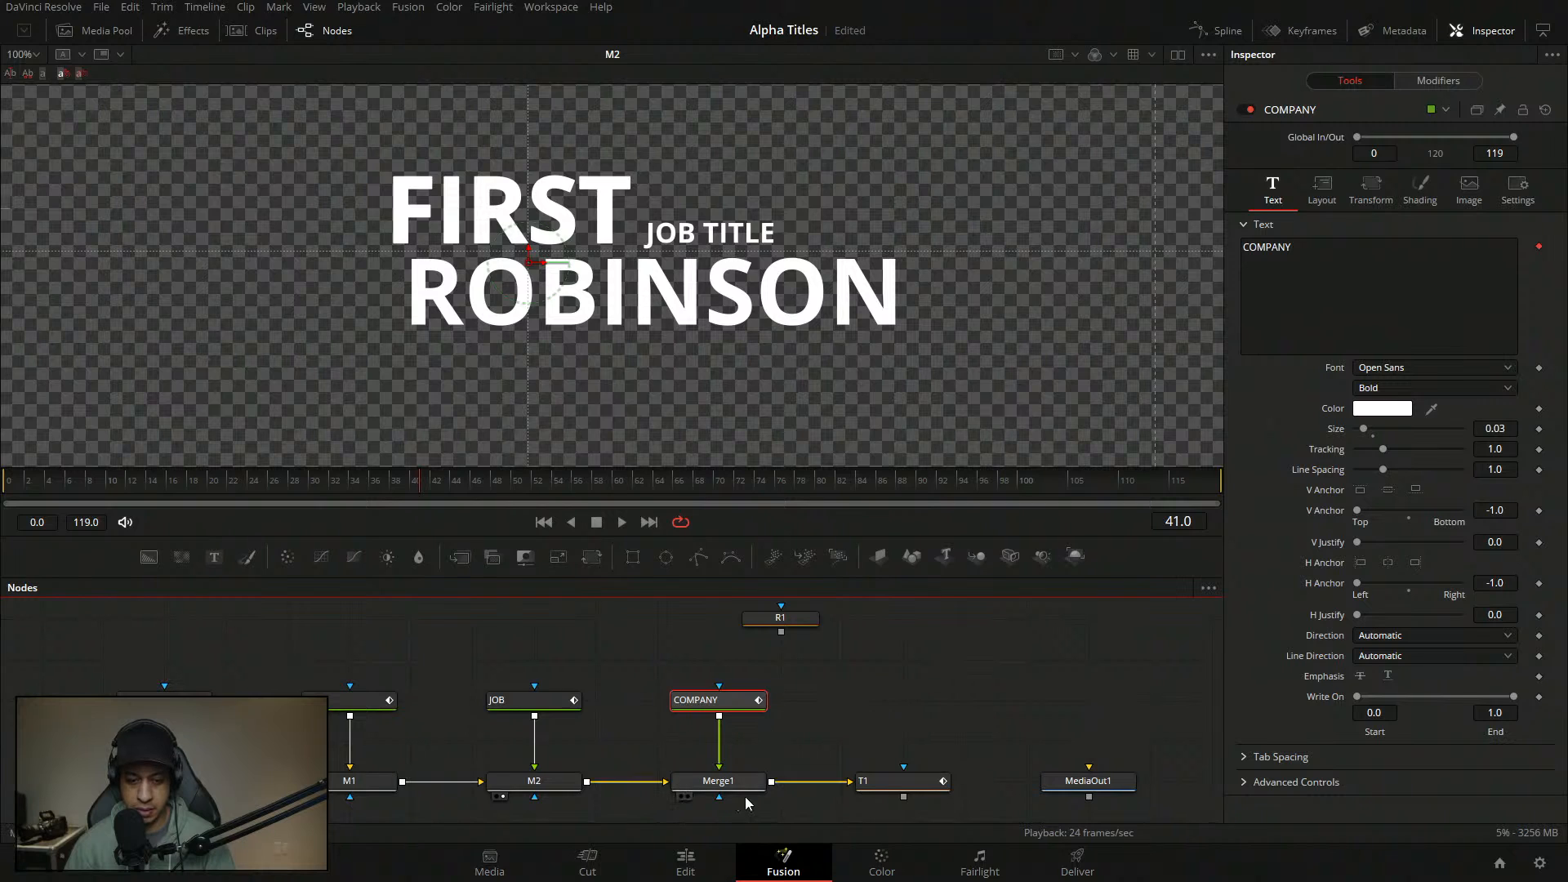
# - In the Merge1 view, top-anchor COMPANY and stack JOB TITLE above it beside FIRST
pyautogui.click(688, 796)
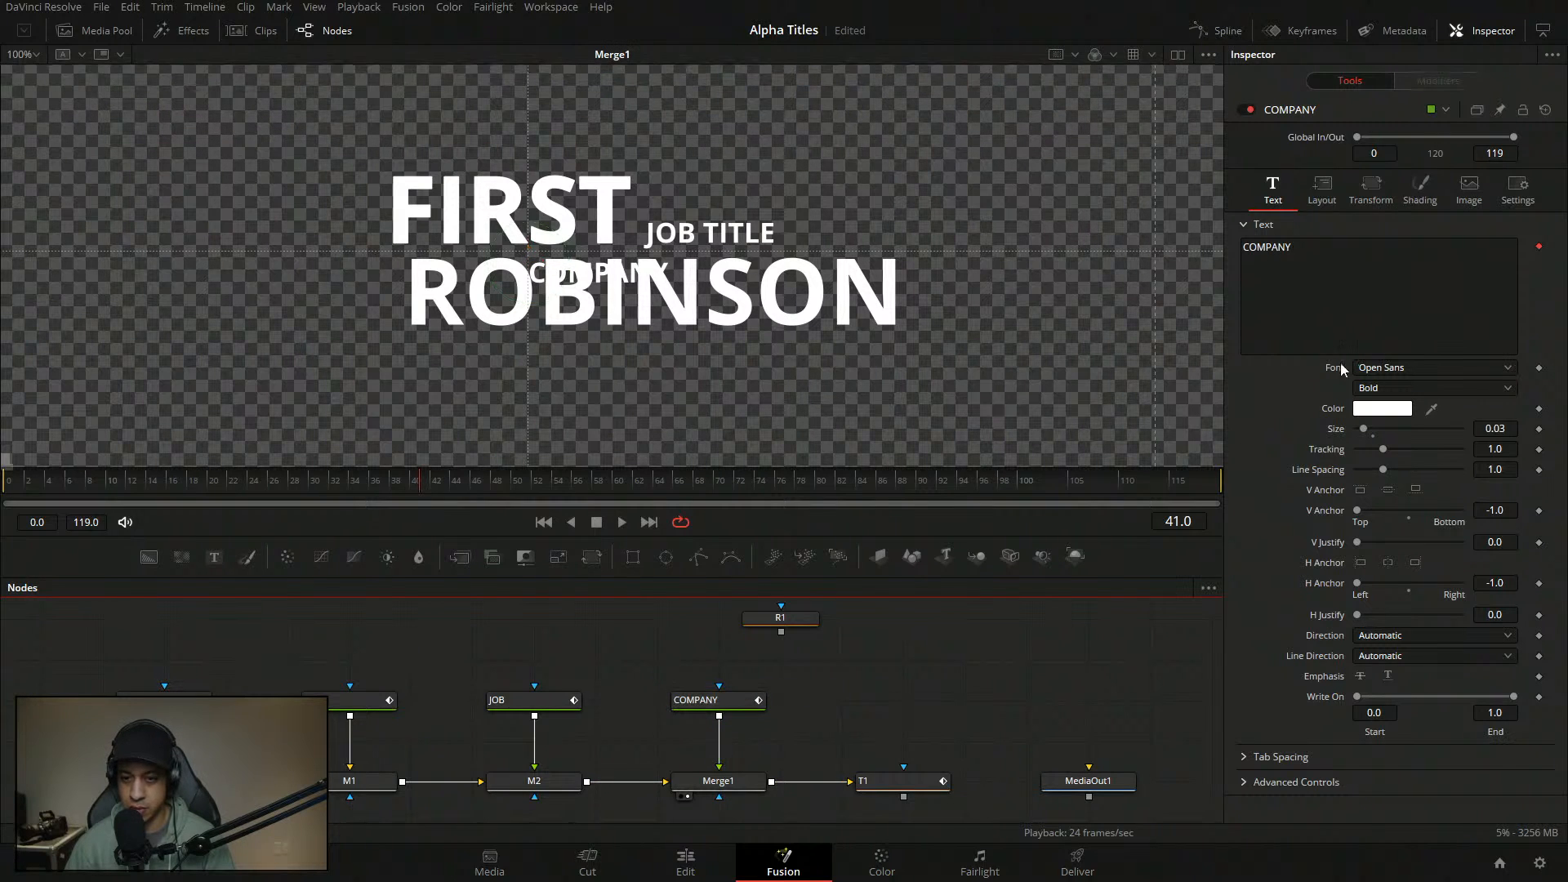
pyautogui.click(723, 700)
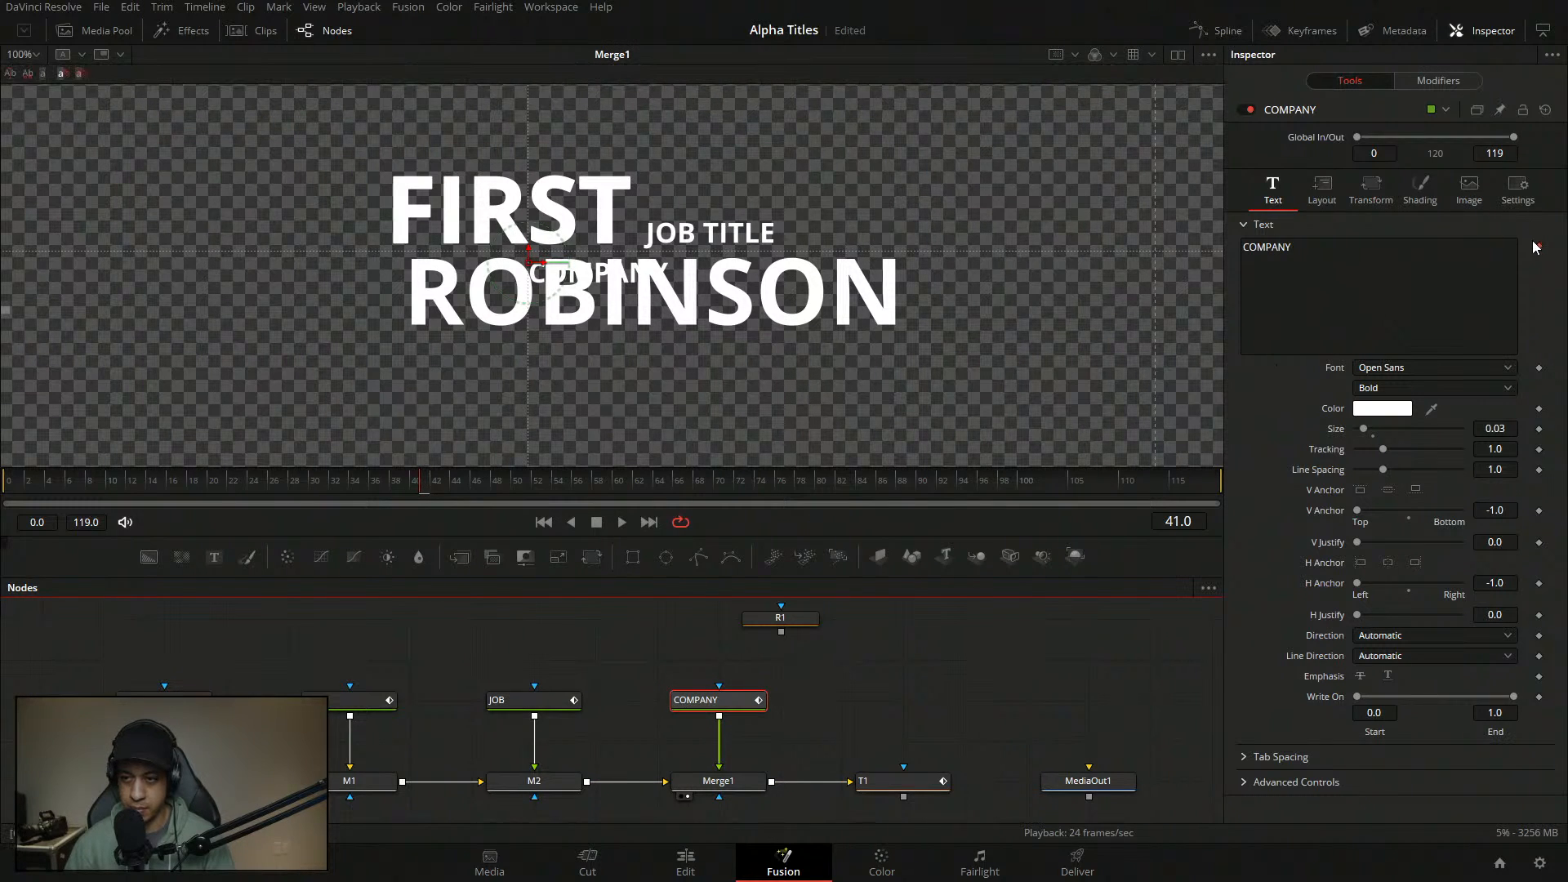
pyautogui.click(712, 782)
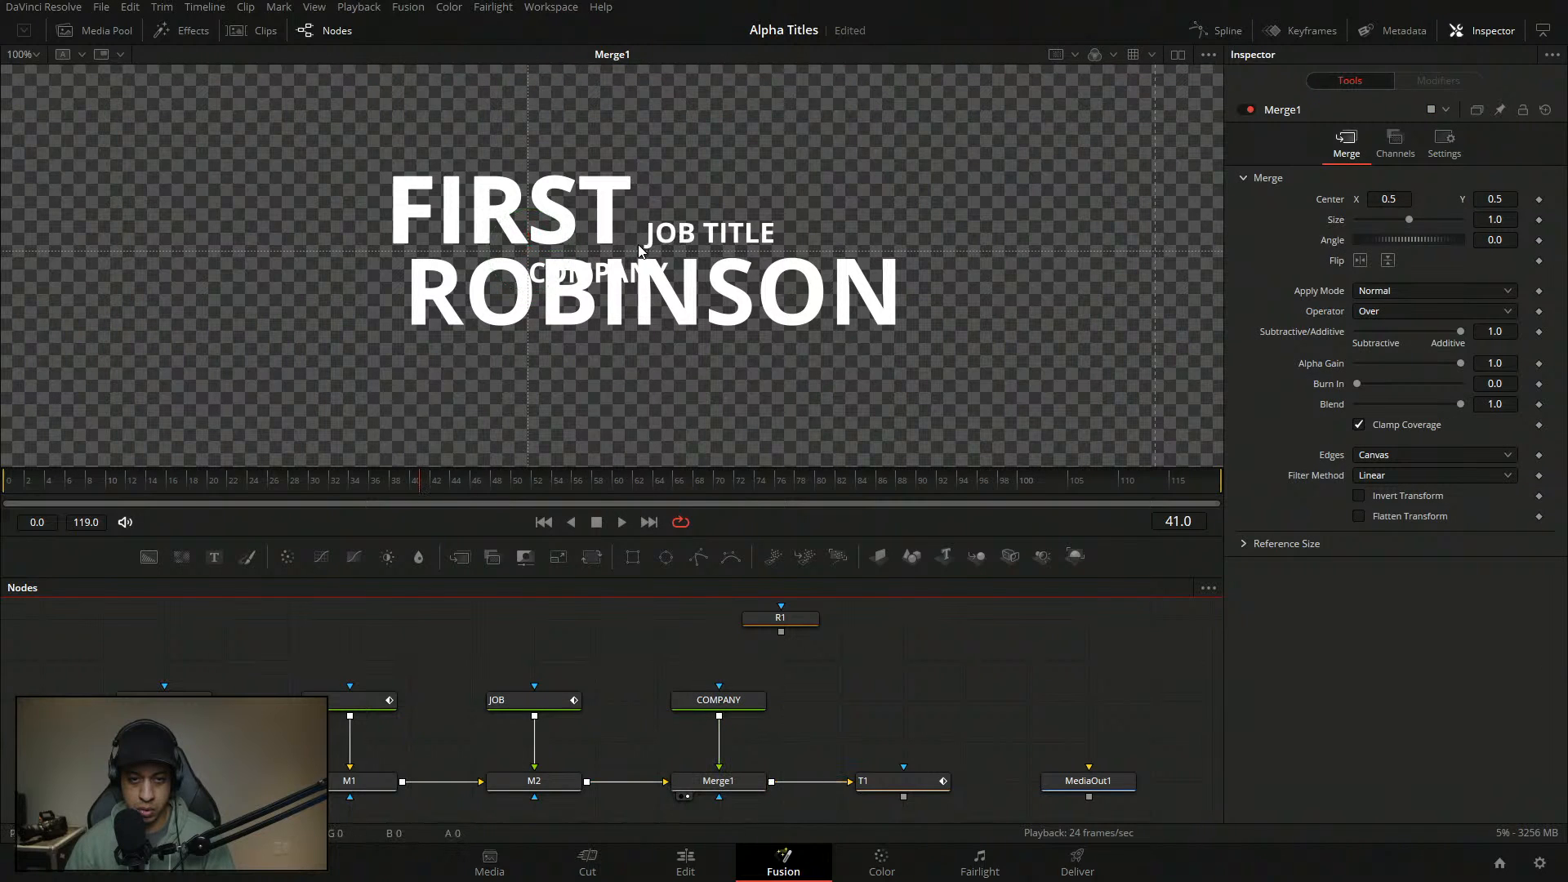
pyautogui.click(723, 702)
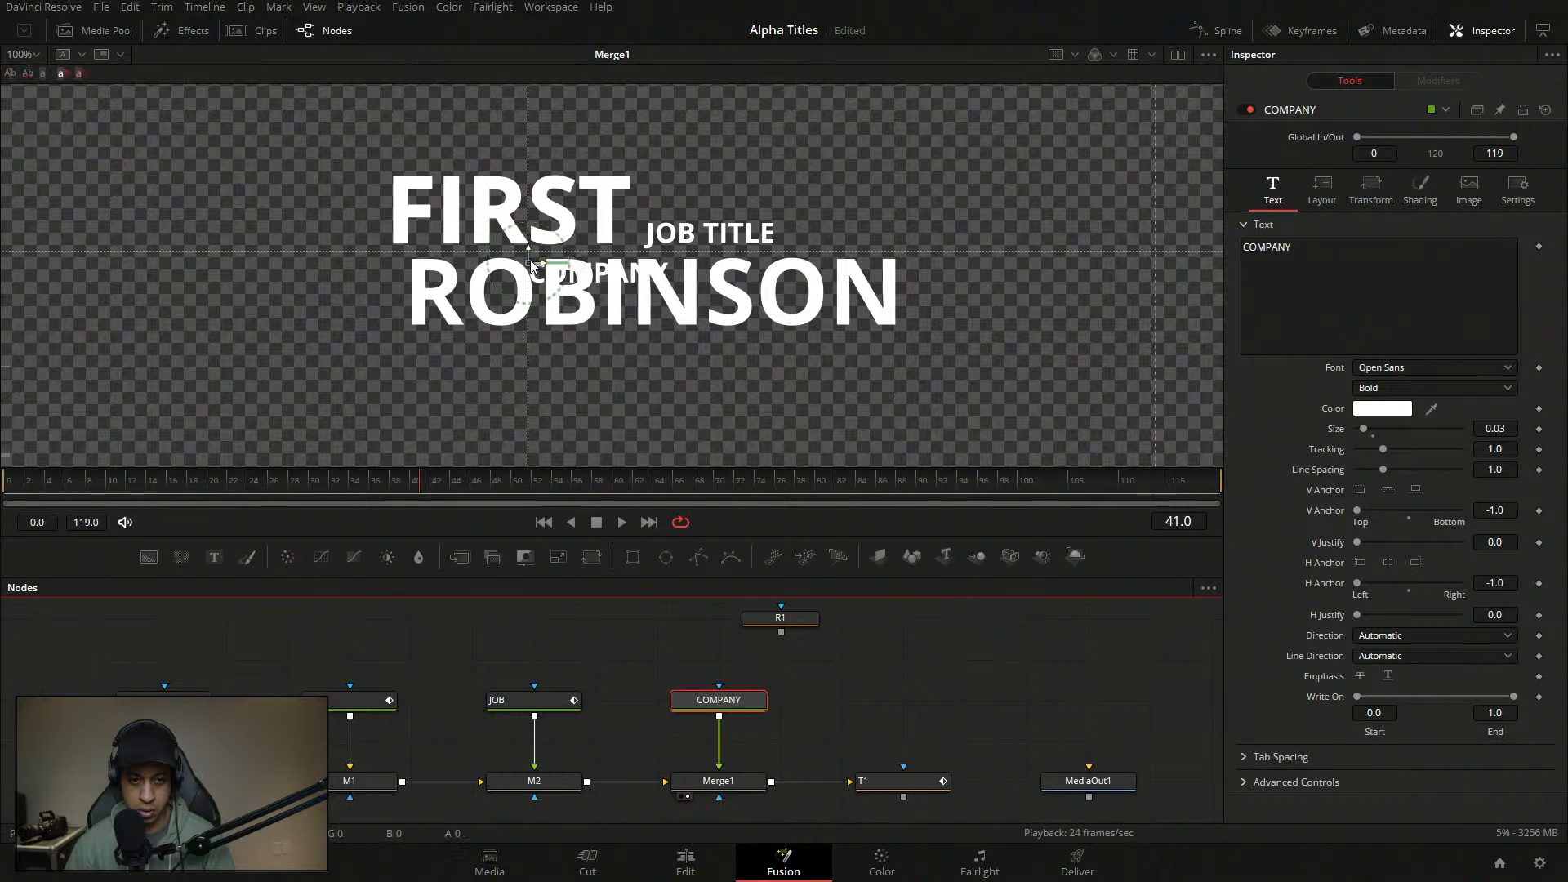
pyautogui.moveTo(531, 262); pyautogui.dragTo(659, 227)
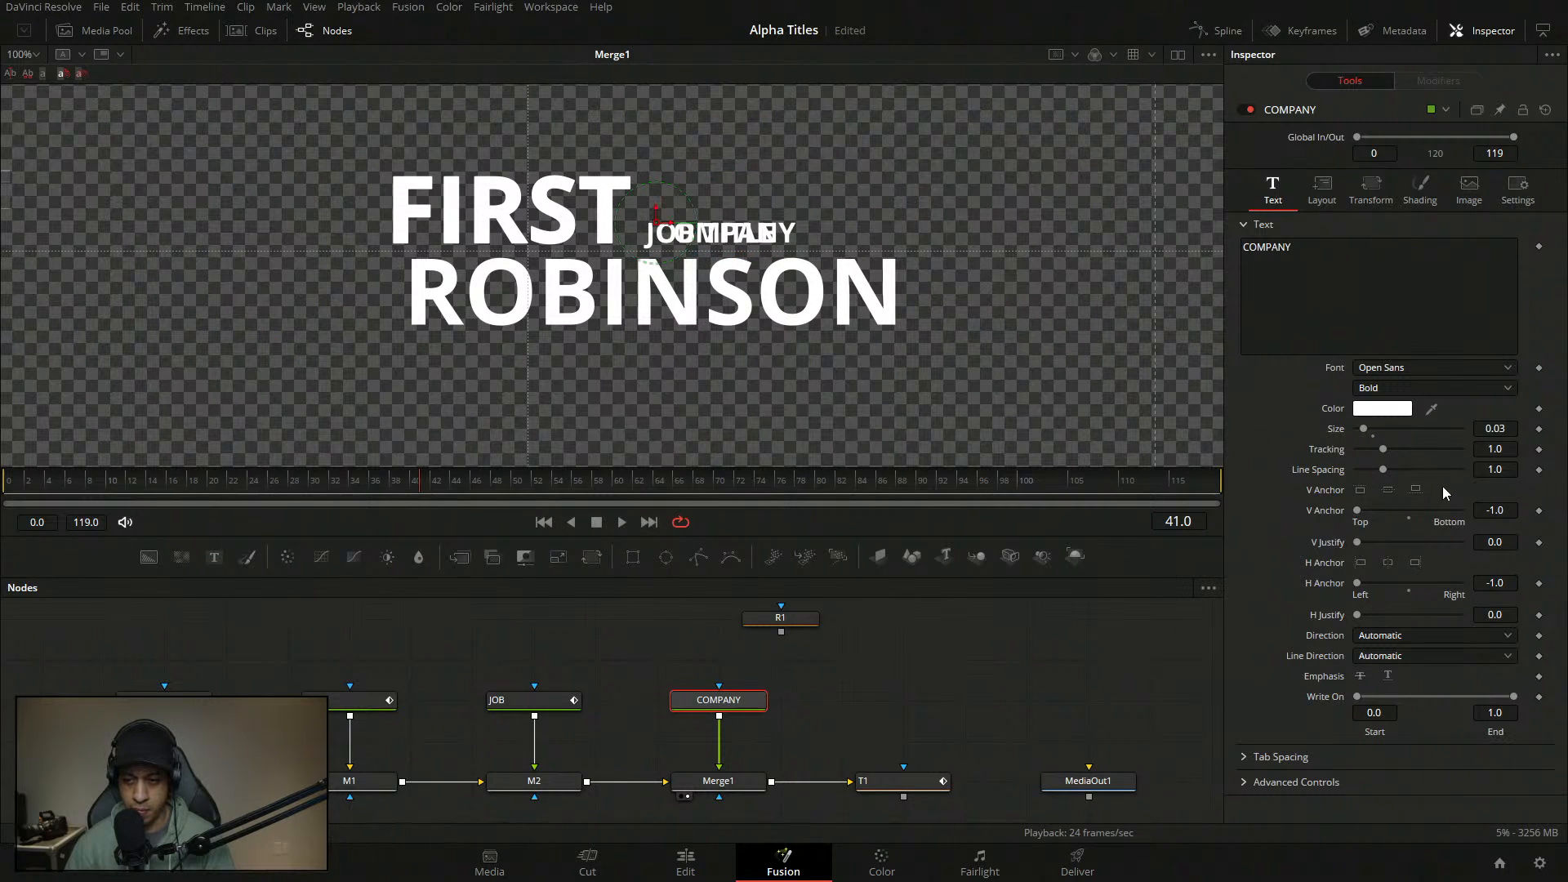
pyautogui.click(1415, 489)
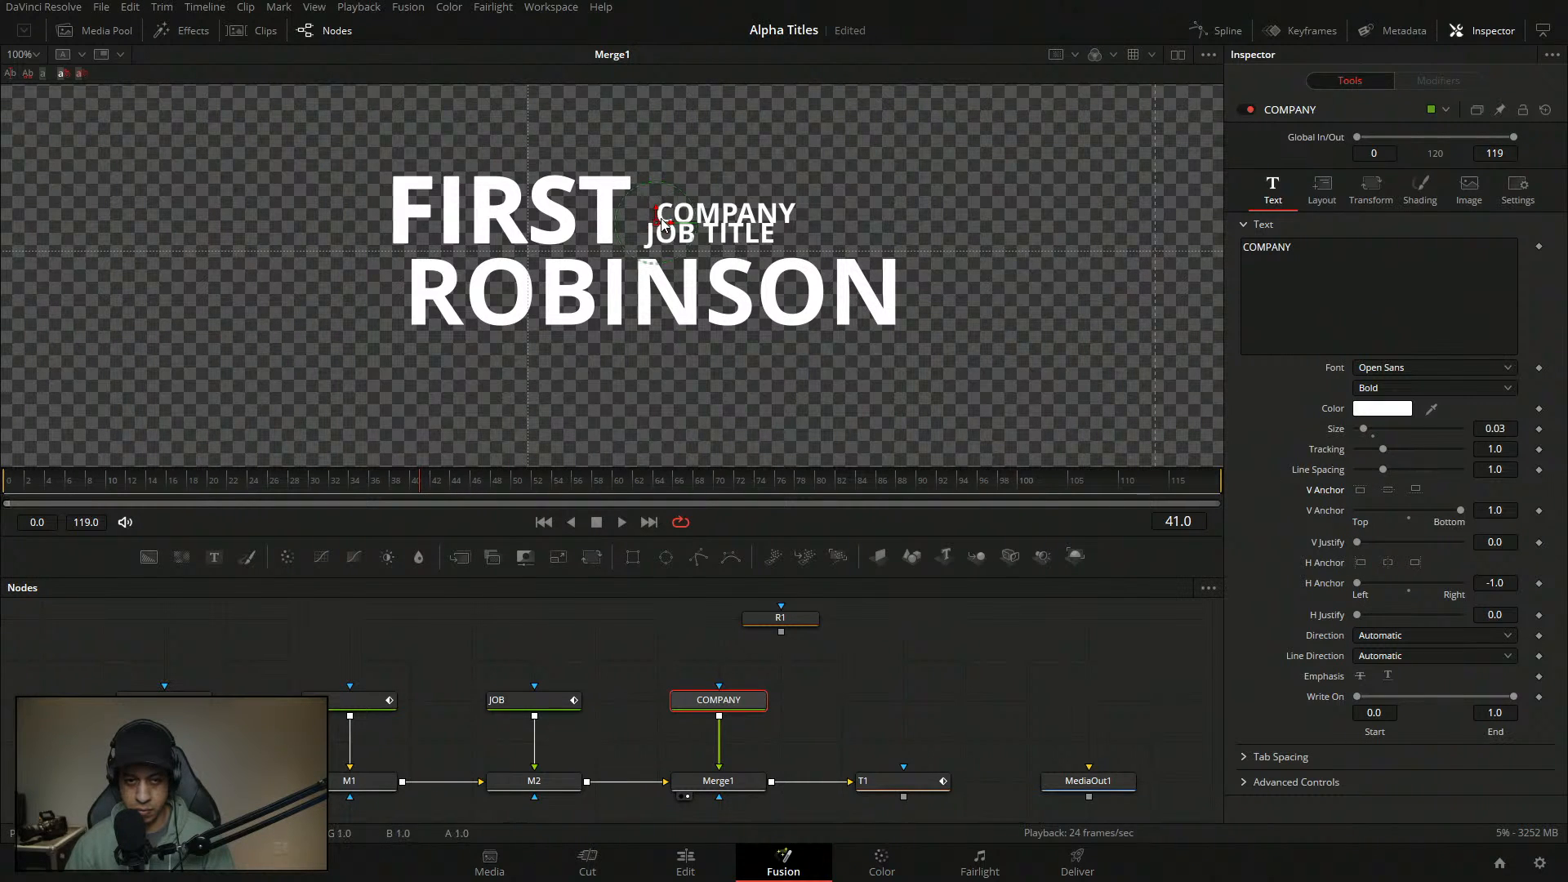
pyautogui.moveTo(676, 226); pyautogui.dragTo(677, 254)
pyautogui.click(521, 700)
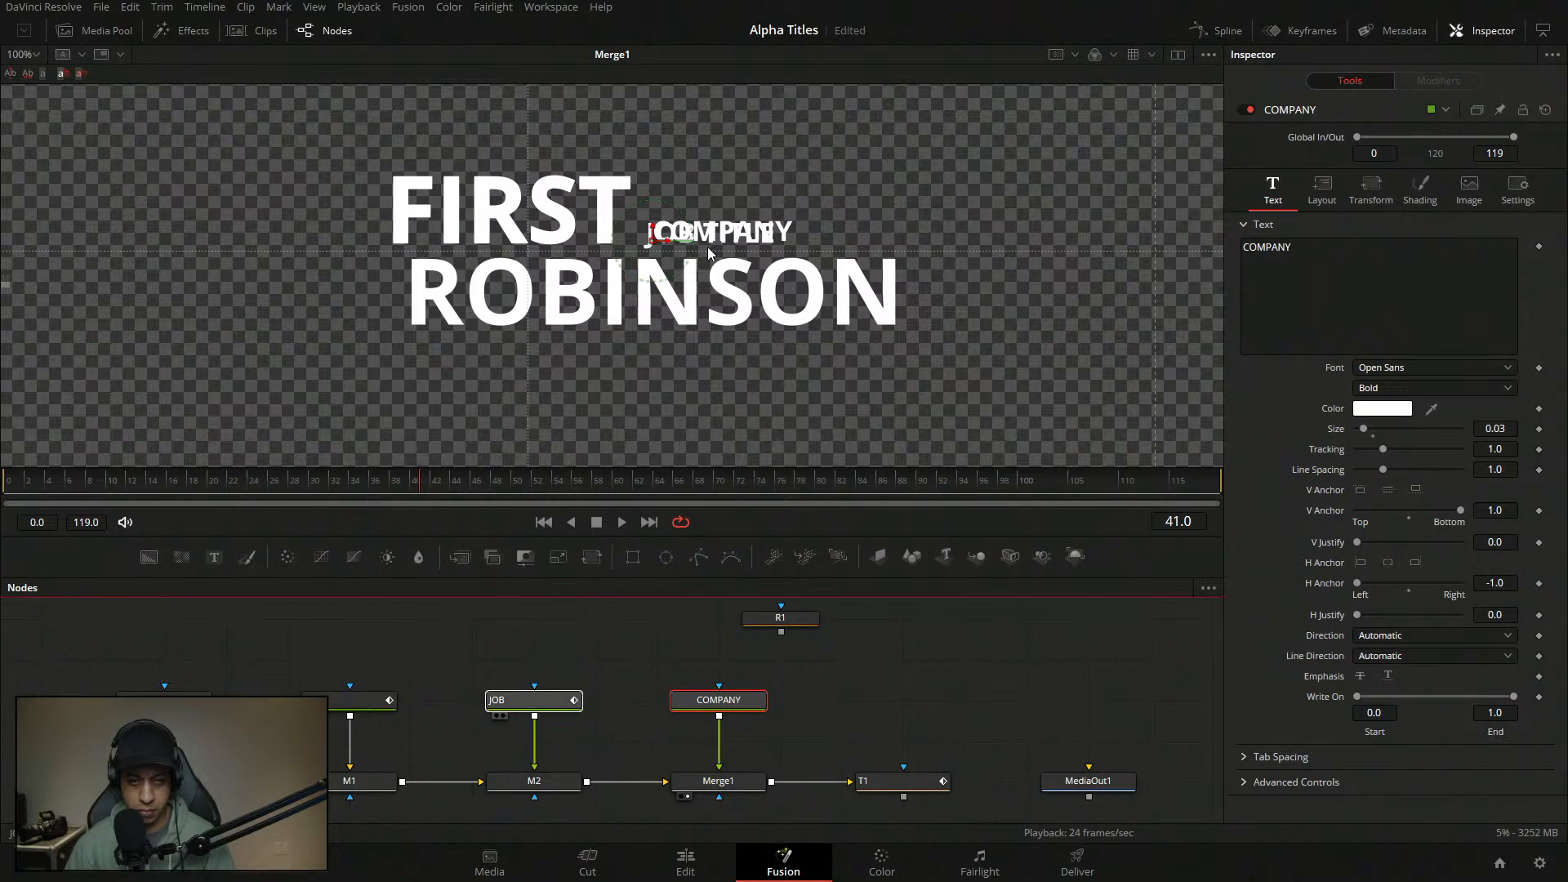
pyautogui.moveTo(644, 240)
pyautogui.mouseDown()
pyautogui.moveTo(651, 200)
pyautogui.moveTo(655, 219)
pyautogui.mouseUp()
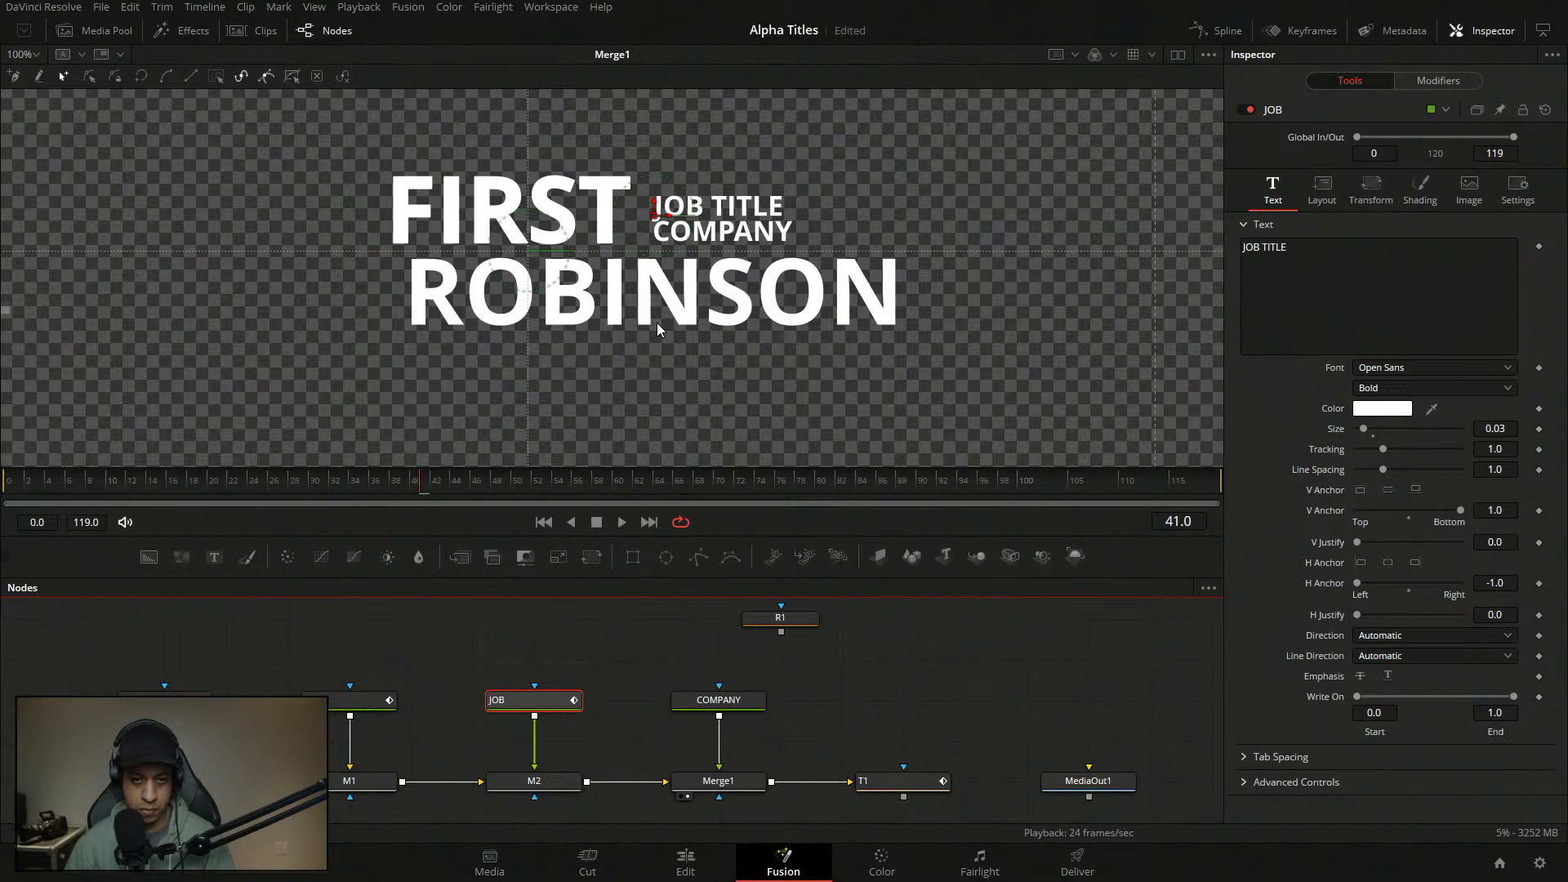
# - Move JOB TITLE and COMPANY down beneath ROBINSON in the viewer
pyautogui.scroll(-2, 657, 322)
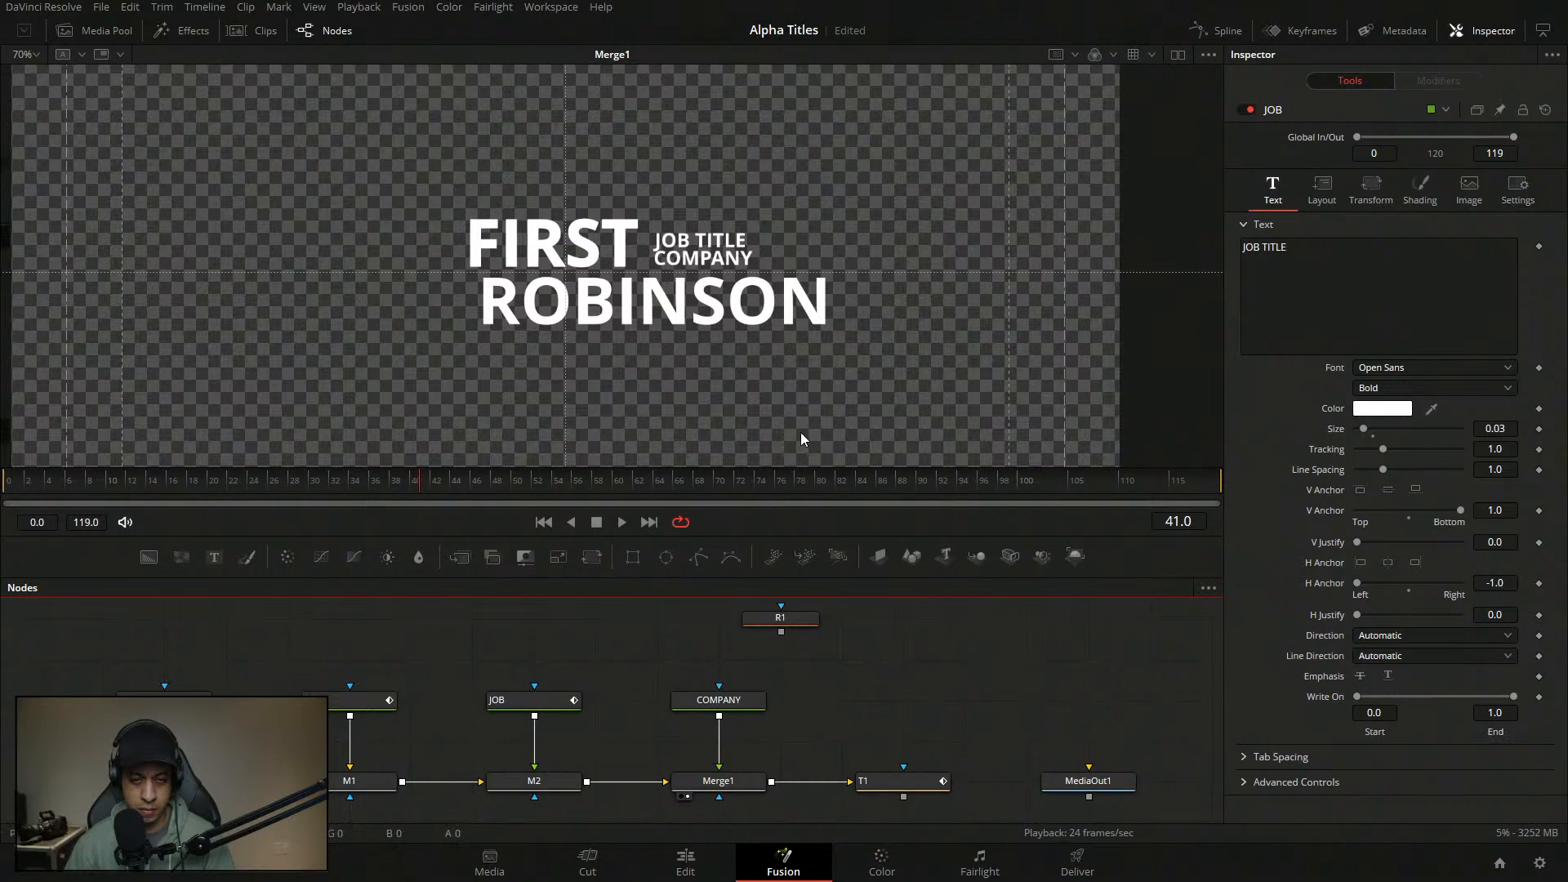
pyautogui.moveTo(775, 400); pyautogui.dragTo(739, 353)
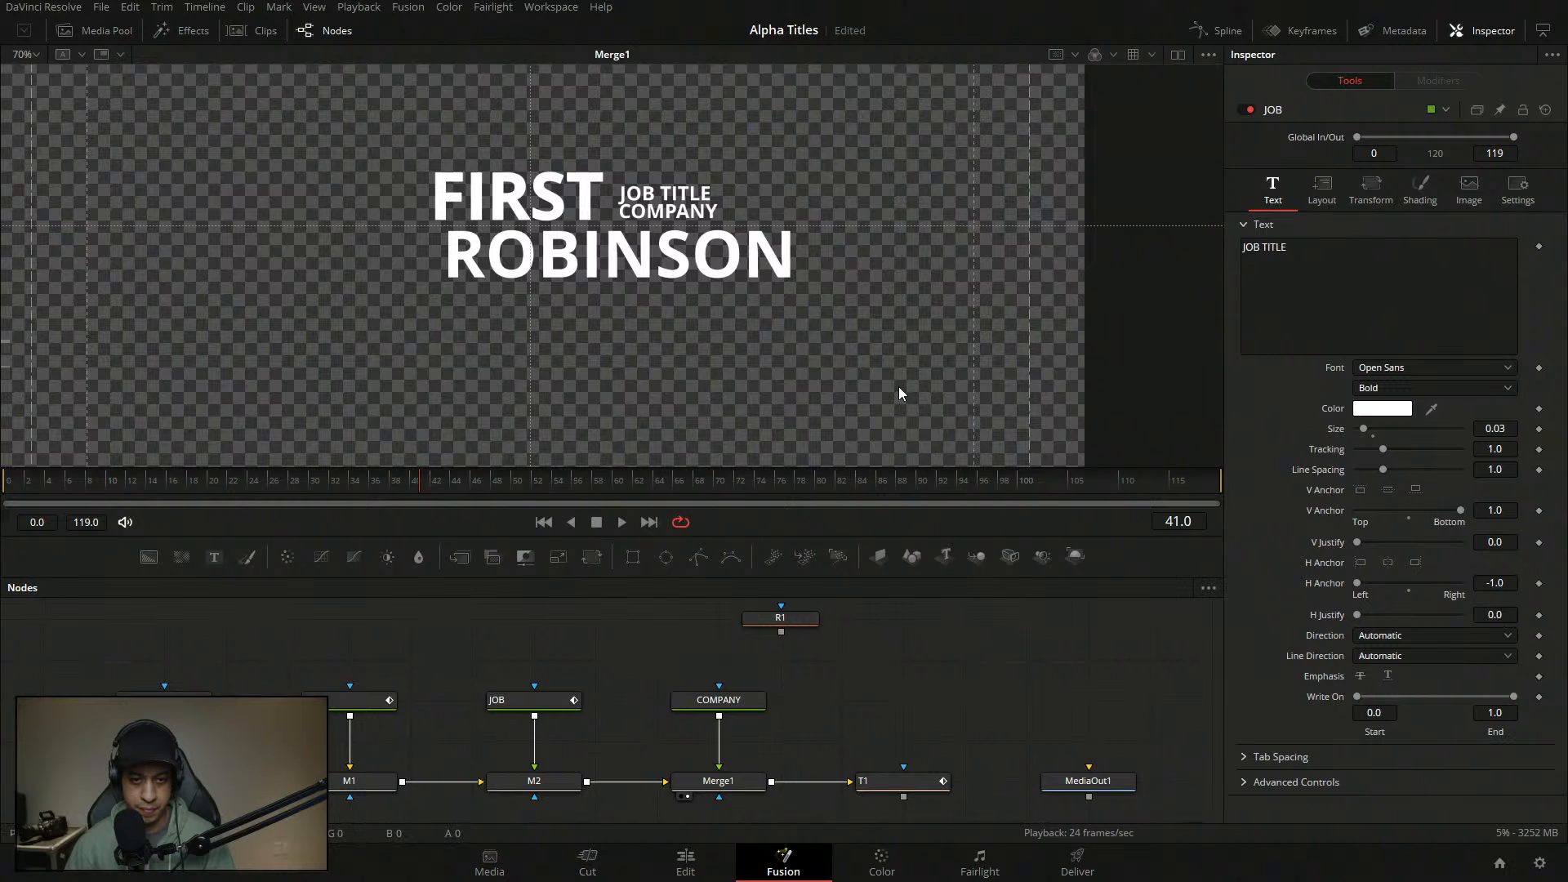
pyautogui.click(549, 707)
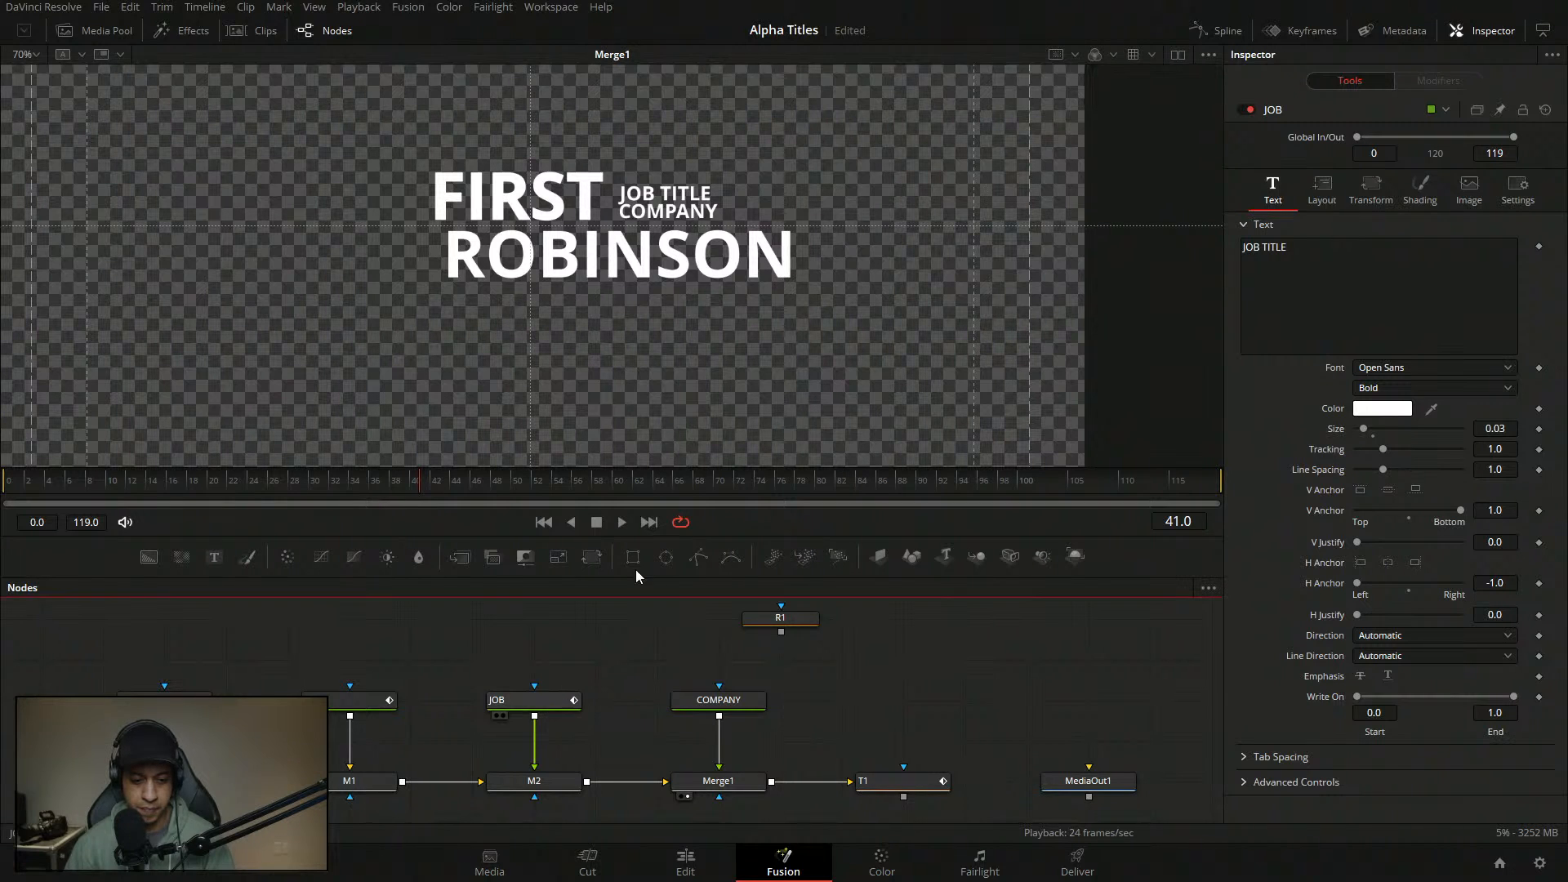
pyautogui.moveTo(623, 199); pyautogui.dragTo(699, 299)
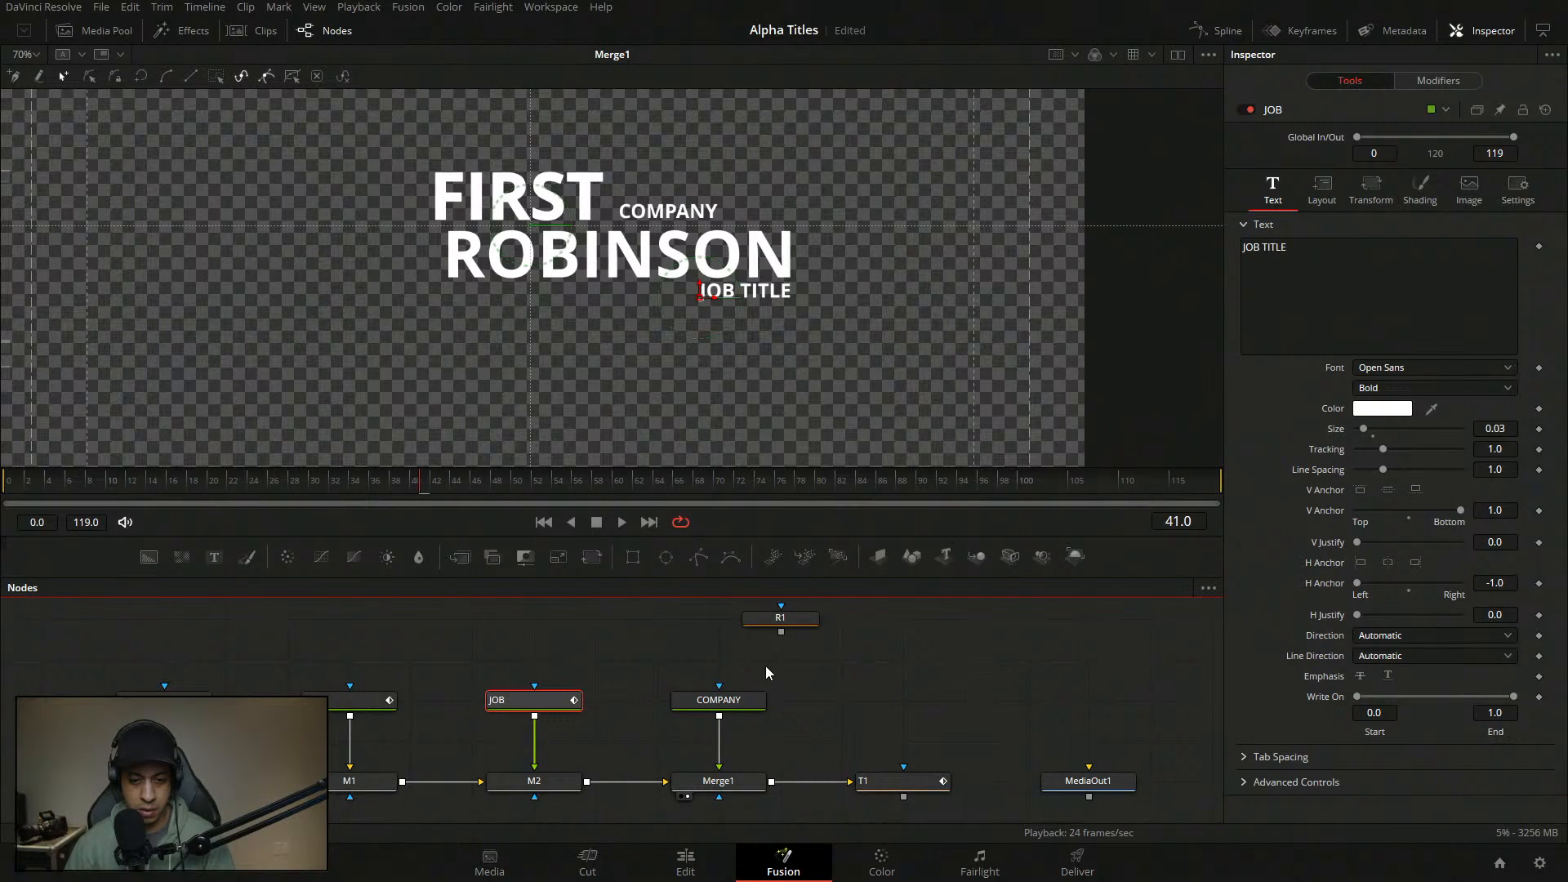
pyautogui.click(739, 701)
pyautogui.moveTo(629, 216); pyautogui.dragTo(689, 321)
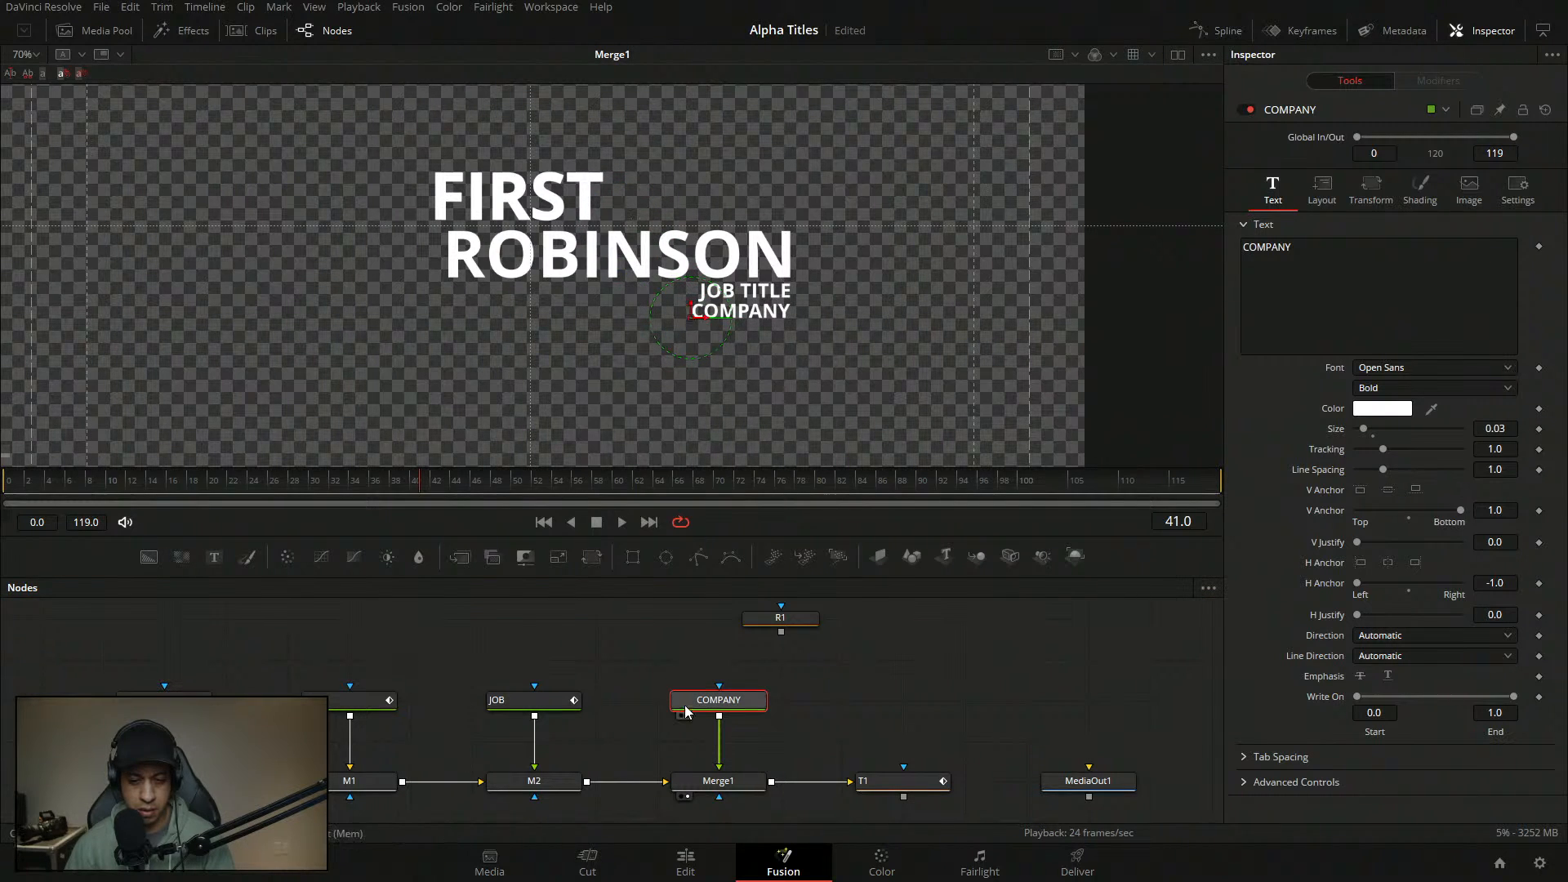
# - Enlarge JOB TITLE to size 0.04 and right-align it over COMPANY
pyautogui.click(526, 700)
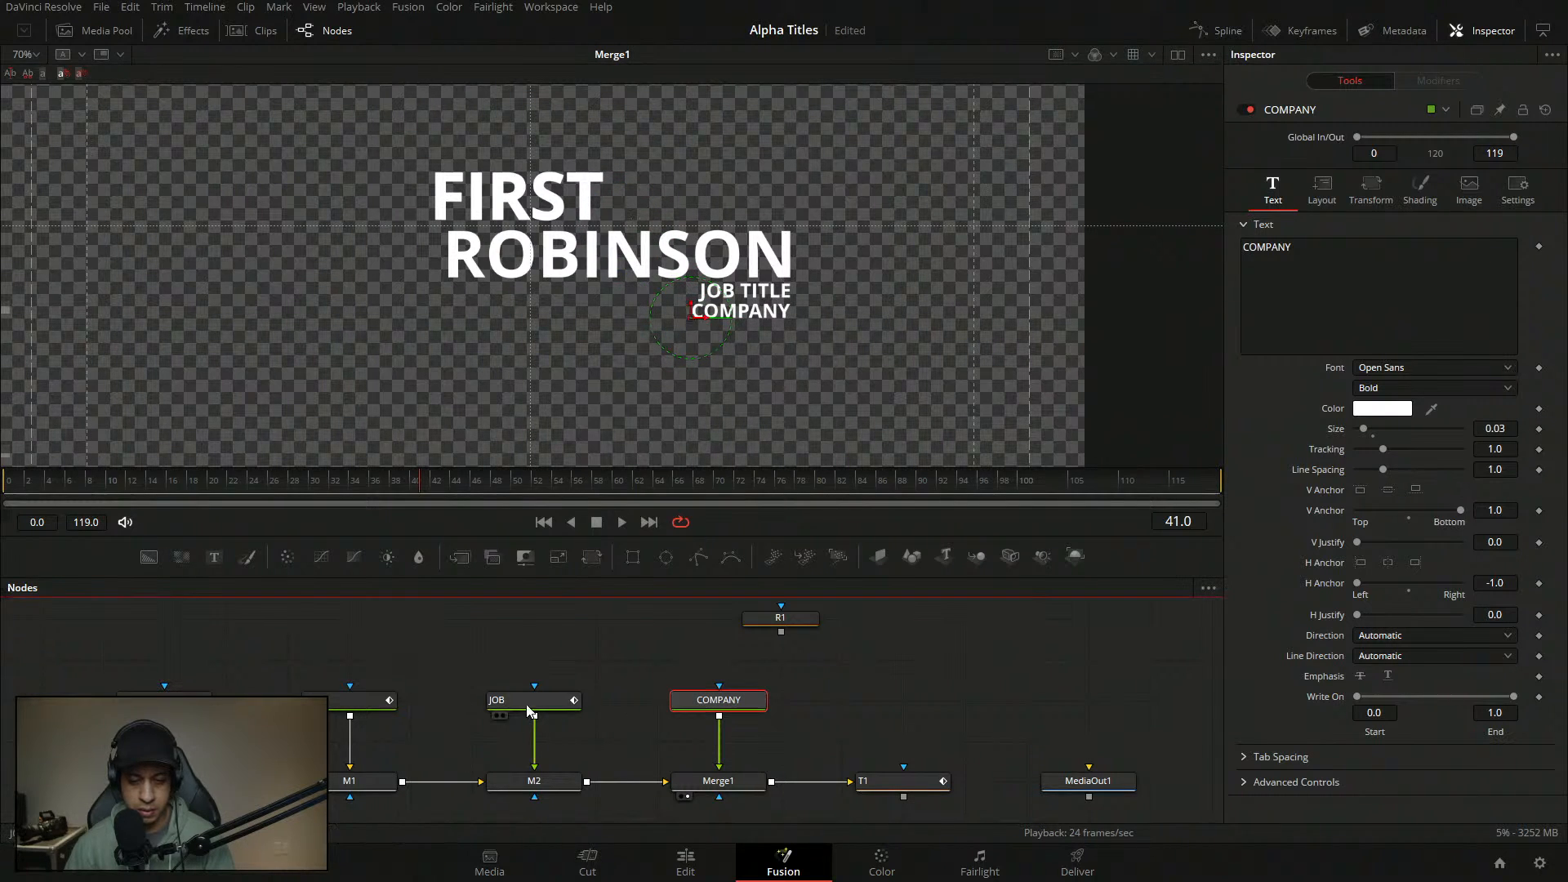
pyautogui.click(1508, 428)
pyautogui.write('0.04')
pyautogui.press('Tab')
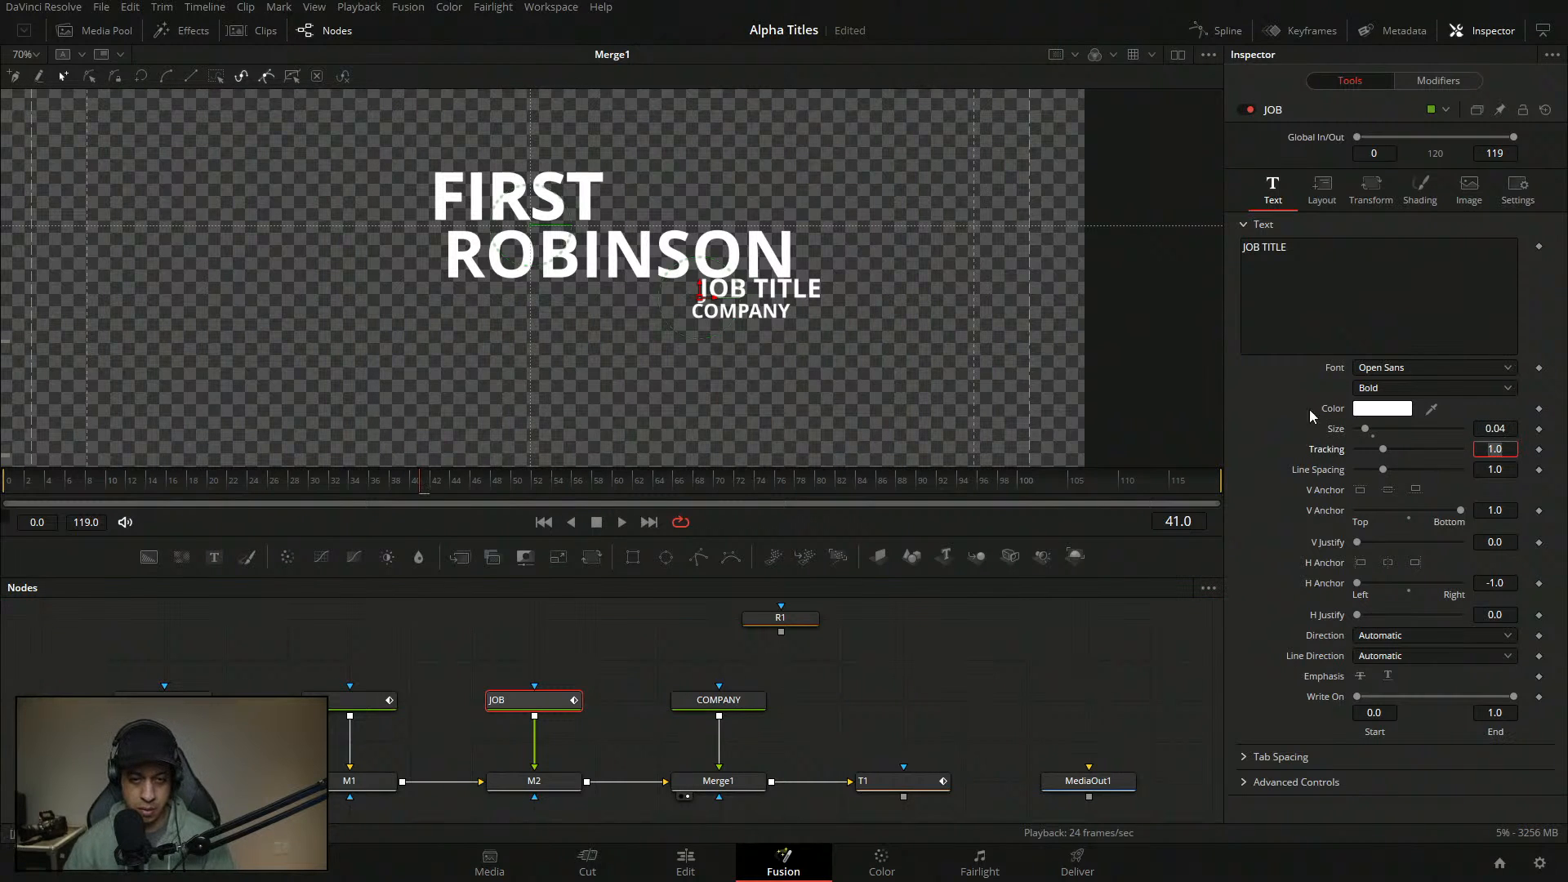
pyautogui.moveTo(695, 297); pyautogui.dragTo(671, 300)
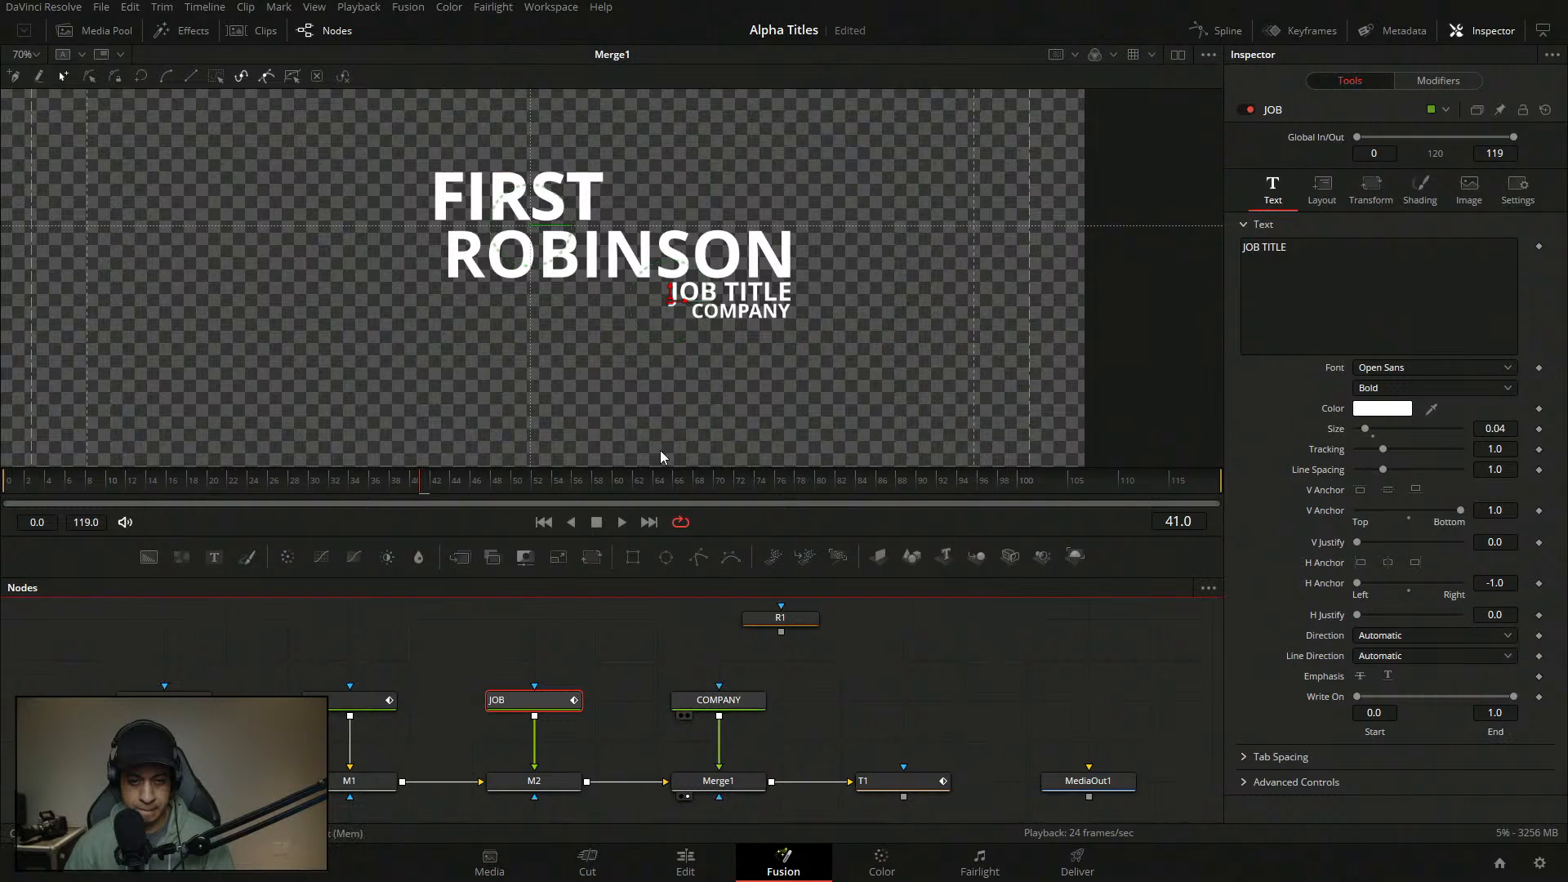
pyautogui.click(719, 700)
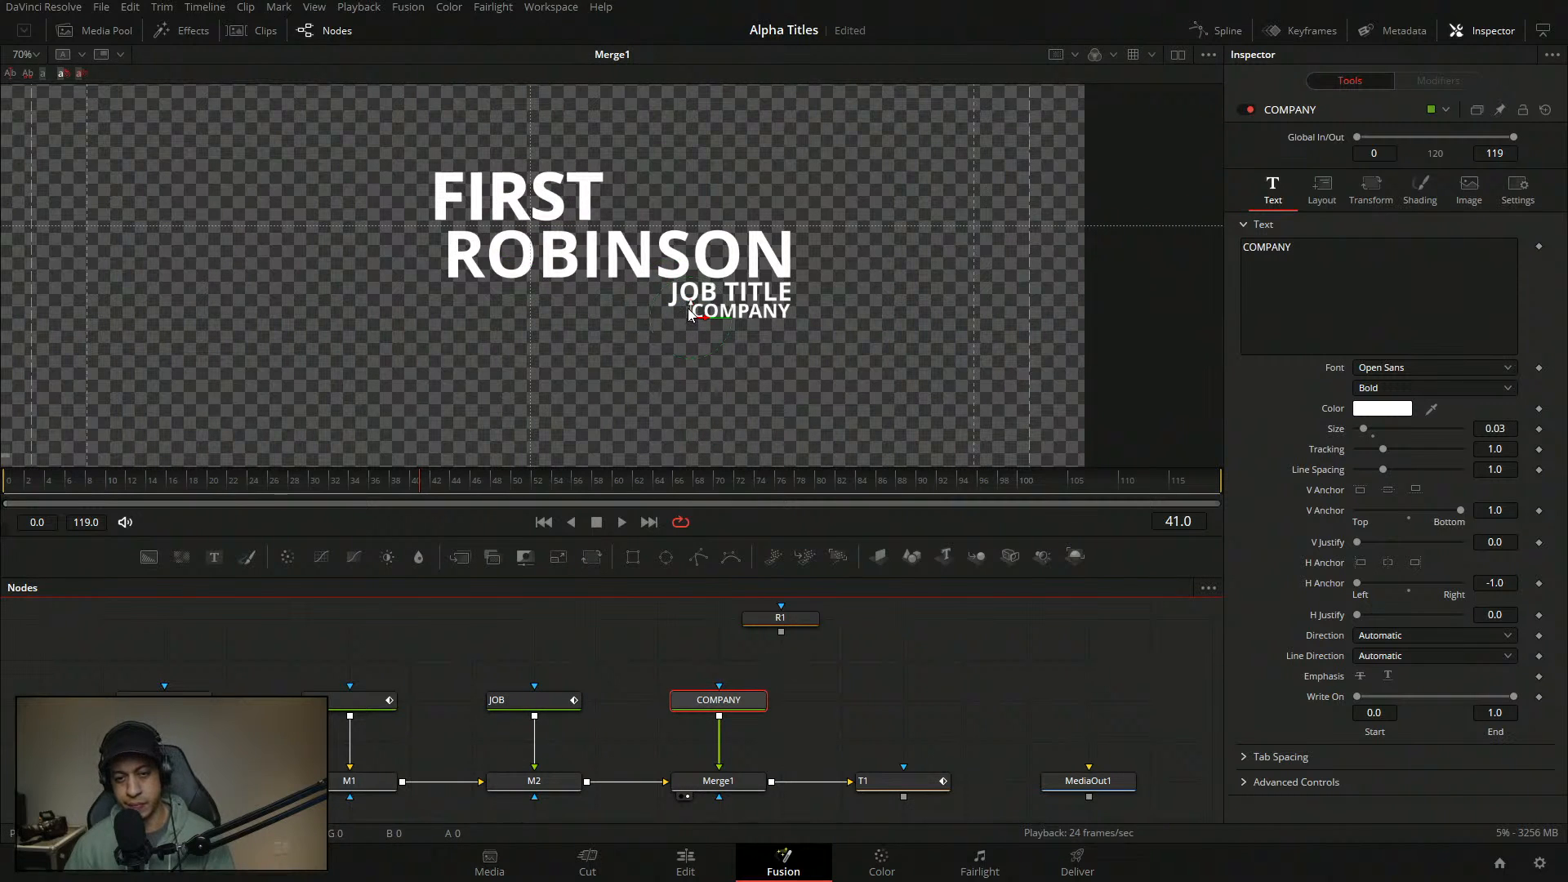
pyautogui.moveTo(689, 305); pyautogui.dragTo(689, 308)
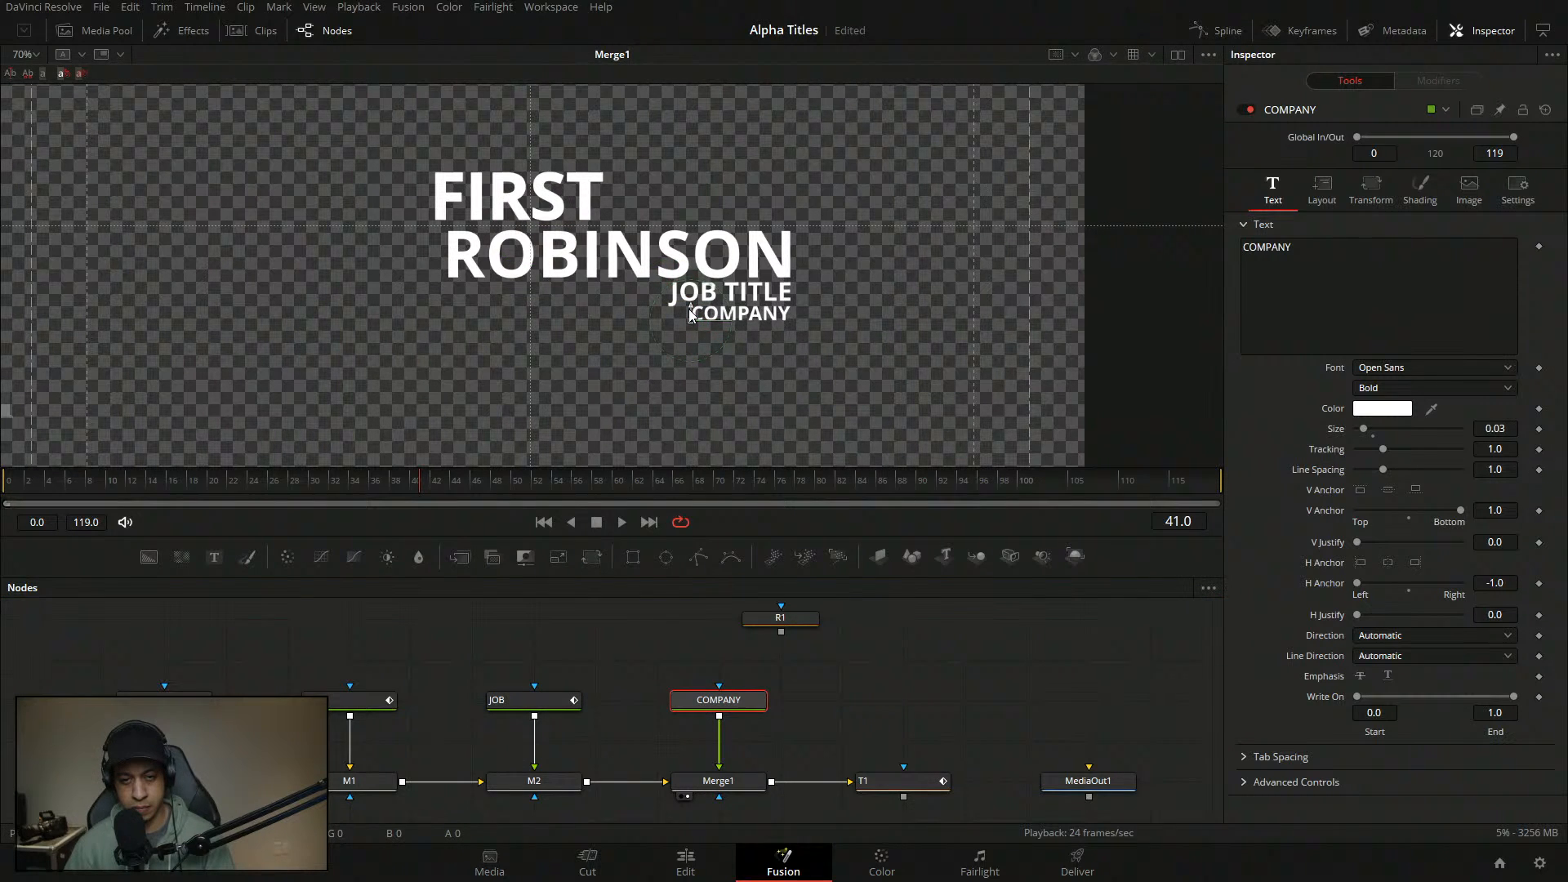
pyautogui.click(904, 681)
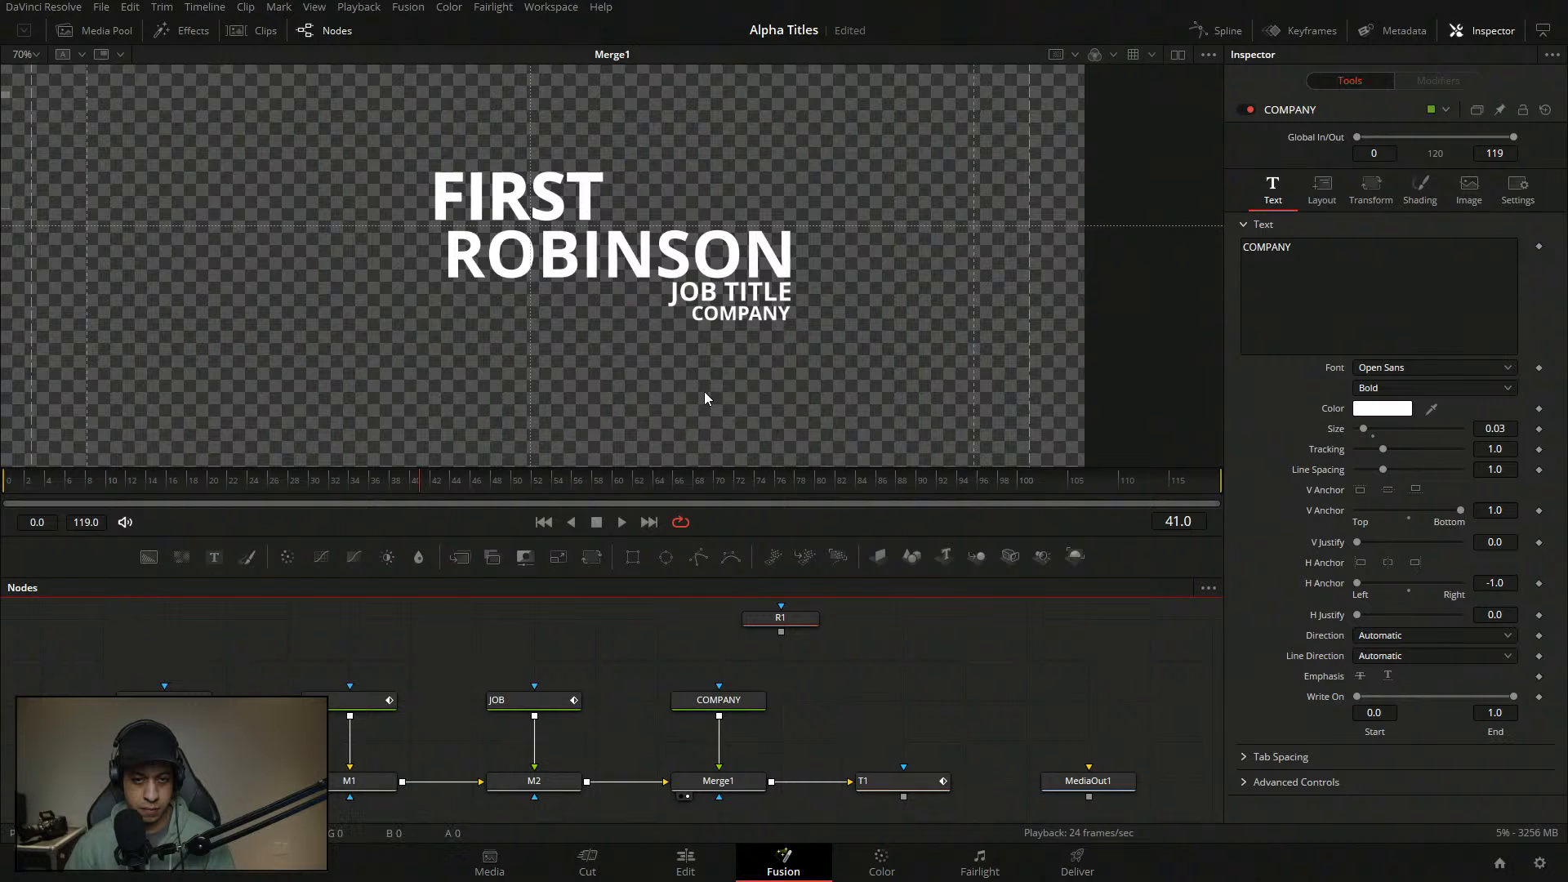
pyautogui.scroll(-3, 686, 375)
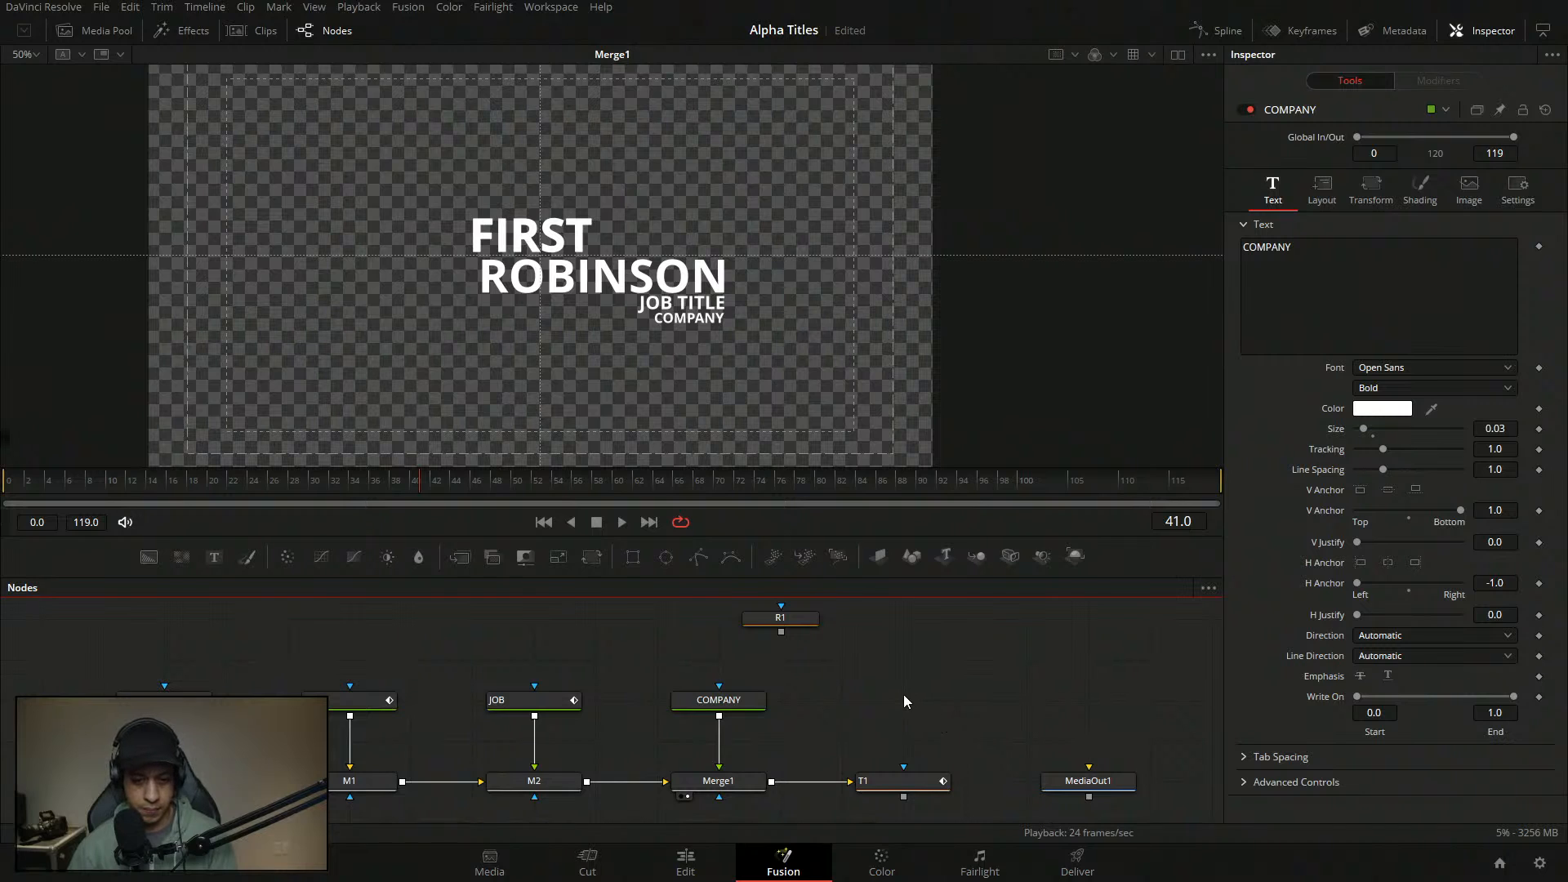
pyautogui.hotkey('ctrl', 's')
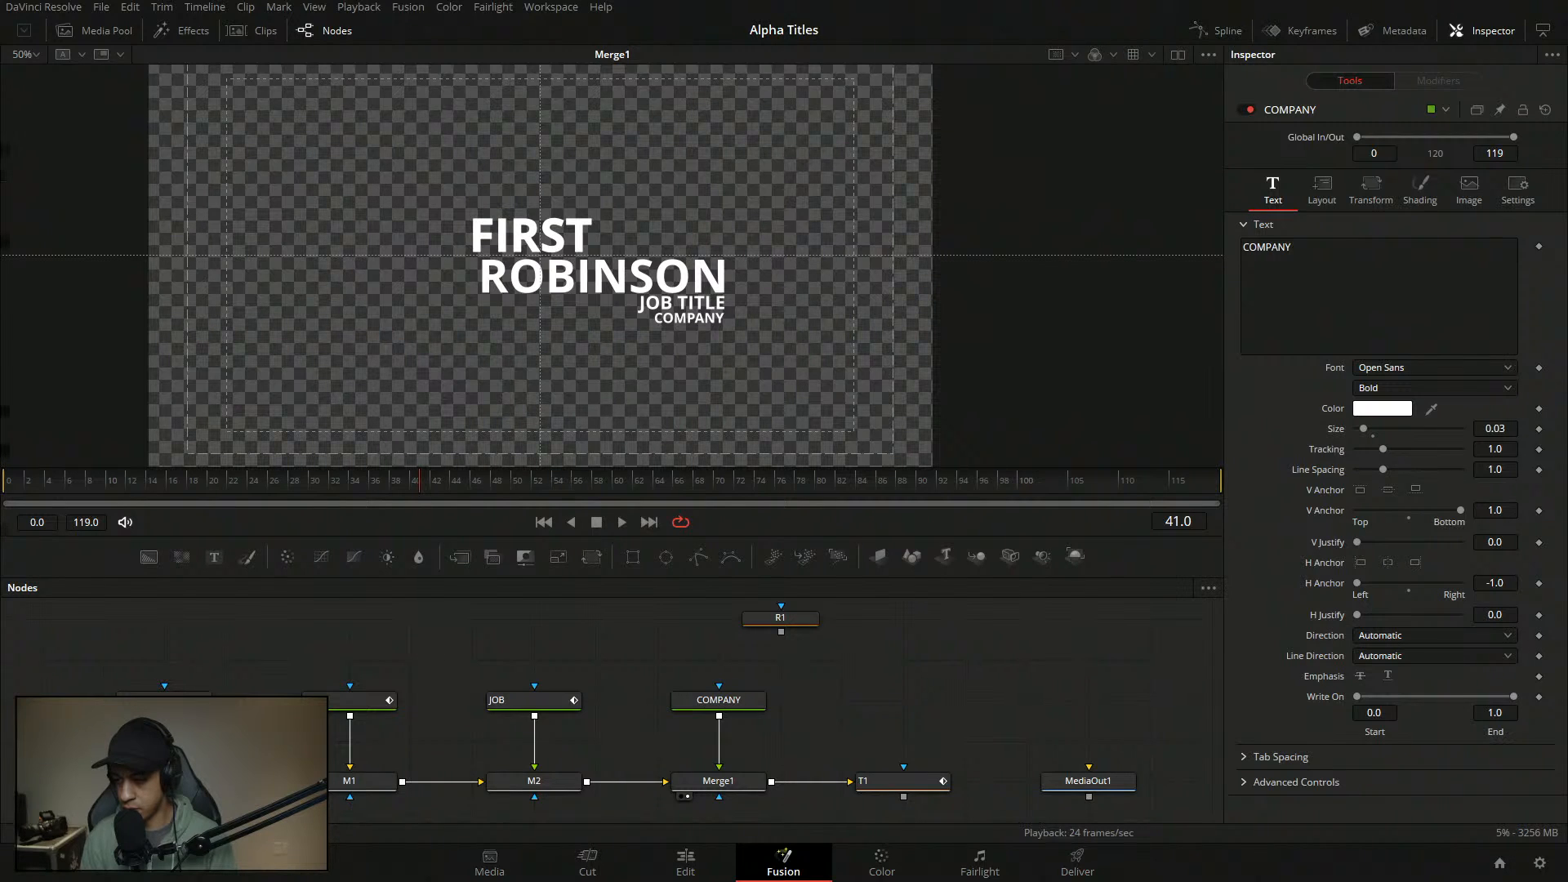
pyautogui.press('ctrl+super+Right')
pyautogui.press('ctrl+super+Left')
pyautogui.press('ctrl+super+Right')
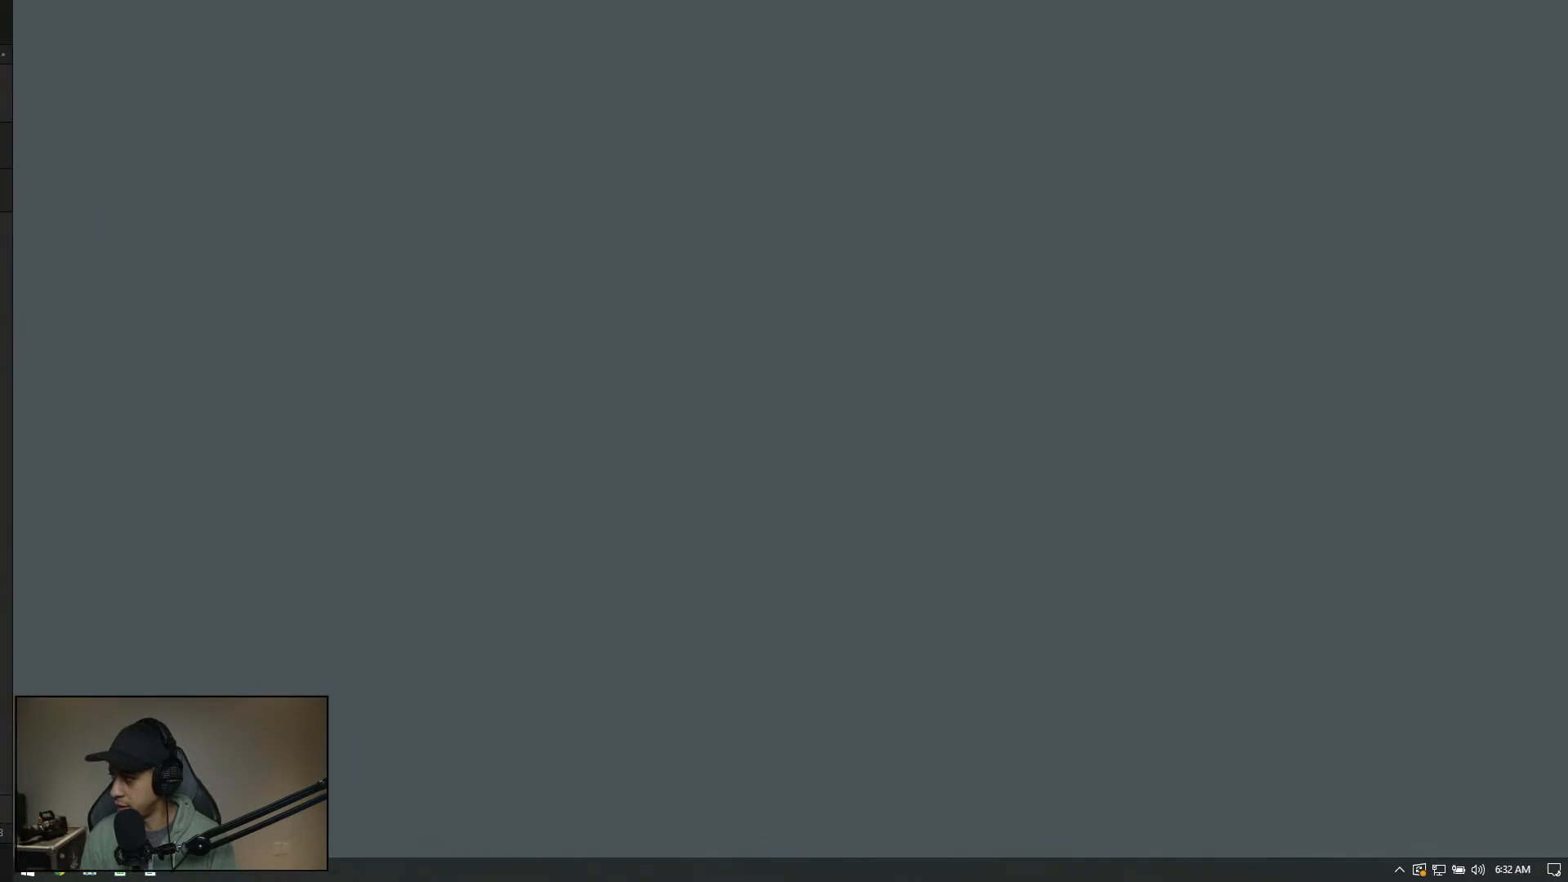
pyautogui.press('ctrl+super+Left')
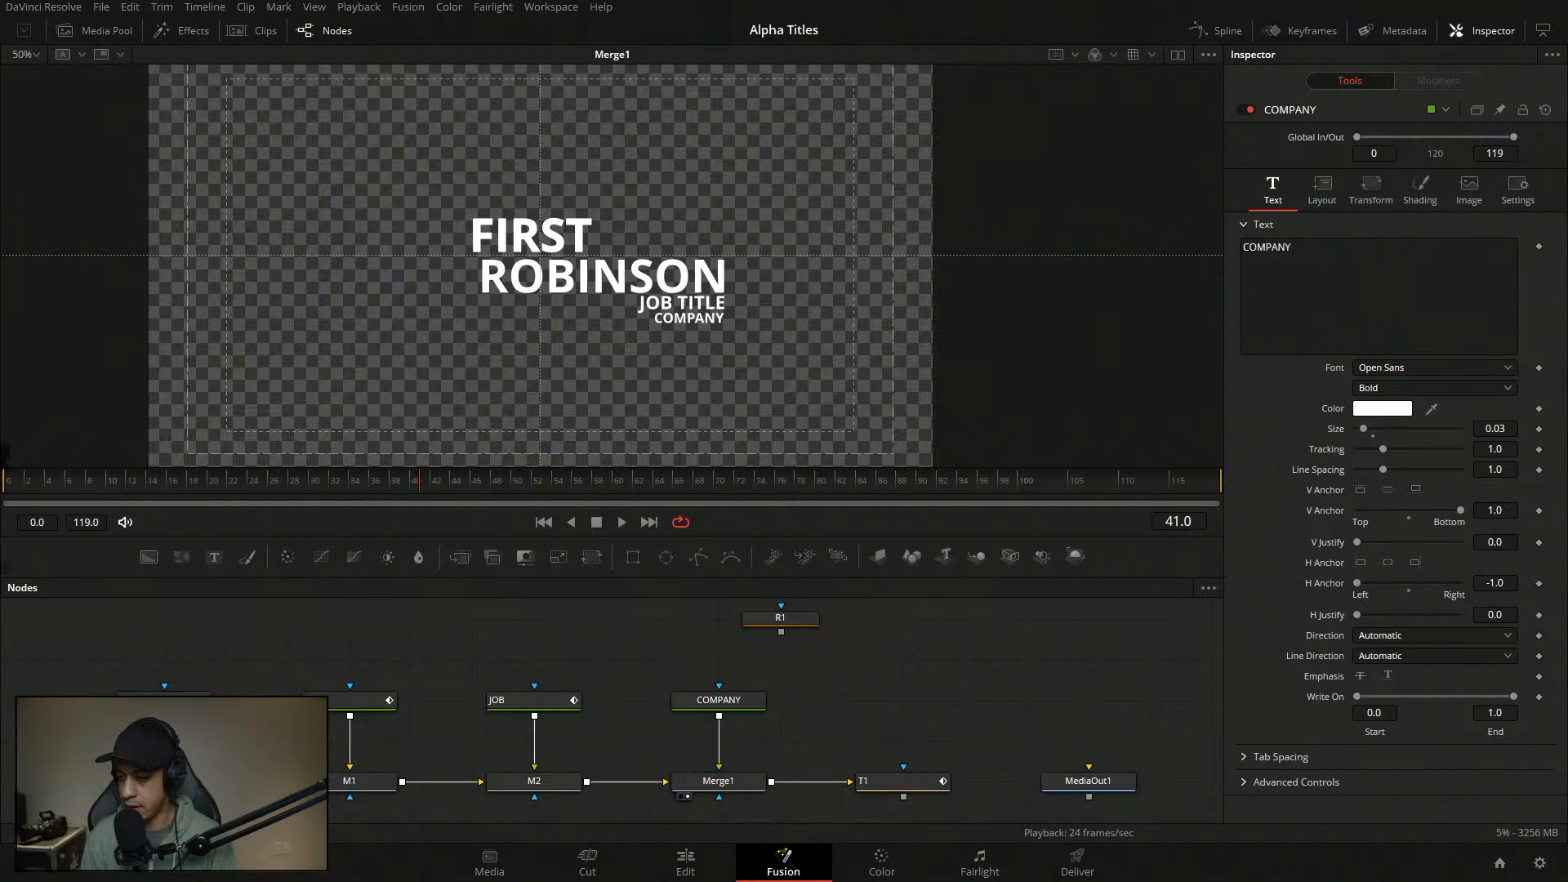
pyautogui.press('ctrl+super+Right')
pyautogui.press('ctrl+super+Left')
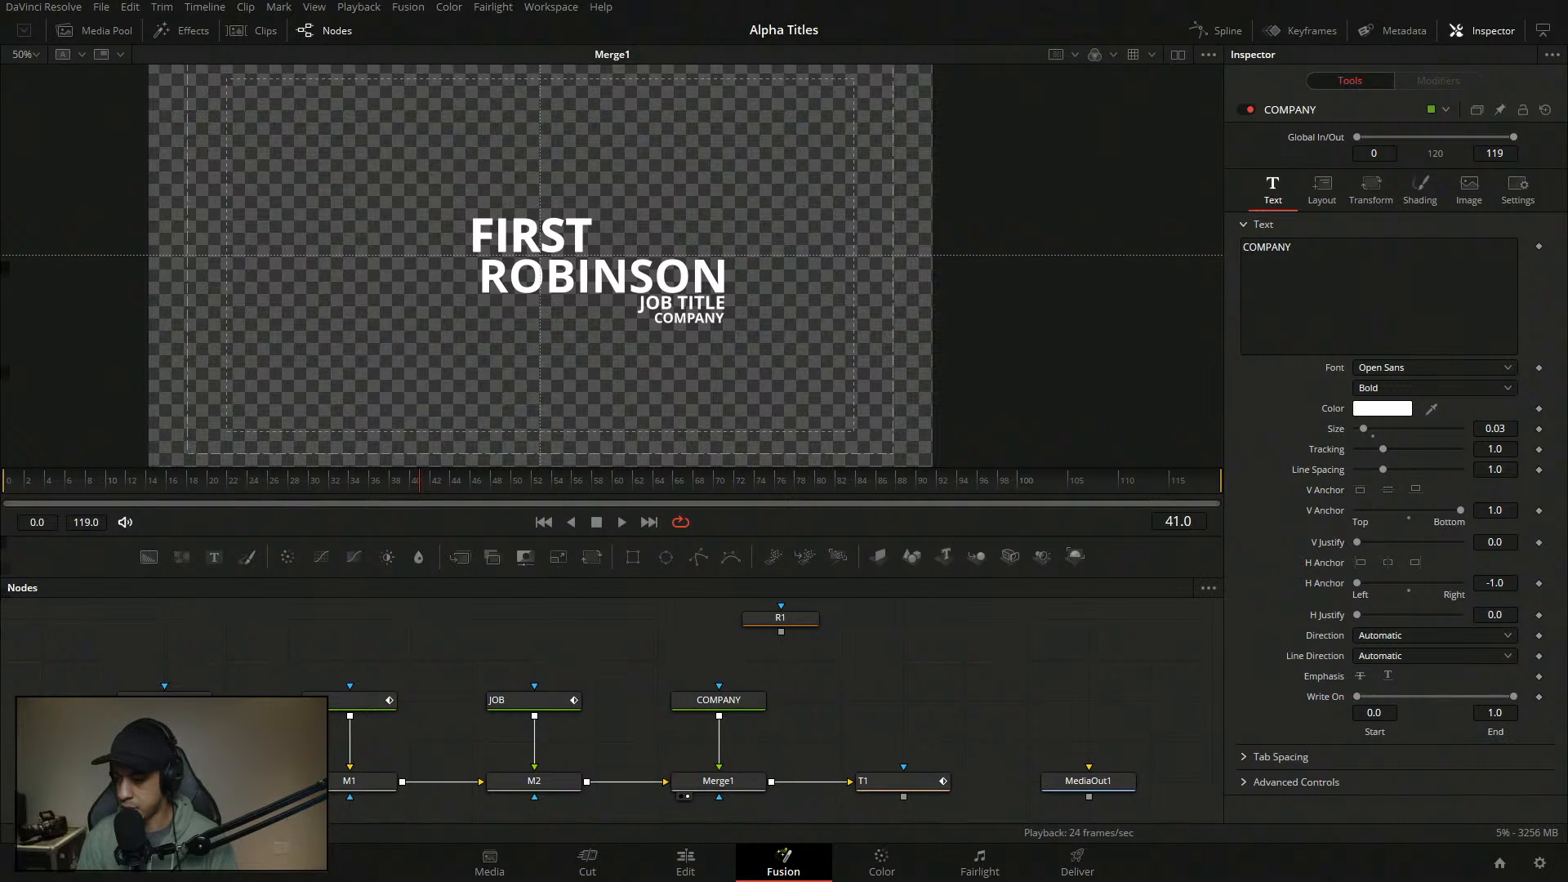
pyautogui.press('ctrl+super+Right')
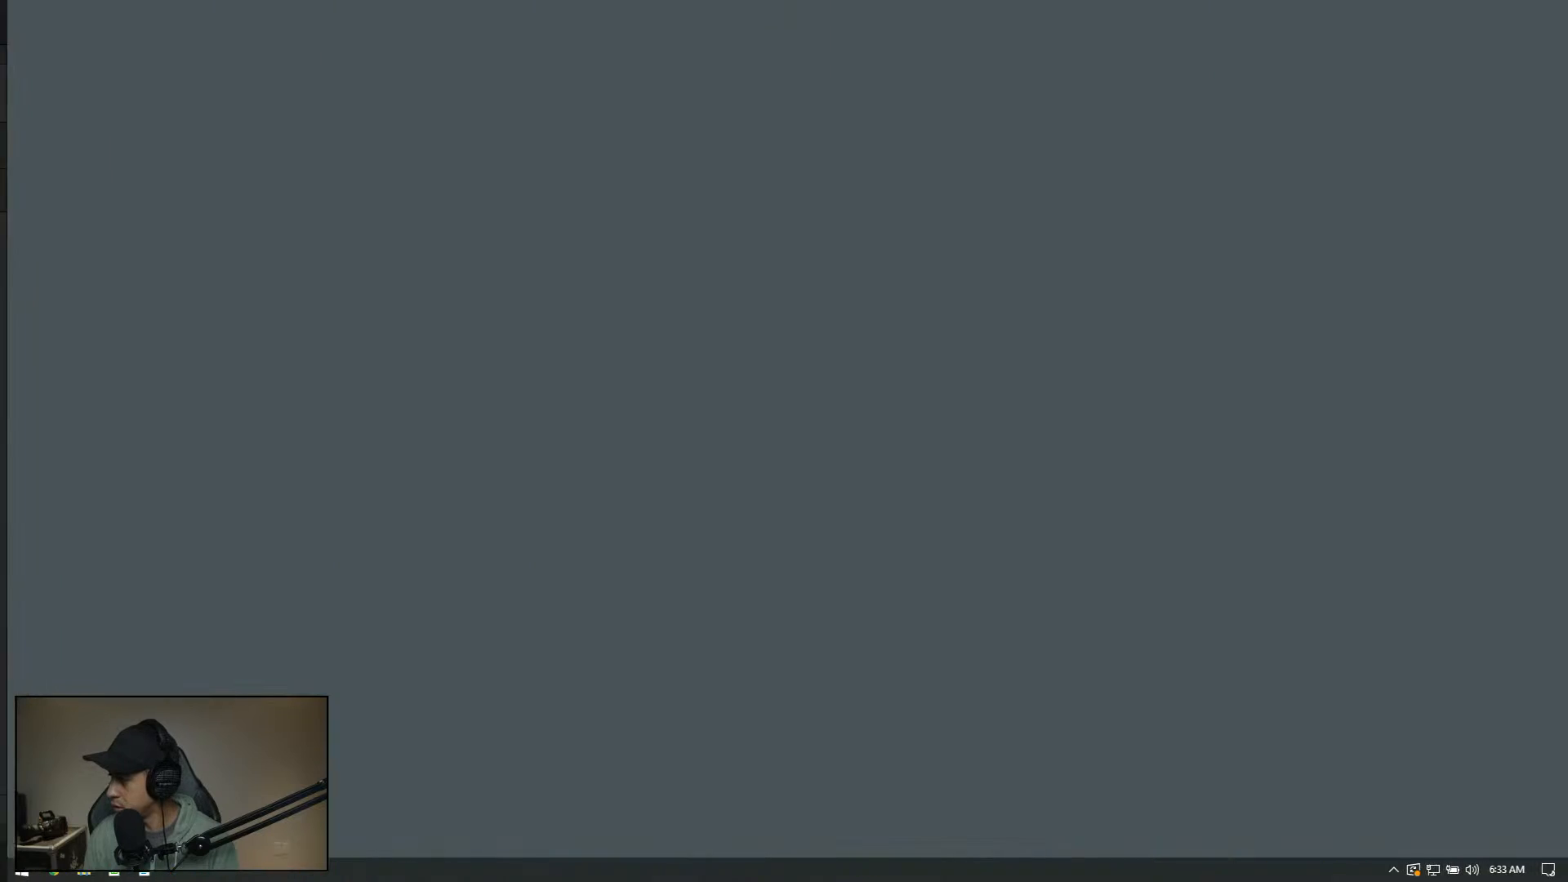
pyautogui.press('ctrl+super+Left')
pyautogui.press('ctrl+super+Right')
pyautogui.press('ctrl+super+Left')
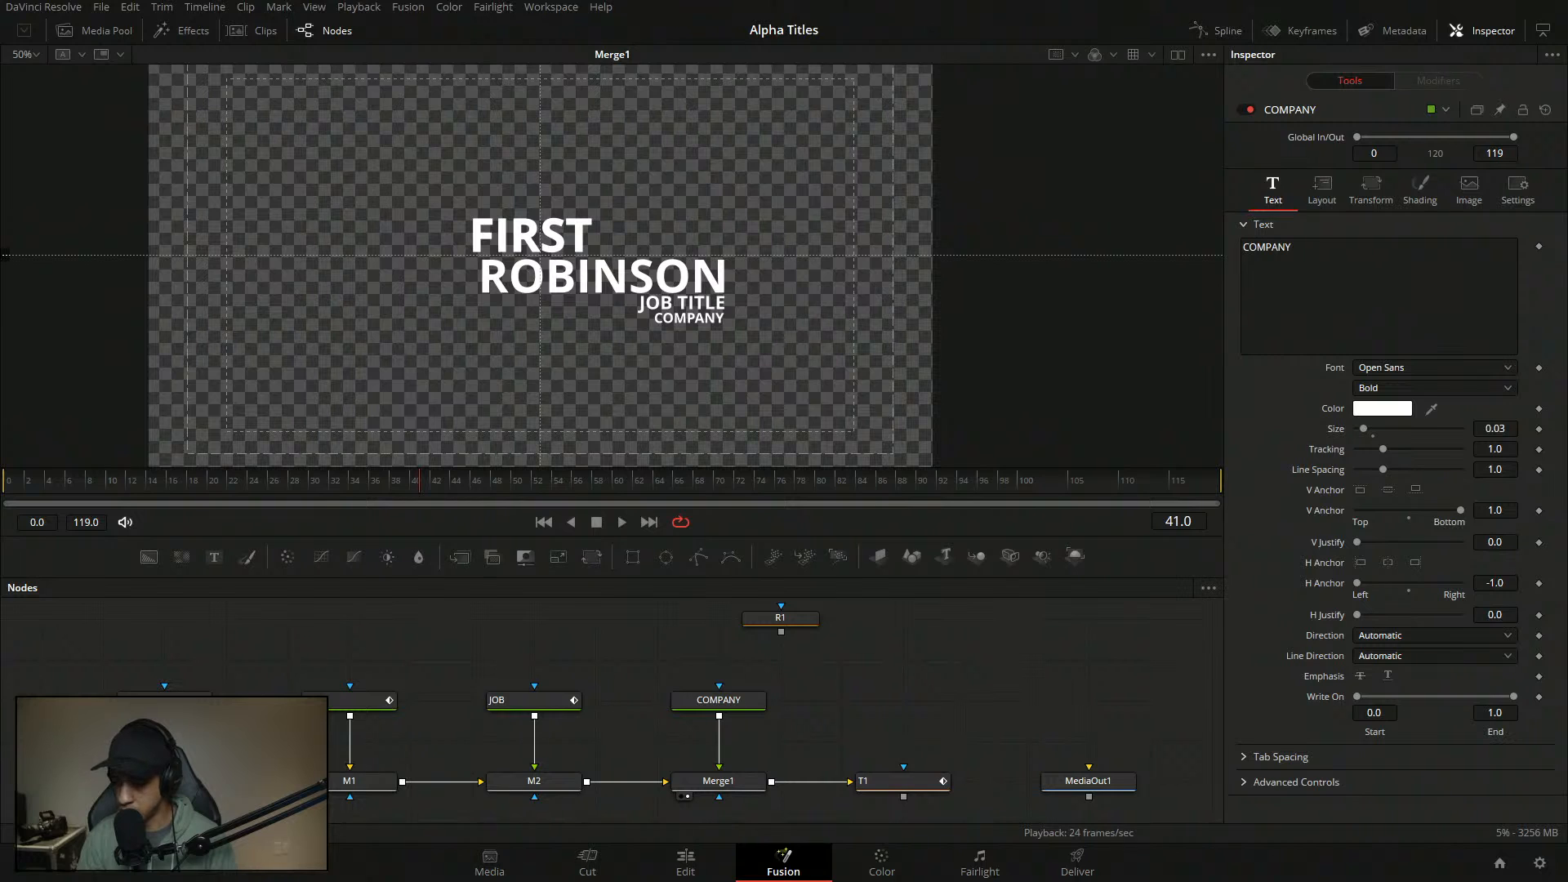
pyautogui.click(885, 686)
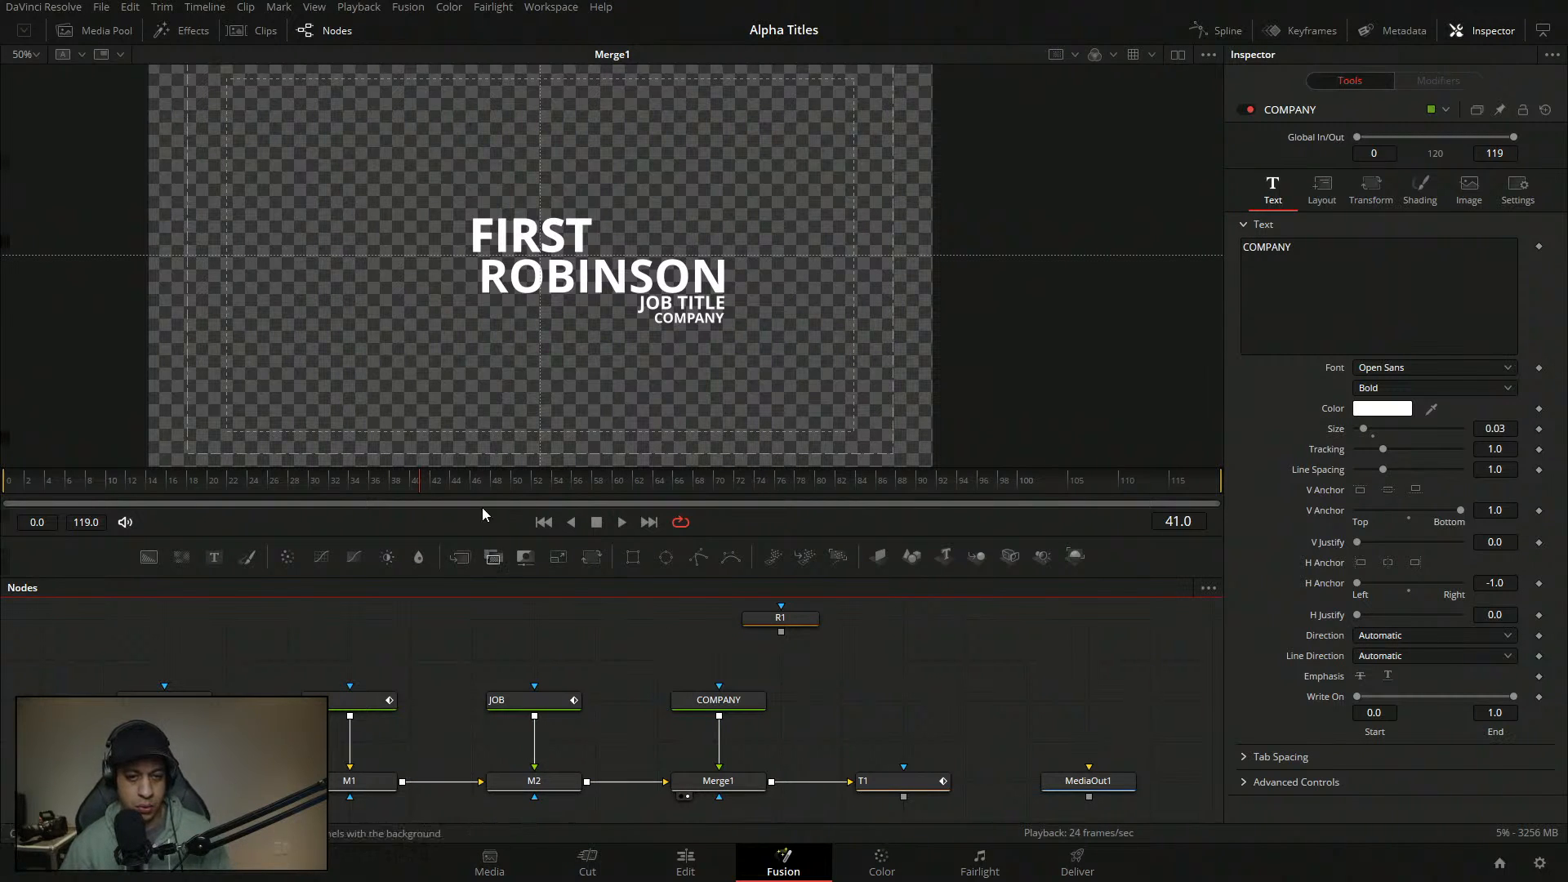
pyautogui.click(7, 483)
pyautogui.press('space')
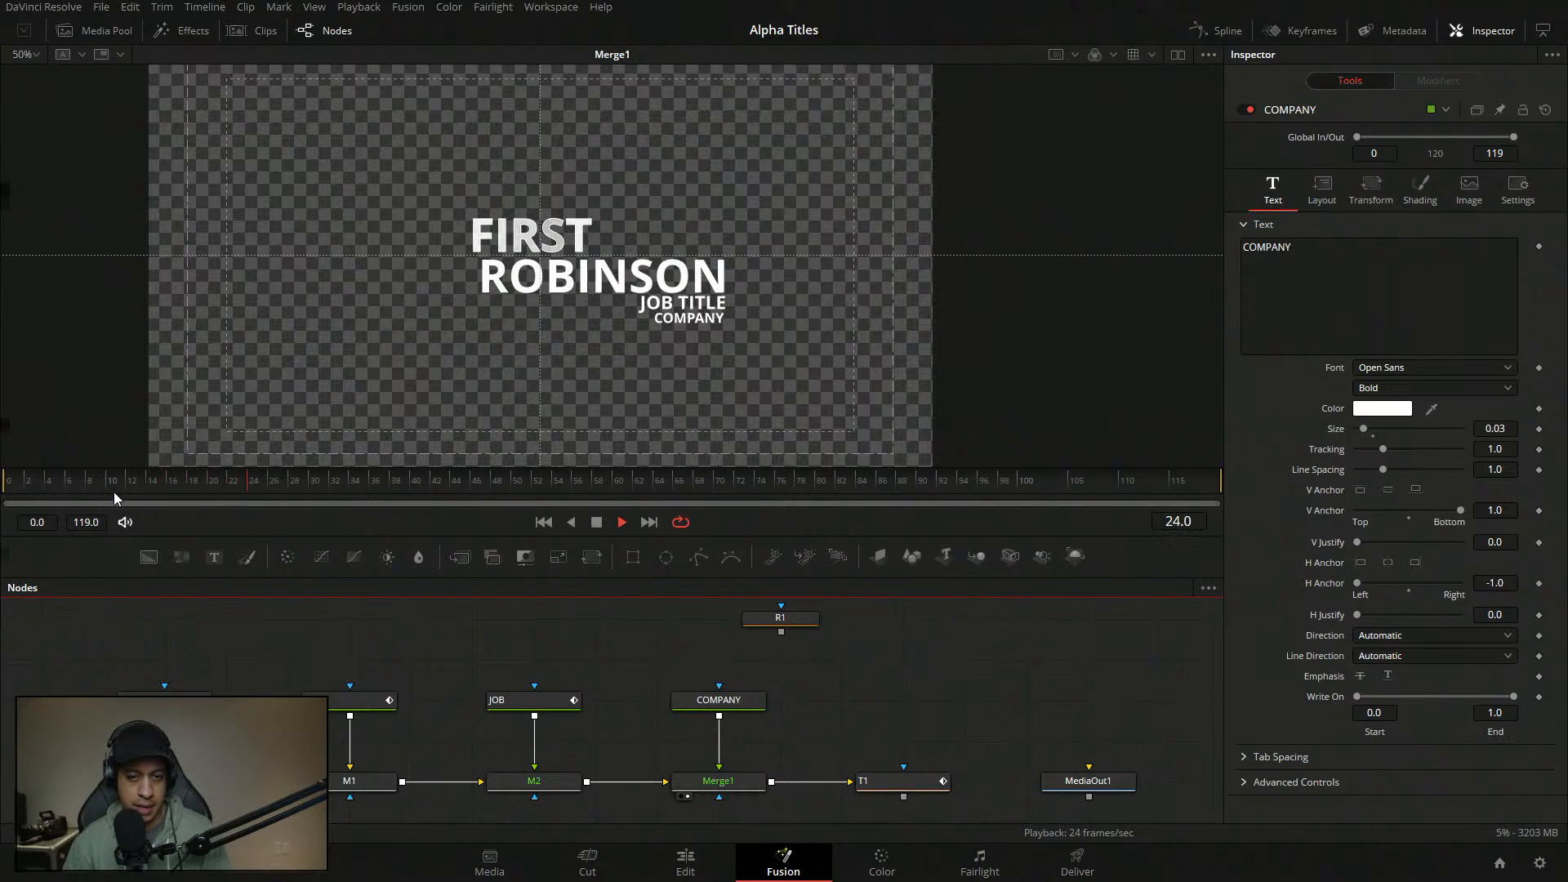
pyautogui.press('space')
pyautogui.moveTo(201, 484); pyautogui.dragTo(7, 482)
pyautogui.press('space')
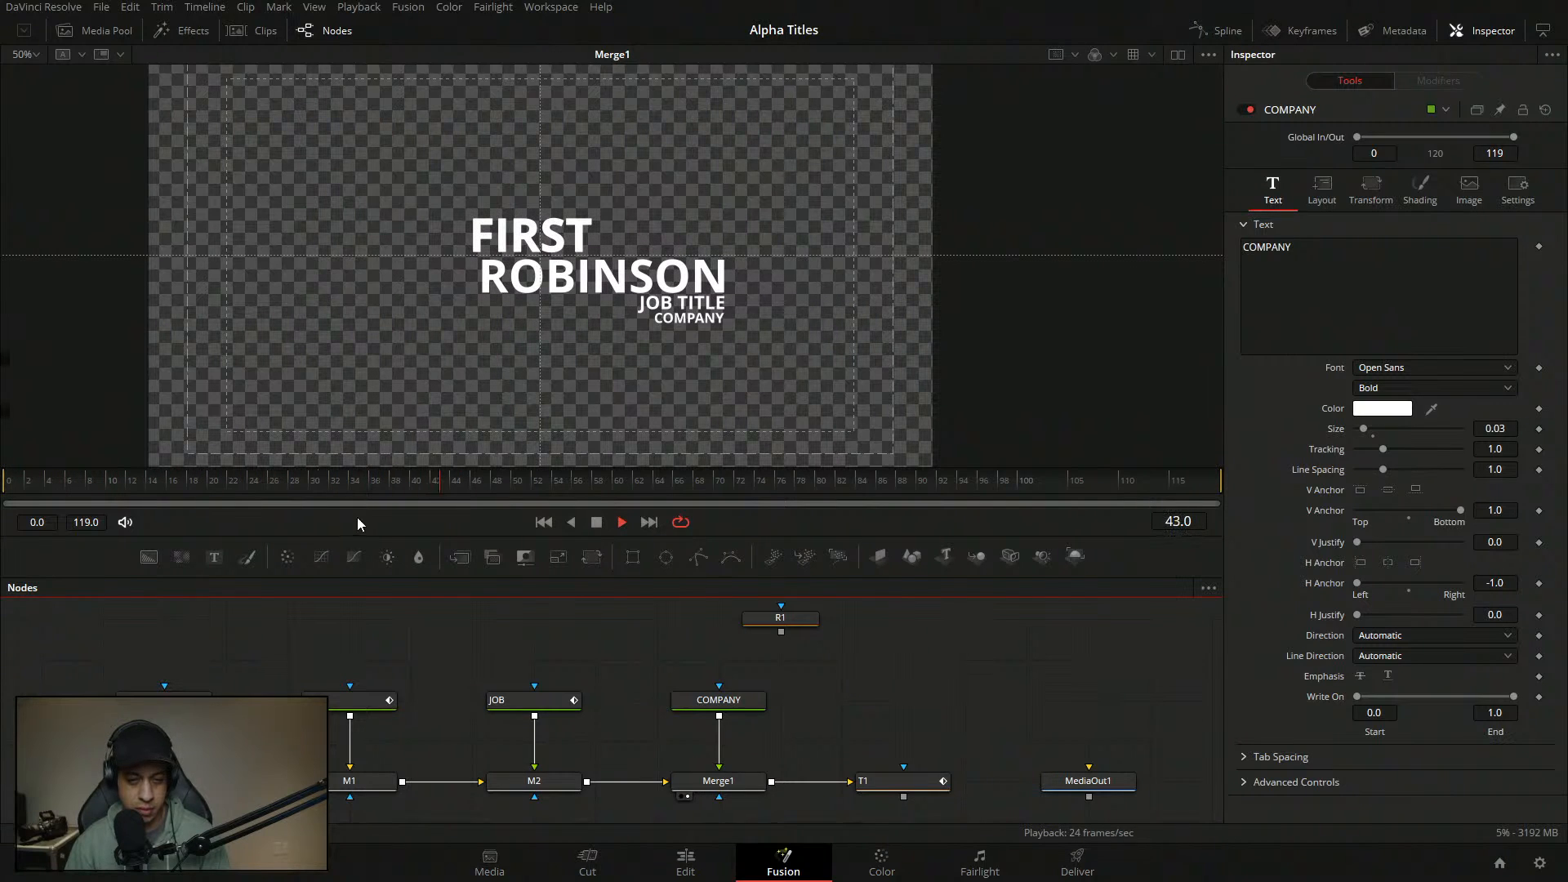
pyautogui.moveTo(177, 482); pyautogui.dragTo(5, 481)
pyautogui.press('space')
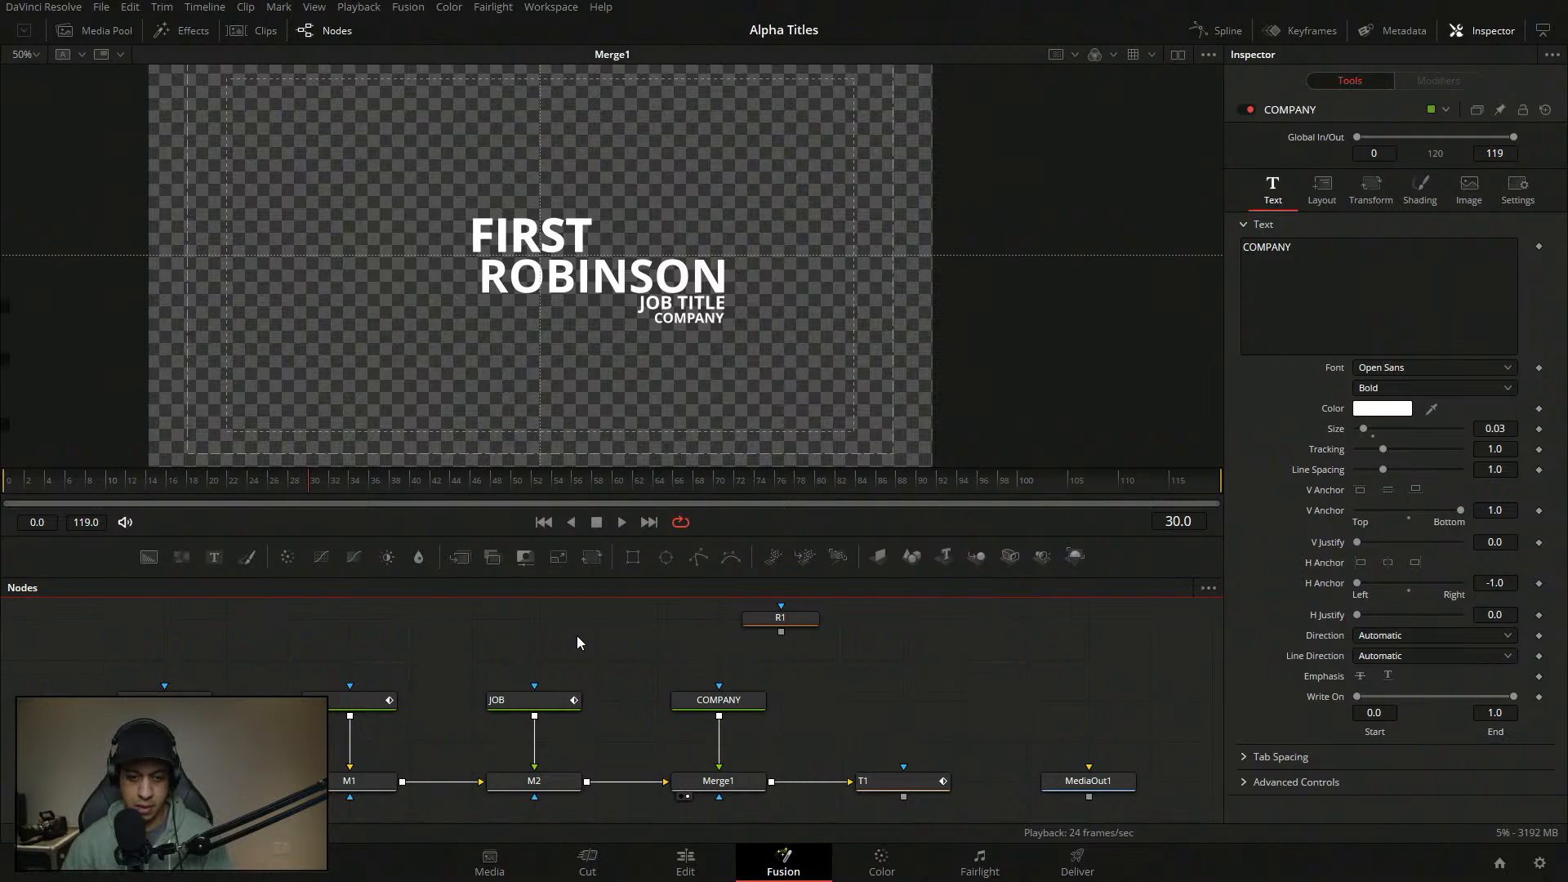
# - Preview the JOB TITLE slide-in animation from the first frame
pyautogui.click(545, 707)
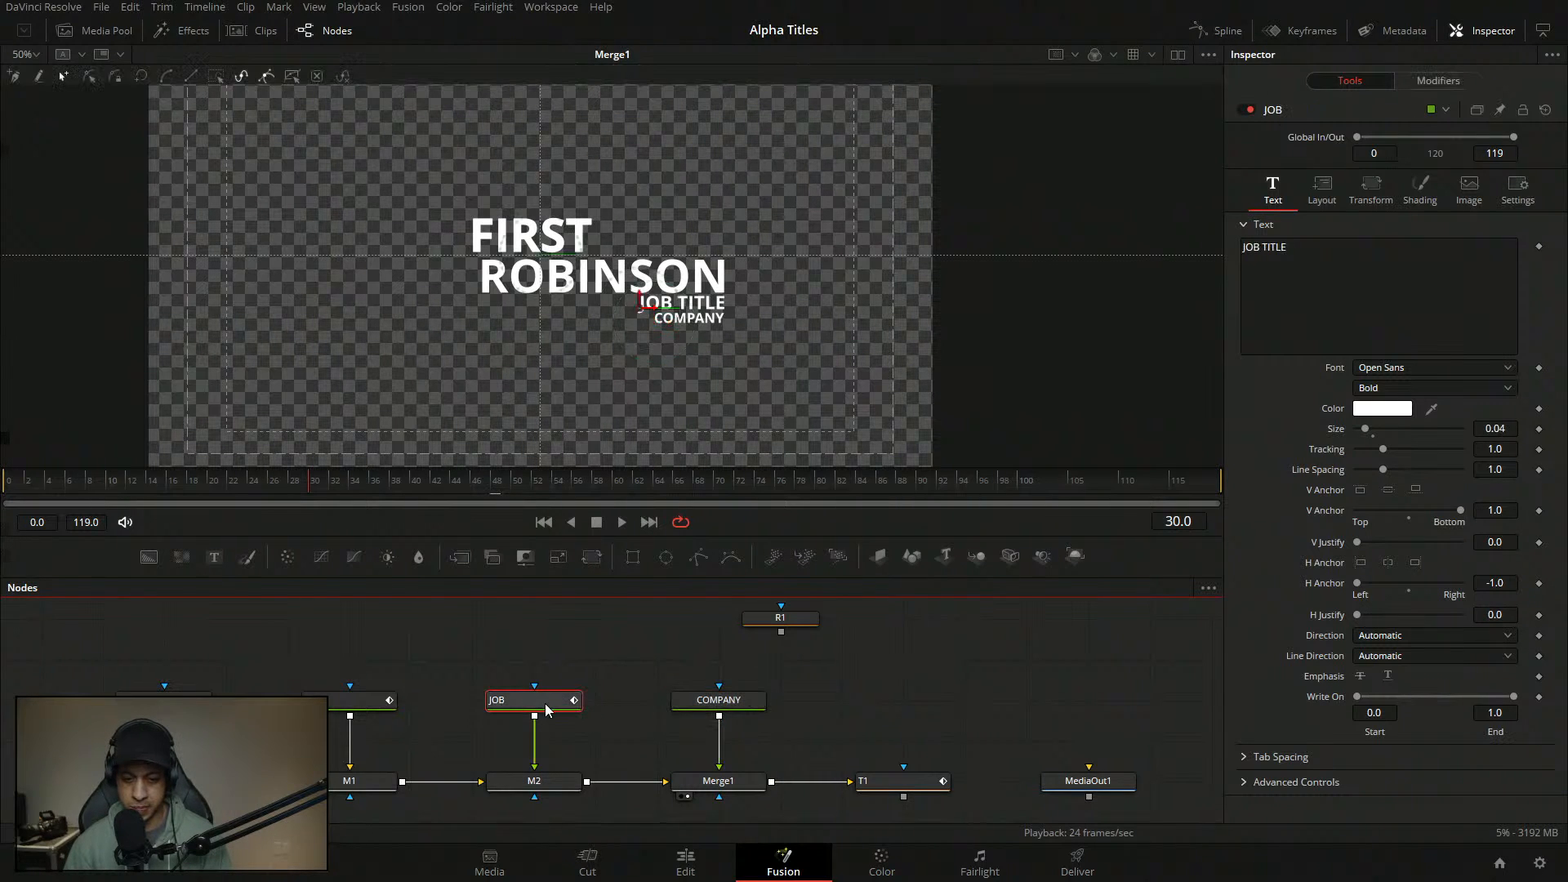
pyautogui.click(1438, 80)
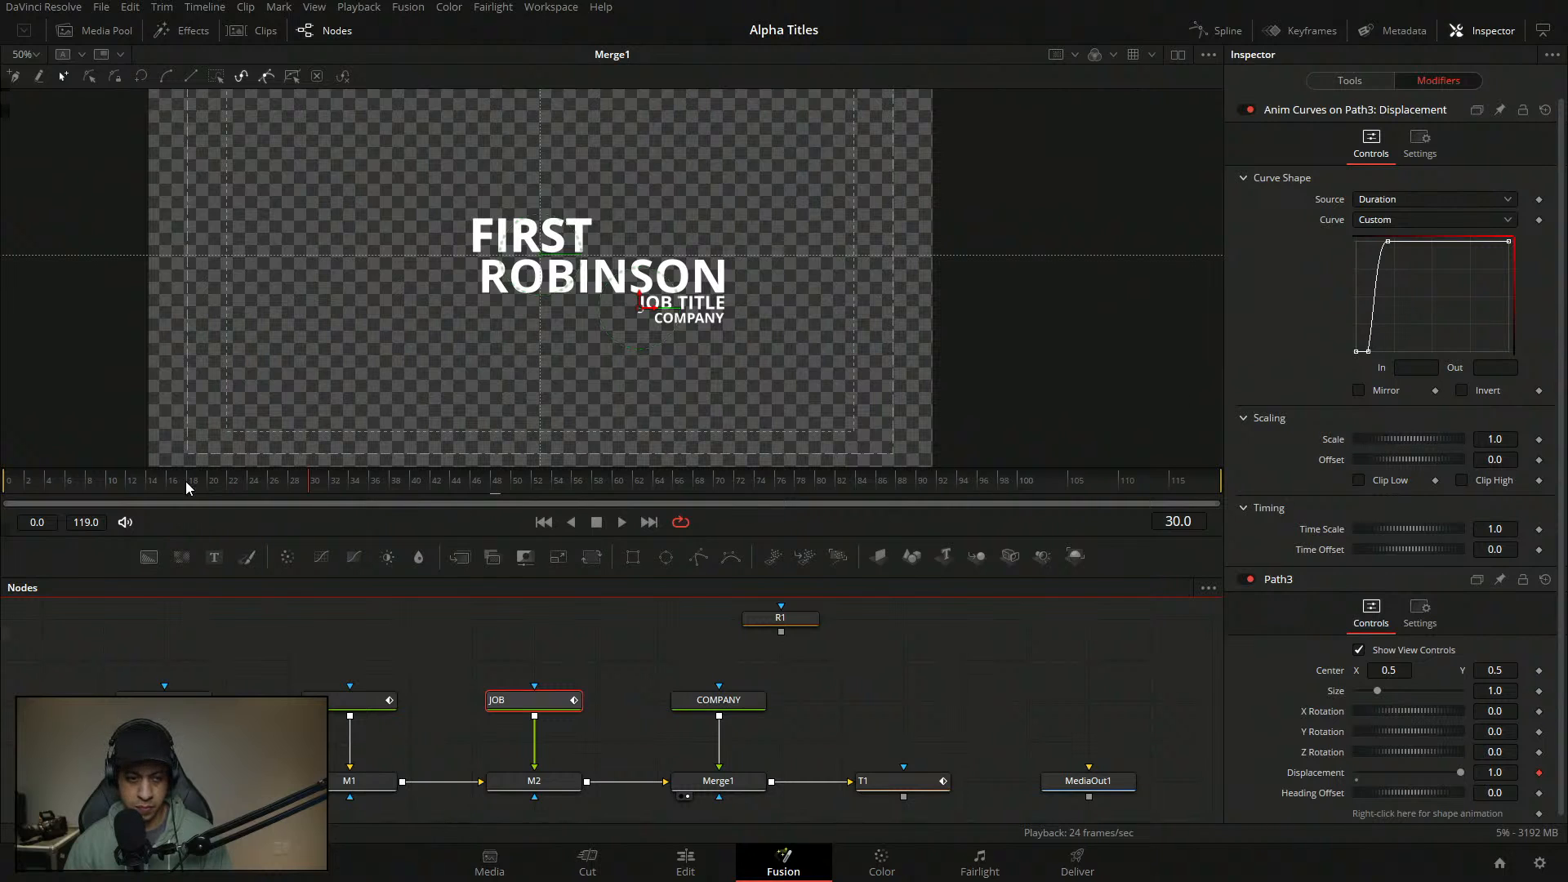
pyautogui.moveTo(182, 486); pyautogui.dragTo(3, 487)
pyautogui.press('space')
pyautogui.press('space')
pyautogui.moveTo(129, 488); pyautogui.dragTo(3, 485)
pyautogui.press('space')
pyautogui.press('space')
pyautogui.moveTo(557, 695); pyautogui.dragTo(560, 704)
pyautogui.moveTo(604, 796); pyautogui.dragTo(614, 606)
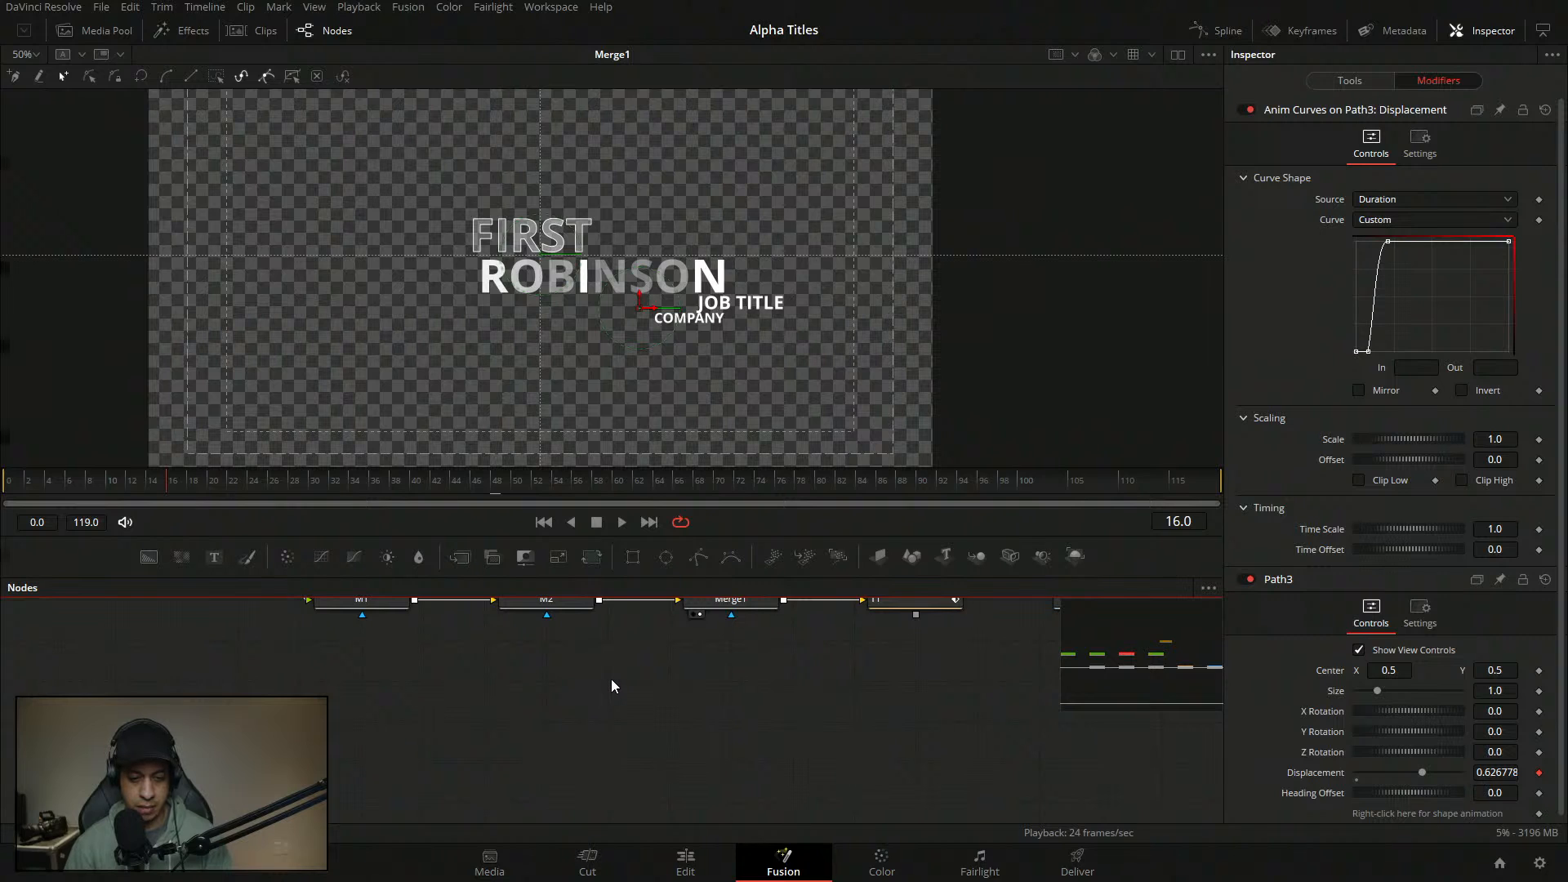
# - Paste an instanced copy of JOB and wire it into M2's mask input
pyautogui.hotkey('ctrl', 'shift', 'v')
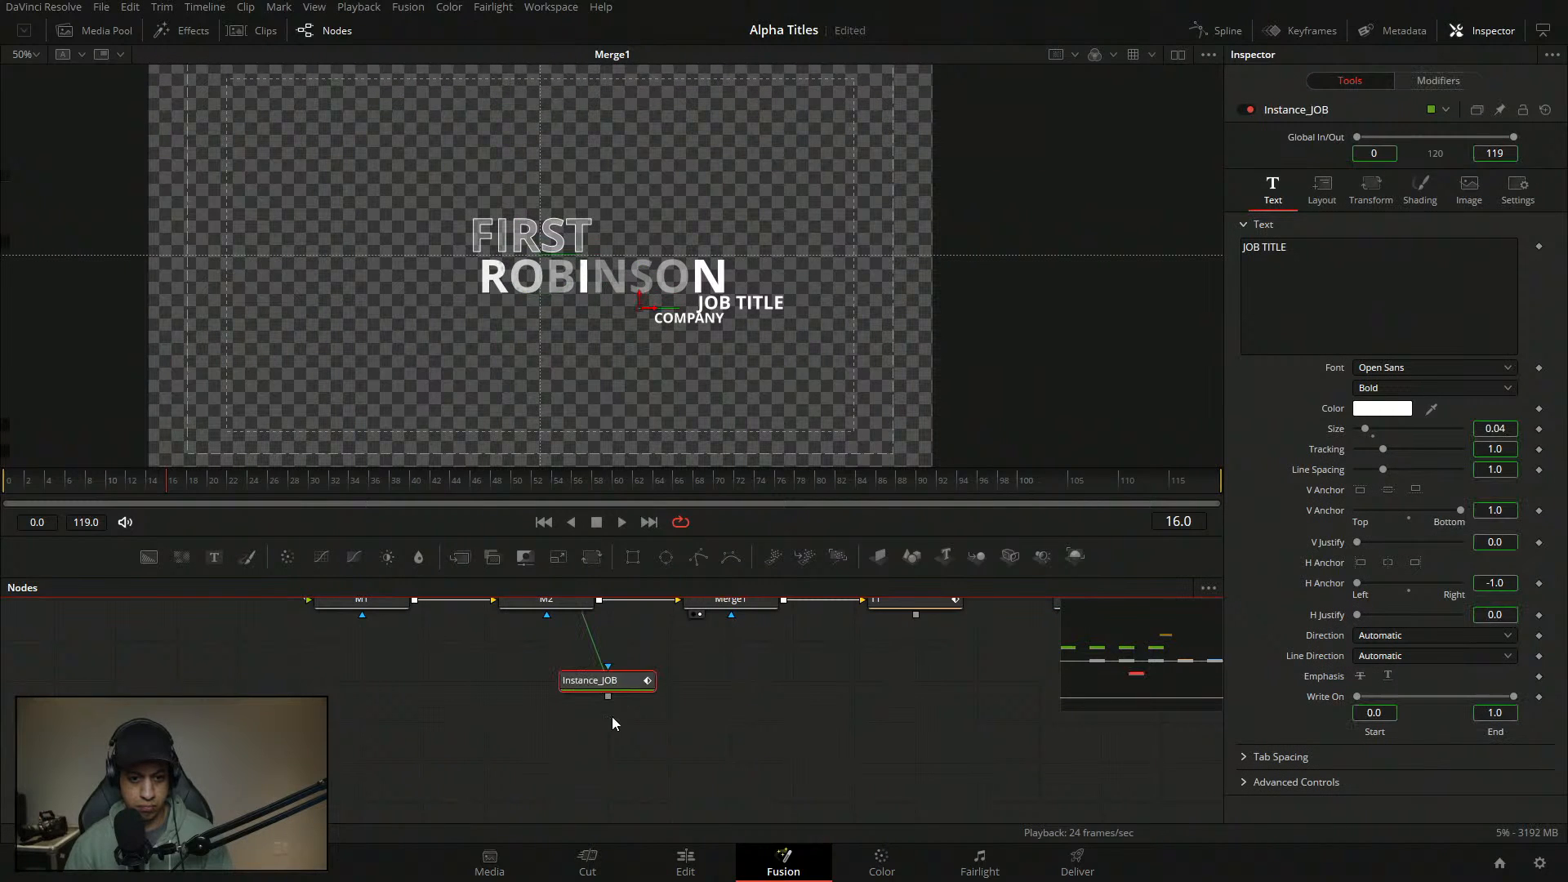
pyautogui.moveTo(654, 648); pyautogui.dragTo(748, 693)
pyautogui.moveTo(691, 776); pyautogui.dragTo(630, 695)
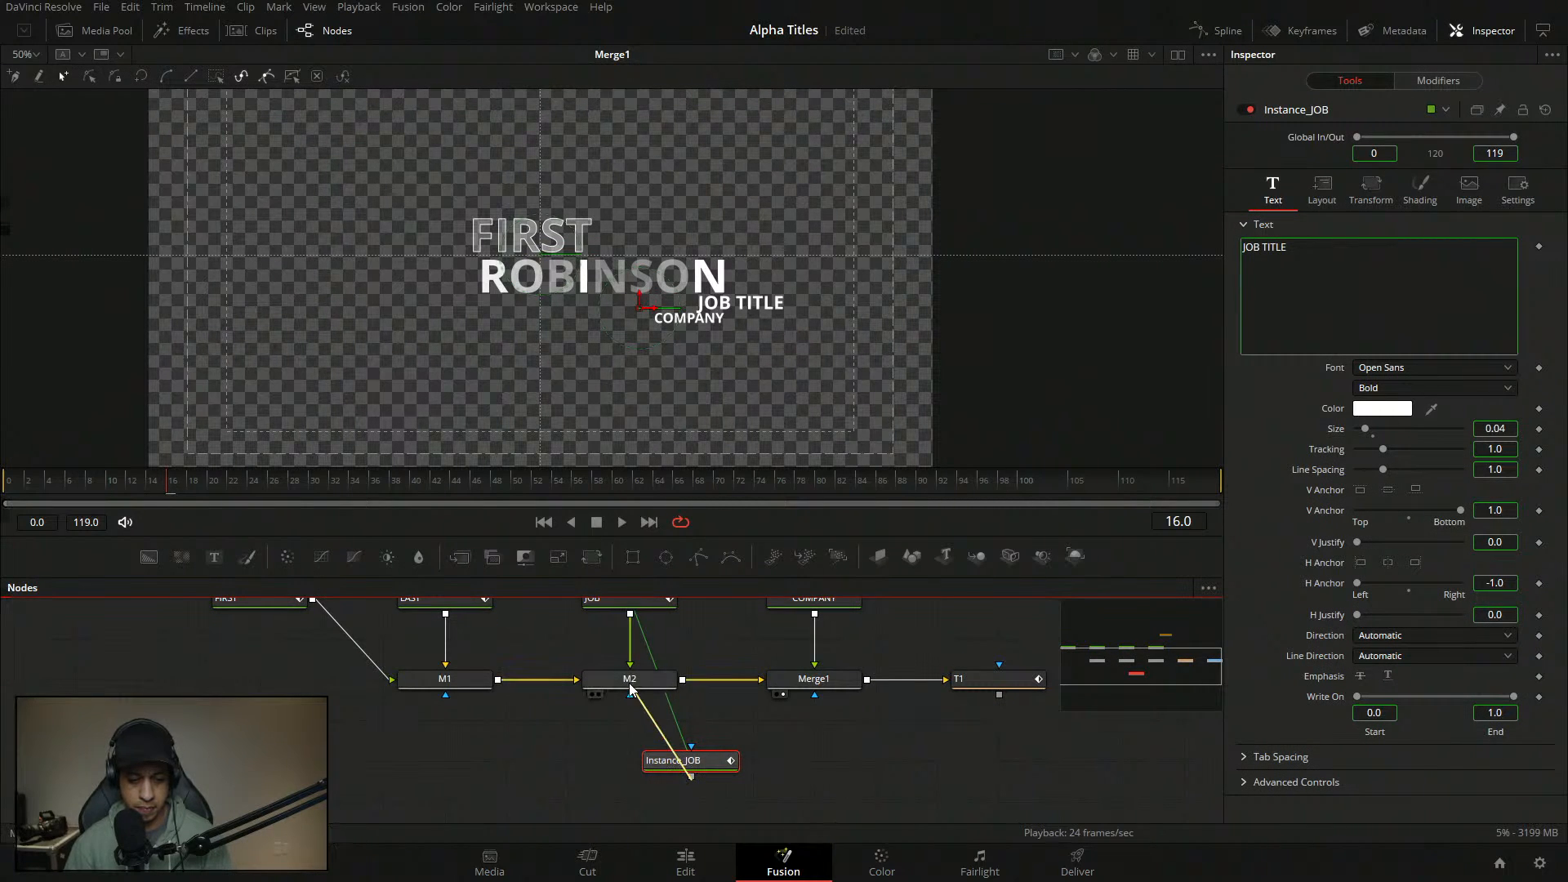
pyautogui.moveTo(711, 767); pyautogui.dragTo(650, 768)
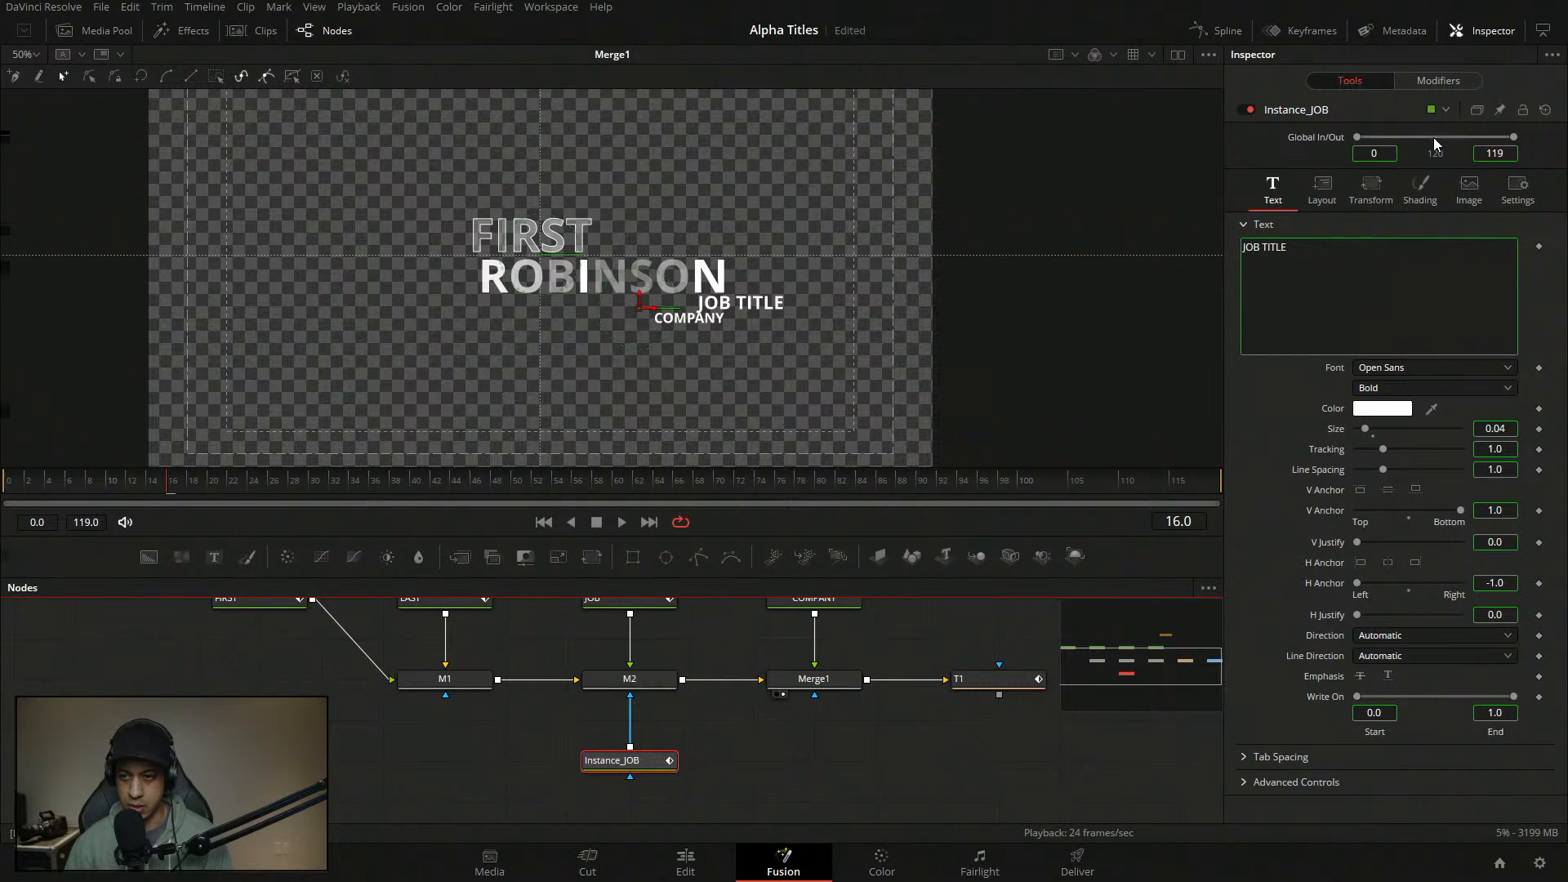
# - Deinstance the copy's Offset and shade it as a solid block at Line level
pyautogui.click(1421, 190)
pyautogui.rightClick(1347, 649)
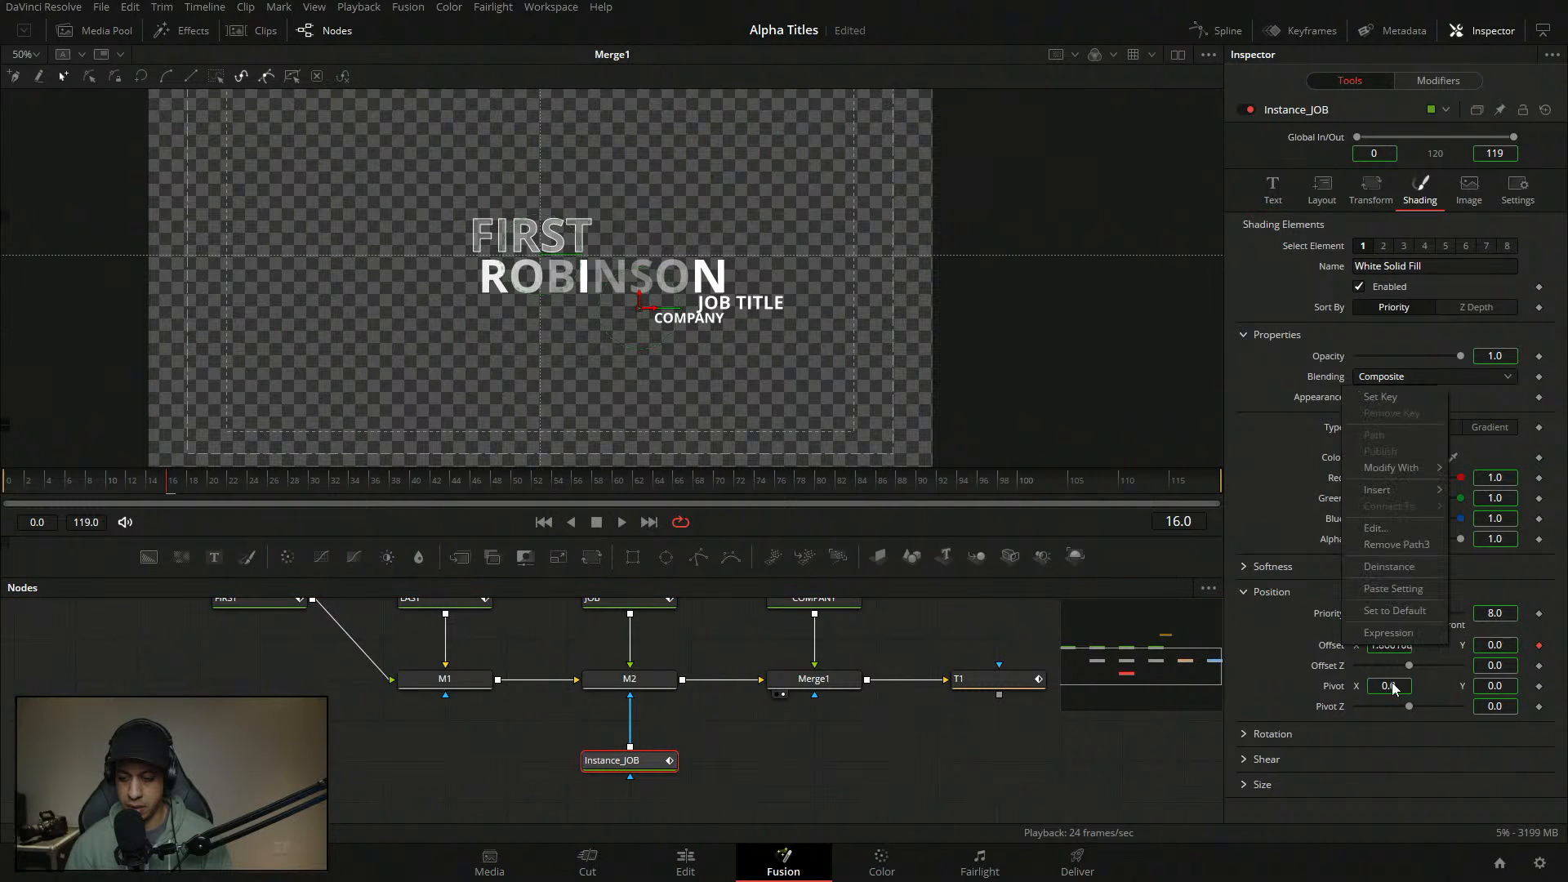
pyautogui.click(1389, 570)
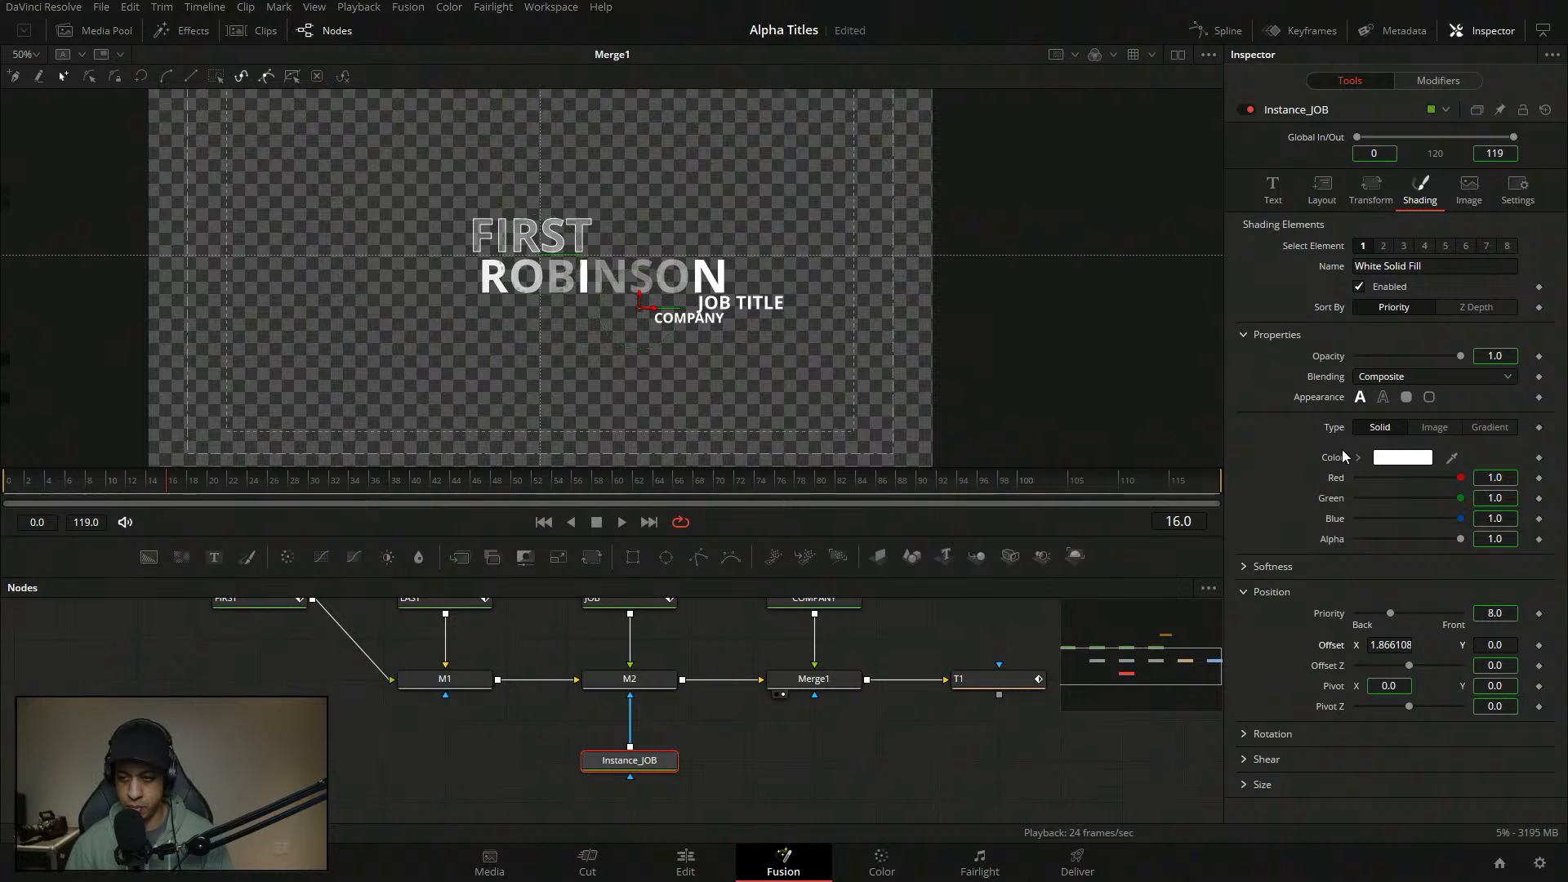
pyautogui.rightClick(1337, 397)
pyautogui.click(1390, 536)
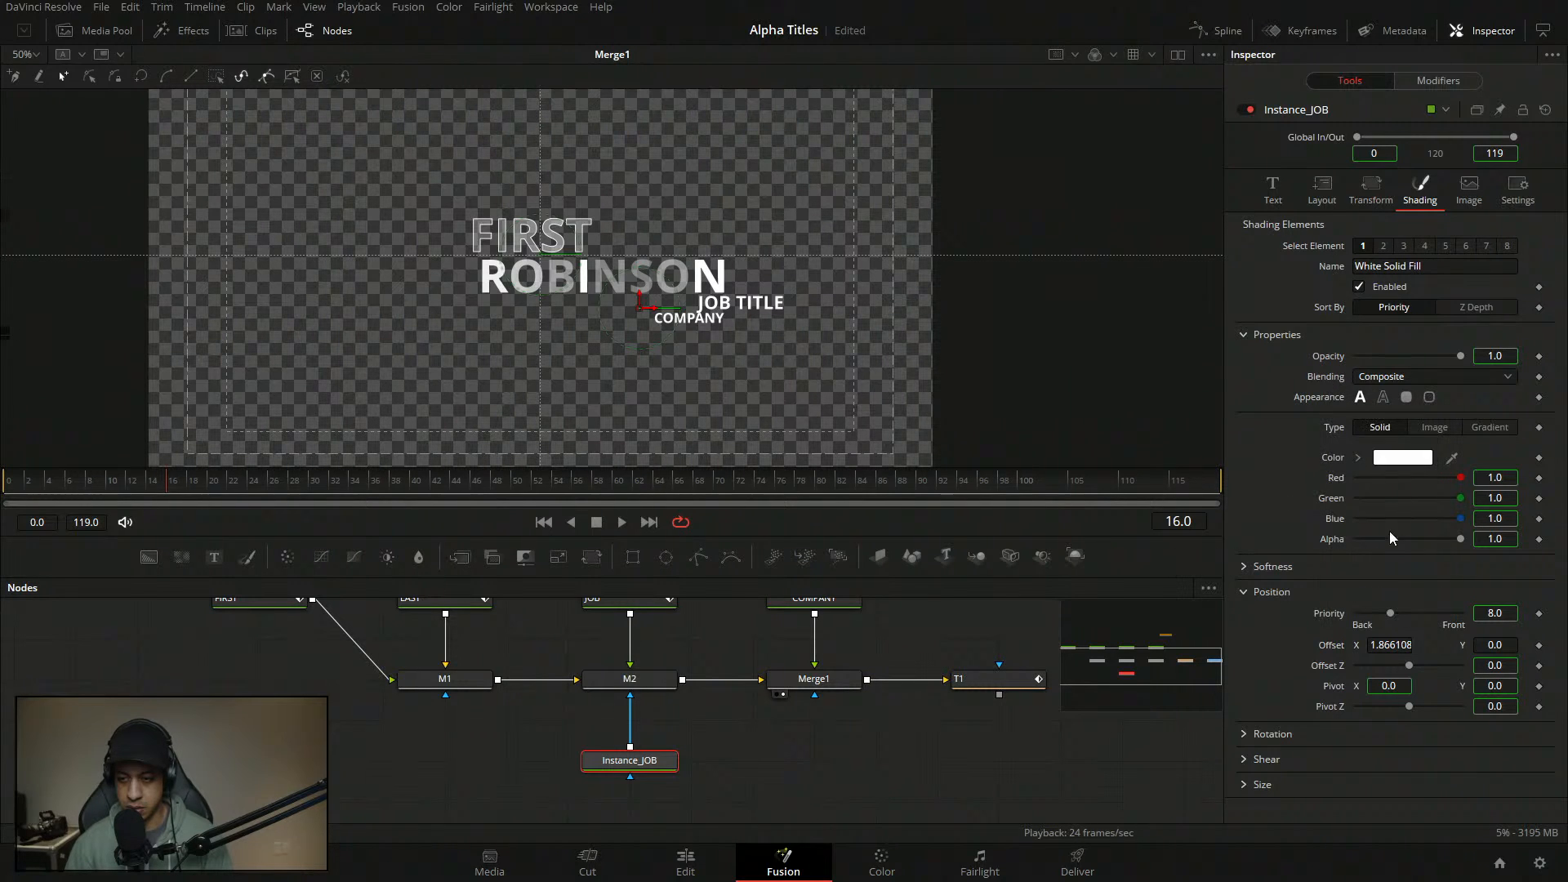
pyautogui.click(1406, 397)
pyautogui.rightClick(1333, 418)
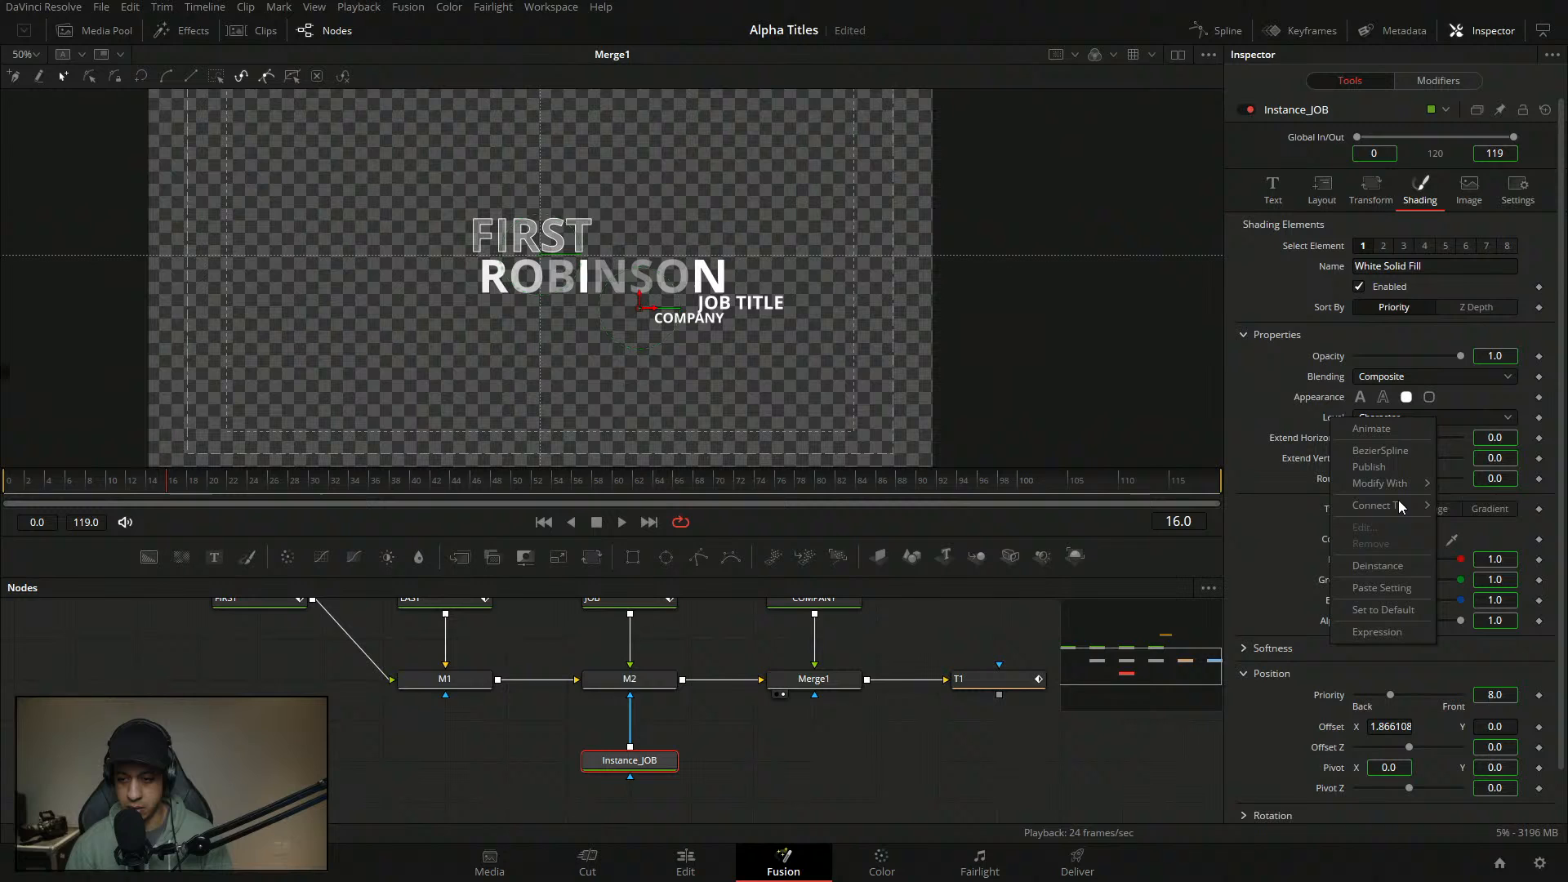
pyautogui.click(1405, 565)
pyautogui.click(1384, 420)
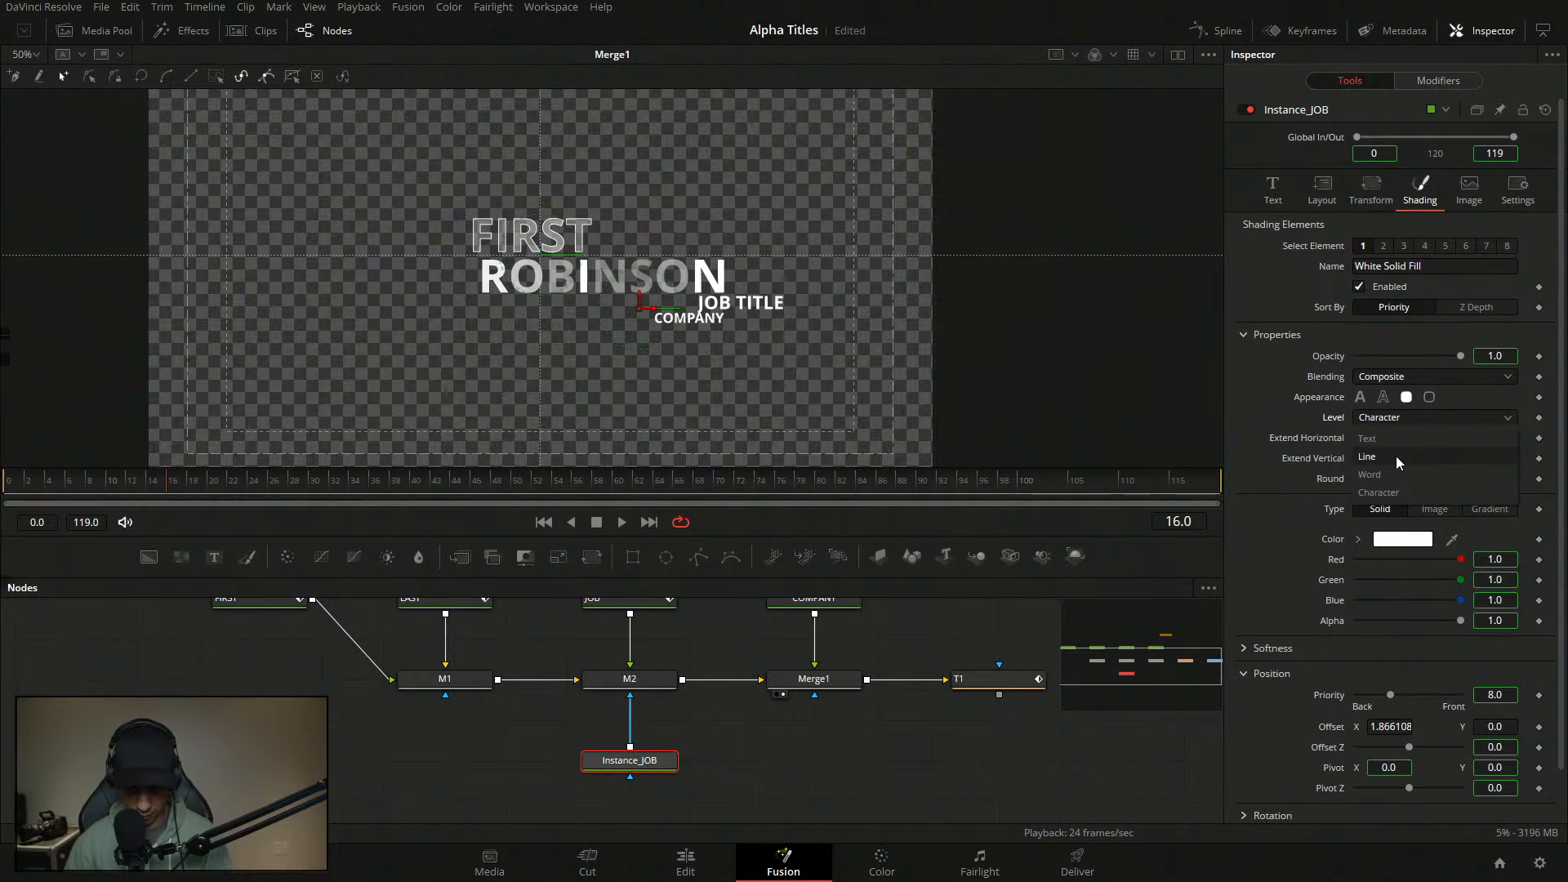
pyautogui.click(1395, 455)
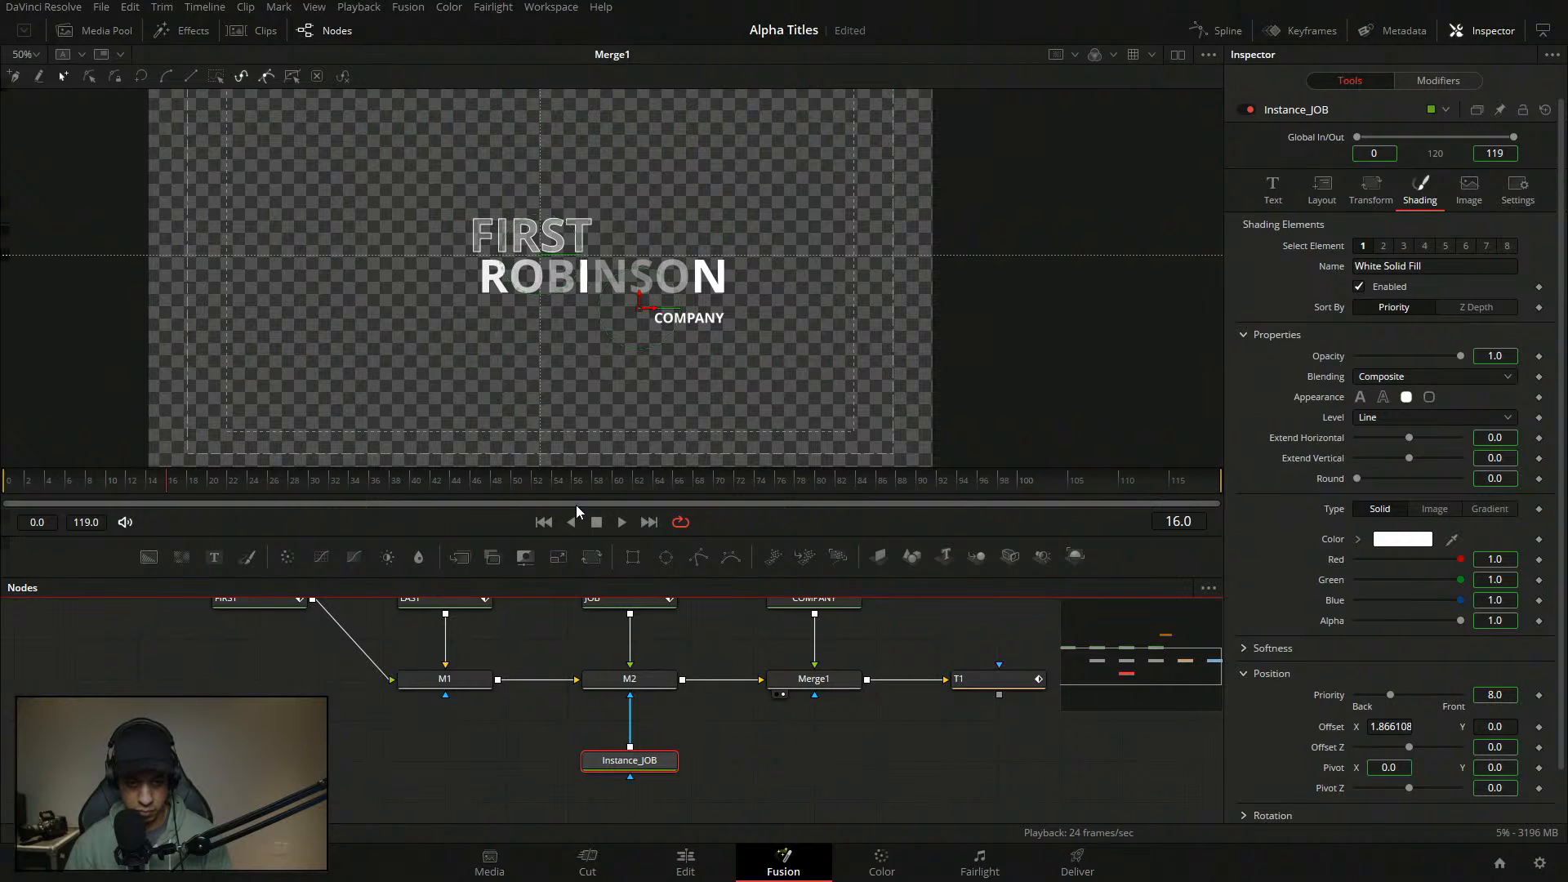
# - Reset Instance_JOB's Offset X to zero and play the masked titles through M2
pyautogui.click(622, 522)
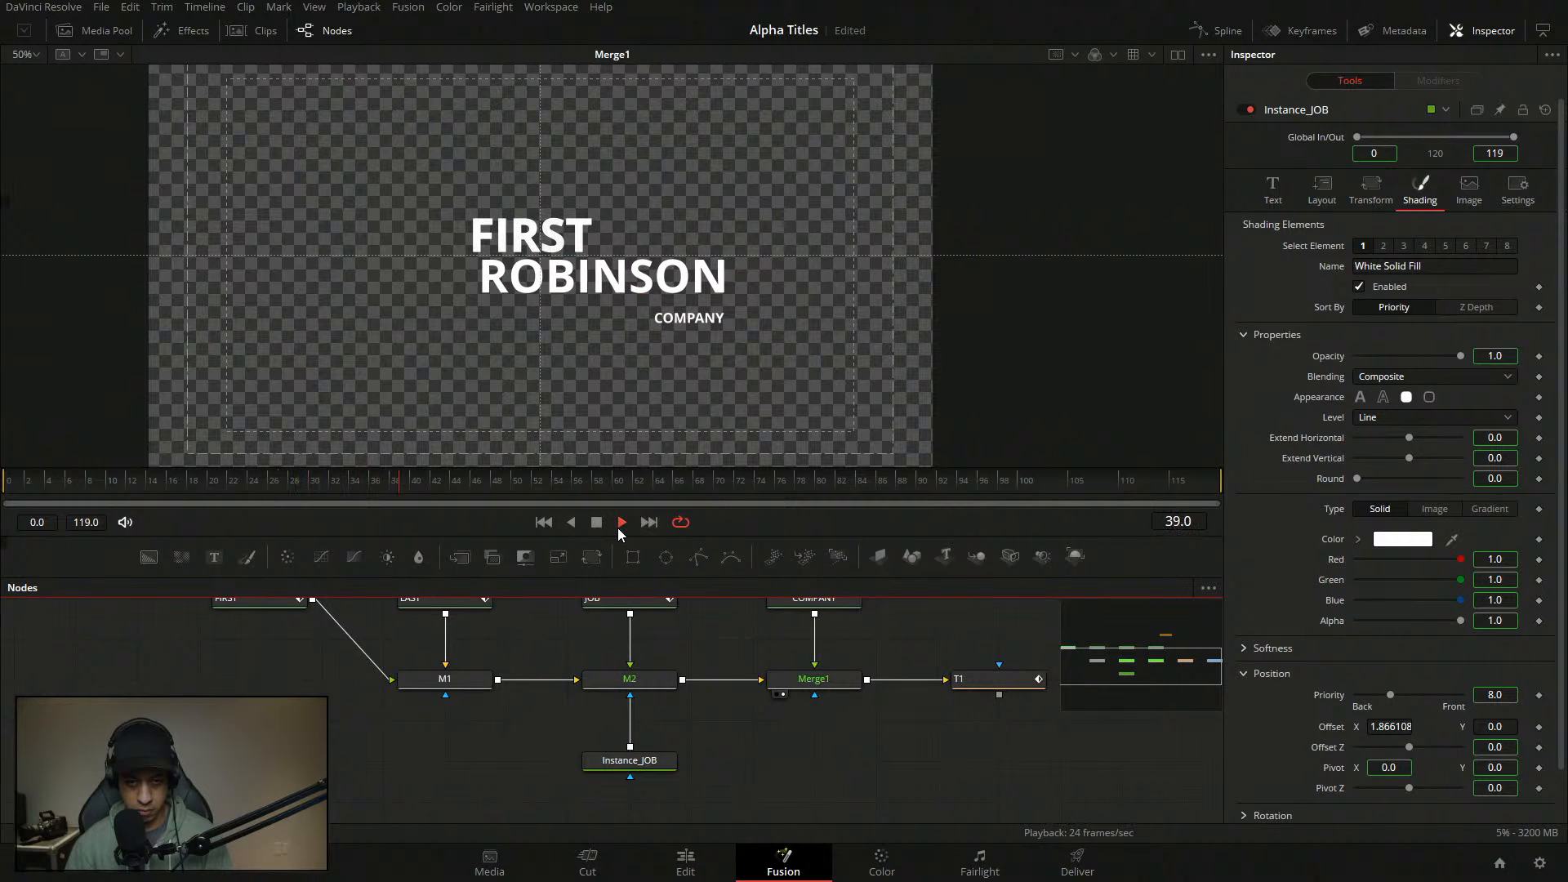
pyautogui.click(620, 521)
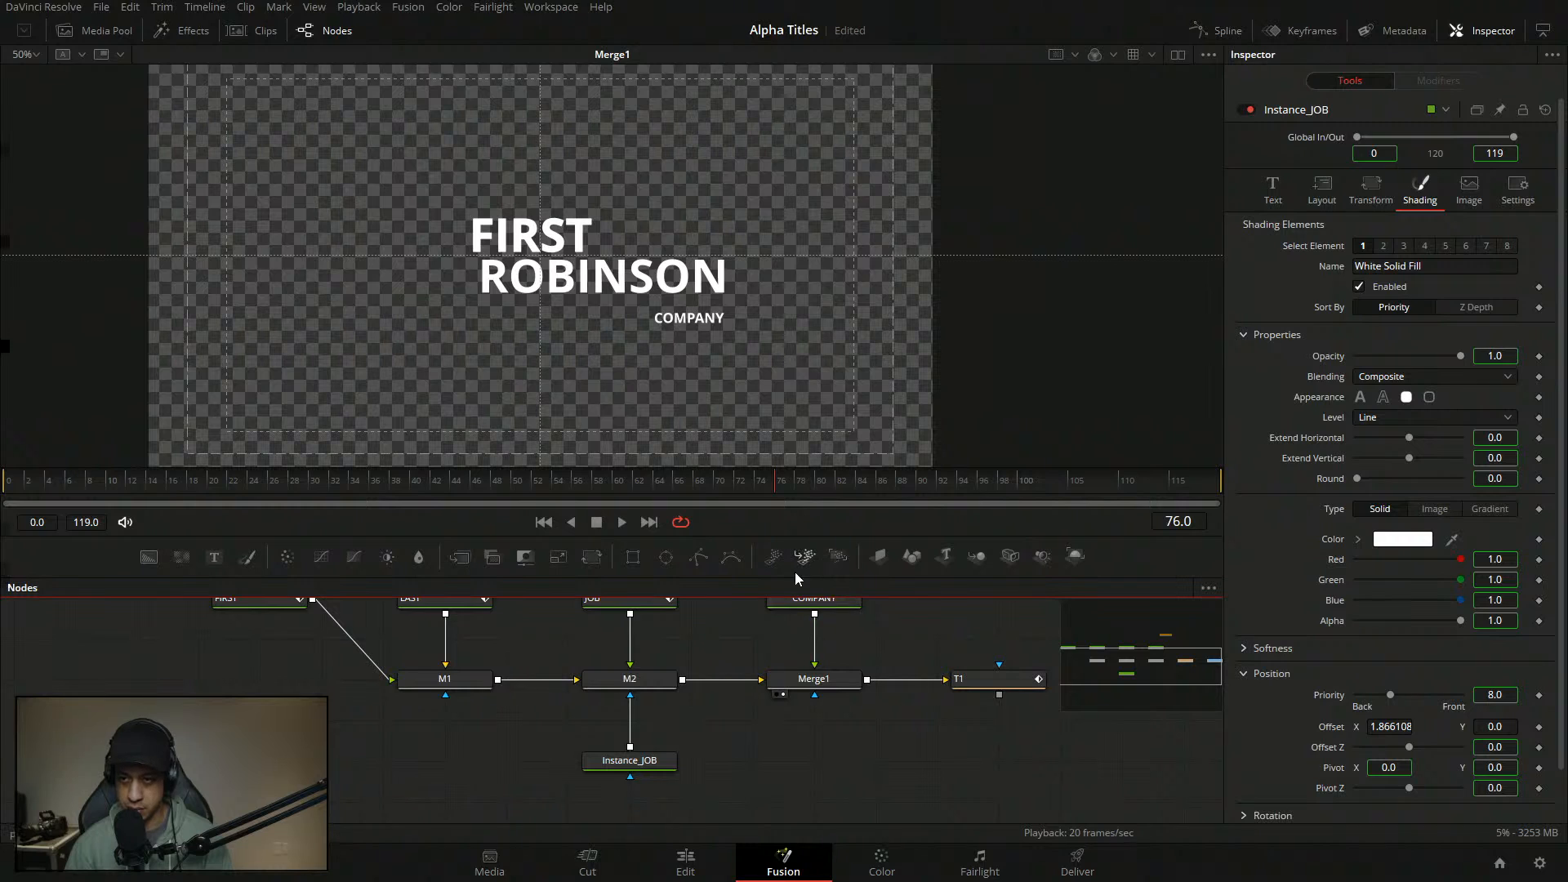
pyautogui.click(630, 760)
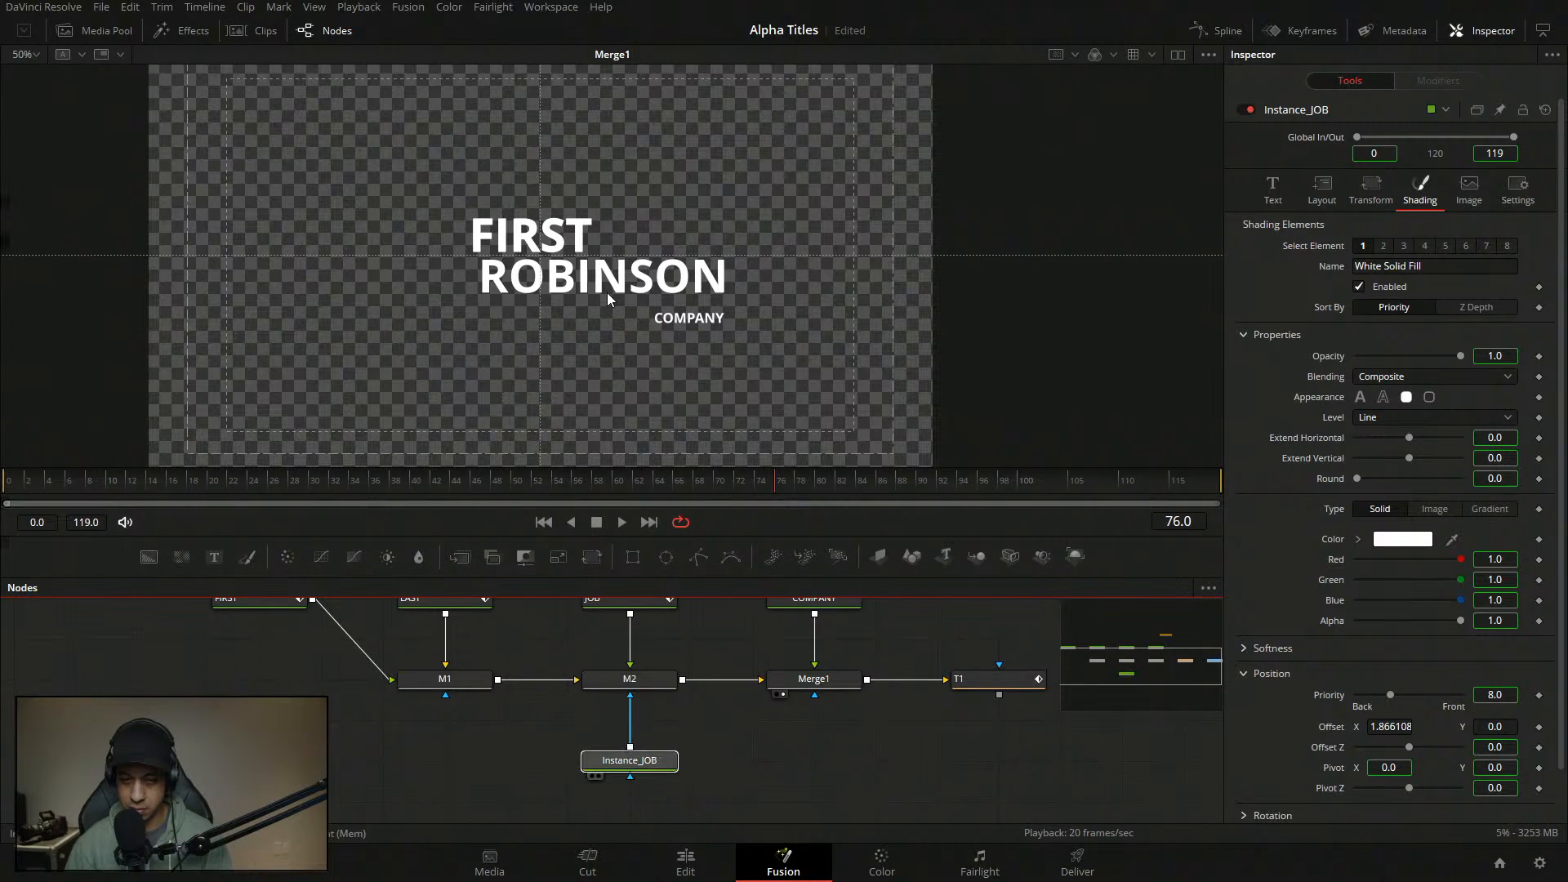
pyautogui.press('1')
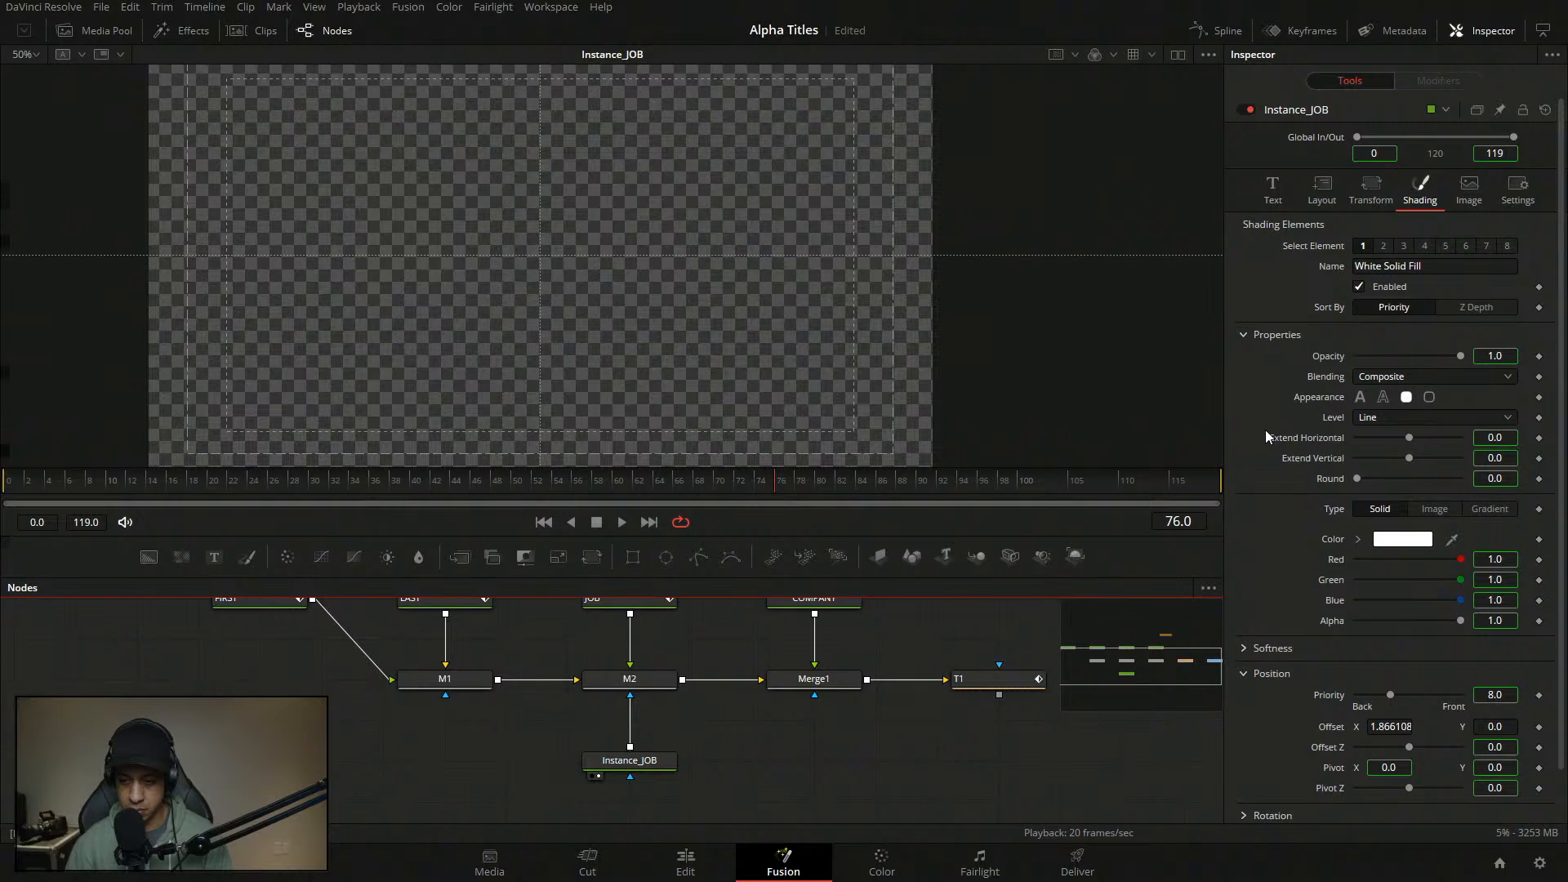
pyautogui.doubleClick(1325, 727)
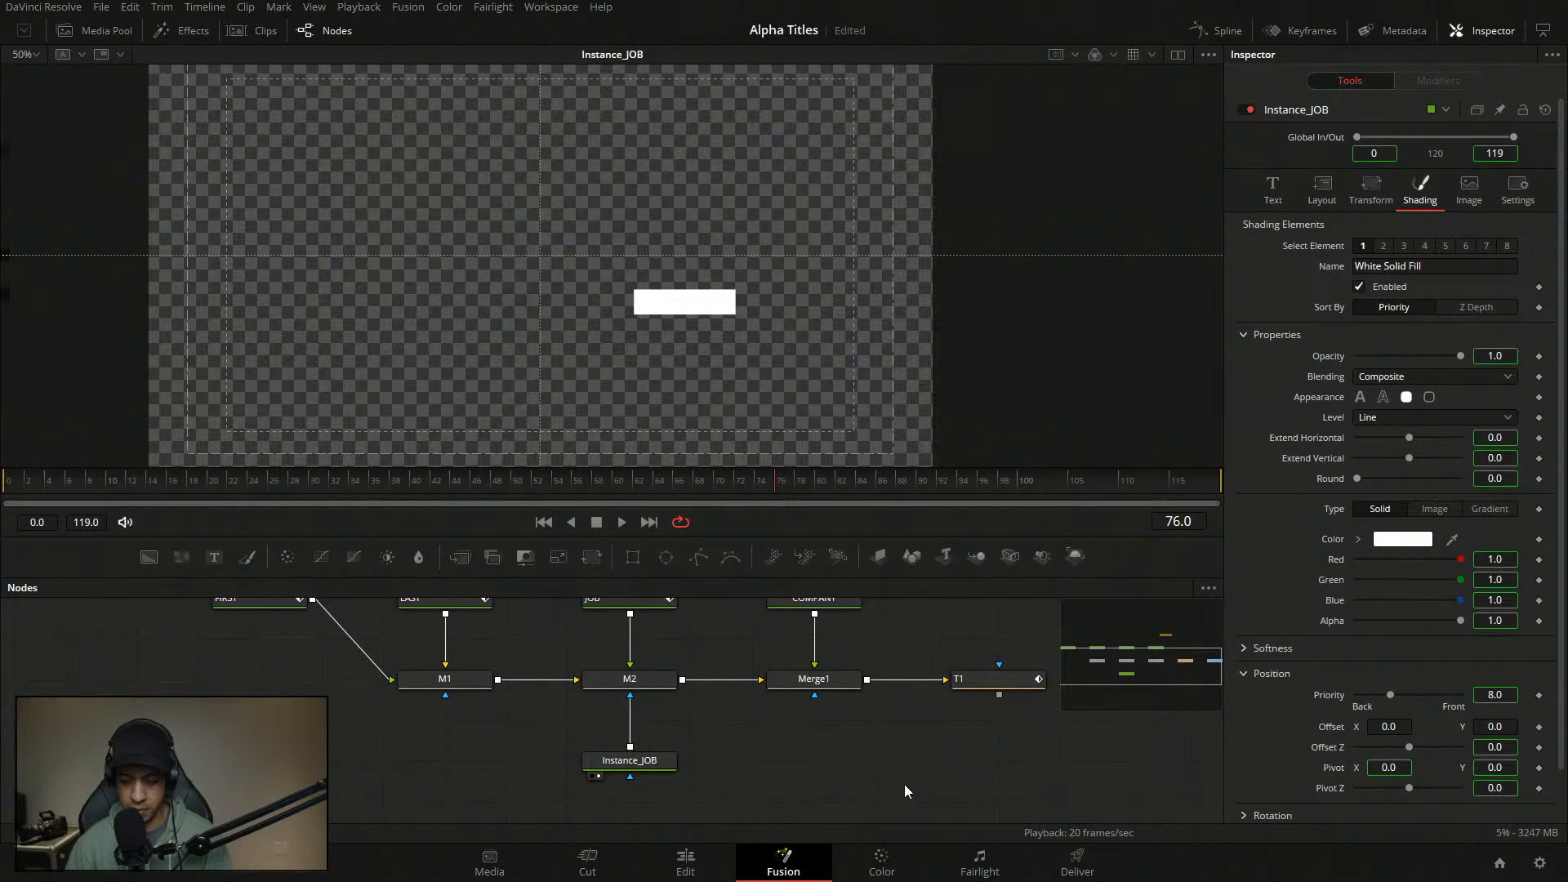
pyautogui.click(976, 681)
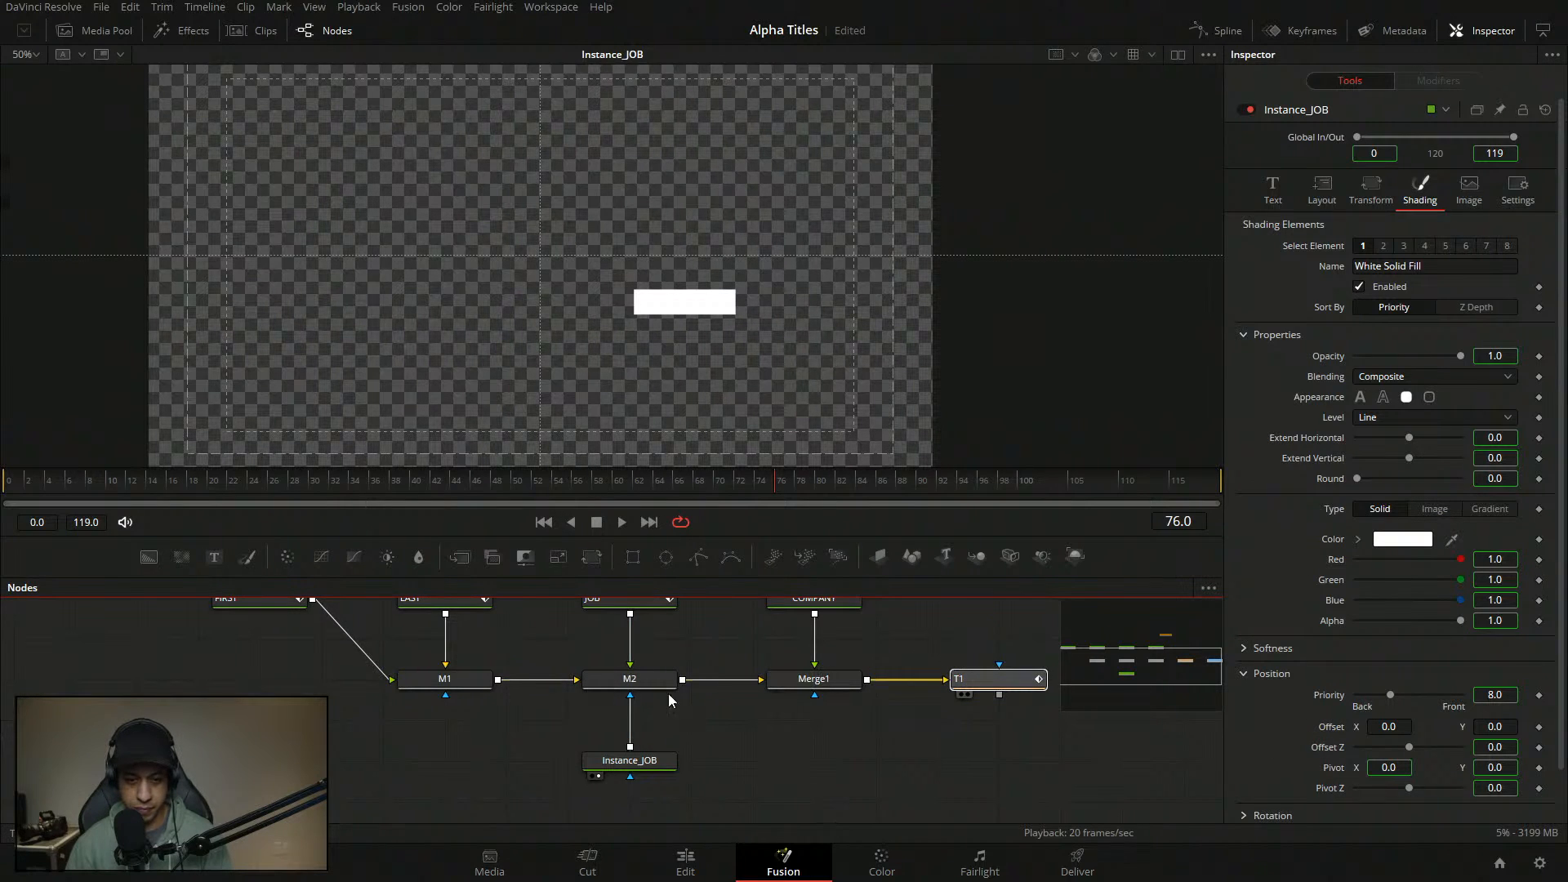
pyautogui.moveTo(653, 682); pyautogui.dragTo(621, 369)
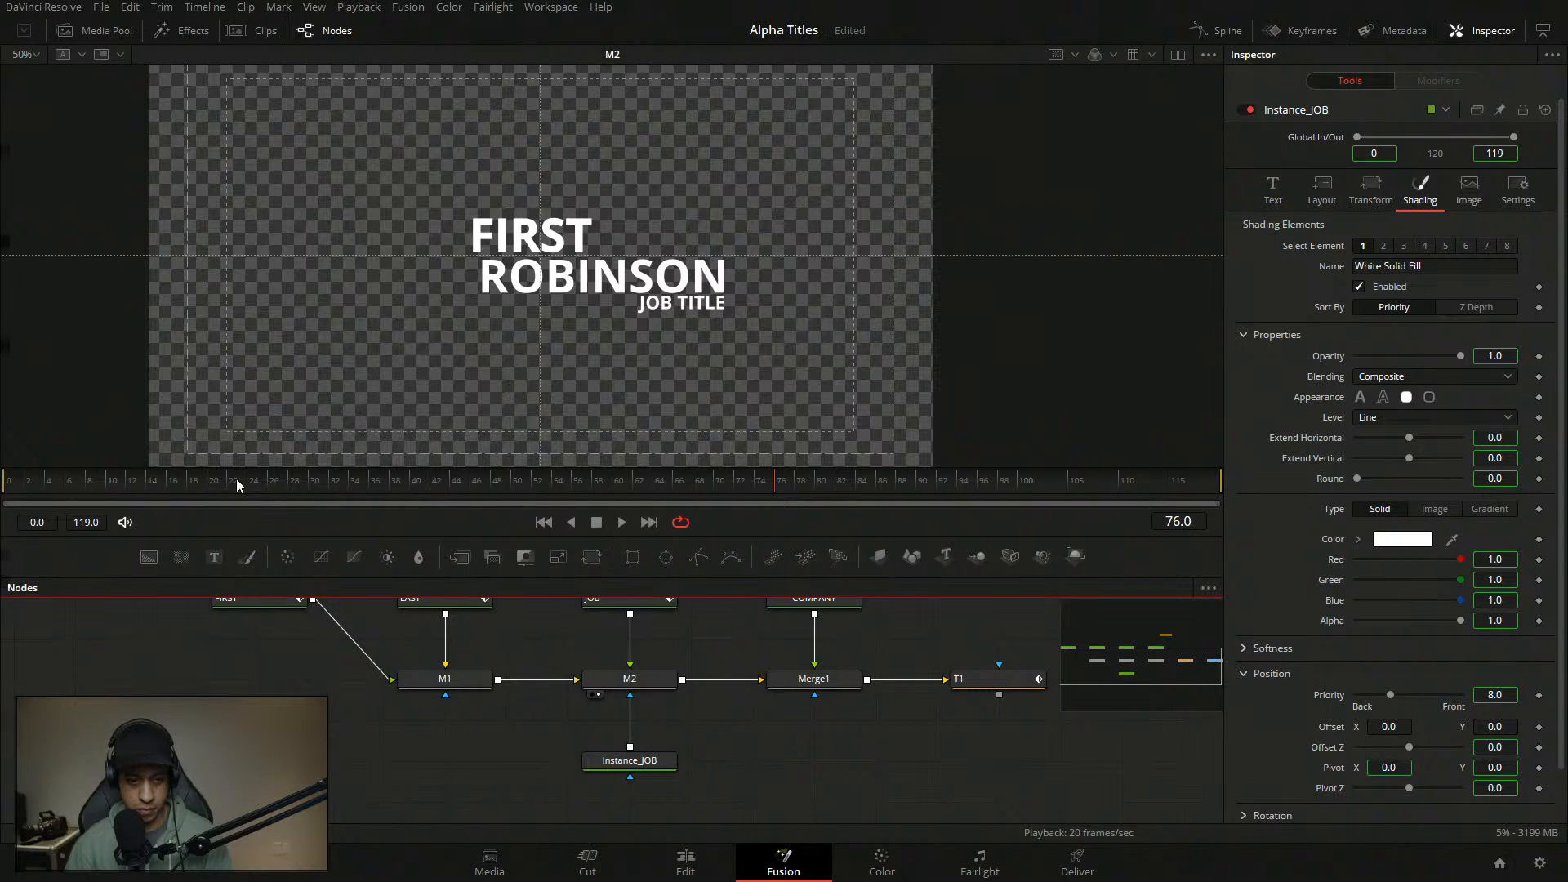
pyautogui.click(16, 472)
pyautogui.press('space')
pyautogui.press('space')
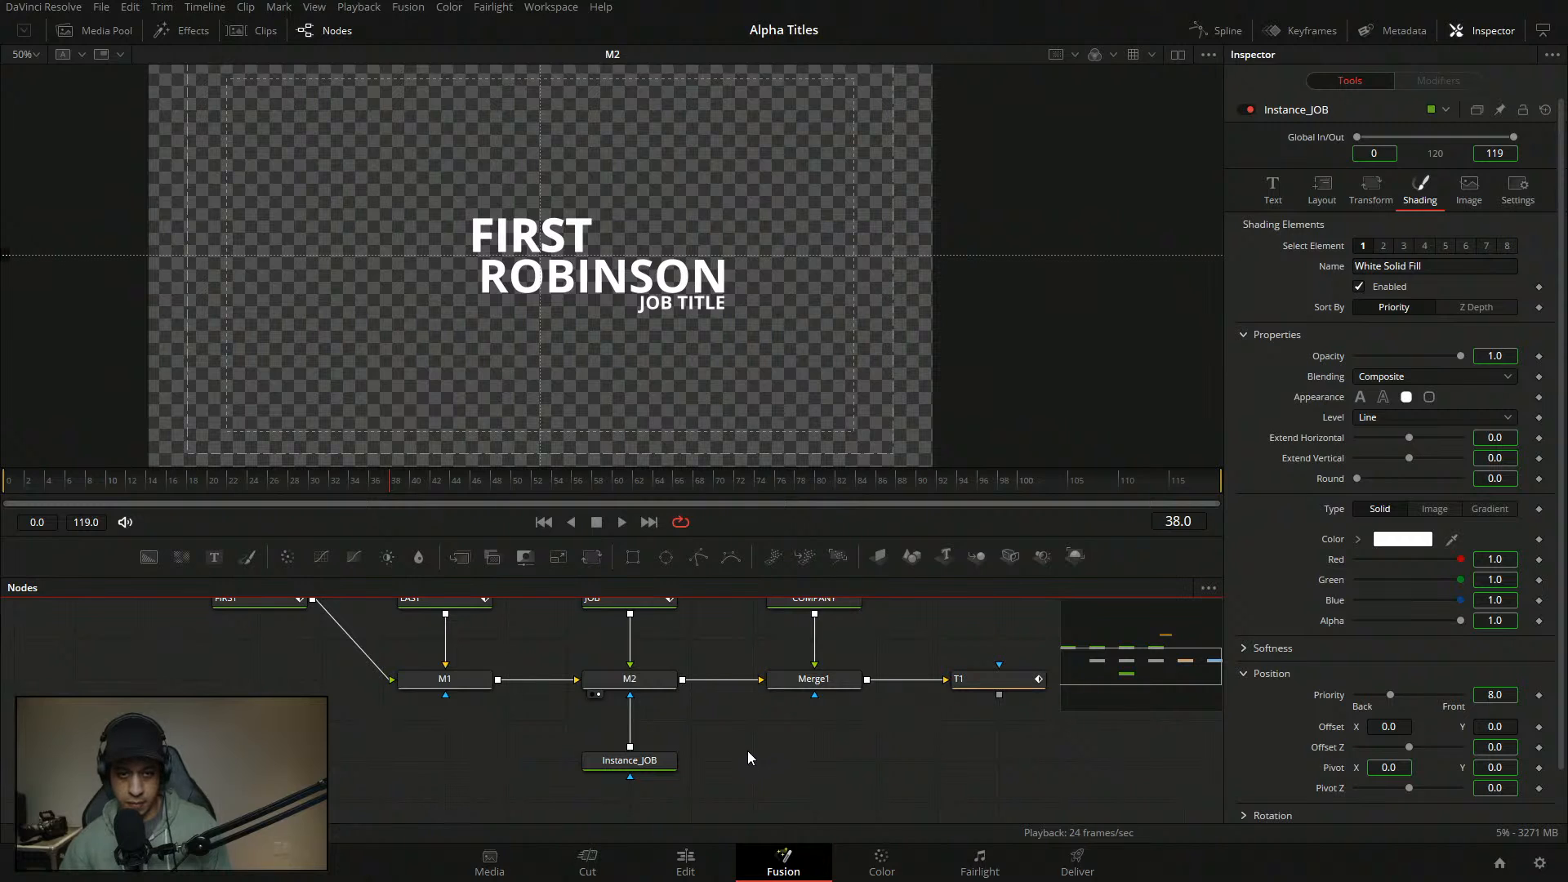
# - Replay the title animation from the first frame
pyautogui.scroll(2, 759, 746)
pyautogui.scroll(-1, 751, 745)
pyautogui.moveTo(669, 731); pyautogui.dragTo(614, 703)
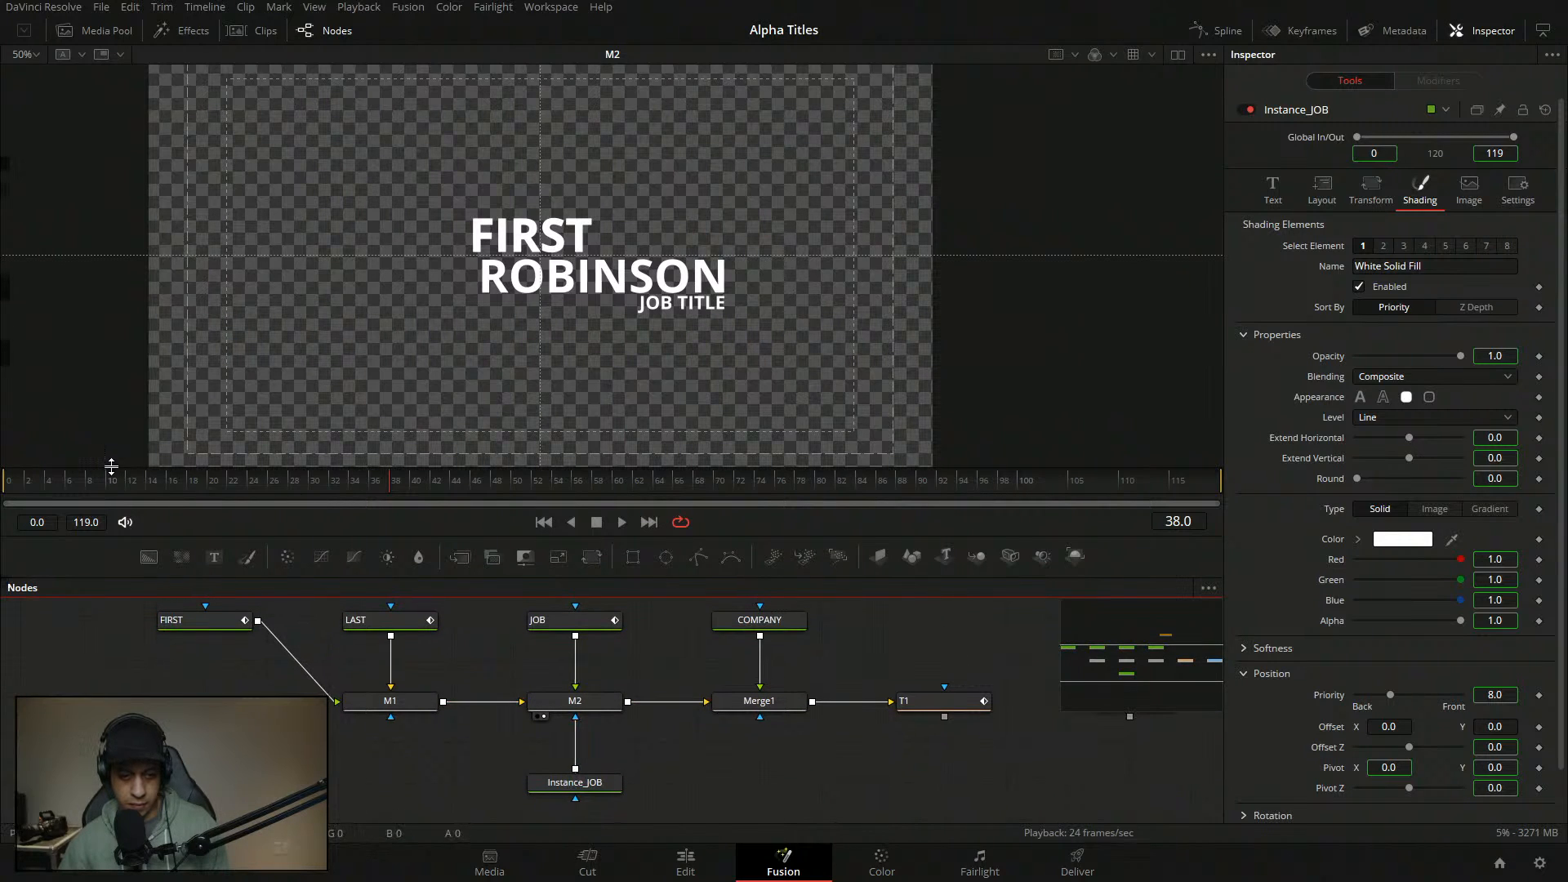
pyautogui.moveTo(101, 480); pyautogui.dragTo(10, 482)
pyautogui.press('space')
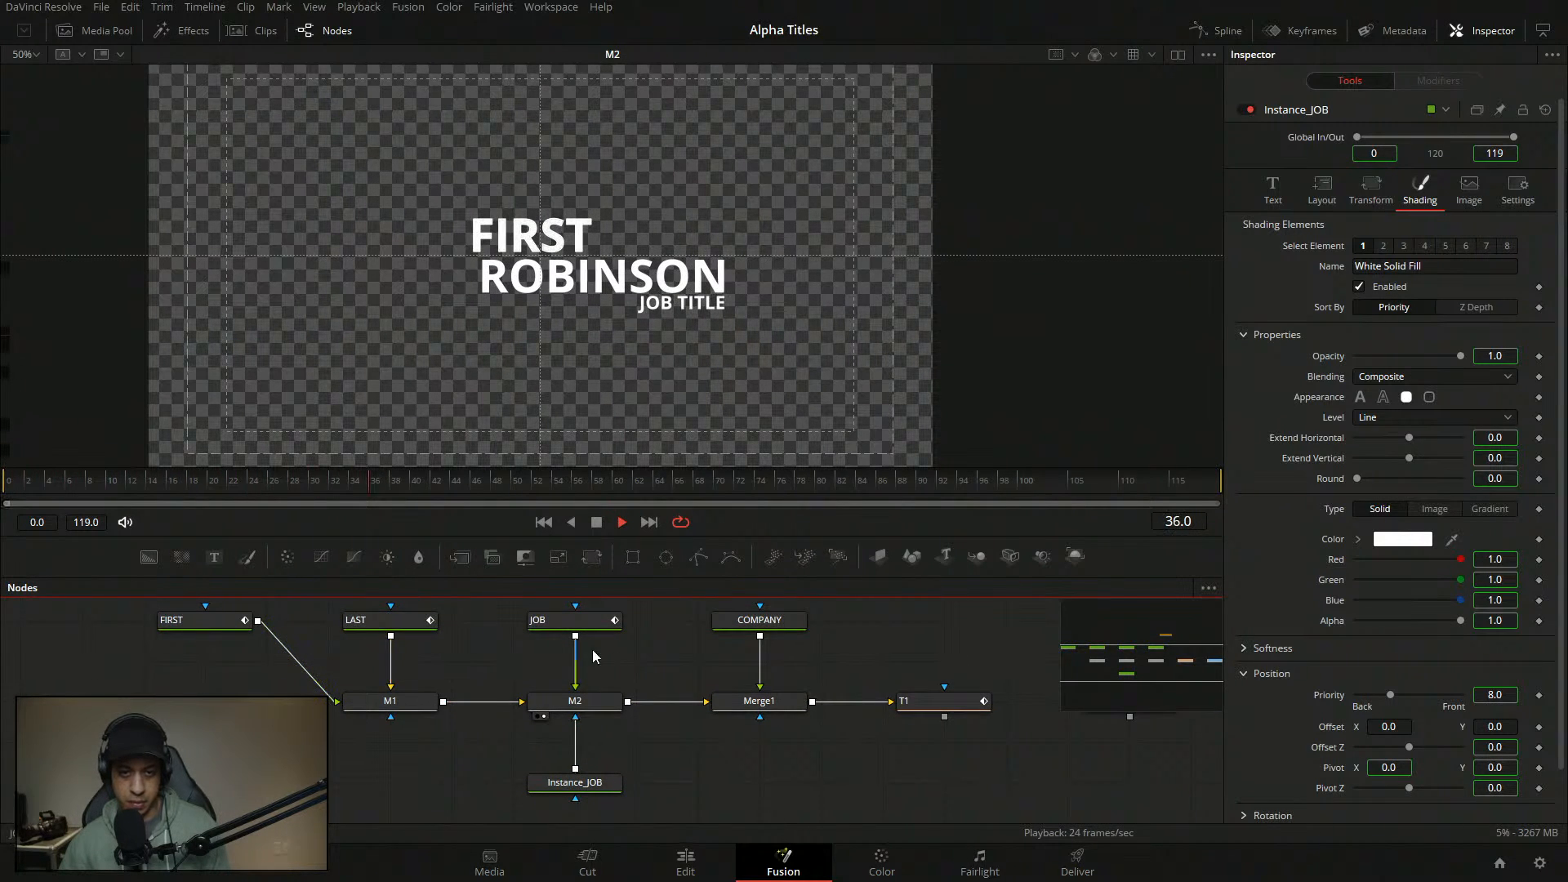
pyautogui.moveTo(650, 671); pyautogui.dragTo(679, 704)
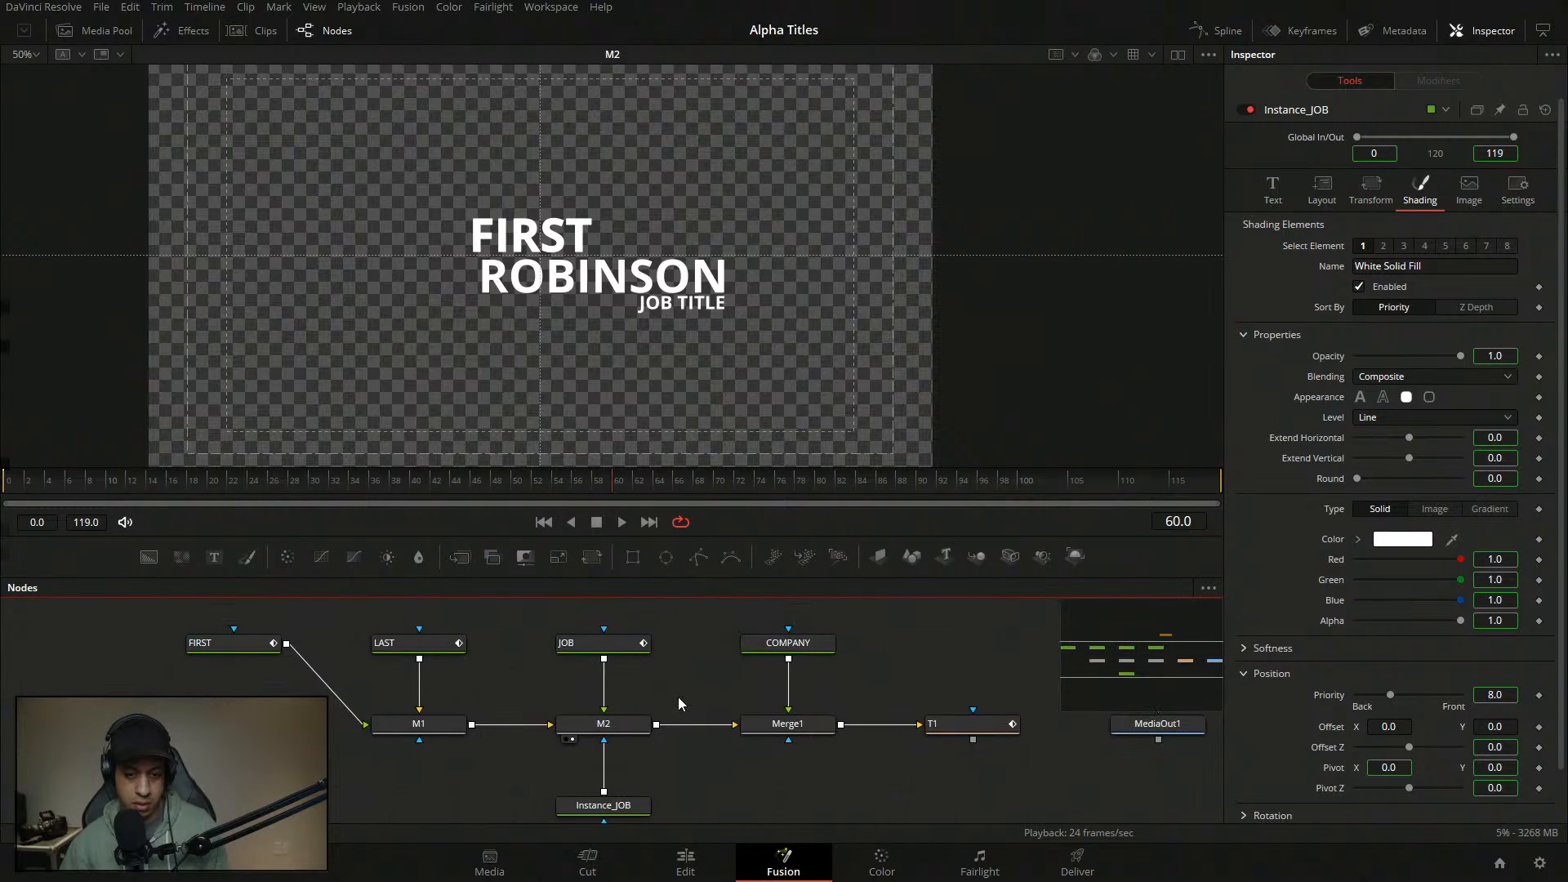
pyautogui.press('space')
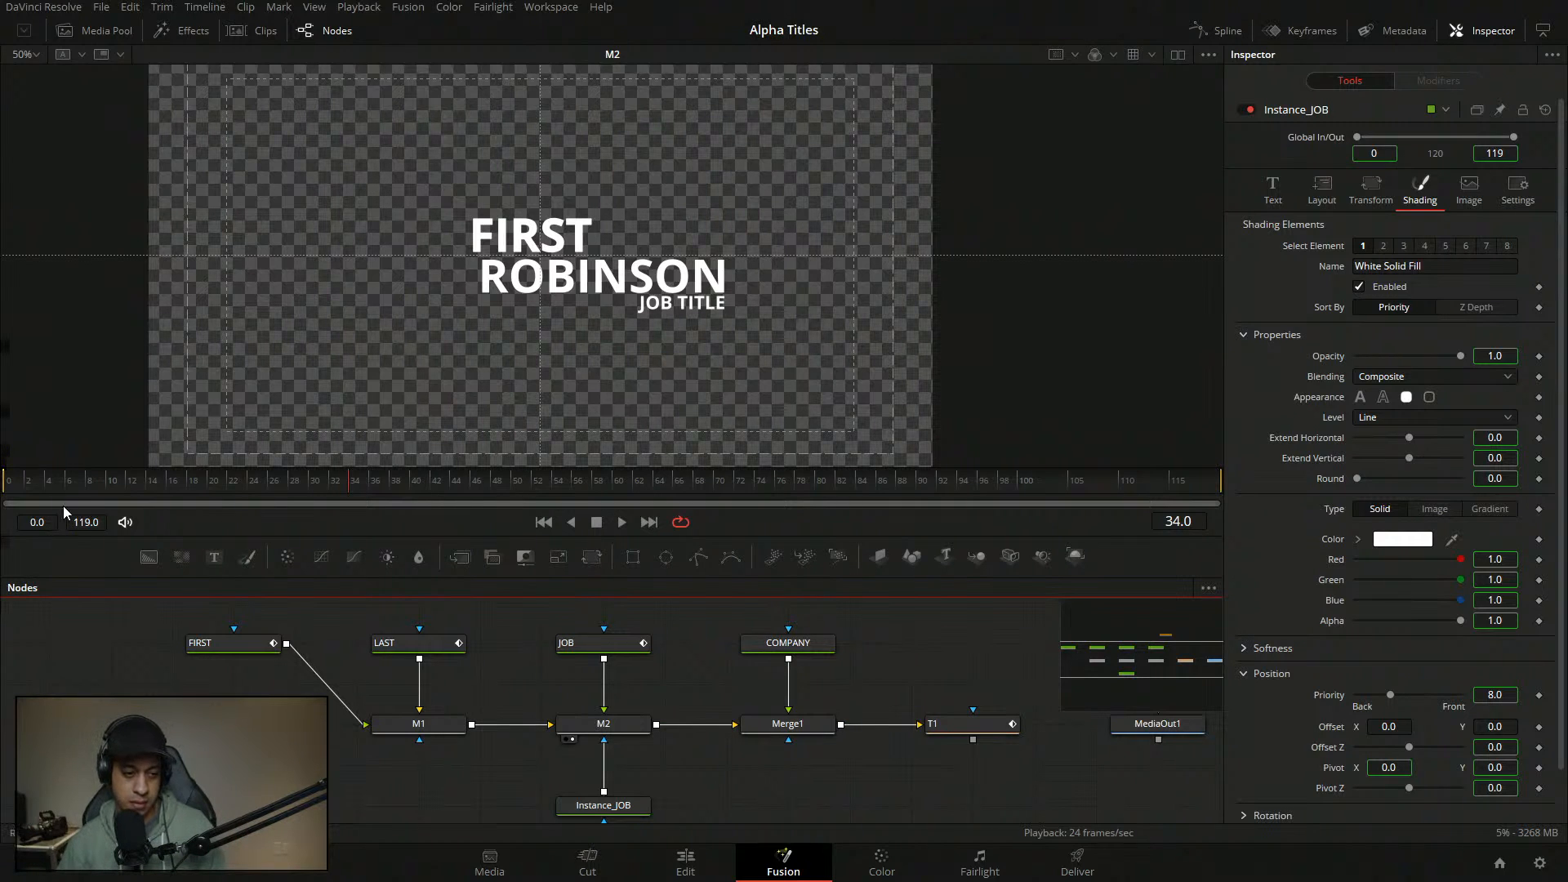
pyautogui.press('space')
pyautogui.press('space')
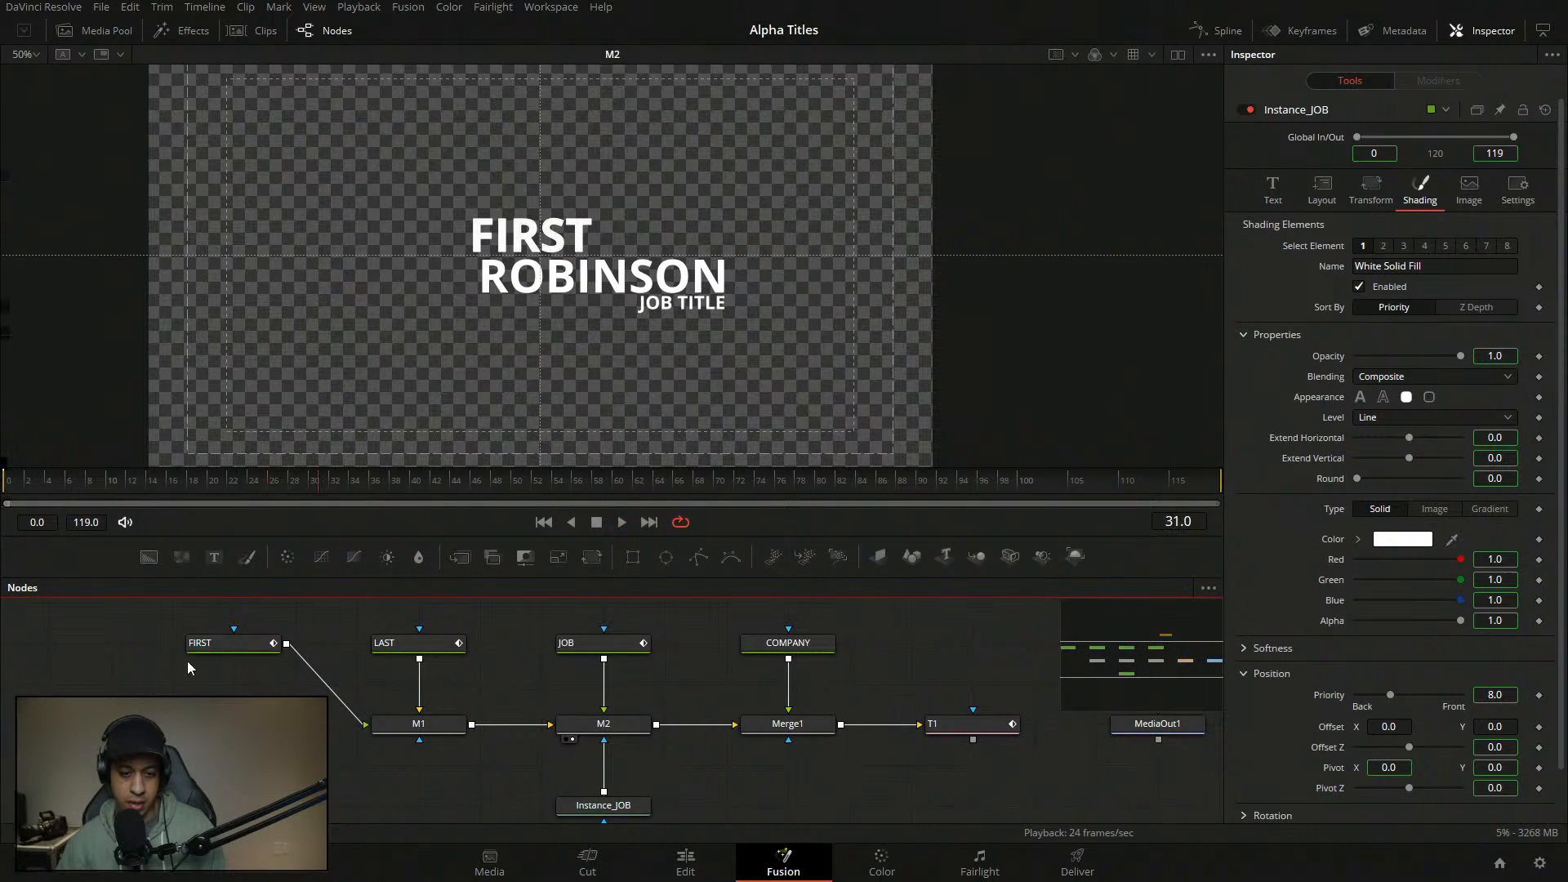
# - Move FIRST onto M1's row, view COMPANY alone, and paste a copy below Merge1
pyautogui.moveTo(238, 644); pyautogui.dragTo(238, 725)
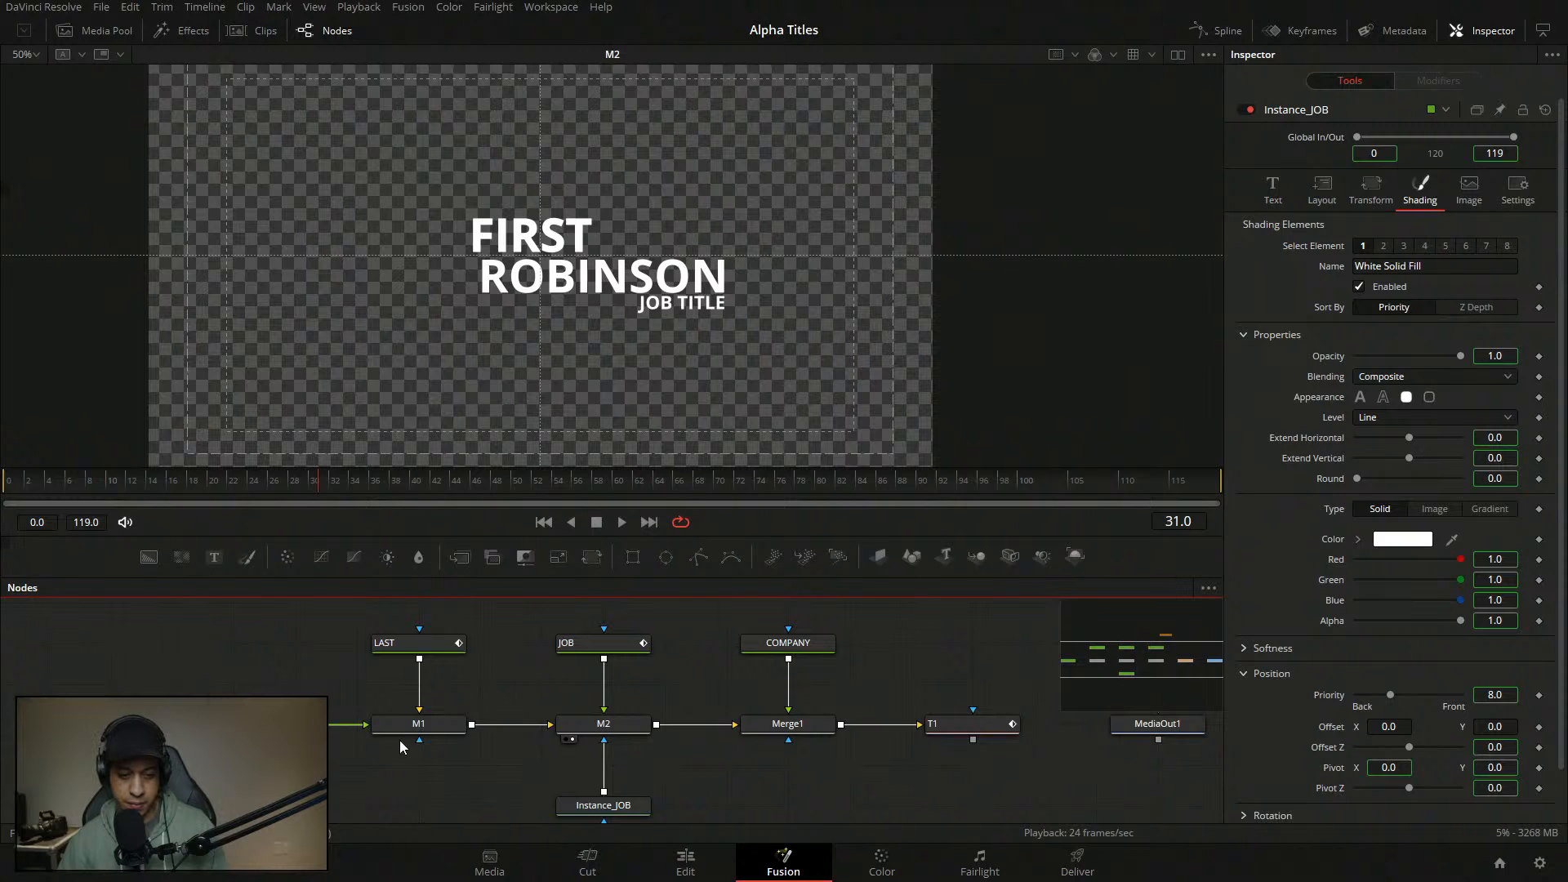
pyautogui.moveTo(853, 815); pyautogui.dragTo(699, 771)
pyautogui.click(746, 758)
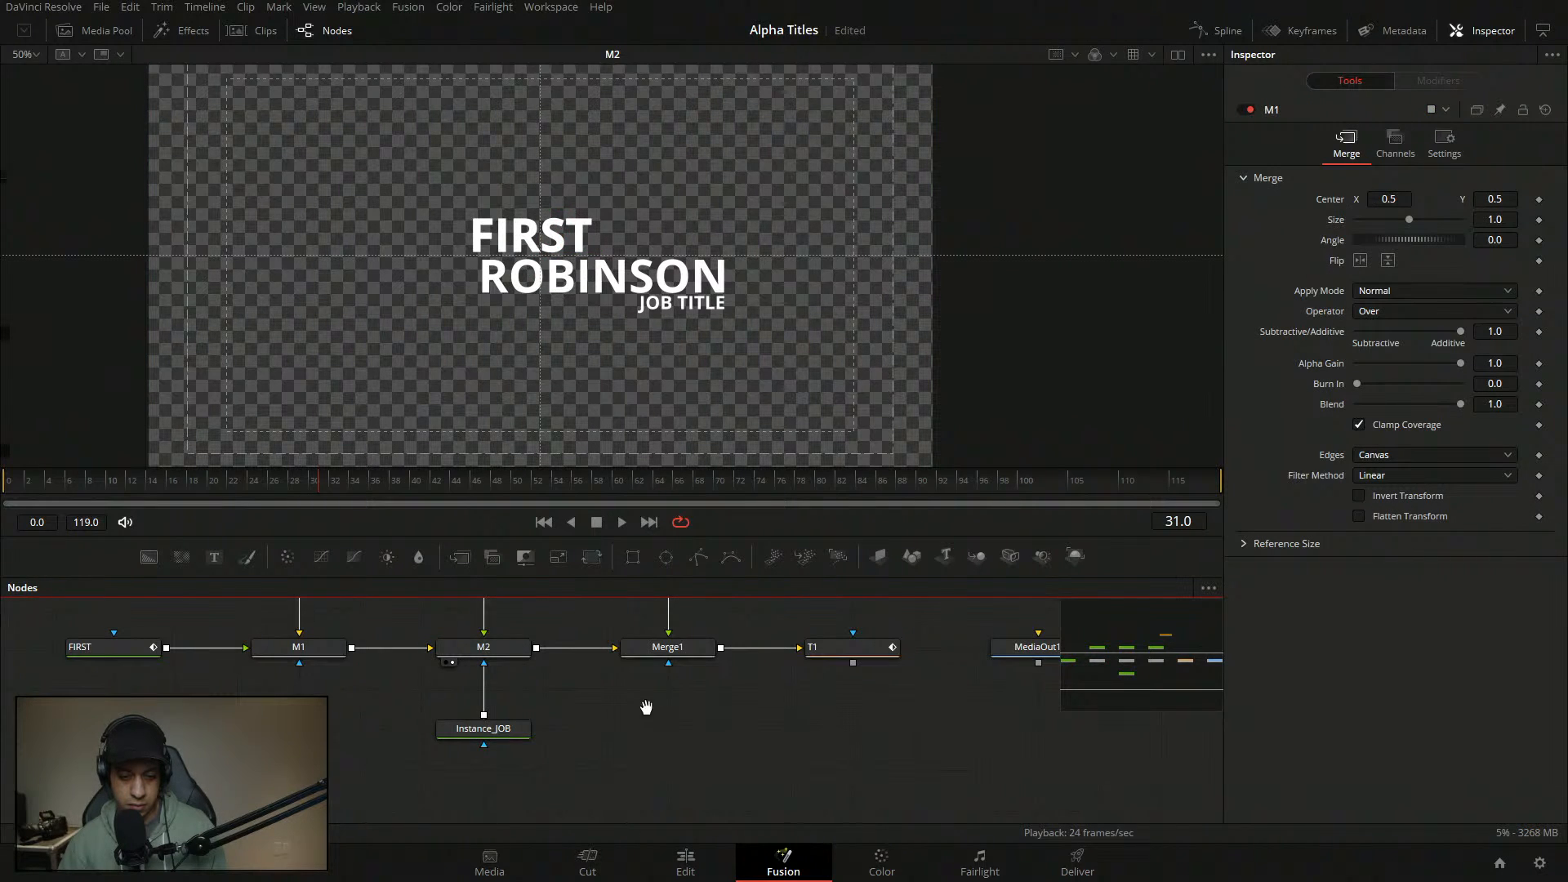
pyautogui.moveTo(558, 630); pyautogui.dragTo(630, 678)
pyautogui.click(789, 620)
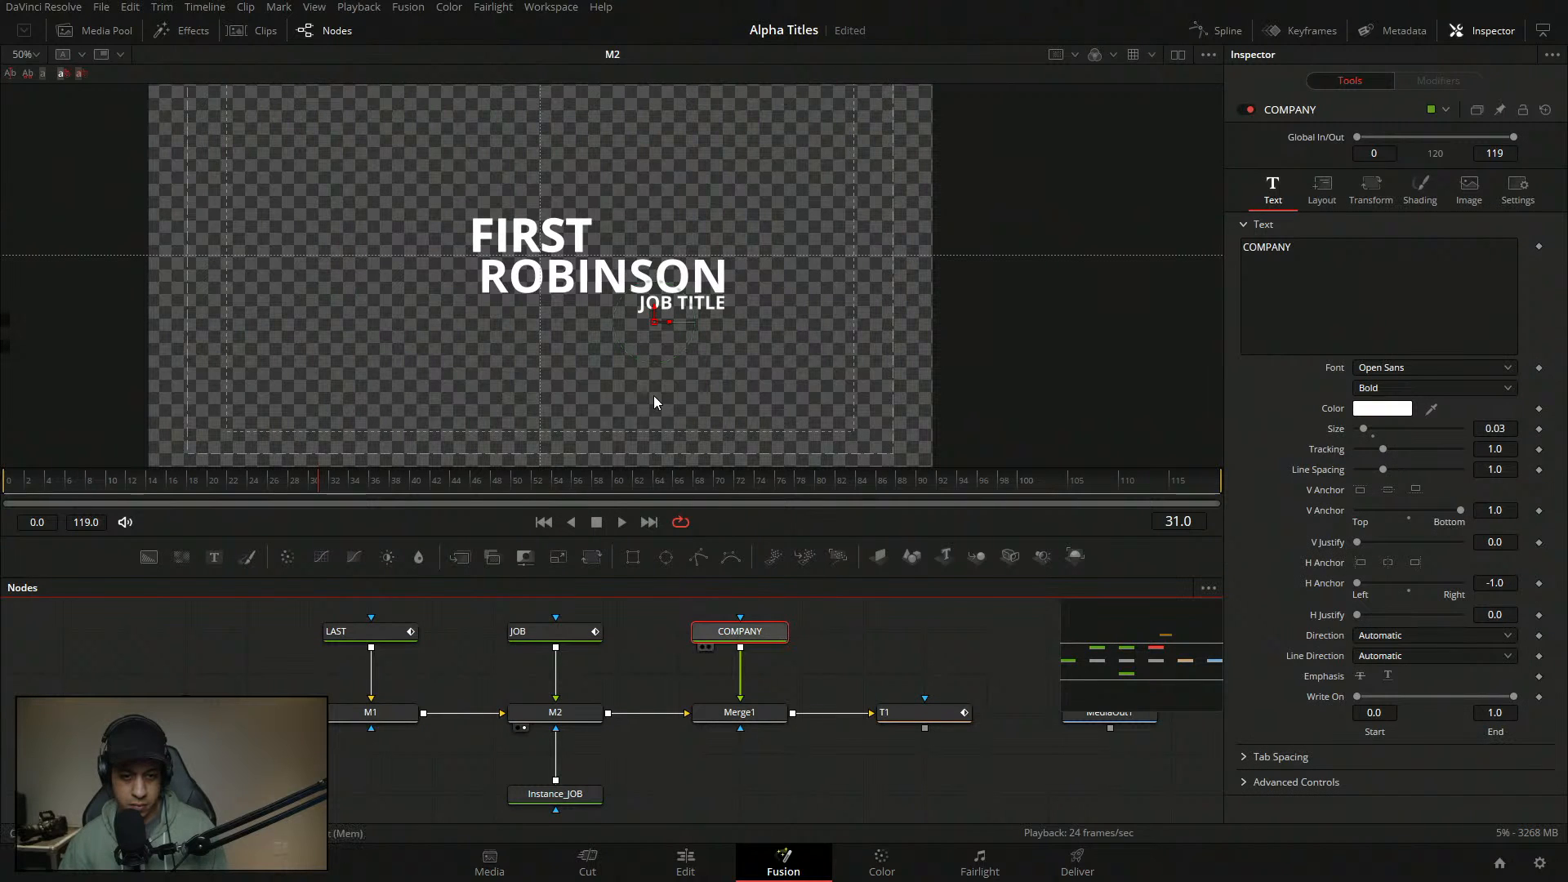
pyautogui.press('1')
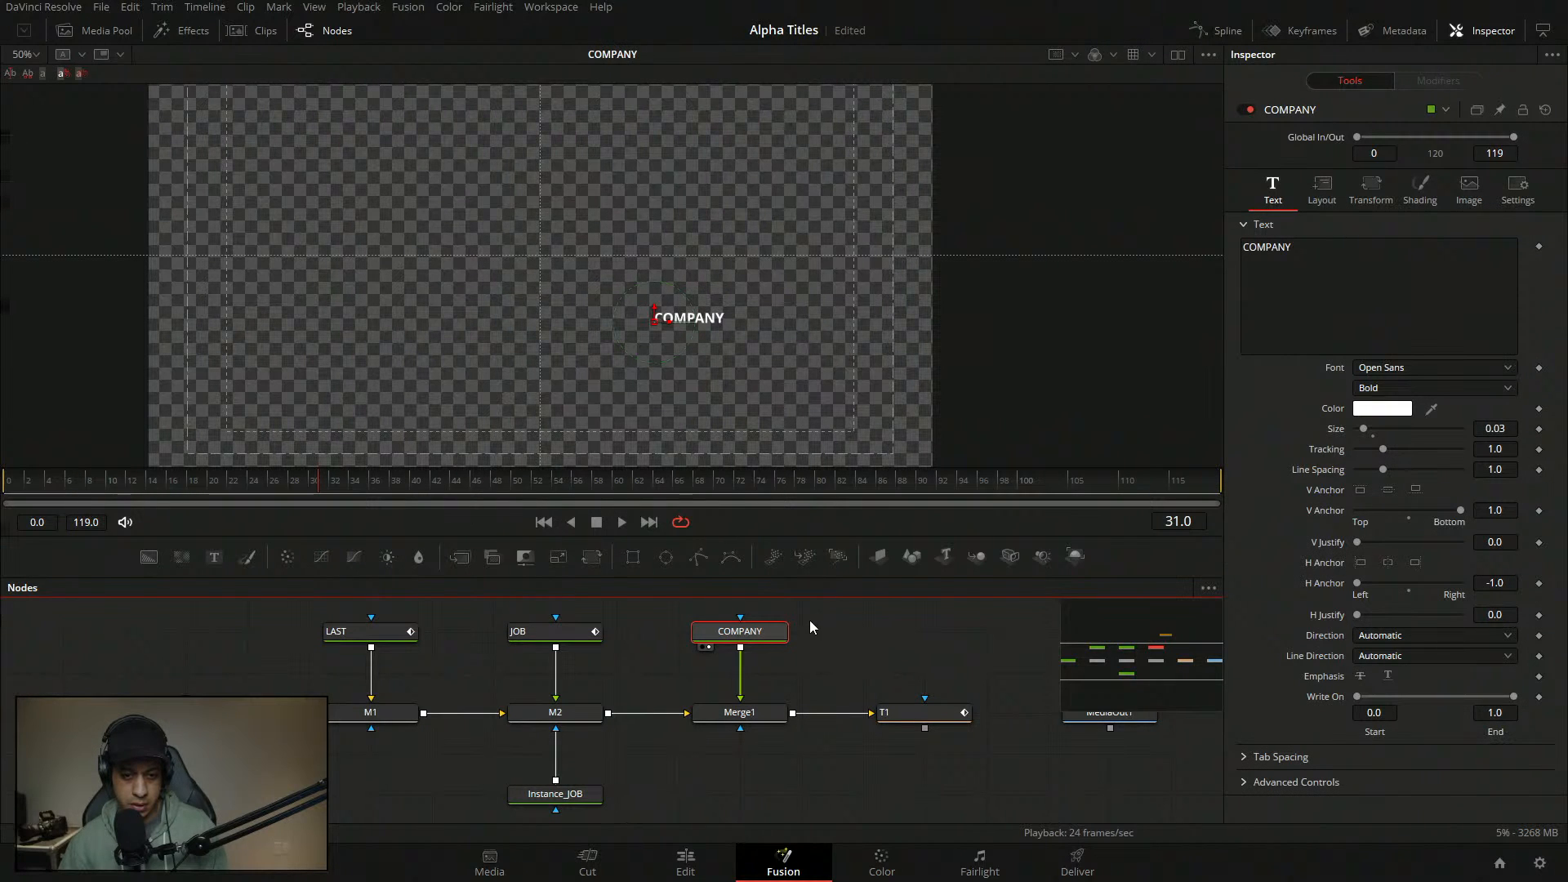
pyautogui.click(752, 758)
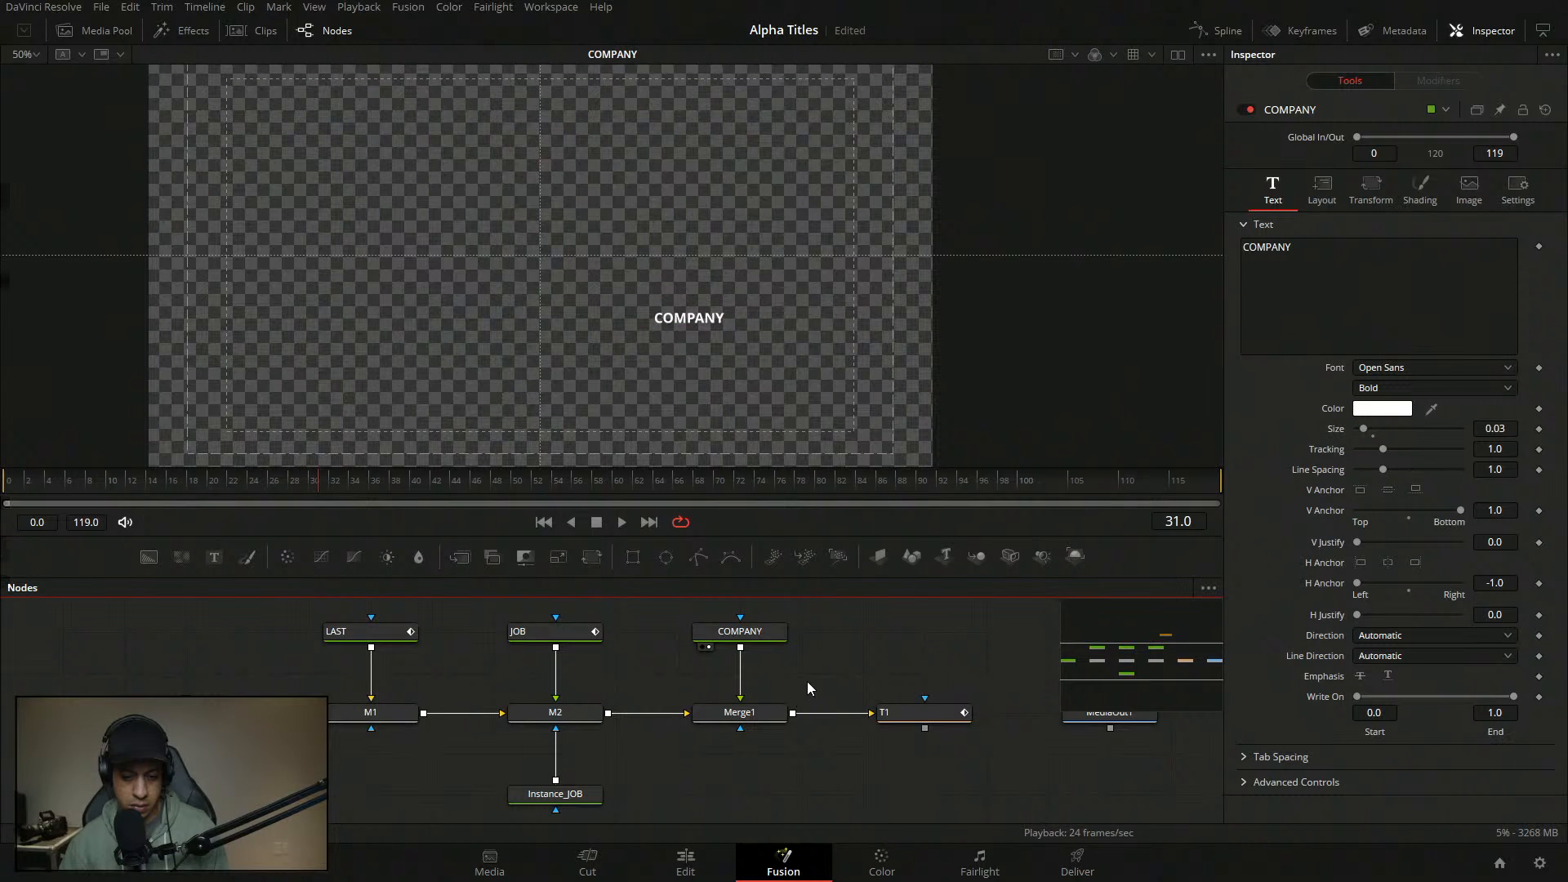
pyautogui.hotkey('ctrl', 'v')
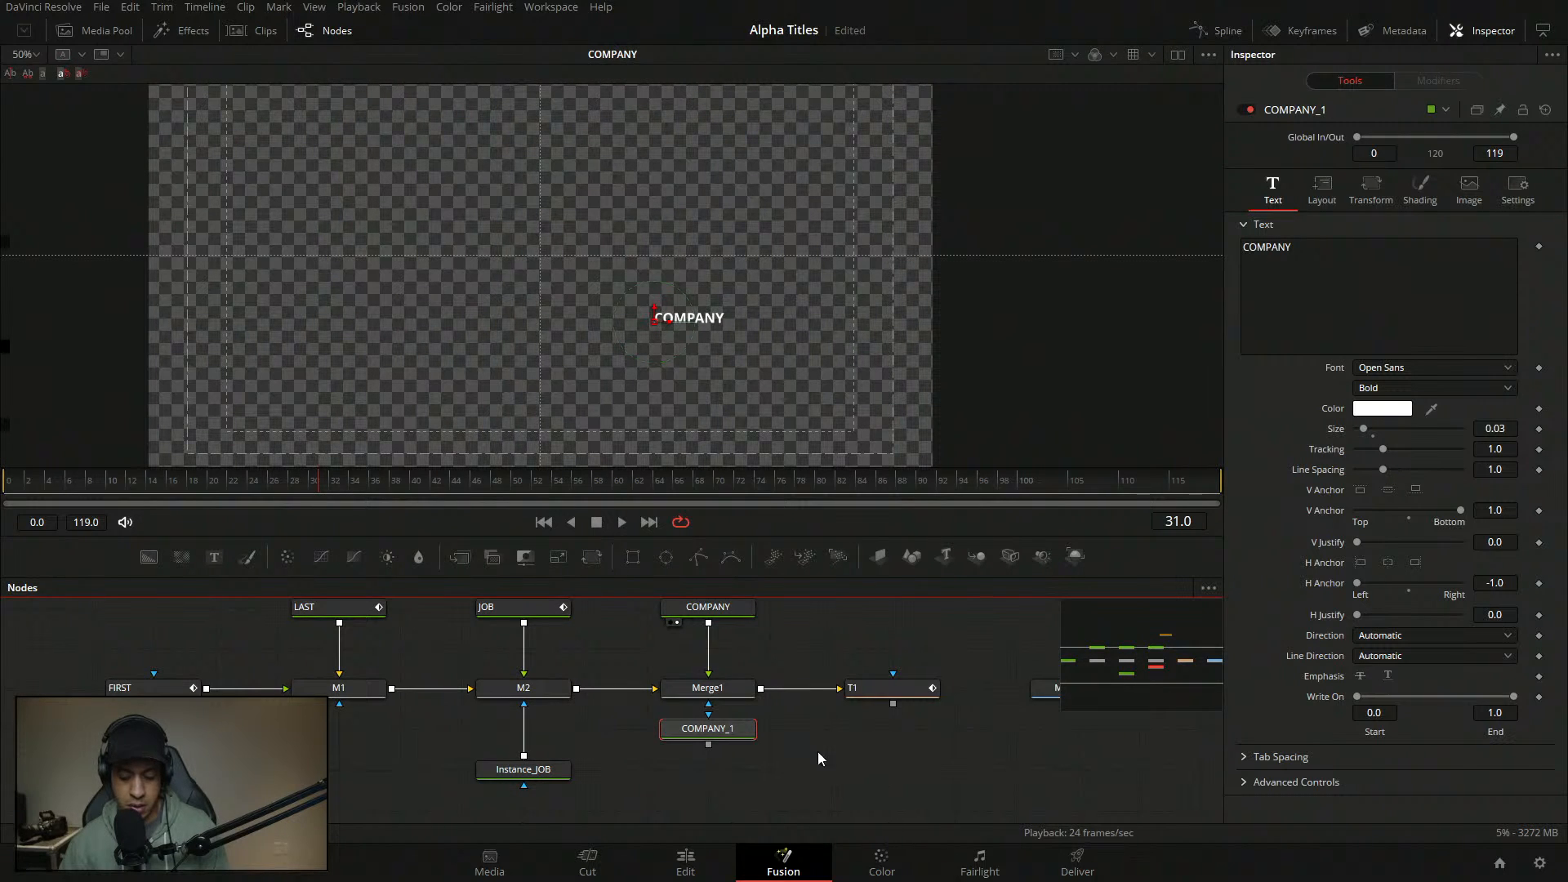
# - Delete COMPANY_1, then paste an Instance_COMPANY copy and wire it into Merge1
pyautogui.press('Delete')
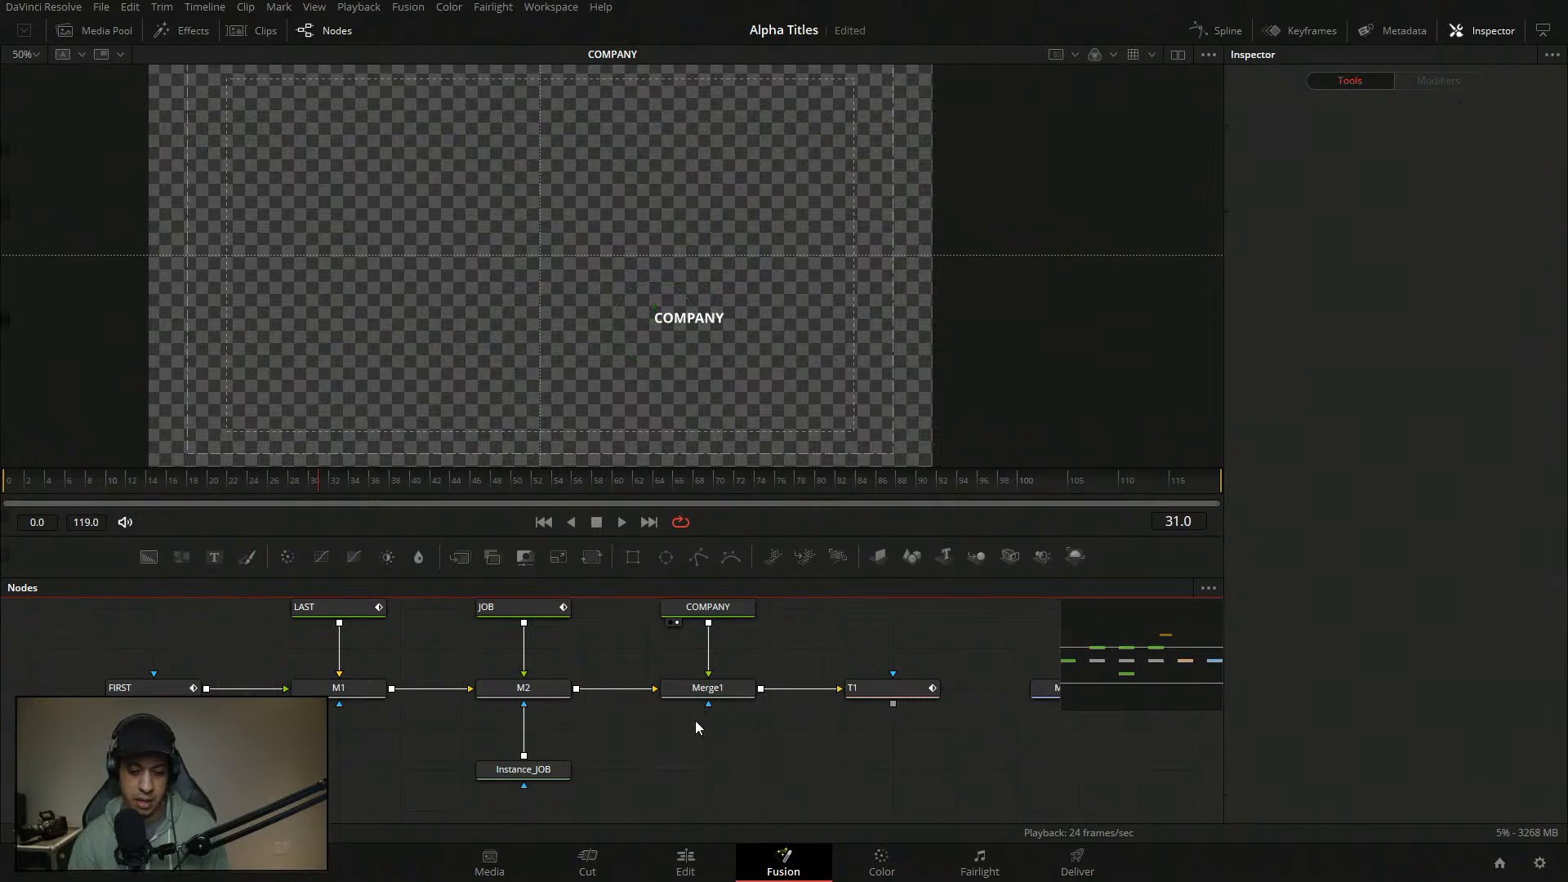
pyautogui.moveTo(841, 654); pyautogui.dragTo(831, 498)
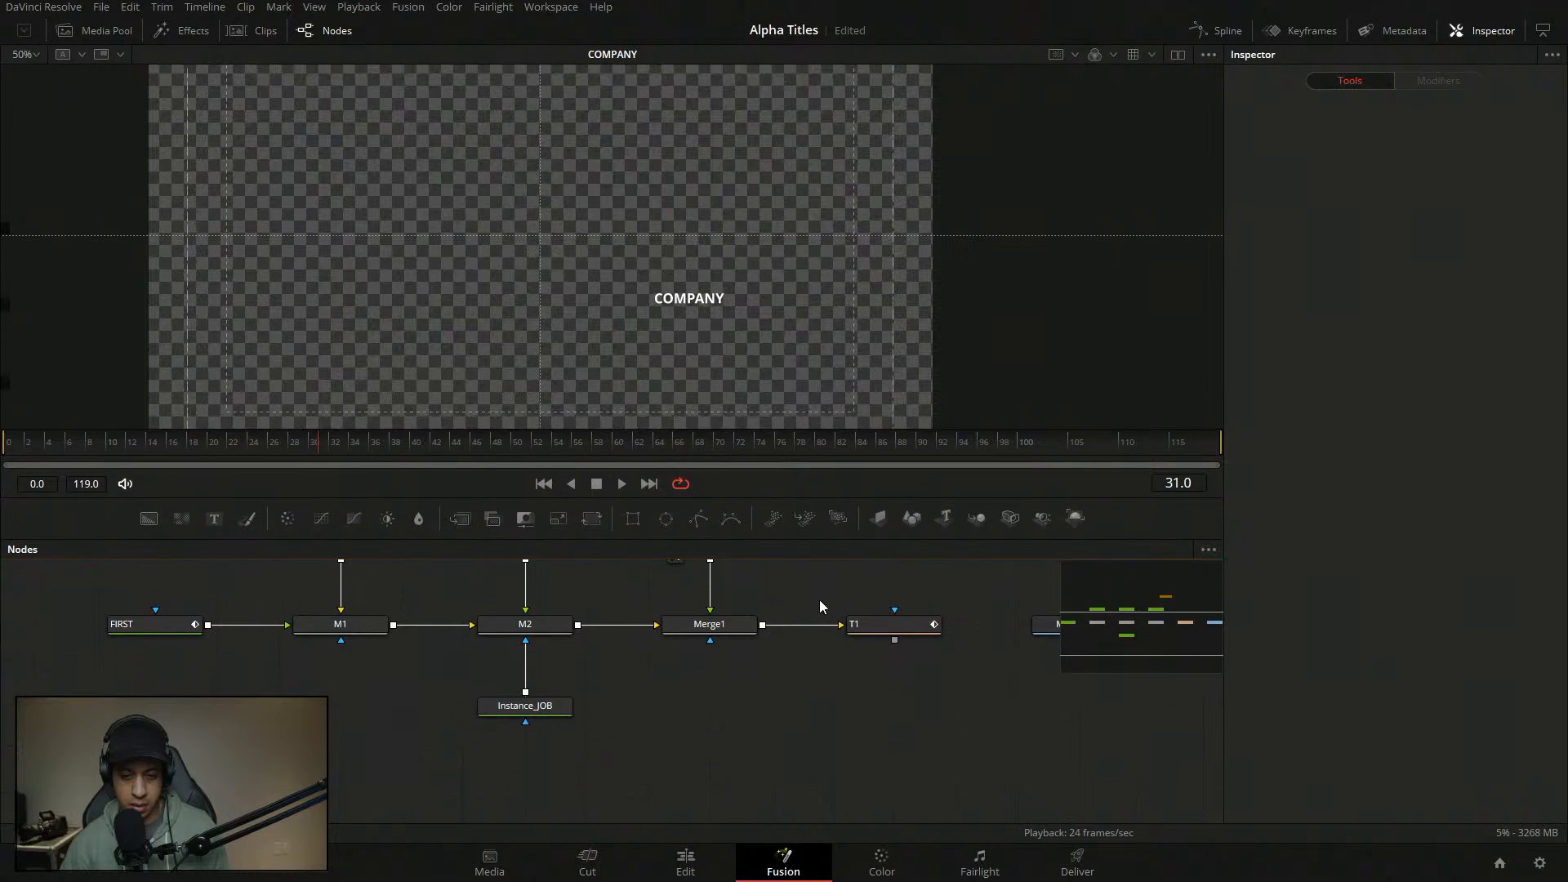
pyautogui.moveTo(820, 605); pyautogui.dragTo(815, 700)
pyautogui.moveTo(822, 792); pyautogui.dragTo(831, 613)
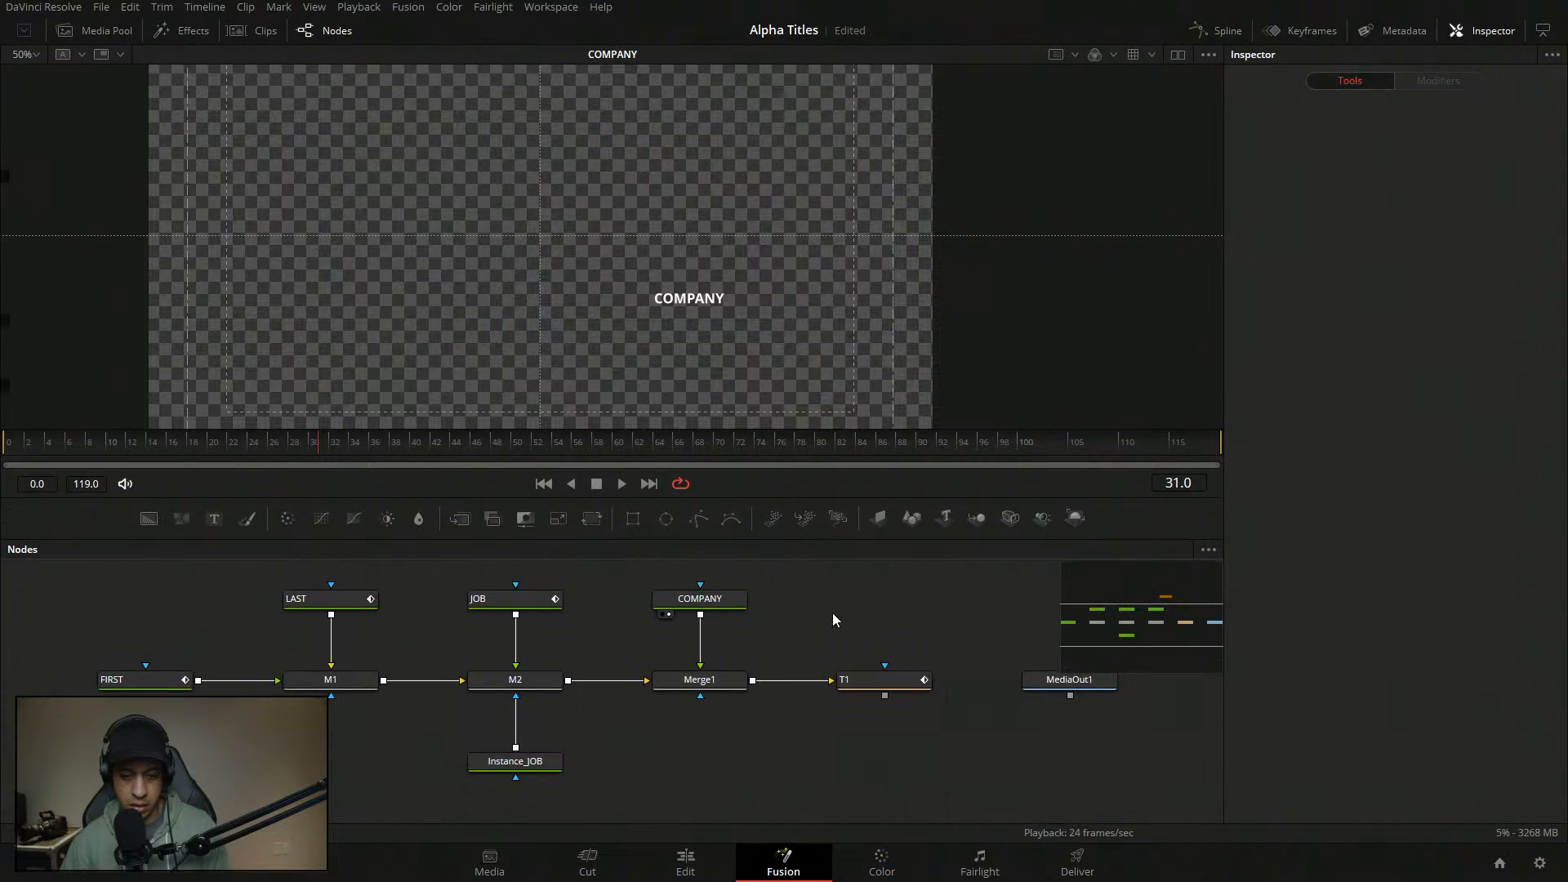
pyautogui.click(740, 604)
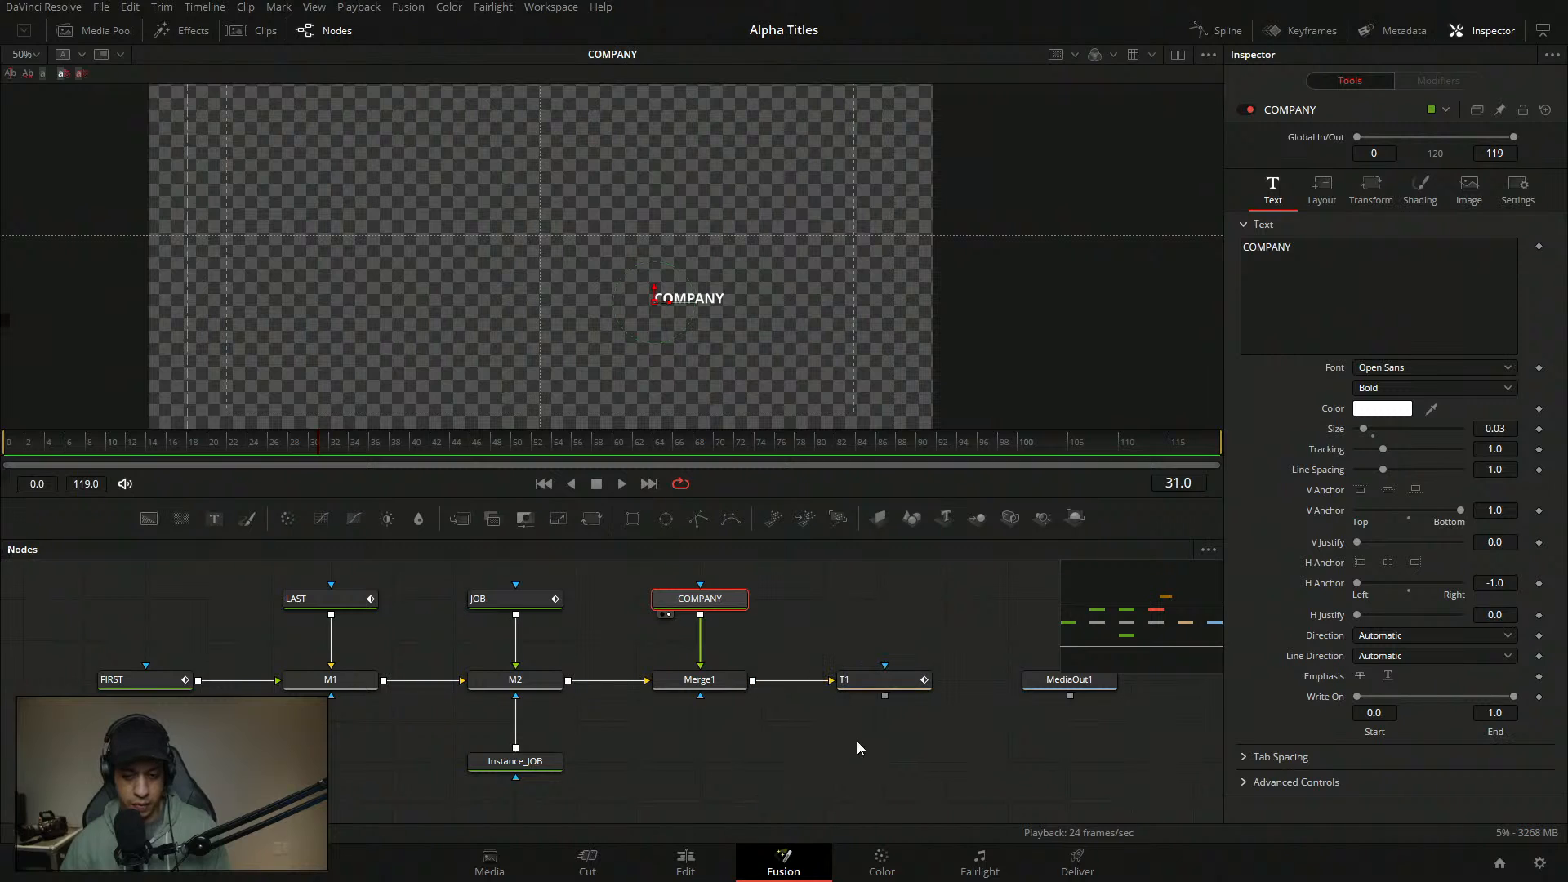
pyautogui.hotkey('ctrl', 'shift', 'v')
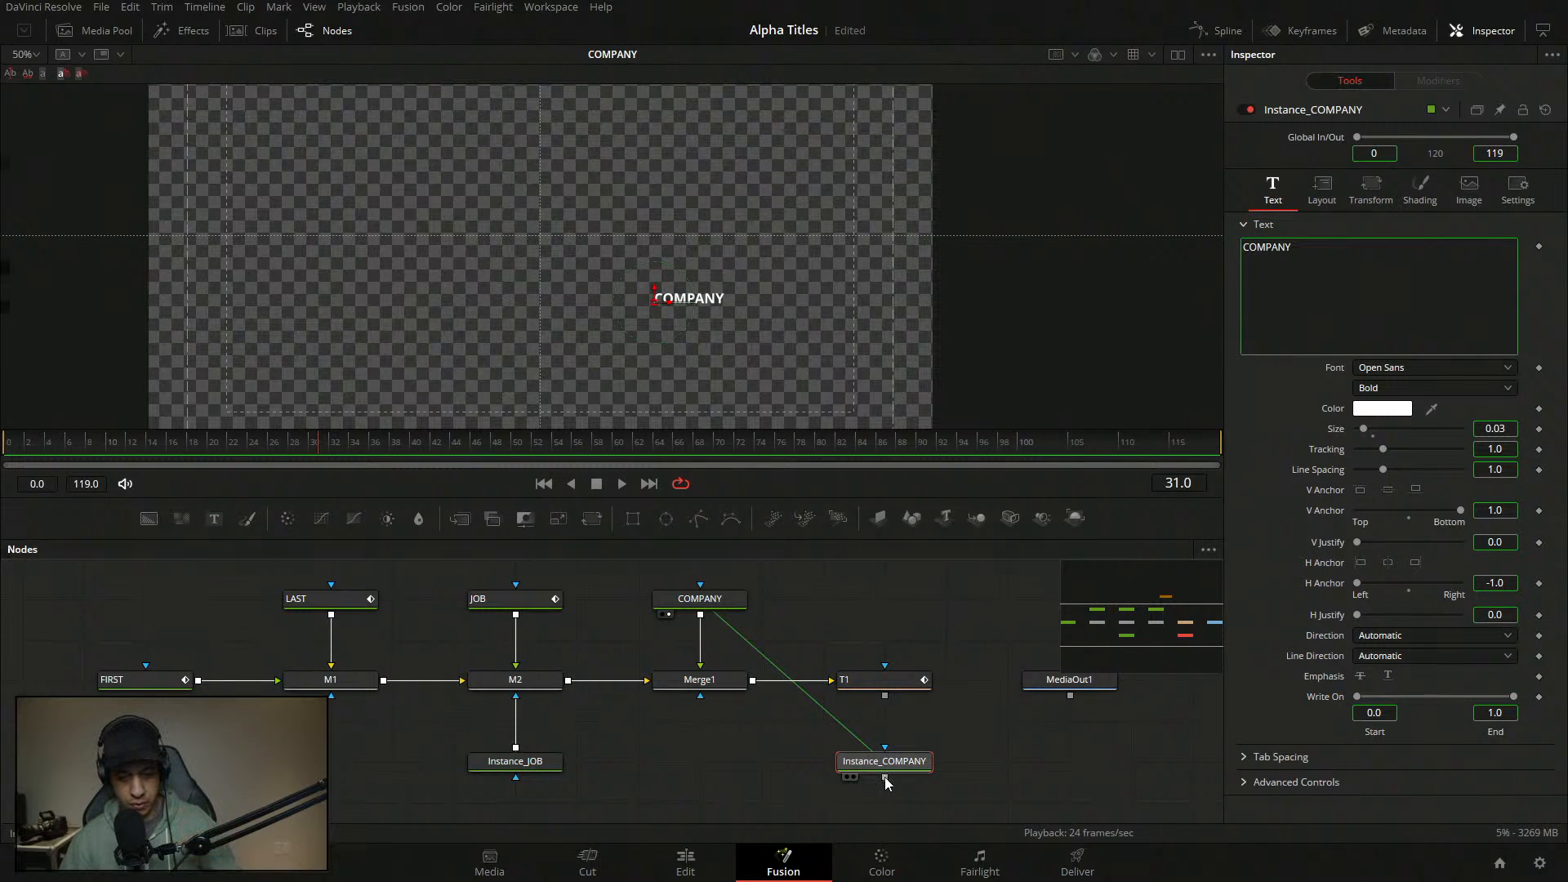
pyautogui.moveTo(885, 776); pyautogui.dragTo(679, 776)
pyautogui.click(747, 706)
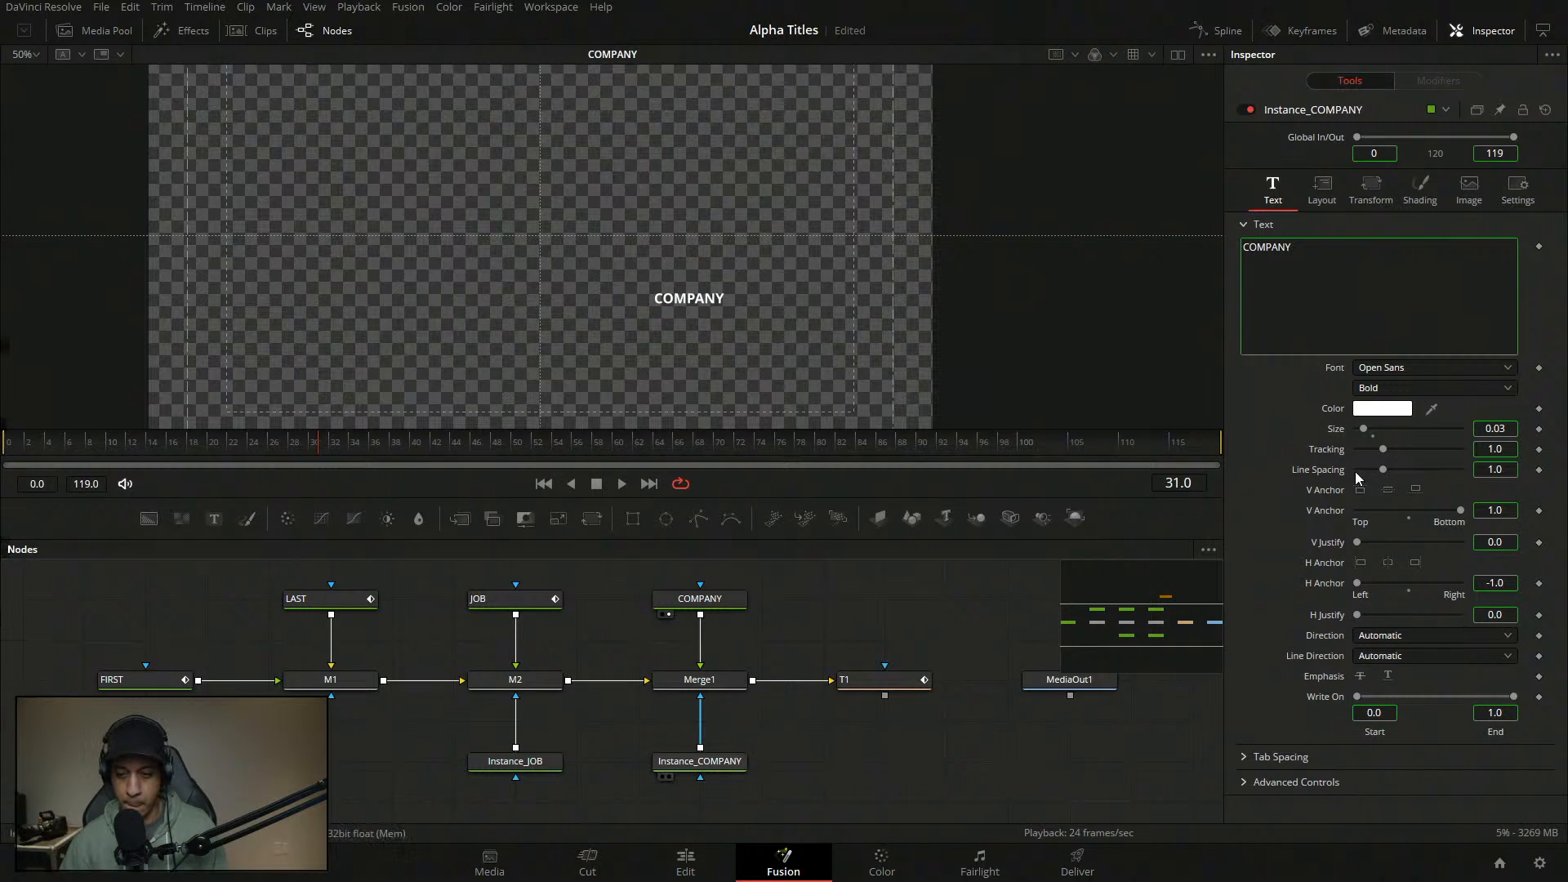
# - Shade Instance_COMPANY as a solid Line-level block and deinstance its Position Offset
pyautogui.click(700, 761)
pyautogui.click(1423, 198)
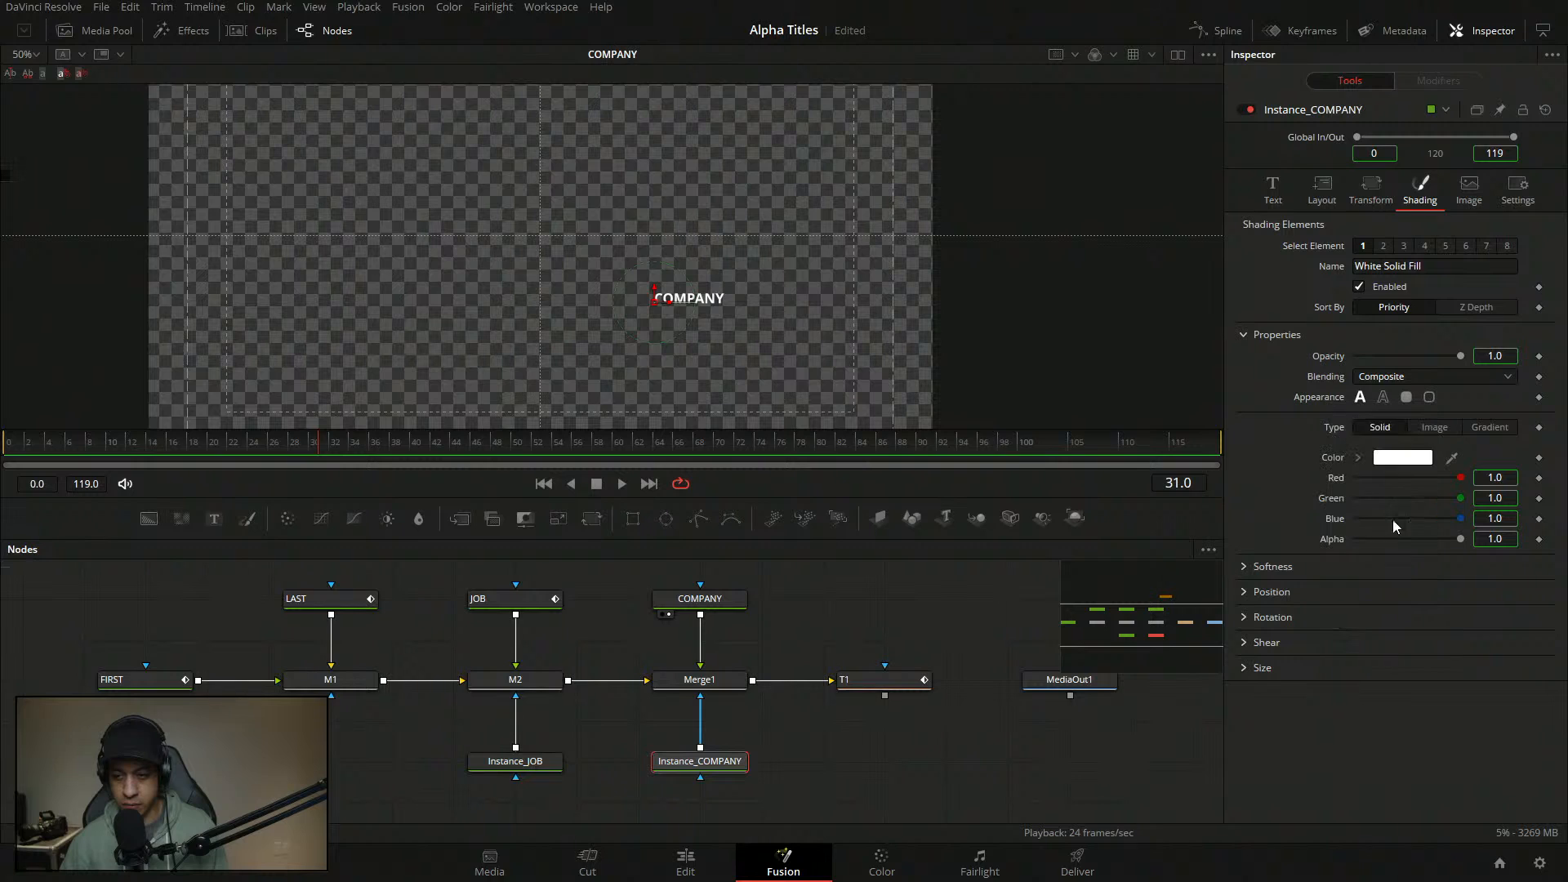
pyautogui.click(1406, 398)
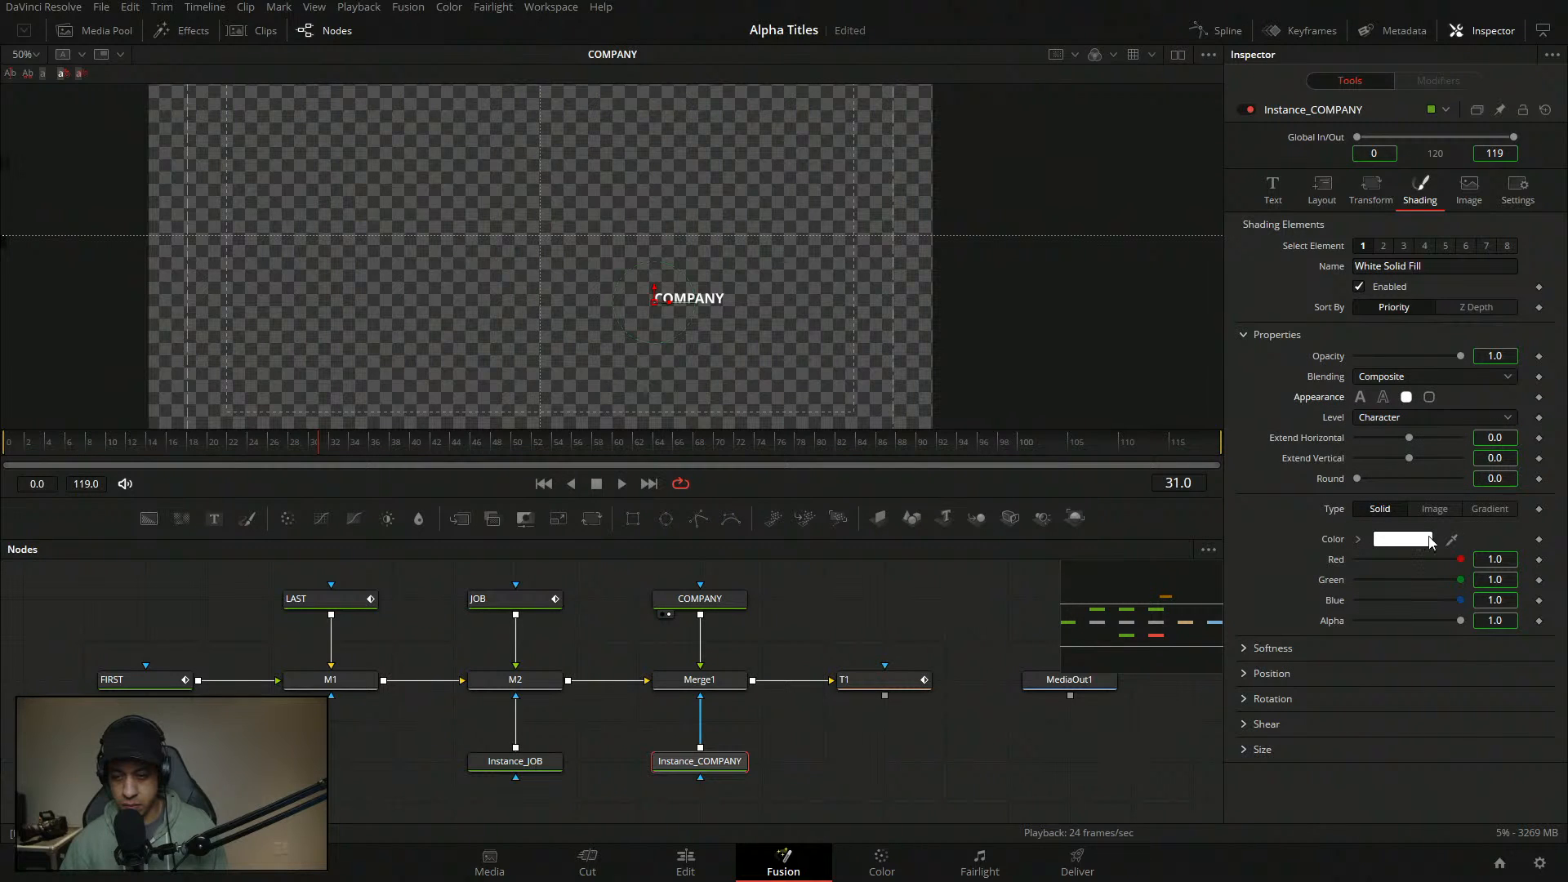
pyautogui.click(1392, 419)
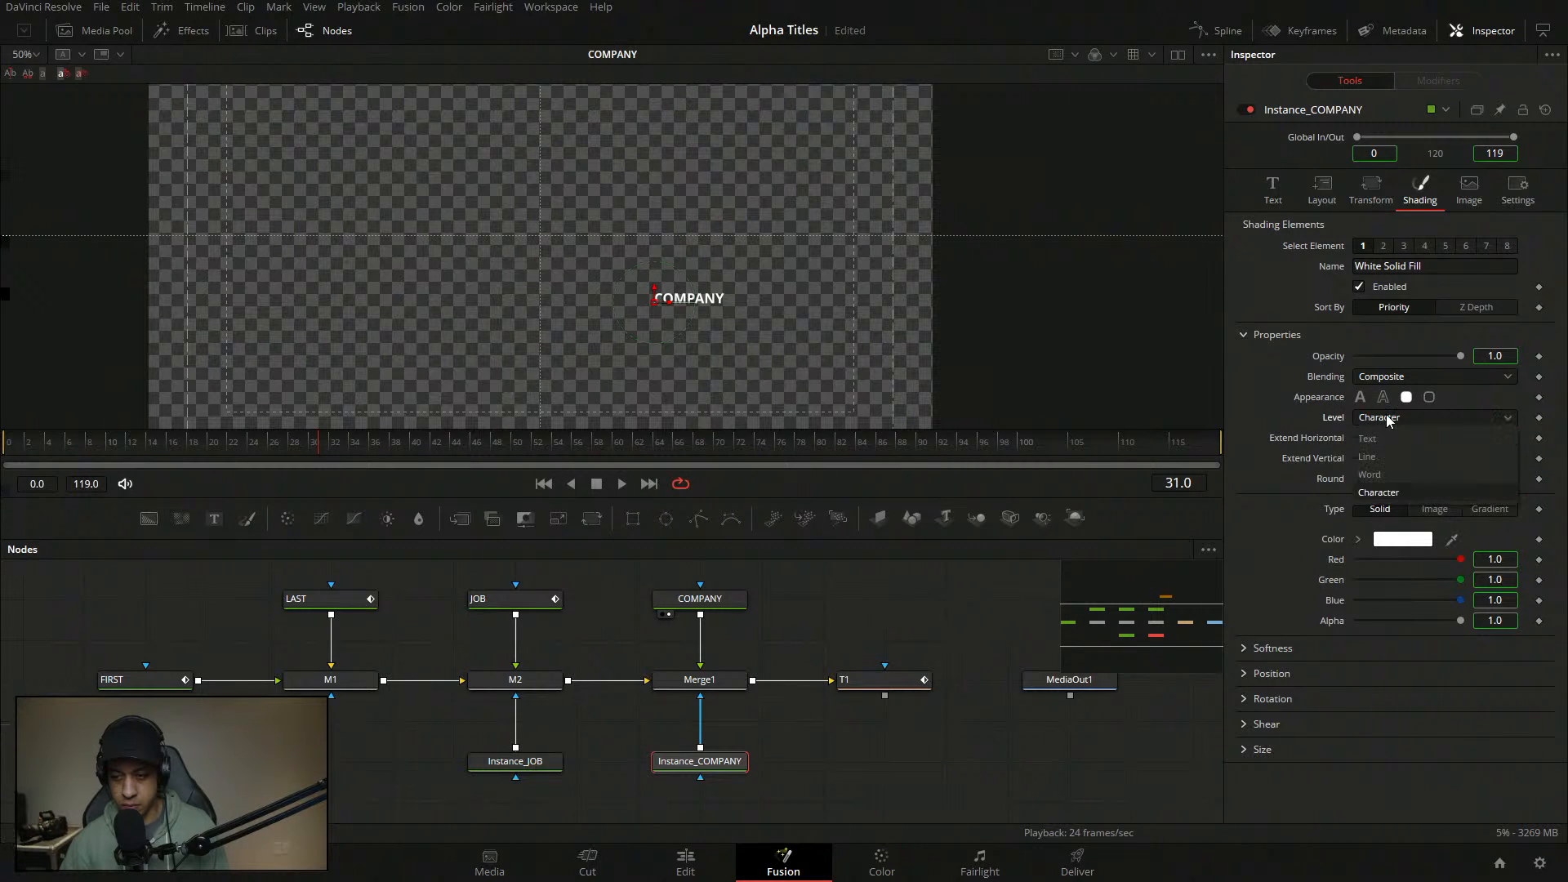
pyautogui.click(1399, 456)
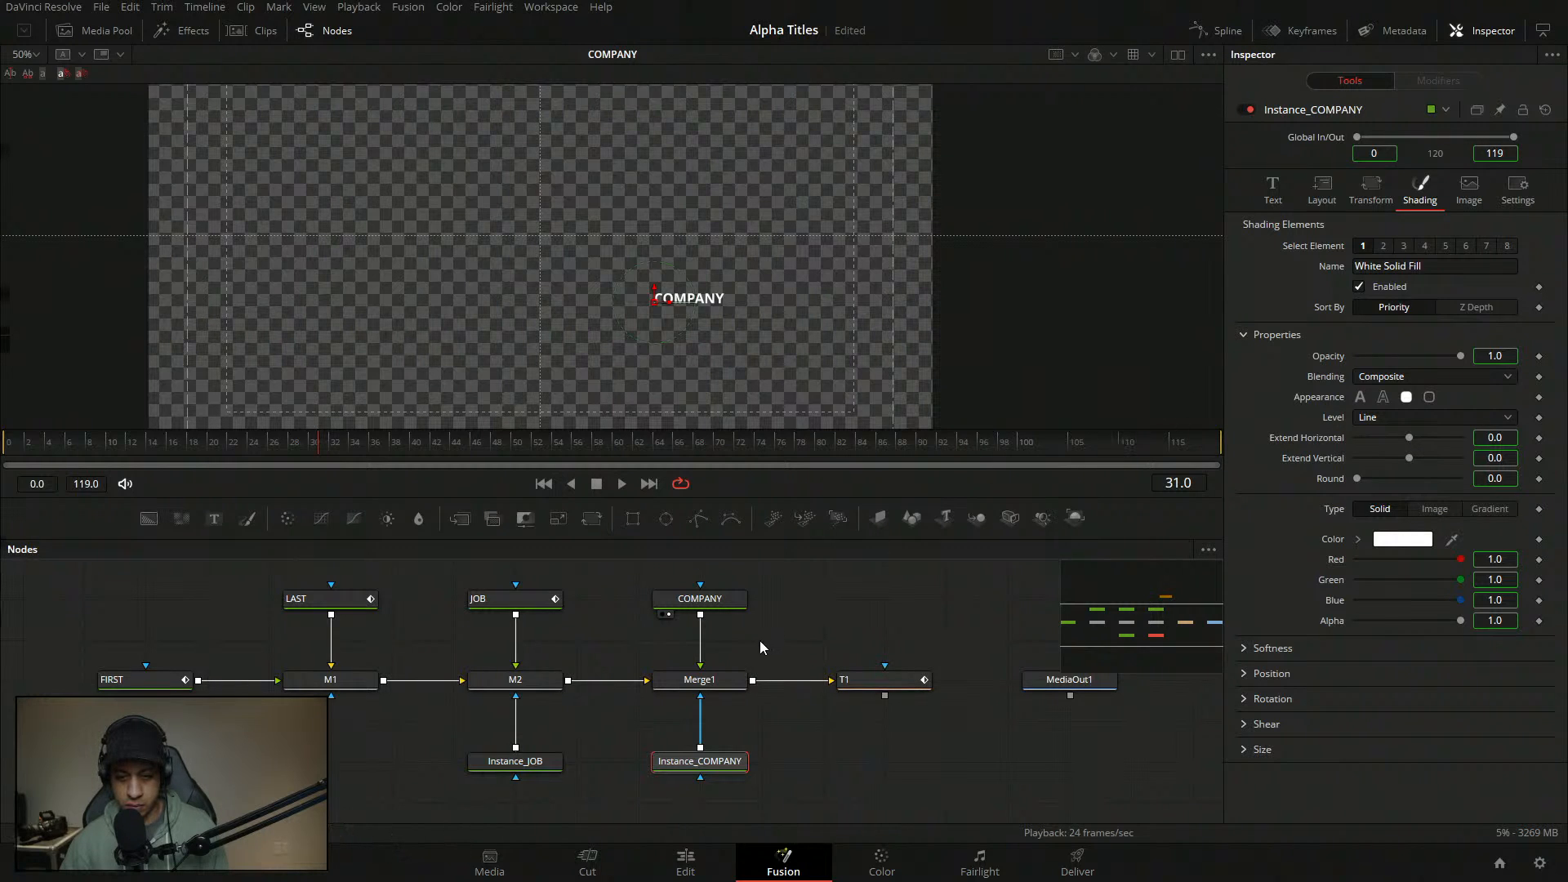
pyautogui.click(749, 609)
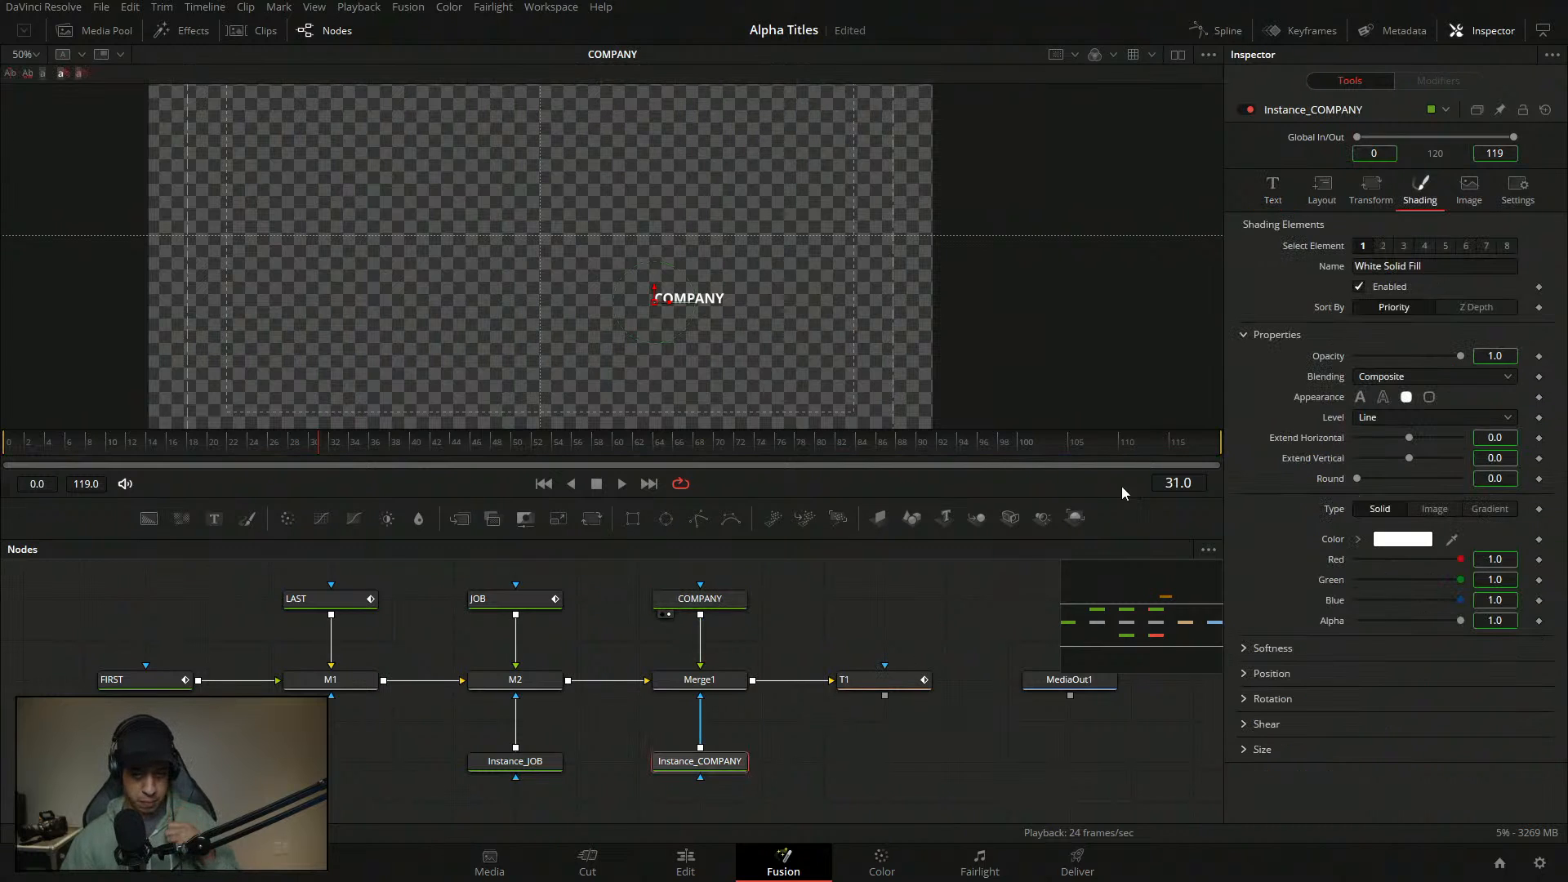
pyautogui.click(1262, 673)
pyautogui.rightClick(1329, 734)
pyautogui.click(1376, 648)
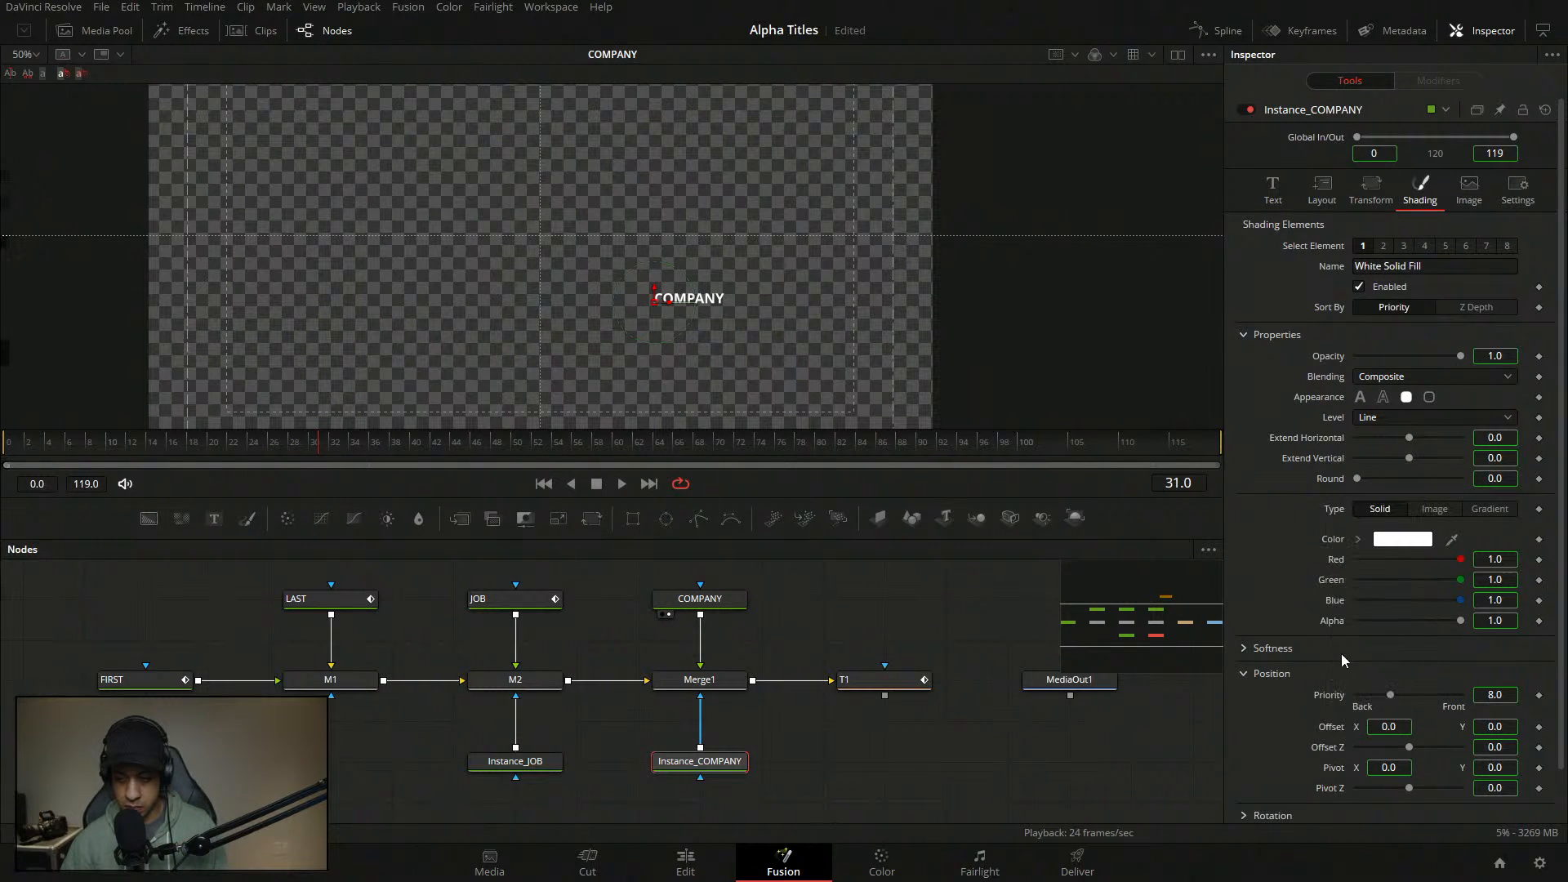
pyautogui.click(710, 602)
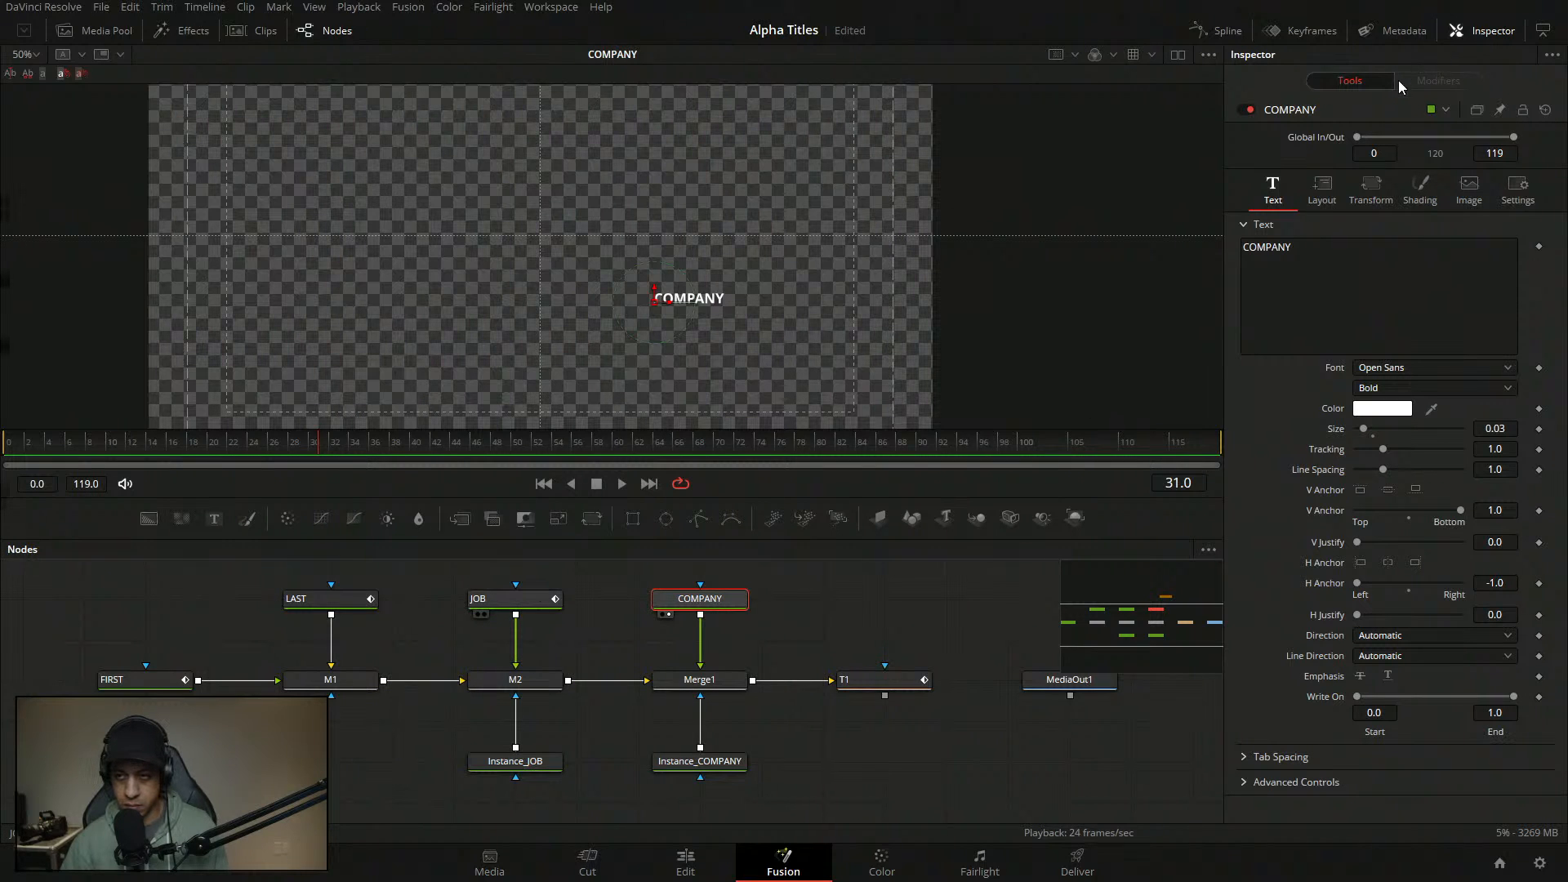
# - Inspect the JOB slide-in curve and keyframe COMPANY's shading Offset
pyautogui.click(1441, 81)
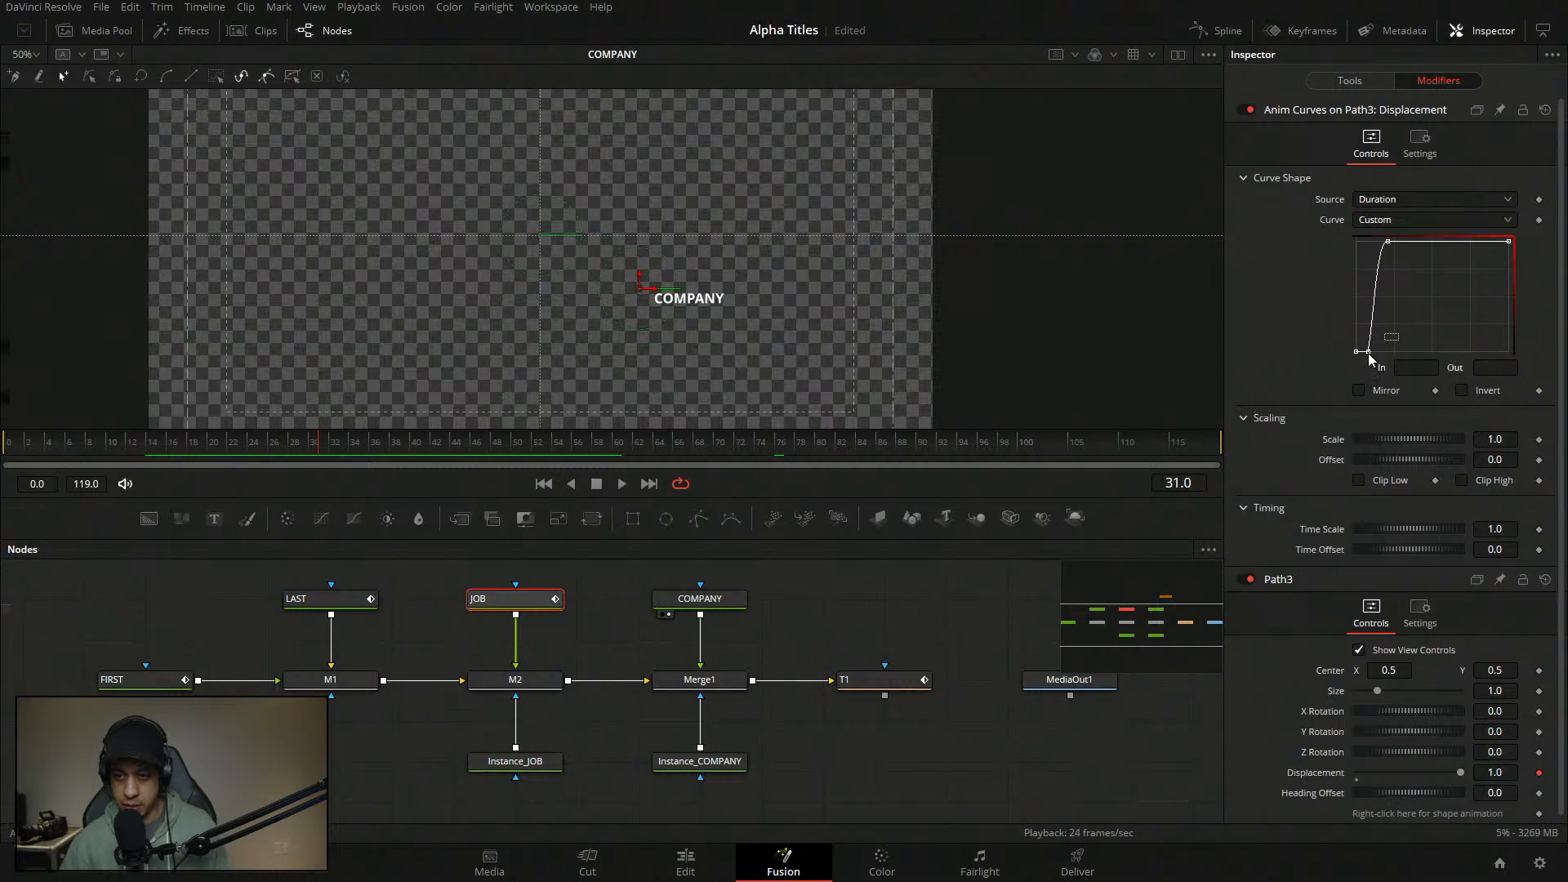
pyautogui.click(1369, 353)
pyautogui.click(1388, 241)
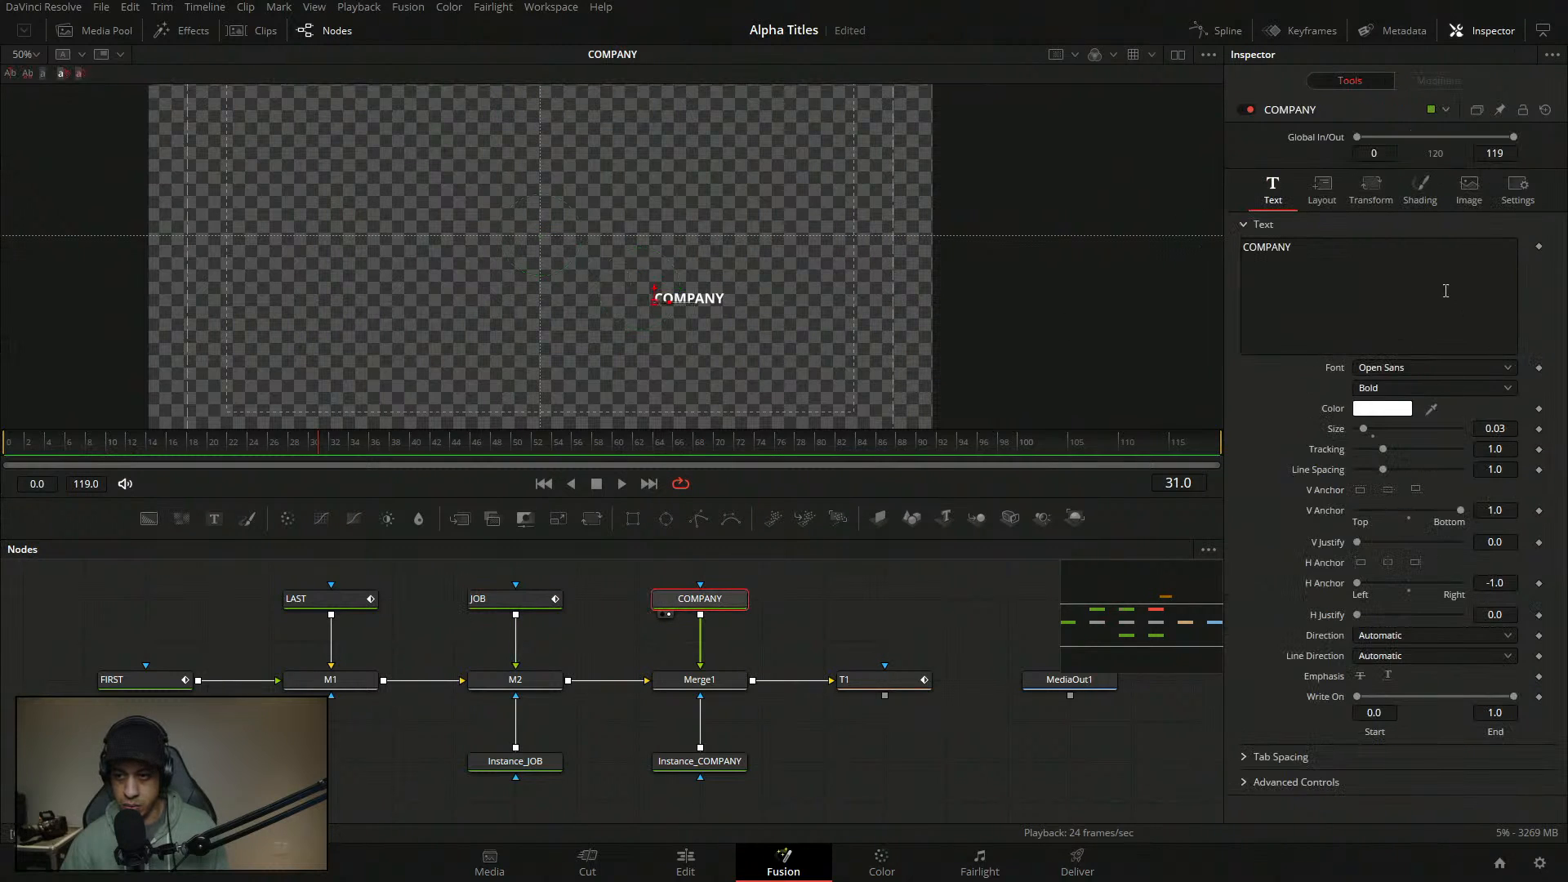
pyautogui.click(1420, 189)
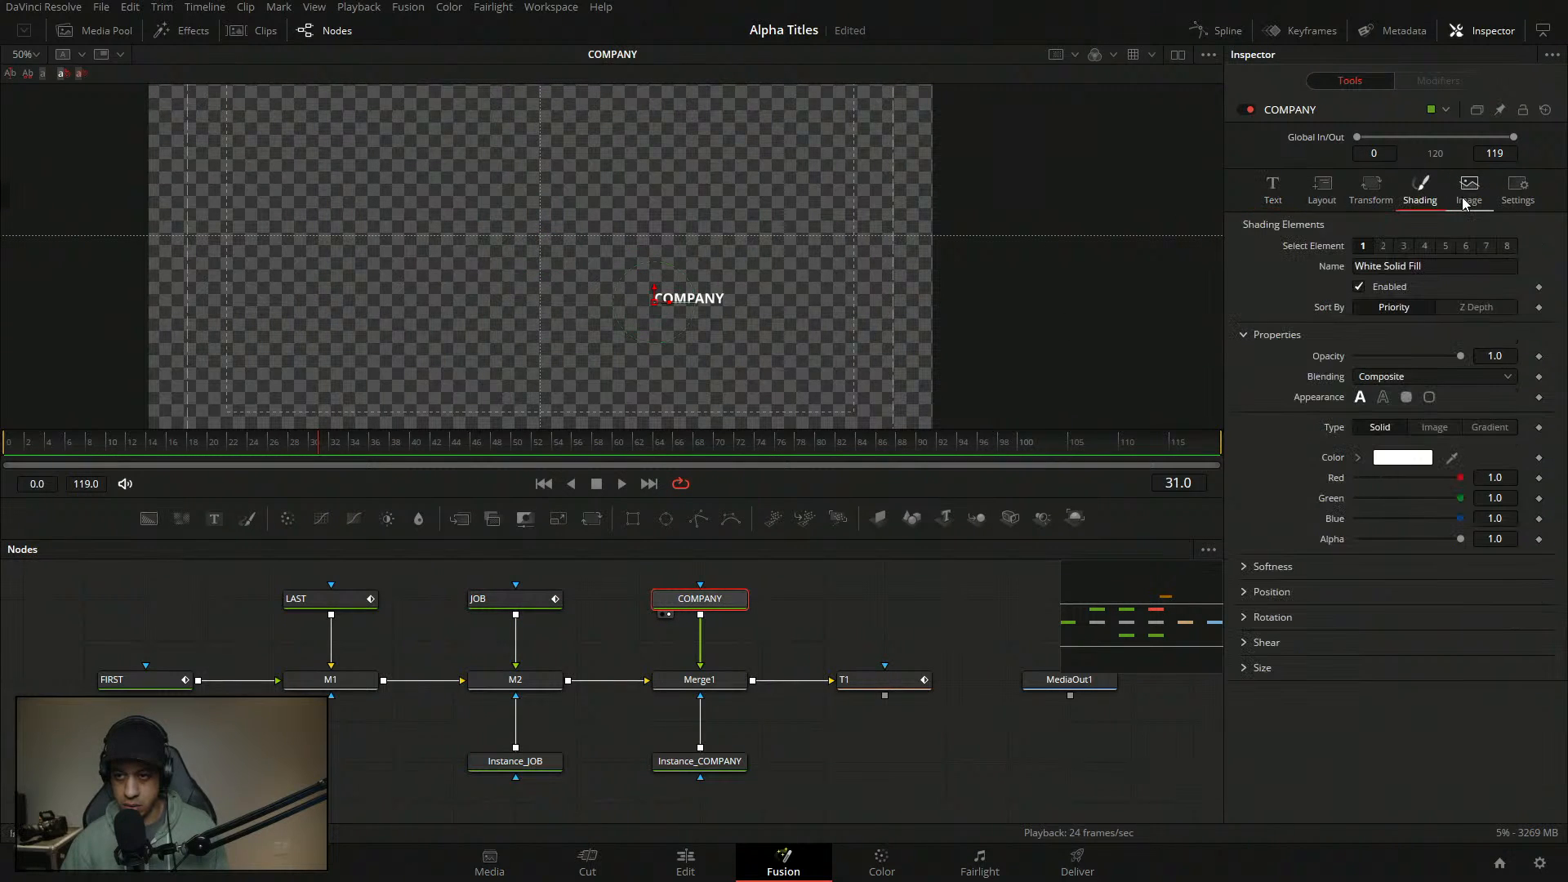
pyautogui.click(1271, 591)
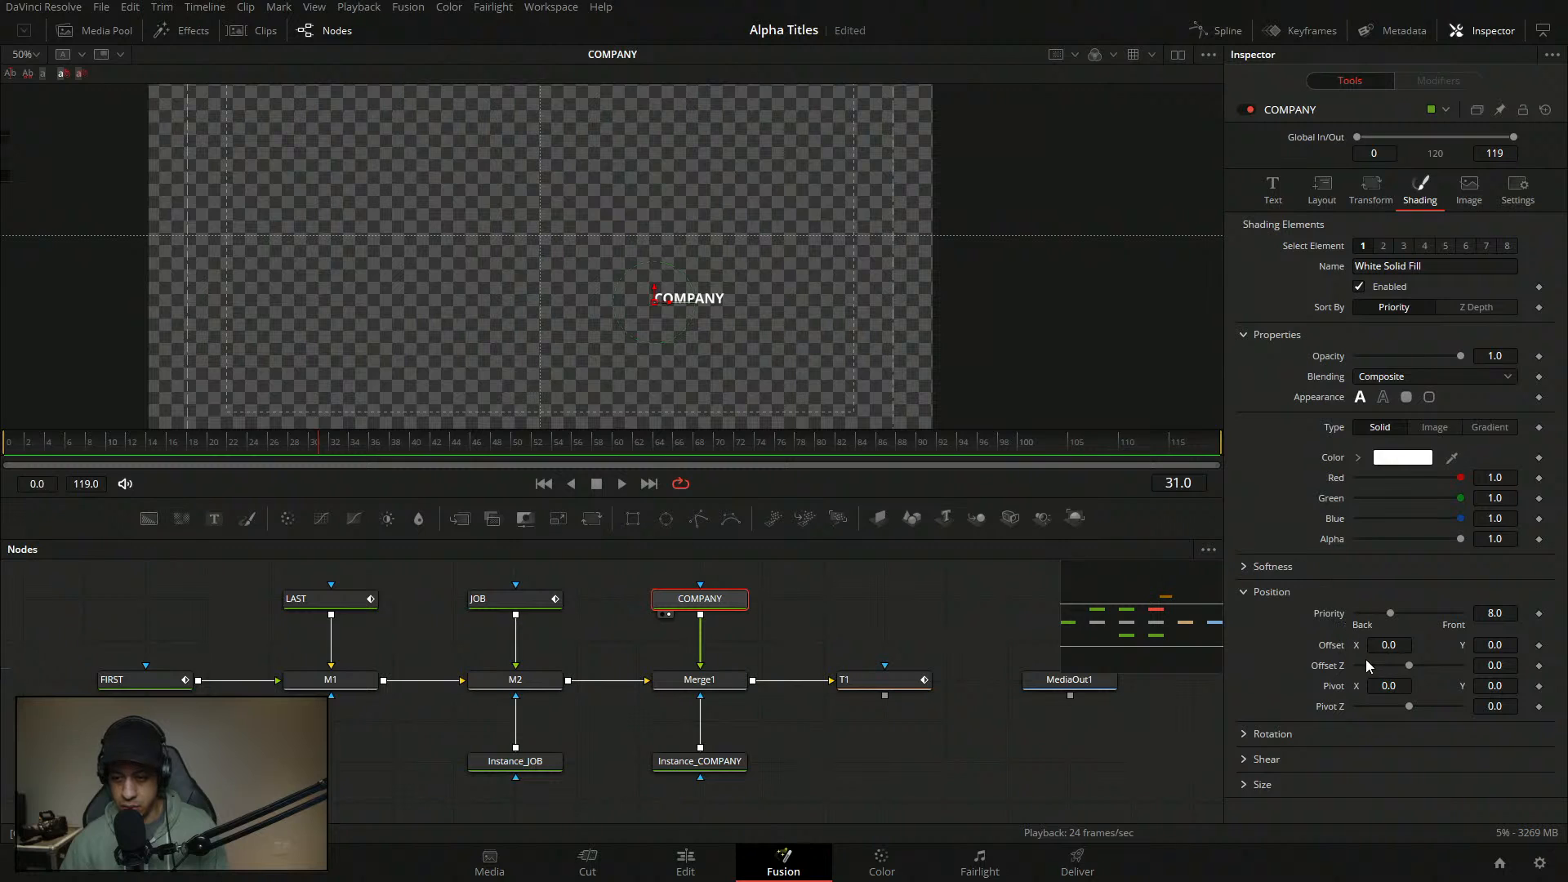
pyautogui.click(1539, 647)
# - Animate COMPANY's shading Offset X from about 9.6 at frame 31 to 0.0 at frame 43
pyautogui.click(452, 448)
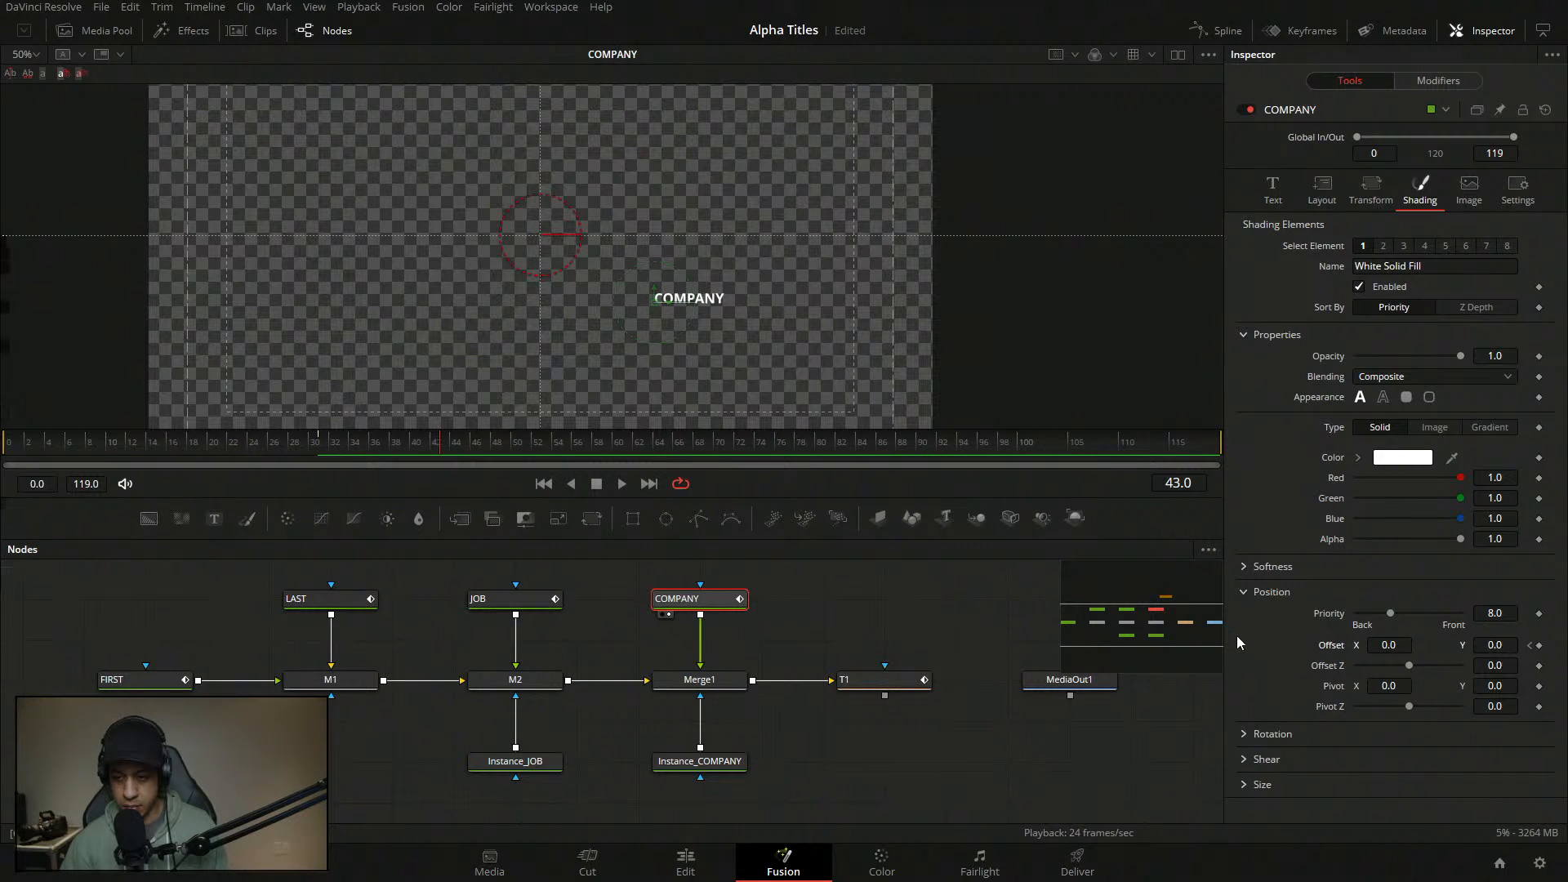
pyautogui.moveTo(1504, 650); pyautogui.dragTo(1540, 649)
pyautogui.hotkey('ctrl', 'z')
pyautogui.moveTo(1392, 646)
pyautogui.mouseDown()
pyautogui.moveTo(1478, 647)
pyautogui.moveTo(1388, 650)
pyautogui.mouseUp()
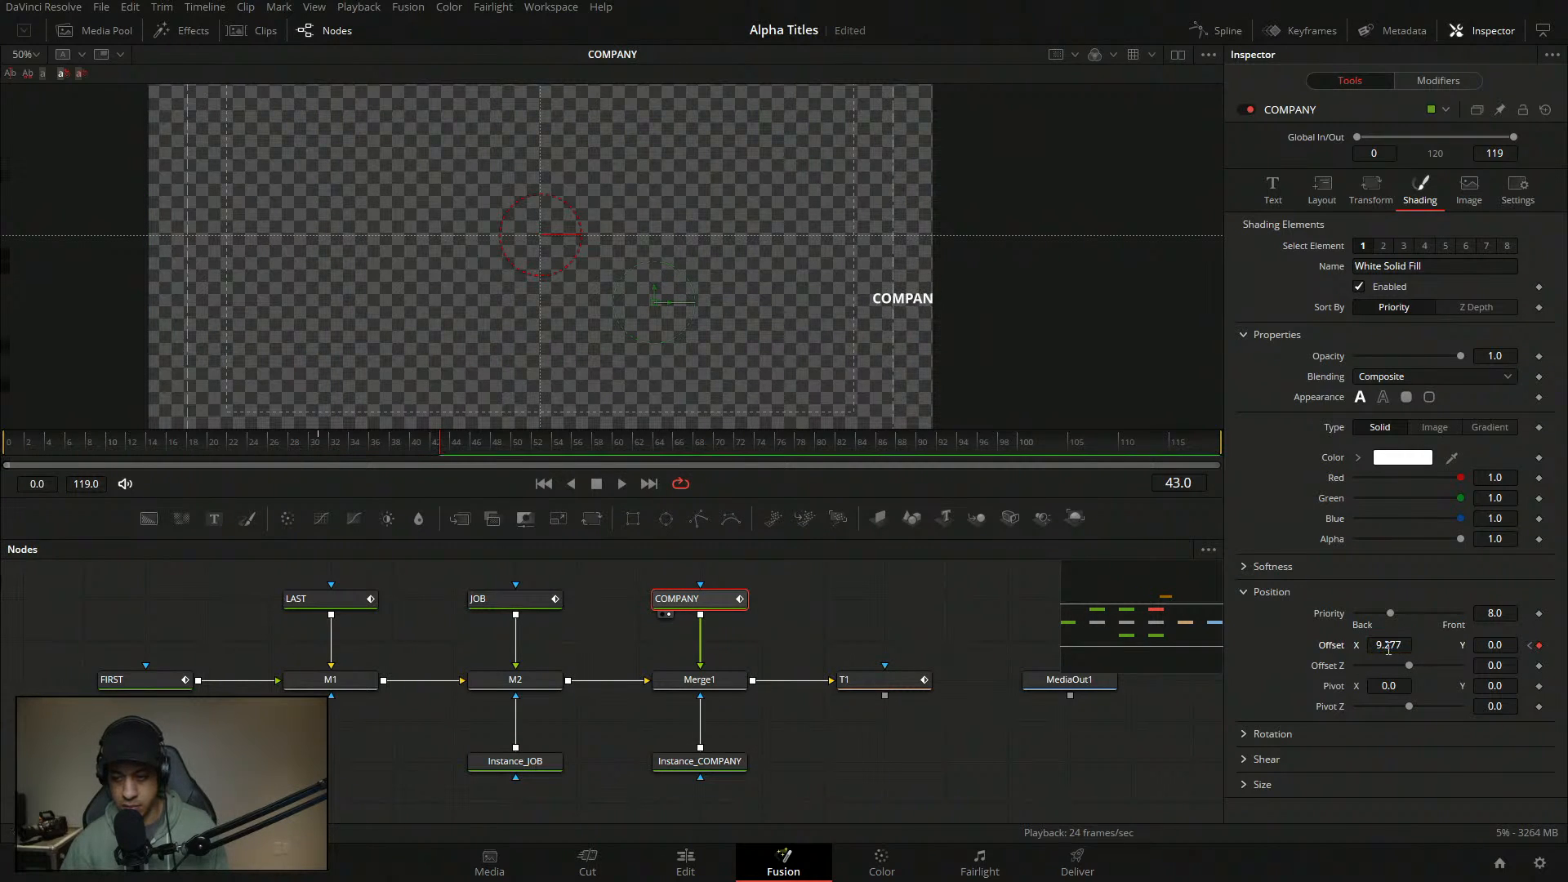
pyautogui.click(286, 443)
pyautogui.press('space')
pyautogui.press('space')
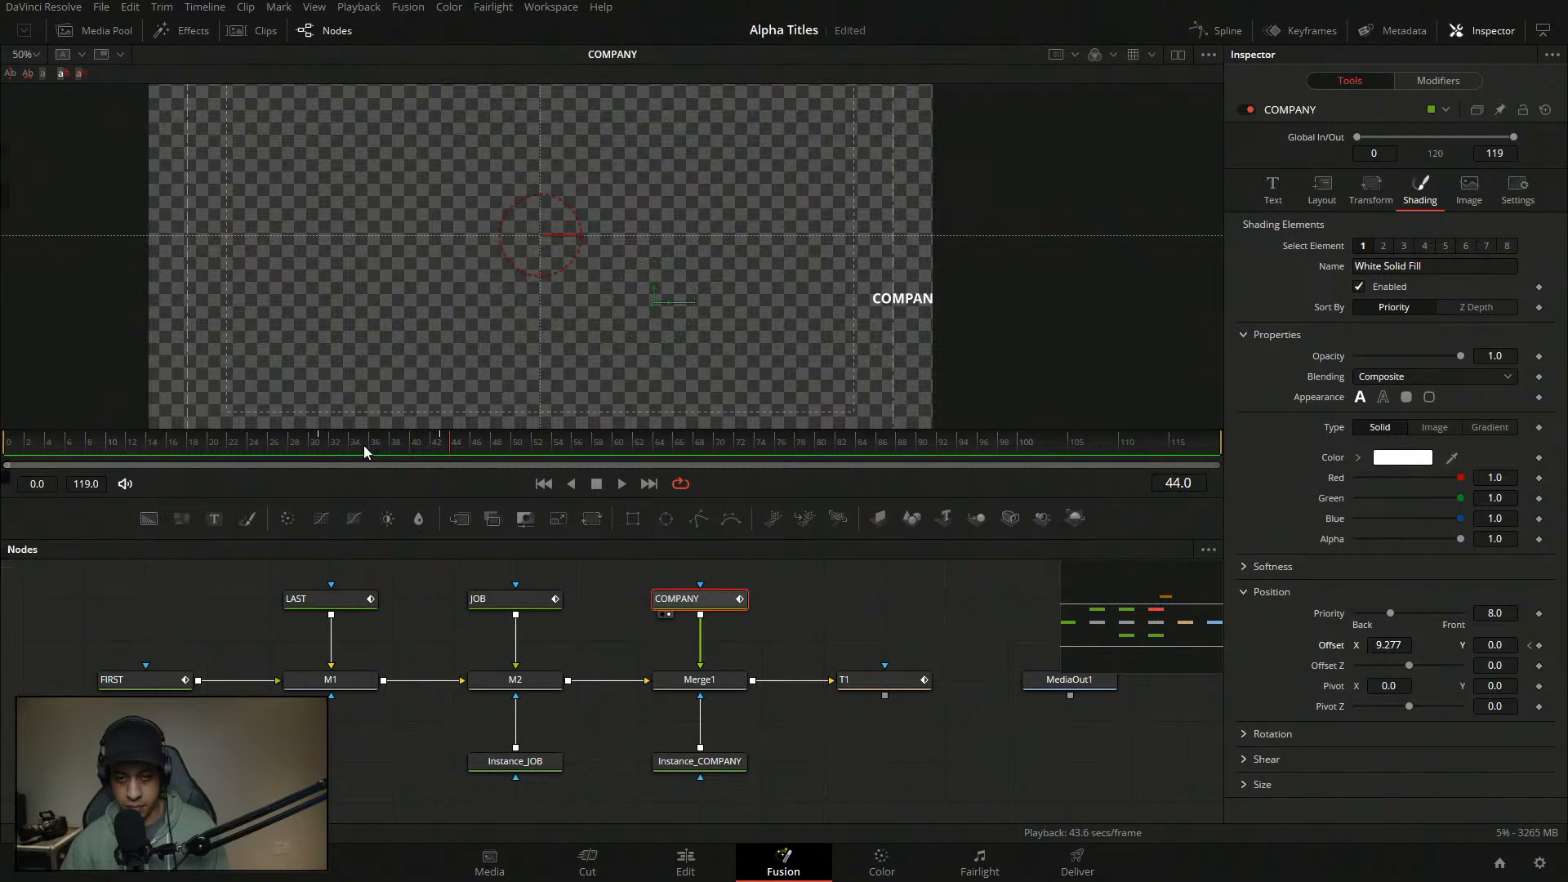
pyautogui.click(1532, 646)
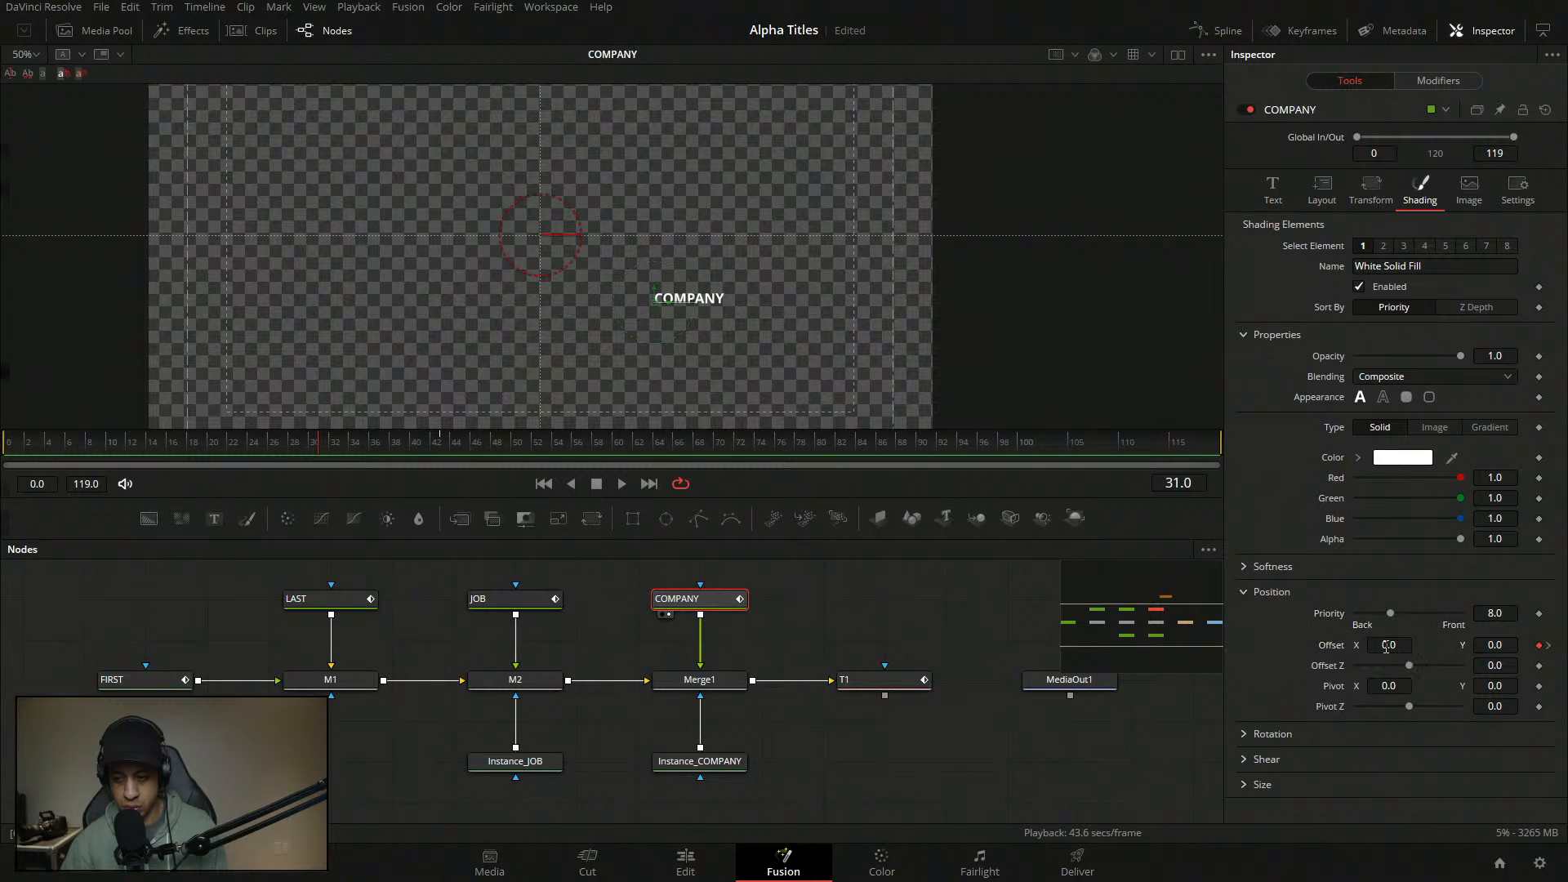
pyautogui.moveTo(1388, 646)
pyautogui.mouseDown()
pyautogui.moveTo(1536, 646)
pyautogui.moveTo(1385, 648)
pyautogui.mouseUp()
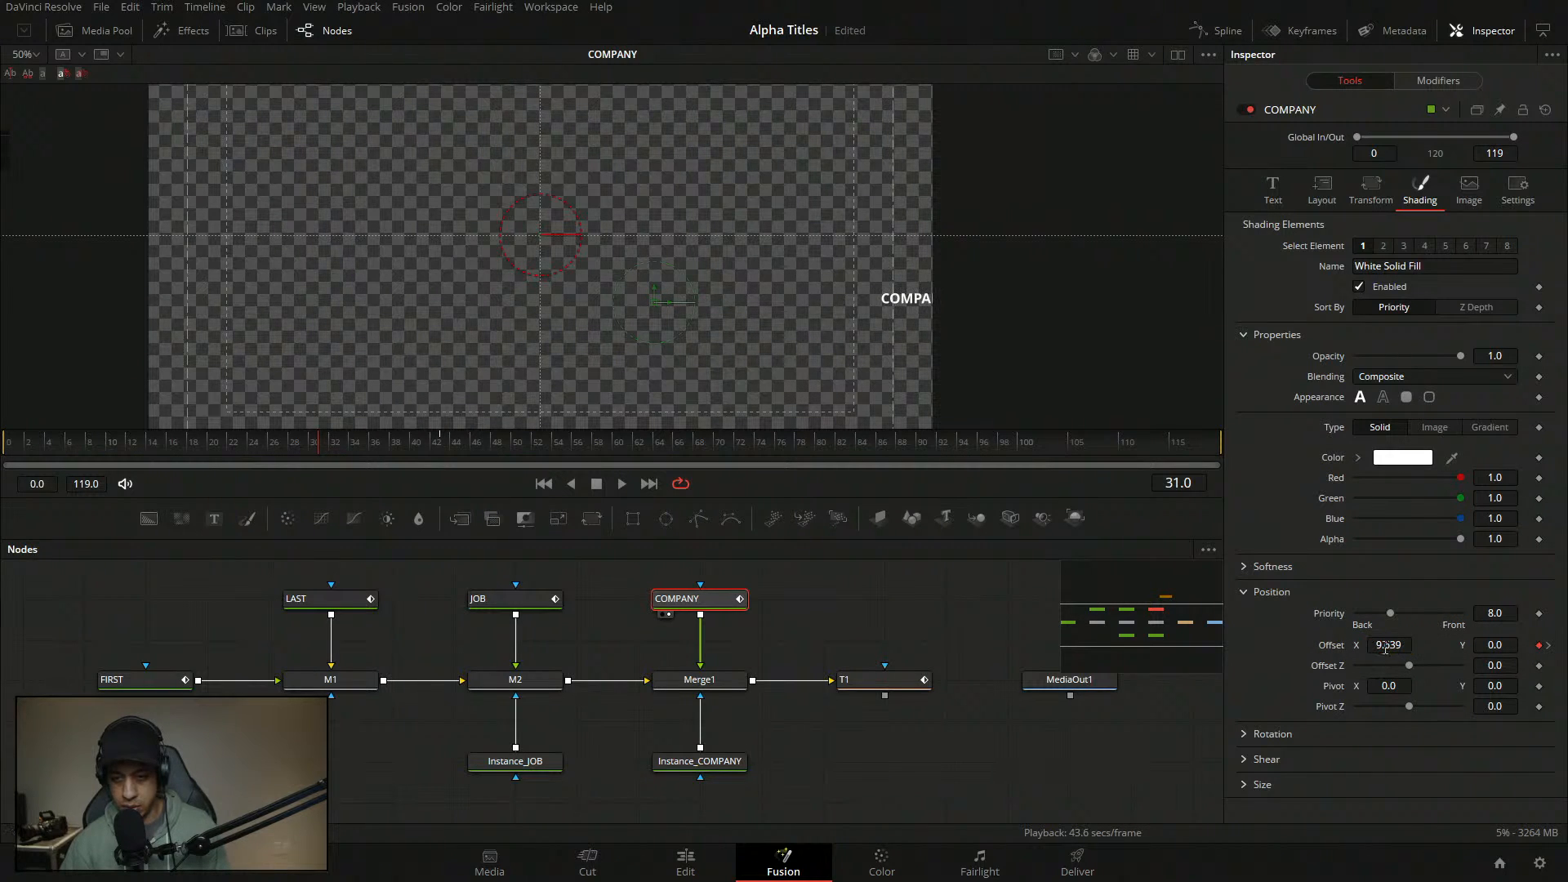
pyautogui.click(1549, 646)
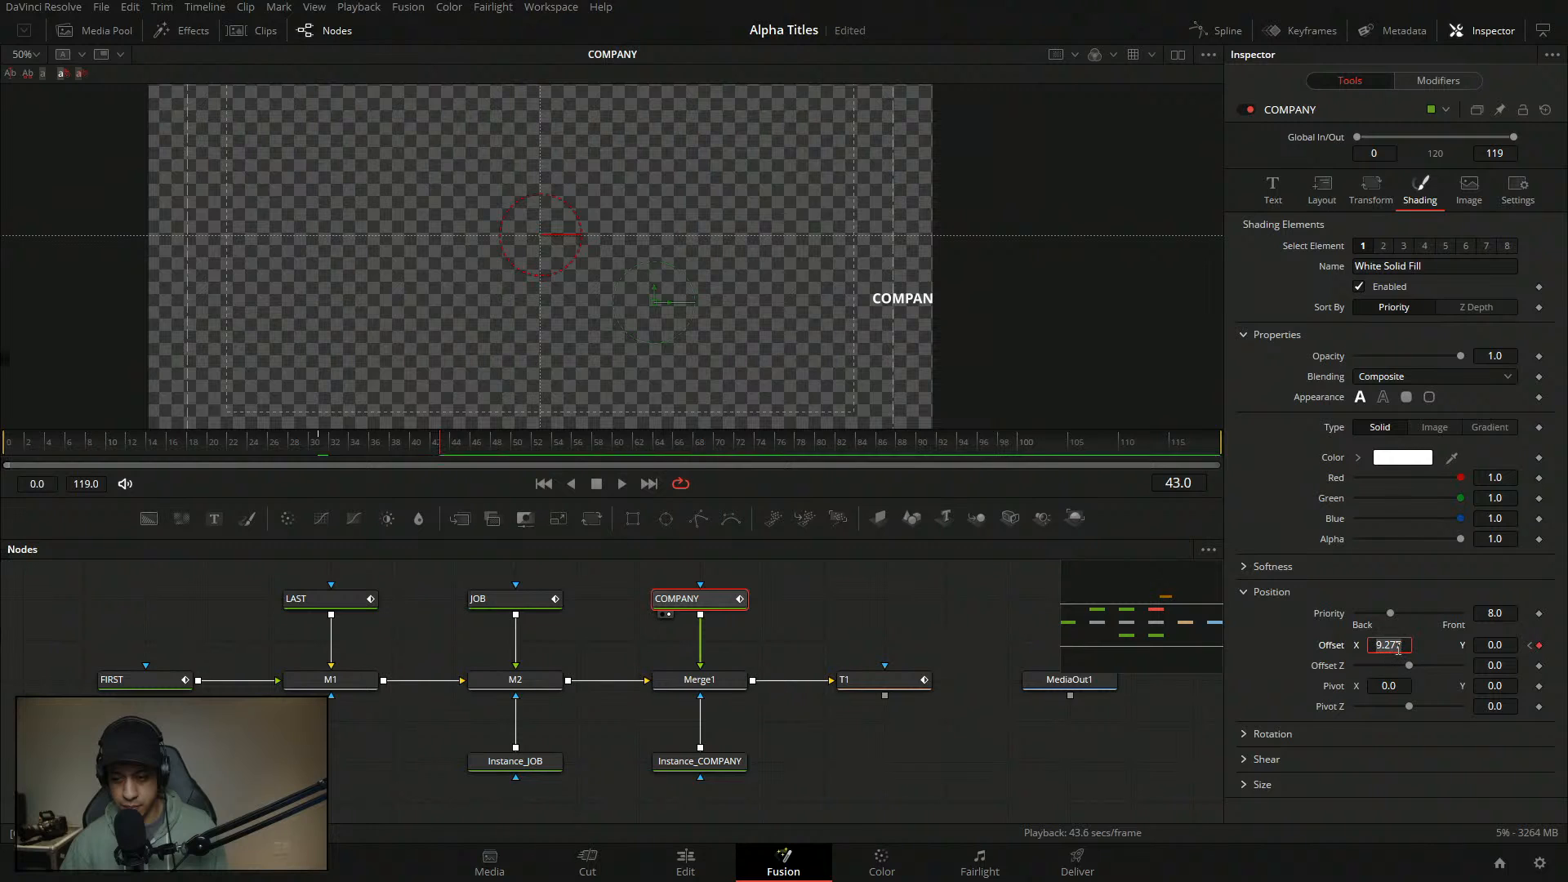
pyautogui.click(1435, 81)
# - Attach an Anim Curves modifier to Displacement and set its curve to Custom
pyautogui.rightClick(1334, 312)
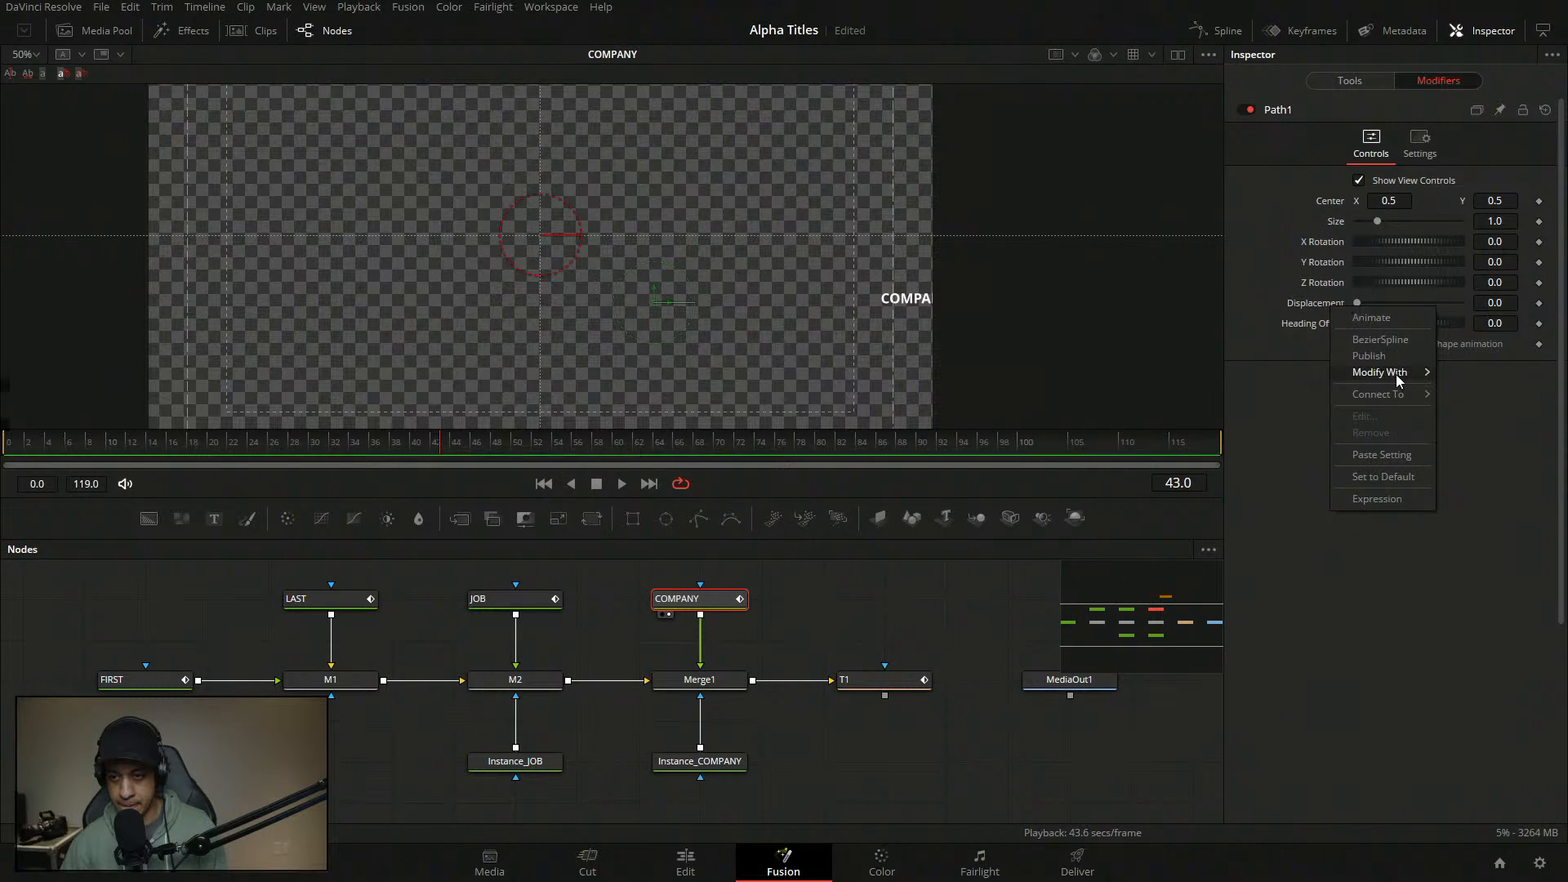
pyautogui.moveTo(1392, 373)
pyautogui.click(1238, 373)
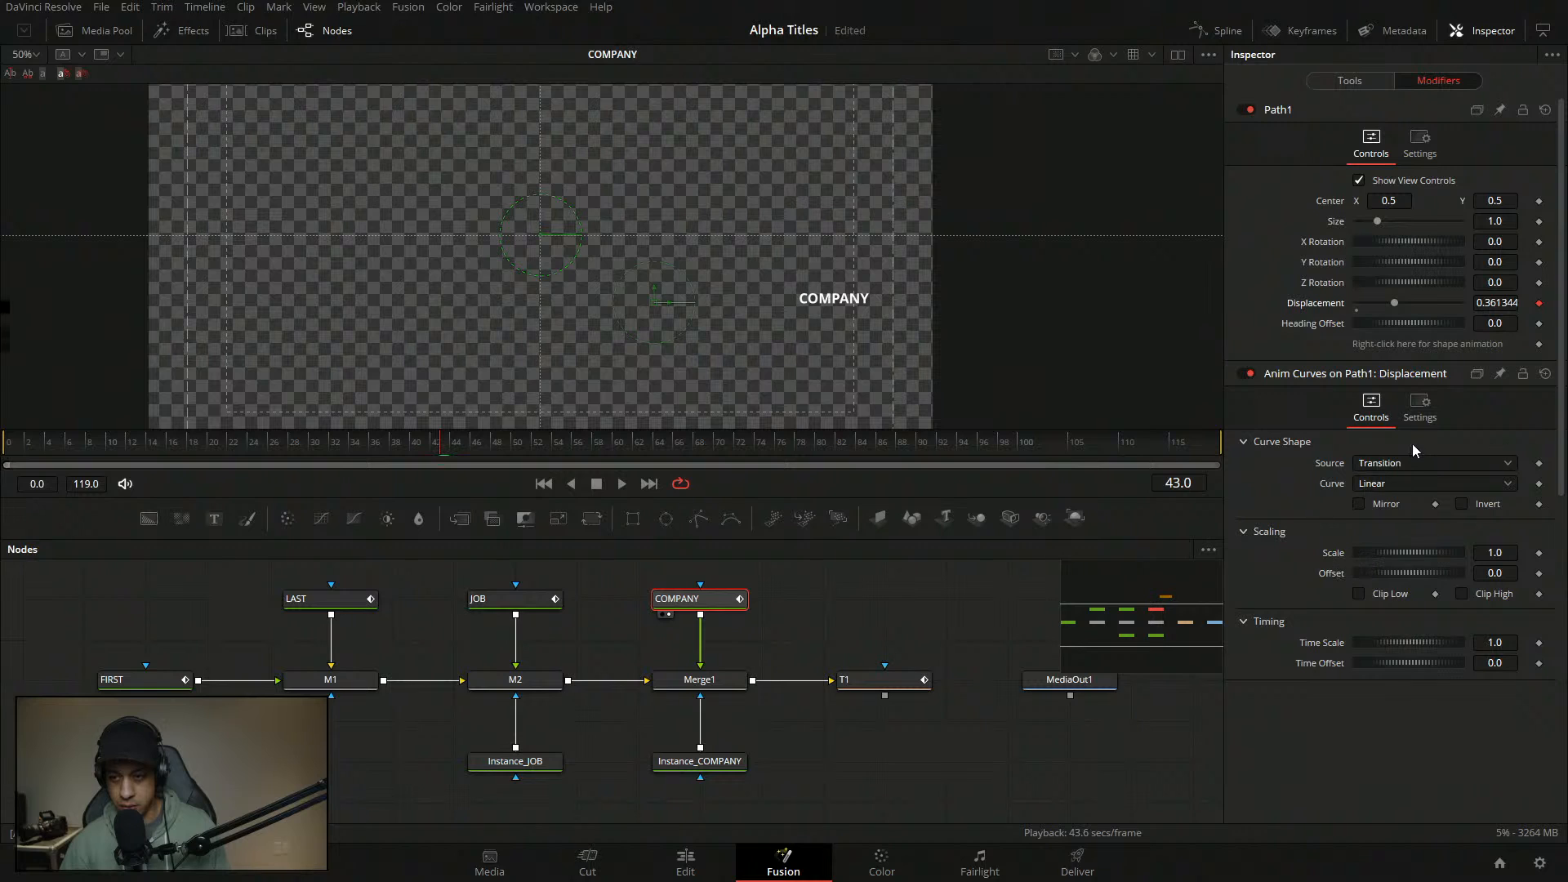
pyautogui.click(1402, 483)
pyautogui.click(1376, 541)
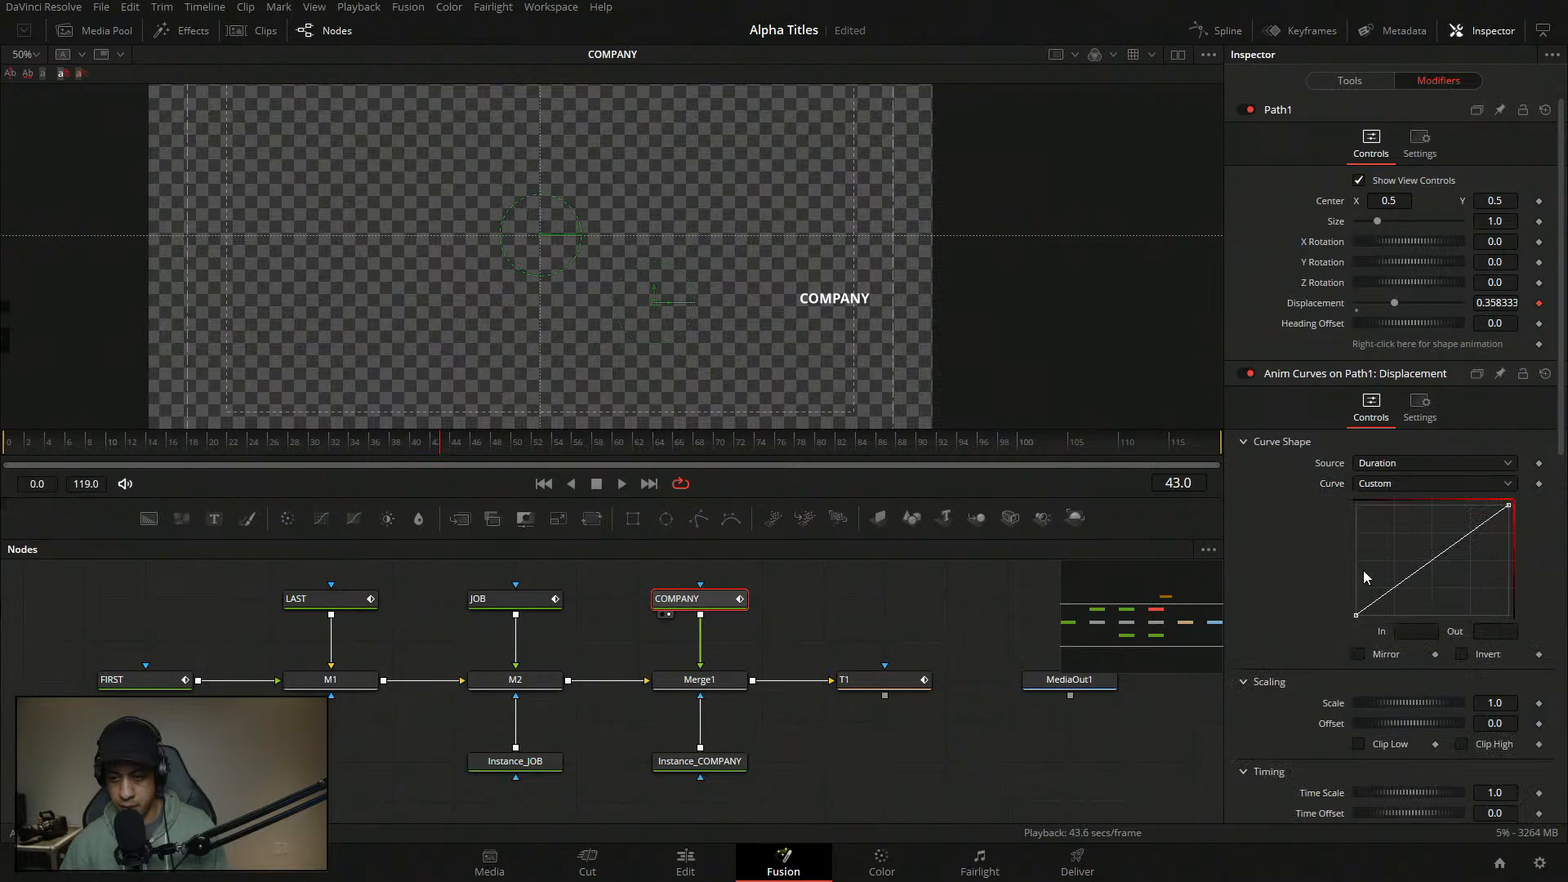
# - Add custom curve points at In 0.09/Out 0 and In 0.22/Out 1
pyautogui.click(1372, 606)
pyautogui.doubleClick(1414, 633)
pyautogui.press('BackSpace')
pyautogui.write('.09')
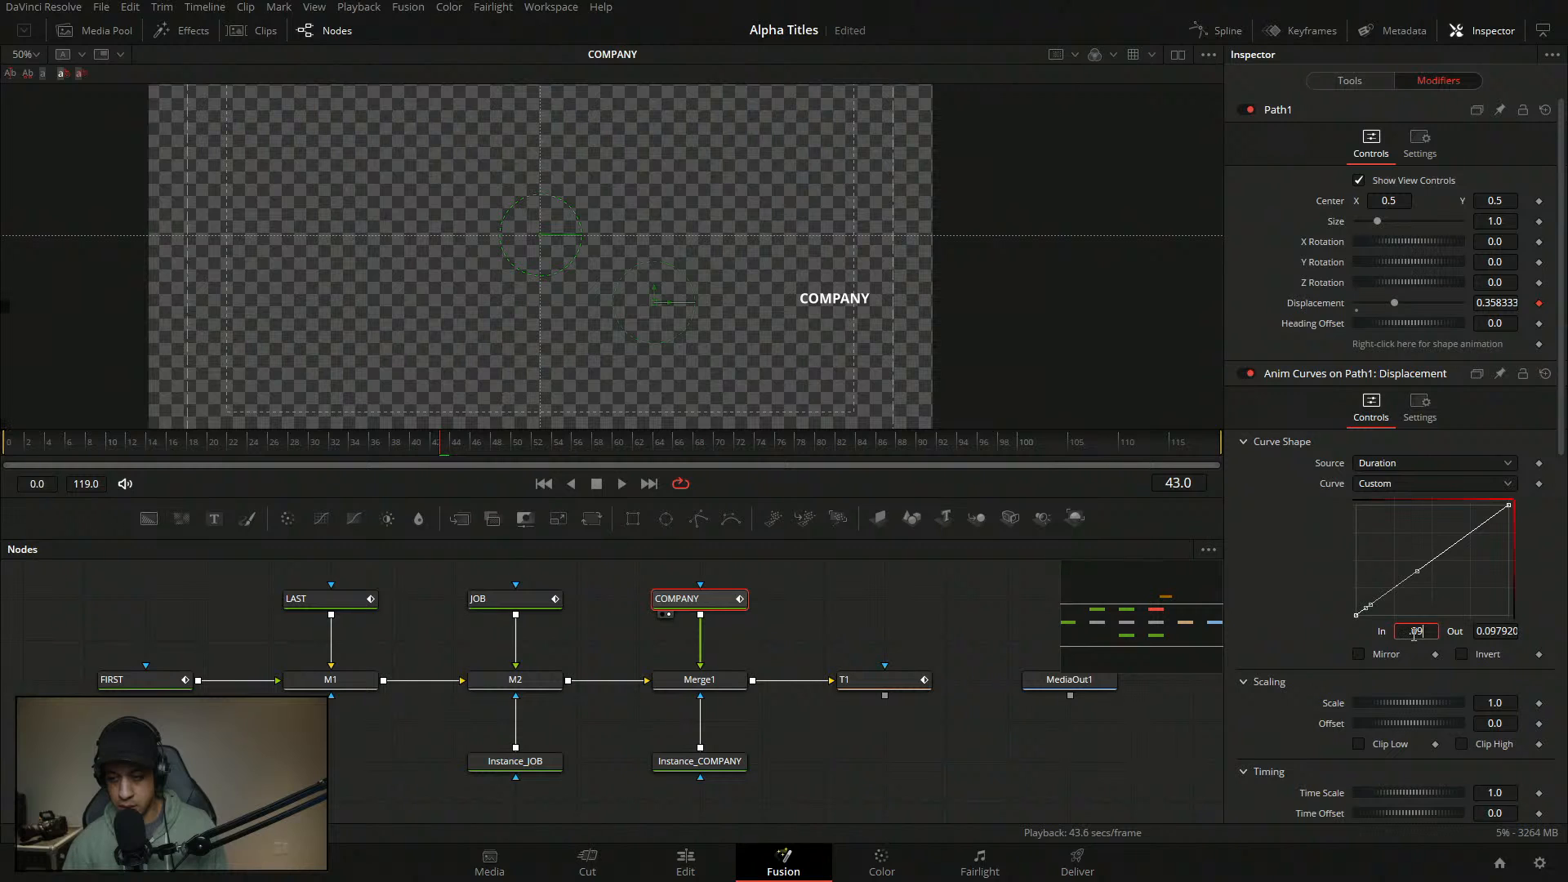
pyautogui.press('Tab')
pyautogui.write('0')
pyautogui.press('Tab')
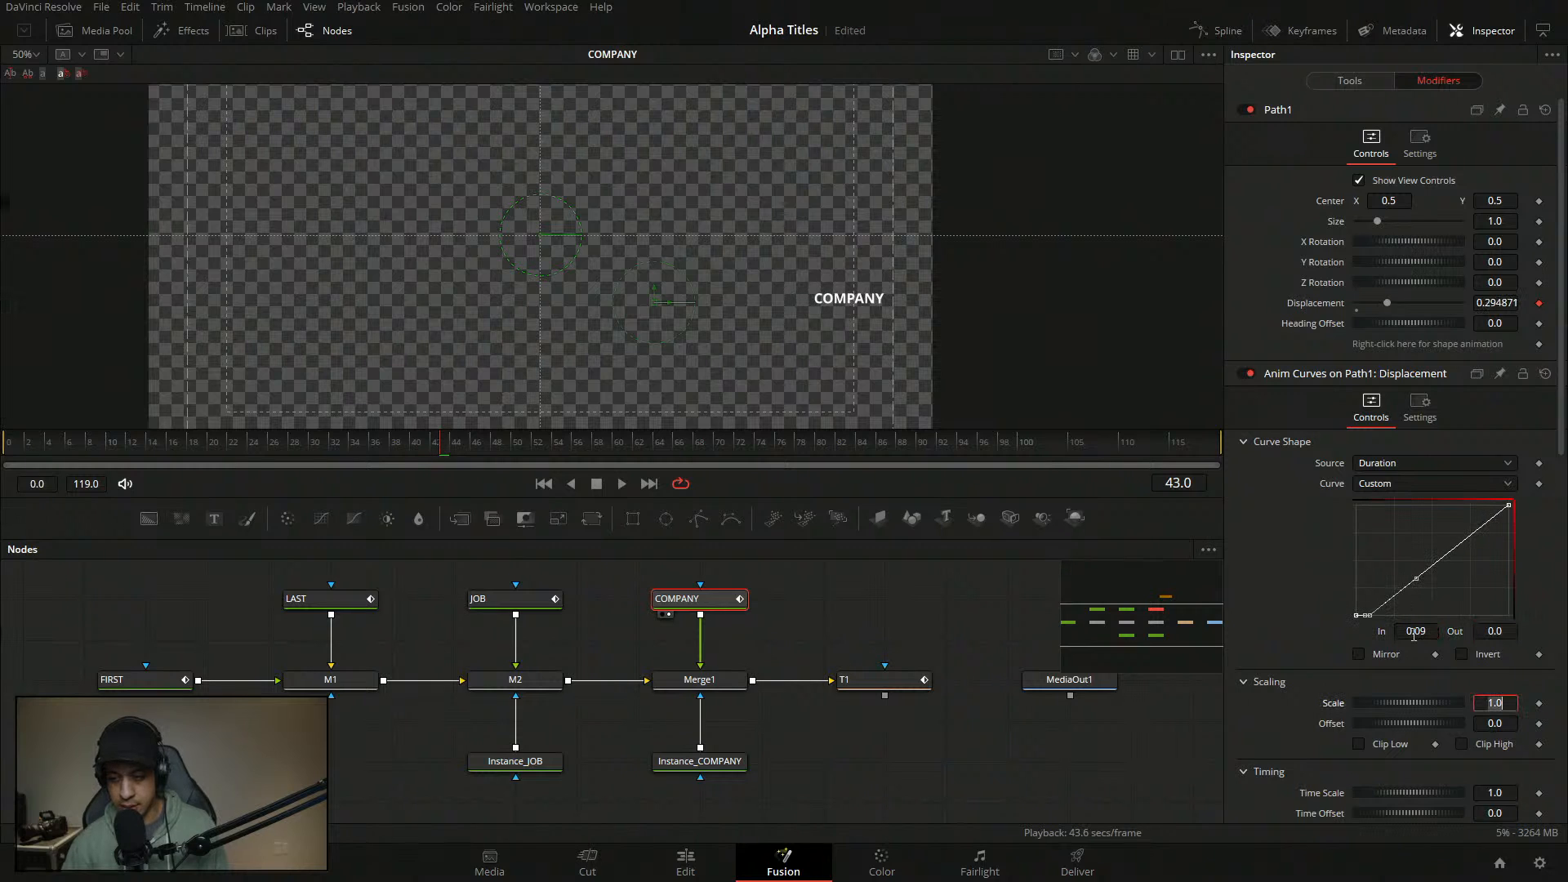
pyautogui.click(1436, 572)
pyautogui.doubleClick(1416, 630)
pyautogui.write('.22')
pyautogui.press('Tab')
pyautogui.write('1')
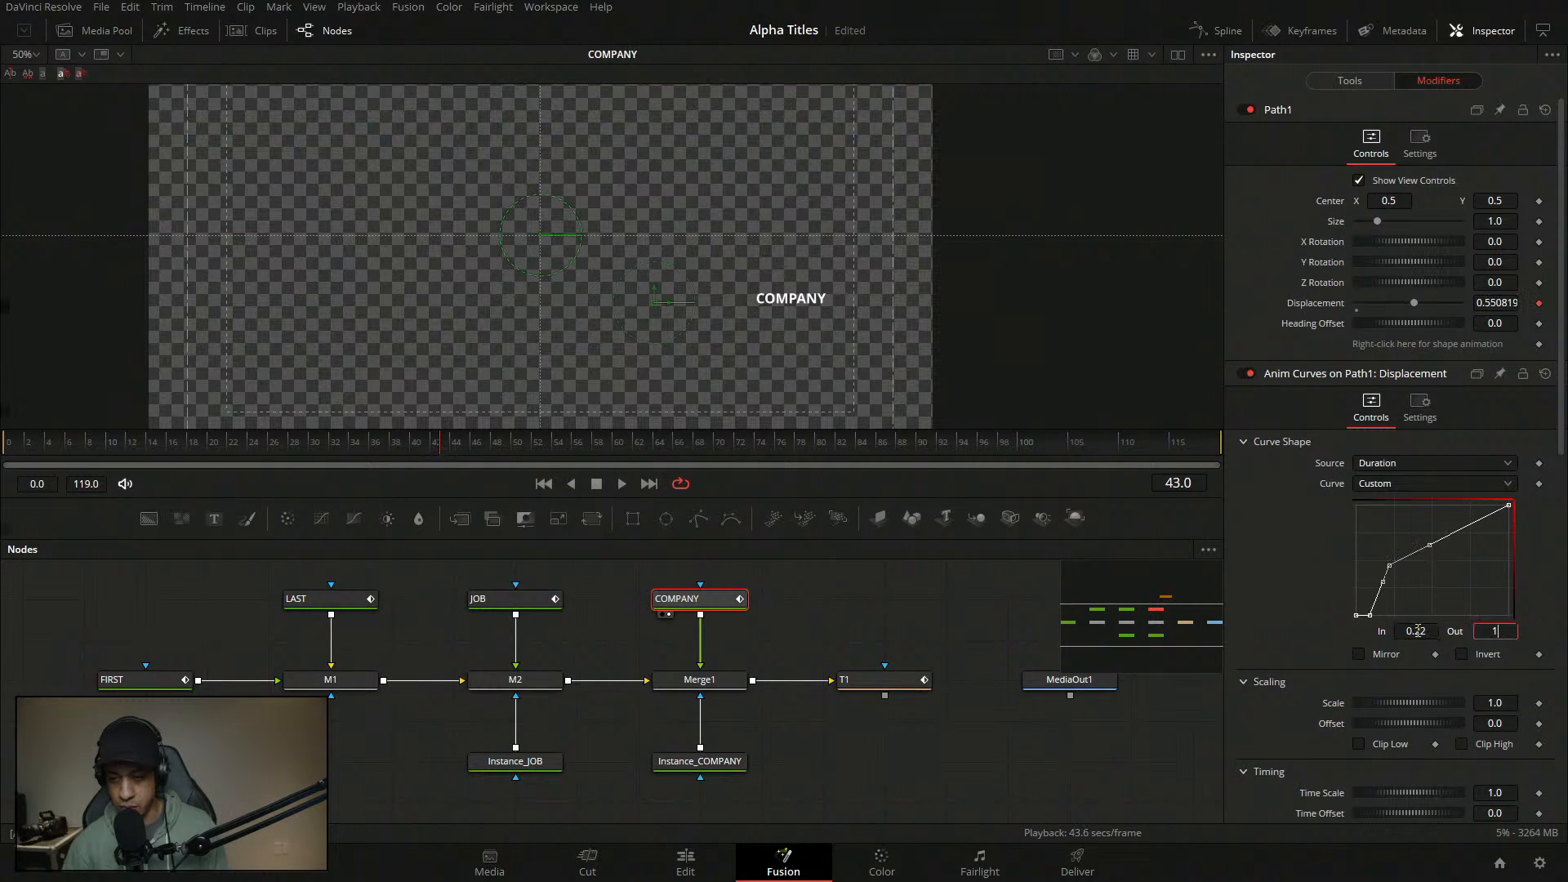
pyautogui.press('Tab')
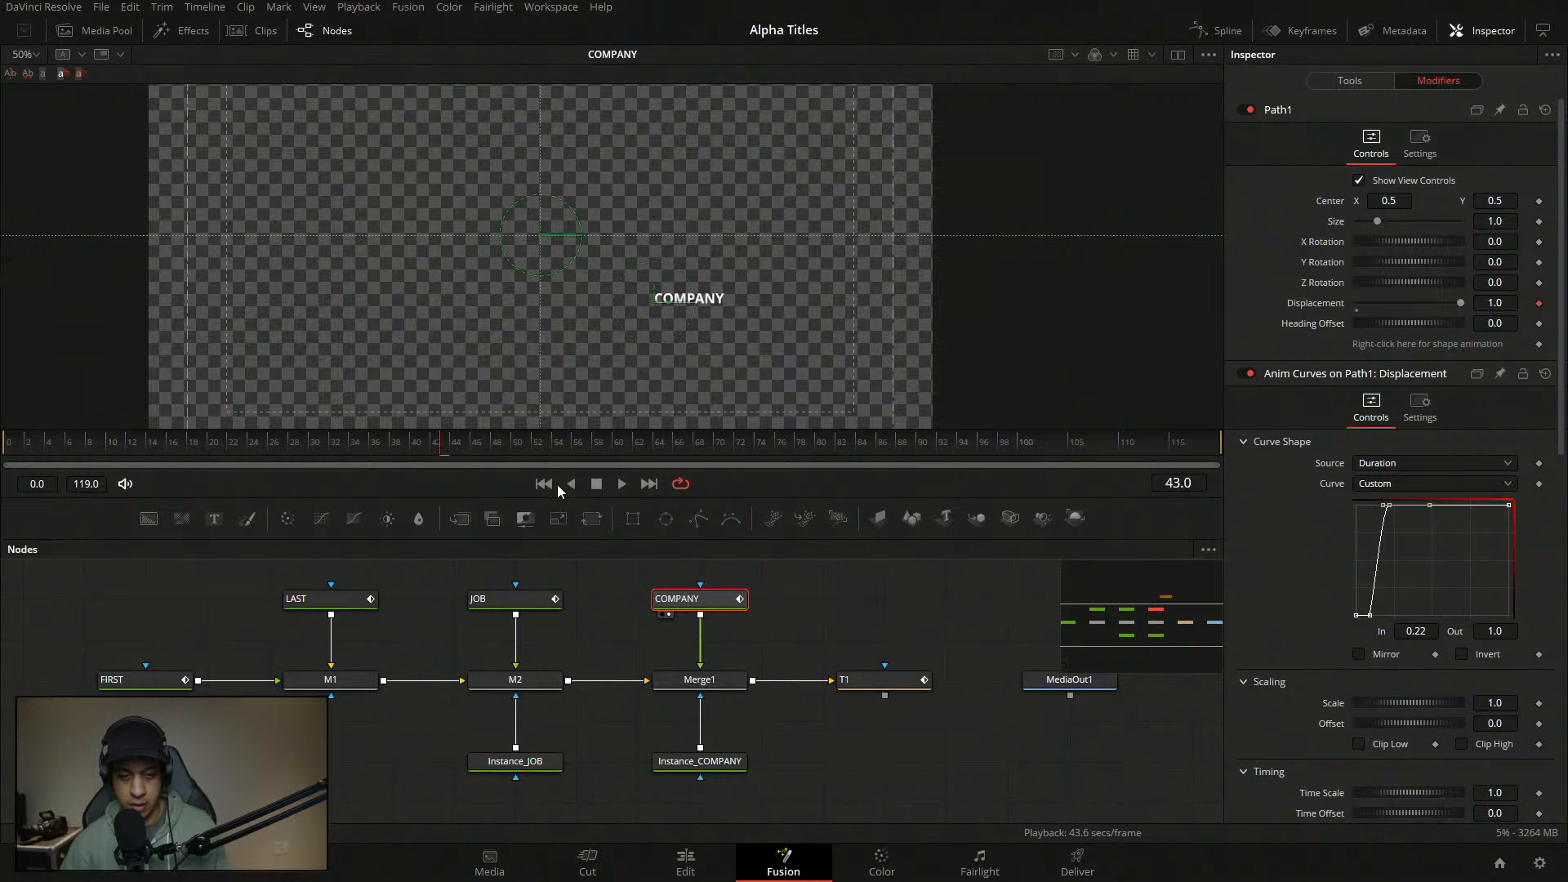
# - Play the slide-in from the start to preview the new displacement curve
pyautogui.press('space')
pyautogui.press('space')
pyautogui.press('2')
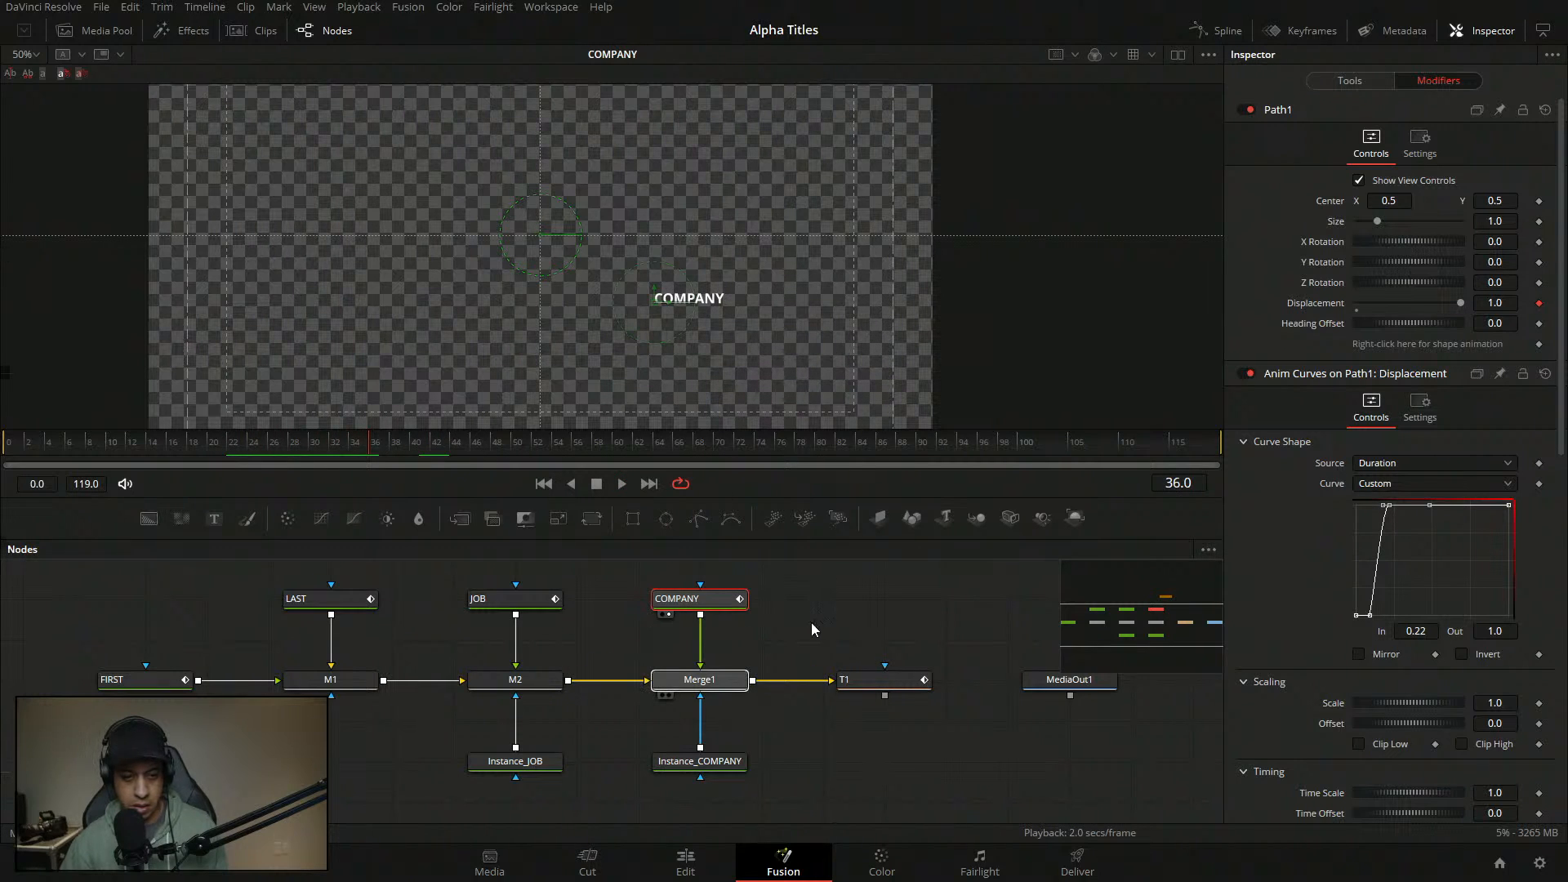
pyautogui.click(143, 438)
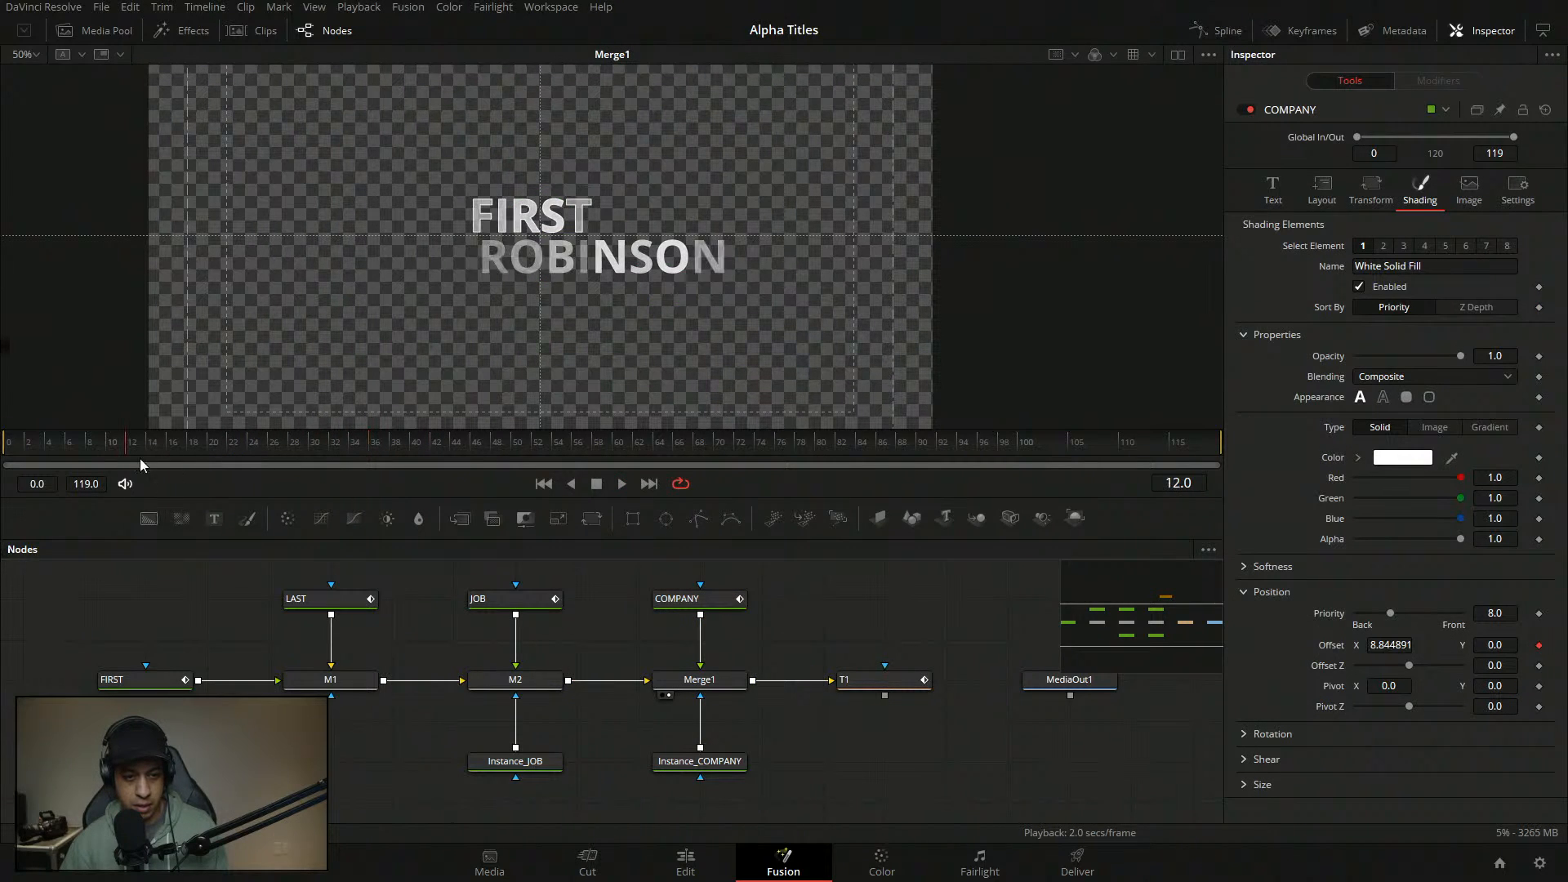
pyautogui.moveTo(124, 447); pyautogui.dragTo(13, 426)
pyautogui.press('space')
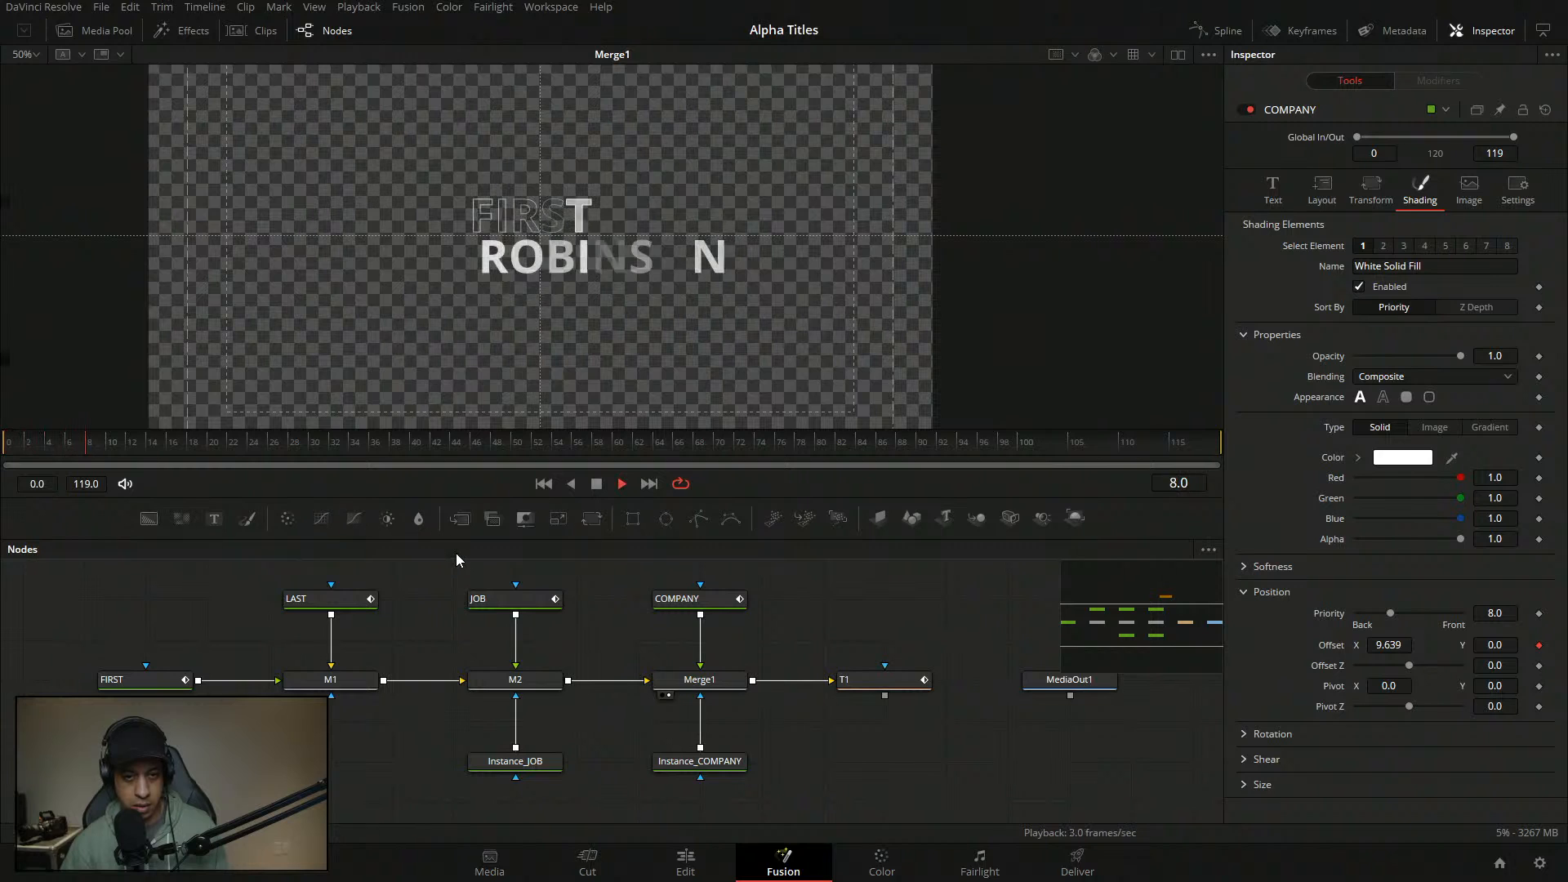
pyautogui.moveTo(212, 448); pyautogui.dragTo(5, 424)
pyautogui.press('space')
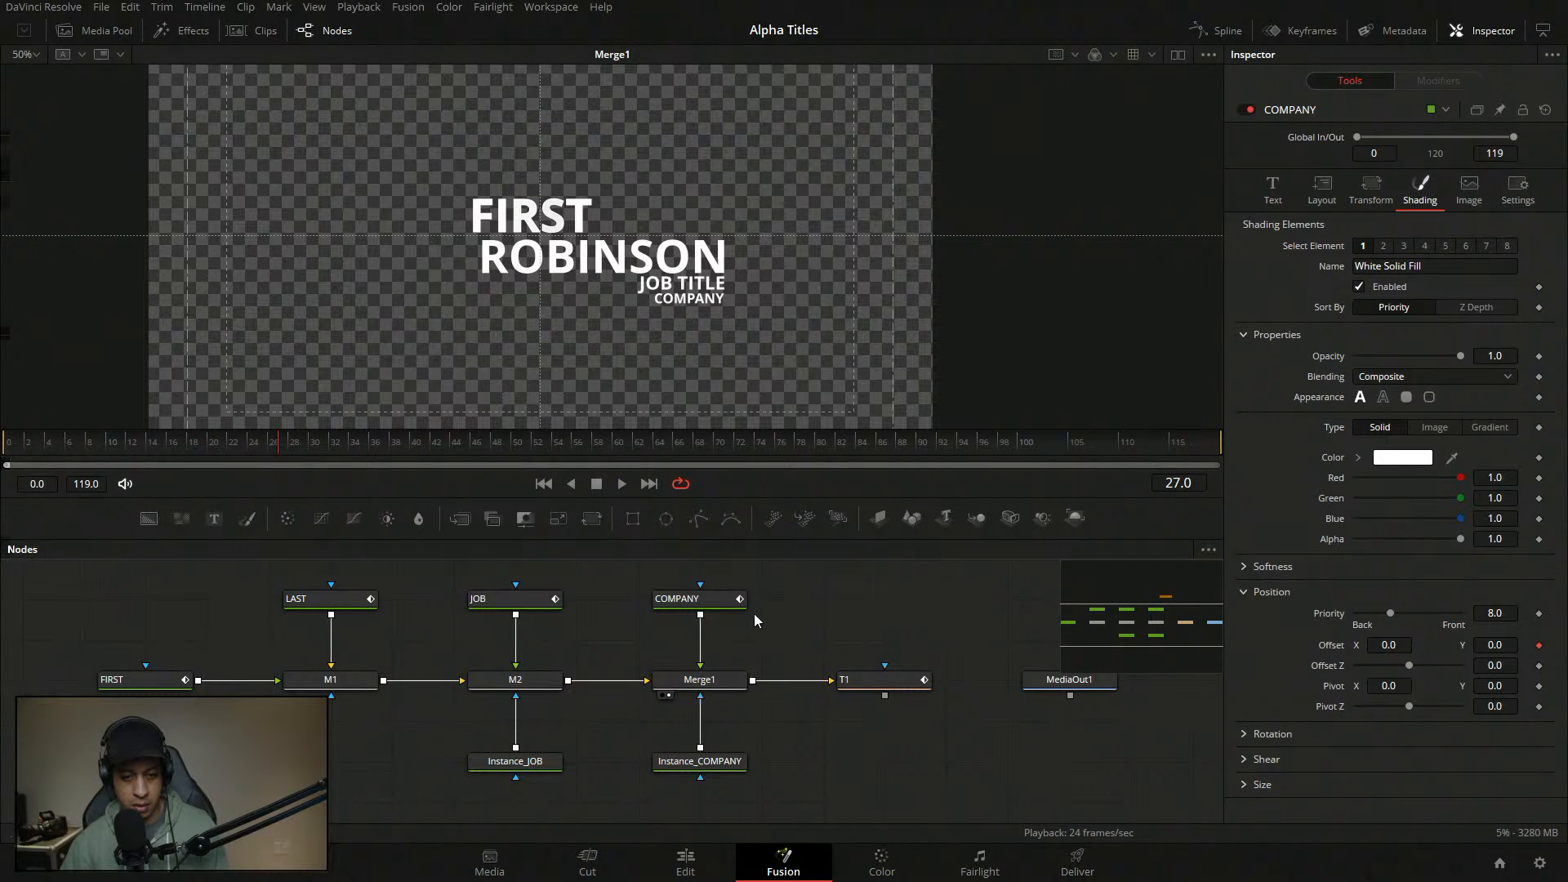
# - Change COMPANY's curve point In to 0.05 and JOB TITLE's curve point In to 0.04
pyautogui.click(1438, 80)
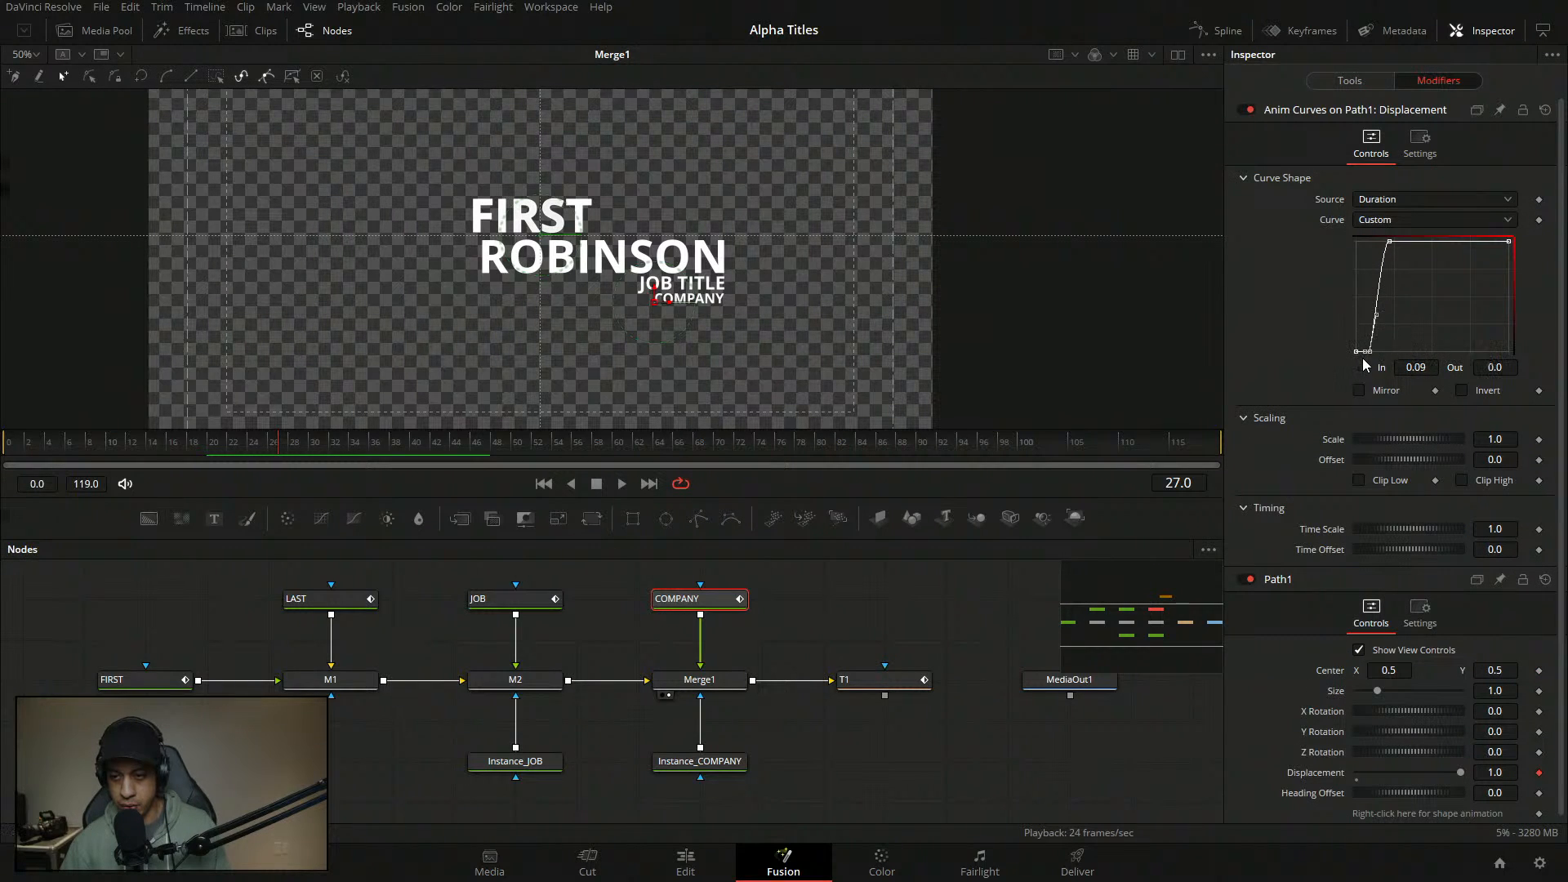
pyautogui.click(1436, 371)
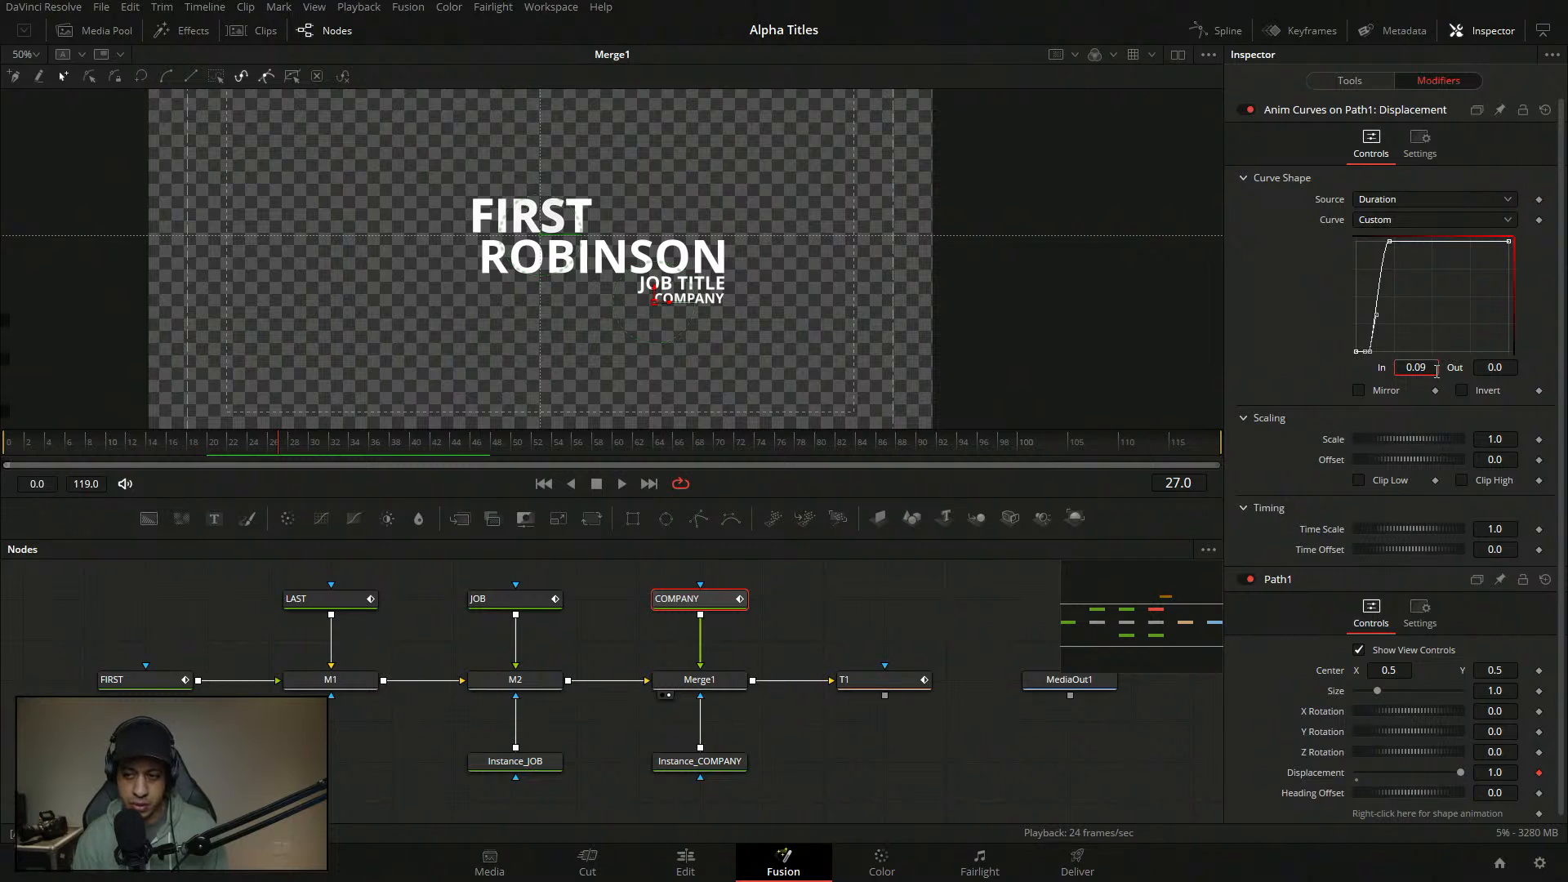
pyautogui.write('5')
pyautogui.press('Tab')
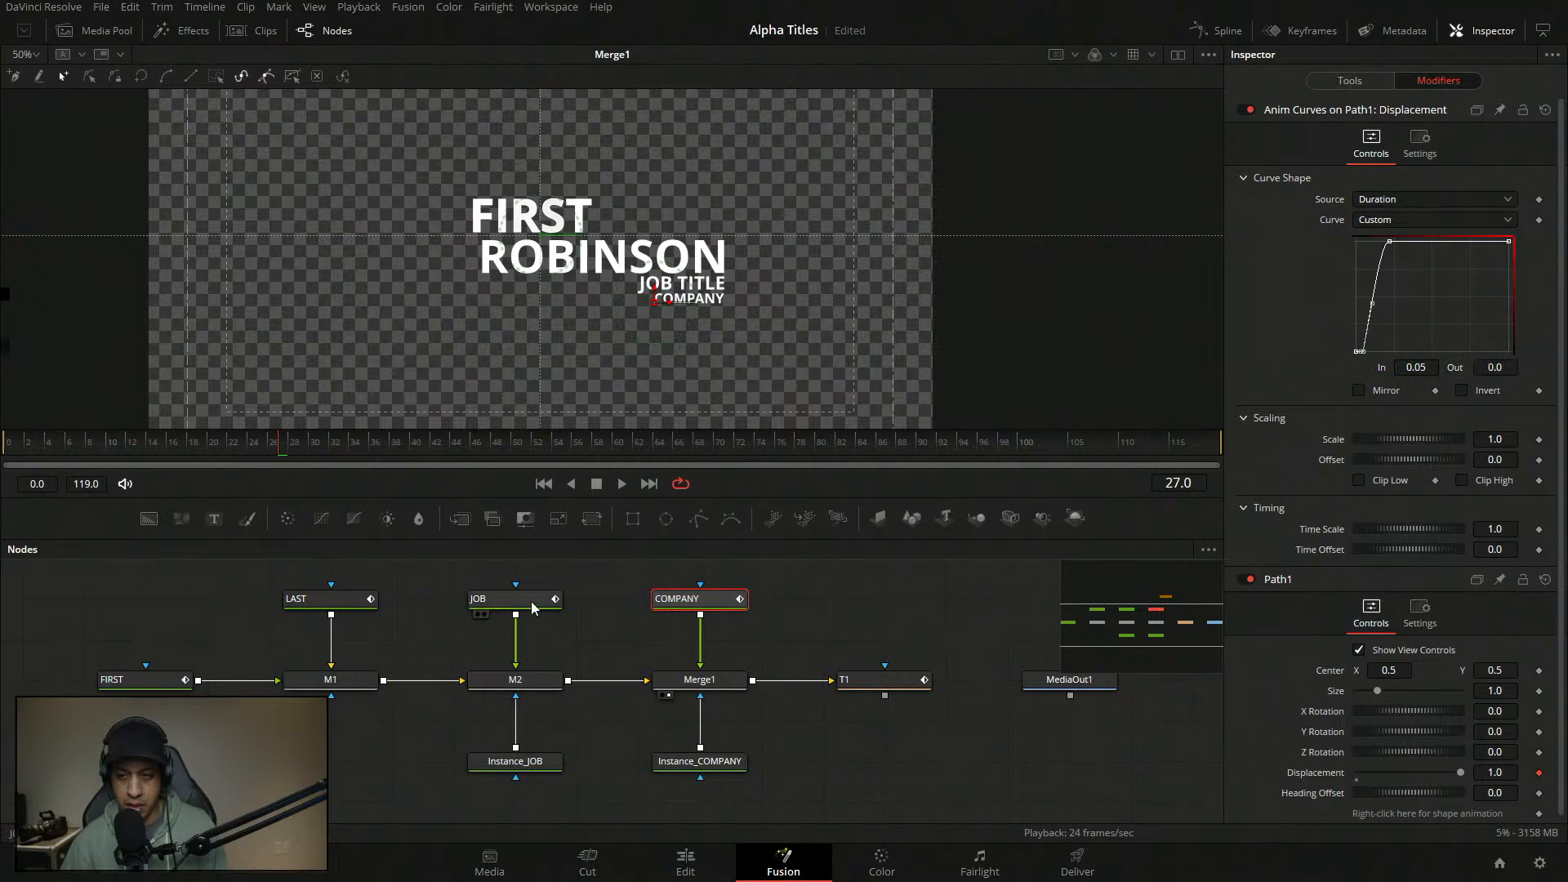
pyautogui.click(1368, 351)
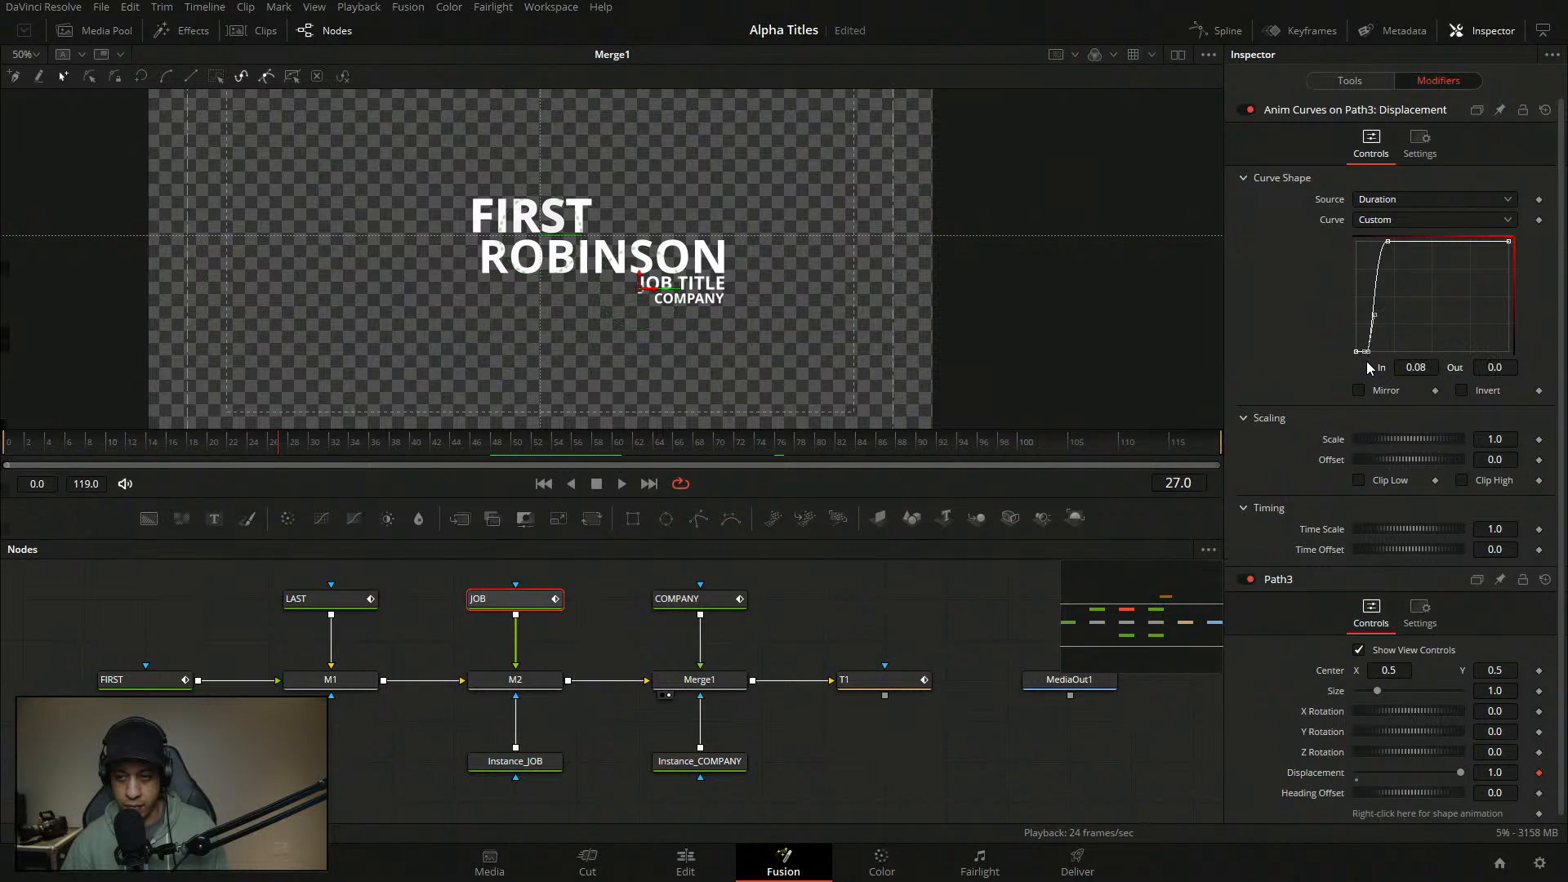
pyautogui.press('BackSpace')
pyautogui.write('4')
pyautogui.press('Tab')
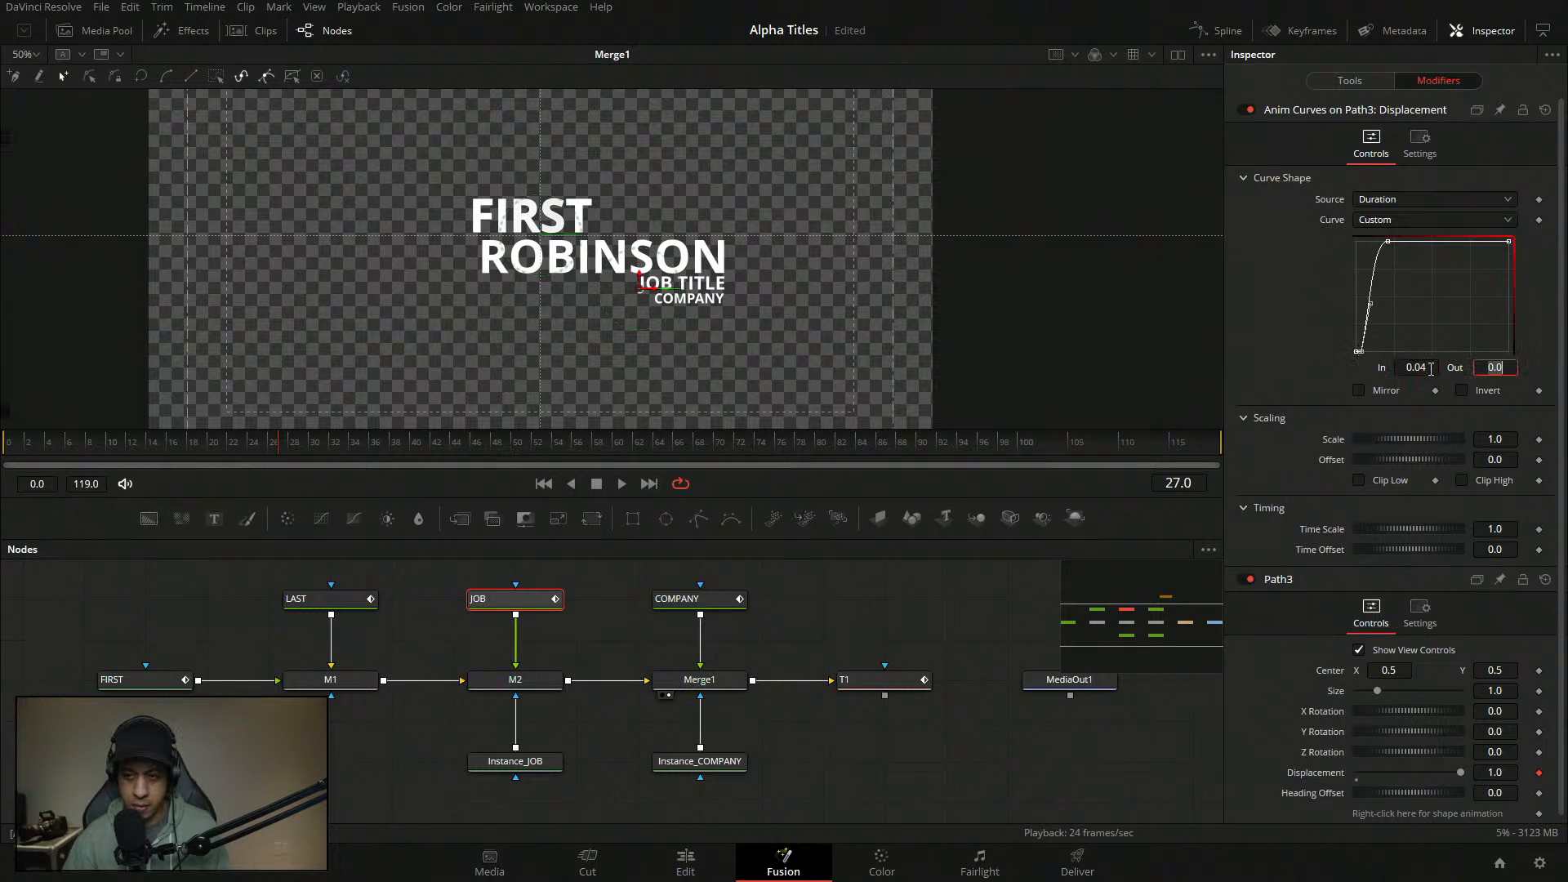
pyautogui.click(815, 770)
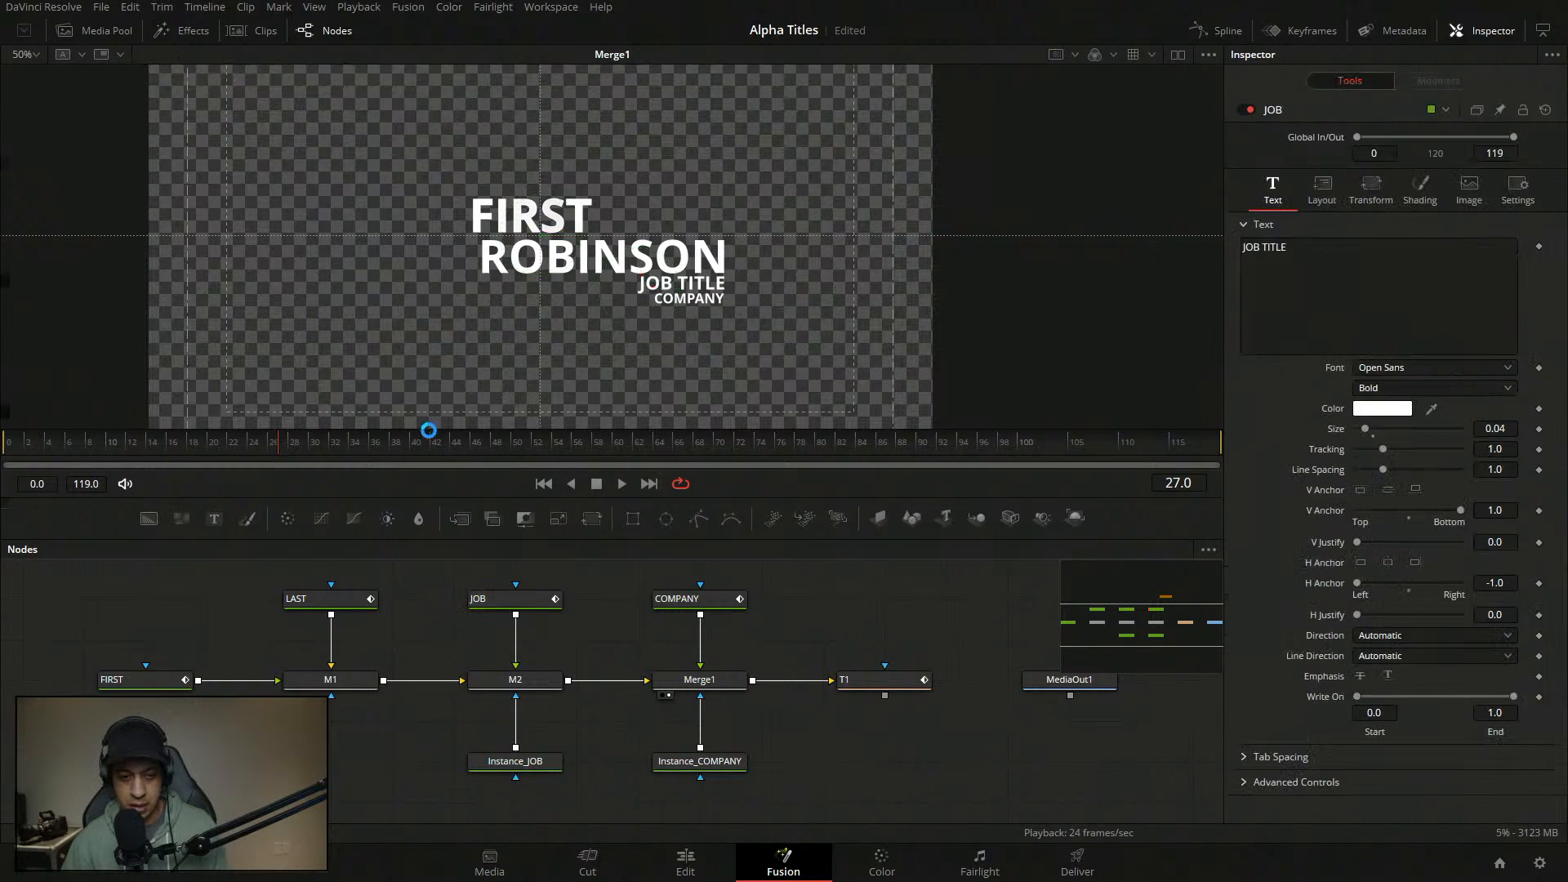
# - Save the project and play the title animation through T1 with the viewer fit to frame
pyautogui.hotkey('ctrl', 's')
pyautogui.click(544, 483)
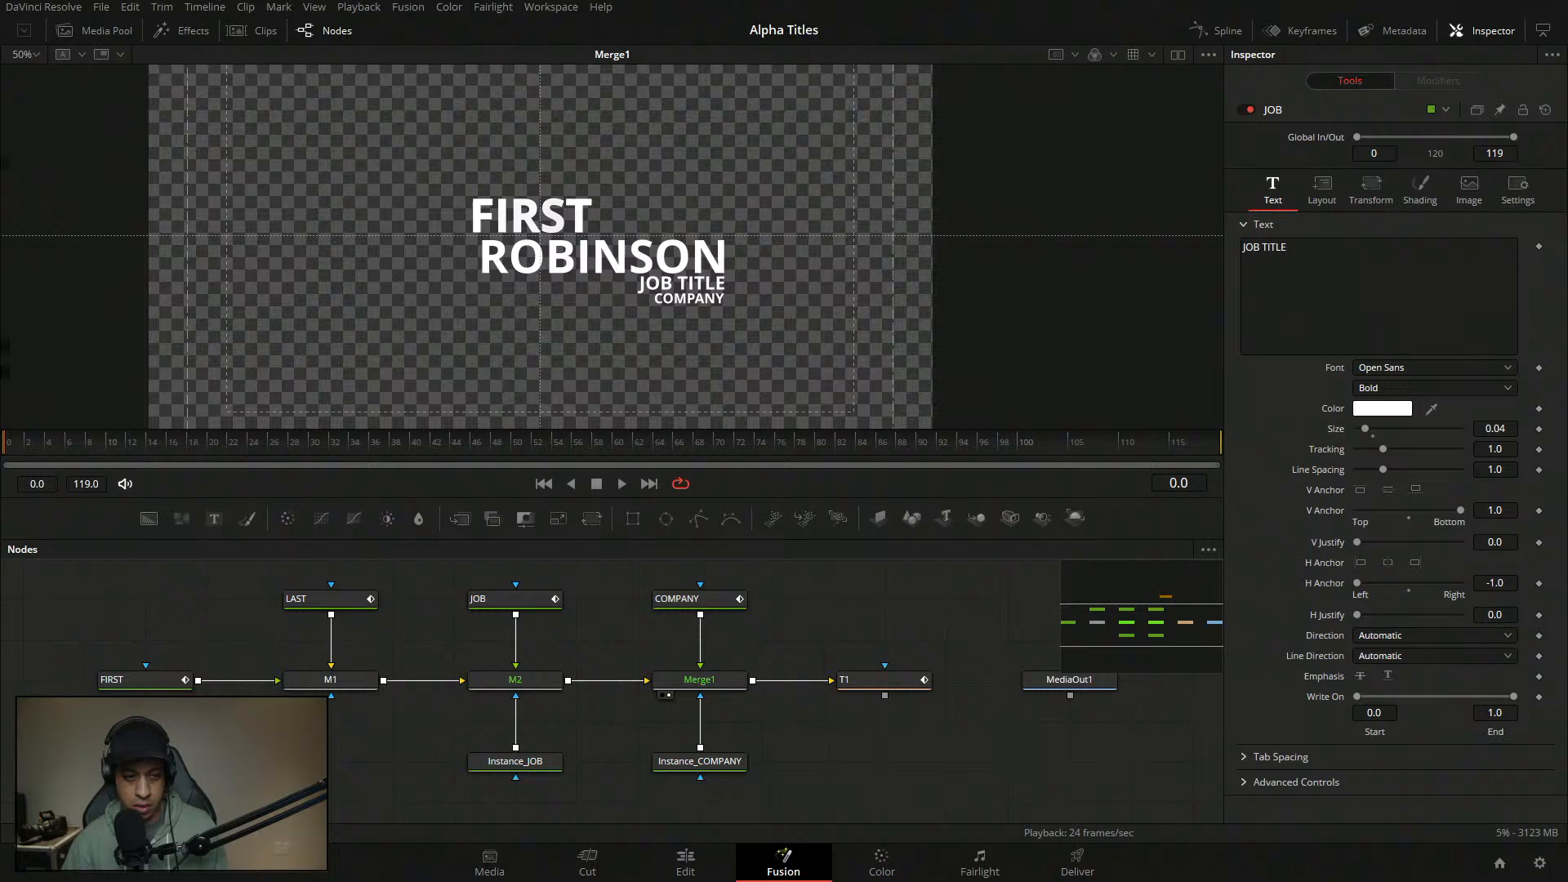
pyautogui.click(621, 484)
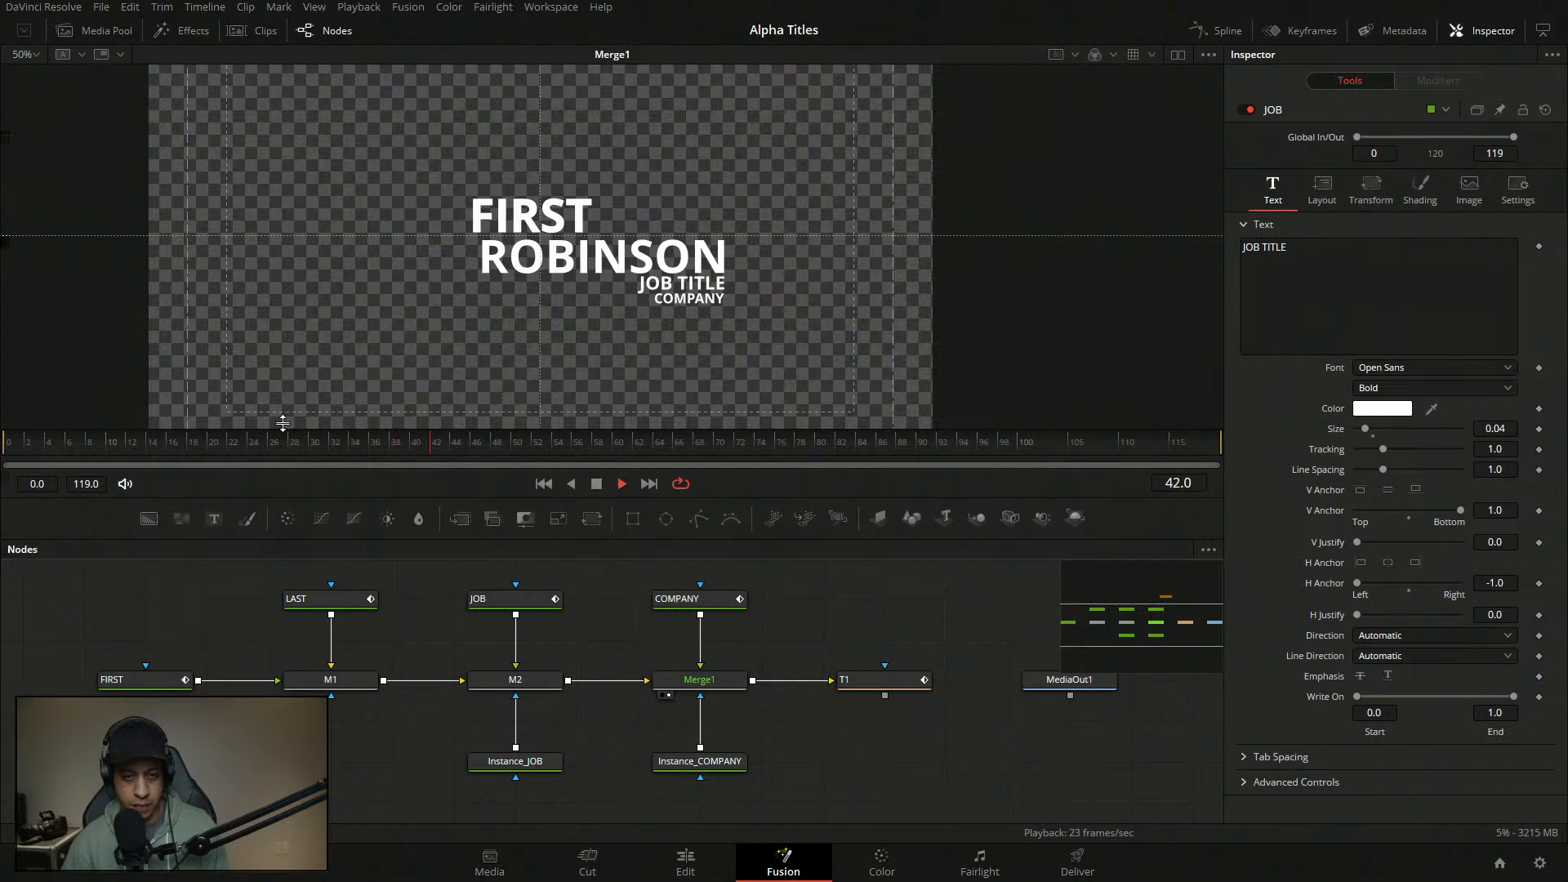
pyautogui.click(5, 444)
pyautogui.press('space')
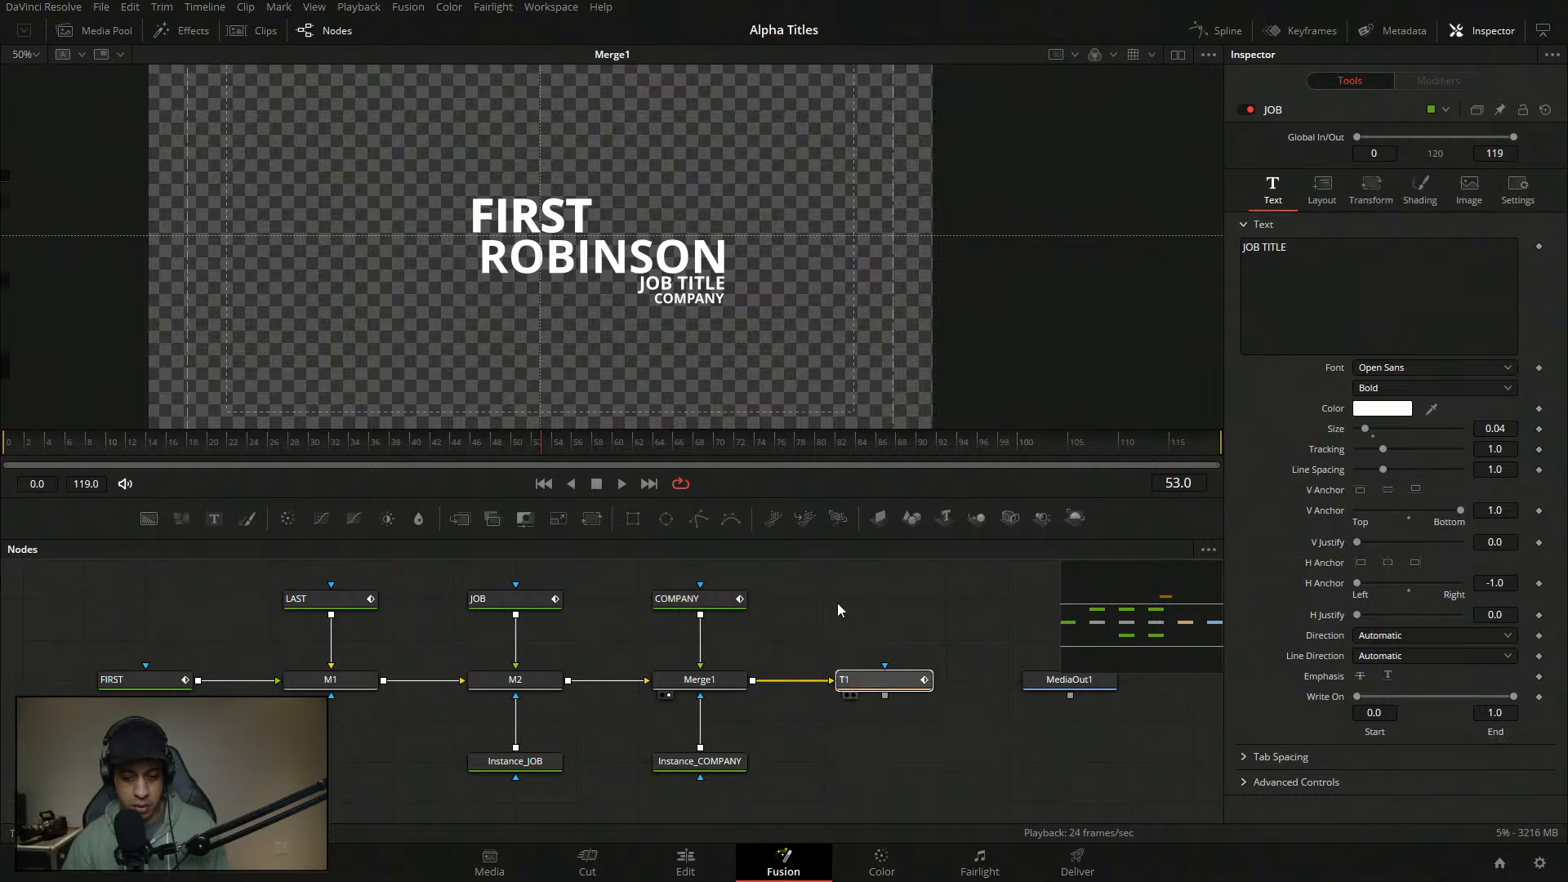
pyautogui.press('1')
pyautogui.moveTo(73, 450); pyautogui.dragTo(4, 445)
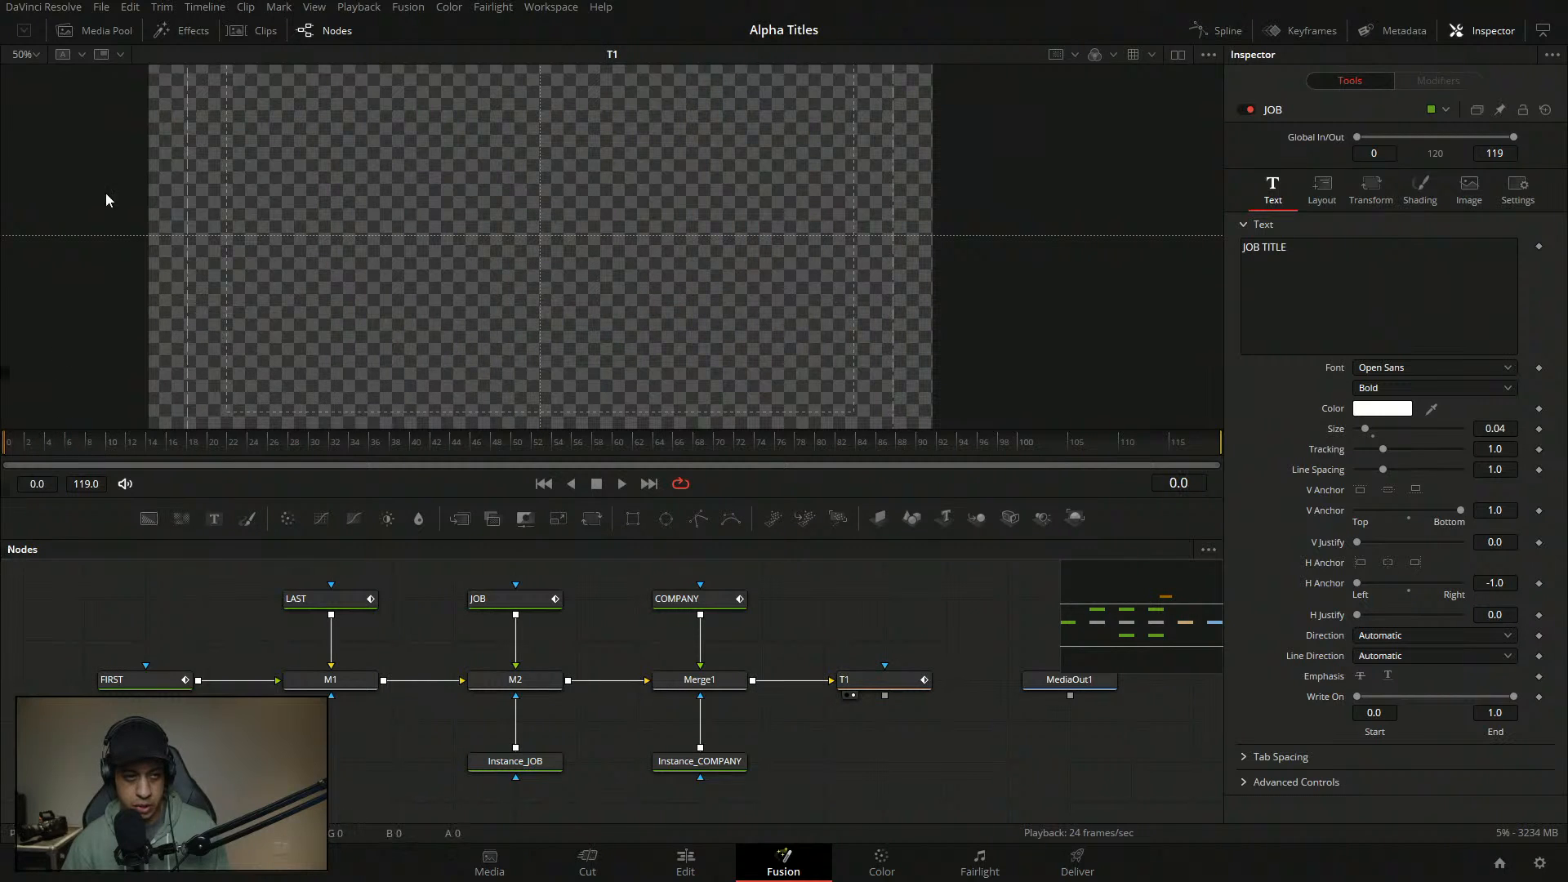
pyautogui.click(33, 56)
pyautogui.click(28, 76)
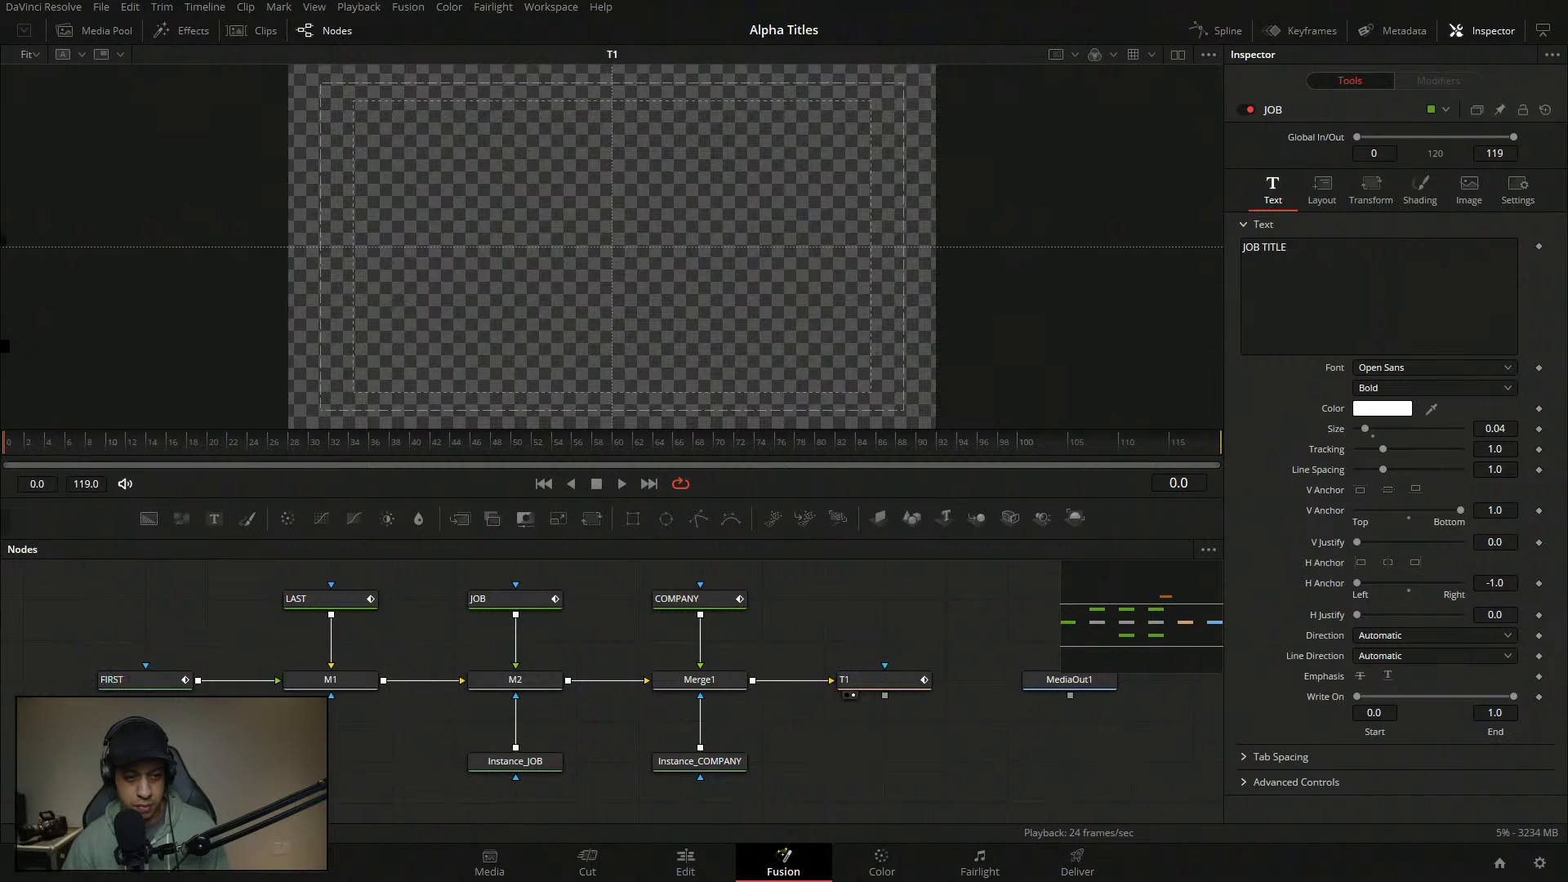
pyautogui.press('space')
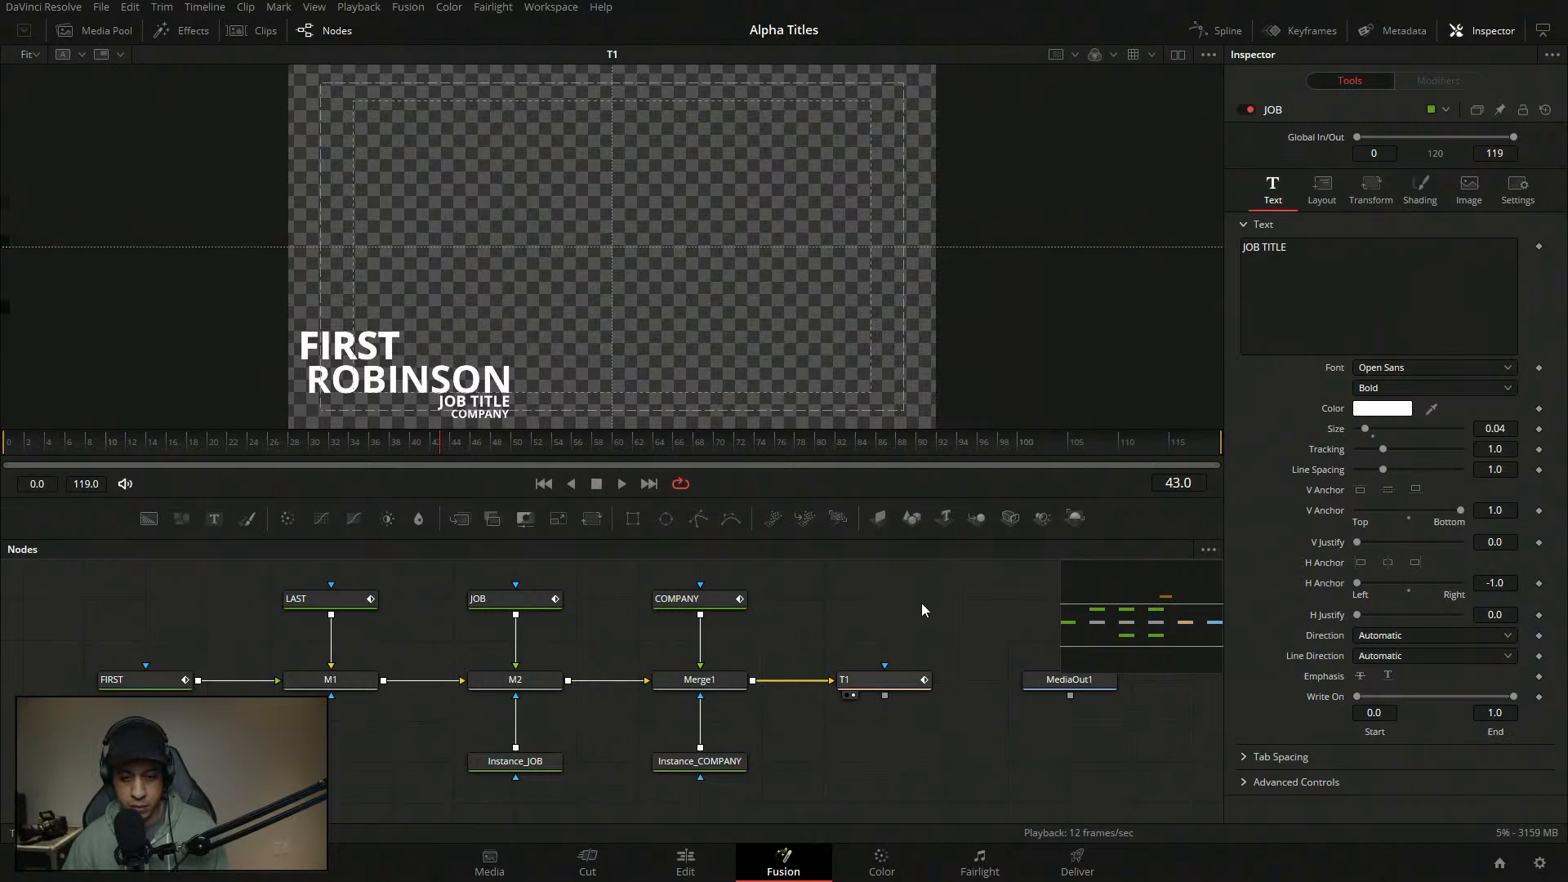
# - Move the title stack up and right, setting T1's Center to 0.187491/0.258553, then preview
pyautogui.click(874, 679)
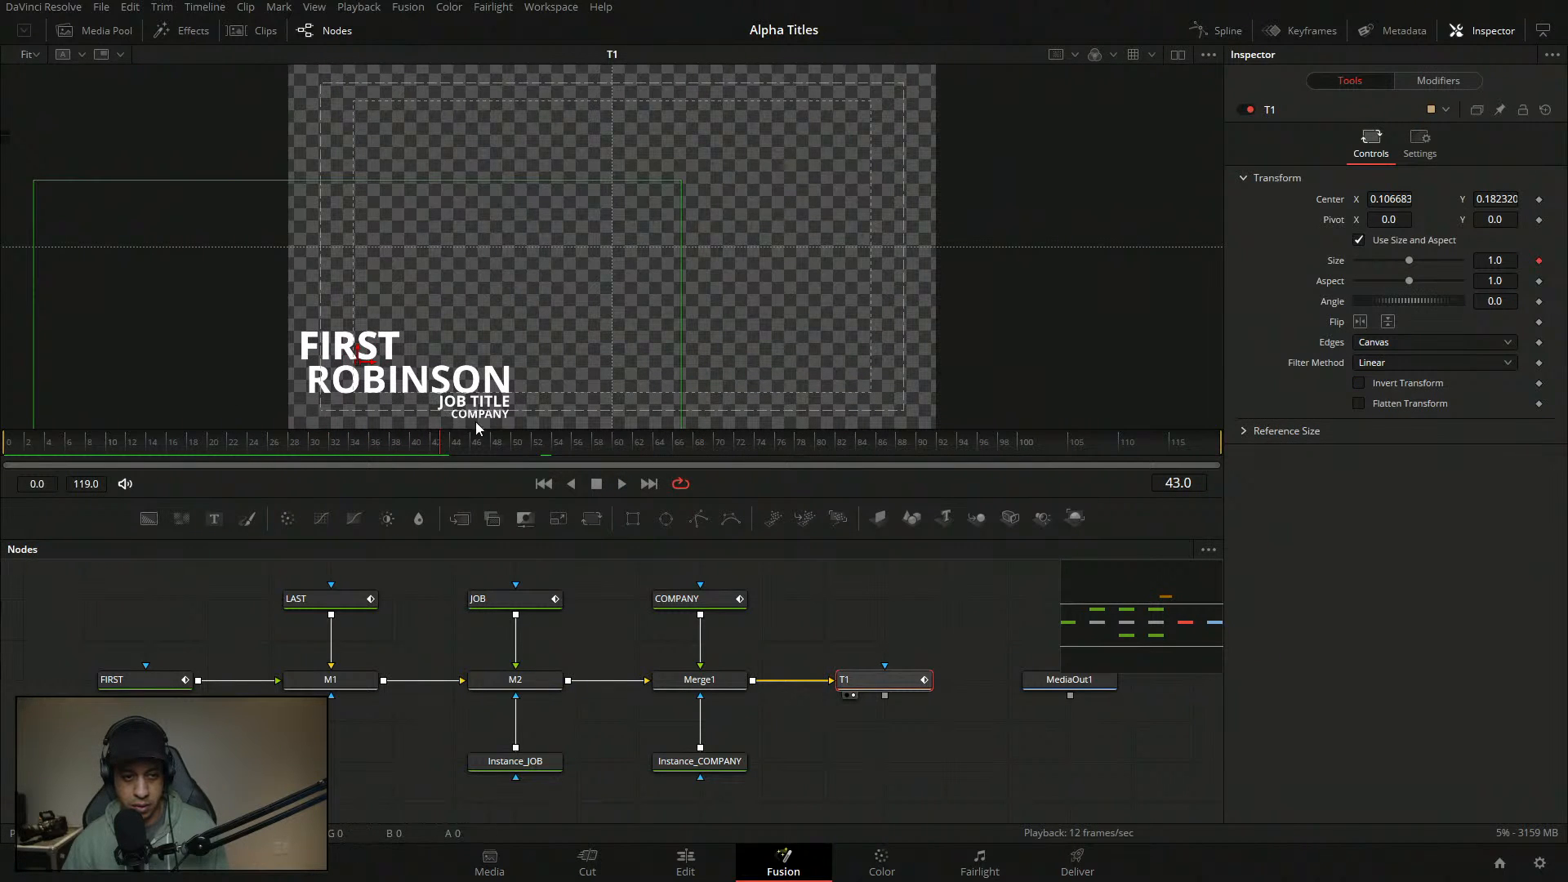
pyautogui.moveTo(521, 404); pyautogui.dragTo(538, 376)
pyautogui.moveTo(391, 345); pyautogui.dragTo(431, 306)
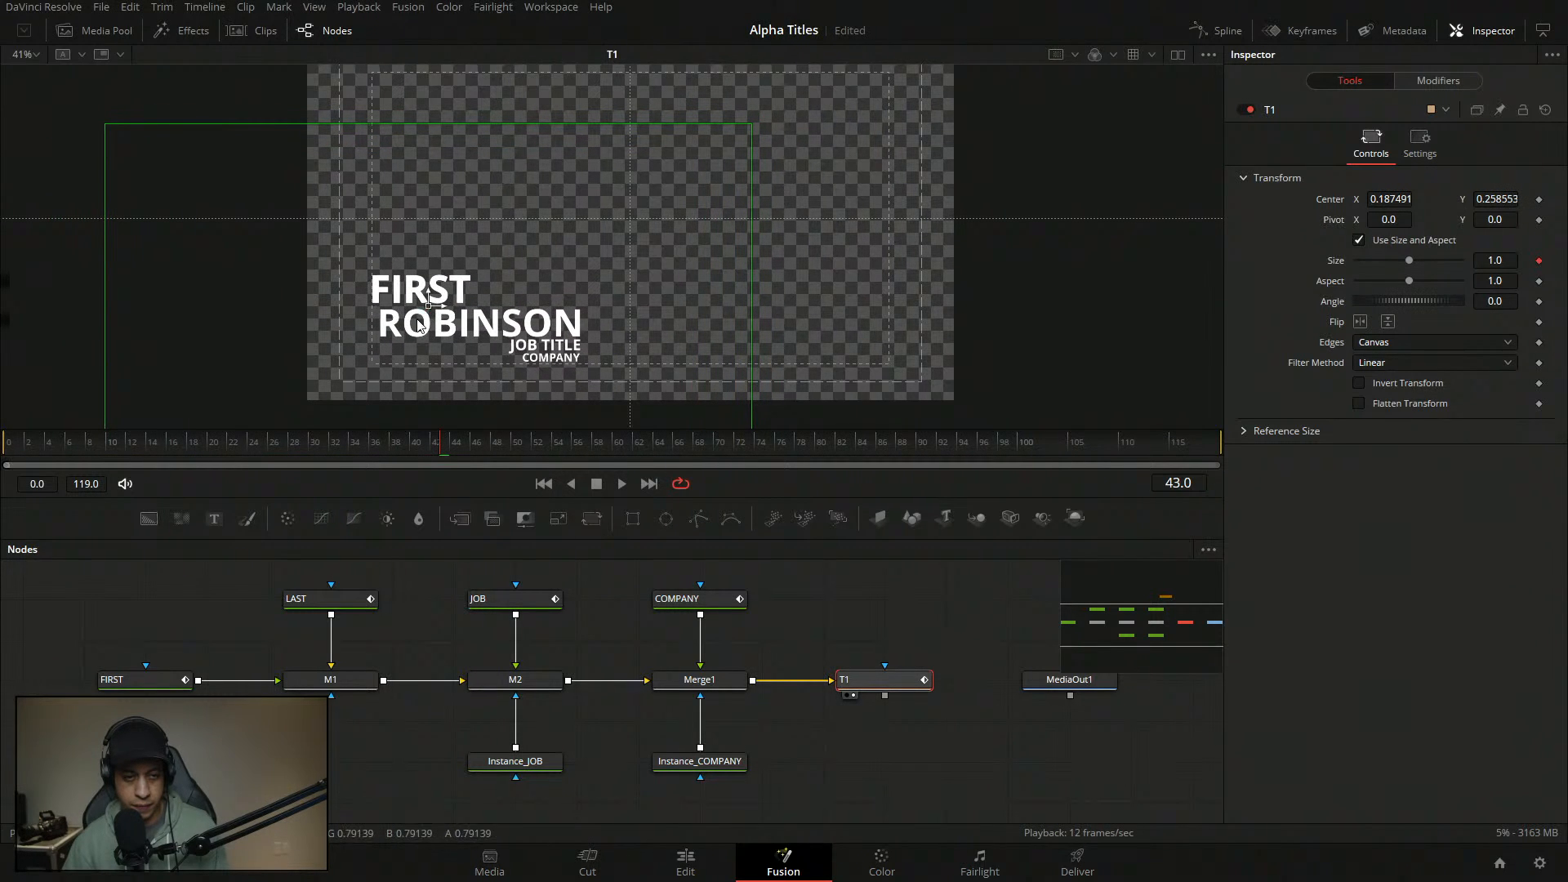
pyautogui.click(952, 613)
pyautogui.press('space')
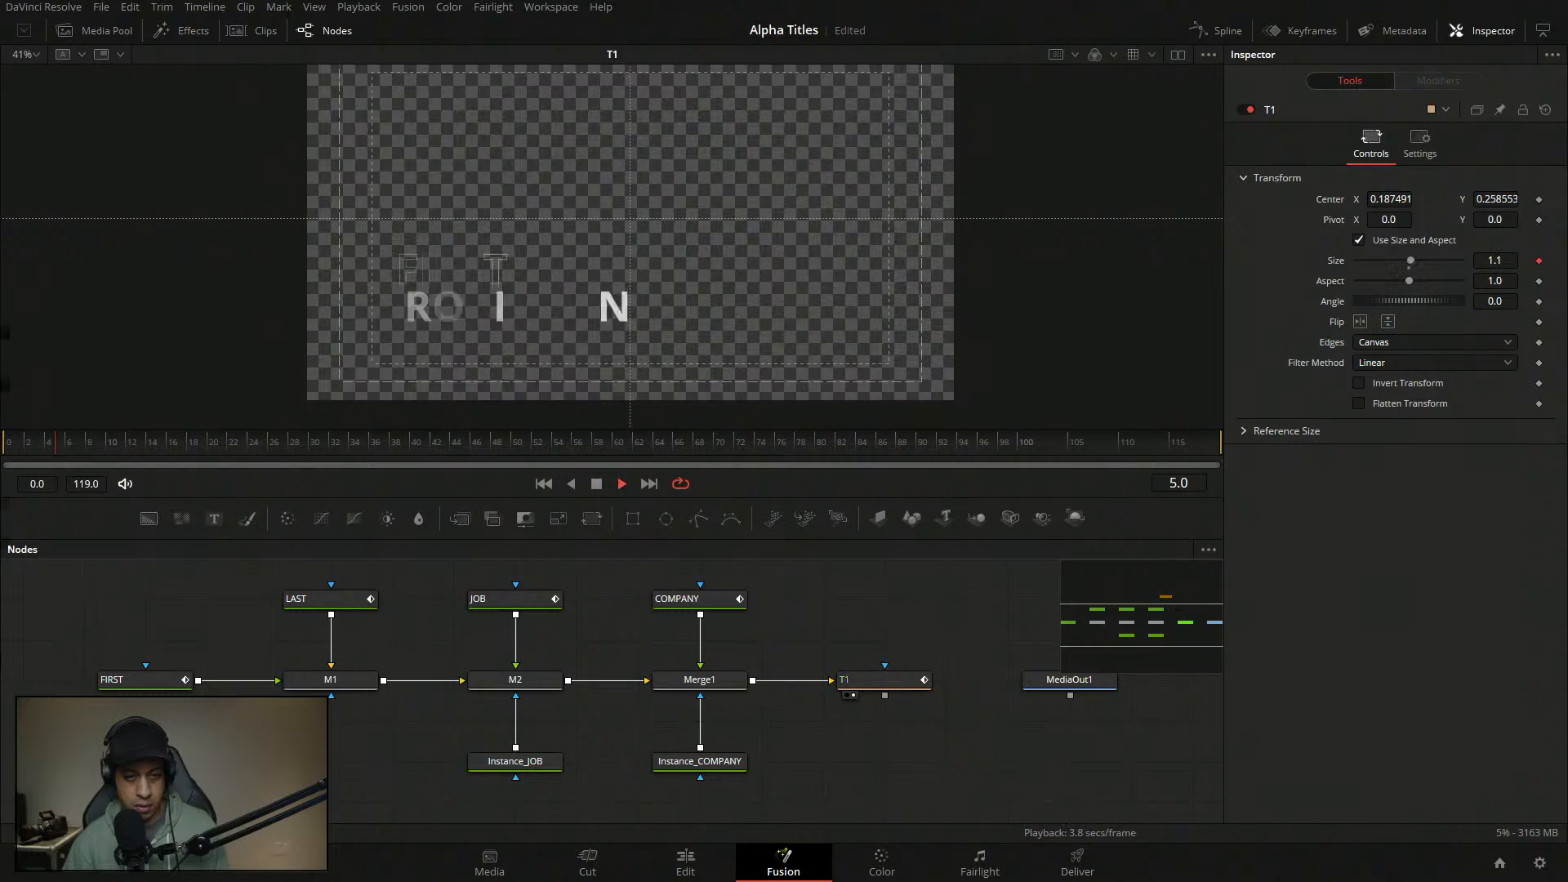
pyautogui.press('space')
pyautogui.click(528, 605)
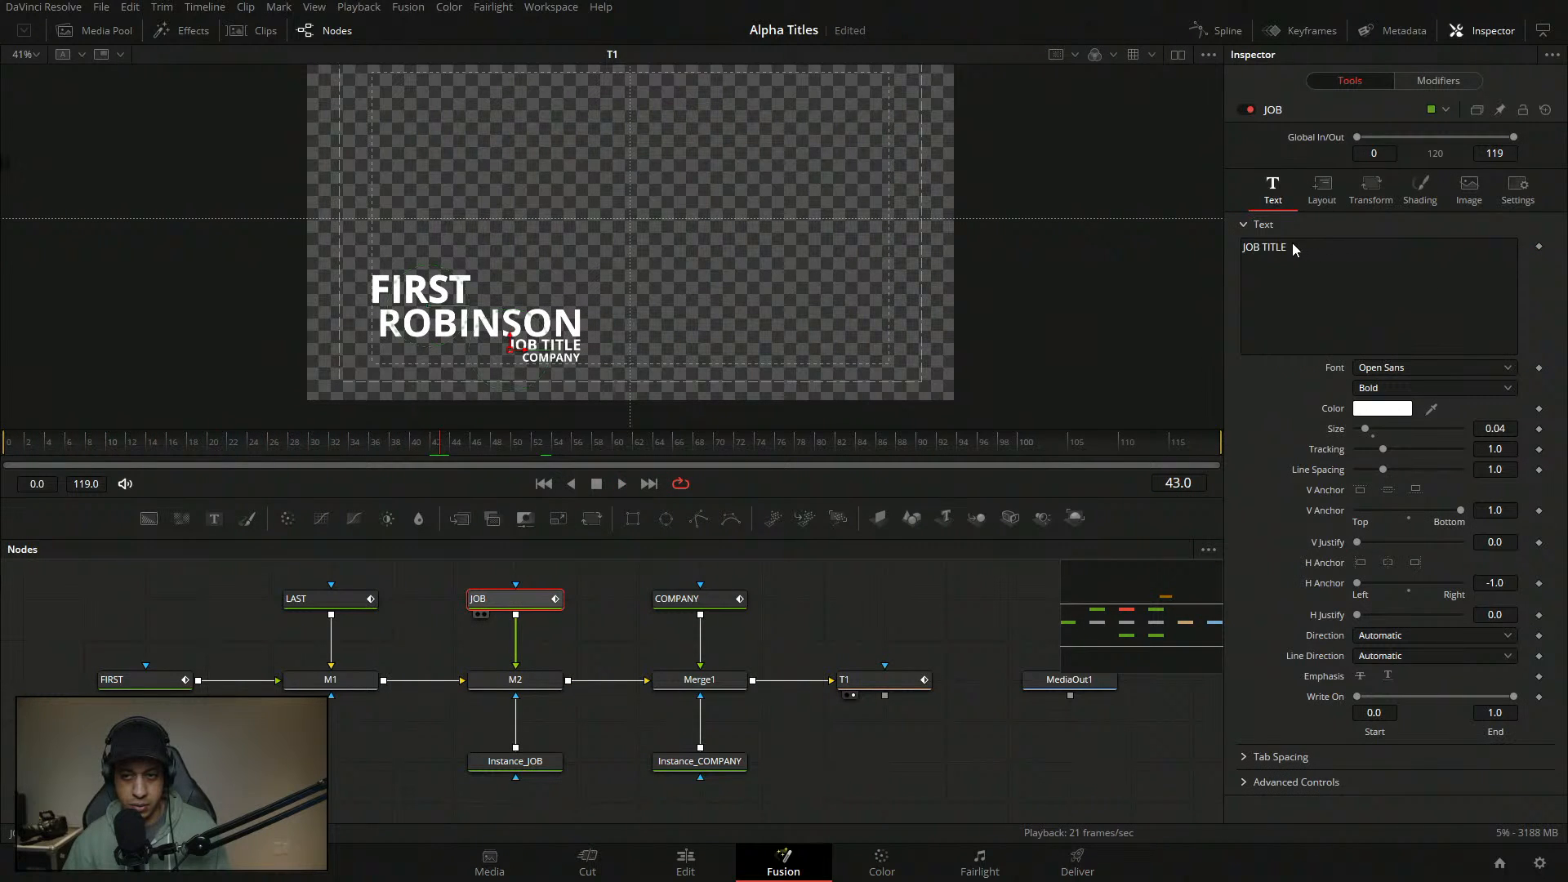
# - Replace the LAST text node's surname with the word LAST
pyautogui.click(331, 598)
pyautogui.moveTo(1311, 255); pyautogui.dragTo(1186, 238)
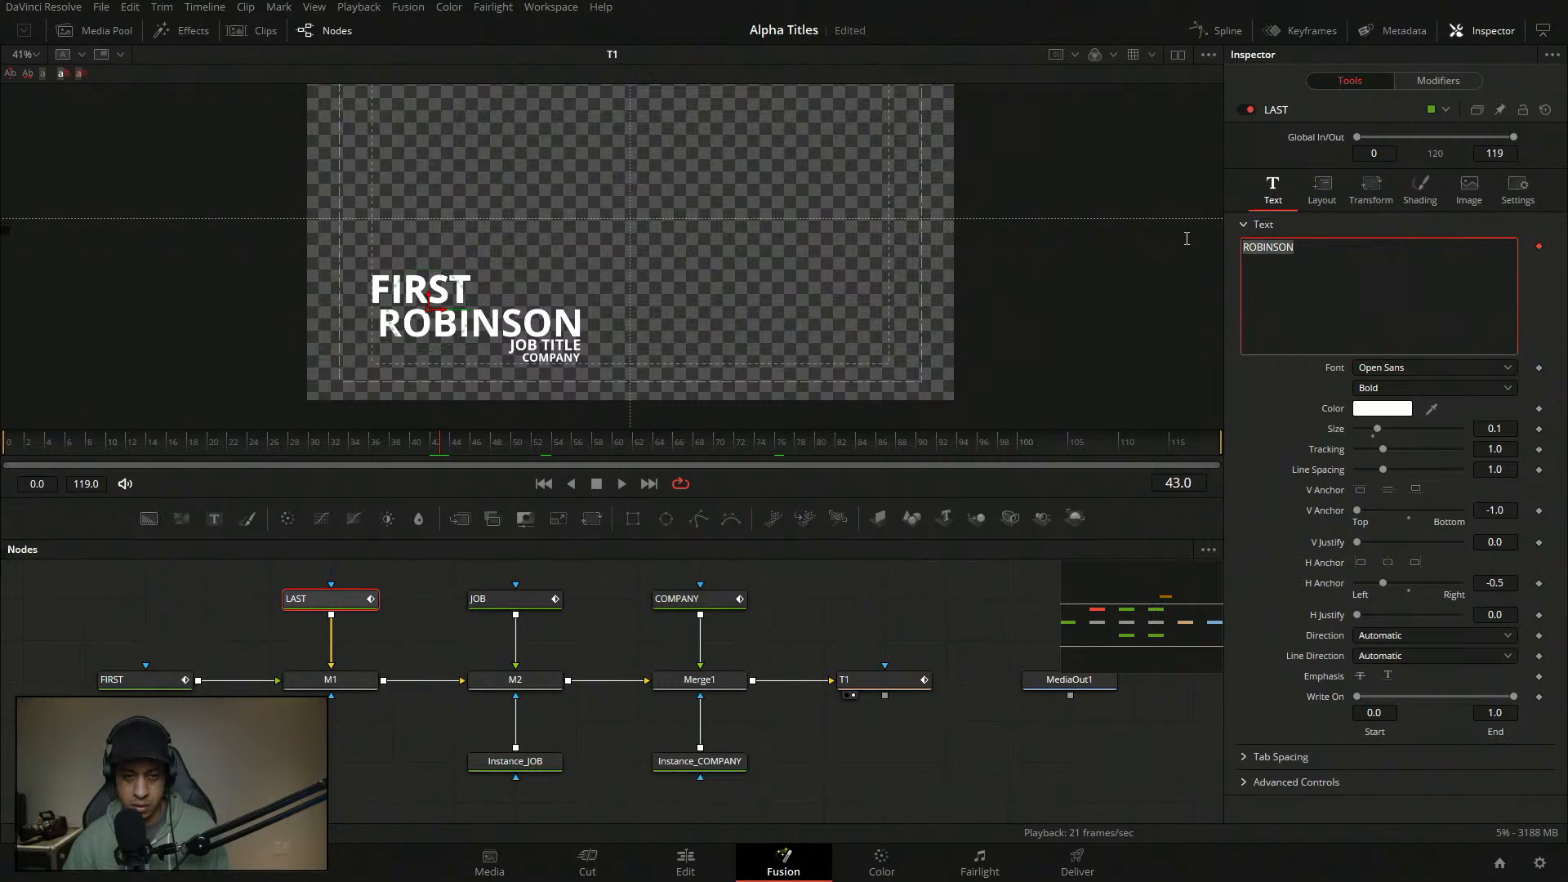
pyautogui.write('TASK')
pyautogui.press('BackSpace')
pyautogui.press('BackSpace')
pyautogui.press('BackSpace')
pyautogui.press('BackSpace')
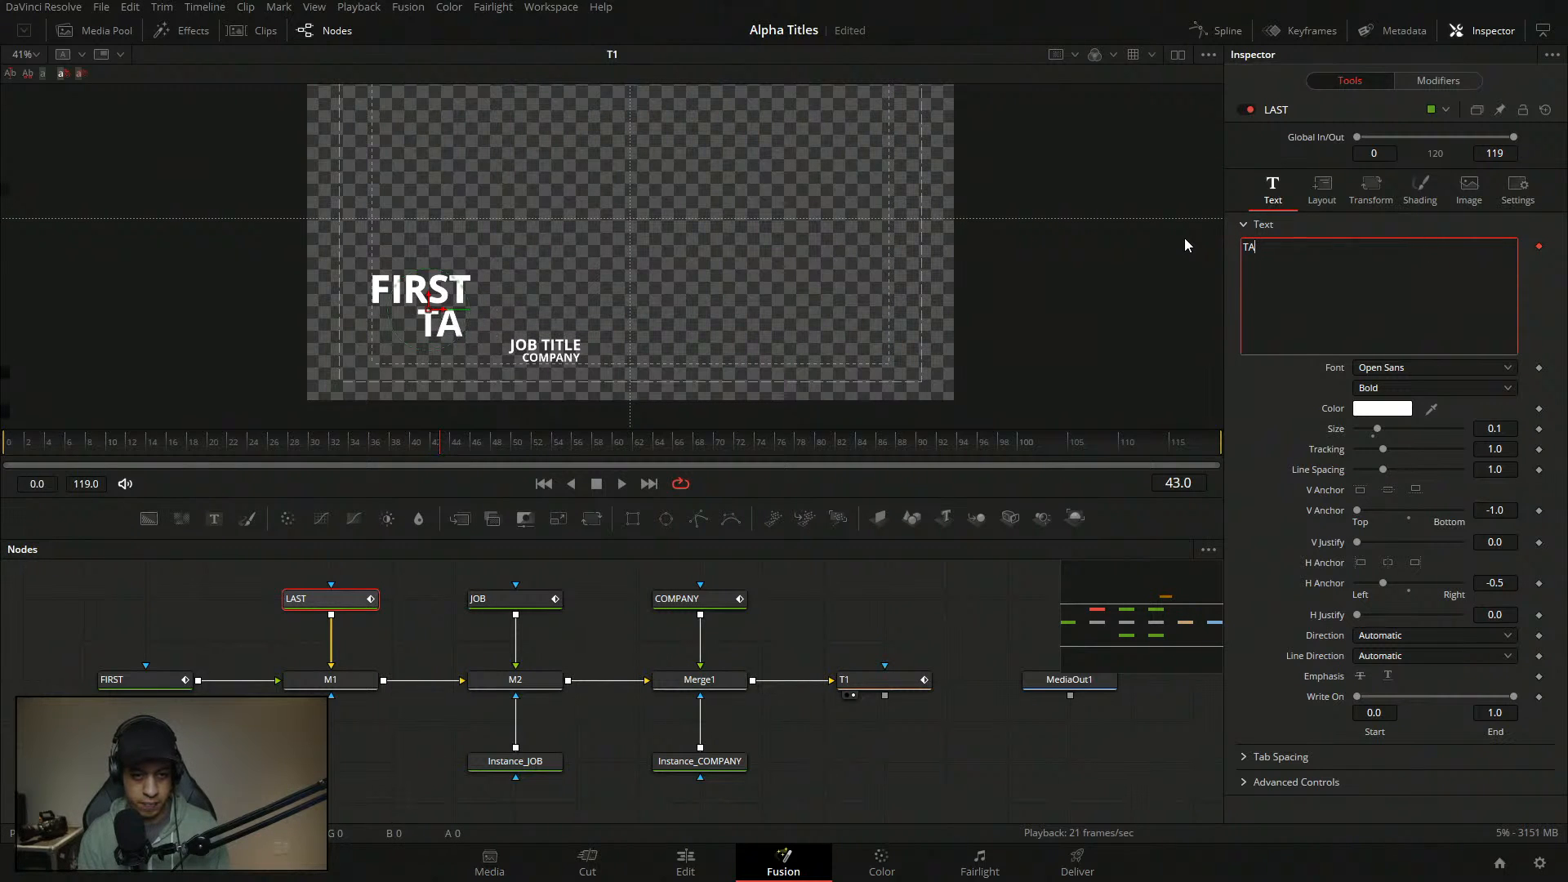
pyautogui.write('LAST')
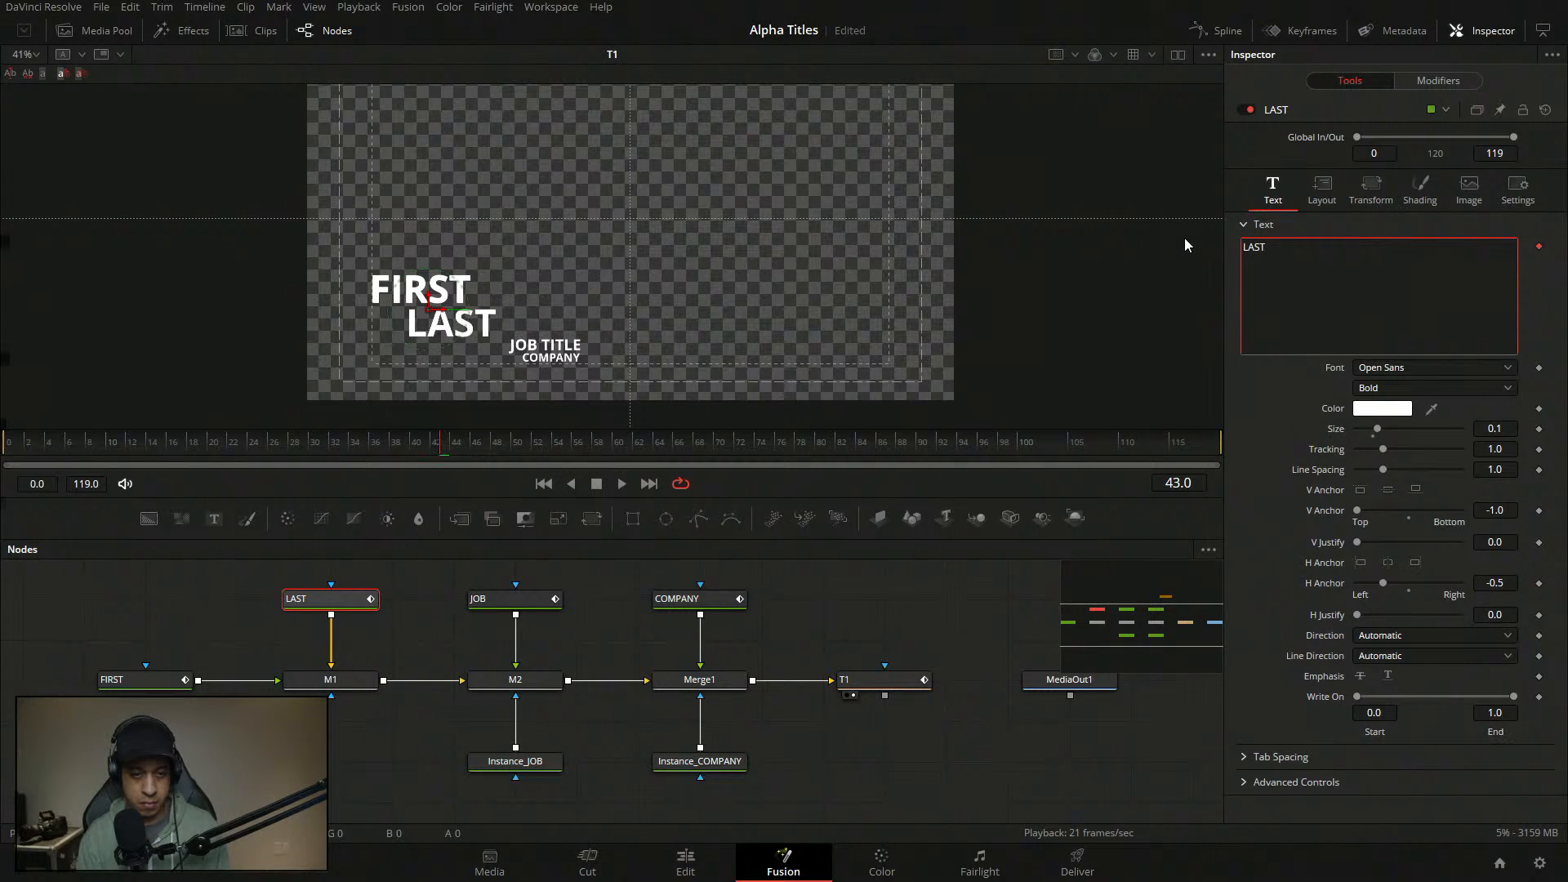
# - Play the title animation from the start to check it, then save the project
pyautogui.click(861, 611)
pyautogui.click(60, 443)
pyautogui.press('space')
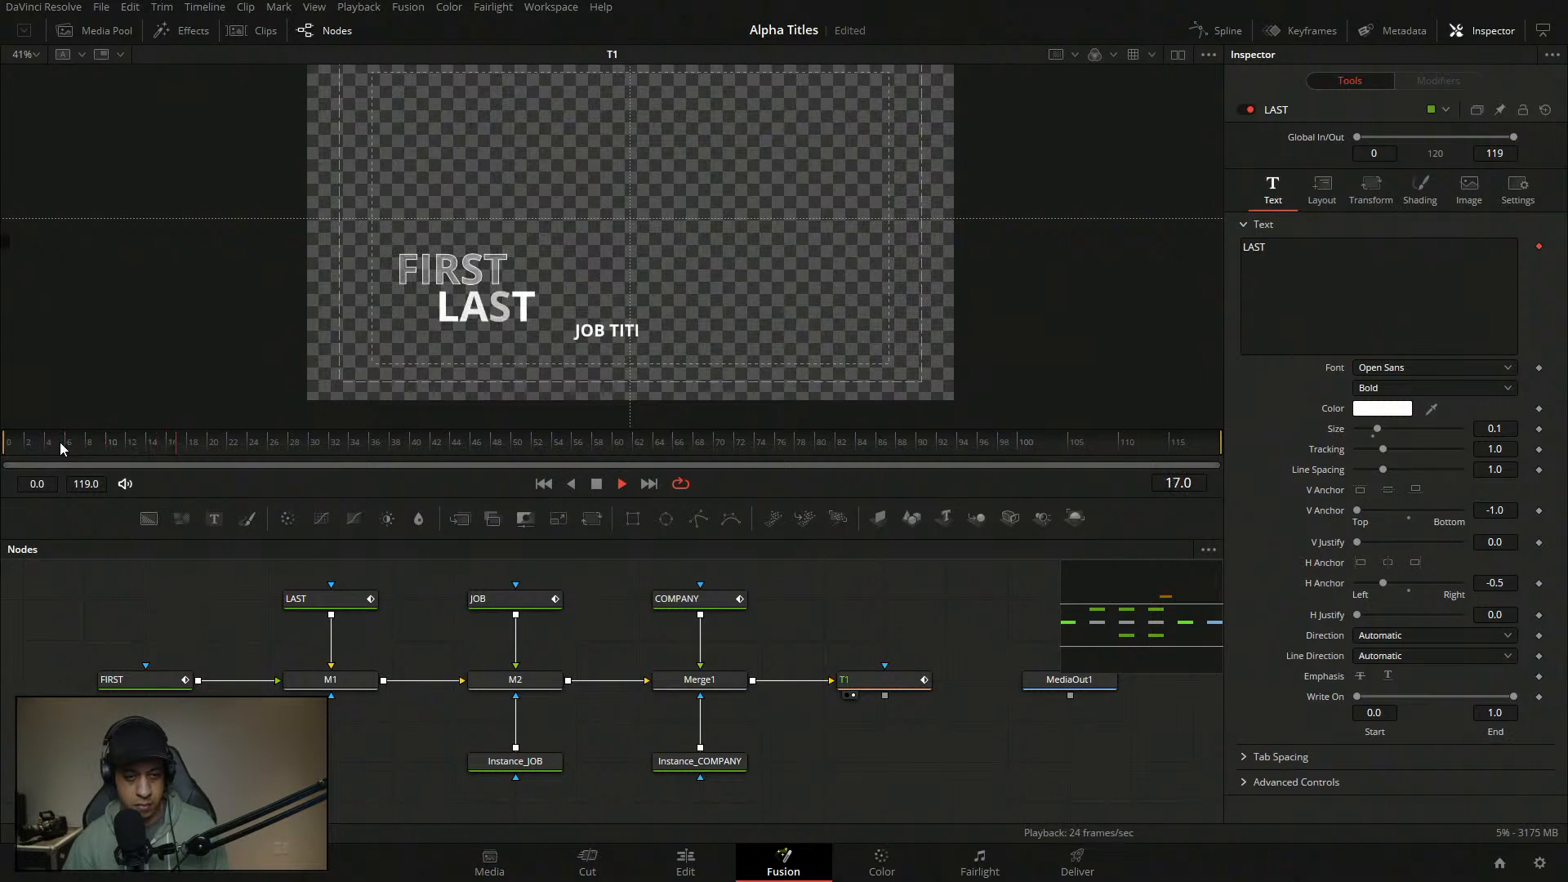
pyautogui.press('space')
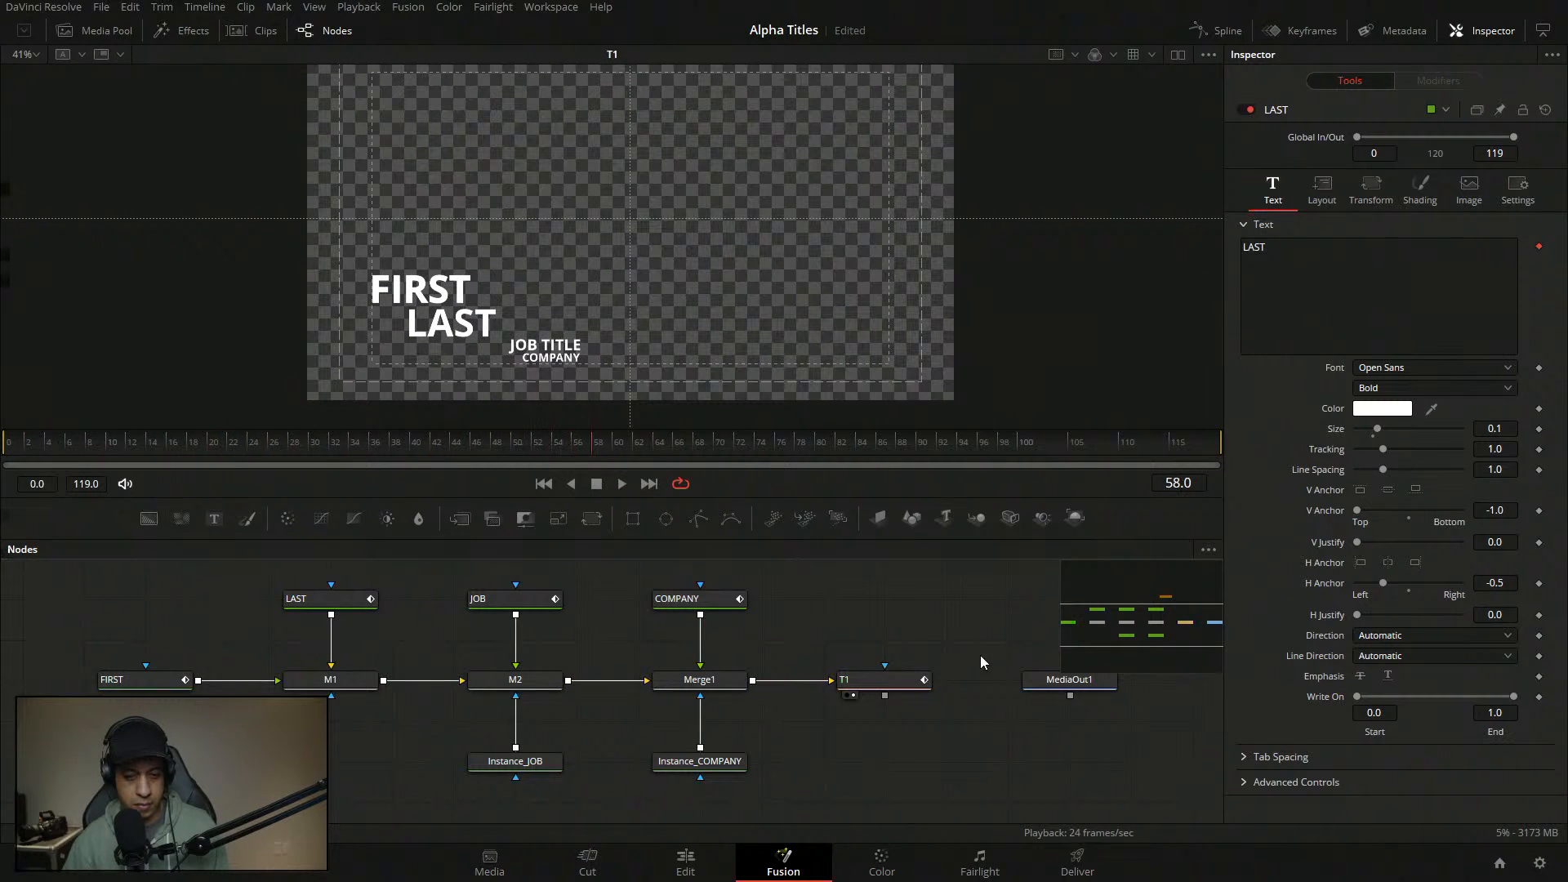
pyautogui.hotkey('ctrl', 's')
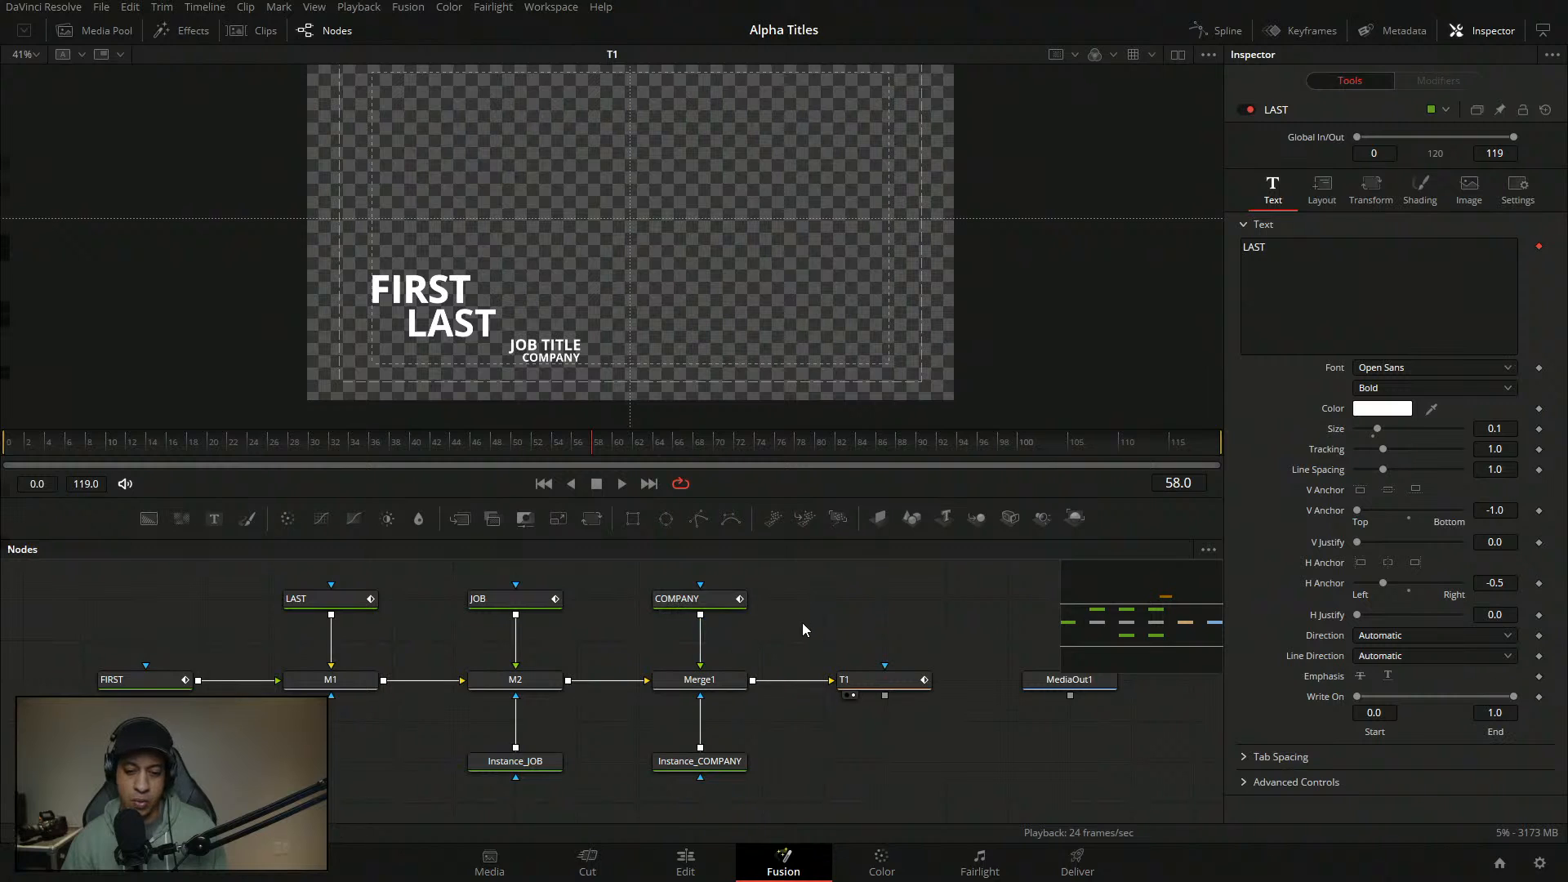
# - Rearrange the COMPANY and T1 nodes and return them to their original layout
pyautogui.moveTo(802, 624); pyautogui.dragTo(762, 634)
pyautogui.moveTo(659, 611); pyautogui.dragTo(768, 608)
pyautogui.click(714, 618)
pyautogui.click(737, 614)
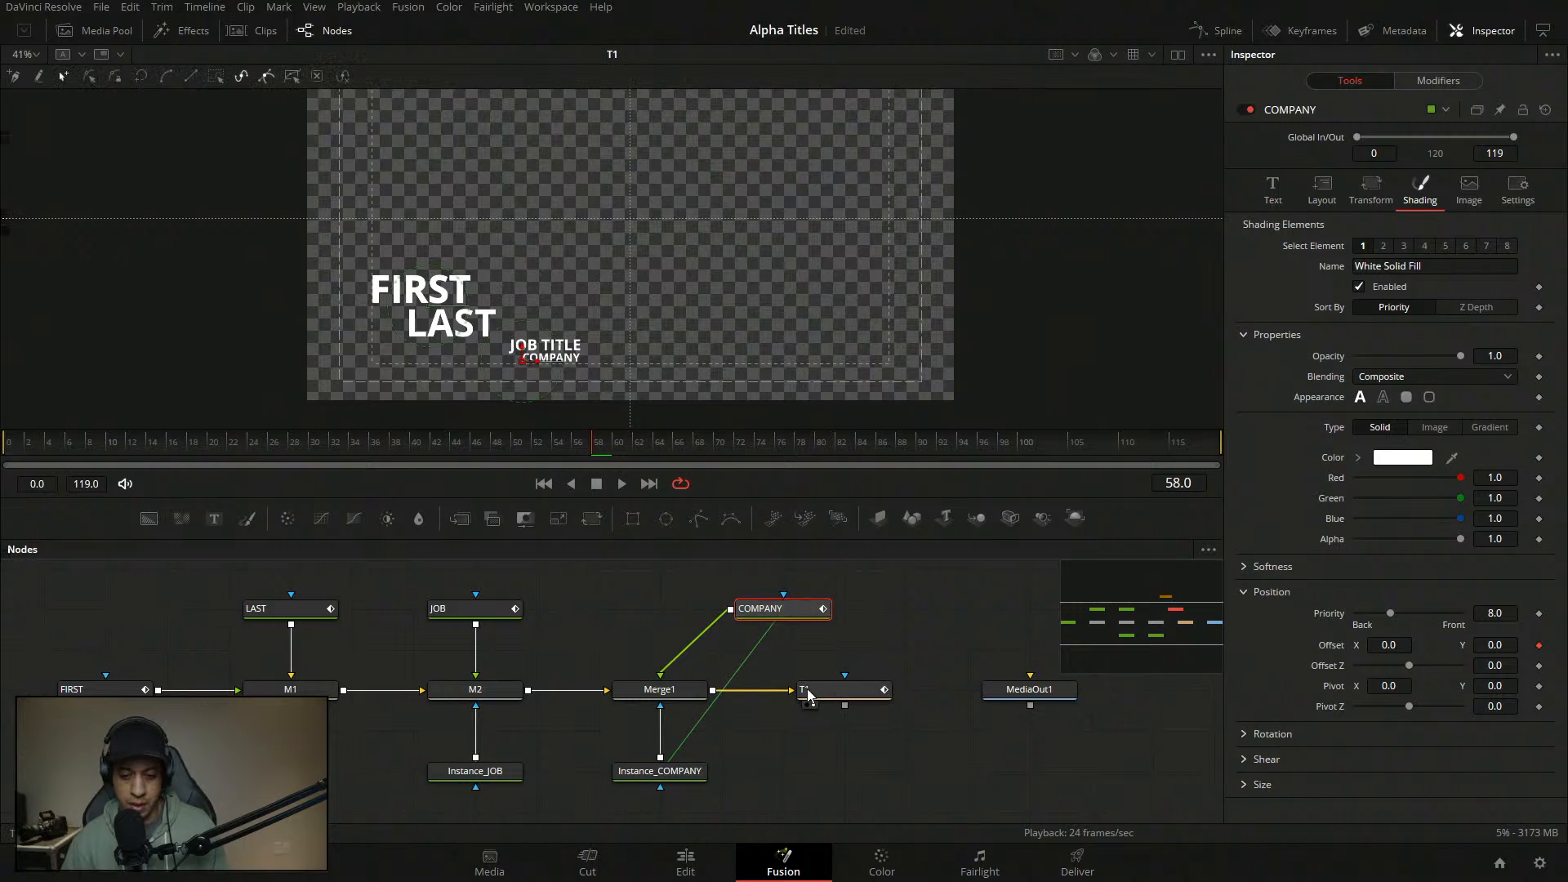
pyautogui.moveTo(807, 688); pyautogui.dragTo(872, 695)
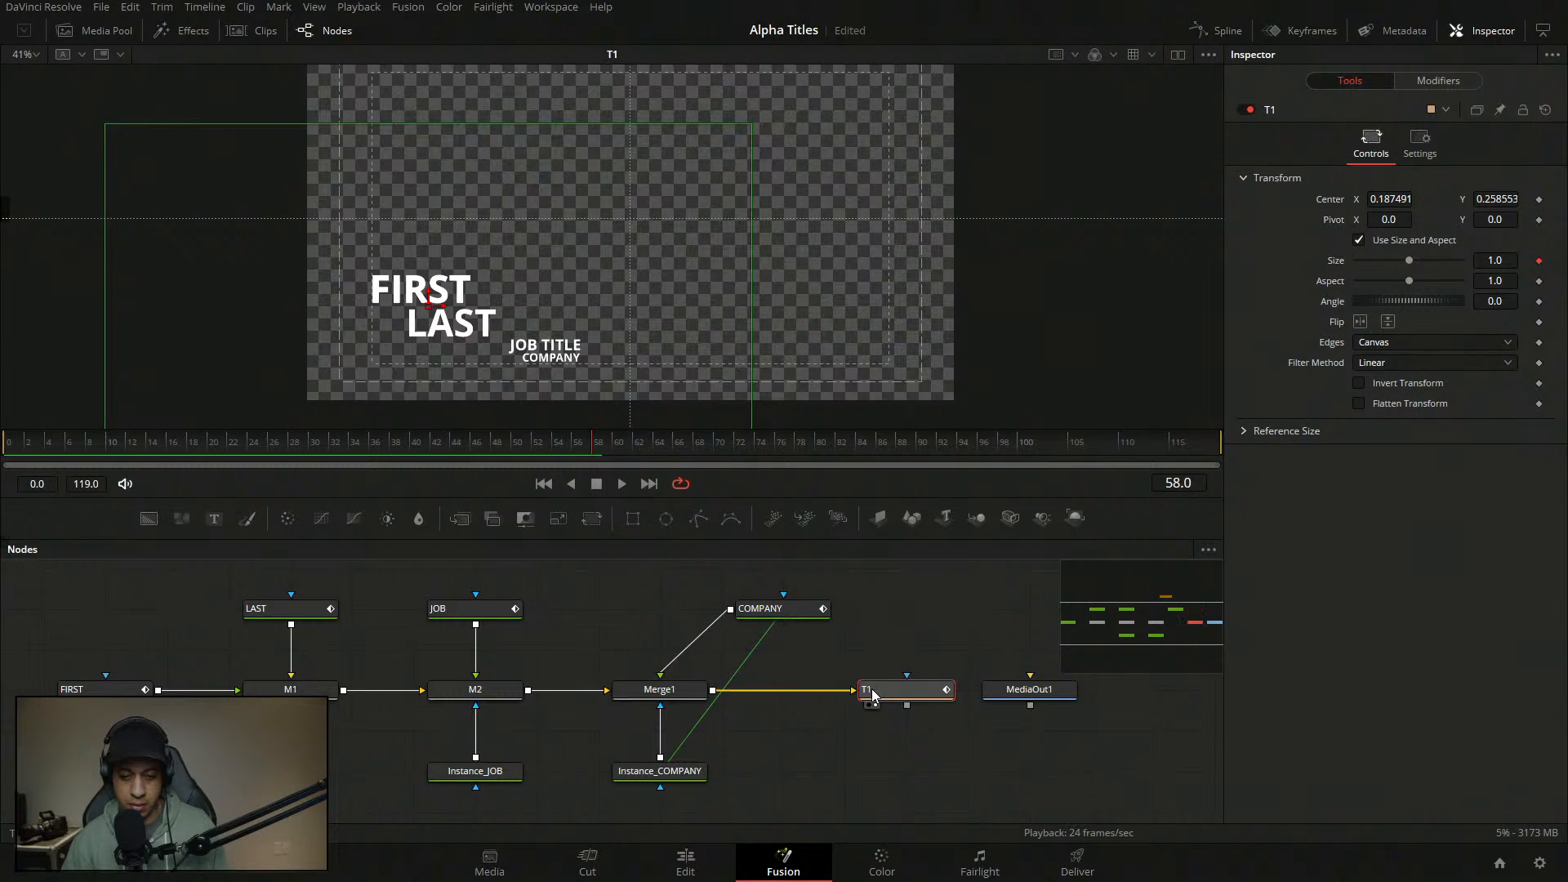
pyautogui.moveTo(822, 634); pyautogui.dragTo(664, 611)
pyautogui.click(787, 611)
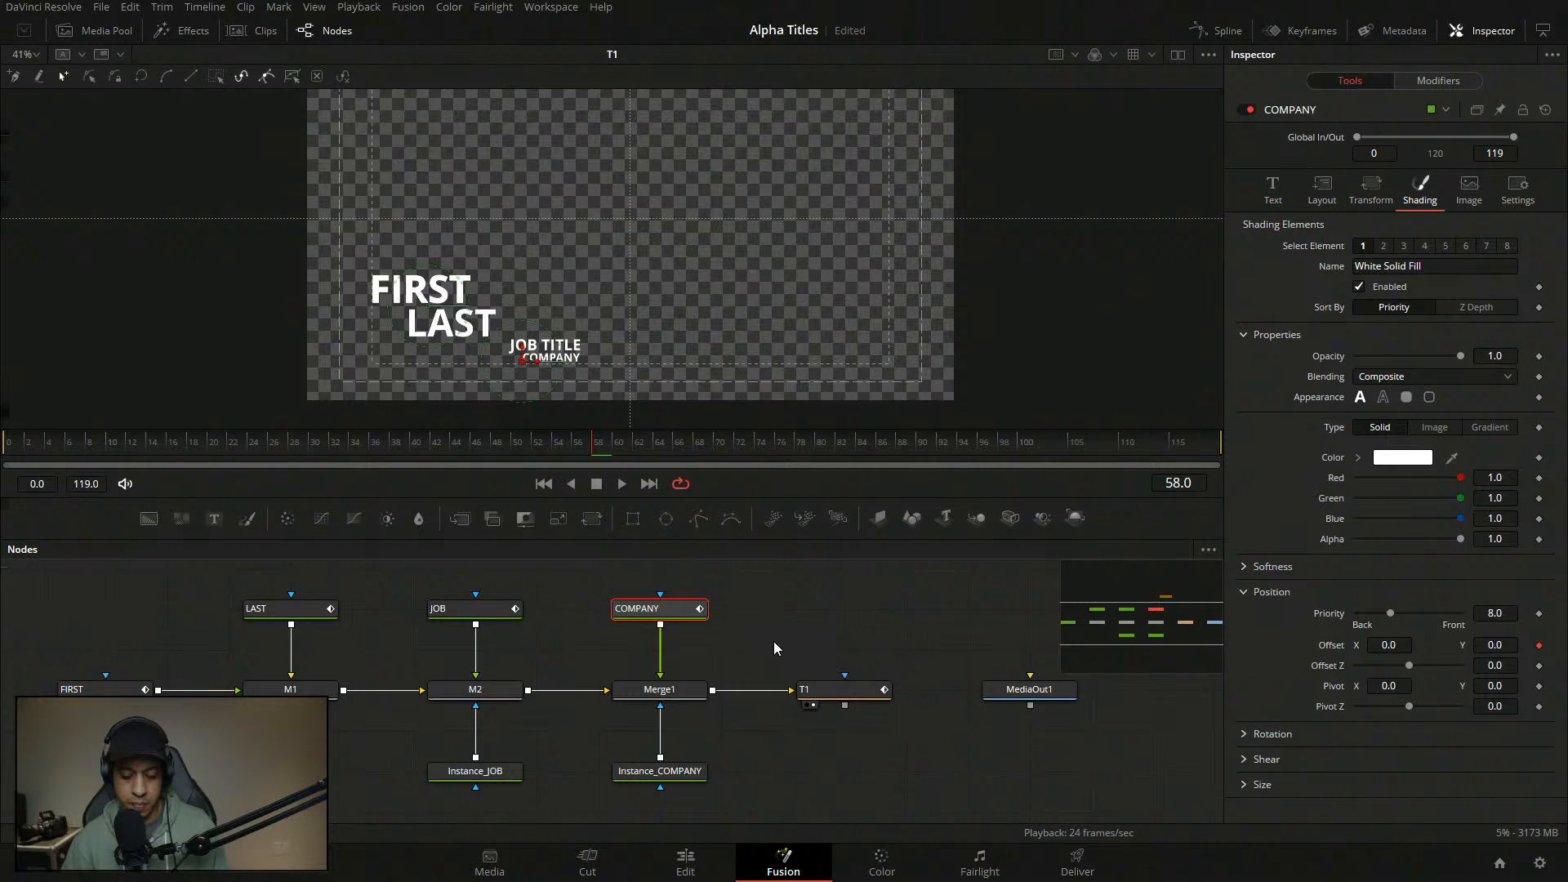
pyautogui.click(791, 649)
pyautogui.moveTo(793, 627); pyautogui.dragTo(854, 637)
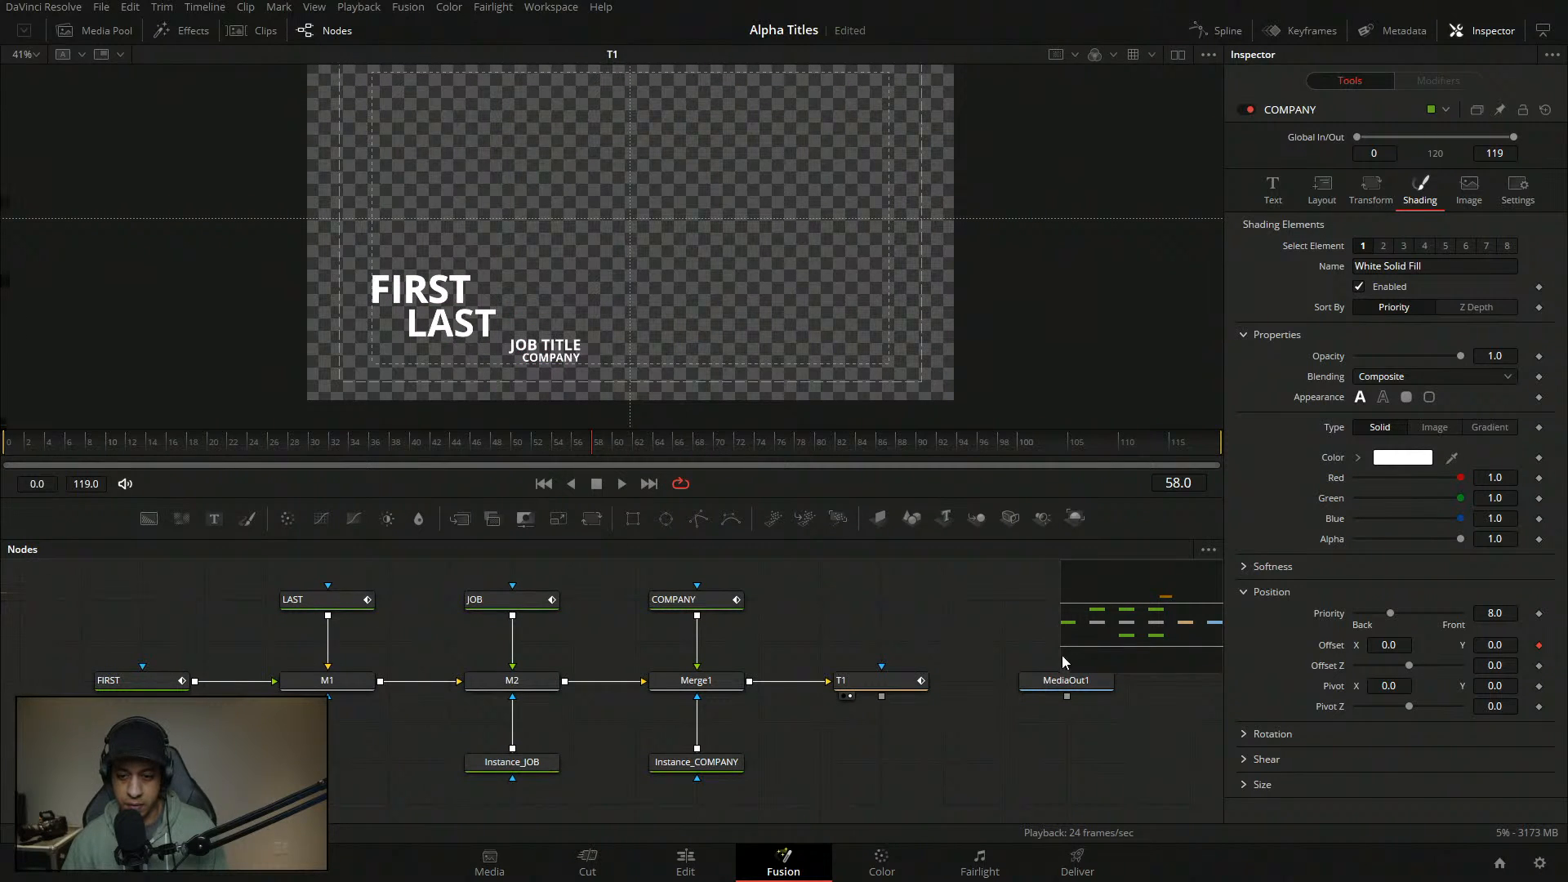
pyautogui.moveTo(943, 640)
pyautogui.mouseDown()
pyautogui.moveTo(917, 623)
pyautogui.moveTo(931, 636)
pyautogui.mouseUp()
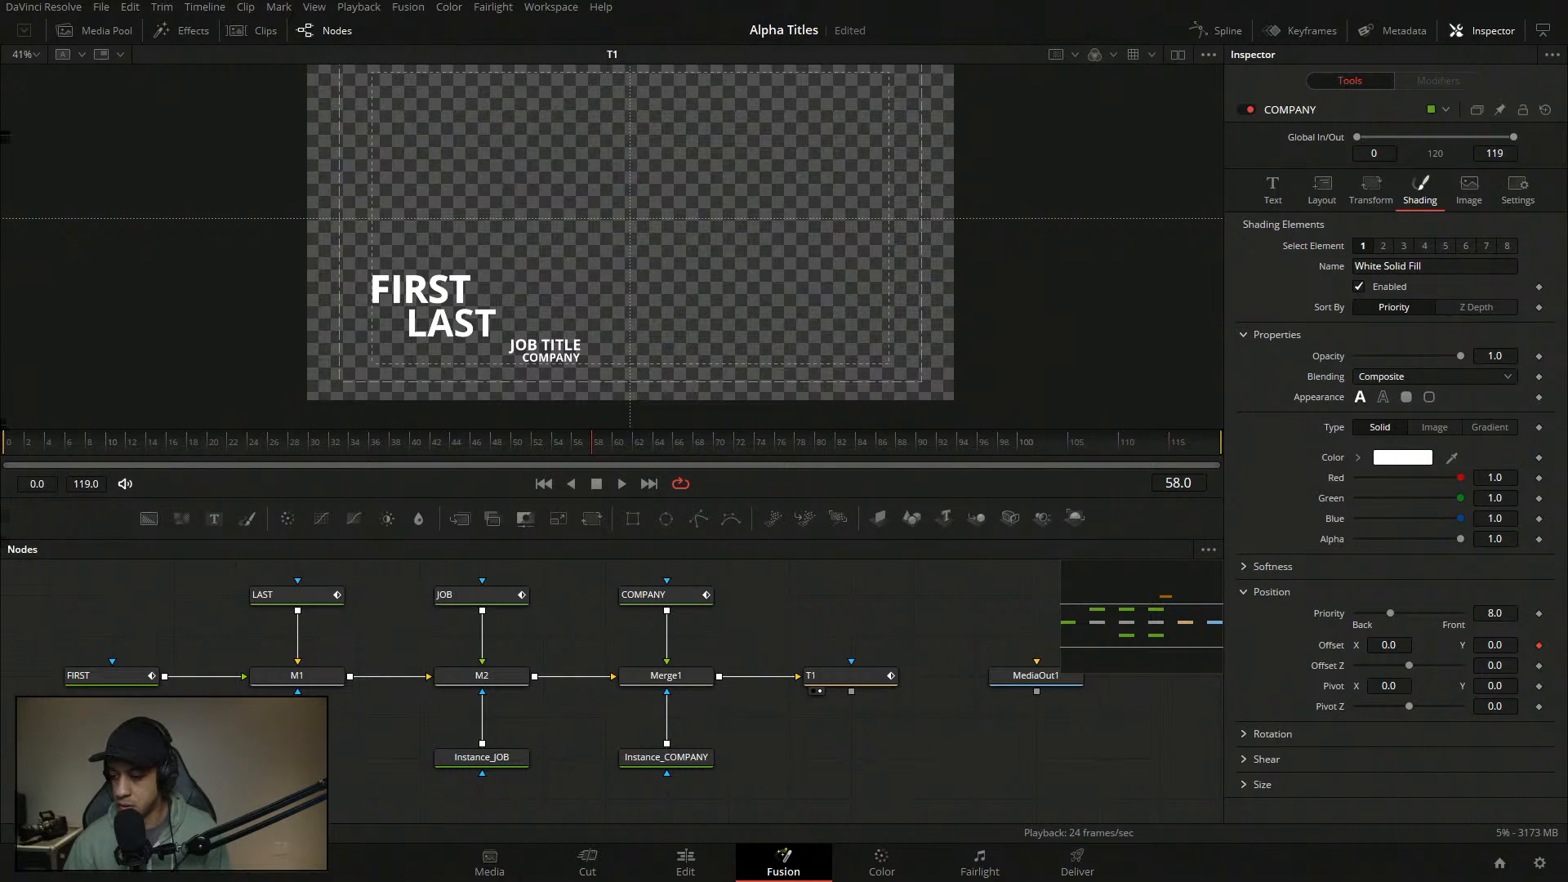
pyautogui.moveTo(790, 631); pyautogui.dragTo(808, 632)
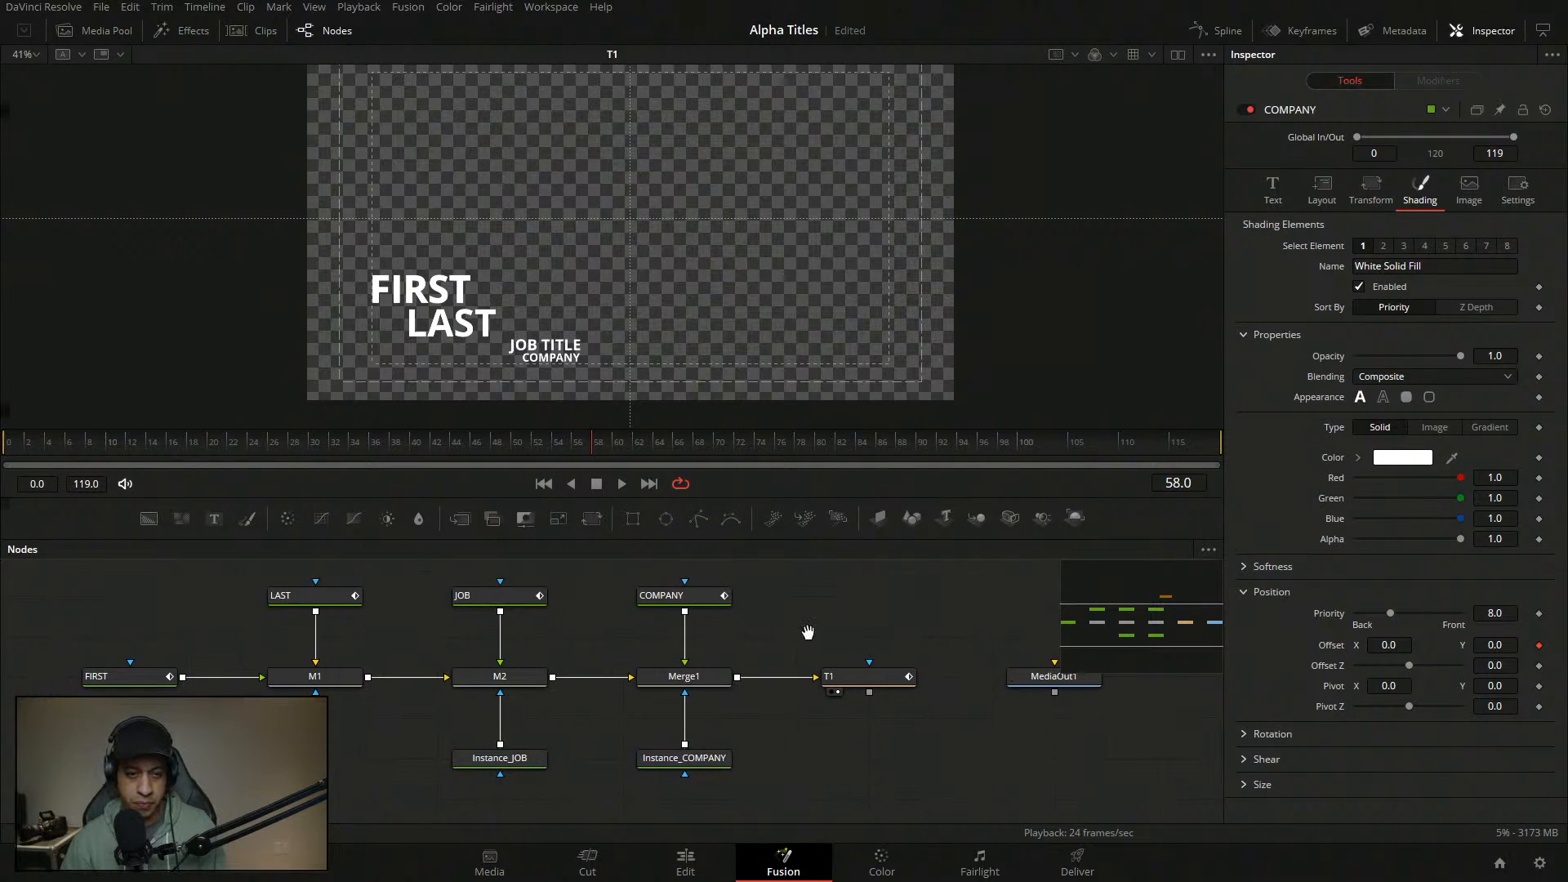
# - Replay the title animation from the start and open the Clips strip
pyautogui.moveTo(345, 443); pyautogui.dragTo(27, 441)
pyautogui.press('space')
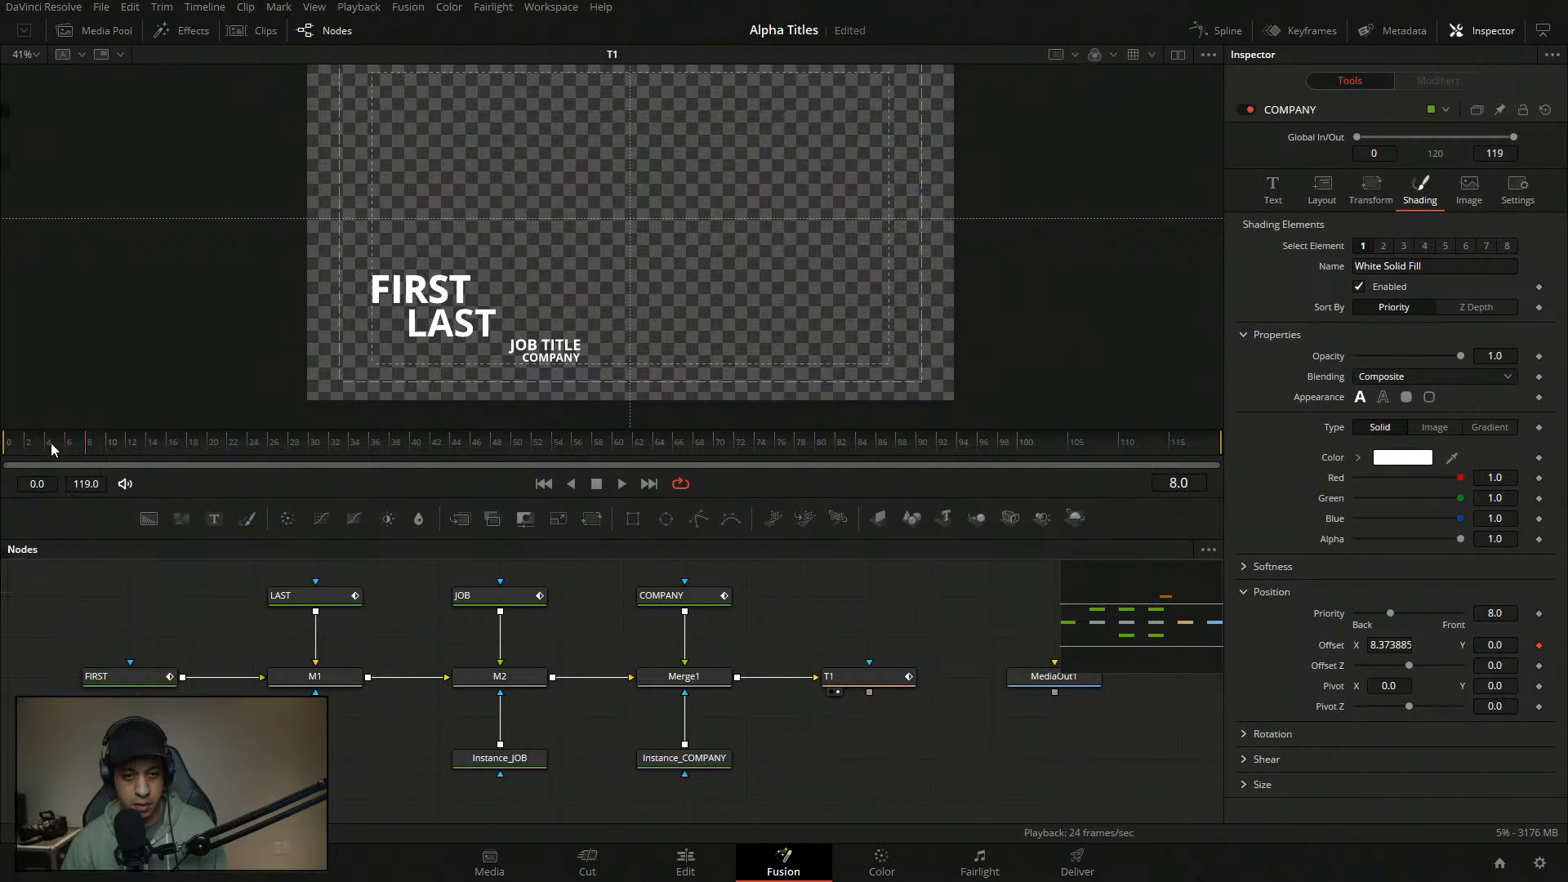
pyautogui.press('space')
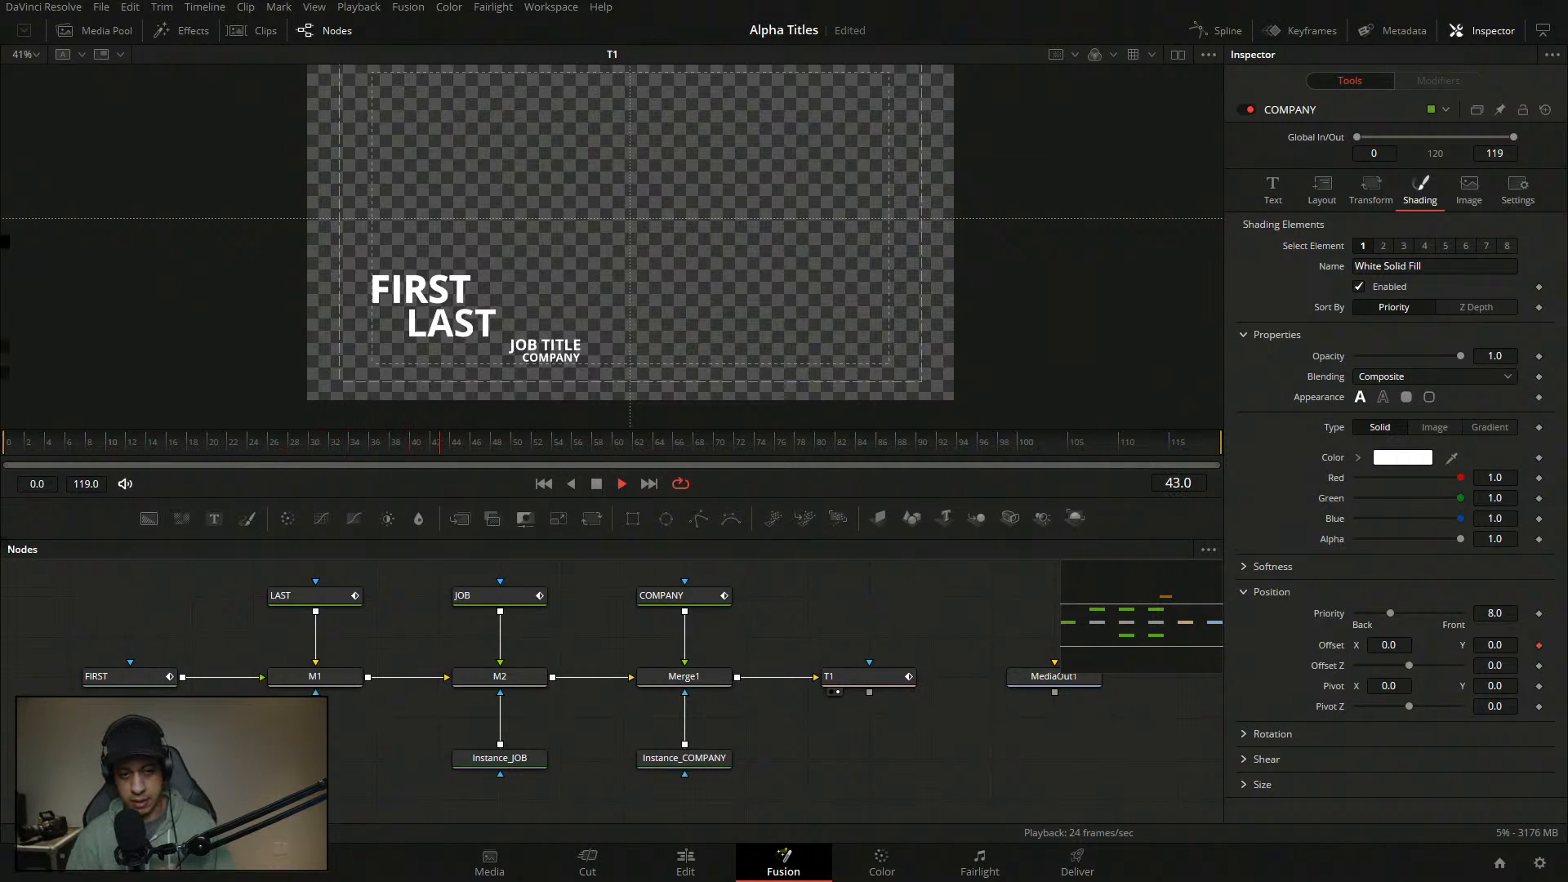
pyautogui.press('space')
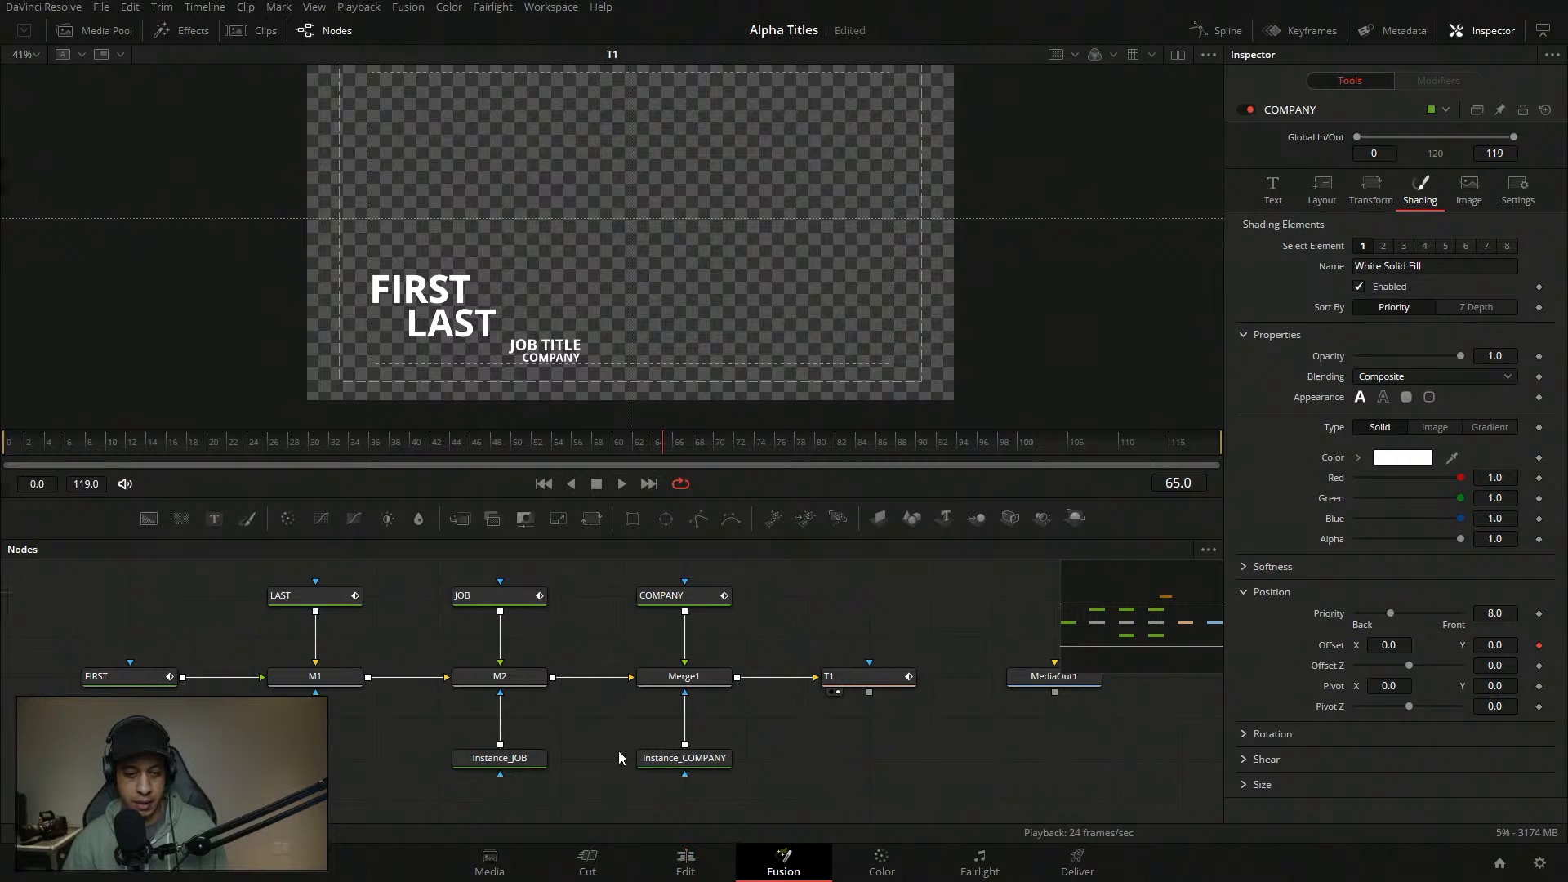
pyautogui.click(242, 34)
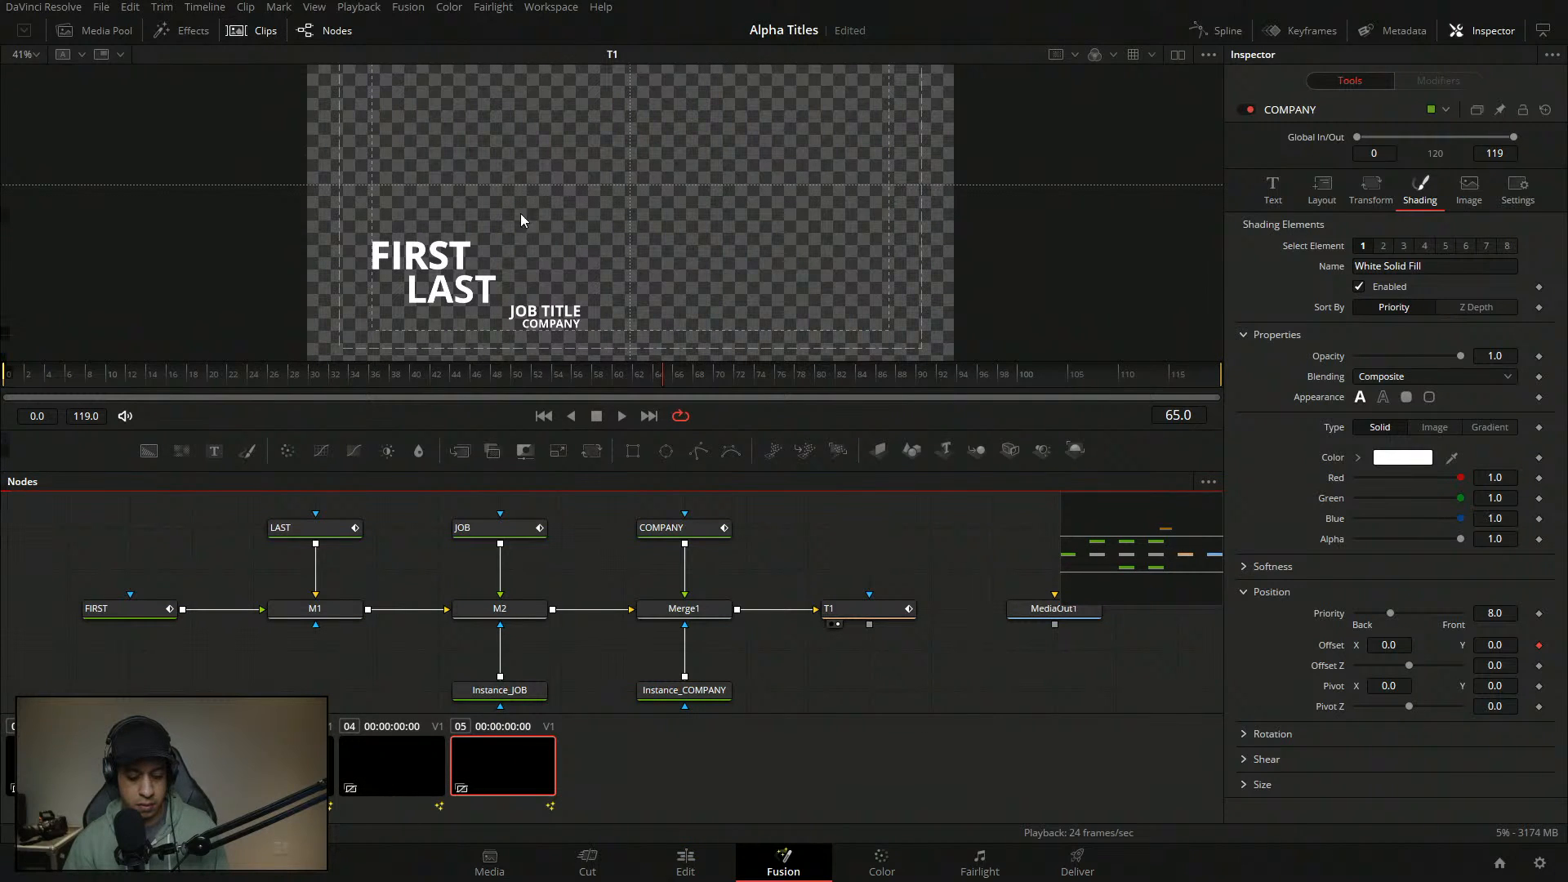
# - Switch to clip 04's composition, view Merge1 fit to frame, play it, and close the Clips strip
pyautogui.press('Up')
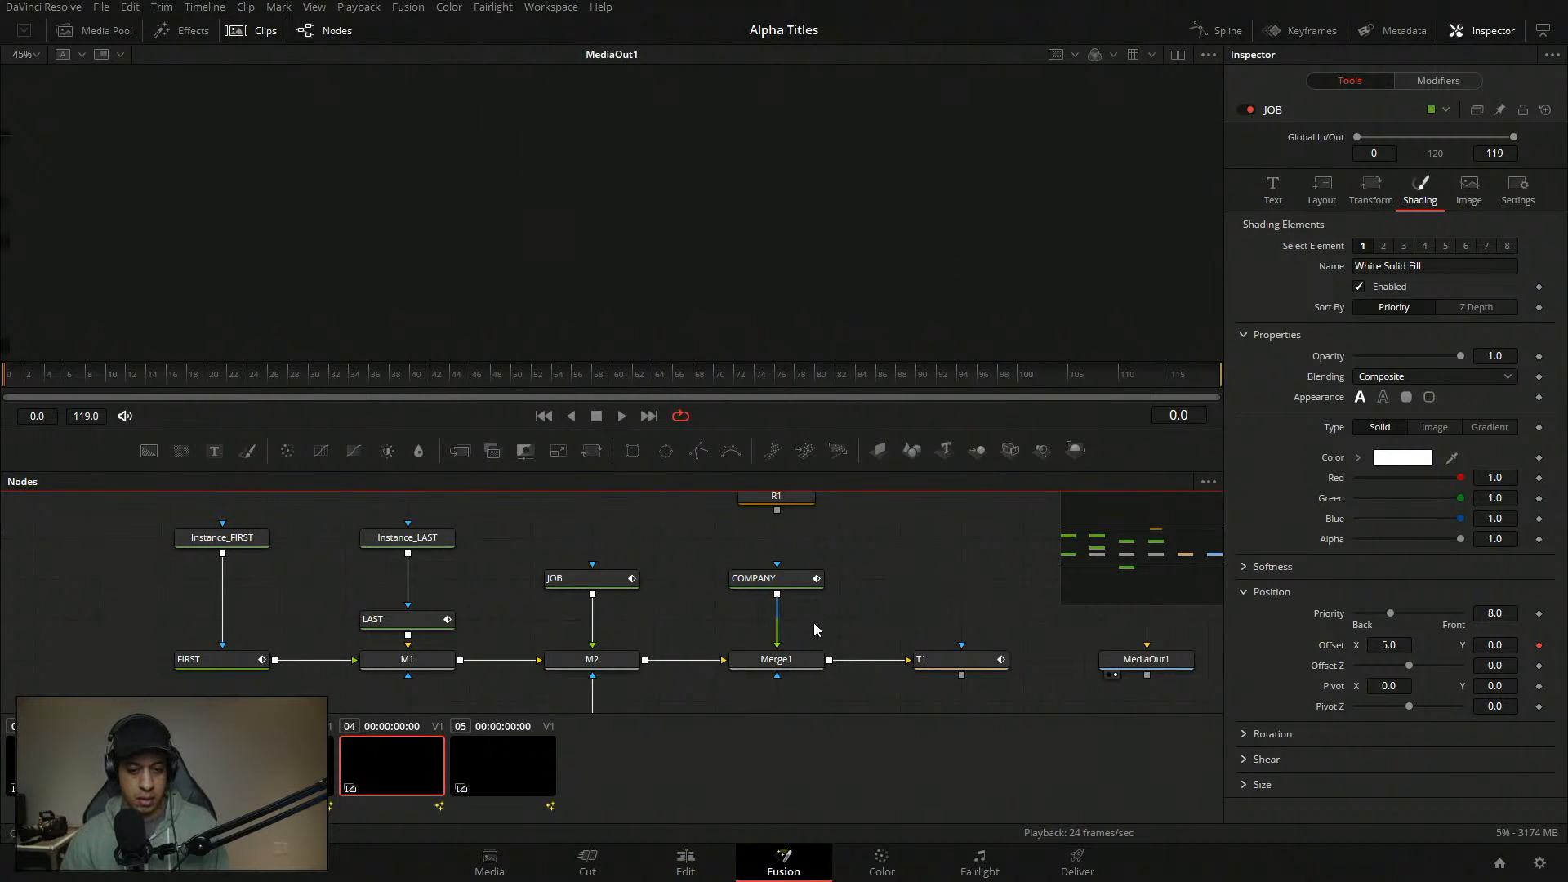
pyautogui.click(801, 668)
pyautogui.press('1')
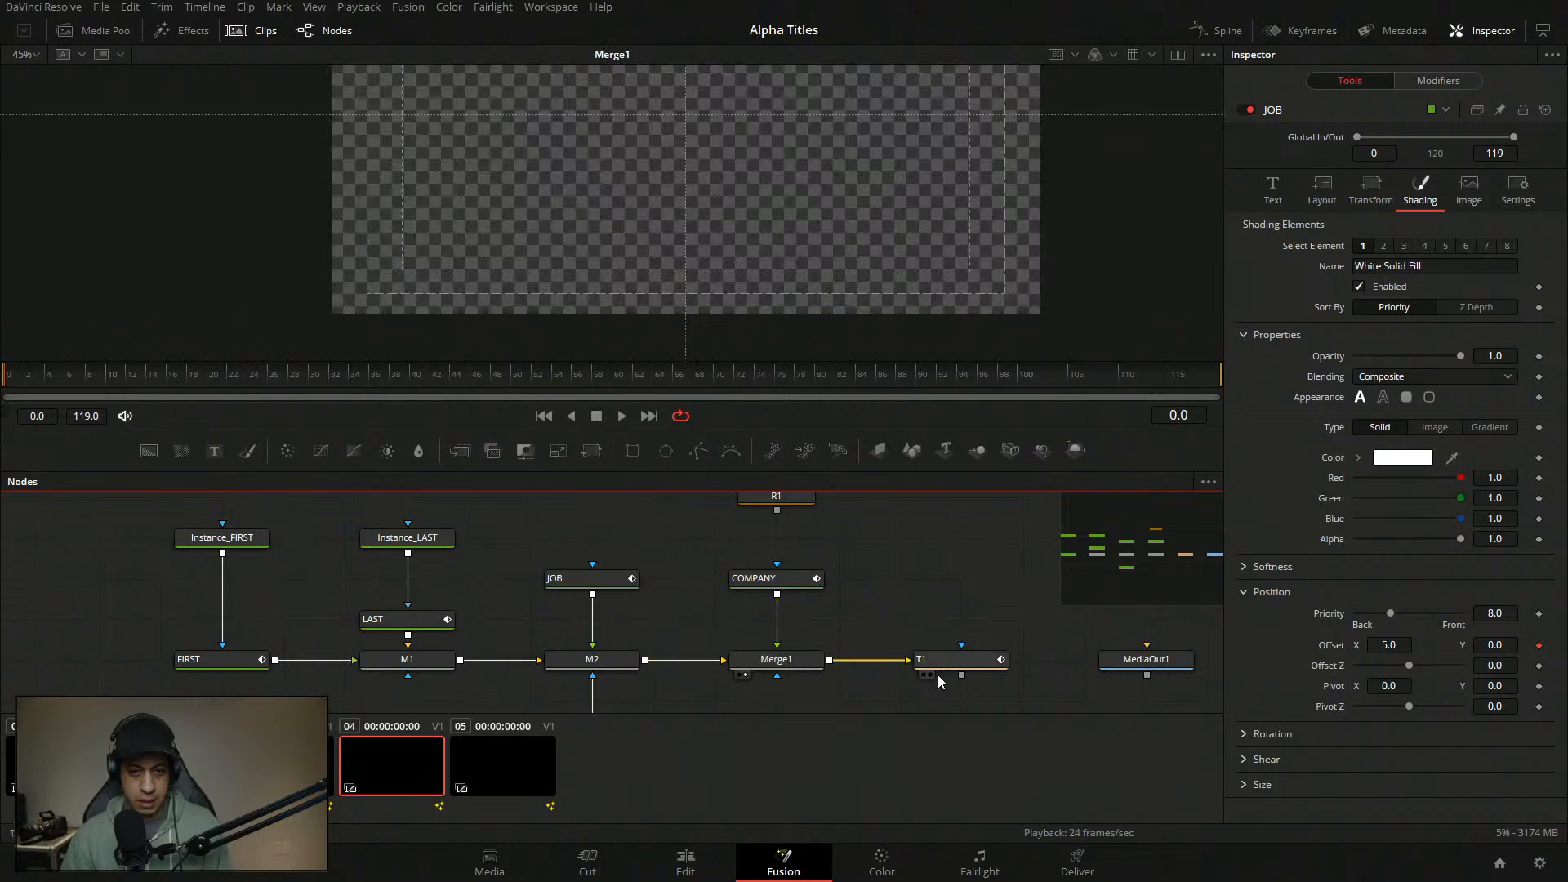
pyautogui.click(937, 674)
pyautogui.press('space')
pyautogui.click(33, 52)
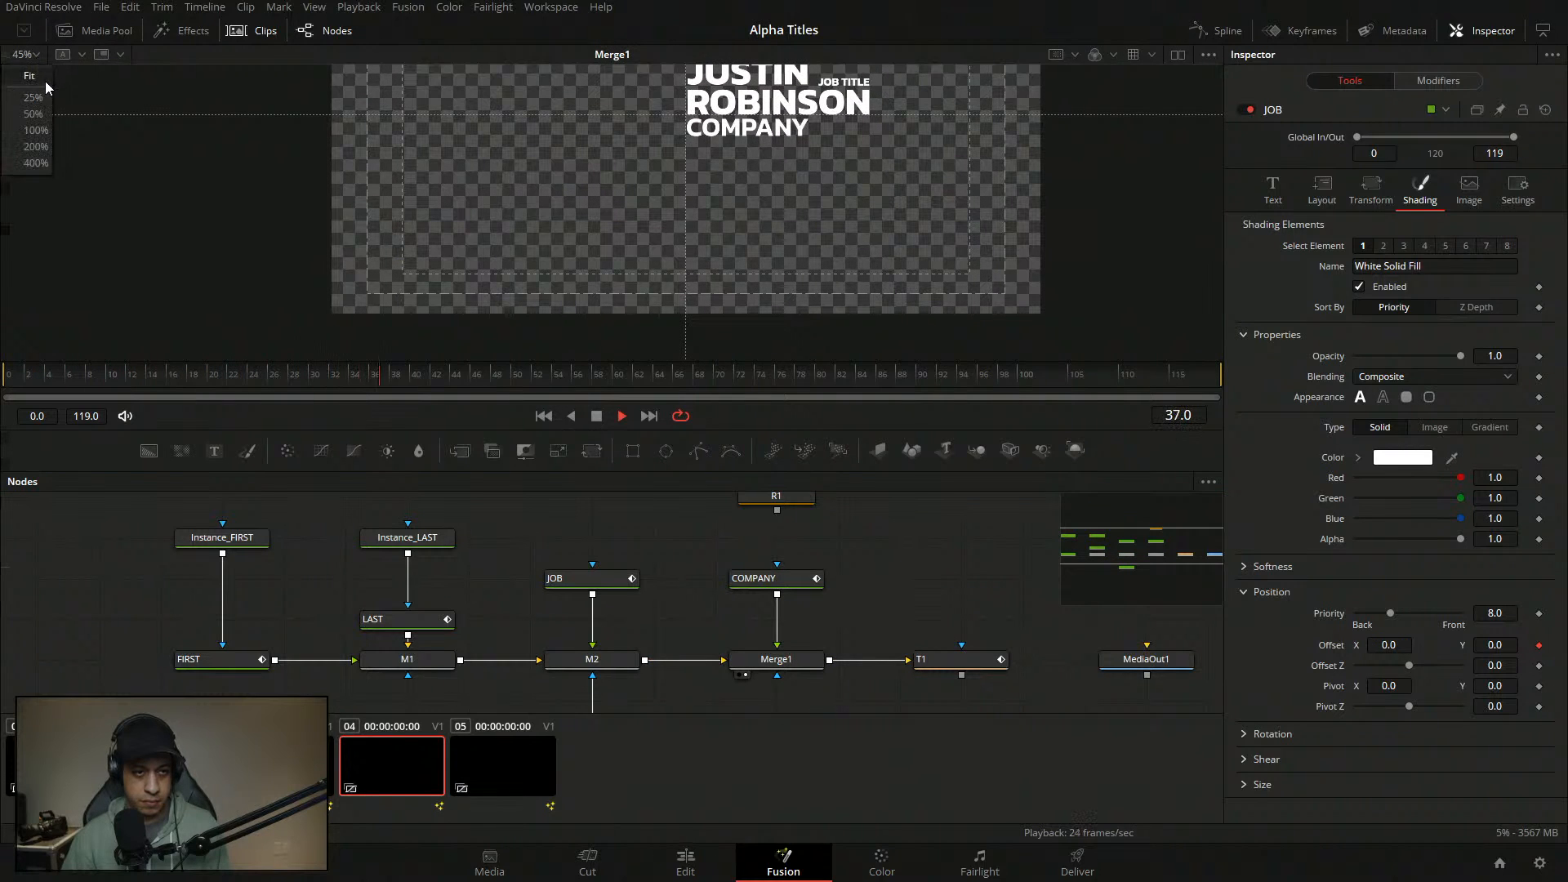
pyautogui.click(46, 81)
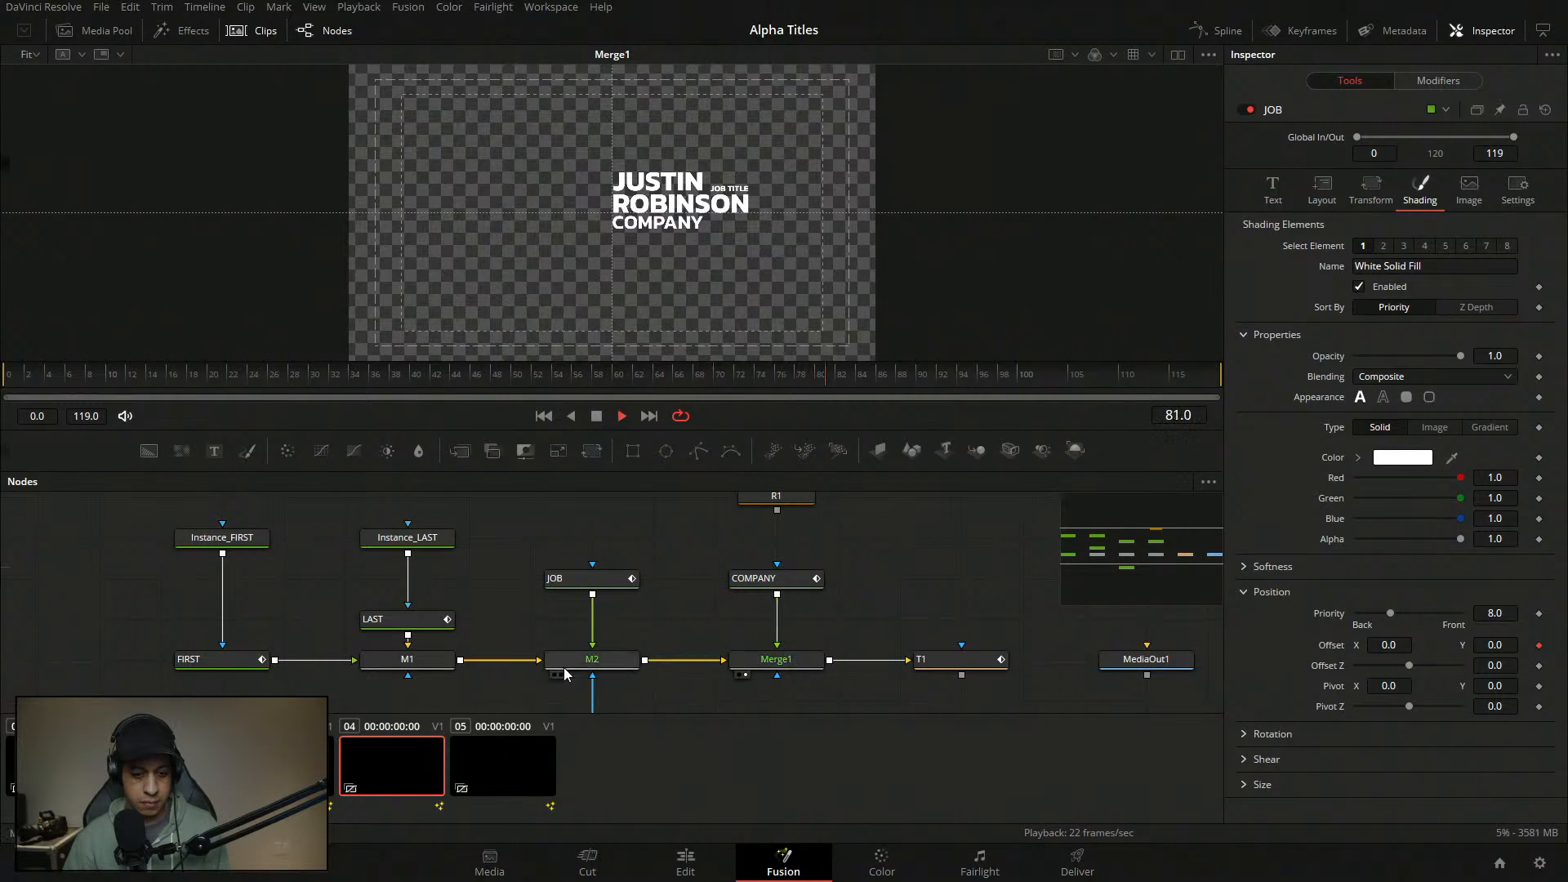
pyautogui.click(237, 31)
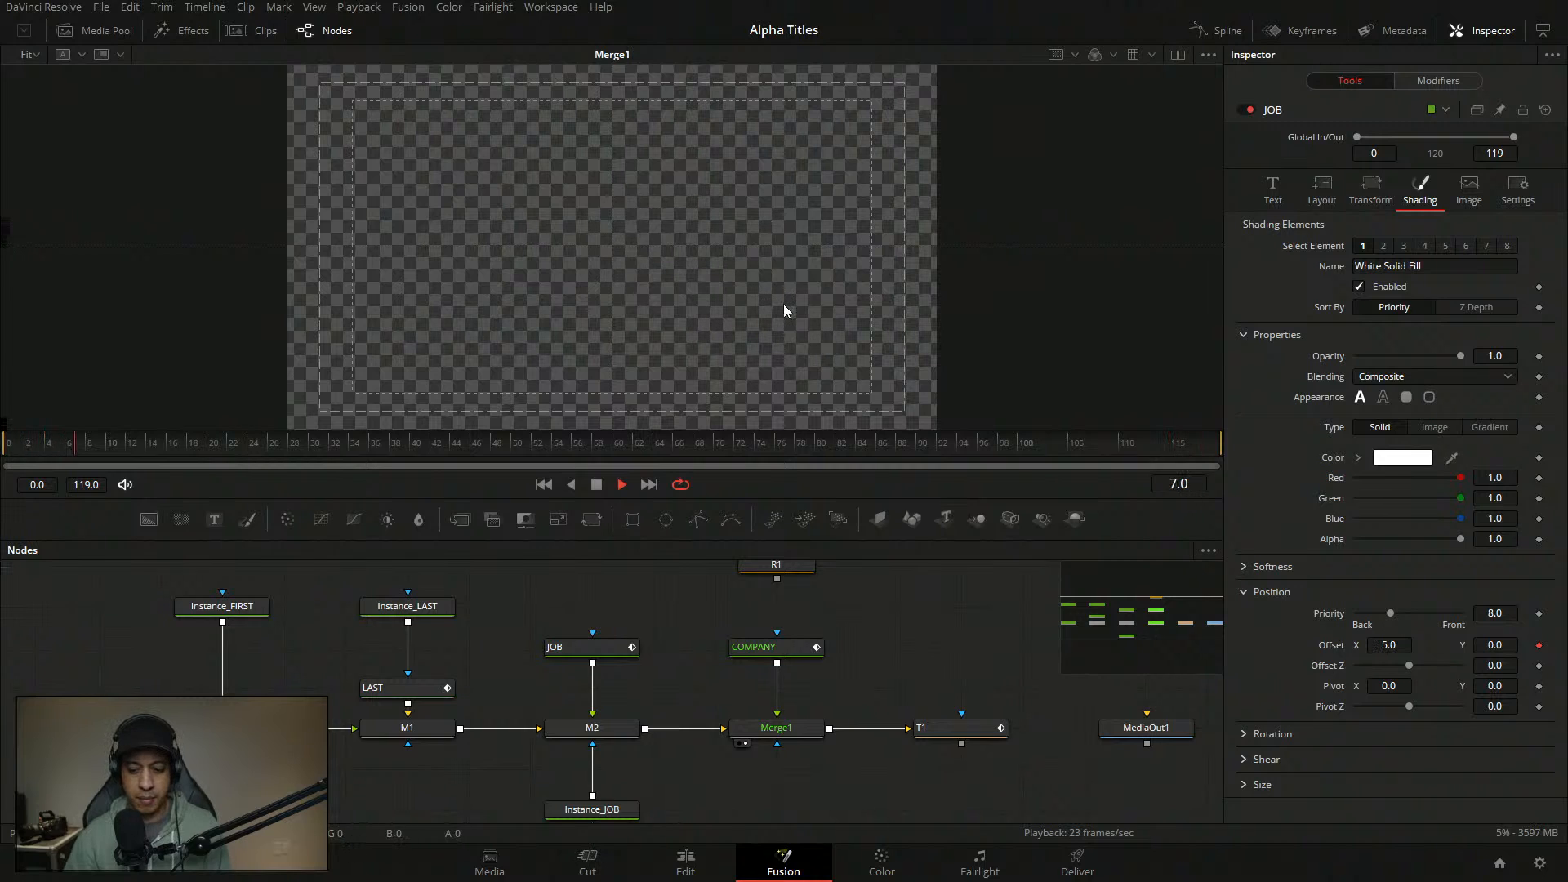
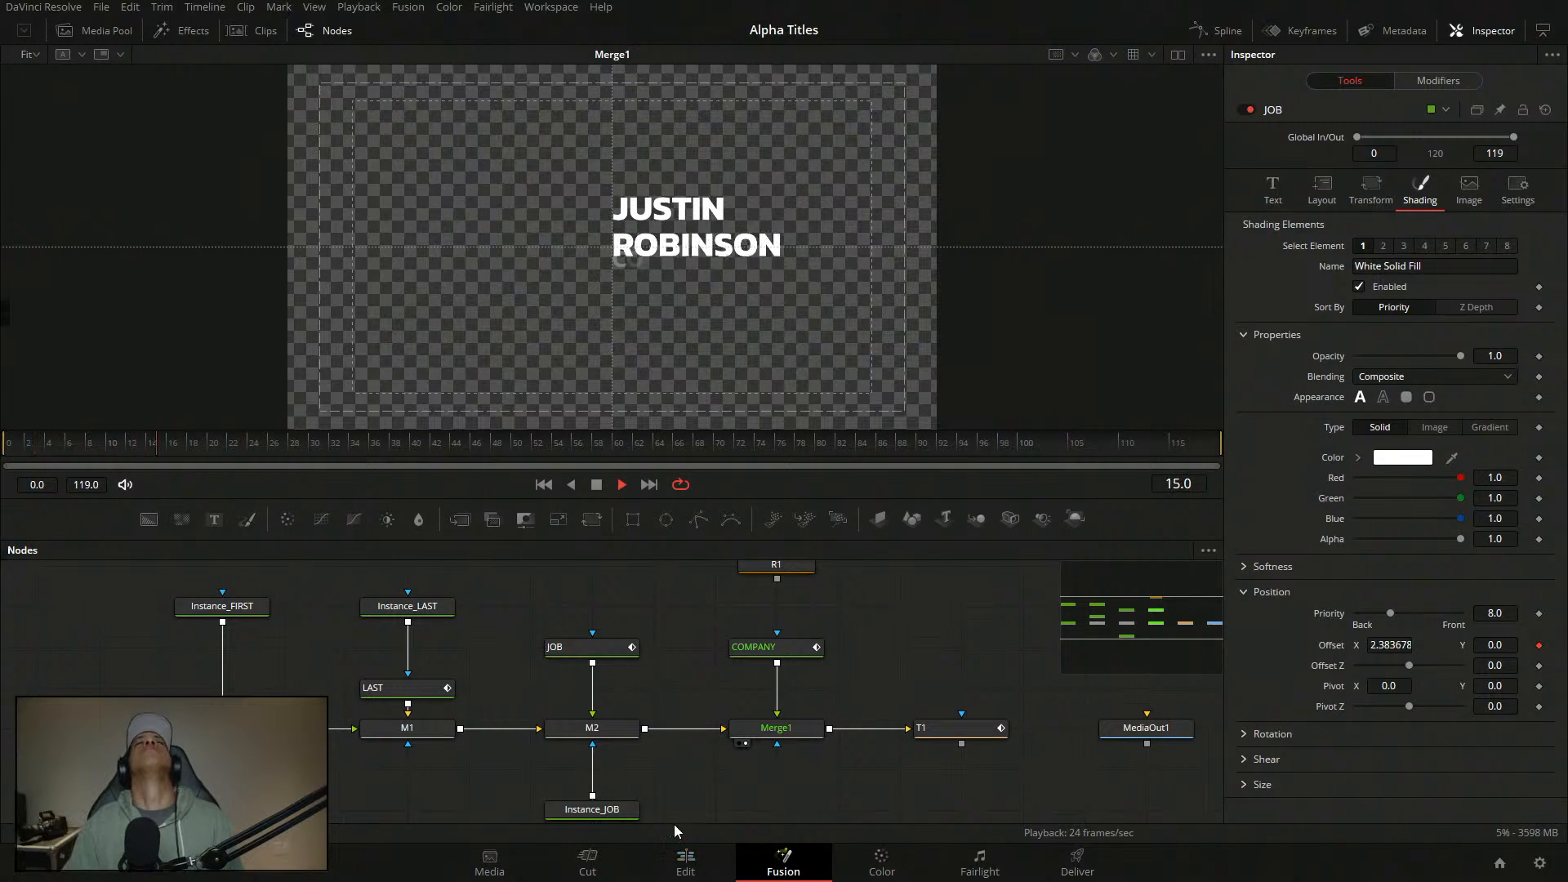
# - Load clip 05 from the Clips strip, then switch to the Edit page timeline
pyautogui.click(260, 31)
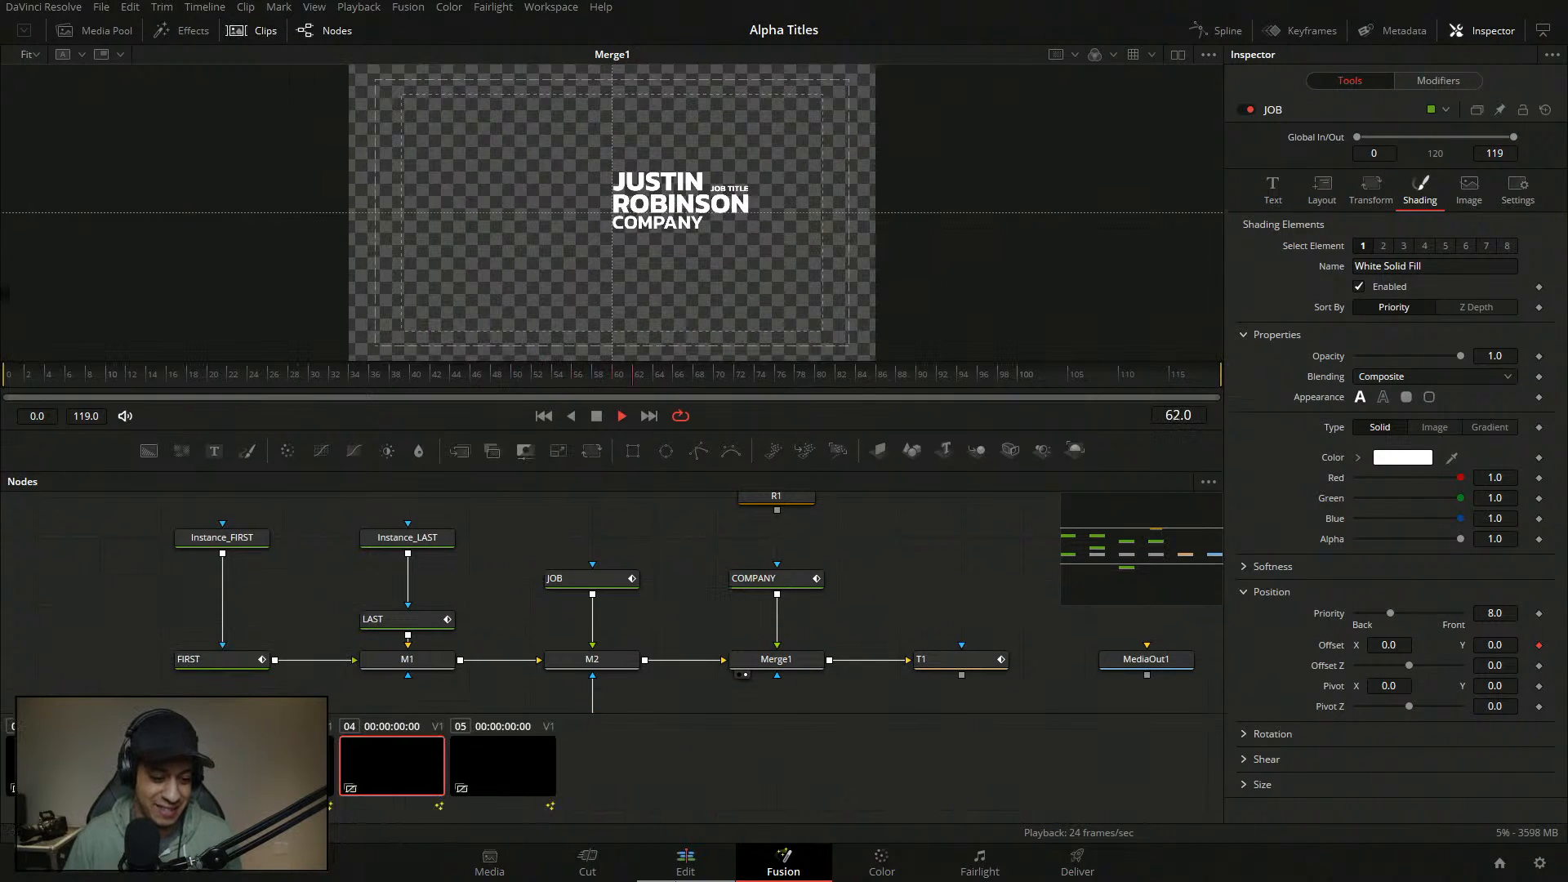
pyautogui.click(503, 780)
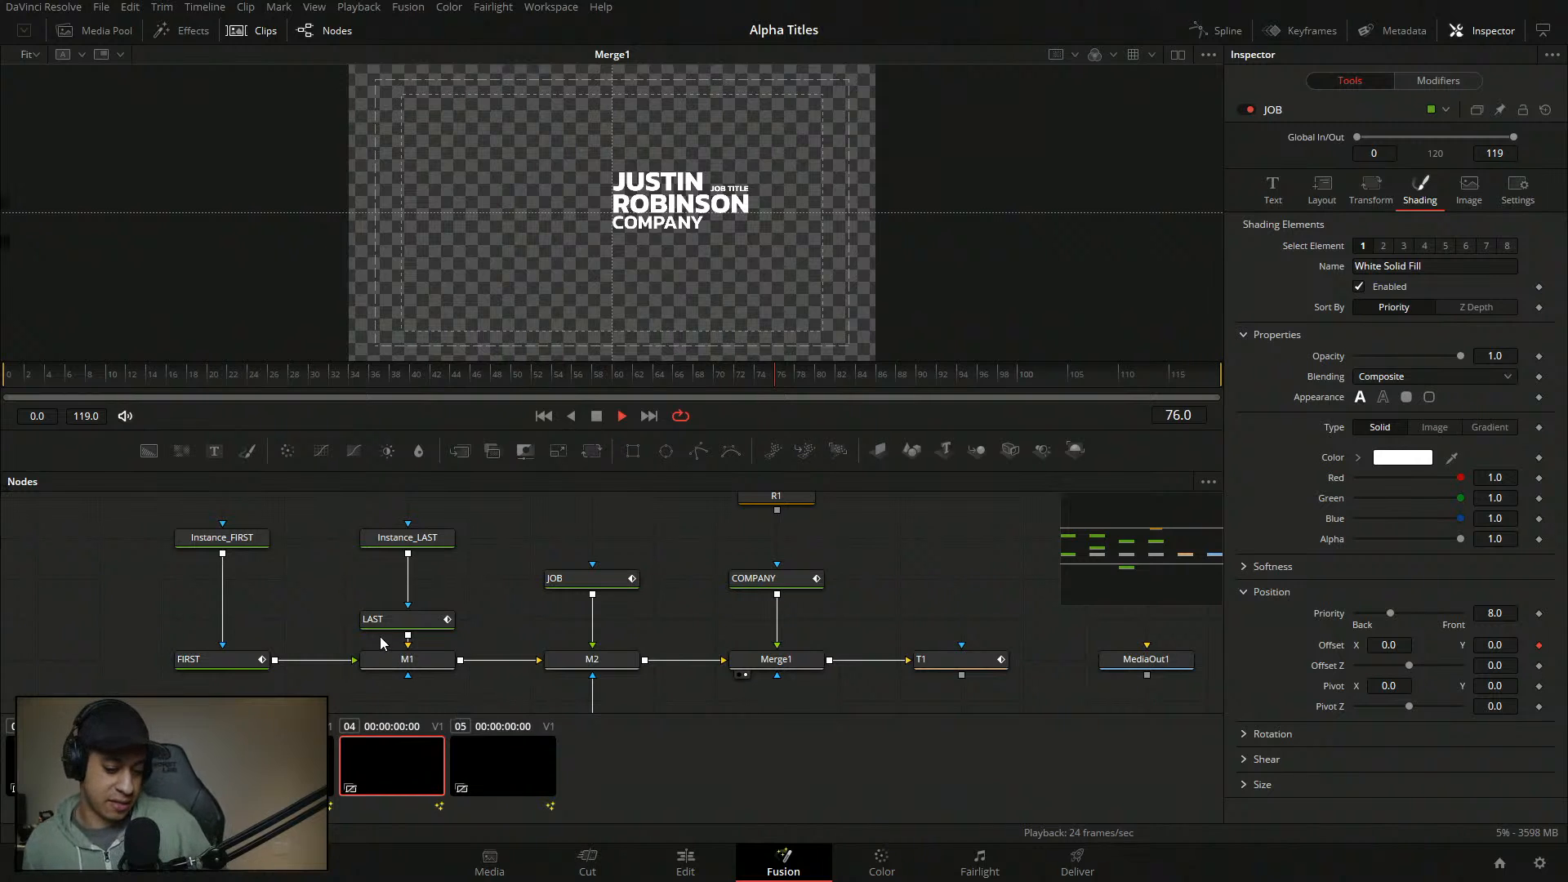
pyautogui.hotkey('shift', '4')
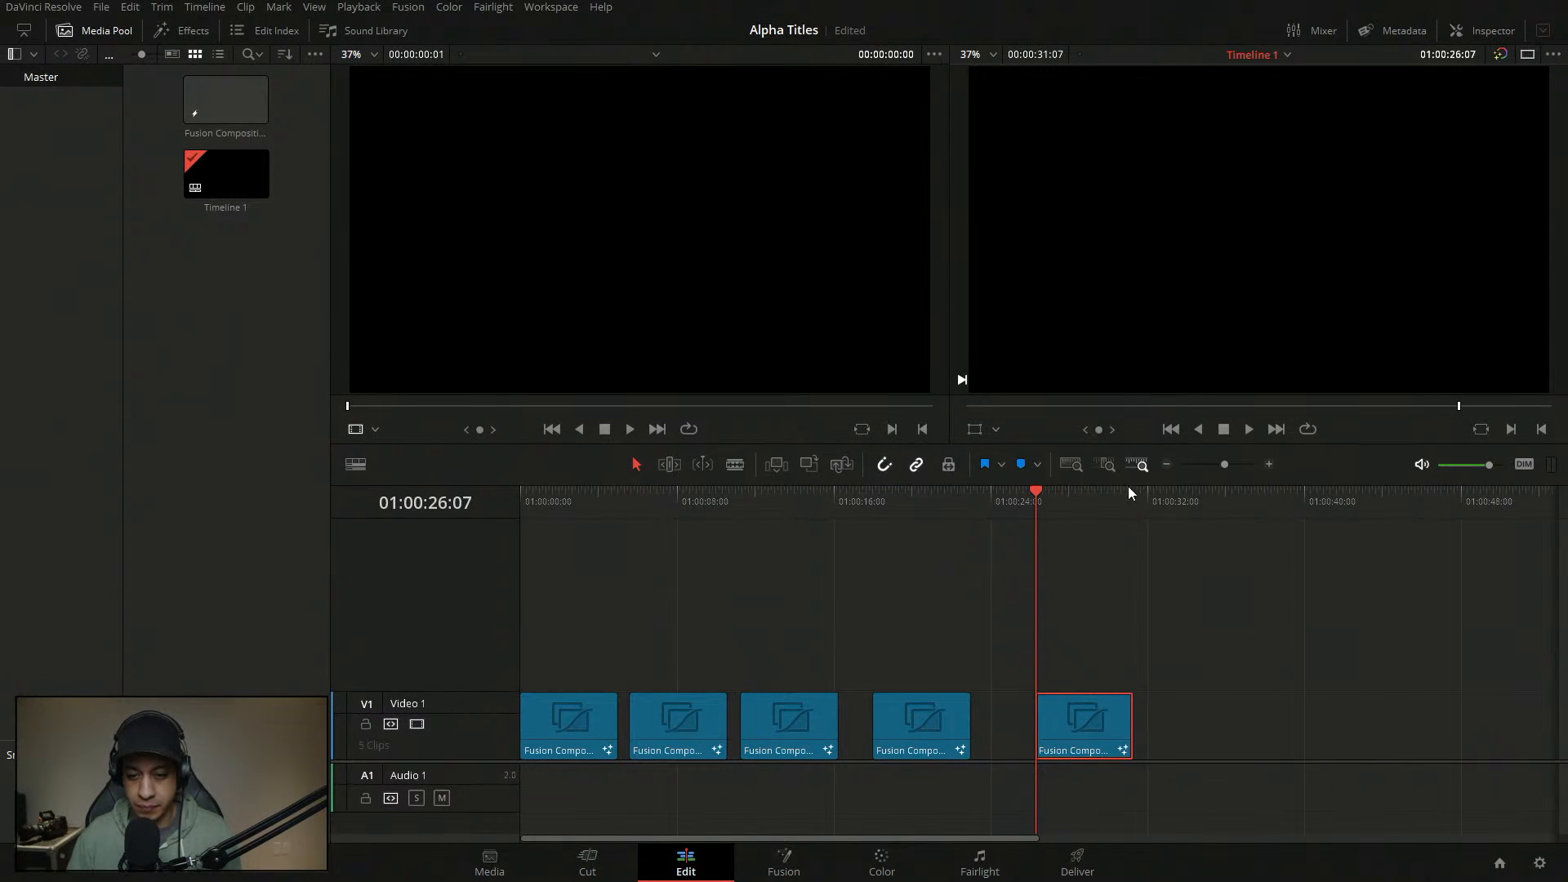
# - Duplicate the fifth title clip into a sixth clip and open it on the Fusion page
pyautogui.moveTo(1072, 704); pyautogui.dragTo(1218, 718)
pyautogui.click(1180, 493)
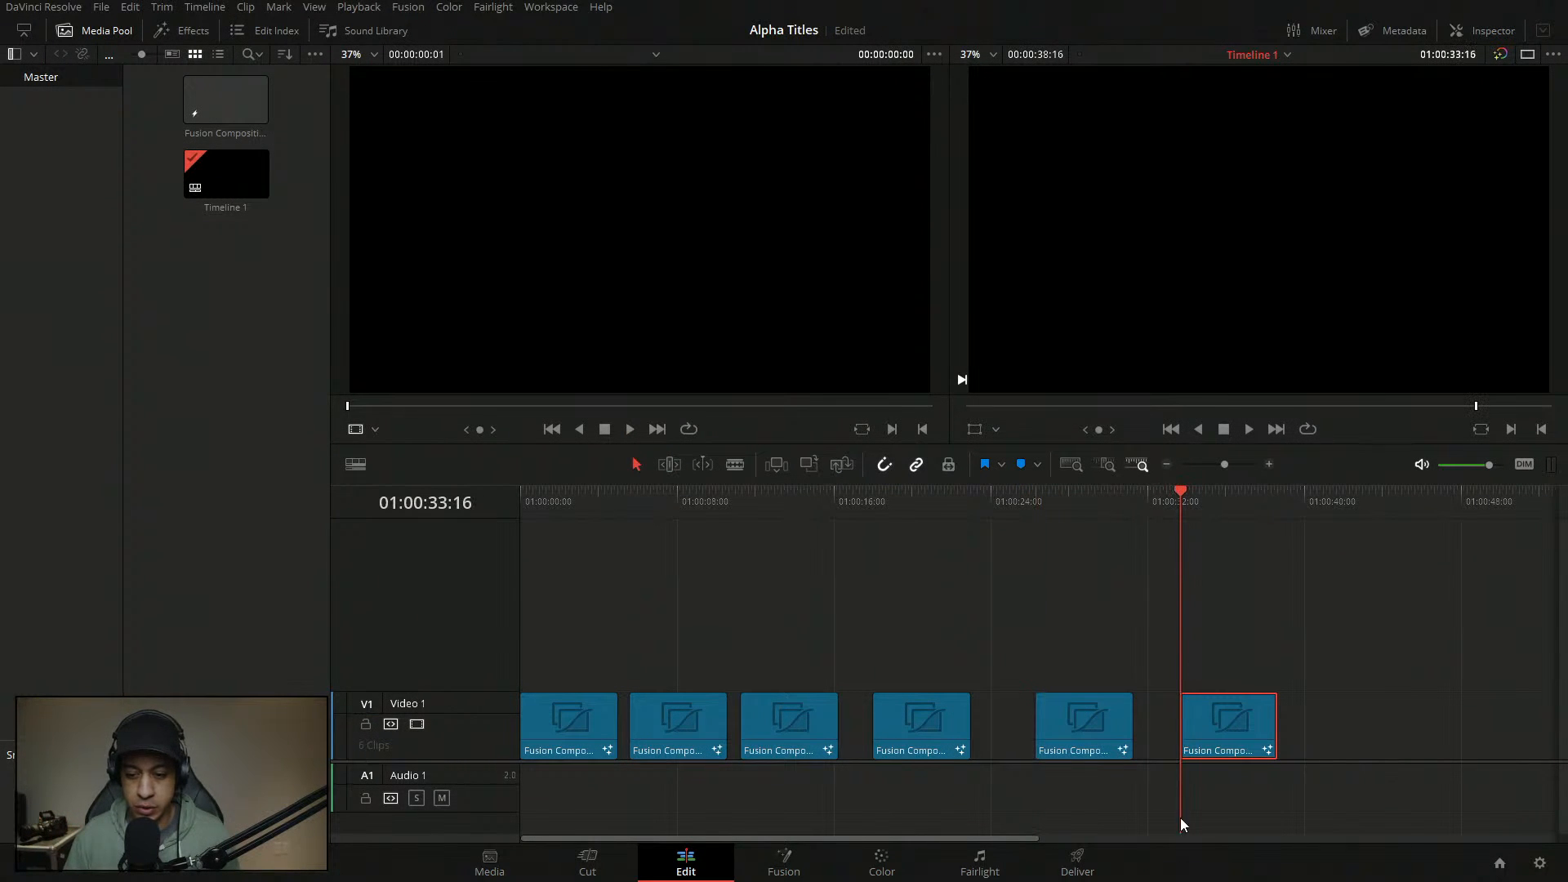
pyautogui.click(784, 862)
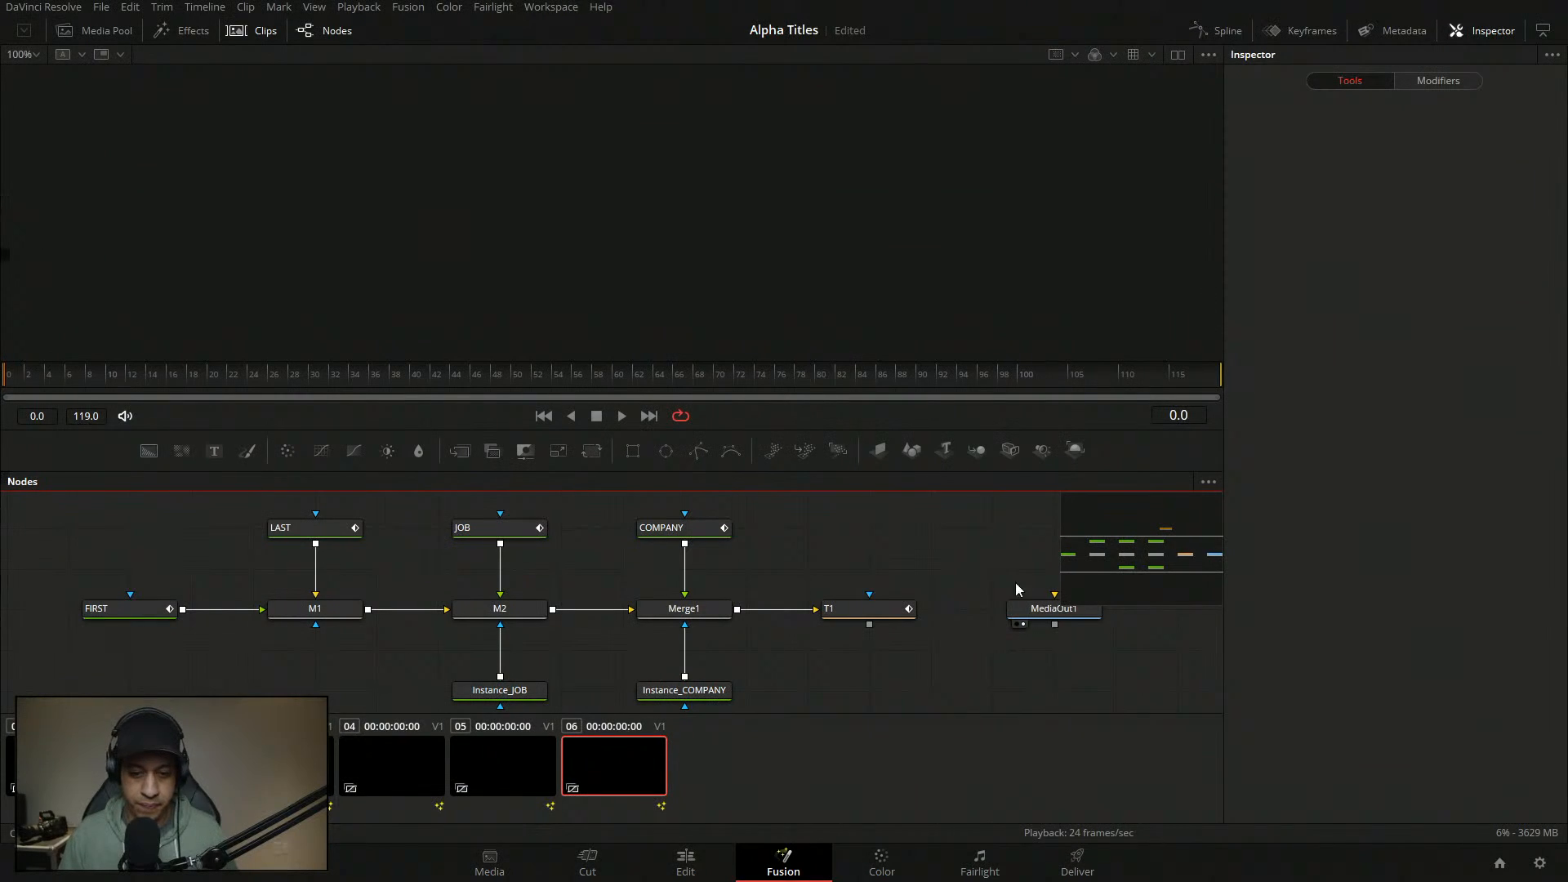
pyautogui.moveTo(923, 636); pyautogui.dragTo(914, 612)
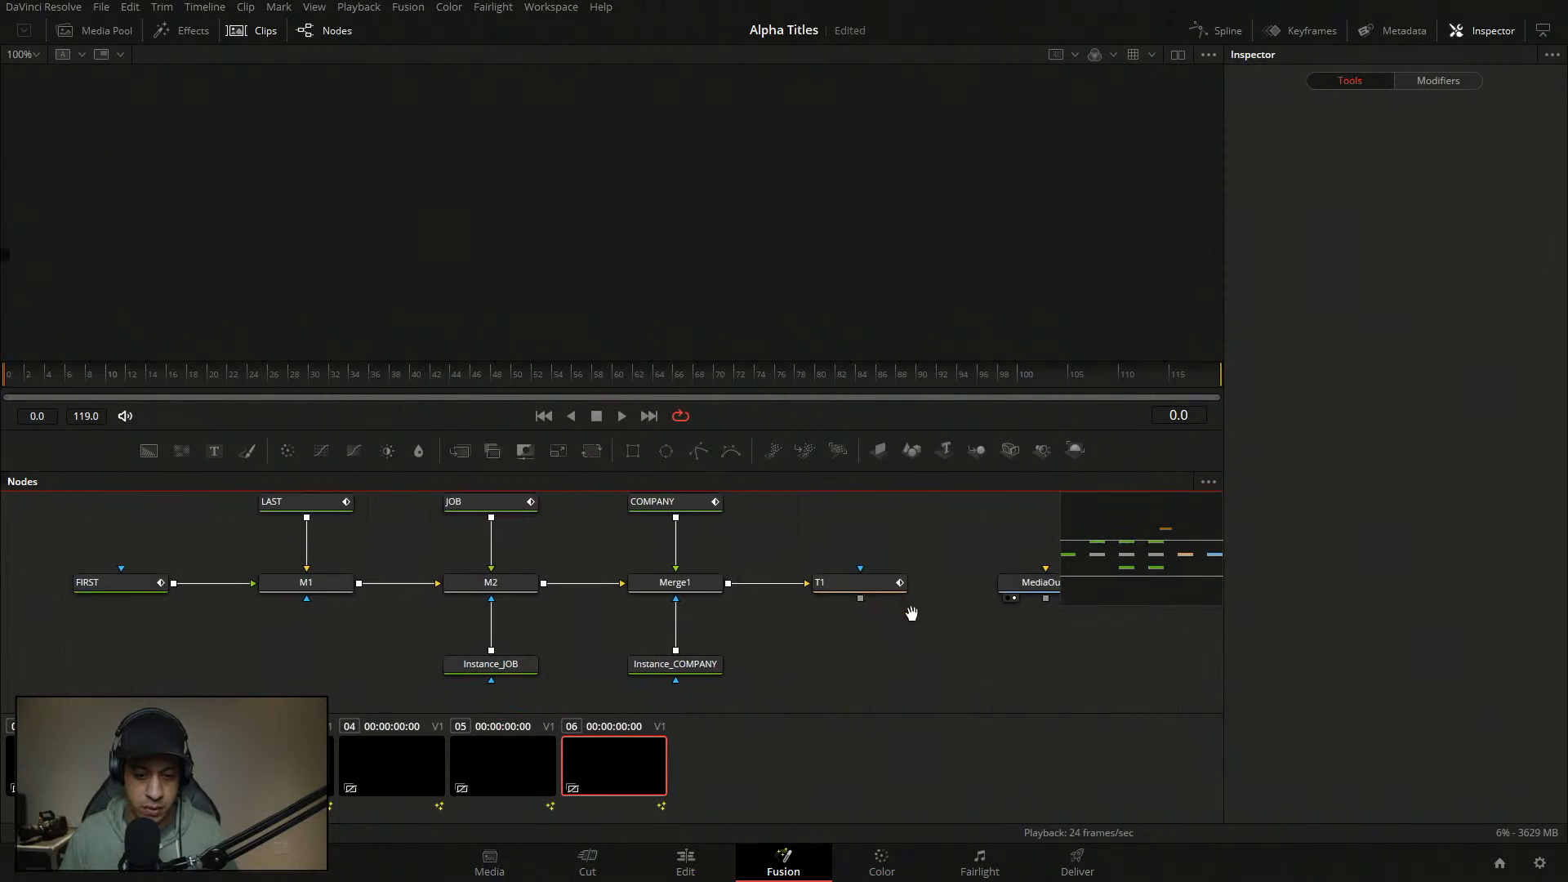
# - Show T1's output in the viewer at a frame where the titles appear
pyautogui.click(252, 31)
pyautogui.moveTo(879, 671); pyautogui.dragTo(956, 583)
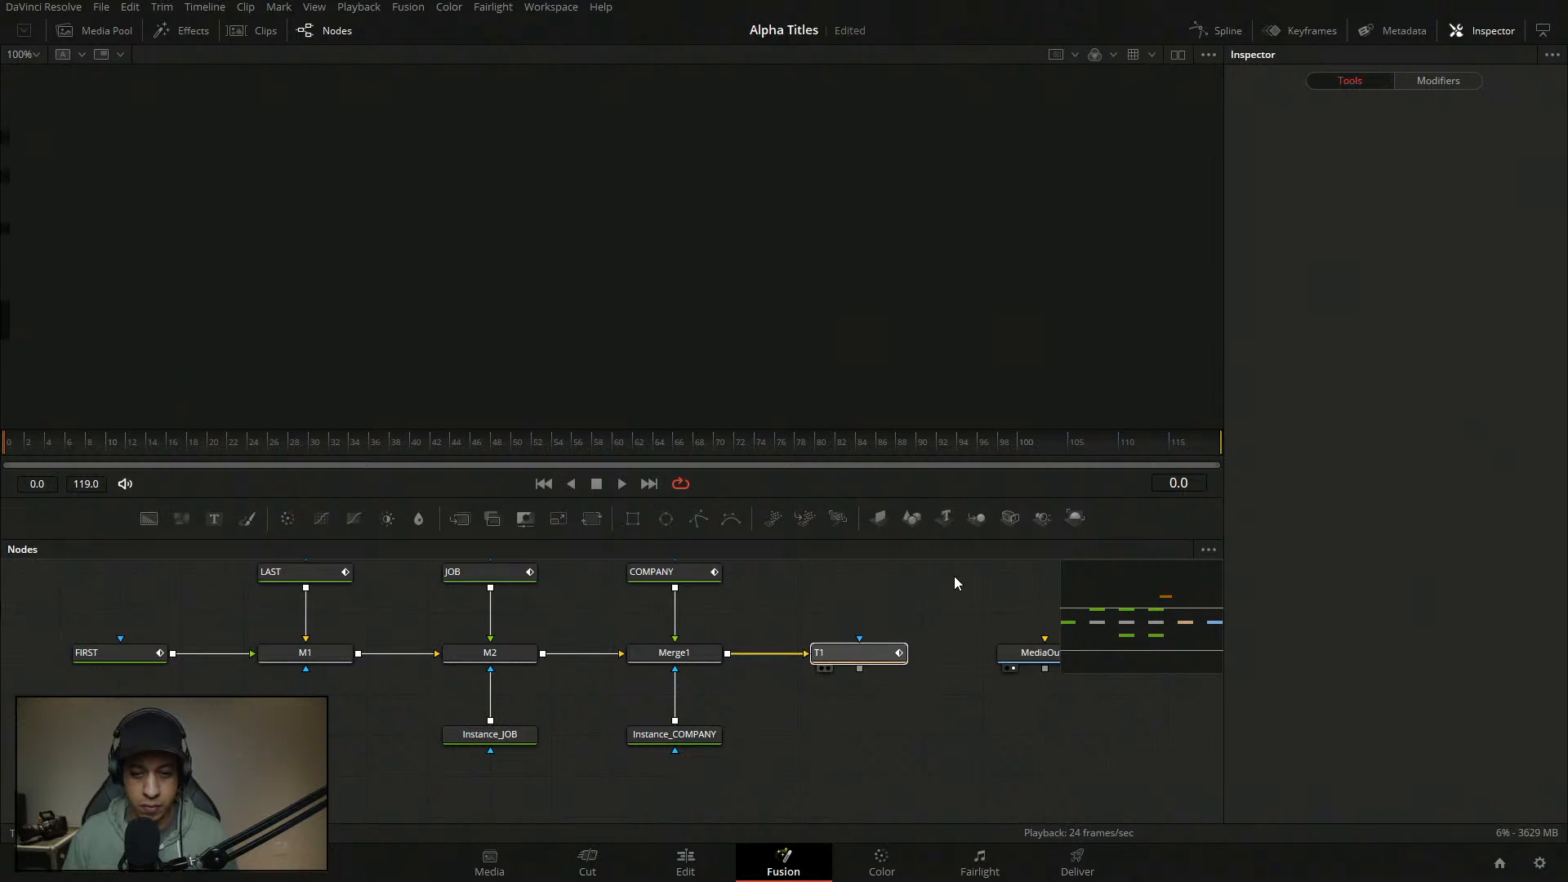
pyautogui.press('2')
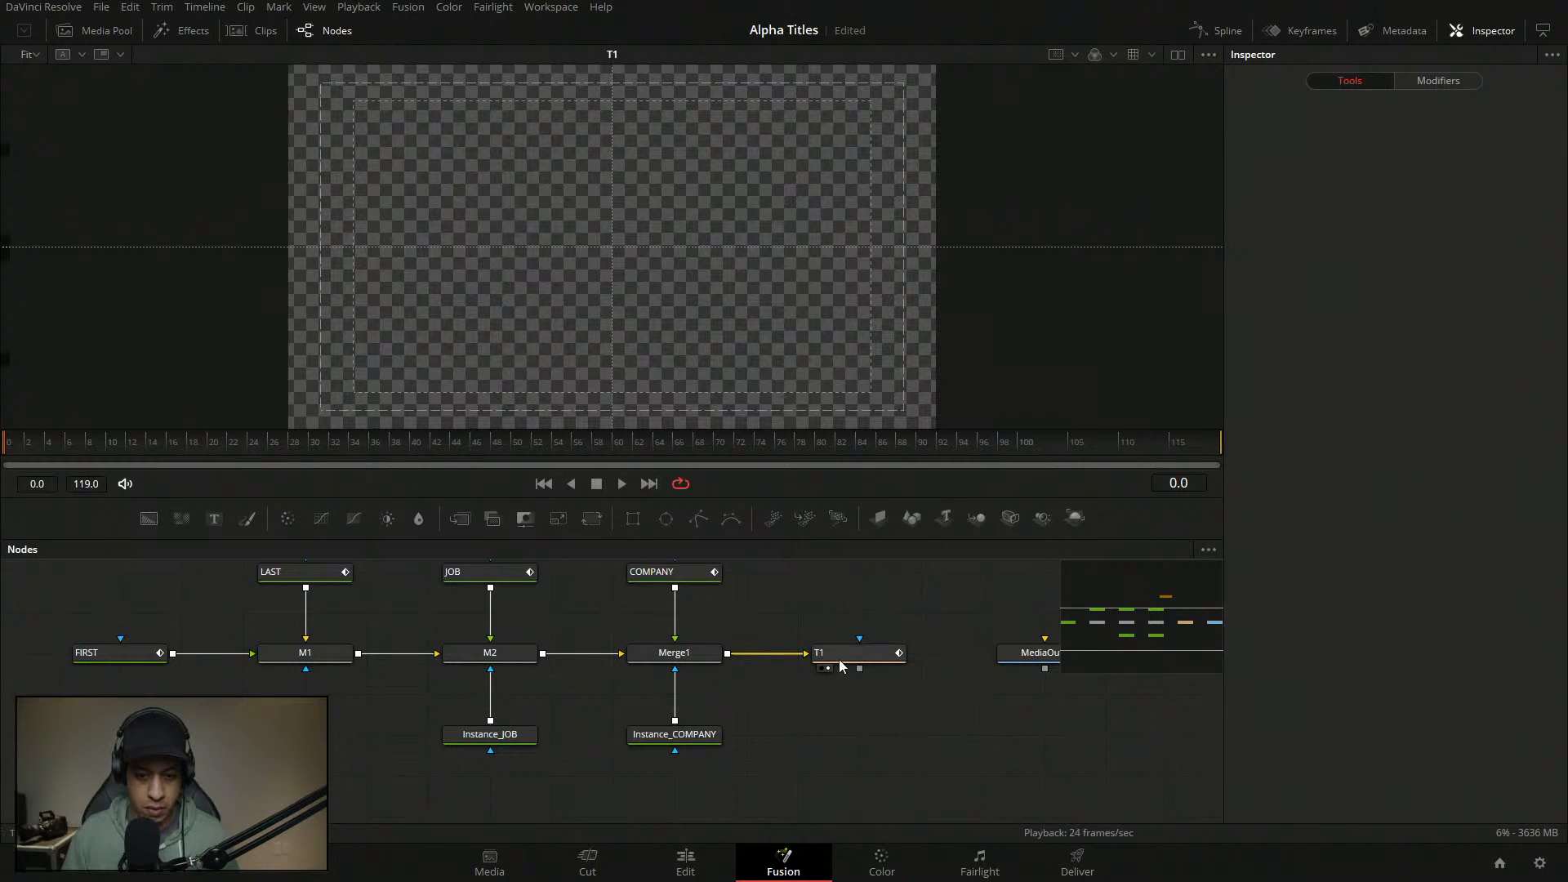
pyautogui.moveTo(380, 442); pyautogui.dragTo(601, 449)
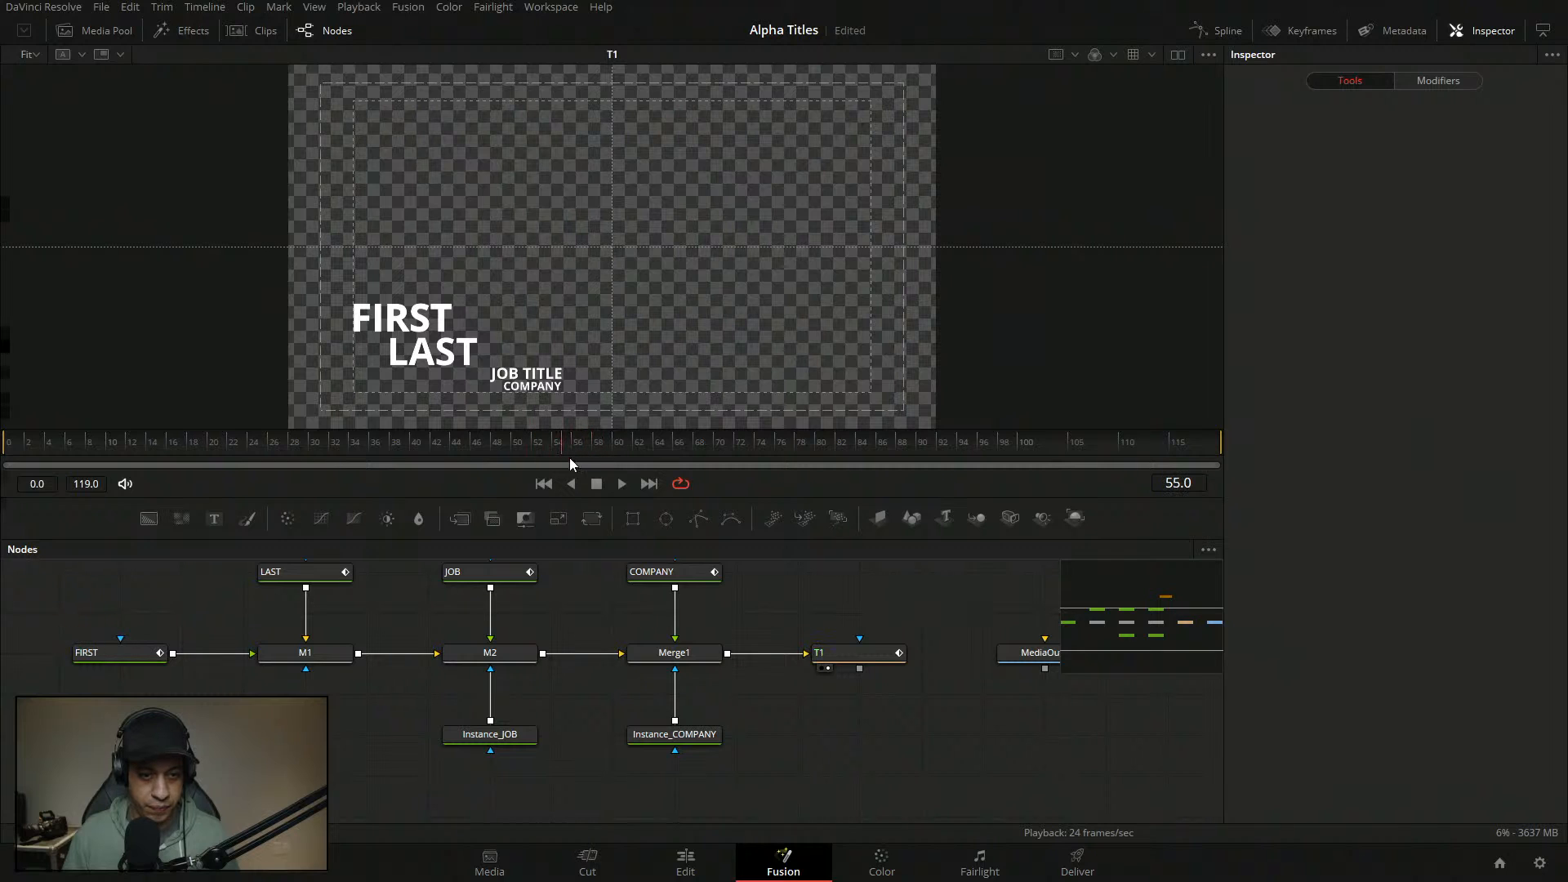
pyautogui.moveTo(846, 632)
pyautogui.mouseDown()
pyautogui.moveTo(880, 655)
pyautogui.moveTo(847, 656)
pyautogui.mouseUp()
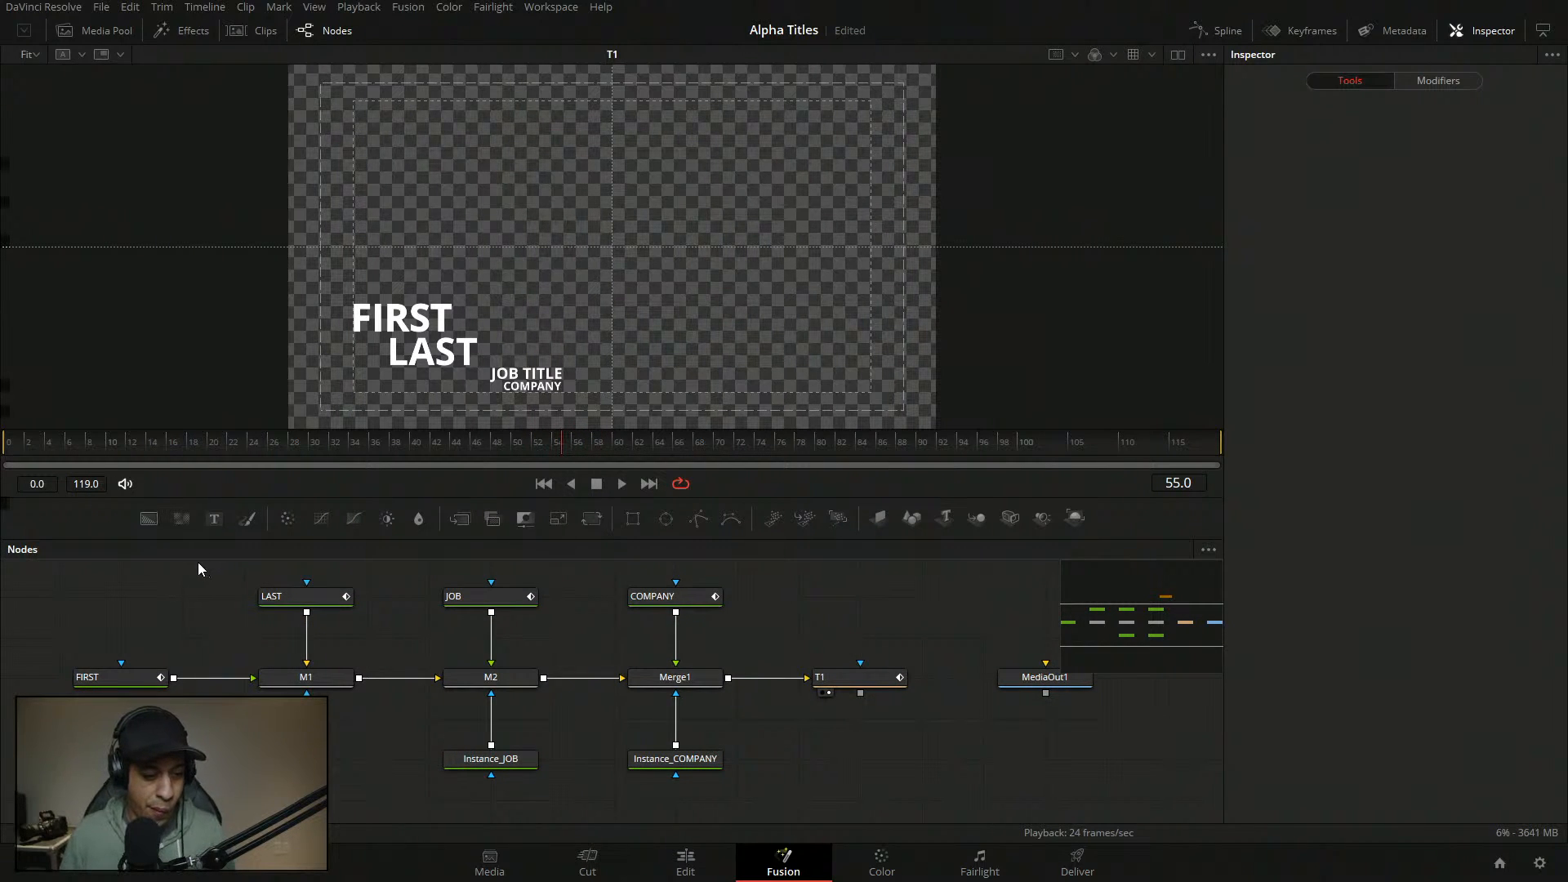
# - Delete the Text keyframes on the FIRST and LAST text nodes
pyautogui.click(131, 678)
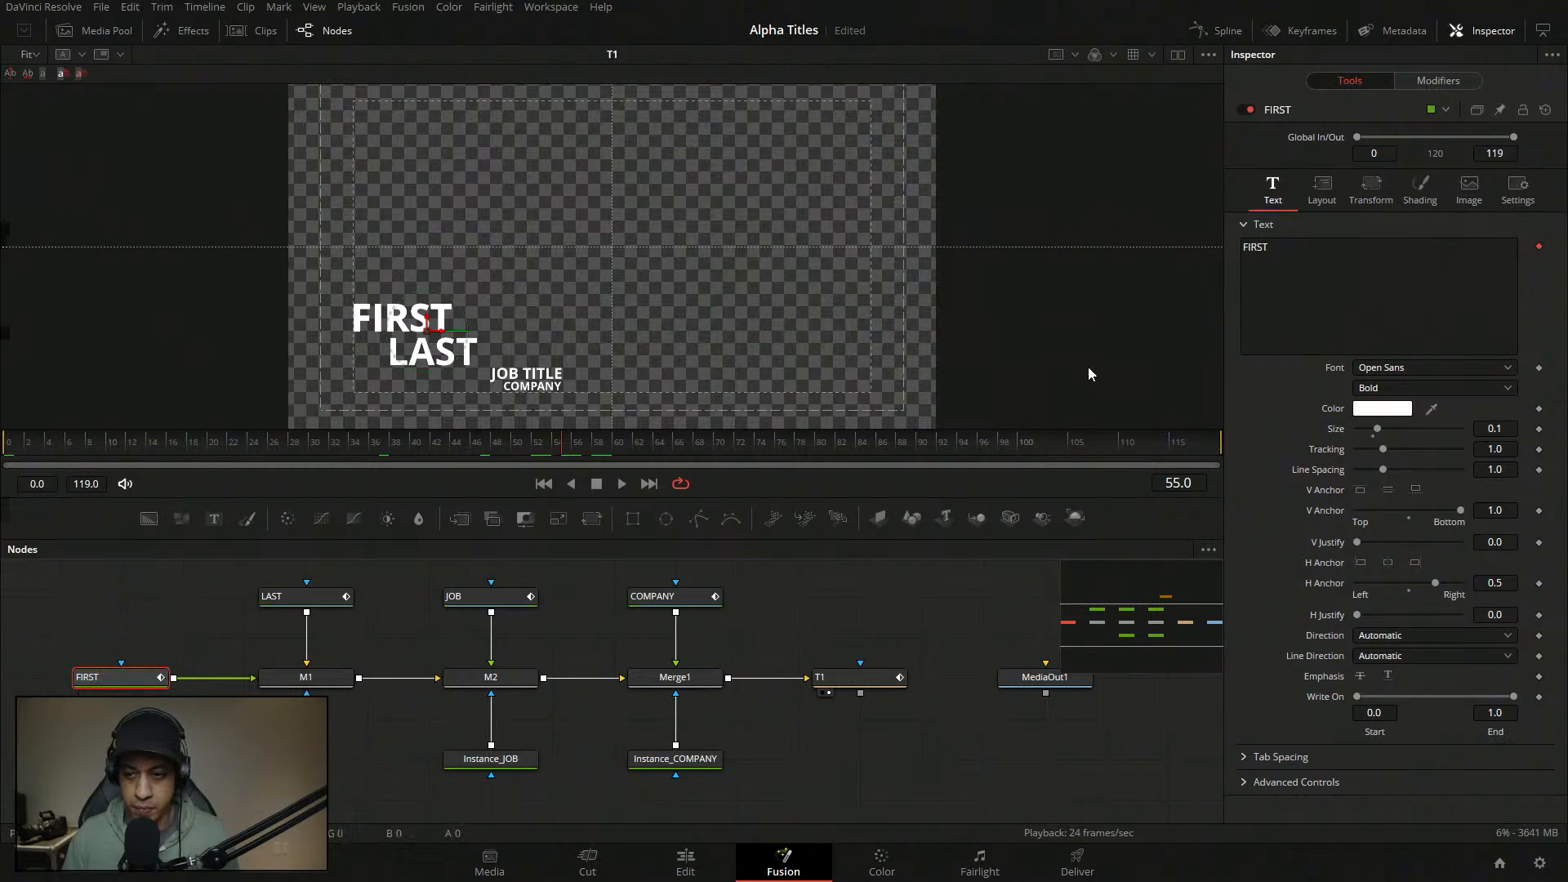
pyautogui.click(1539, 246)
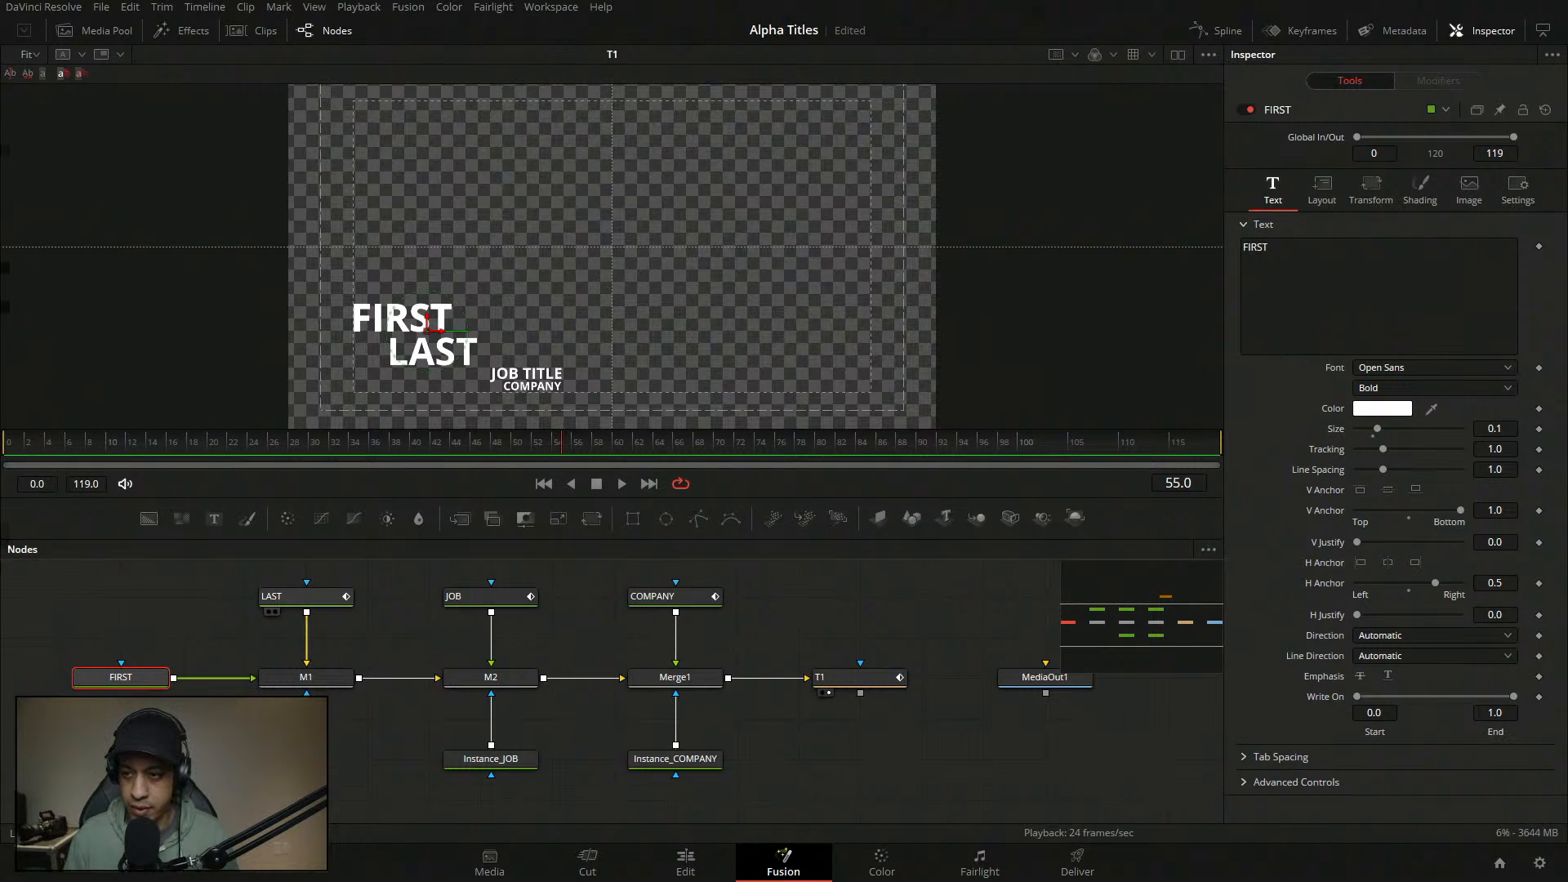
pyautogui.click(304, 597)
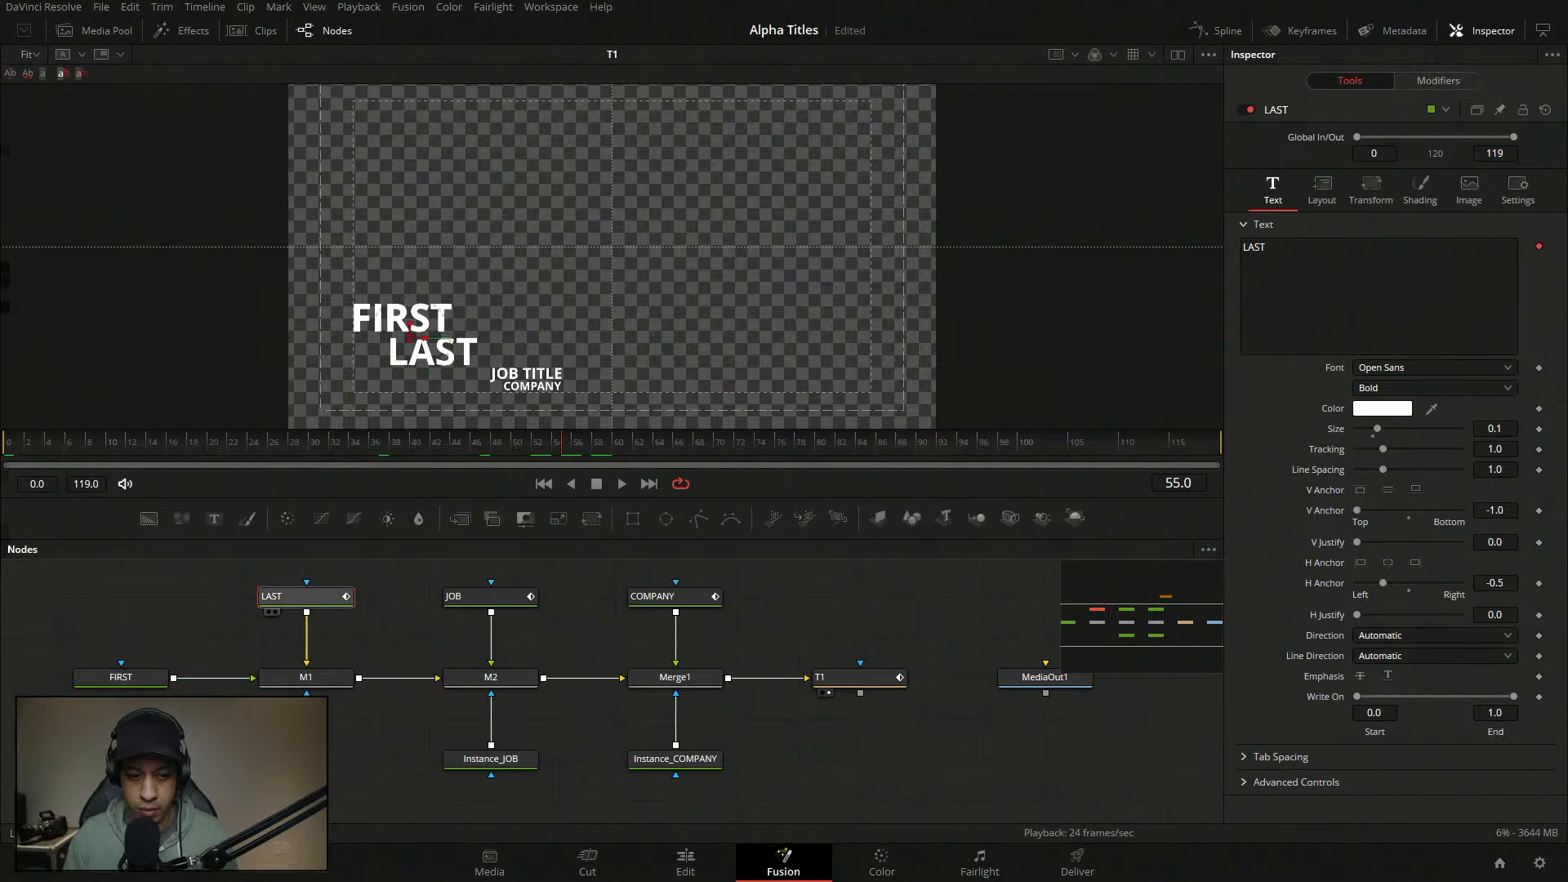
pyautogui.click(1539, 245)
# - Review JOB and COMPANY text settings, then view Merge1's combined output
pyautogui.click(473, 596)
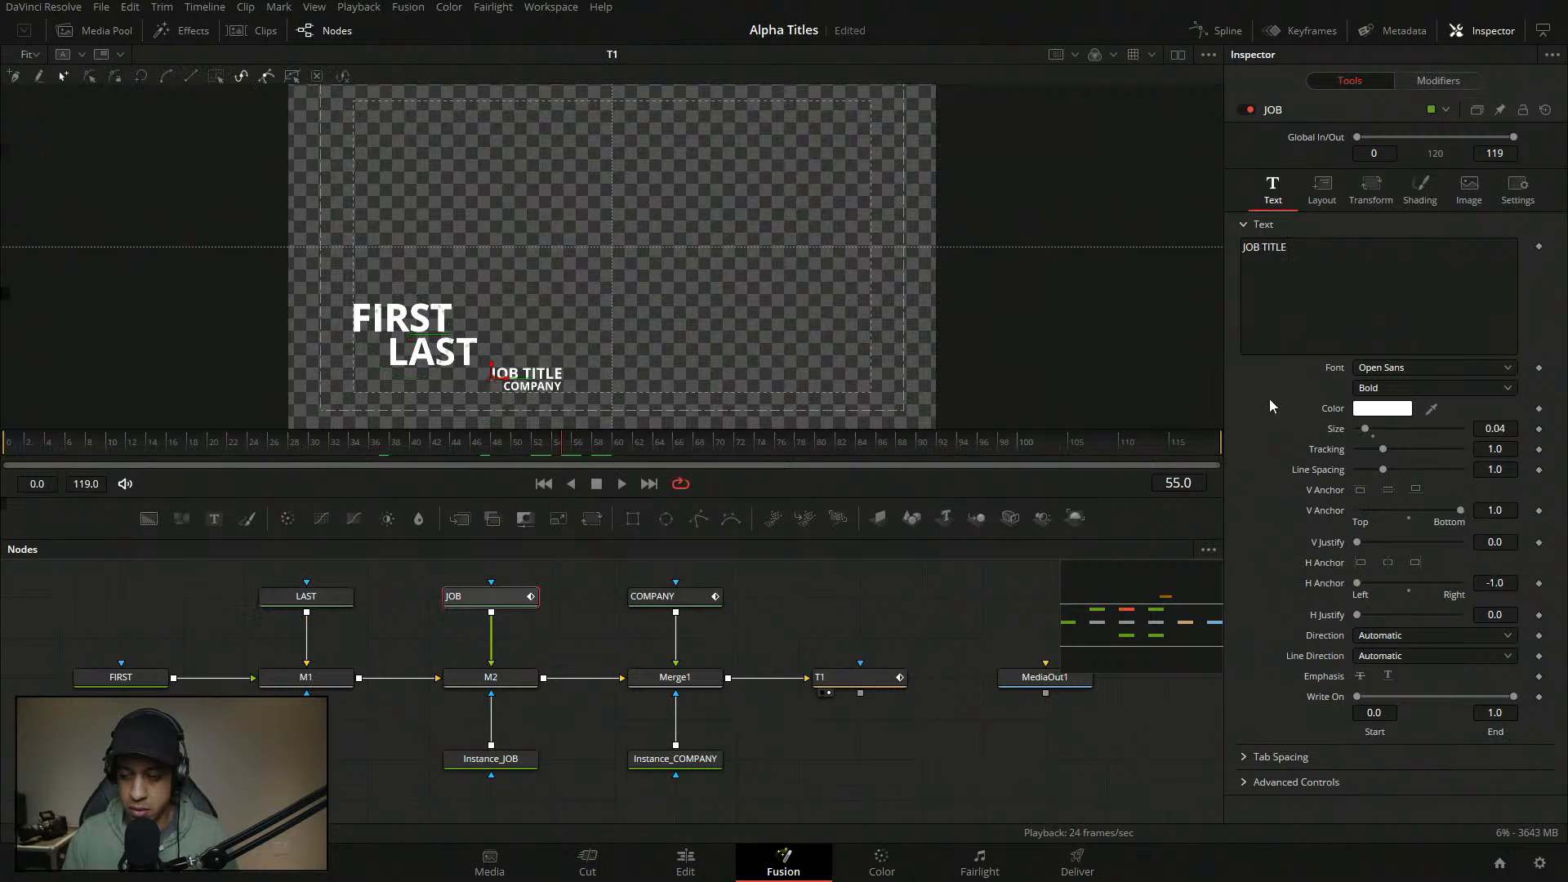
pyautogui.click(1455, 85)
pyautogui.click(1350, 83)
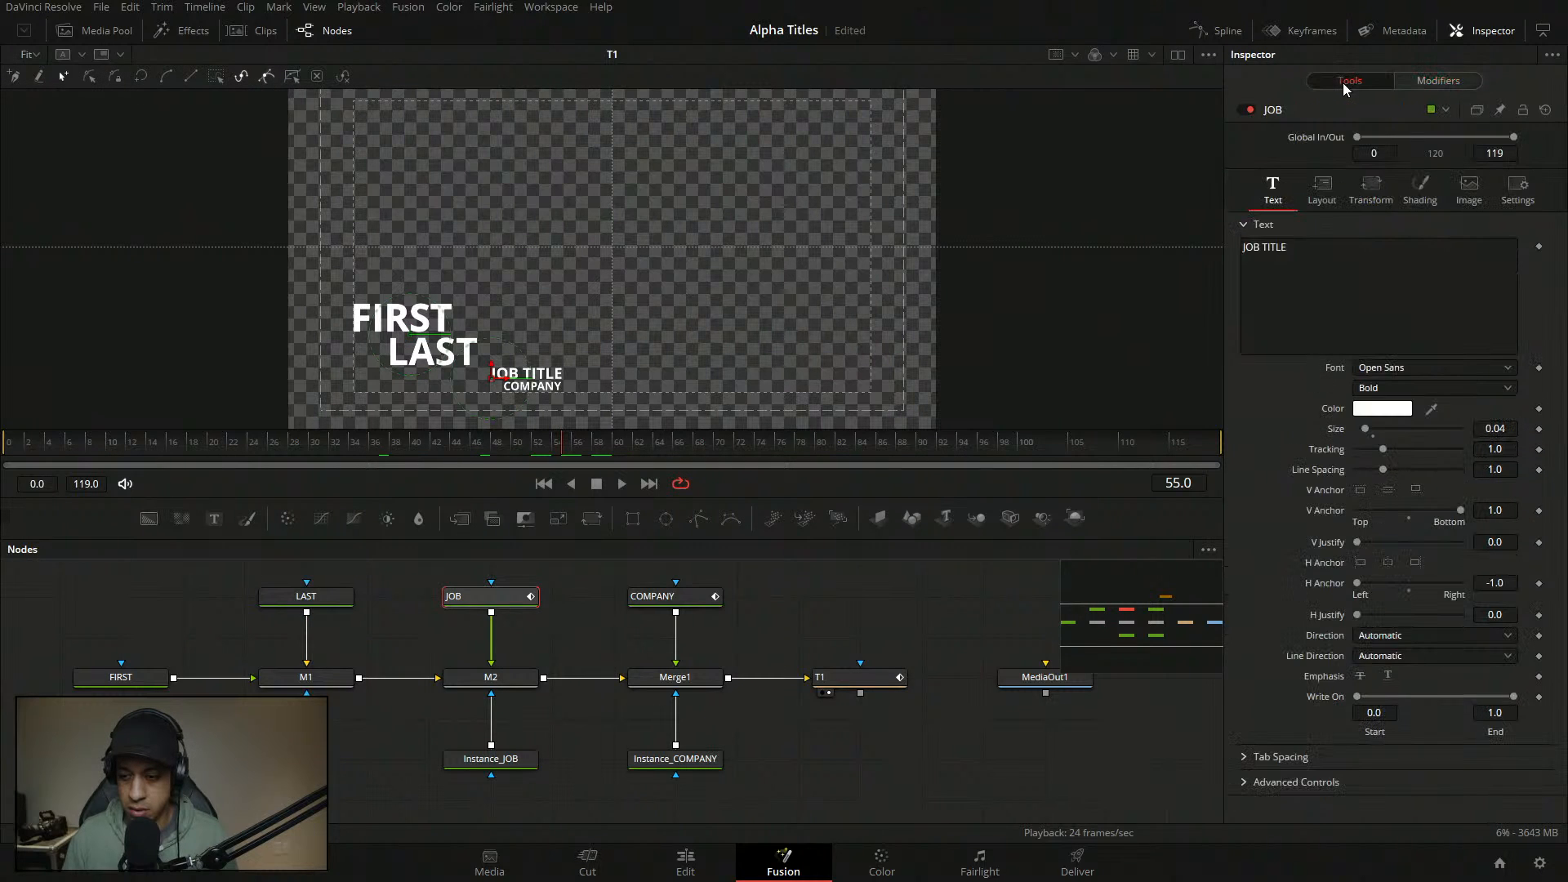
pyautogui.click(1421, 188)
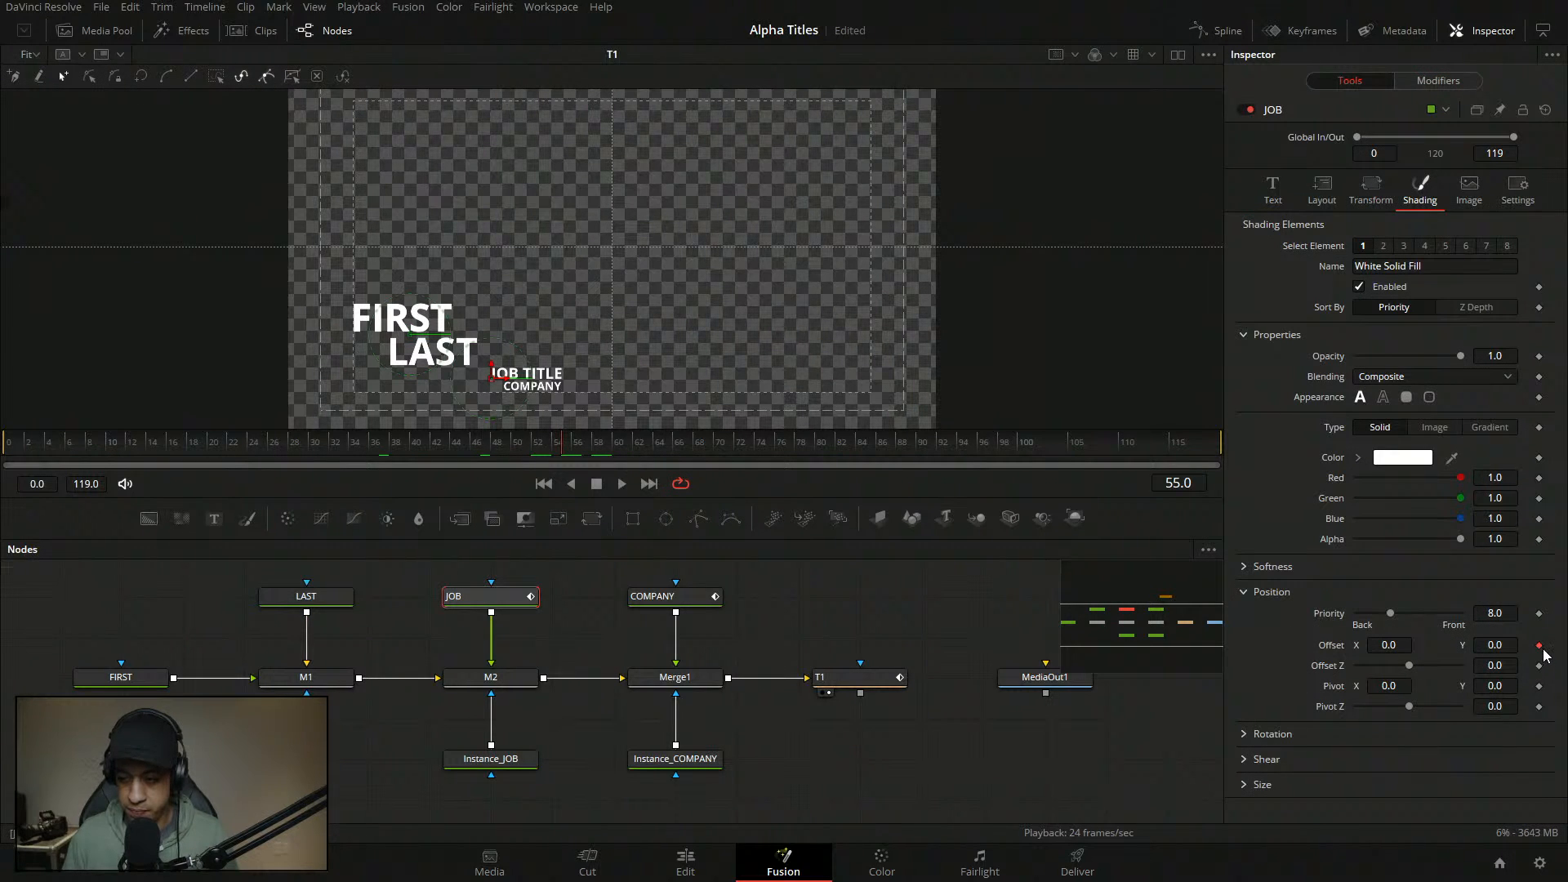
pyautogui.click(653, 596)
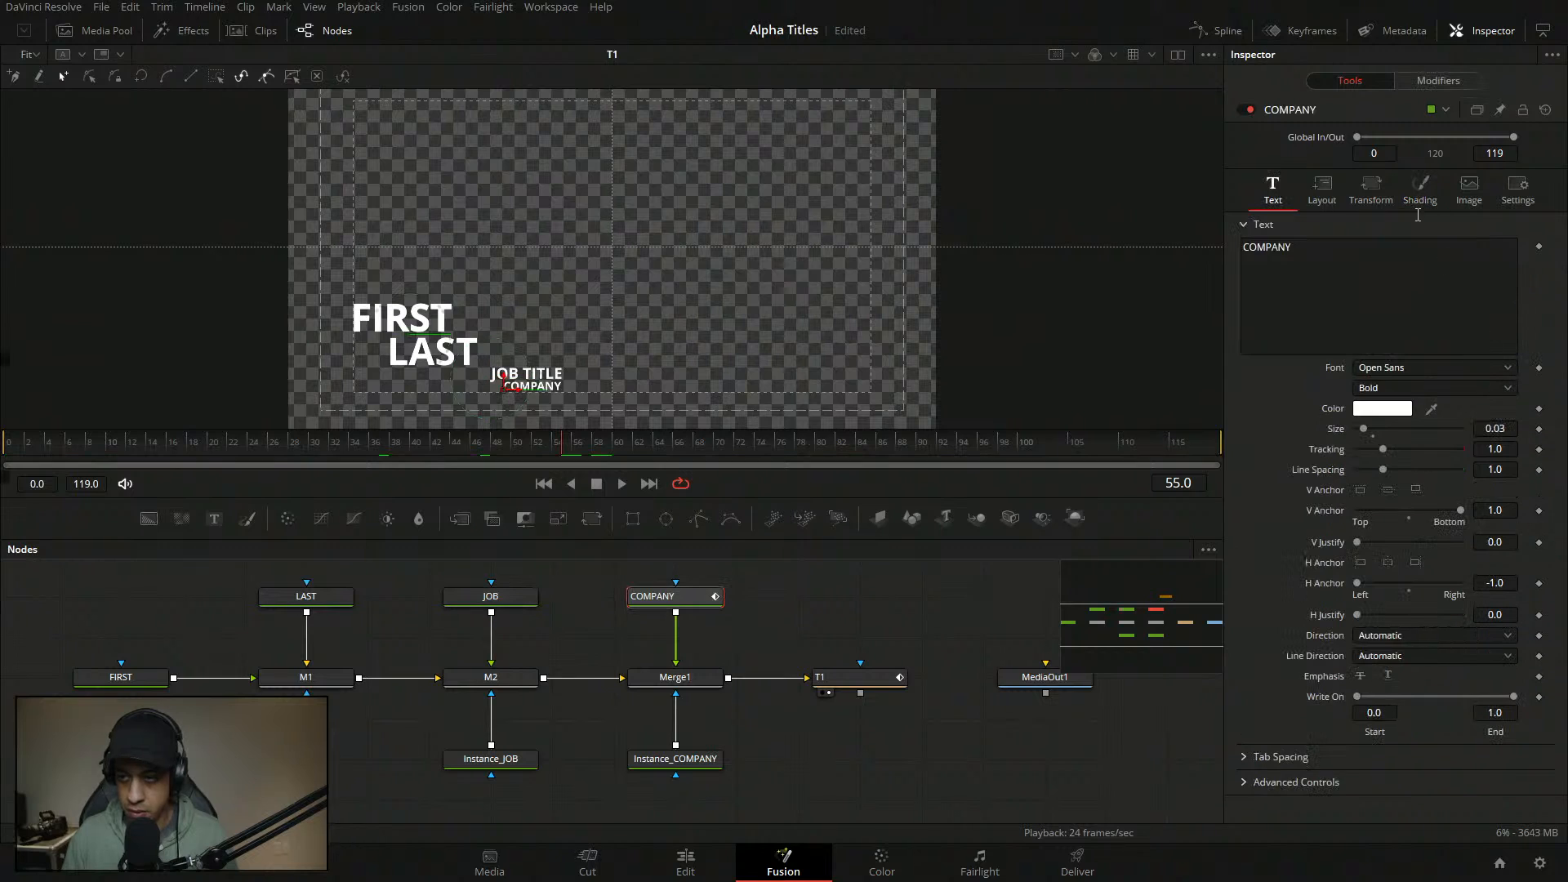
pyautogui.click(1420, 190)
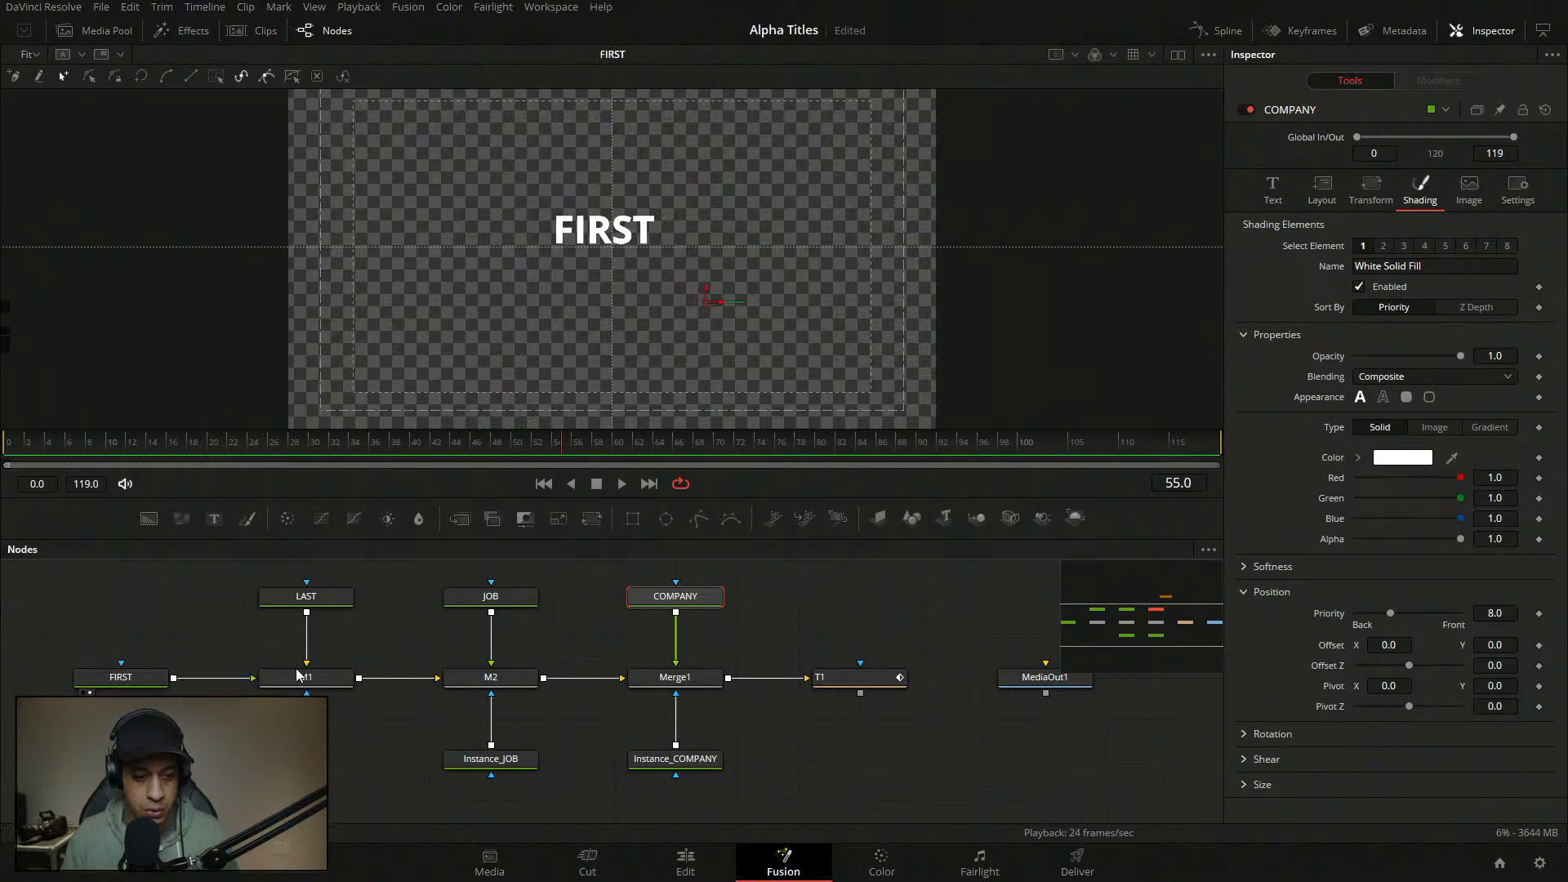
pyautogui.moveTo(672, 684); pyautogui.dragTo(625, 372)
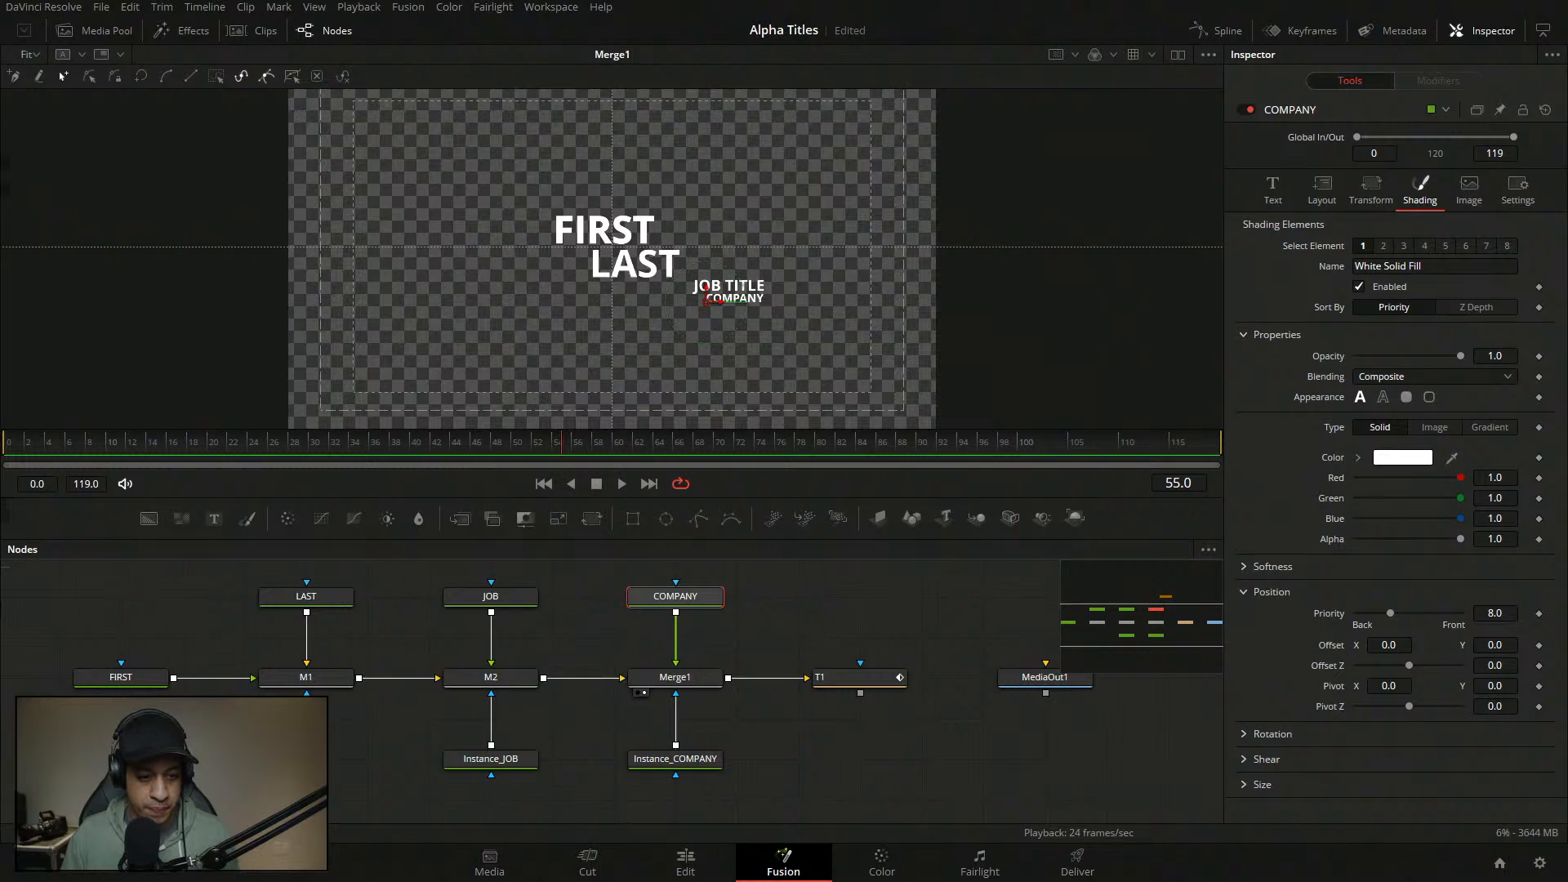
# - Anchor both the FIRST and LAST texts at their right edge
pyautogui.click(134, 686)
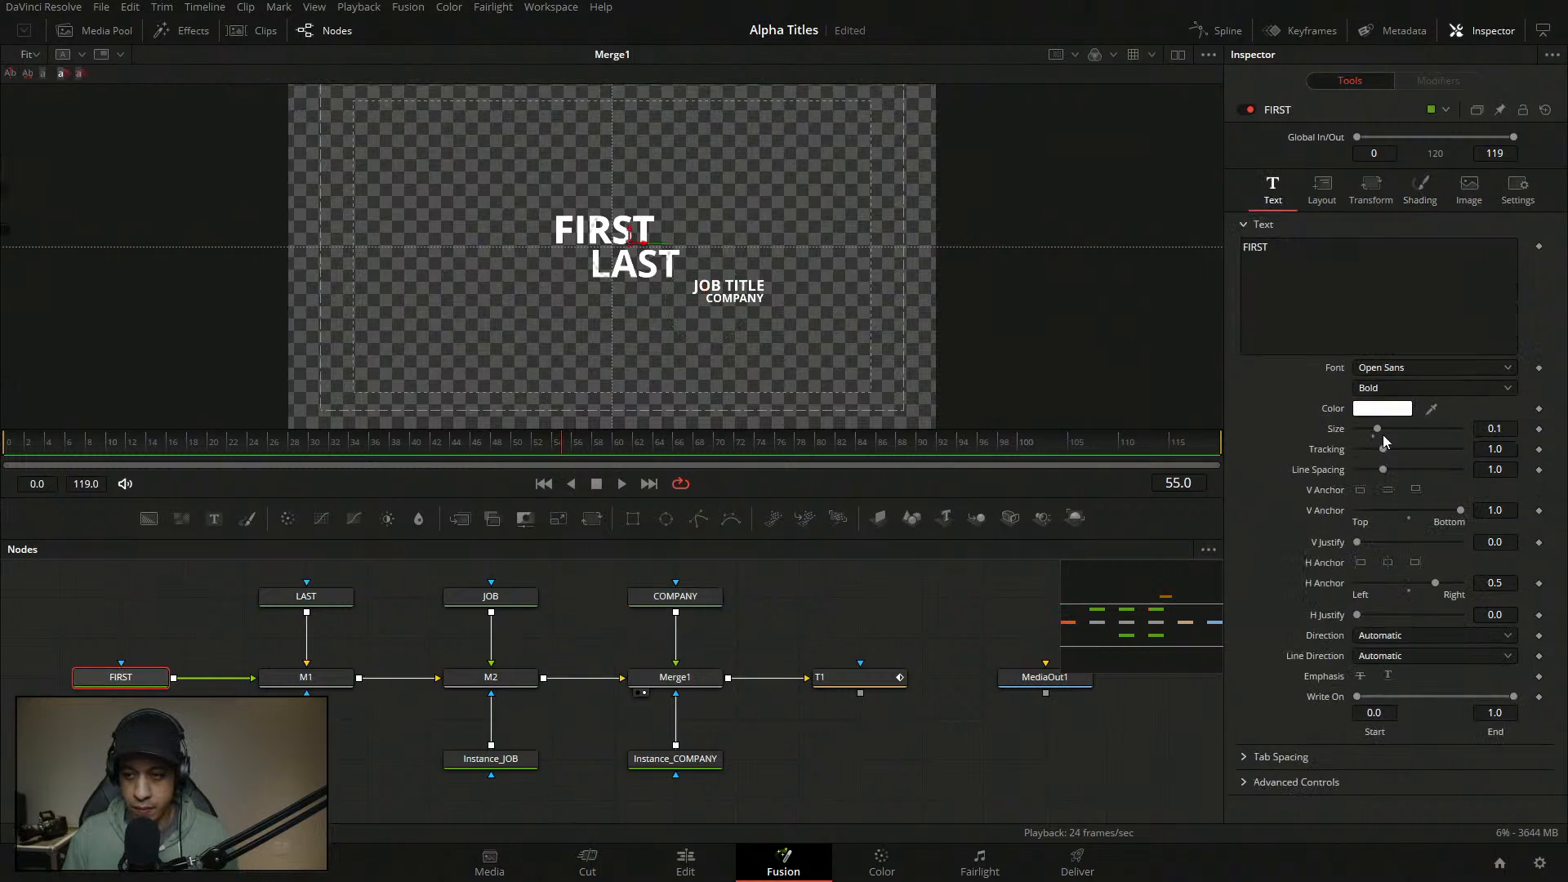
pyautogui.click(1323, 187)
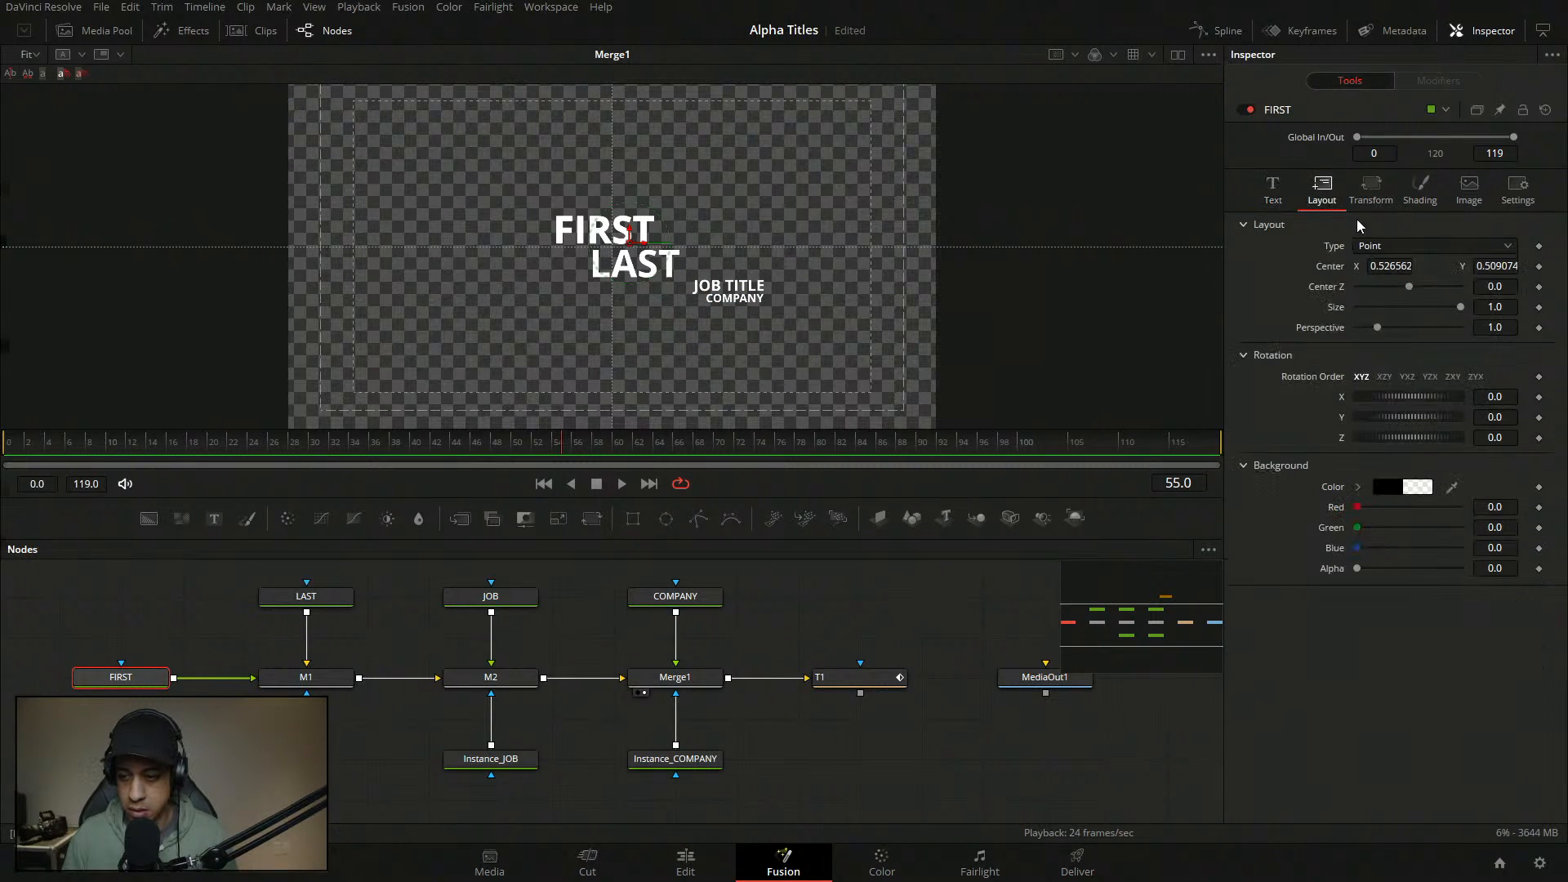
pyautogui.click(1273, 188)
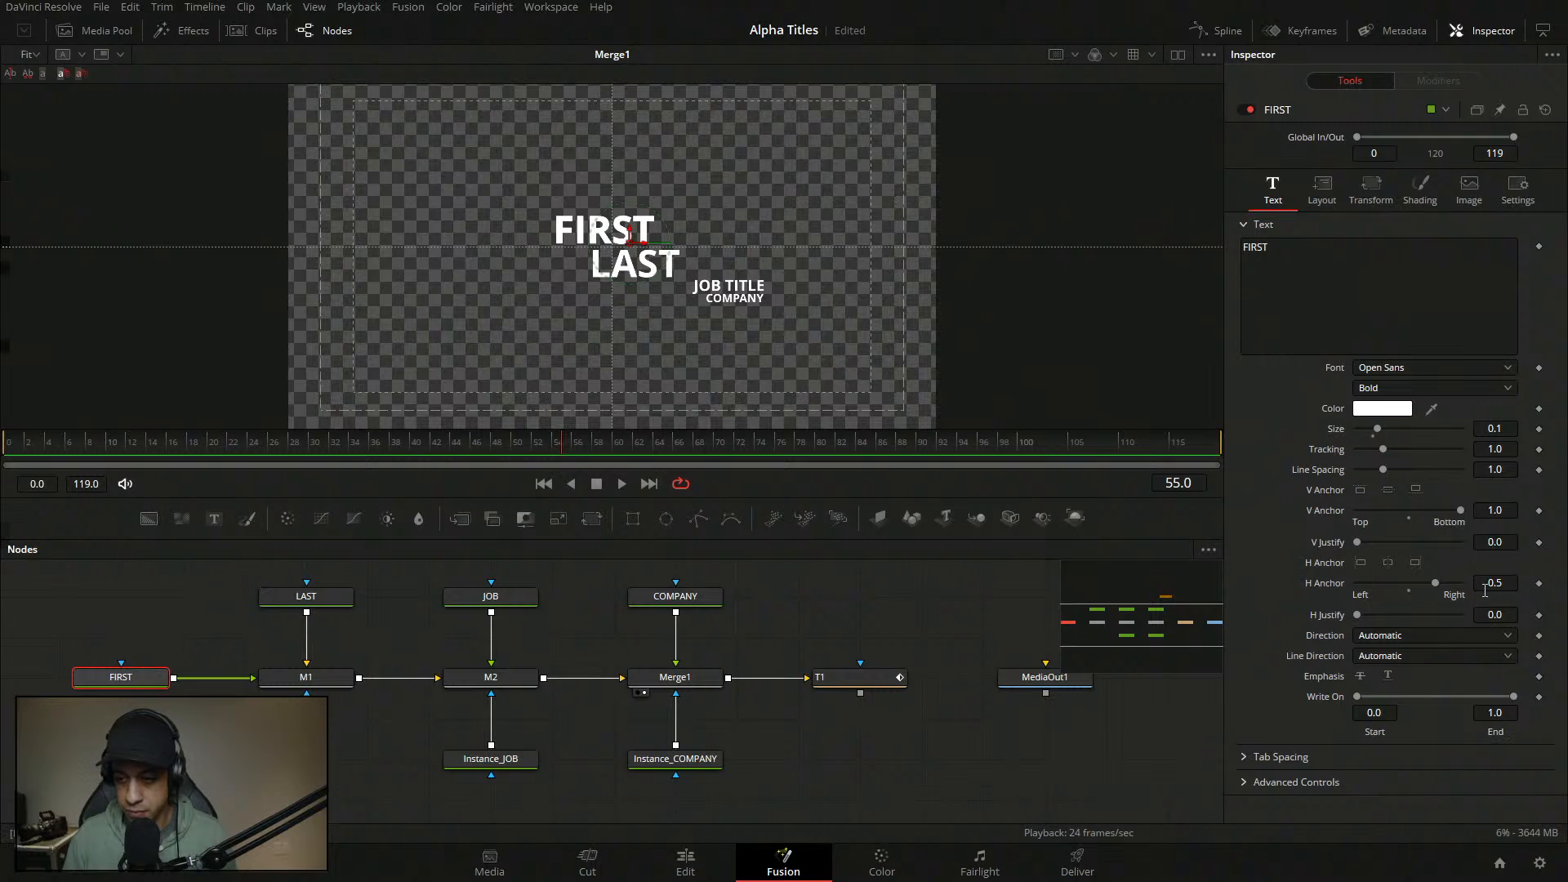
pyautogui.click(1462, 591)
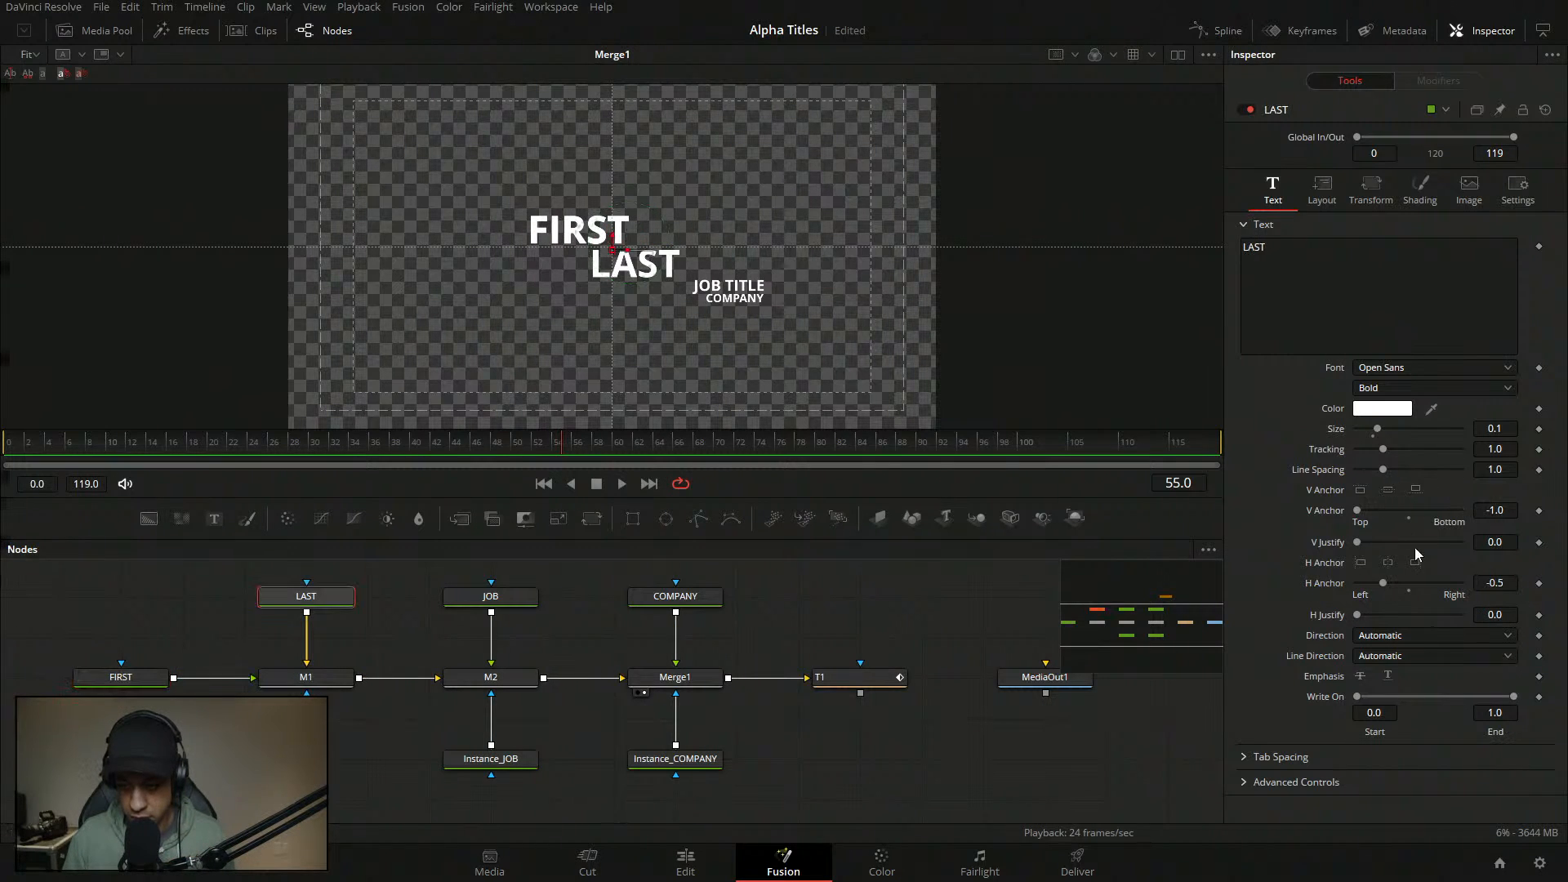
pyautogui.click(1458, 593)
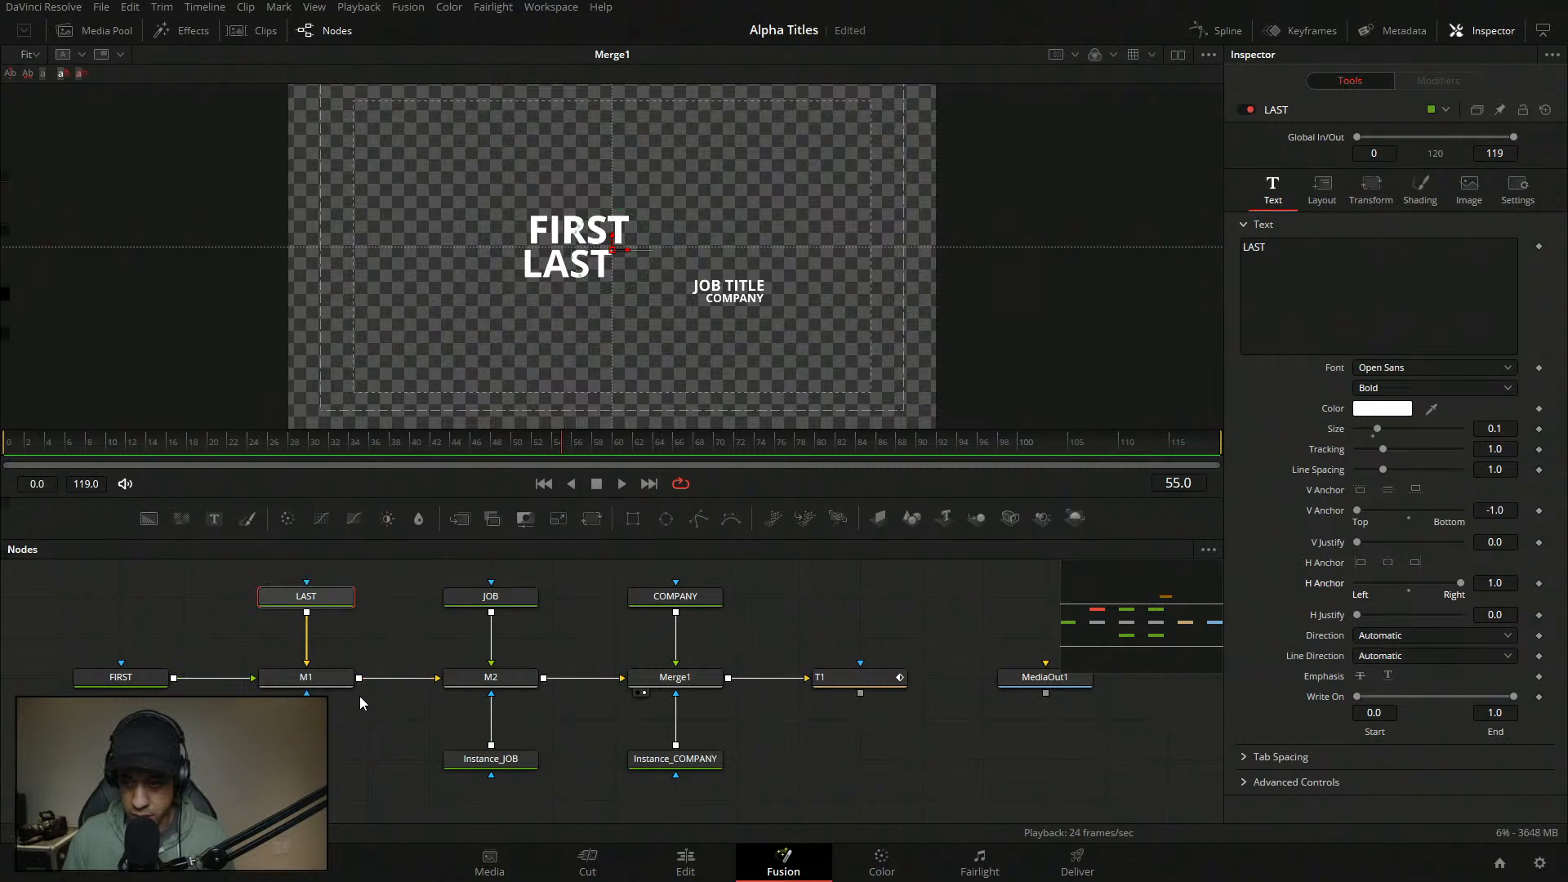
# - Reset LAST's and FIRST's centres to 0.5, then raise FIRST to Center Y 0.51
pyautogui.click(1371, 189)
pyautogui.click(1324, 192)
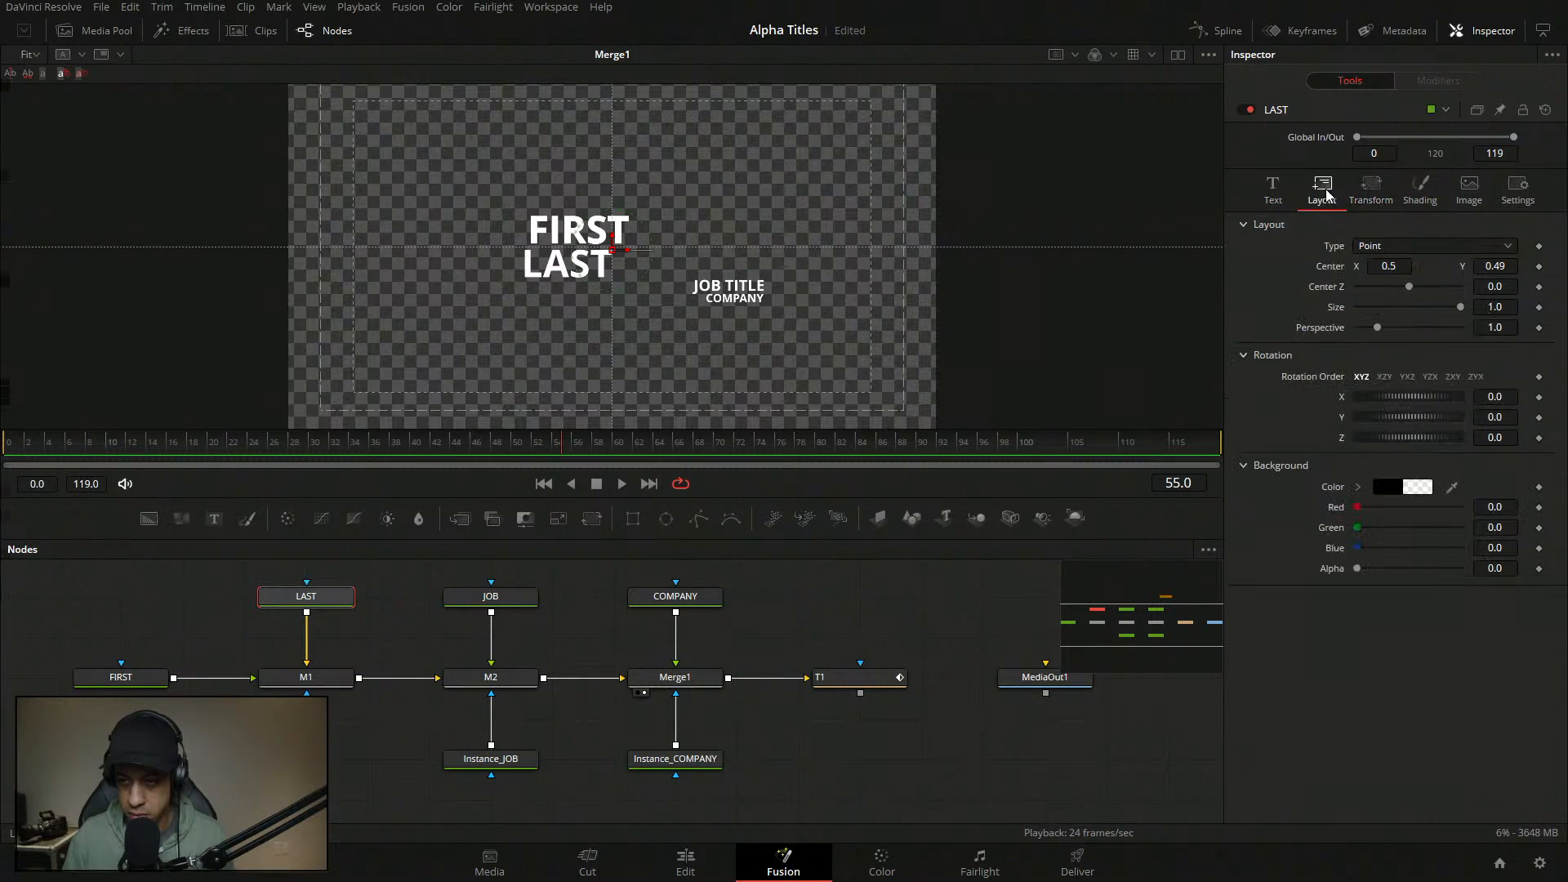
pyautogui.doubleClick(1327, 271)
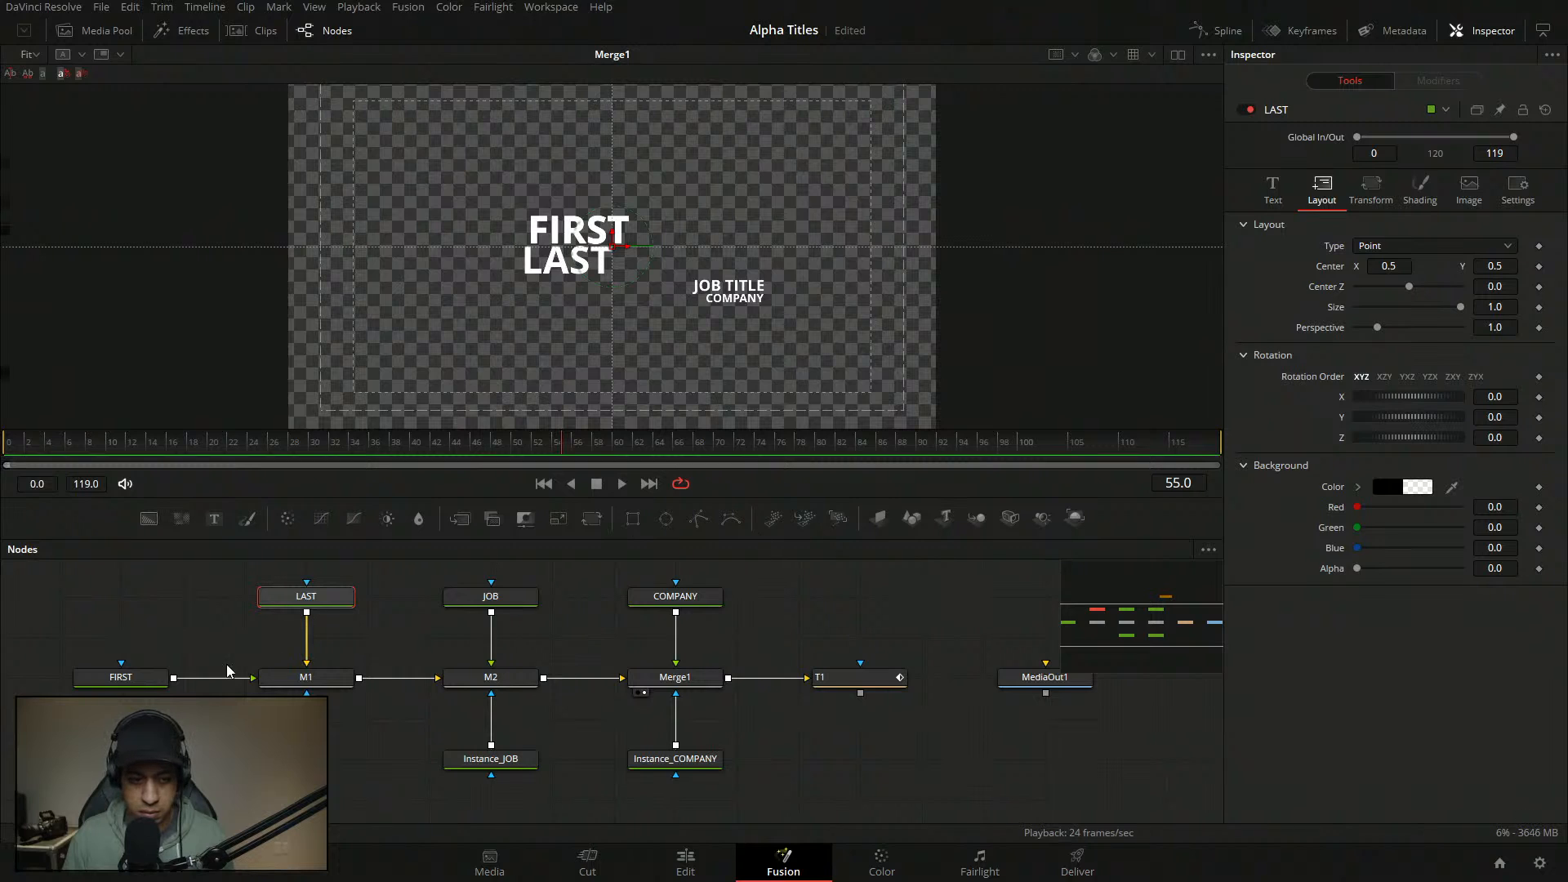
pyautogui.click(121, 677)
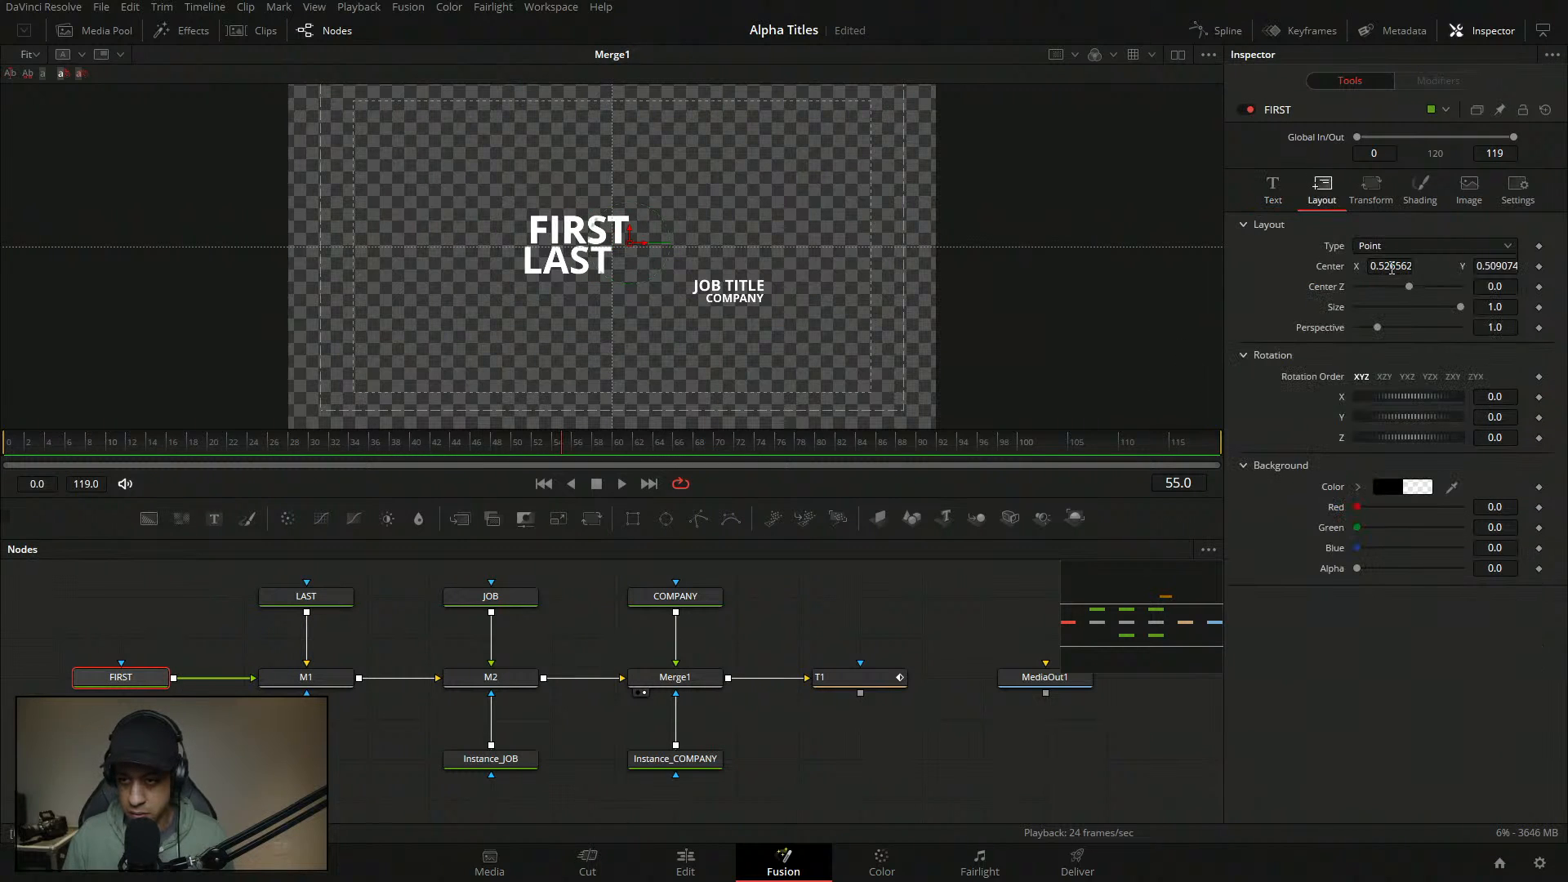
pyautogui.doubleClick(1329, 267)
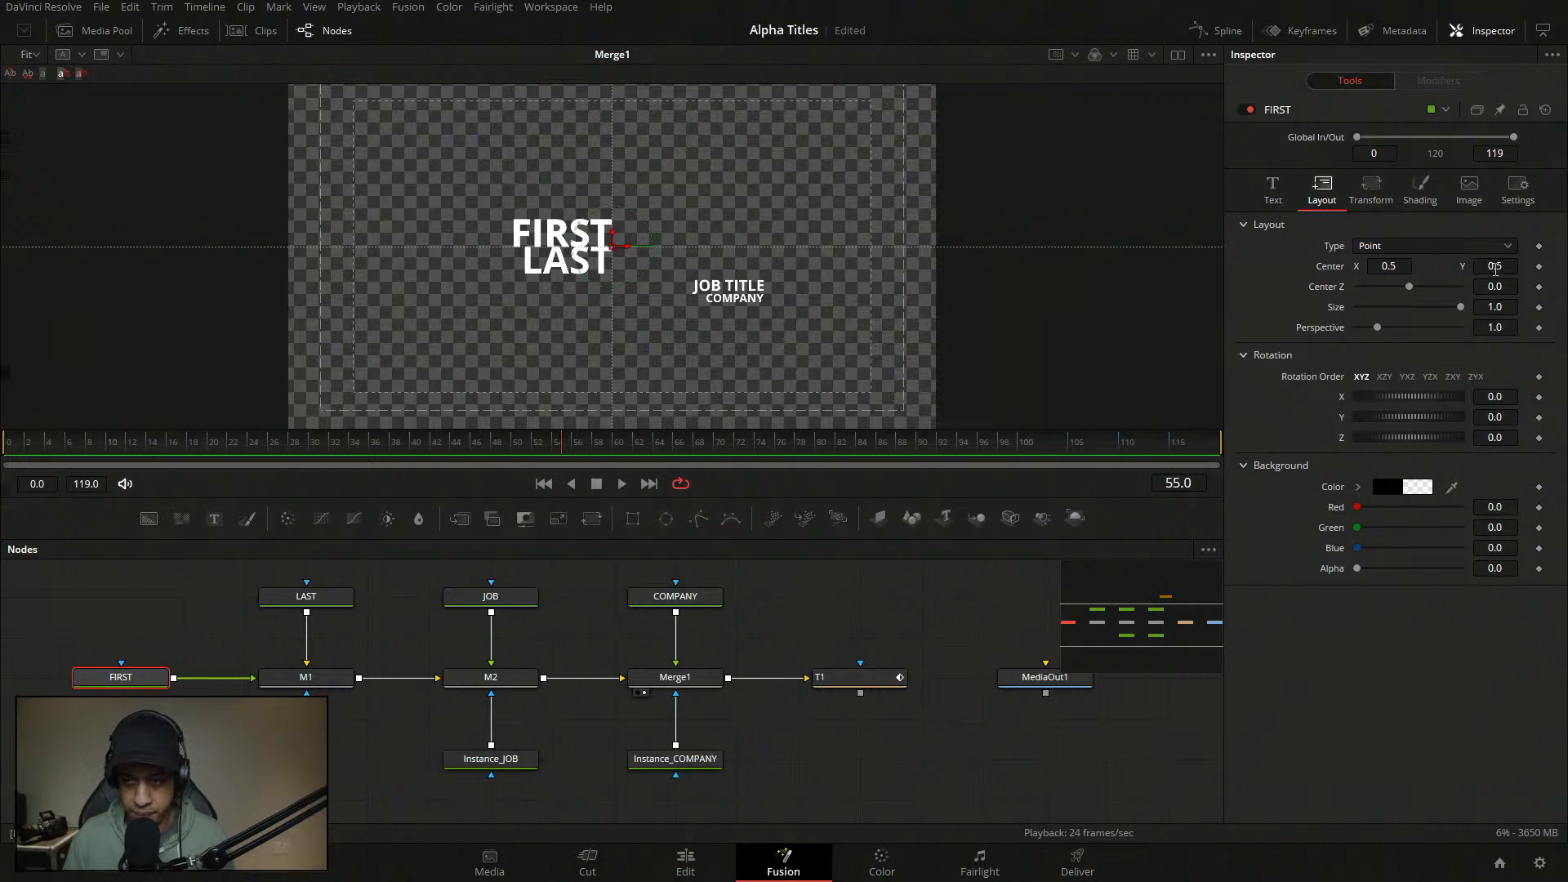
pyautogui.moveTo(1495, 269); pyautogui.dragTo(1508, 267)
pyautogui.click(1510, 267)
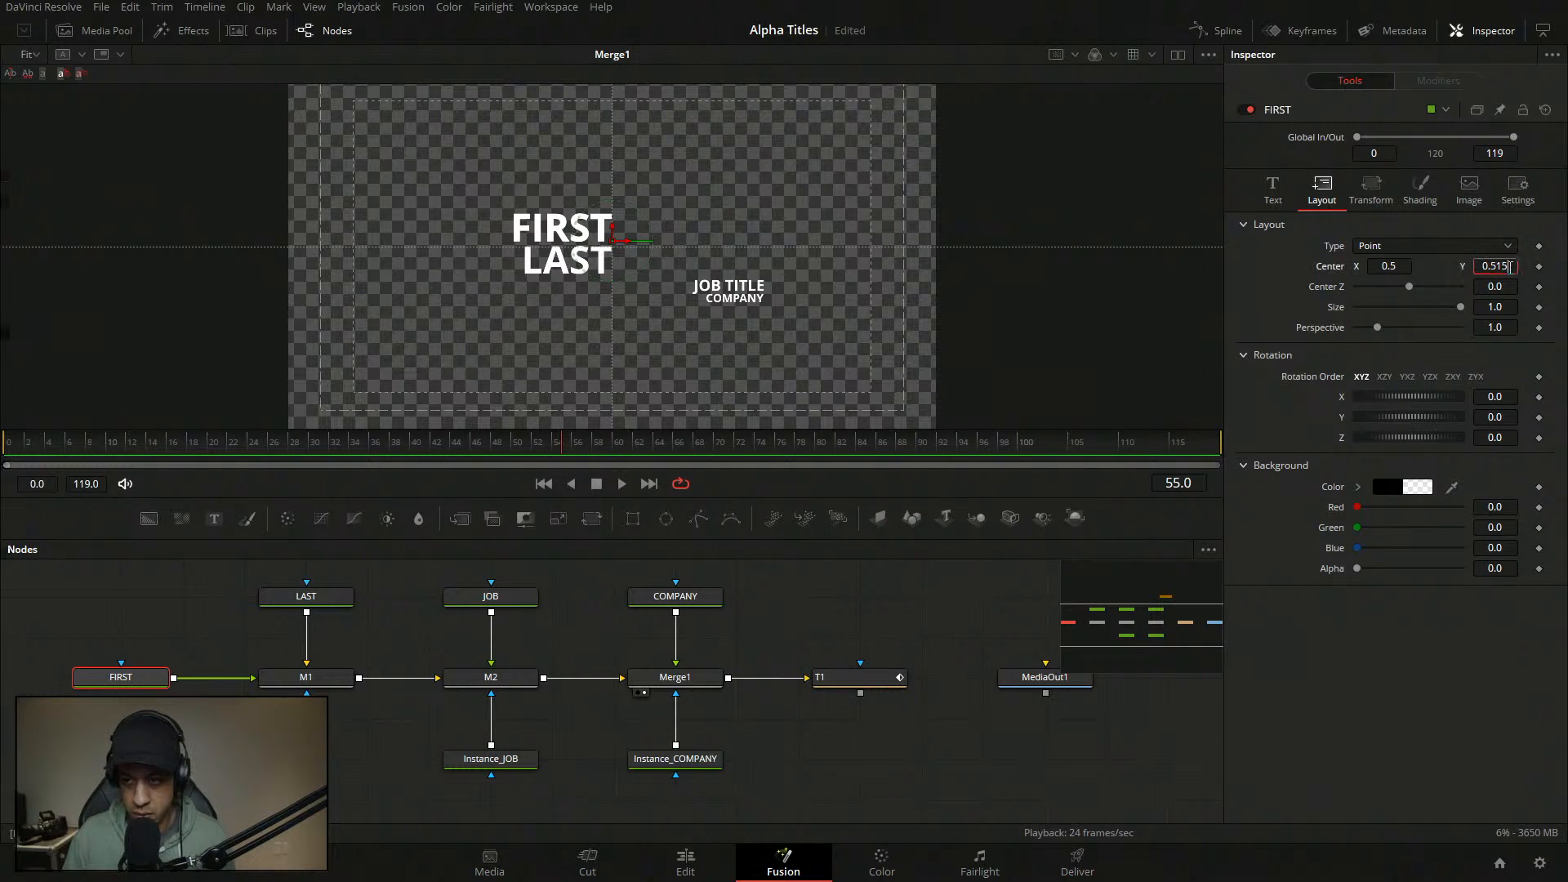
pyautogui.press('BackSpace')
pyautogui.press('Tab')
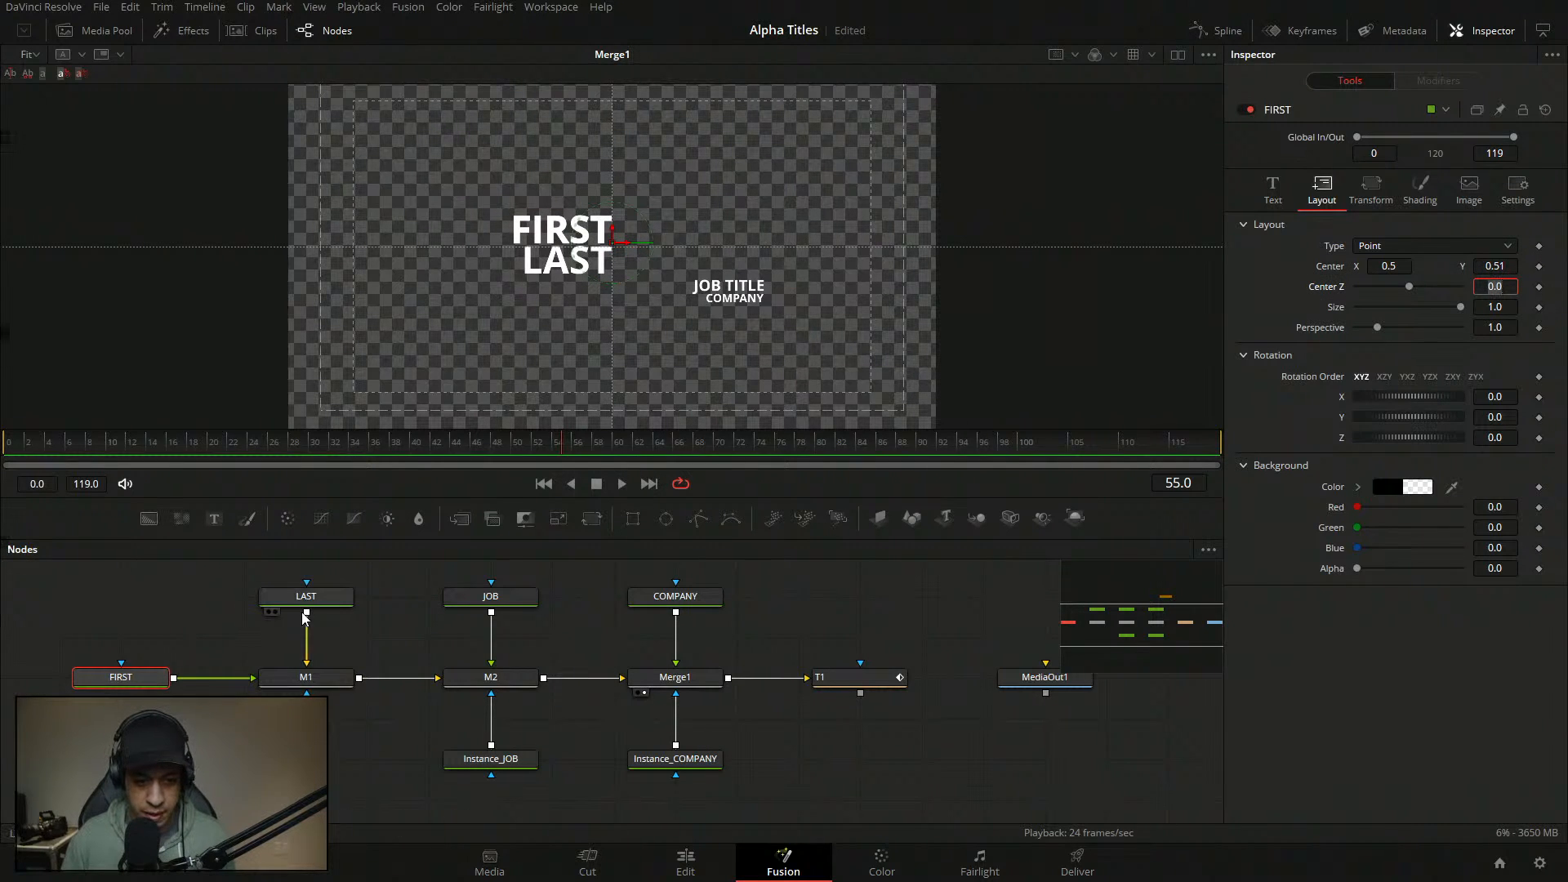
# - Set LAST's Layout Center Y to 0.49
pyautogui.click(306, 597)
pyautogui.click(1515, 265)
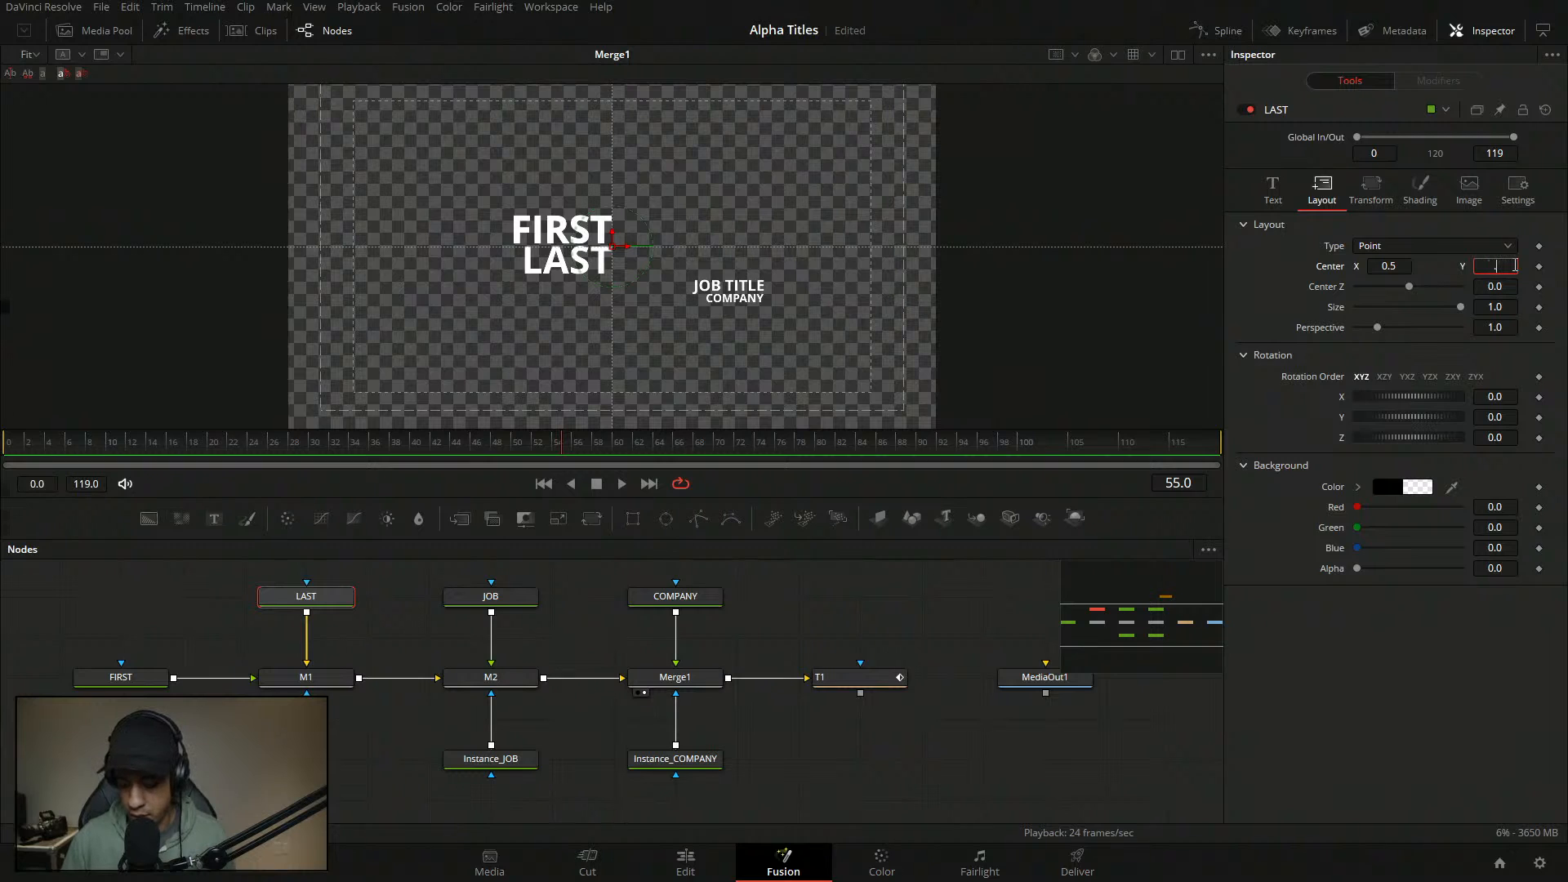
pyautogui.write('0.49')
pyautogui.press('Tab')
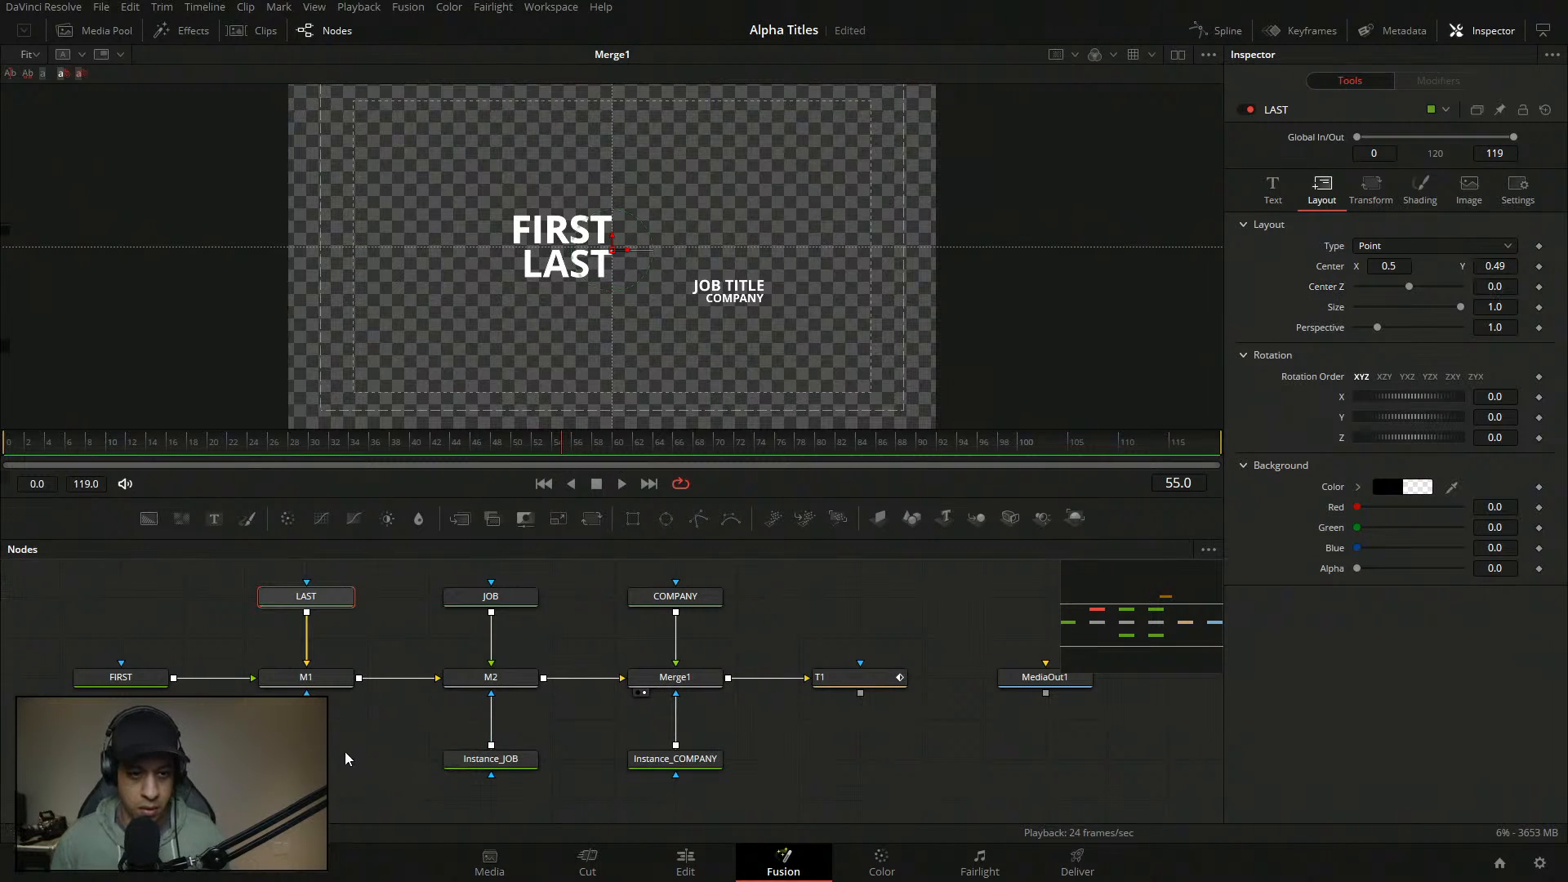
pyautogui.click(347, 731)
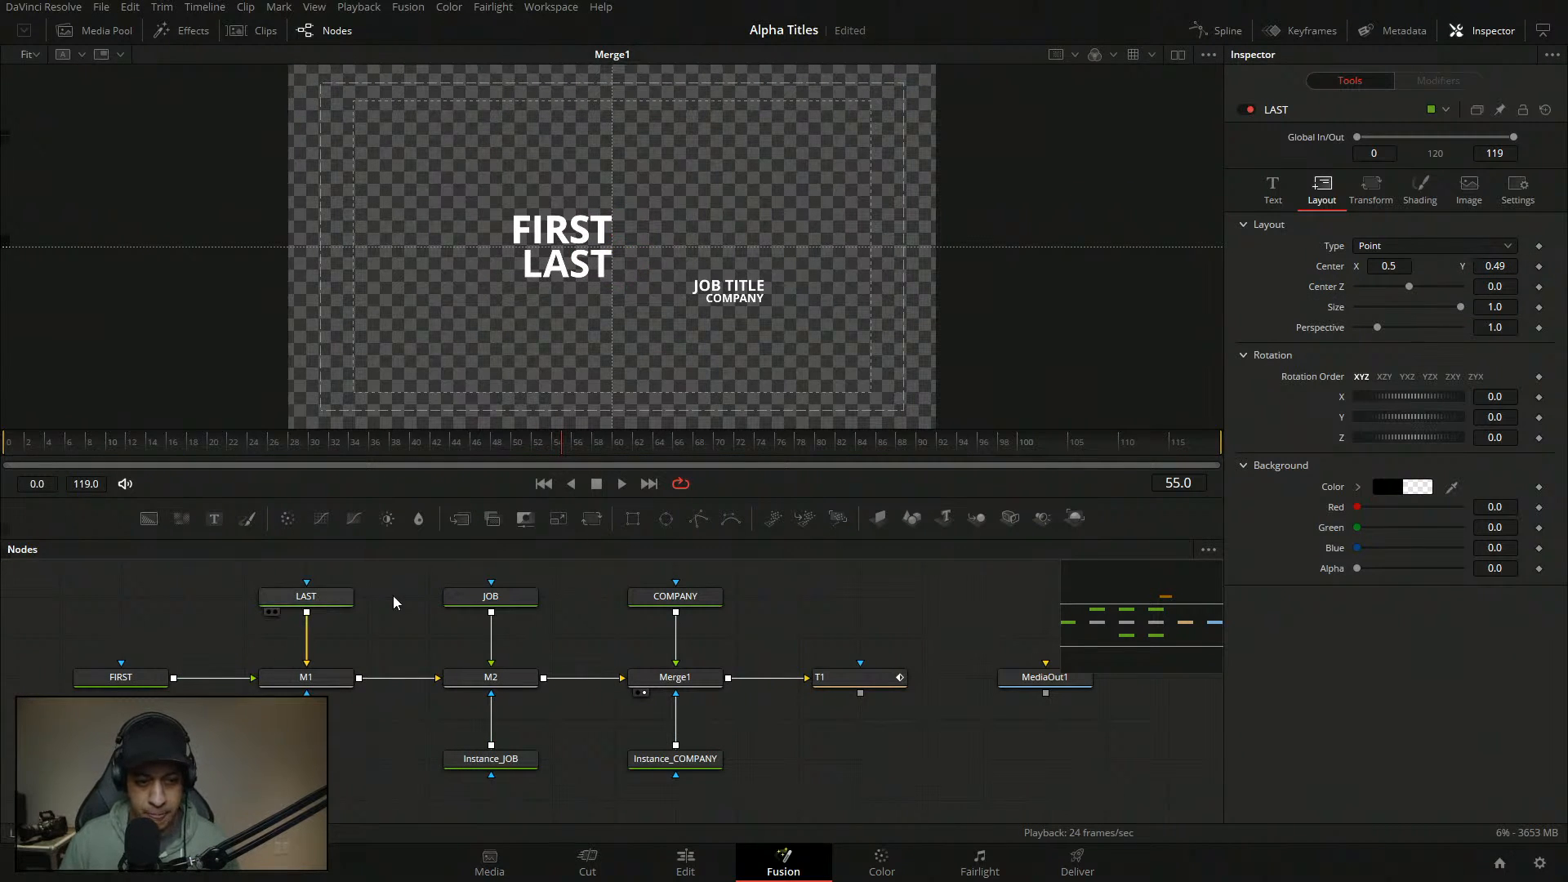
# - Set LAST's text size to 0.08, smaller than FIRST's 0.1
pyautogui.click(307, 596)
pyautogui.click(1272, 188)
pyautogui.click(1511, 428)
pyautogui.write('0.1')
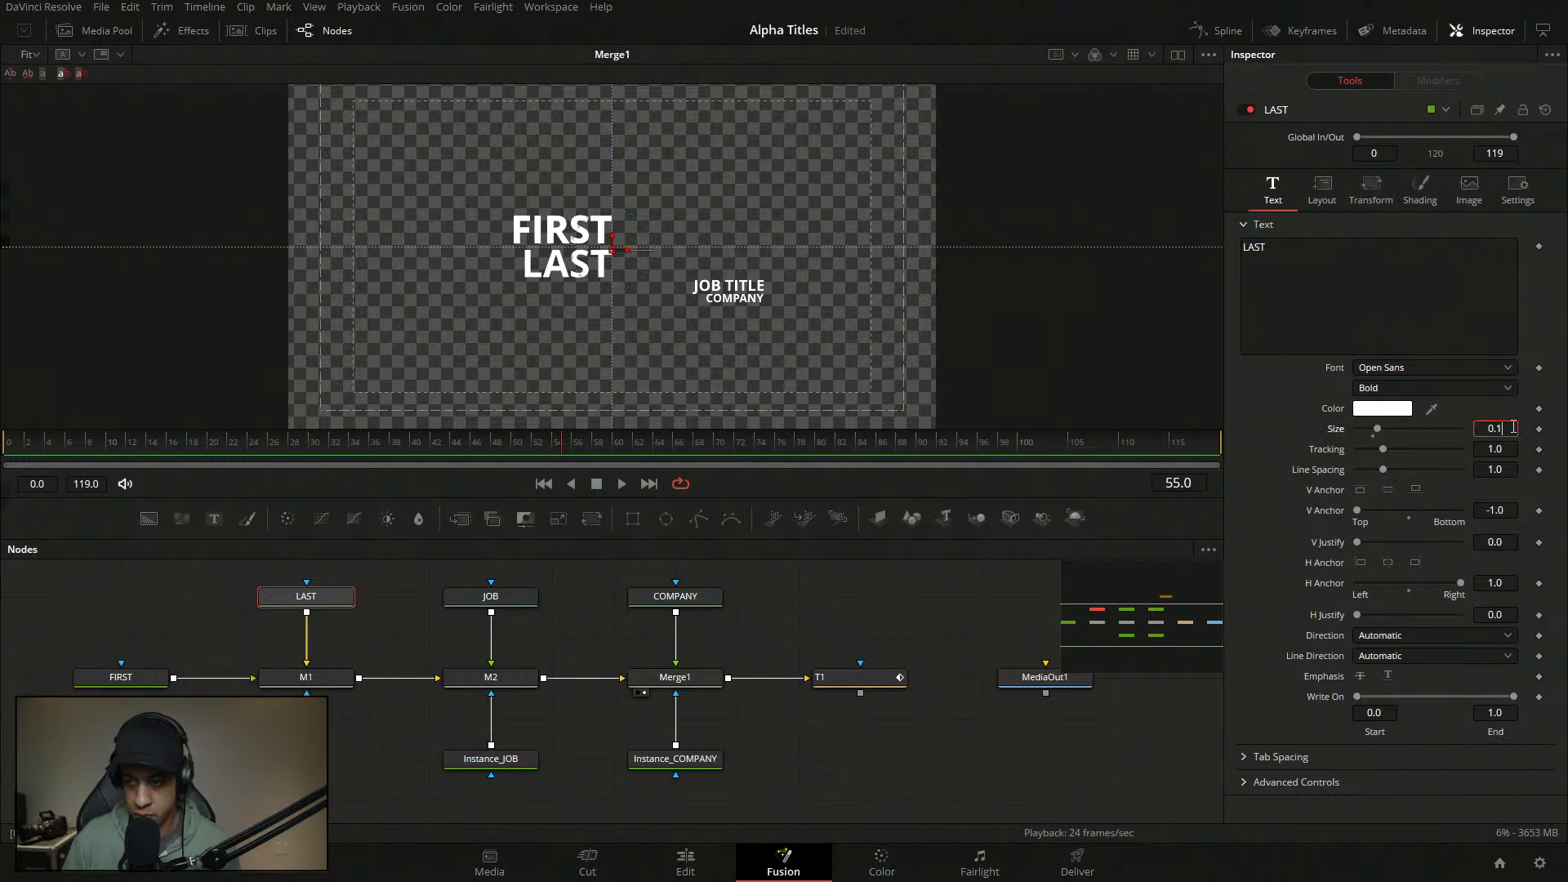
pyautogui.press('BackSpace')
pyautogui.write('8')
pyautogui.press('Return')
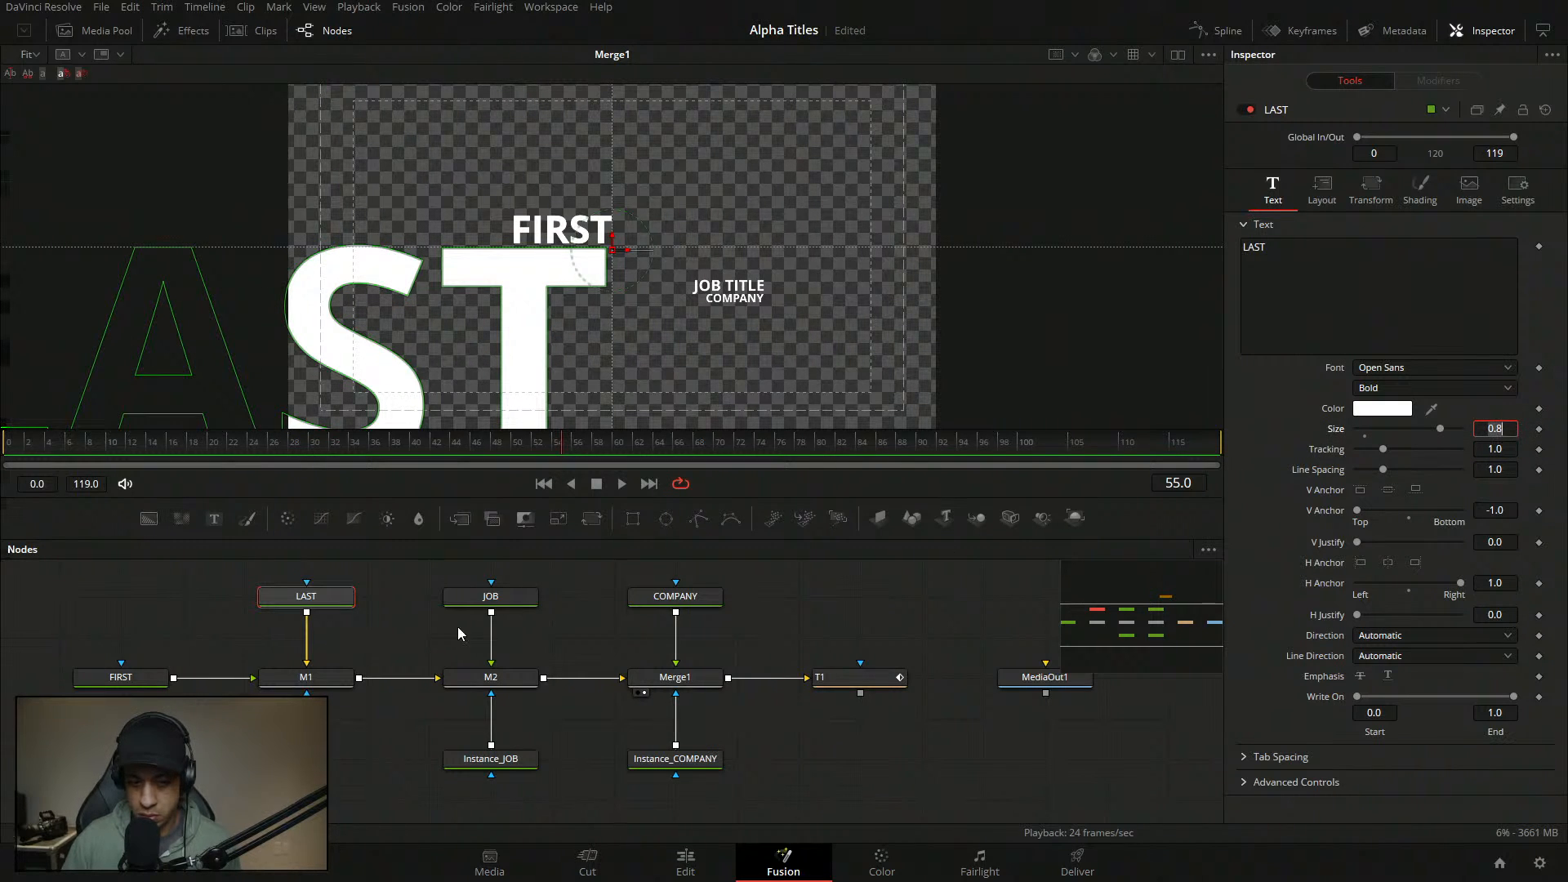
pyautogui.click(162, 679)
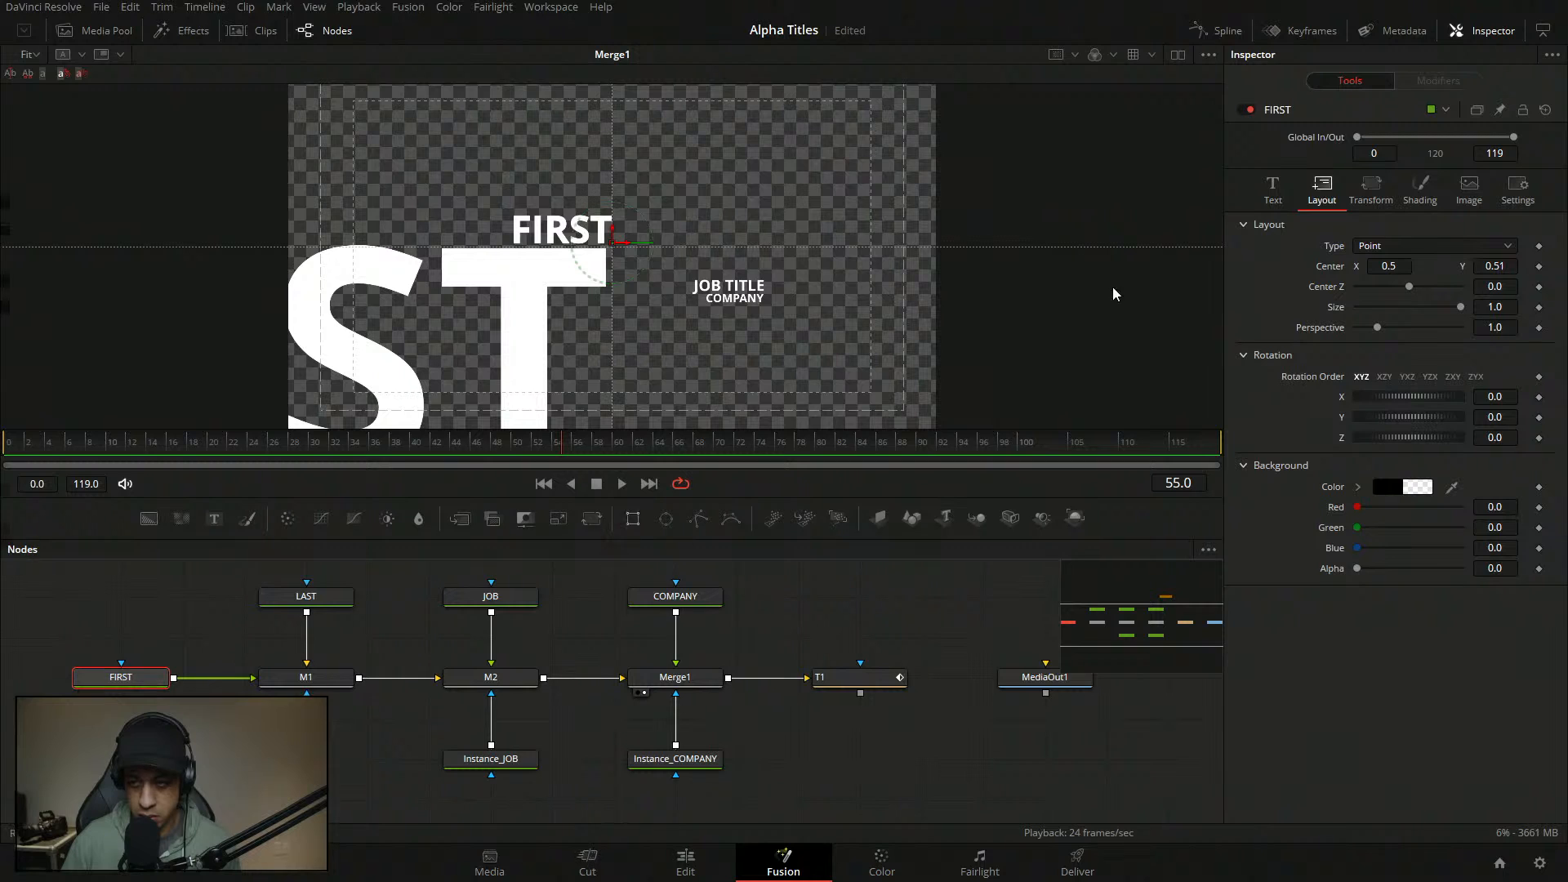
pyautogui.click(1274, 194)
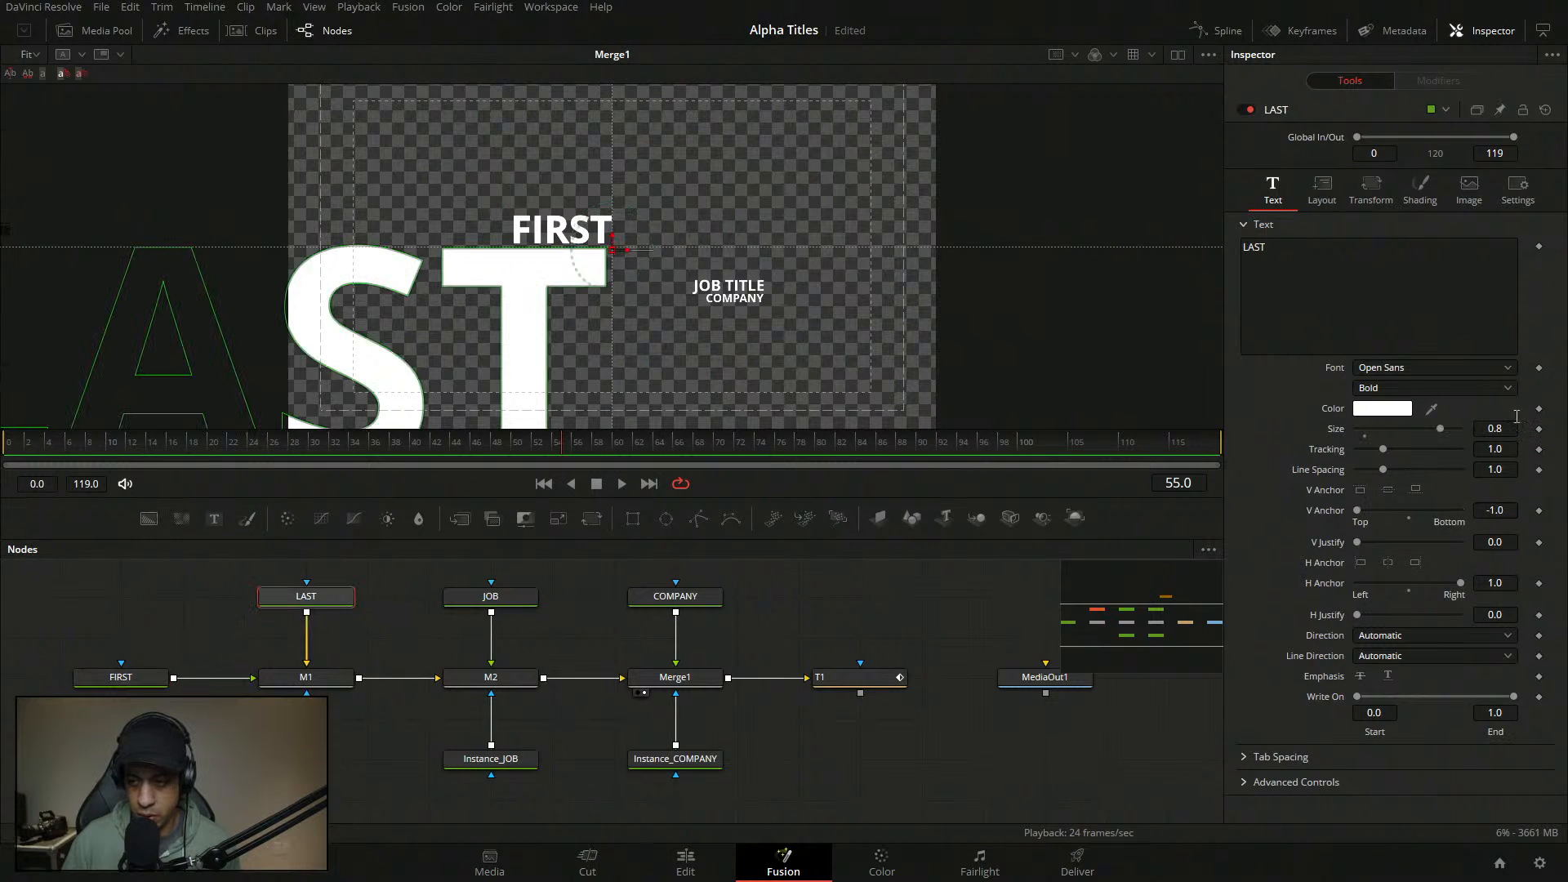
pyautogui.click(1503, 429)
pyautogui.write('0.08')
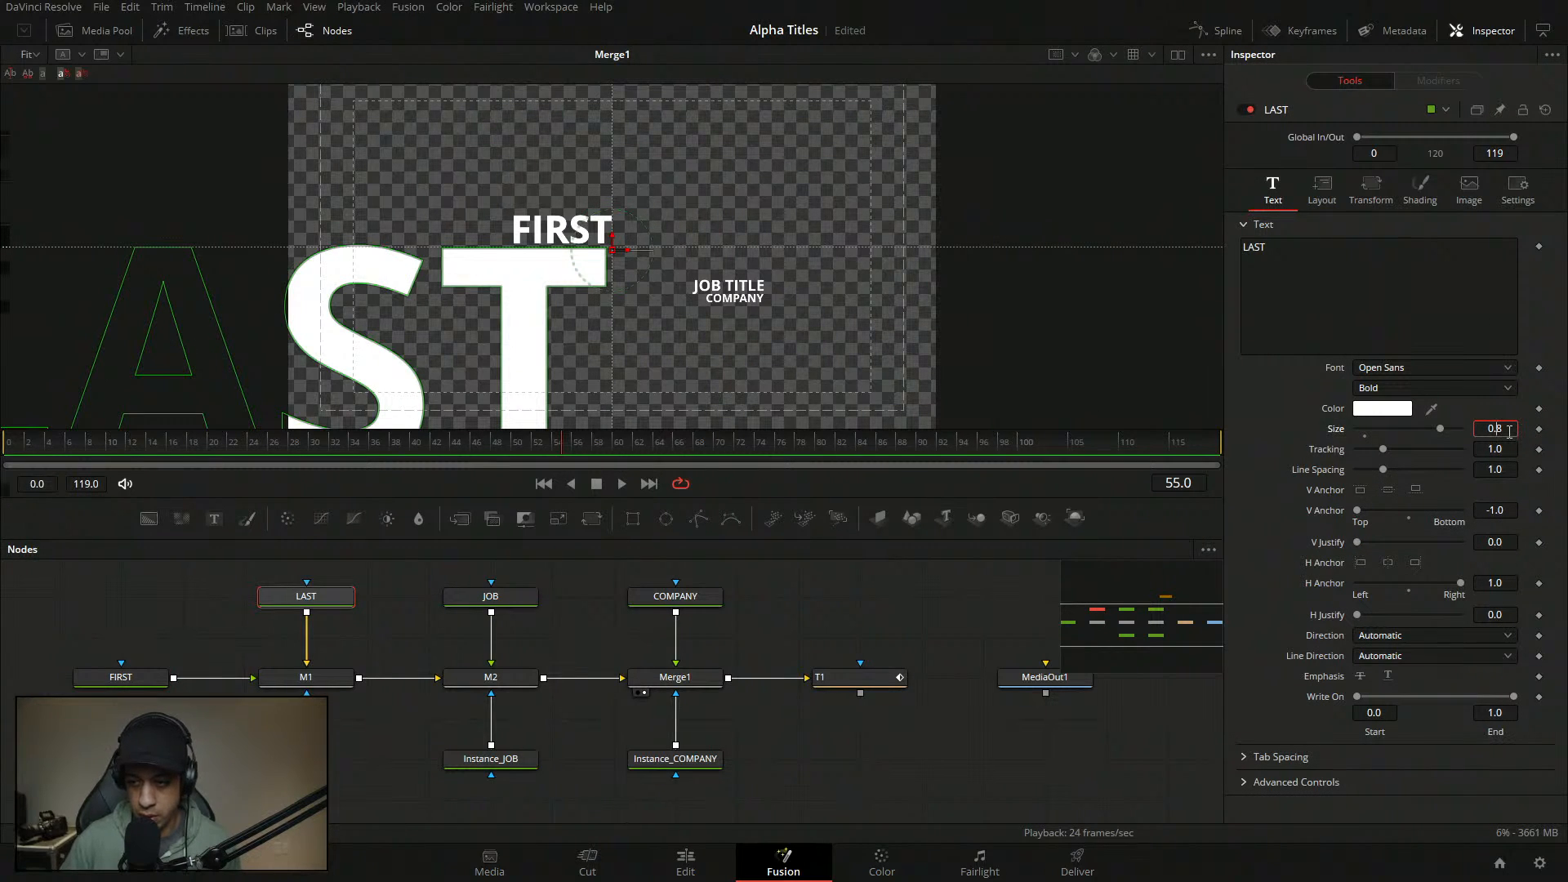
pyautogui.press('Tab')
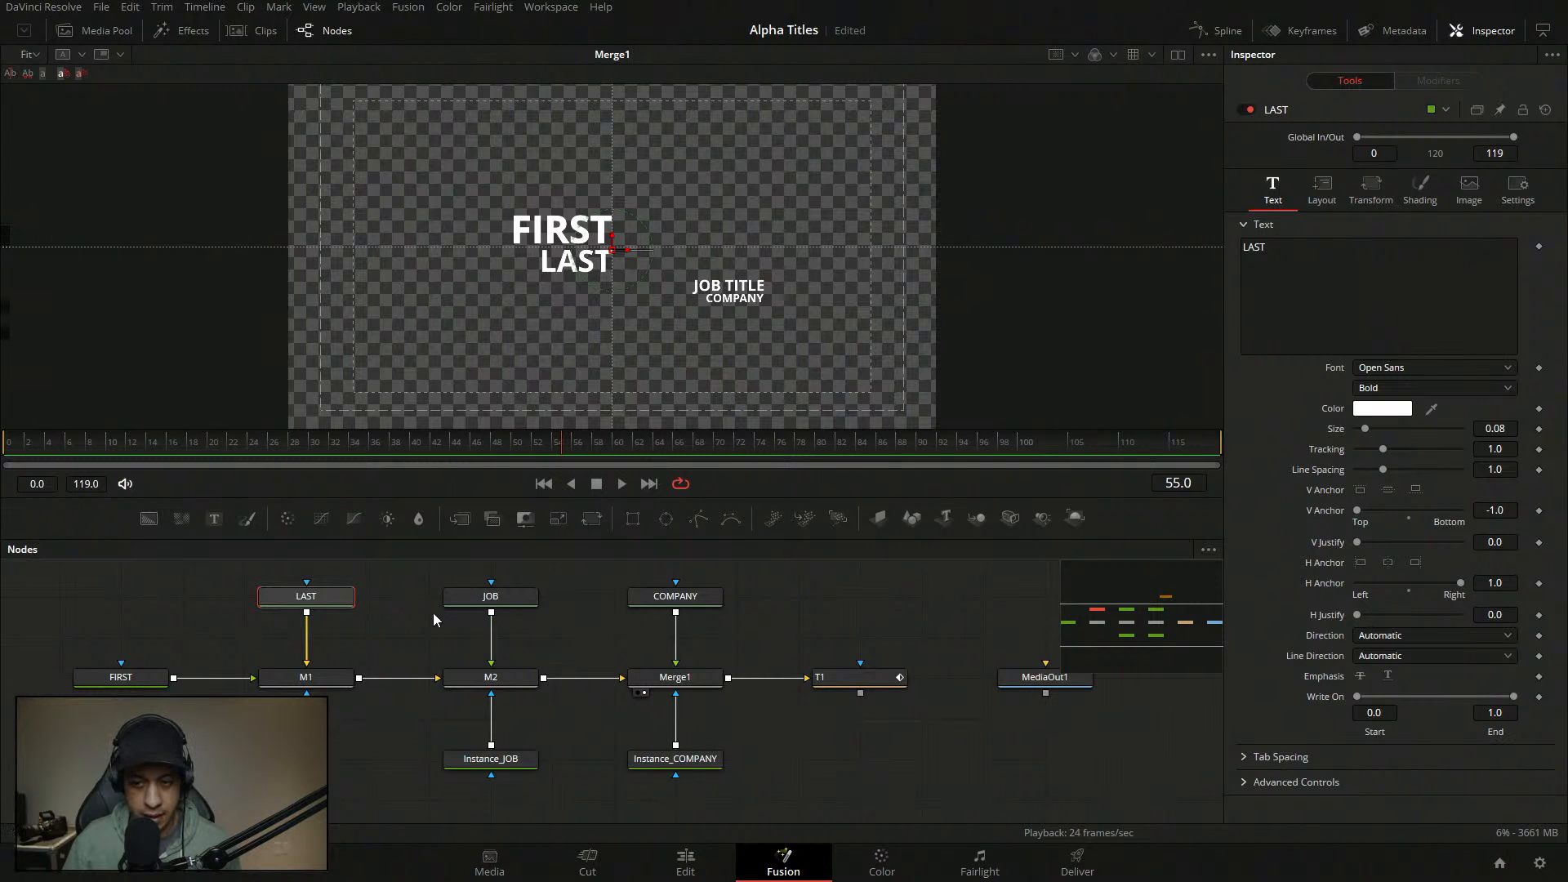
pyautogui.moveTo(354, 726); pyautogui.dragTo(377, 723)
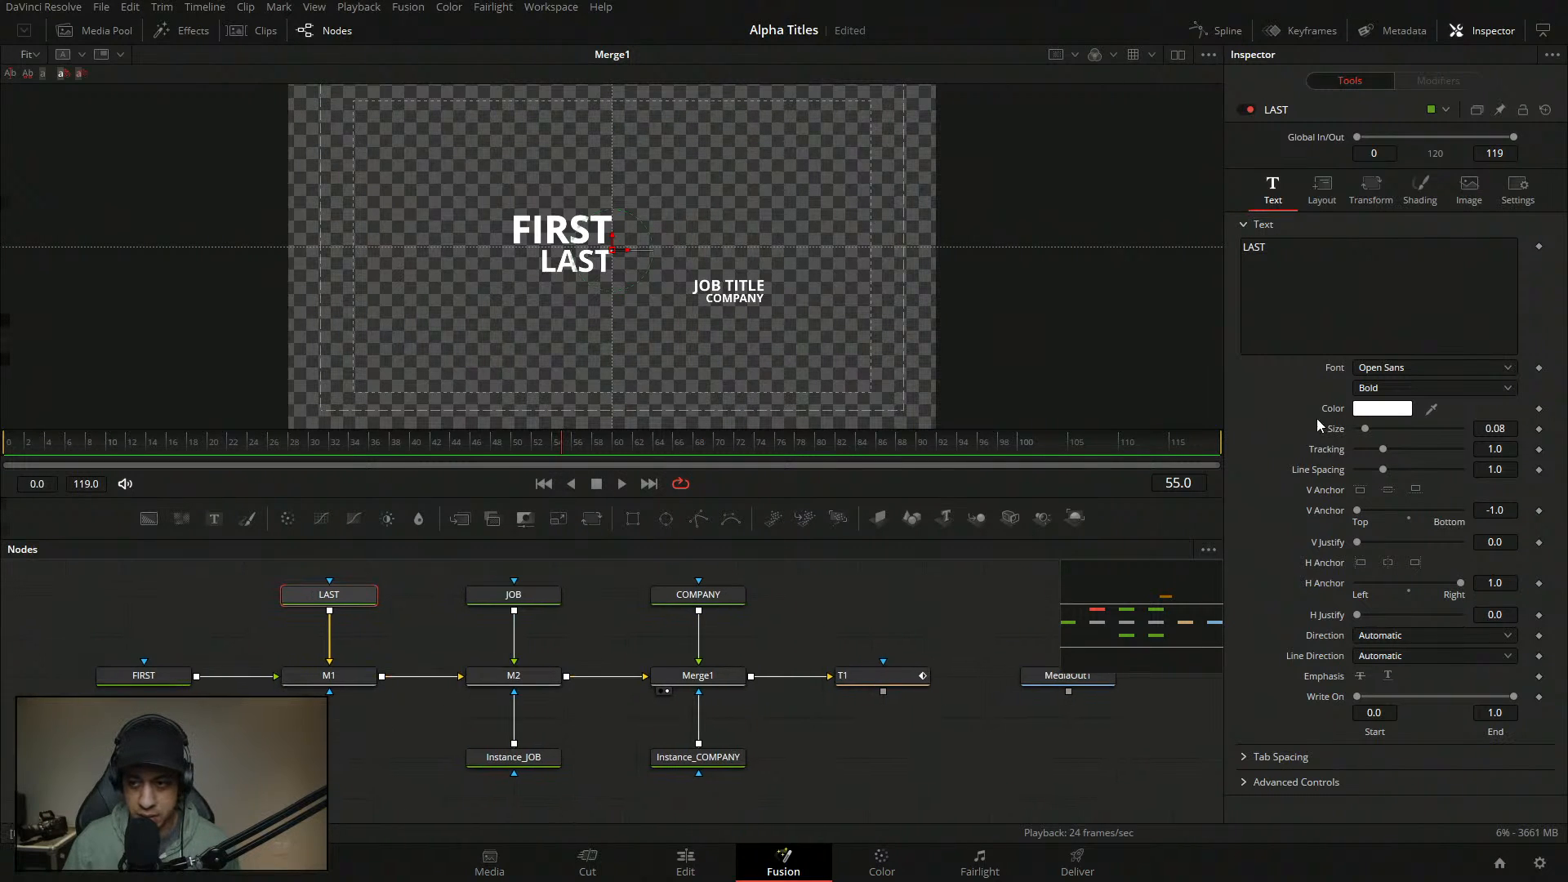
# - Apply the Kanit font to both the FIRST and LAST text nodes
pyautogui.click(144, 675)
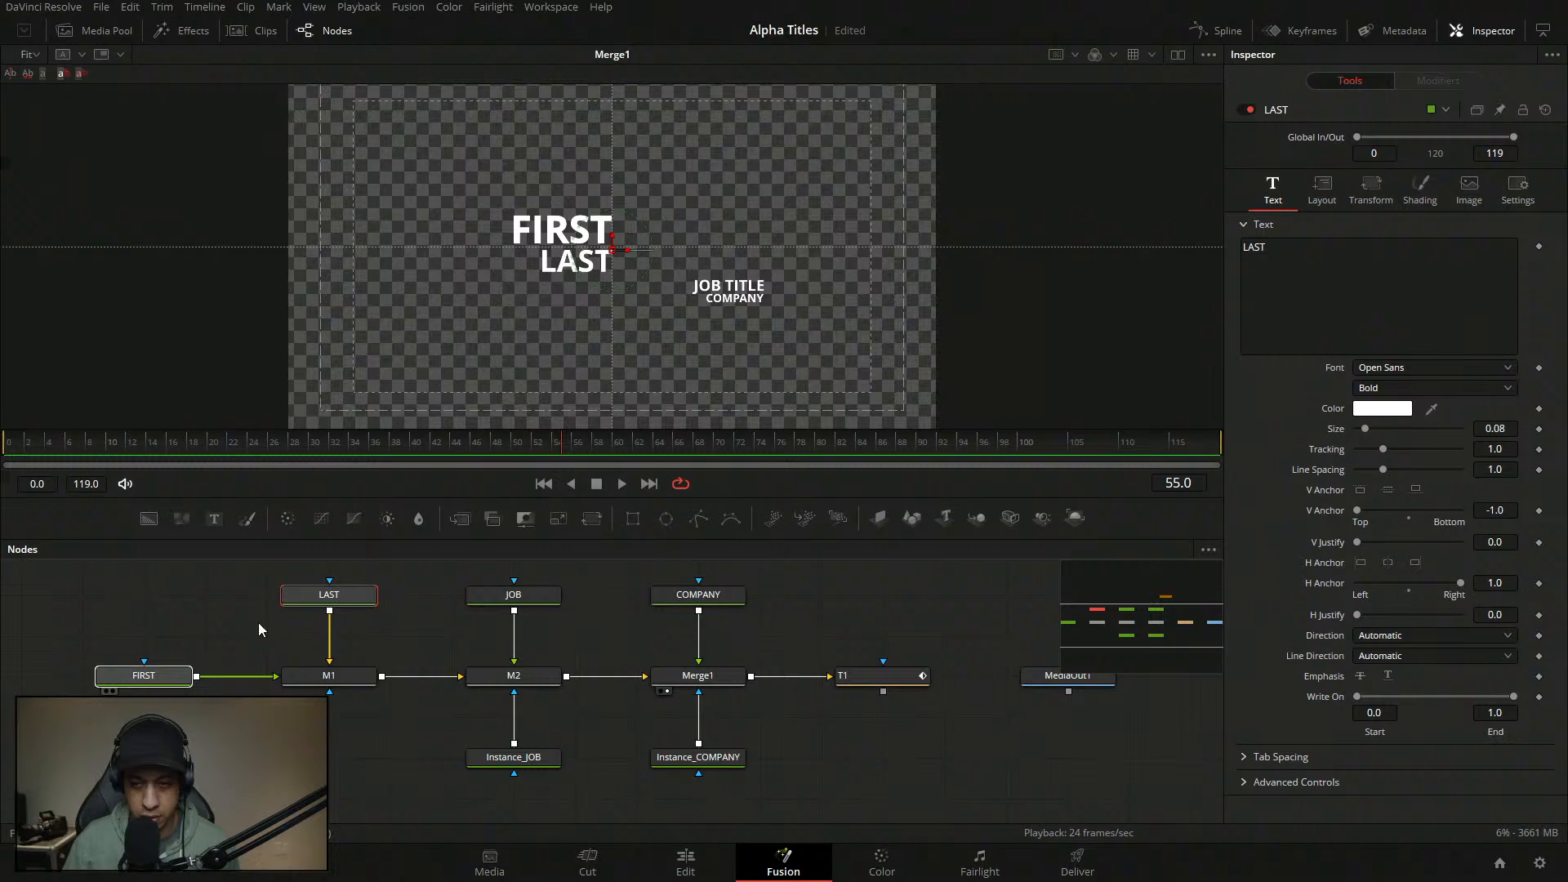
pyautogui.click(1439, 365)
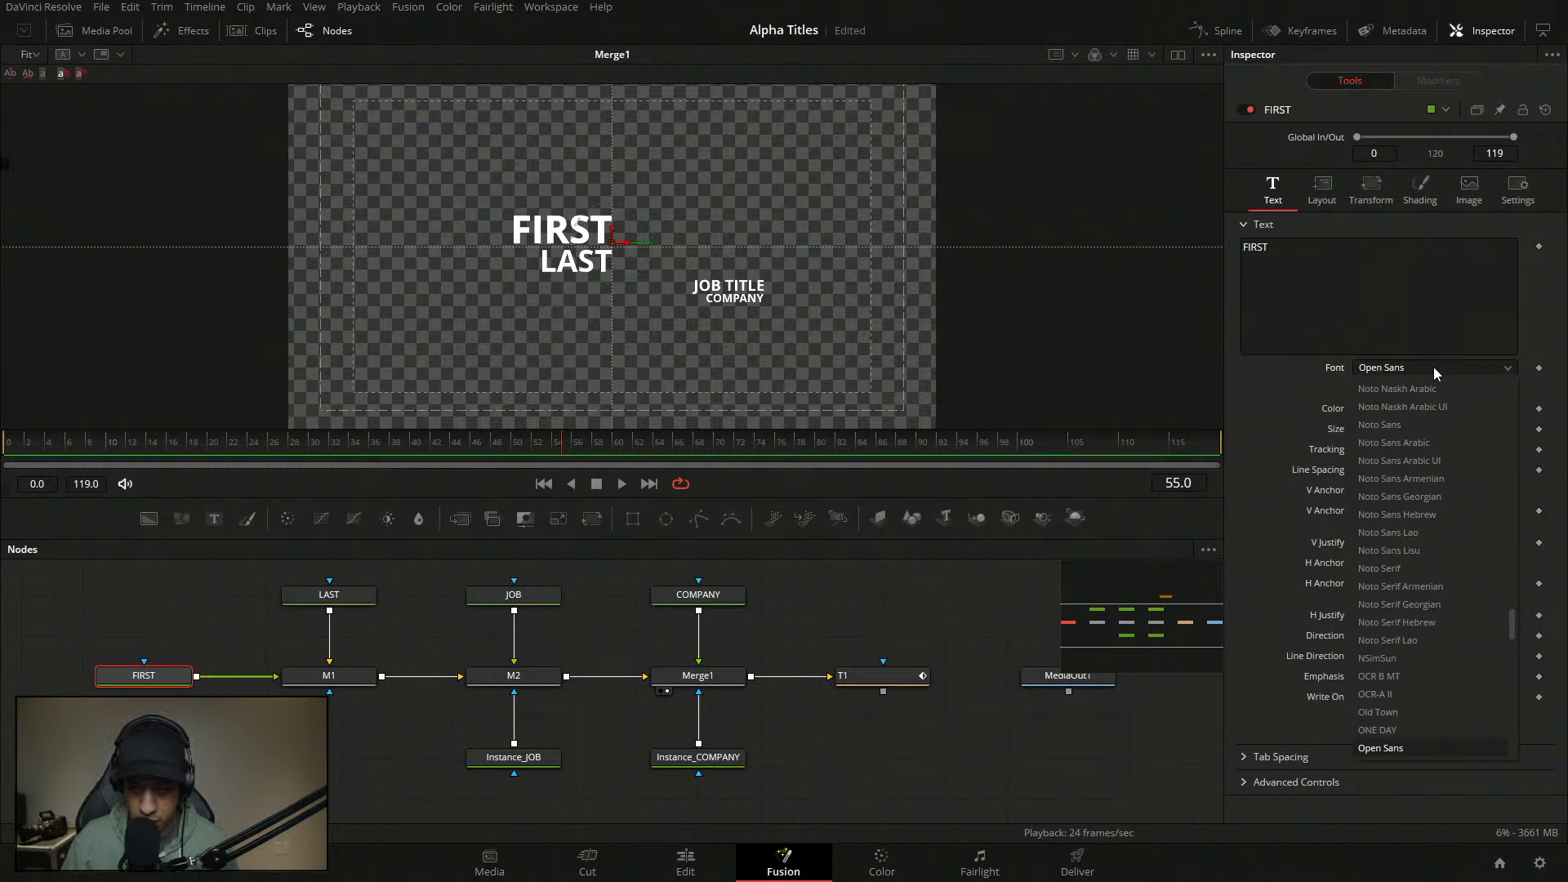
pyautogui.click(1423, 424)
pyautogui.click(330, 596)
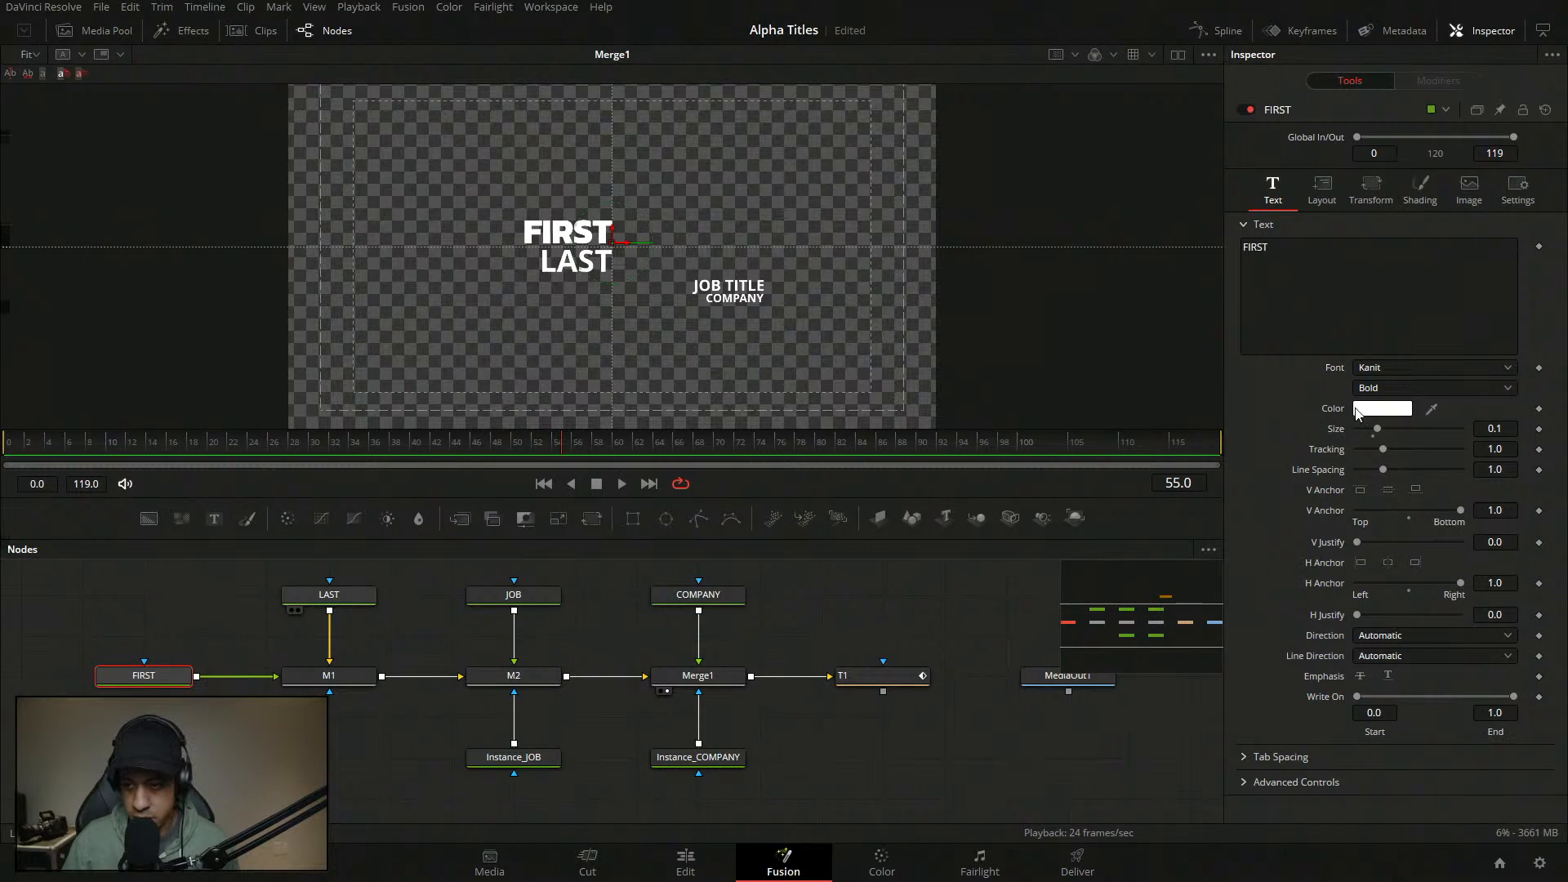
pyautogui.click(1389, 369)
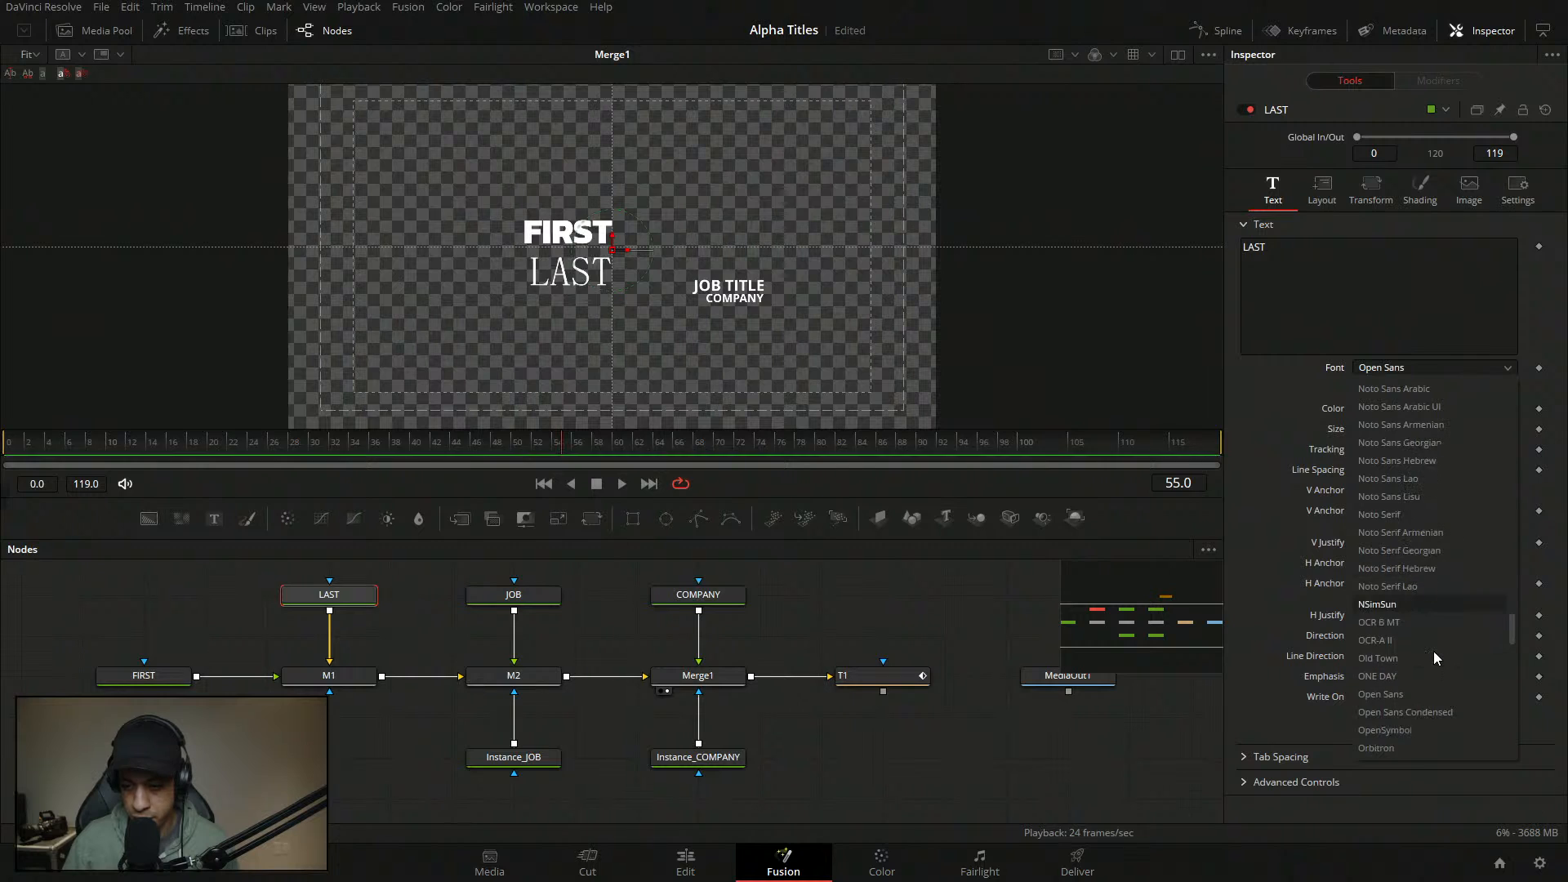
pyautogui.click(1409, 425)
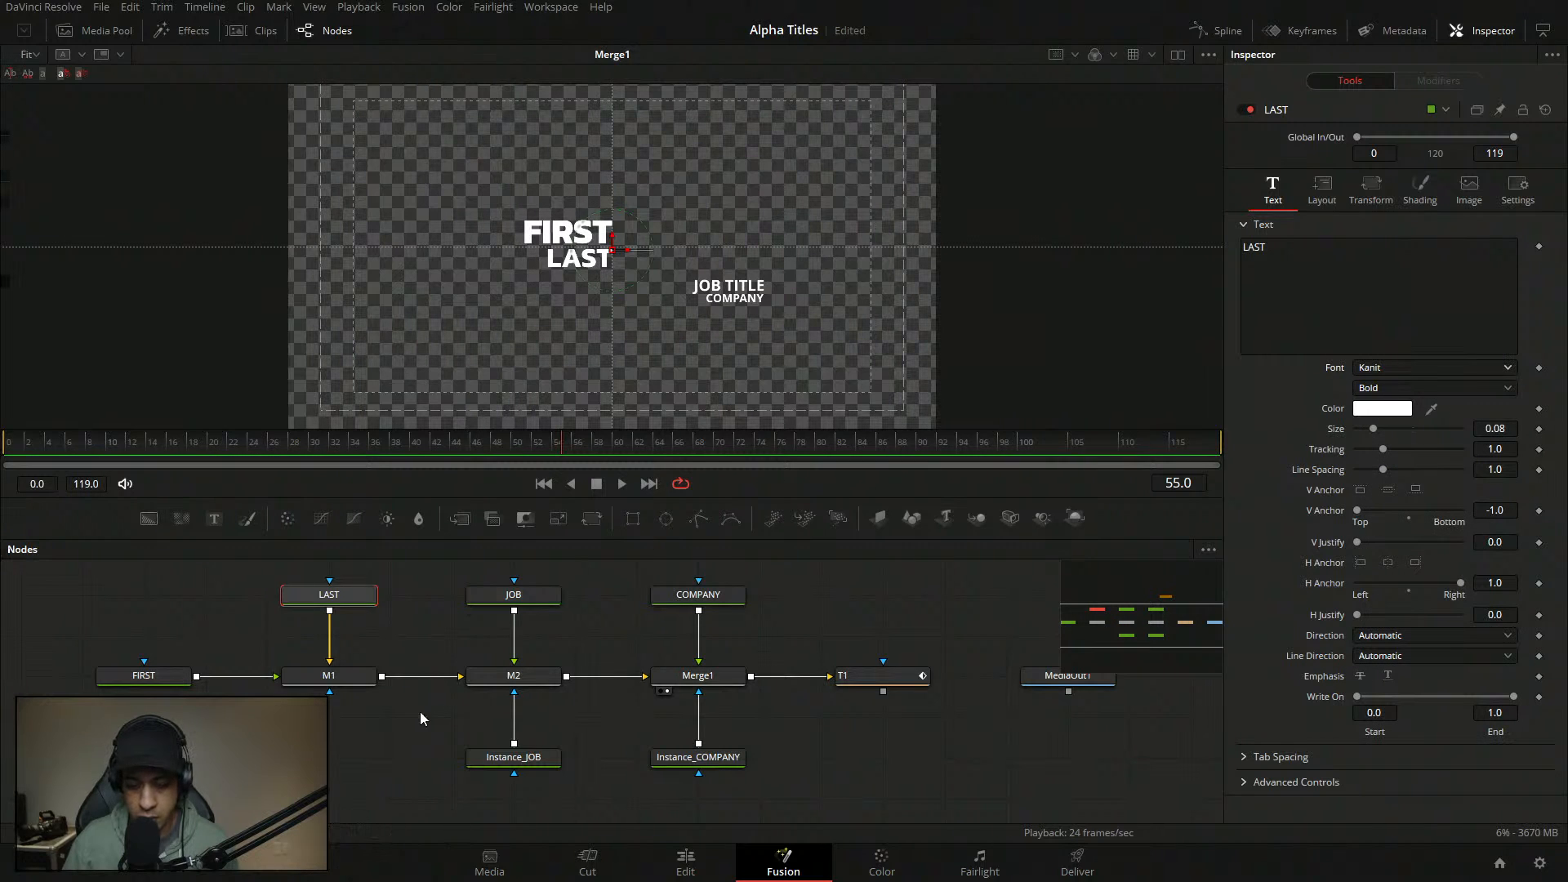
pyautogui.click(323, 696)
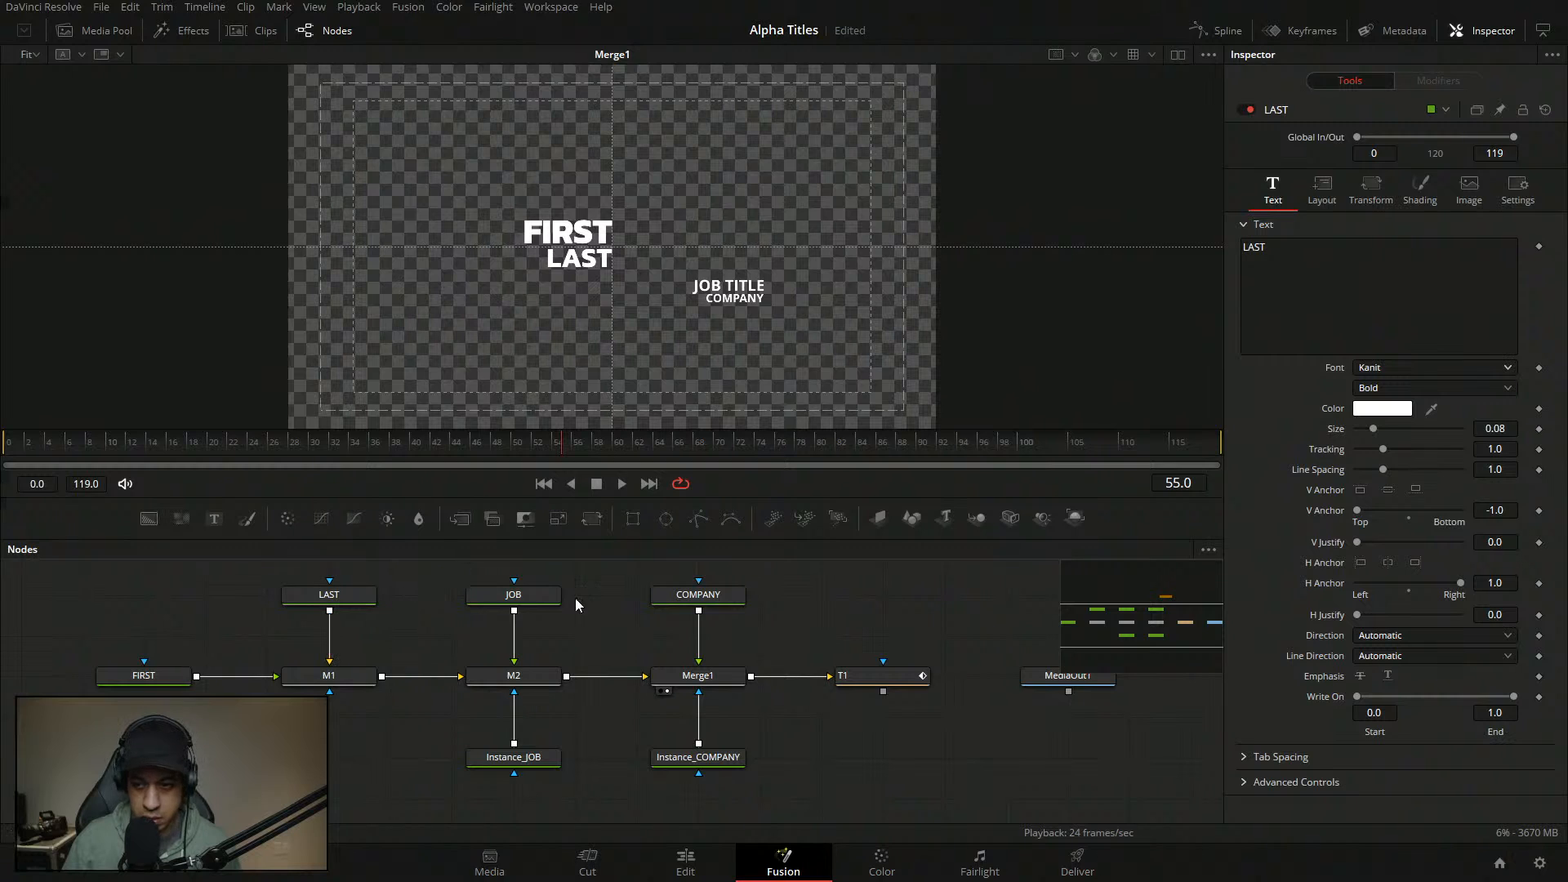
pyautogui.click(144, 676)
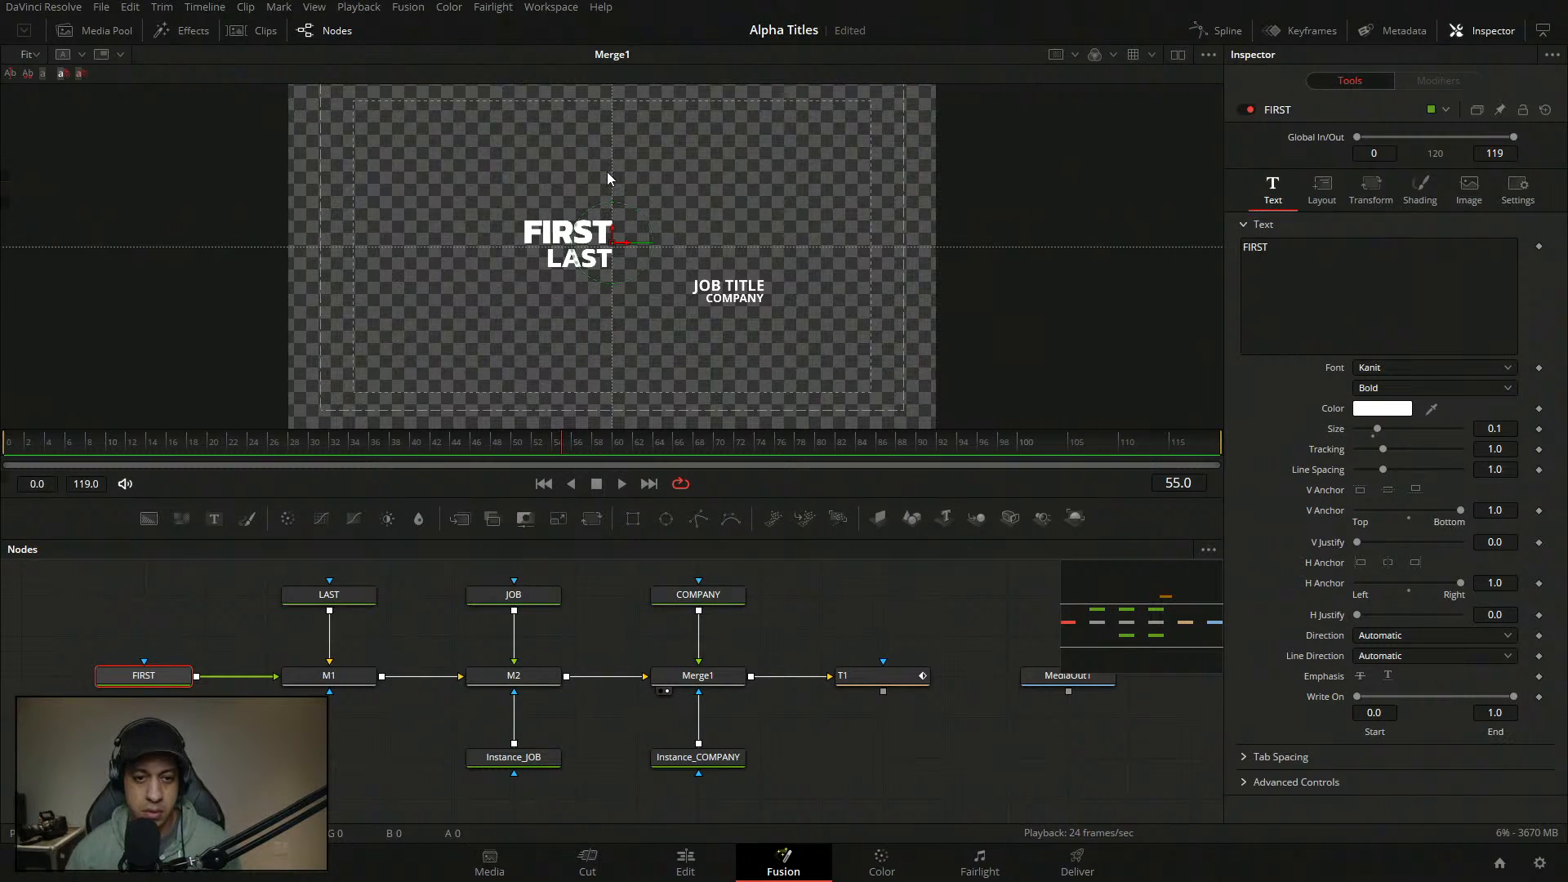
pyautogui.hotkey('ctrl', 's')
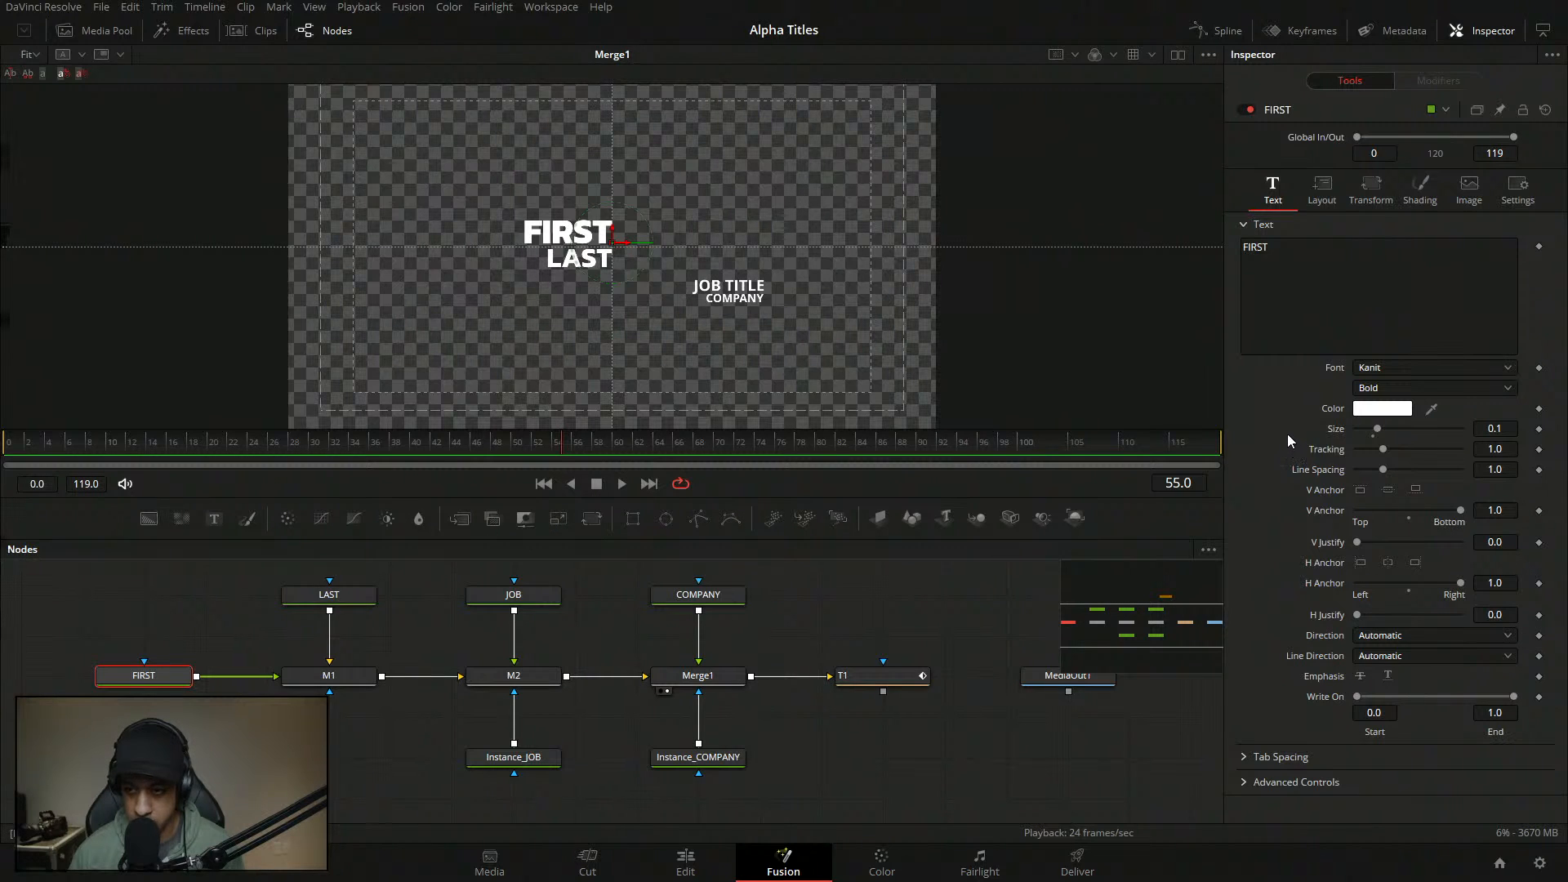
pyautogui.moveTo(1292, 254); pyautogui.dragTo(1187, 237)
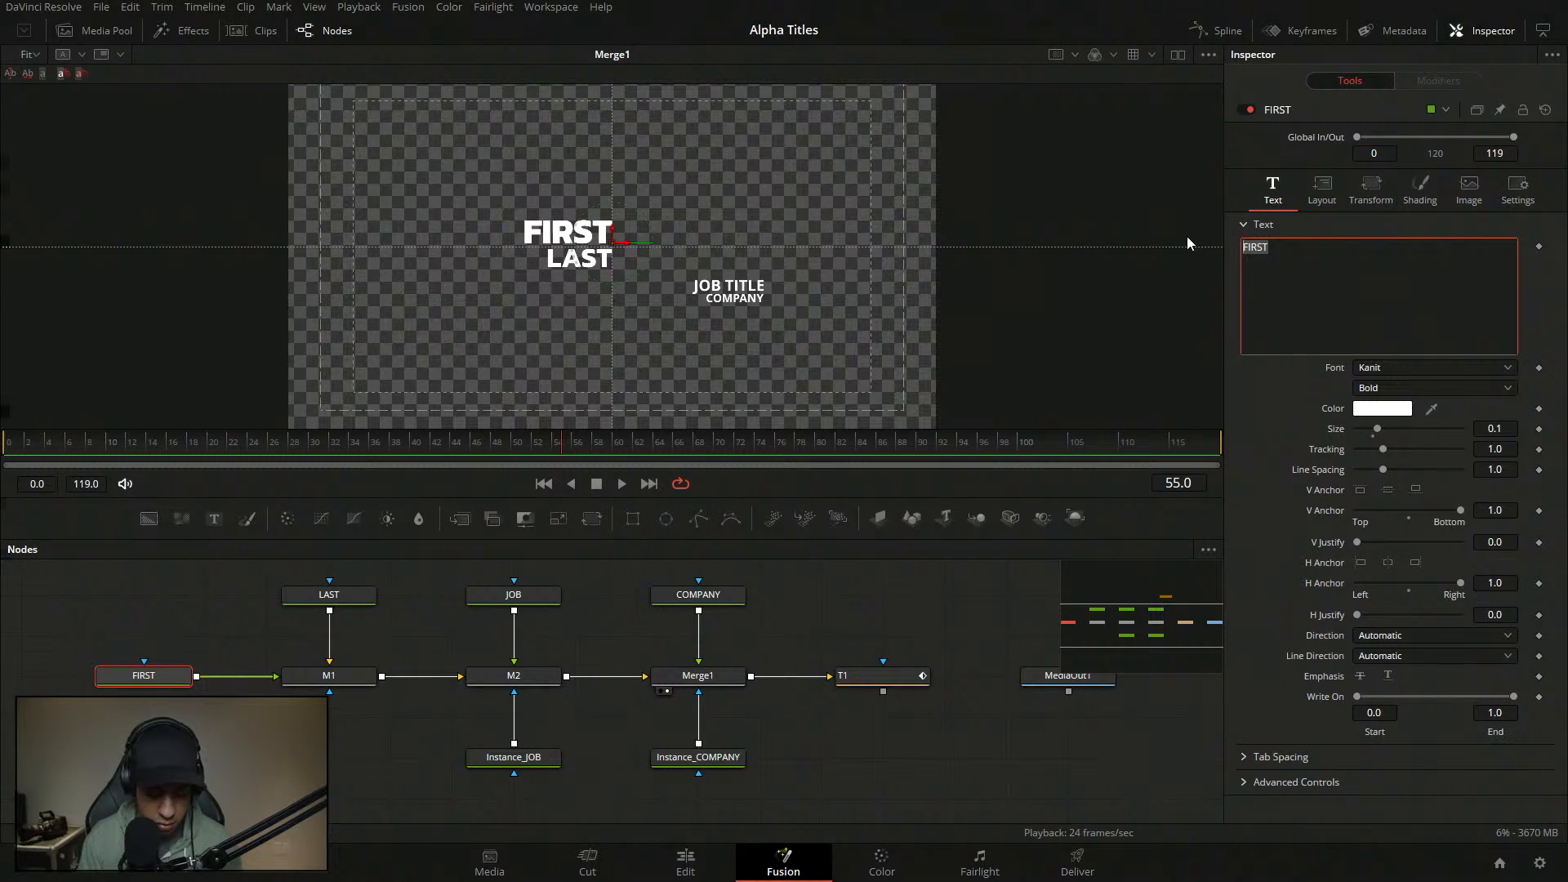
pyautogui.write('ROBINSON')
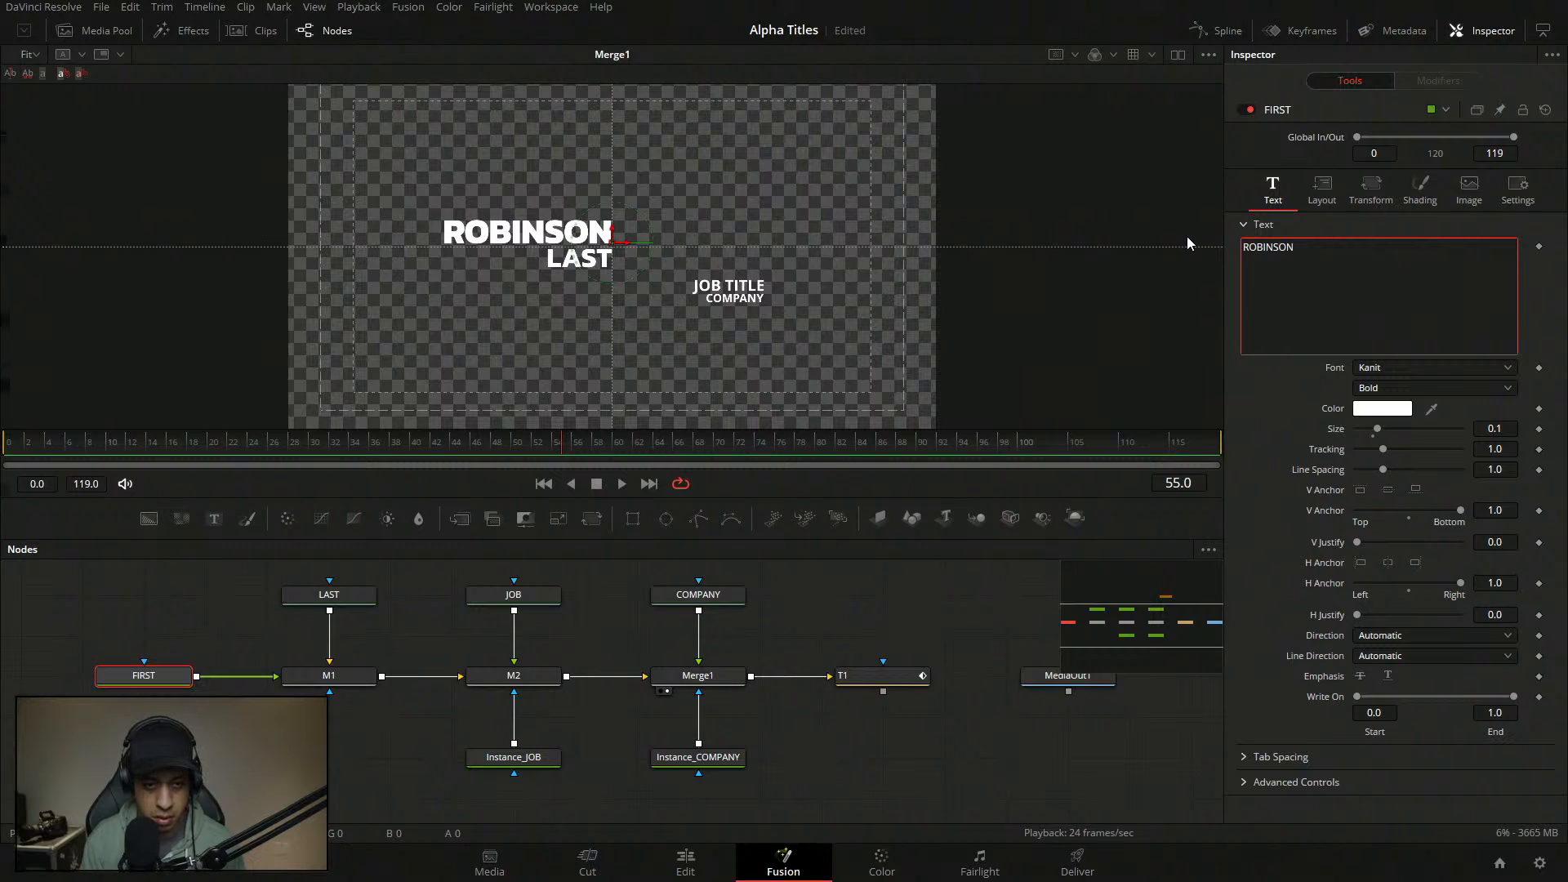
pyautogui.press('BackSpace')
pyautogui.press('BackSpace')
pyautogui.press('BackSpace')
pyautogui.press('BackSpace')
pyautogui.press('BackSpace')
pyautogui.press('BackSpace')
pyautogui.press('BackSpace')
pyautogui.press('BackSpace')
pyautogui.write('FI')
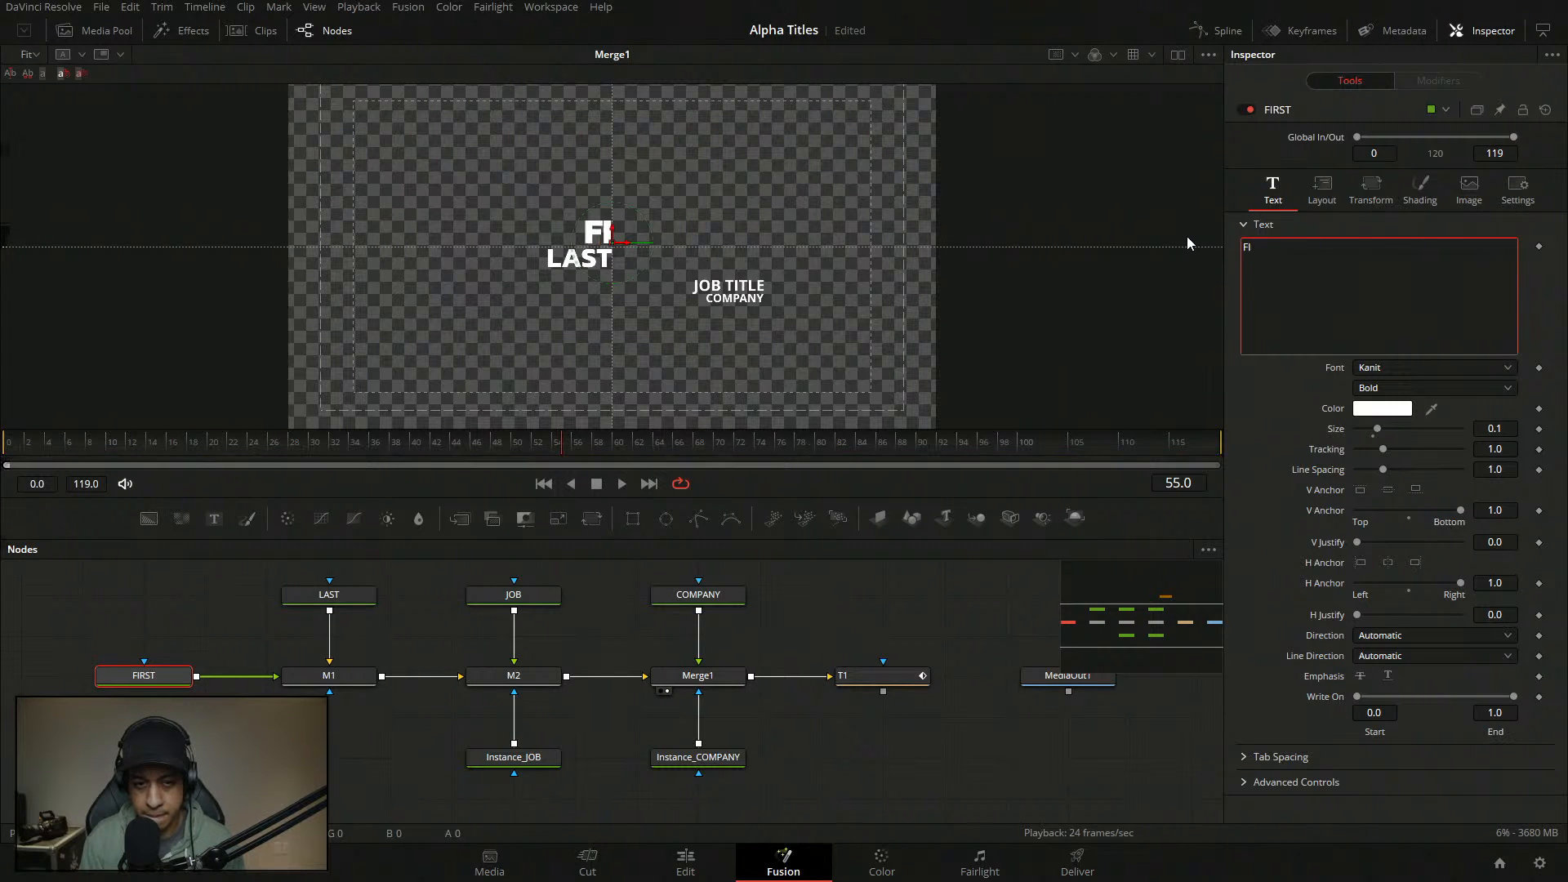
pyautogui.write('RST')
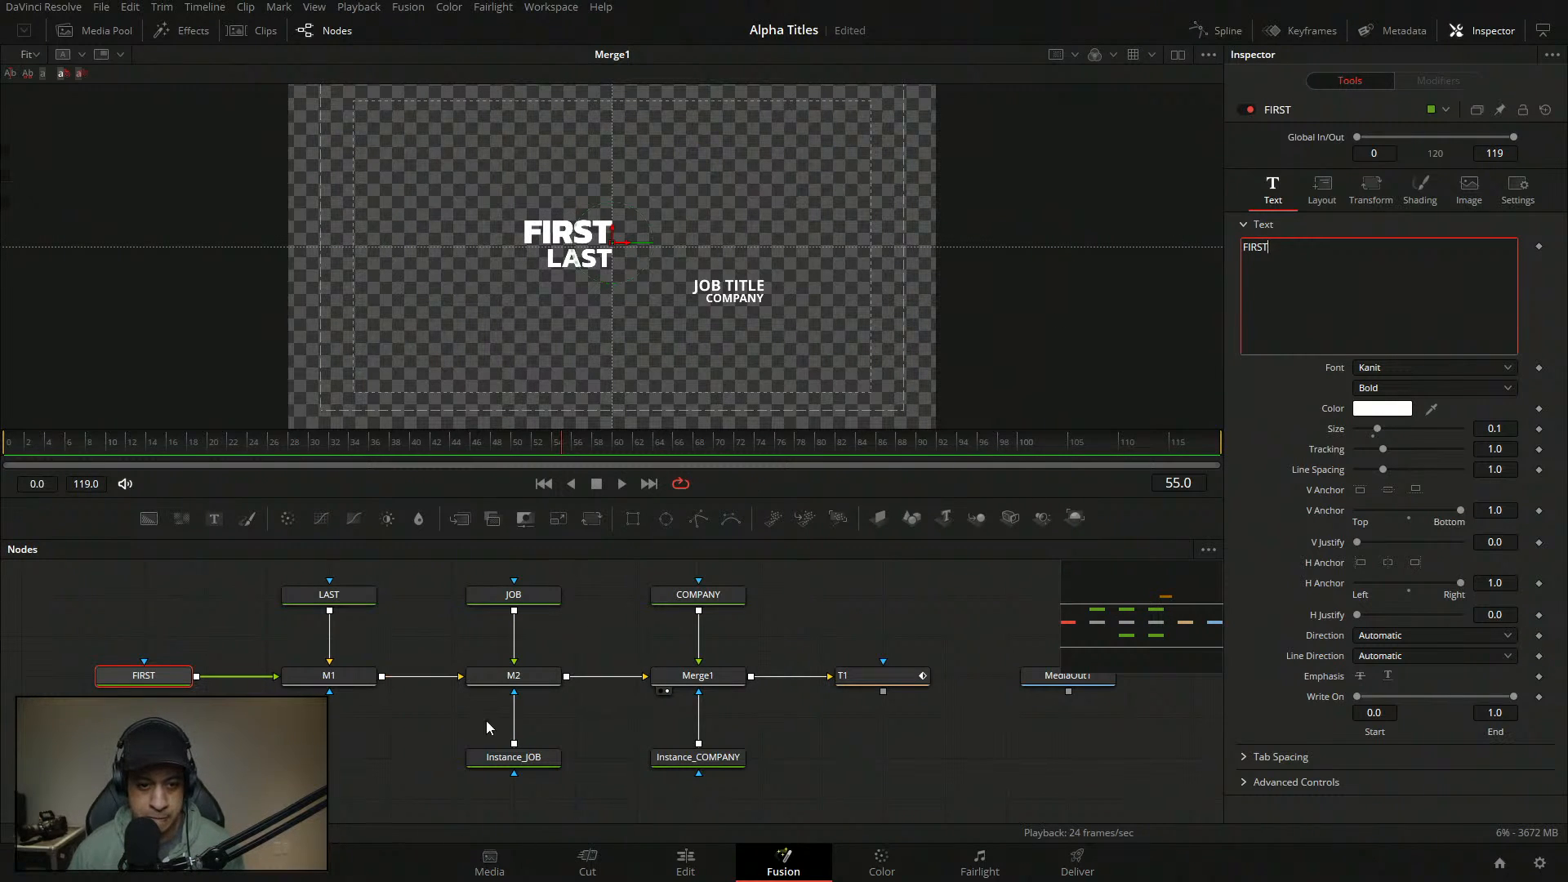
pyautogui.click(438, 743)
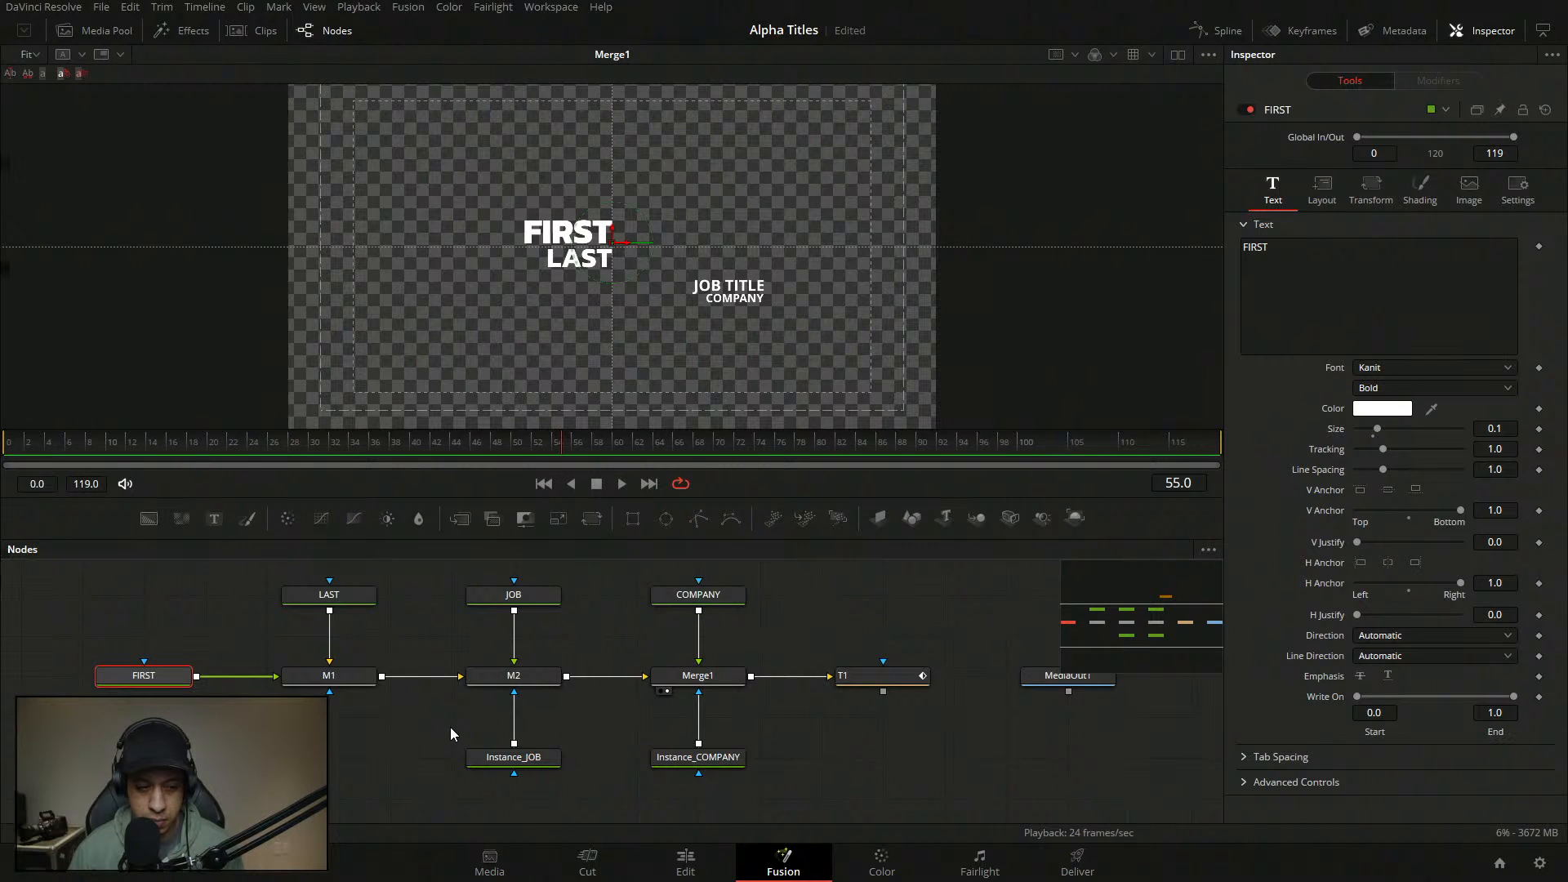
# - Set the JOB TITLE text to the Kanit font
pyautogui.click(543, 594)
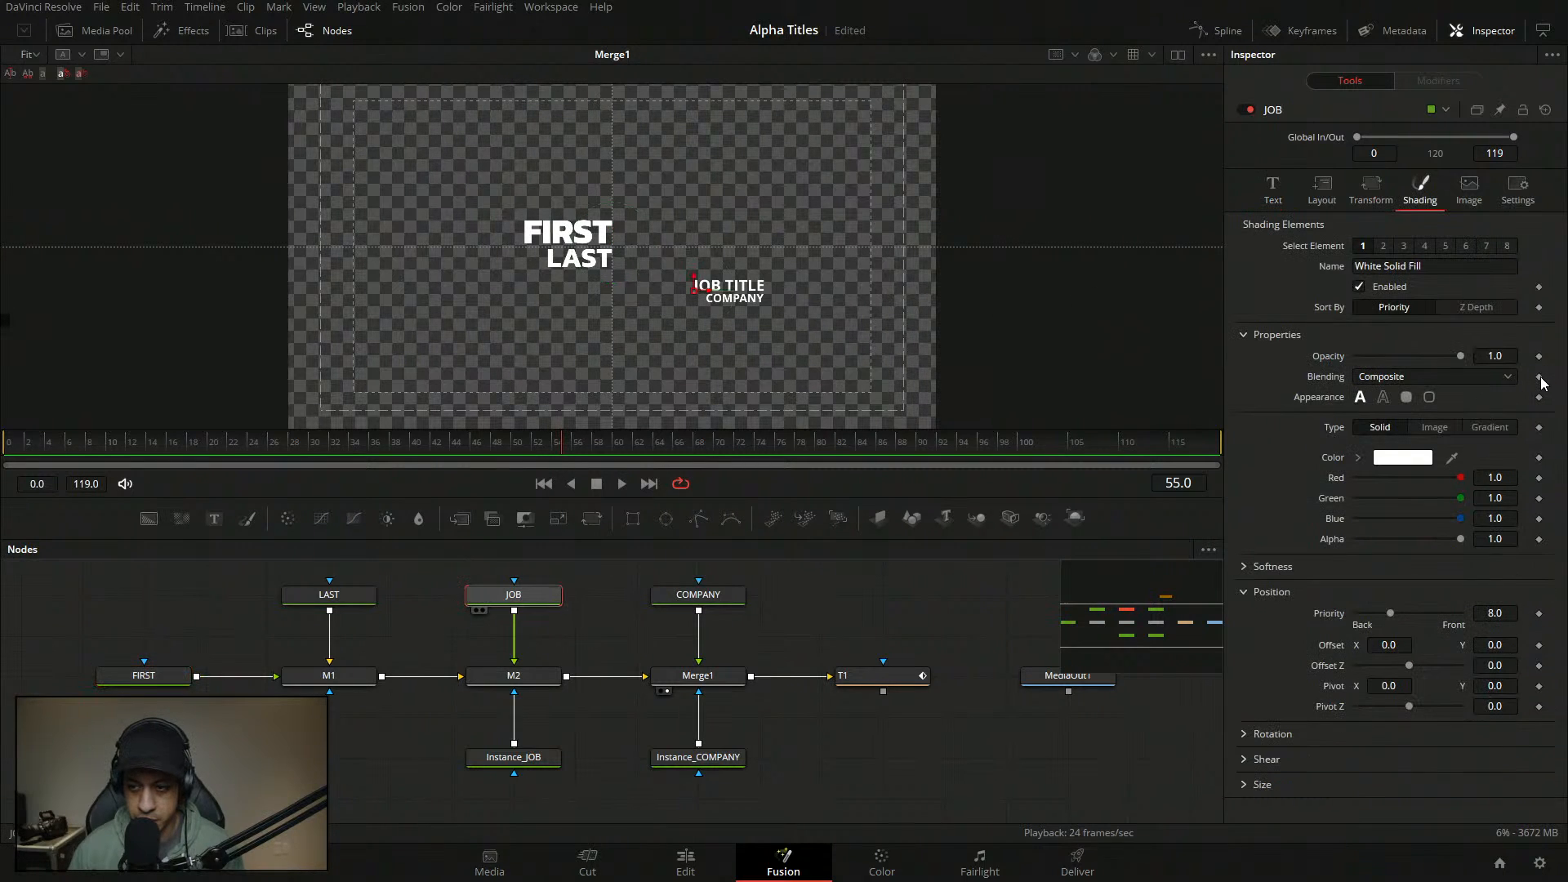
pyautogui.click(1287, 189)
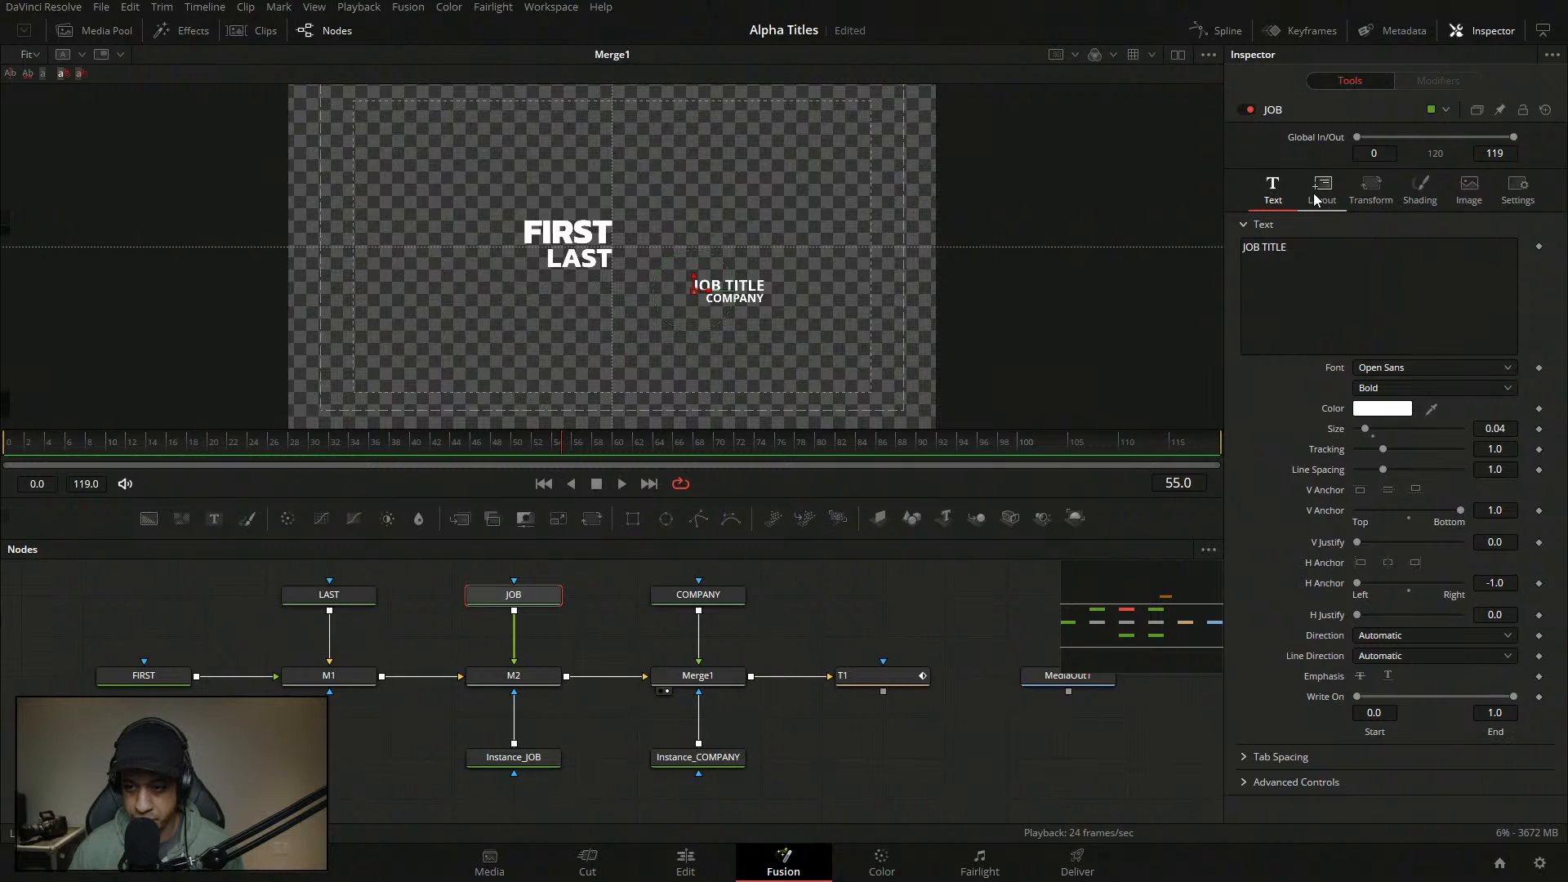
pyautogui.click(1428, 367)
pyautogui.press('k')
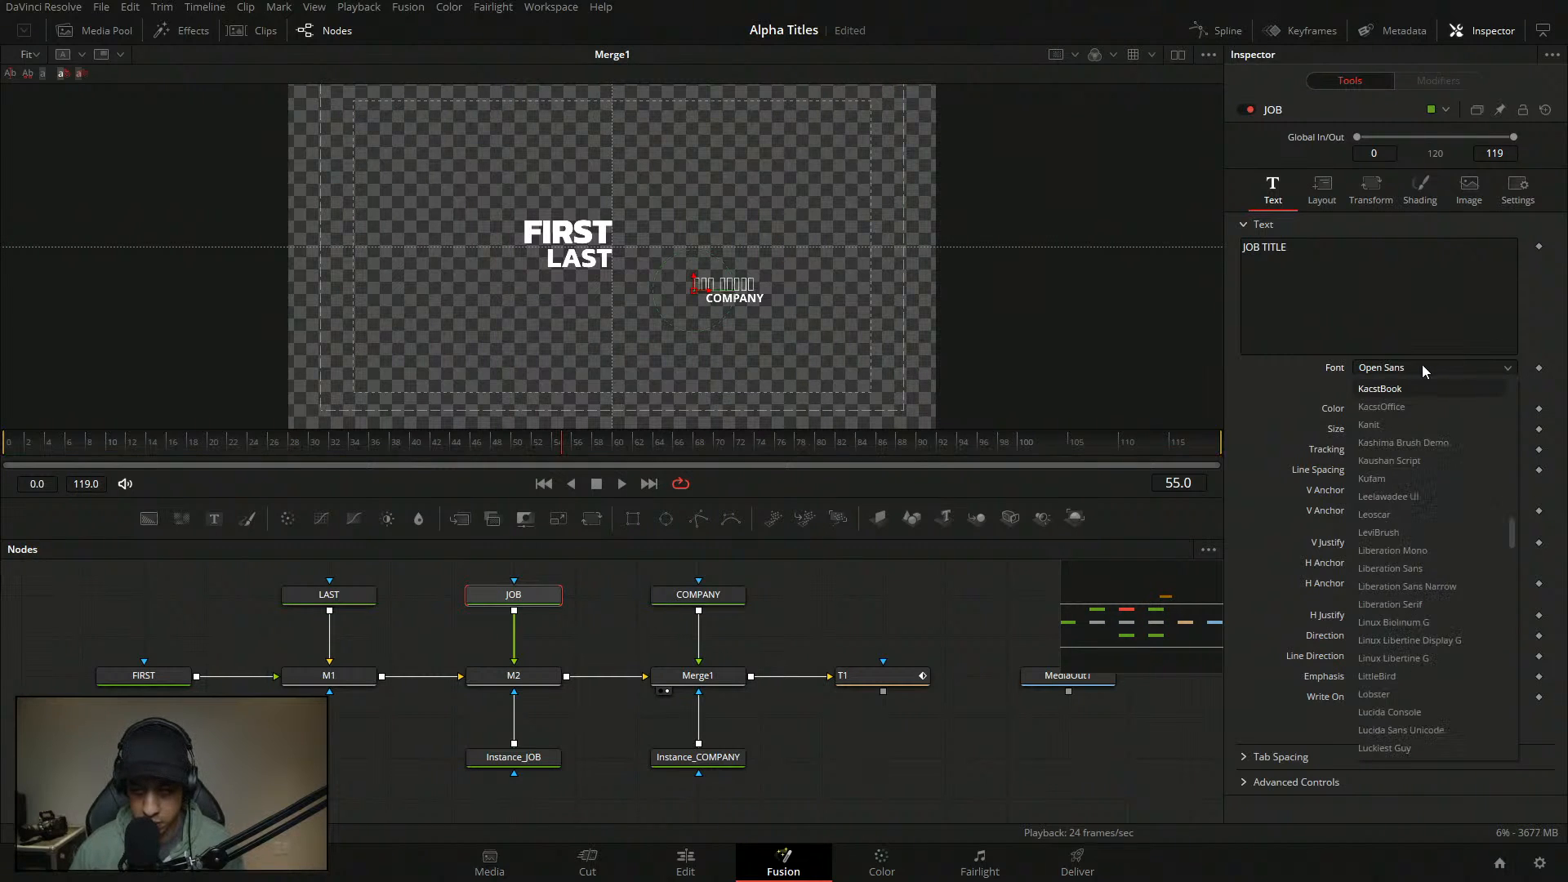
pyautogui.click(1411, 426)
# - Right-align and top-anchor JOB TITLE, placing it just under LAST
pyautogui.moveTo(690, 307); pyautogui.dragTo(537, 291)
pyautogui.click(1415, 564)
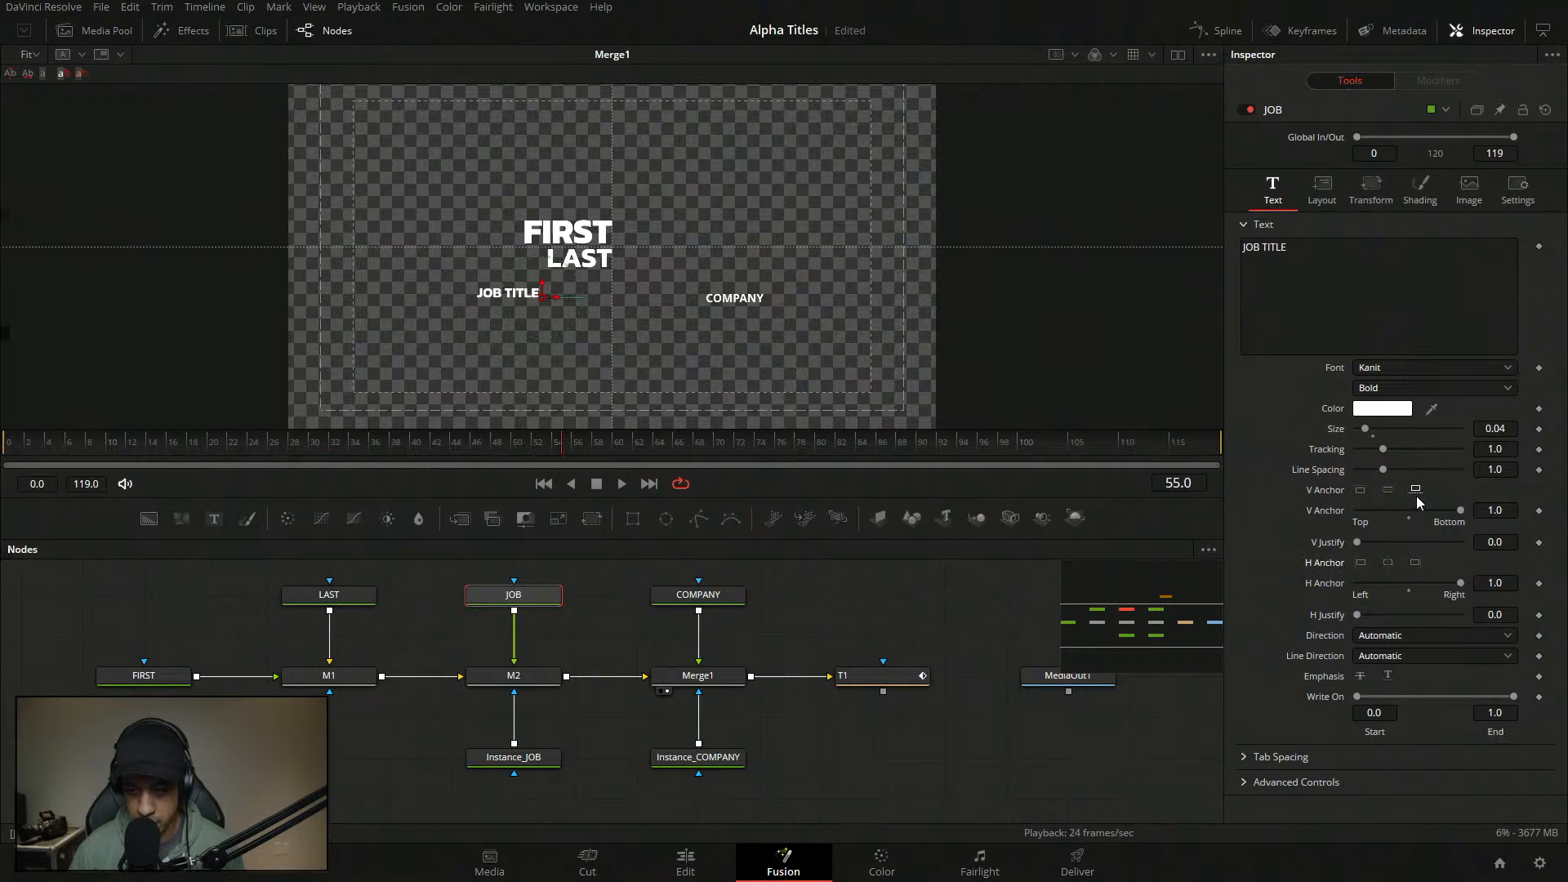
pyautogui.click(1361, 490)
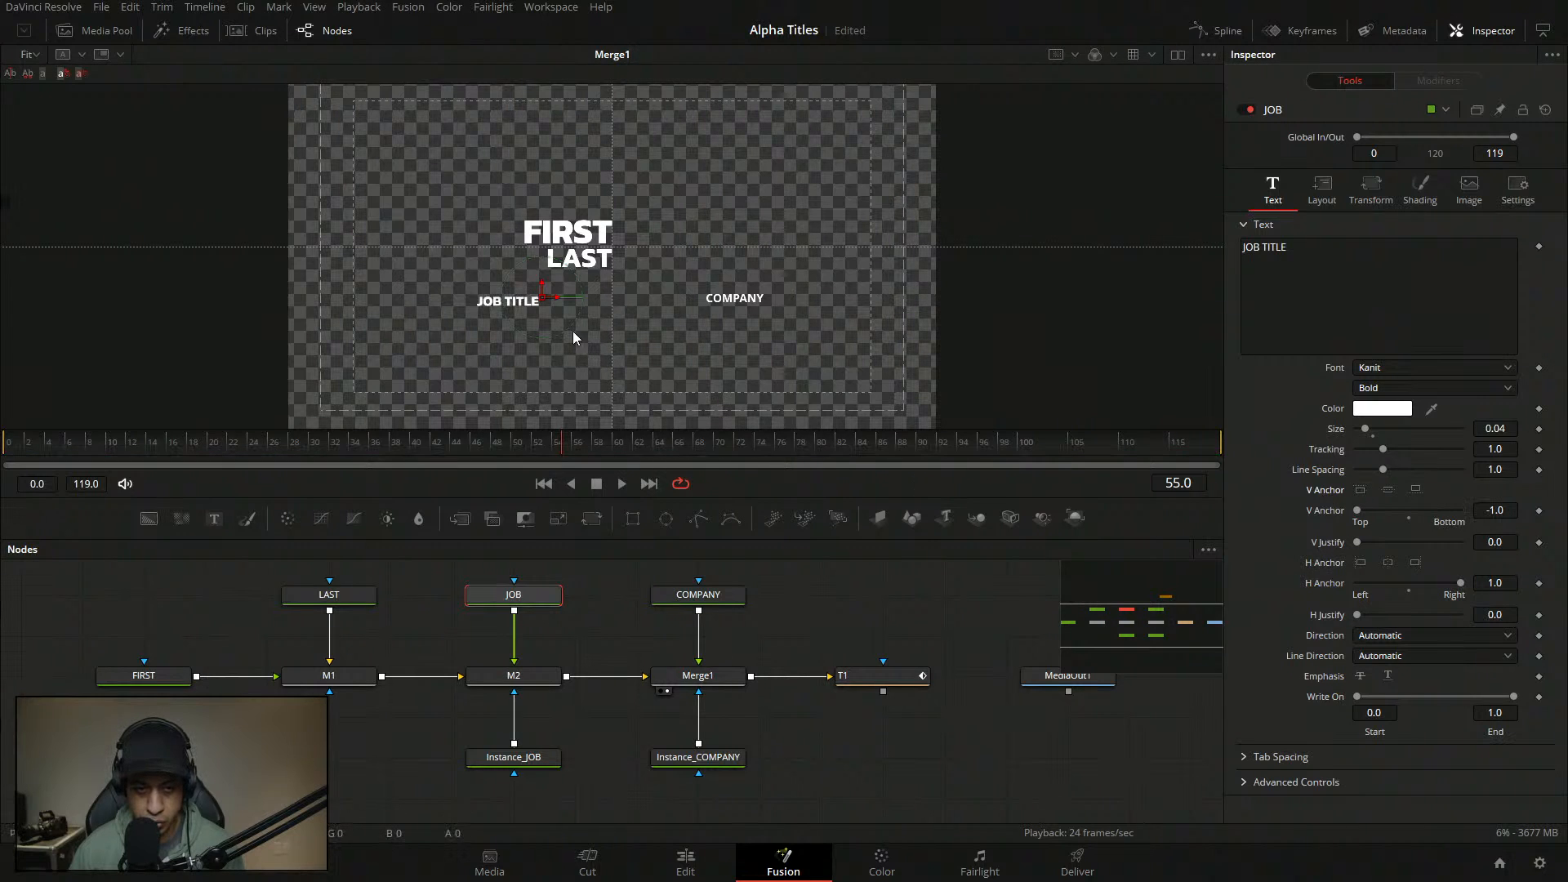
pyautogui.moveTo(546, 299); pyautogui.dragTo(615, 285)
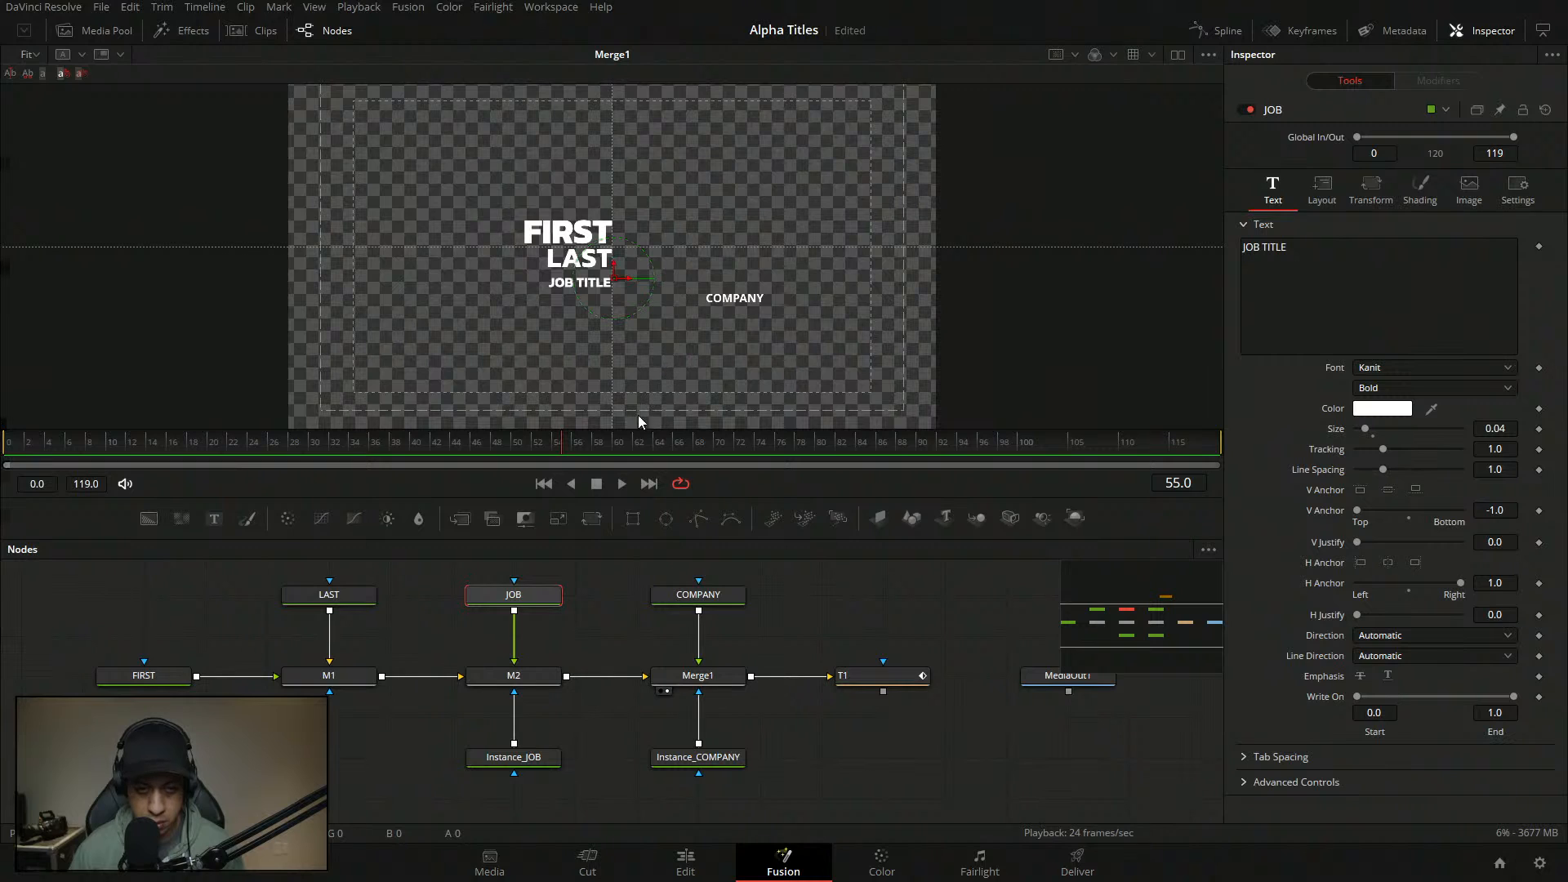
pyautogui.click(686, 605)
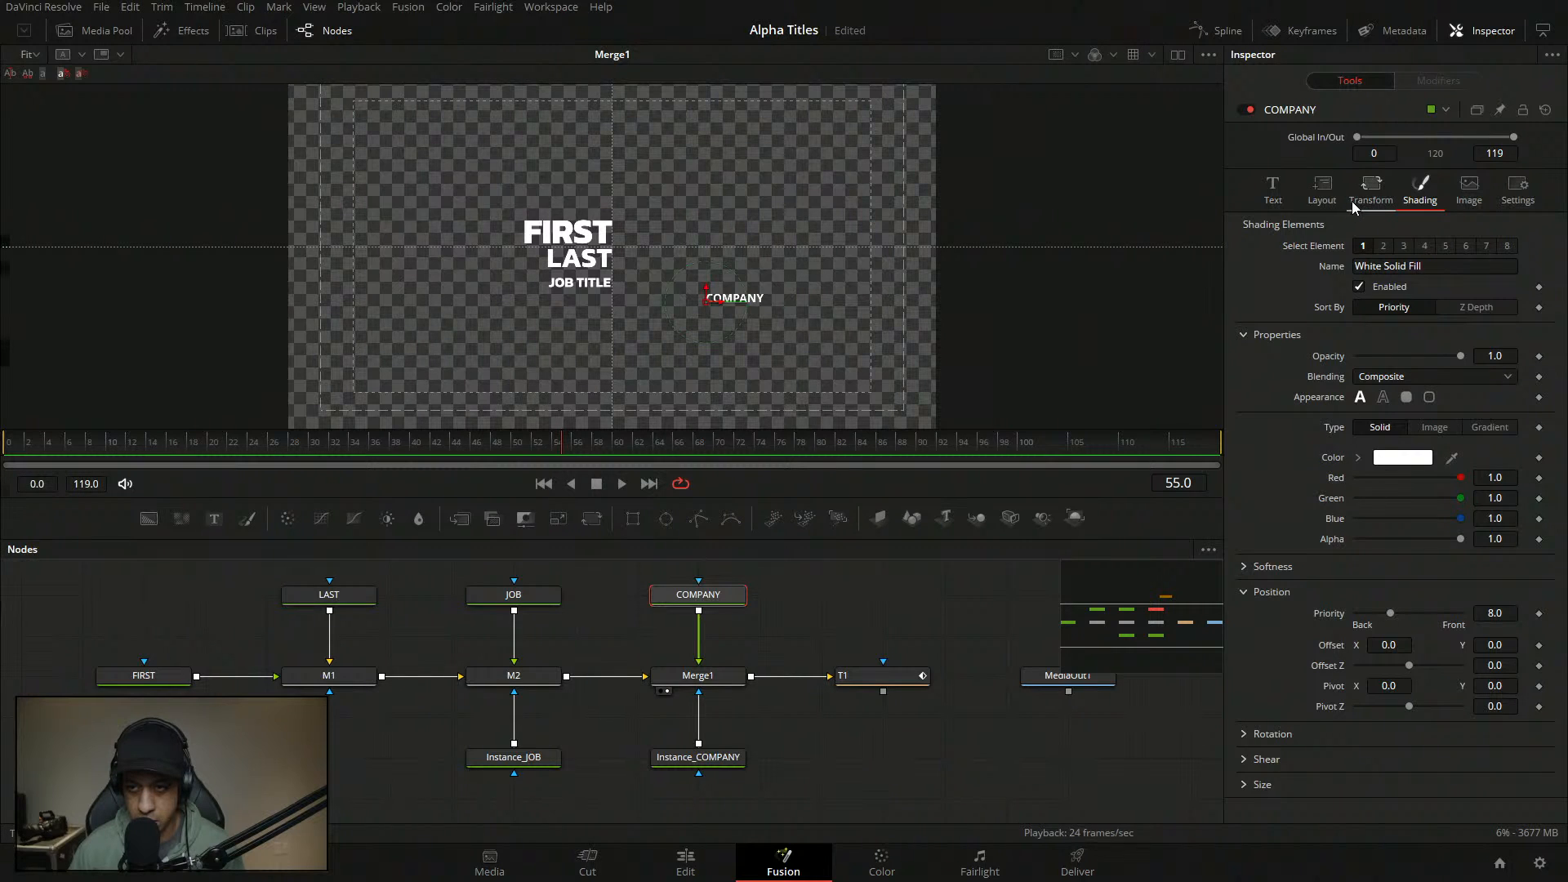
# - Move COMPANY above FIRST, aligned with its left edge, and leave it un-underlined
pyautogui.click(1272, 190)
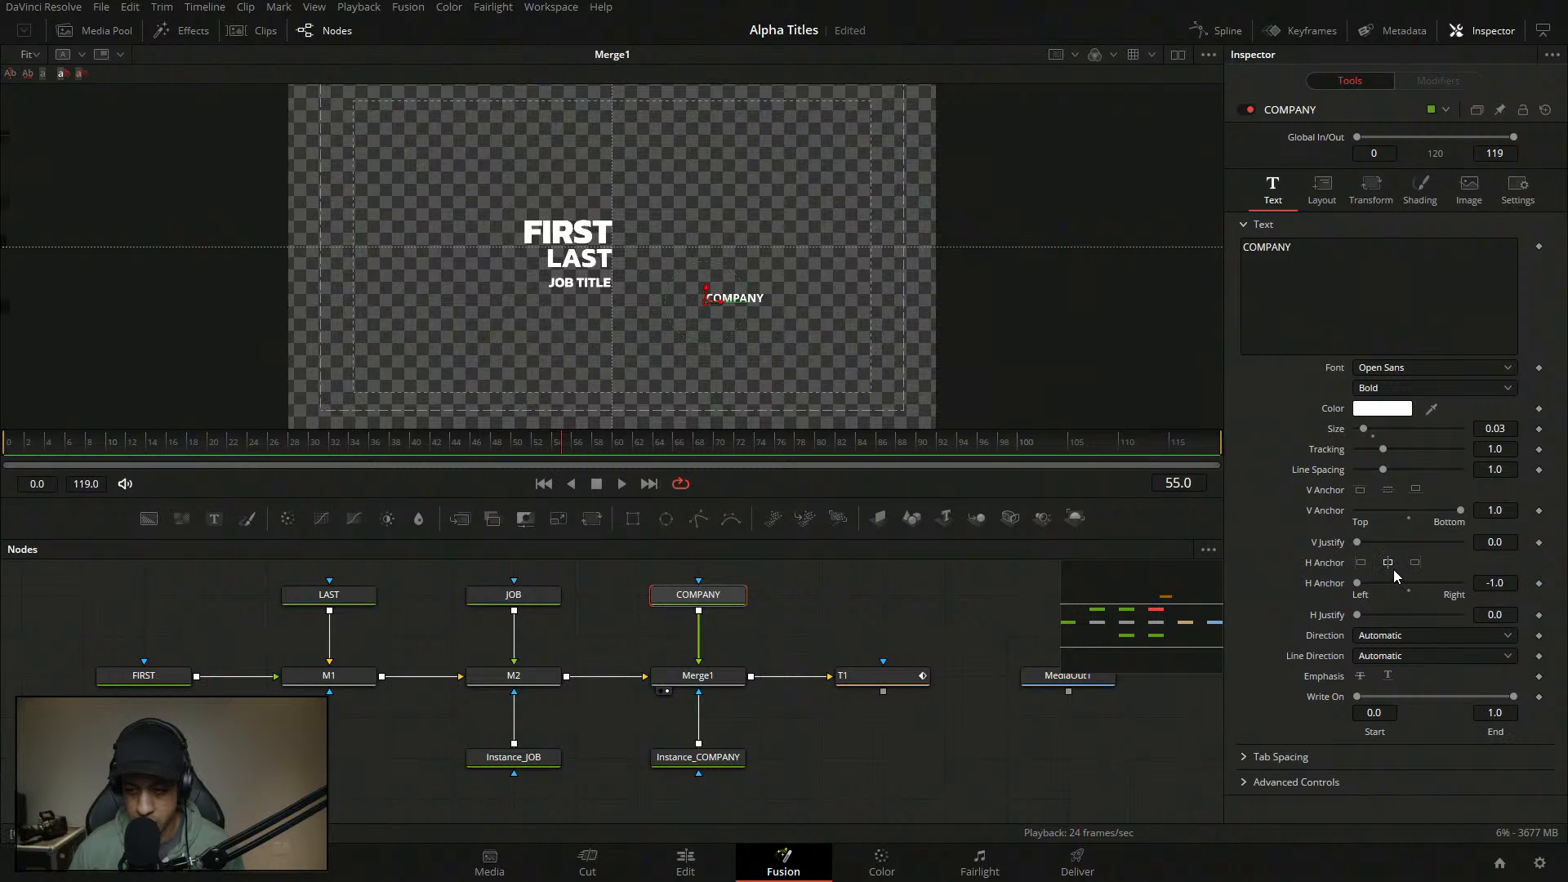
pyautogui.click(1415, 563)
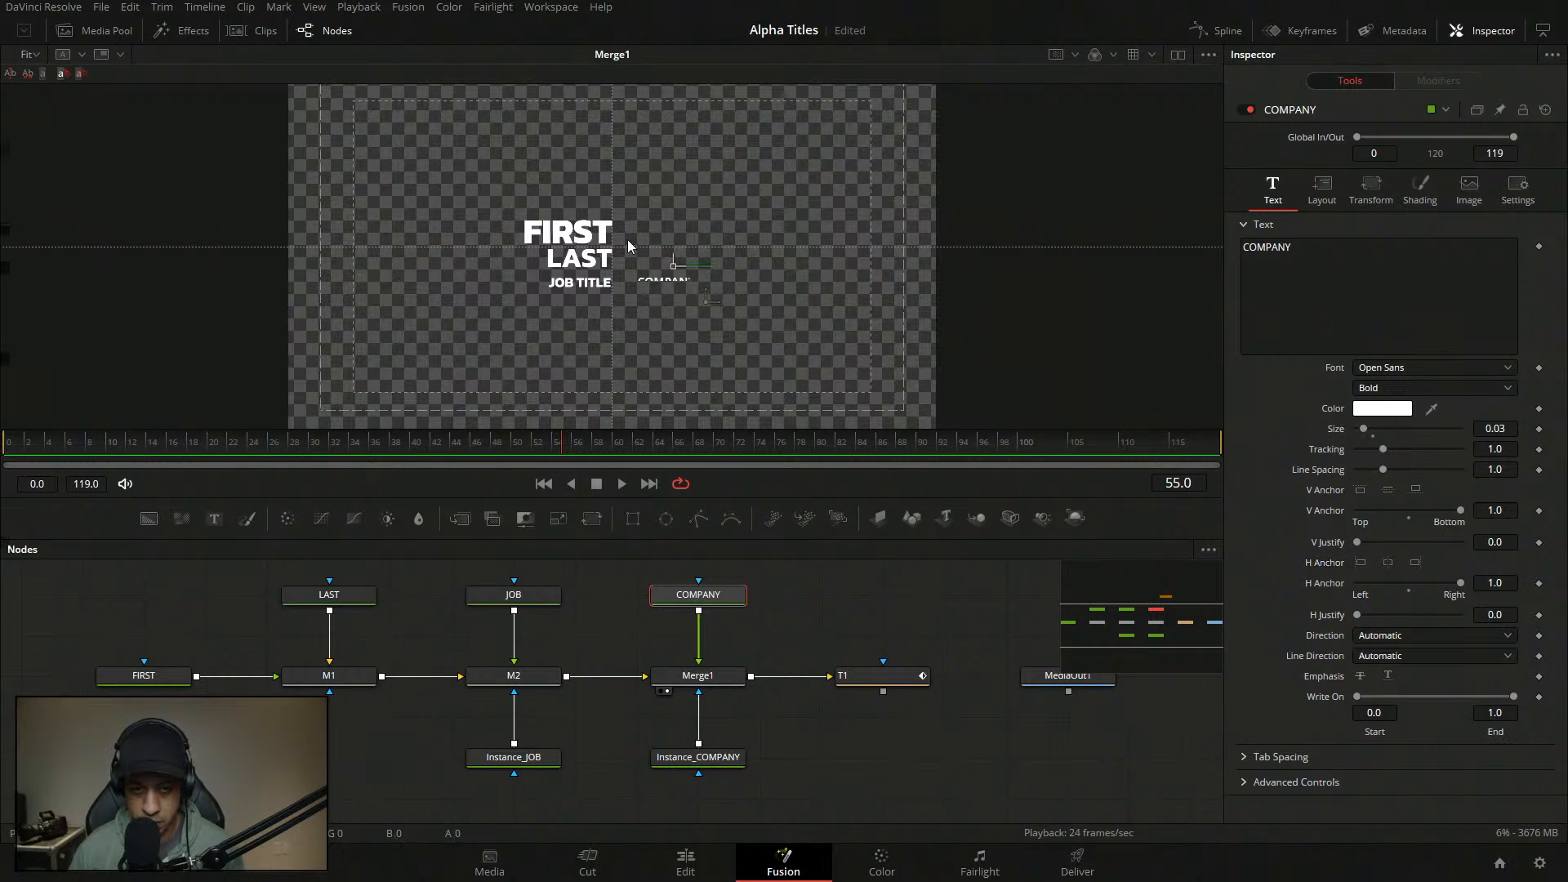
pyautogui.moveTo(707, 298); pyautogui.dragTo(567, 218)
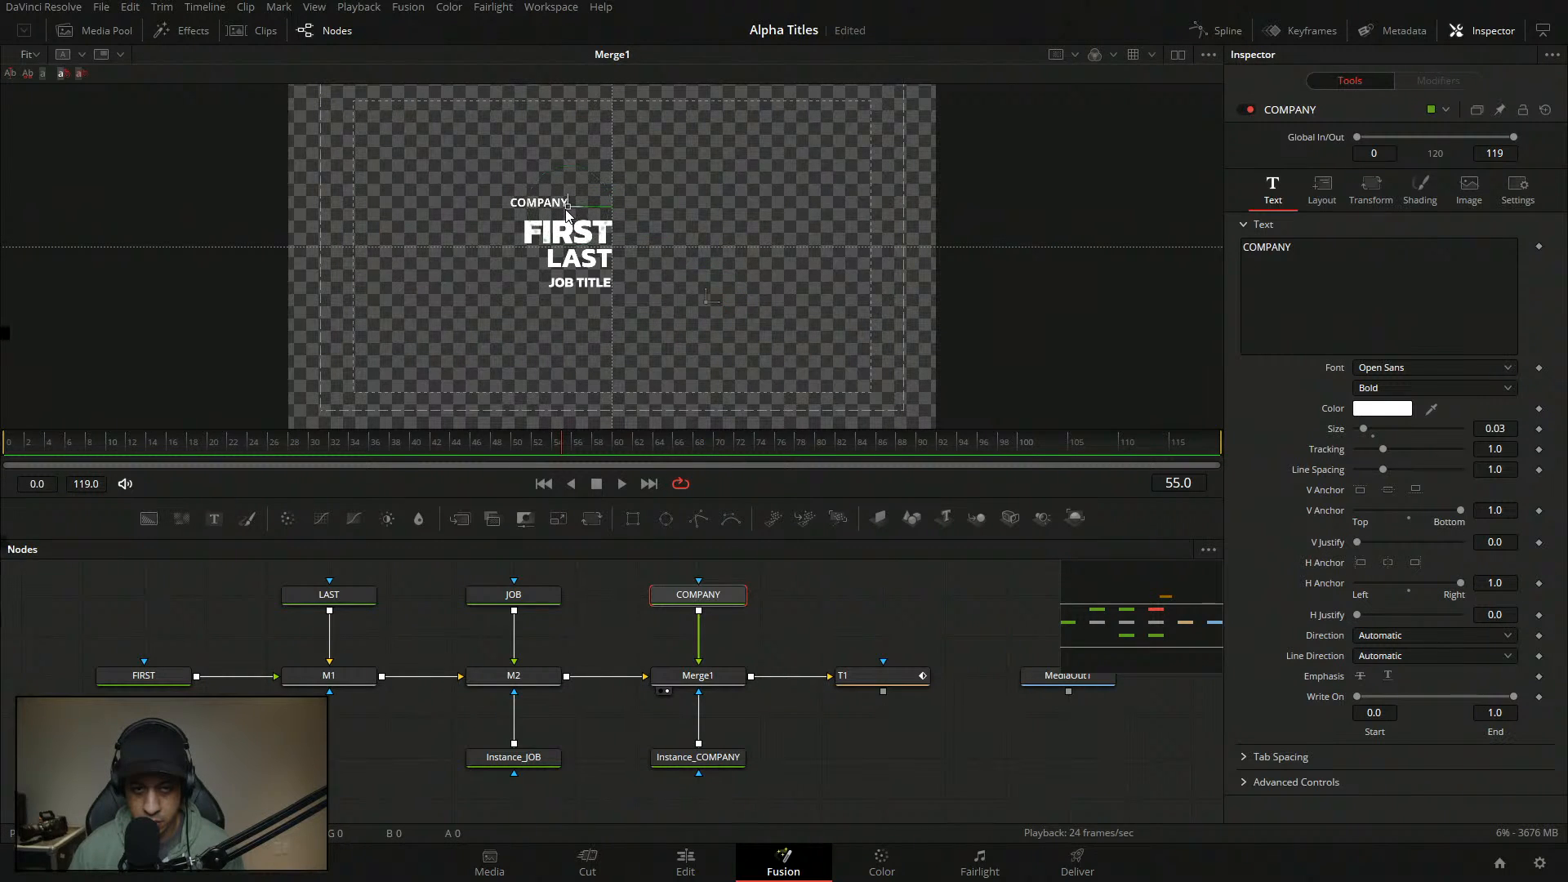
pyautogui.click(1388, 562)
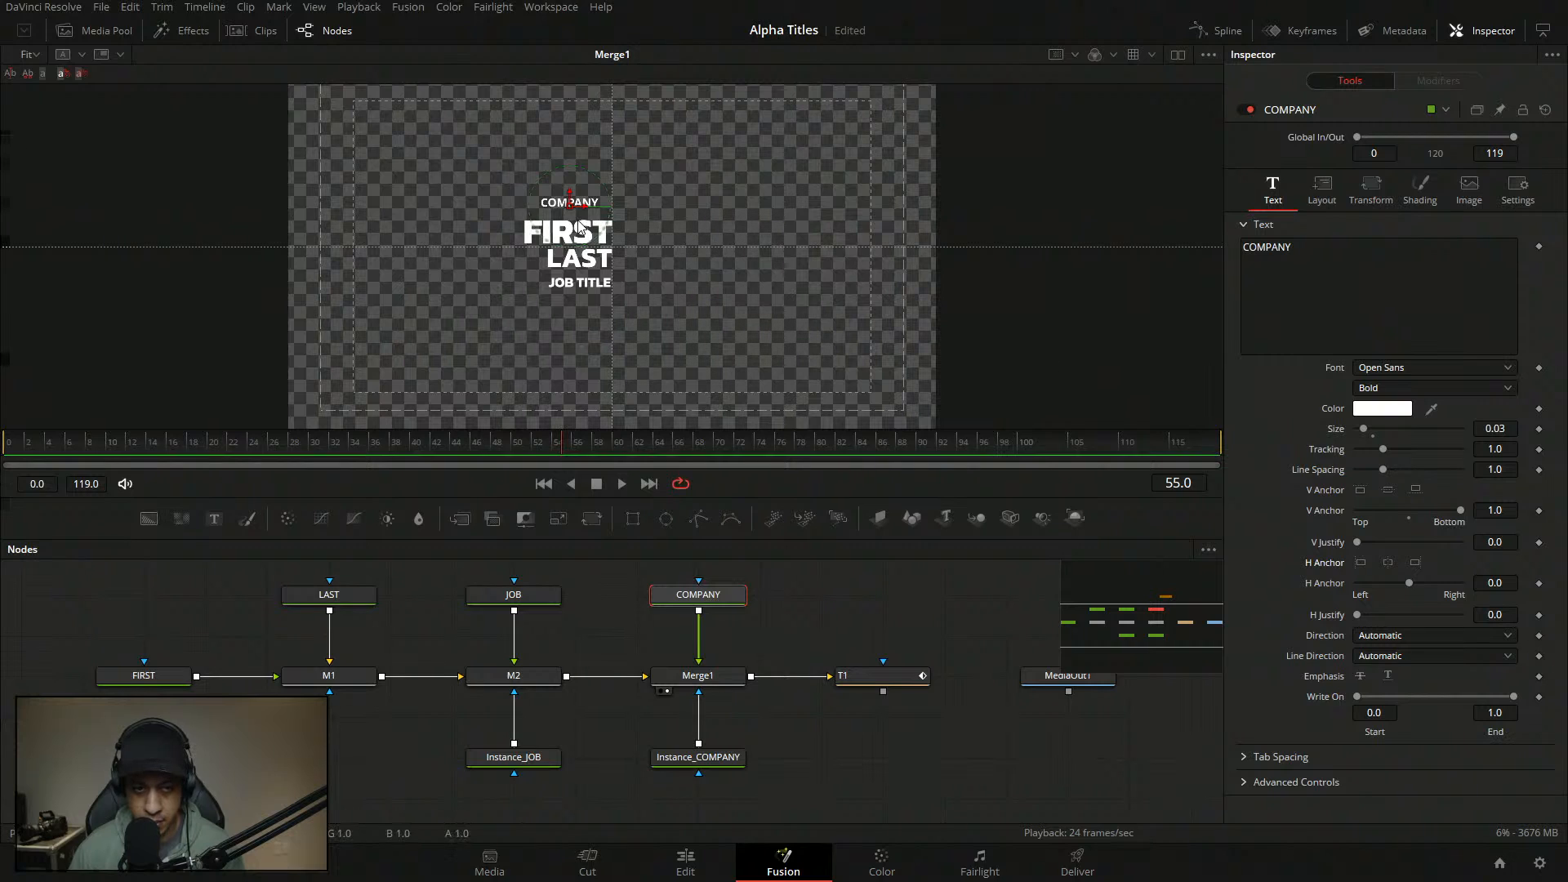
pyautogui.moveTo(585, 213); pyautogui.dragTo(561, 213)
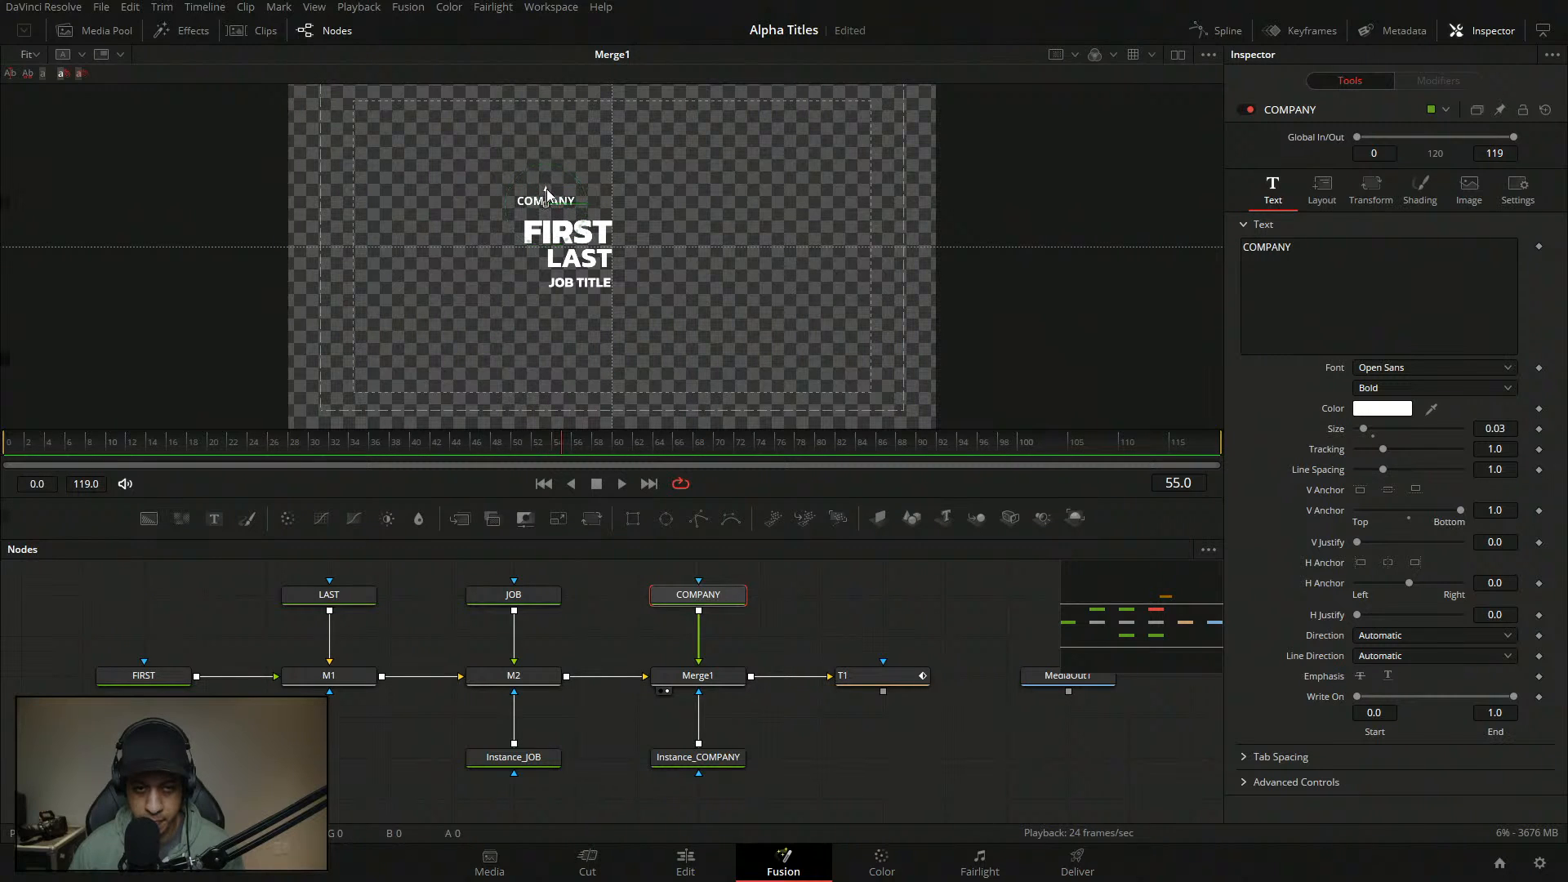
pyautogui.click(778, 629)
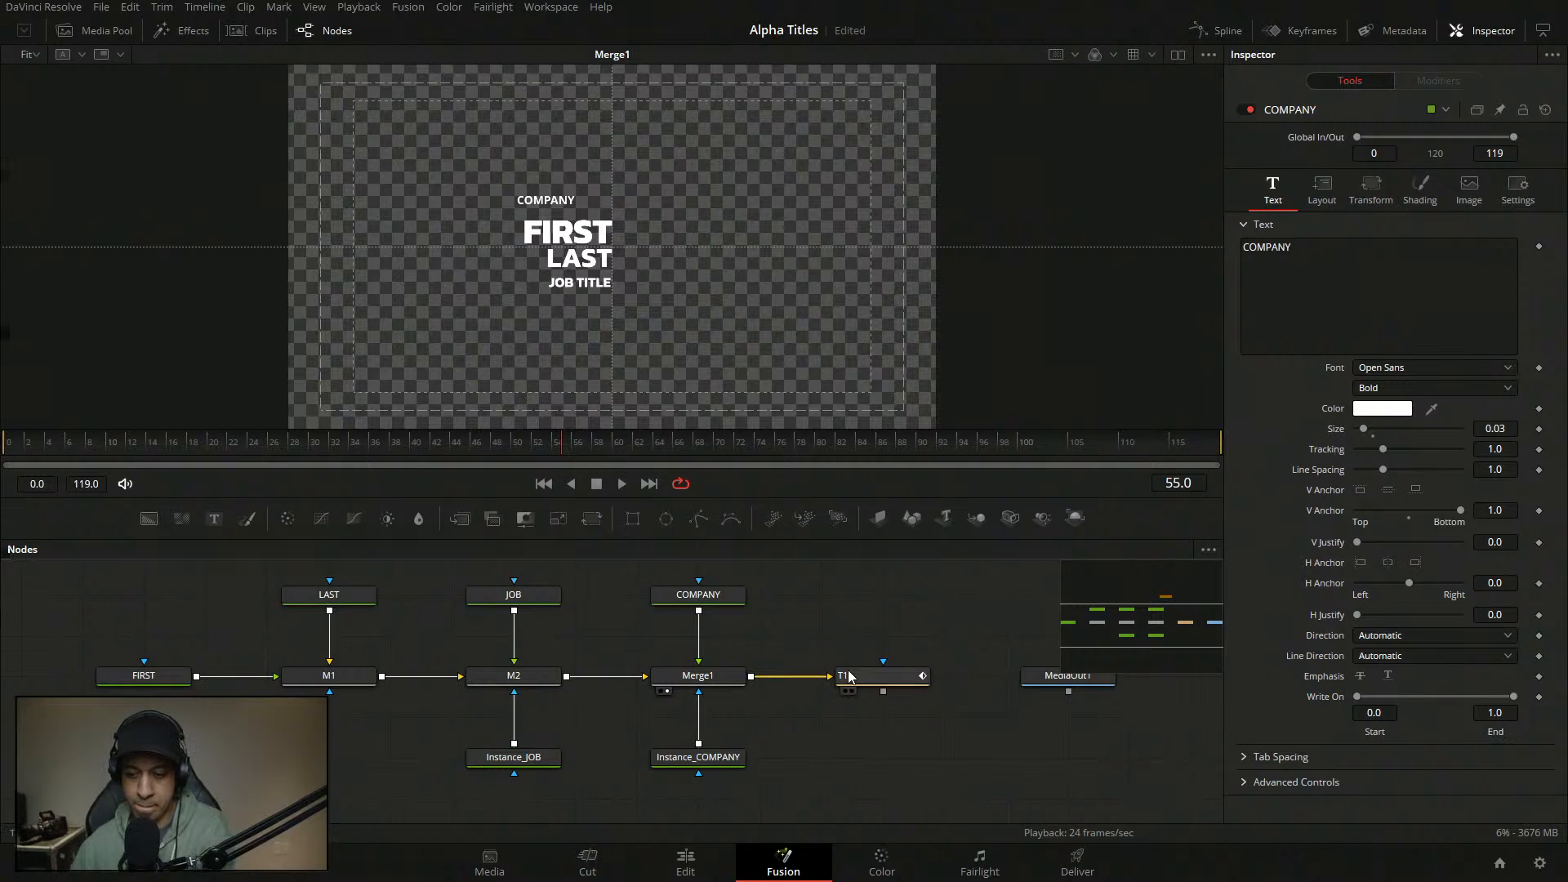
pyautogui.click(1388, 677)
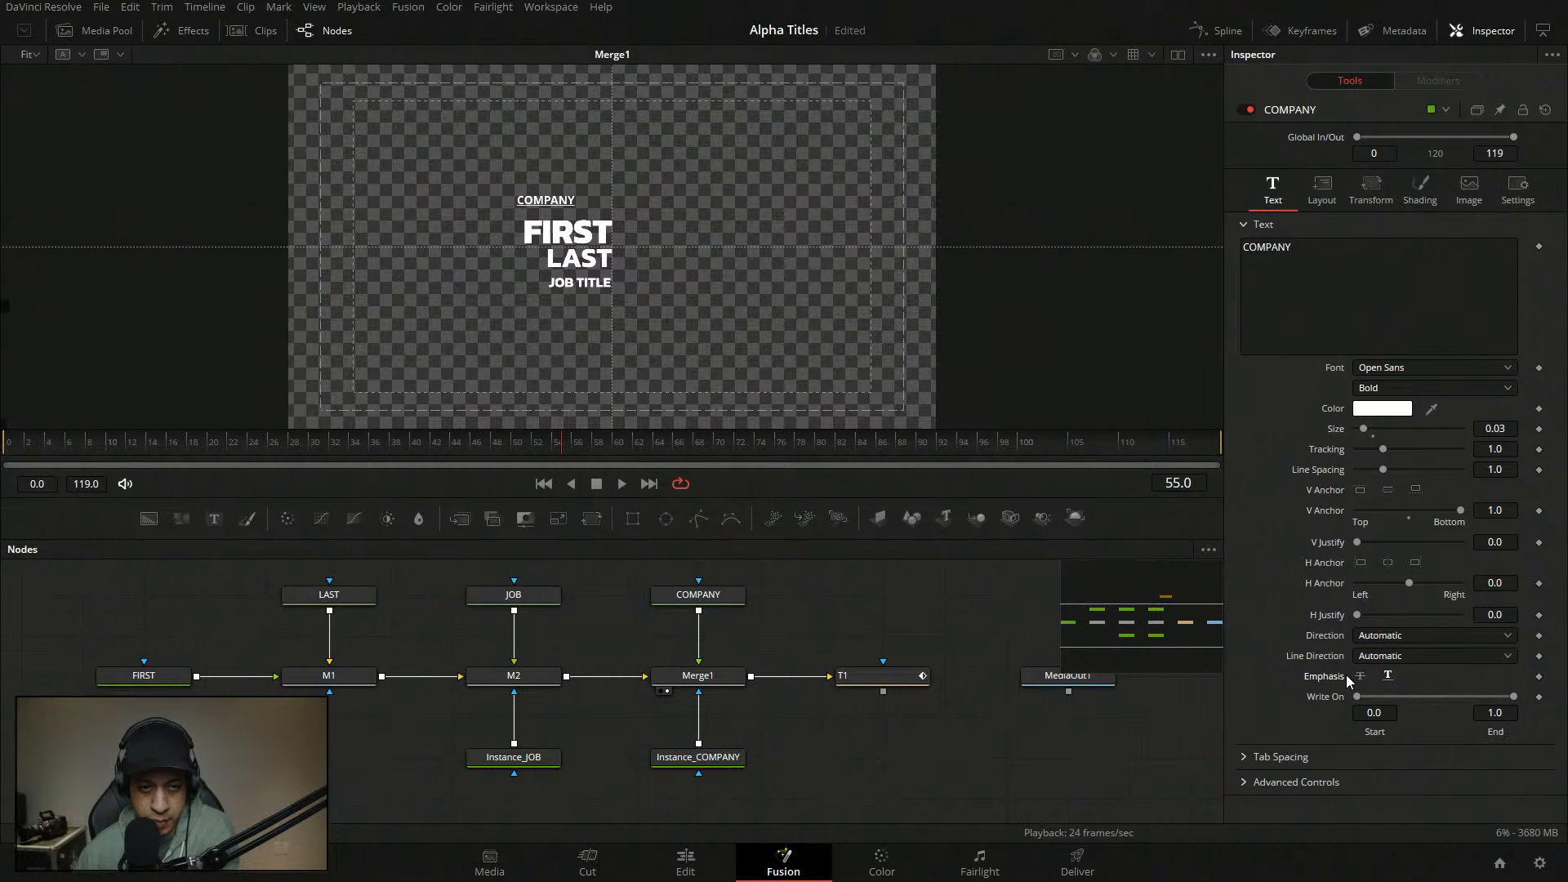
pyautogui.click(1387, 677)
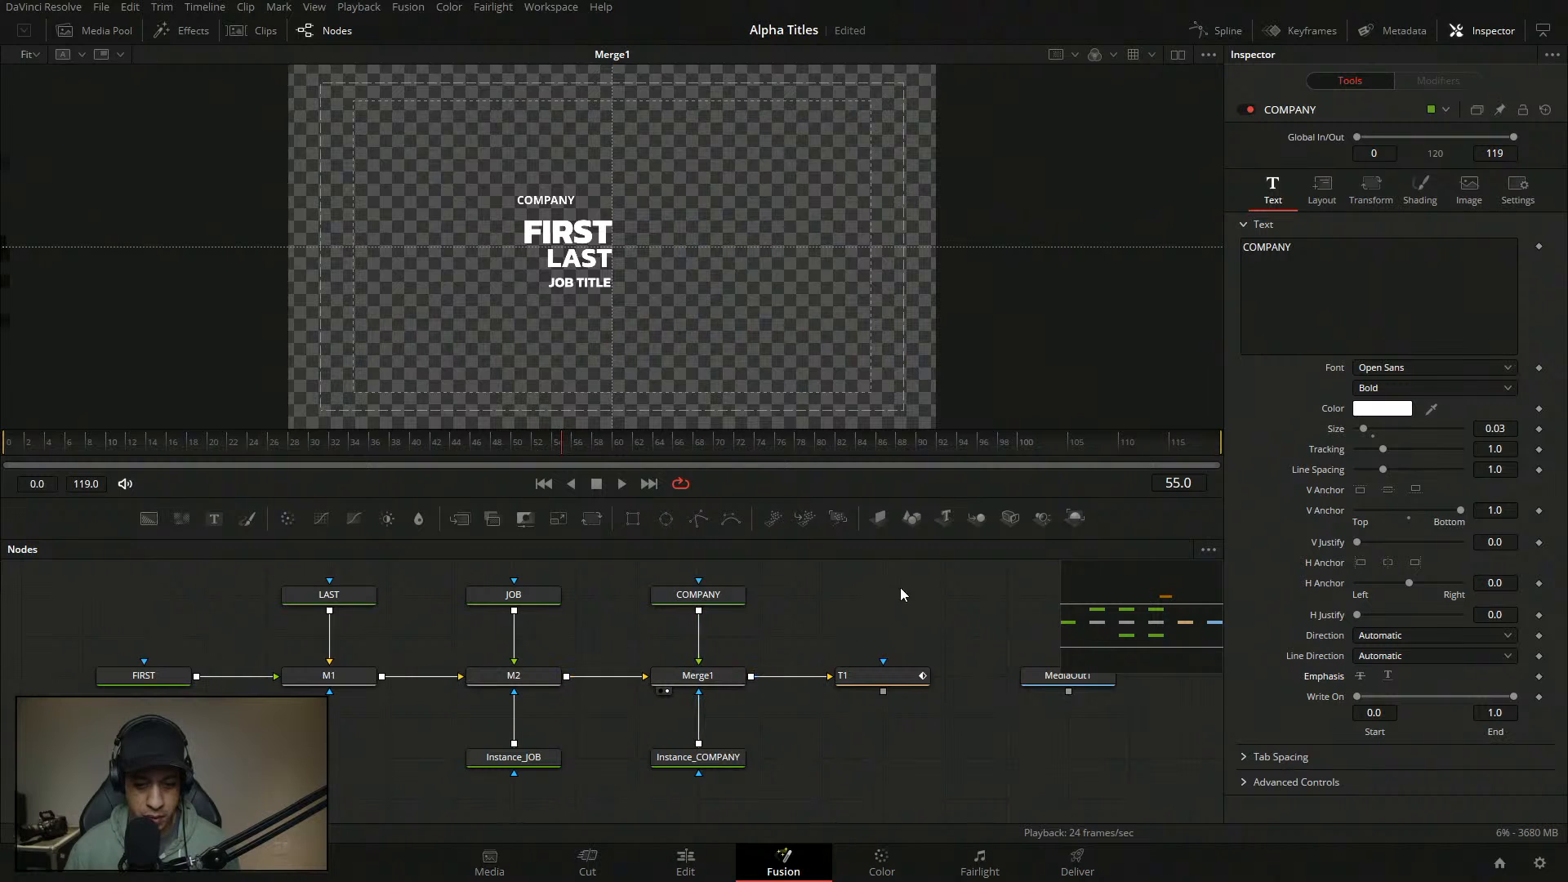
pyautogui.moveTo(901, 587); pyautogui.dragTo(649, 763)
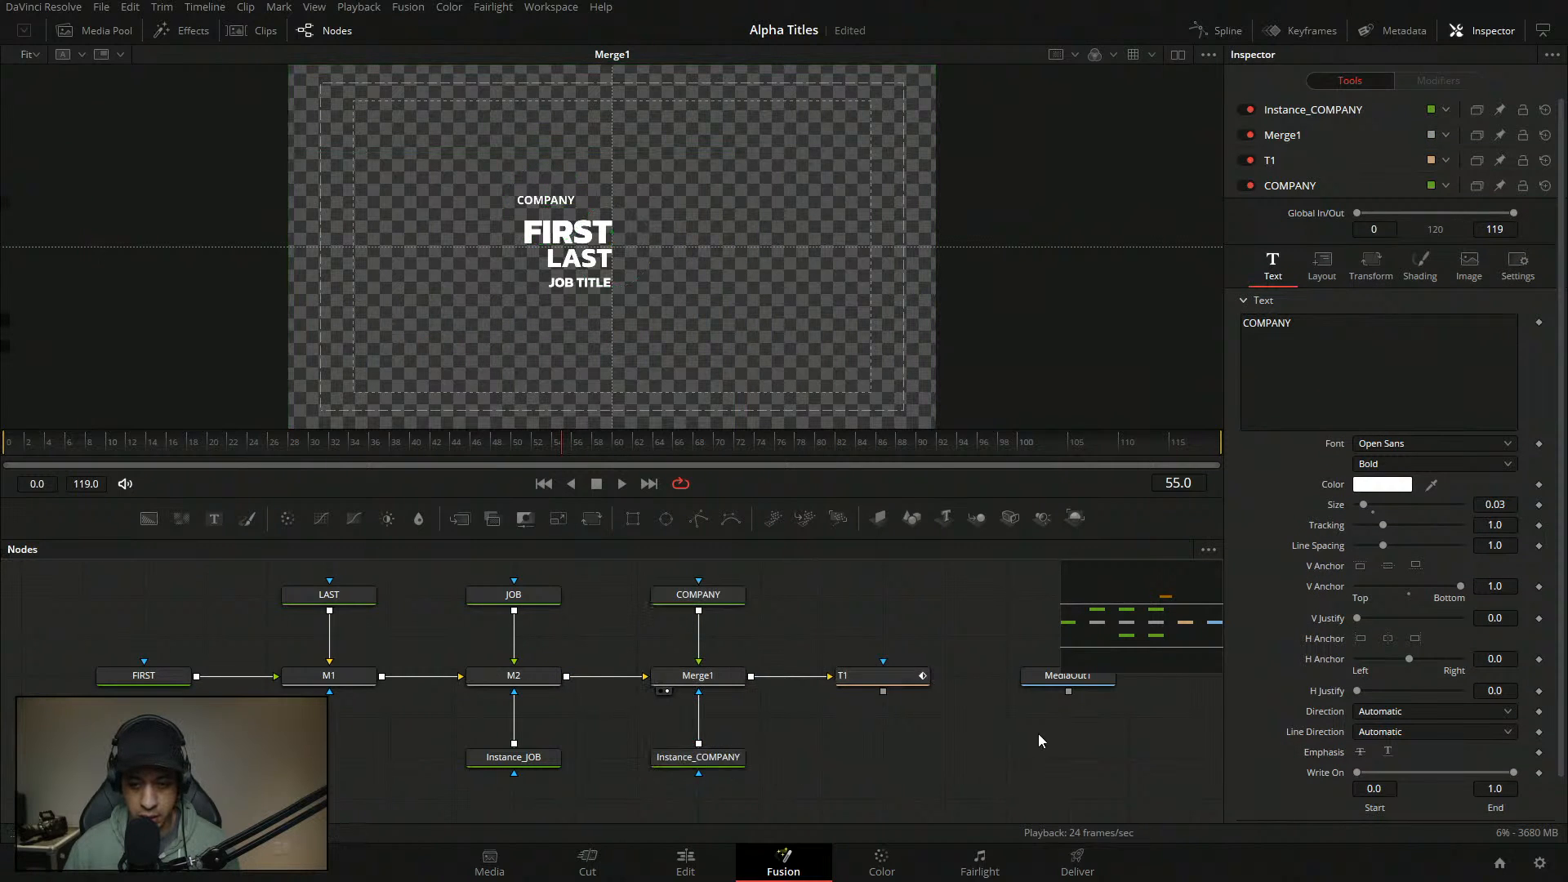
# - Shift T1 and MediaOut1 right and add a Background1 node with a Rectangle1 mask
pyautogui.scroll(3, 942, 717)
pyautogui.moveTo(943, 717); pyautogui.dragTo(877, 638)
pyautogui.moveTo(1000, 628); pyautogui.dragTo(882, 673)
pyautogui.moveTo(699, 648); pyautogui.dragTo(746, 653)
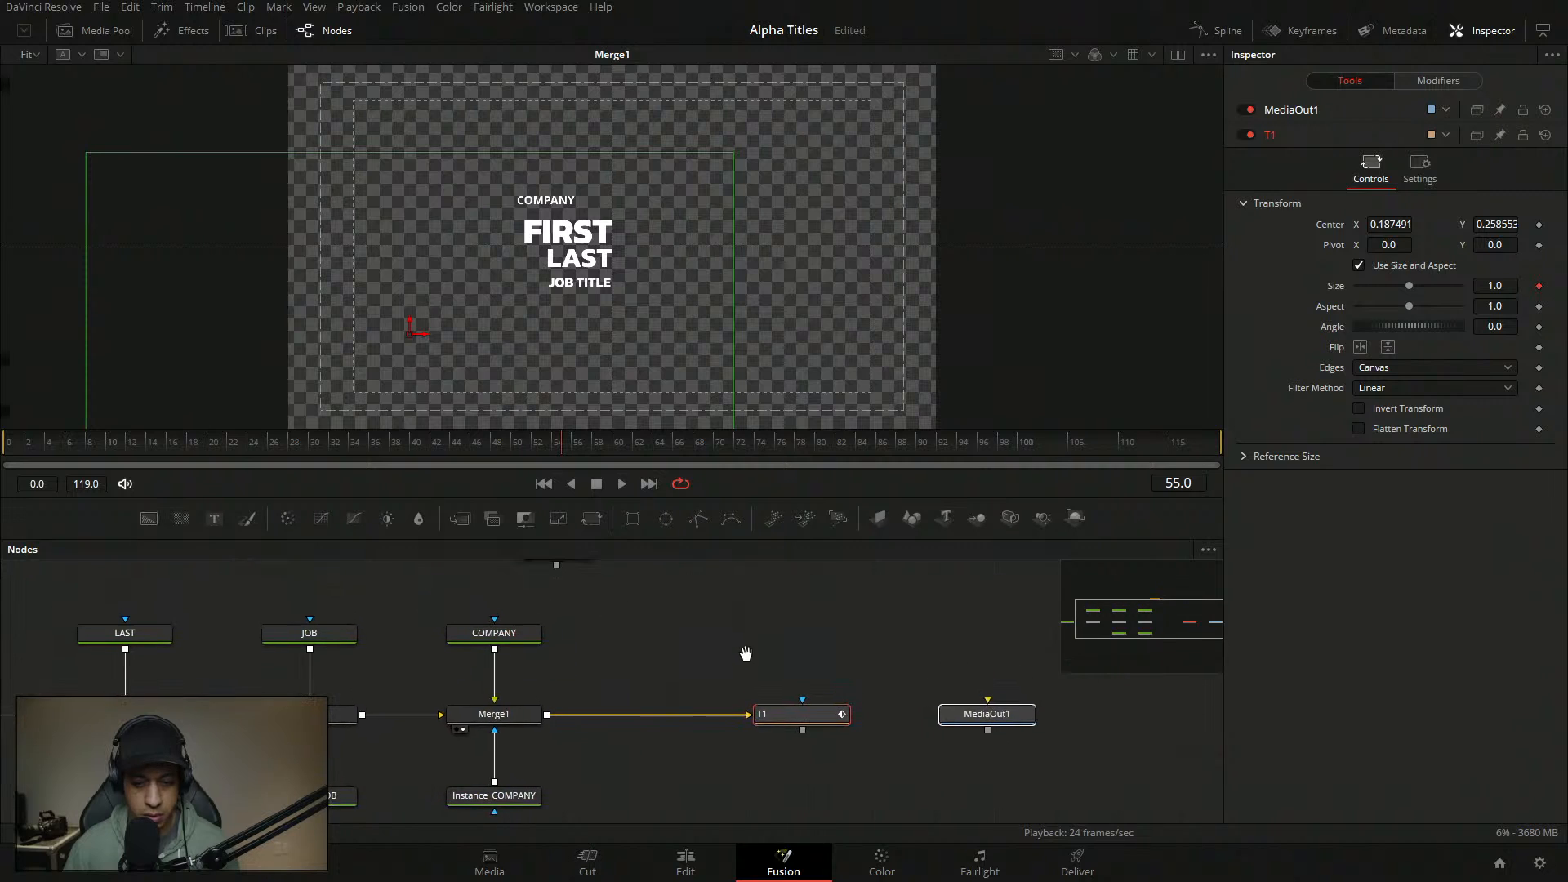
pyautogui.click(685, 577)
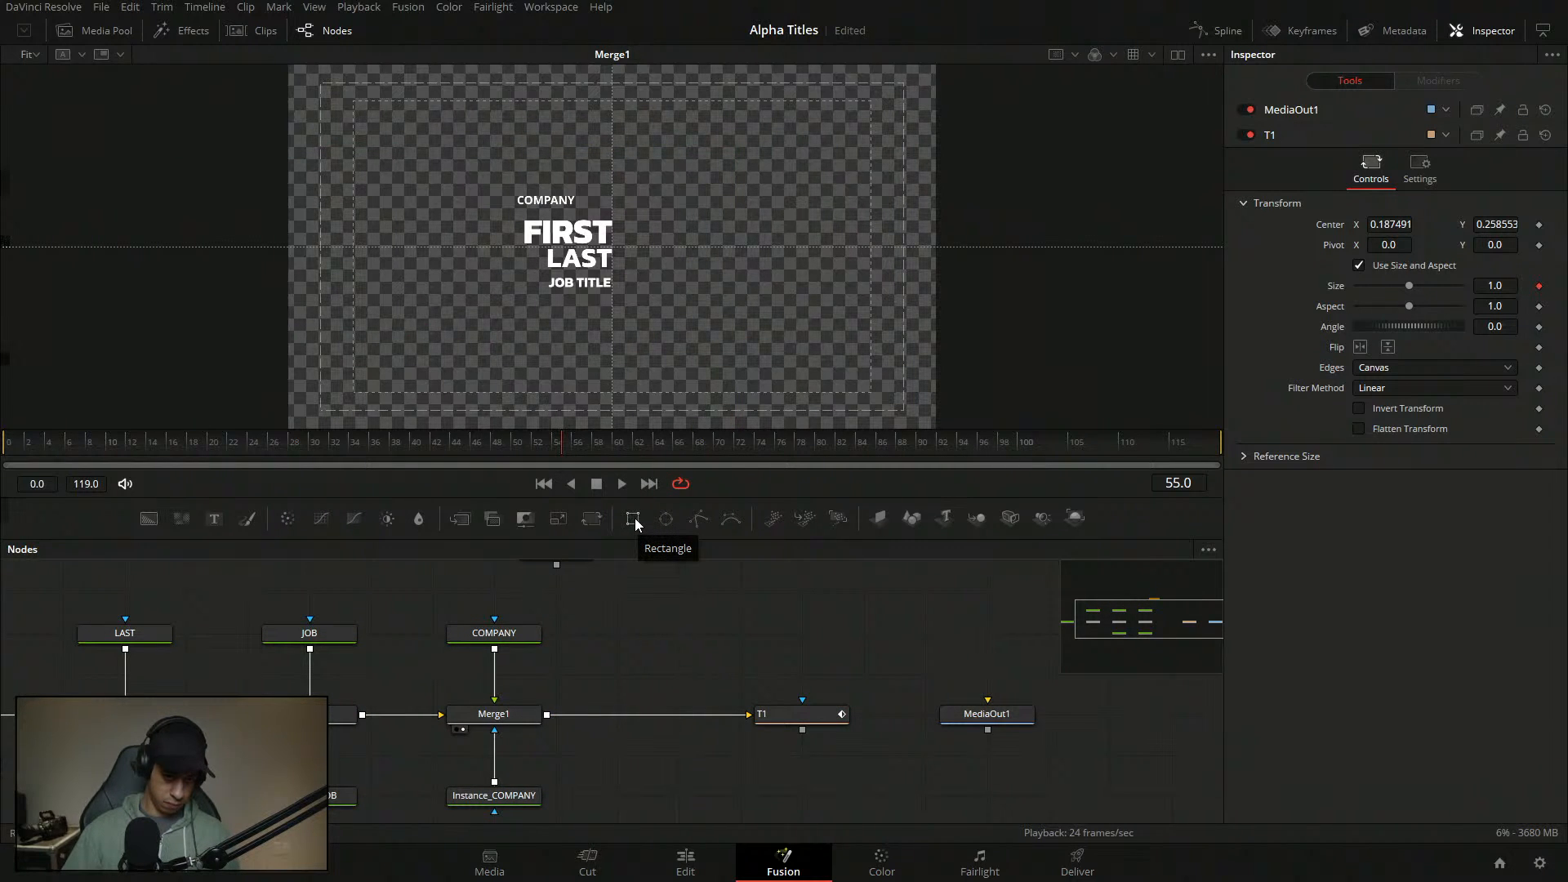
pyautogui.moveTo(635, 520); pyautogui.dragTo(616, 645)
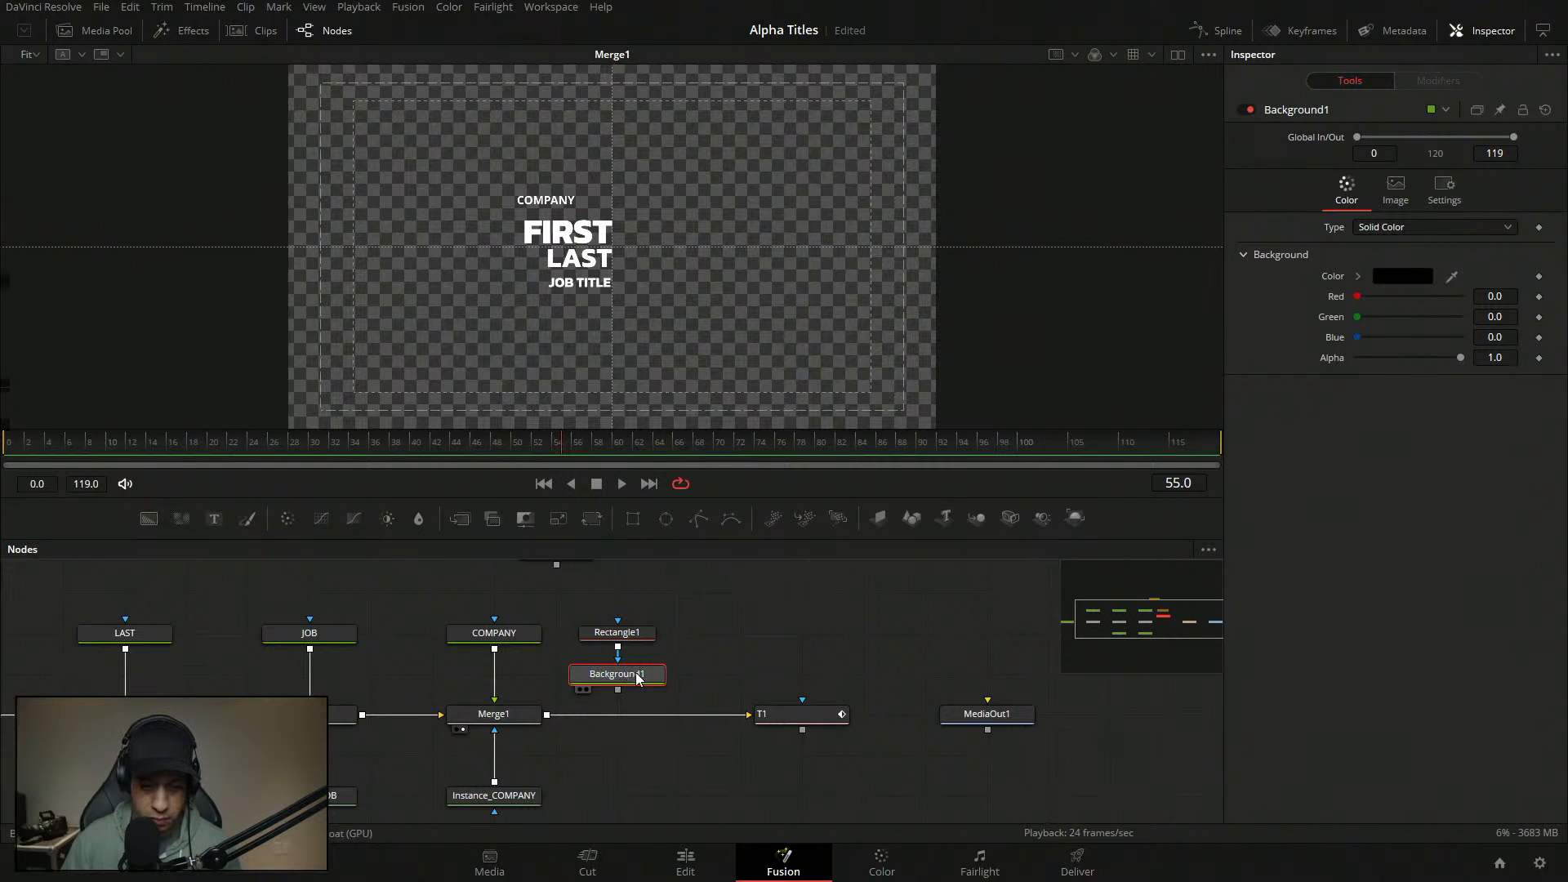
pyautogui.click(620, 644)
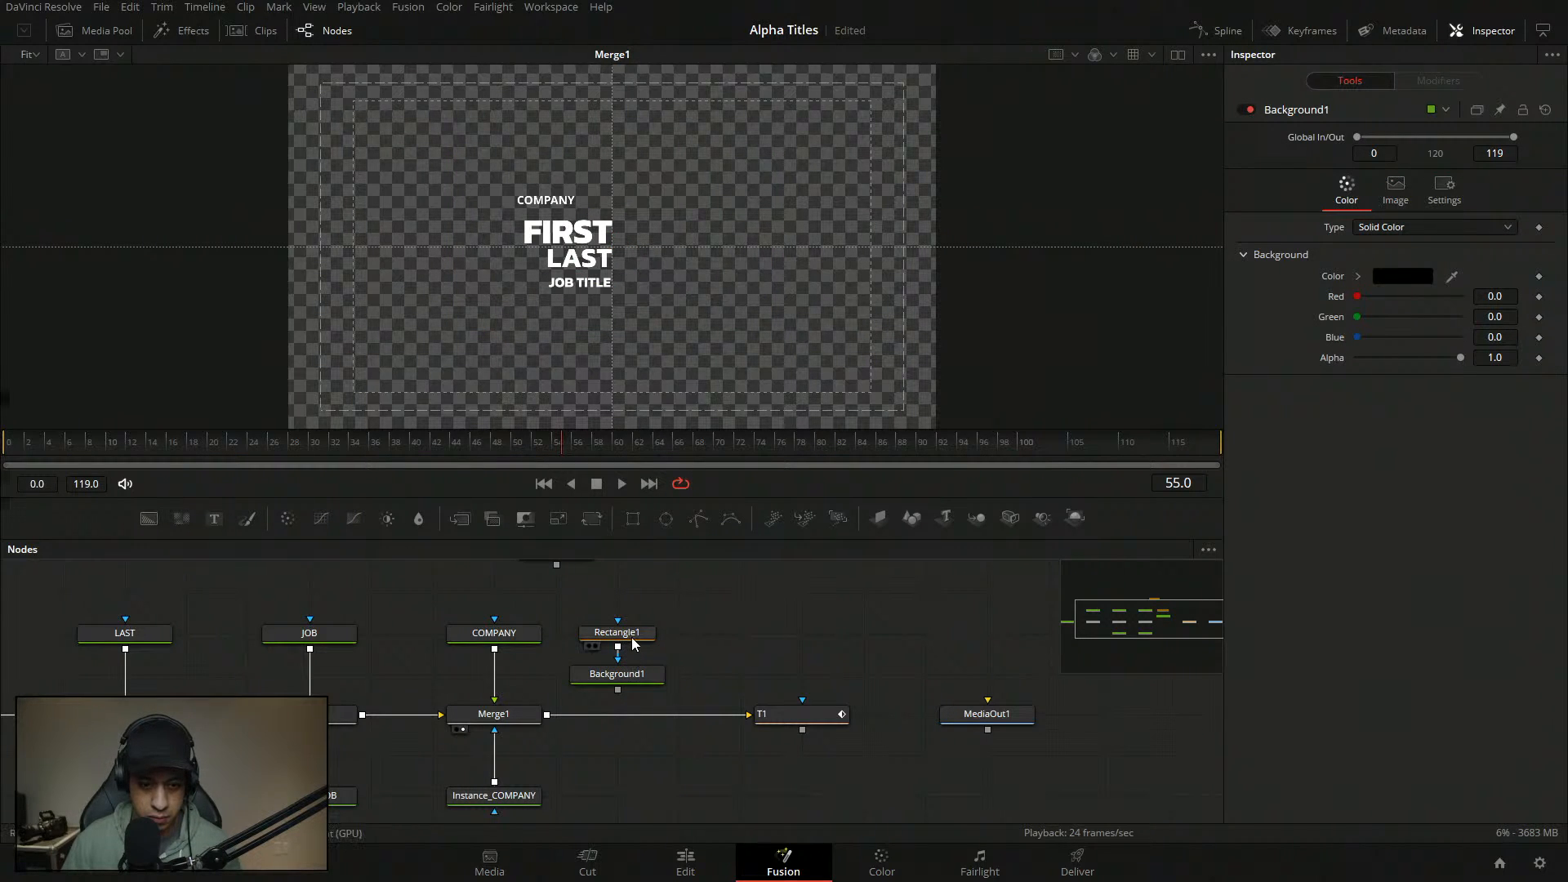
# - Shape Rectangle1 into a thin bar with height 0.005 and width 0.092
pyautogui.click(647, 634)
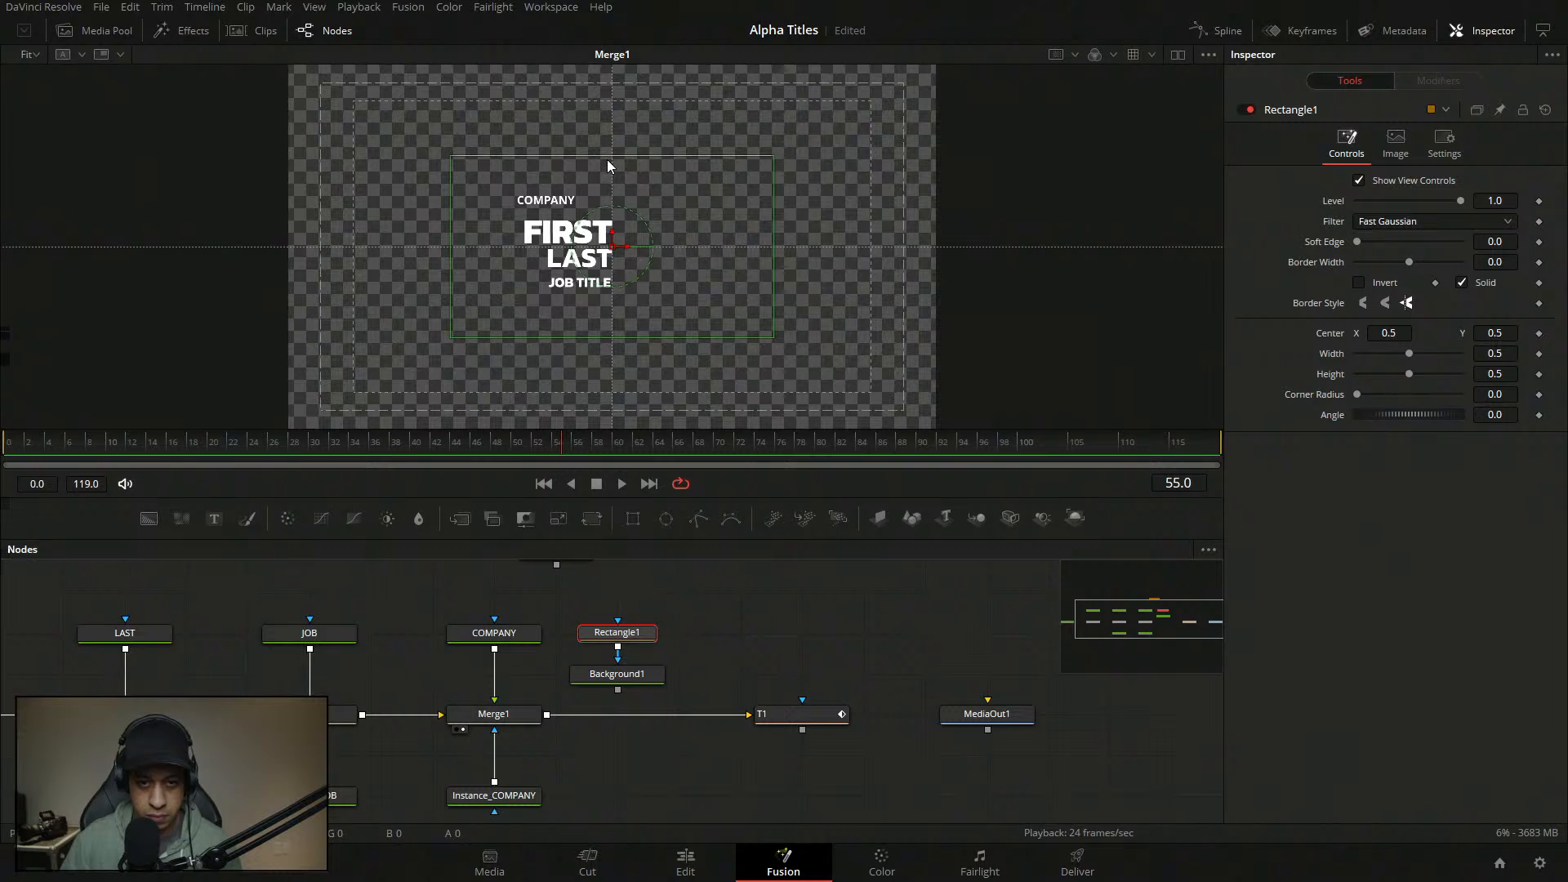
pyautogui.moveTo(606, 158); pyautogui.dragTo(623, 251)
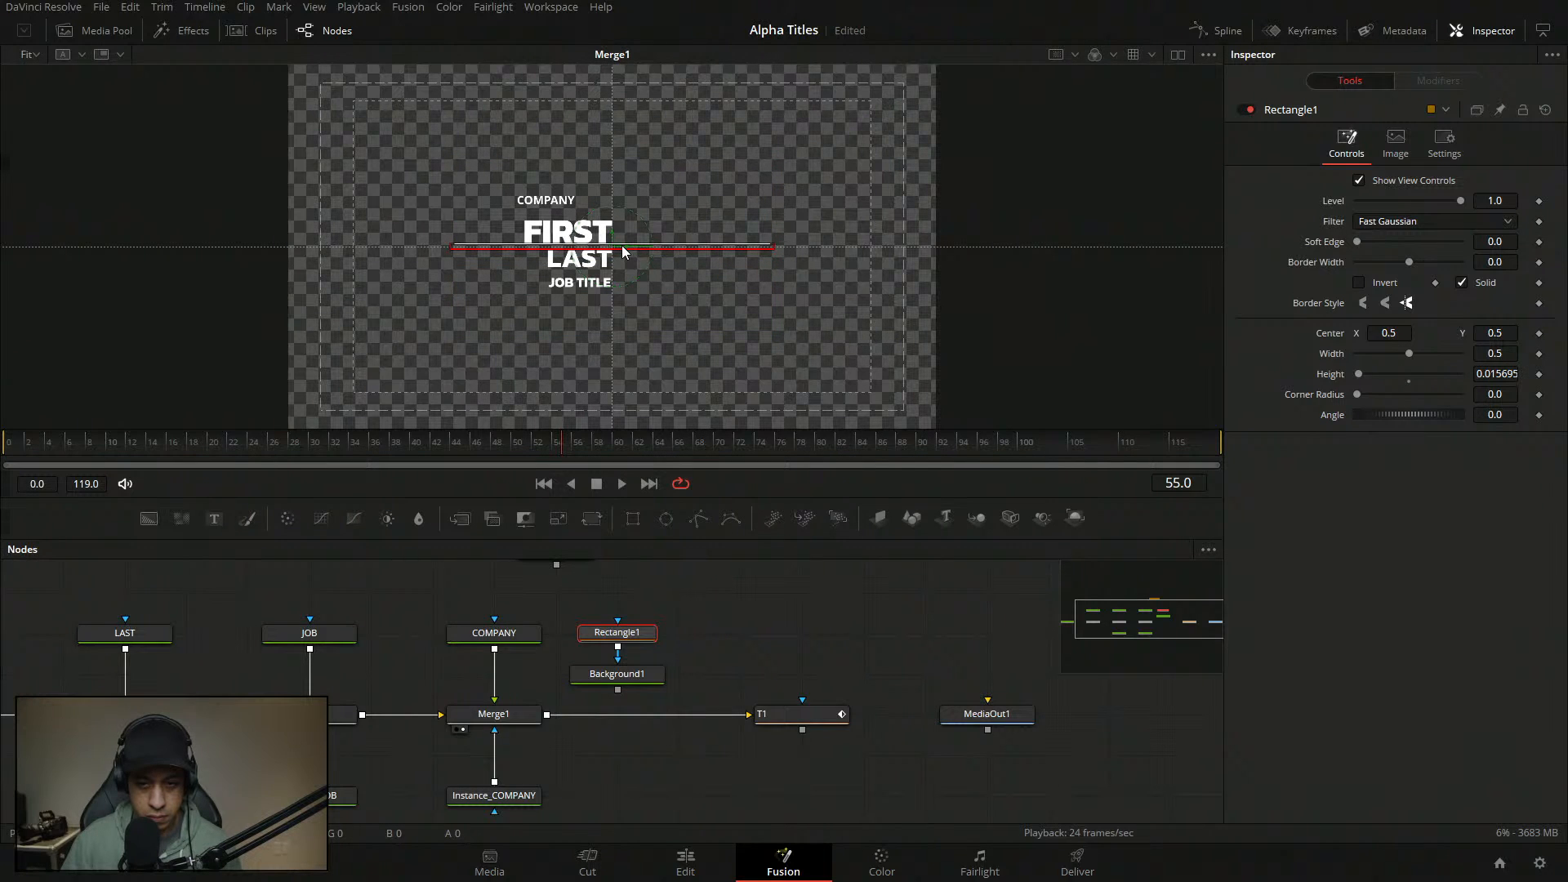
pyautogui.click(1510, 374)
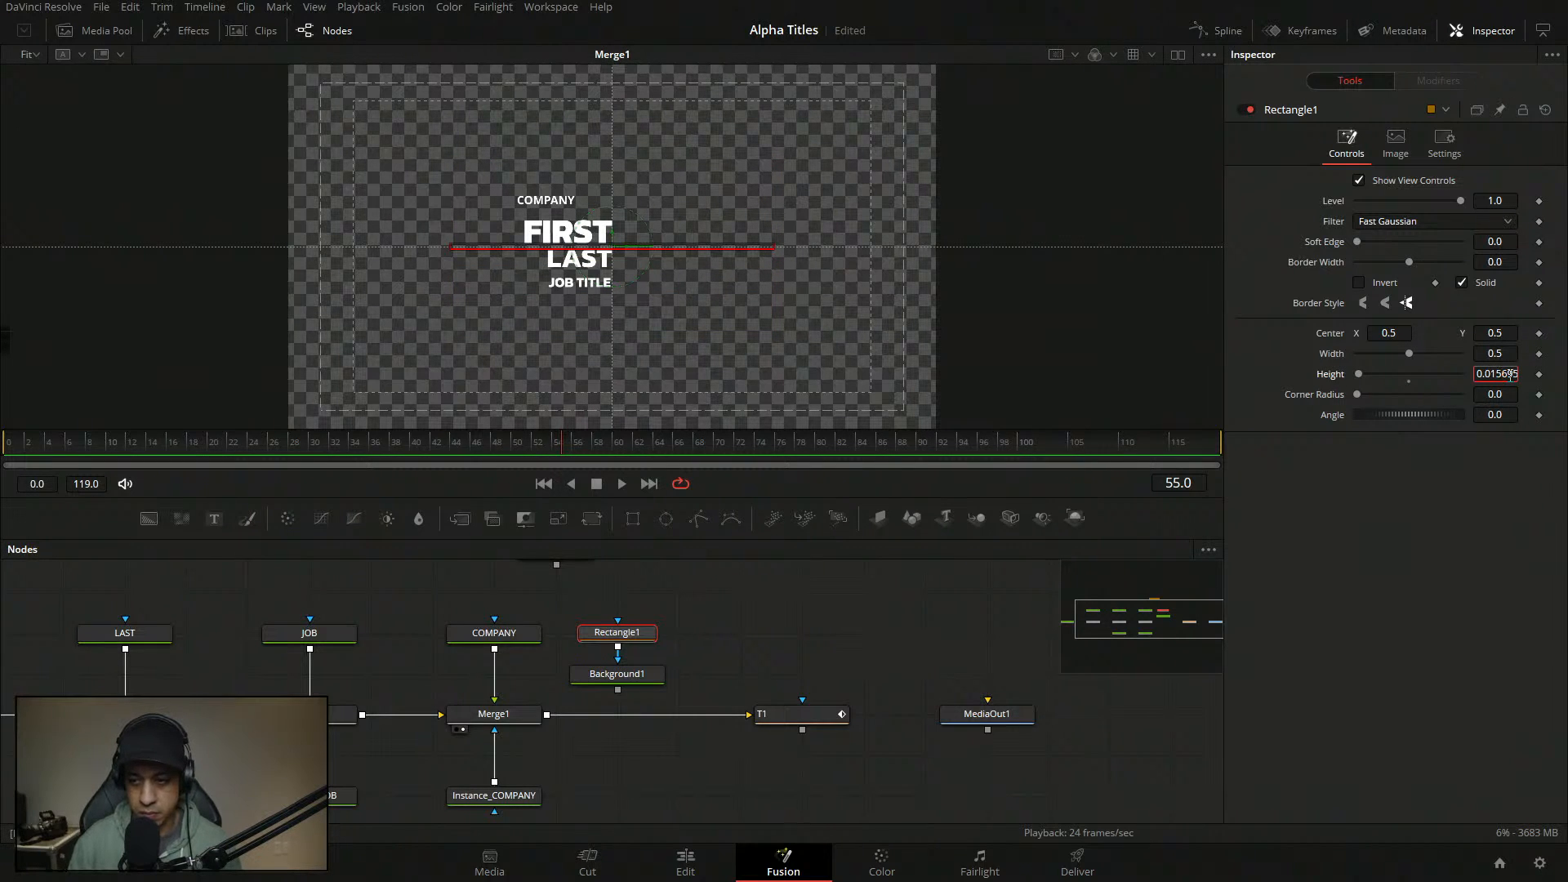
pyautogui.press('BackSpace')
pyautogui.press('BackSpace')
pyautogui.press('BackSpace')
pyautogui.press('BackSpace')
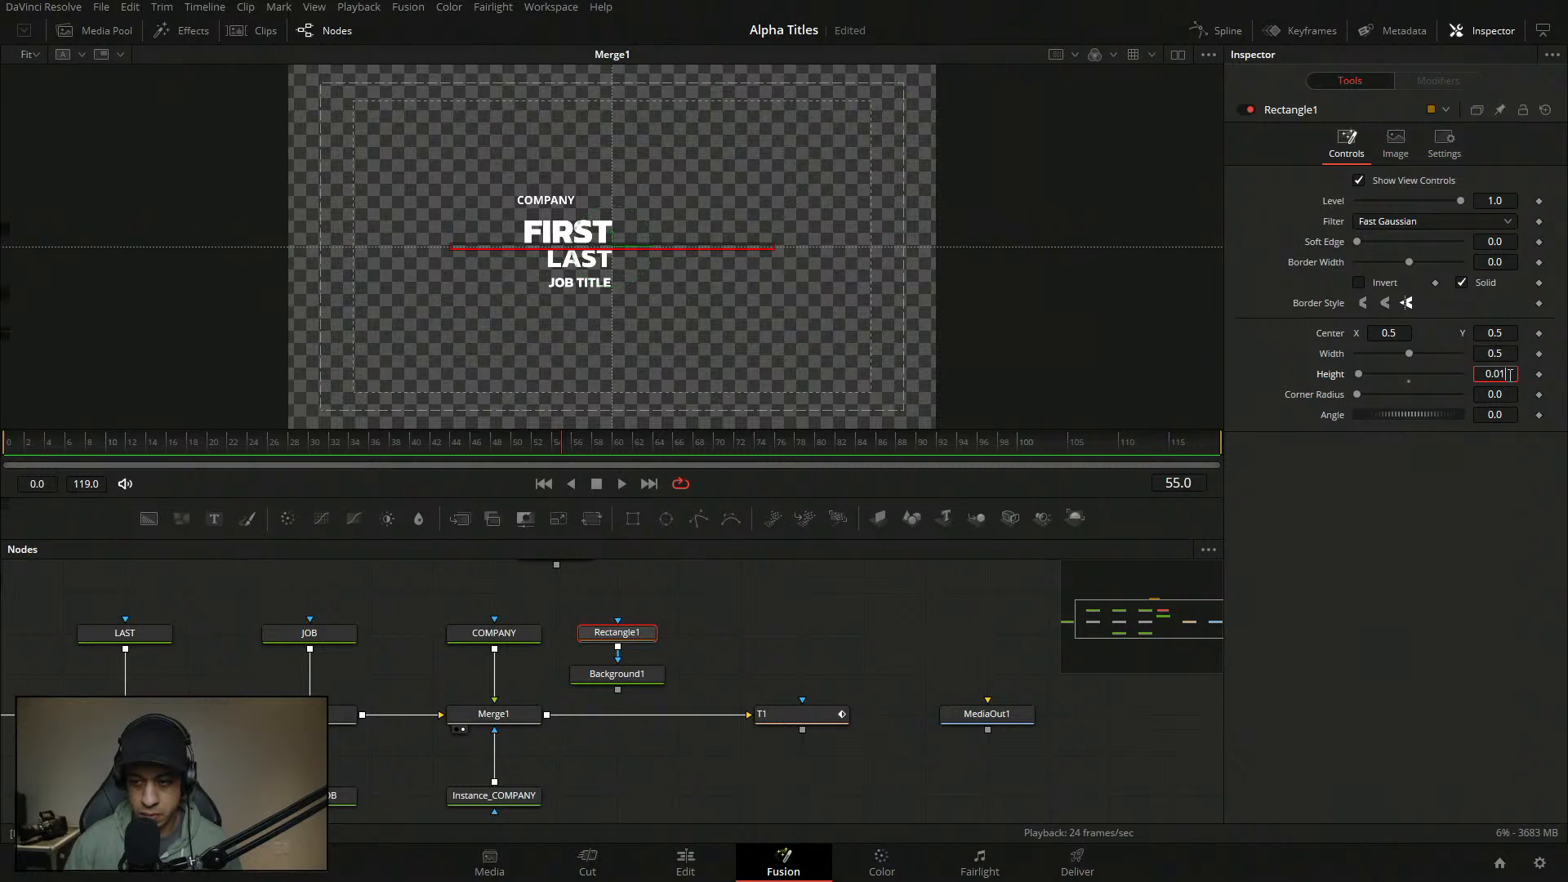
pyautogui.press('Return')
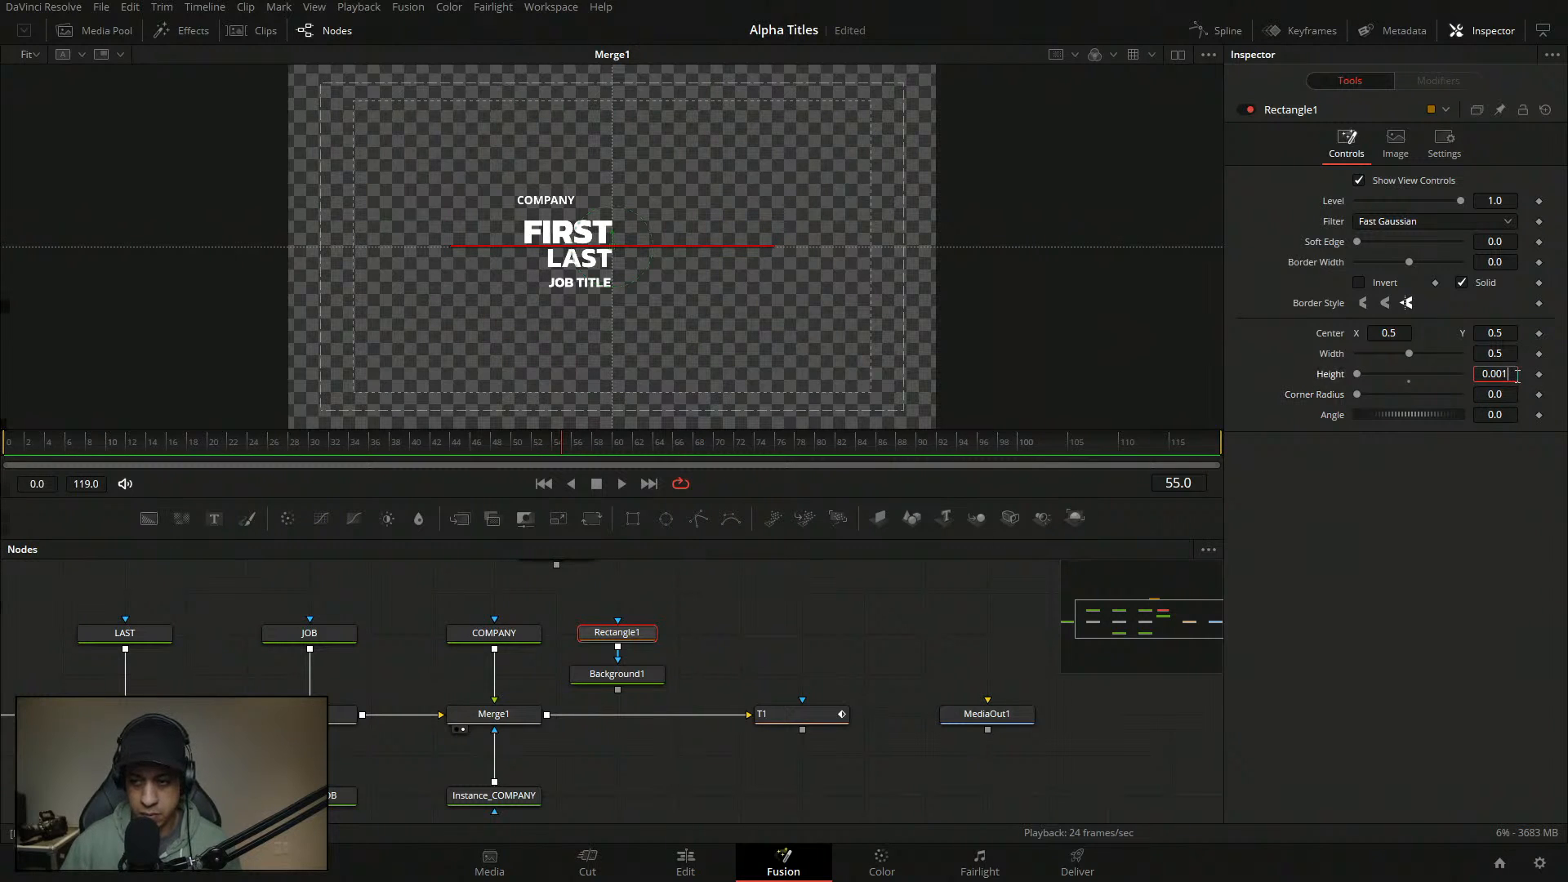
pyautogui.press('BackSpace')
pyautogui.write('5')
pyautogui.press('Tab')
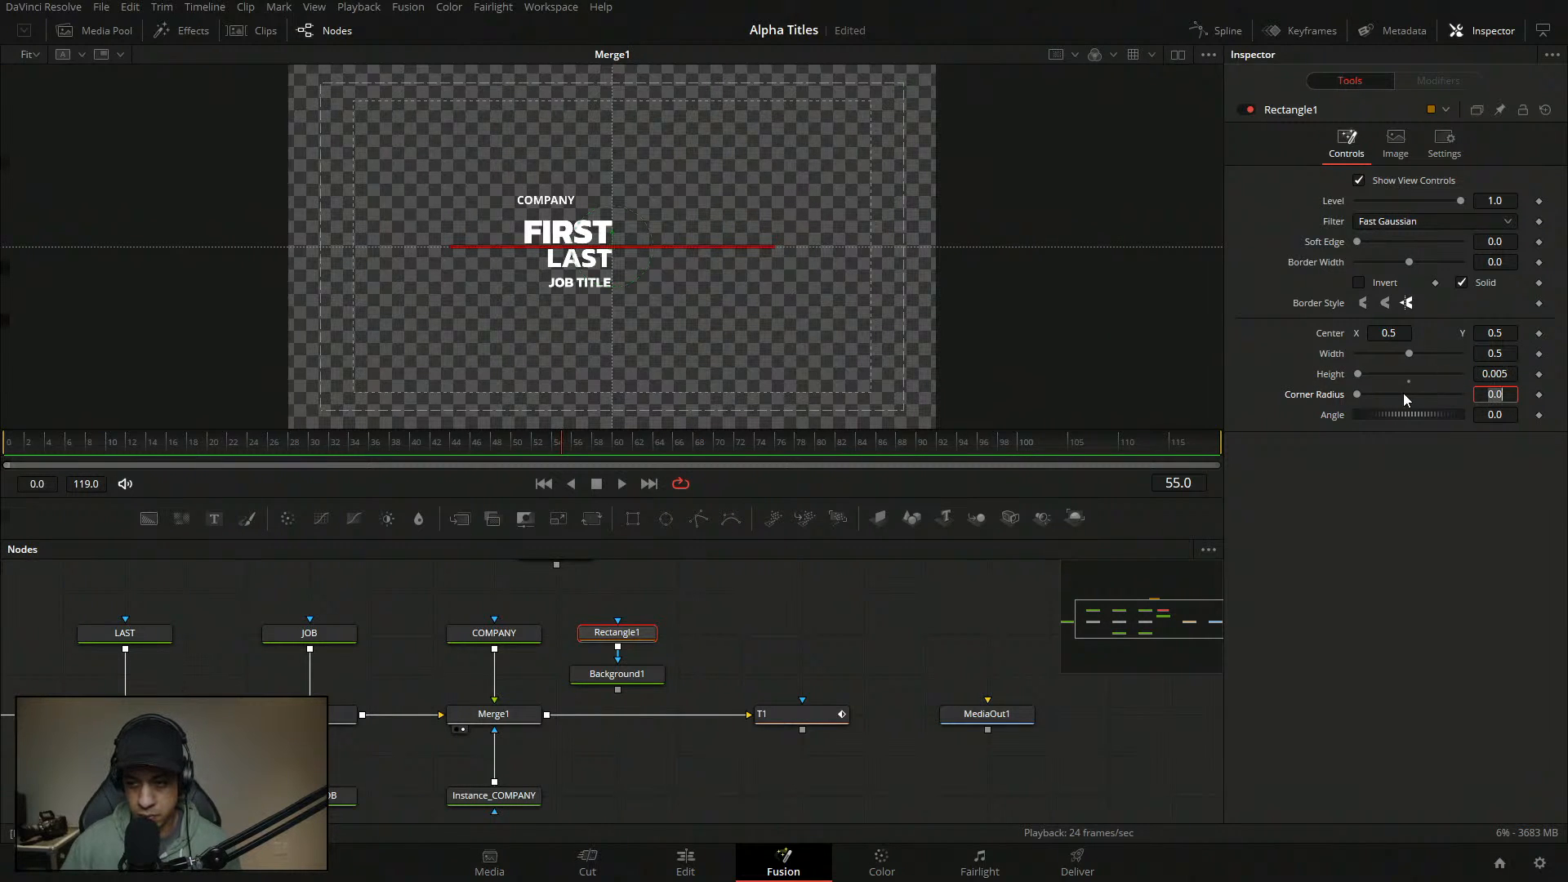
pyautogui.click(1371, 386)
pyautogui.moveTo(1492, 353); pyautogui.dragTo(1159, 353)
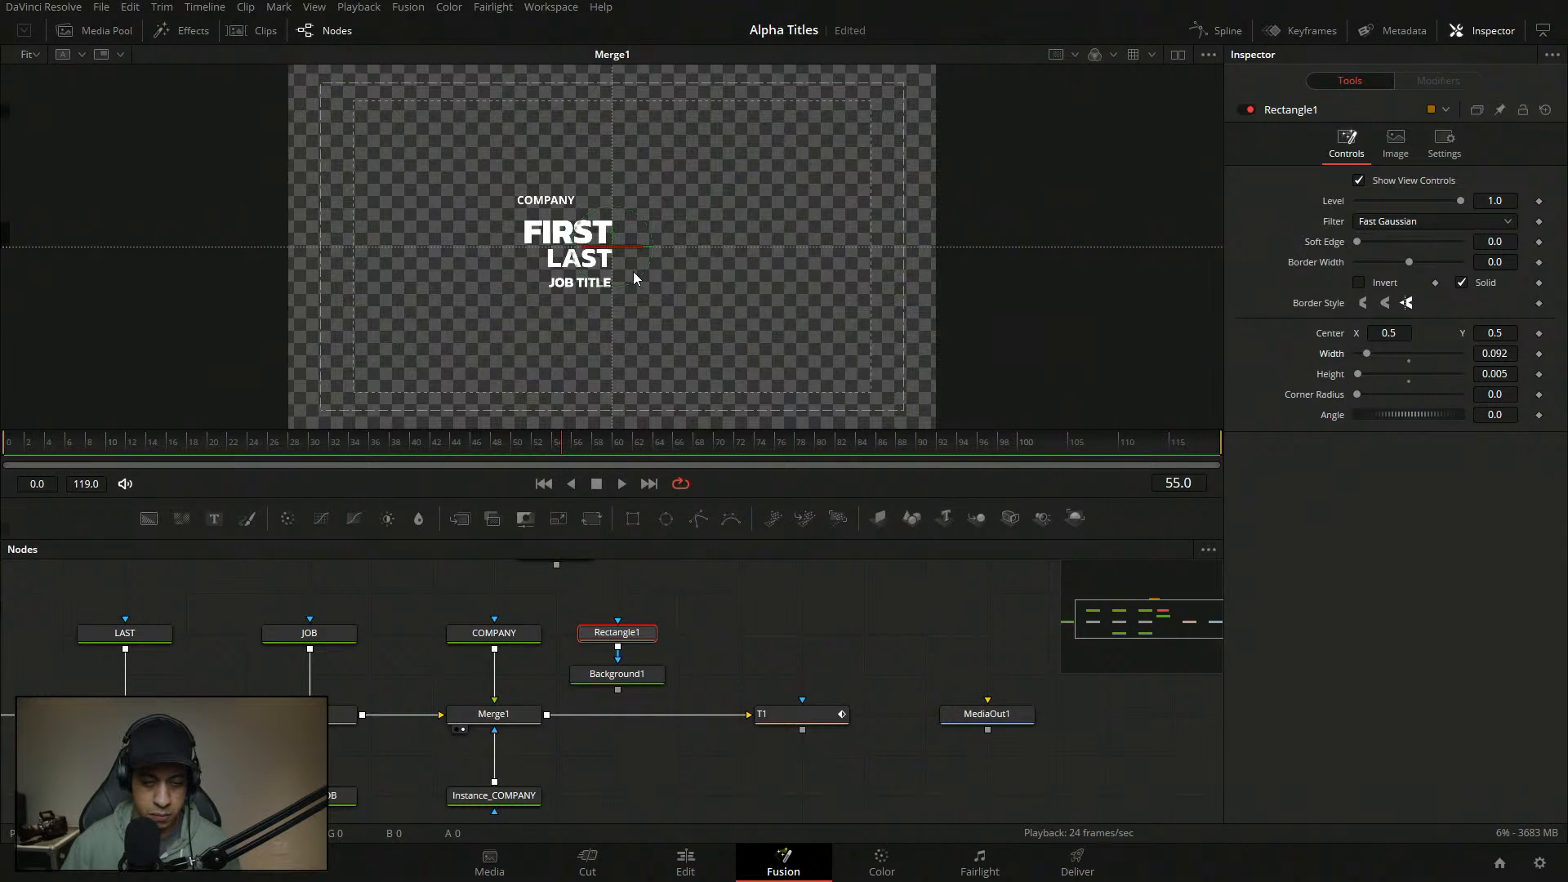
pyautogui.click(656, 238)
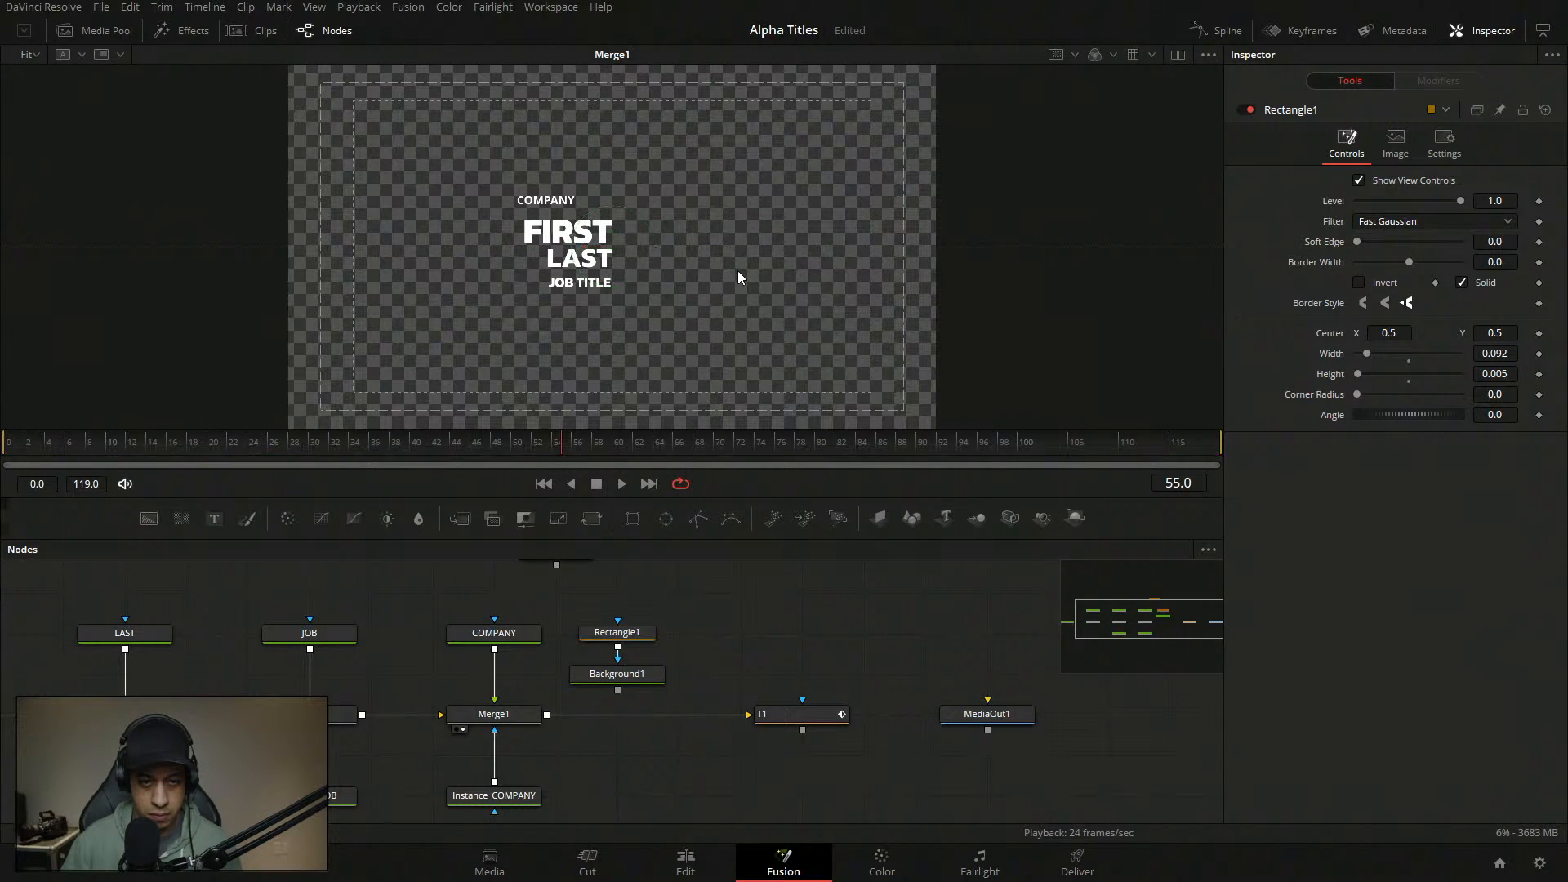
pyautogui.moveTo(687, 283); pyautogui.dragTo(772, 287)
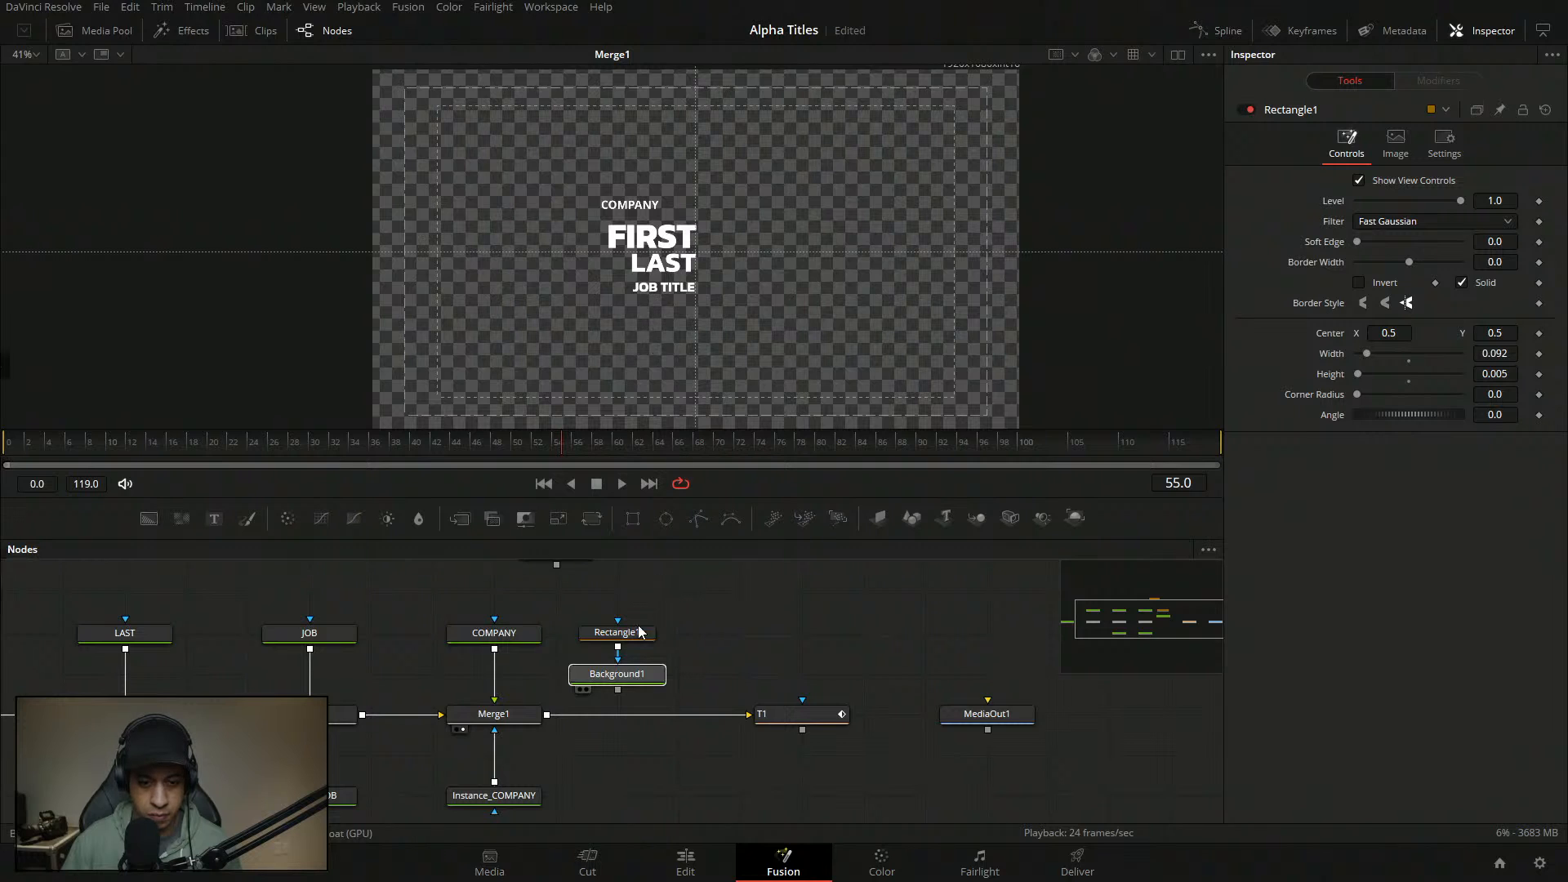
# - Merge Background1 into the title through Merge2 and make its colour white
pyautogui.click(586, 689)
pyautogui.moveTo(619, 690); pyautogui.dragTo(547, 716)
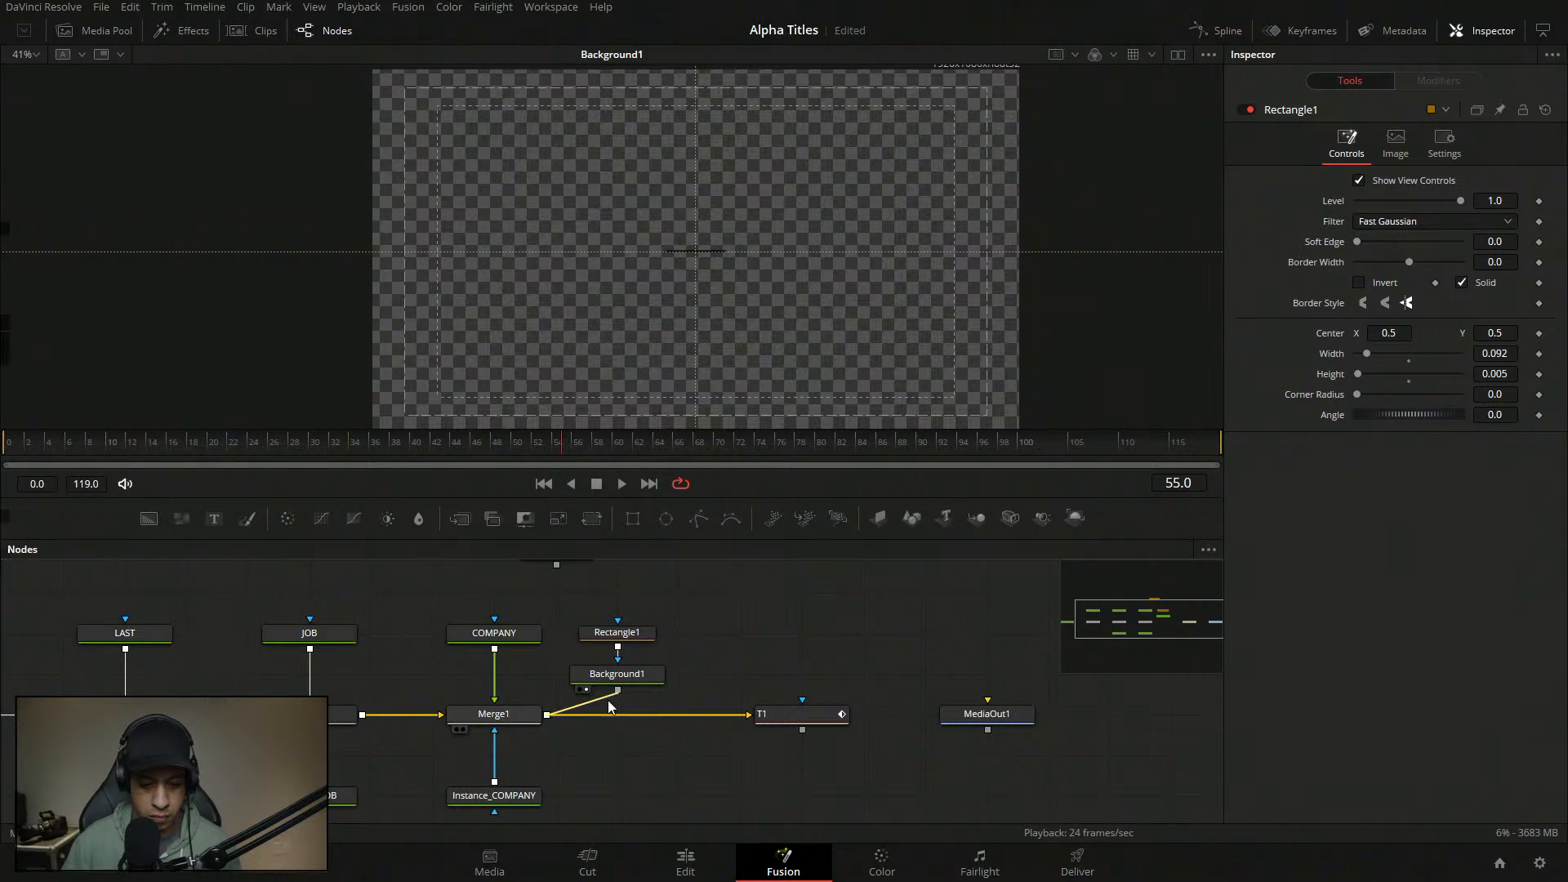
pyautogui.click(638, 678)
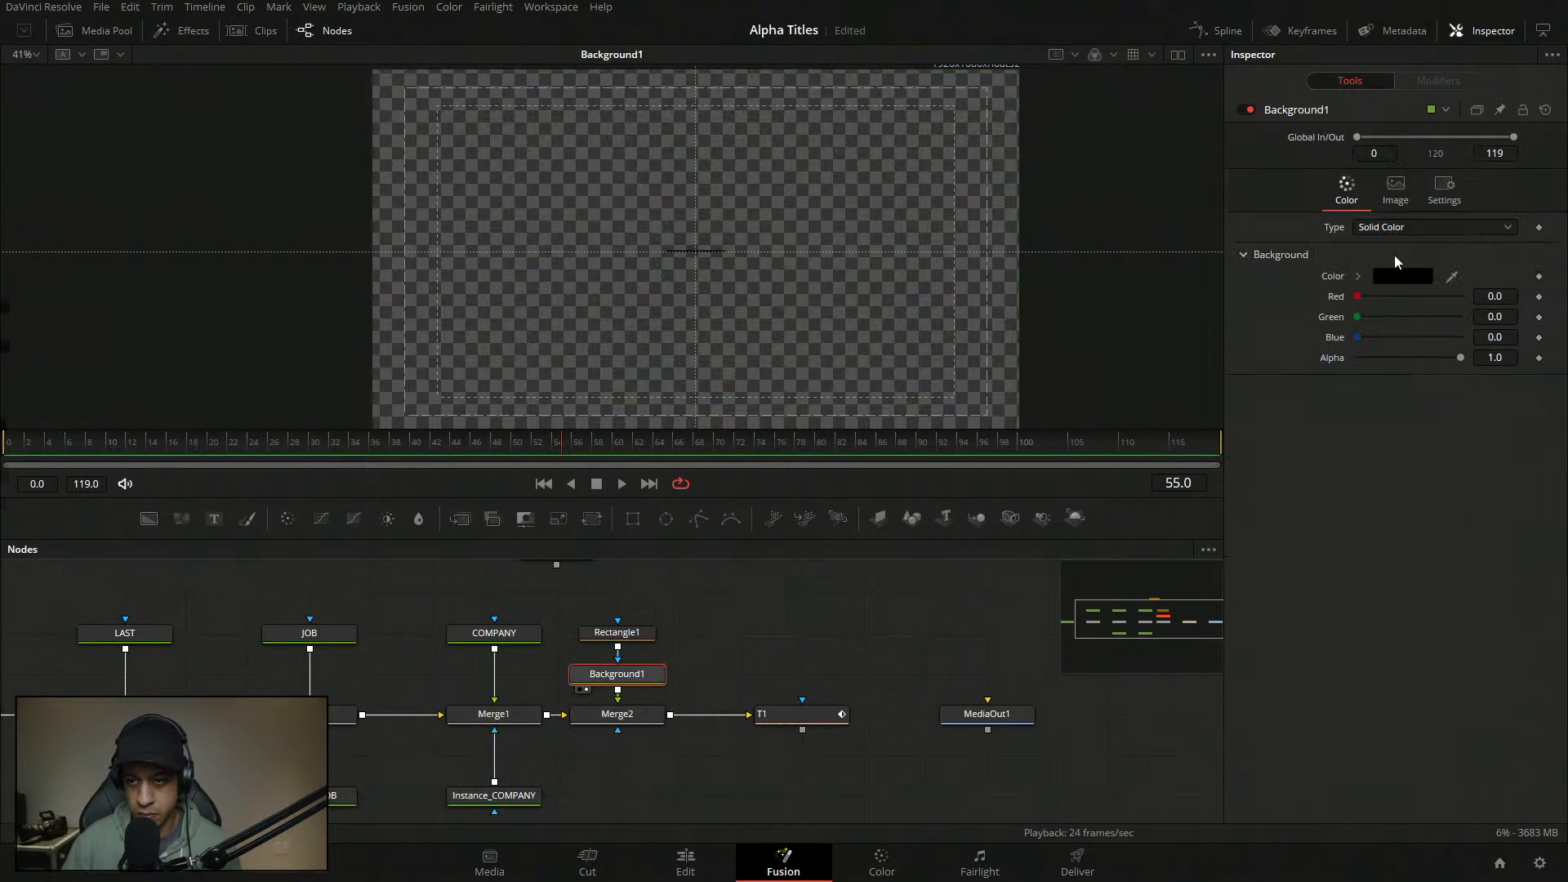
pyautogui.click(1403, 276)
pyautogui.moveTo(986, 385); pyautogui.dragTo(975, 274)
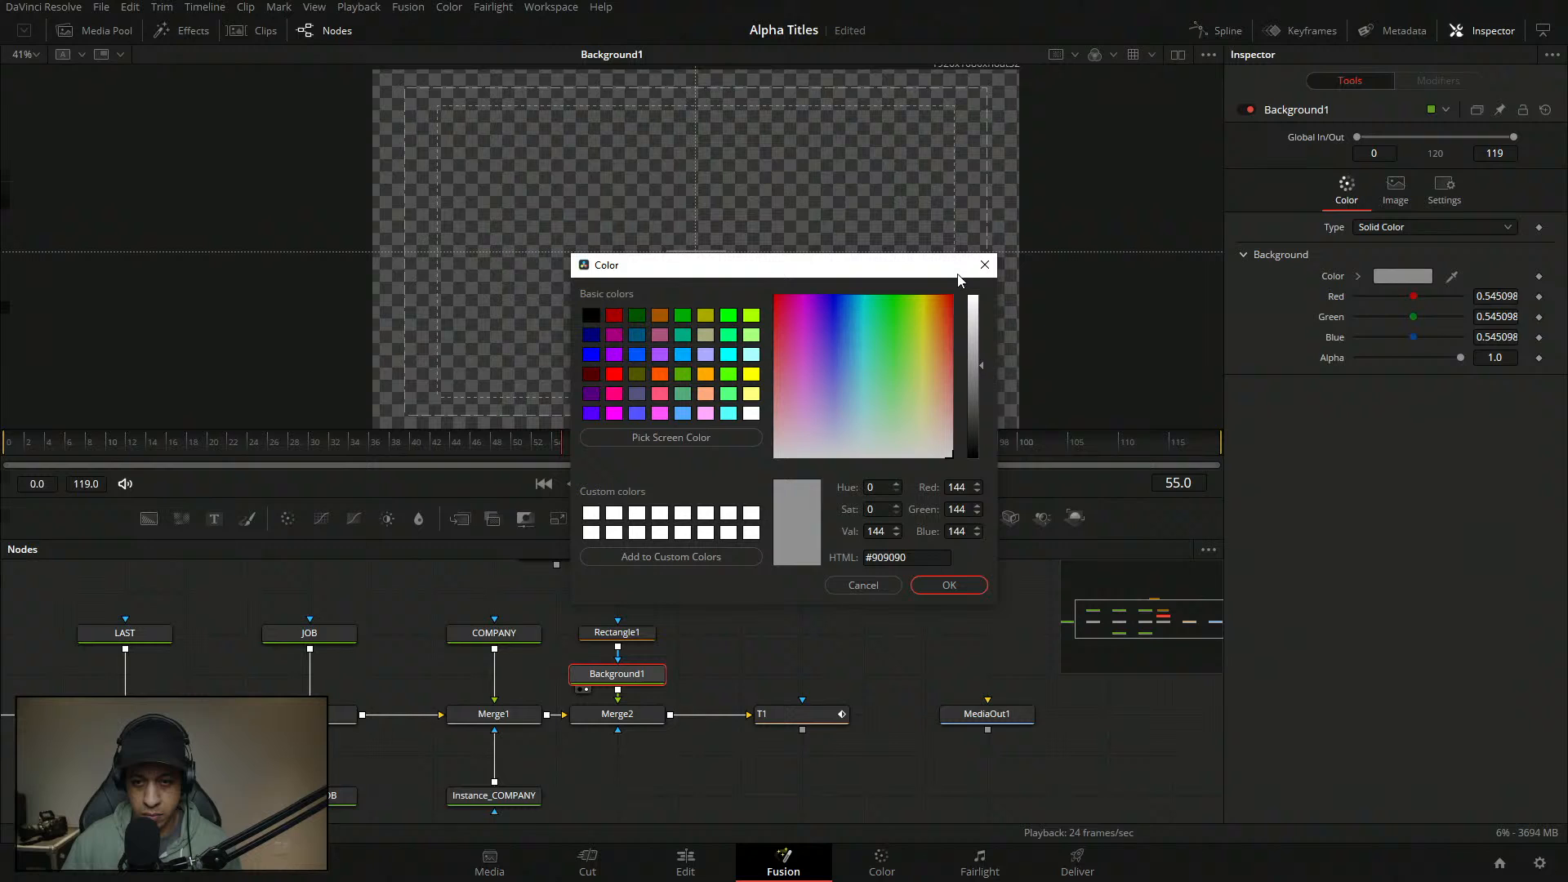
pyautogui.click(949, 589)
# - Move the white line just under COMPANY and save the project
pyautogui.moveTo(638, 716); pyautogui.dragTo(745, 307)
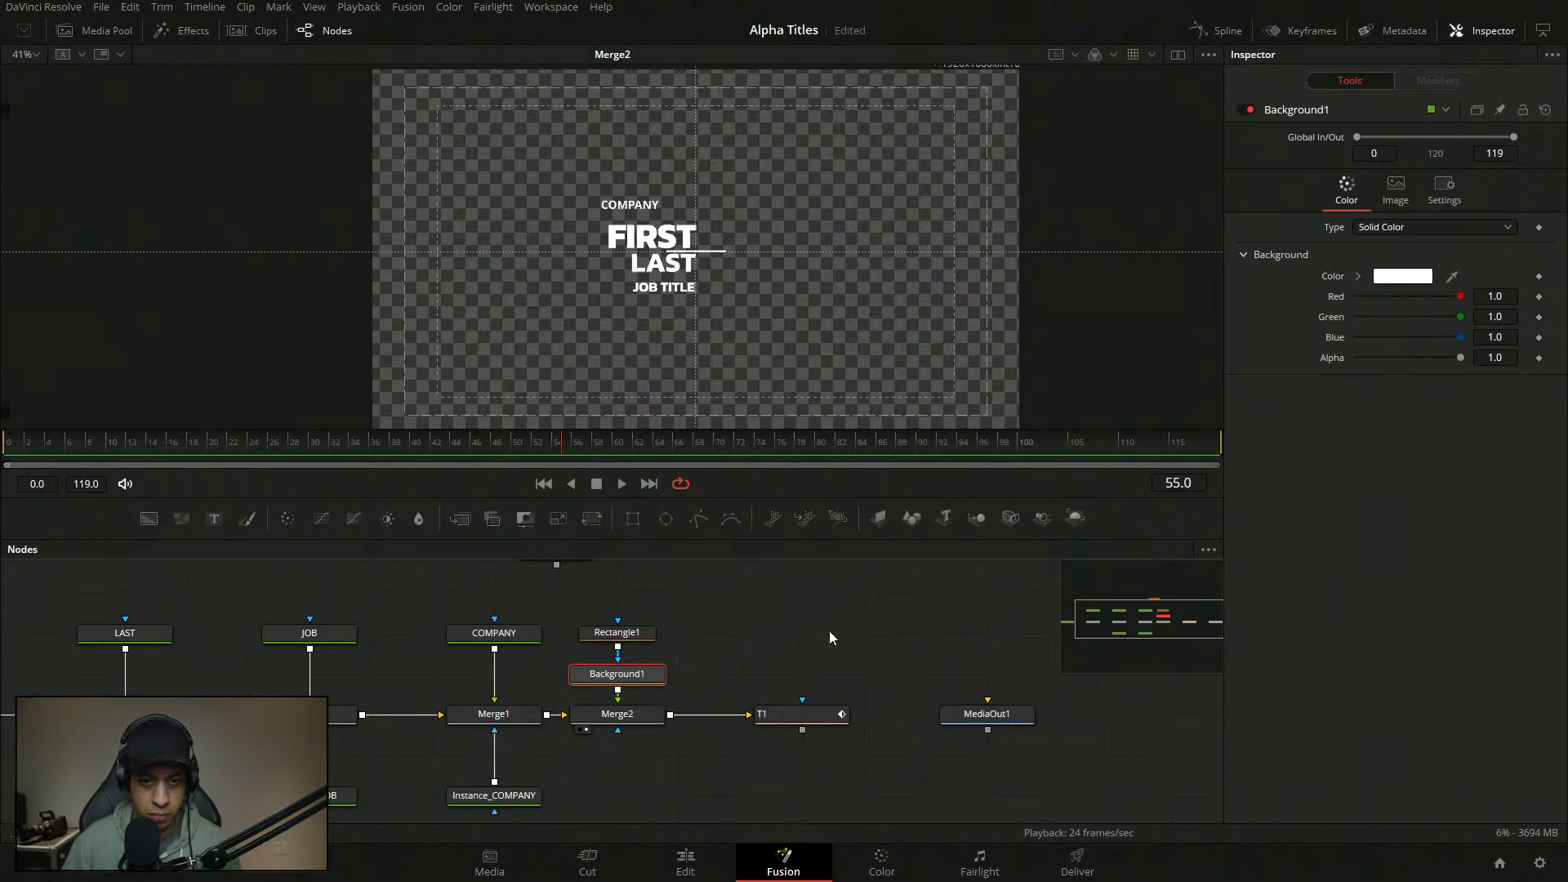
pyautogui.click(792, 629)
pyautogui.click(698, 249)
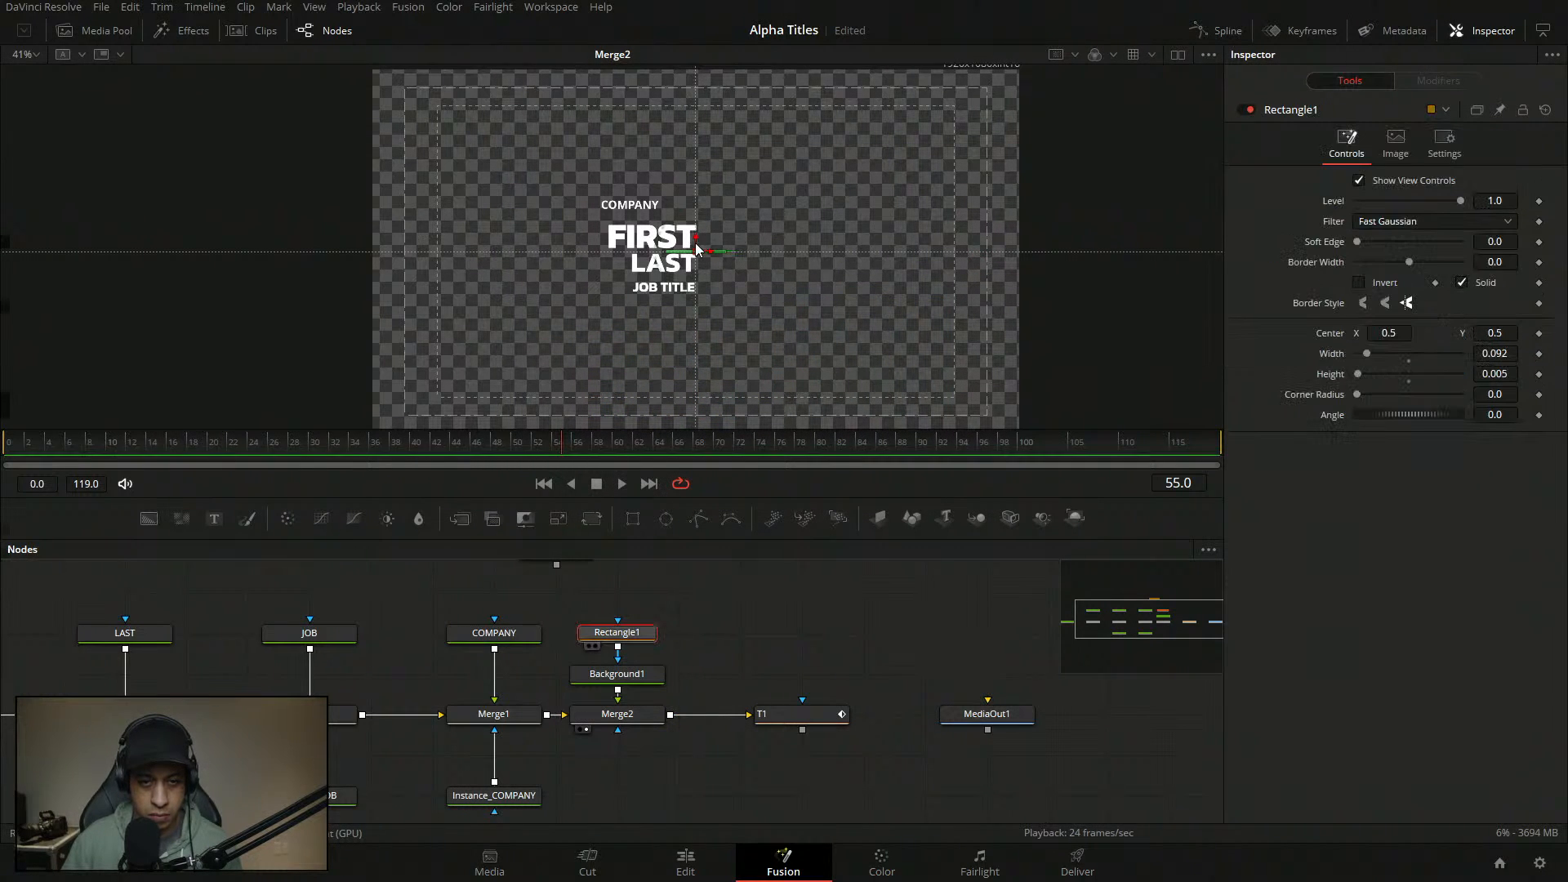
pyautogui.moveTo(697, 249); pyautogui.dragTo(630, 219)
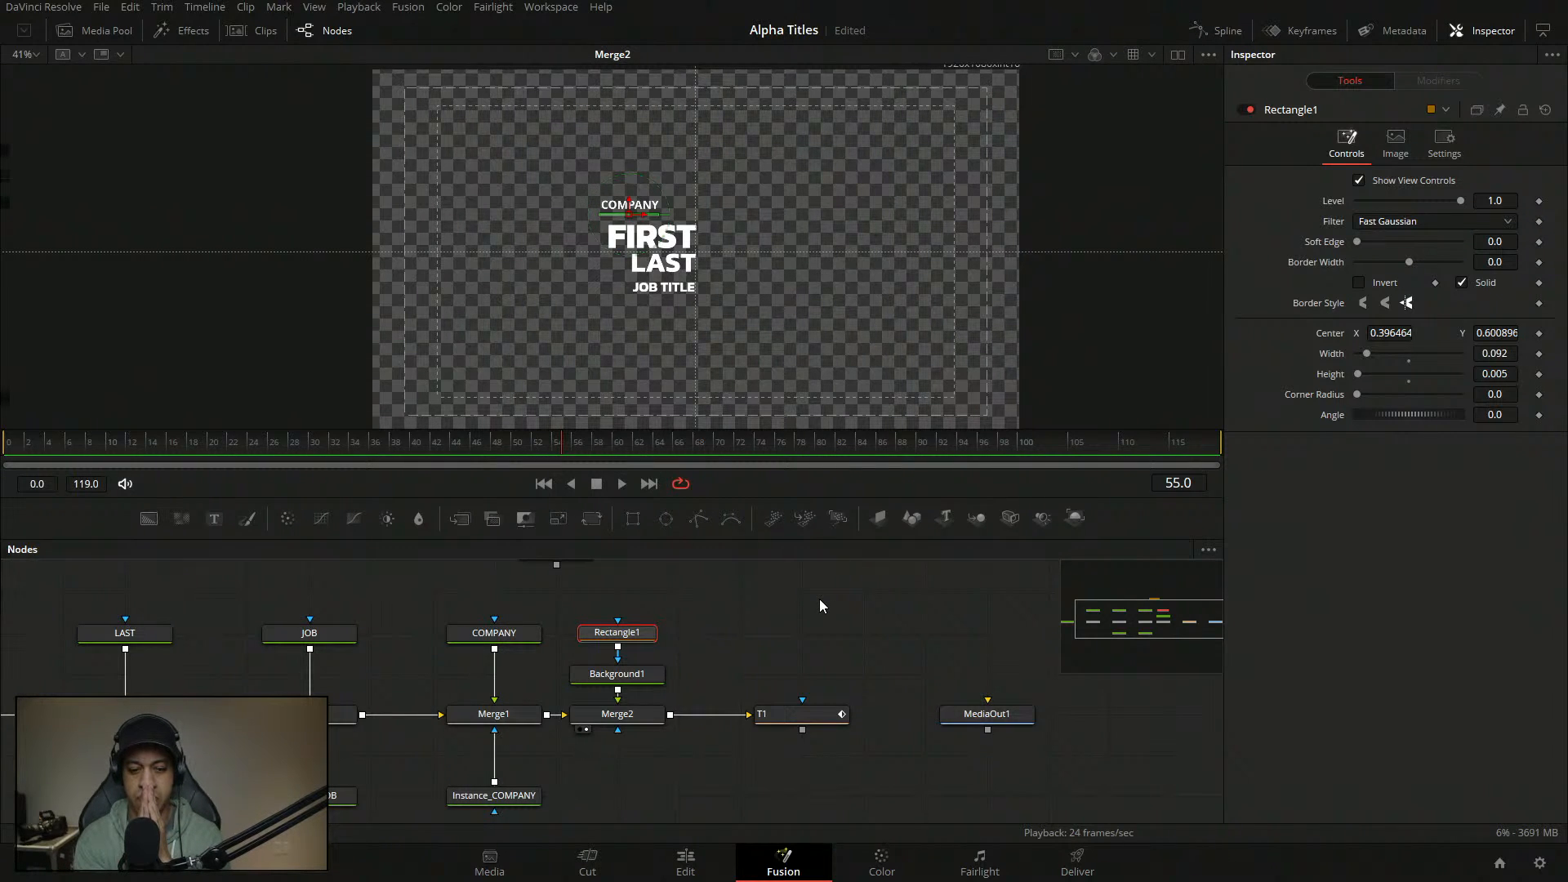
pyautogui.hotkey('ctrl', 's')
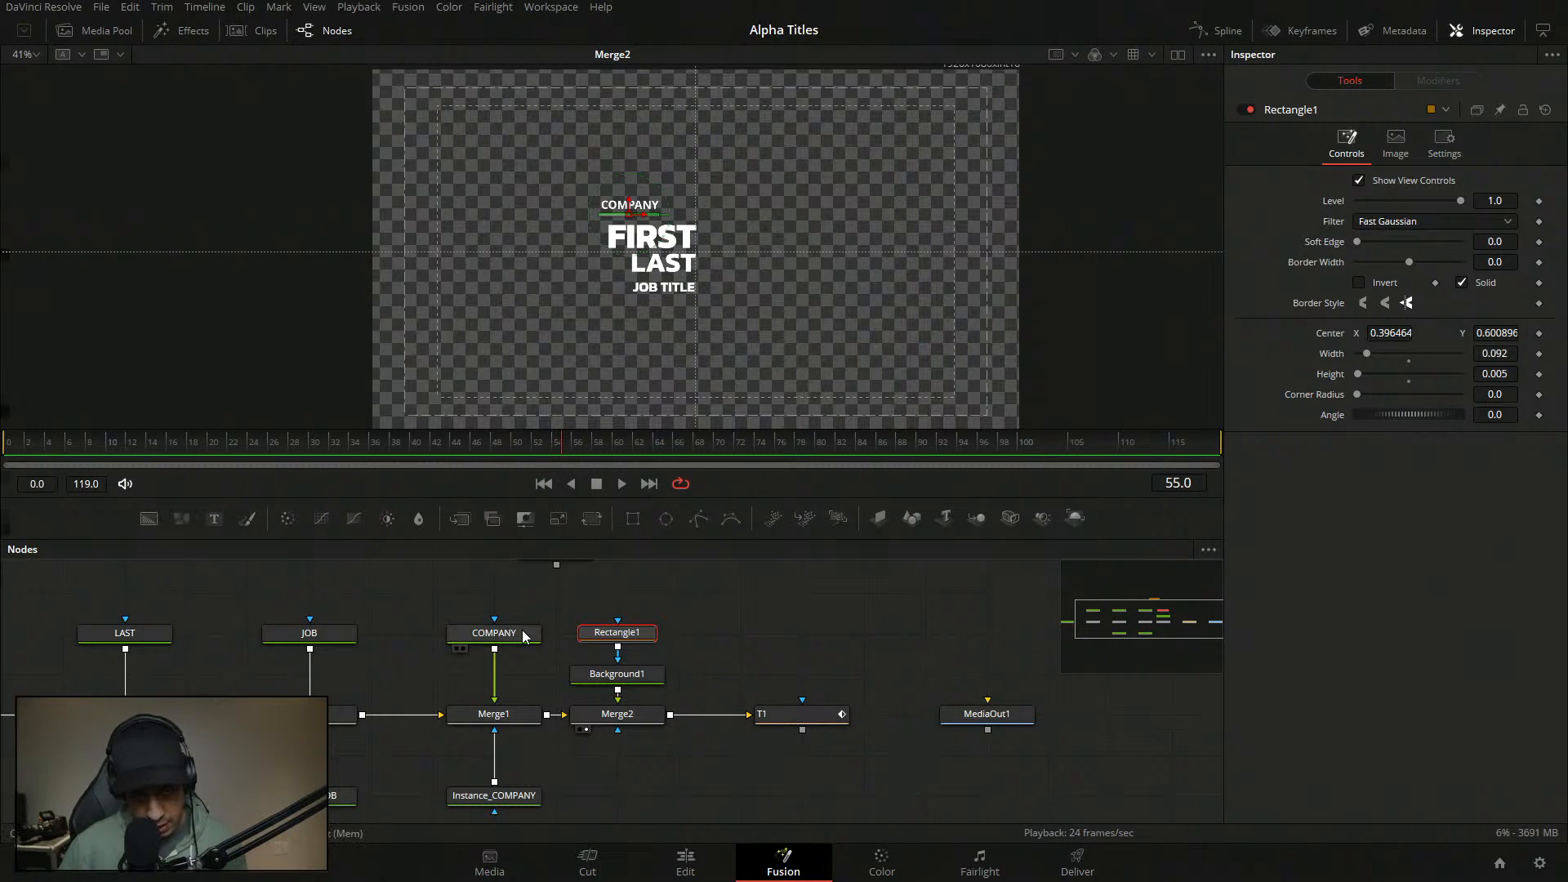
pyautogui.moveTo(522, 636)
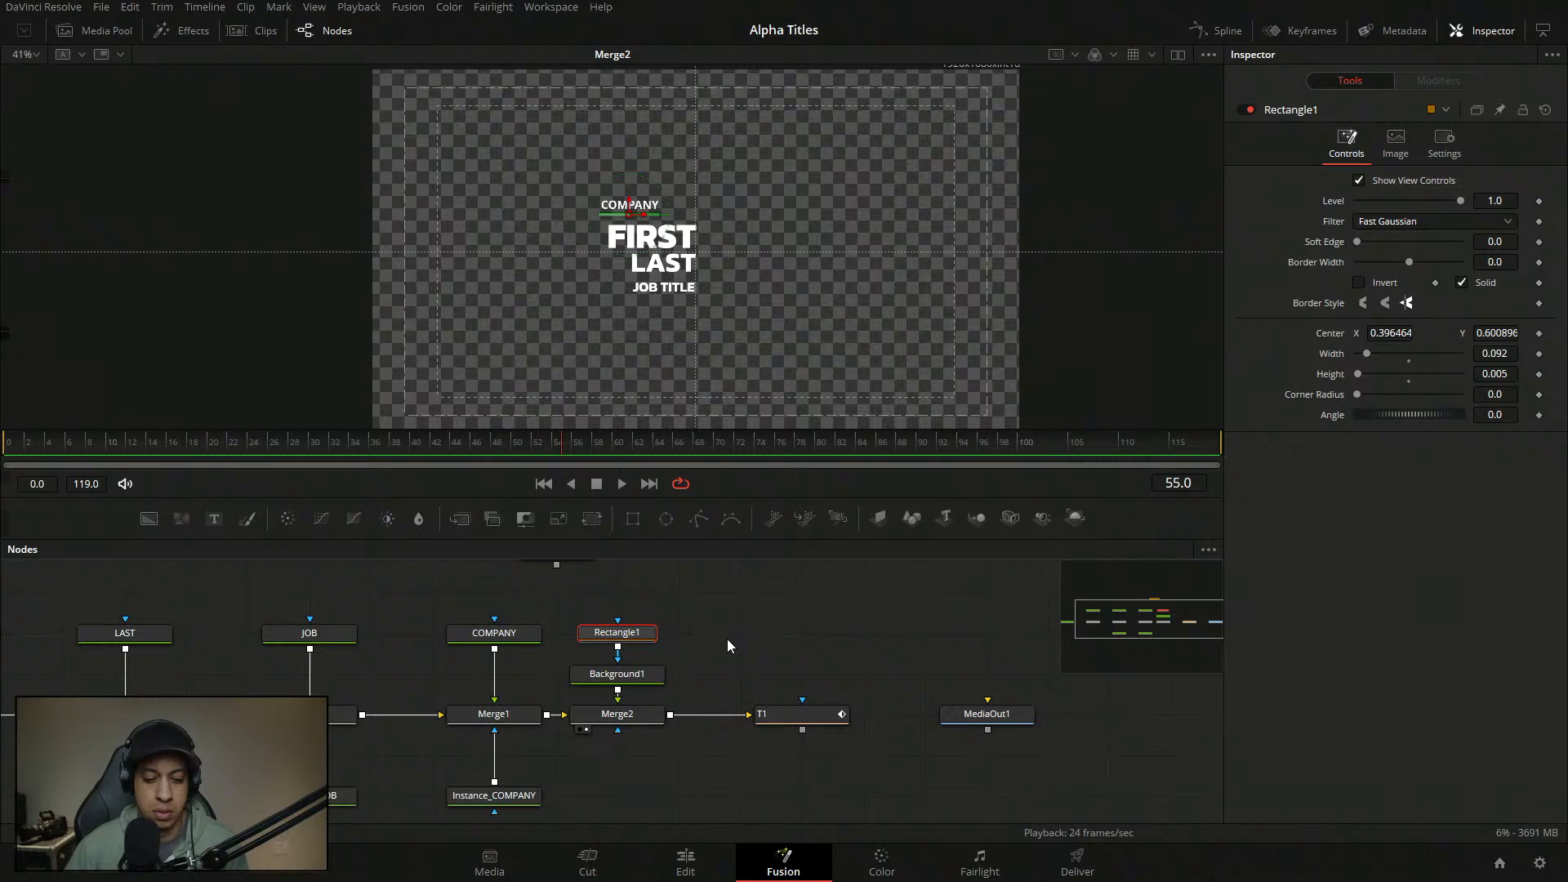
# - Link Merge2's Center to COMPANY.Center with an expression
pyautogui.click(632, 719)
pyautogui.click(497, 635)
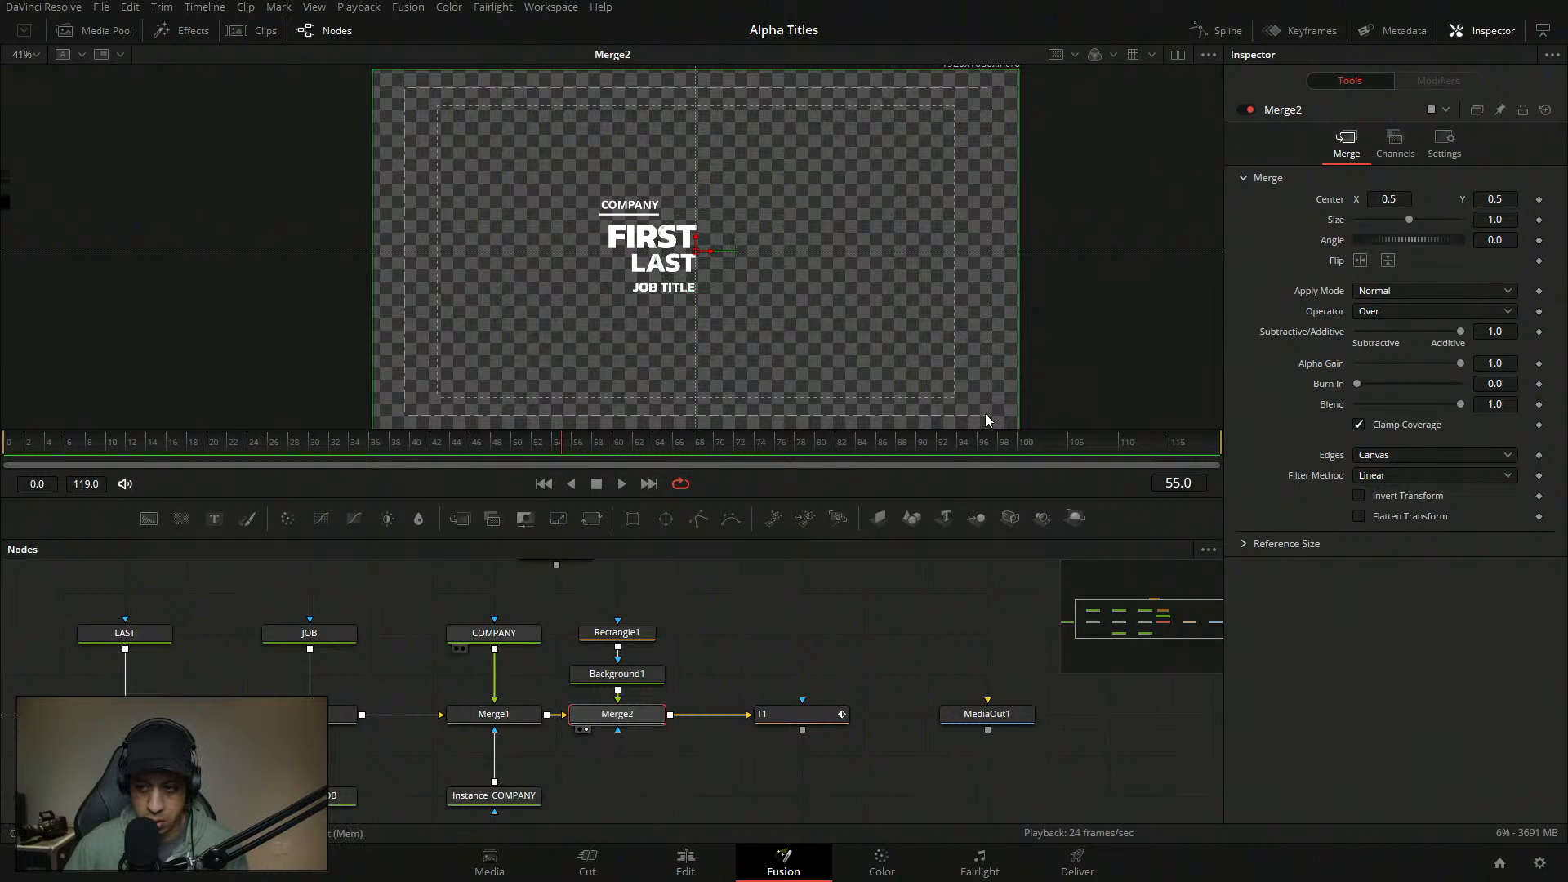
pyautogui.click(1331, 191)
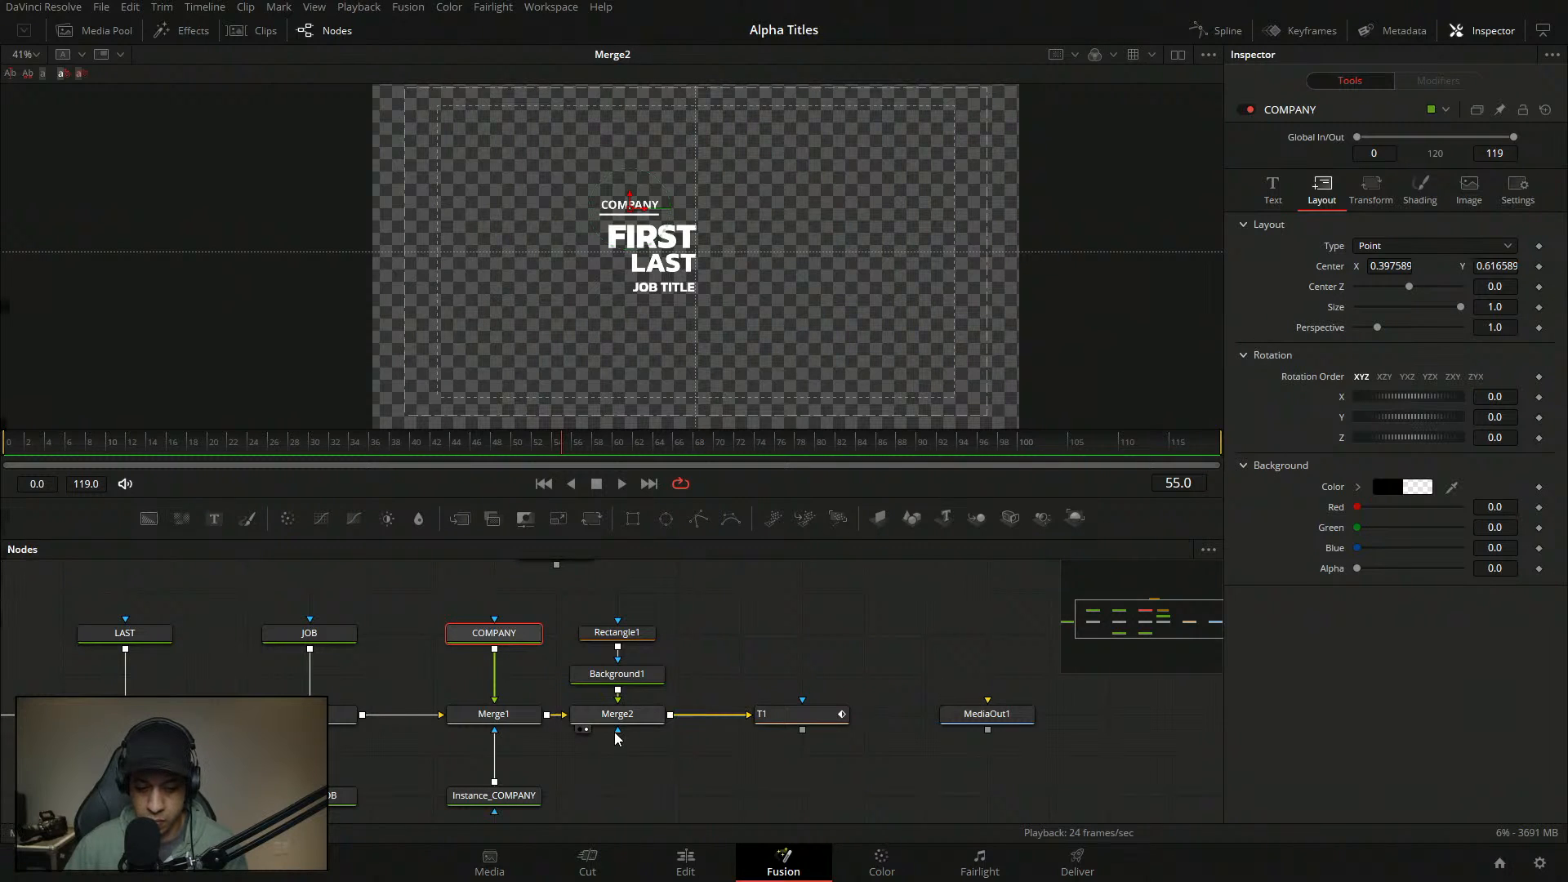
pyautogui.keyDown('ctrl'); pyautogui.click(630, 718); pyautogui.keyUp('ctrl')
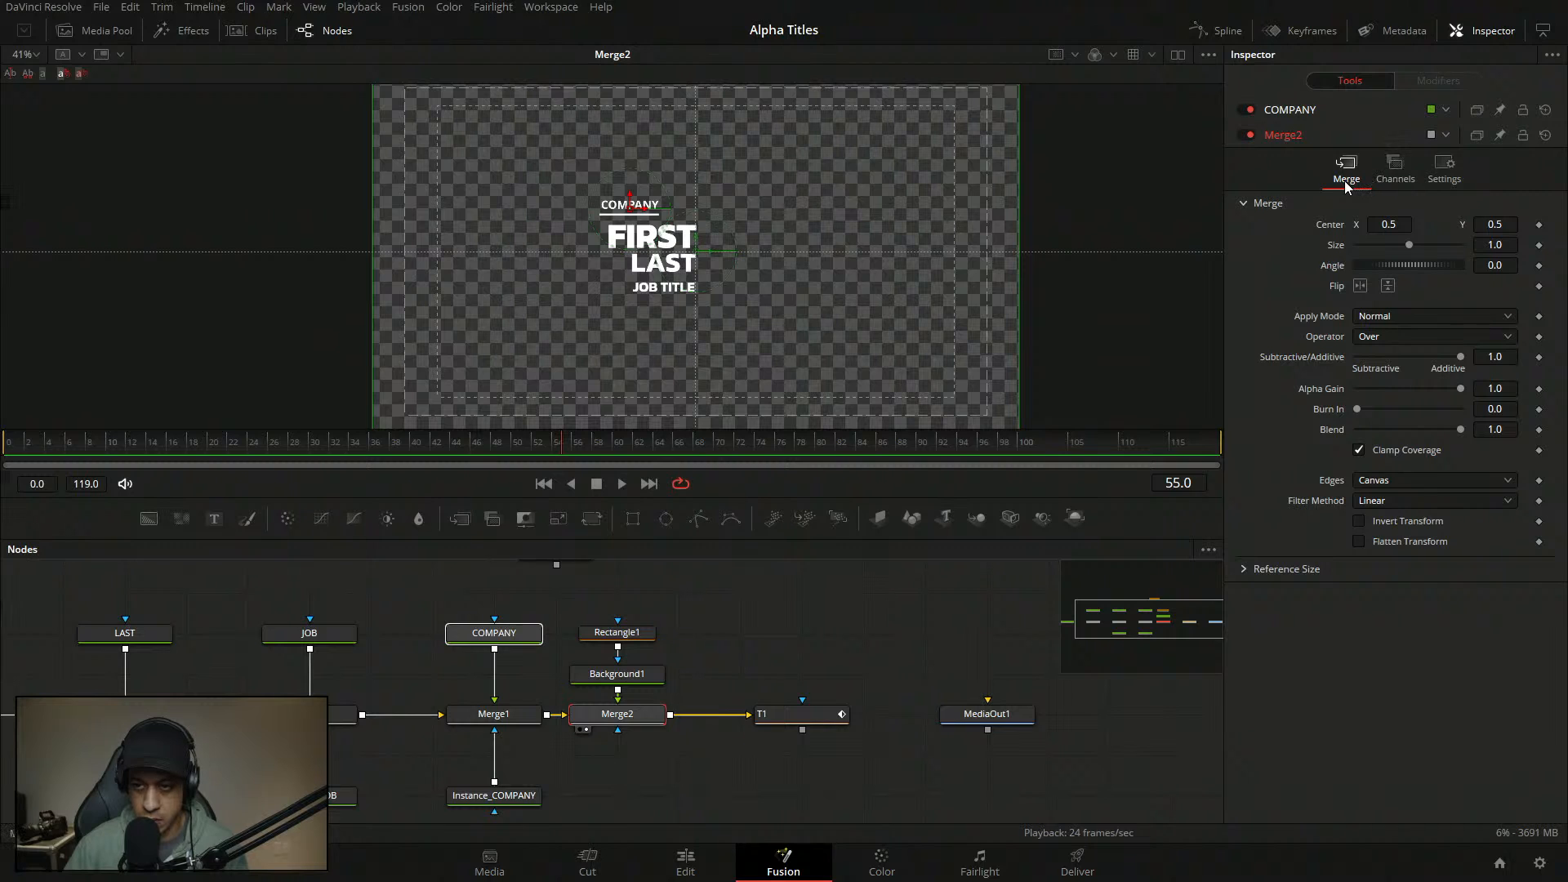
pyautogui.rightClick(1340, 228)
pyautogui.click(1382, 371)
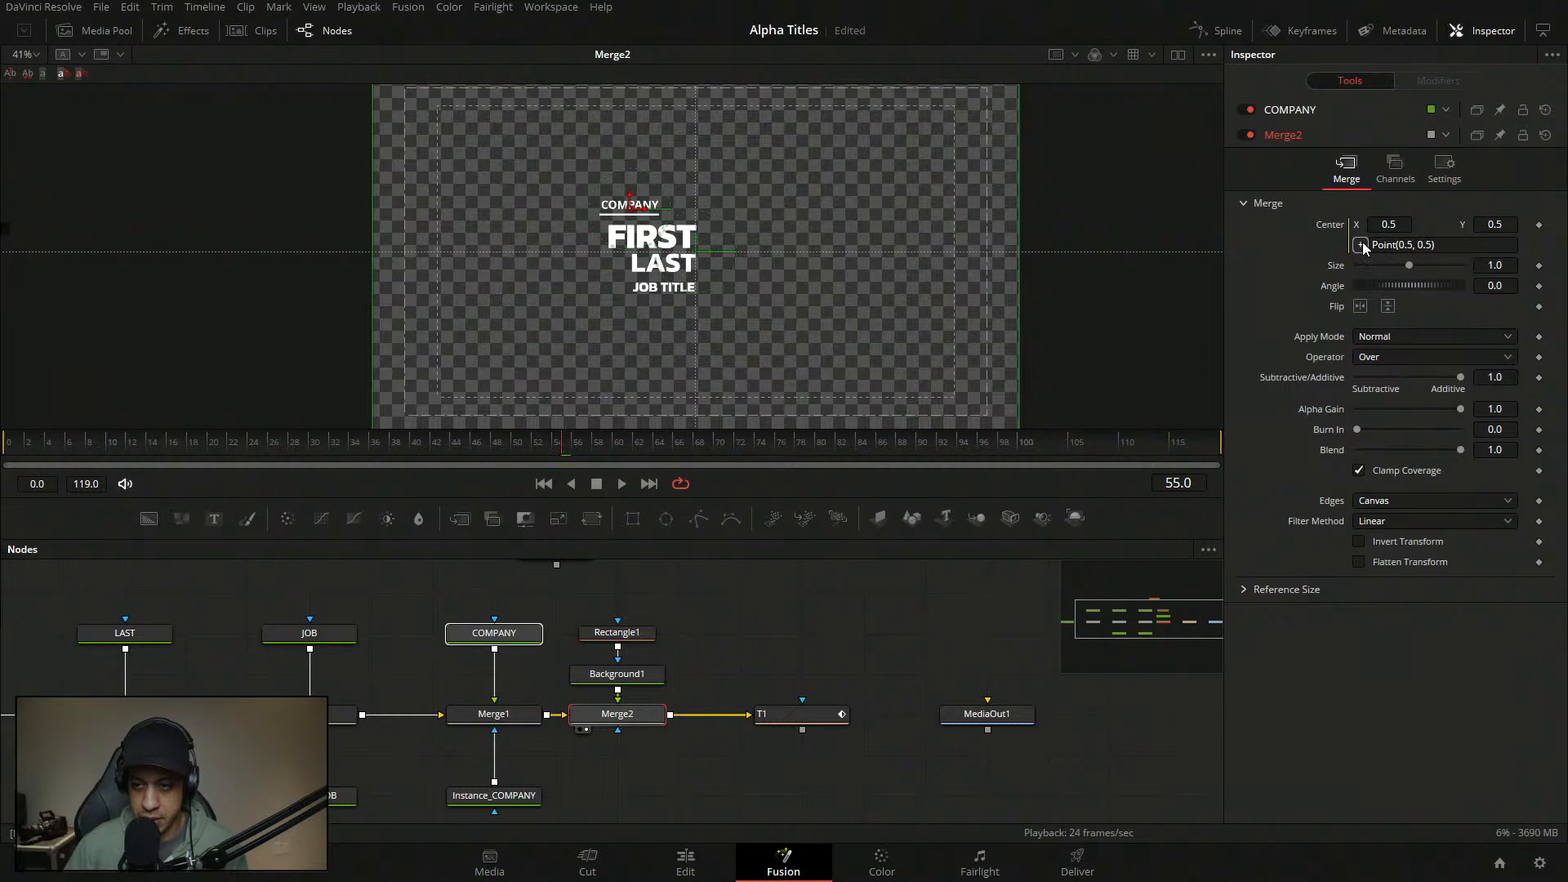
pyautogui.moveTo(1360, 245); pyautogui.dragTo(1332, 270)
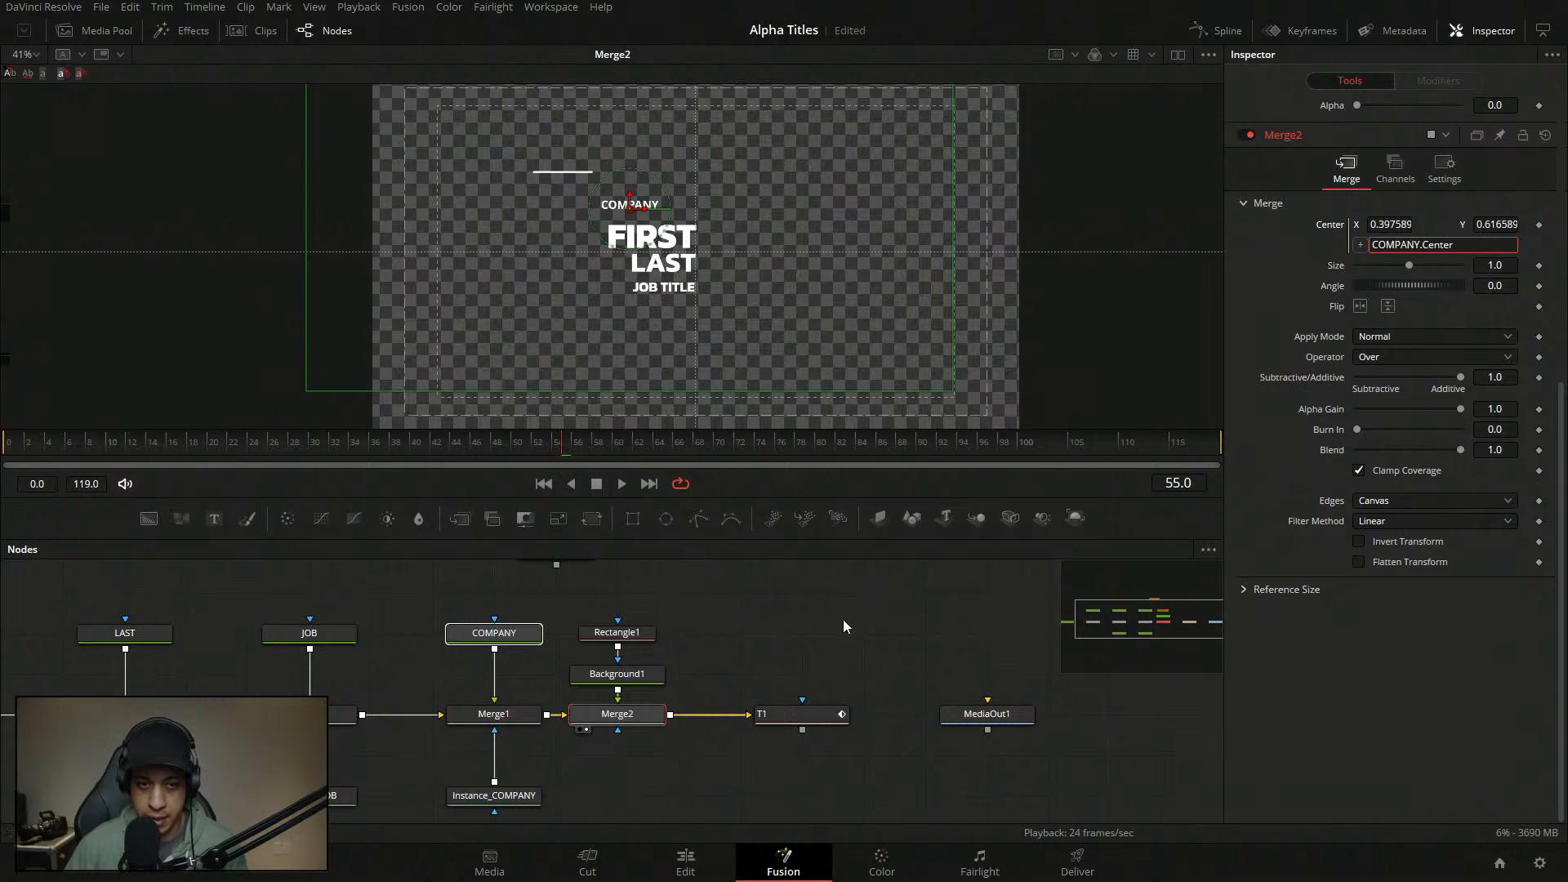
# - Reset Rectangle1's centre and lower it to Y 0.488 beneath COMPANY
pyautogui.click(641, 635)
pyautogui.doubleClick(1332, 334)
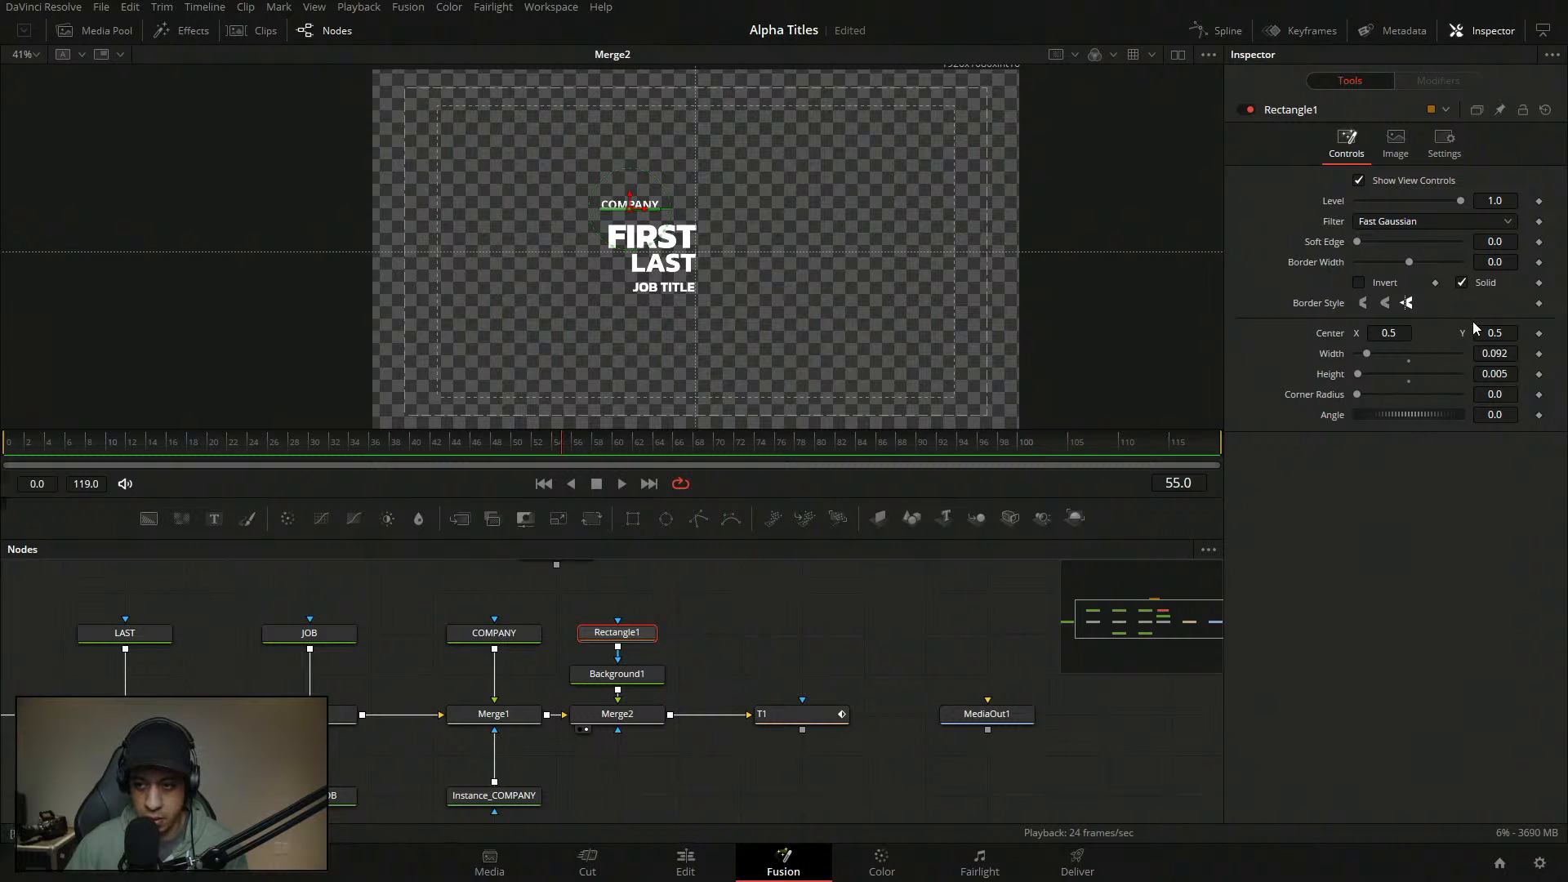
pyautogui.moveTo(1484, 332); pyautogui.dragTo(1475, 332)
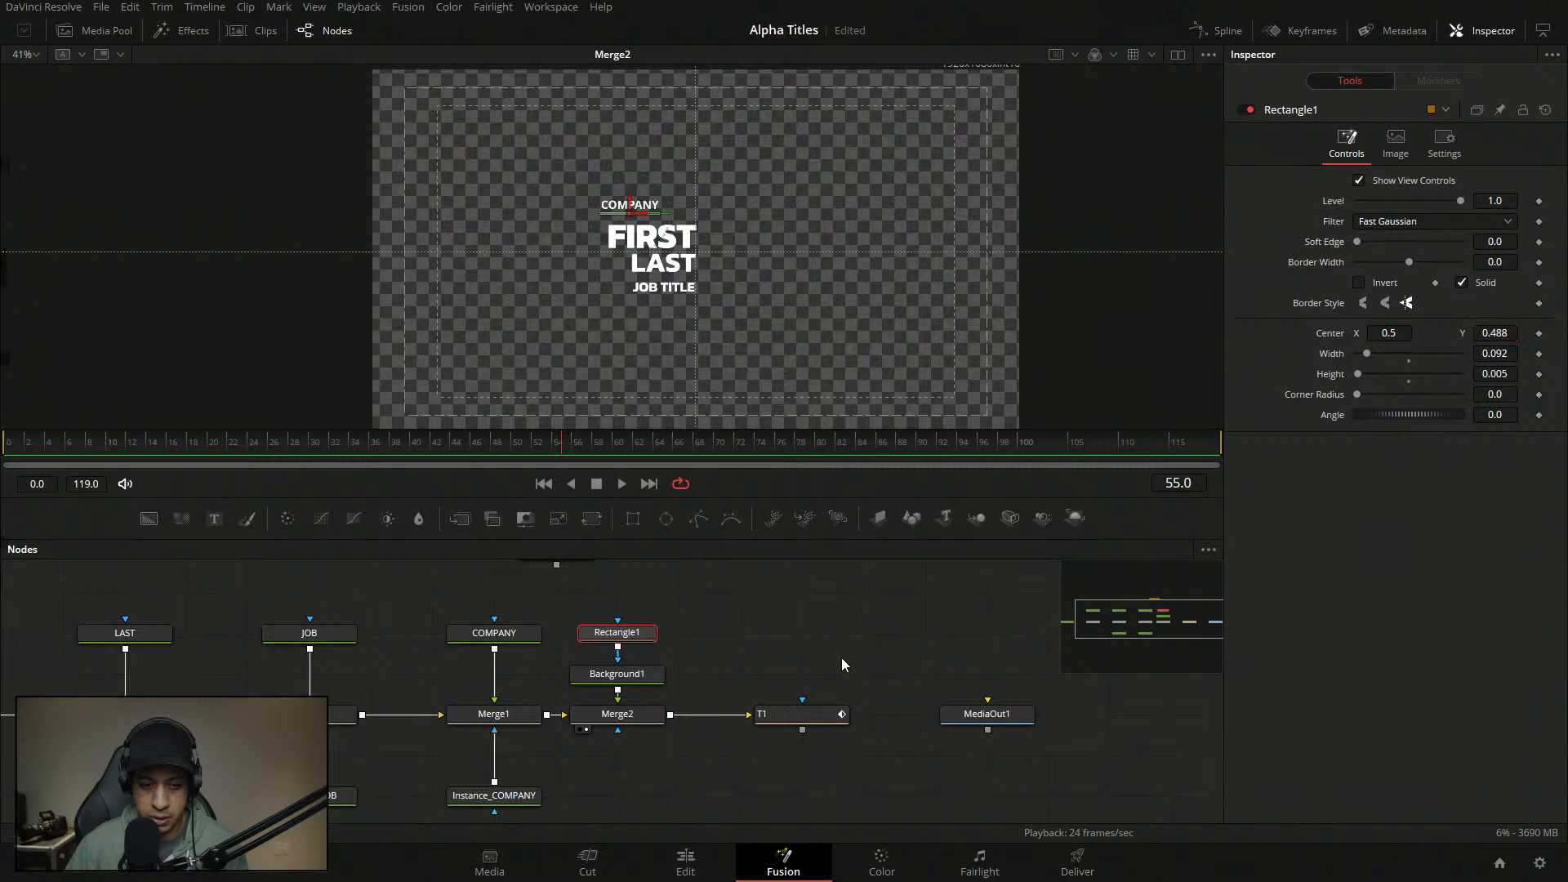
pyautogui.click(519, 637)
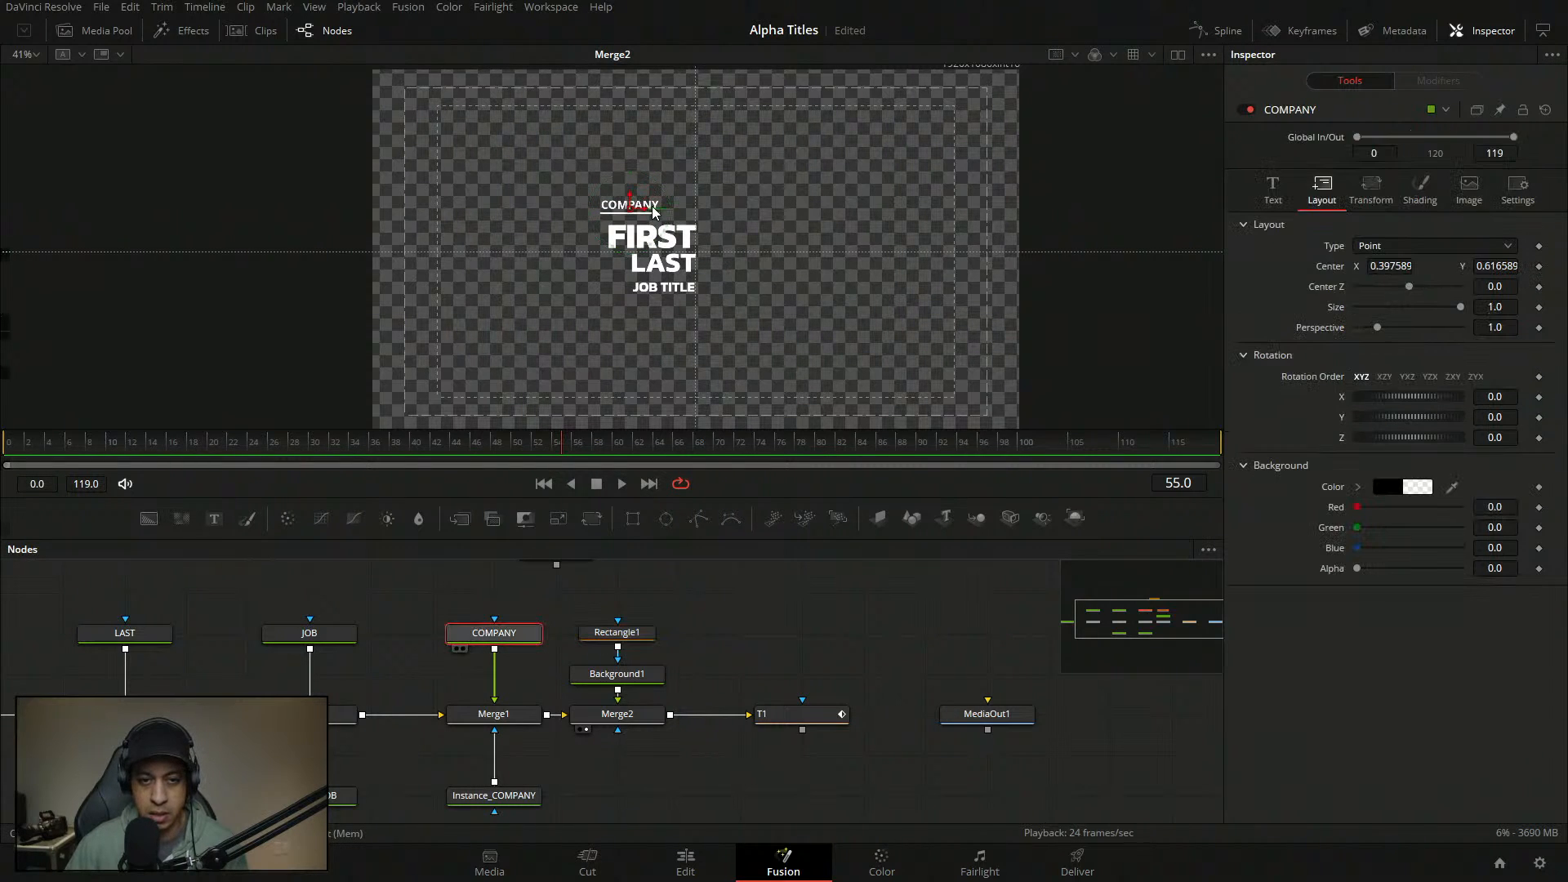
# - Undo the accidental downward move of the COMPANY text and underline
pyautogui.moveTo(630, 209); pyautogui.dragTo(629, 215)
pyautogui.hotkey('ctrl', 'z')
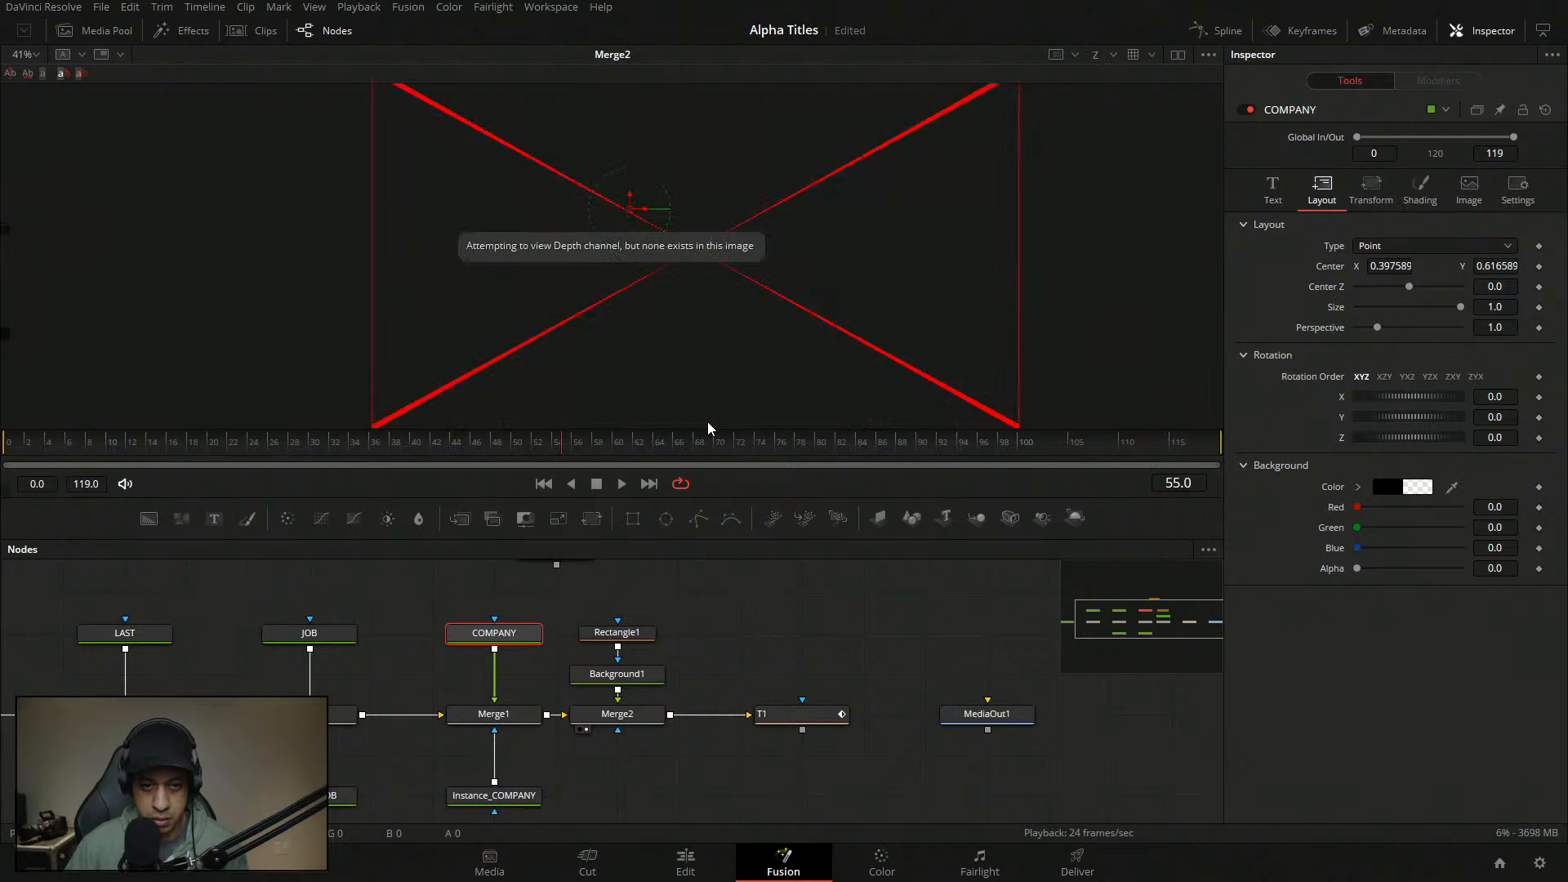
pyautogui.click(82, 55)
pyautogui.click(81, 55)
pyautogui.click(81, 56)
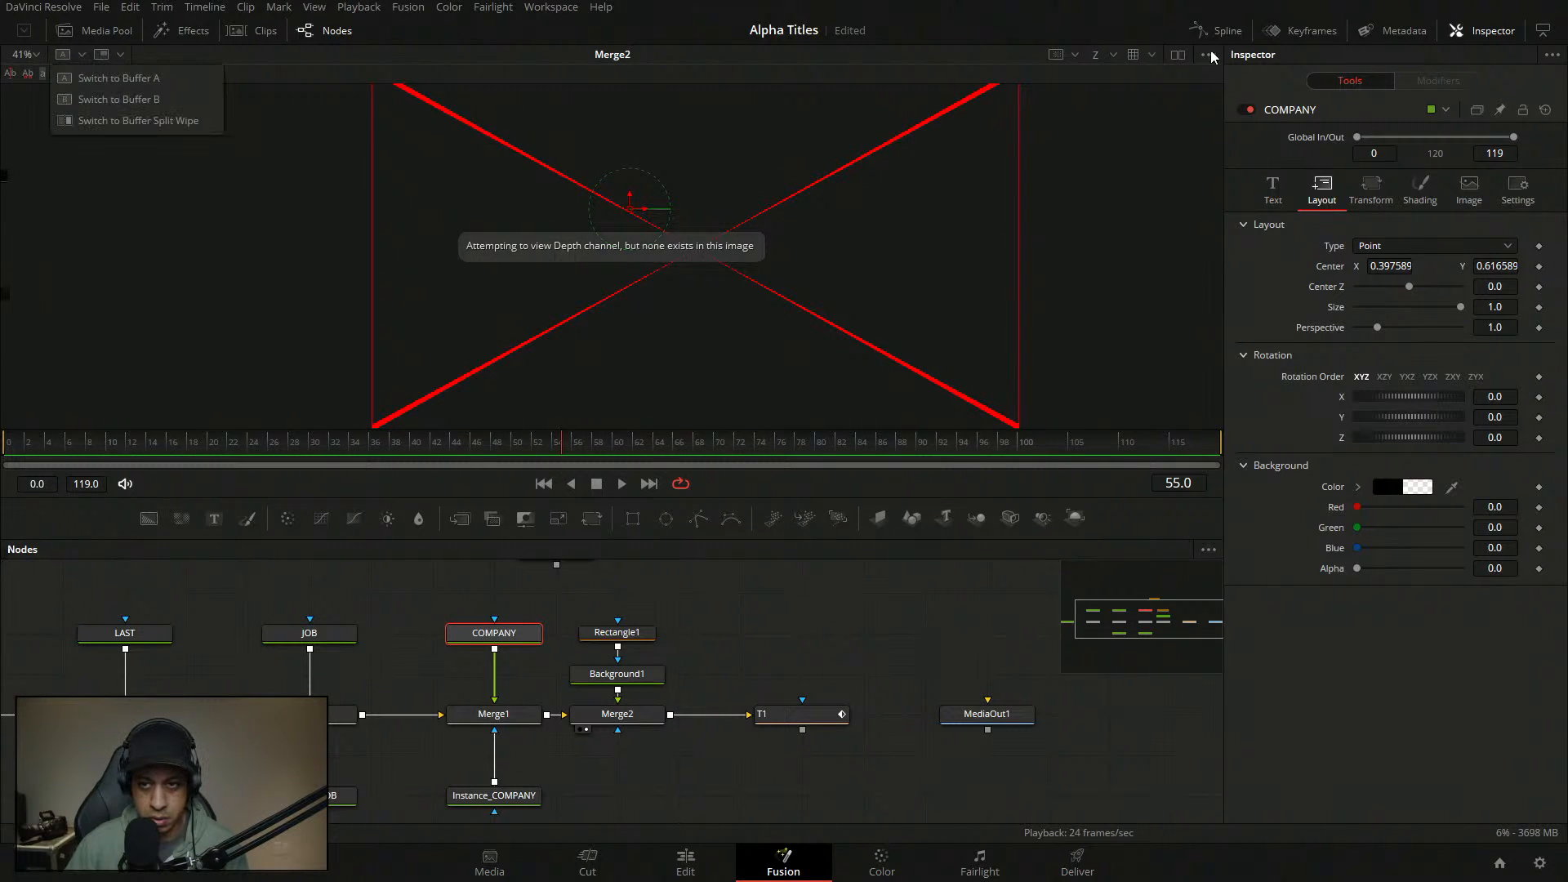
# - Move the T1 node further right and disconnect it from Merge2
pyautogui.click(1113, 57)
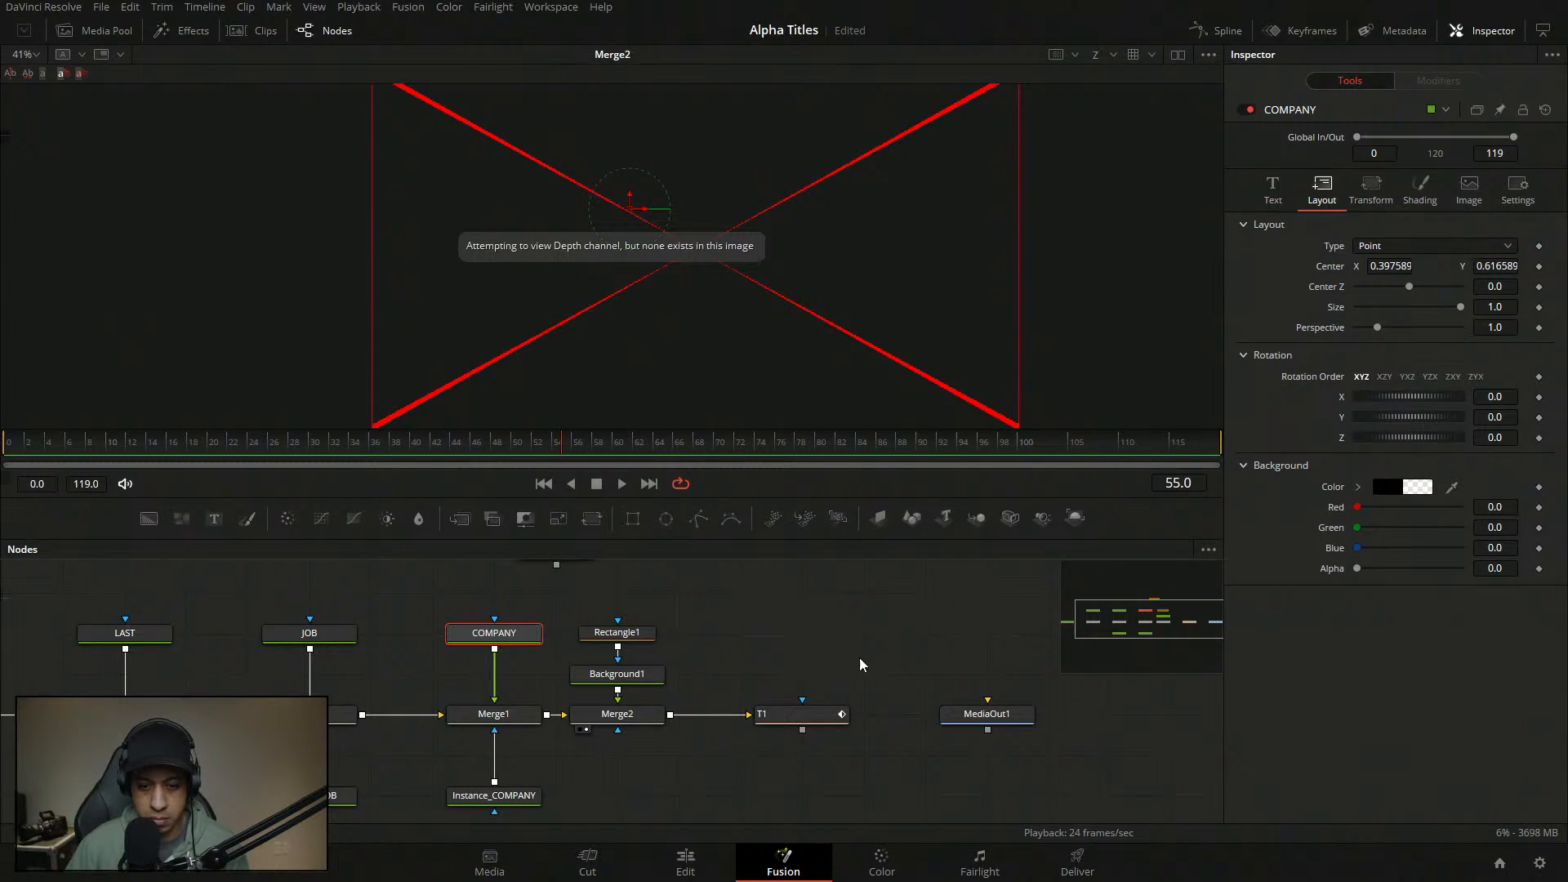
pyautogui.moveTo(776, 713); pyautogui.dragTo(838, 715)
pyautogui.hotkey('ctrl', 'z')
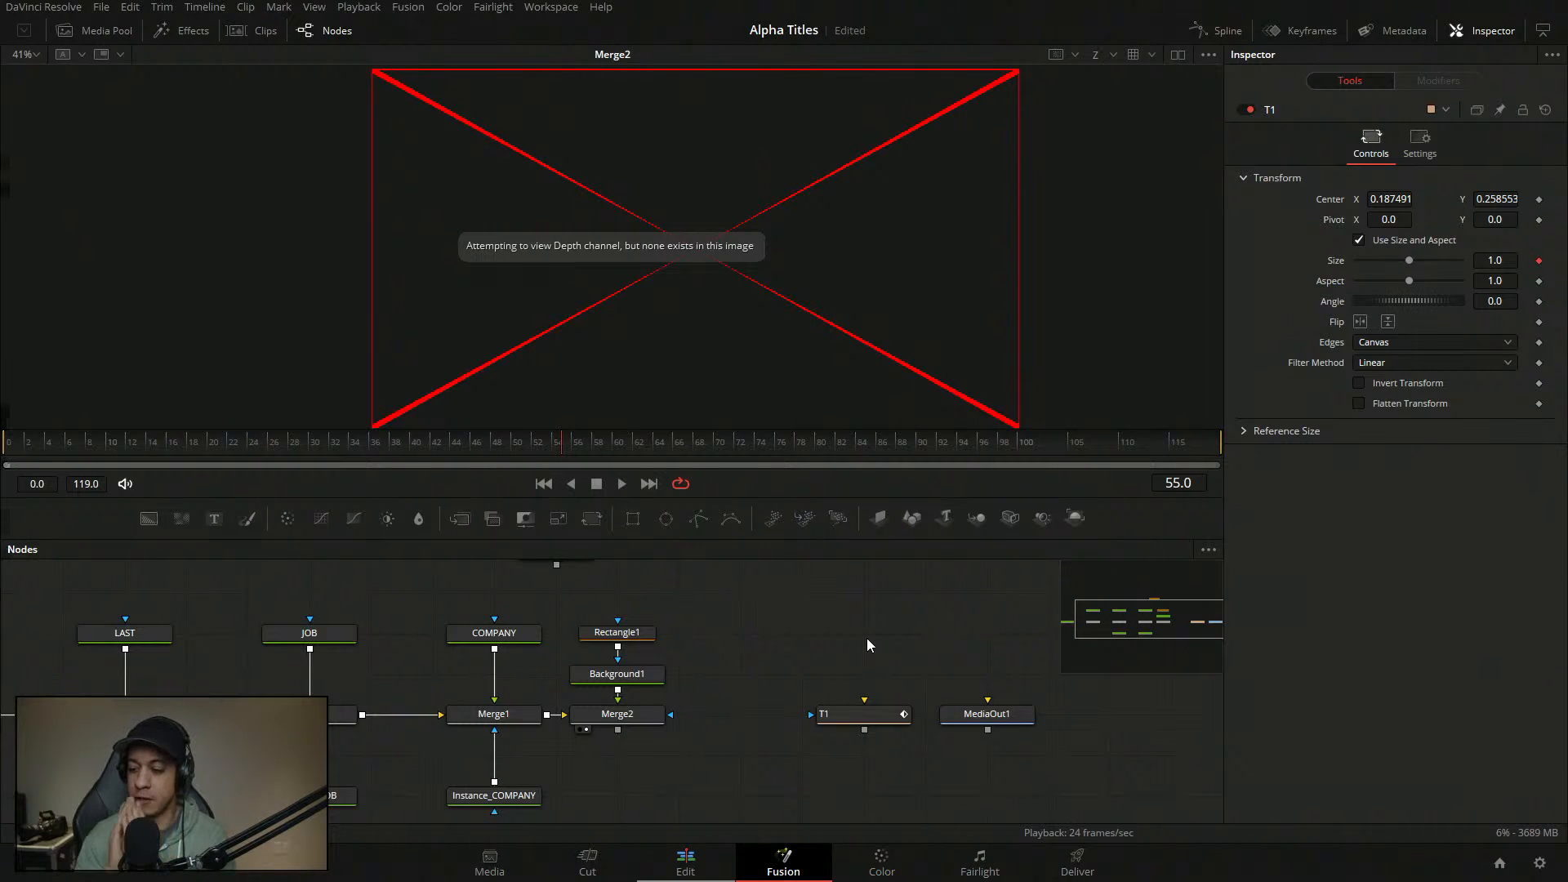
# - Visit the Cut and Edit pages, return to Fusion, and save the project
pyautogui.click(621, 874)
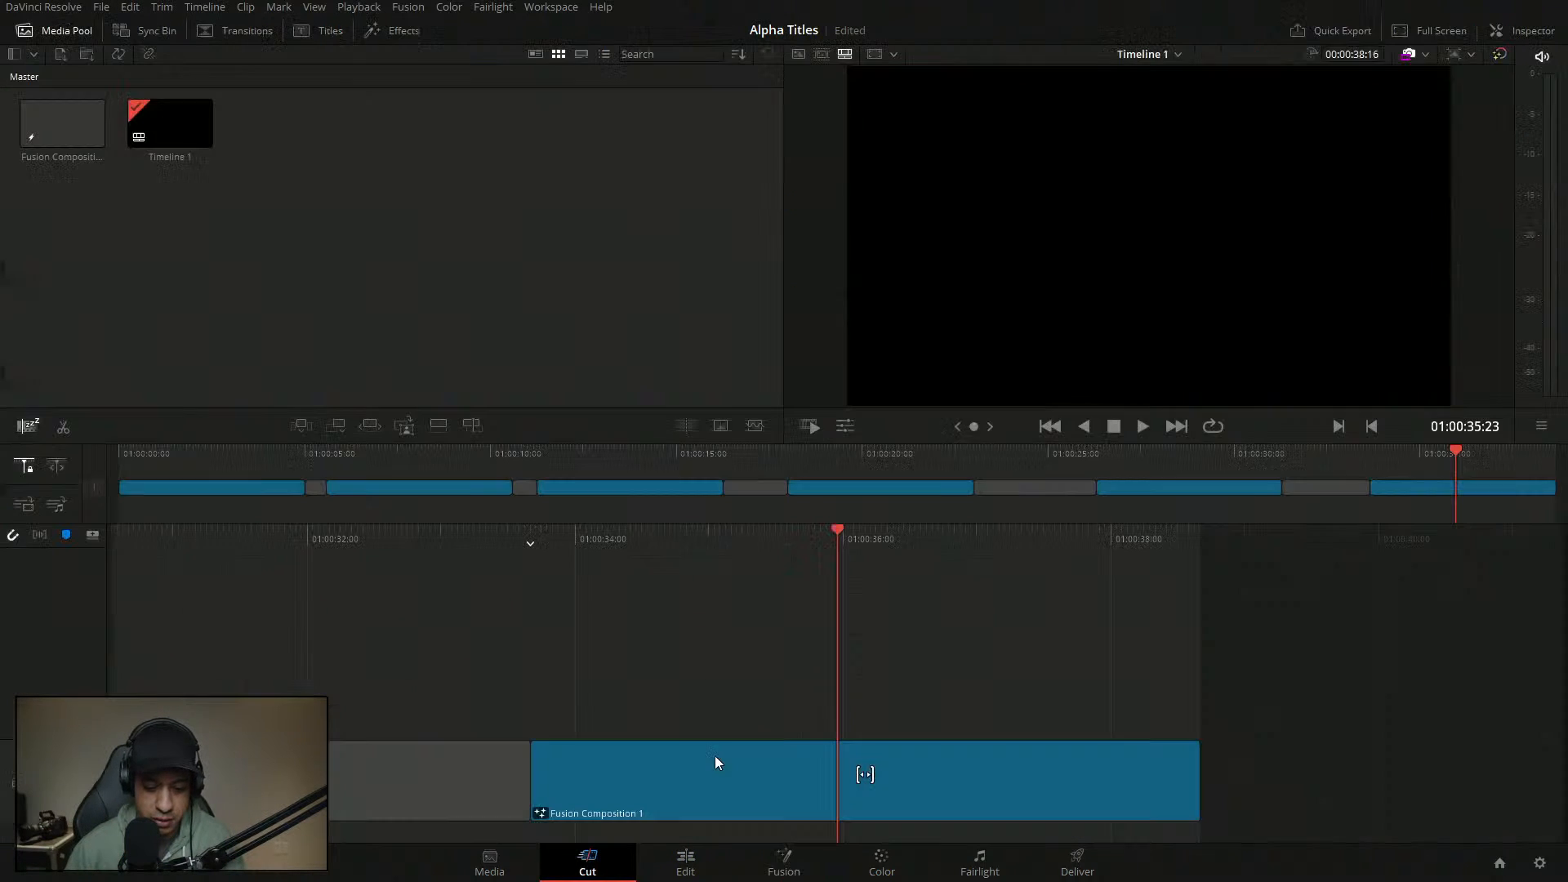
pyautogui.click(688, 862)
pyautogui.click(784, 864)
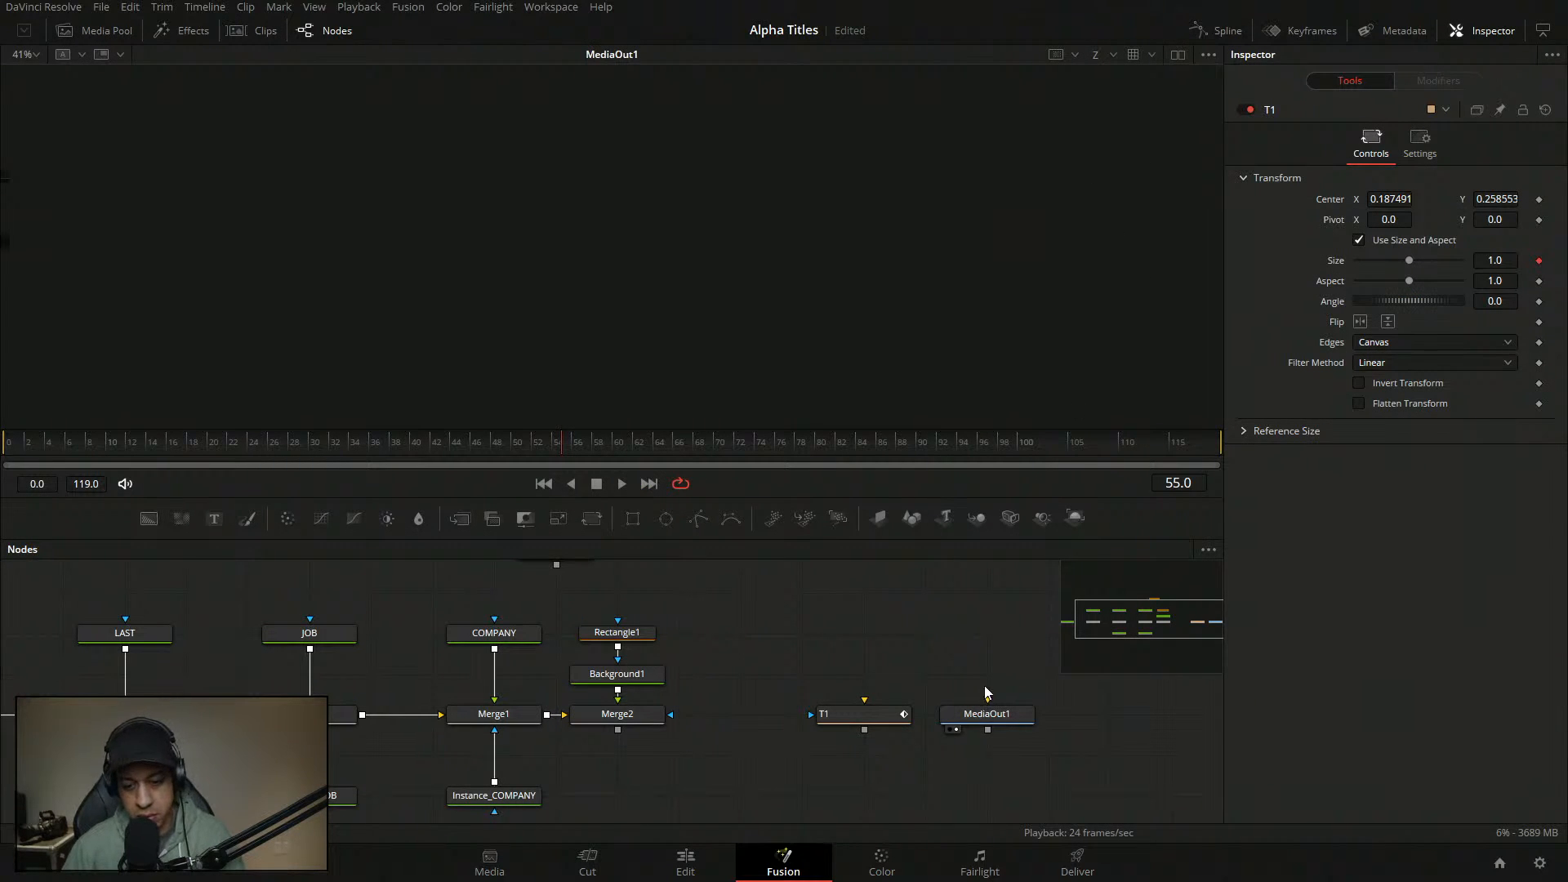
pyautogui.click(998, 727)
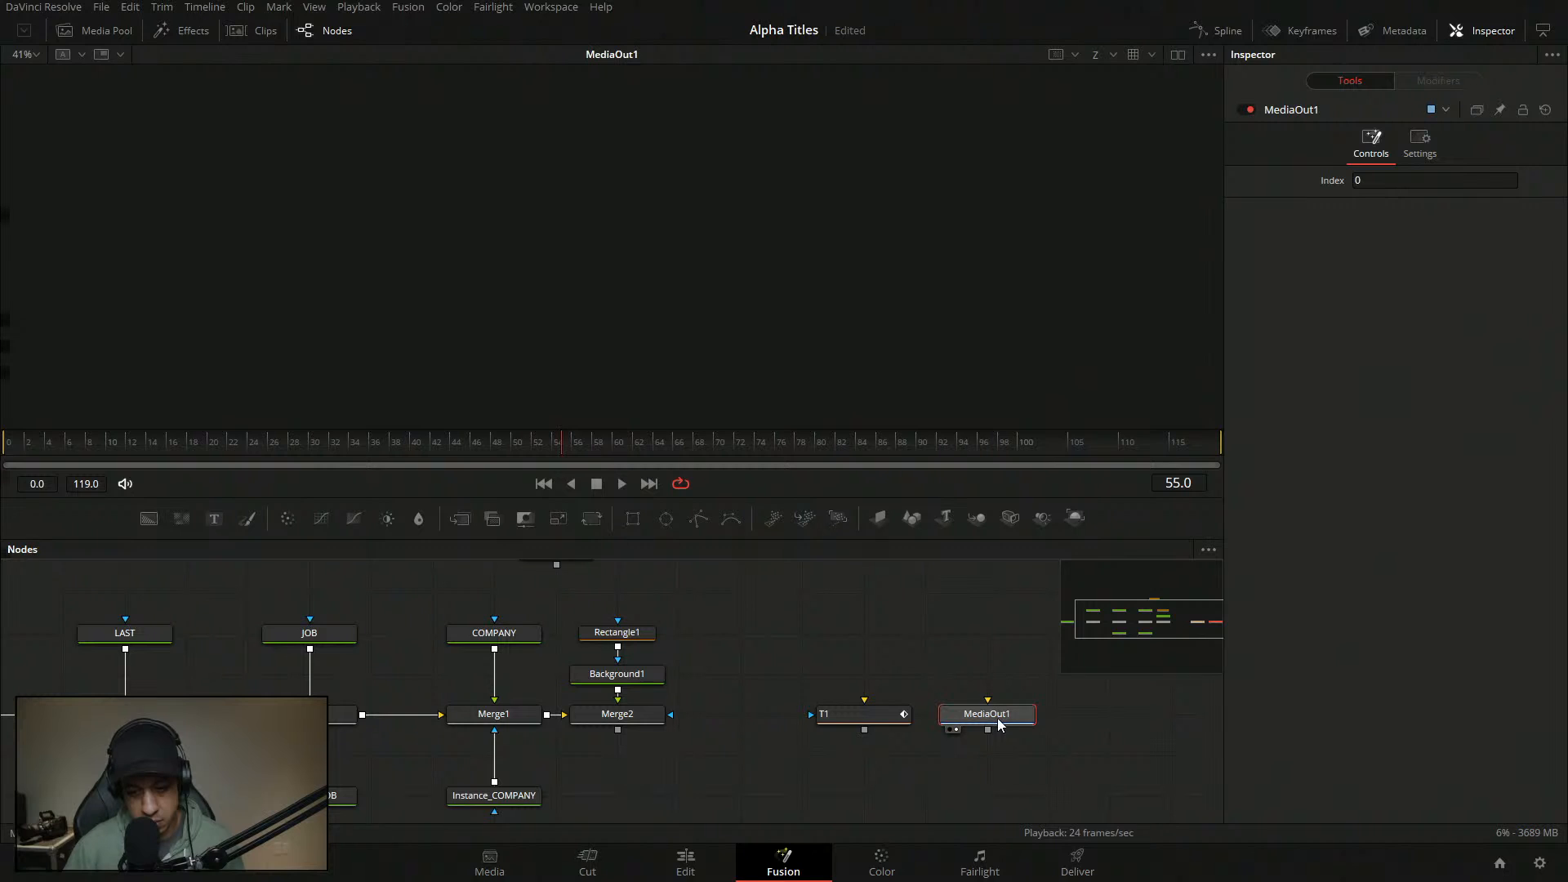
pyautogui.press('2')
pyautogui.press('2')
pyautogui.press('2')
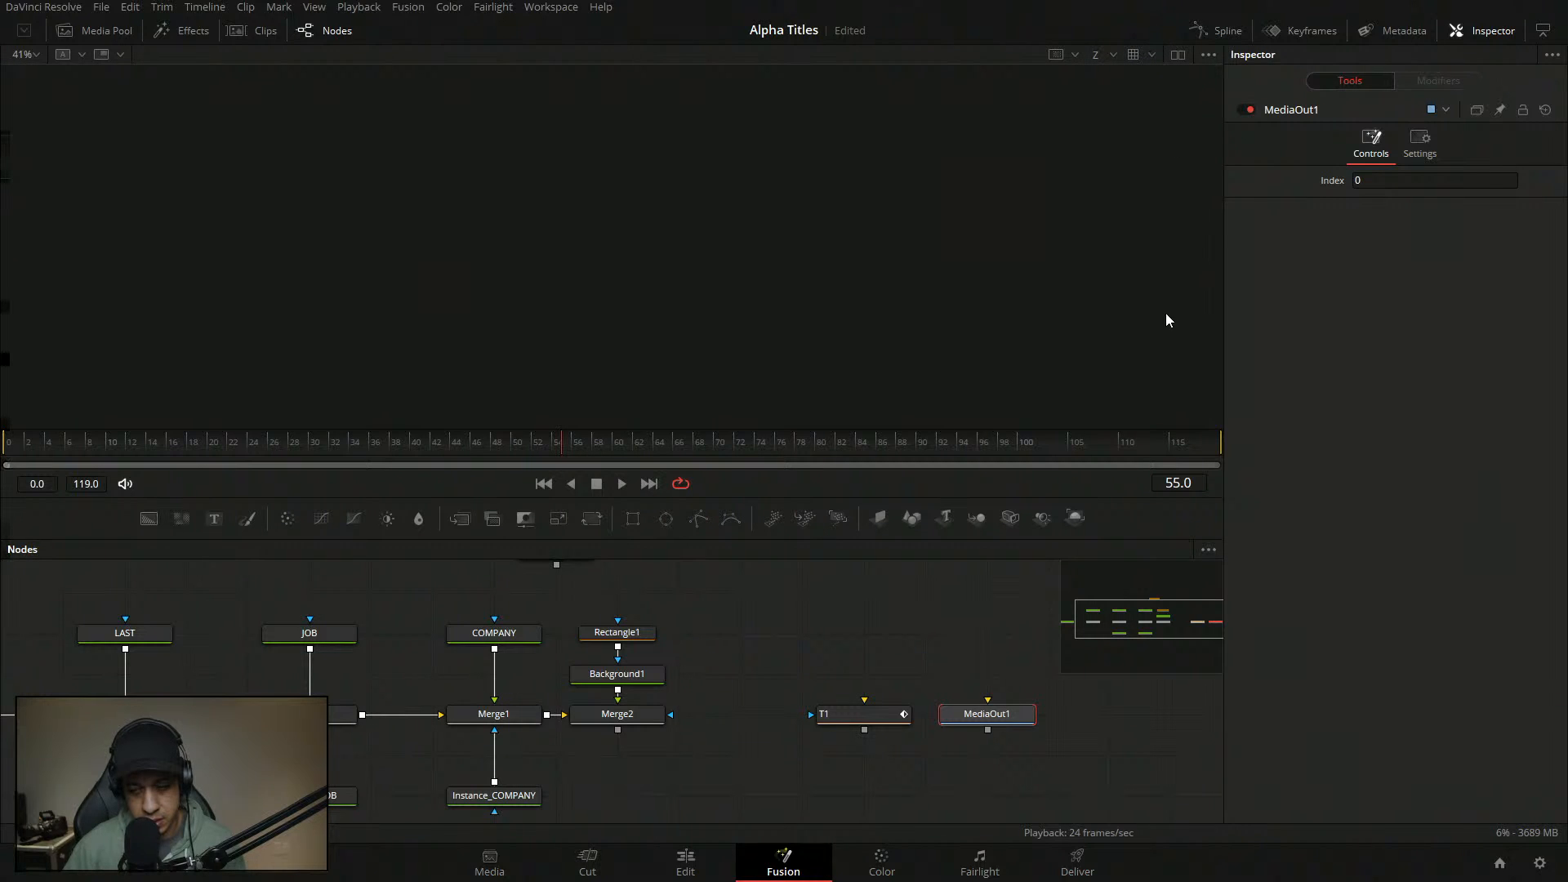
pyautogui.click(983, 632)
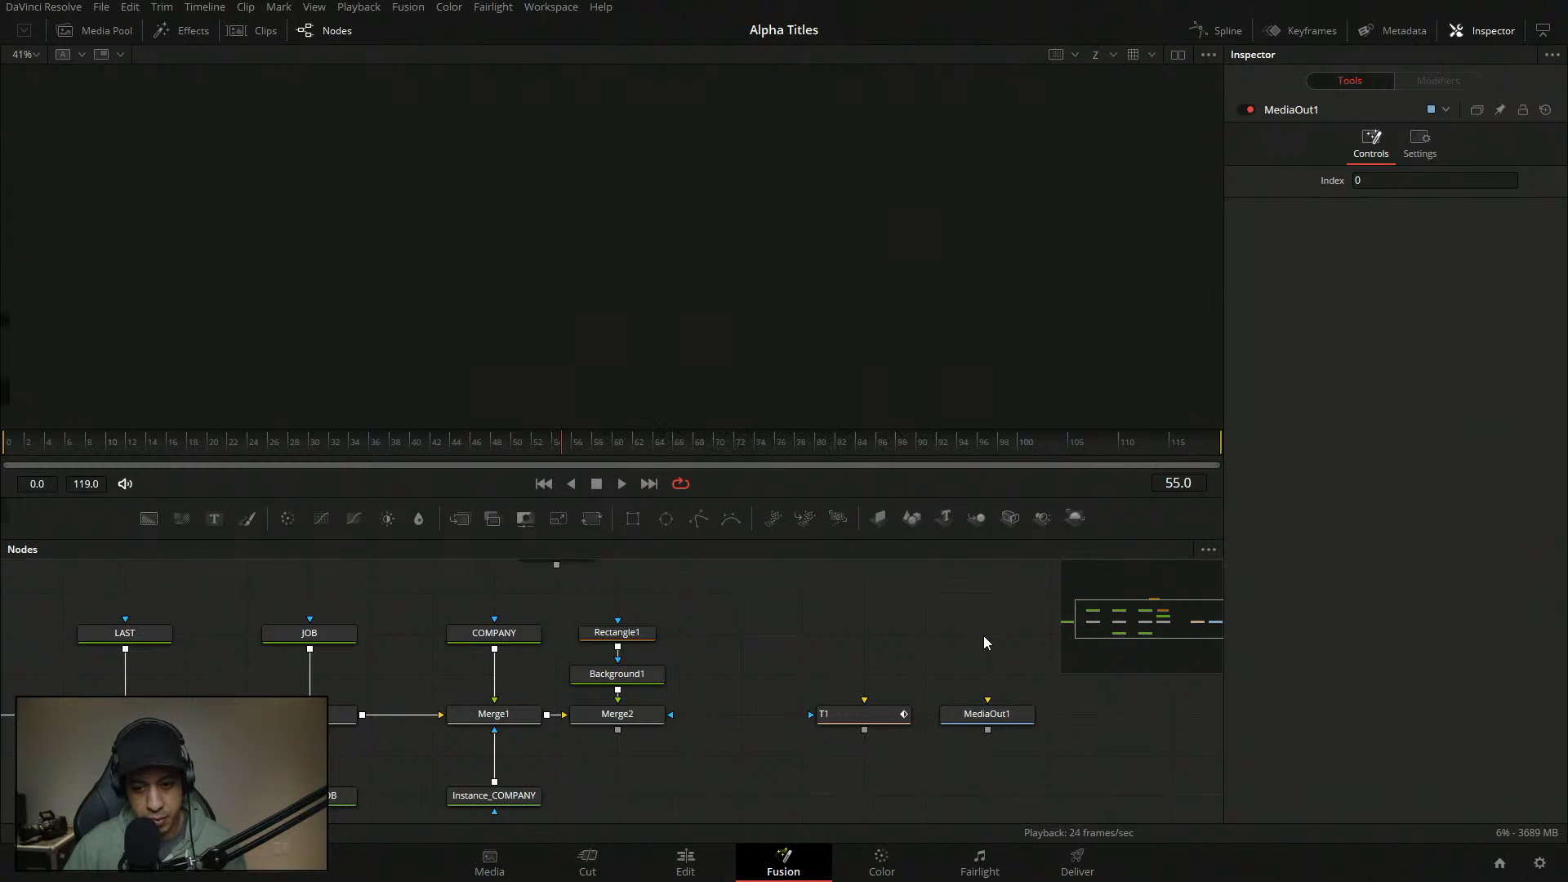
pyautogui.click(96, 8)
pyautogui.click(89, 9)
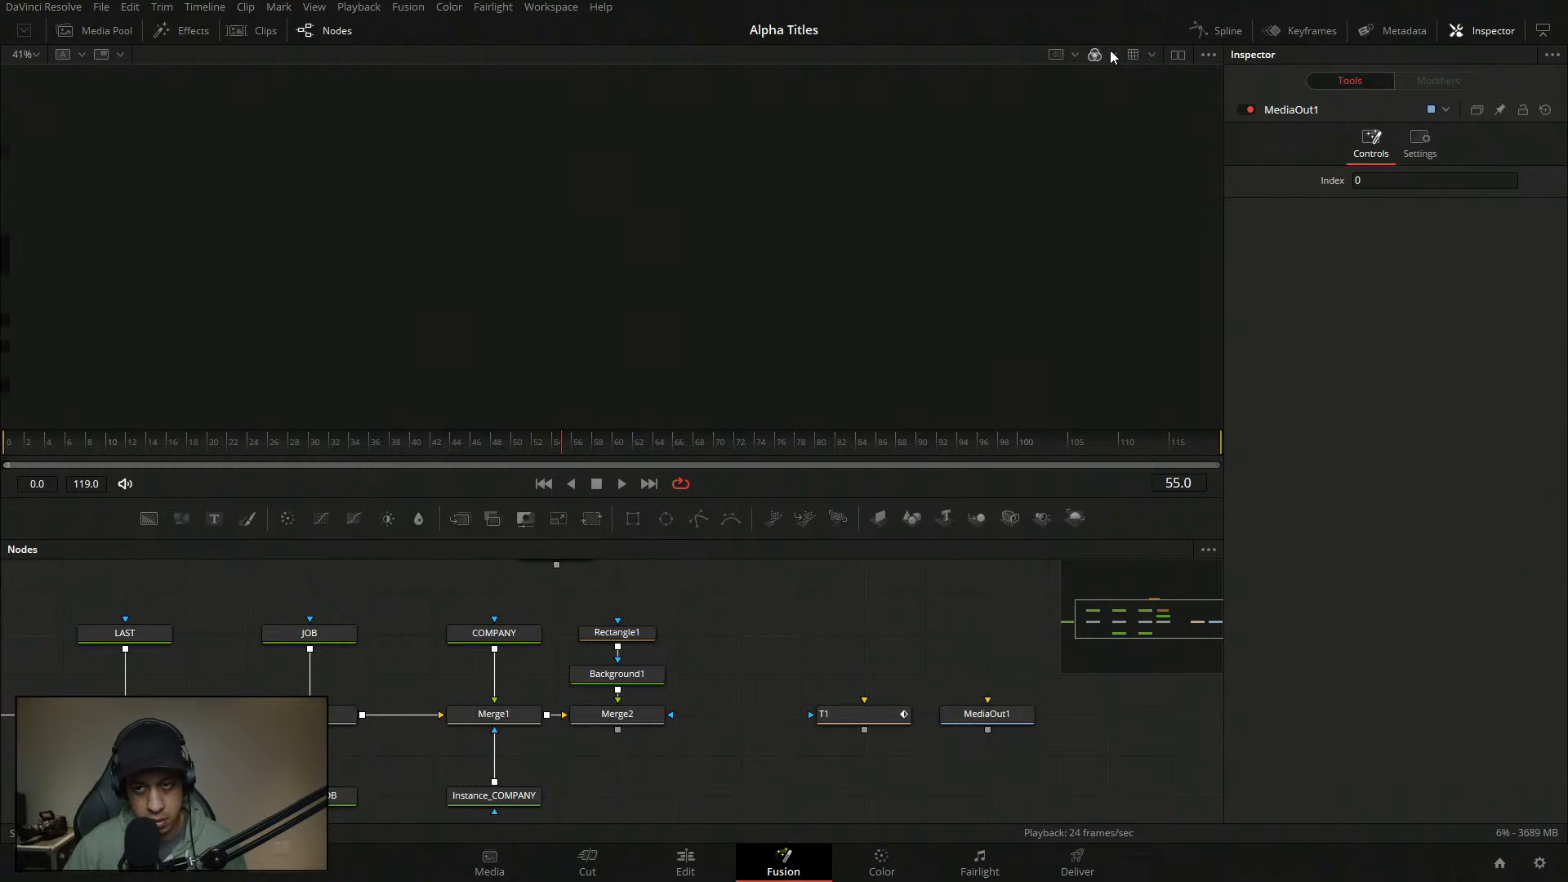
# - Show Merge2's title output in the viewer and recentre the node graph on COMPANY and JOB
pyautogui.moveTo(608, 719); pyautogui.dragTo(848, 283)
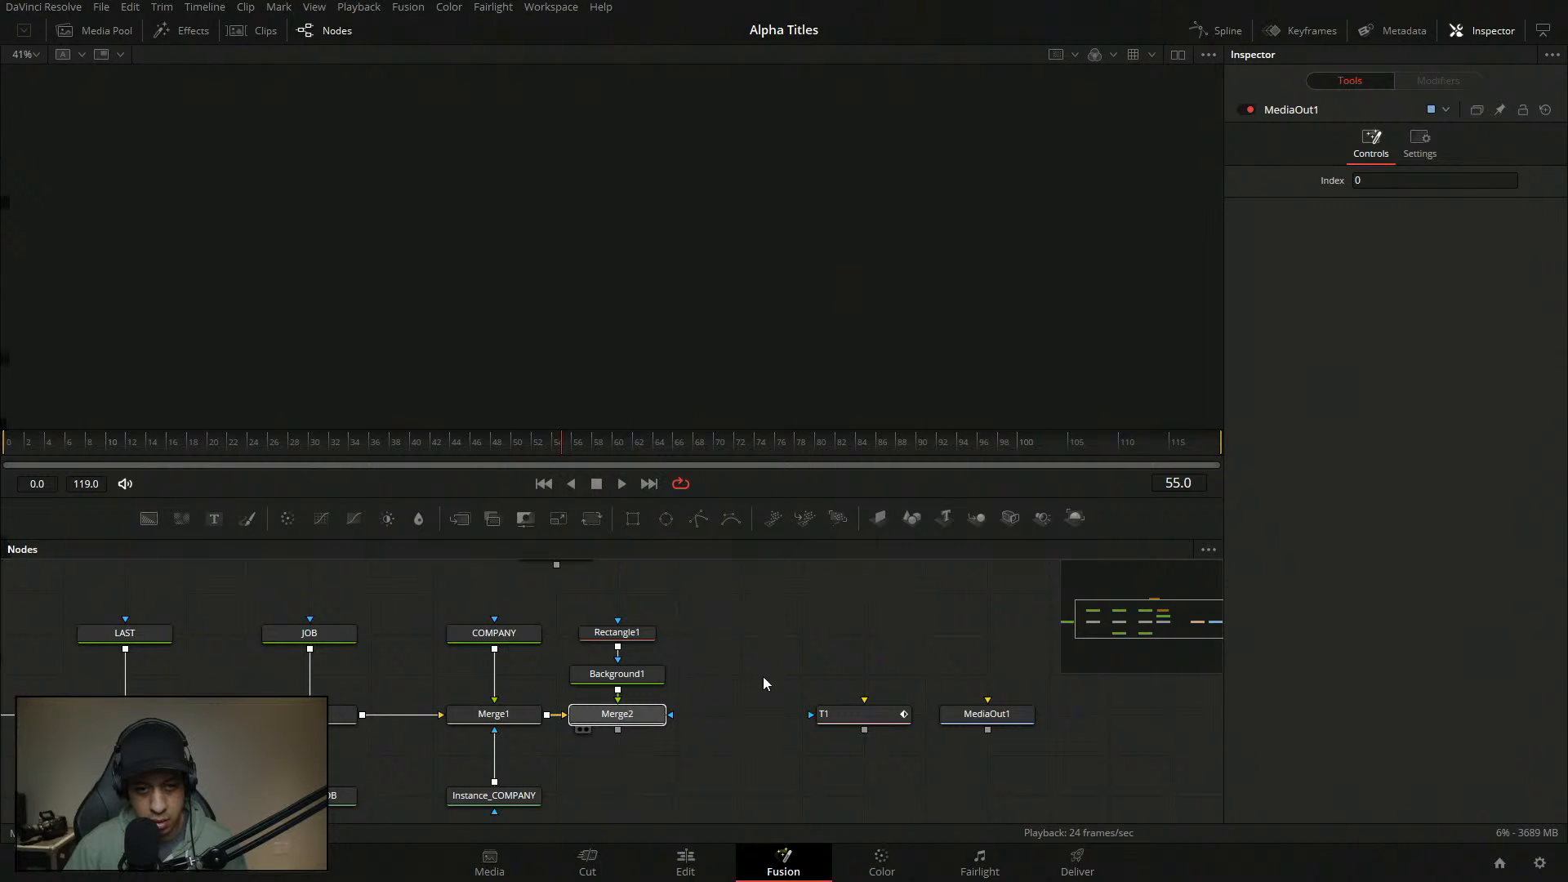
pyautogui.moveTo(793, 657); pyautogui.dragTo(968, 723)
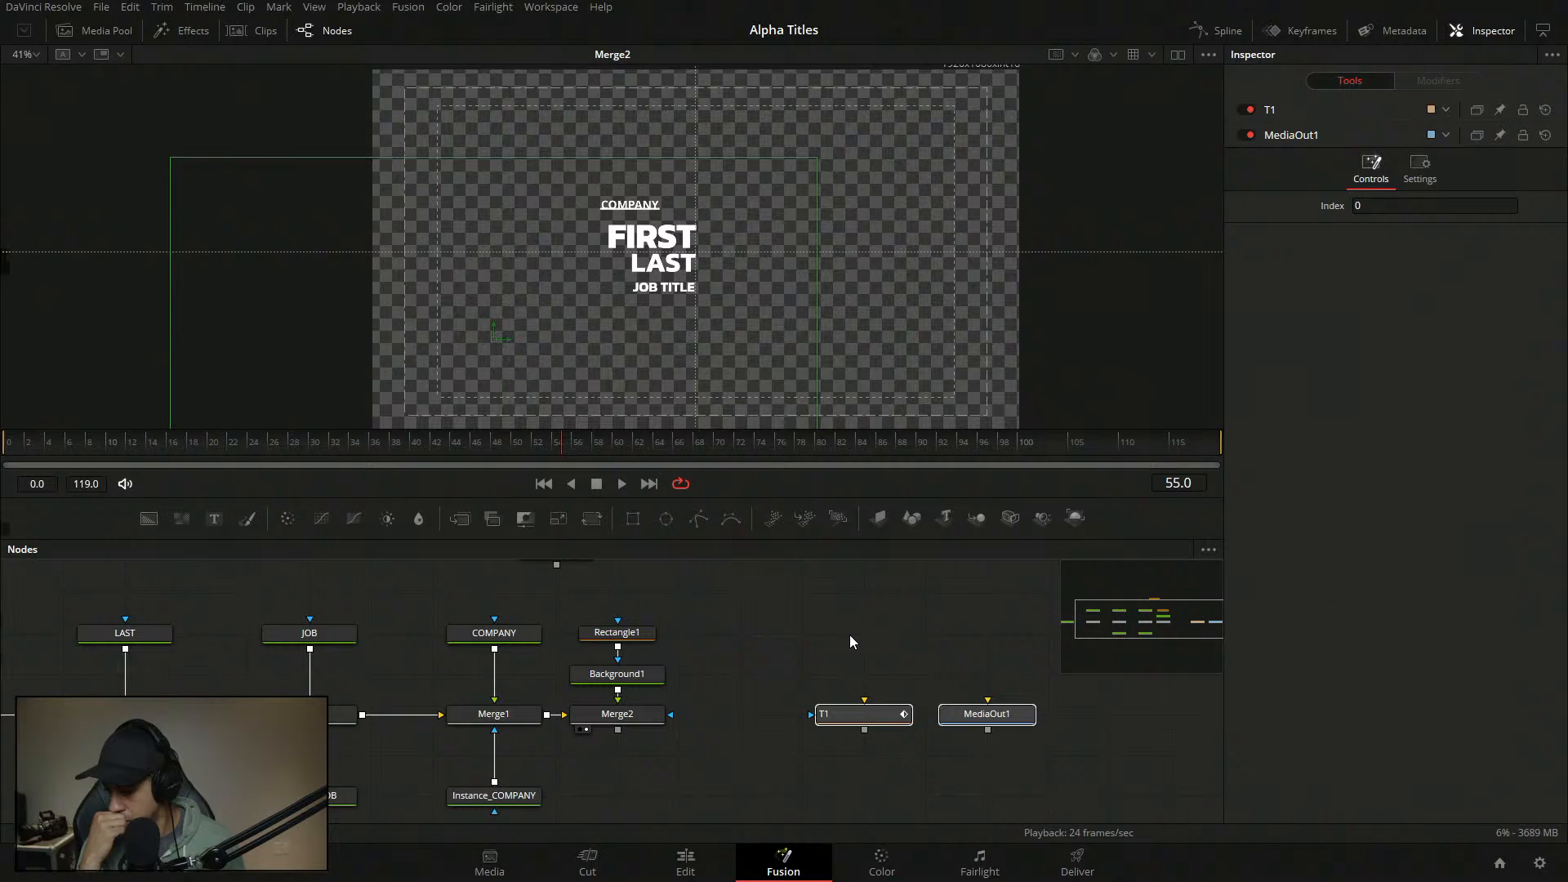
pyautogui.moveTo(977, 603); pyautogui.dragTo(486, 719)
pyautogui.moveTo(1174, 615); pyautogui.dragTo(1101, 630)
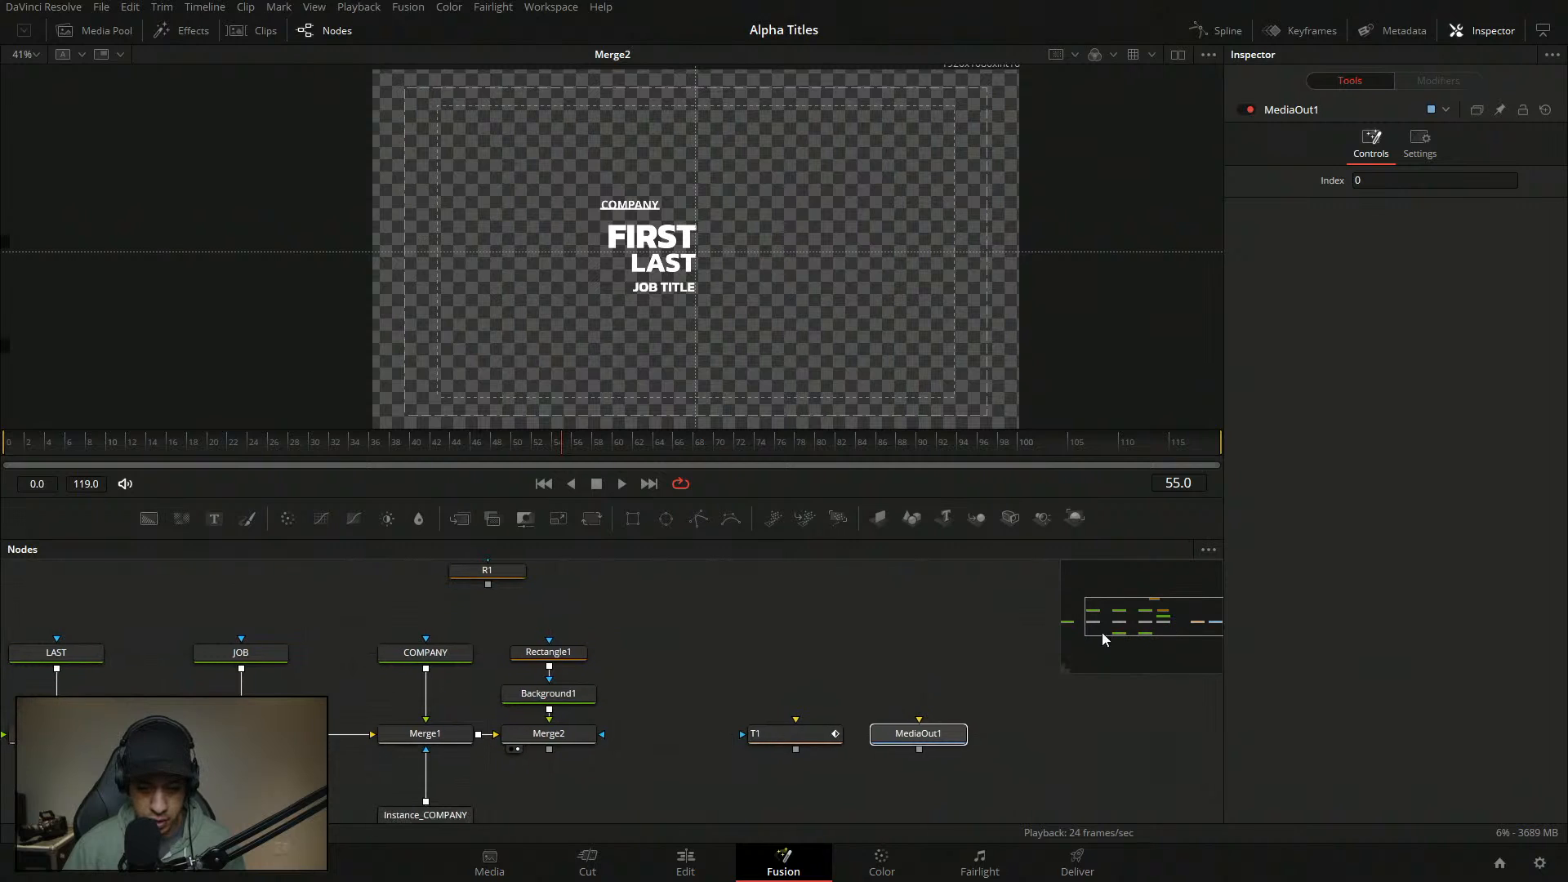
pyautogui.moveTo(887, 636); pyautogui.dragTo(910, 674)
pyautogui.moveTo(761, 759); pyautogui.dragTo(829, 437)
pyautogui.click(890, 703)
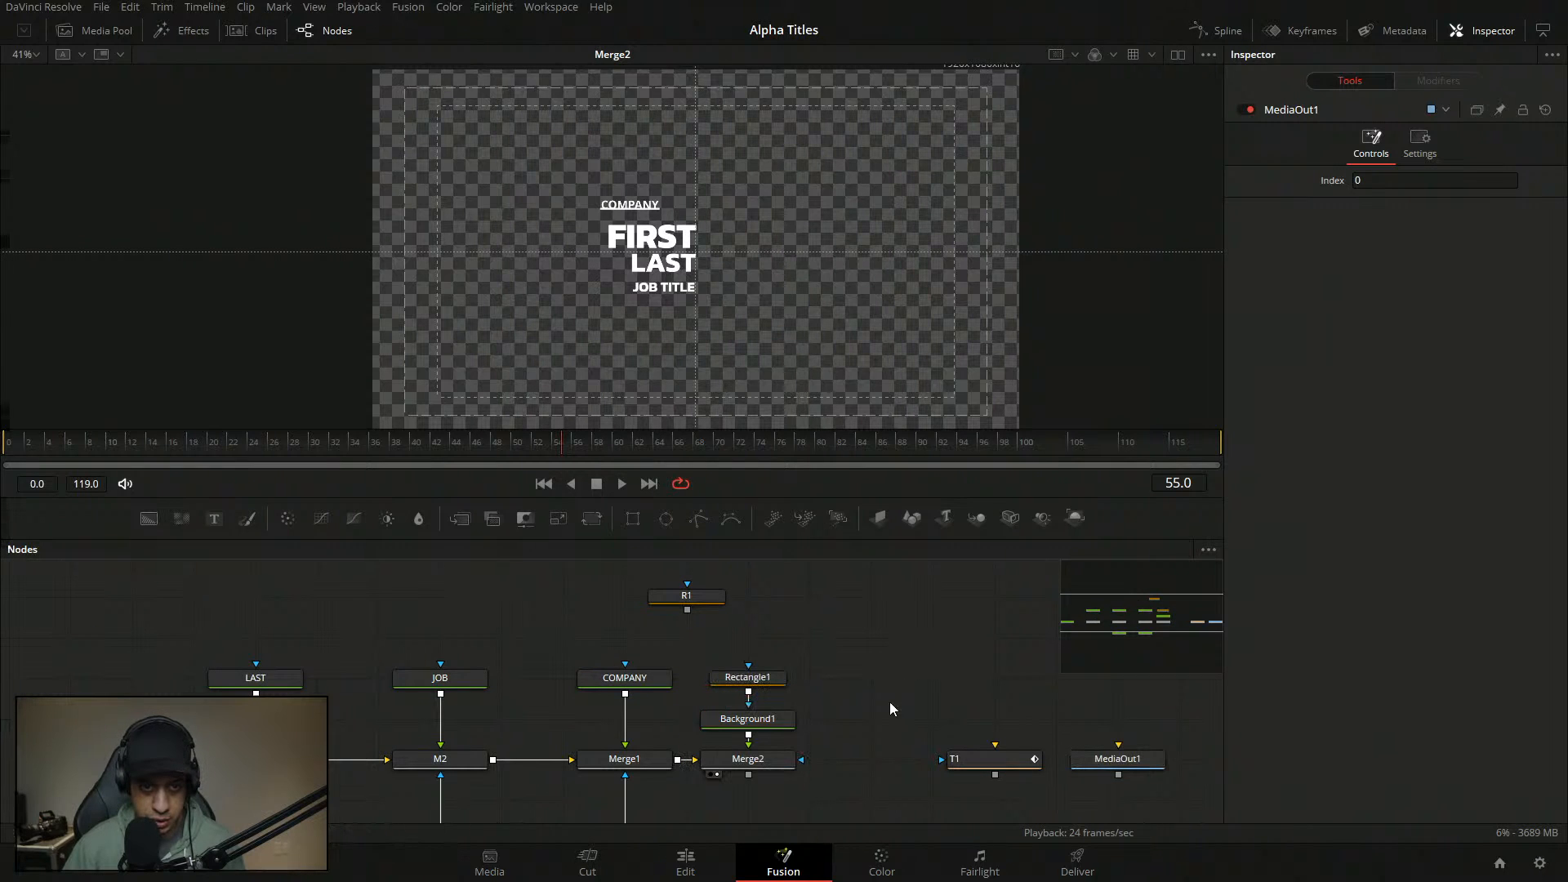
# - Lower Rectangle1's Center Y to 0.488 so the underline sits just beneath COMPANY
pyautogui.click(763, 677)
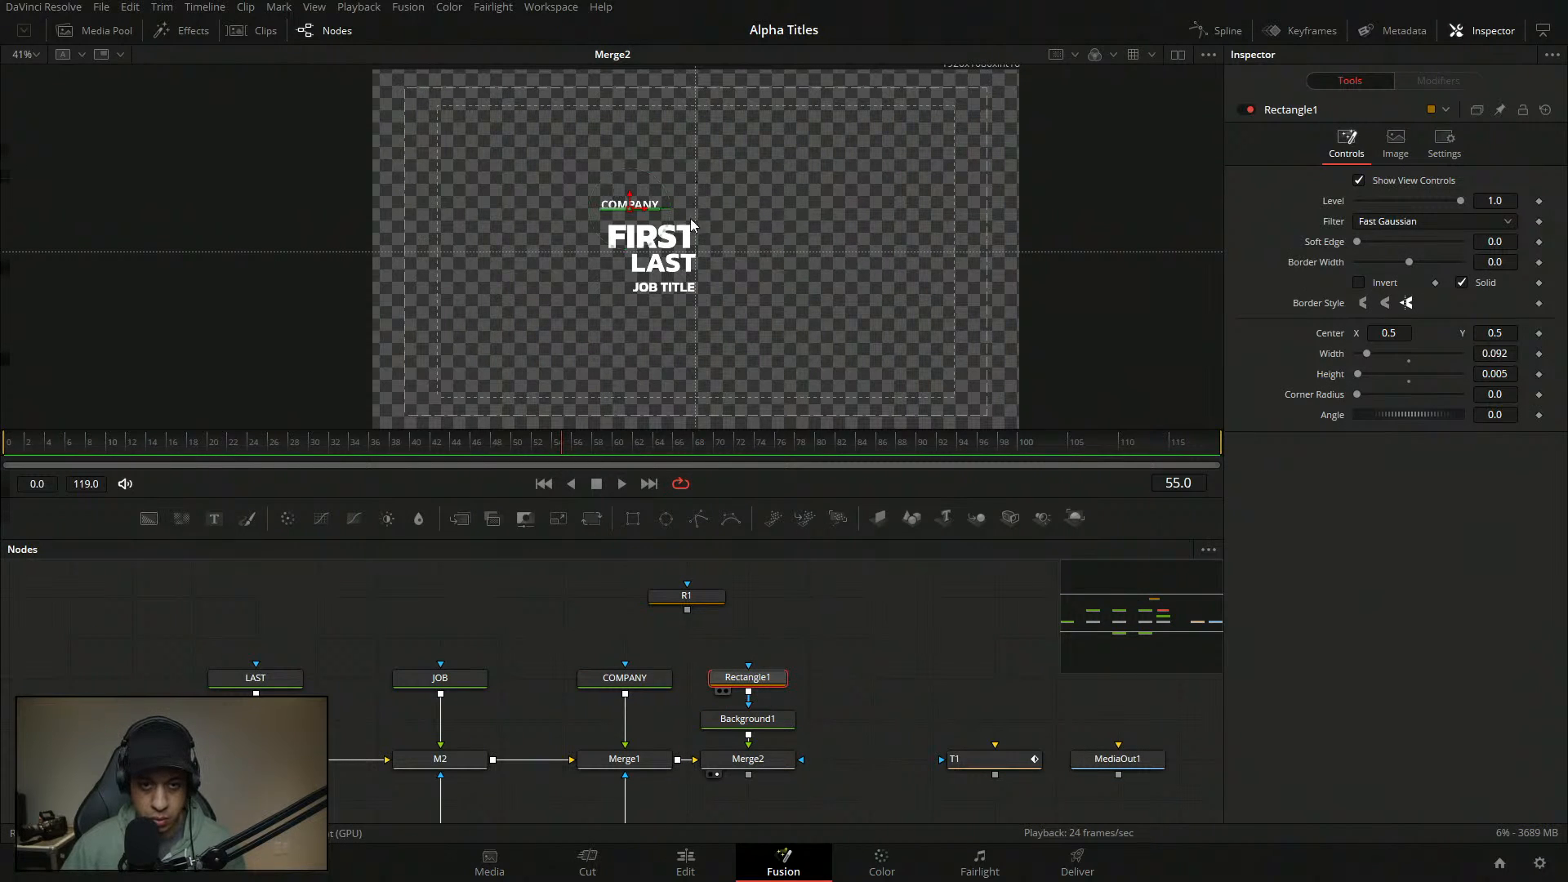
pyautogui.moveTo(1489, 334); pyautogui.dragTo(1479, 334)
pyautogui.click(896, 652)
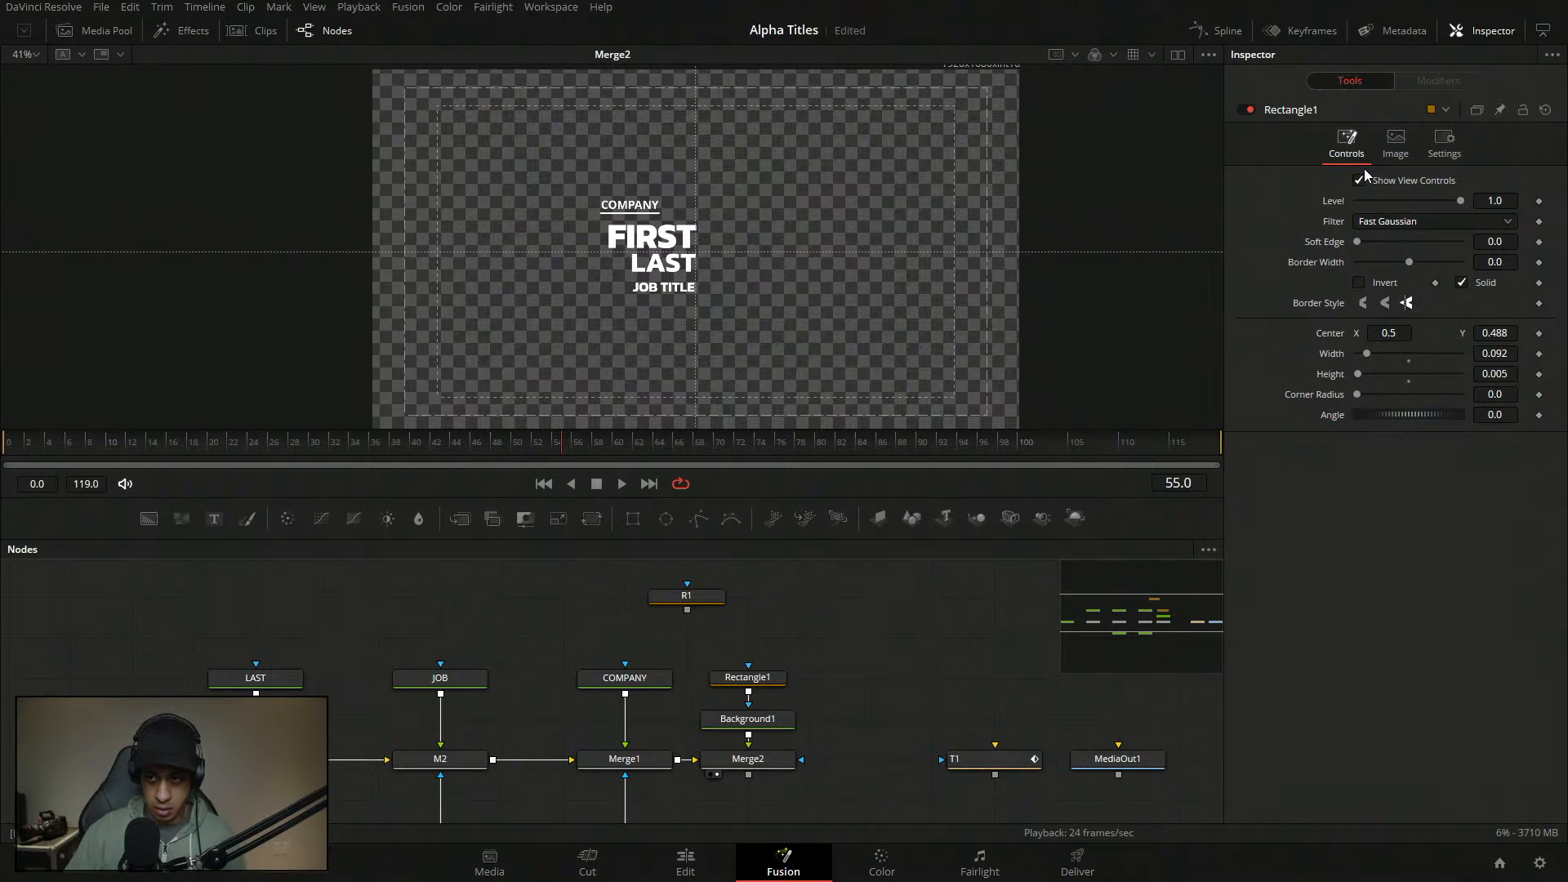
# - Add a custom Line Width control to Rectangle1 as a SliderControl on the Controls page
pyautogui.rightClick(1341, 110)
pyautogui.click(1413, 292)
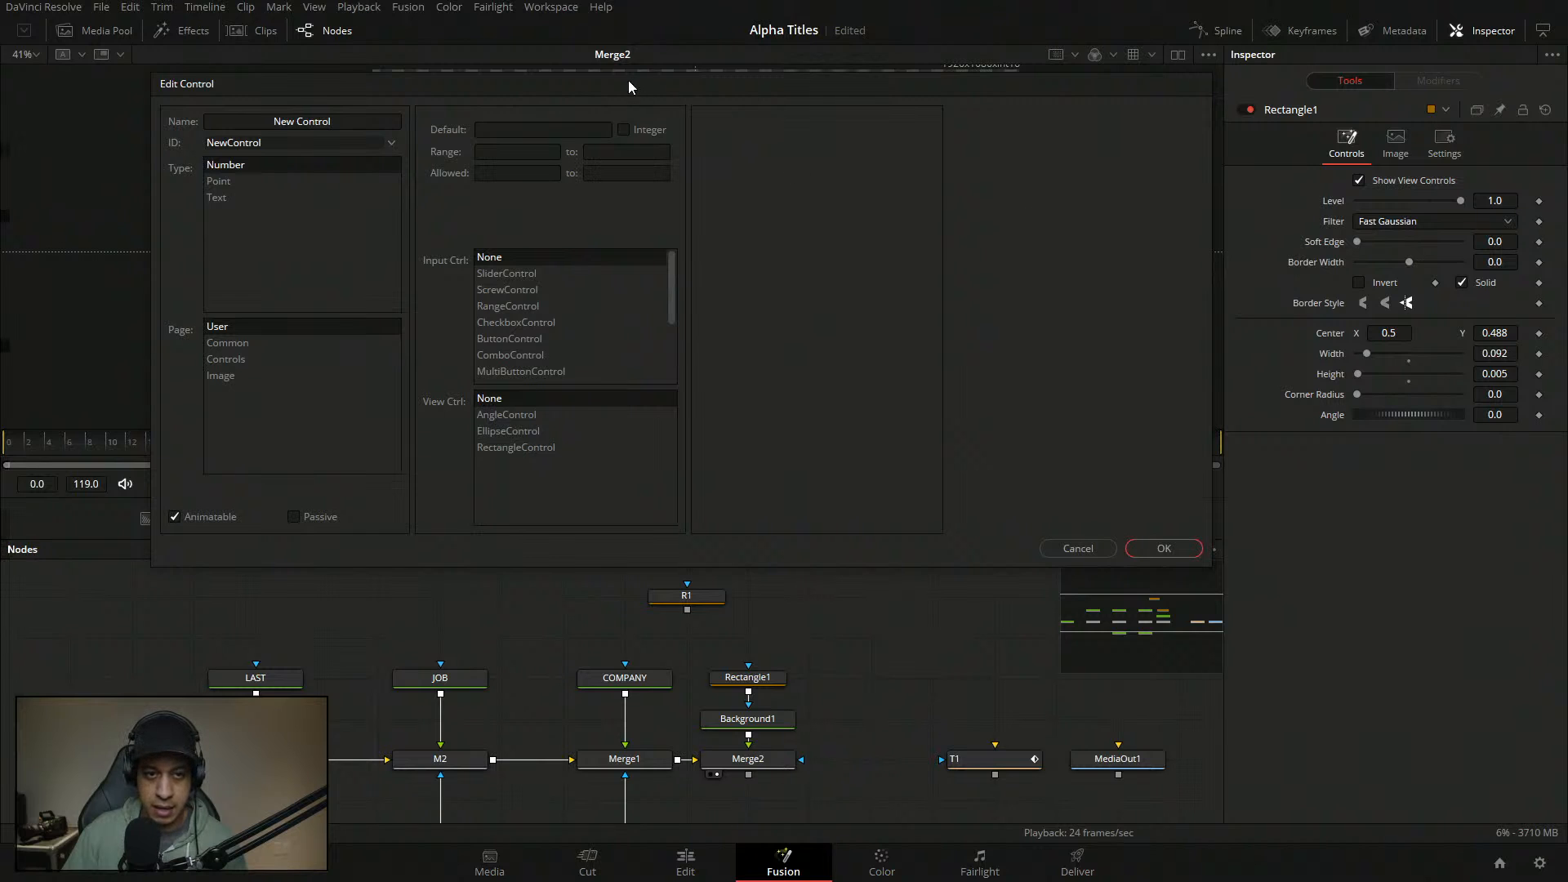
pyautogui.moveTo(629, 80); pyautogui.dragTo(658, 199)
pyautogui.moveTo(395, 239); pyautogui.dragTo(258, 242)
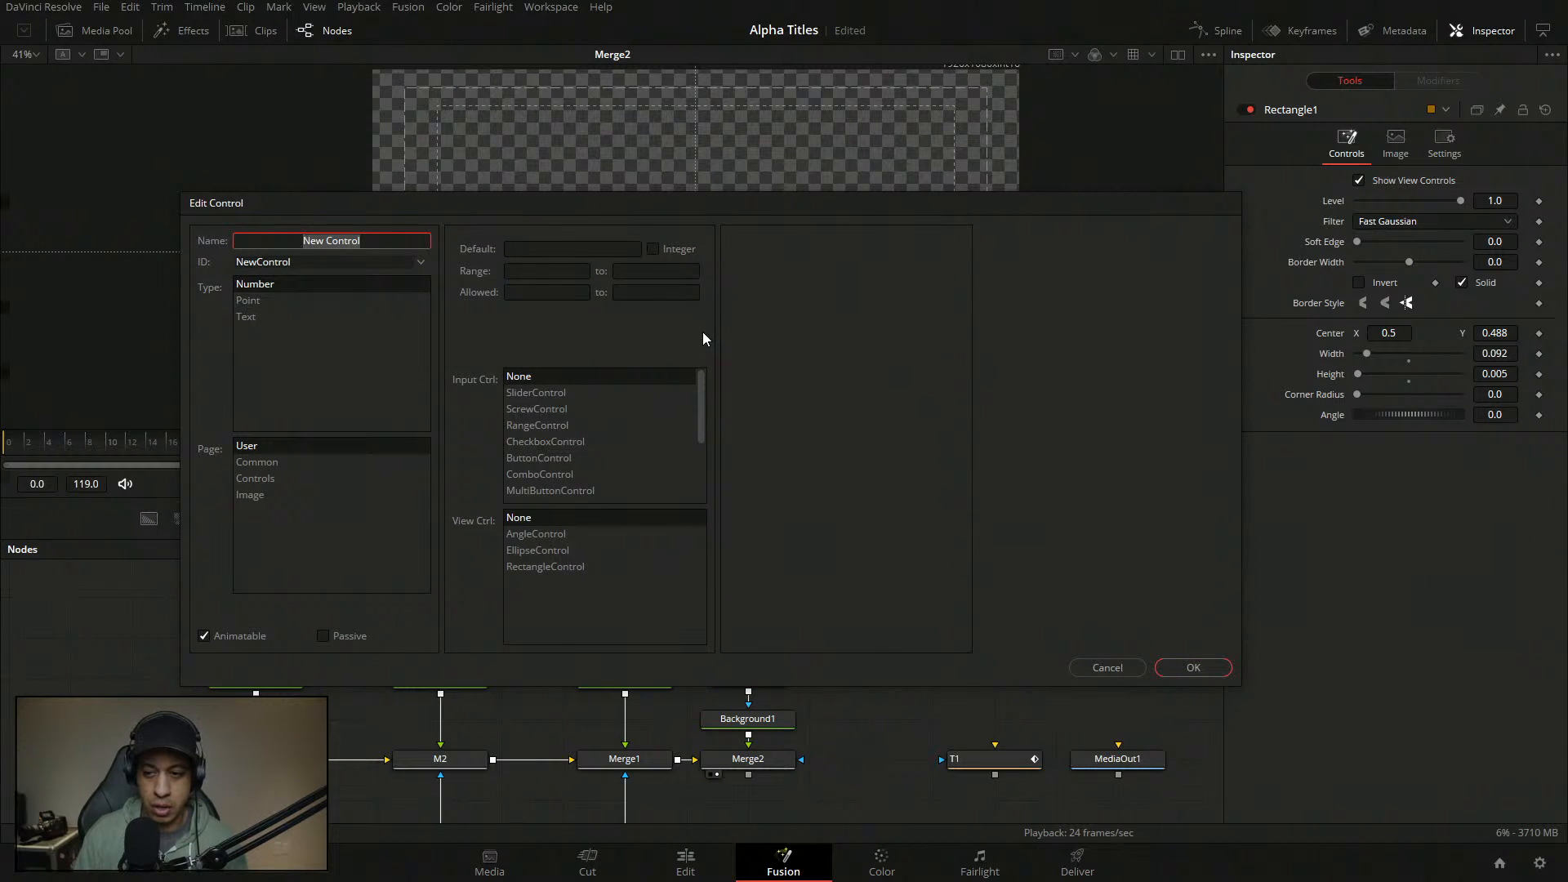
pyautogui.write('Line')
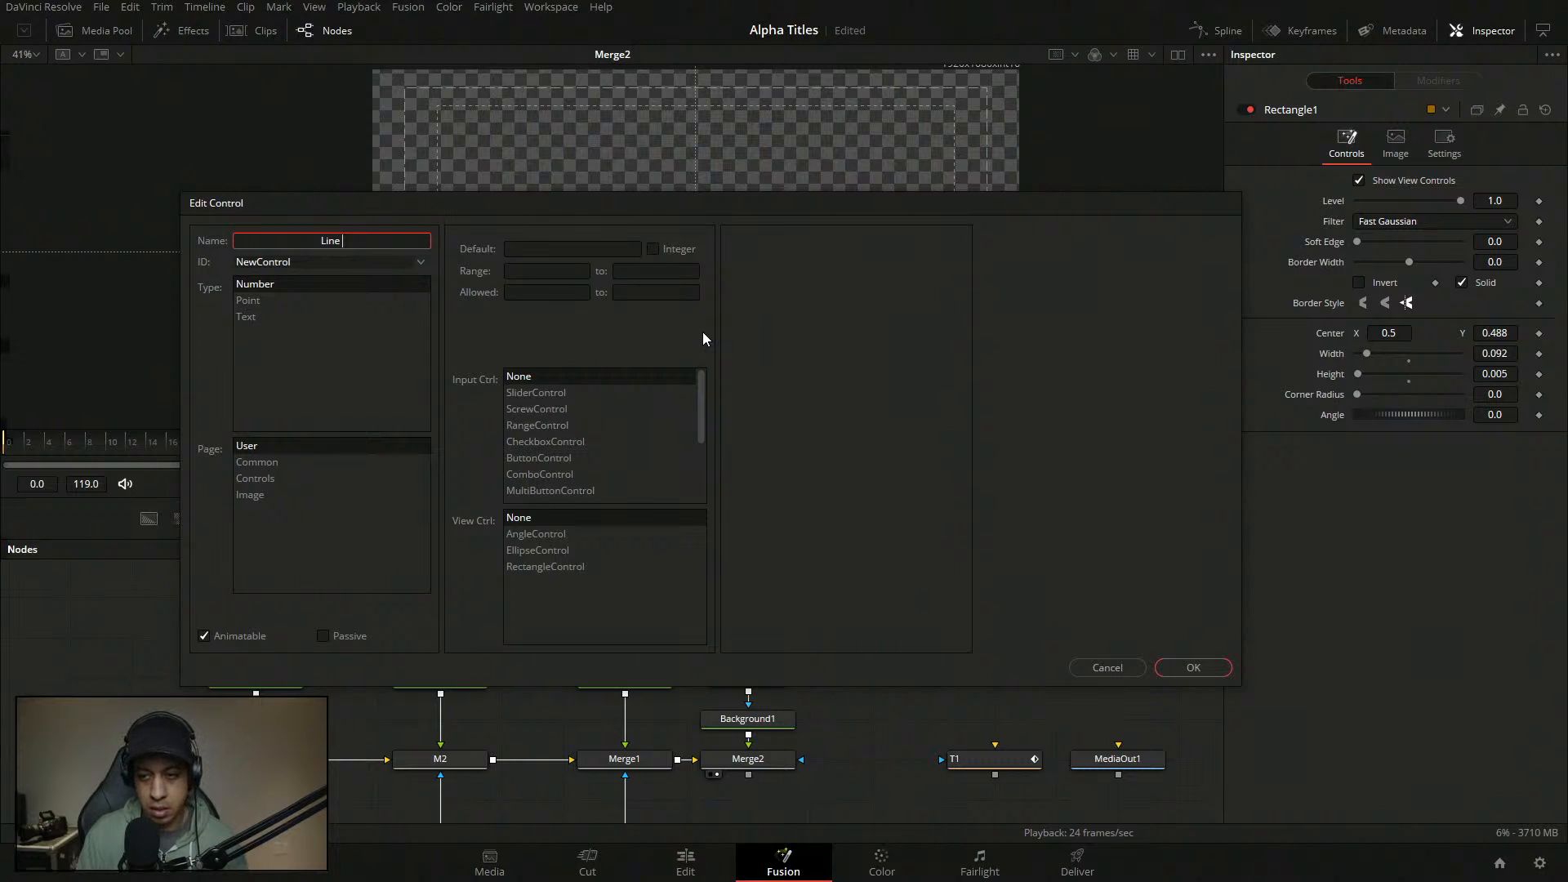
pyautogui.write('Width')
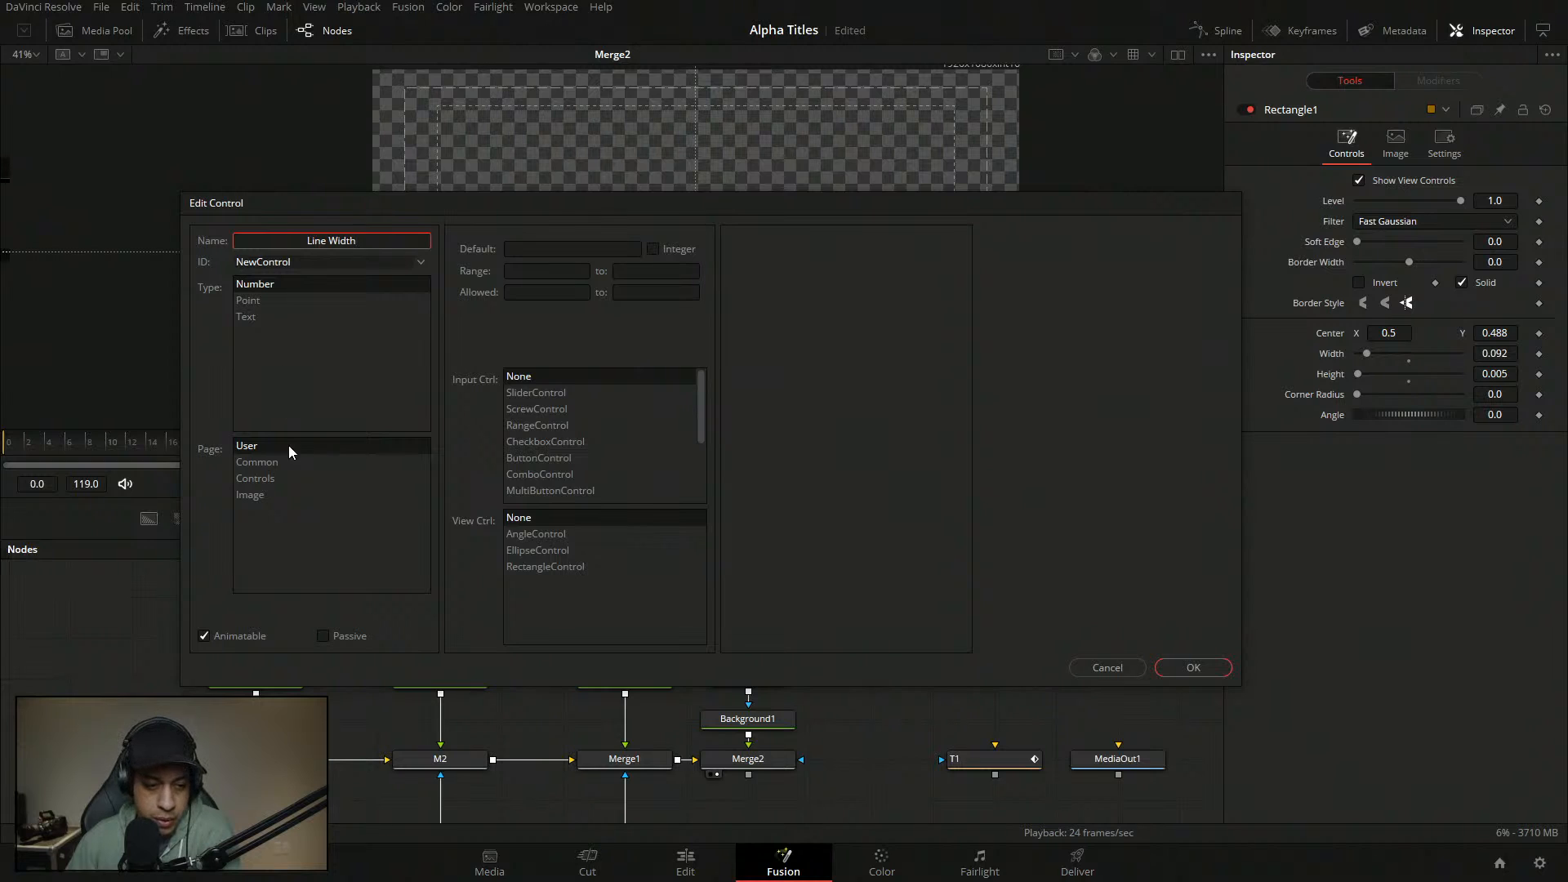
pyautogui.click(274, 478)
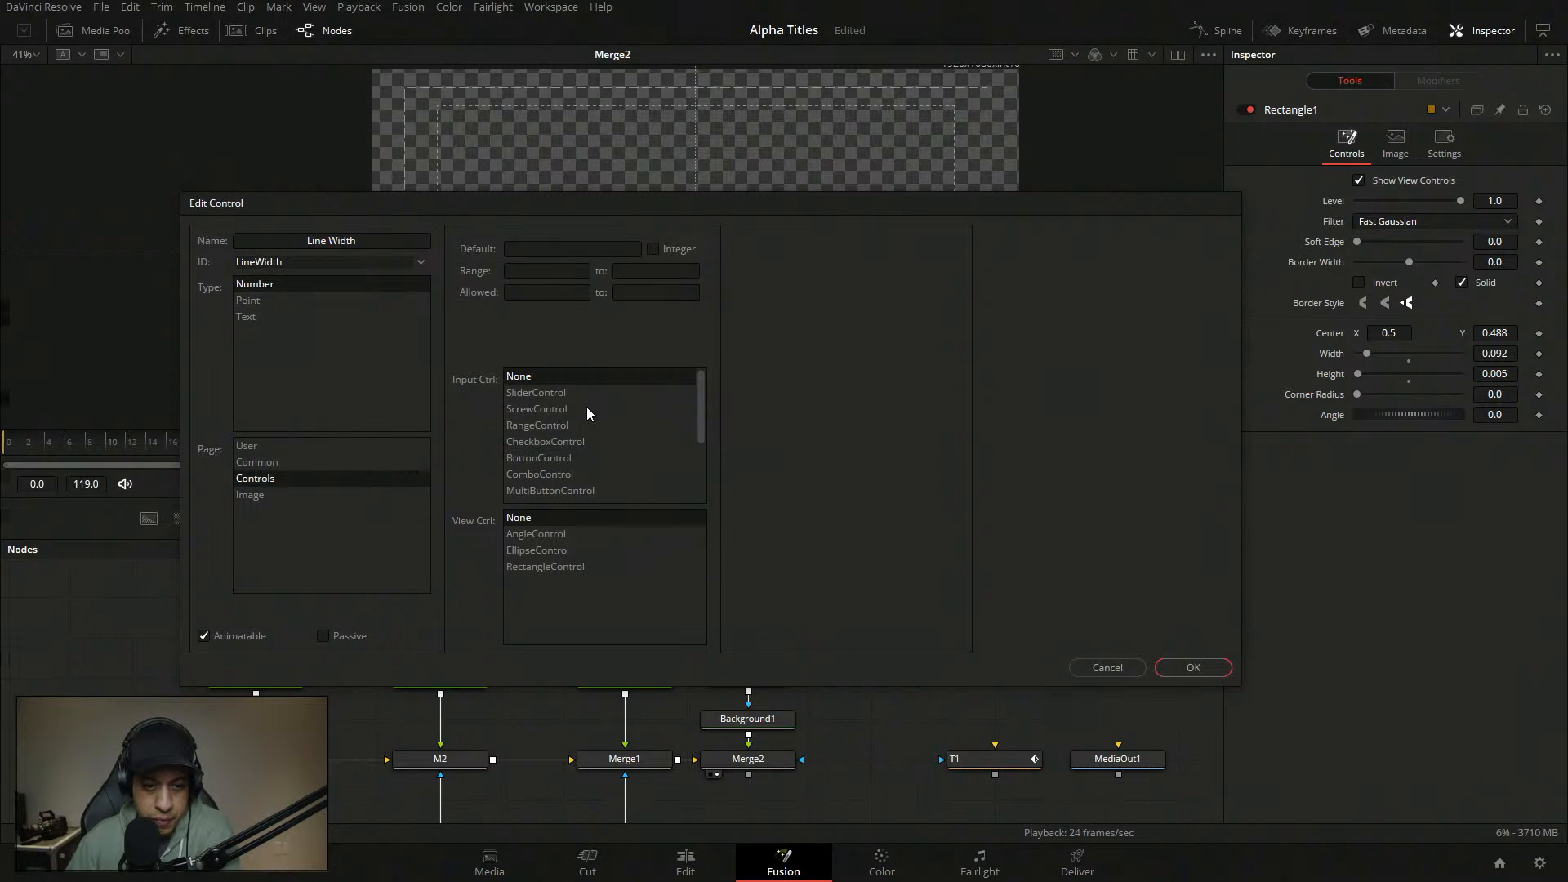
pyautogui.click(559, 393)
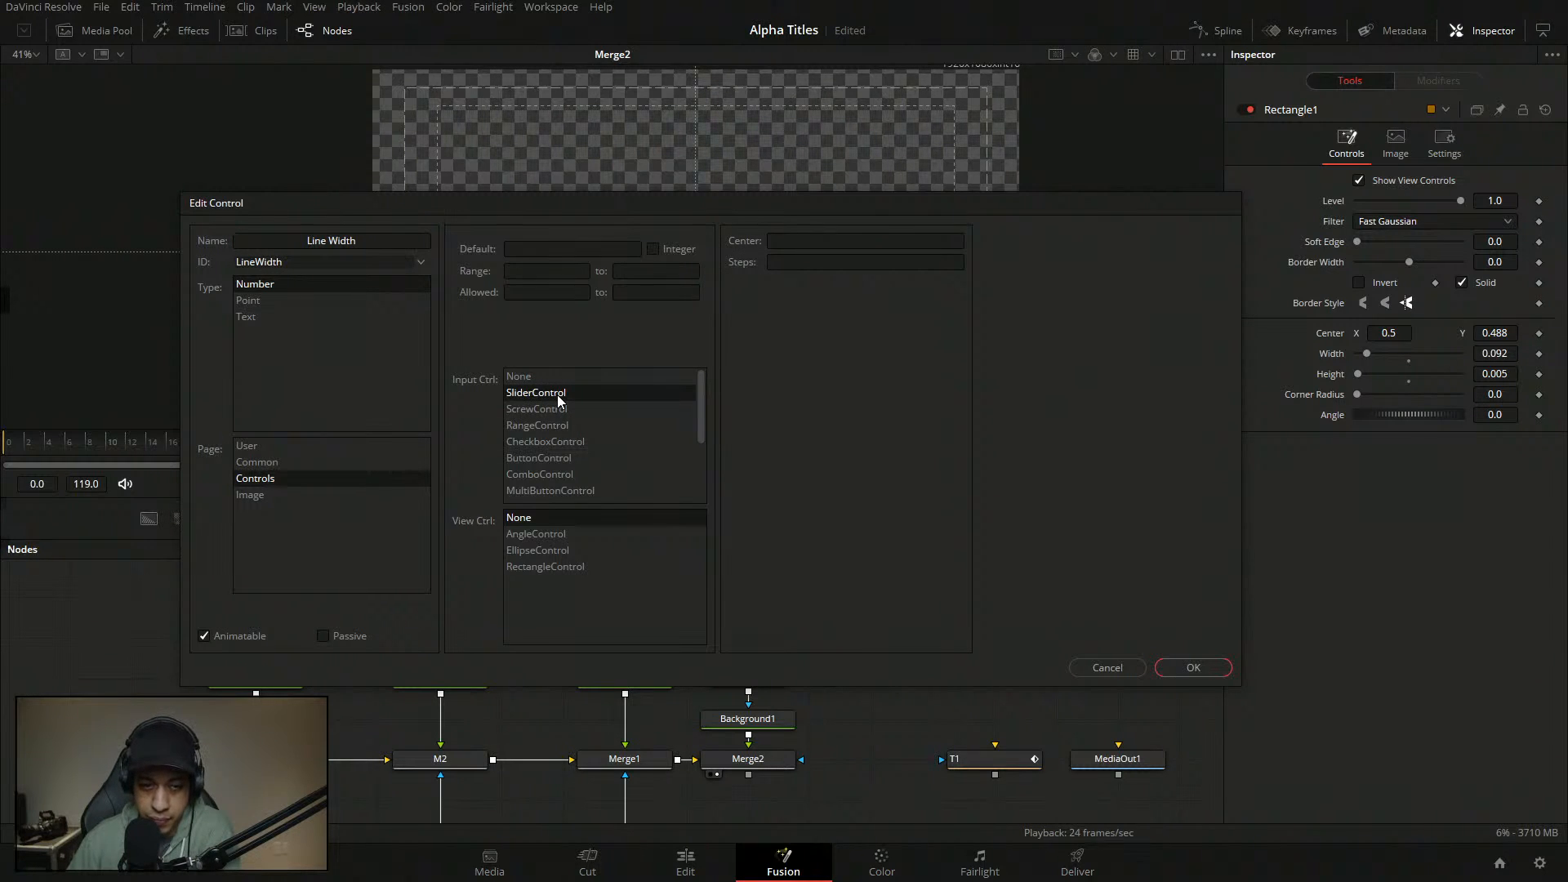
# - Set the Line Width slider's range to 0–1 and its allowed values to 0–1
pyautogui.click(547, 270)
pyautogui.write('0')
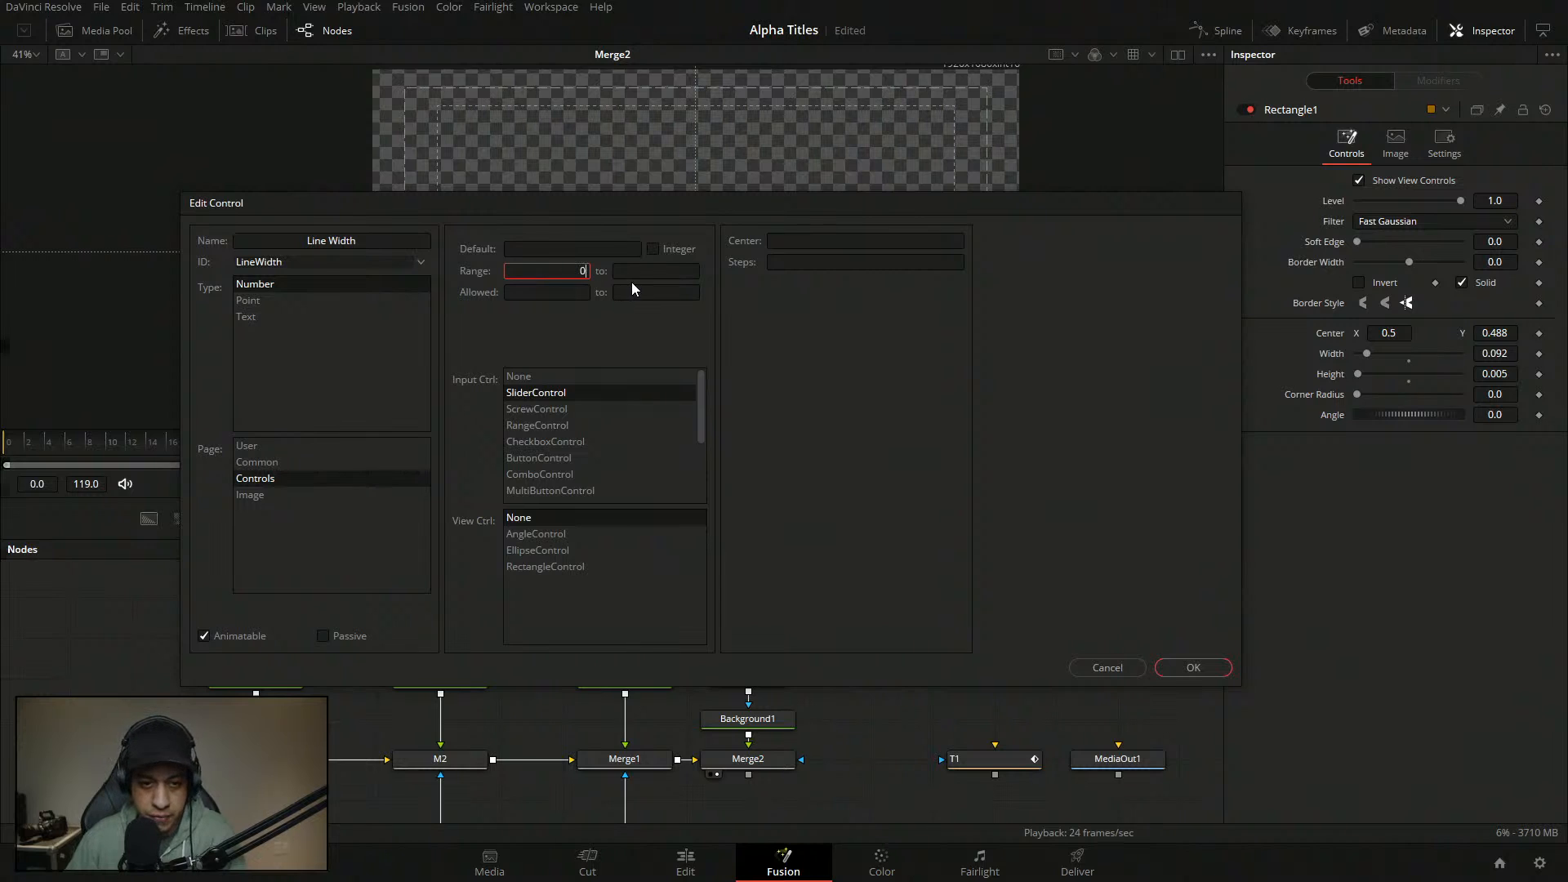
pyautogui.press('Tab')
pyautogui.write('1')
pyautogui.press('Tab')
pyautogui.write('0')
pyautogui.press('Tab')
pyautogui.write('1')
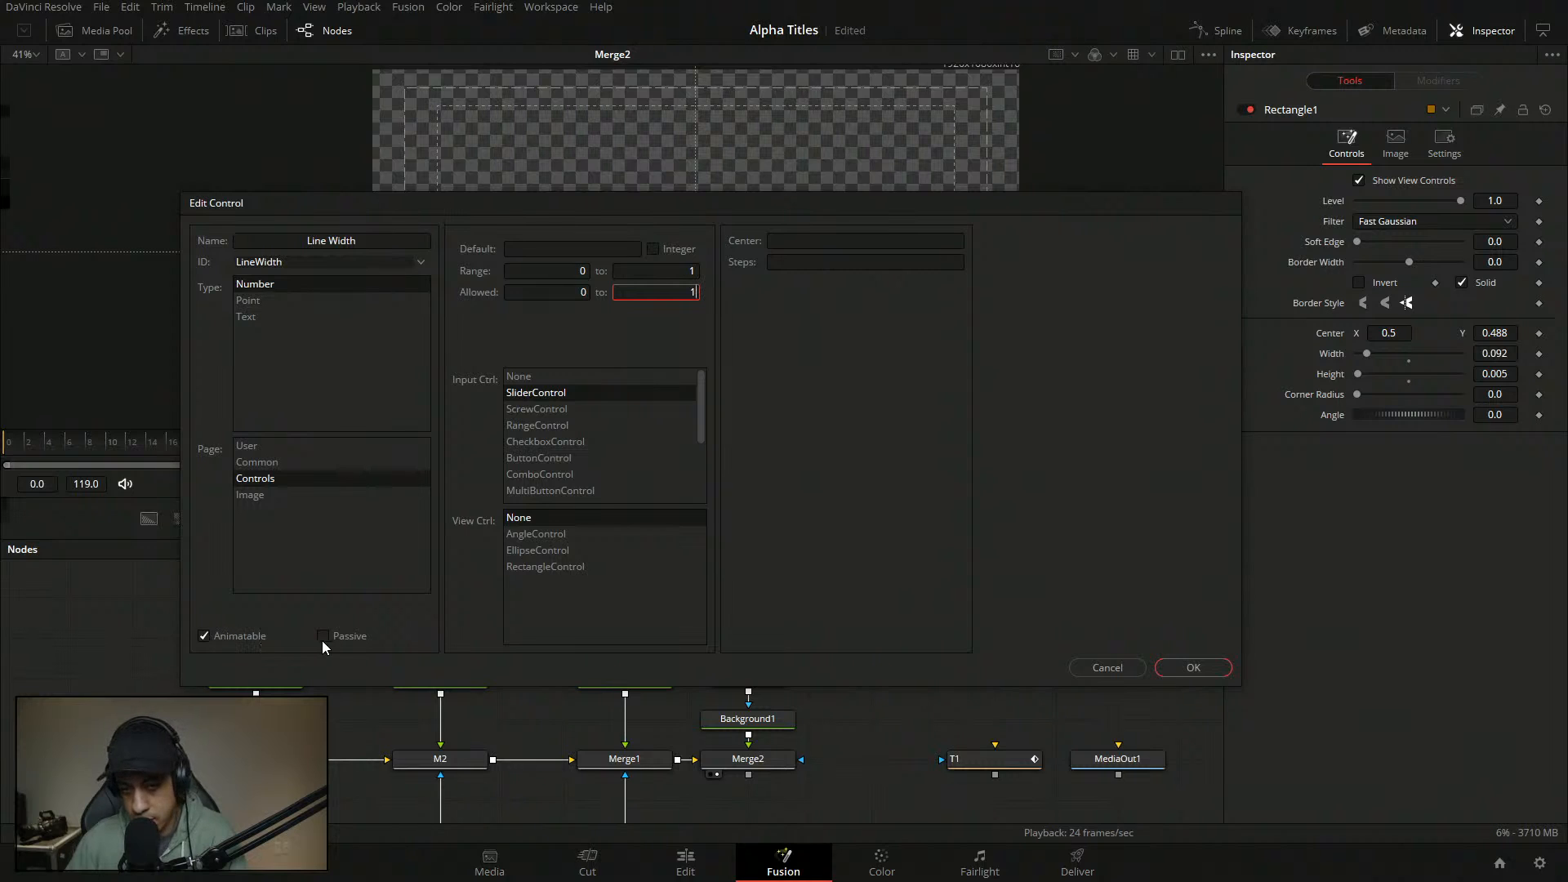
# - Confirm Line Width, then add a second custom SliderControl named T on the Controls page
pyautogui.click(1193, 667)
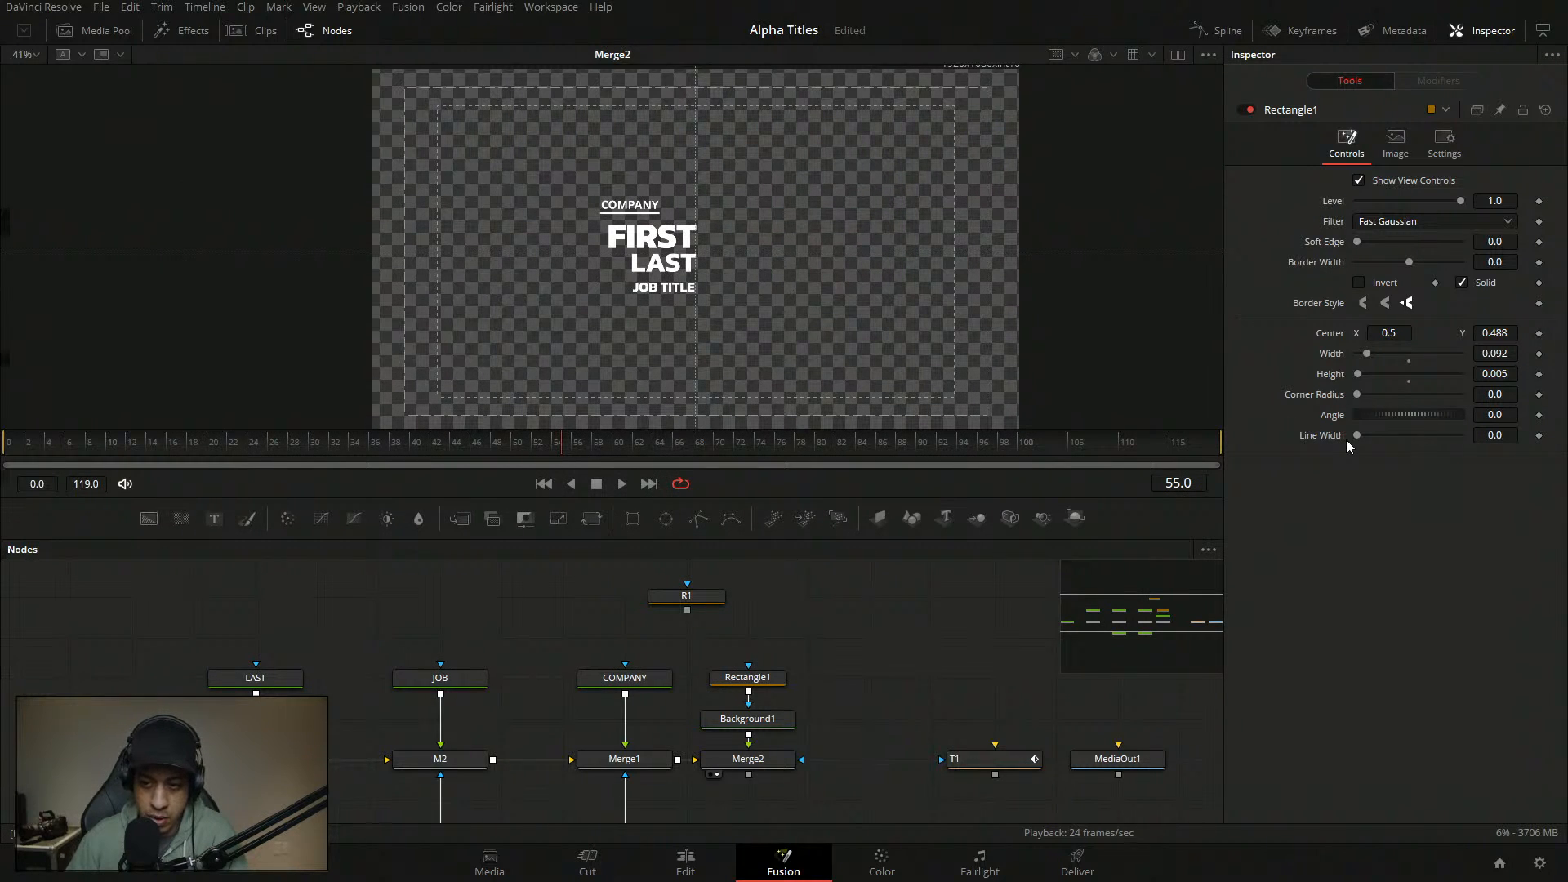
pyautogui.rightClick(1330, 113)
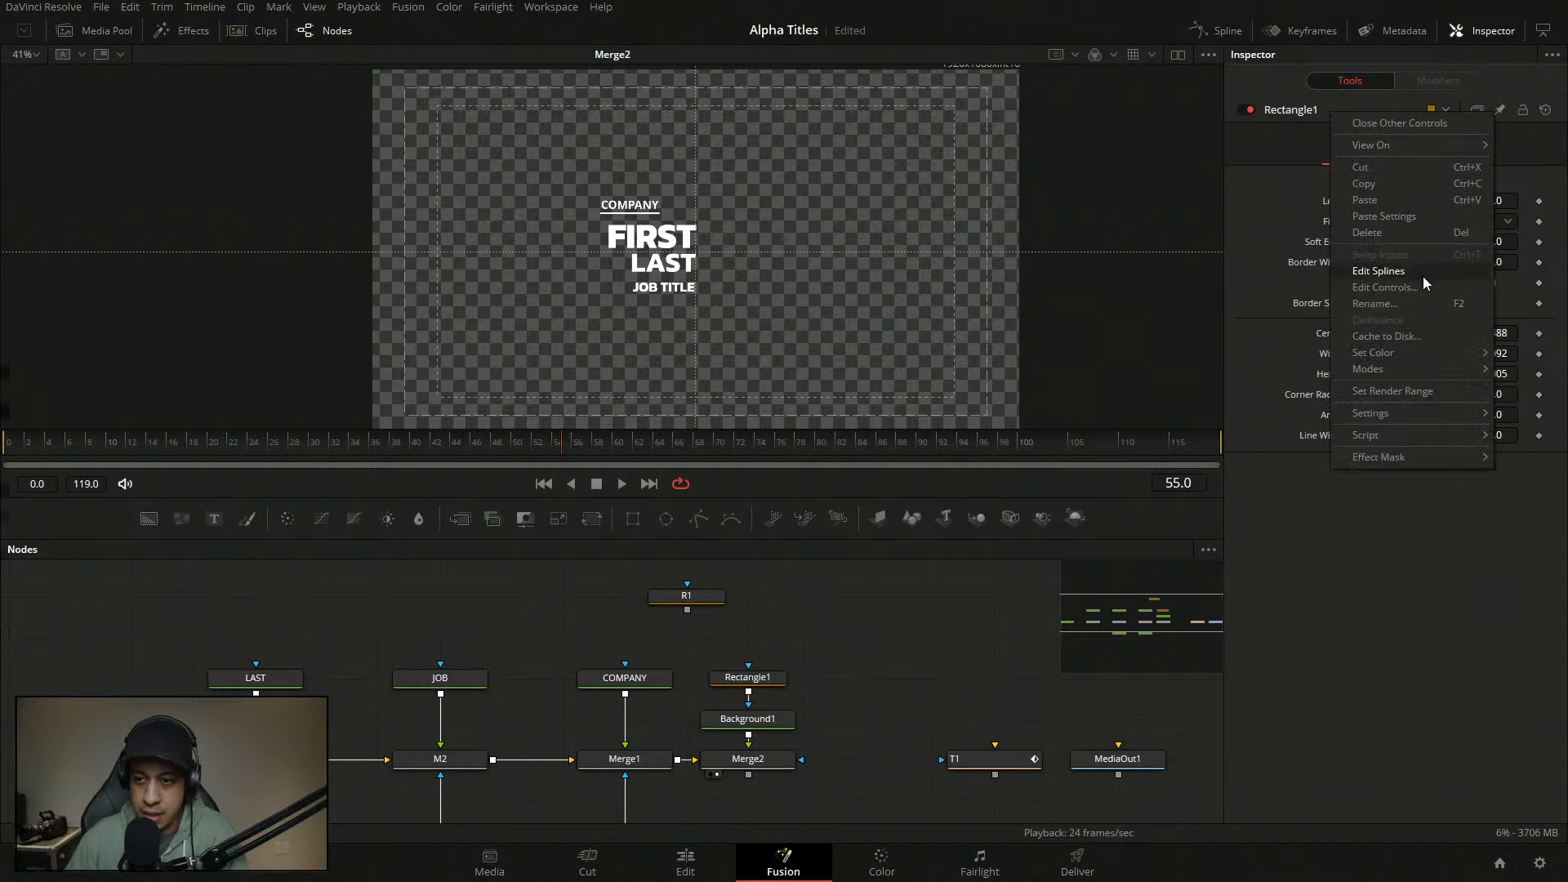
pyautogui.click(1423, 276)
pyautogui.click(389, 238)
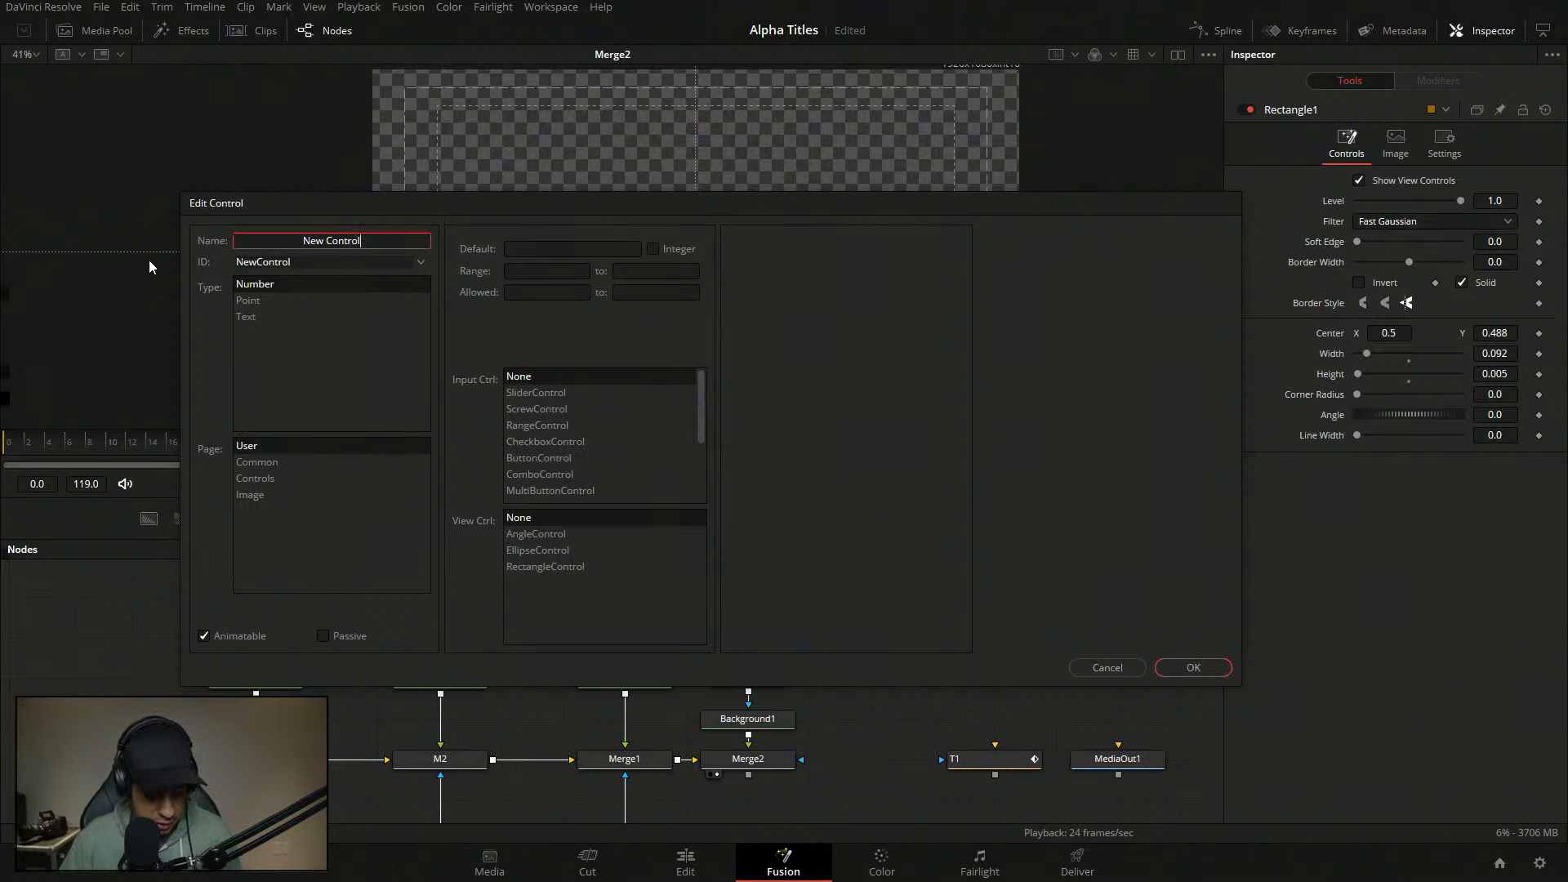
pyautogui.moveTo(378, 237); pyautogui.dragTo(293, 237)
pyautogui.write('T')
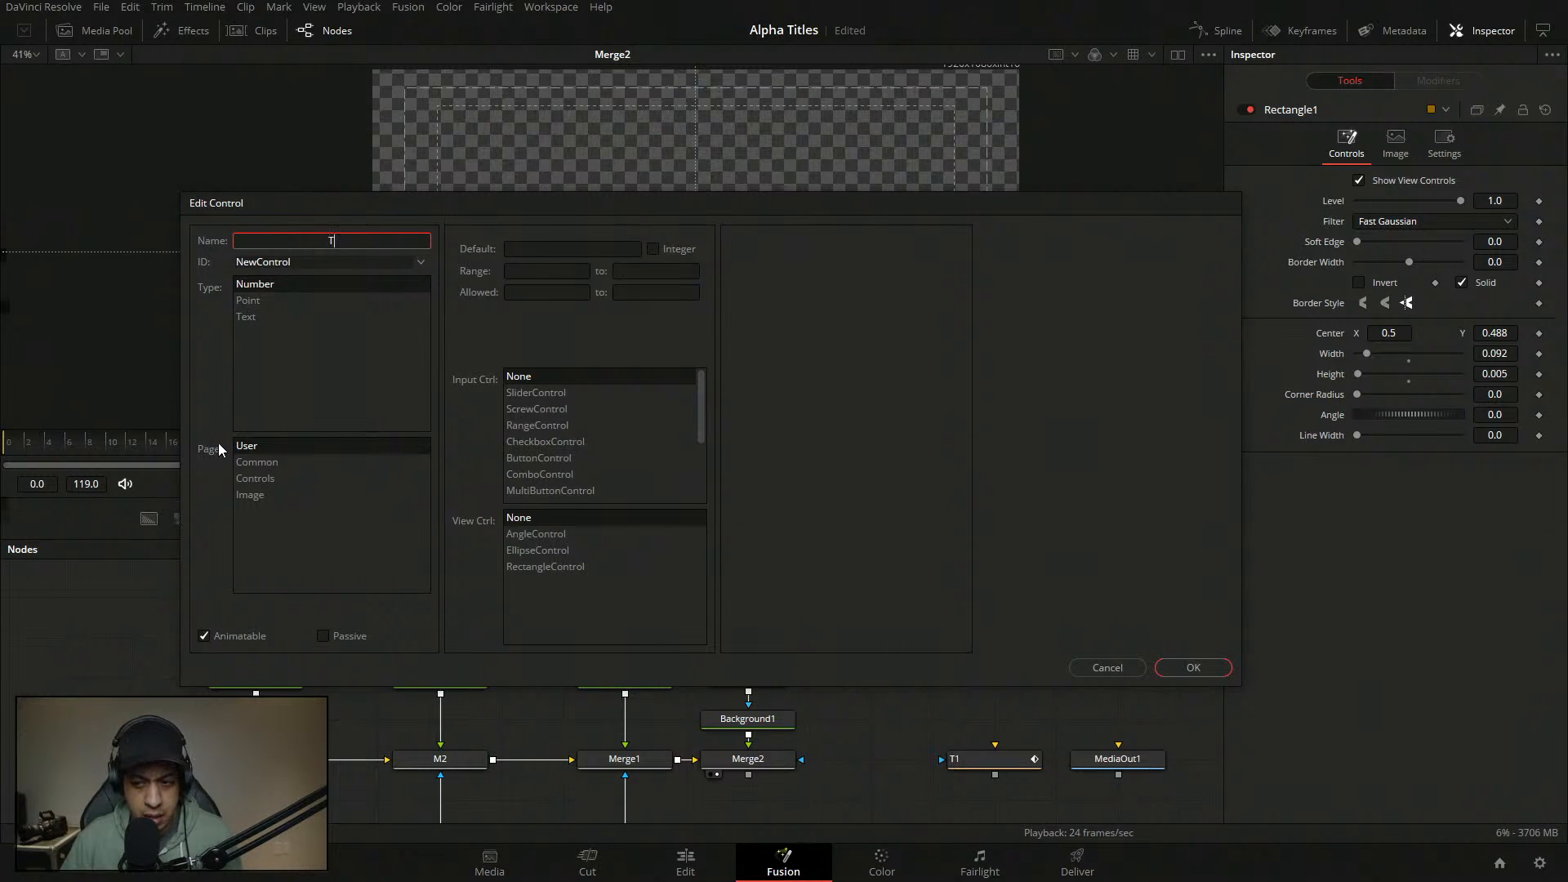
pyautogui.click(272, 483)
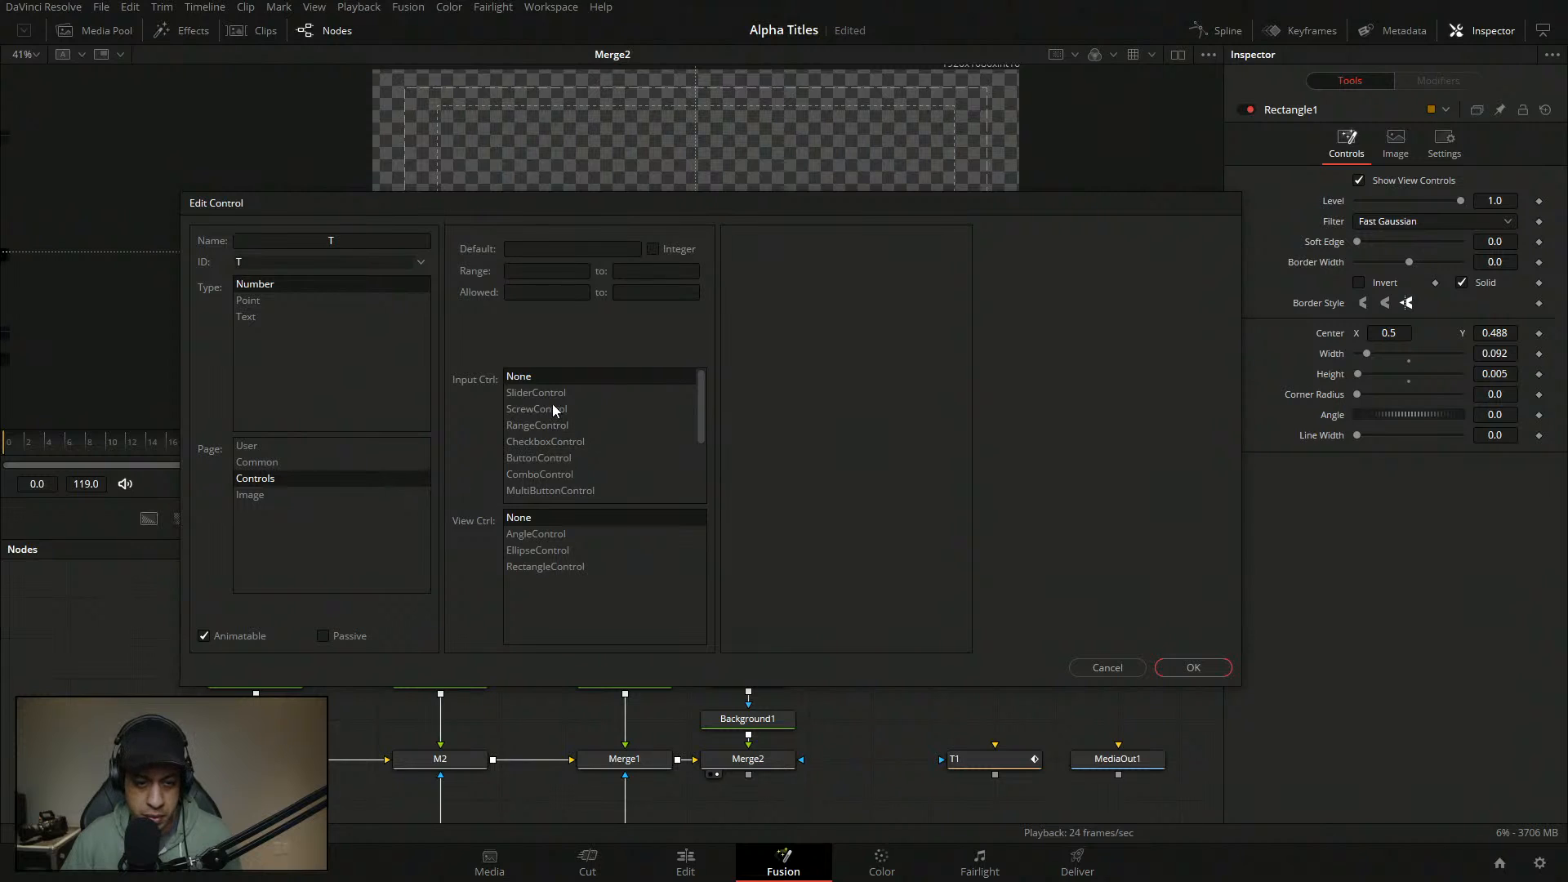
pyautogui.click(572, 395)
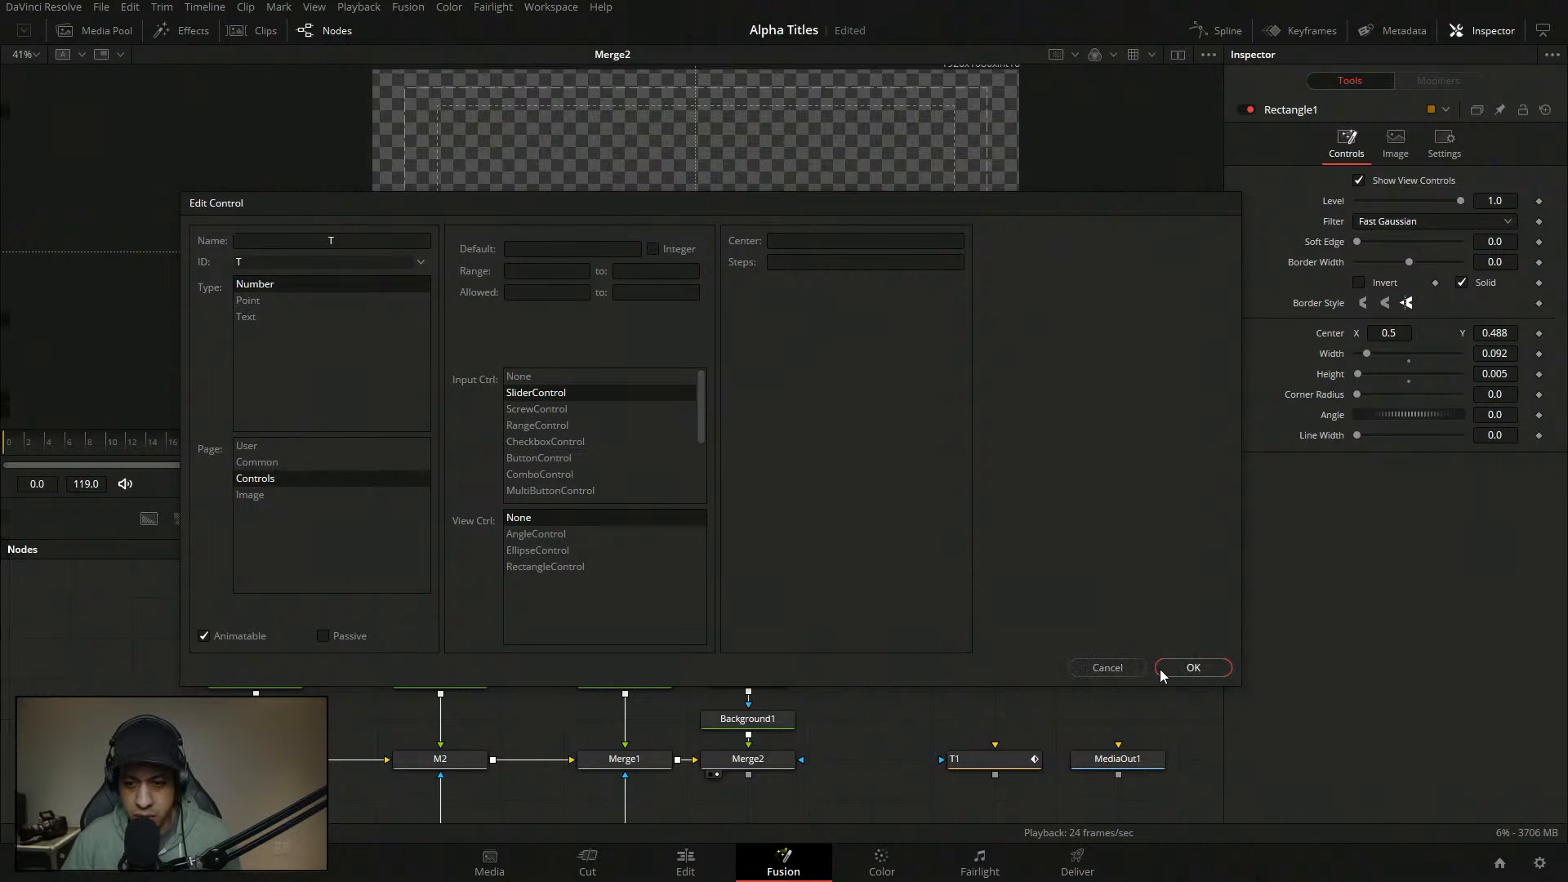
pyautogui.click(1191, 671)
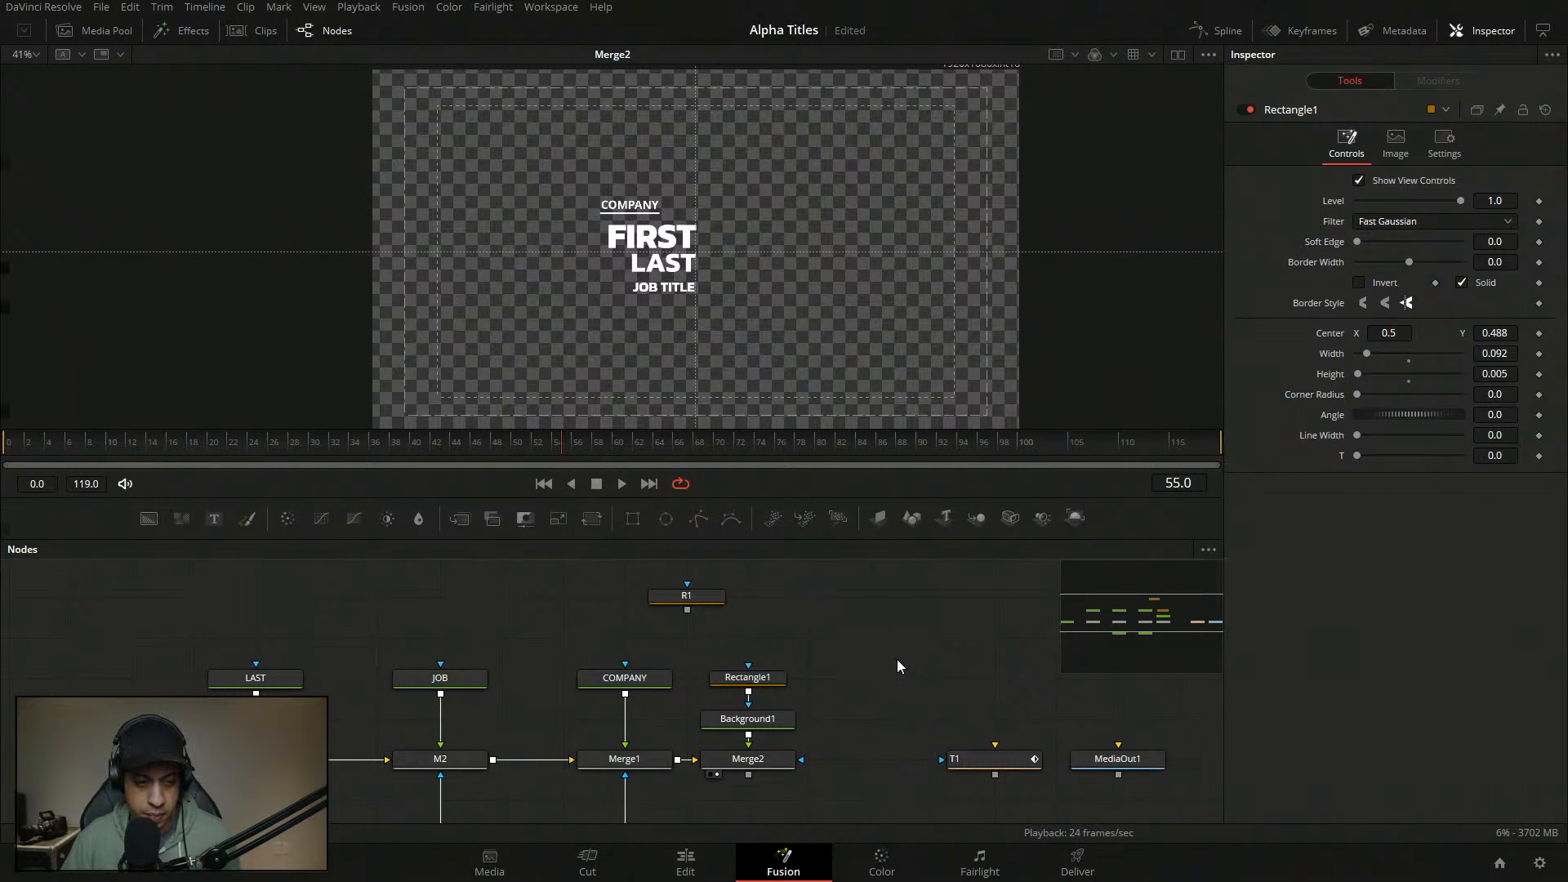
# - Move the playhead to frame 3 and bring up the T slider's options
pyautogui.click(207, 439)
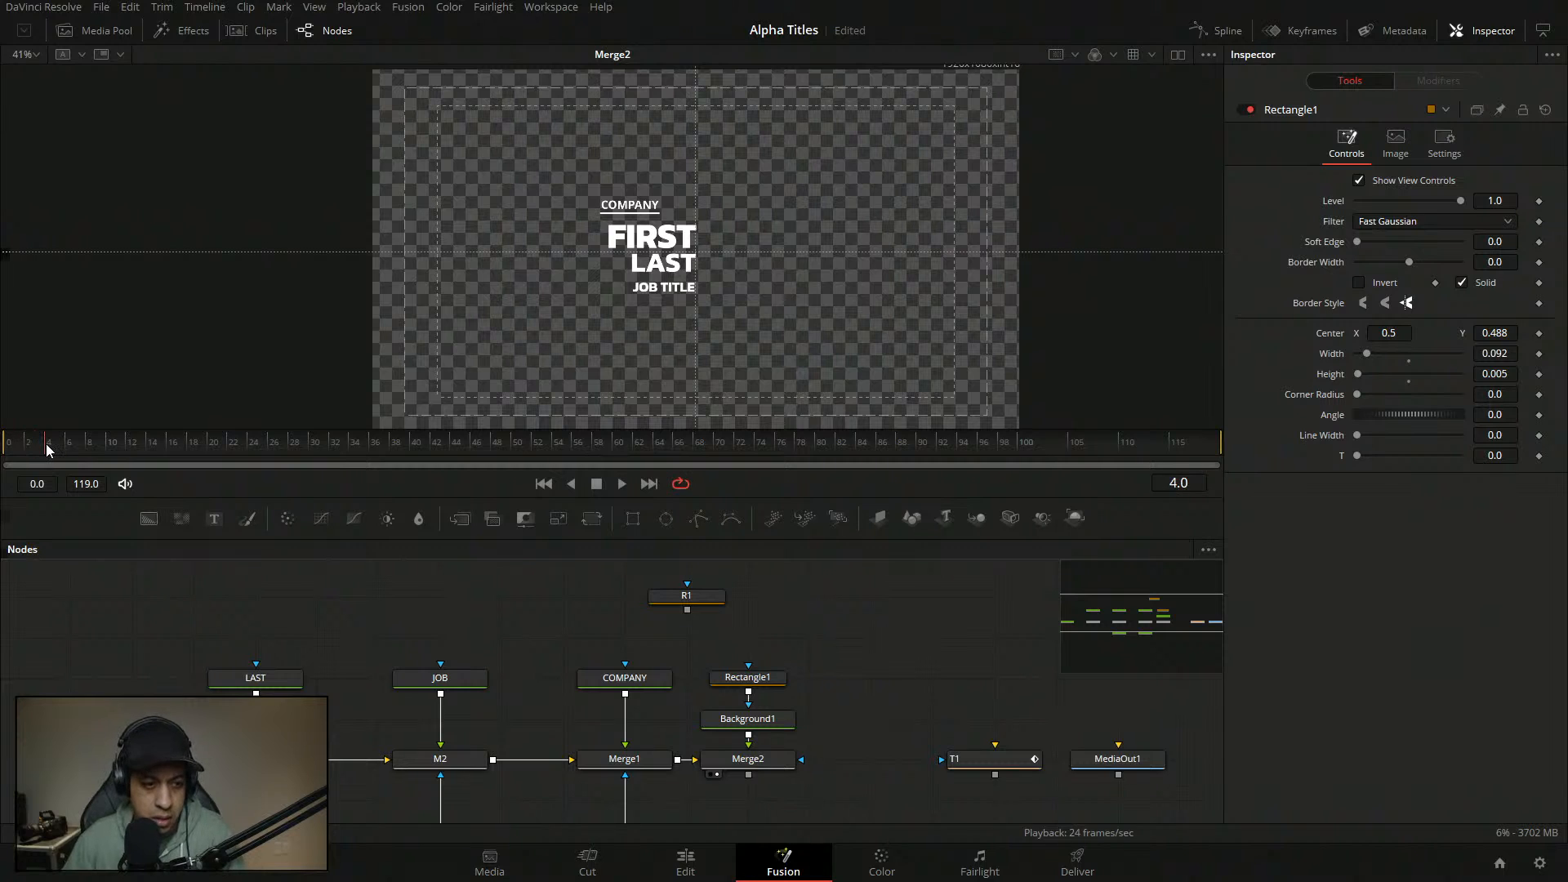
pyautogui.moveTo(46, 444); pyautogui.dragTo(35, 447)
pyautogui.rightClick(1419, 463)
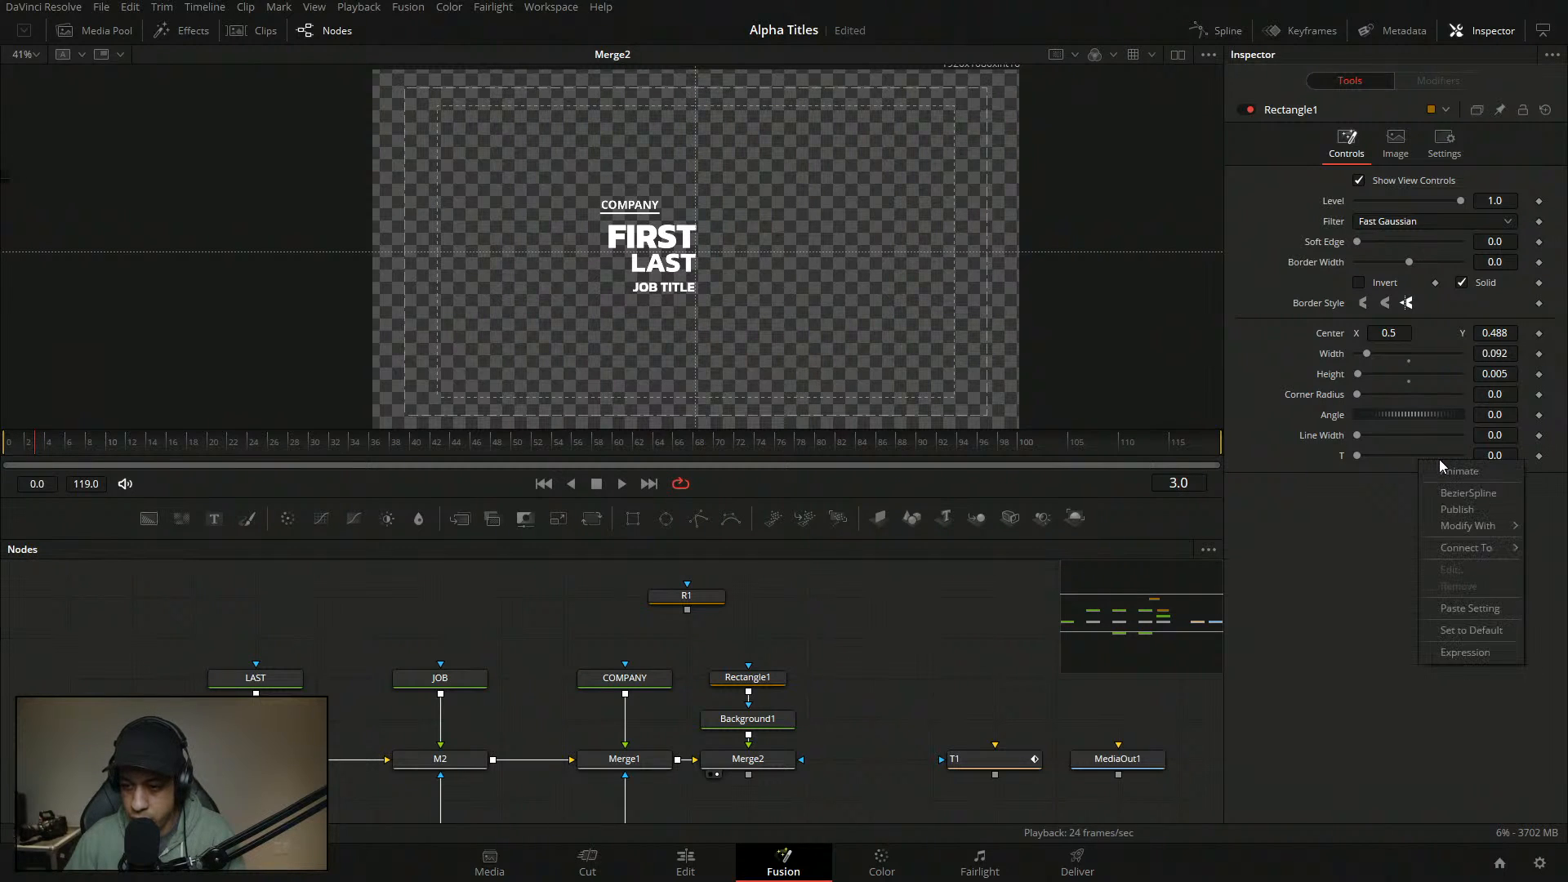
# - Drive T with an Anim Curves modifier using Source Duration and a Custom curve
pyautogui.moveTo(1446, 525)
pyautogui.click(1362, 526)
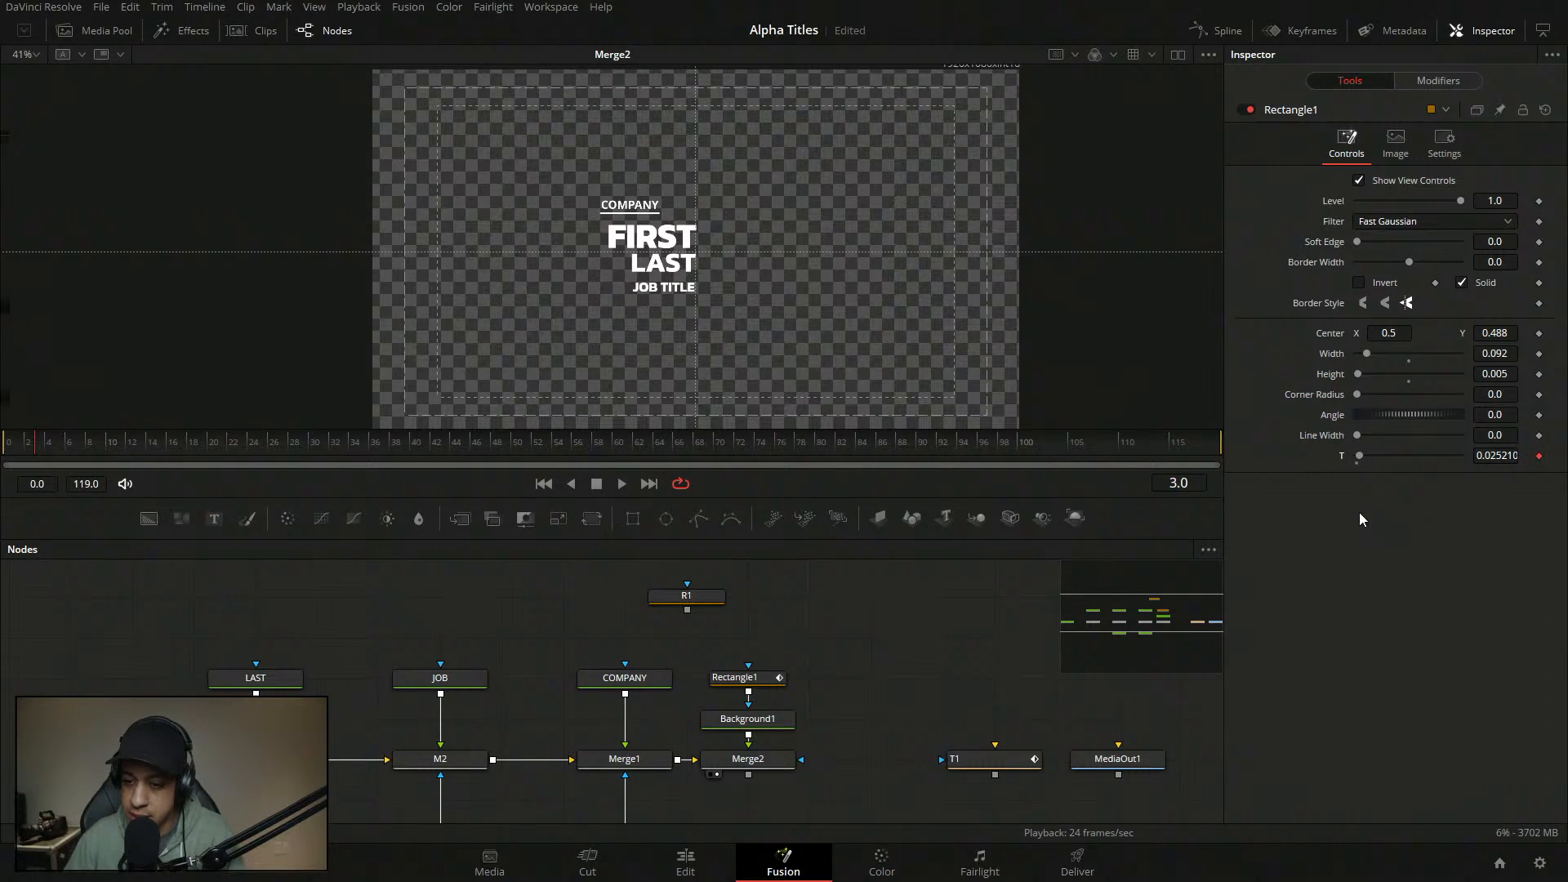
pyautogui.click(1463, 81)
pyautogui.click(1440, 201)
pyautogui.click(1419, 221)
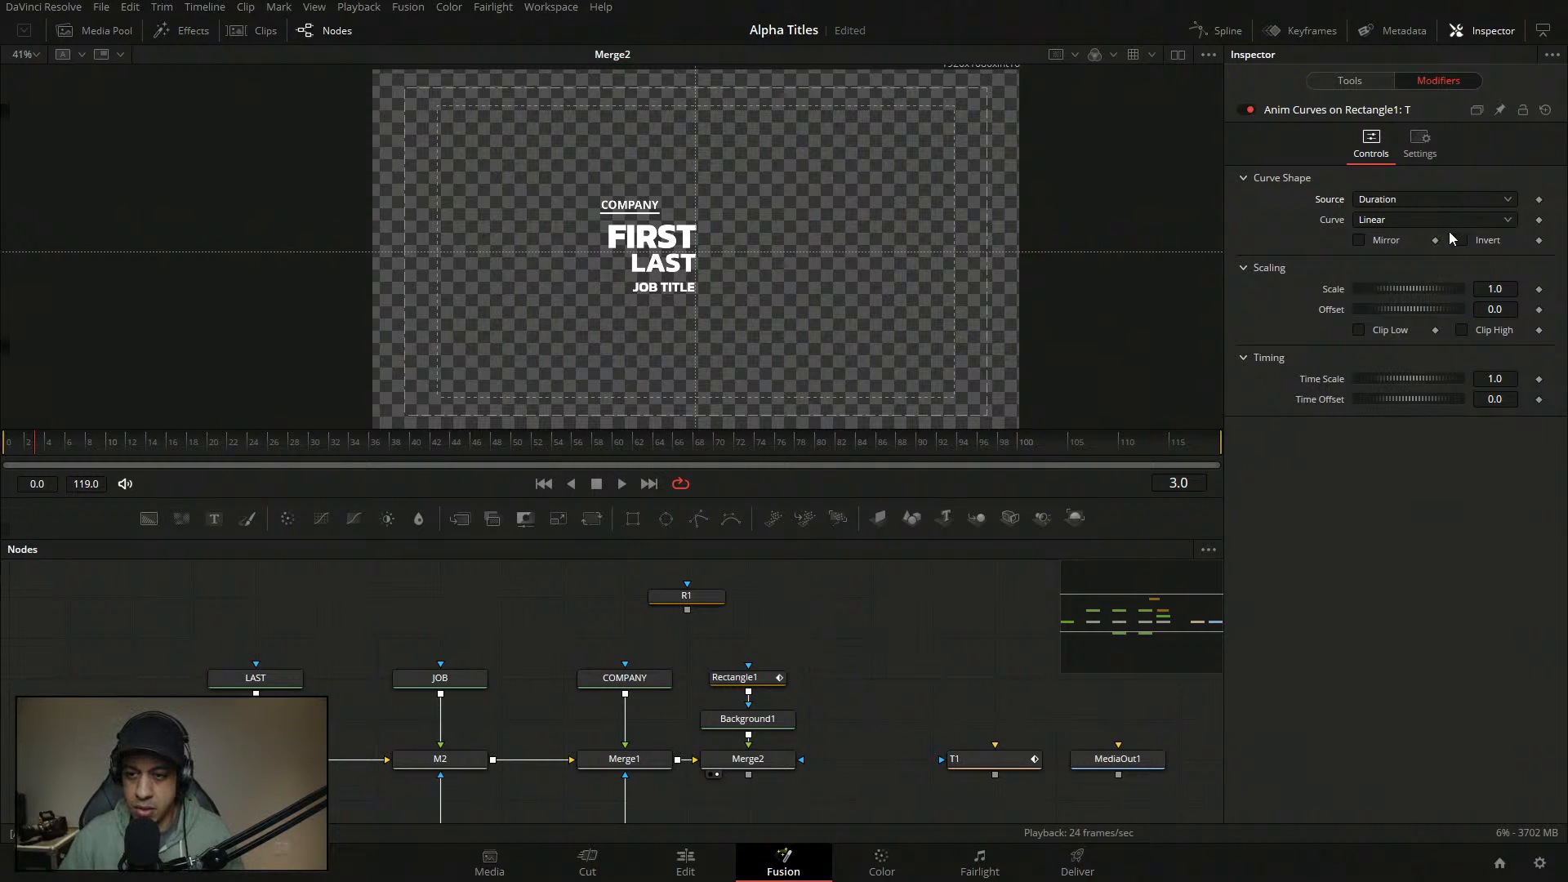
pyautogui.click(1395, 219)
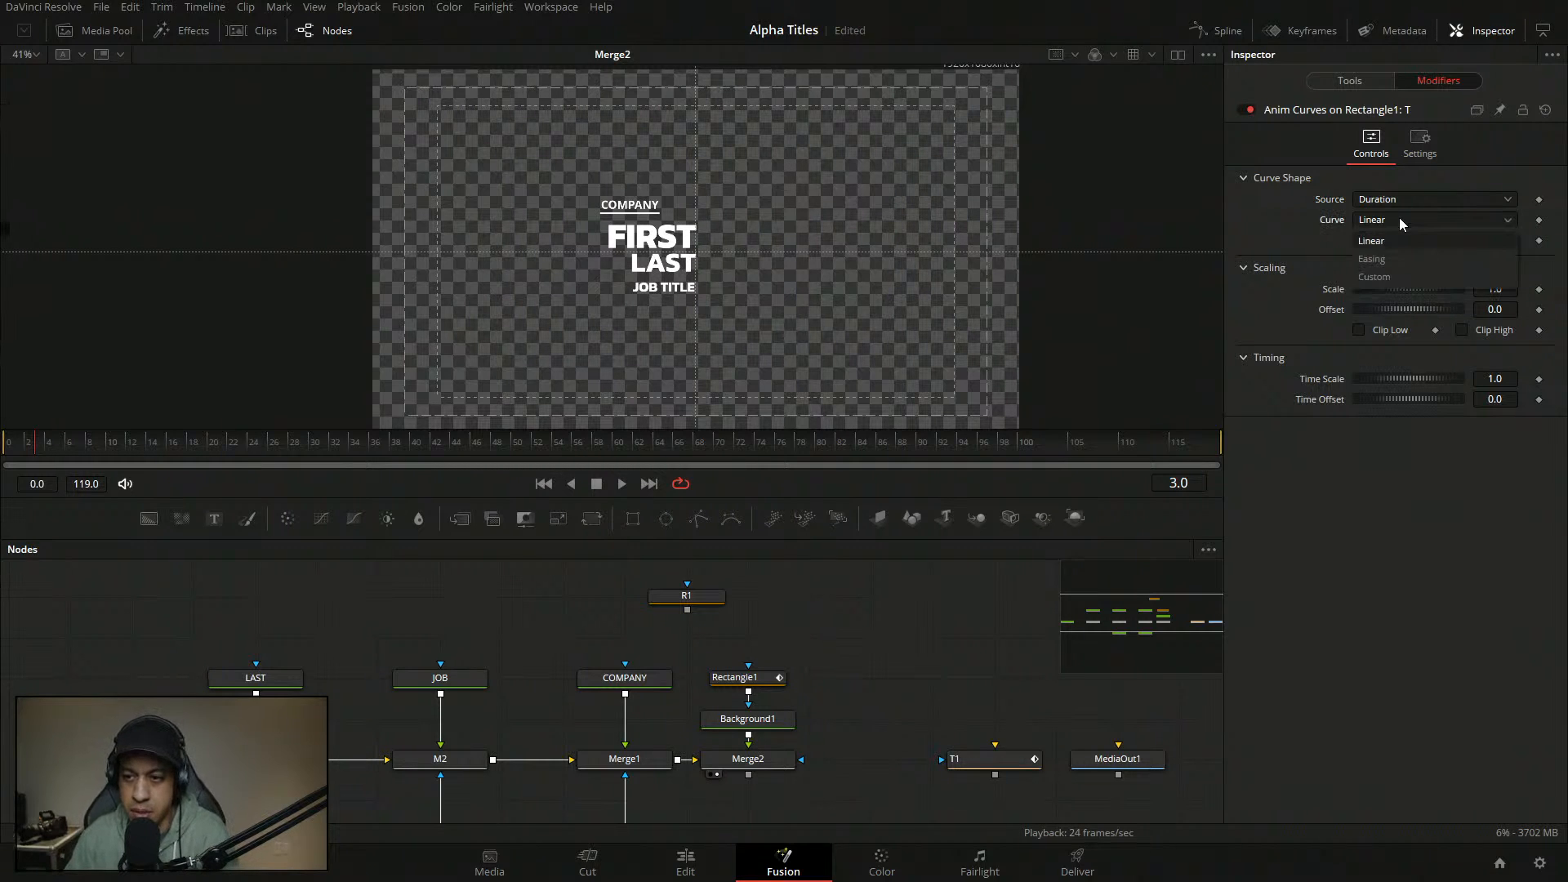
pyautogui.click(1403, 274)
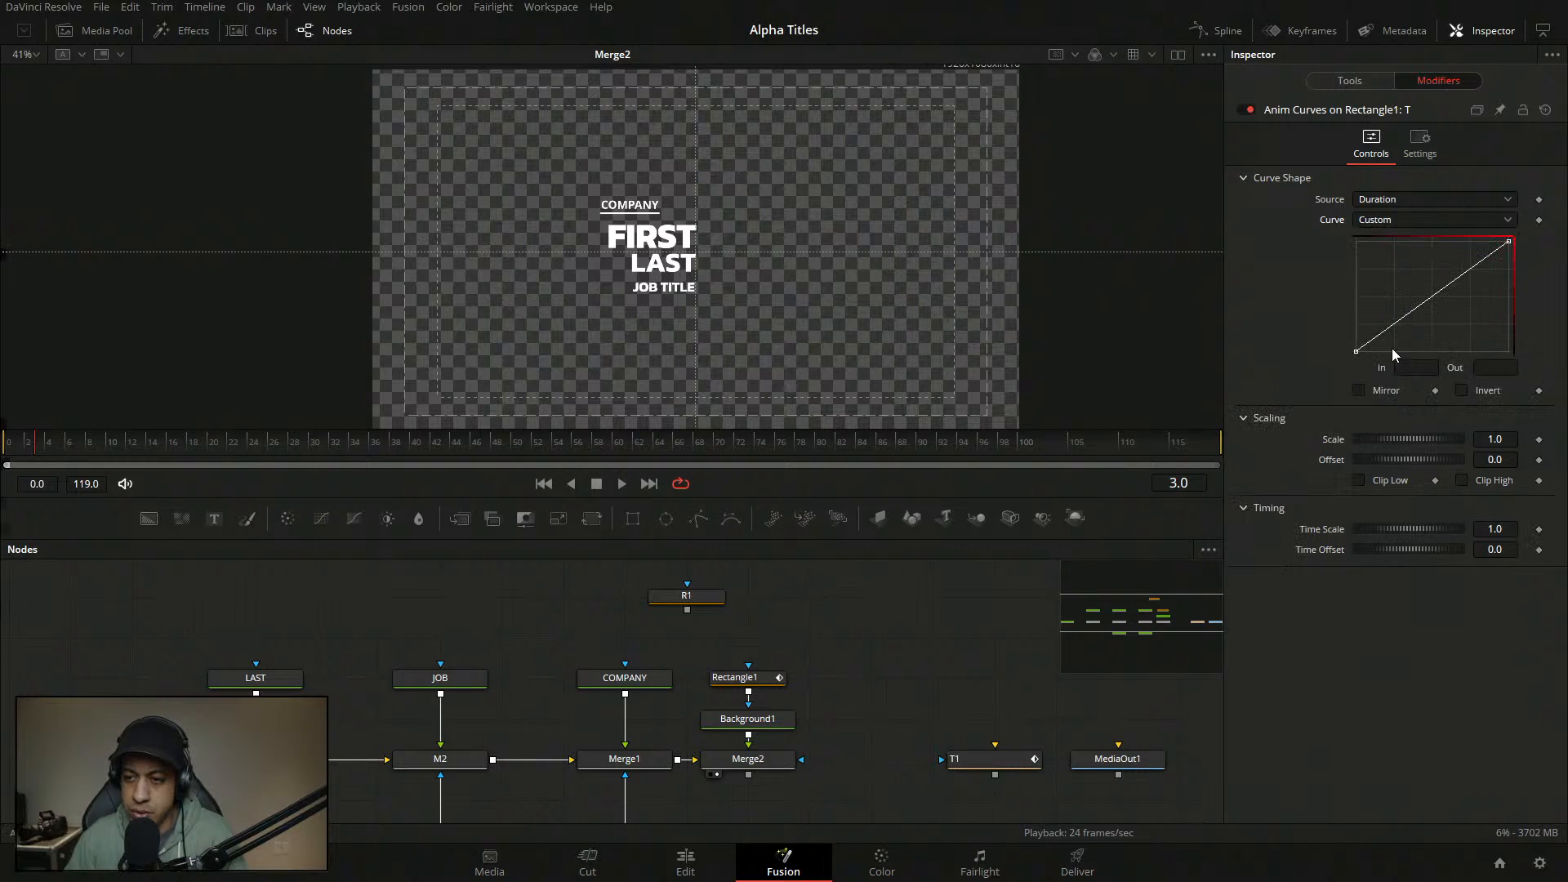
# - Add the first curve point at In 0.05, Out 0
pyautogui.click(1383, 334)
pyautogui.click(1423, 370)
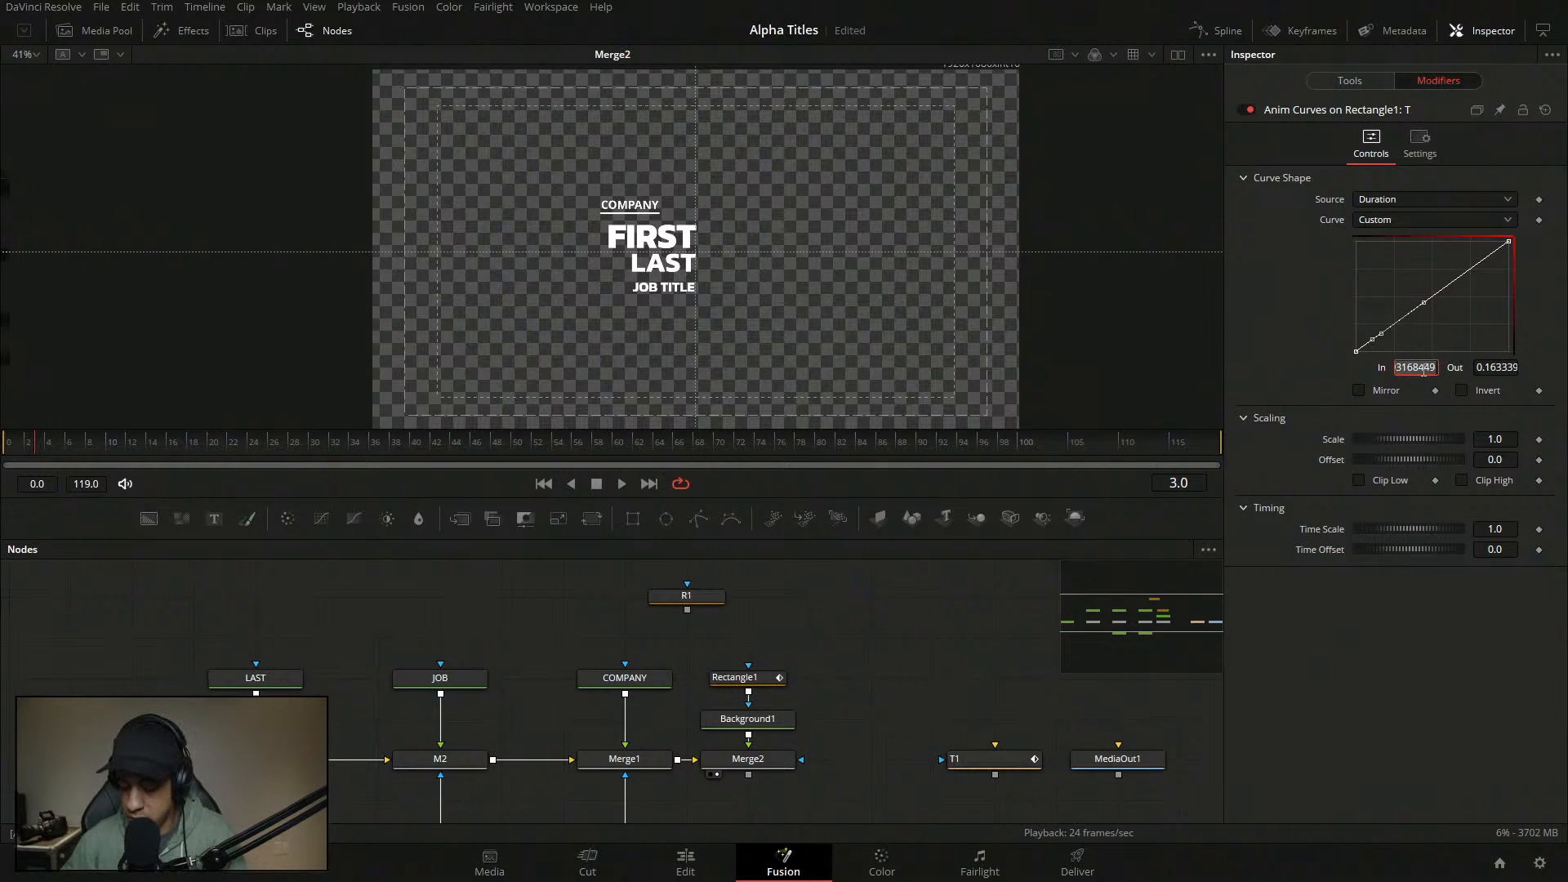
pyautogui.write('0.05')
pyautogui.press('Tab')
pyautogui.write('1')
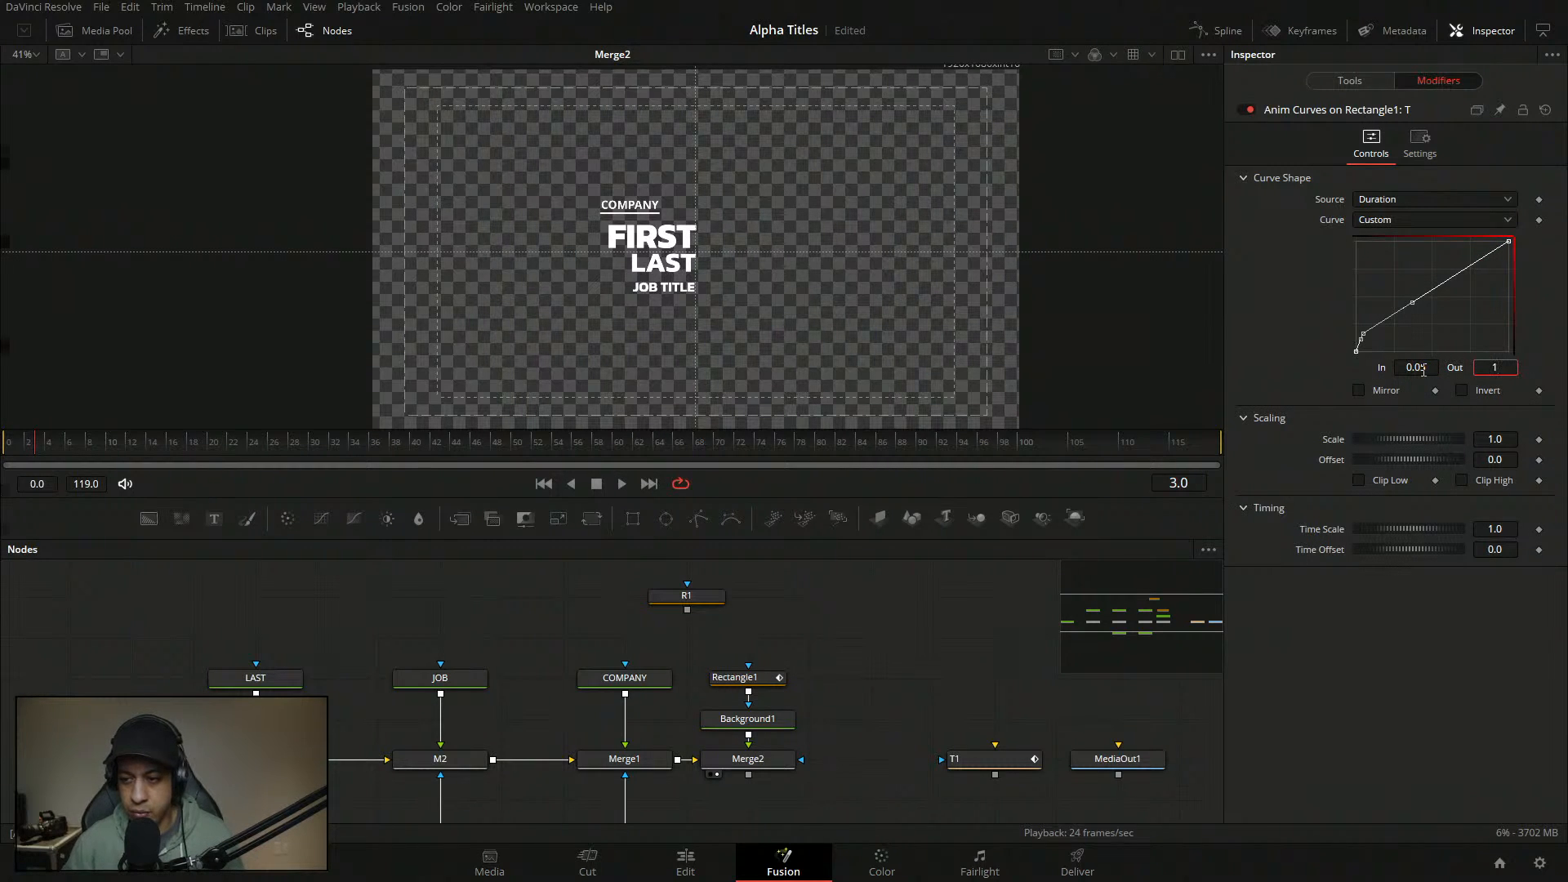
pyautogui.press('BackSpace')
pyautogui.write('0')
pyautogui.press('Tab')
pyautogui.click(1438, 296)
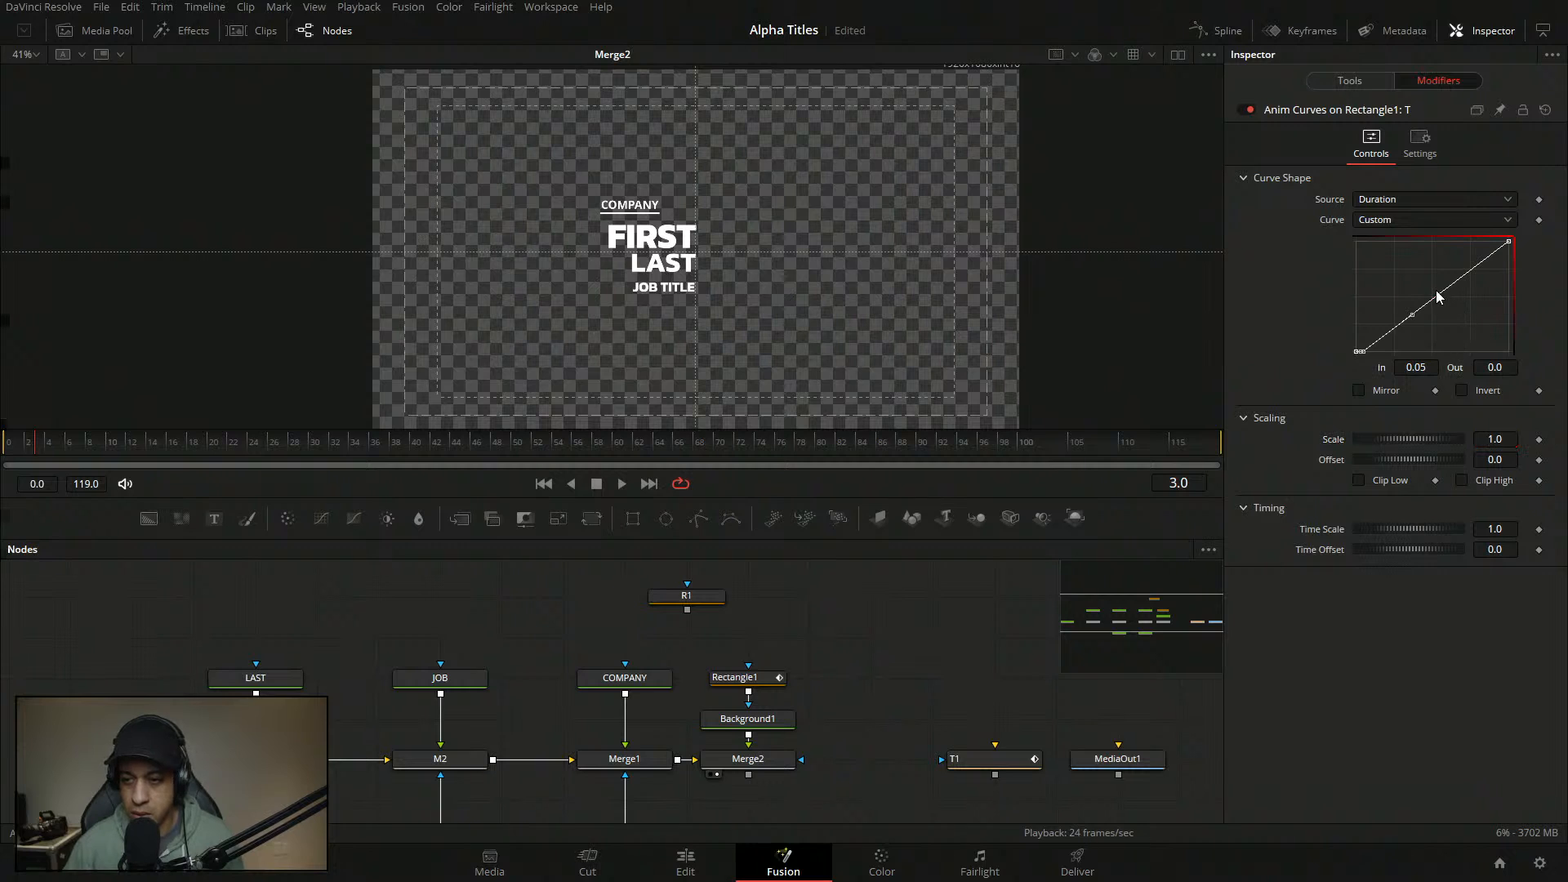
# - Add a second curve point at In 0.1, Out 1 and save the project
pyautogui.click(1429, 300)
pyautogui.click(1417, 368)
pyautogui.press('BackSpace')
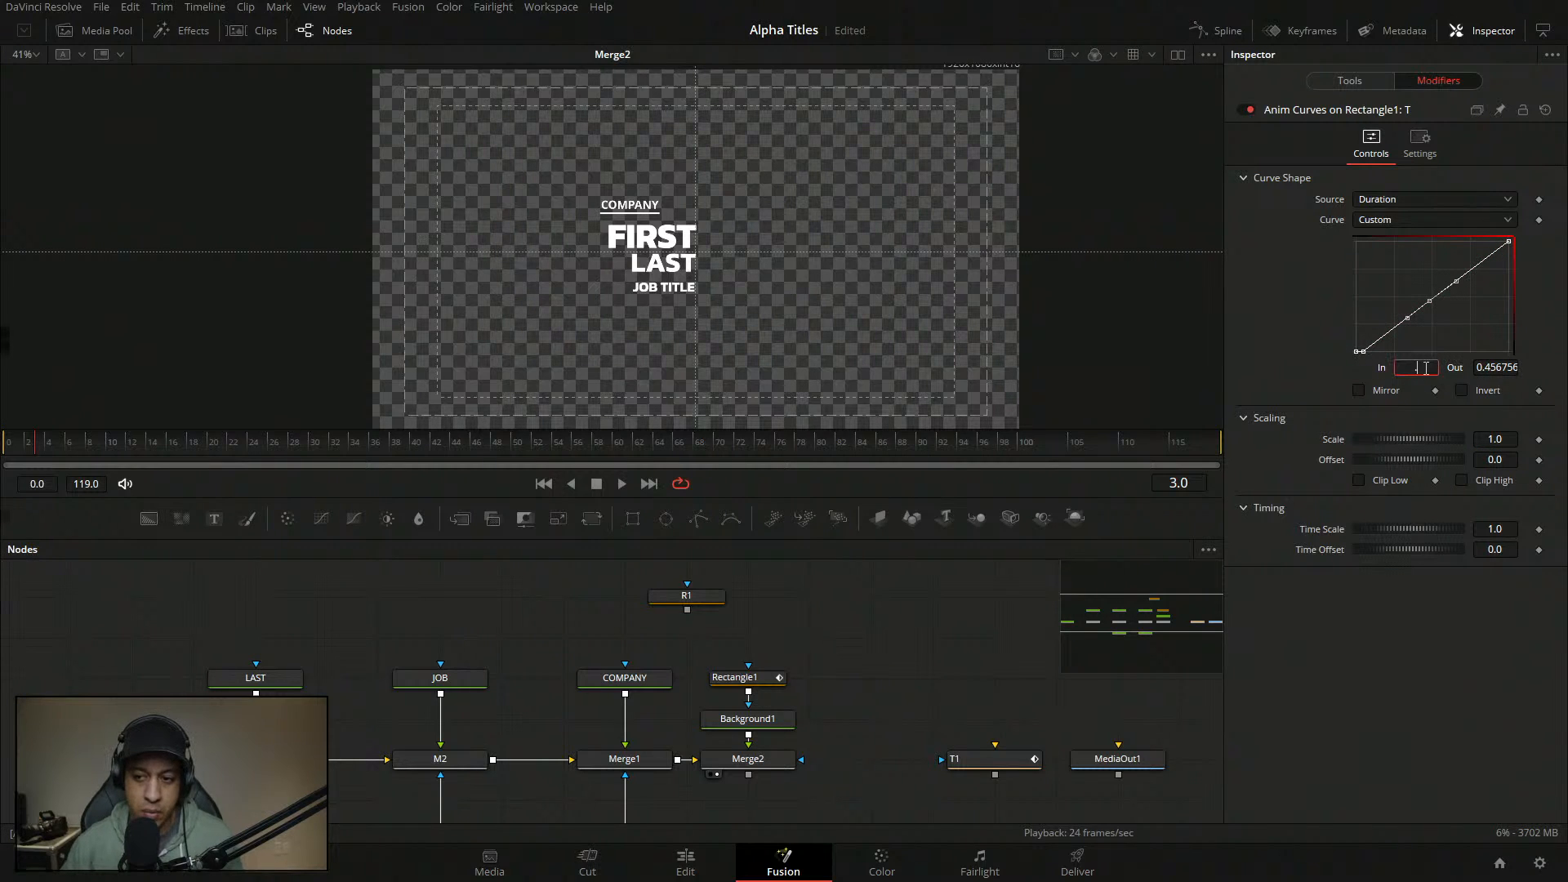
pyautogui.write('0.1')
pyautogui.press('Tab')
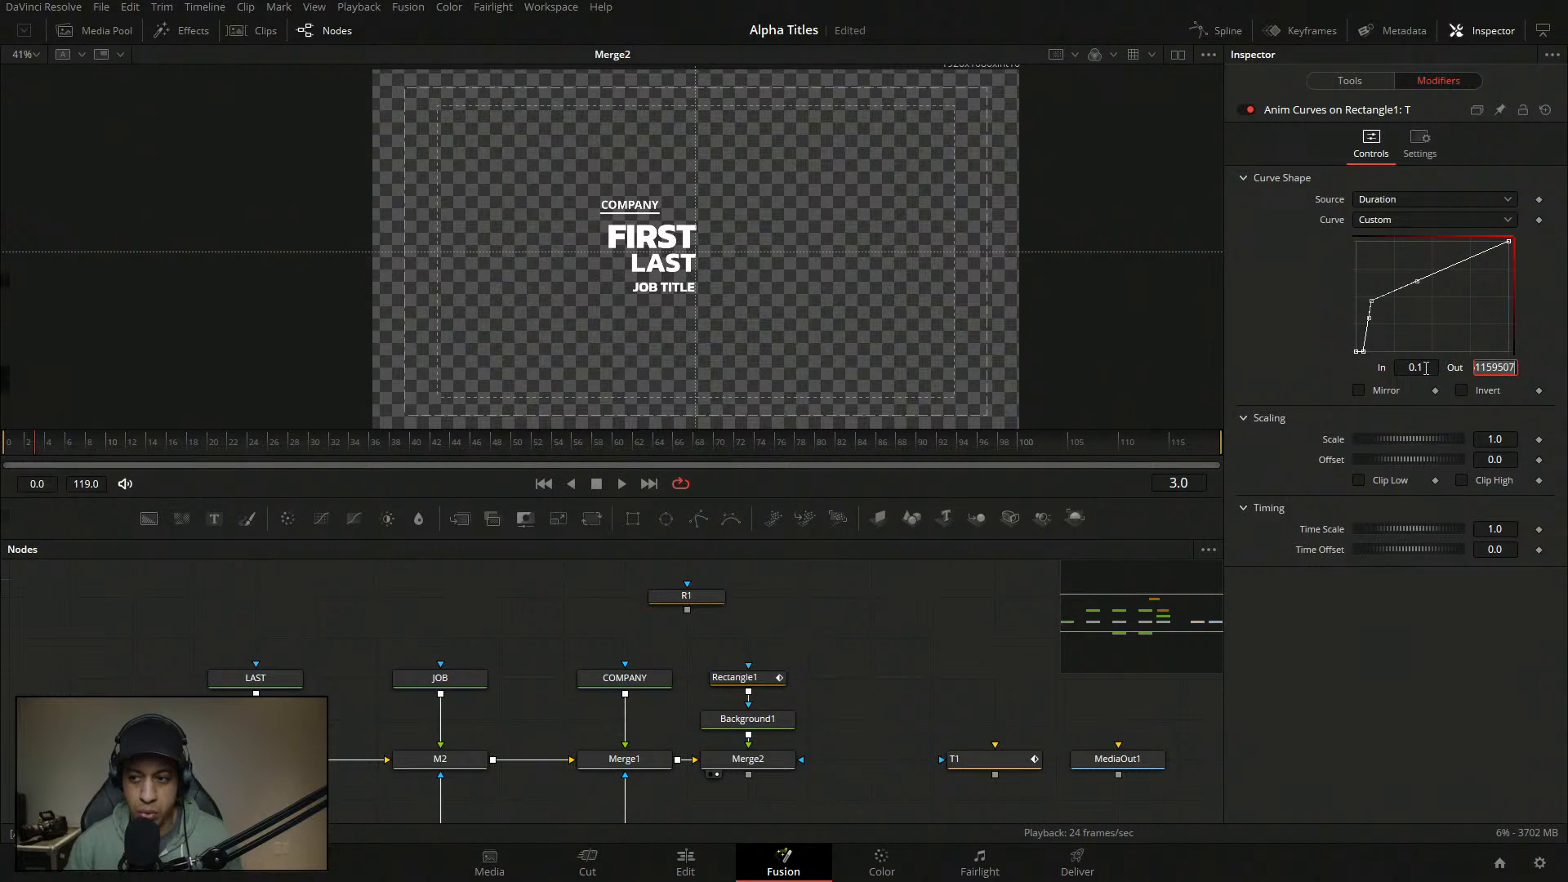
pyautogui.write('1')
pyautogui.press('Tab')
pyautogui.click(1423, 291)
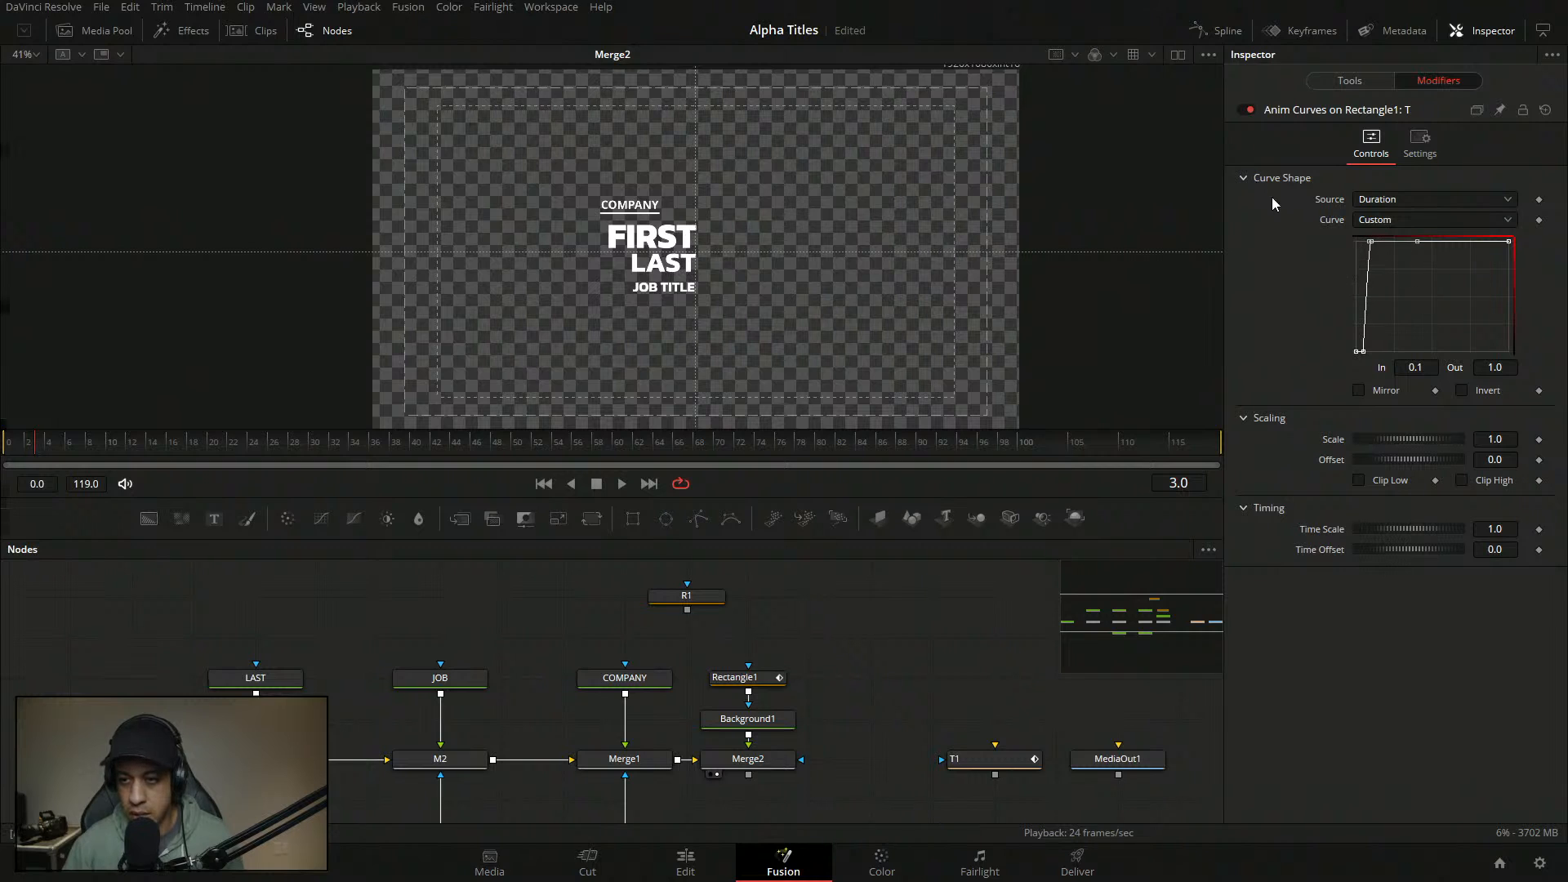
pyautogui.hotkey('ctrl', 's')
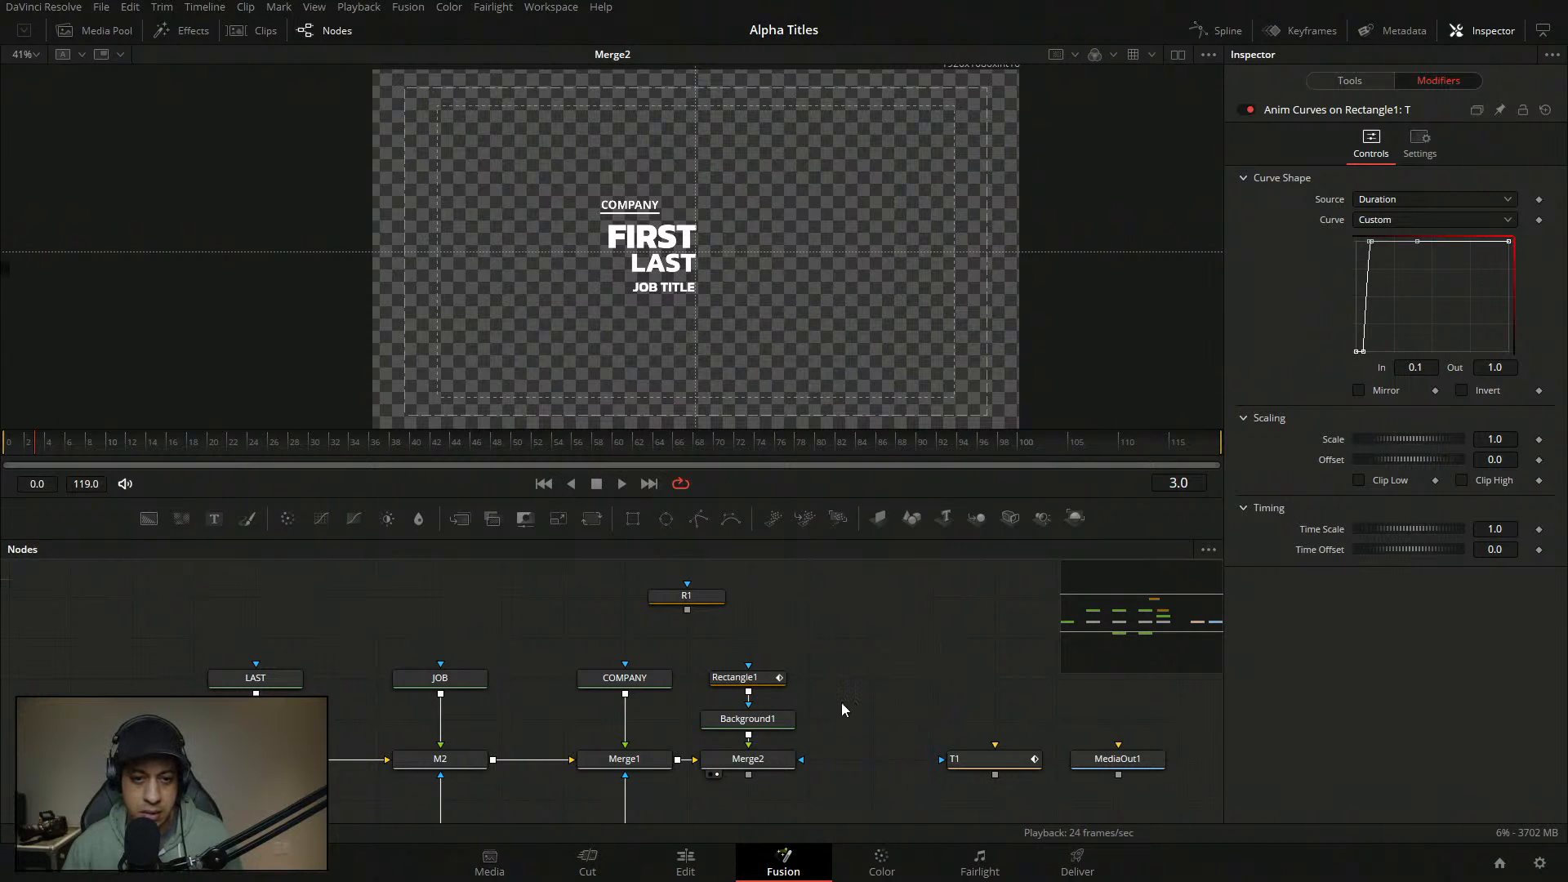
pyautogui.click(1369, 81)
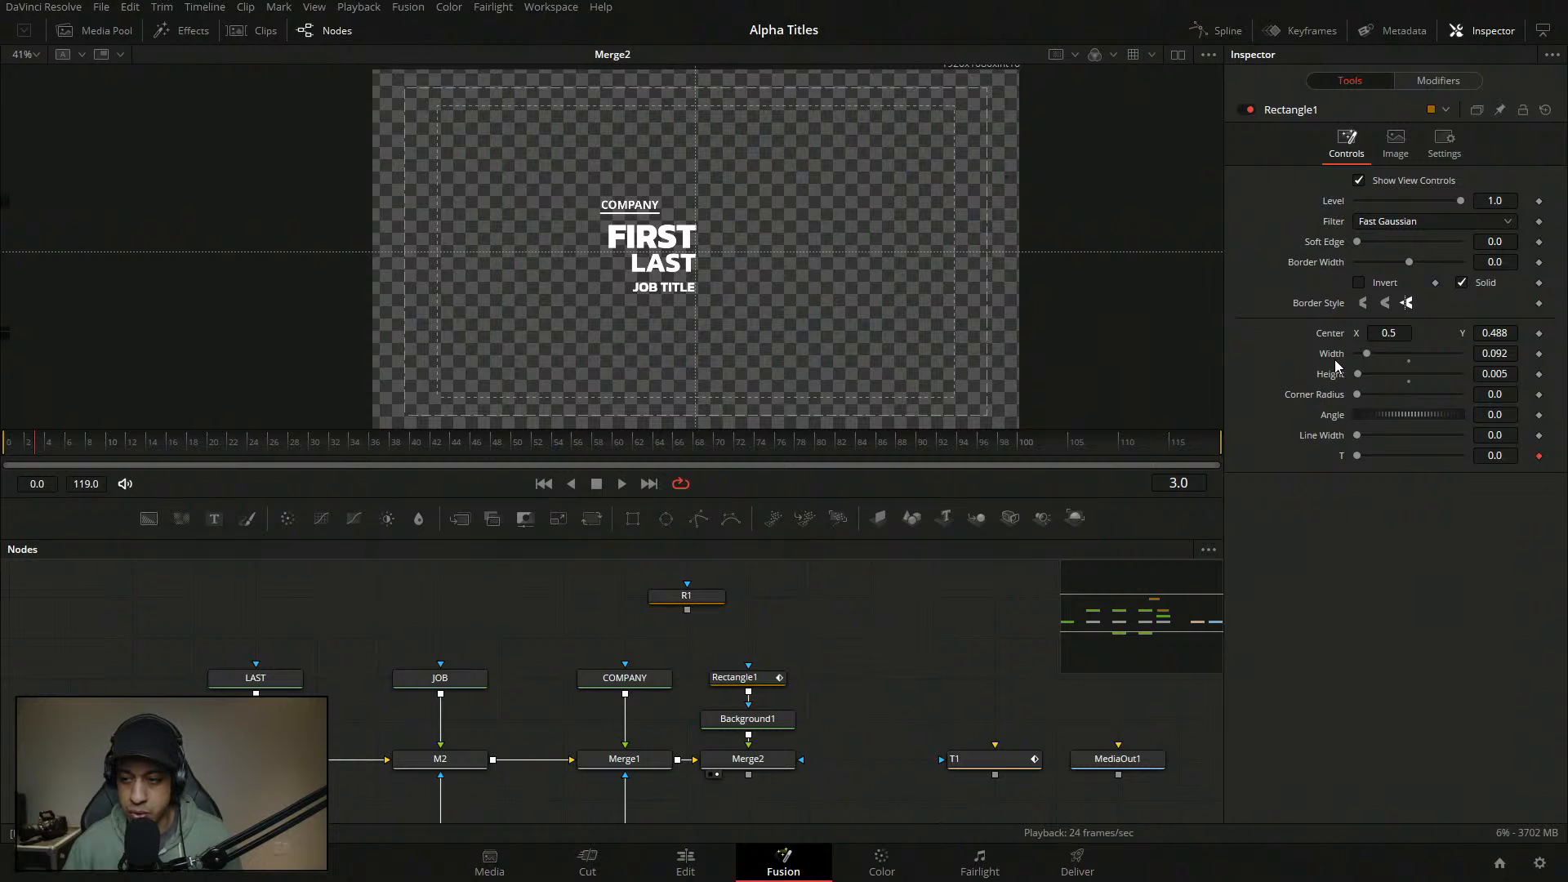
# - Copy Rectangle1's Width value of 0.092 into the Line Width control
pyautogui.doubleClick(1499, 356)
pyautogui.hotkey('ctrl', 'c')
pyautogui.doubleClick(1515, 438)
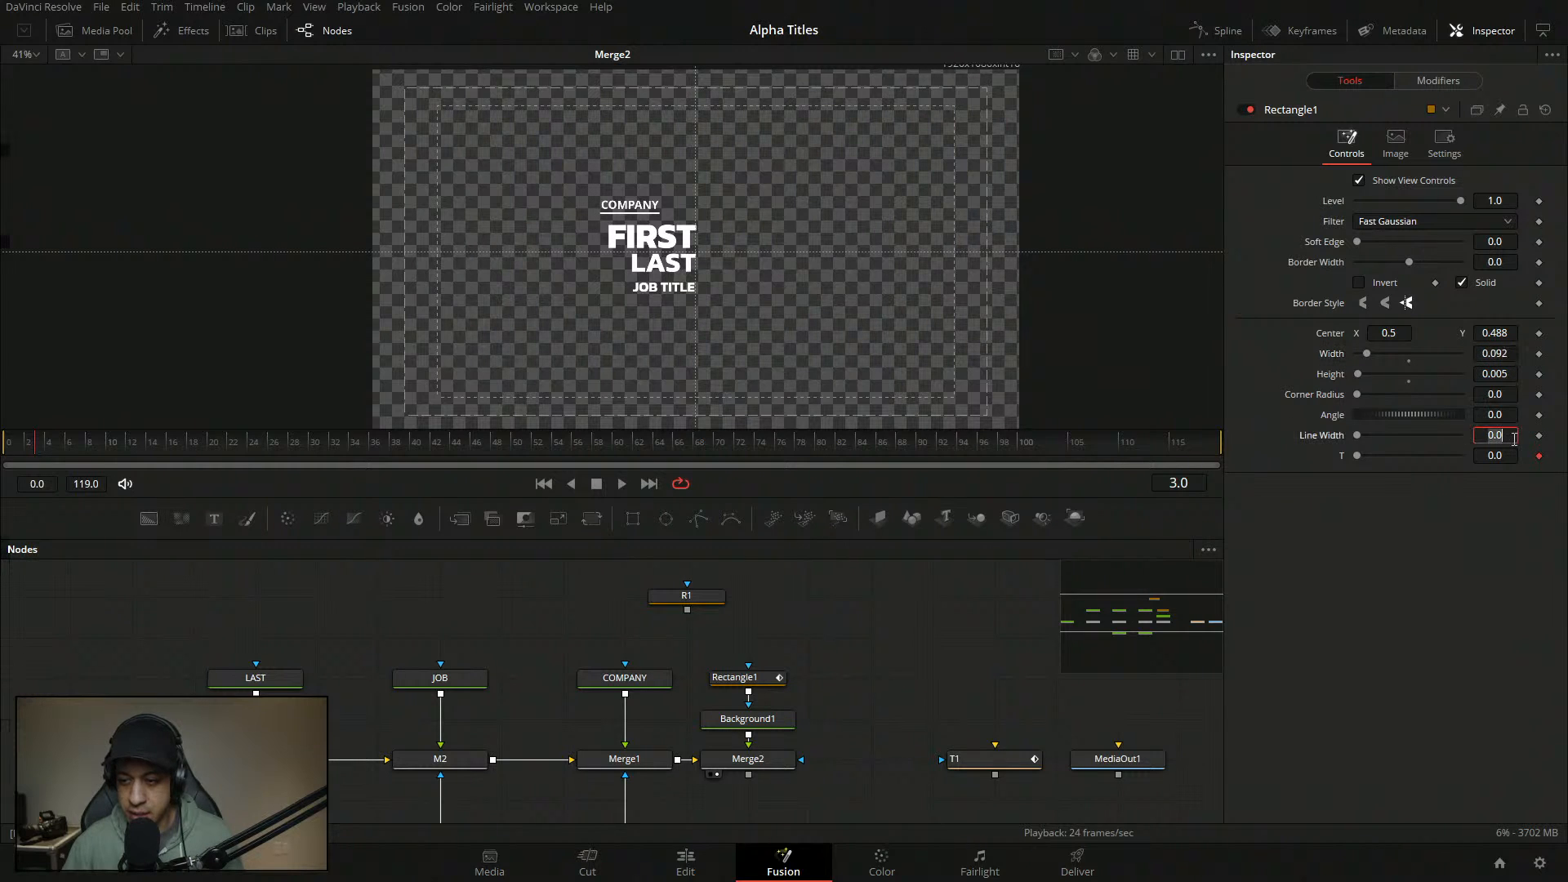
pyautogui.hotkey('ctrl', 'v')
pyautogui.press('Return')
# - Give Width the expression LineWidth*T and save the project
pyautogui.rightClick(1336, 359)
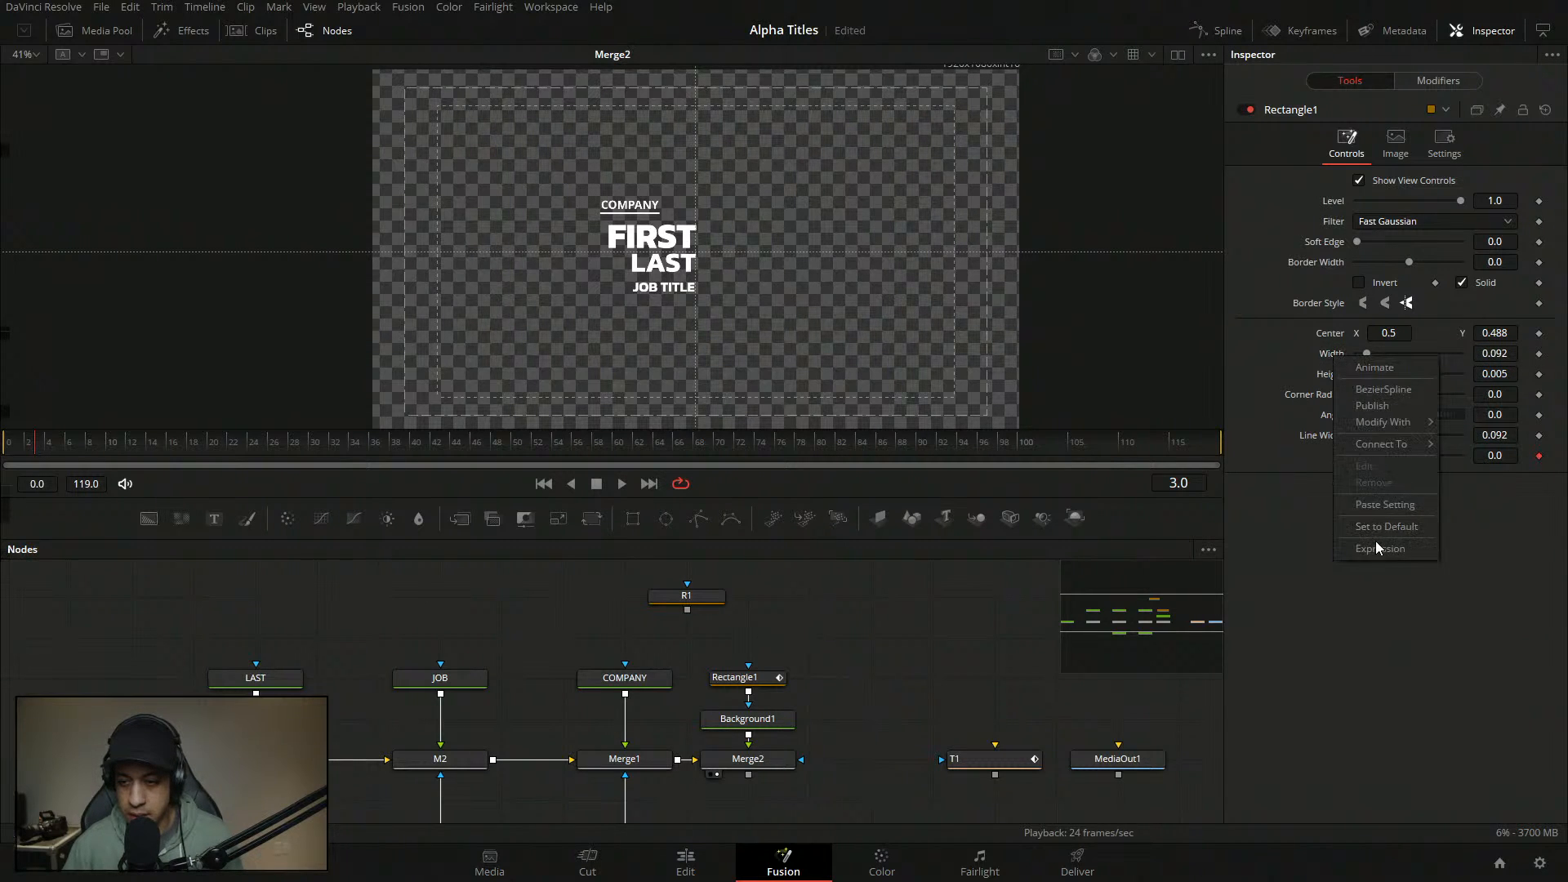
pyautogui.click(1377, 548)
pyautogui.moveTo(1360, 373); pyautogui.dragTo(1327, 463)
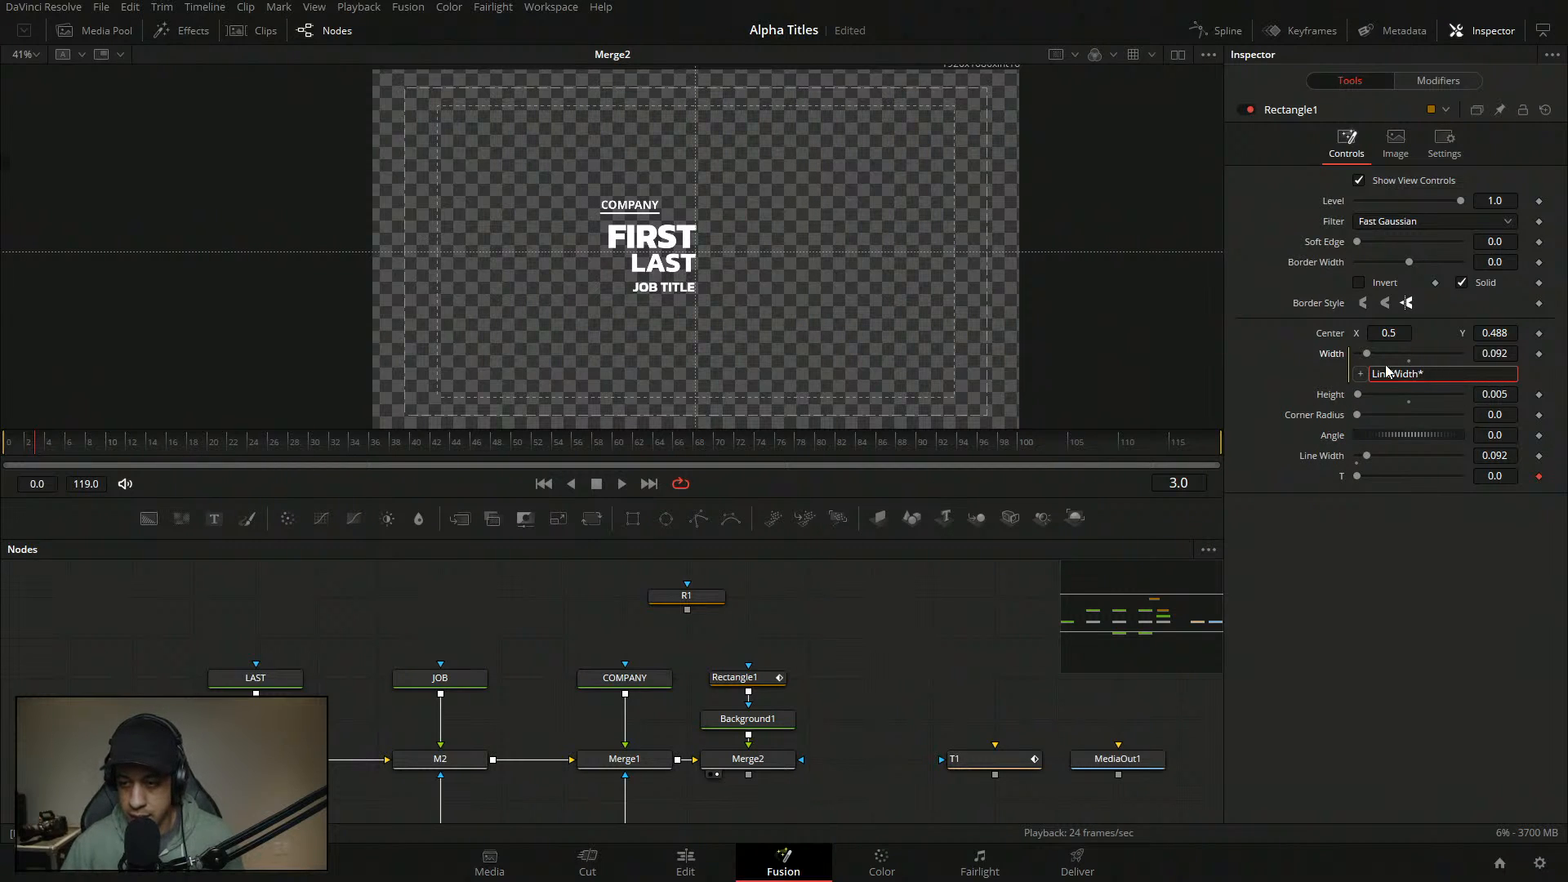
pyautogui.write('*')
pyautogui.moveTo(1360, 373); pyautogui.dragTo(1341, 475)
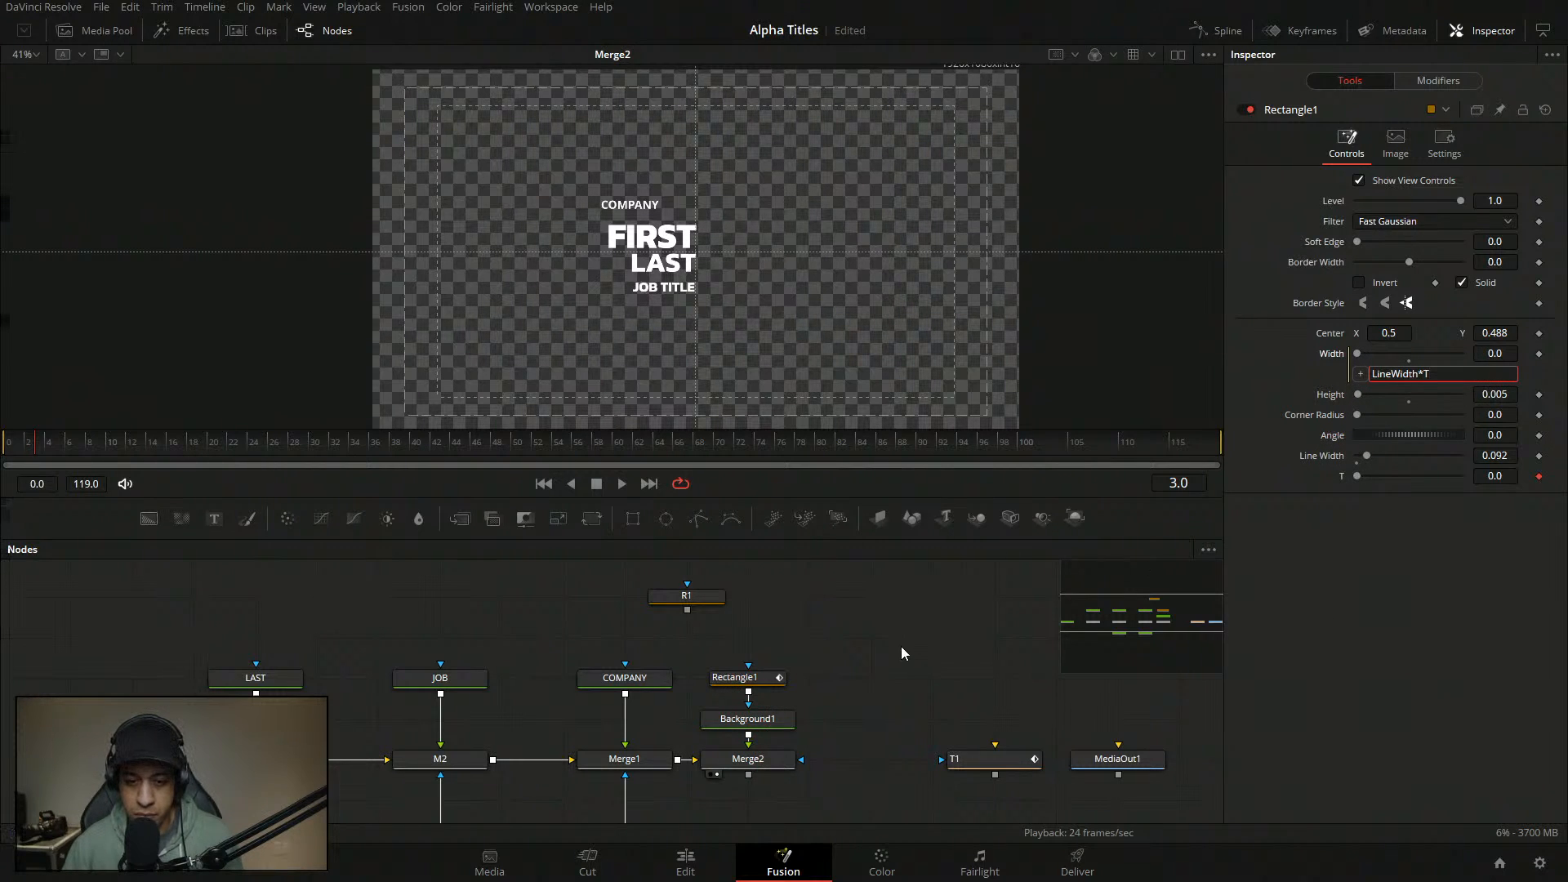
pyautogui.hotkey('ctrl', 's')
# - Play the comp from the start to preview the underline growing
pyautogui.moveTo(287, 440); pyautogui.dragTo(62, 437)
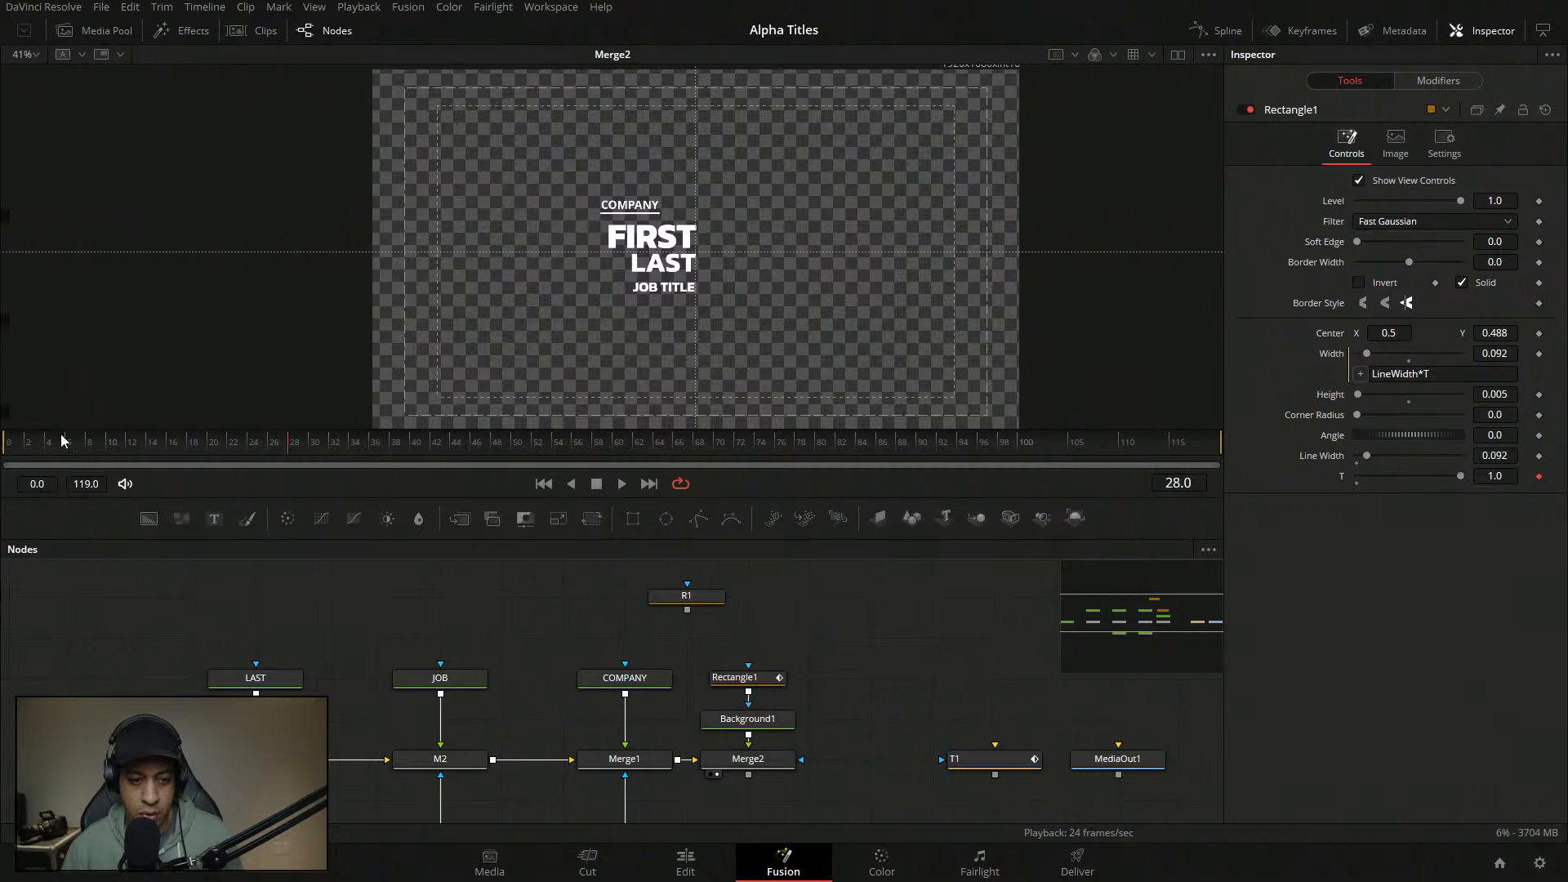
pyautogui.click(16, 441)
pyautogui.press('space')
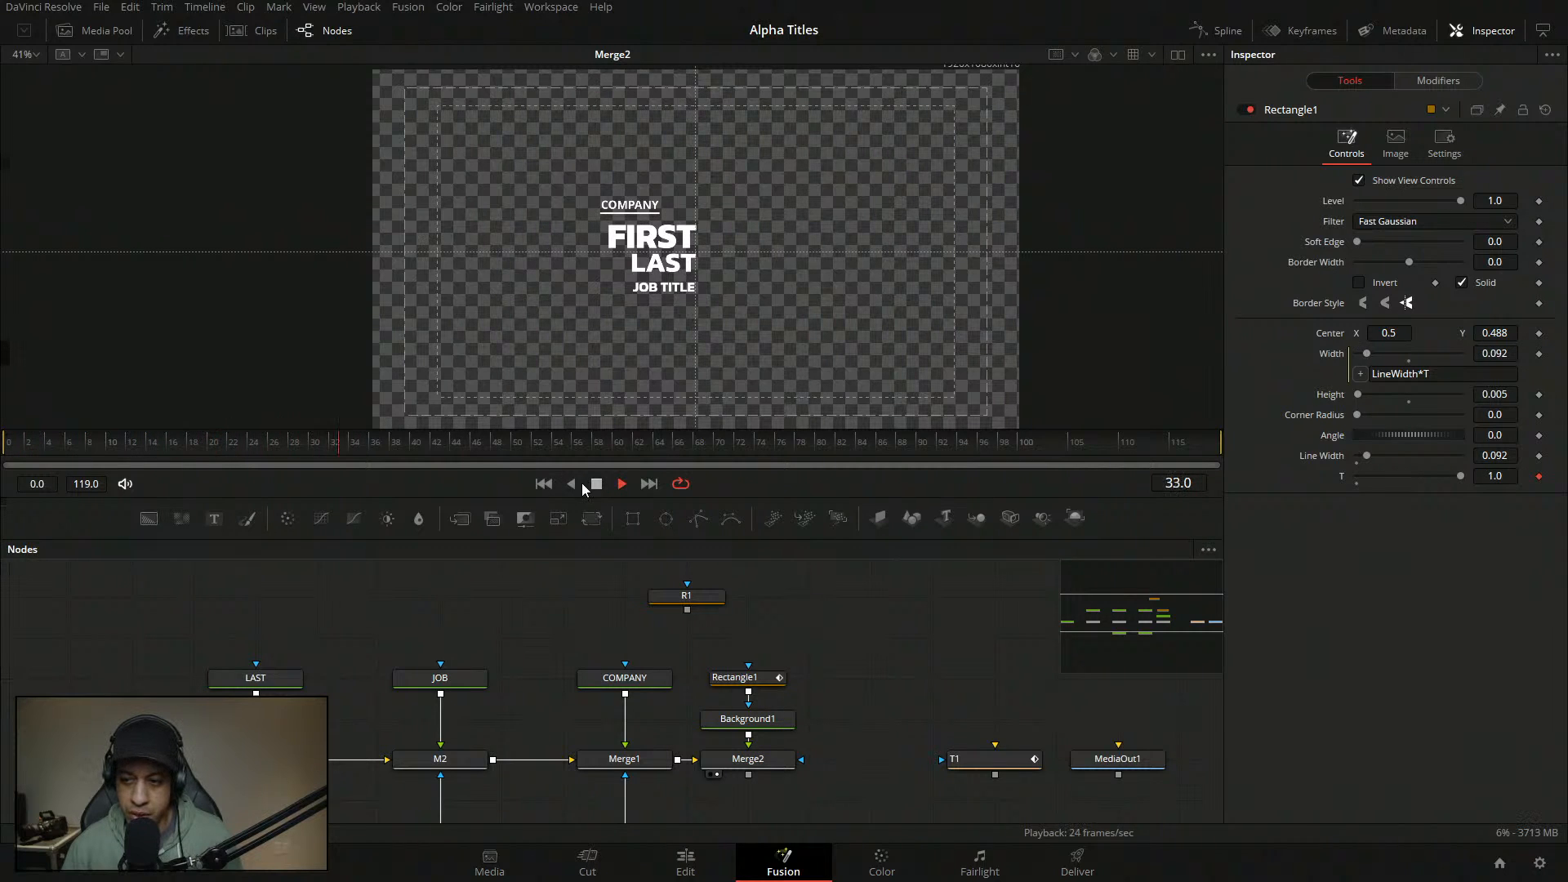
pyautogui.click(595, 484)
# - Adjust Line Width while previewing, then enter .0892 so the underline matches COMPANY
pyautogui.moveTo(1367, 456); pyautogui.dragTo(1368, 456)
pyautogui.moveTo(372, 447); pyautogui.dragTo(8, 441)
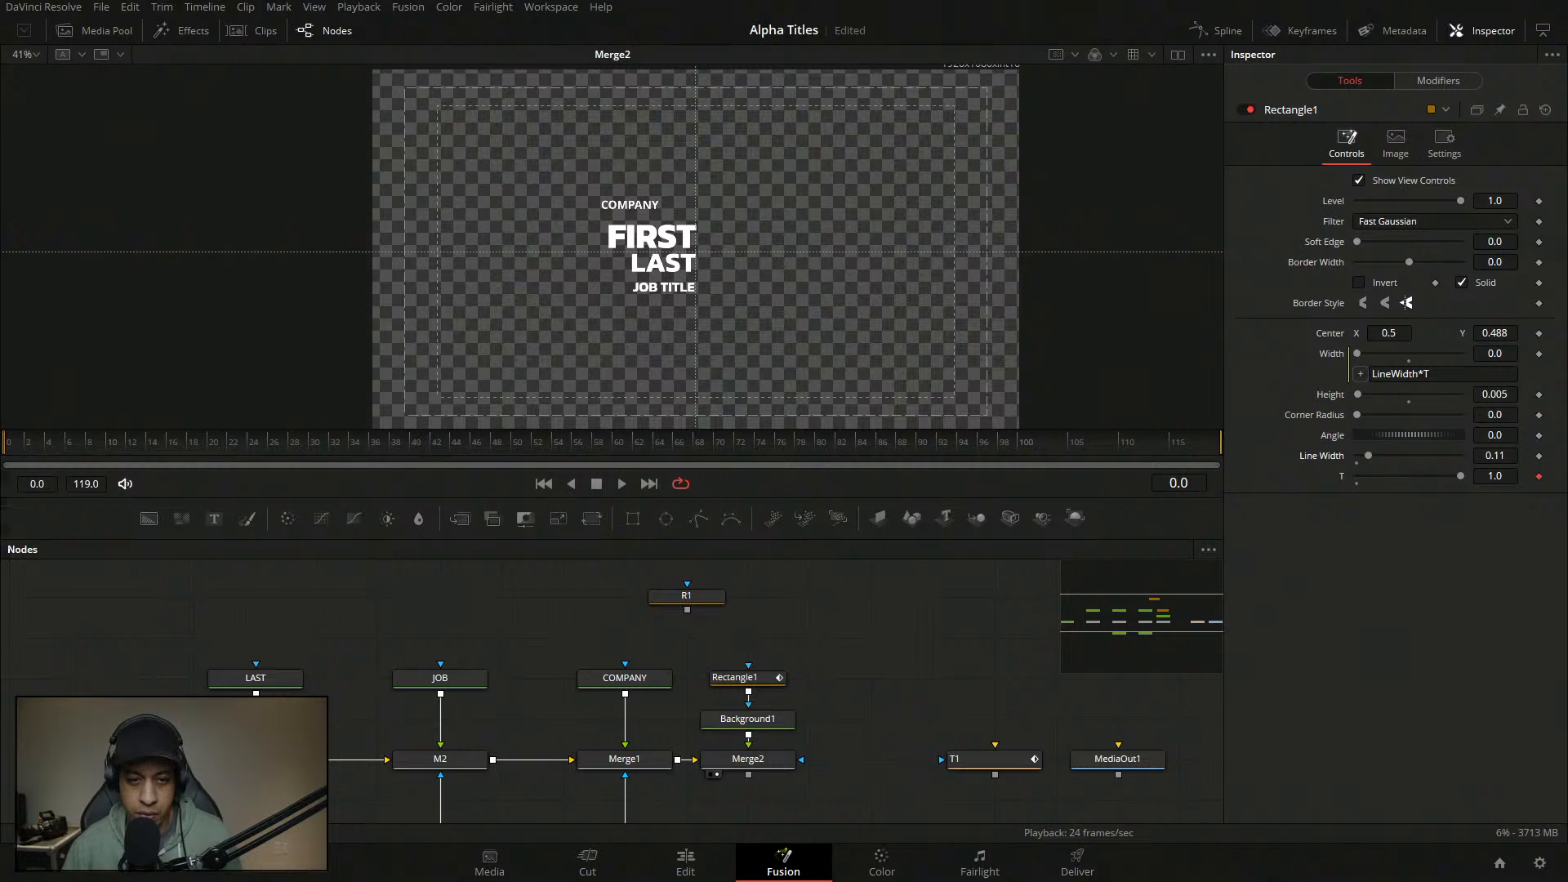
pyautogui.press('space')
pyautogui.moveTo(1370, 456); pyautogui.dragTo(1414, 471)
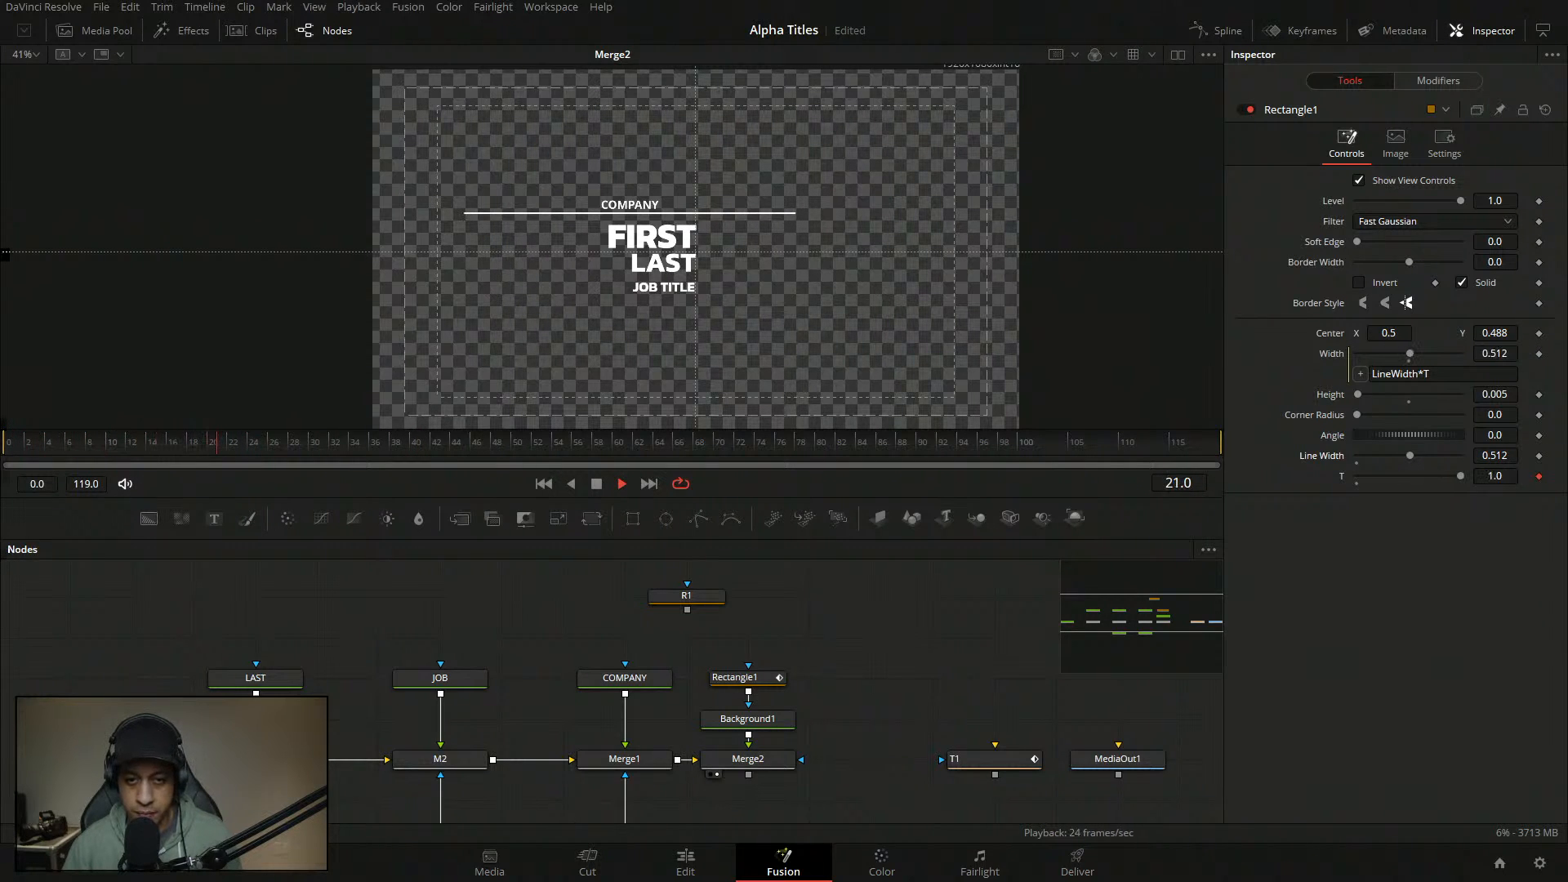
pyautogui.click(1513, 460)
pyautogui.write('.08')
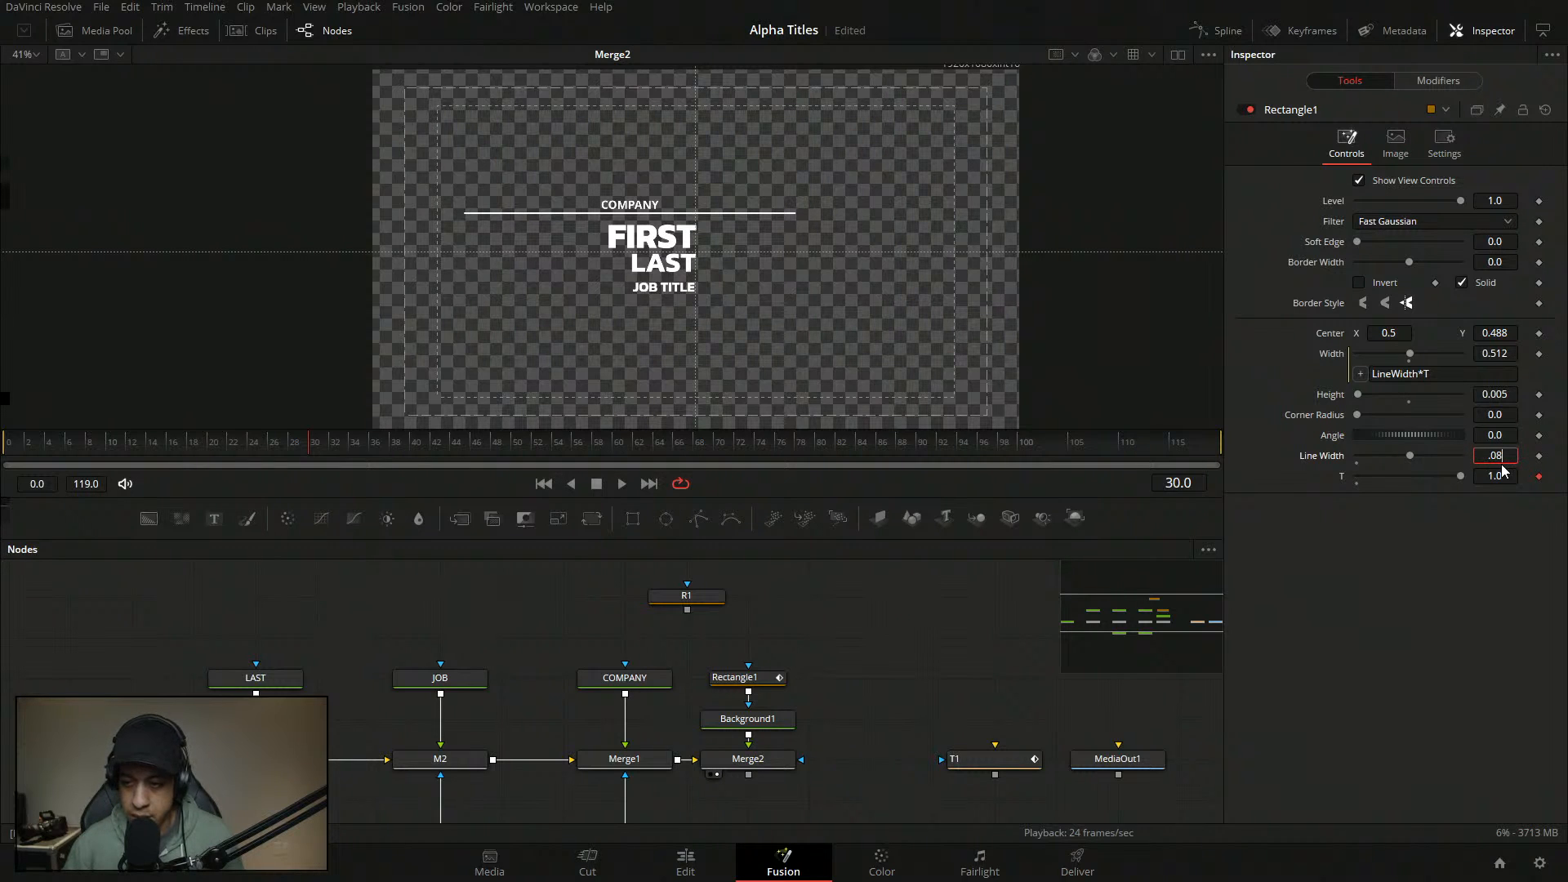
pyautogui.write('92')
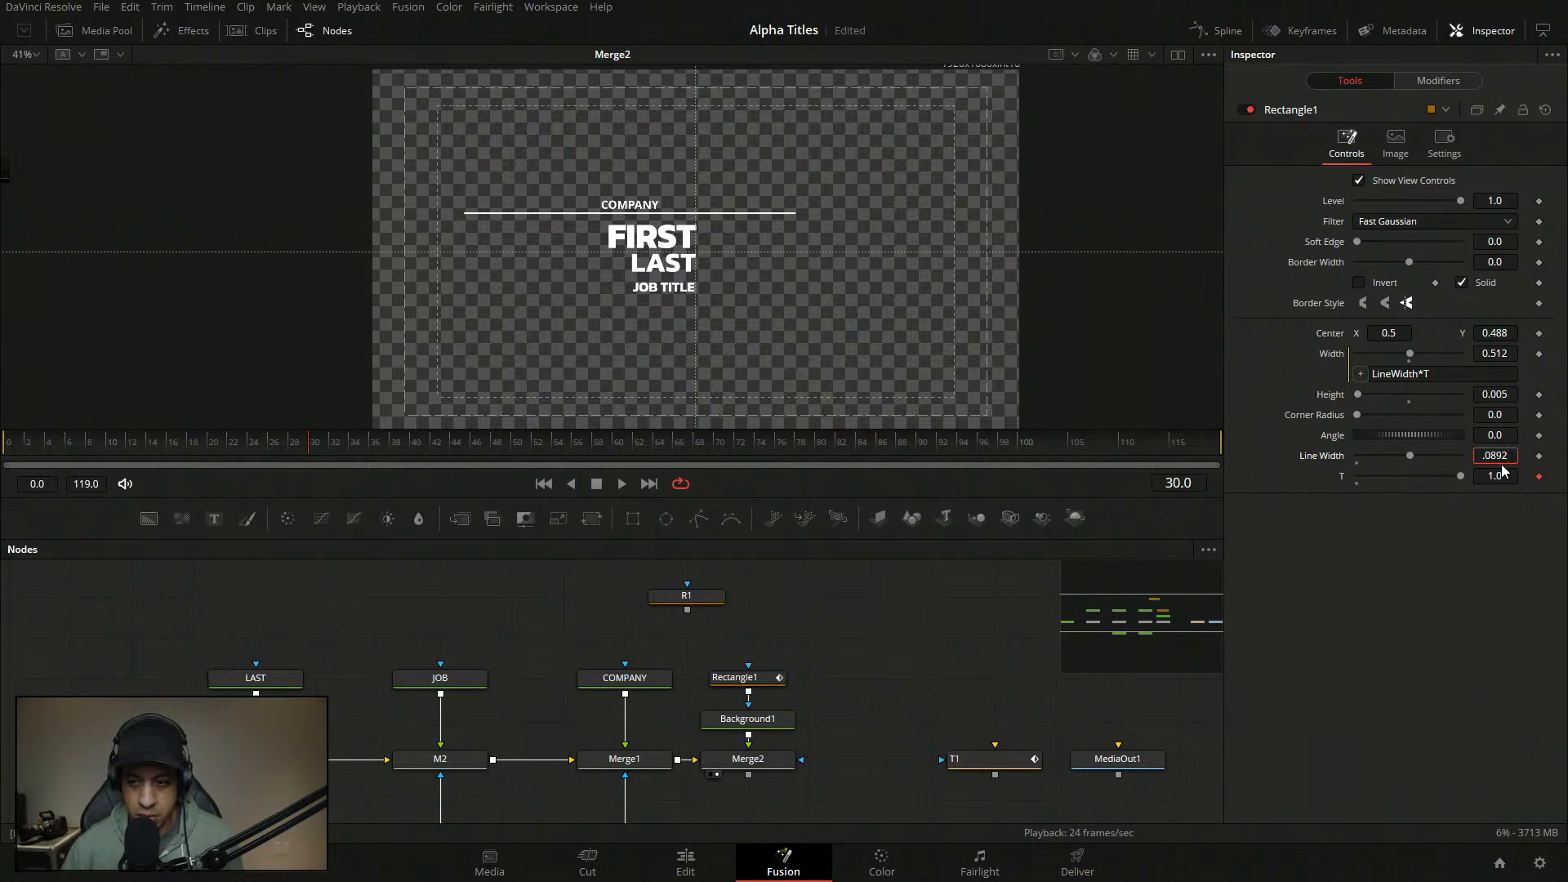
pyautogui.press('Tab')
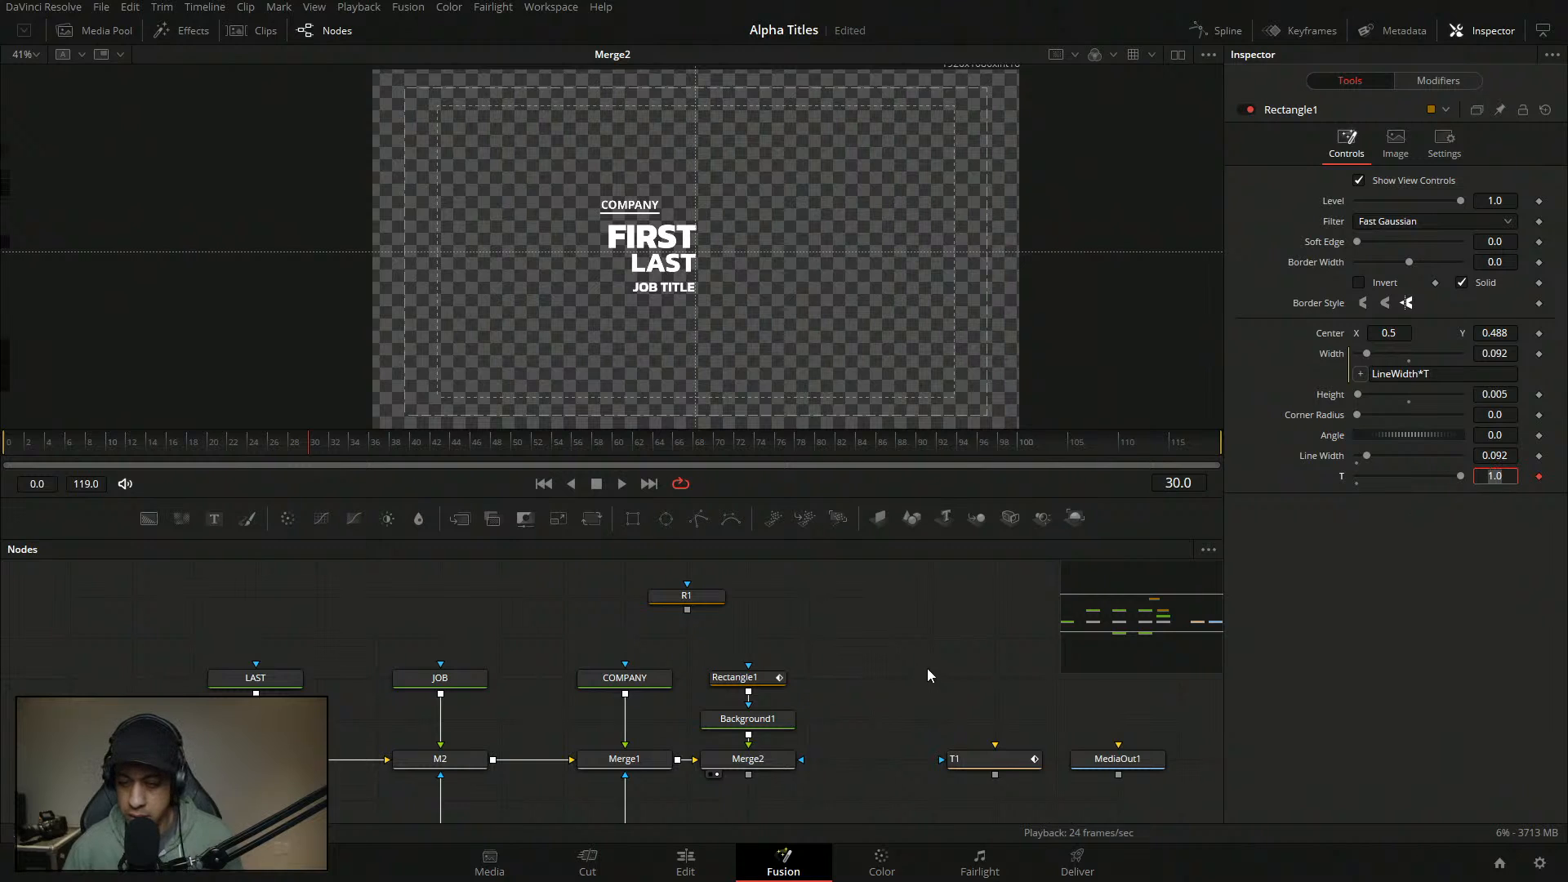
# - Move the T curve's top point to In 0.173 and steepen its ease-in
pyautogui.click(1438, 81)
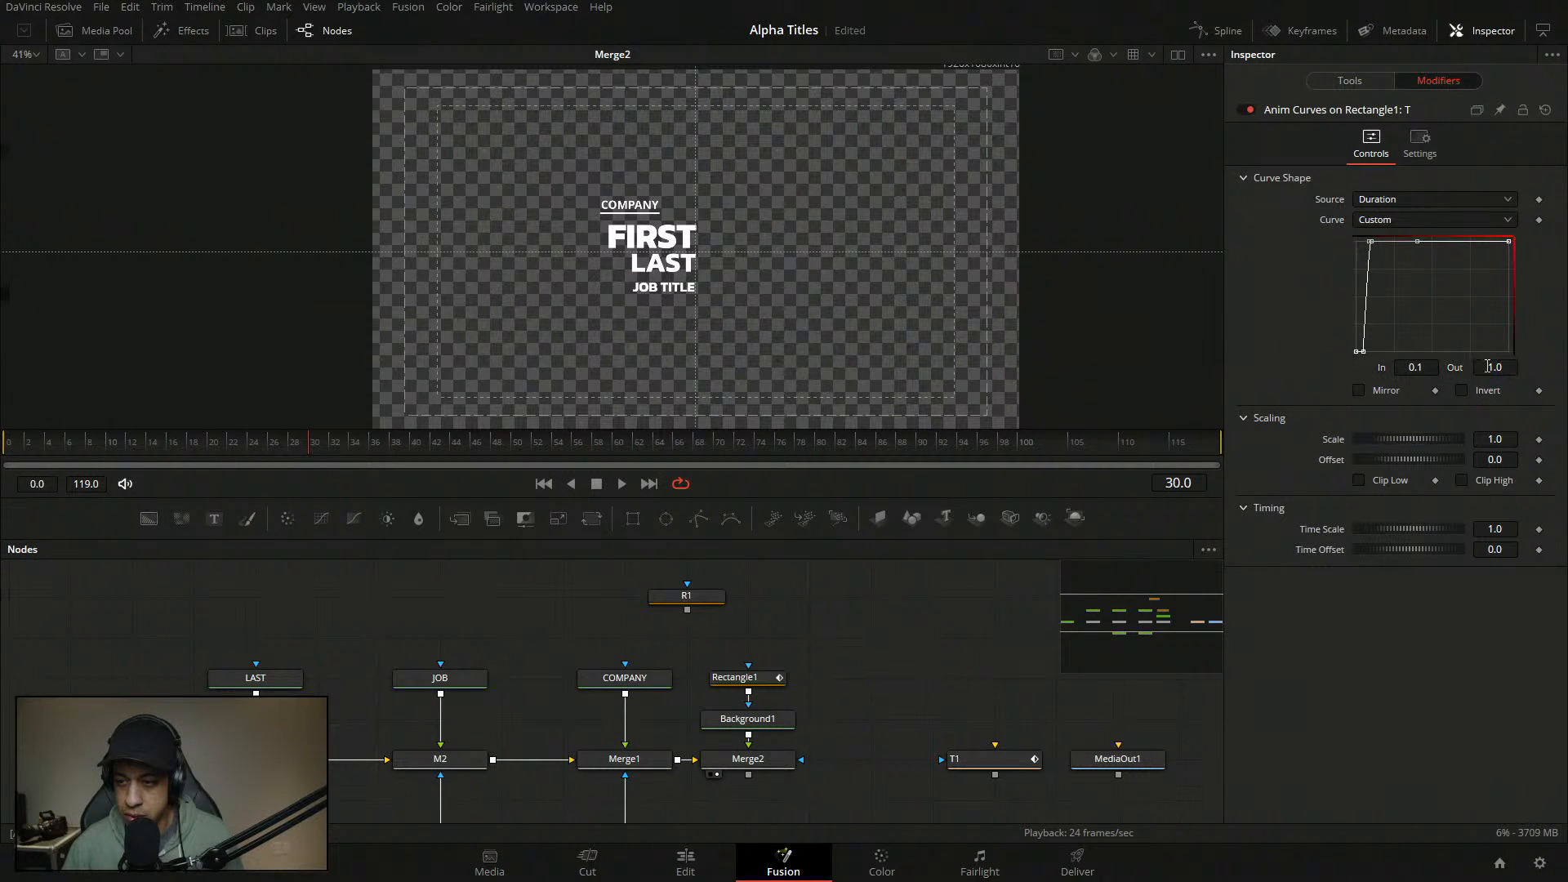
pyautogui.moveTo(1415, 368); pyautogui.dragTo(1470, 369)
pyautogui.press('t')
pyautogui.moveTo(1488, 158); pyautogui.dragTo(1402, 161)
pyautogui.click(1365, 109)
# - Play the underline animation from frame 13 and save the Alpha Titles project
pyautogui.moveTo(309, 443); pyautogui.dragTo(136, 443)
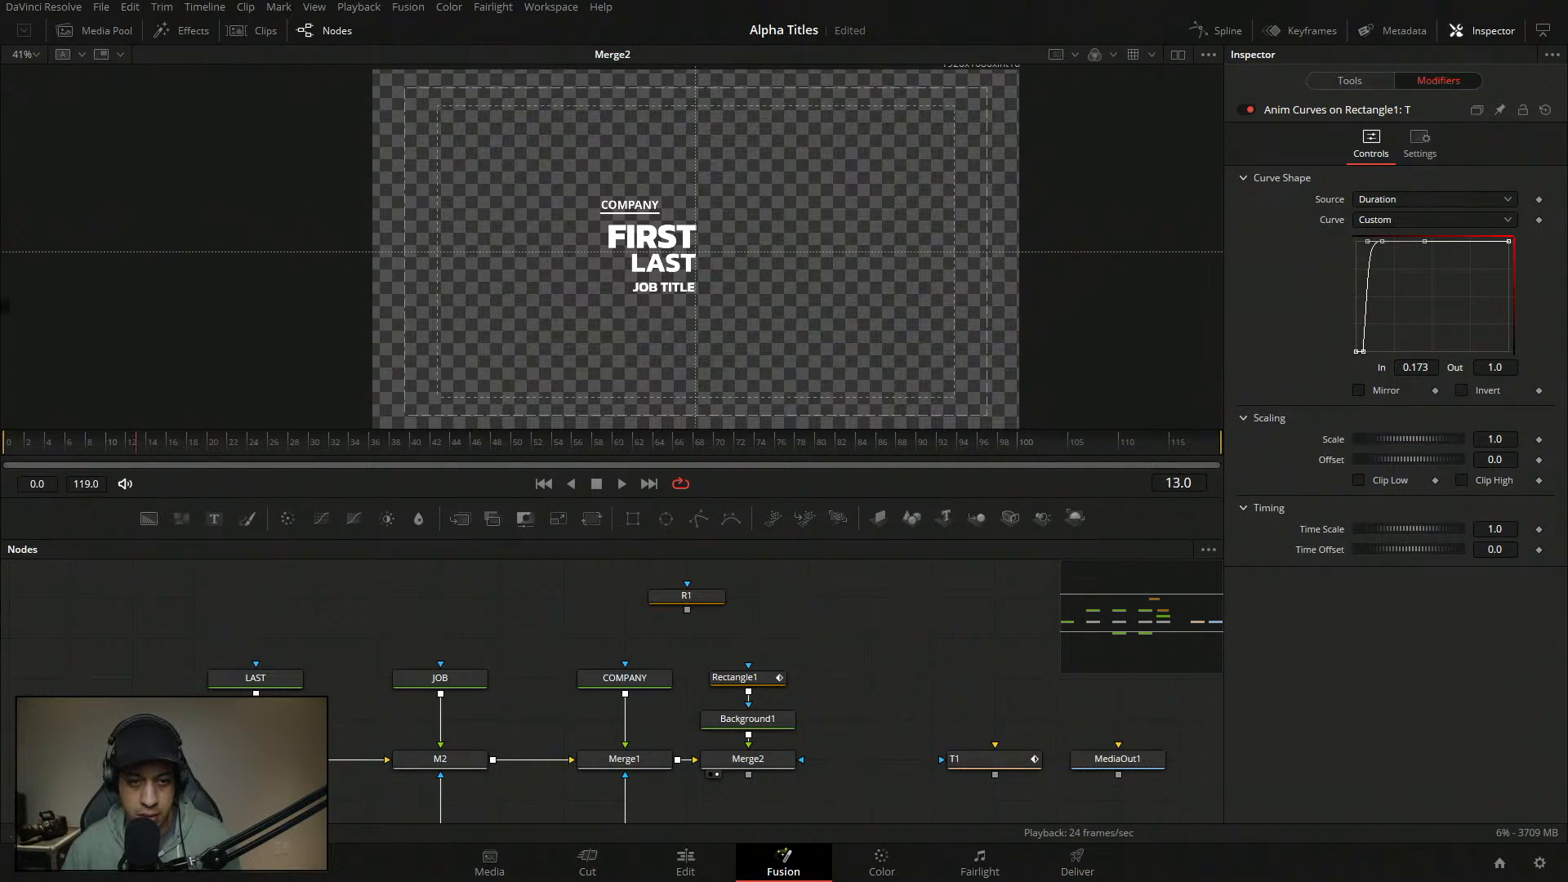
pyautogui.press('space')
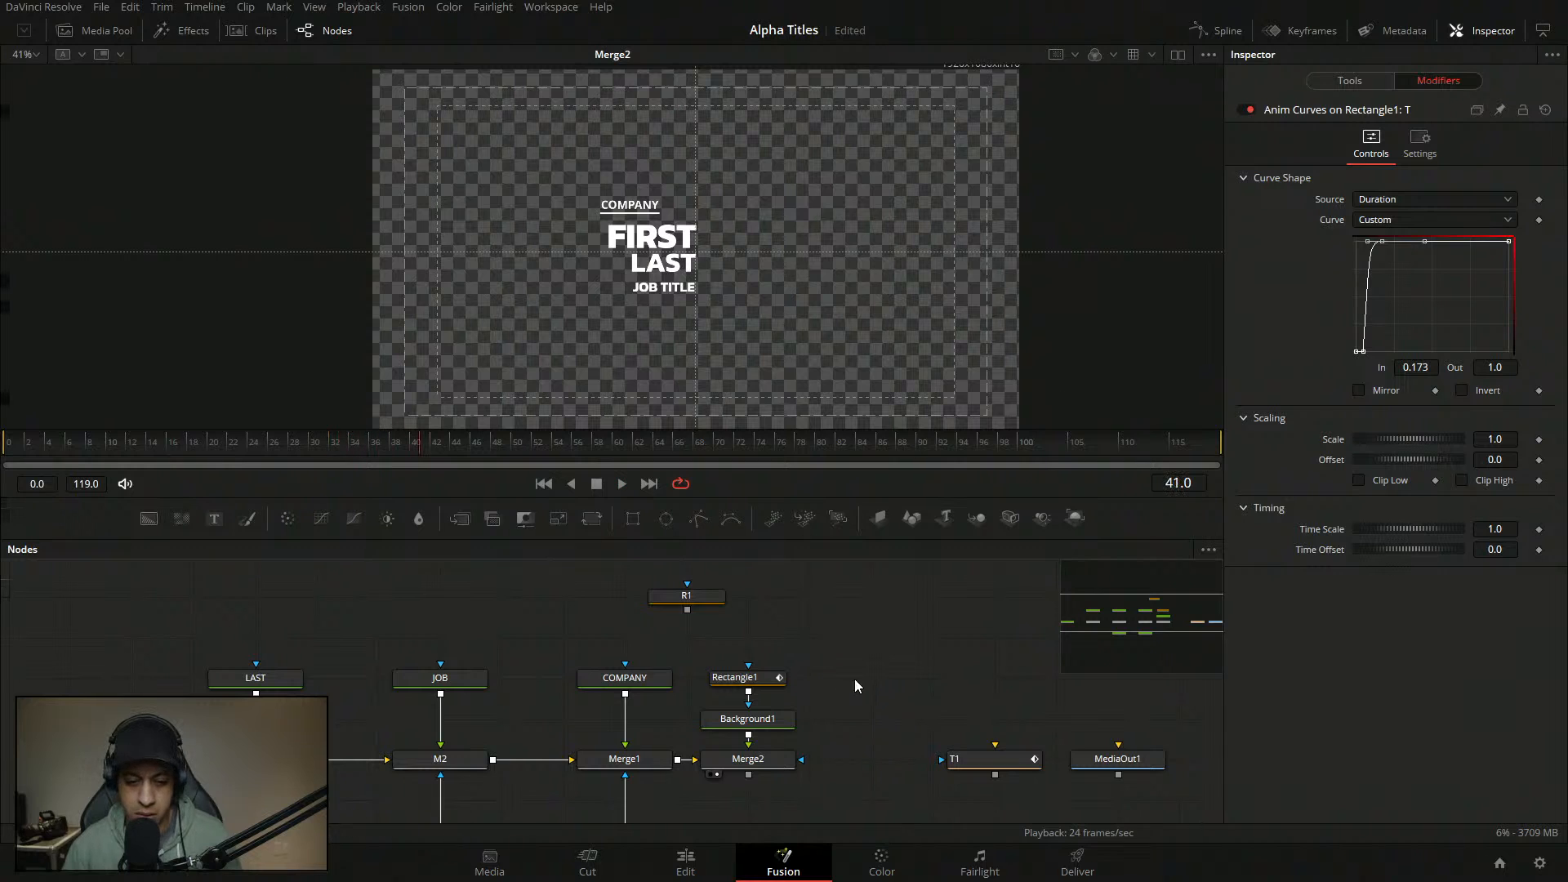
pyautogui.hotkey('ctrl', 's')
pyautogui.moveTo(830, 658); pyautogui.dragTo(888, 623)
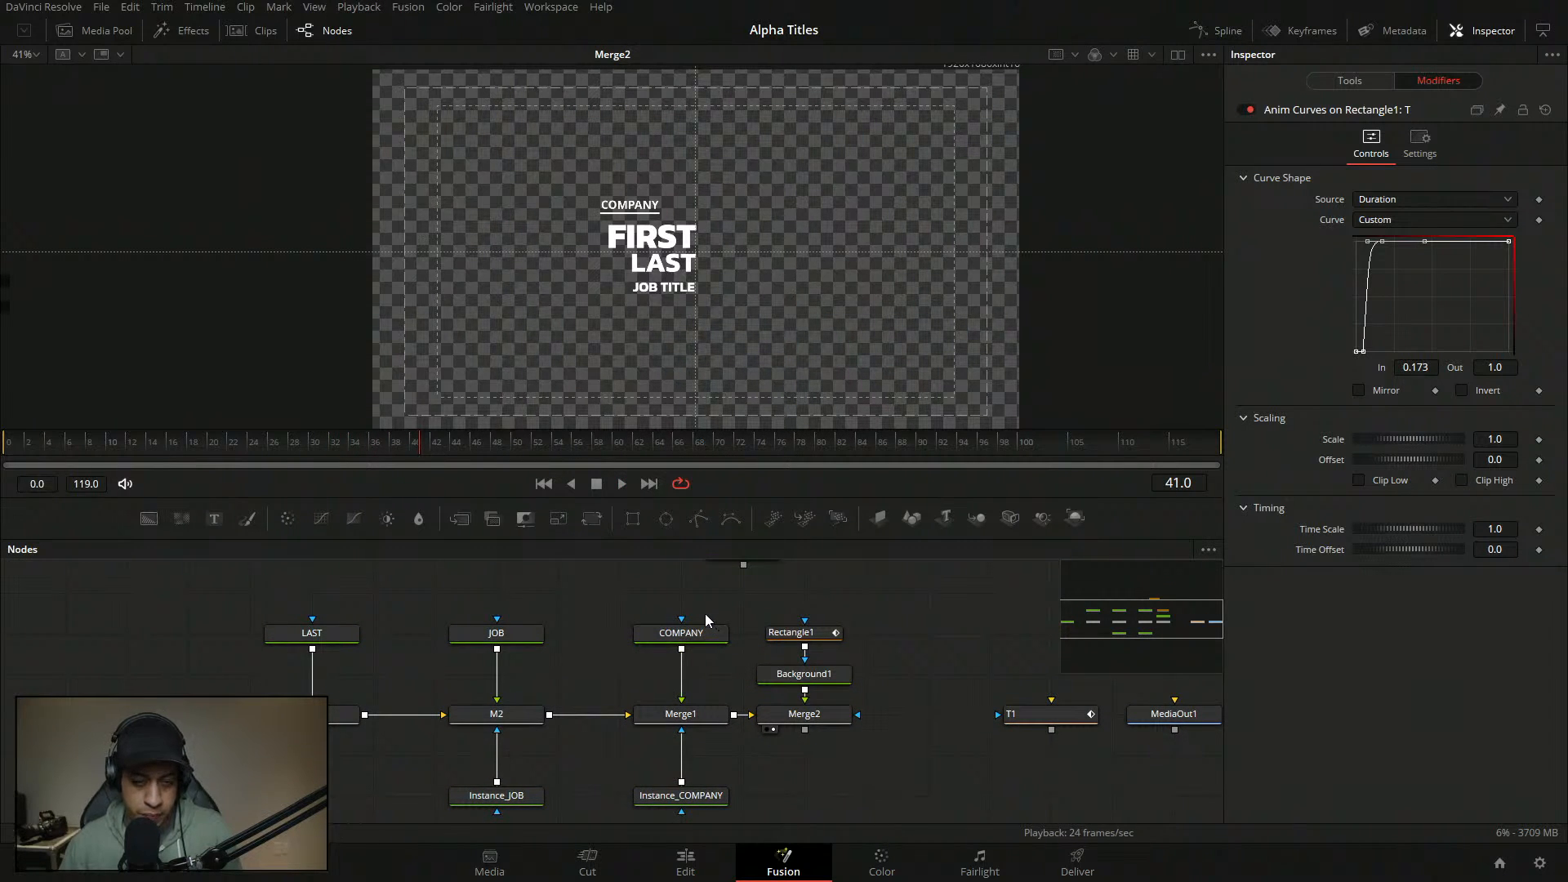
# - Reduce the COMPANY text size to 0.02
pyautogui.click(698, 635)
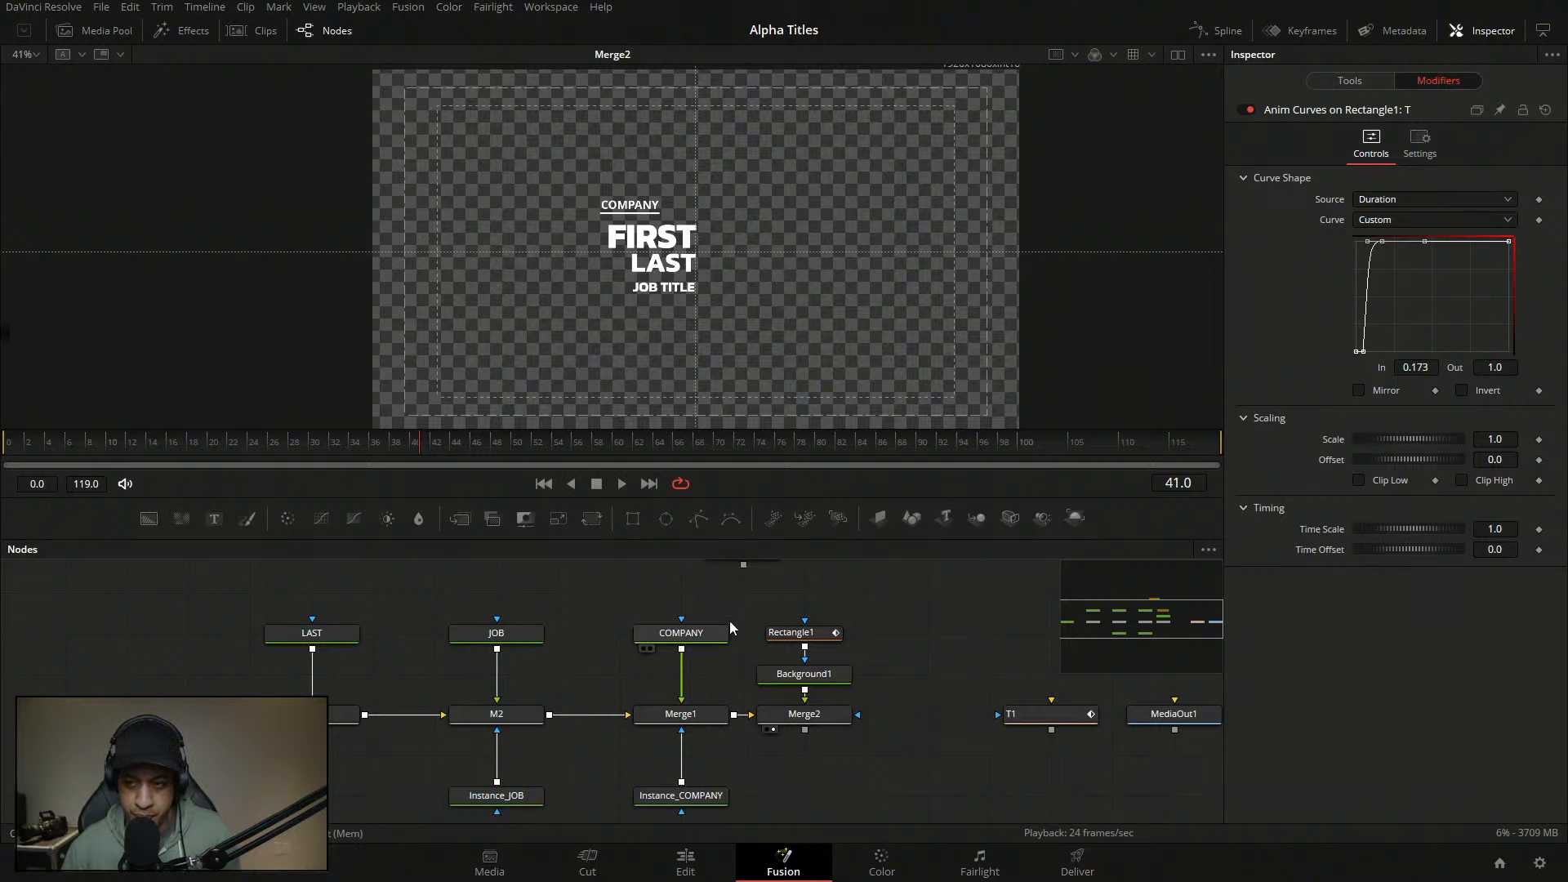
pyautogui.click(1273, 189)
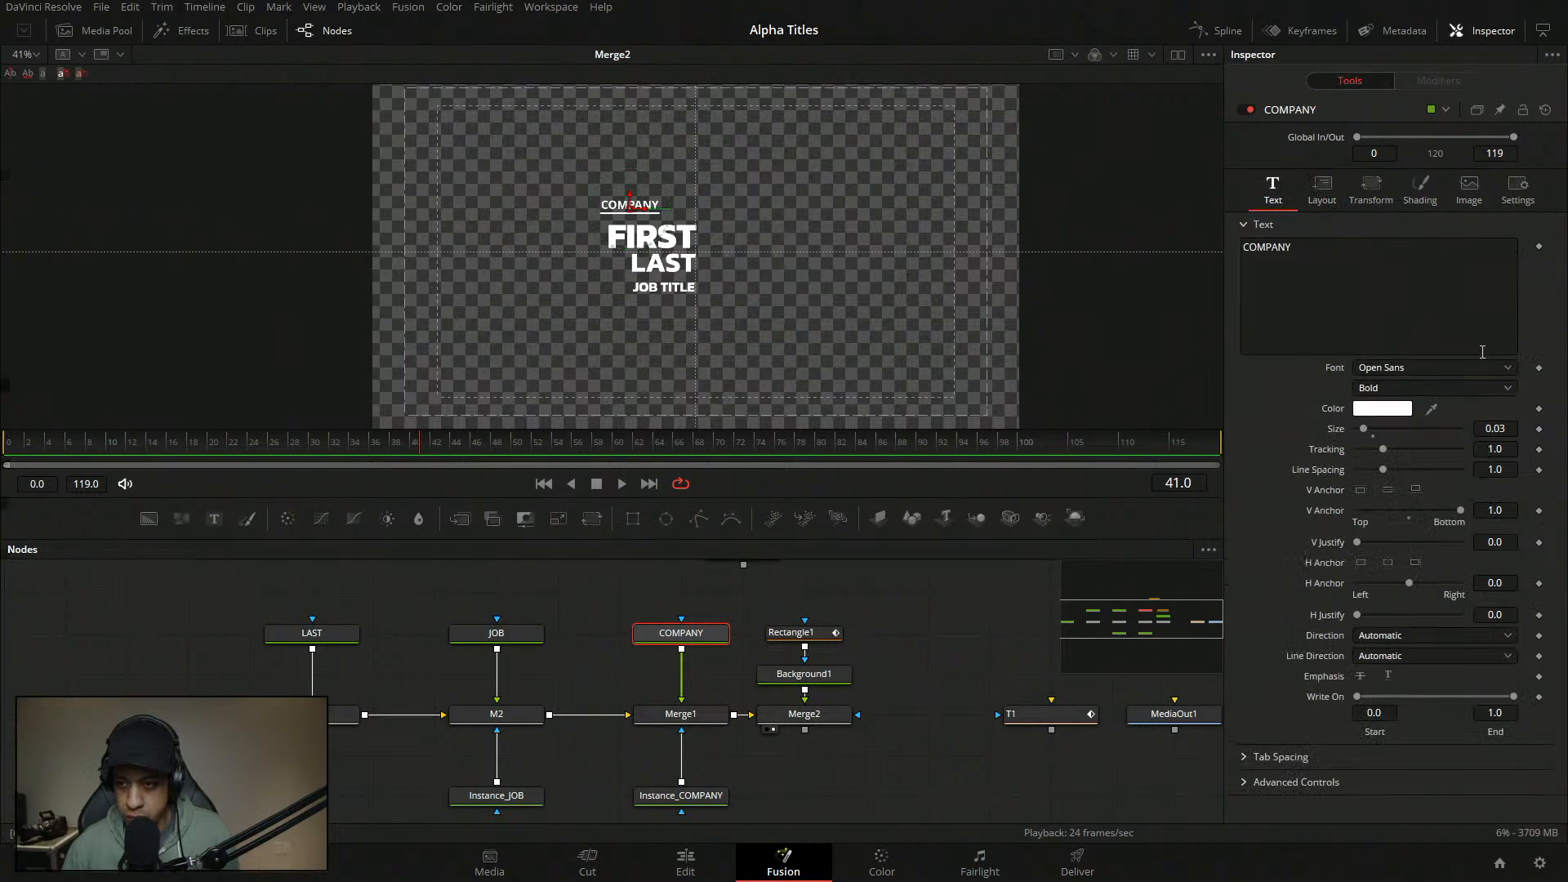
pyautogui.click(1516, 430)
pyautogui.press('BackSpace')
pyautogui.write('2')
pyautogui.press('Tab')
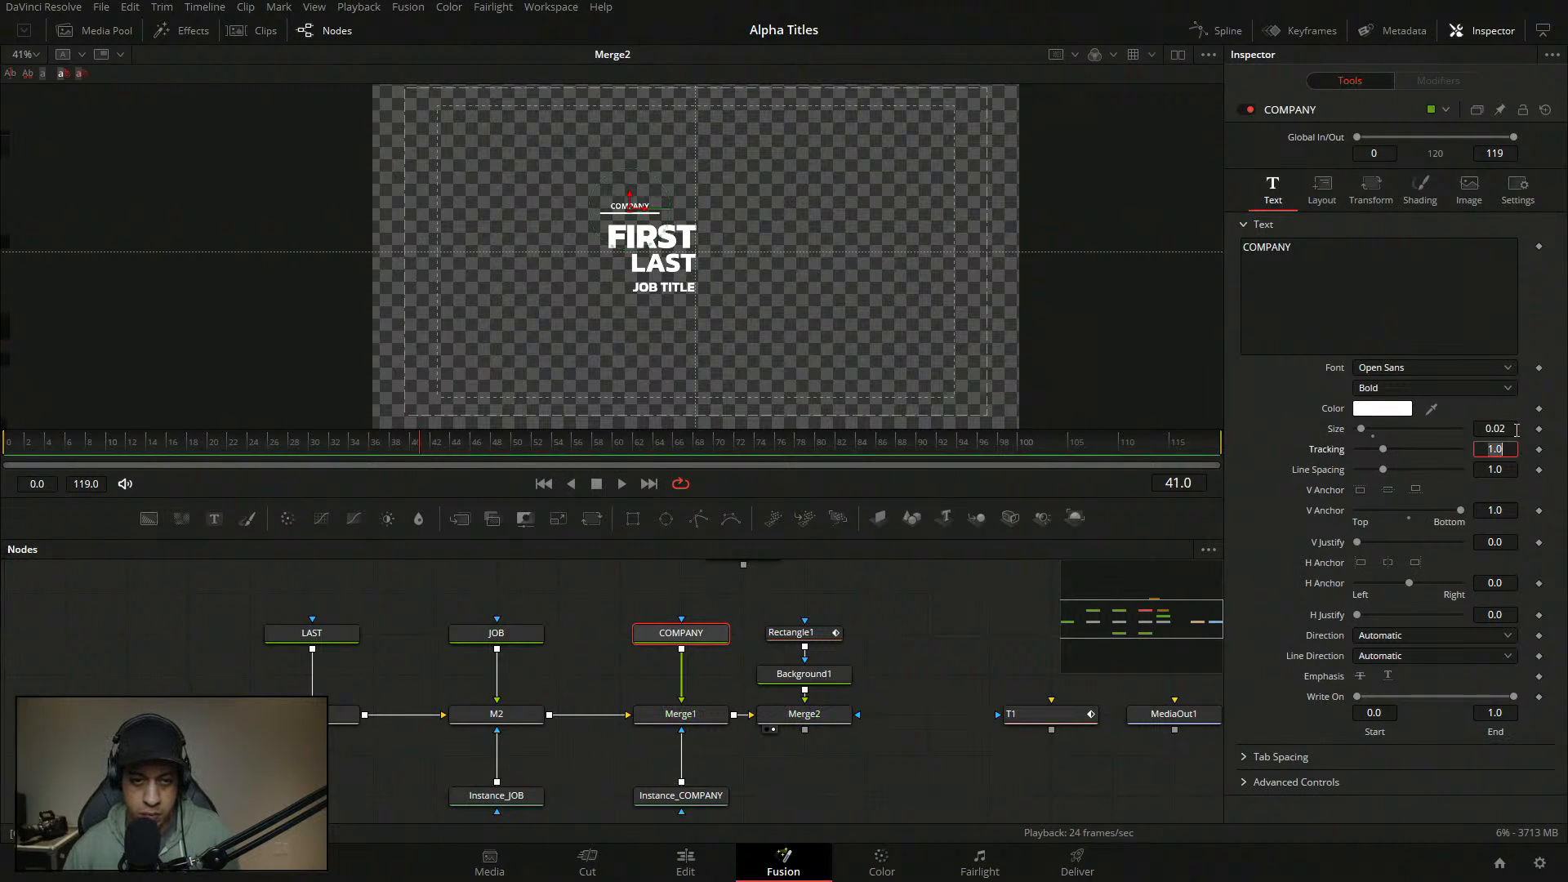
# - Widen the underline to Line Width 0.205 and view the title at 100% zoom
pyautogui.click(784, 634)
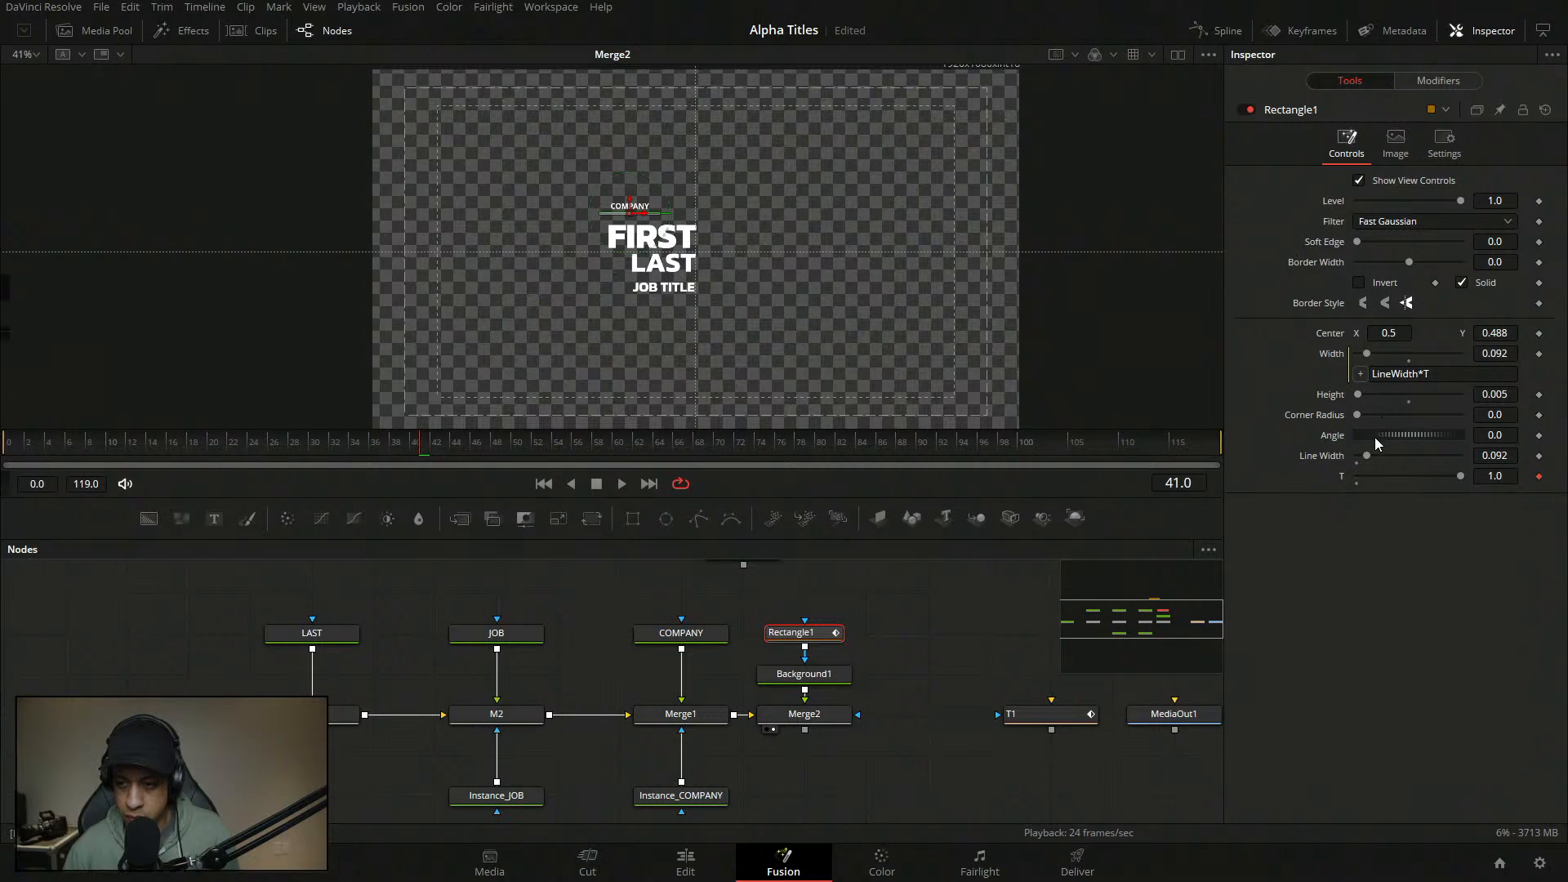
pyautogui.moveTo(1377, 455); pyautogui.dragTo(1380, 455)
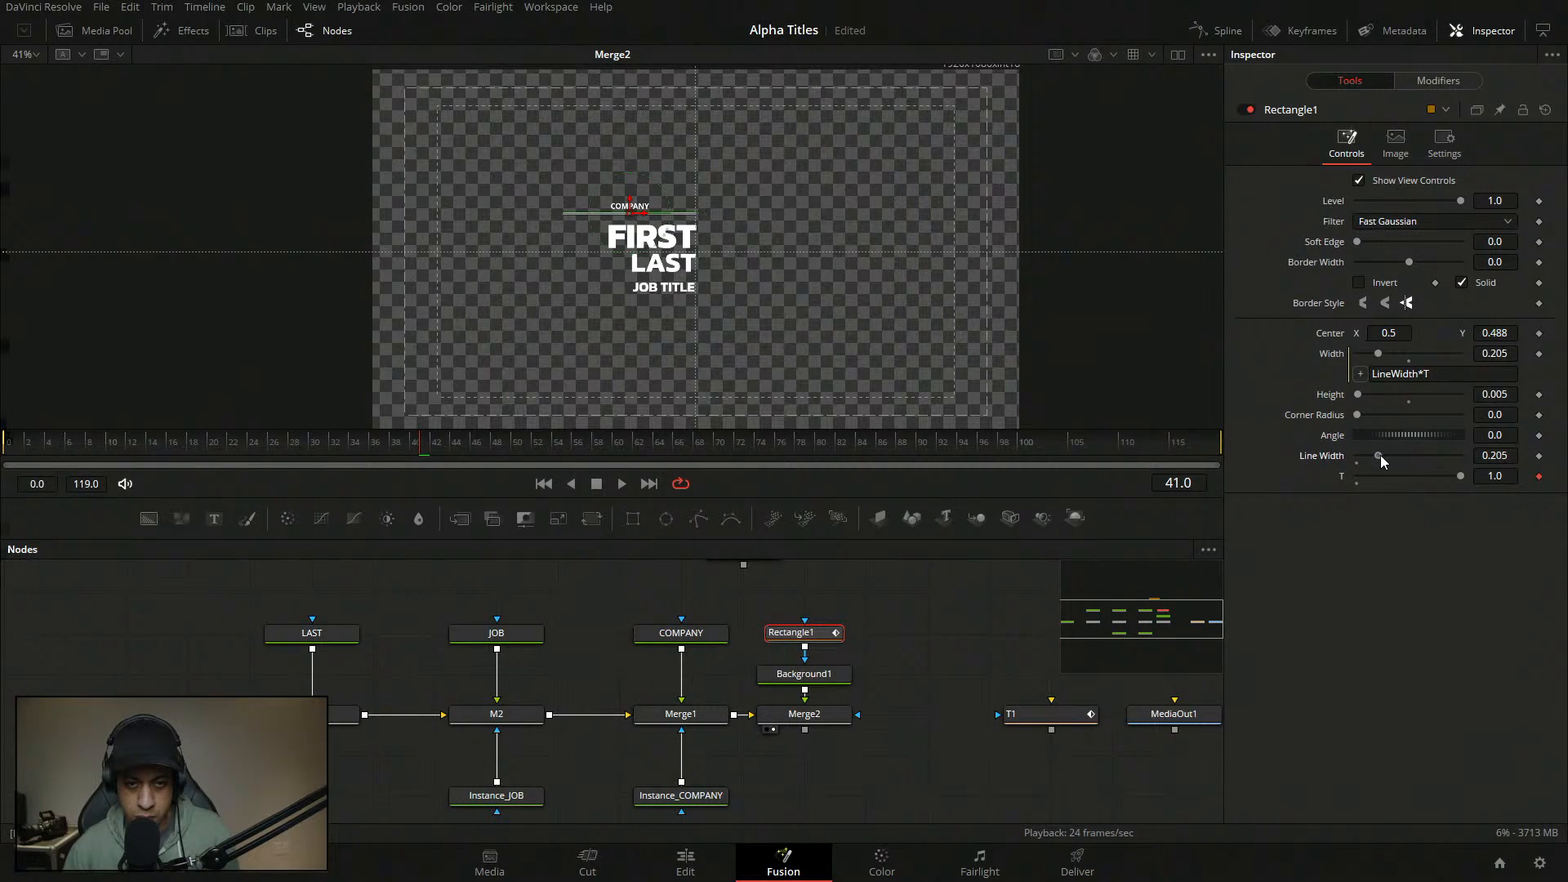
pyautogui.click(932, 596)
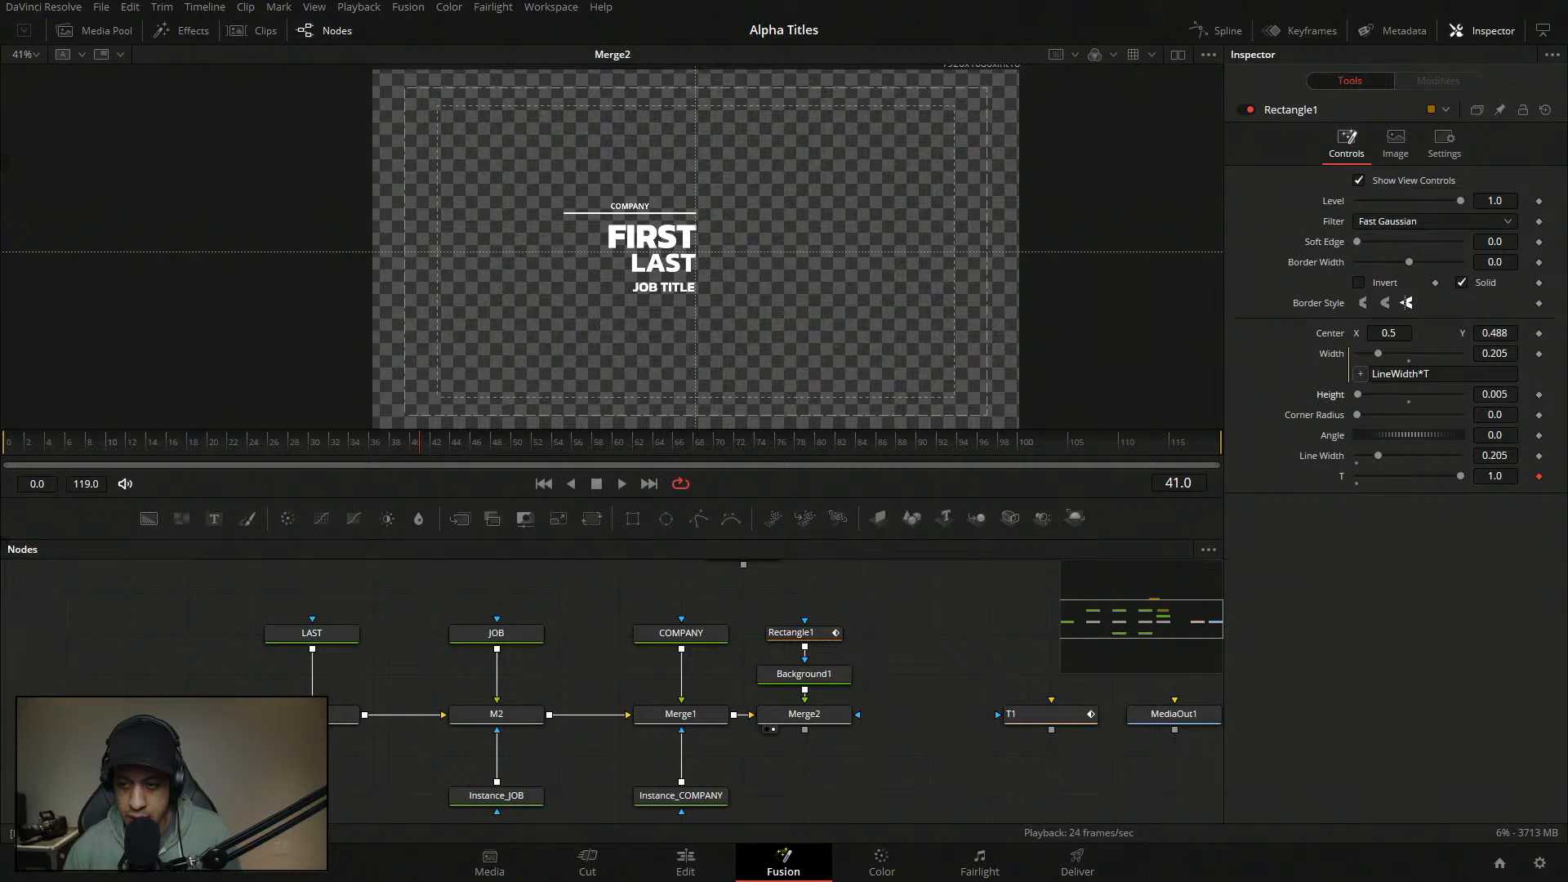
pyautogui.moveTo(1509, 396); pyautogui.dragTo(1510, 396)
pyautogui.click(35, 54)
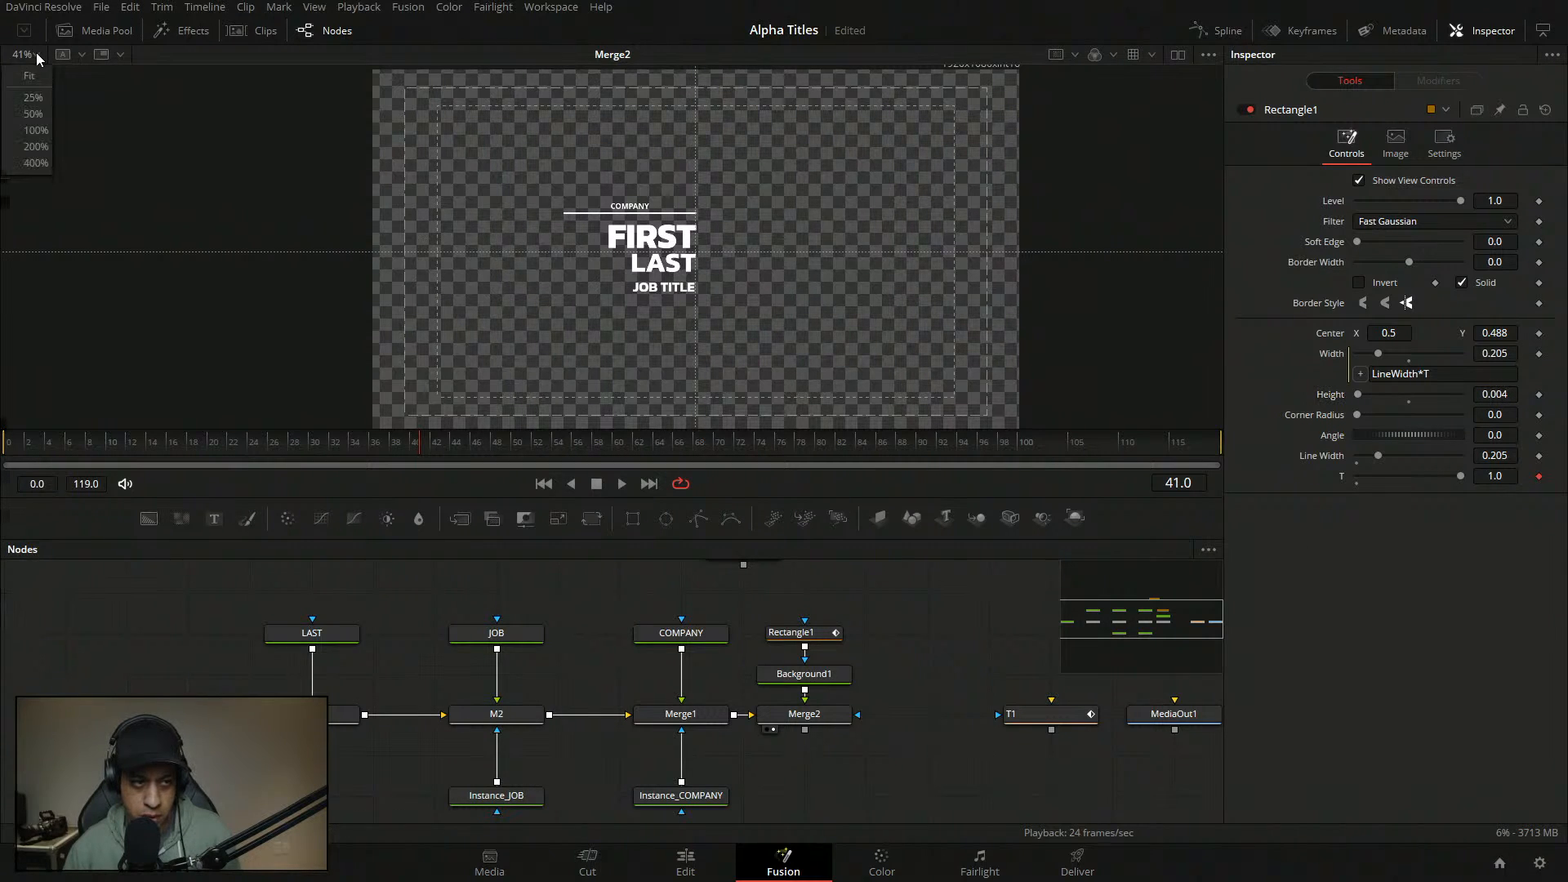
pyautogui.click(34, 131)
pyautogui.moveTo(468, 233); pyautogui.dragTo(477, 249)
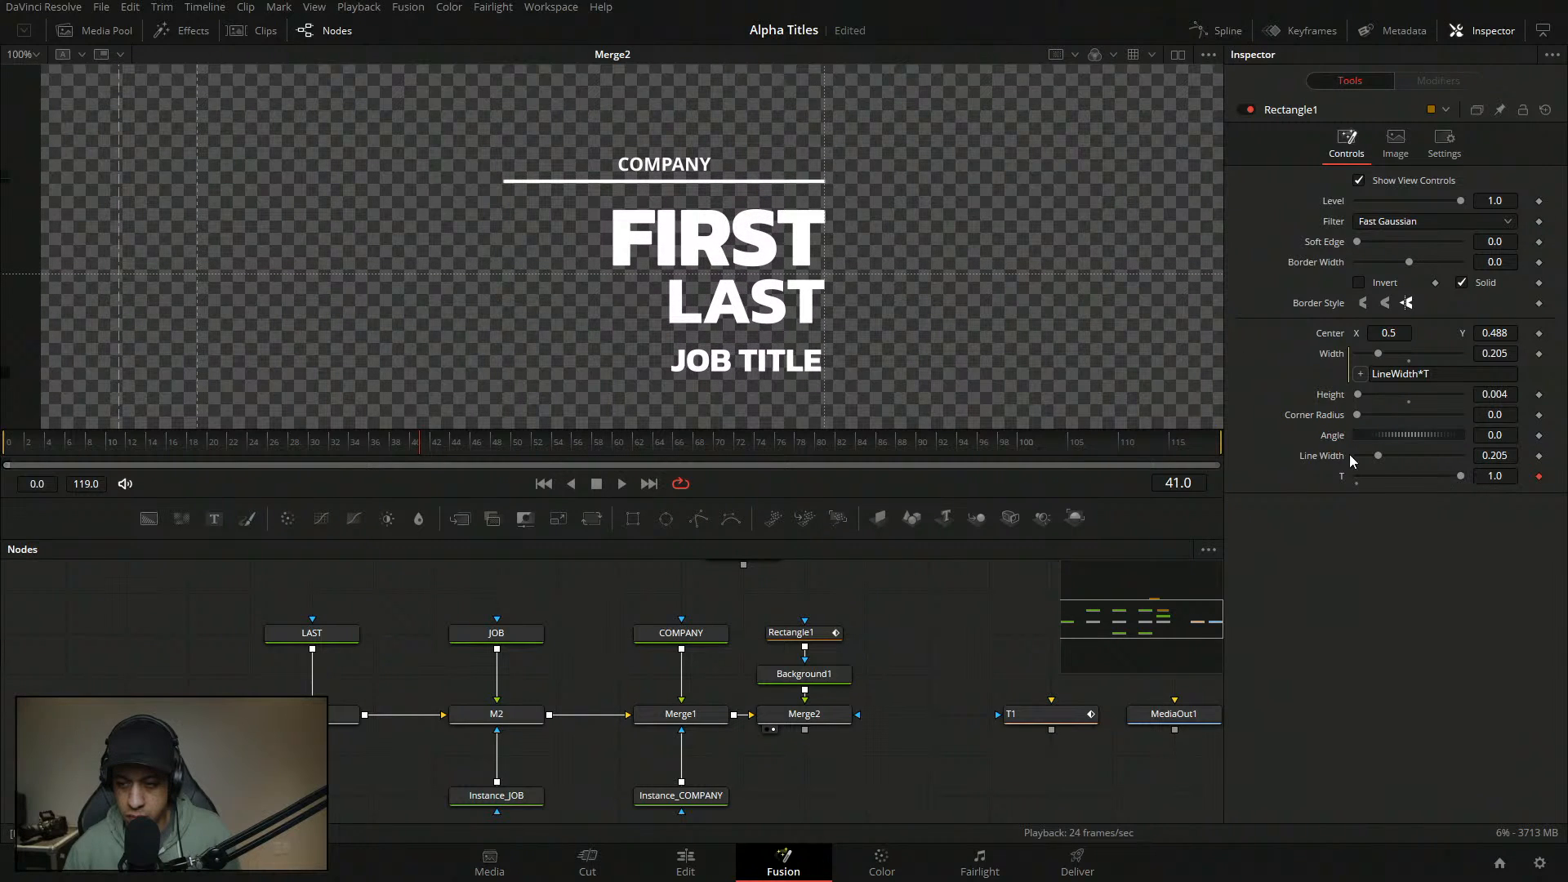
# - Set the underline's corner radius to 1.0 and height to 0.002, then save
pyautogui.moveTo(1359, 416); pyautogui.dragTo(1562, 416)
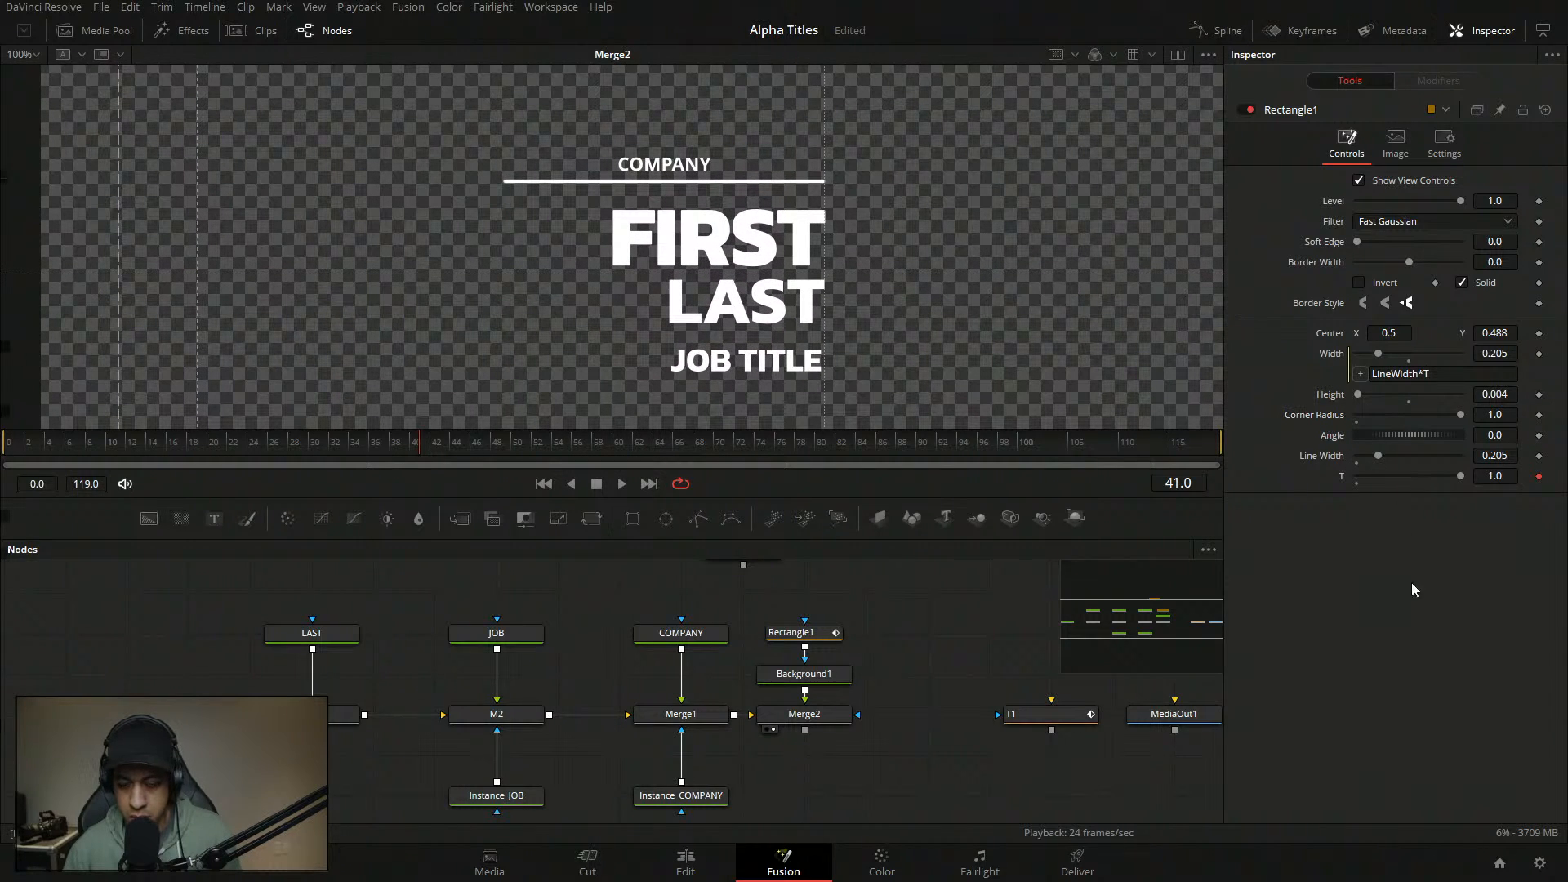
pyautogui.click(1514, 395)
pyautogui.write('0.002')
pyautogui.press('Tab')
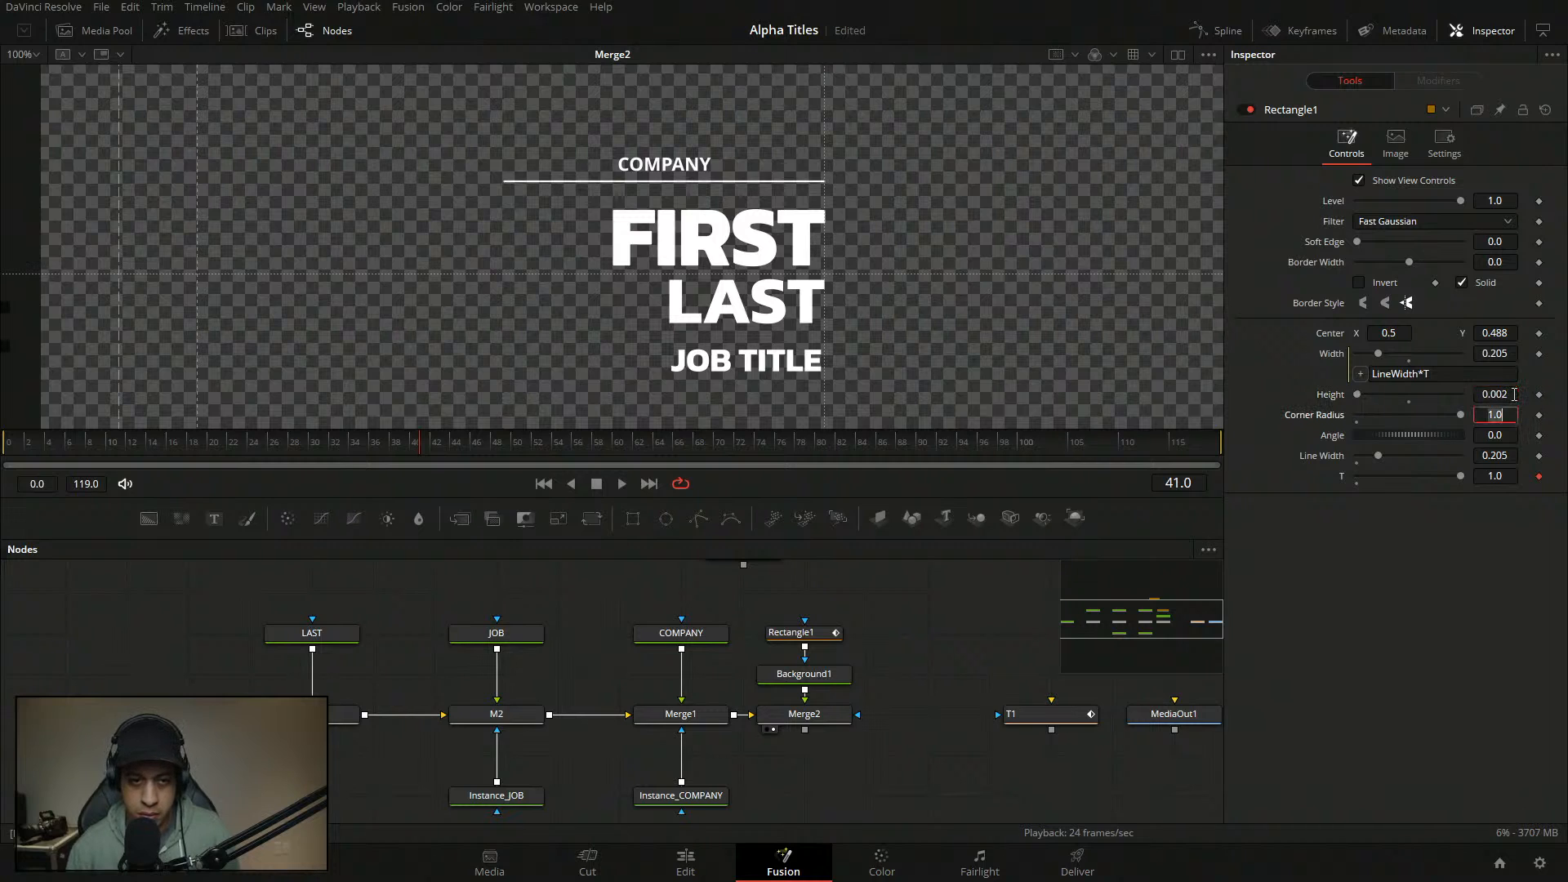
pyautogui.click(939, 642)
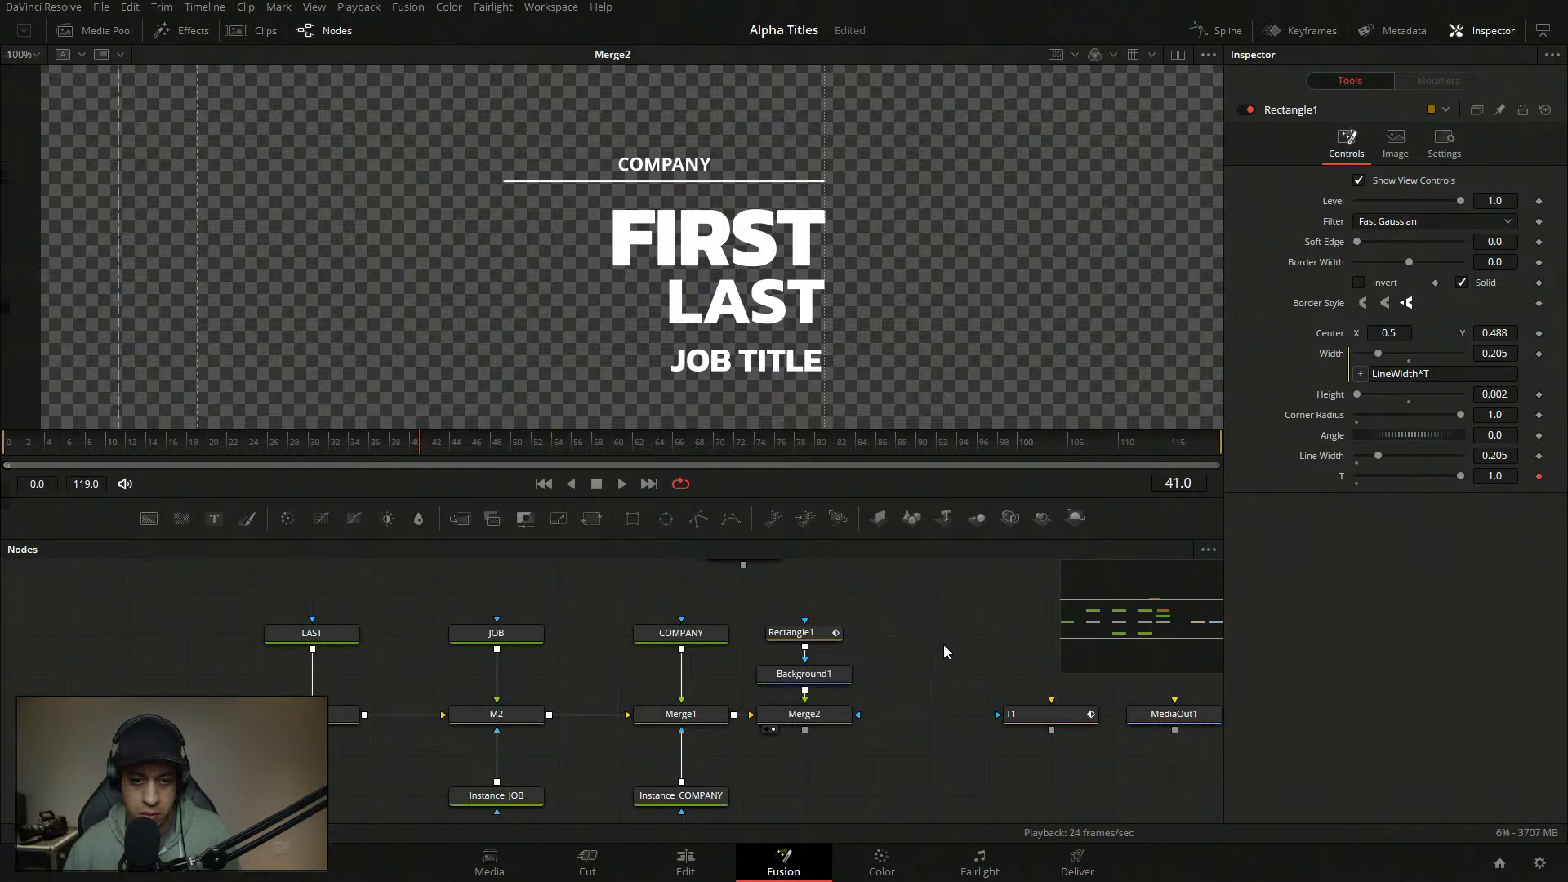
pyautogui.hotkey('ctrl', 's')
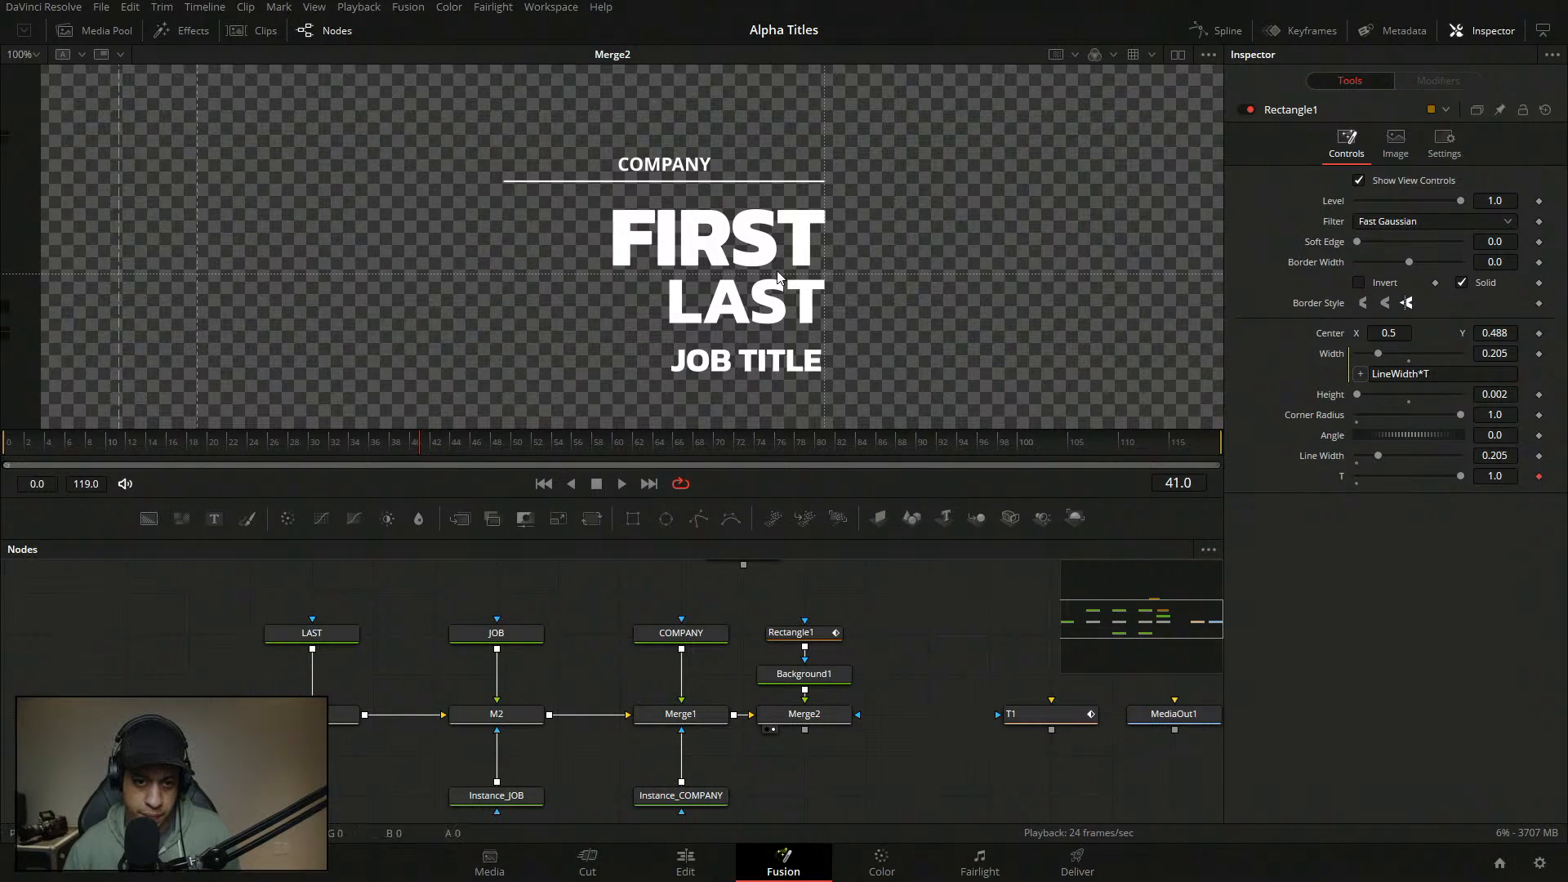
# - Play back the underline animation from just before it starts to check the result
pyautogui.click(155, 453)
pyautogui.press('space')
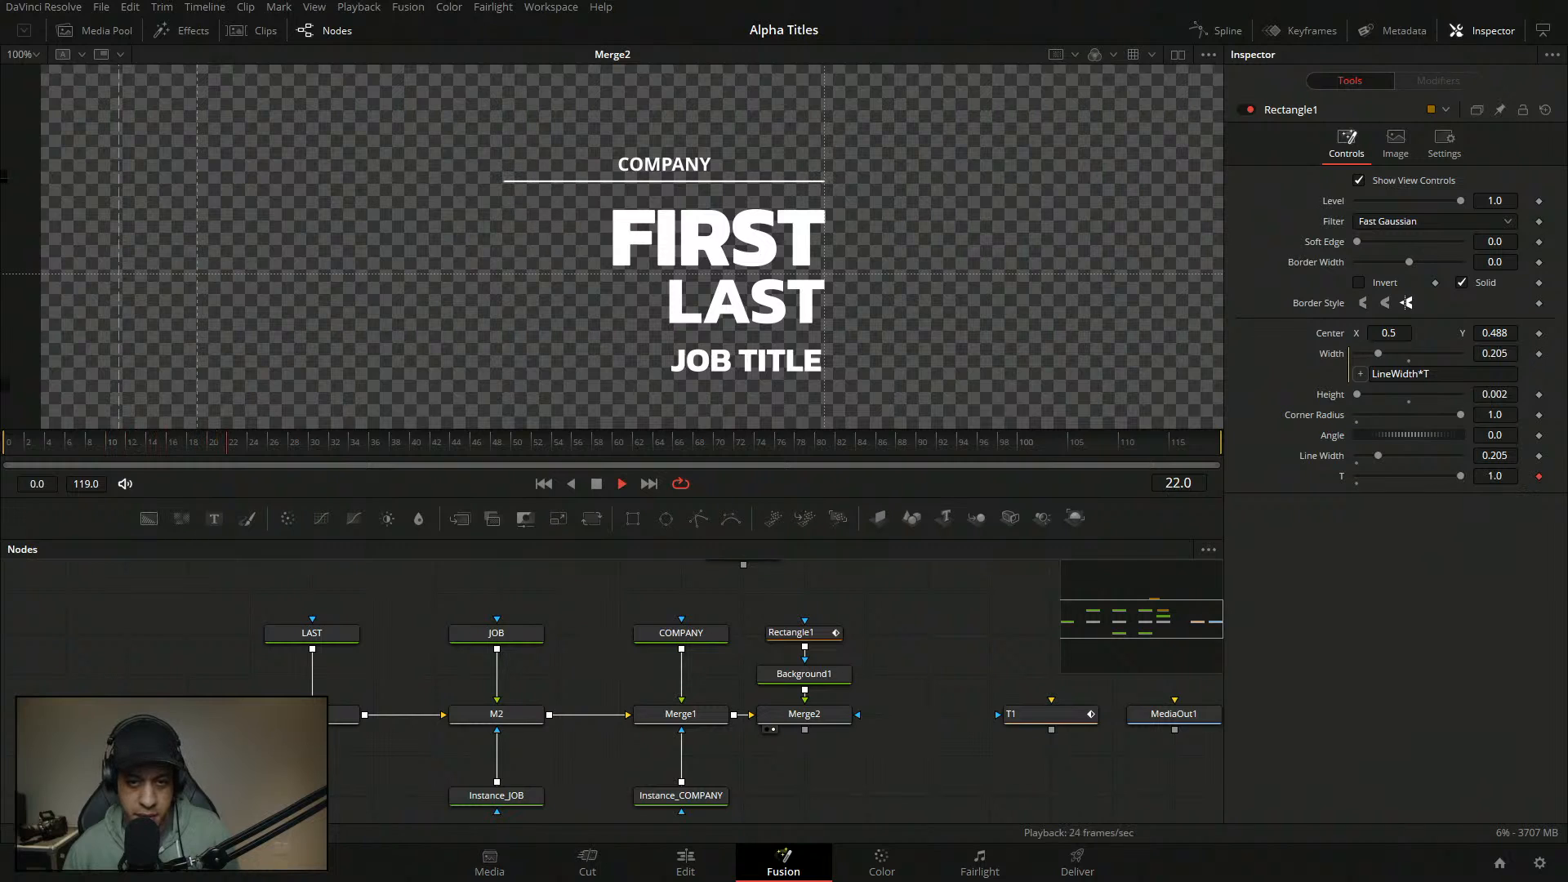
pyautogui.moveTo(698, 381); pyautogui.dragTo(727, 356)
pyautogui.press('space')
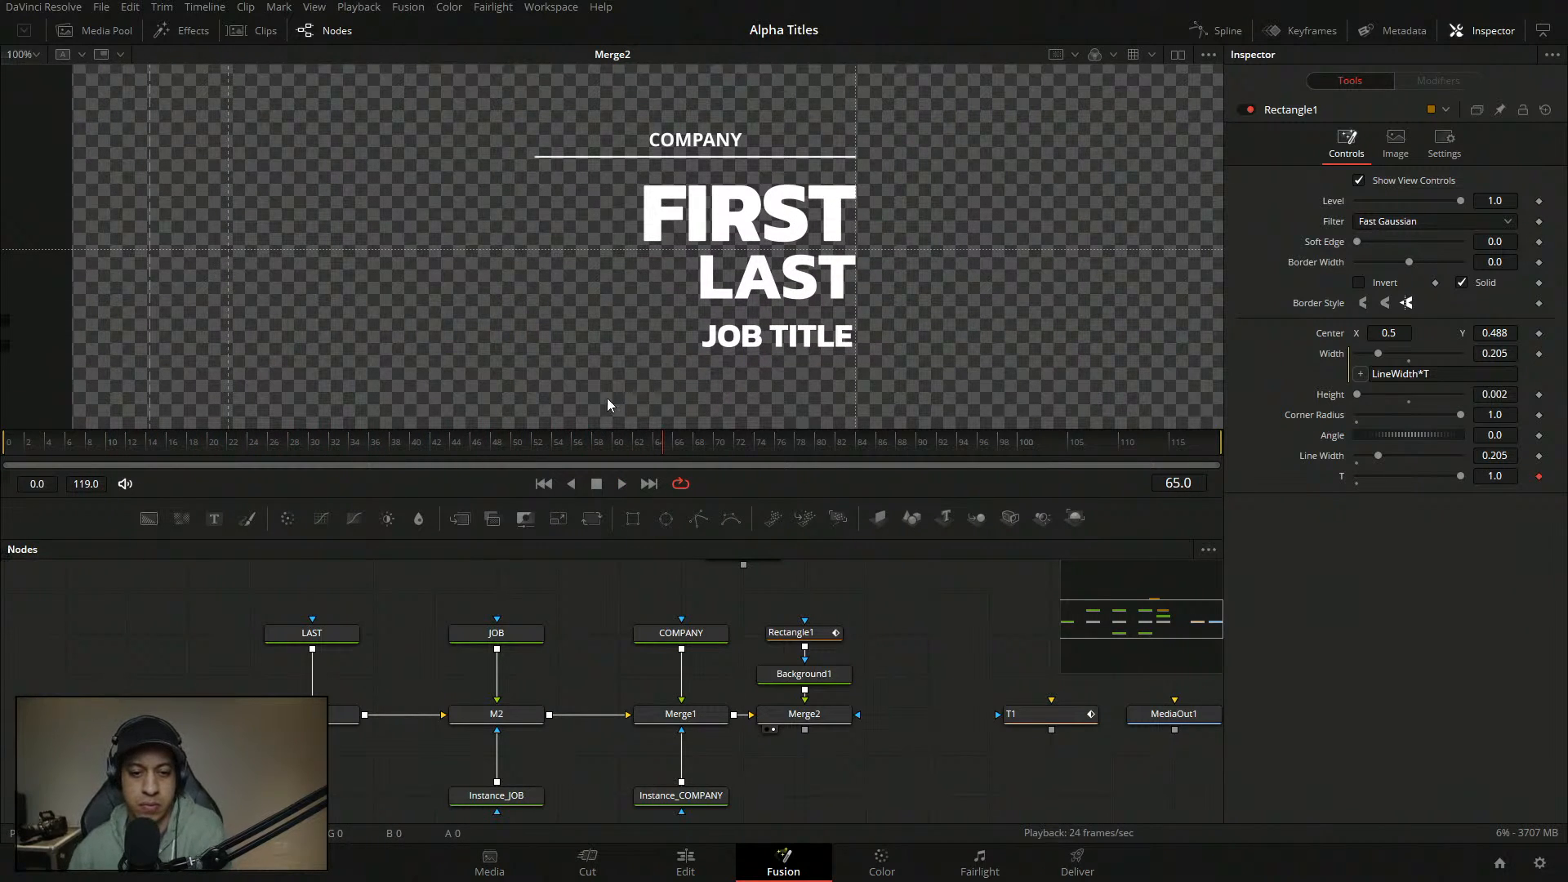
# - Set the JOB TITLE text size to 0.02 and nudge it up closer to LAST
pyautogui.click(505, 635)
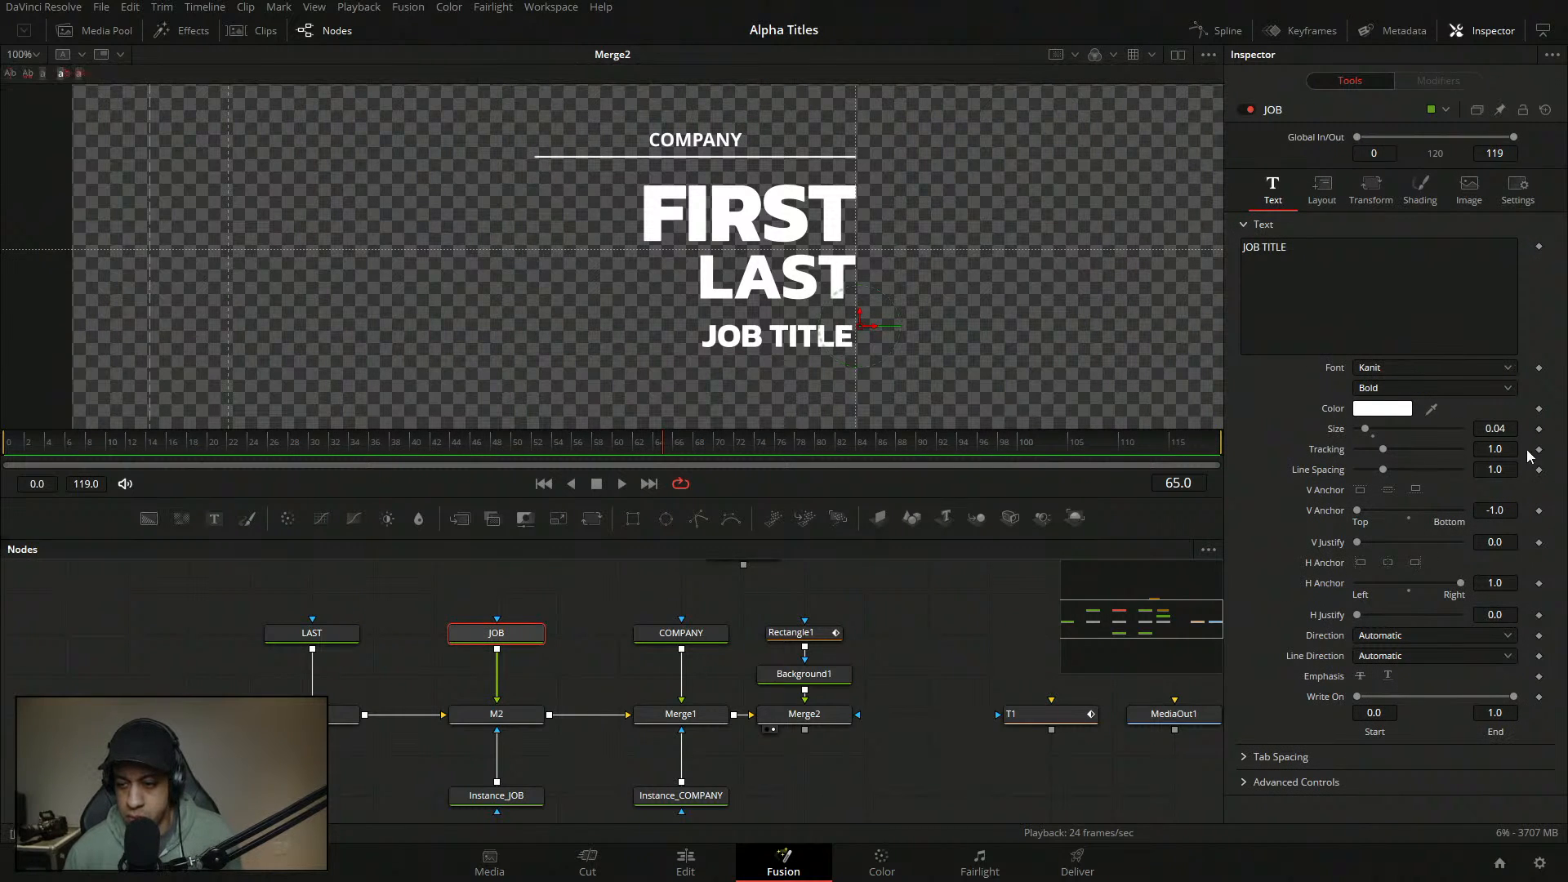
pyautogui.click(1501, 429)
pyautogui.write('0.02')
pyautogui.press('Tab')
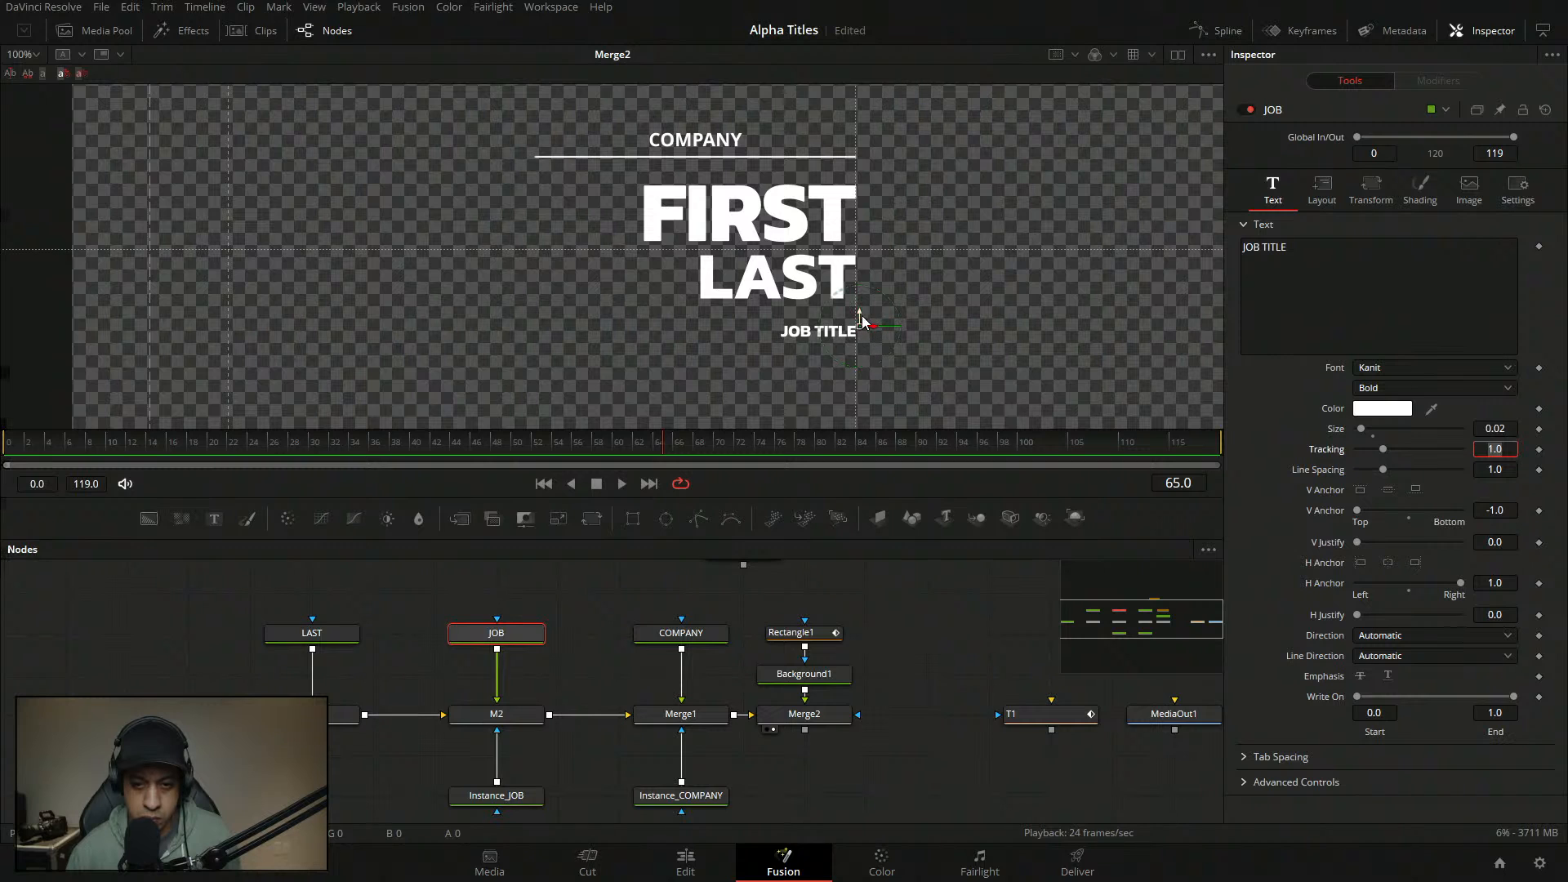
pyautogui.moveTo(864, 325); pyautogui.dragTo(864, 316)
# - Refine the JOB TITLE text size down to 0.015
pyautogui.click(1504, 429)
pyautogui.press('BackSpace')
pyautogui.write('1')
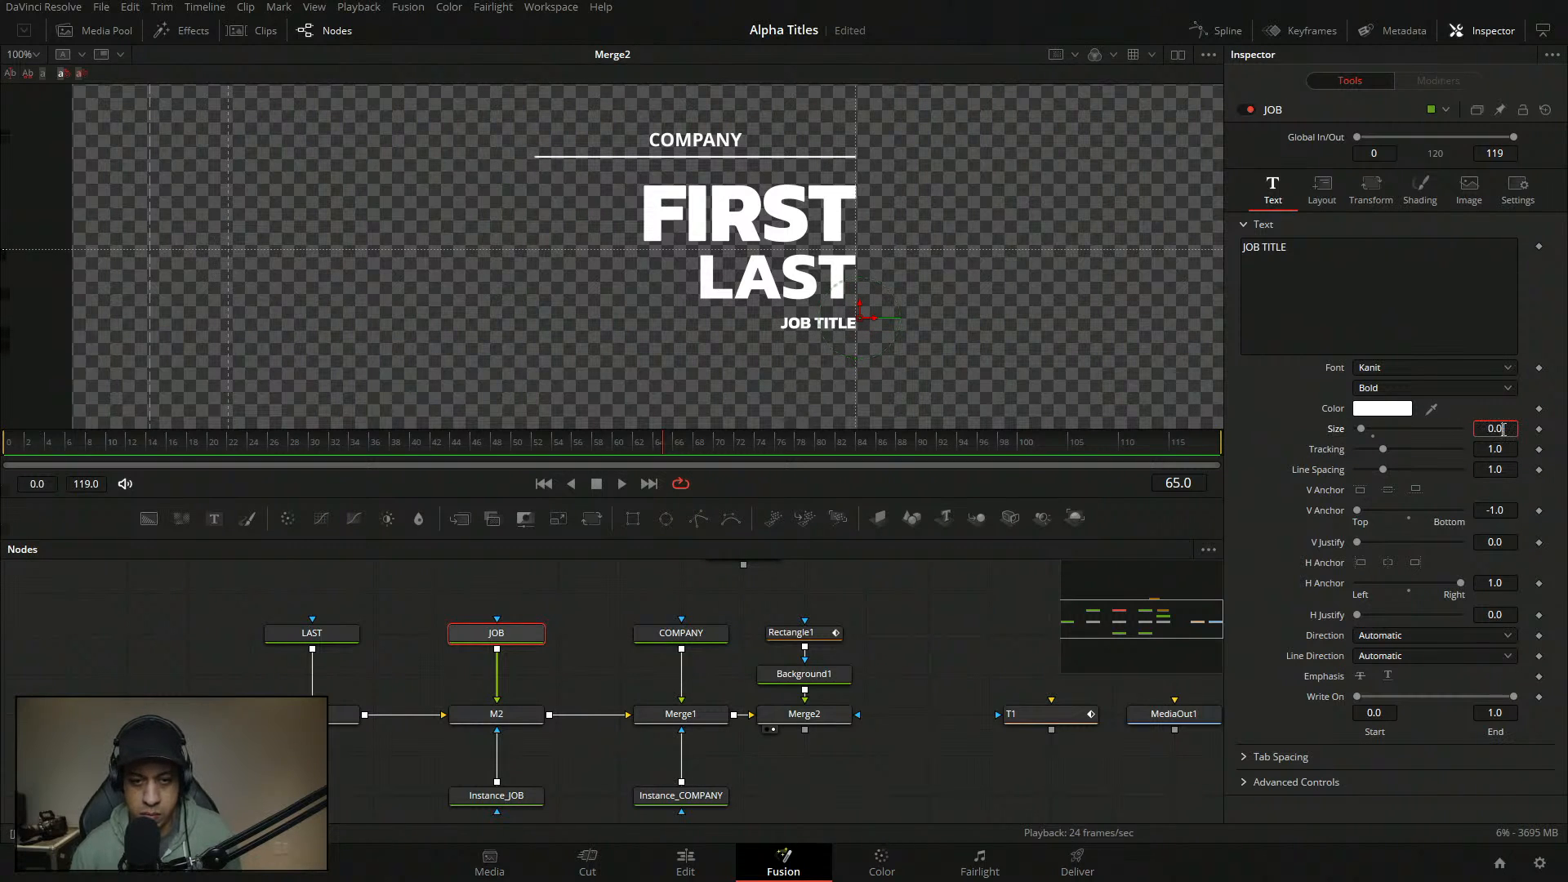
pyautogui.press('Tab')
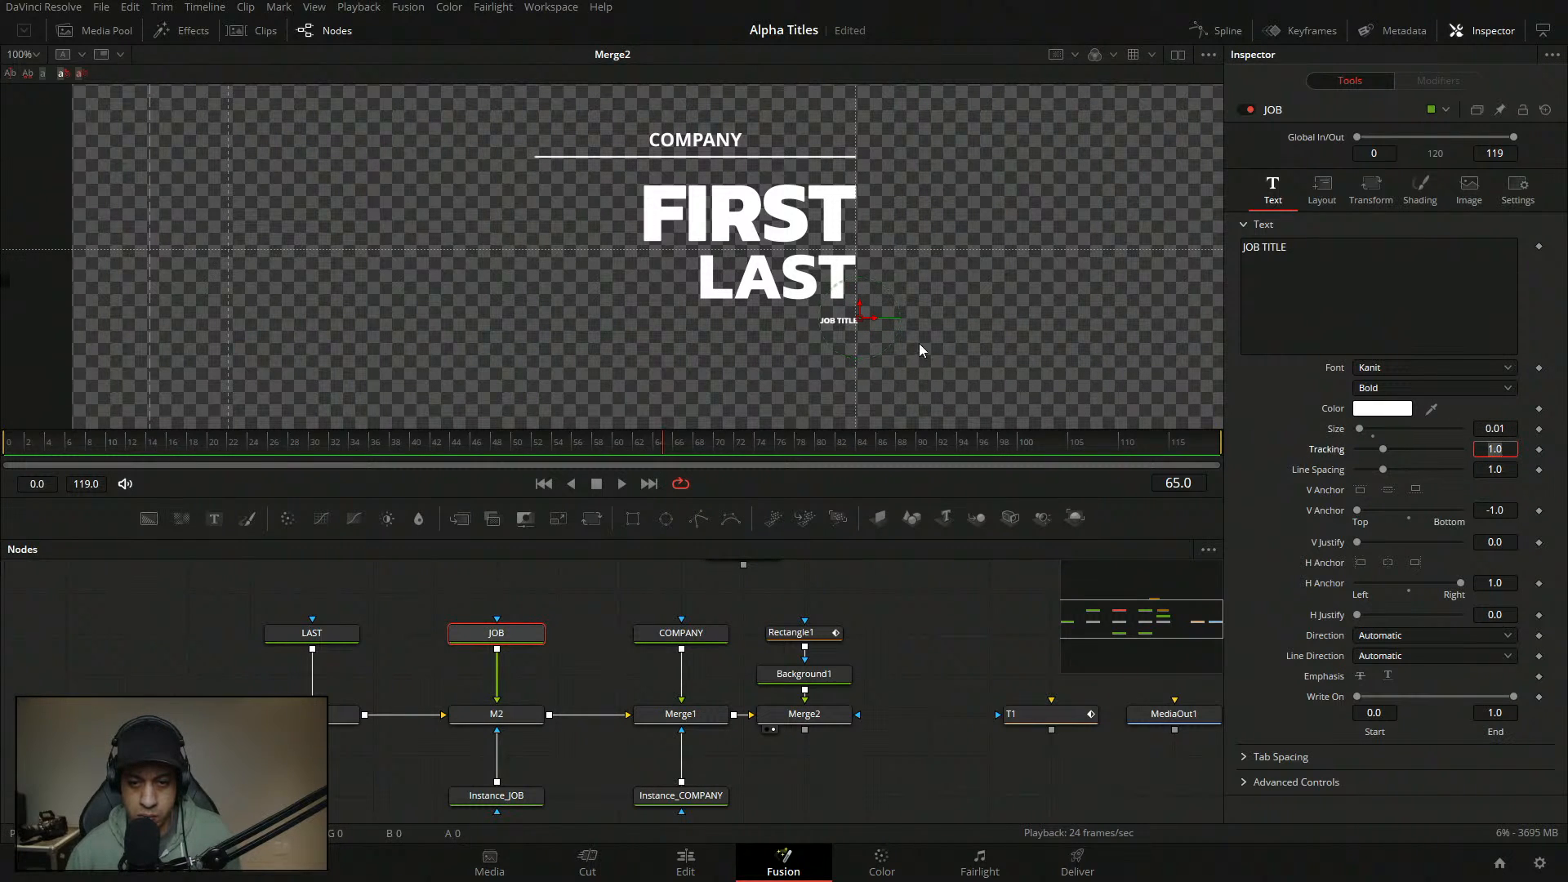
pyautogui.moveTo(1515, 426); pyautogui.dragTo(1514, 426)
pyautogui.doubleClick(1513, 426)
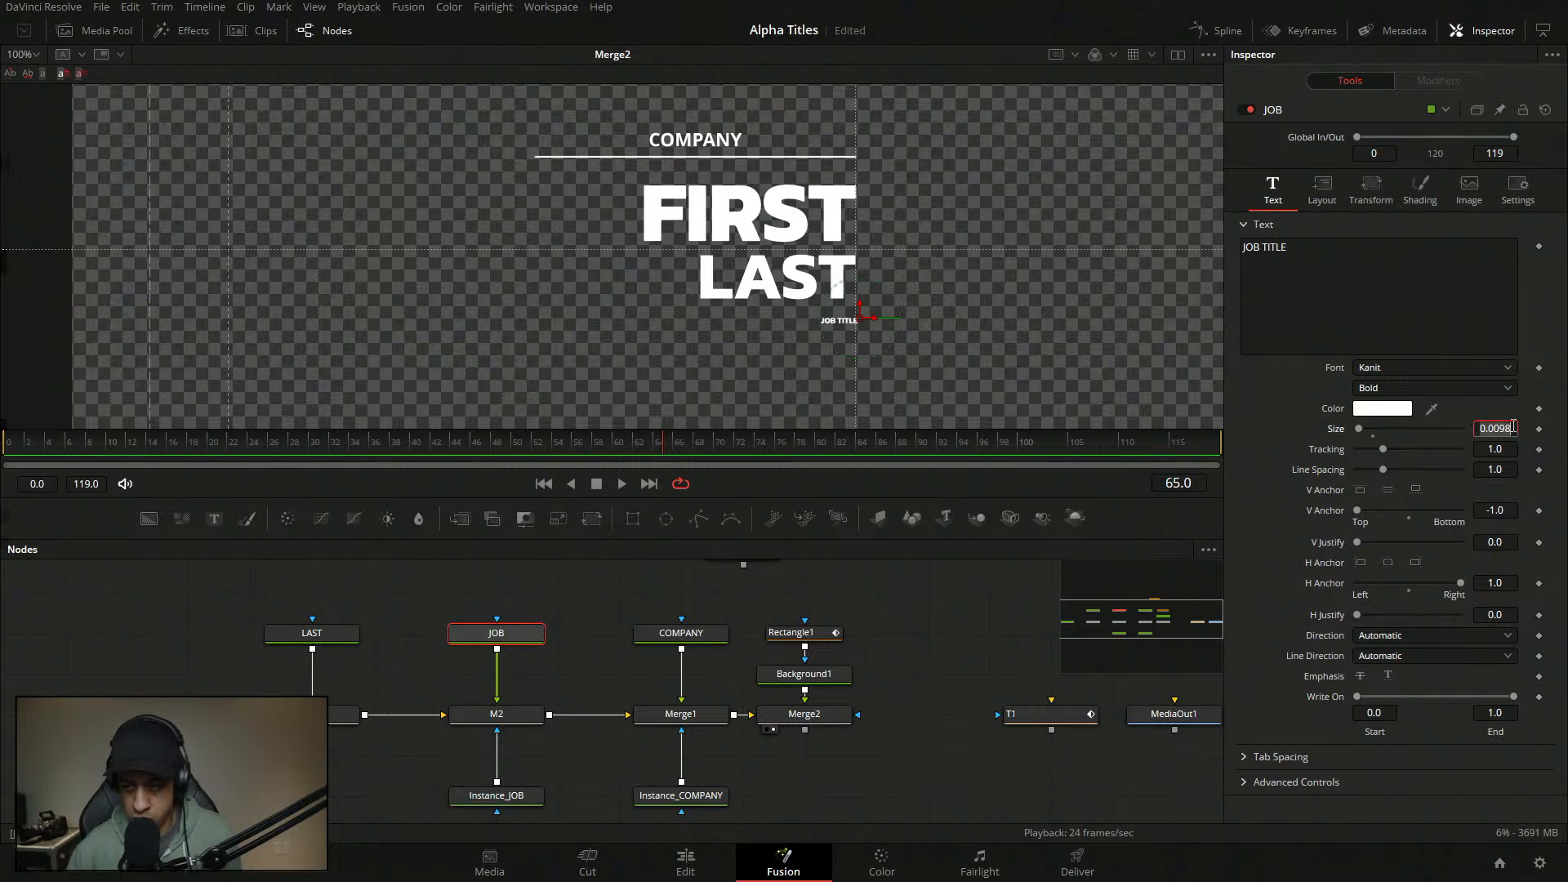
pyautogui.write('0.0015')
pyautogui.press('Tab')
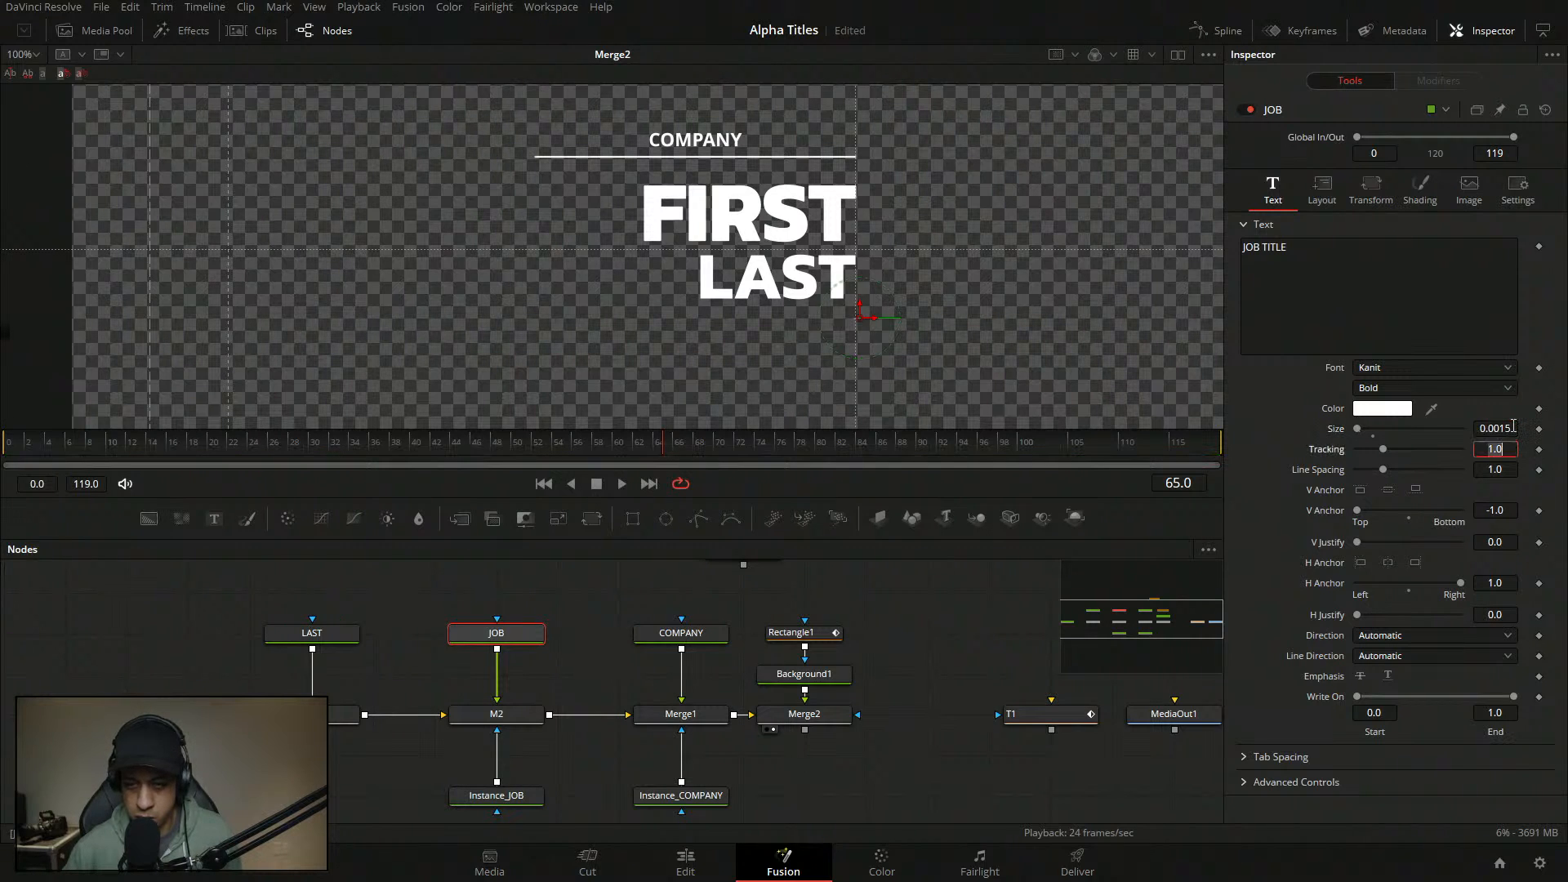
pyautogui.click(1499, 425)
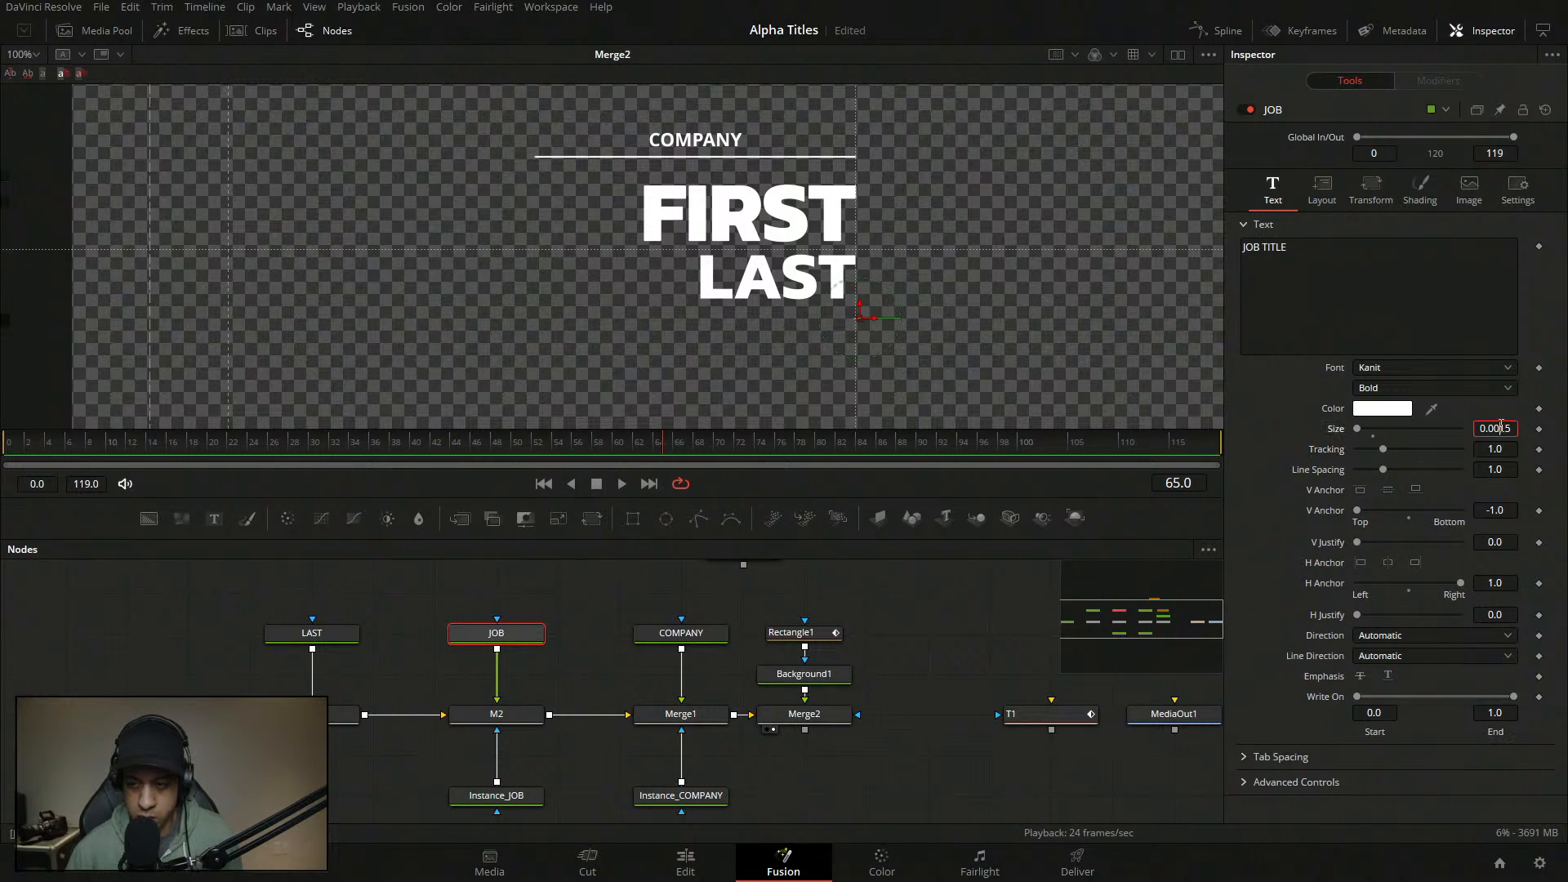
pyautogui.press('BackSpace')
pyautogui.press('Tab')
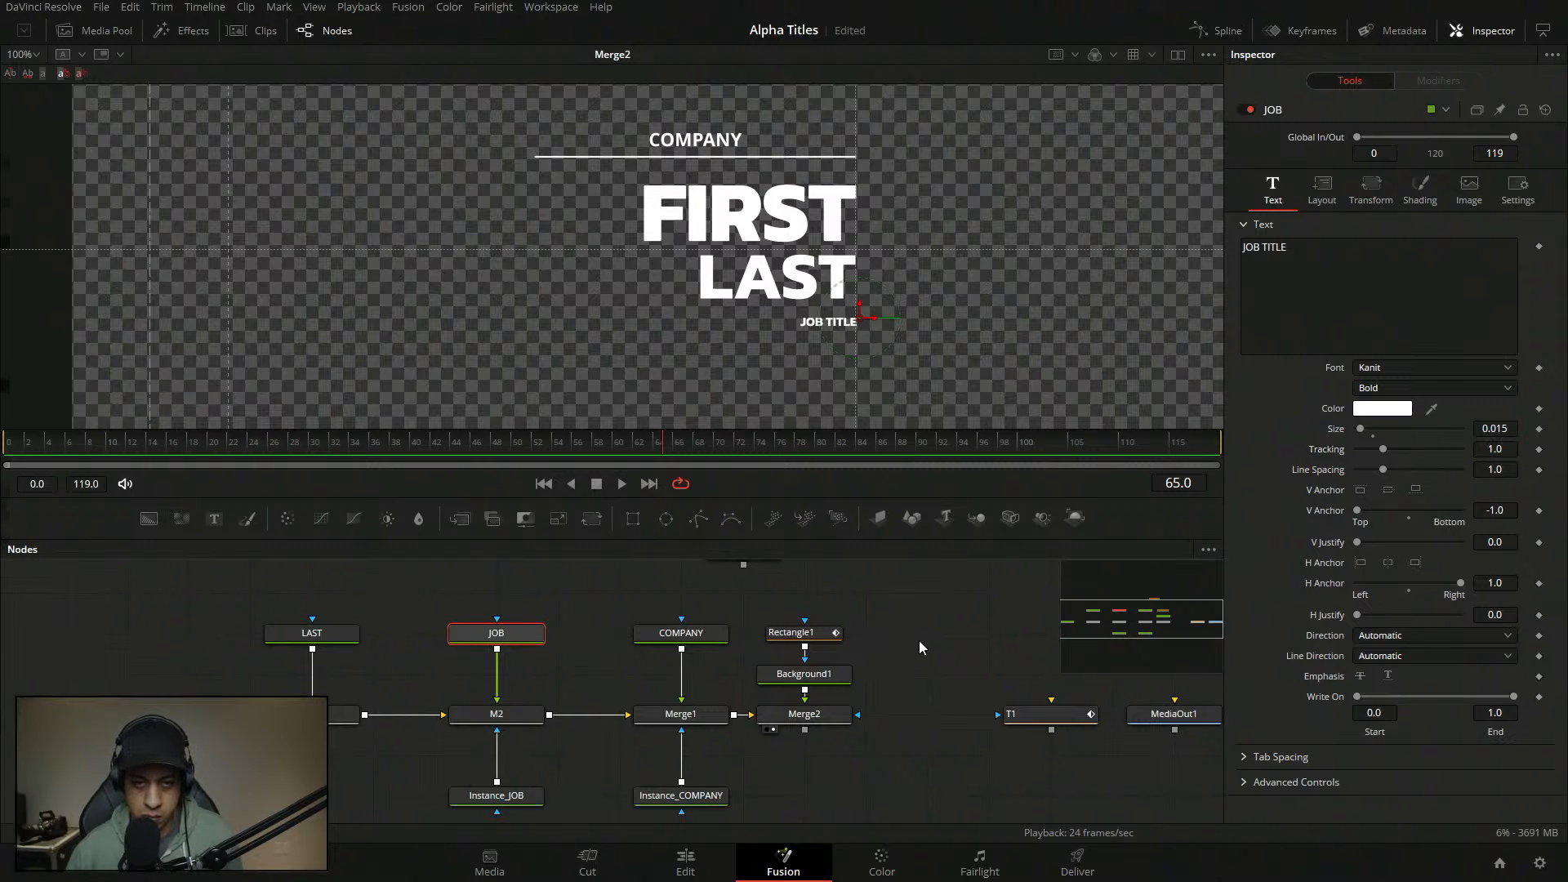
pyautogui.click(919, 640)
# - Set the COMPANY text size to 0.015
pyautogui.click(704, 633)
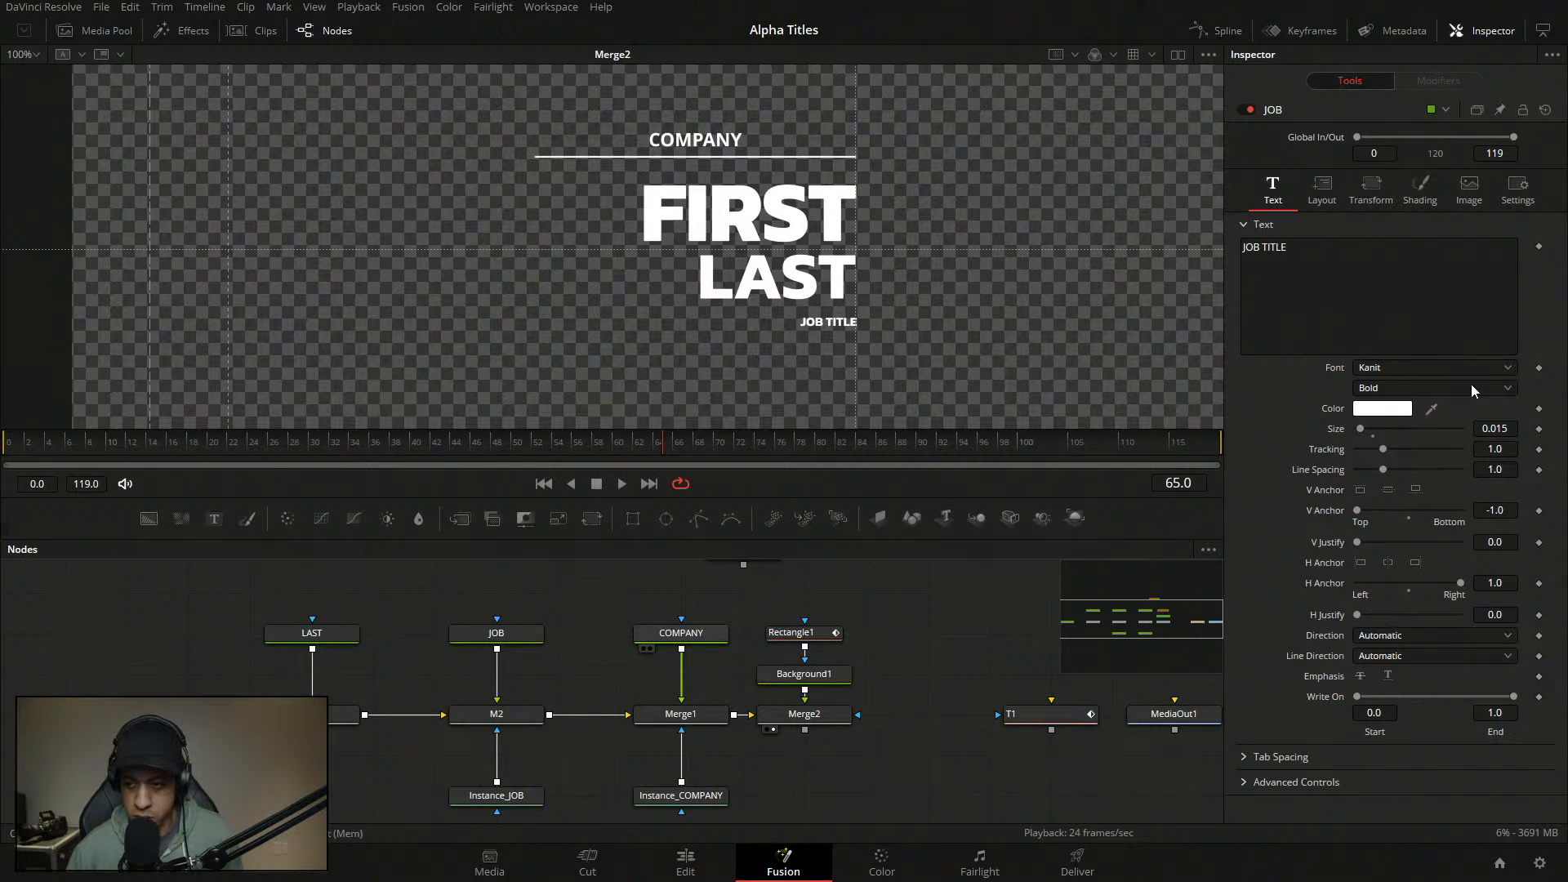
pyautogui.click(1508, 430)
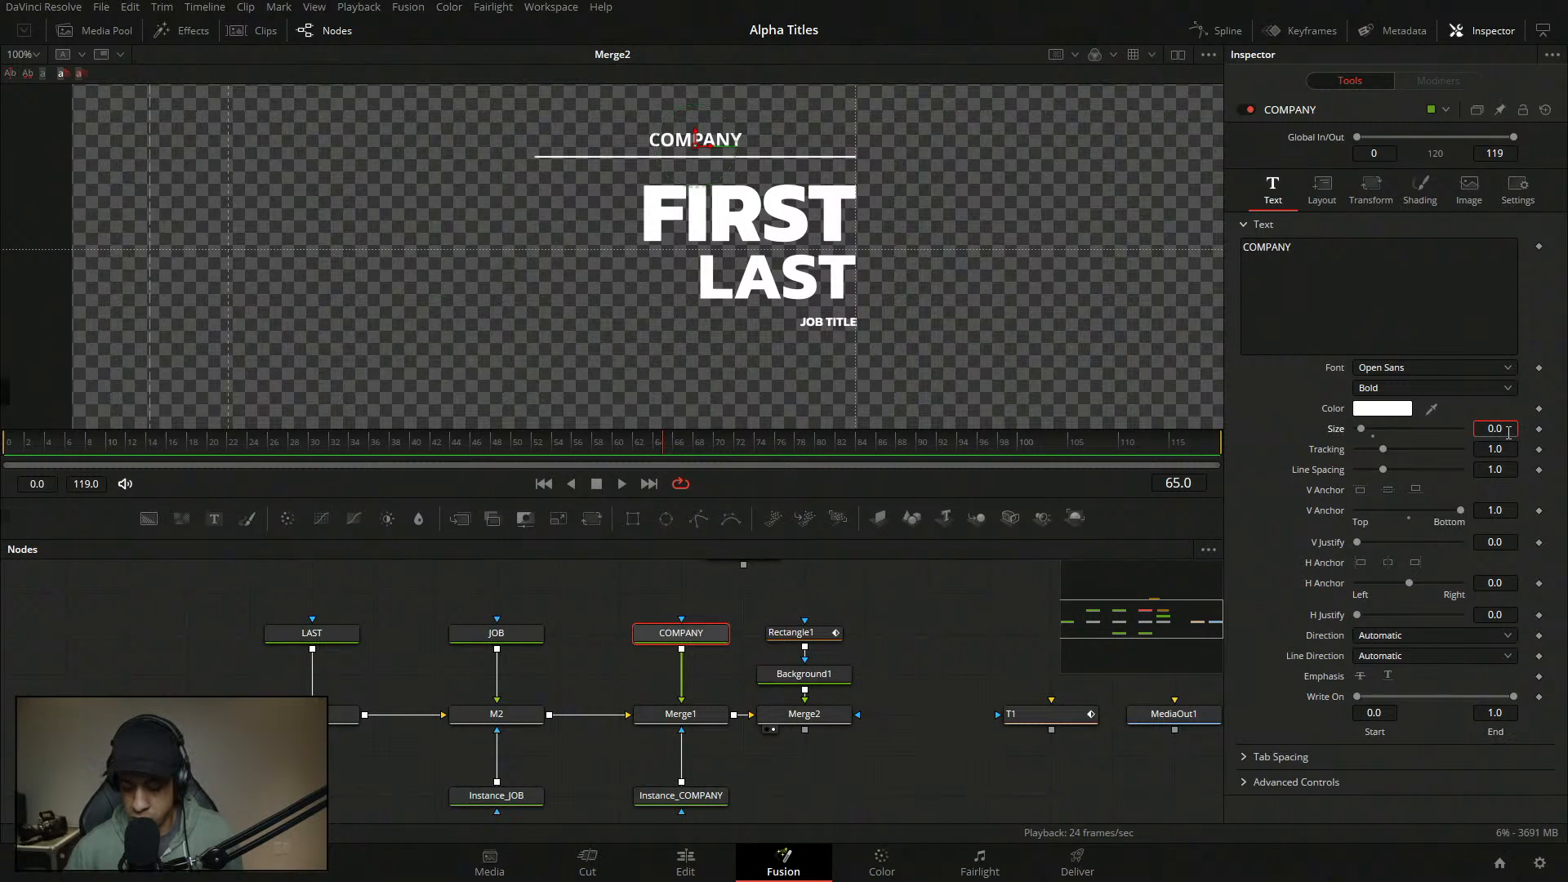
pyautogui.write('18')
pyautogui.press('Tab')
pyautogui.click(1511, 430)
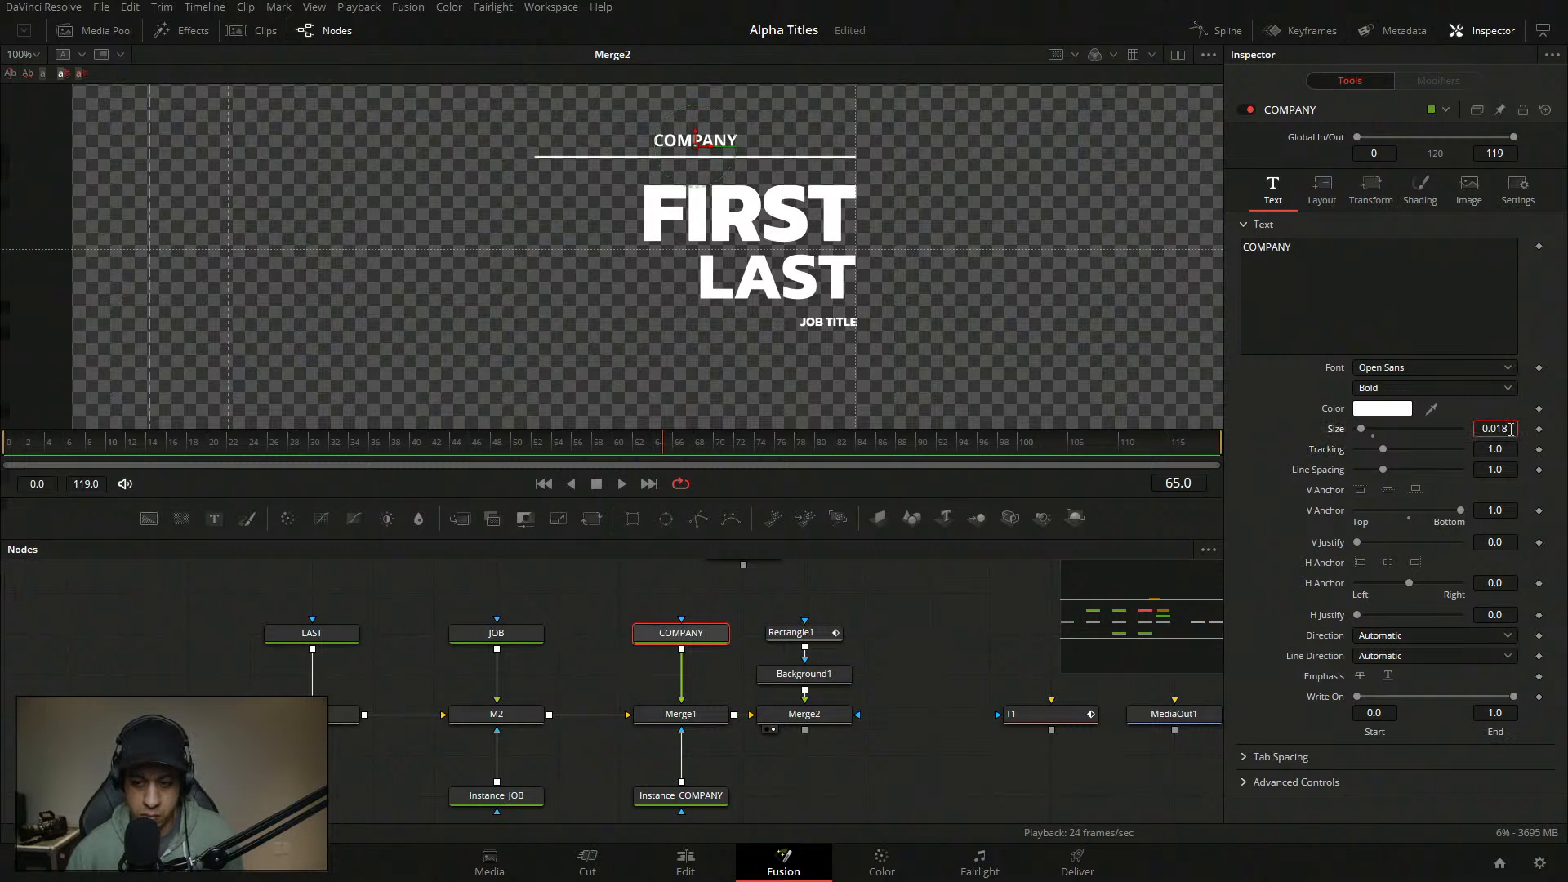
pyautogui.press('BackSpace')
pyautogui.write('5')
pyautogui.press('Tab')
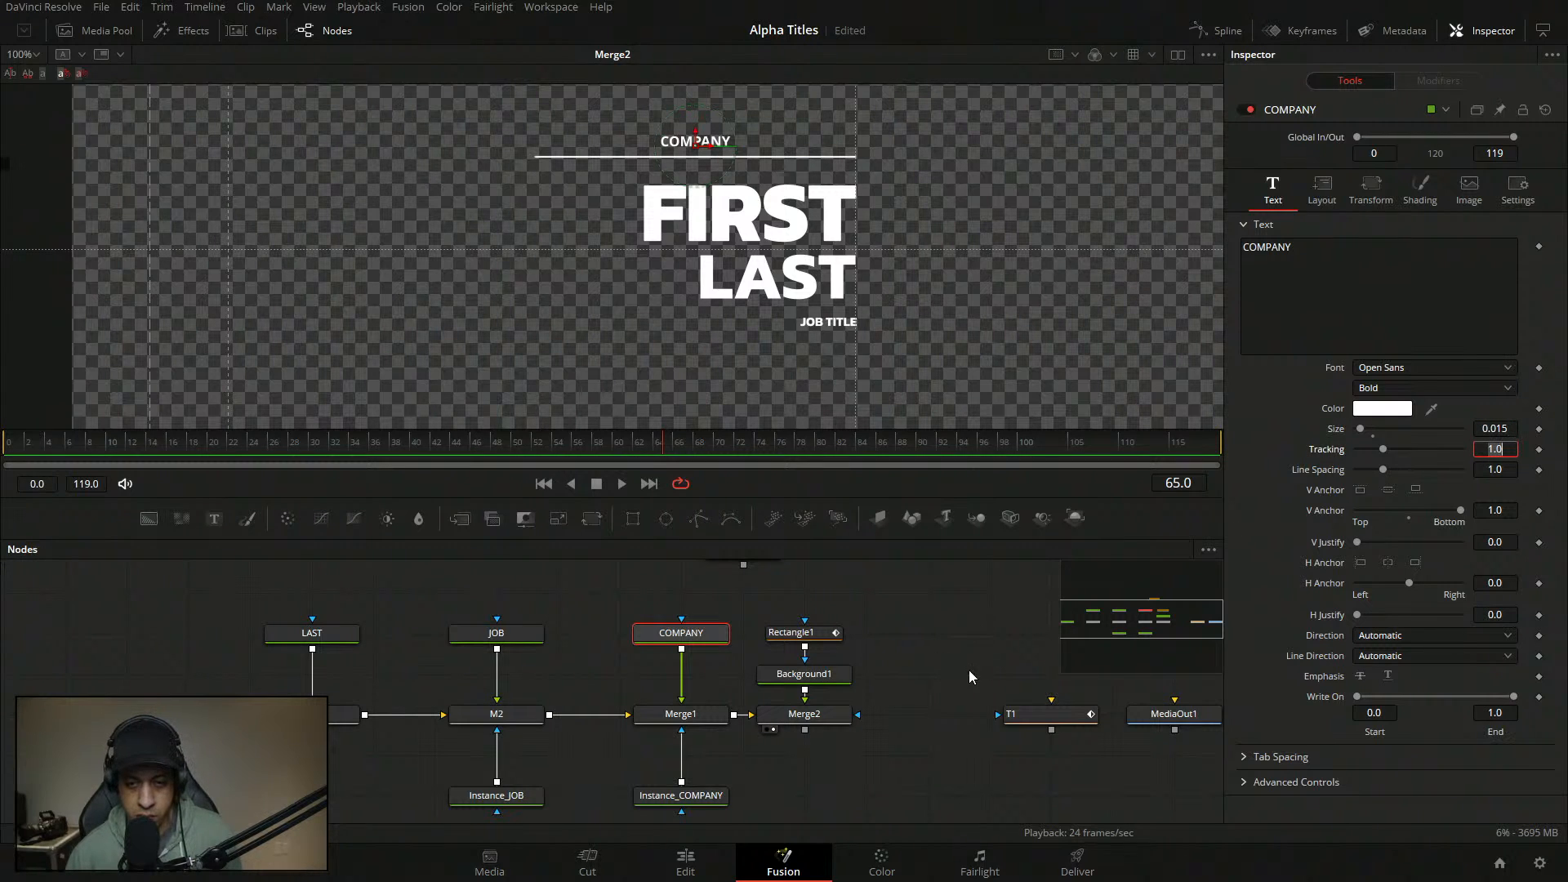
pyautogui.click(949, 656)
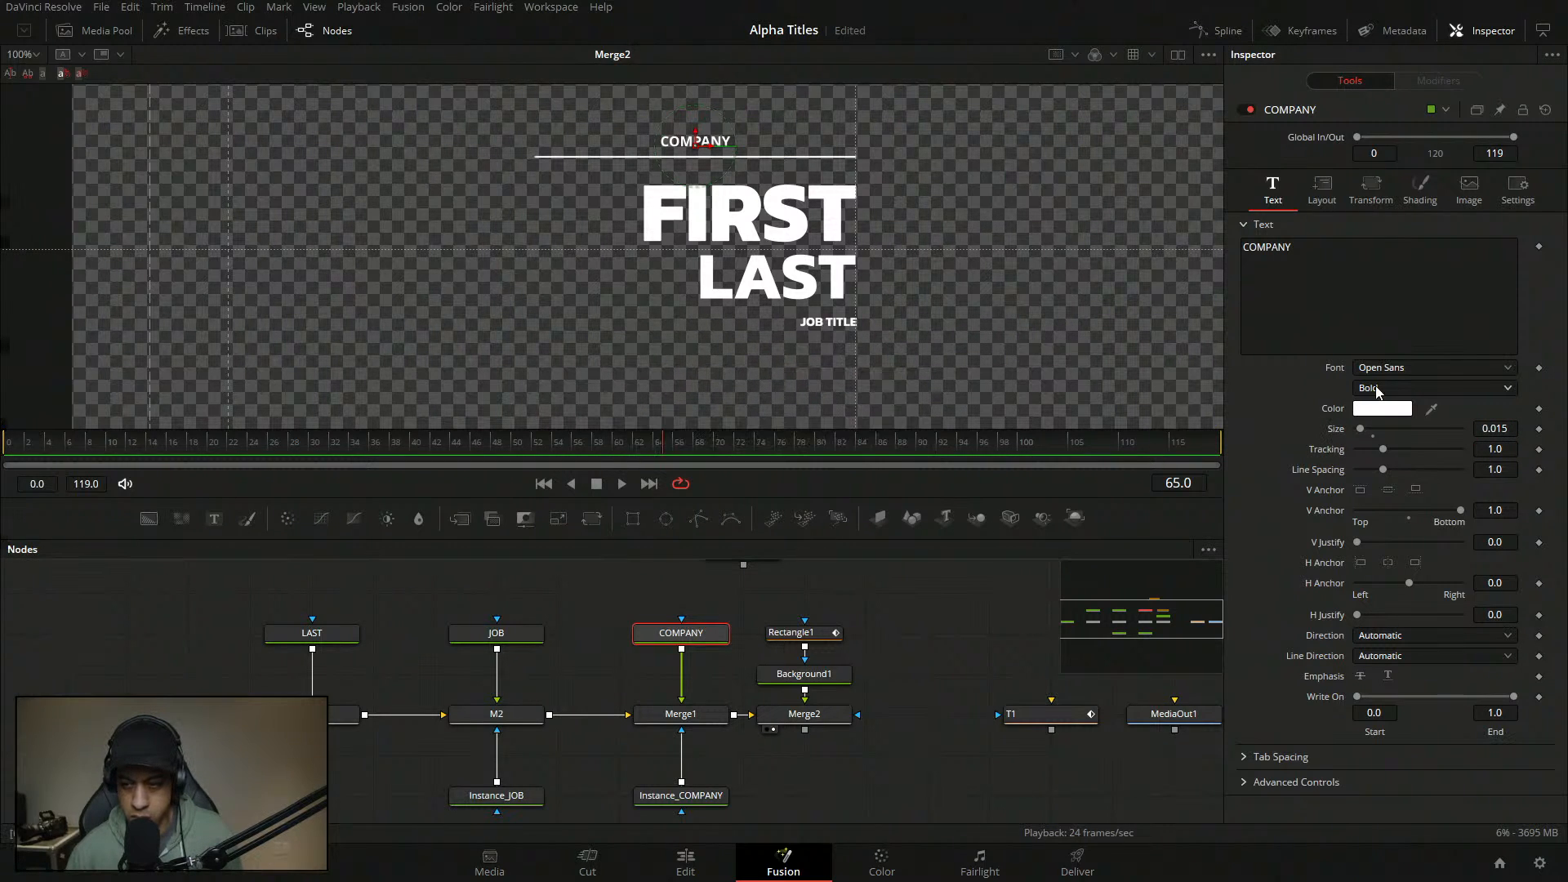
# - Change the COMPANY font to Kanit
pyautogui.click(1407, 372)
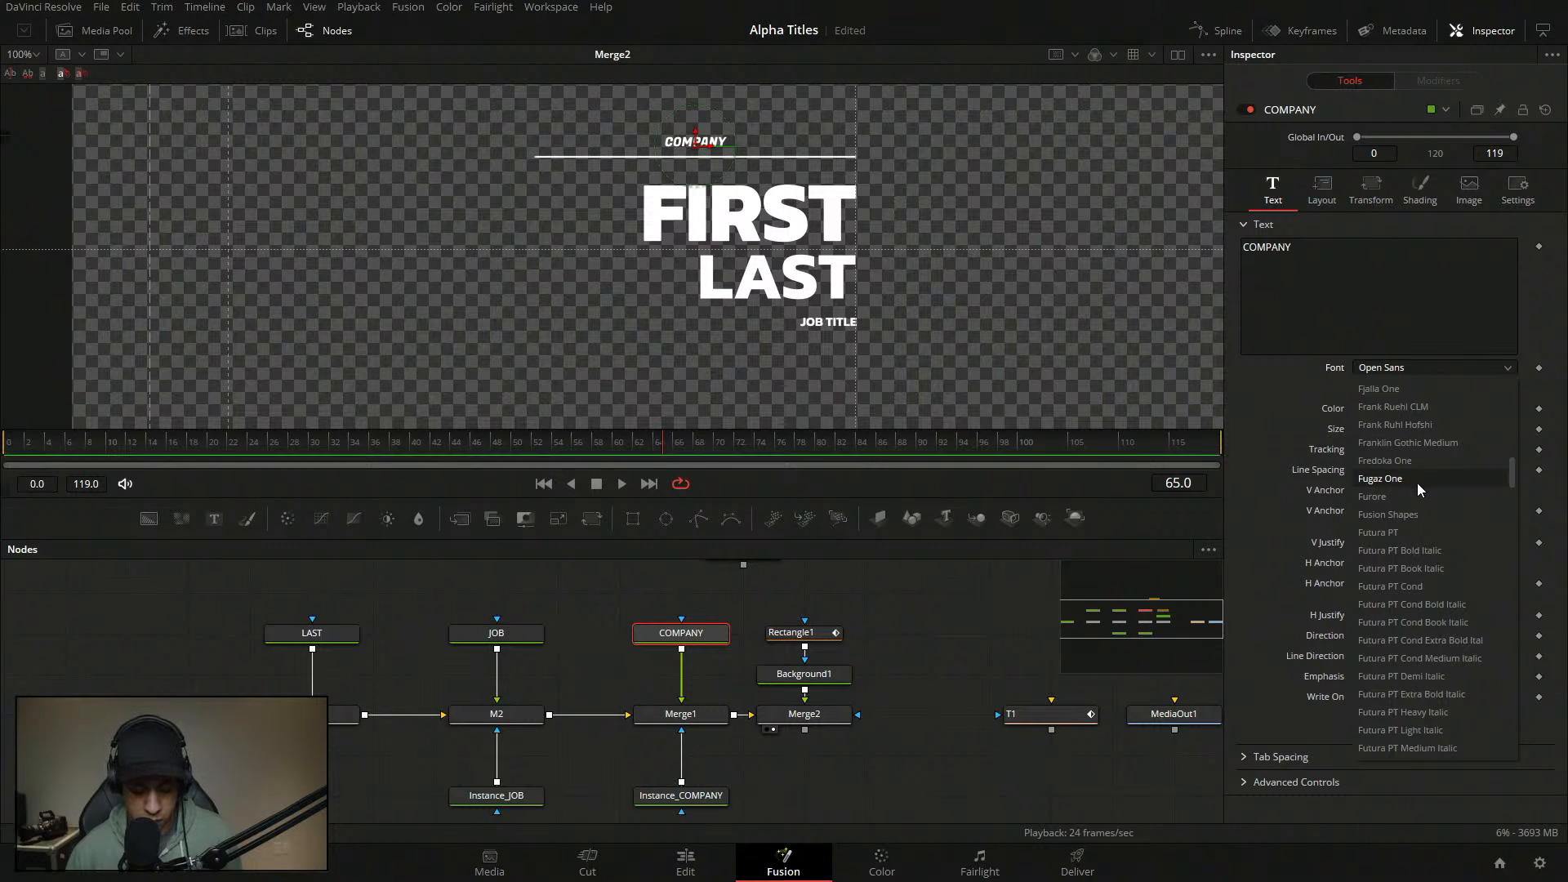
pyautogui.scroll(-10, 1417, 482)
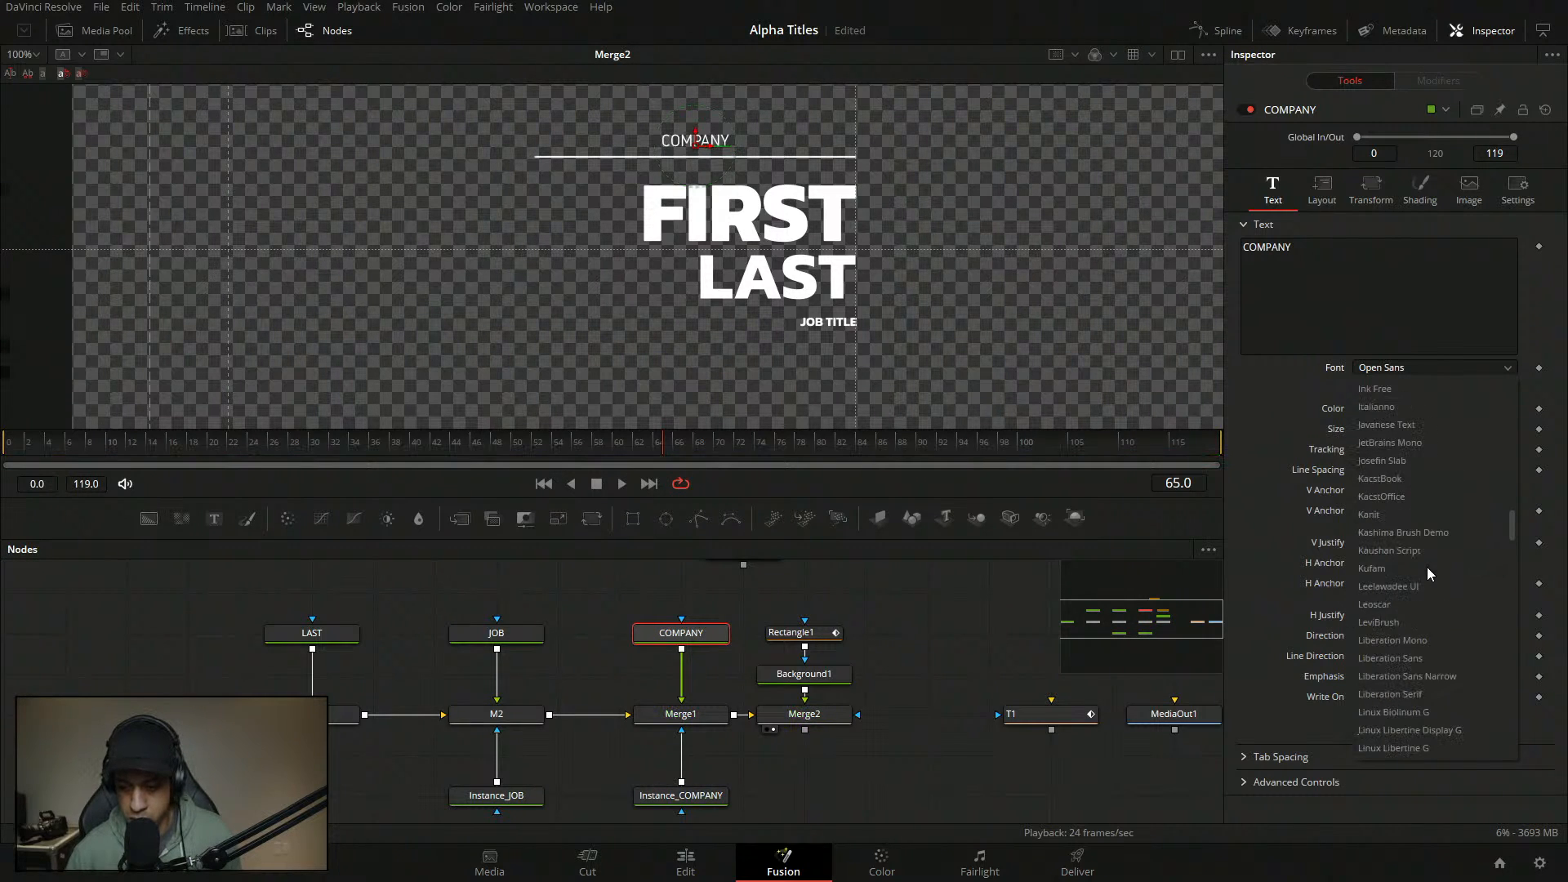
pyautogui.click(1301, 396)
pyautogui.click(1382, 368)
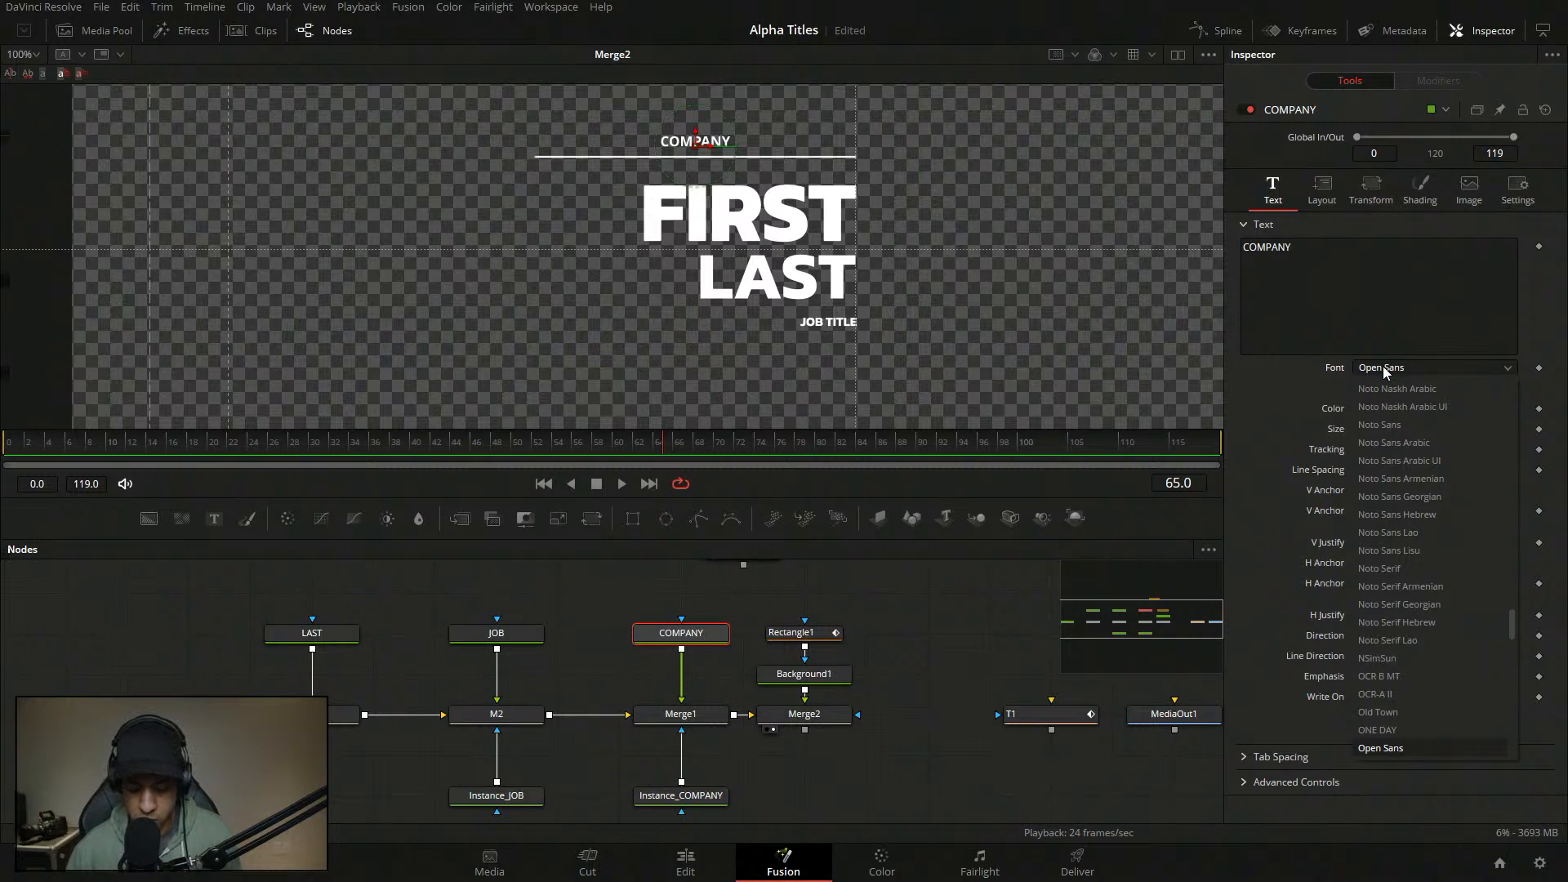
pyautogui.press('k')
pyautogui.click(1396, 426)
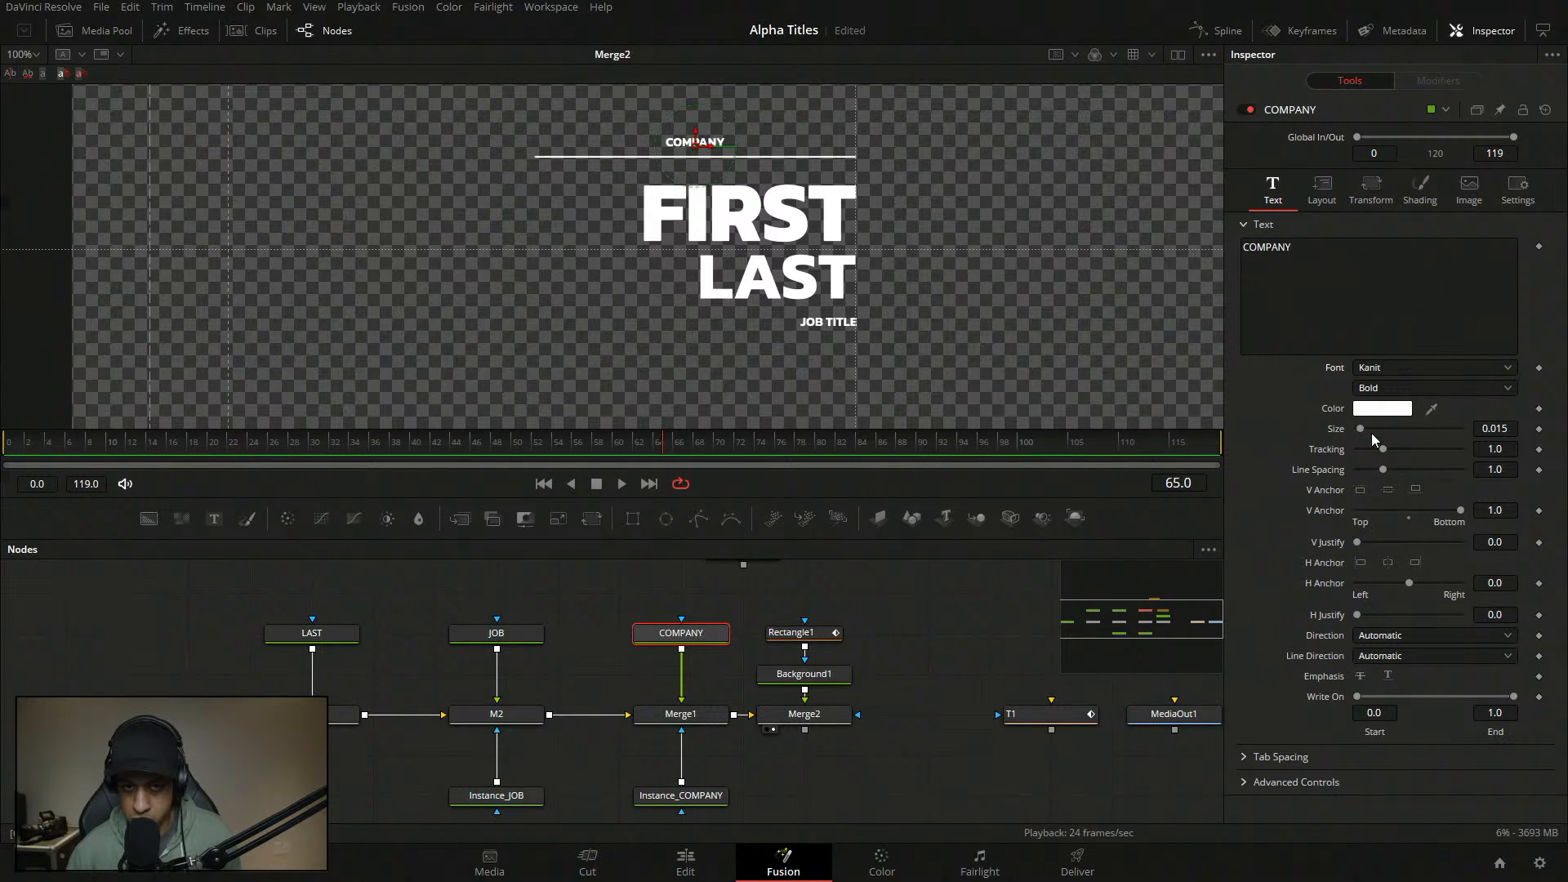
pyautogui.click(928, 648)
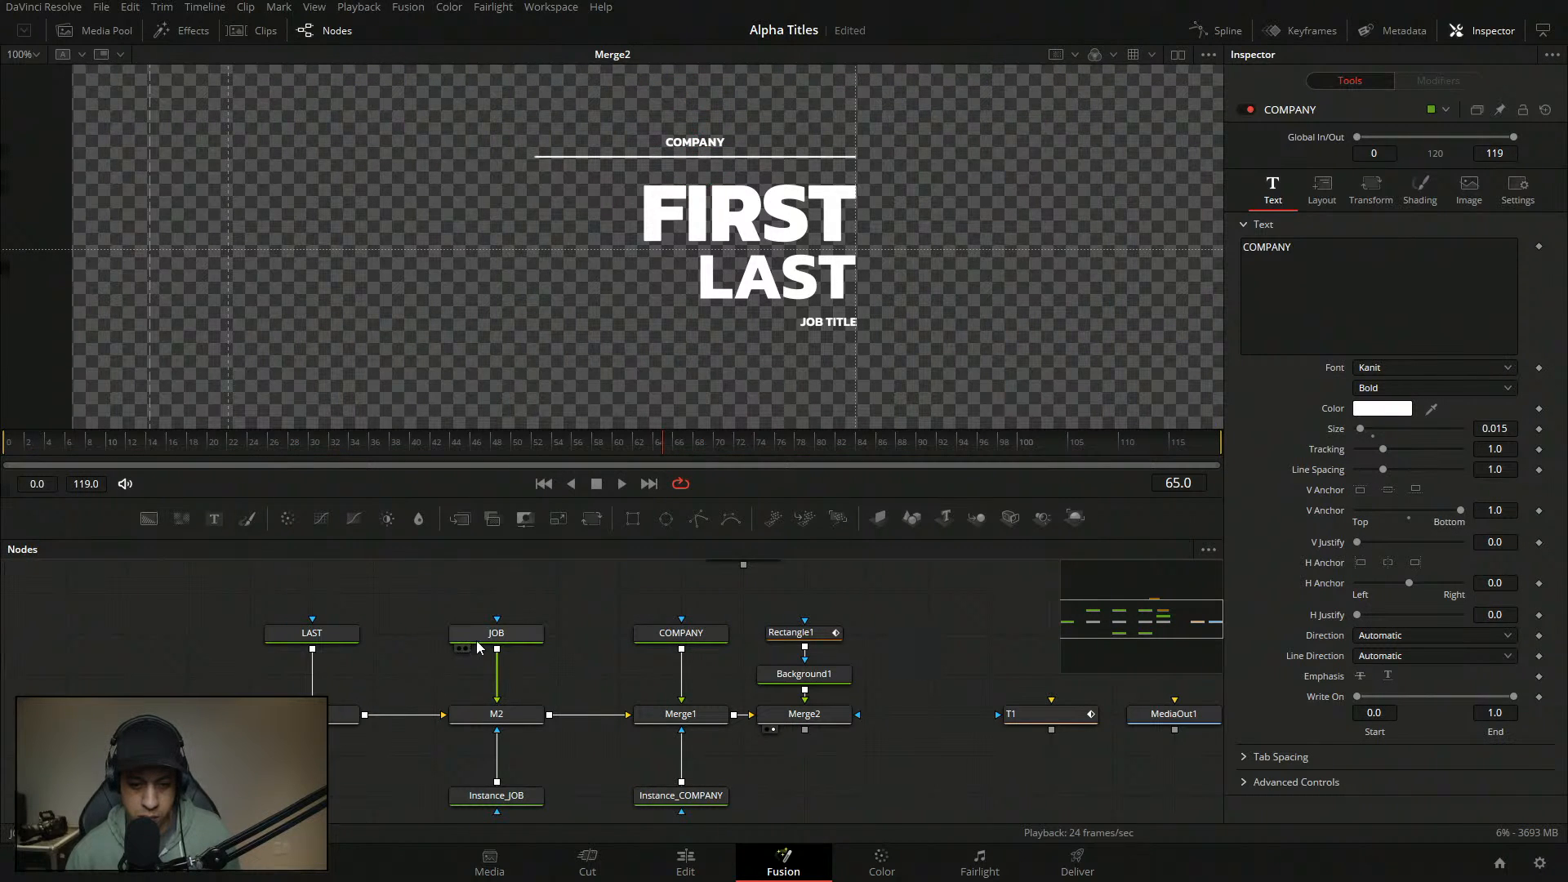
pyautogui.click(311, 633)
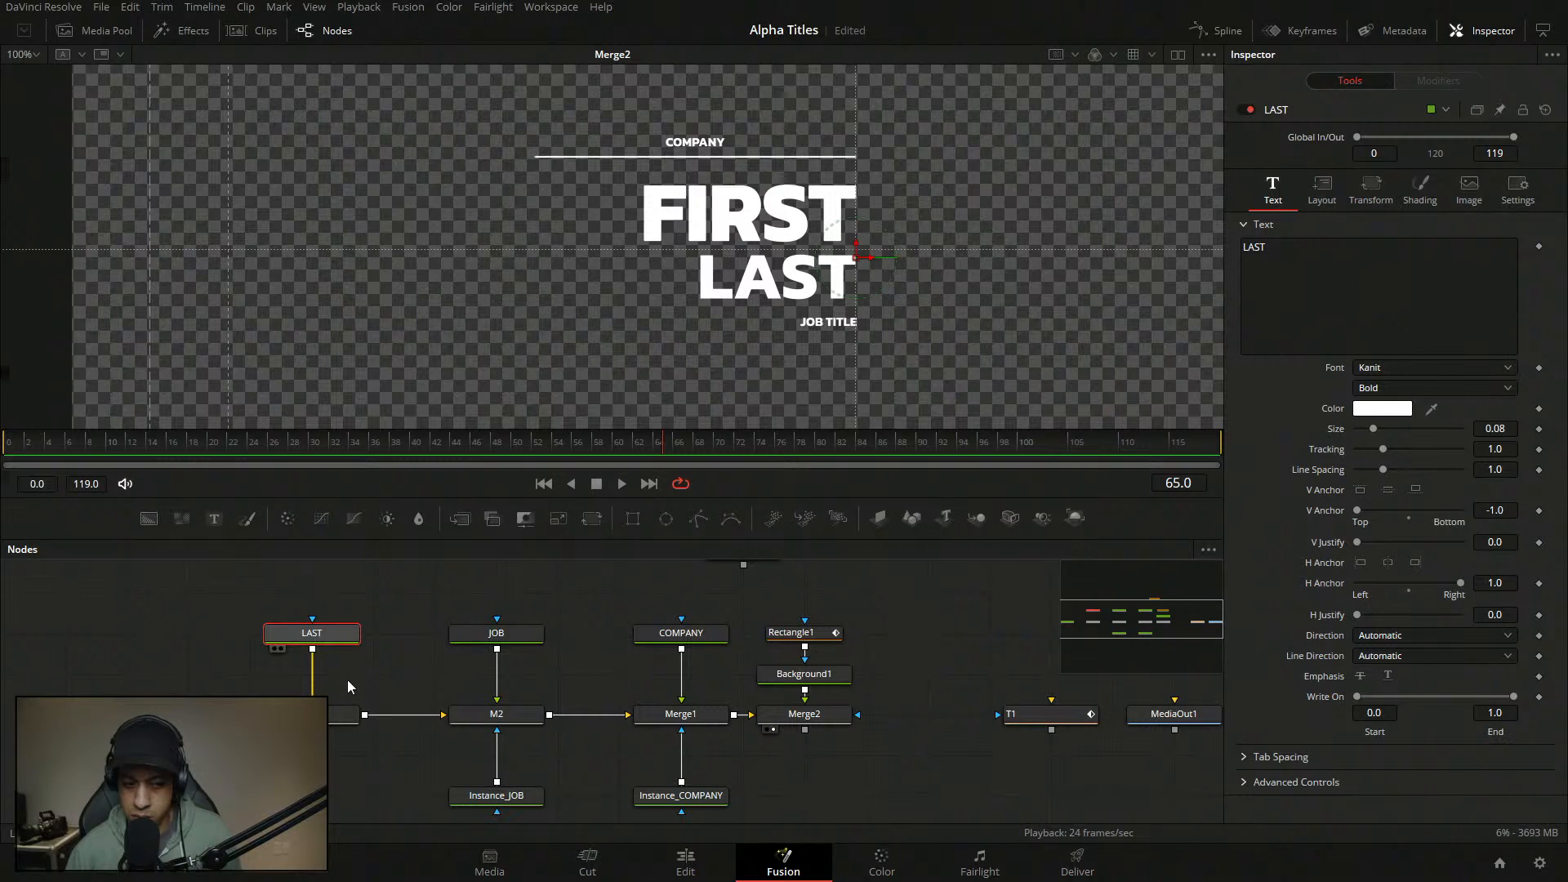
pyautogui.click(131, 715)
pyautogui.doubleClick(1360, 243)
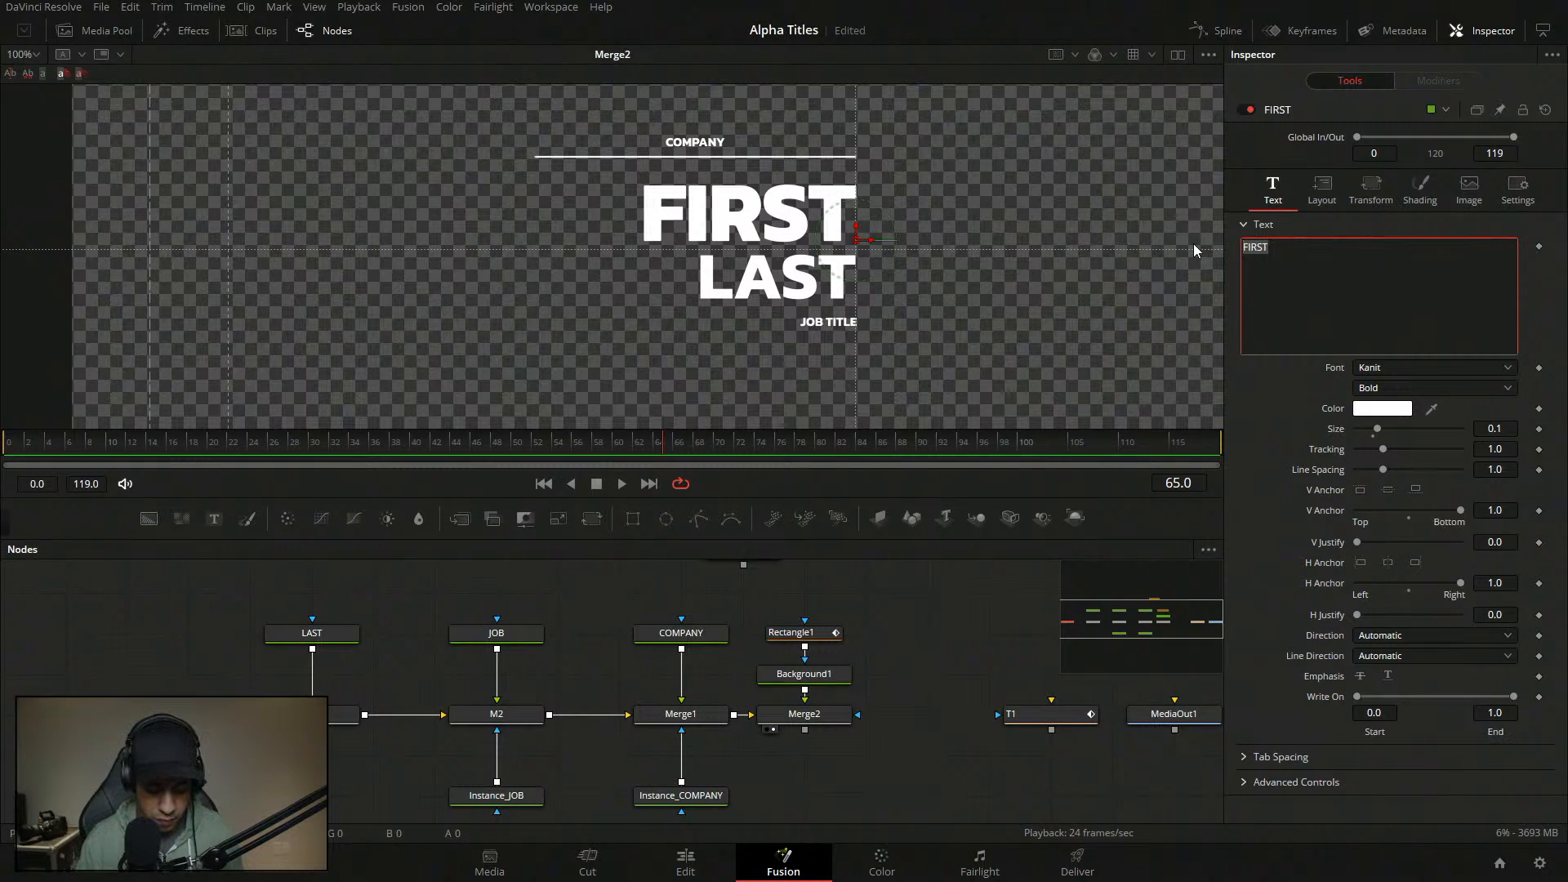
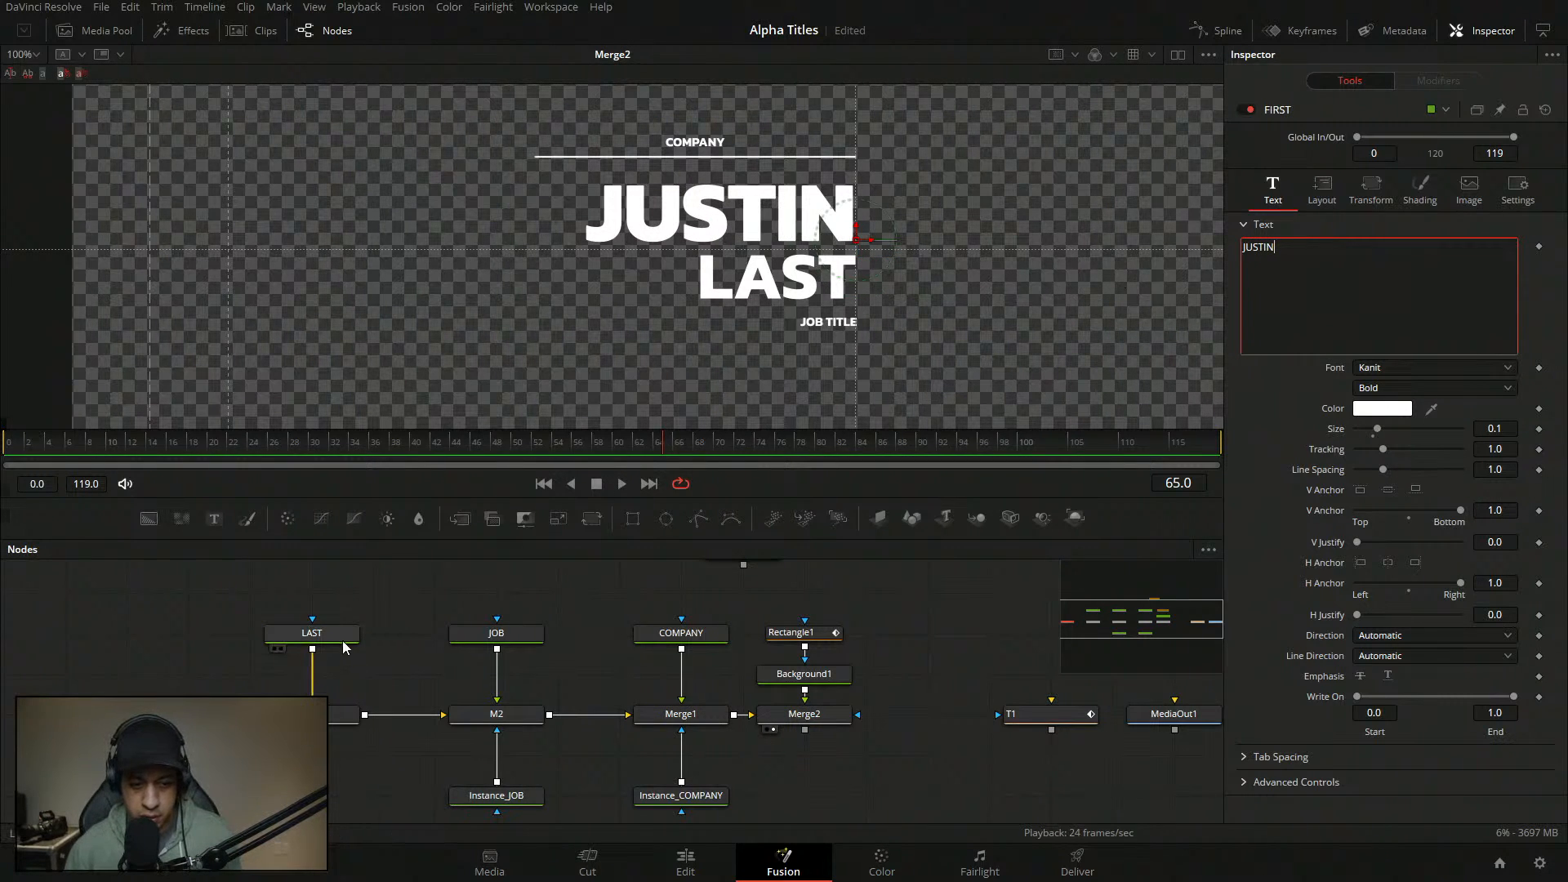
# - Replace the LAST placeholder name with ROBINSON
pyautogui.click(341, 641)
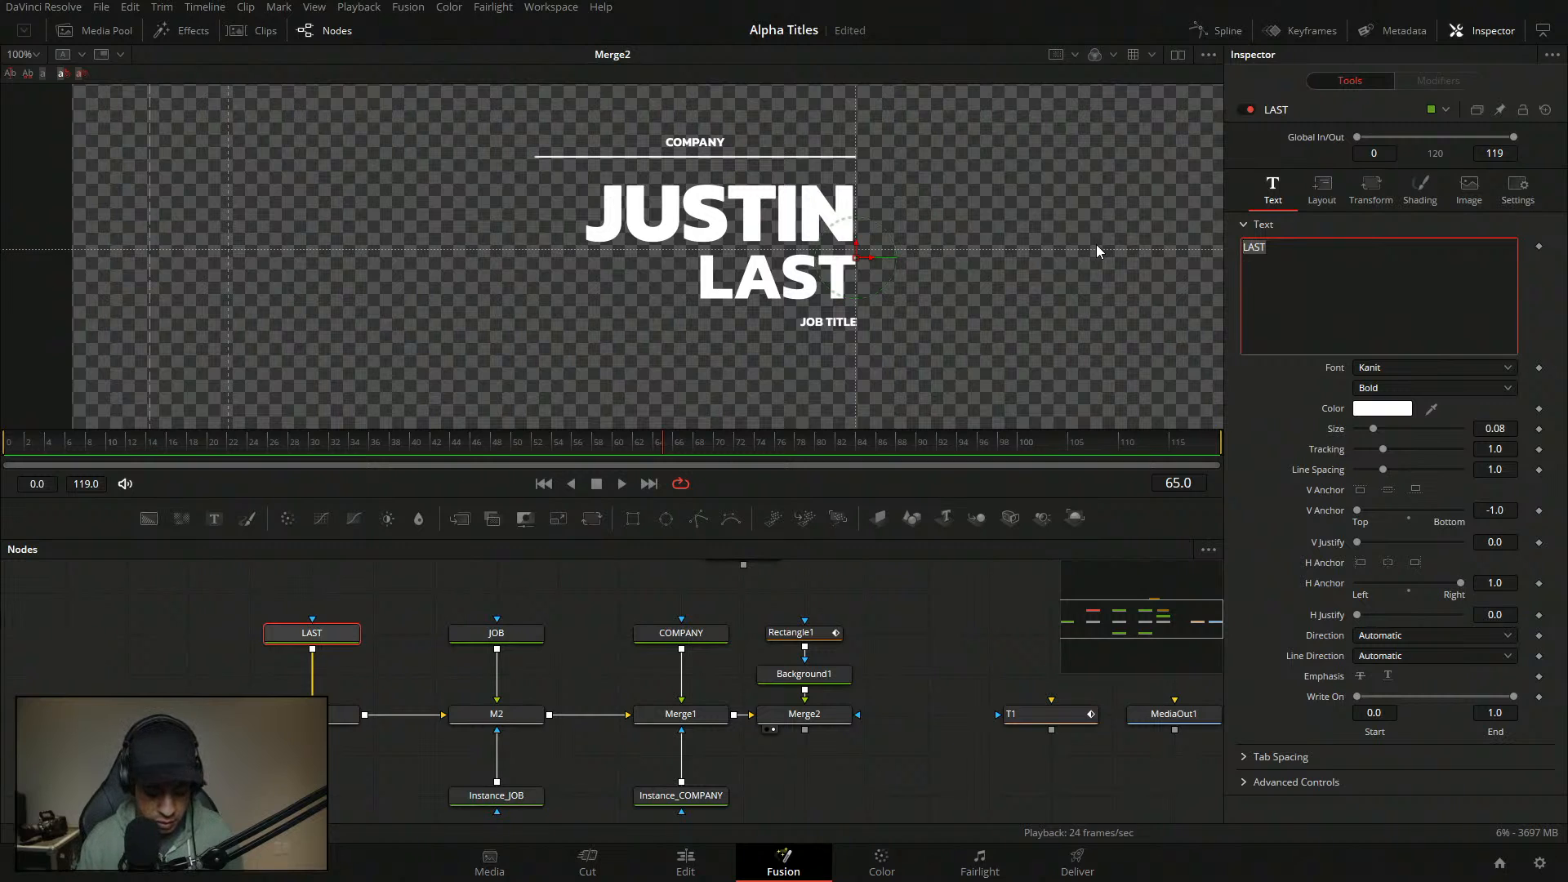
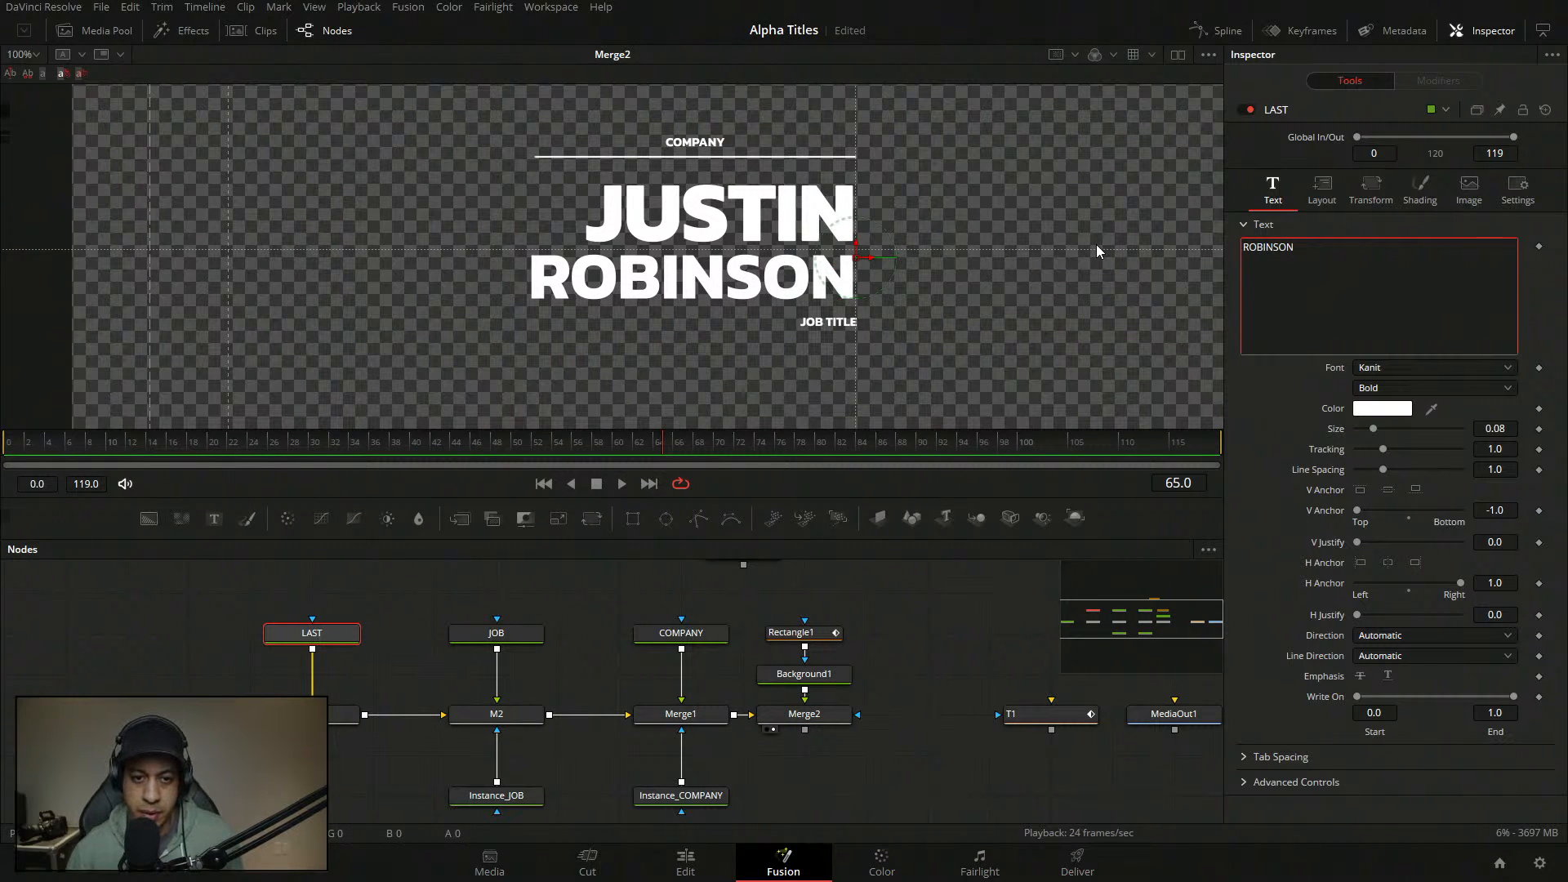
pyautogui.click(914, 629)
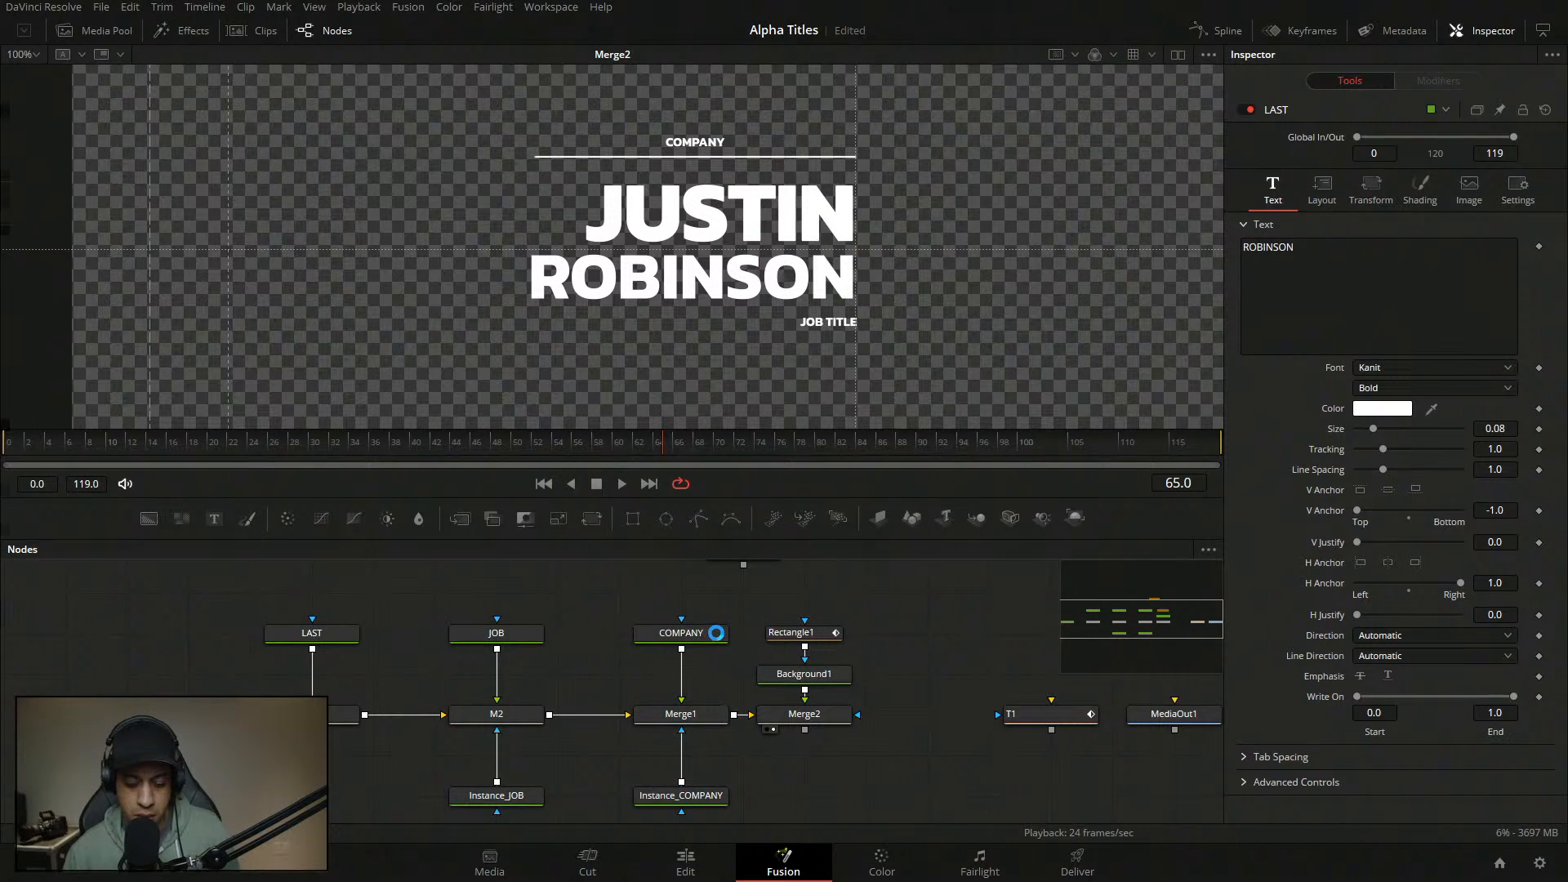
pyautogui.click(709, 633)
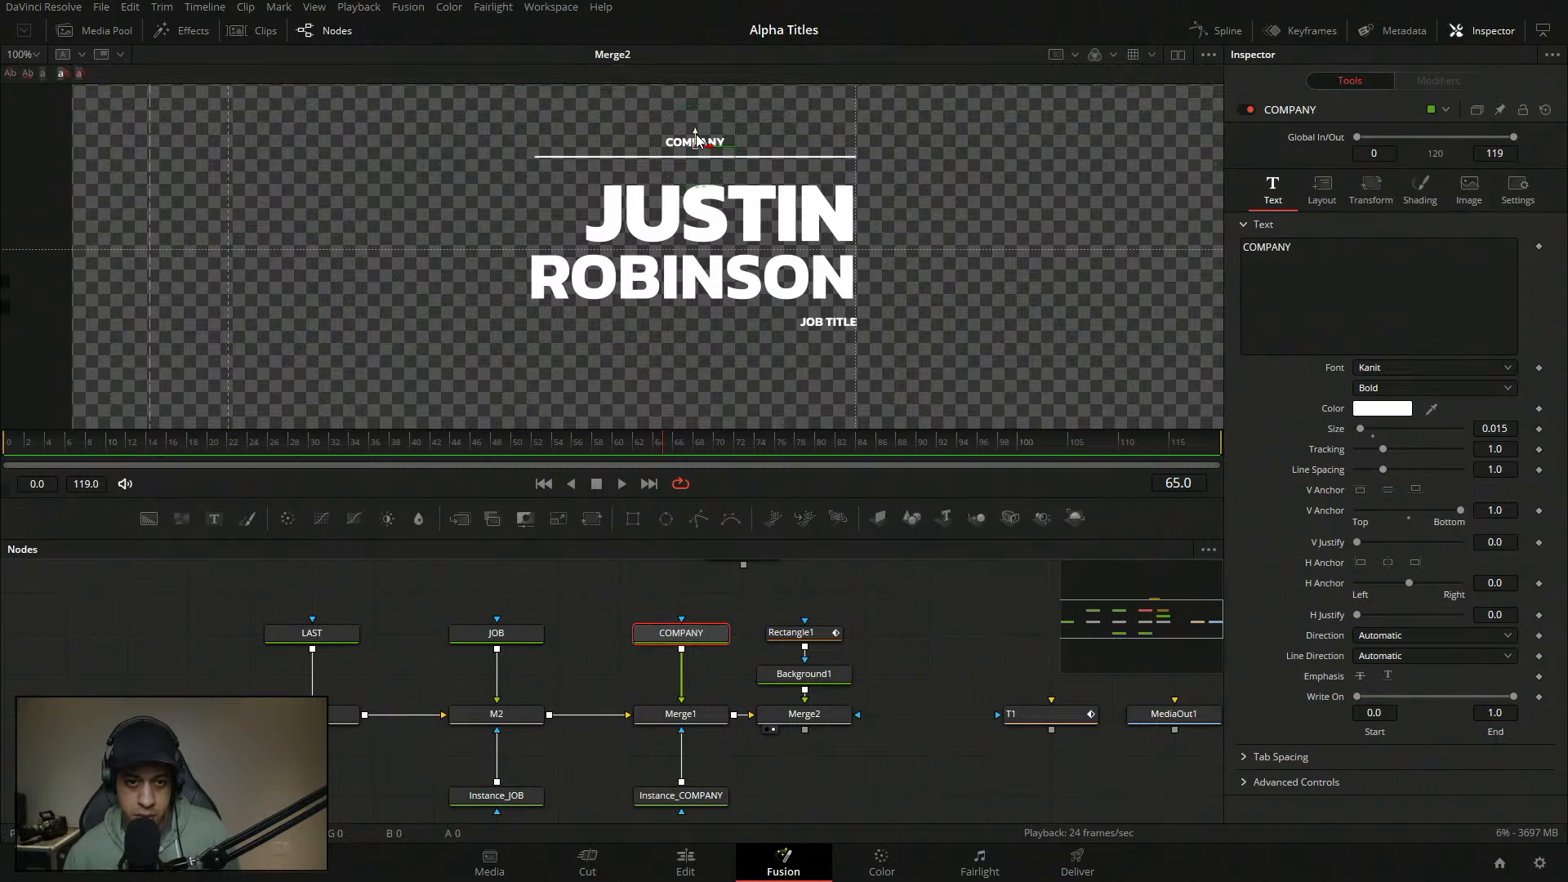
# - Lower COMPANY, set its underline to Line Width 0.13 and Center Y 0.493, then play it
pyautogui.moveTo(696, 138); pyautogui.dragTo(696, 156)
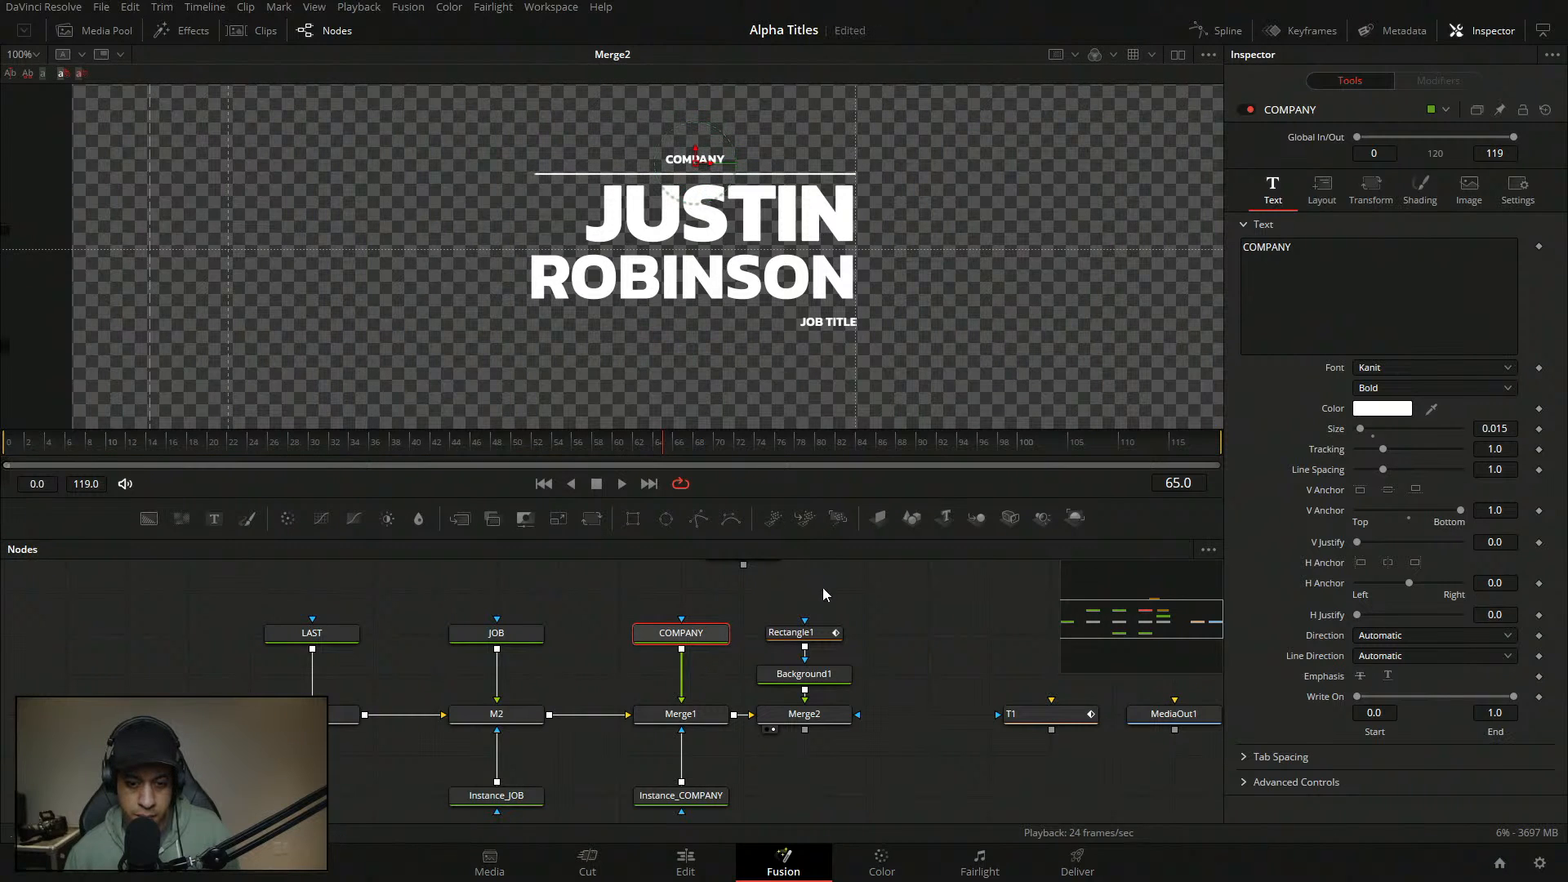
pyautogui.click(819, 633)
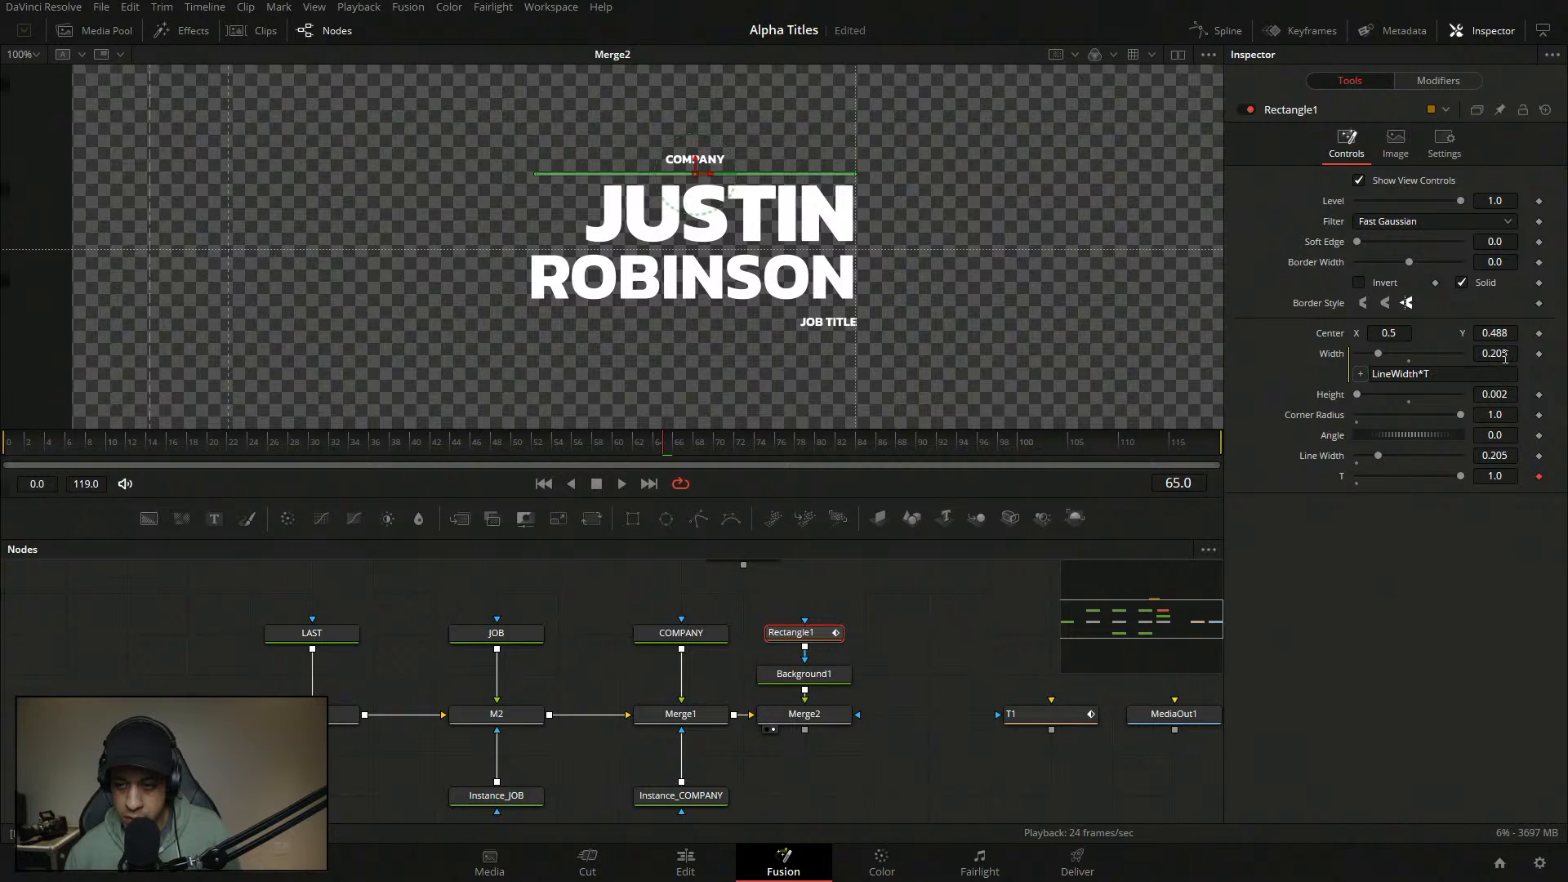
pyautogui.moveTo(1491, 457); pyautogui.dragTo(1442, 416)
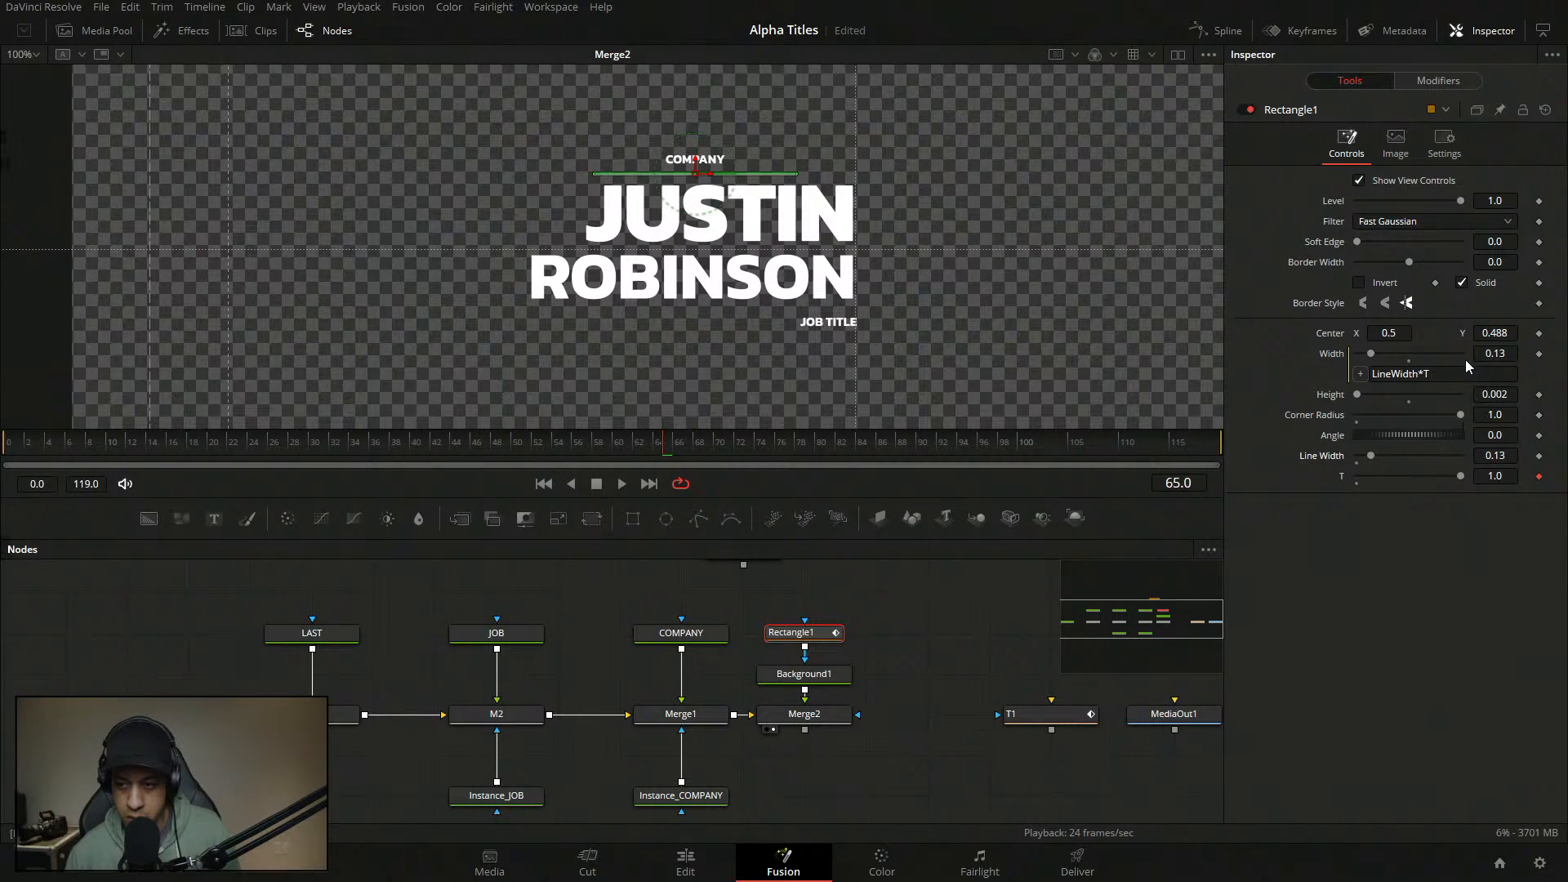
pyautogui.moveTo(1507, 328); pyautogui.dragTo(1514, 329)
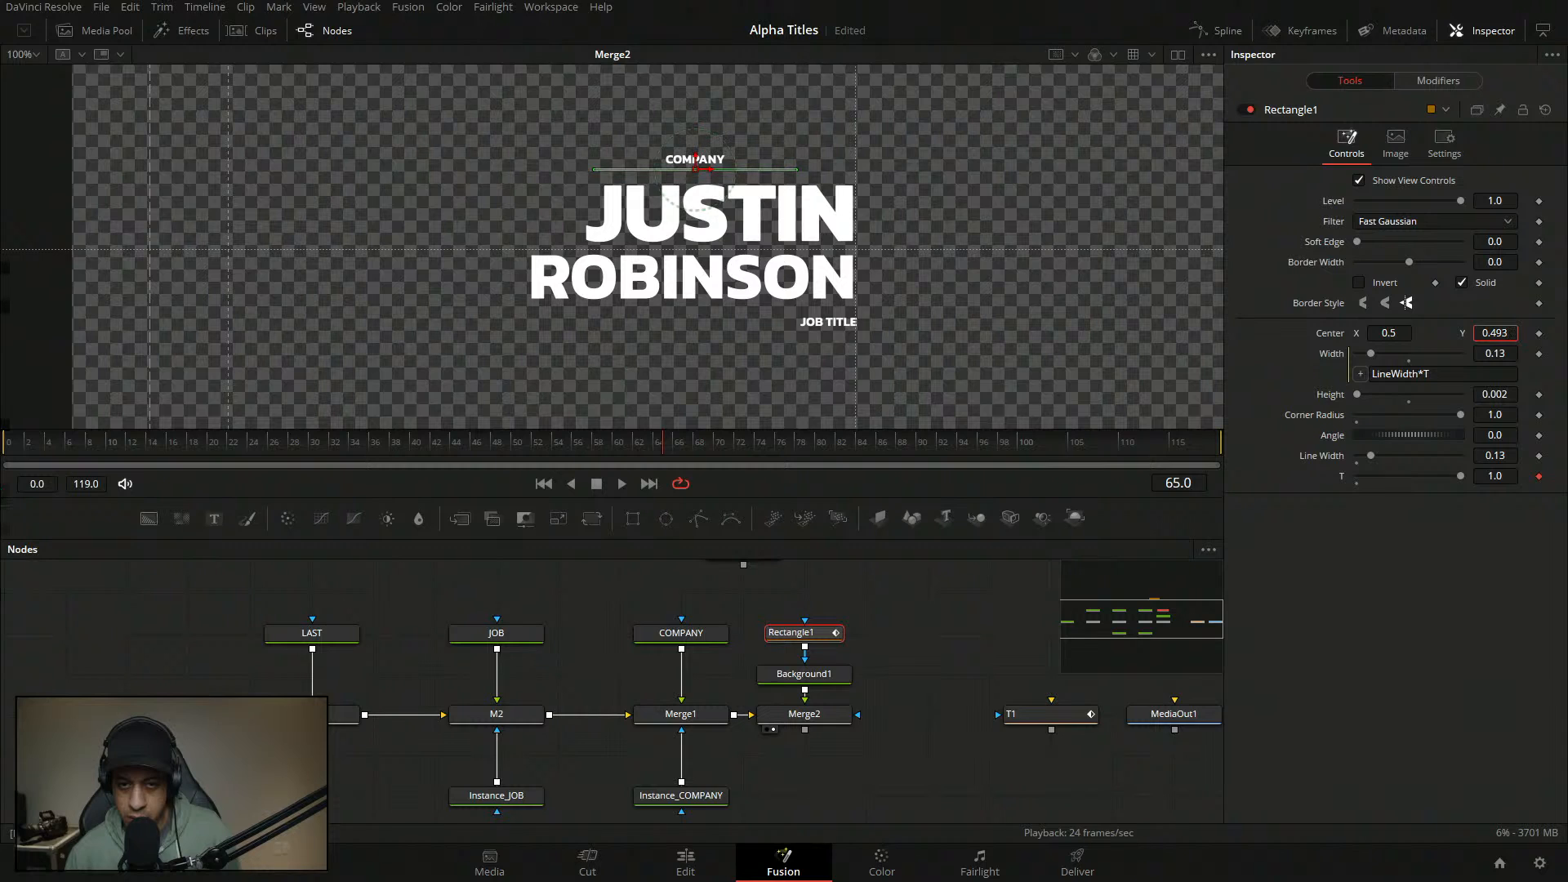
pyautogui.click(942, 661)
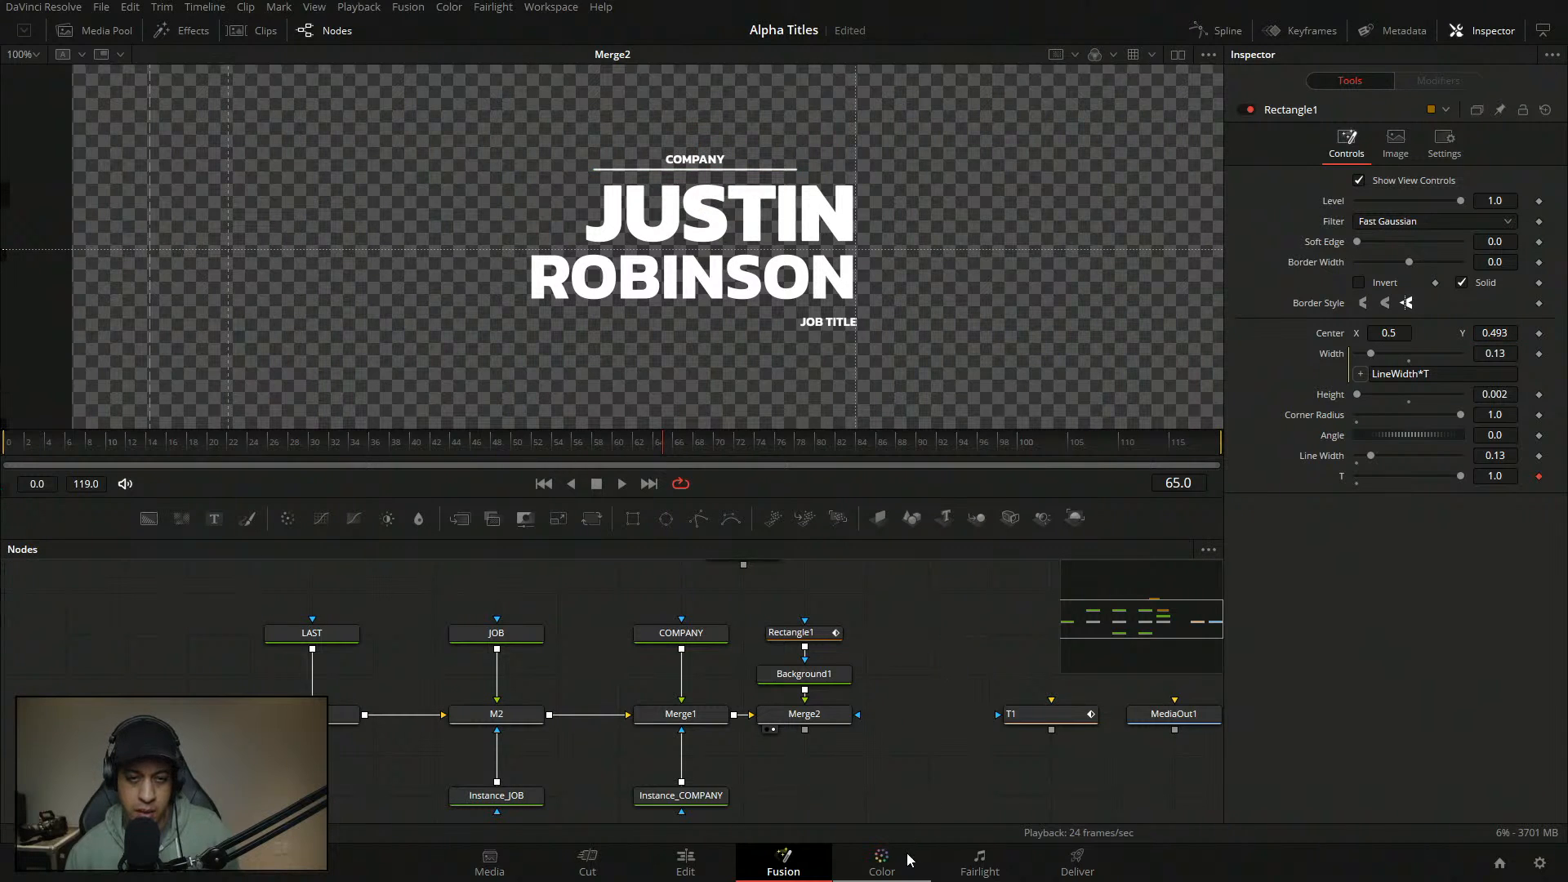
pyautogui.press('space')
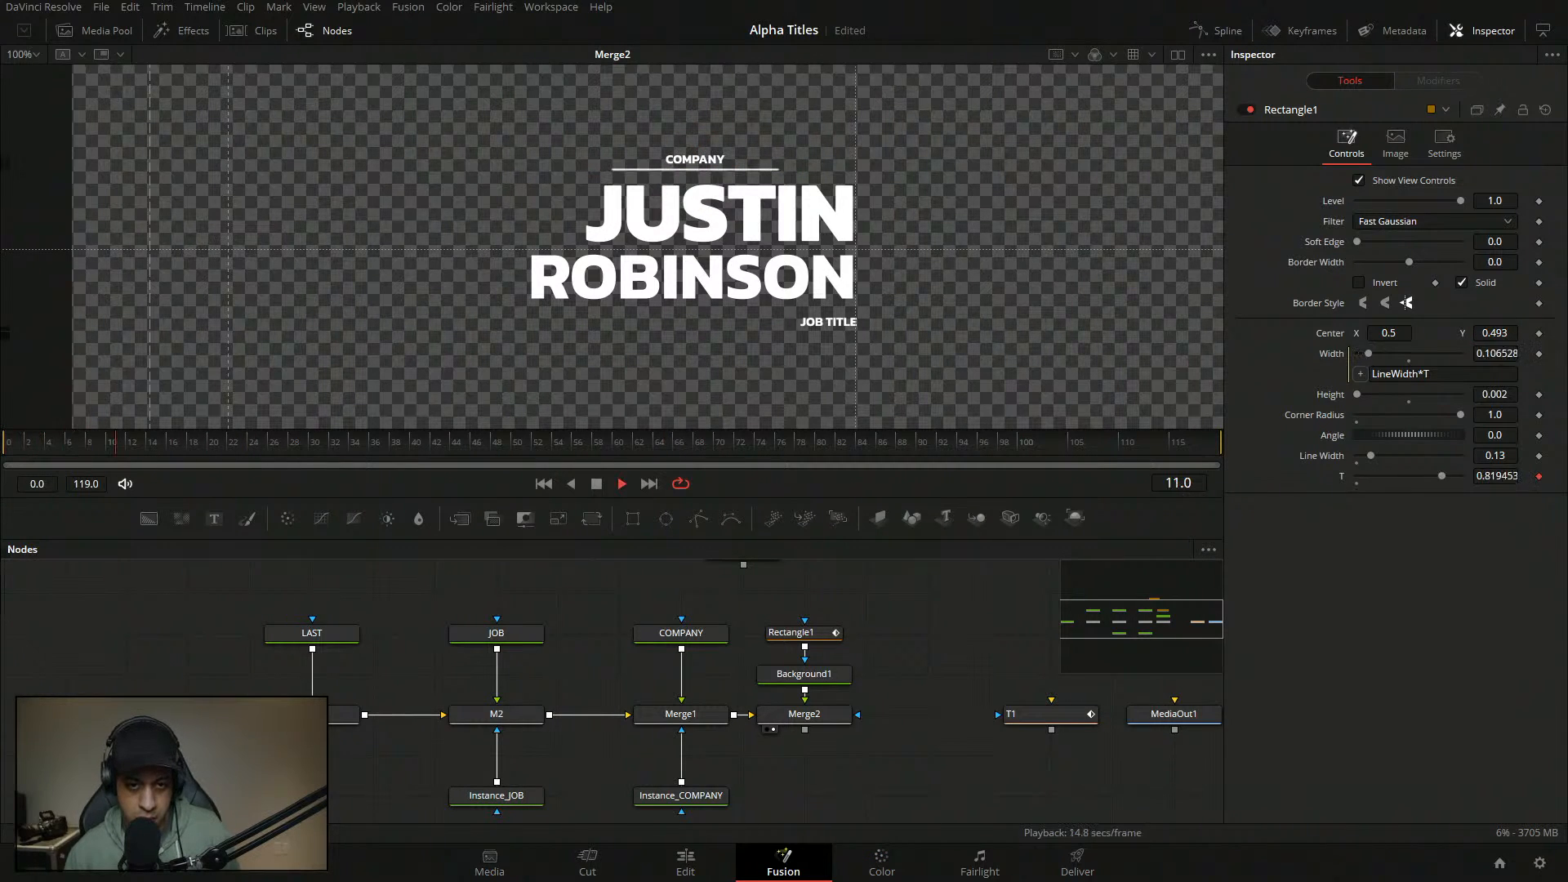
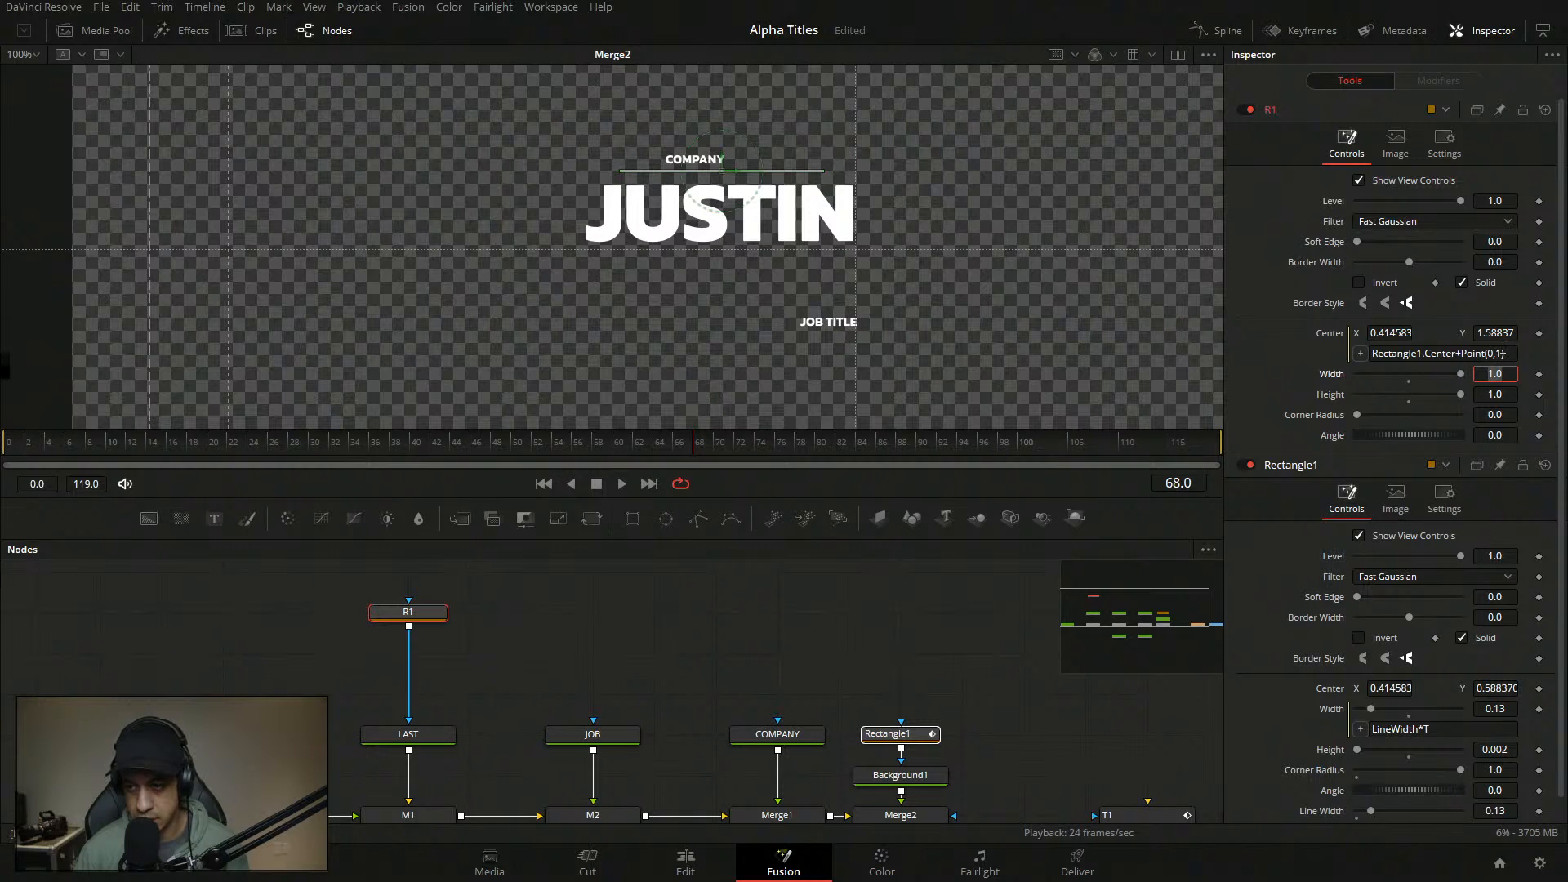
# - Remove the vertical offset value from R1's Center expression and reselect only the R1 node
pyautogui.click(1500, 352)
pyautogui.press('BackSpace')
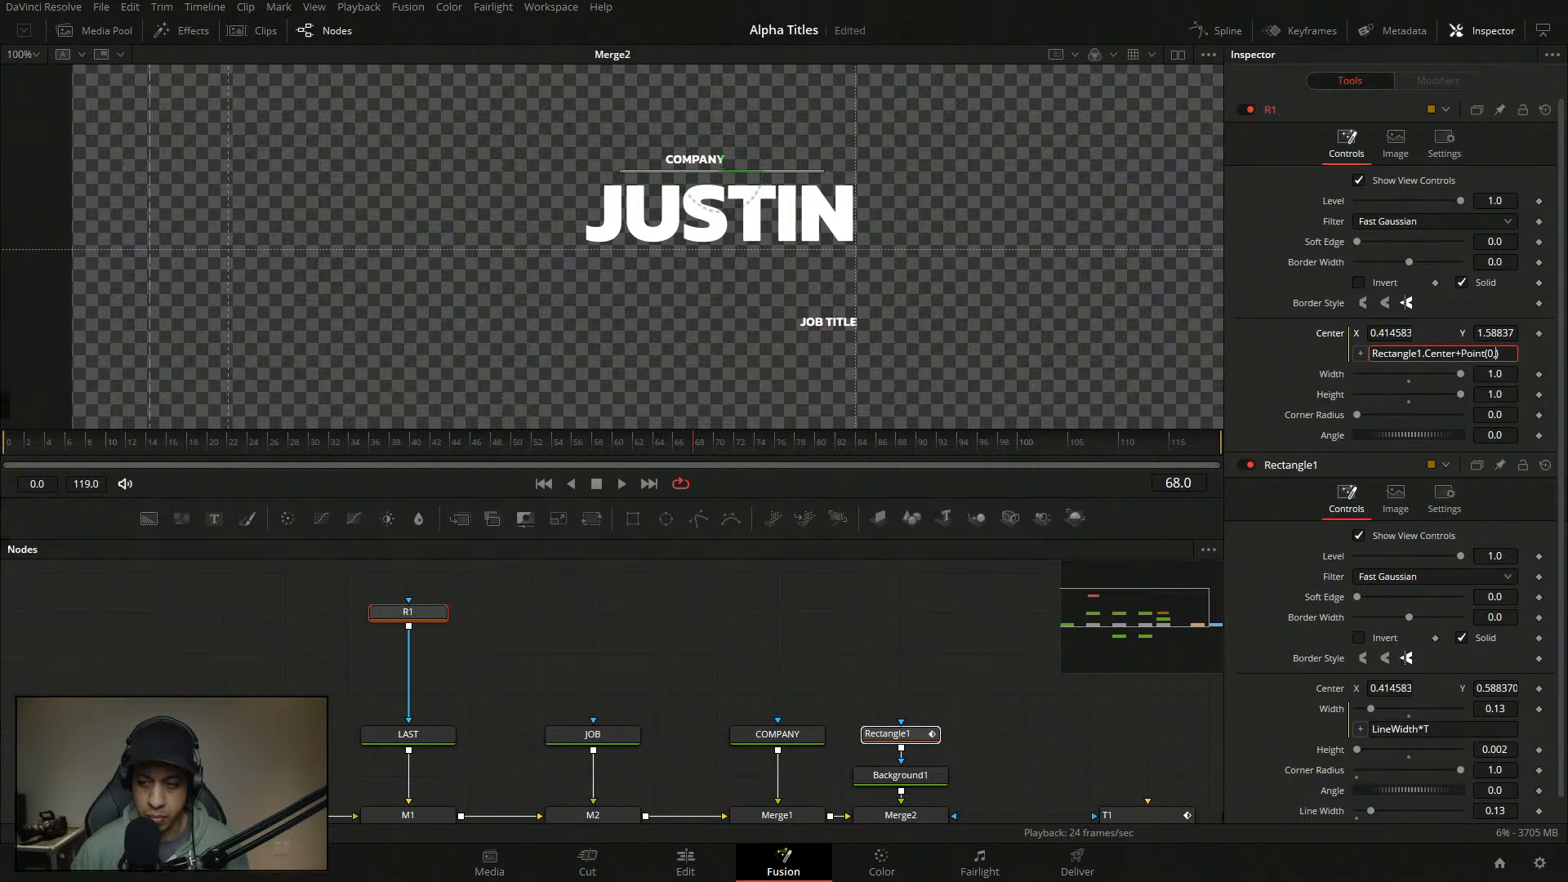
pyautogui.press('Tab')
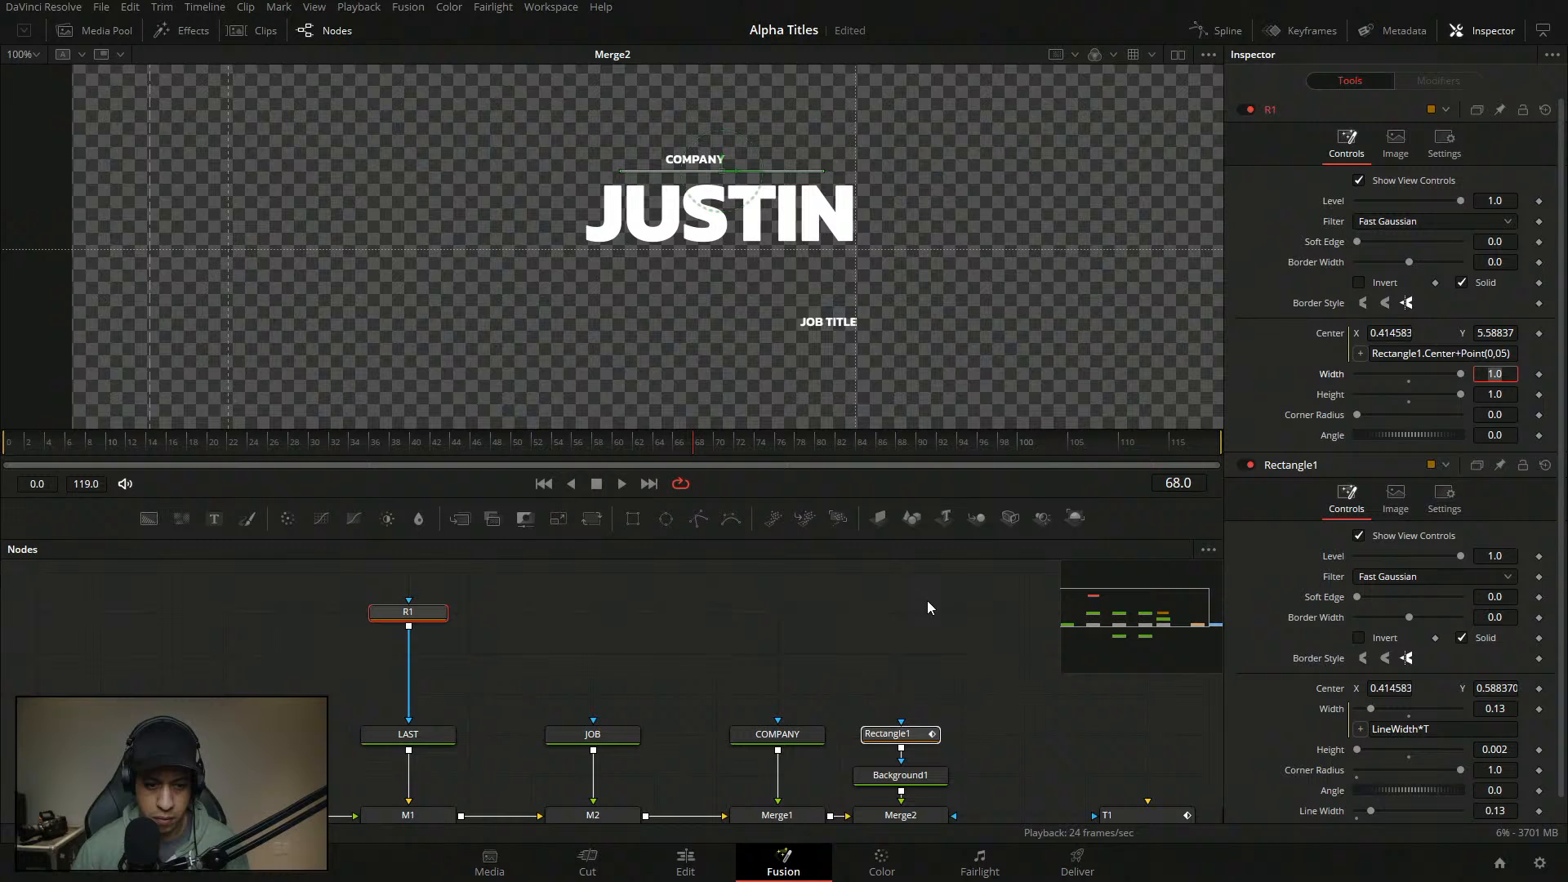
pyautogui.click(423, 616)
pyautogui.click(458, 629)
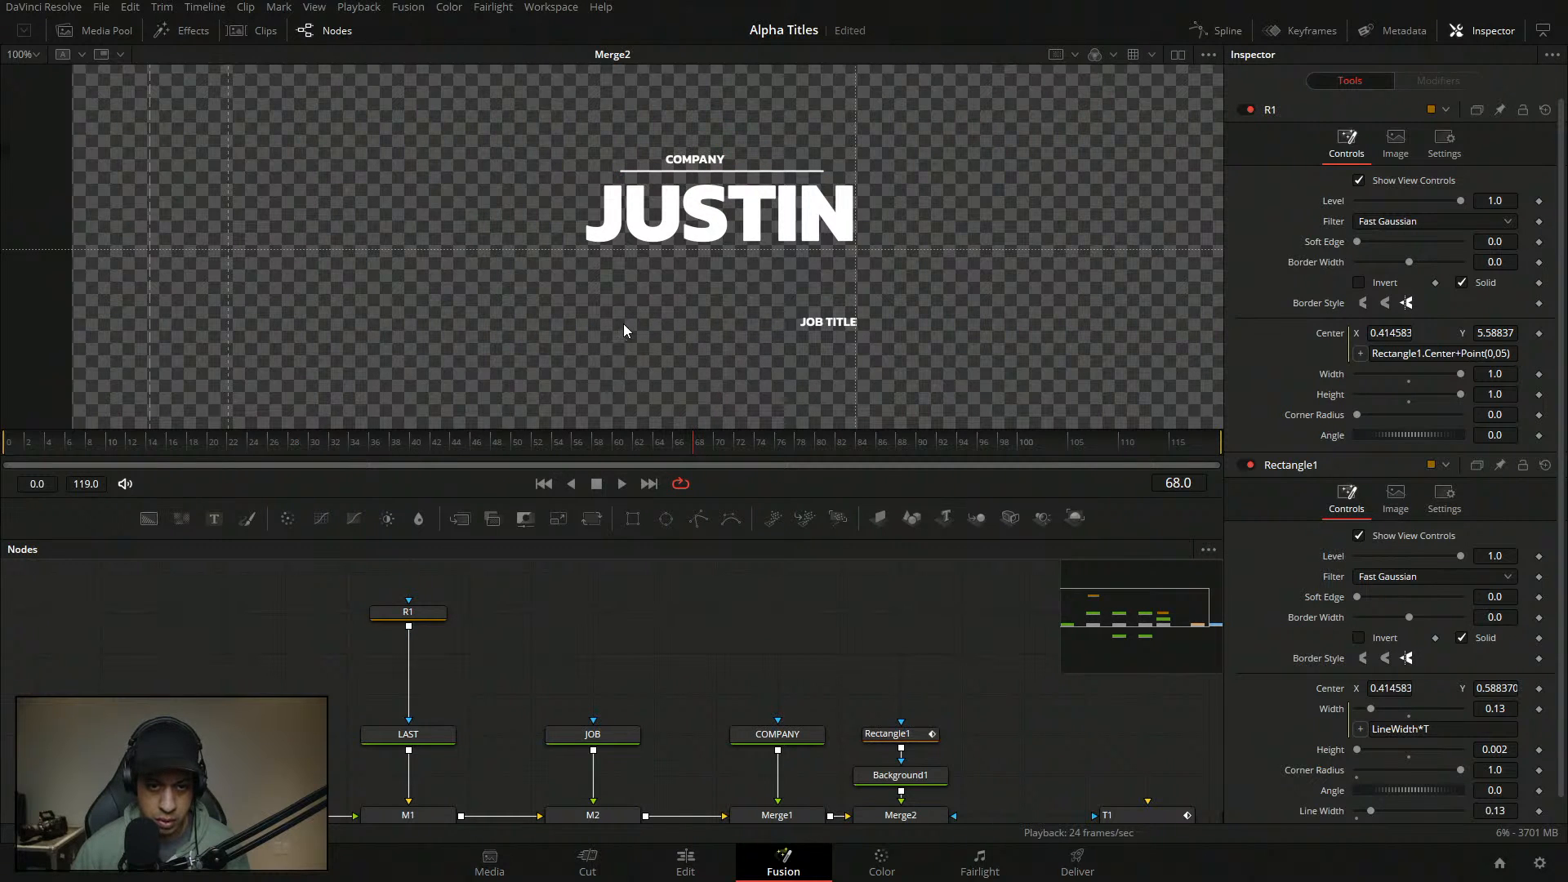
pyautogui.click(408, 613)
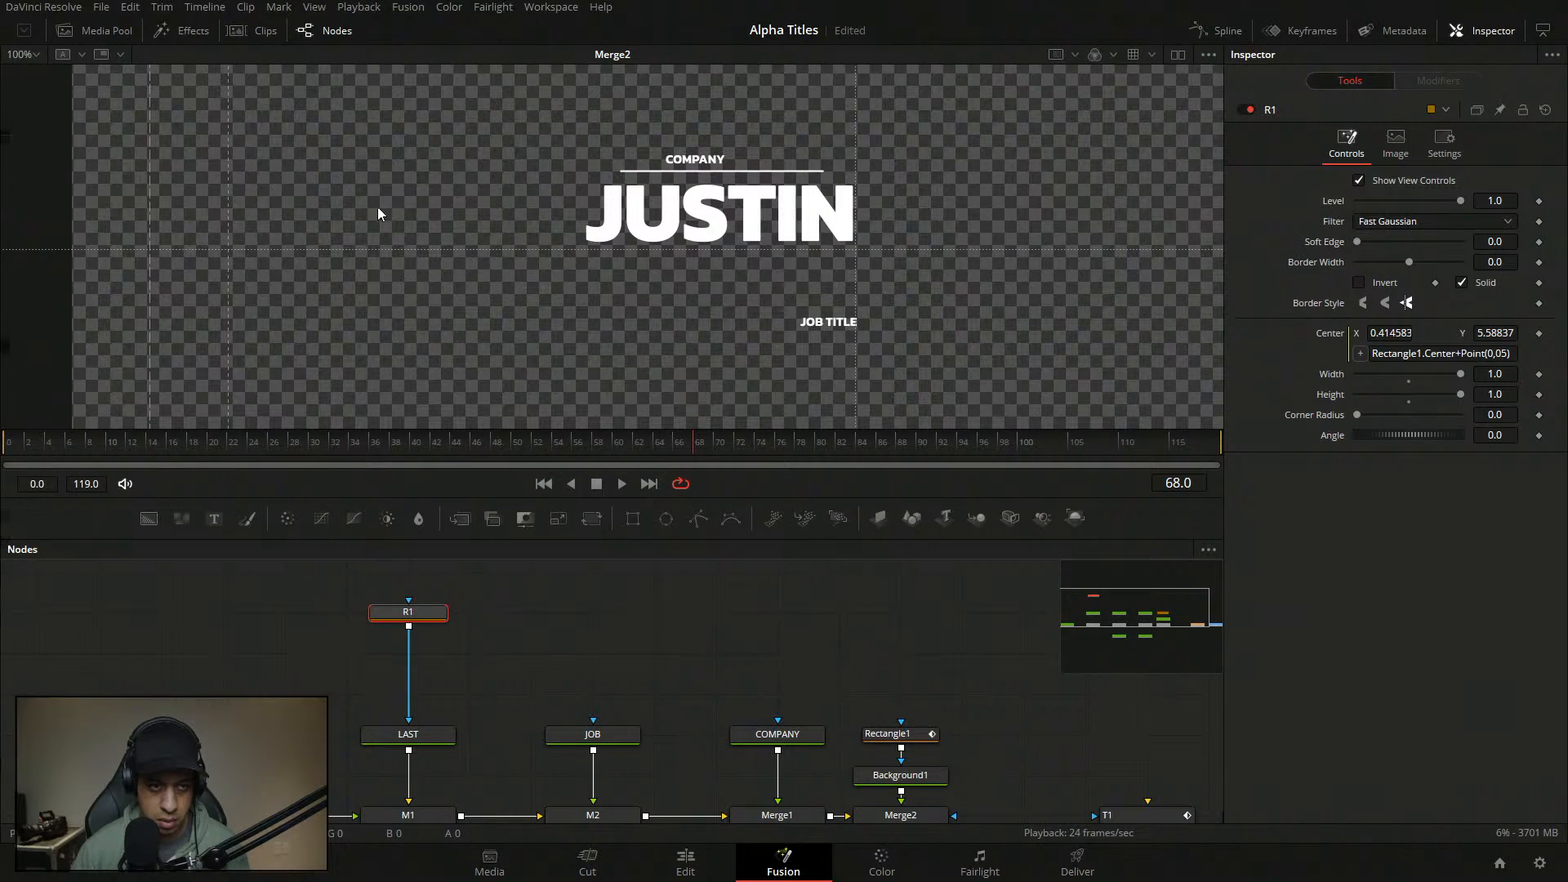
# - Show R1 at 100% zoom in the viewer, then bring the Merge1 composite into the viewer
pyautogui.hotkey('ctrl', 'f')
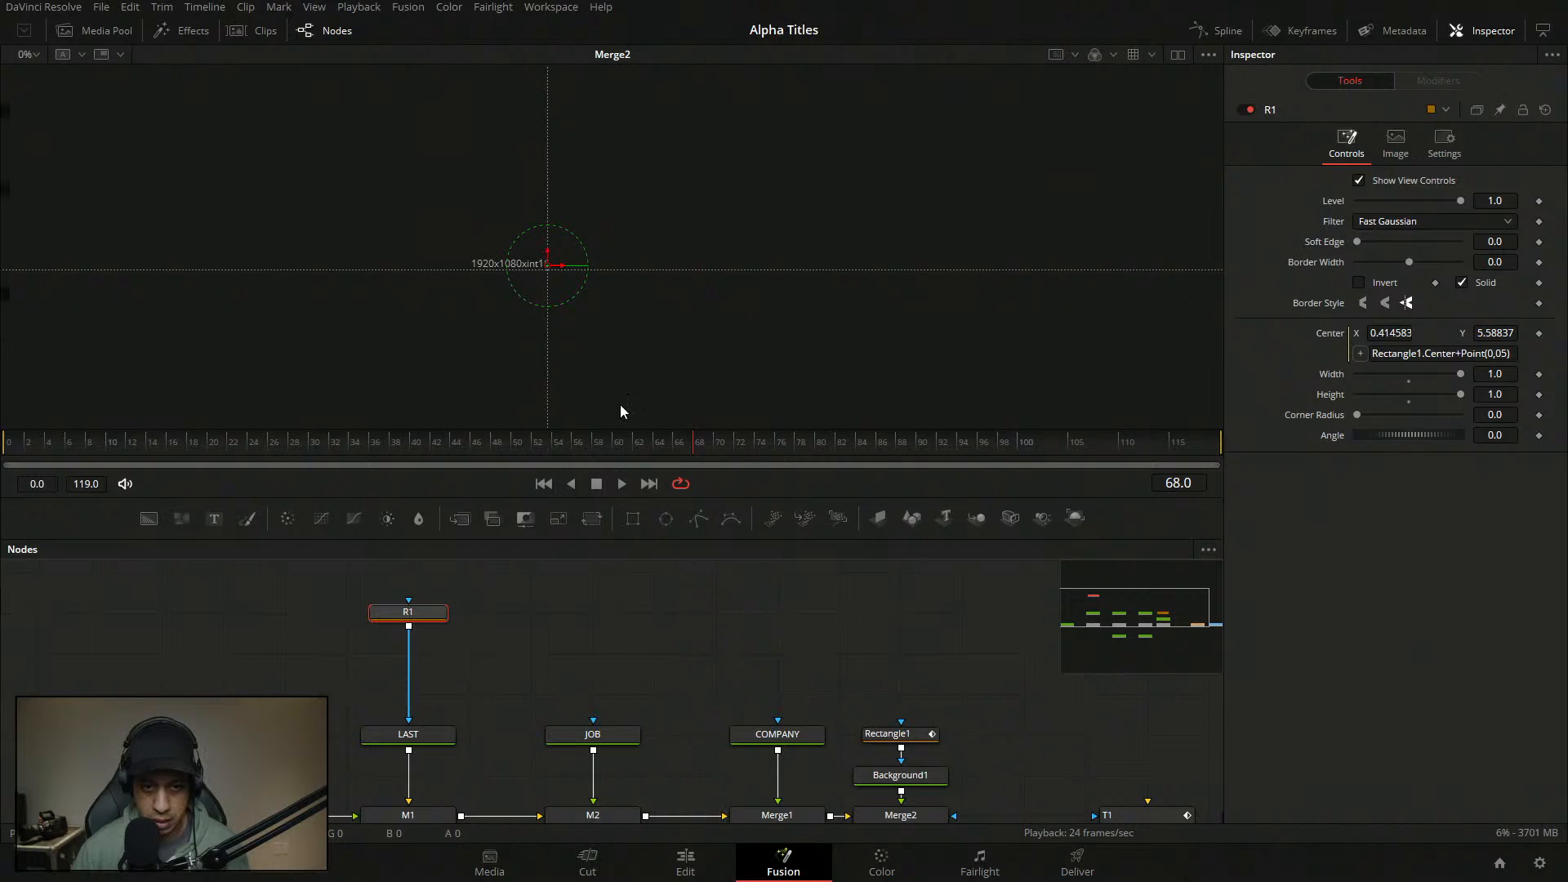
pyautogui.click(36, 55)
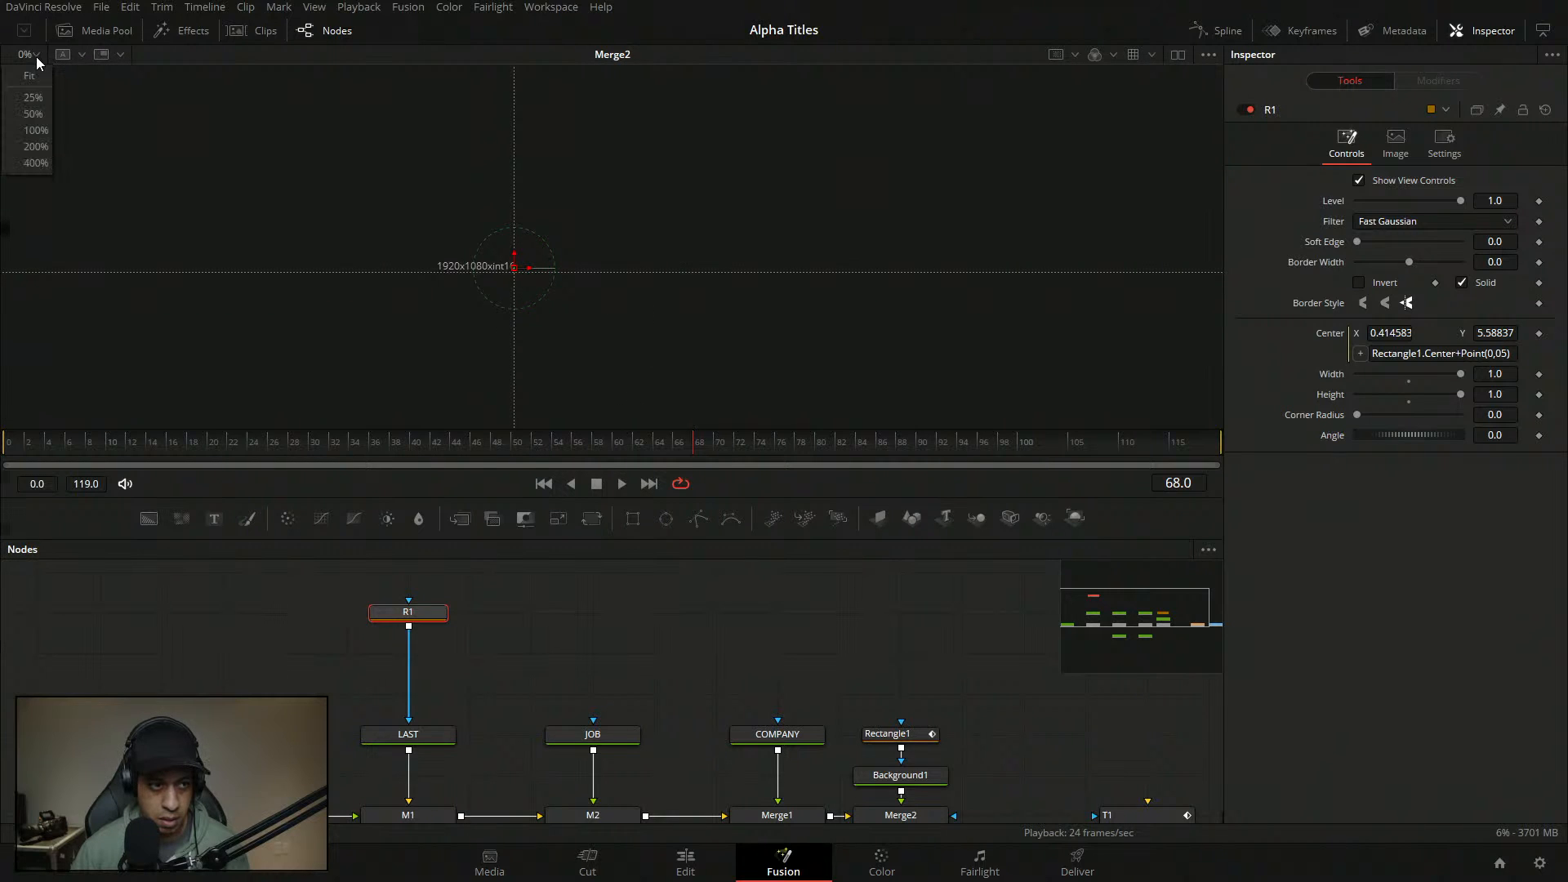
pyautogui.click(36, 131)
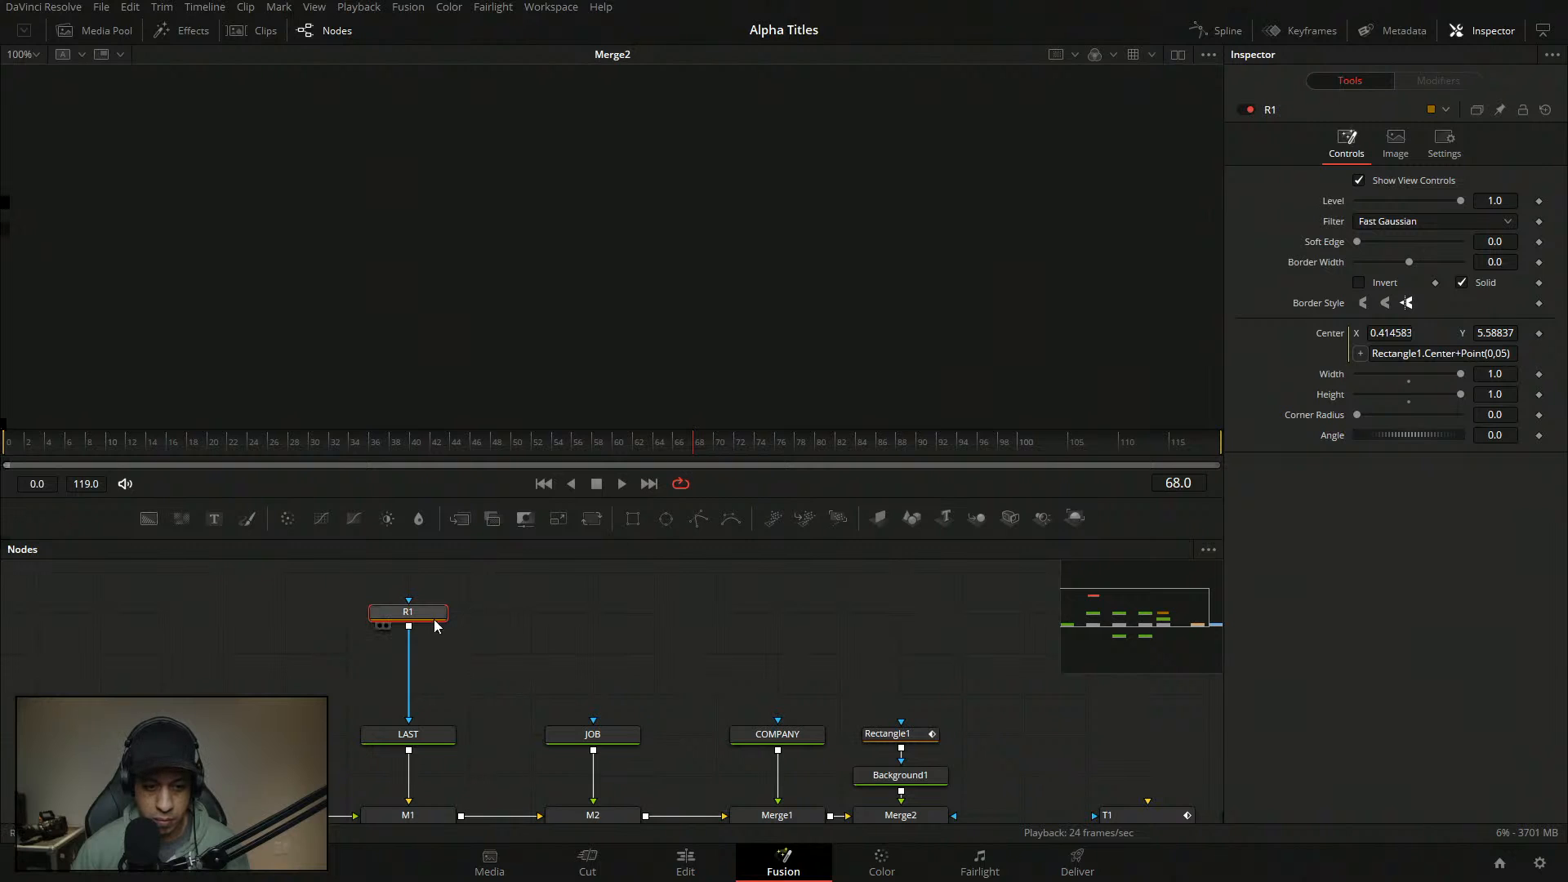
pyautogui.press('1')
pyautogui.moveTo(629, 697); pyautogui.dragTo(618, 609)
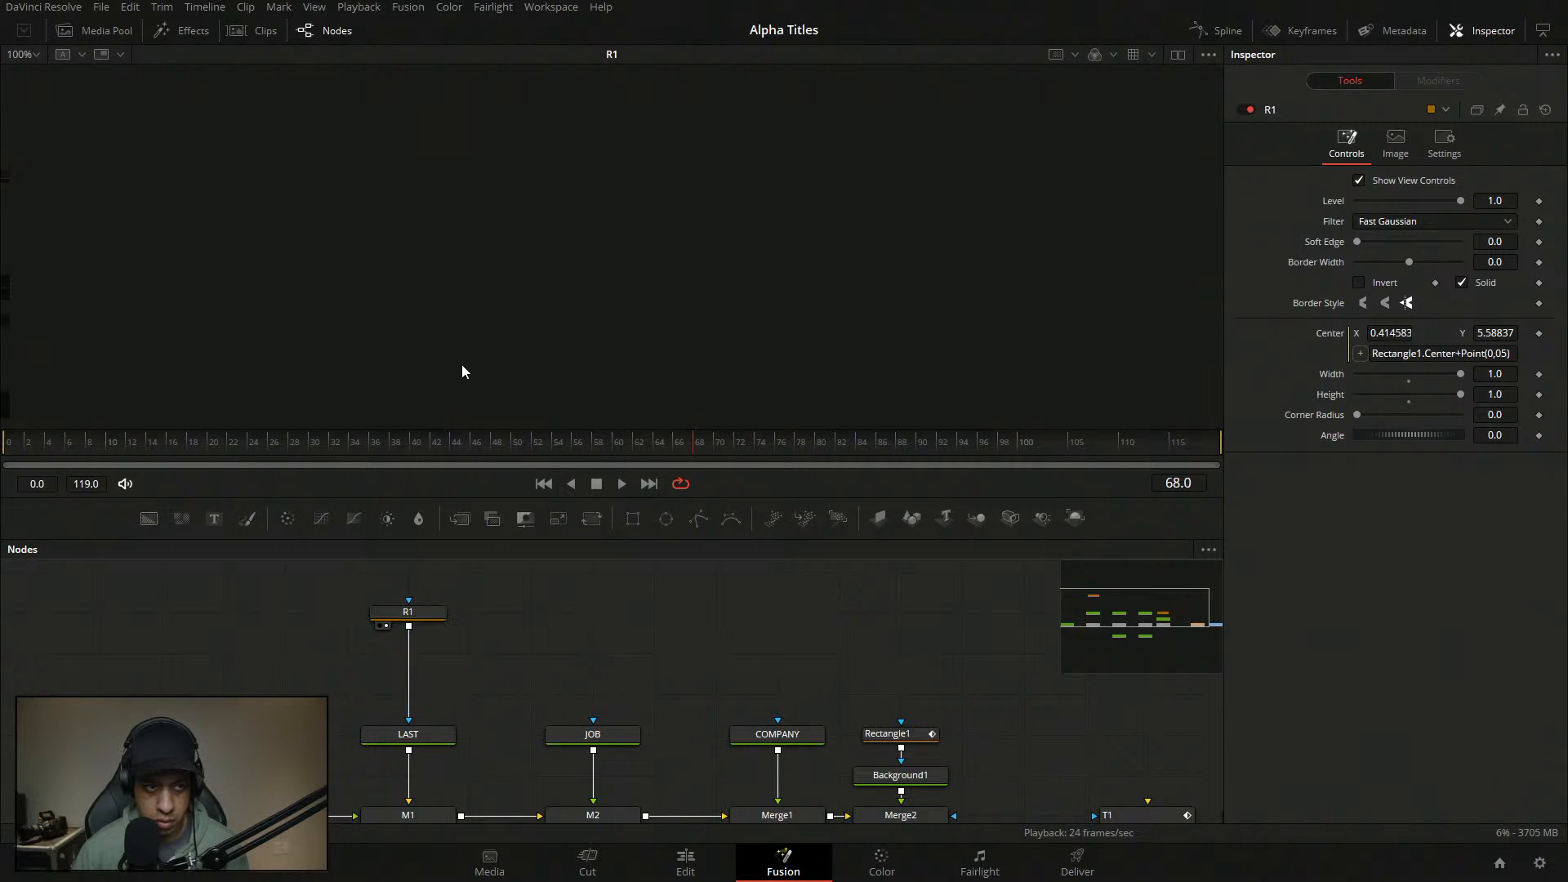
pyautogui.click(34, 55)
pyautogui.click(36, 131)
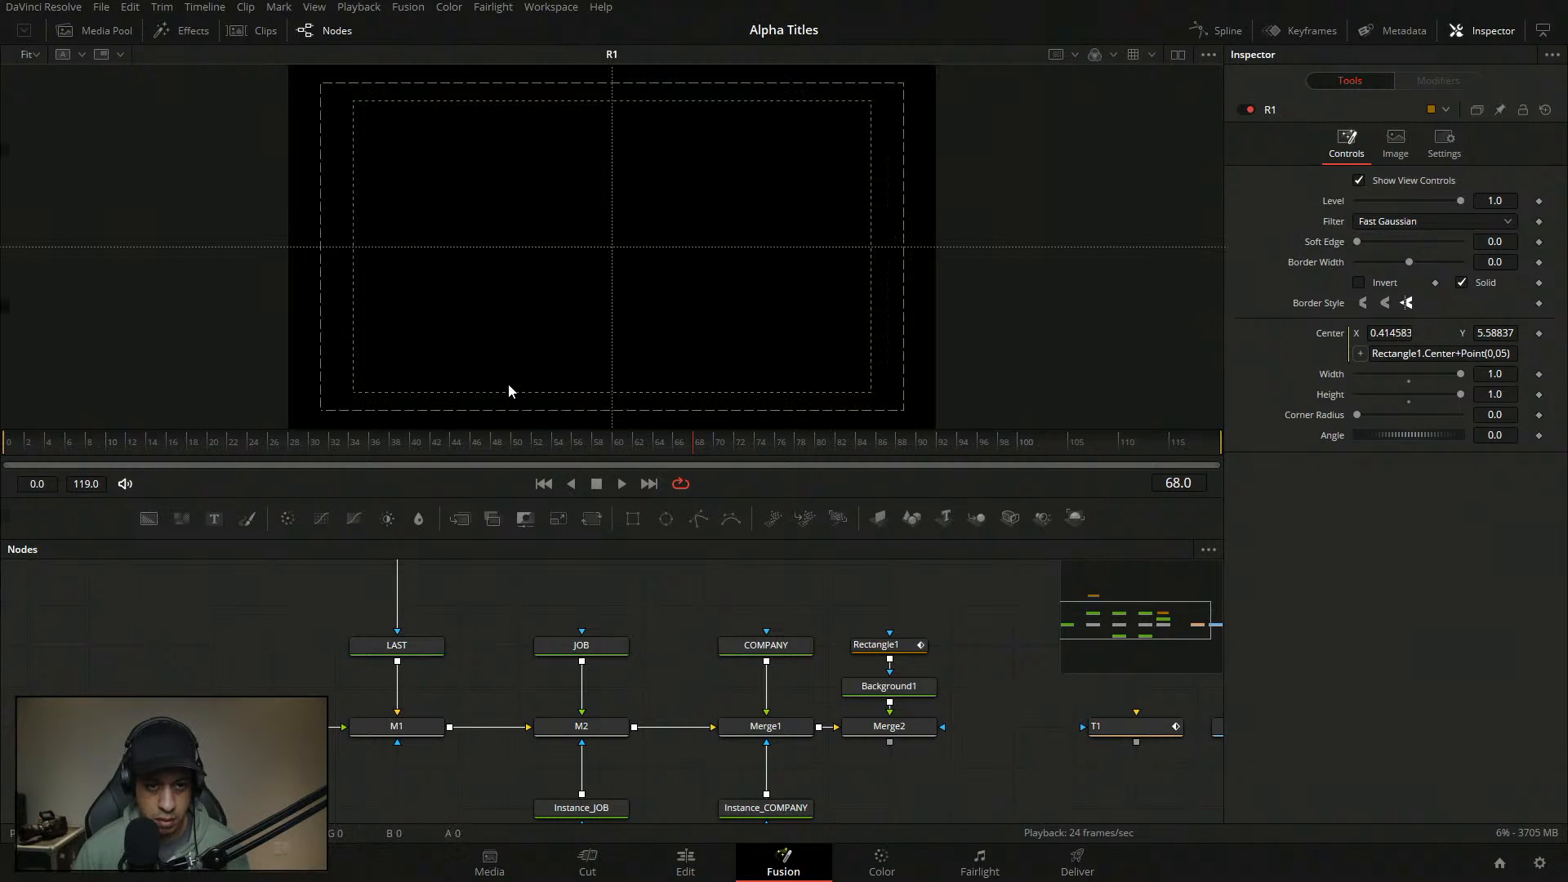
pyautogui.scroll(-2, 641, 316)
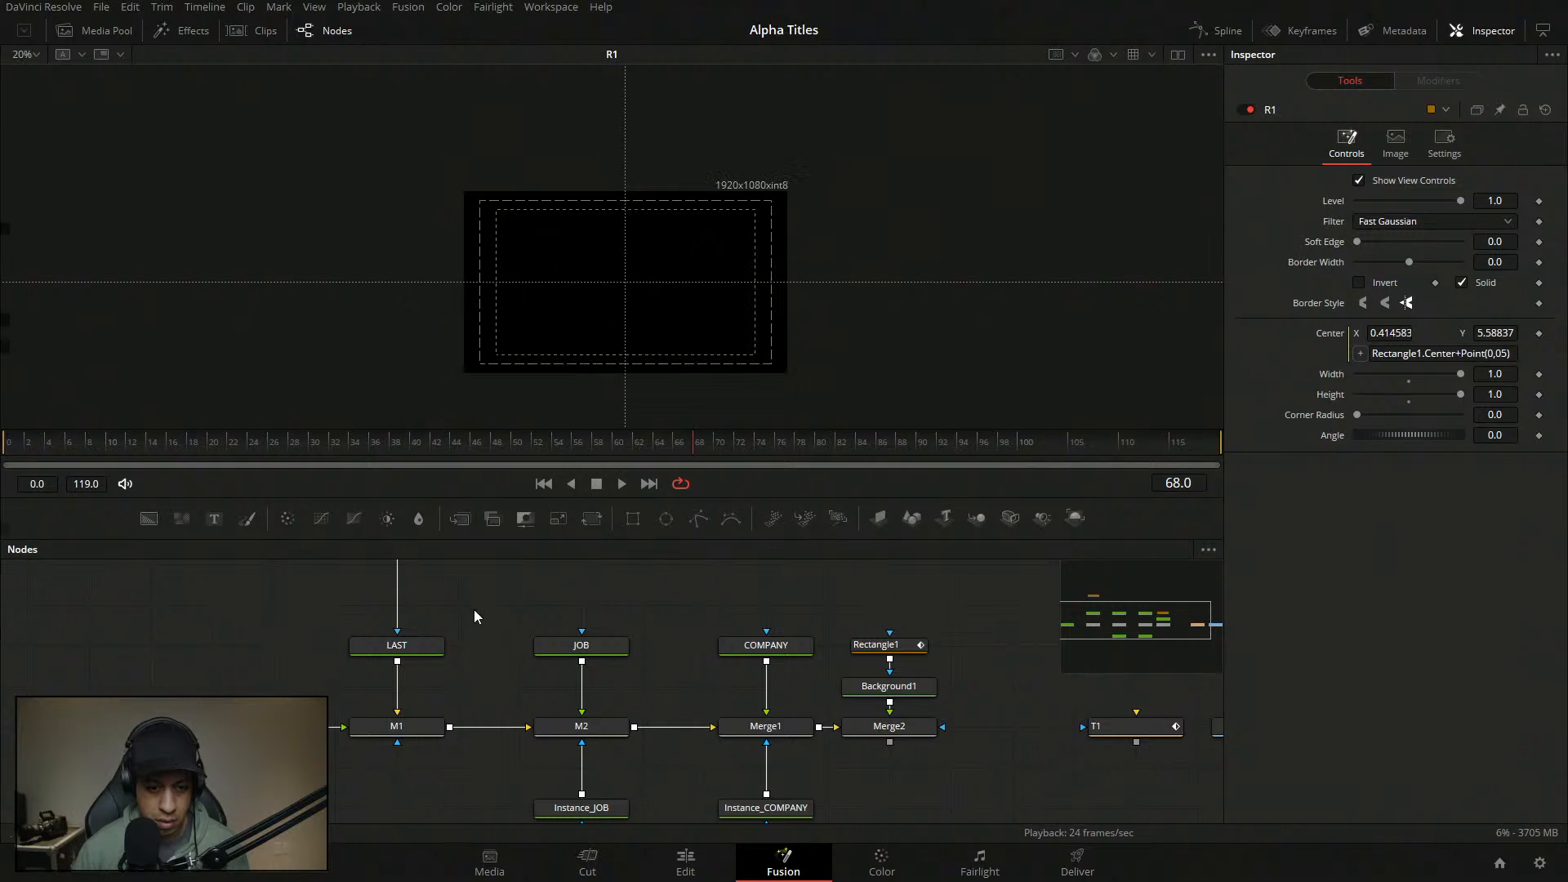
pyautogui.moveTo(481, 606); pyautogui.dragTo(644, 650)
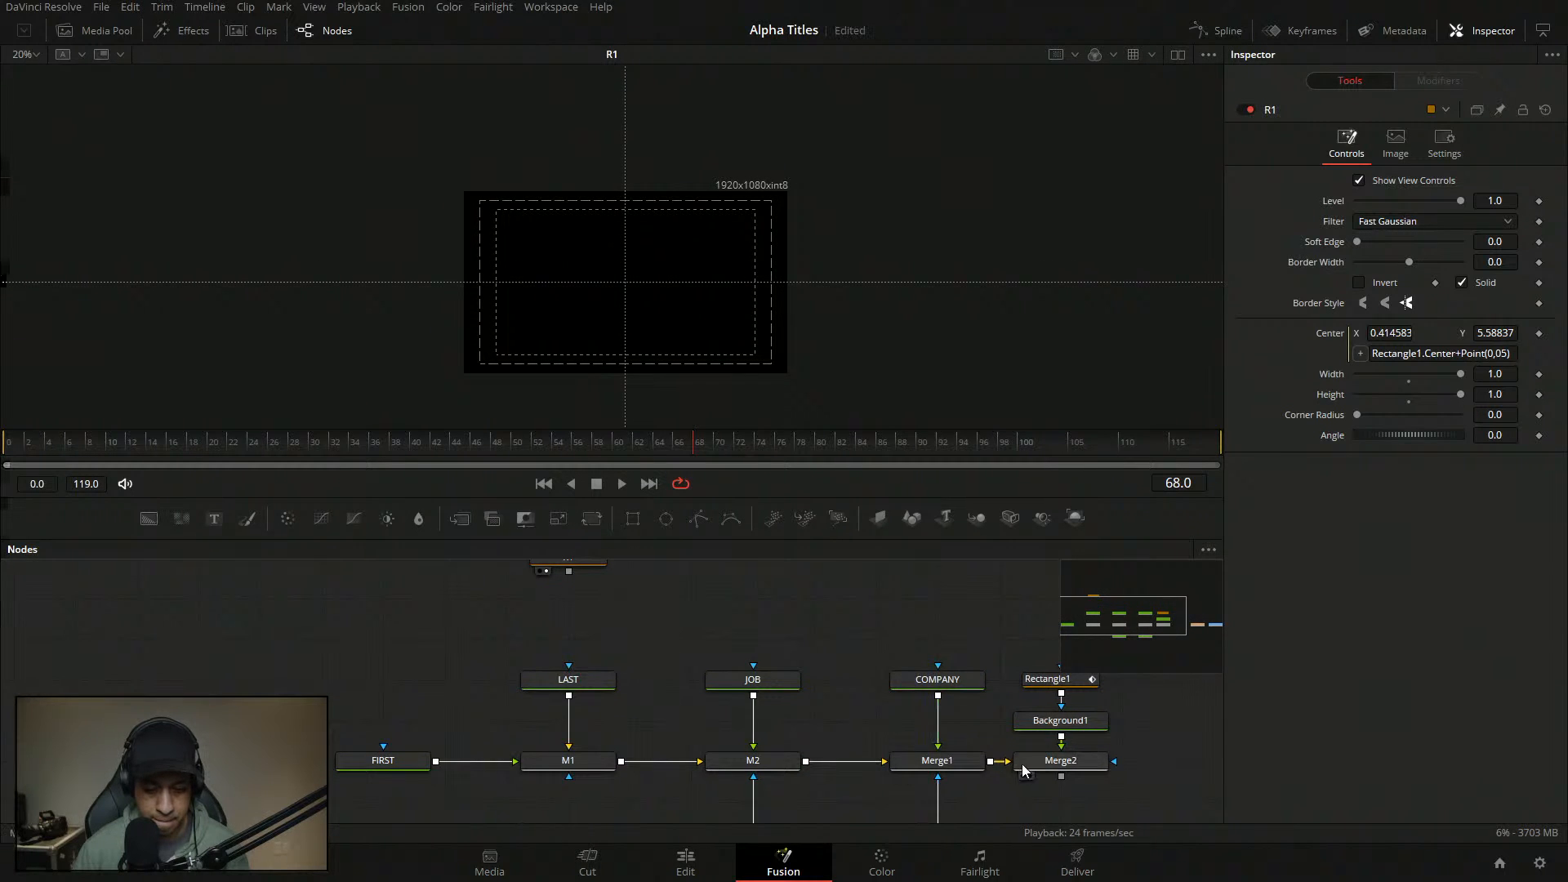
pyautogui.moveTo(937, 761); pyautogui.dragTo(825, 372)
pyautogui.moveTo(741, 616); pyautogui.dragTo(846, 667)
# - Correct R1's Center expression to Rectangle1.Center+Point(0,0.5), giving Y 1.08837
pyautogui.click(692, 613)
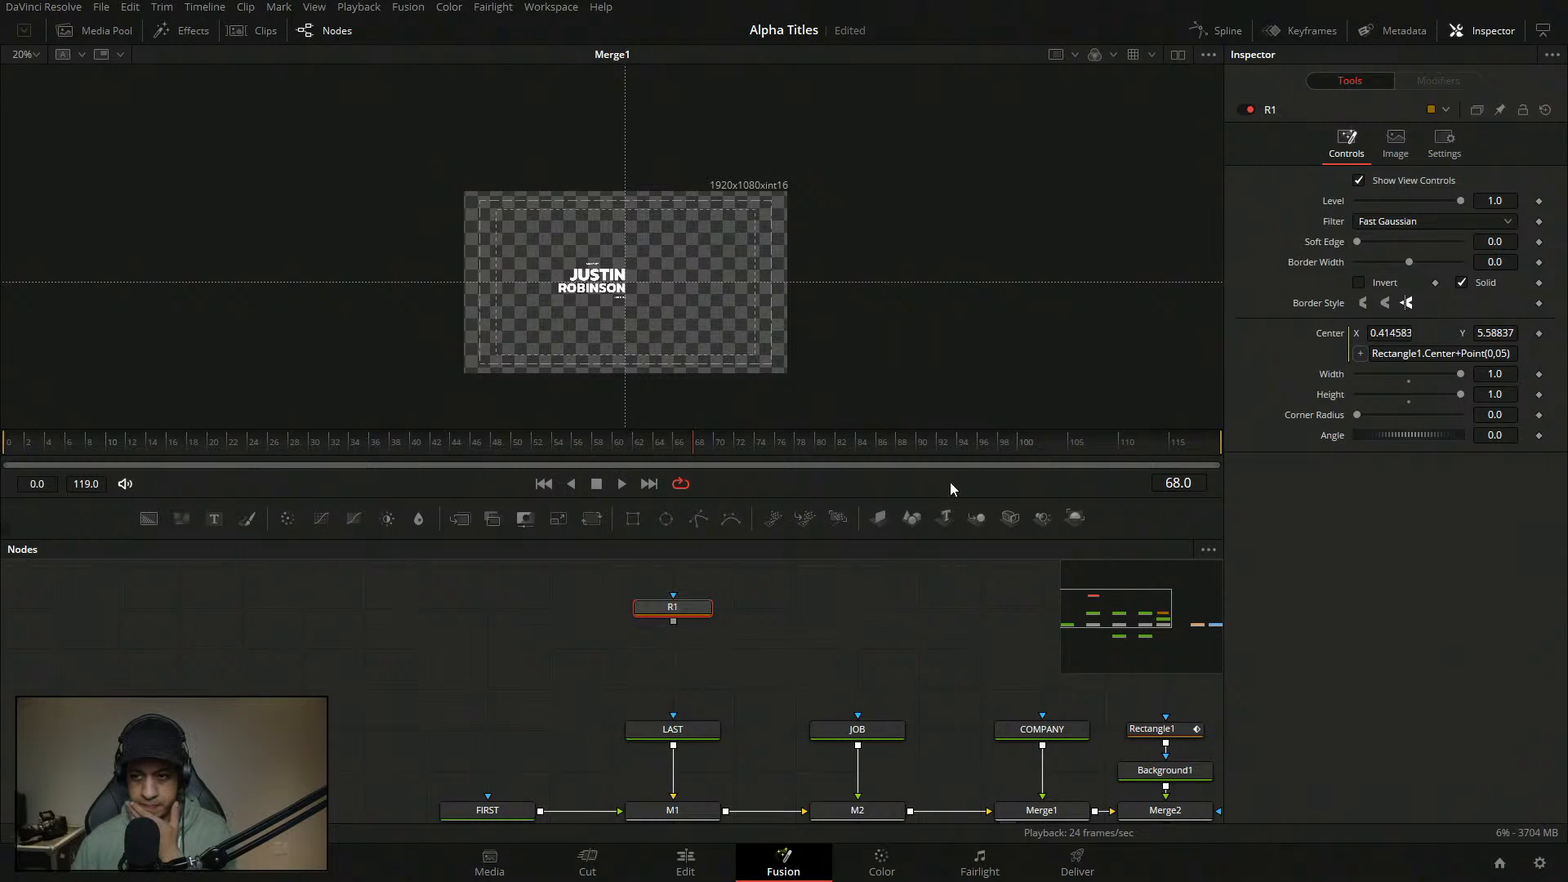
pyautogui.click(1502, 357)
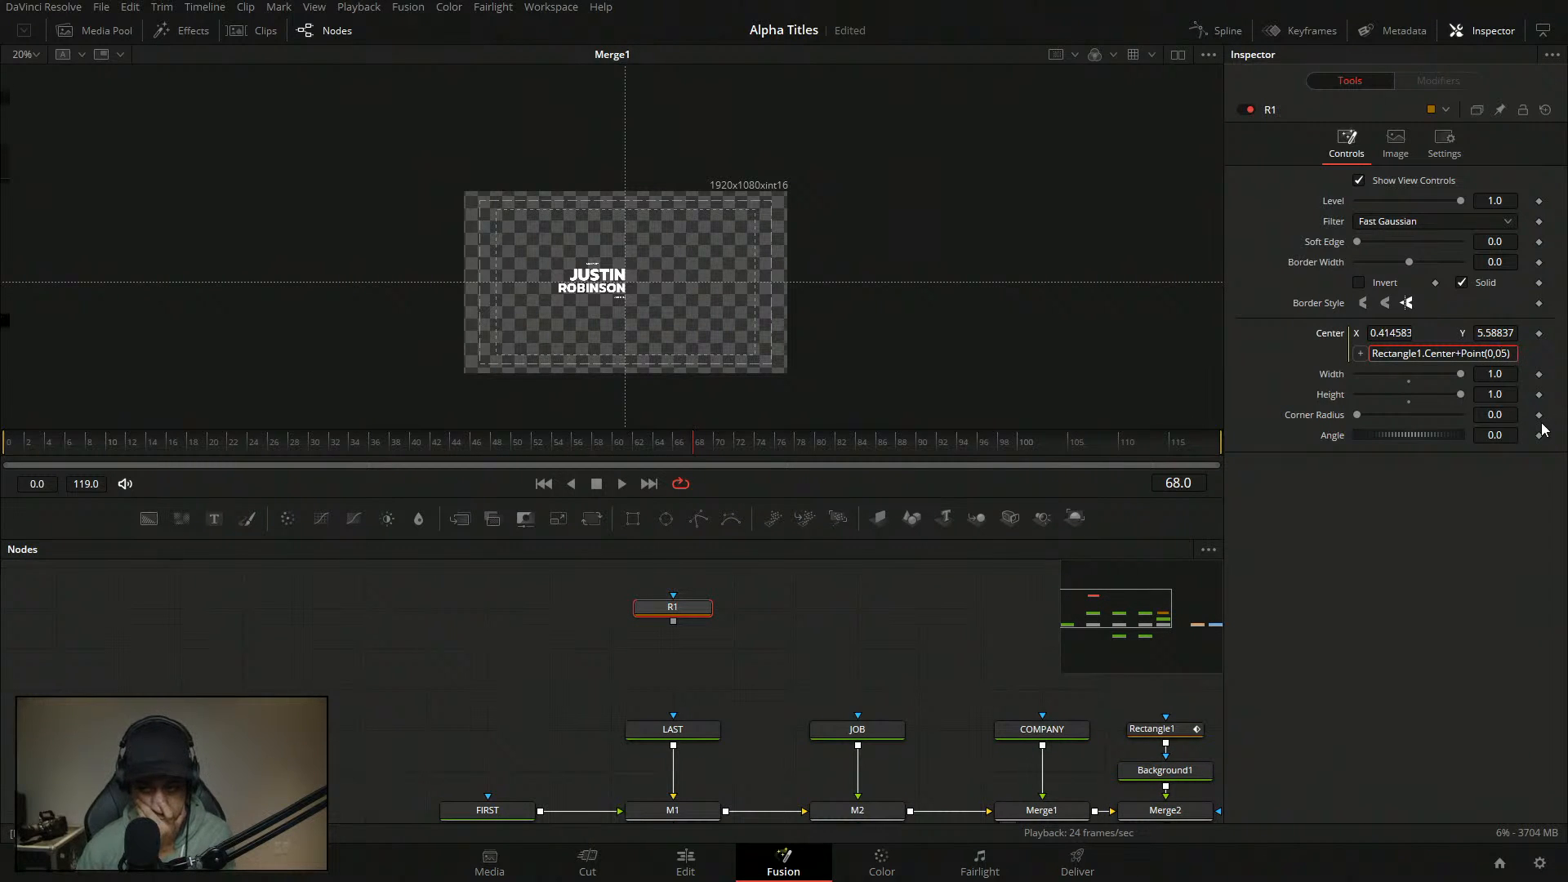
pyautogui.write('.')
pyautogui.press('Return')
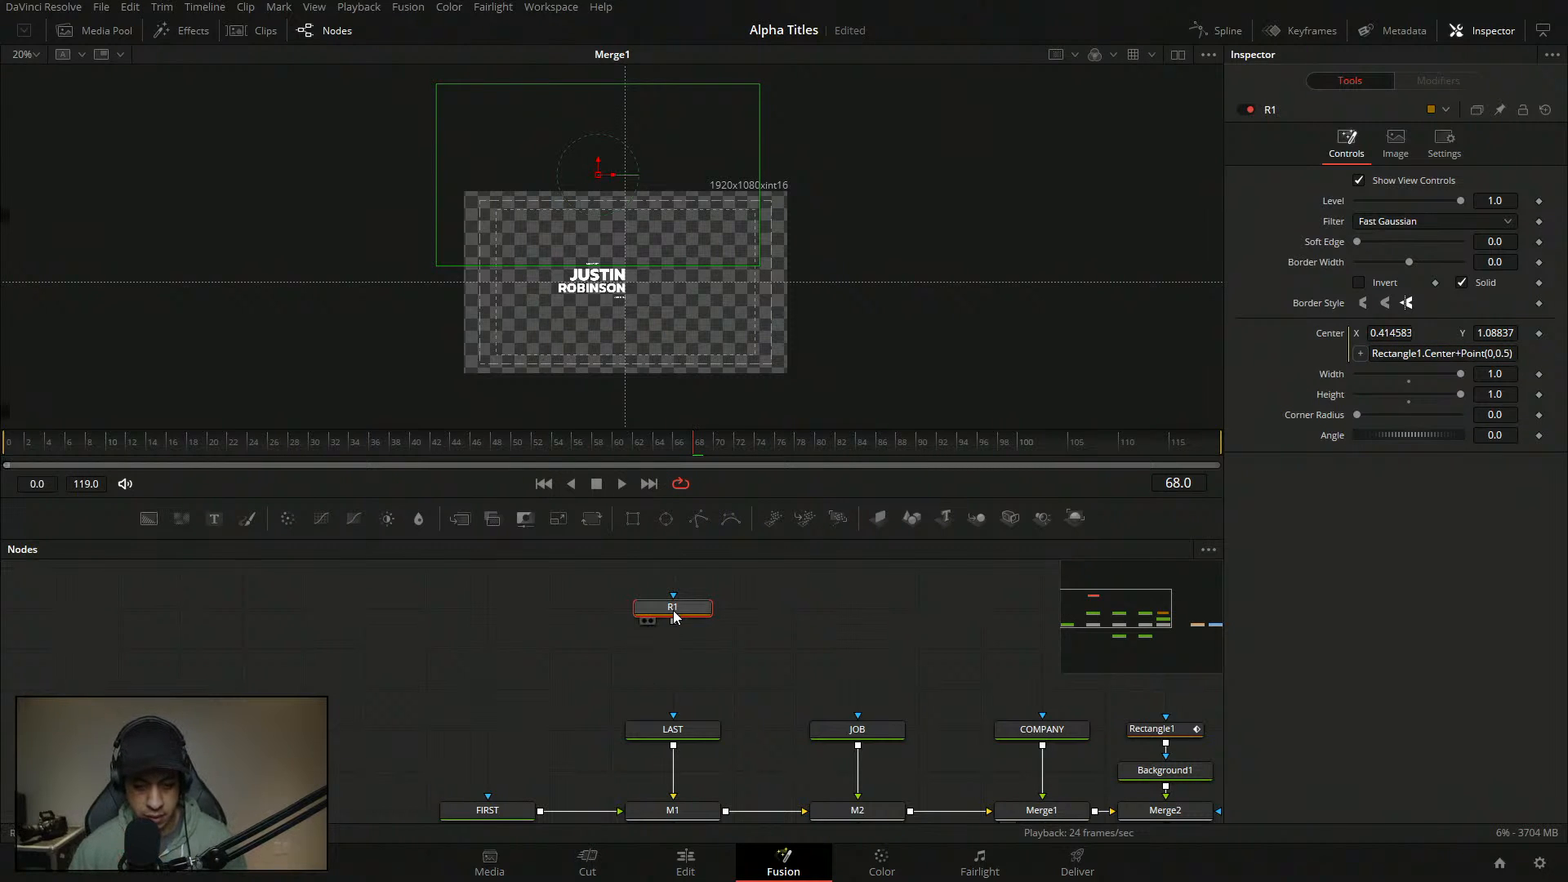
# - Connect R1's output to the LAST node's mask input and fit the whole composite in the viewer
pyautogui.moveTo(674, 619); pyautogui.dragTo(673, 717)
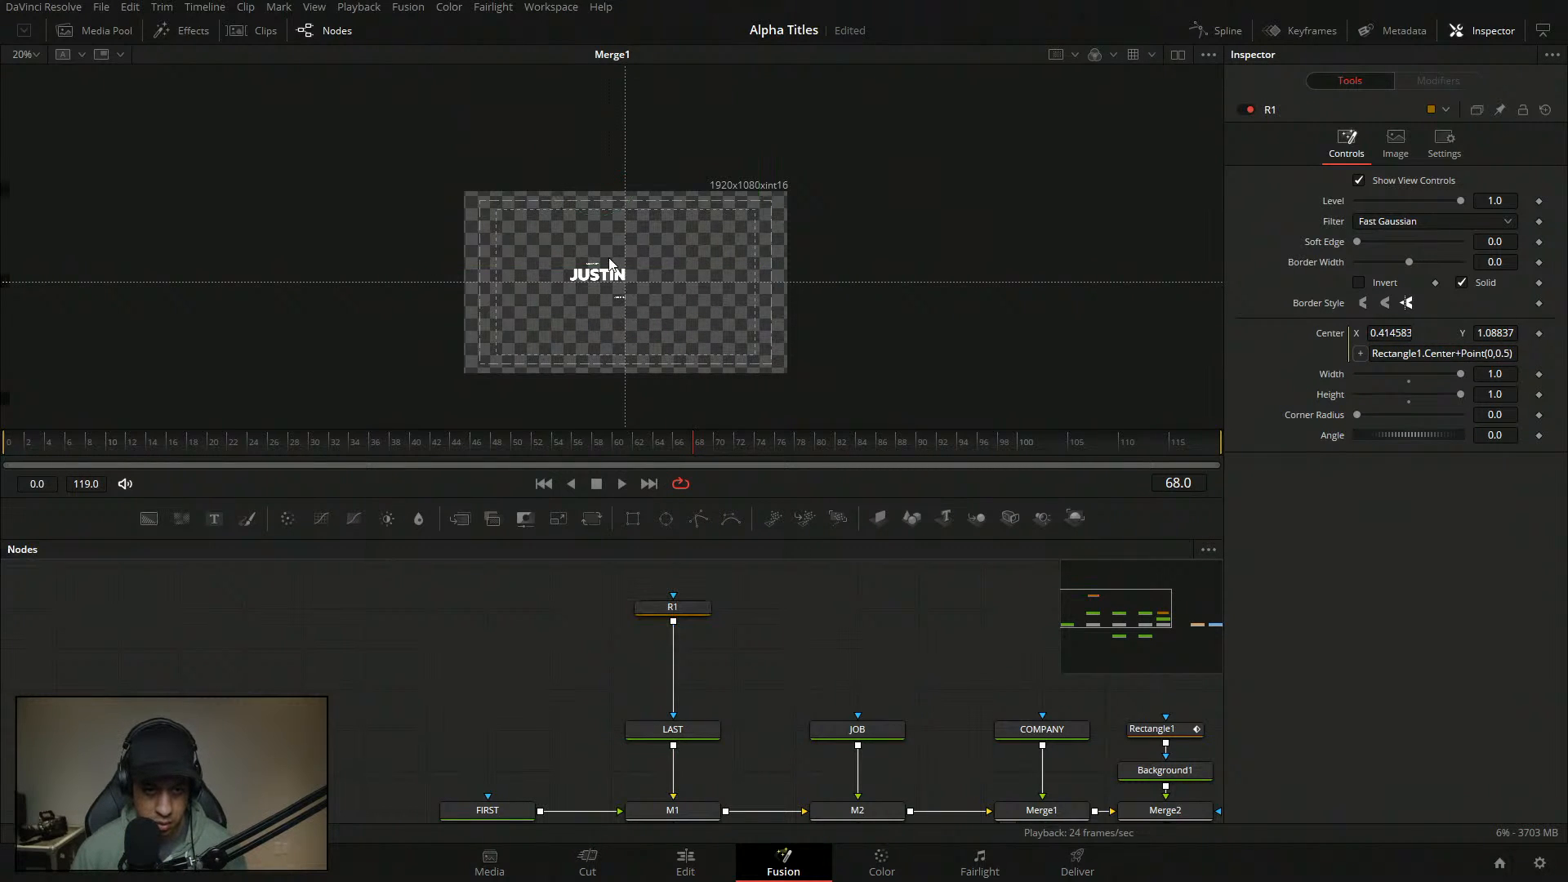
pyautogui.scroll(1, 595, 281)
pyautogui.scroll(-2, 586, 284)
pyautogui.scroll(1, 589, 283)
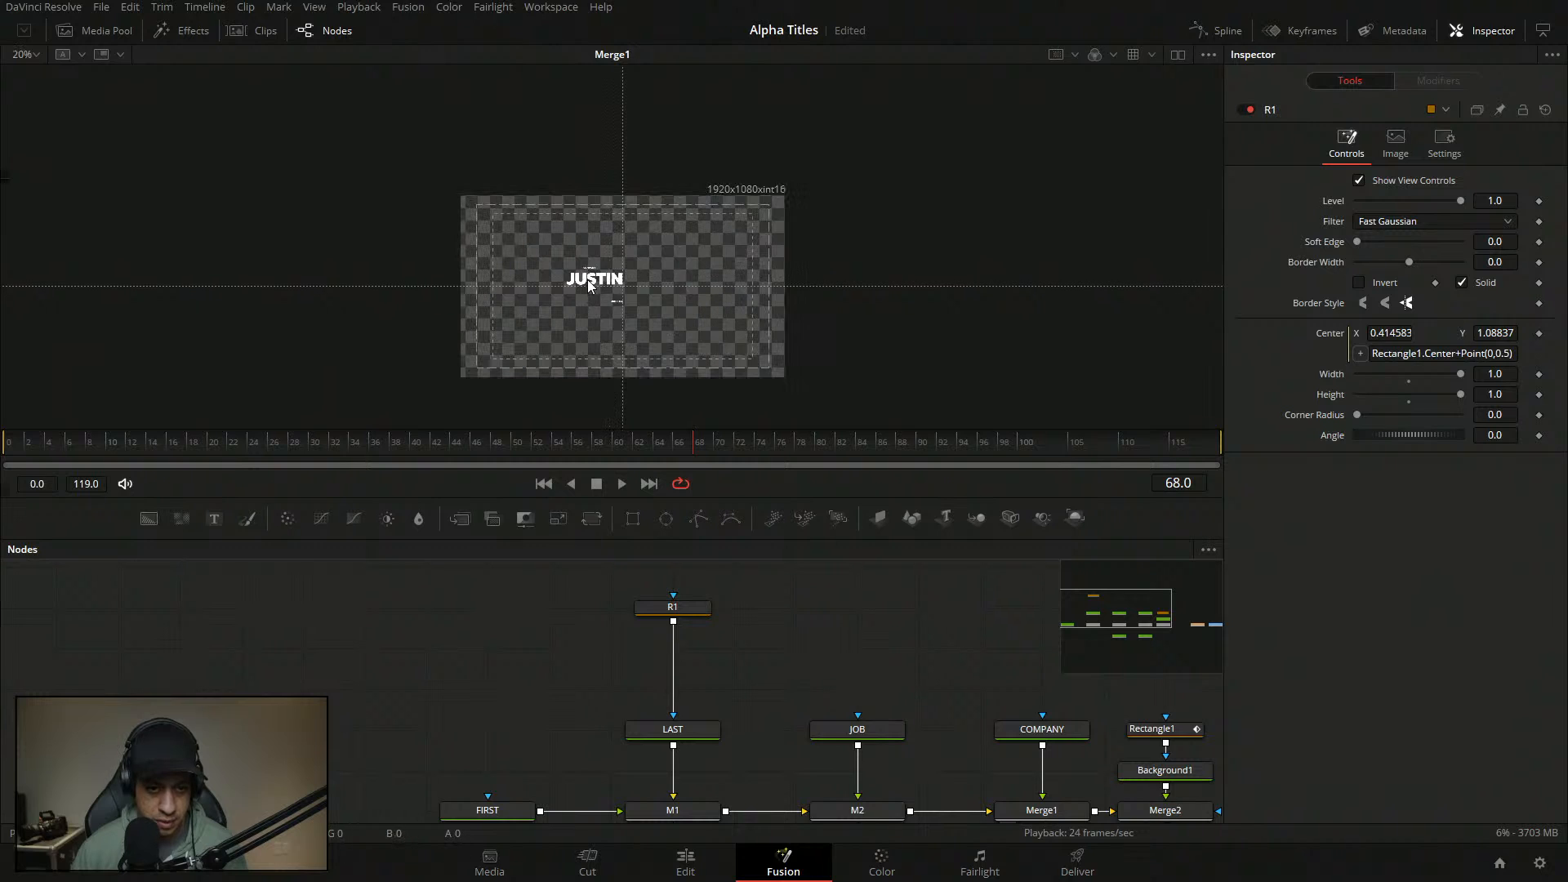
pyautogui.scroll(3, 589, 283)
pyautogui.scroll(-2, 590, 284)
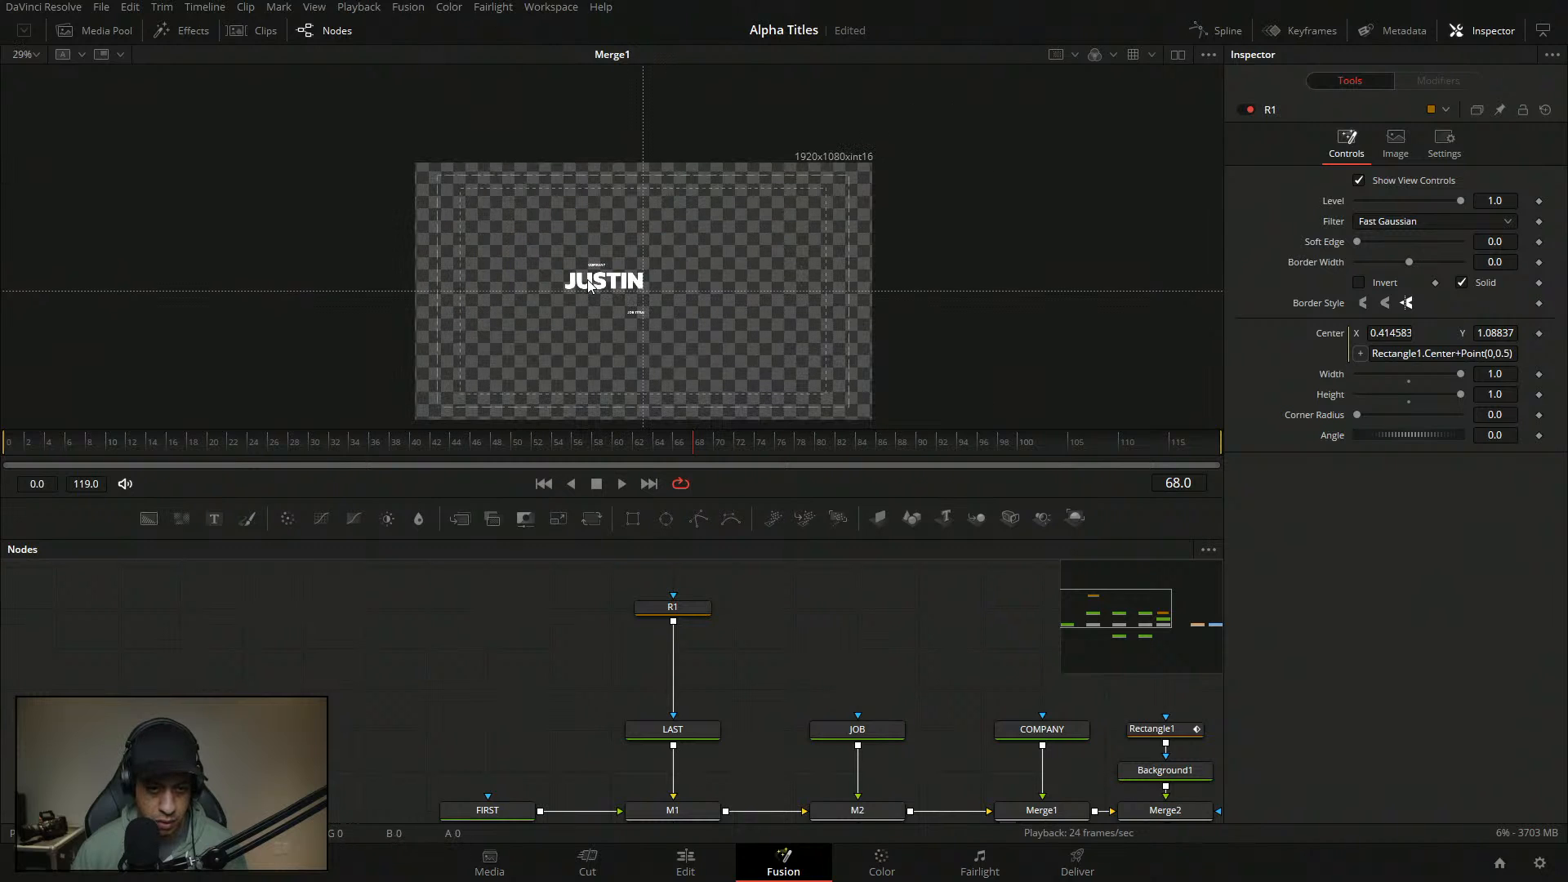
pyautogui.scroll(-4, 586, 280)
pyautogui.click(690, 609)
pyautogui.click(28, 54)
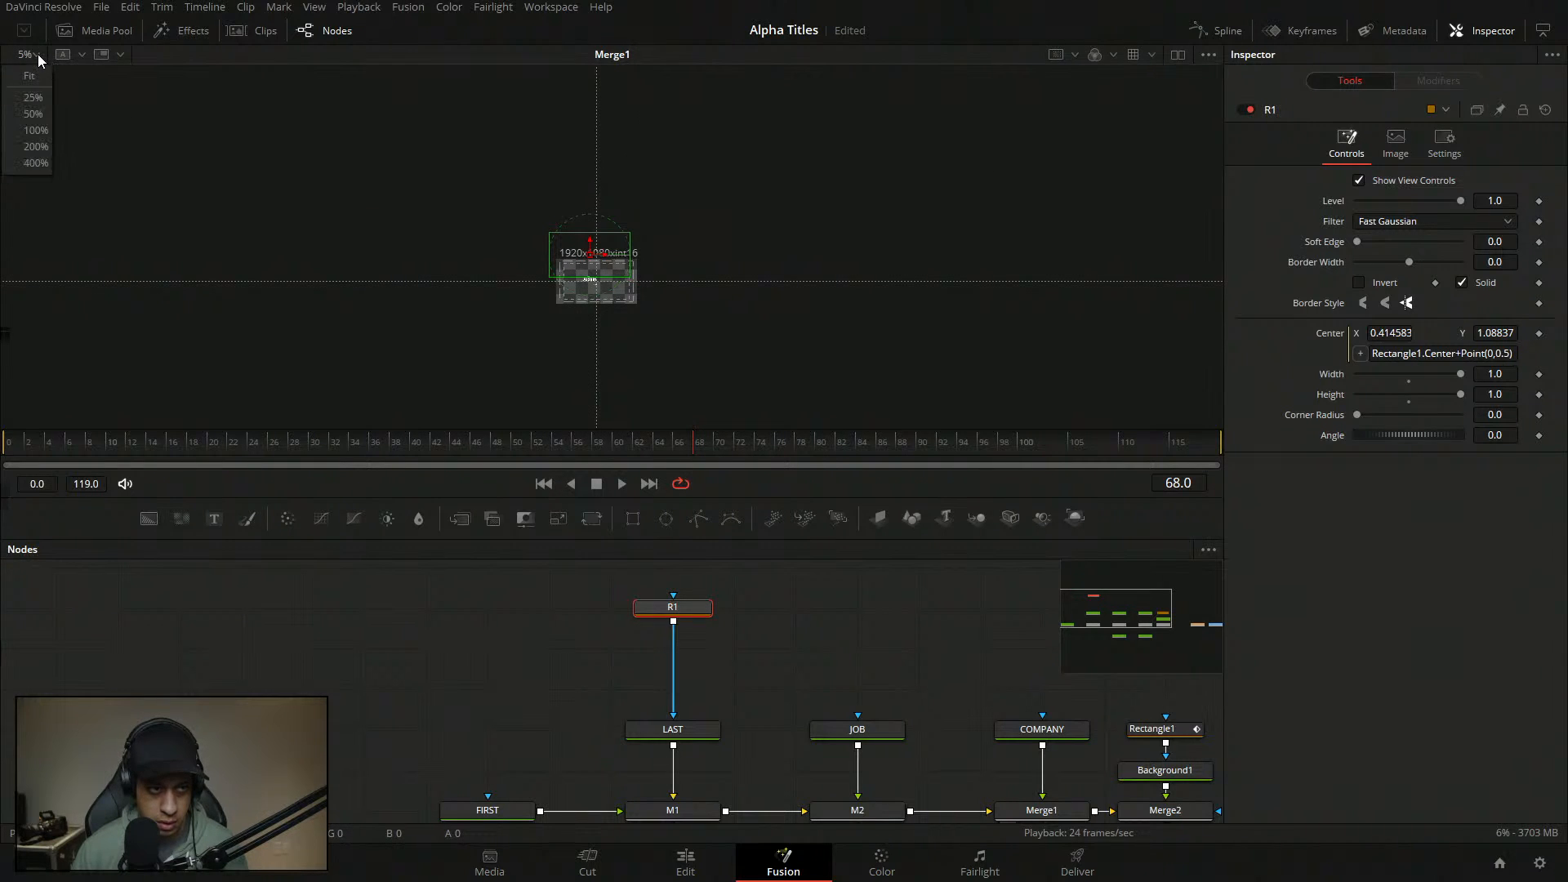
pyautogui.click(29, 73)
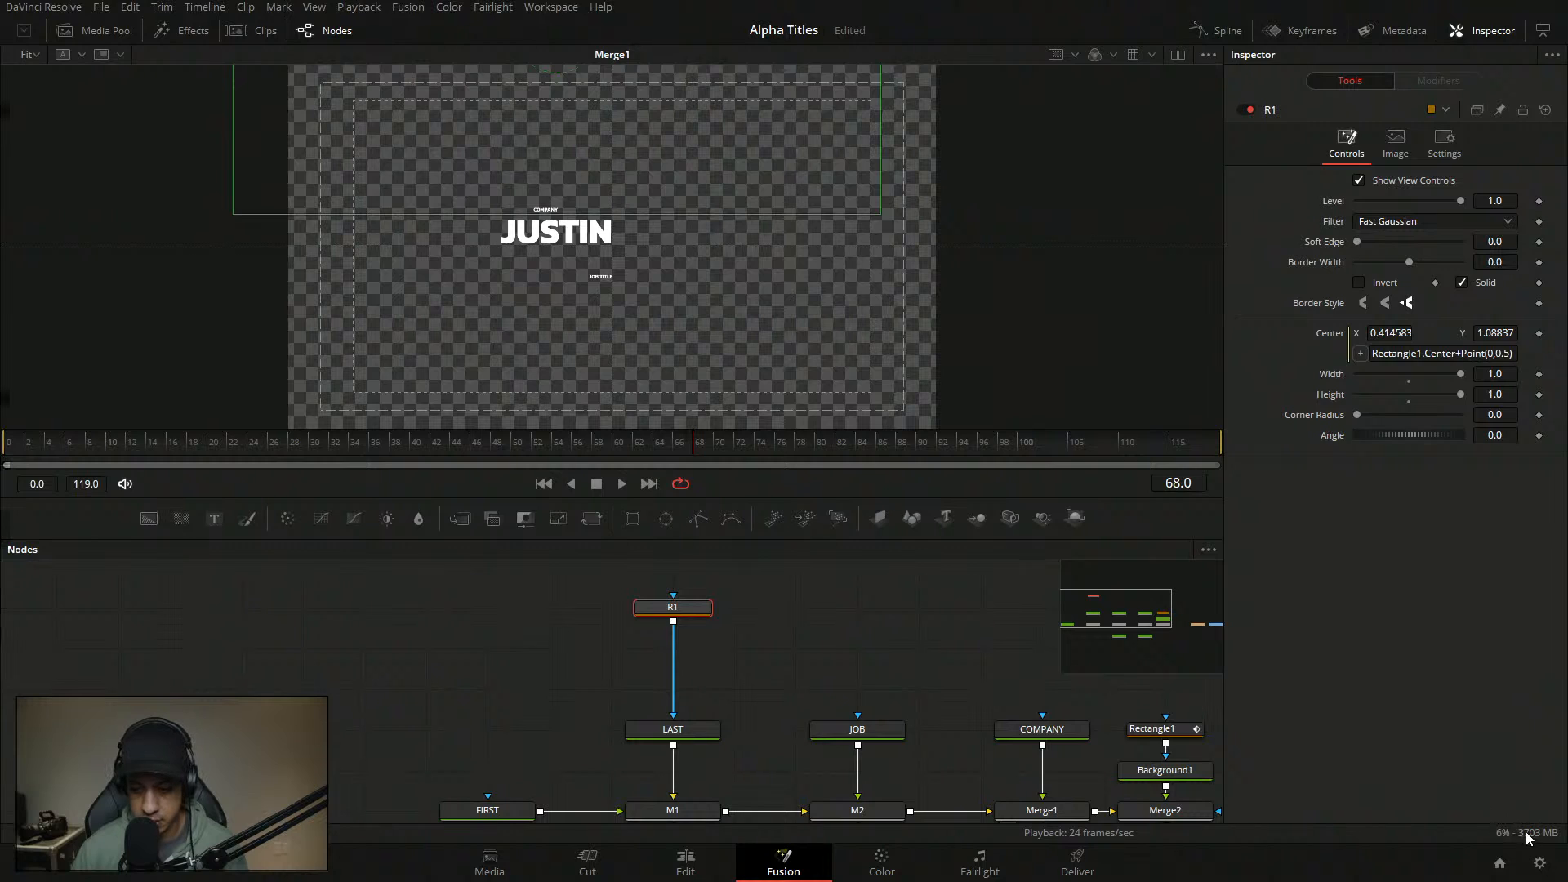
# - Move R1's mask connection from LAST onto FIRST and place R1 directly above FIRST
pyautogui.click(812, 633)
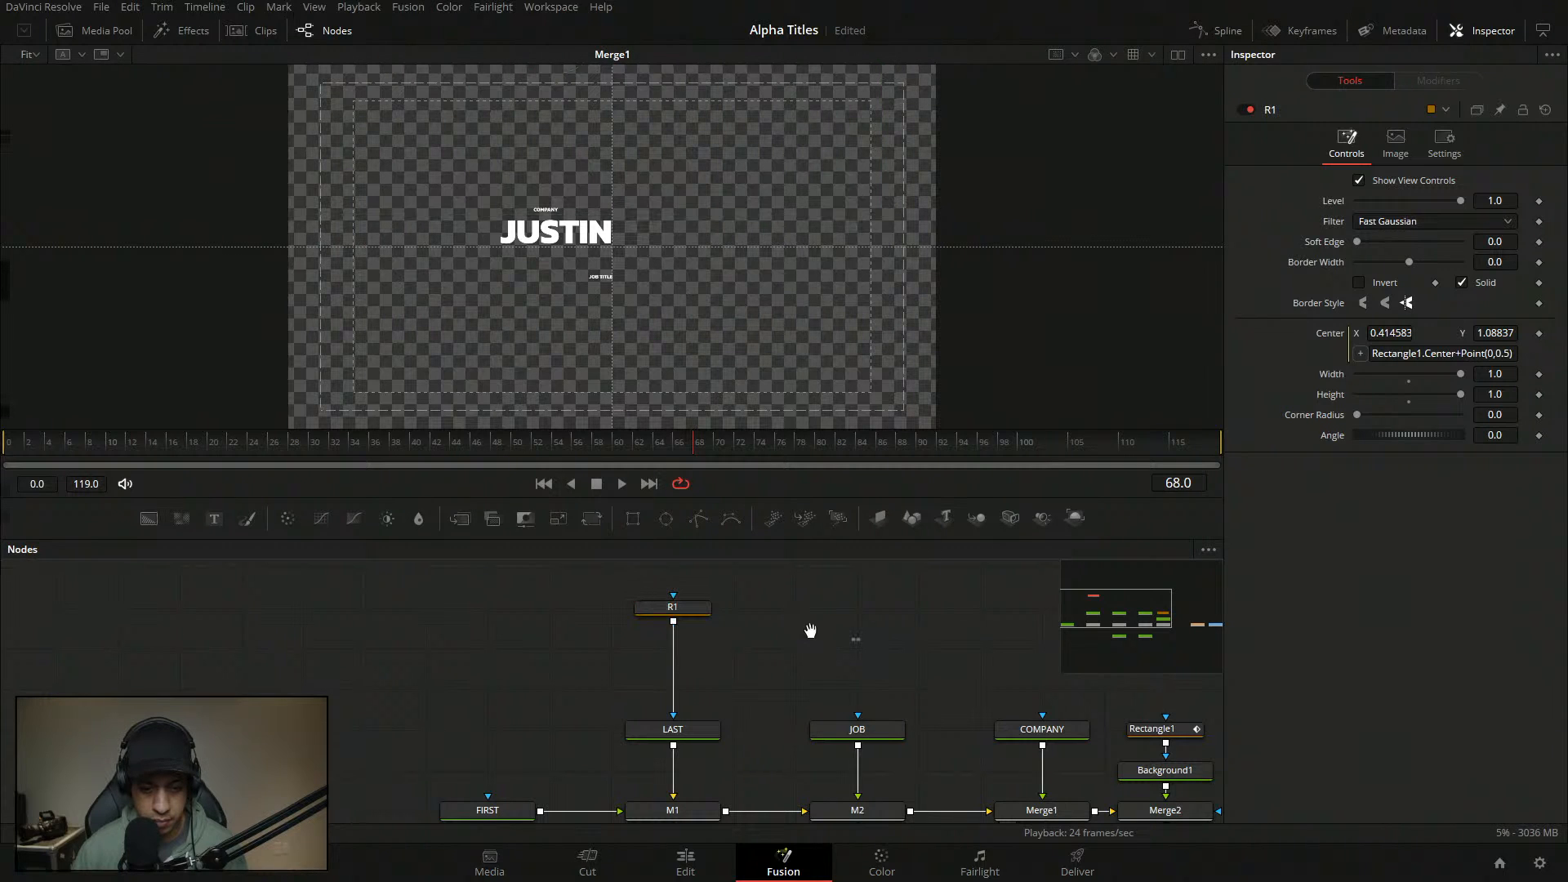
pyautogui.moveTo(810, 631); pyautogui.dragTo(764, 542)
pyautogui.moveTo(781, 597); pyautogui.dragTo(792, 519)
pyautogui.moveTo(780, 727); pyautogui.dragTo(763, 756)
pyautogui.moveTo(708, 570); pyautogui.dragTo(653, 660)
pyautogui.click(664, 677)
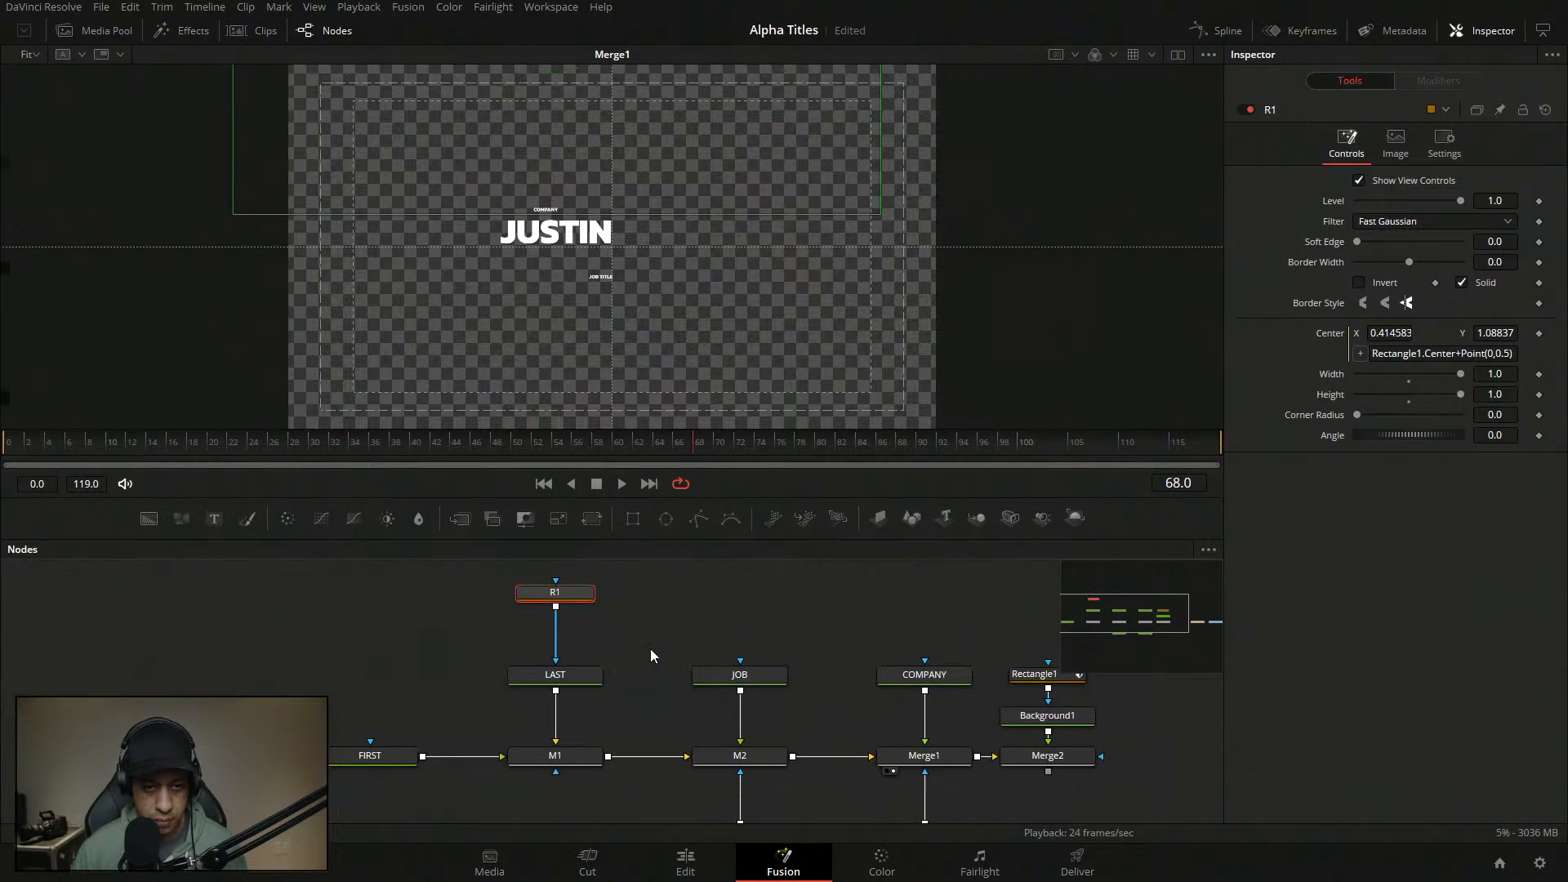
pyautogui.click(694, 622)
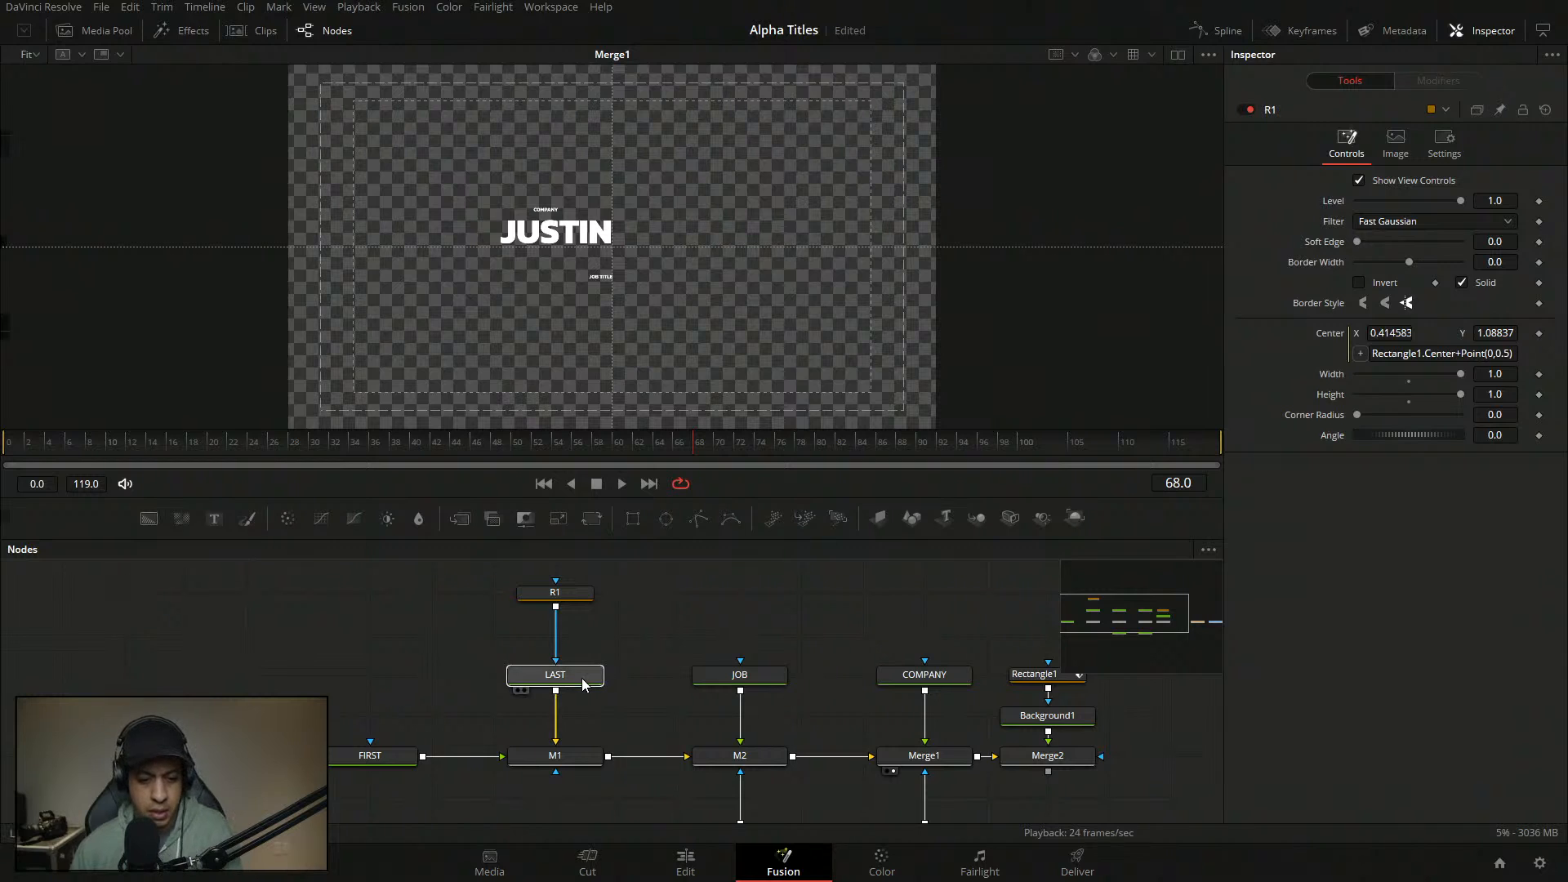
pyautogui.click(576, 675)
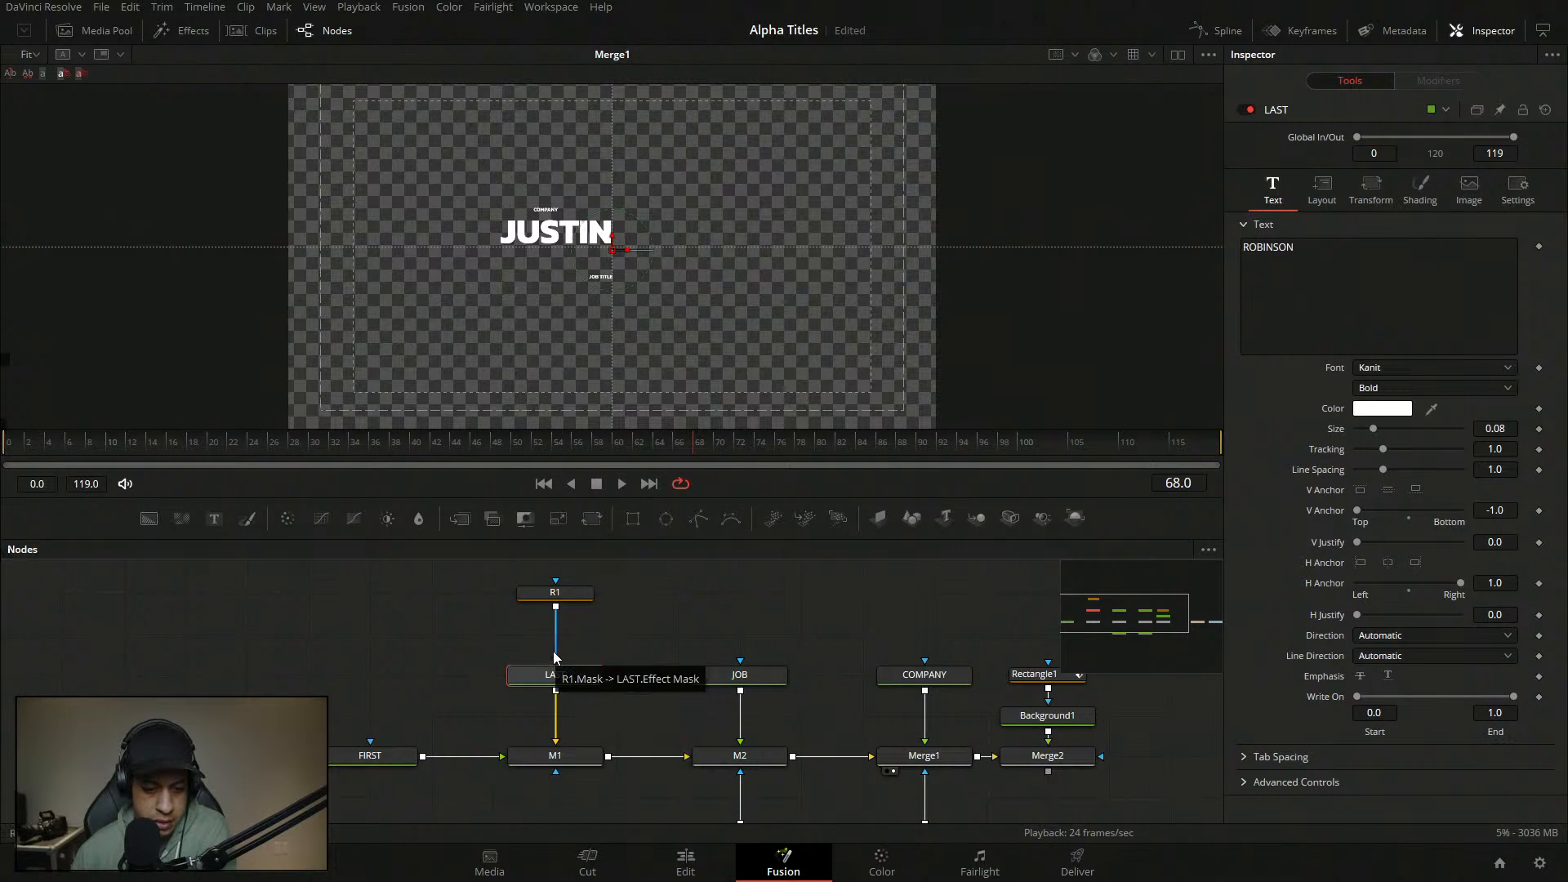
pyautogui.moveTo(555, 659); pyautogui.dragTo(370, 741)
pyautogui.moveTo(556, 592); pyautogui.dragTo(396, 604)
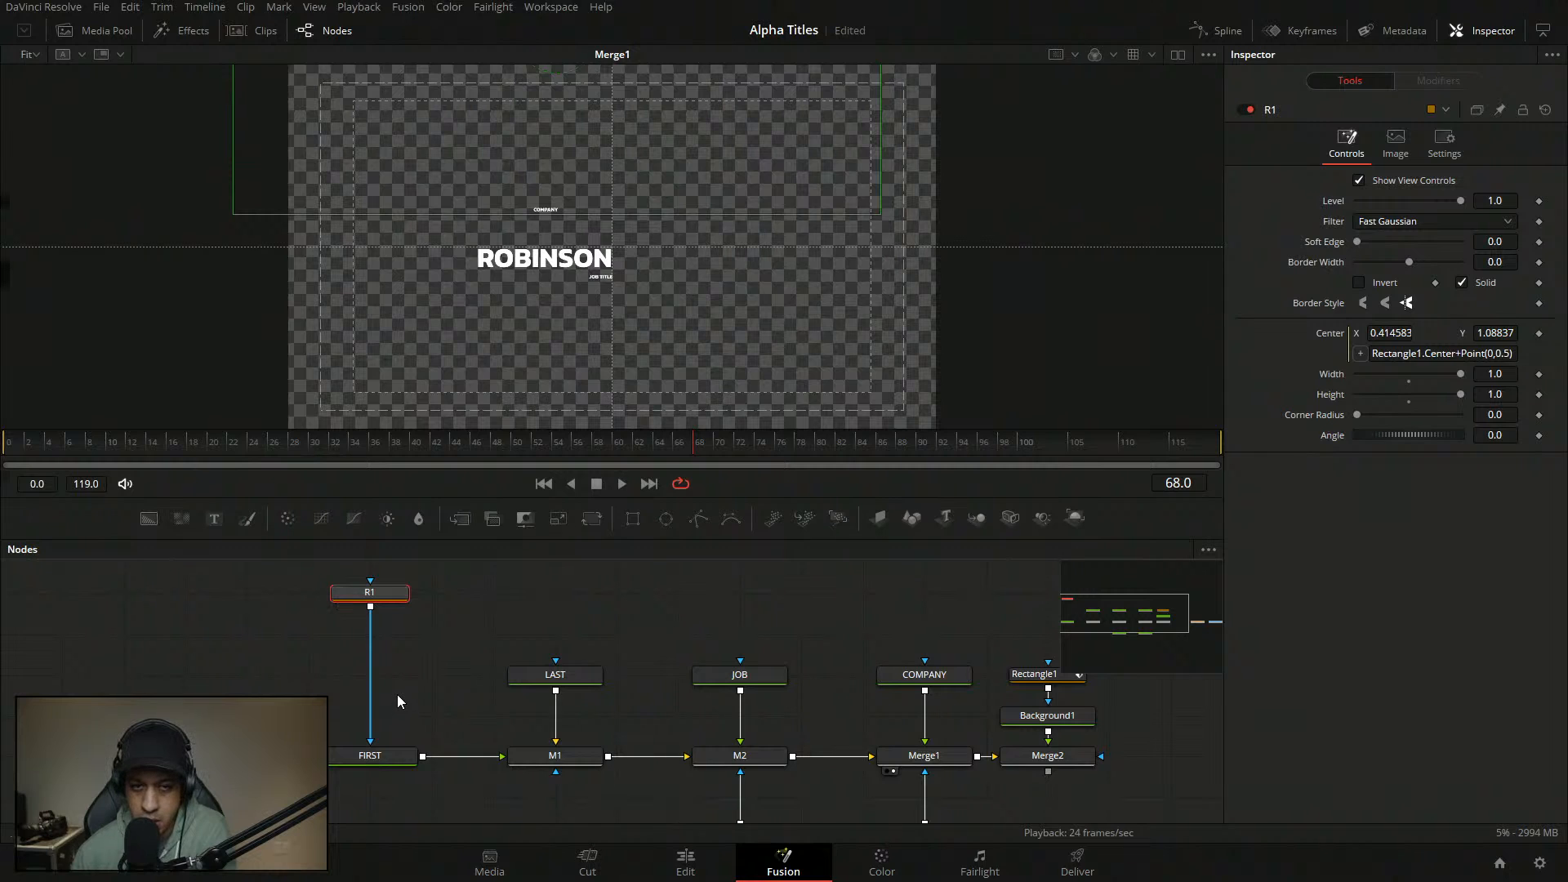
# - Invert the mask on the FIRST text node
pyautogui.click(378, 761)
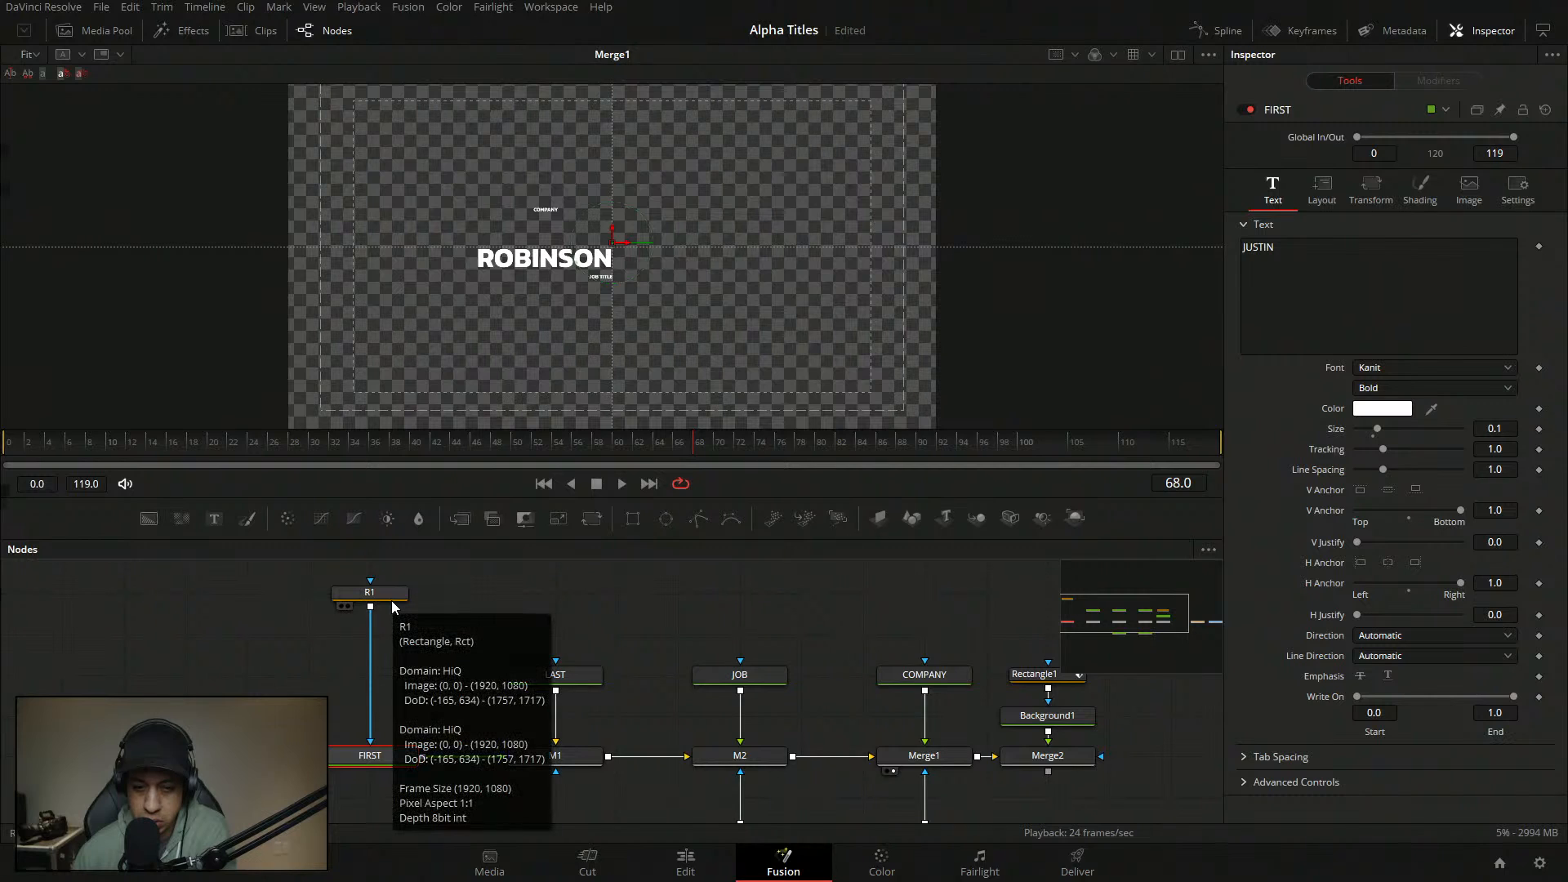
pyautogui.click(1517, 190)
pyautogui.click(1395, 246)
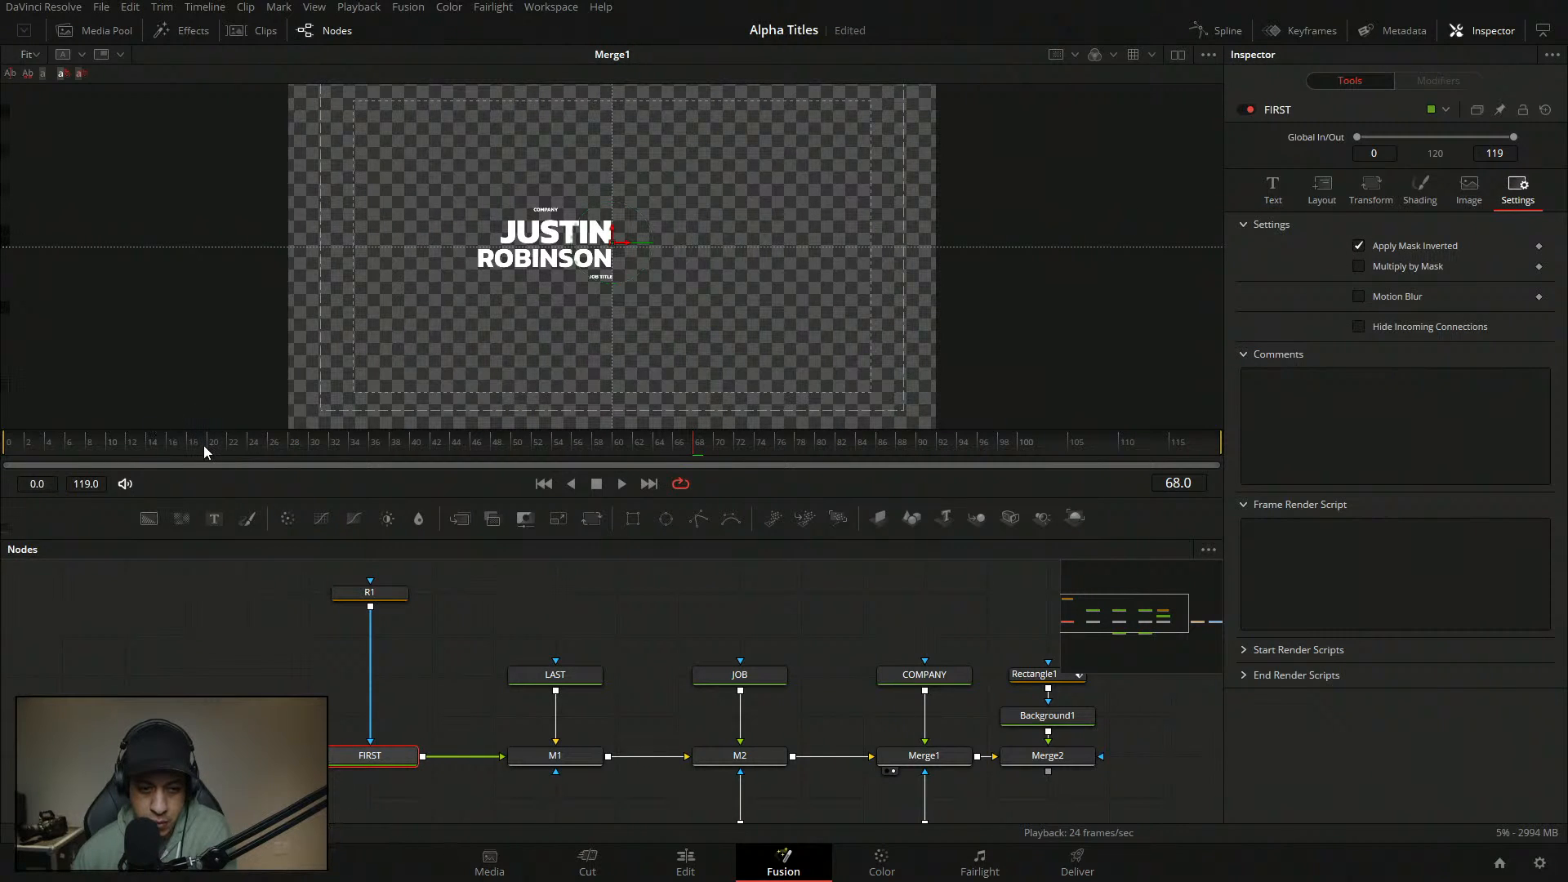
# - At frame 2, raise FIRST's shading offsets, White Solid Fill to Y 0.315, and view Merge2
pyautogui.click(26, 461)
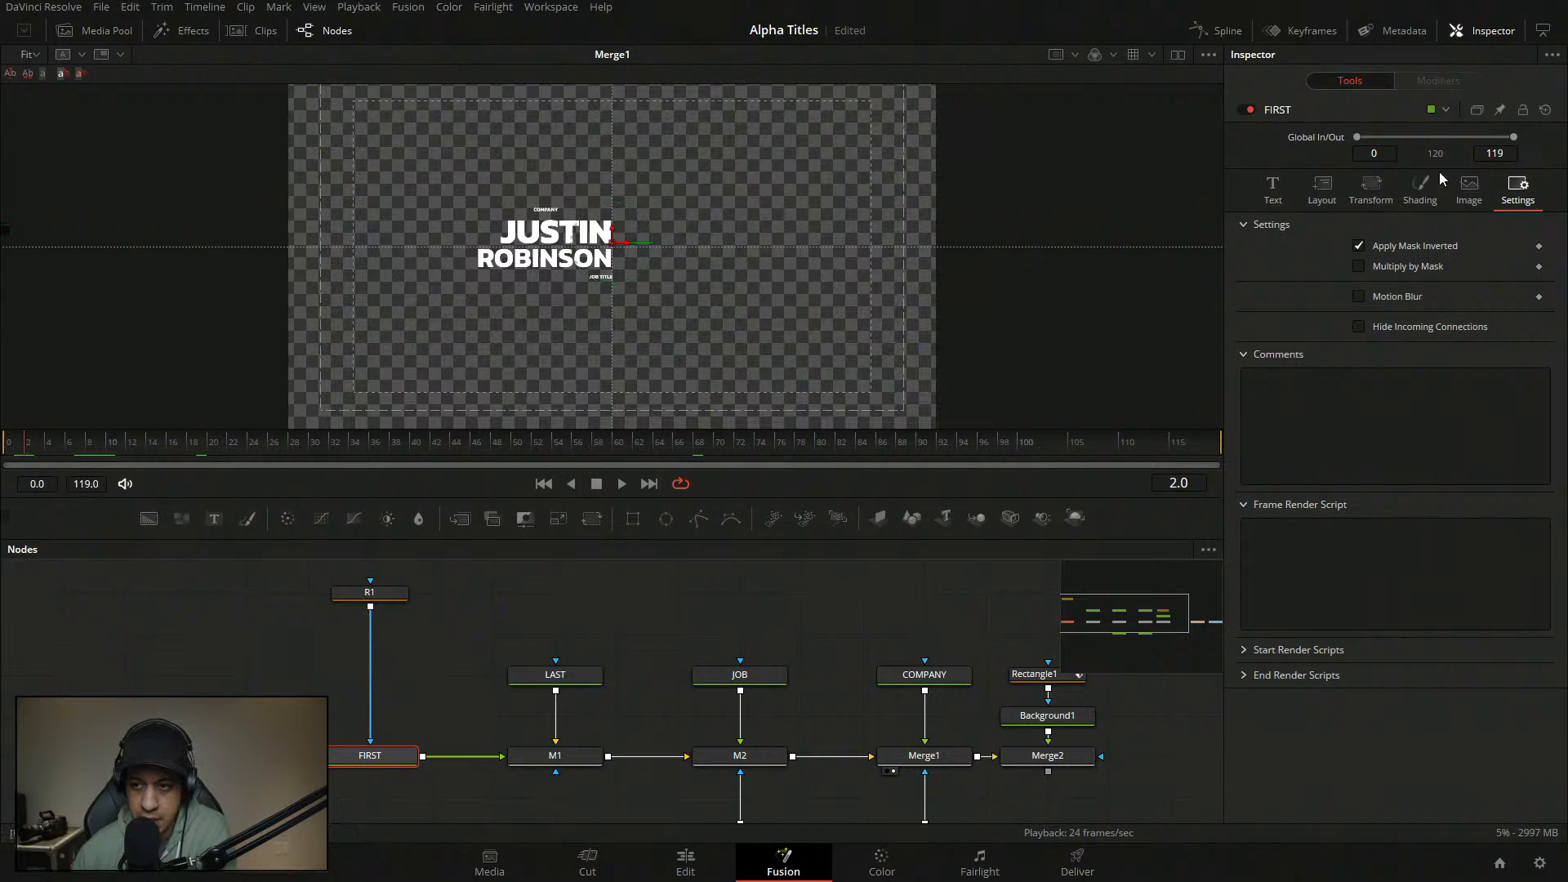
pyautogui.click(1426, 203)
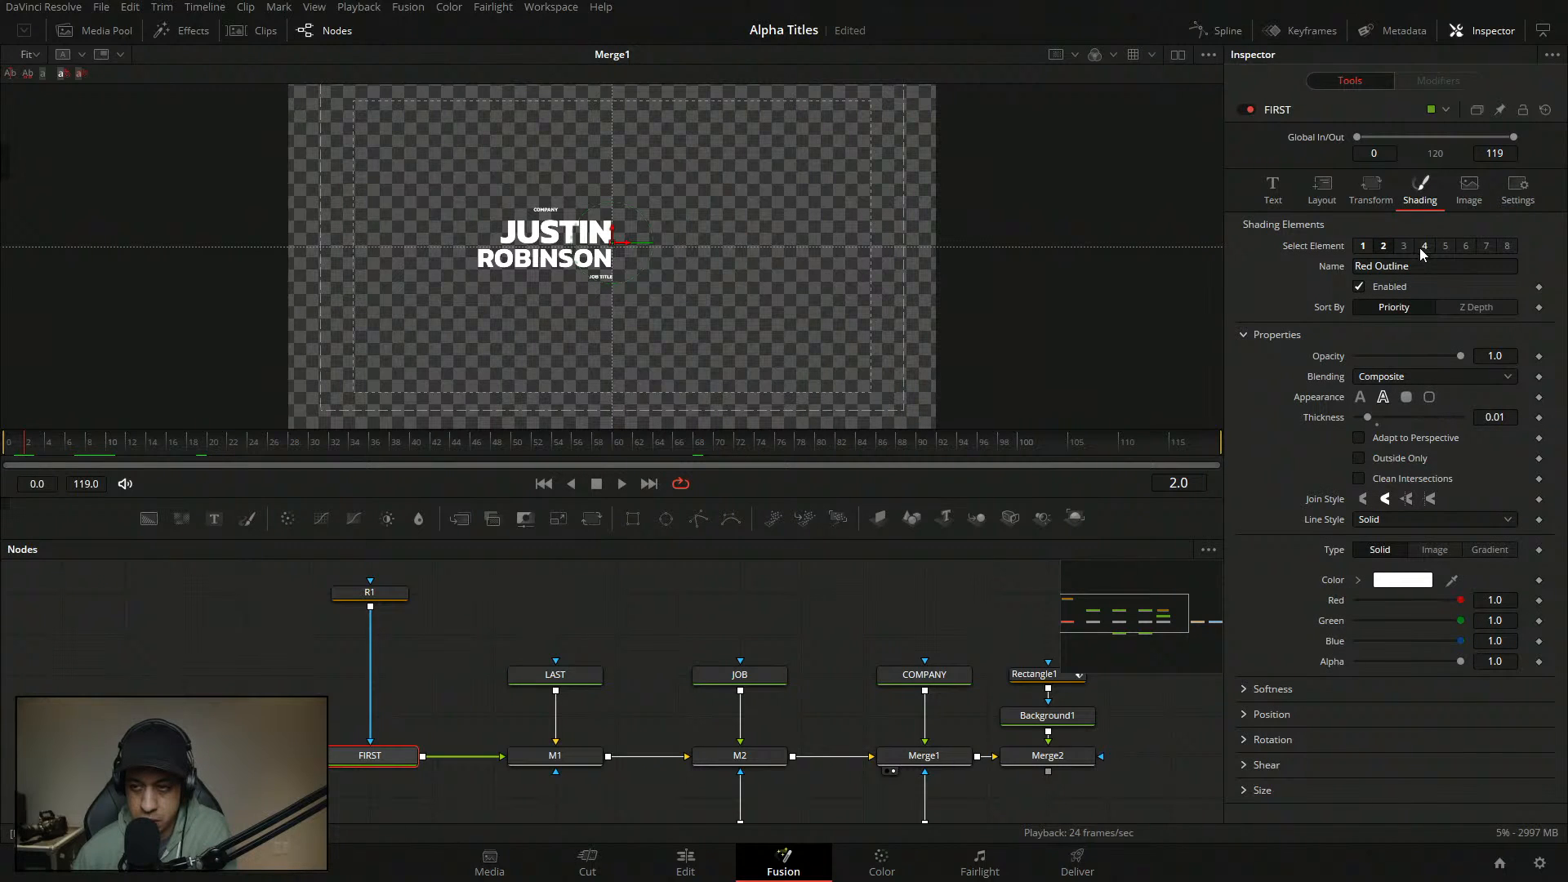
pyautogui.click(1247, 715)
pyautogui.moveTo(1495, 768); pyautogui.dragTo(1348, 772)
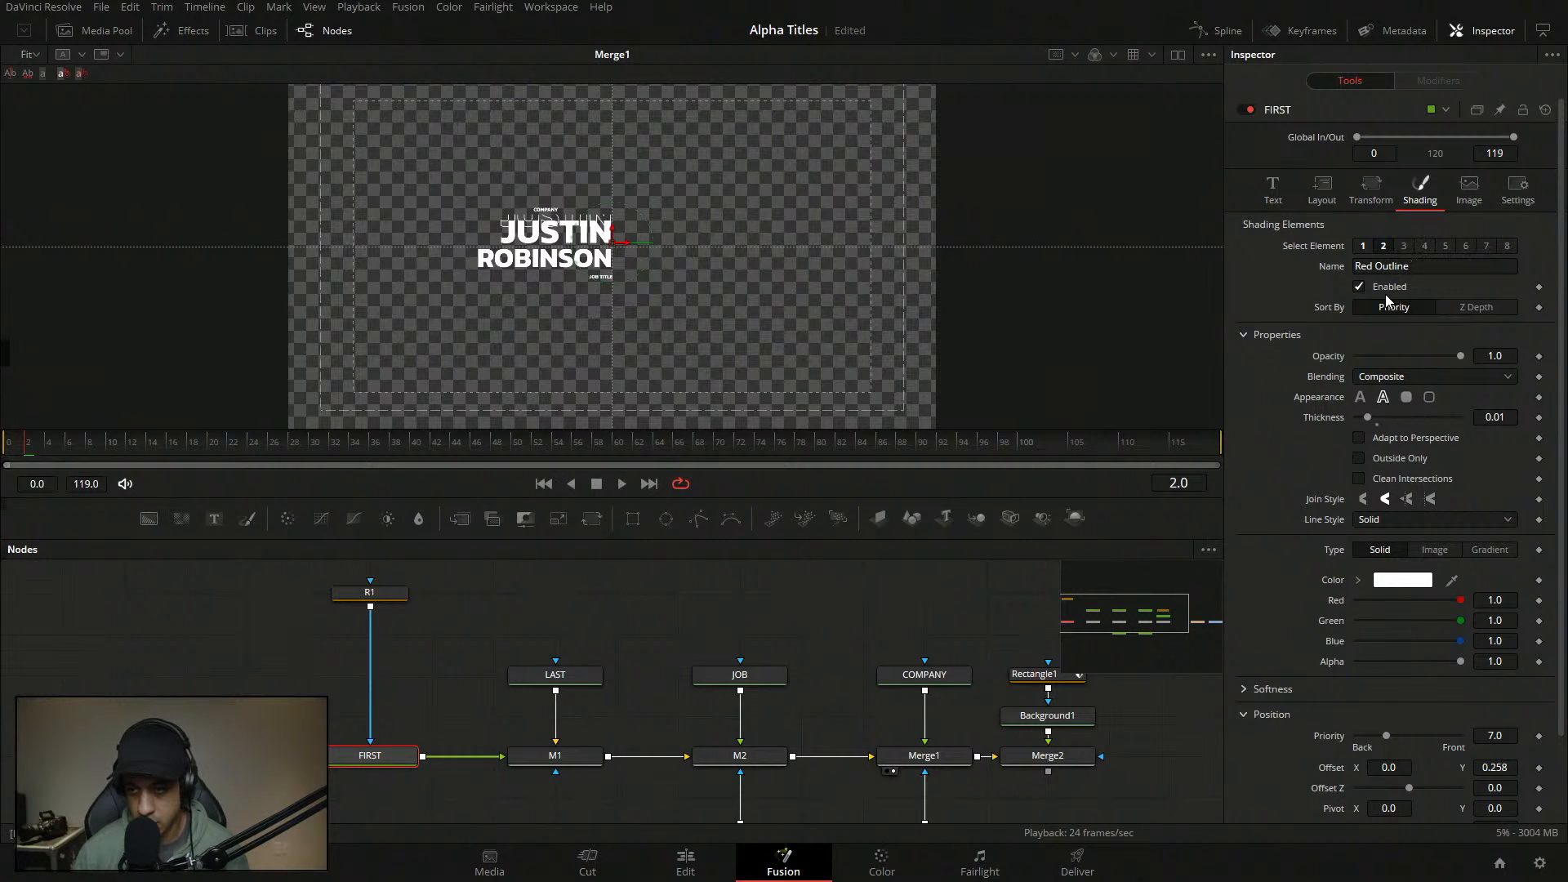
pyautogui.click(1362, 246)
pyautogui.moveTo(1505, 645); pyautogui.dragTo(1564, 644)
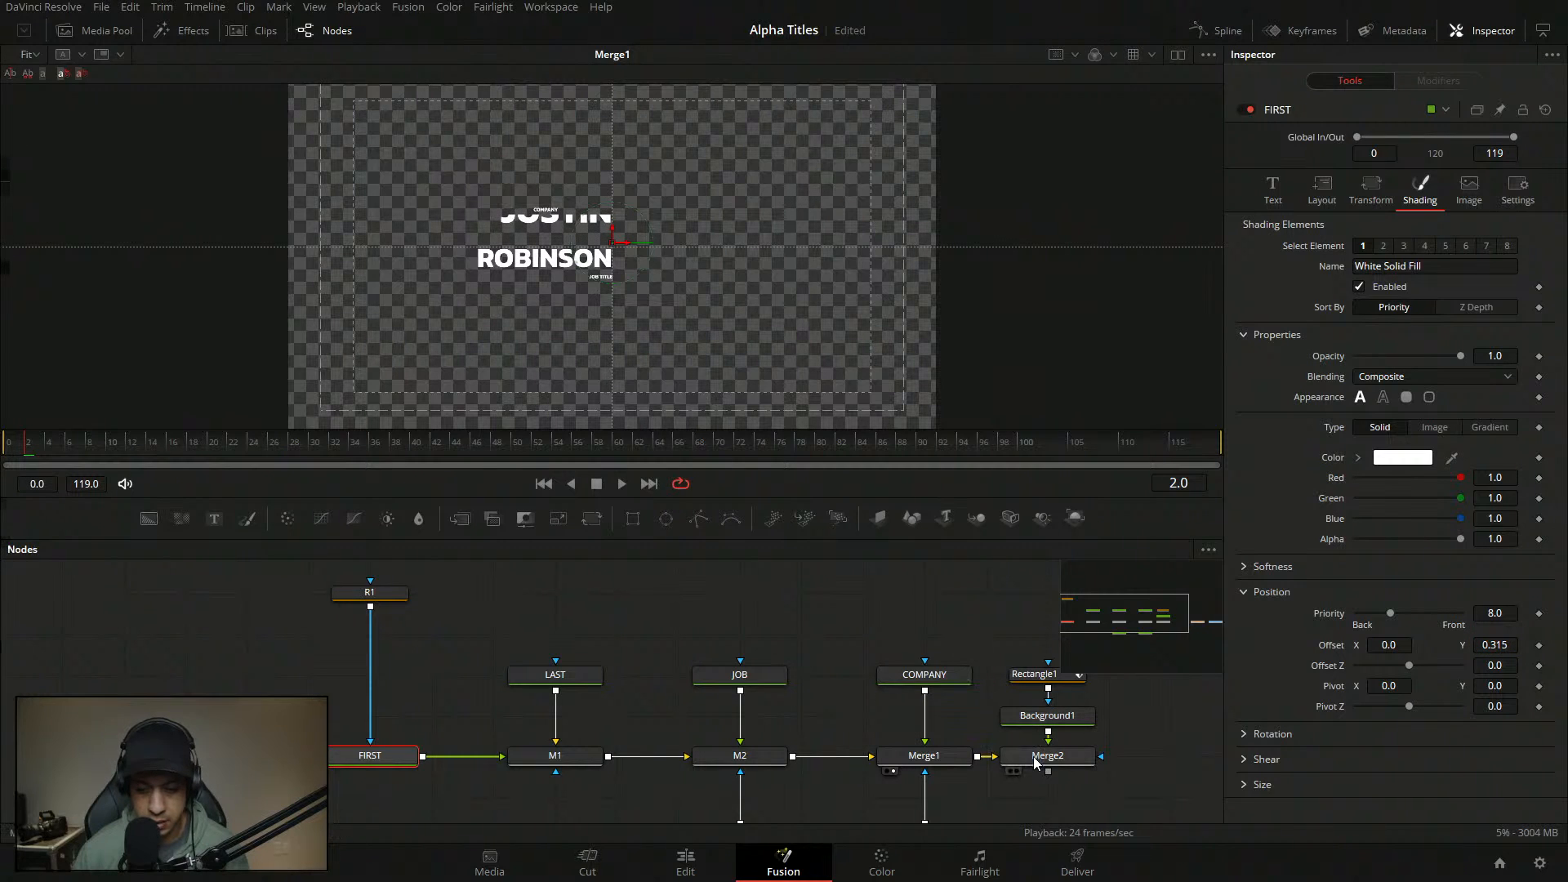
pyautogui.click(1011, 771)
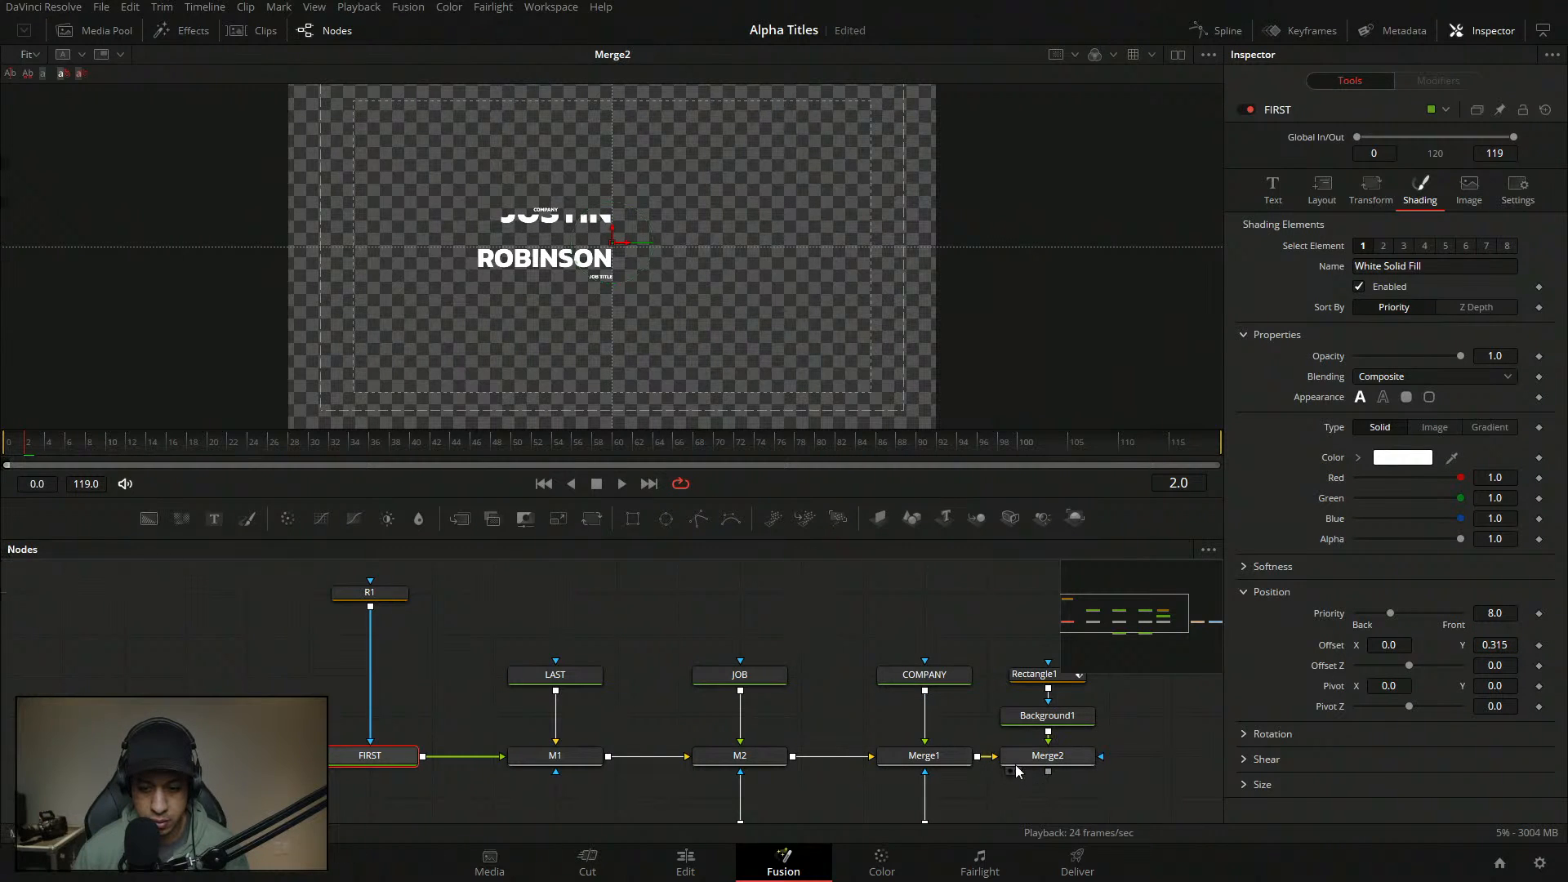
# - Select the Rectangle1 underline and return to the start of the animation
pyautogui.scroll(5, 674, 405)
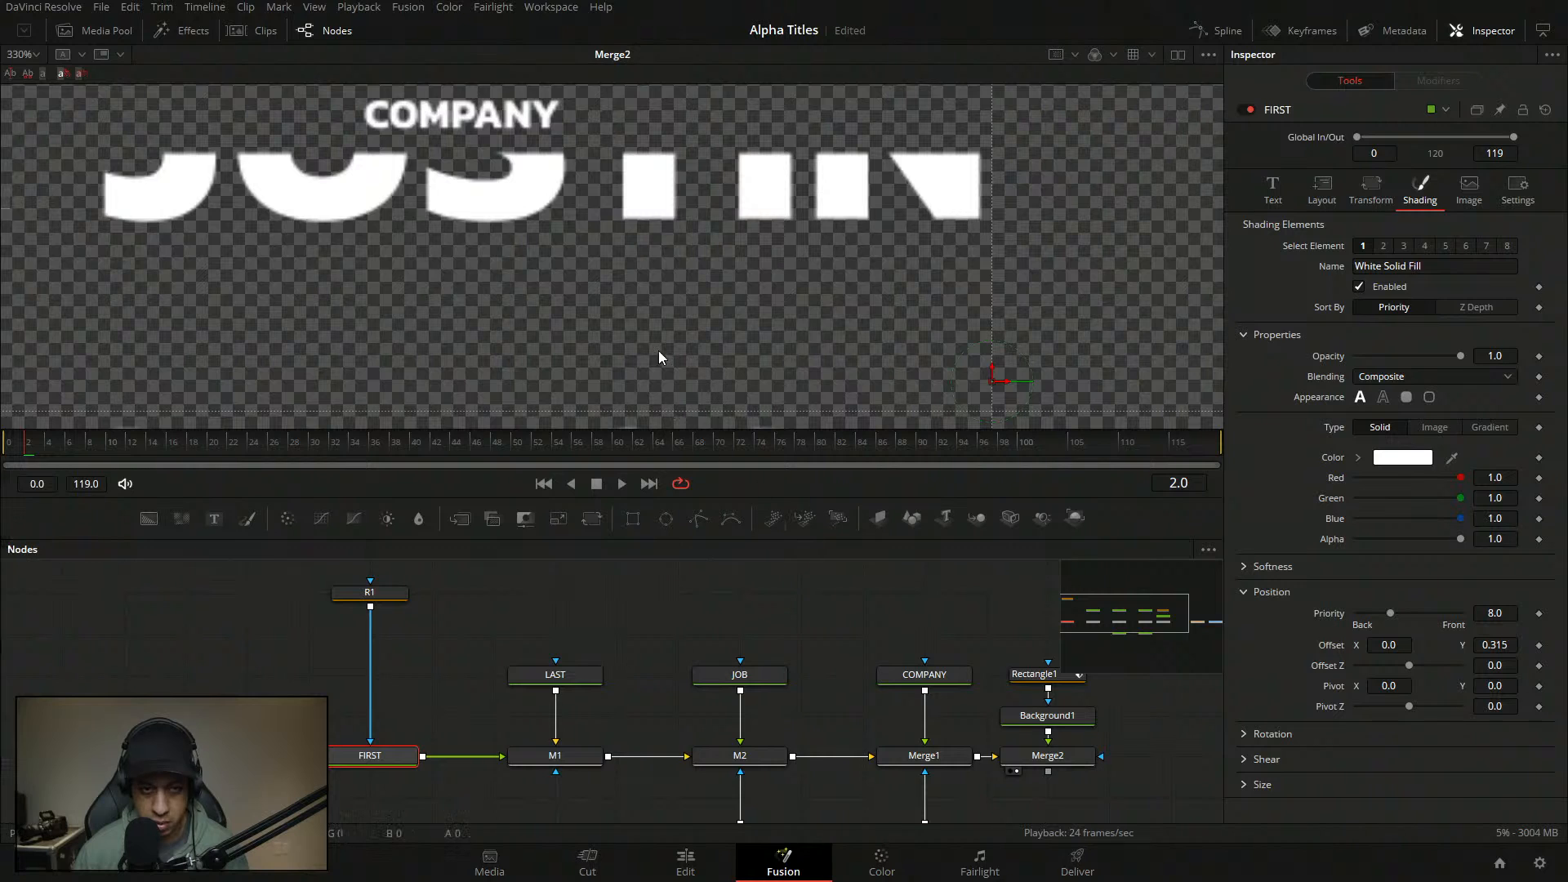
pyautogui.scroll(-2, 564, 247)
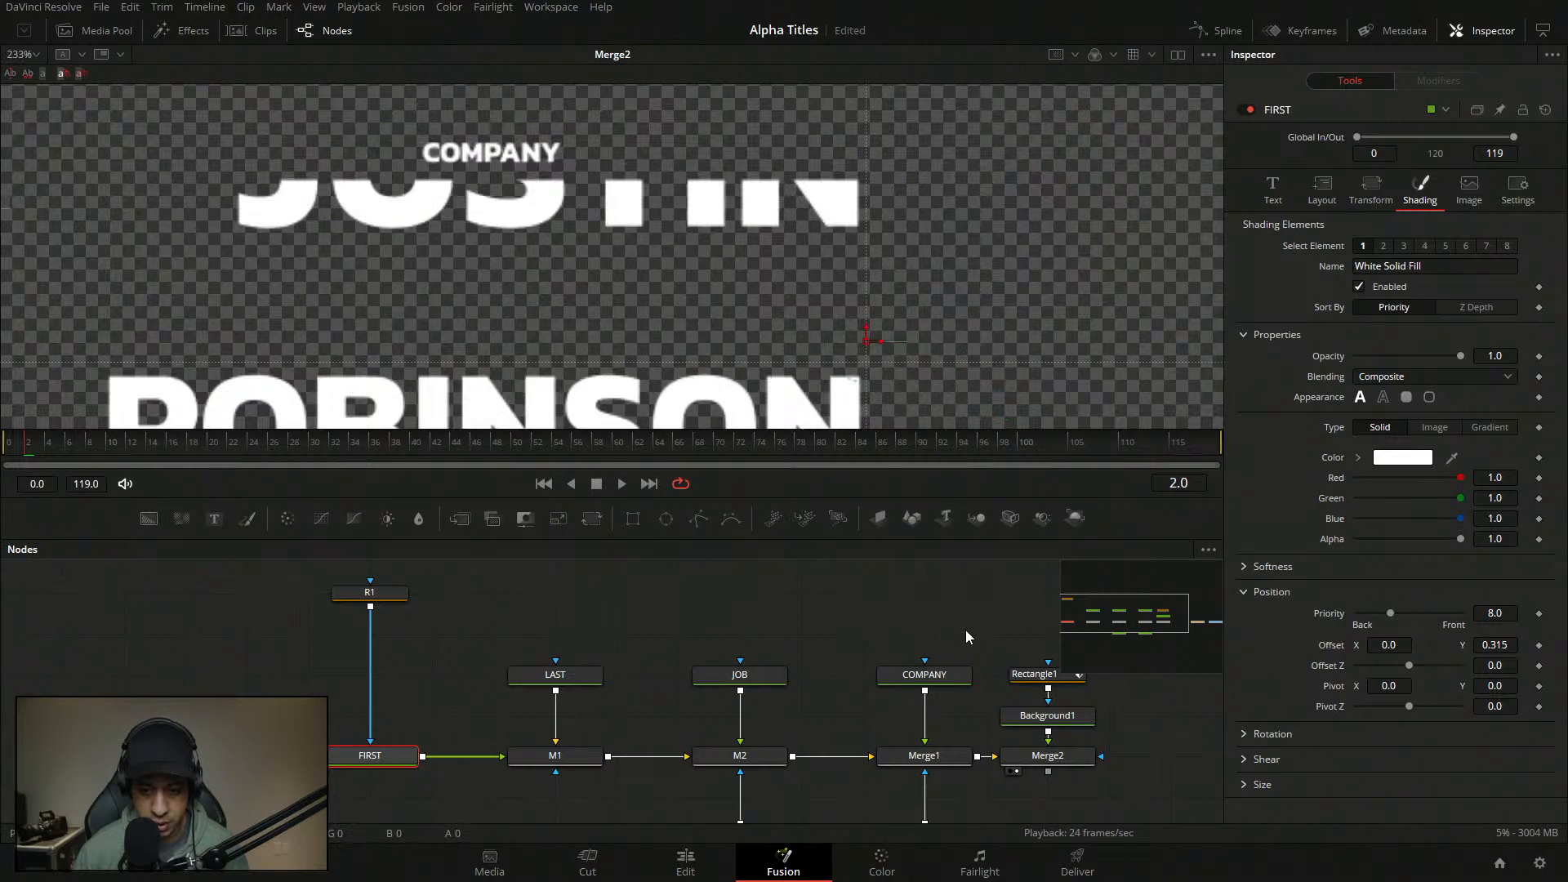
pyautogui.click(1037, 674)
pyautogui.click(340, 443)
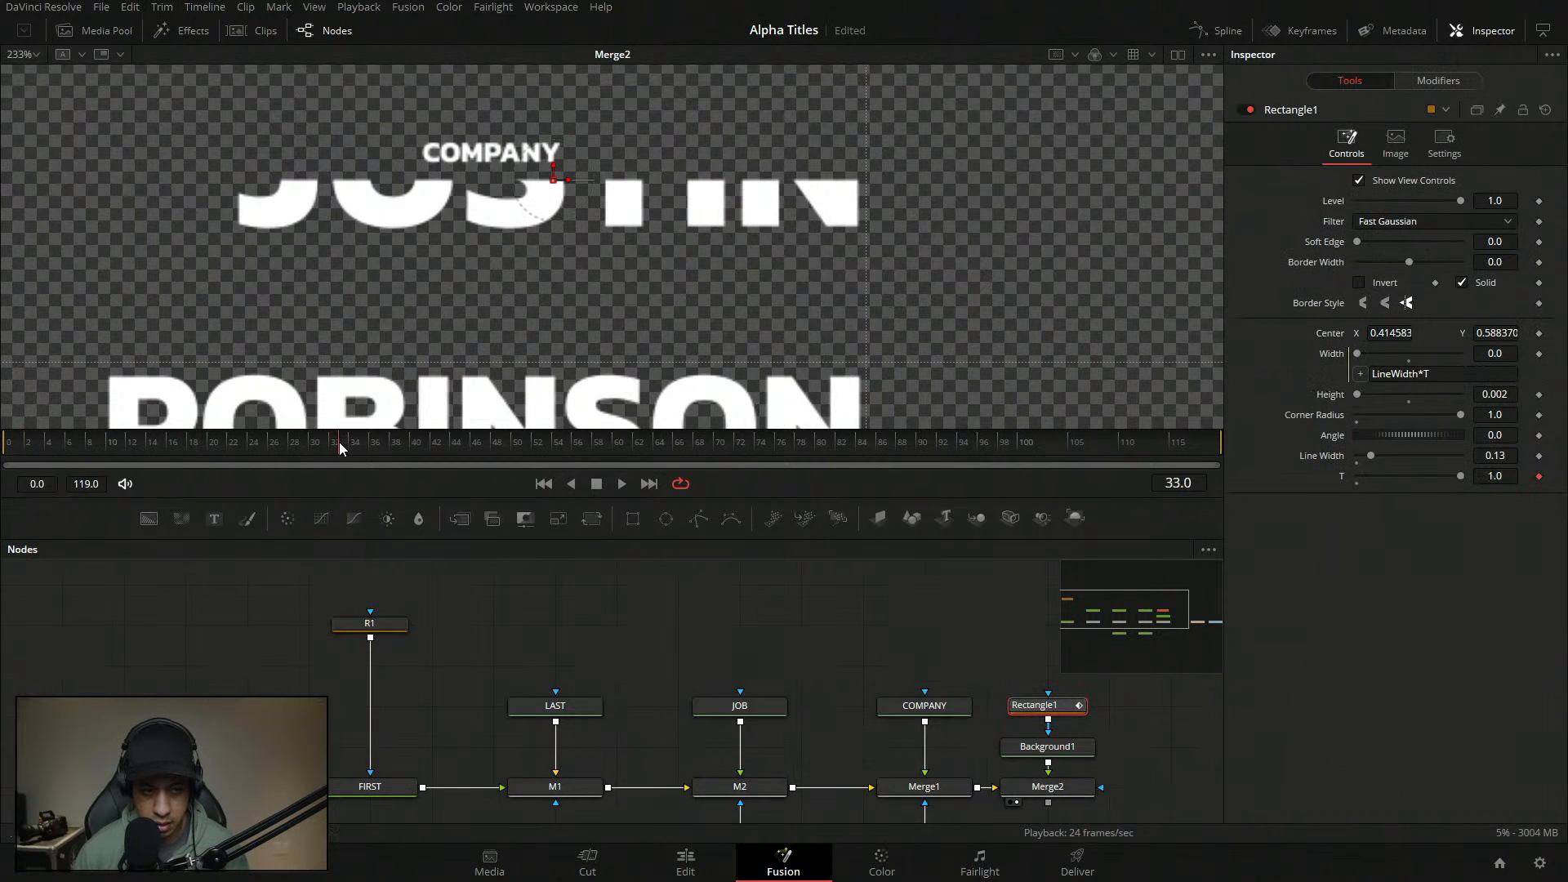
pyautogui.click(789, 681)
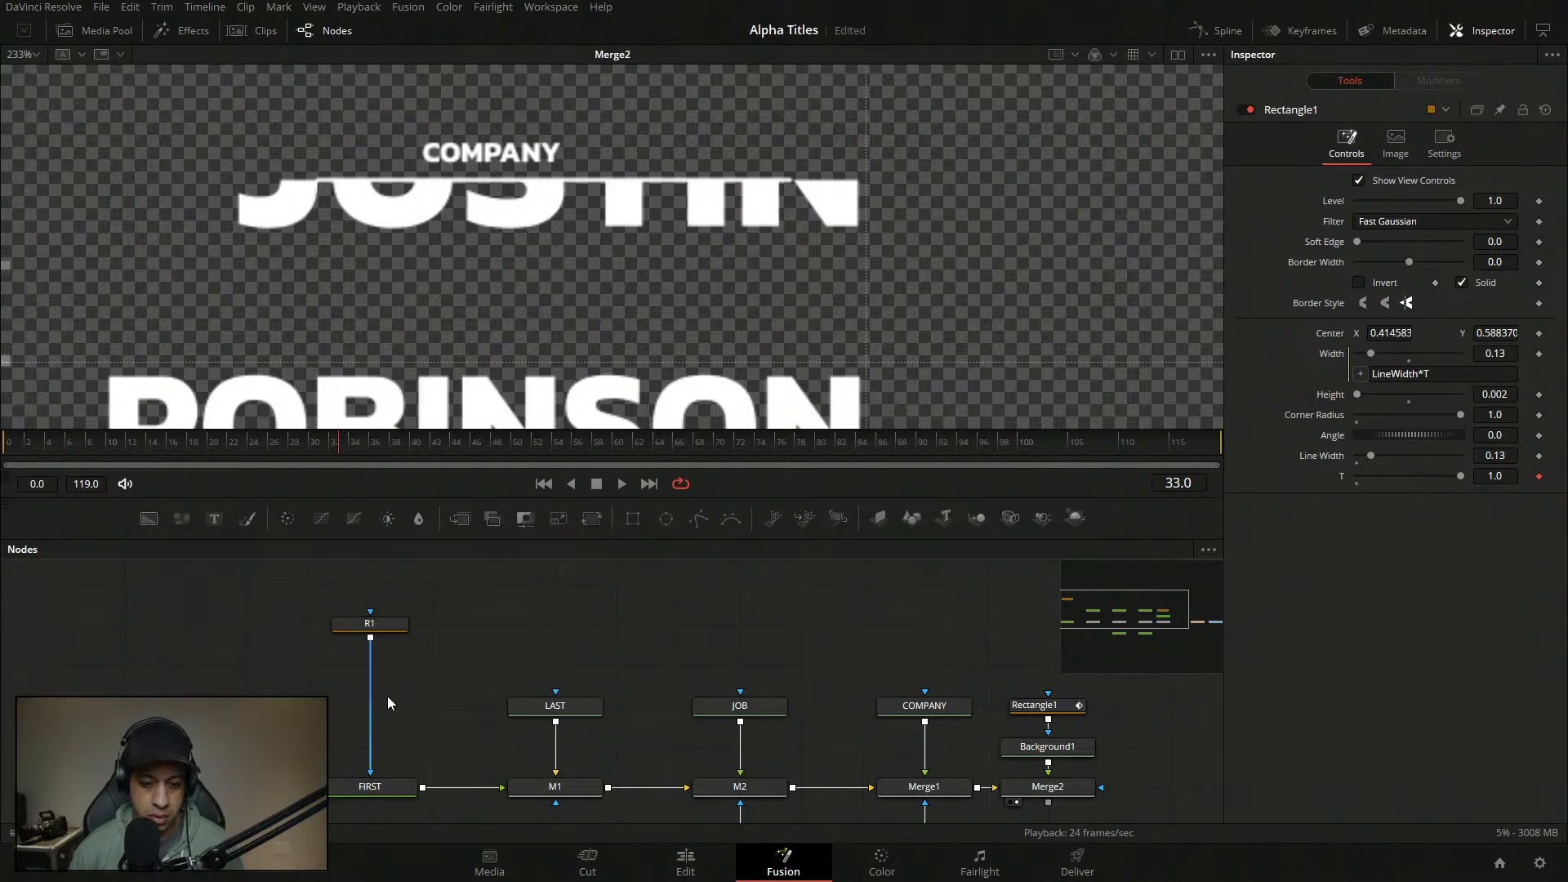
pyautogui.click(1080, 702)
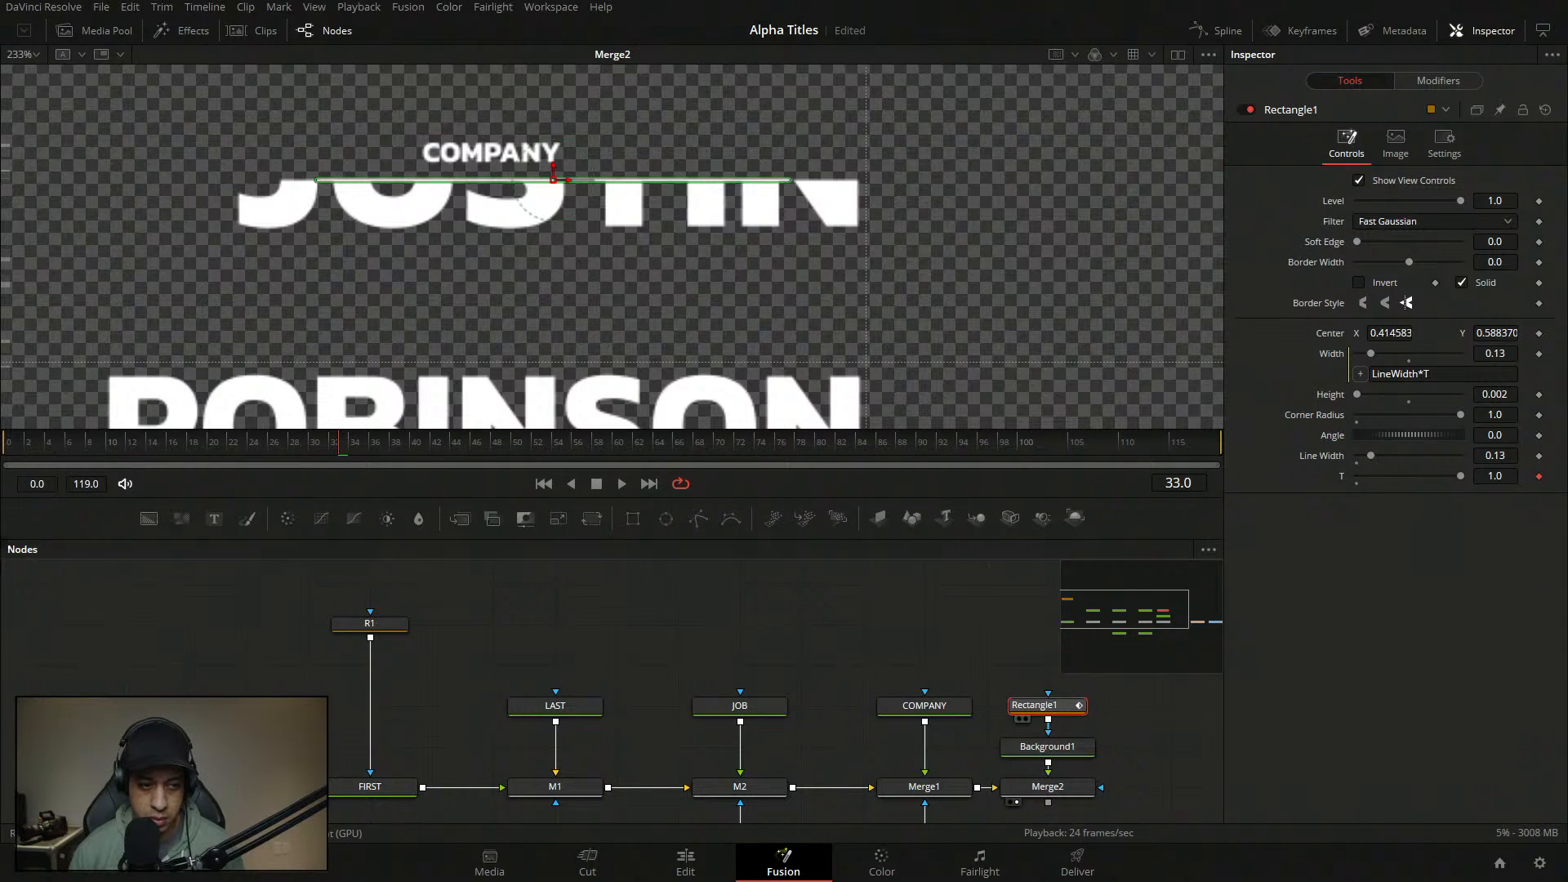
pyautogui.press('Home')
# - Smooth Rectangle1's T anim curve points and shorten the ease Out from 33 to 22
pyautogui.click(1457, 83)
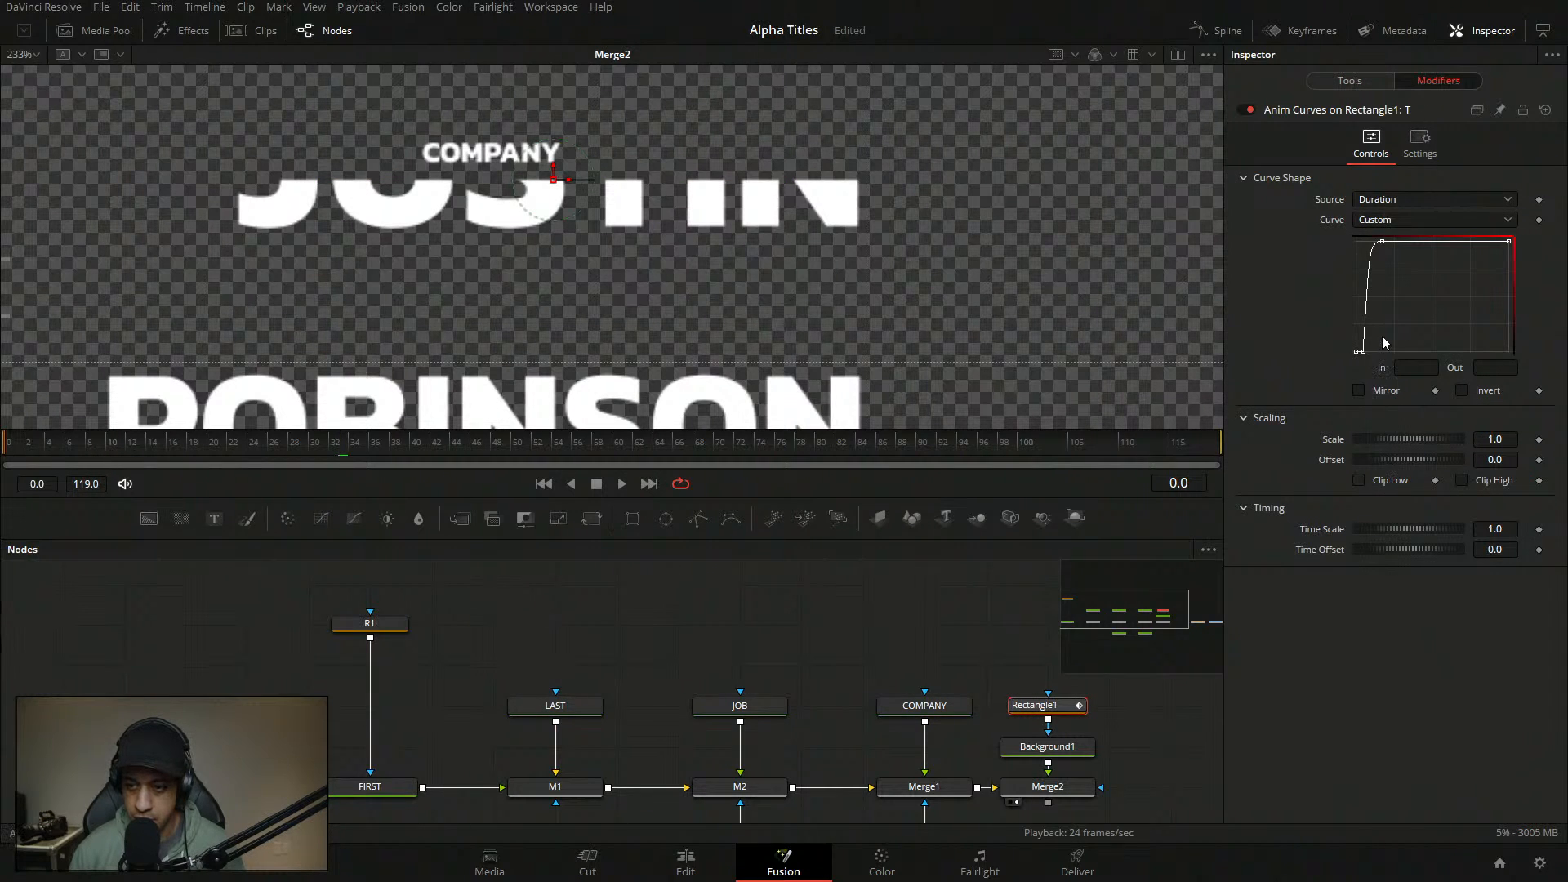
pyautogui.click(1361, 351)
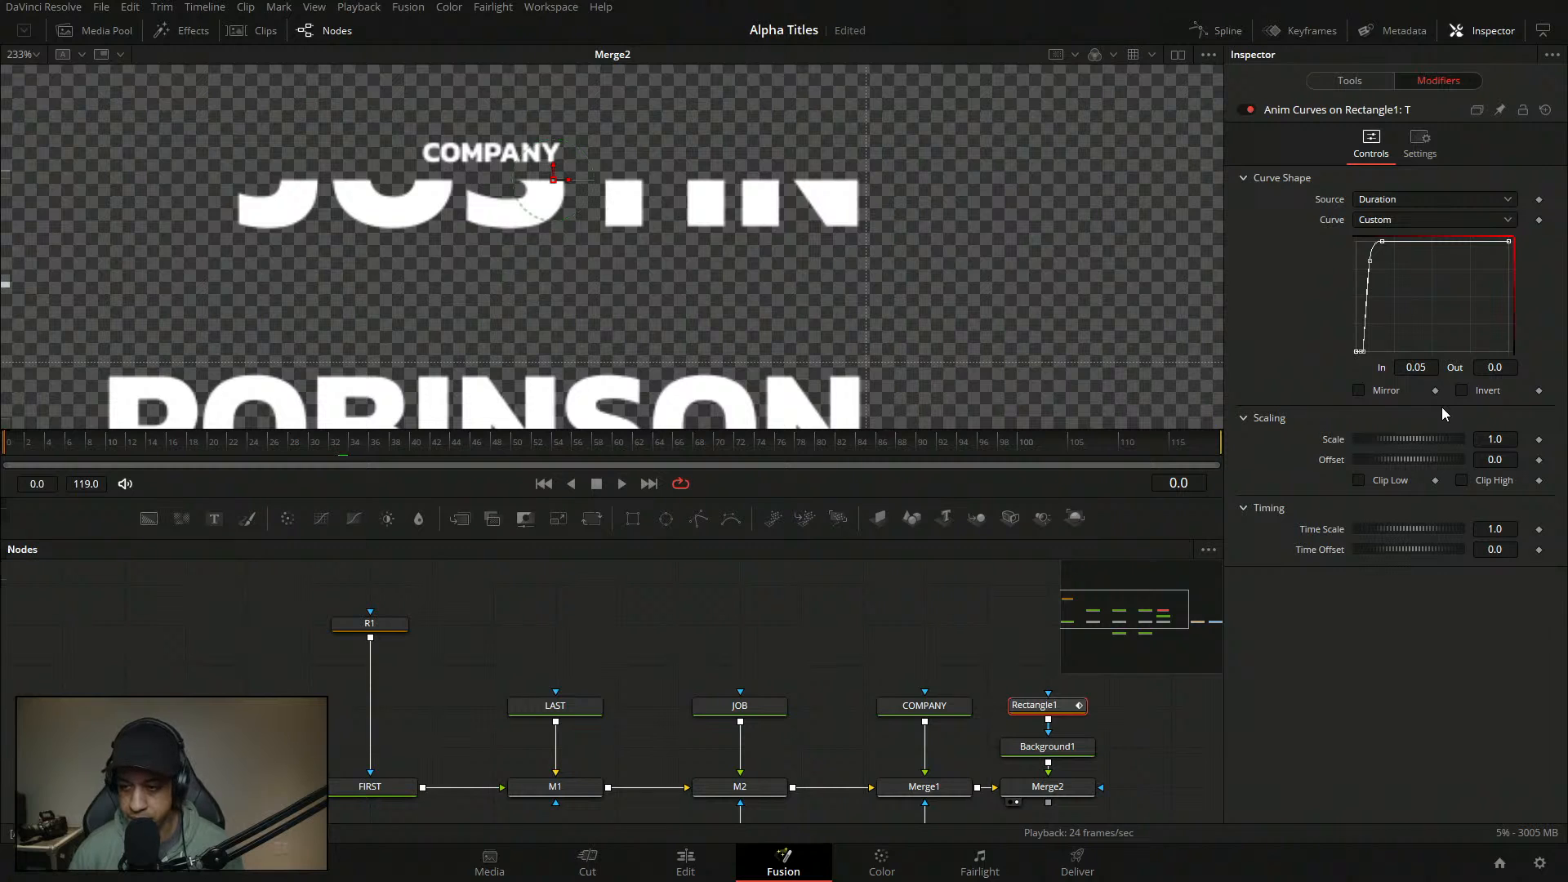
pyautogui.press('s')
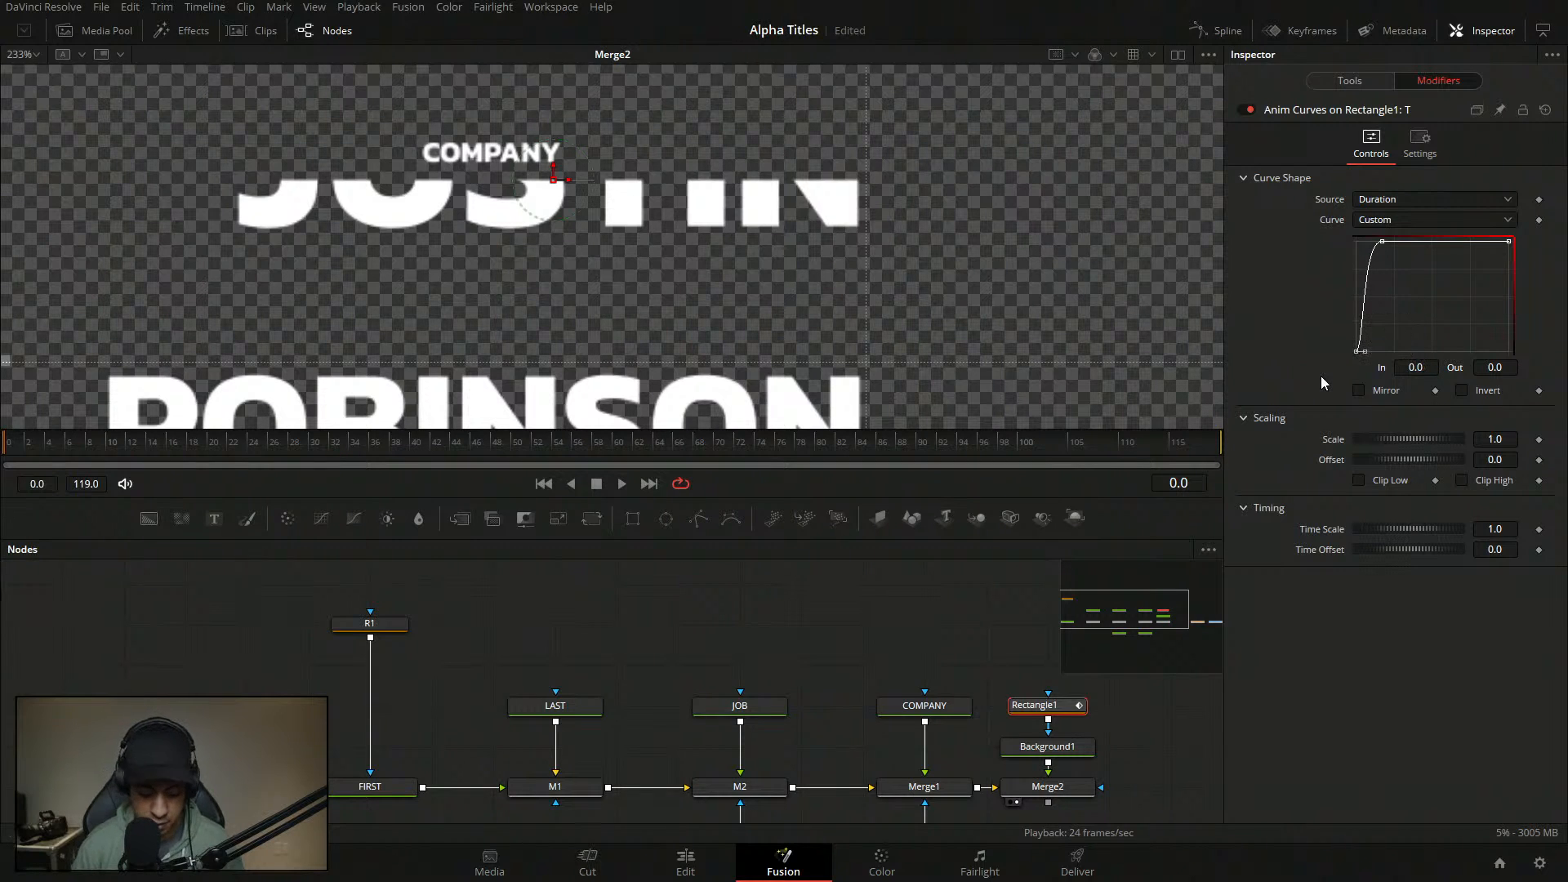
pyautogui.click(1382, 241)
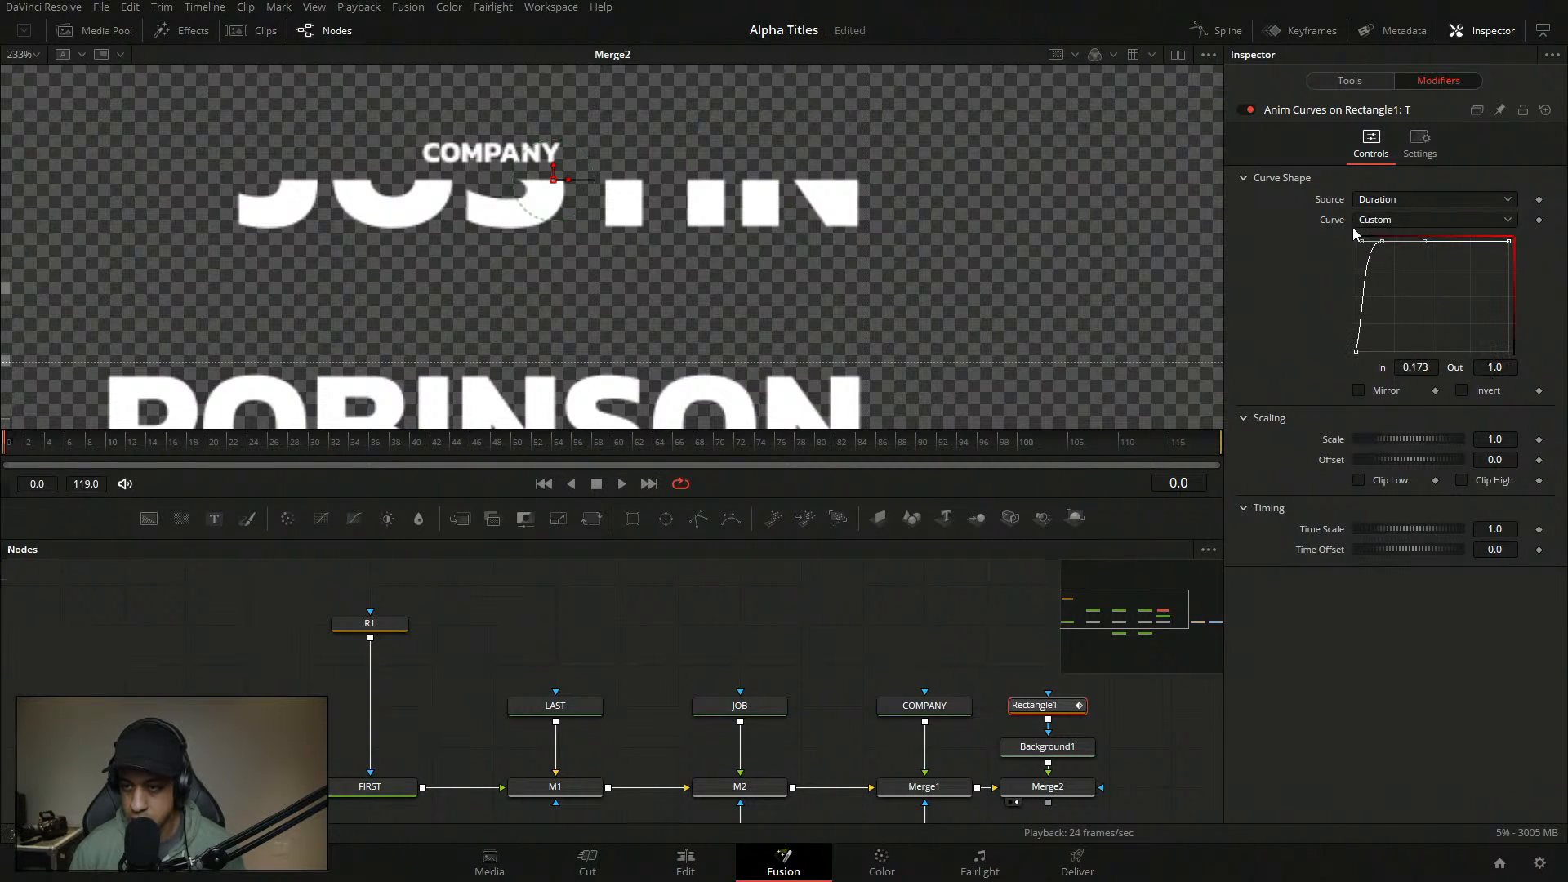
pyautogui.press('t')
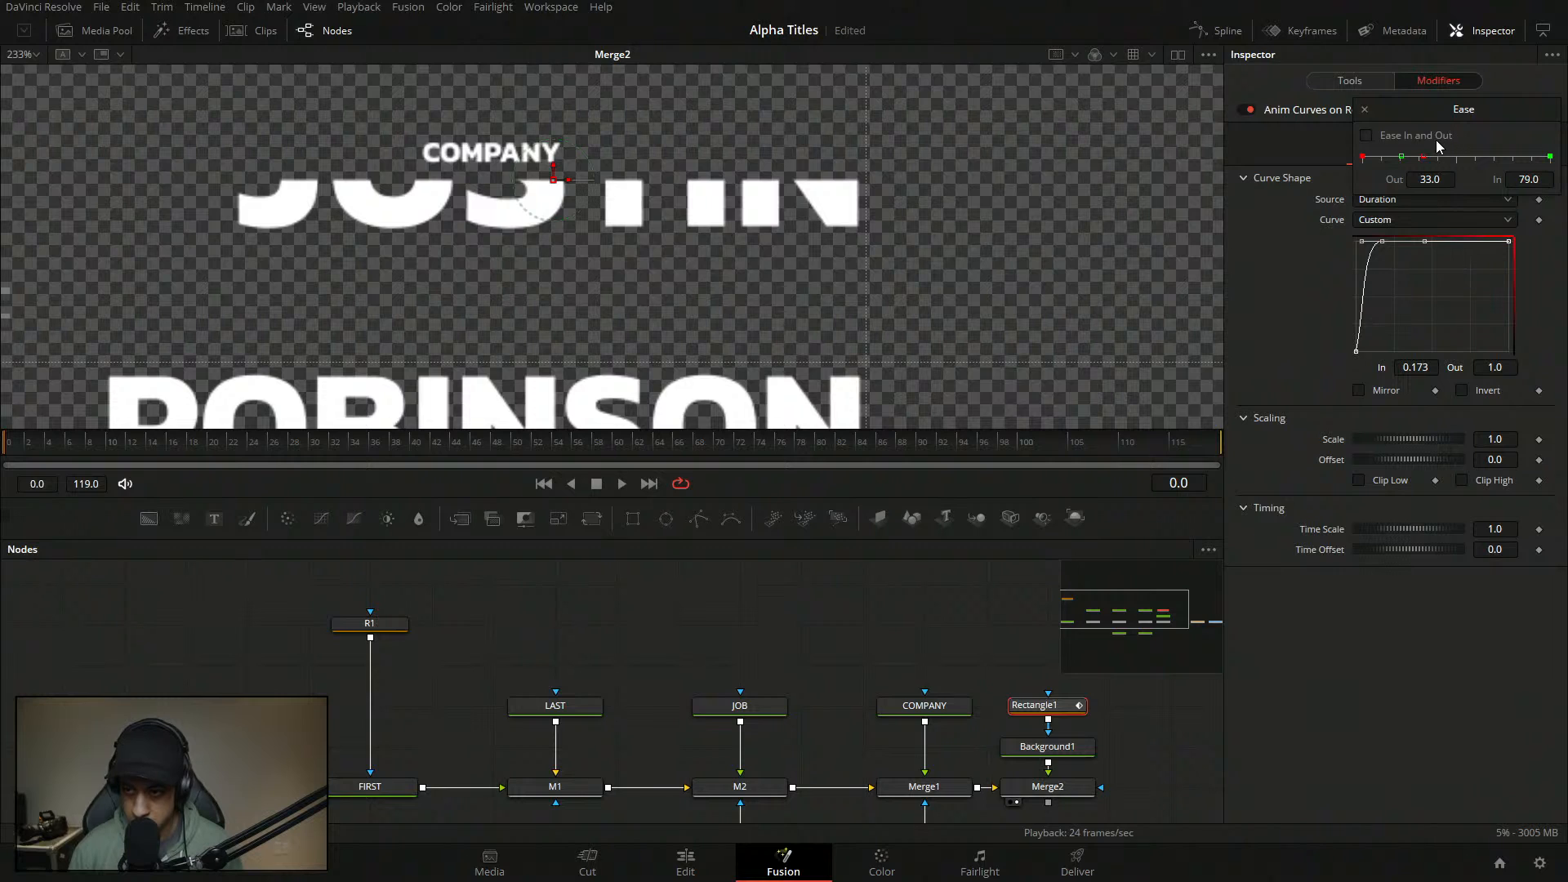
pyautogui.moveTo(1423, 158); pyautogui.dragTo(1402, 161)
pyautogui.click(172, 485)
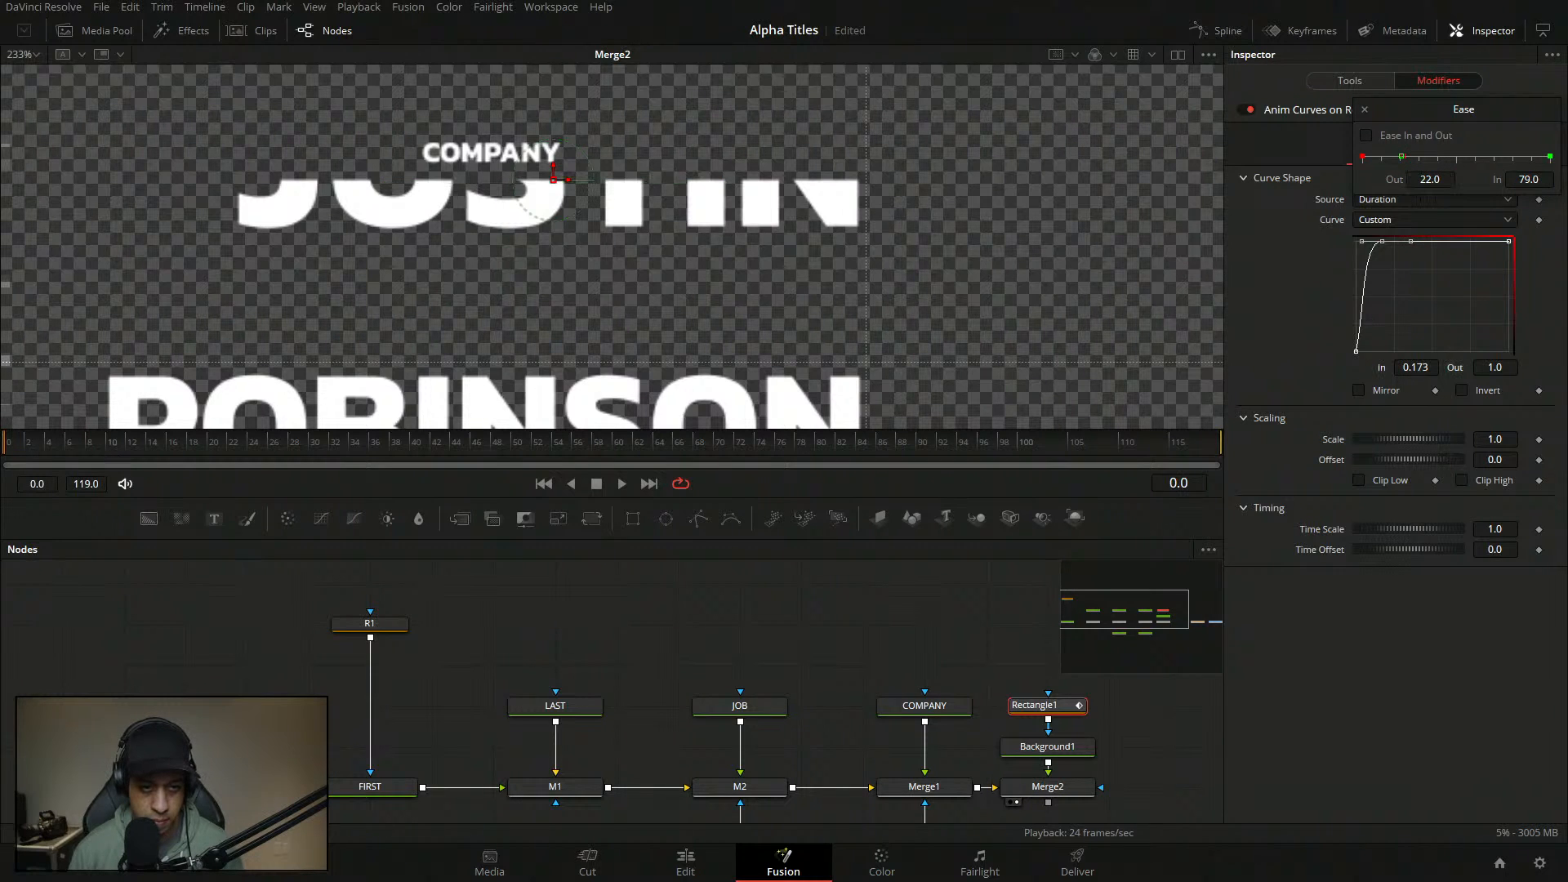
pyautogui.press('space')
pyautogui.press('space')
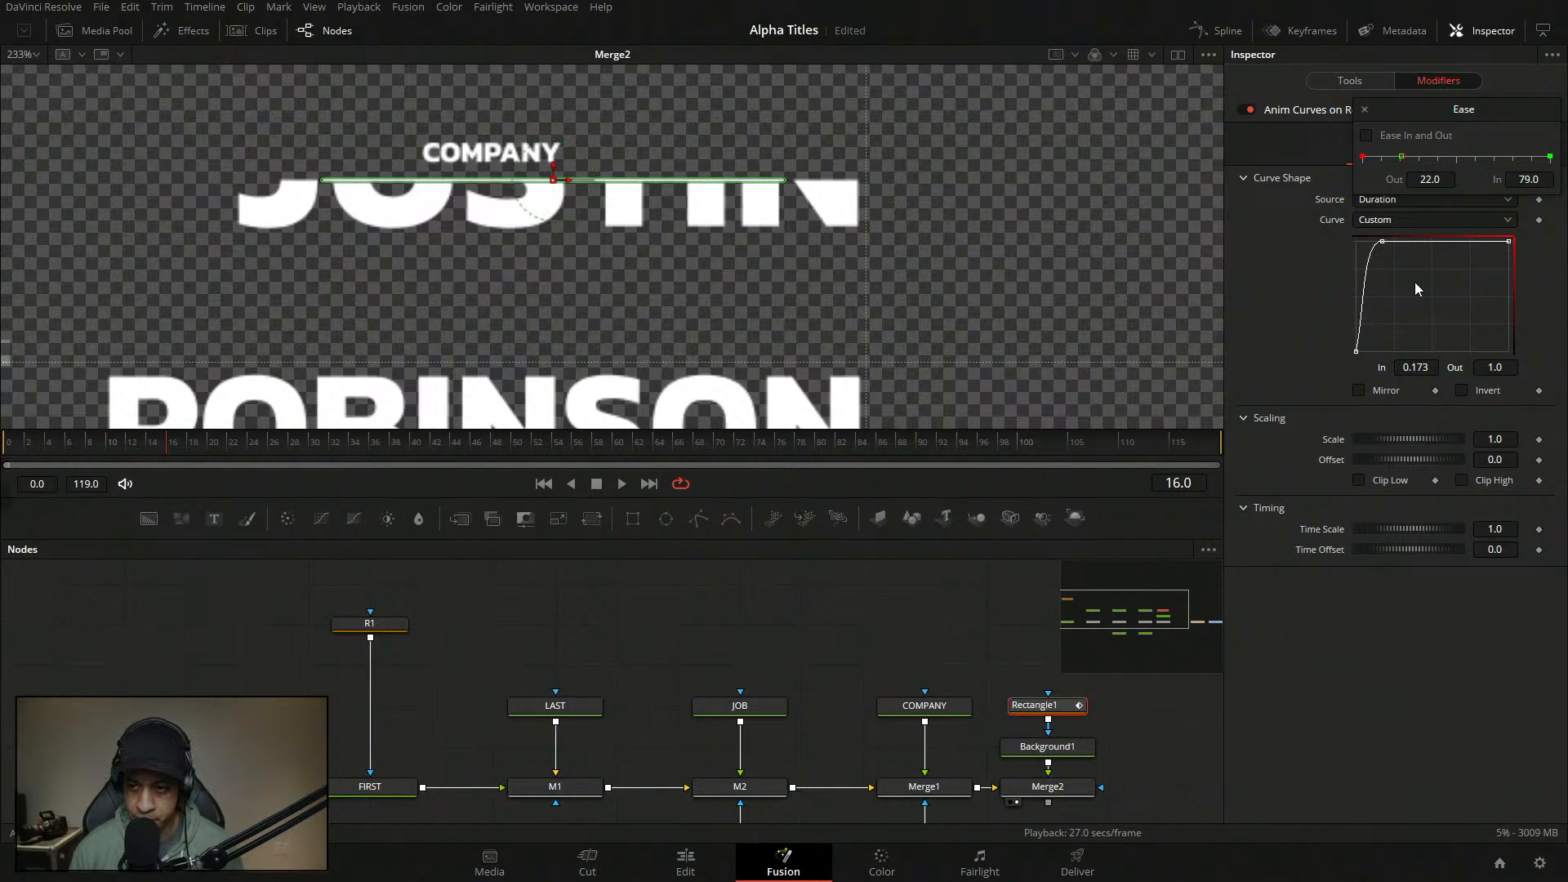
pyautogui.click(1385, 247)
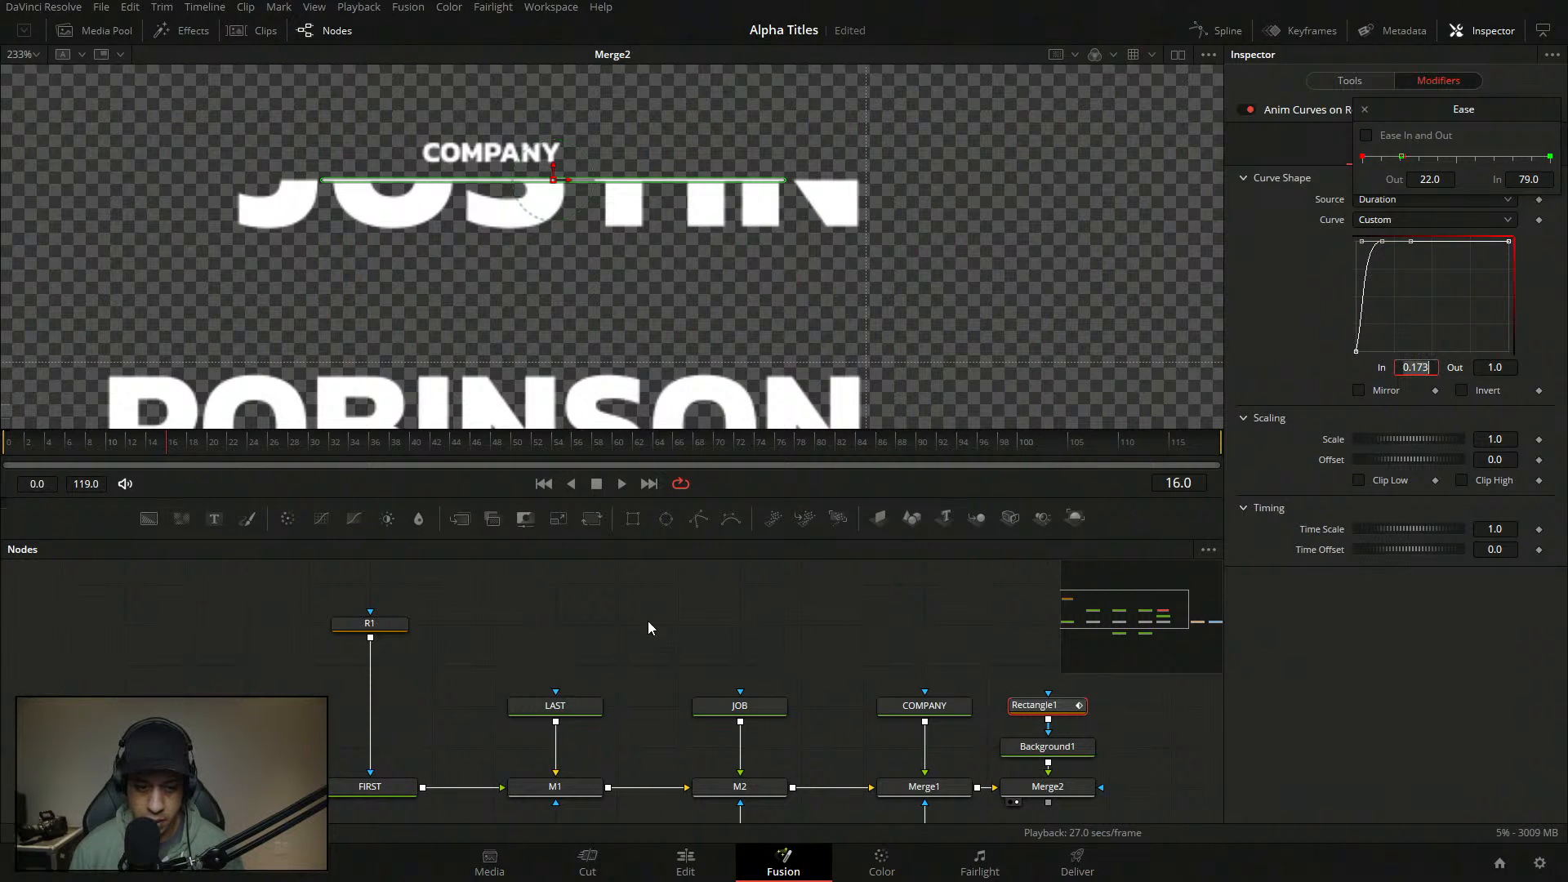
pyautogui.scroll(2, 472, 654)
pyautogui.scroll(-2, 472, 657)
pyautogui.click(391, 784)
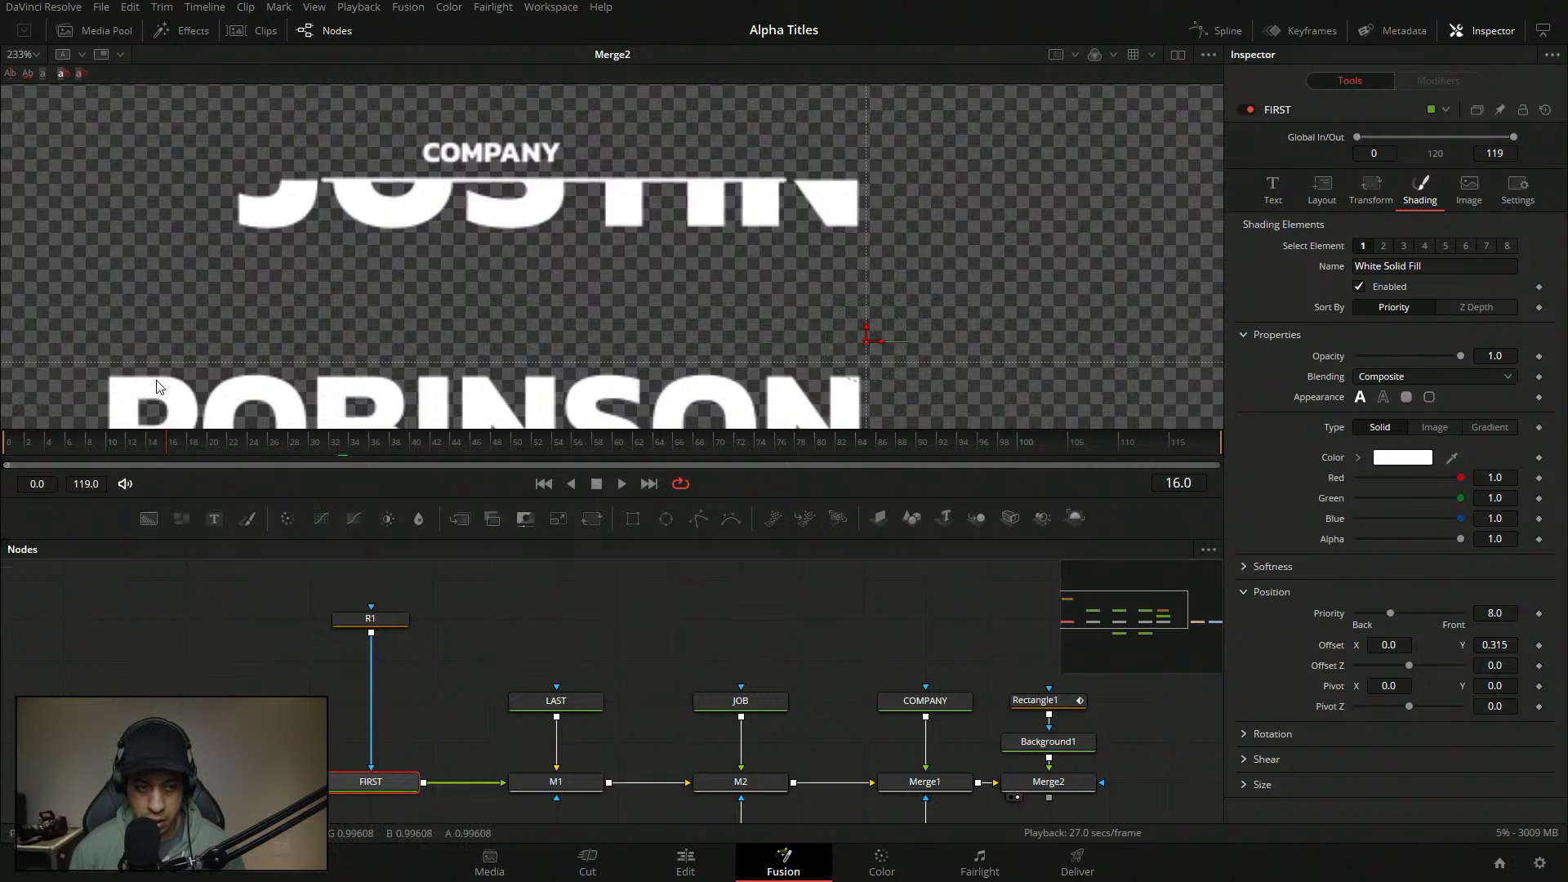
# - Keyframe the JUSTIN fill's Y offset at 1.0 on frame 2 and 0.0 on frame 13
pyautogui.moveTo(44, 447); pyautogui.dragTo(27, 448)
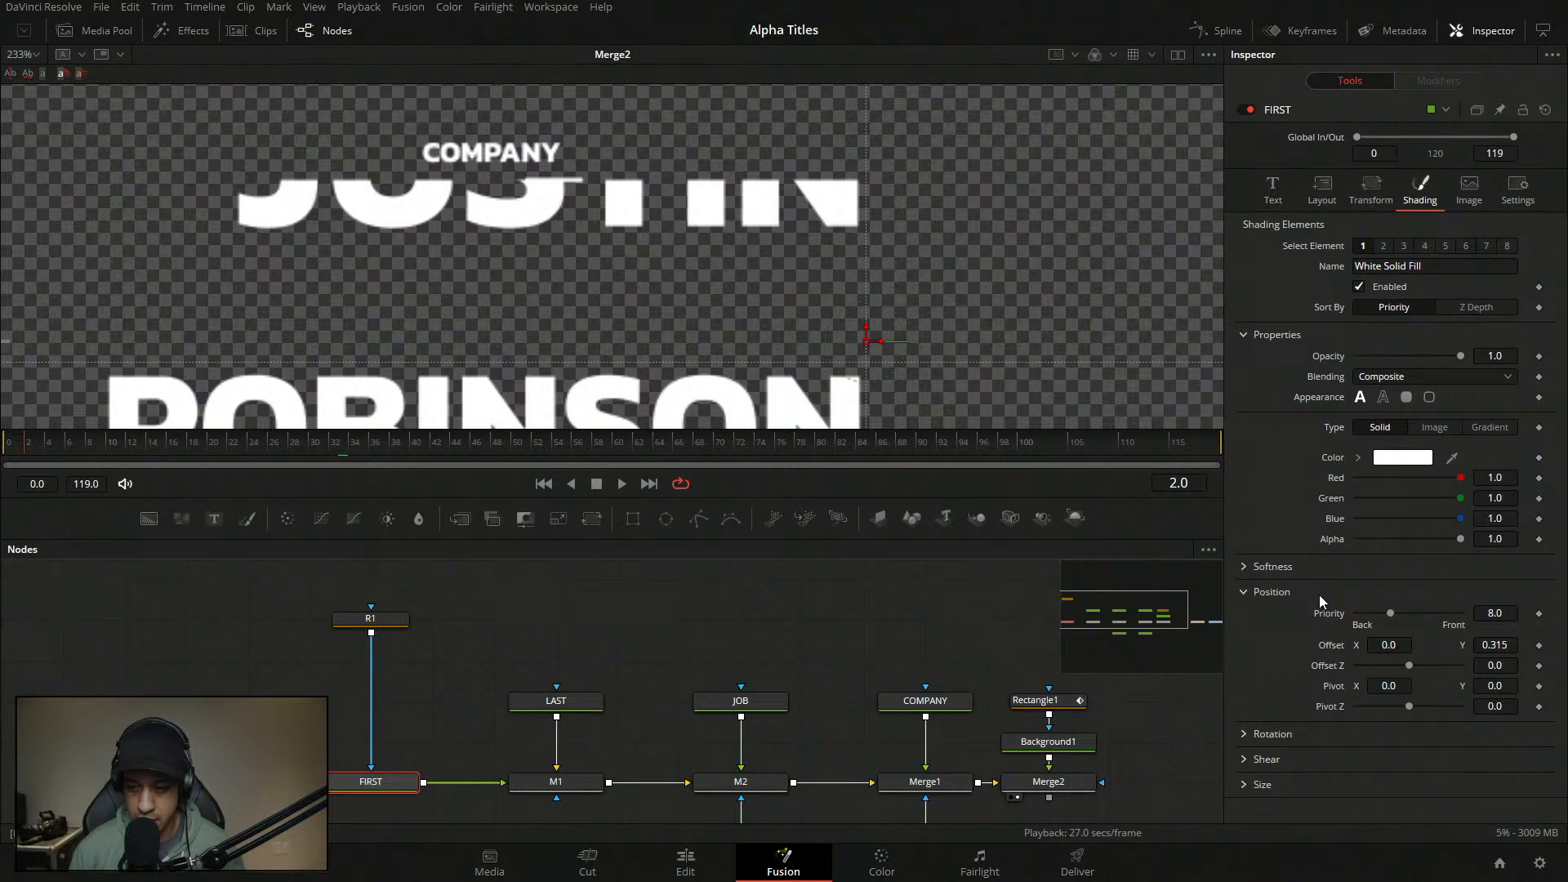
pyautogui.moveTo(1499, 643); pyautogui.dragTo(1529, 644)
pyautogui.doubleClick(1493, 645)
pyautogui.write('1')
pyautogui.press('Return')
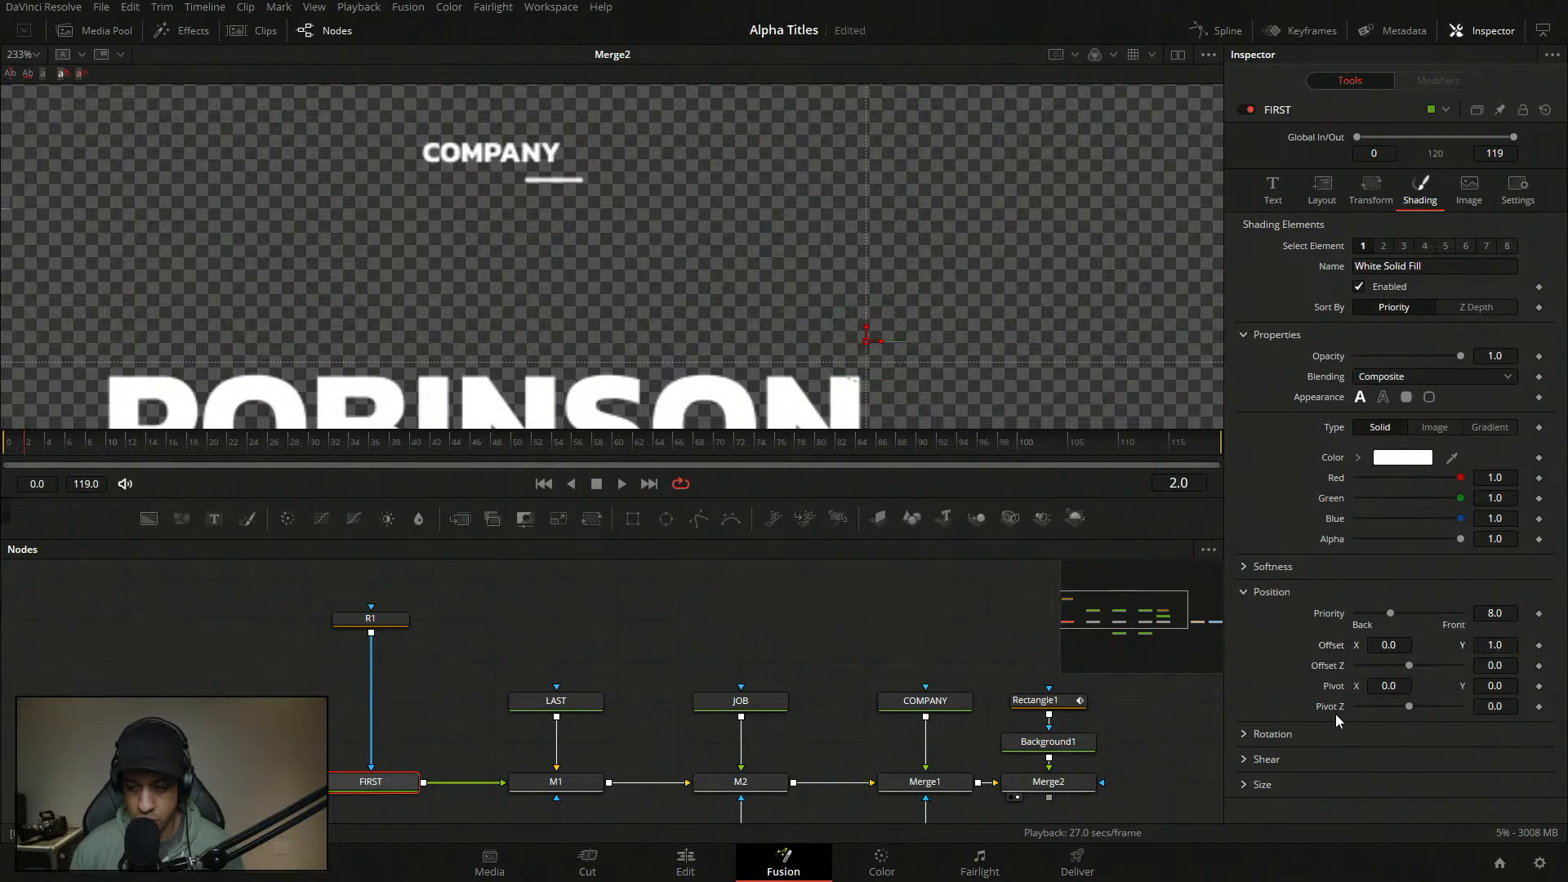
pyautogui.click(1539, 645)
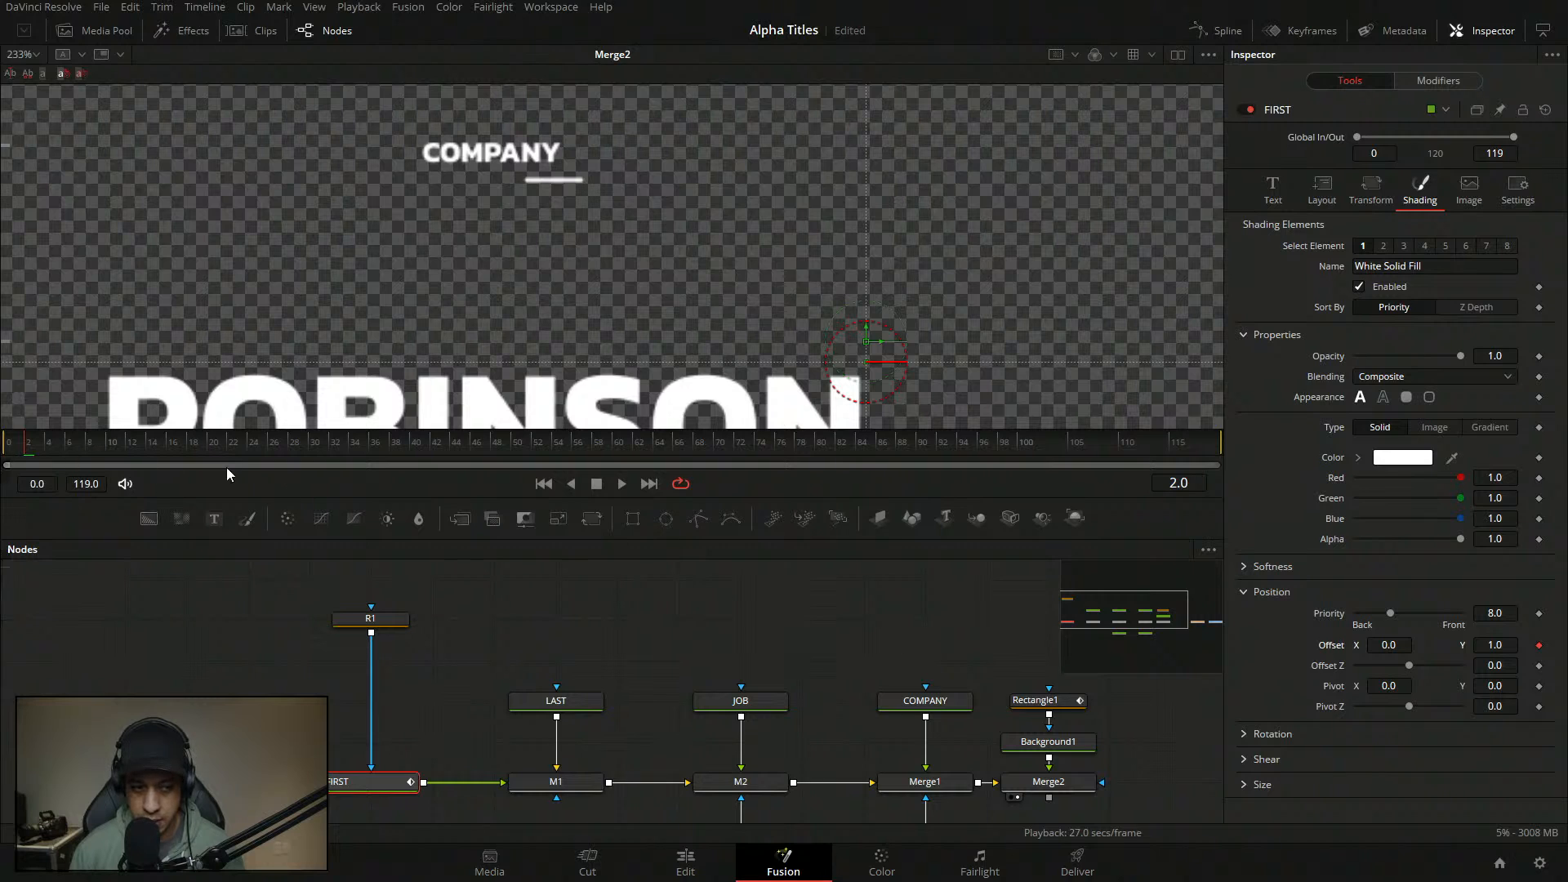
pyautogui.click(139, 445)
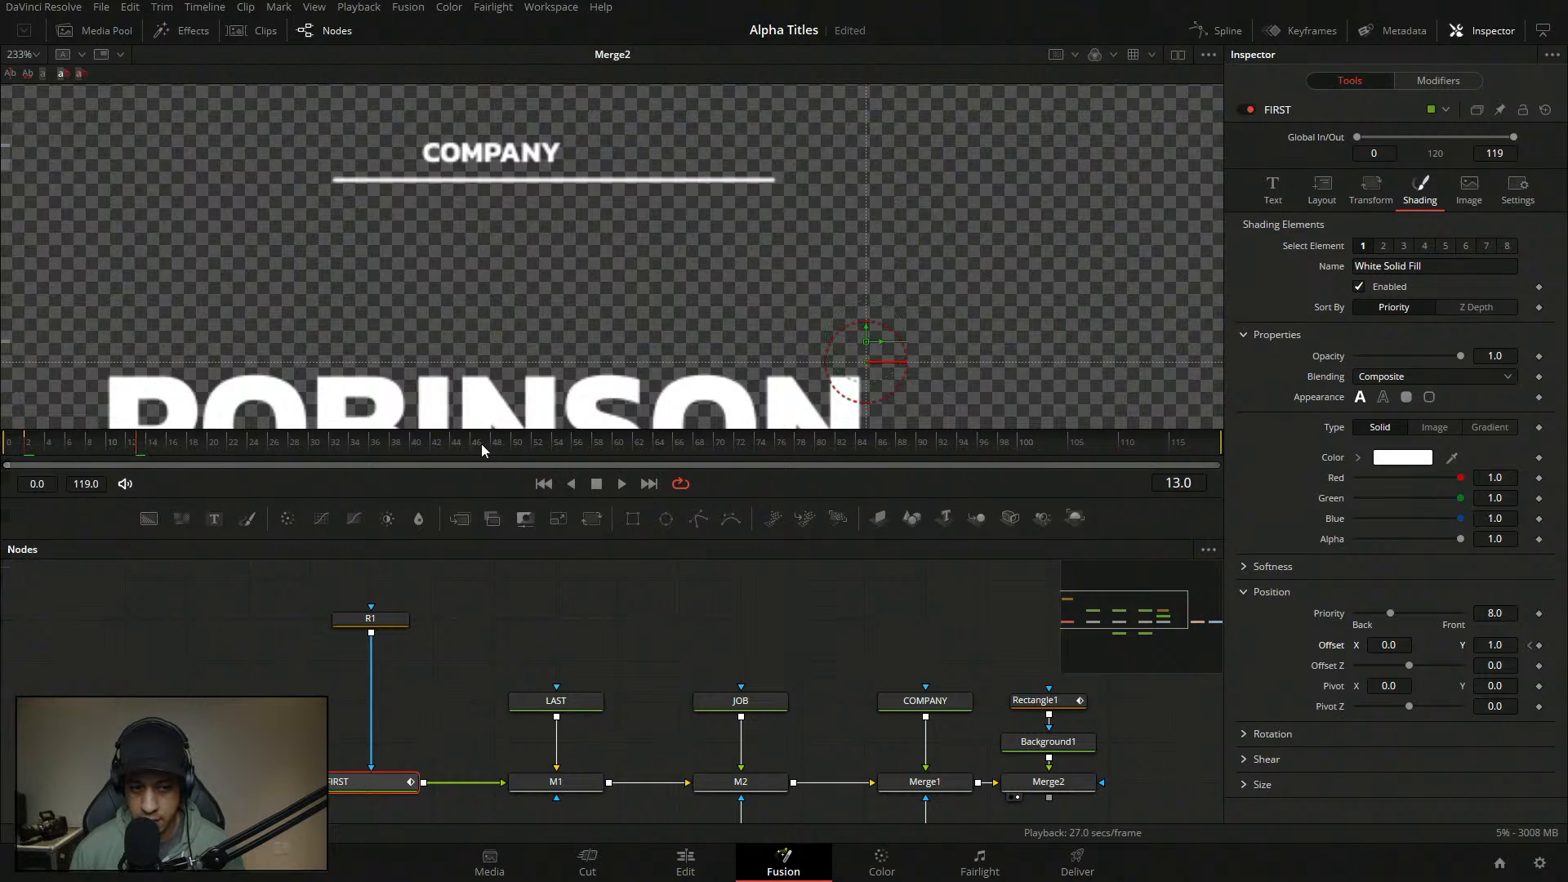
pyautogui.doubleClick(1510, 644)
pyautogui.write('0')
pyautogui.press('Tab')
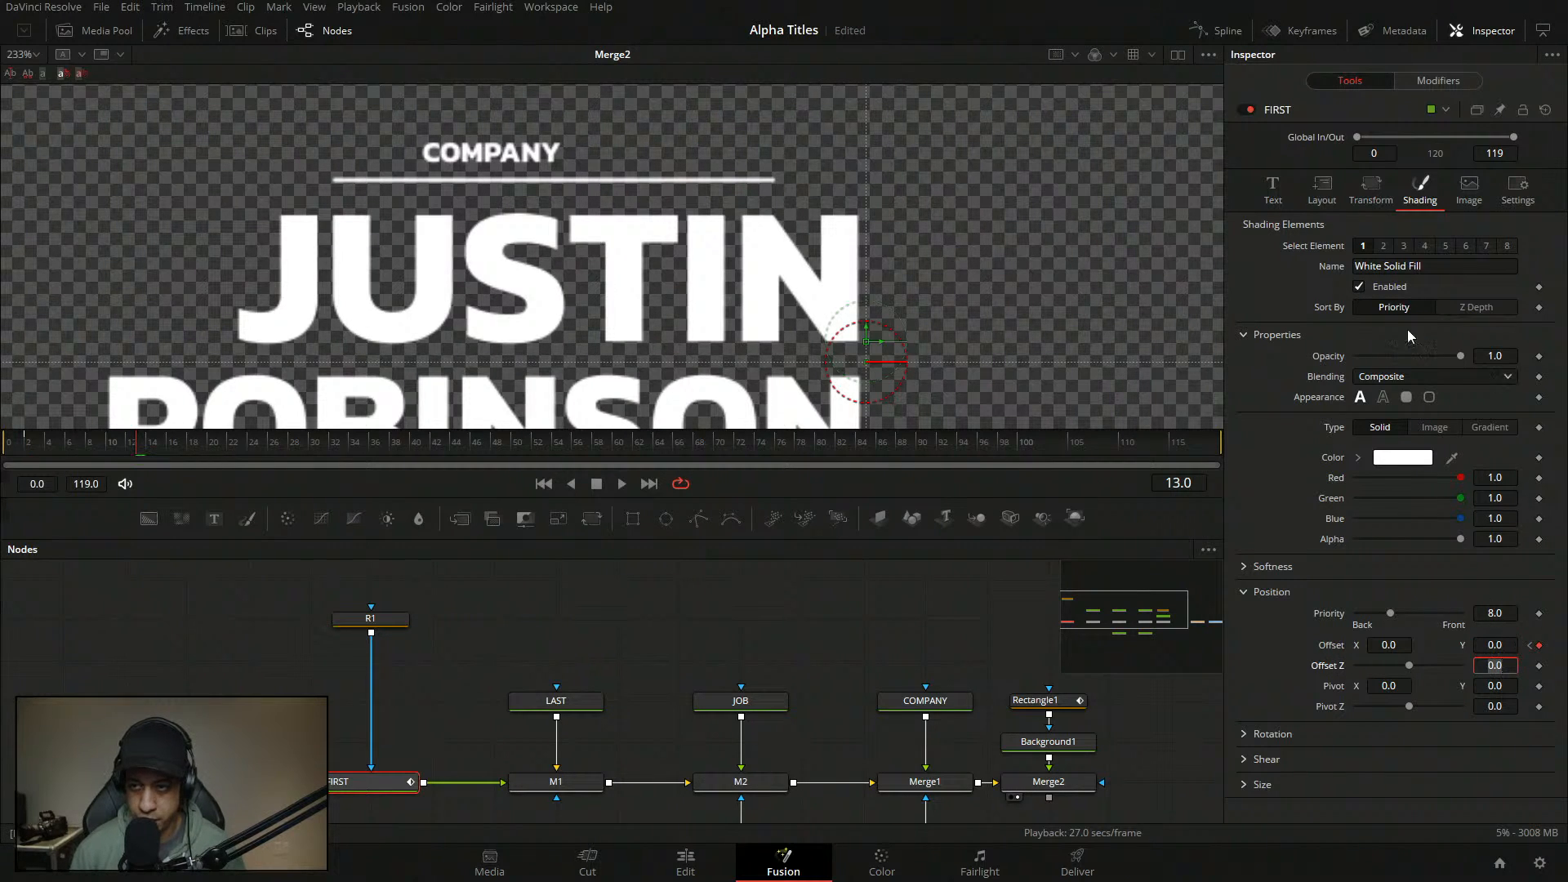
# - Add a Custom anim curve to Path1's Displacement
pyautogui.click(1438, 80)
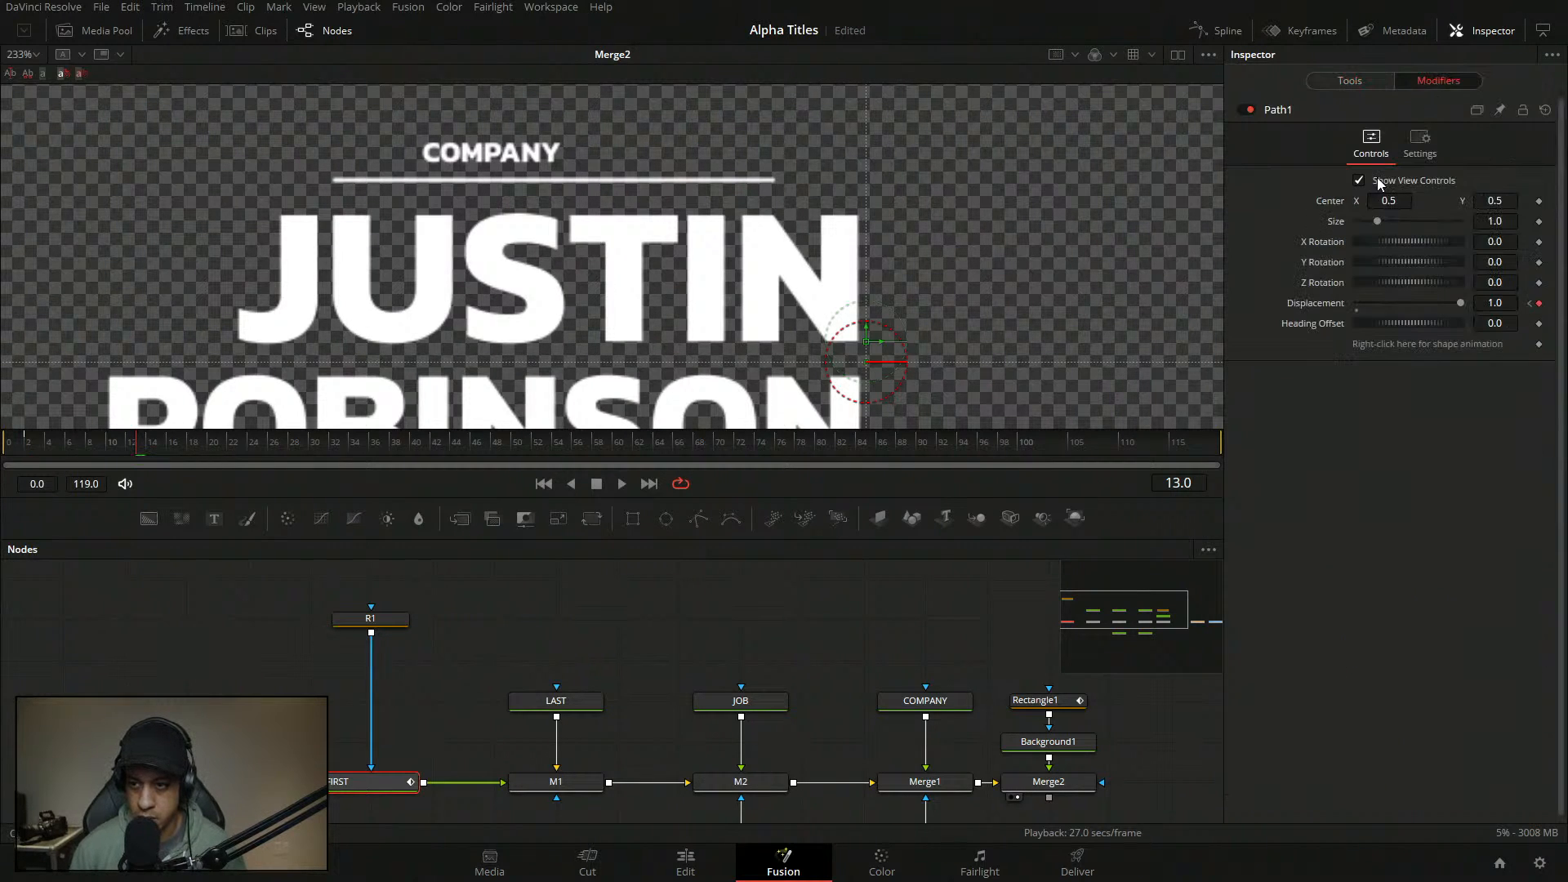
pyautogui.rightClick(1299, 304)
pyautogui.moveTo(1362, 367)
pyautogui.click(1454, 367)
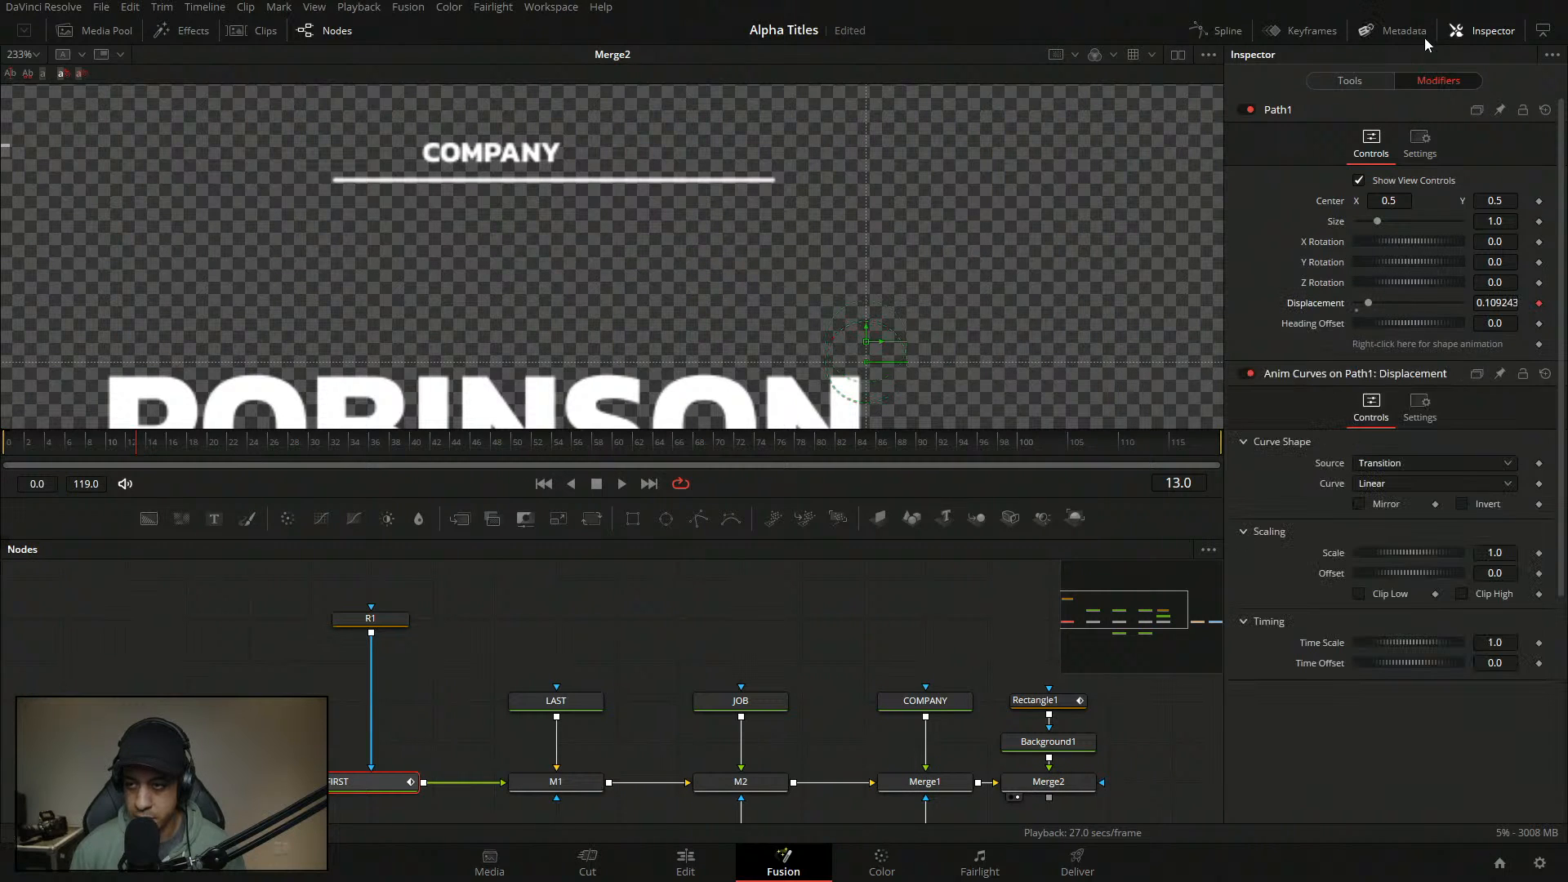
pyautogui.click(1381, 485)
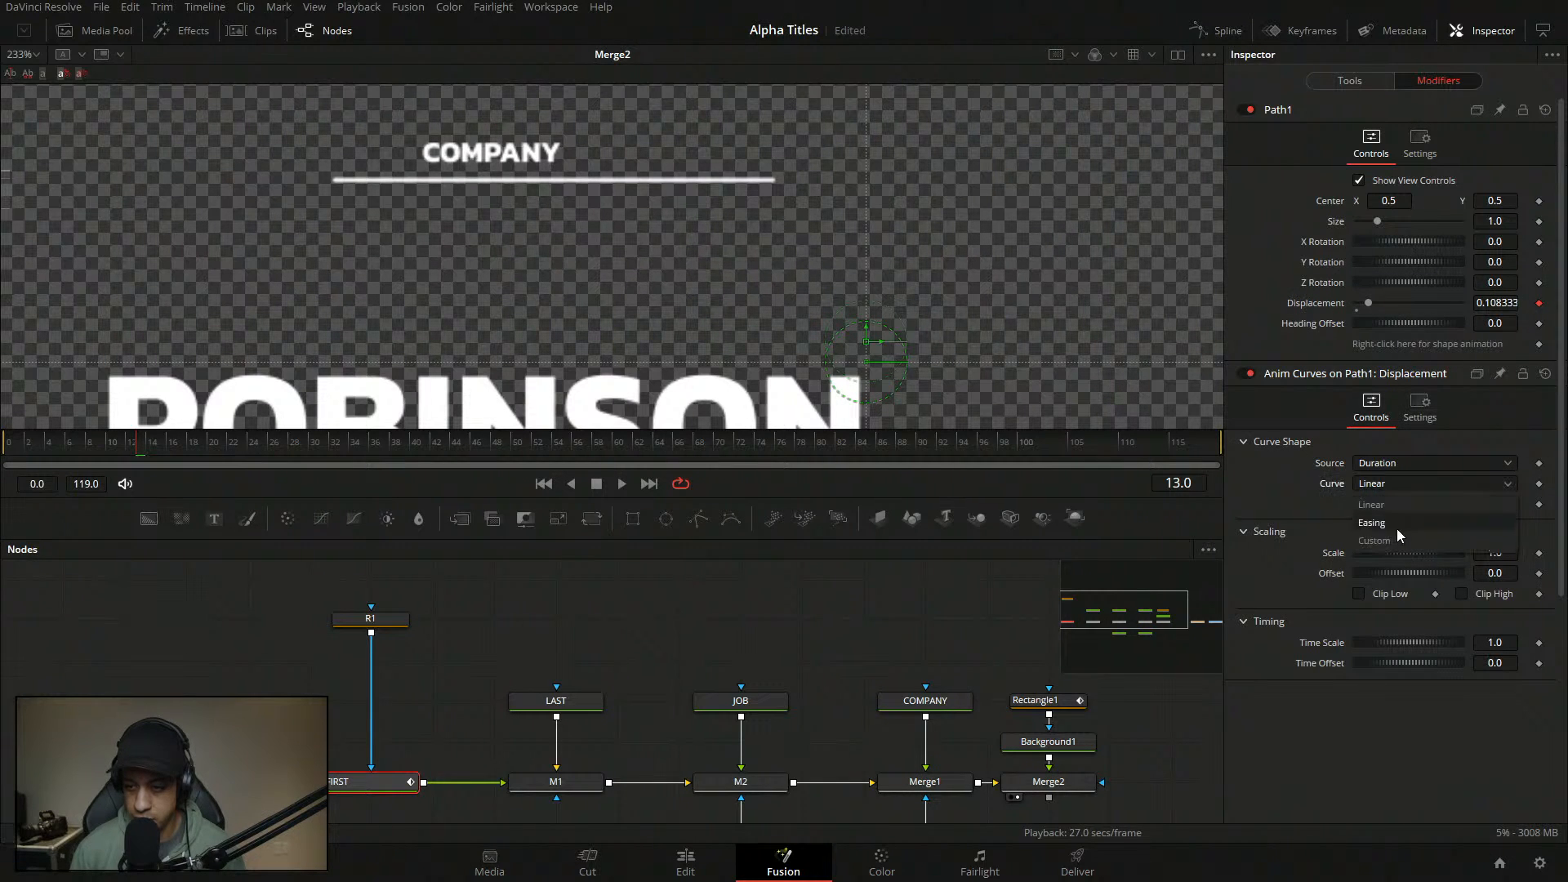
pyautogui.click(1397, 527)
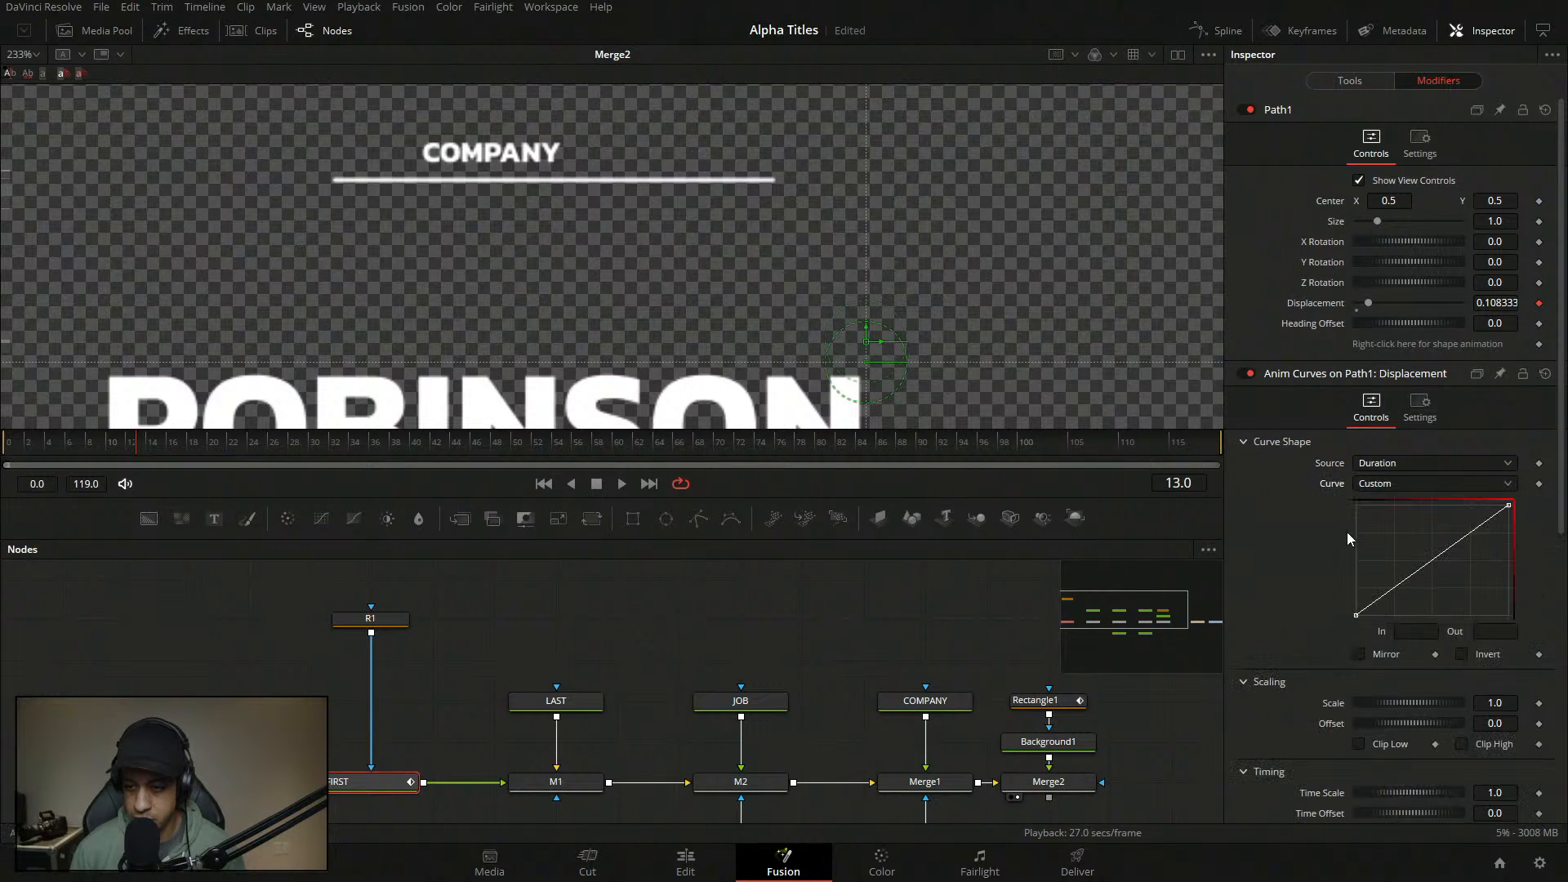
# - Add a point near the curve start with Out 0 and In halved from 0.173 to 0.0865
pyautogui.click(1370, 606)
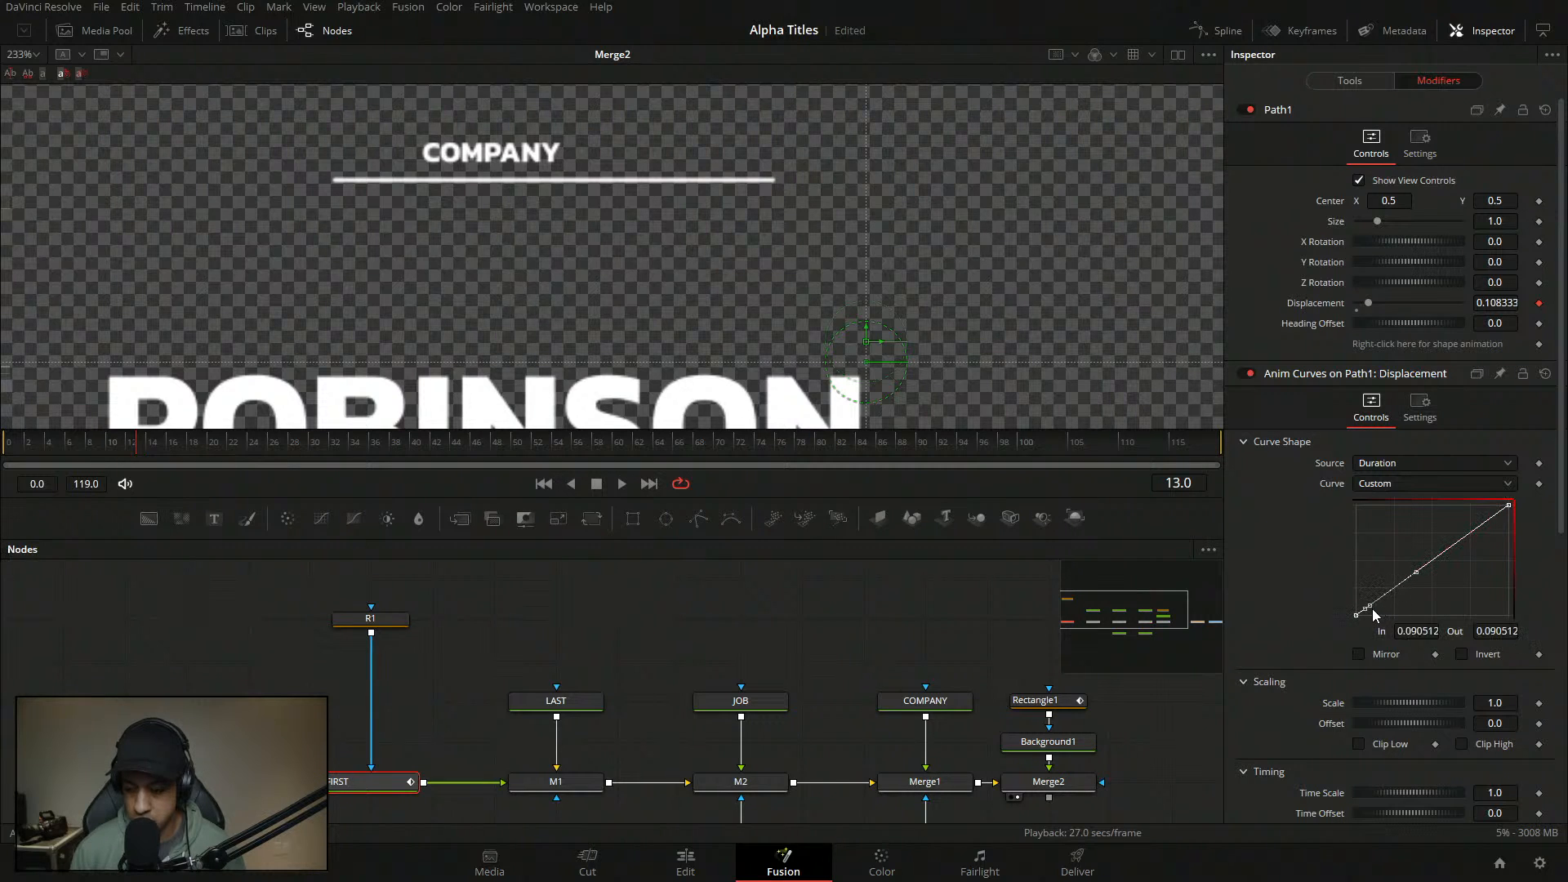
pyautogui.click(1418, 631)
pyautogui.write('0.173')
pyautogui.press('Return')
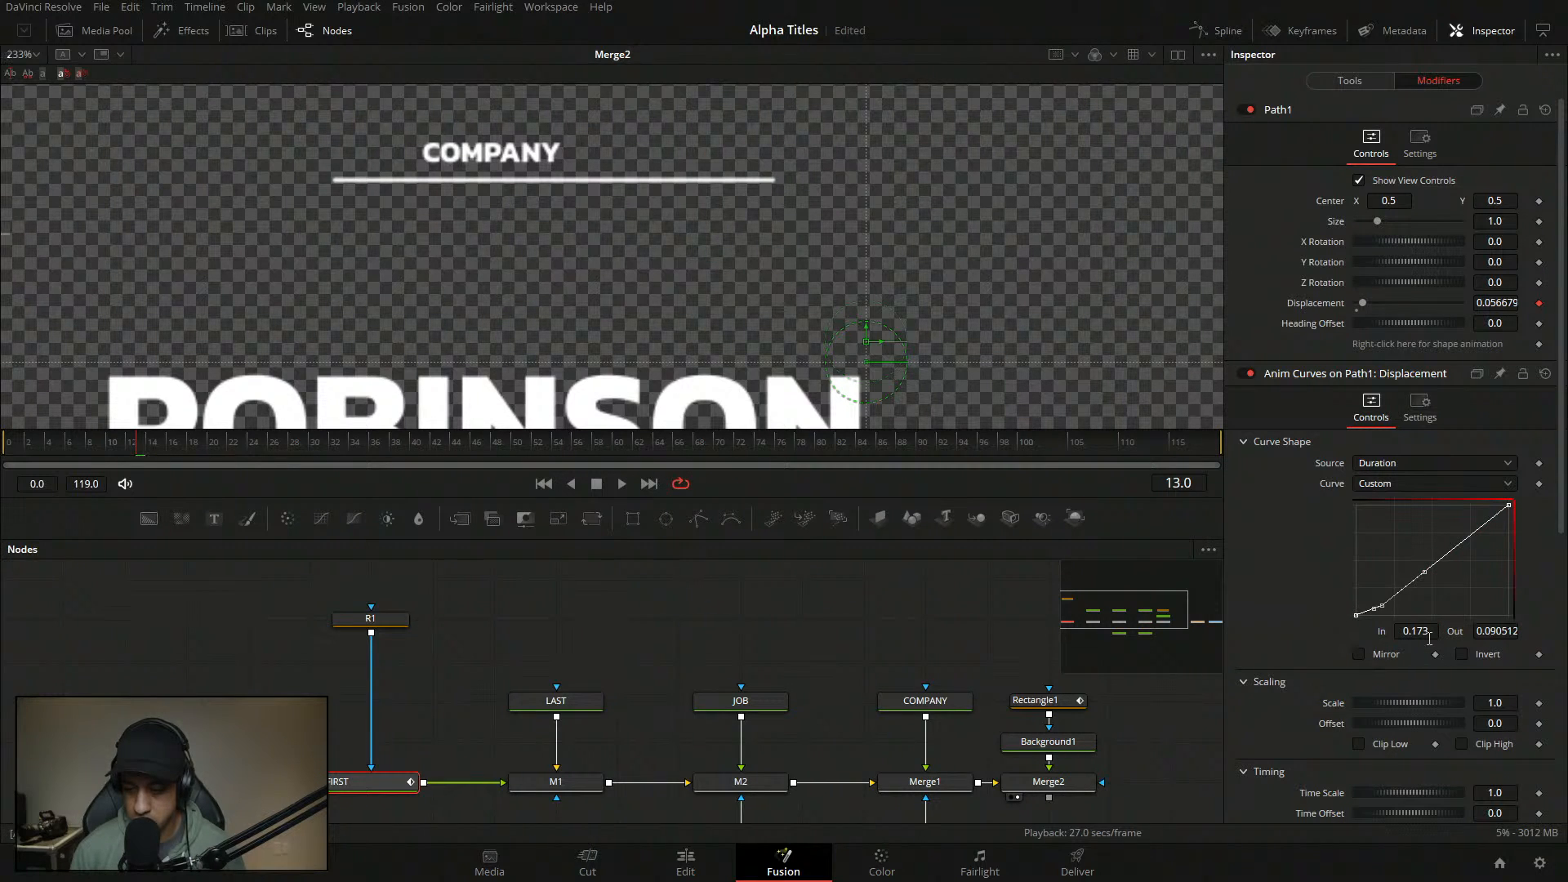
pyautogui.click(1497, 631)
pyautogui.write('0')
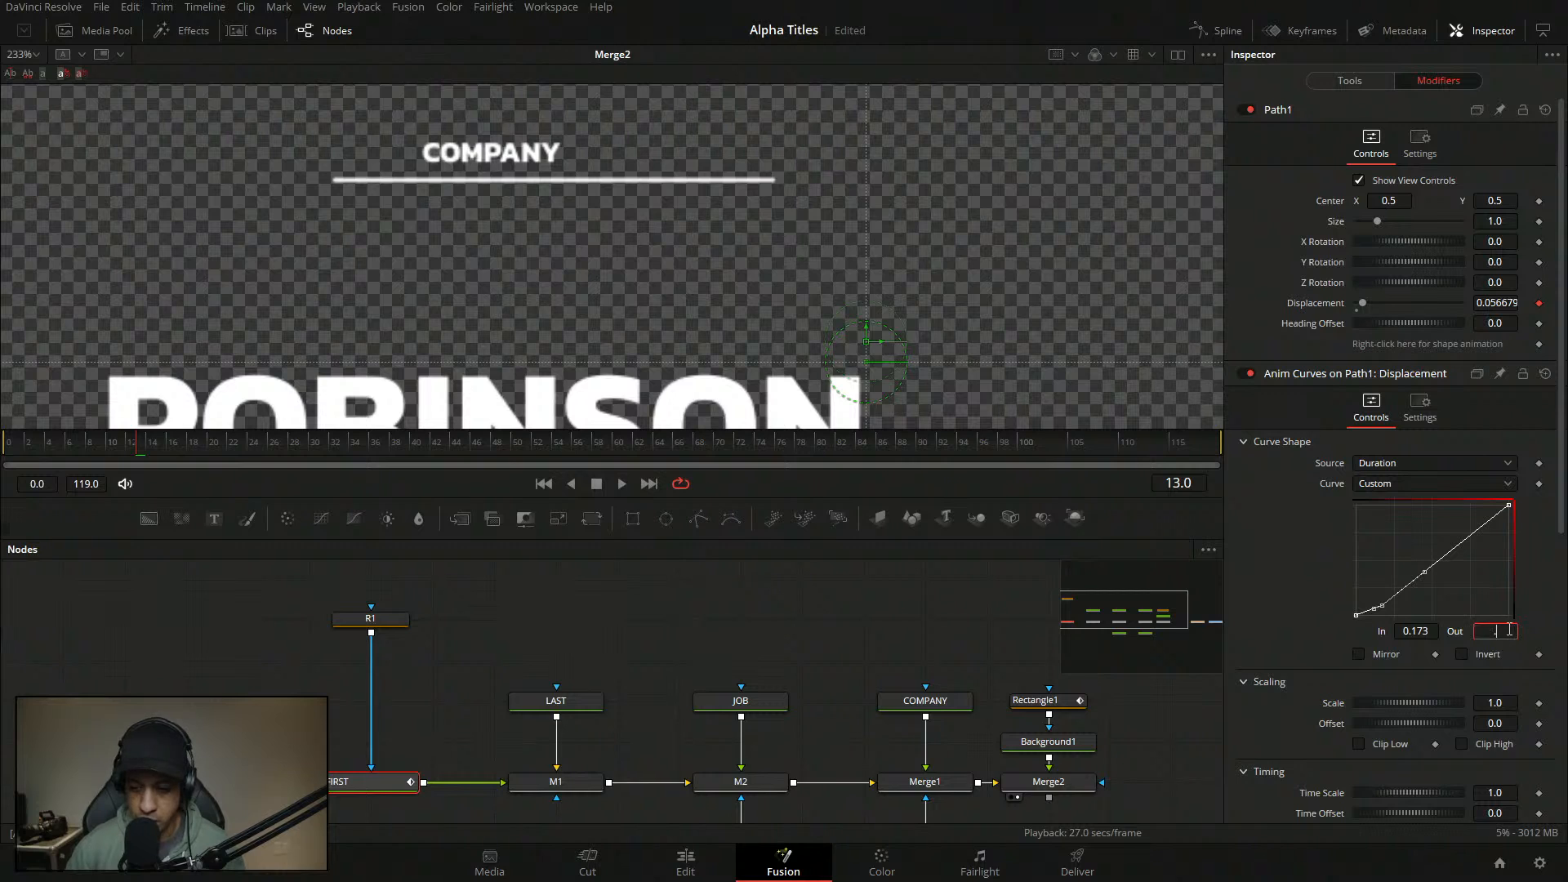
pyautogui.press('Tab')
pyautogui.click(1414, 631)
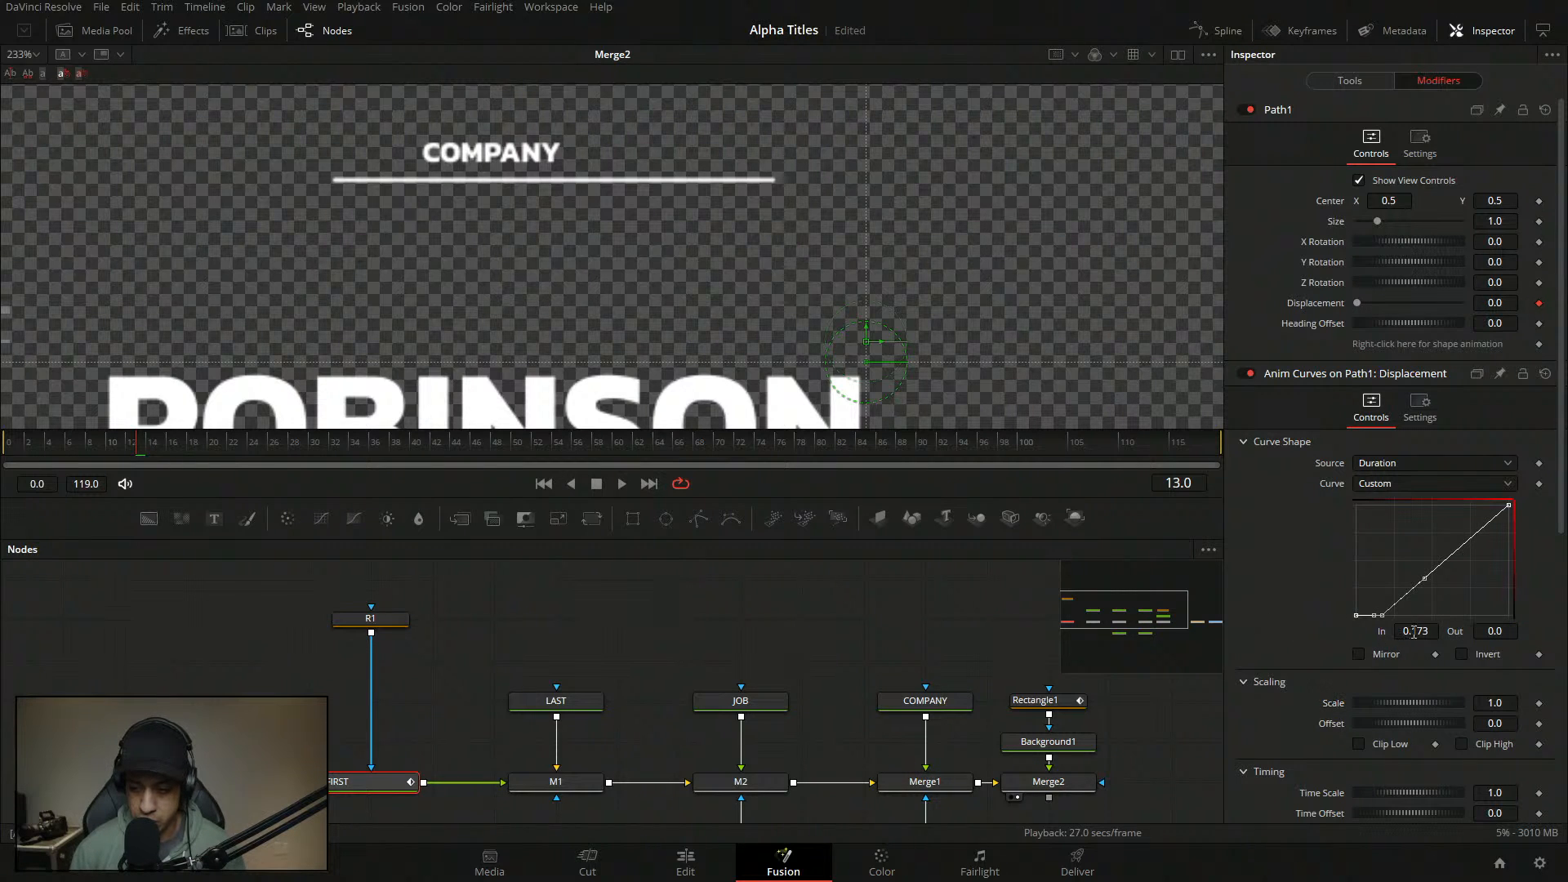
pyautogui.click(1428, 633)
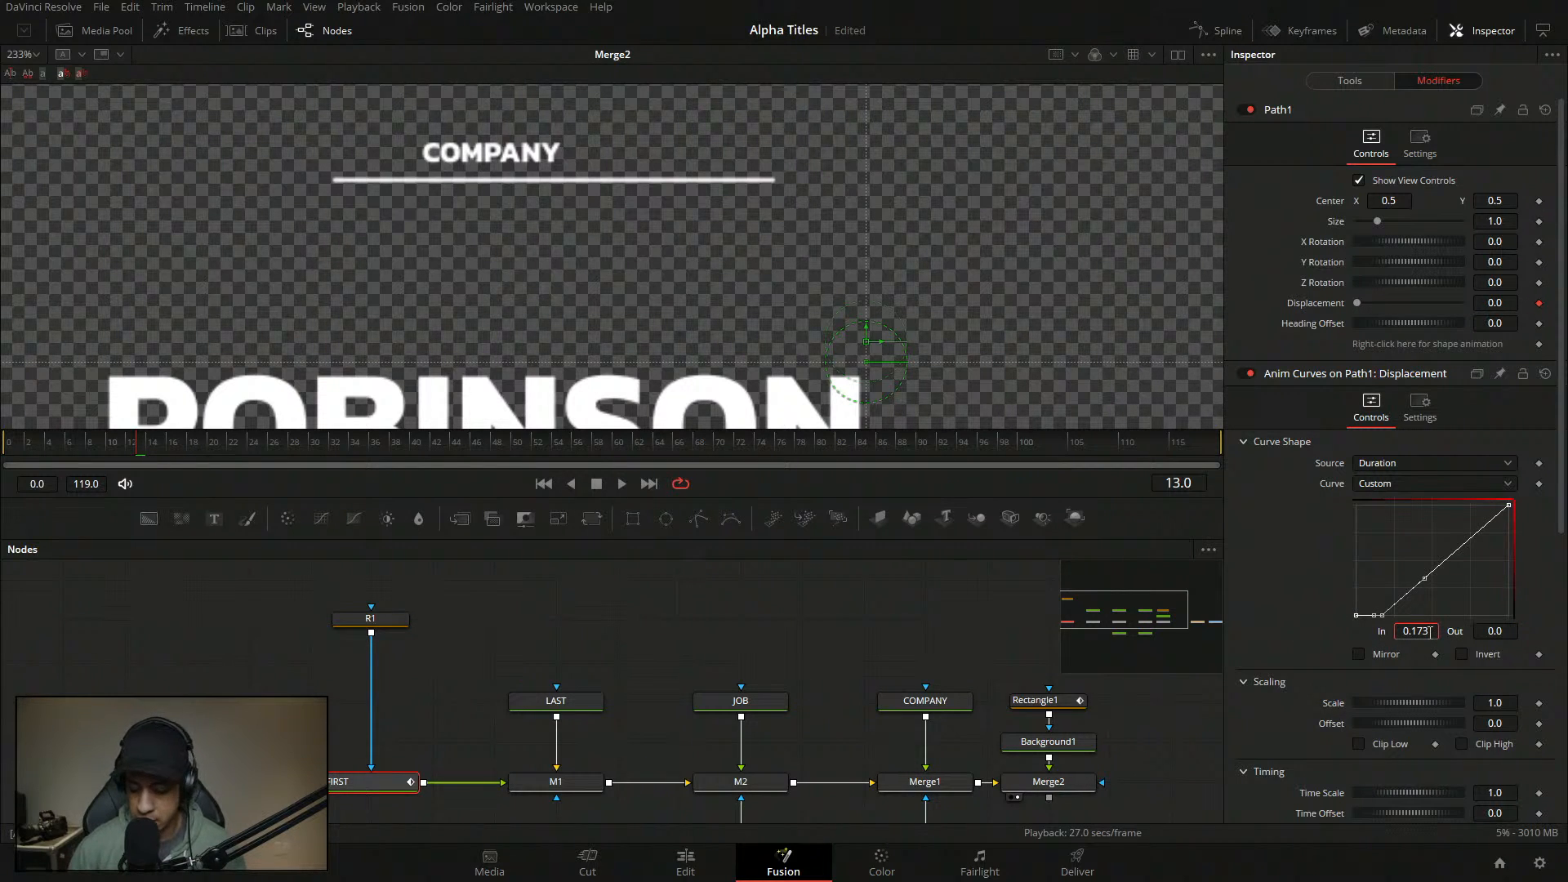
pyautogui.write('/2')
pyautogui.press('Tab')
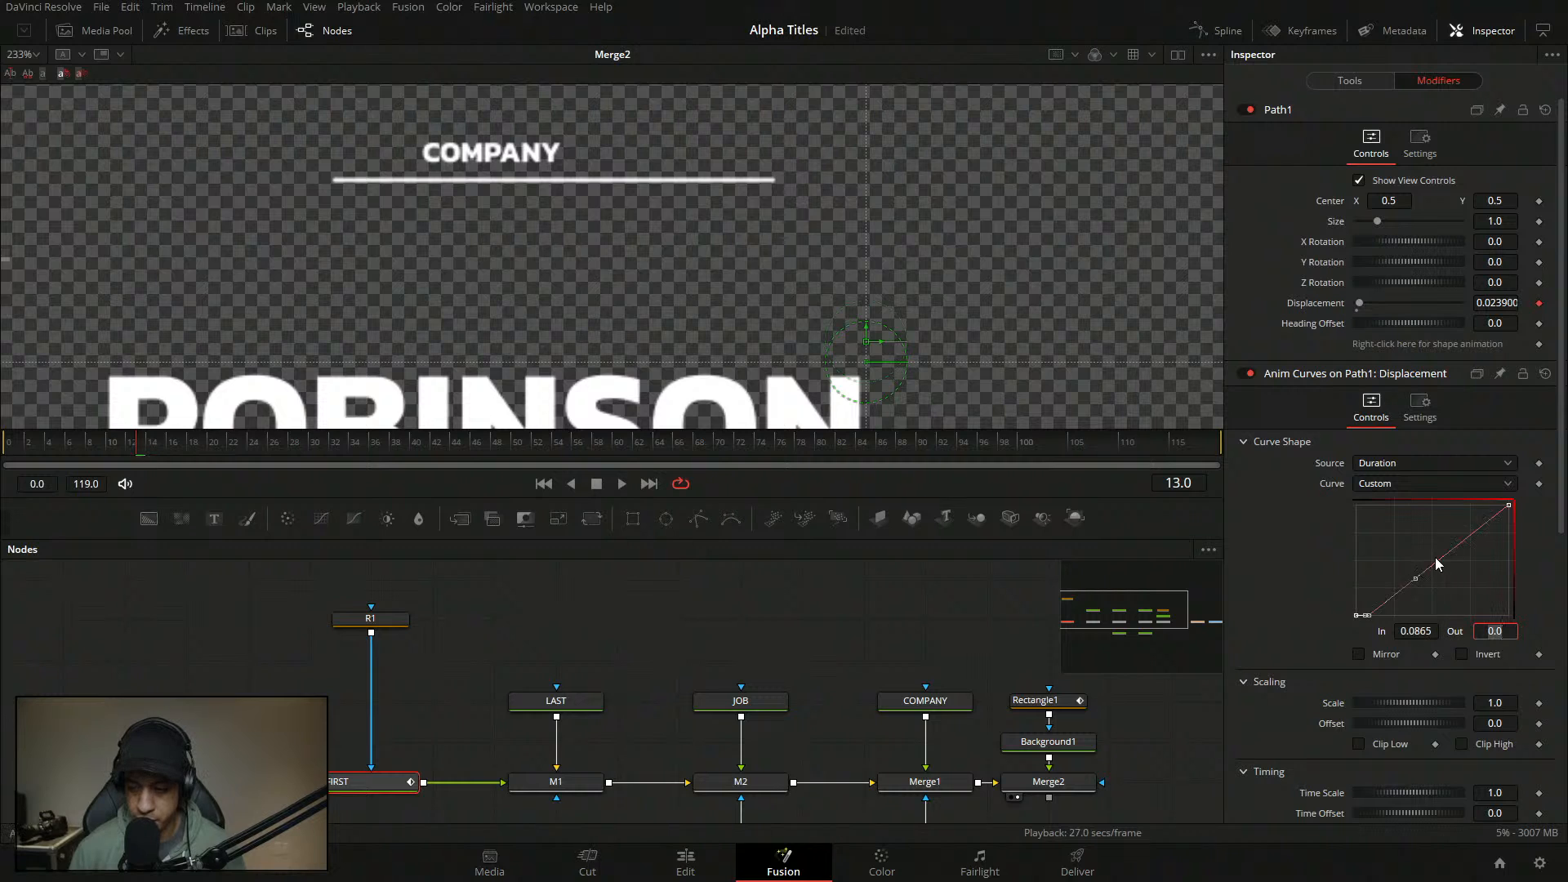
# - Add a mid-curve point with In 0.223 and Out 1.0
pyautogui.click(1434, 564)
pyautogui.moveTo(1435, 563); pyautogui.dragTo(1394, 552)
pyautogui.click(1430, 630)
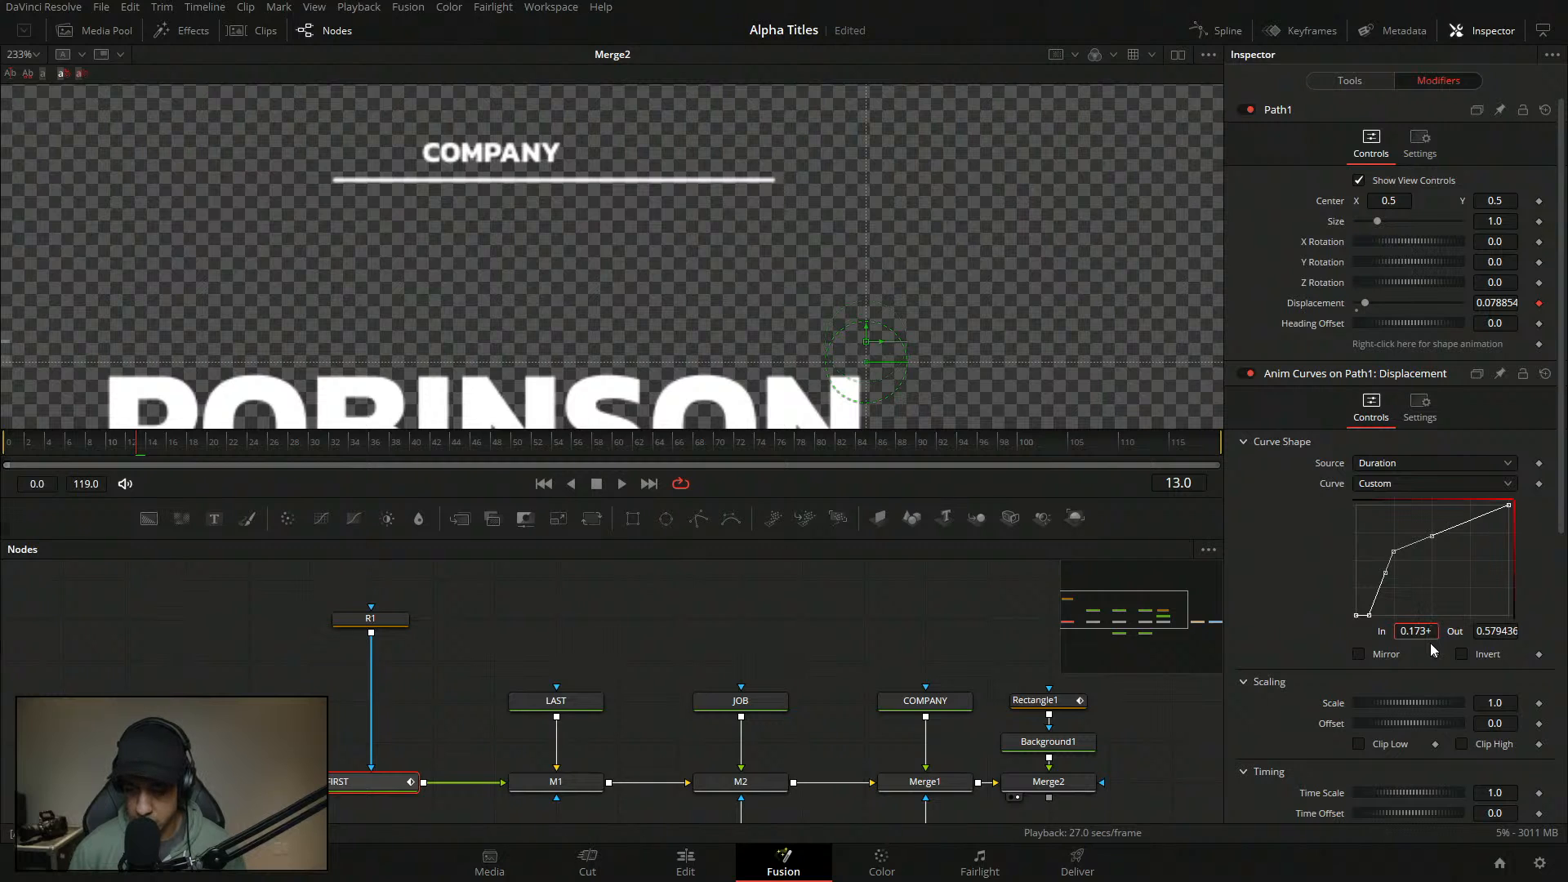
pyautogui.write('+.05')
pyautogui.press('Tab')
pyautogui.write('1')
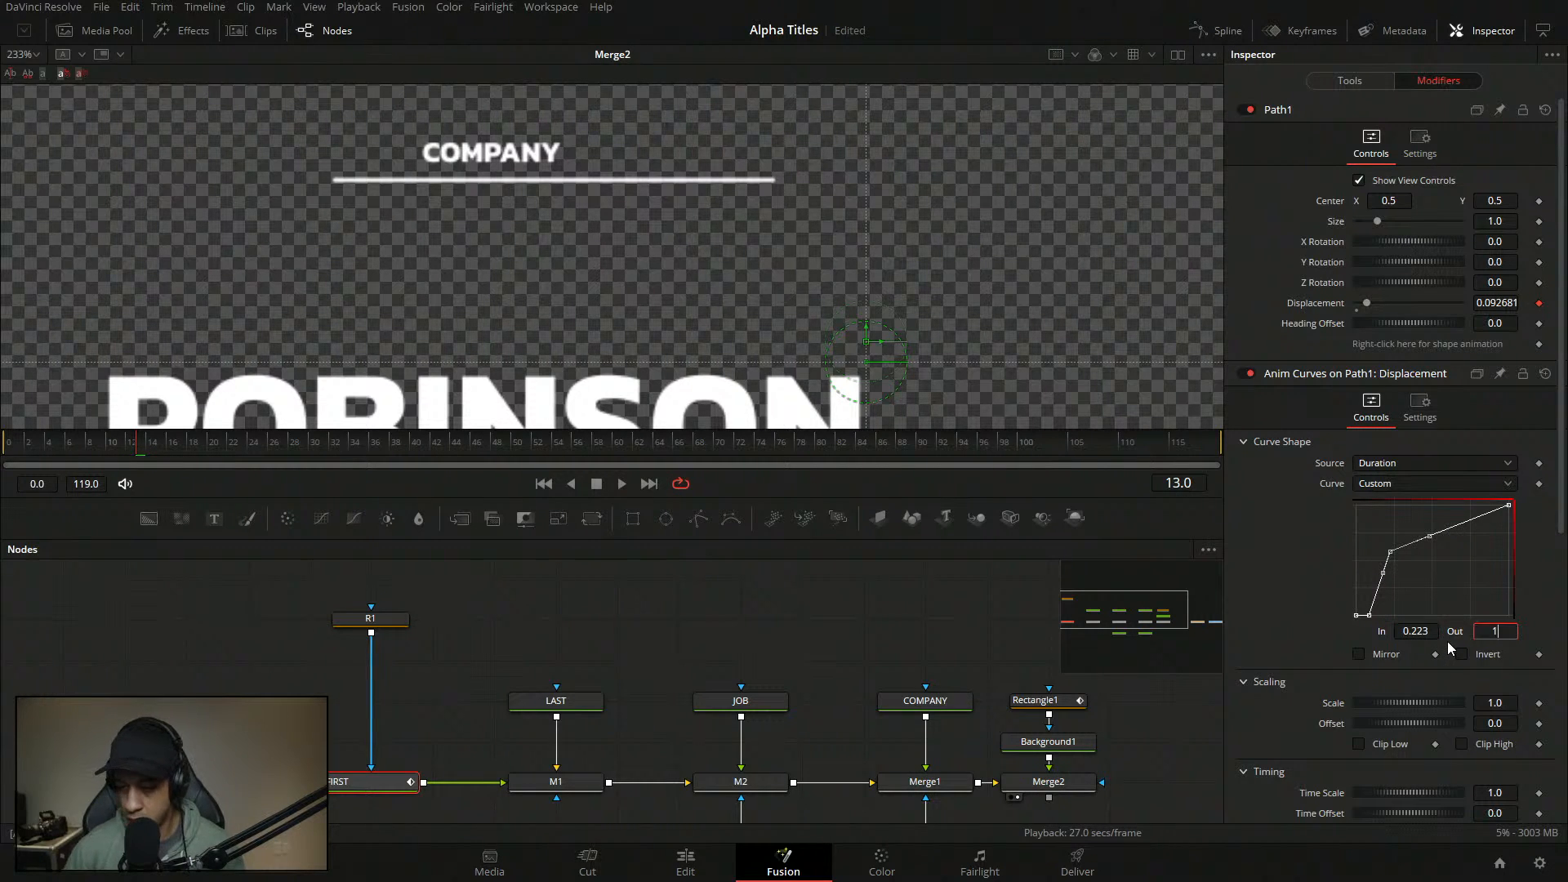
pyautogui.press('Tab')
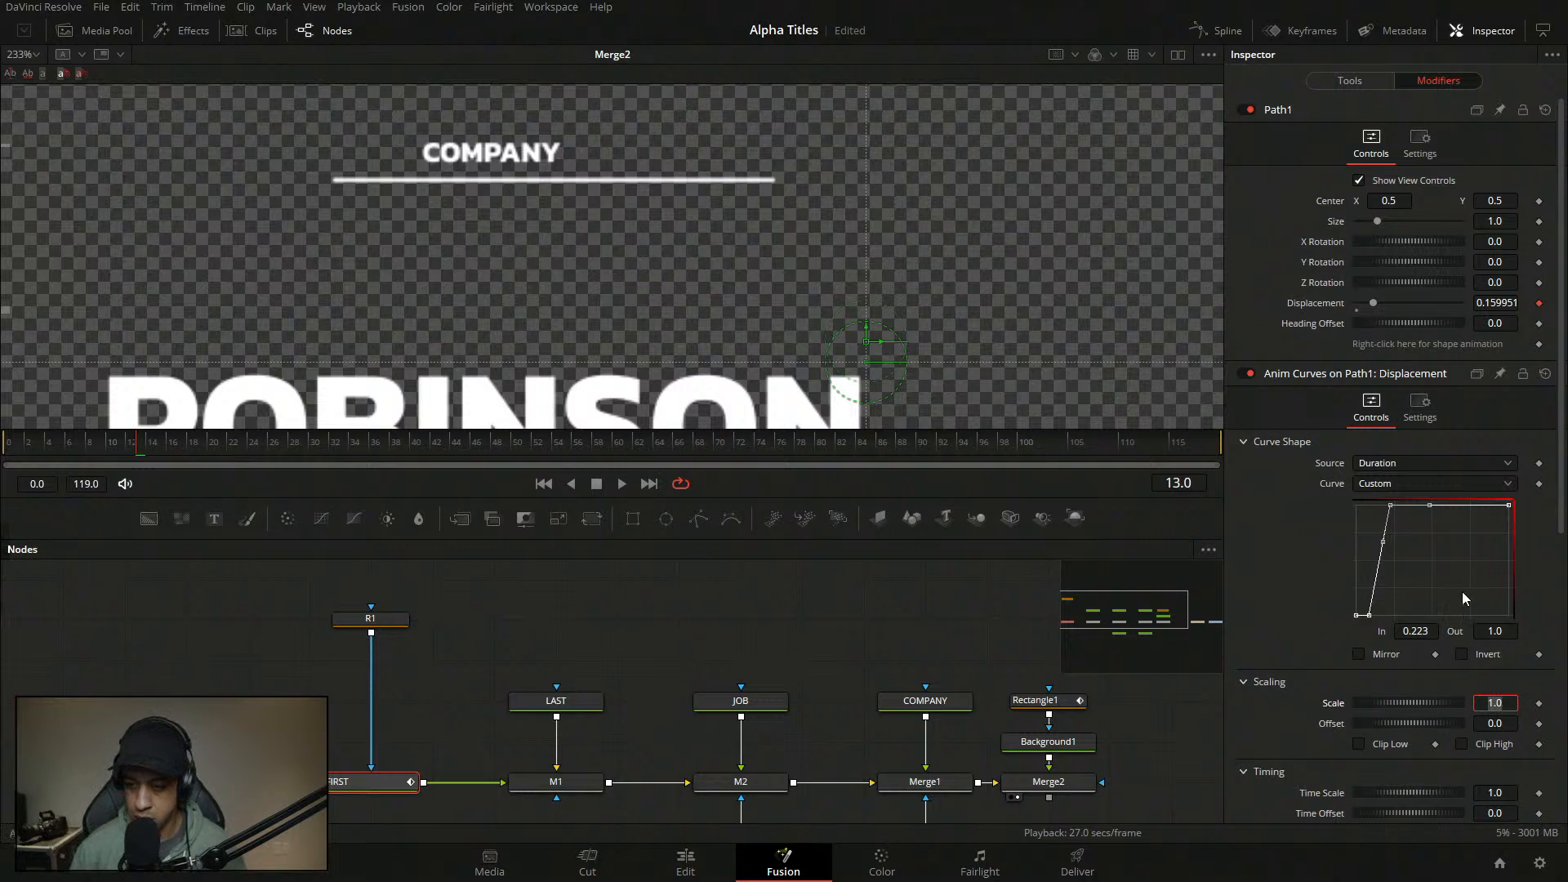
# - Smooth the upper curve point and steepen its ease-in
pyautogui.moveTo(1449, 552); pyautogui.dragTo(1383, 496)
pyautogui.press('f')
pyautogui.press('t')
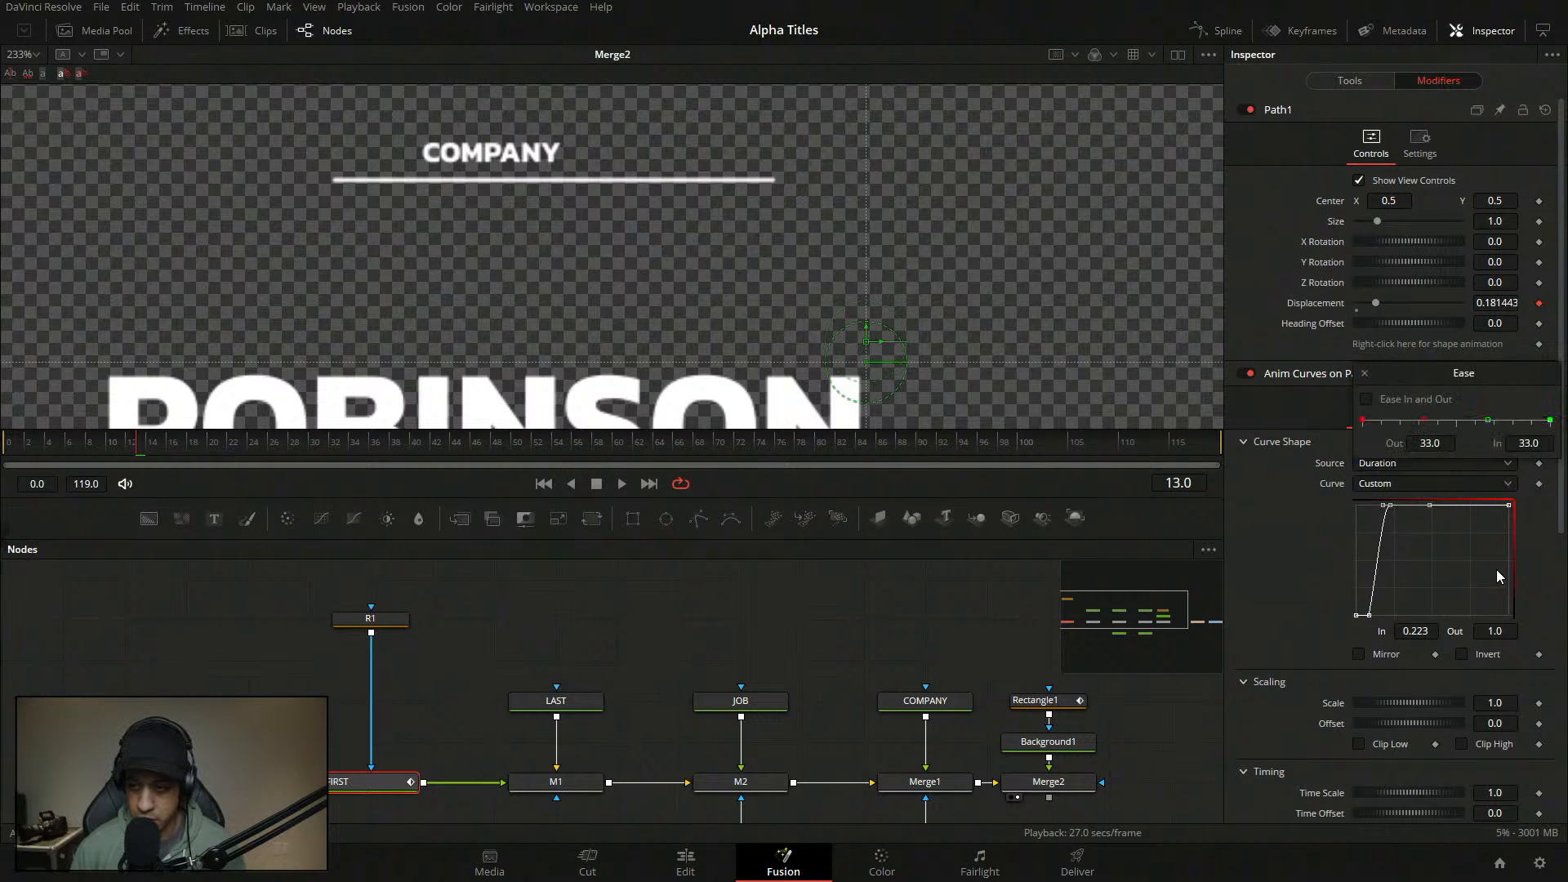
pyautogui.moveTo(1489, 421); pyautogui.dragTo(1378, 420)
pyautogui.click(1365, 374)
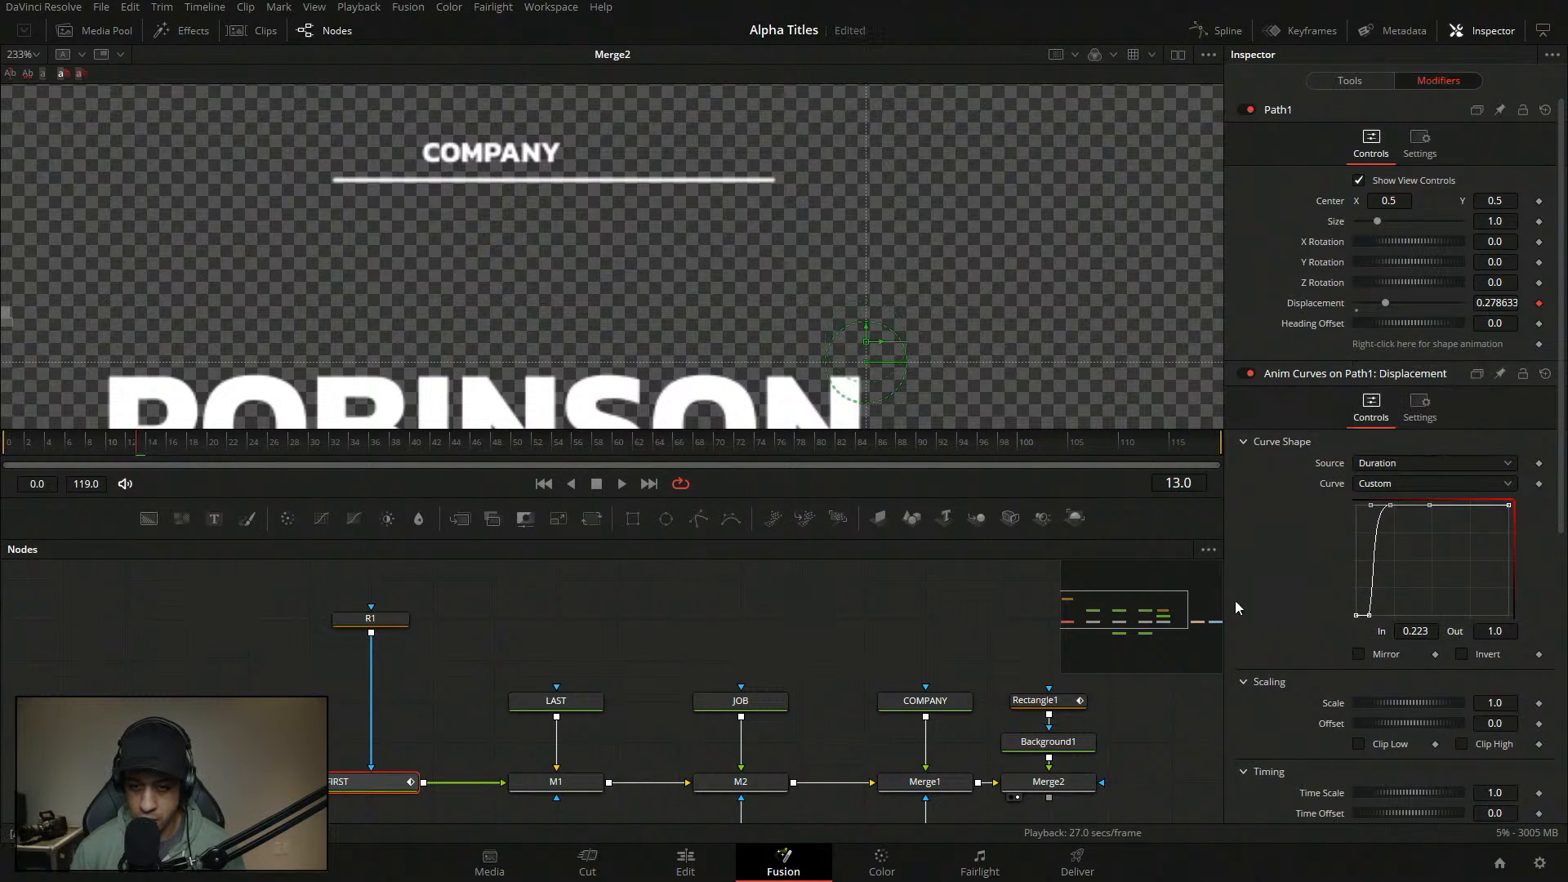
pyautogui.click(855, 590)
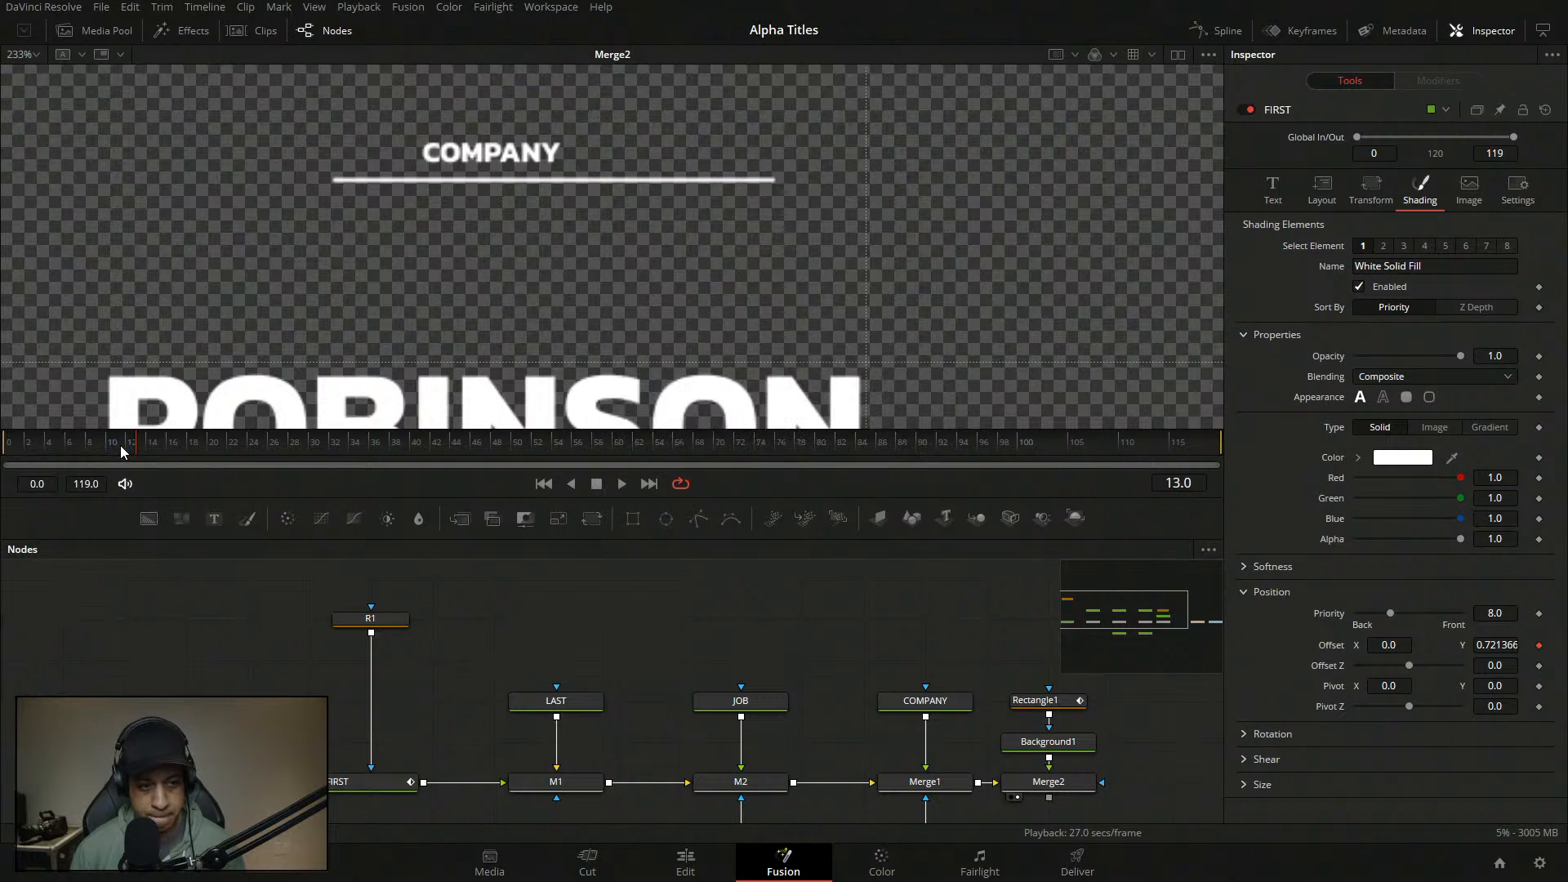
pyautogui.press('space')
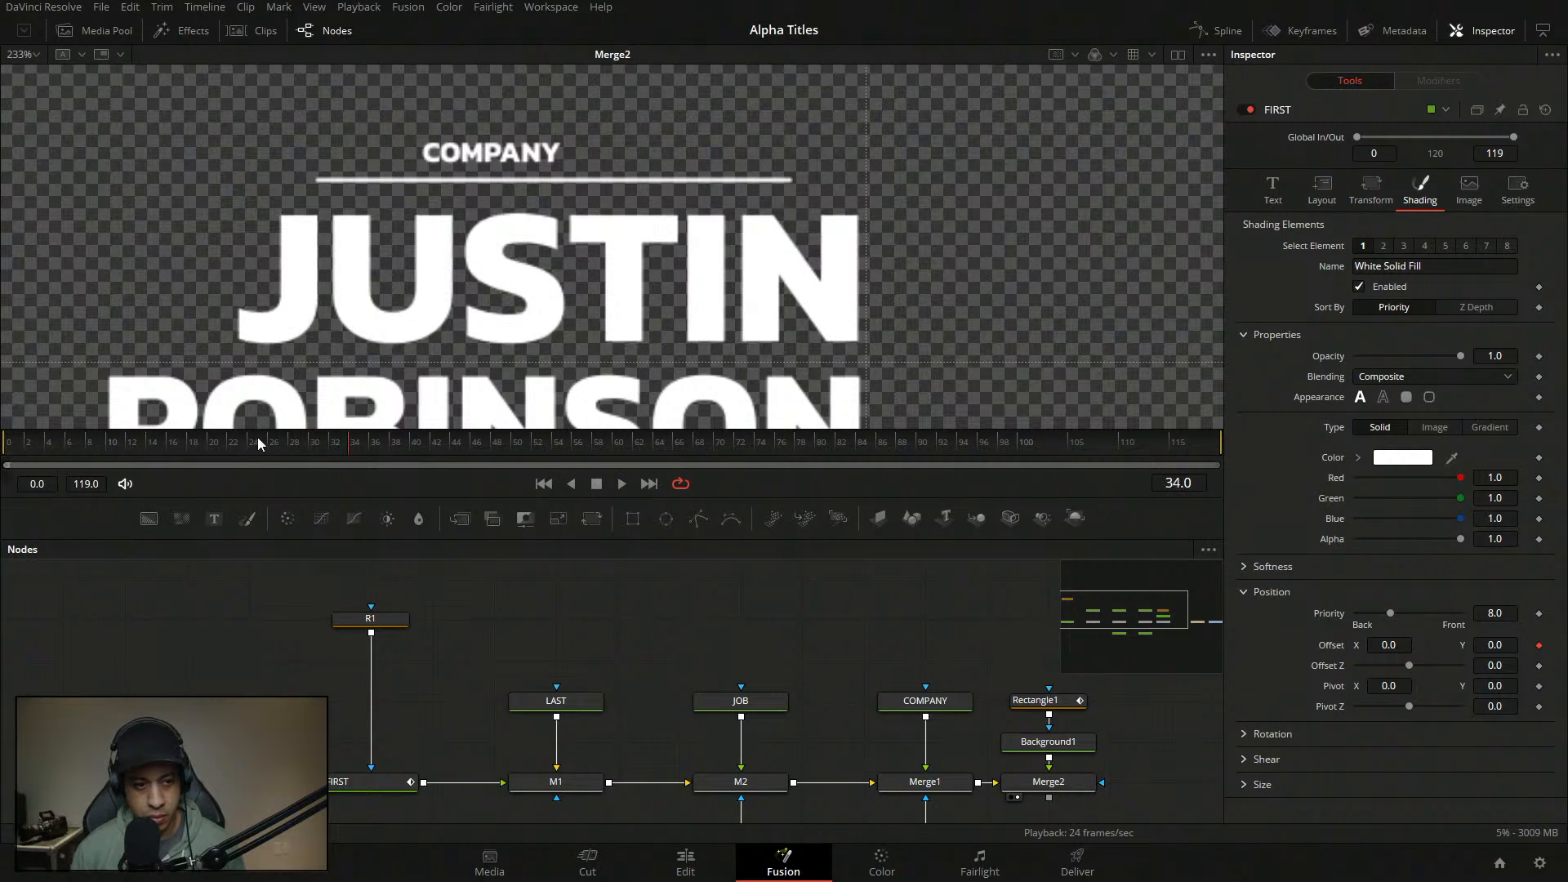
pyautogui.moveTo(257, 440); pyautogui.dragTo(1, 441)
pyautogui.press('space')
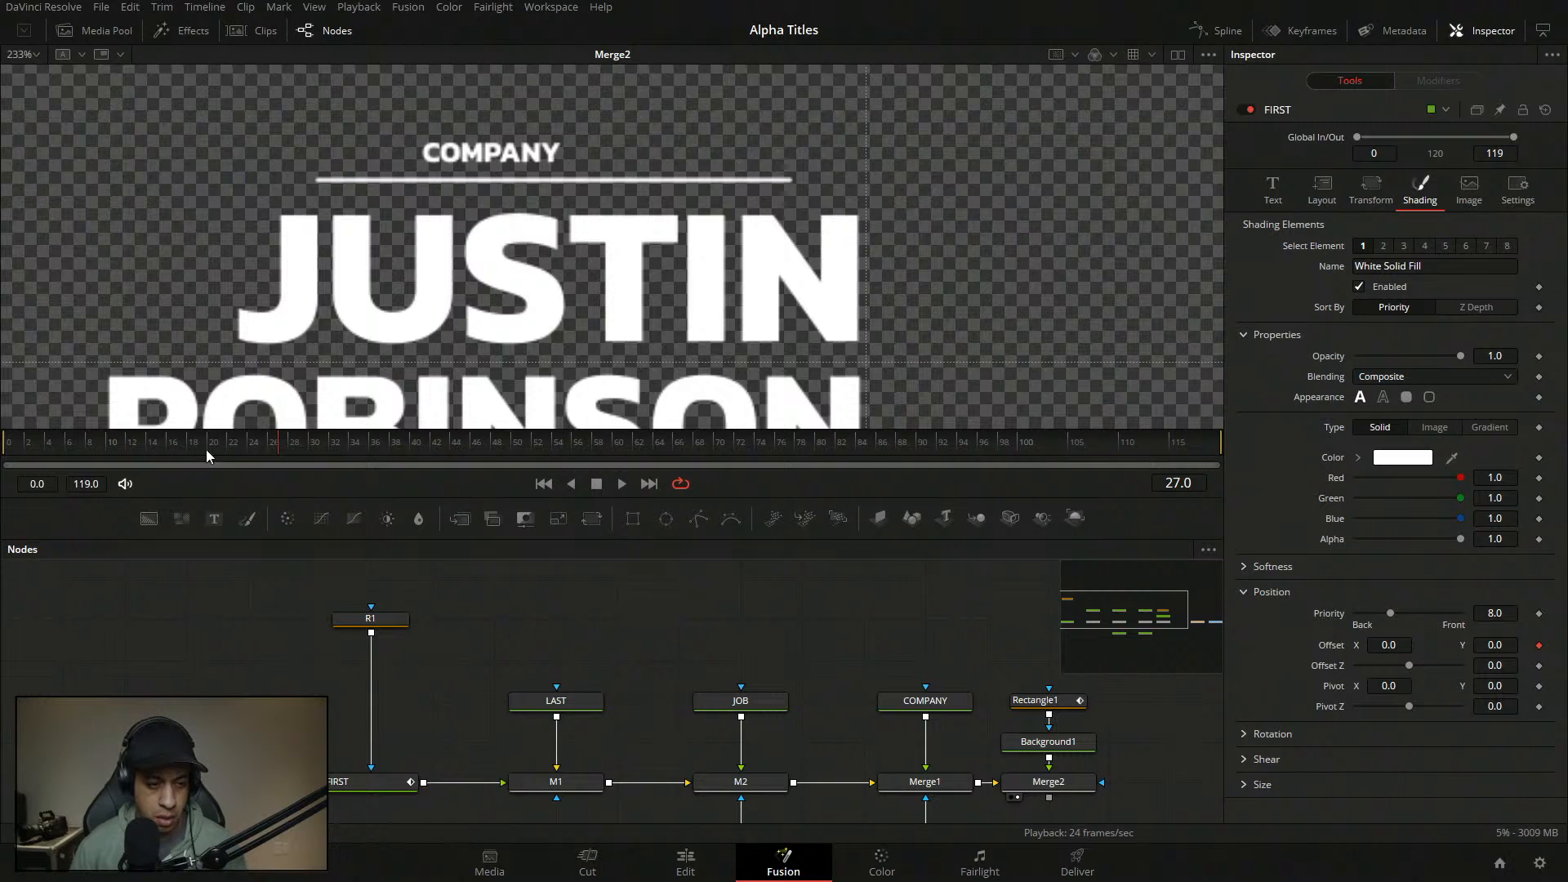
pyautogui.moveTo(202, 451); pyautogui.dragTo(4, 445)
pyautogui.press('space')
pyautogui.press('space')
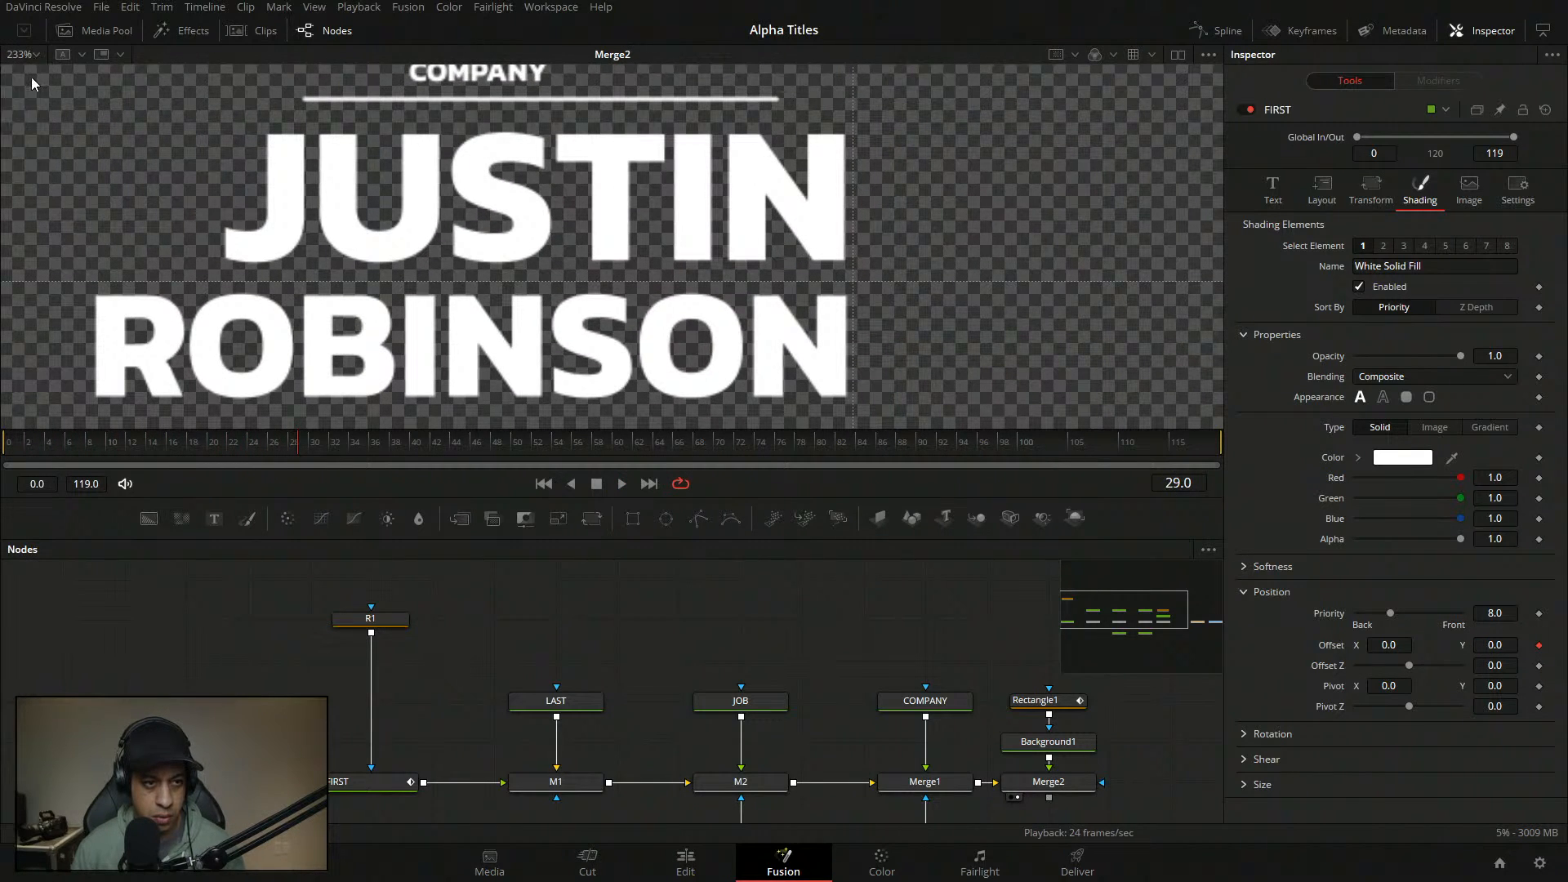
pyautogui.hotkey('ctrl', 'f')
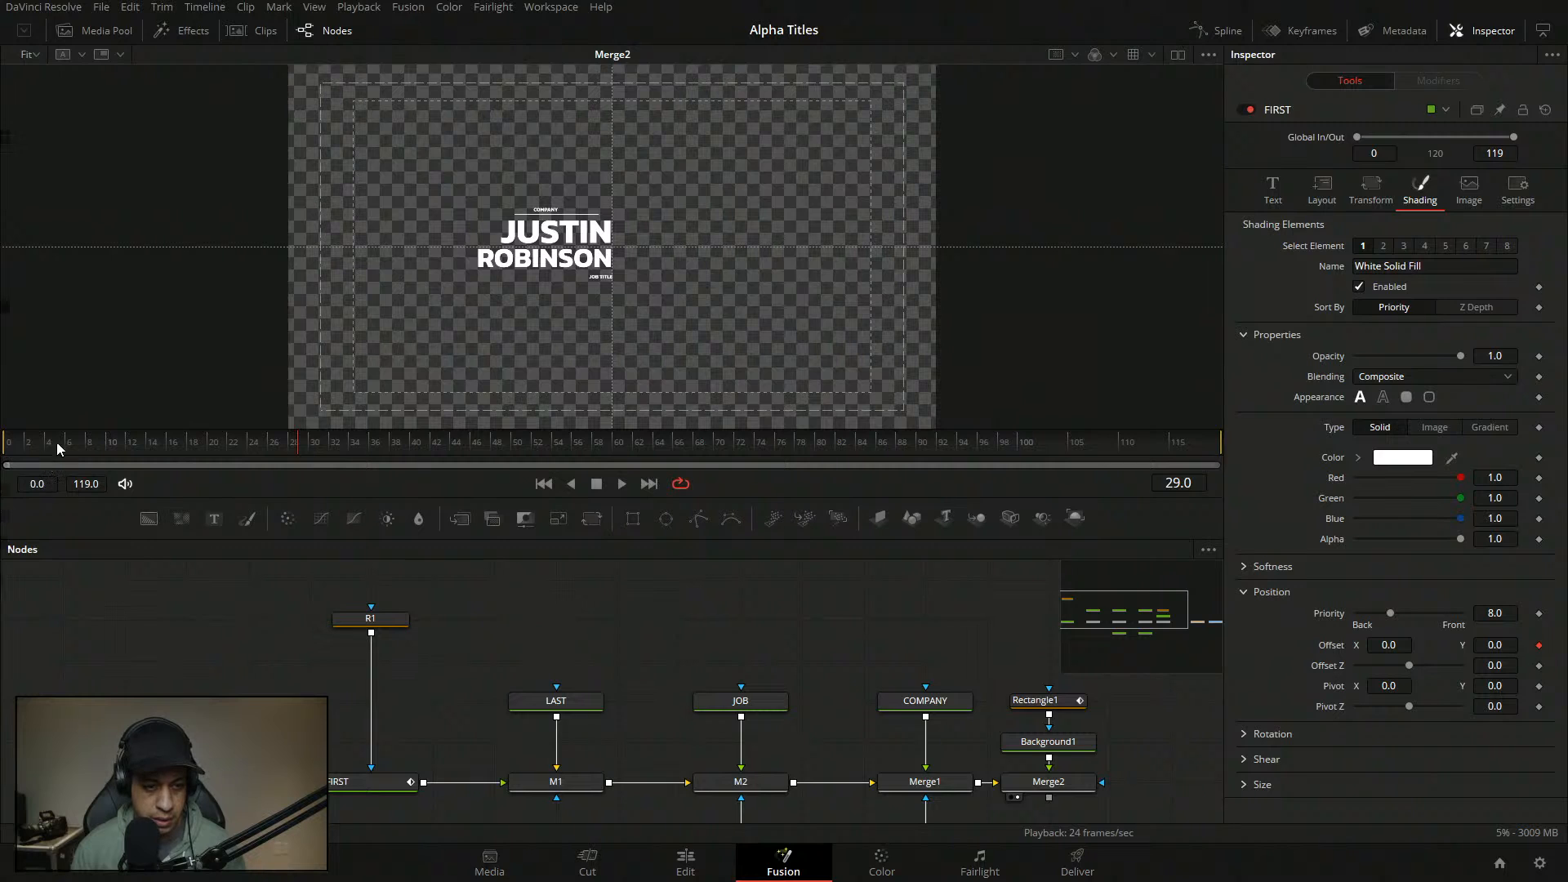
pyautogui.moveTo(59, 448); pyautogui.dragTo(23, 454)
pyautogui.press('space')
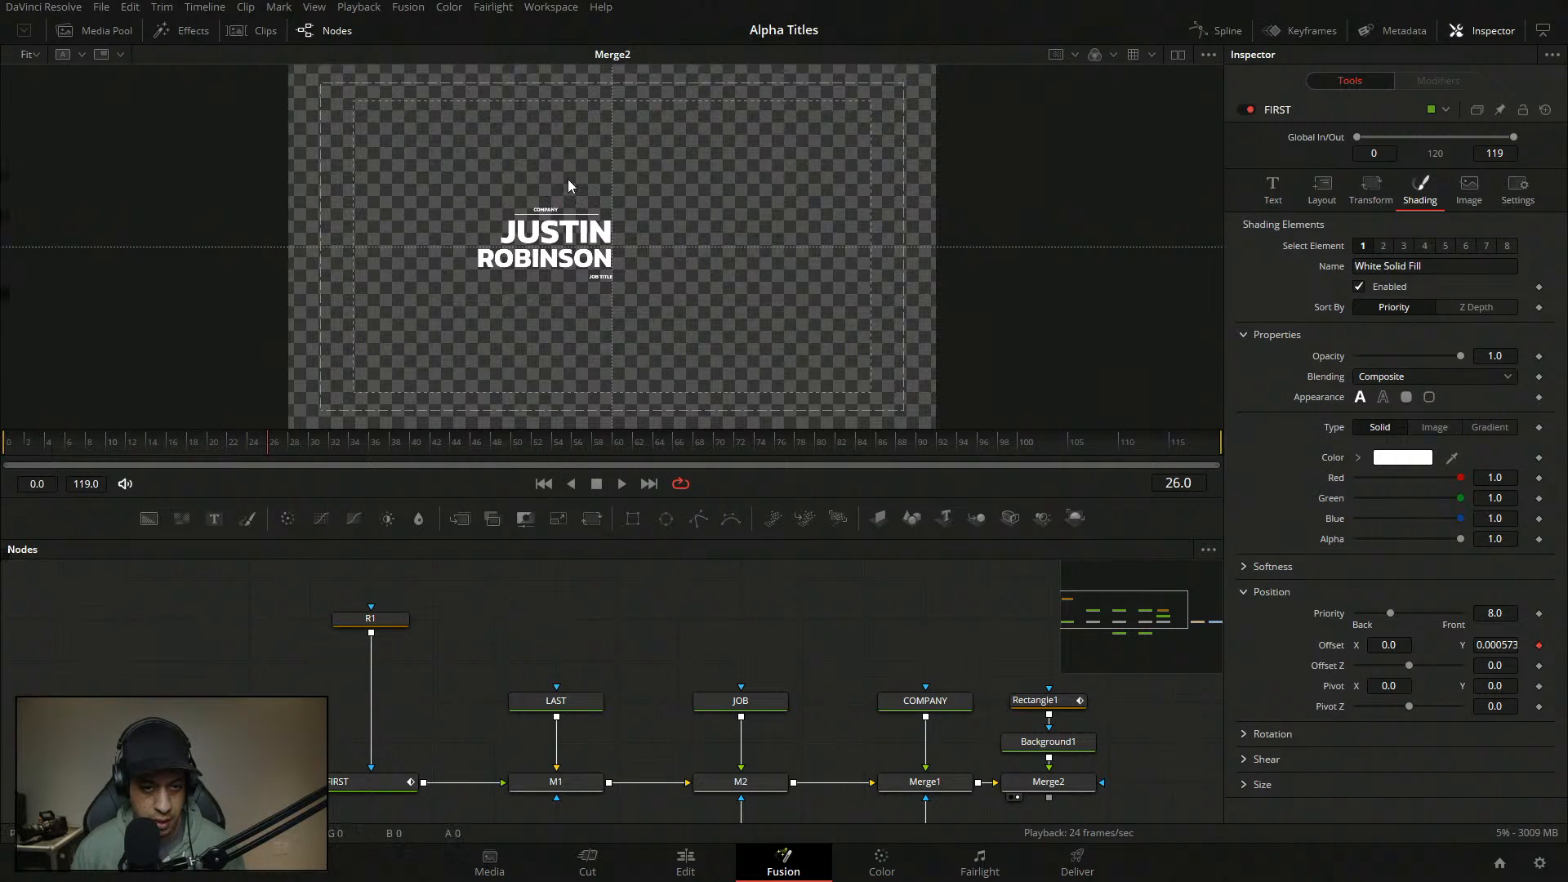
pyautogui.scroll(2, 569, 185)
pyautogui.scroll(-1, 540, 206)
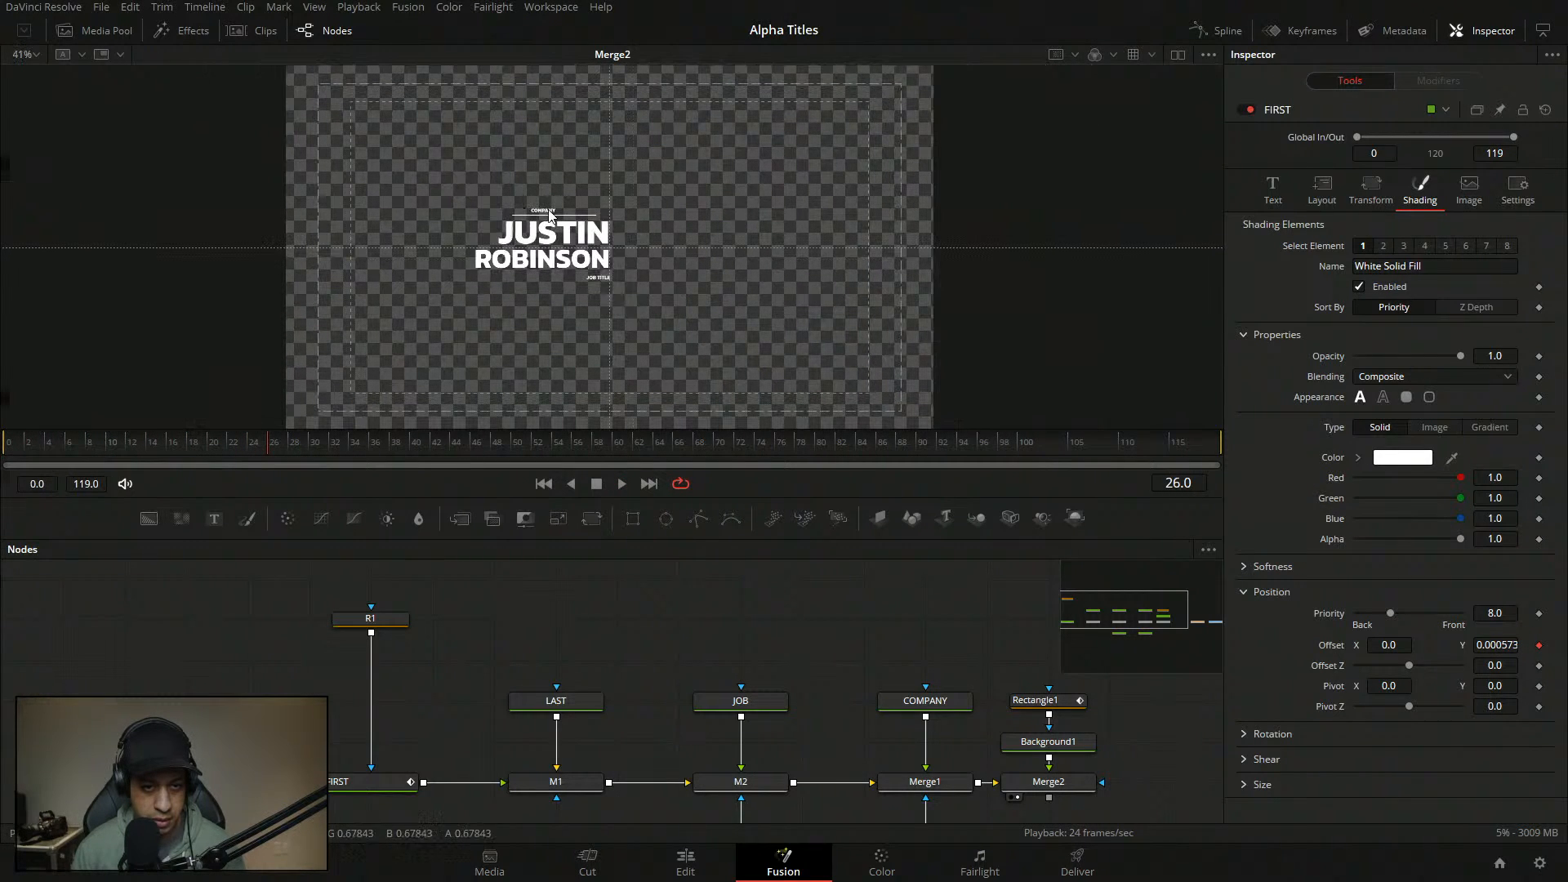
pyautogui.scroll(1, 526, 220)
pyautogui.scroll(-2, 527, 220)
pyautogui.moveTo(338, 449); pyautogui.dragTo(370, 449)
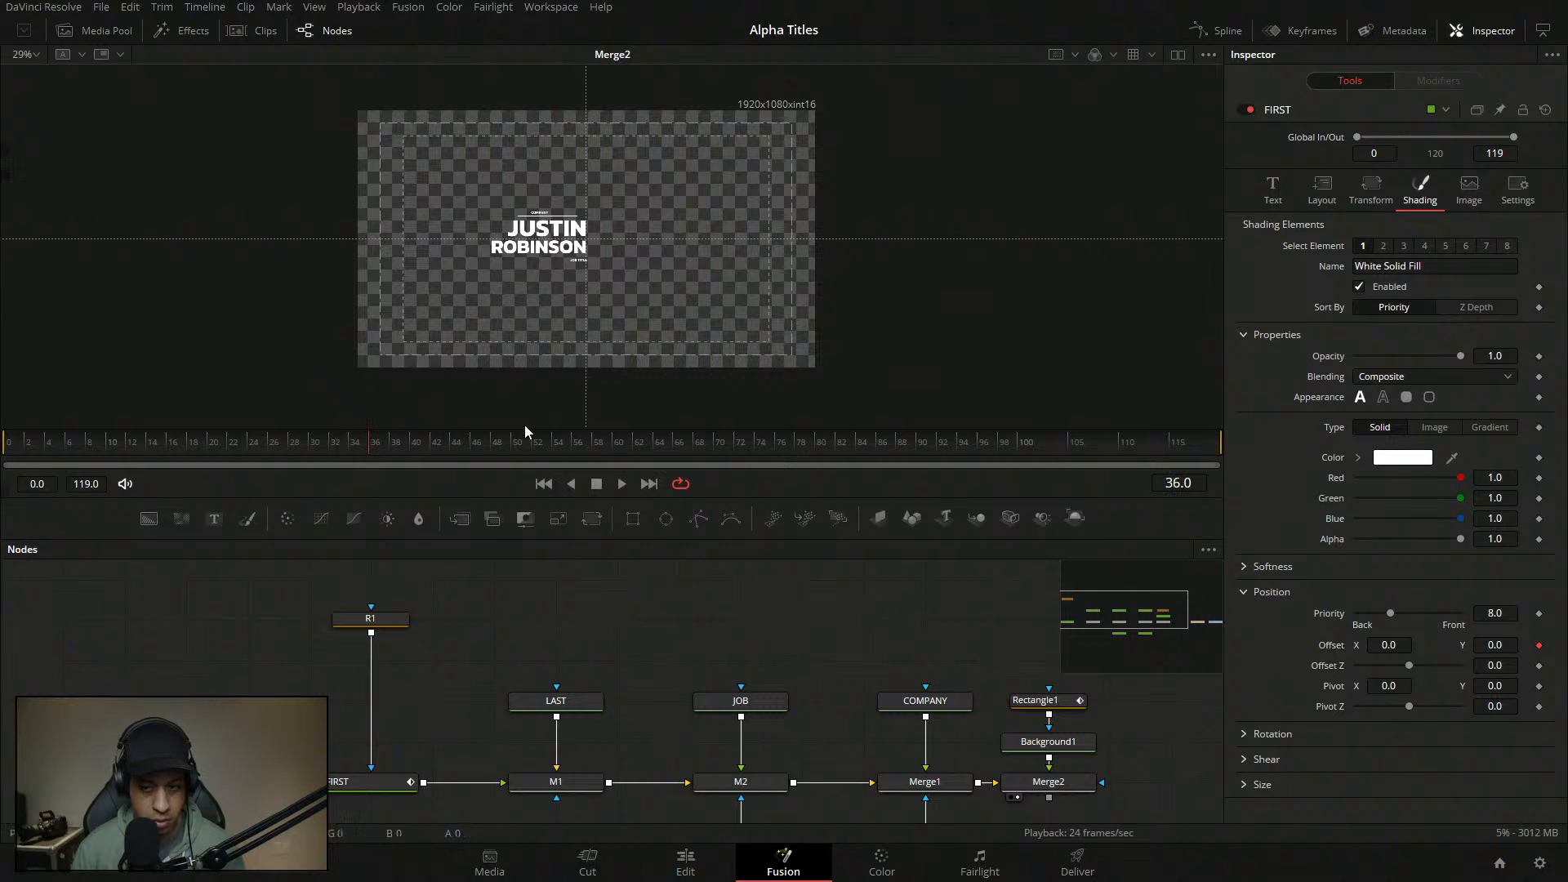
pyautogui.moveTo(845, 640); pyautogui.dragTo(715, 611)
# - Shift the Rectangle1 underline slightly left to X 0.396726, Y 0.58937, and play it back
pyautogui.click(929, 673)
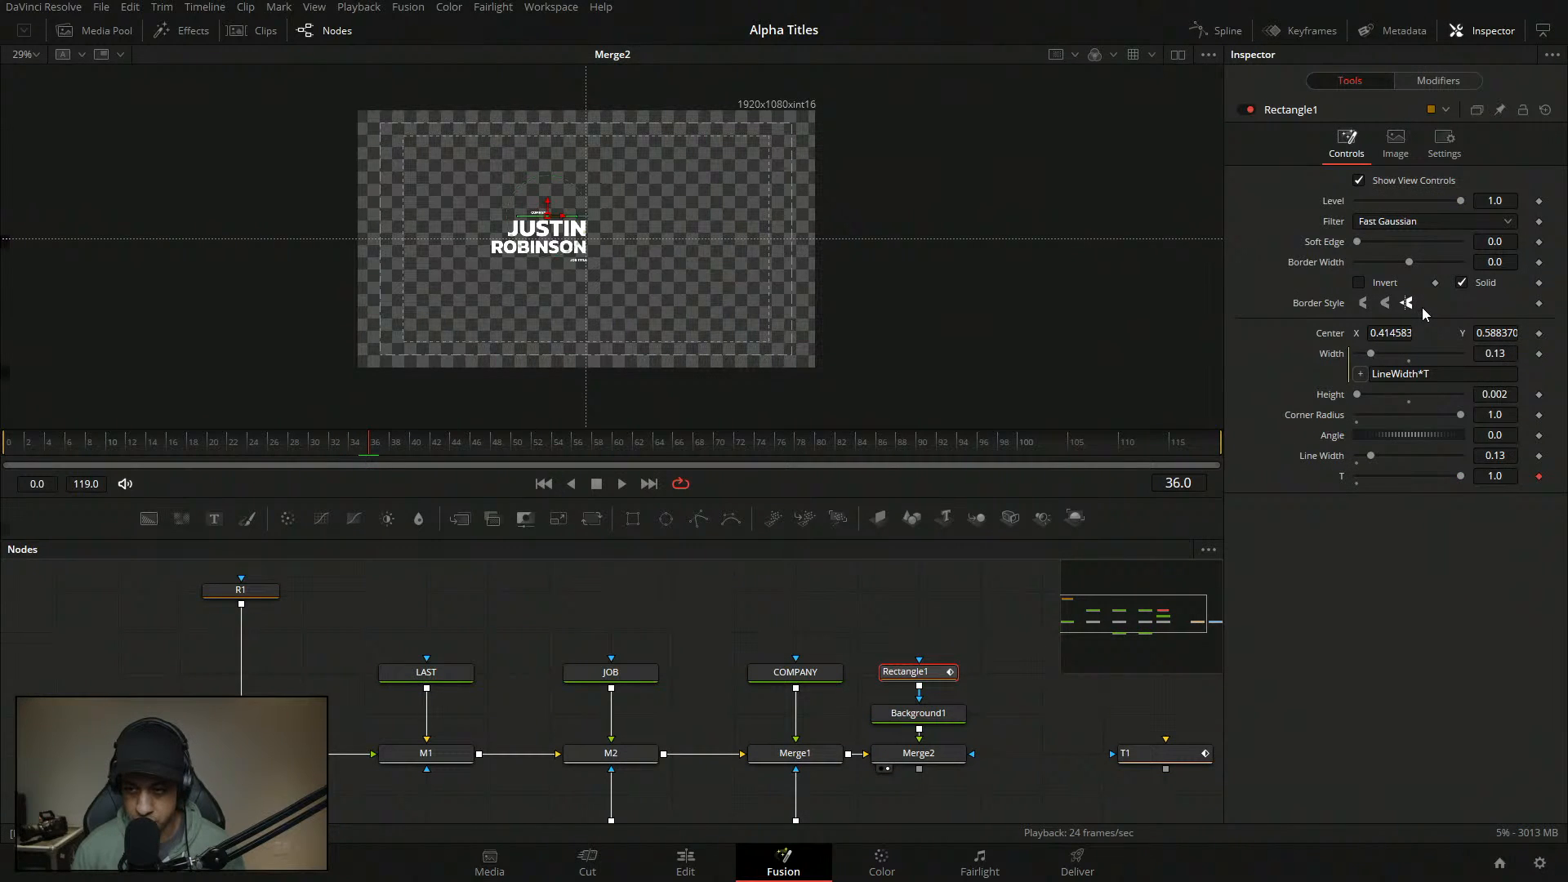
pyautogui.moveTo(1488, 334); pyautogui.dragTo(1489, 333)
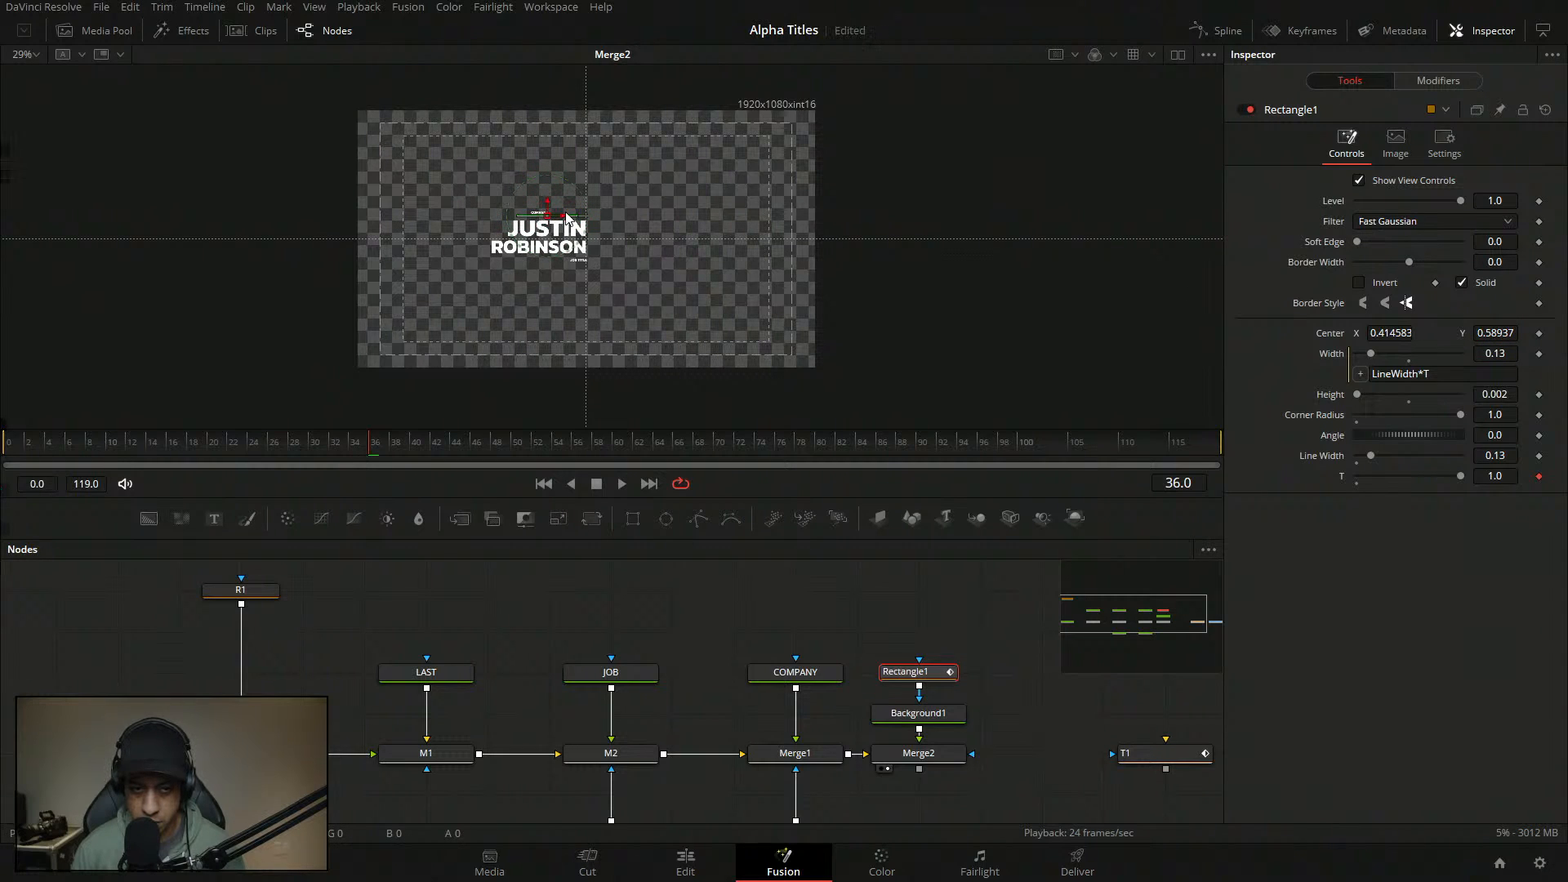
pyautogui.moveTo(556, 216); pyautogui.dragTo(548, 217)
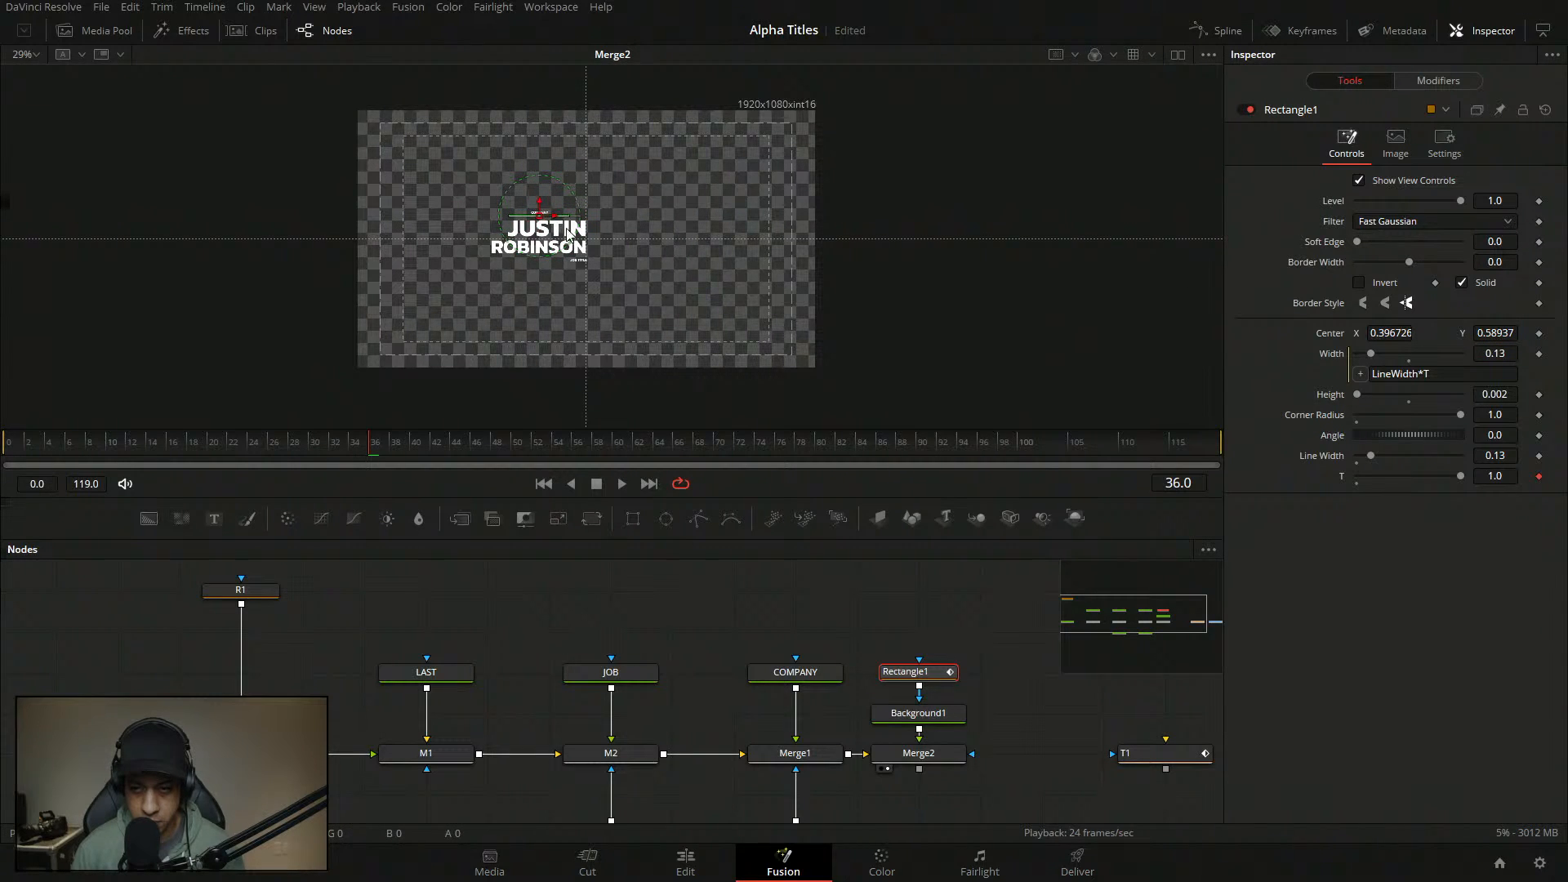
pyautogui.click(533, 233)
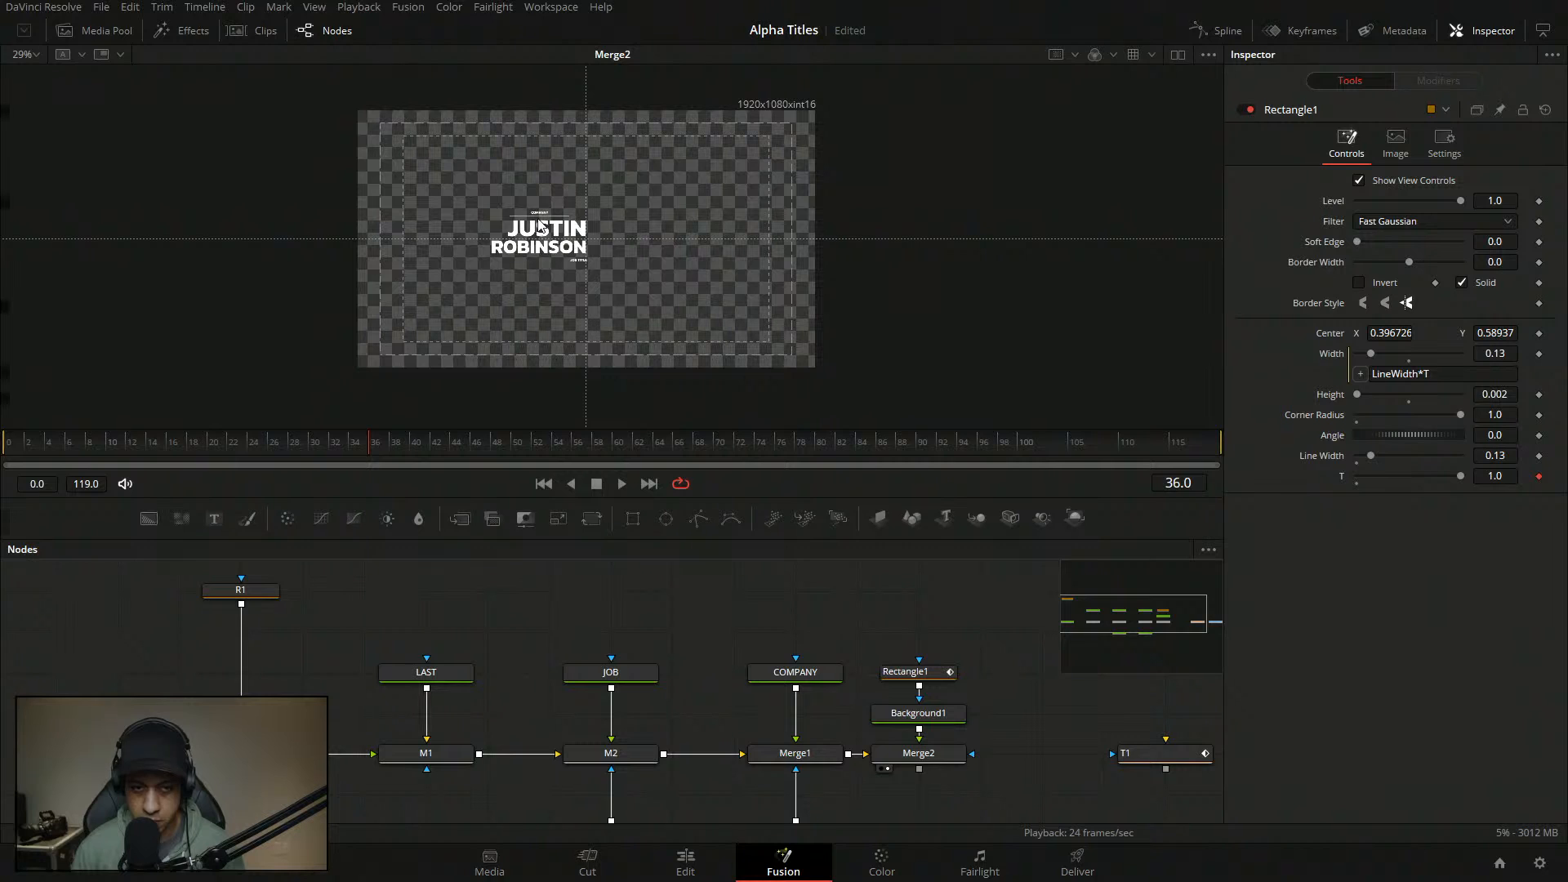
pyautogui.scroll(5, 540, 227)
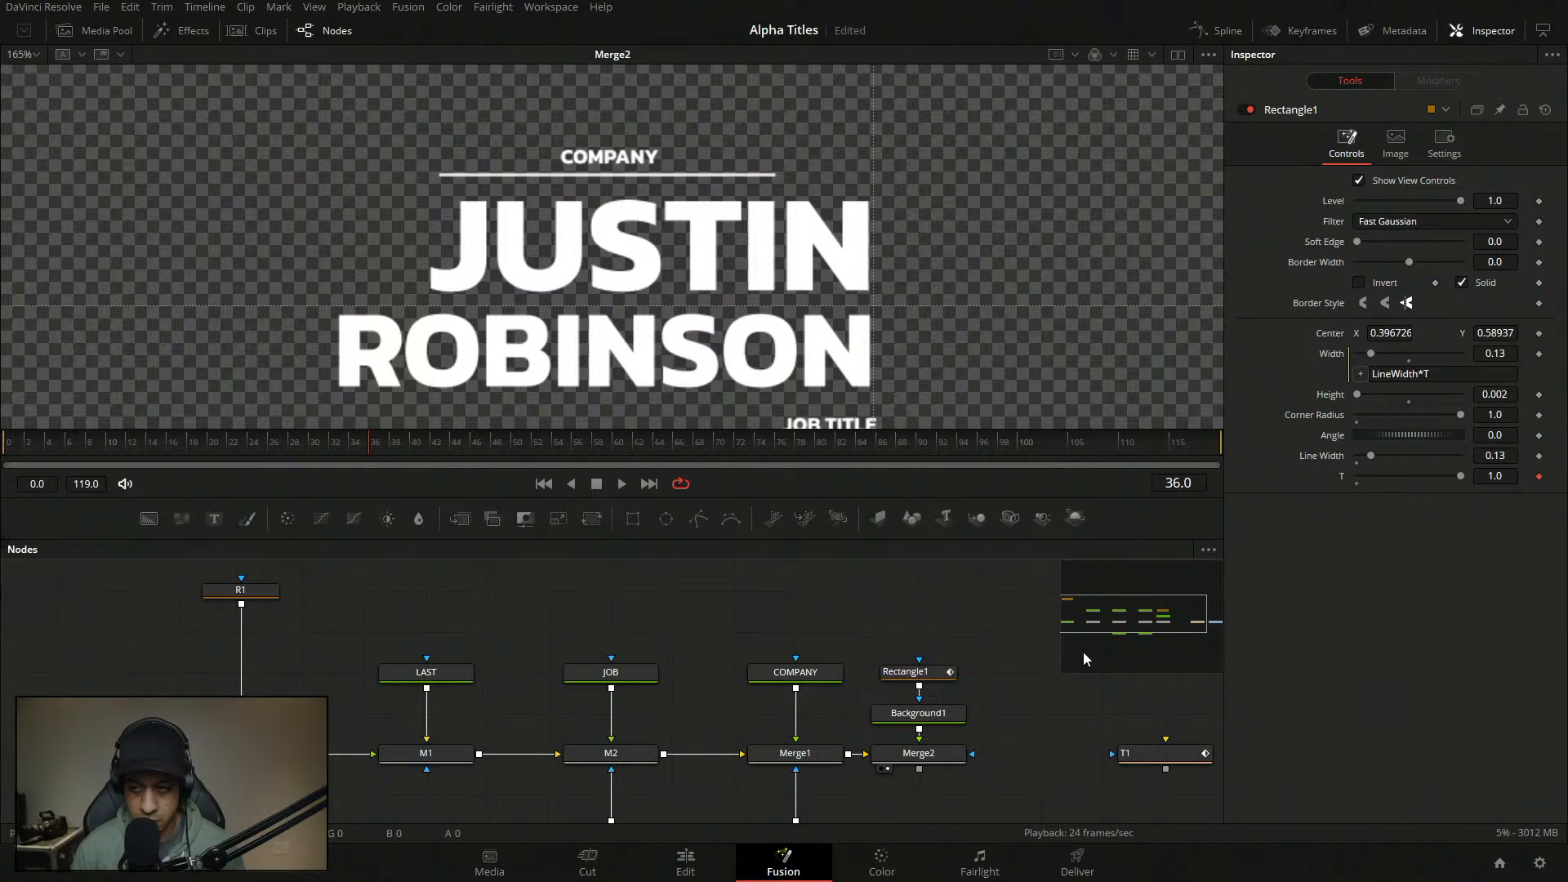
pyautogui.scroll(3, 1084, 653)
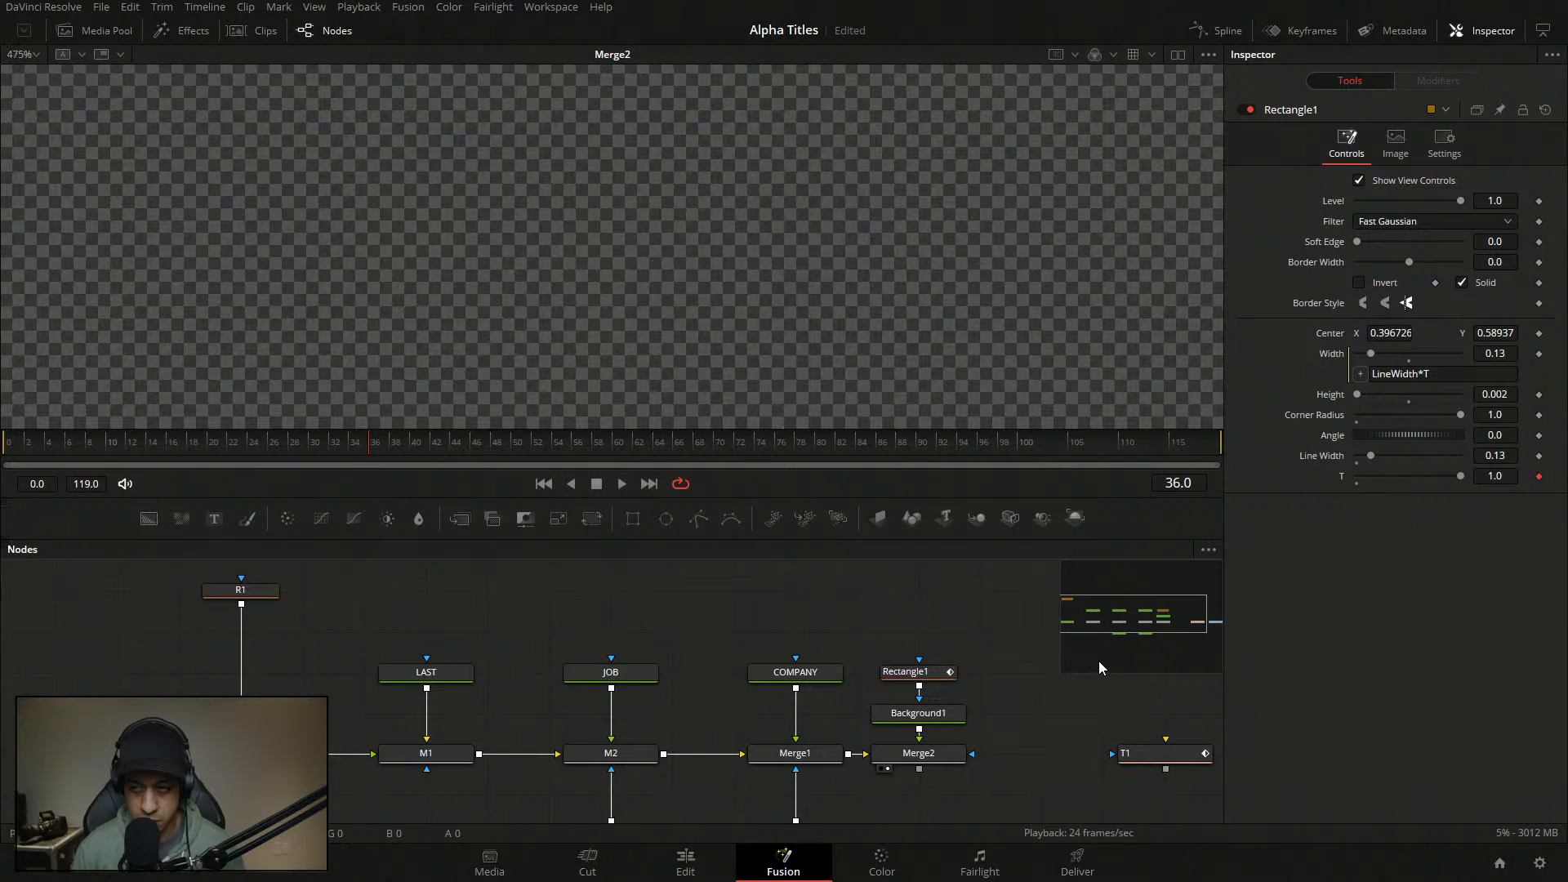
pyautogui.click(25, 54)
pyautogui.click(25, 73)
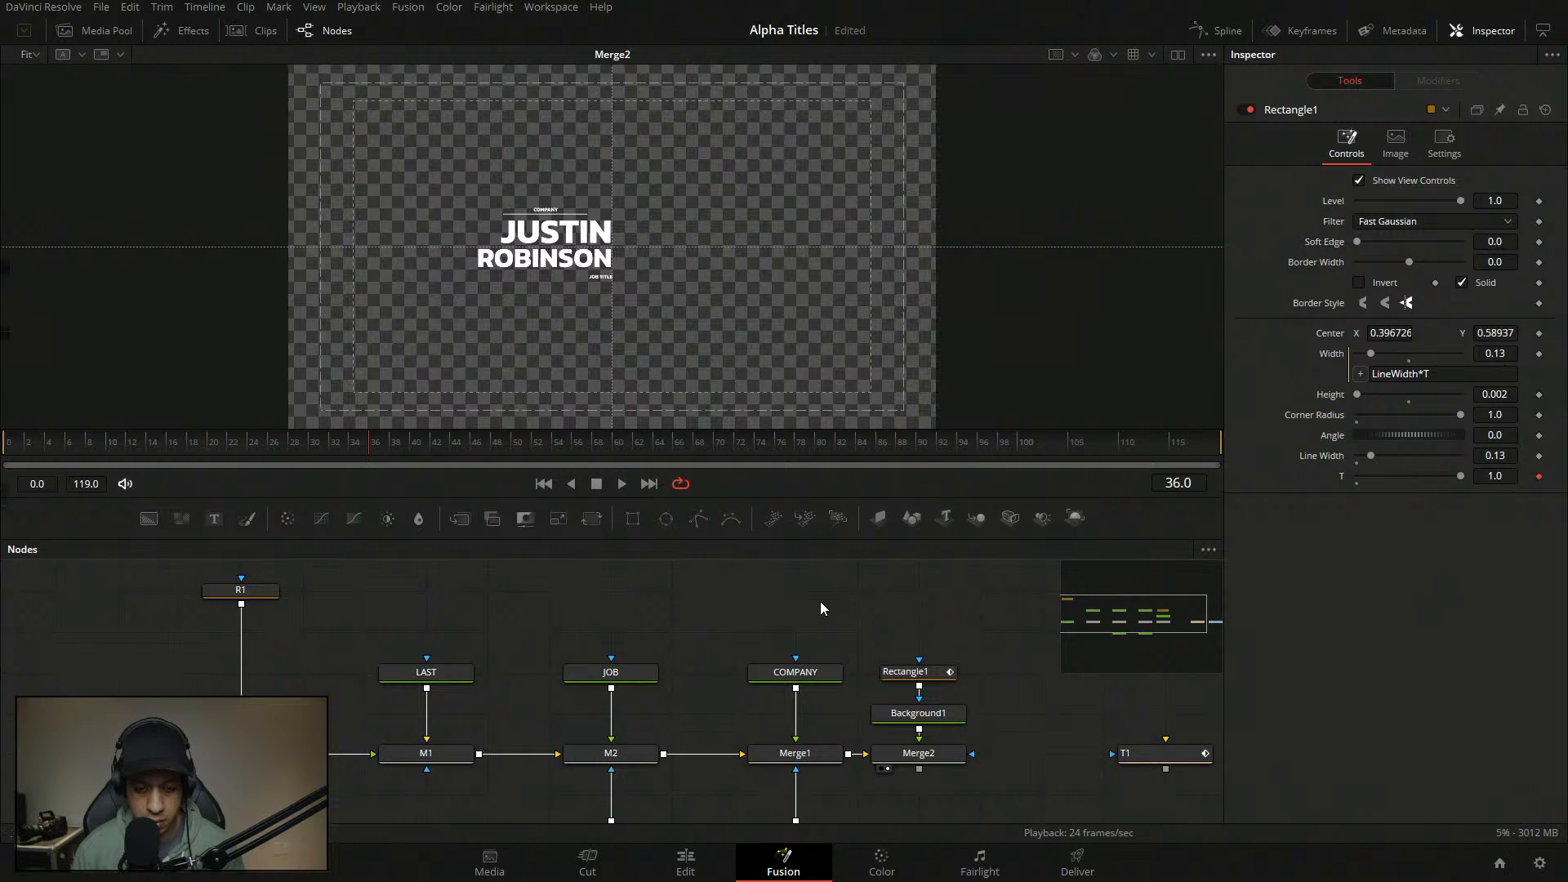
pyautogui.press('space')
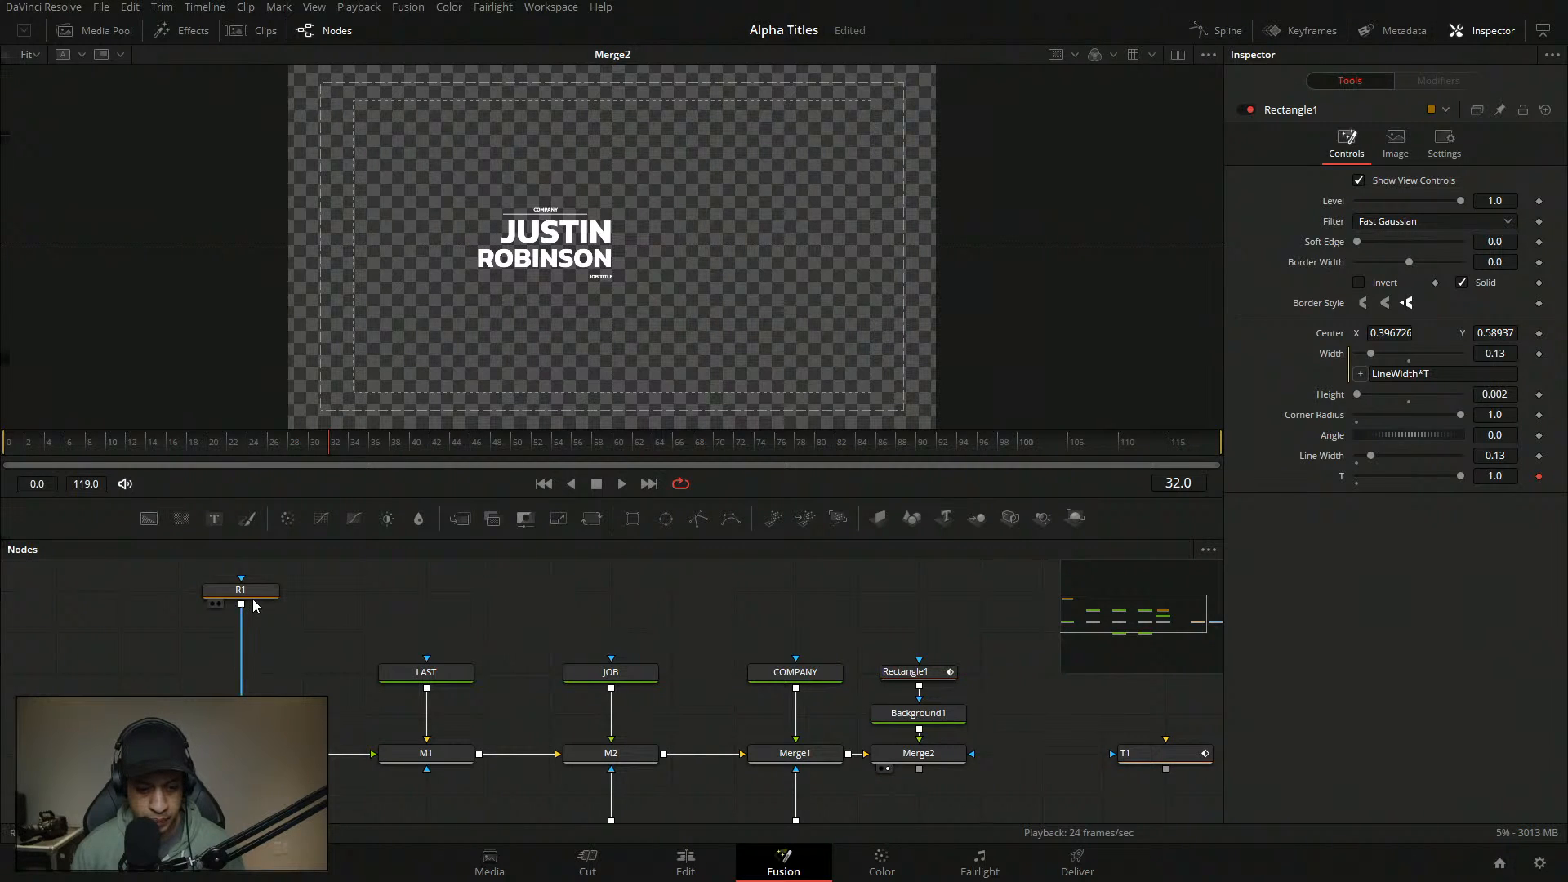
pyautogui.click(241, 753)
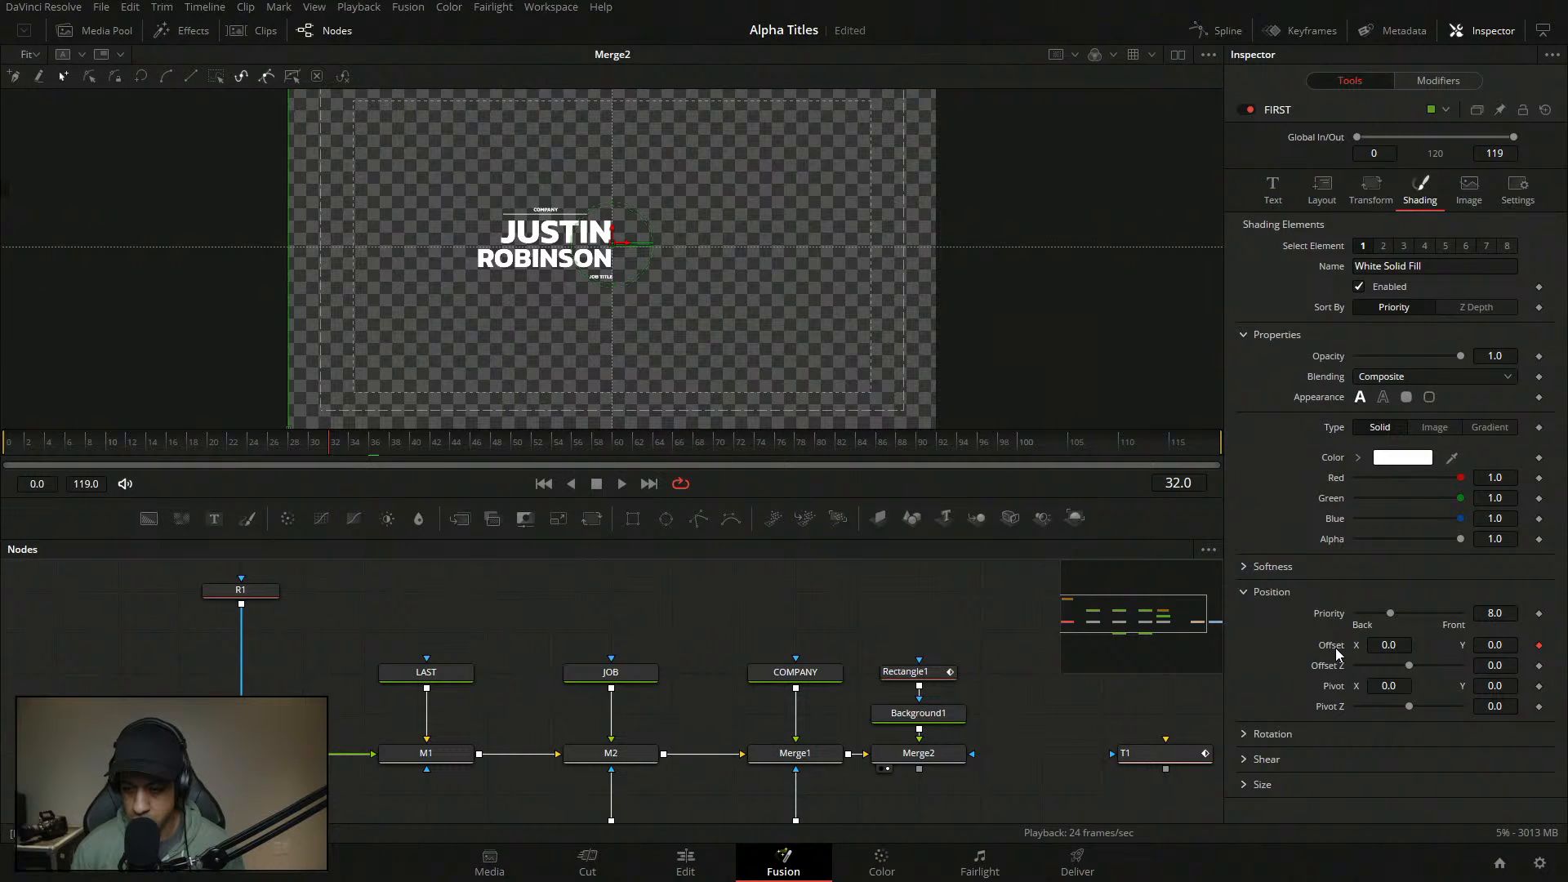
# - Add a Follower modifier to the JUSTIN text with characters ordered Left to Right
pyautogui.click(1272, 190)
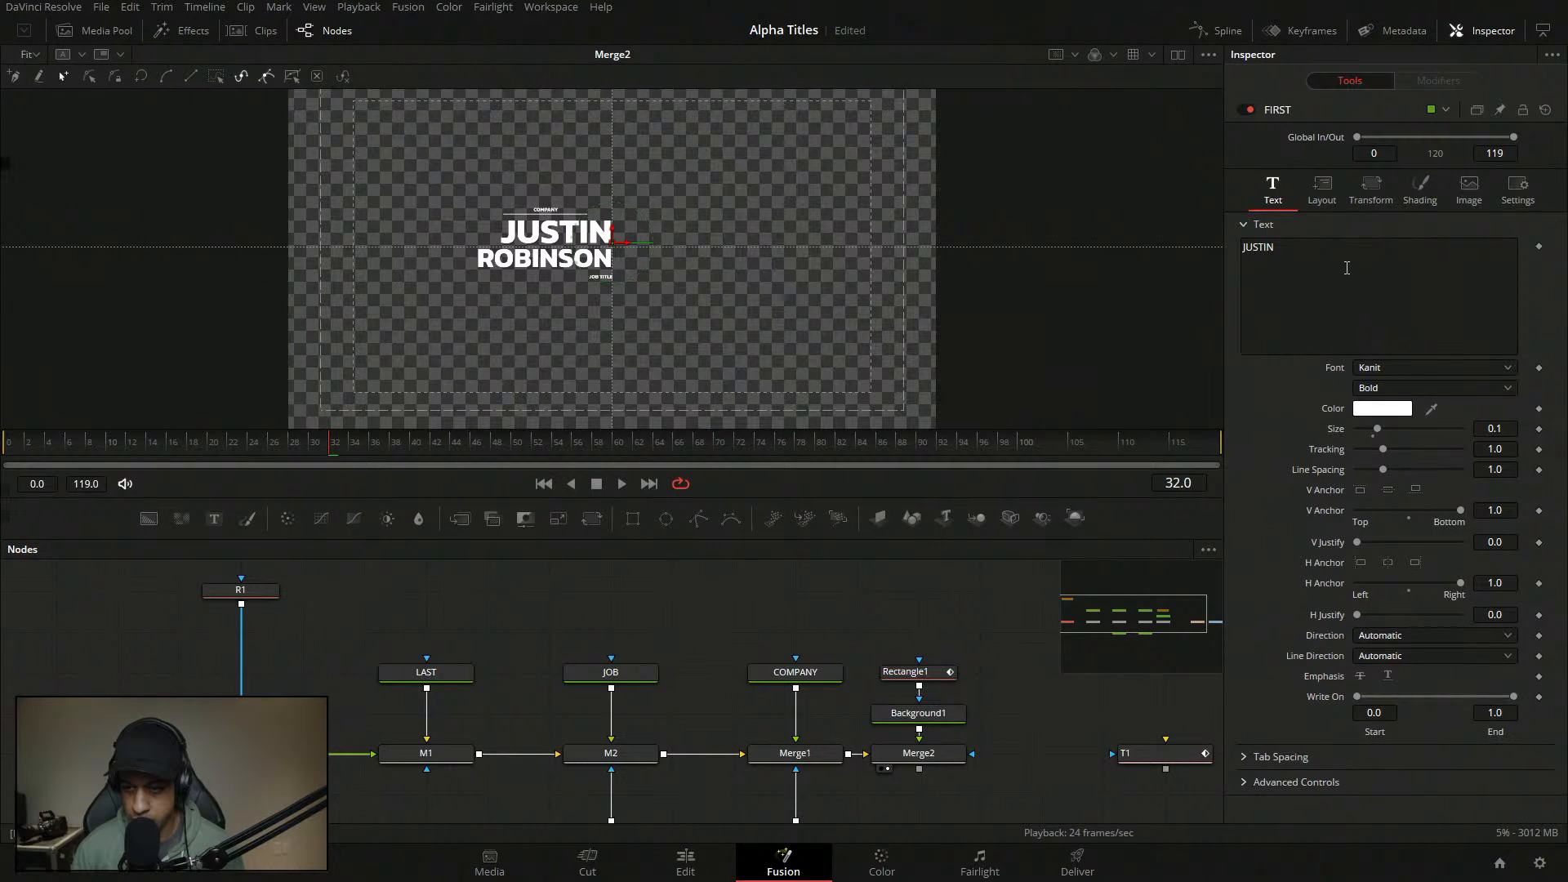
pyautogui.rightClick(1346, 268)
pyautogui.click(1470, 389)
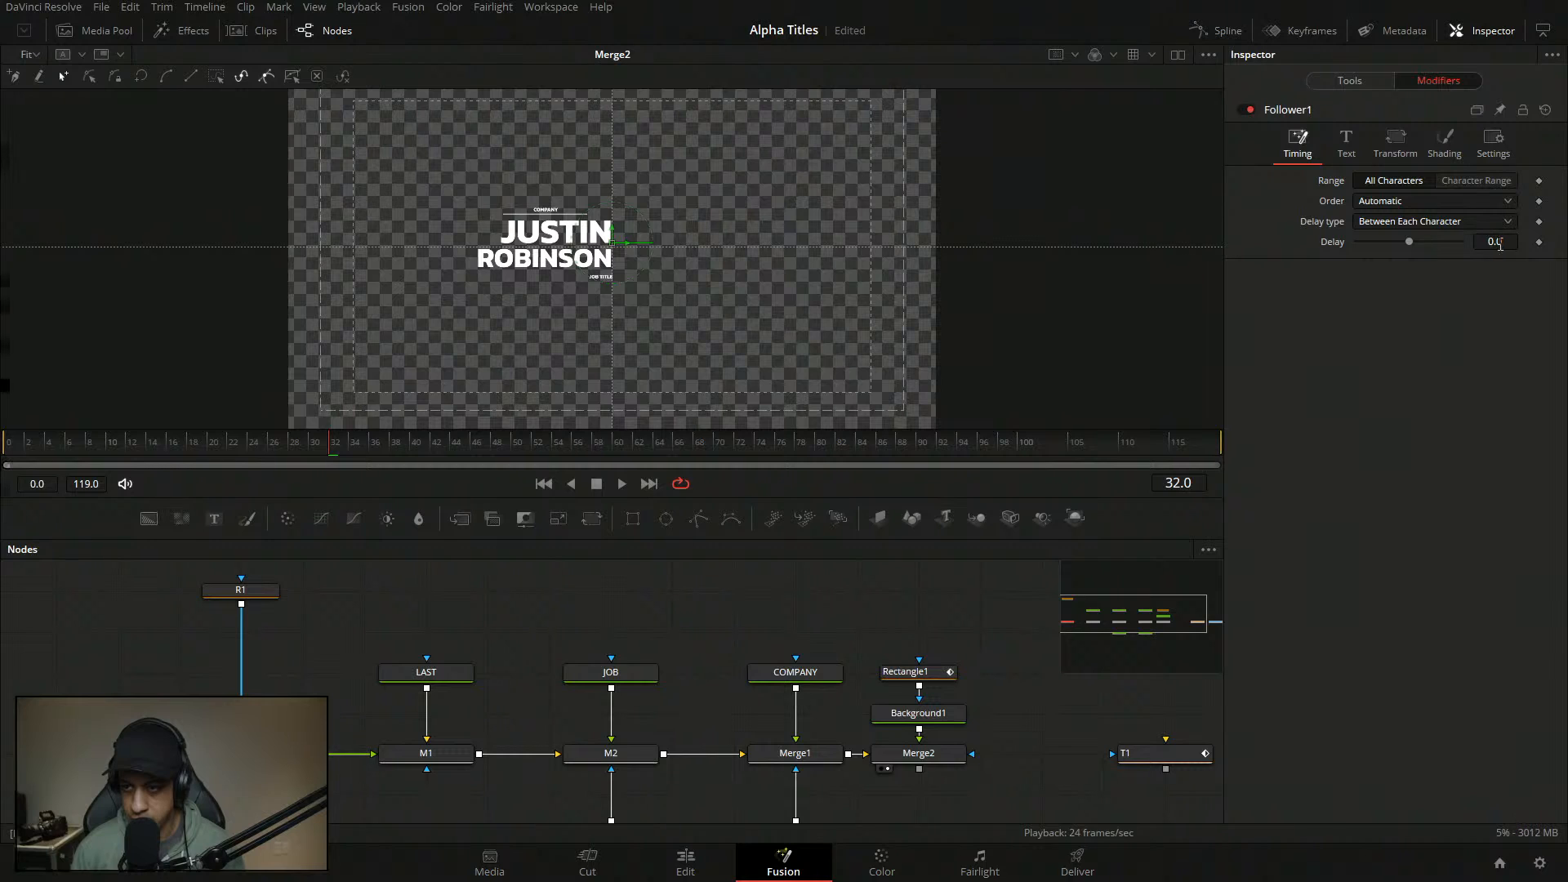
pyautogui.click(1426, 219)
pyautogui.click(1399, 205)
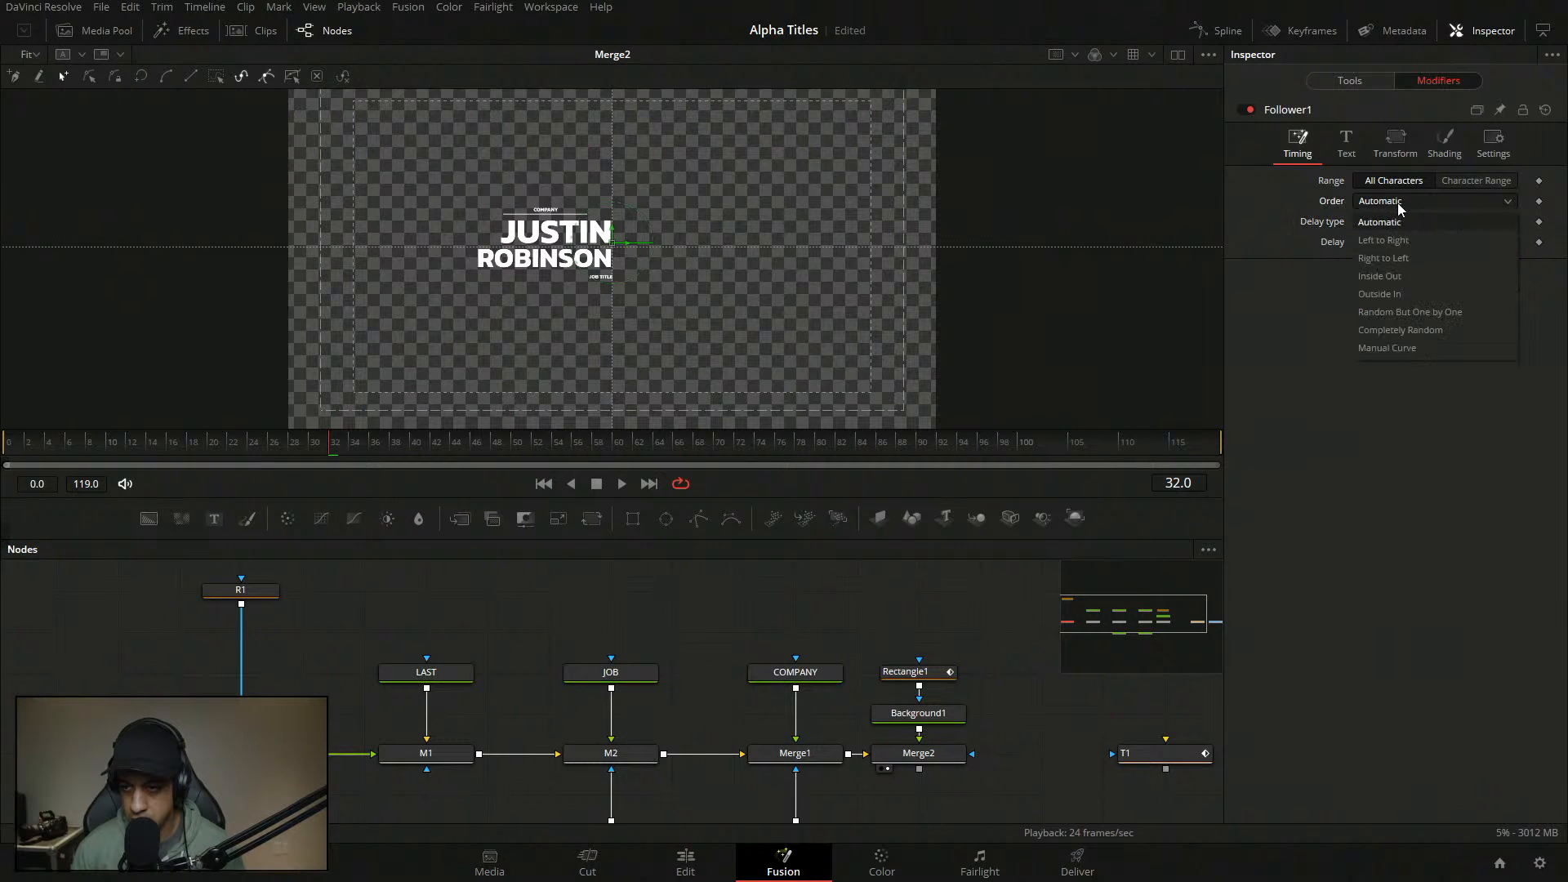
pyautogui.click(1394, 241)
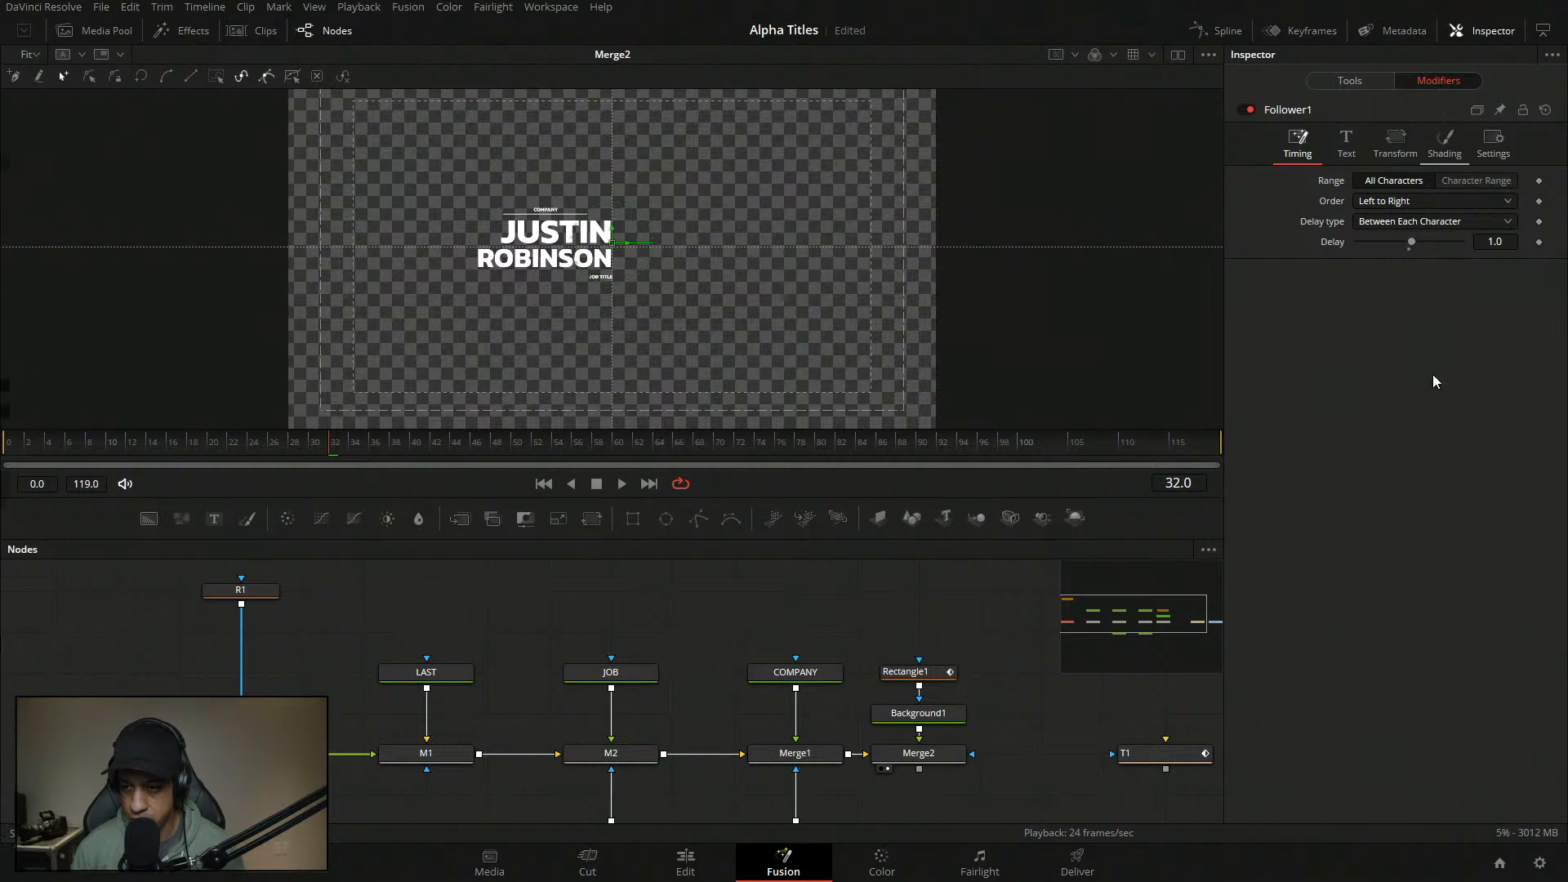
# - Keyframe the Follower's letter Offset Y at 1.0 on frame 6
pyautogui.click(1444, 143)
pyautogui.click(1244, 717)
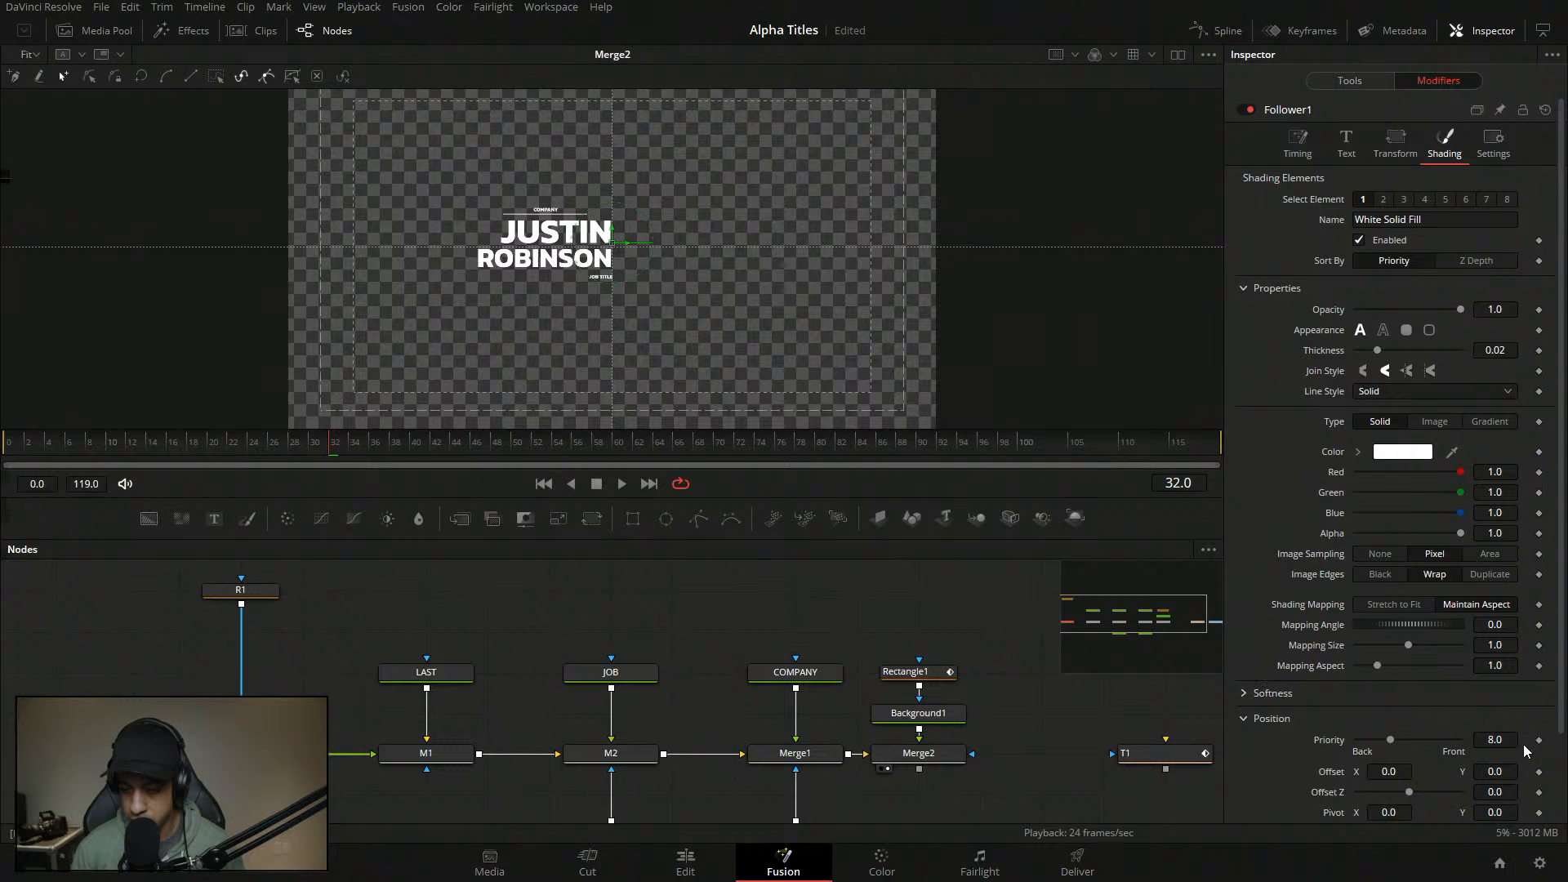
pyautogui.scroll(-3, 1554, 641)
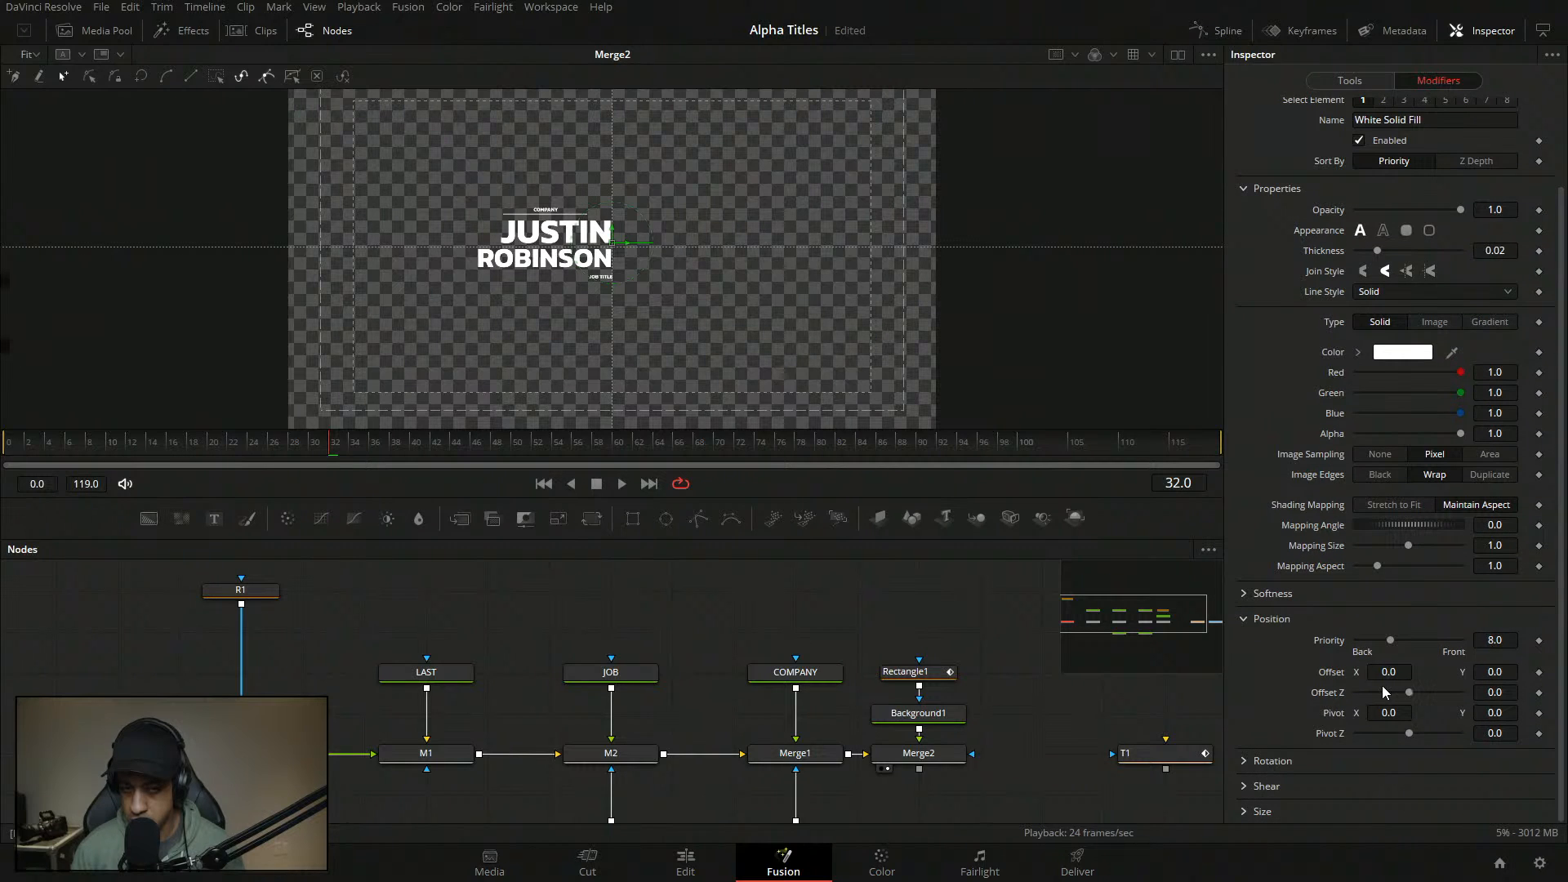
pyautogui.moveTo(130, 444); pyautogui.dragTo(69, 446)
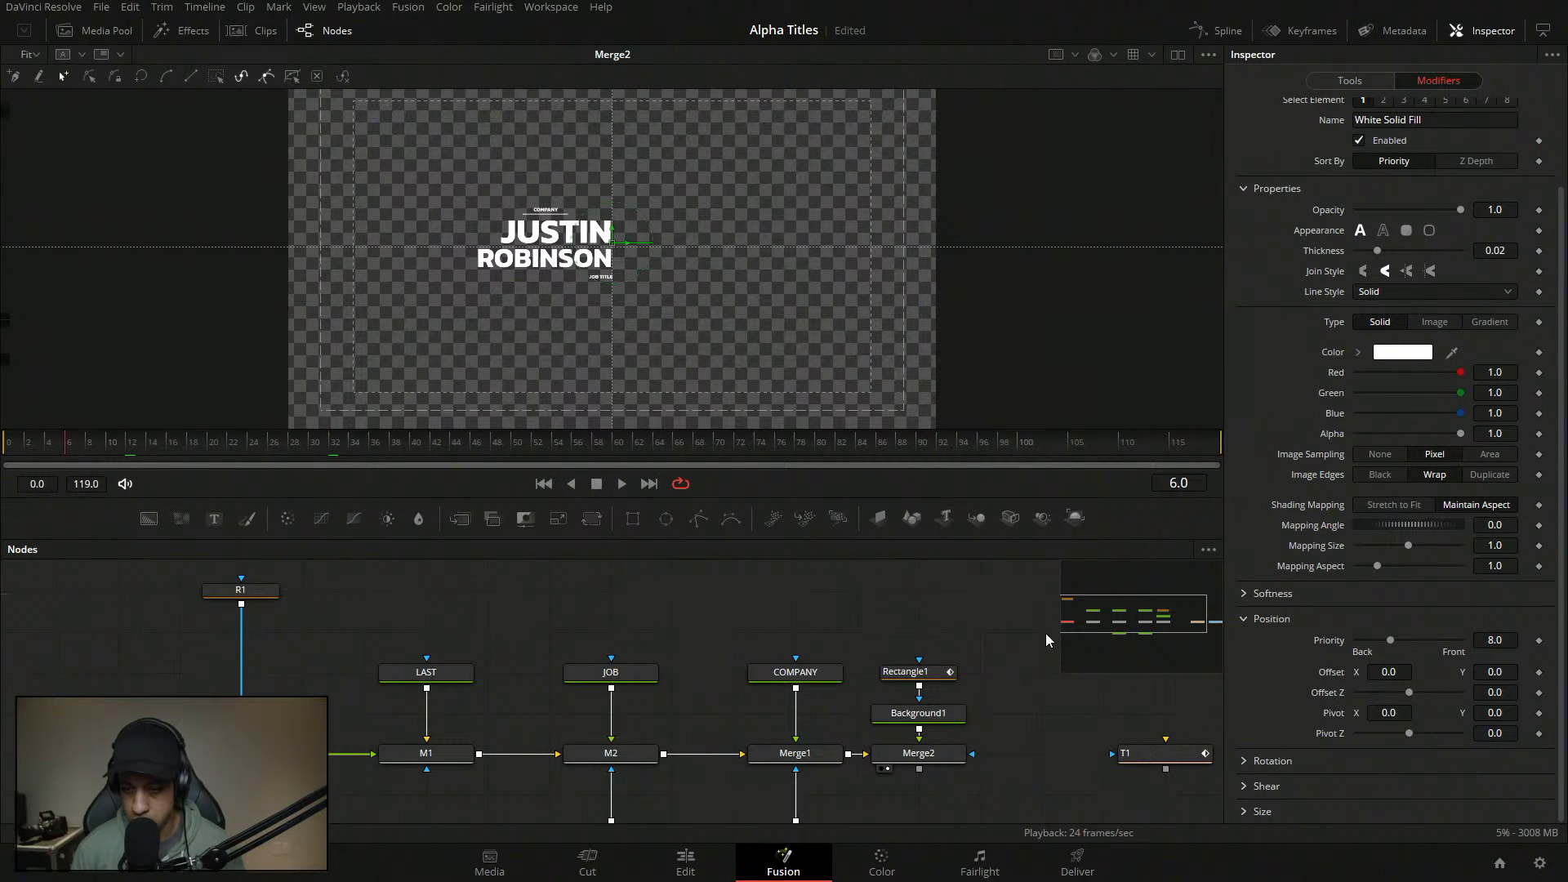
pyautogui.click(1513, 679)
pyautogui.write('1')
pyautogui.press('Tab')
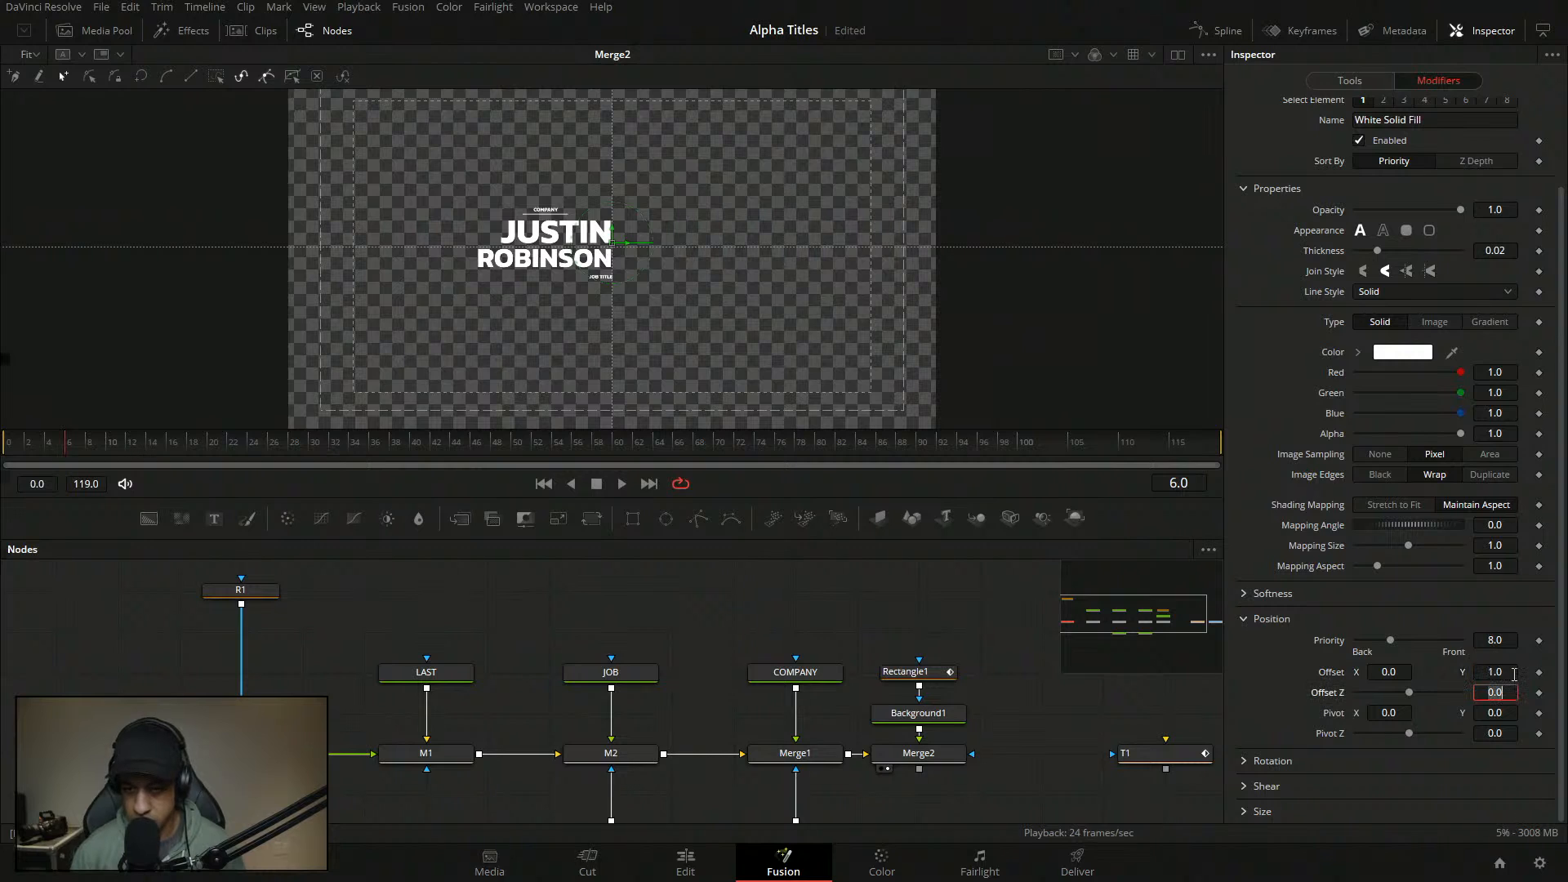
pyautogui.click(1538, 672)
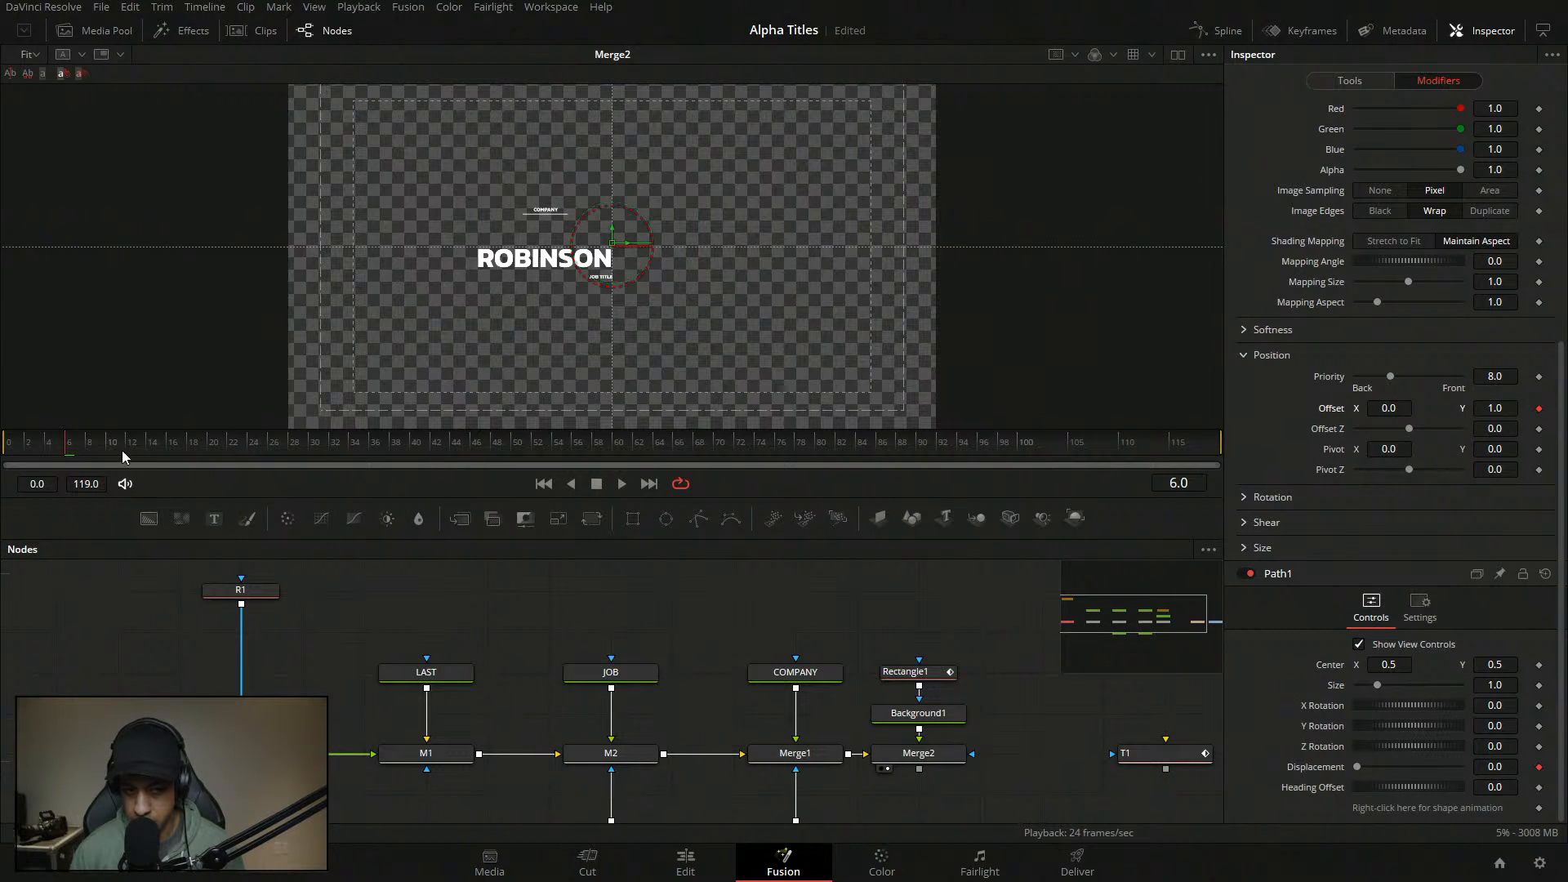
# - At frame 17, set JUSTIN's Offset Y back to 0
pyautogui.moveTo(139, 447); pyautogui.dragTo(176, 446)
pyautogui.click(1512, 411)
pyautogui.write('0')
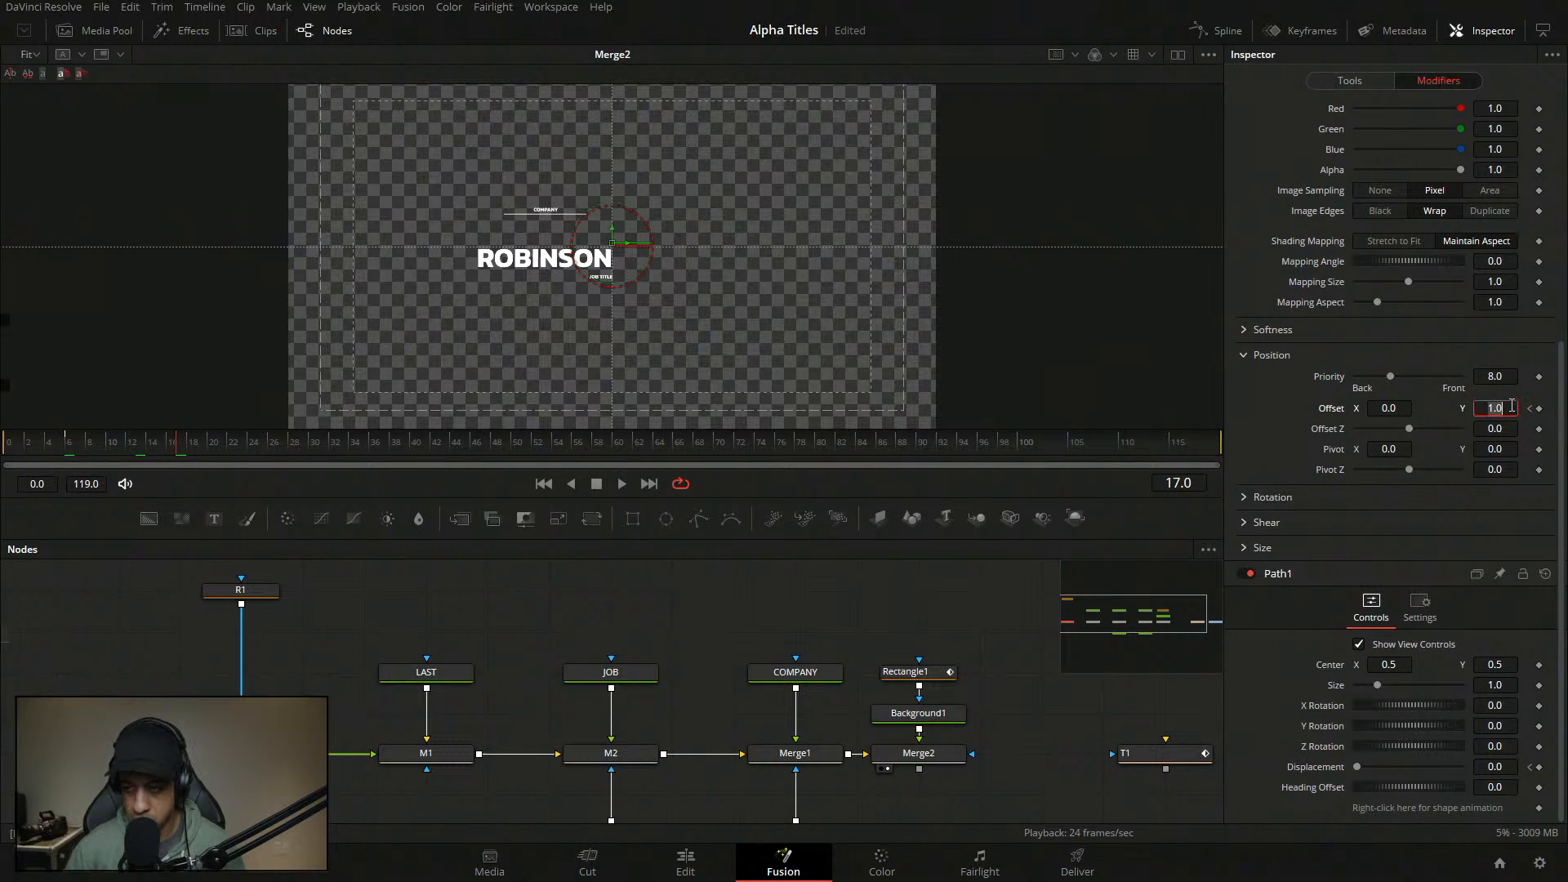
pyautogui.press('Return')
# - Drive Path1 Displacement with an Anim Curves modifier using a Duration source and a Custom curve
pyautogui.rightClick(1326, 772)
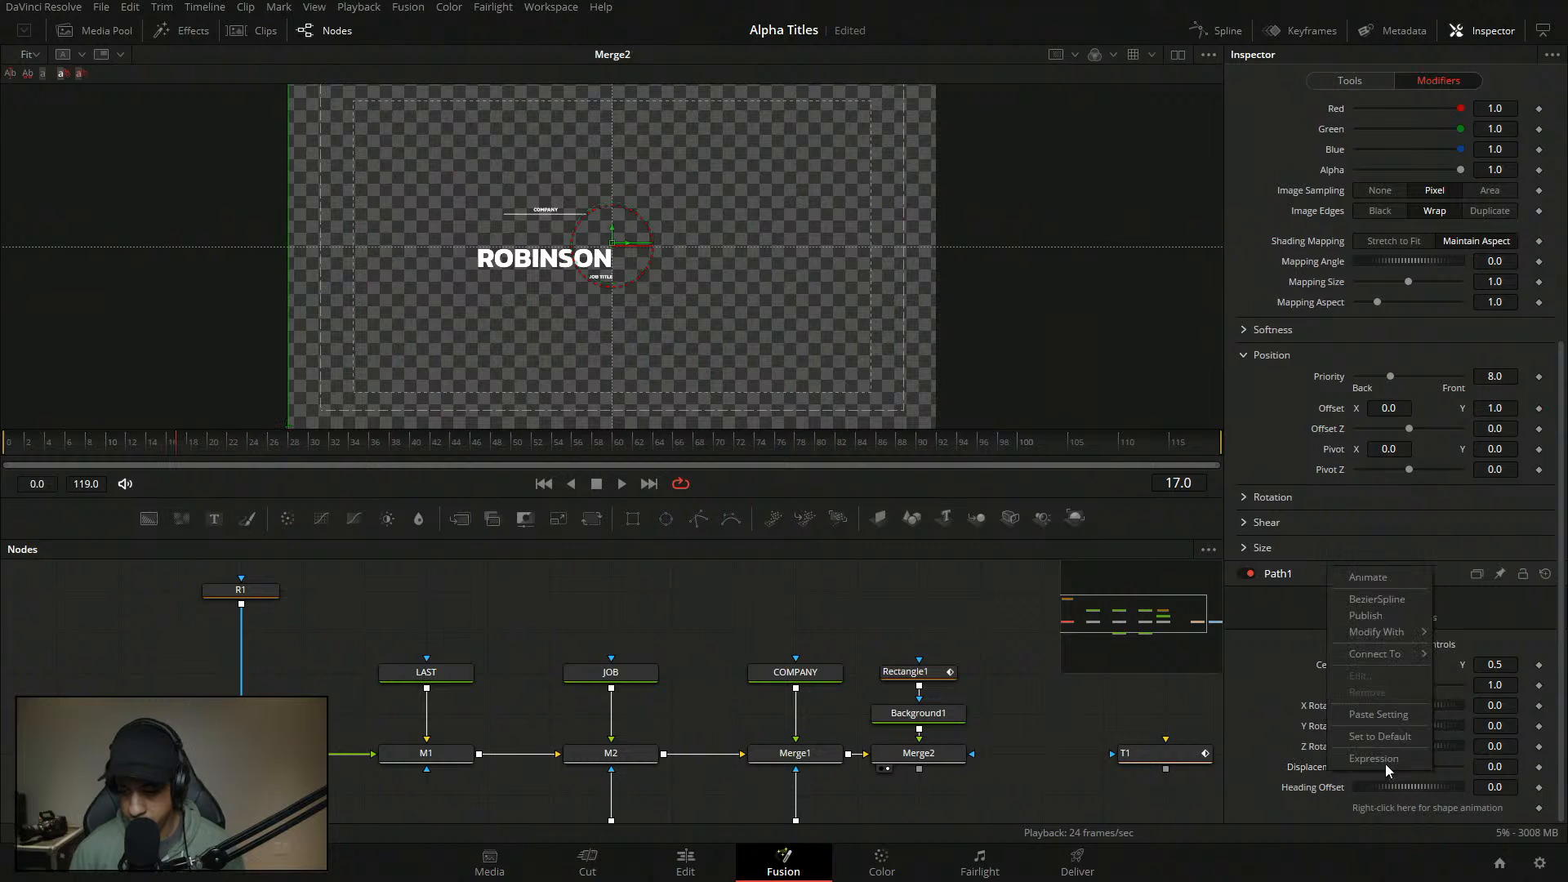
pyautogui.moveTo(1389, 633)
pyautogui.click(1267, 609)
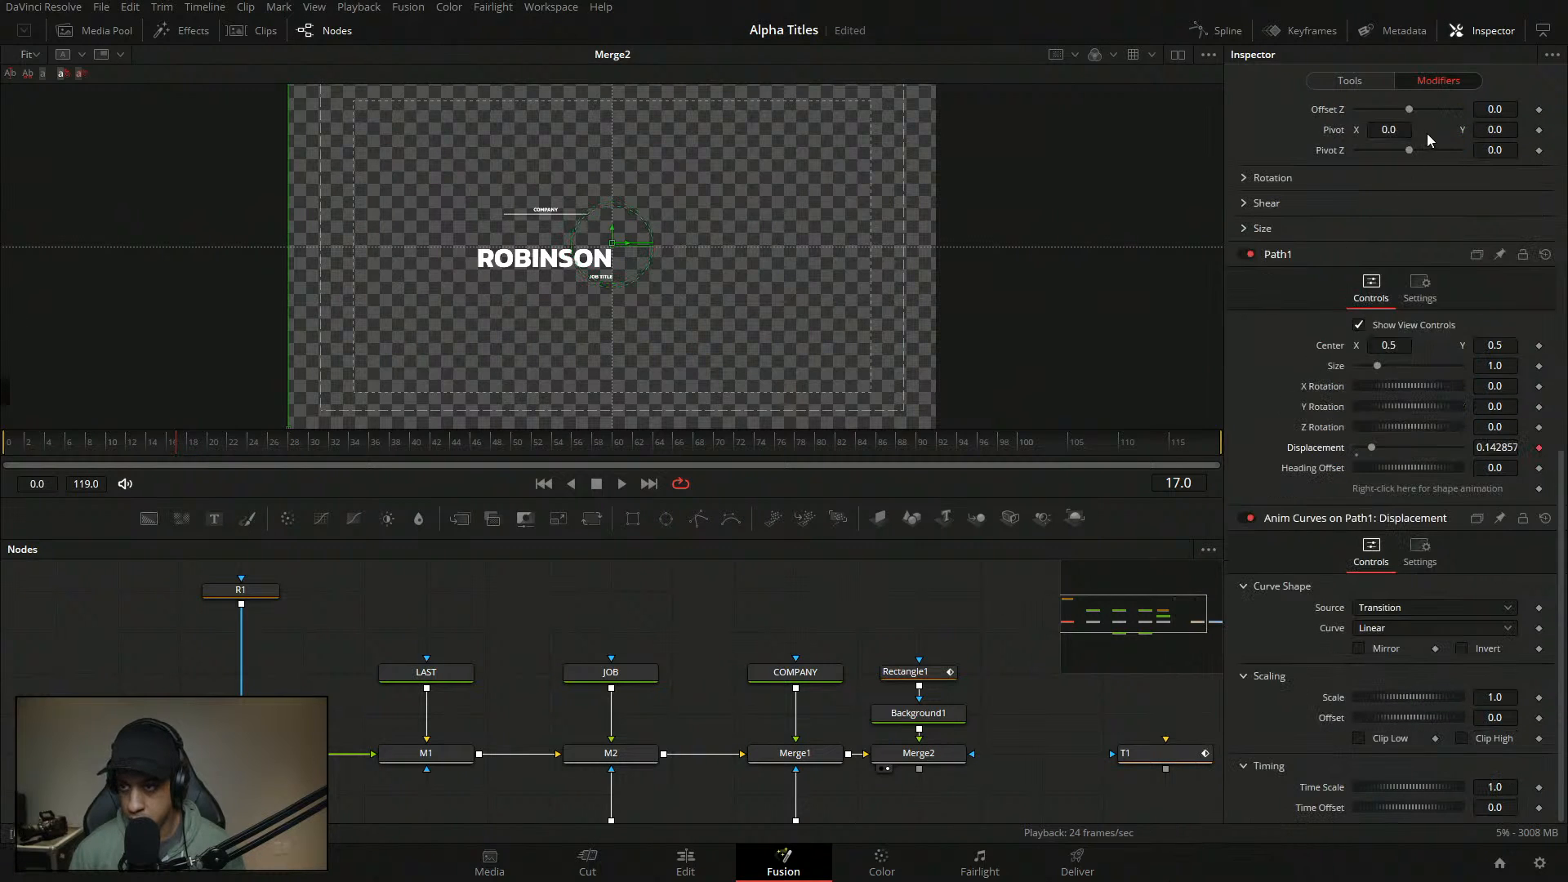
pyautogui.click(1431, 611)
pyautogui.click(1399, 631)
pyautogui.click(1405, 626)
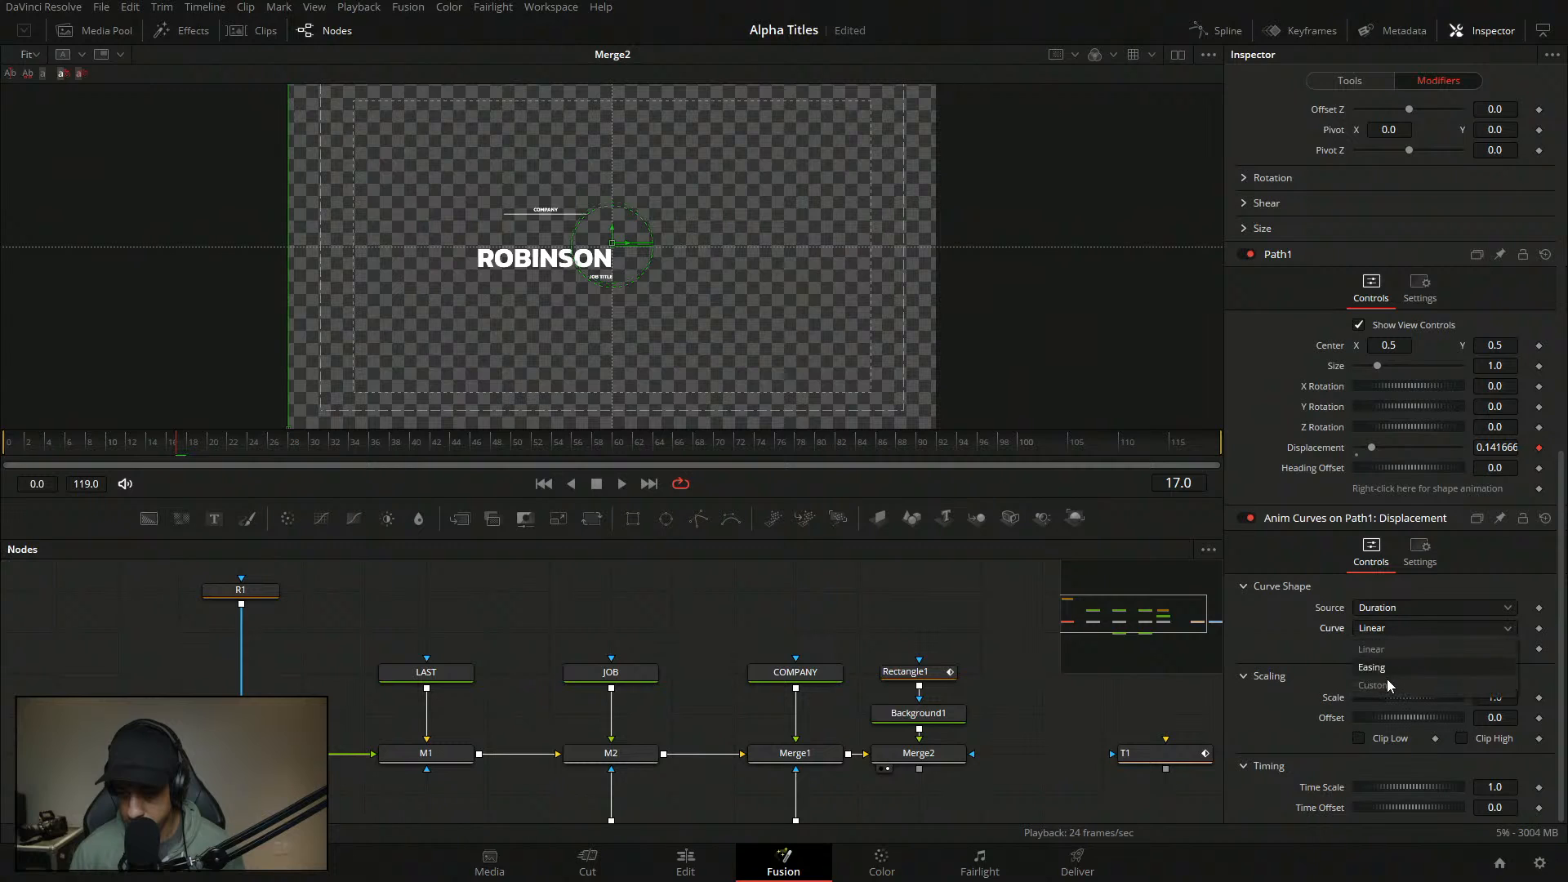
pyautogui.click(1387, 679)
pyautogui.click(1387, 737)
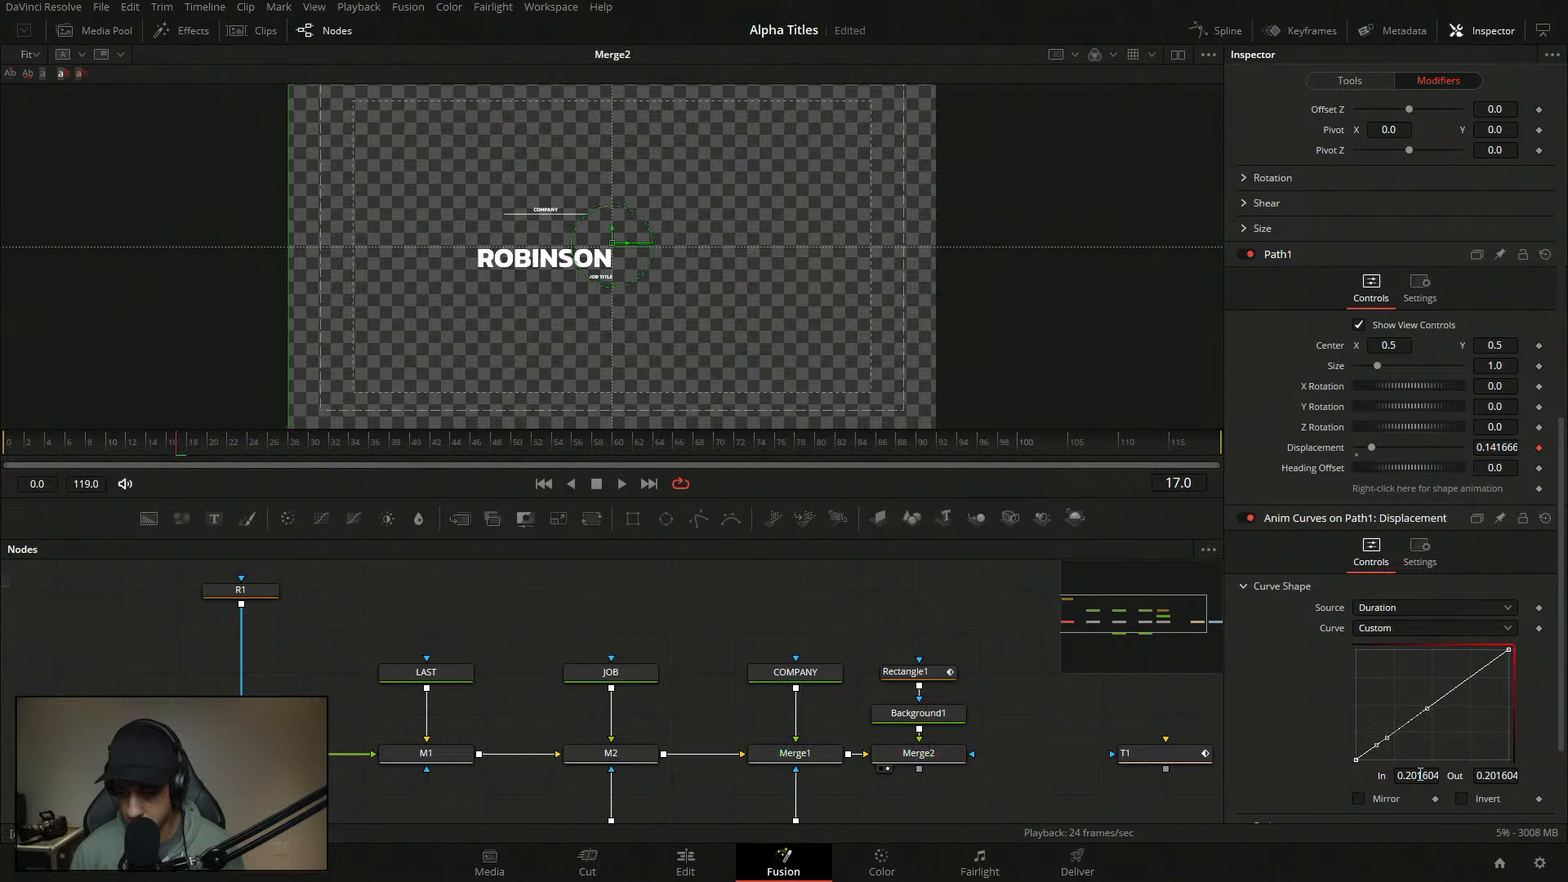
pyautogui.click(931, 673)
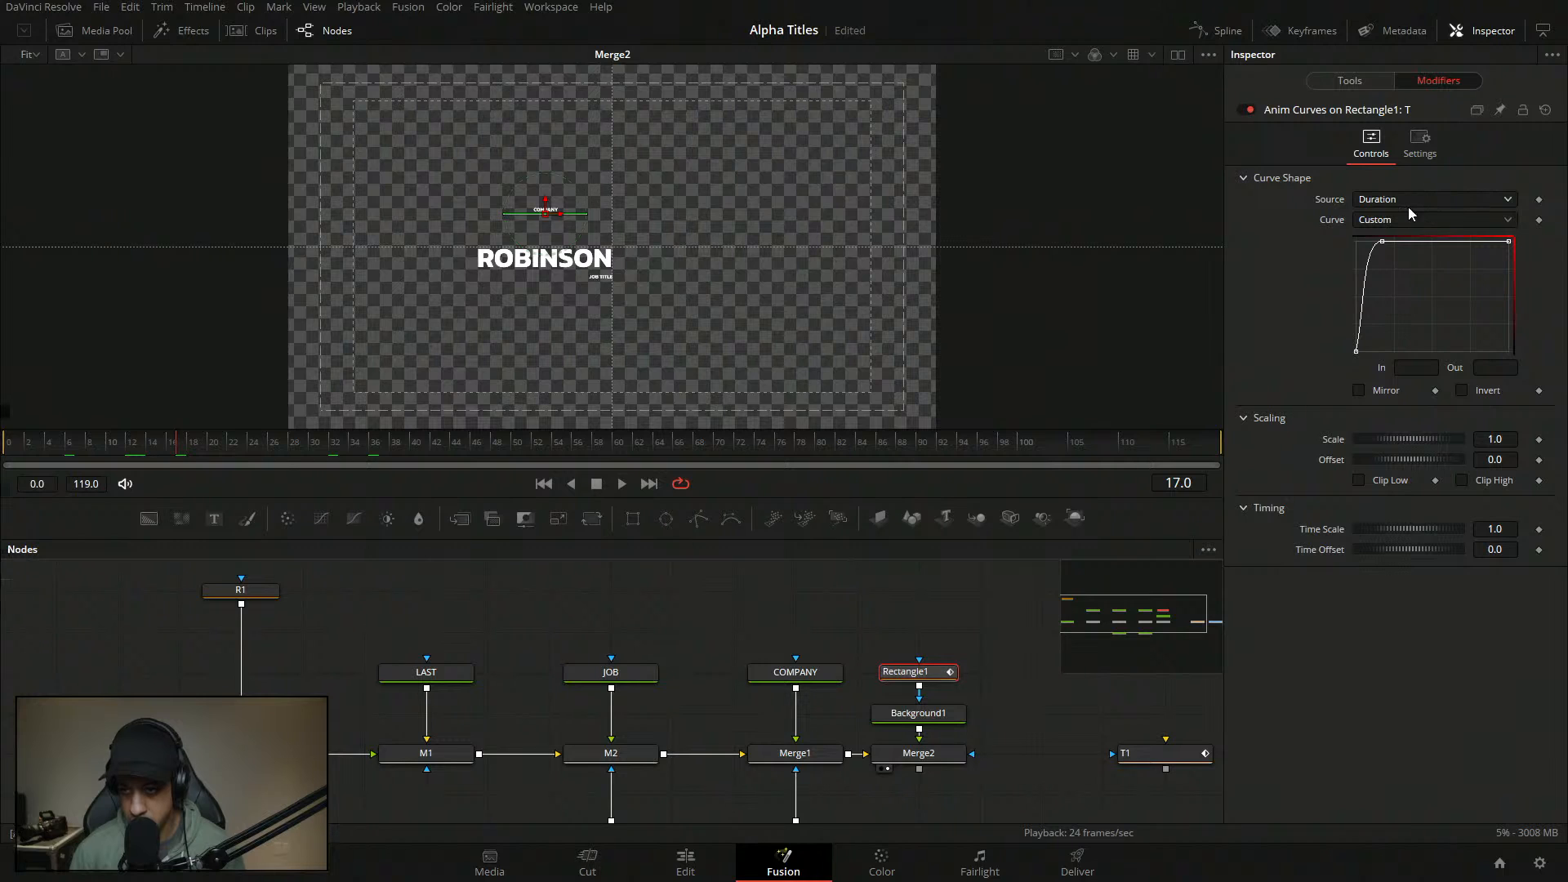
# - Check the bend point on Rectangle1's curve, then return to the FIRST text's Follower curve
pyautogui.click(1382, 242)
pyautogui.doubleClick(1406, 368)
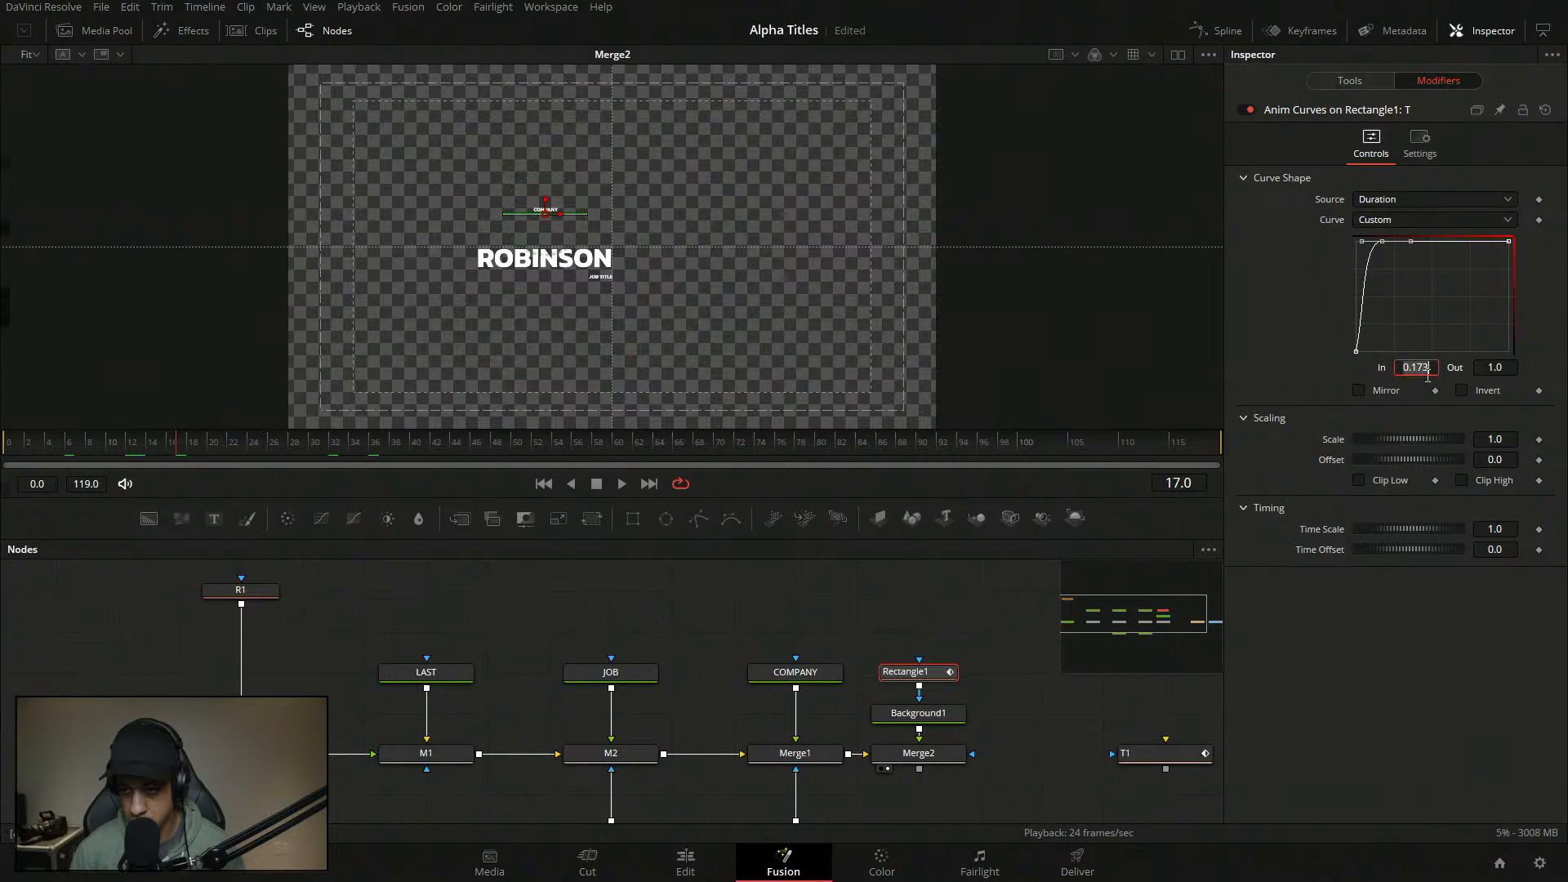
pyautogui.click(230, 589)
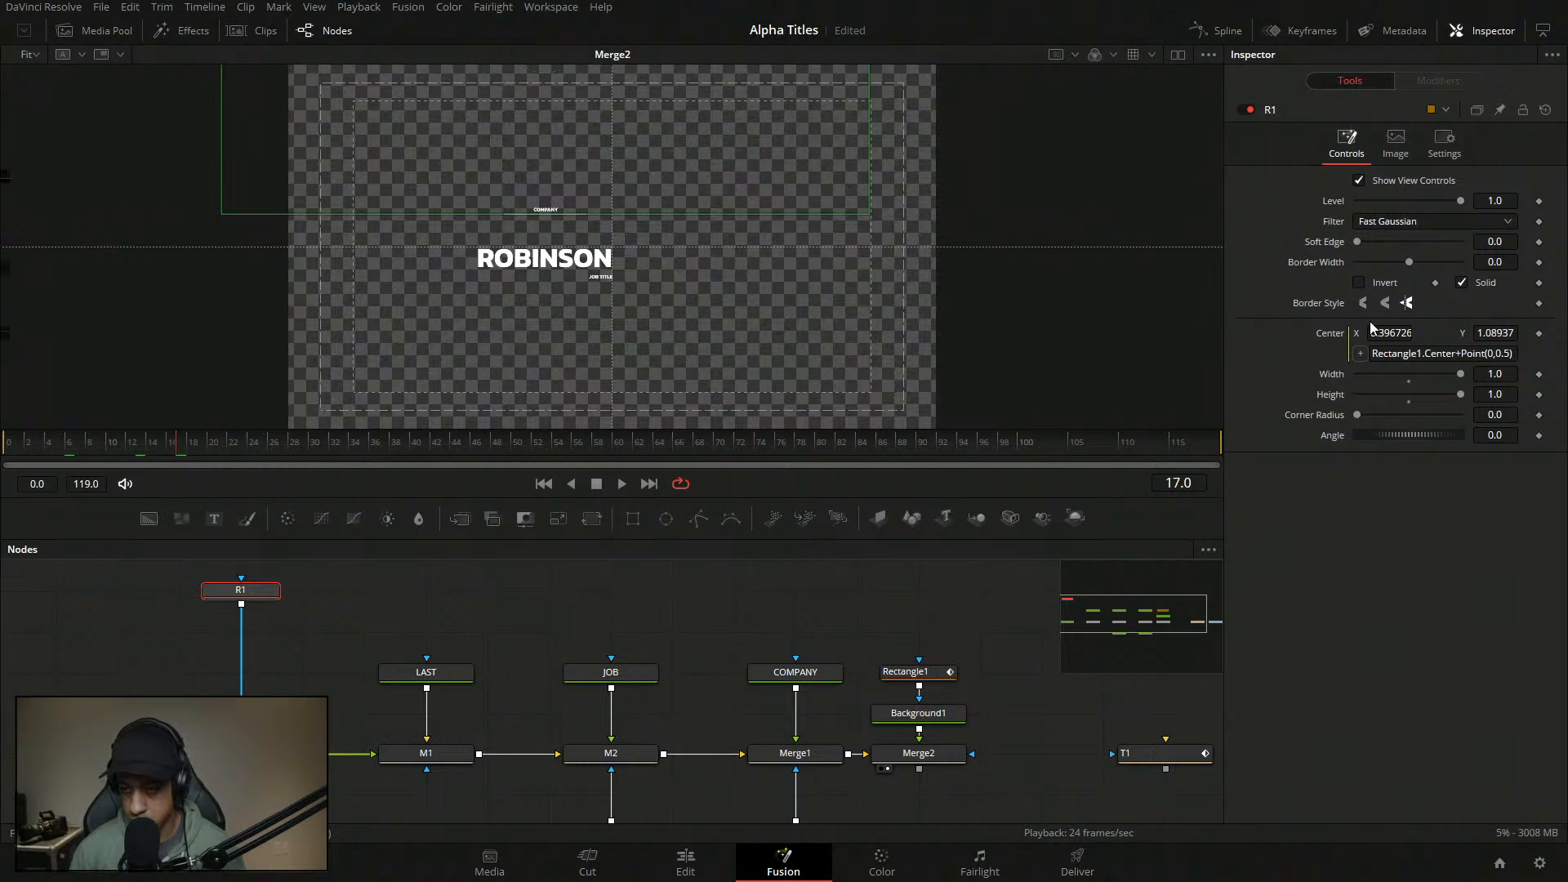
pyautogui.click(240, 753)
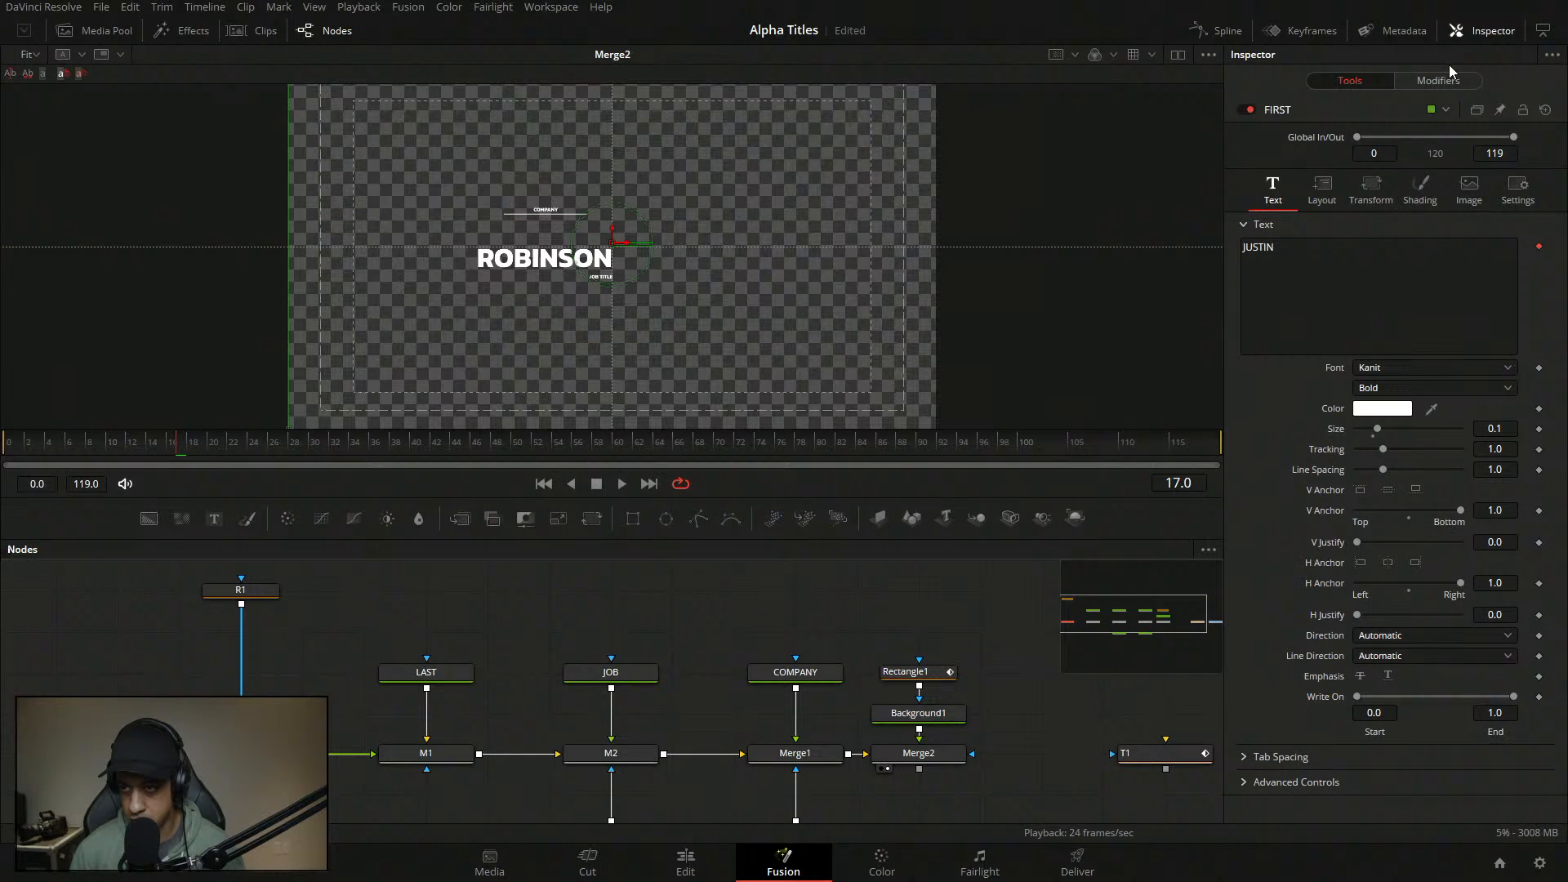
pyautogui.click(1439, 81)
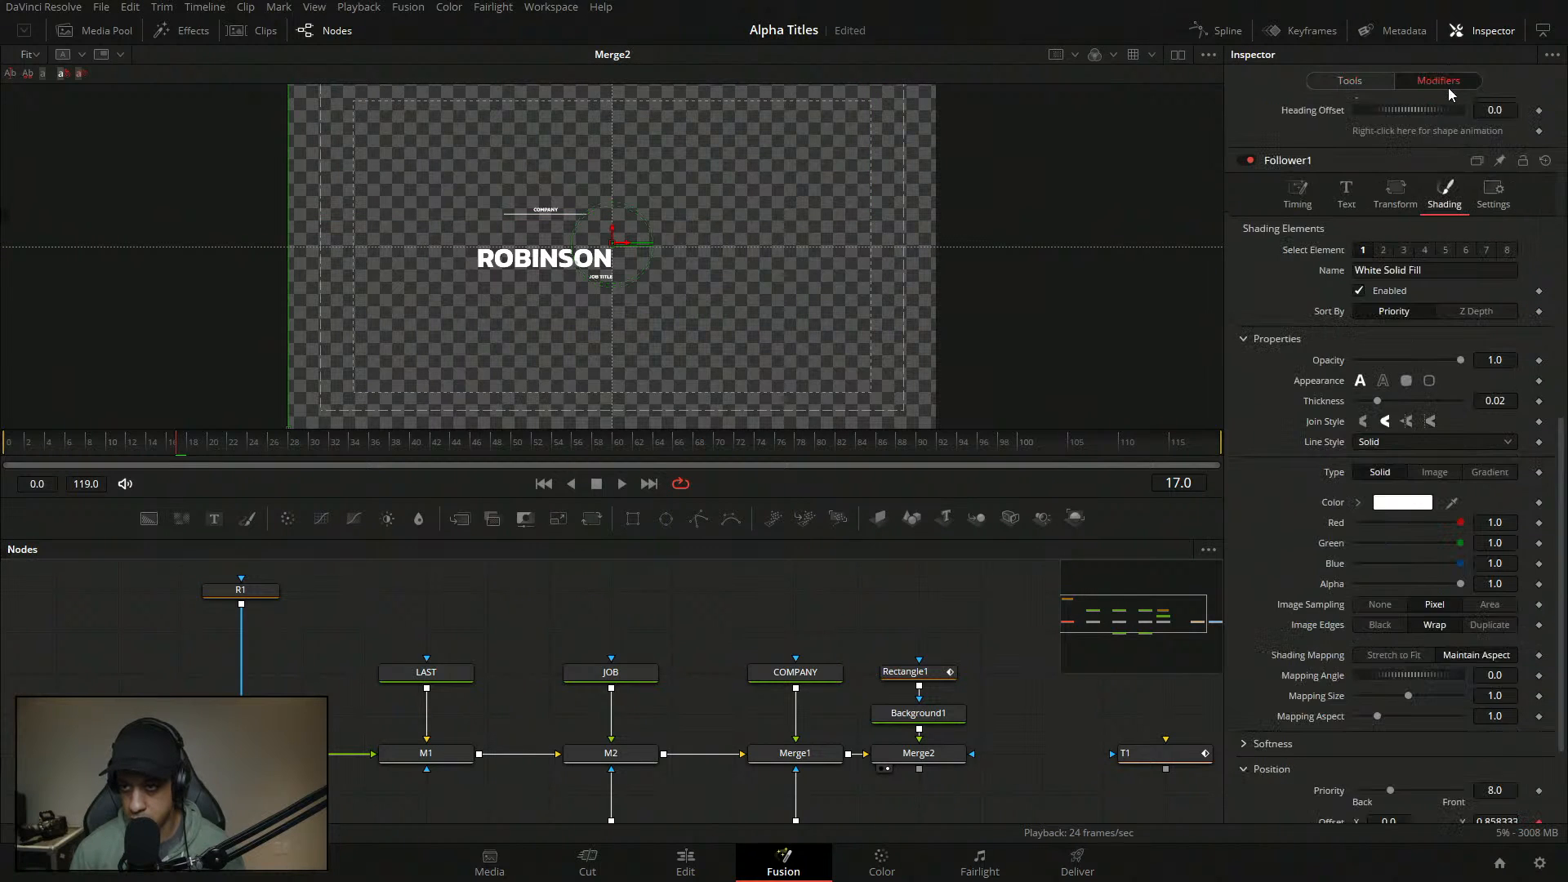
pyautogui.scroll(-2, 1463, 634)
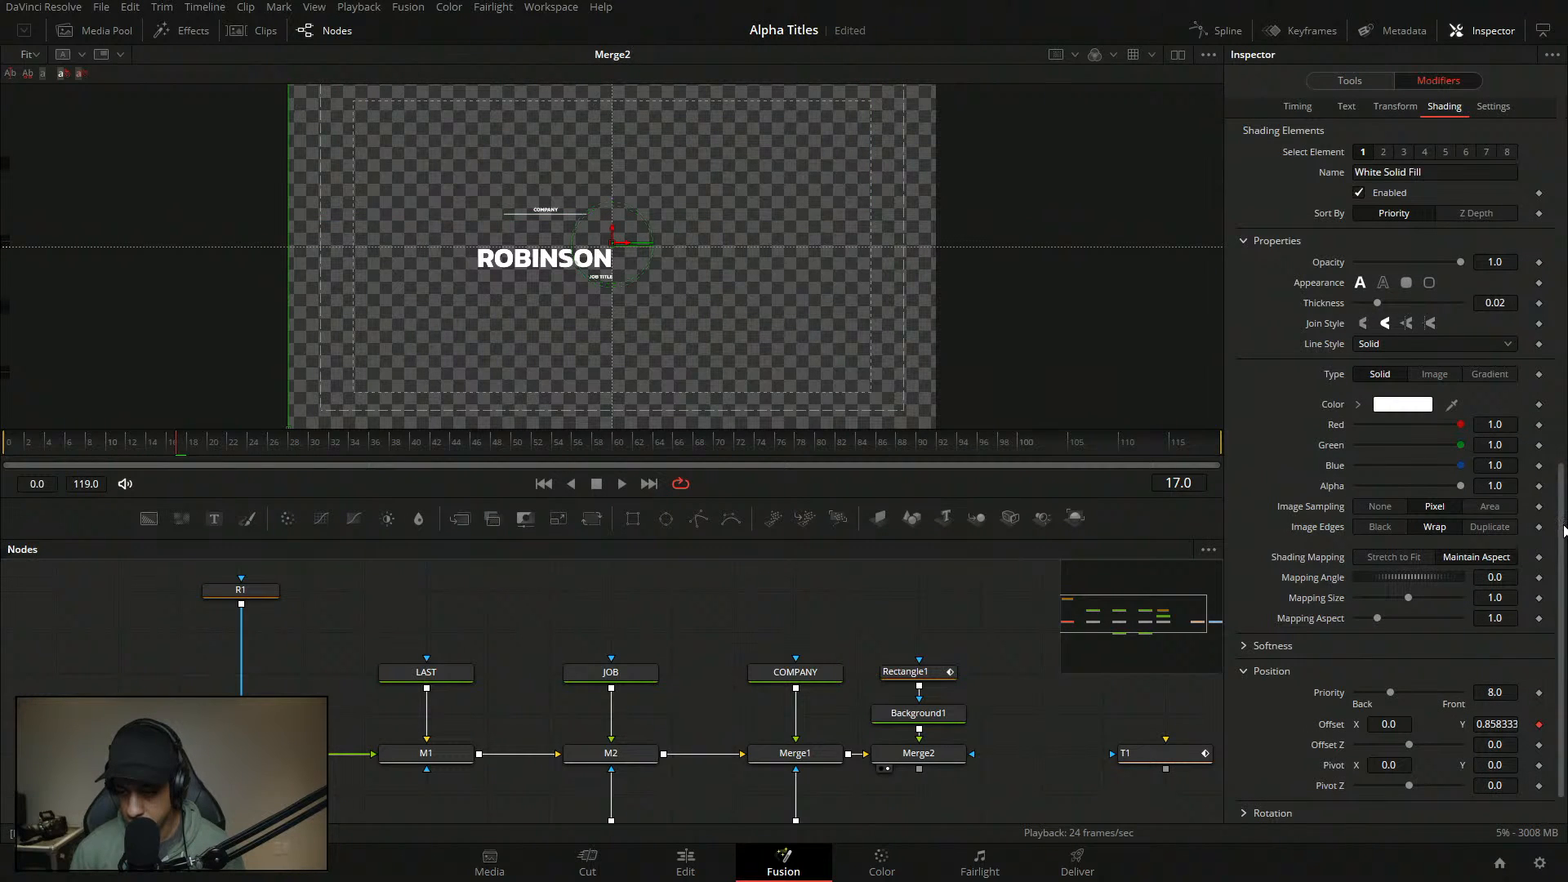
pyautogui.scroll(7, 1543, 572)
pyautogui.scroll(3, 1549, 232)
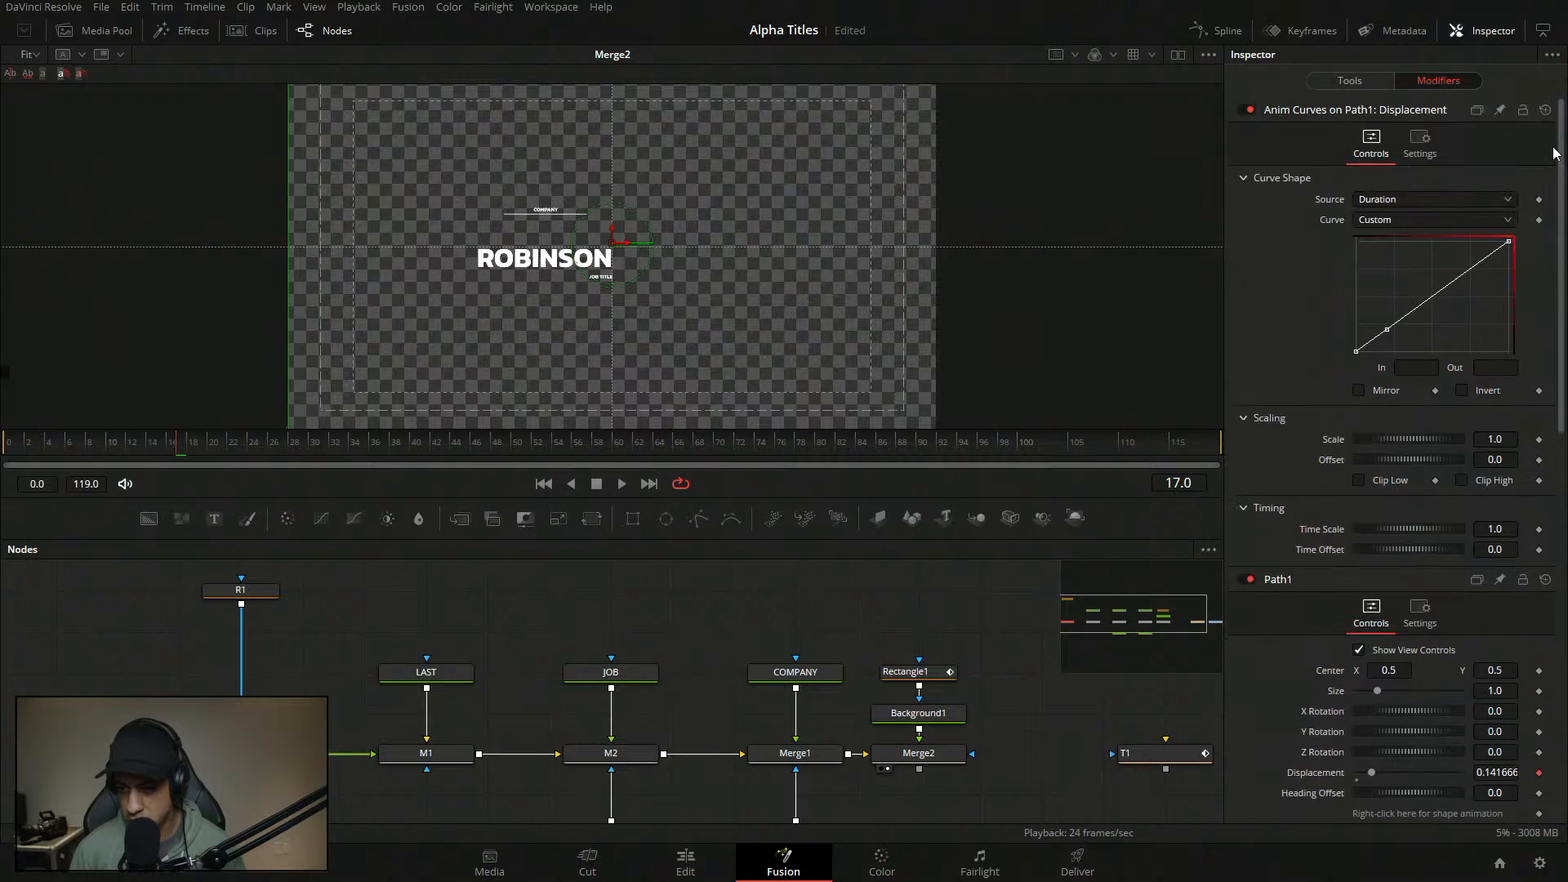
pyautogui.moveTo(1387, 330); pyautogui.dragTo(1388, 319)
# - Set the first curve point to In 0.0865 and Out 0
pyautogui.doubleClick(1427, 370)
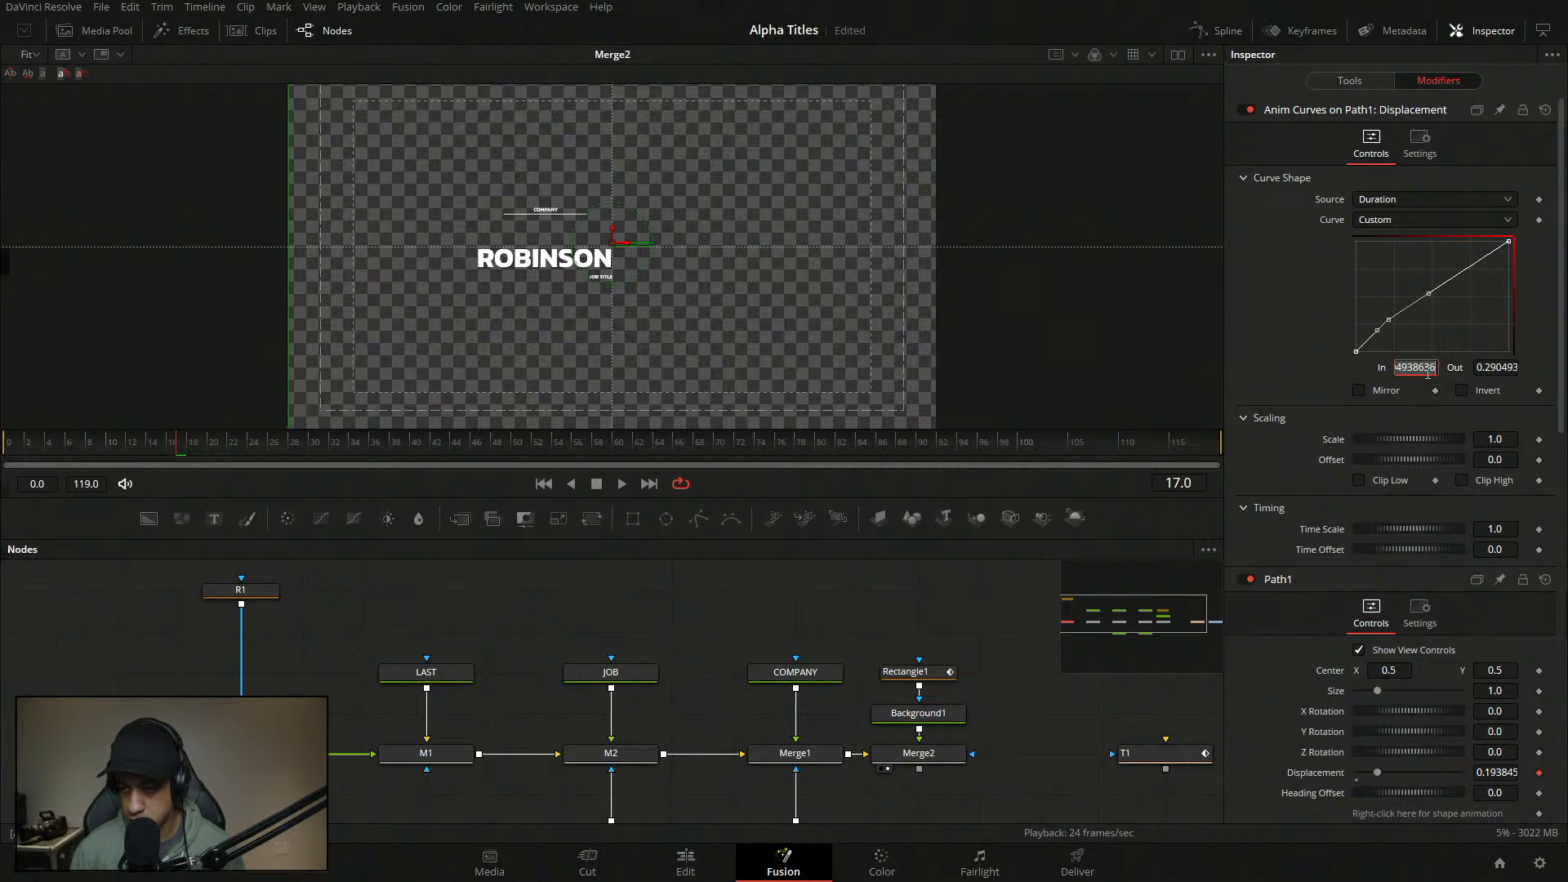
pyautogui.write('0.0865')
pyautogui.press('Tab')
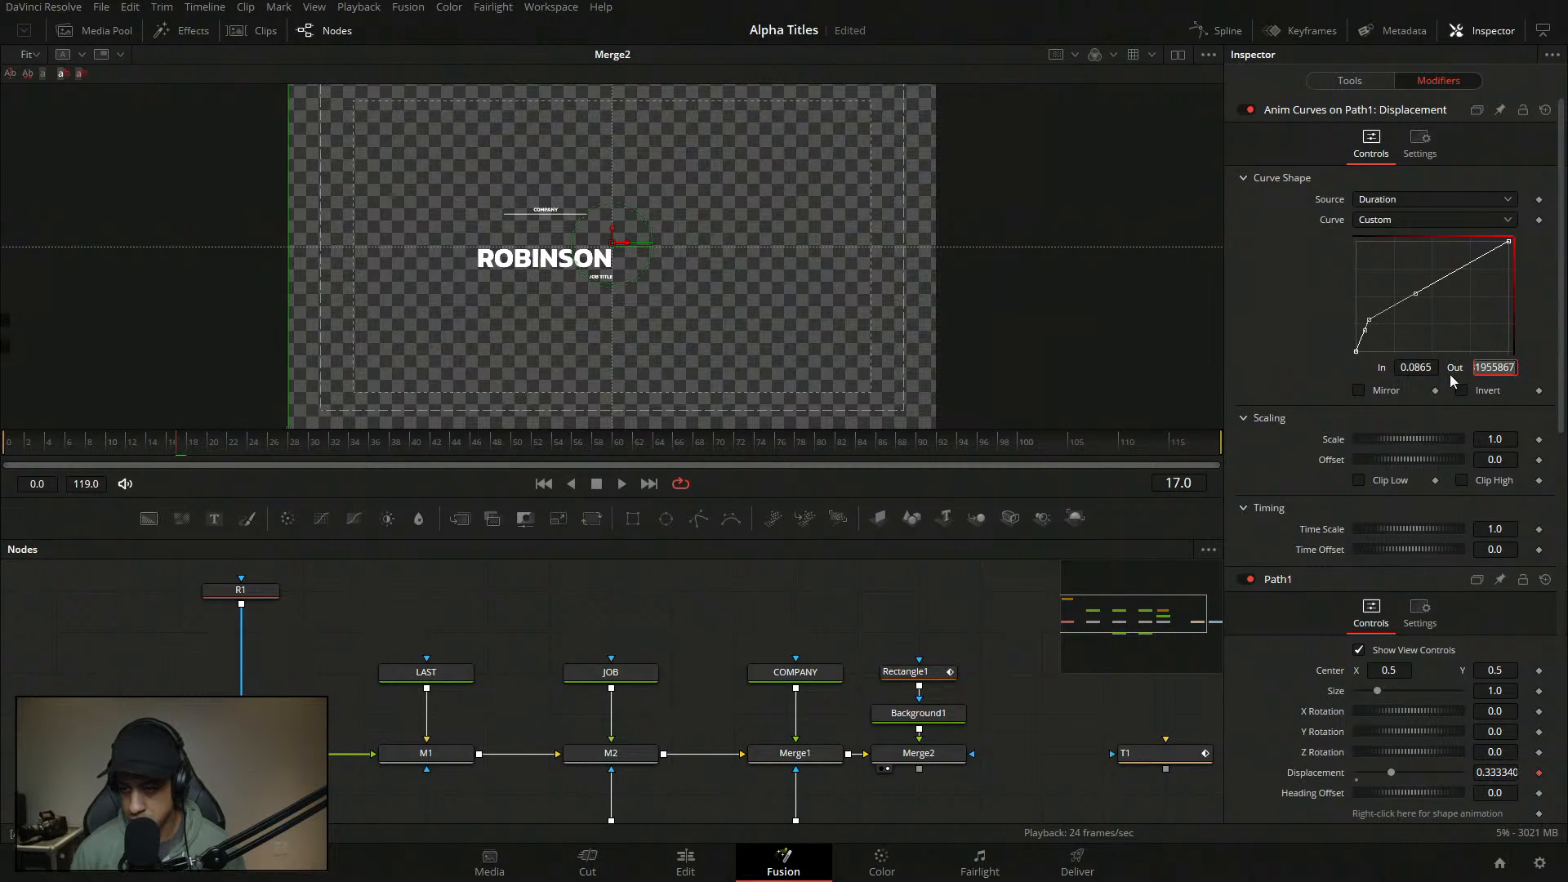
pyautogui.write('0')
pyautogui.press('Tab')
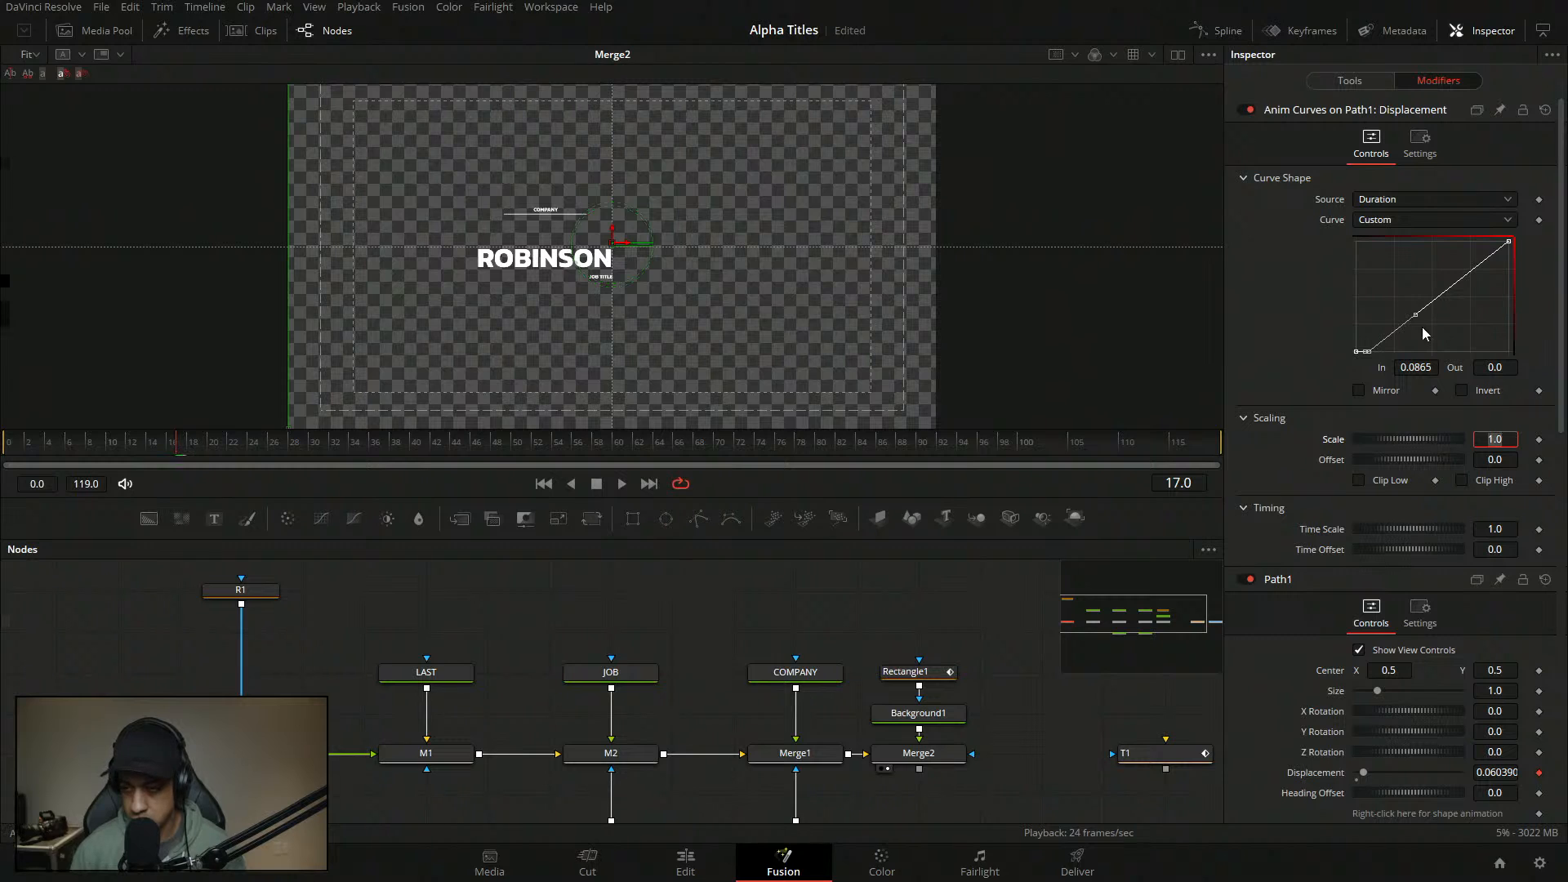
# - Add a second curve point at In 0.213 with Out 1.0
pyautogui.click(1433, 302)
pyautogui.doubleClick(1427, 367)
pyautogui.write('0.173')
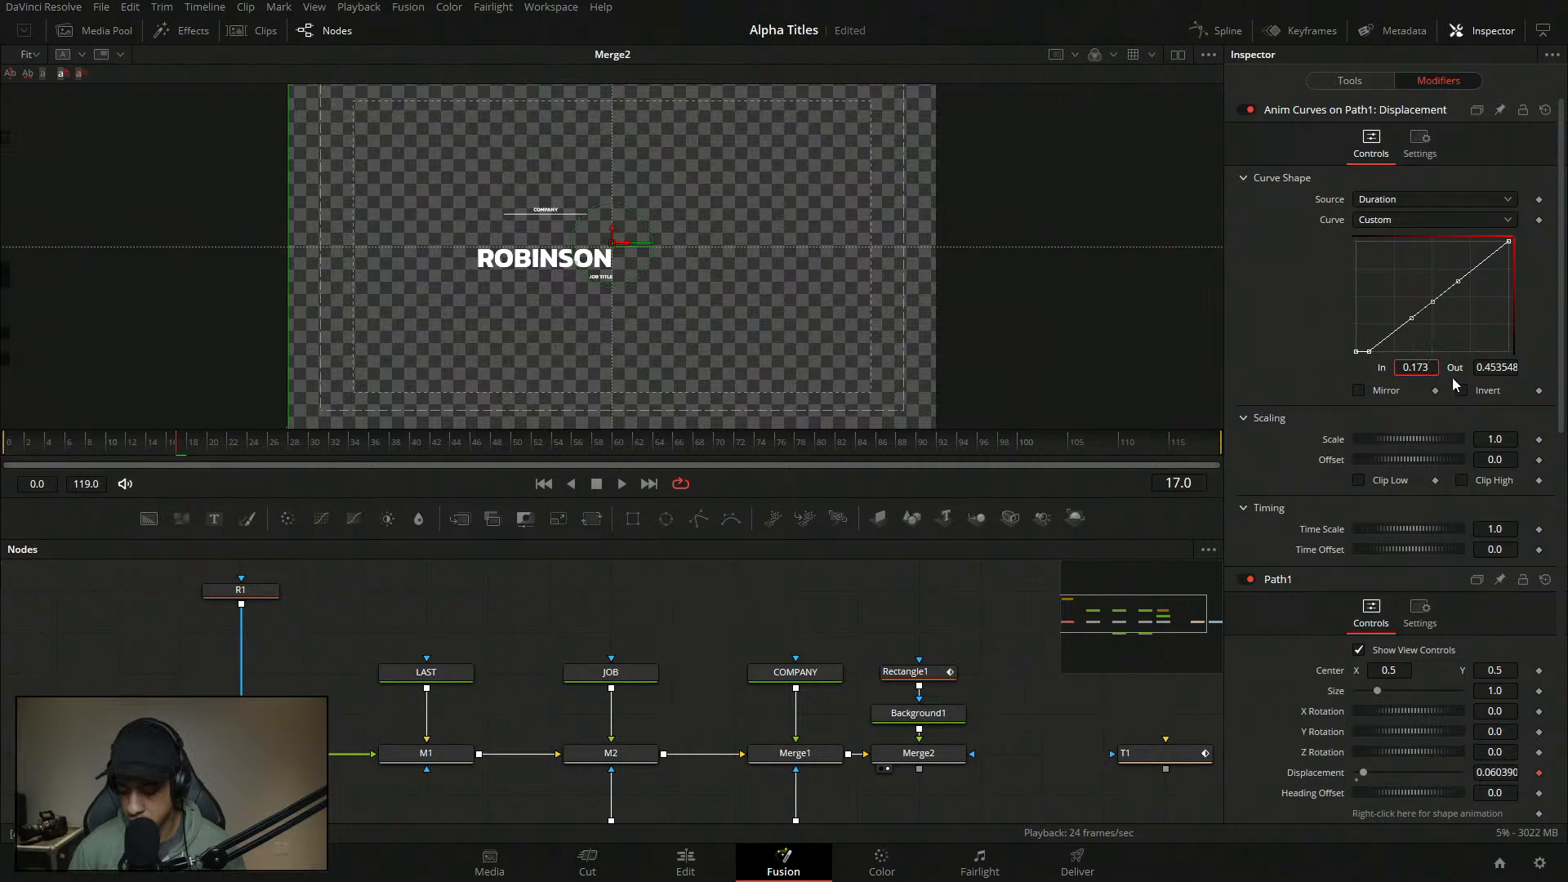
pyautogui.write('+0.04')
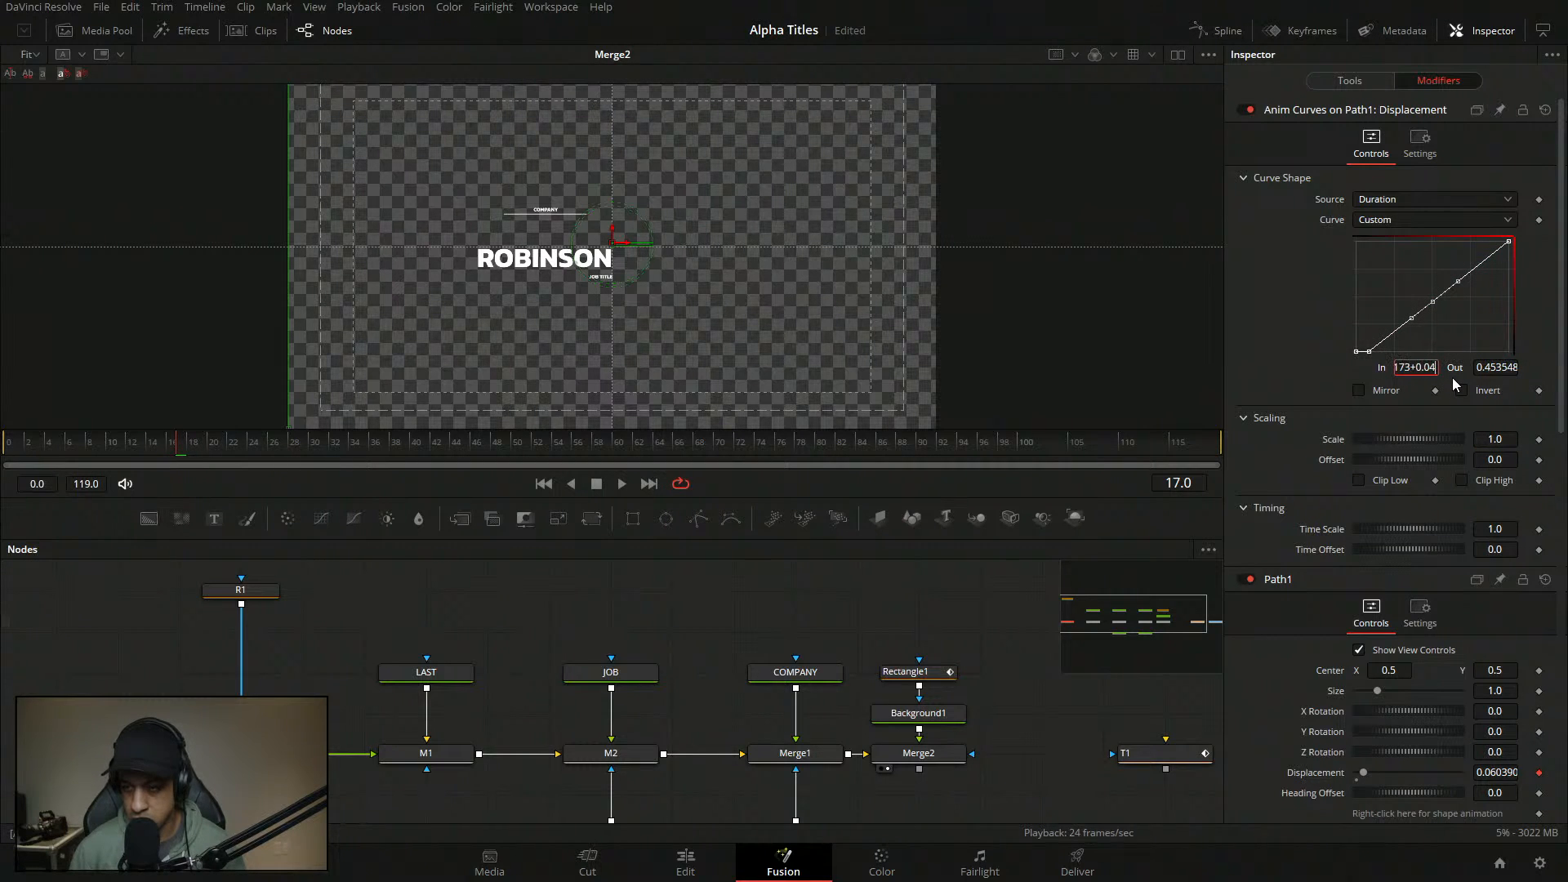
pyautogui.press('Tab')
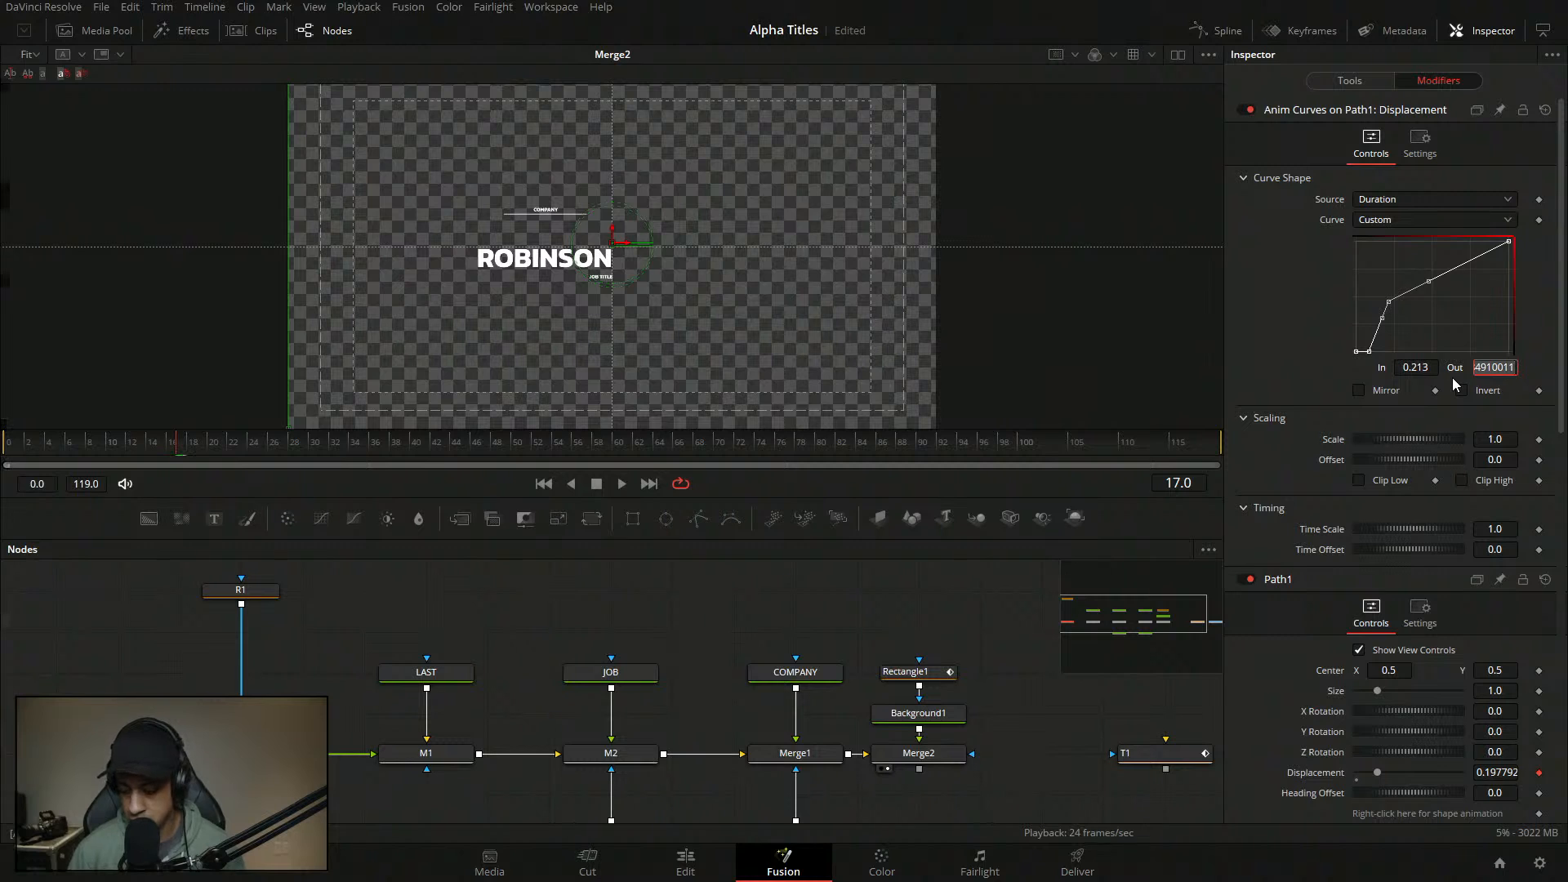
pyautogui.write('1')
pyautogui.press('Tab')
pyautogui.click(1469, 244)
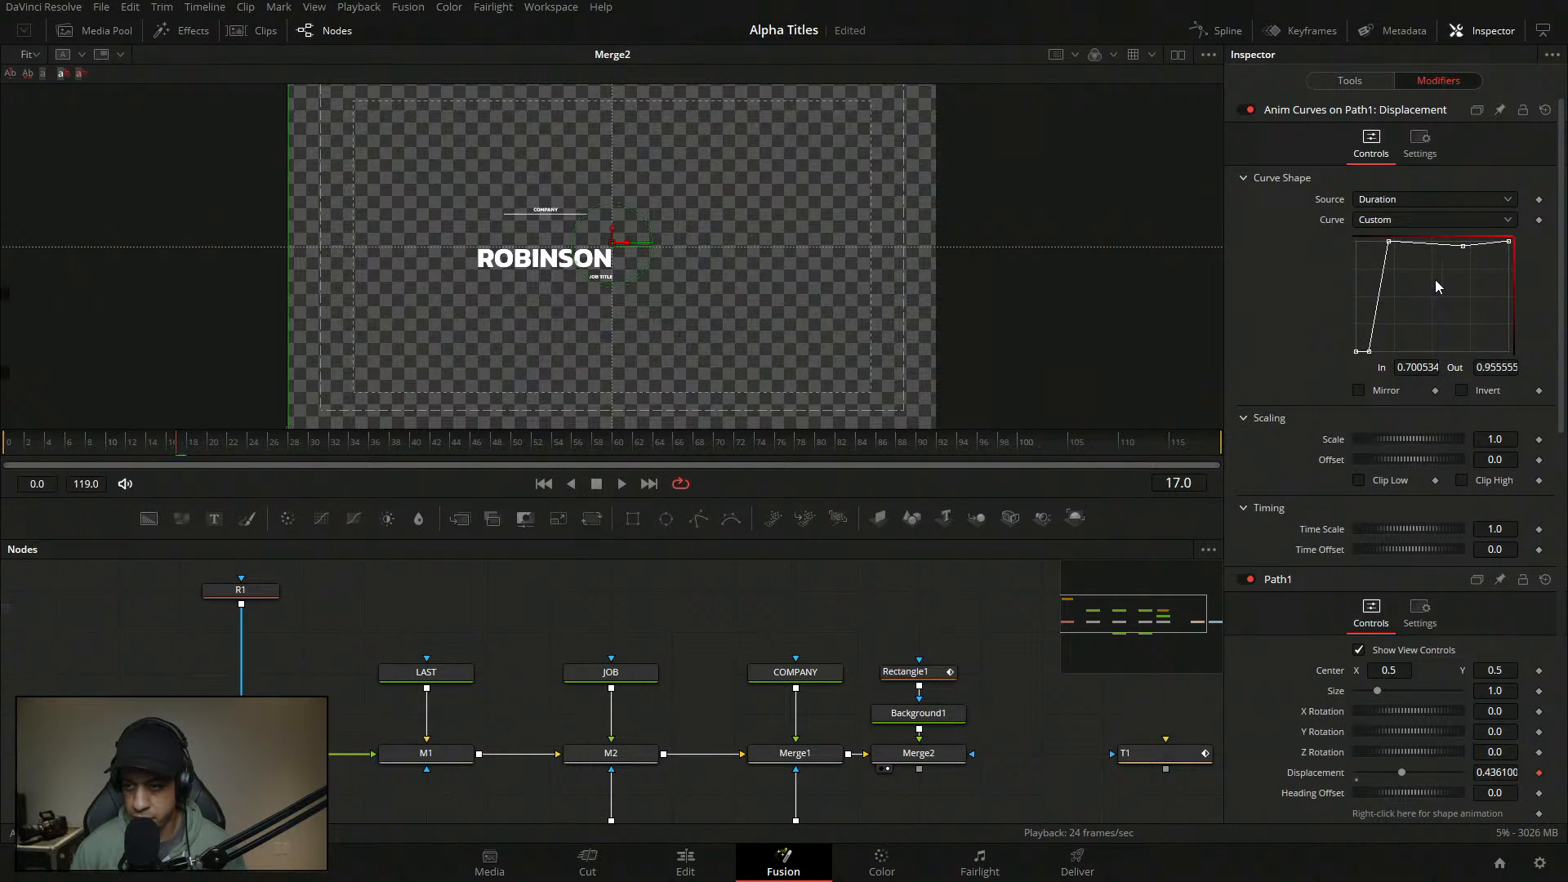
pyautogui.hotkey('ctrl', 'z')
# - Flatten the 0.213 point's tangent and increase its ease to steepen the curve
pyautogui.click(1388, 242)
pyautogui.press('f')
pyautogui.press('t')
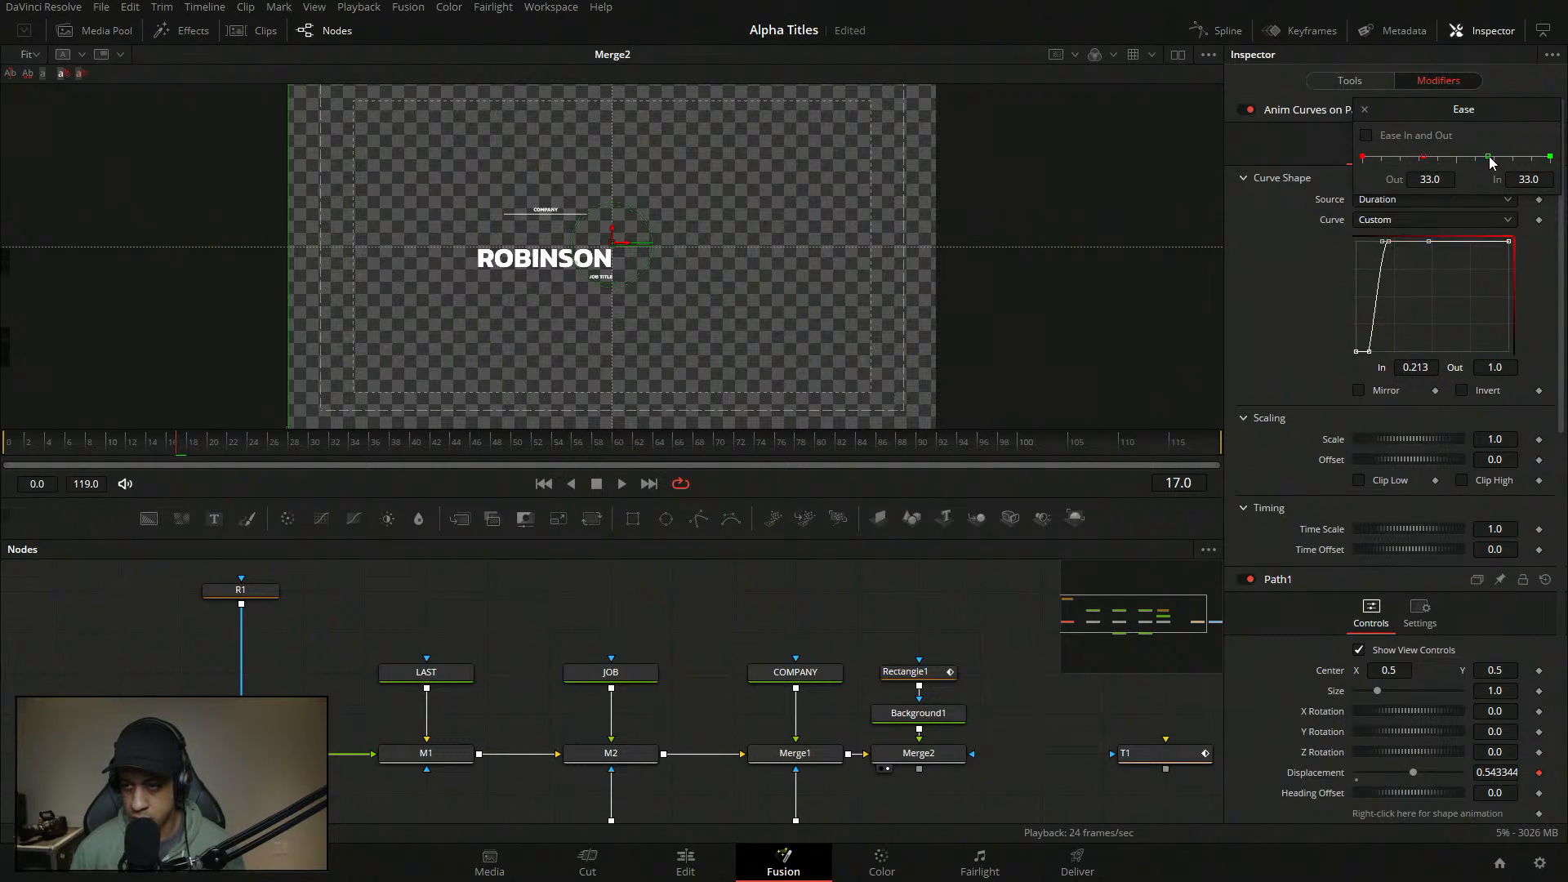
pyautogui.moveTo(1488, 157); pyautogui.dragTo(1384, 159)
pyautogui.click(1364, 109)
# - Play the title animation back from frame 0
pyautogui.click(660, 592)
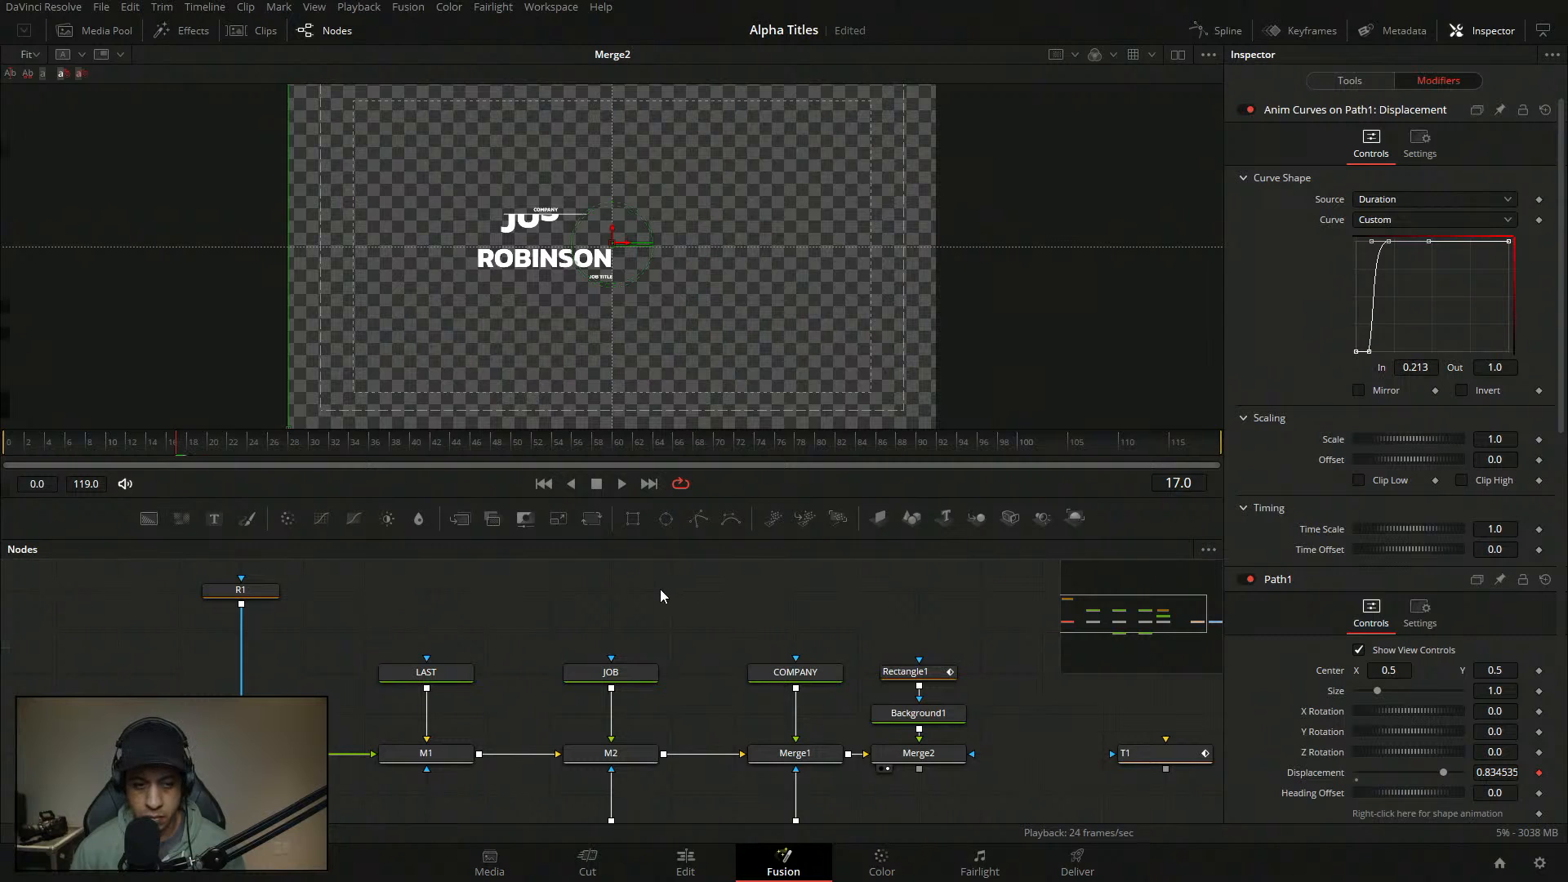
pyautogui.moveTo(48, 444); pyautogui.dragTo(4, 446)
pyautogui.press('space')
pyautogui.press('space')
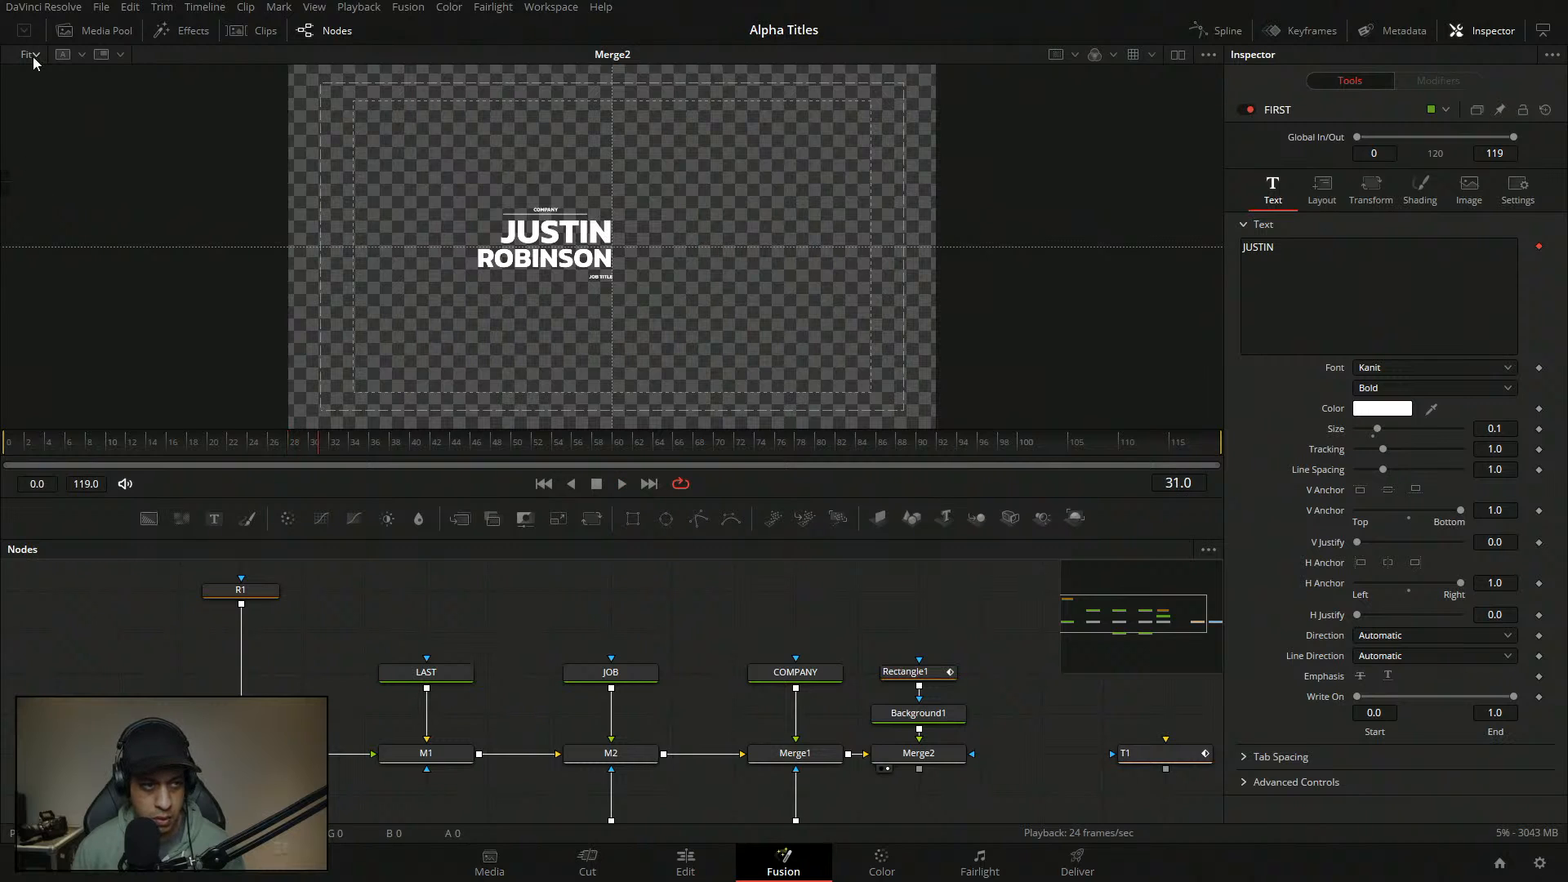
# - View the title at 100% and replay the JUSTIN animation from the start
pyautogui.click(33, 54)
pyautogui.click(43, 130)
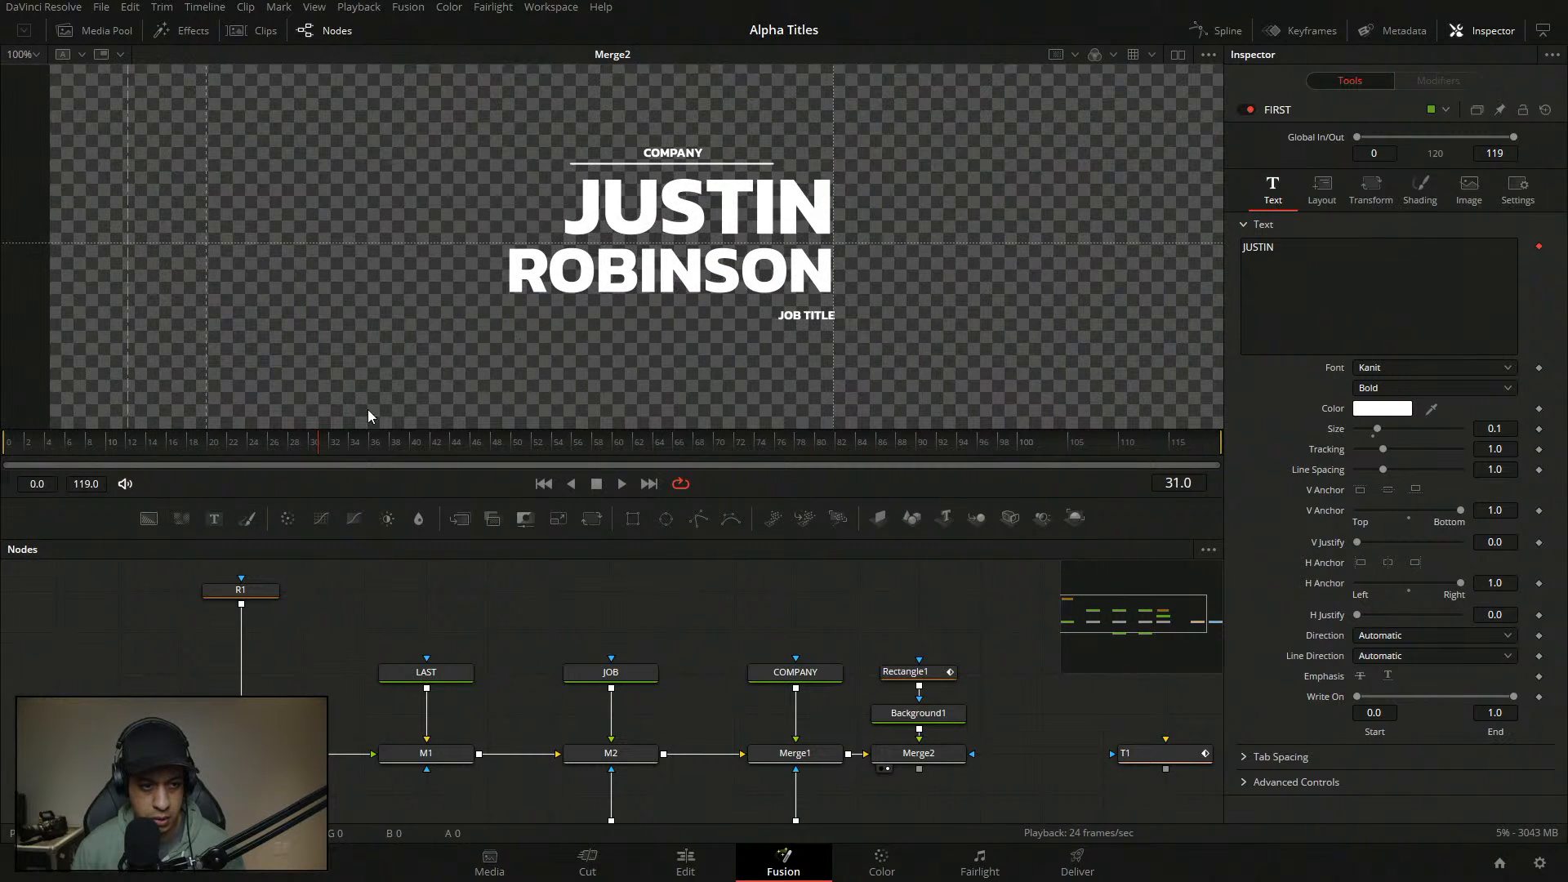
pyautogui.moveTo(50, 446); pyautogui.dragTo(3, 446)
pyautogui.press('space')
pyautogui.press('space')
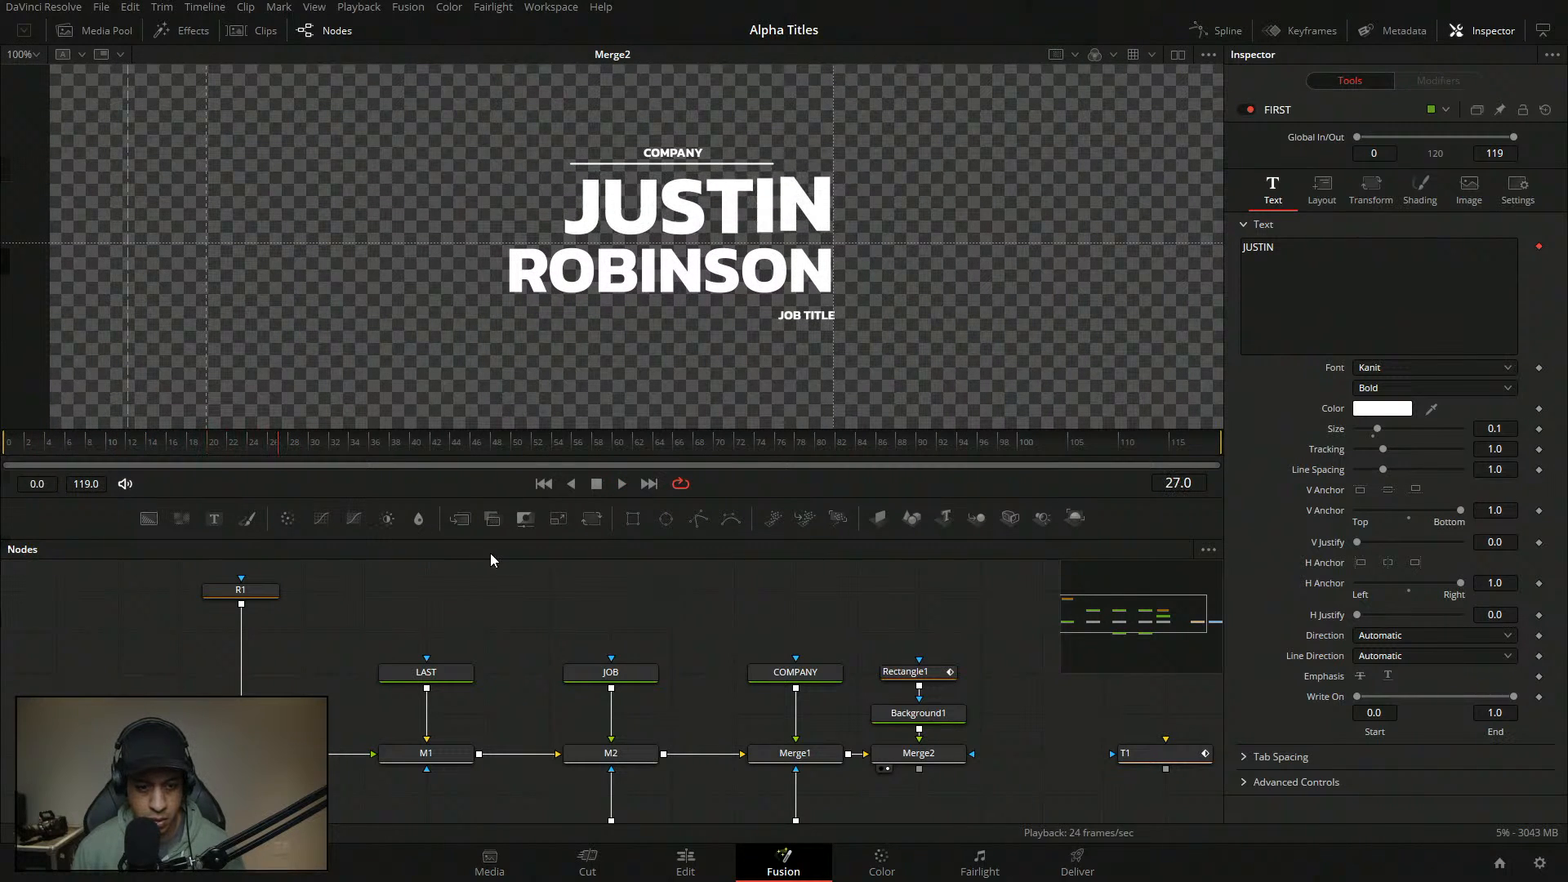
# - Select the LAST ROBINSON node, tidy the node graph, and drag in a new rectangle mask
pyautogui.click(459, 668)
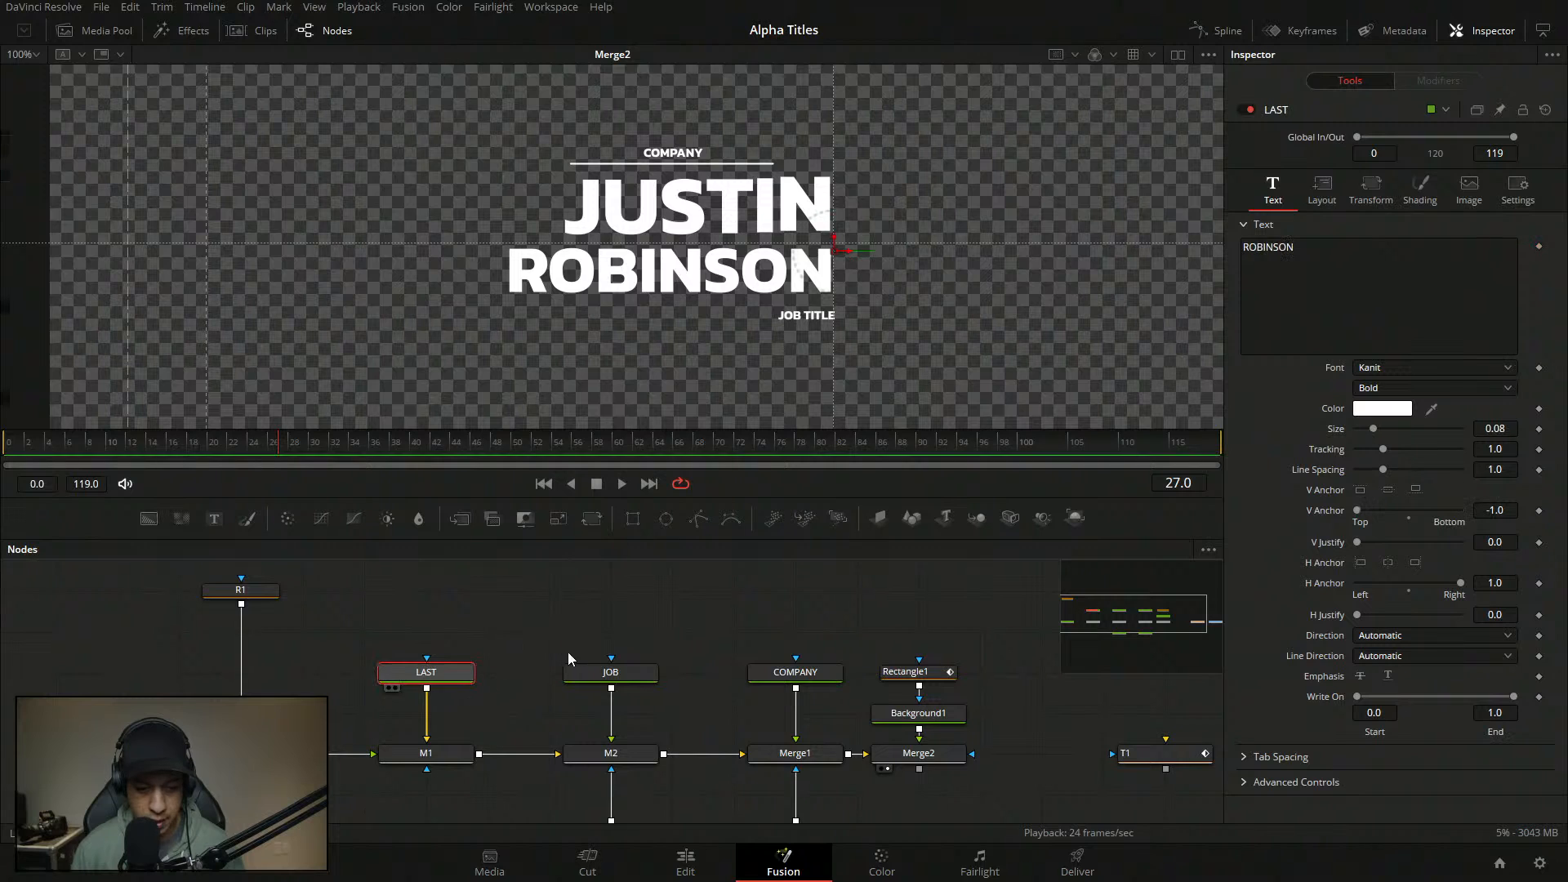
pyautogui.moveTo(567, 652); pyautogui.dragTo(635, 661)
pyautogui.moveTo(508, 682); pyautogui.dragTo(507, 641)
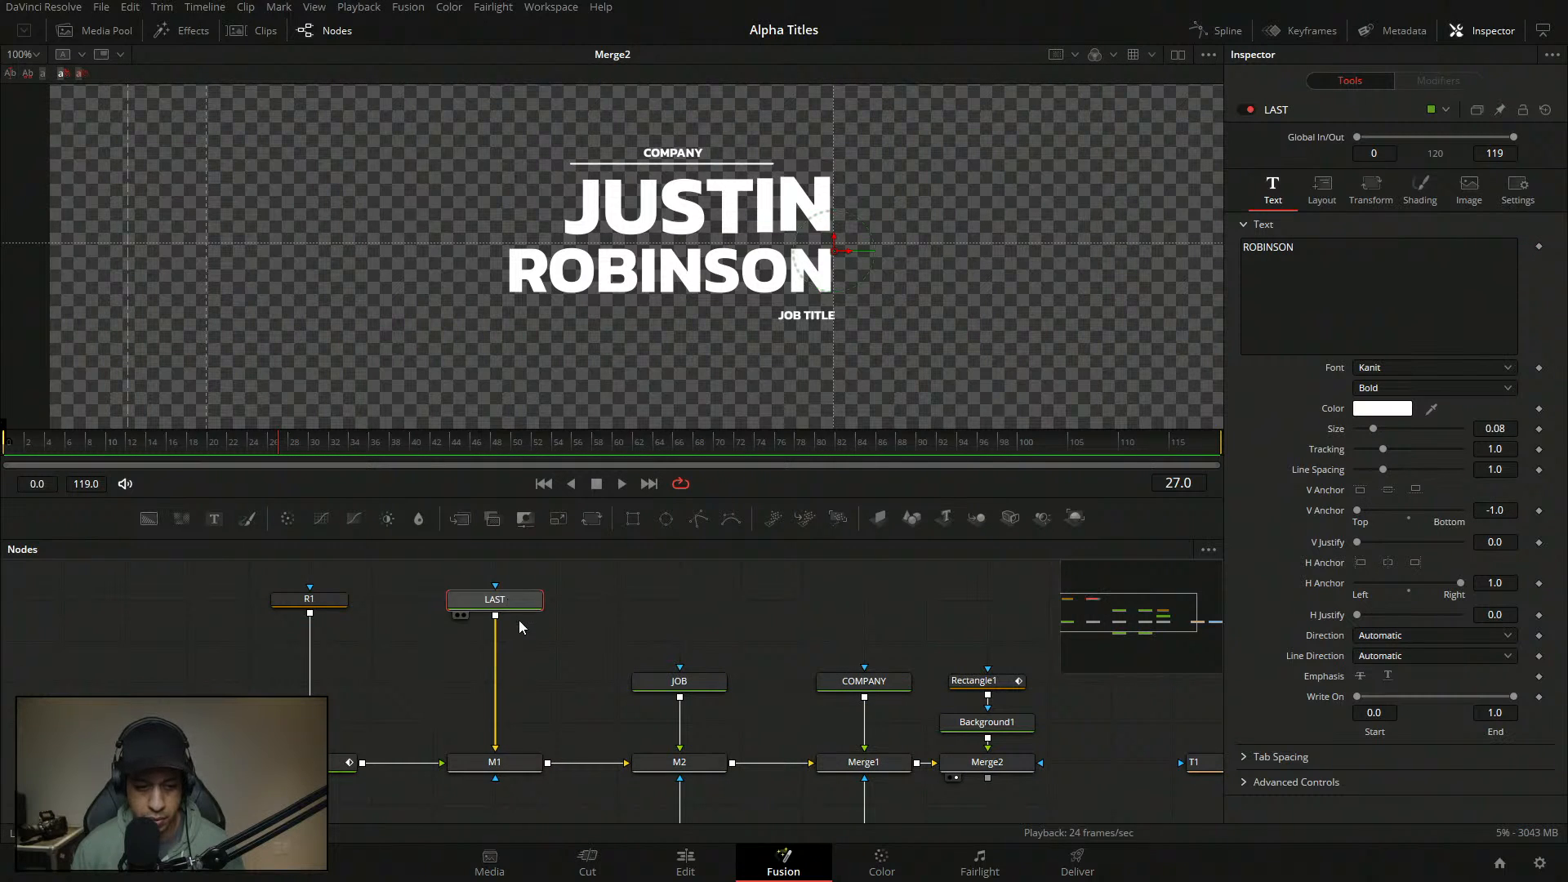
pyautogui.hotkey('ctrl', 'z')
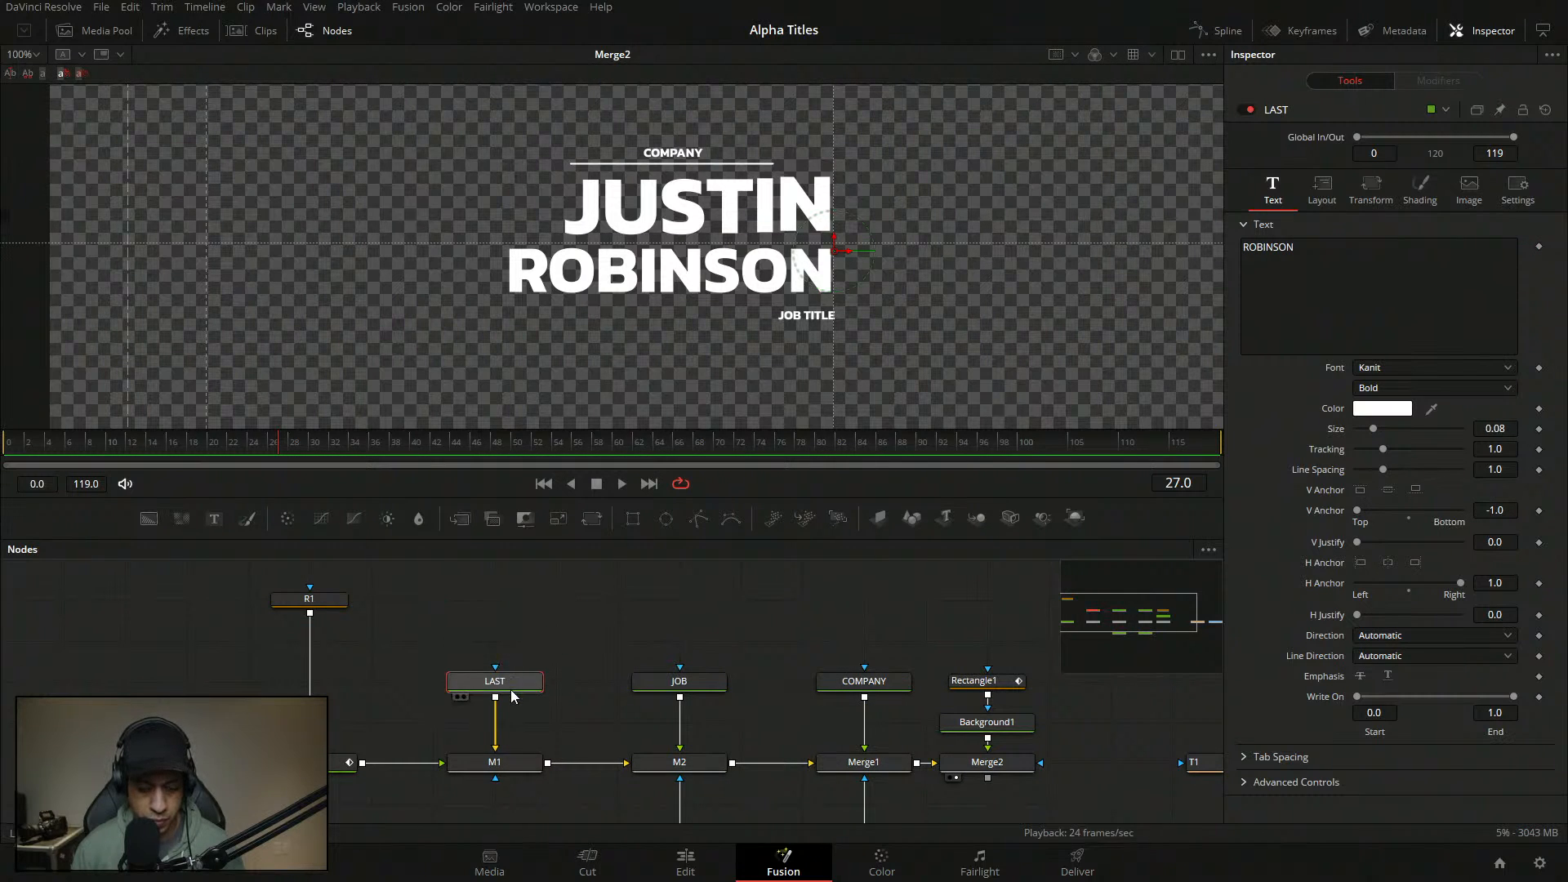
pyautogui.click(587, 648)
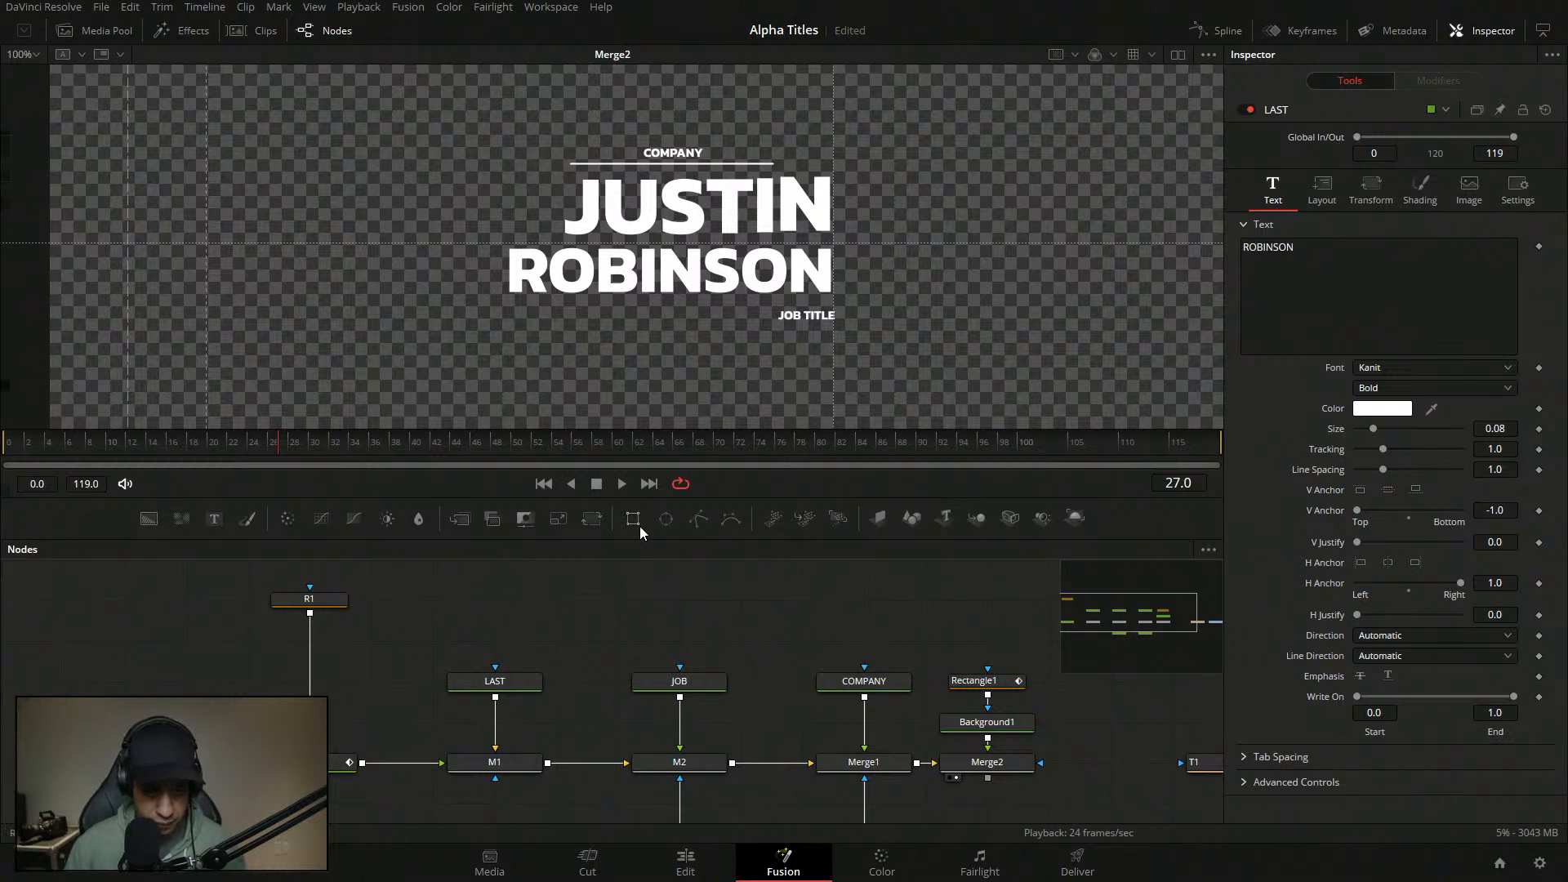
pyautogui.moveTo(634, 523); pyautogui.dragTo(505, 673)
# - Enlarge Rectangle2 to Width and Height 1.0, referring to R1's centre expression
pyautogui.click(500, 608)
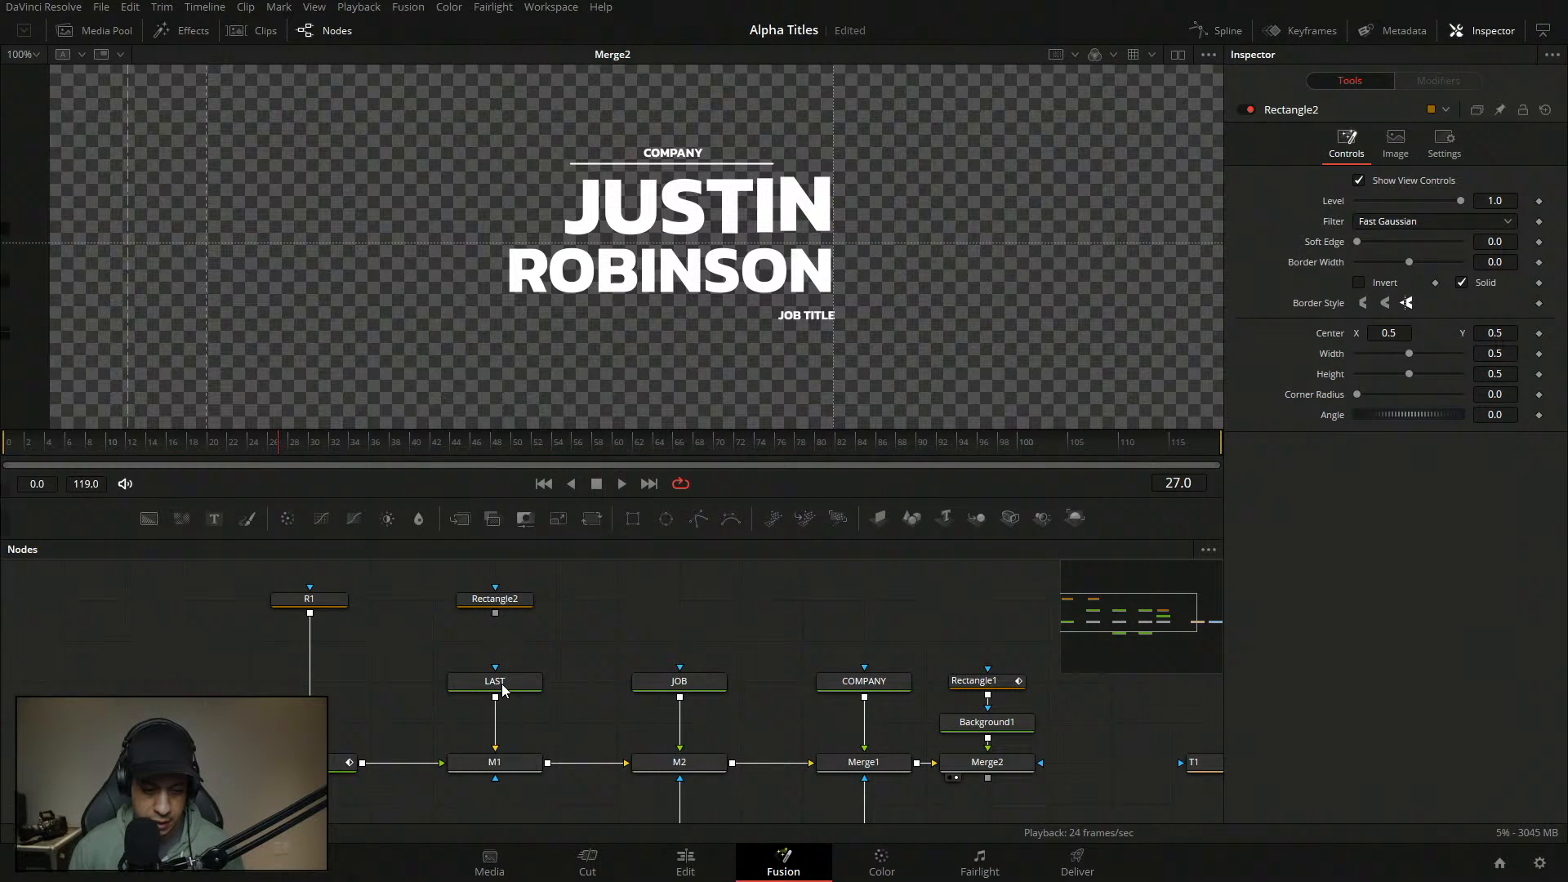
pyautogui.click(498, 605)
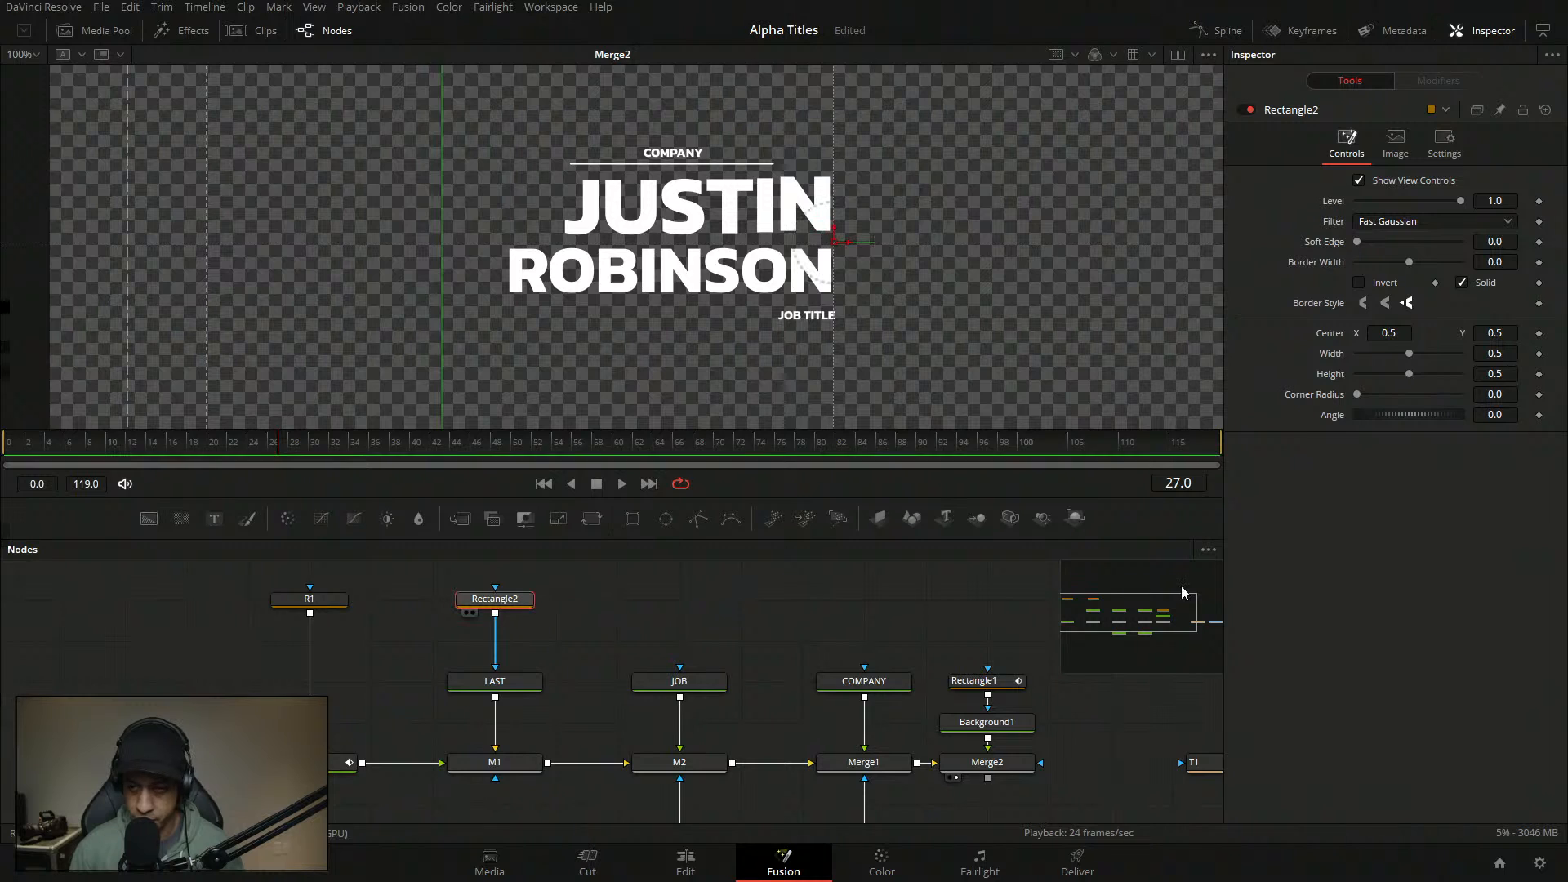
pyautogui.moveTo(1410, 355); pyautogui.dragTo(1553, 378)
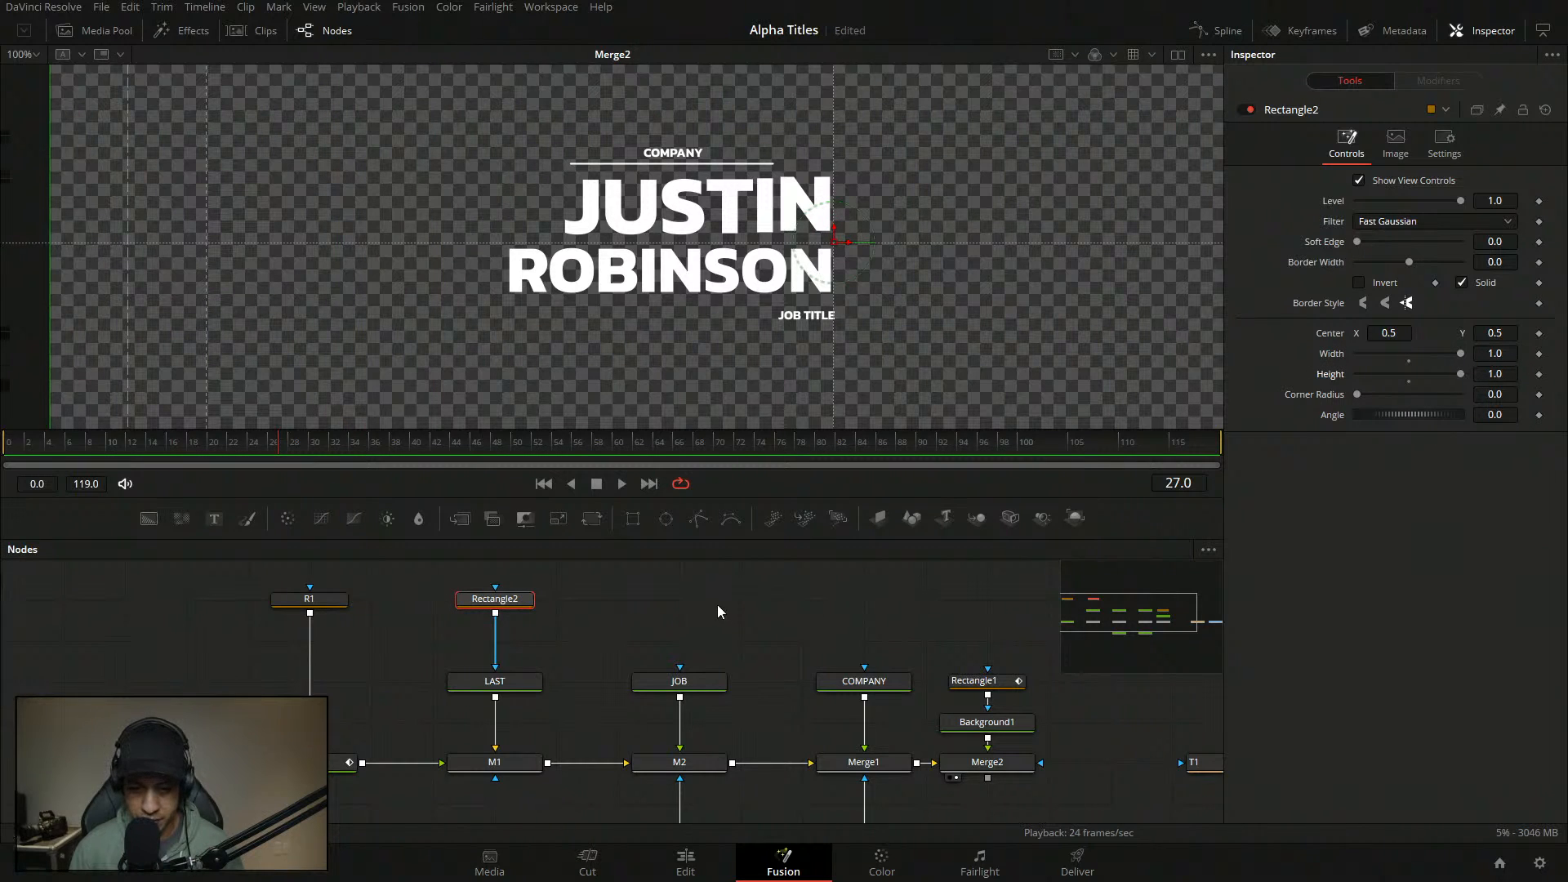
pyautogui.click(308, 599)
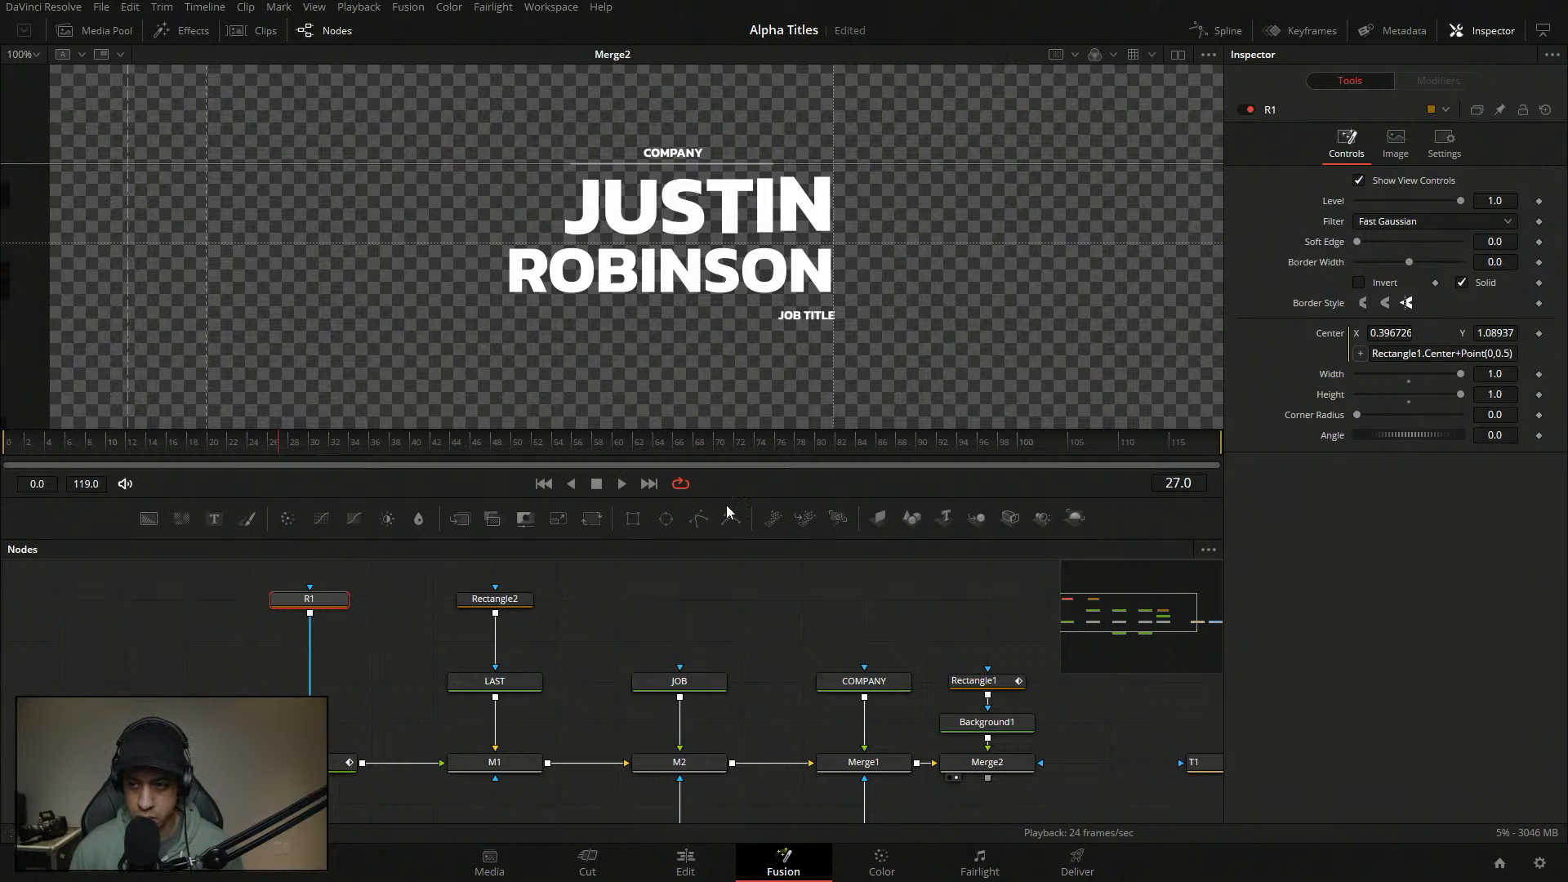
pyautogui.click(1516, 353)
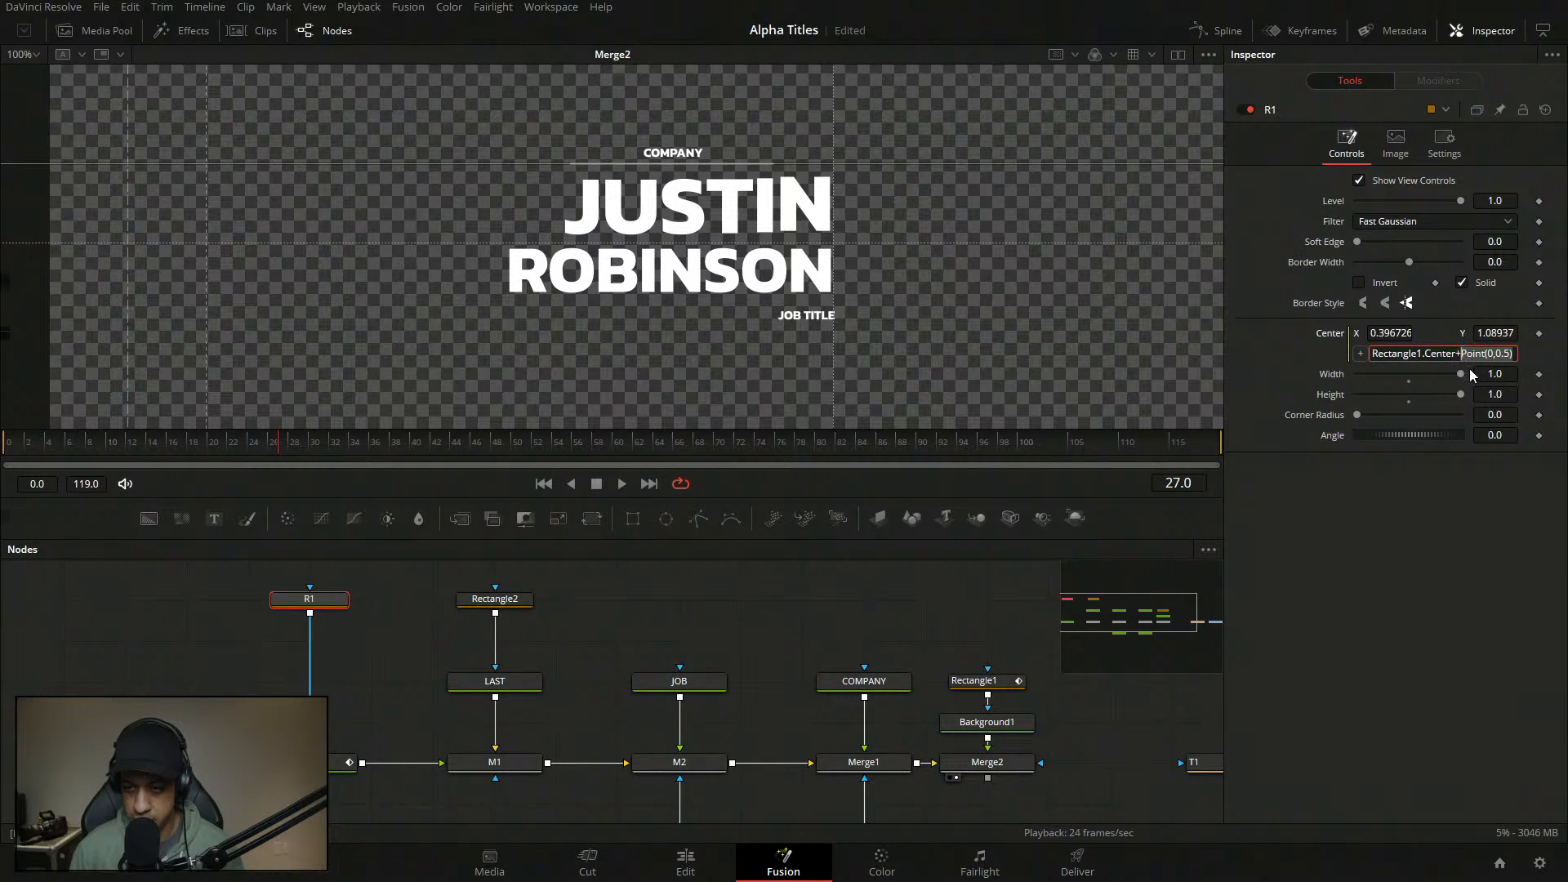
# - Set Rectangle2's Center expression to JOB.Center+Point(0,-0.5)
pyautogui.click(496, 602)
pyautogui.keyDown('ctrl'); pyautogui.click(703, 683); pyautogui.keyUp('ctrl')
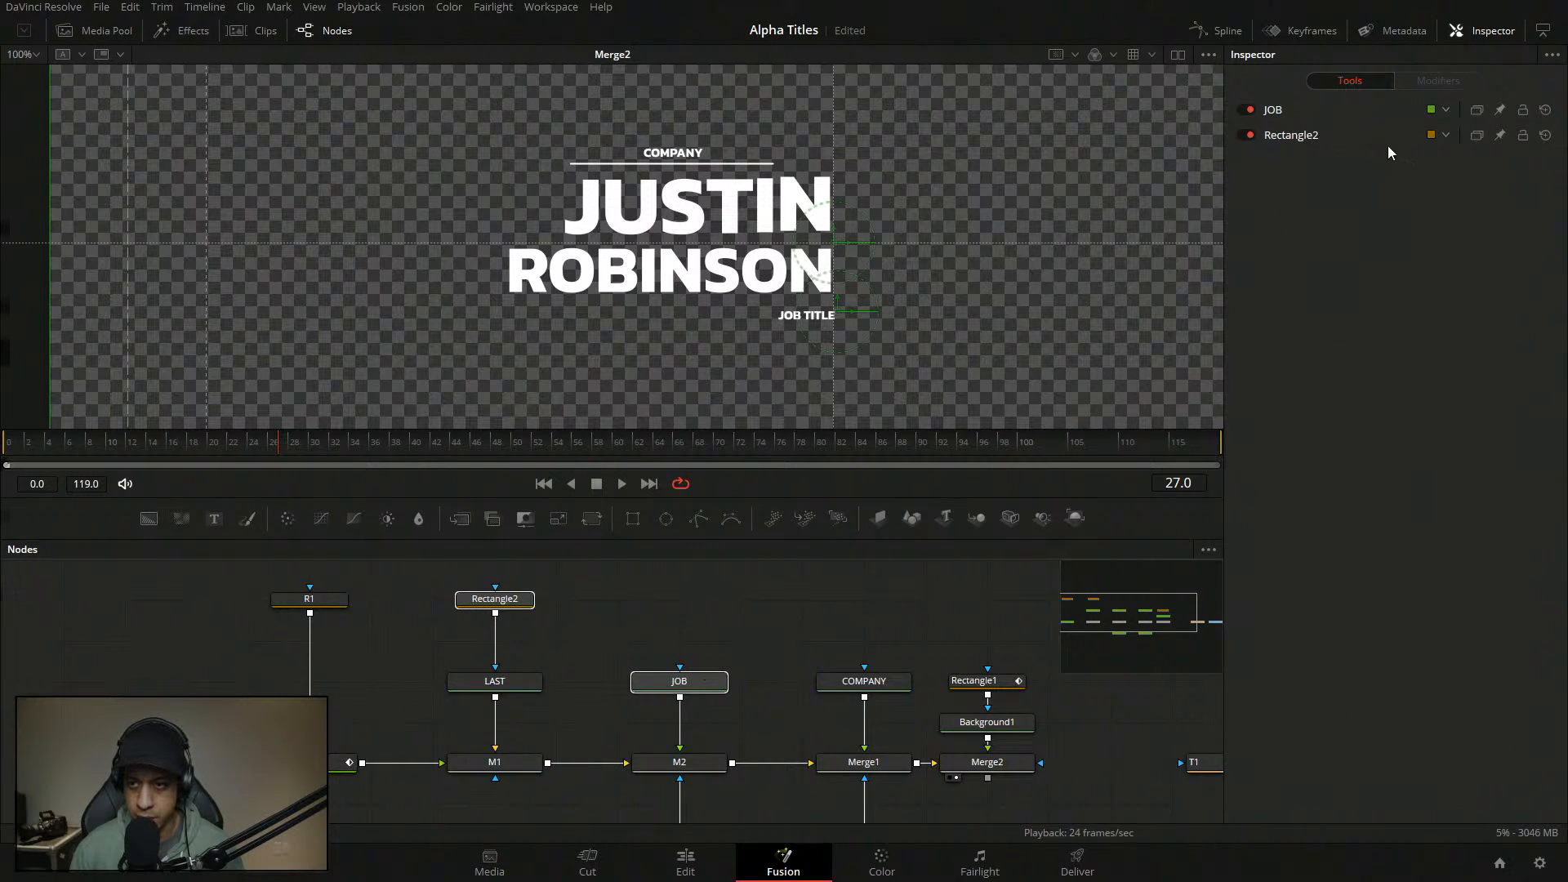
pyautogui.click(1325, 136)
pyautogui.rightClick(1333, 361)
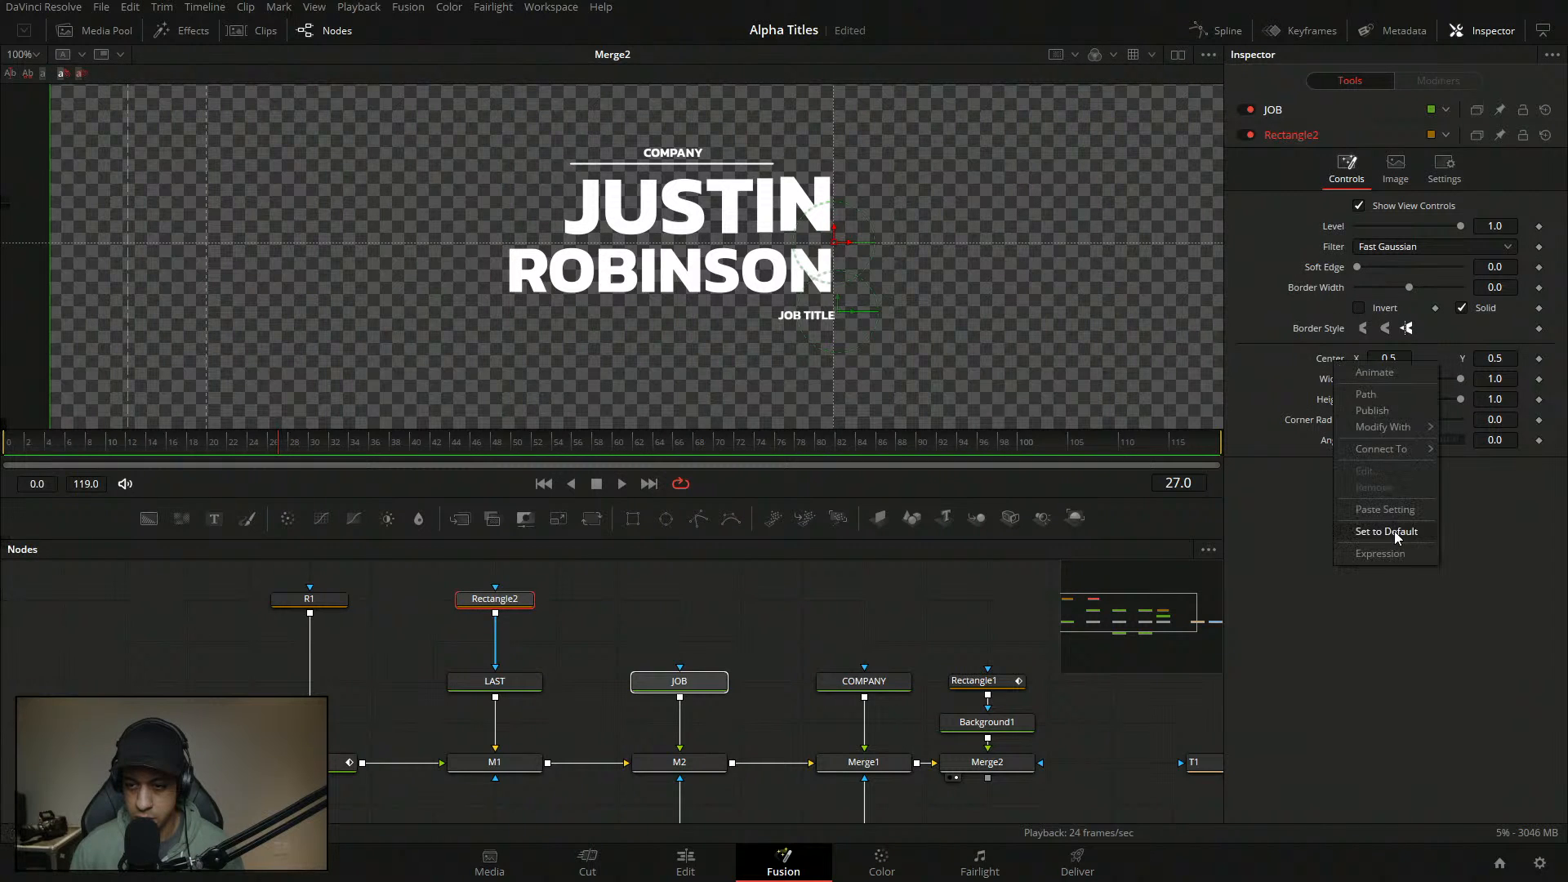
pyautogui.click(1388, 559)
pyautogui.moveTo(1360, 378); pyautogui.dragTo(1356, 269)
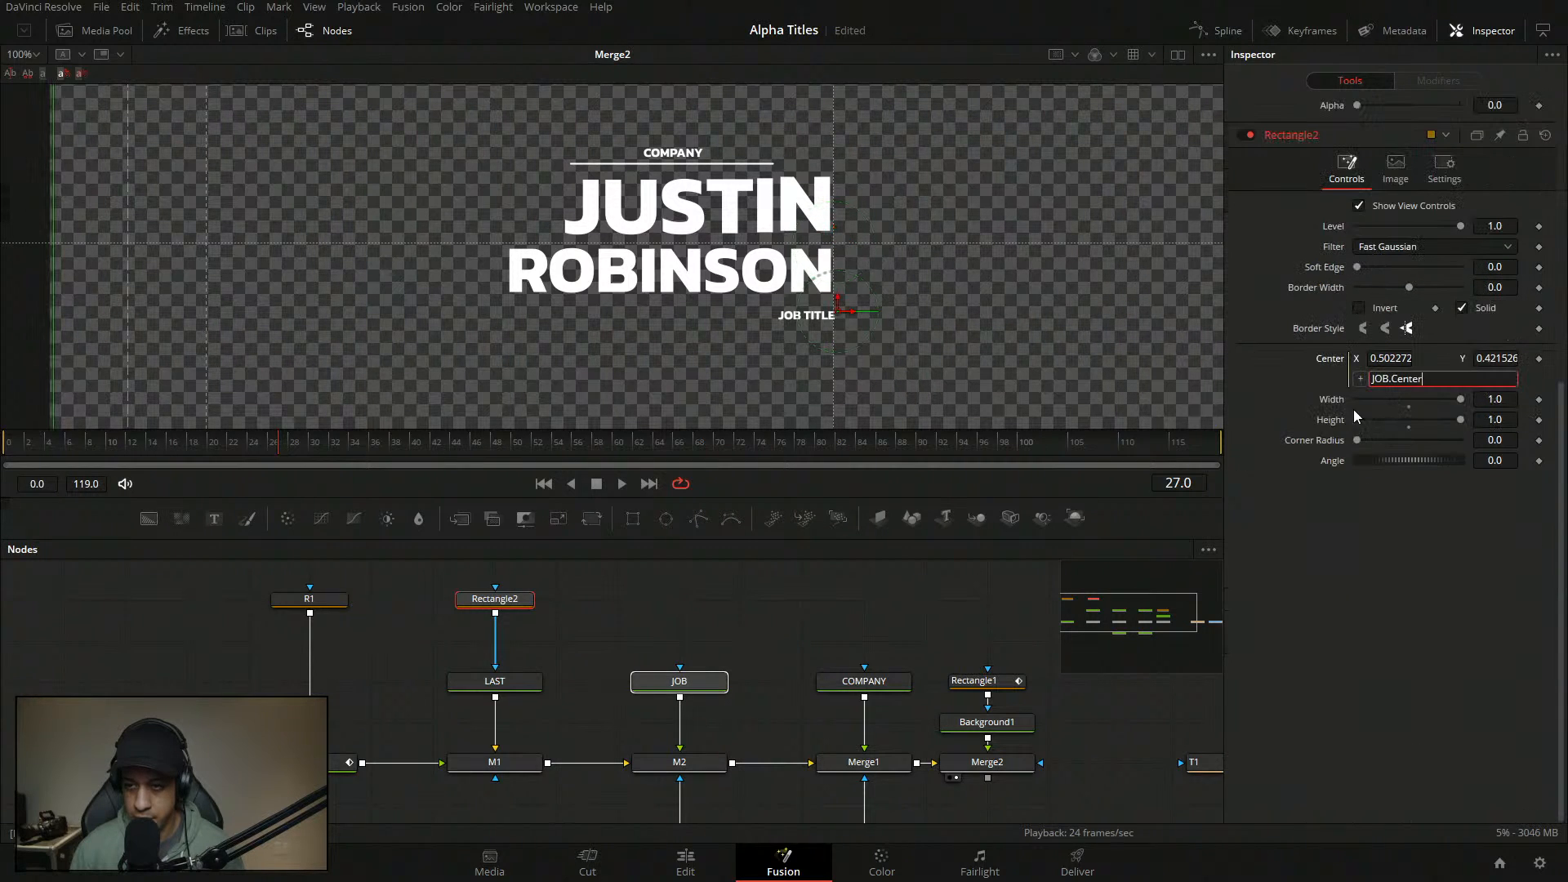
pyautogui.write('+Point(0,0.5)')
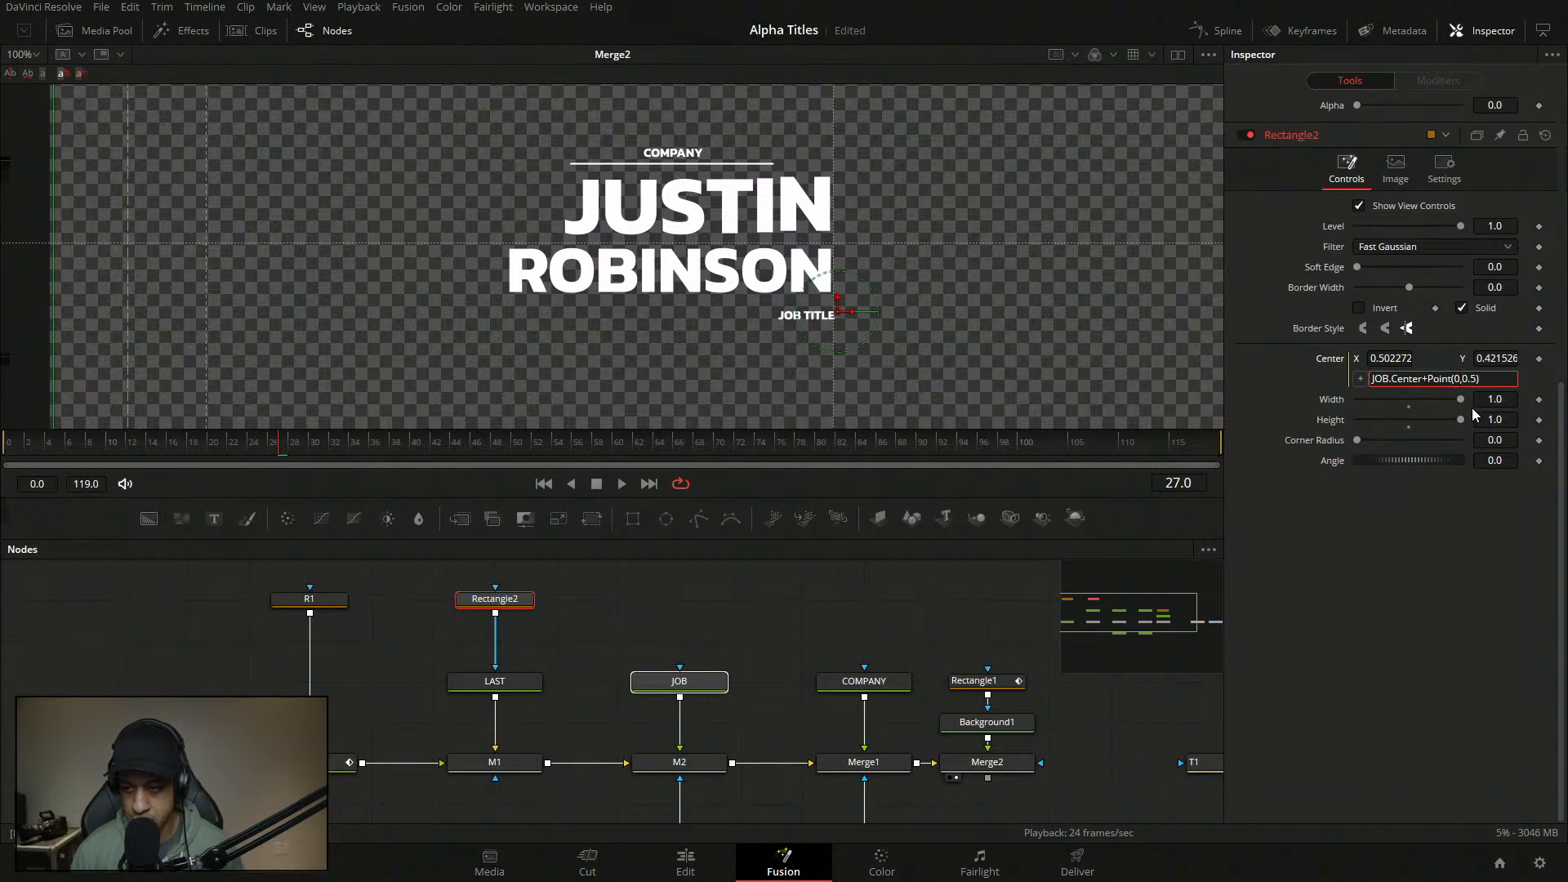
pyautogui.press('Left')
pyautogui.press('Left')
pyautogui.press('Left')
pyautogui.press('Left')
pyautogui.write('-')
pyautogui.press('Return')
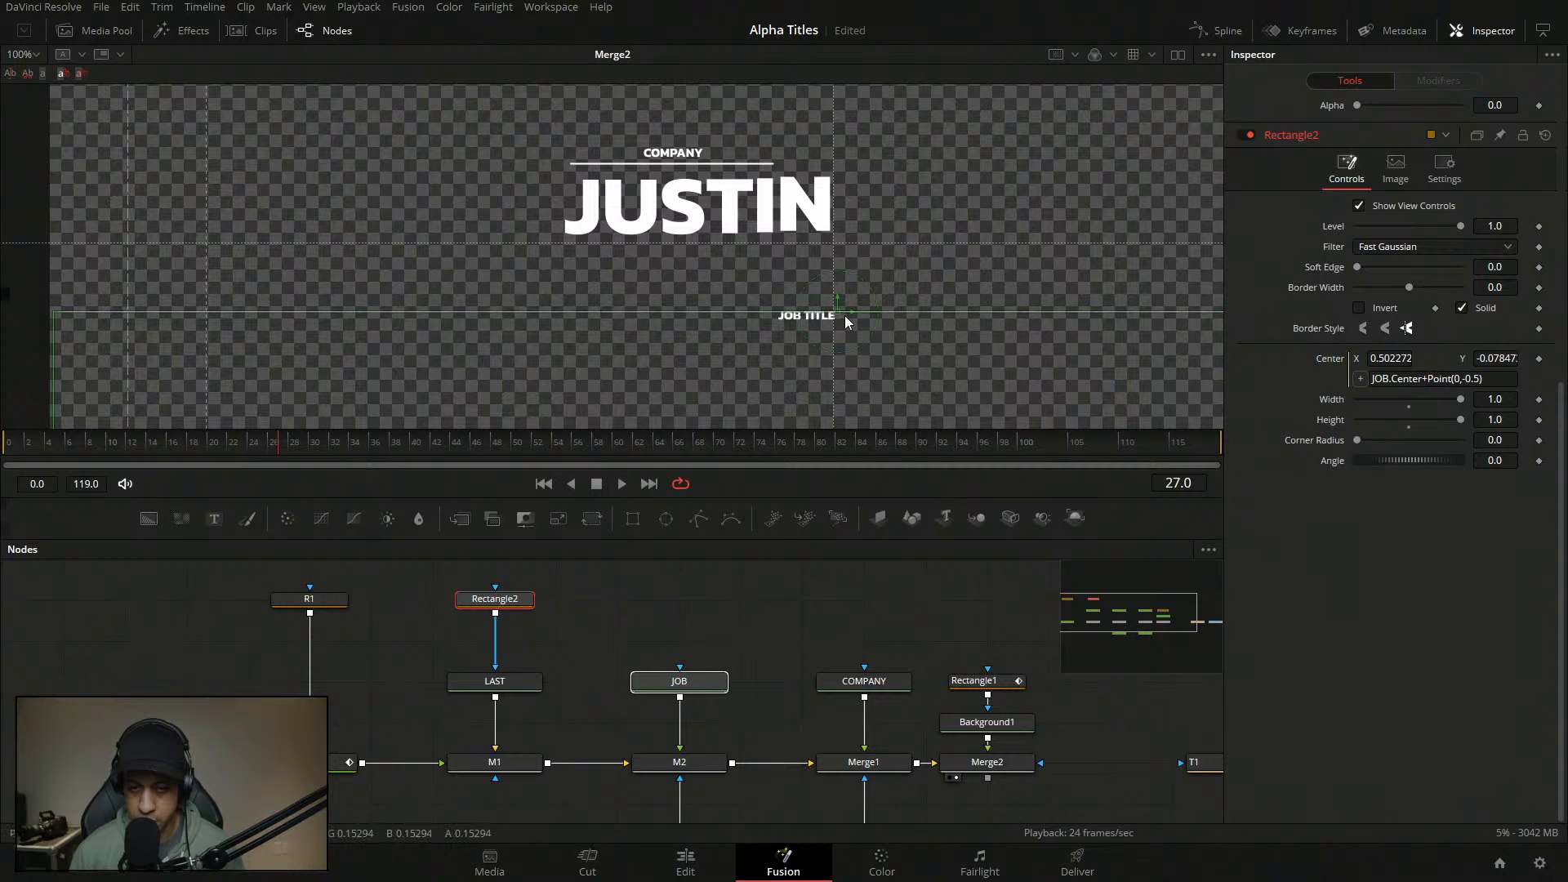
pyautogui.click(500, 682)
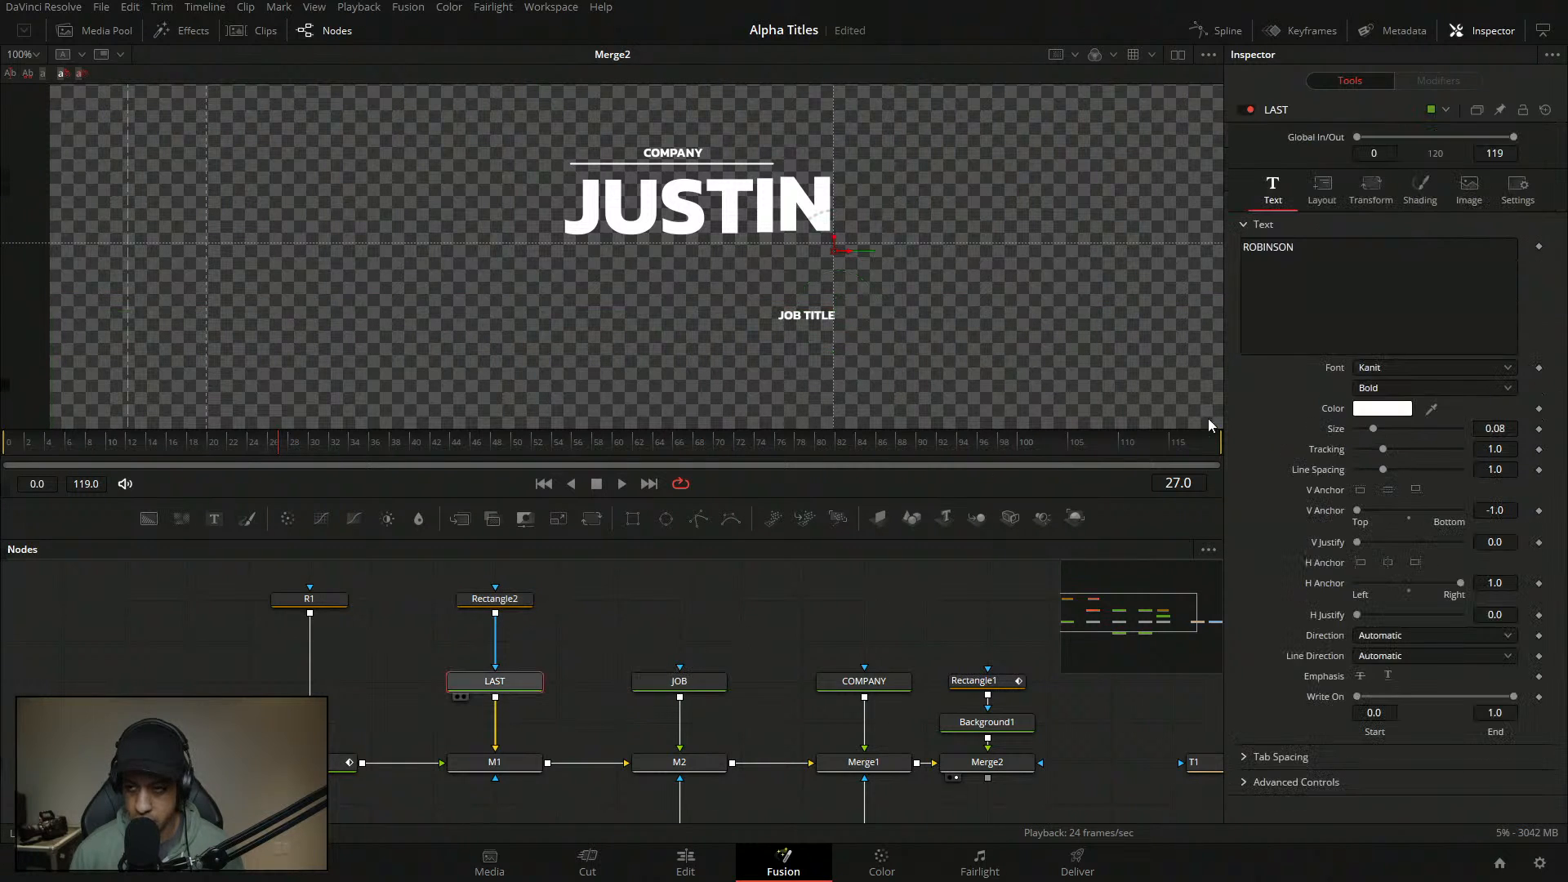
# - Turn on Apply Mask Inverted for LAST so ROBINSON shows again
pyautogui.click(1518, 188)
pyautogui.click(1406, 247)
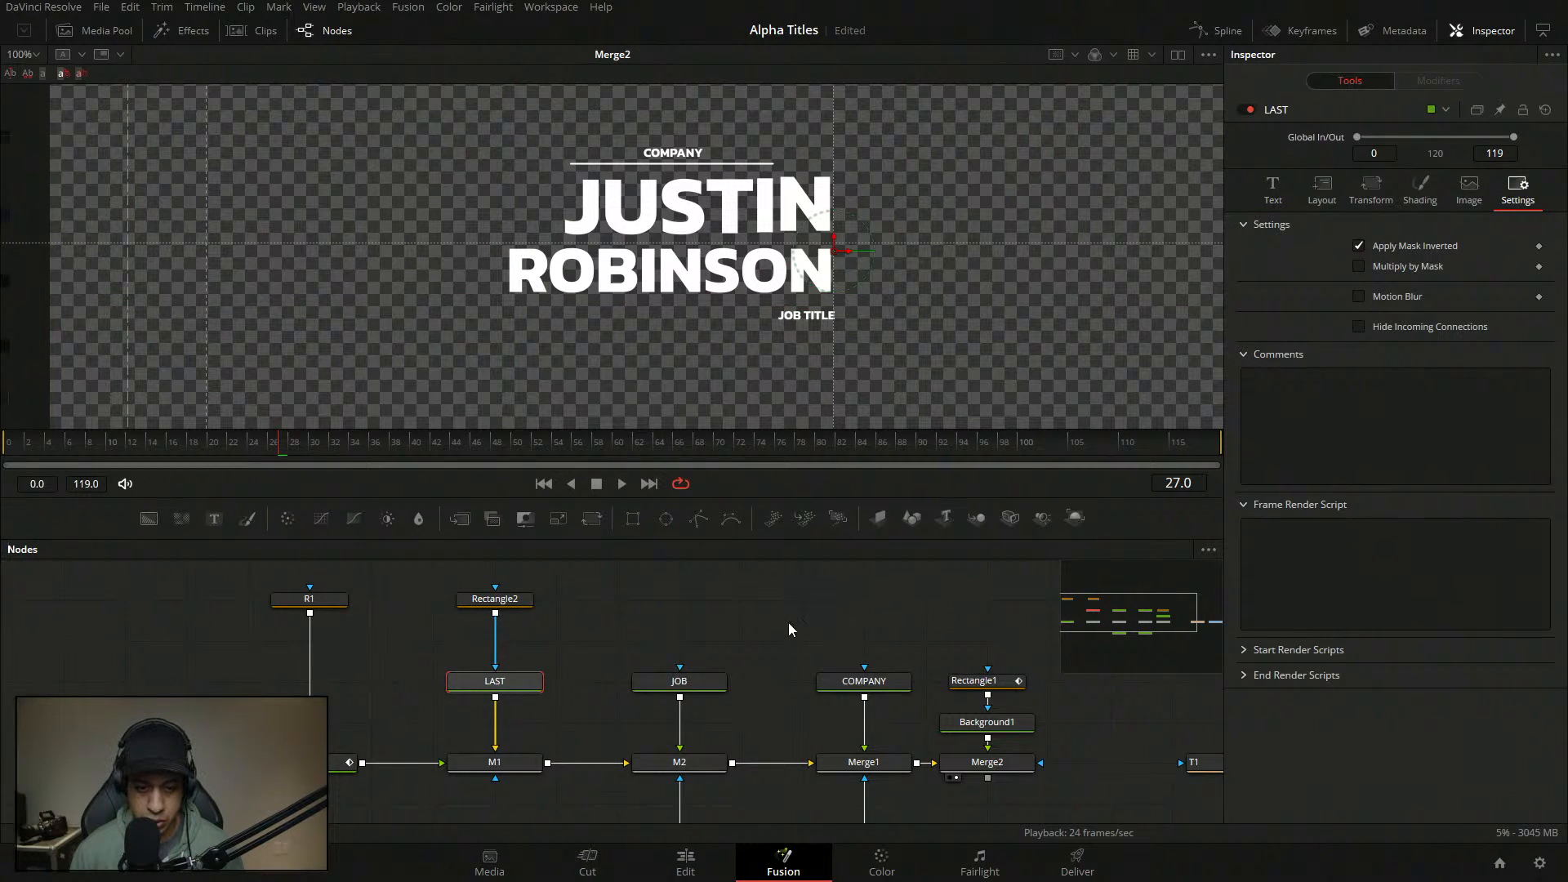
pyautogui.click(1272, 189)
# - Add a Follower to ROBINSON with Left to Right order and expand Shading position settings
pyautogui.rightClick(1378, 317)
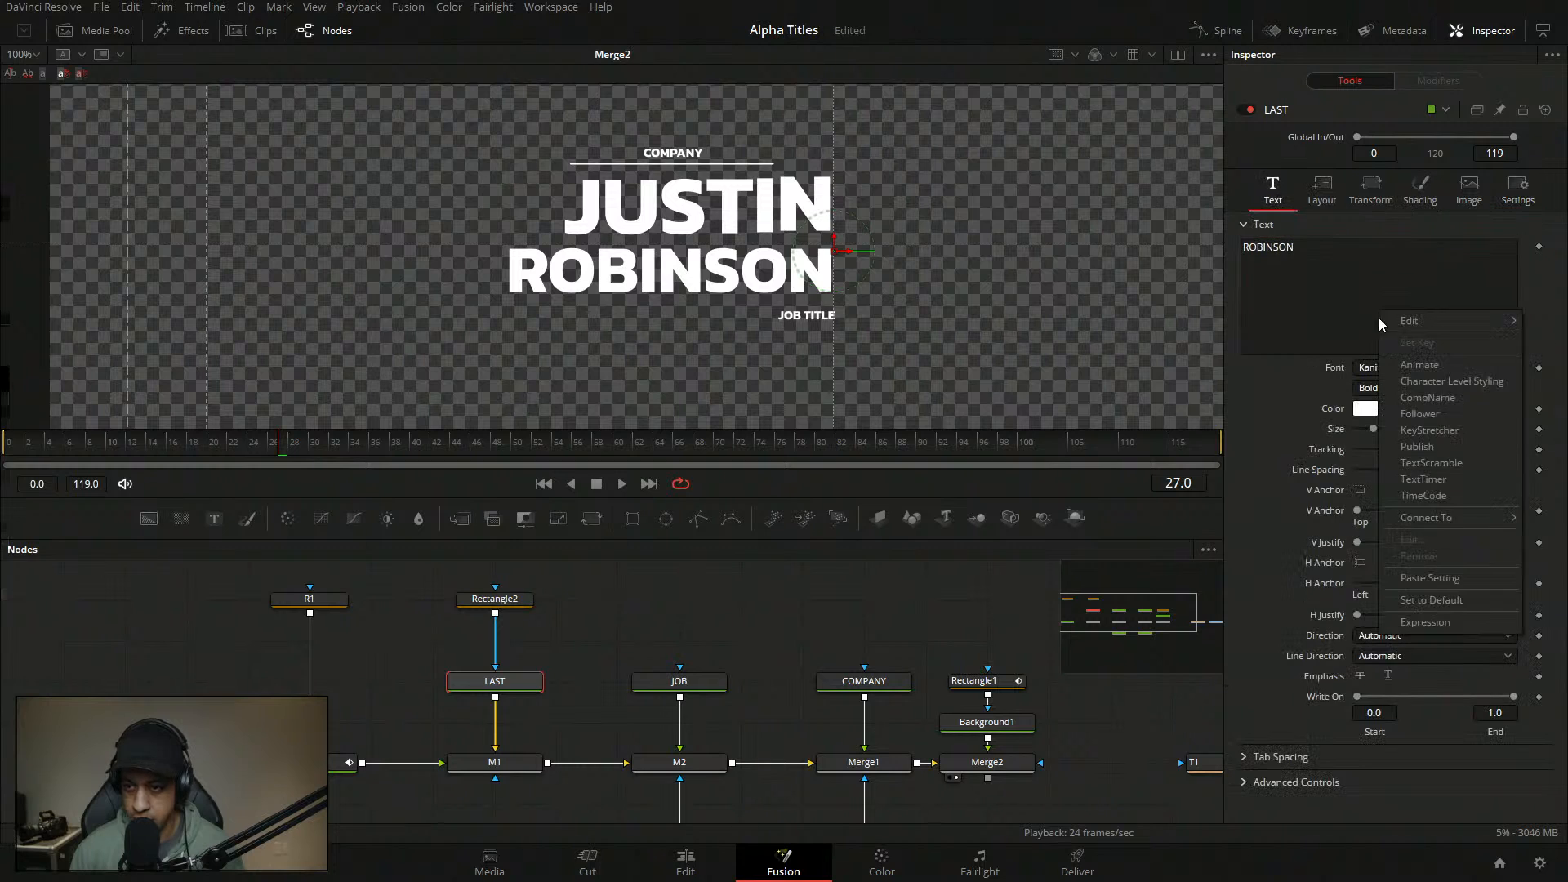
pyautogui.click(1455, 397)
pyautogui.click(1461, 80)
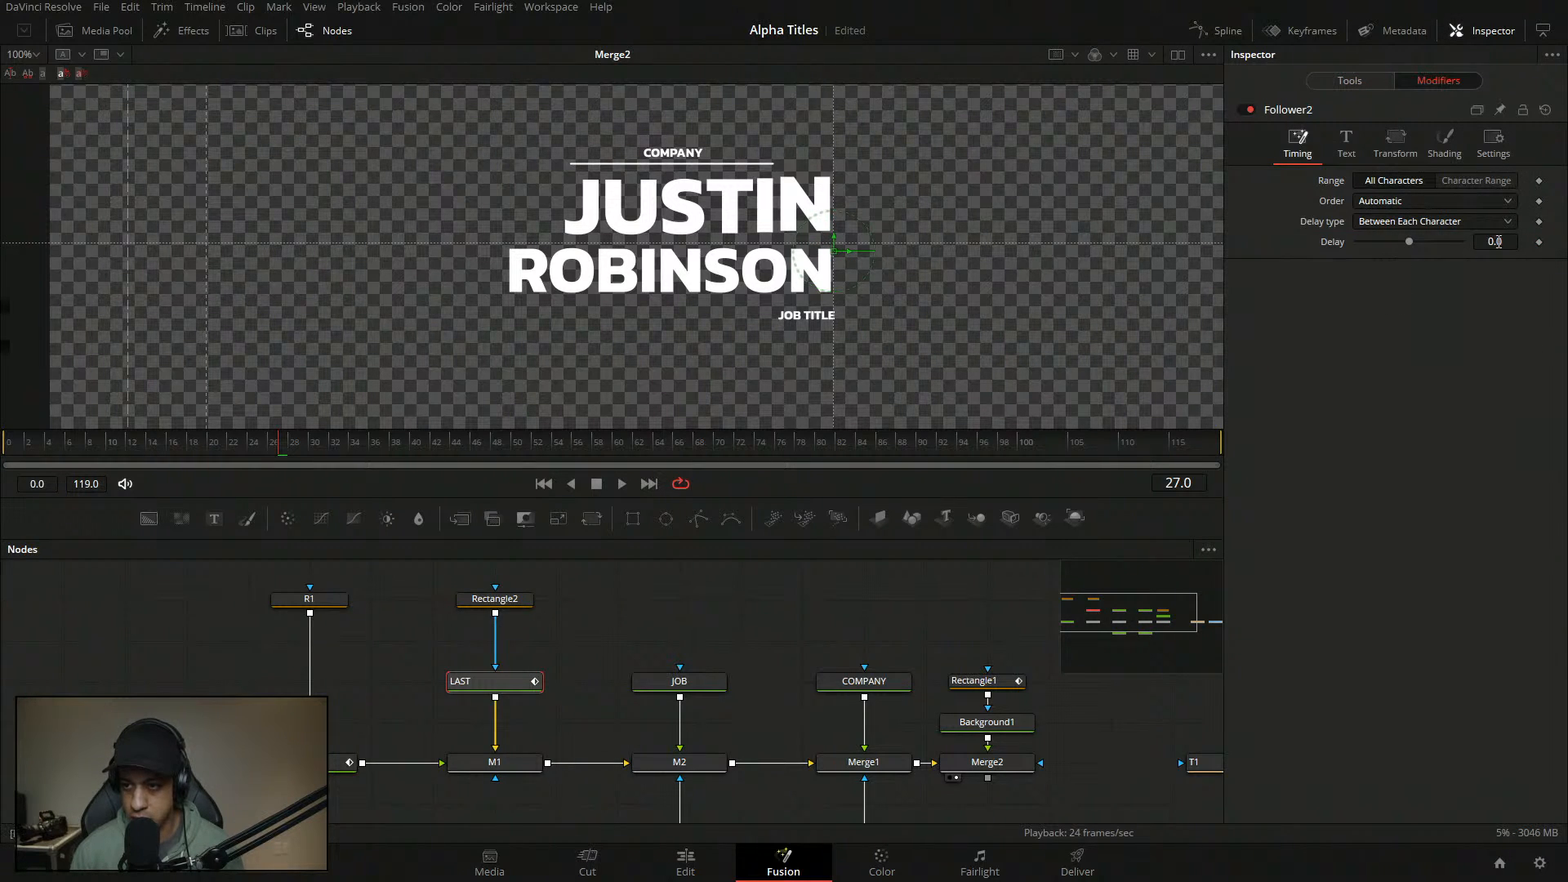
pyautogui.click(1421, 202)
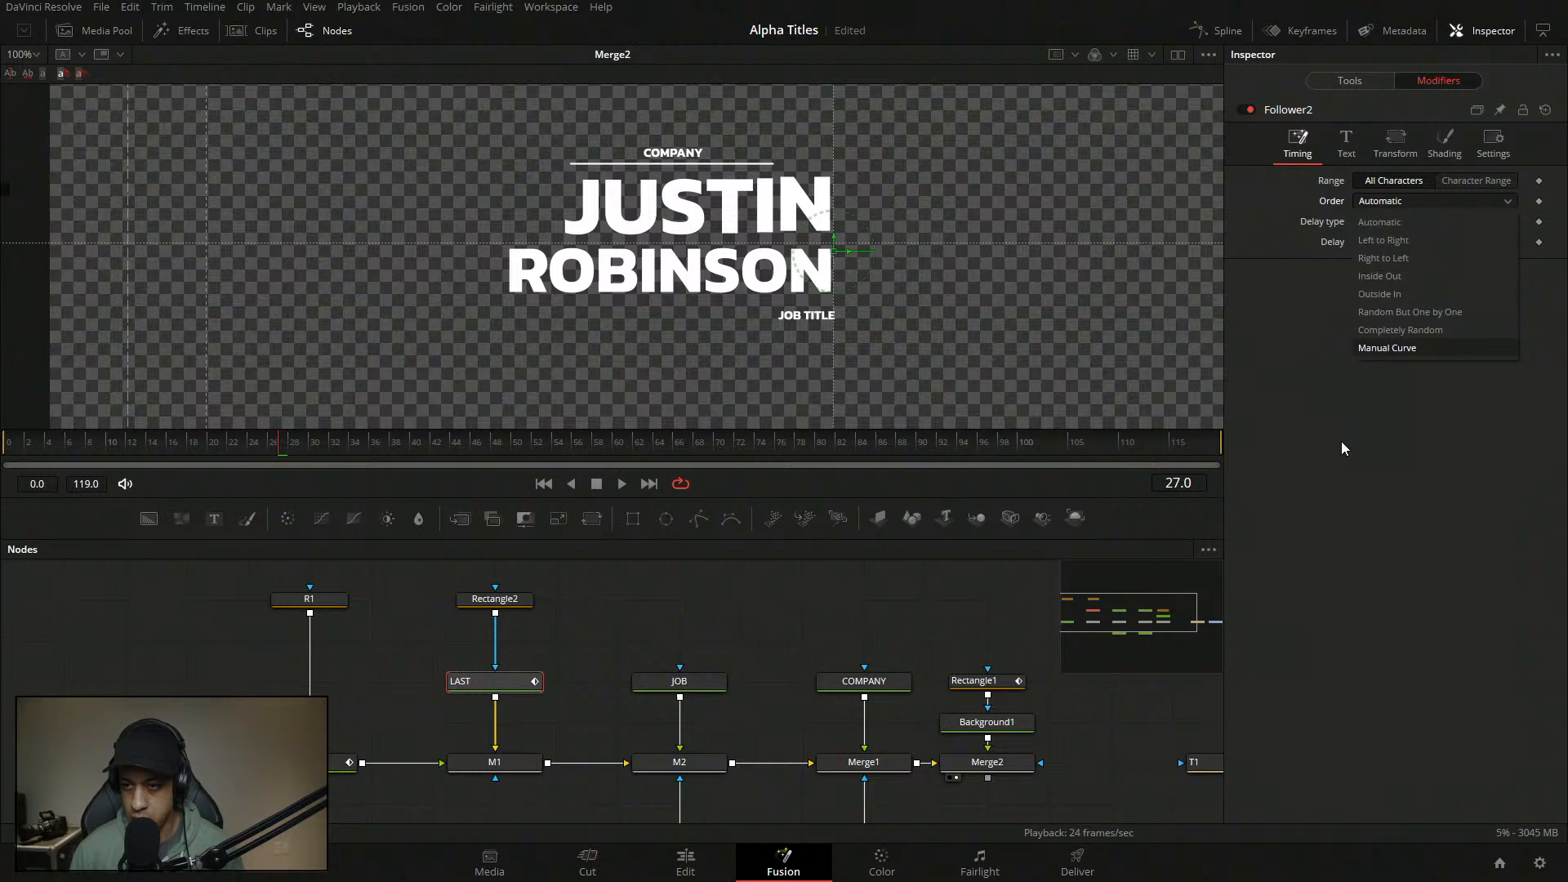
pyautogui.click(1394, 241)
pyautogui.click(1444, 143)
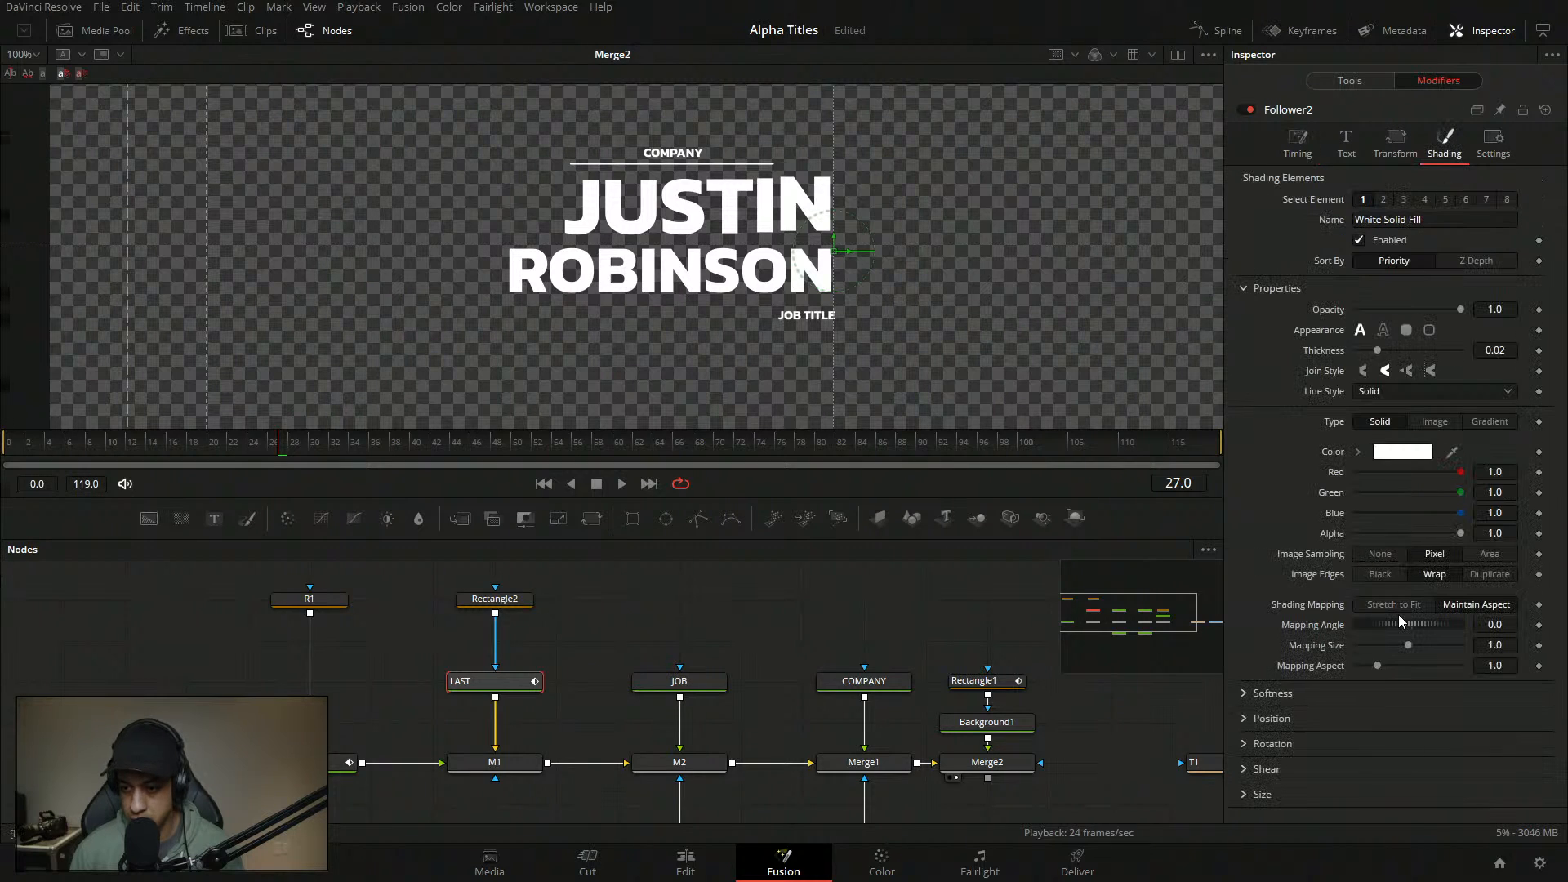
pyautogui.click(1244, 727)
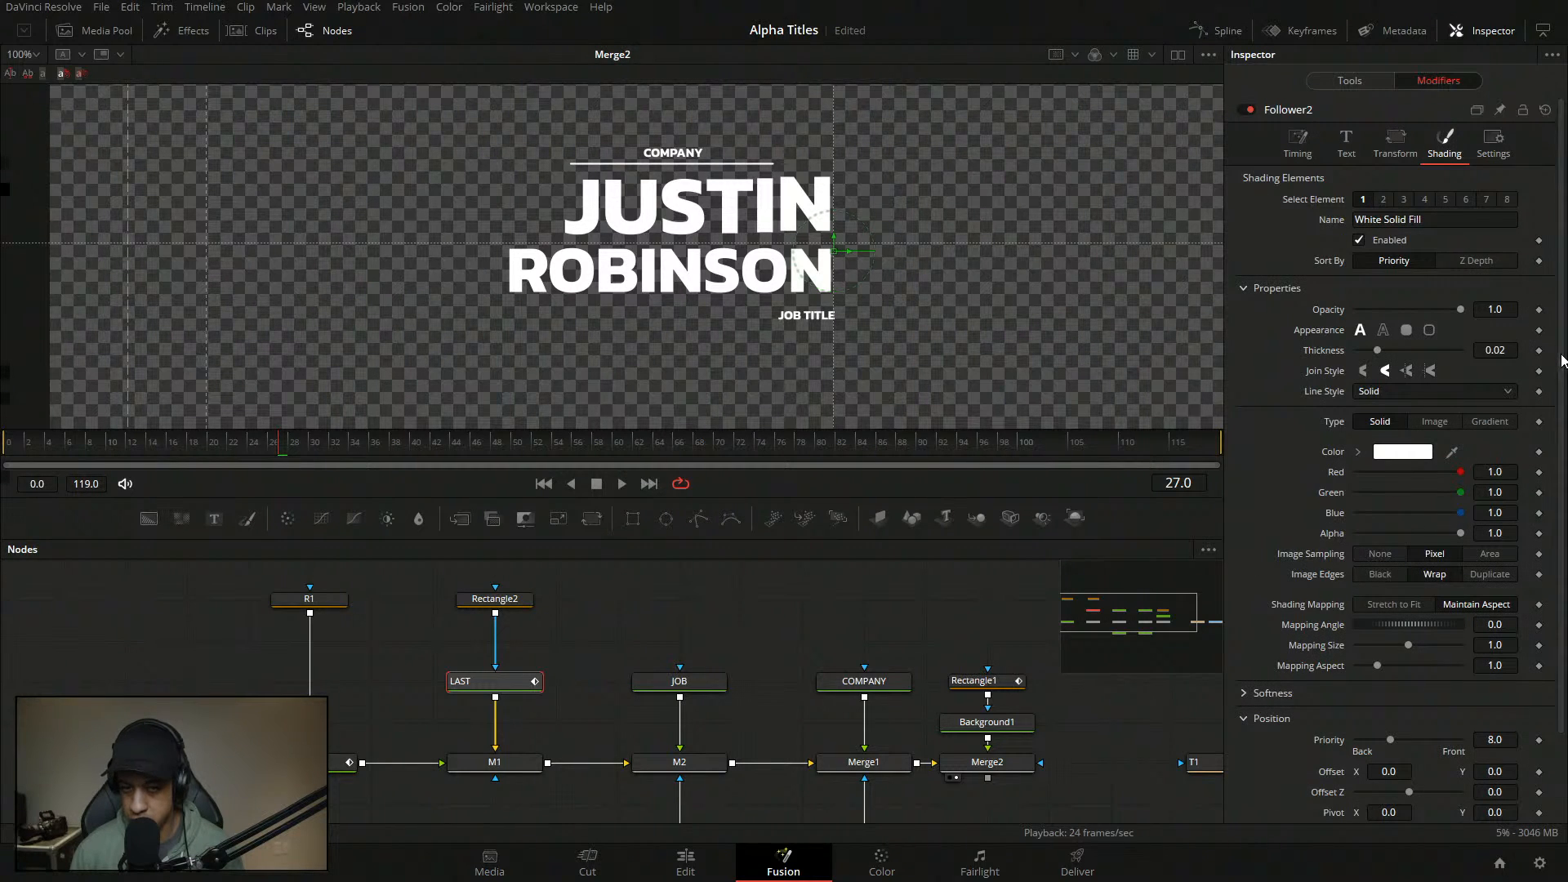
pyautogui.scroll(-2, 1389, 572)
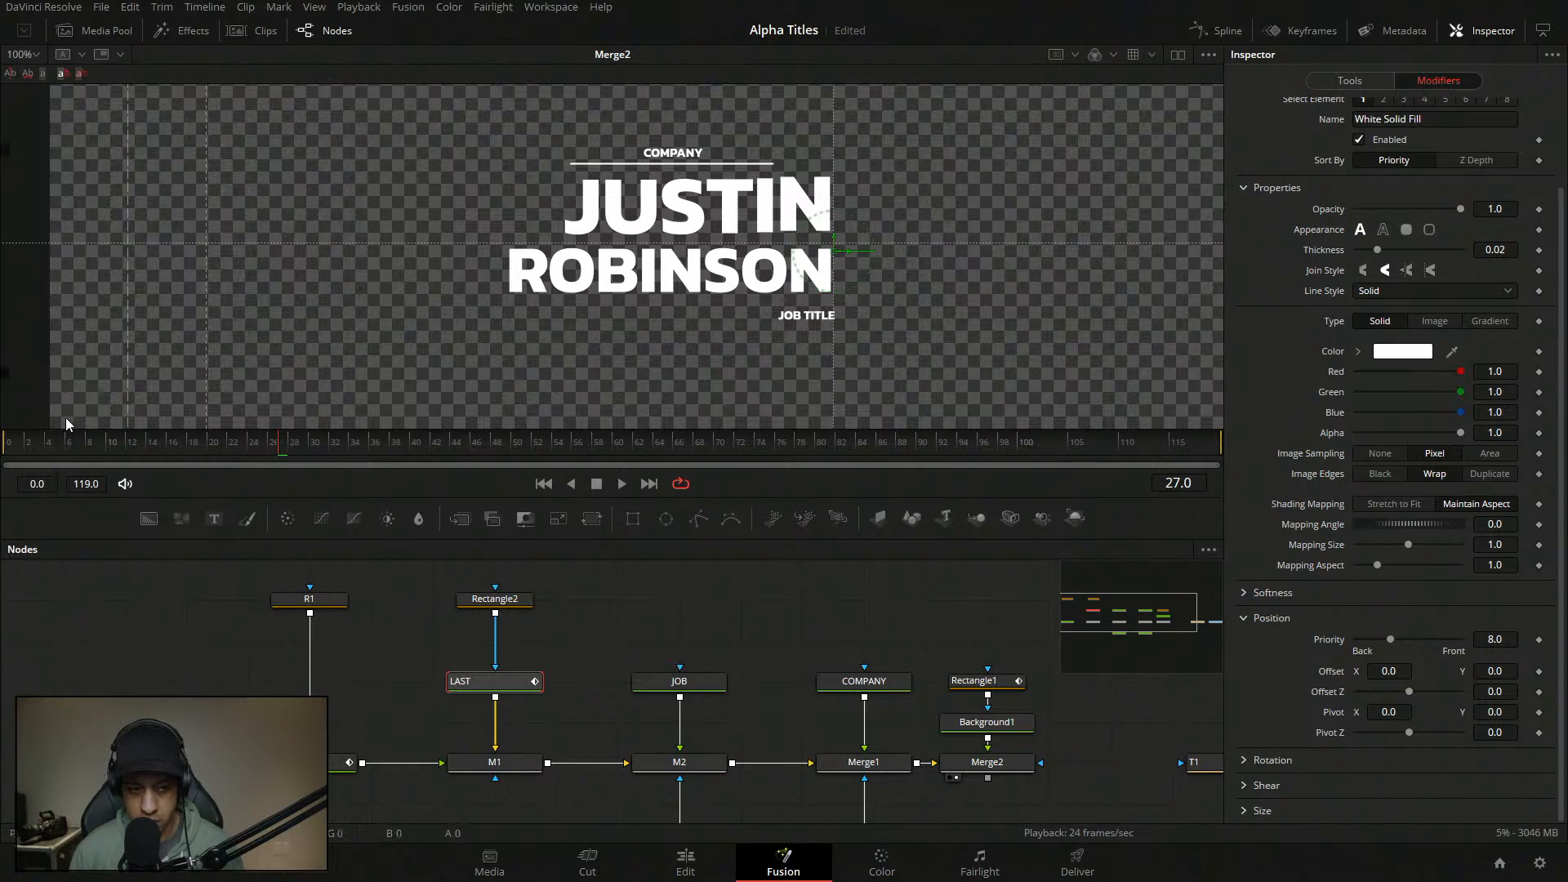
pyautogui.click(44, 459)
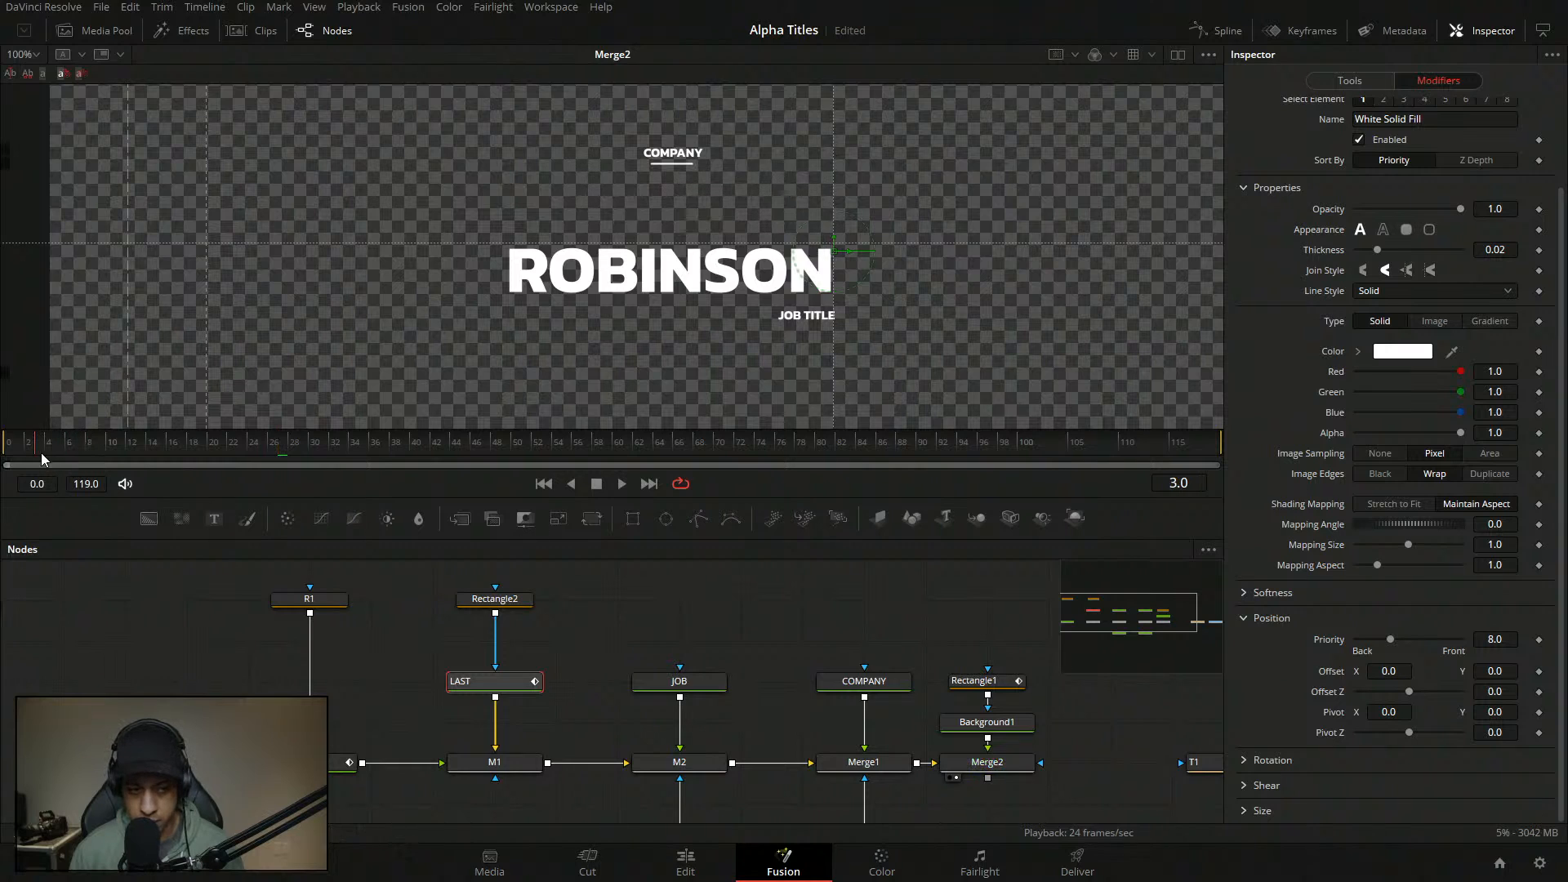
# - Keyframe ROBINSON's letter offset pushed down out of view, returning to 0 at frame 14
pyautogui.click(1539, 672)
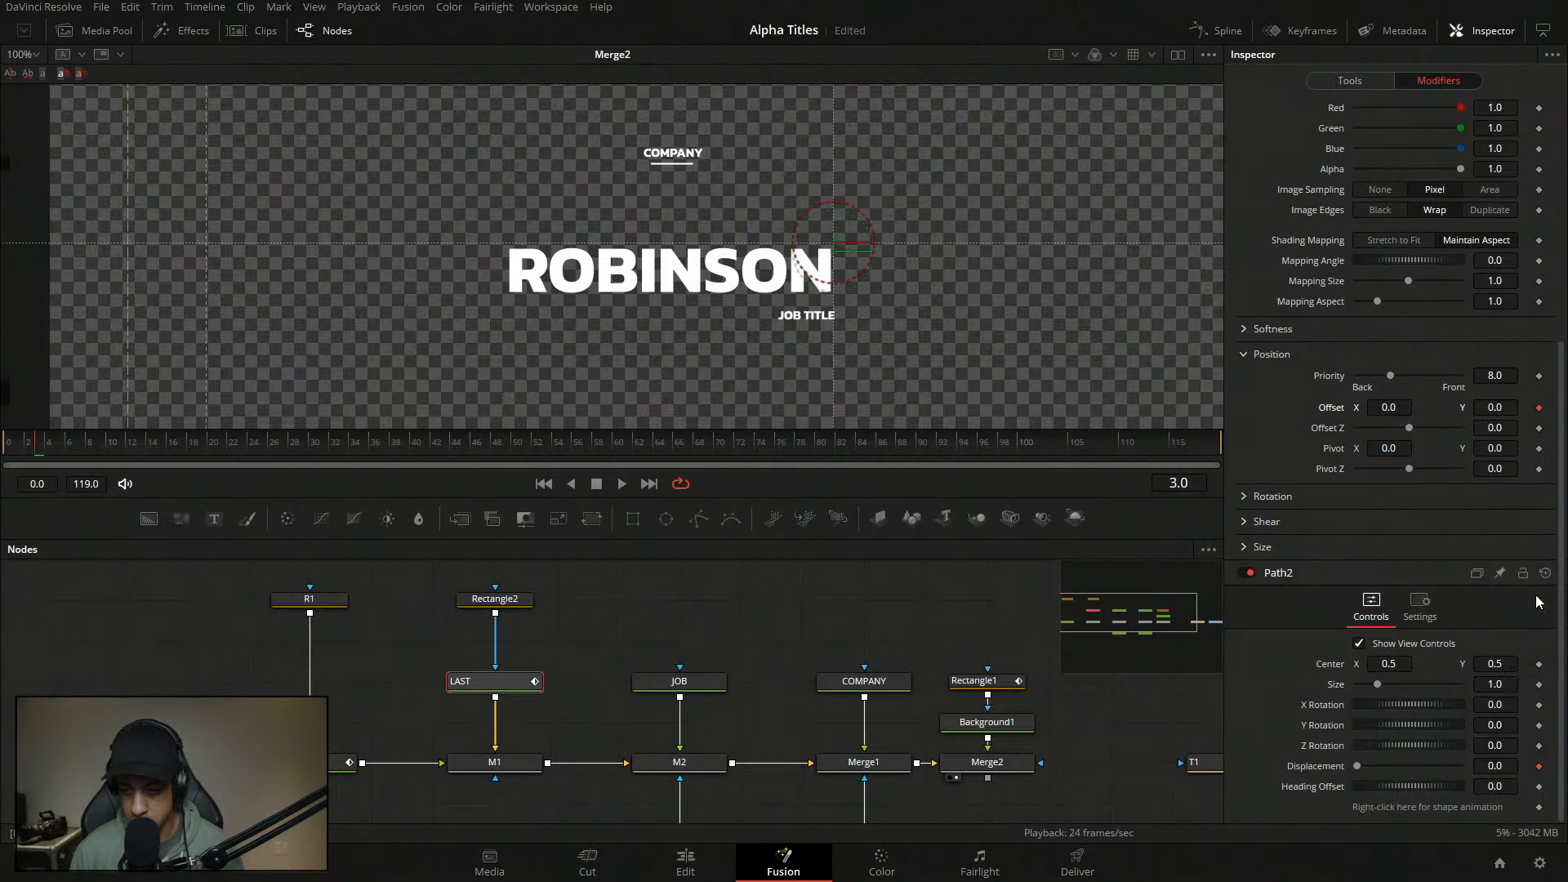
pyautogui.moveTo(1501, 408); pyautogui.dragTo(1298, 408)
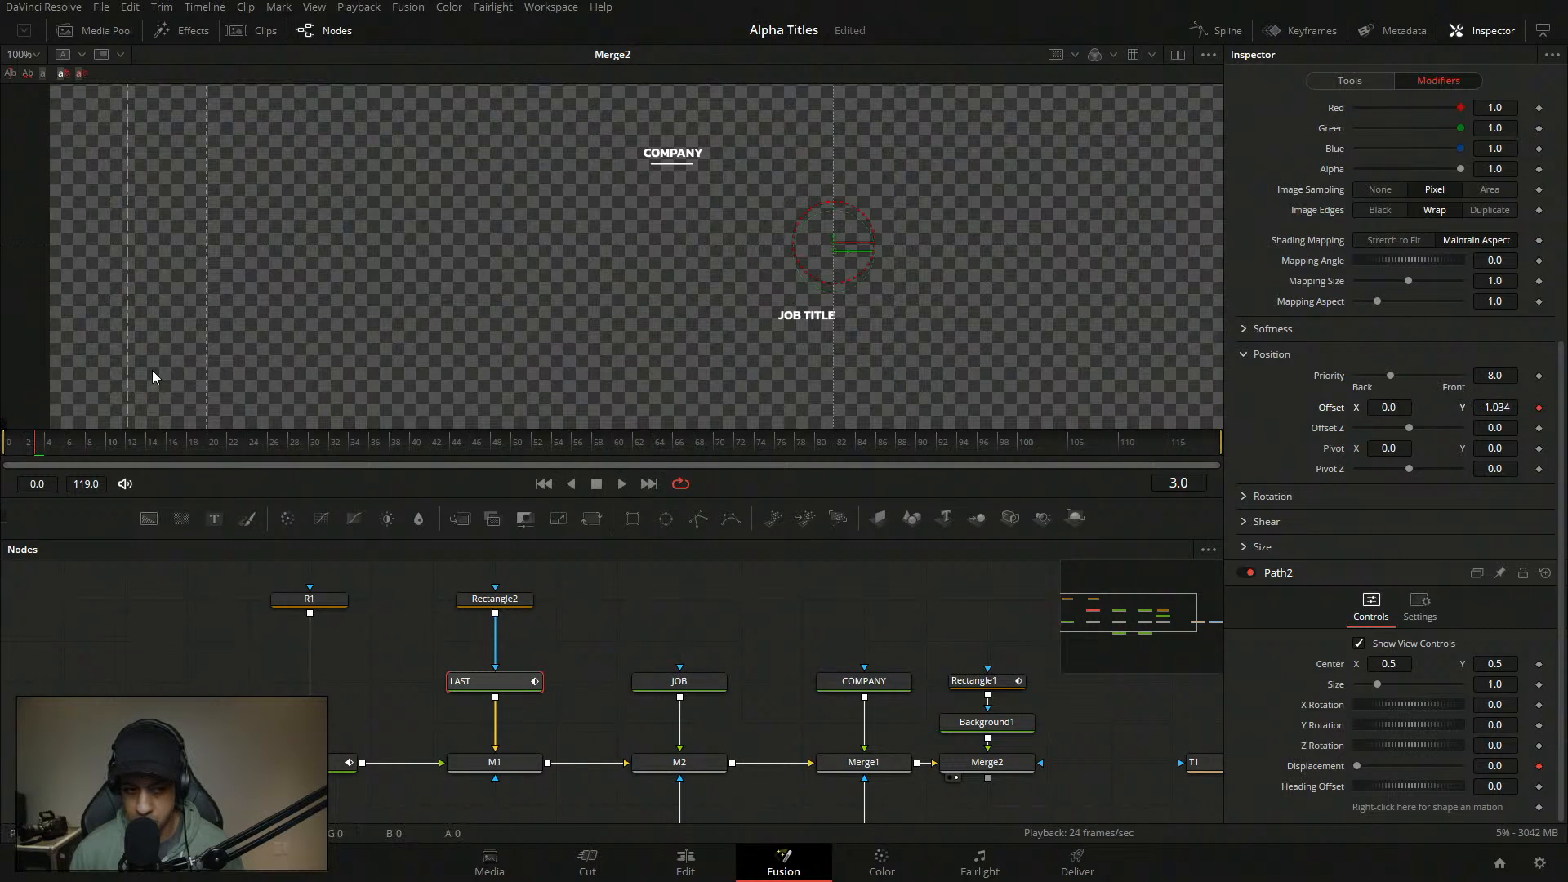
pyautogui.click(152, 442)
pyautogui.click(1513, 408)
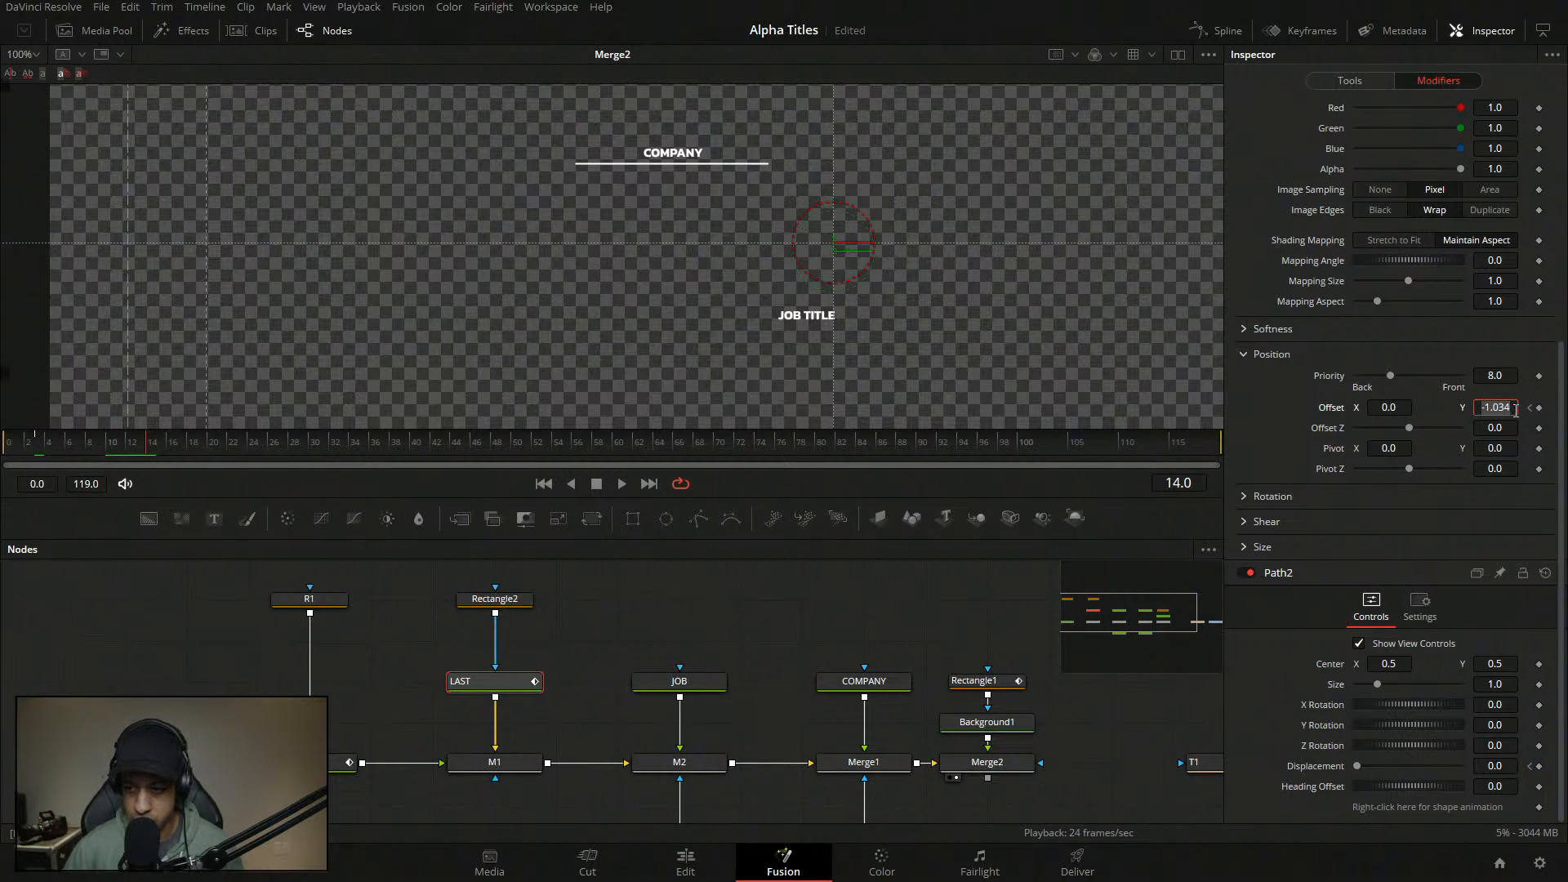
pyautogui.write('0')
pyautogui.press('Tab')
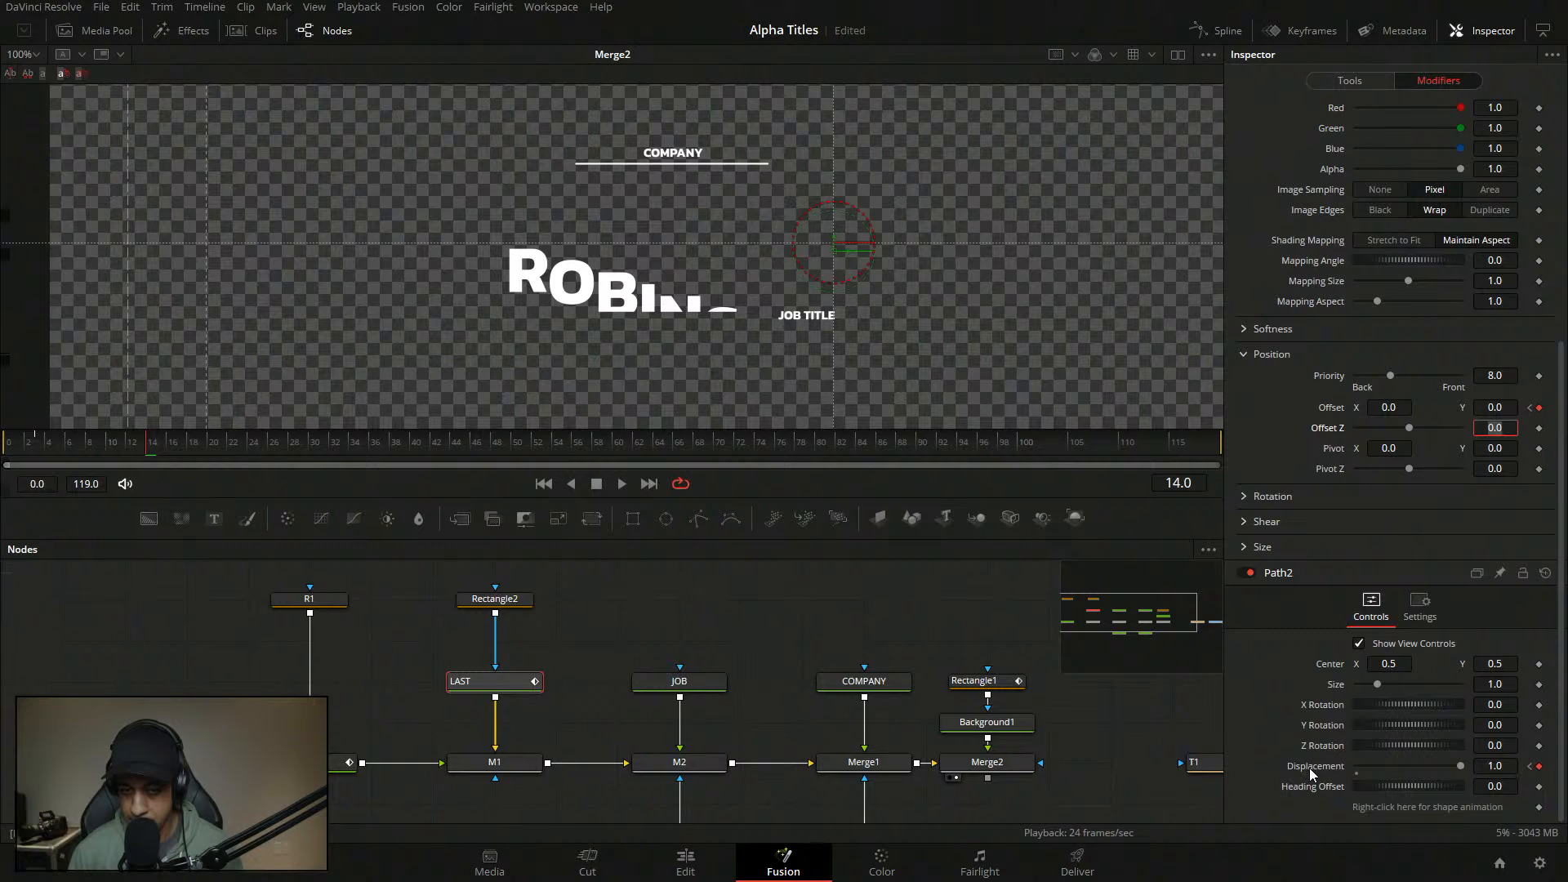
# - Drive Path2 Displacement with an Anim Curves modifier using a Duration source and a Custom curve
pyautogui.rightClick(1310, 767)
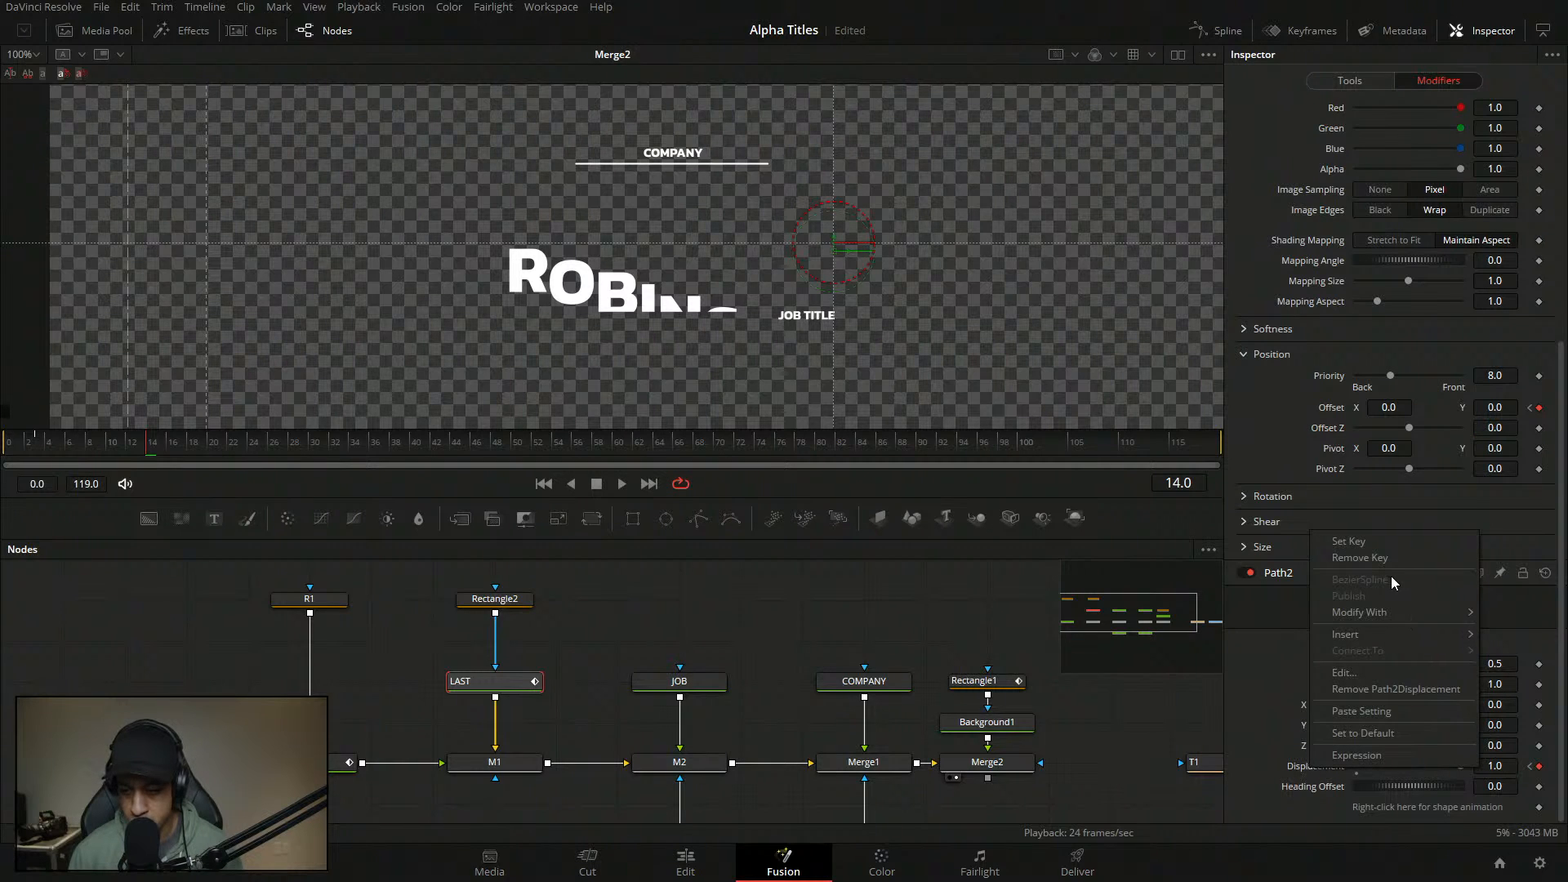
pyautogui.moveTo(1395, 635)
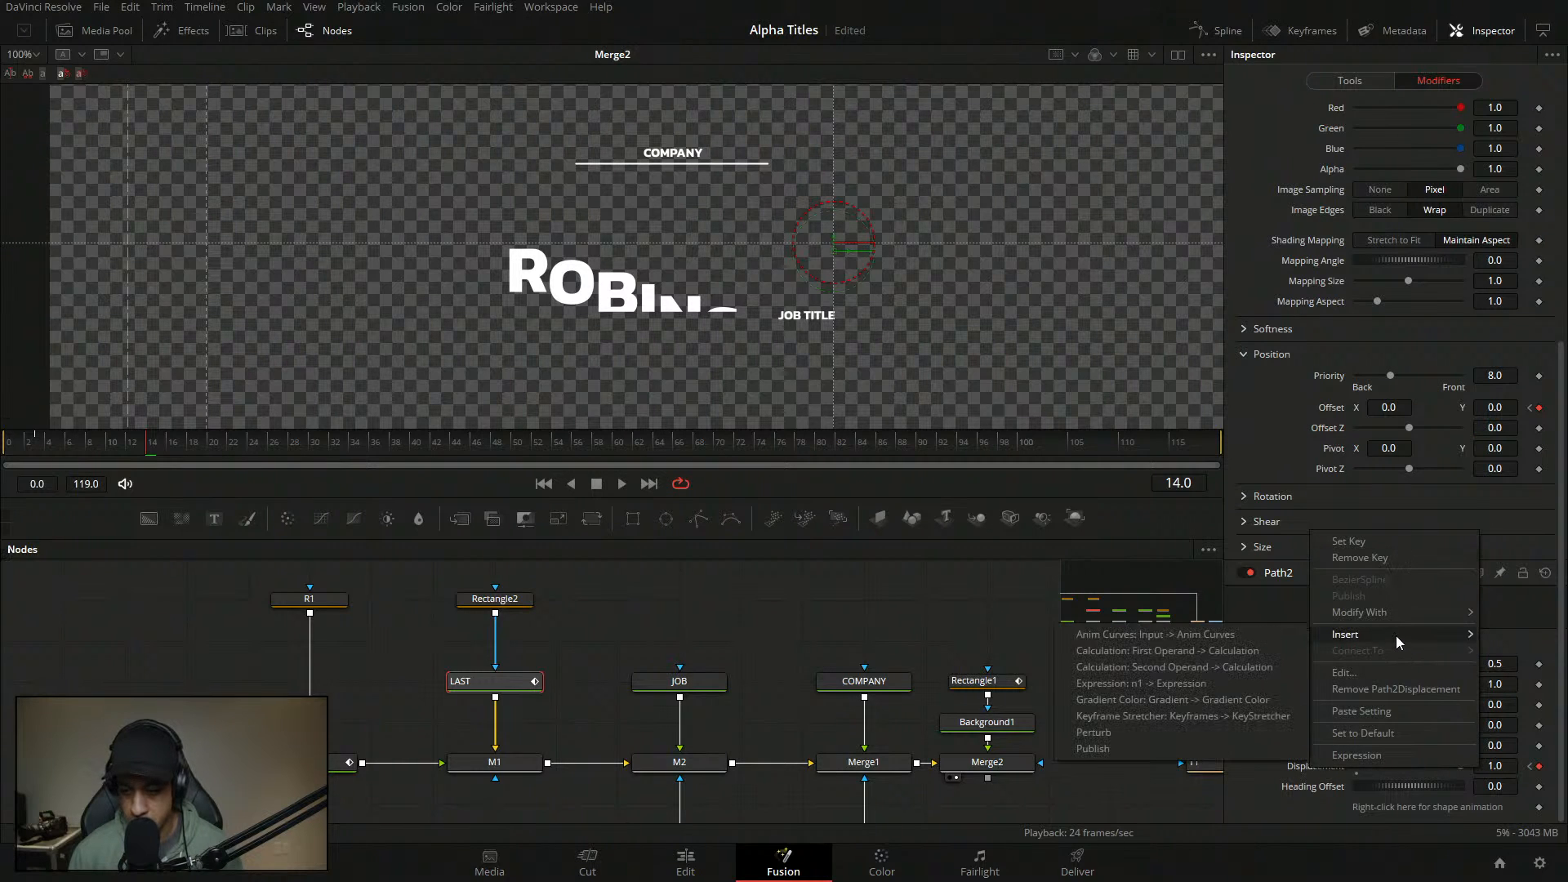
pyautogui.click(1258, 635)
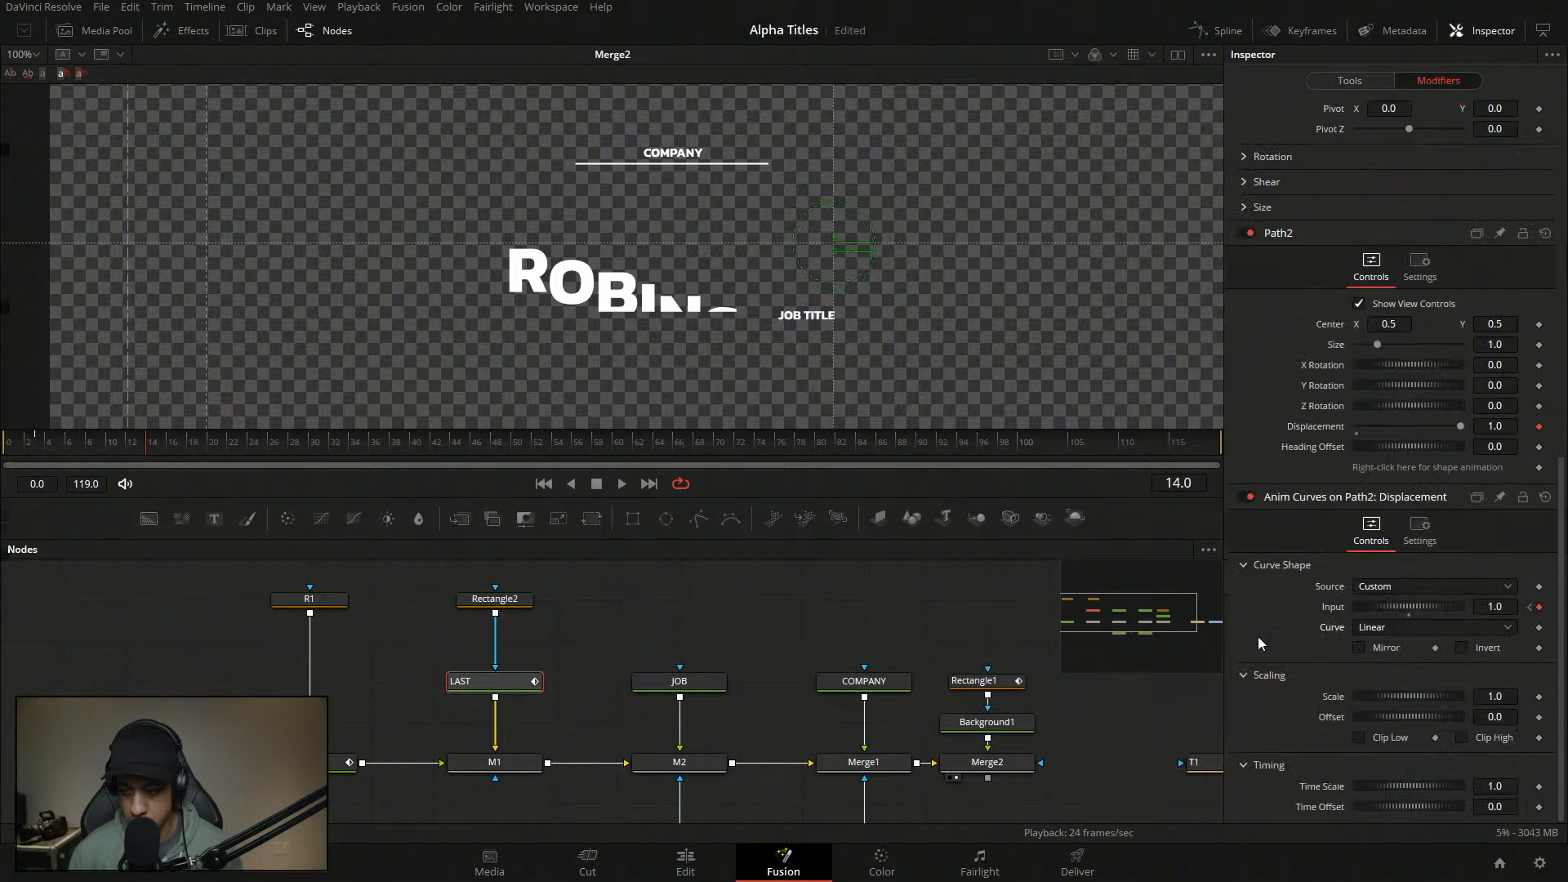
pyautogui.click(1468, 585)
pyautogui.click(1395, 609)
pyautogui.click(1416, 609)
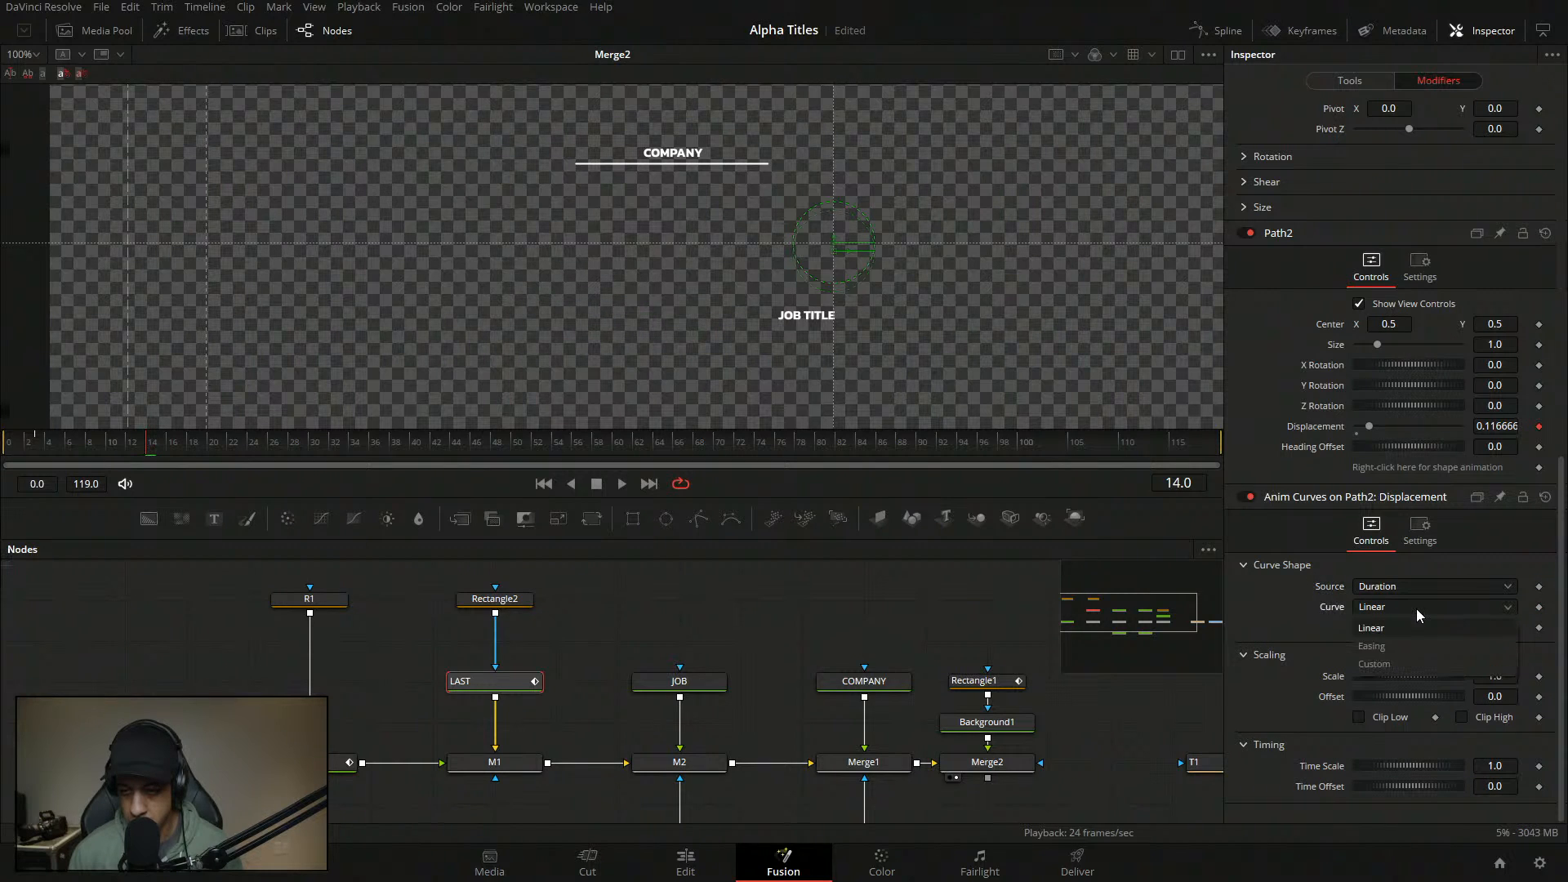
pyautogui.click(1404, 650)
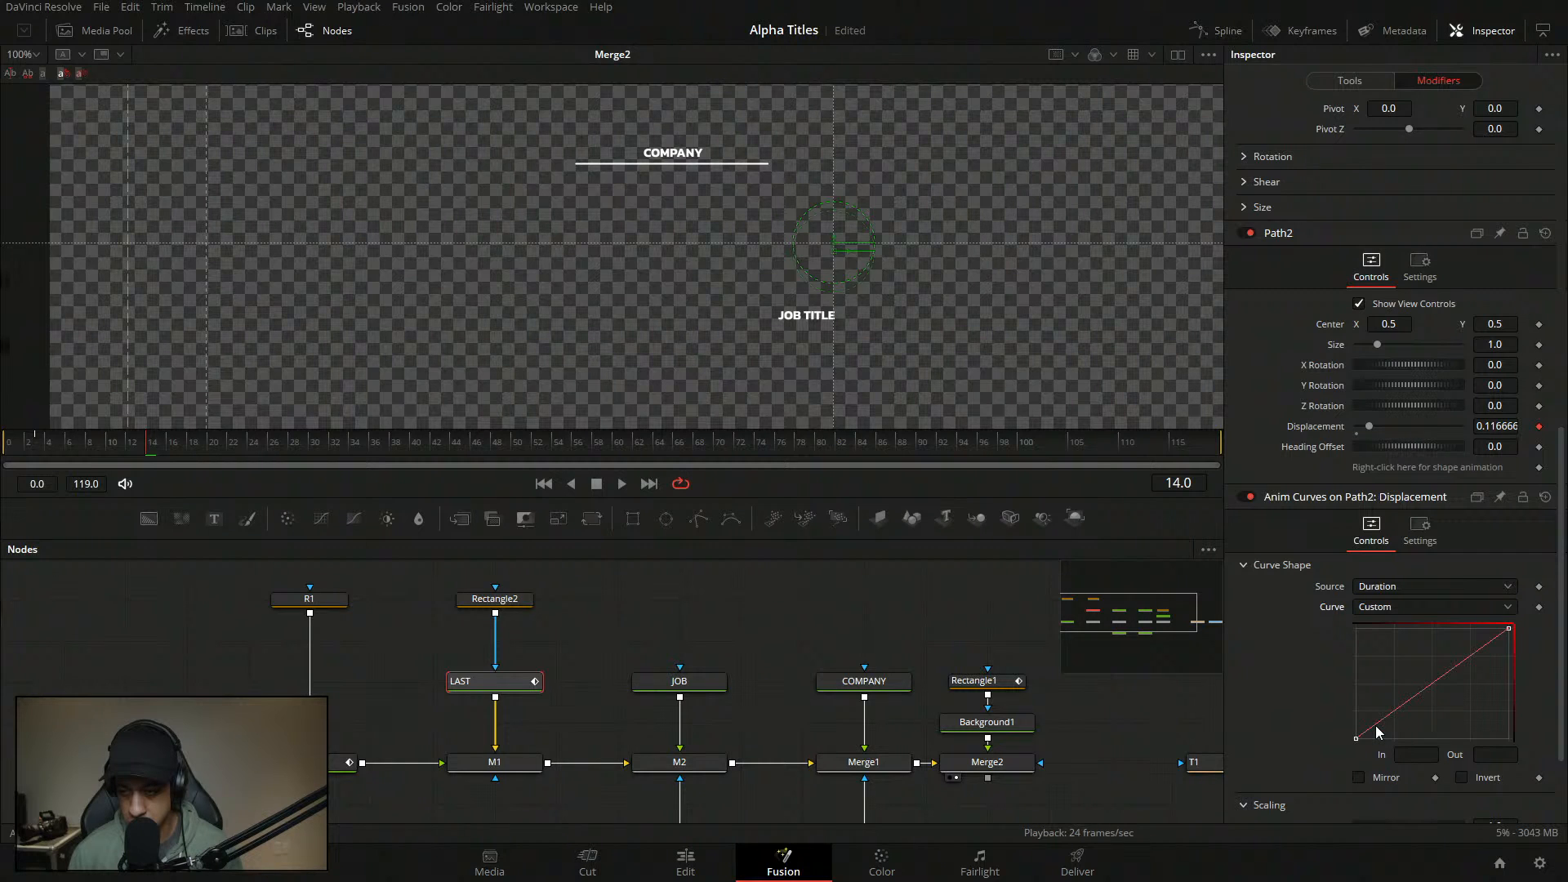
# - Re-add Anim Curves on Path2's Displacement with a Duration source and Custom curve shape
pyautogui.doubleClick(1292, 426)
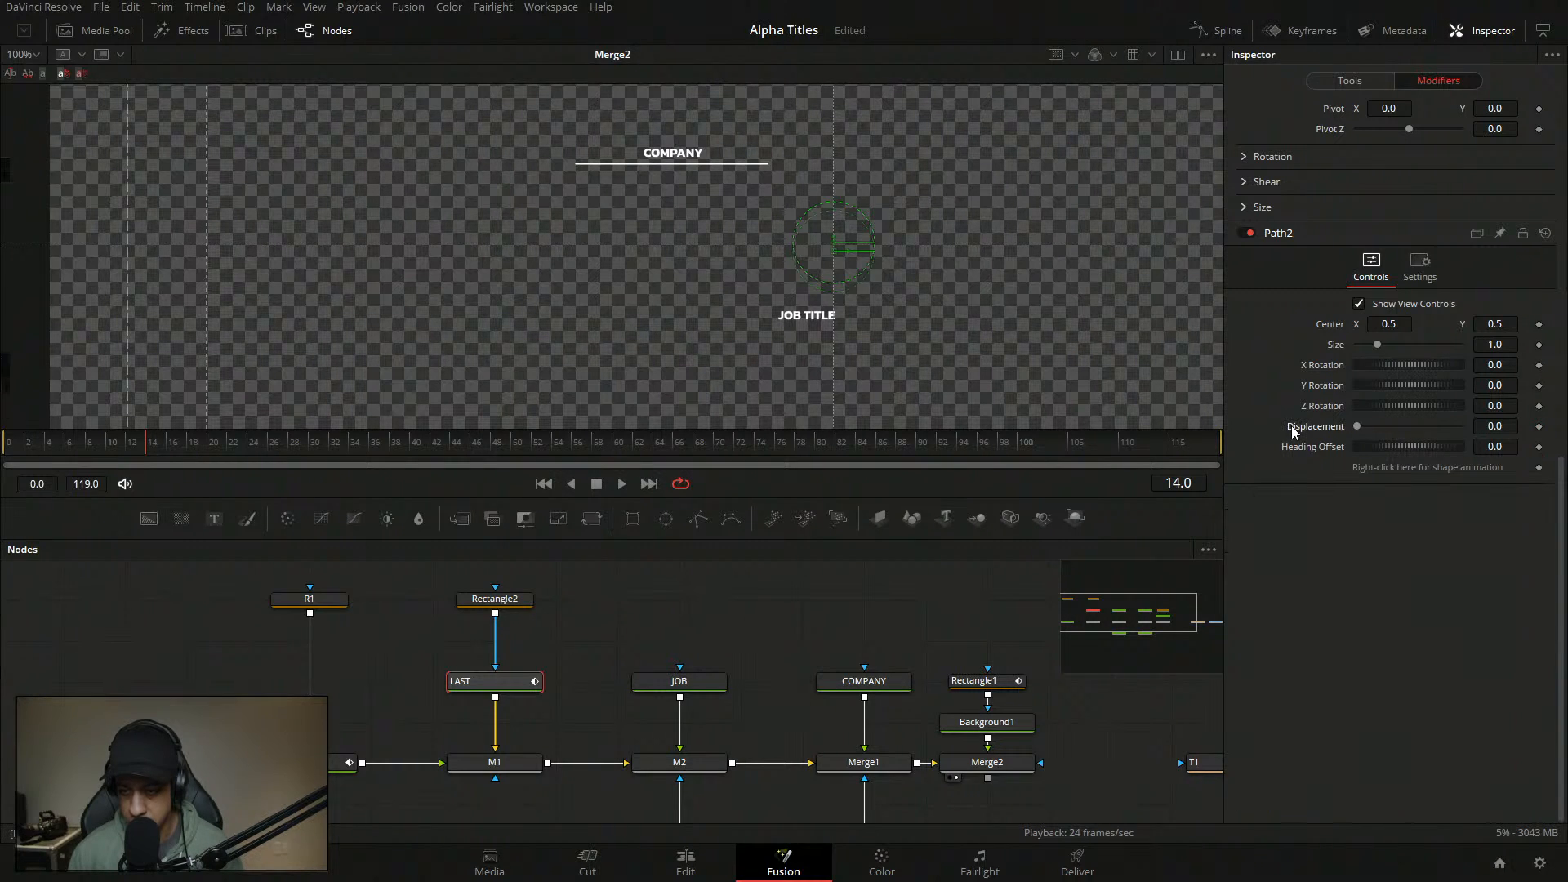
pyautogui.rightClick(1296, 427)
pyautogui.moveTo(1361, 496)
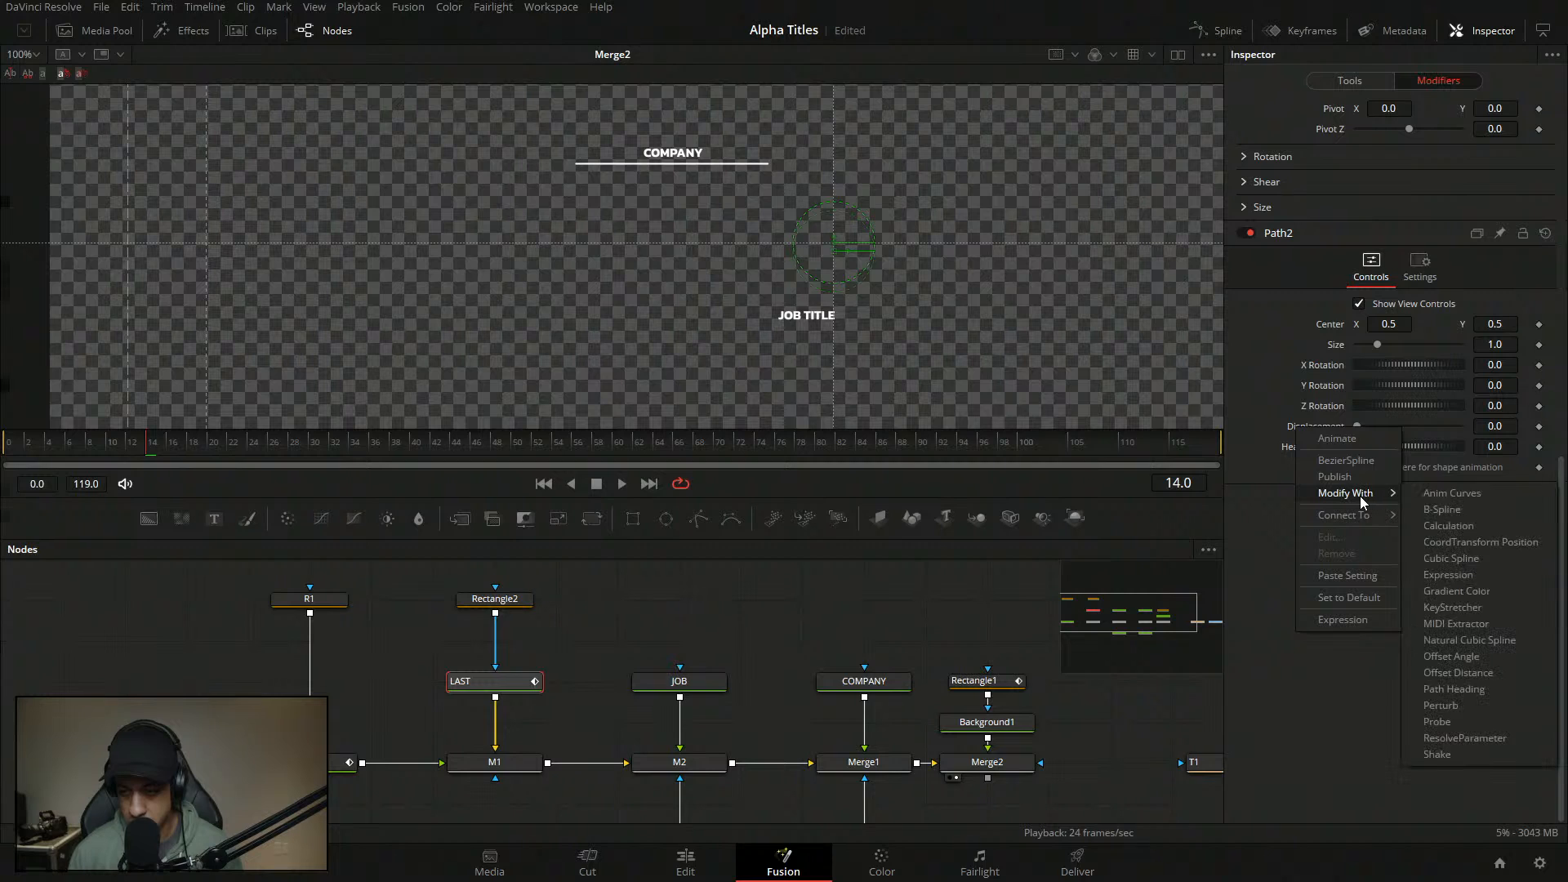
pyautogui.click(1457, 495)
pyautogui.click(1374, 588)
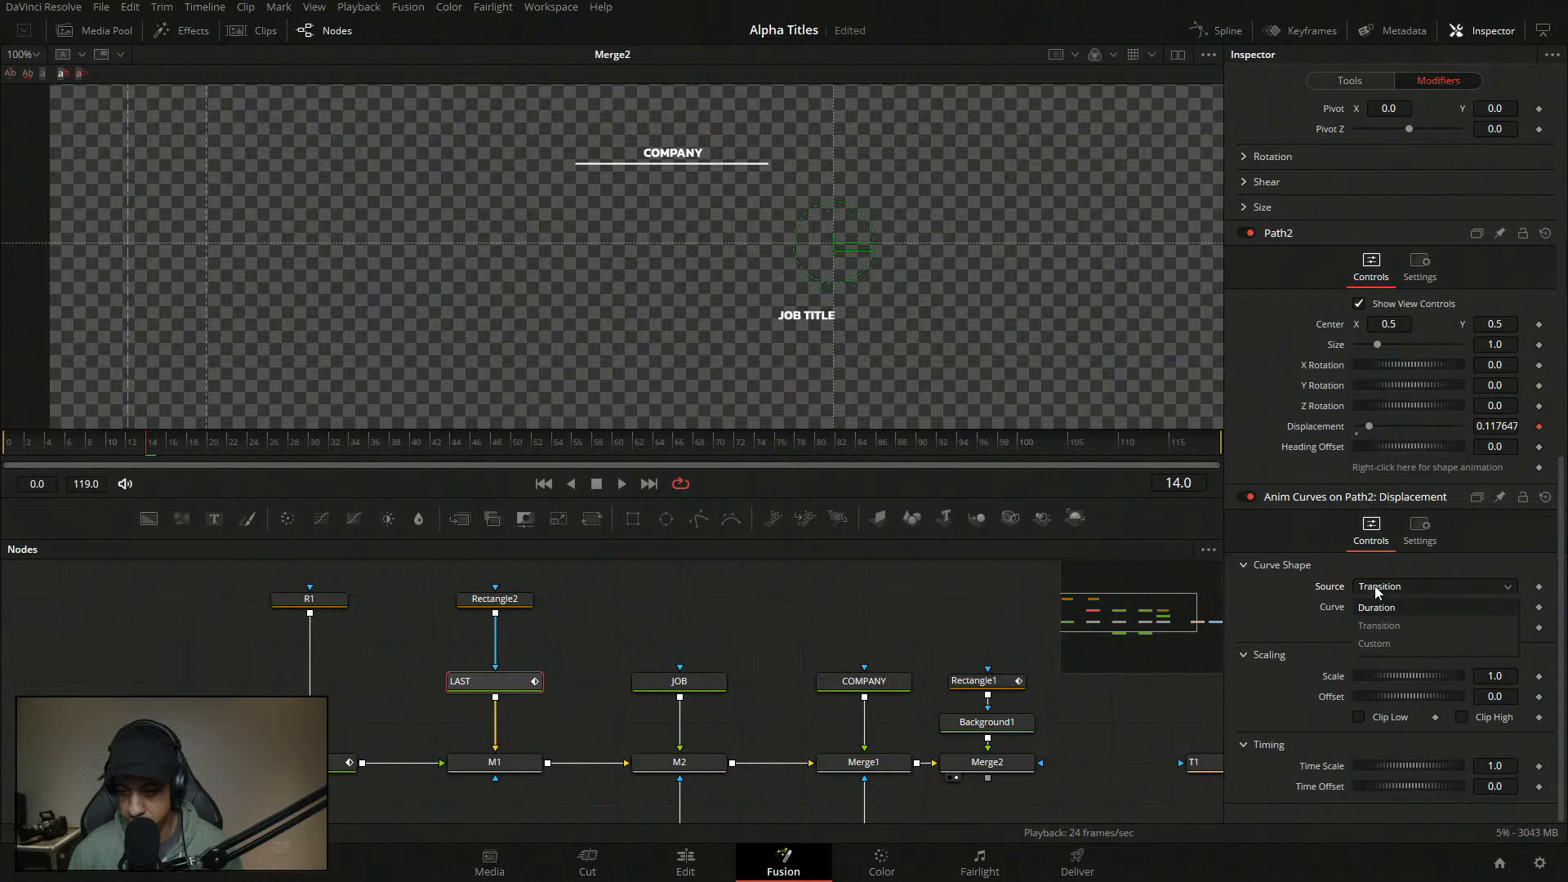
pyautogui.click(1395, 608)
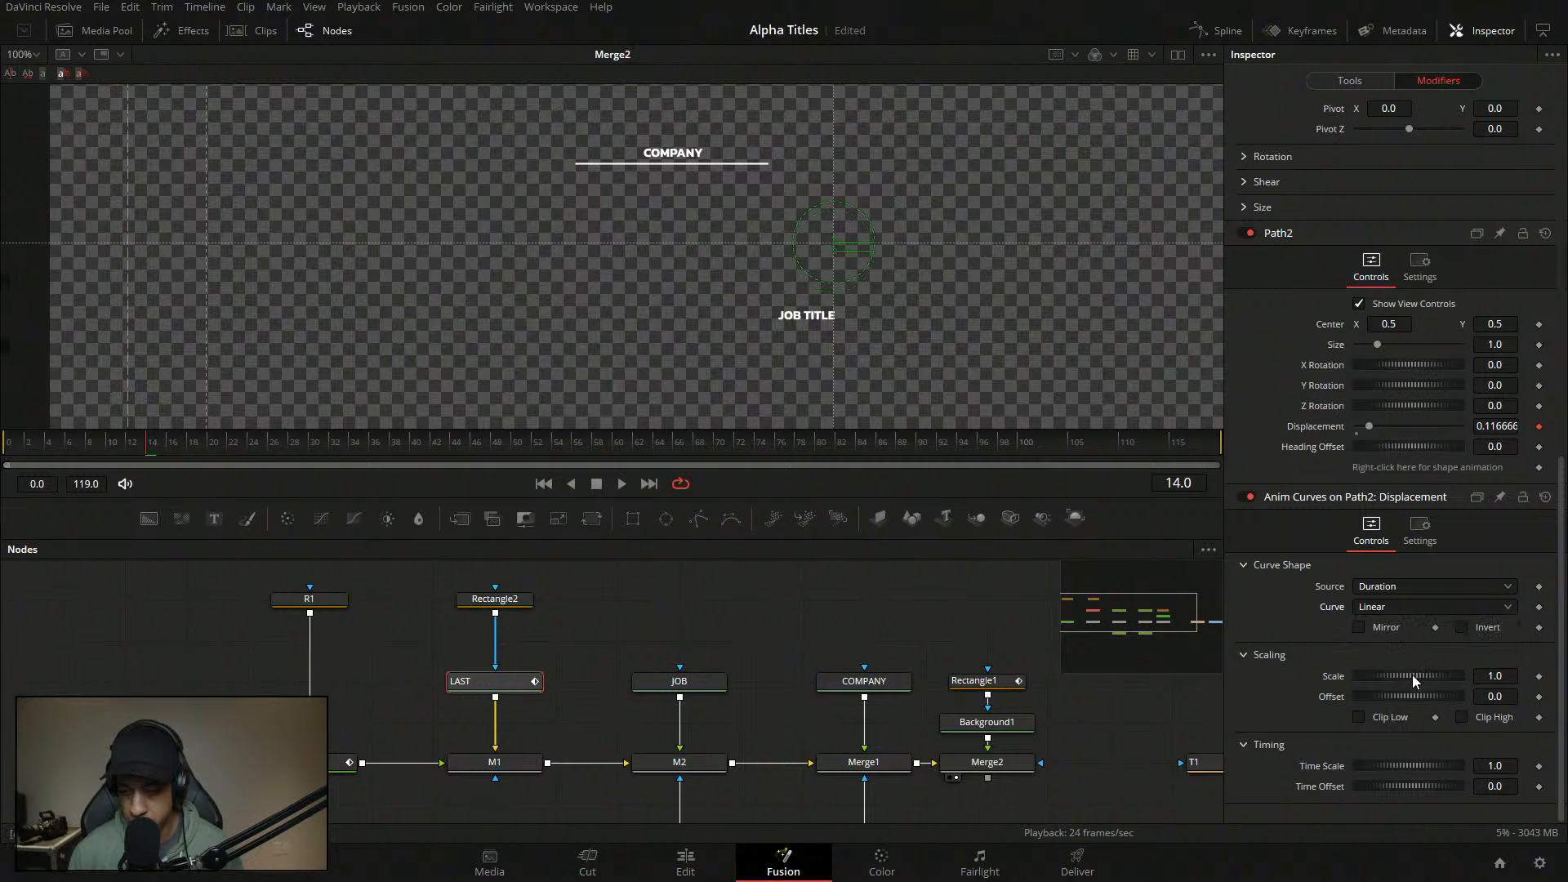
pyautogui.click(1414, 592)
pyautogui.click(1390, 642)
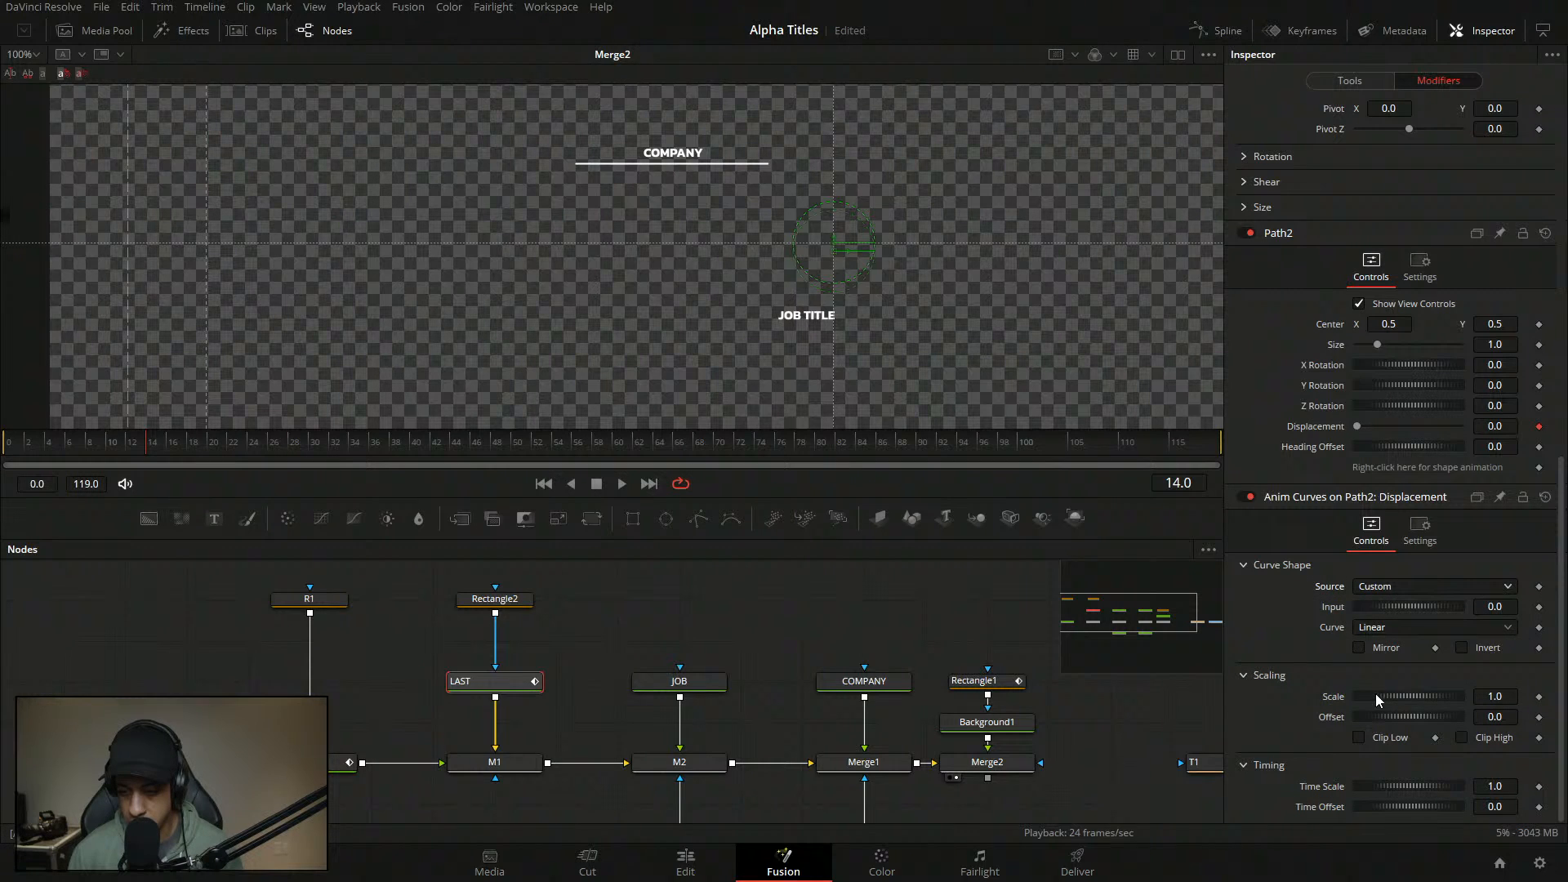
pyautogui.click(1429, 588)
pyautogui.click(1403, 612)
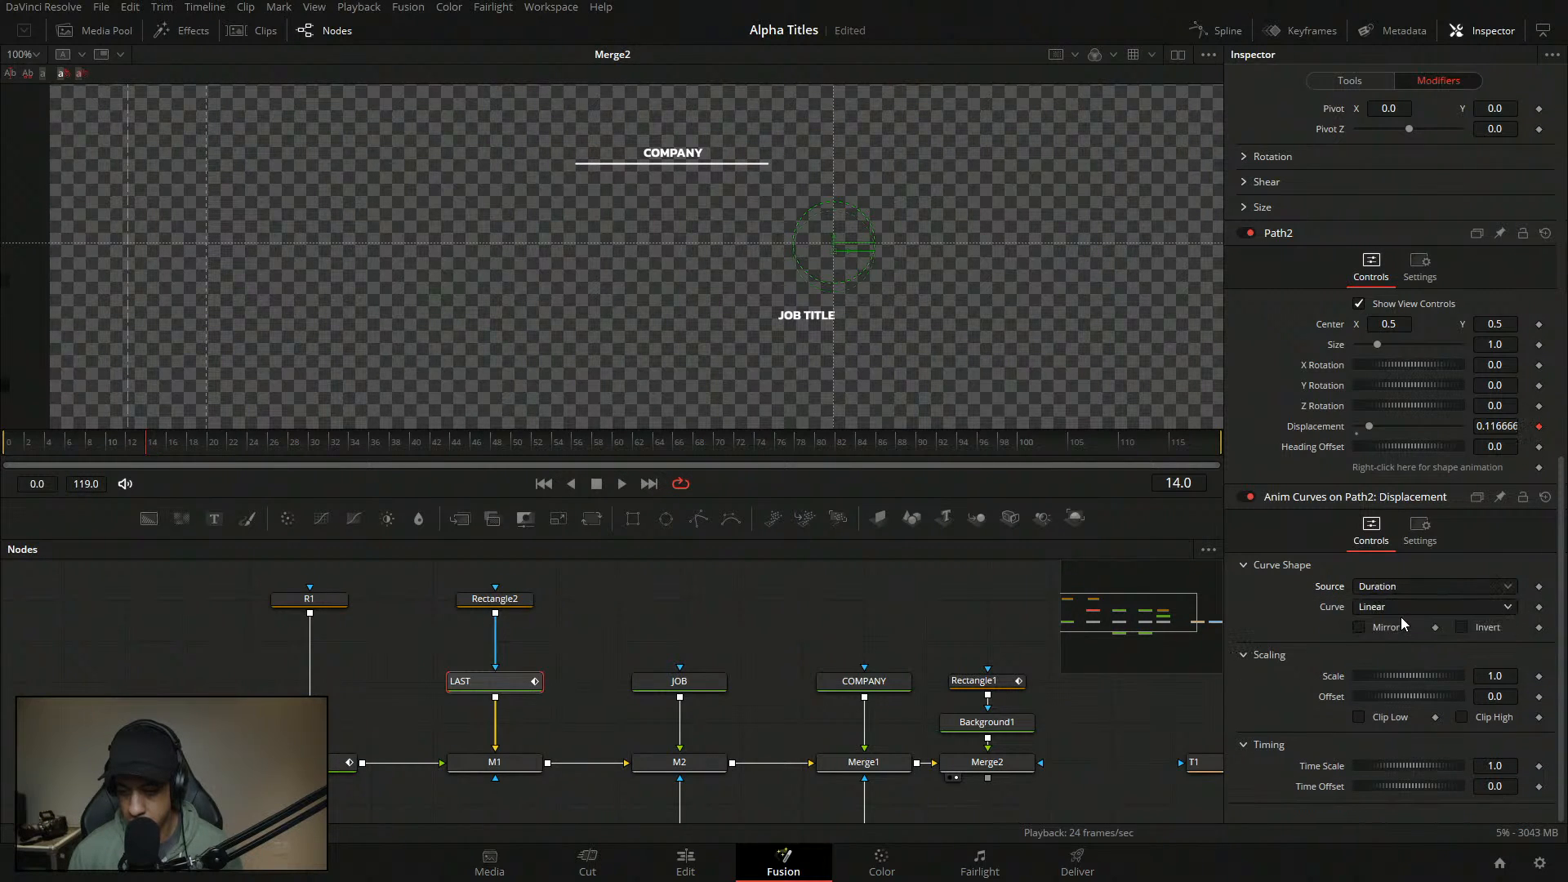
pyautogui.click(1400, 606)
pyautogui.click(1384, 667)
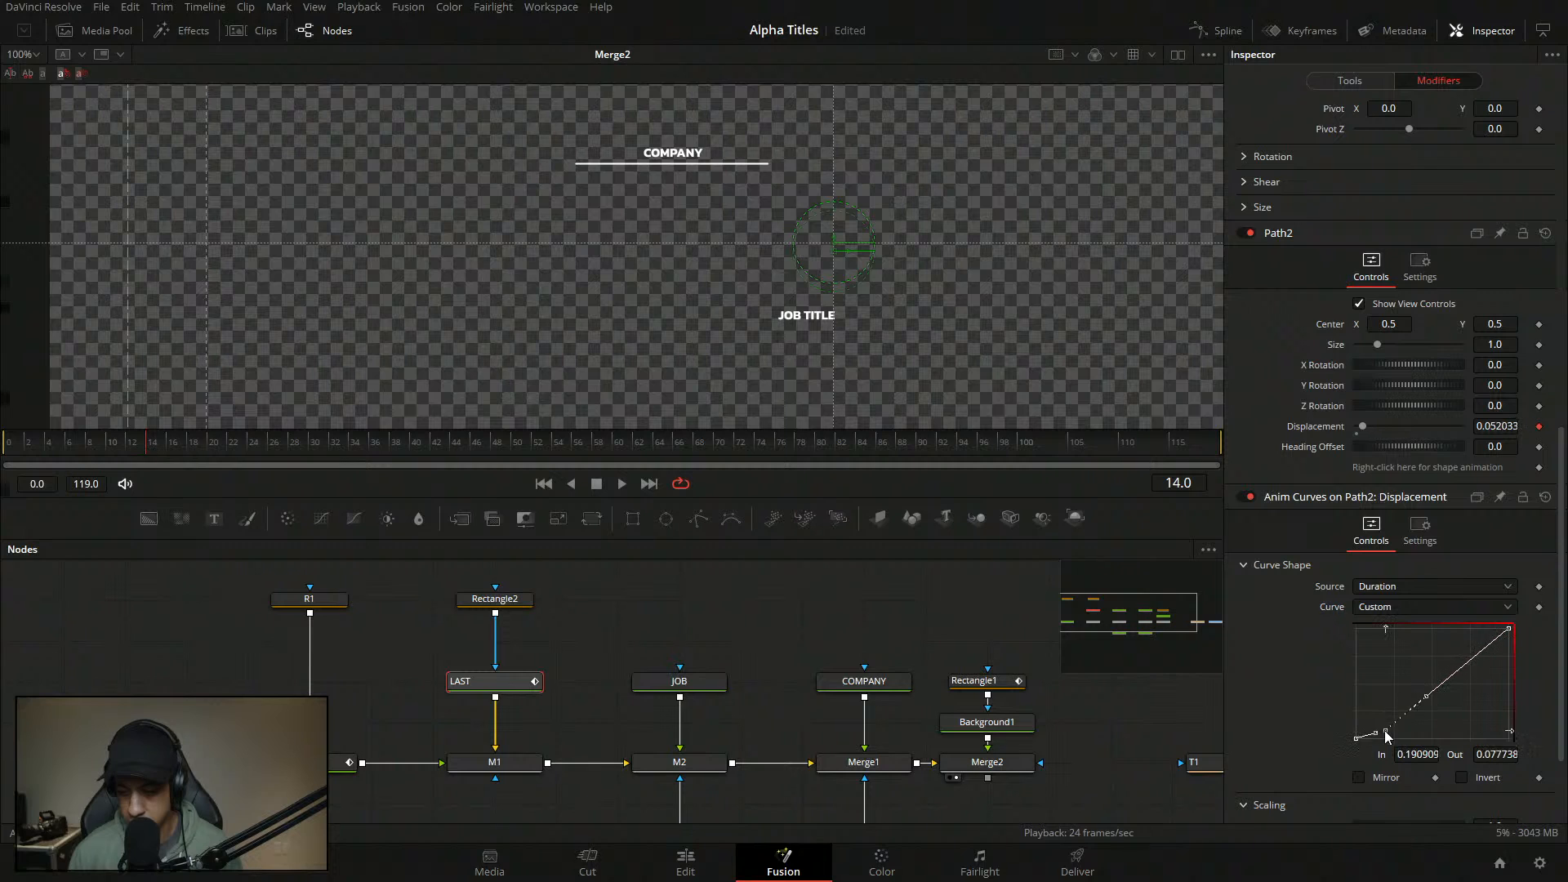
# - Set the first curve point to In 0.14, Out 0
pyautogui.click(1413, 752)
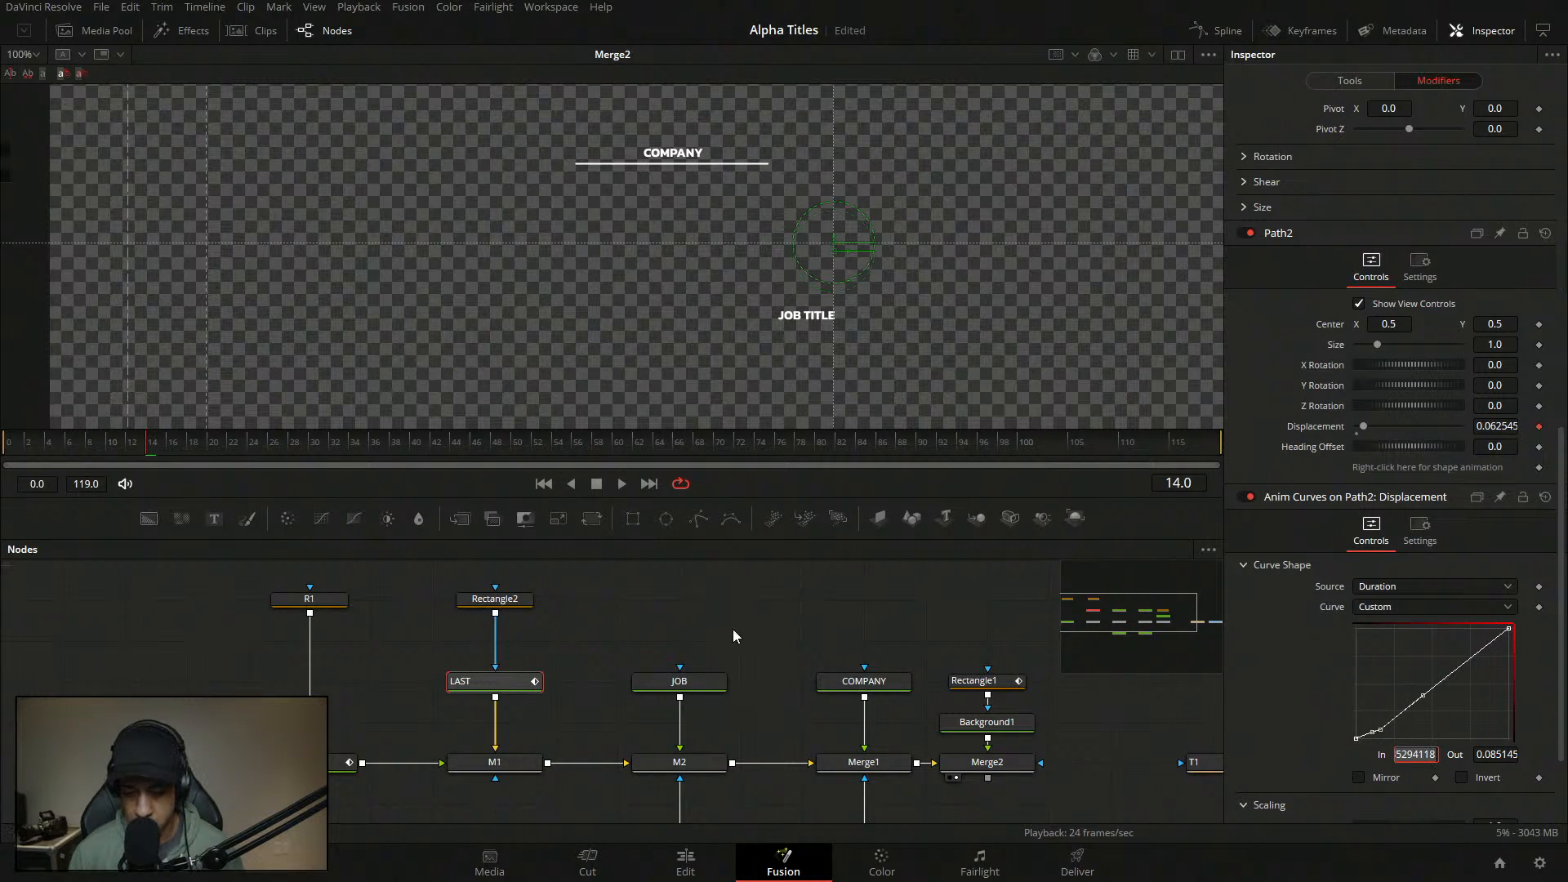
pyautogui.moveTo(1382, 733); pyautogui.dragTo(1380, 735)
pyautogui.click(1412, 751)
pyautogui.write('0.14')
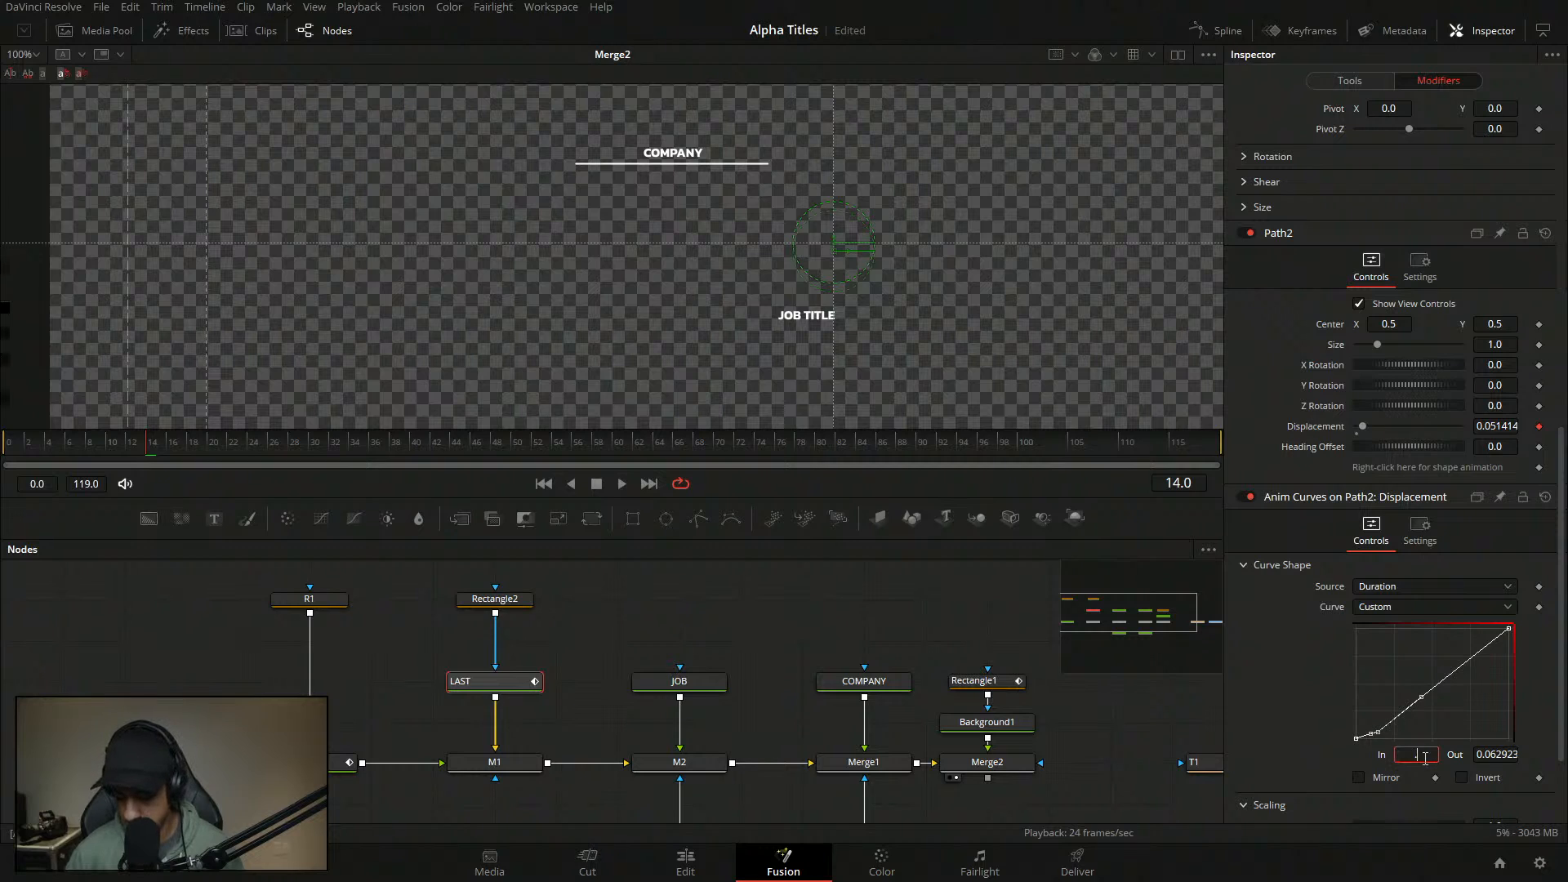
pyautogui.press('Tab')
pyautogui.write('0')
pyautogui.press('Return')
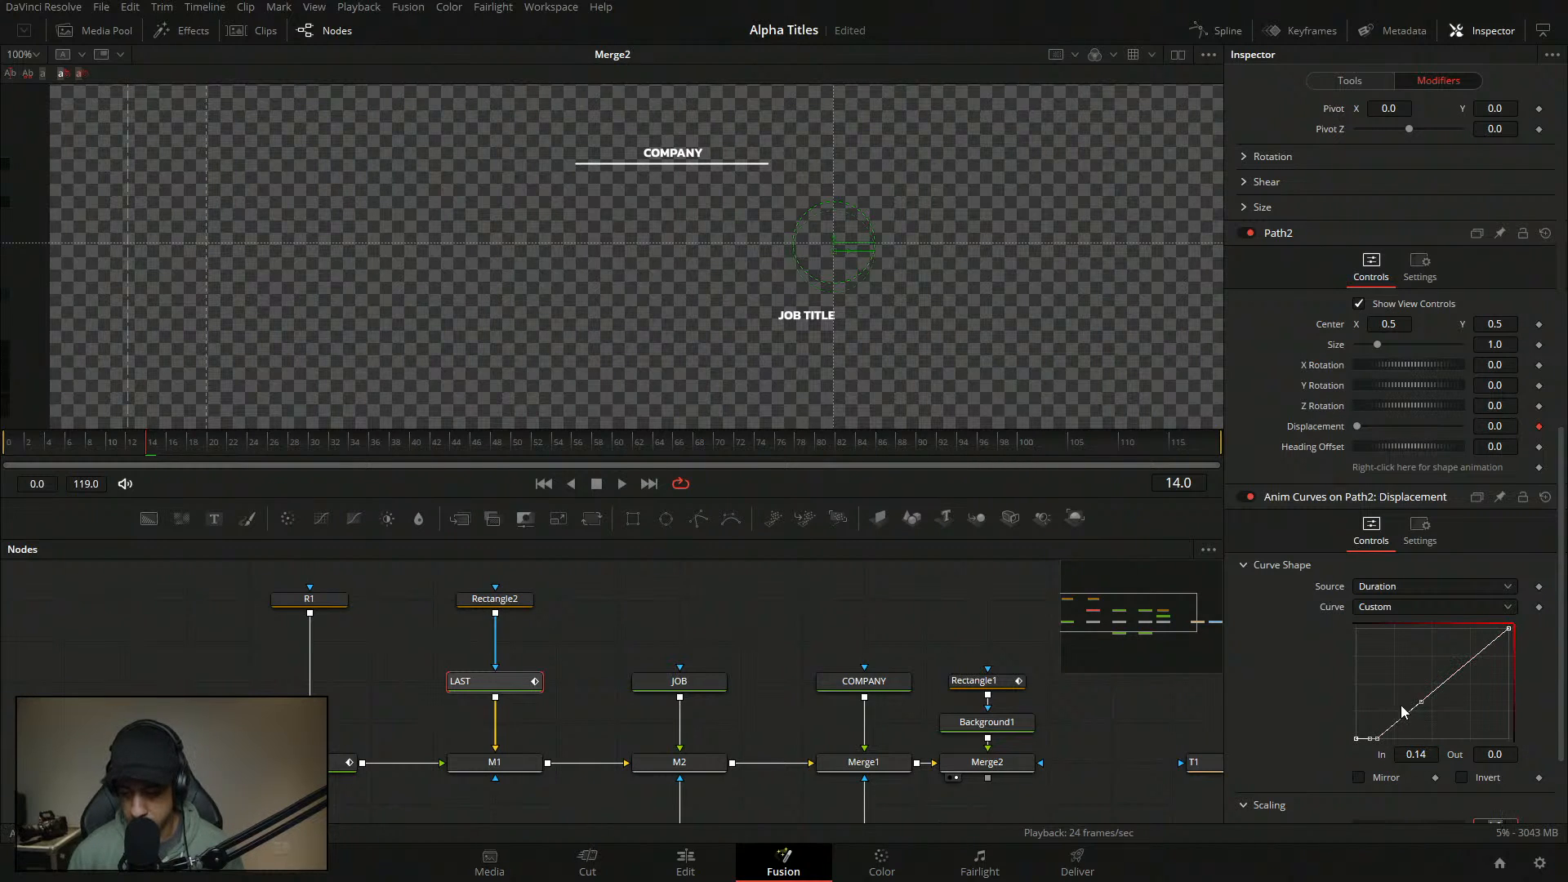
# - Add a second curve point at In 0.2, Out 1
pyautogui.click(1433, 694)
pyautogui.moveTo(1439, 692); pyautogui.dragTo(1402, 647)
pyautogui.click(1431, 761)
pyautogui.write('0.2')
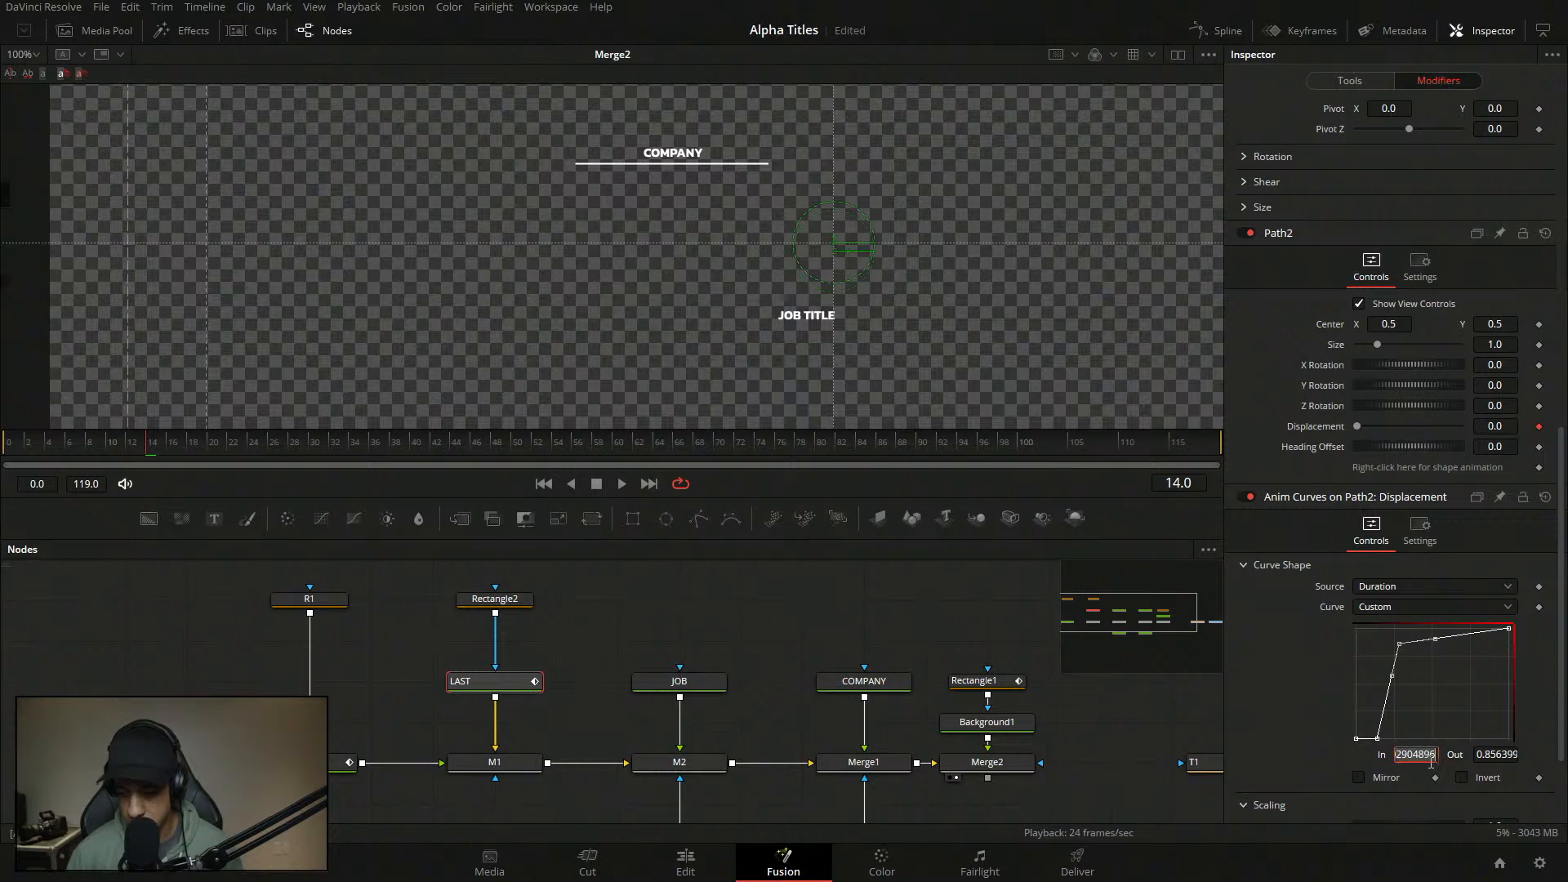
pyautogui.press('Tab')
pyautogui.write('1')
pyautogui.press('Return')
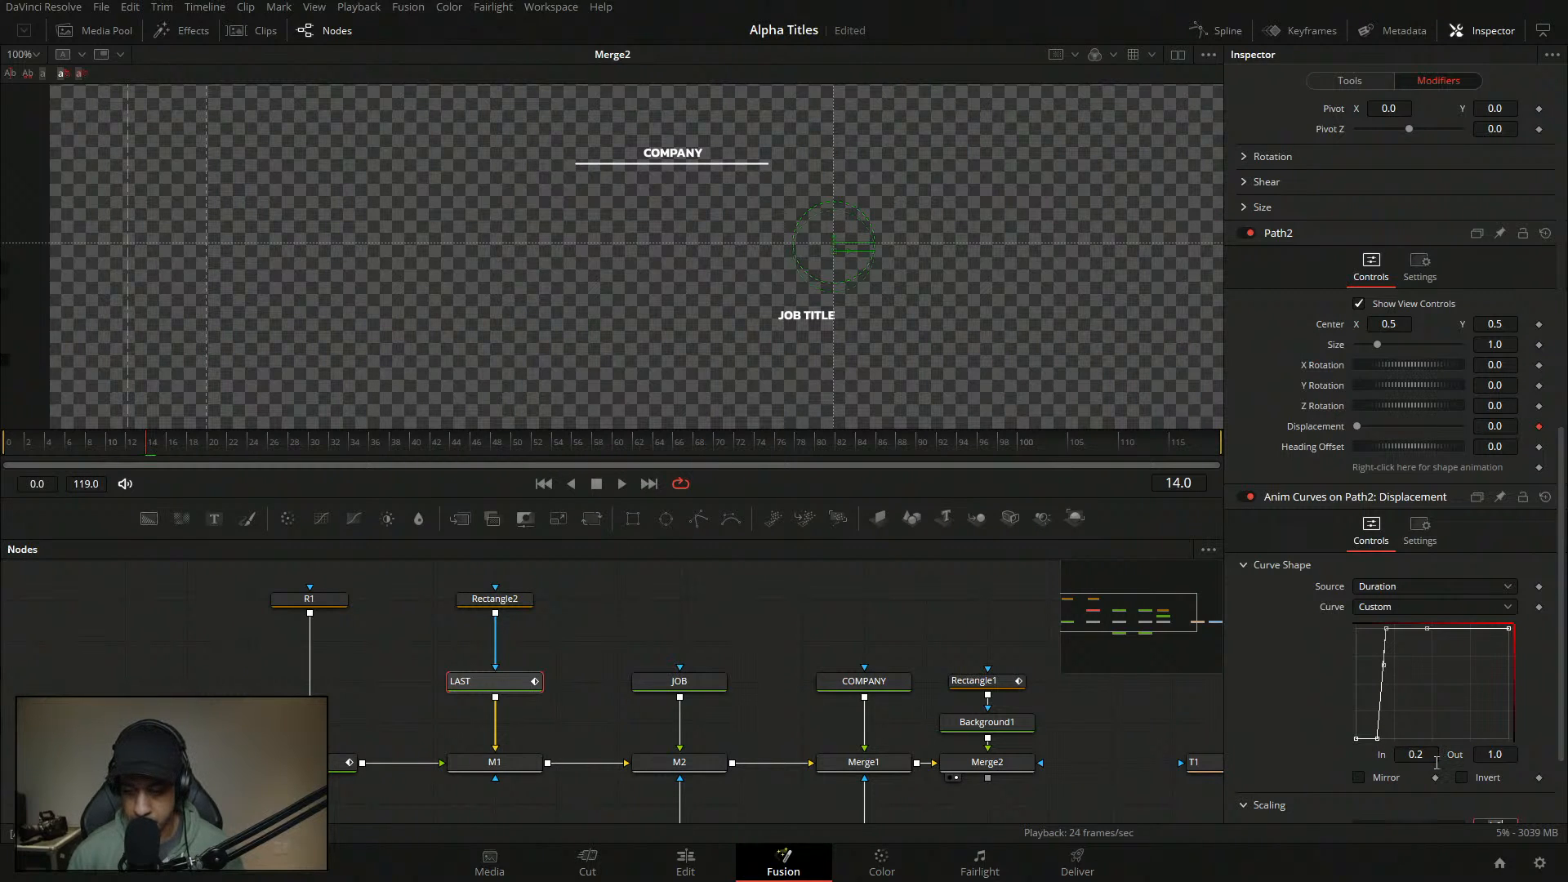
pyautogui.click(742, 639)
# - Save and play the title animation from frame 0 to check the snap
pyautogui.hotkey('ctrl', 's')
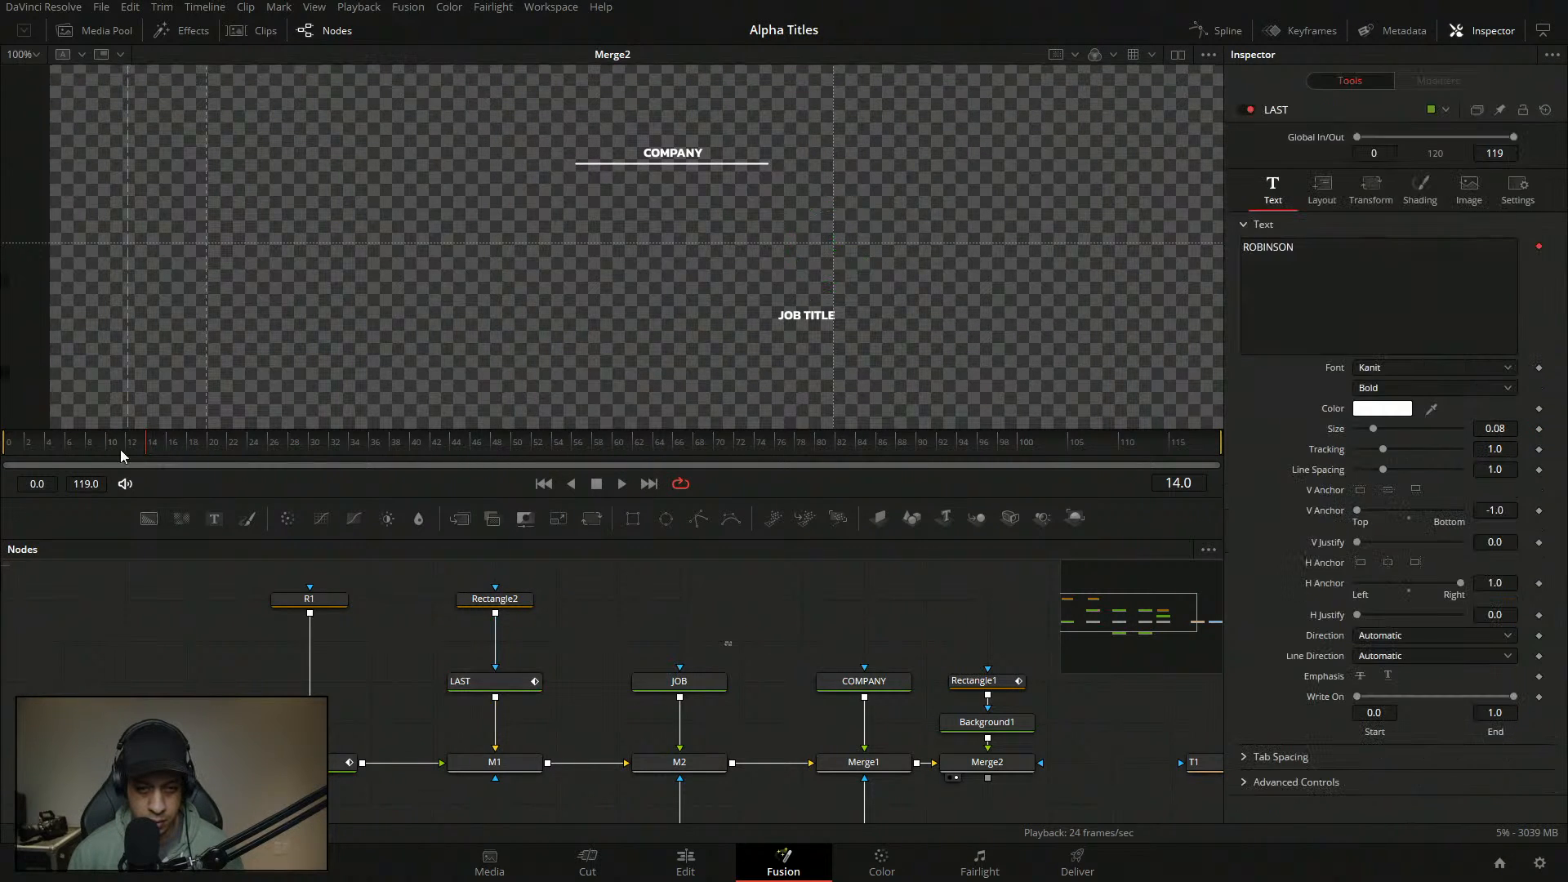
pyautogui.moveTo(120, 450); pyautogui.dragTo(4, 449)
pyautogui.press('space')
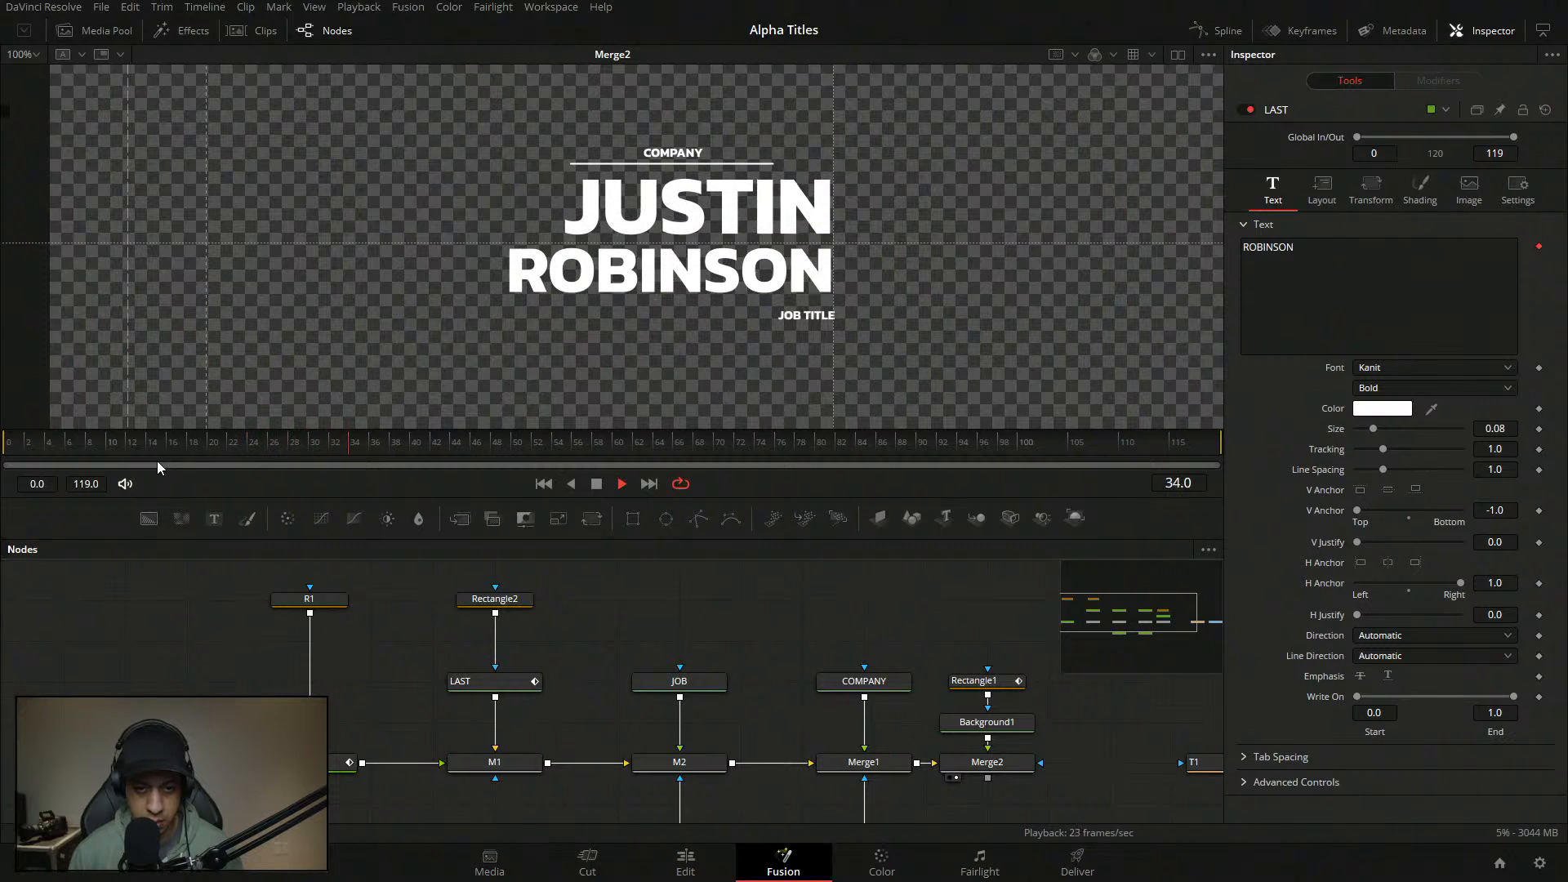
pyautogui.press('space')
pyautogui.moveTo(160, 443); pyautogui.dragTo(4, 449)
pyautogui.press('space')
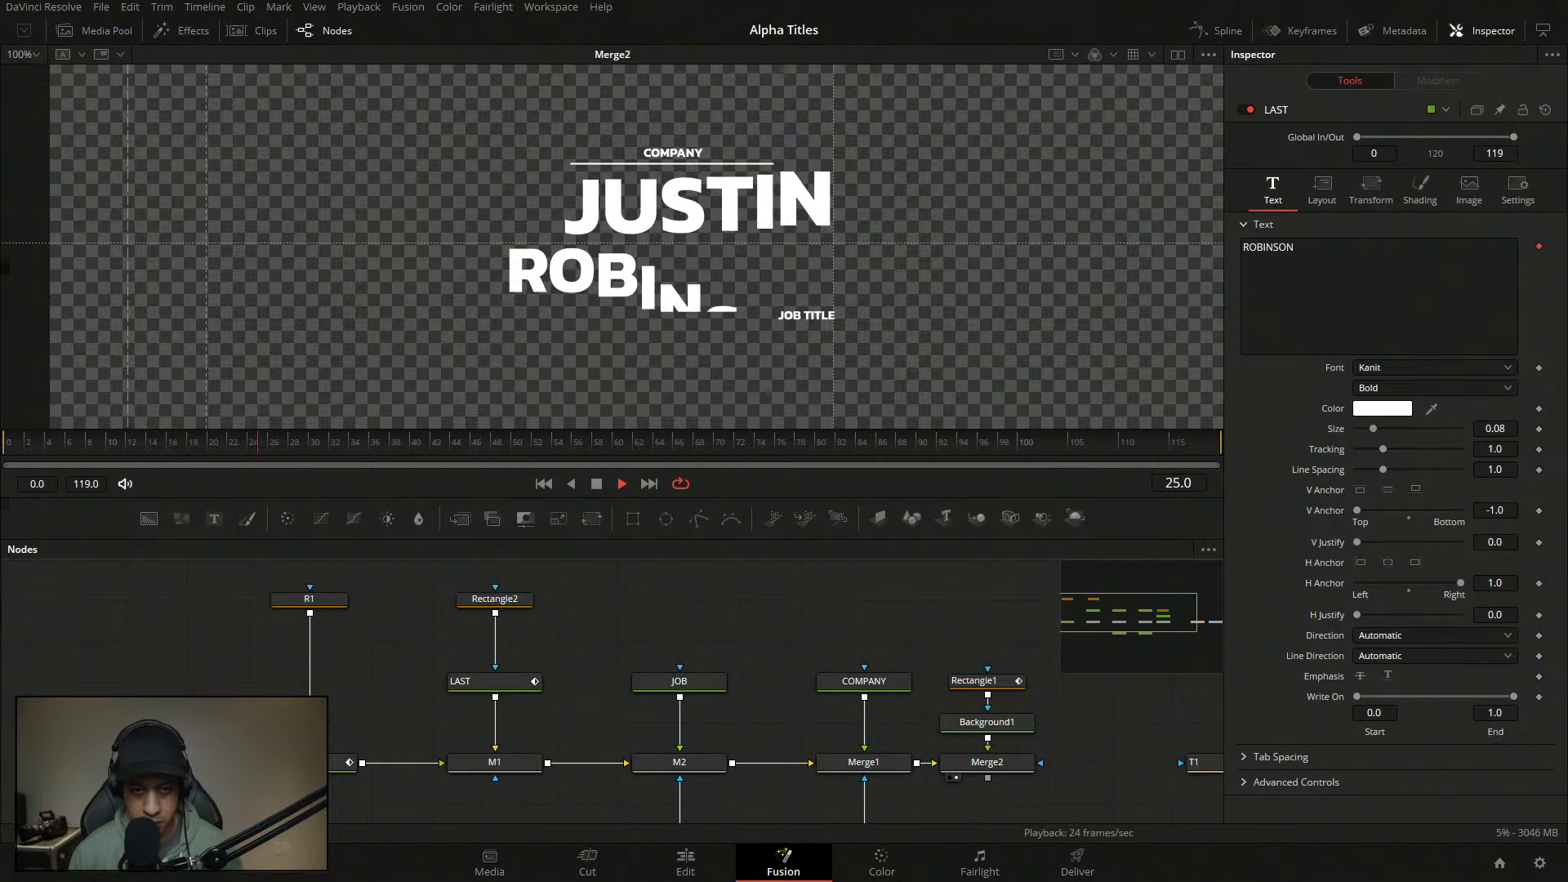
# - Ease the LAST text's curve points and lower the point's In value to 0.075
pyautogui.click(495, 598)
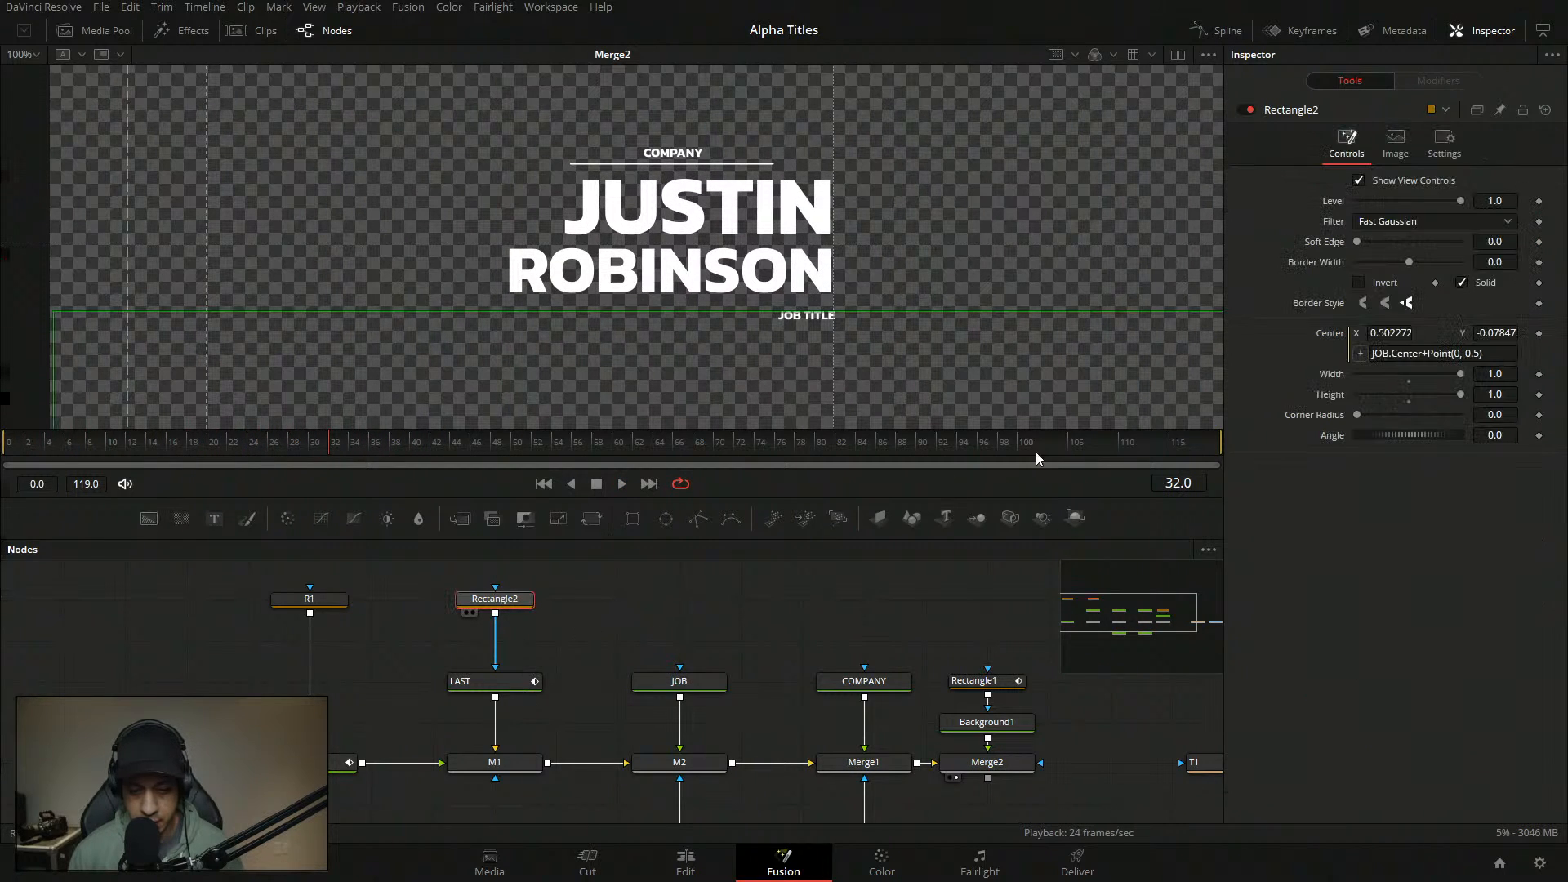
pyautogui.click(490, 681)
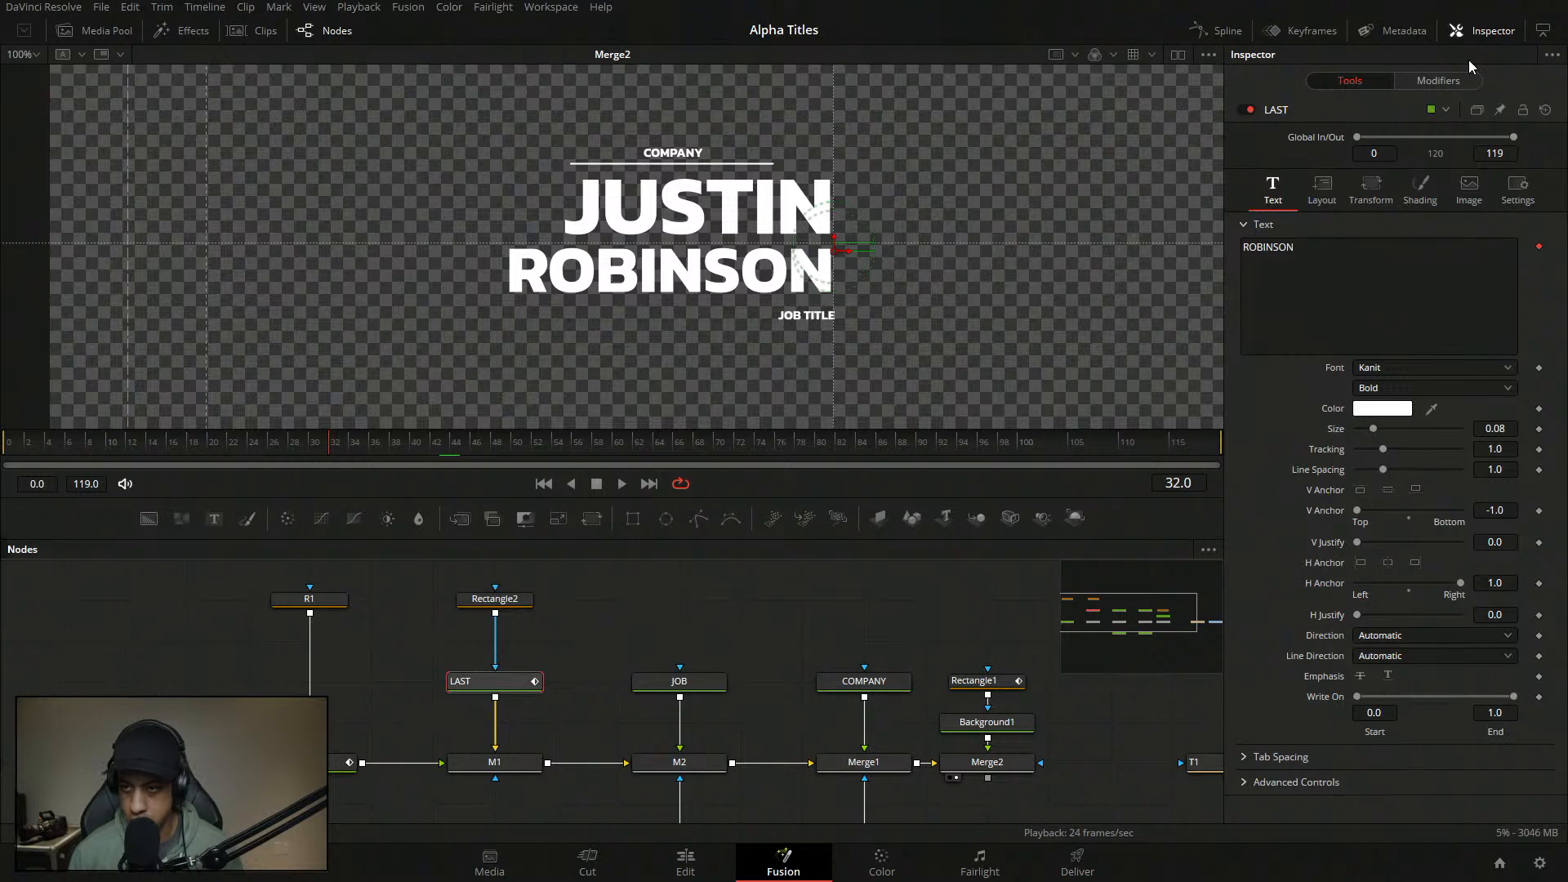
pyautogui.click(1448, 79)
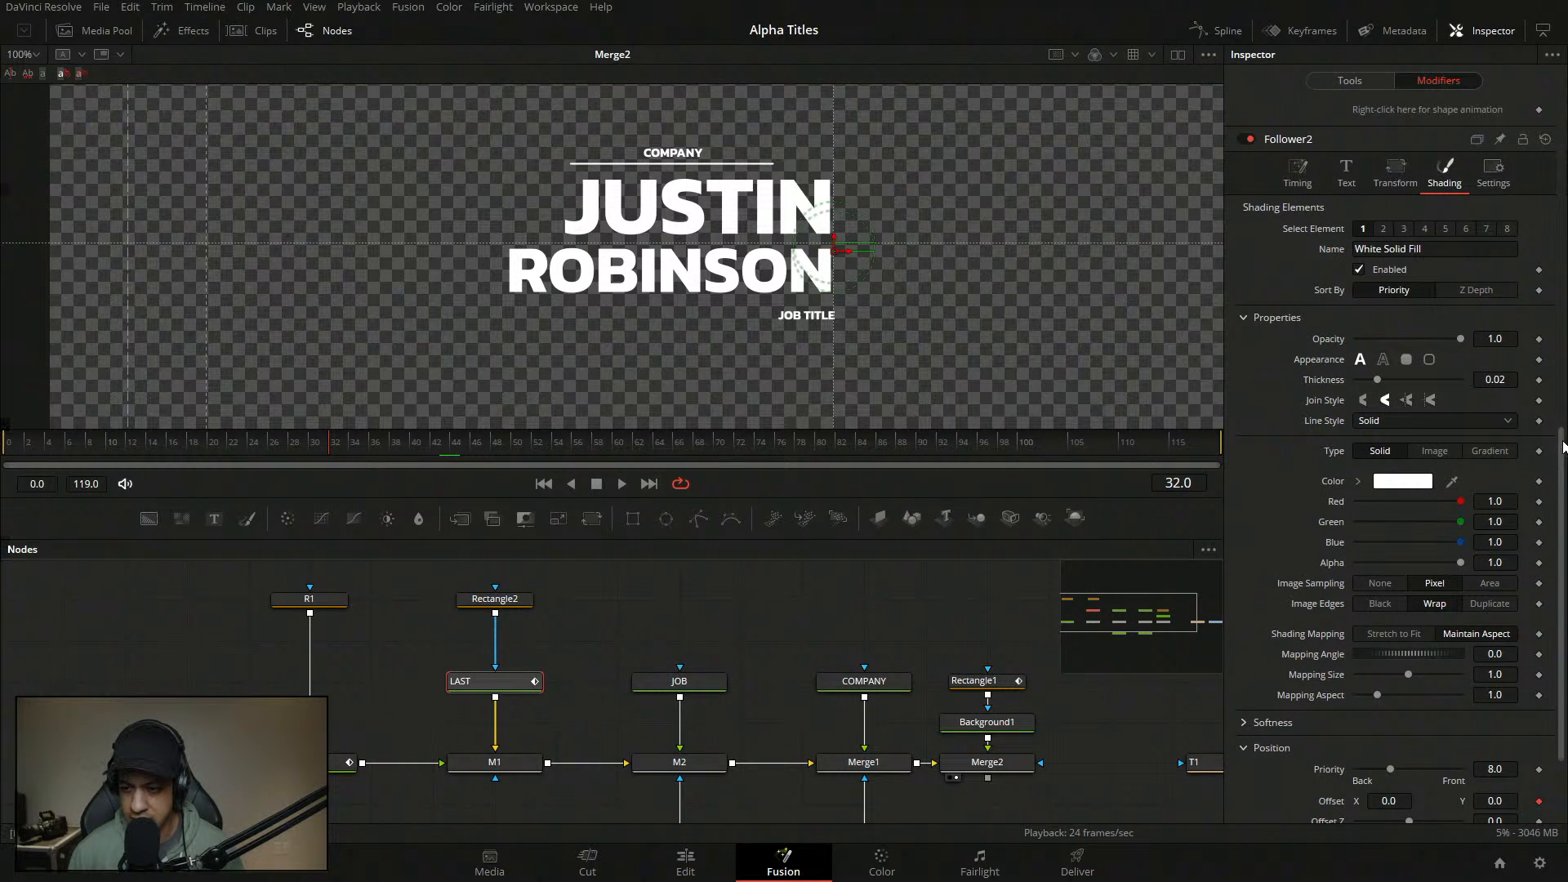
pyautogui.moveTo(1562, 406); pyautogui.dragTo(1531, 126)
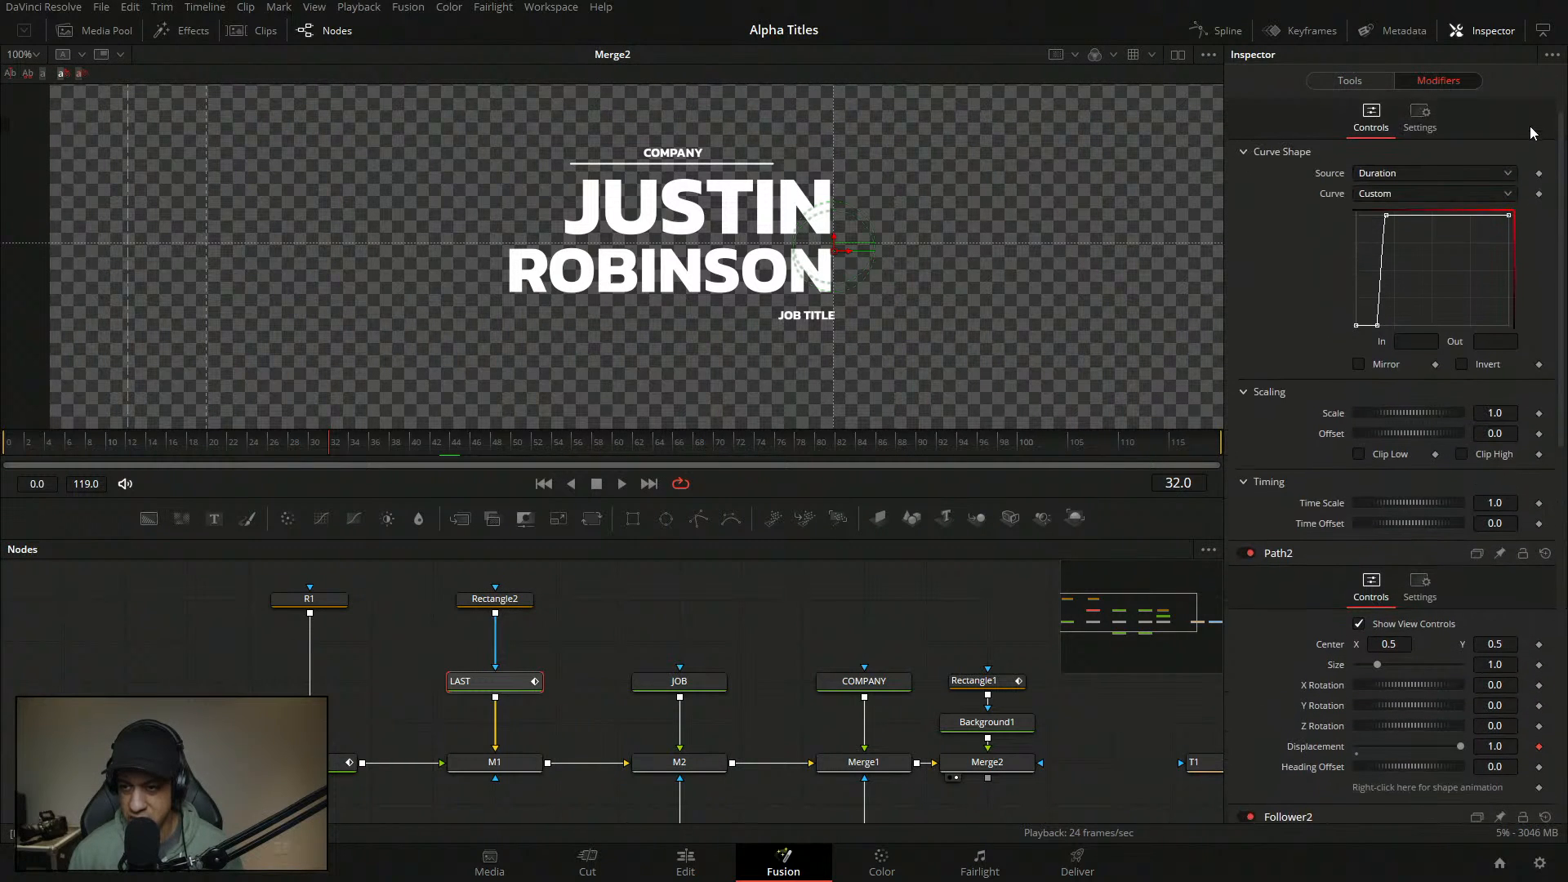
pyautogui.press('t')
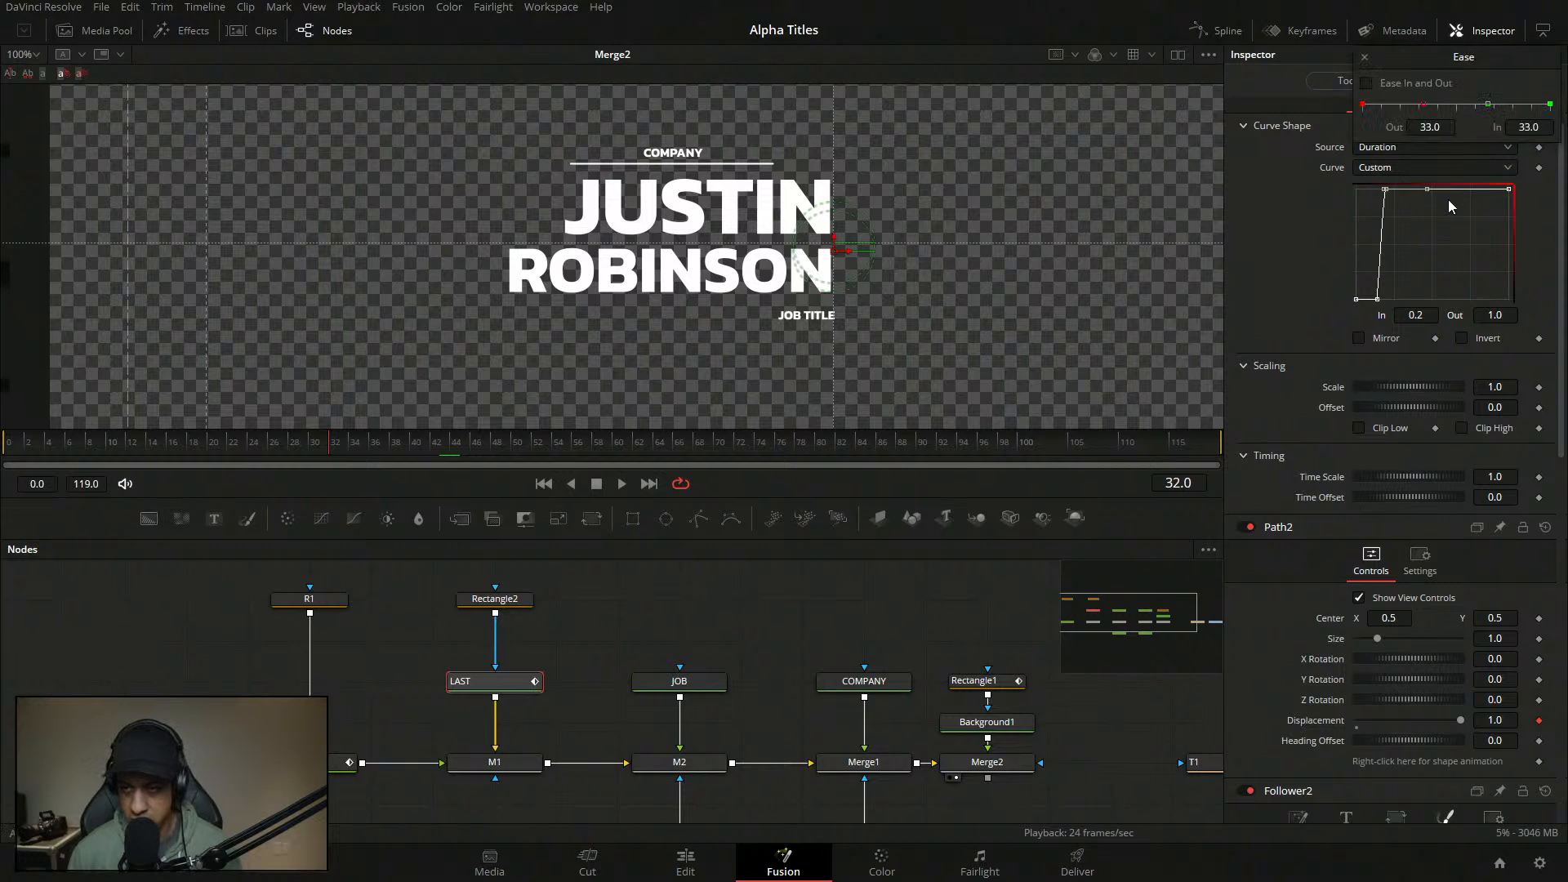
pyautogui.moveTo(1487, 105); pyautogui.dragTo(1402, 138)
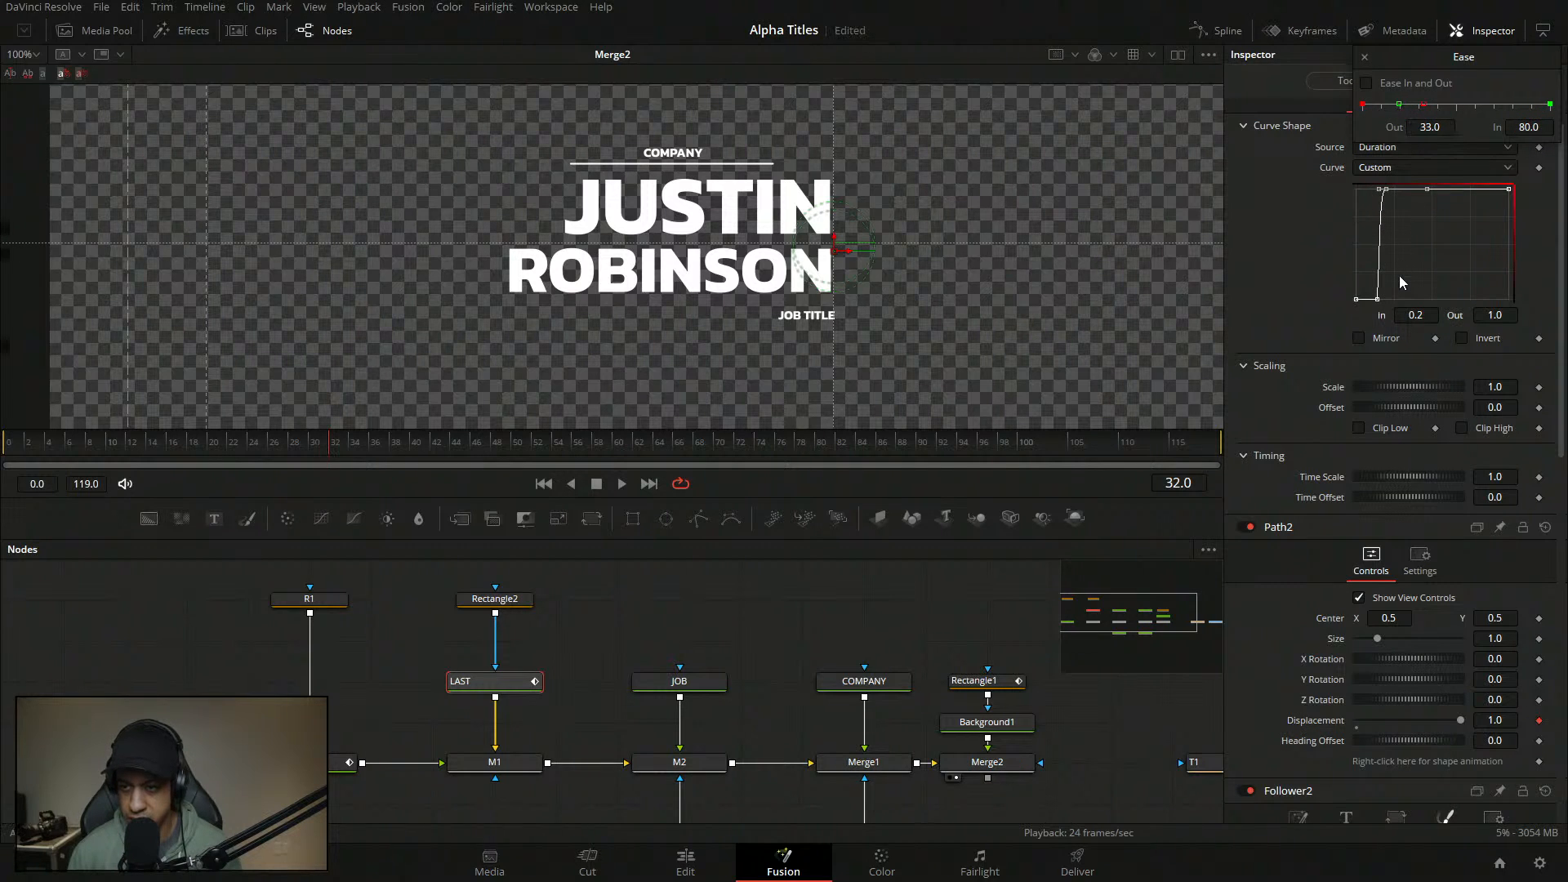
pyautogui.moveTo(1416, 315); pyautogui.dragTo(1364, 318)
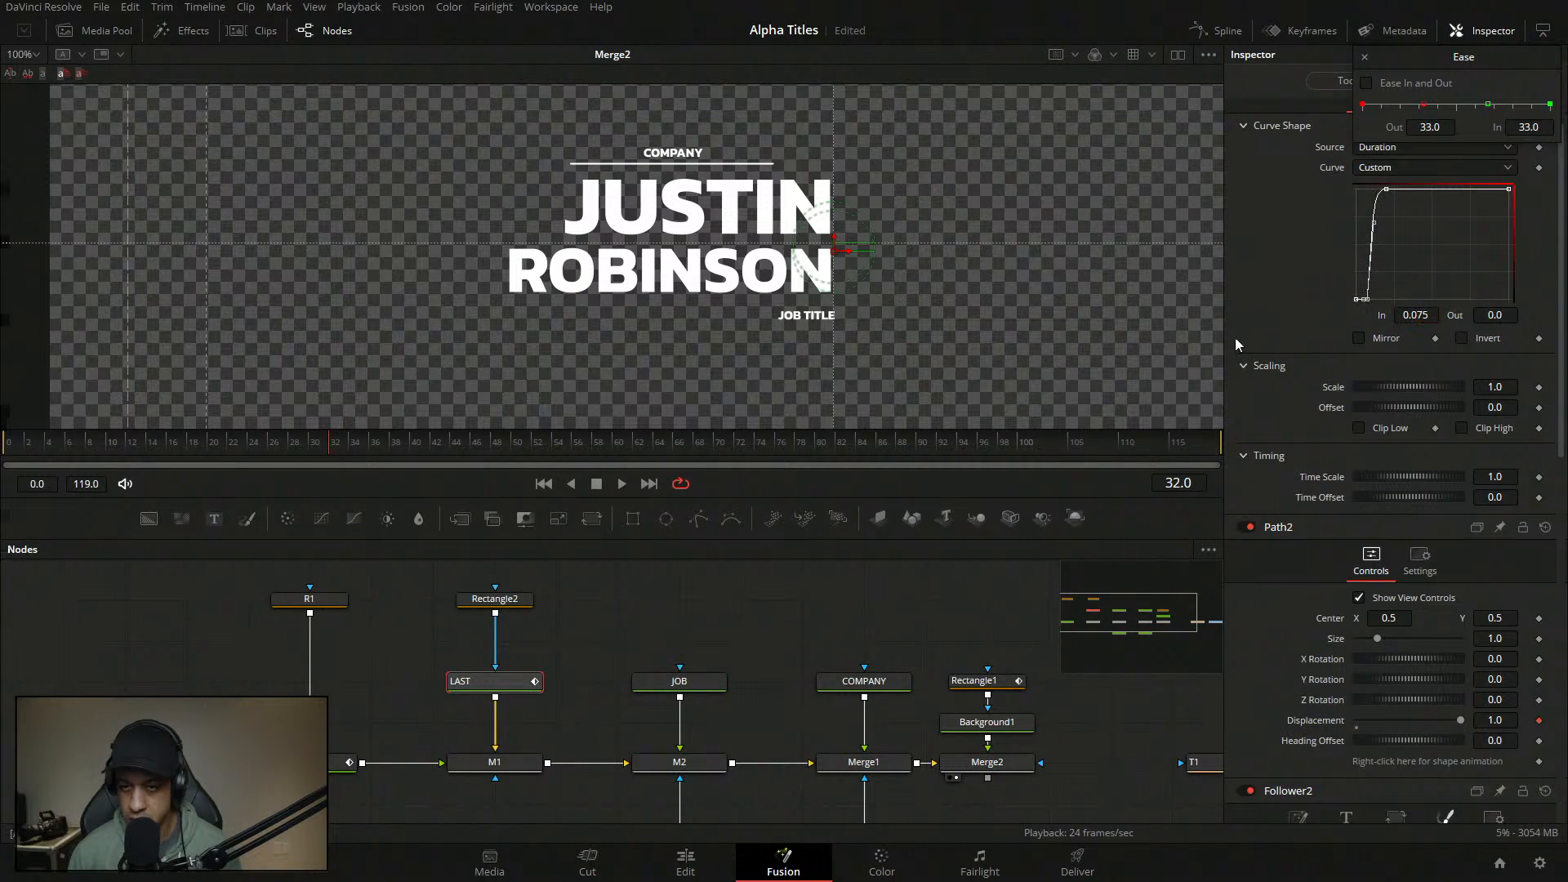
# - Play back the eased animation, save the project, and replay from the first frame
pyautogui.press('space')
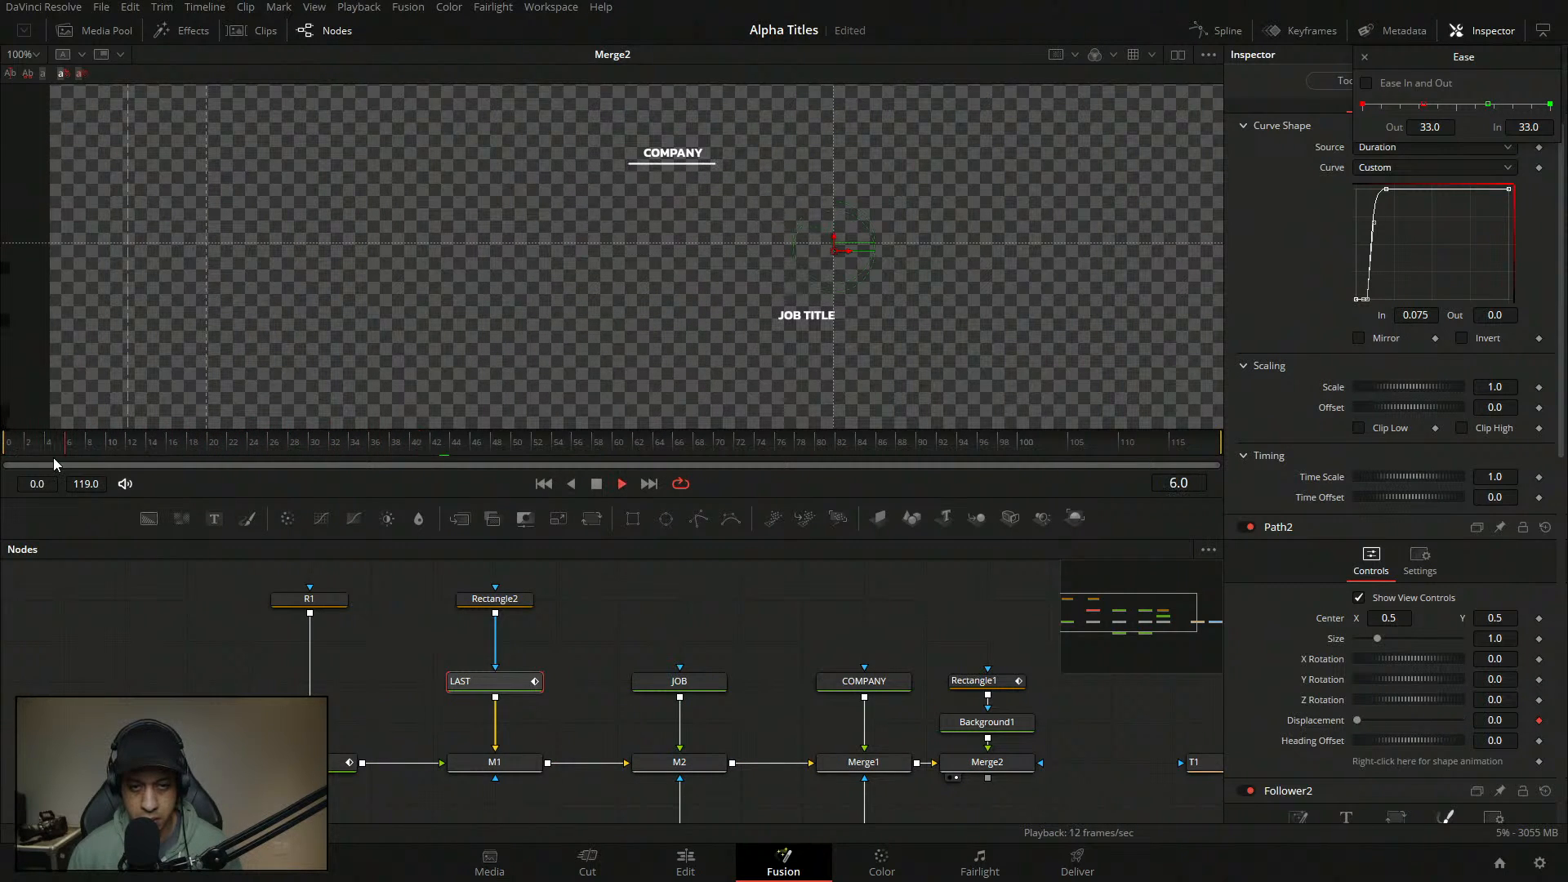
pyautogui.press('space')
pyautogui.press('space')
pyautogui.moveTo(116, 445); pyautogui.dragTo(263, 463)
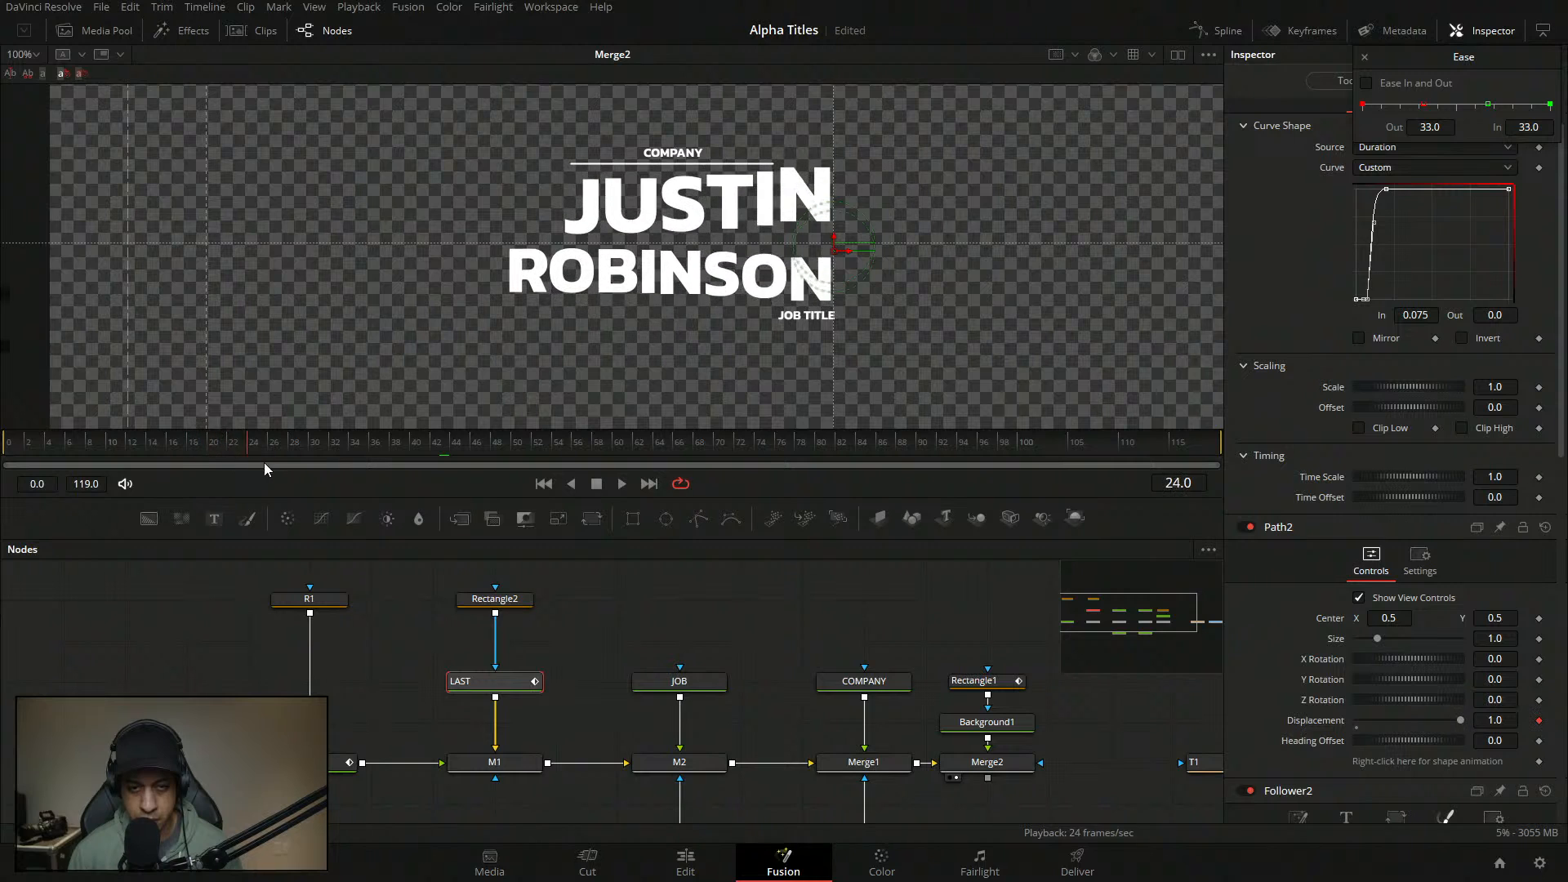
pyautogui.press('space')
pyautogui.press('space')
pyautogui.click(560, 605)
pyautogui.hotkey('ctrl', 's')
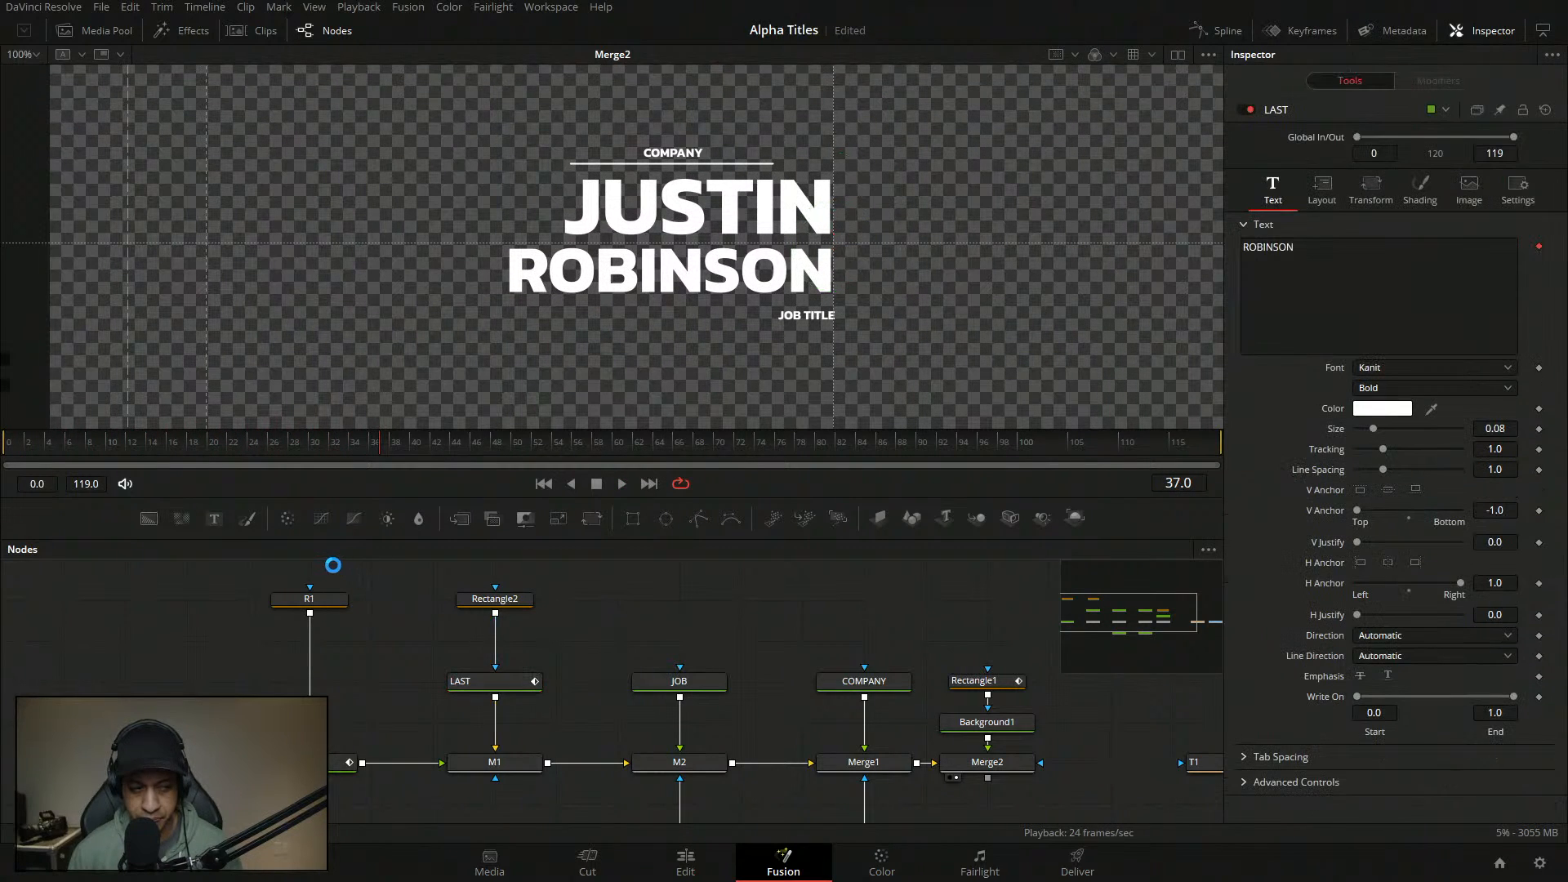
pyautogui.moveTo(219, 456); pyautogui.dragTo(3, 456)
pyautogui.press('space')
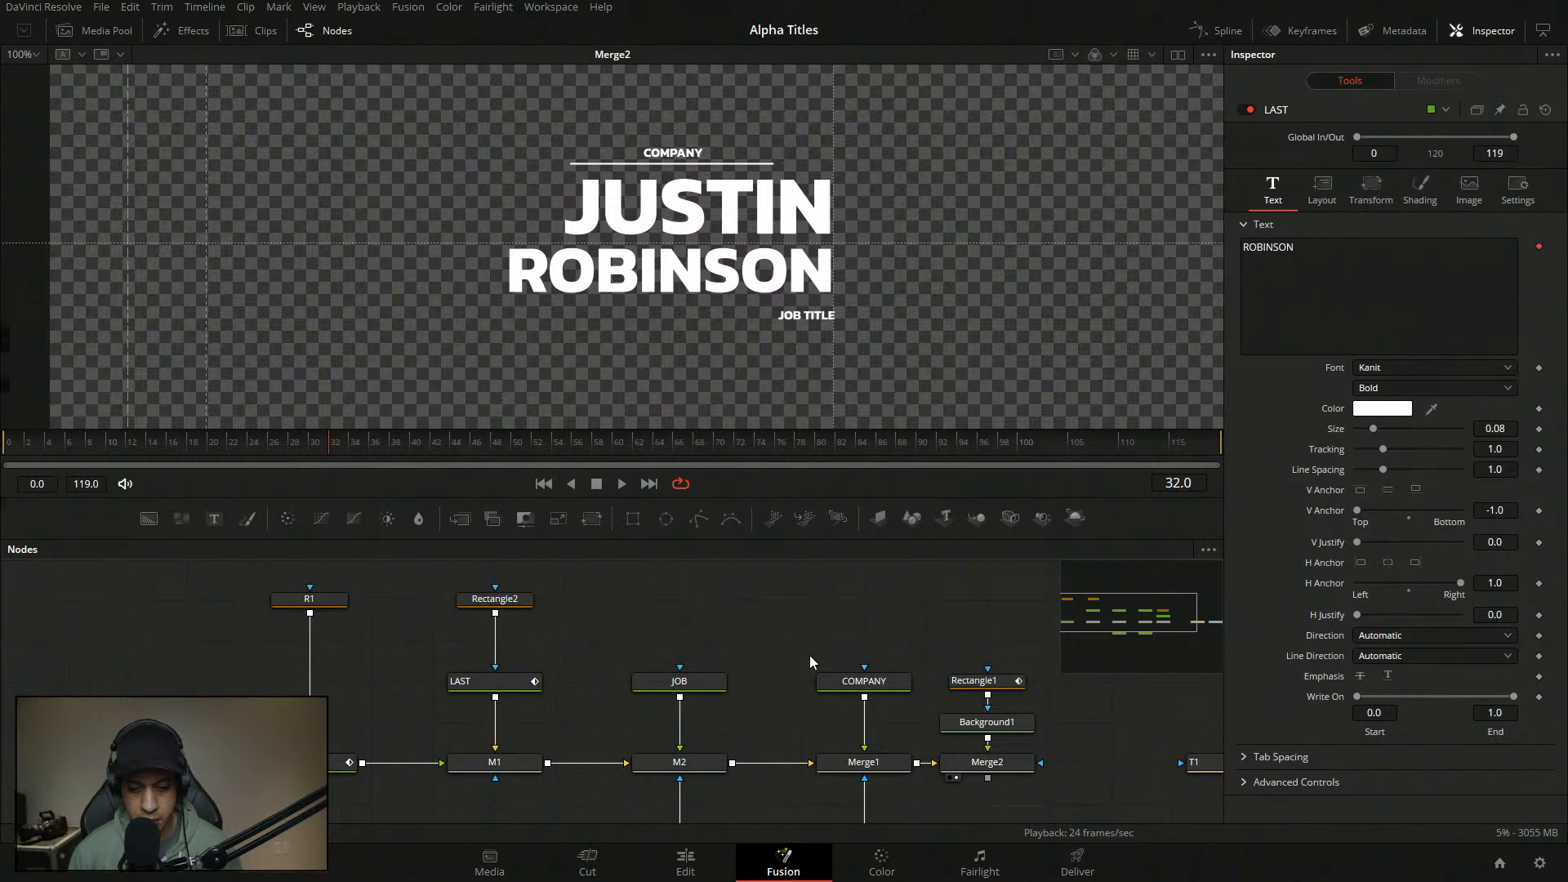
# - Enter BIG into the company line's text
pyautogui.click(858, 680)
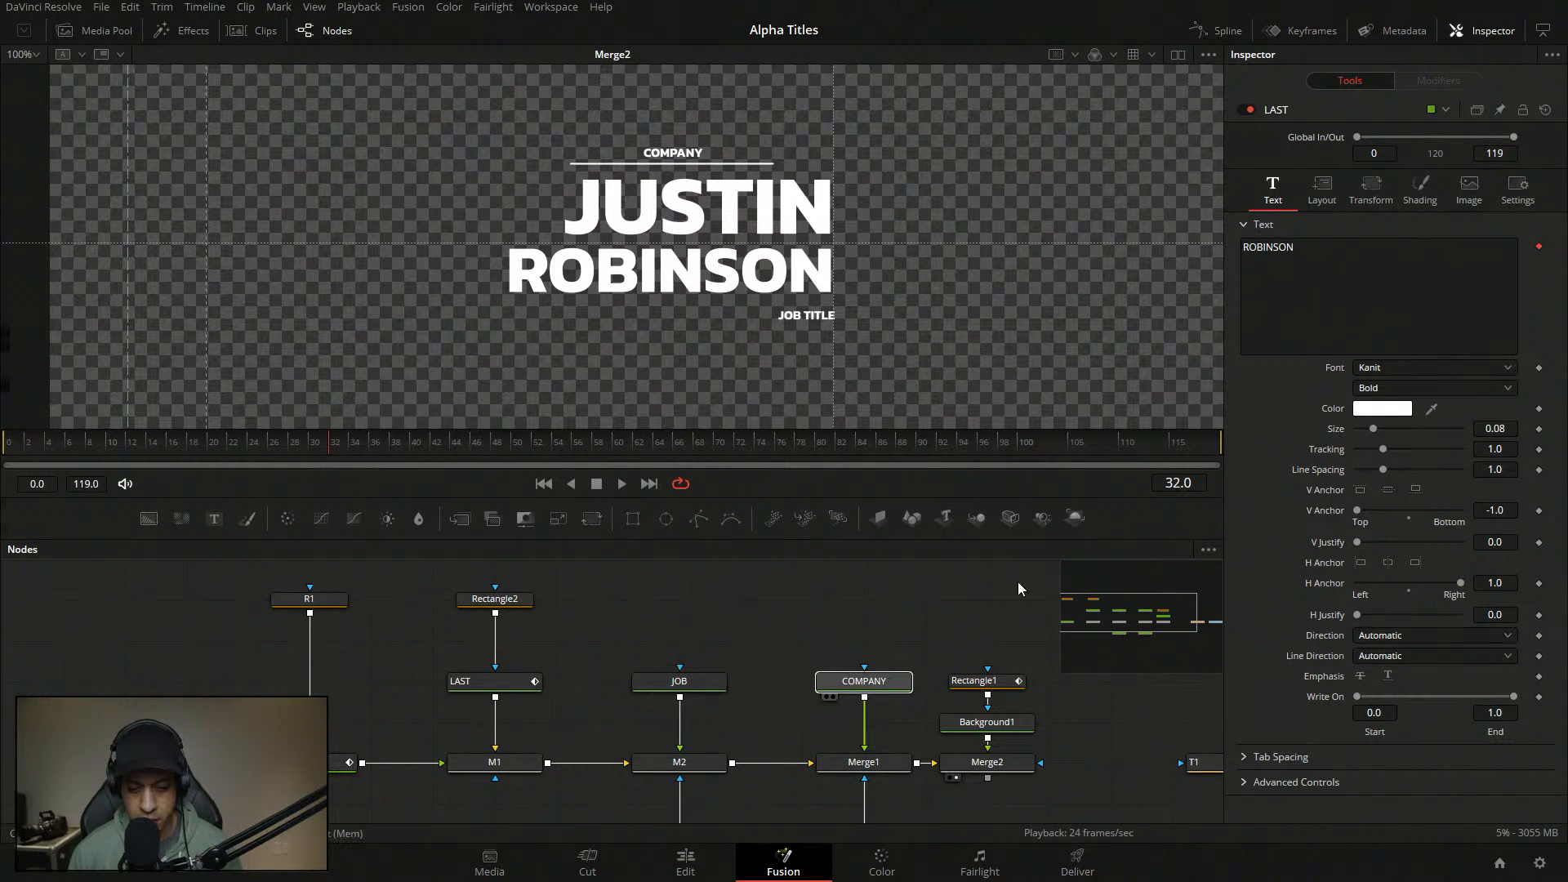
pyautogui.click(1246, 247)
pyautogui.write('BIG')
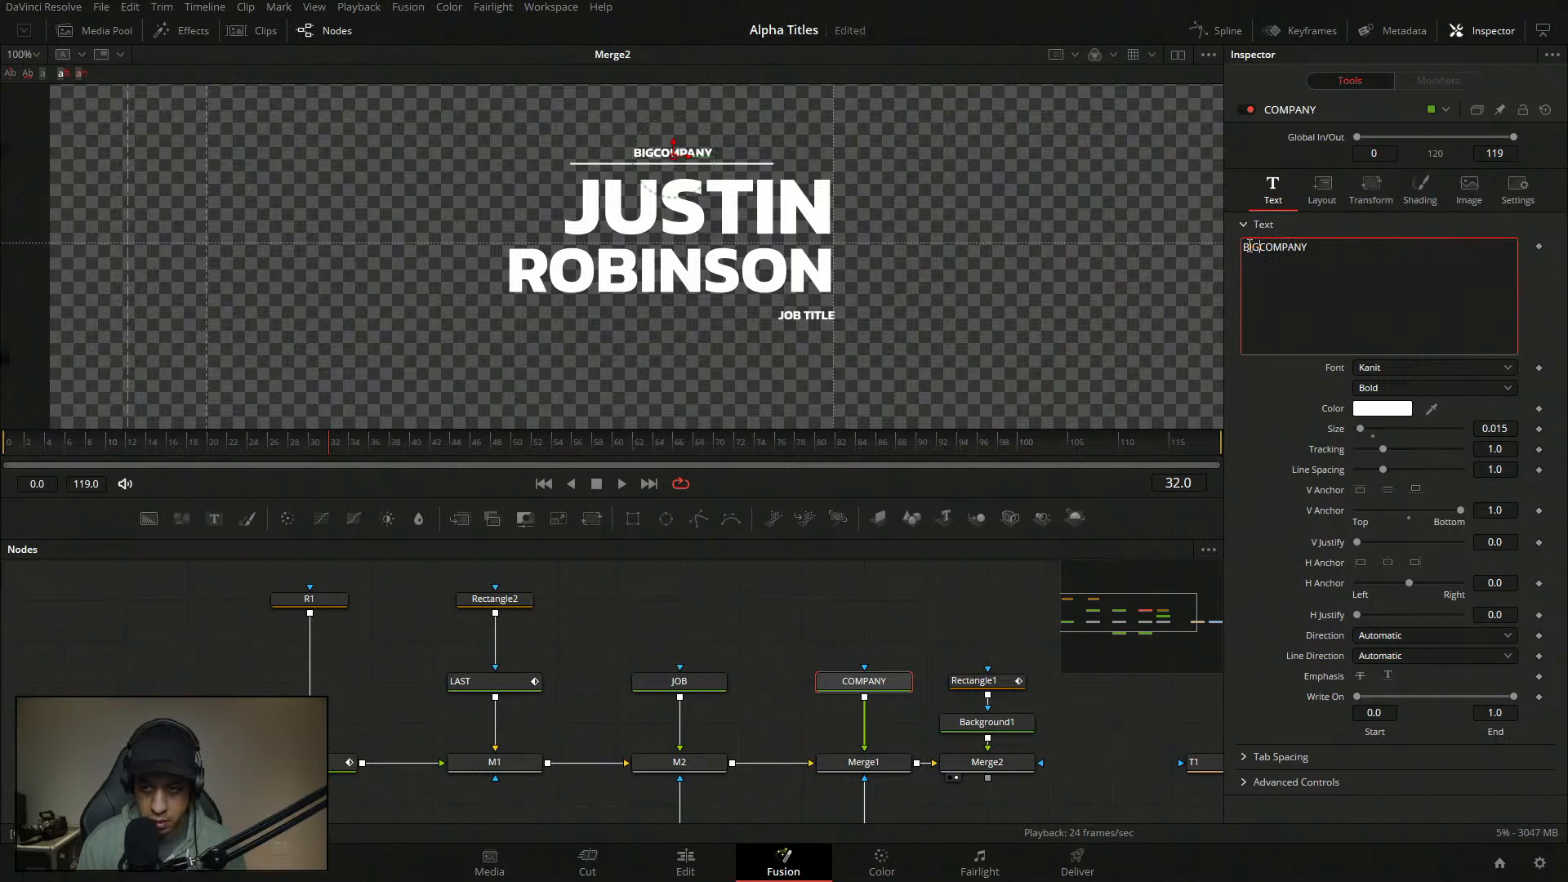
pyautogui.click(766, 632)
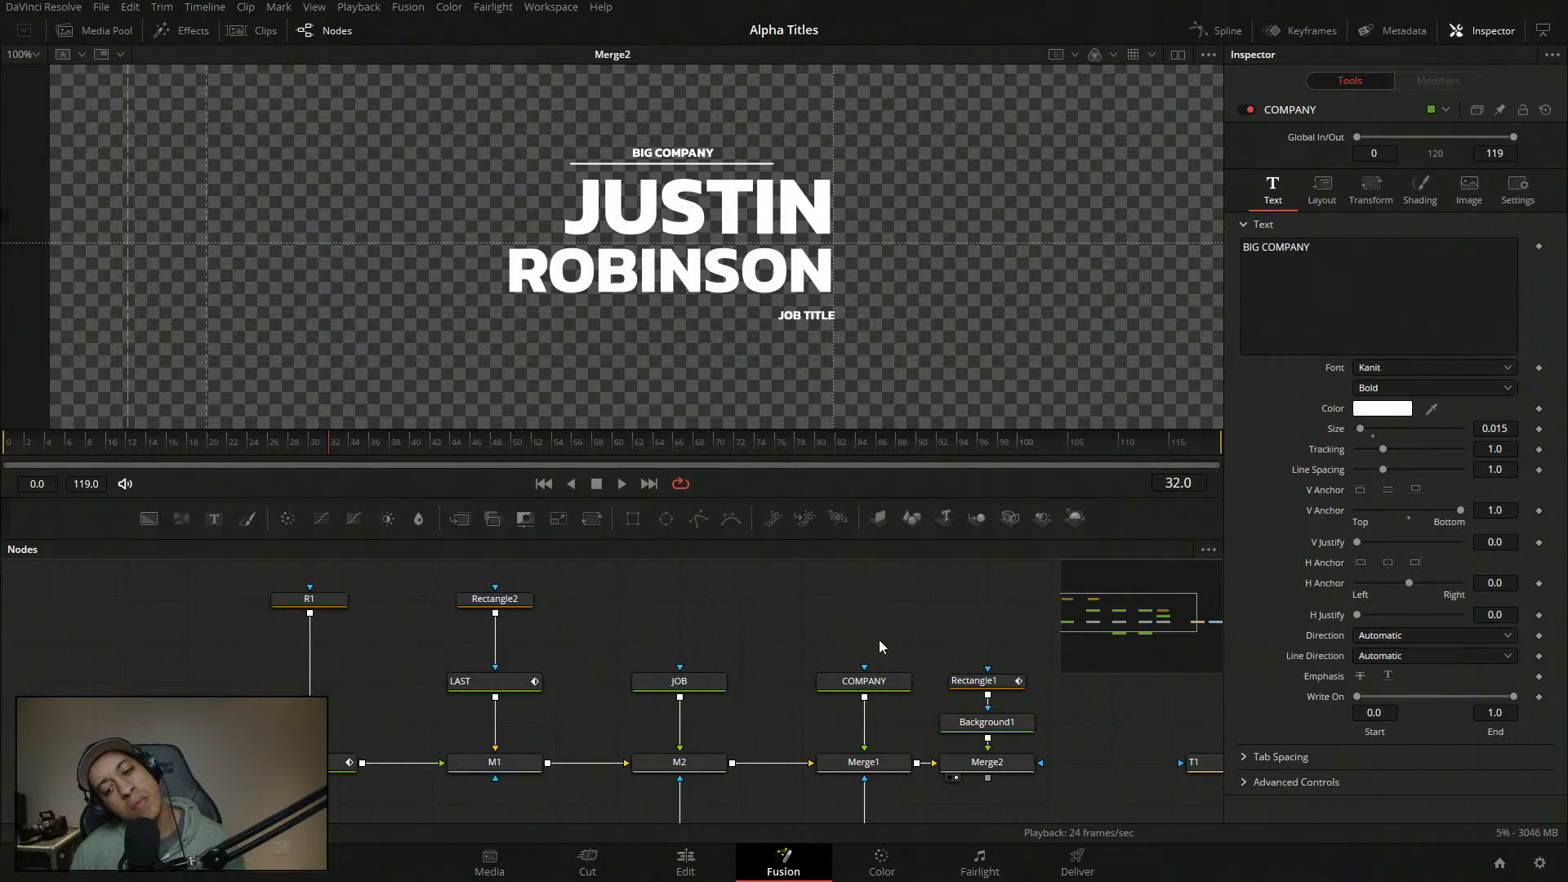
# - Attach a Follower modifier to the company text, keeping the order on Automatic
pyautogui.rightClick(1342, 329)
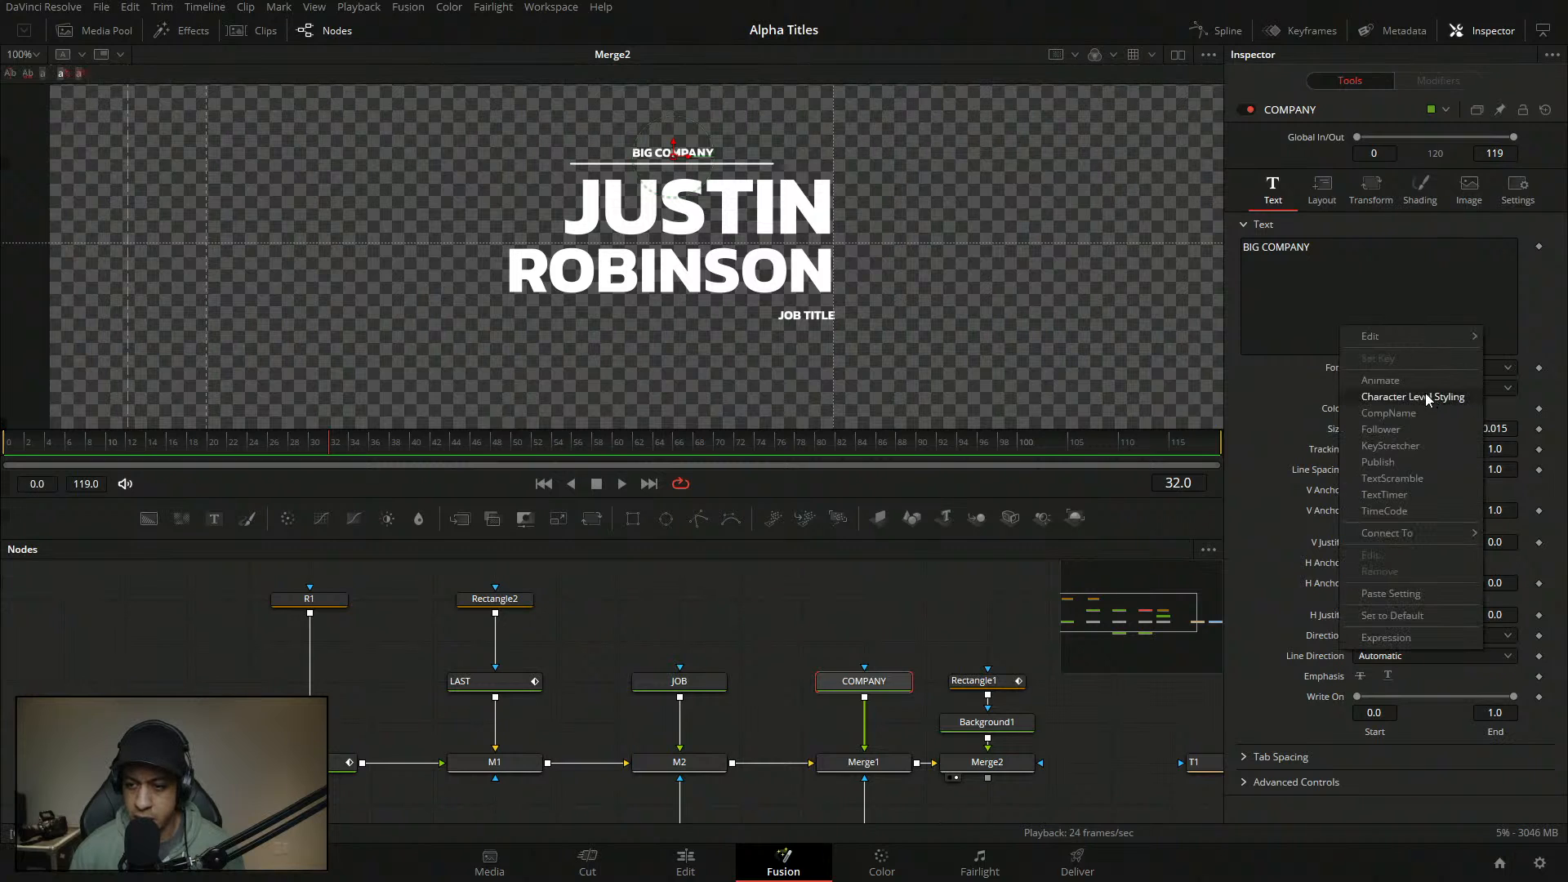
pyautogui.click(1433, 426)
pyautogui.click(1450, 81)
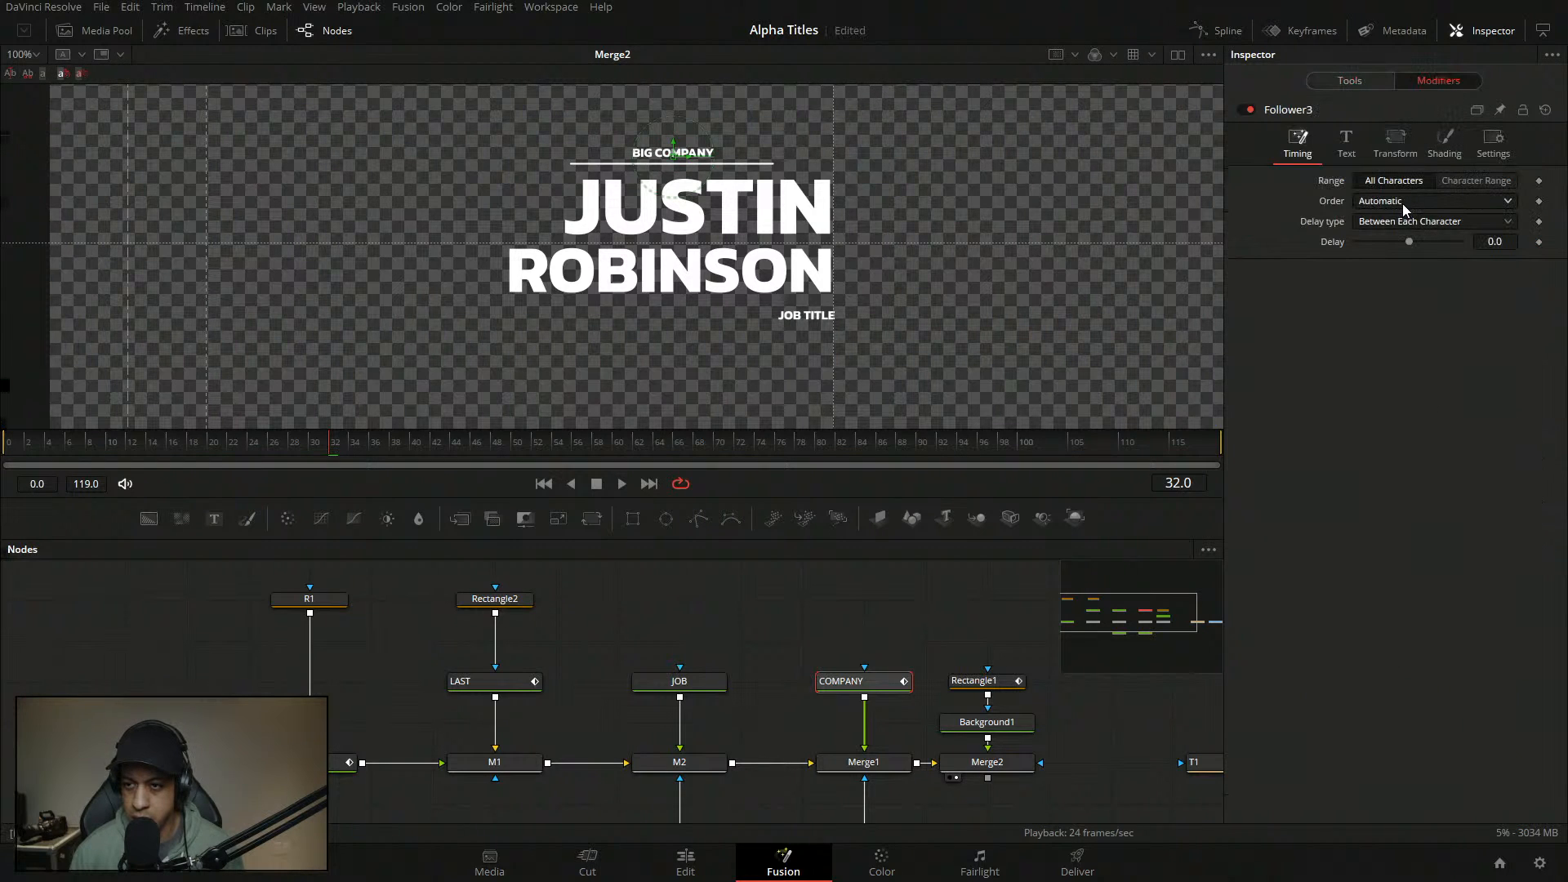
pyautogui.click(1443, 223)
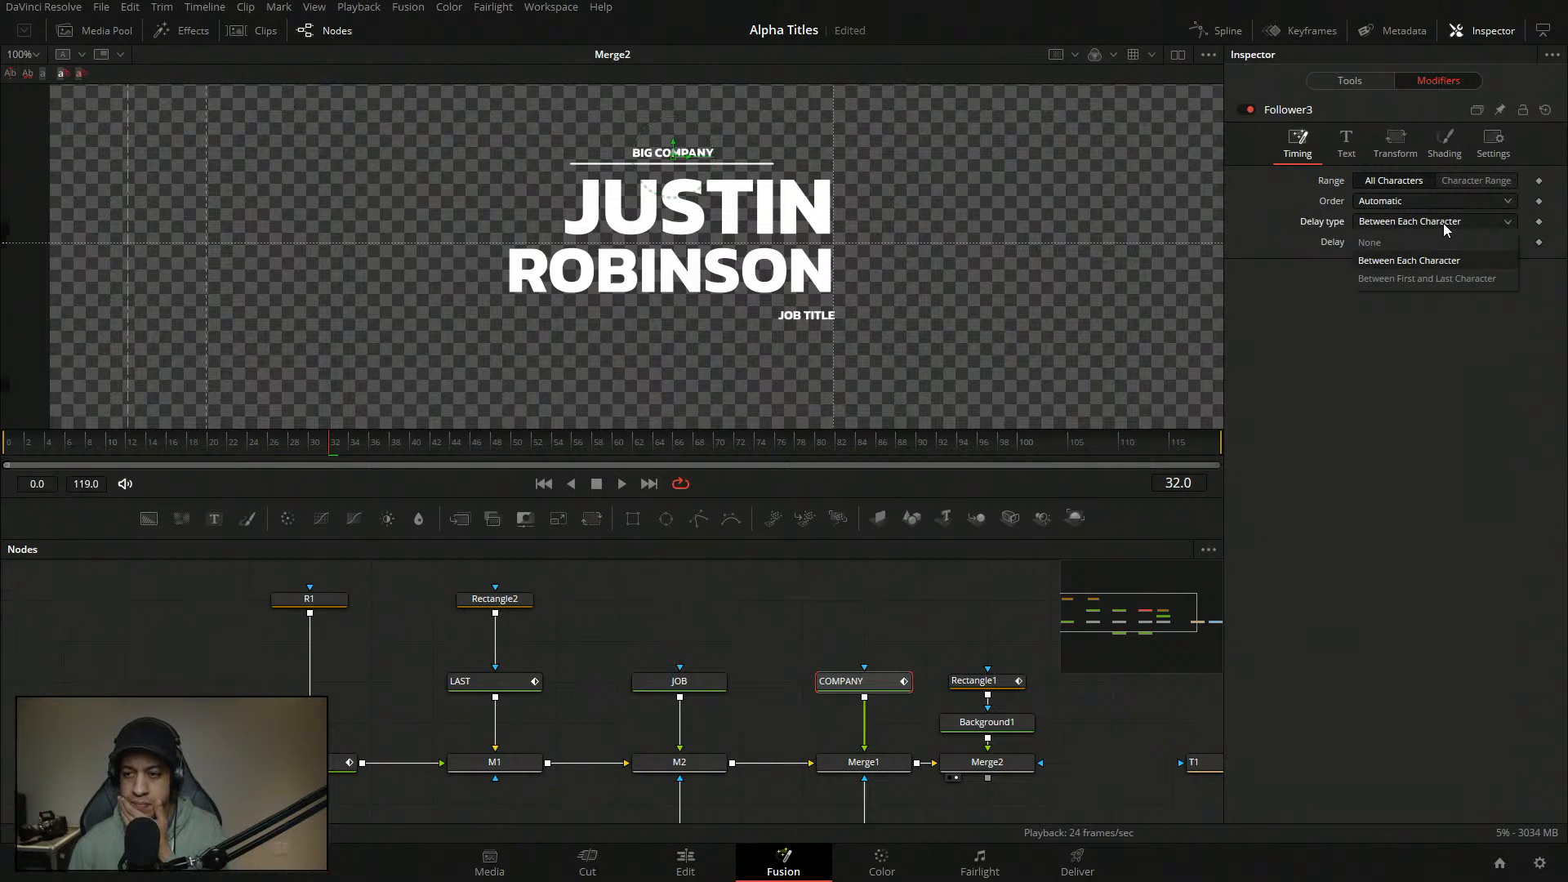
pyautogui.click(1435, 199)
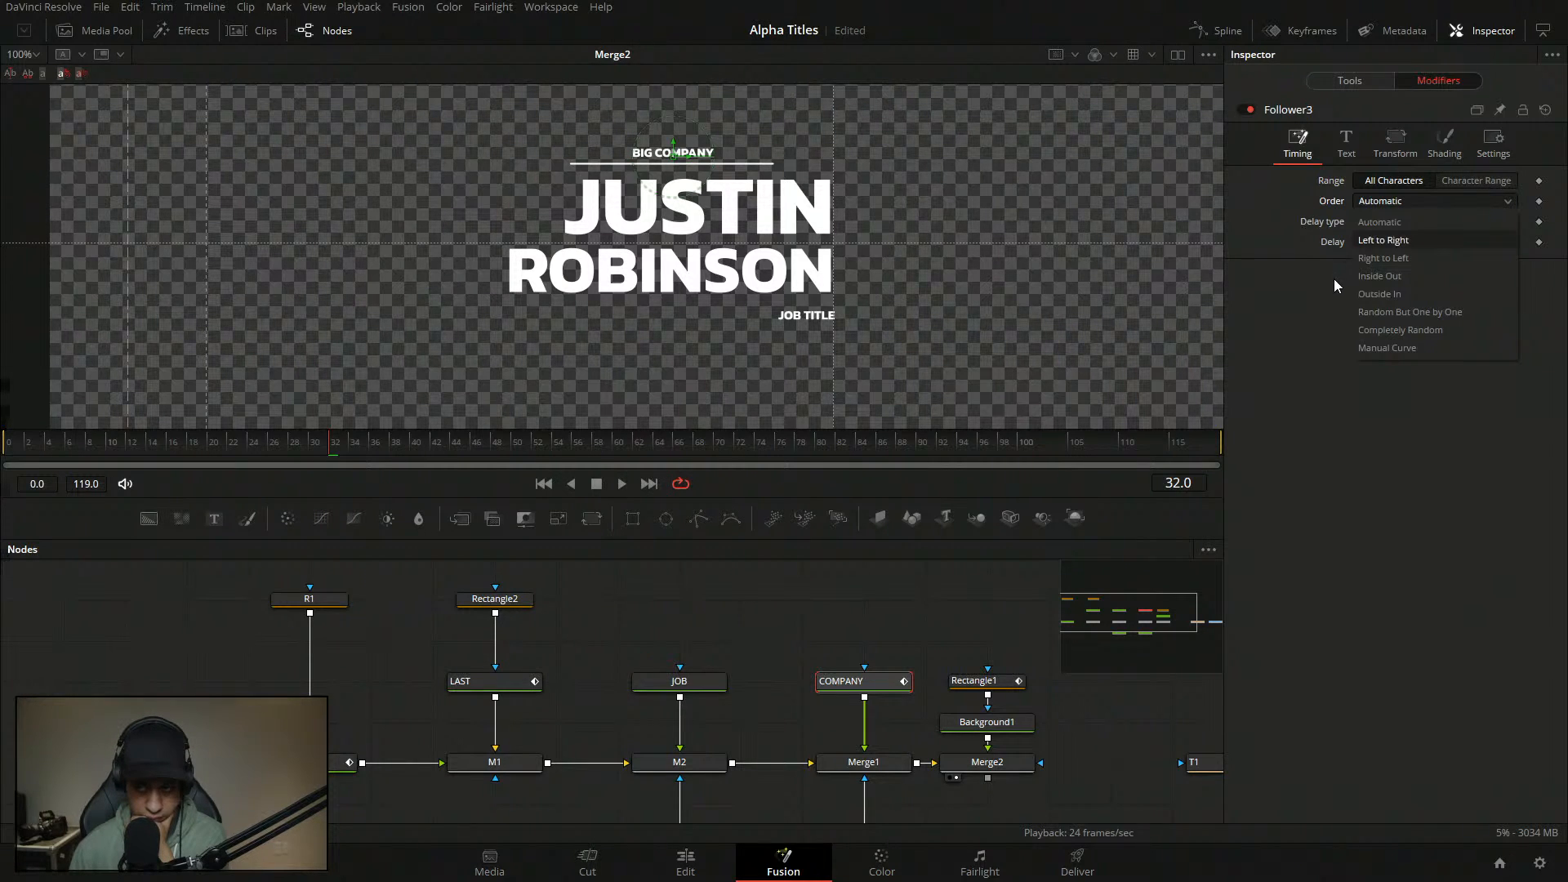
pyautogui.click(1349, 188)
# - Set the Follower's Transform tab to group the text by Words
pyautogui.click(1358, 157)
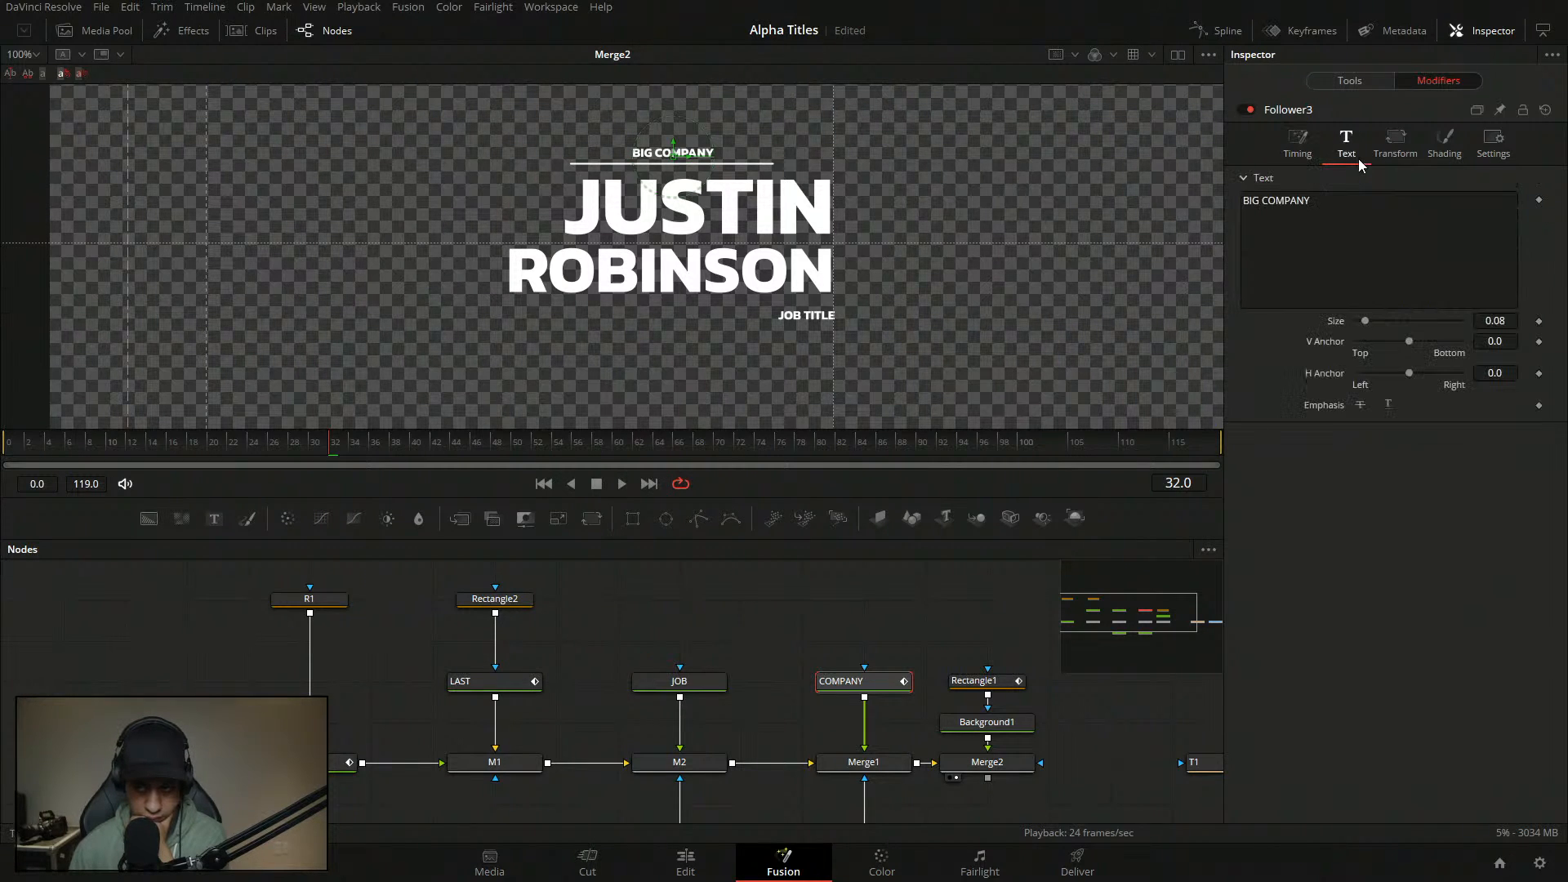
pyautogui.click(1436, 150)
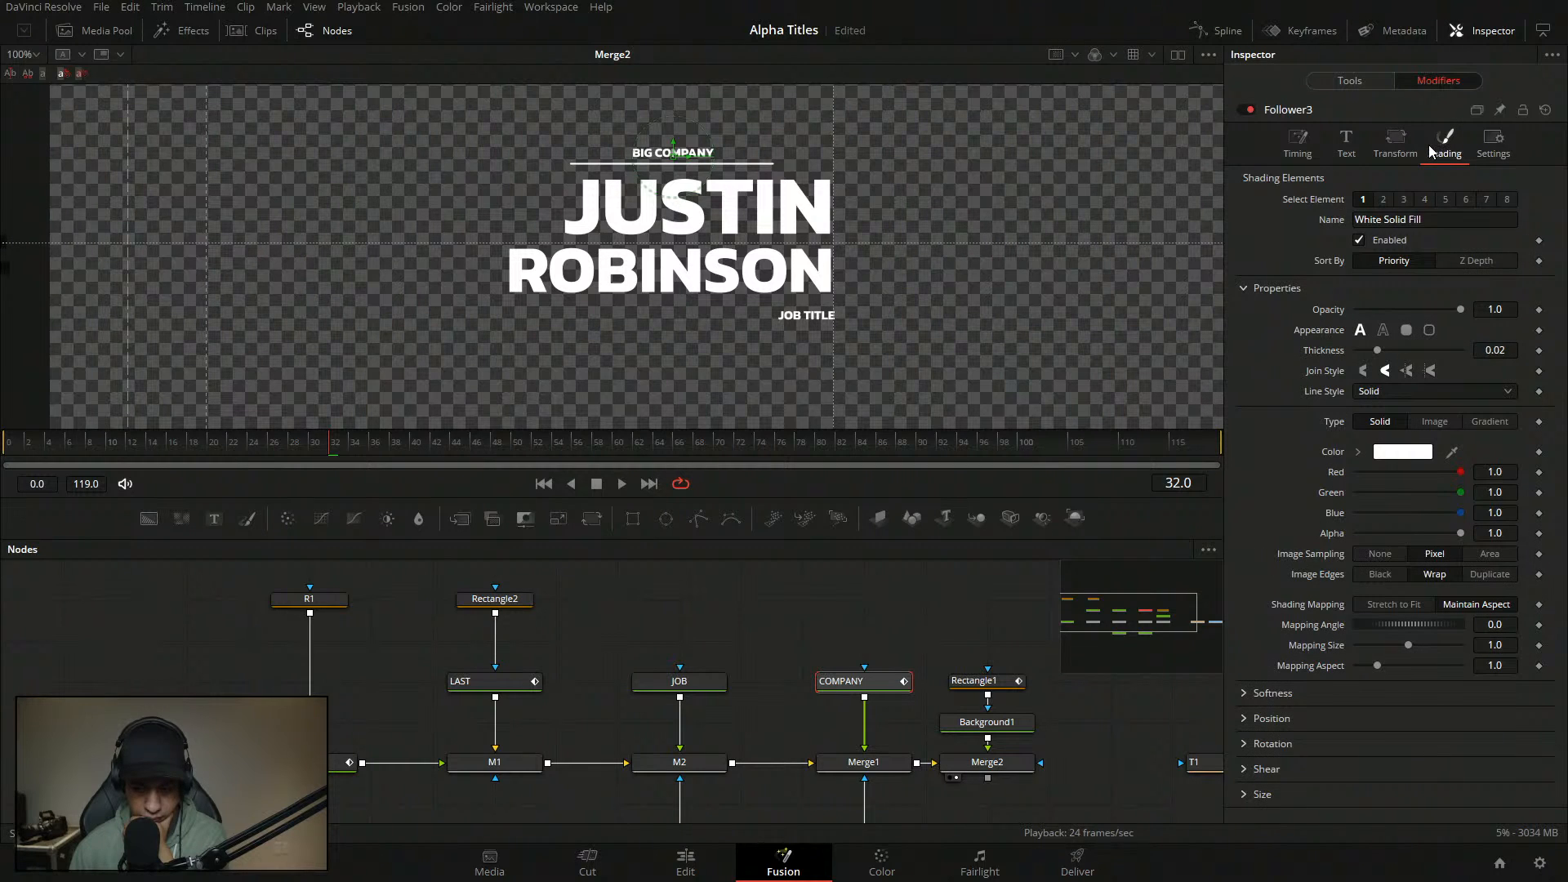
pyautogui.click(1399, 147)
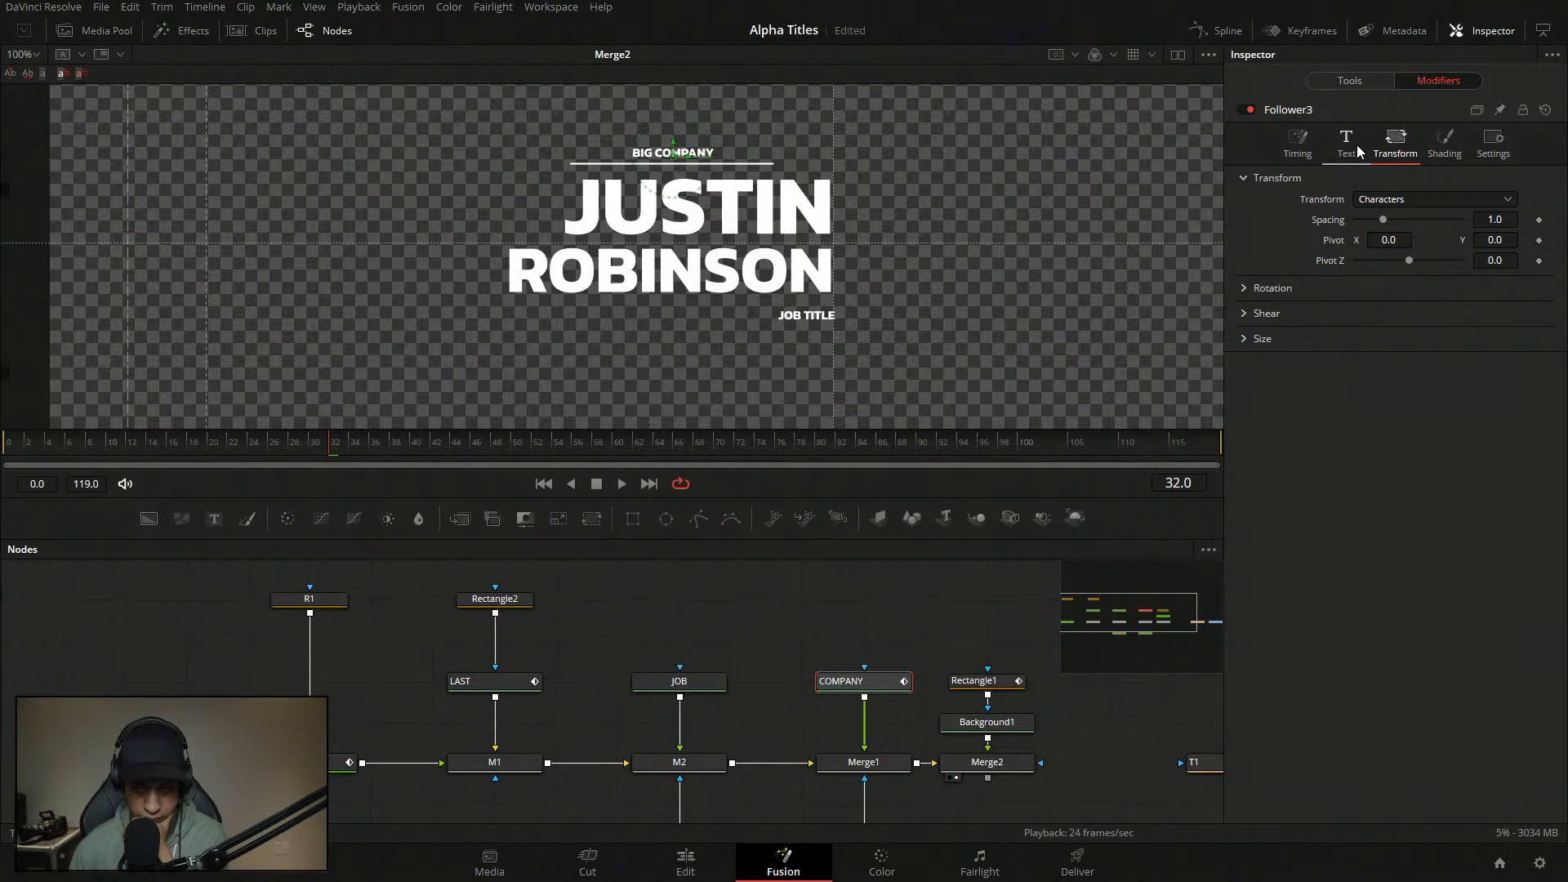
pyautogui.click(1369, 199)
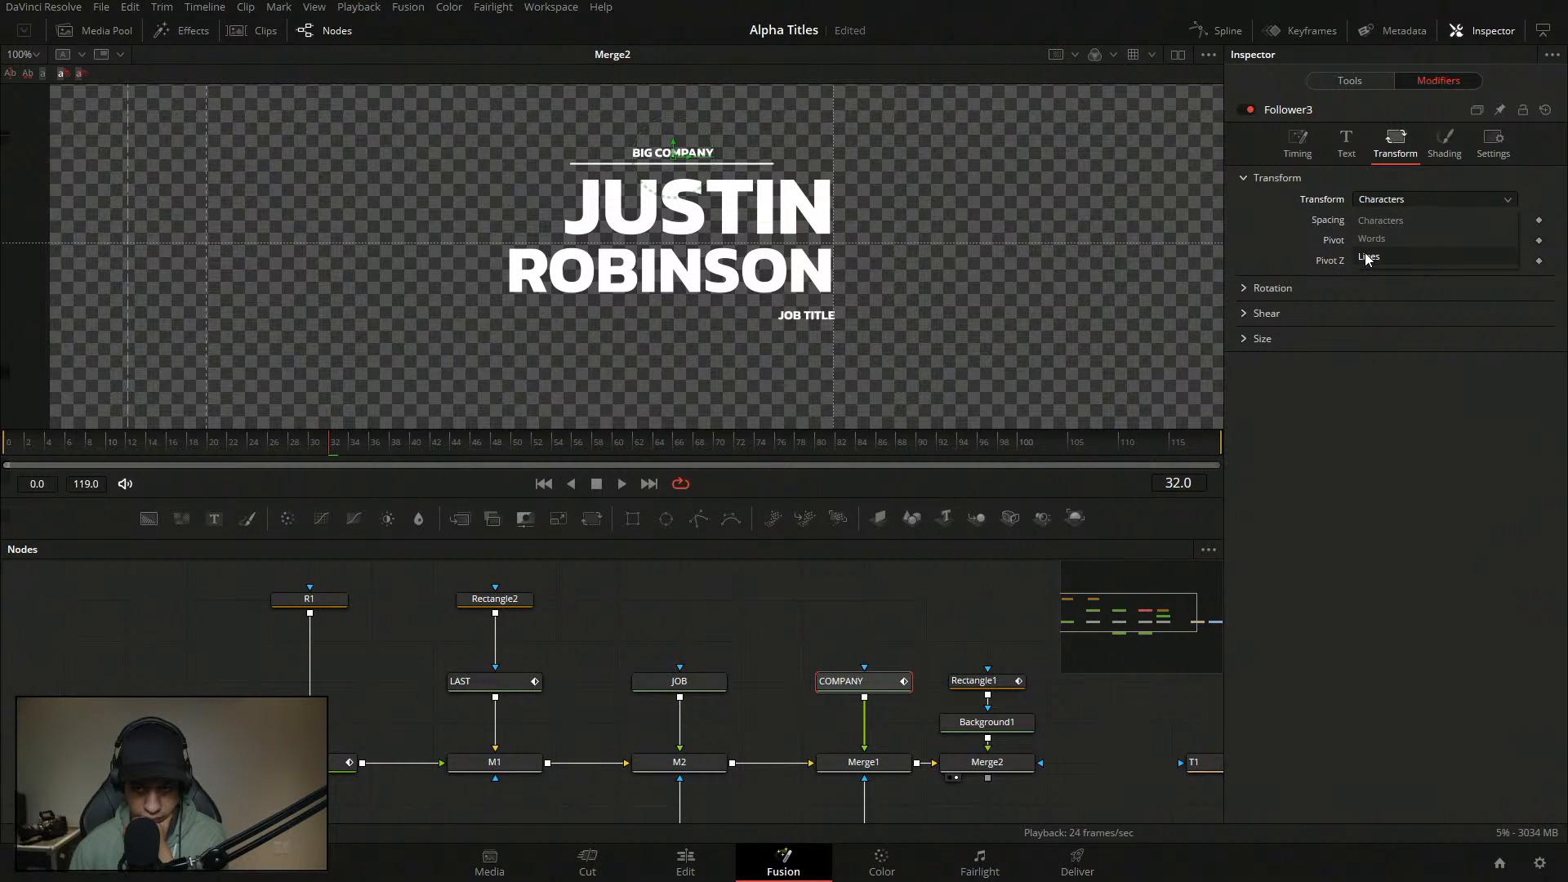
pyautogui.click(1365, 240)
# - Set the Follower's timing Delay to 1.0, leaving the order on Automatic
pyautogui.click(1301, 147)
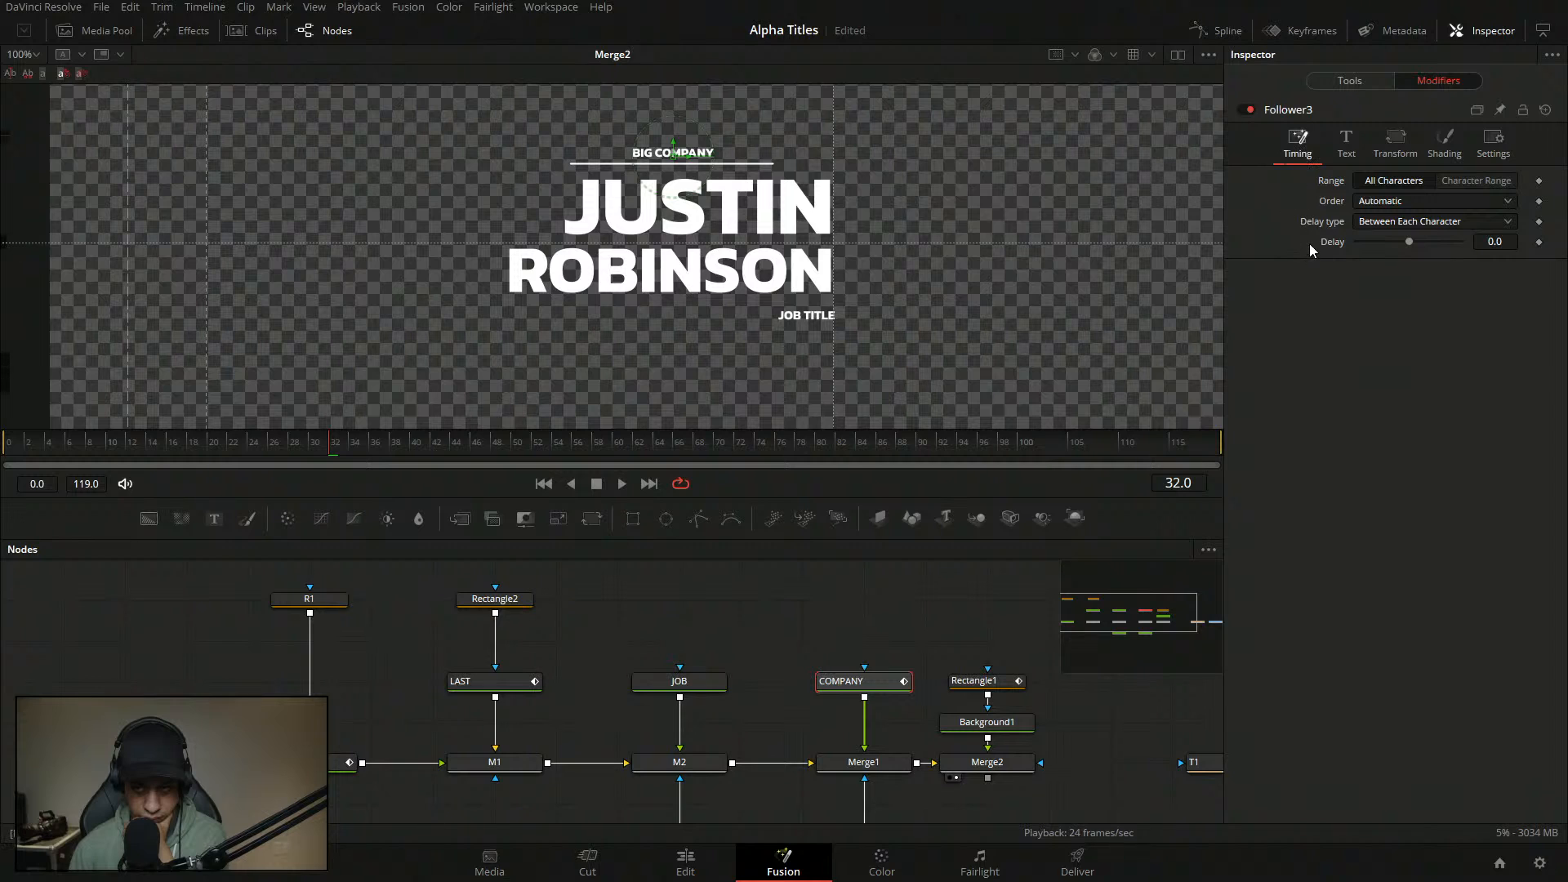
pyautogui.click(1501, 243)
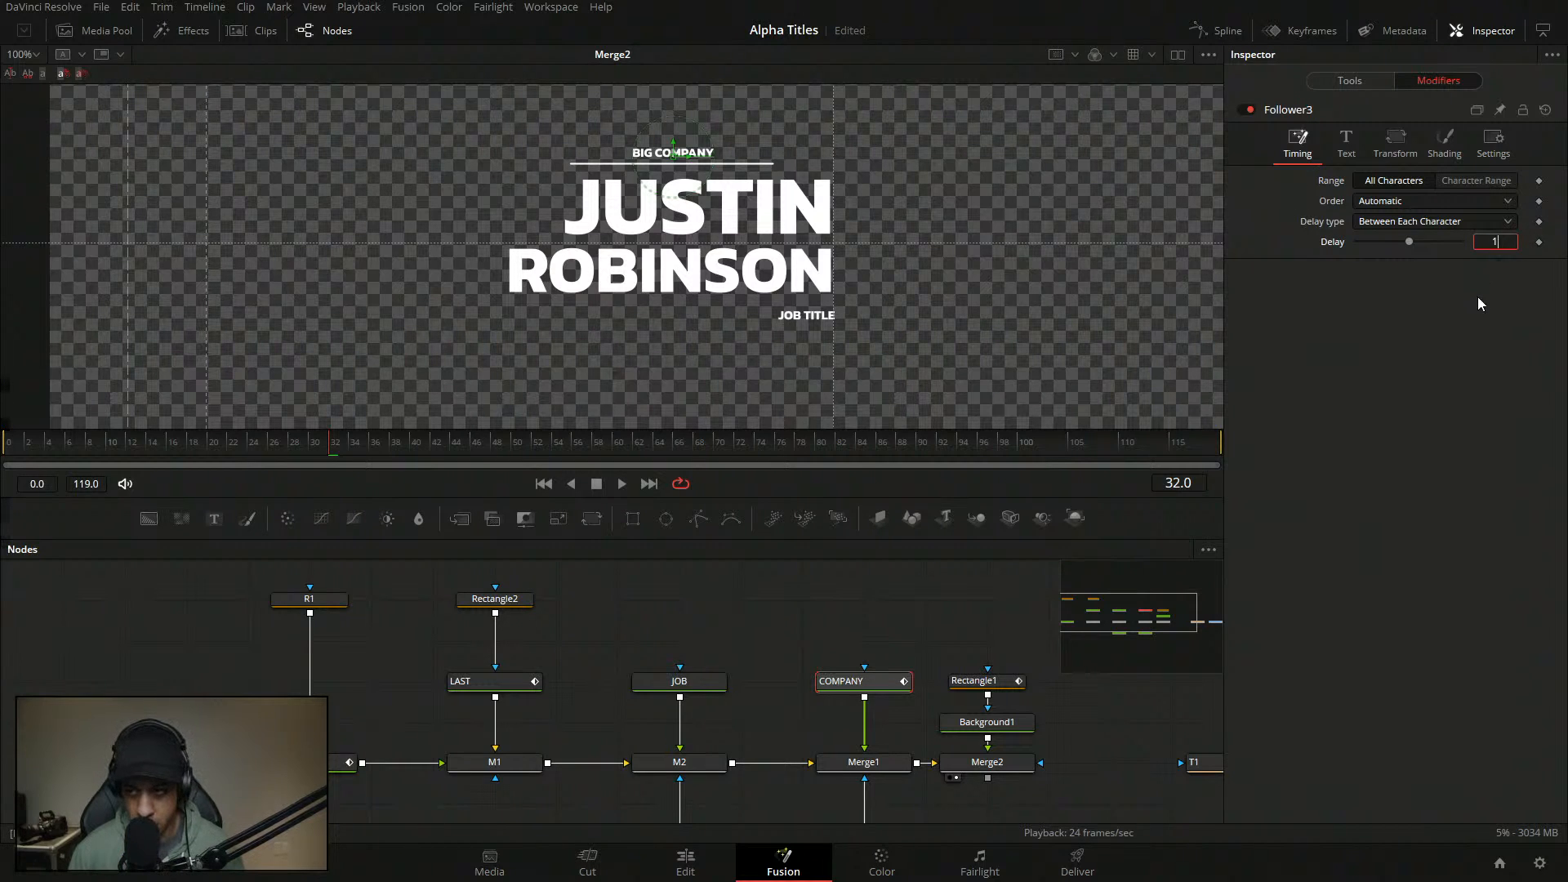
pyautogui.write('1')
pyautogui.press('Return')
pyautogui.click(1407, 226)
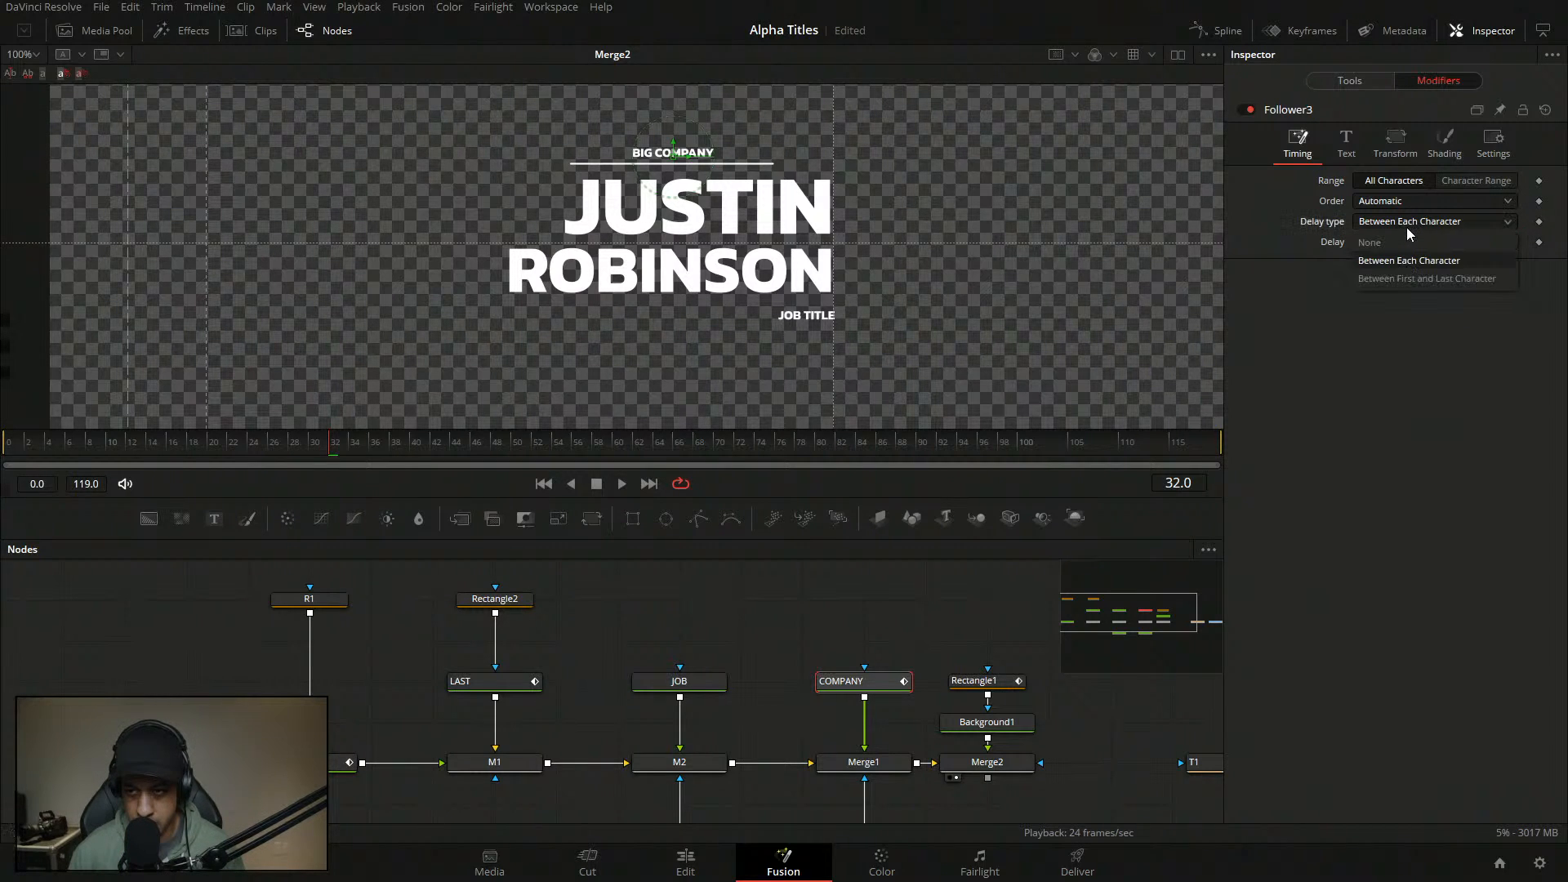
pyautogui.click(1354, 273)
pyautogui.click(1379, 221)
pyautogui.click(1379, 203)
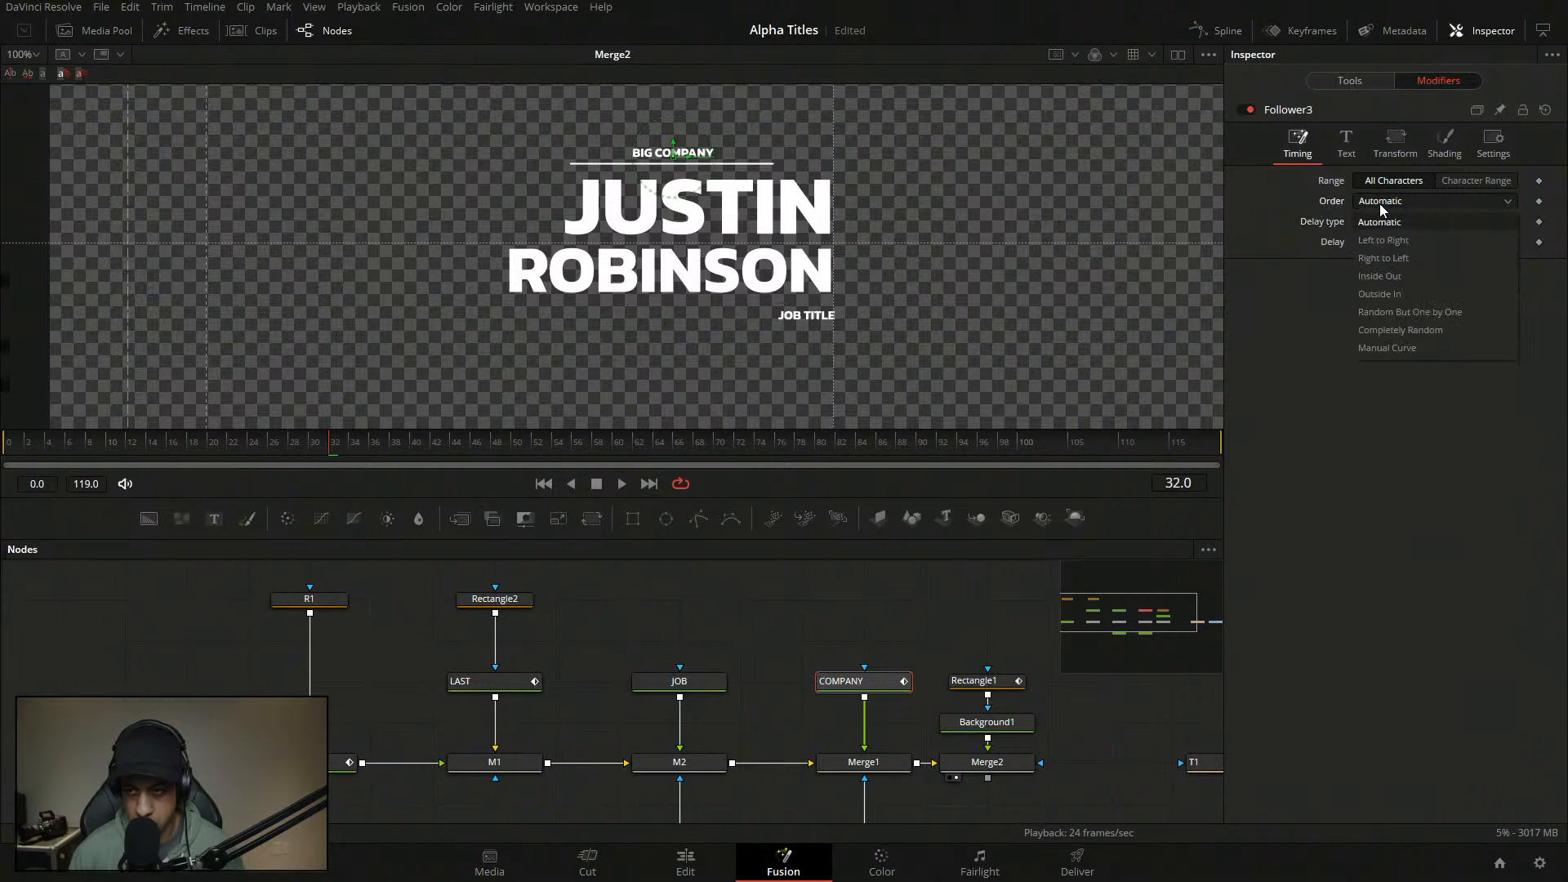
pyautogui.click(1320, 301)
pyautogui.click(1389, 146)
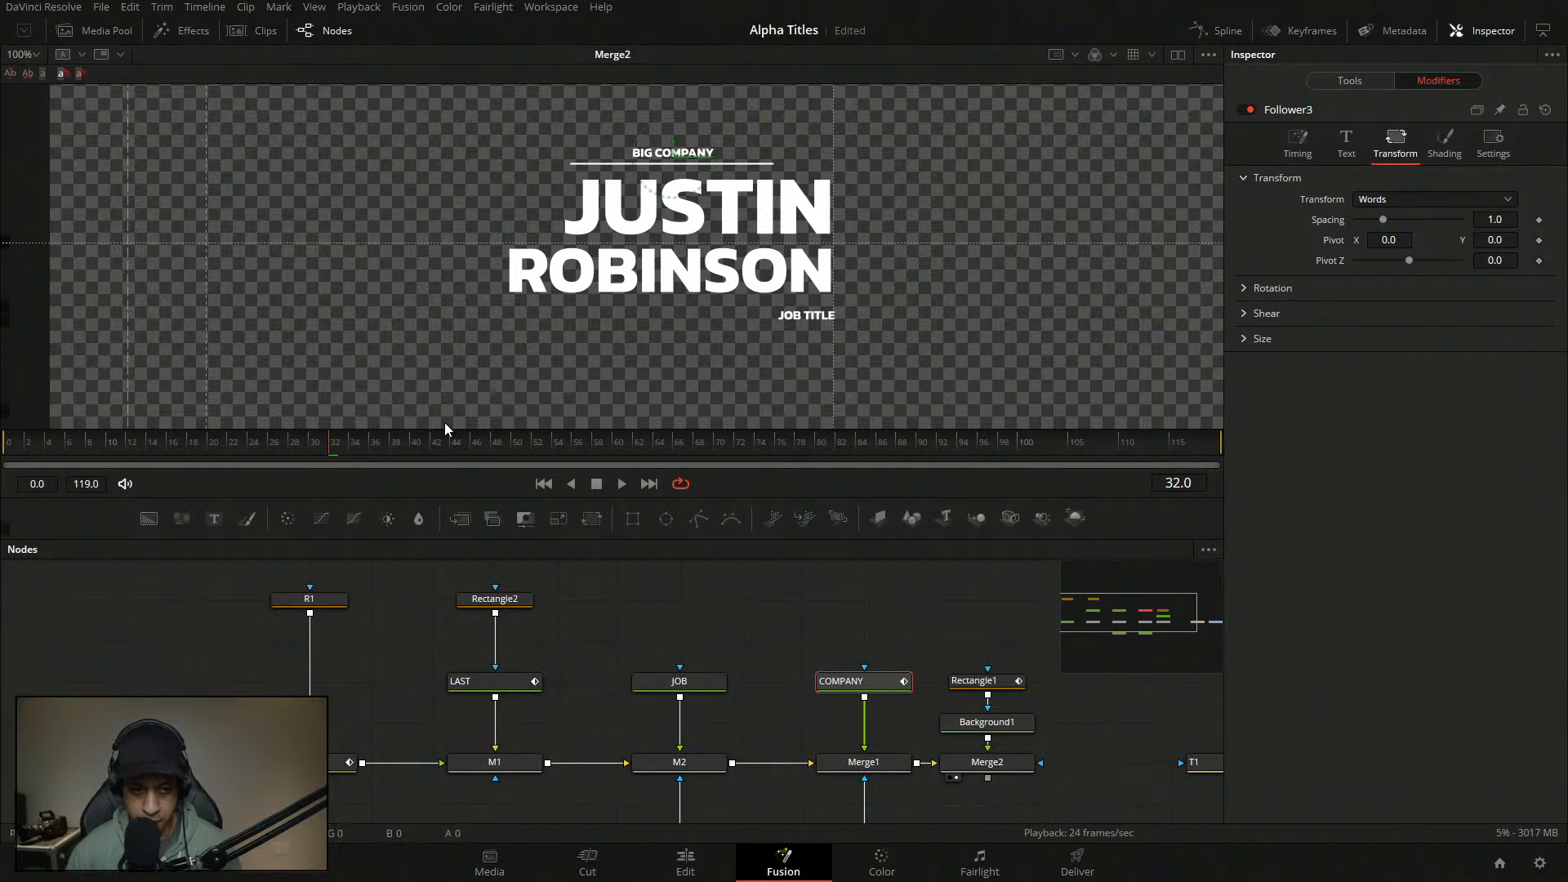
# - Keyframe Follower3's Pivot Y at -2.398 on frame 11, returning to 0 later
pyautogui.moveTo(262, 445); pyautogui.dragTo(116, 450)
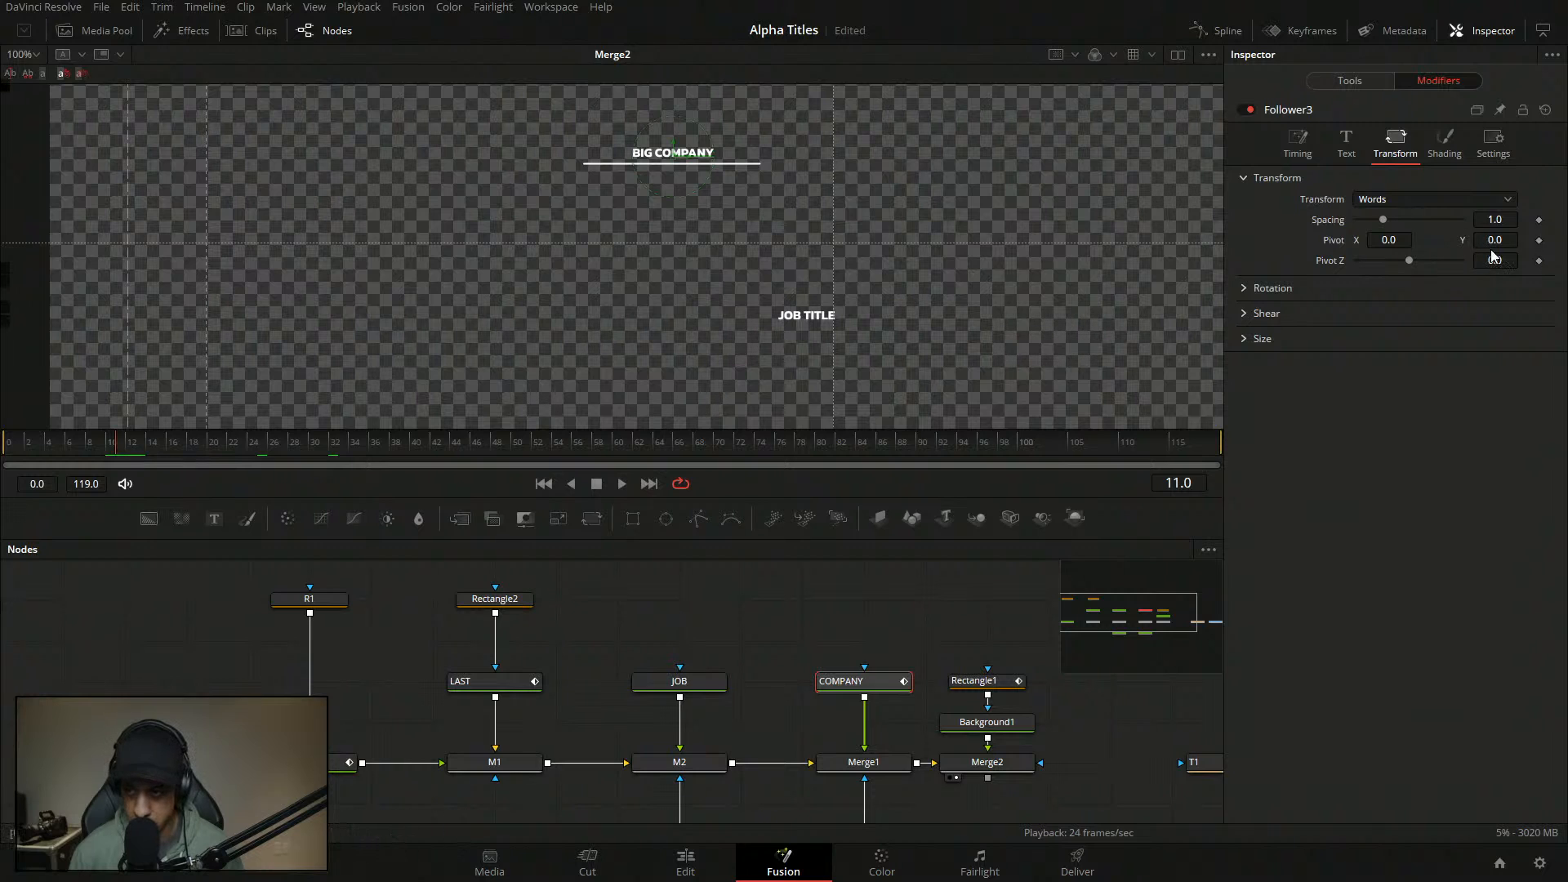
pyautogui.click(1539, 241)
pyautogui.click(192, 443)
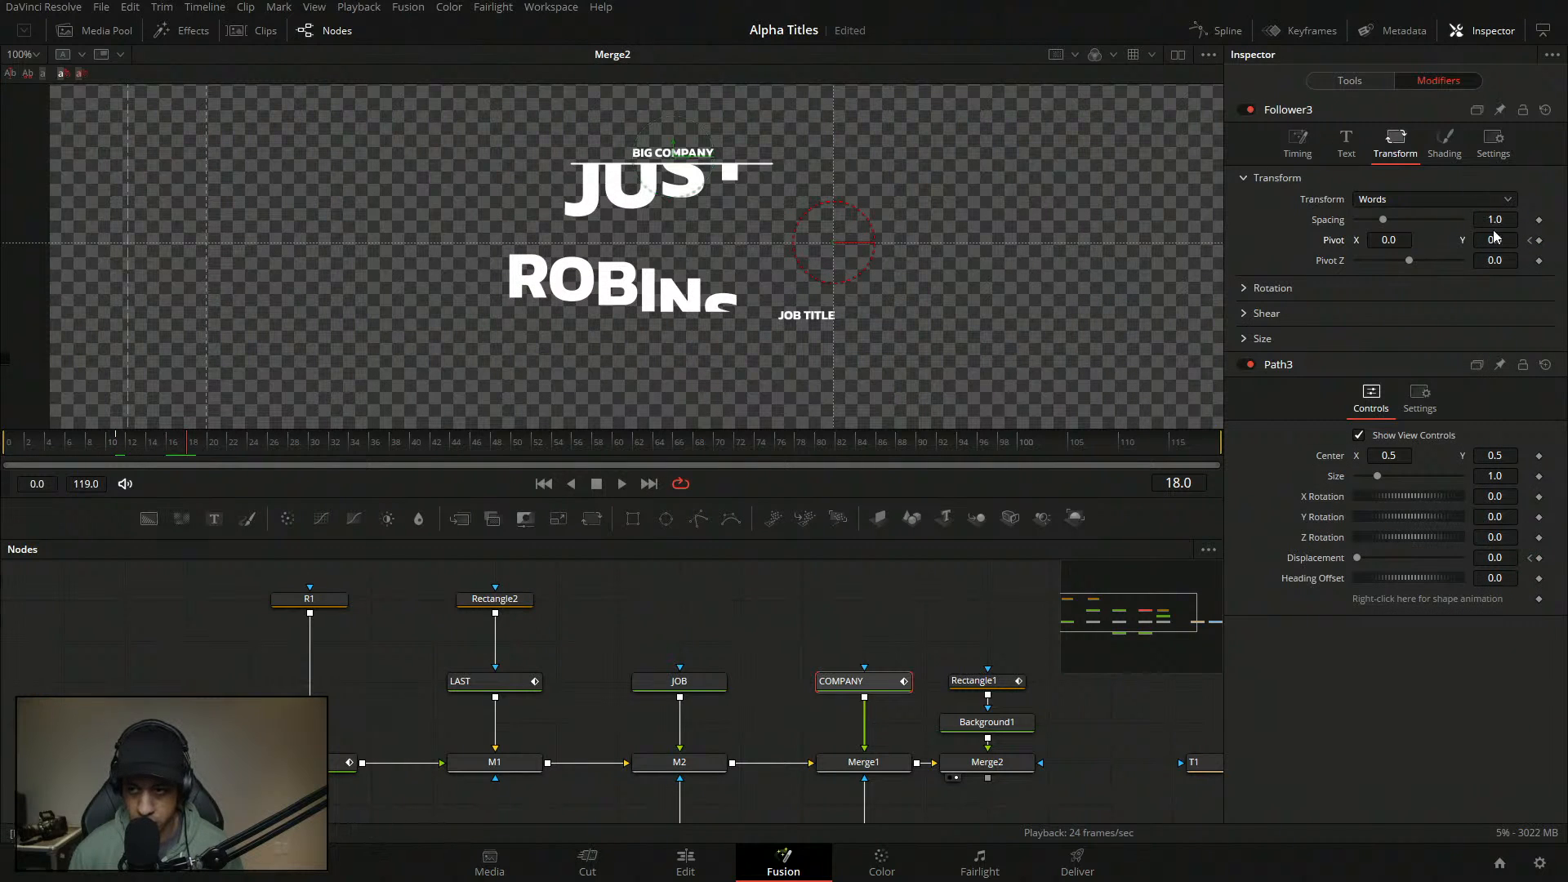
pyautogui.moveTo(1494, 239); pyautogui.dragTo(1478, 244)
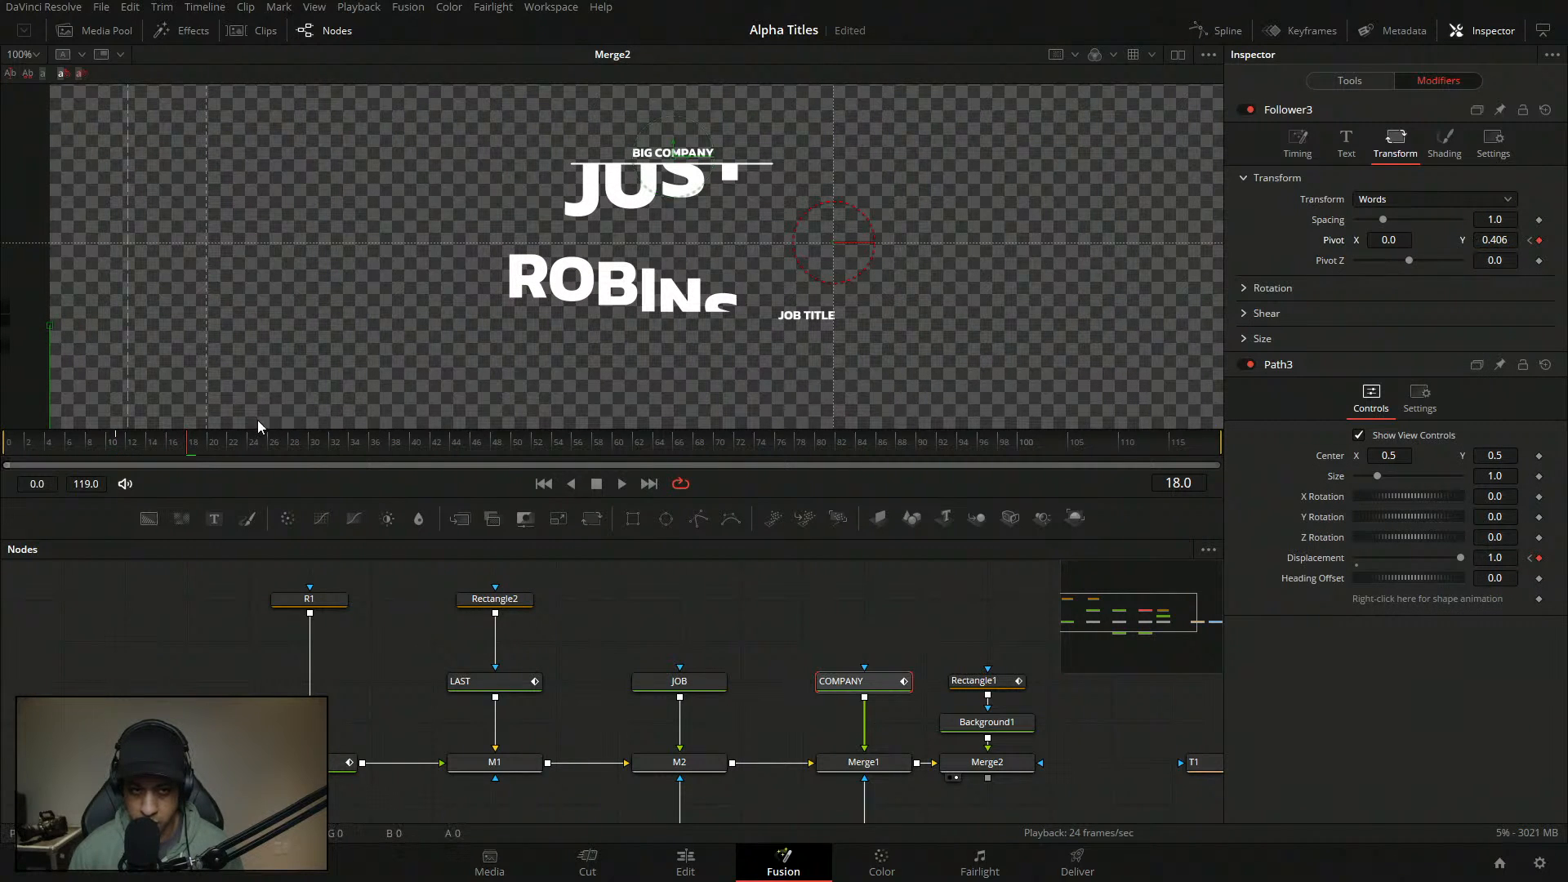
pyautogui.moveTo(143, 444); pyautogui.dragTo(113, 446)
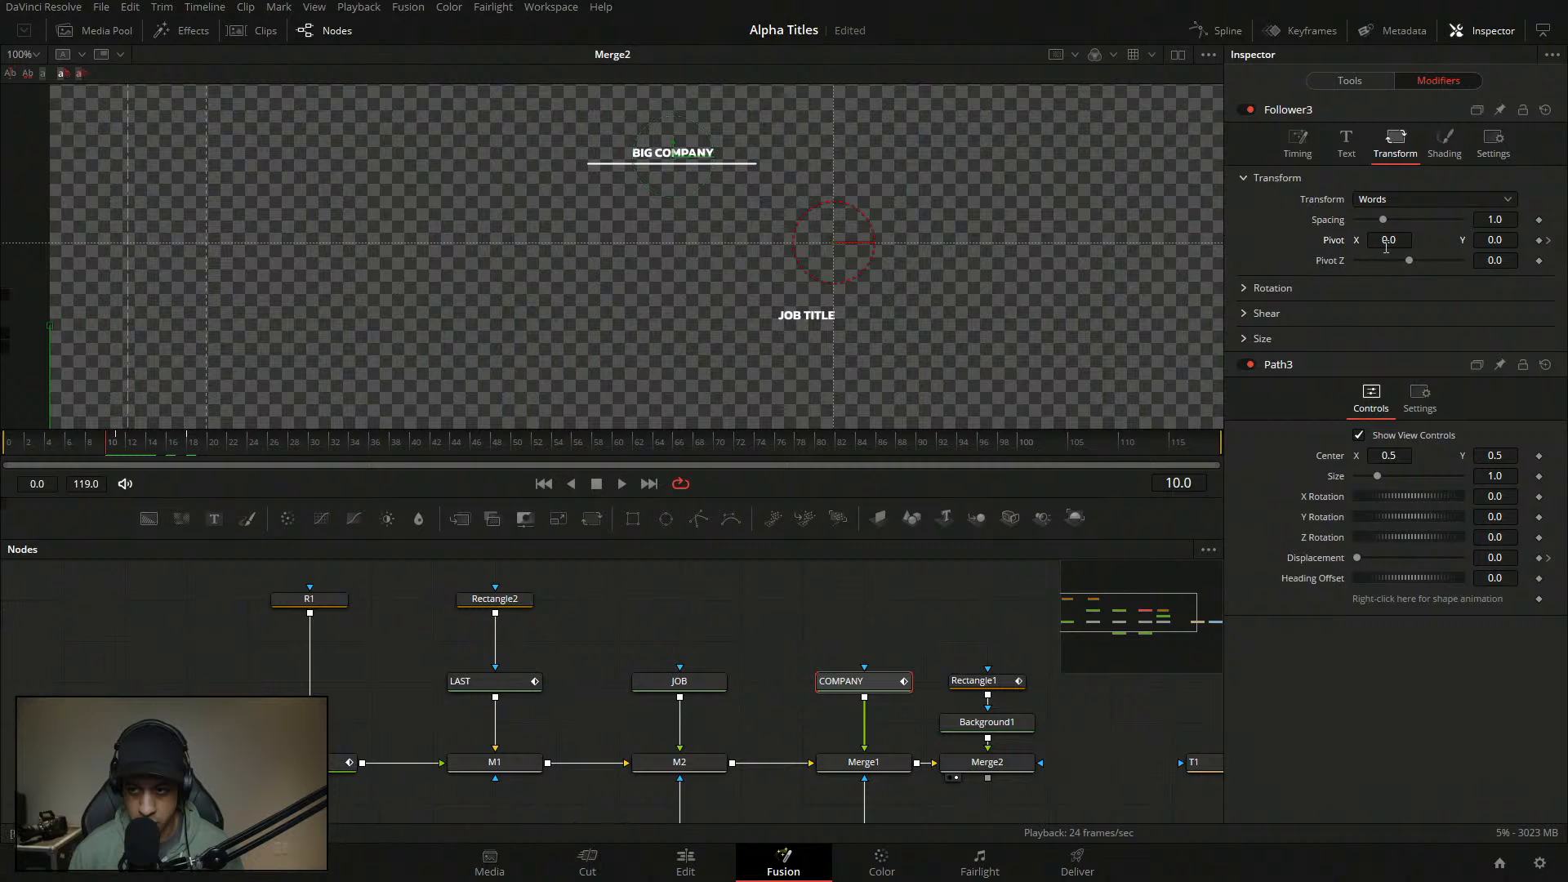
pyautogui.moveTo(121, 451)
pyautogui.mouseDown()
pyautogui.moveTo(204, 452)
pyautogui.moveTo(124, 448)
pyautogui.mouseUp()
pyautogui.moveTo(1493, 240); pyautogui.dragTo(1491, 240)
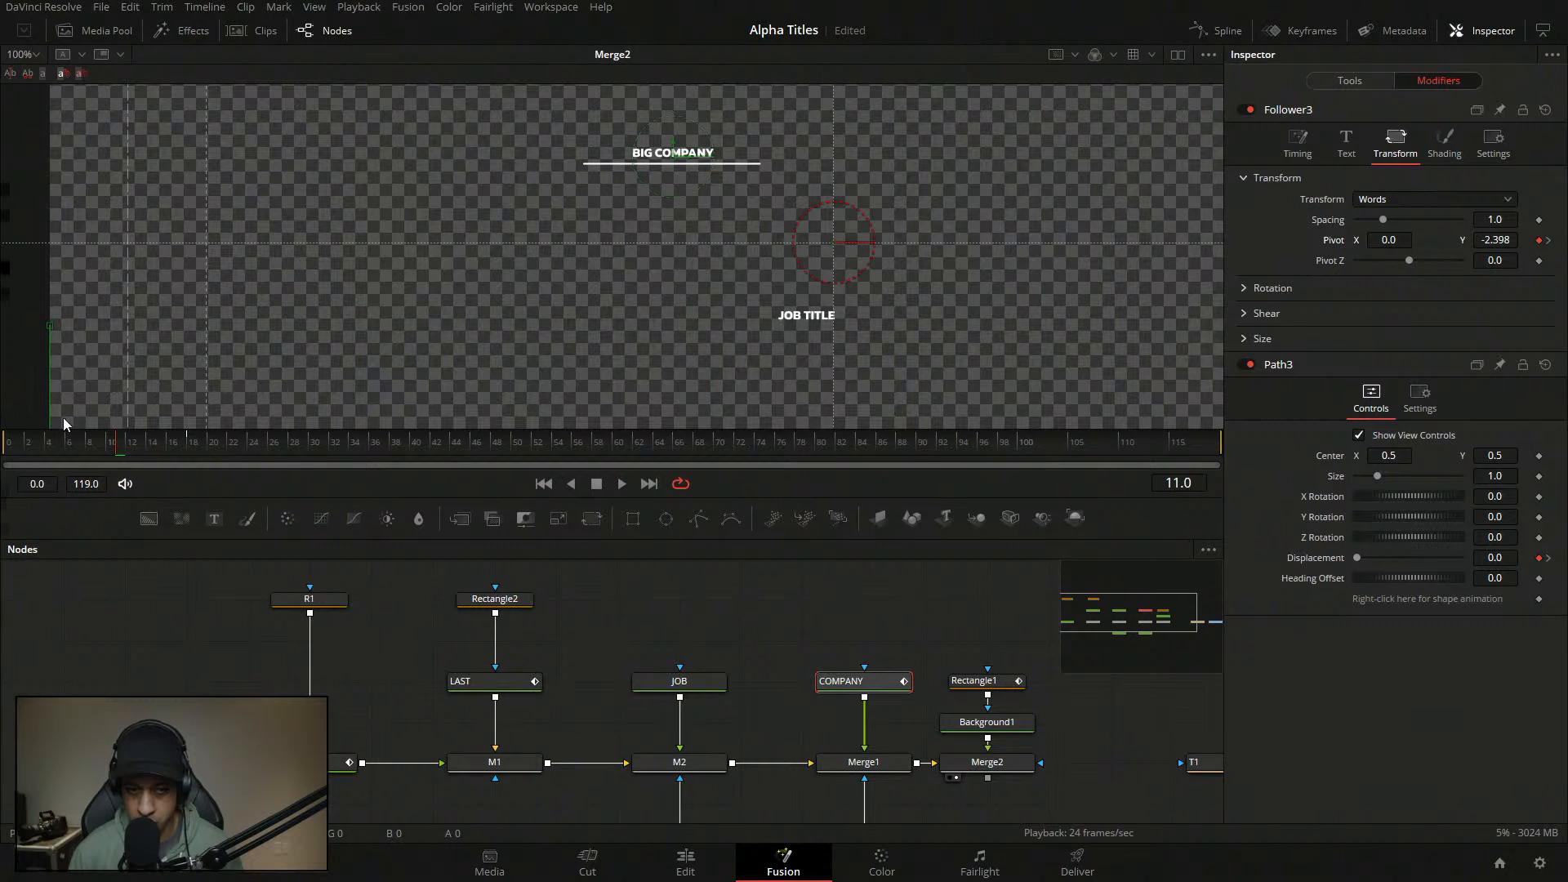
# - Play the name animation back and review the Follower's shading position settings
pyautogui.press('space')
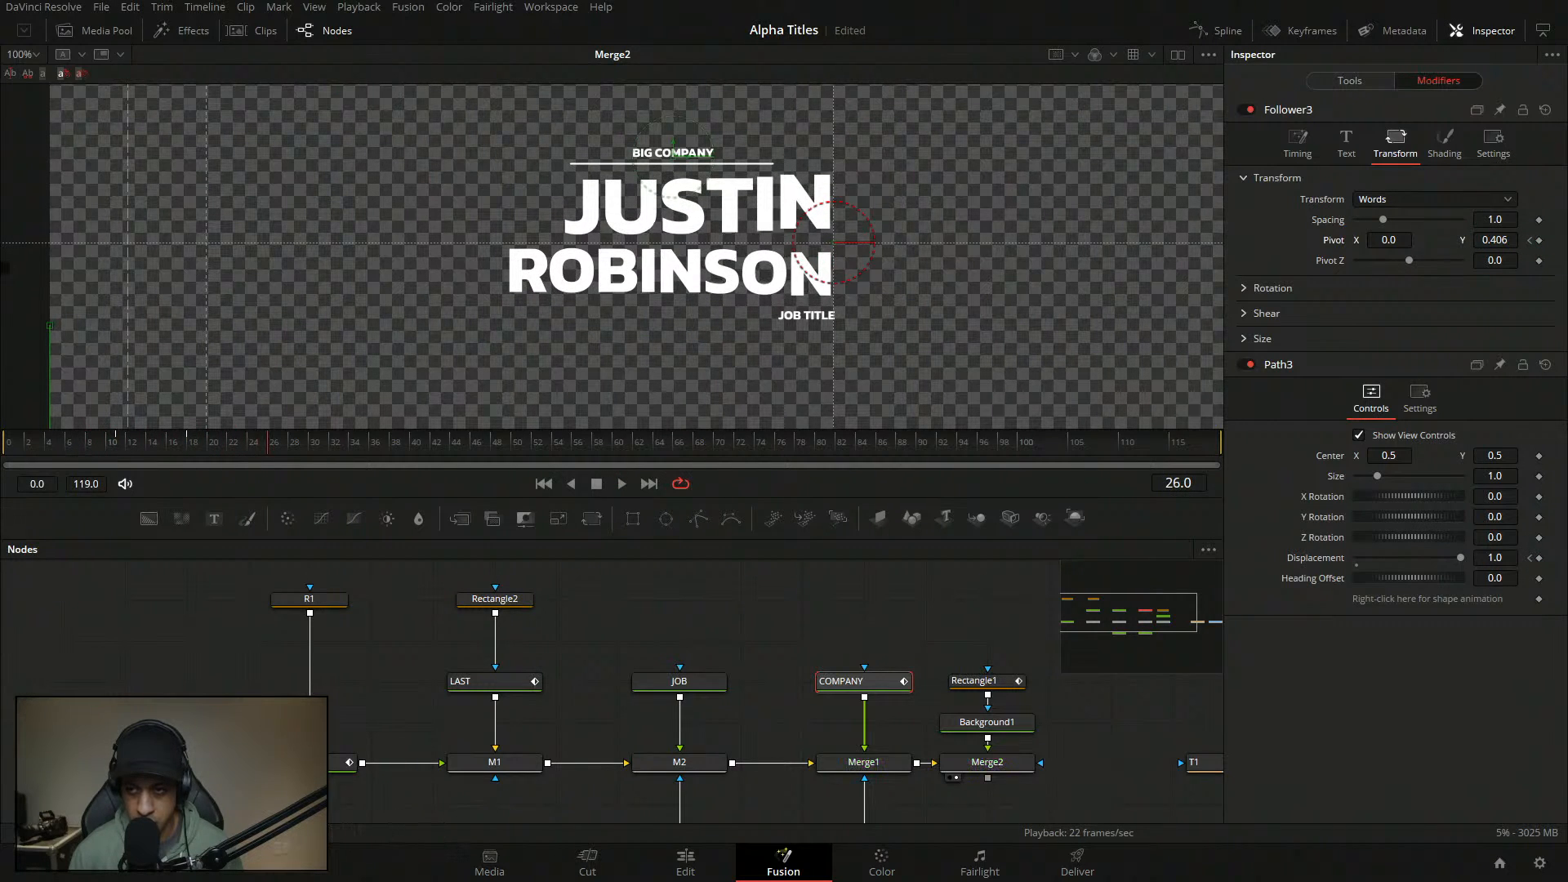
pyautogui.click(1445, 143)
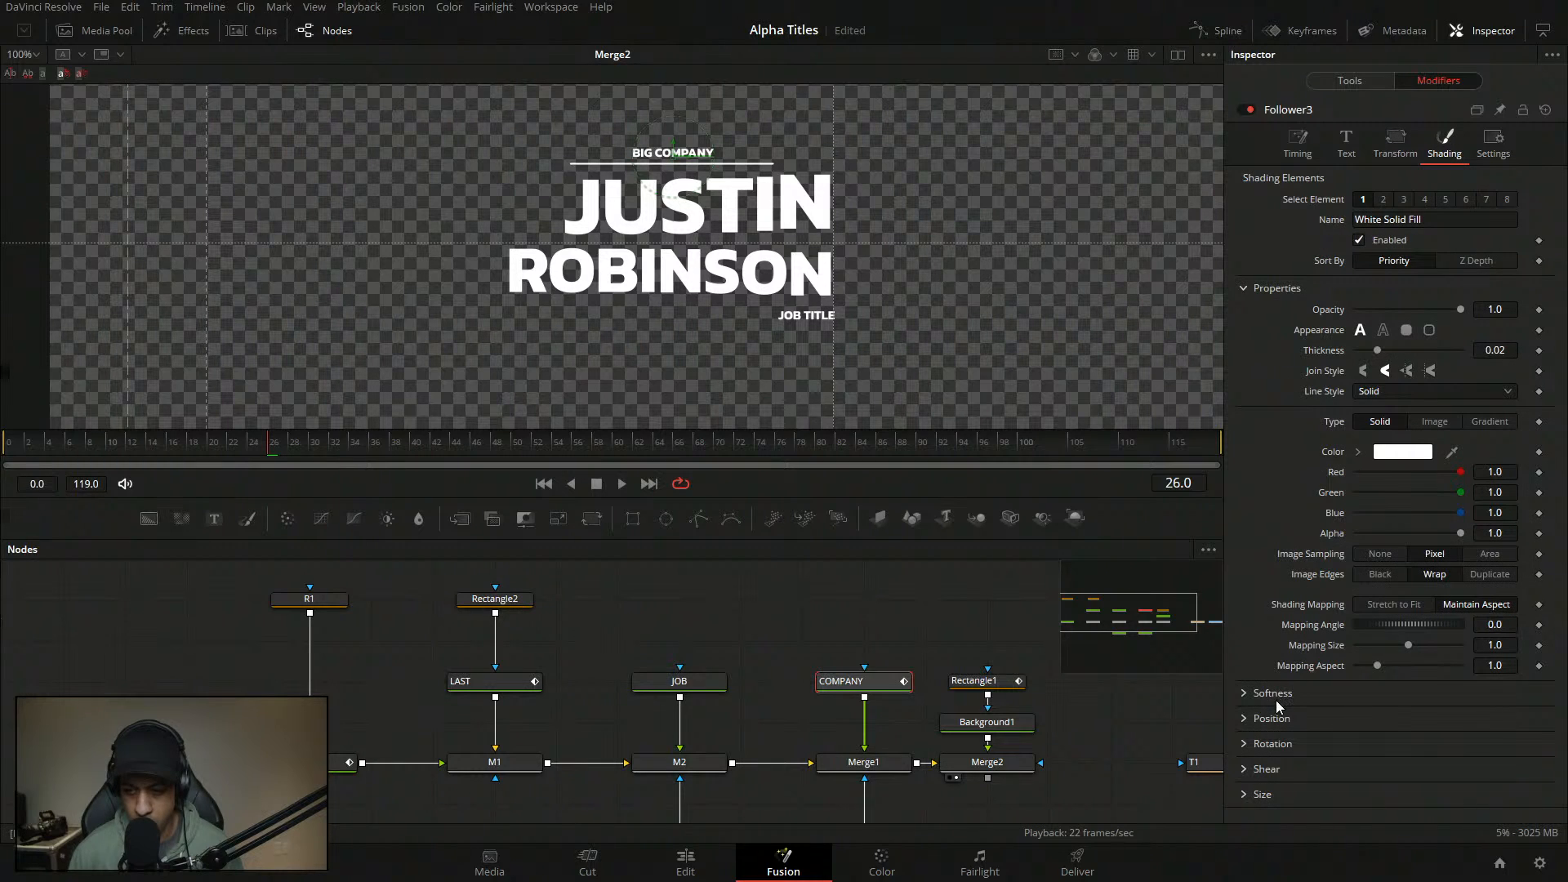
pyautogui.click(1245, 719)
pyautogui.click(1244, 719)
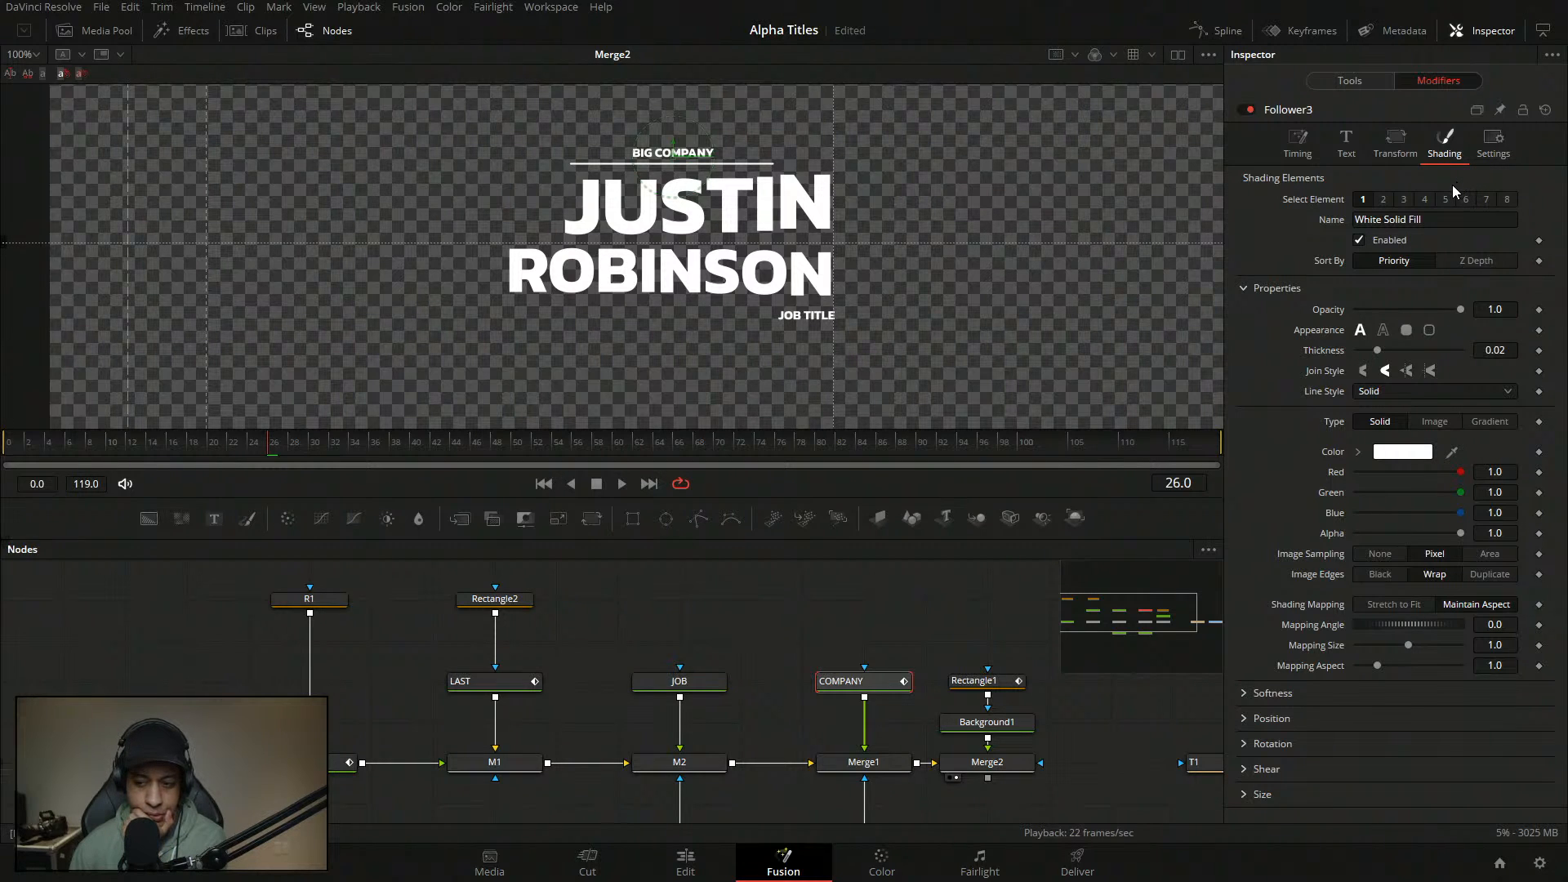
pyautogui.click(1395, 135)
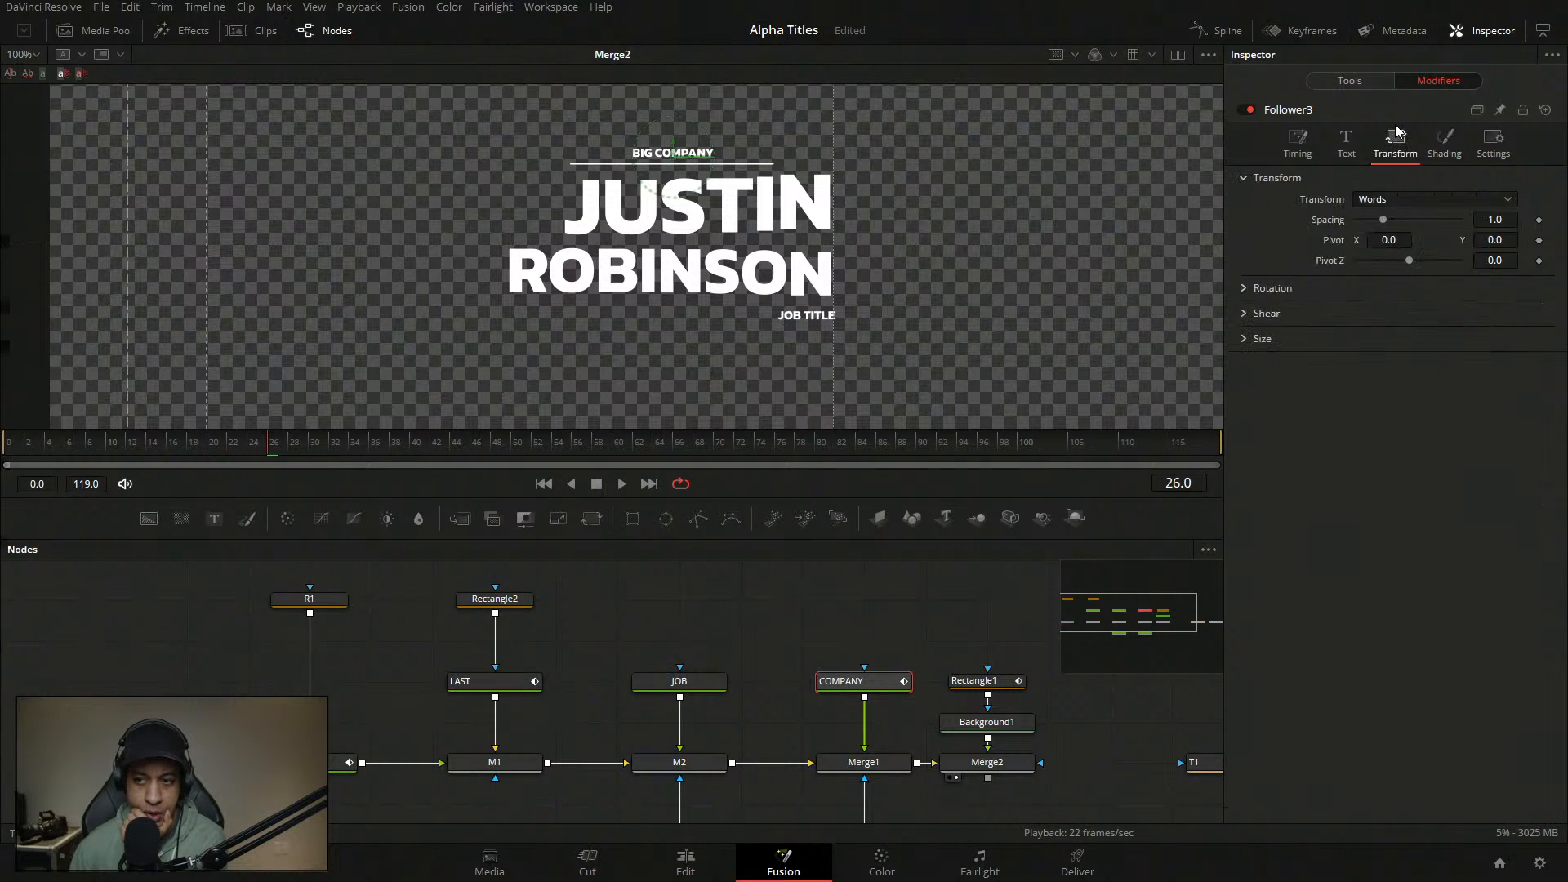
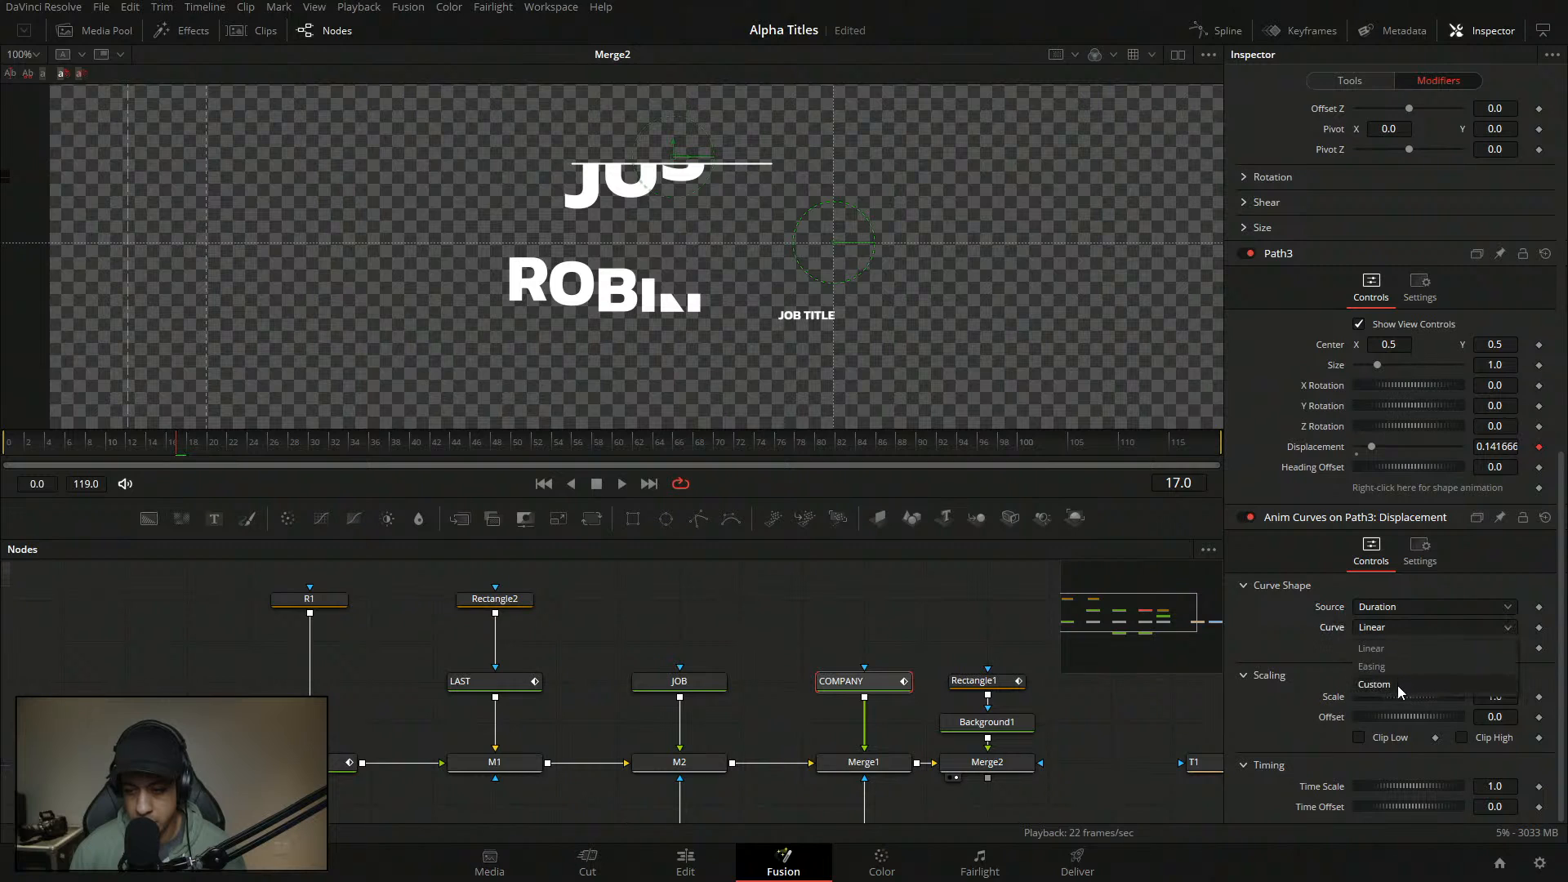
# - Switch the displacement curve to Custom and add a point at In 0.1, Out 0
pyautogui.click(1398, 684)
pyautogui.click(1373, 752)
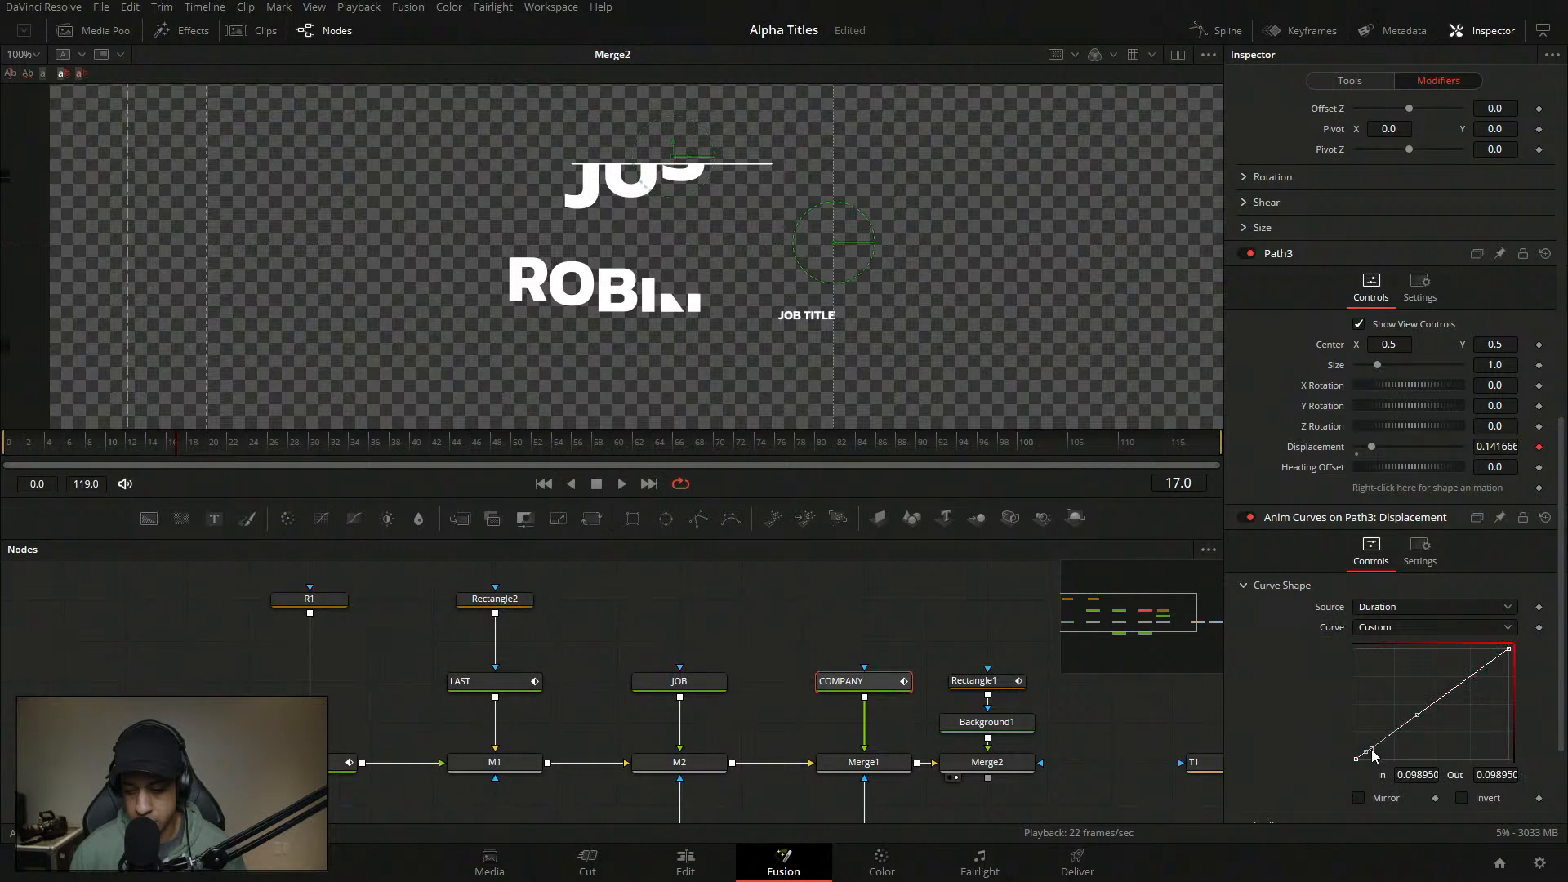
pyautogui.click(1426, 774)
pyautogui.write('0.1')
pyautogui.press('Tab')
pyautogui.write('0')
pyautogui.press('Return')
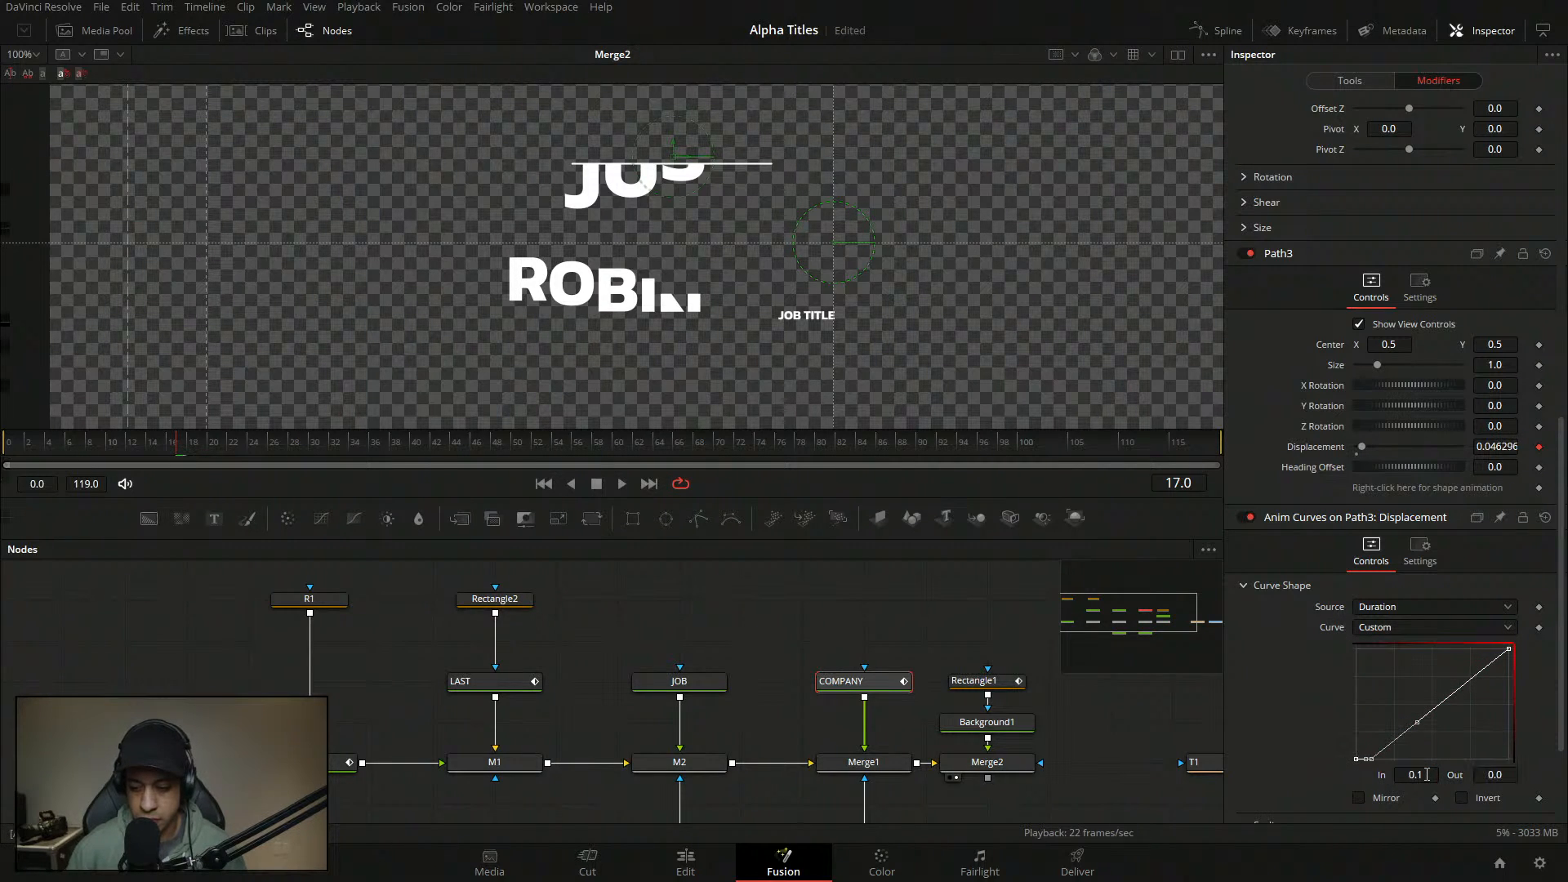
# - Add a middle curve point and set it to In 0.13, Out 1.0
pyautogui.click(1423, 720)
pyautogui.click(1430, 716)
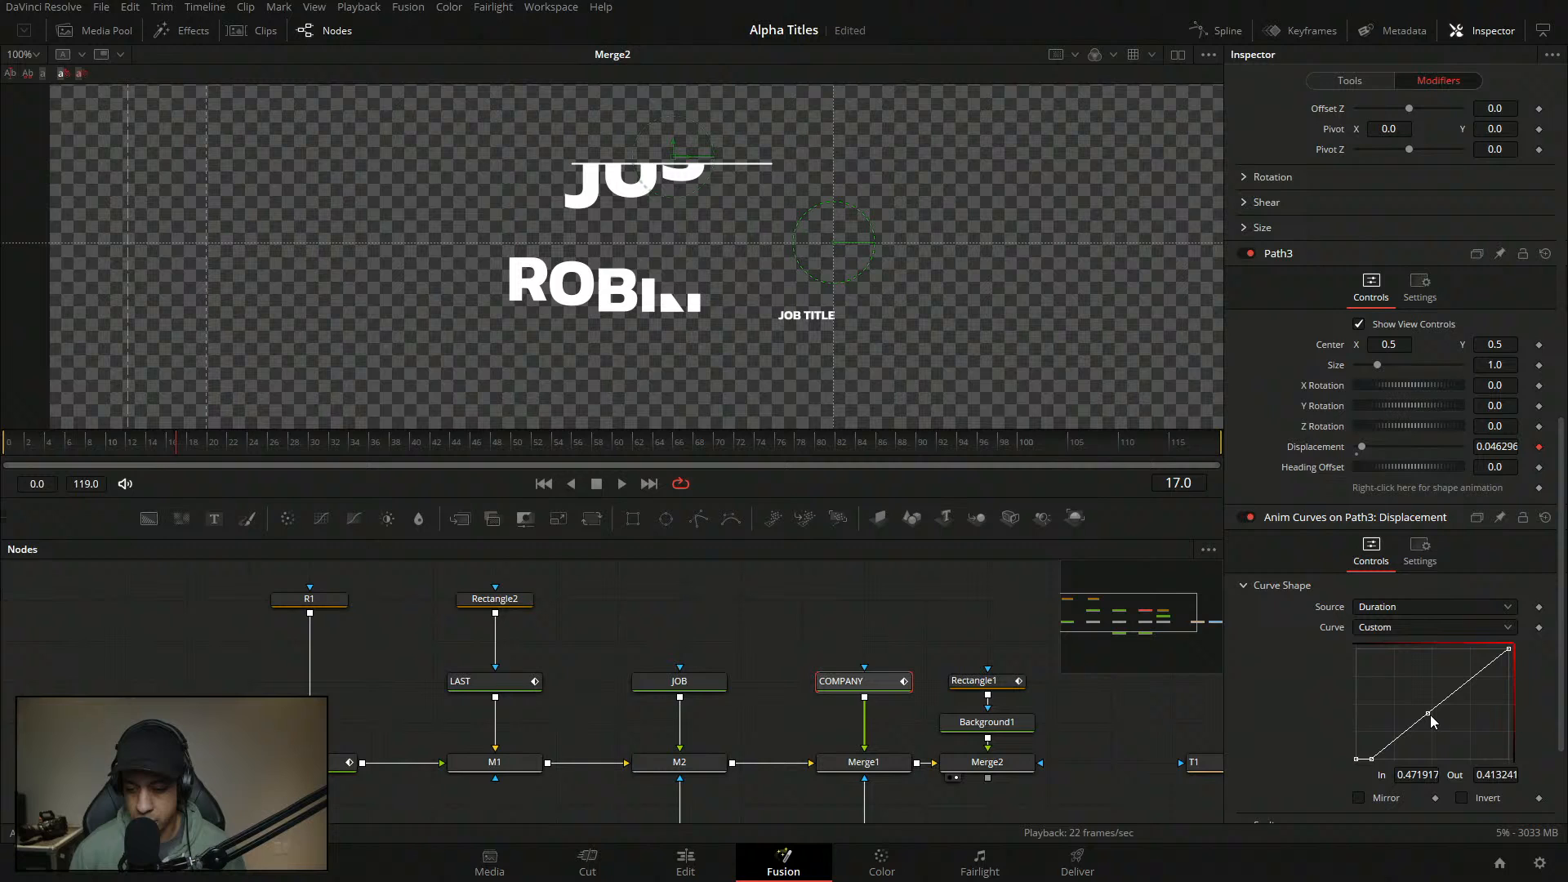
pyautogui.click(1425, 776)
pyautogui.click(1428, 714)
pyautogui.click(1424, 776)
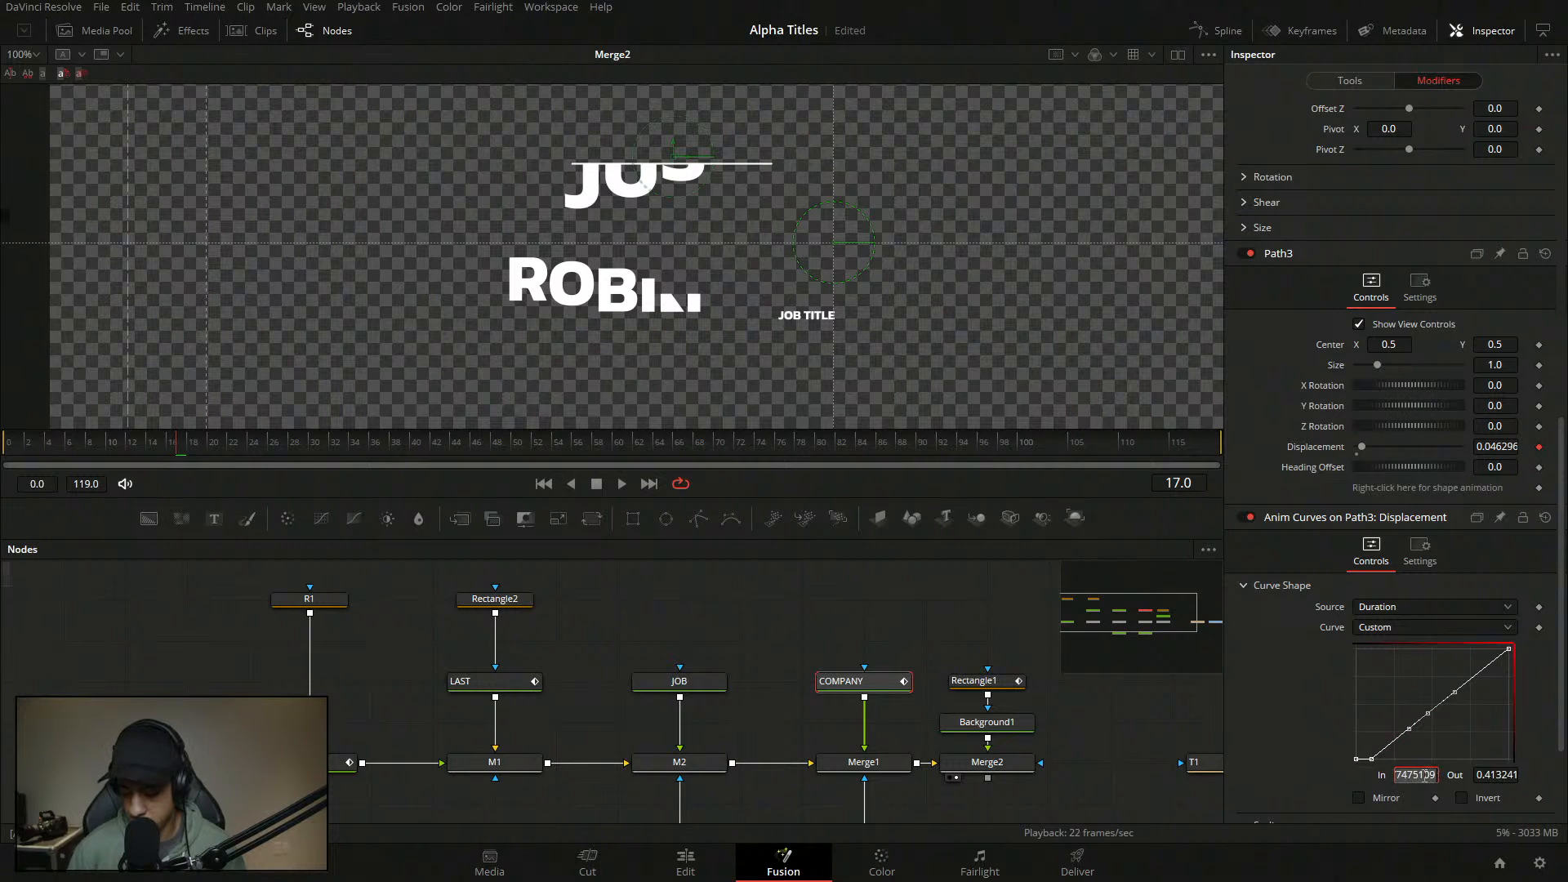
pyautogui.write('.13')
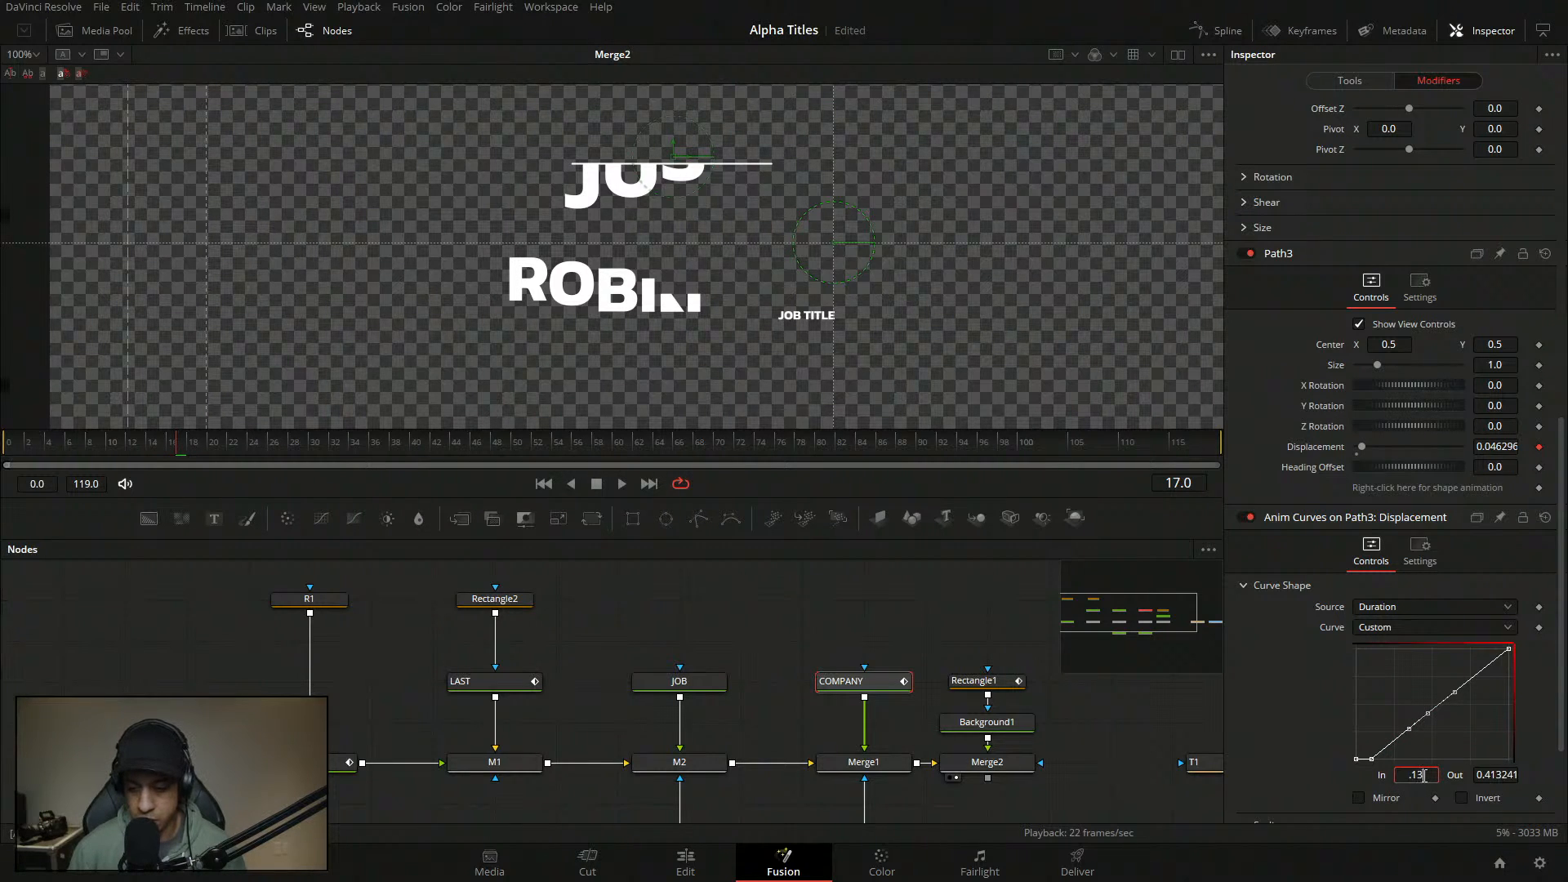
pyautogui.press('Tab')
pyautogui.write('1')
pyautogui.press('Return')
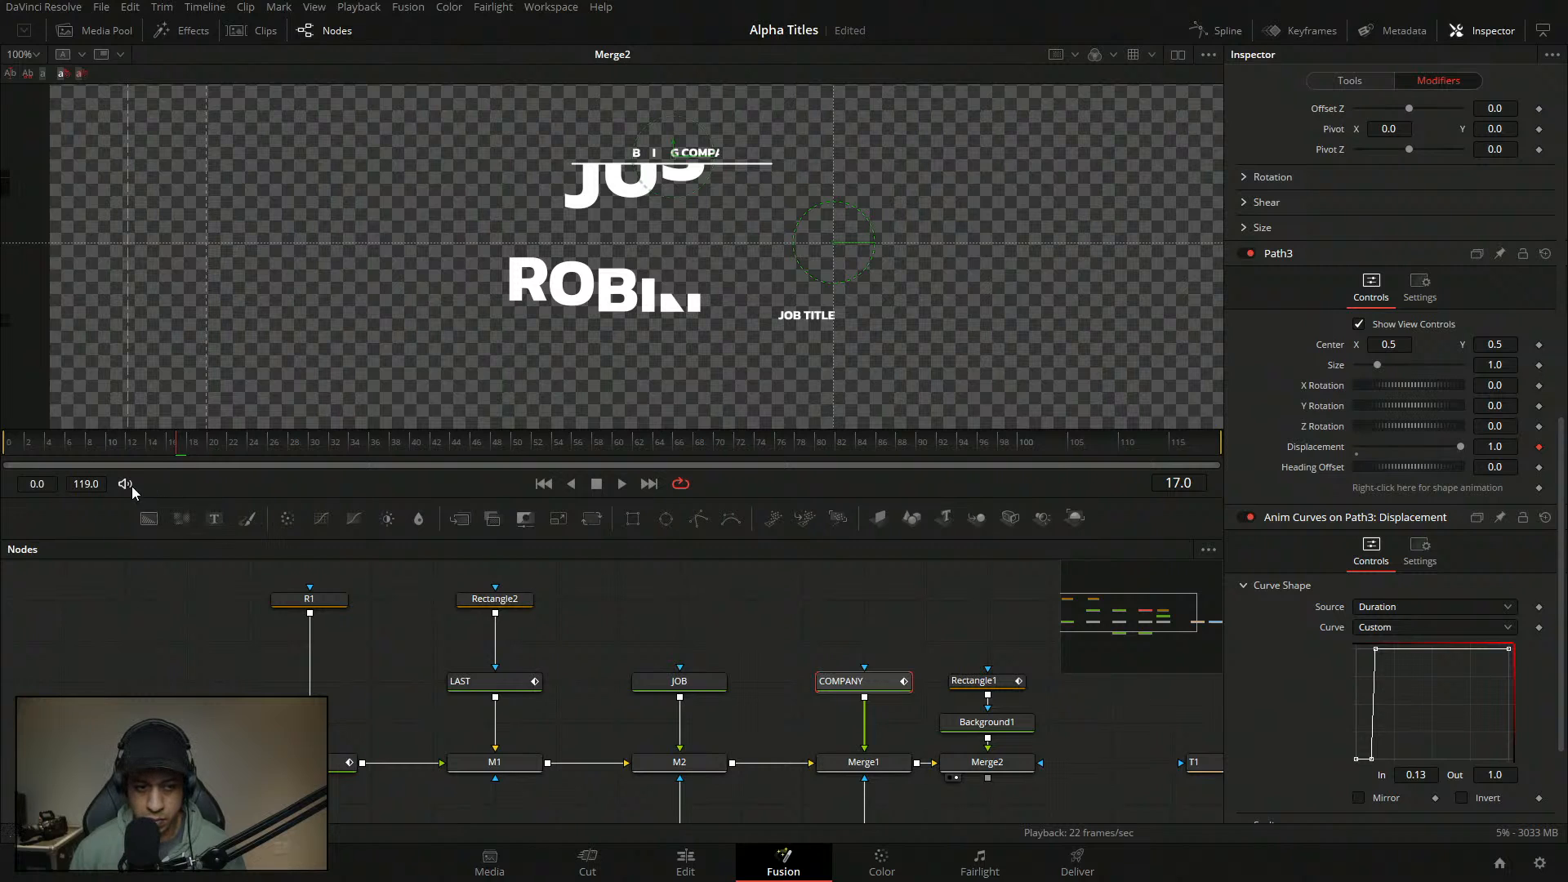
pyautogui.moveTo(150, 445); pyautogui.dragTo(8, 445)
pyautogui.press('space')
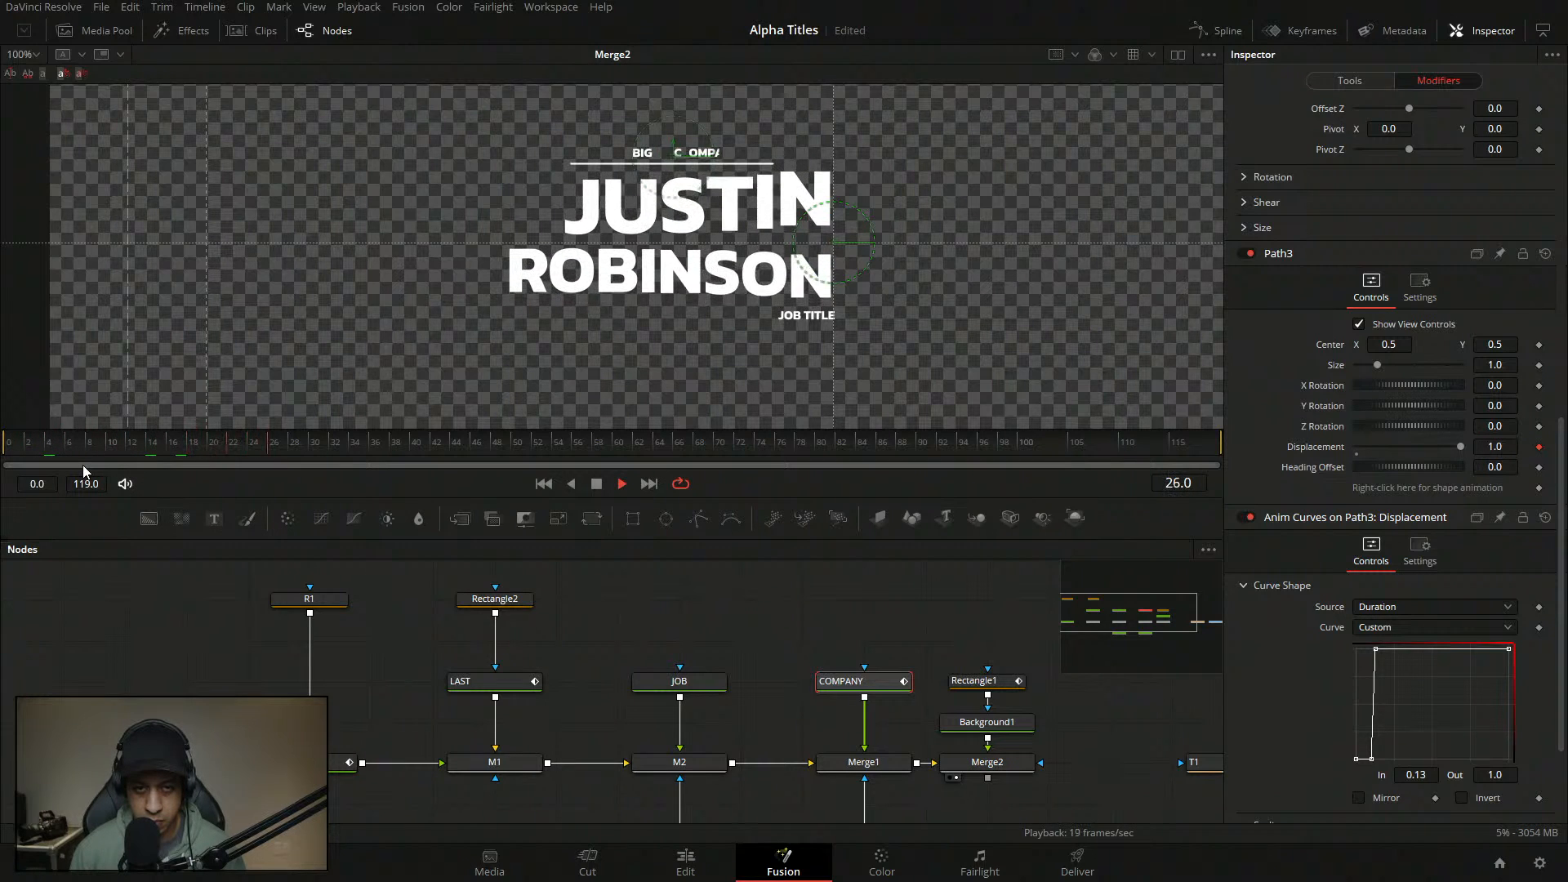
pyautogui.press('space')
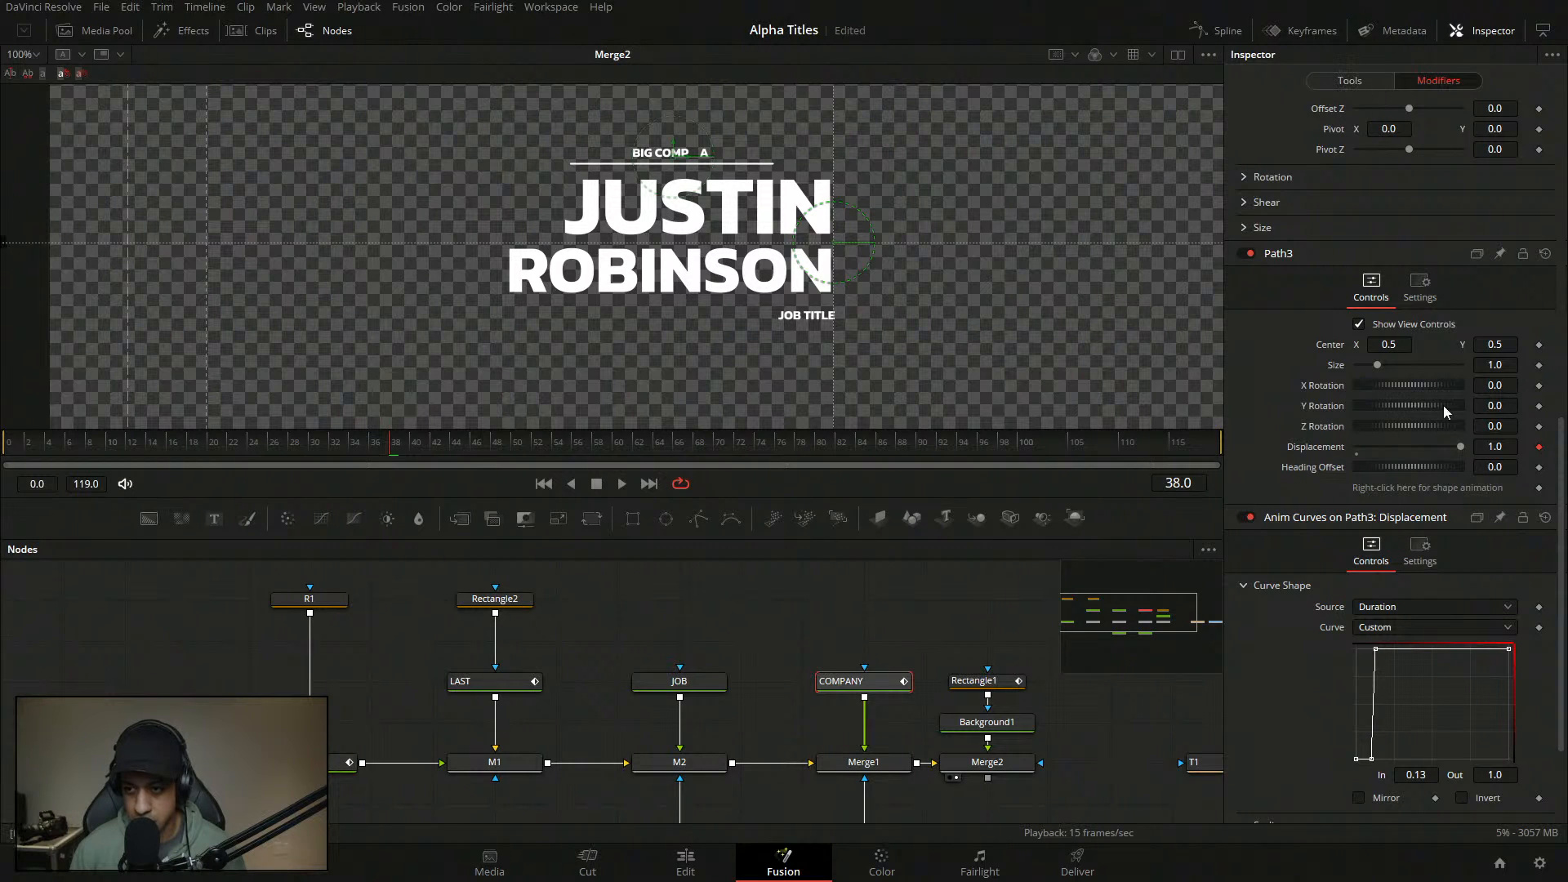
# - Remove the old Offset animation and keyframe Offset X at 9.443 on frame 38
pyautogui.scroll(6, 1442, 502)
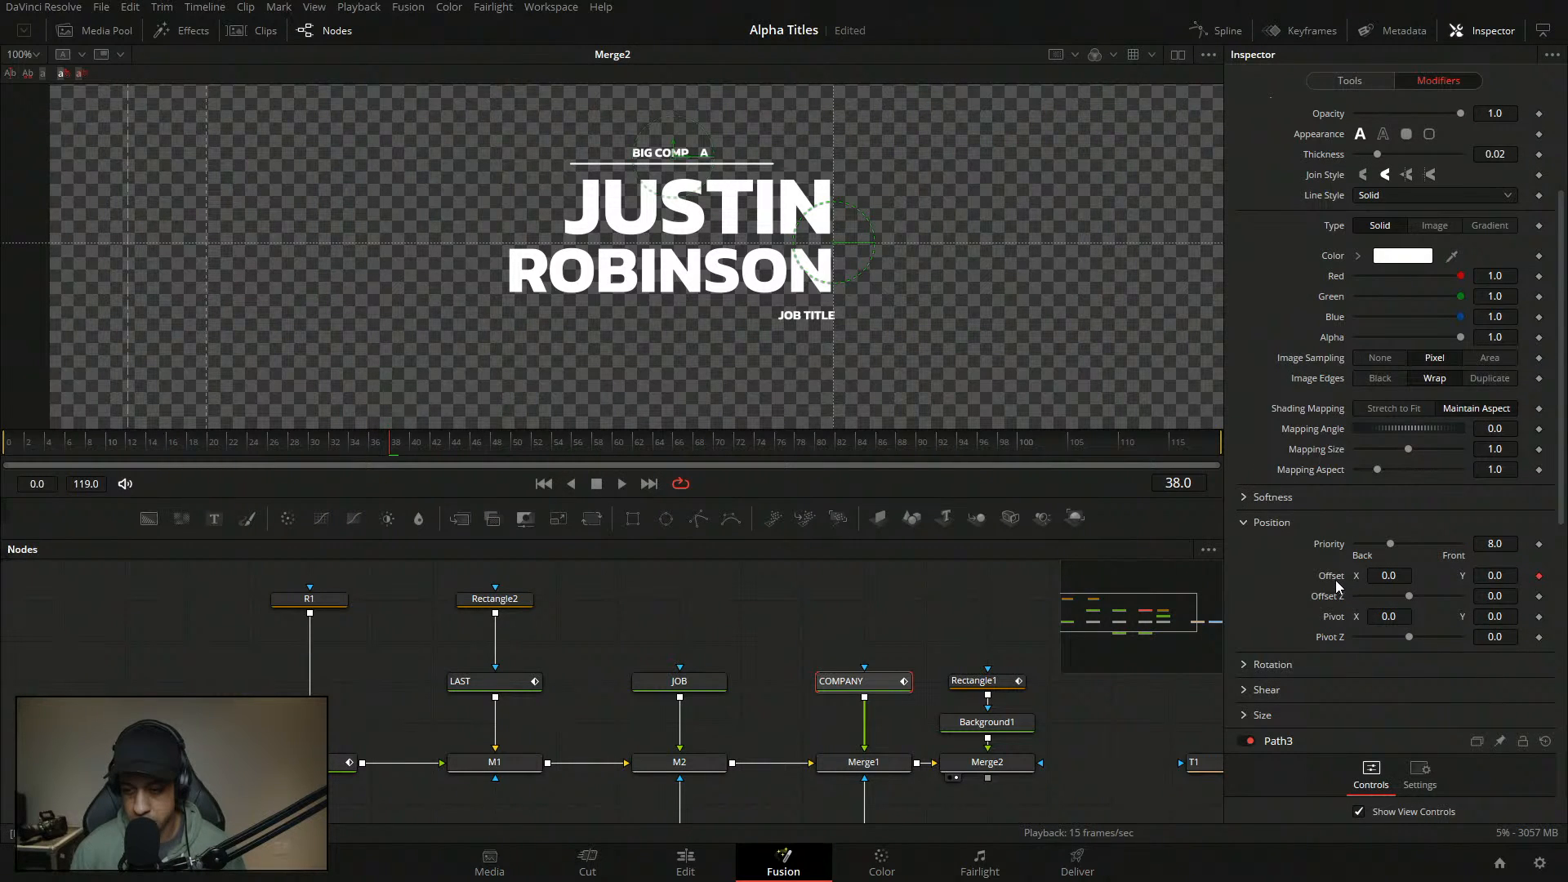
pyautogui.doubleClick(1336, 581)
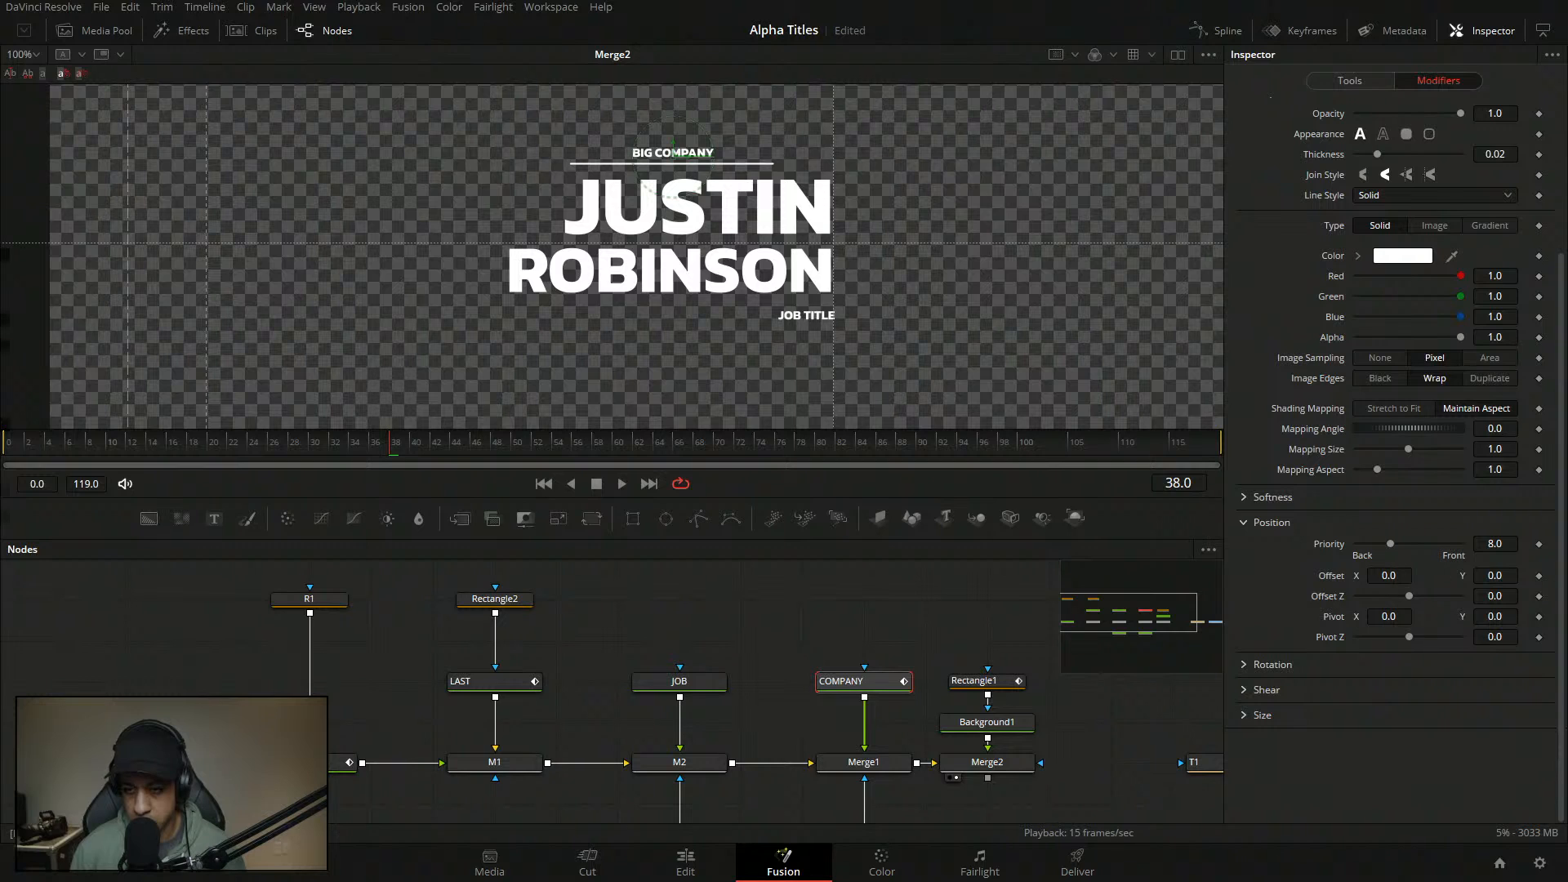
pyautogui.click(1388, 575)
pyautogui.write('7.57')
pyautogui.moveTo(1390, 576); pyautogui.dragTo(1408, 576)
pyautogui.click(1539, 576)
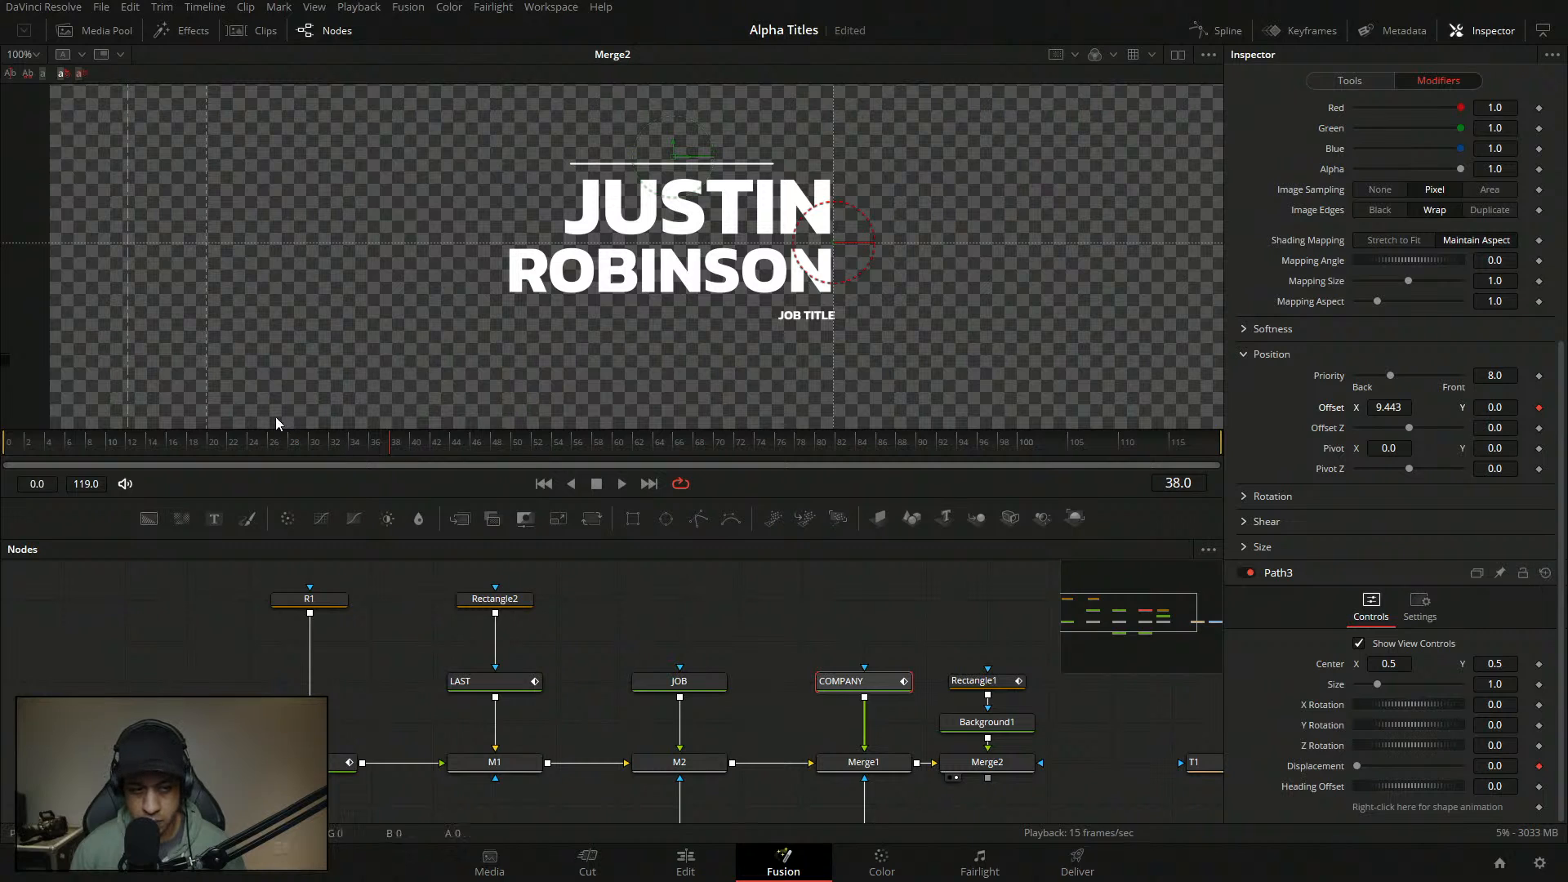
# - At frame 57, set Offset X back to 0 and bring up Displacement's animation options
pyautogui.moveTo(392, 443); pyautogui.dragTo(582, 449)
pyautogui.click(1398, 407)
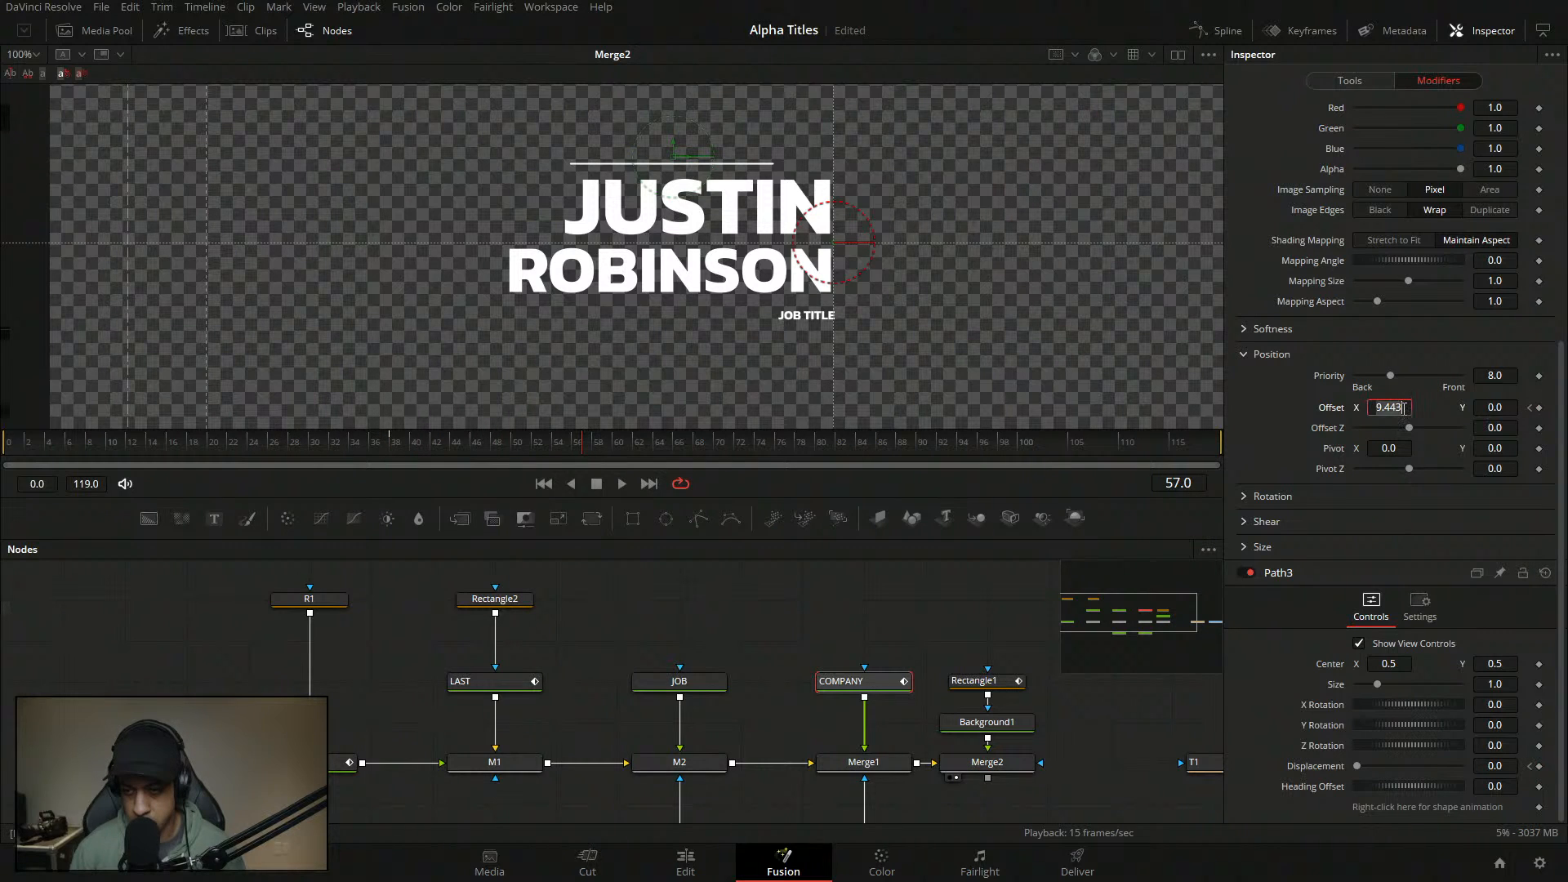
pyautogui.write('1')
pyautogui.press('Tab')
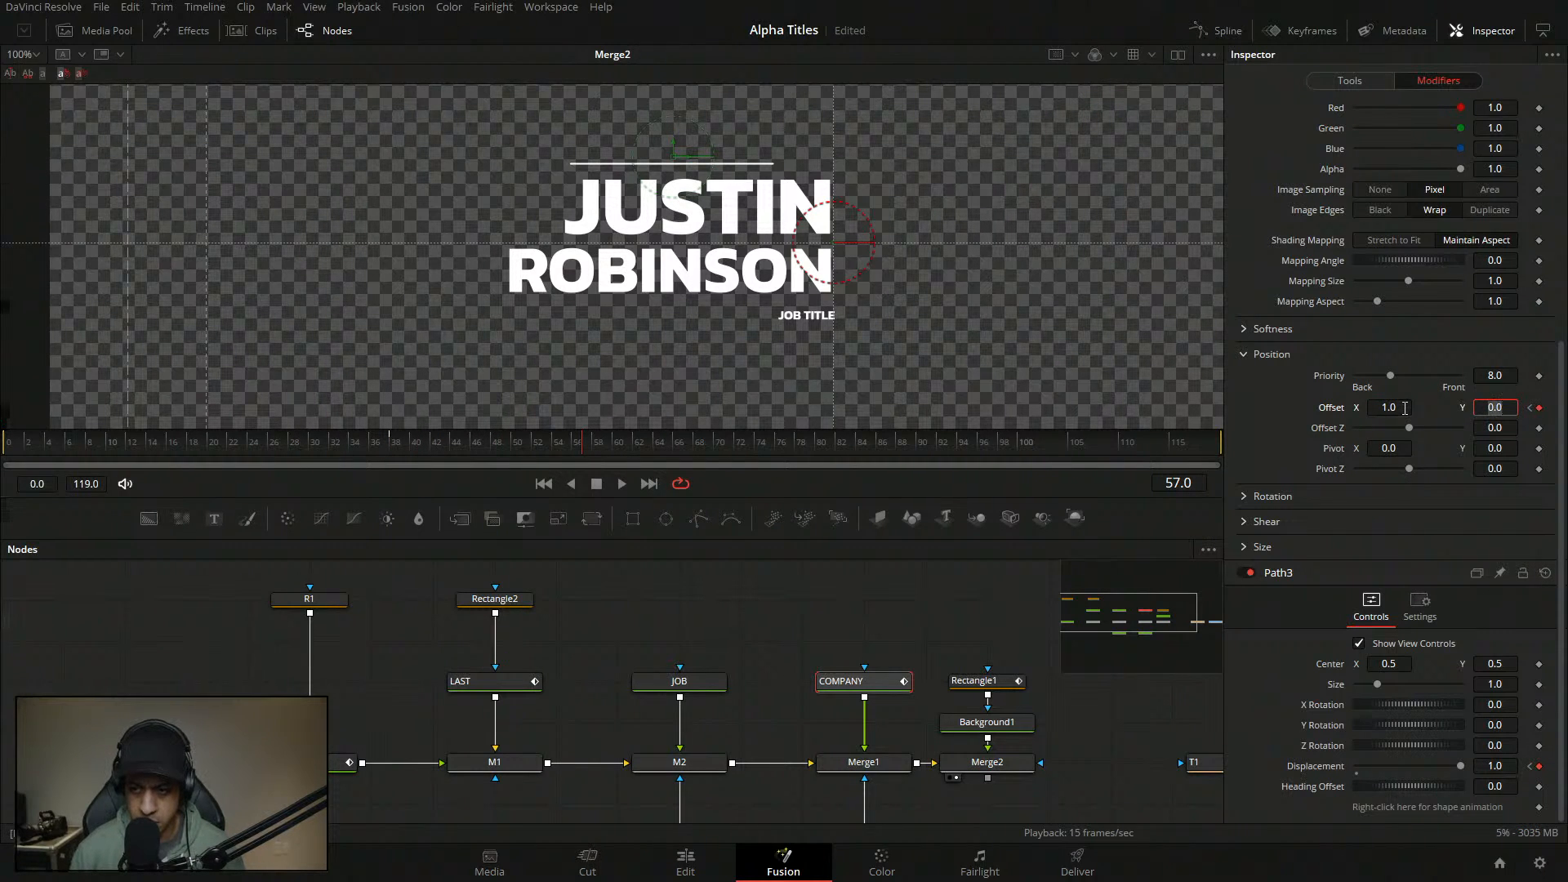
pyautogui.click(1392, 408)
pyautogui.write('0')
pyautogui.press('Tab')
pyautogui.rightClick(1331, 766)
# - Drive Displacement with an animation curve modifier based on Duration, using a Custom curve
pyautogui.moveTo(1389, 622)
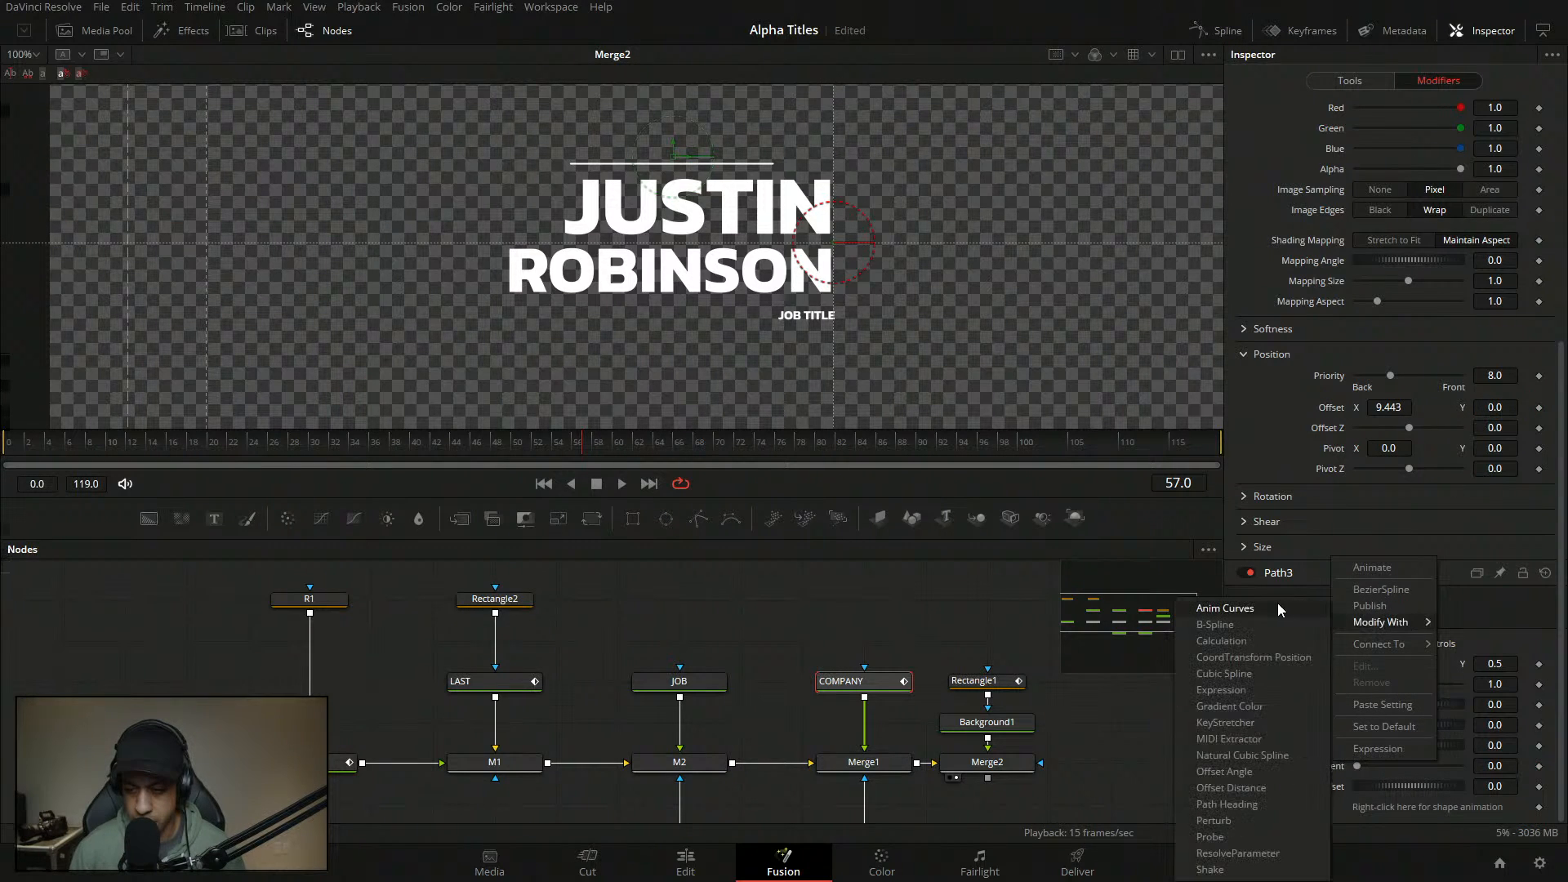
pyautogui.click(1279, 610)
pyautogui.click(1421, 607)
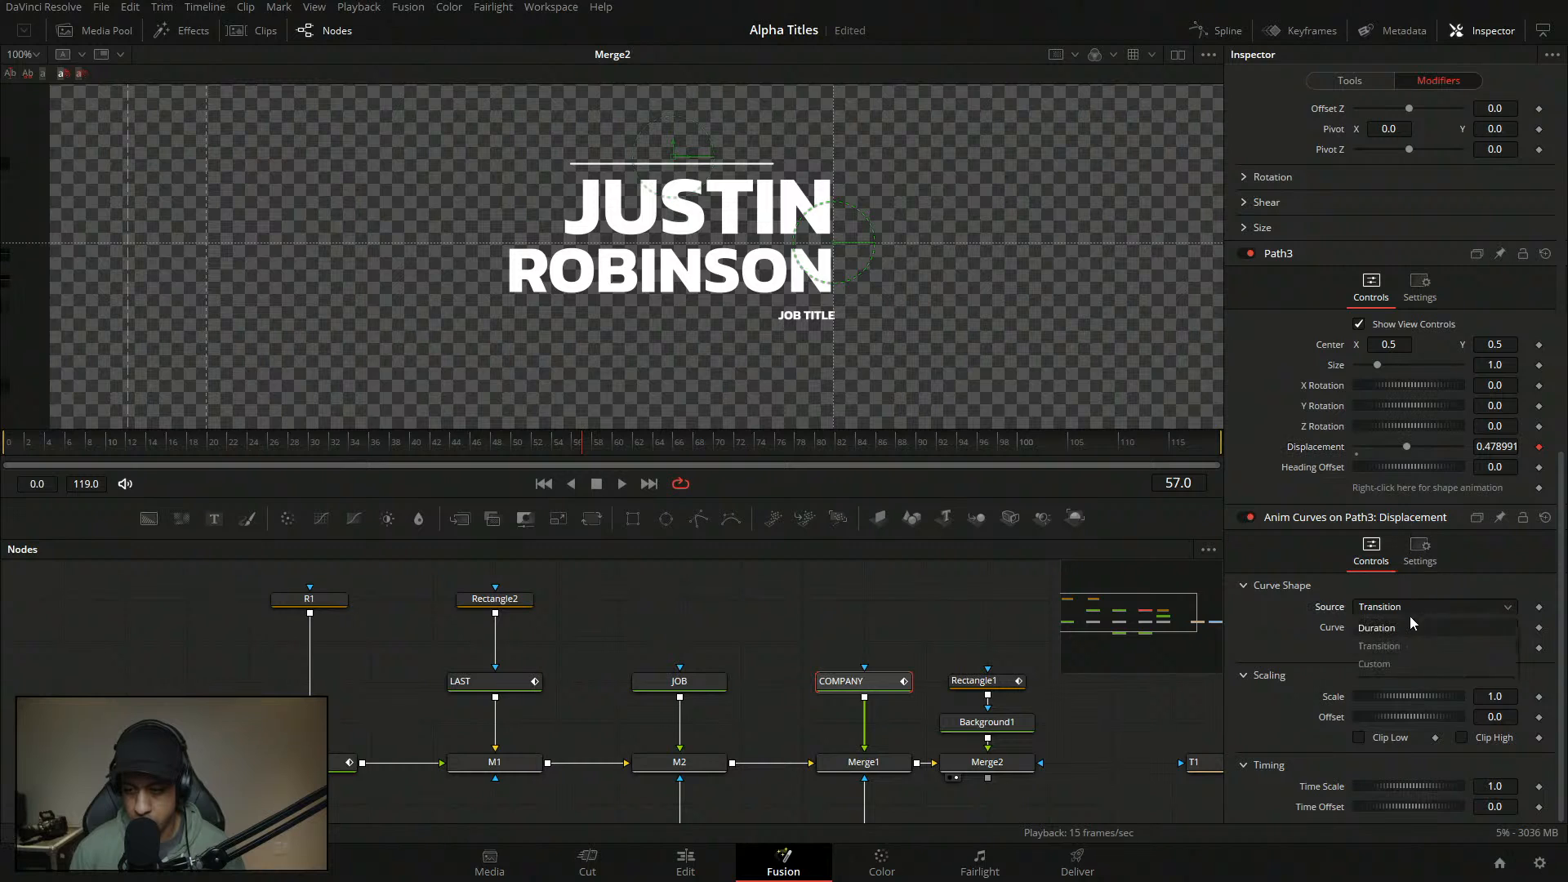
pyautogui.click(1409, 617)
pyautogui.click(1401, 627)
pyautogui.click(1409, 691)
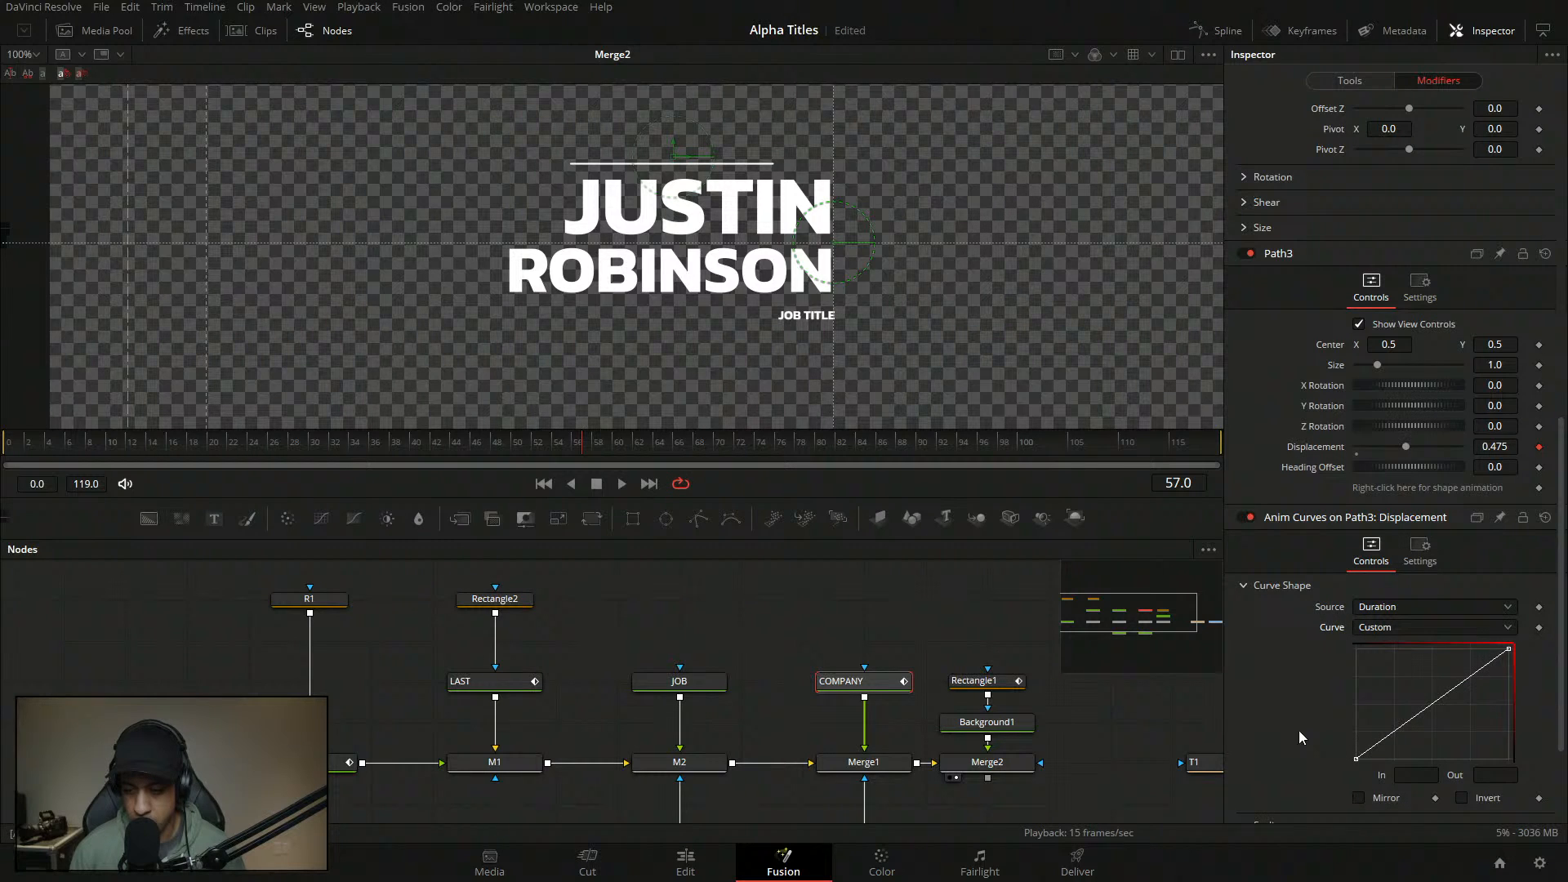
# - Add a curve point at In 0.15, Out 1
pyautogui.click(1372, 755)
pyautogui.click(1368, 750)
pyautogui.doubleClick(1421, 777)
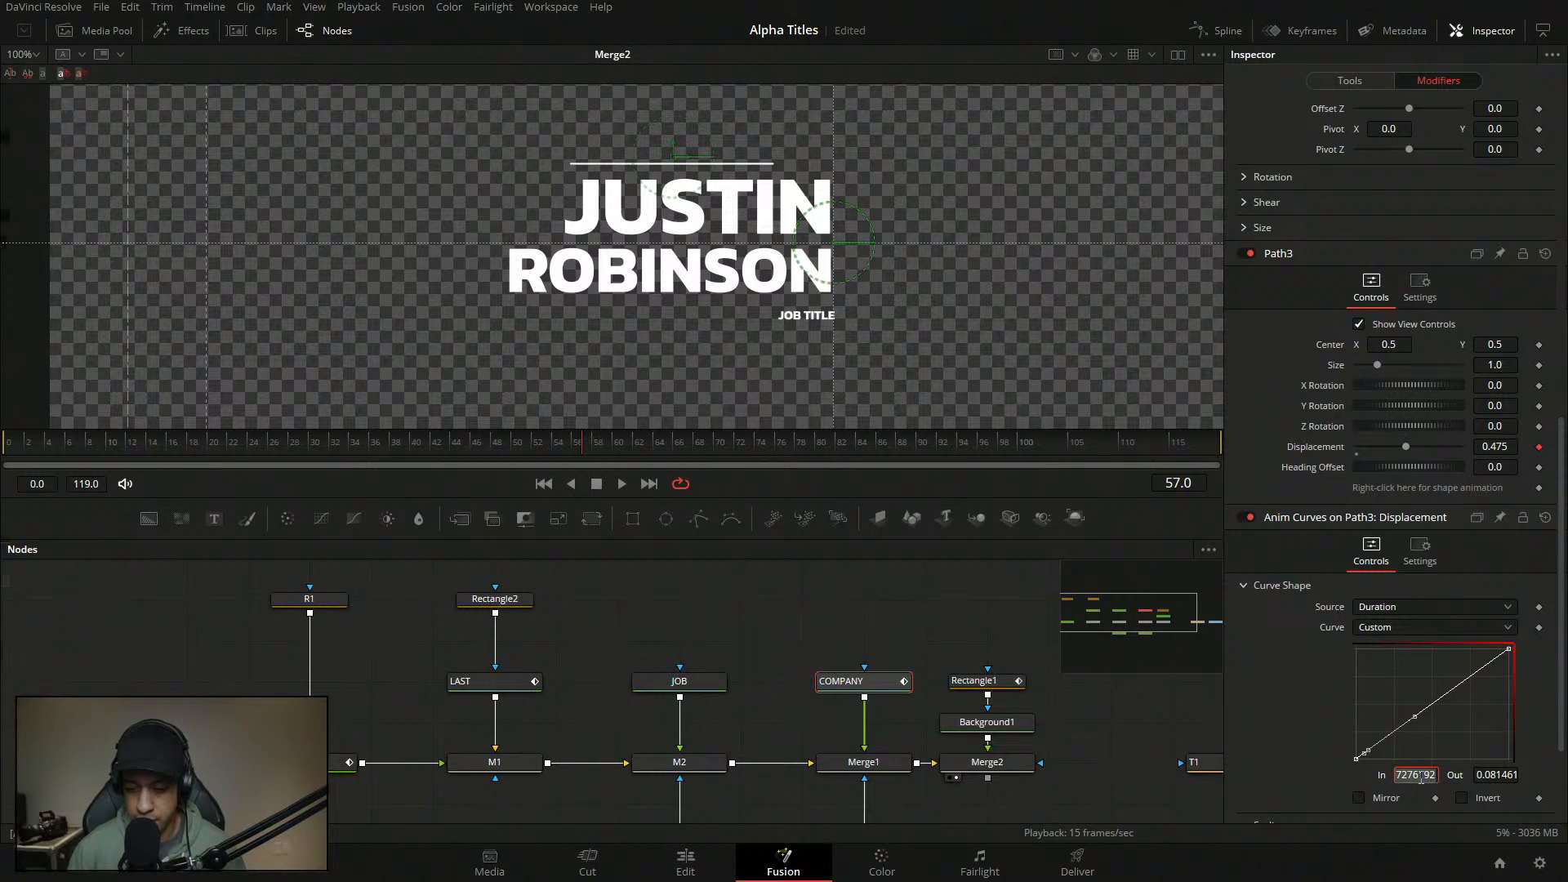
pyautogui.write('1')
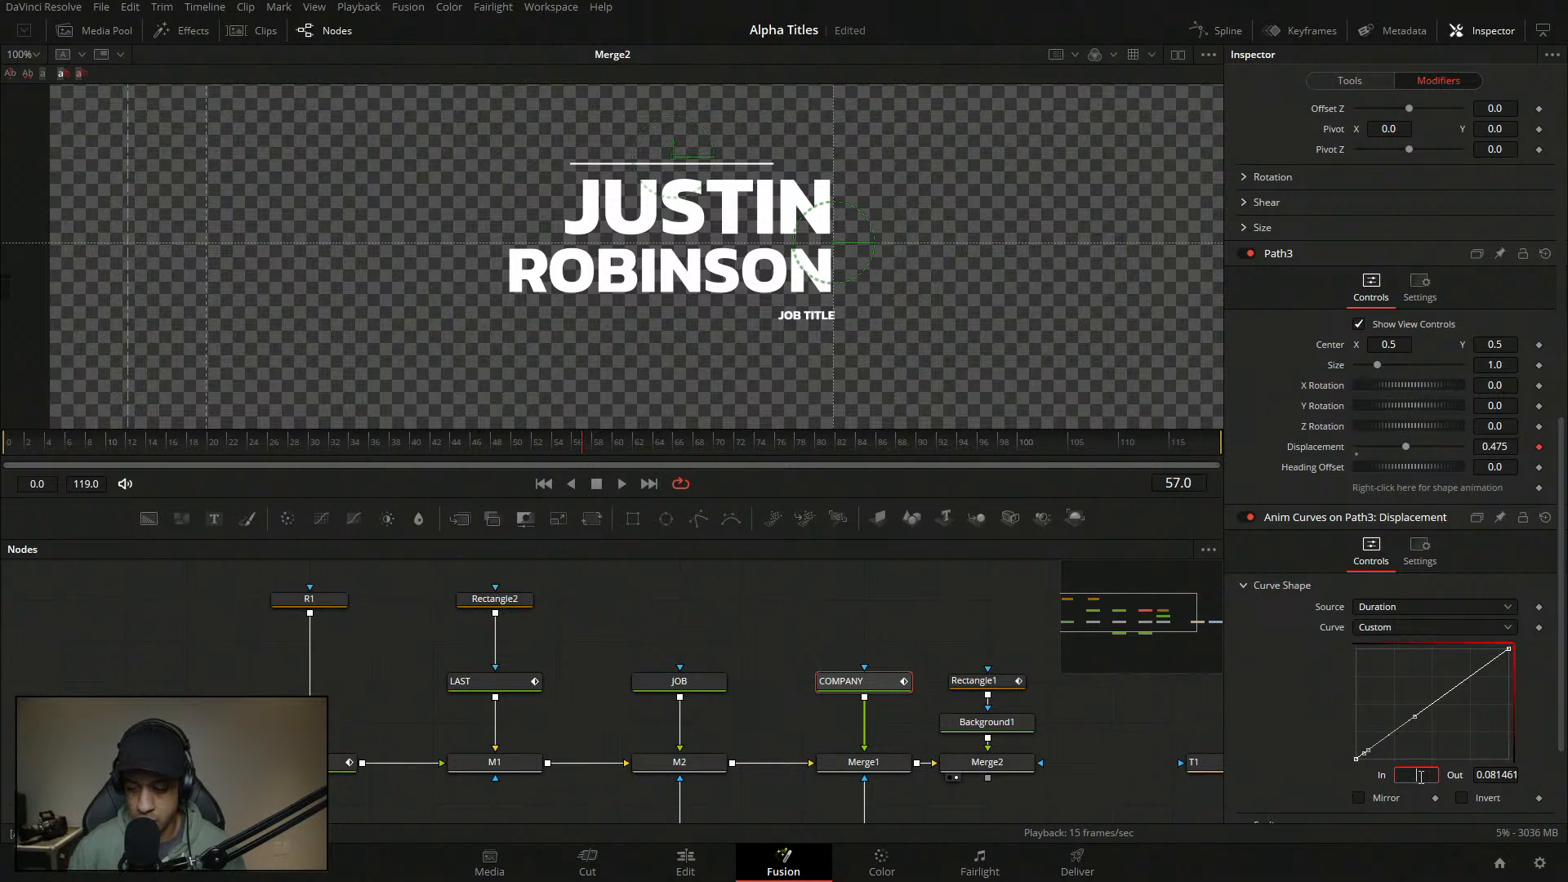
pyautogui.write('5')
pyautogui.press('Home')
pyautogui.write('0.')
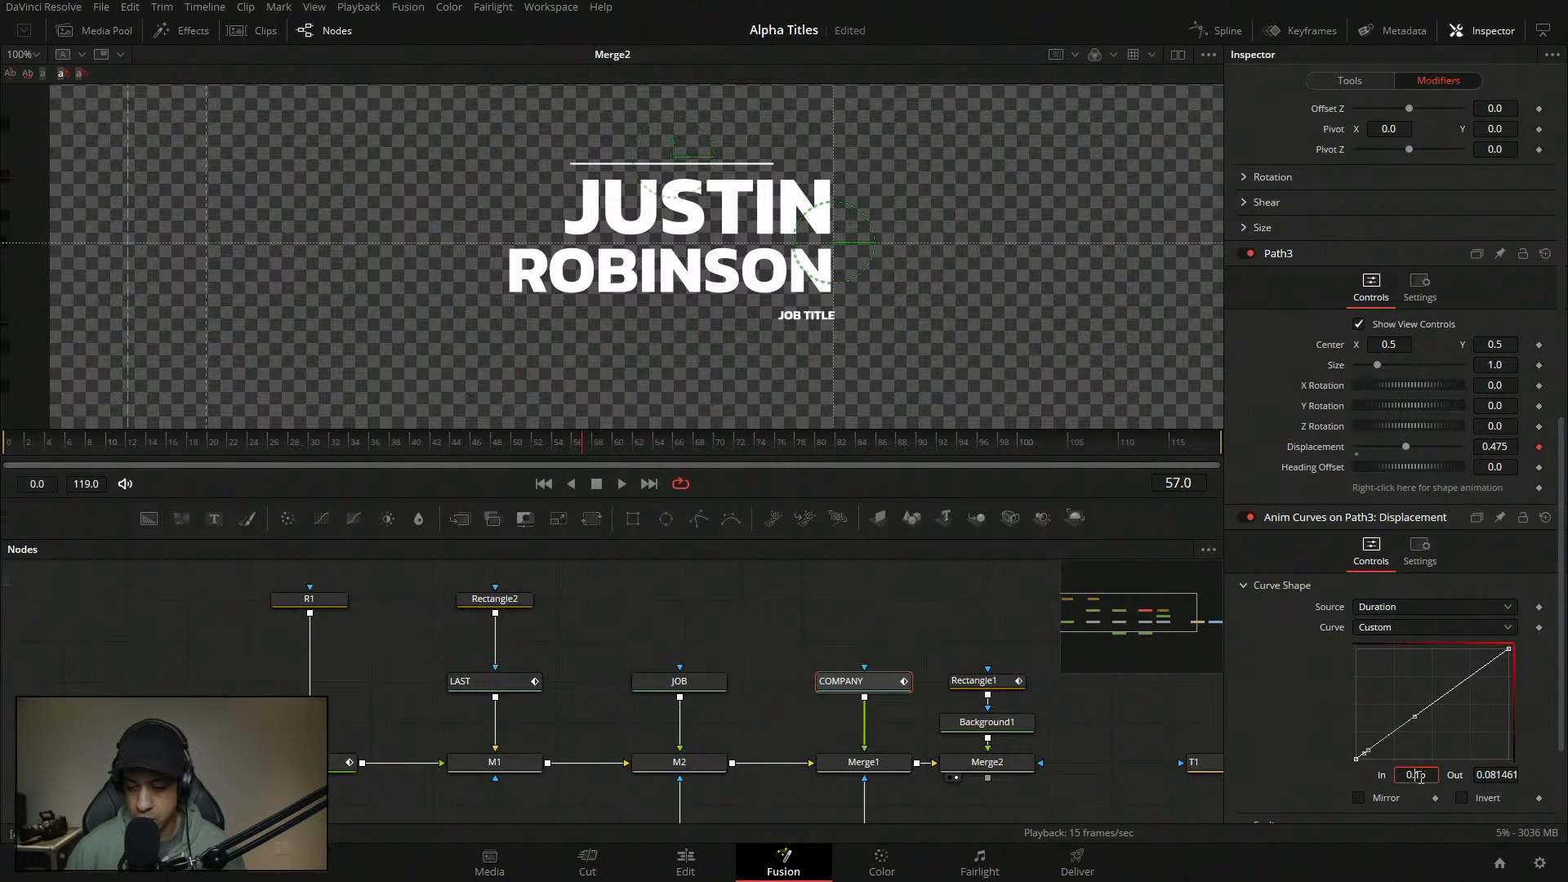
pyautogui.press('Tab')
pyautogui.write('1')
pyautogui.press('Return')
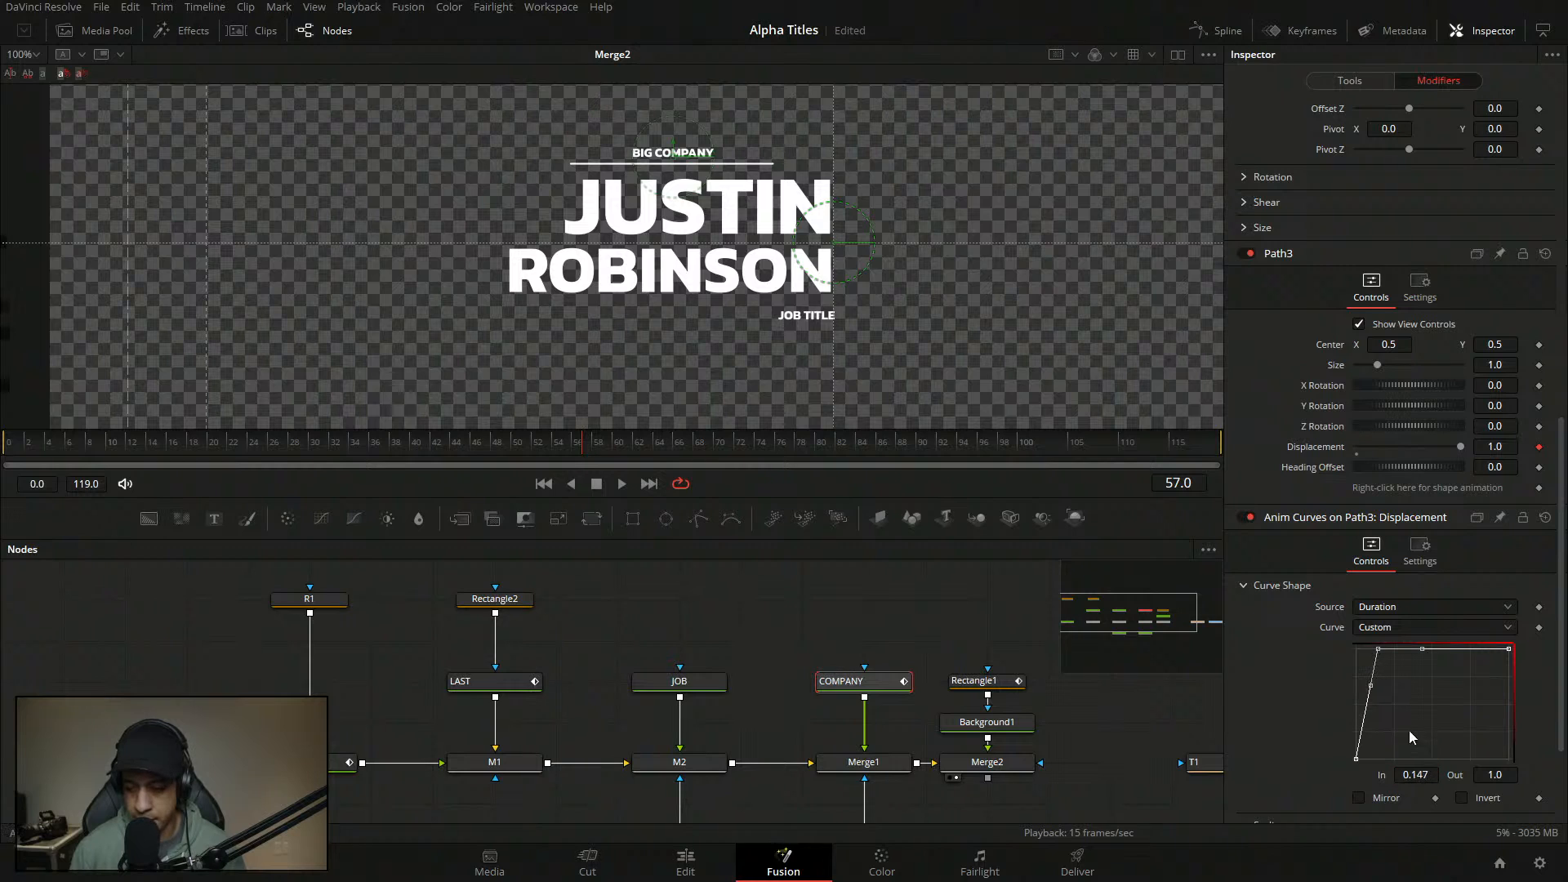
# - Give the curve's first point an ease-out of 60
pyautogui.click(1356, 760)
pyautogui.press('t')
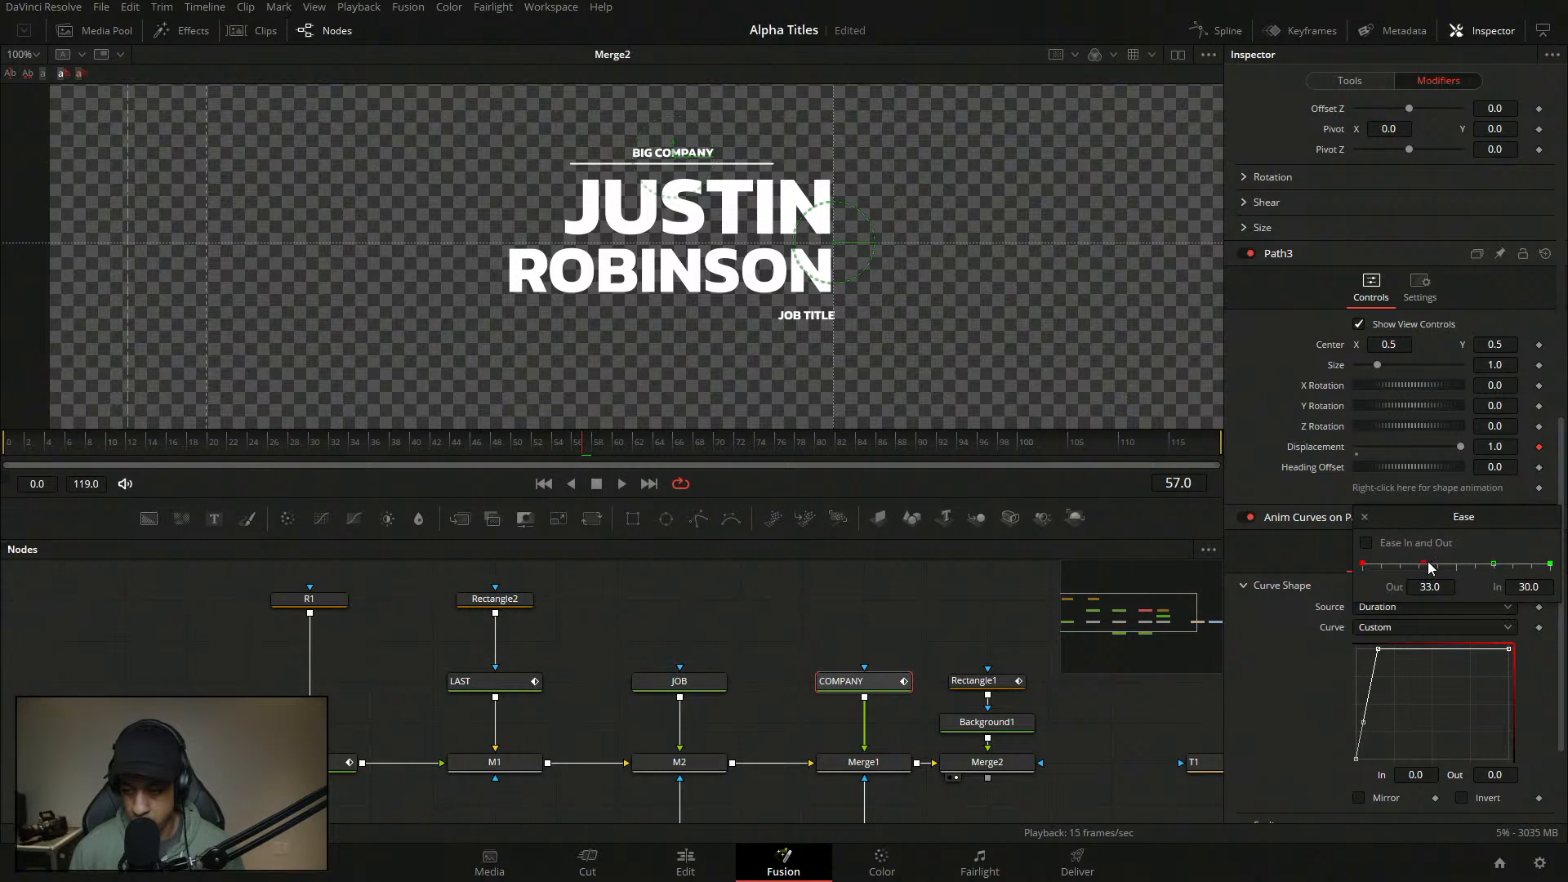
pyautogui.moveTo(1430, 566); pyautogui.dragTo(1472, 578)
pyautogui.moveTo(1369, 694); pyautogui.dragTo(1347, 780)
pyautogui.doubleClick(1429, 587)
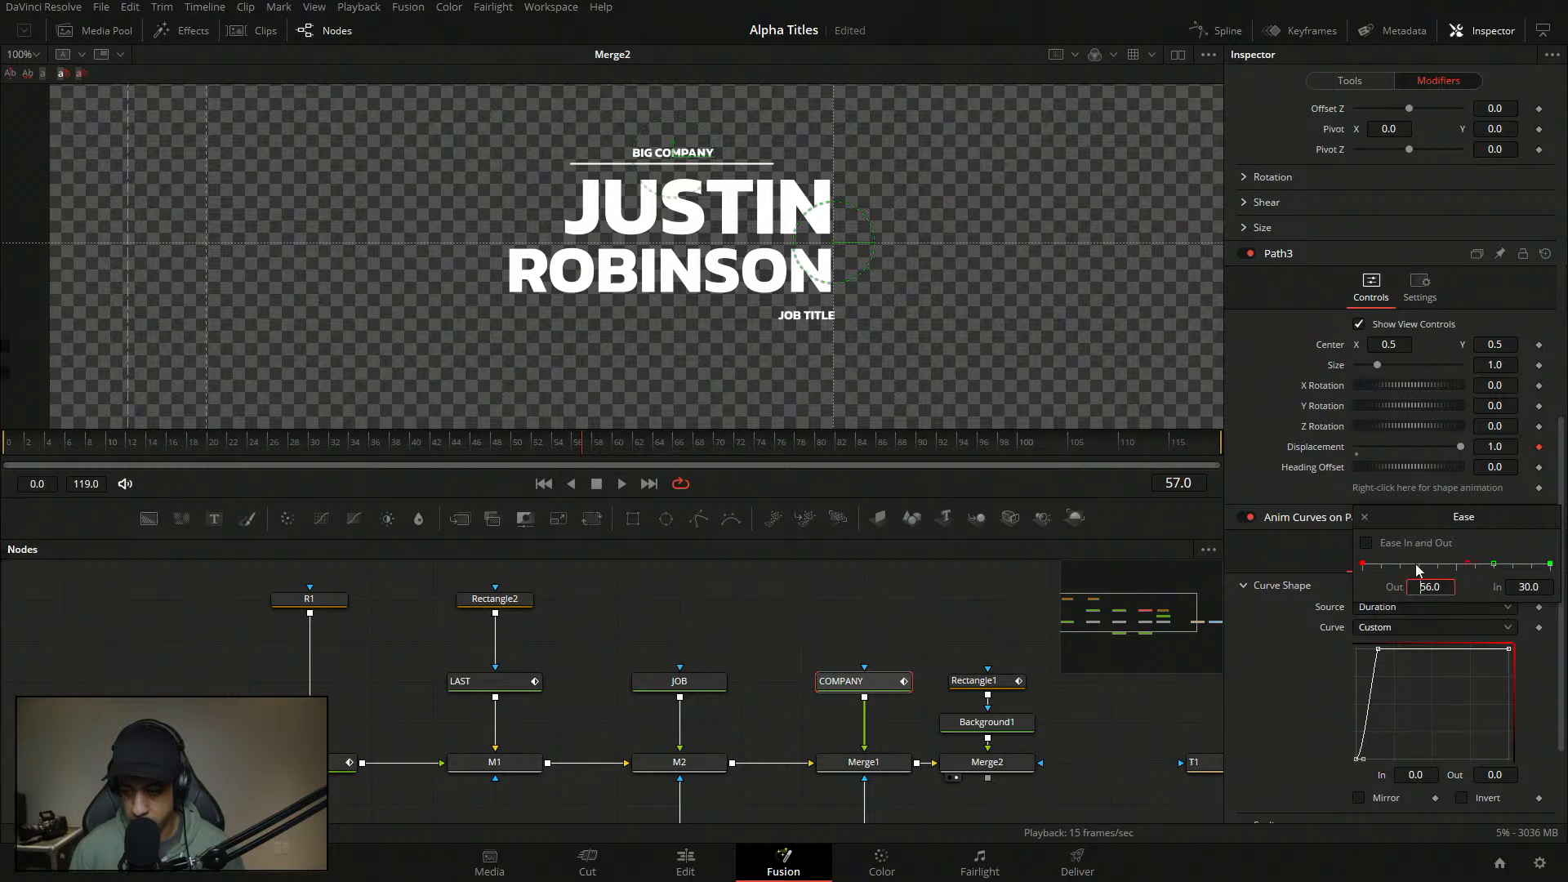
pyautogui.write('60')
pyautogui.press('Return')
pyautogui.click(1364, 517)
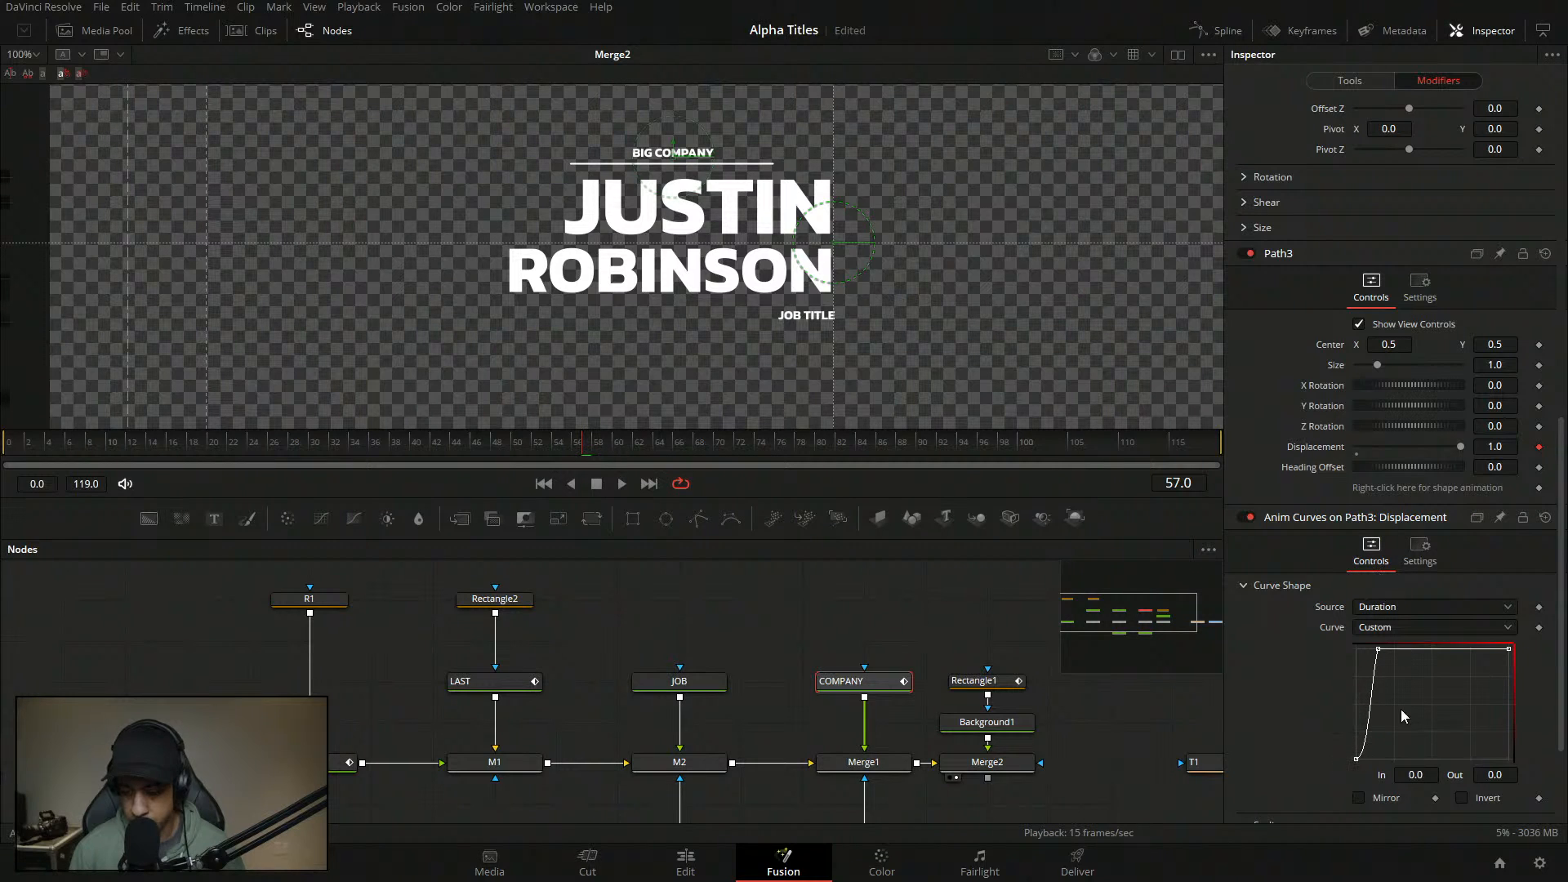
# - Ease out the bottom-left start point fully to 100
pyautogui.moveTo(1401, 710); pyautogui.dragTo(1328, 790)
pyautogui.press('f')
pyautogui.press('t')
pyautogui.doubleClick(1431, 587)
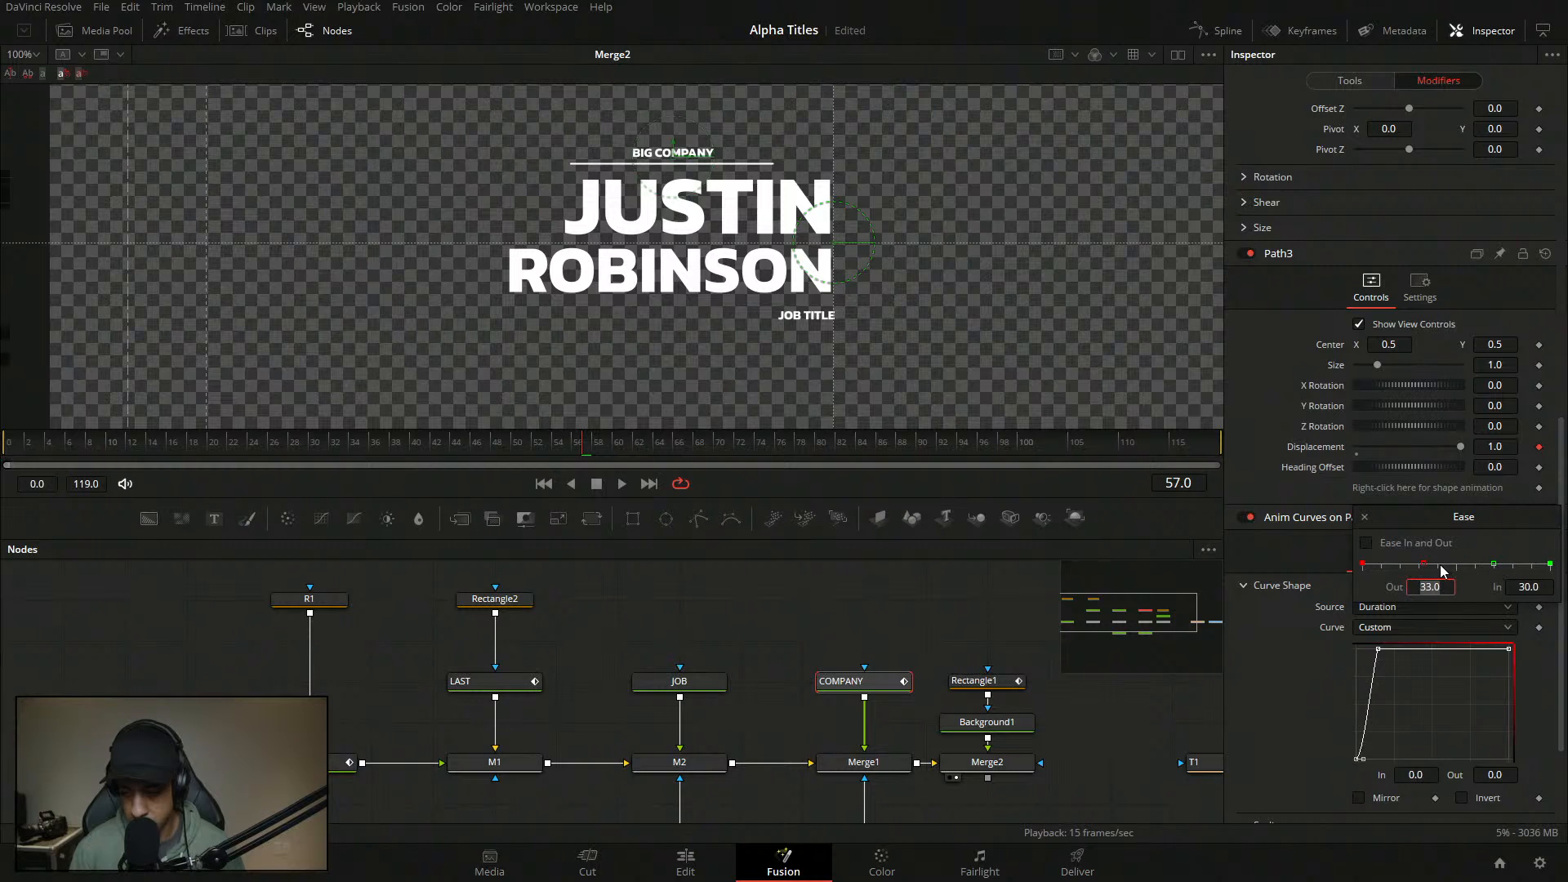
pyautogui.moveTo(1470, 568); pyautogui.dragTo(1556, 567)
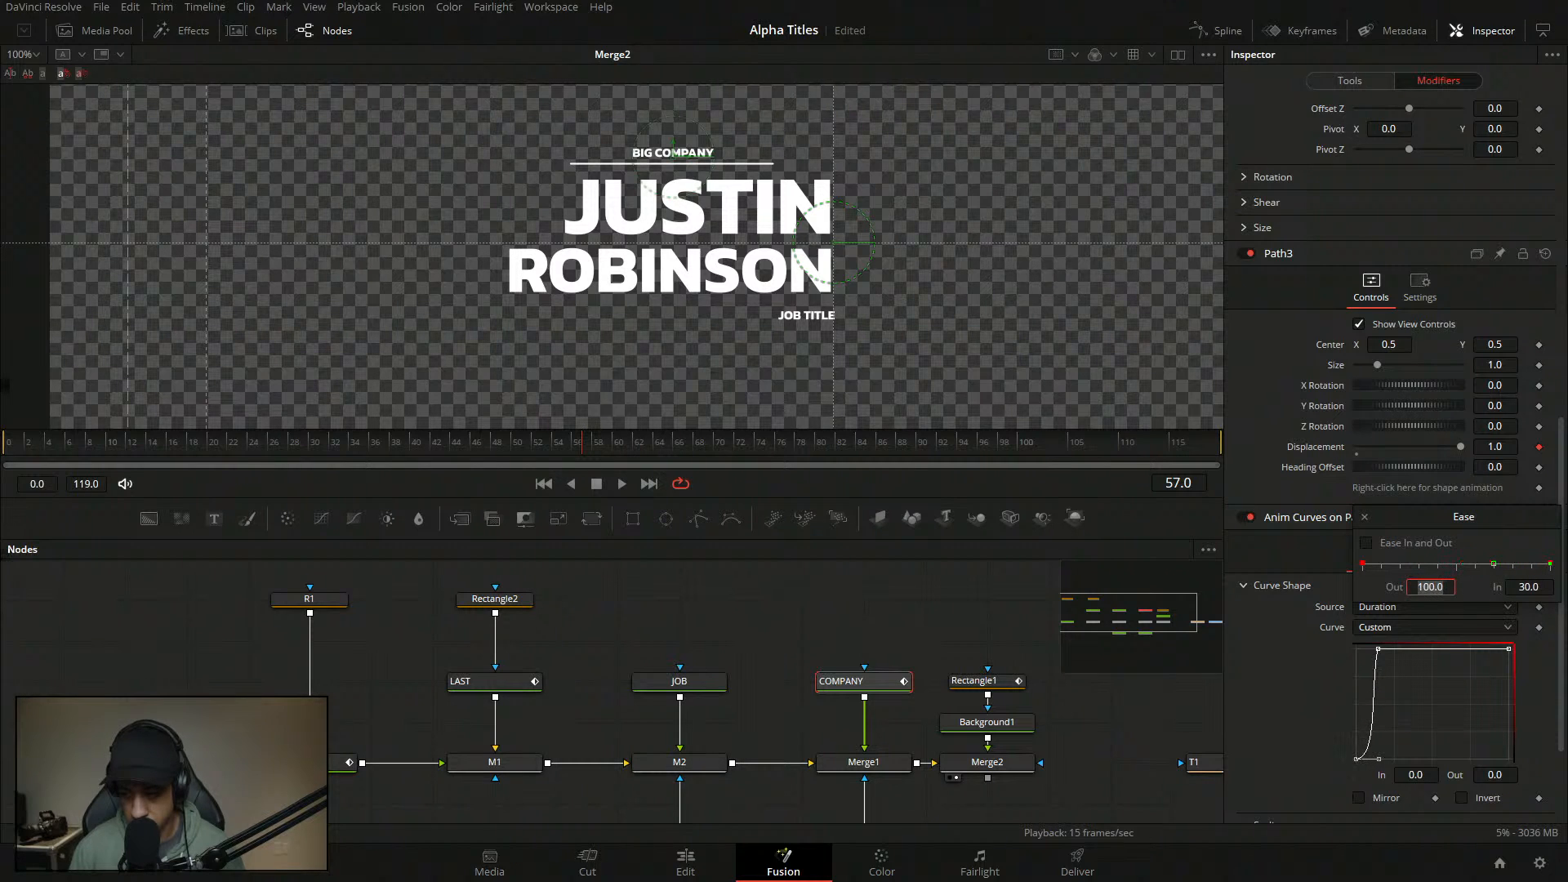
# - Flatten the top curve point's handle and increase its ease-in
pyautogui.moveTo(1449, 693); pyautogui.dragTo(1349, 621)
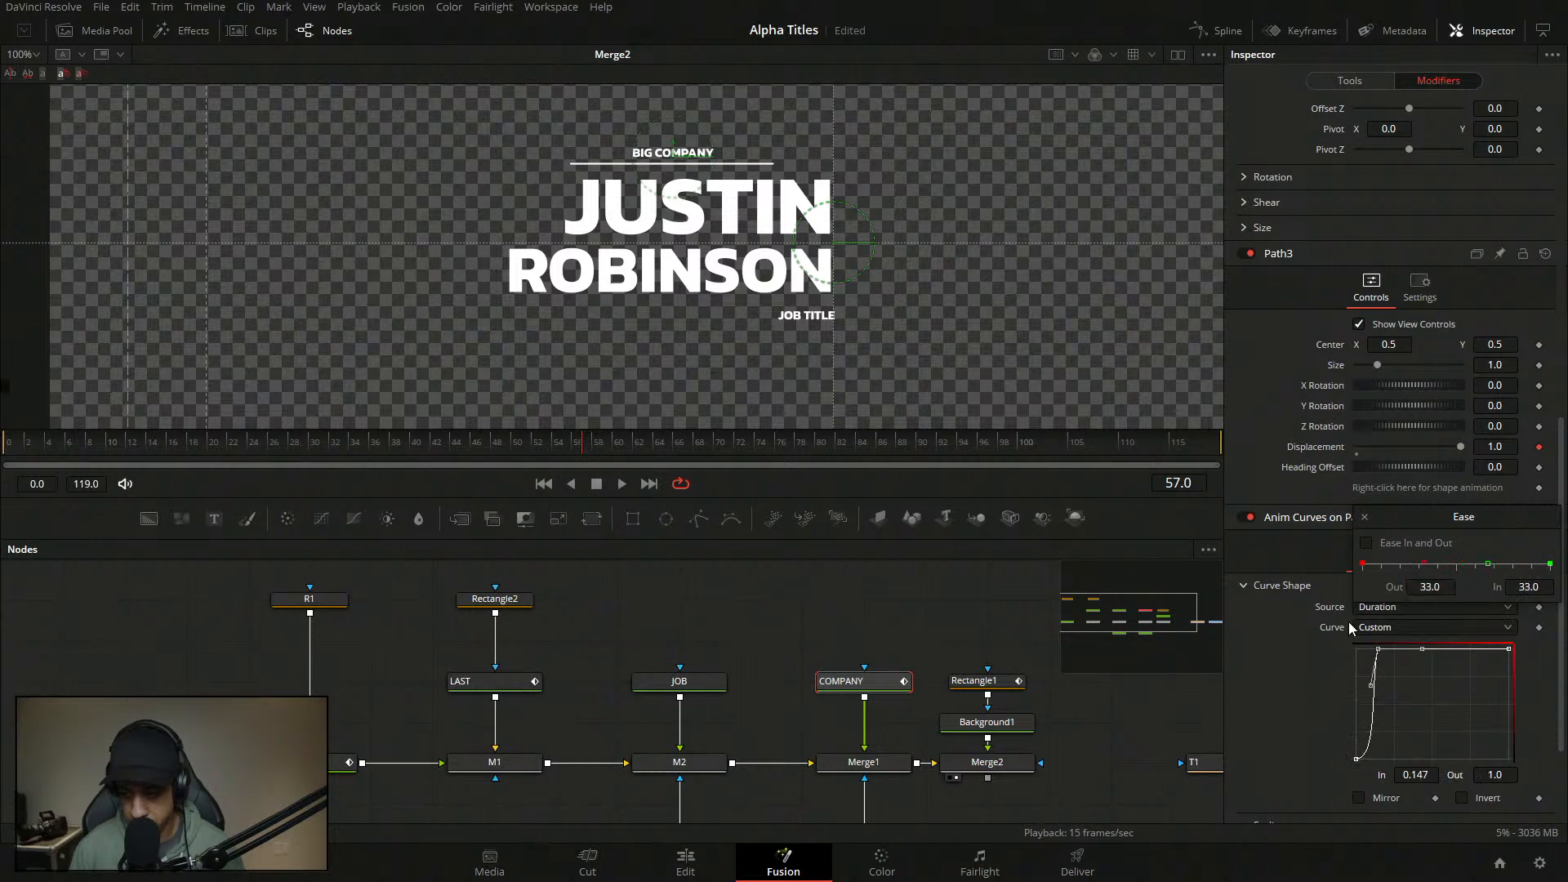
pyautogui.click(1489, 566)
pyautogui.moveTo(1444, 688); pyautogui.dragTo(1345, 631)
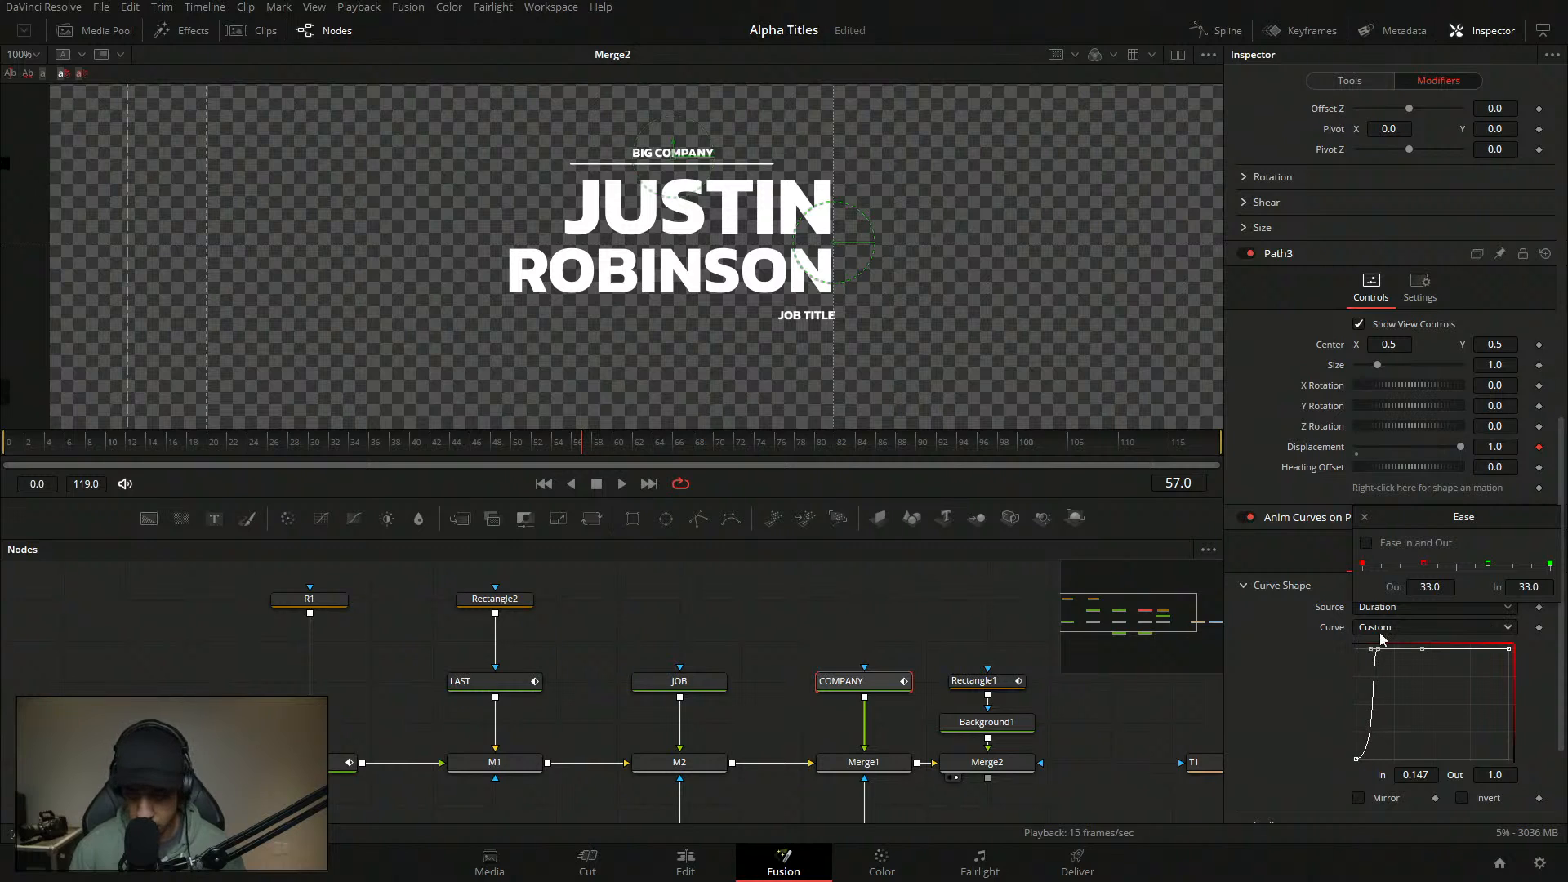
pyautogui.moveTo(1488, 564); pyautogui.dragTo(1391, 564)
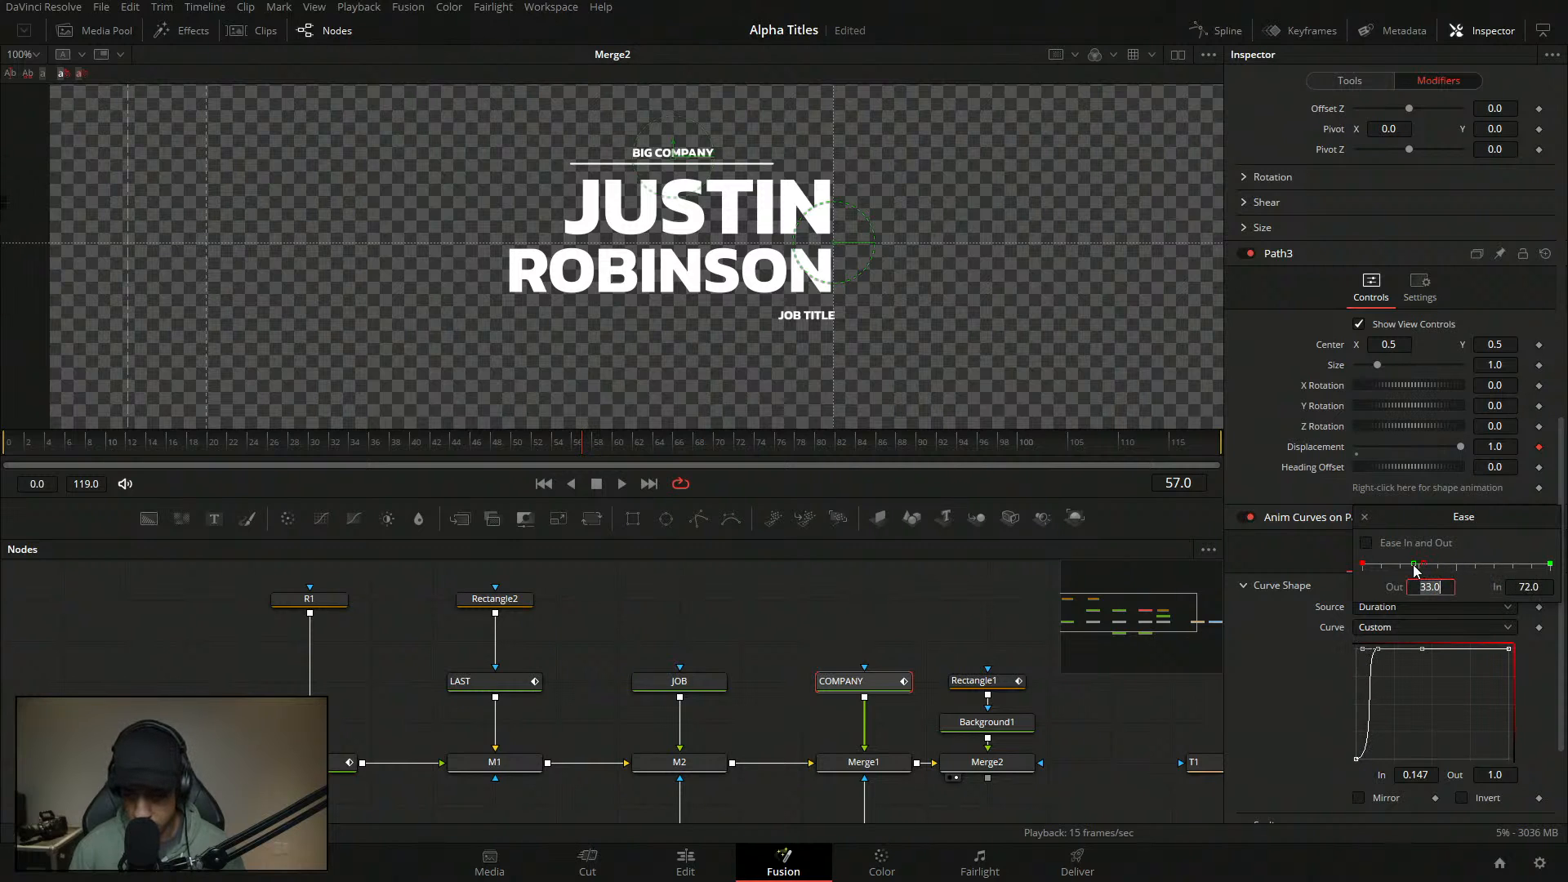
# - Preview the title animation from frame 0, then load Instance_JOB in the Inspector
pyautogui.click(754, 660)
pyautogui.click(31, 449)
pyautogui.press('space')
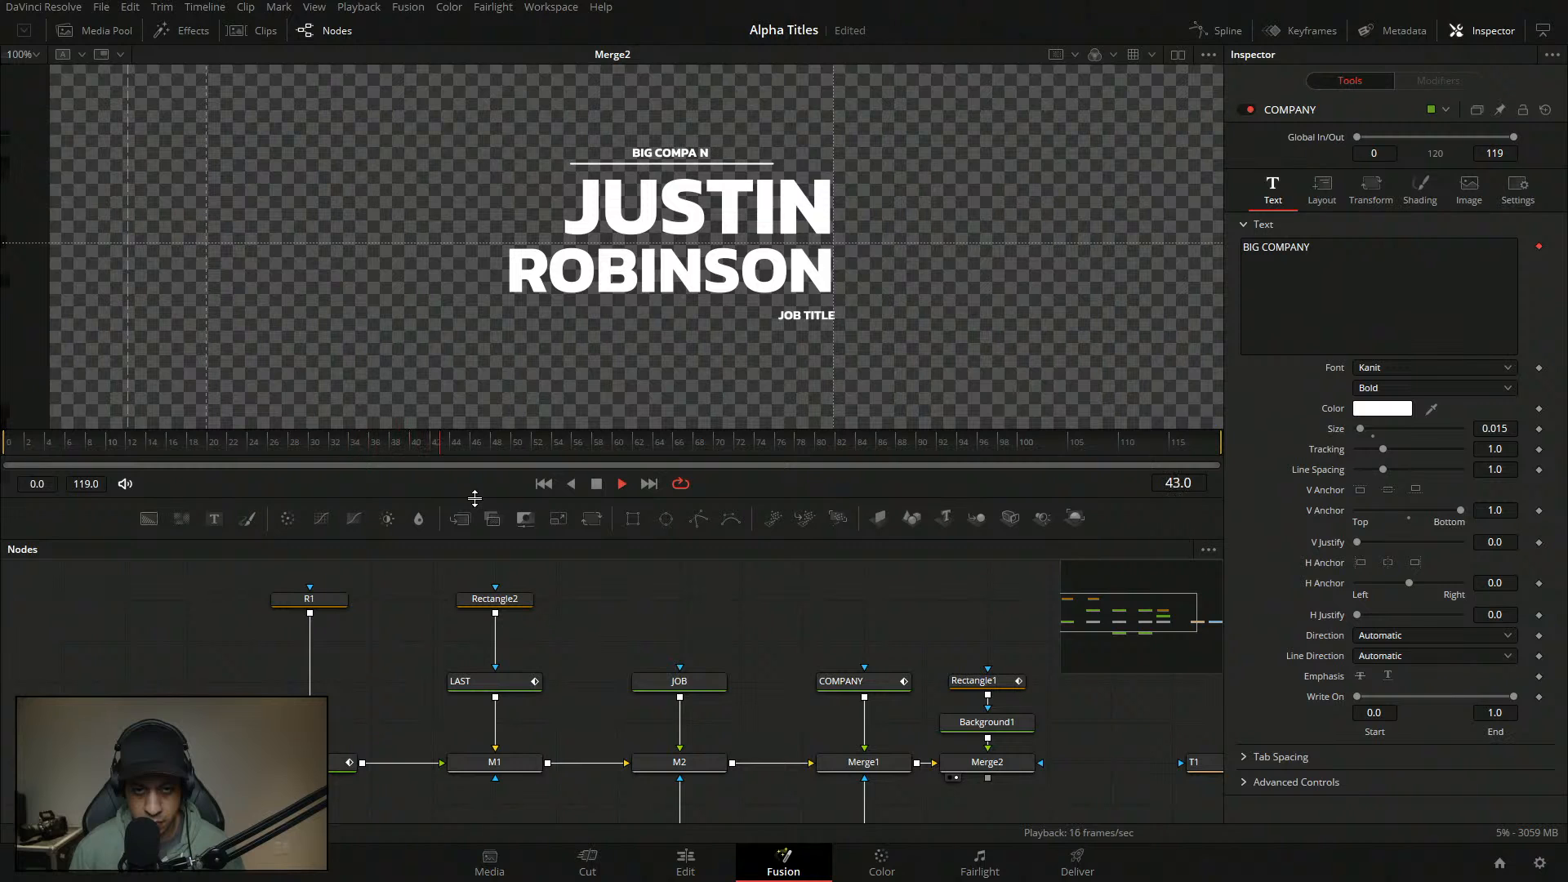
pyautogui.click(27, 435)
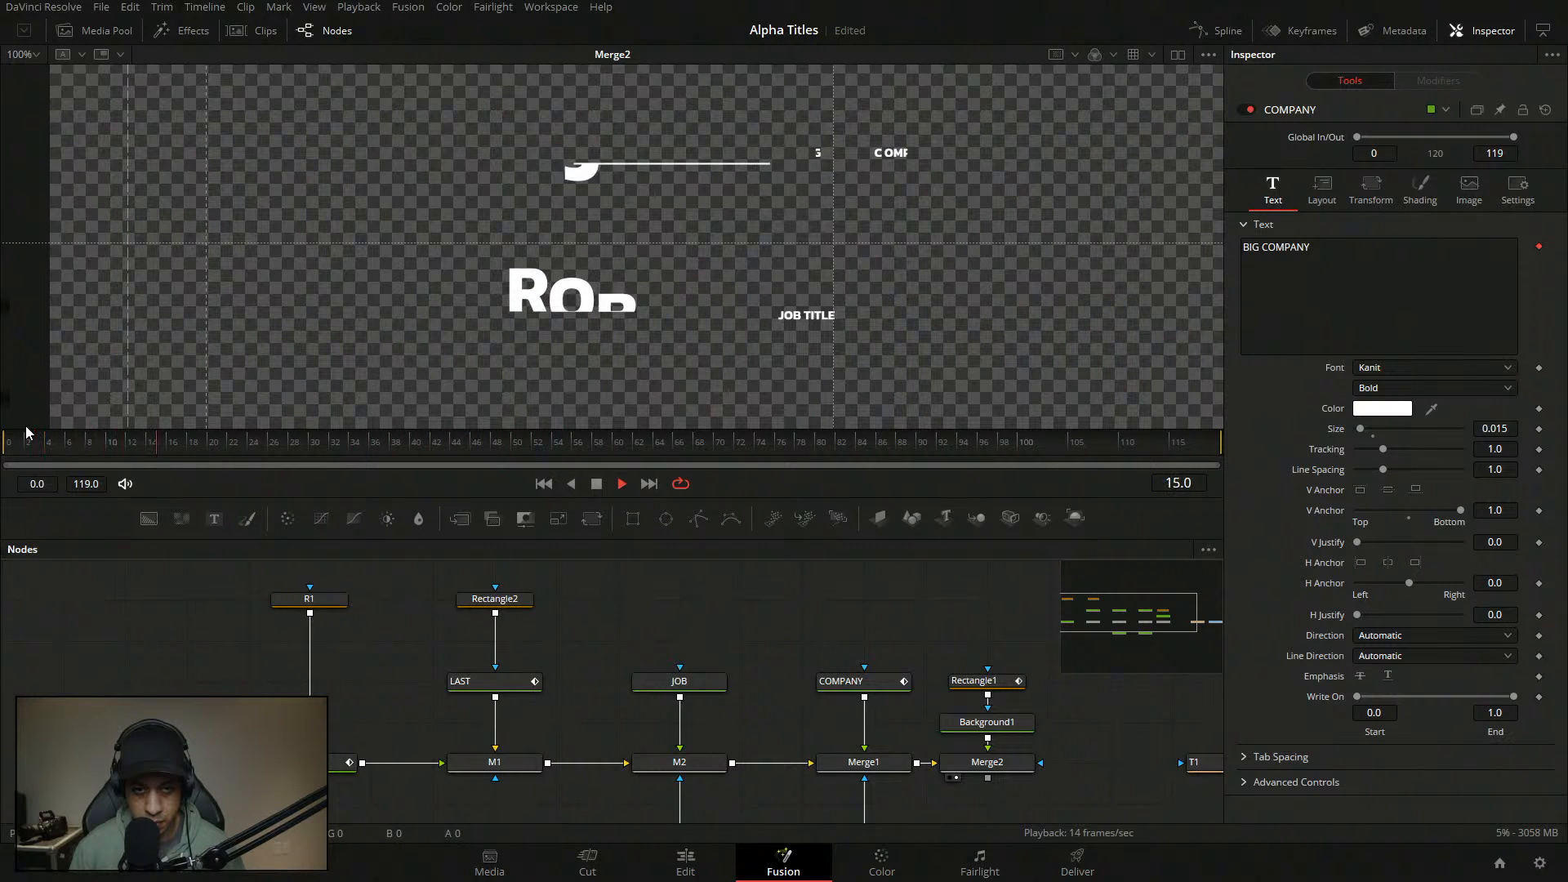
pyautogui.click(87, 436)
pyautogui.moveTo(86, 436); pyautogui.dragTo(158, 444)
pyautogui.moveTo(565, 638); pyautogui.dragTo(538, 602)
pyautogui.click(670, 807)
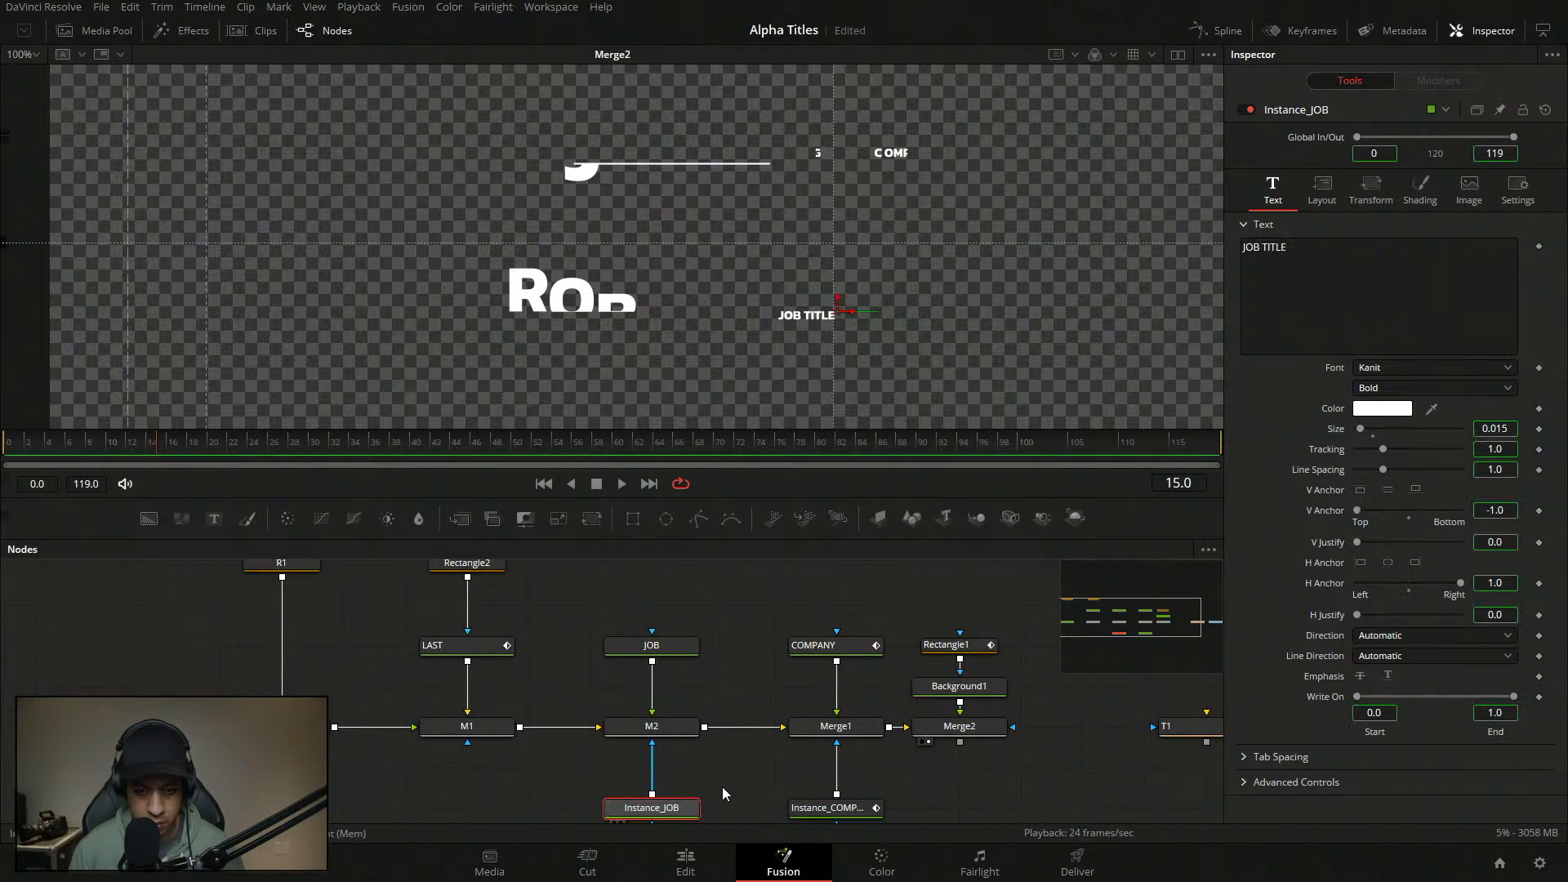
# - Show Instance_COMPANY alone in the viewer and check its text settings and modifiers
pyautogui.click(879, 808)
pyautogui.scroll(-1, 920, 797)
pyautogui.moveTo(903, 771); pyautogui.dragTo(877, 749)
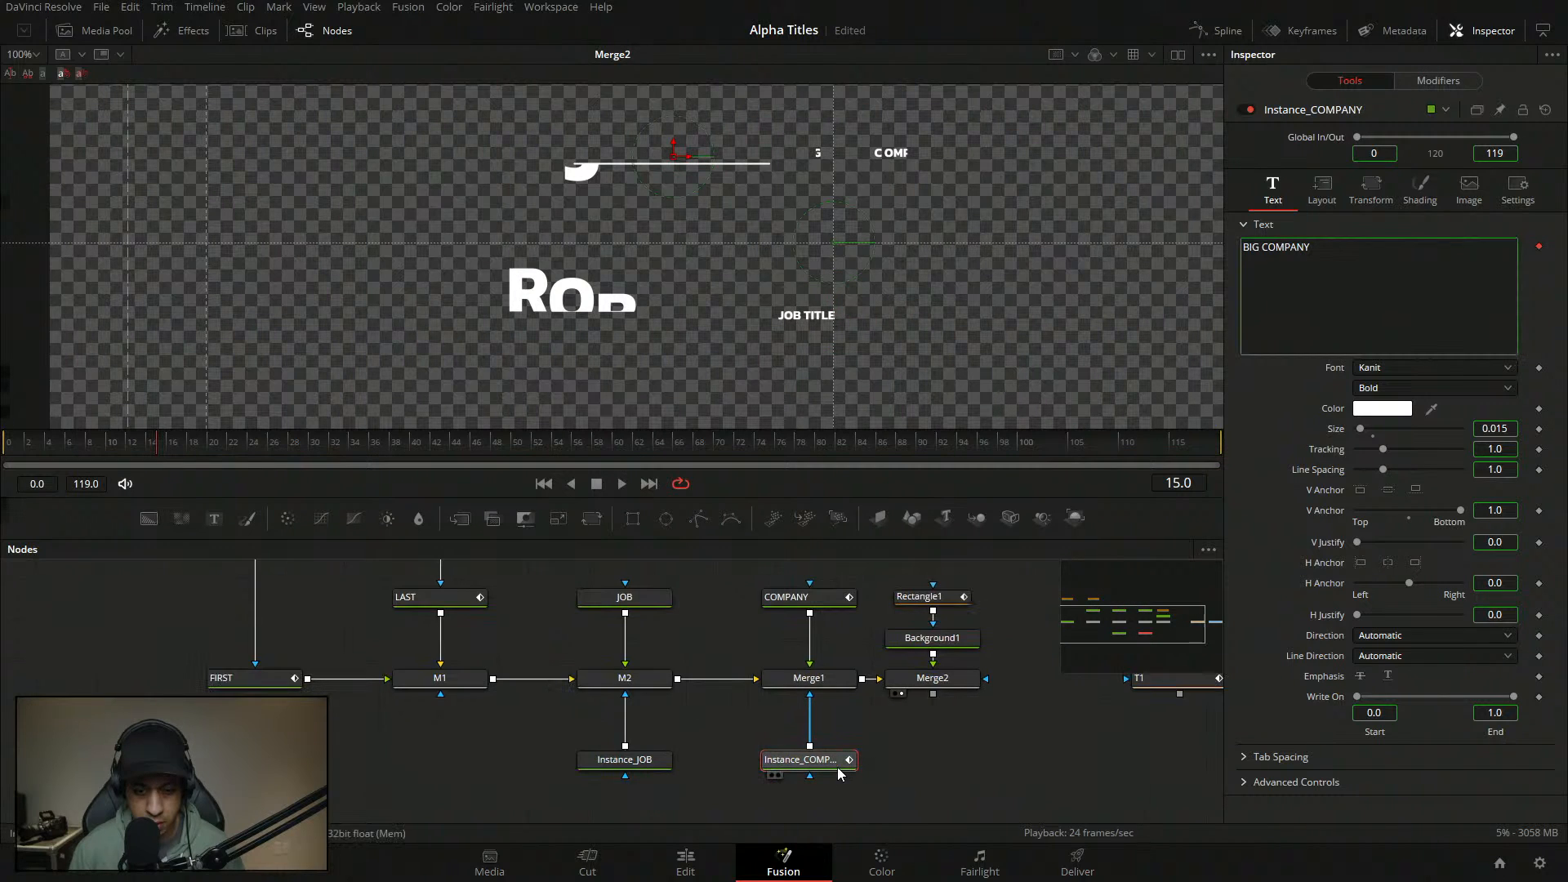
pyautogui.press('1')
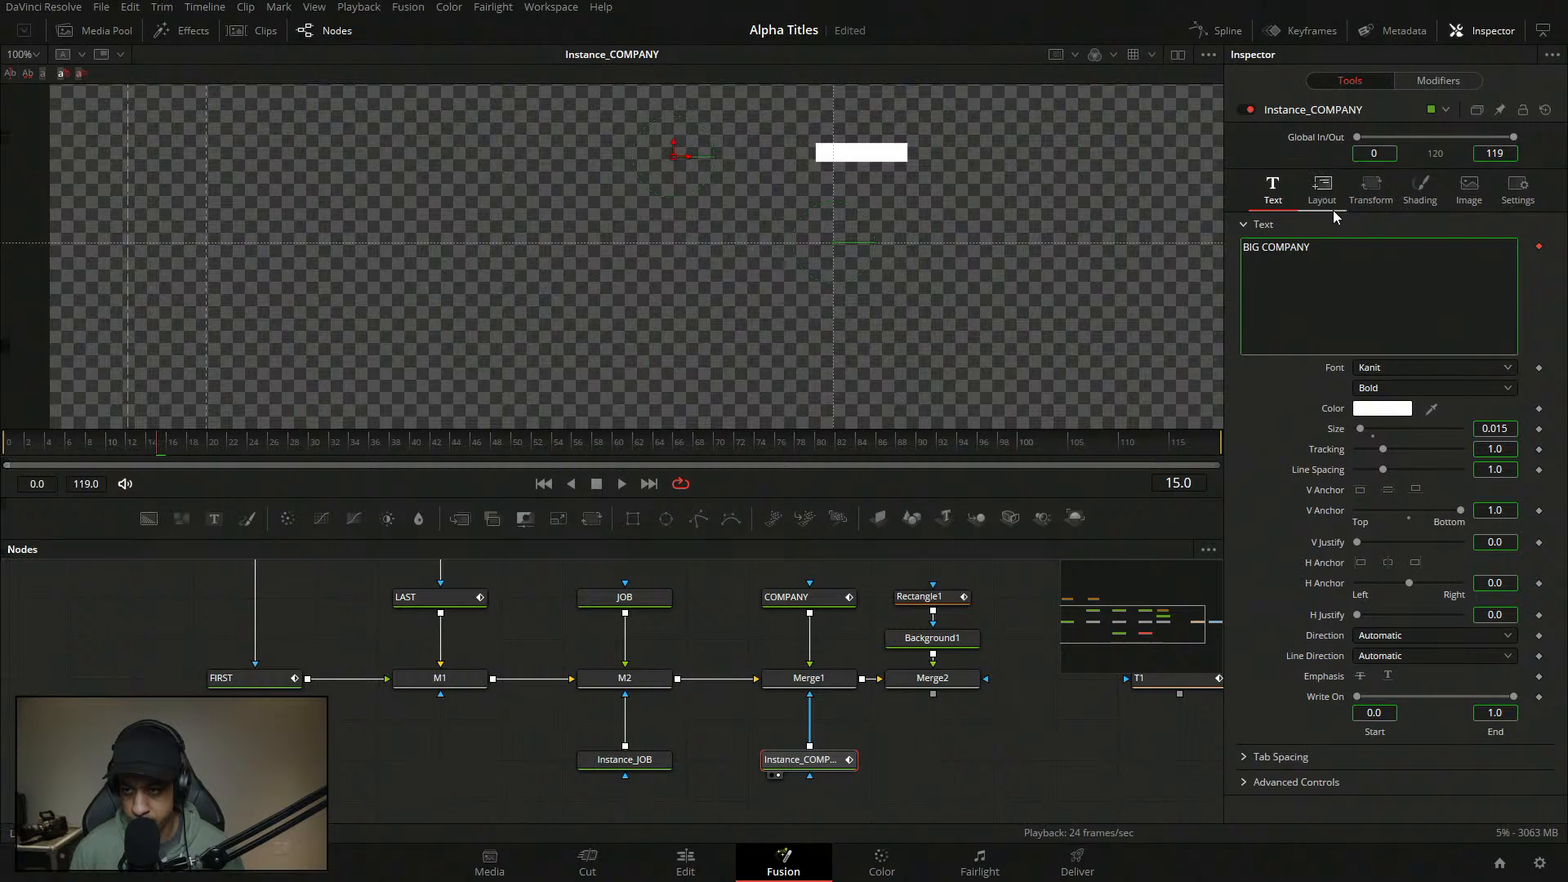
pyautogui.rightClick(1404, 283)
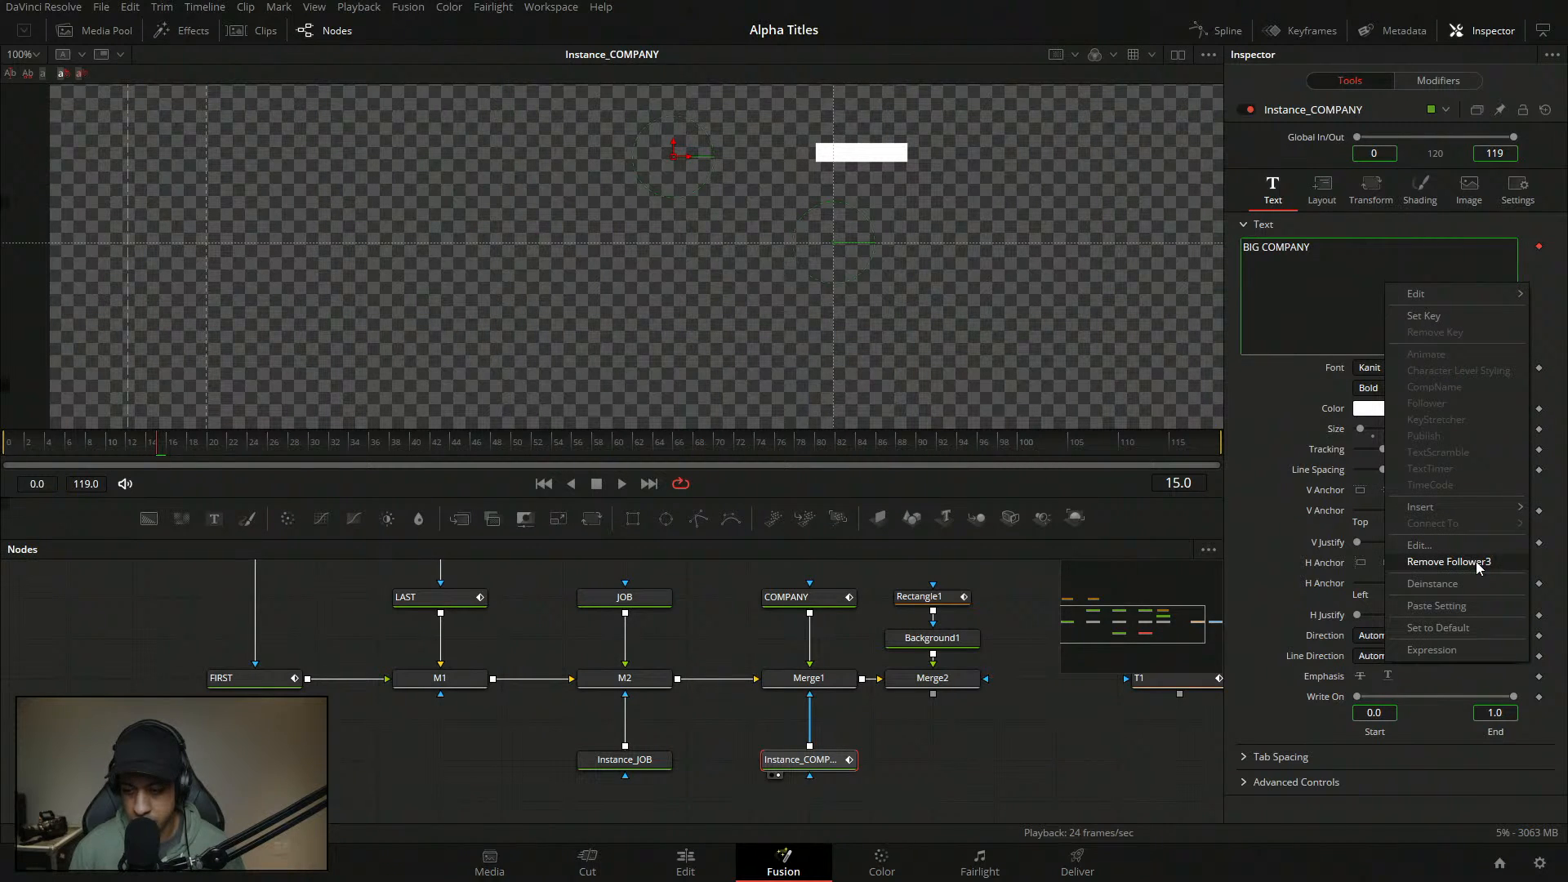
pyautogui.click(1245, 444)
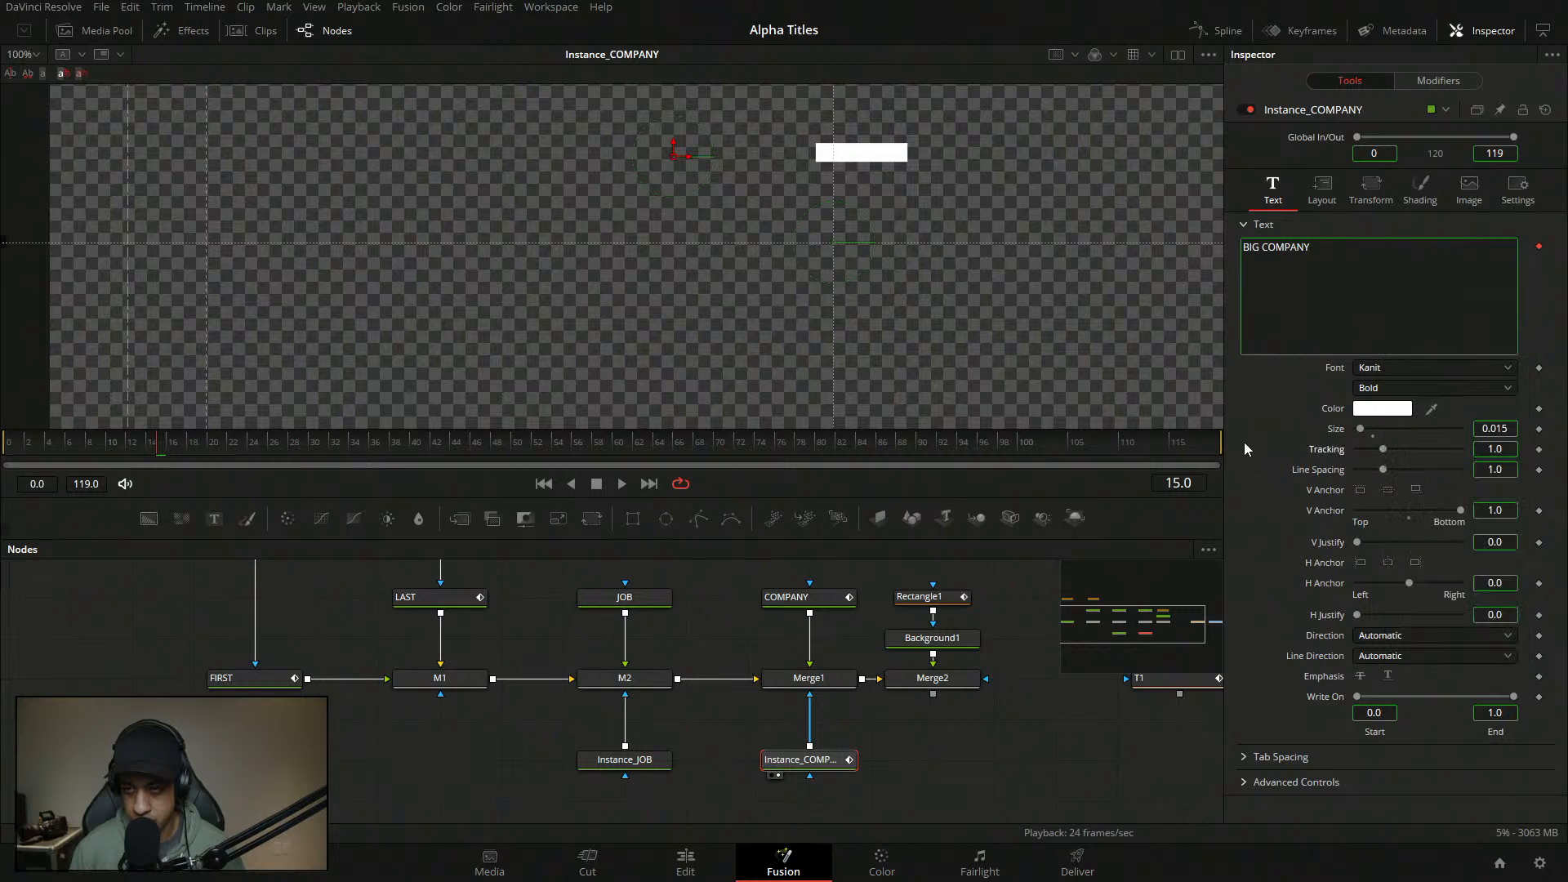
pyautogui.click(1441, 80)
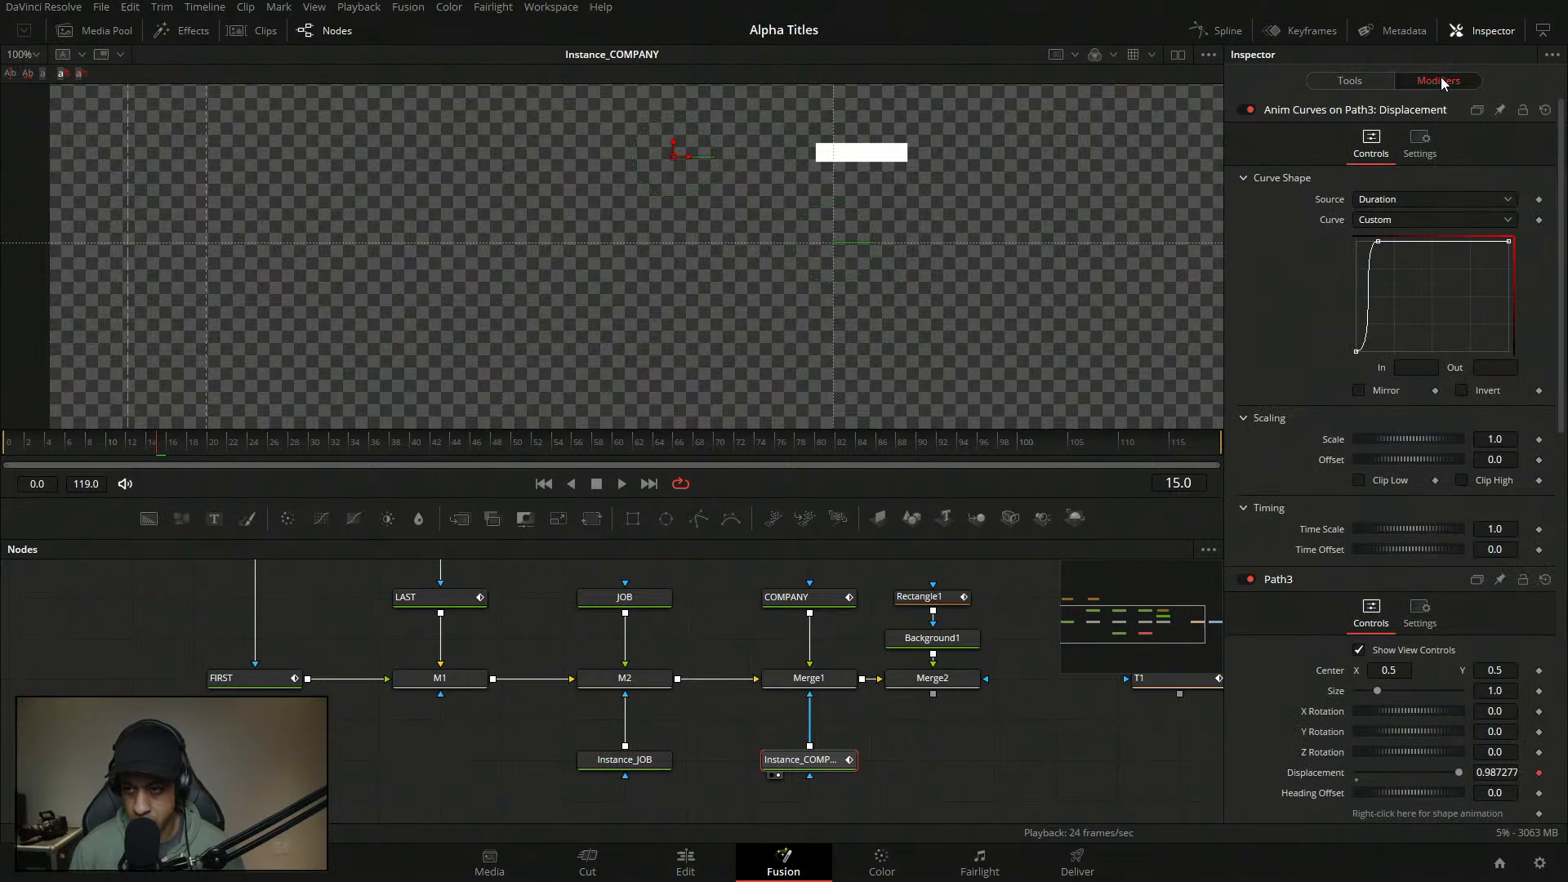
pyautogui.click(1348, 83)
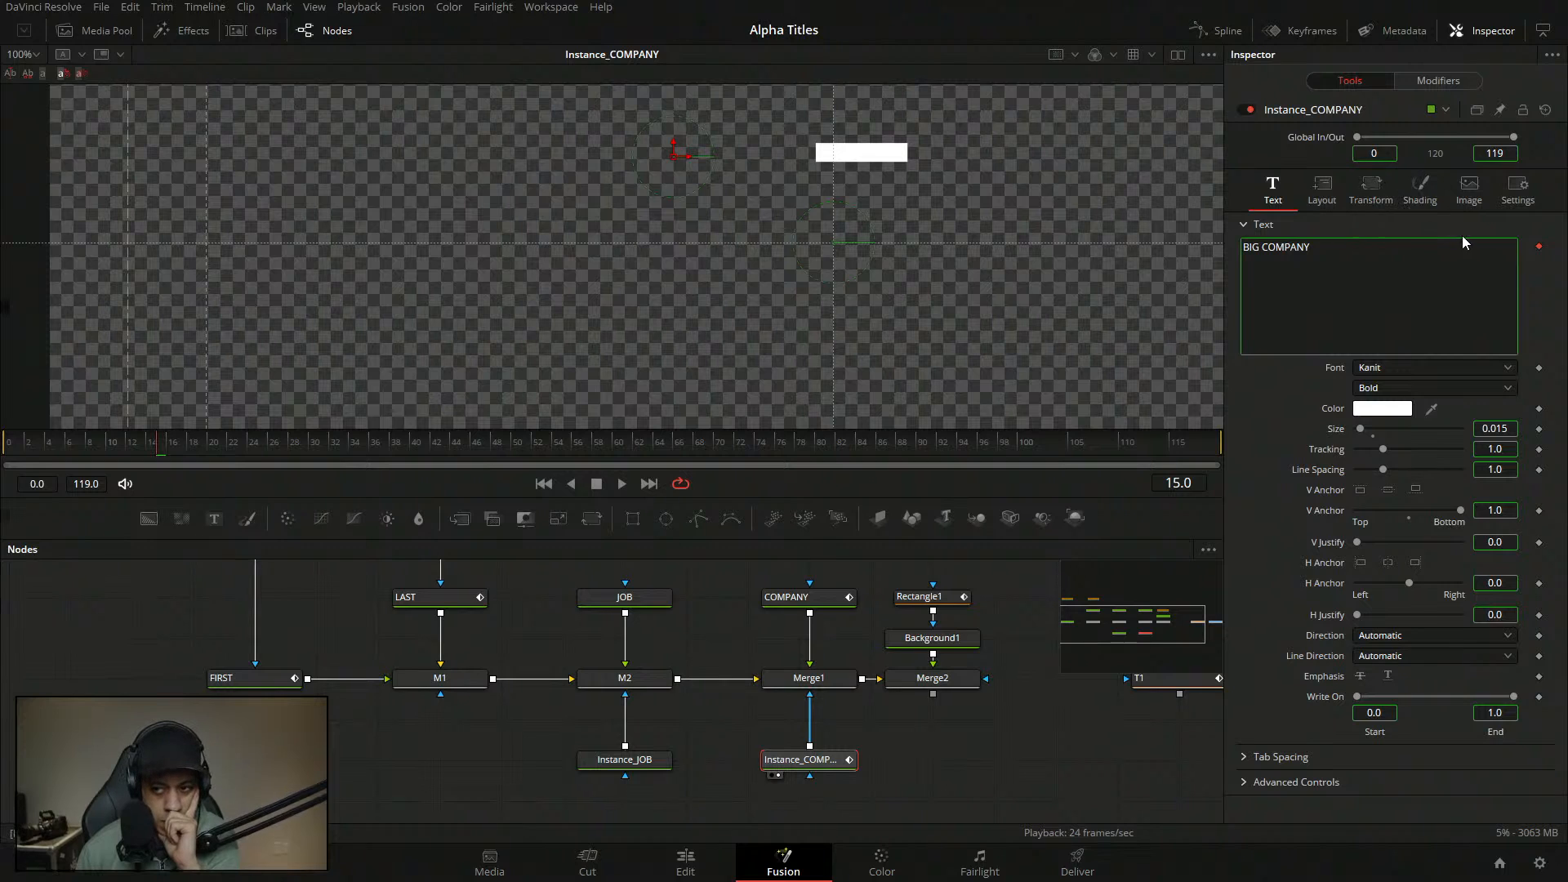
# - Deinstance the company text, then type 'eee' into COMPANY to test whether the instance follows
pyautogui.rightClick(1541, 247)
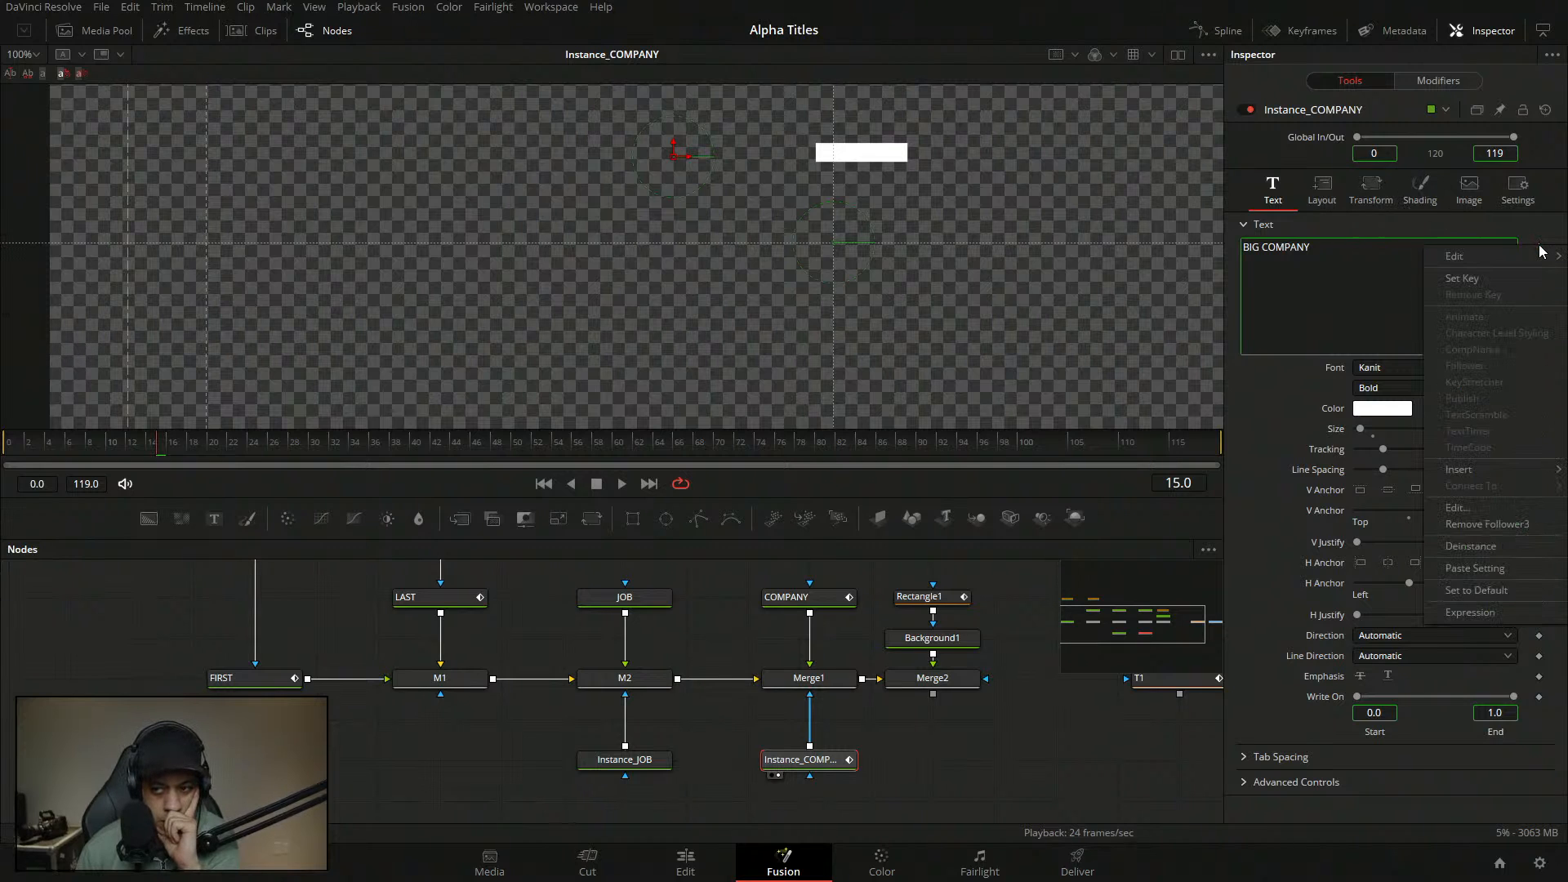
pyautogui.click(1488, 556)
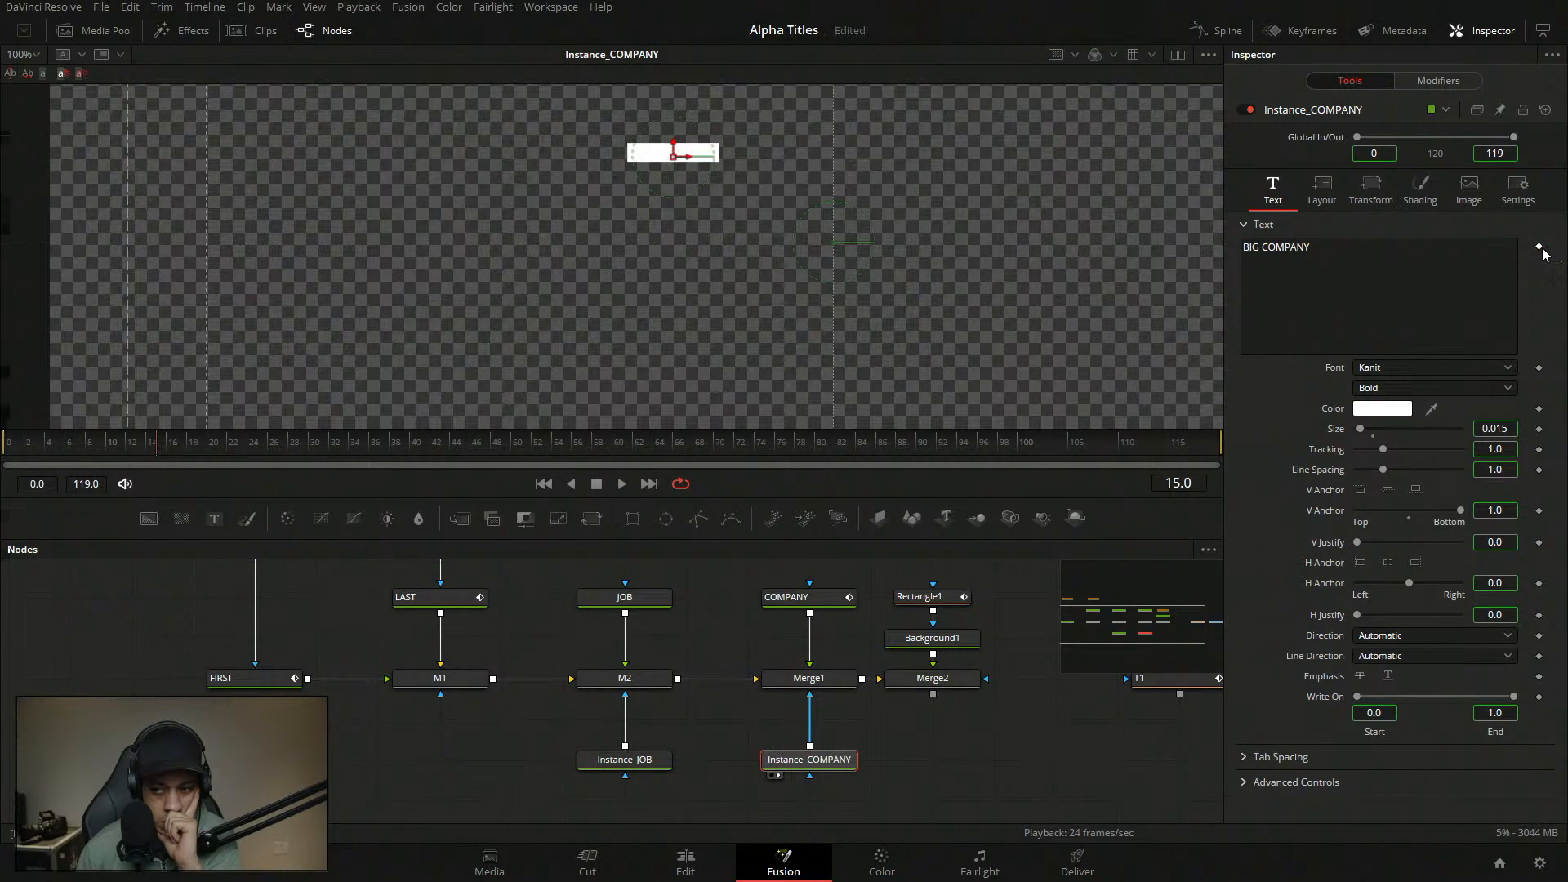
pyautogui.click(1340, 248)
pyautogui.write('eee')
pyautogui.click(816, 764)
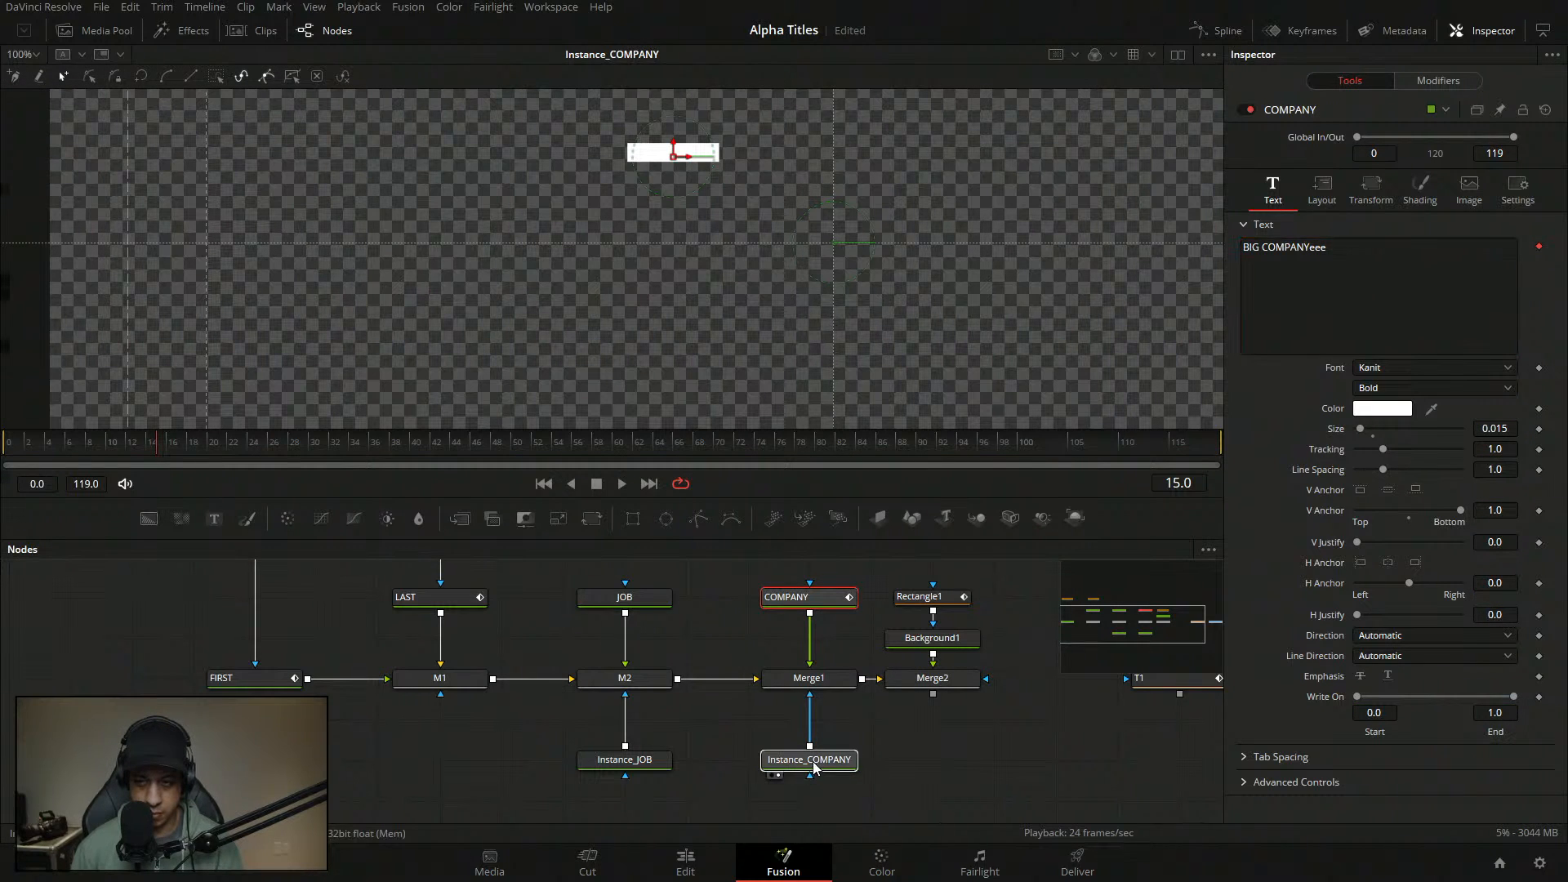
pyautogui.click(836, 577)
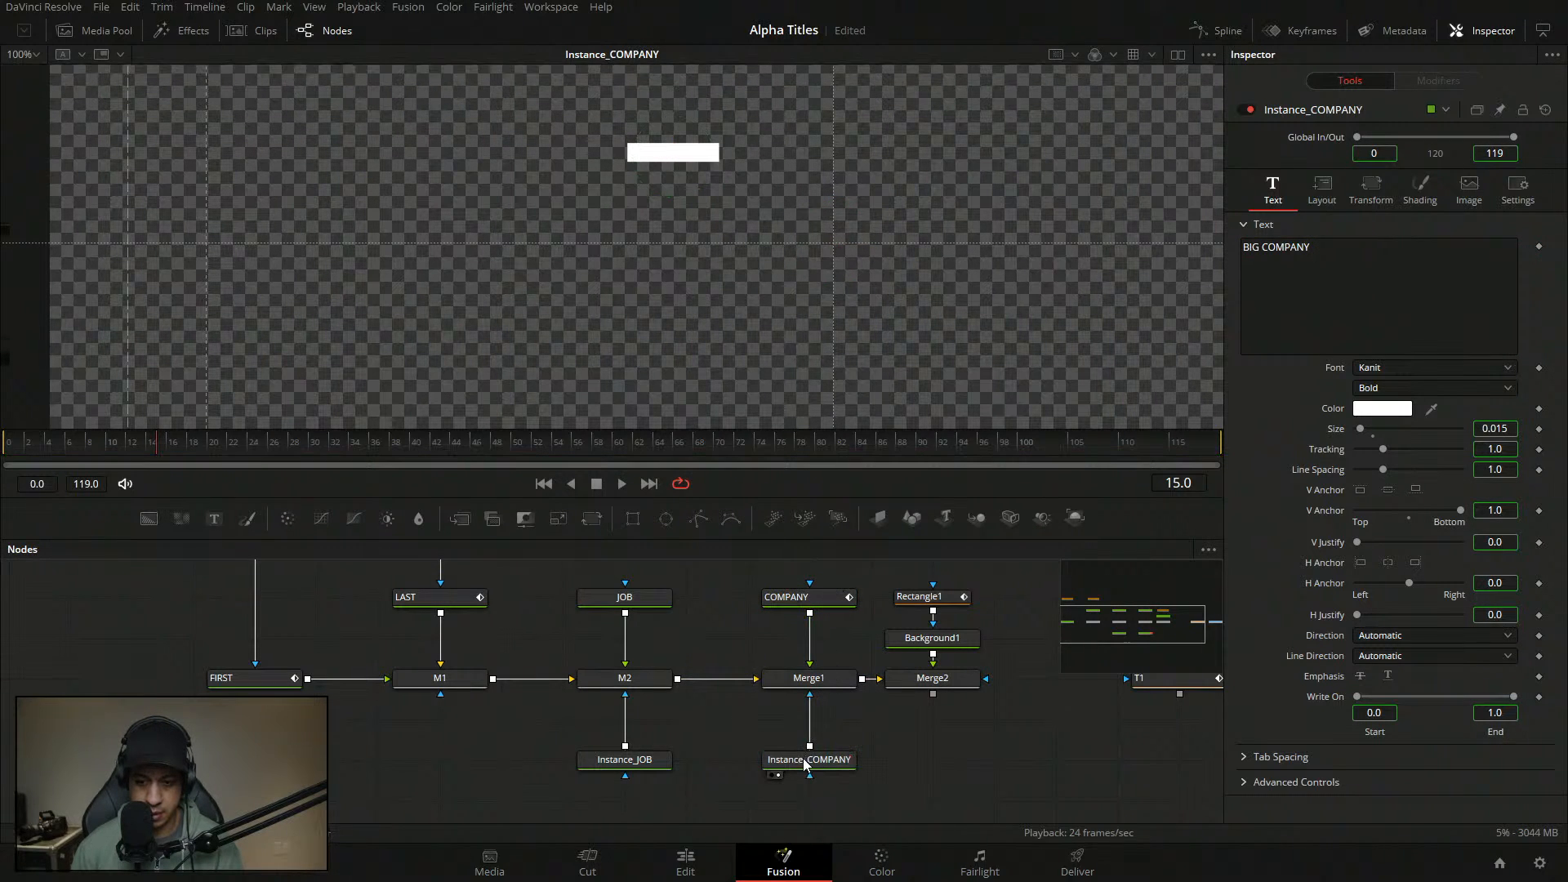
# - Undo twice to restore the instance link and re-inspect Instance_COMPANY's modifiers
pyautogui.rightClick(1394, 320)
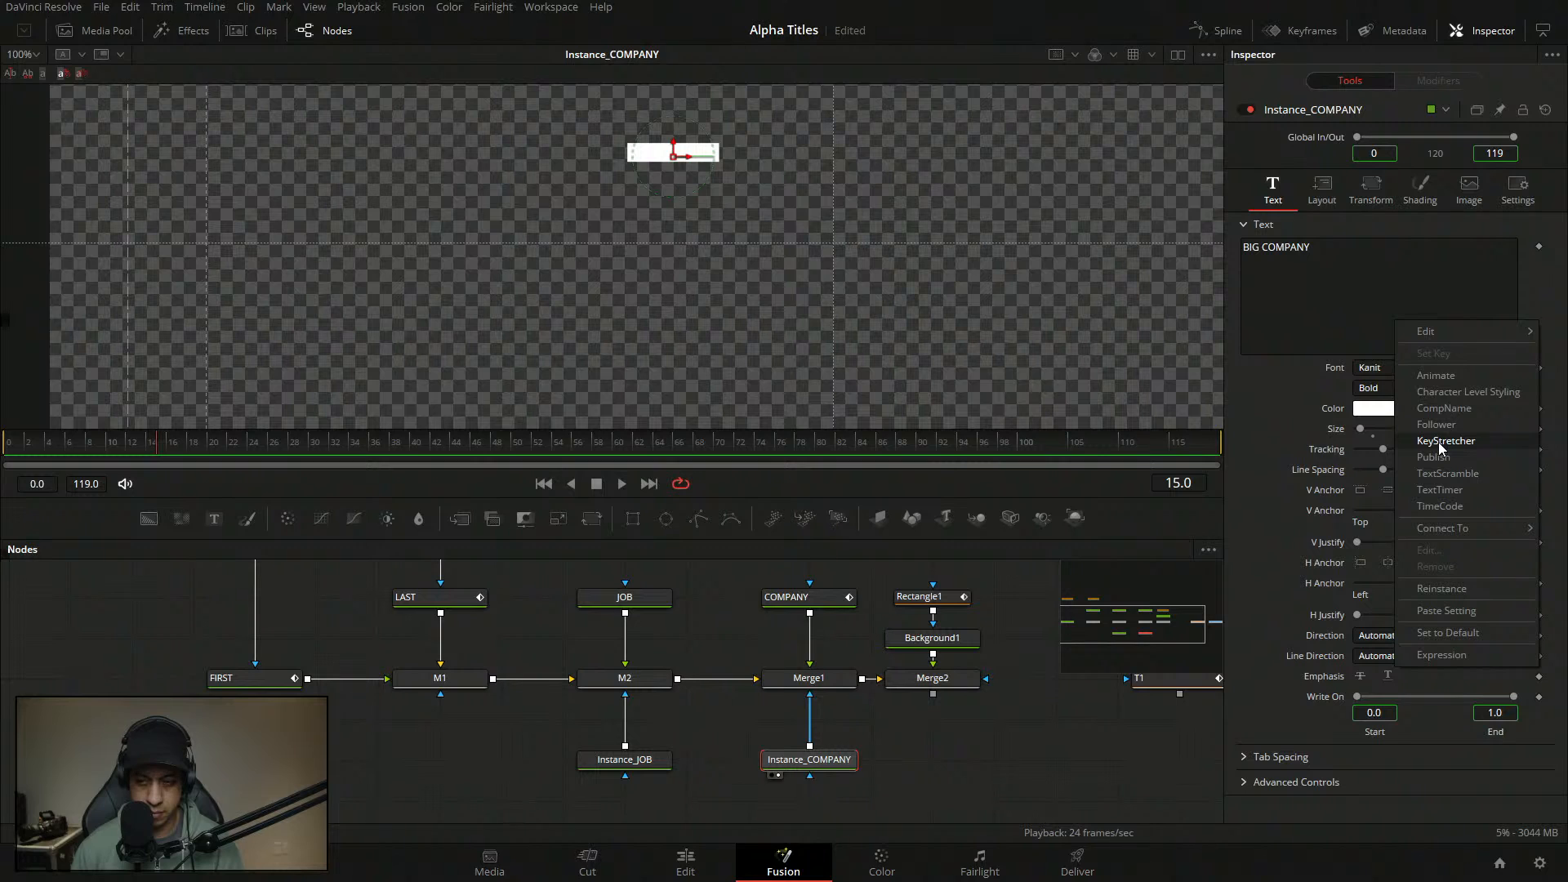
pyautogui.click(1040, 692)
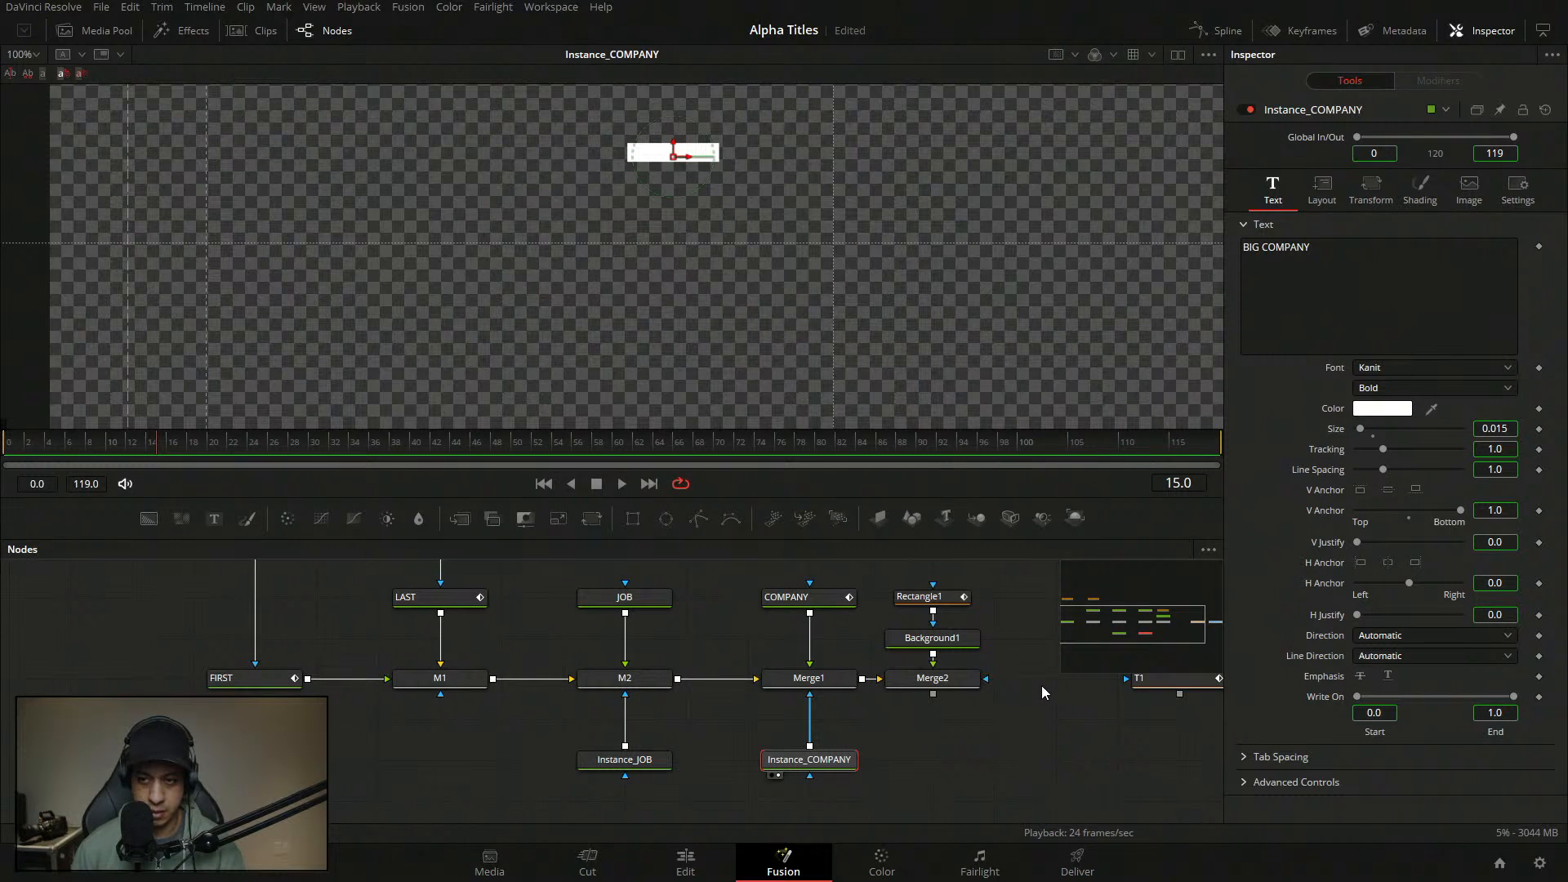
pyautogui.hotkey('ctrl', 'z')
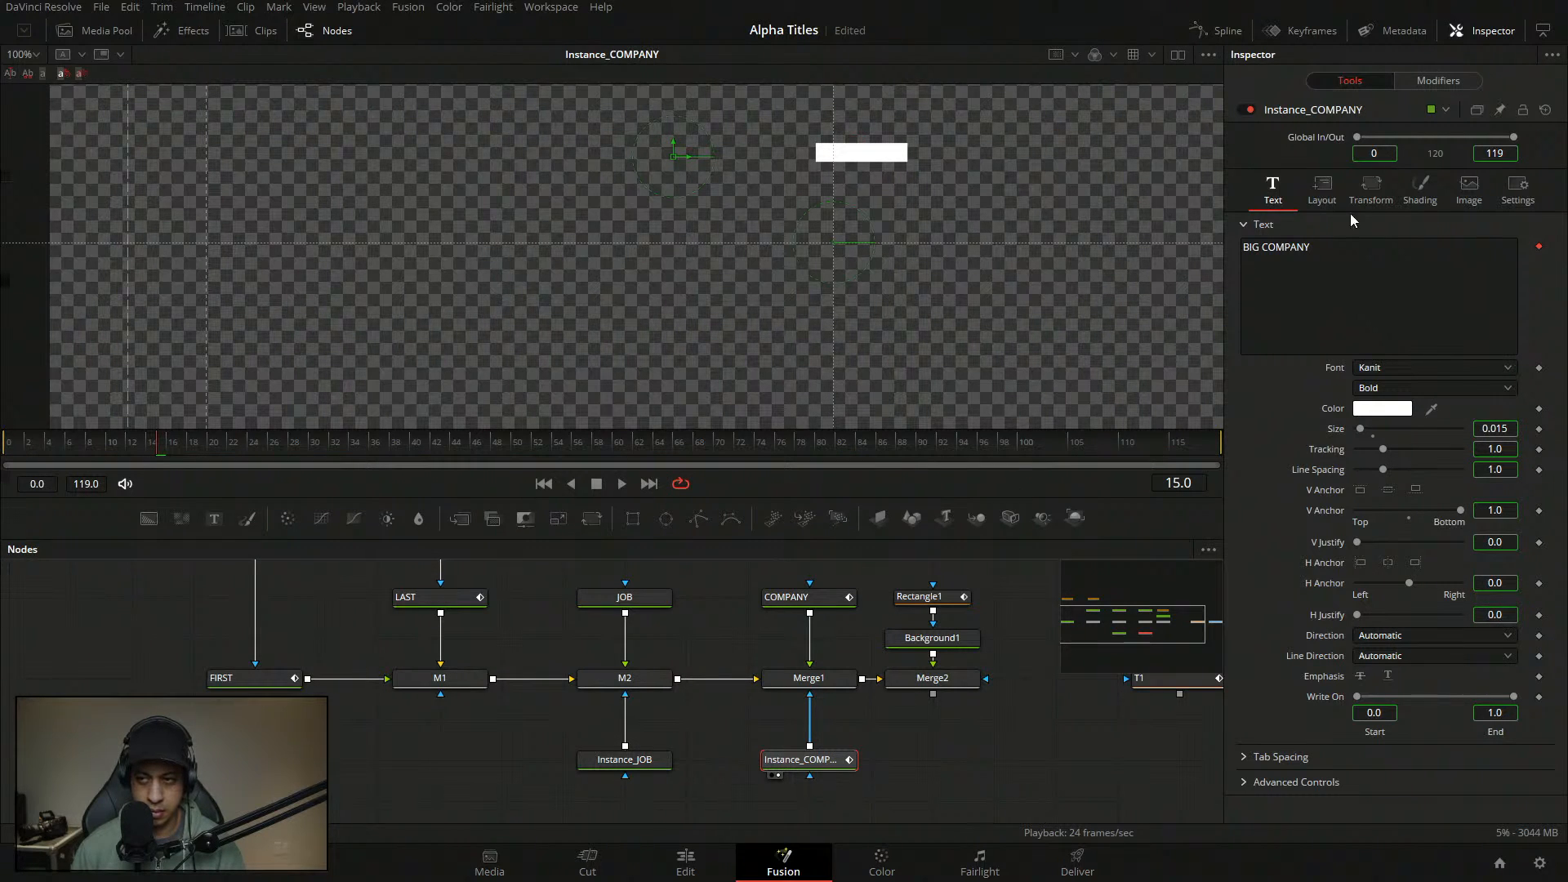
pyautogui.hotkey('ctrl', 'z')
pyautogui.click(825, 762)
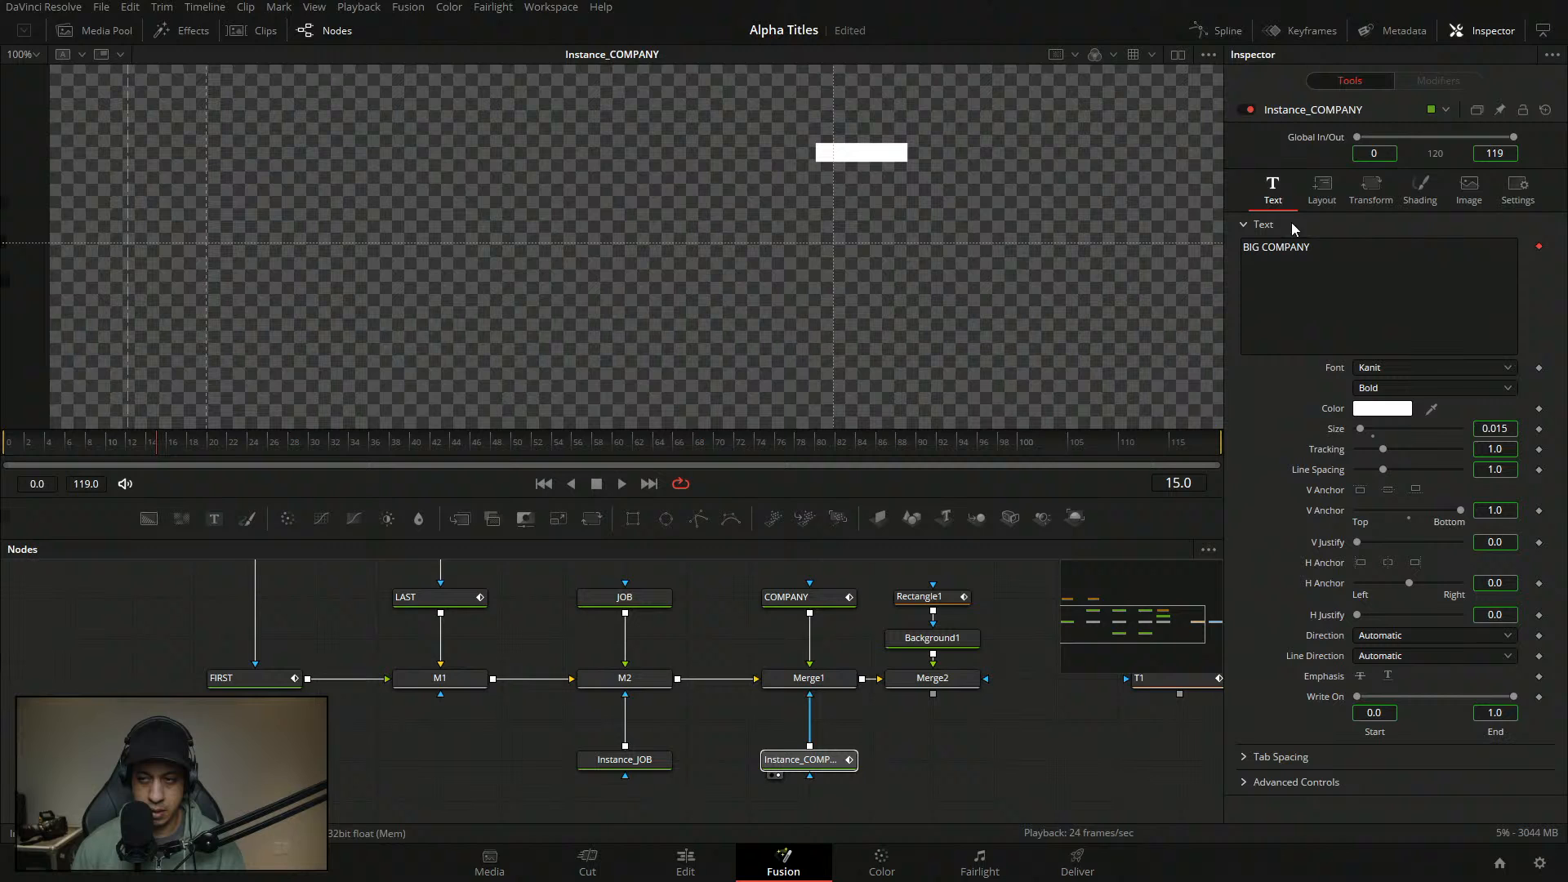
pyautogui.click(1439, 85)
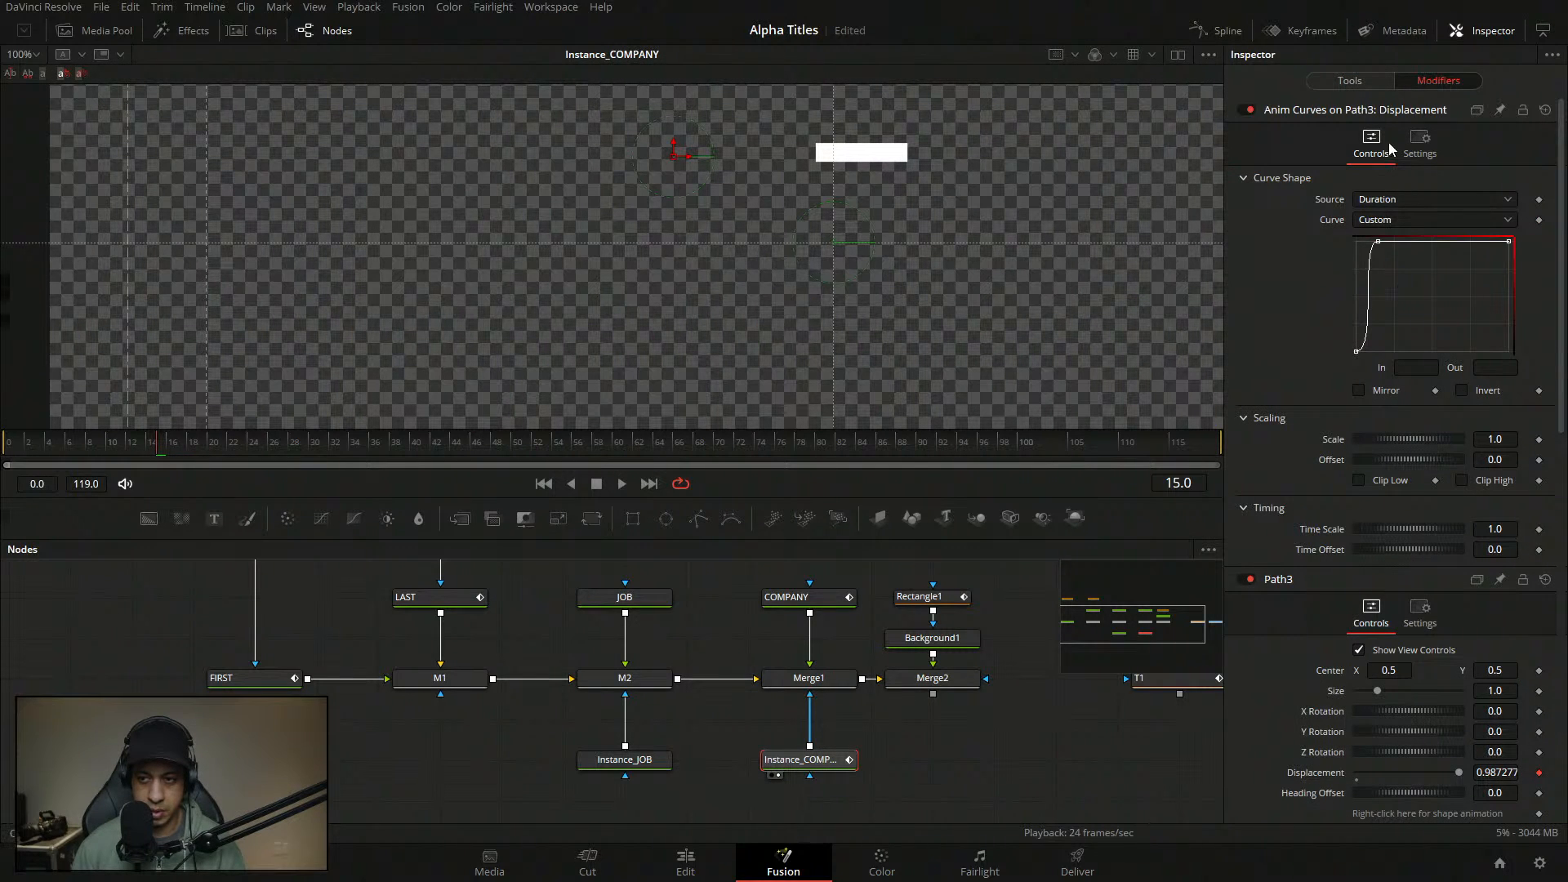
# - Check the fill offset and path displacement options on Instance_COMPANY without changing them
pyautogui.scroll(-10, 1336, 513)
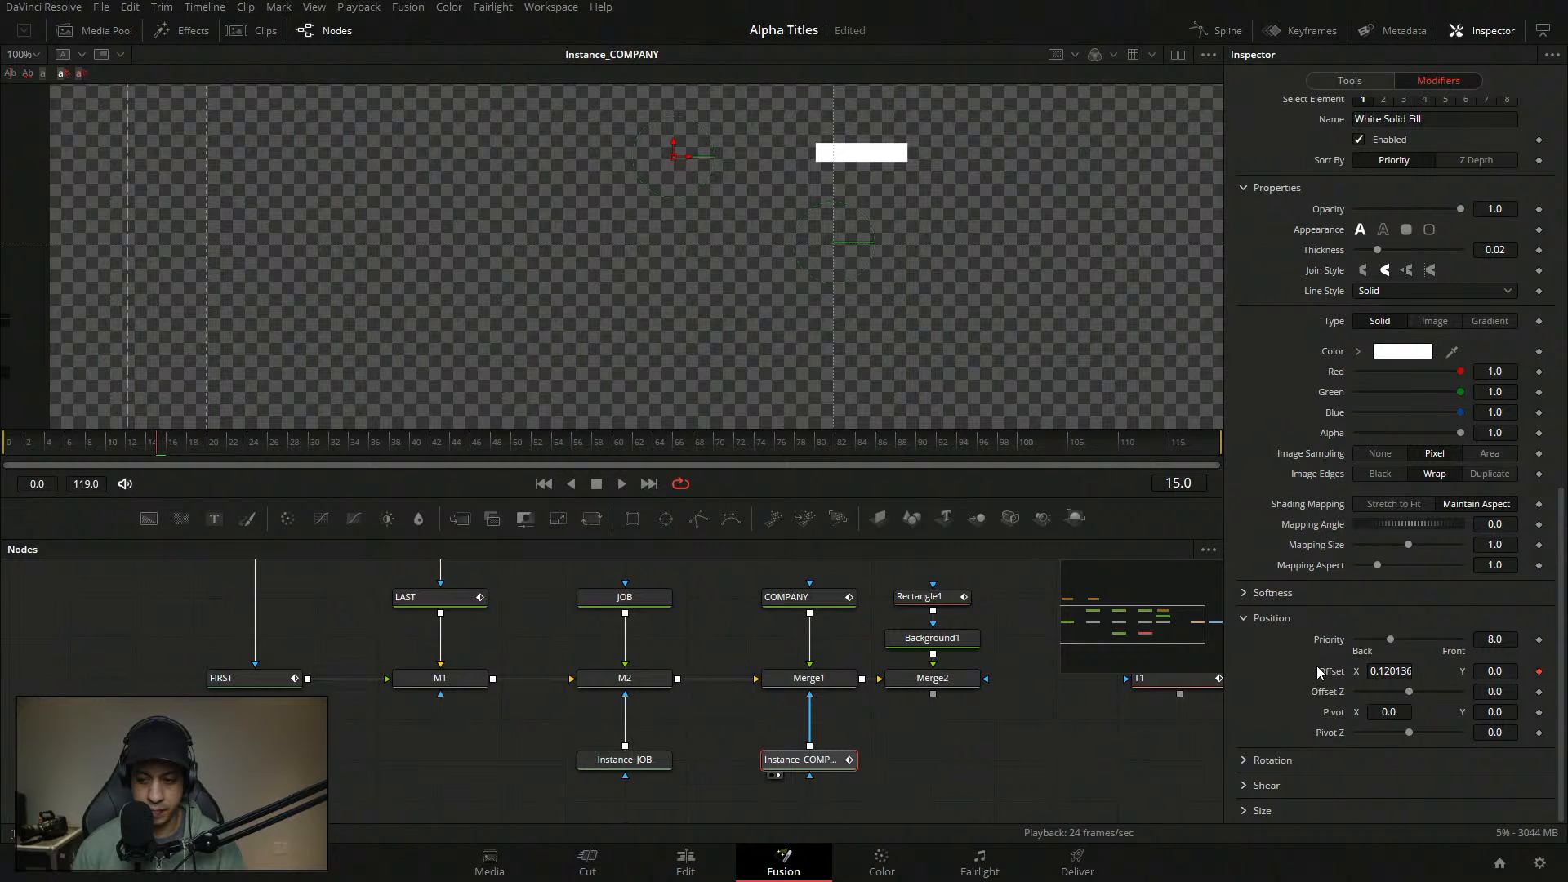
pyautogui.rightClick(1317, 667)
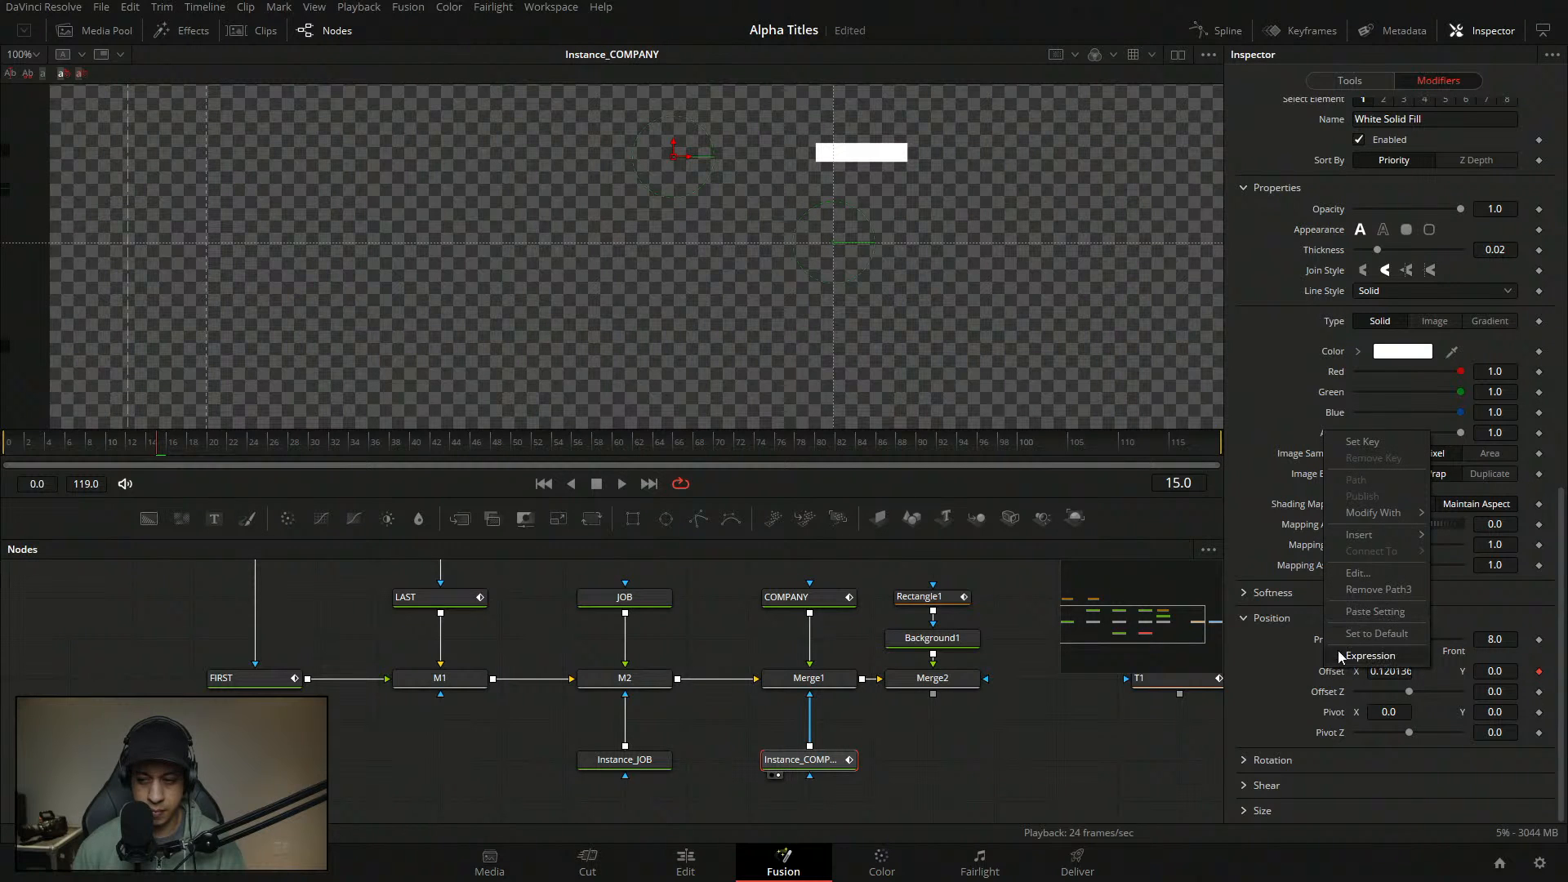
pyautogui.click(1267, 434)
pyautogui.scroll(2, 1278, 449)
pyautogui.scroll(8, 1307, 489)
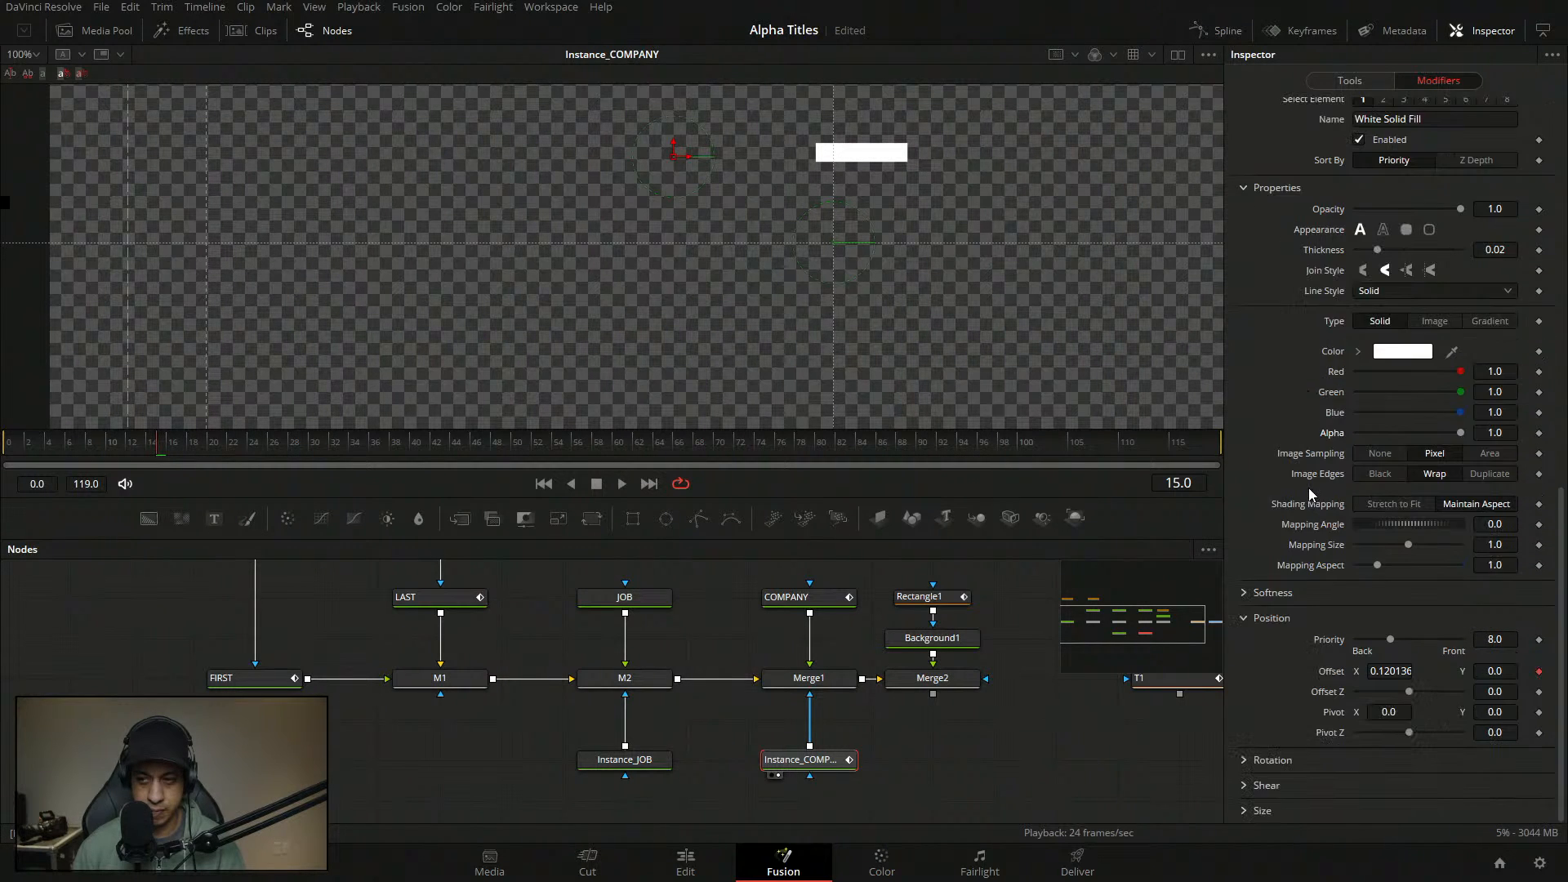
pyautogui.rightClick(1337, 435)
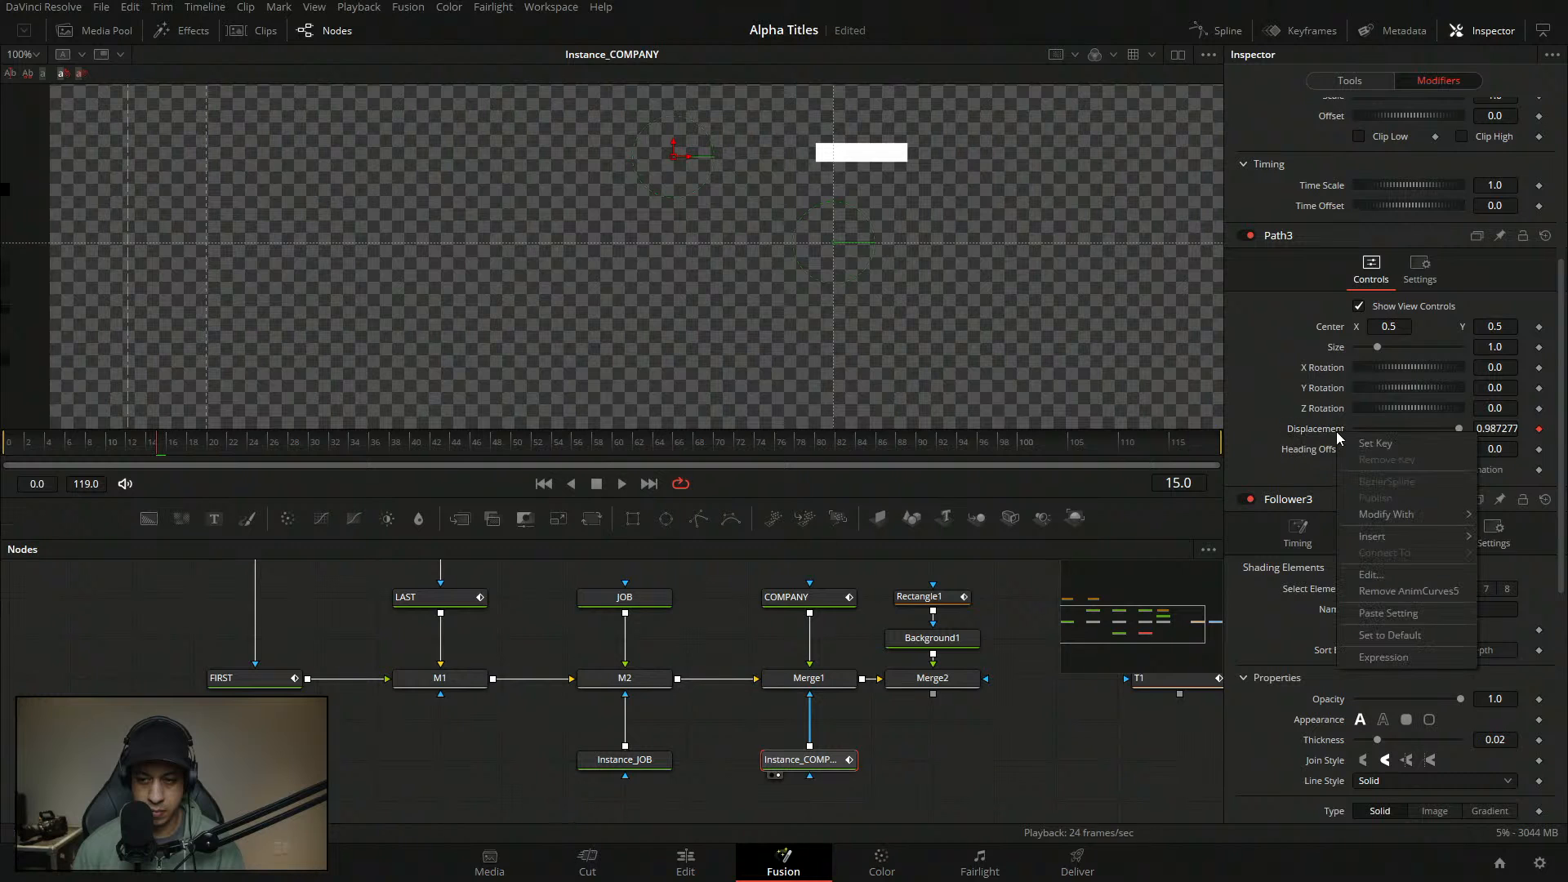
pyautogui.click(1281, 419)
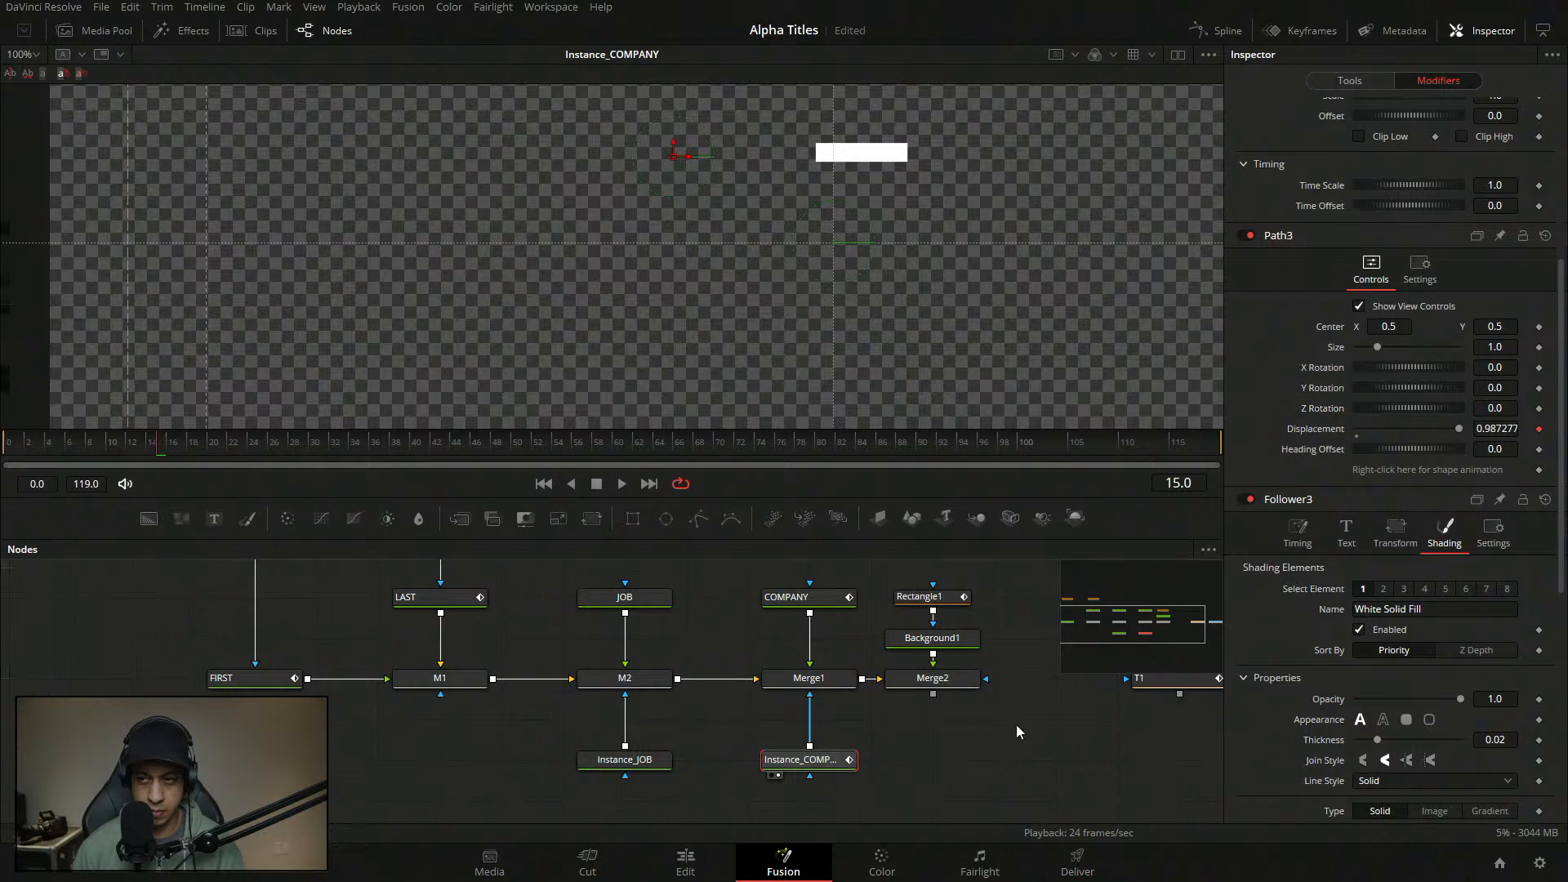
pyautogui.click(1359, 85)
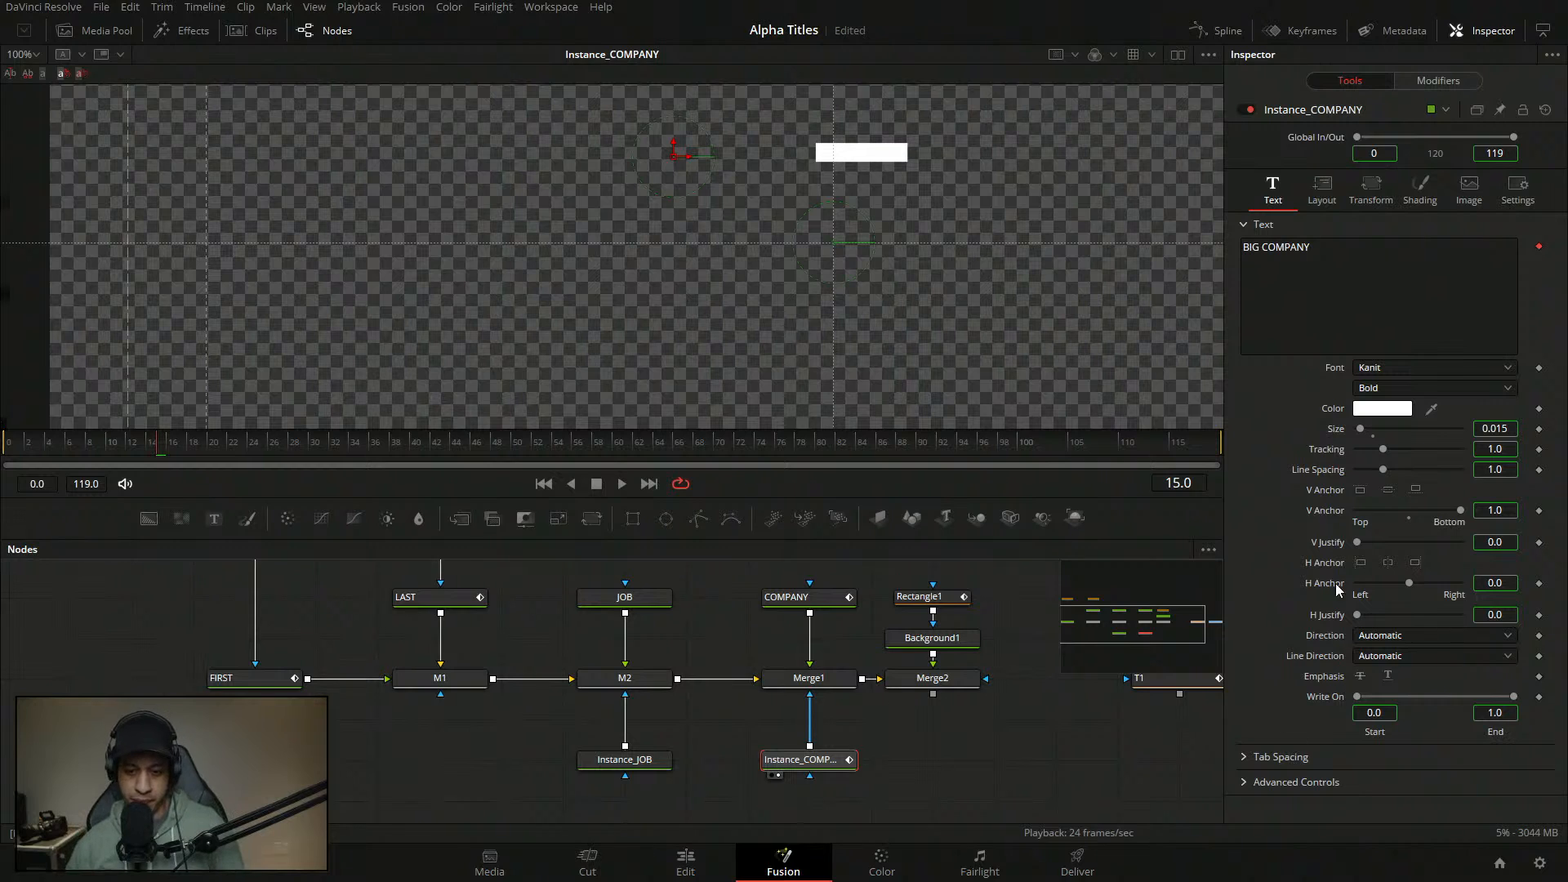
# - Browse the right-click options on the instance's text and animation, leaving them unchanged
pyautogui.rightClick(1332, 353)
pyautogui.rightClick(1311, 312)
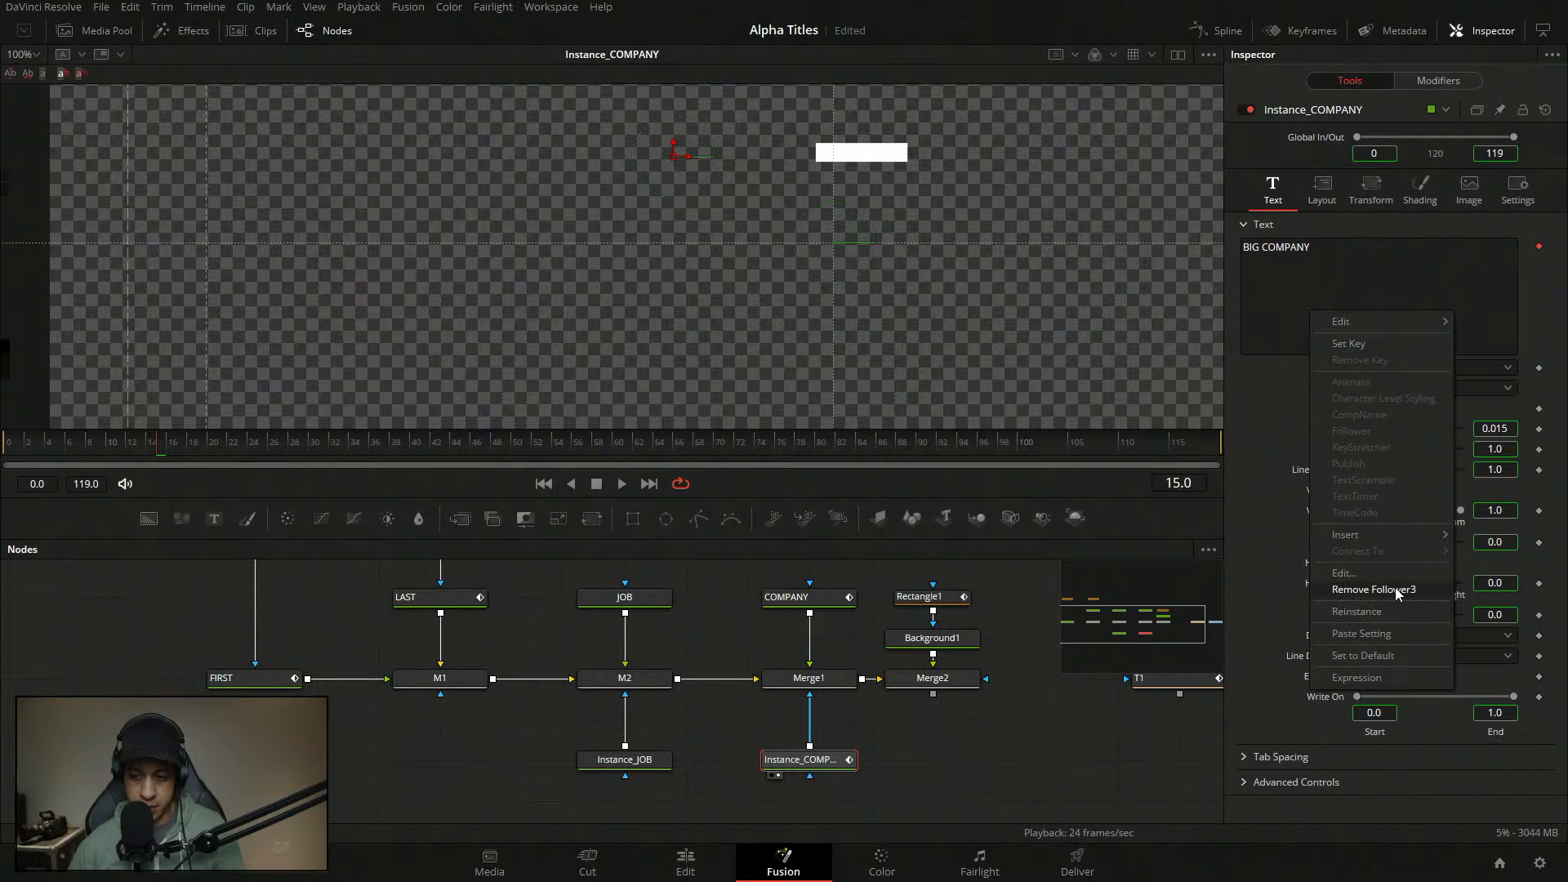
pyautogui.click(1304, 470)
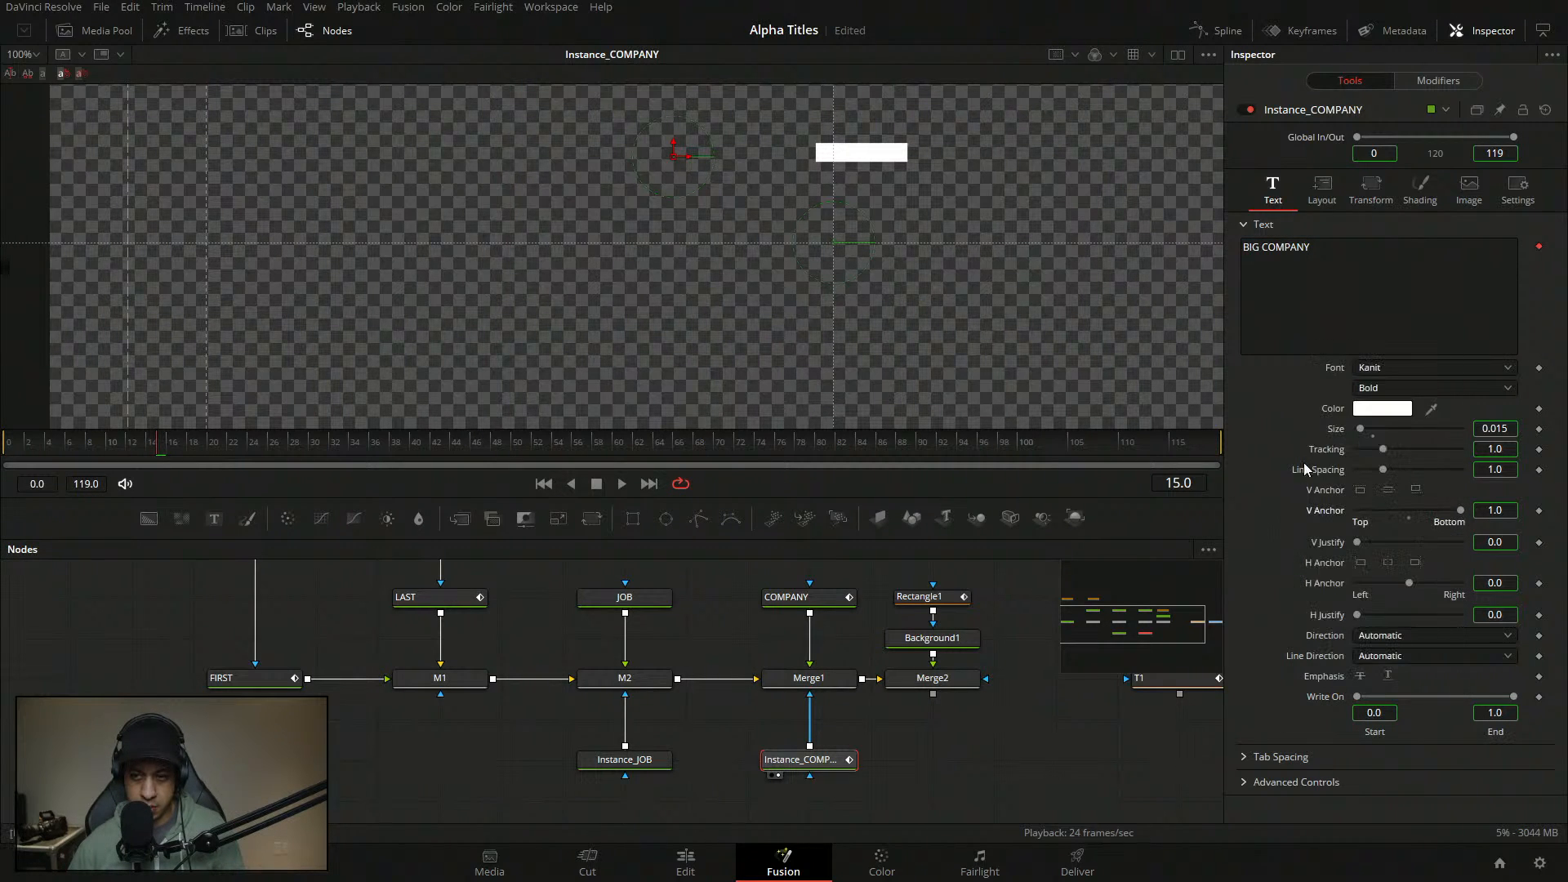
pyautogui.rightClick(1353, 314)
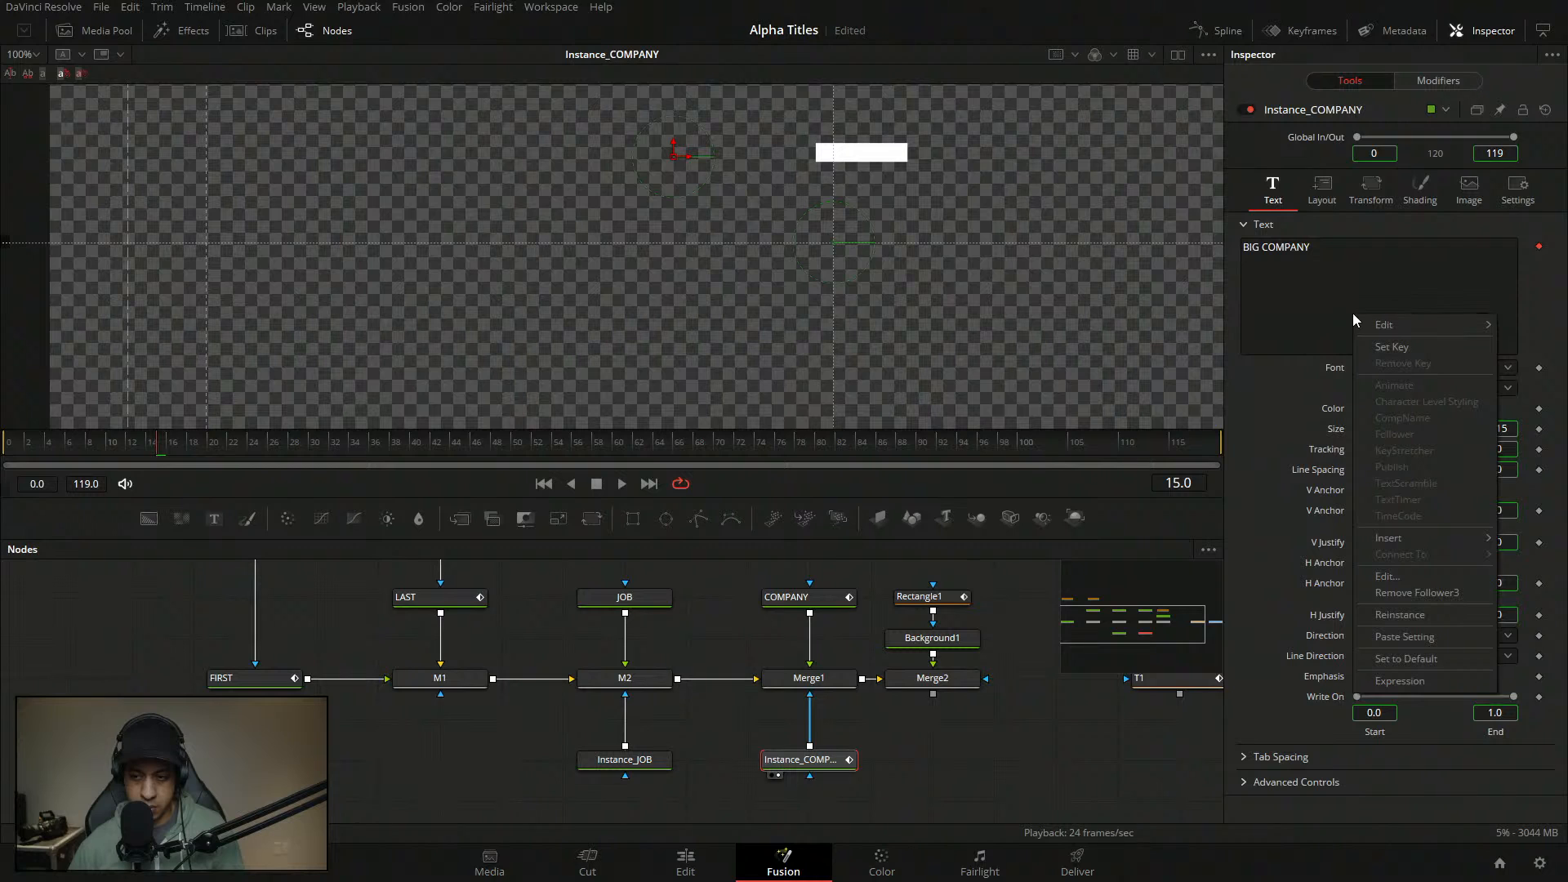
pyautogui.click(1288, 403)
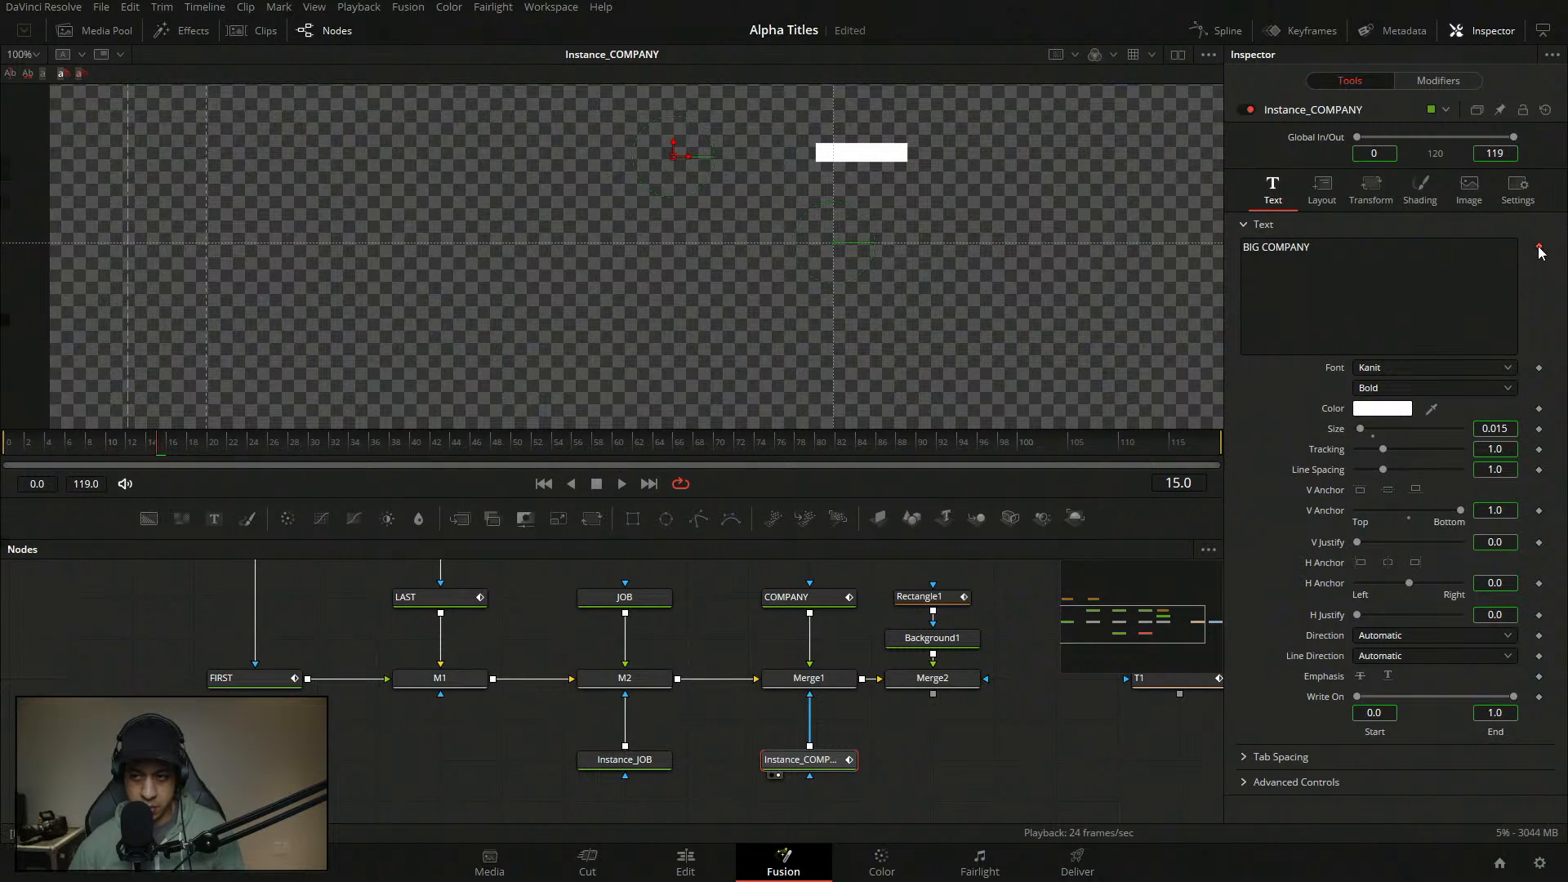
pyautogui.rightClick(1451, 250)
pyautogui.click(1542, 244)
# - Reinstance the BIG COMPANY text to the COMPANY tool and remove its text keyframe
pyautogui.rightClick(1542, 243)
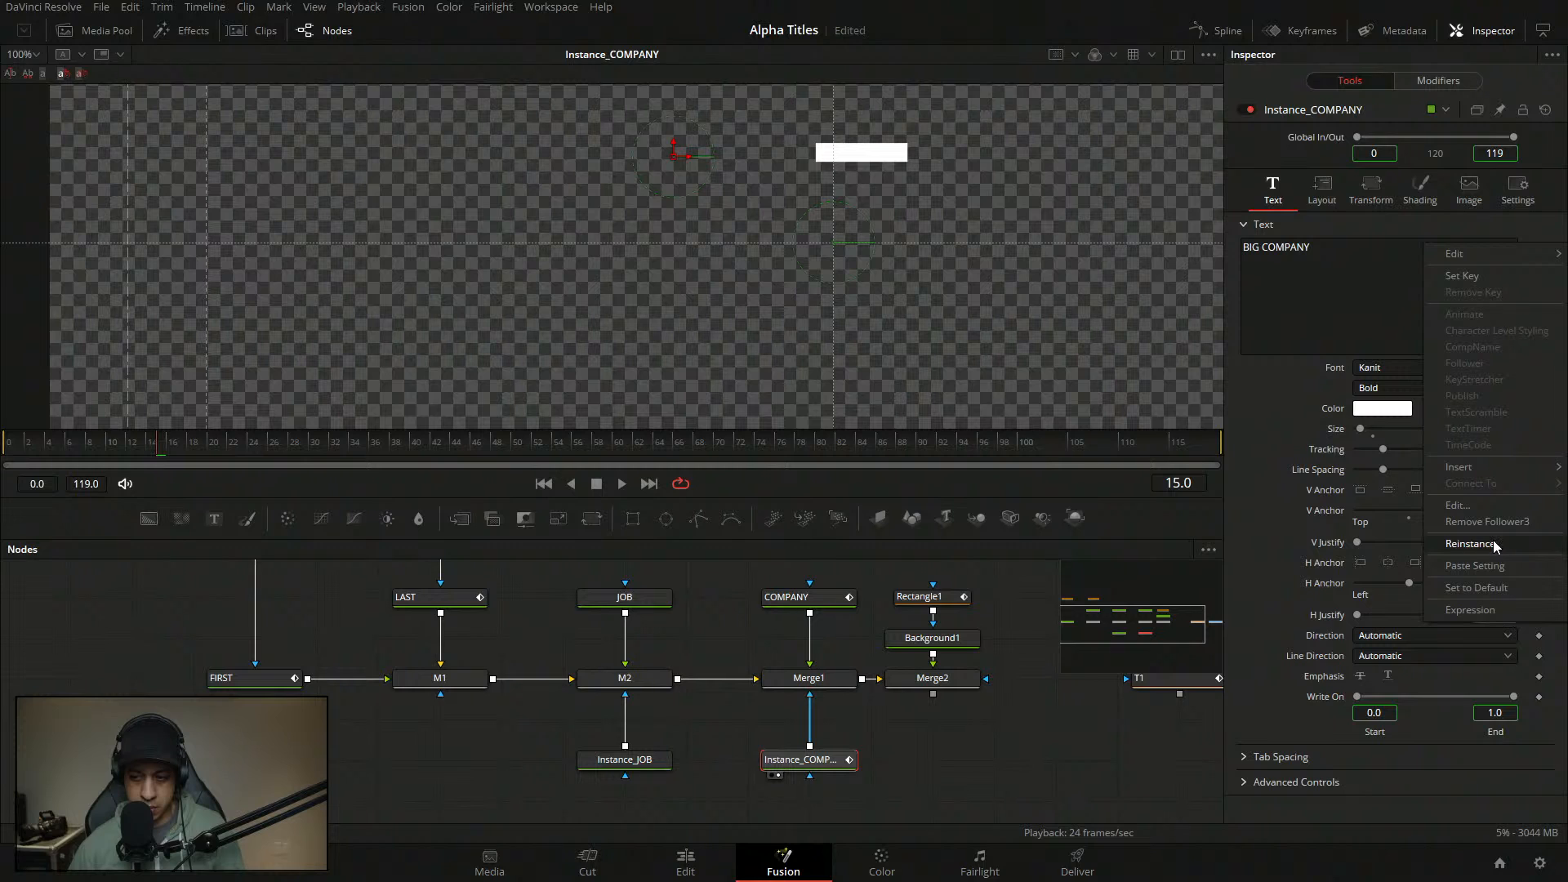
pyautogui.click(1493, 541)
pyautogui.rightClick(1533, 245)
pyautogui.click(1488, 543)
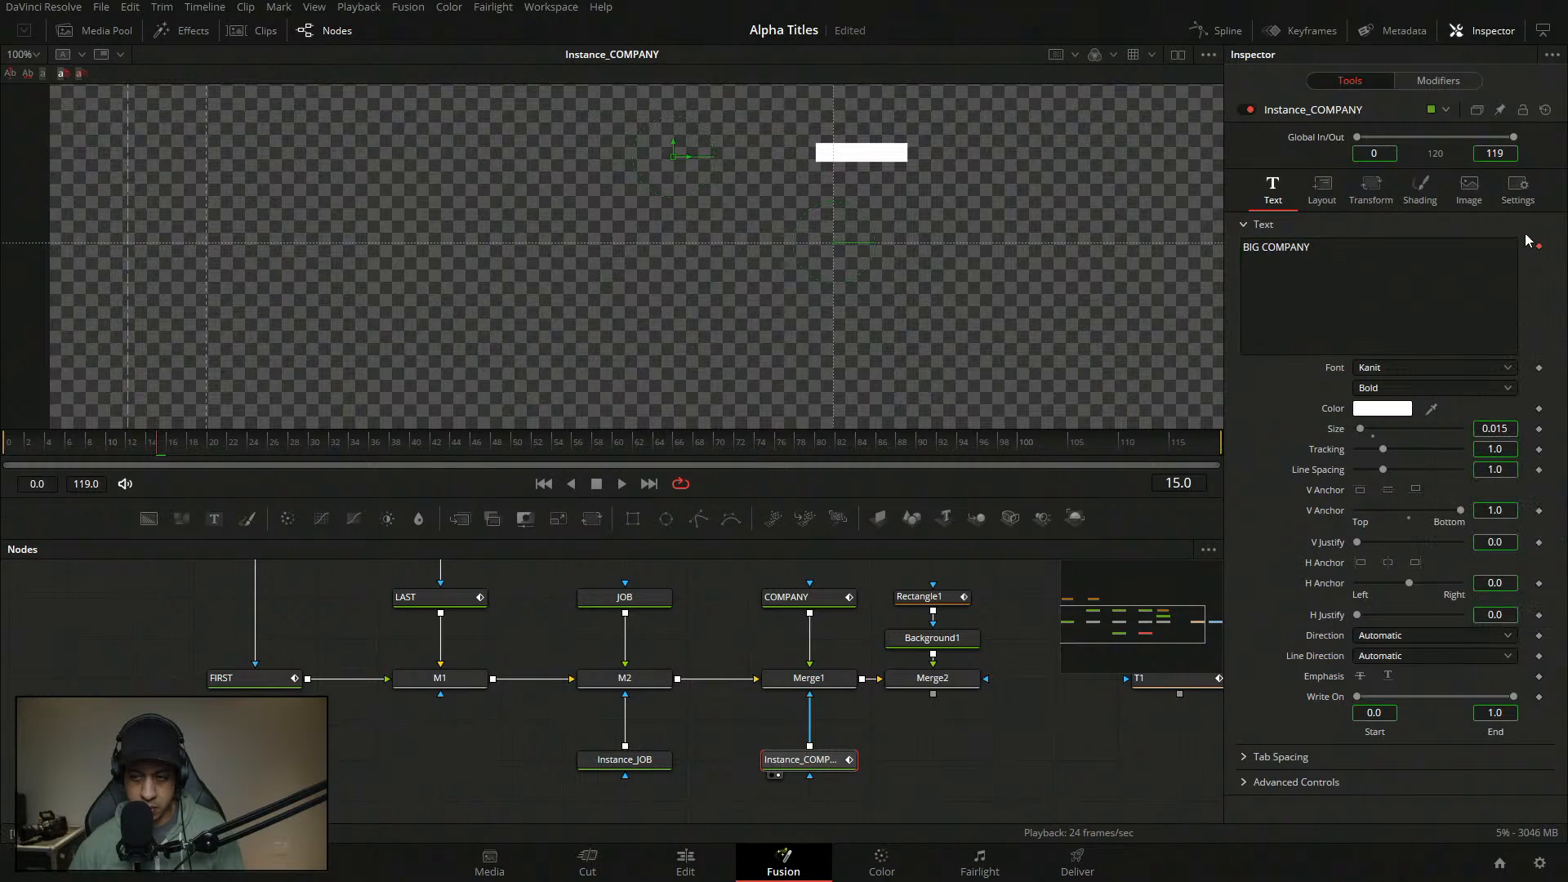
pyautogui.click(1317, 330)
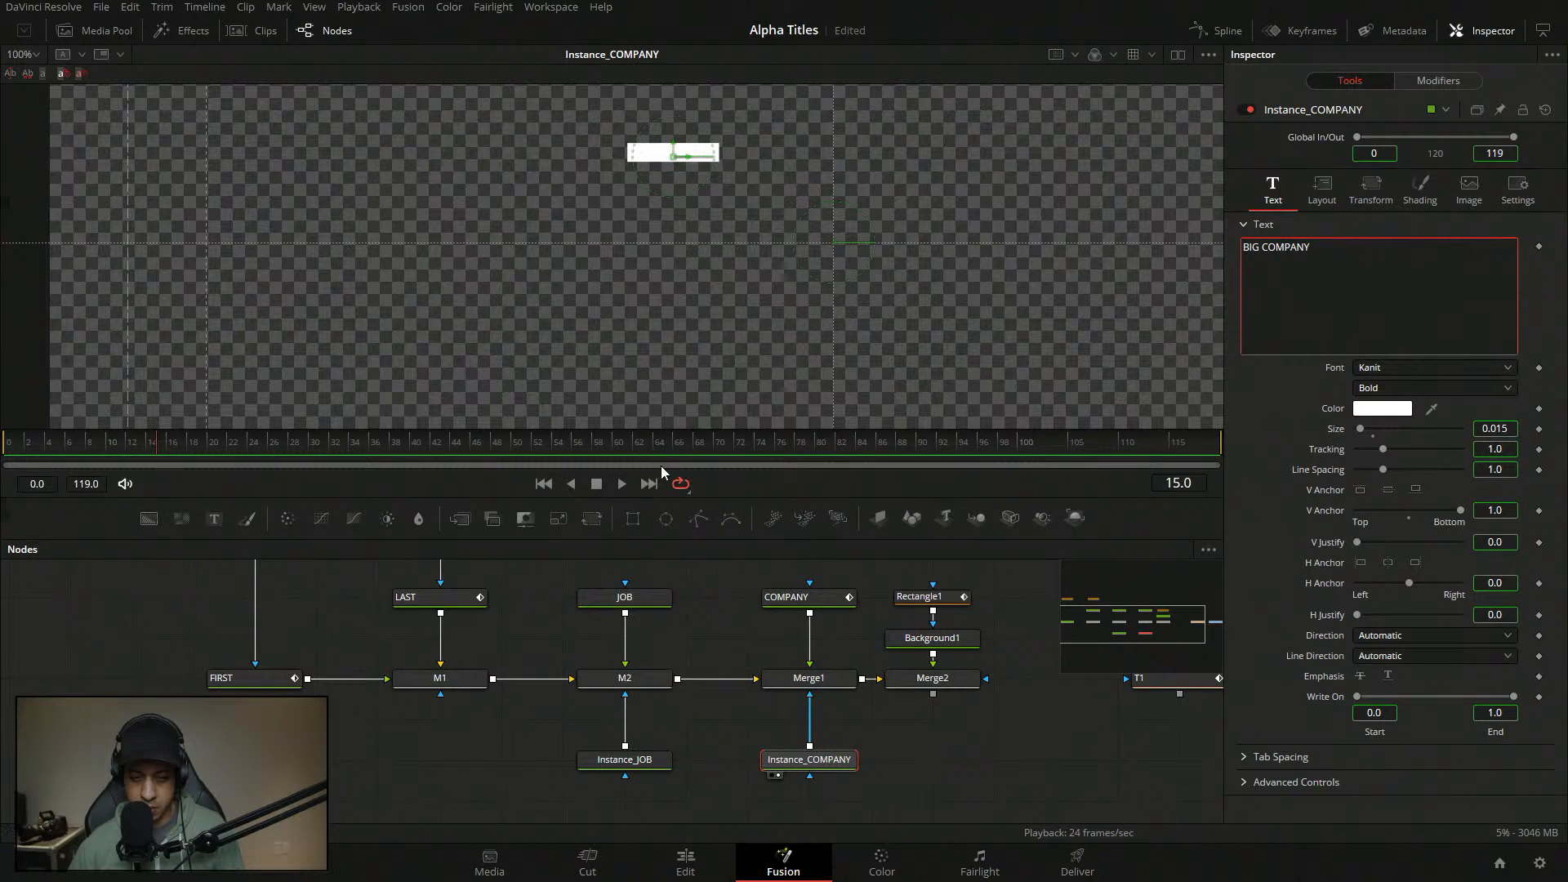
pyautogui.rightClick(1266, 321)
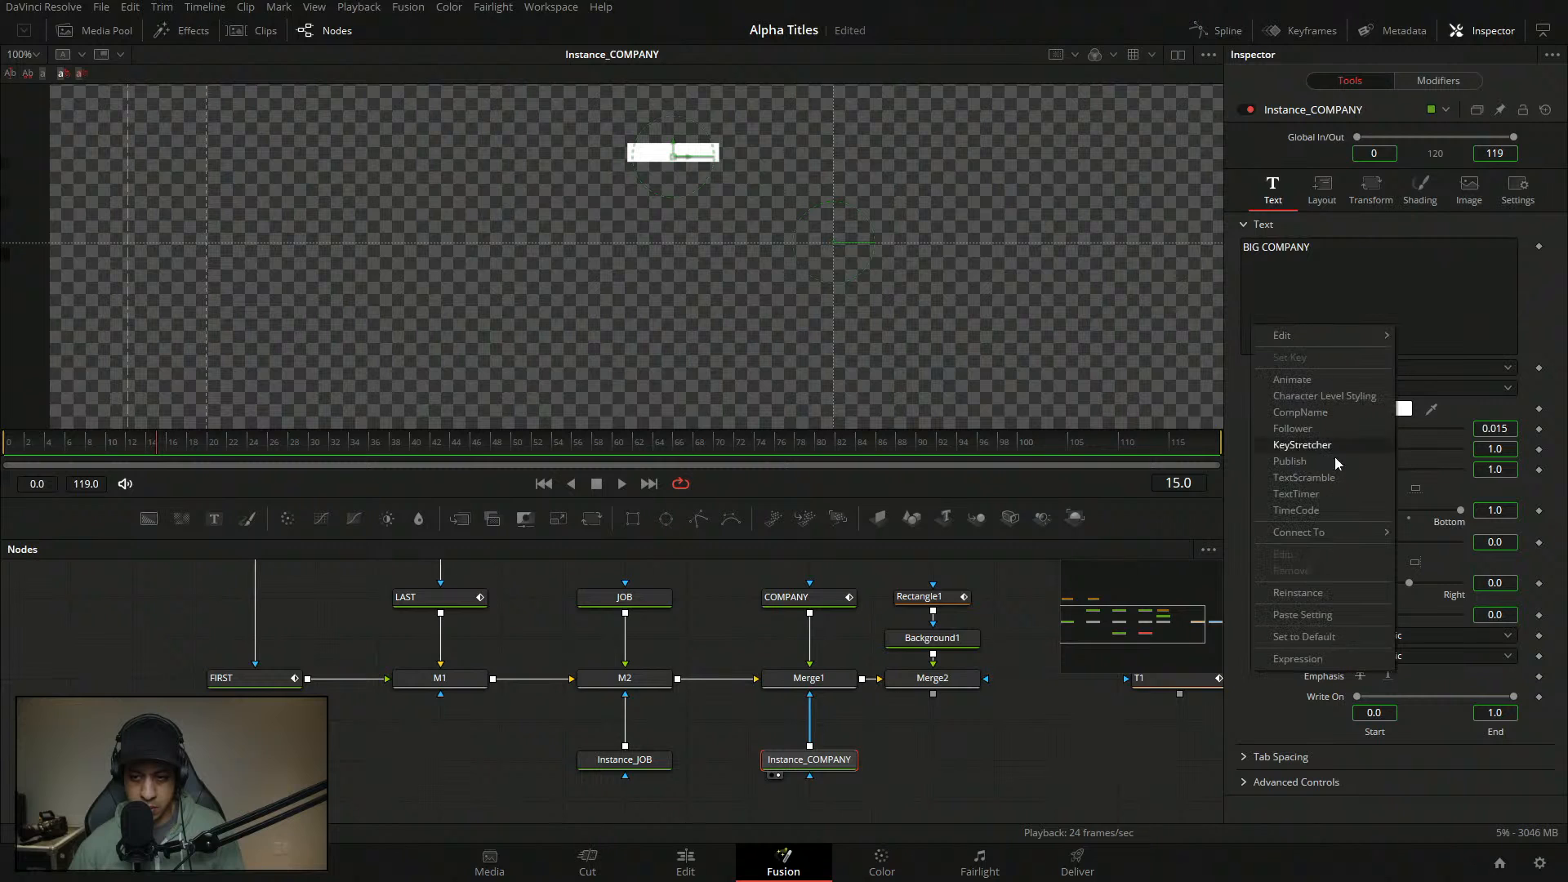
pyautogui.click(1316, 590)
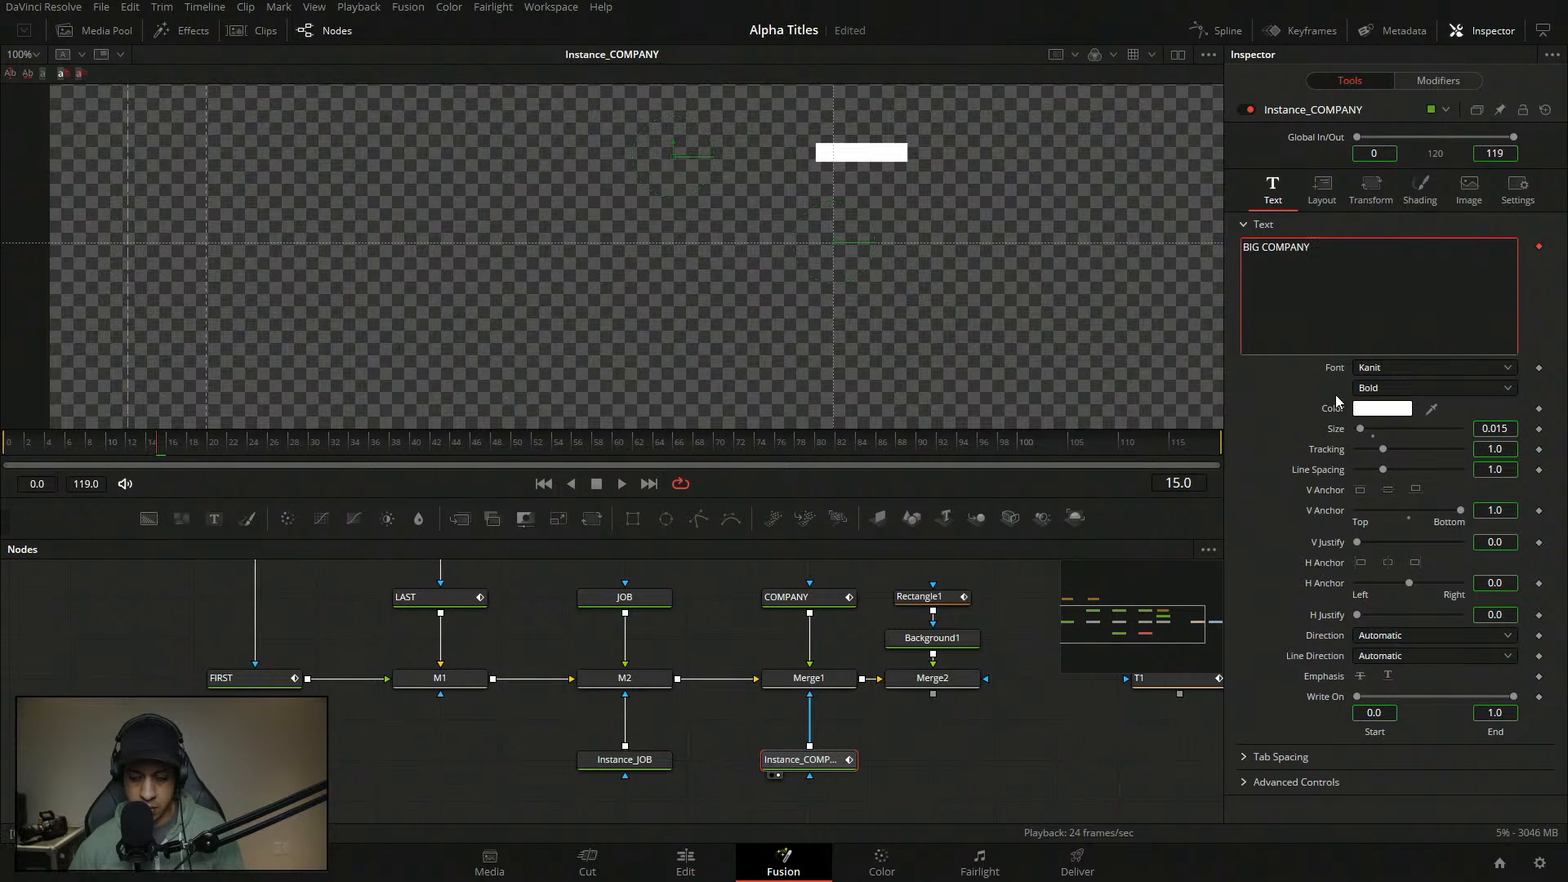
pyautogui.rightClick(1534, 260)
pyautogui.click(1507, 543)
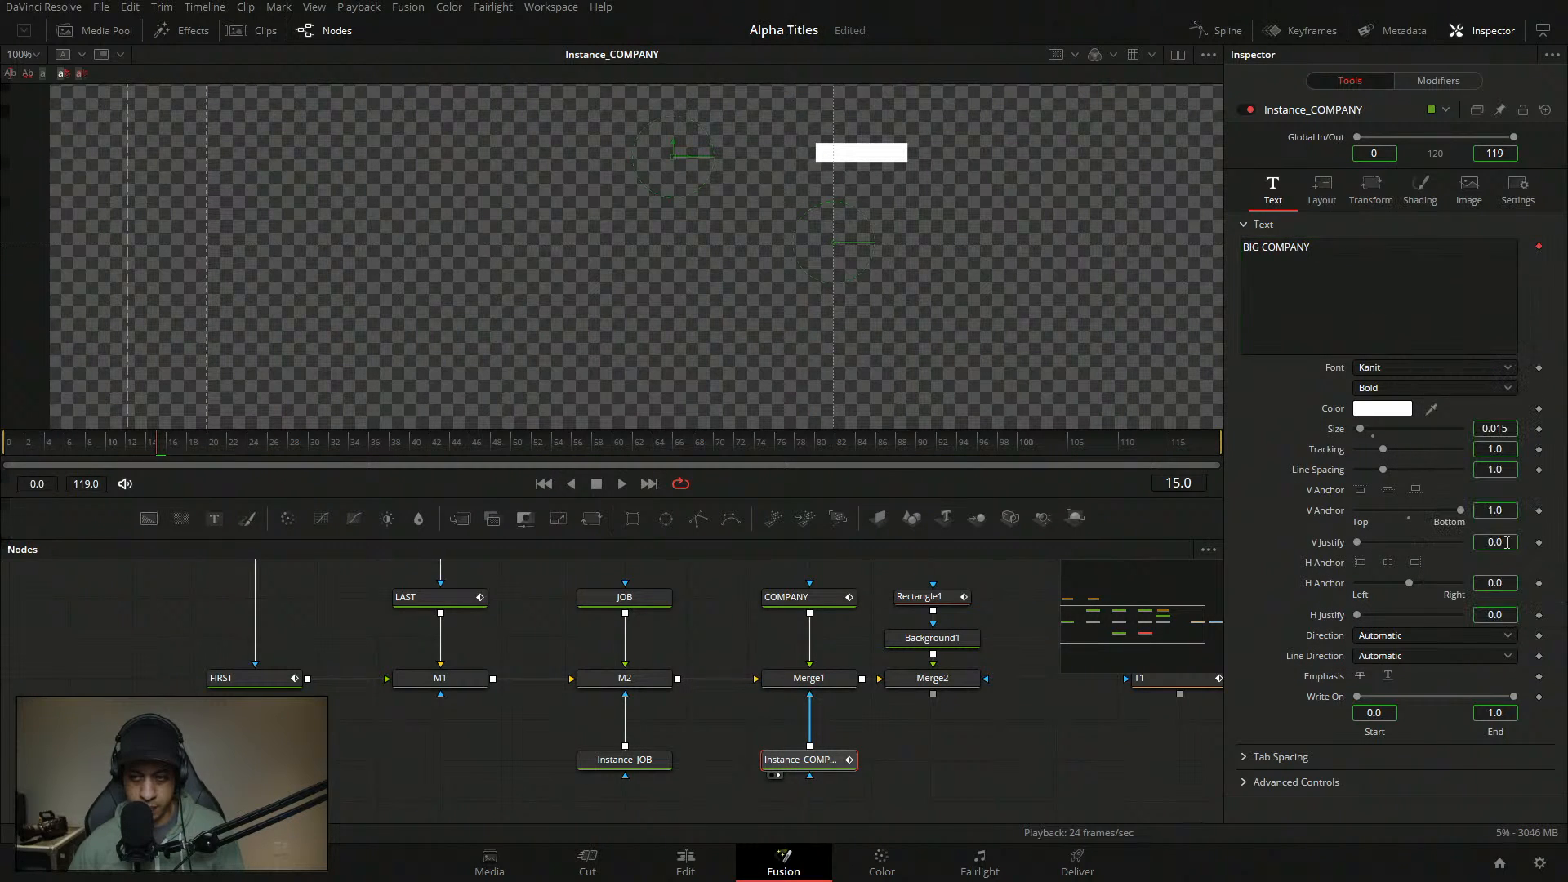
pyautogui.click(1538, 246)
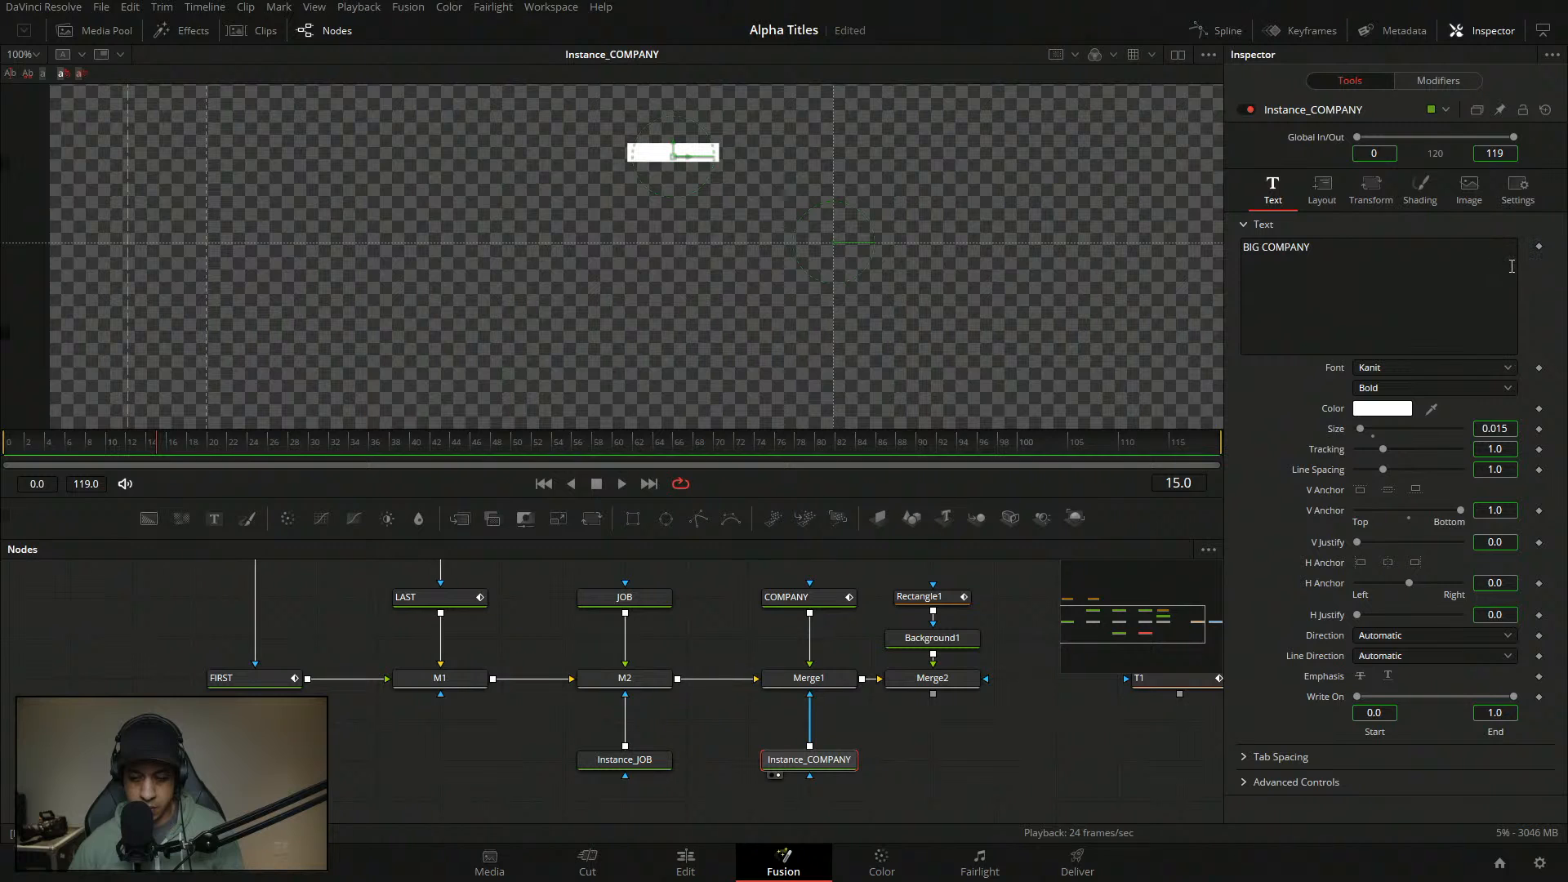
# - Compare COMPANY with Instance_COMPANY, then marquee-select COMPANY, Merge1 and Instance_COMPANY
pyautogui.click(828, 598)
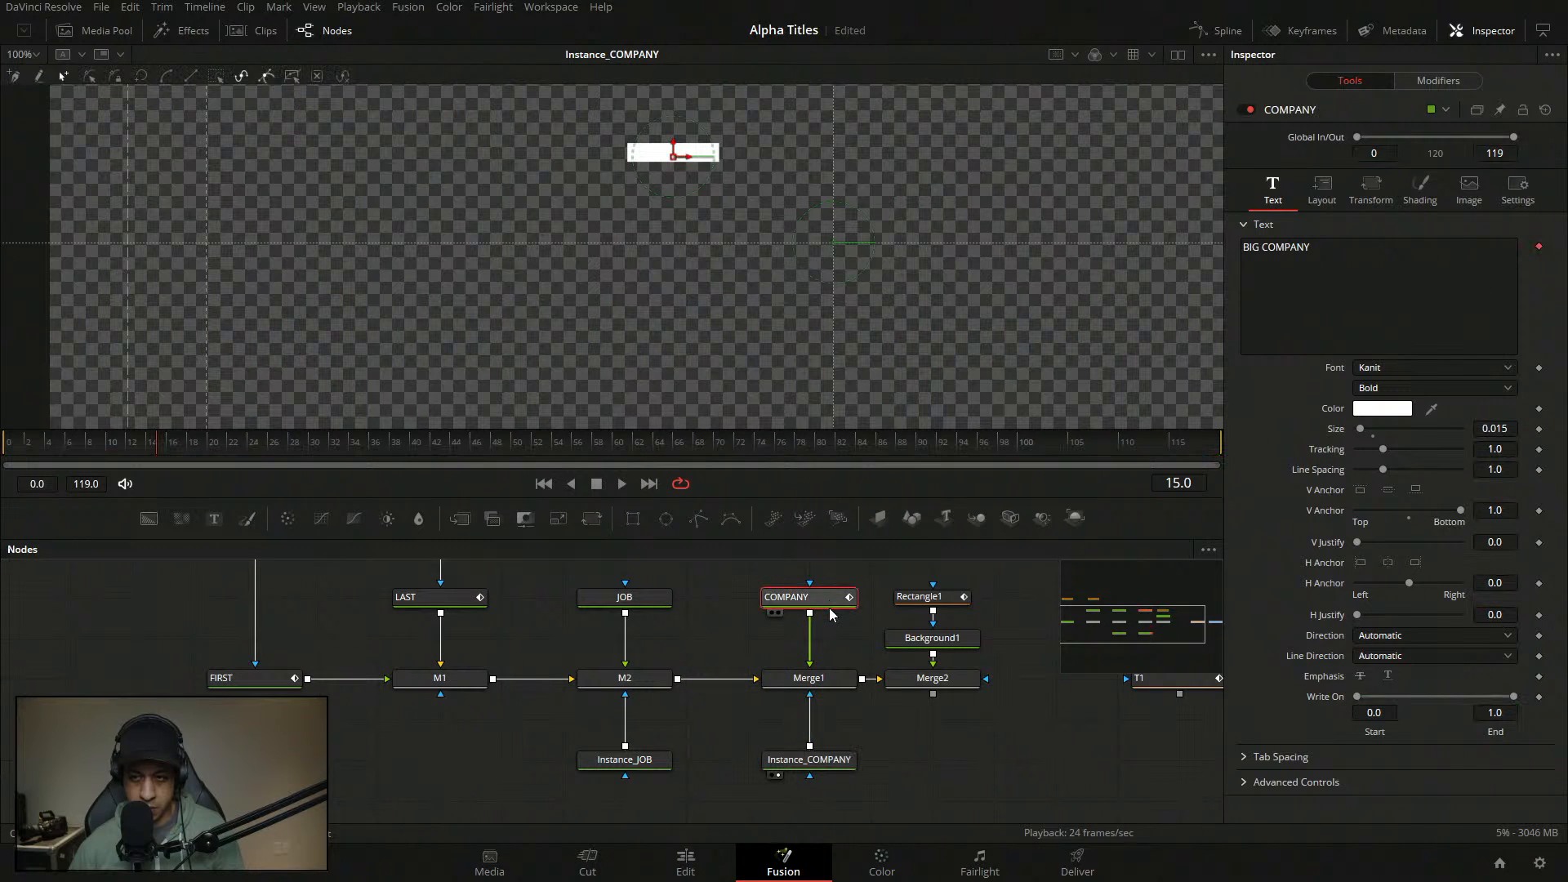
pyautogui.click(841, 759)
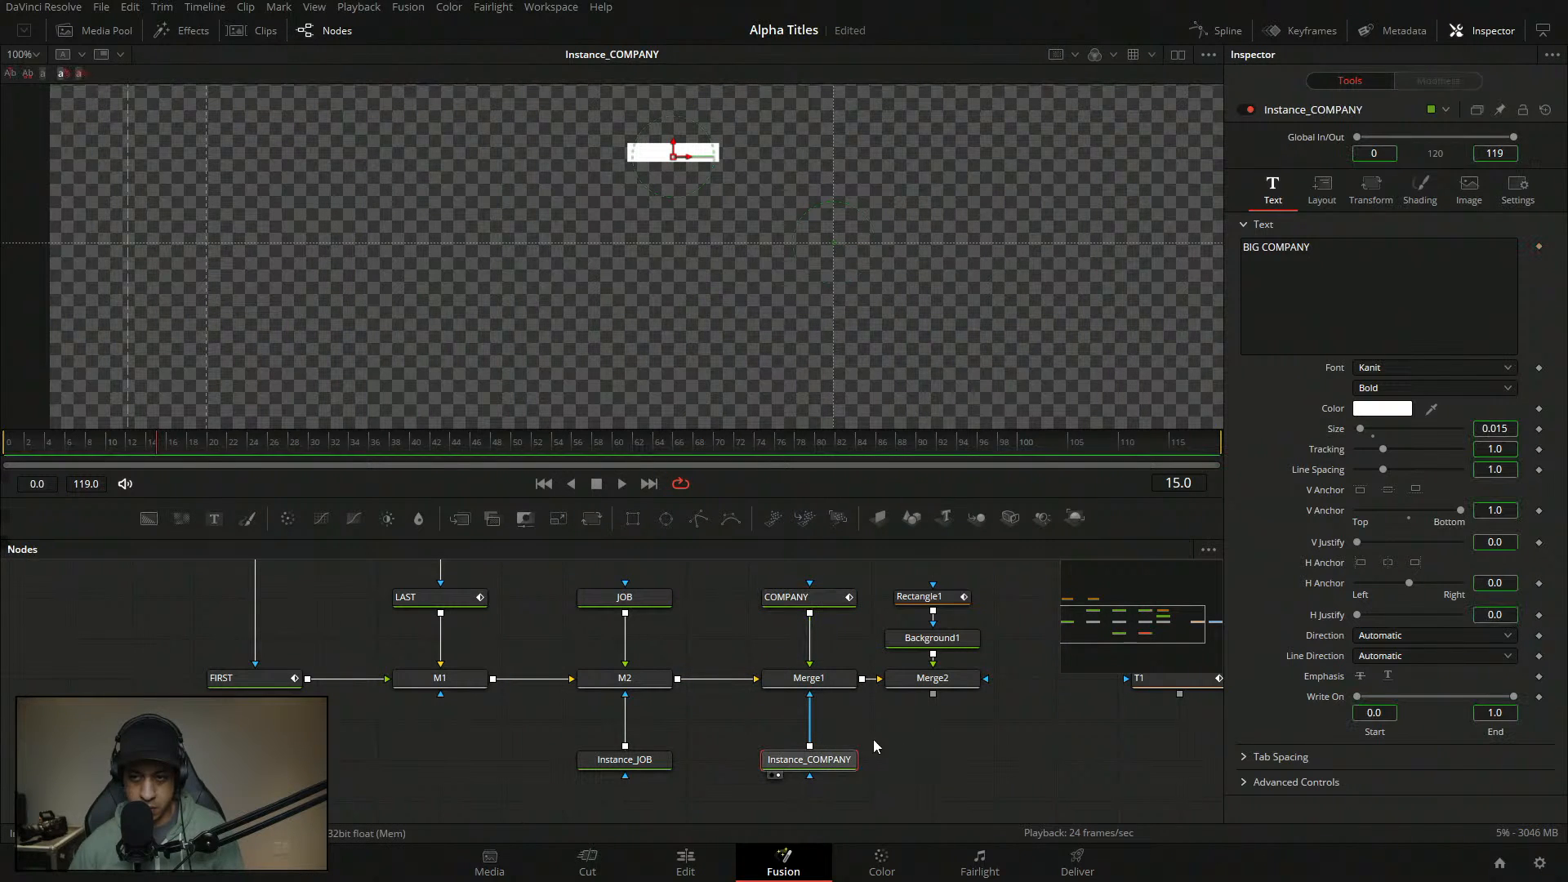
pyautogui.moveTo(715, 585); pyautogui.dragTo(860, 774)
# - Add an expression to Instance_COMPANY's text and pick-whip it to COMPANY's StyledText
pyautogui.rightClick(1304, 343)
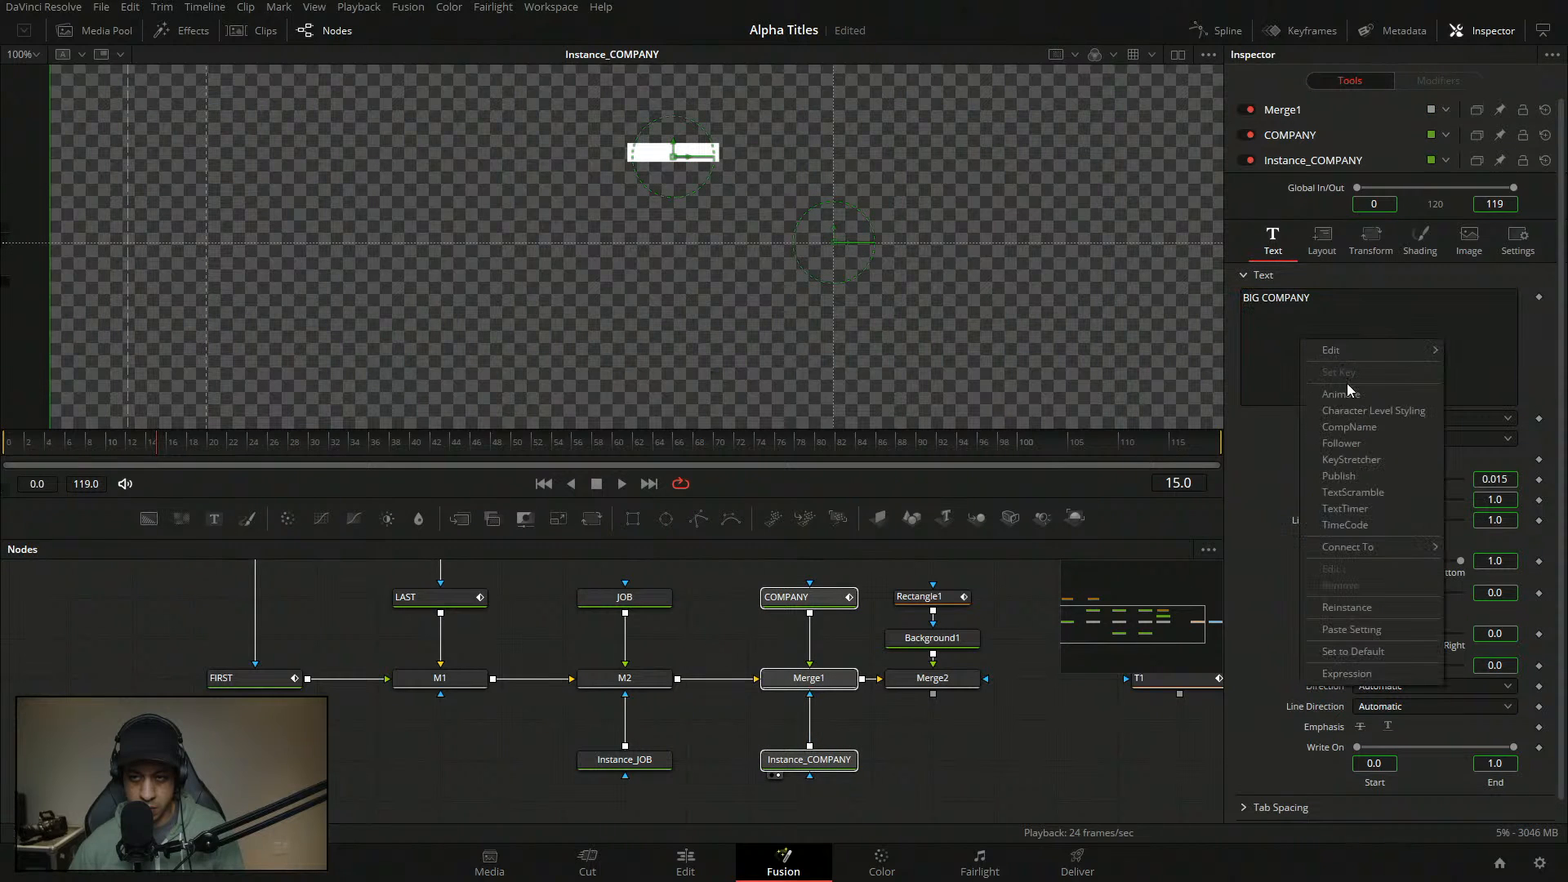
pyautogui.click(1335, 673)
pyautogui.moveTo(1248, 418); pyautogui.dragTo(1337, 298)
pyautogui.click(961, 752)
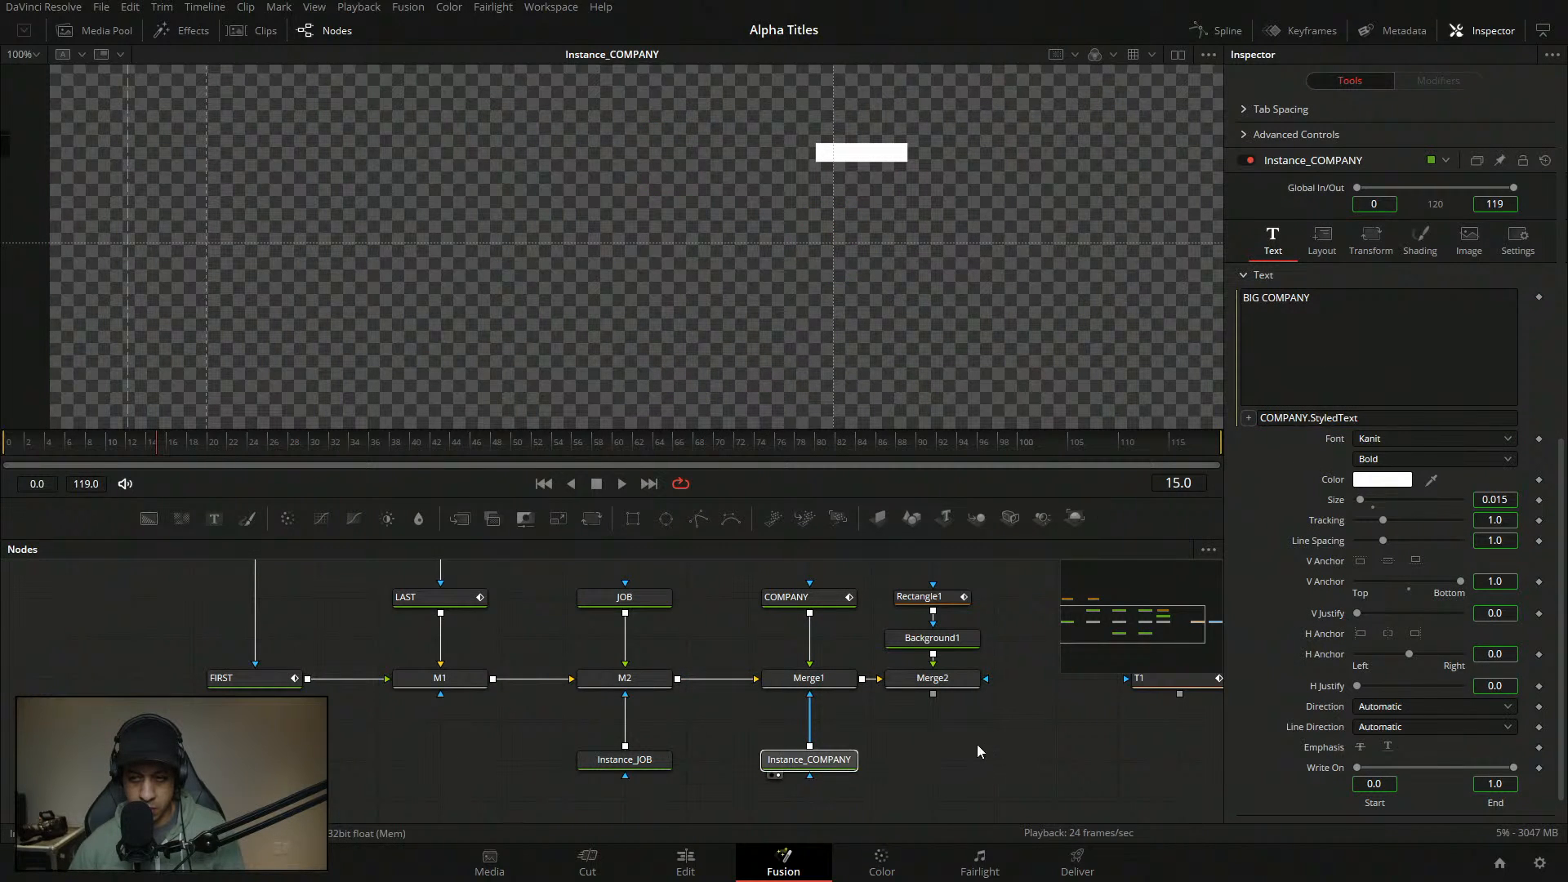
pyautogui.click(830, 764)
pyautogui.click(894, 752)
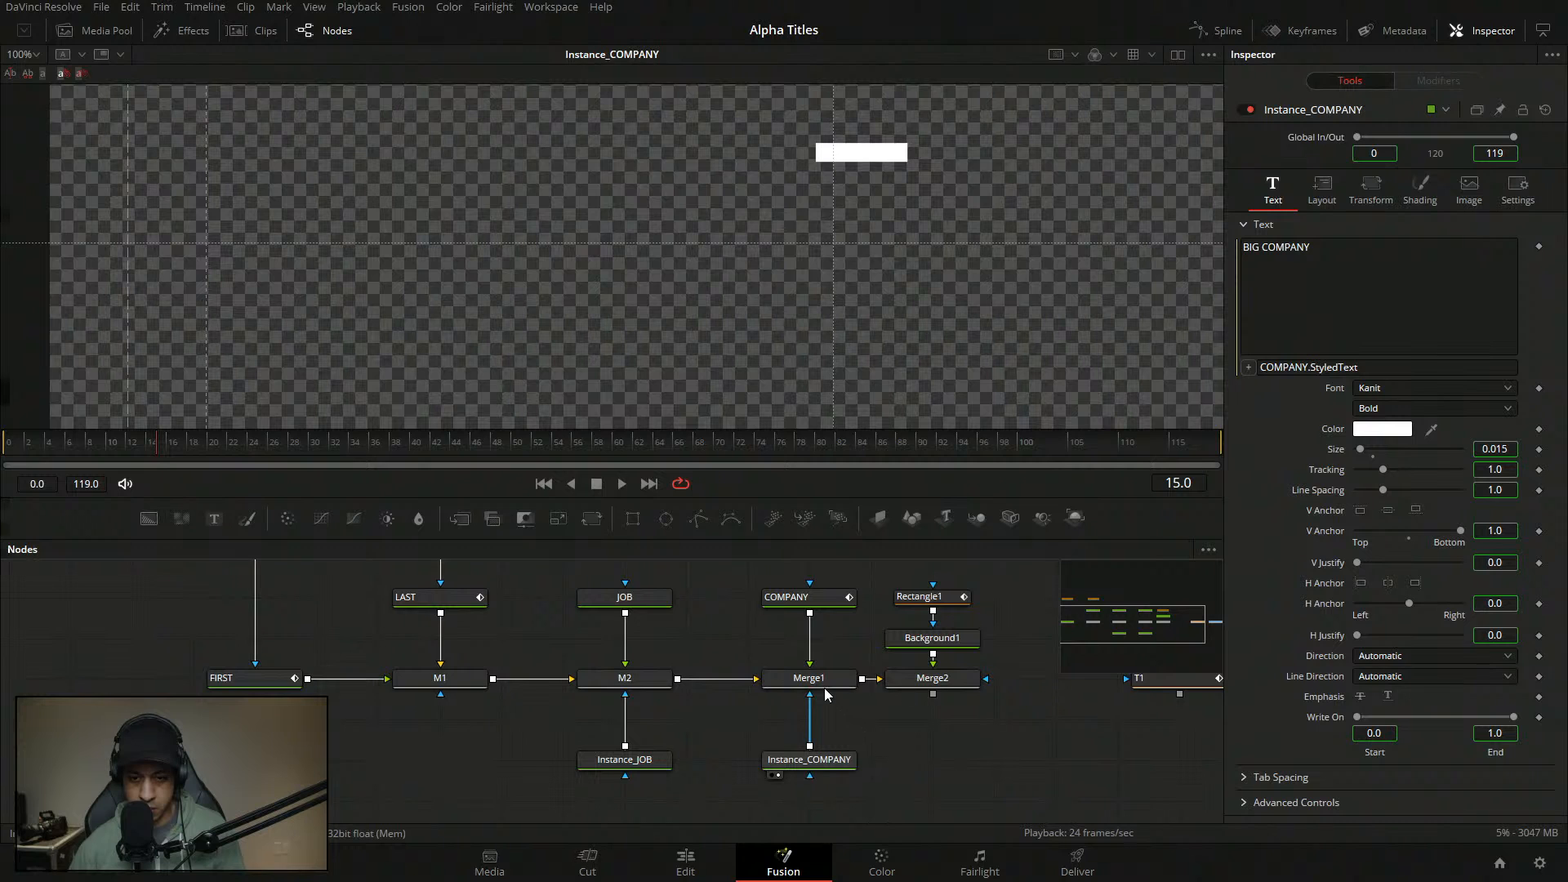
pyautogui.click(737, 165)
pyautogui.click(840, 773)
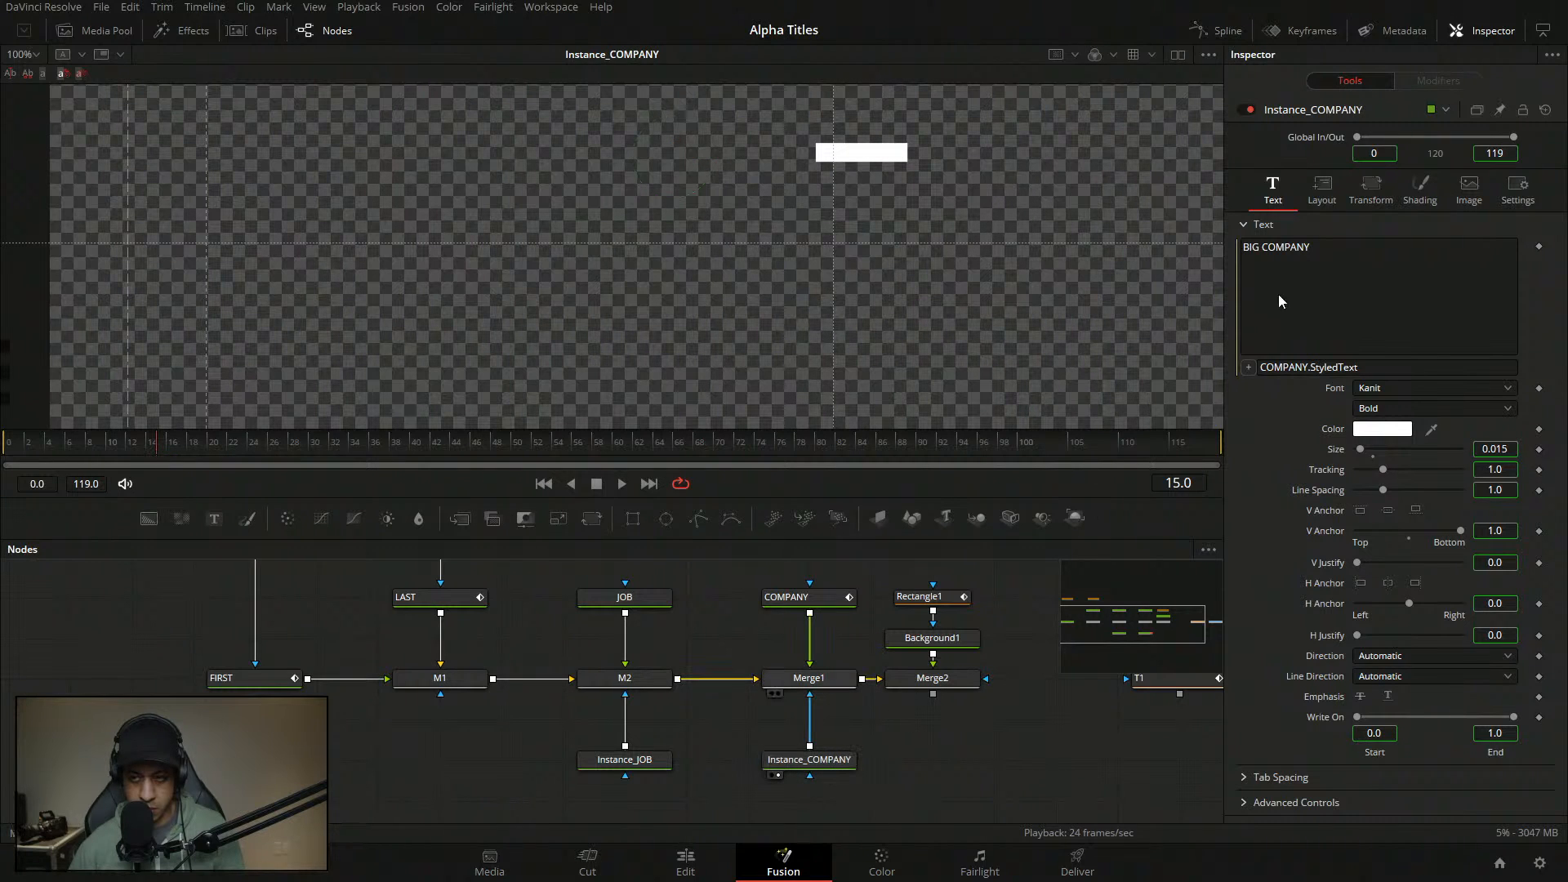
# - View Merge1, open Instance_COMPANY's shading, then view it alone around frame 14
pyautogui.press('2')
pyautogui.click(815, 760)
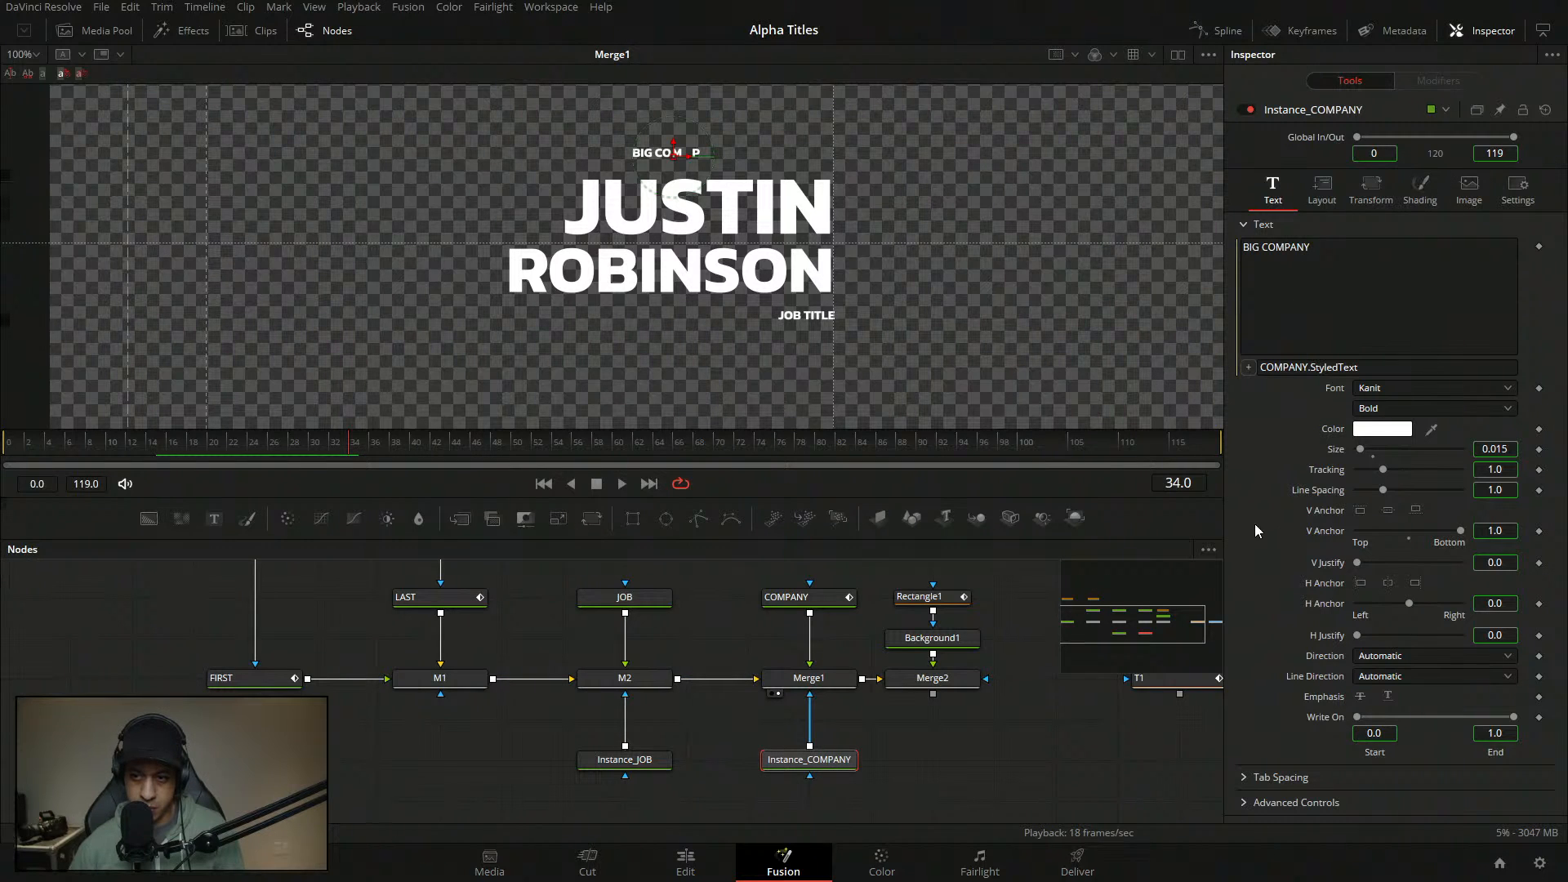
pyautogui.click(1436, 201)
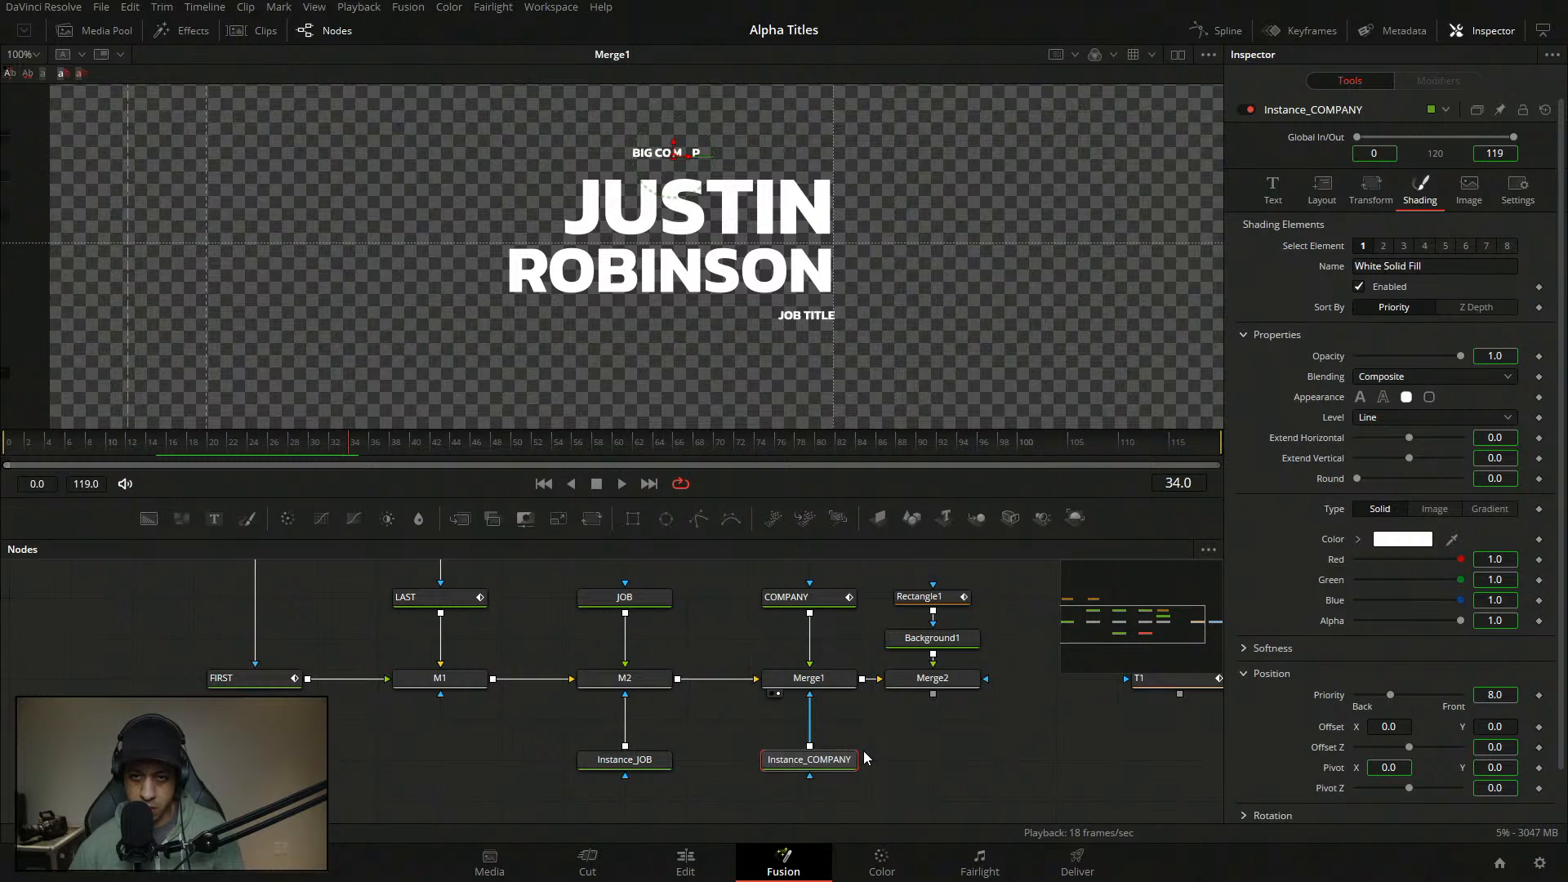
pyautogui.moveTo(269, 441); pyautogui.dragTo(222, 452)
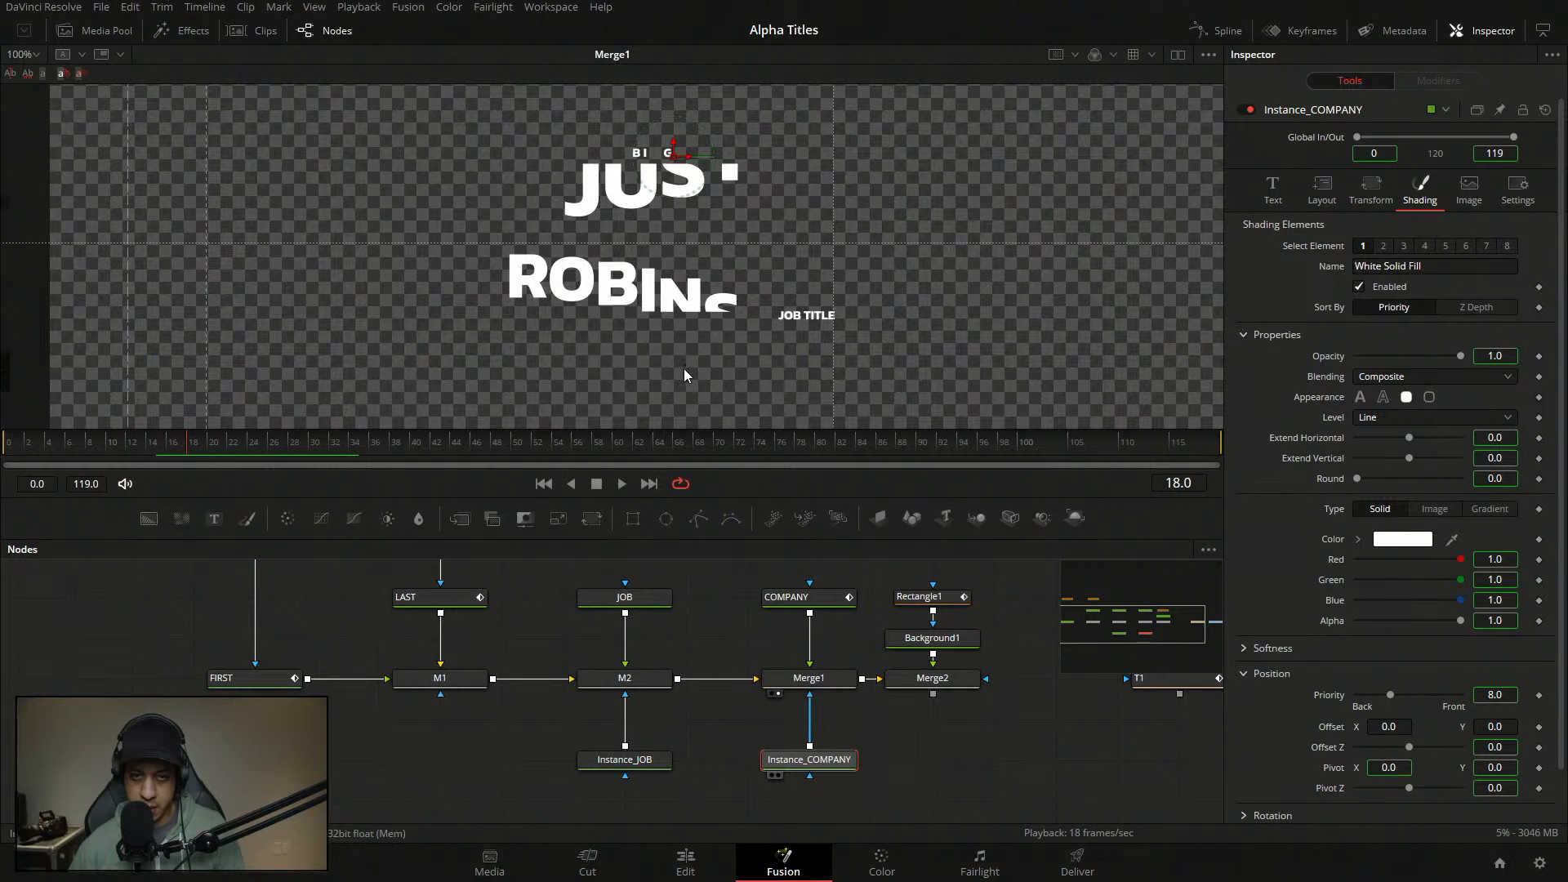
pyautogui.press('1')
pyautogui.moveTo(574, 439); pyautogui.dragTo(160, 449)
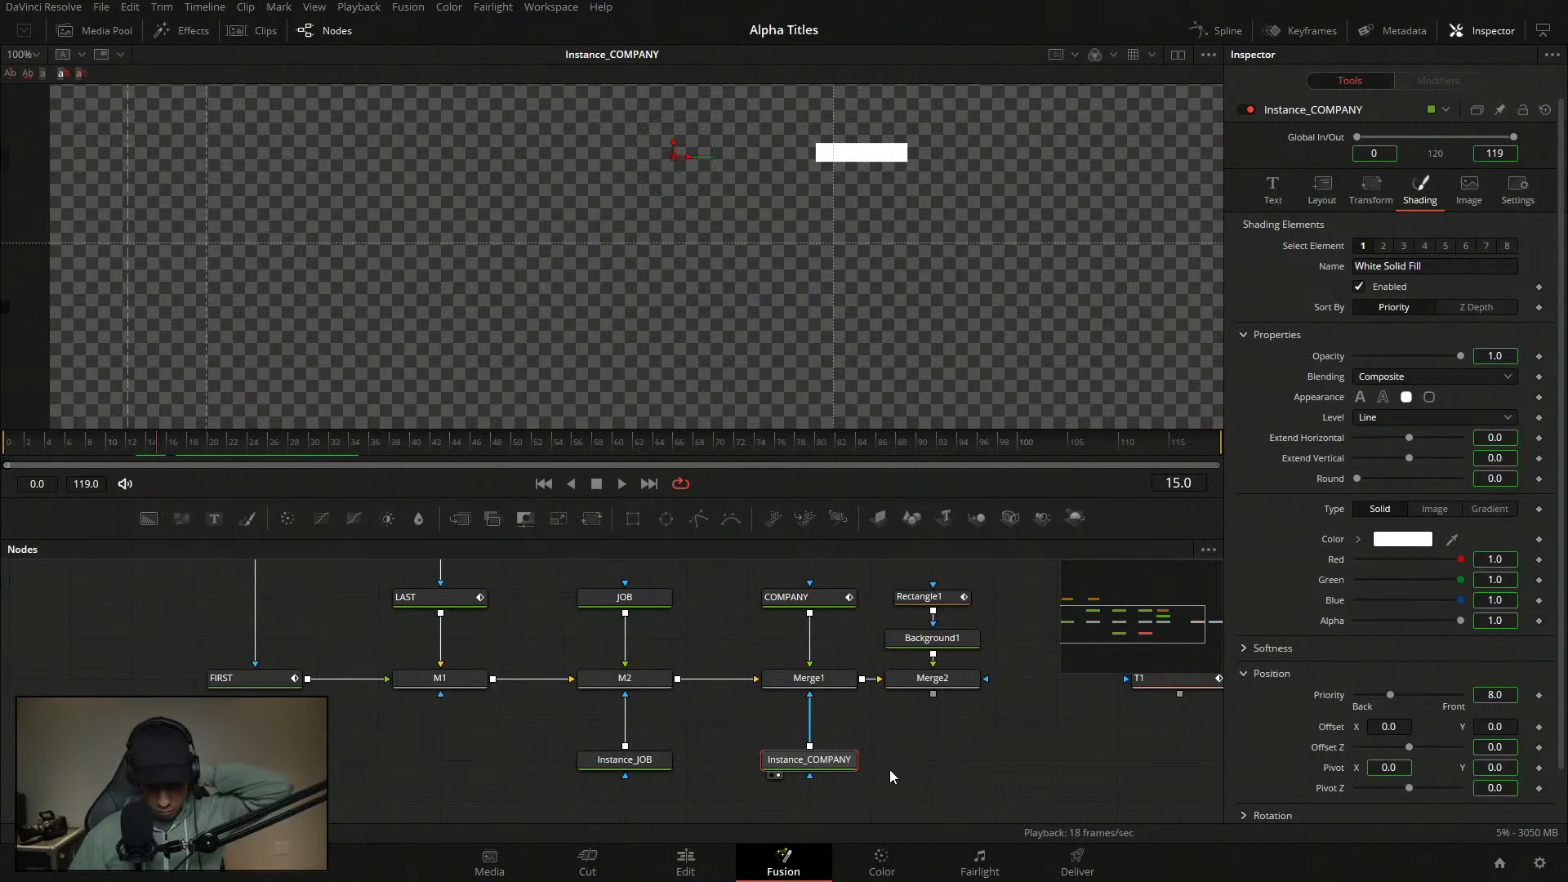
# - Review Instance_COMPANY's layout, text and shading settings around frame 16
pyautogui.click(847, 762)
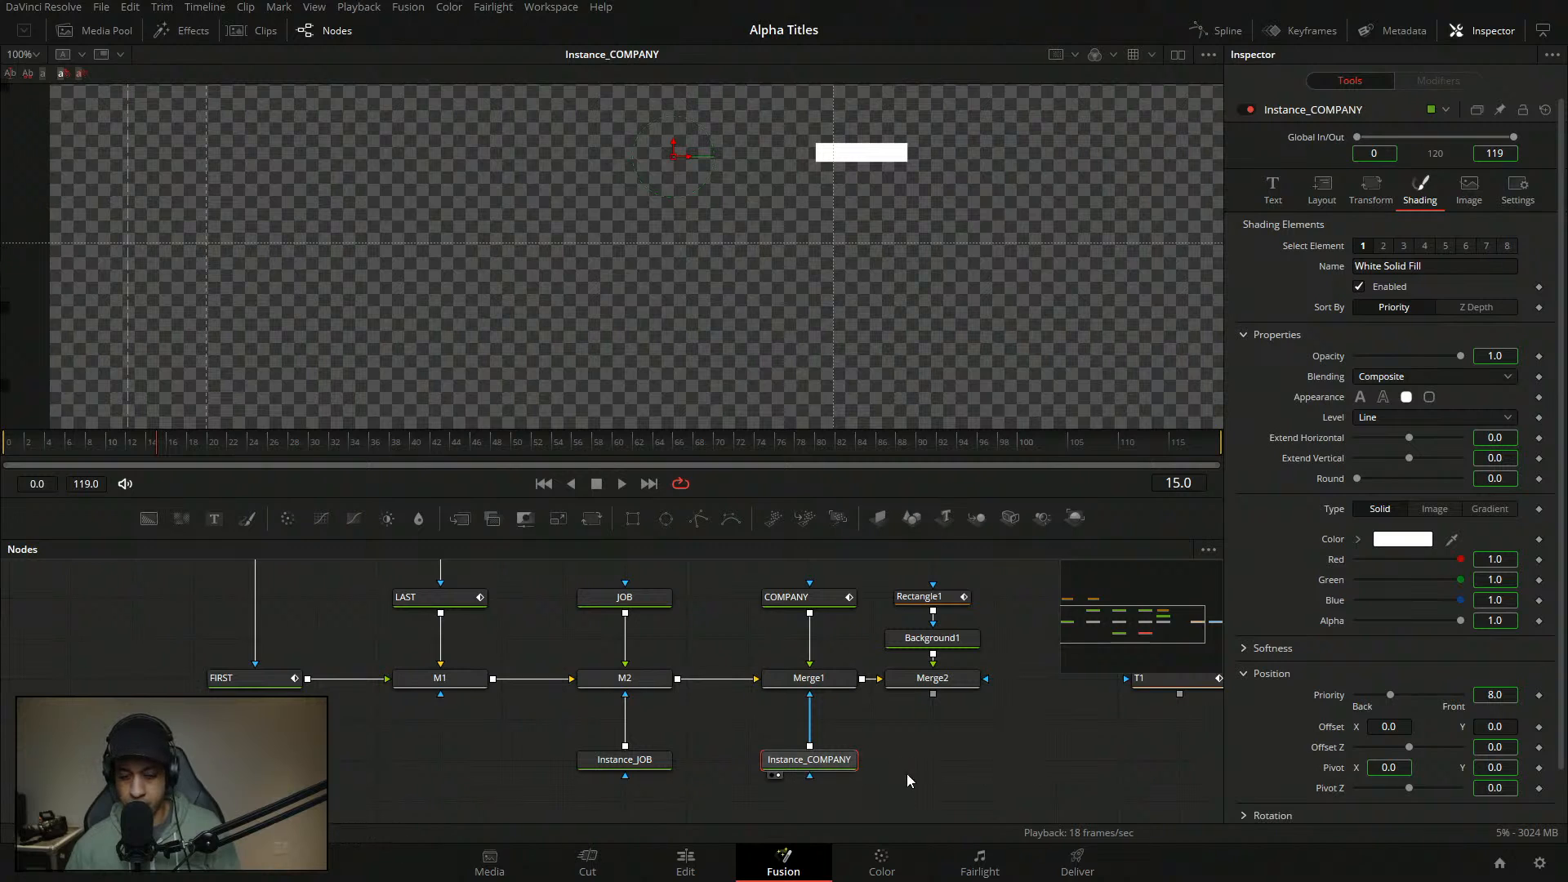
pyautogui.click(835, 771)
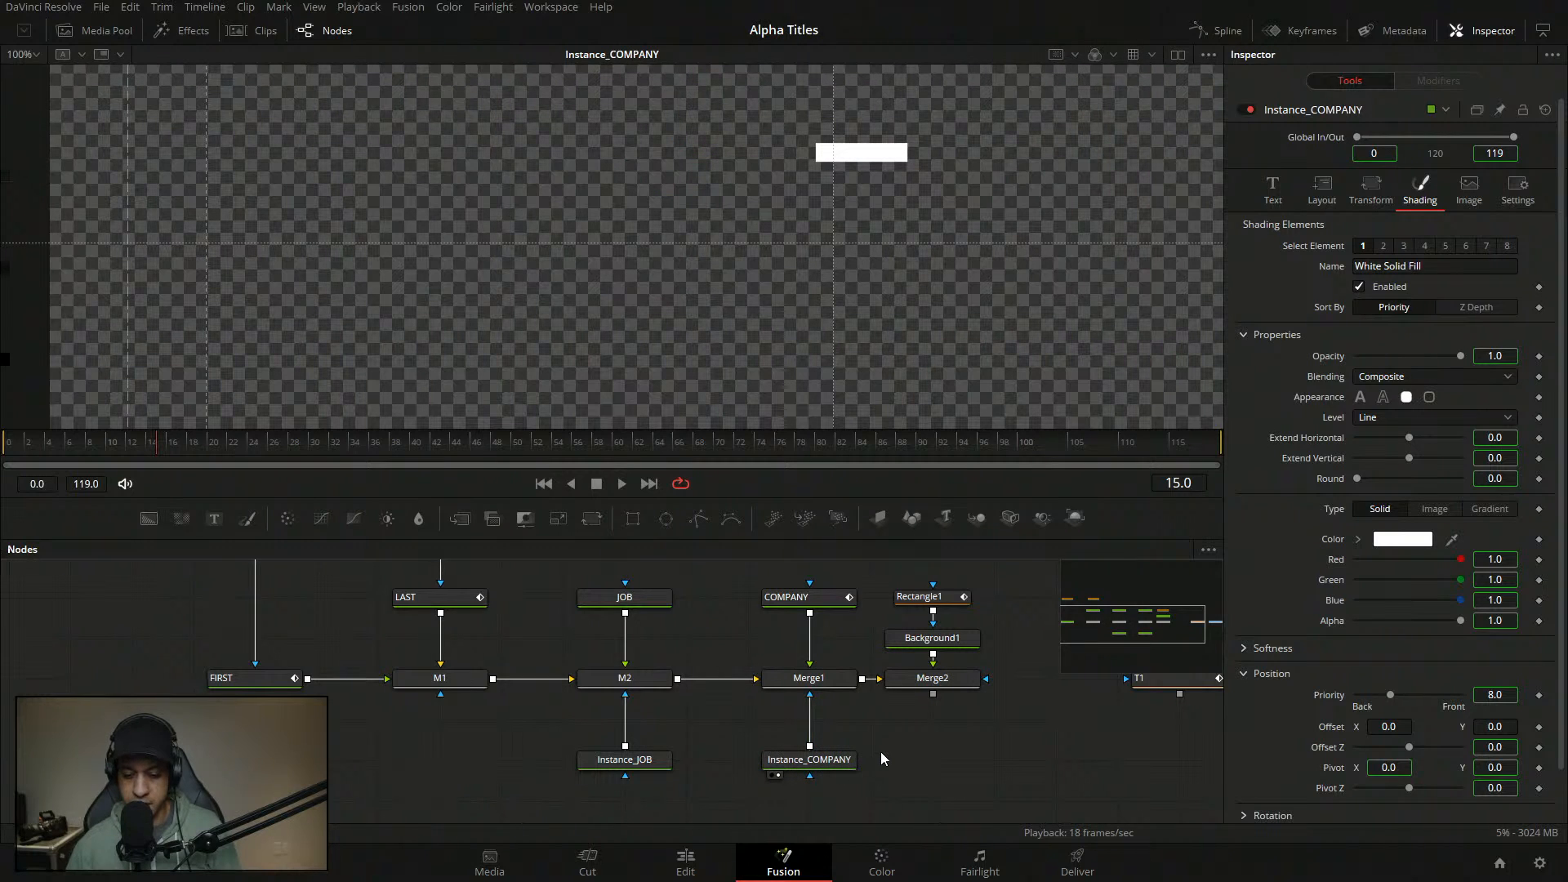
pyautogui.click(839, 762)
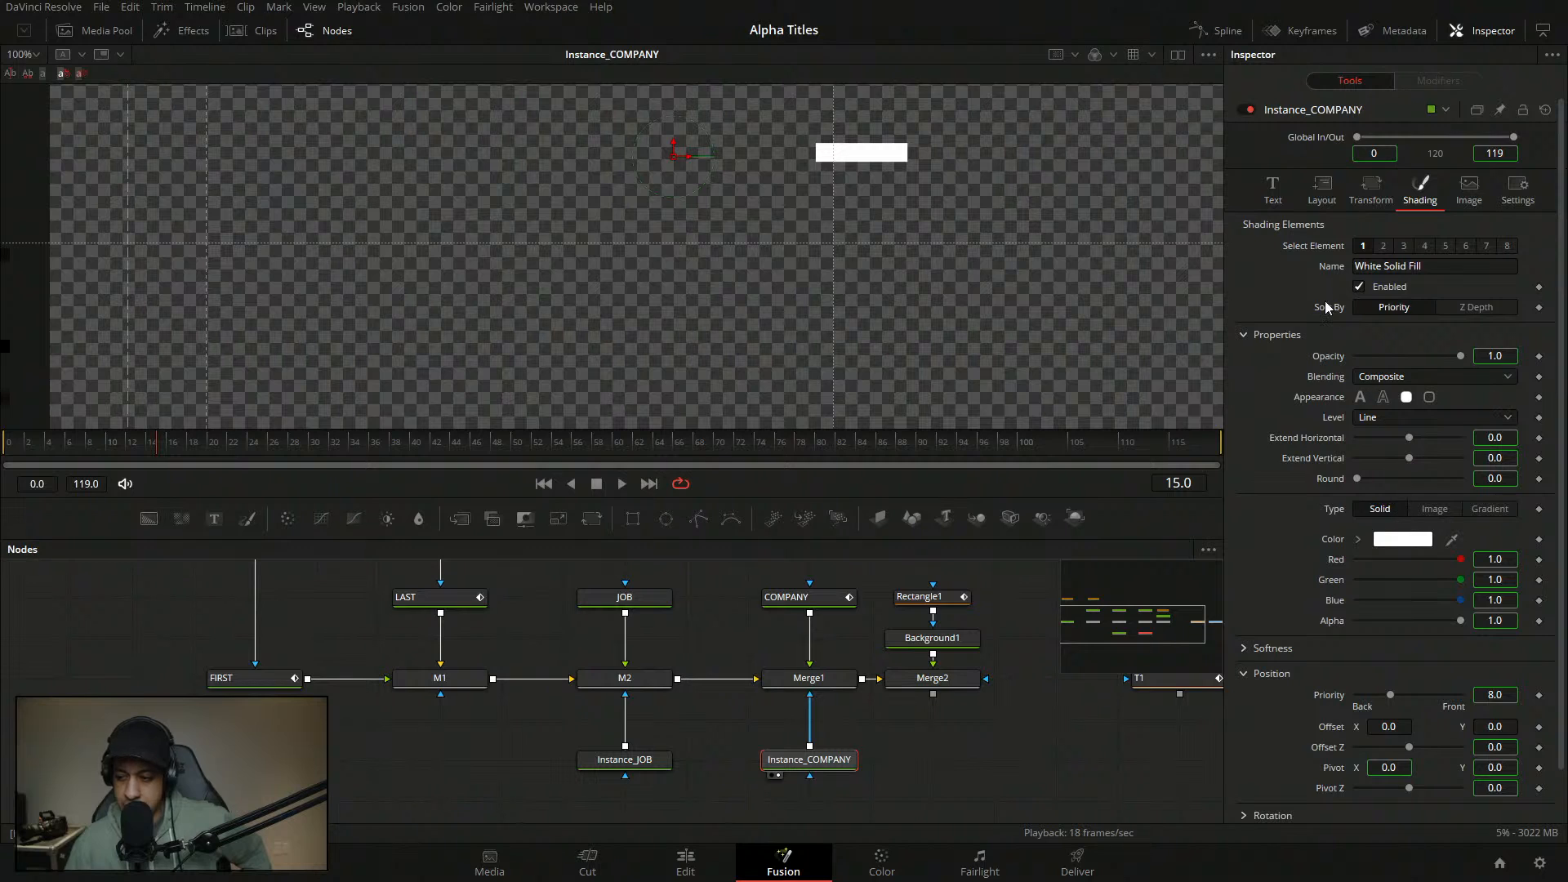
pyautogui.click(1328, 190)
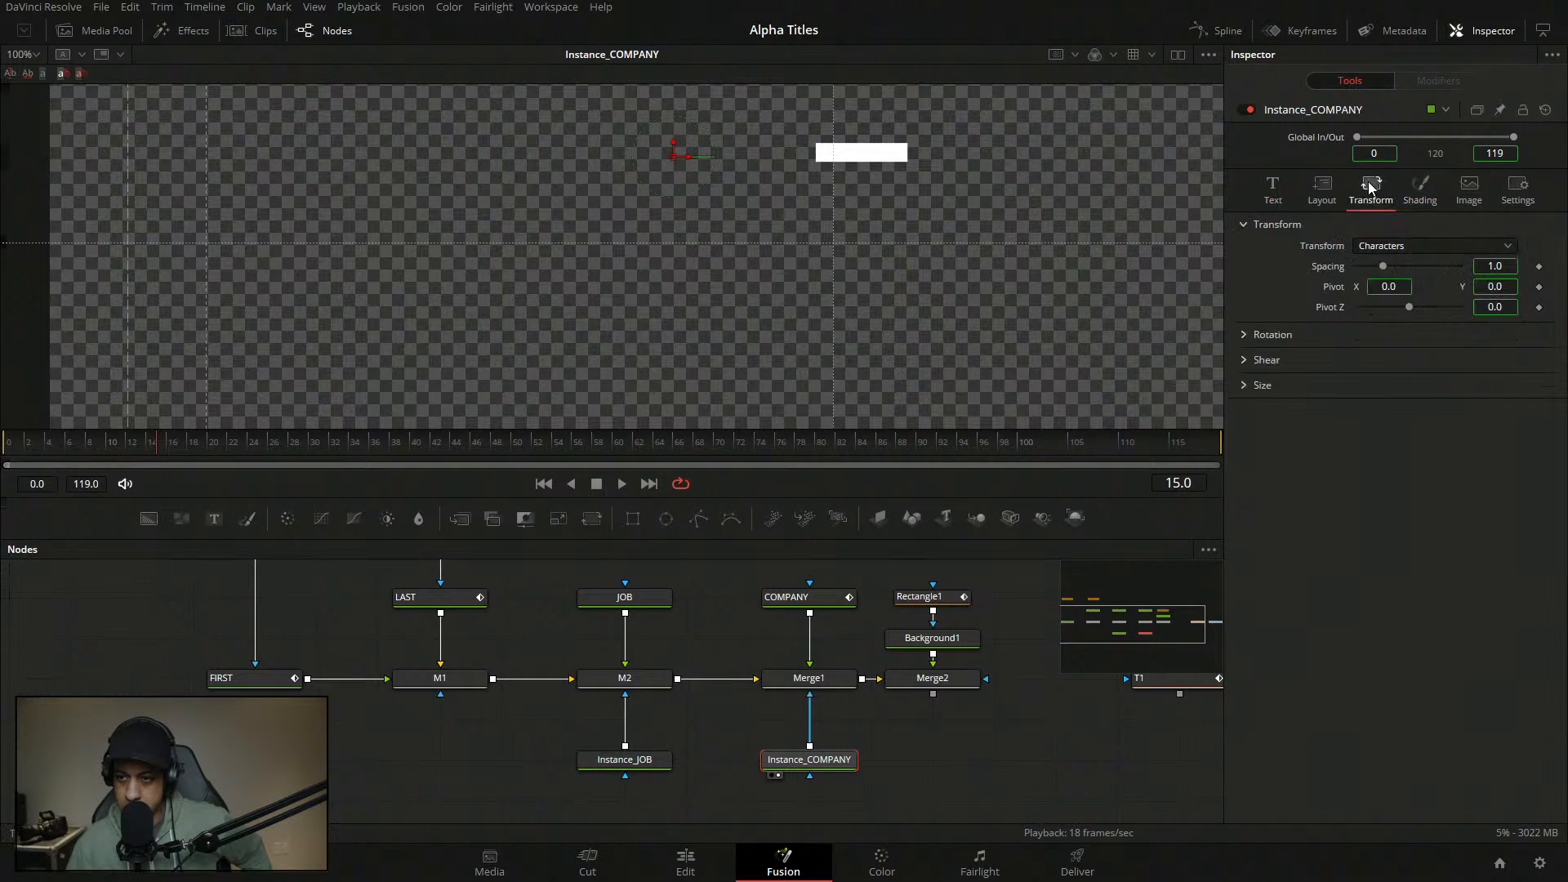
pyautogui.moveTo(148, 450); pyautogui.dragTo(178, 466)
pyautogui.click(1280, 190)
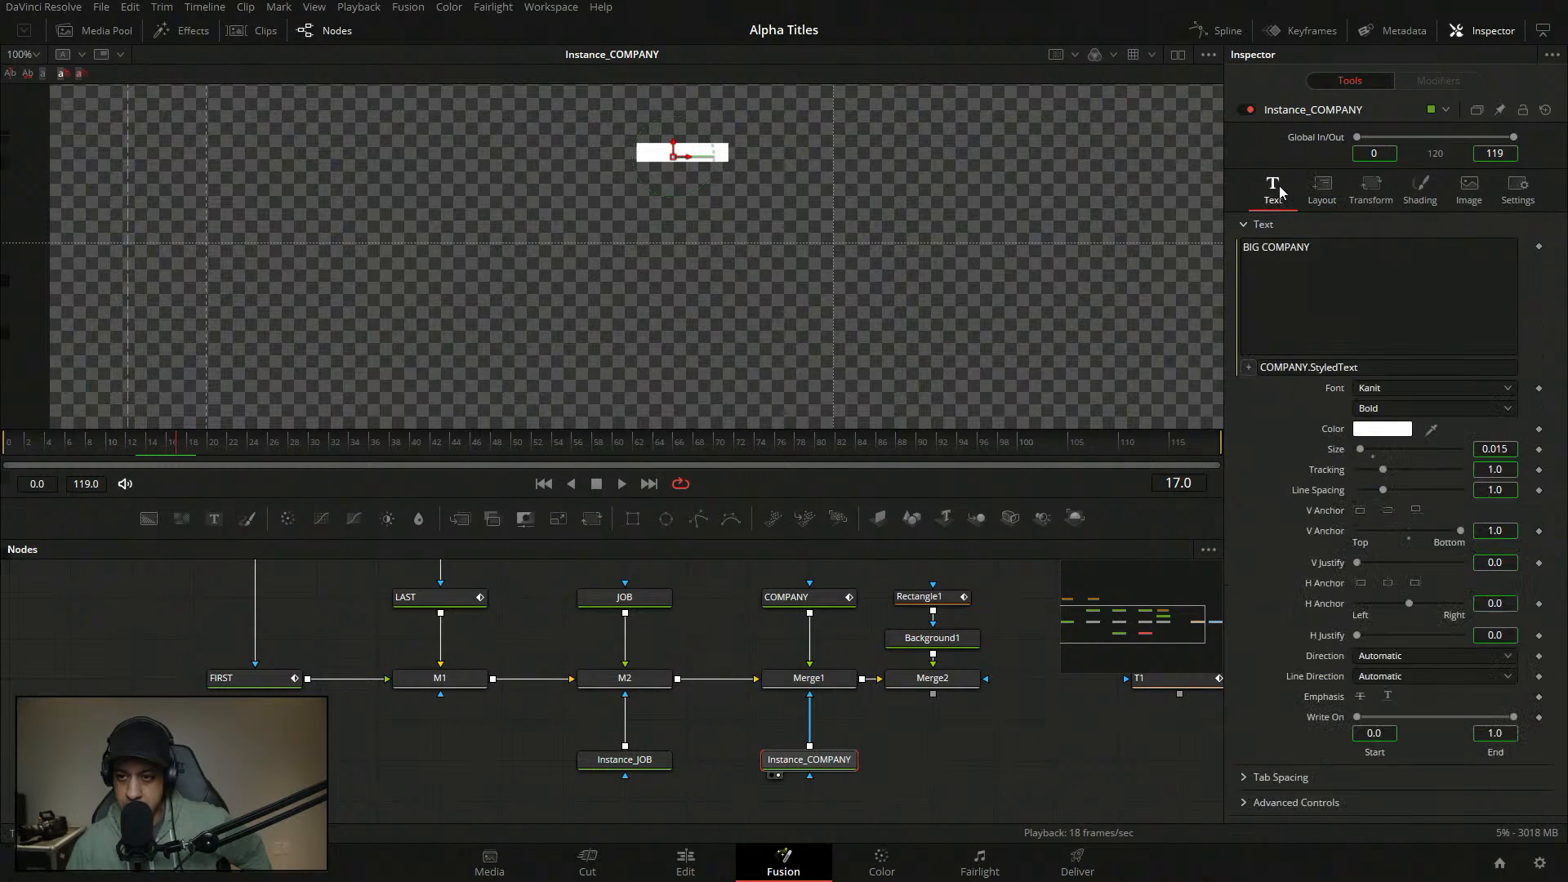
pyautogui.click(1422, 190)
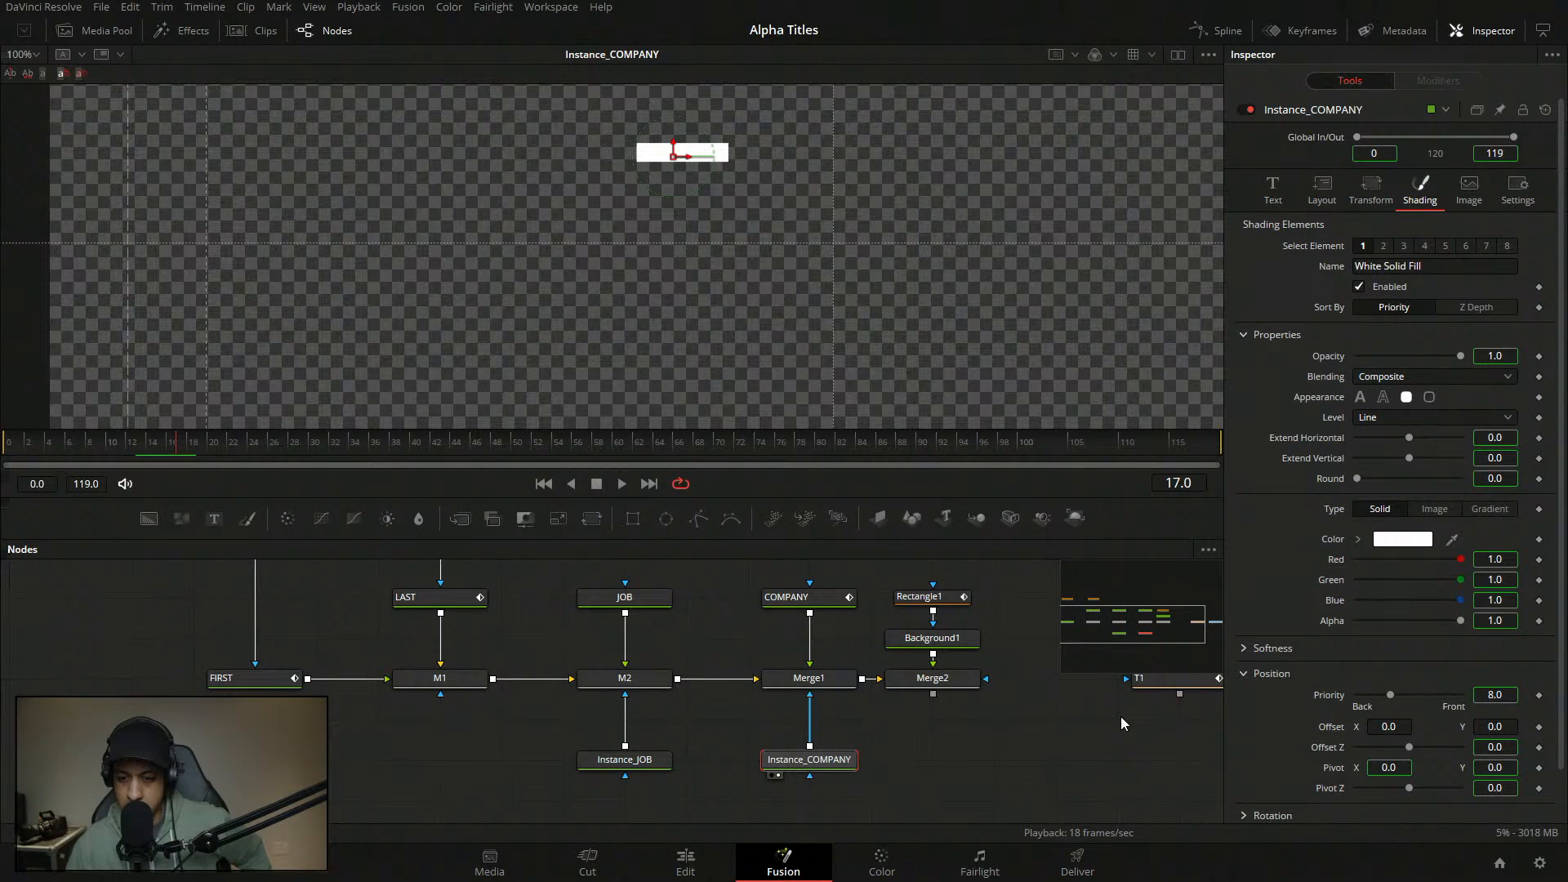
pyautogui.moveTo(780, 768); pyautogui.dragTo(825, 765)
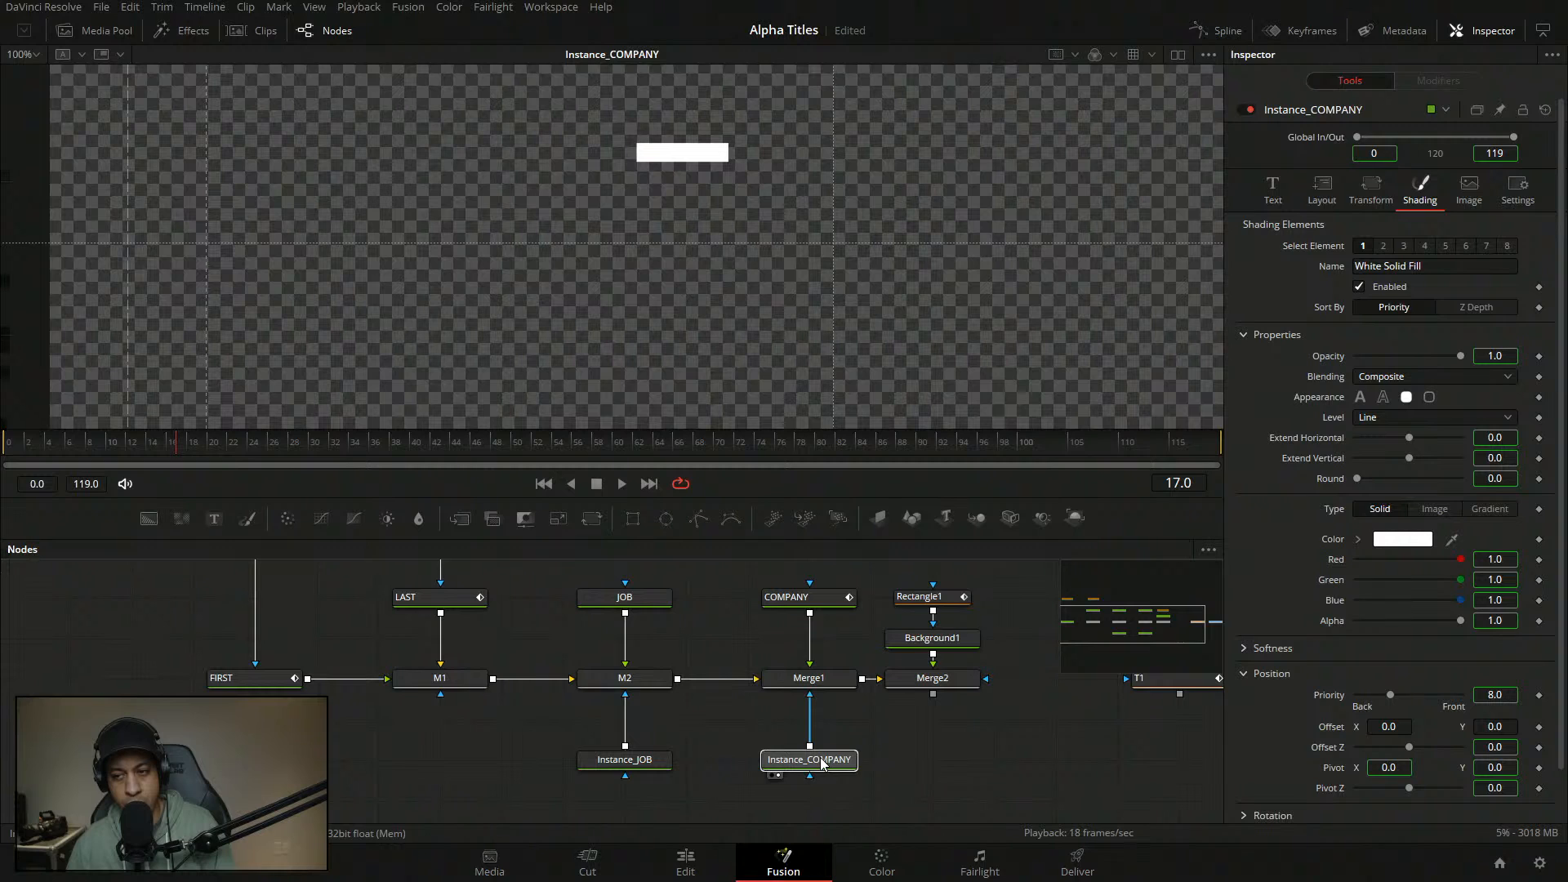
pyautogui.click(819, 762)
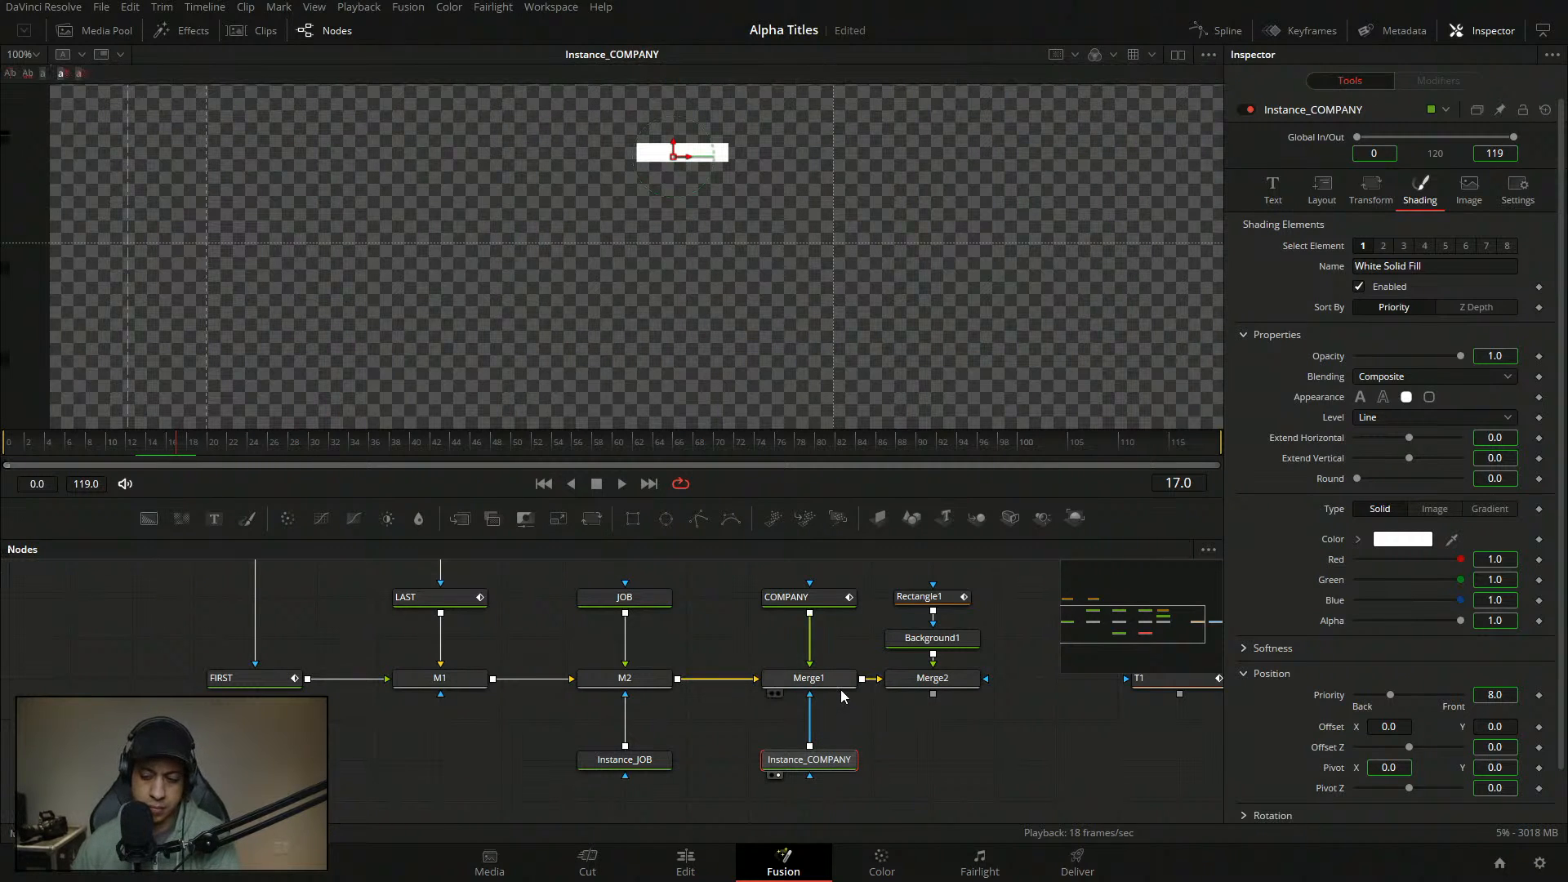
# - Compare the COMPANY tool's shading and modifiers with Instance_COMPANY's transform, image and text settings
pyautogui.click(1370, 200)
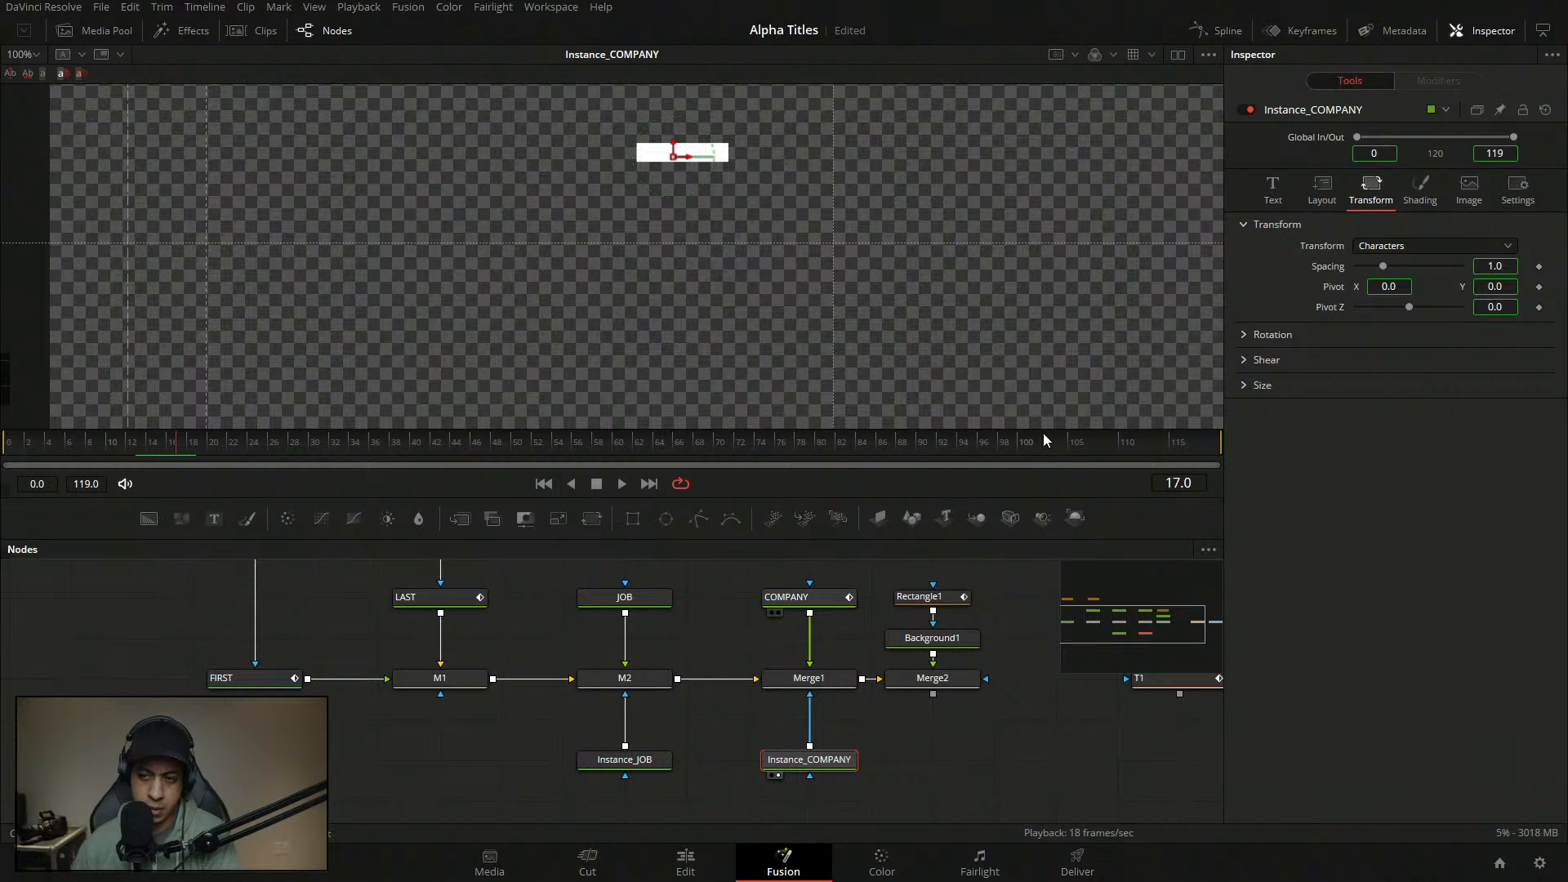
pyautogui.click(817, 597)
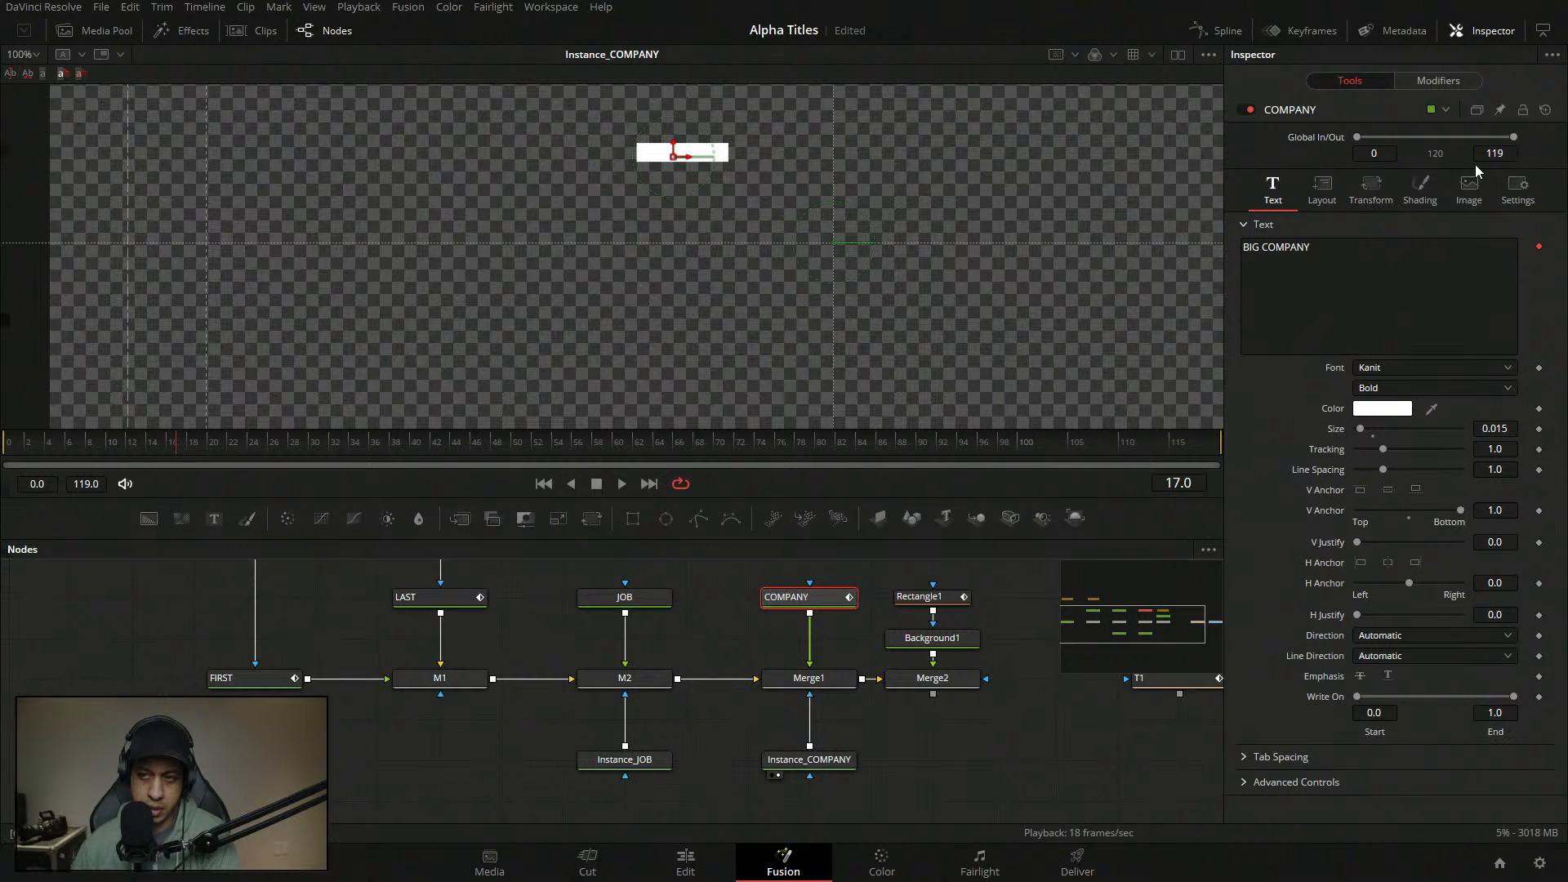
pyautogui.click(1410, 186)
pyautogui.click(1417, 81)
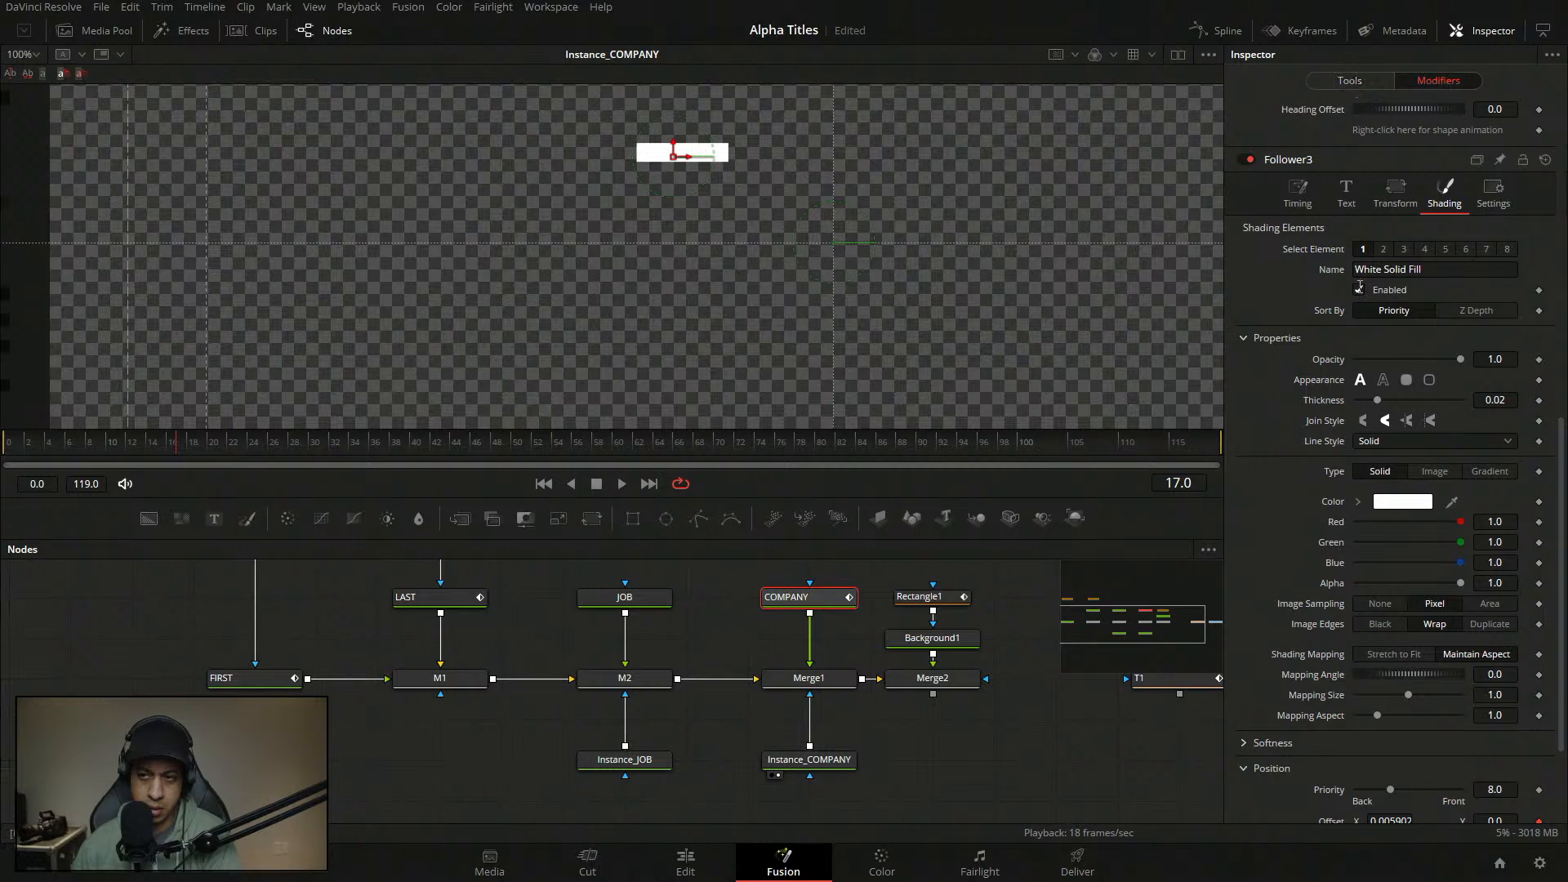
pyautogui.scroll(-3, 1362, 320)
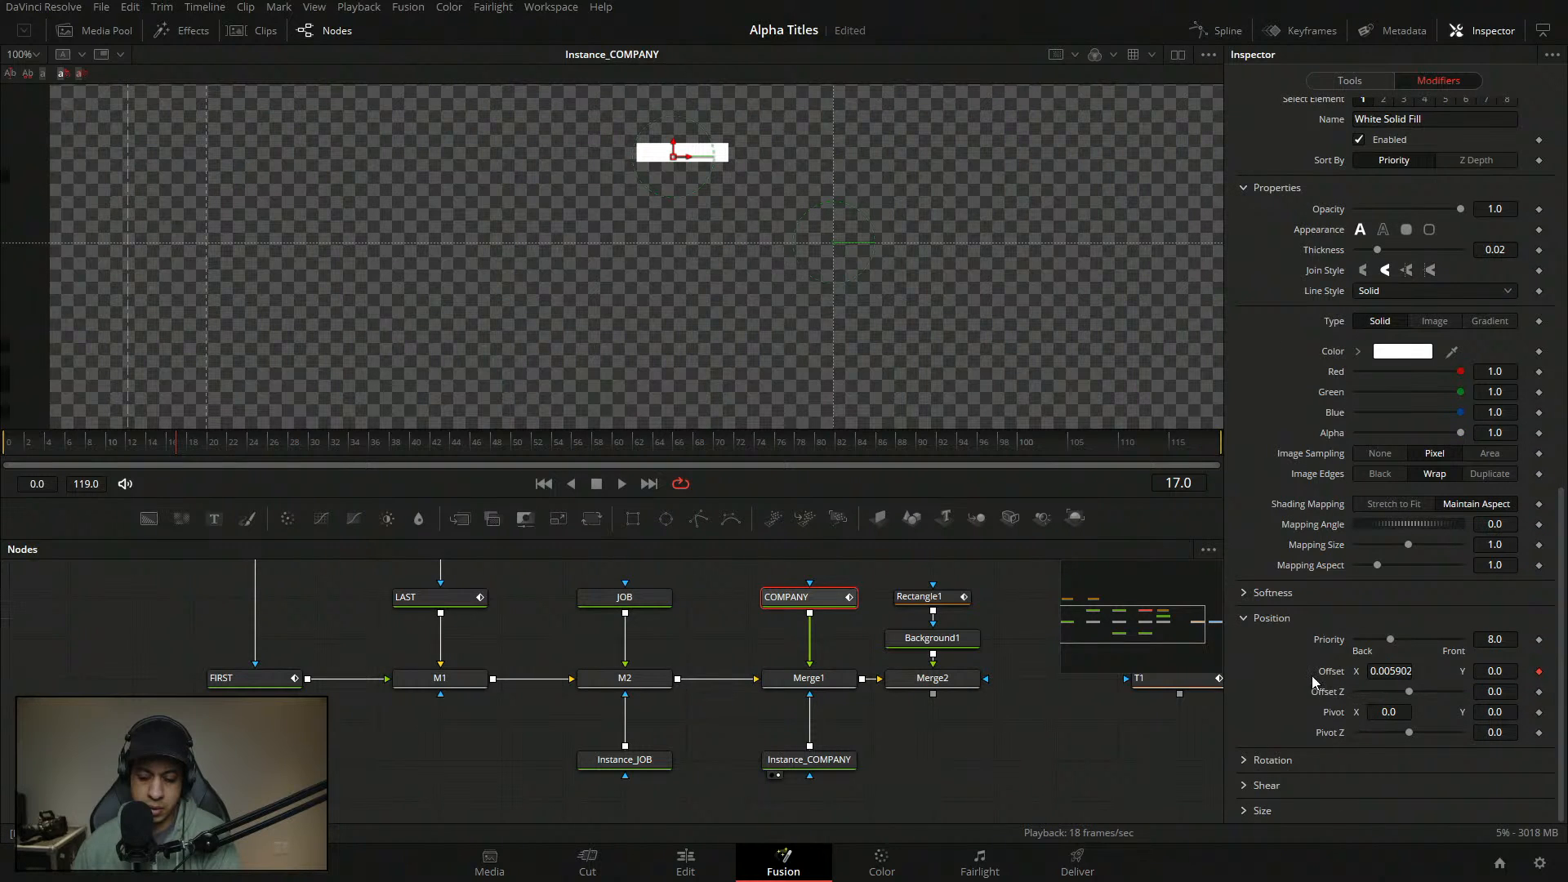
pyautogui.click(818, 763)
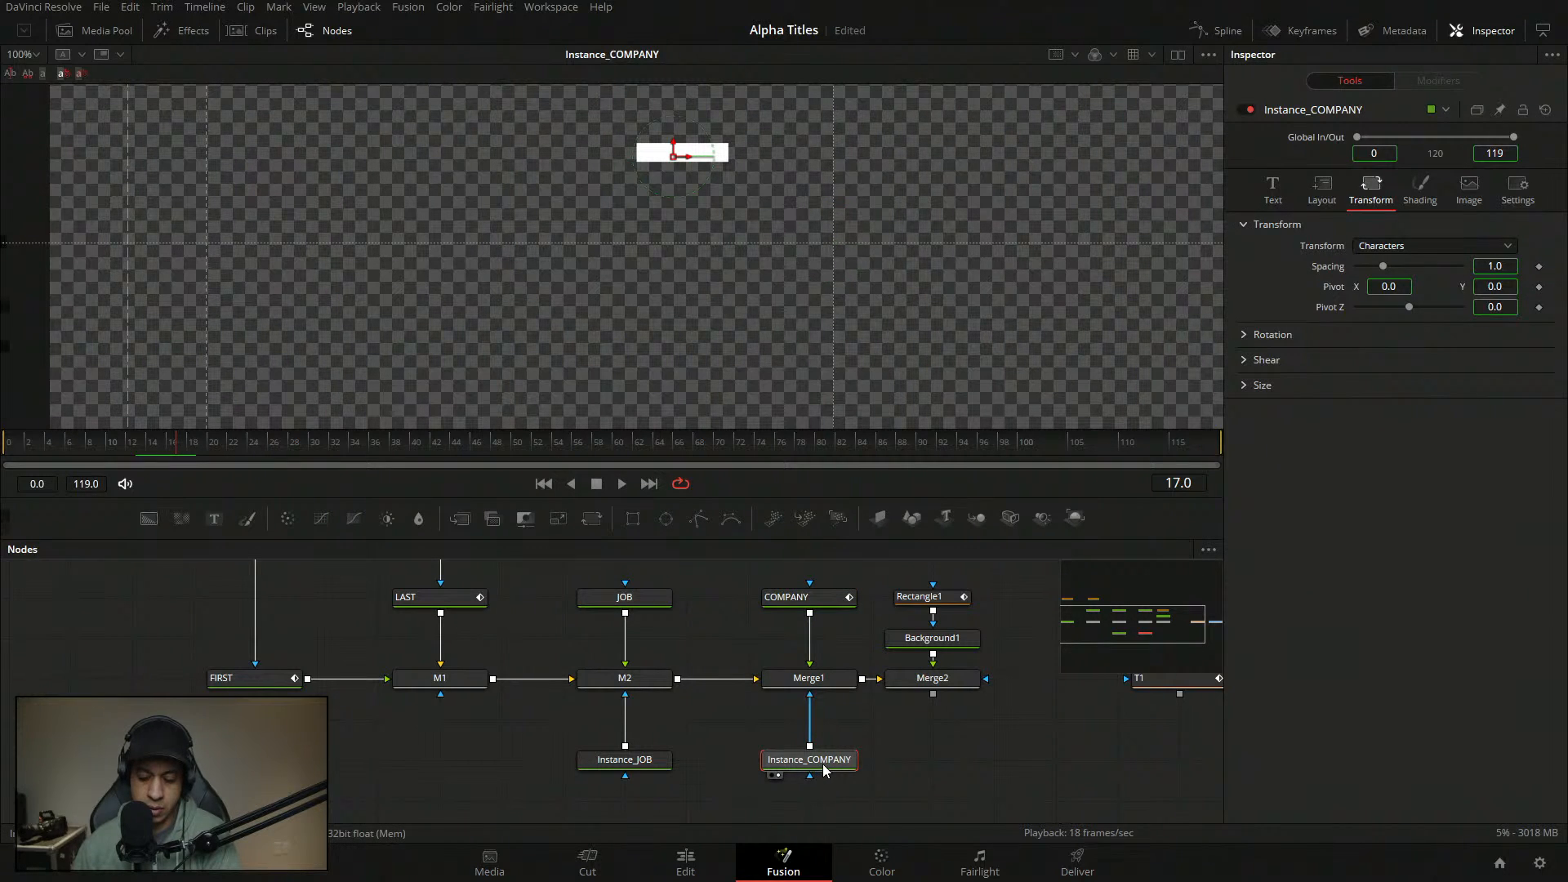
pyautogui.click(1469, 188)
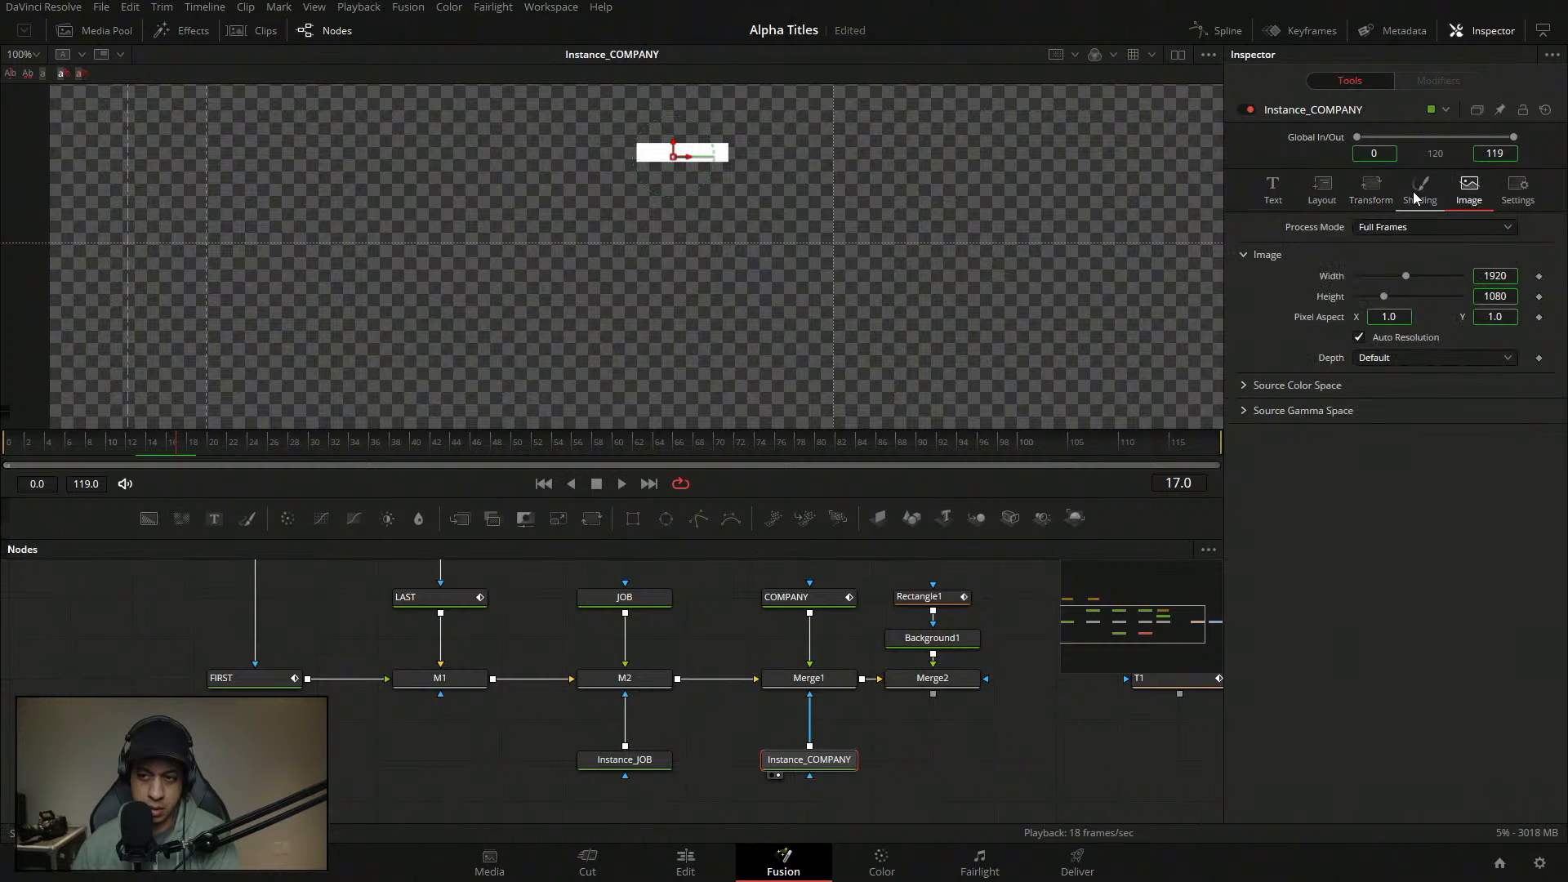
pyautogui.click(1420, 190)
pyautogui.click(1273, 193)
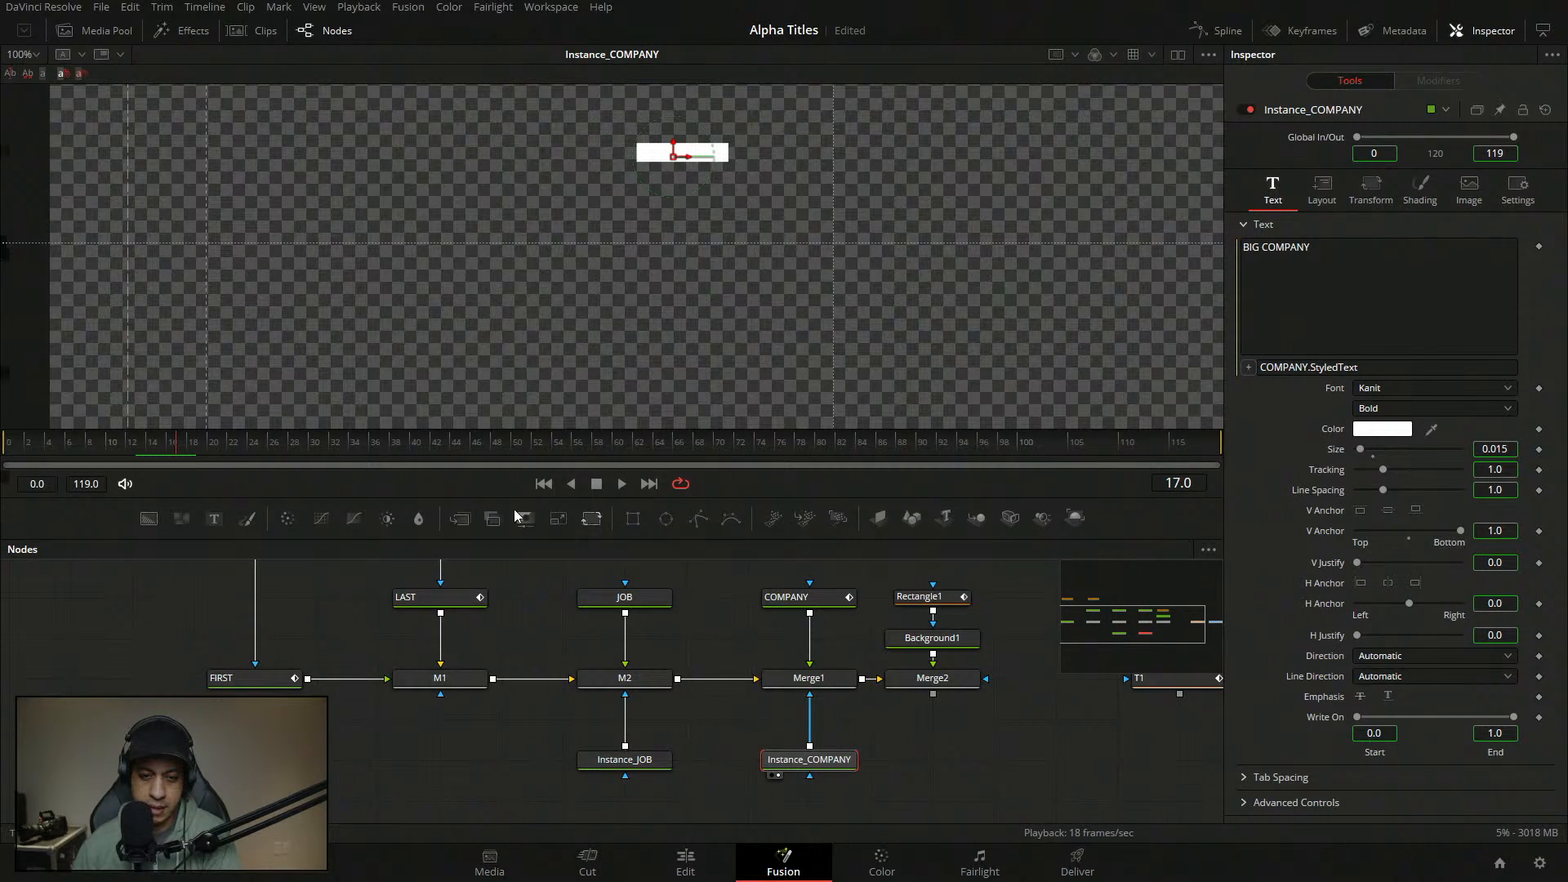
# - Fit the viewer to the frame and check the BIG COMPANY text options at frame 14
pyautogui.click(34, 56)
pyautogui.click(31, 75)
pyautogui.click(129, 448)
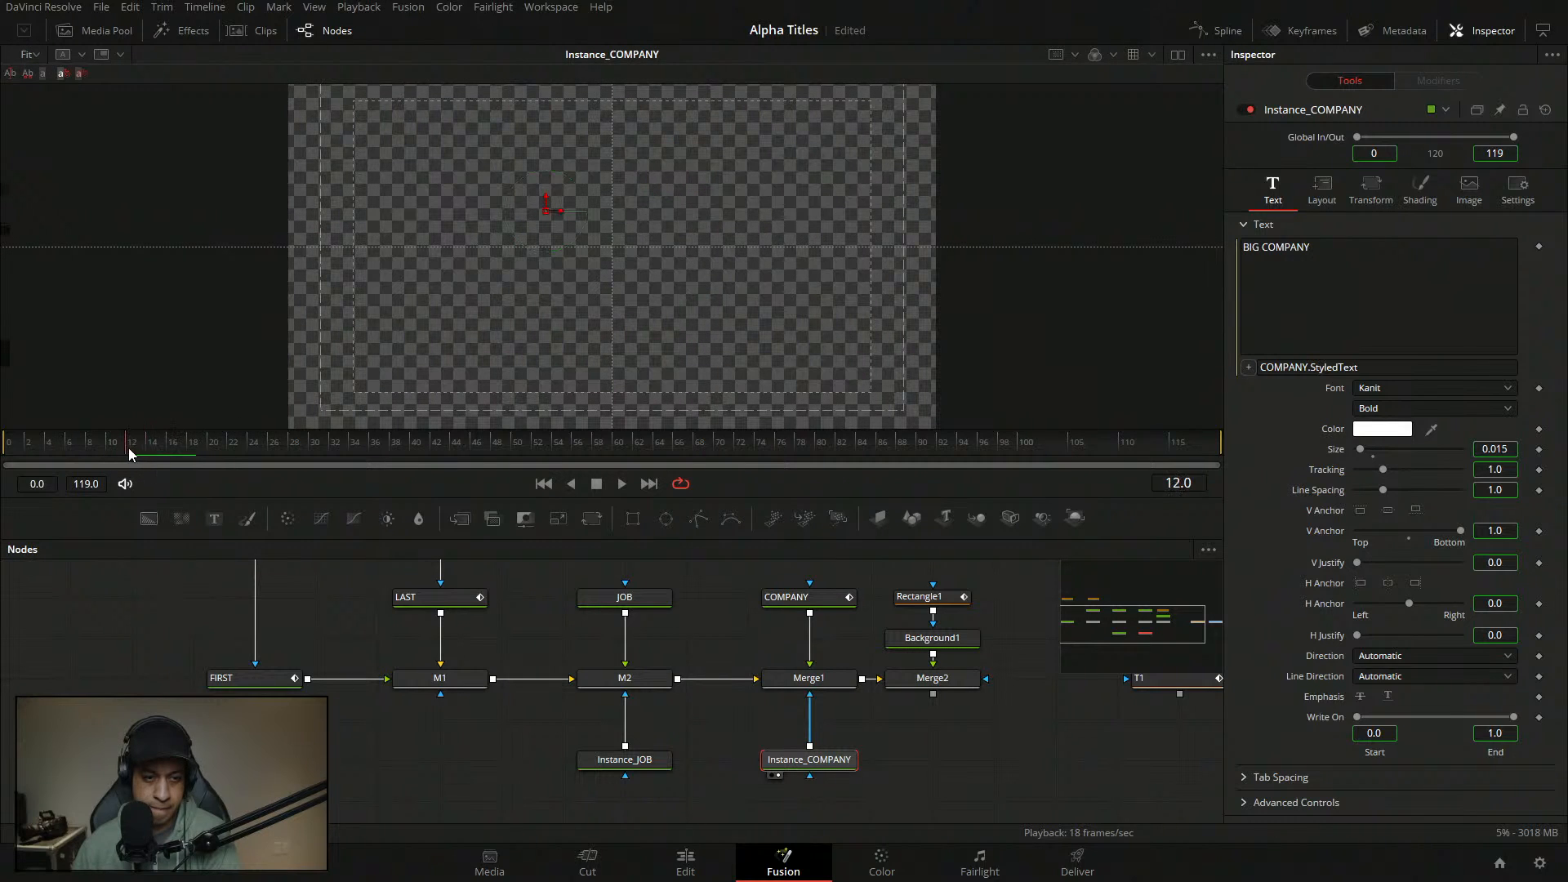
pyautogui.moveTo(134, 444); pyautogui.dragTo(152, 448)
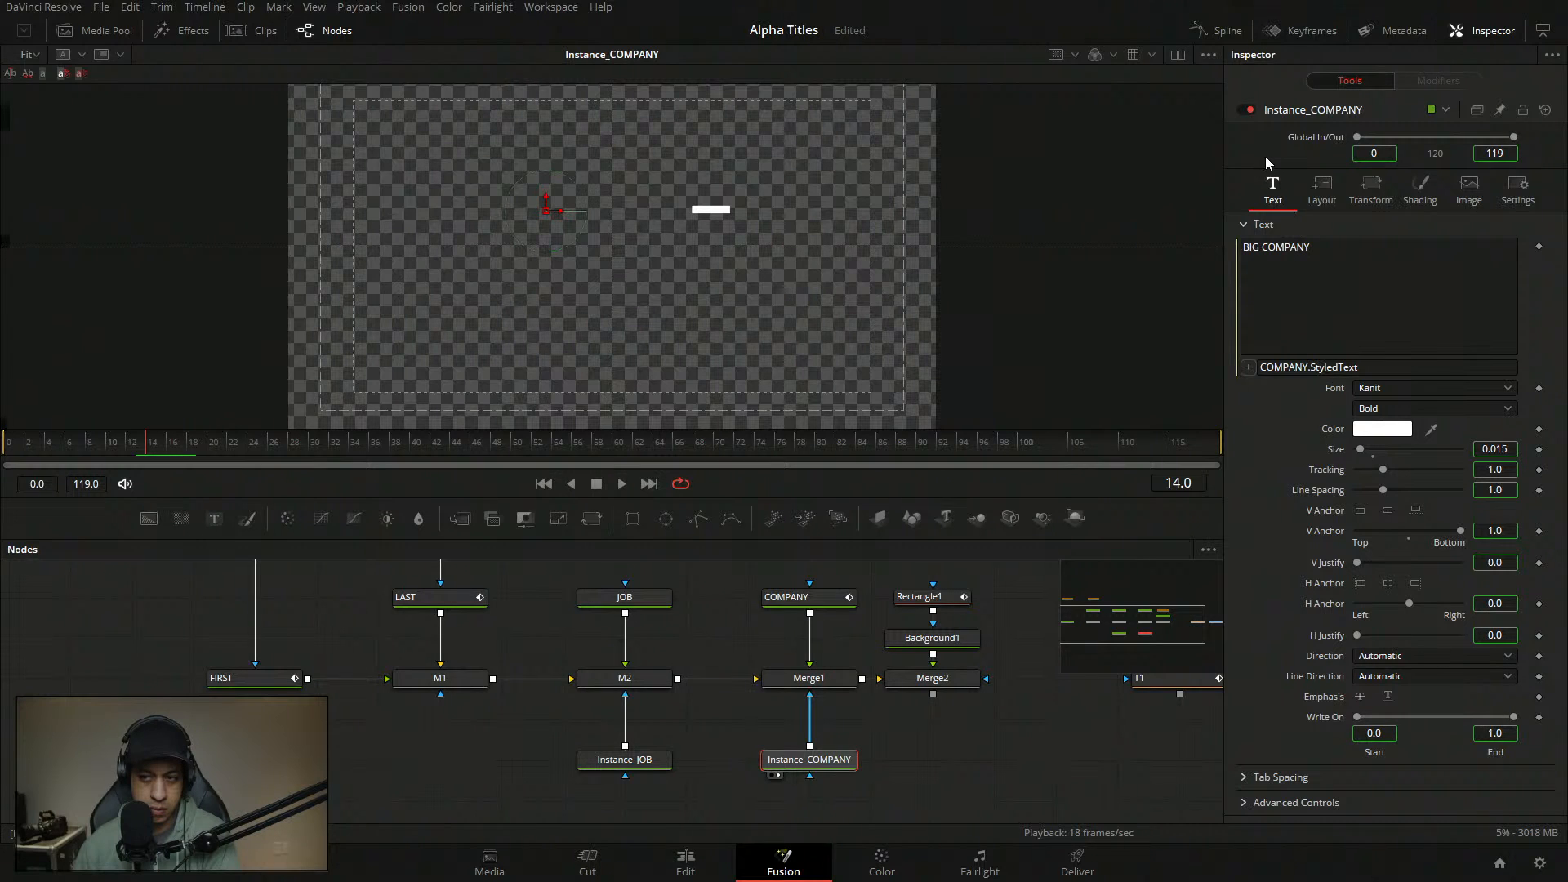
pyautogui.rightClick(1369, 278)
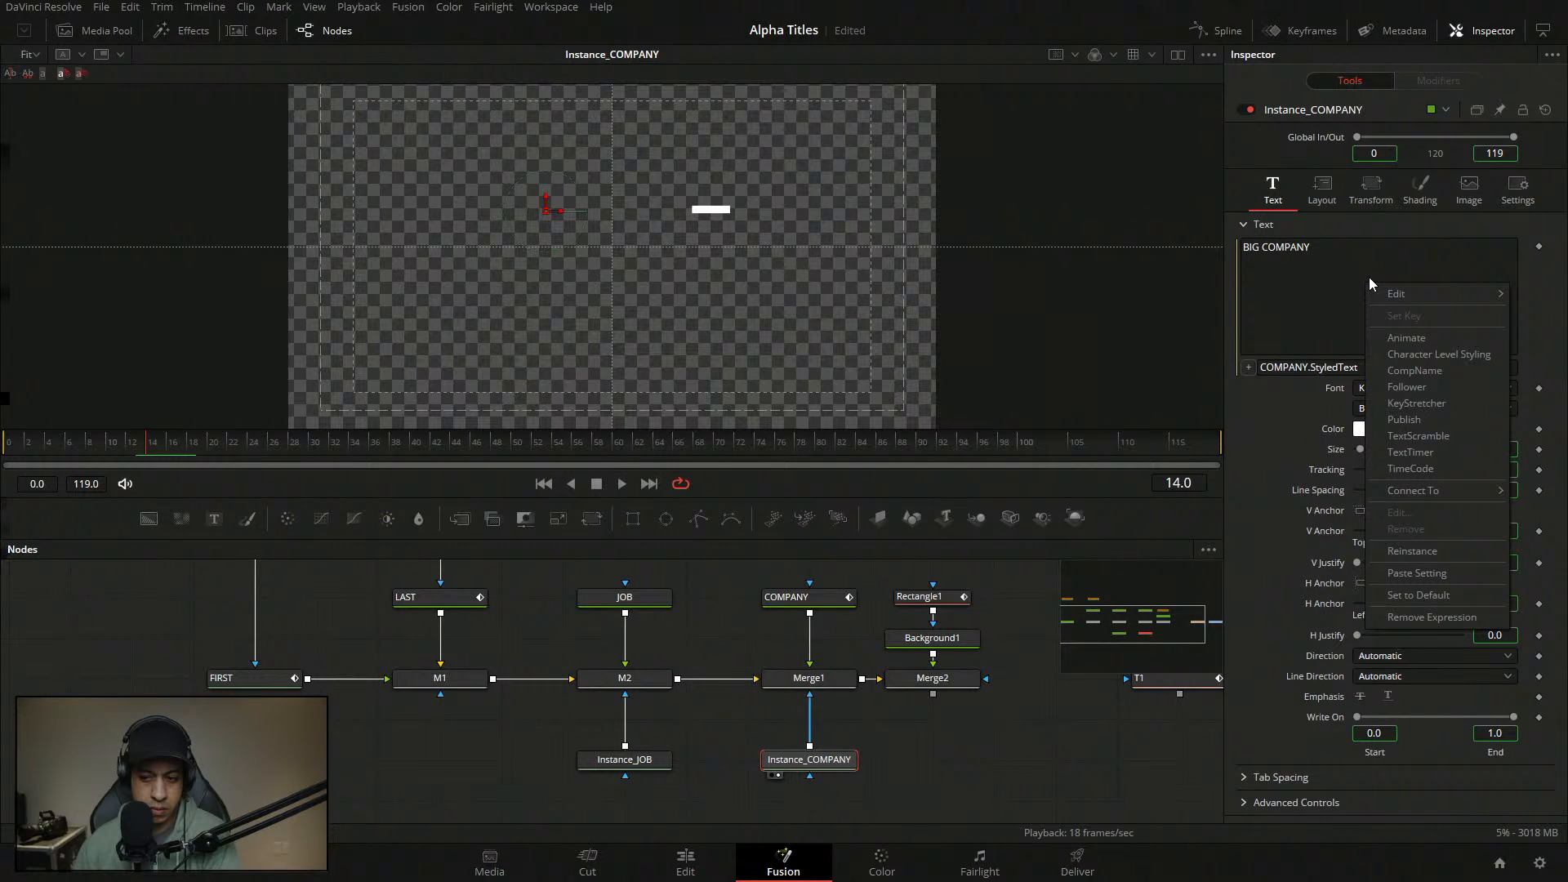
pyautogui.click(1534, 281)
pyautogui.rightClick(1534, 281)
pyautogui.click(1540, 249)
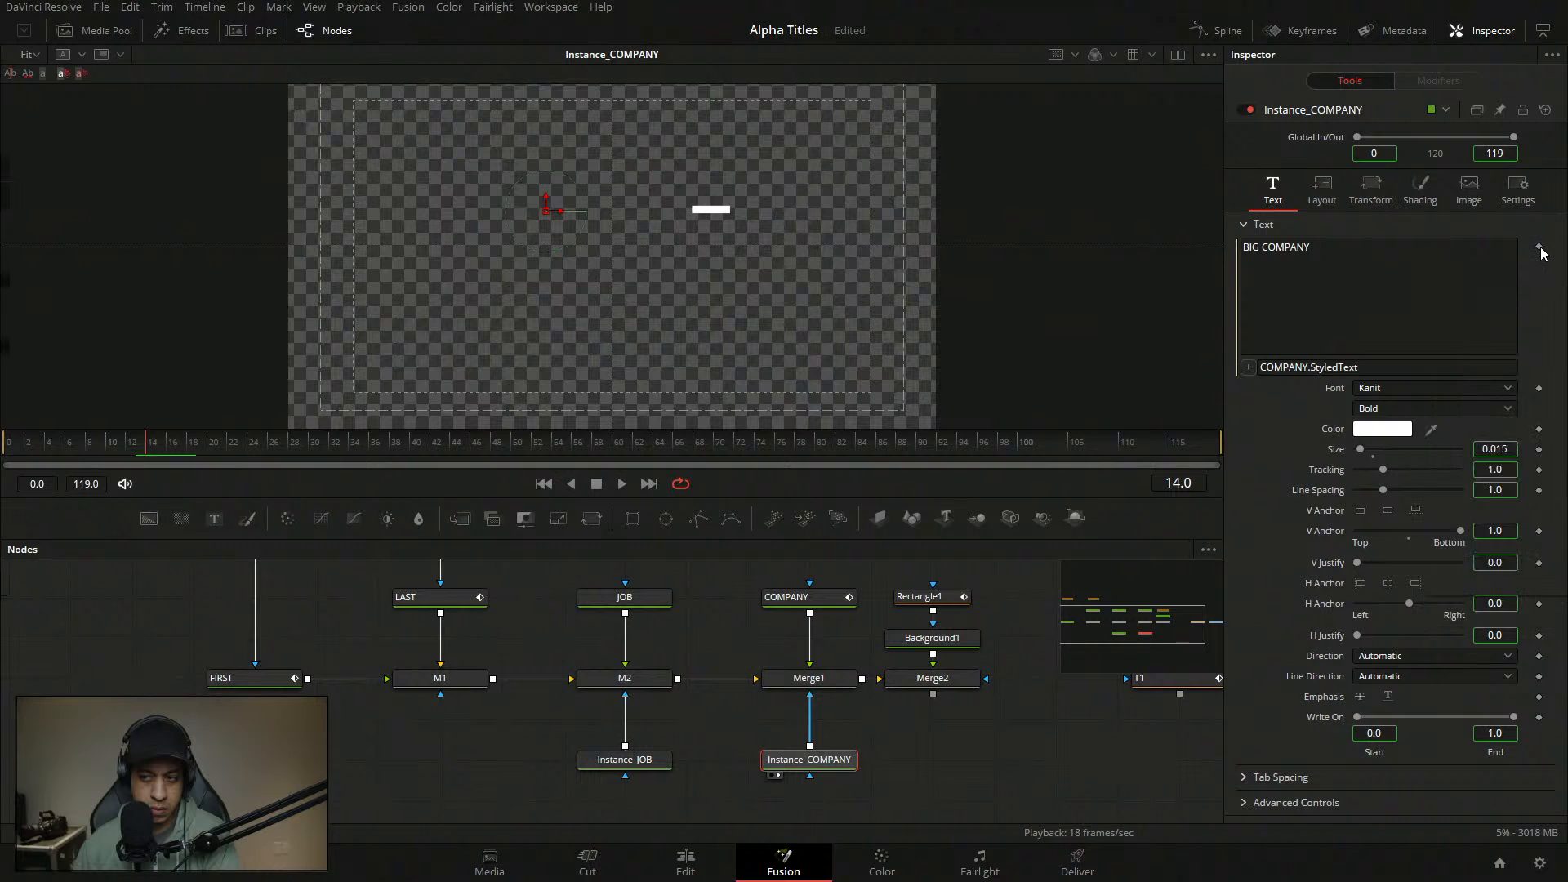
pyautogui.rightClick(1539, 249)
pyautogui.click(1284, 495)
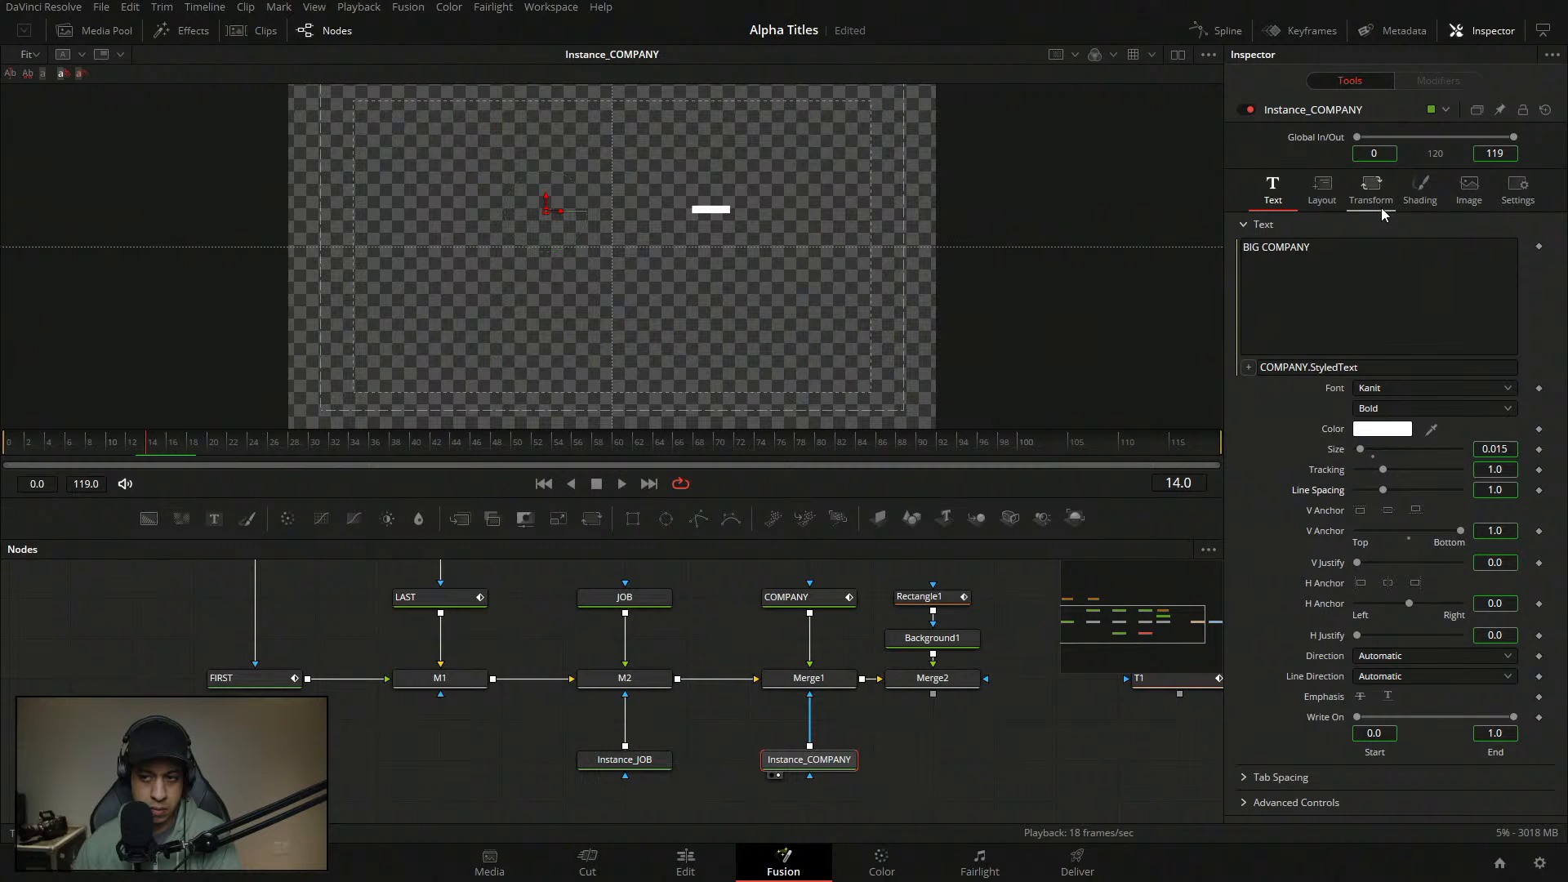
# - Set the White Solid Fill horizontal offset to 0.443 and preview the animation
pyautogui.click(1420, 189)
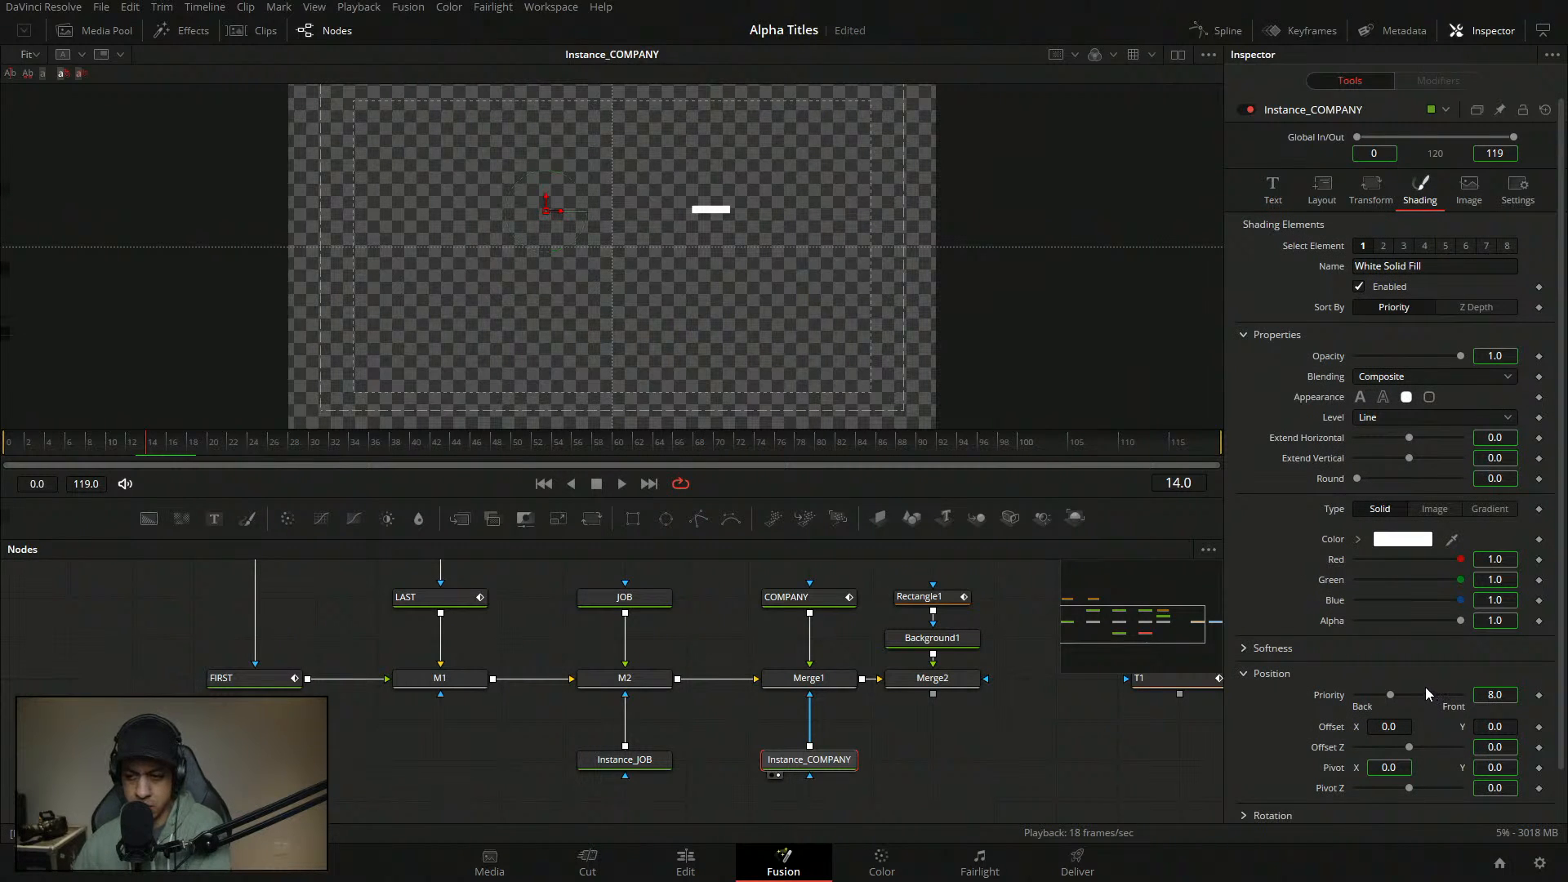
pyautogui.scroll(-1, 1425, 687)
pyautogui.click(1382, 191)
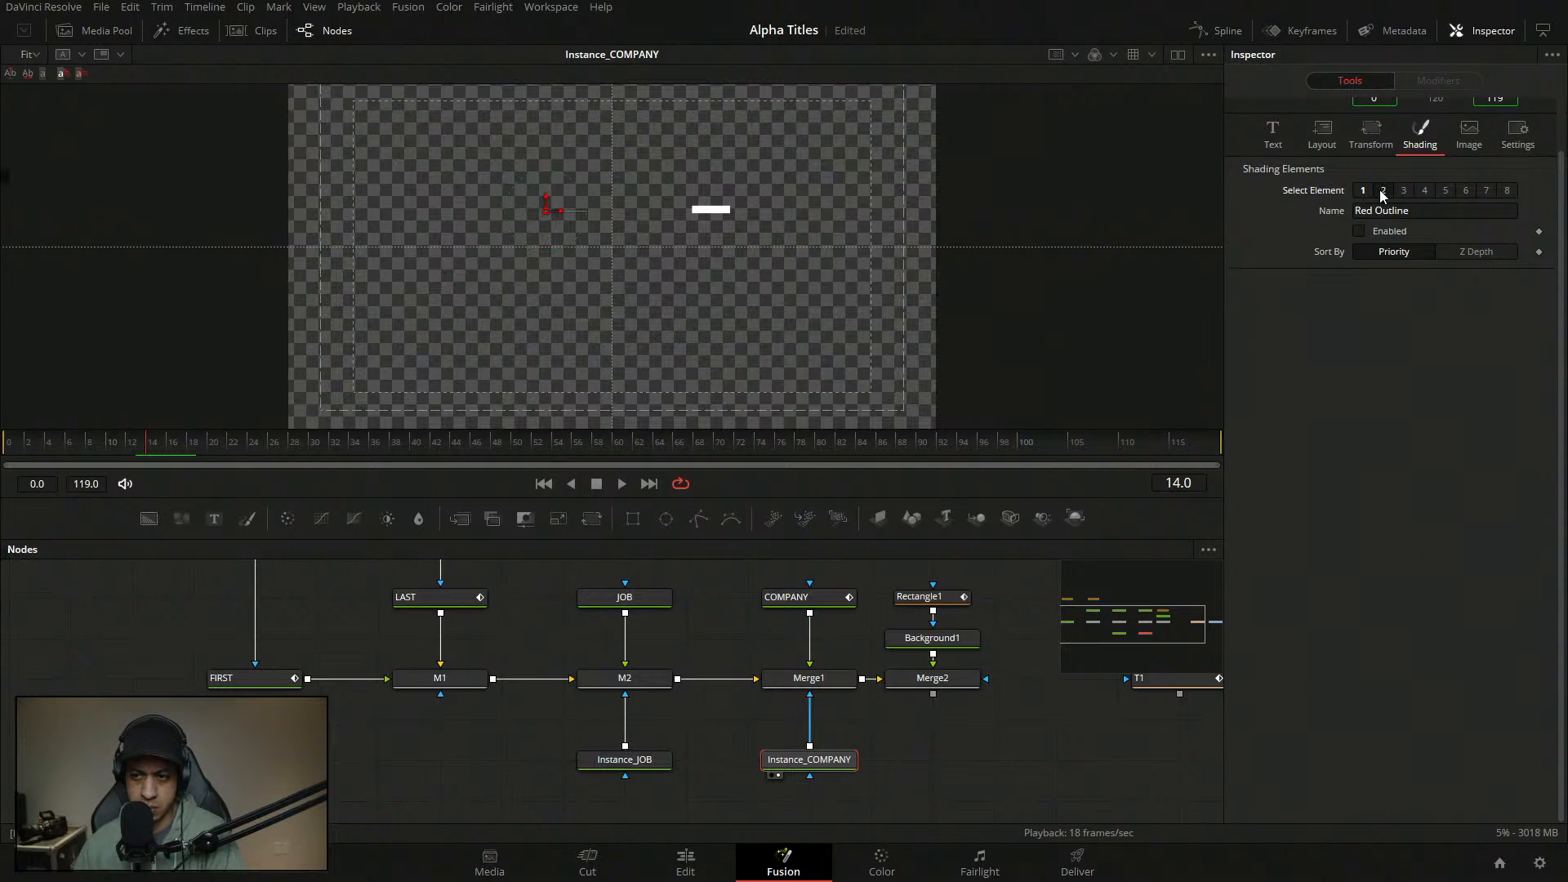
pyautogui.click(1363, 190)
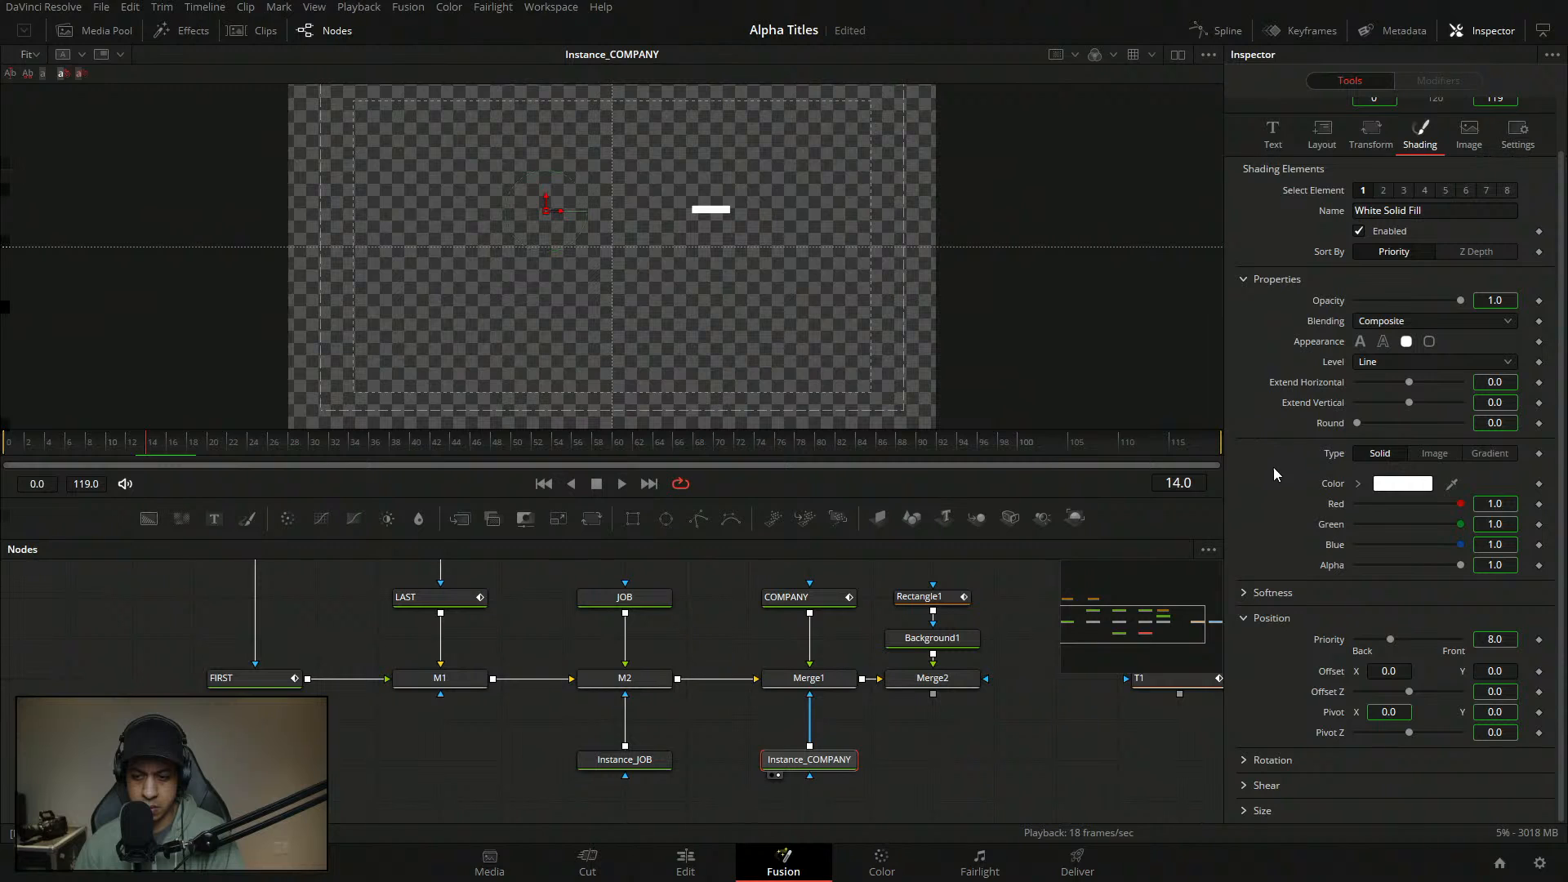
pyautogui.click(1389, 672)
pyautogui.write('0.443')
pyautogui.press('Return')
pyautogui.moveTo(326, 452); pyautogui.dragTo(111, 464)
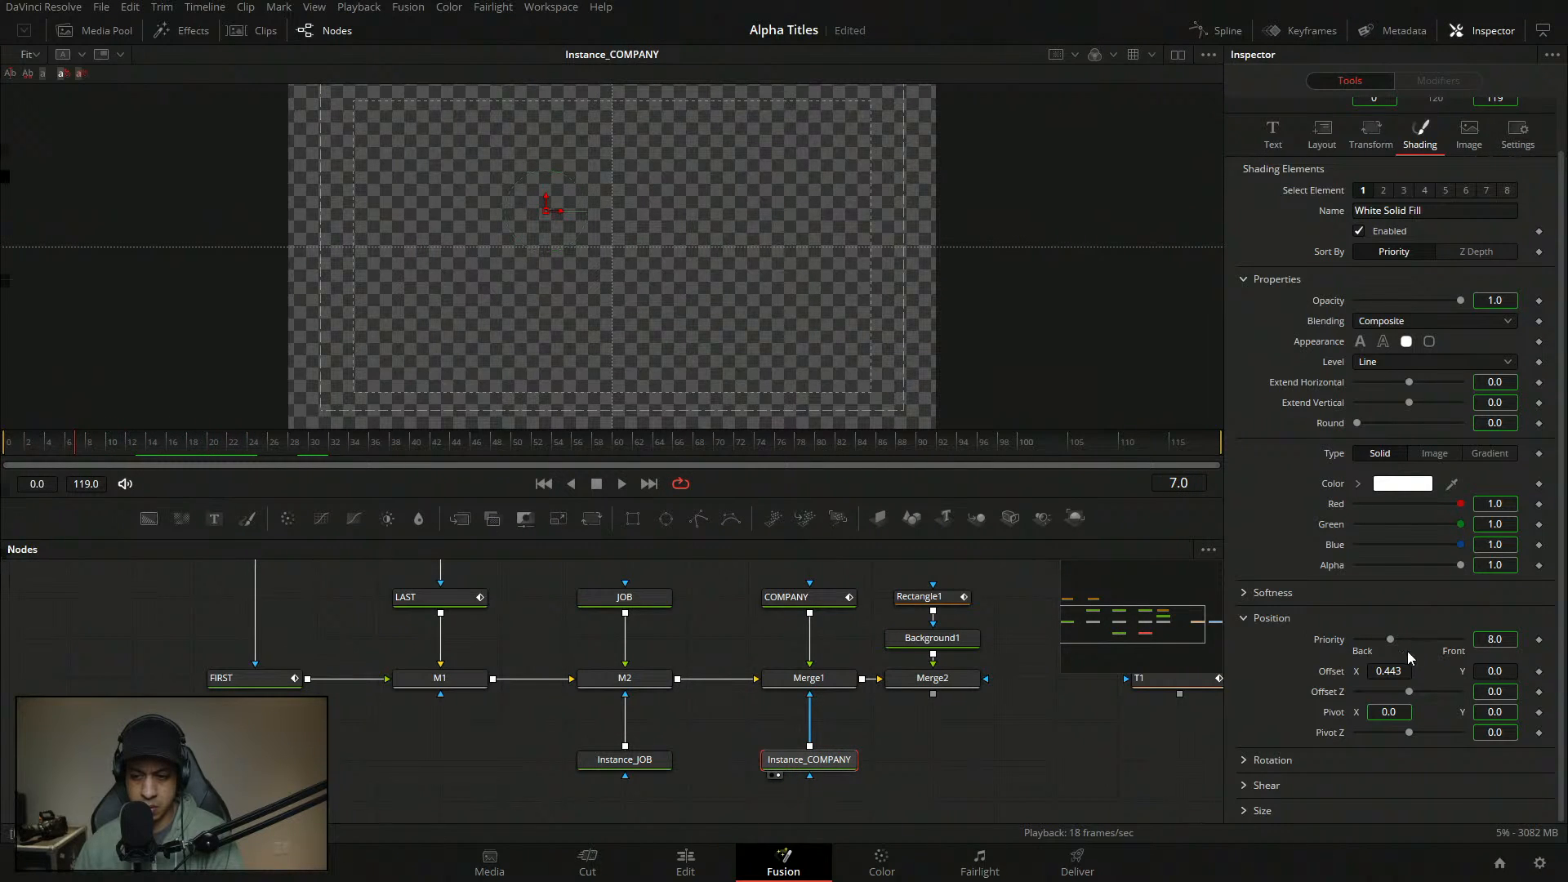
# - Try a keyframed 0.349 offset, reset it to 0, then delete Instance_COMPANY
pyautogui.moveTo(1395, 670); pyautogui.dragTo(1318, 671)
pyautogui.click(1539, 670)
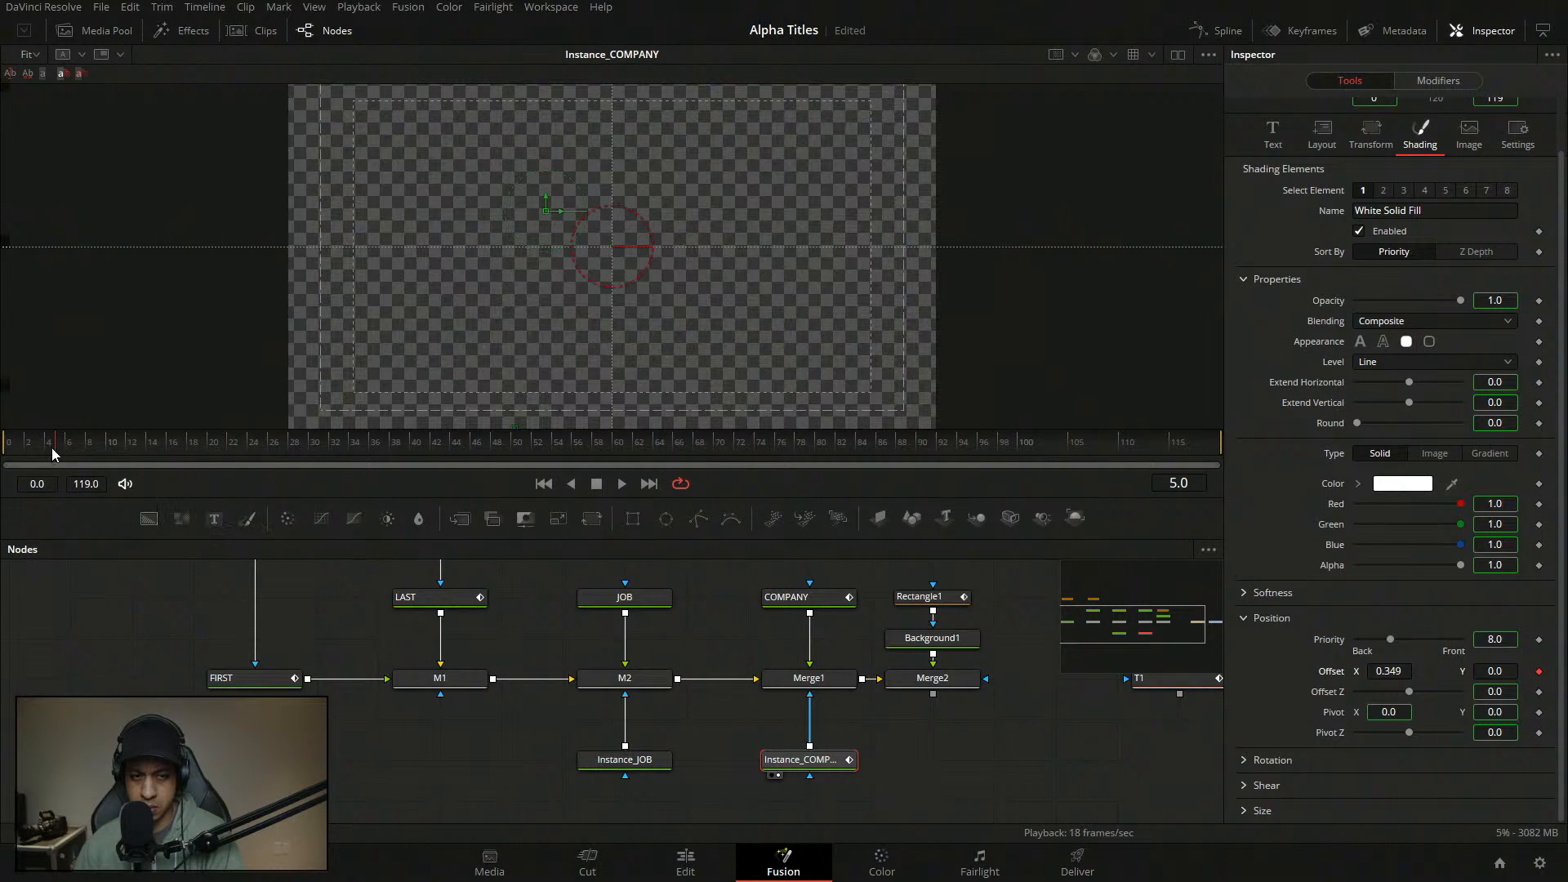
pyautogui.click(116, 454)
pyautogui.doubleClick(1340, 673)
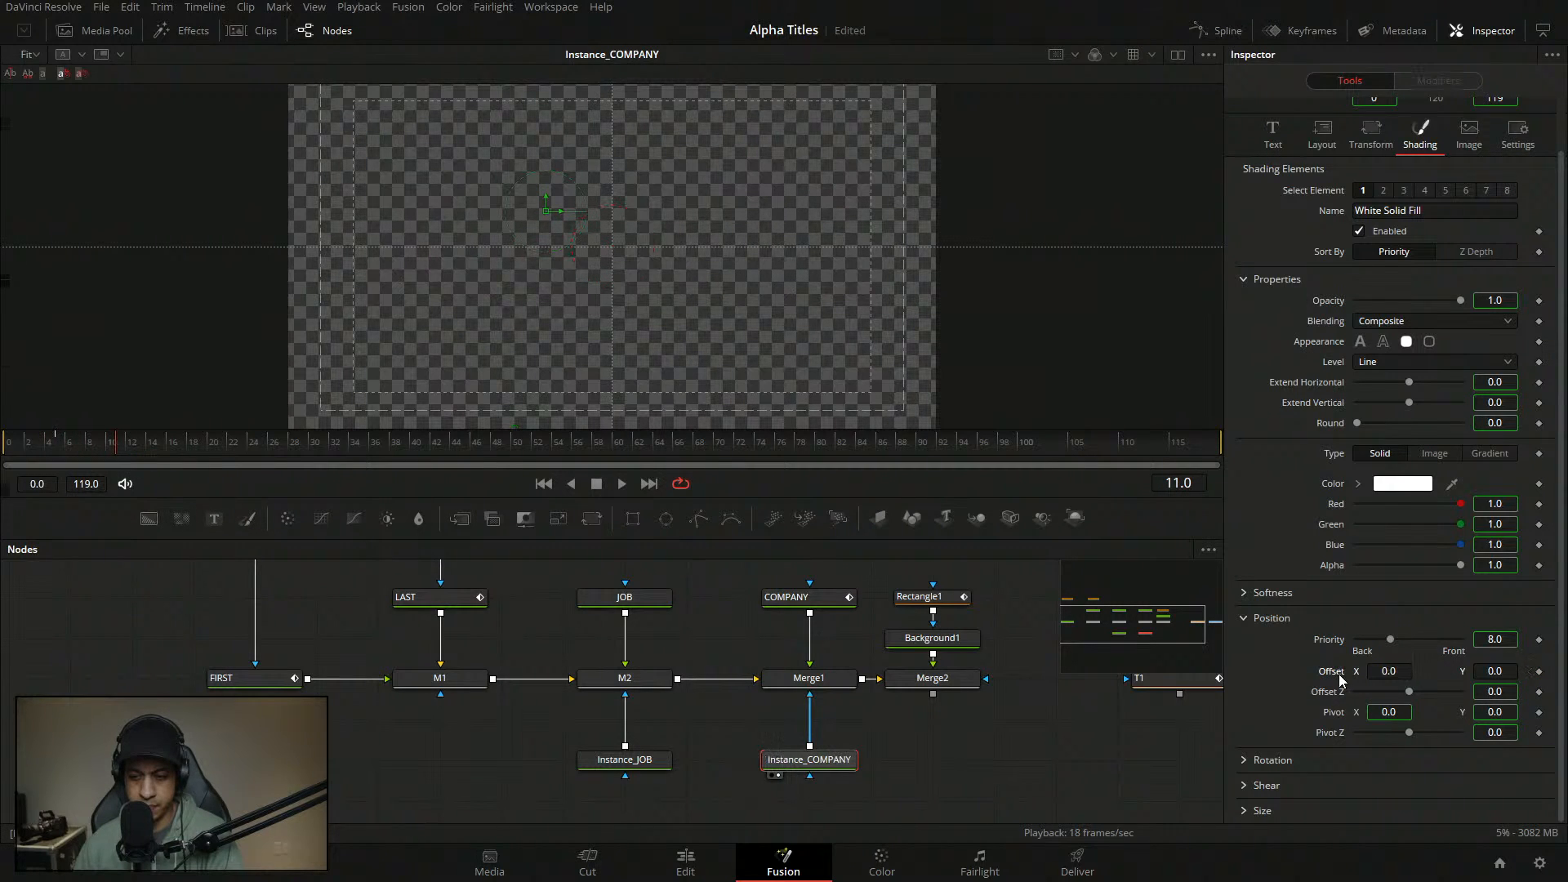
pyautogui.click(890, 725)
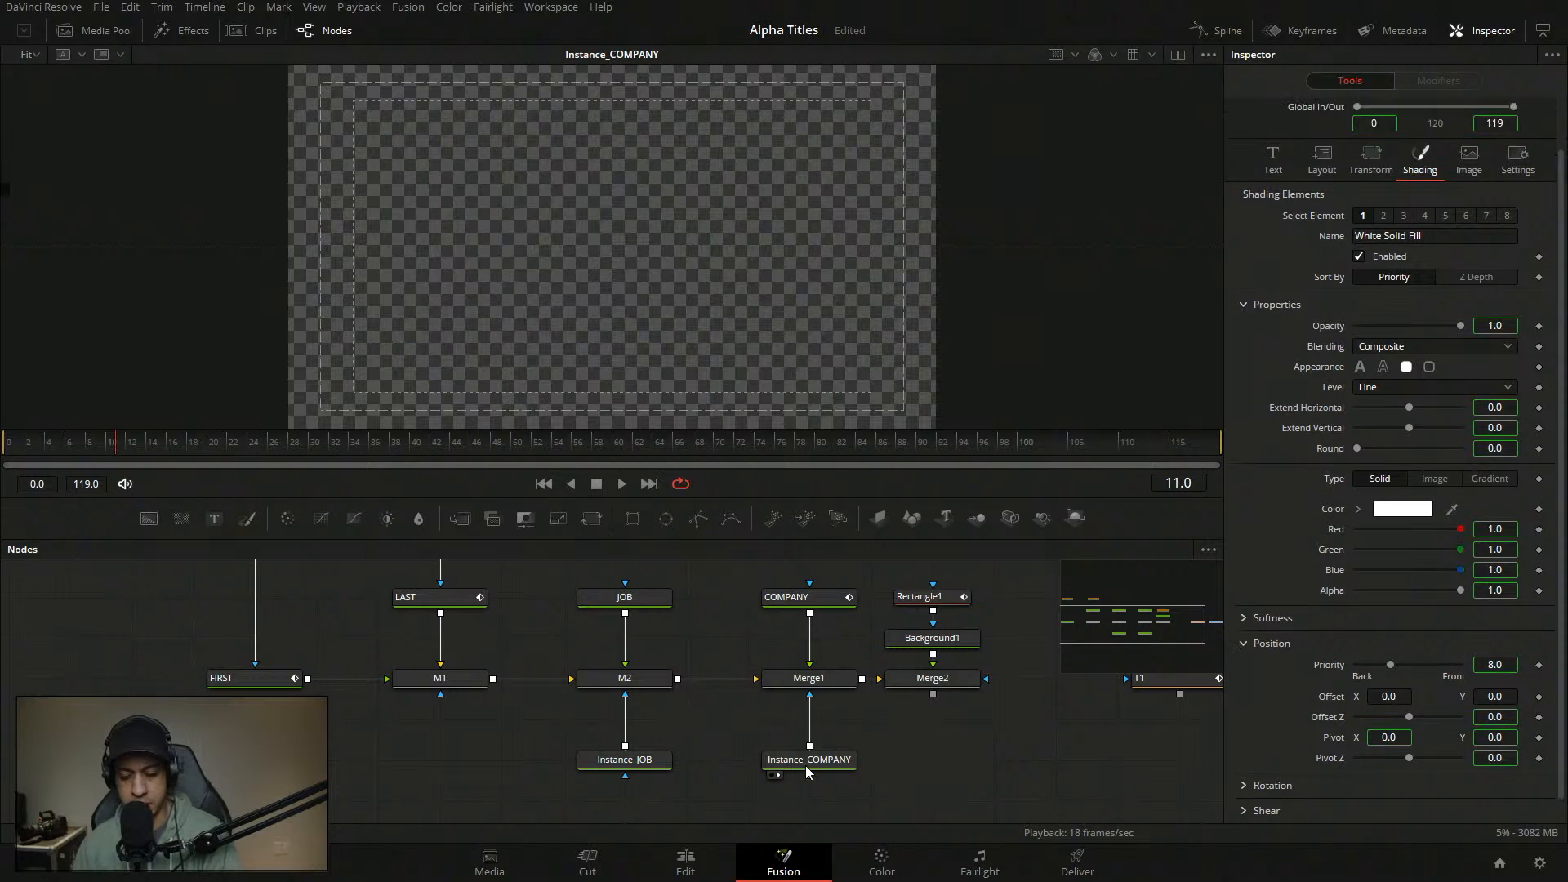
pyautogui.press('Delete')
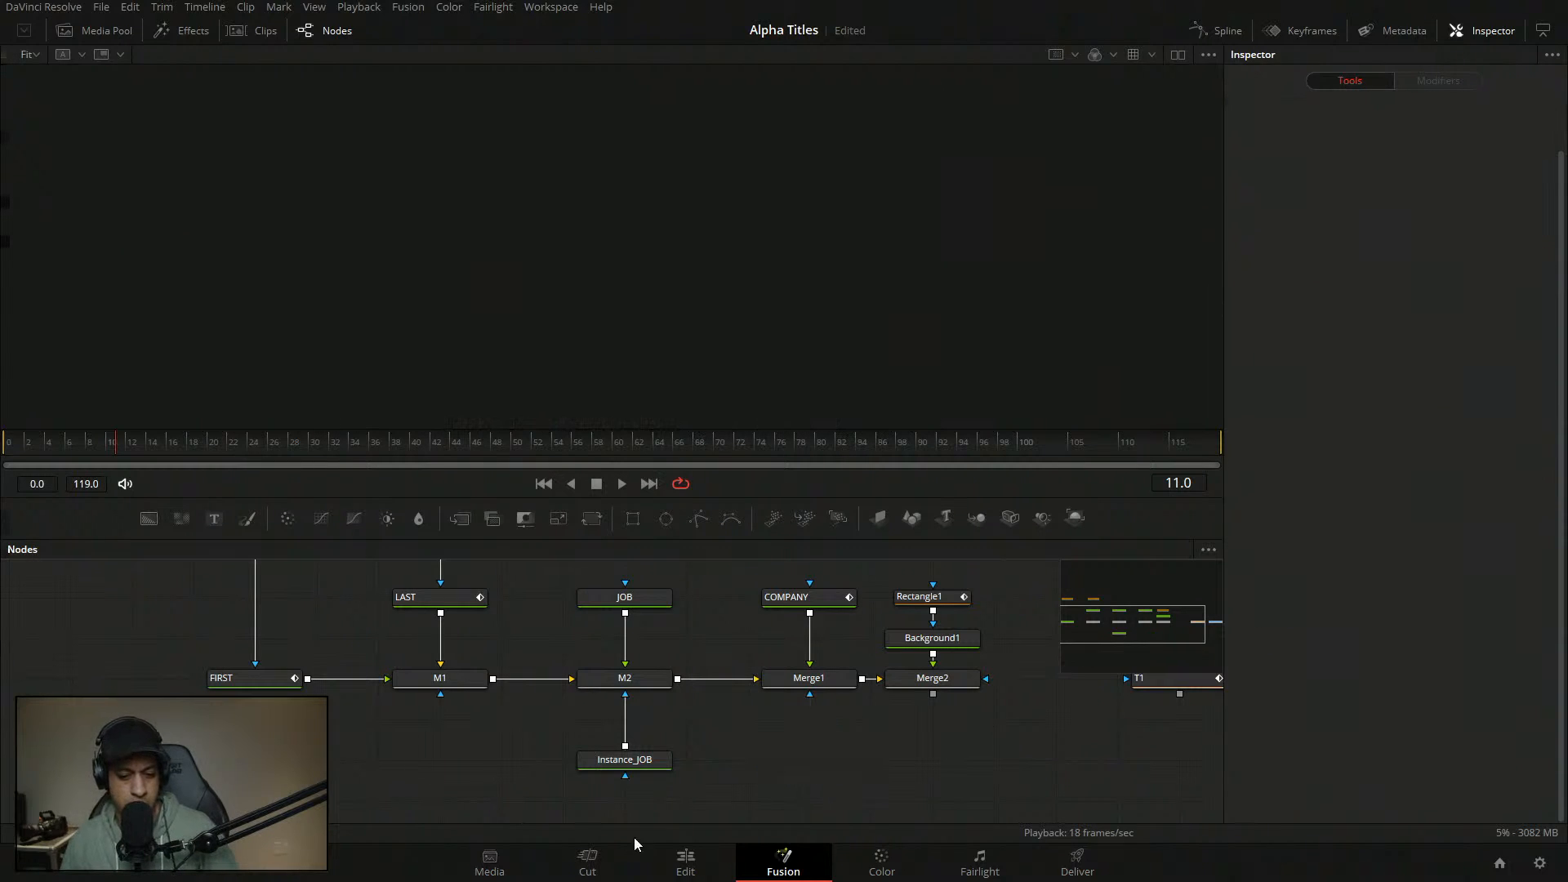
# - Save the project and show Merge1's output in the viewer
pyautogui.moveTo(931, 683); pyautogui.dragTo(898, 343)
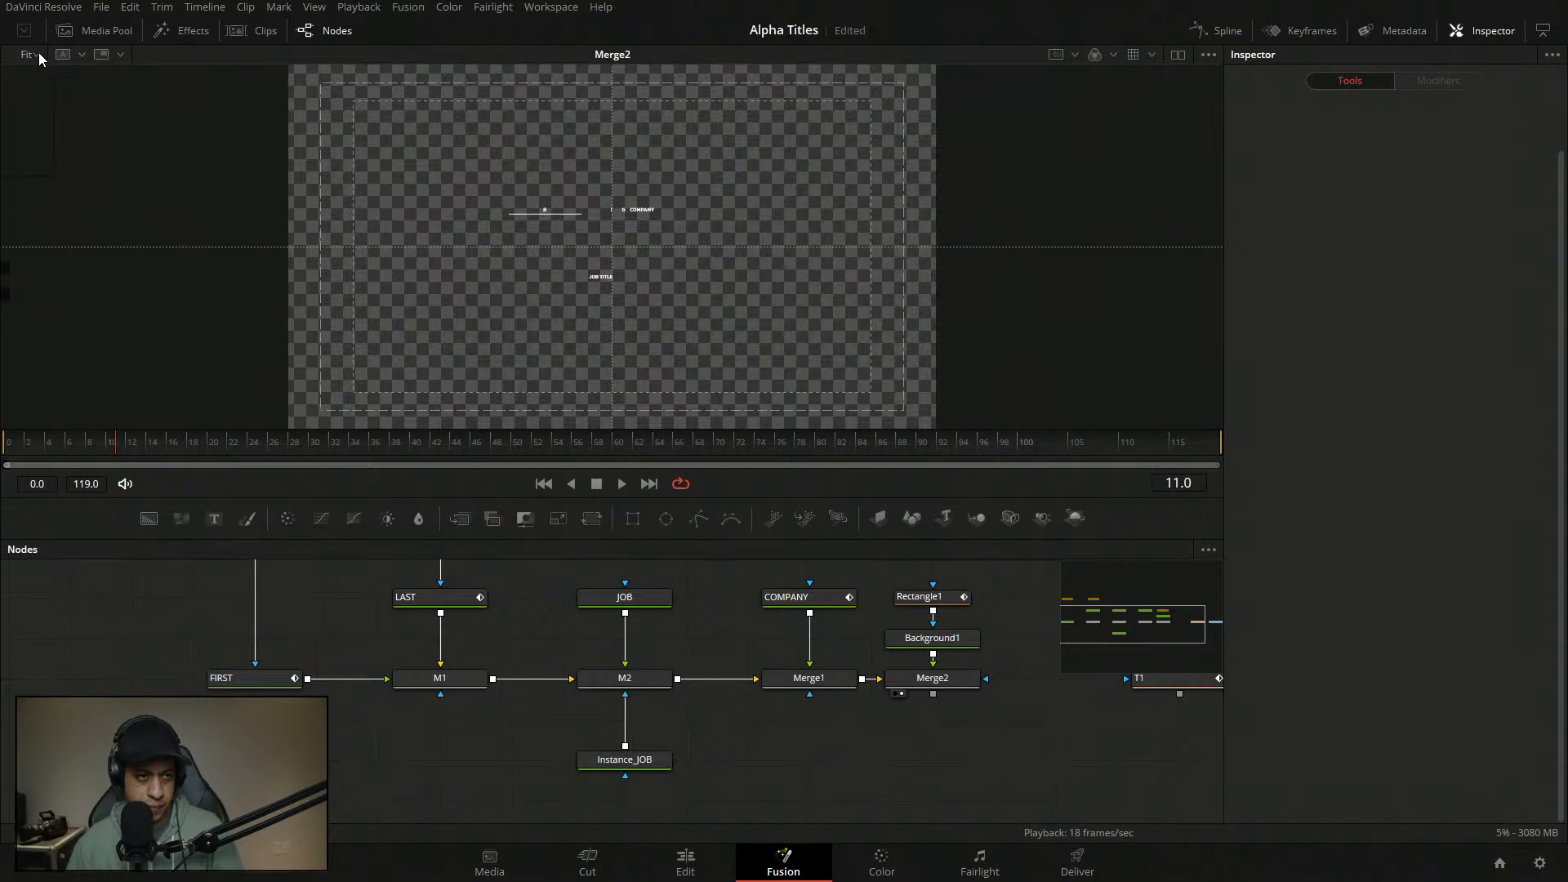
pyautogui.hotkey('ctrl', 's')
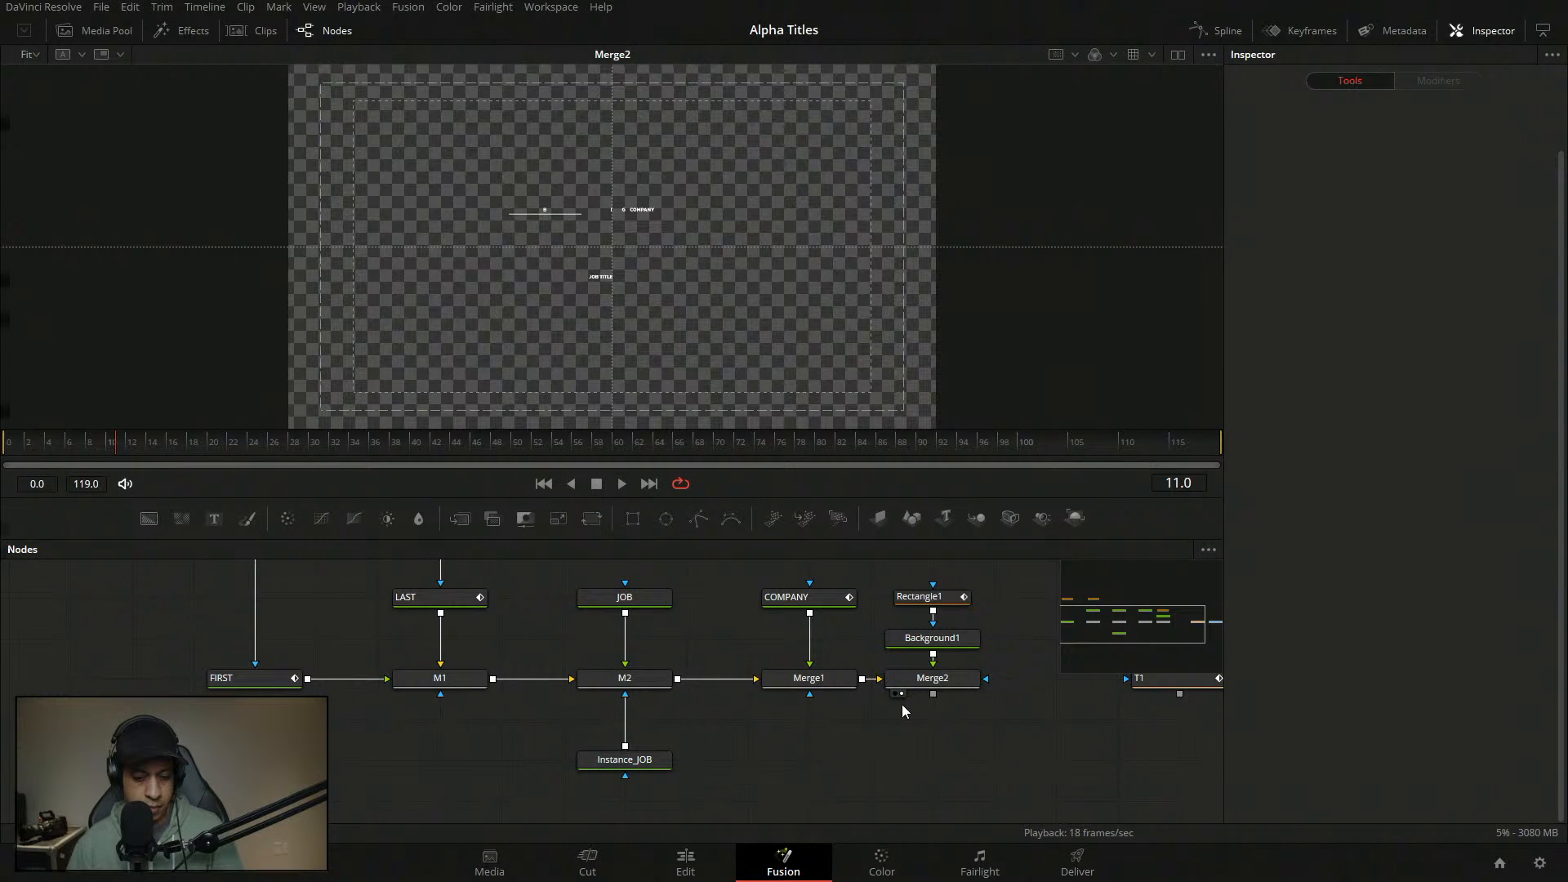
pyautogui.moveTo(915, 719); pyautogui.dragTo(928, 690)
pyautogui.moveTo(846, 653); pyautogui.dragTo(671, 310)
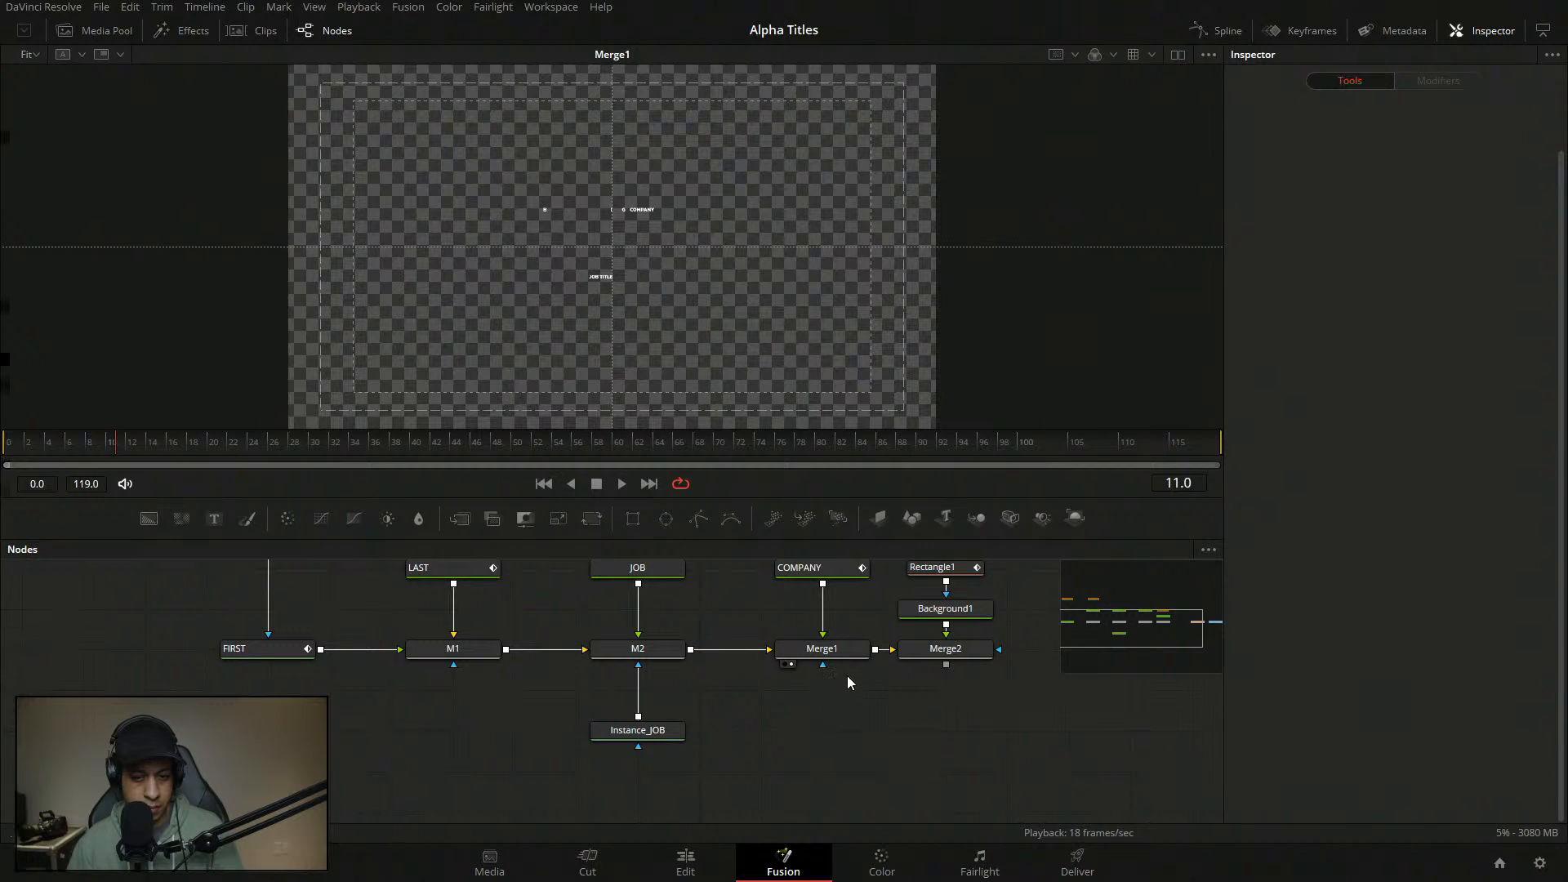
# - Add Rectangle3 mask to Merge1 with height 1.0 and Center X 0.25
pyautogui.moveTo(633, 517); pyautogui.dragTo(850, 654)
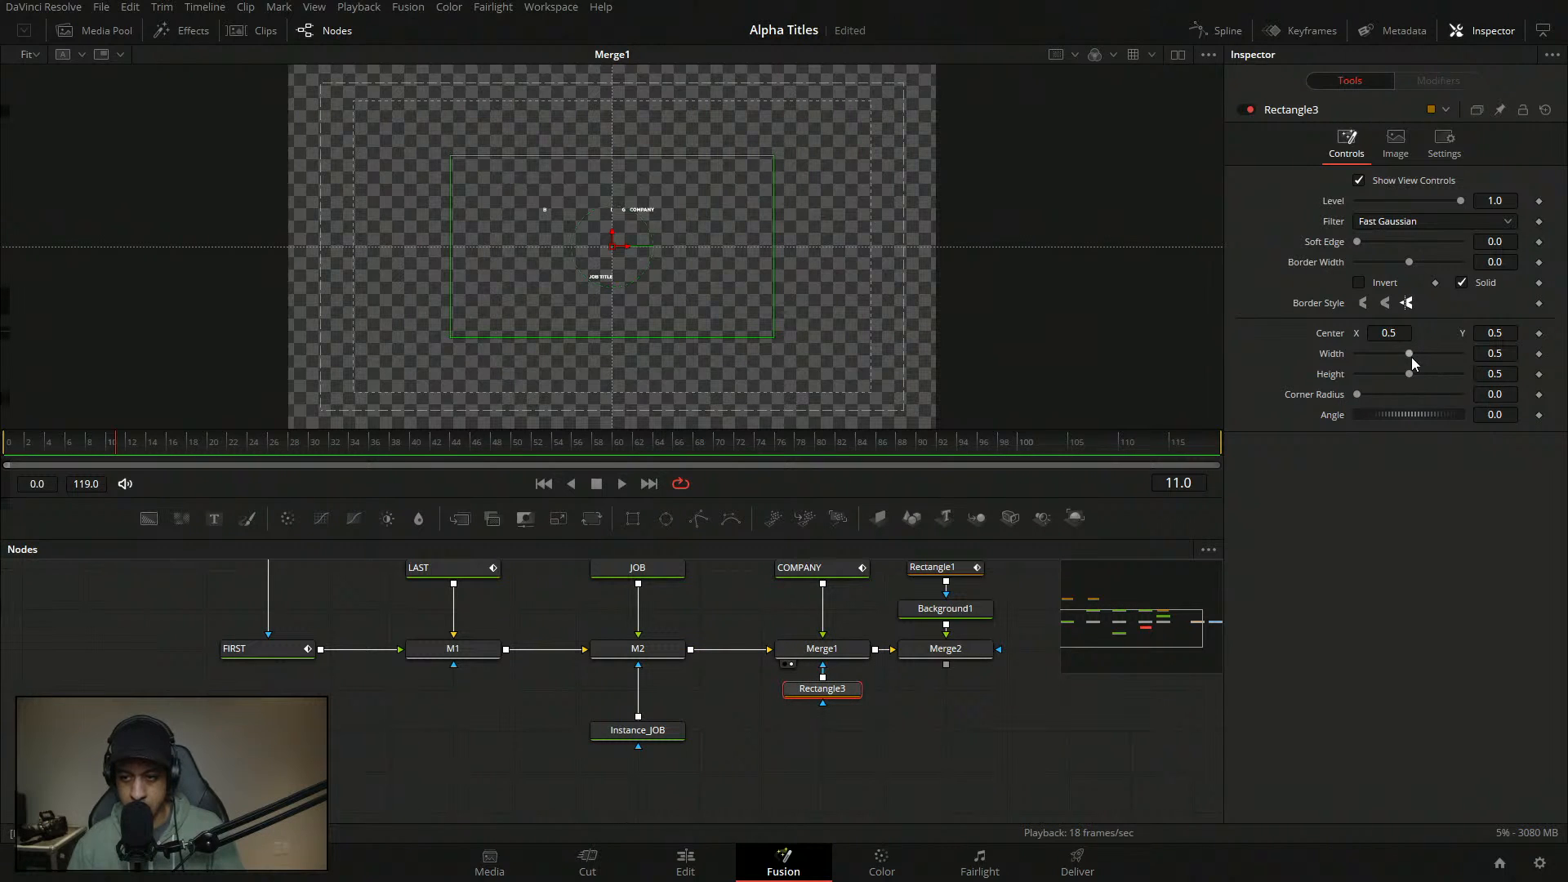
pyautogui.moveTo(1411, 374); pyautogui.dragTo(1462, 374)
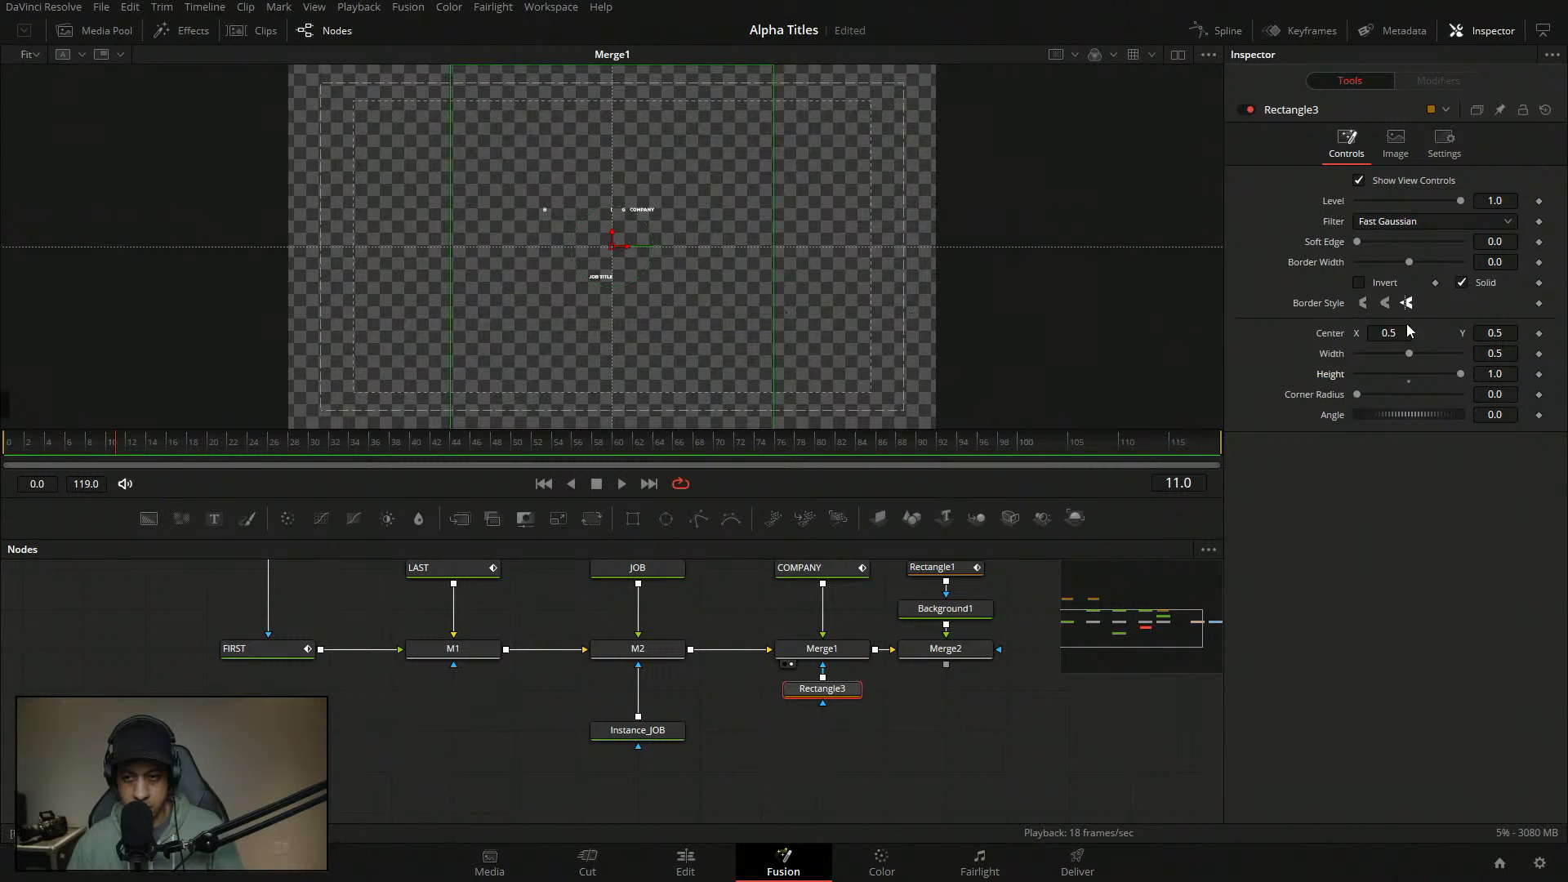
pyautogui.click(1511, 332)
pyautogui.write('0.25')
pyautogui.press('Tab')
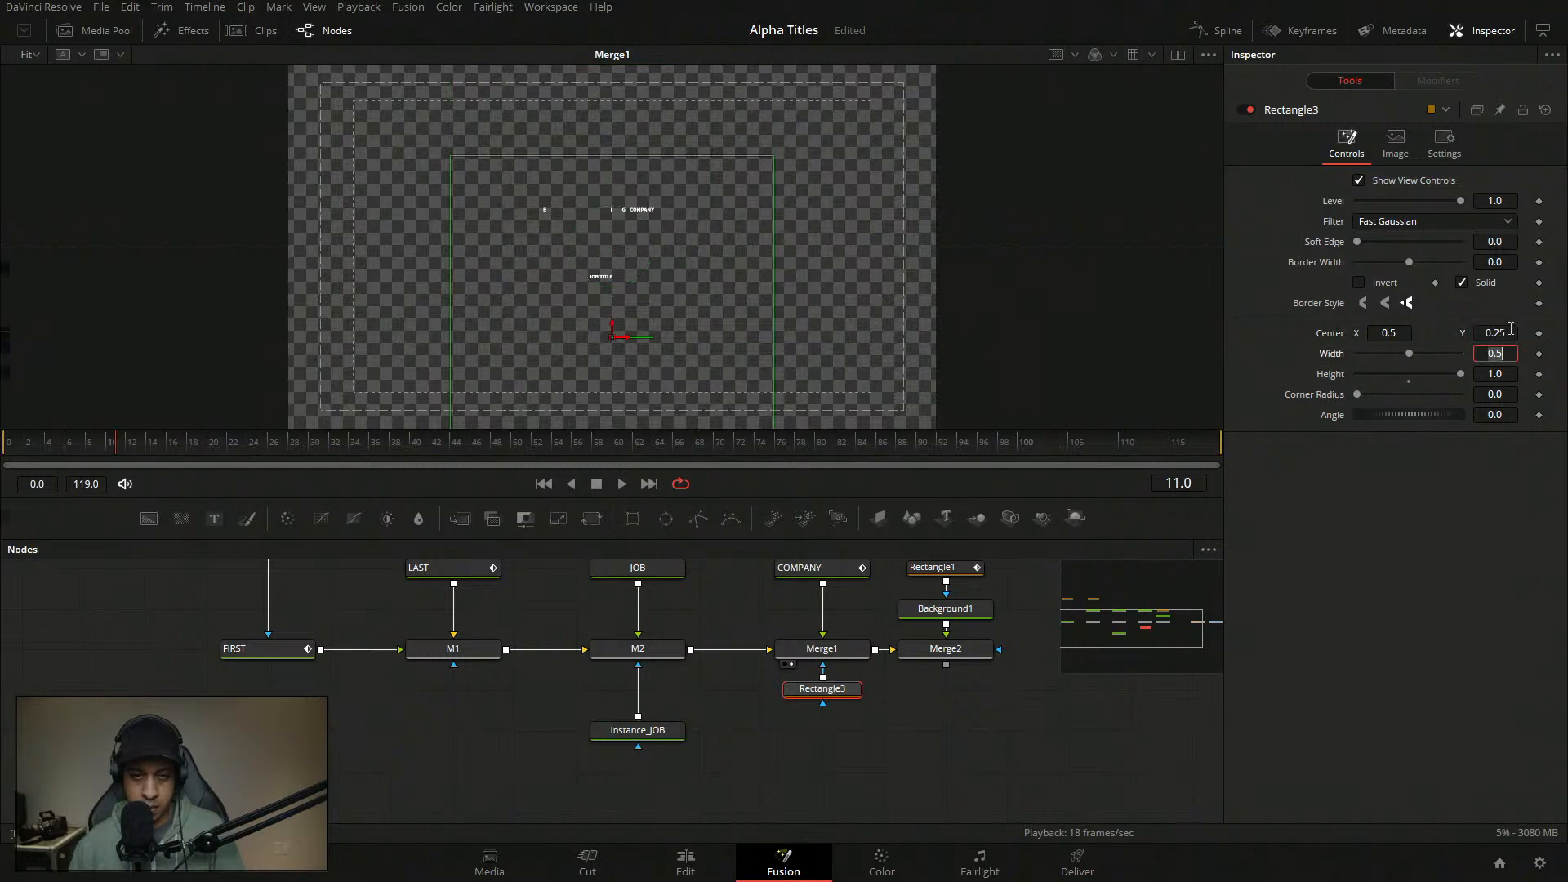
pyautogui.doubleClick(1337, 337)
pyautogui.click(1402, 333)
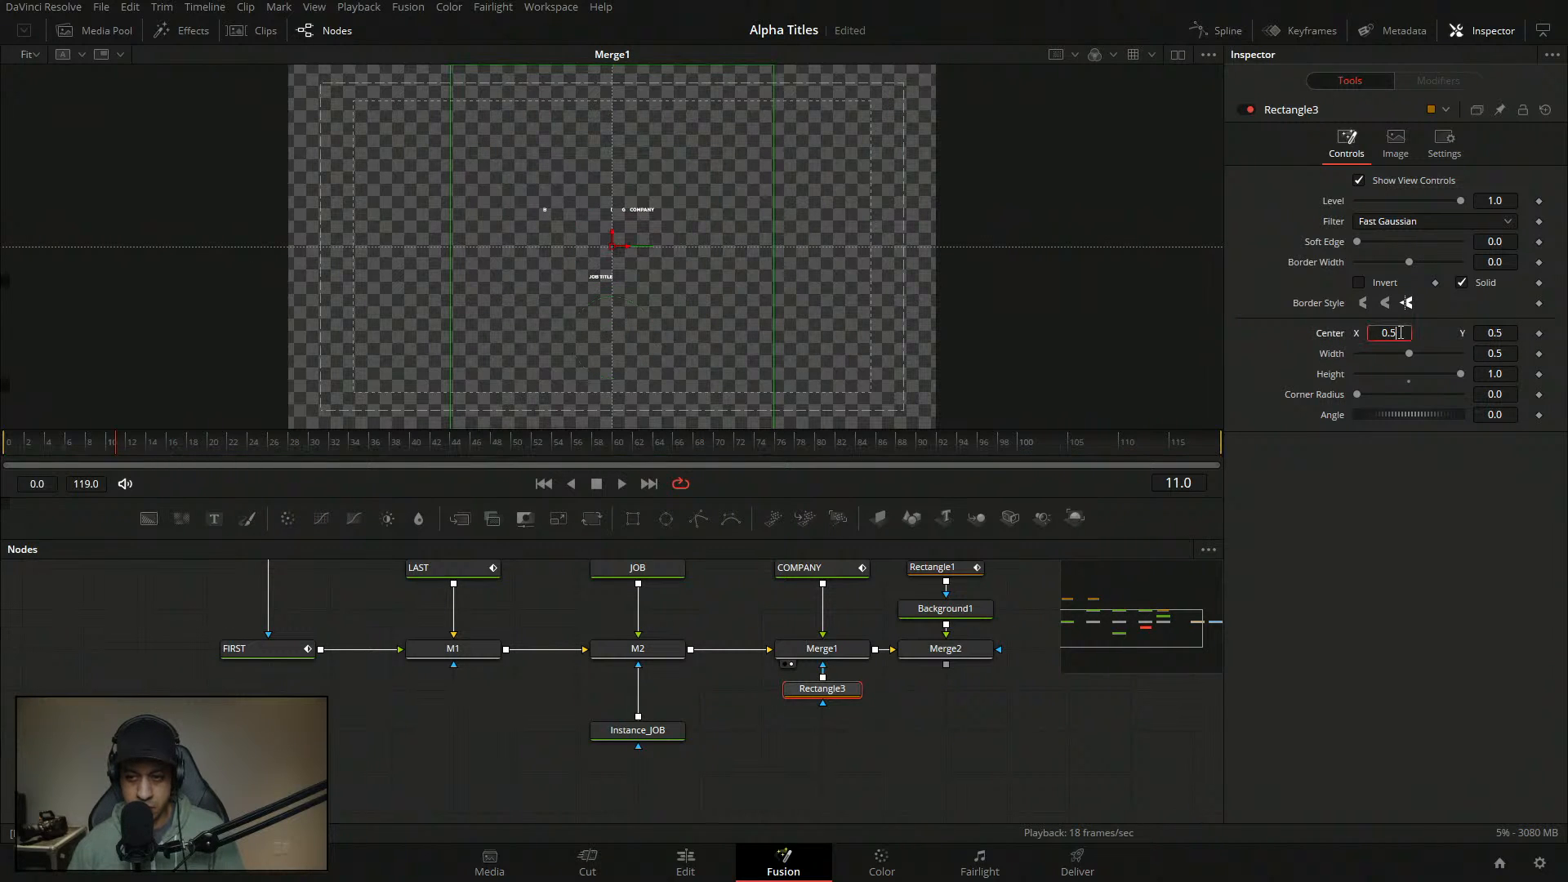
pyautogui.write('0.25')
pyautogui.press('Return')
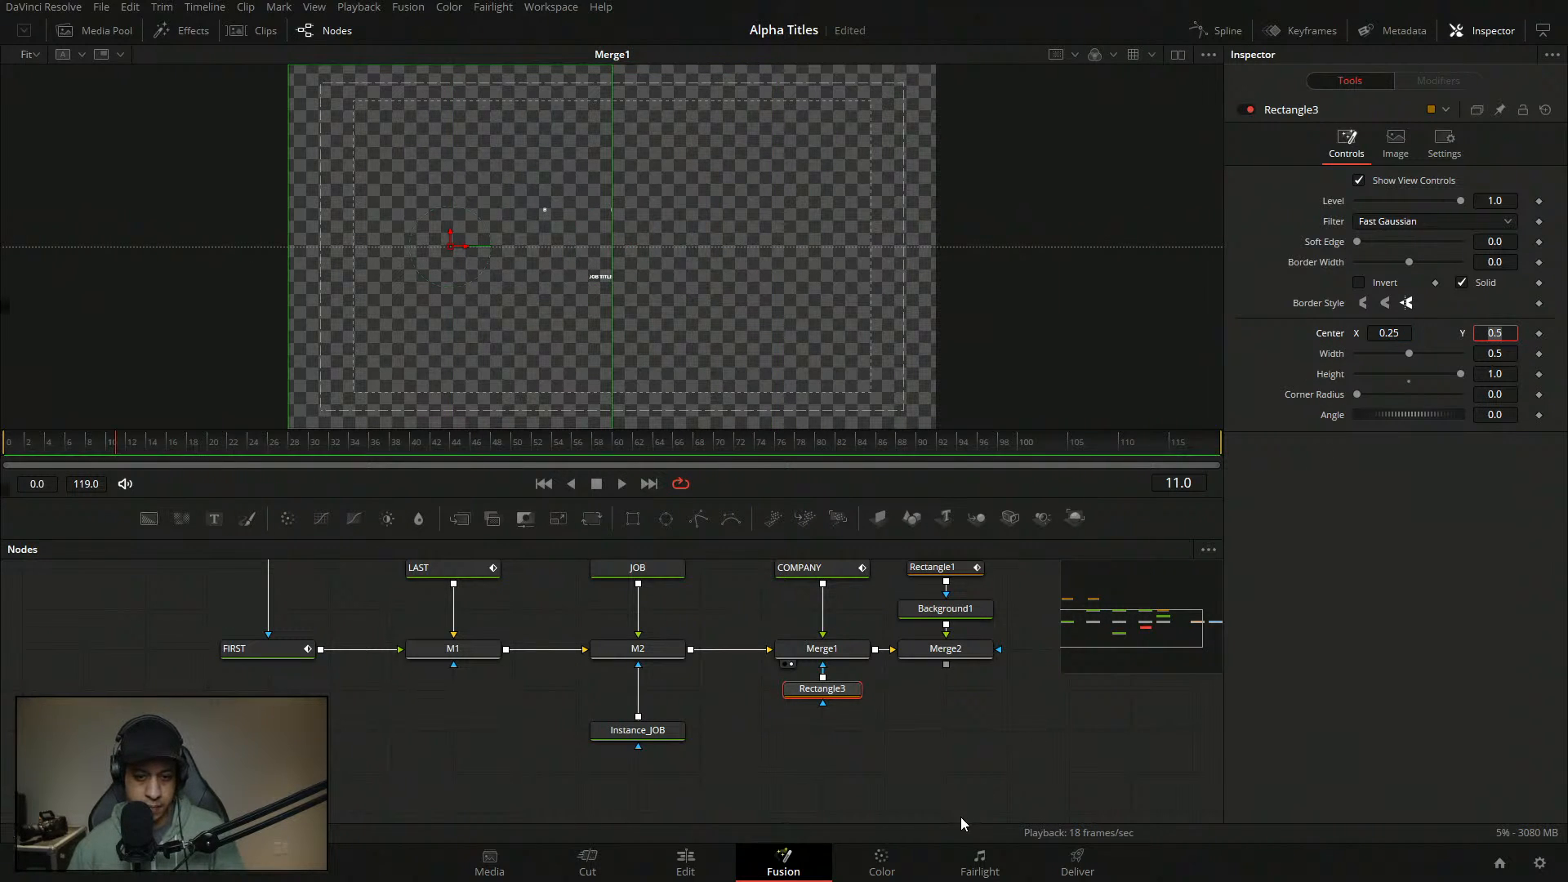
pyautogui.moveTo(126, 444); pyautogui.dragTo(36, 445)
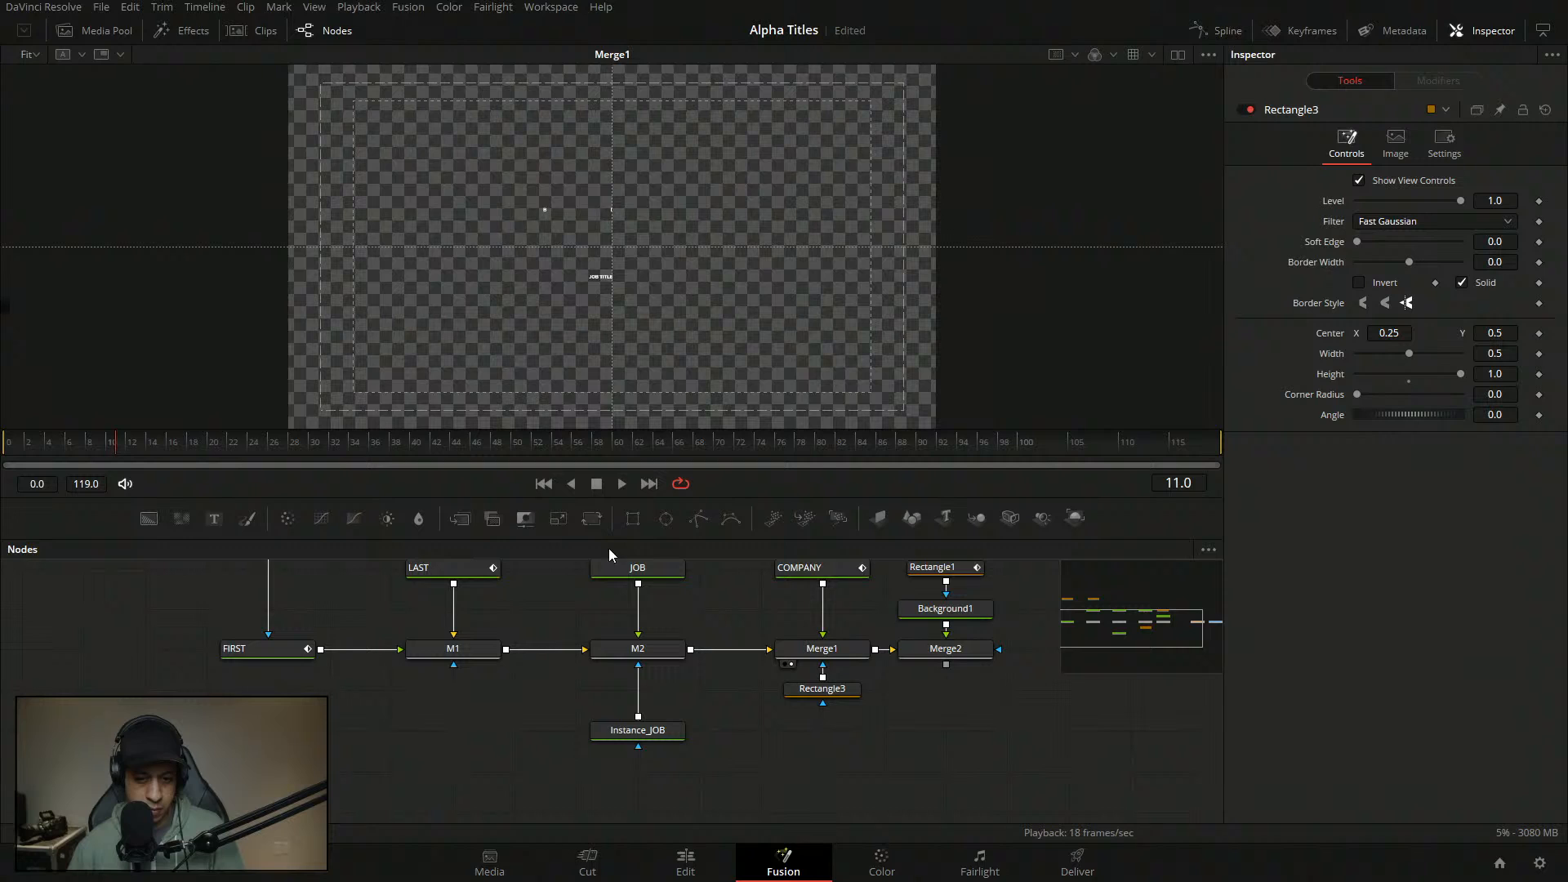
# - Play Merge2's title at 100% zoom and stop at frame 25 to inspect BIG COMPANY
pyautogui.click(915, 664)
pyautogui.press('space')
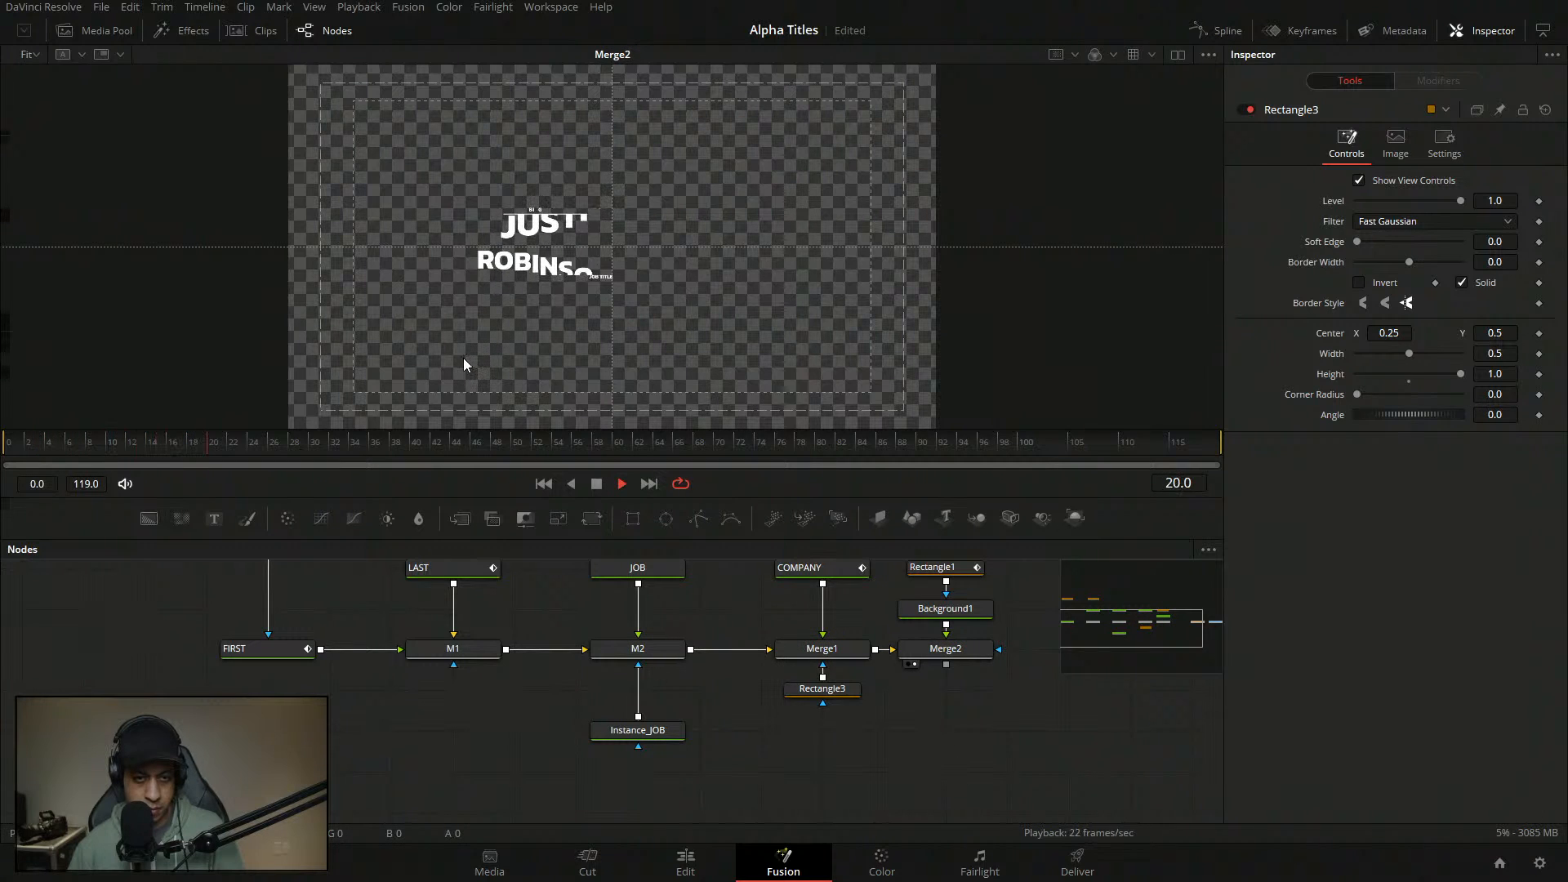
pyautogui.click(37, 55)
pyautogui.click(40, 72)
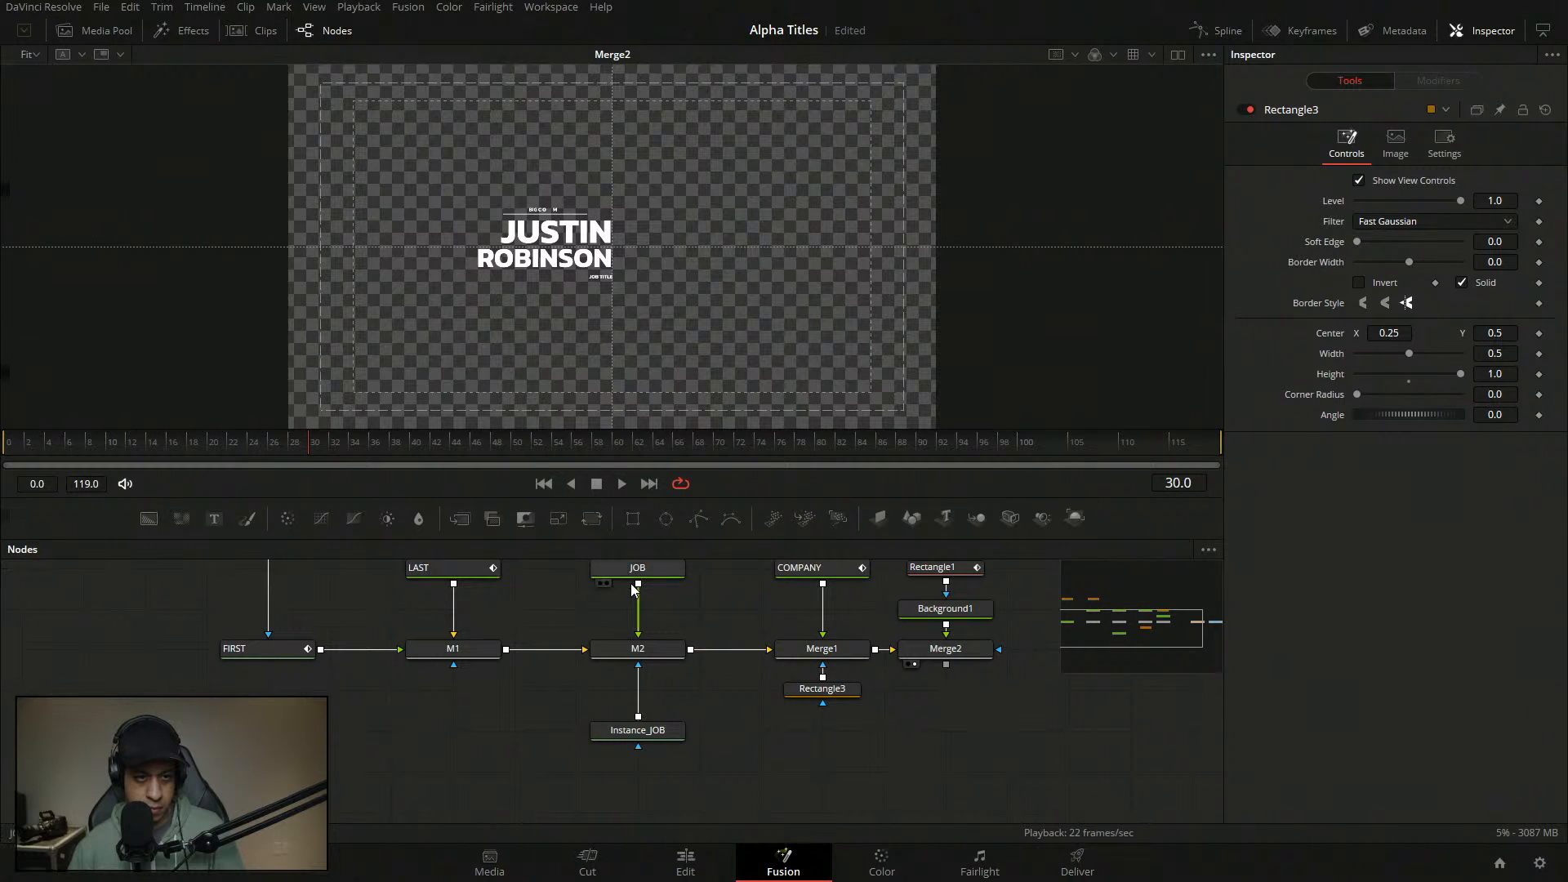
pyautogui.click(38, 55)
pyautogui.click(45, 125)
pyautogui.click(91, 449)
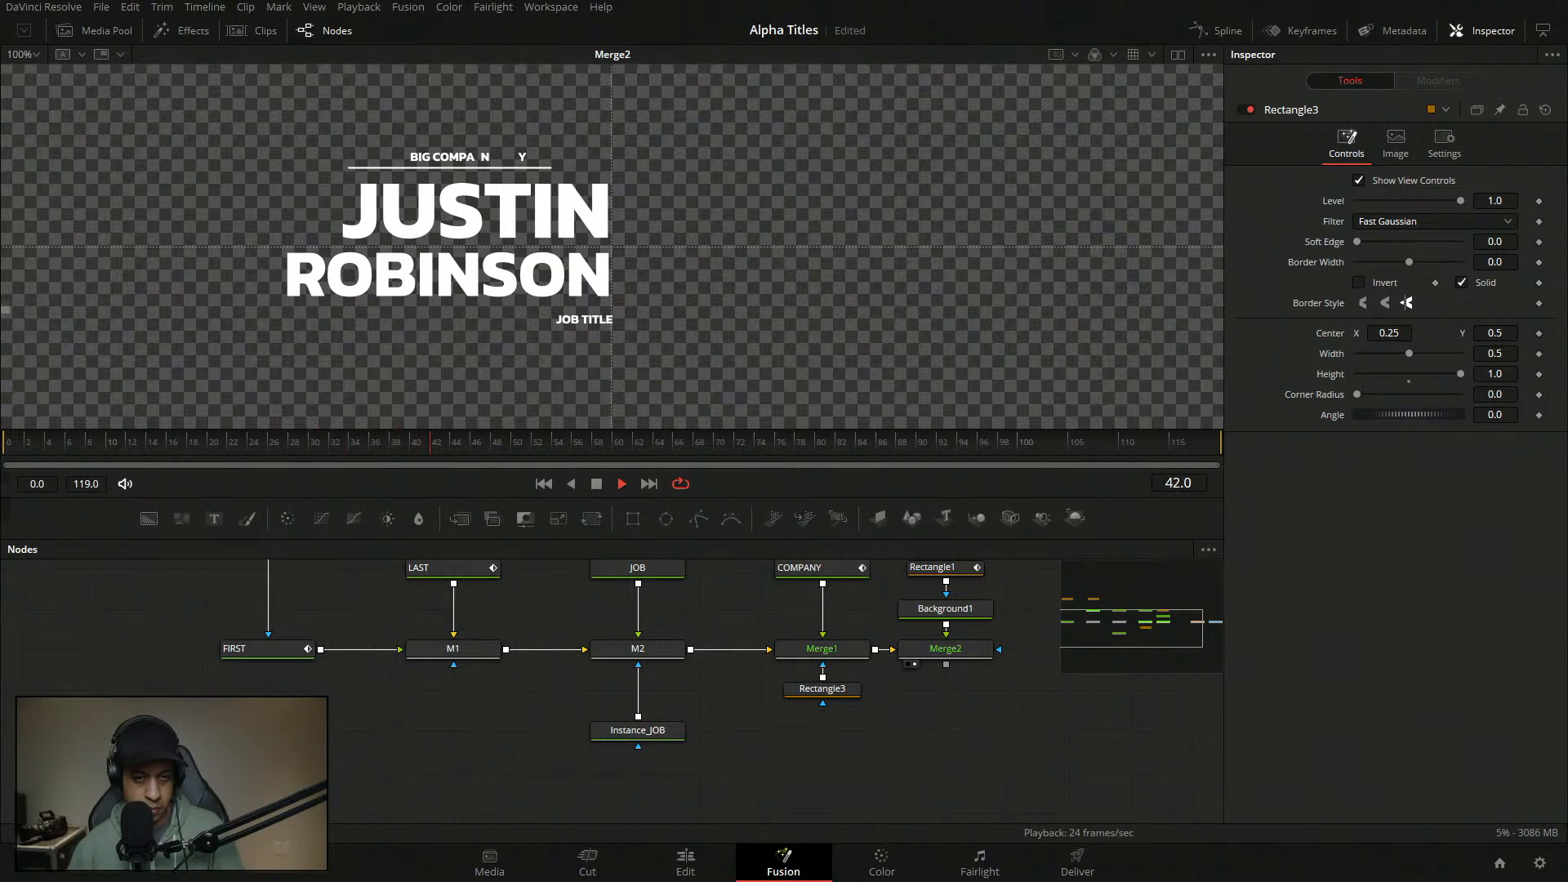
pyautogui.click(263, 440)
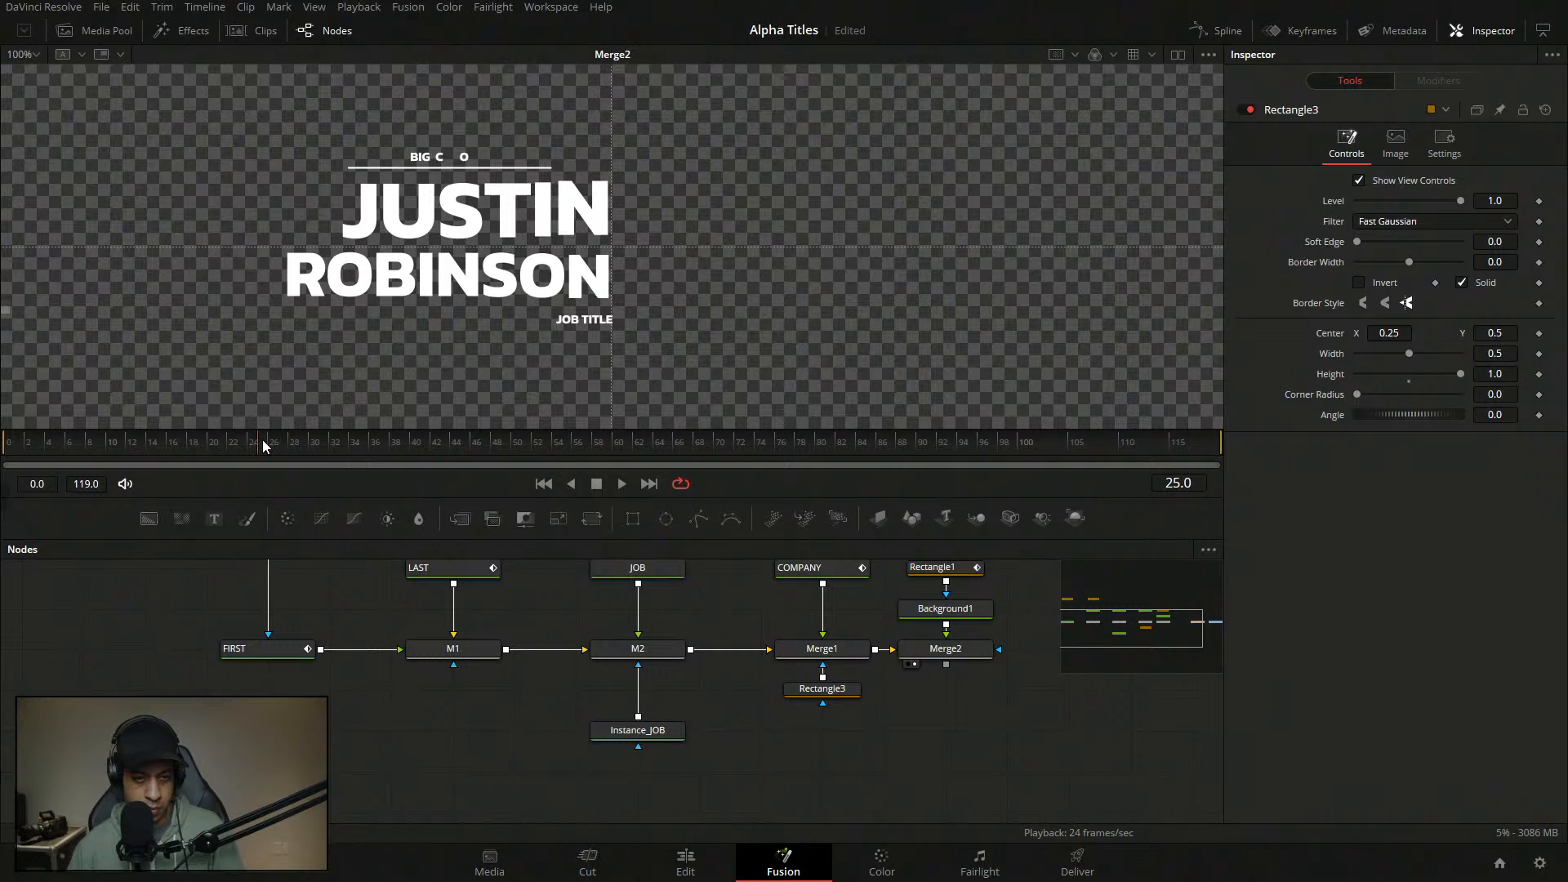
# - Soften Rectangle3's edge to 0.0157, replay the title, save, and select the JOB node
pyautogui.click(790, 690)
pyautogui.press('1')
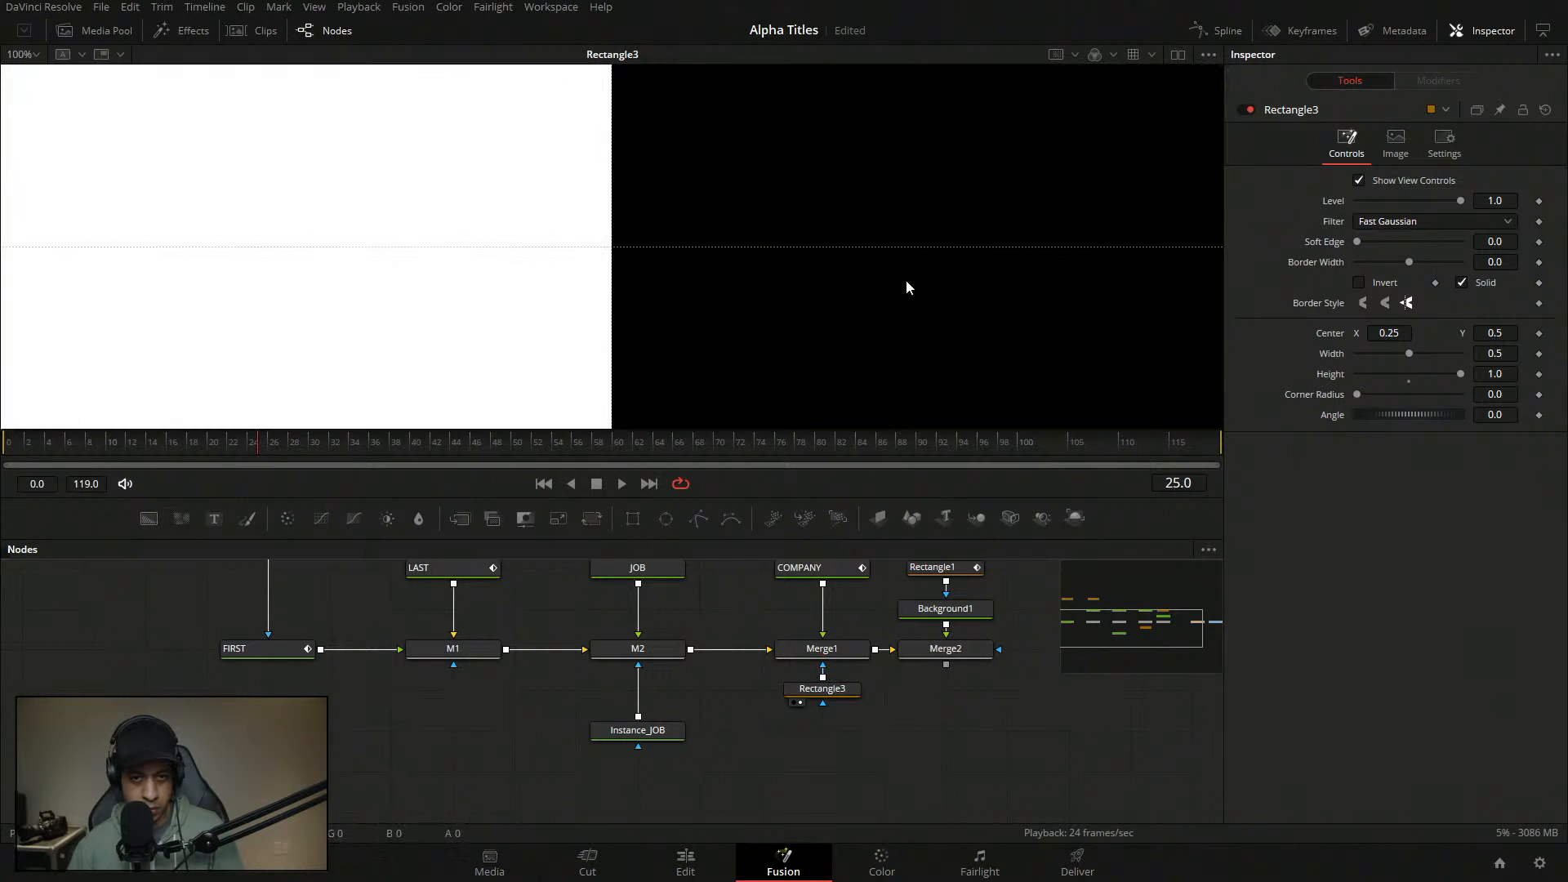
pyautogui.moveTo(1357, 242); pyautogui.dragTo(1364, 242)
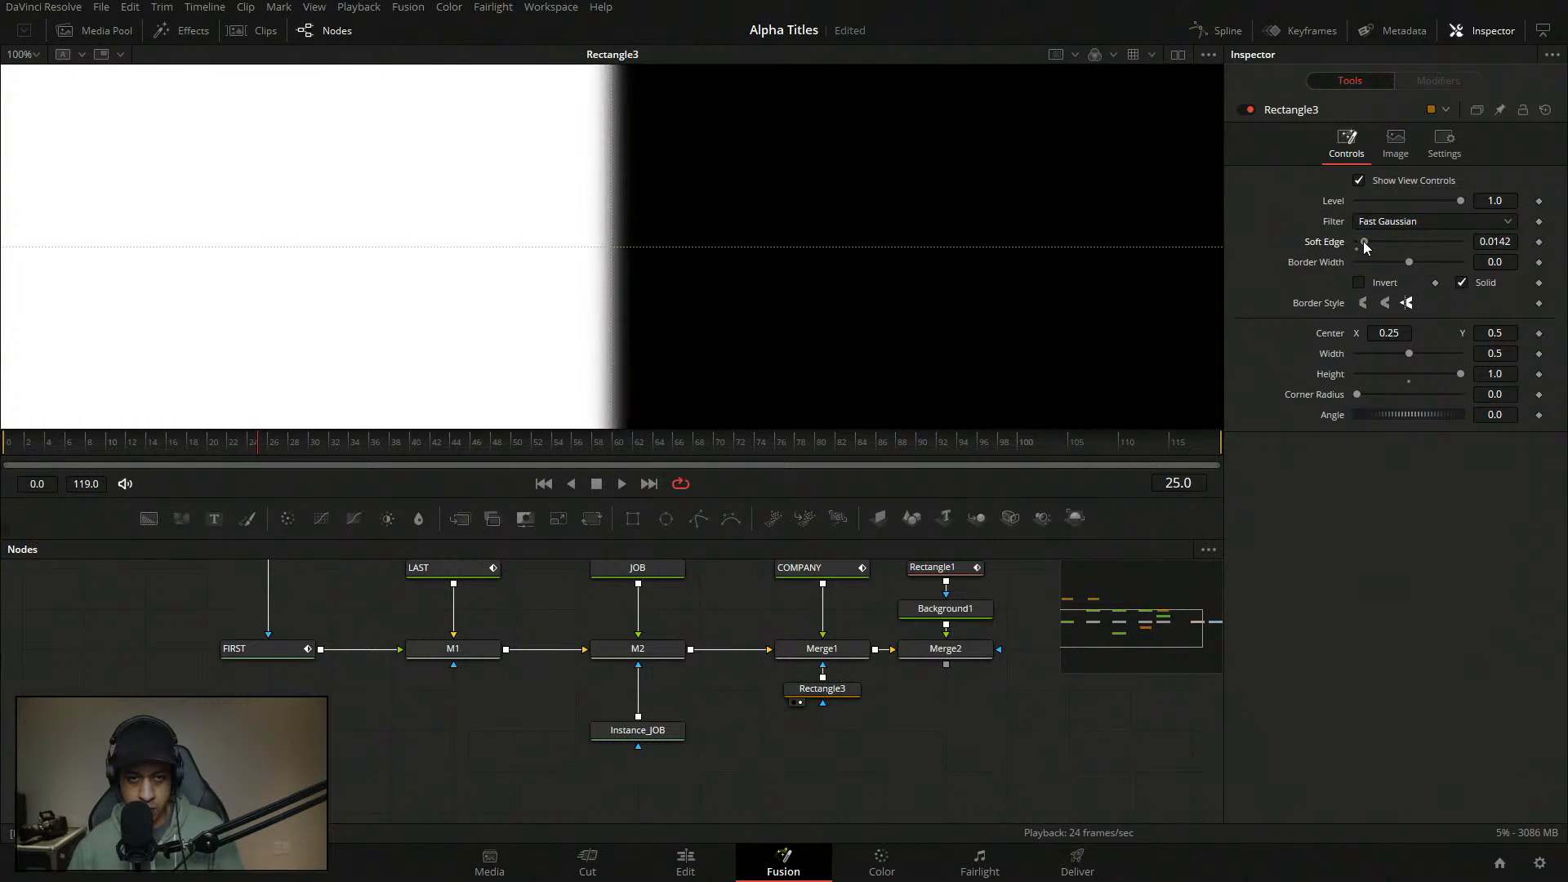
pyautogui.press('1')
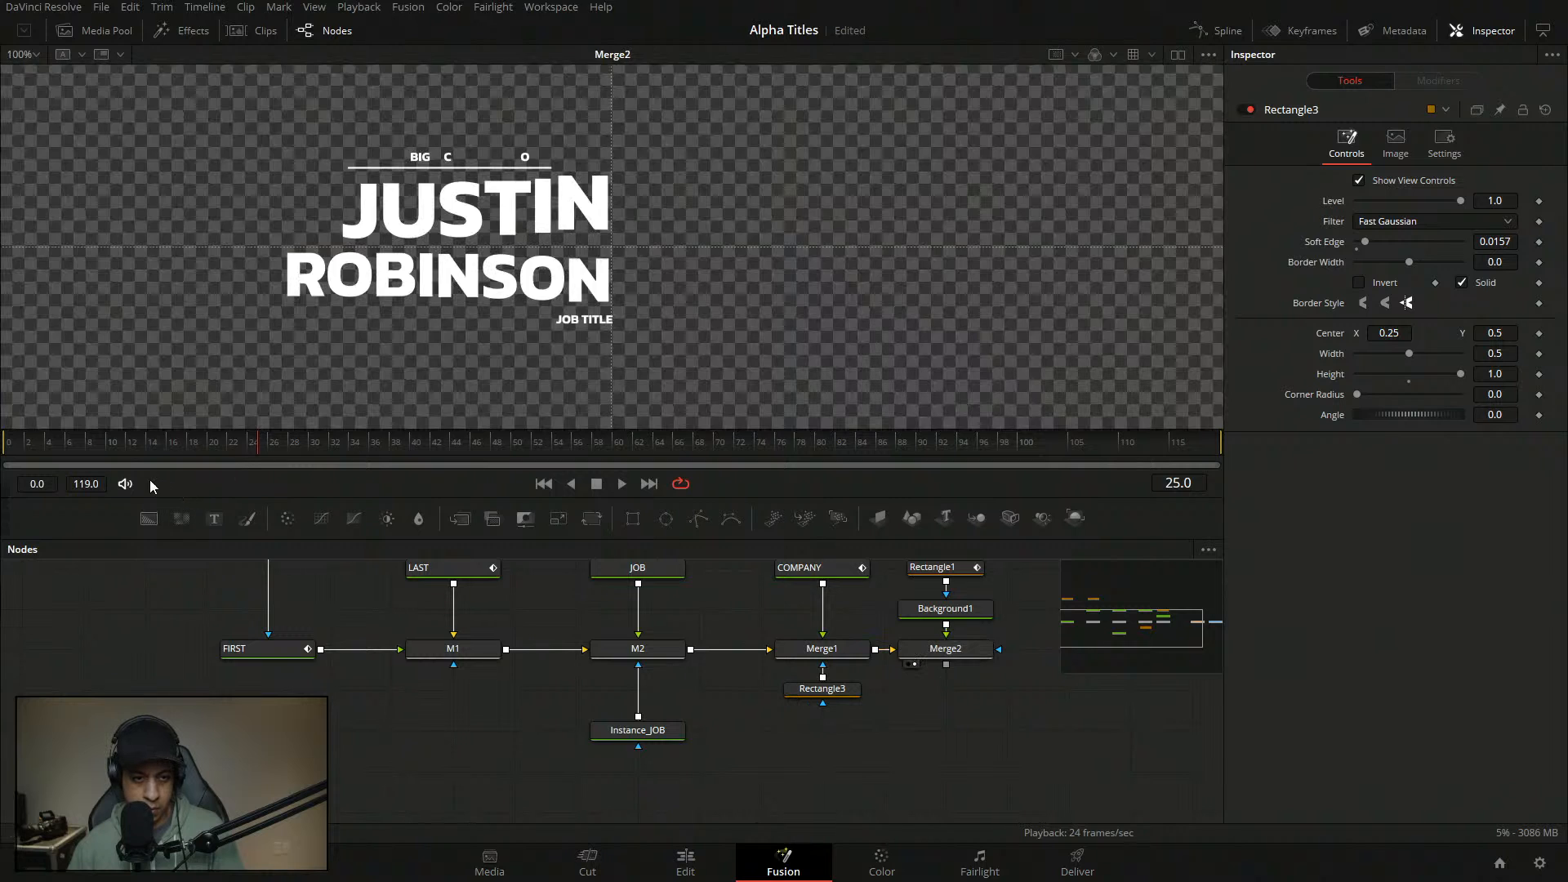
pyautogui.press('space')
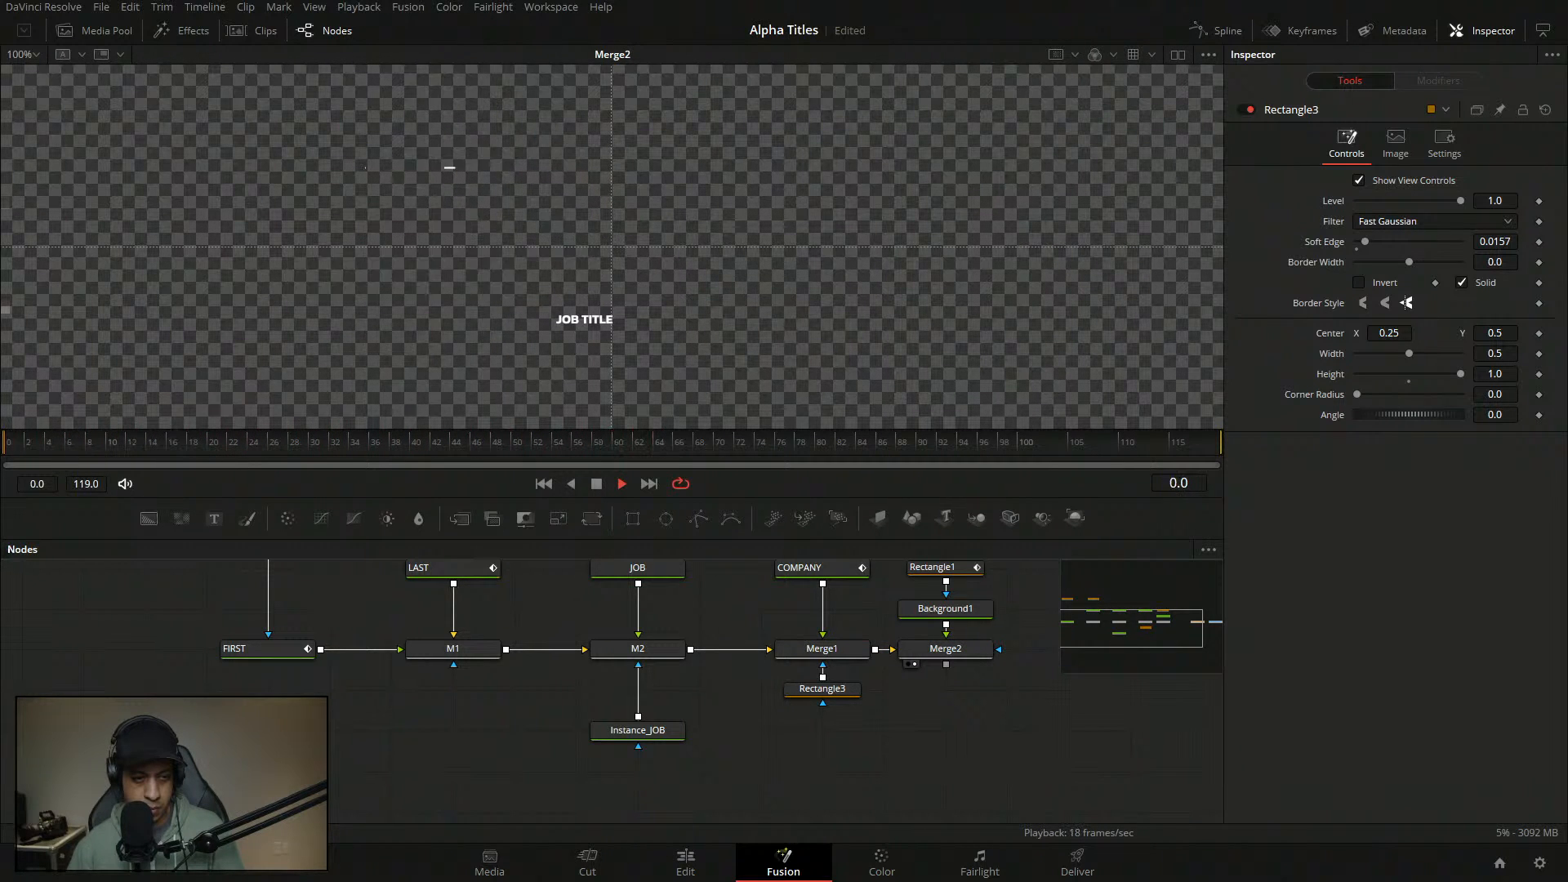
pyautogui.press('space')
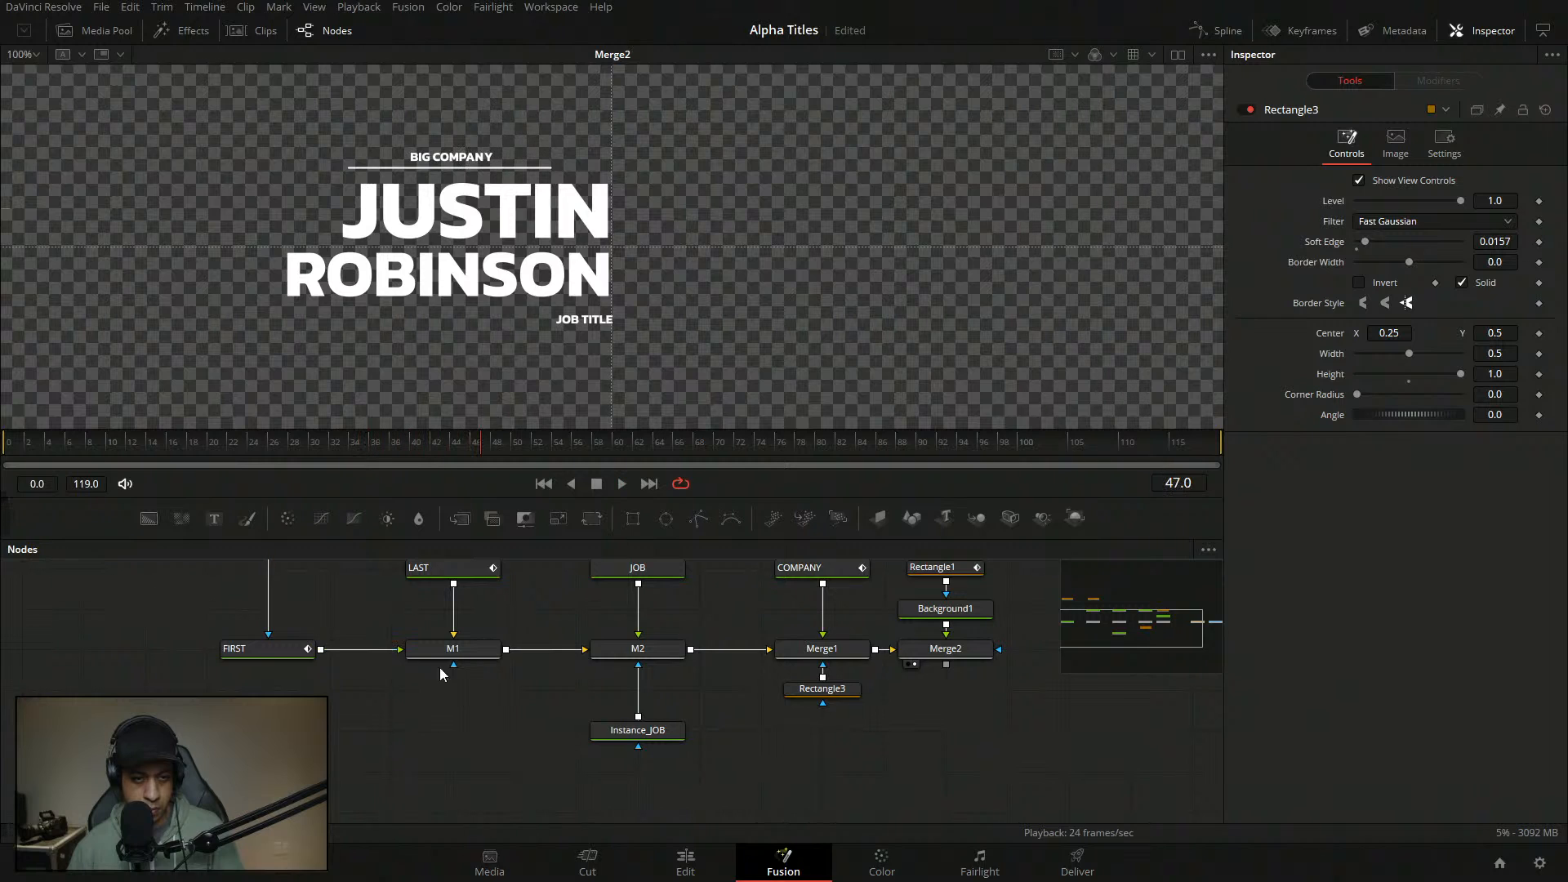
pyautogui.hotkey('ctrl', 's')
pyautogui.moveTo(771, 712); pyautogui.dragTo(790, 752)
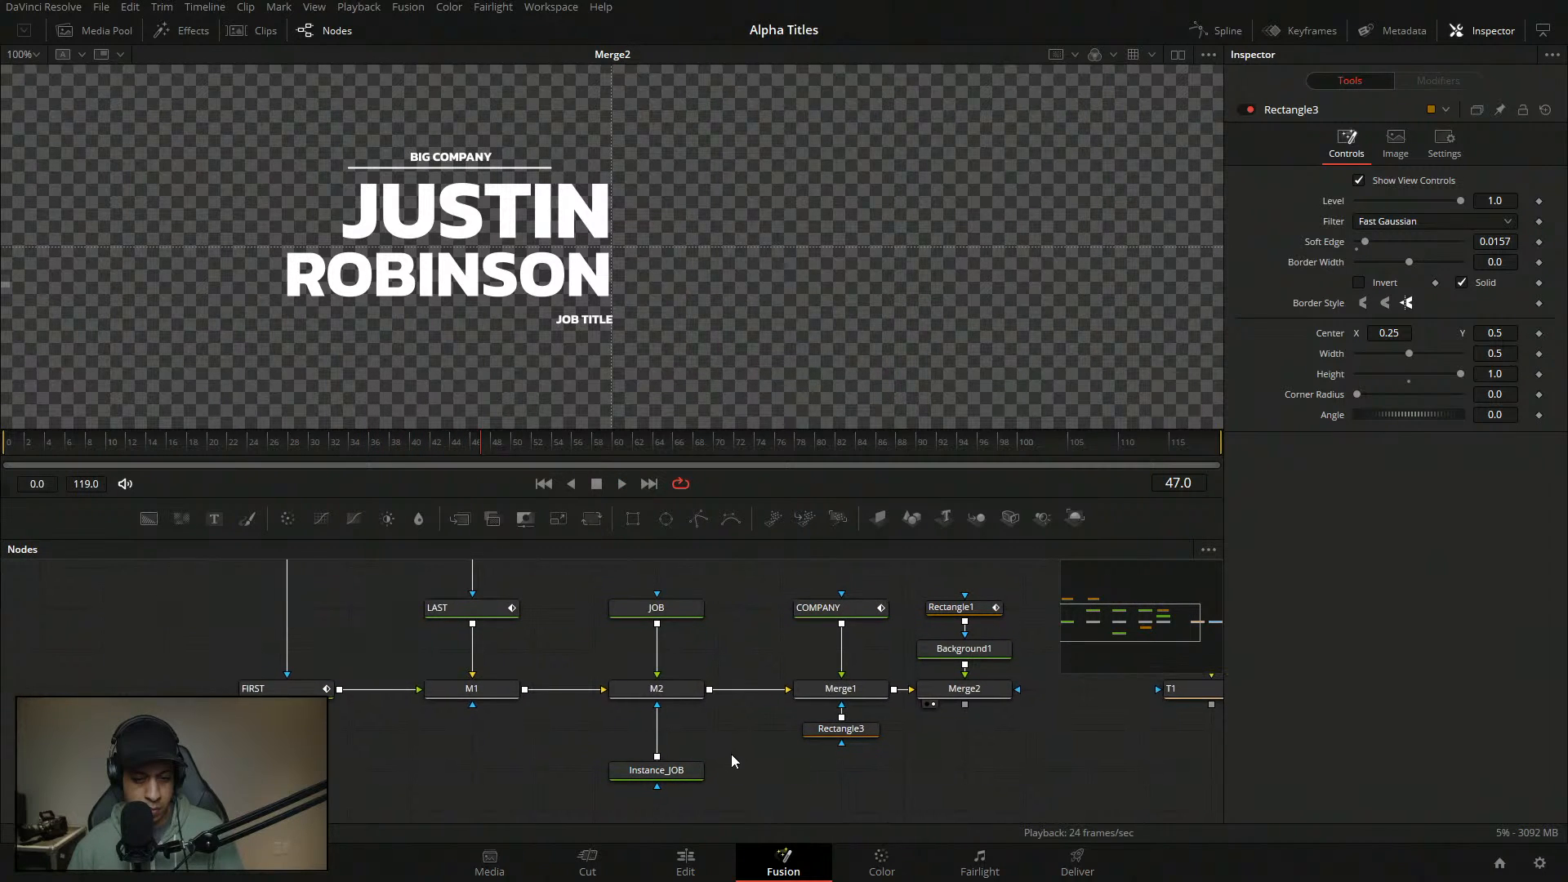
pyautogui.moveTo(712, 699); pyautogui.dragTo(744, 691)
pyautogui.click(709, 607)
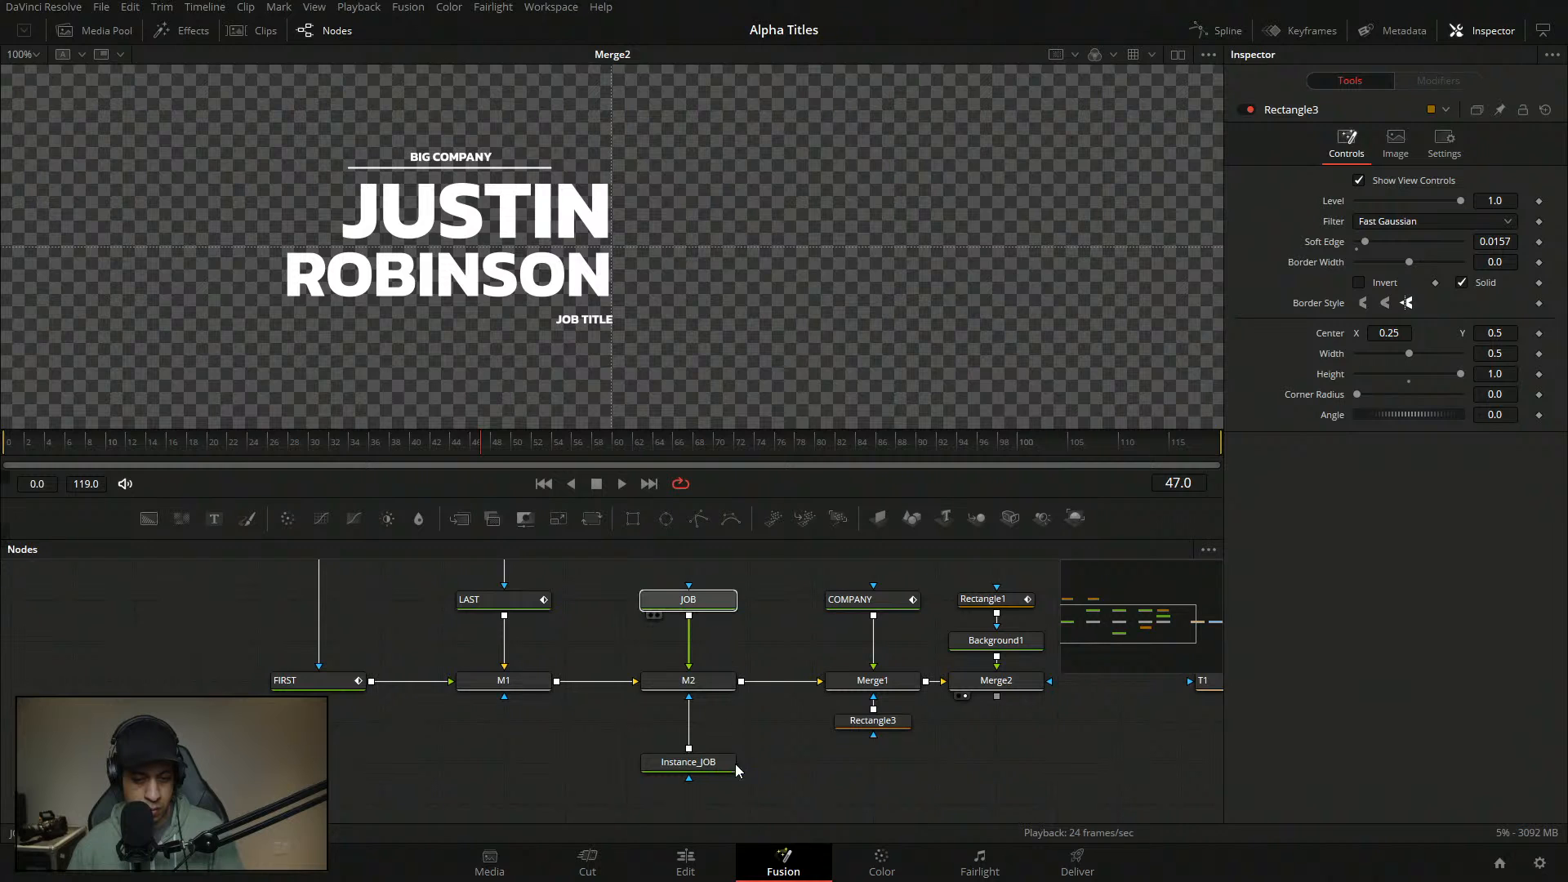
# - Delete the Instance_JOB node and scrub back near the start
pyautogui.click(734, 762)
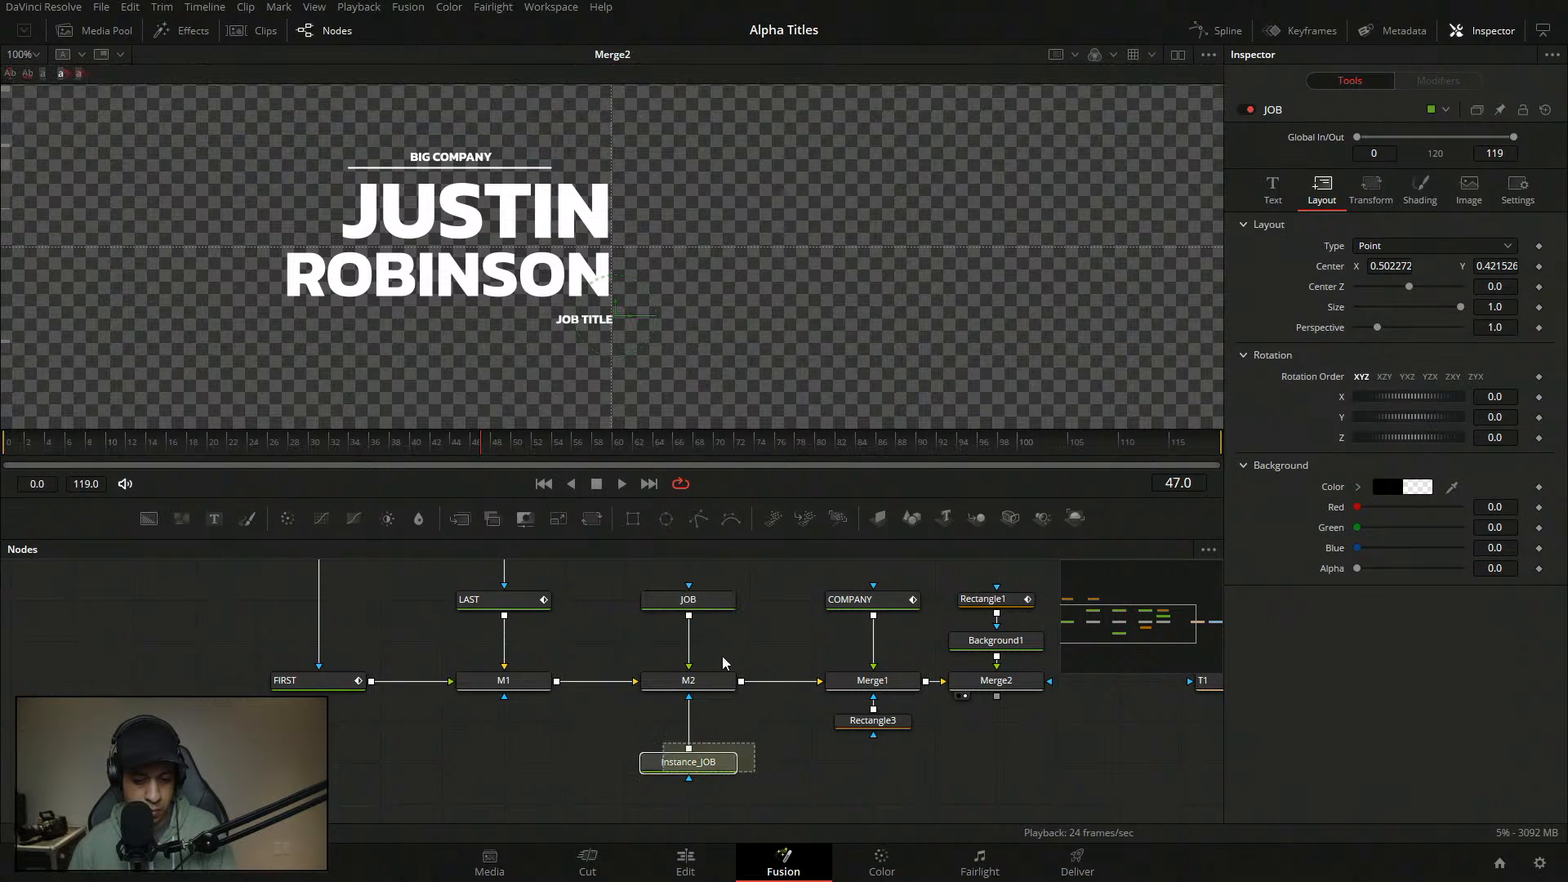
pyautogui.press('Delete')
pyautogui.moveTo(376, 450); pyautogui.dragTo(190, 455)
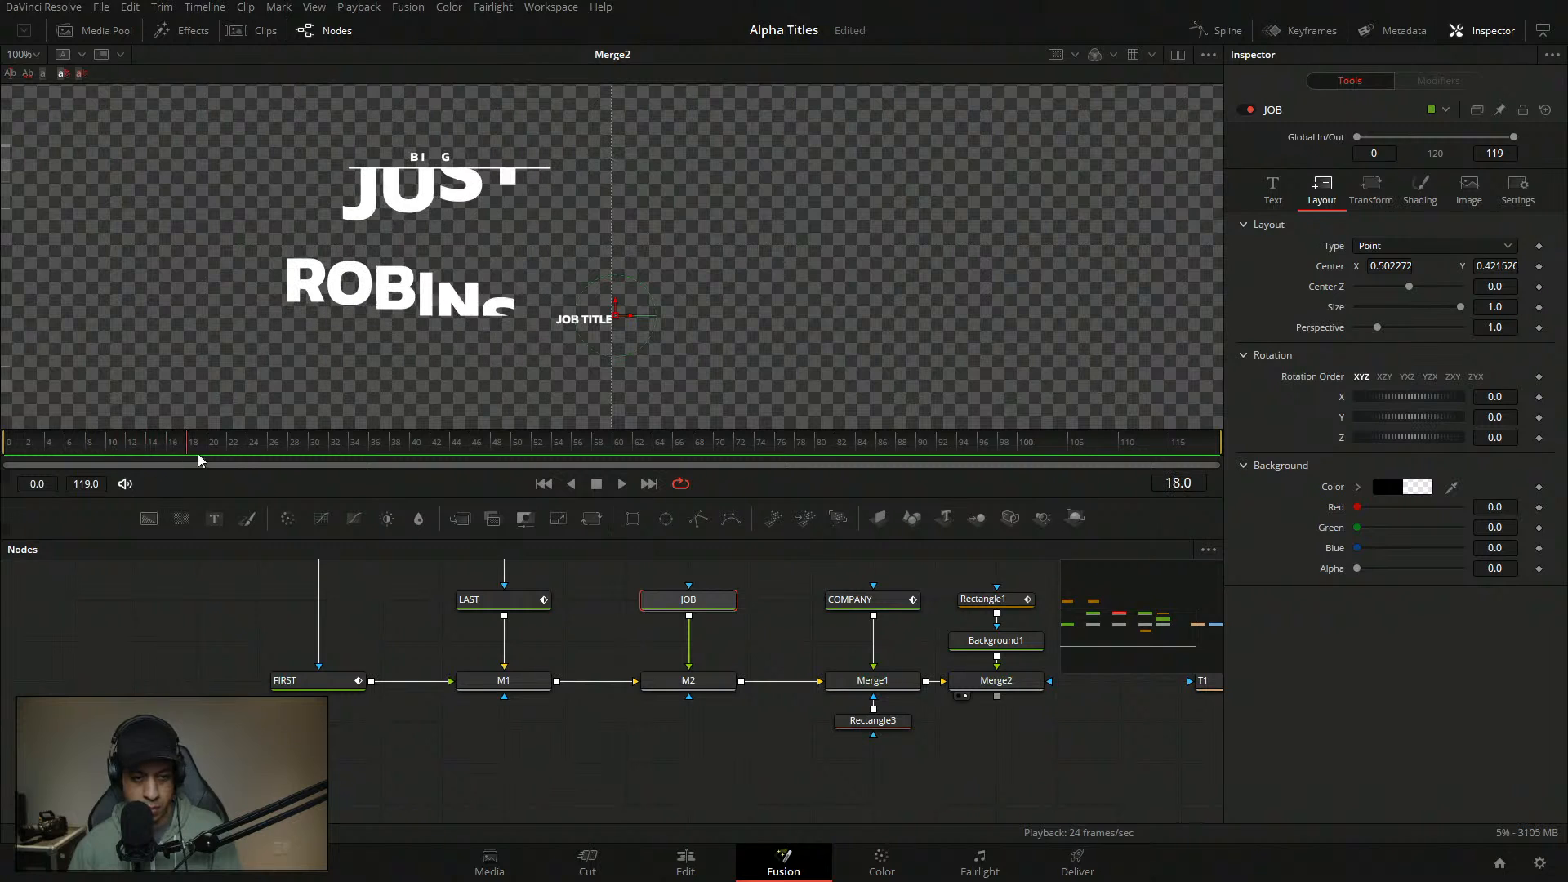
# - Keyframe JOB's fill offset at frames 22 and 18, pushing Offset Y down to -2.25
pyautogui.click(1421, 189)
pyautogui.click(1538, 646)
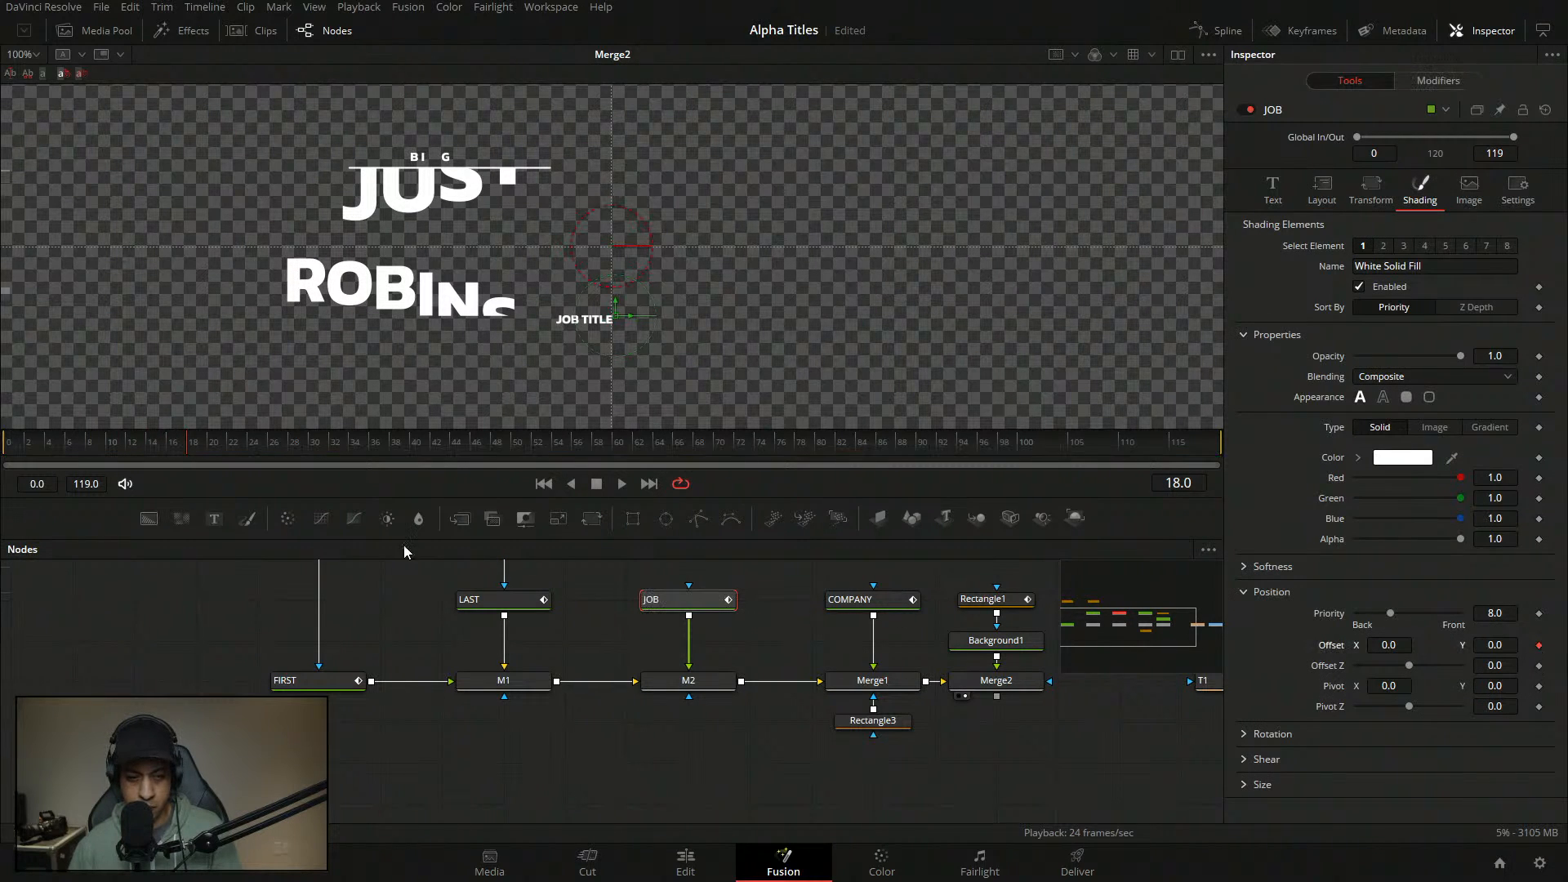
pyautogui.click(231, 449)
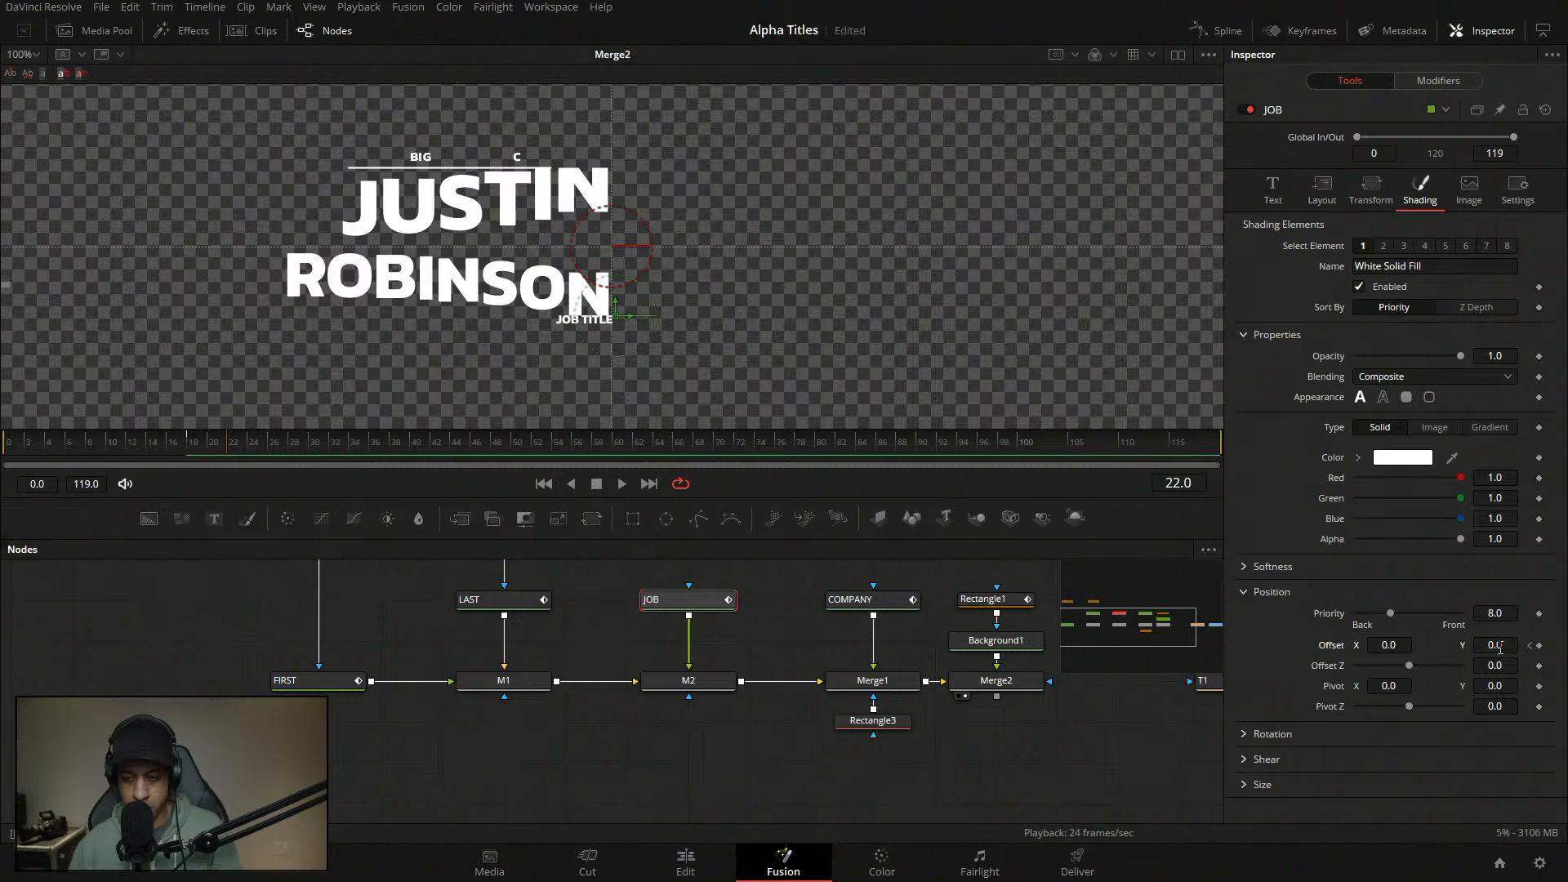
pyautogui.click(1539, 646)
pyautogui.click(1530, 646)
pyautogui.doubleClick(1389, 646)
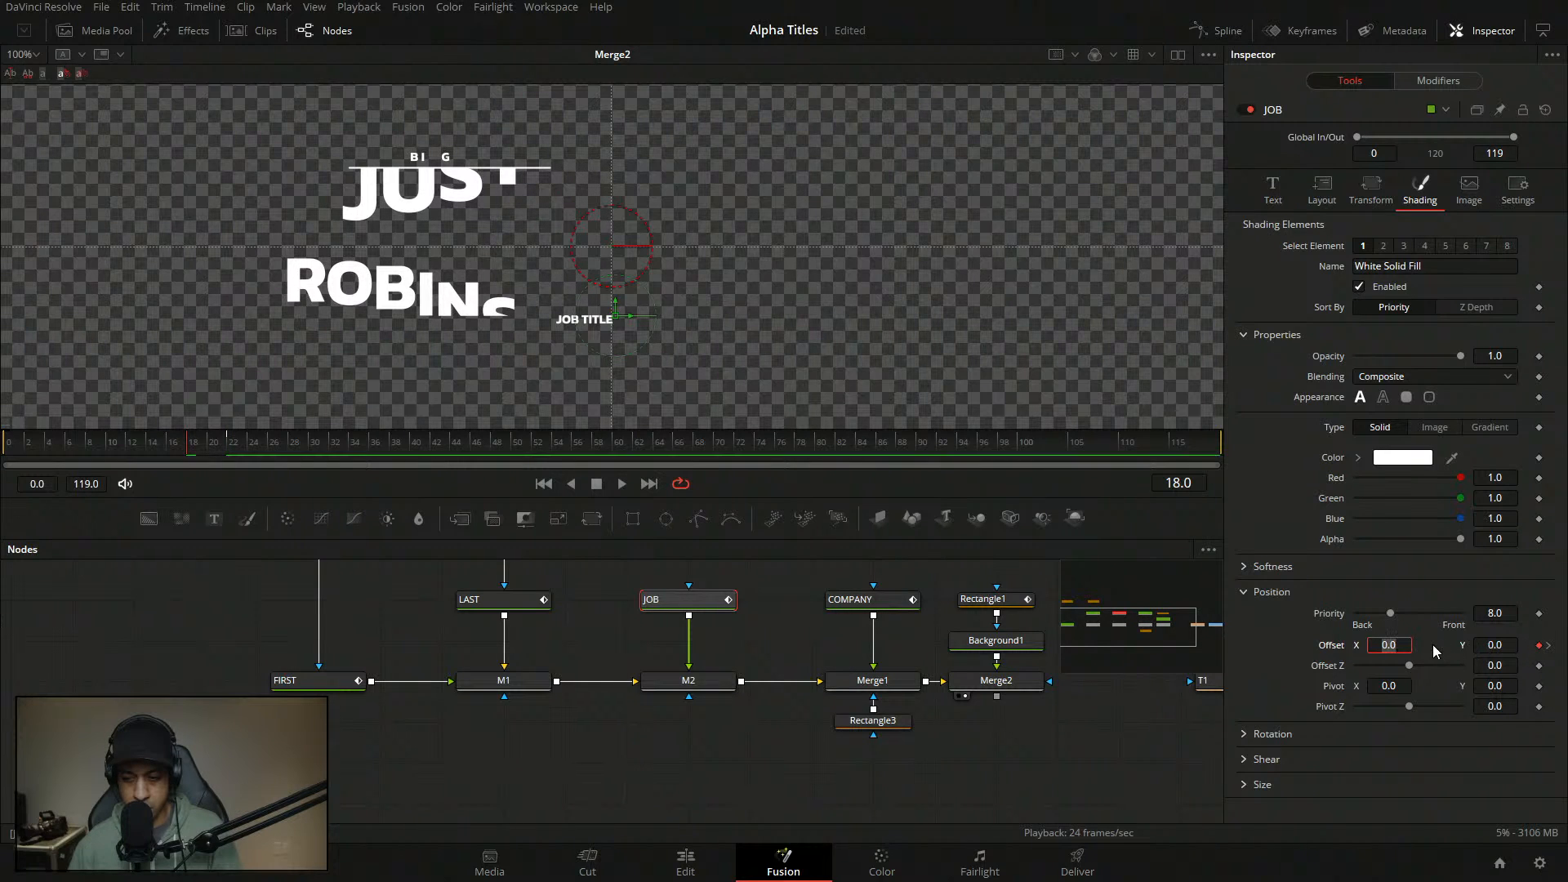
pyautogui.write('-0.33')
pyautogui.hotkey('ctrl', 'z')
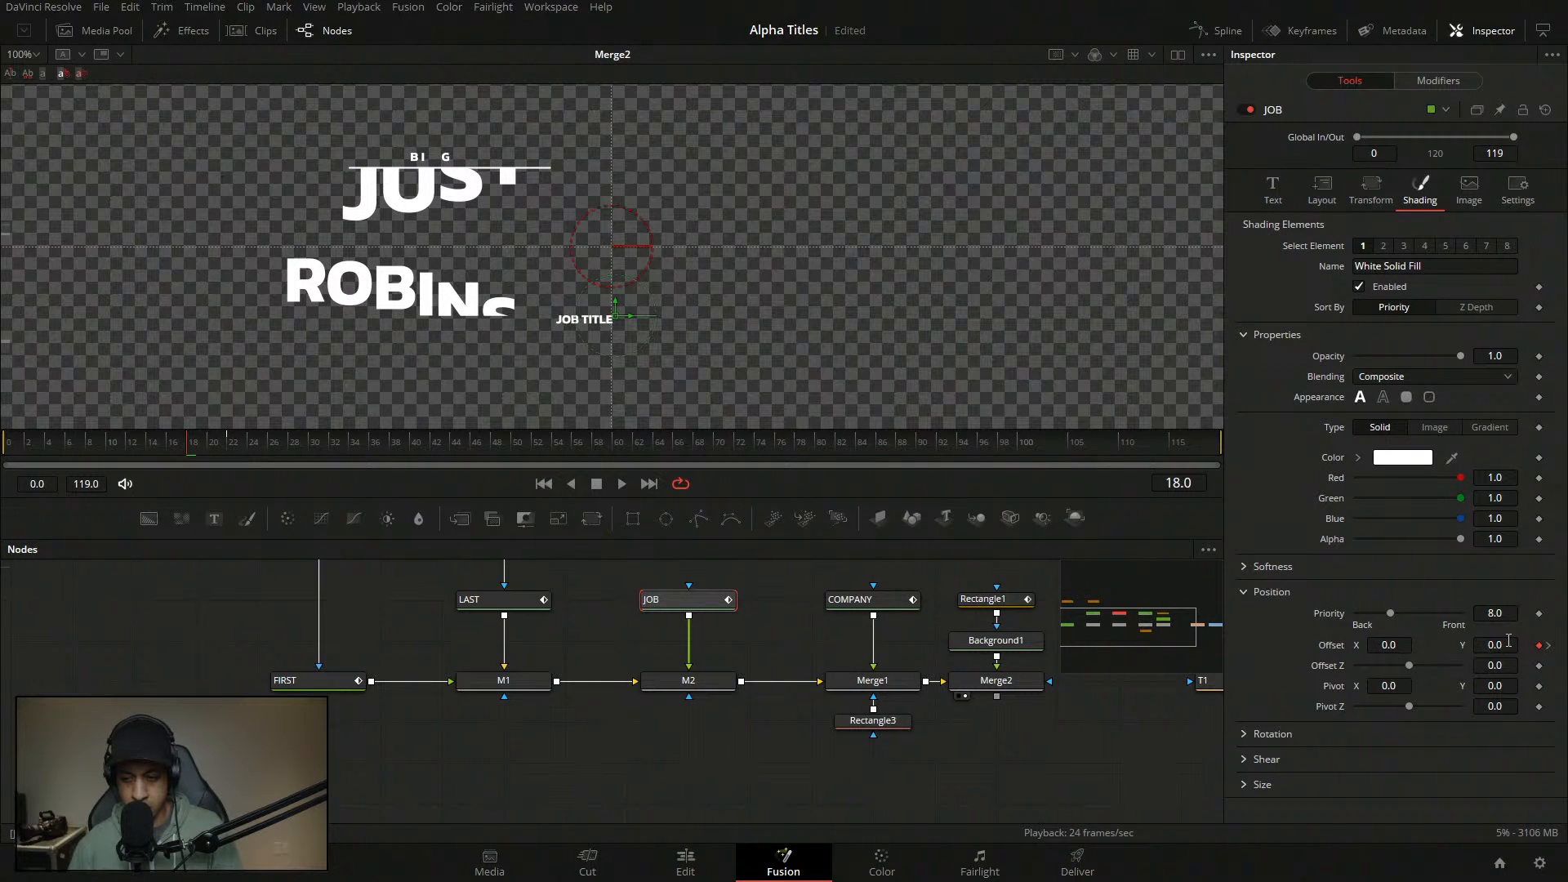
pyautogui.moveTo(1495, 645); pyautogui.dragTo(1439, 645)
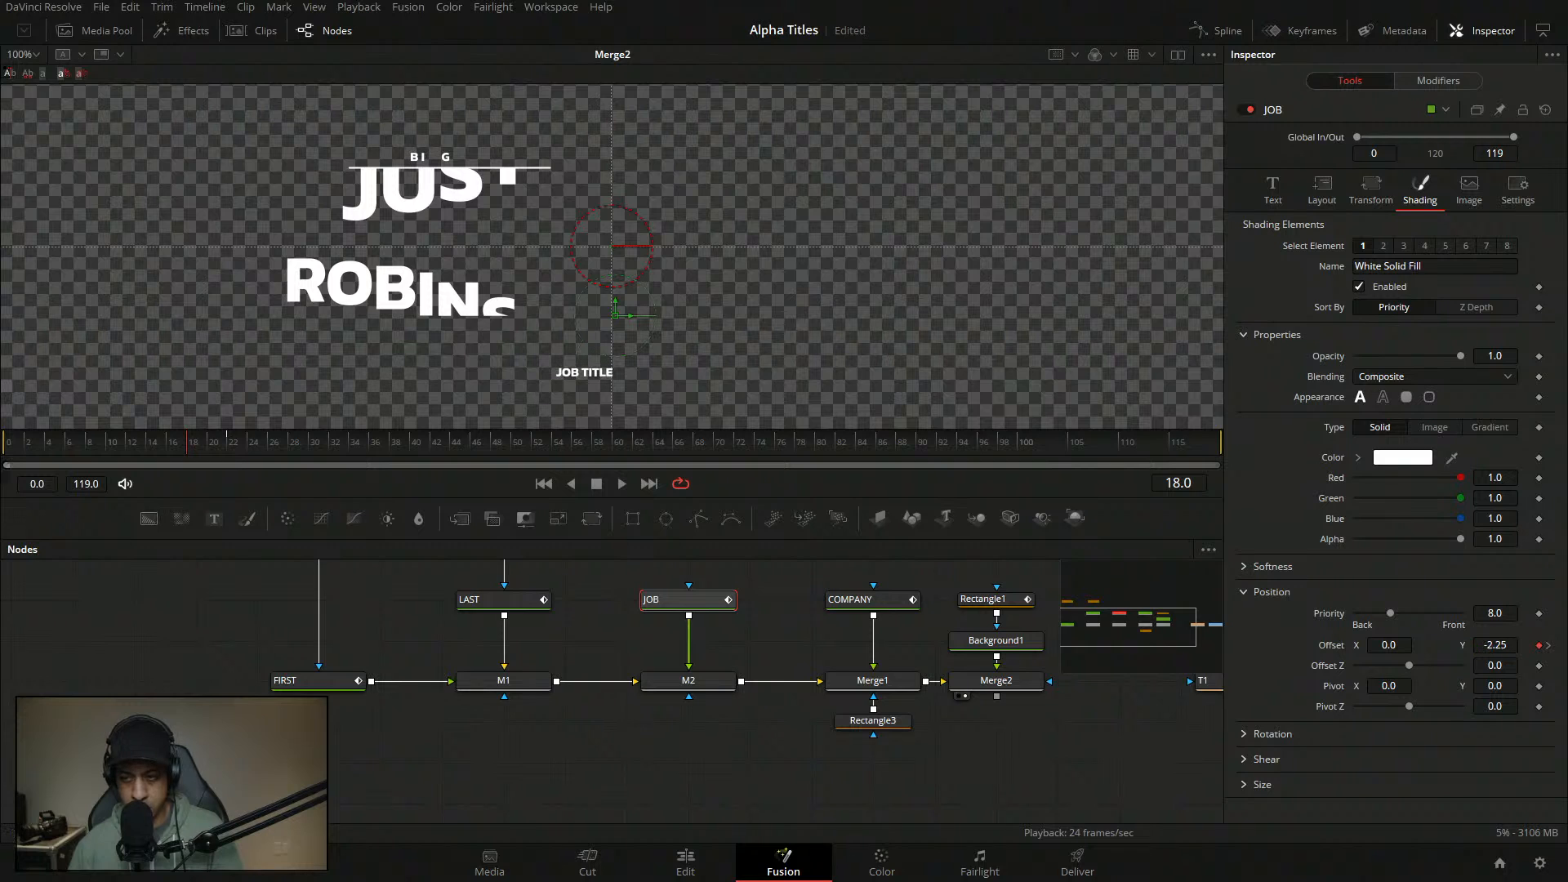
pyautogui.click(1444, 81)
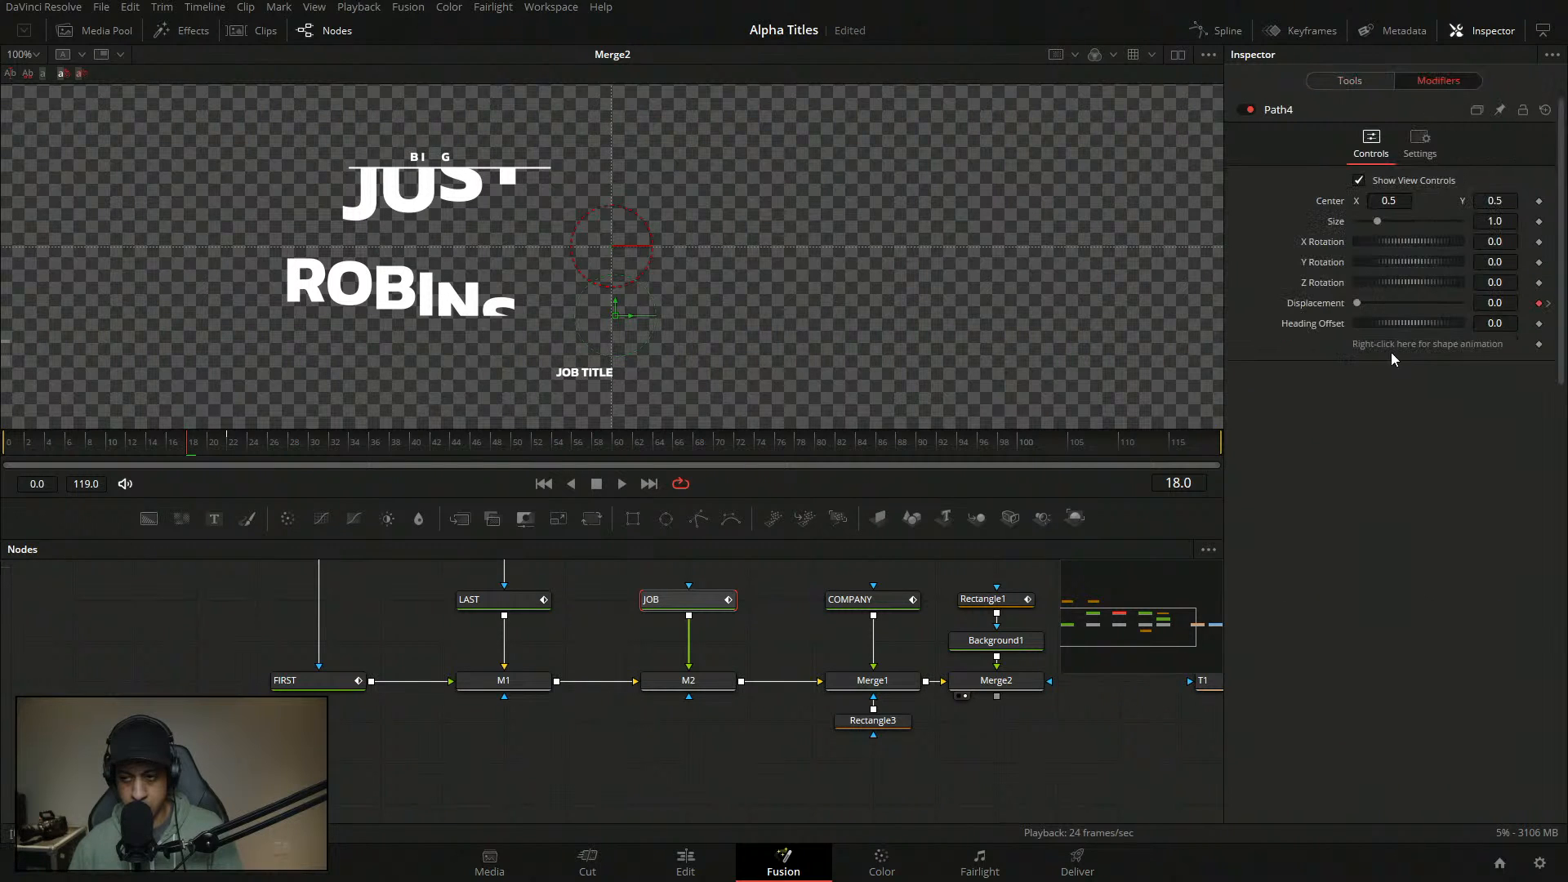
# - Drive Displacement with an Anim Curves modifier using Duration source and a Custom curve
pyautogui.rightClick(1316, 305)
pyautogui.moveTo(1392, 376)
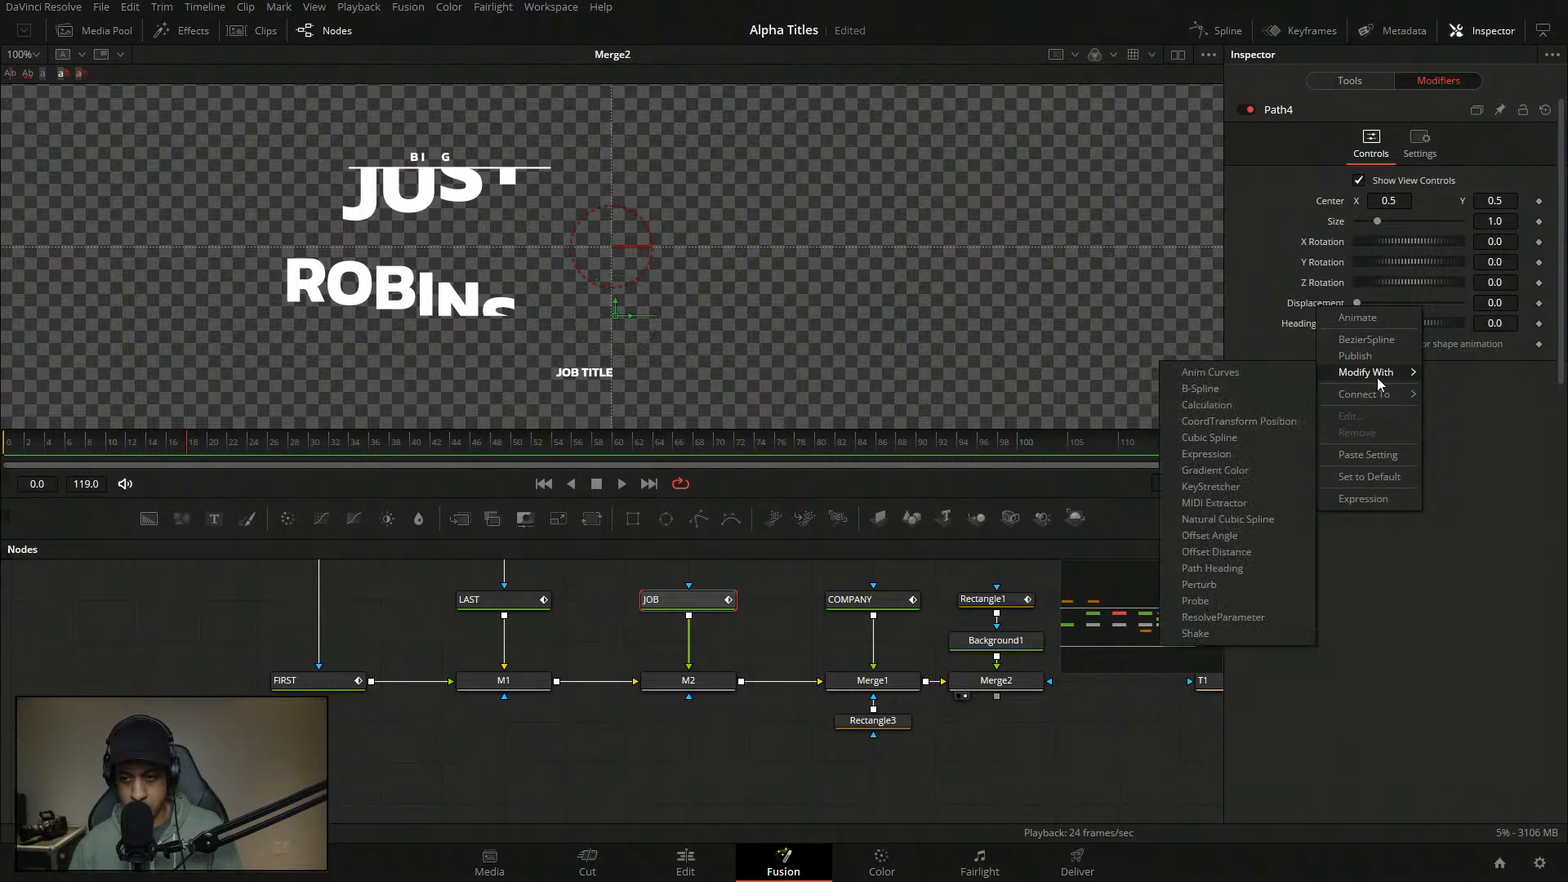
pyautogui.click(1246, 404)
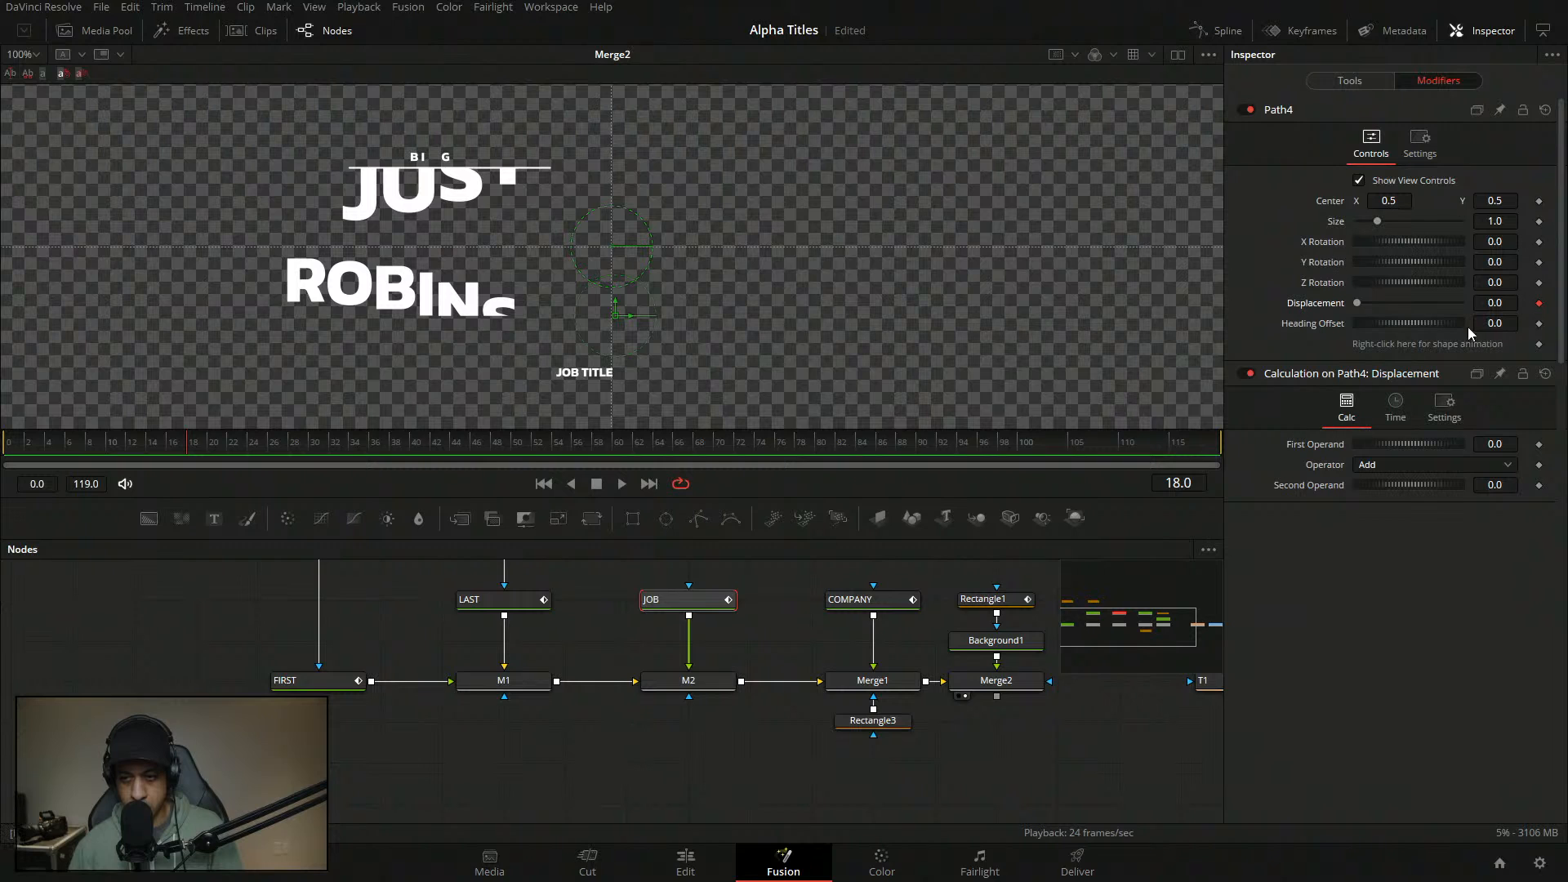
pyautogui.rightClick(1321, 305)
pyautogui.moveTo(1394, 371)
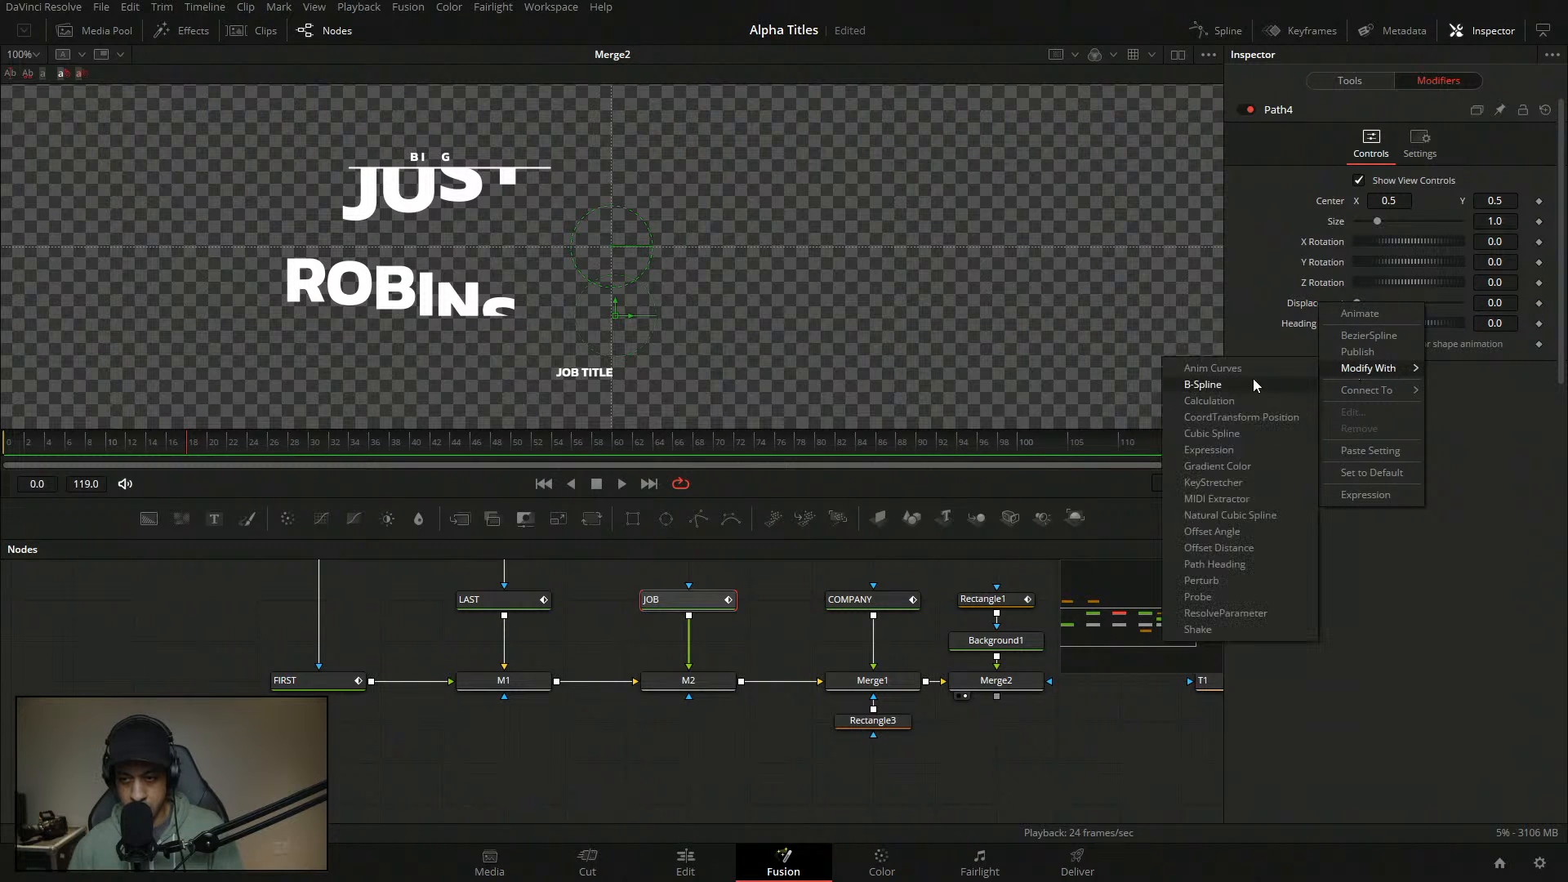
pyautogui.click(1192, 366)
pyautogui.click(1414, 464)
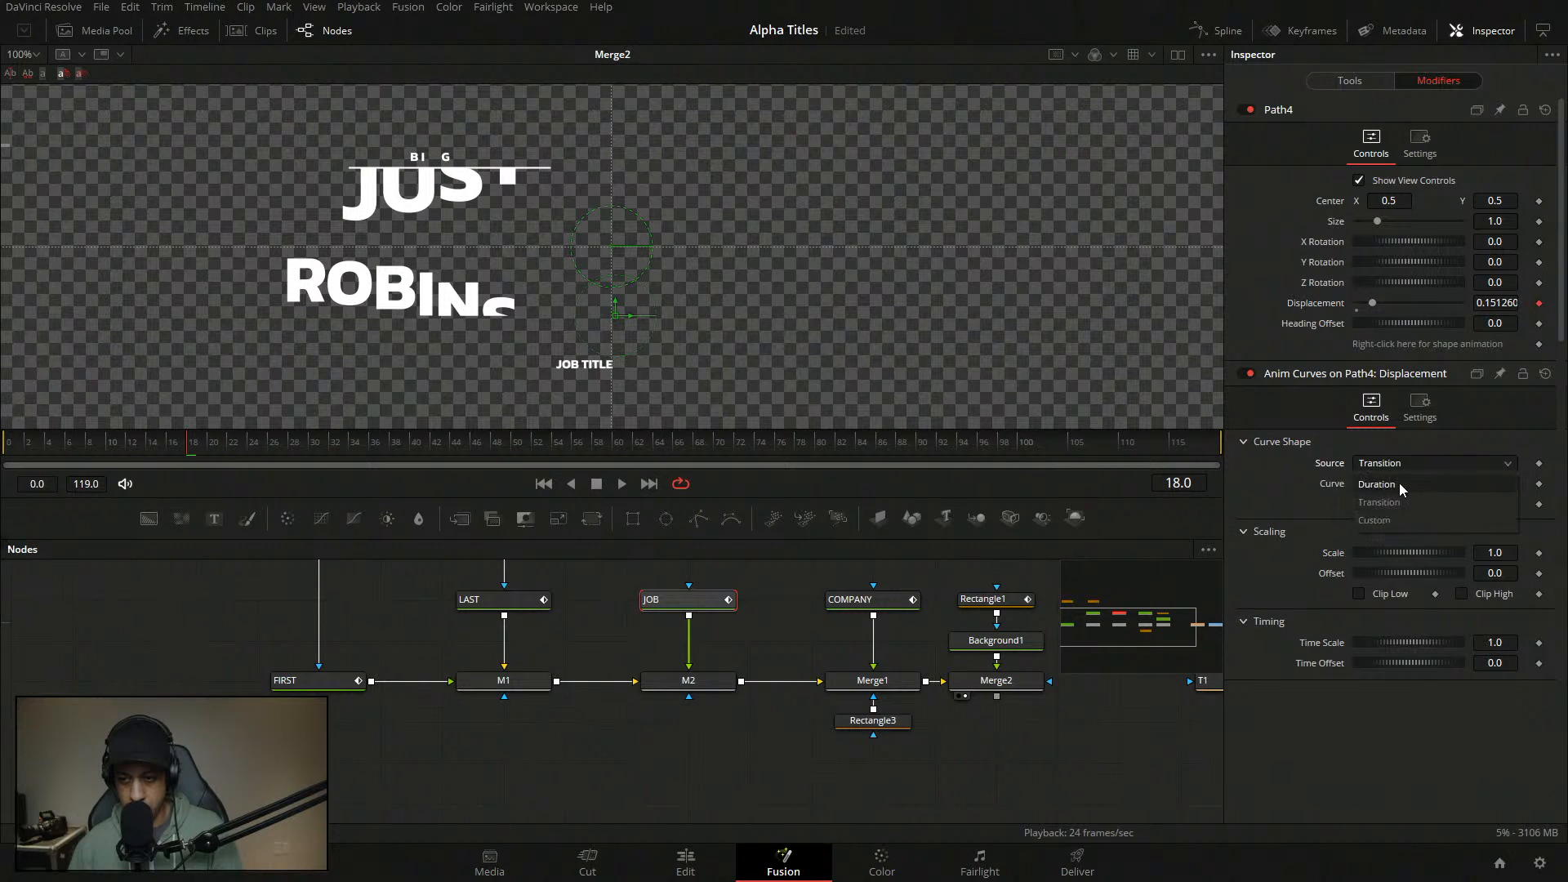
pyautogui.click(1399, 483)
pyautogui.click(1402, 483)
pyautogui.click(1403, 546)
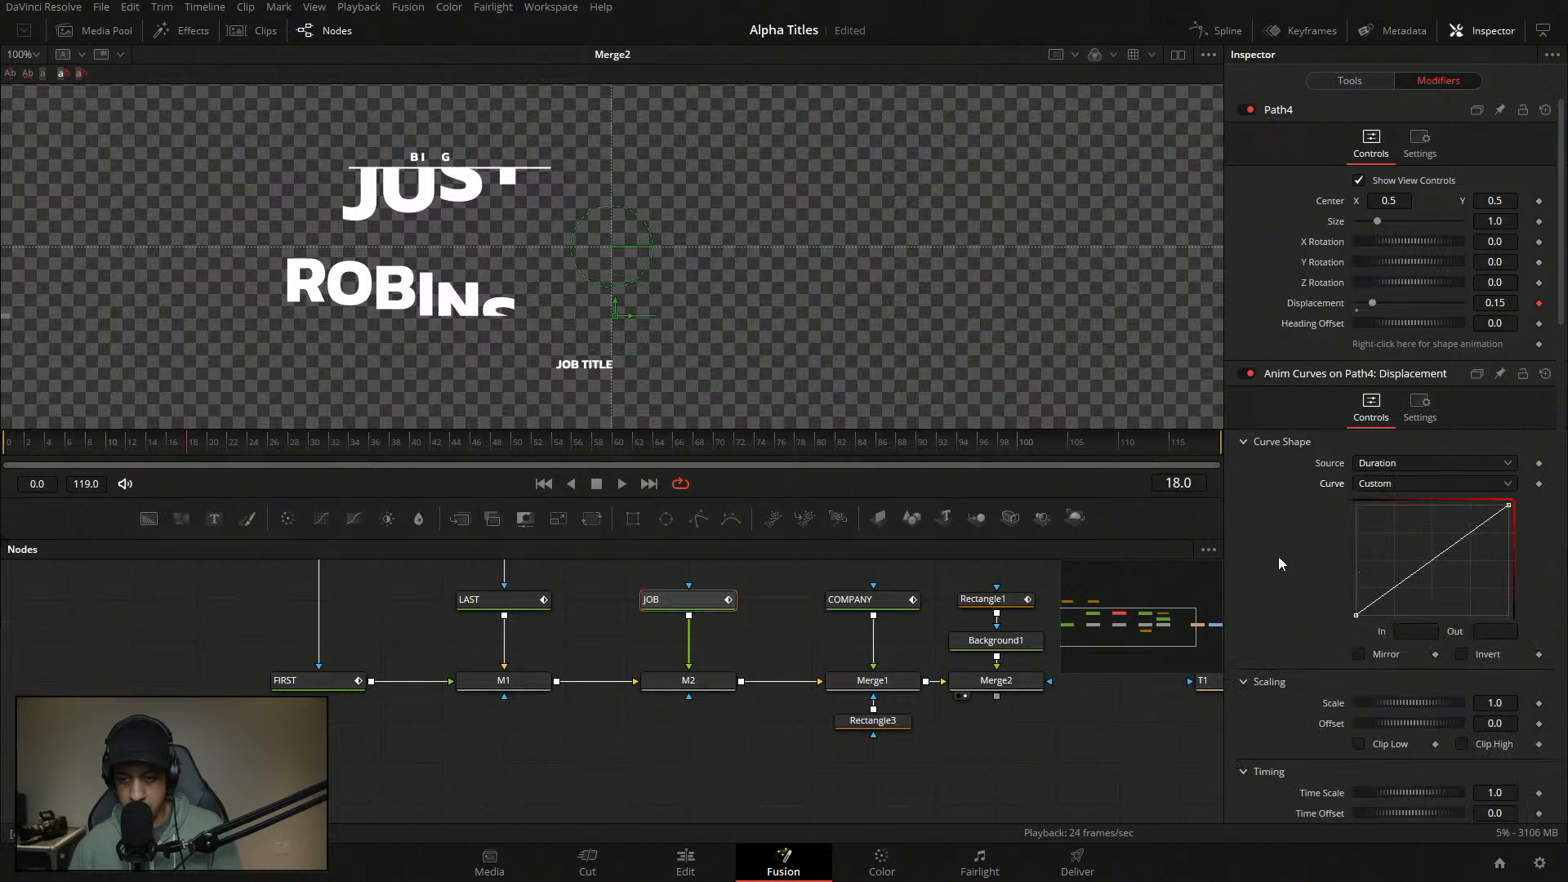
# - Add curve points at In 0.105 / Out 0 and In 0.17 / Out 1
pyautogui.click(1376, 601)
pyautogui.doubleClick(1425, 633)
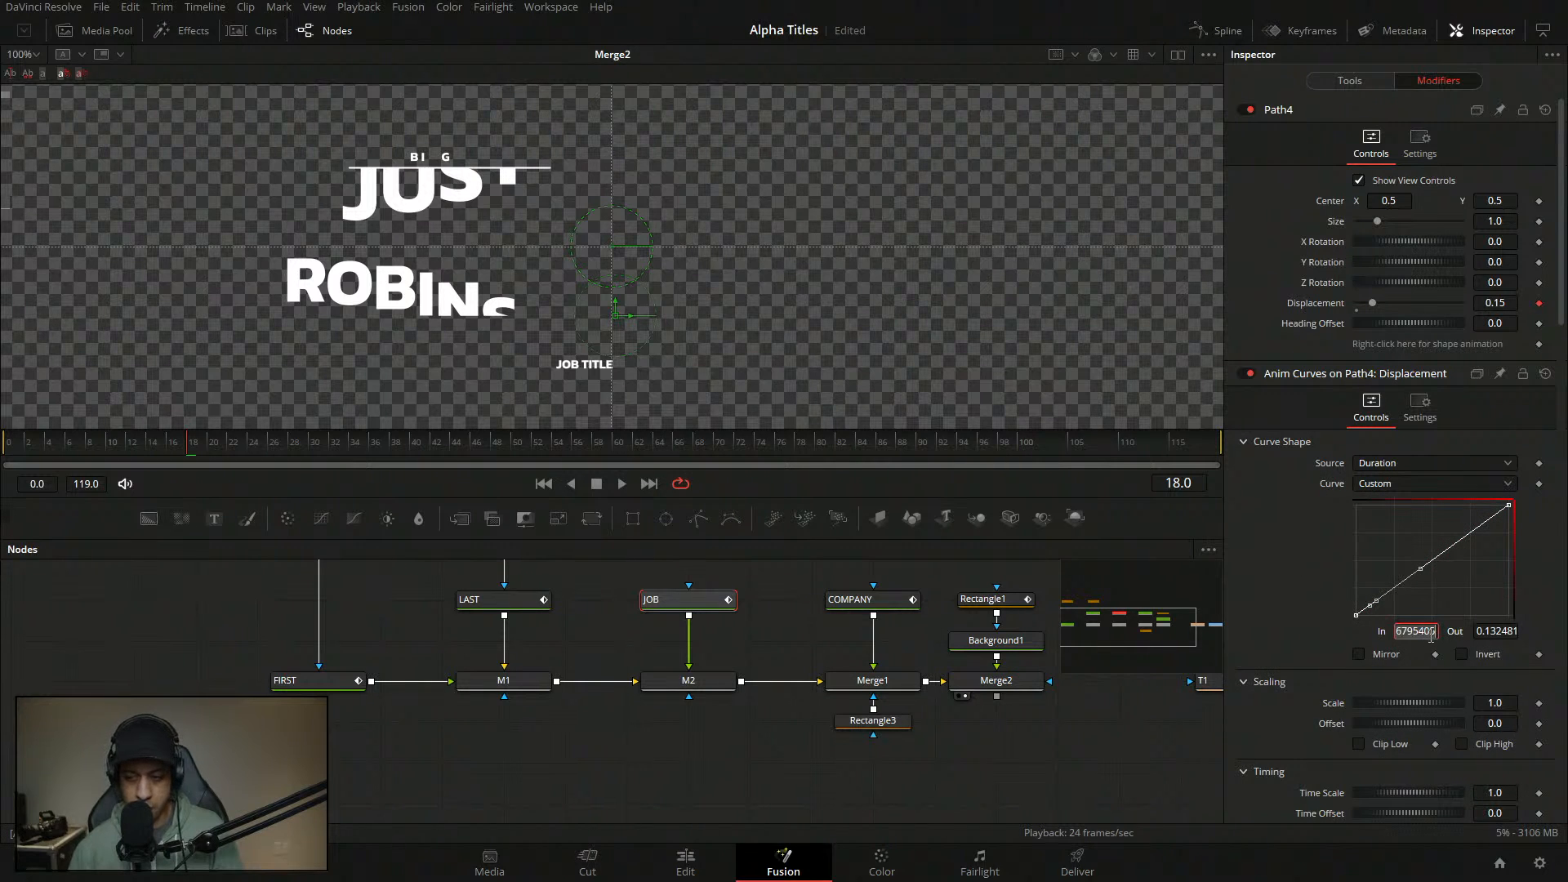
pyautogui.write('.')
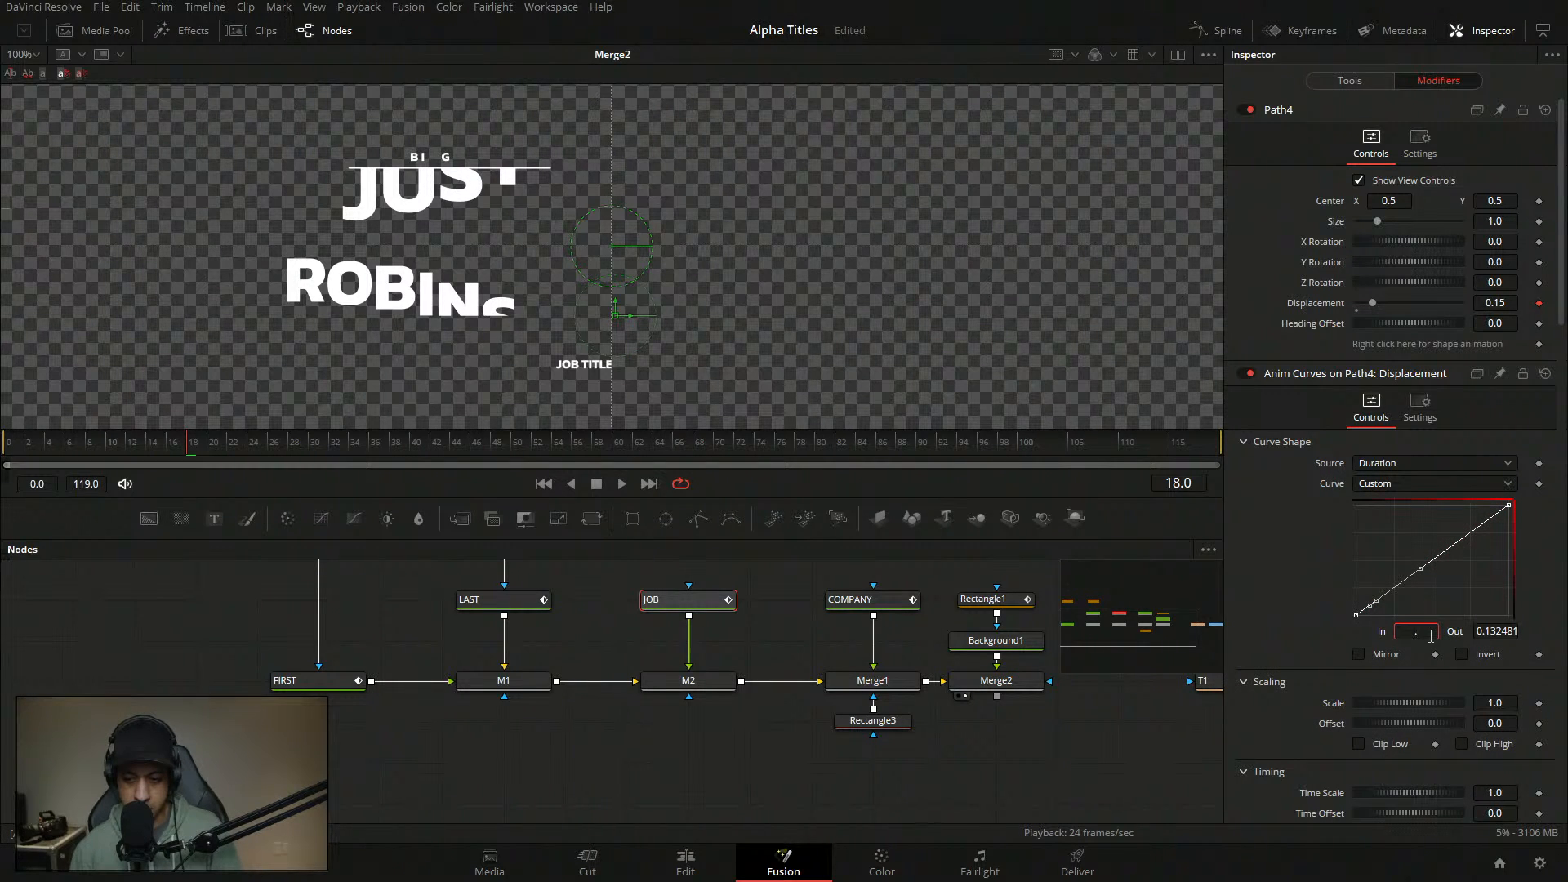
pyautogui.write('105')
pyautogui.press('Tab')
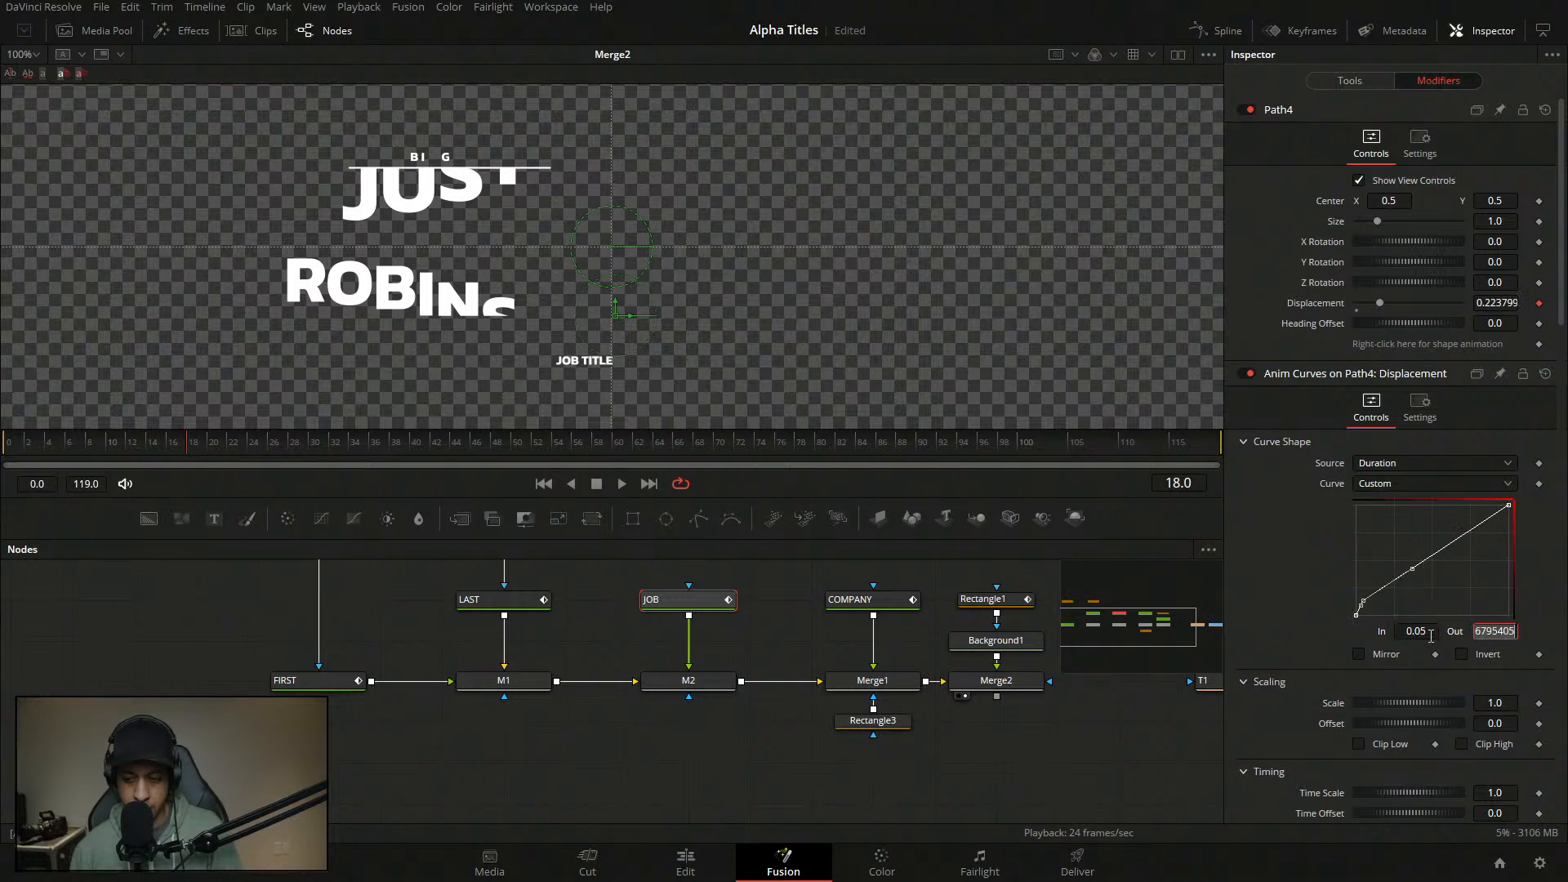
pyautogui.write('0')
pyautogui.press('Tab')
pyautogui.click(1427, 569)
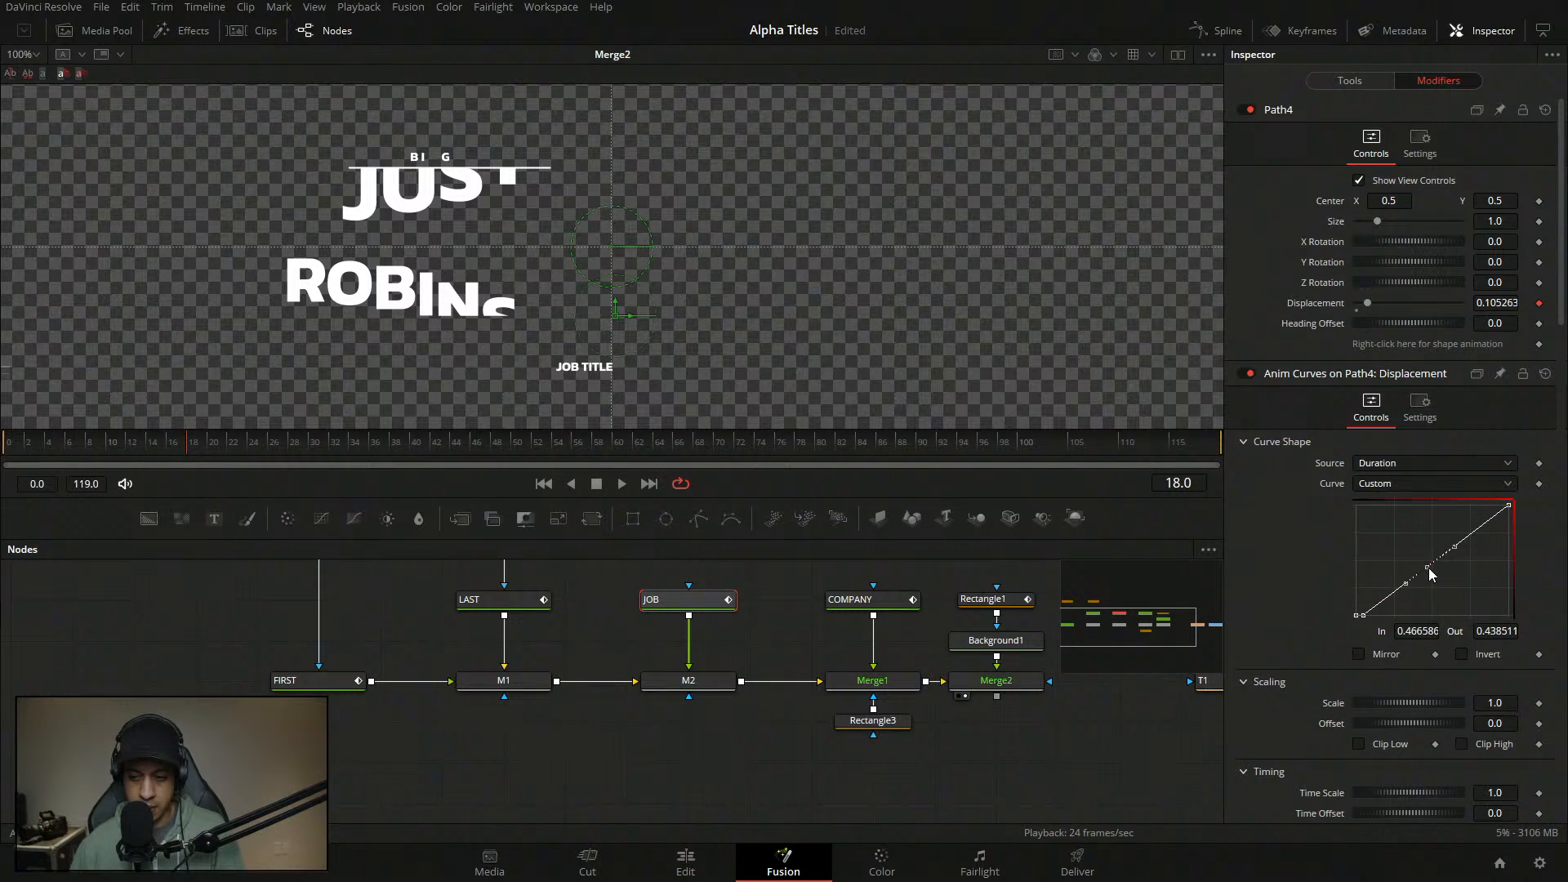
pyautogui.doubleClick(1421, 631)
pyautogui.write('0.17')
pyautogui.press('Tab')
pyautogui.write('1')
pyautogui.press('Tab')
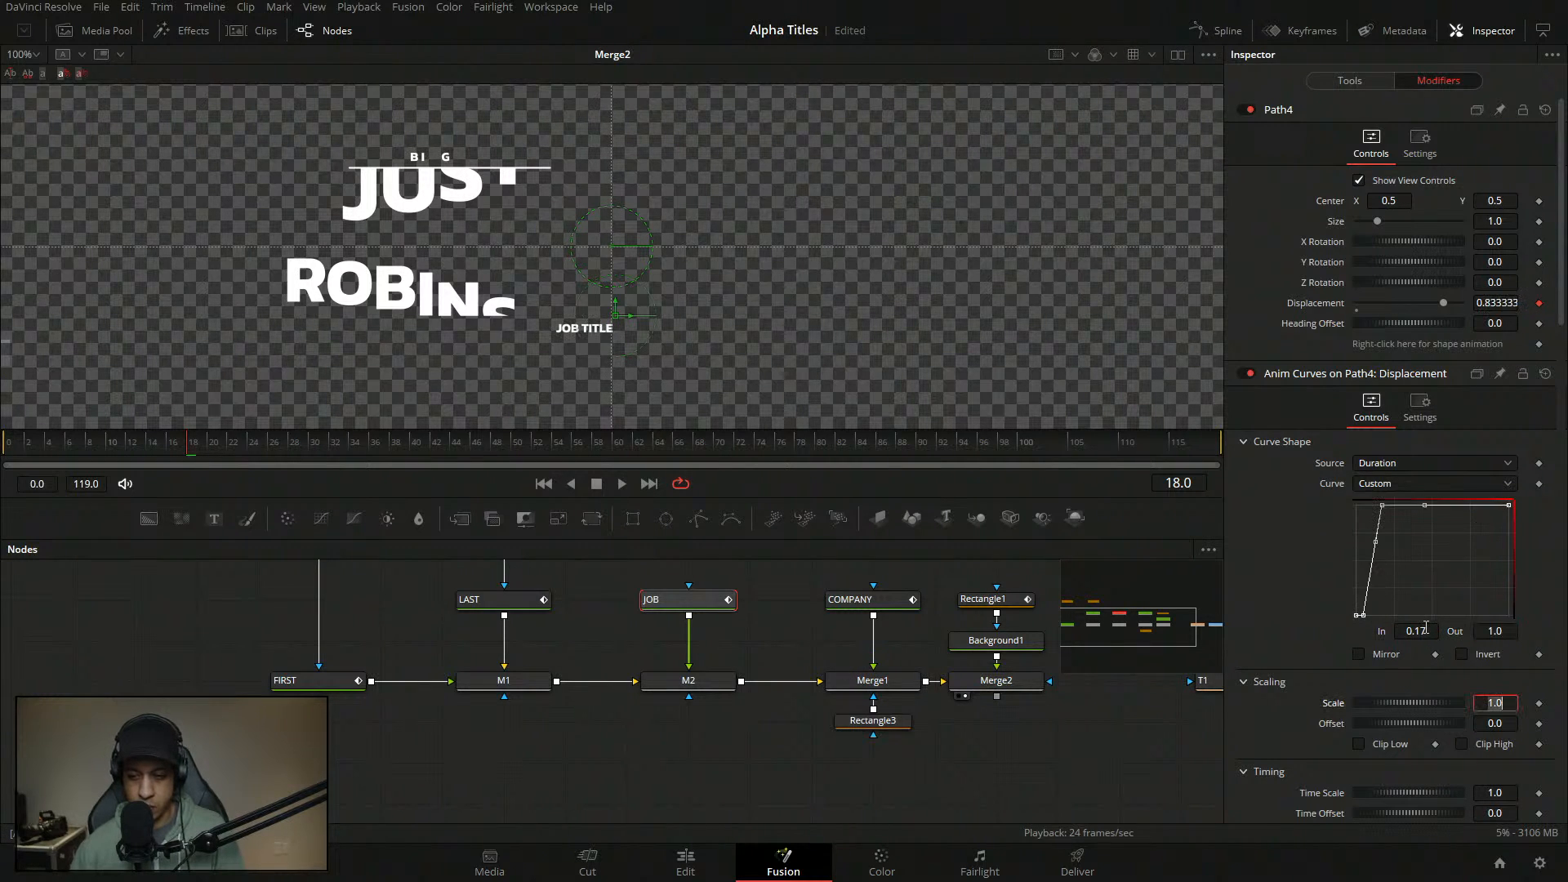
# - Smooth the upper curve points and adjust their ease-in
pyautogui.moveTo(1436, 541); pyautogui.dragTo(1300, 464)
pyautogui.hotkey('shift', 's')
pyautogui.press('t')
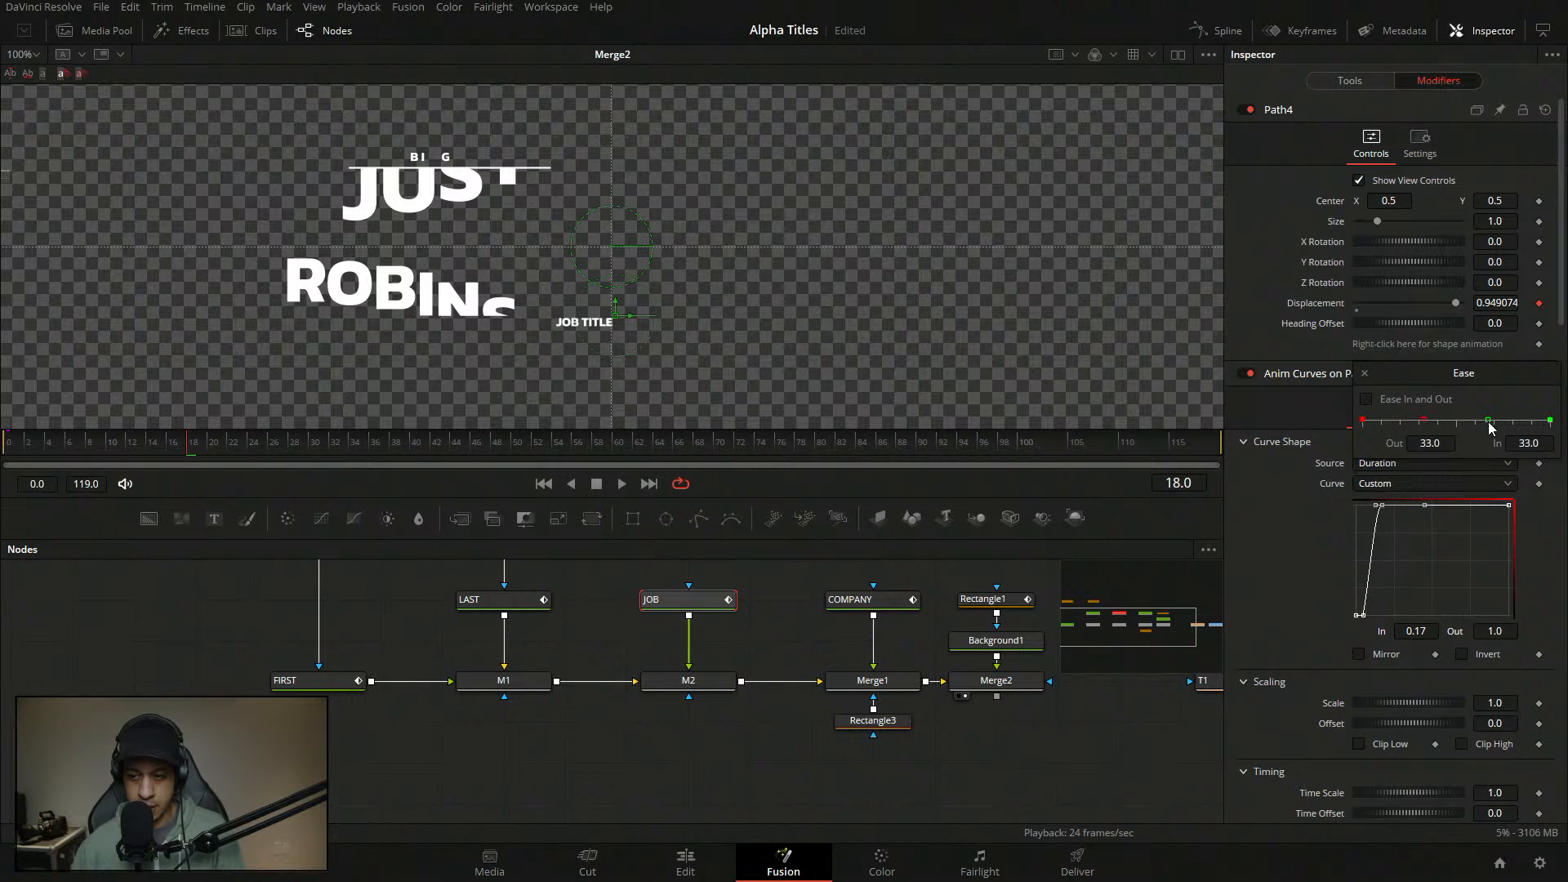
pyautogui.moveTo(1488, 422); pyautogui.dragTo(1386, 428)
pyautogui.click(1365, 374)
# - Play the revised JOB TITLE animation from the start and check frame 10
pyautogui.click(14, 442)
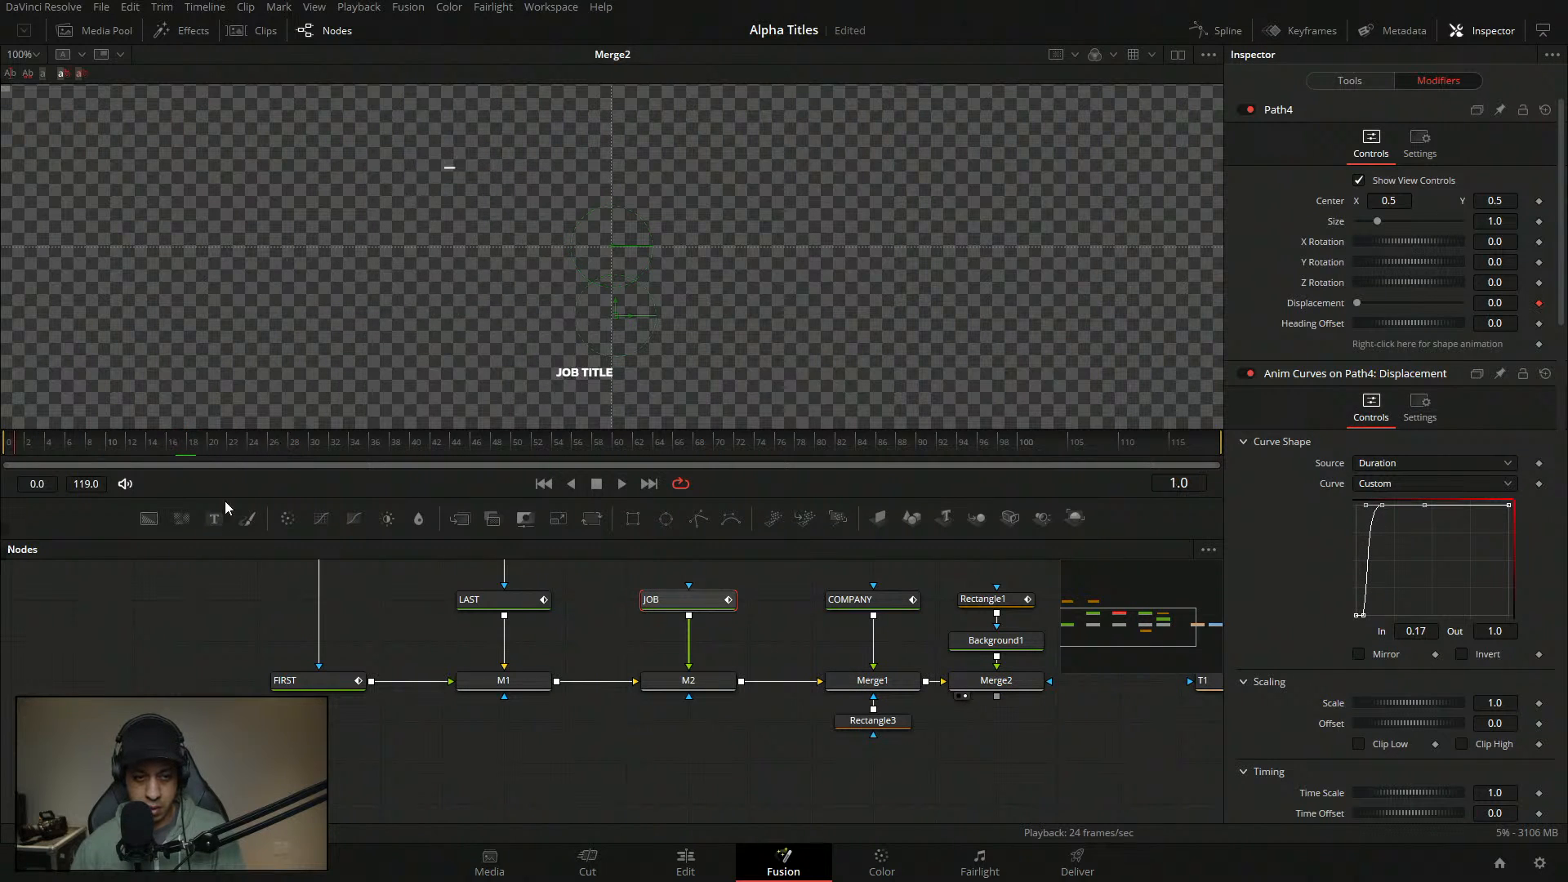
pyautogui.press('space')
pyautogui.press('space')
pyautogui.moveTo(203, 433); pyautogui.dragTo(186, 448)
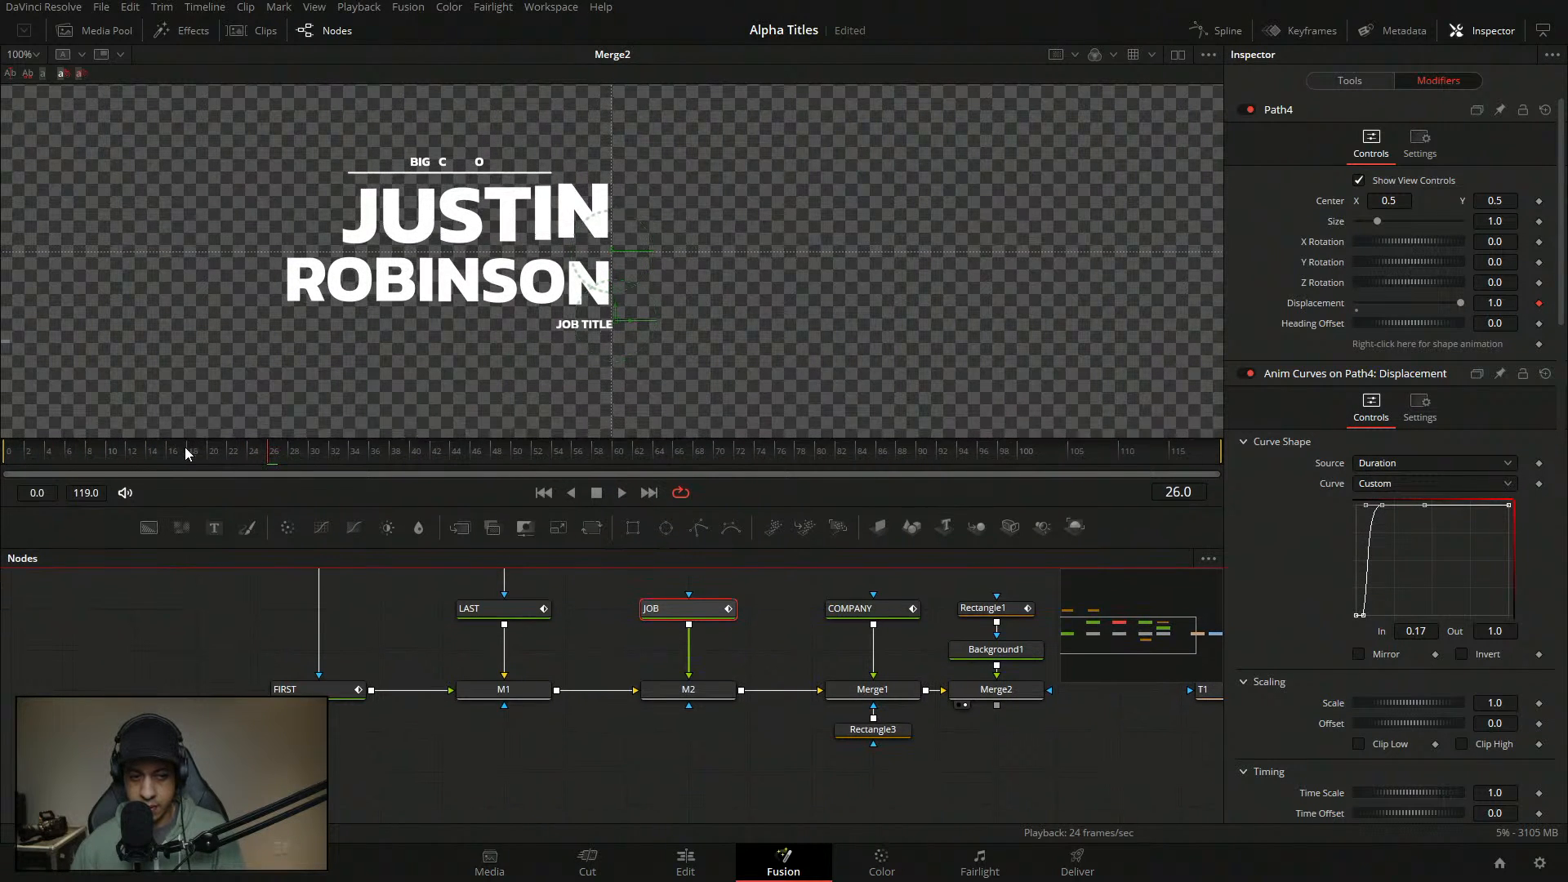
pyautogui.click(107, 451)
pyautogui.click(1365, 615)
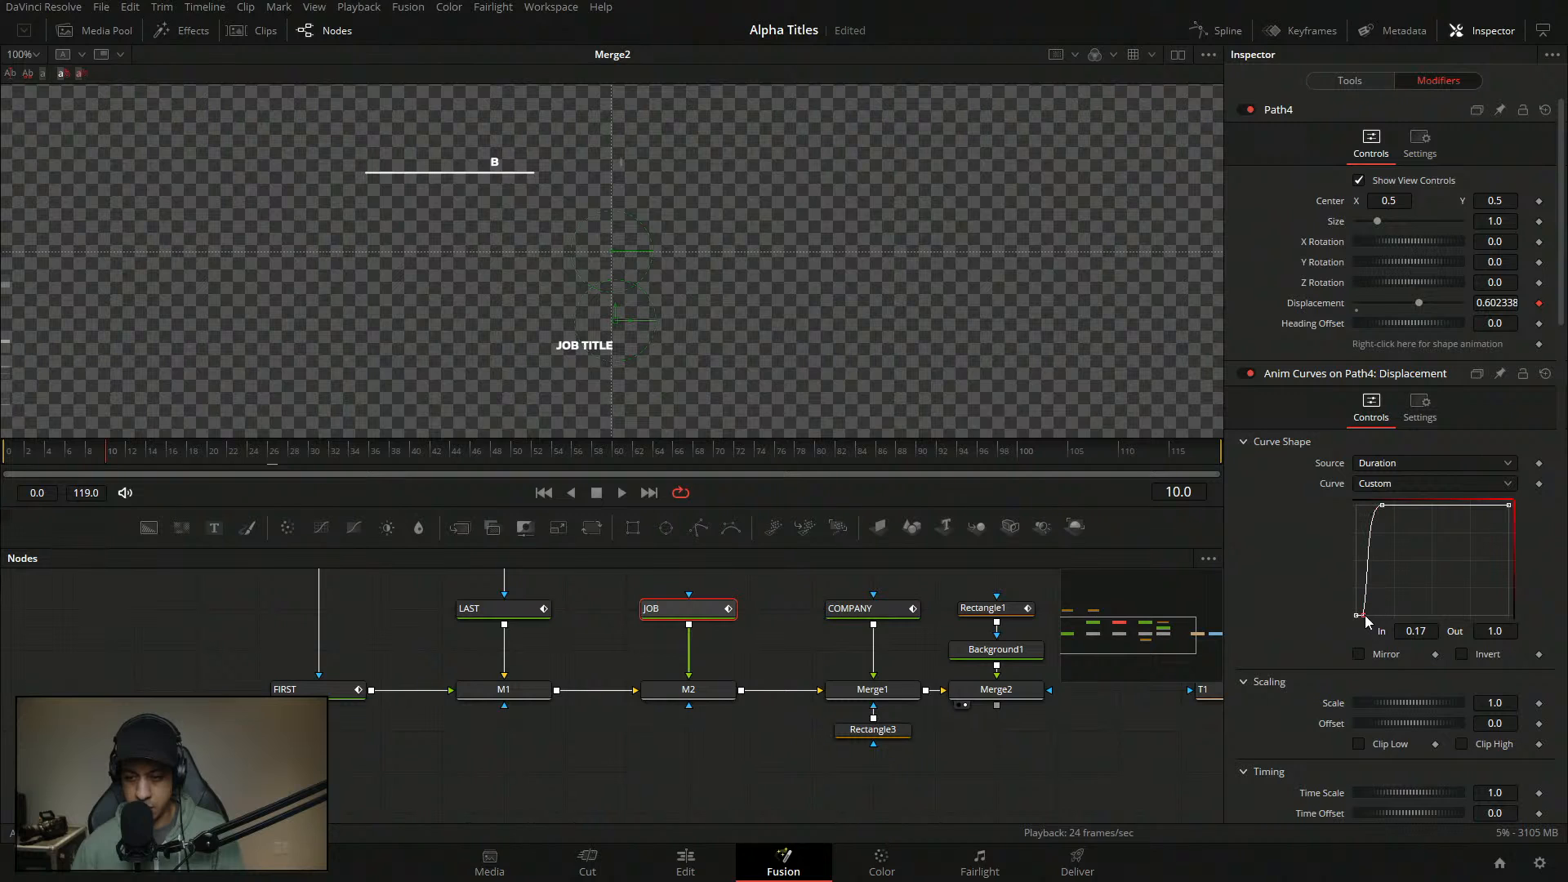
pyautogui.click(1364, 83)
# - Drive the JOB text's opacity with an Anim Curves modifier using a Duration source and Custom curve
pyautogui.rightClick(1324, 362)
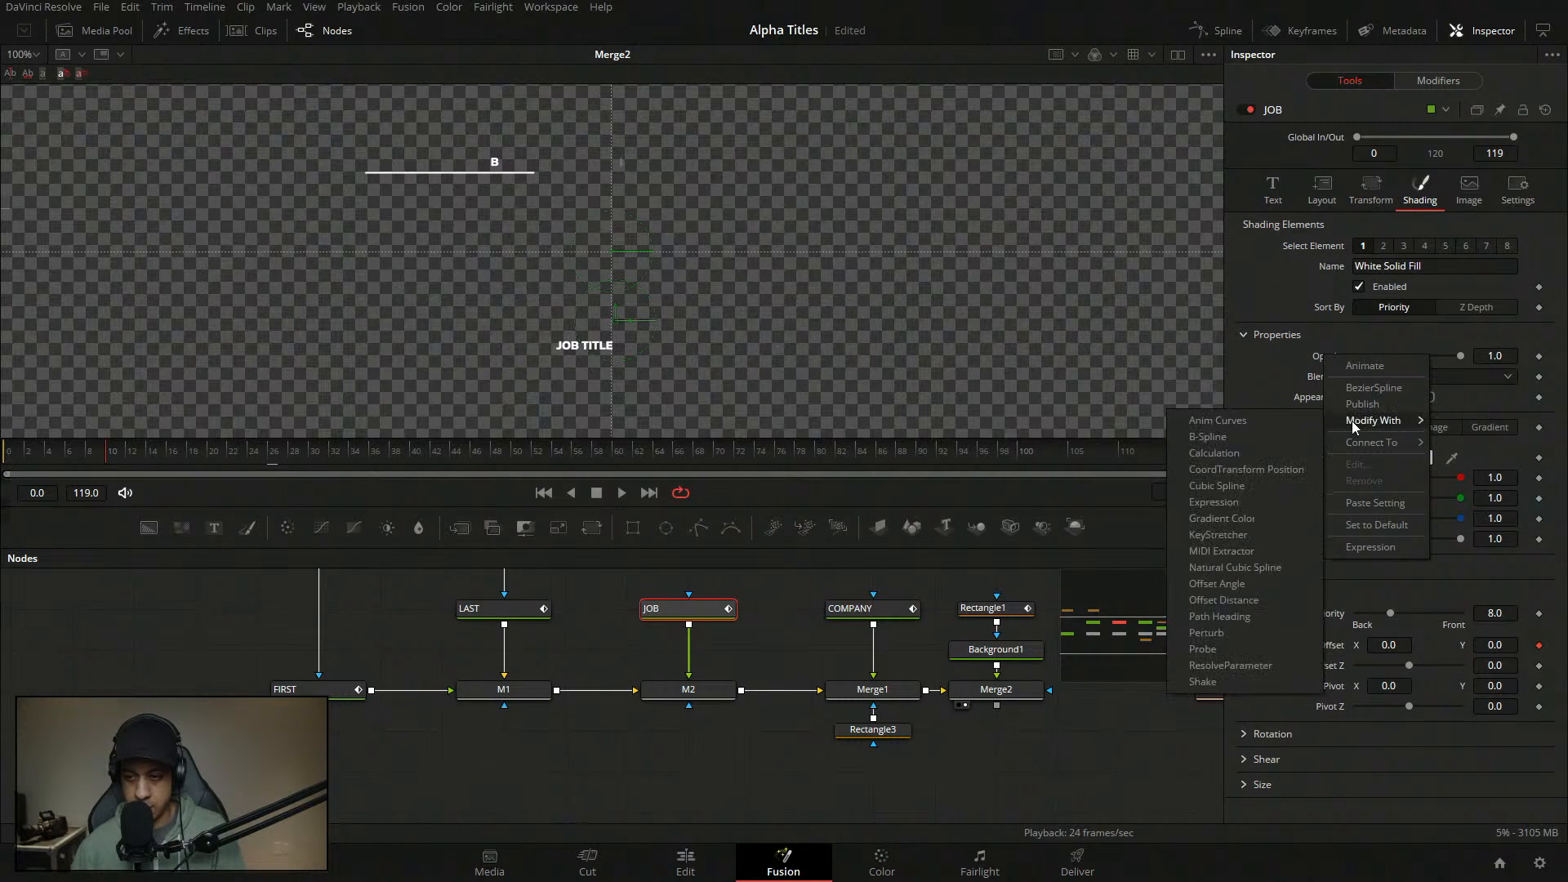
pyautogui.click(1213, 421)
pyautogui.click(1431, 81)
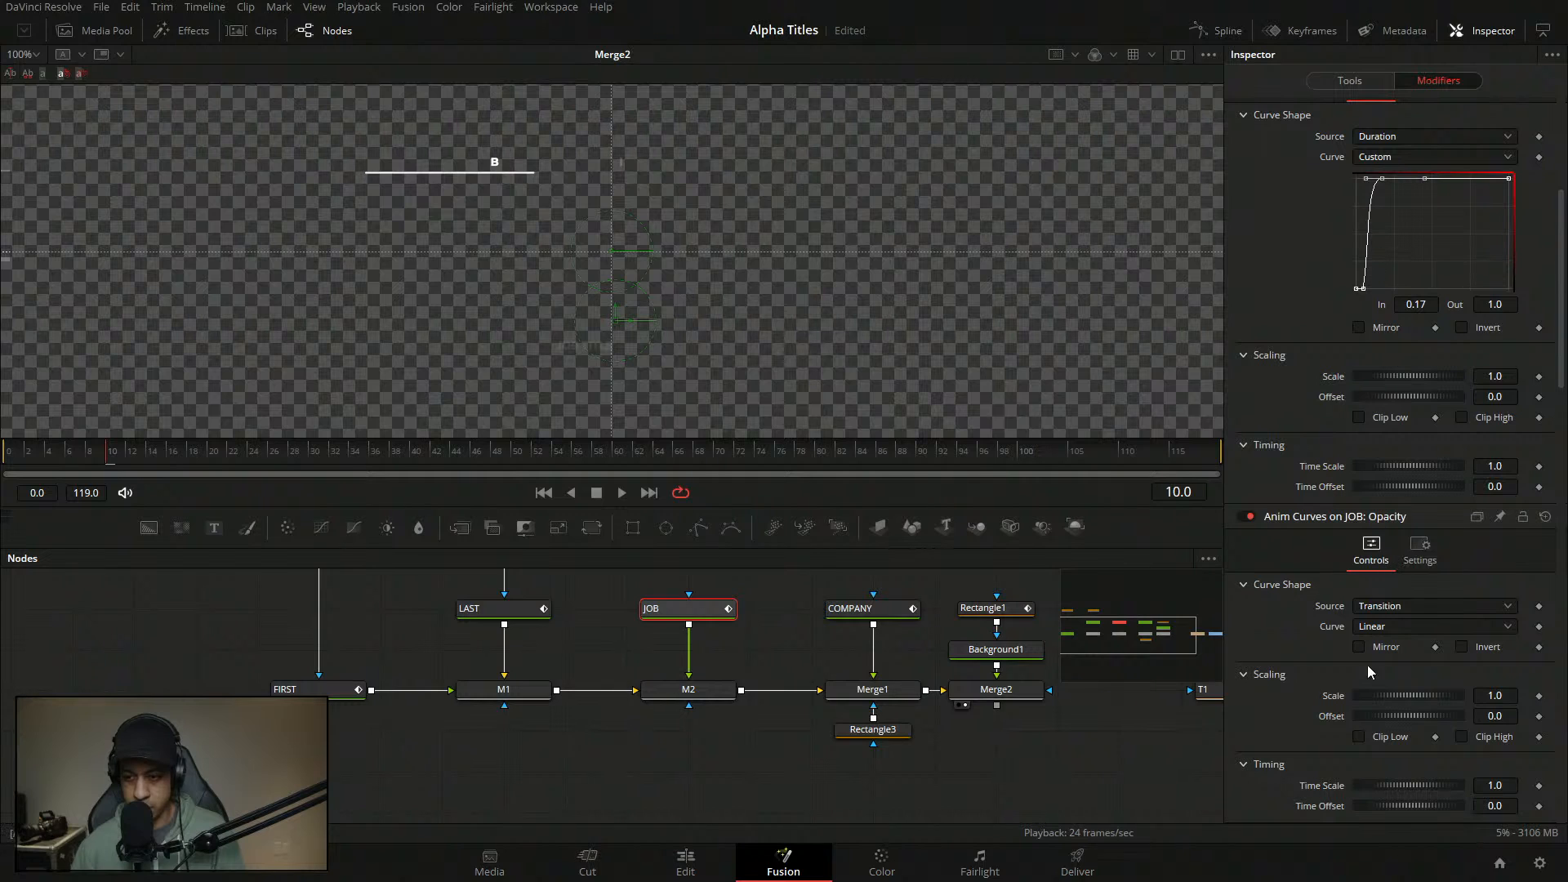
pyautogui.click(1426, 611)
pyautogui.click(1383, 645)
pyautogui.click(1389, 626)
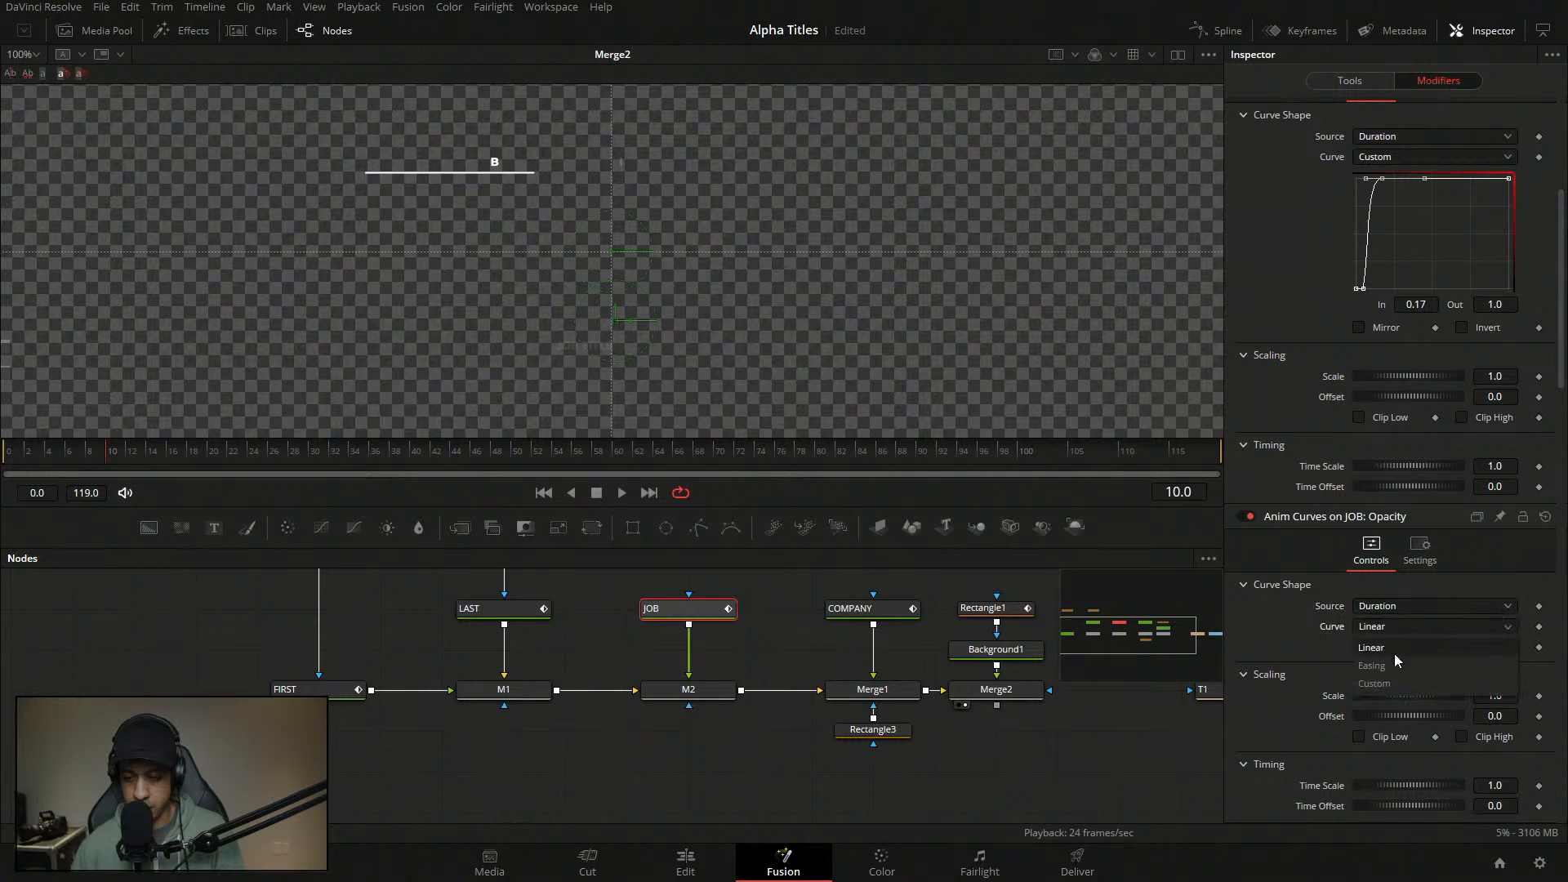
pyautogui.click(1394, 683)
# - Set the first opacity curve point's Out value to 0
pyautogui.click(1415, 773)
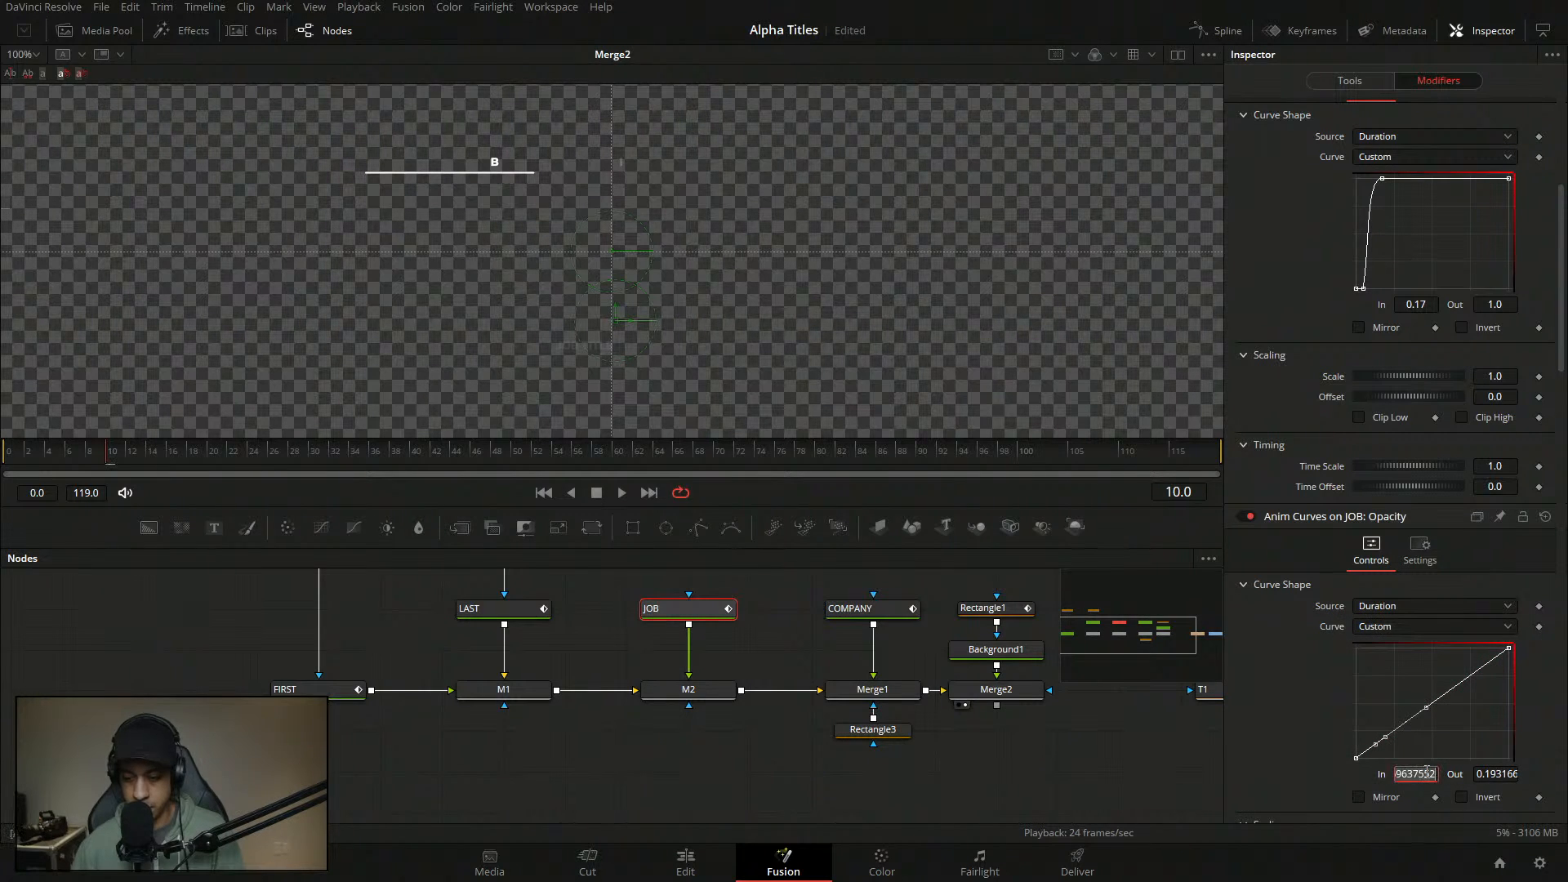
pyautogui.press('BackSpace')
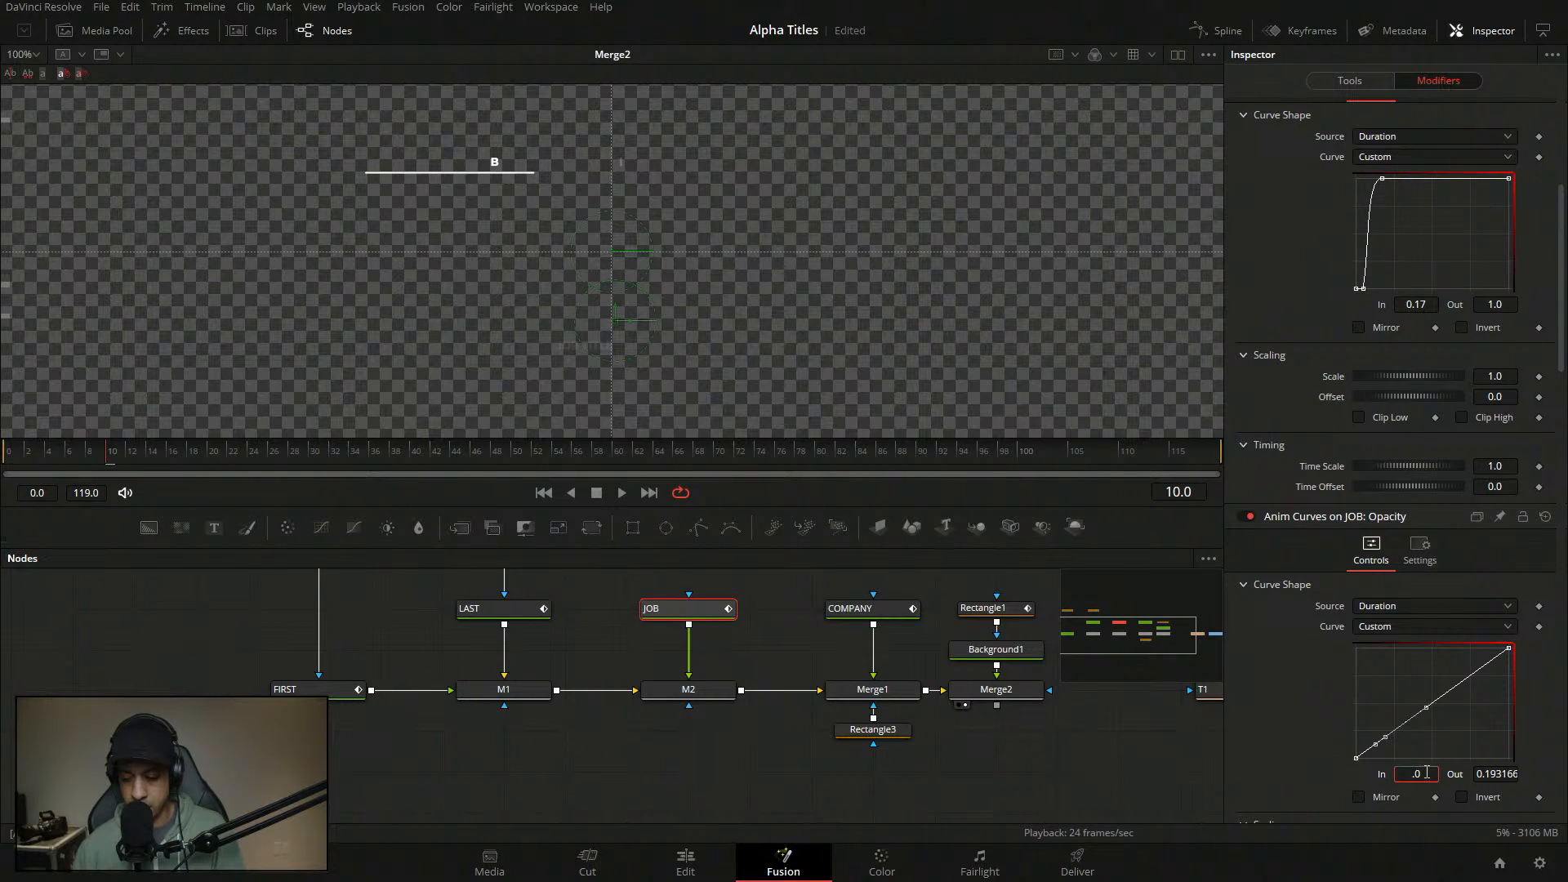
pyautogui.write('.075')
pyautogui.press('Tab')
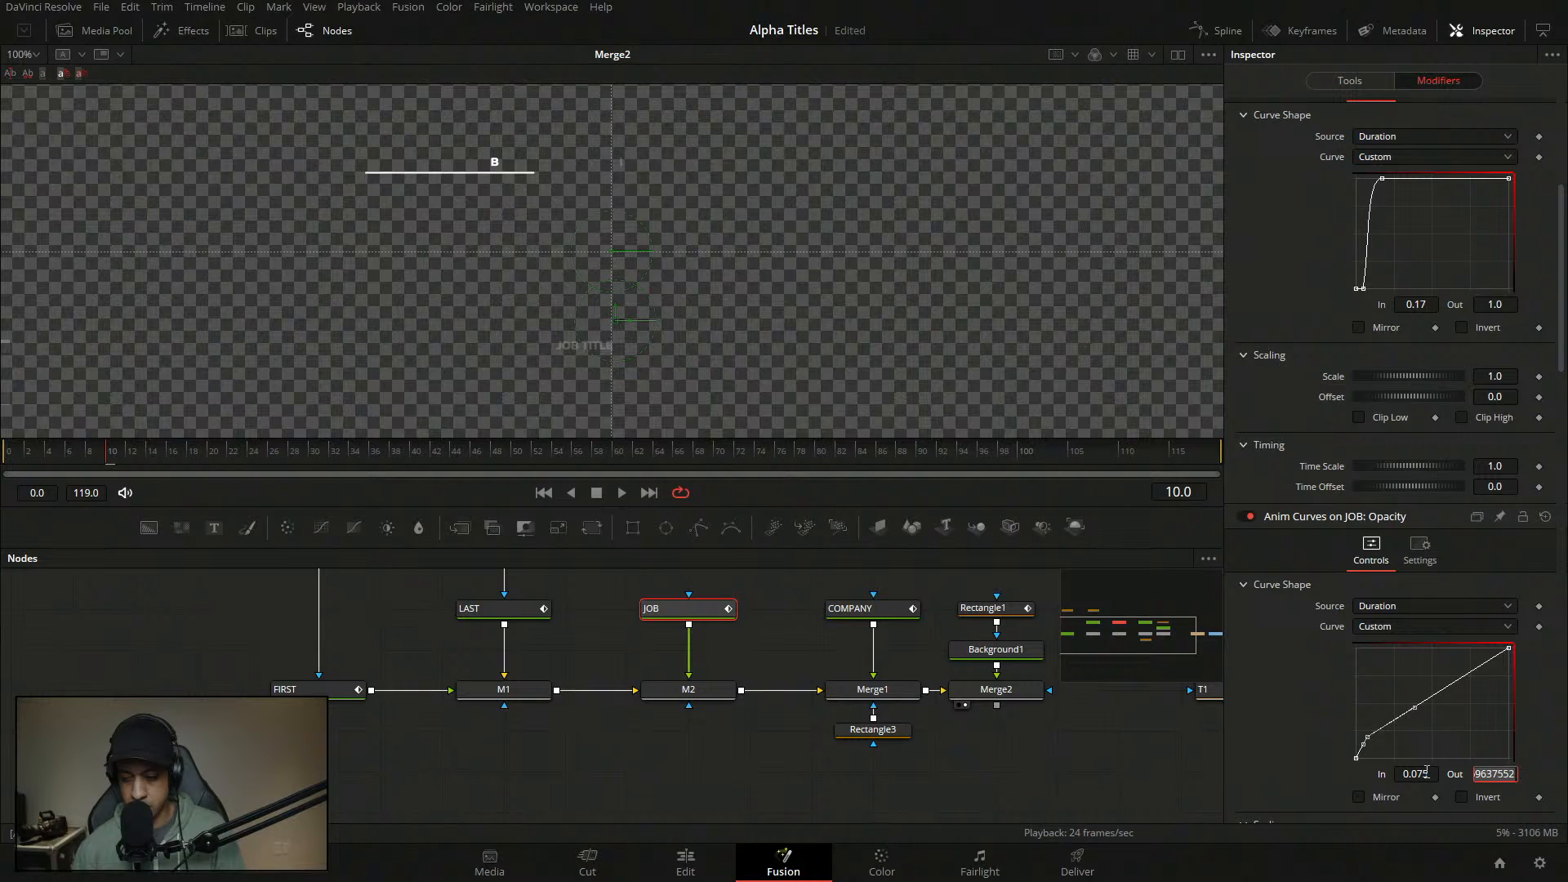
pyautogui.press('BackSpace')
pyautogui.write('.12')
pyautogui.press('Return')
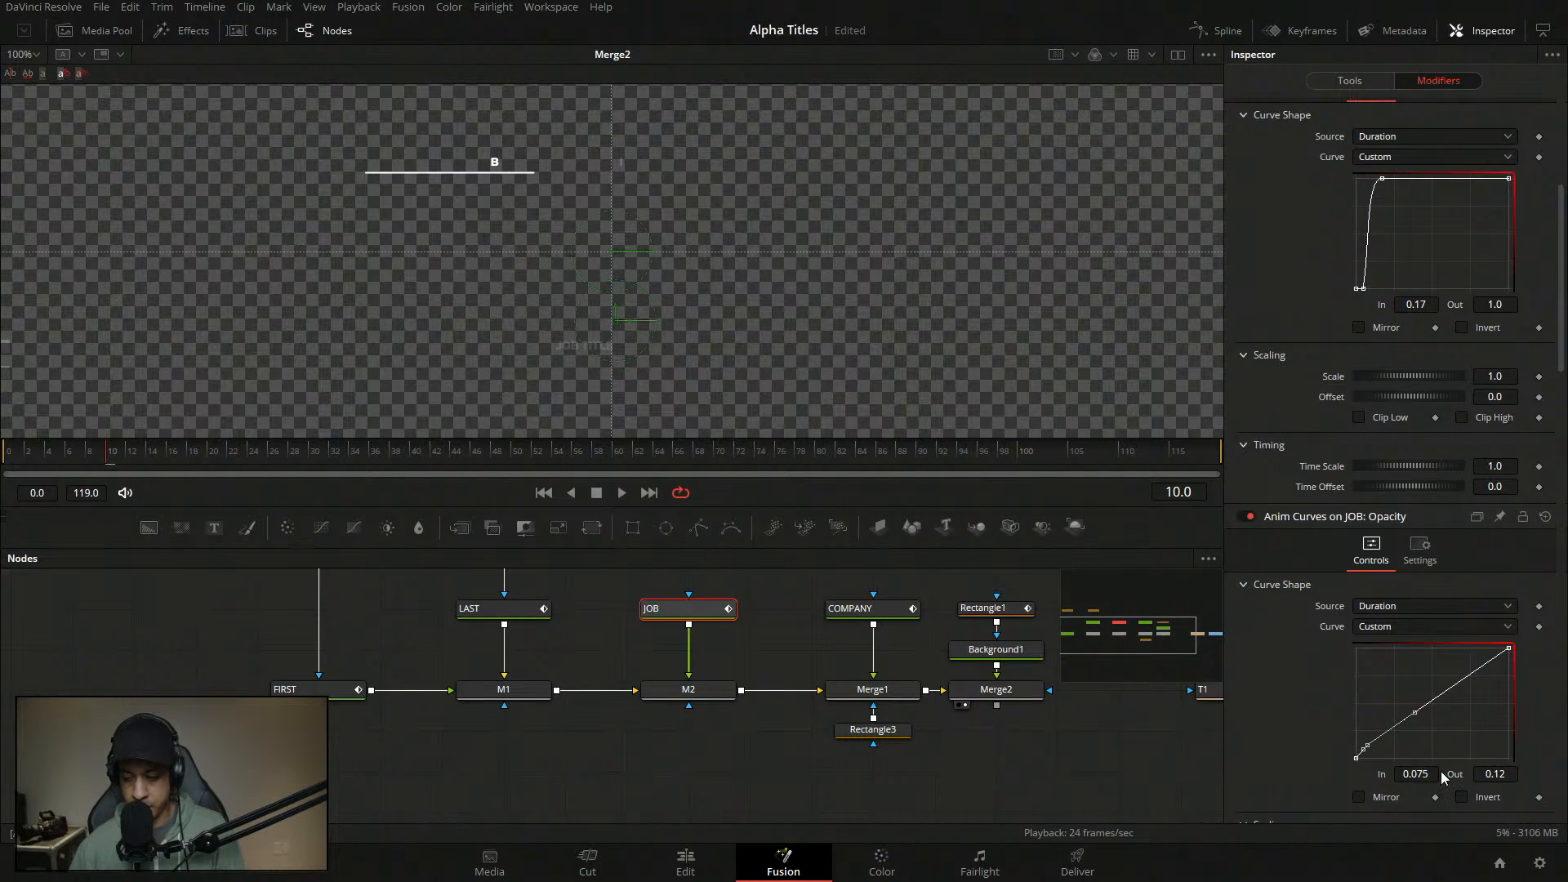
pyautogui.doubleClick(1505, 776)
pyautogui.write('0')
pyautogui.press('Return')
# - Add a smoothed curve point at In 0.12, Out 1.0
pyautogui.click(1434, 708)
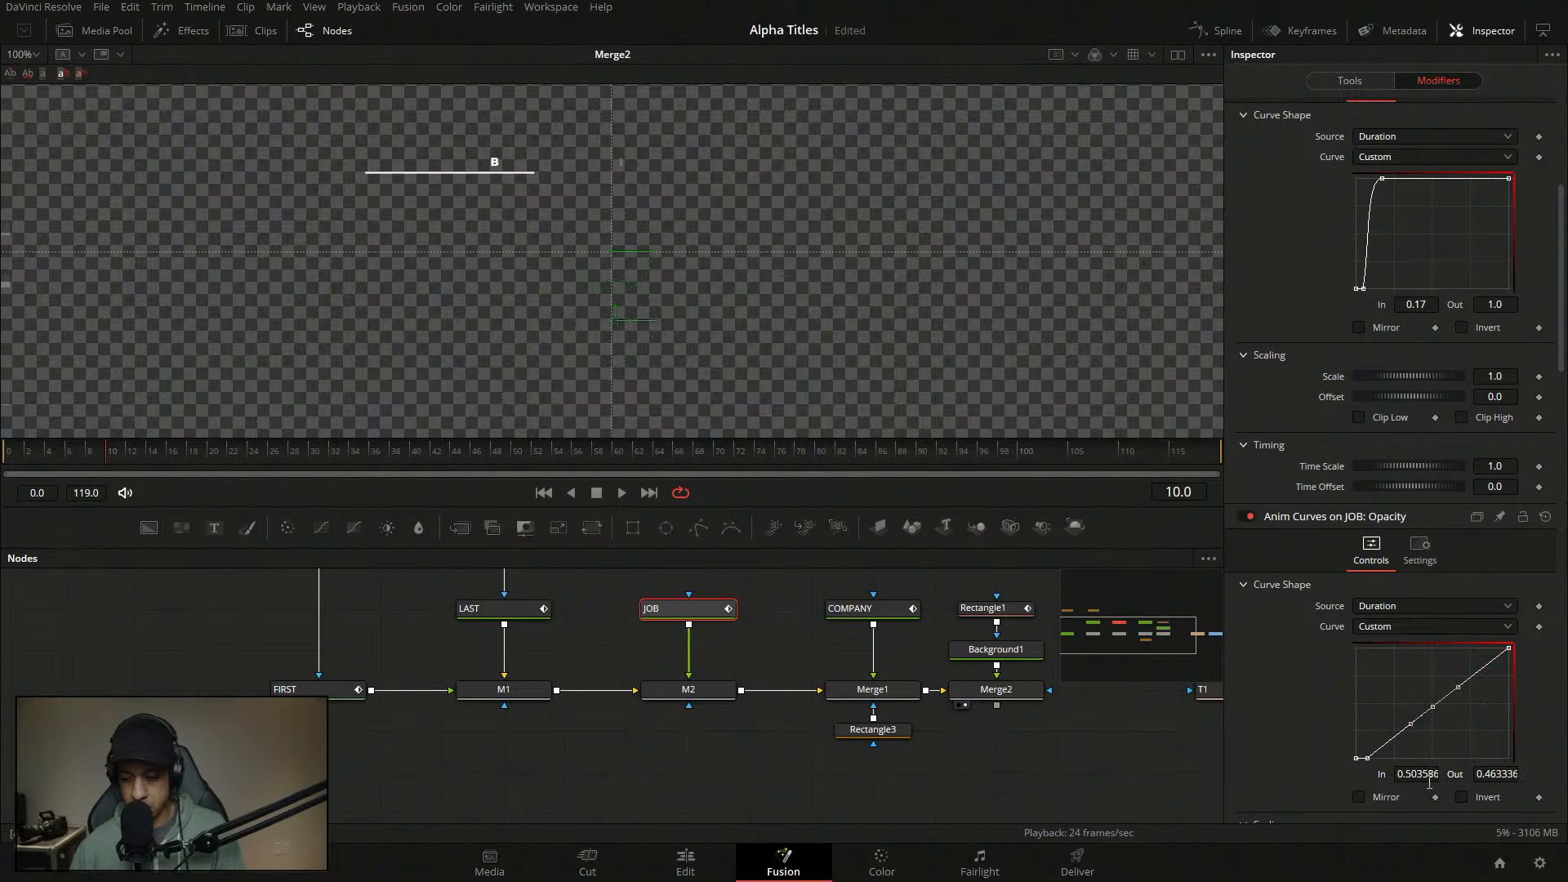
pyautogui.doubleClick(1416, 775)
pyautogui.write('.12')
pyautogui.press('Tab')
pyautogui.write('1')
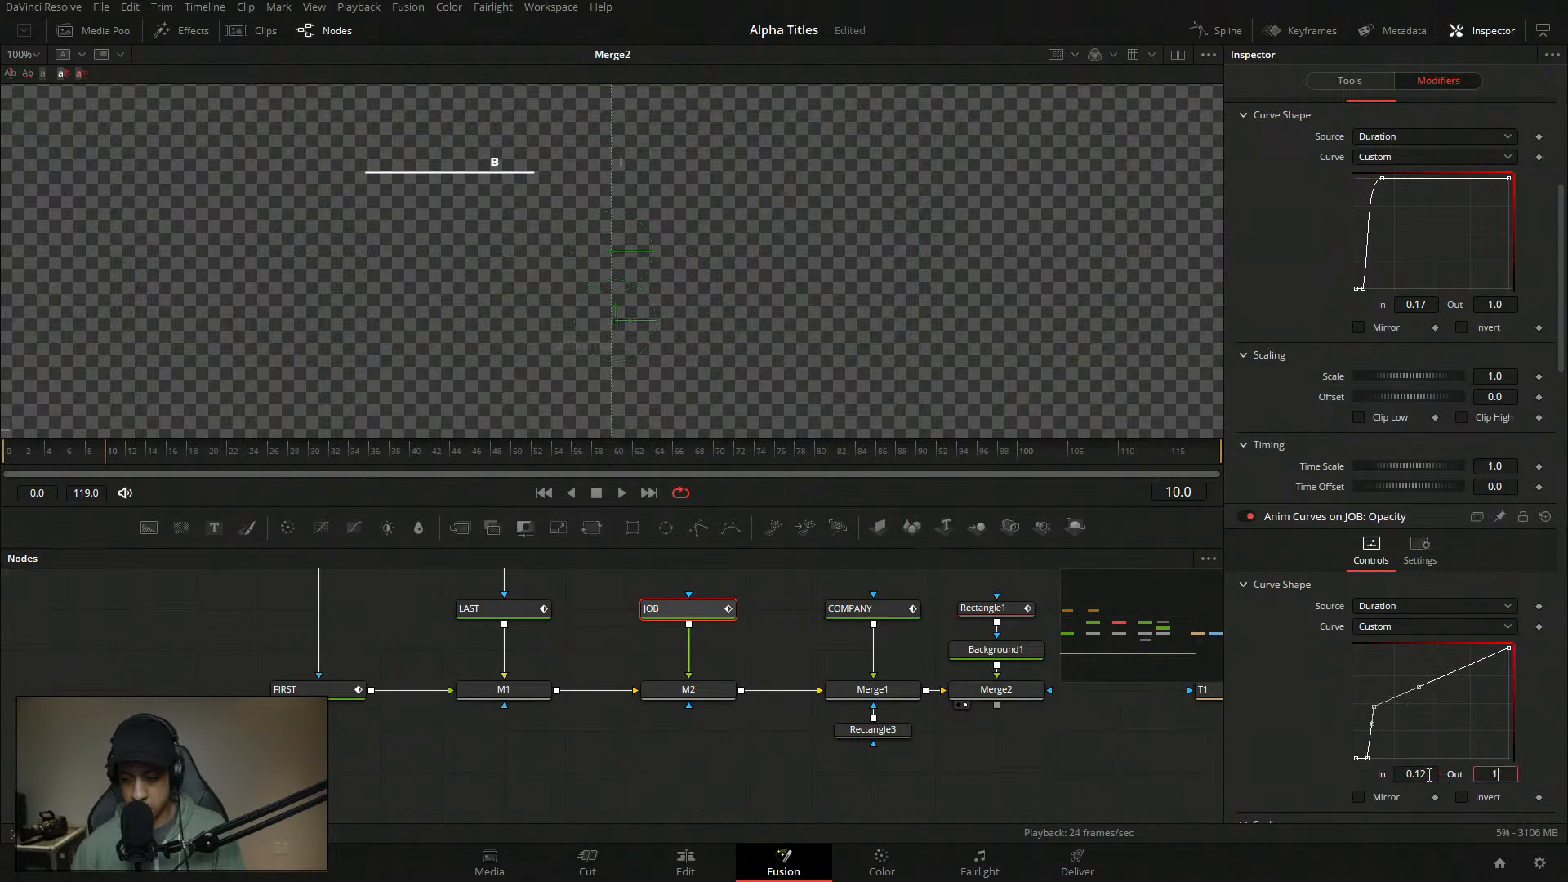
pyautogui.press('Return')
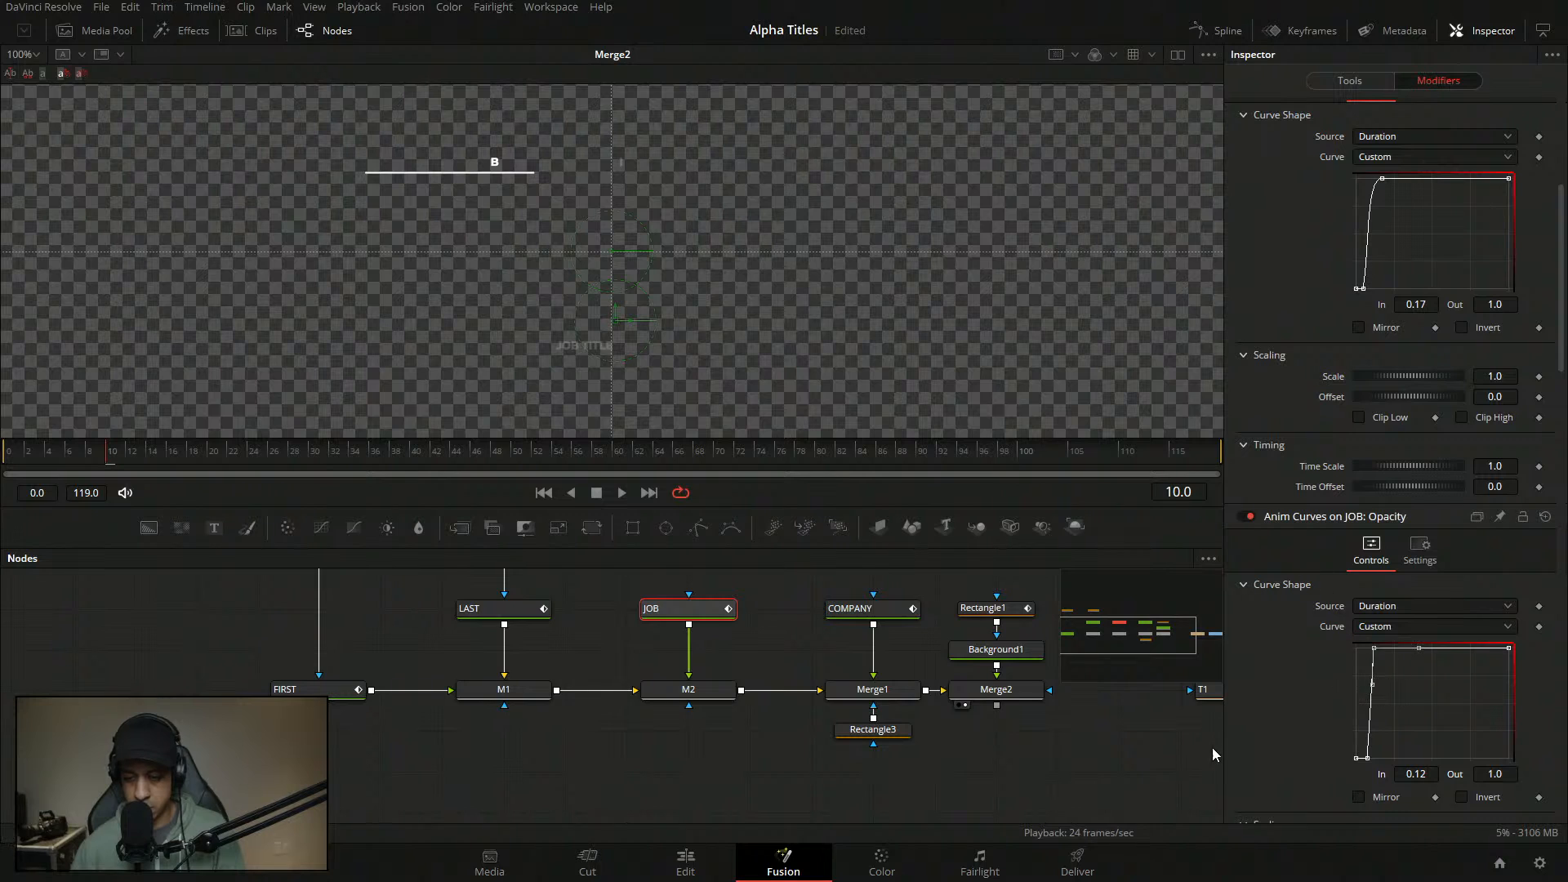
pyautogui.hotkey('shift', 's')
# - Play the title from the start to check the JOB TITLE fade-in
pyautogui.click(783, 695)
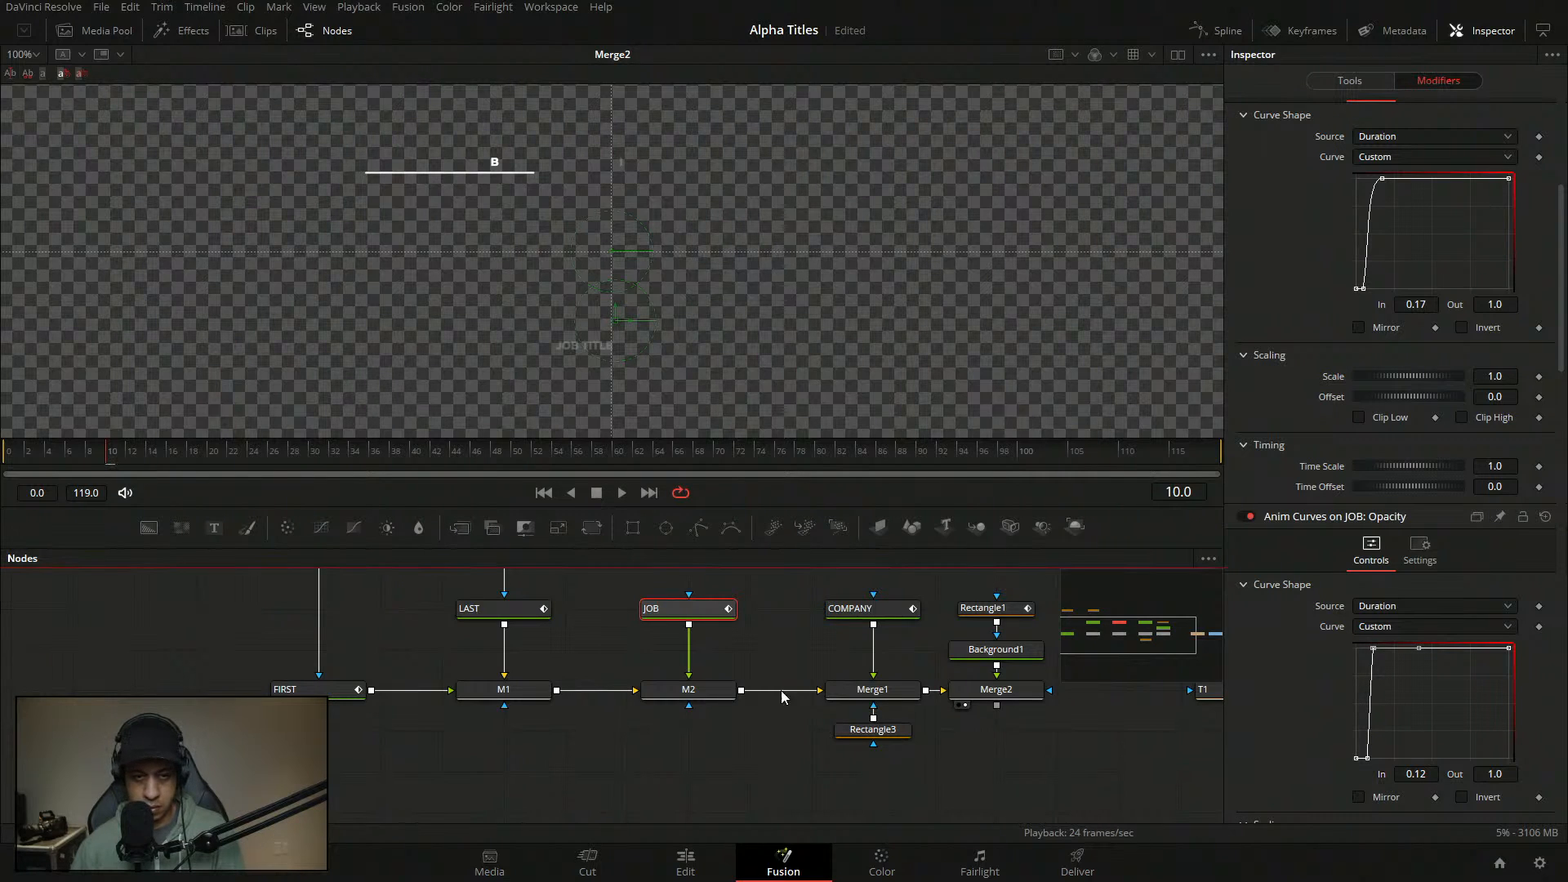
pyautogui.moveTo(80, 459); pyautogui.dragTo(8, 472)
pyautogui.press('space')
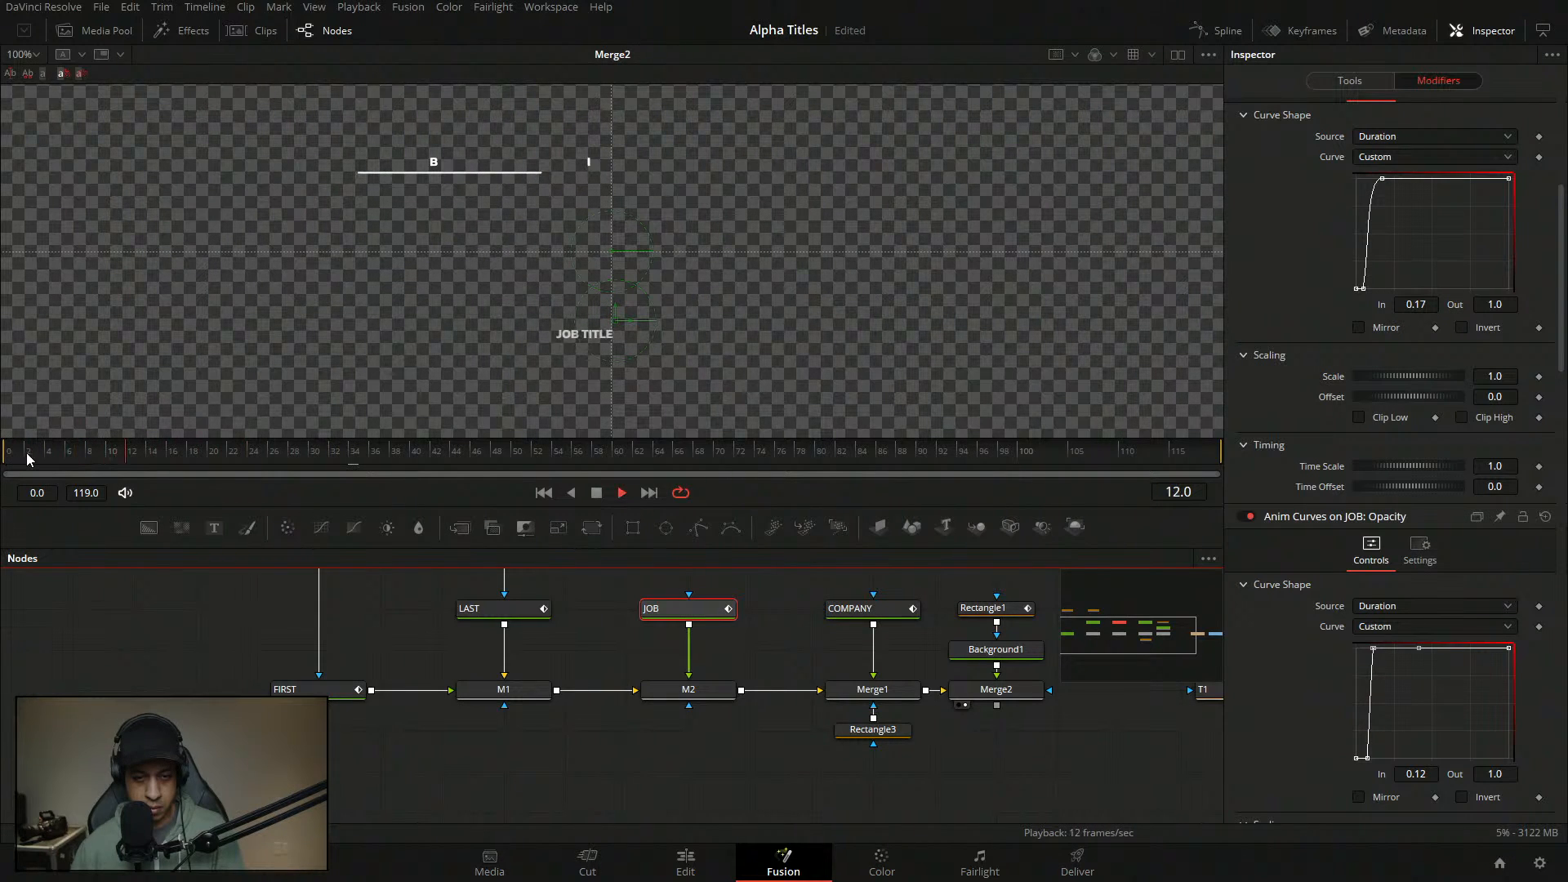
pyautogui.press('space')
# - Show the JOB node's curve modifier and shift the curve's lower point slightly later
pyautogui.click(392, 599)
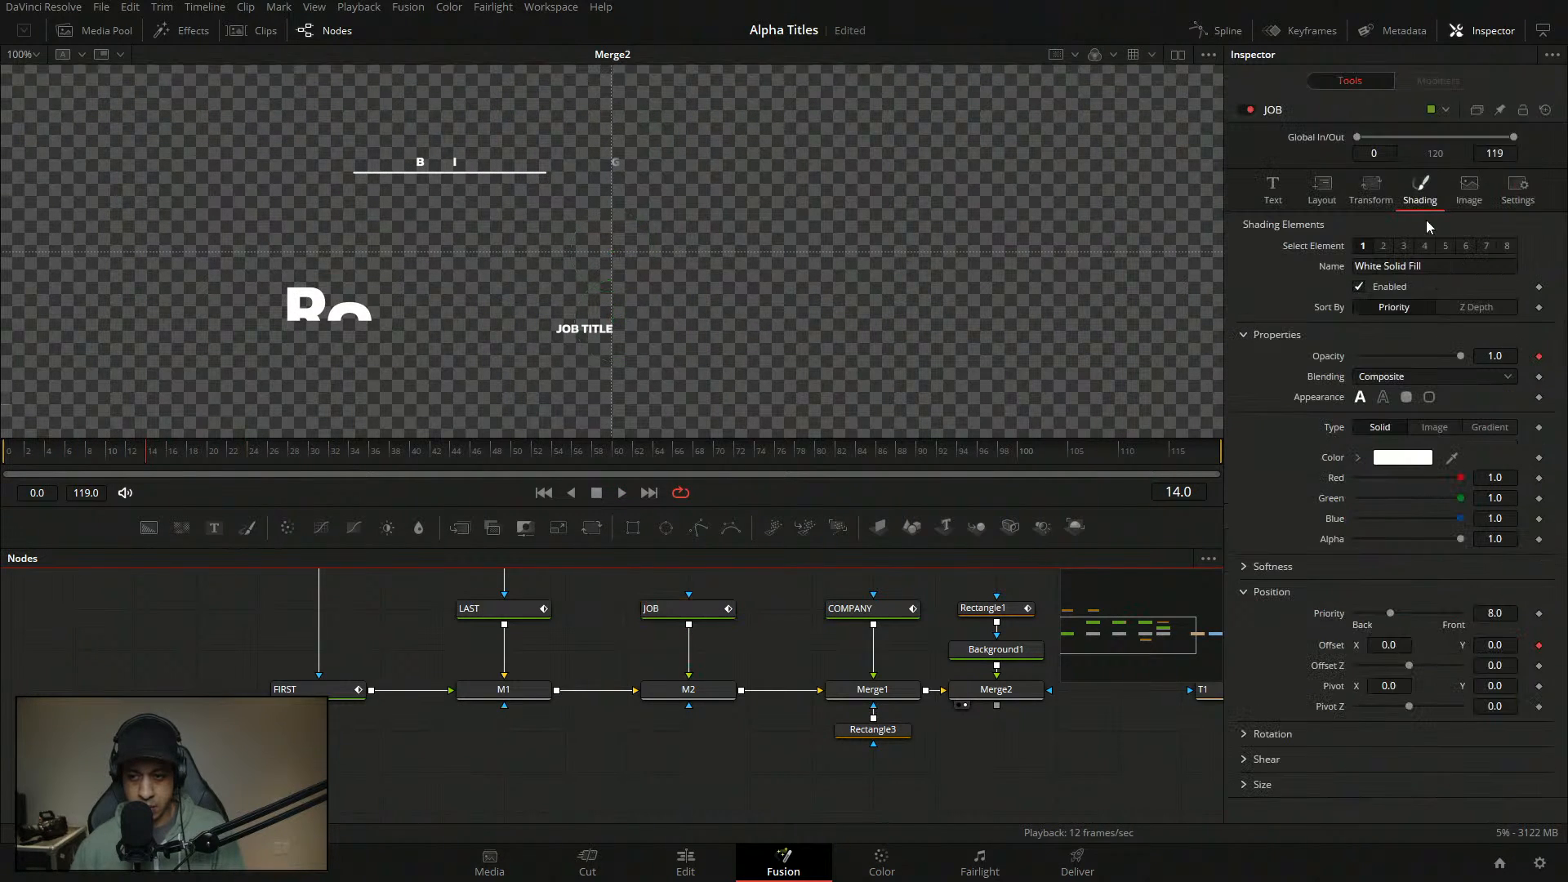
pyautogui.click(704, 615)
pyautogui.click(1439, 80)
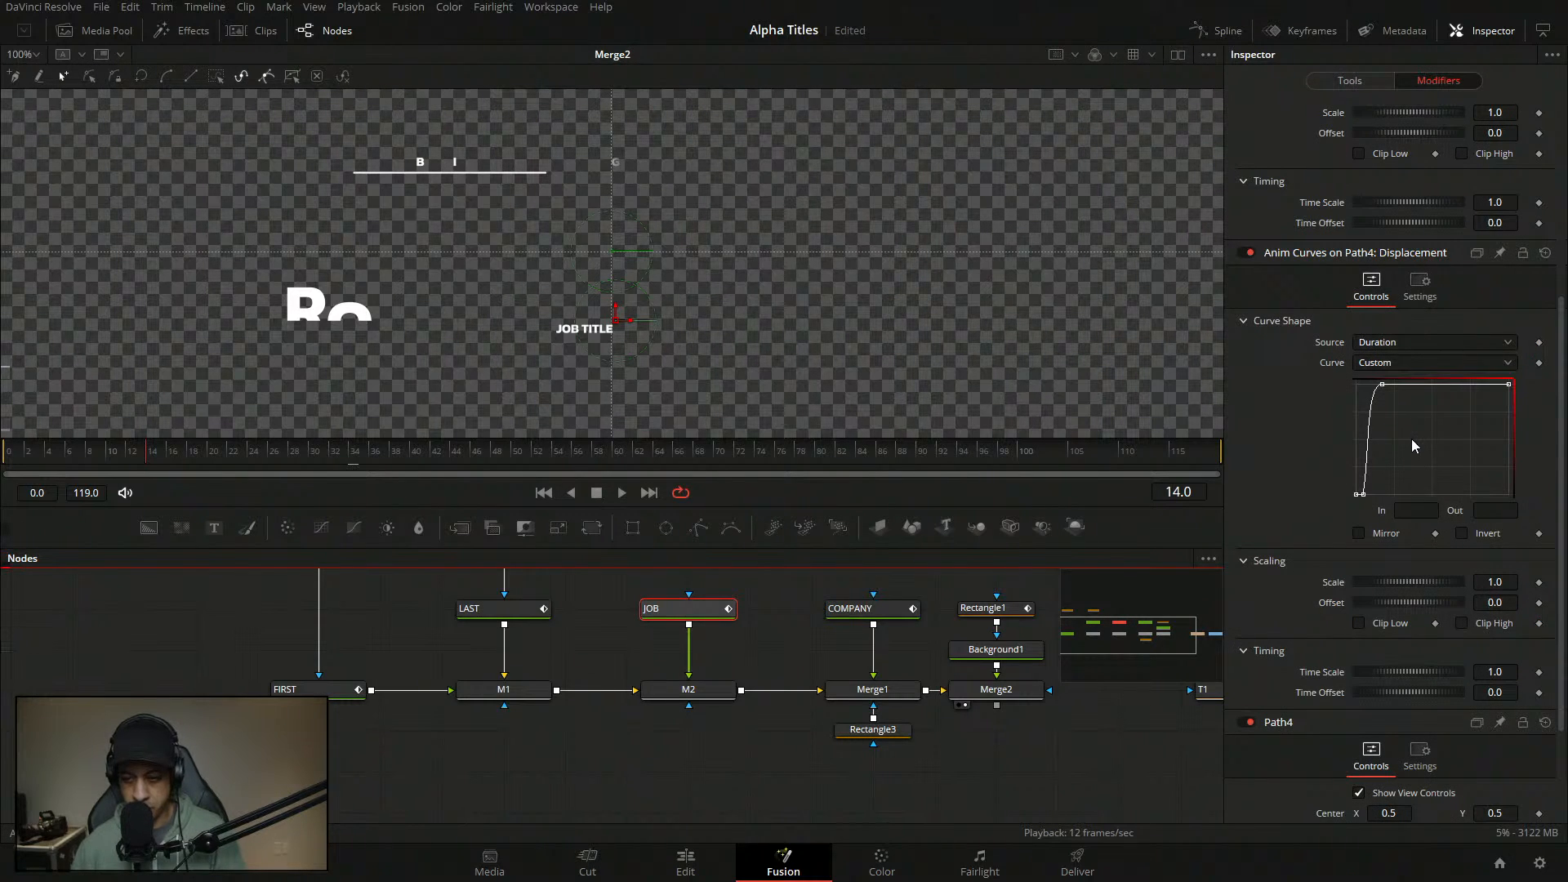
pyautogui.scroll(-2, 1411, 438)
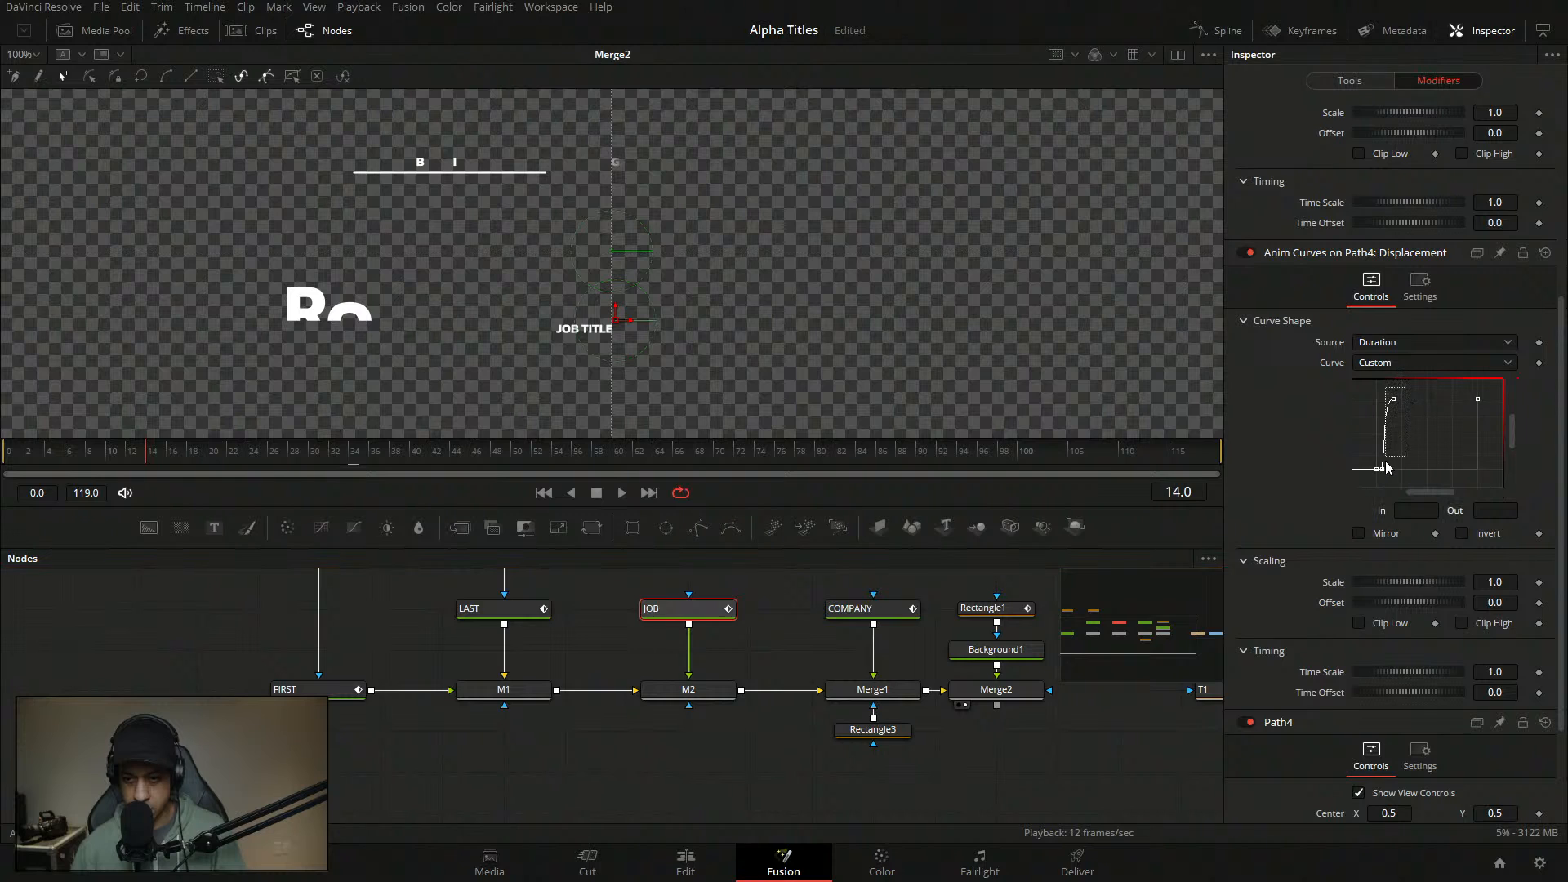
pyautogui.moveTo(1382, 469); pyautogui.dragTo(1388, 471)
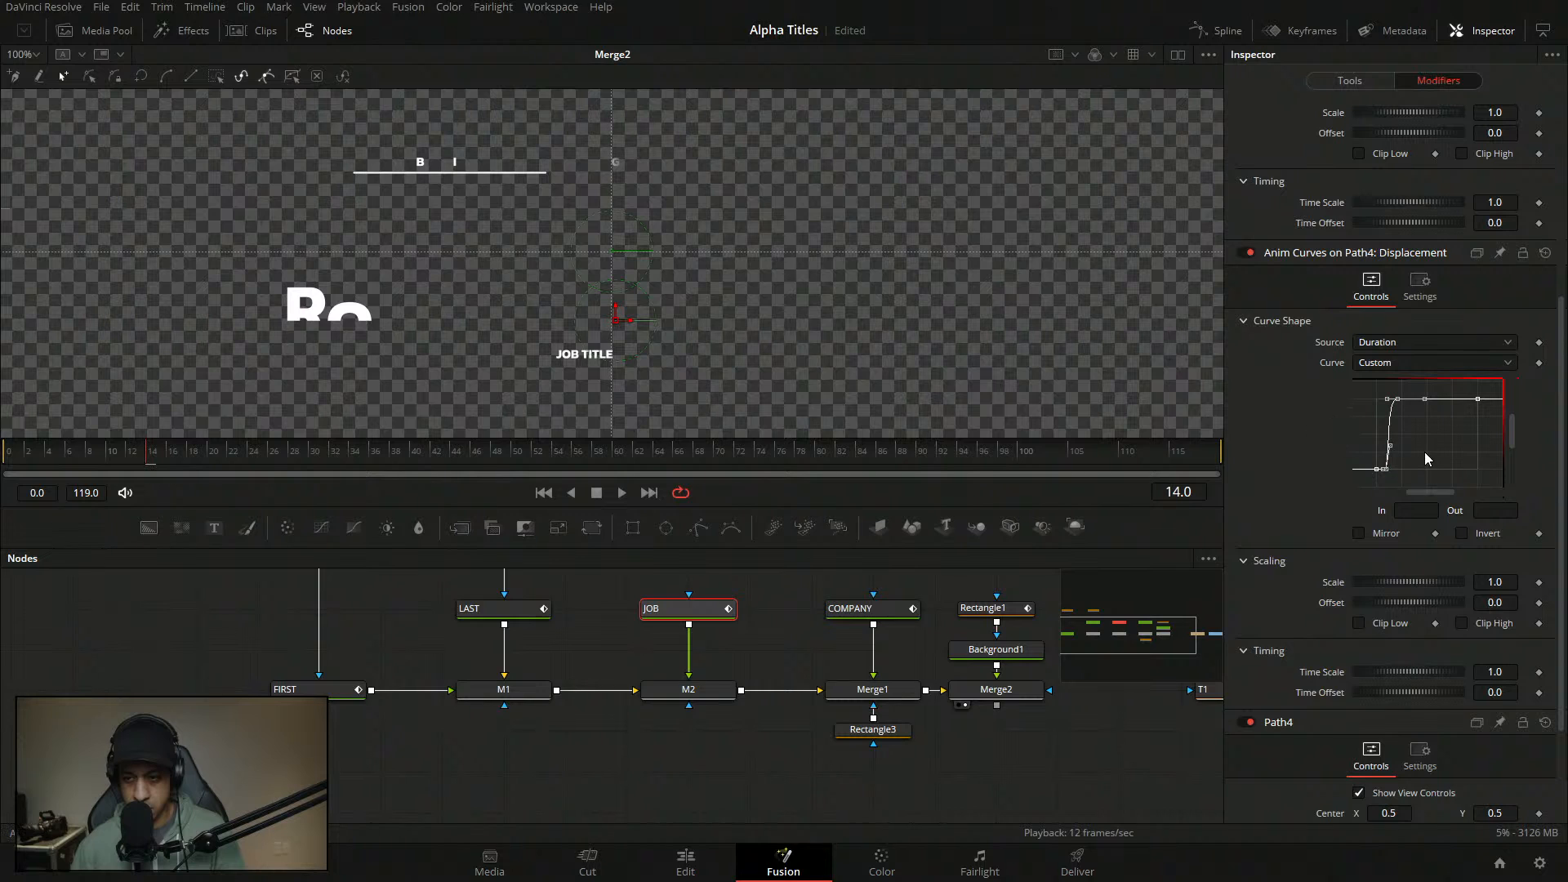
pyautogui.click(1387, 470)
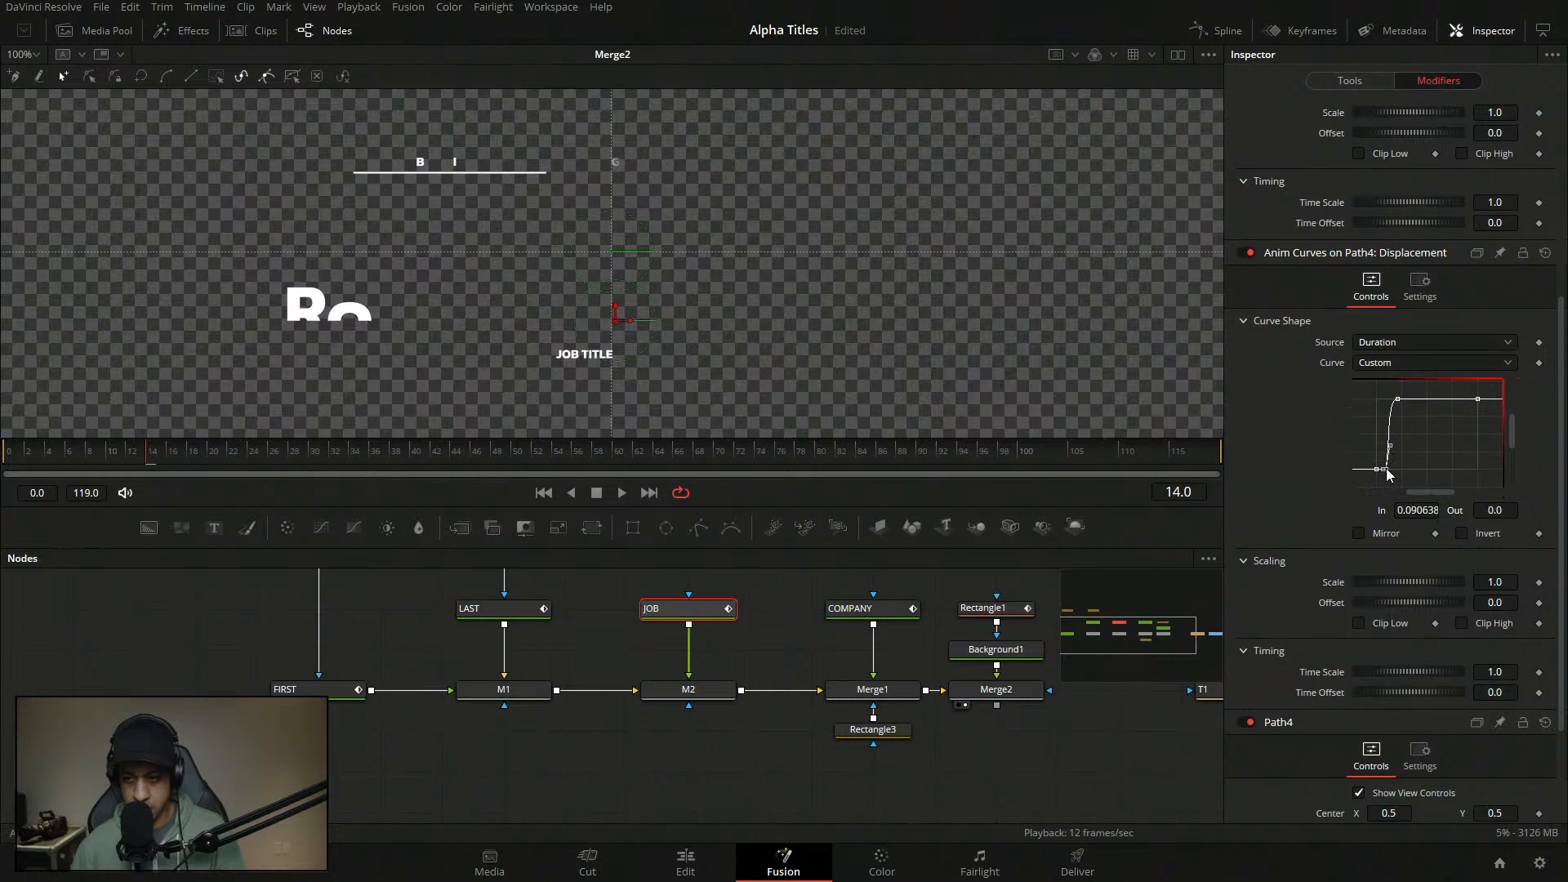
# - Nudge the steep curve segment's points later in time and preview the animation
pyautogui.click(1398, 399)
pyautogui.scroll(5, 1555, 405)
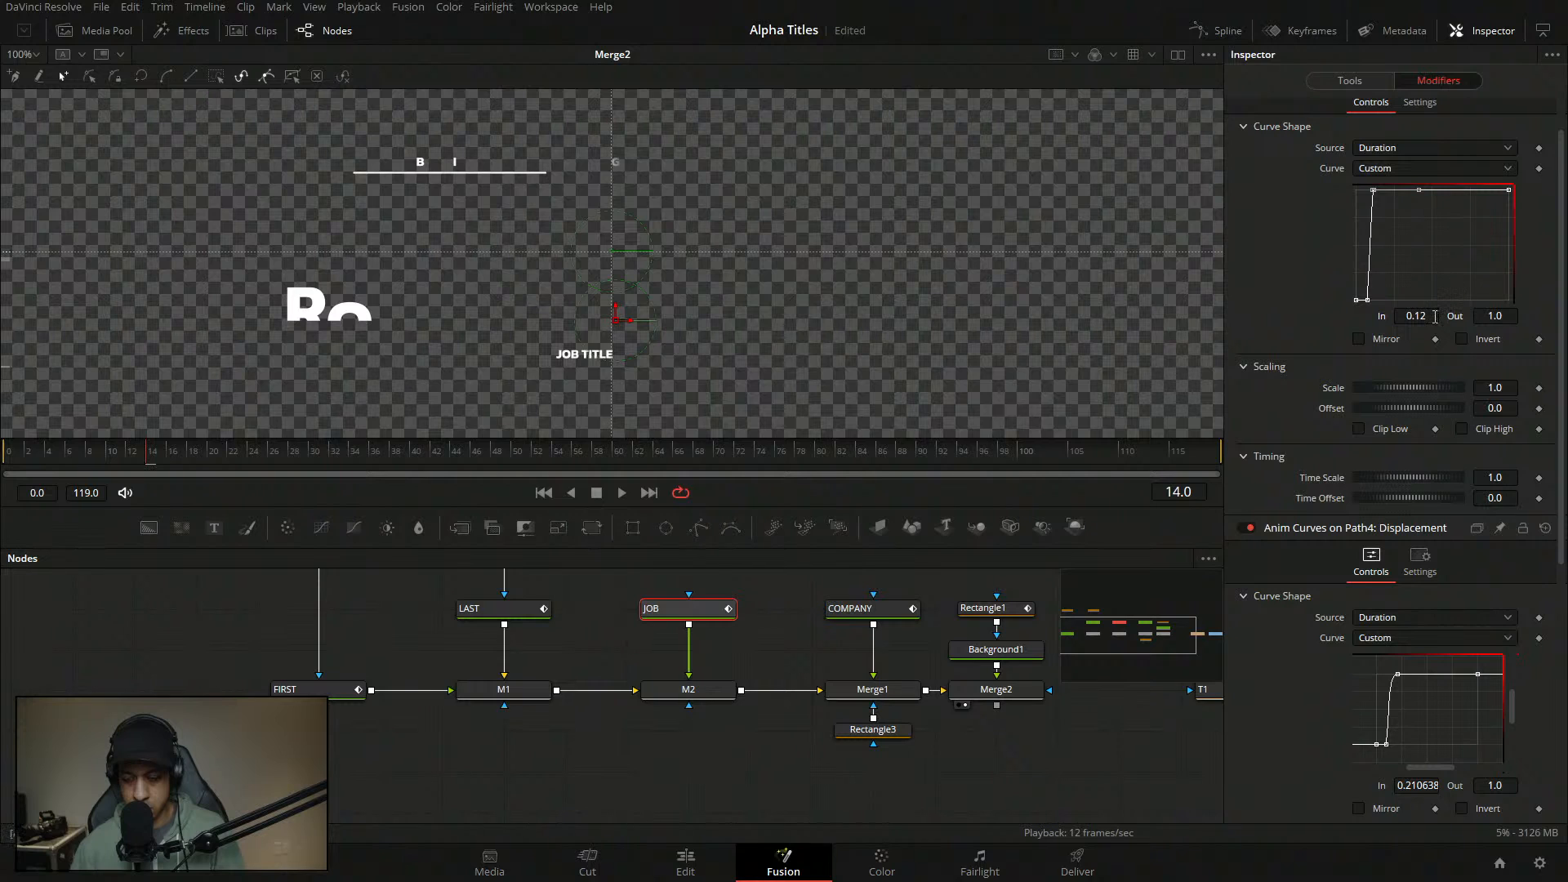
pyautogui.click(1435, 316)
pyautogui.scroll(-2, 1419, 247)
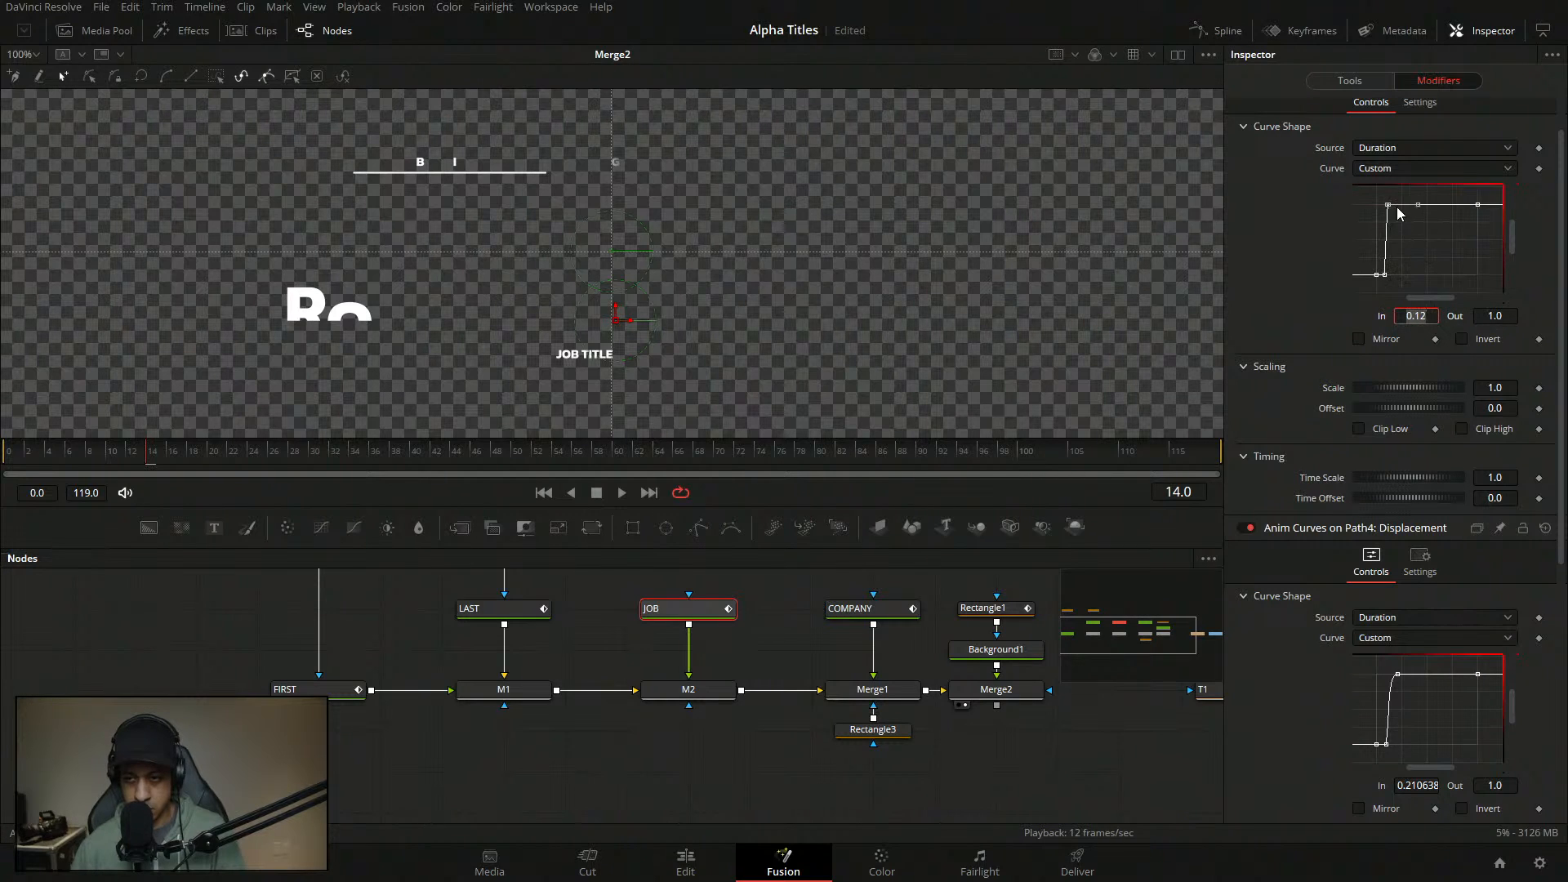
pyautogui.moveTo(1403, 194); pyautogui.dragTo(1388, 276)
pyautogui.click(1408, 244)
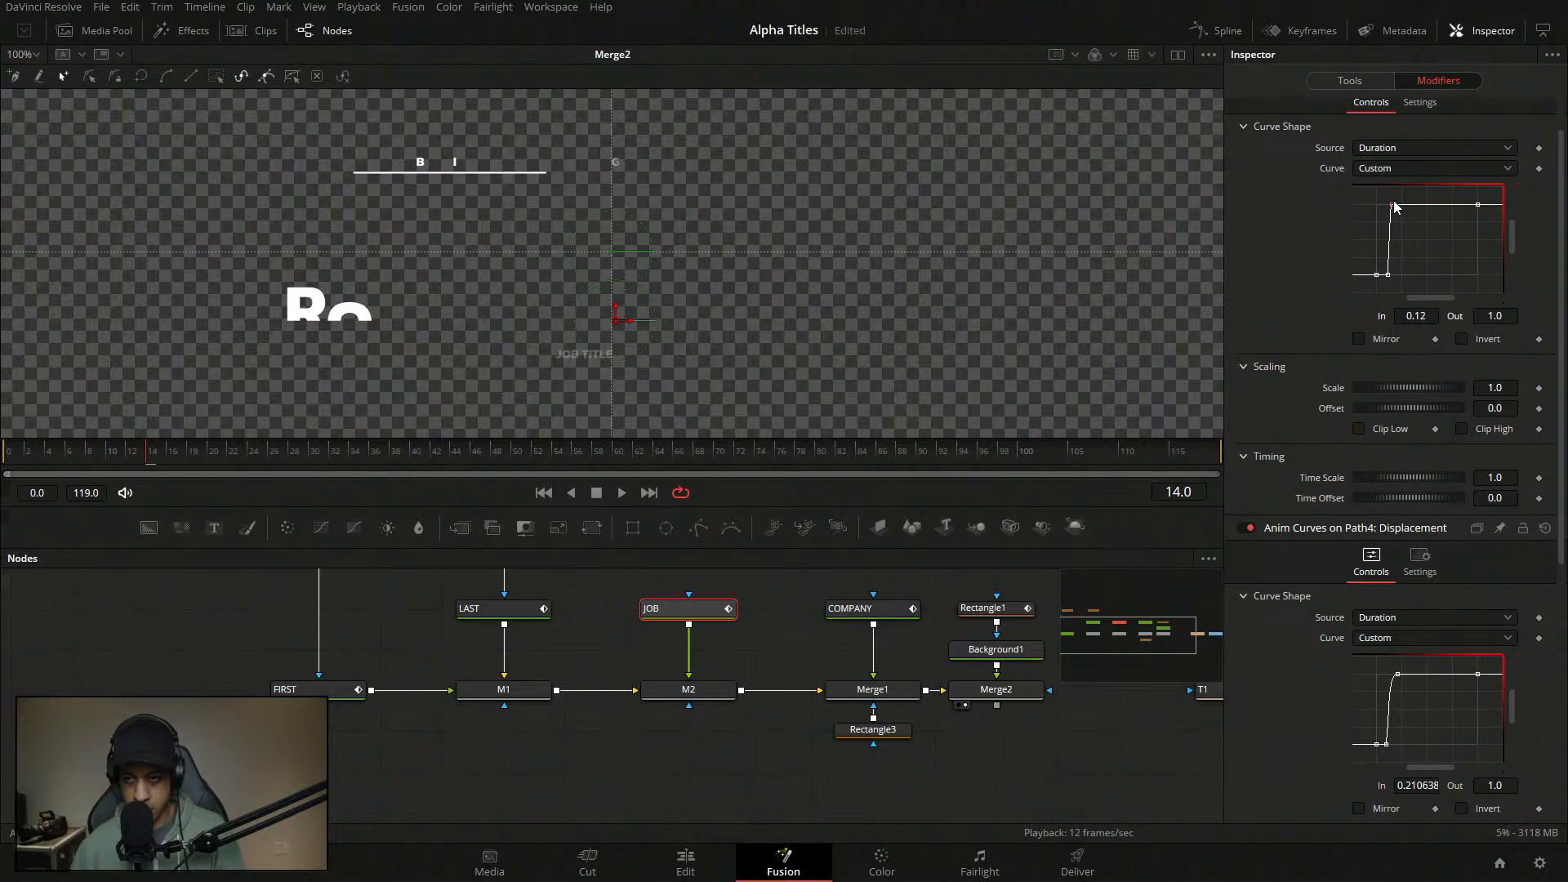
pyautogui.click(1393, 206)
pyautogui.press('space')
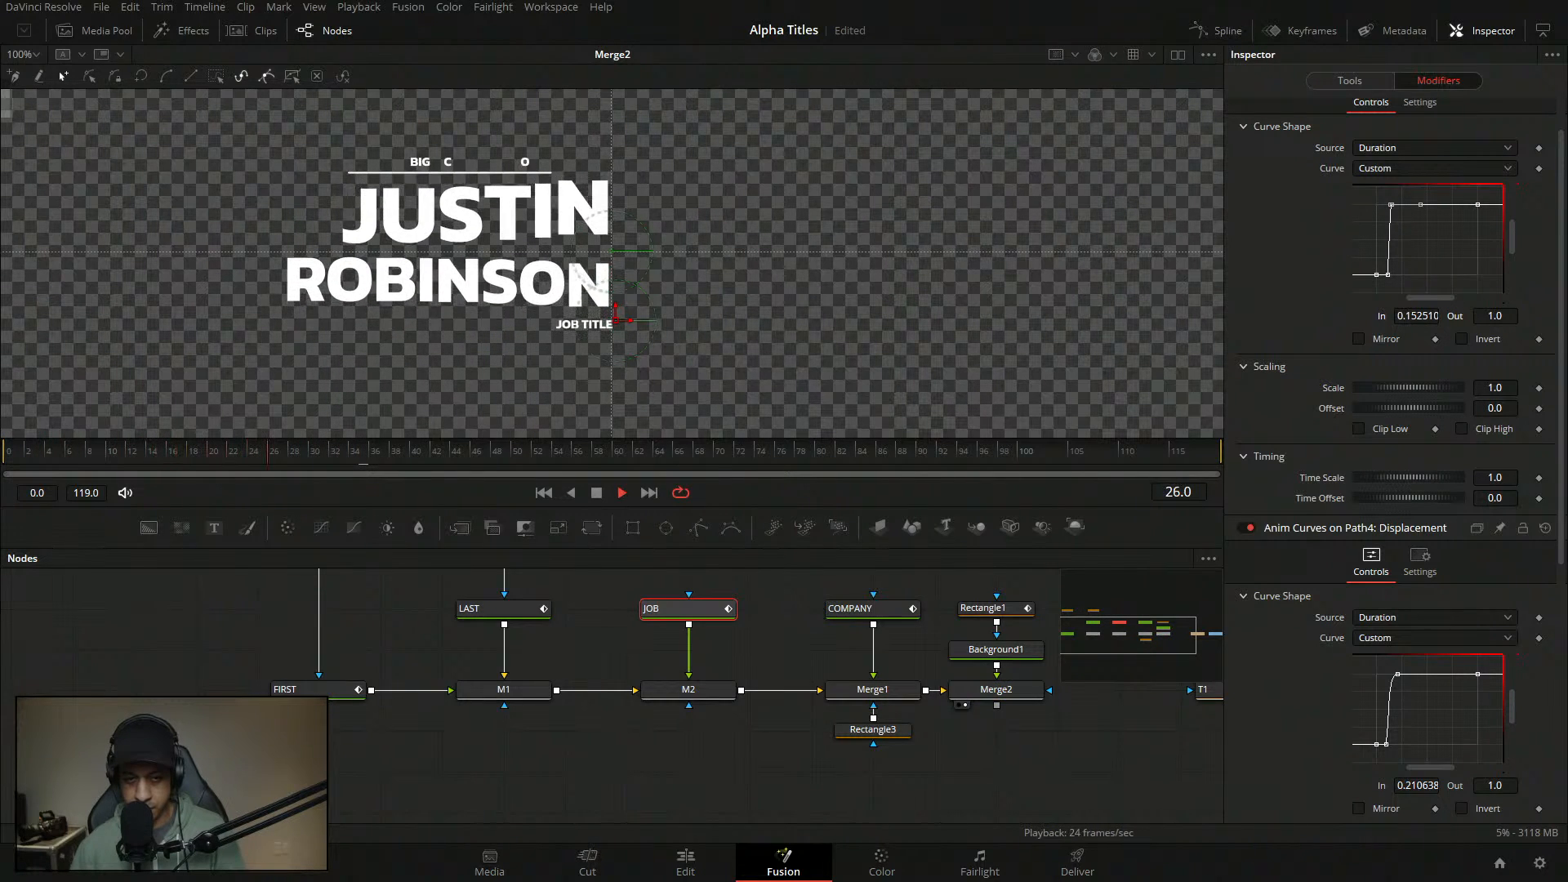
pyautogui.press('space')
# - Replay the animation from the start and reselect the upper curve point
pyautogui.moveTo(170, 462); pyautogui.dragTo(2, 458)
pyautogui.press('space')
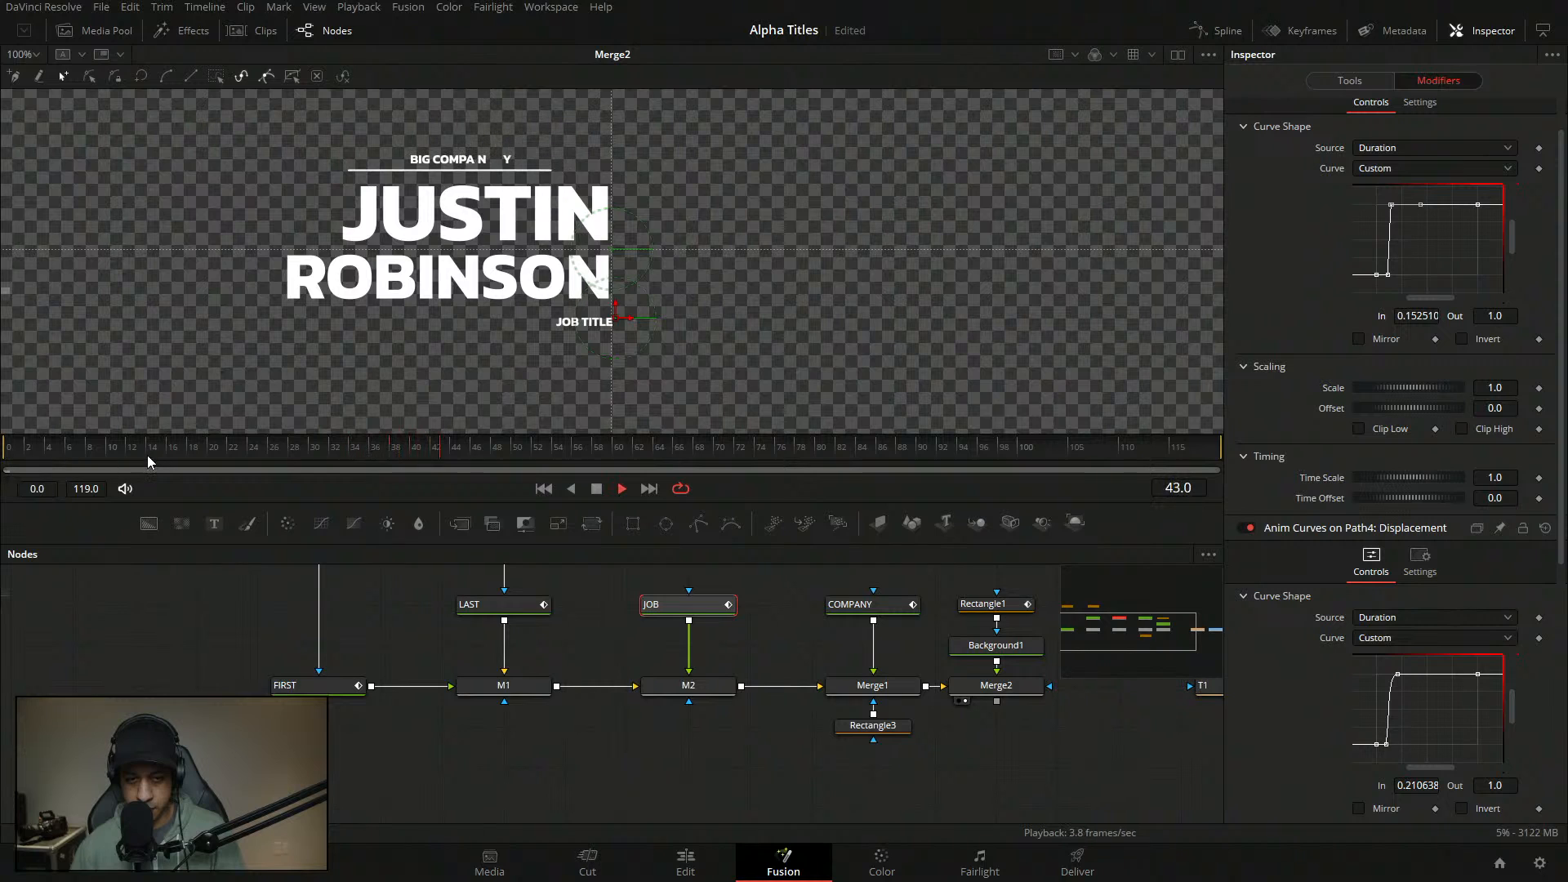
pyautogui.moveTo(147, 457); pyautogui.dragTo(3, 455)
pyautogui.press('space')
pyautogui.press('space')
pyautogui.press('space')
pyautogui.click(1427, 229)
pyautogui.moveTo(1406, 196); pyautogui.dragTo(1391, 282)
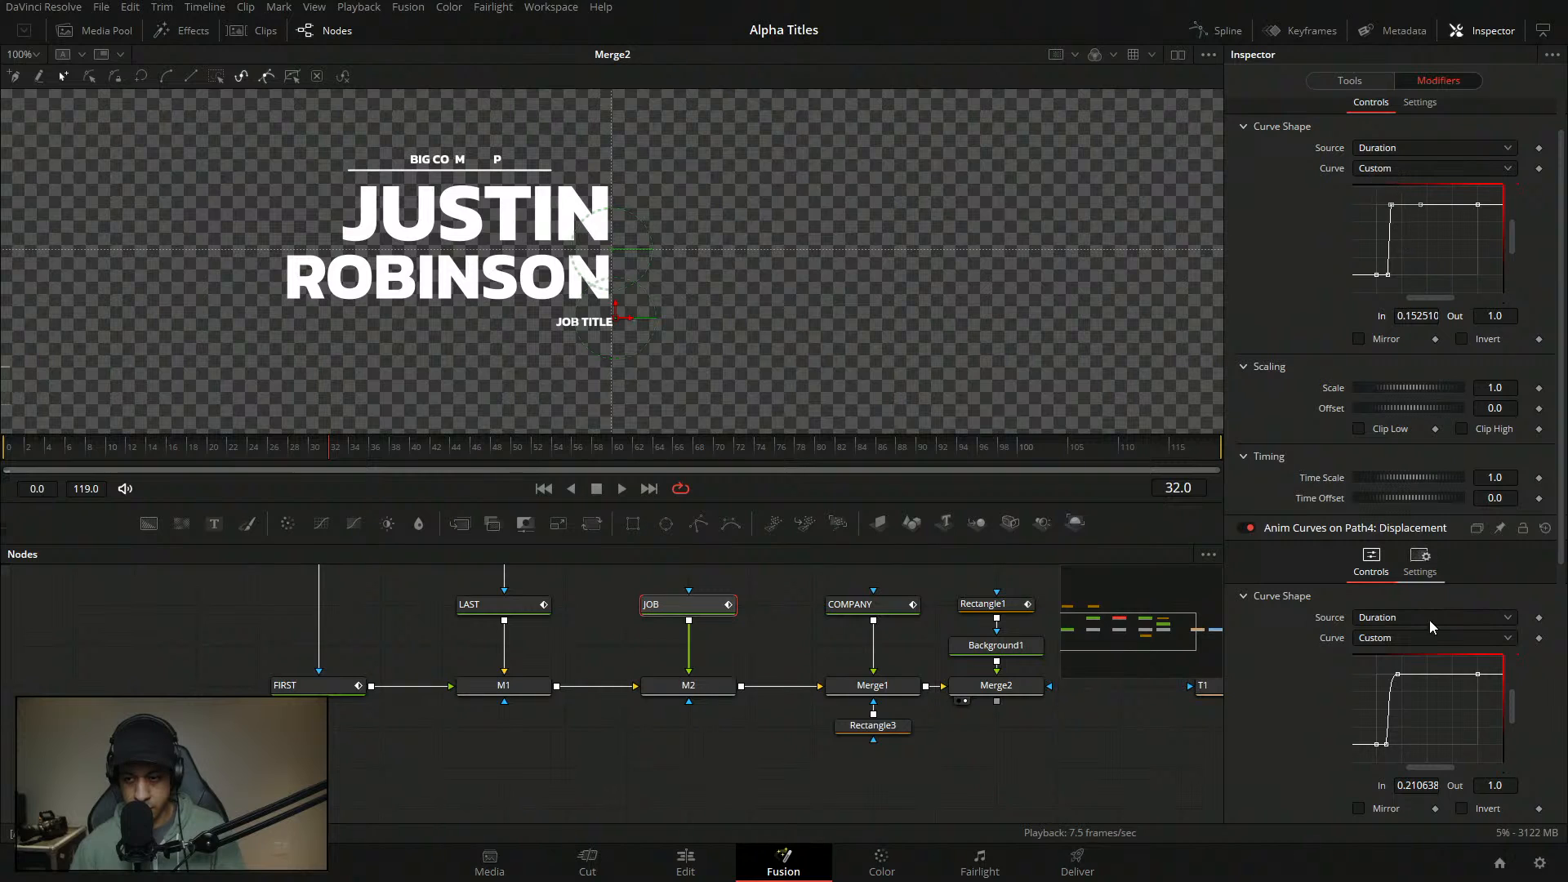
pyautogui.moveTo(1395, 678); pyautogui.dragTo(1396, 683)
pyautogui.moveTo(1369, 183); pyautogui.dragTo(1408, 232)
# - Set the selected curve point's In value to 0.2 and preview the result
pyautogui.doubleClick(1432, 317)
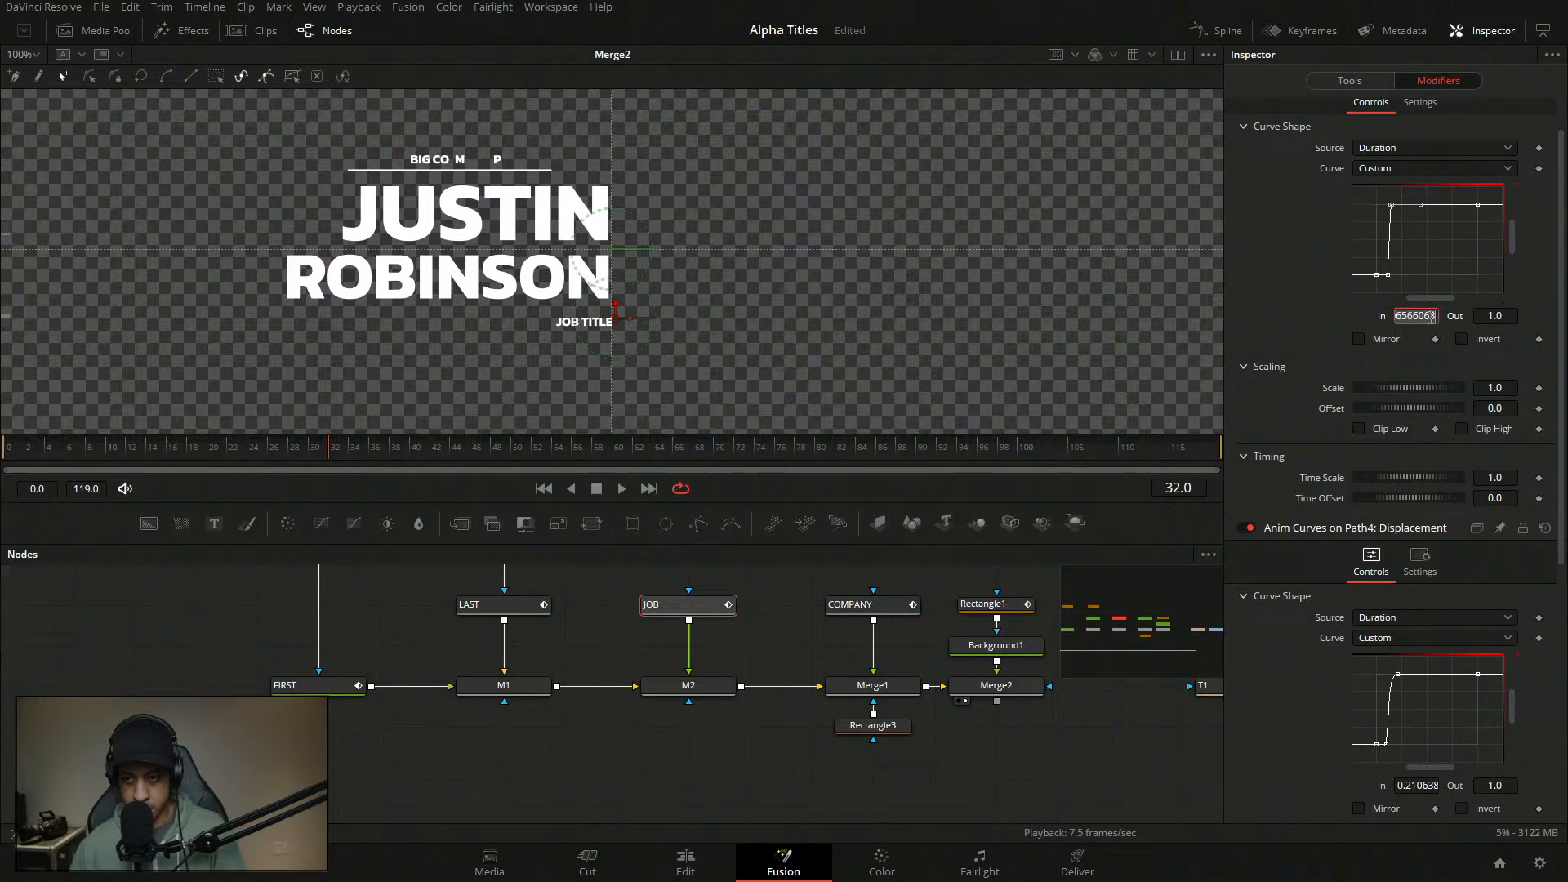
pyautogui.press('BackSpace')
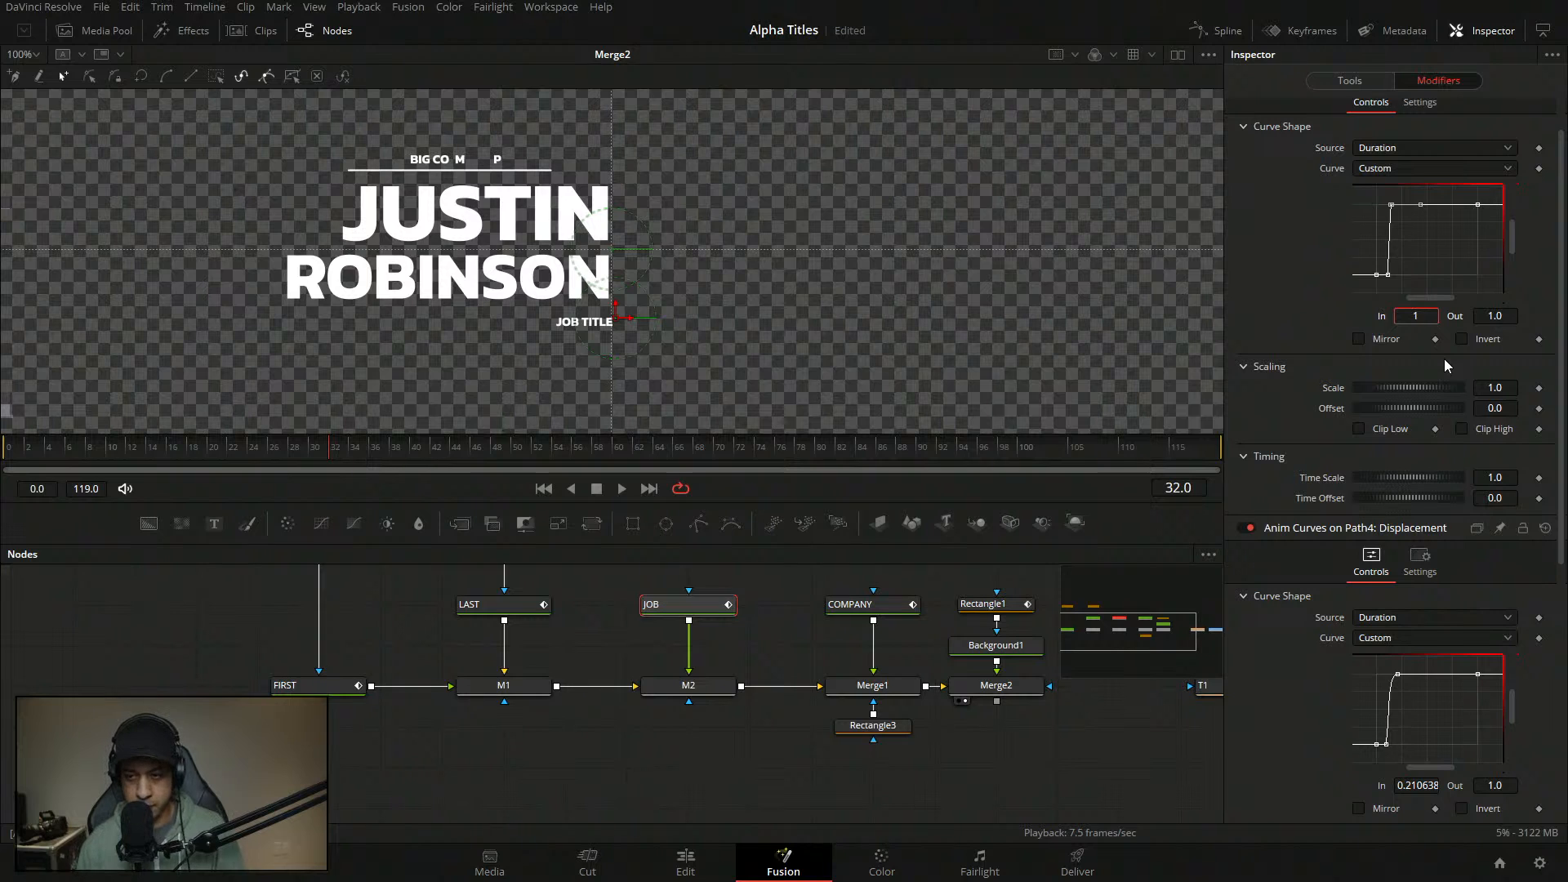
pyautogui.write('0.2')
pyautogui.press('Tab')
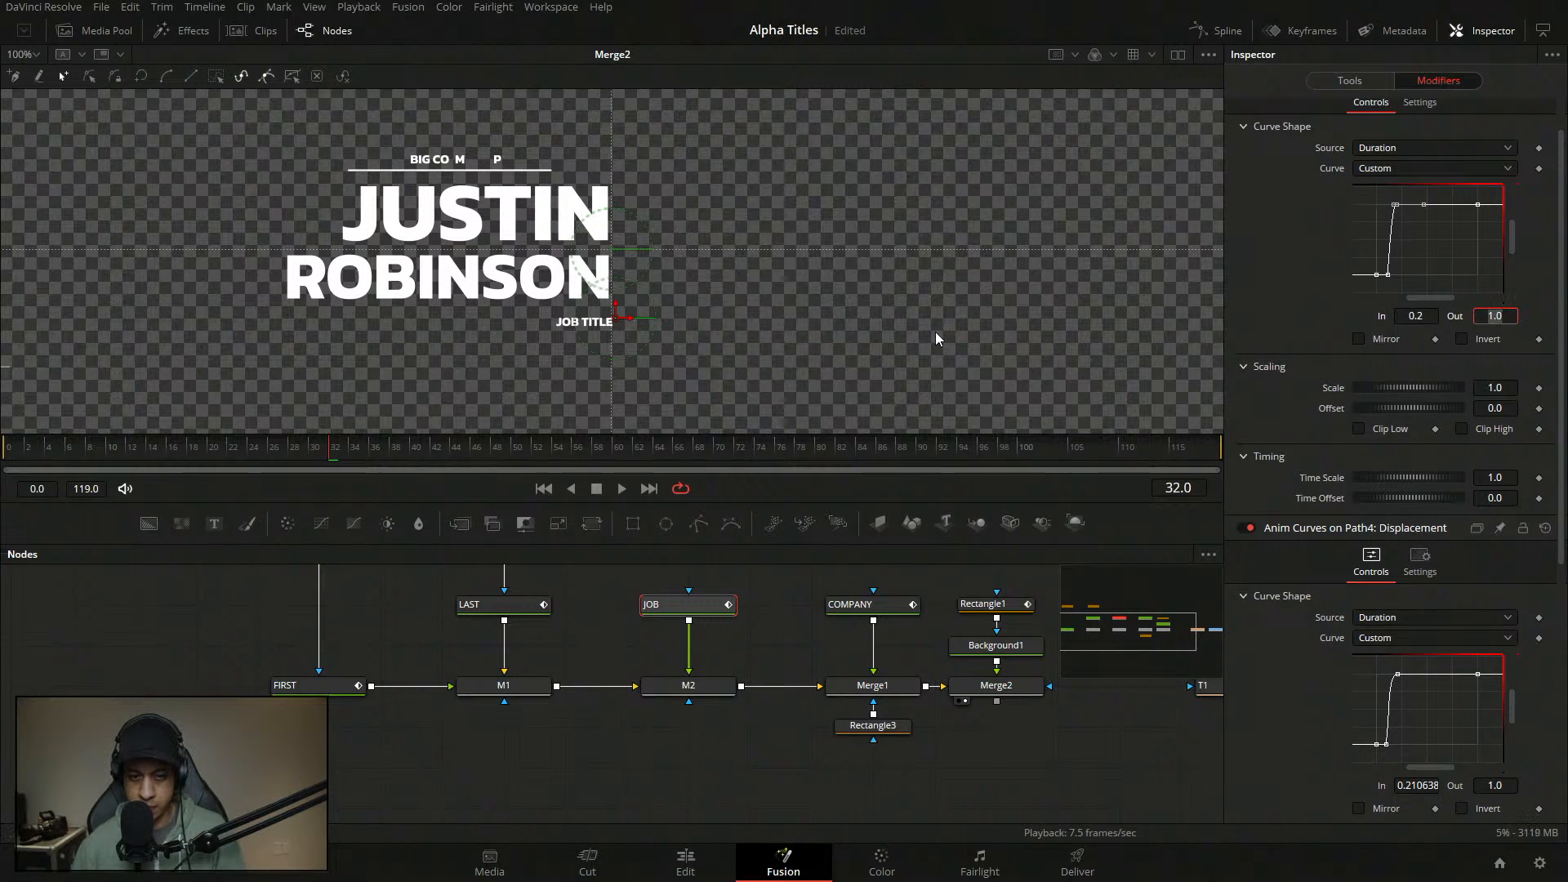
pyautogui.click(350, 449)
pyautogui.press('BackSpace')
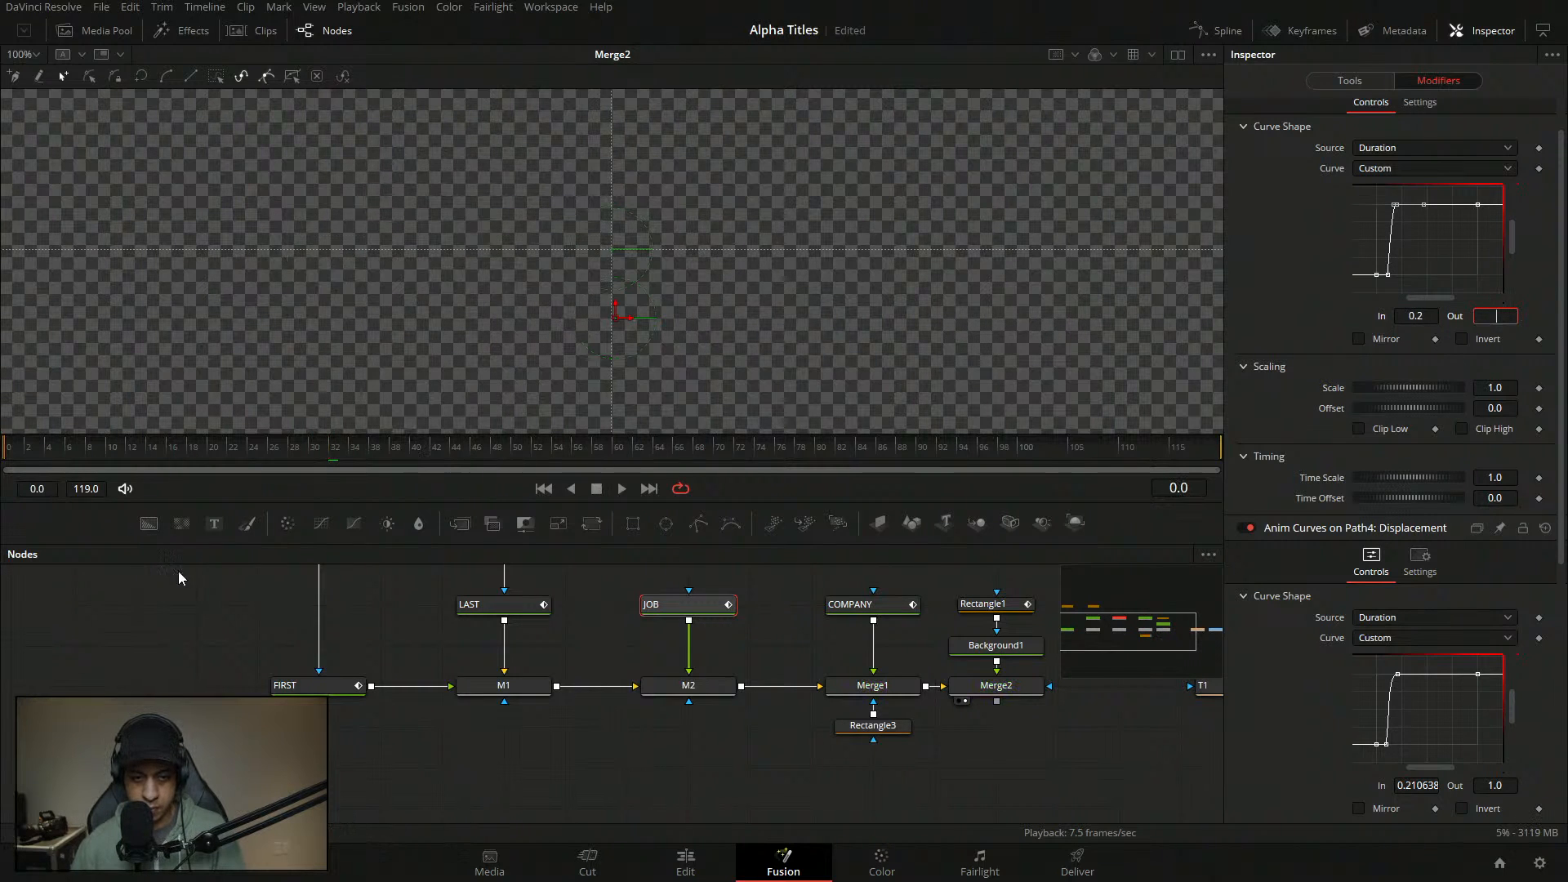
pyautogui.click(619, 488)
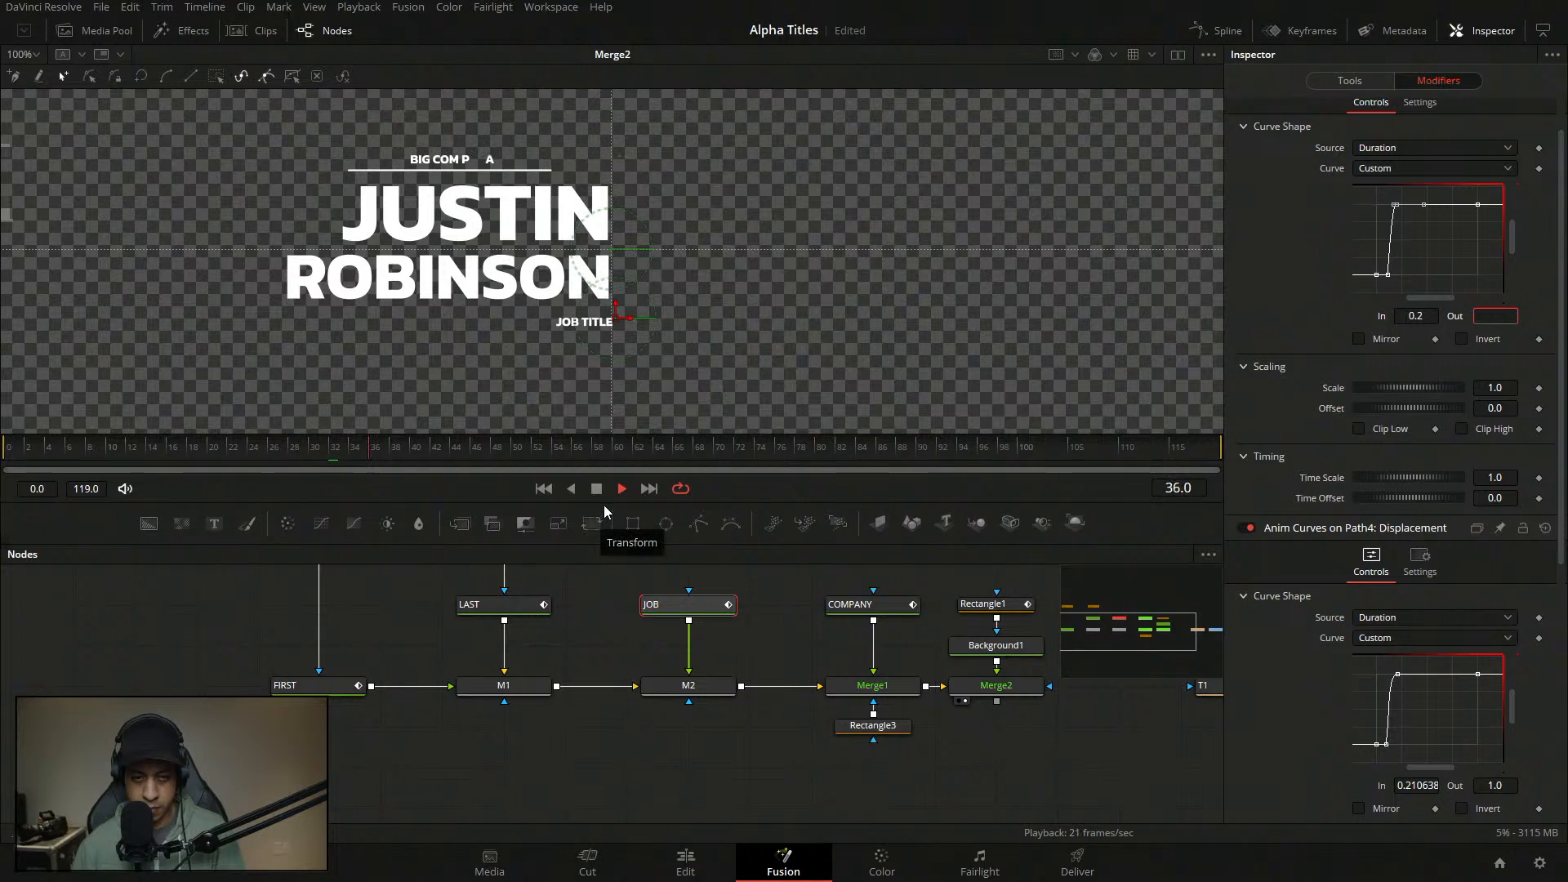
pyautogui.click(596, 488)
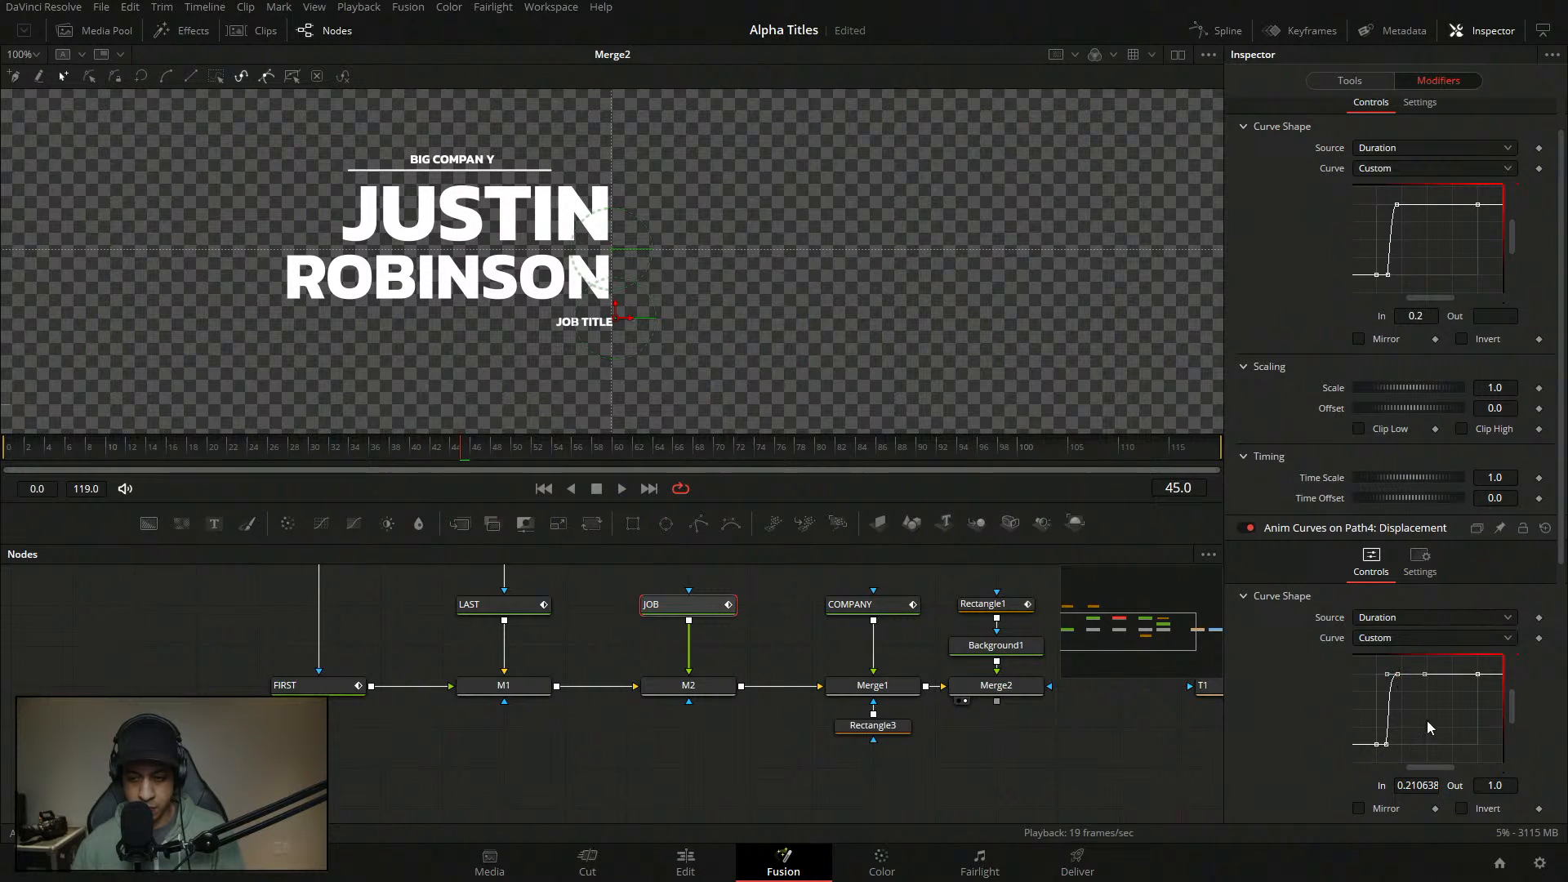
# - Change the curve's ease In from 90 to 63 and replay the animation
pyautogui.press('t')
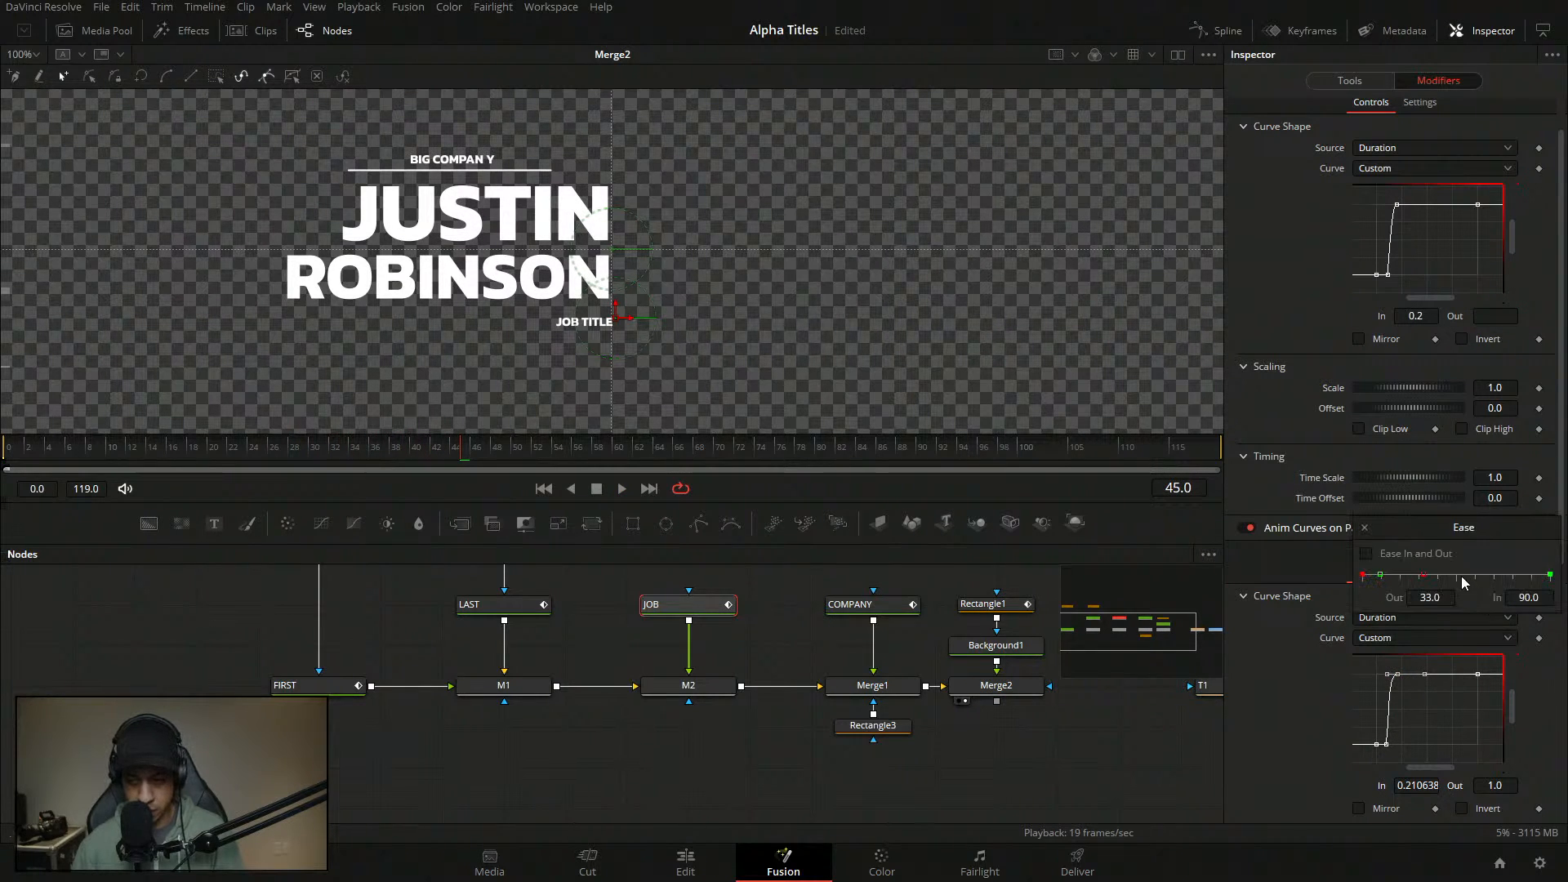
pyautogui.moveTo(1381, 575); pyautogui.dragTo(1431, 577)
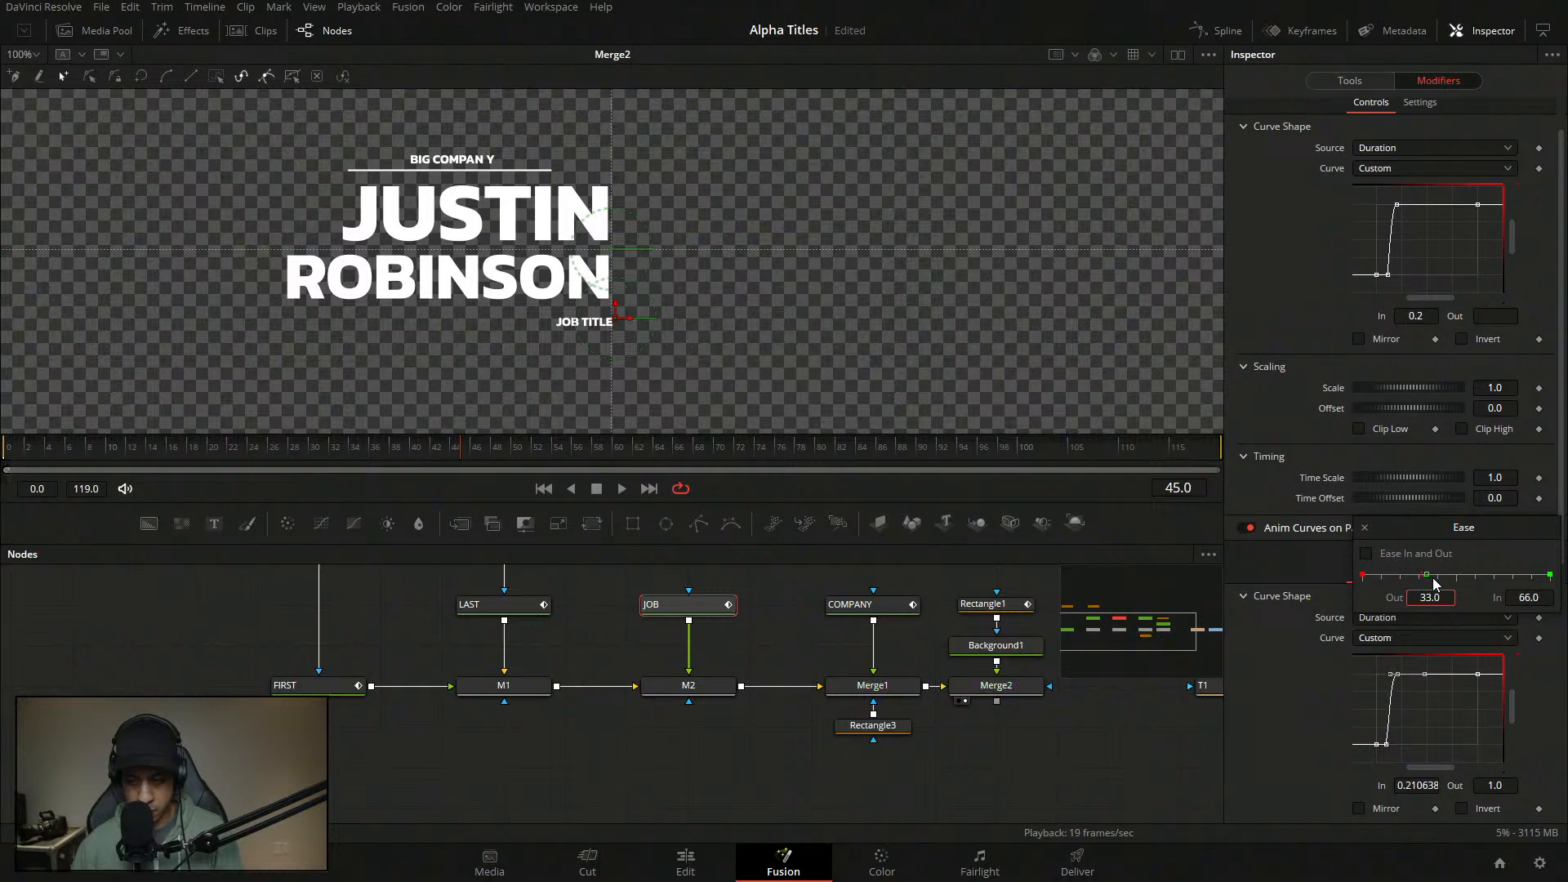
pyautogui.click(28, 449)
pyautogui.press('space')
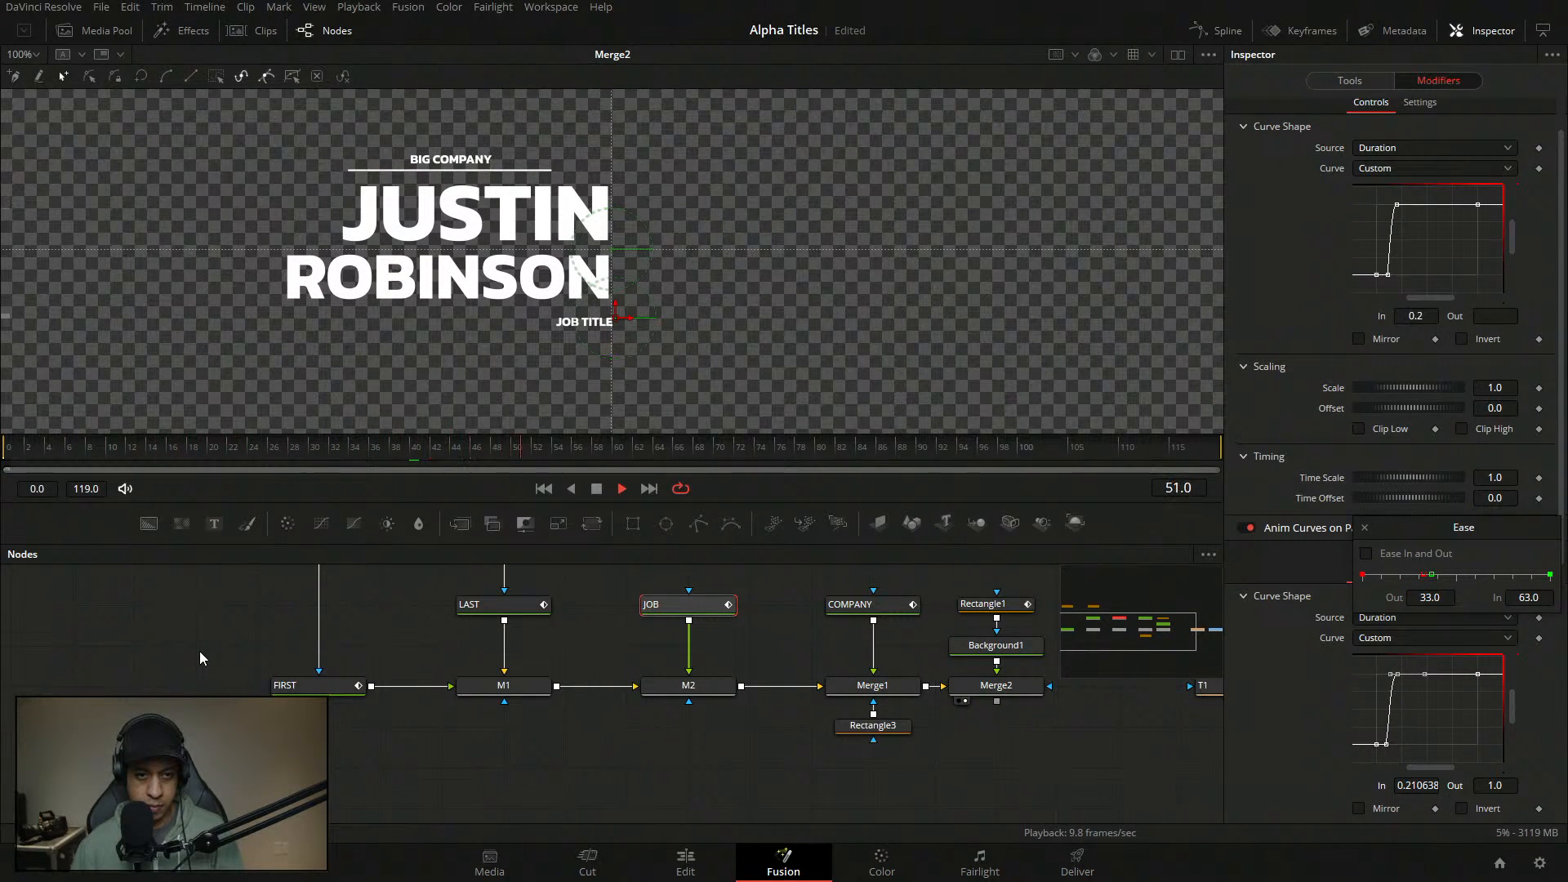
pyautogui.press('space')
pyautogui.click(22, 449)
pyautogui.press('space')
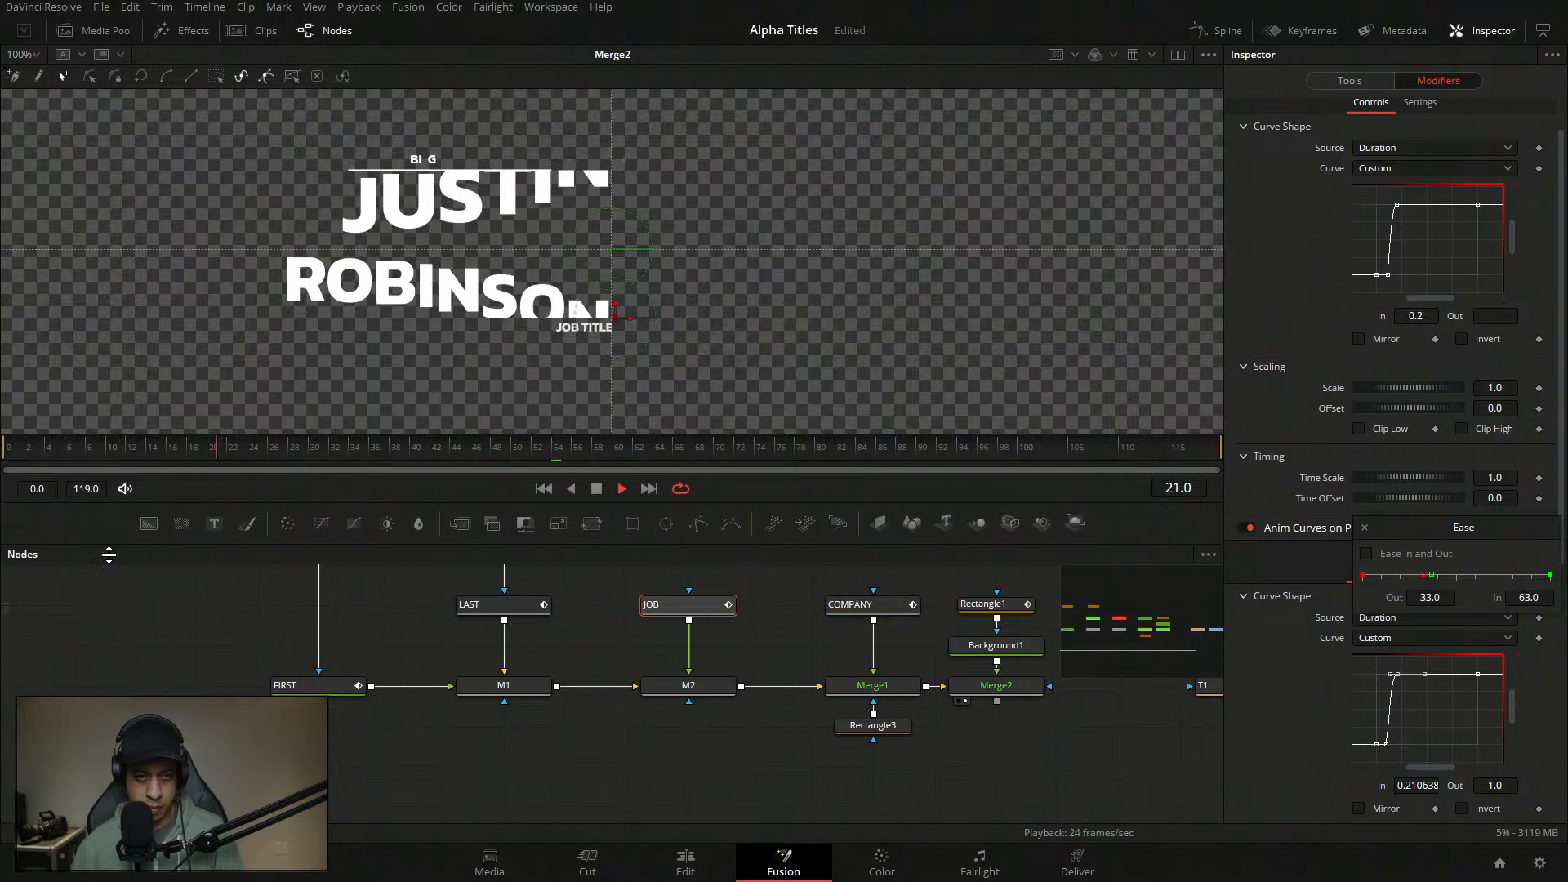
pyautogui.click(689, 605)
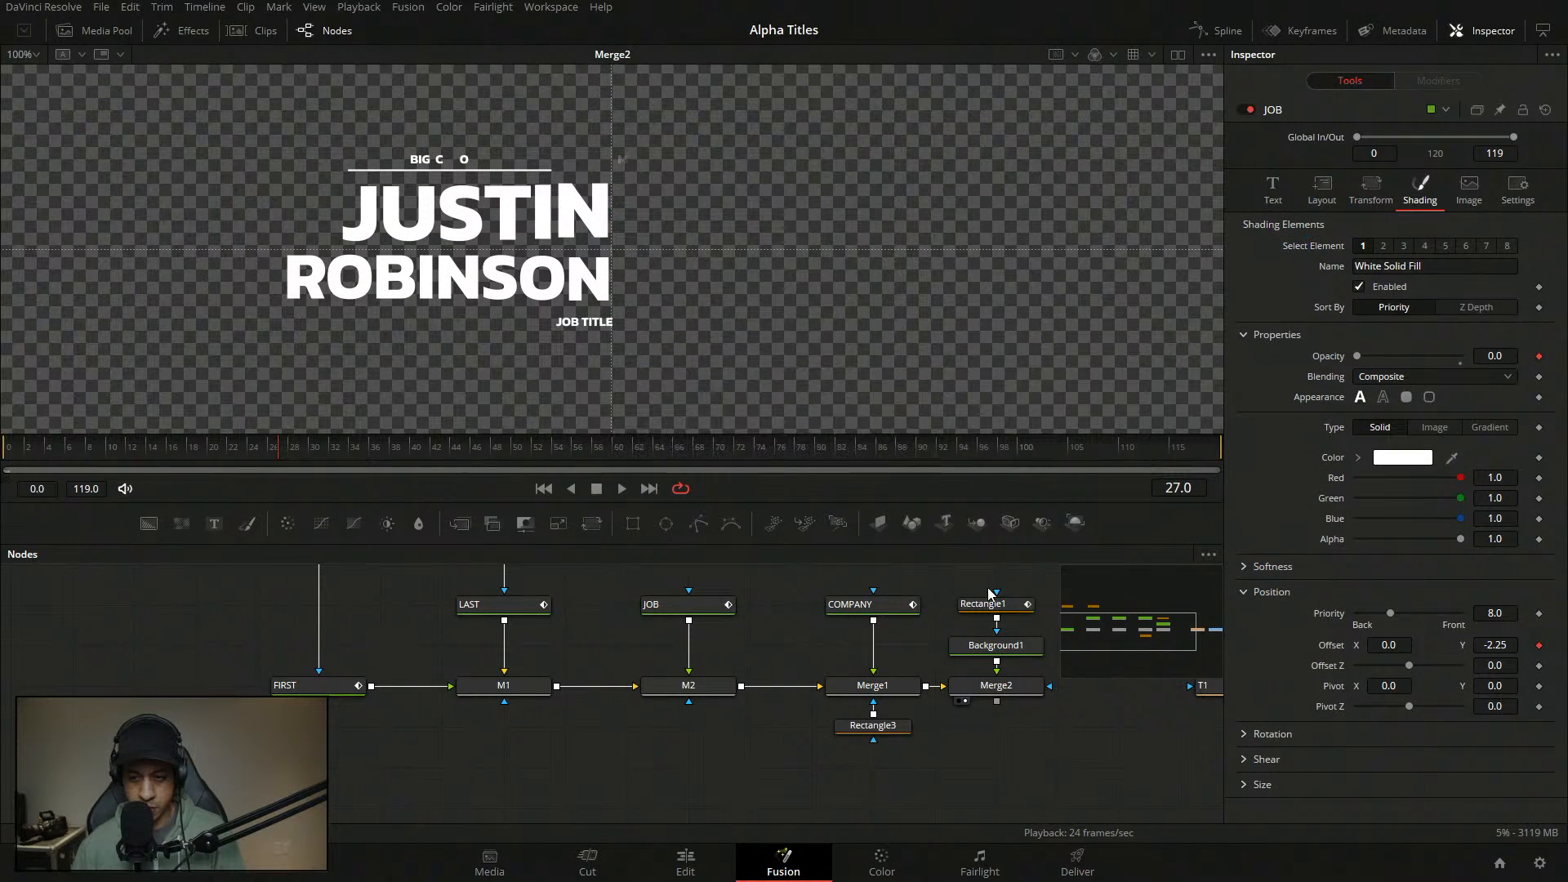
# - Set the COMPANY text's Follower3 delay between characters to 1.0
pyautogui.click(887, 609)
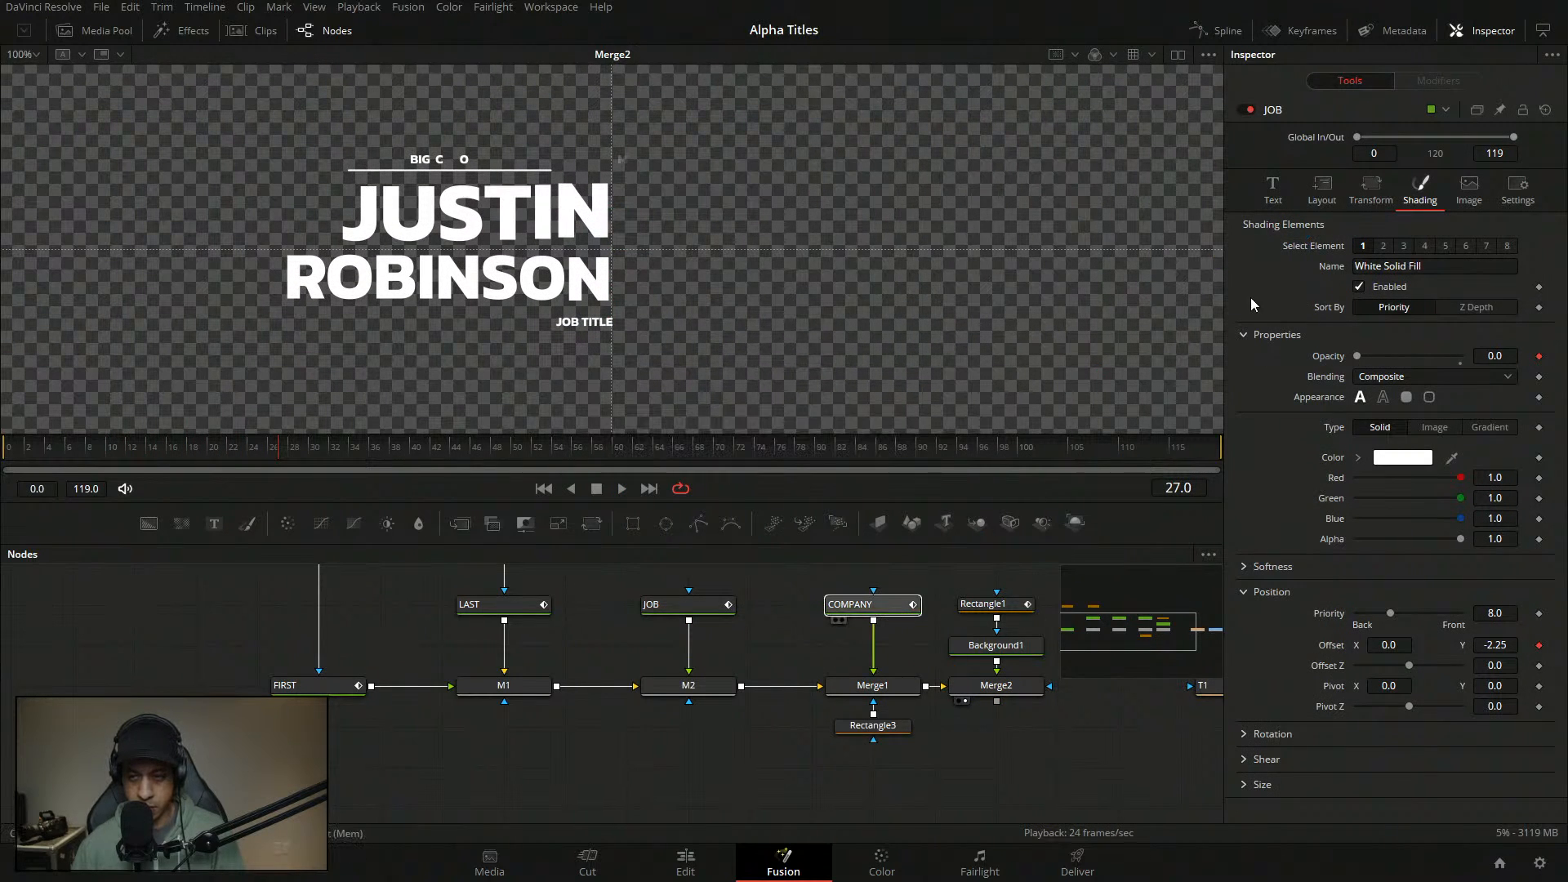
pyautogui.click(1438, 80)
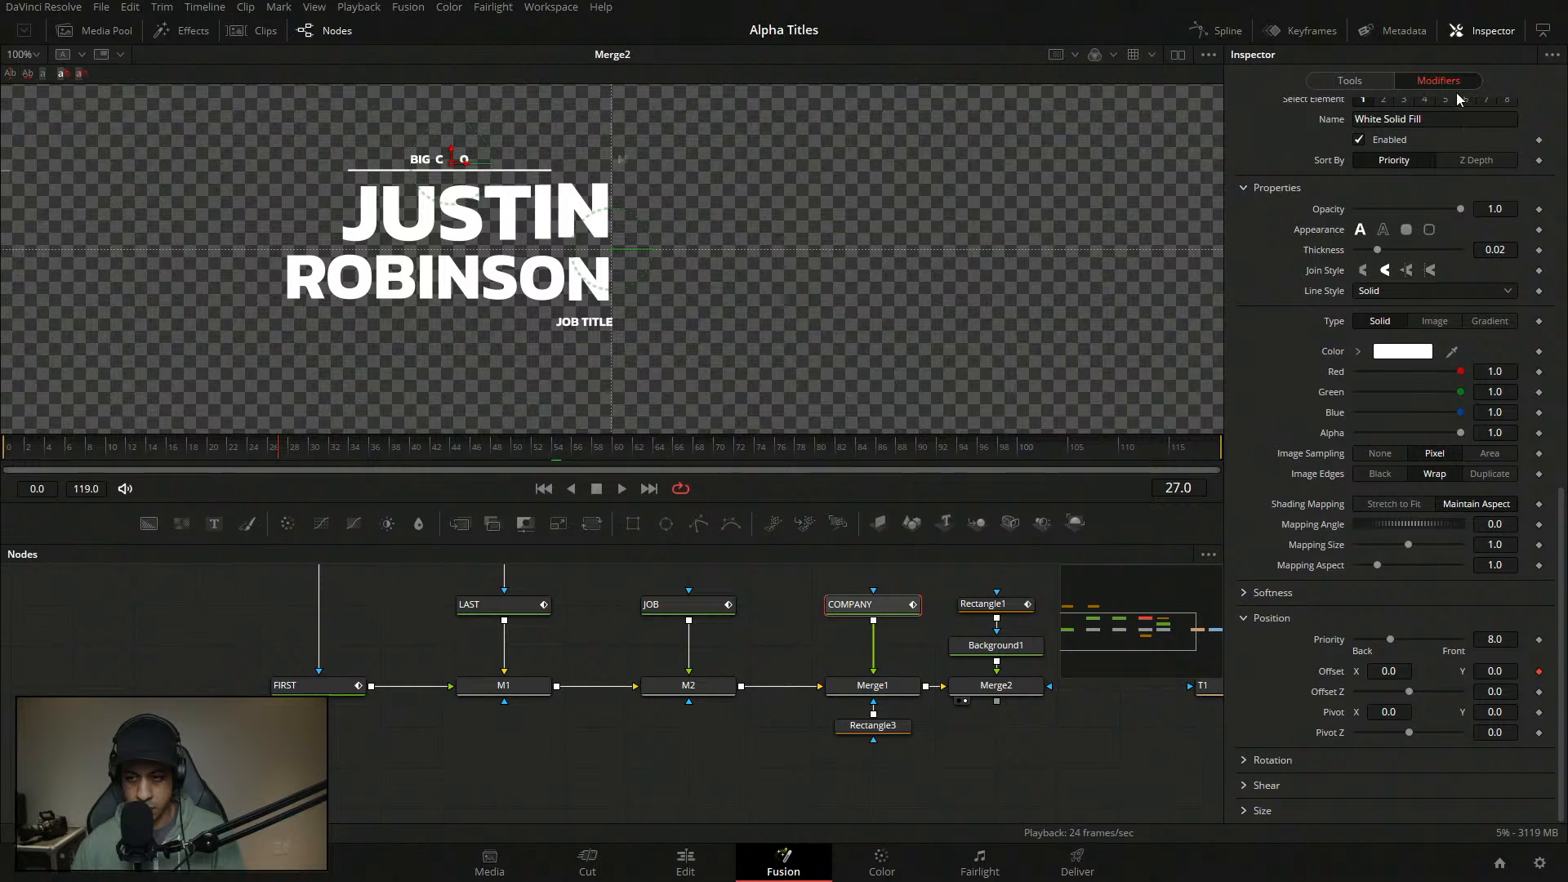
pyautogui.scroll(6, 1445, 468)
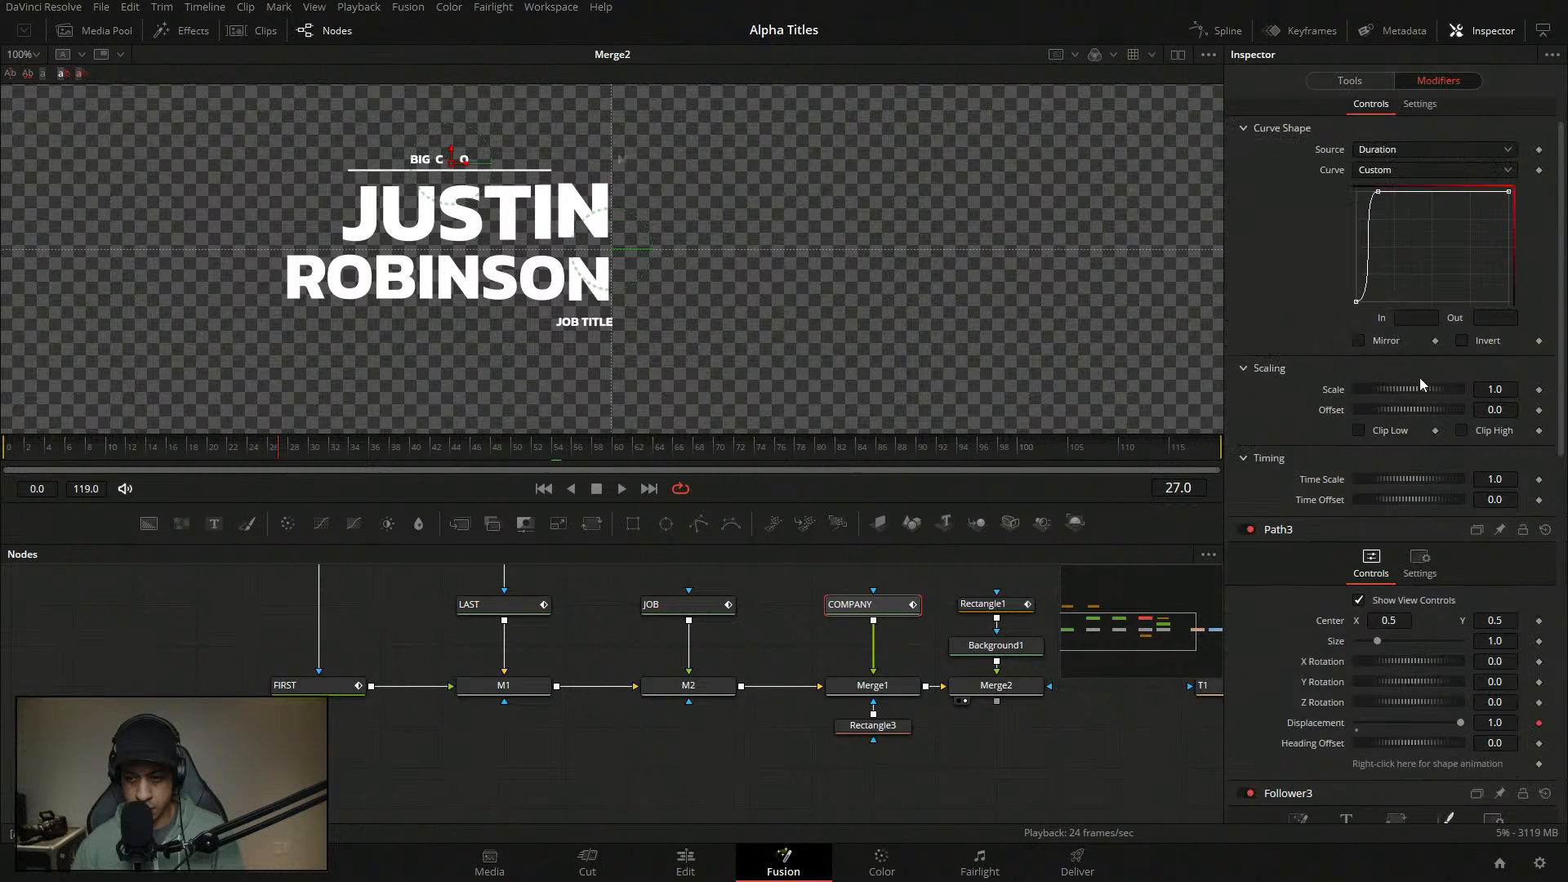
pyautogui.scroll(-5, 1486, 578)
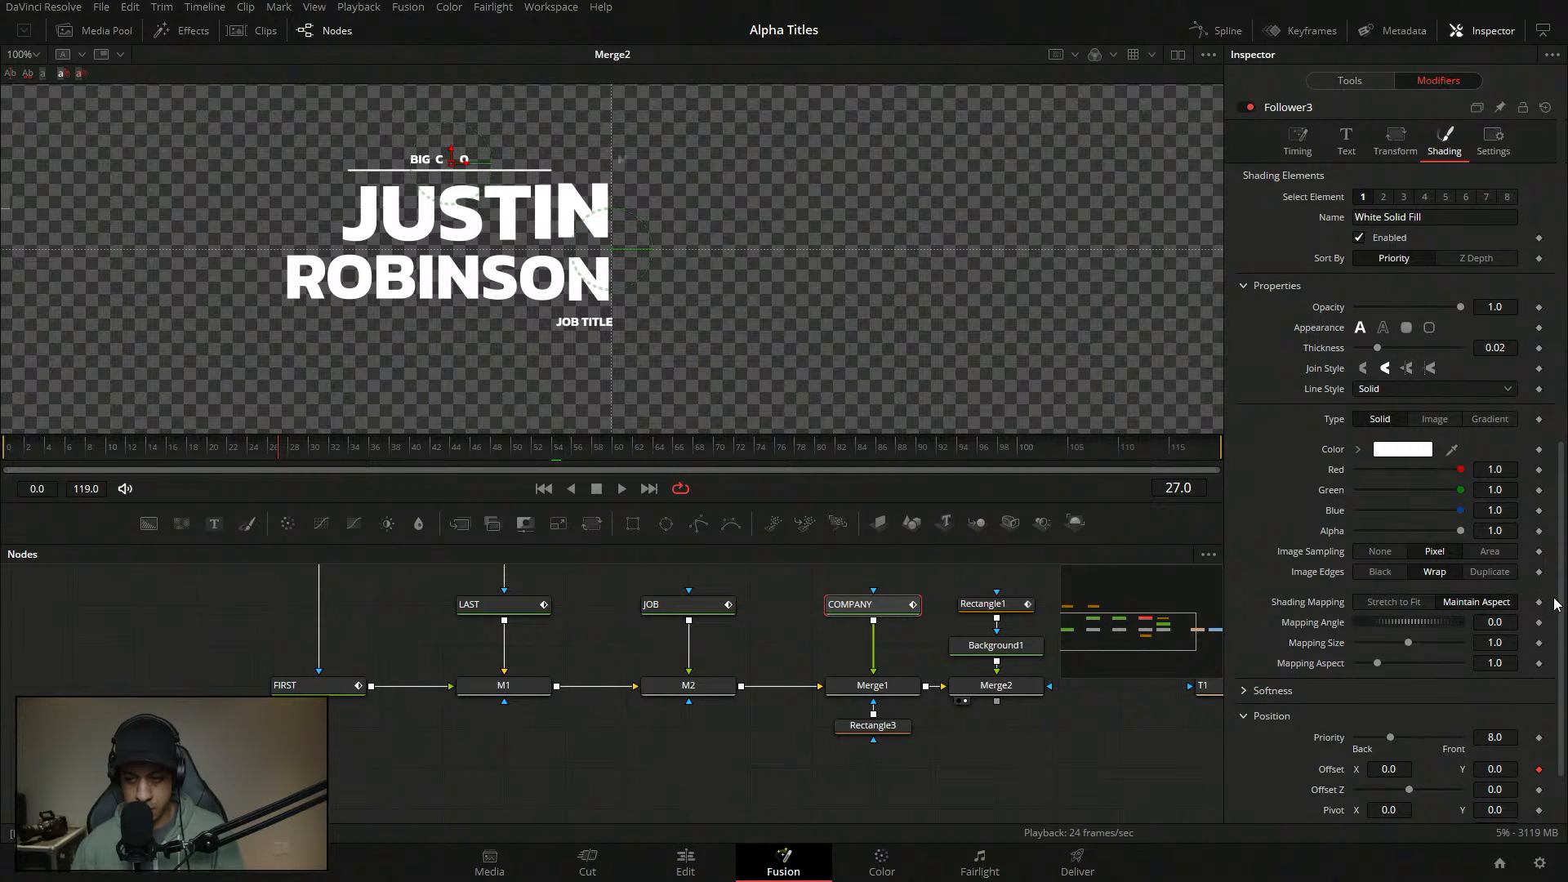
pyautogui.scroll(7, 1556, 604)
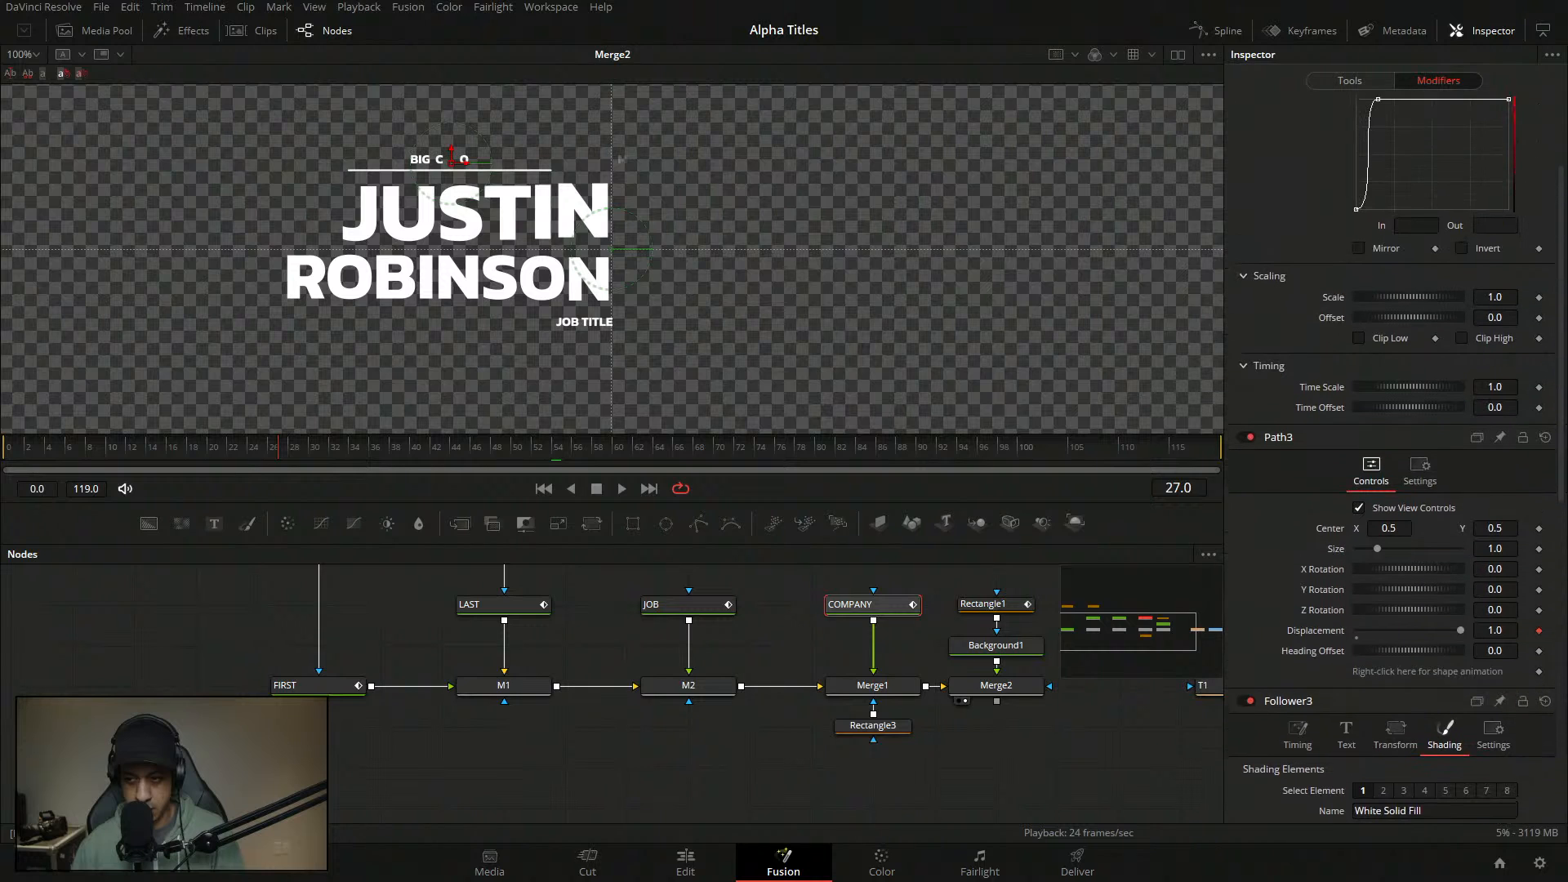
pyautogui.scroll(-5, 1262, 374)
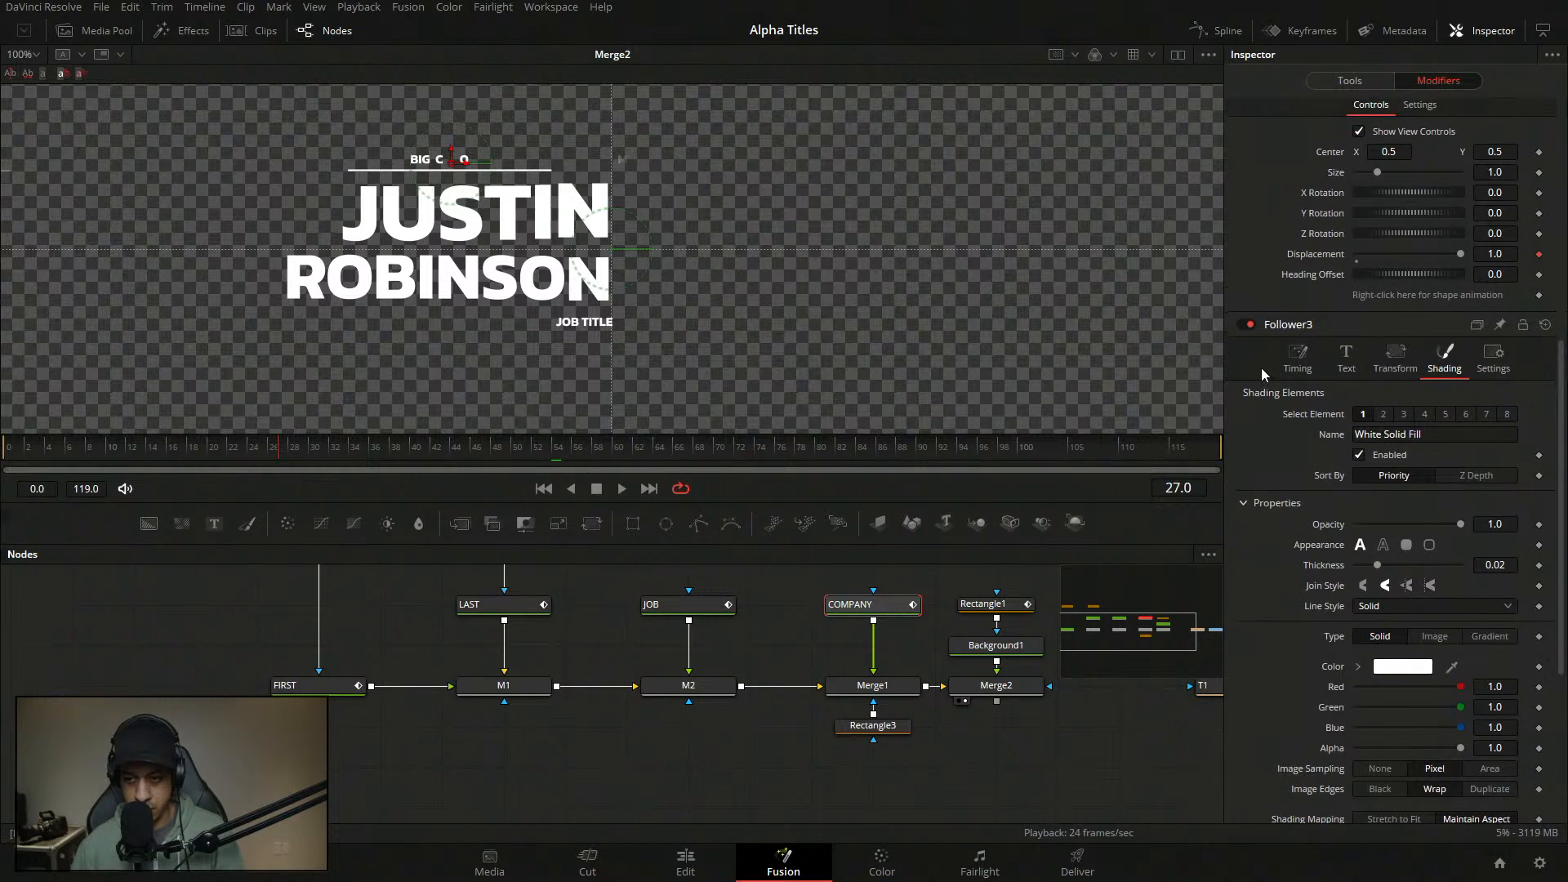
pyautogui.click(1297, 362)
pyautogui.click(1494, 456)
pyautogui.write('1')
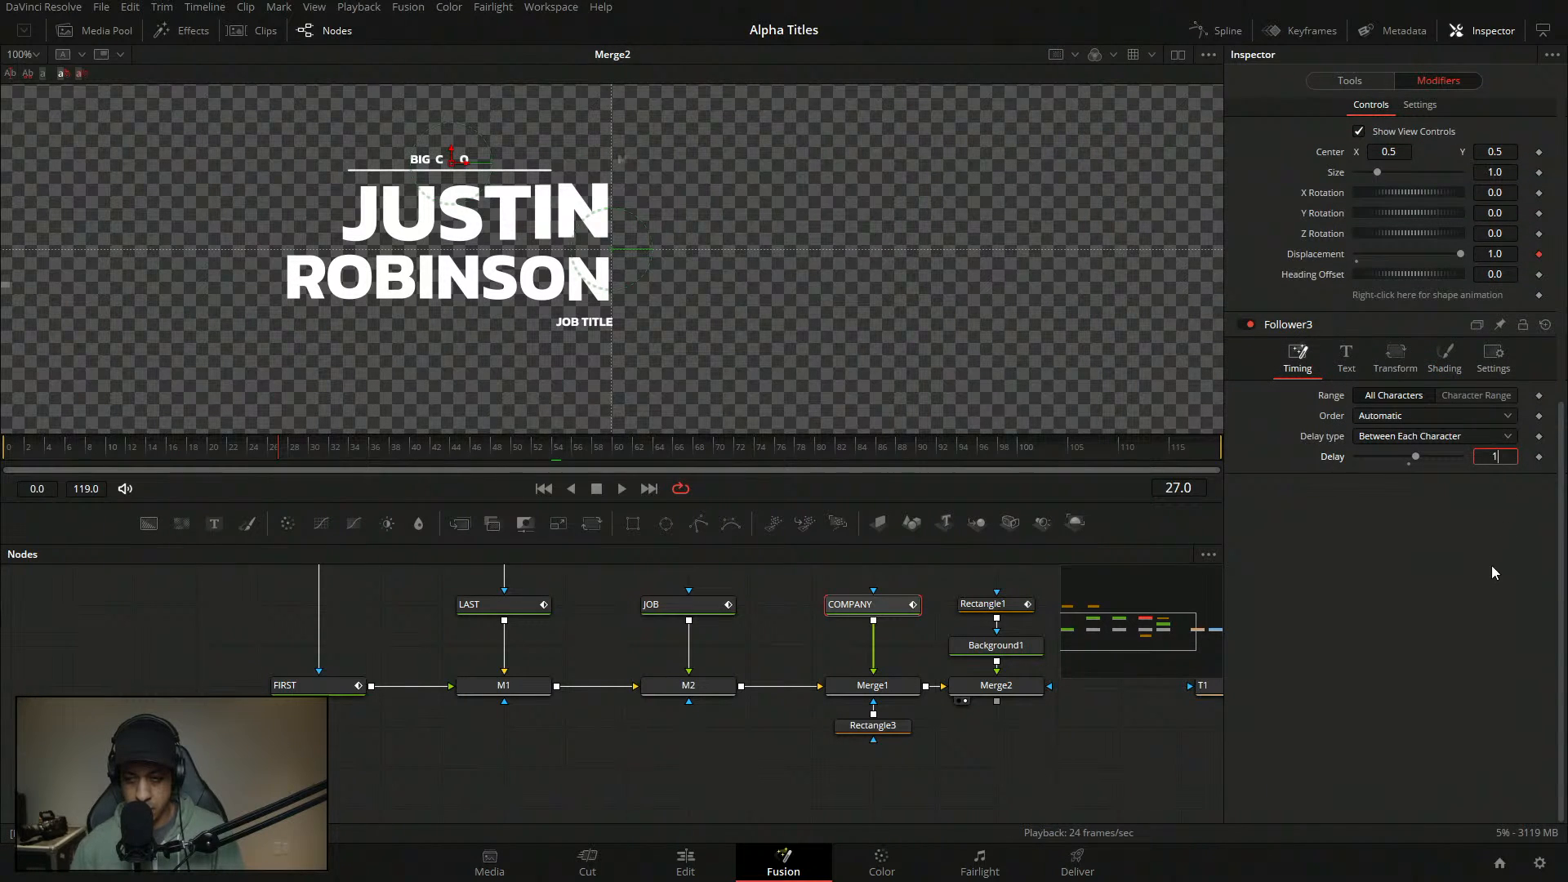
pyautogui.press('Return')
# - Preview the letter stagger, then raise the delay to 2.0
pyautogui.moveTo(196, 456); pyautogui.dragTo(4, 456)
pyautogui.click(621, 489)
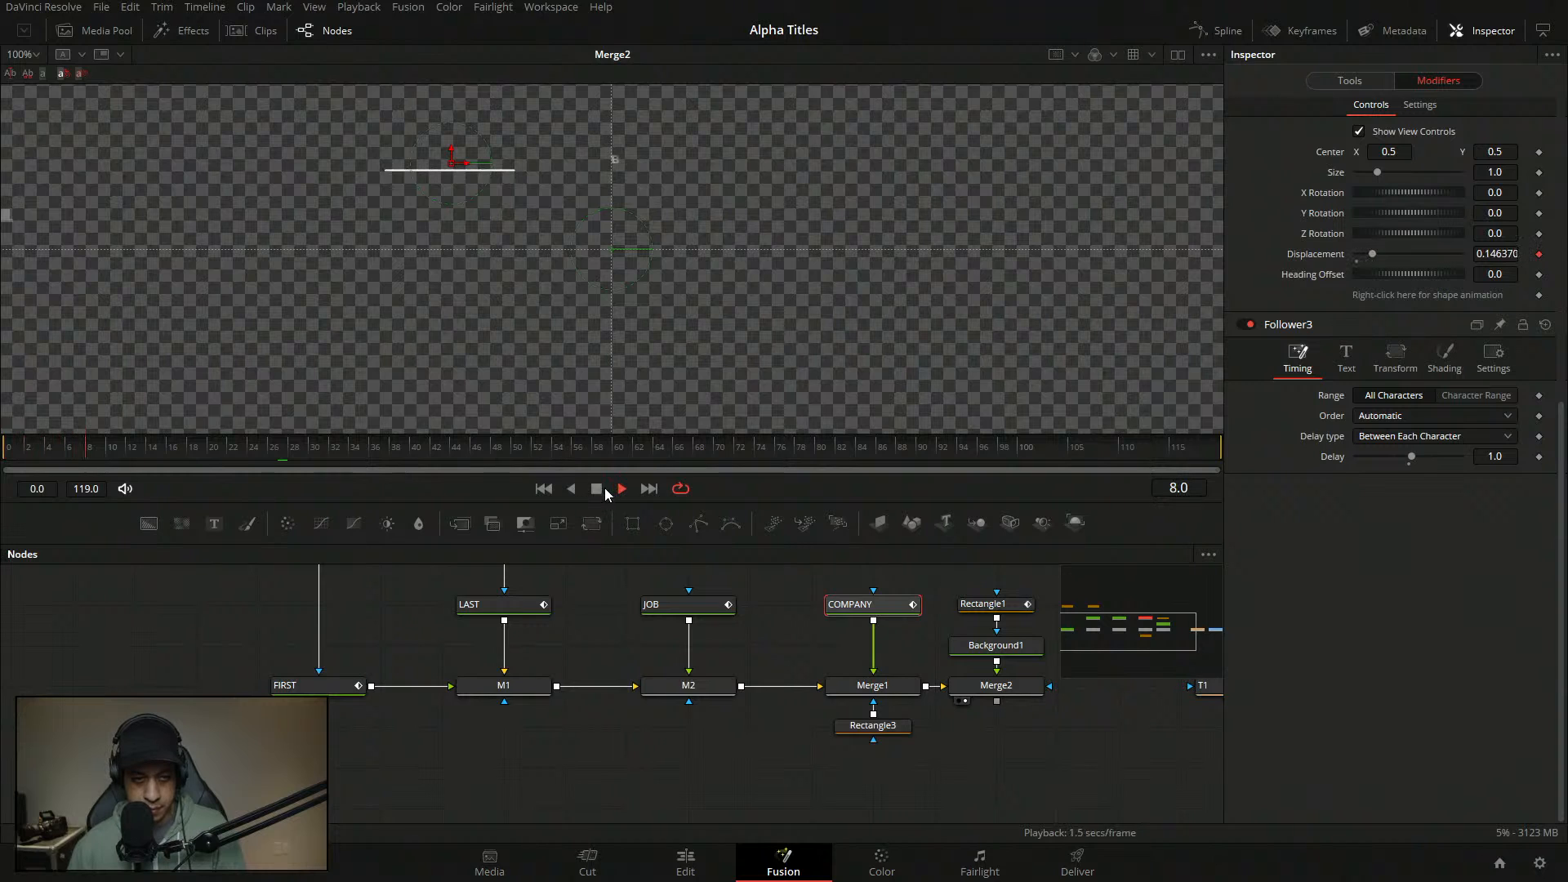
pyautogui.moveTo(168, 451); pyautogui.dragTo(8, 454)
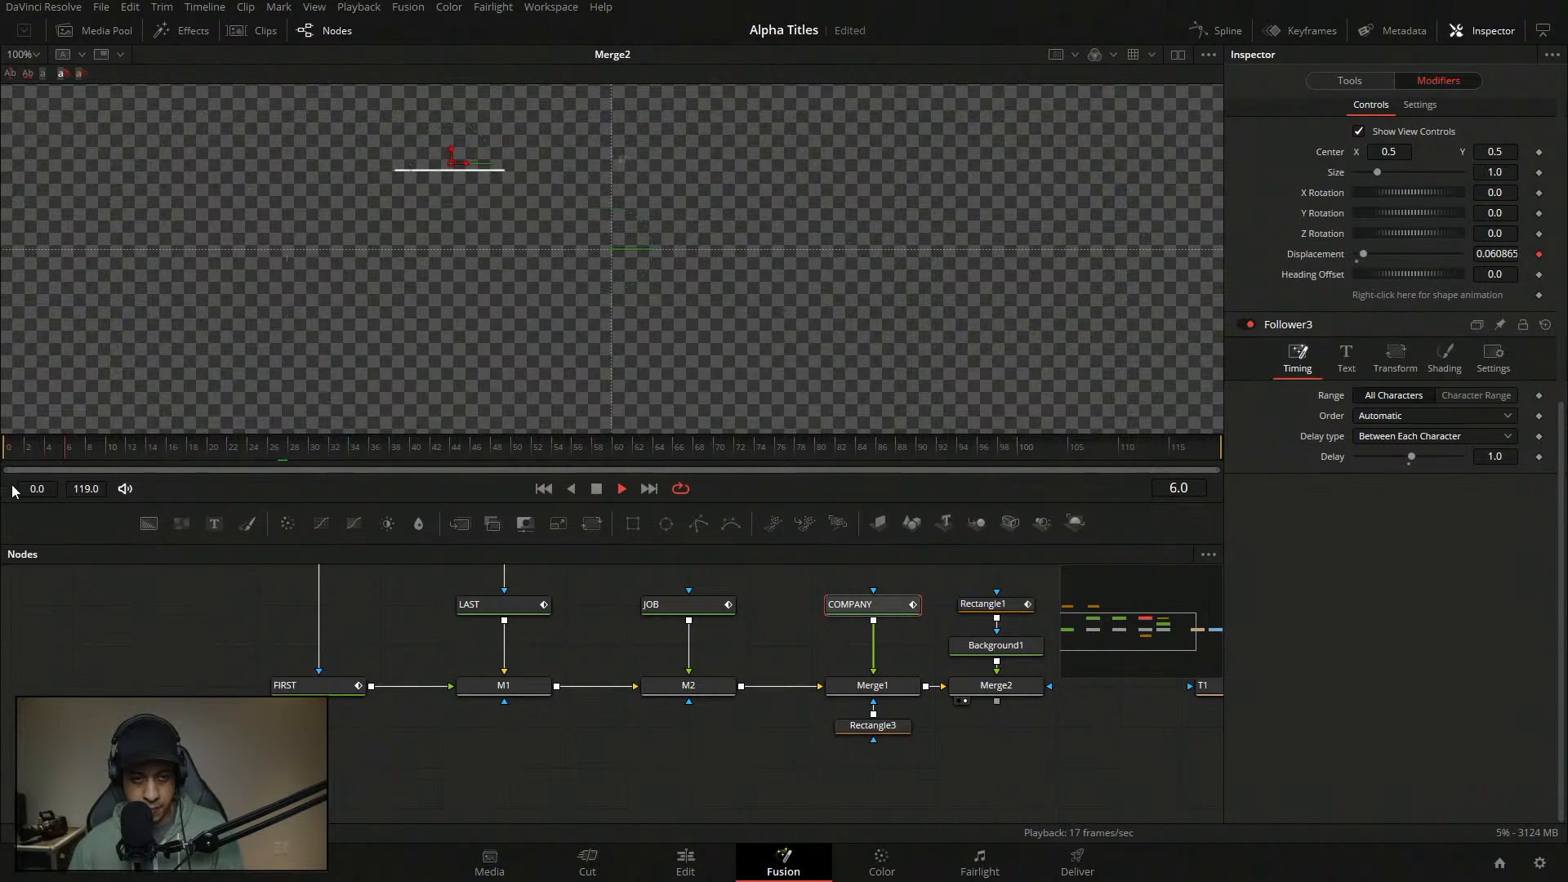
pyautogui.press('space')
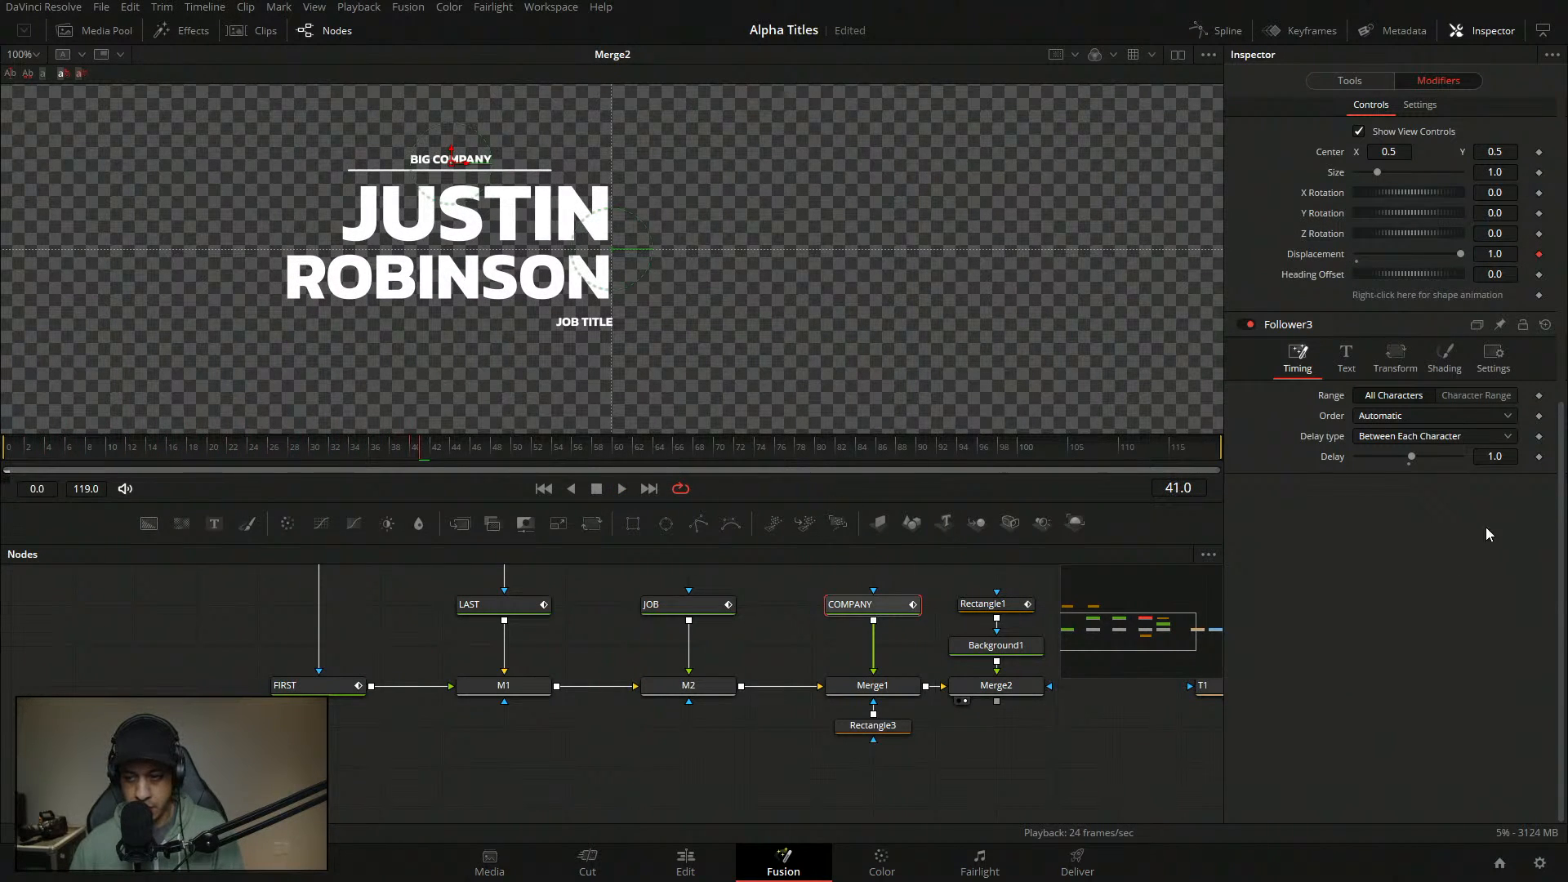
pyautogui.click(1494, 457)
pyautogui.write('2')
pyautogui.press('Return')
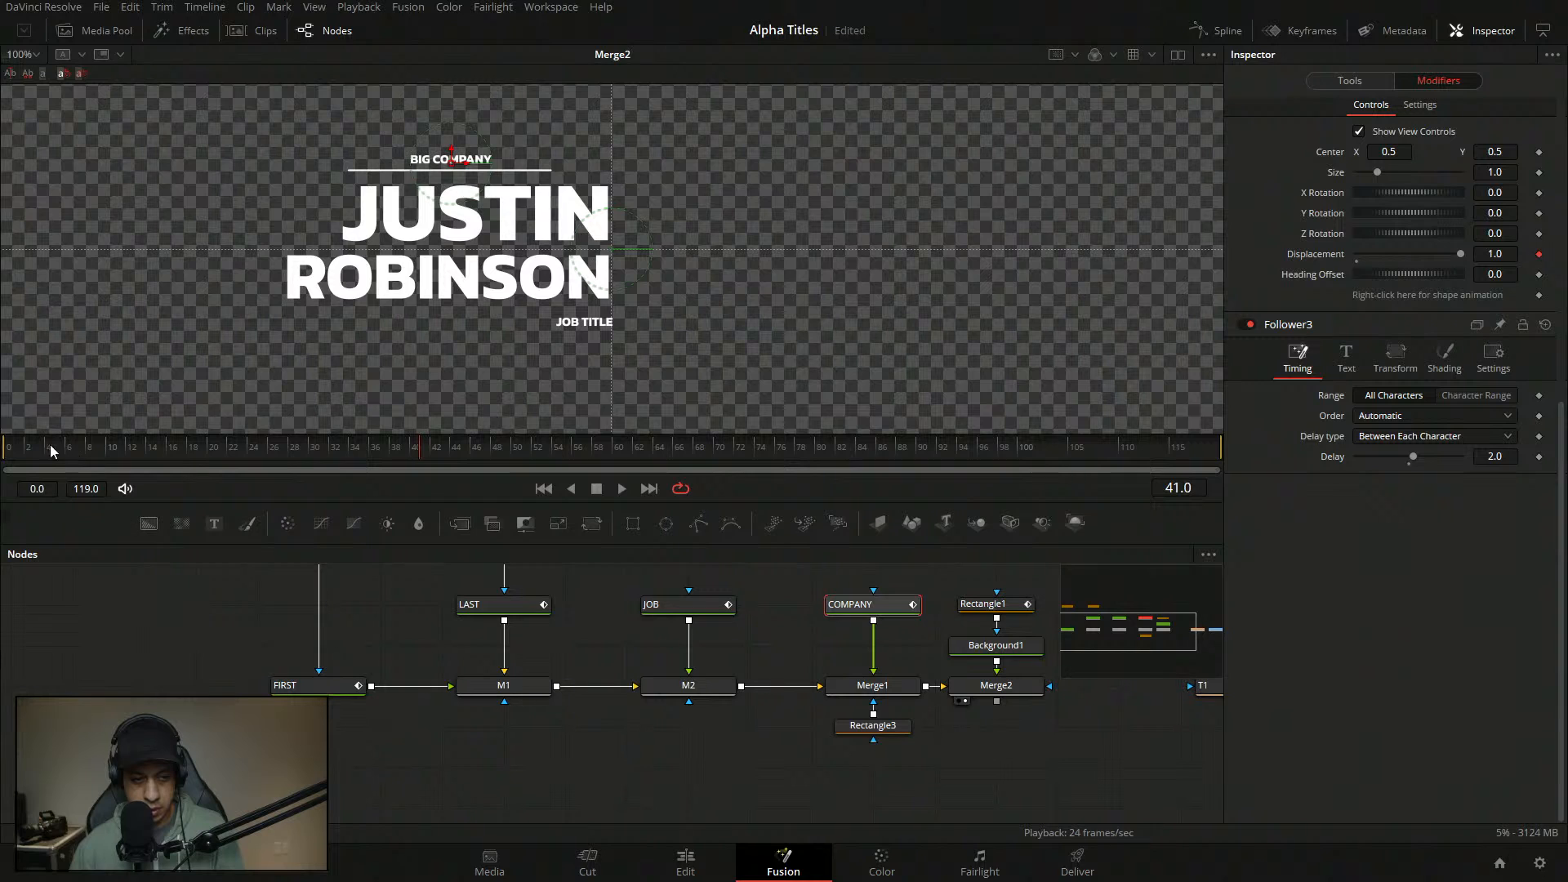
# - Replay the staggered letters from frame 0, scrub to about frame 12, then go to the Edit page
pyautogui.click(76, 590)
pyautogui.click(9, 451)
pyautogui.press('space')
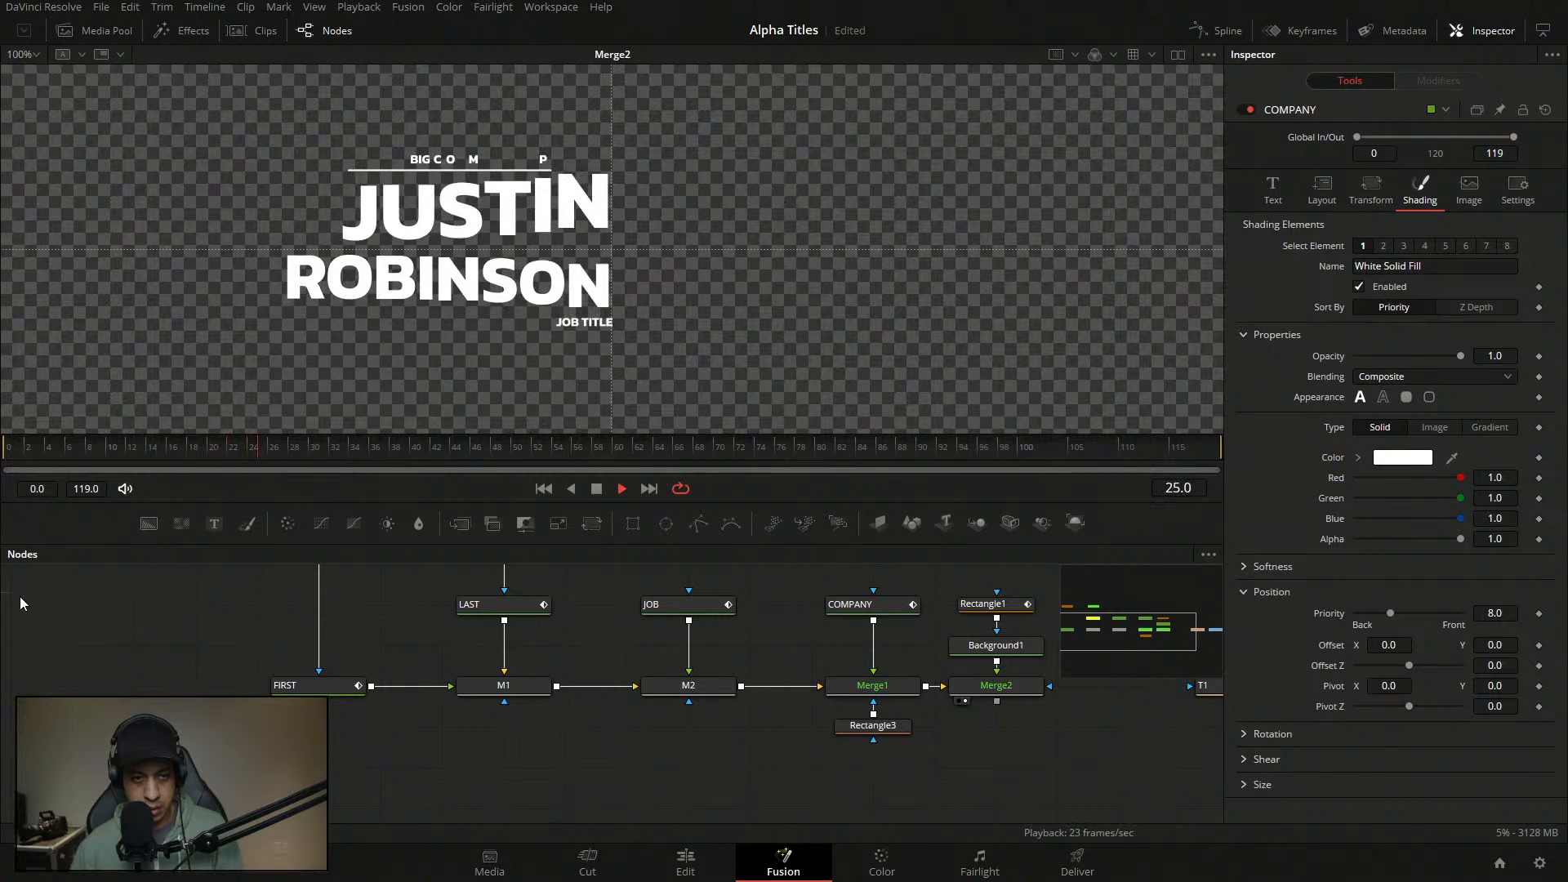
pyautogui.click(6, 449)
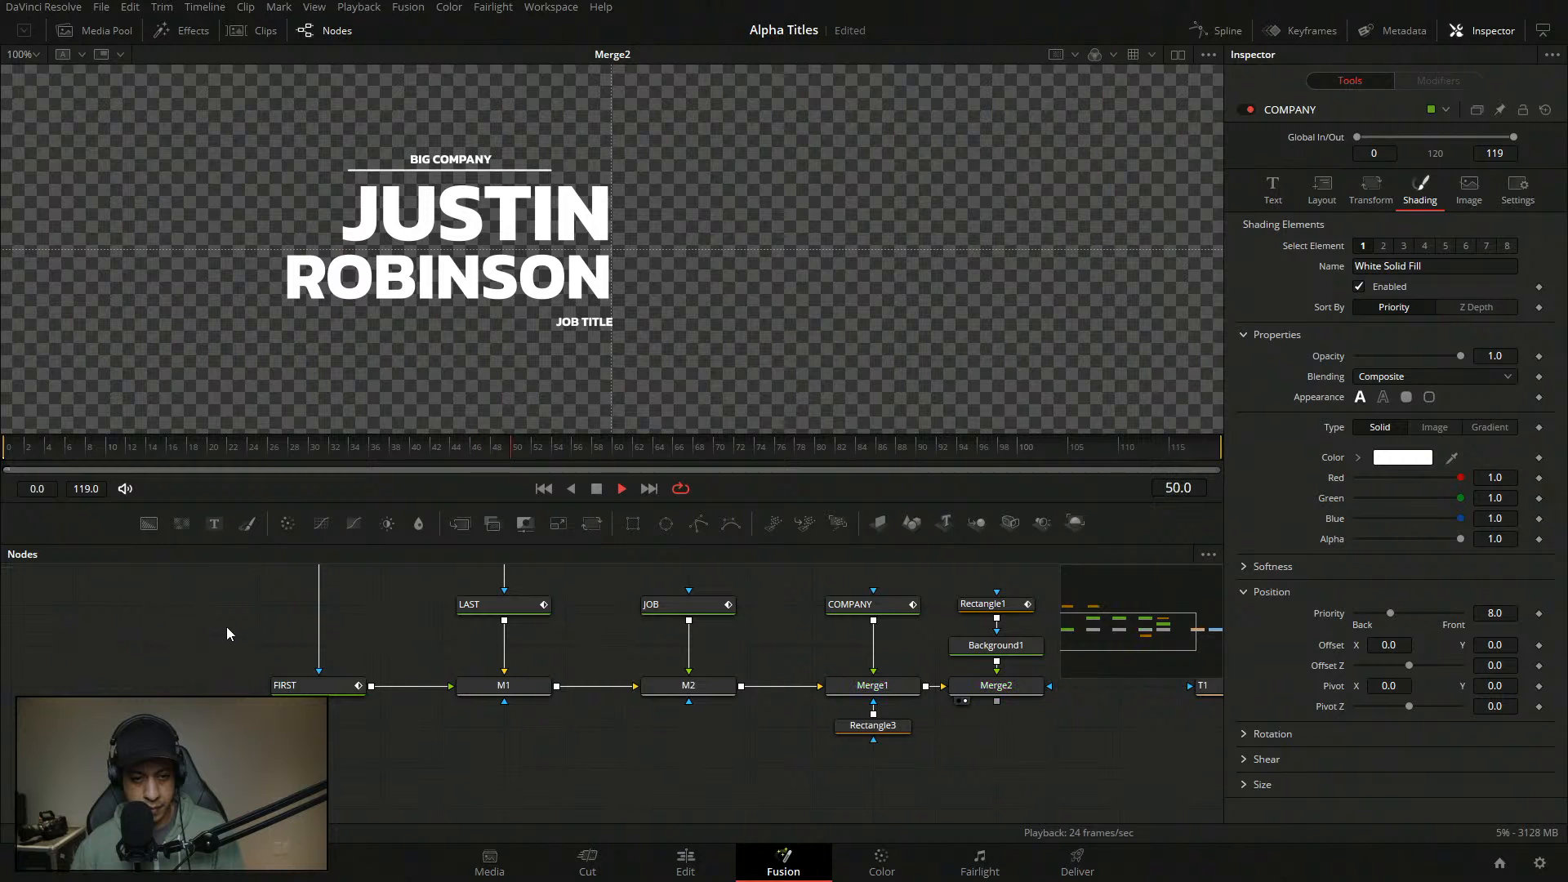
pyautogui.moveTo(121, 451); pyautogui.dragTo(3, 447)
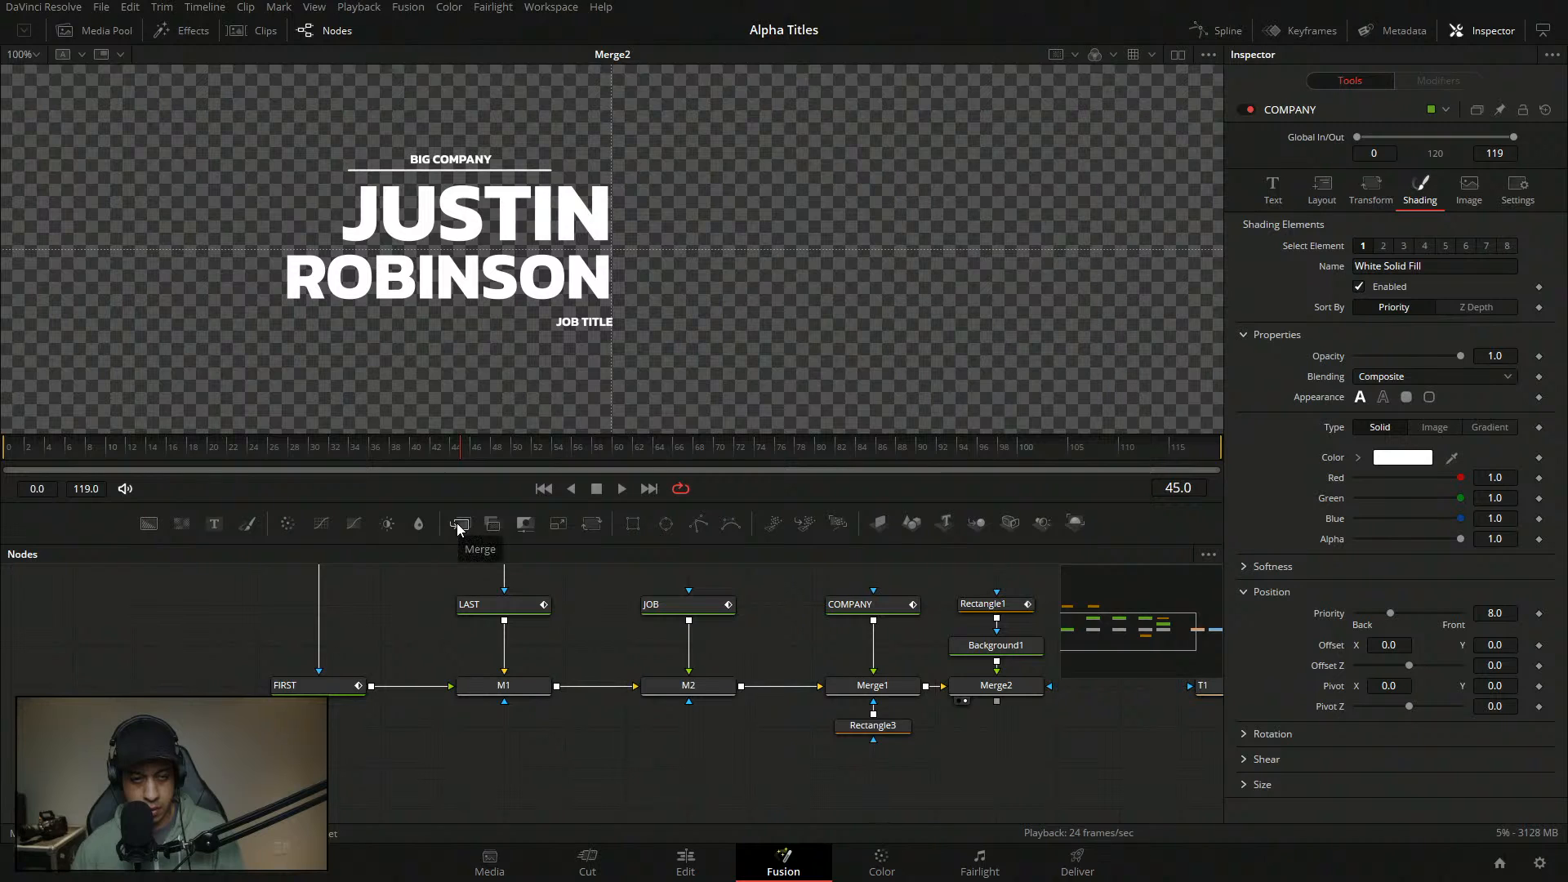
pyautogui.moveTo(117, 450); pyautogui.dragTo(130, 452)
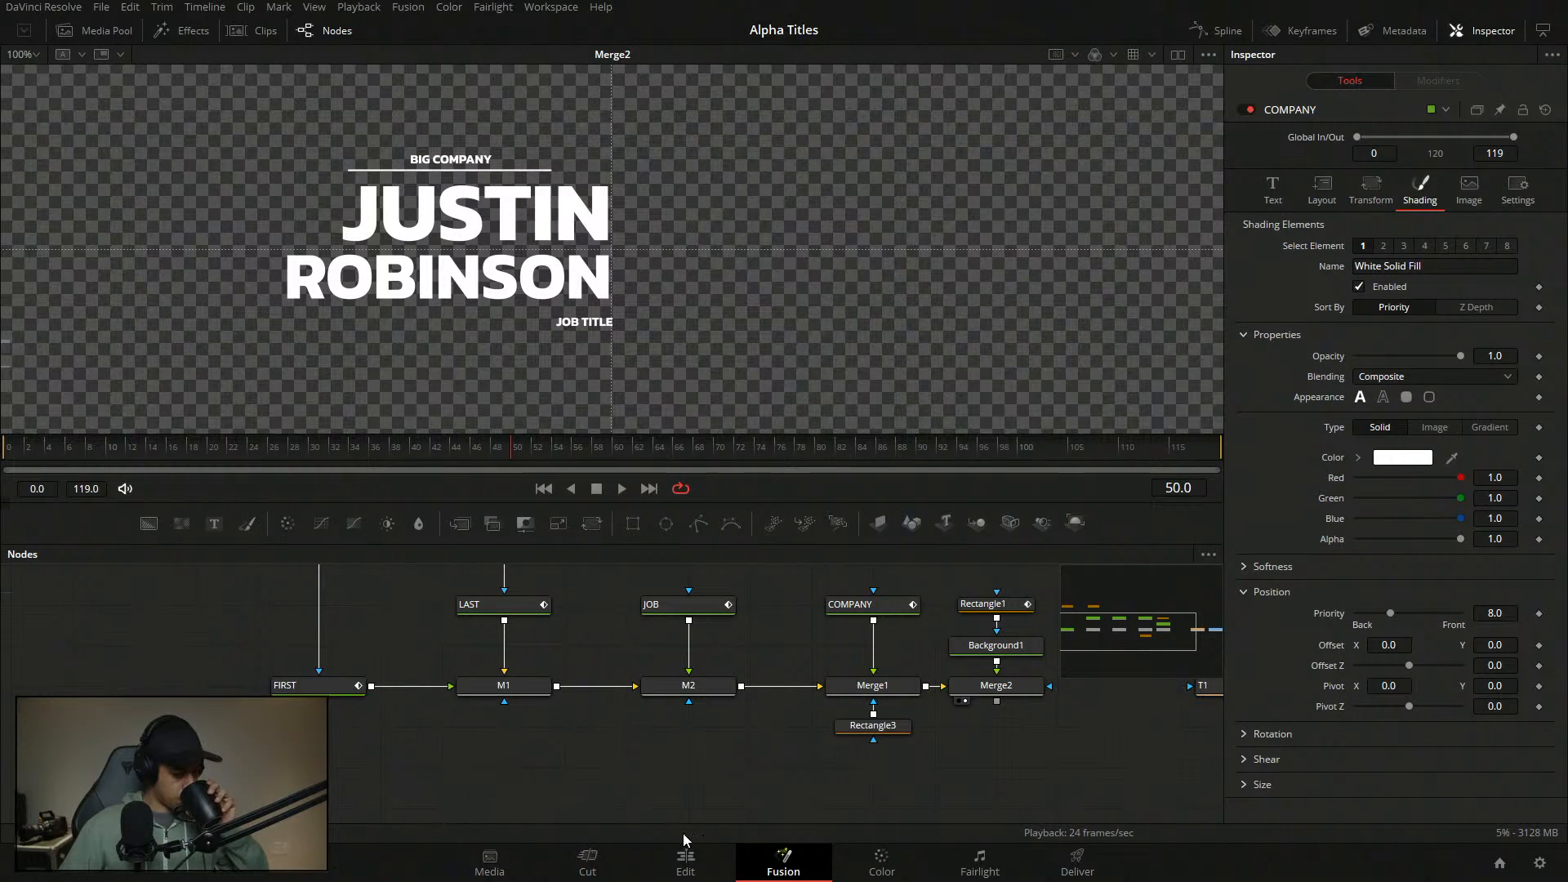
pyautogui.click(686, 860)
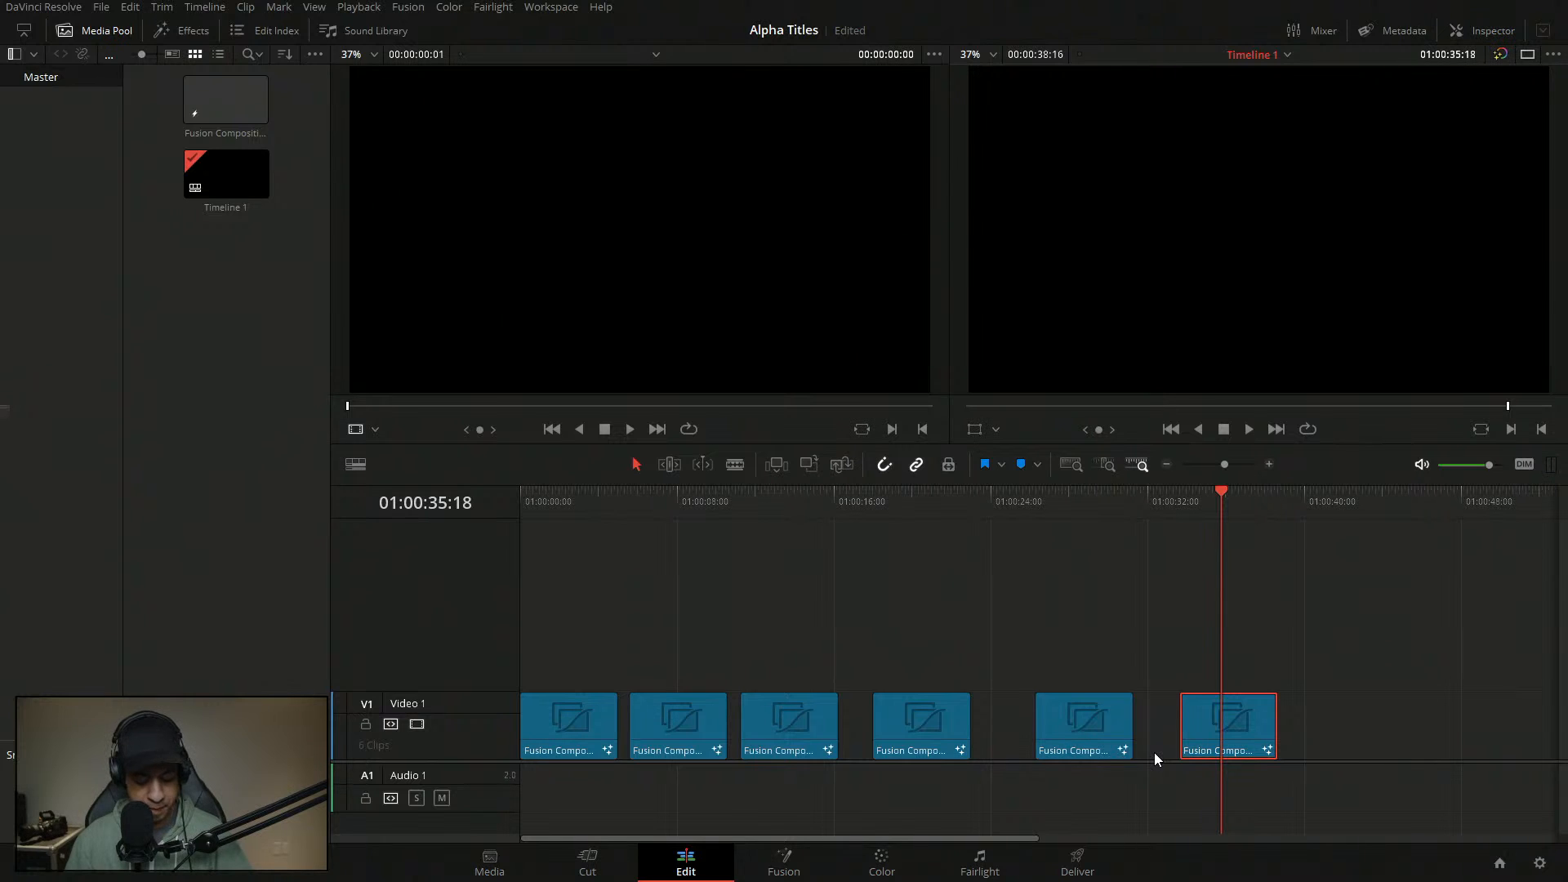
# - Alt-drag the last Fusion Composition clip into a seventh copy and open it in Fusion
pyautogui.moveTo(1230, 724); pyautogui.dragTo(1370, 726)
pyautogui.click(1348, 499)
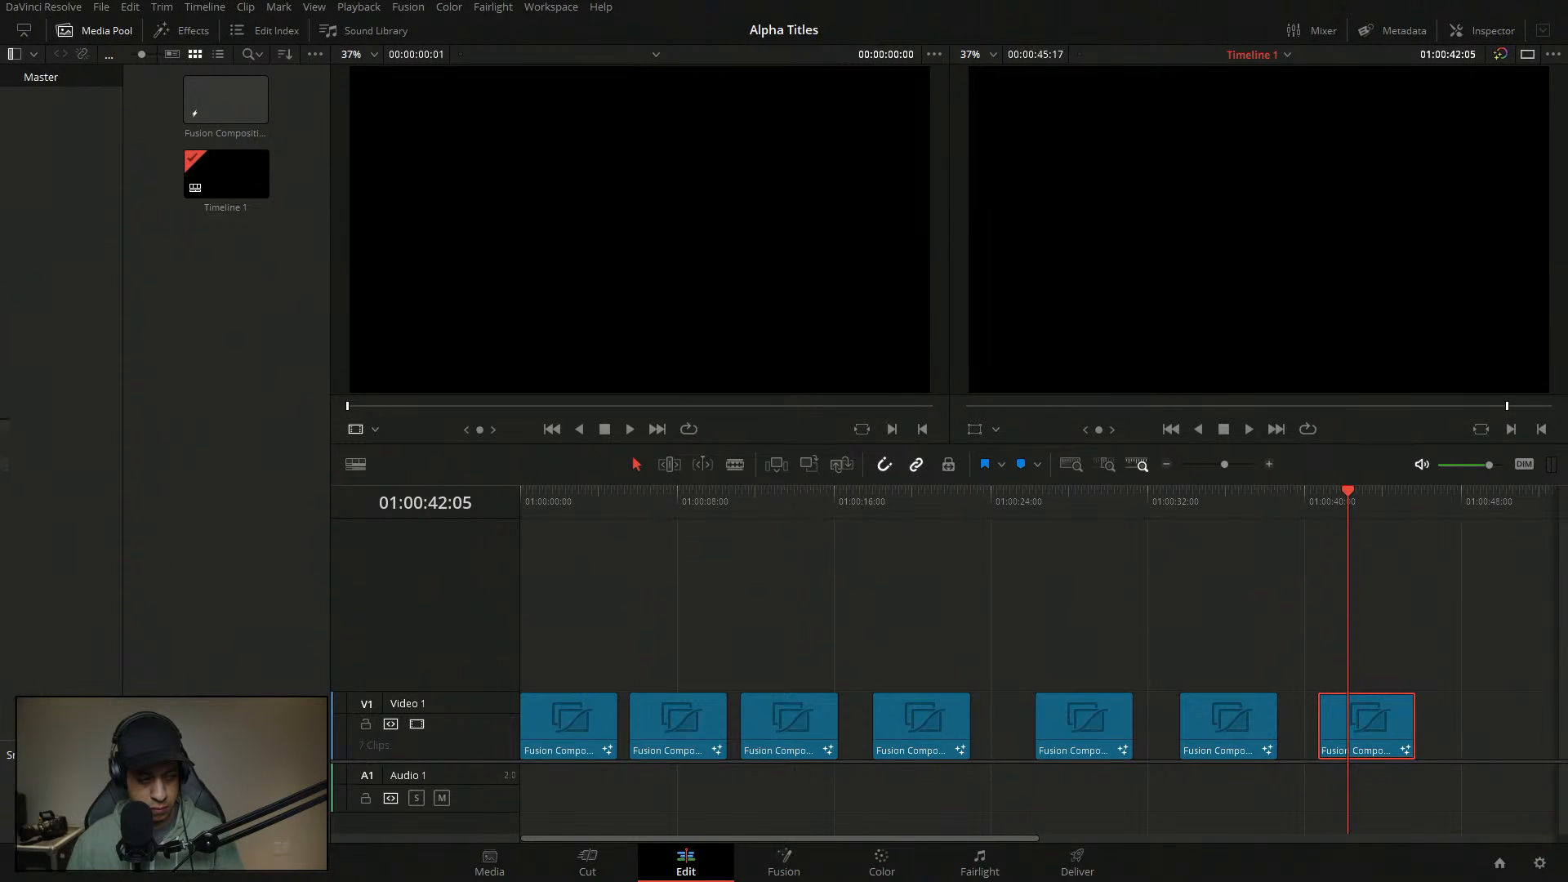
pyautogui.click(776, 864)
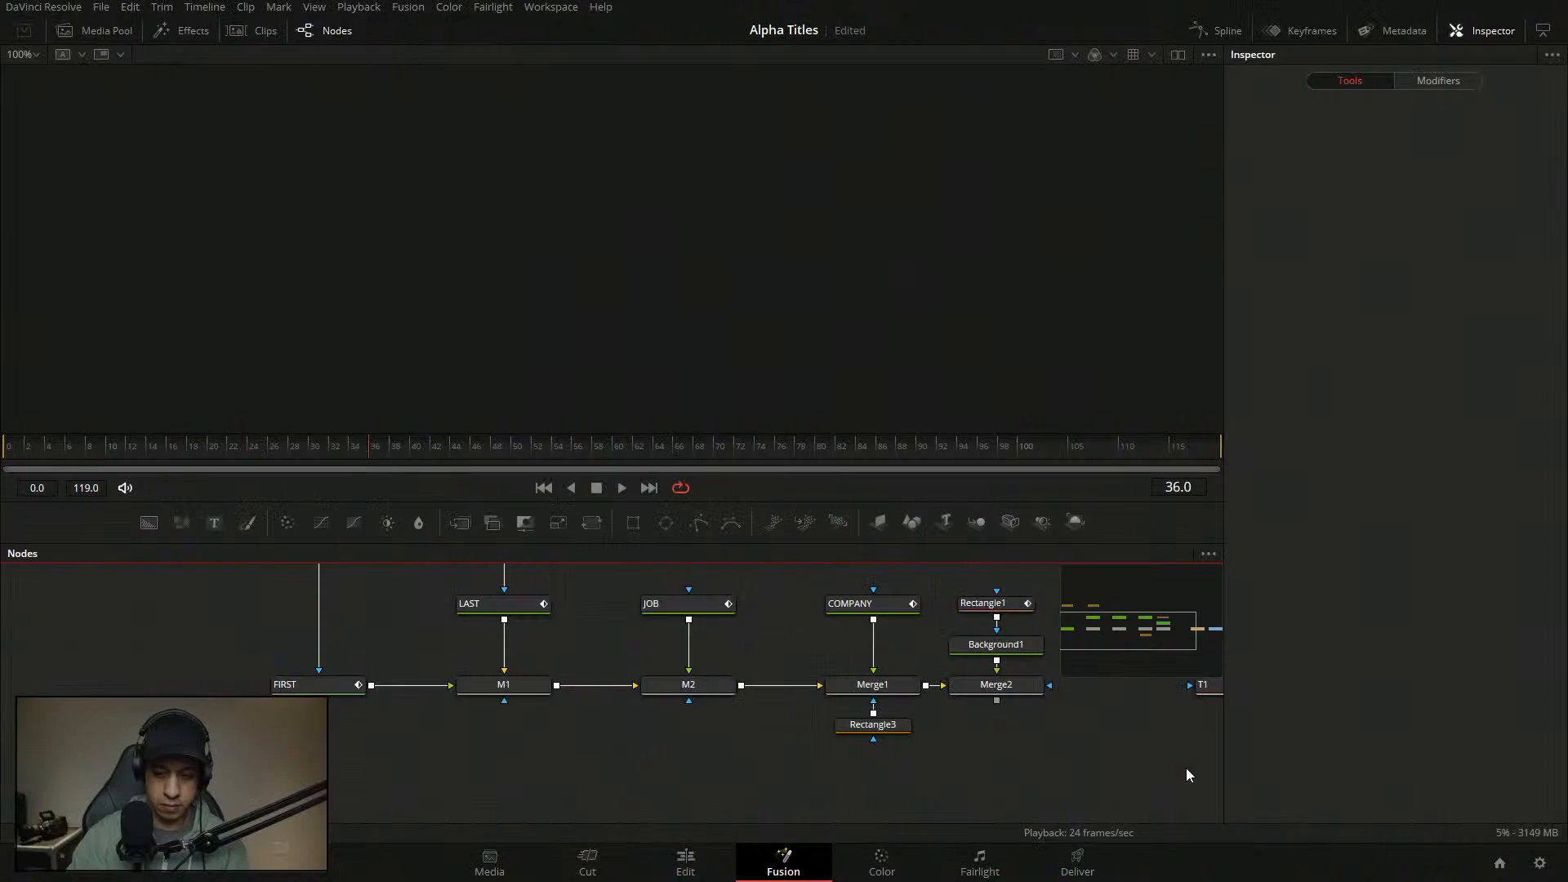
# - View Merge2's output in the viewer, give the node graph more room, and select FIRST
pyautogui.moveTo(932, 727); pyautogui.dragTo(770, 731)
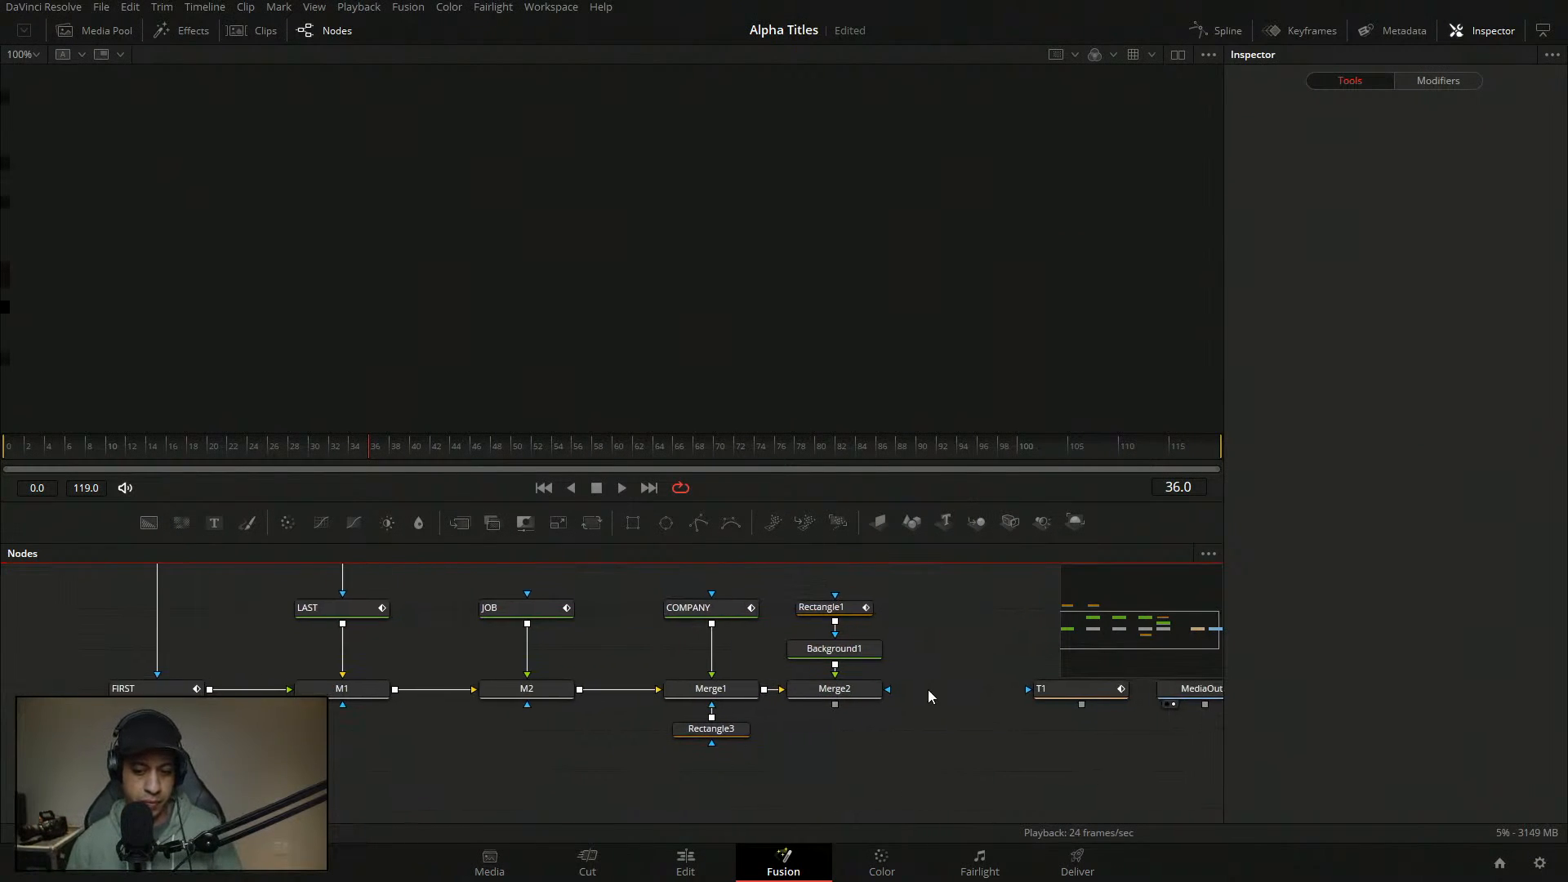
pyautogui.scroll(1, 935, 712)
pyautogui.moveTo(858, 705); pyautogui.dragTo(923, 422)
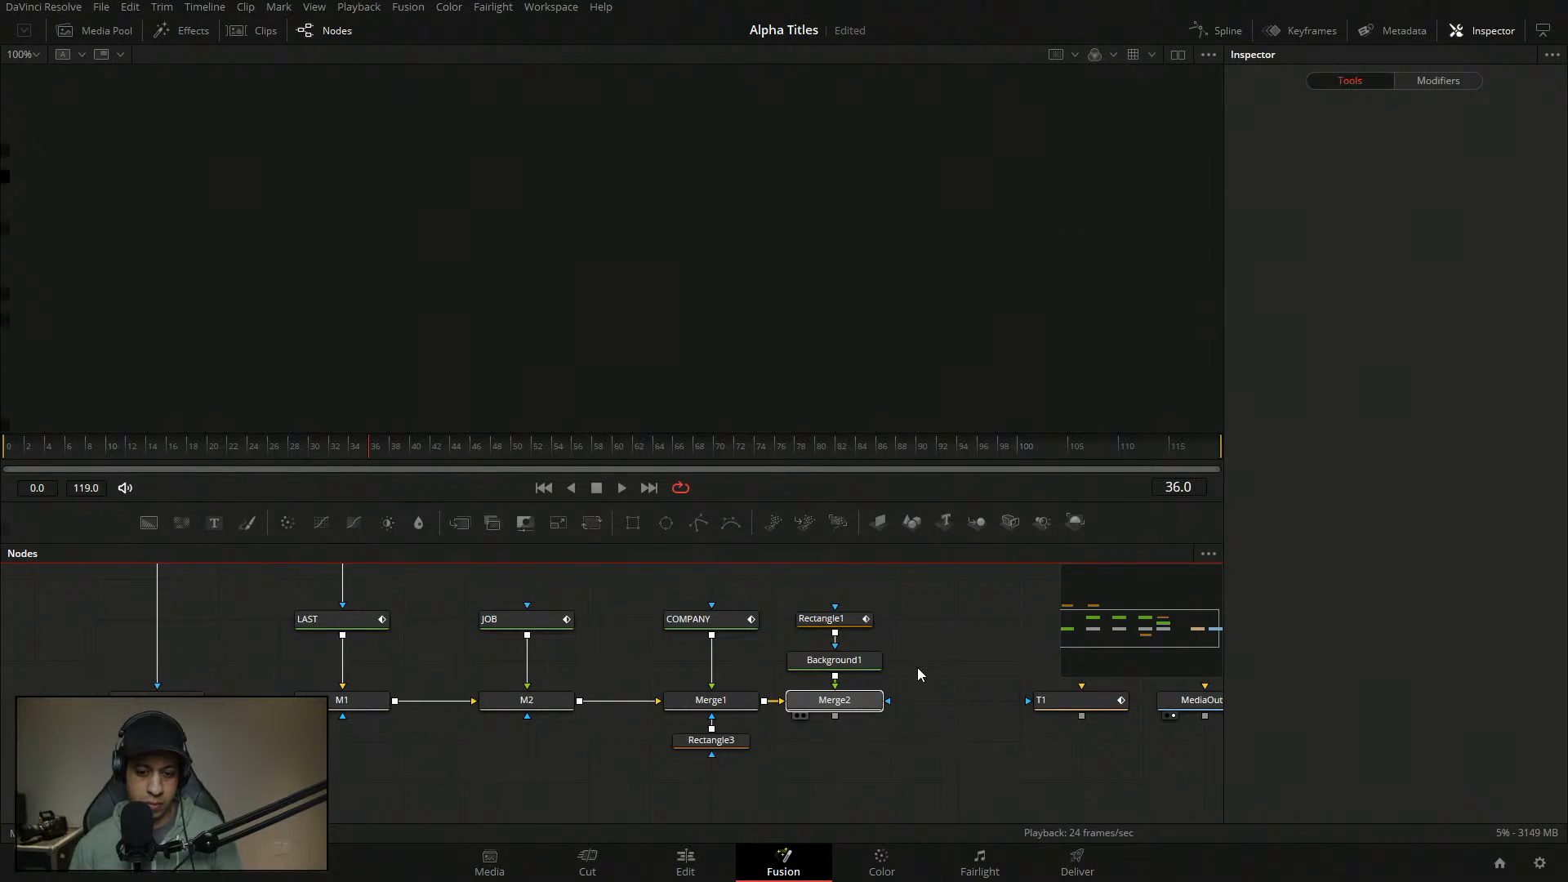
pyautogui.press('1')
pyautogui.moveTo(413, 728); pyautogui.dragTo(507, 809)
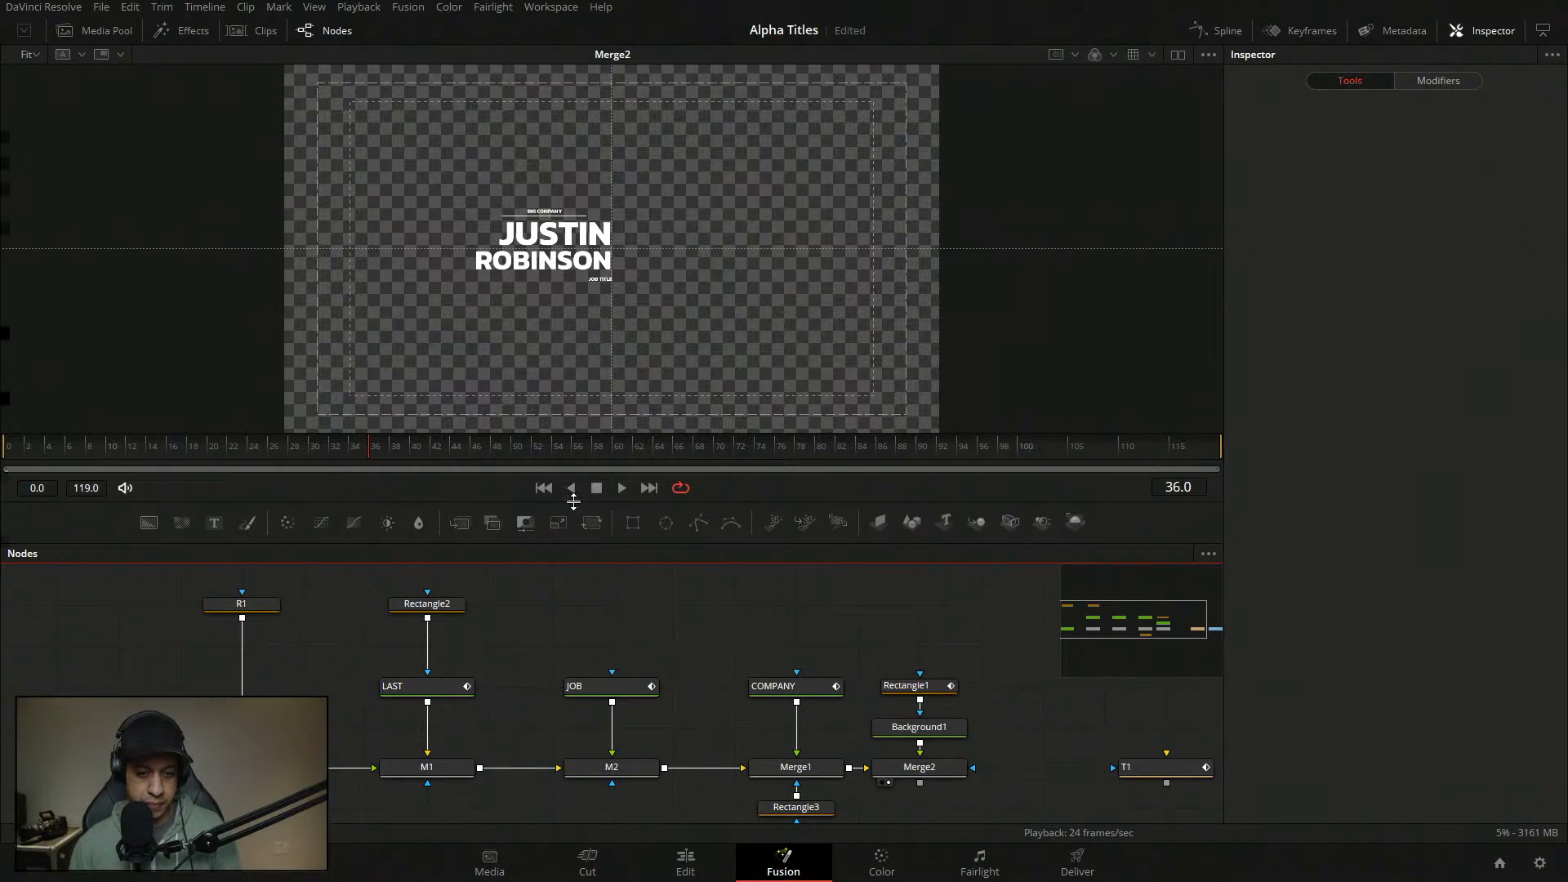
pyautogui.moveTo(573, 502); pyautogui.dragTo(573, 450)
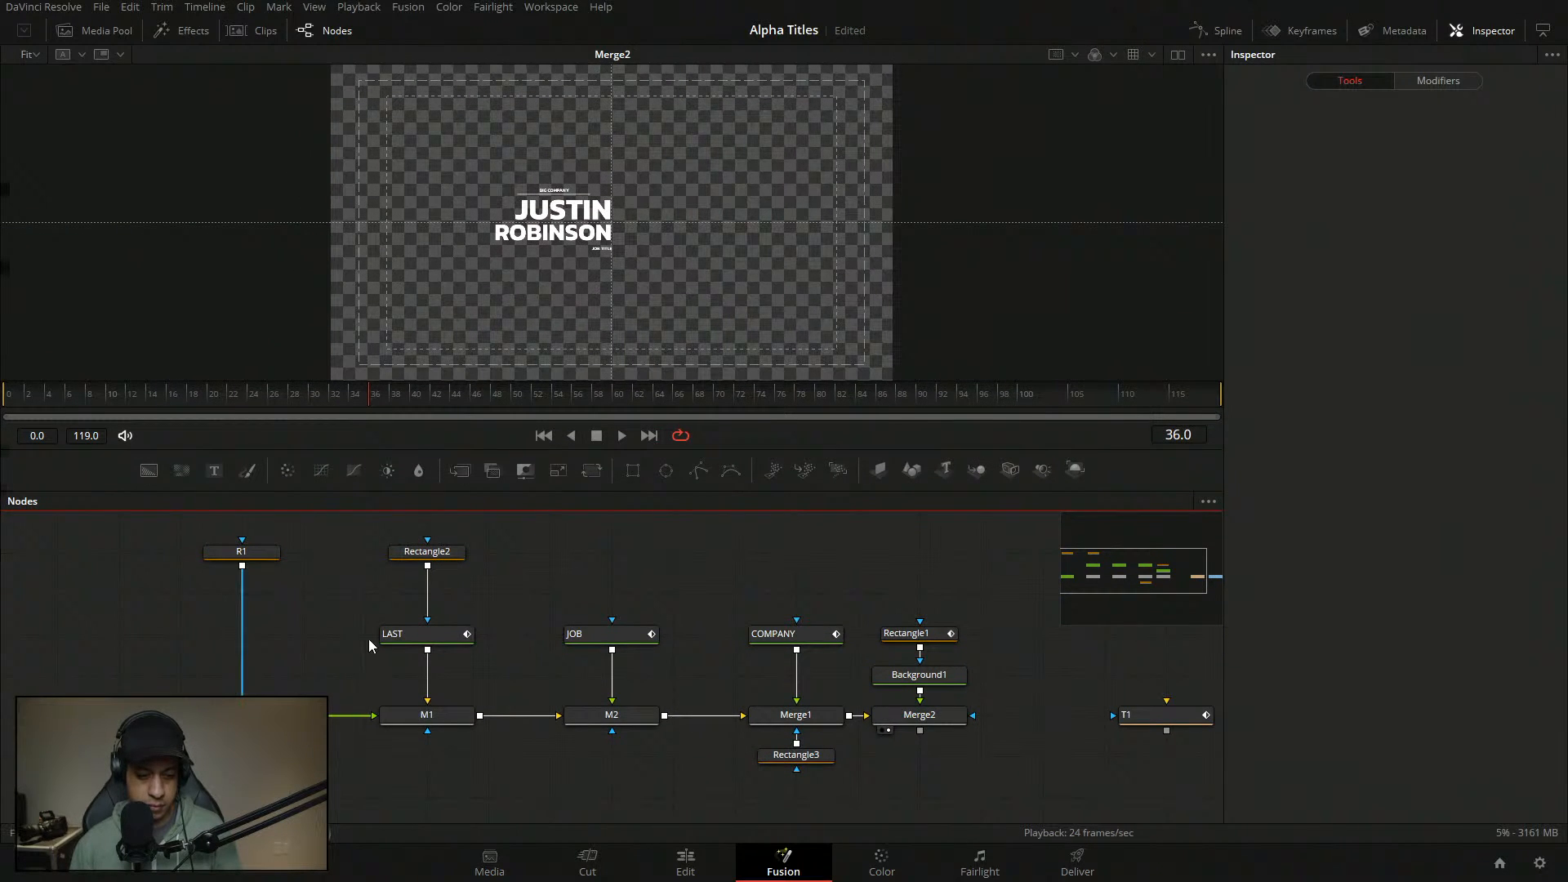
pyautogui.click(242, 715)
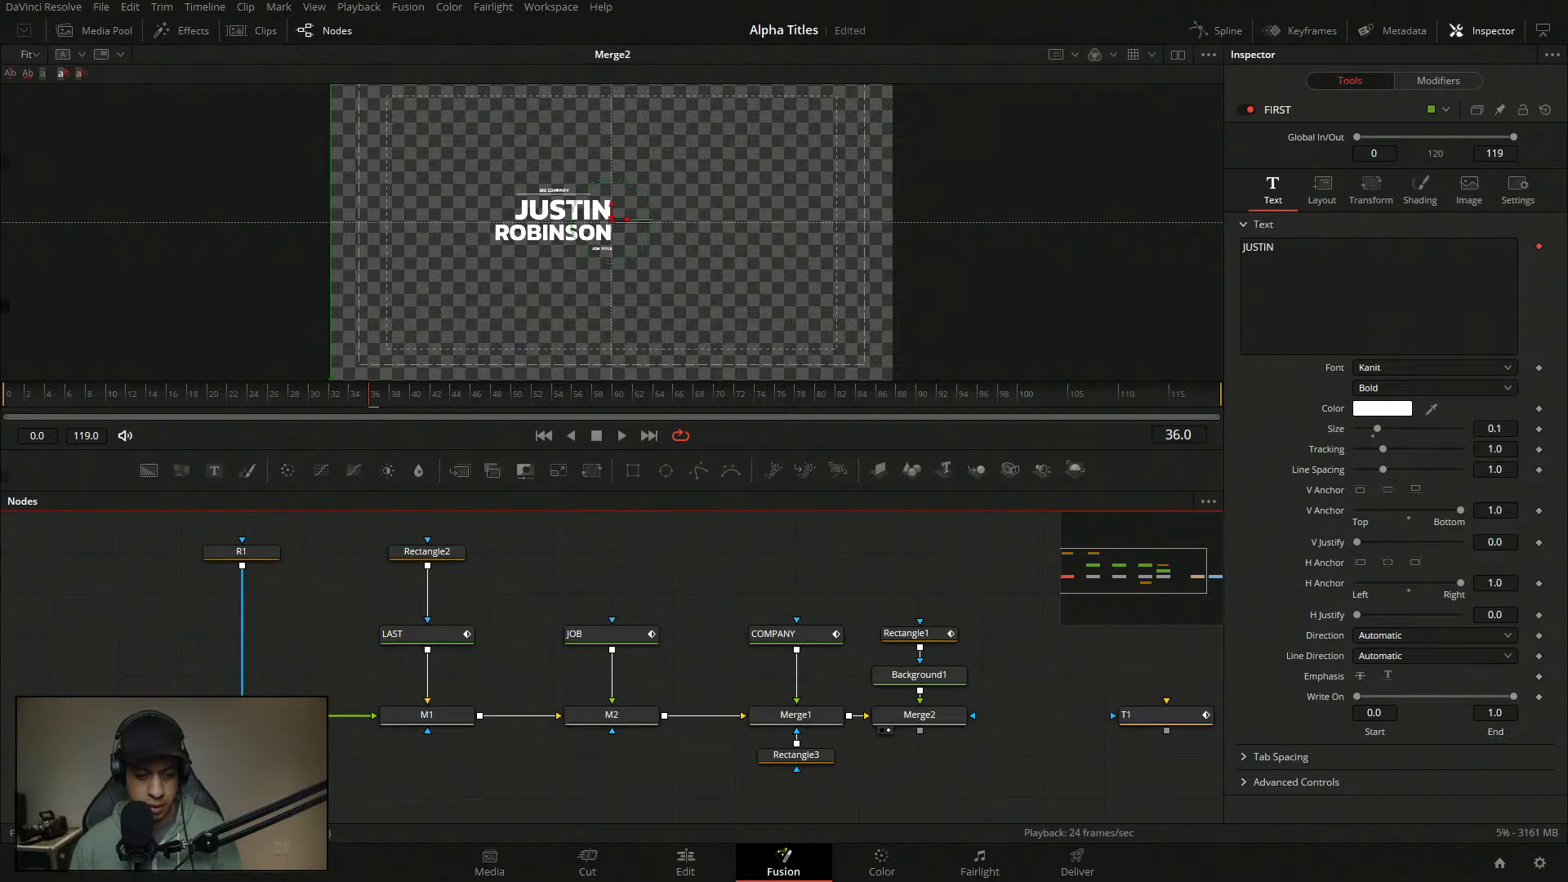
# - Disconnect R1's output and move Rectangle1 higher in the node graph
pyautogui.moveTo(245, 686); pyautogui.dragTo(421, 614)
pyautogui.click(439, 603)
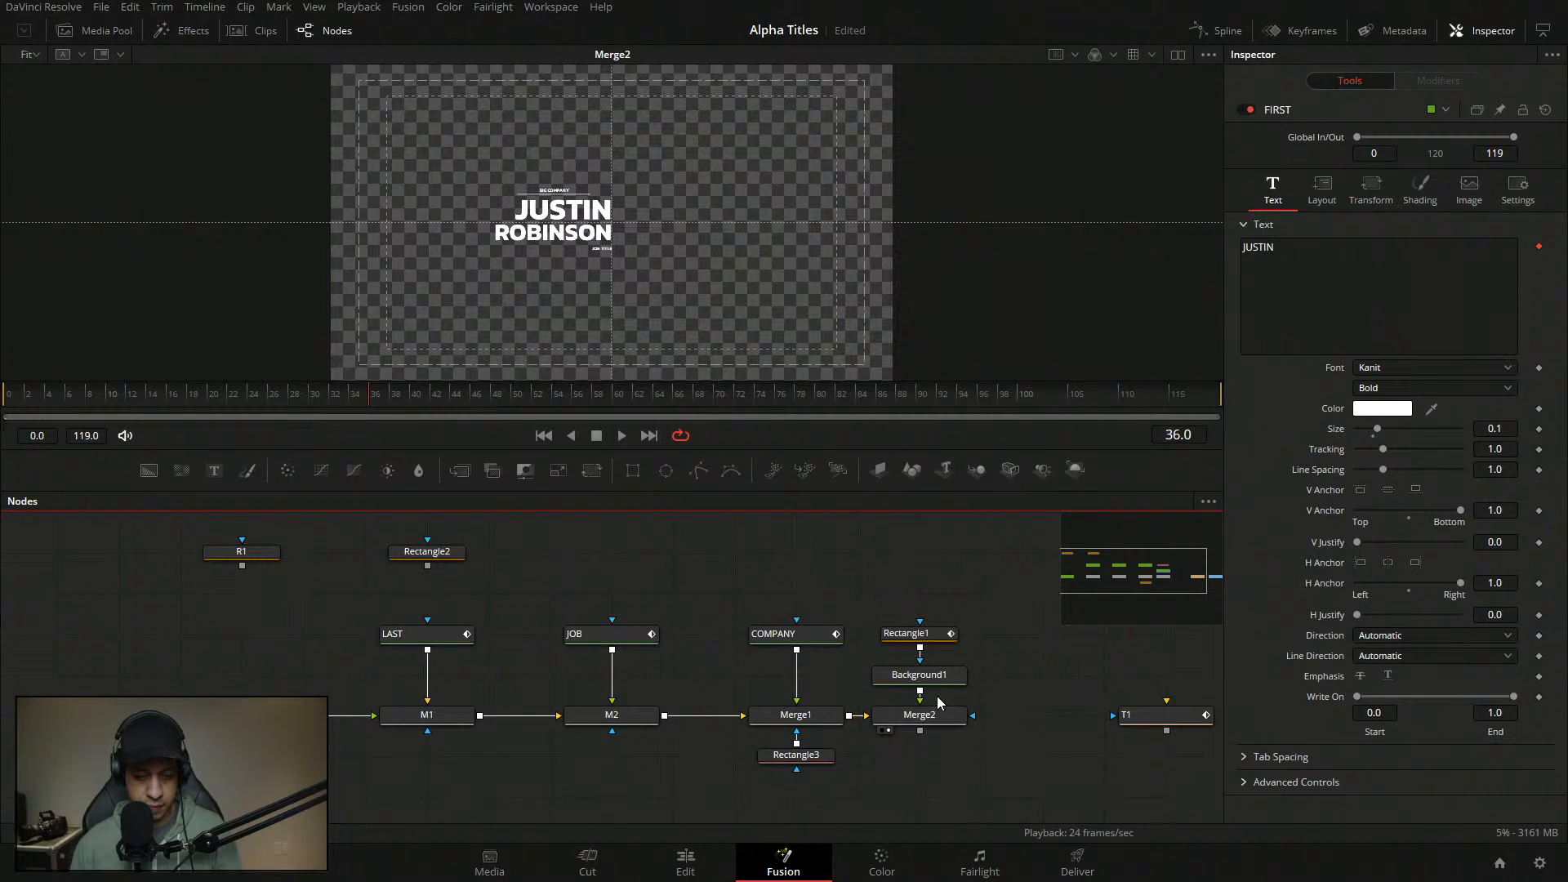
pyautogui.moveTo(927, 636); pyautogui.dragTo(927, 594)
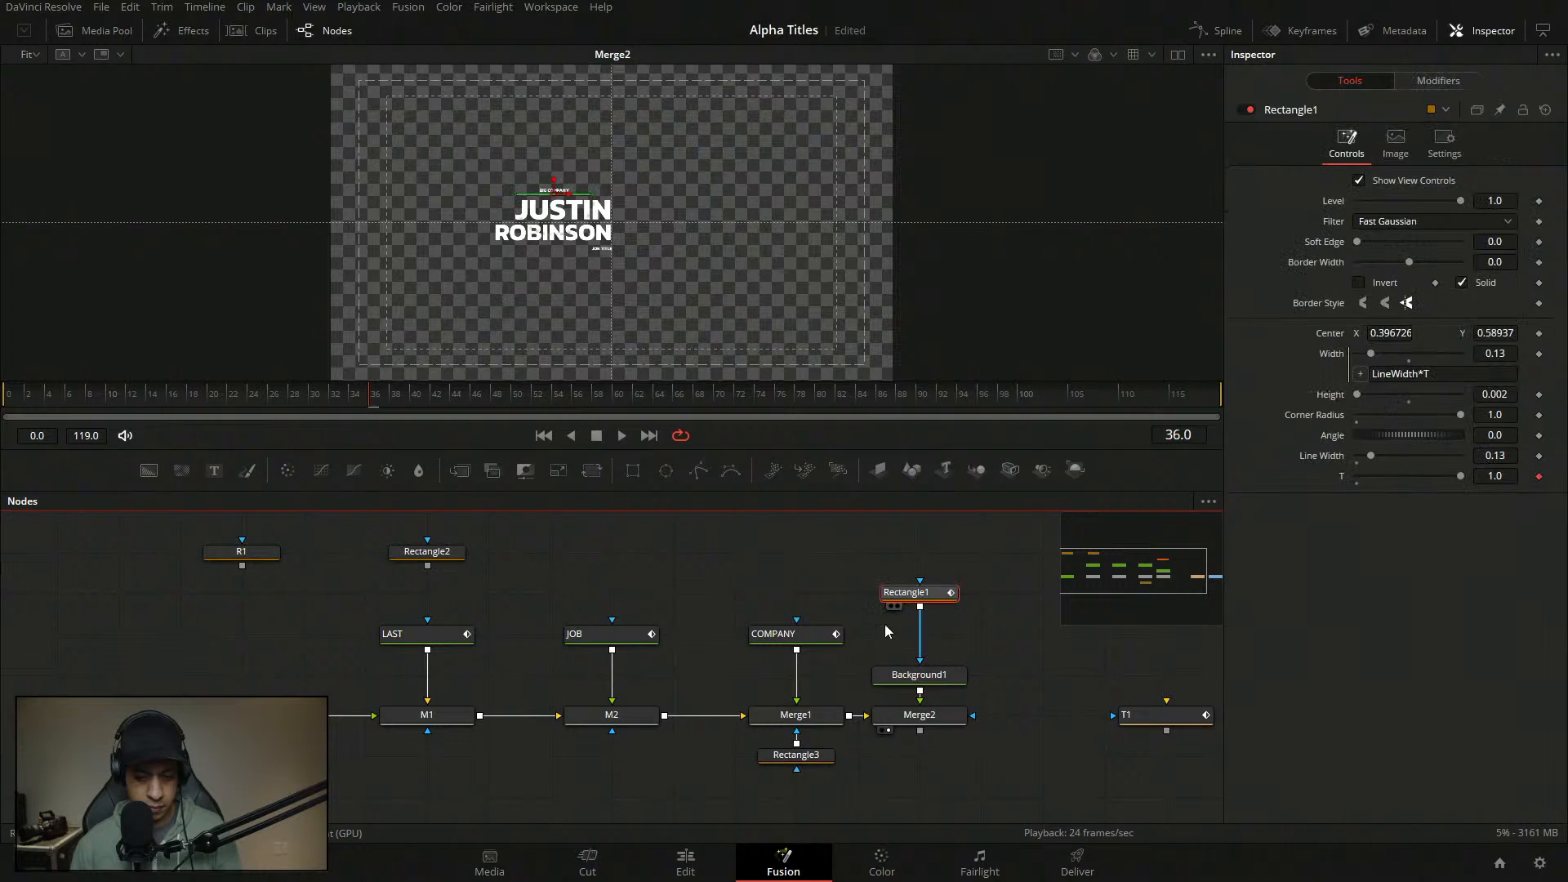
pyautogui.click(242, 716)
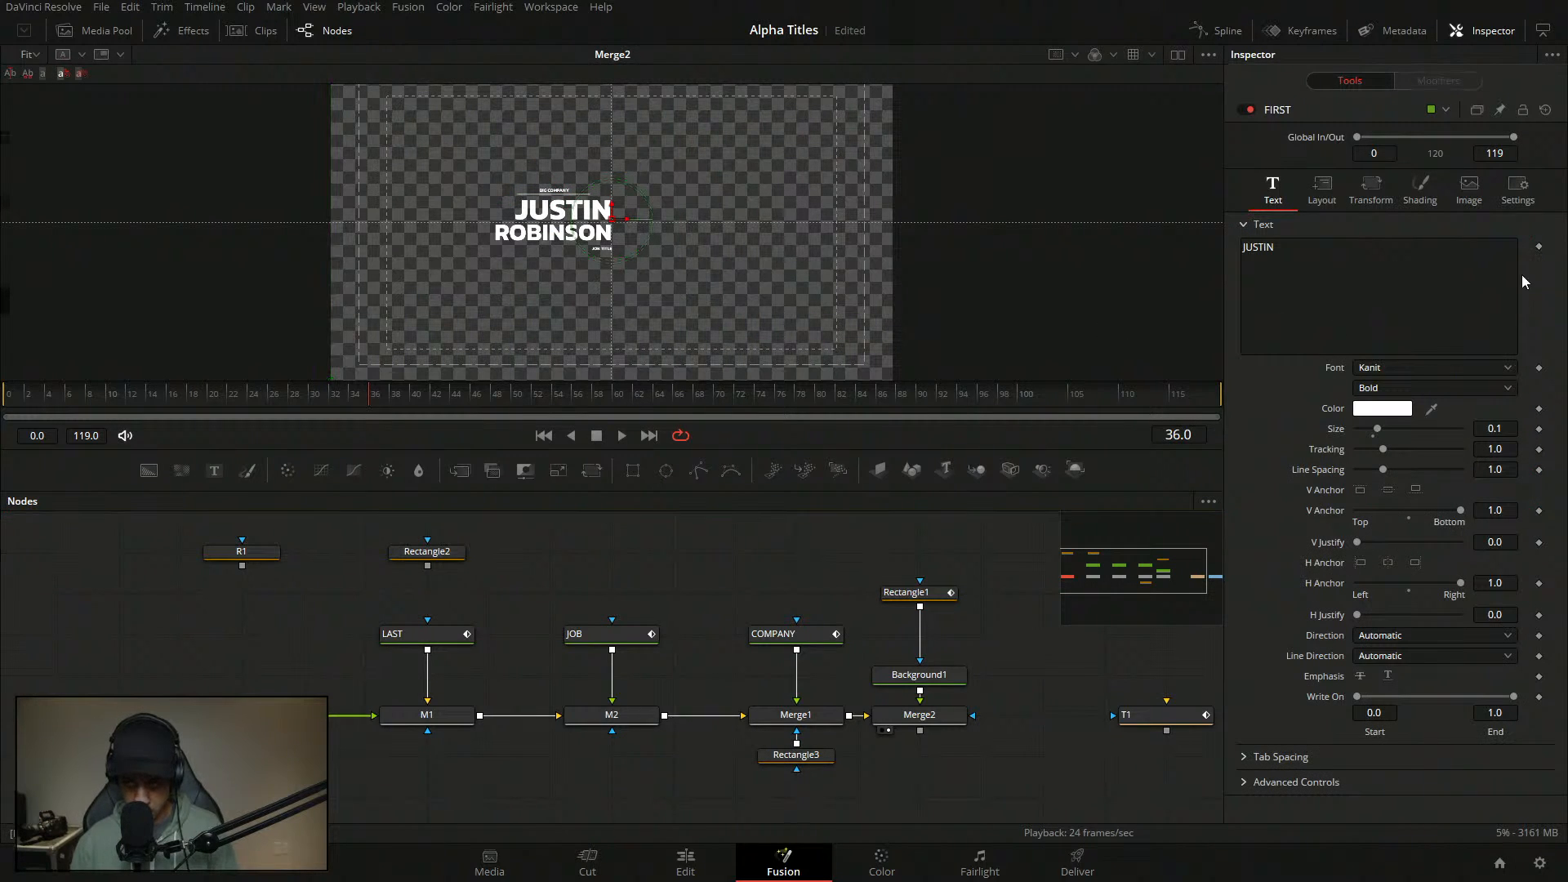
pyautogui.click(413, 634)
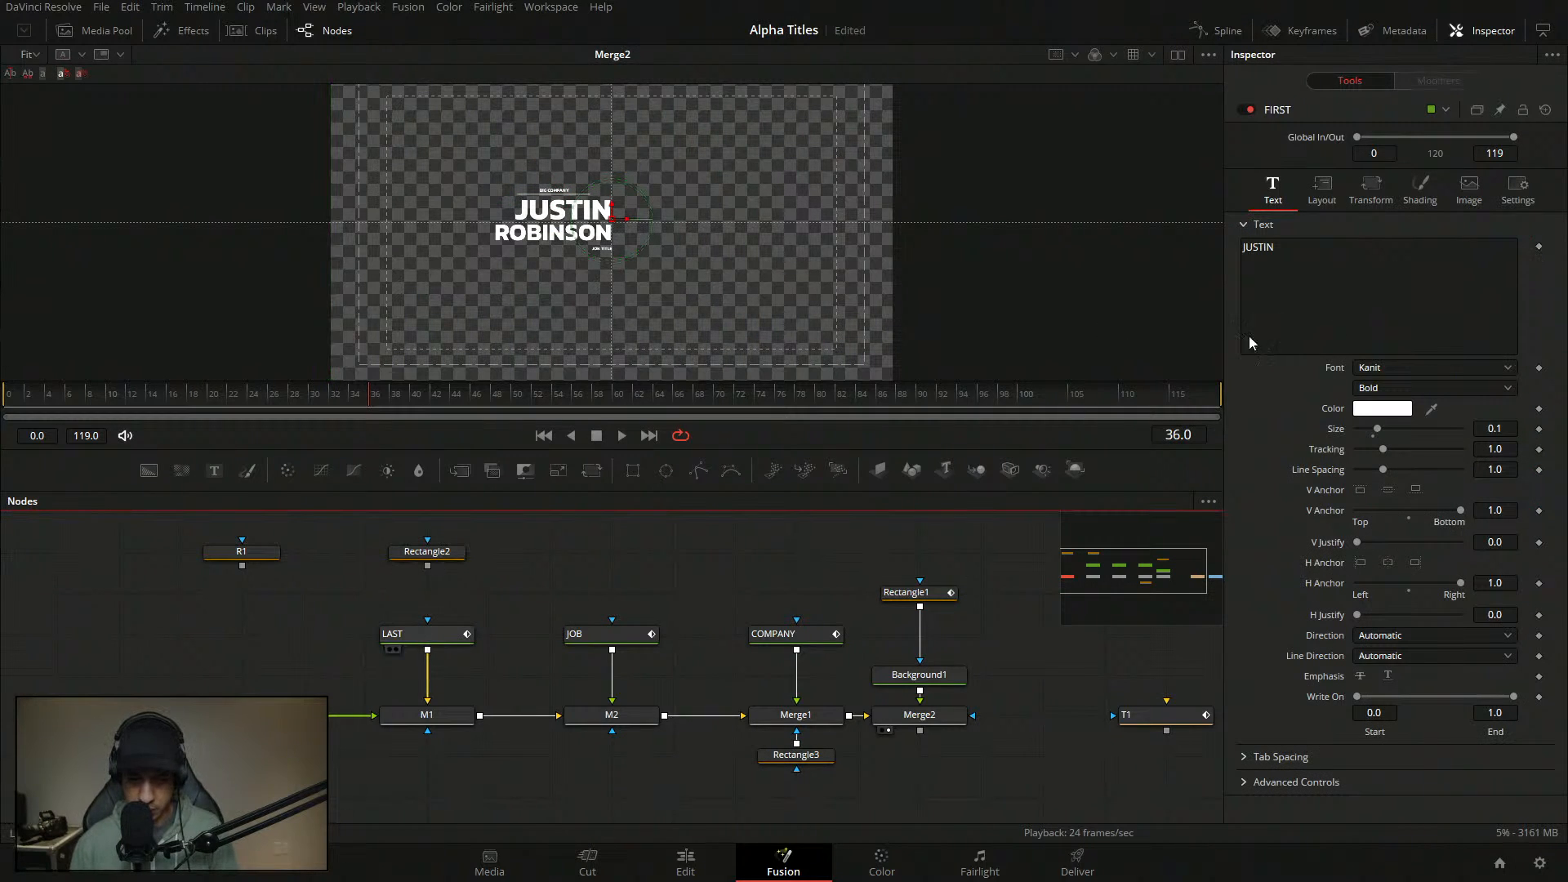
pyautogui.click(1538, 247)
pyautogui.click(245, 716)
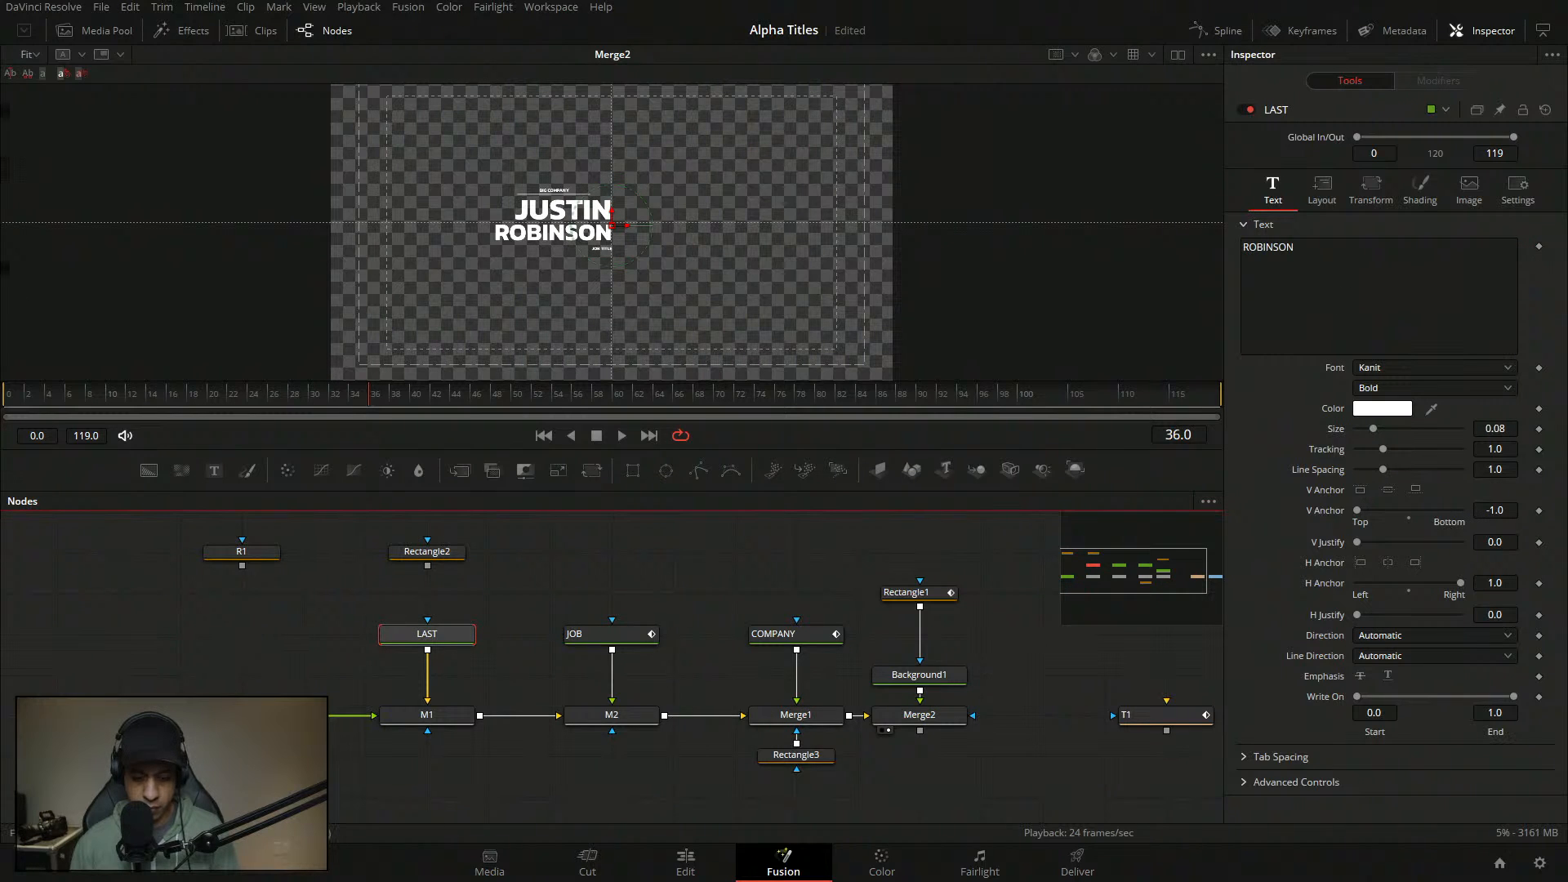
pyautogui.click(1360, 562)
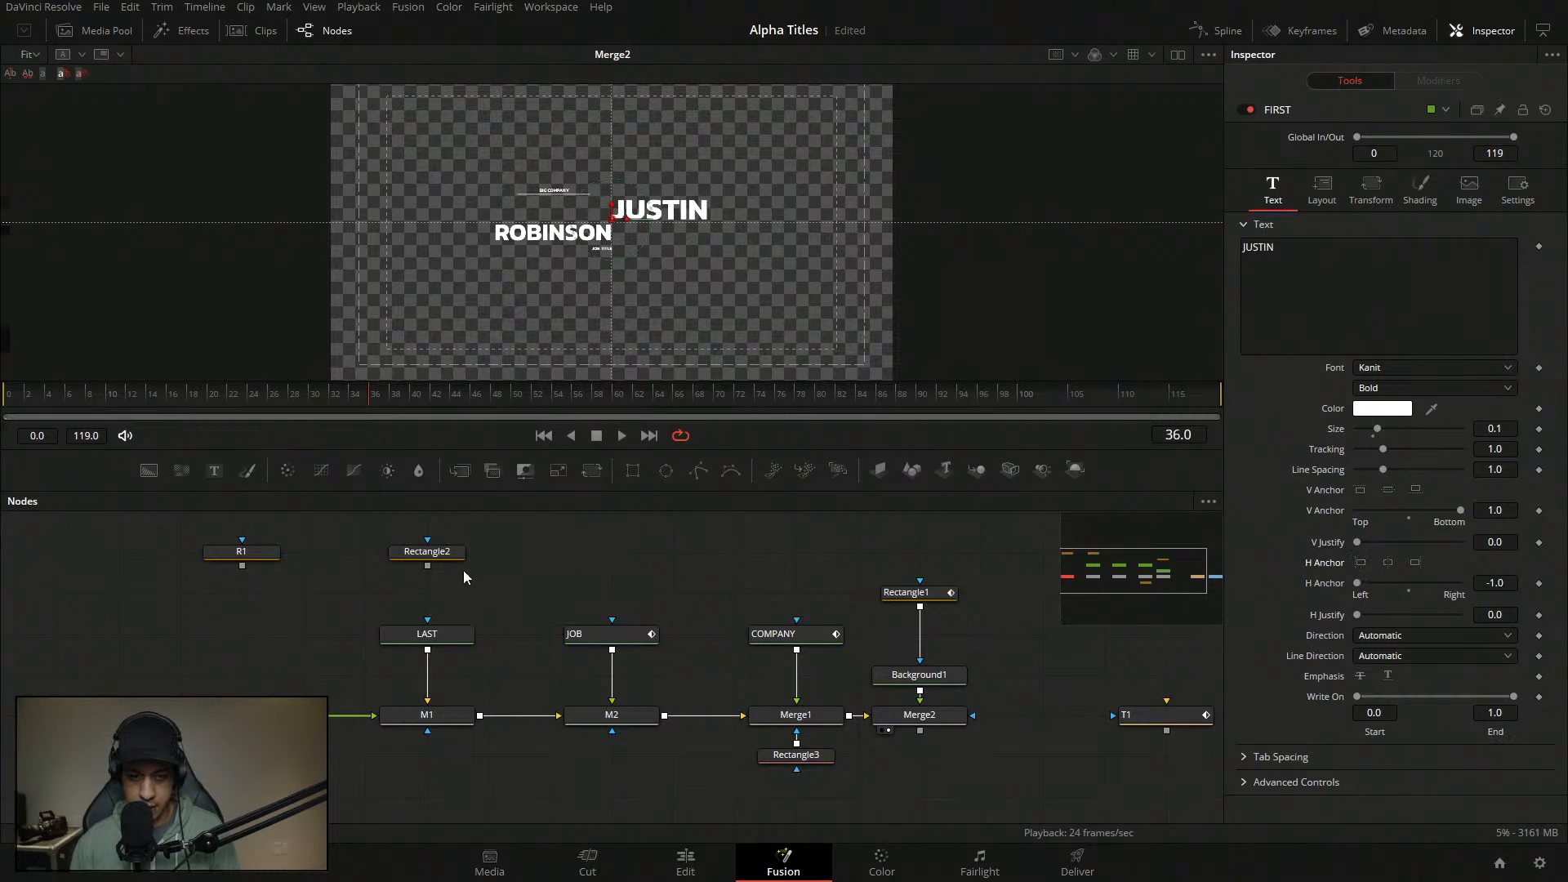
pyautogui.click(454, 640)
pyautogui.click(453, 640)
pyautogui.click(1368, 572)
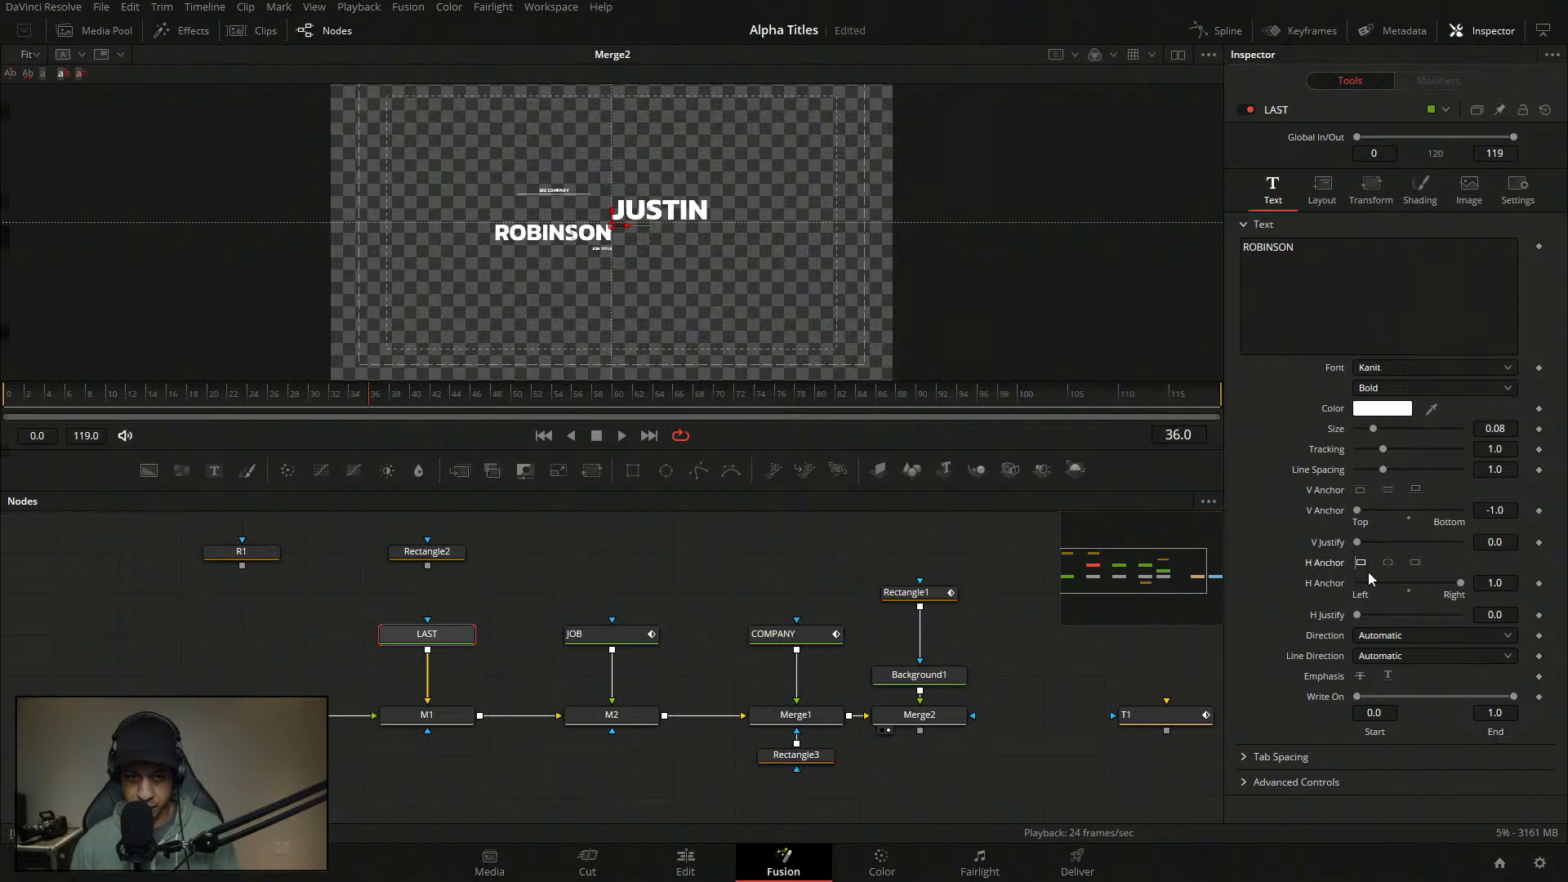
pyautogui.click(1361, 563)
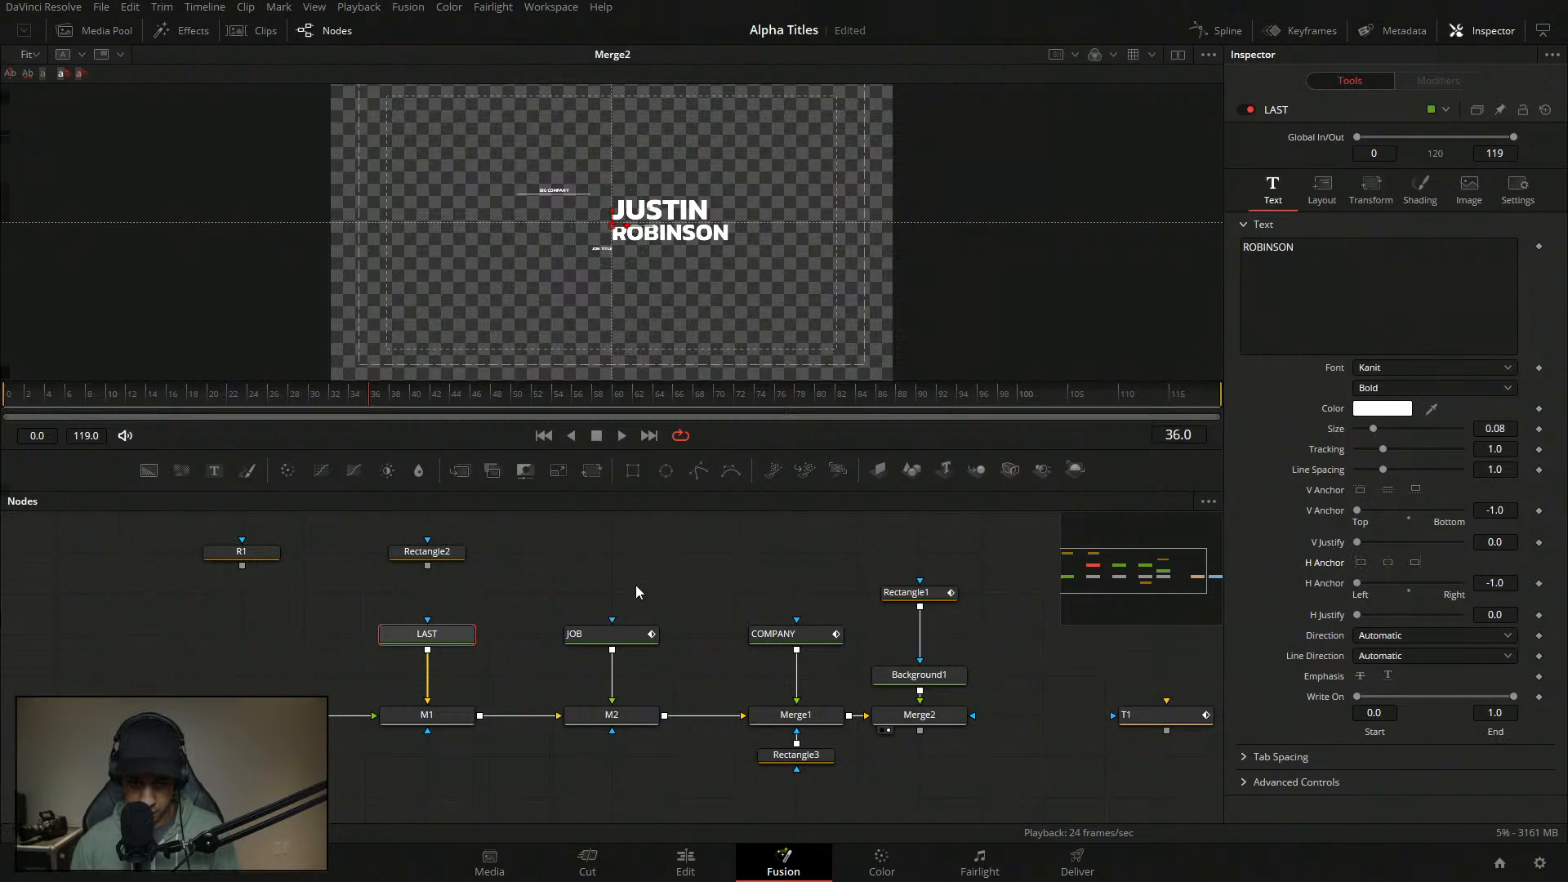
pyautogui.click(600, 642)
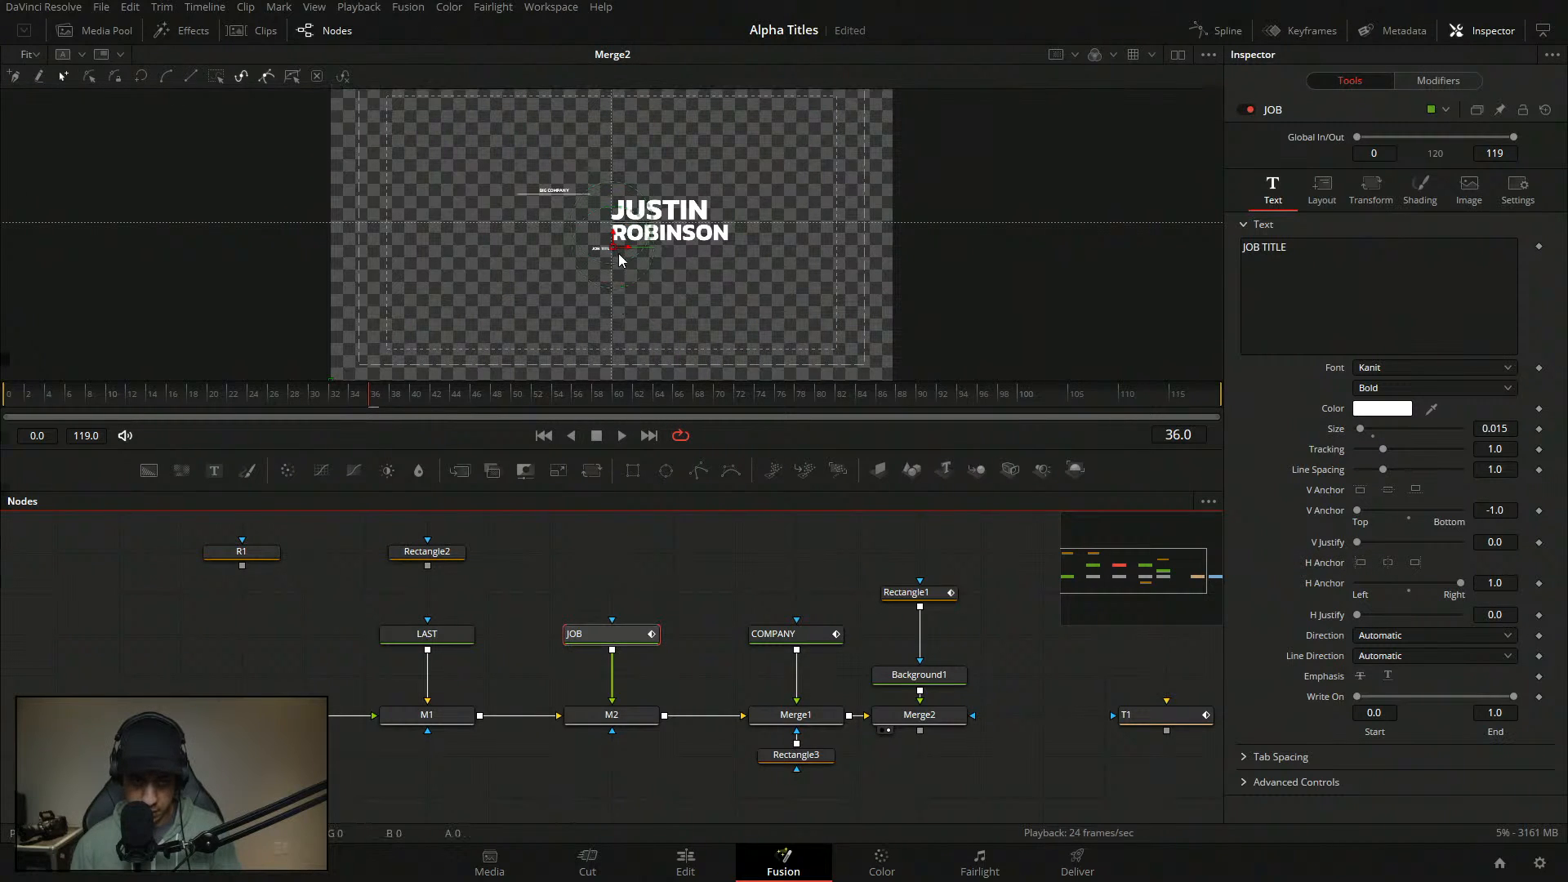
# - Move JOB TITLE up beside ROBINSON and set its size to 0.04
pyautogui.scroll(3, 593, 267)
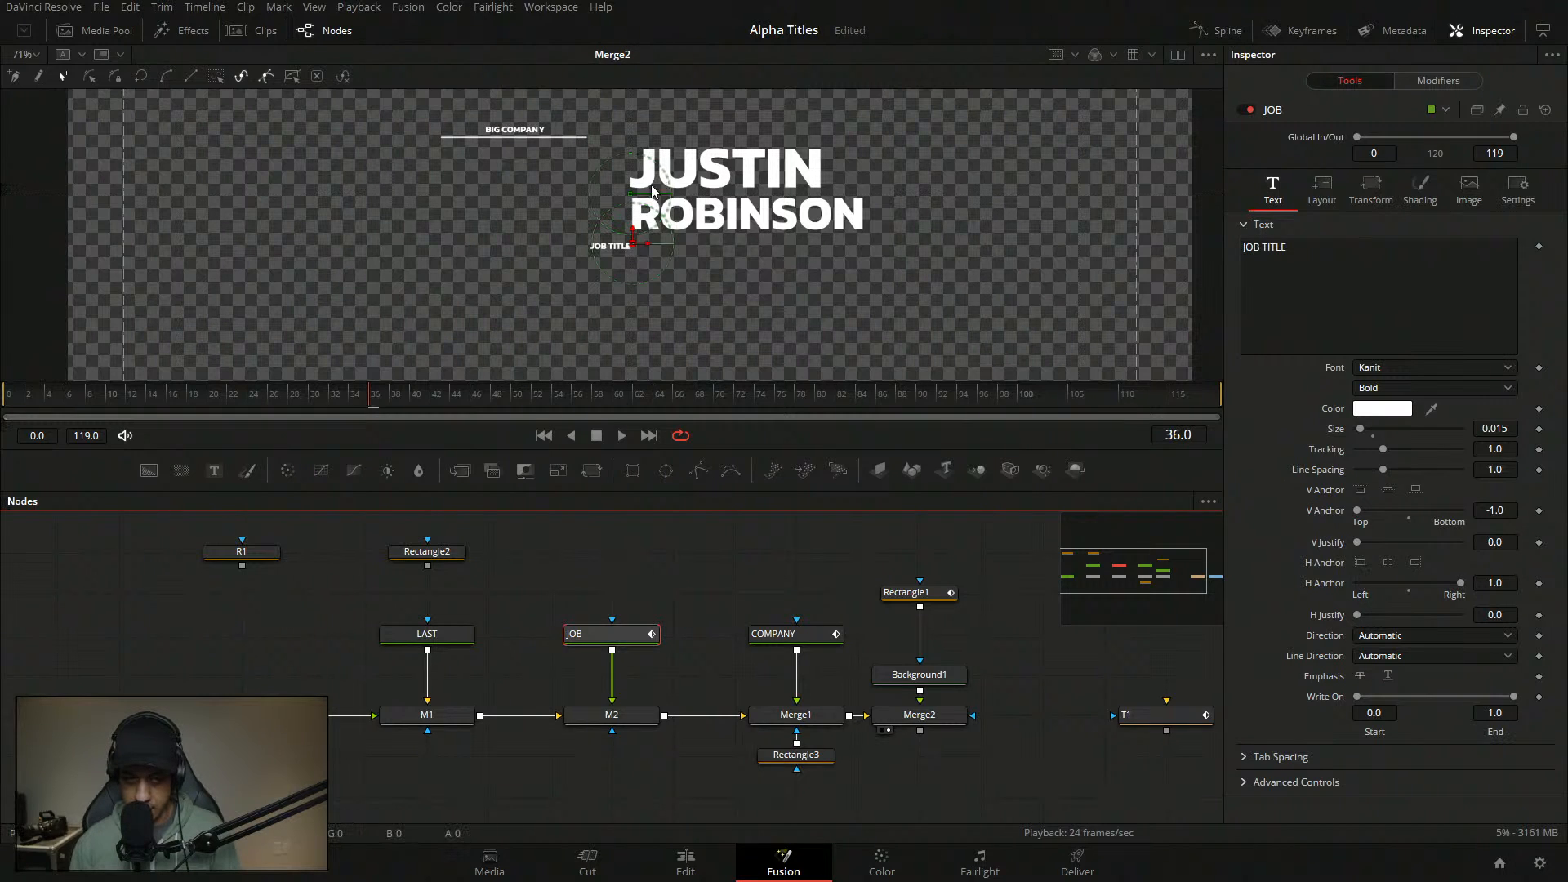
pyautogui.moveTo(635, 249); pyautogui.dragTo(623, 211)
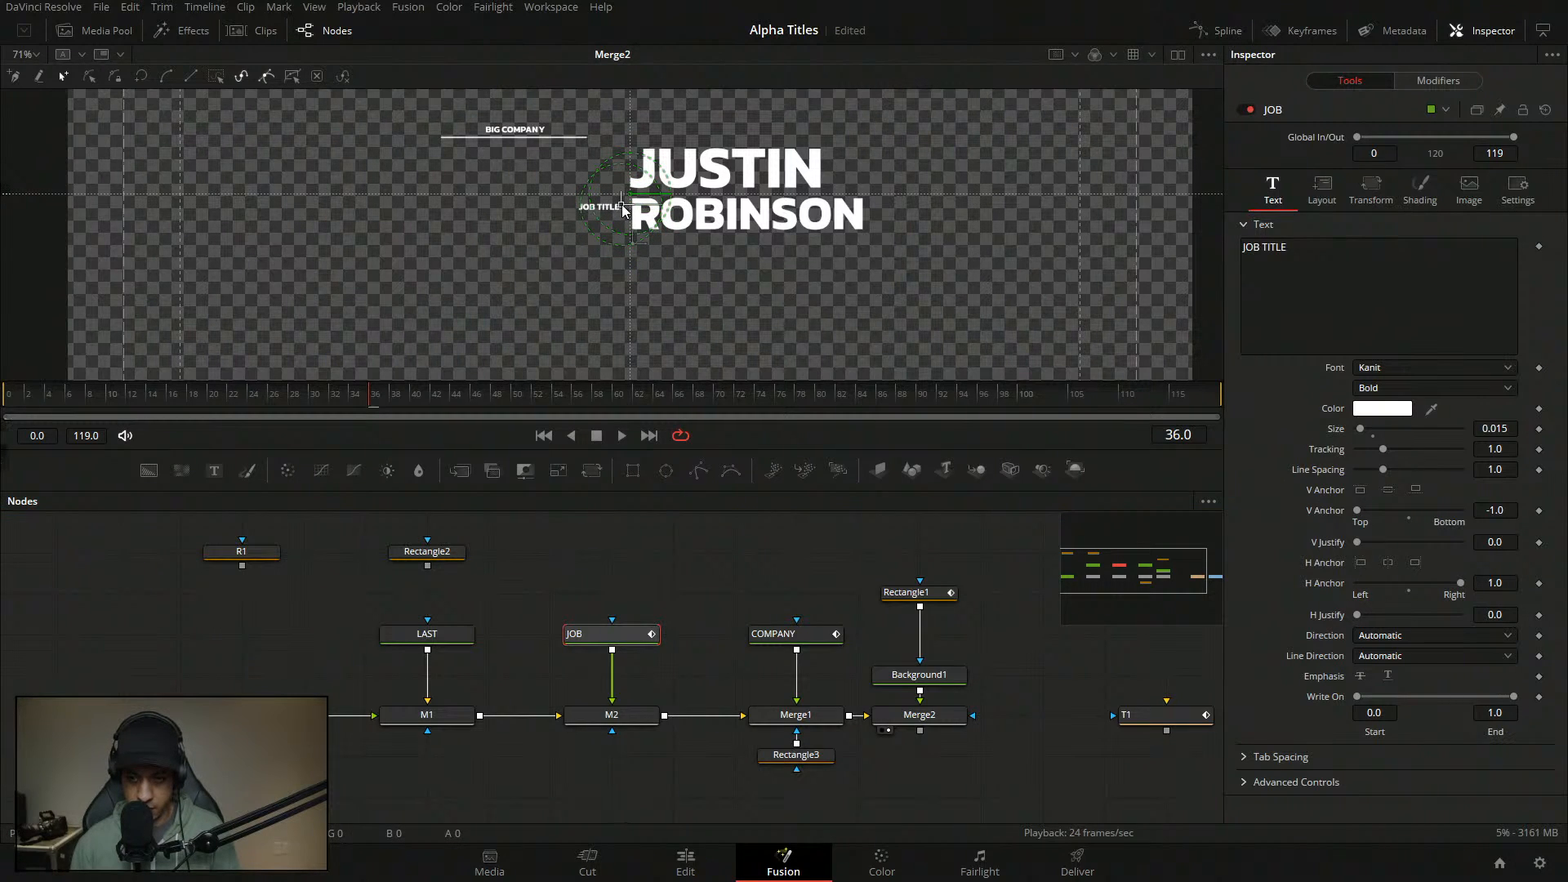
pyautogui.click(1506, 428)
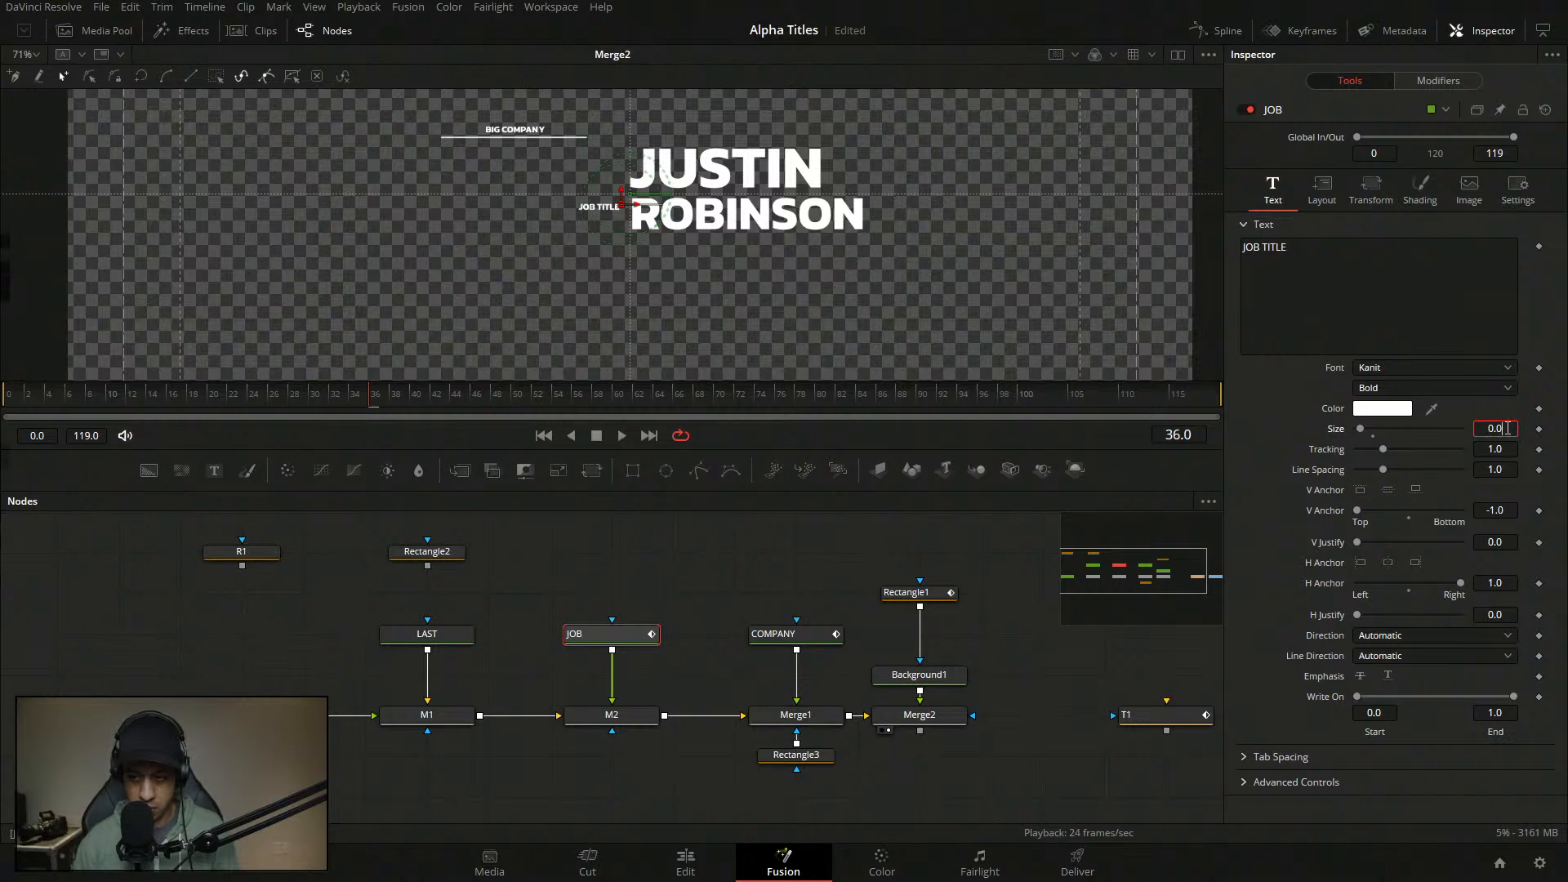
pyautogui.write('2')
pyautogui.press('Tab')
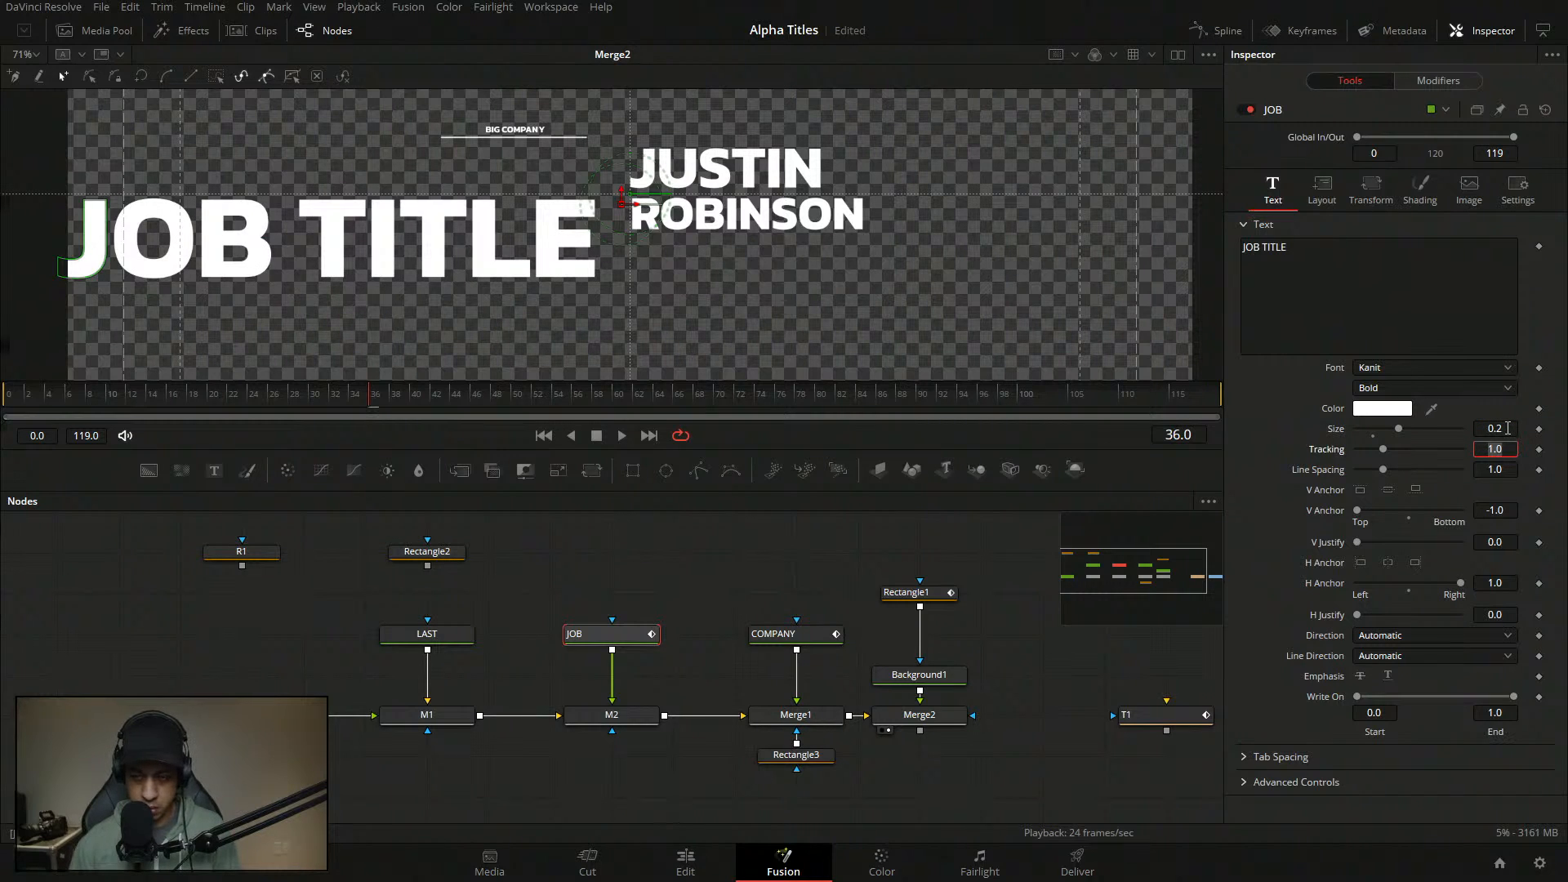
pyautogui.click(1507, 428)
pyautogui.press('BackSpace')
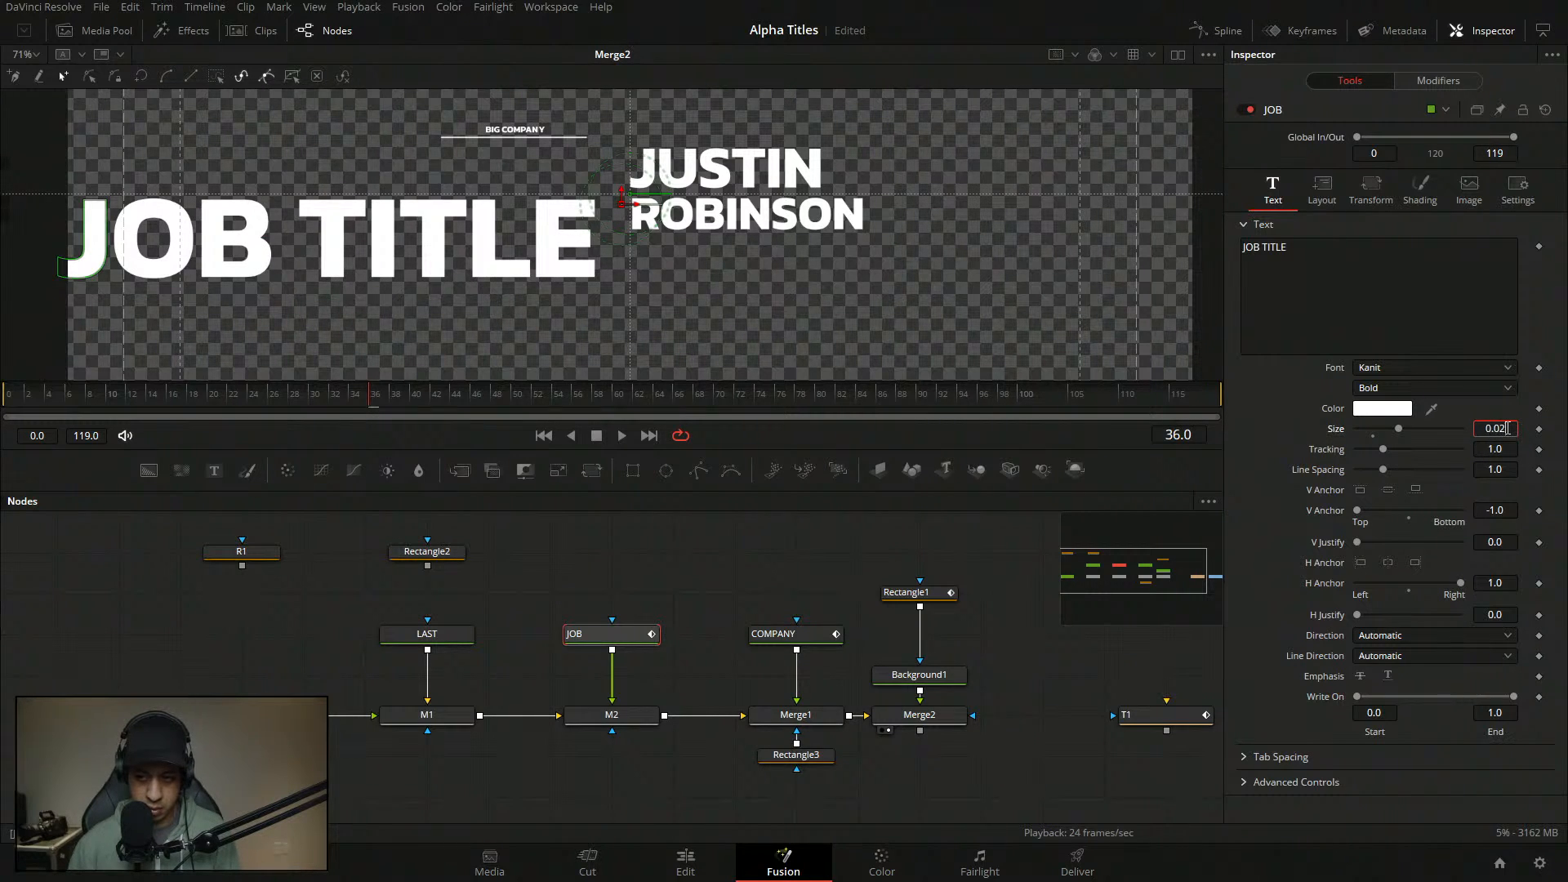
pyautogui.press('Tab')
pyautogui.moveTo(1508, 427); pyautogui.dragTo(1540, 427)
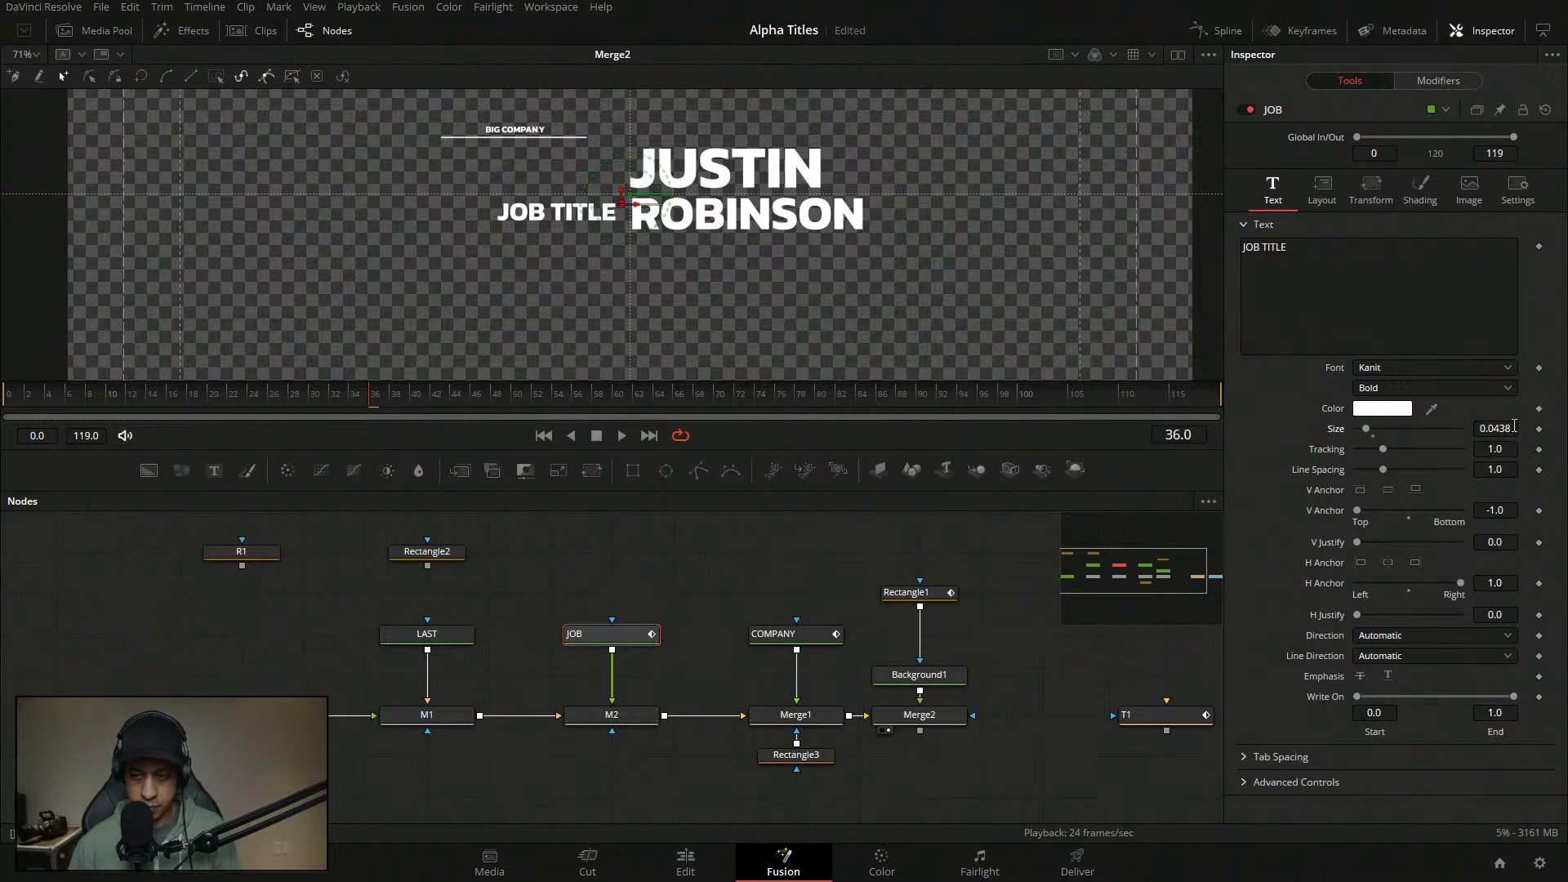
pyautogui.press('Tab')
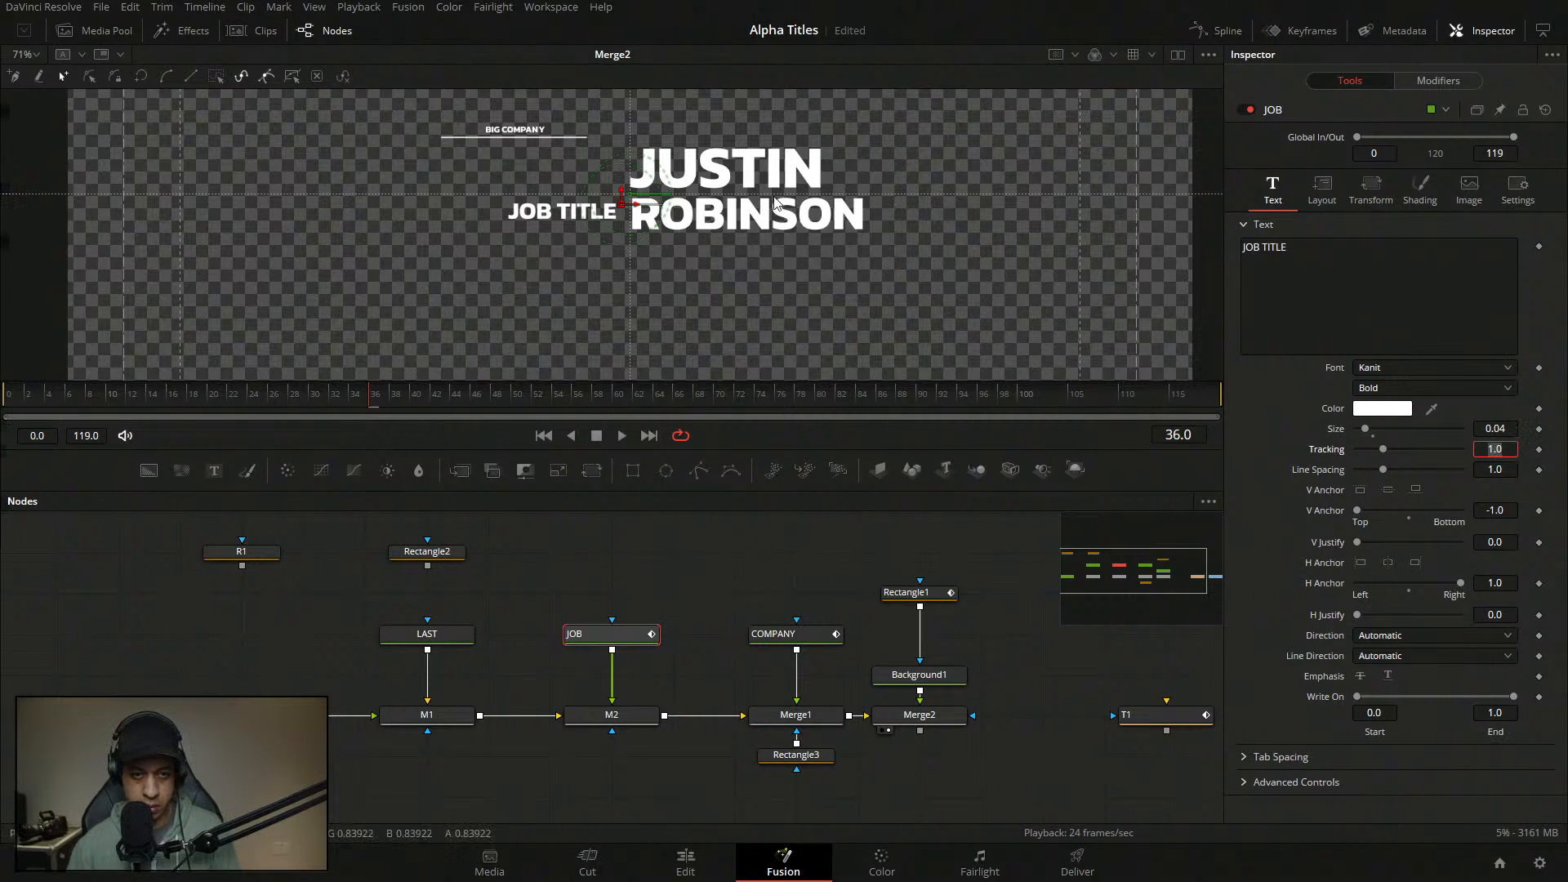
pyautogui.click(620, 196)
pyautogui.press('Up')
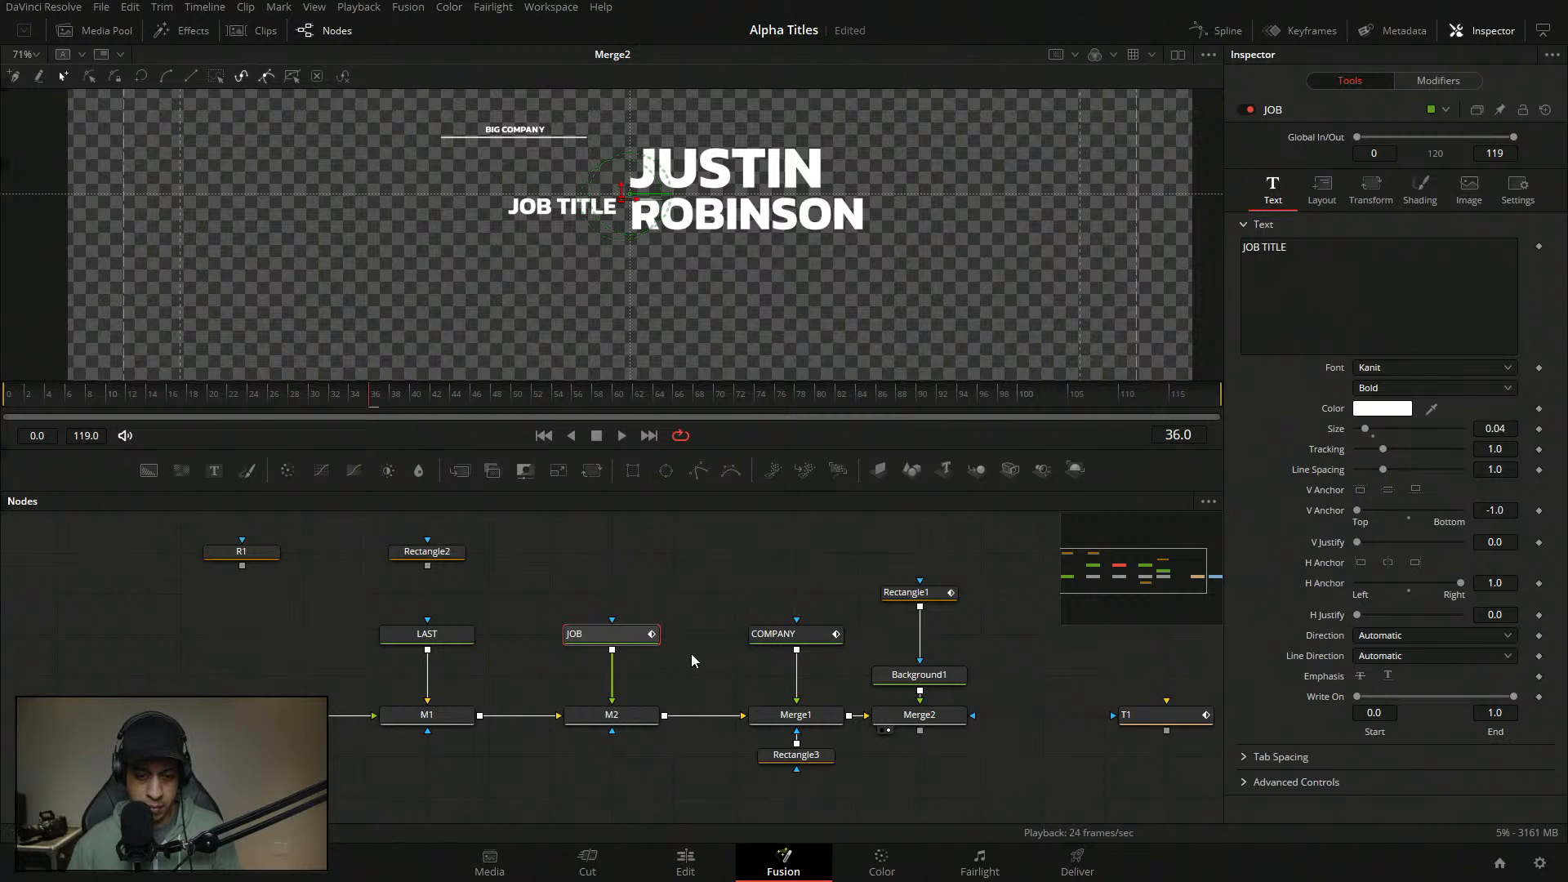
pyautogui.click(821, 634)
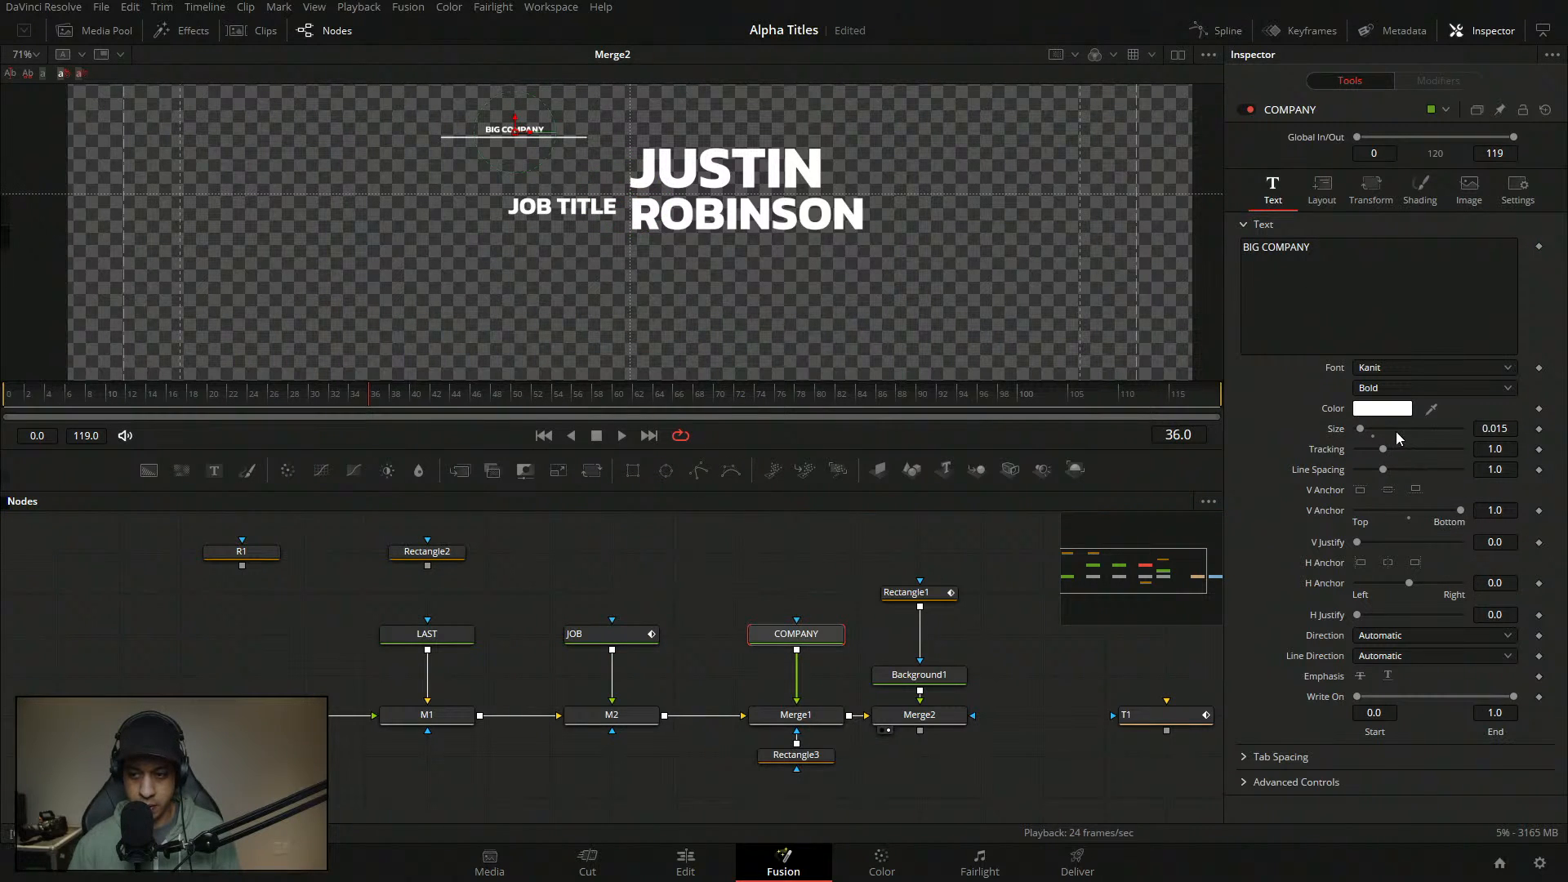
# - Set BIG COMPANY to size 0.04 with H Anchor 1.0 and place it beside JUSTIN
pyautogui.doubleClick(1493, 429)
pyautogui.write('0.04')
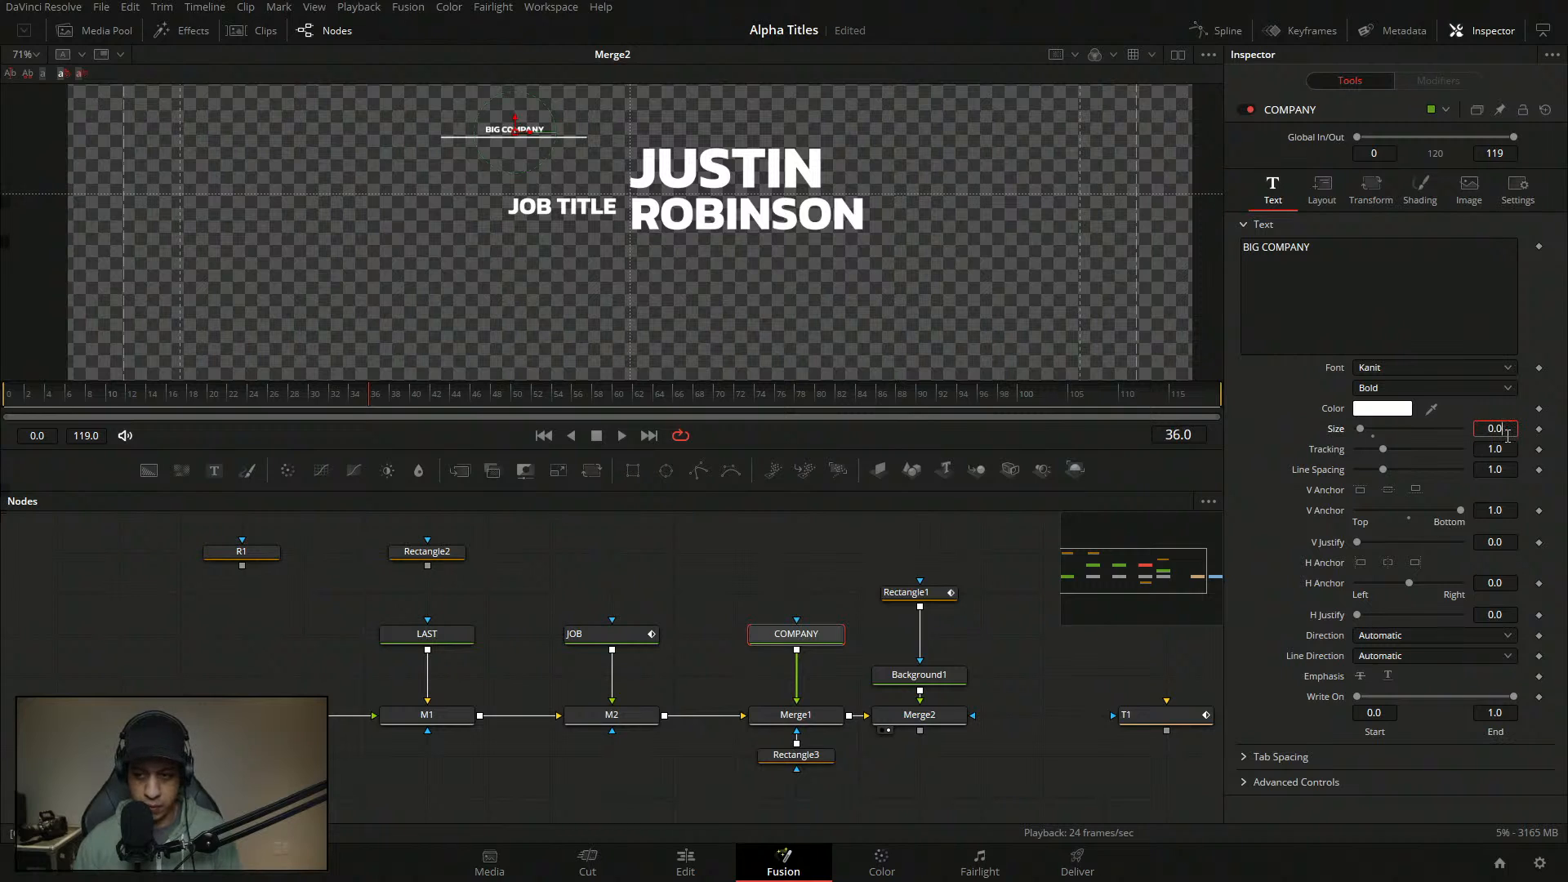
pyautogui.press('Tab')
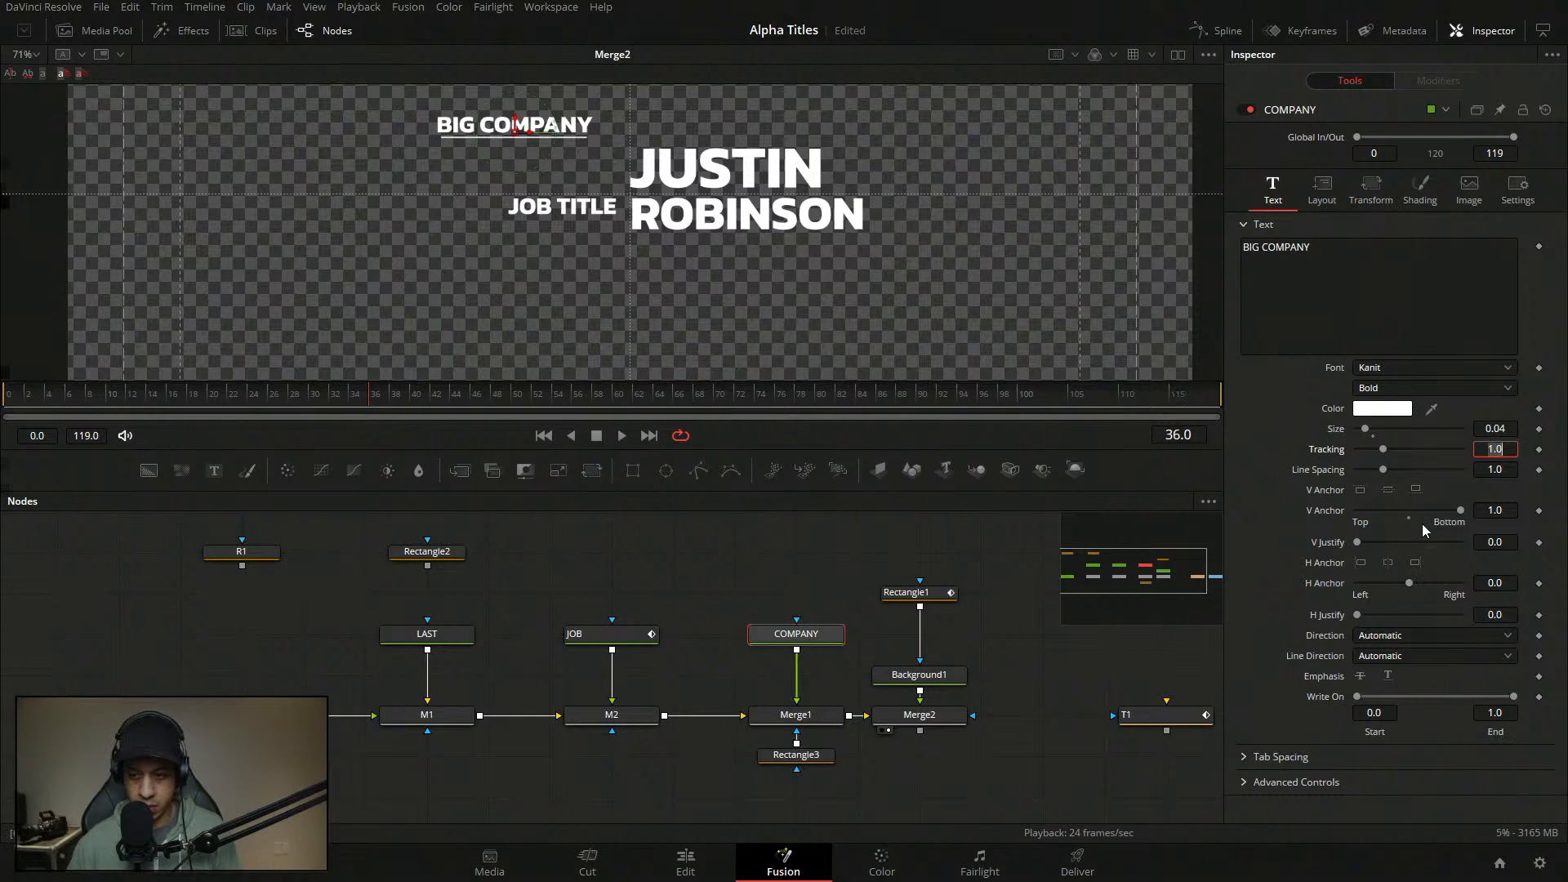
pyautogui.click(1416, 563)
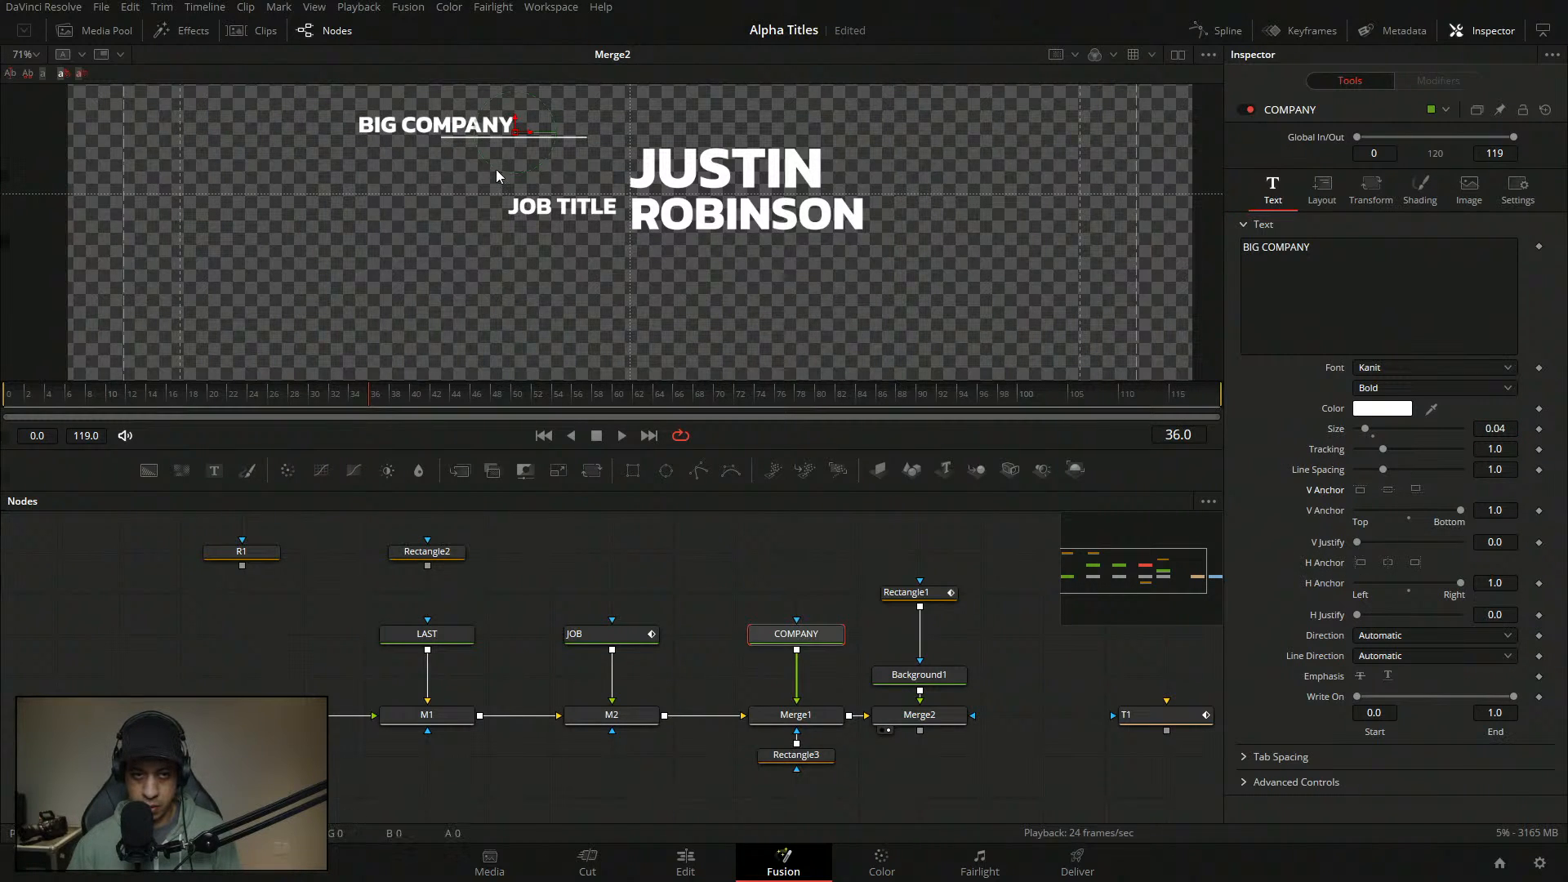
pyautogui.moveTo(516, 137); pyautogui.dragTo(619, 167)
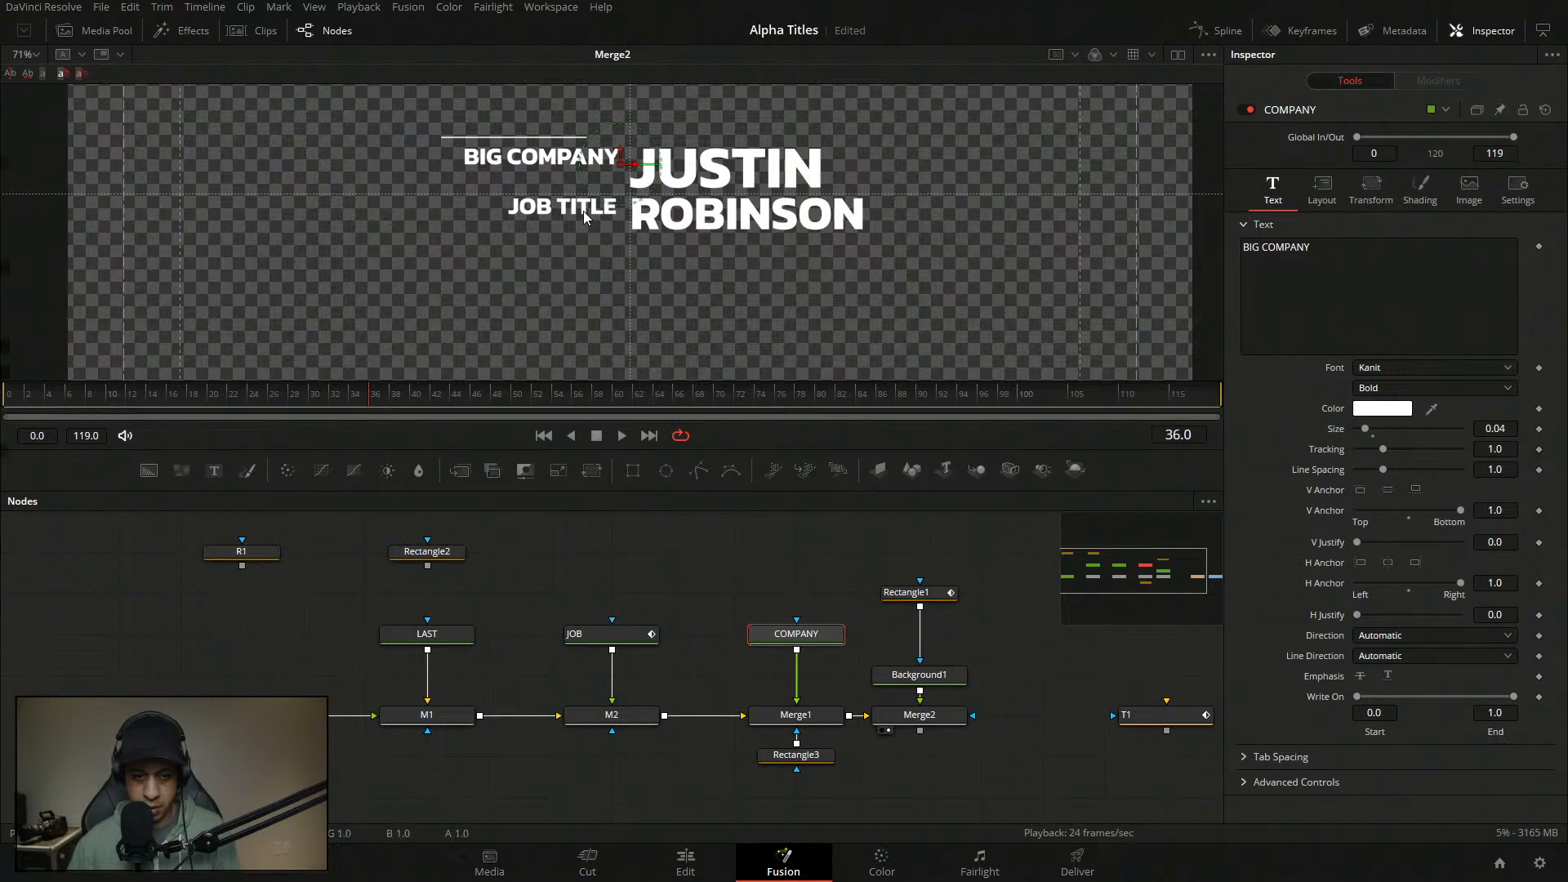
# - Move JOB TITLE up to sit just under BIG COMPANY
pyautogui.click(603, 201)
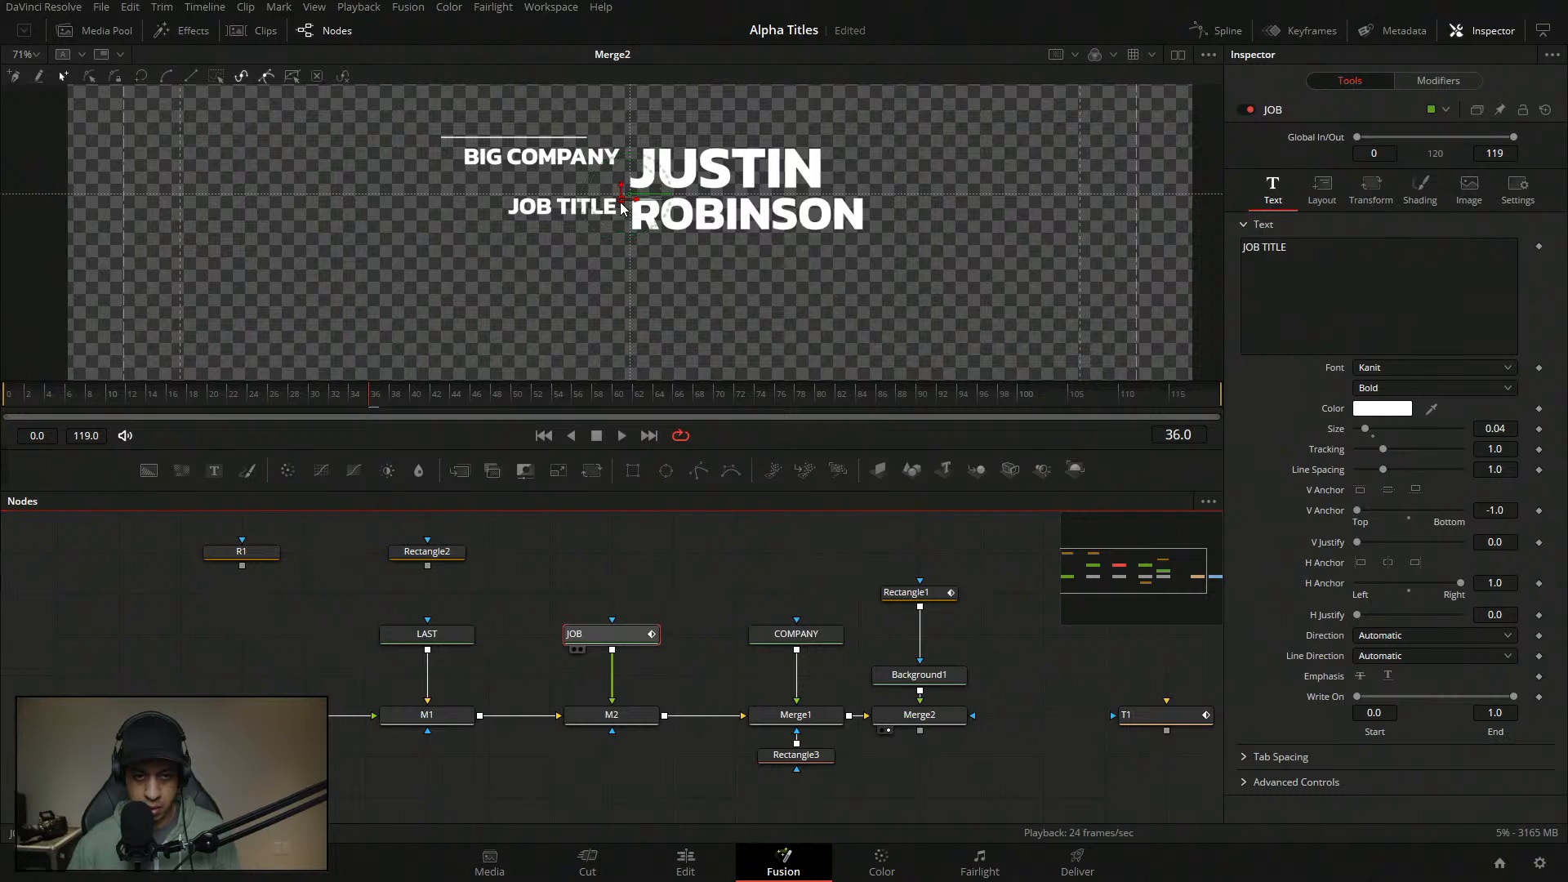
pyautogui.moveTo(621, 208); pyautogui.dragTo(619, 178)
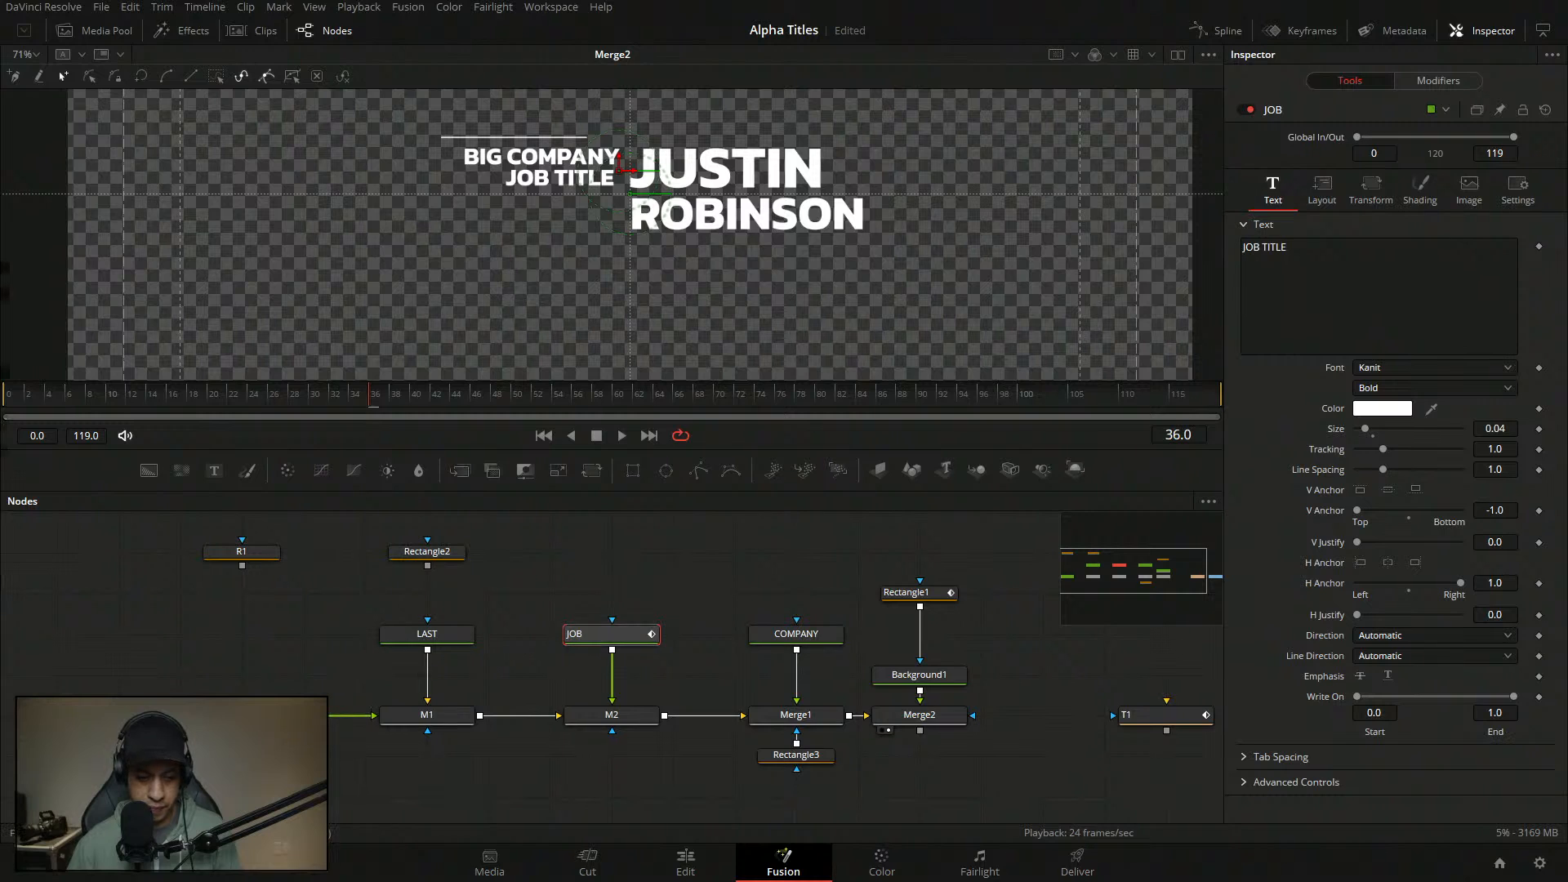
pyautogui.click(611, 635)
pyautogui.click(609, 233)
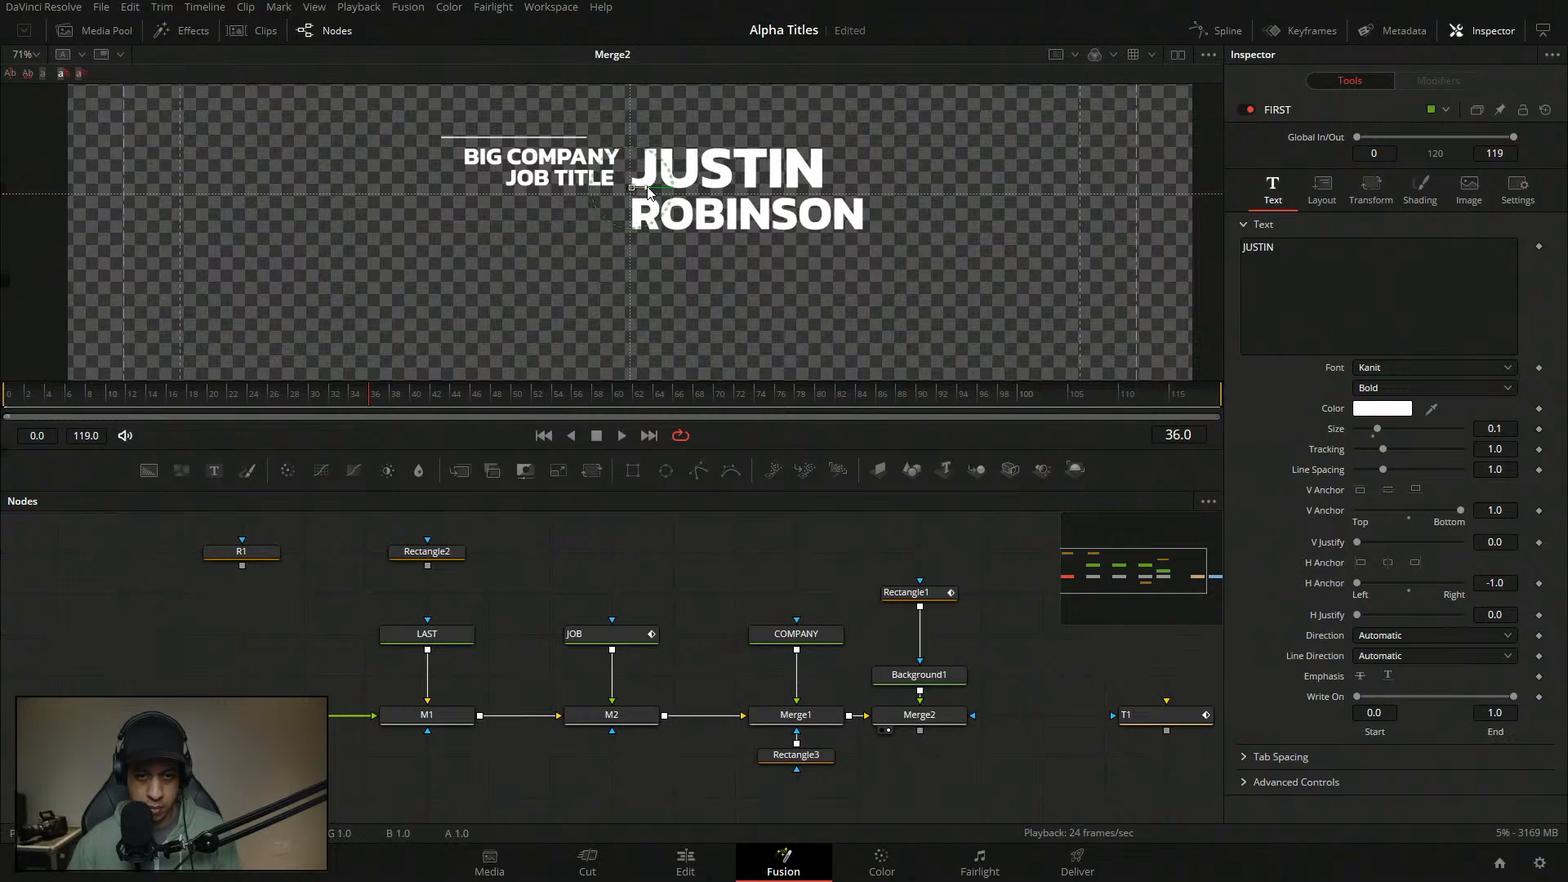
# - Set JUSTIN's Center X to 0.505 in the Inspector Layout settings
pyautogui.click(1321, 190)
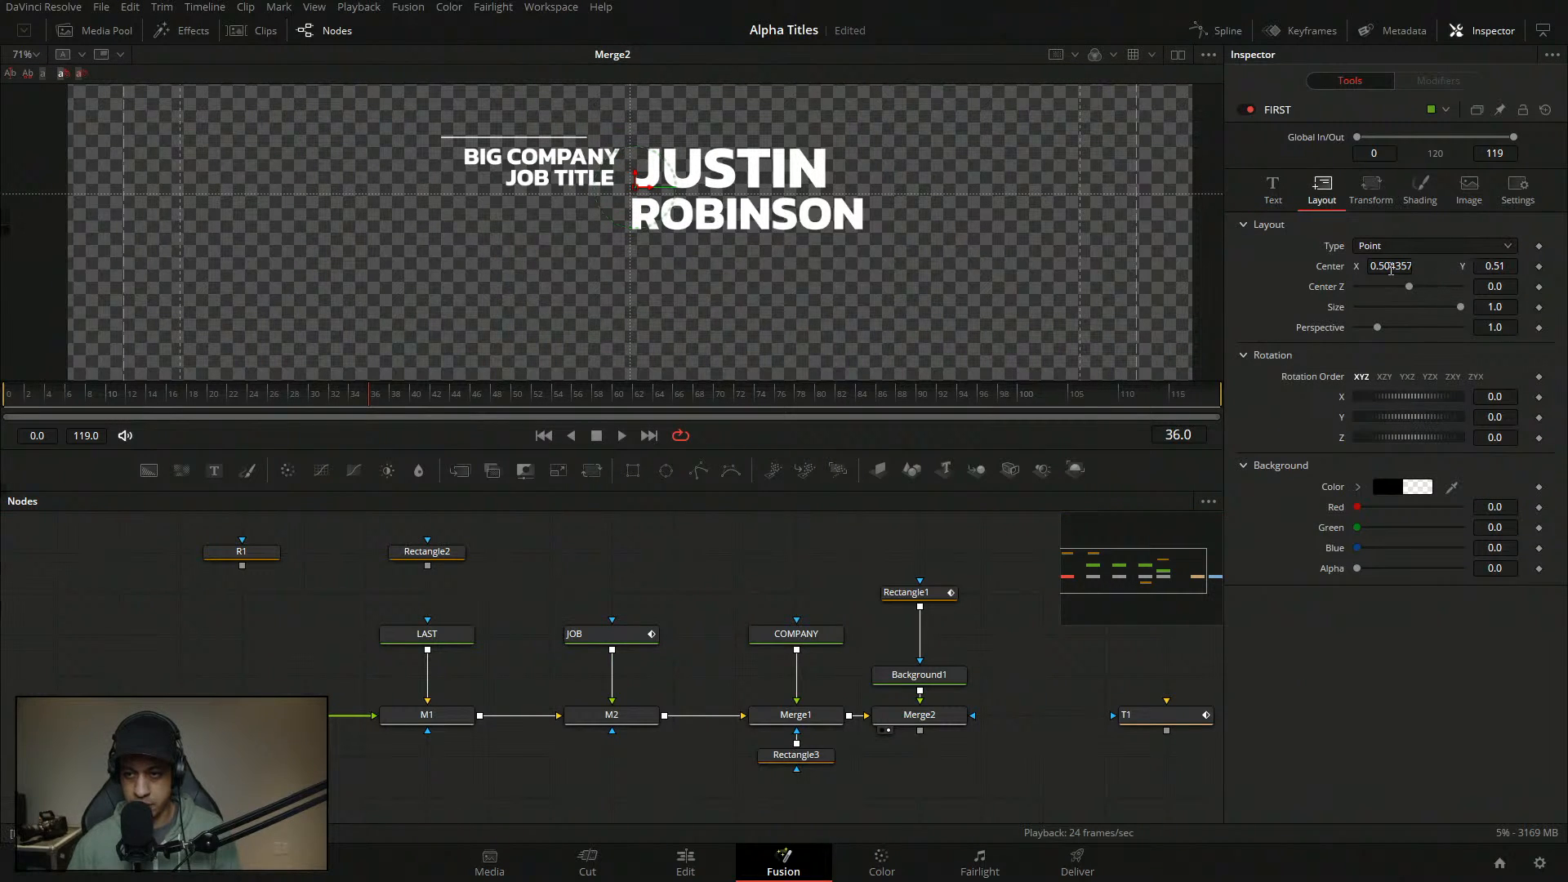
pyautogui.moveTo(1413, 281); pyautogui.dragTo(1404, 288)
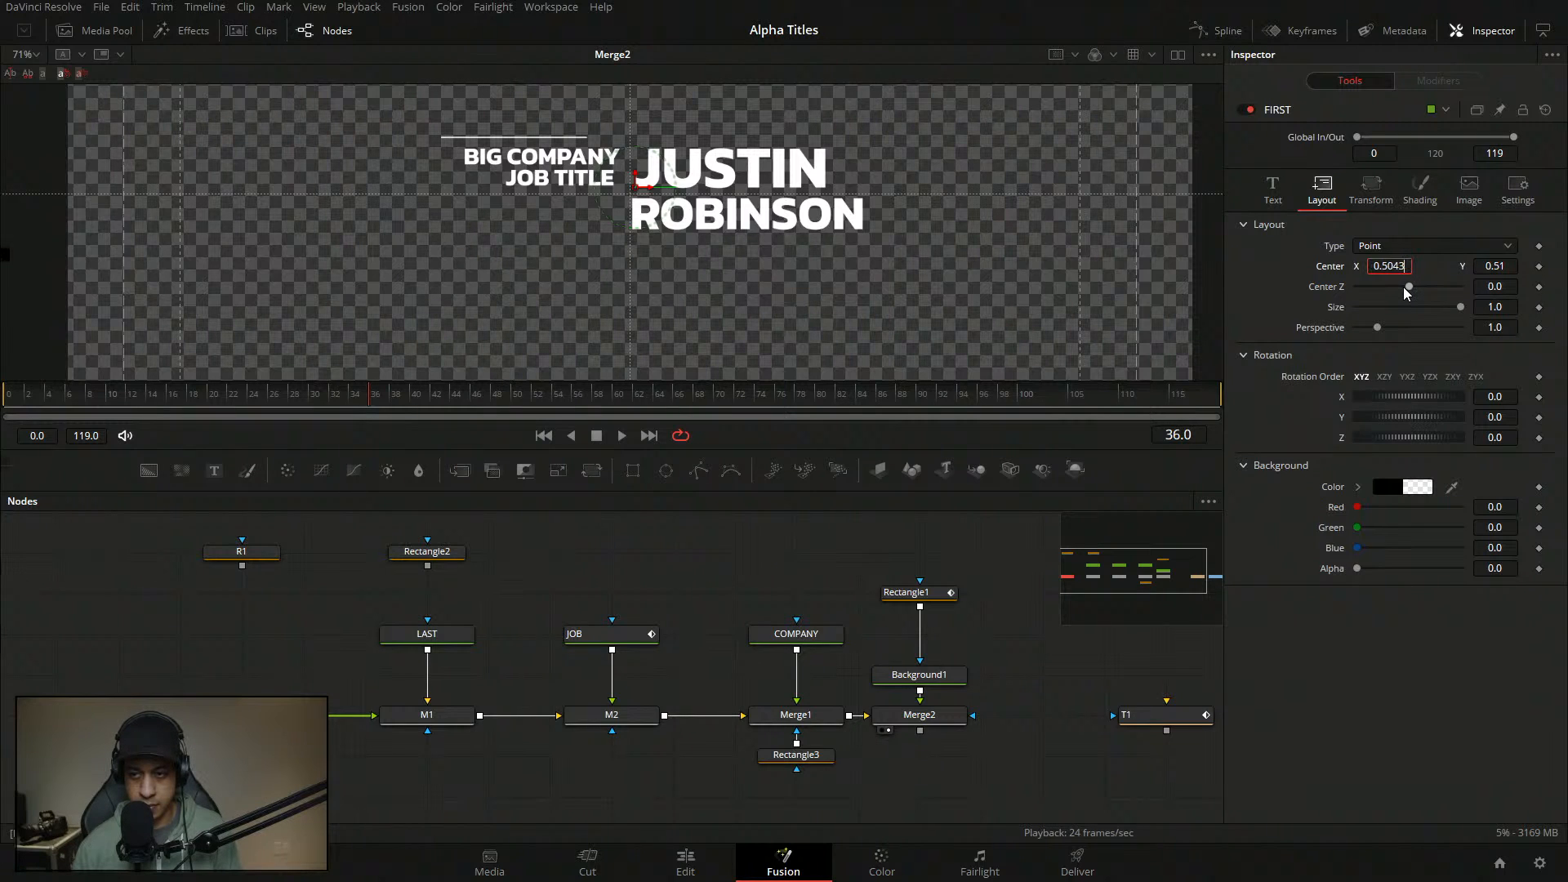
pyautogui.write('5')
pyautogui.press('Tab')
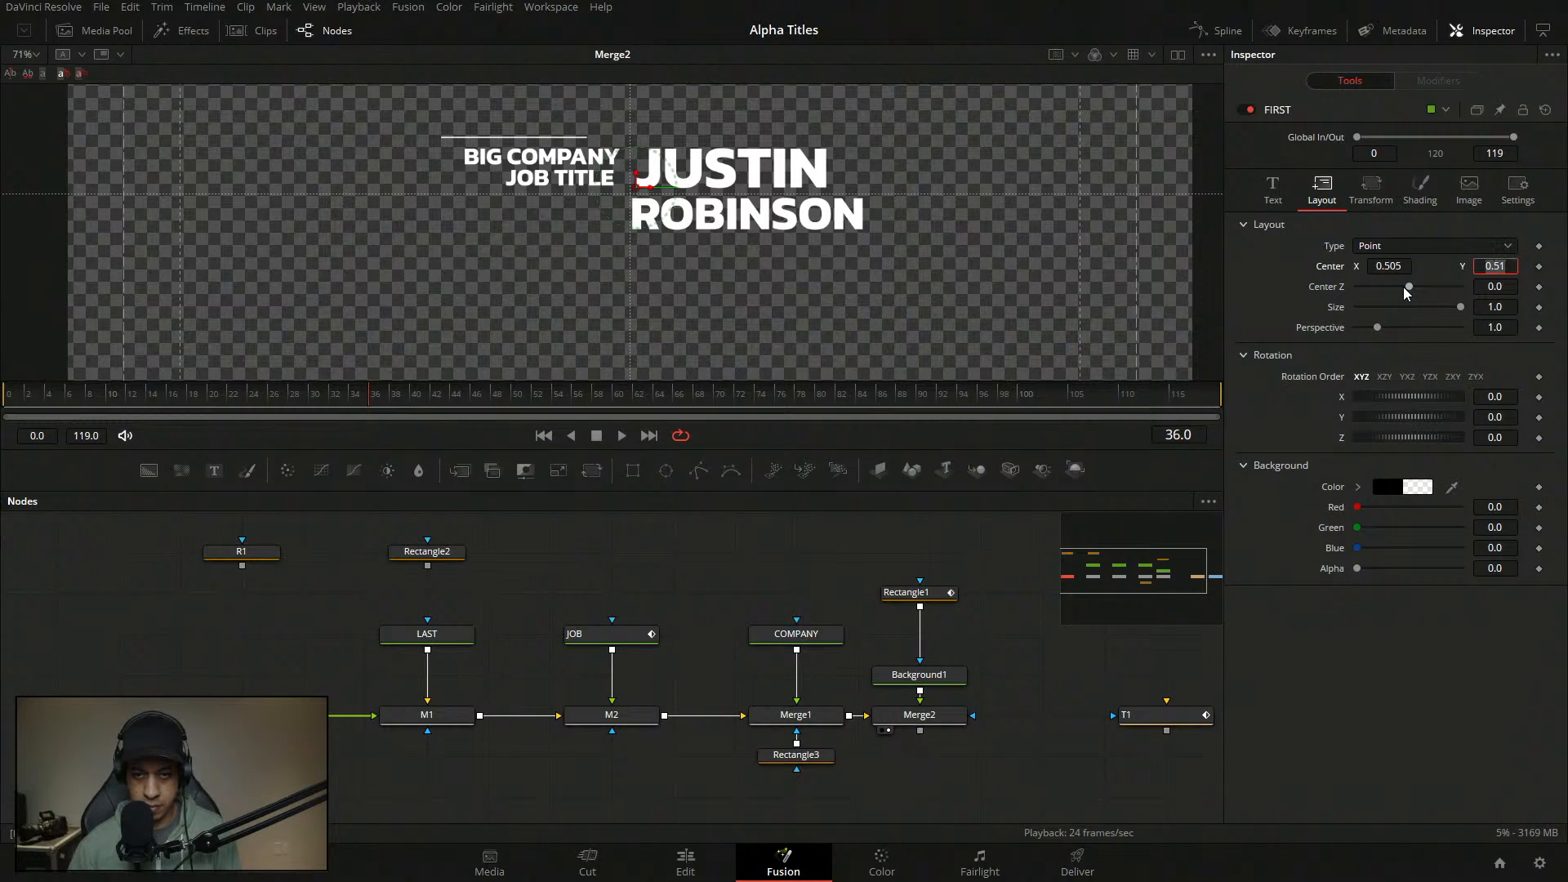
pyautogui.doubleClick(1401, 266)
pyautogui.hotkey('ctrl', 'c')
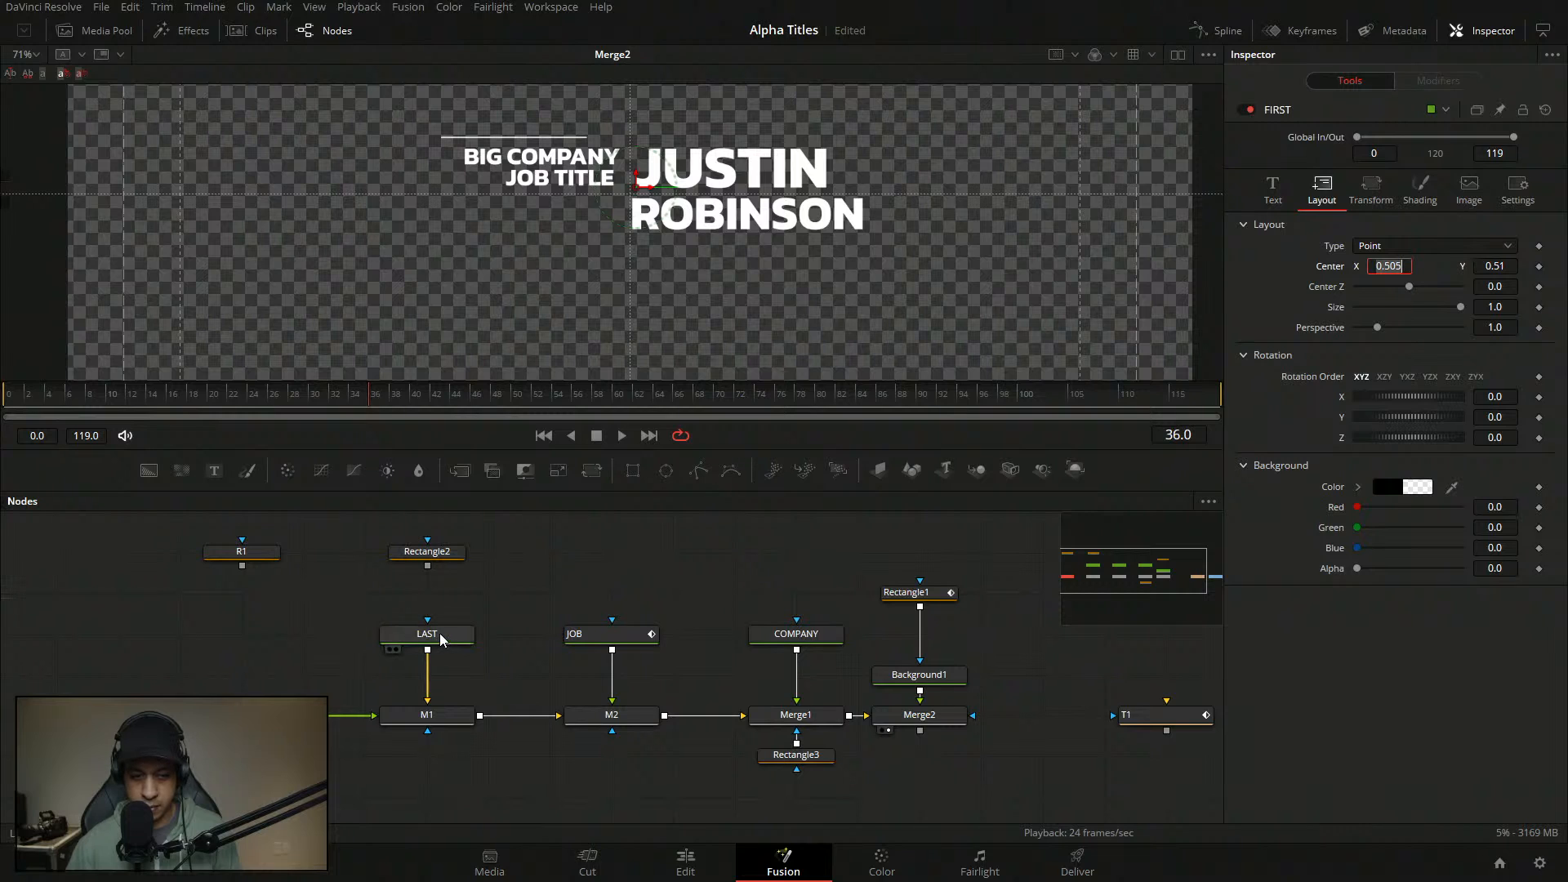
# - Give the ROBINSON text node the same Center X of 0.505
pyautogui.click(441, 638)
pyautogui.click(1318, 196)
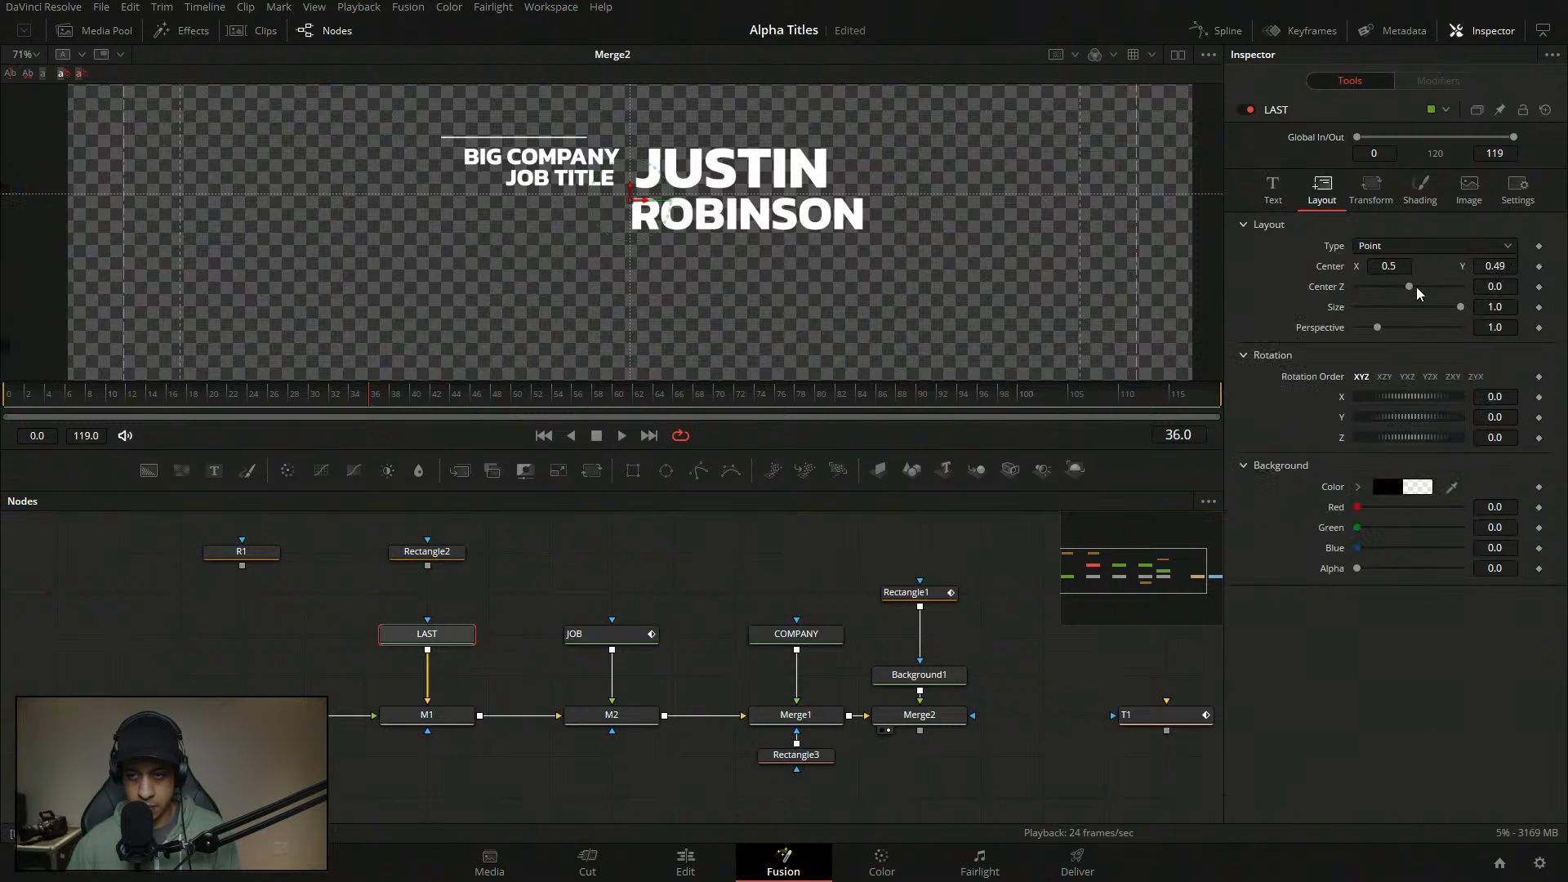
pyautogui.doubleClick(1398, 266)
pyautogui.hotkey('ctrl', 'v')
pyautogui.click(1253, 290)
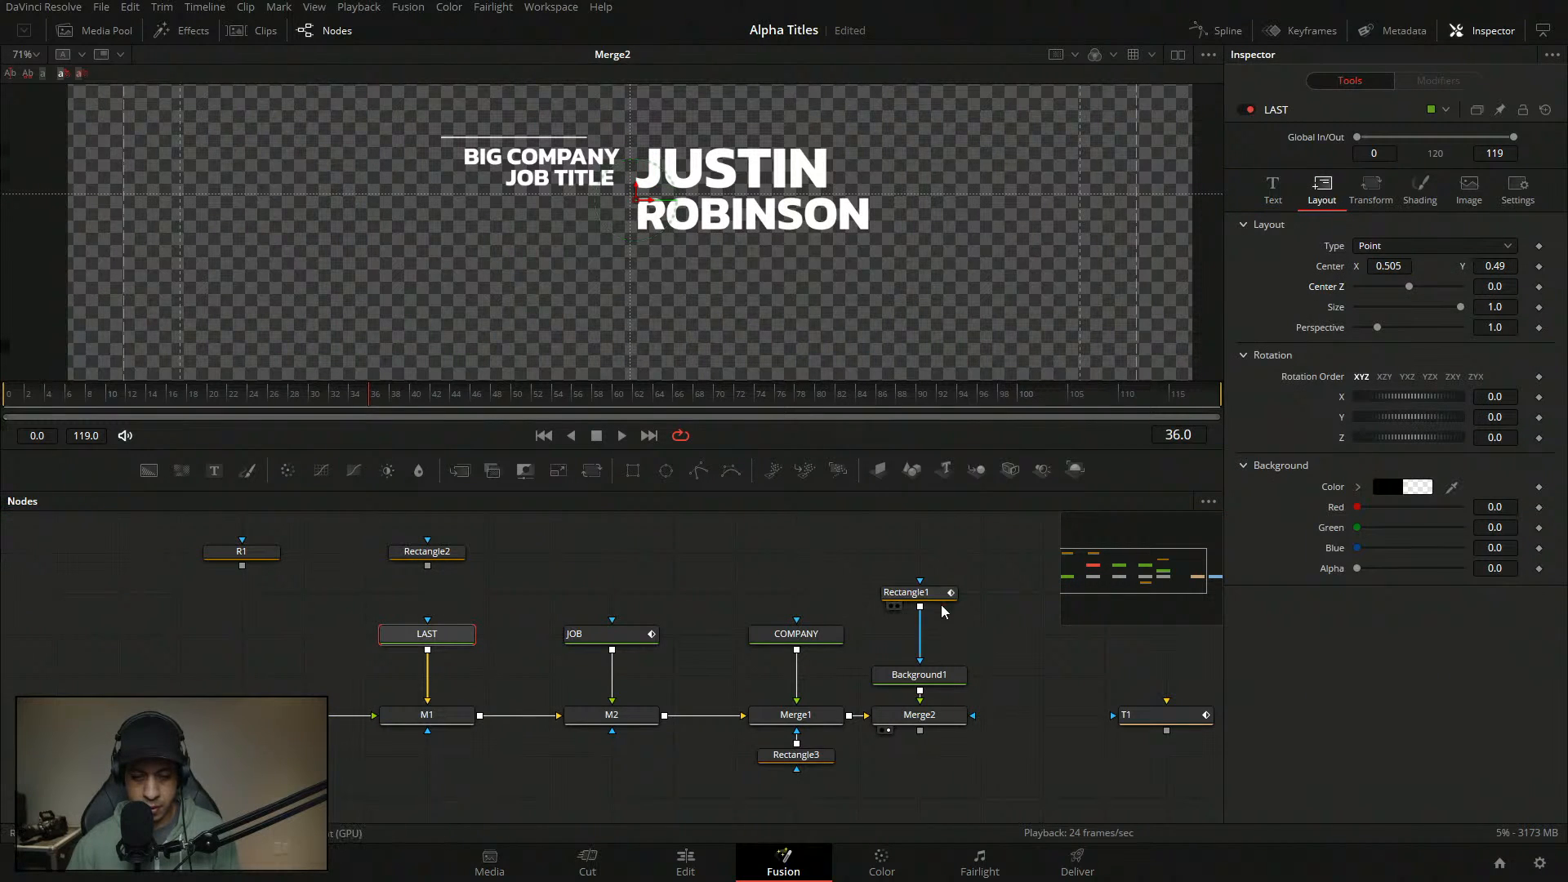
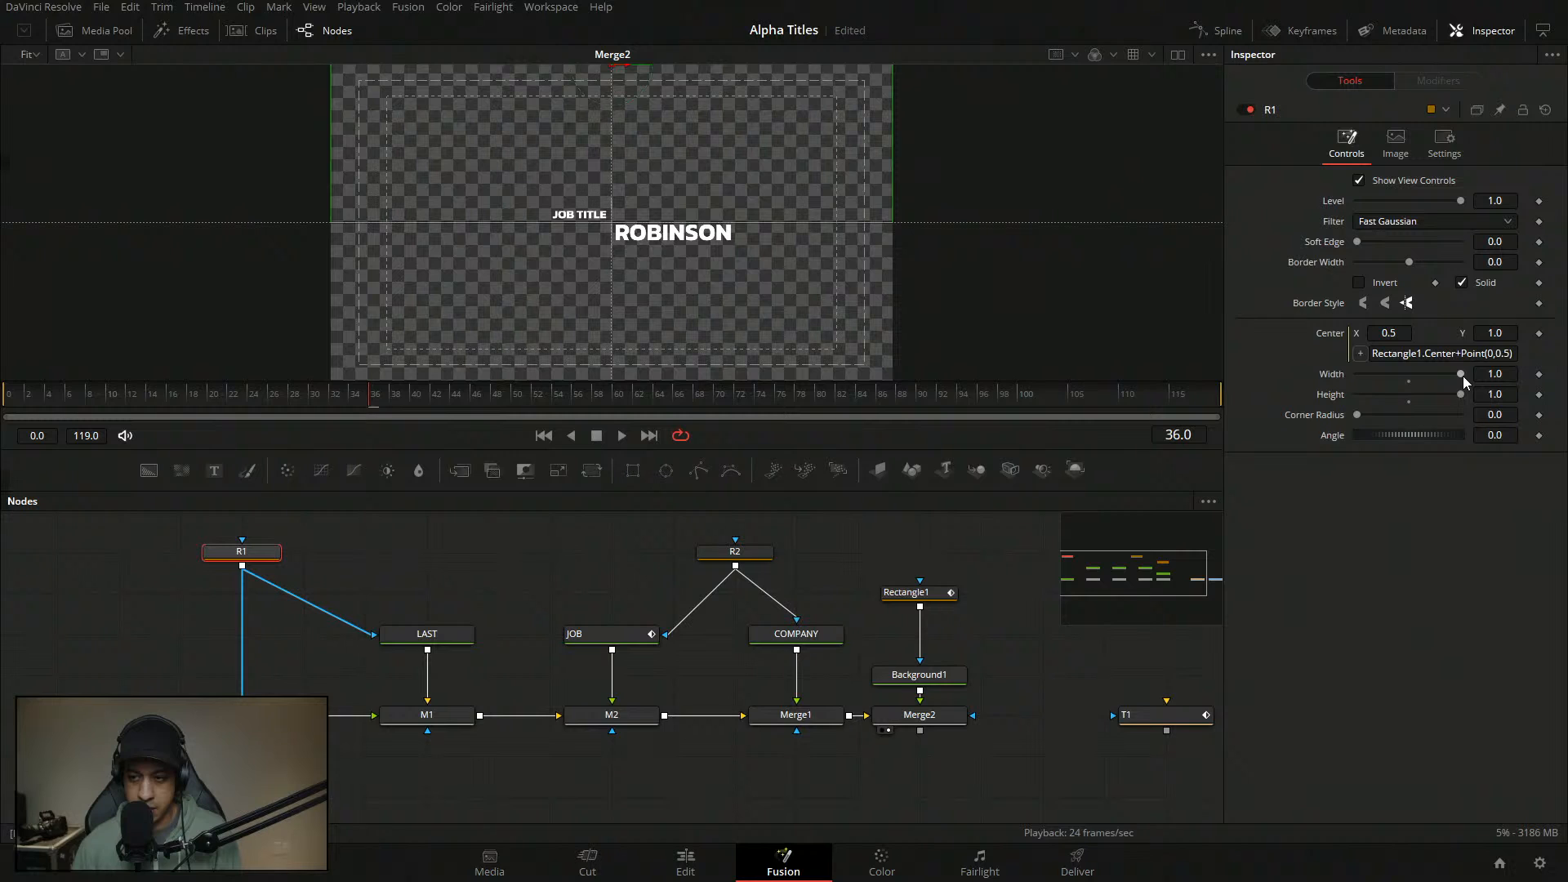
# - Remove the expression on R1's center and set its Width to 0.5
pyautogui.rightClick(1337, 335)
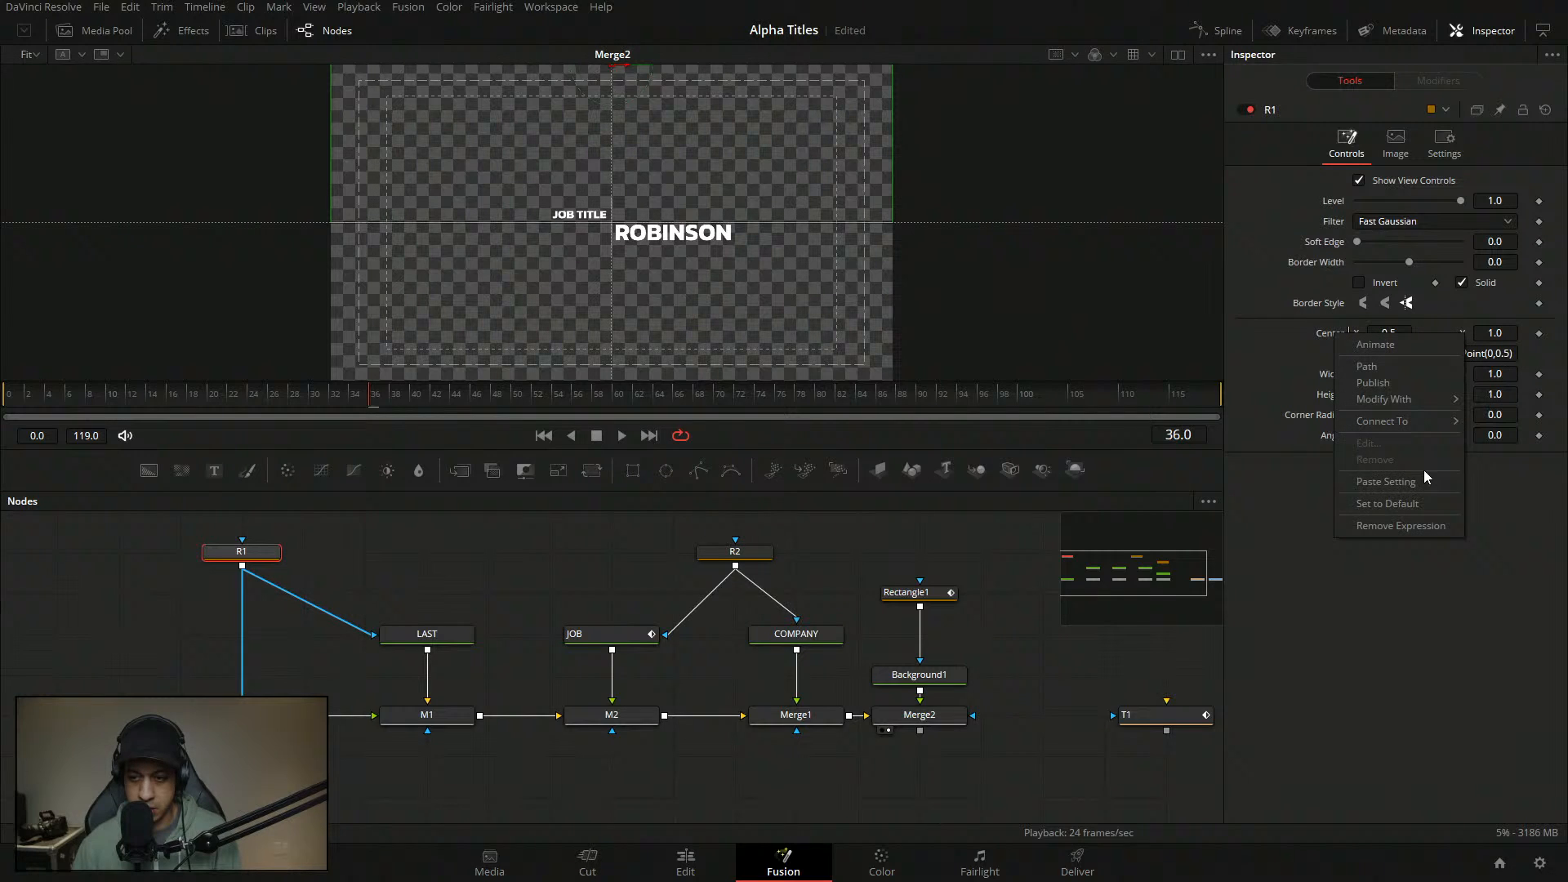
pyautogui.click(1426, 527)
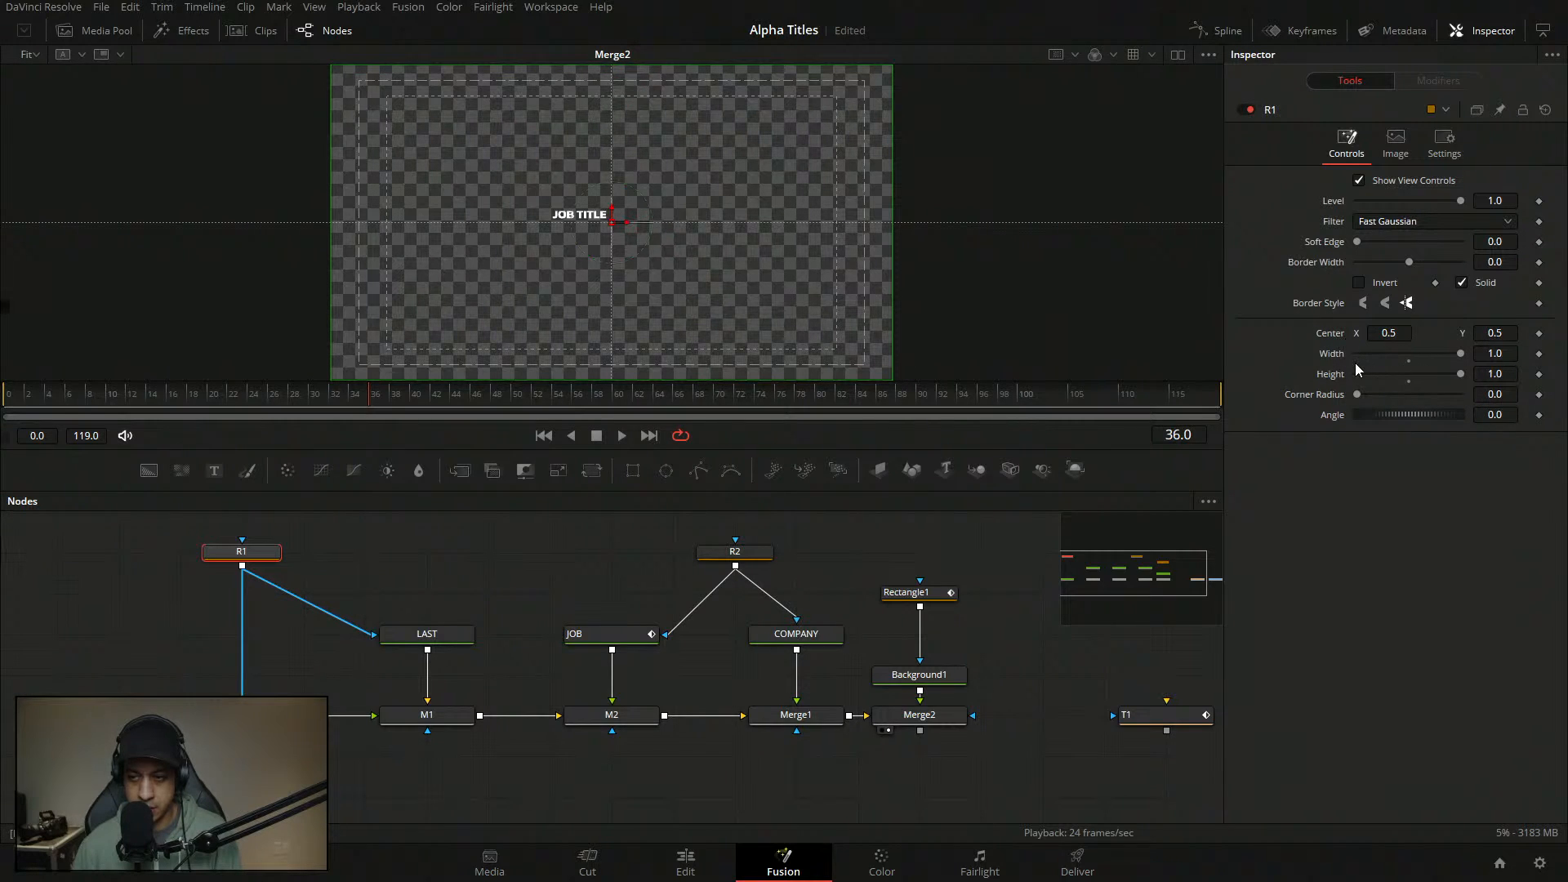
pyautogui.click(1409, 356)
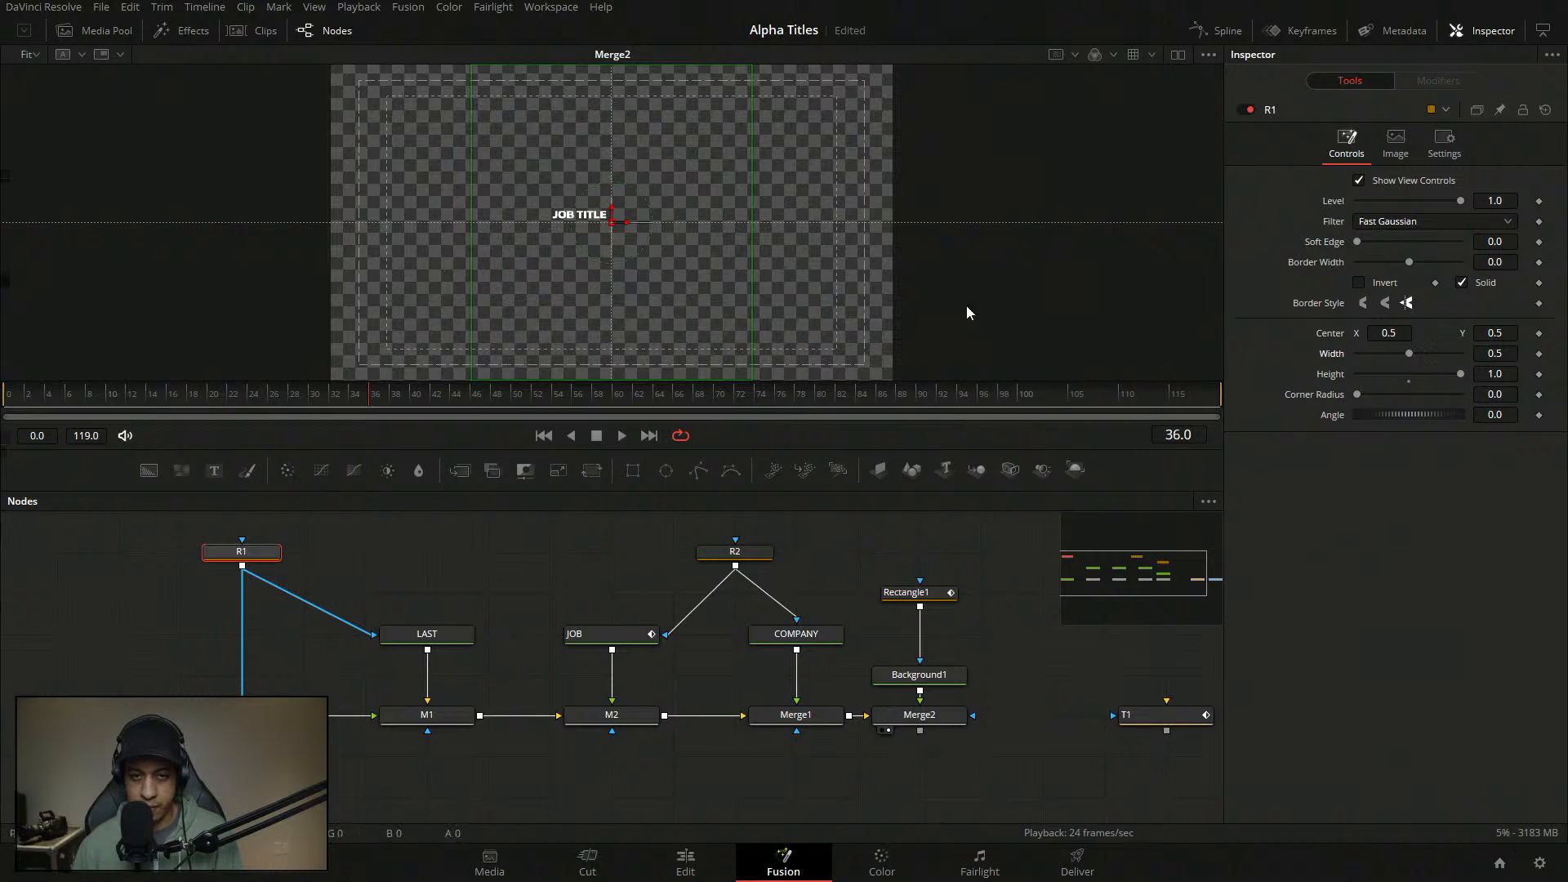
# - Place R1's center at 0.75, 0.5 and delete the R2 mask
pyautogui.click(1507, 332)
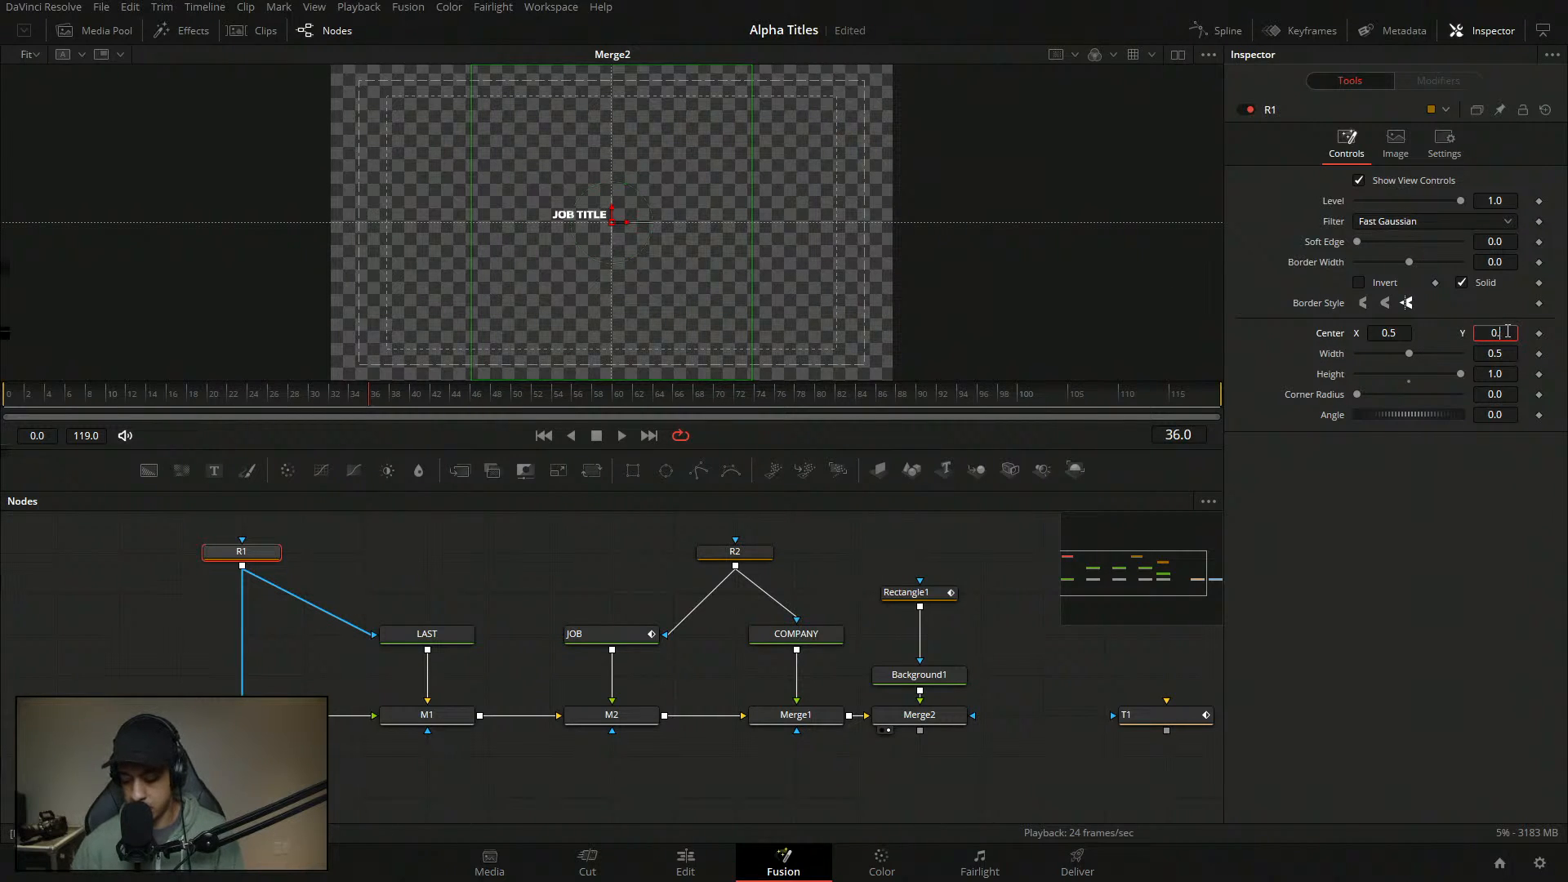
pyautogui.write('0.75')
pyautogui.press('Tab')
pyautogui.doubleClick(1331, 336)
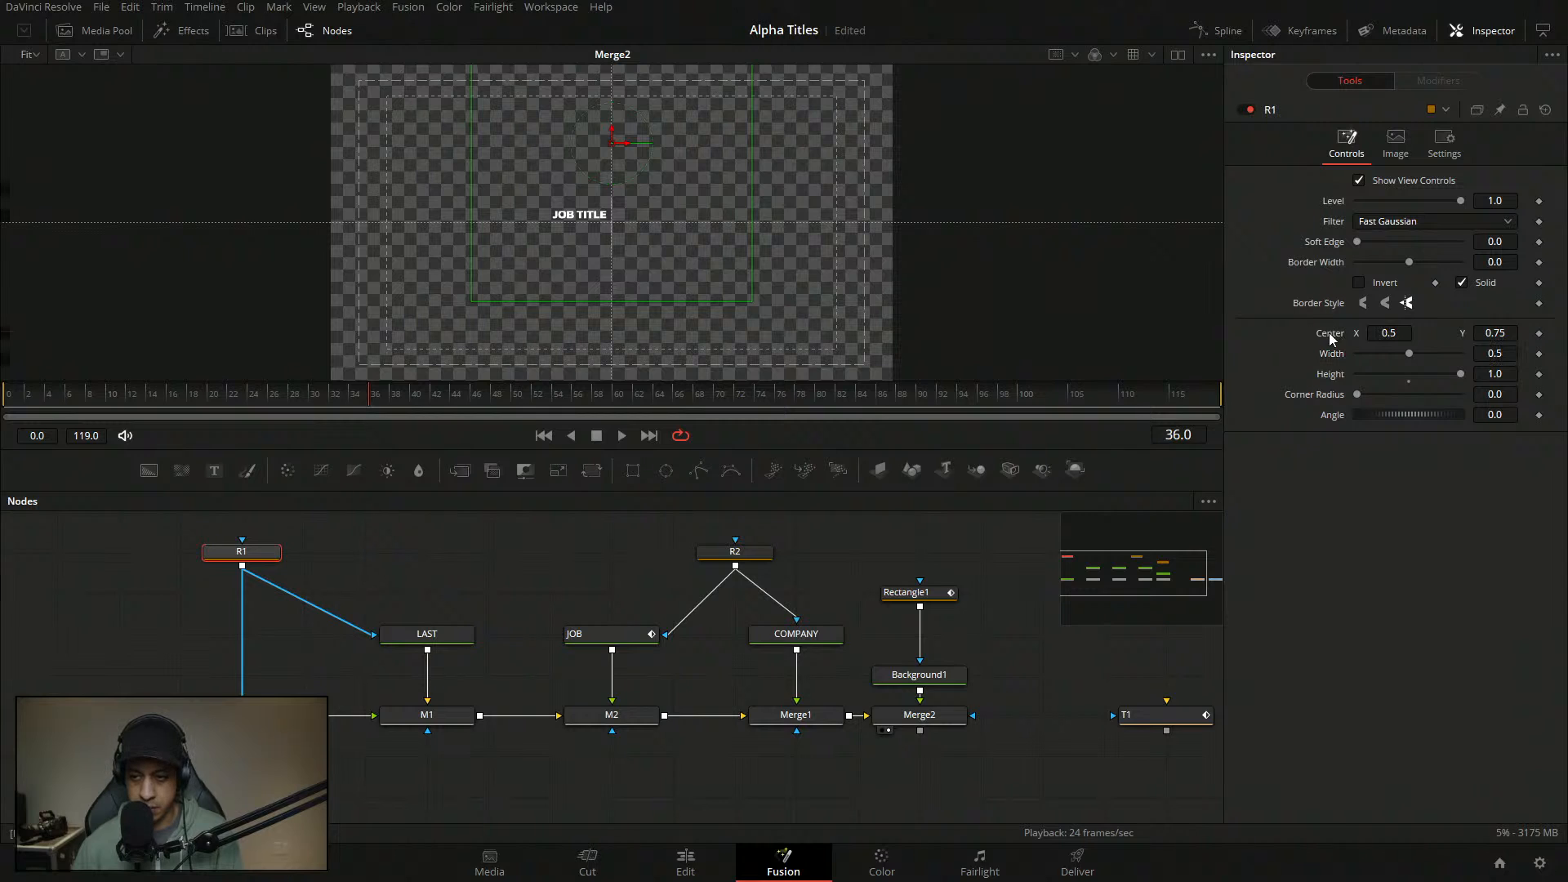
pyautogui.click(1393, 332)
pyautogui.write('0.75')
pyautogui.press('Tab')
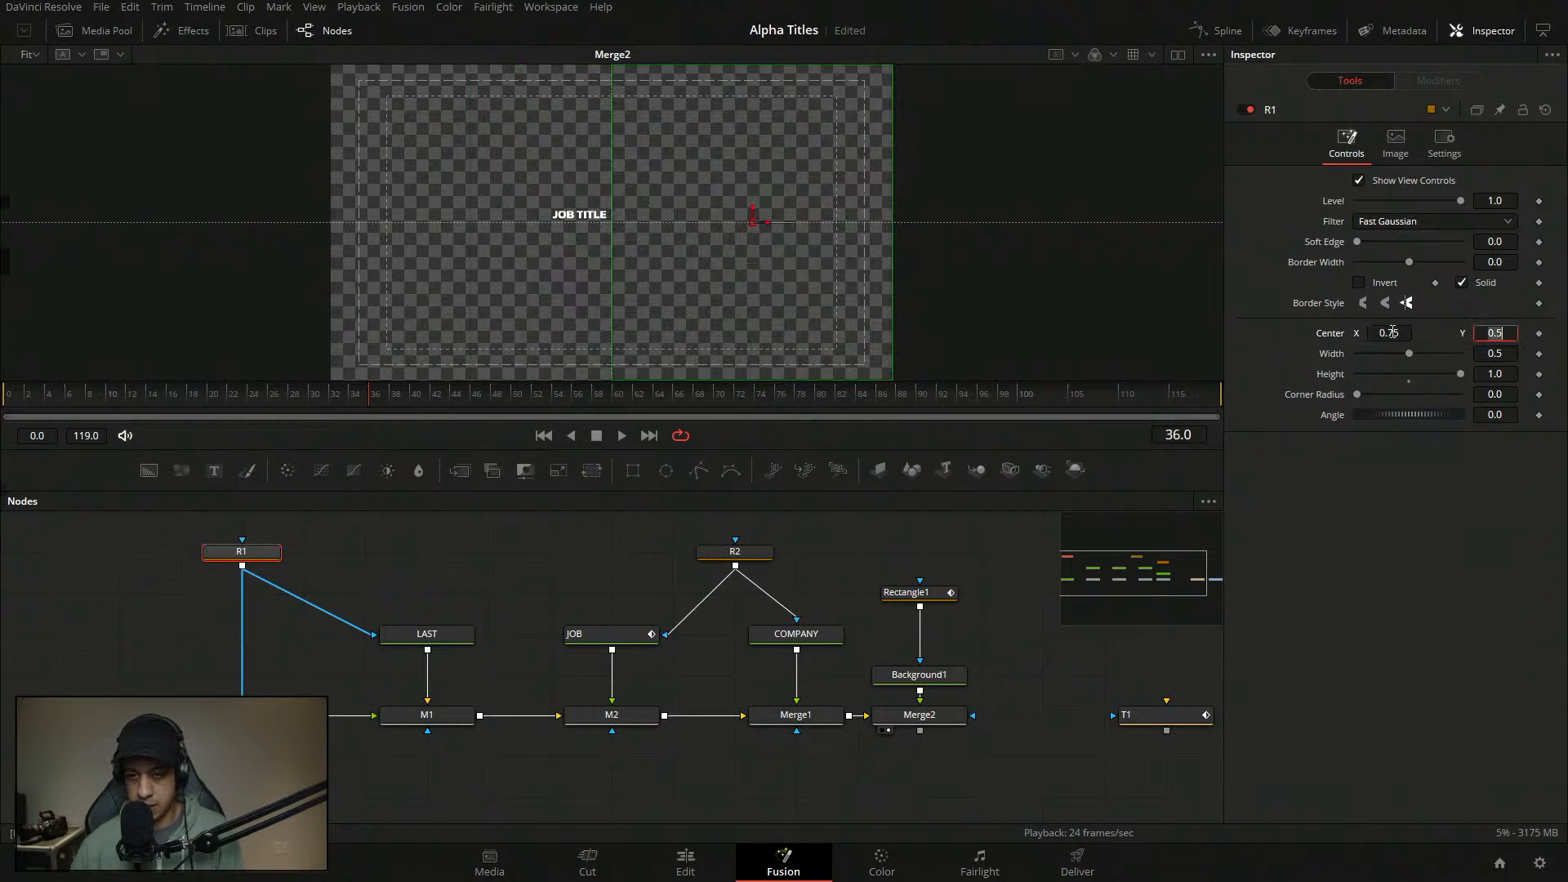
pyautogui.click(735, 552)
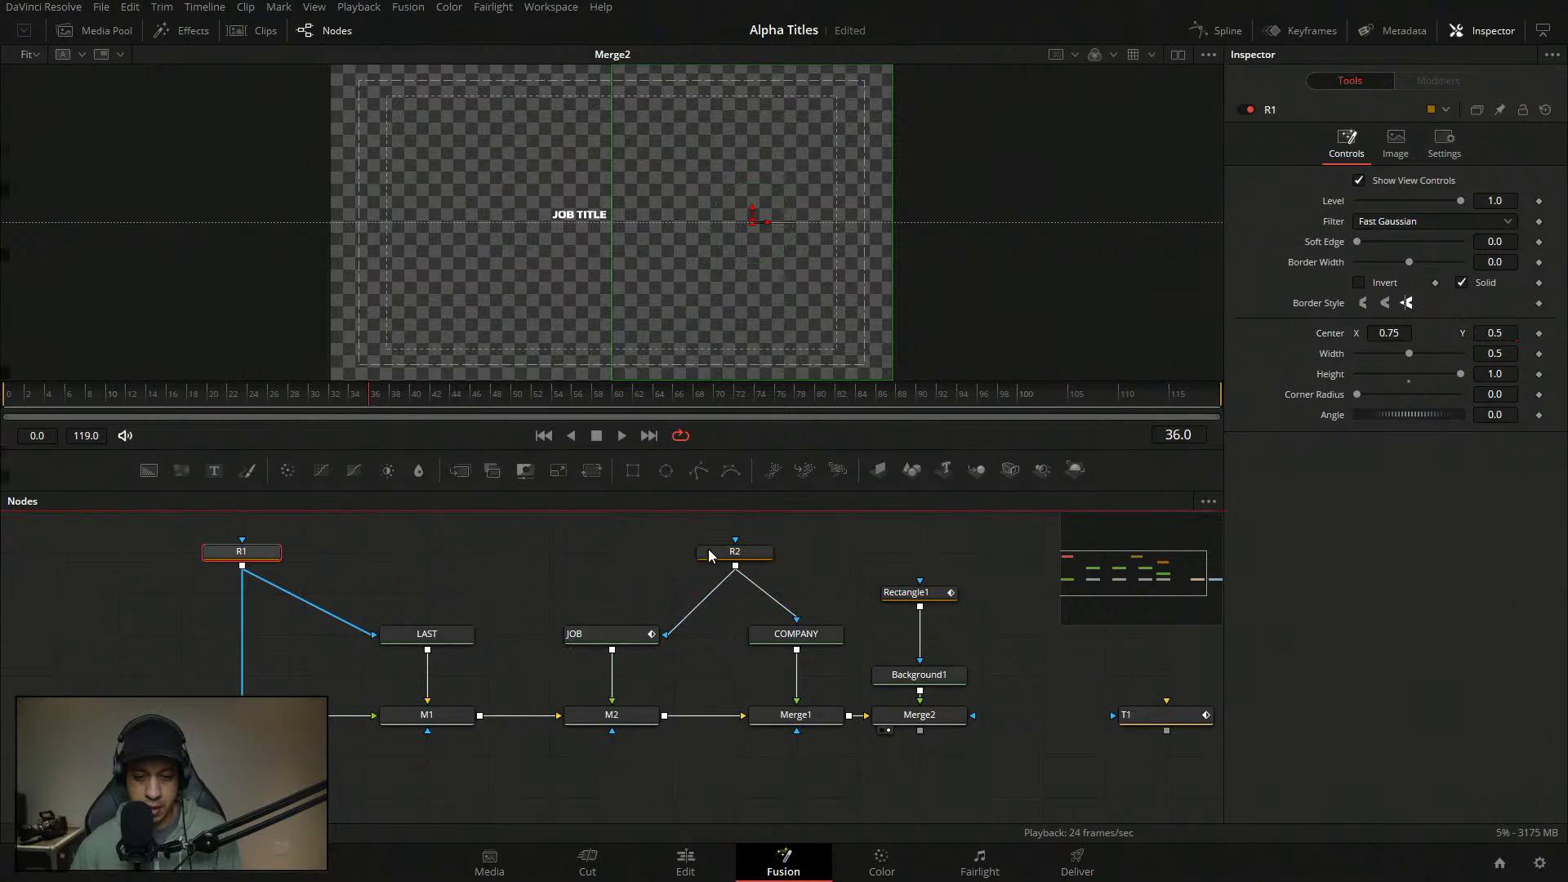
pyautogui.press('Delete')
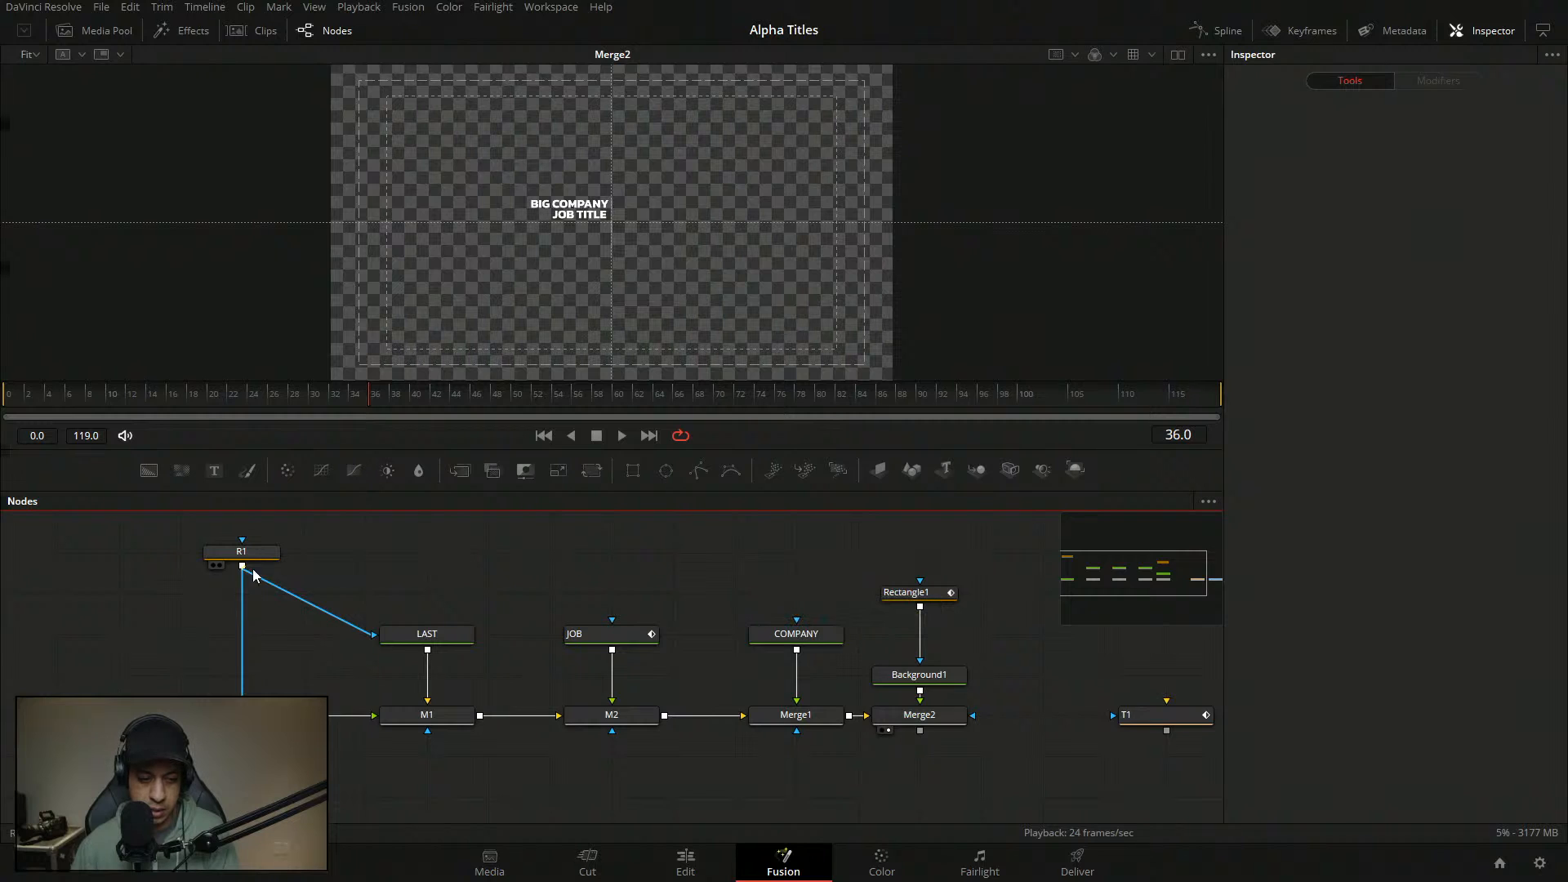
# - Wire R1 into the JOB and COMPANY masks and turn off mask inversion on FIRST and LAST
pyautogui.moveTo(245, 566); pyautogui.dragTo(564, 634)
pyautogui.moveTo(429, 584); pyautogui.dragTo(743, 634)
pyautogui.click(606, 634)
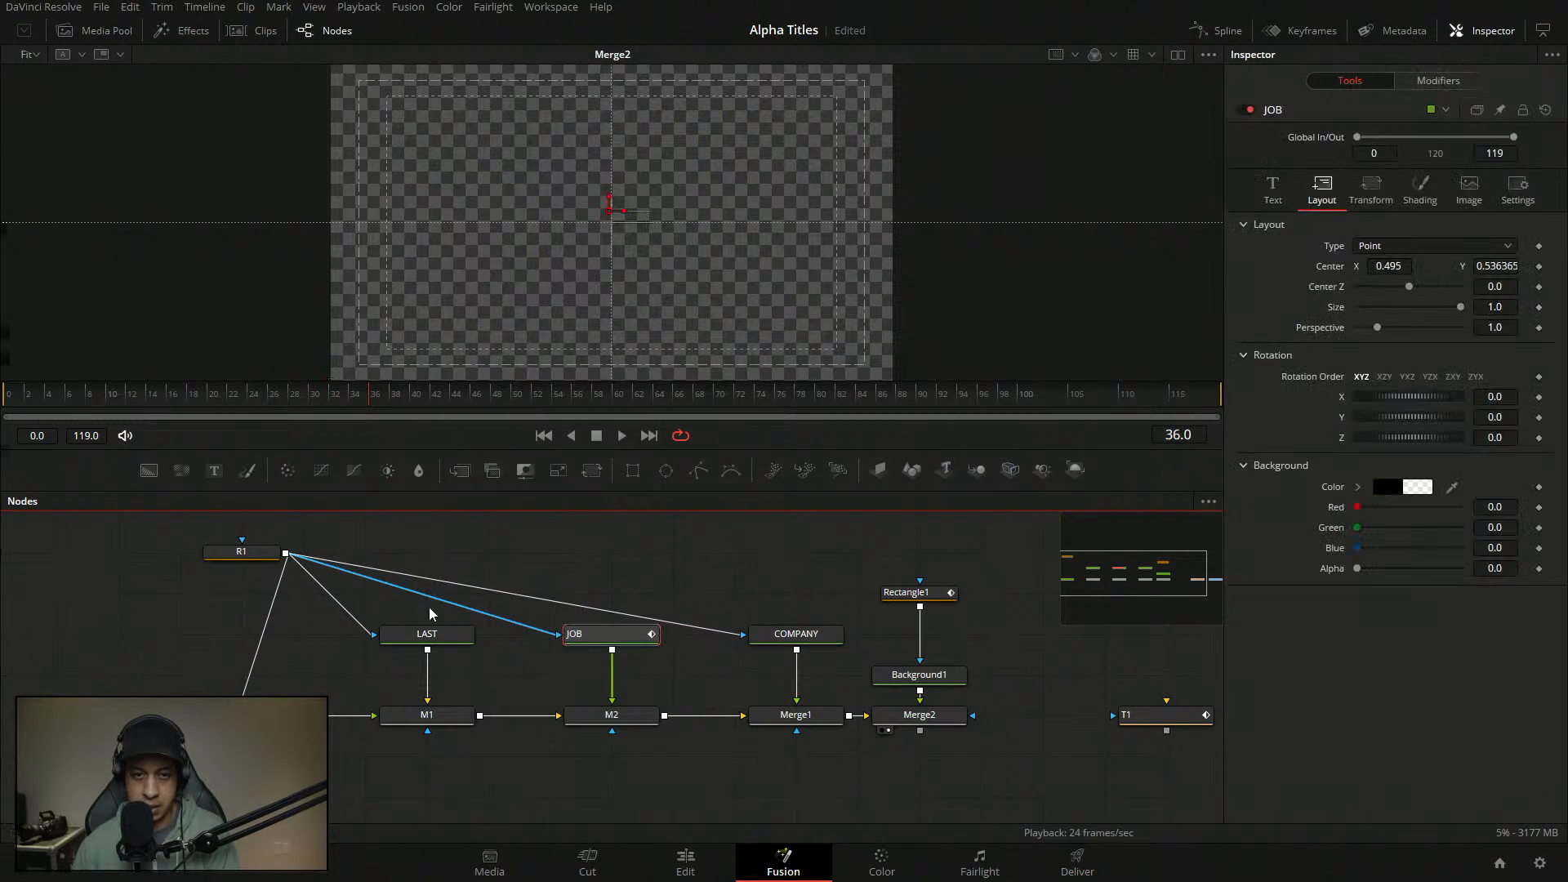
pyautogui.click(1512, 188)
pyautogui.click(429, 641)
pyautogui.click(429, 643)
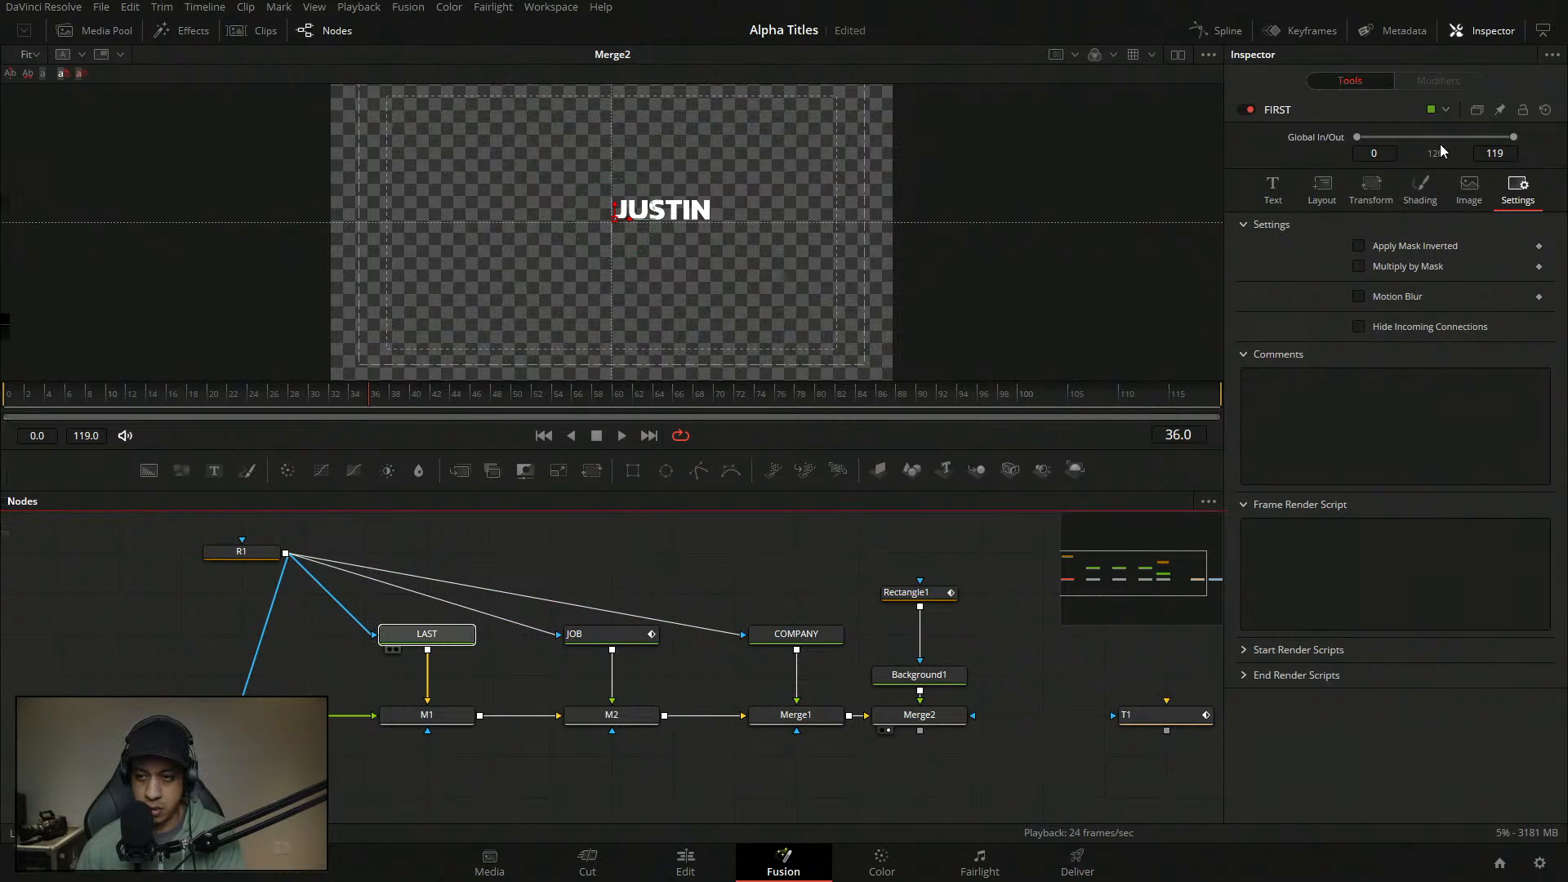
pyautogui.click(1516, 192)
pyautogui.click(1358, 246)
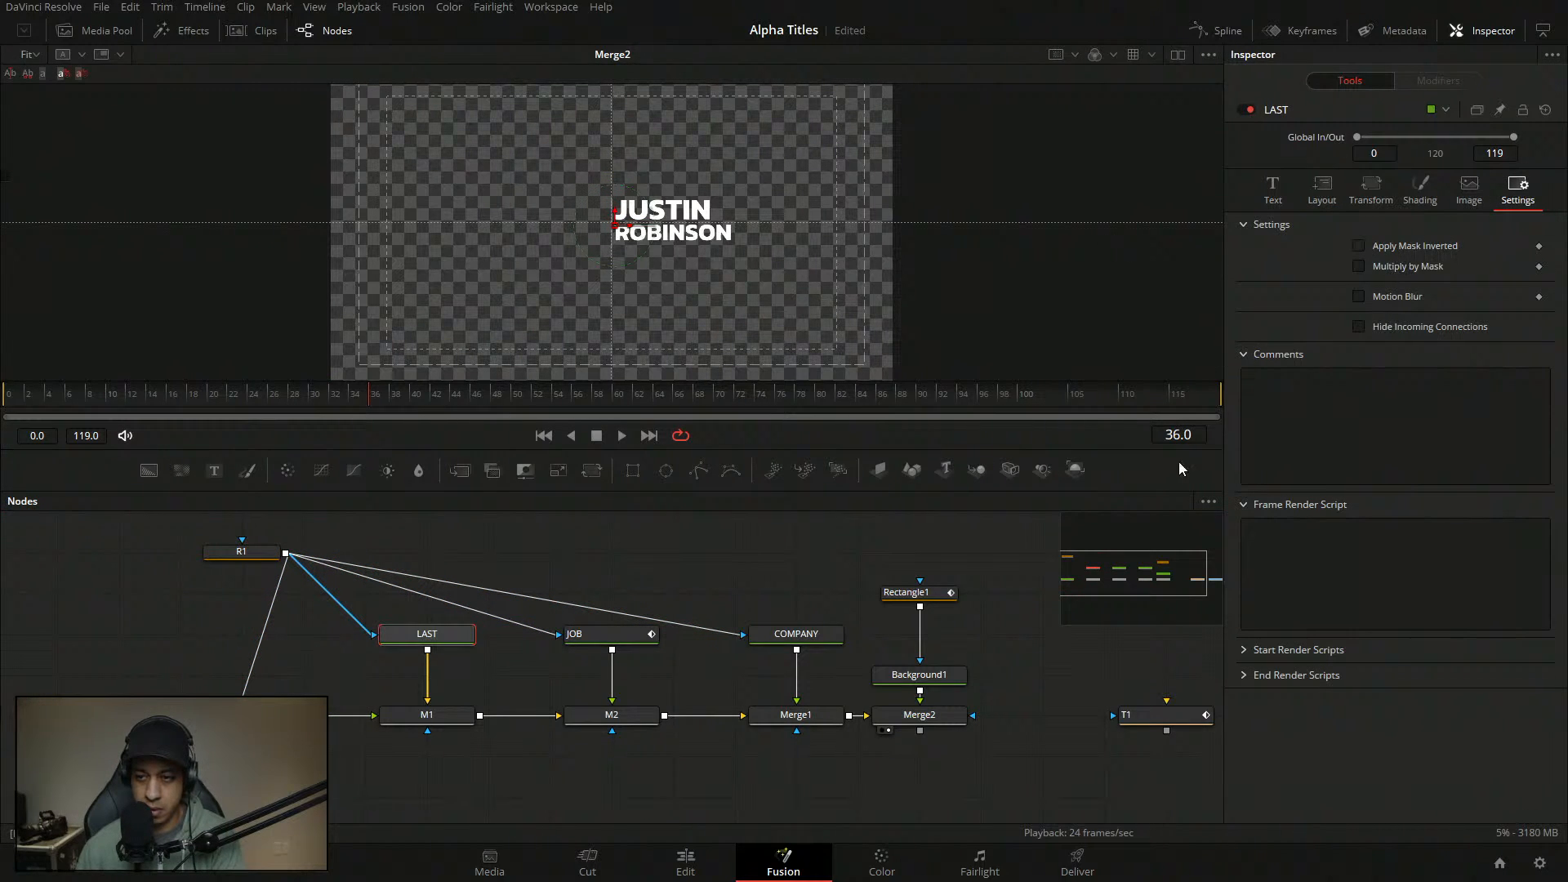
# - Turn on Apply Mask Inverted for JOB and COMPANY so both lines show
pyautogui.keyDown('ctrl'); pyautogui.click(641, 637); pyautogui.keyUp('ctrl')
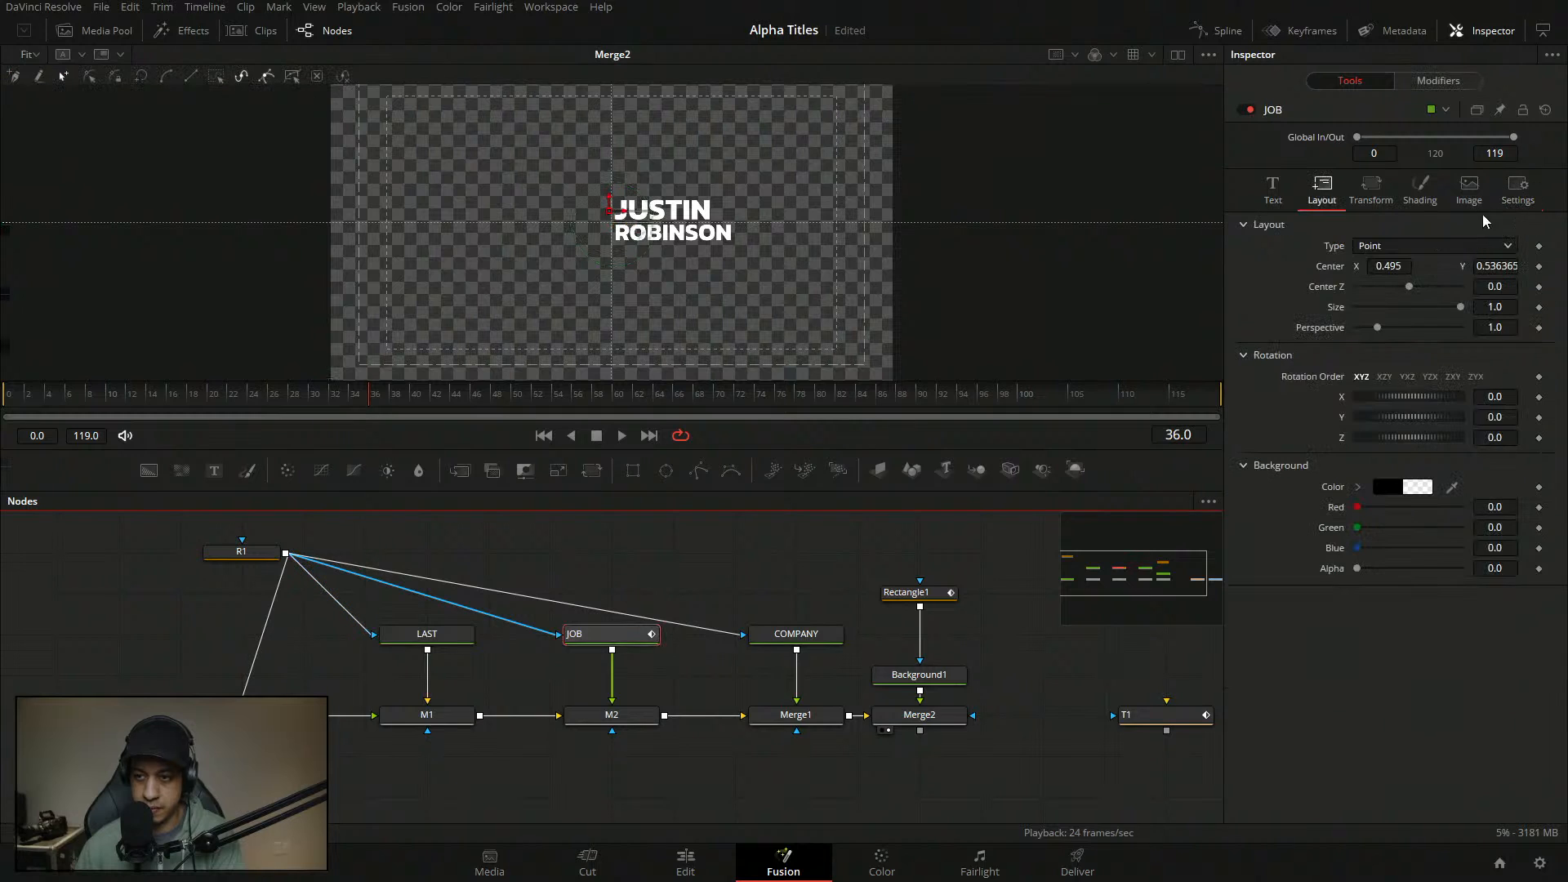
pyautogui.click(1515, 194)
pyautogui.click(1358, 245)
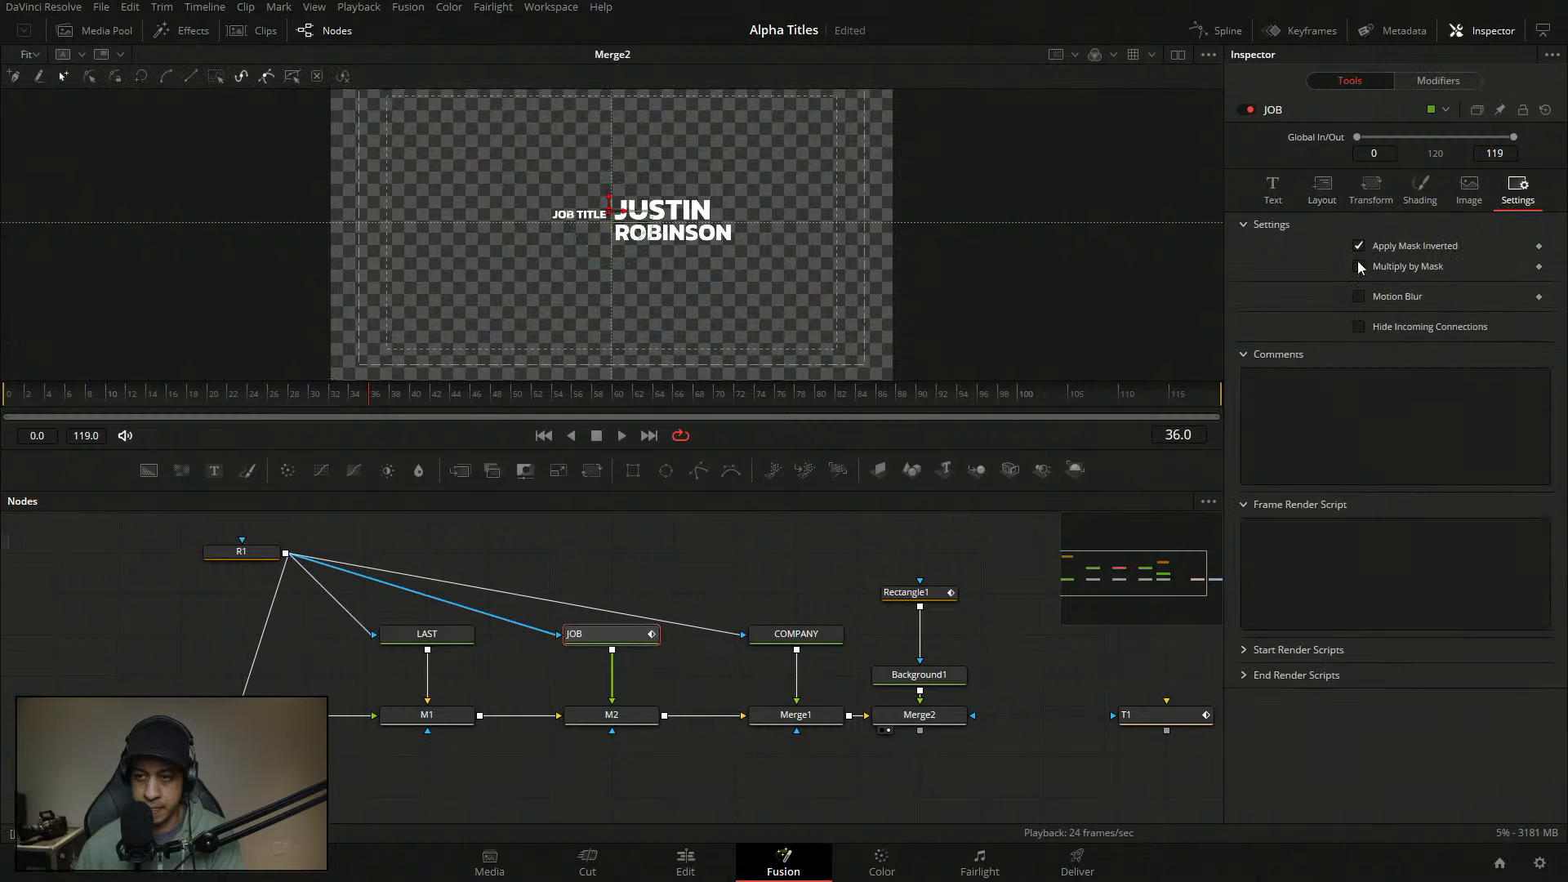
pyautogui.click(795, 634)
pyautogui.click(1517, 193)
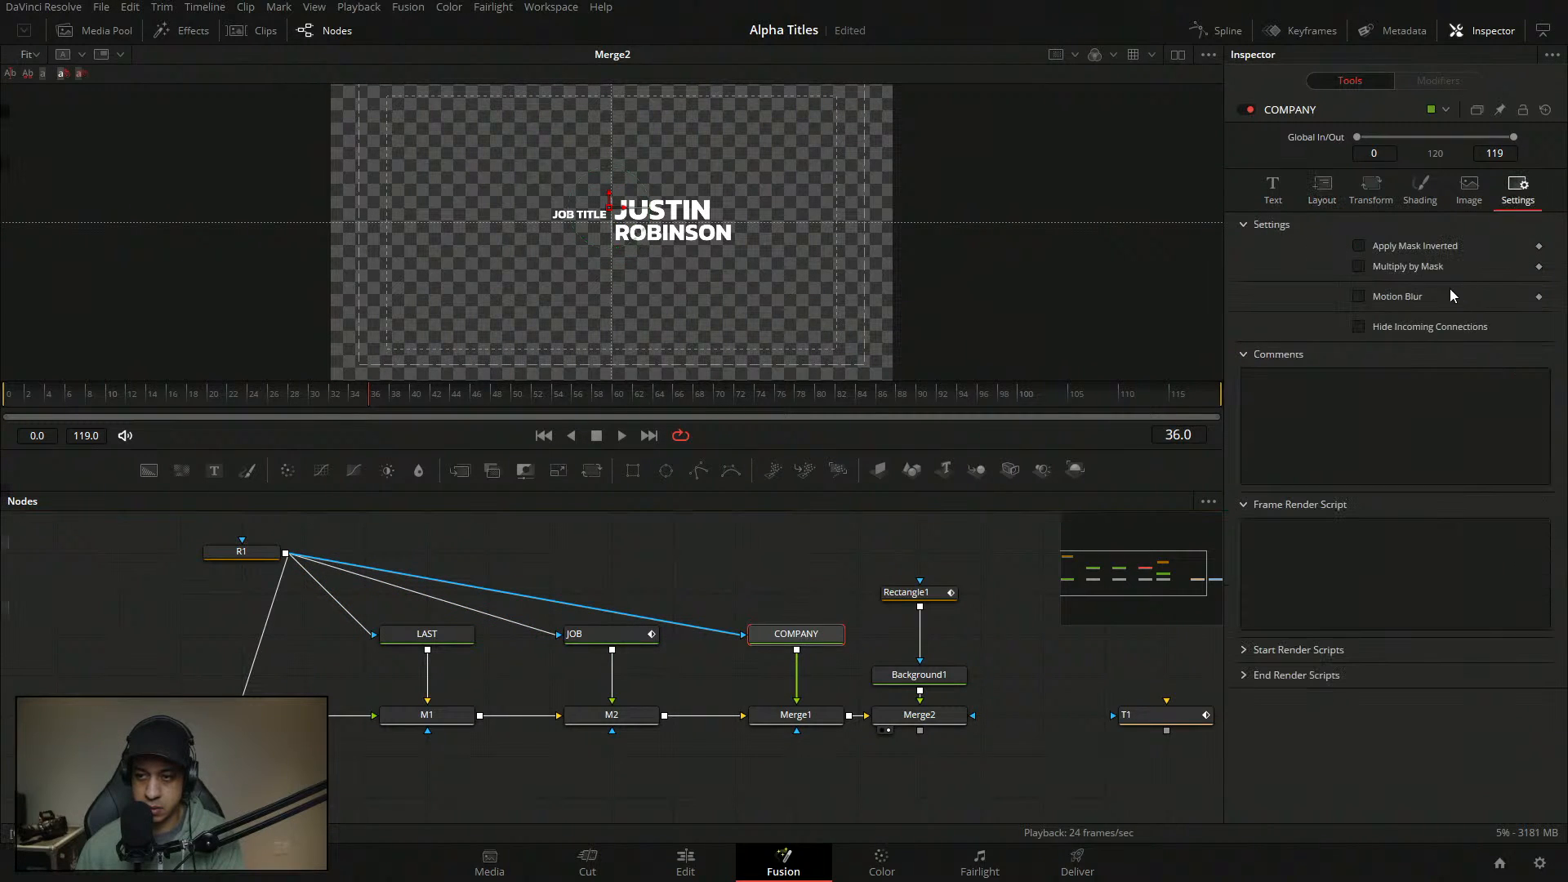
pyautogui.click(1358, 246)
# - Tidy the node graph: R1 centred above the text nodes, Background1 just under Rectangle1
pyautogui.moveTo(224, 550); pyautogui.dragTo(532, 549)
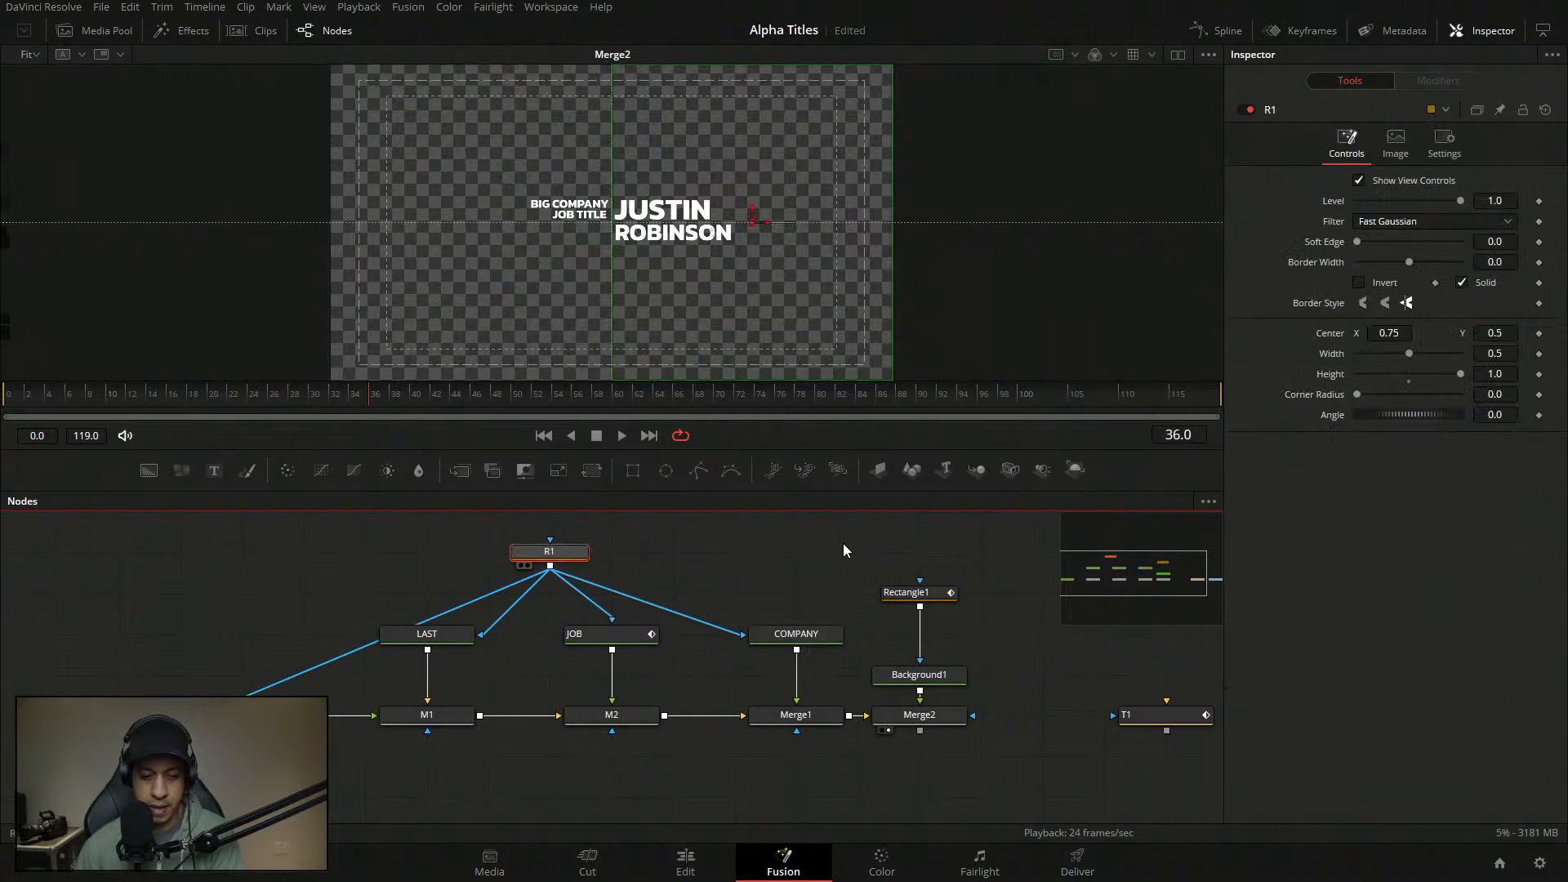
pyautogui.click(448, 647)
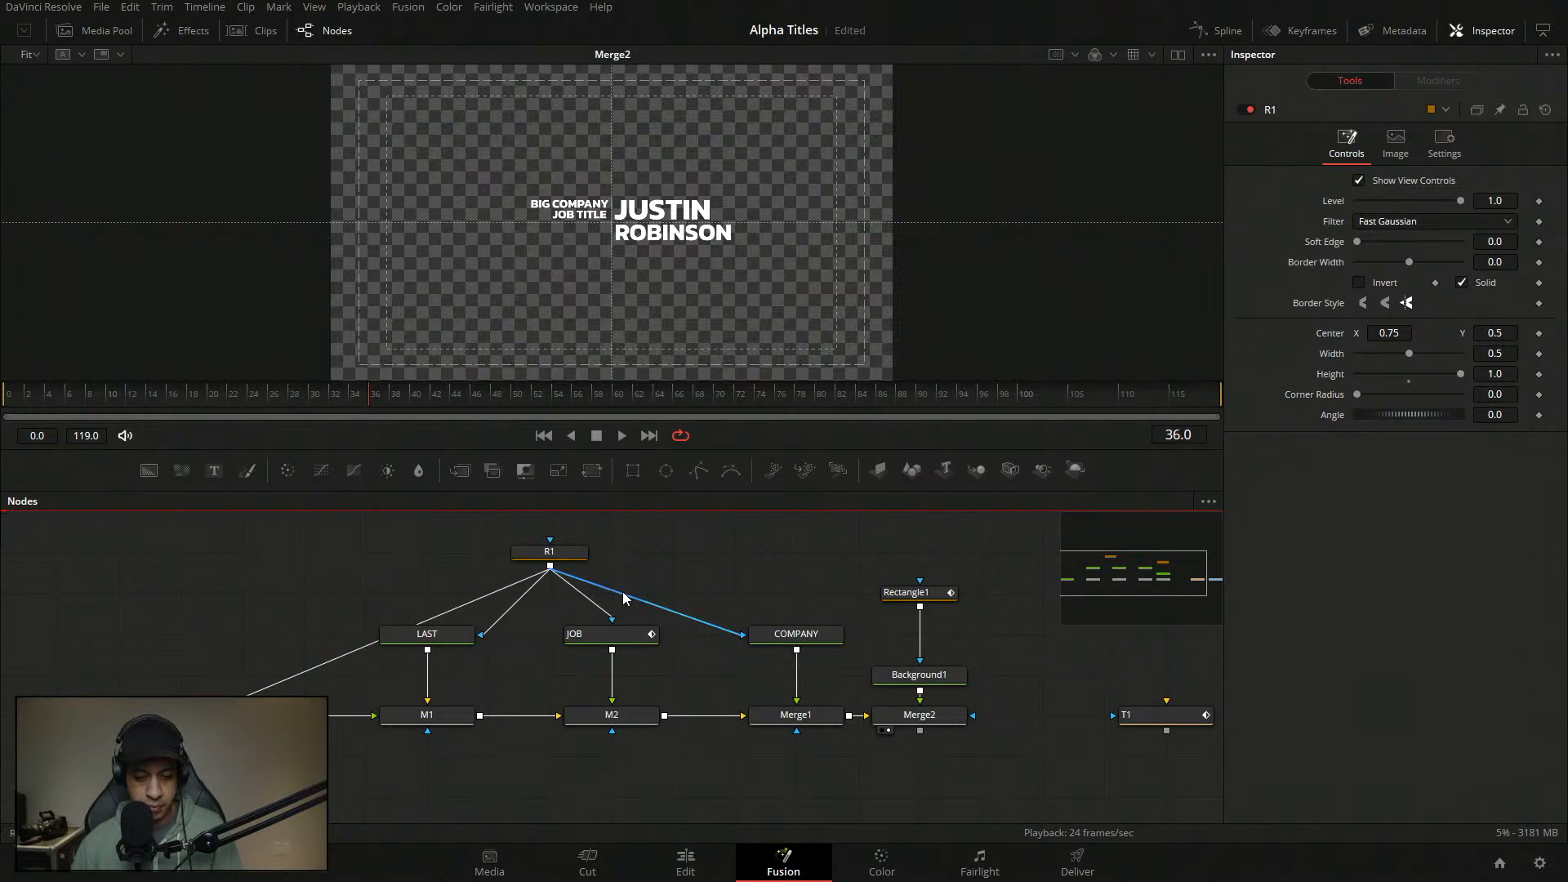
pyautogui.moveTo(670, 584); pyautogui.dragTo(689, 610)
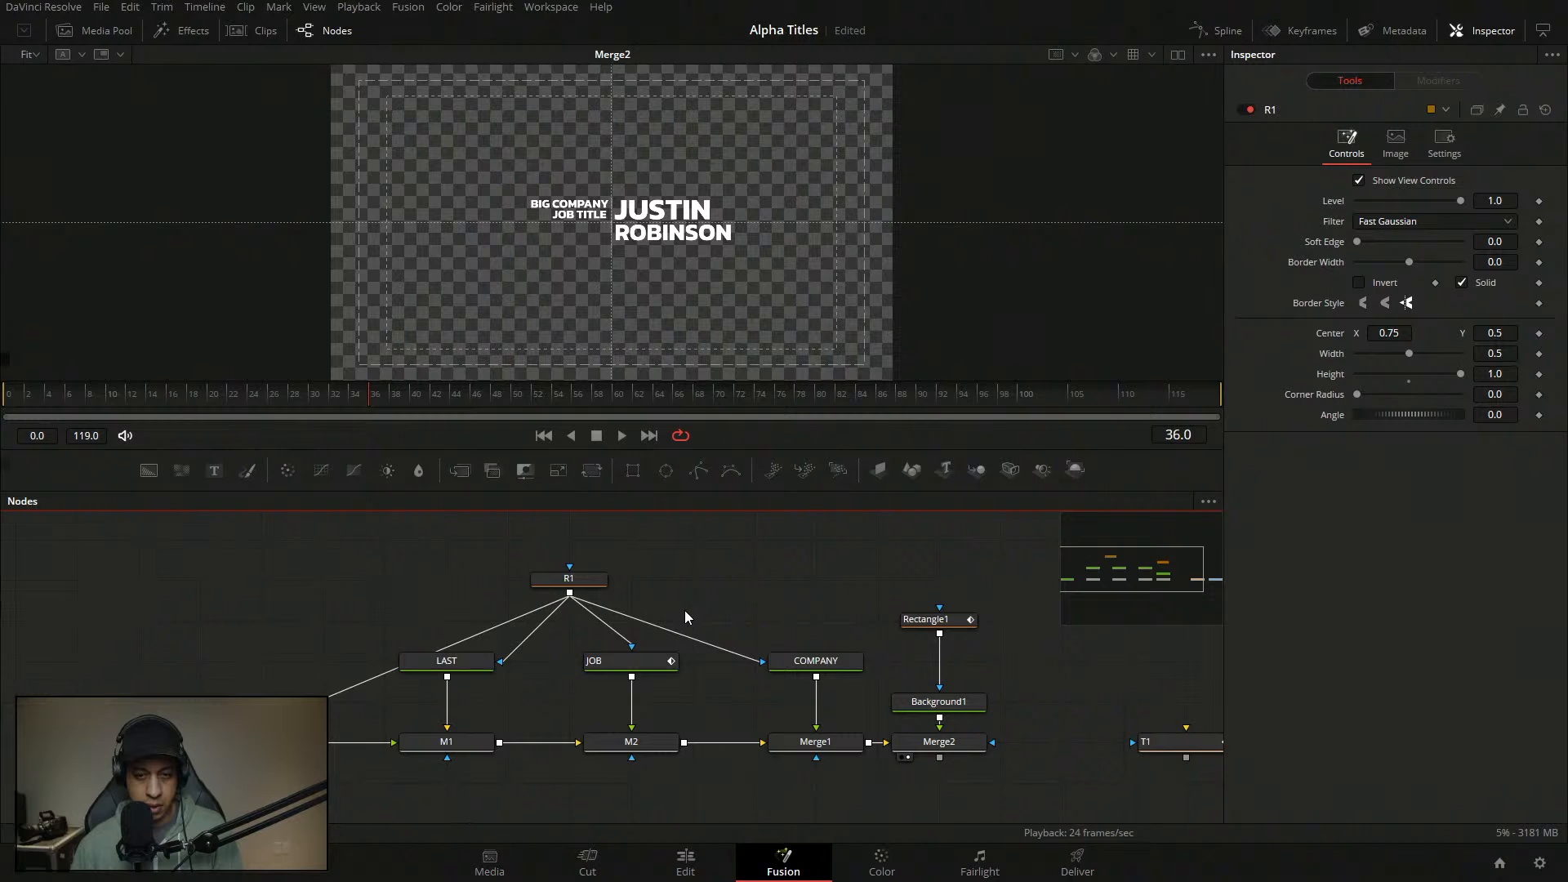
pyautogui.moveTo(947, 704); pyautogui.dragTo(957, 663)
# - Delete the leftover Offset keyframe in the JOB text's Shading settings
pyautogui.click(980, 658)
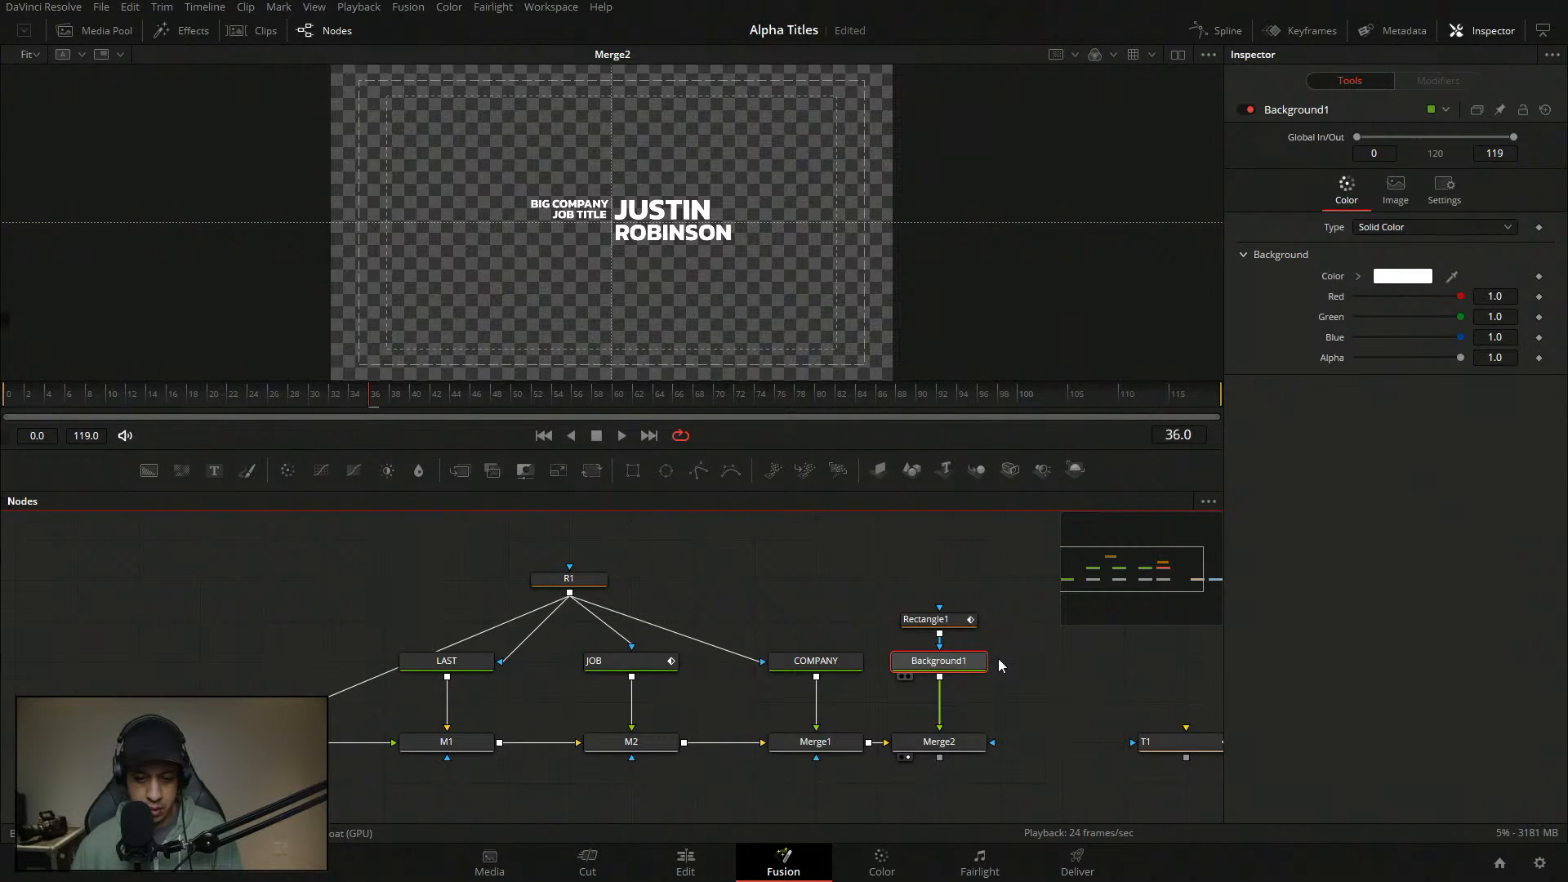
pyautogui.click(658, 662)
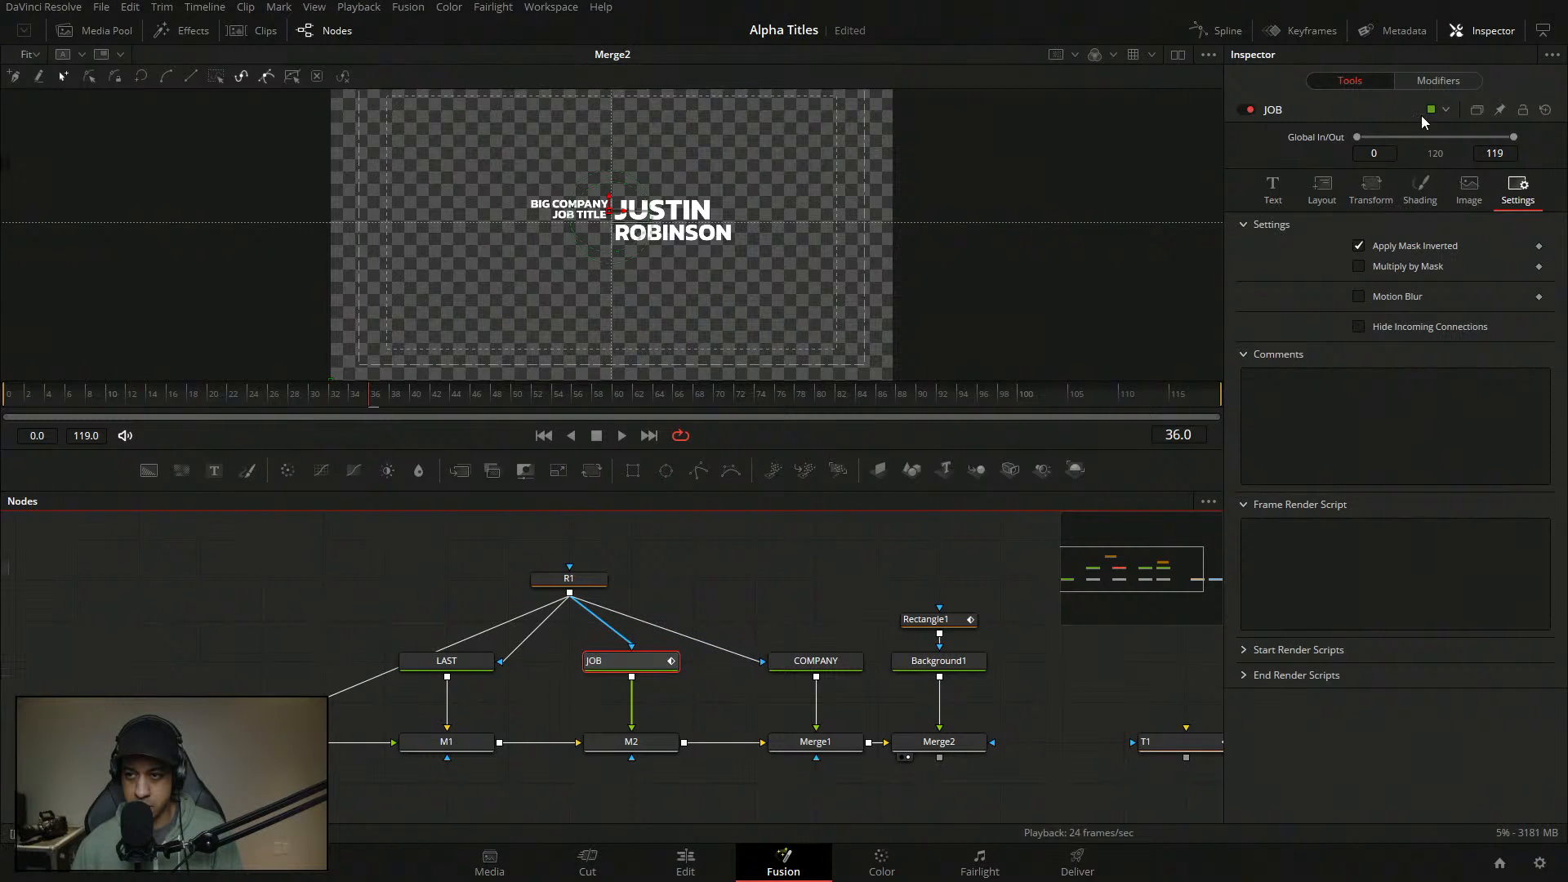
pyautogui.click(1272, 192)
pyautogui.click(1439, 81)
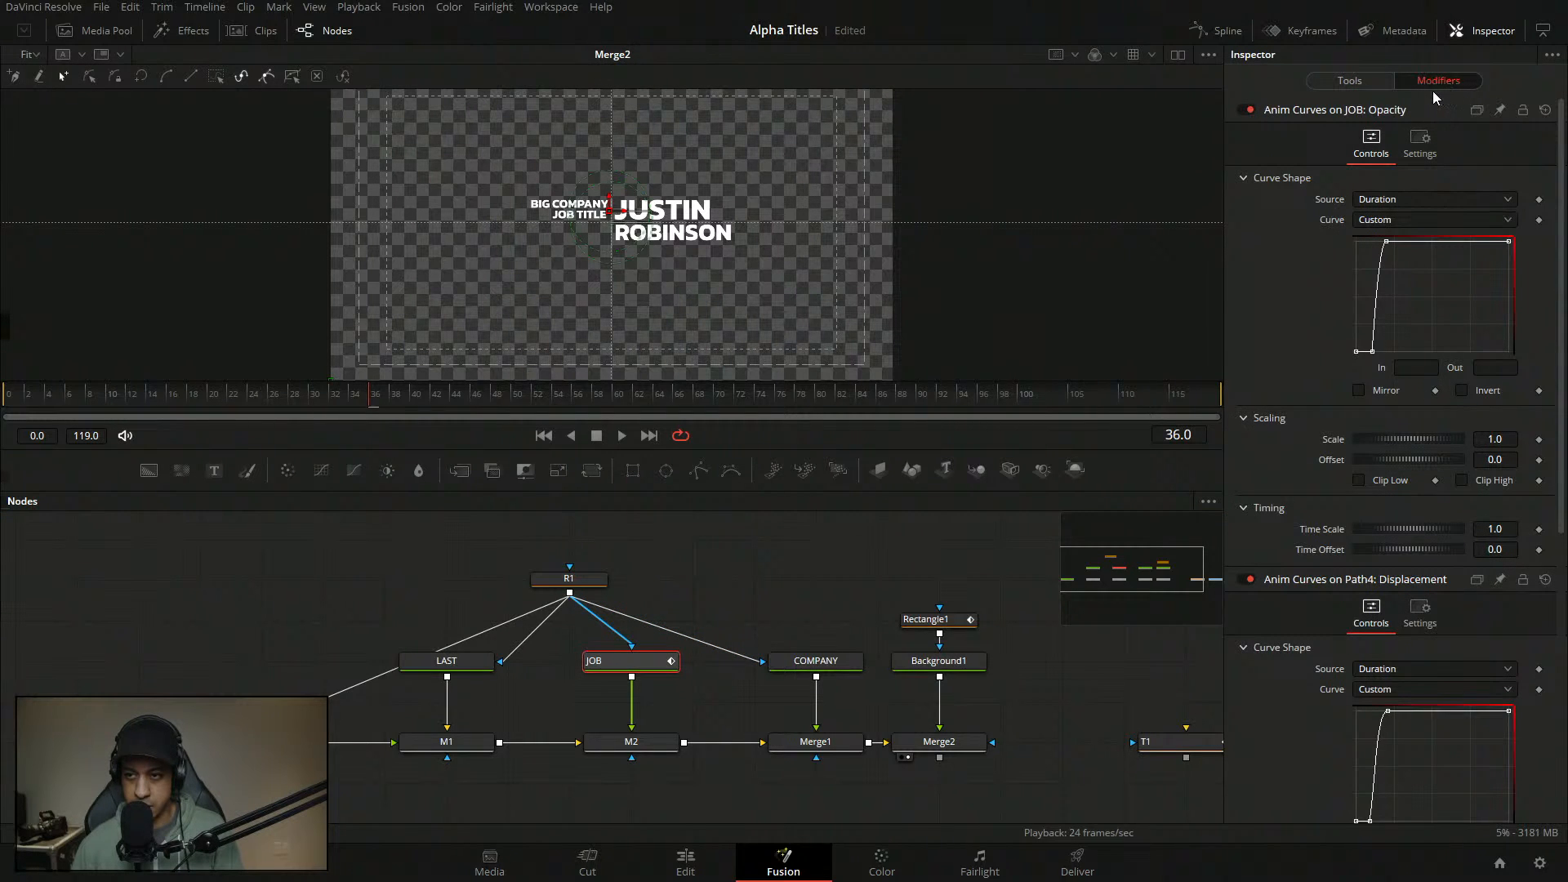
pyautogui.click(1352, 81)
pyautogui.click(1418, 192)
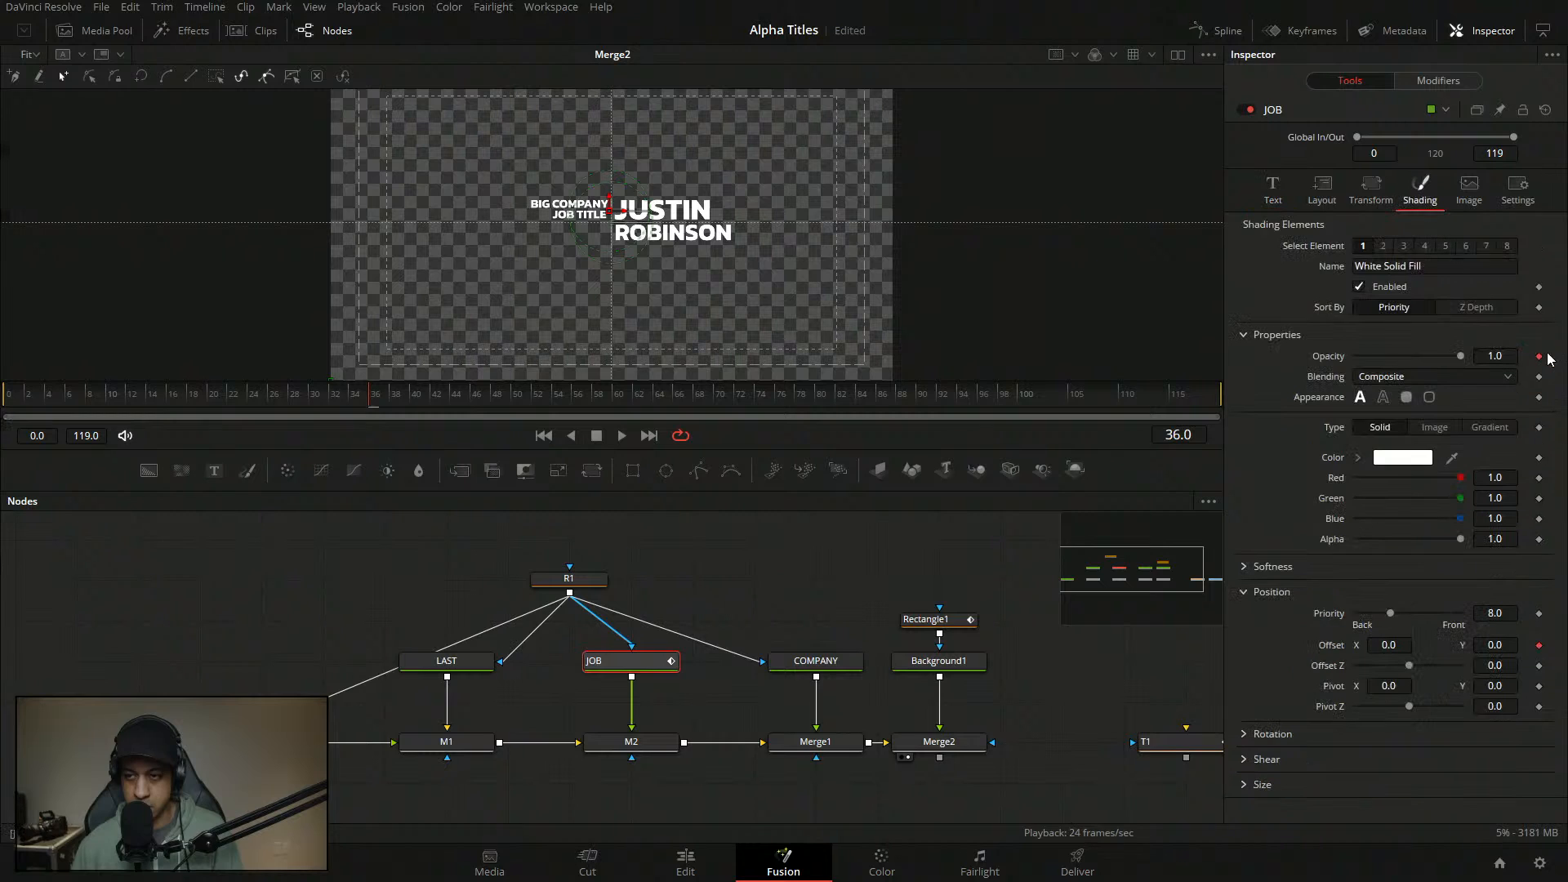
pyautogui.click(1540, 645)
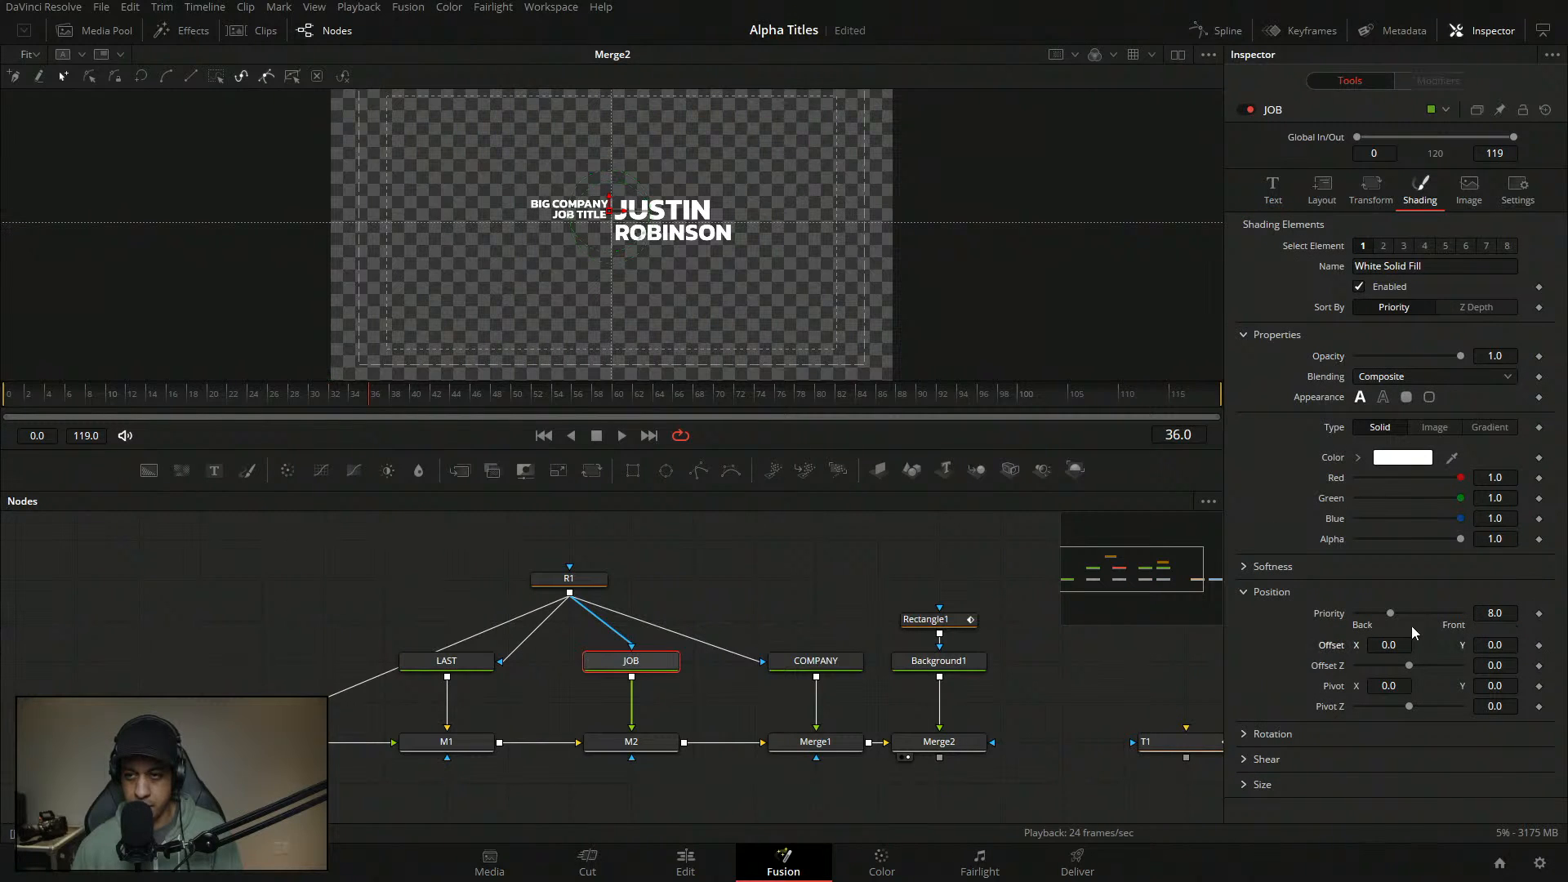
# - Save the project and select the FIRST text node
pyautogui.click(795, 576)
pyautogui.hotkey('ctrl', 's')
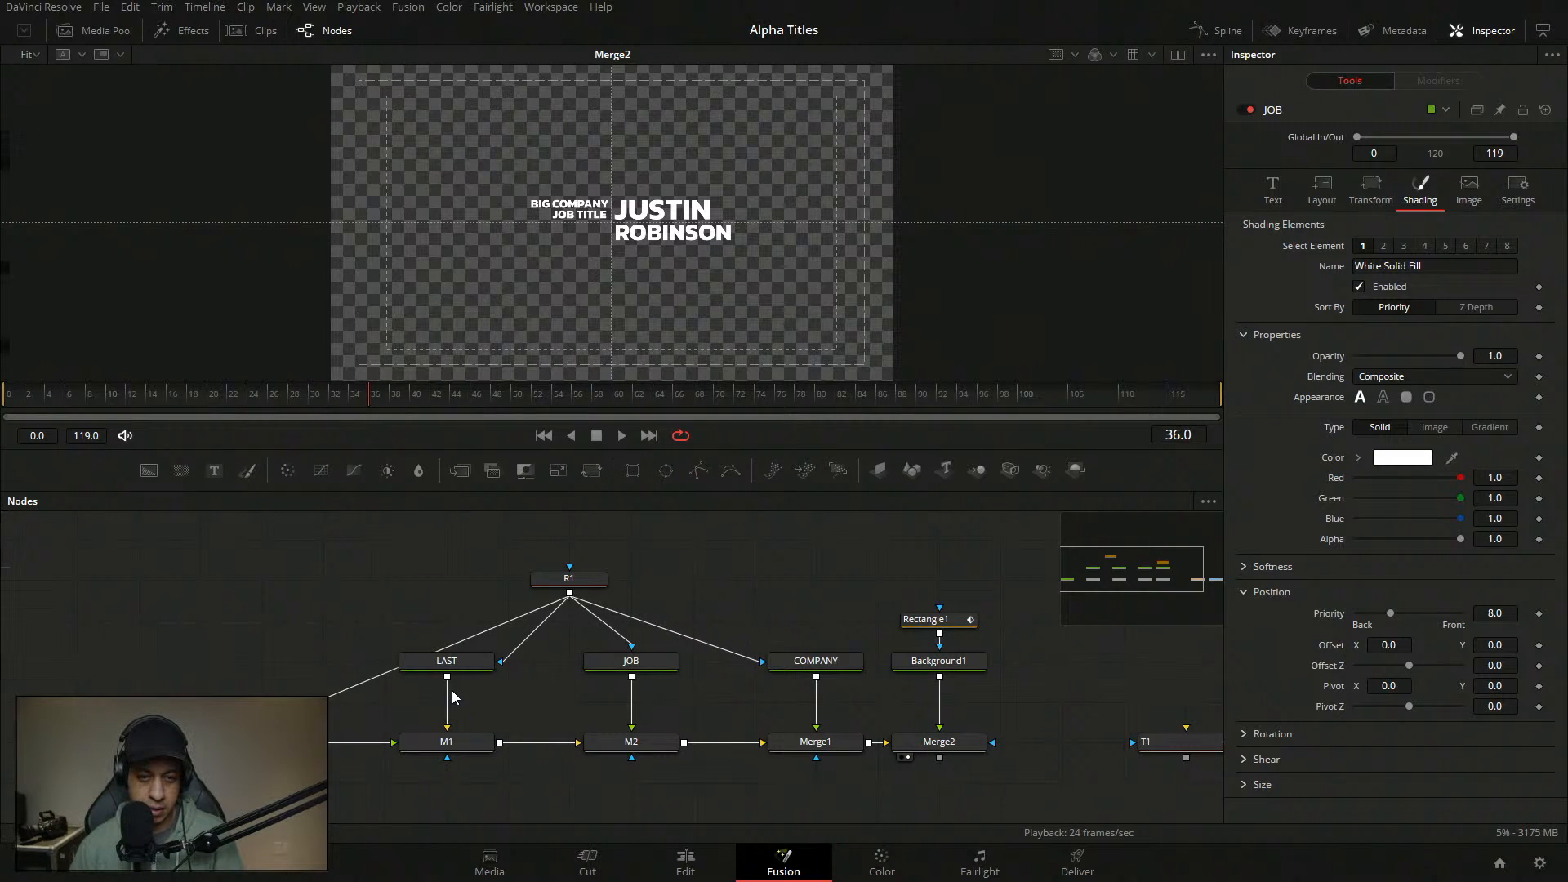
pyautogui.click(263, 742)
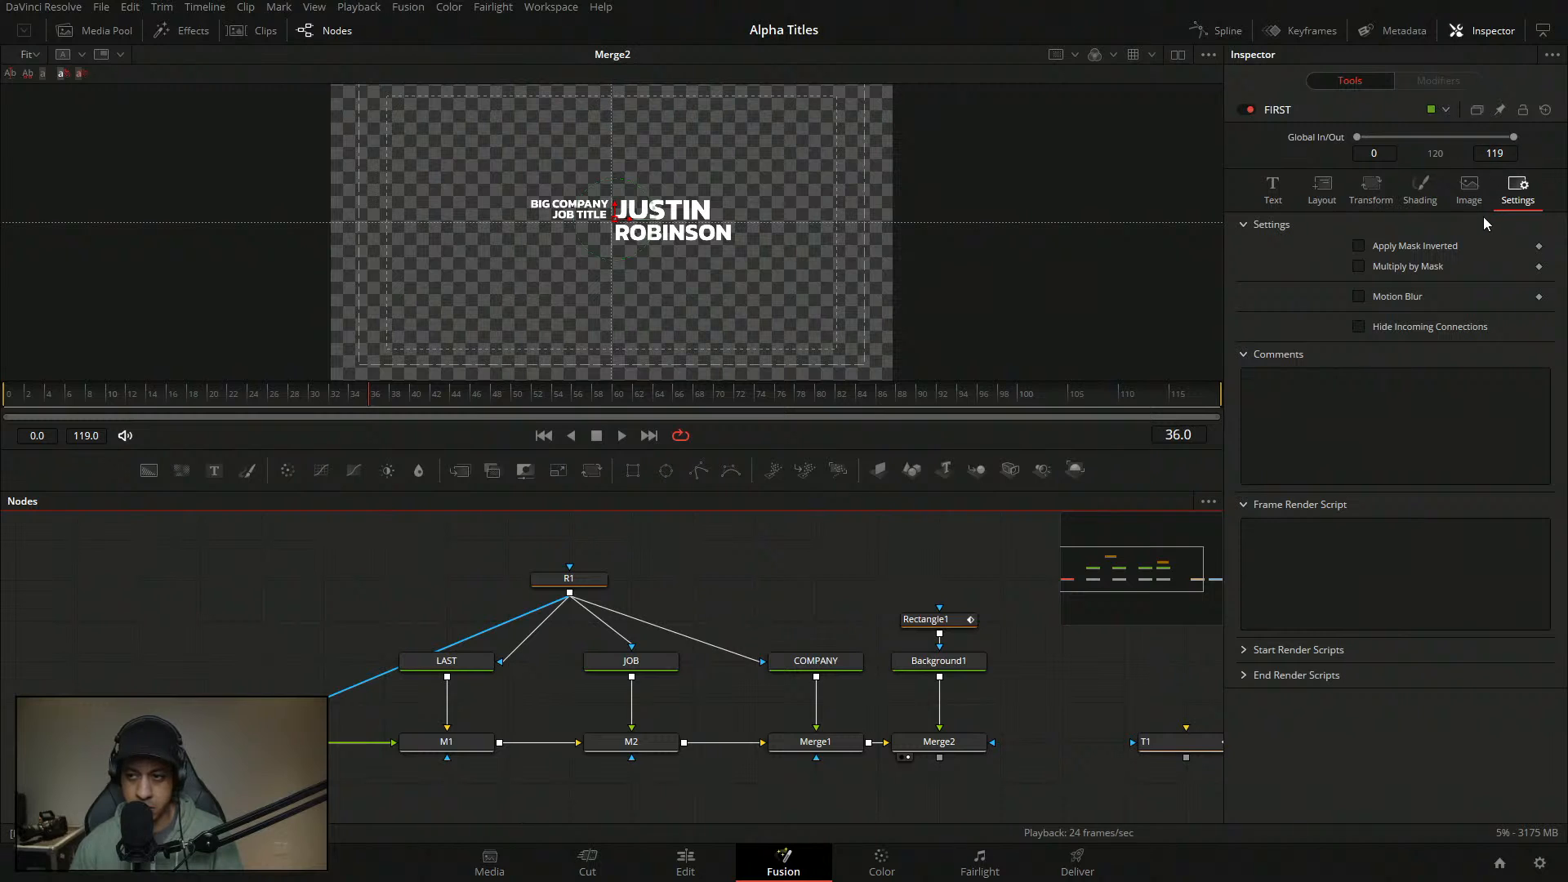
# - Keyframe FIRST's shading Offset at frame 1 and start sliding JUSTIN left
pyautogui.click(1429, 190)
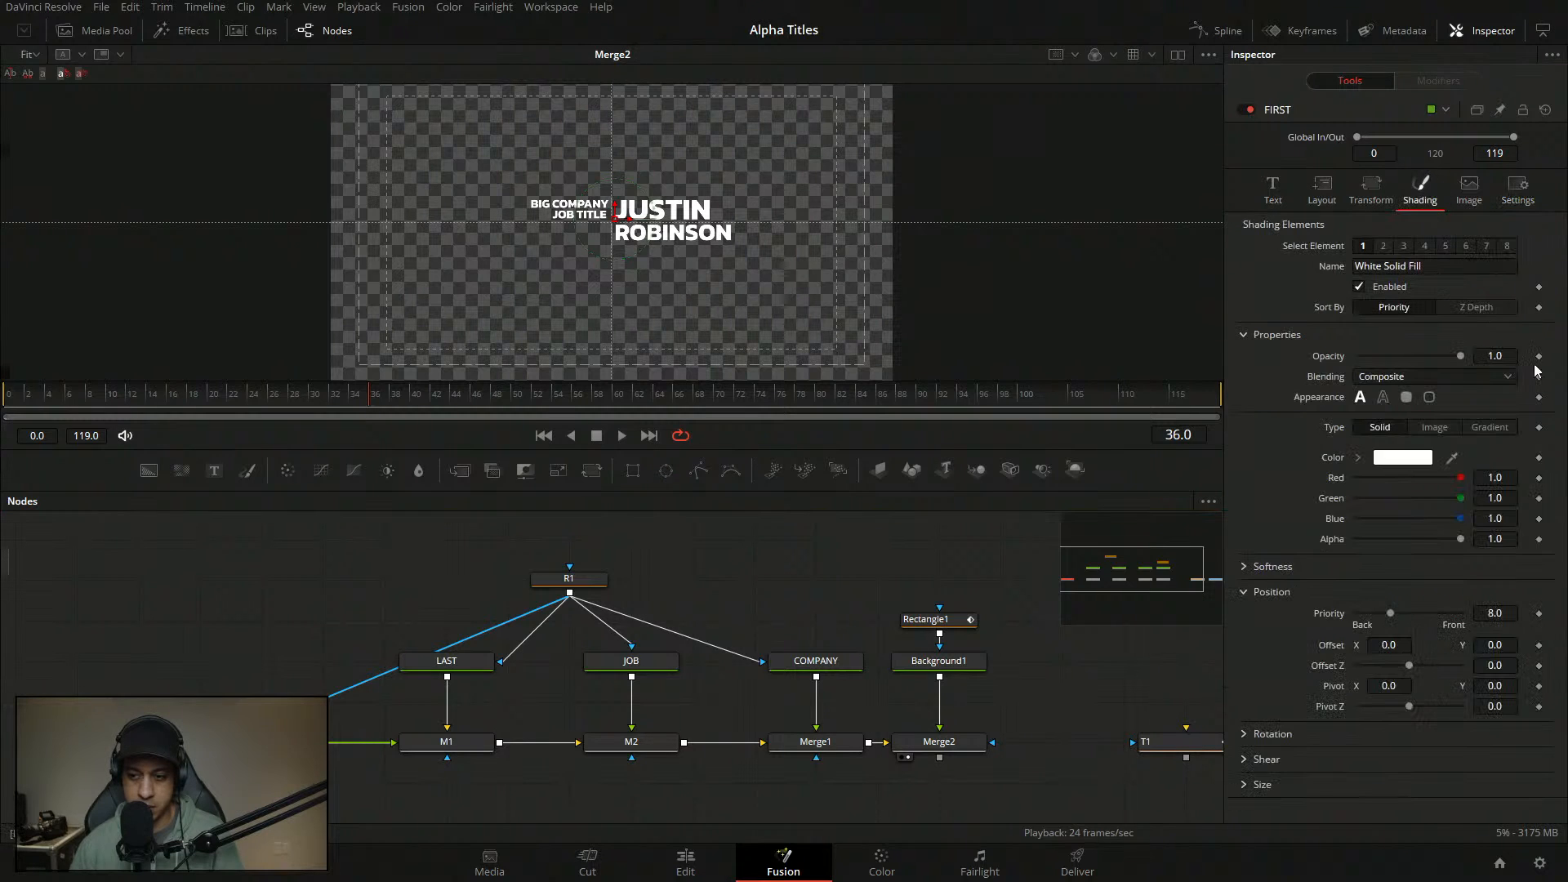
pyautogui.rightClick(1334, 650)
pyautogui.moveTo(1411, 717)
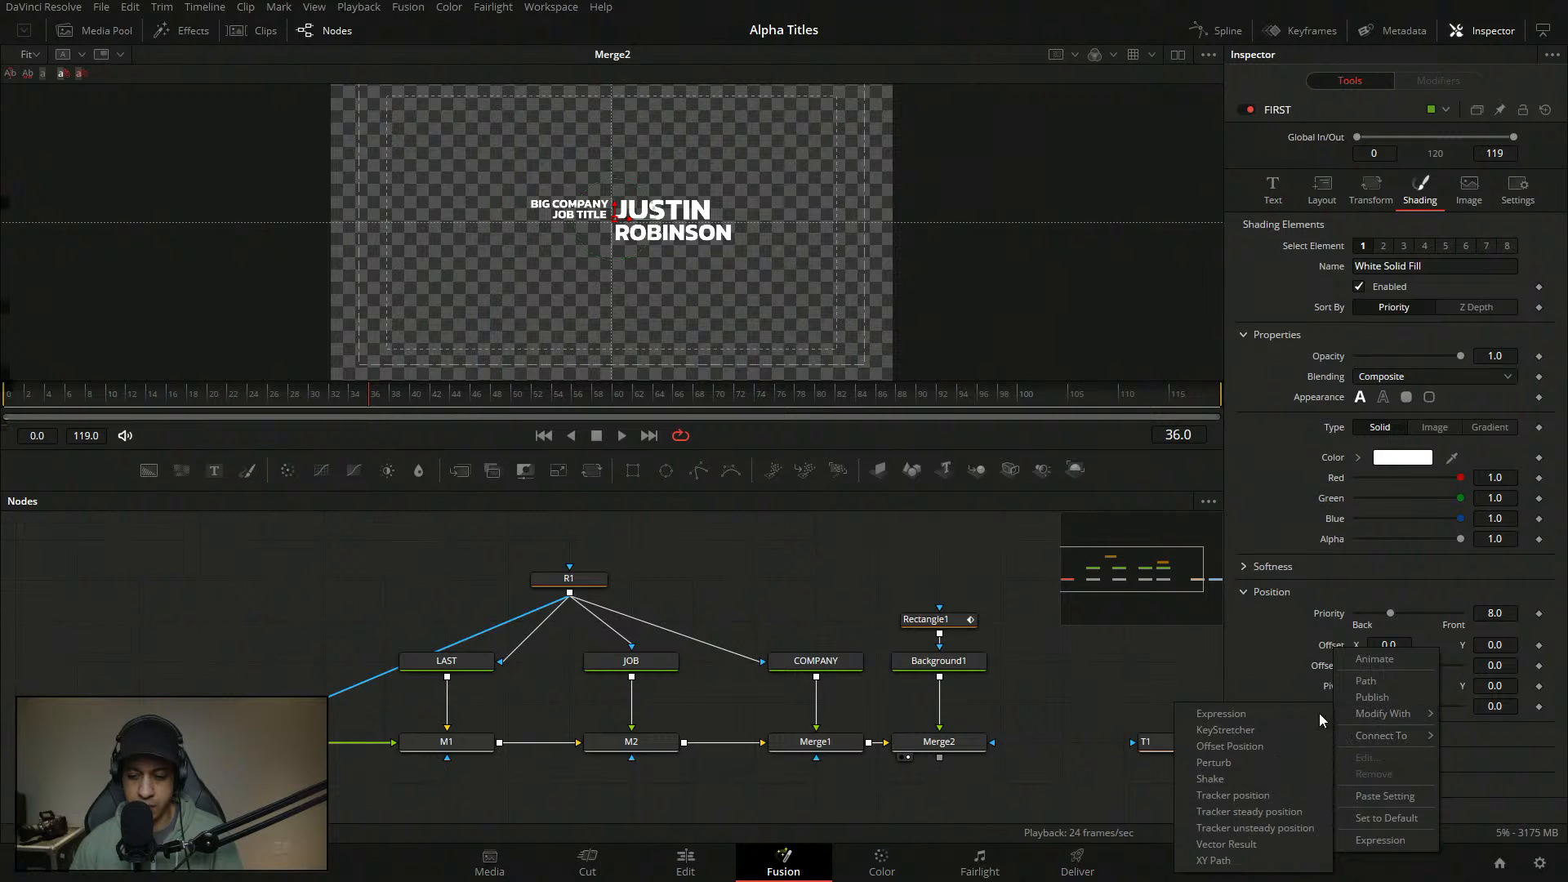
pyautogui.click(1301, 668)
pyautogui.click(20, 396)
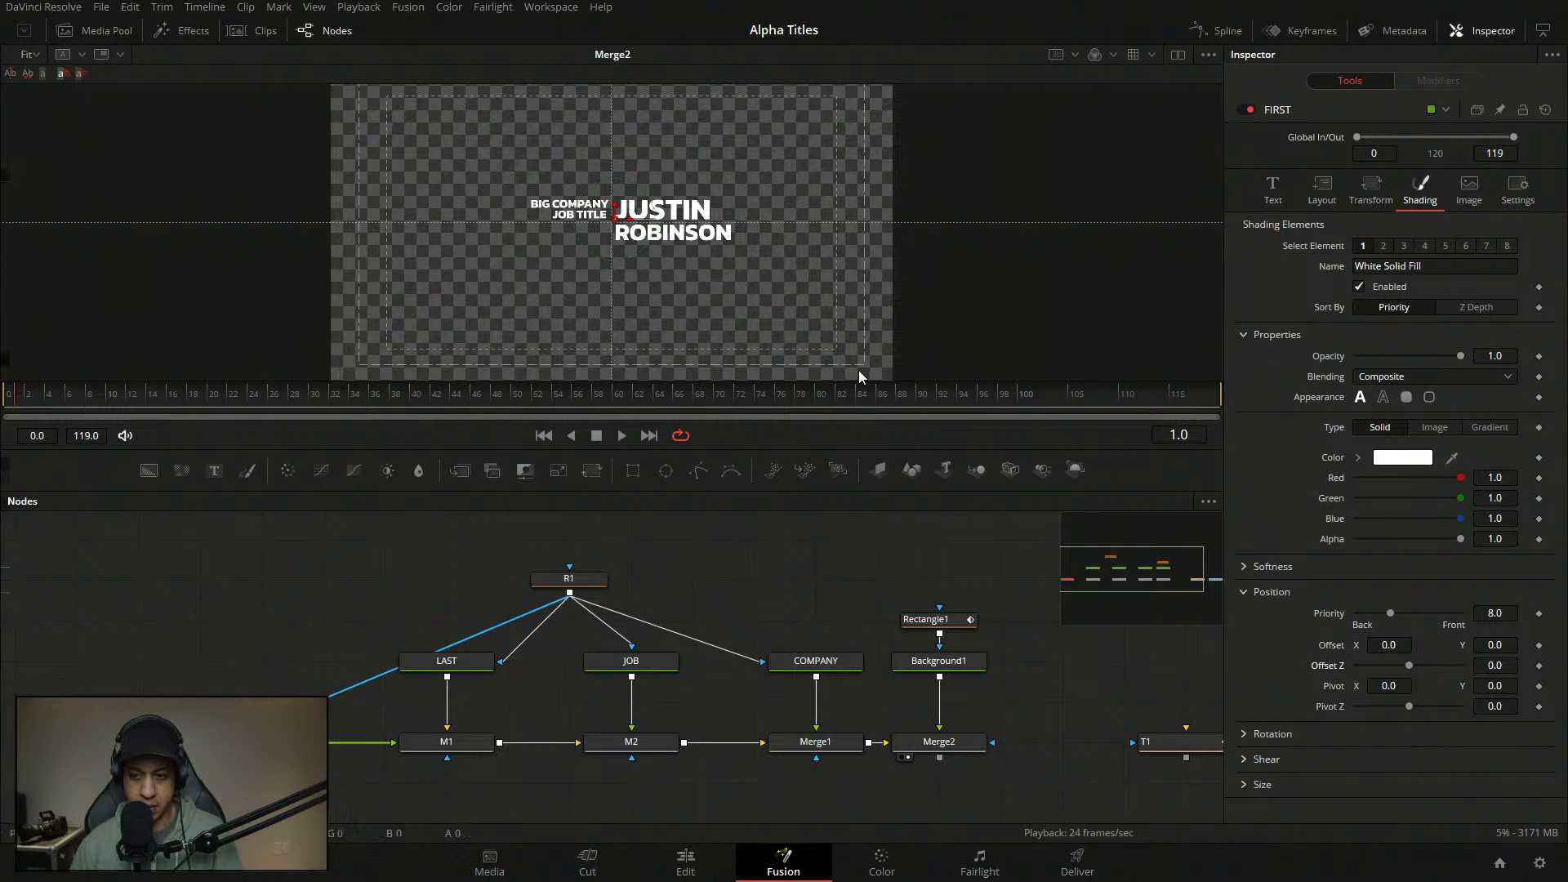
pyautogui.click(1539, 645)
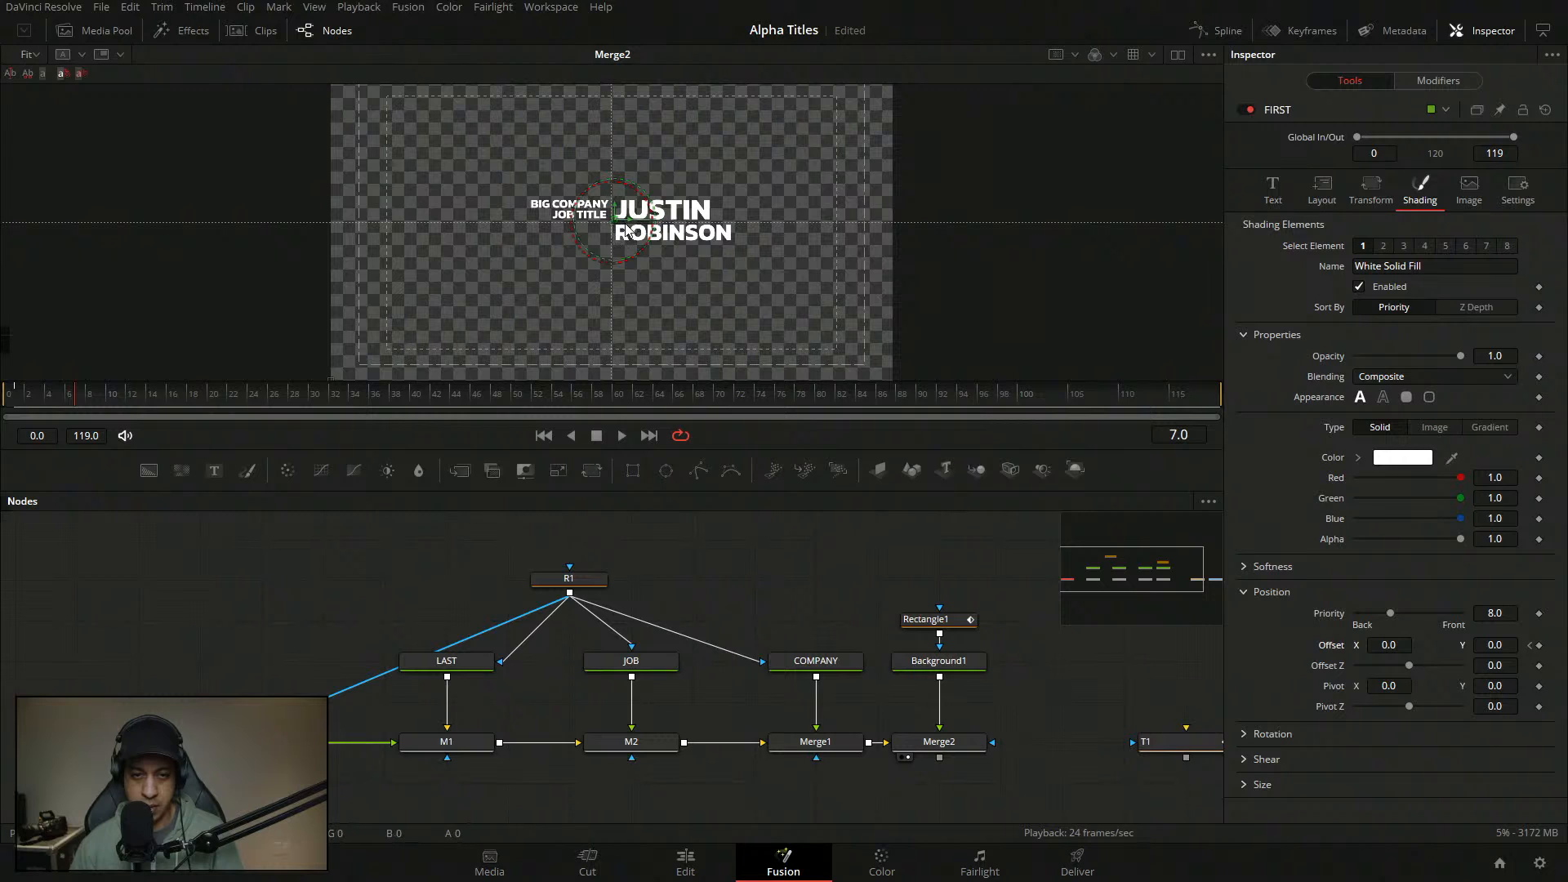
pyautogui.moveTo(1390, 645); pyautogui.dragTo(1155, 645)
# - Adjust the fill Offset X through -1.0 until it settles at -5.0
pyautogui.moveTo(441, 214); pyautogui.dragTo(1400, 200)
pyautogui.scroll(-1, 899, 281)
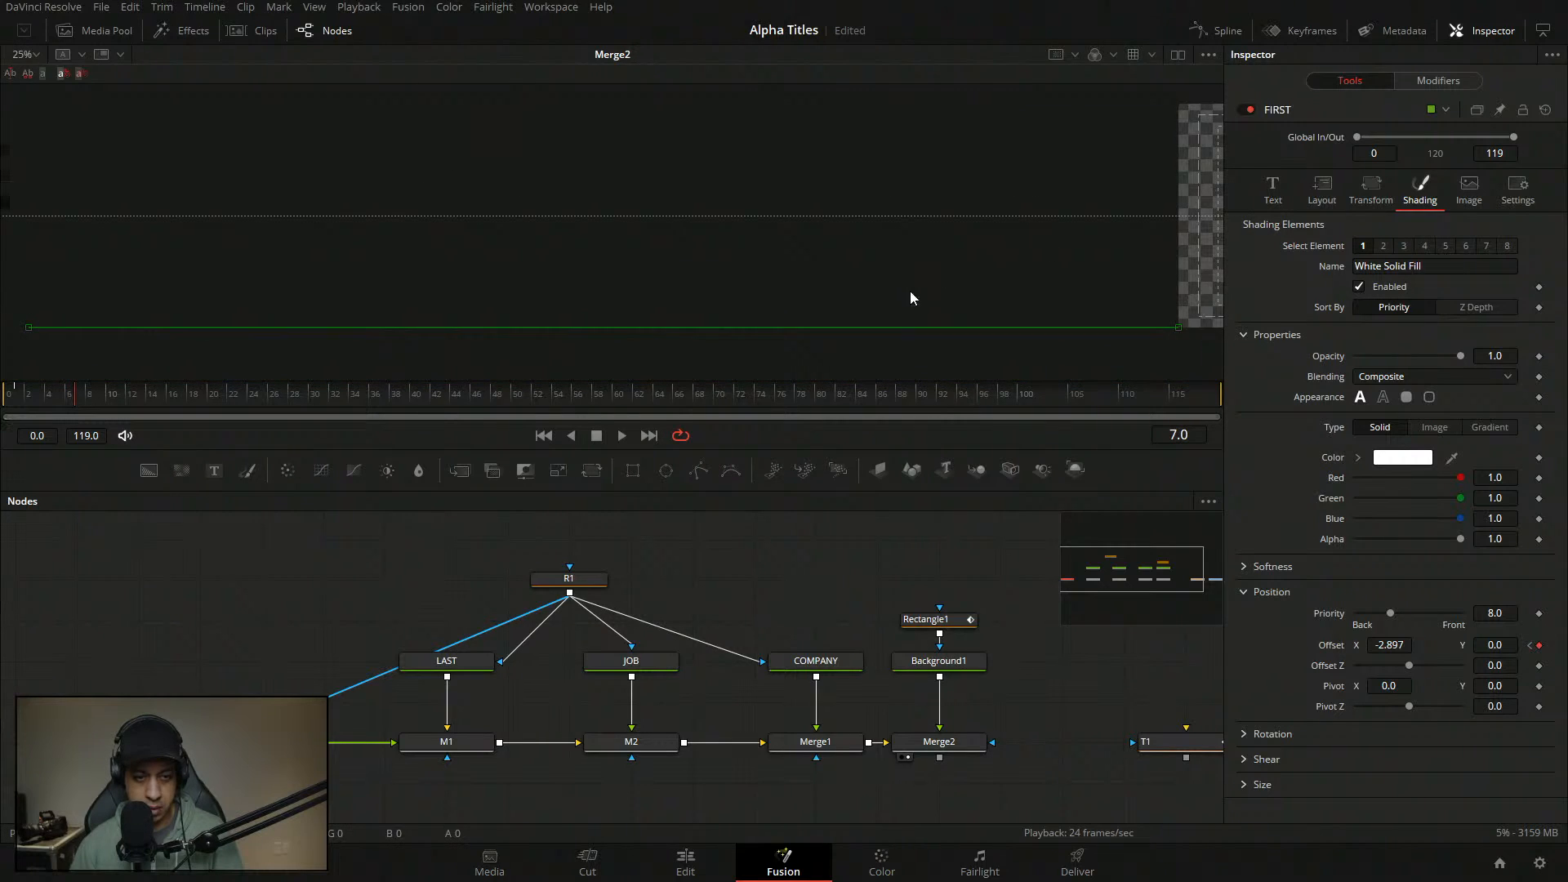
pyautogui.scroll(3, 910, 290)
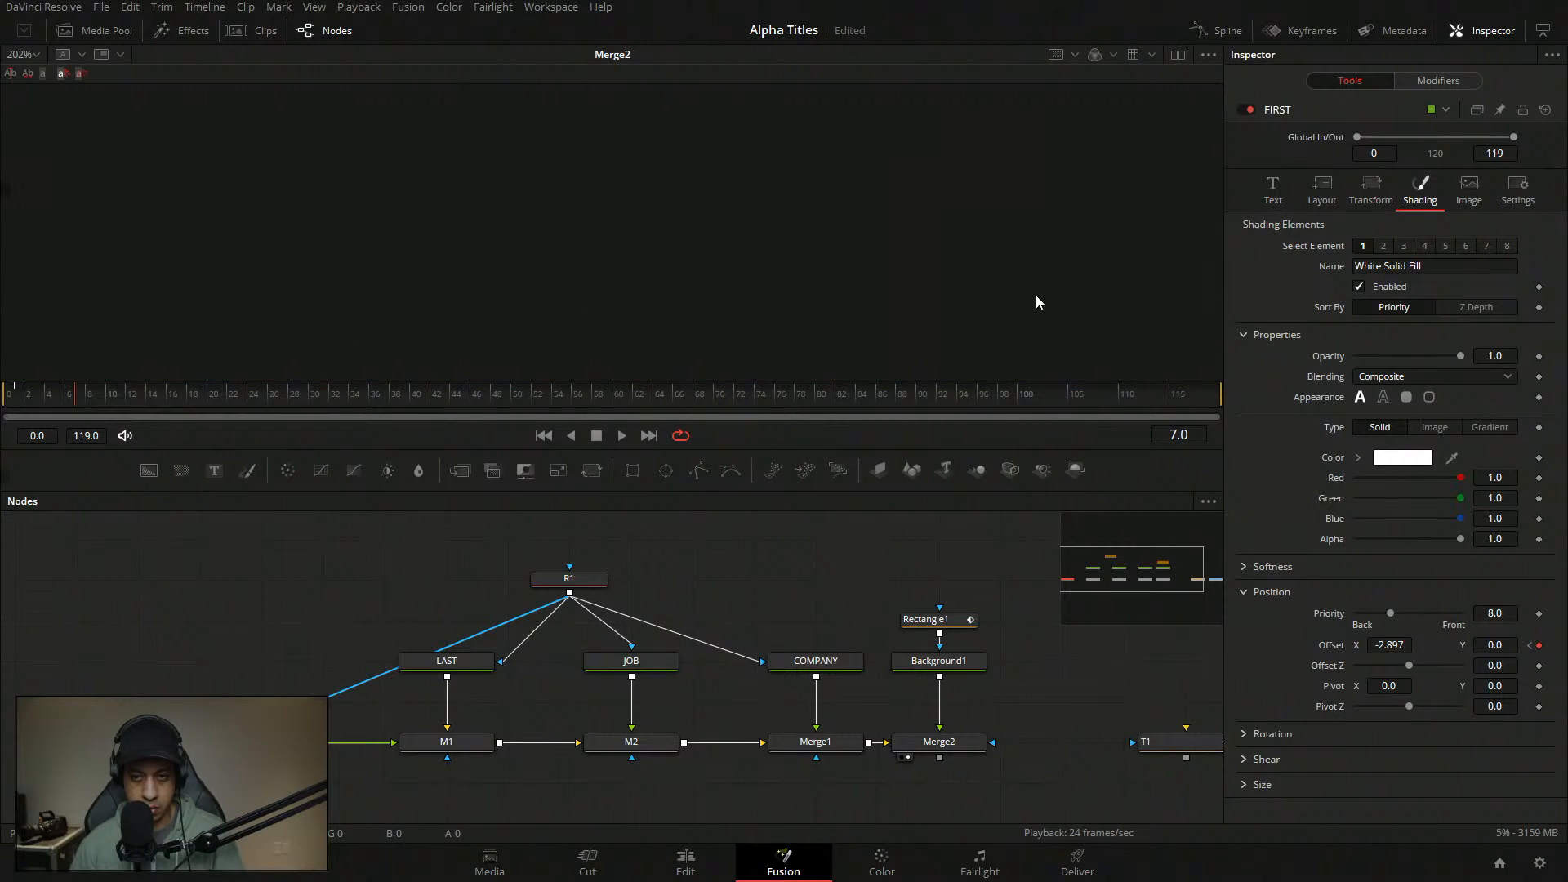
pyautogui.scroll(-5, 1038, 298)
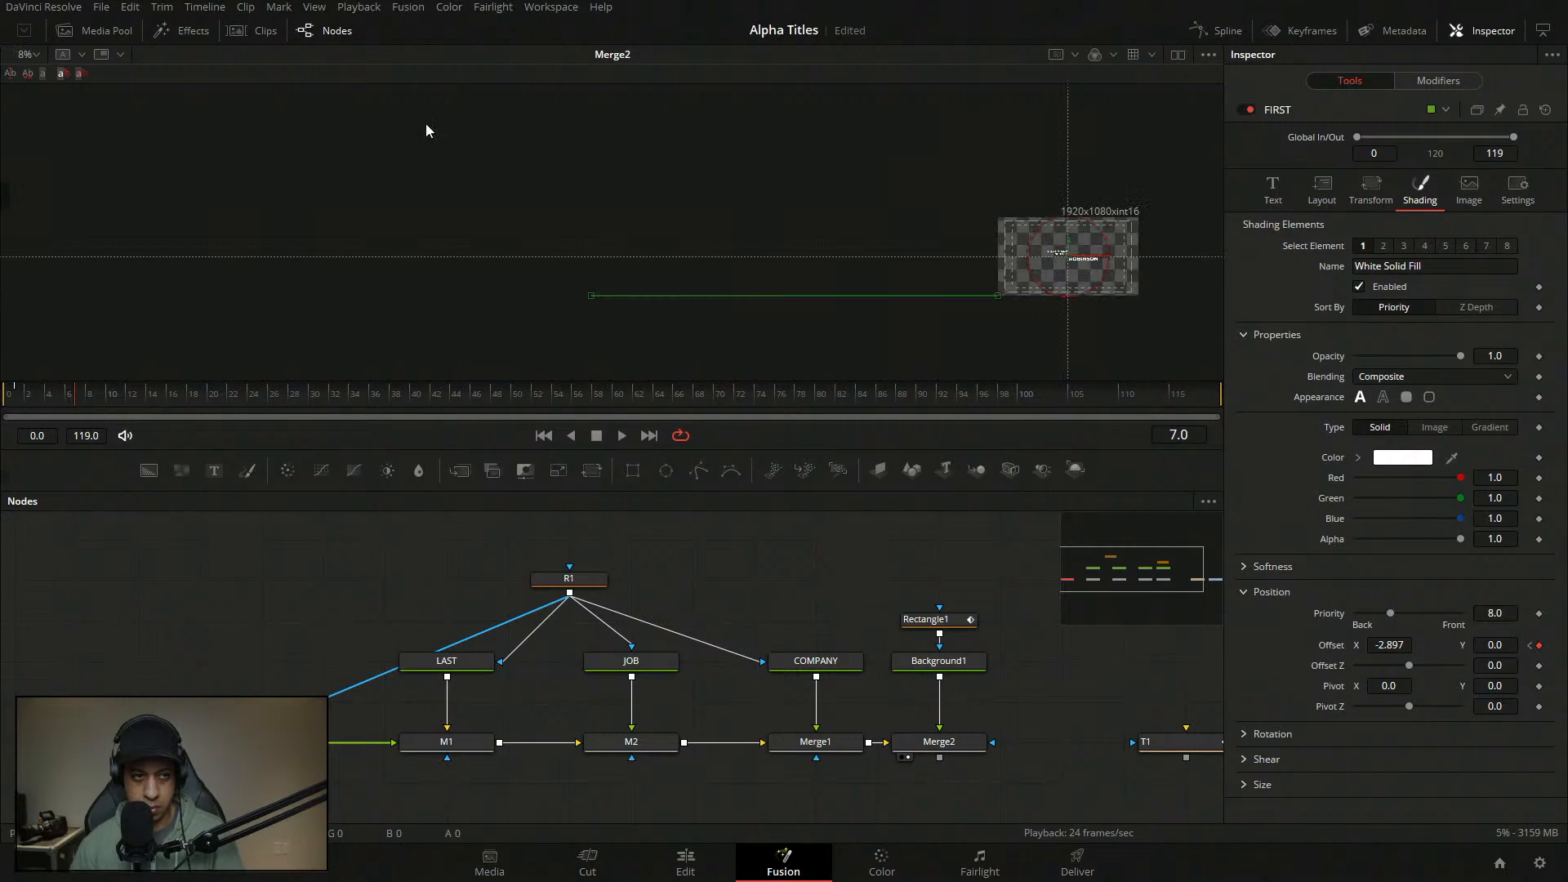
pyautogui.moveTo(1393, 644); pyautogui.dragTo(1398, 644)
pyautogui.click(1399, 645)
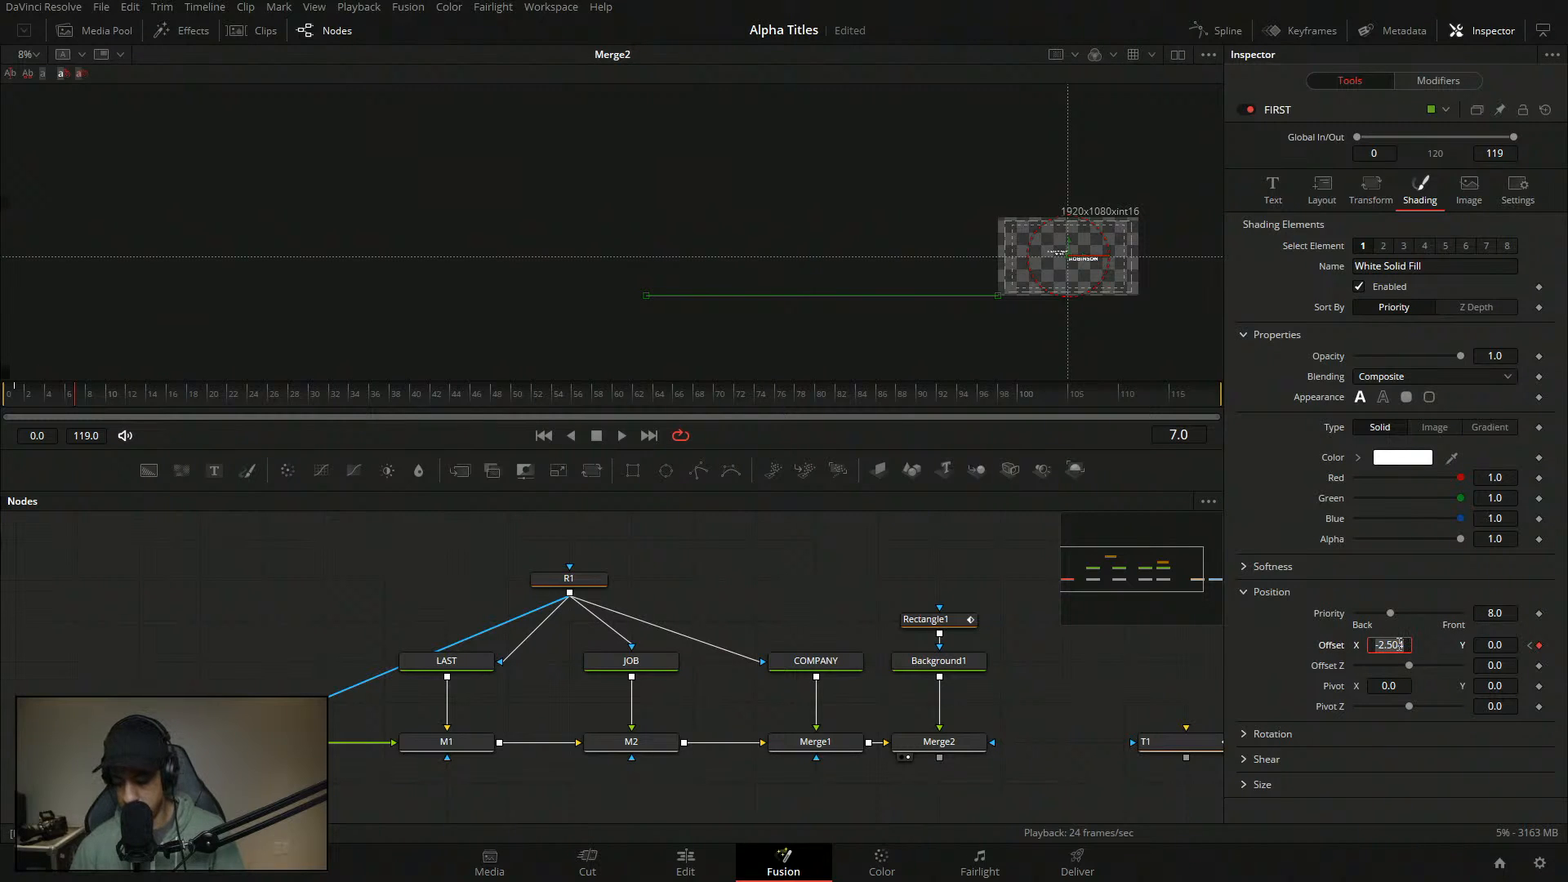
pyautogui.write('-1')
pyautogui.press('Tab')
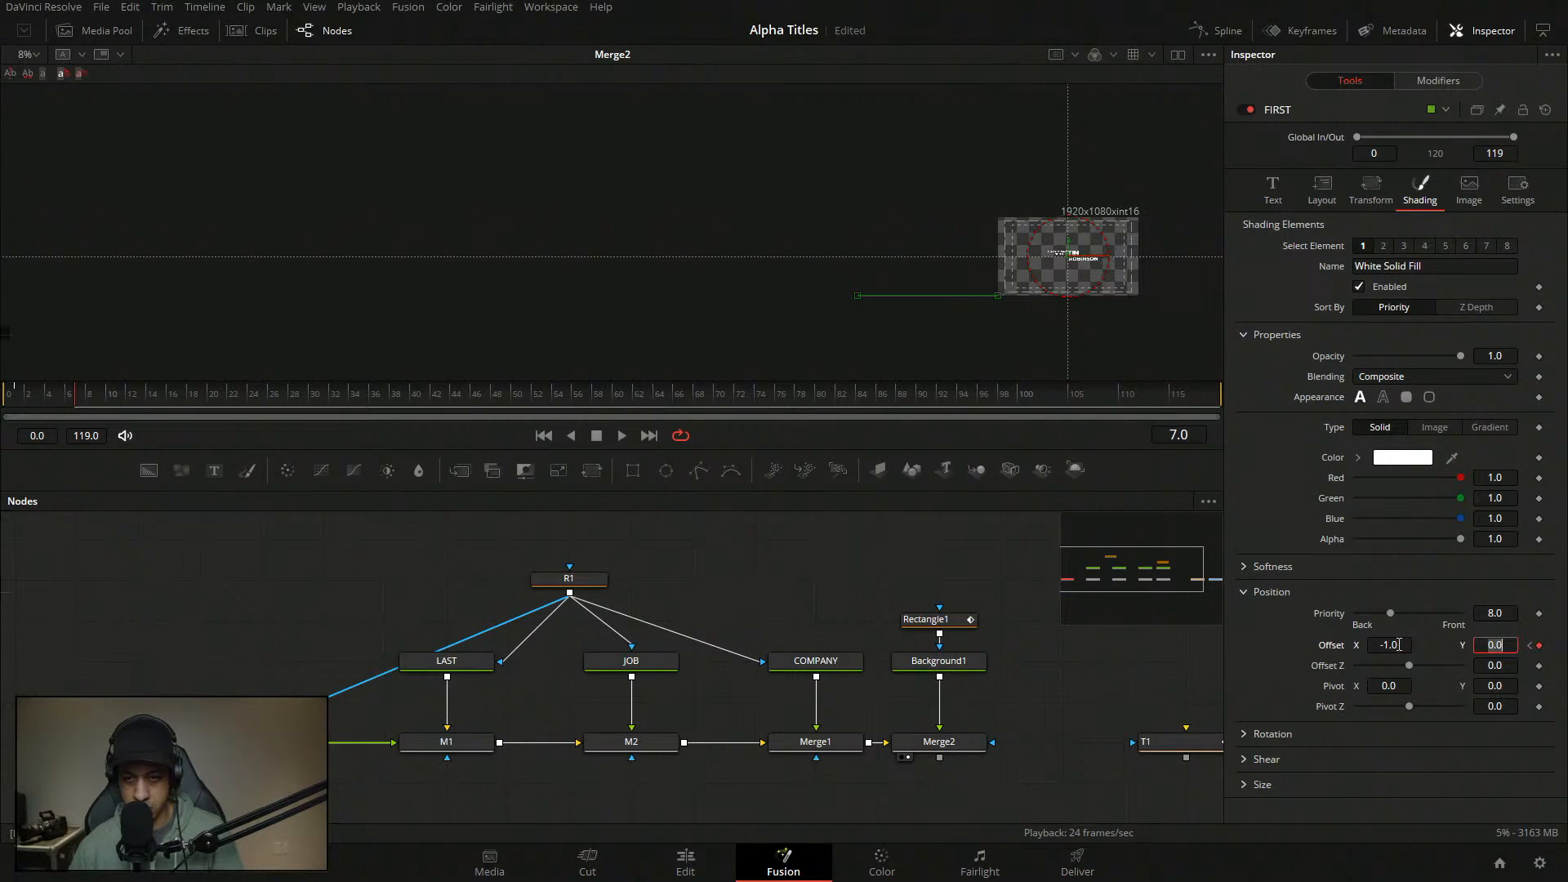
pyautogui.moveTo(1388, 645); pyautogui.dragTo(1422, 649)
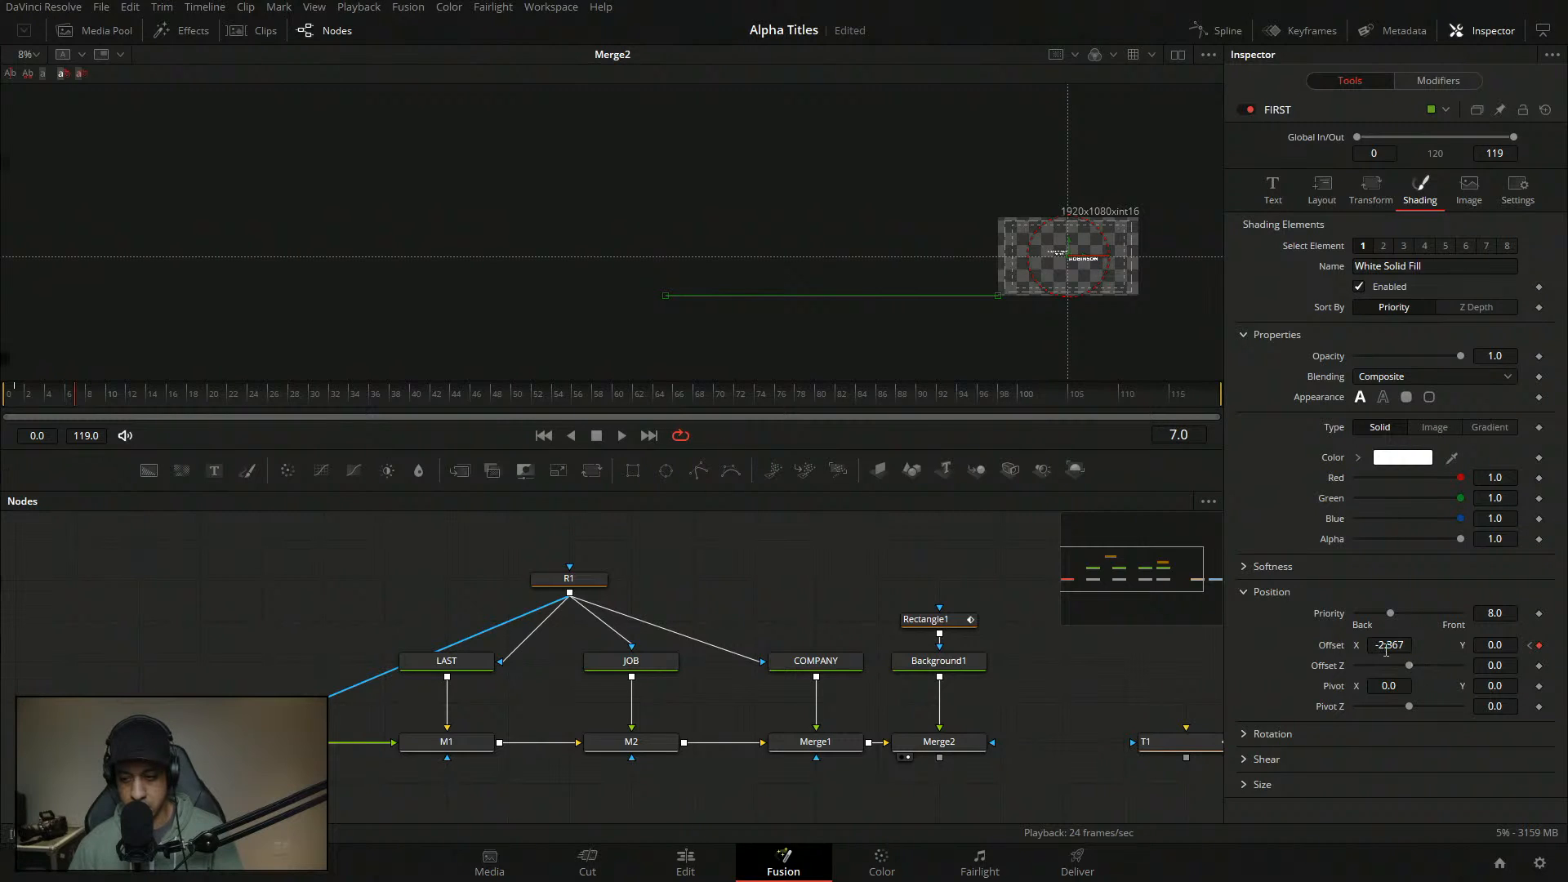
pyautogui.doubleClick(1386, 651)
pyautogui.write('-5')
pyautogui.press('Tab')
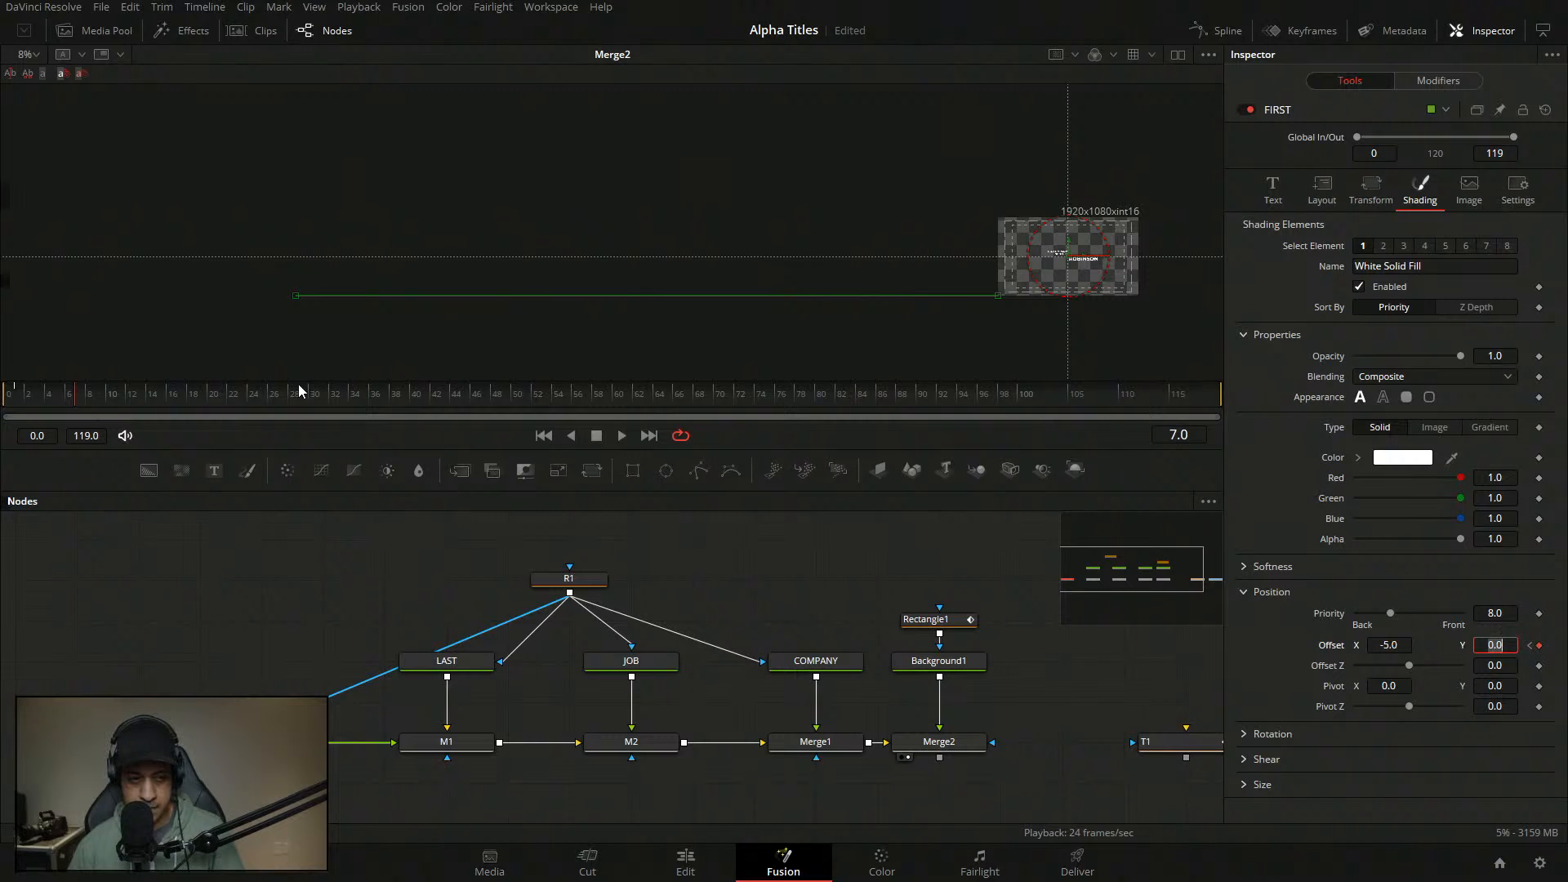
# - Drive FIRST's path Displacement with Anim Curves using Duration source and a Custom curve
pyautogui.moveTo(72, 400); pyautogui.dragTo(39, 400)
pyautogui.click(1438, 80)
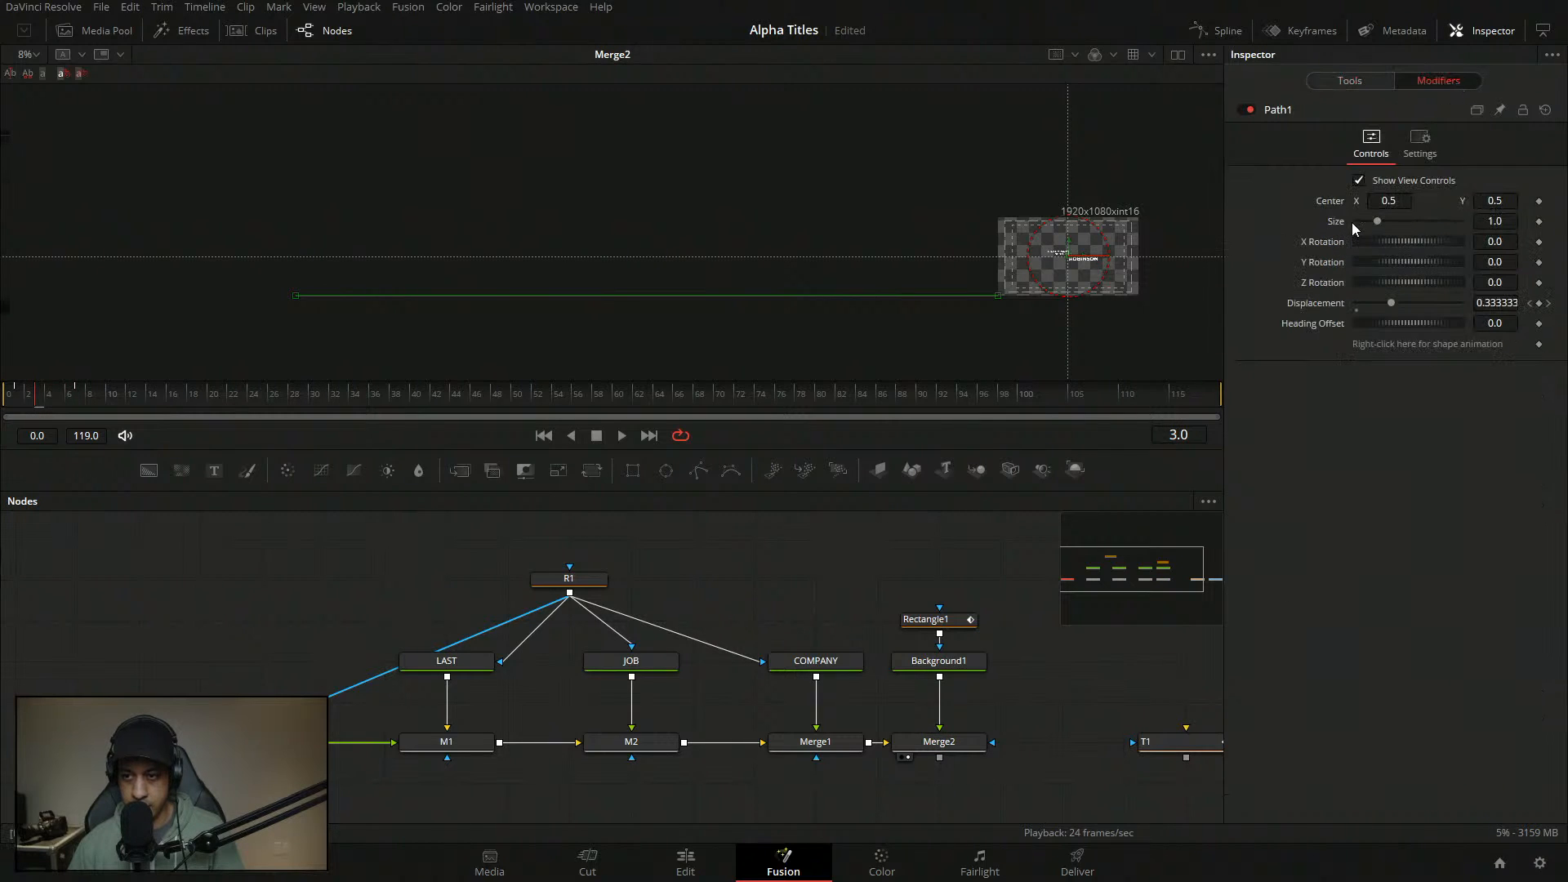
pyautogui.rightClick(1336, 309)
pyautogui.moveTo(1403, 371)
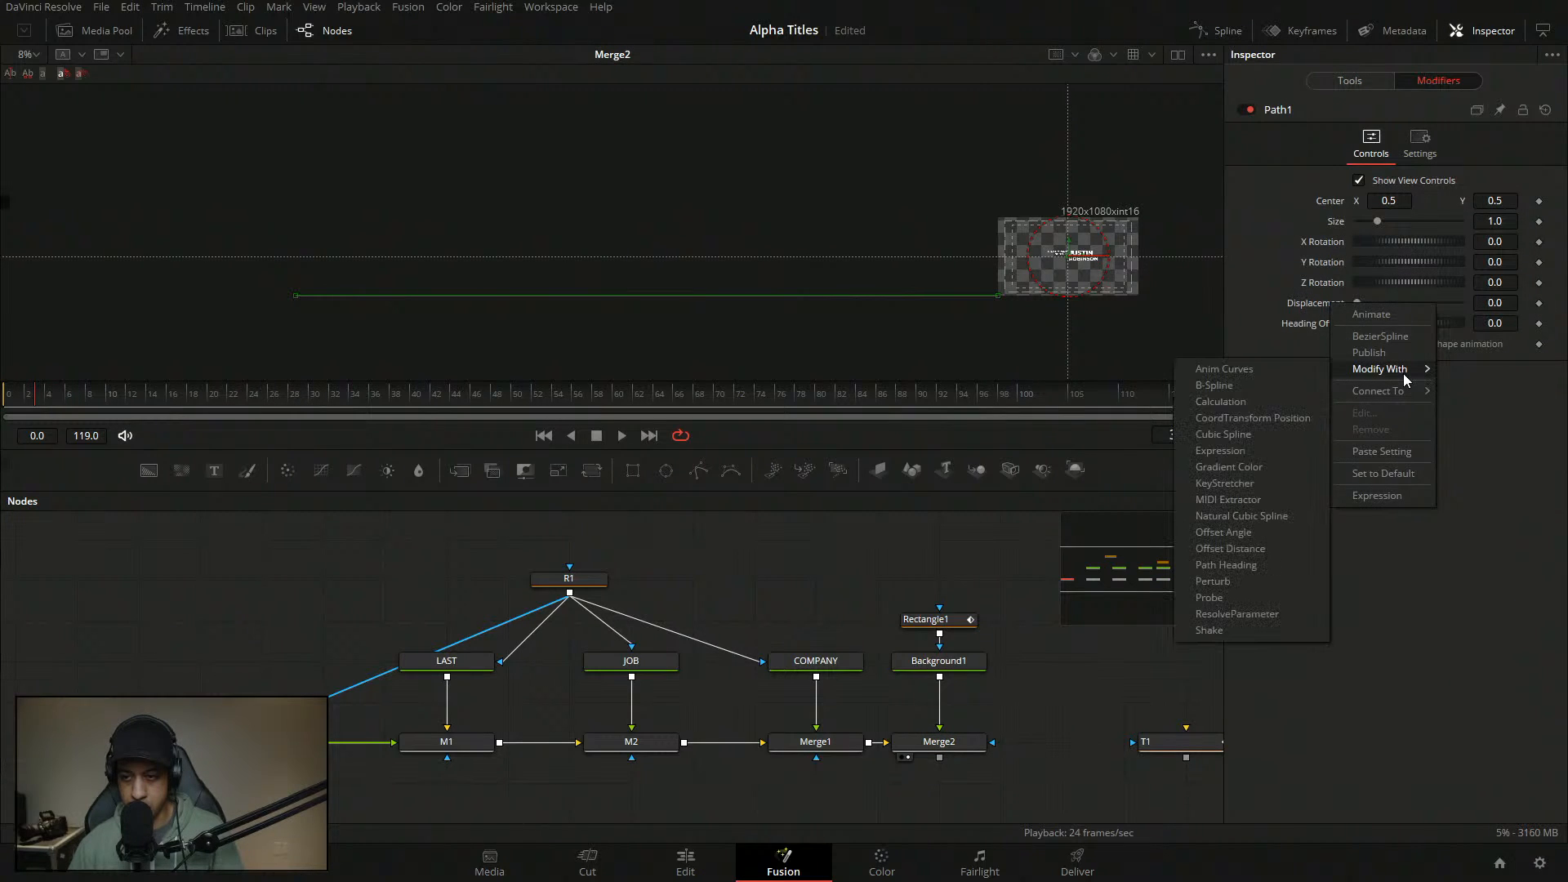
pyautogui.click(1267, 369)
pyautogui.click(1396, 462)
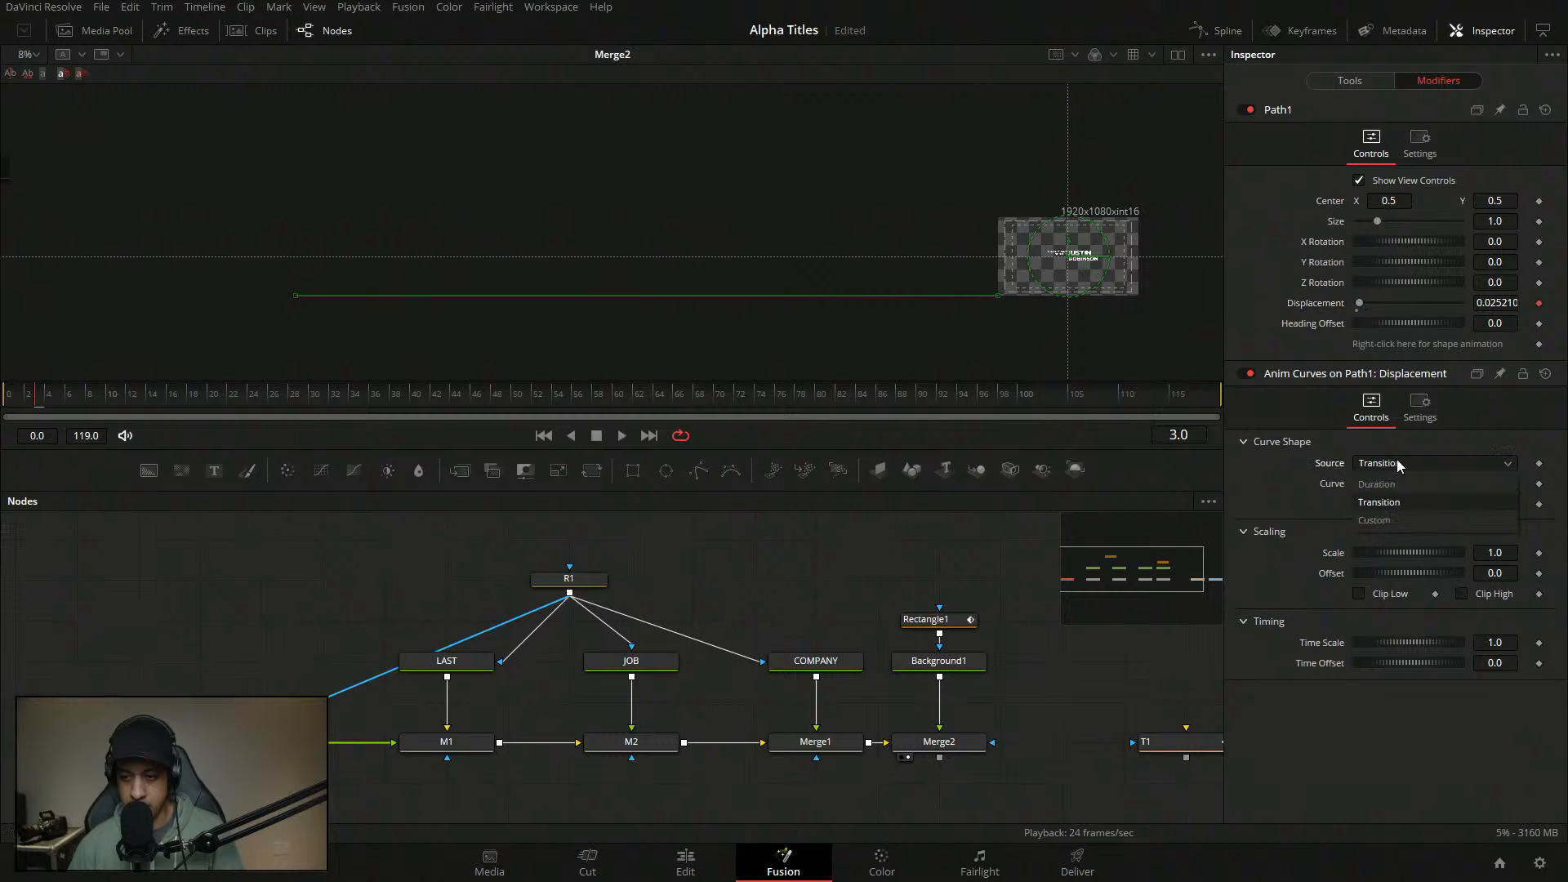
pyautogui.click(1391, 485)
pyautogui.click(1399, 481)
pyautogui.click(1395, 531)
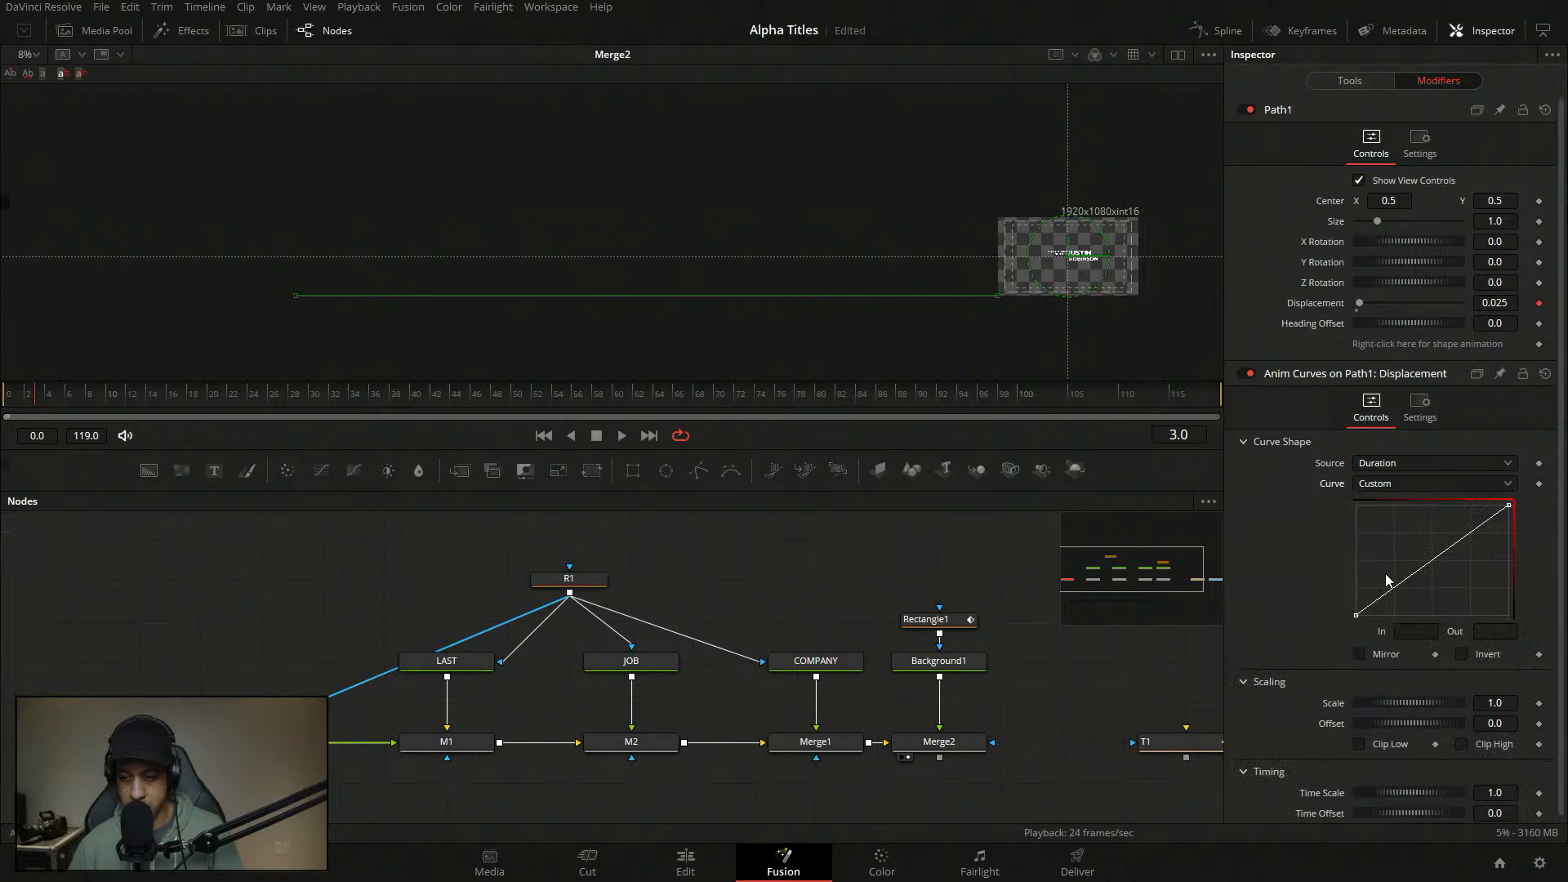
# - Add a custom curve point at In 0.15, Out 1.0
pyautogui.click(1364, 615)
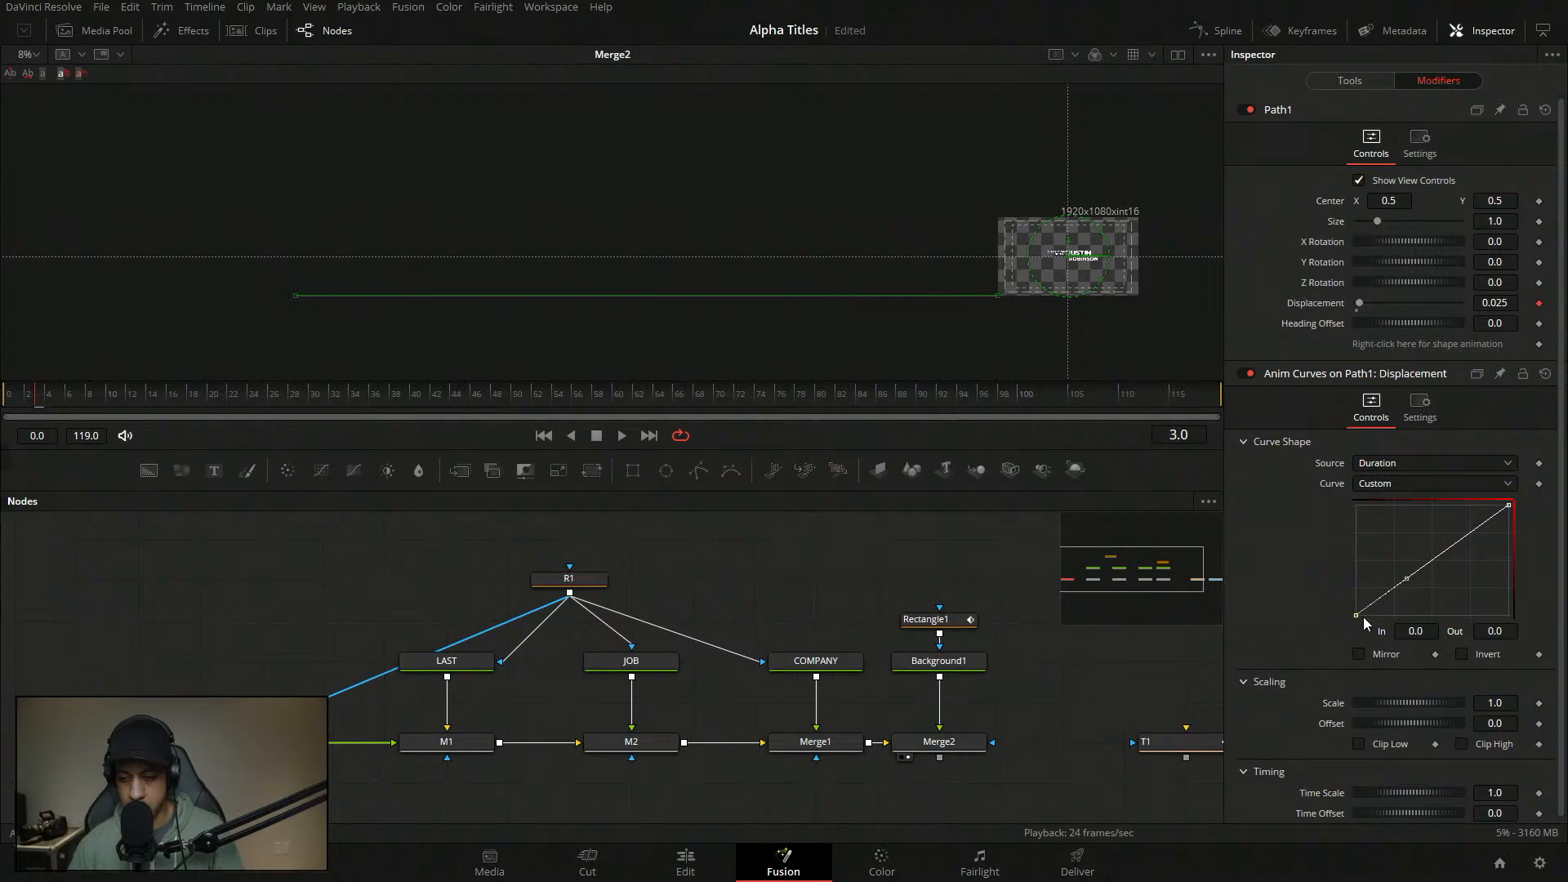
pyautogui.click(1421, 631)
pyautogui.write('0')
pyautogui.press('Tab')
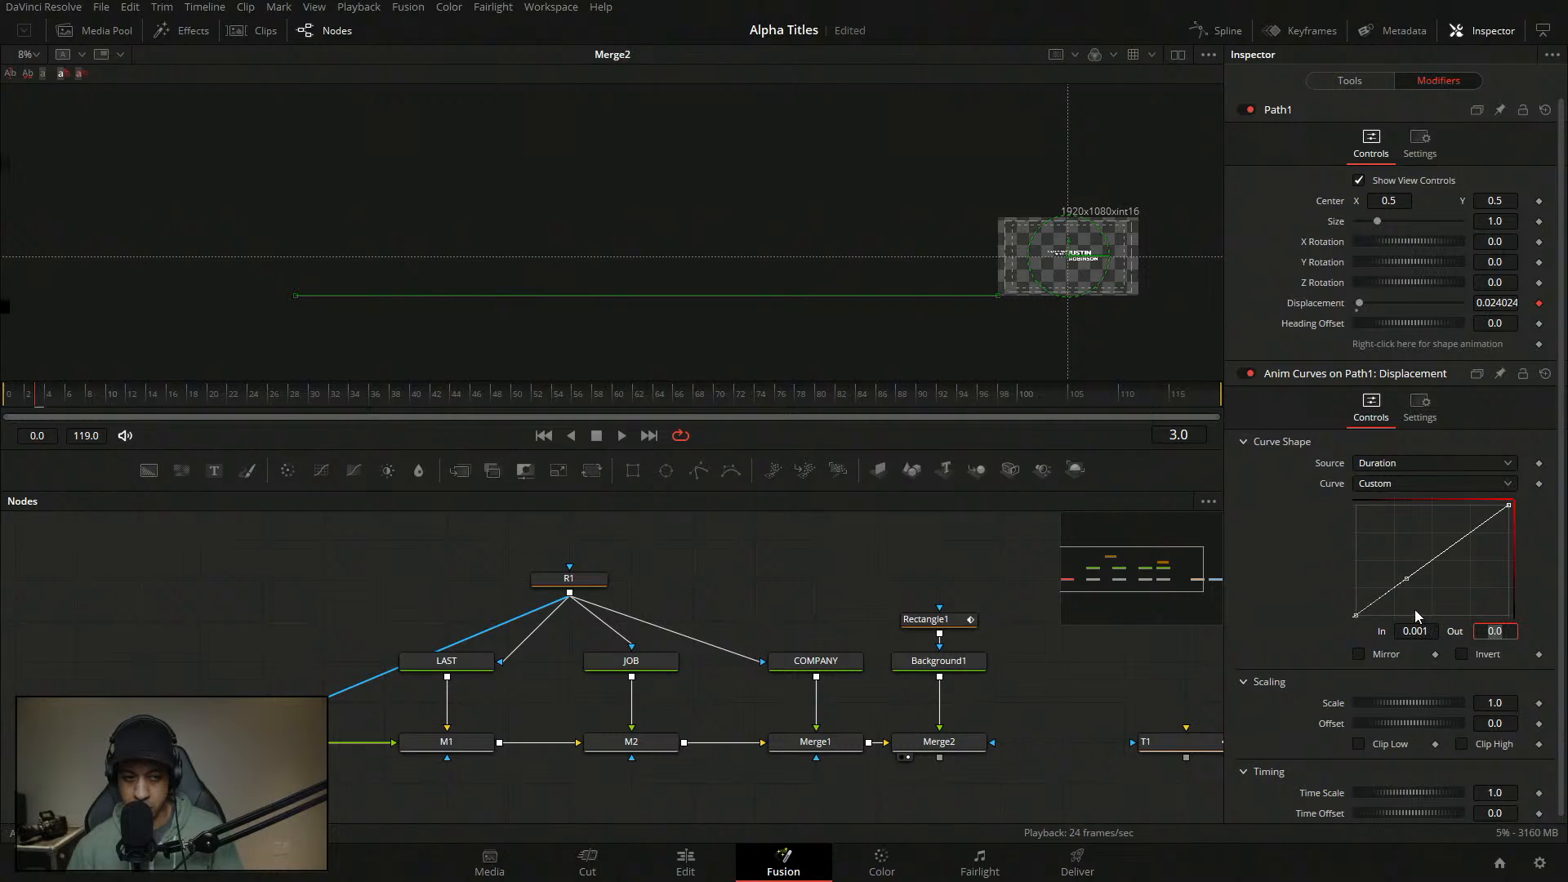
pyautogui.click(1418, 577)
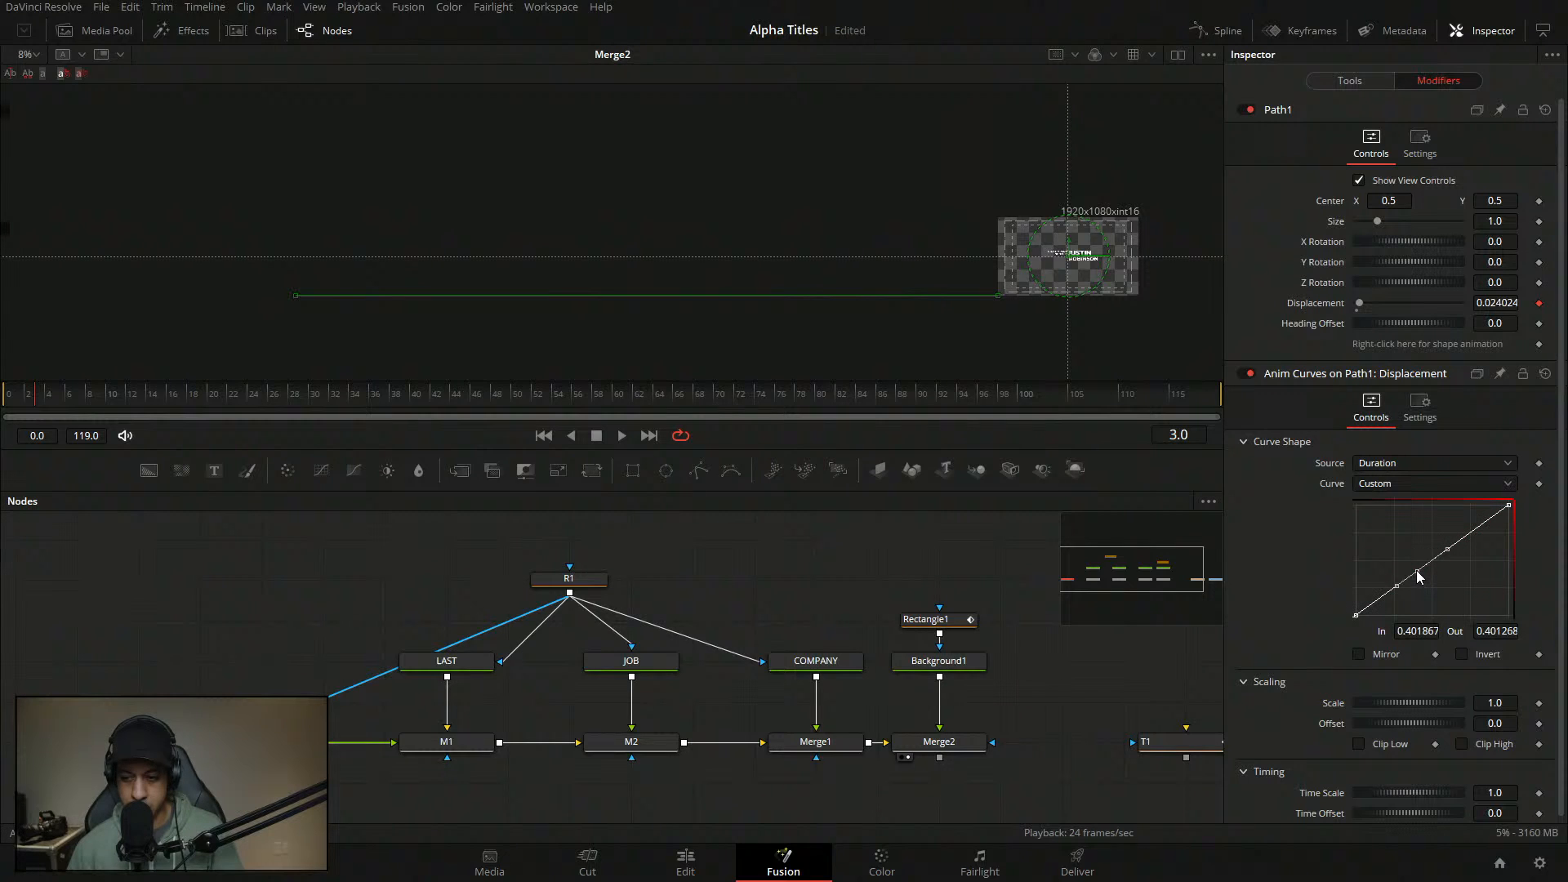
pyautogui.doubleClick(1431, 632)
pyautogui.write('0.15')
pyautogui.press('Tab')
pyautogui.write('1')
pyautogui.press('Tab')
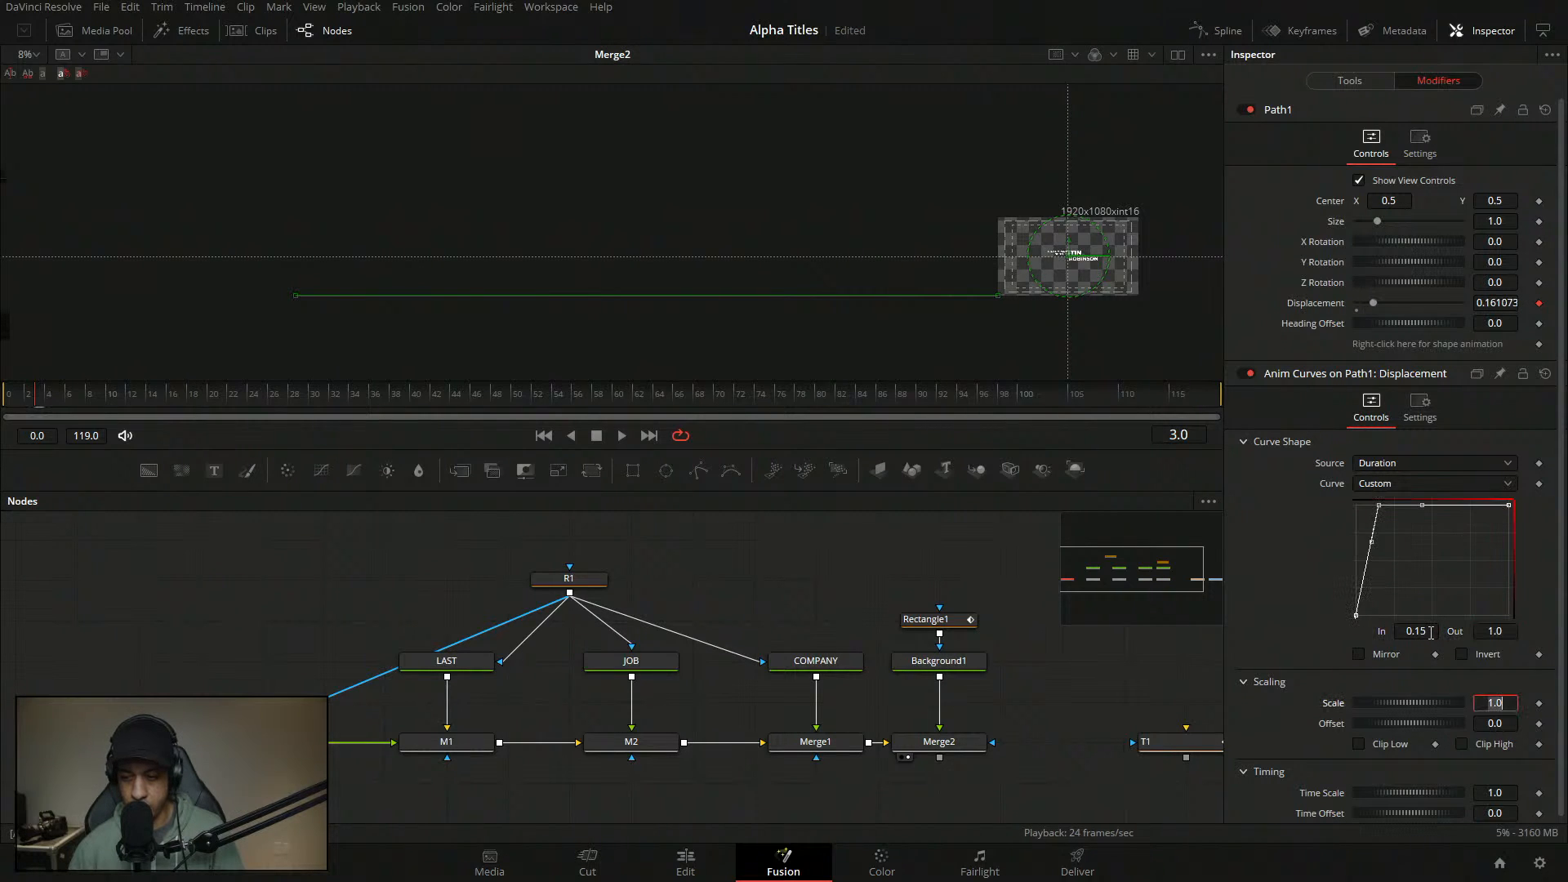
# - Ease the new curve point and make the first point's segment linear
pyautogui.moveTo(1418, 544); pyautogui.dragTo(1281, 447)
pyautogui.press('f')
pyautogui.press('t')
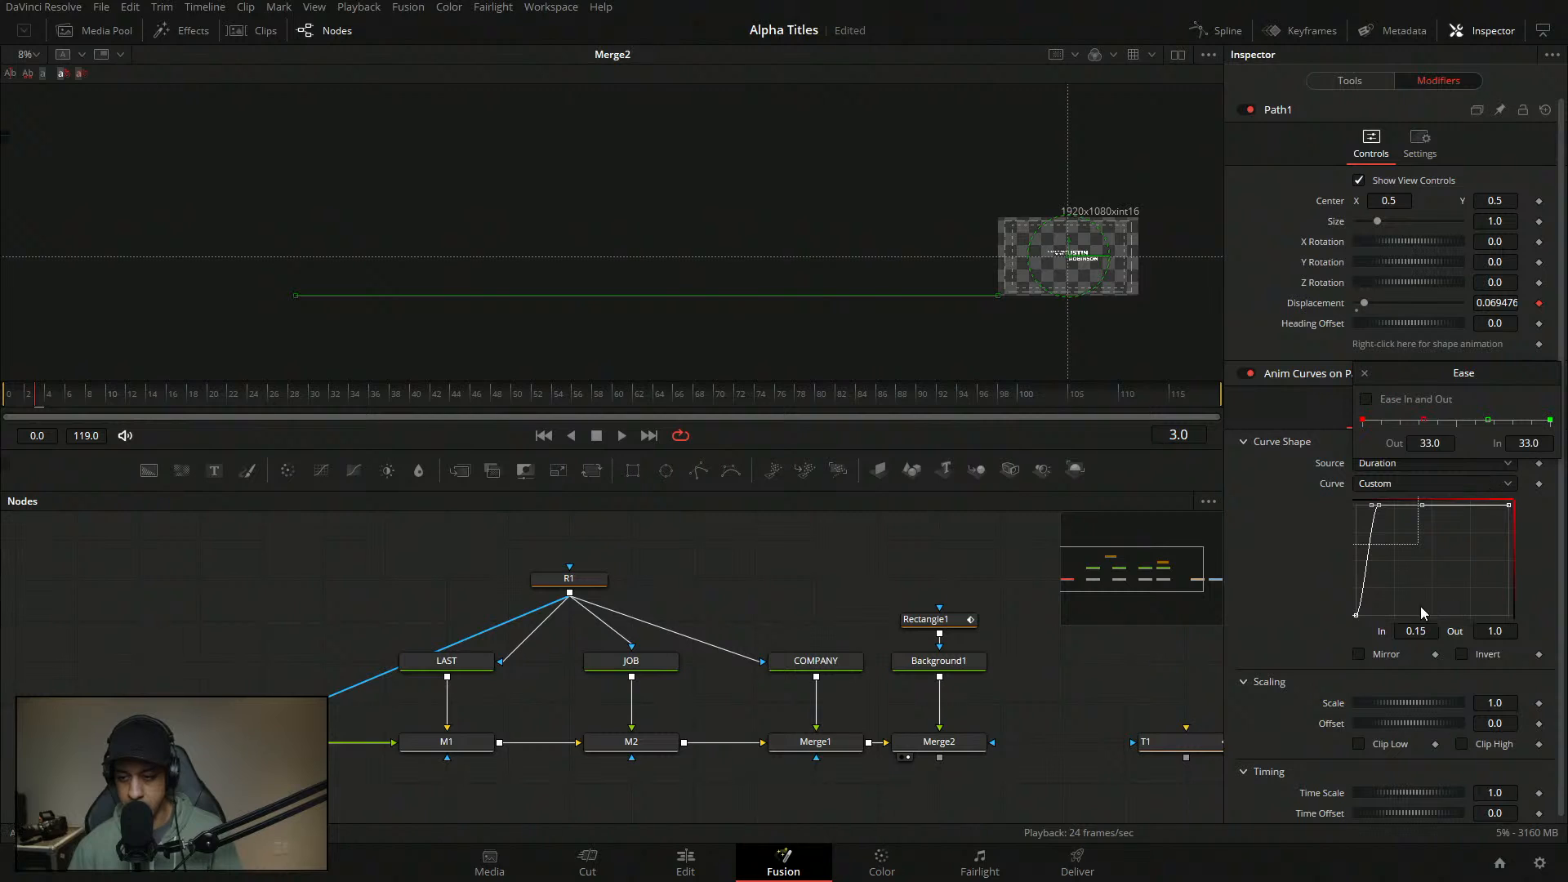
pyautogui.moveTo(1417, 583); pyautogui.dragTo(1292, 650)
pyautogui.hotkey('shift', 'l')
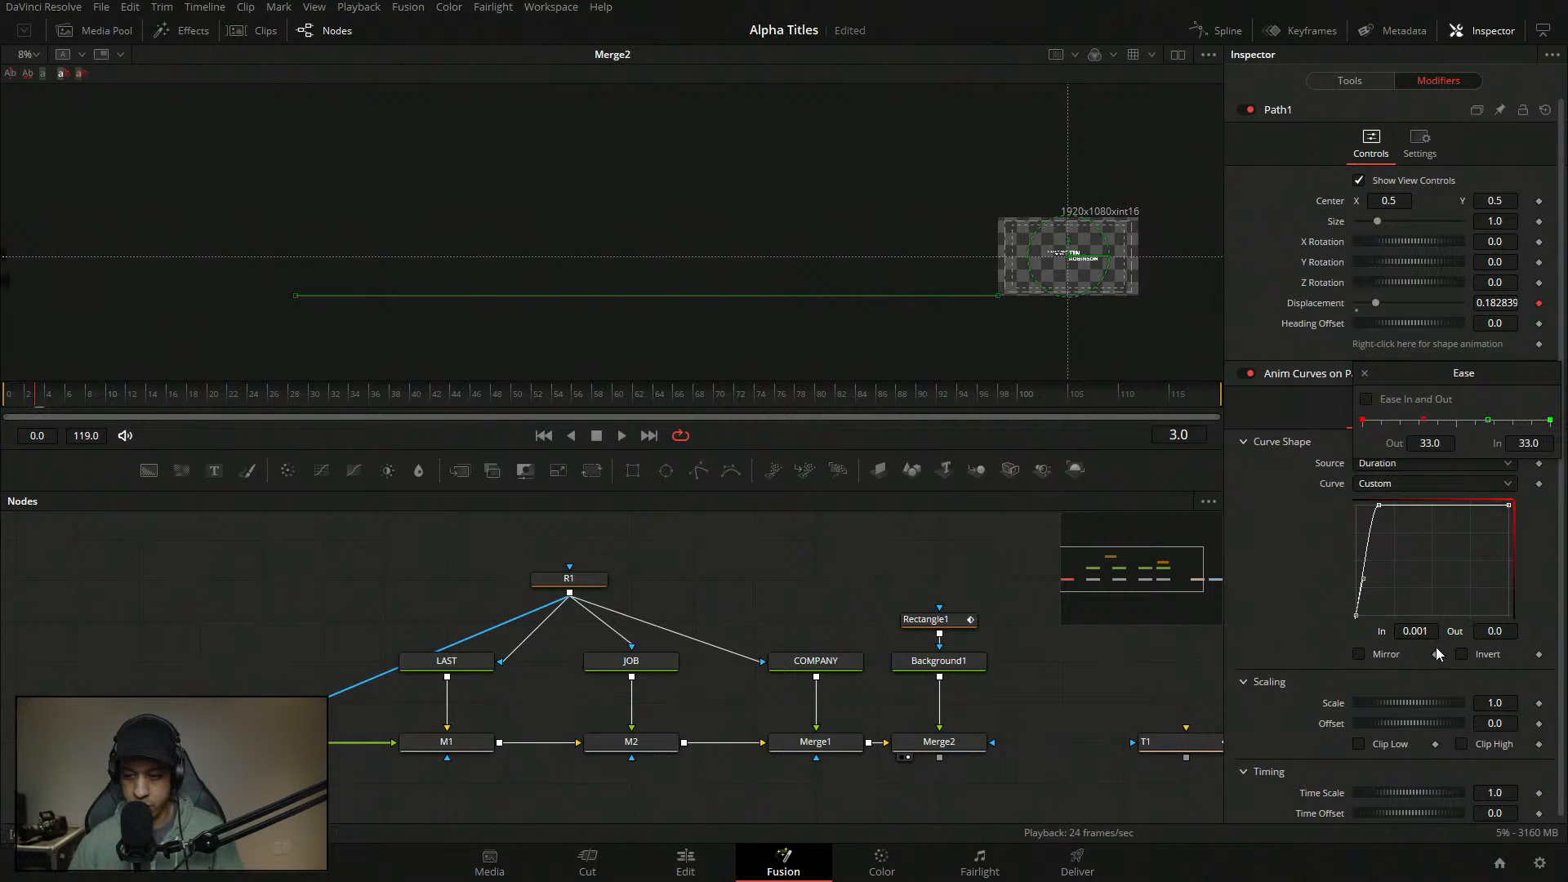
pyautogui.click(1421, 553)
pyautogui.moveTo(1488, 419); pyautogui.dragTo(1443, 428)
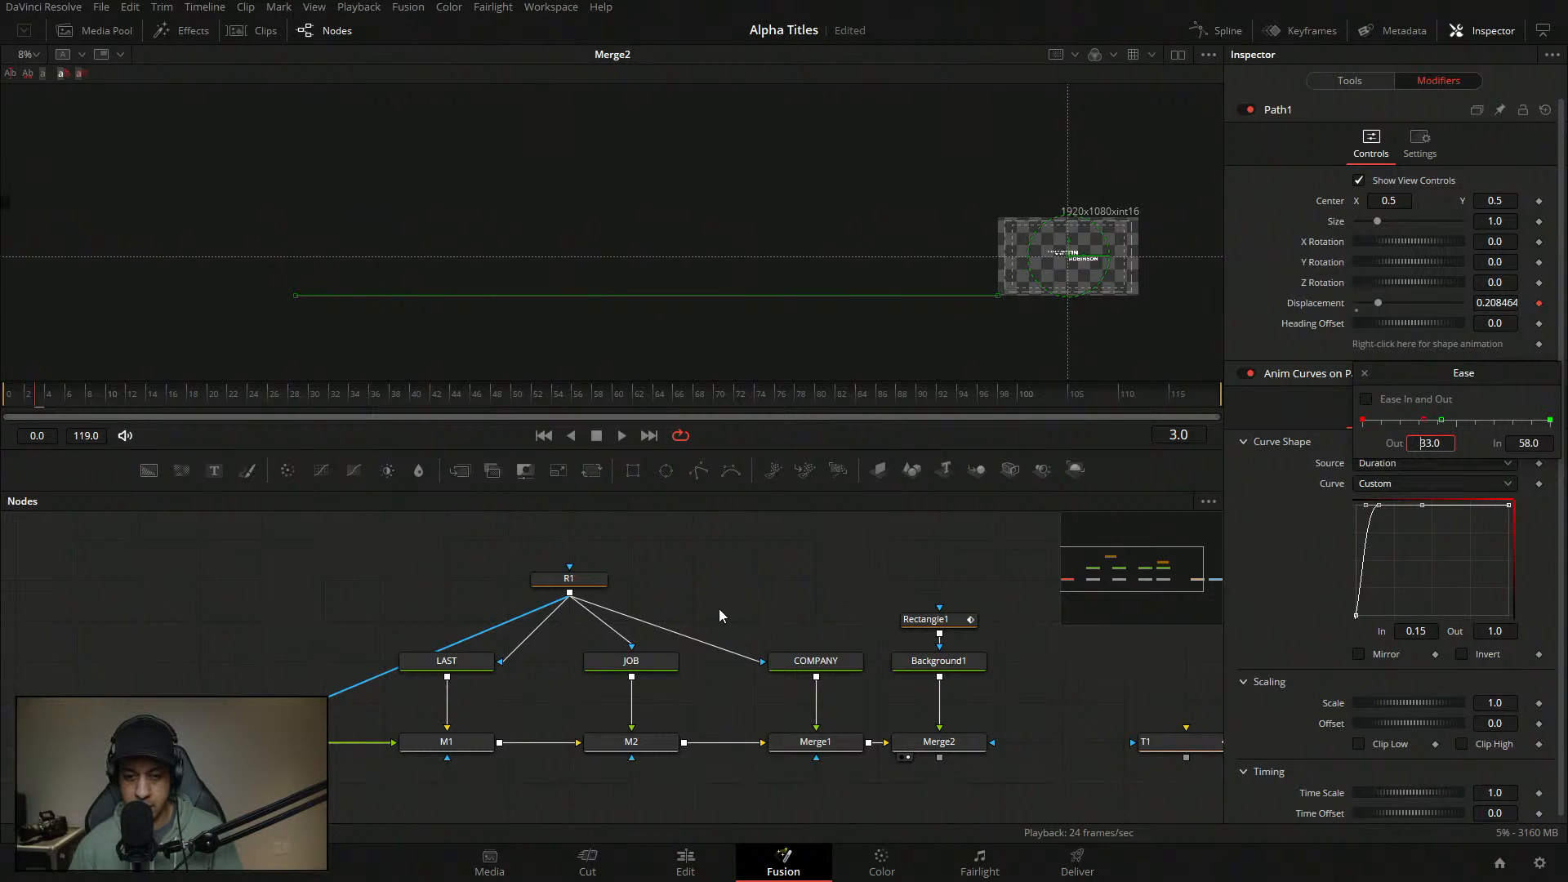
# - Fit the whole title in the viewer and preview the opening animation
pyautogui.click(800, 562)
pyautogui.click(33, 54)
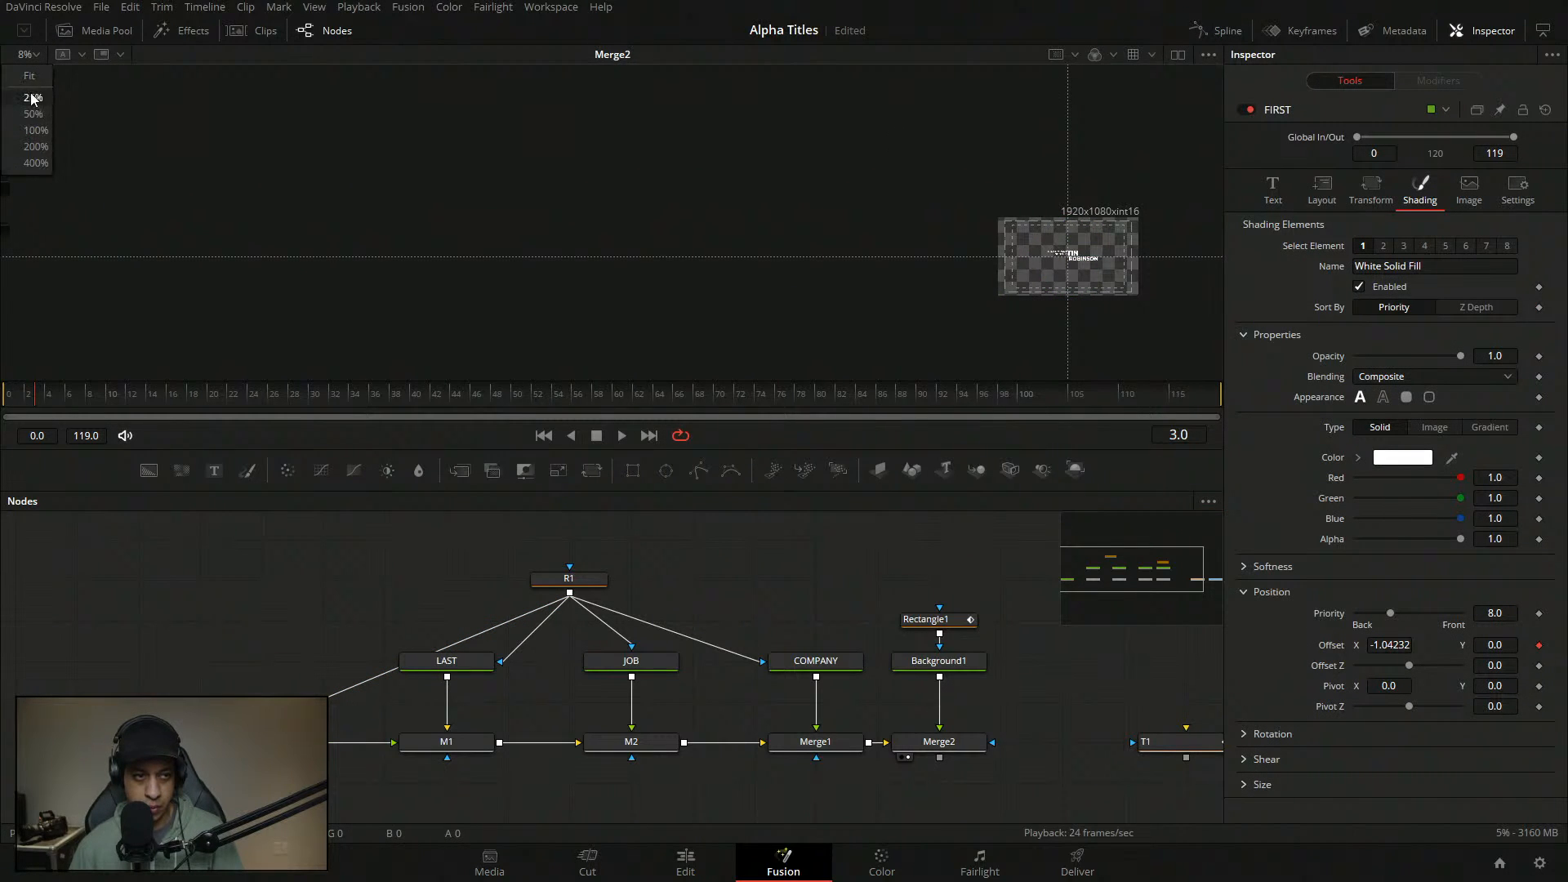
pyautogui.click(40, 75)
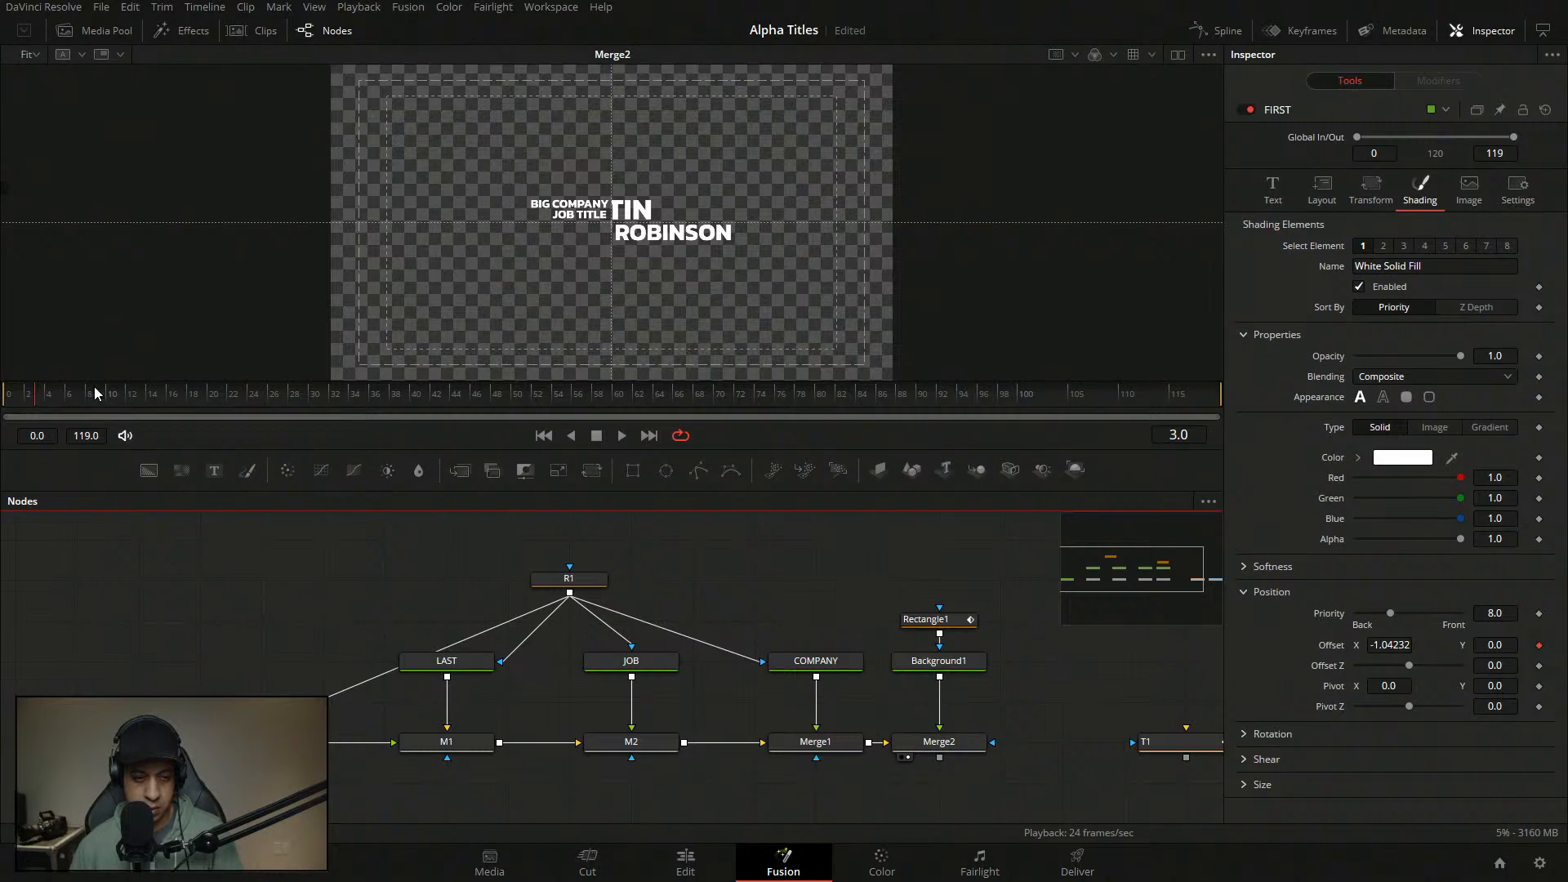
pyautogui.click(5, 395)
pyautogui.press('space')
pyautogui.press('space')
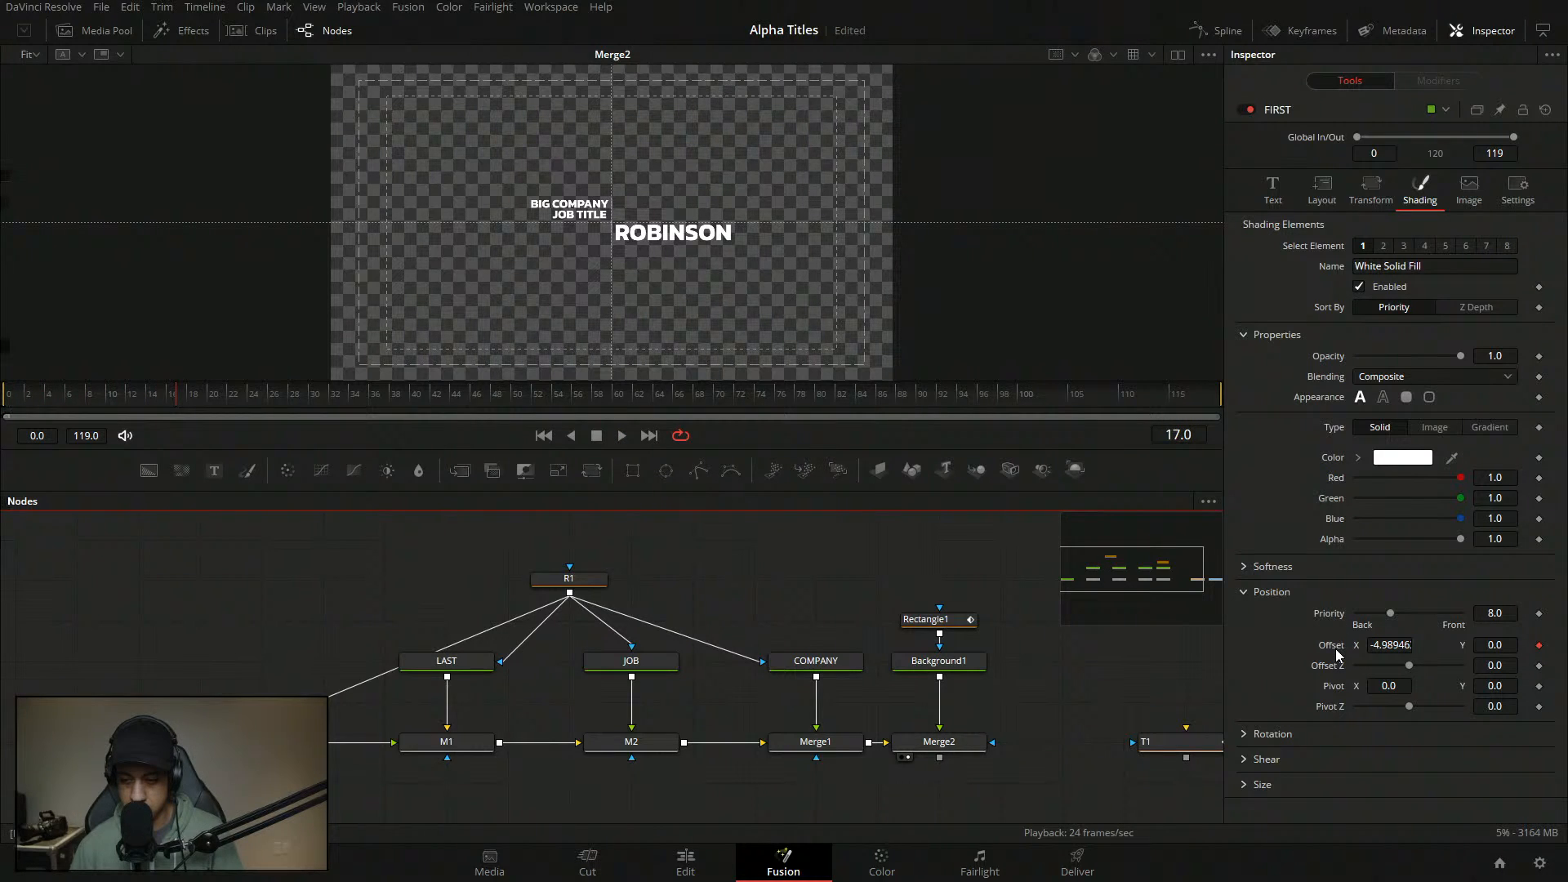
pyautogui.moveTo(137, 395); pyautogui.dragTo(334, 444)
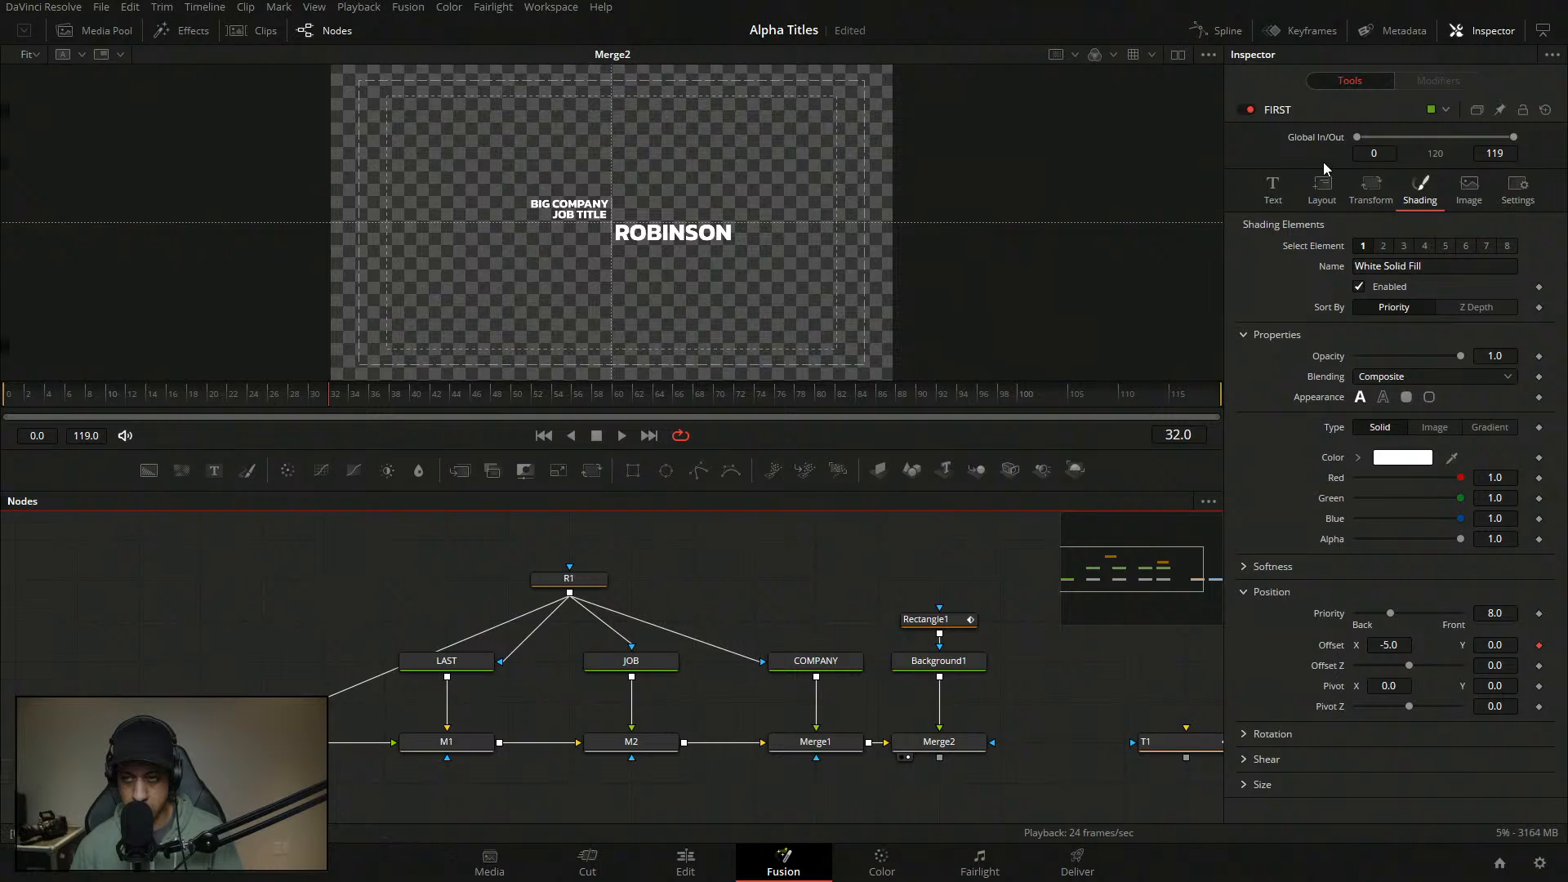
# - Set the Anim Curves Offset to 1.0 and Scale to -1.0
pyautogui.click(262, 742)
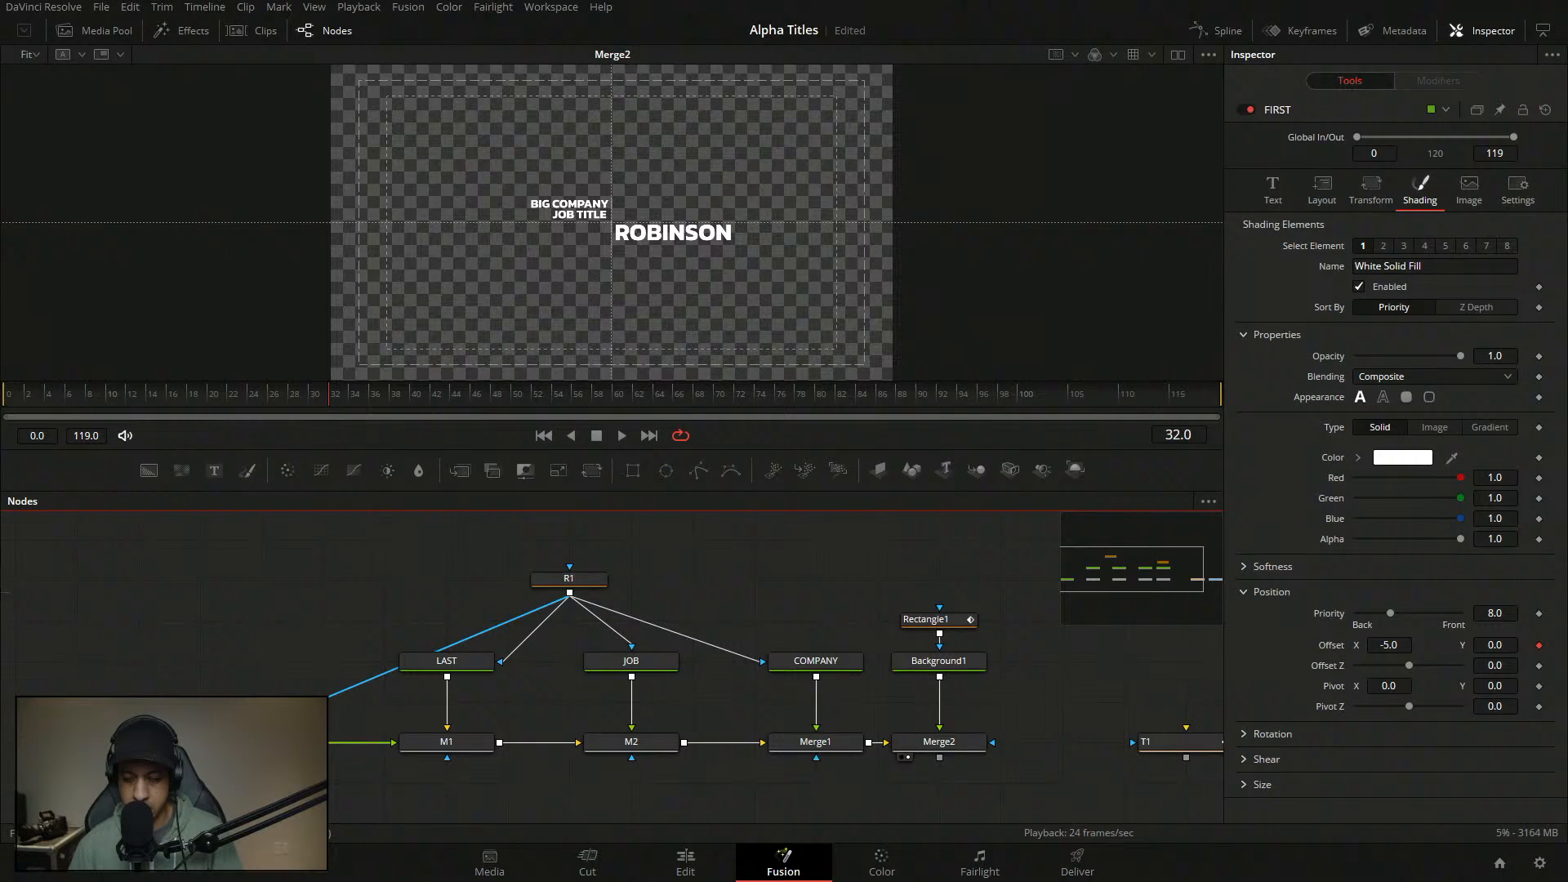
pyautogui.click(1457, 85)
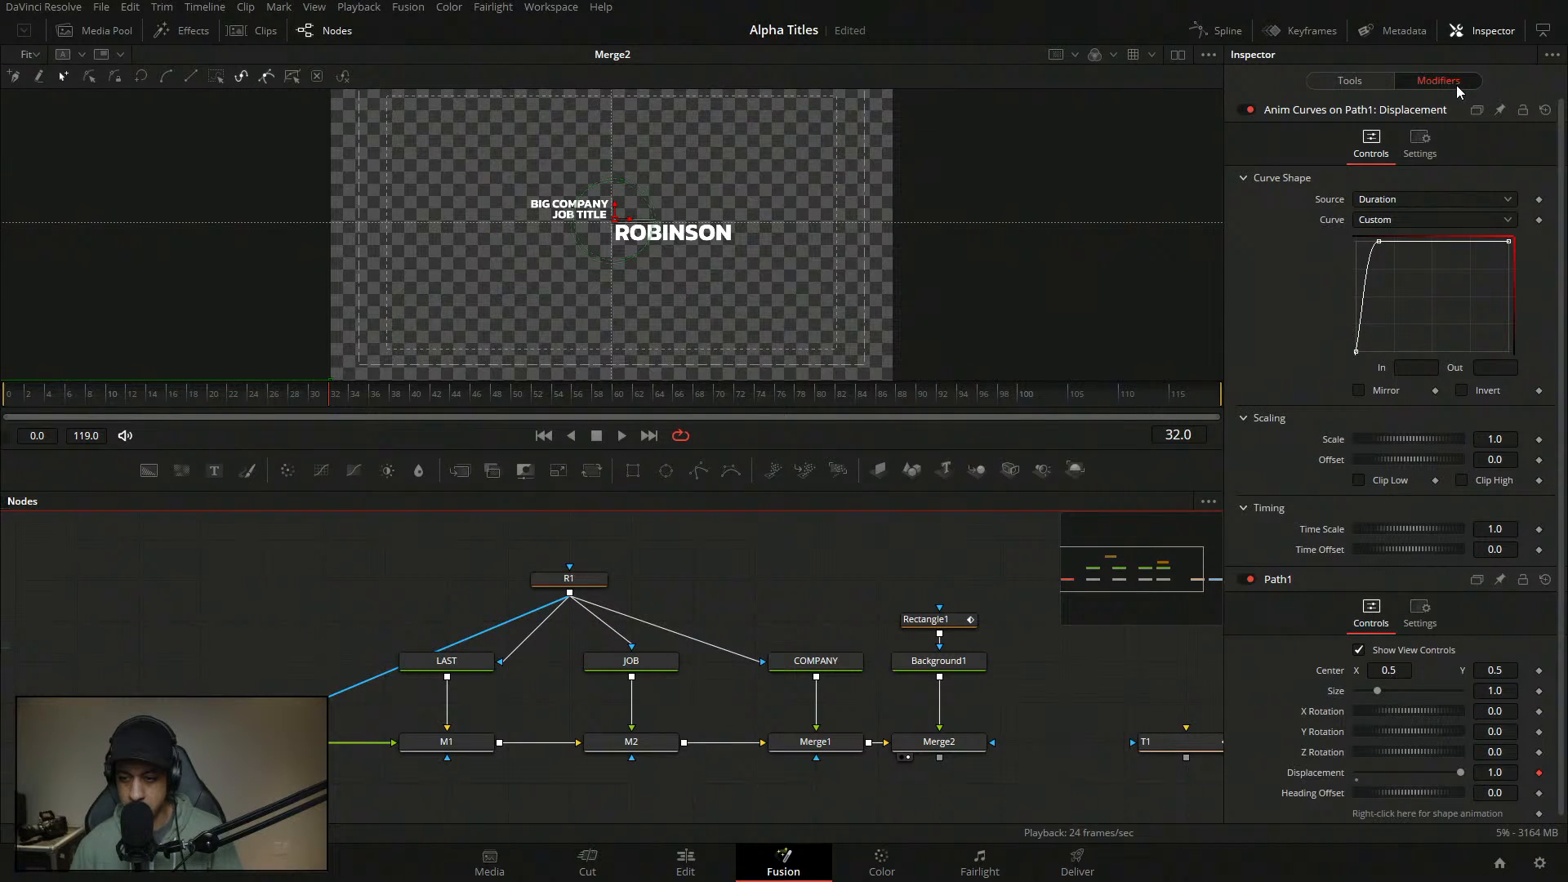
pyautogui.click(1503, 460)
pyautogui.write('1')
pyautogui.press('Return')
pyautogui.click(1488, 440)
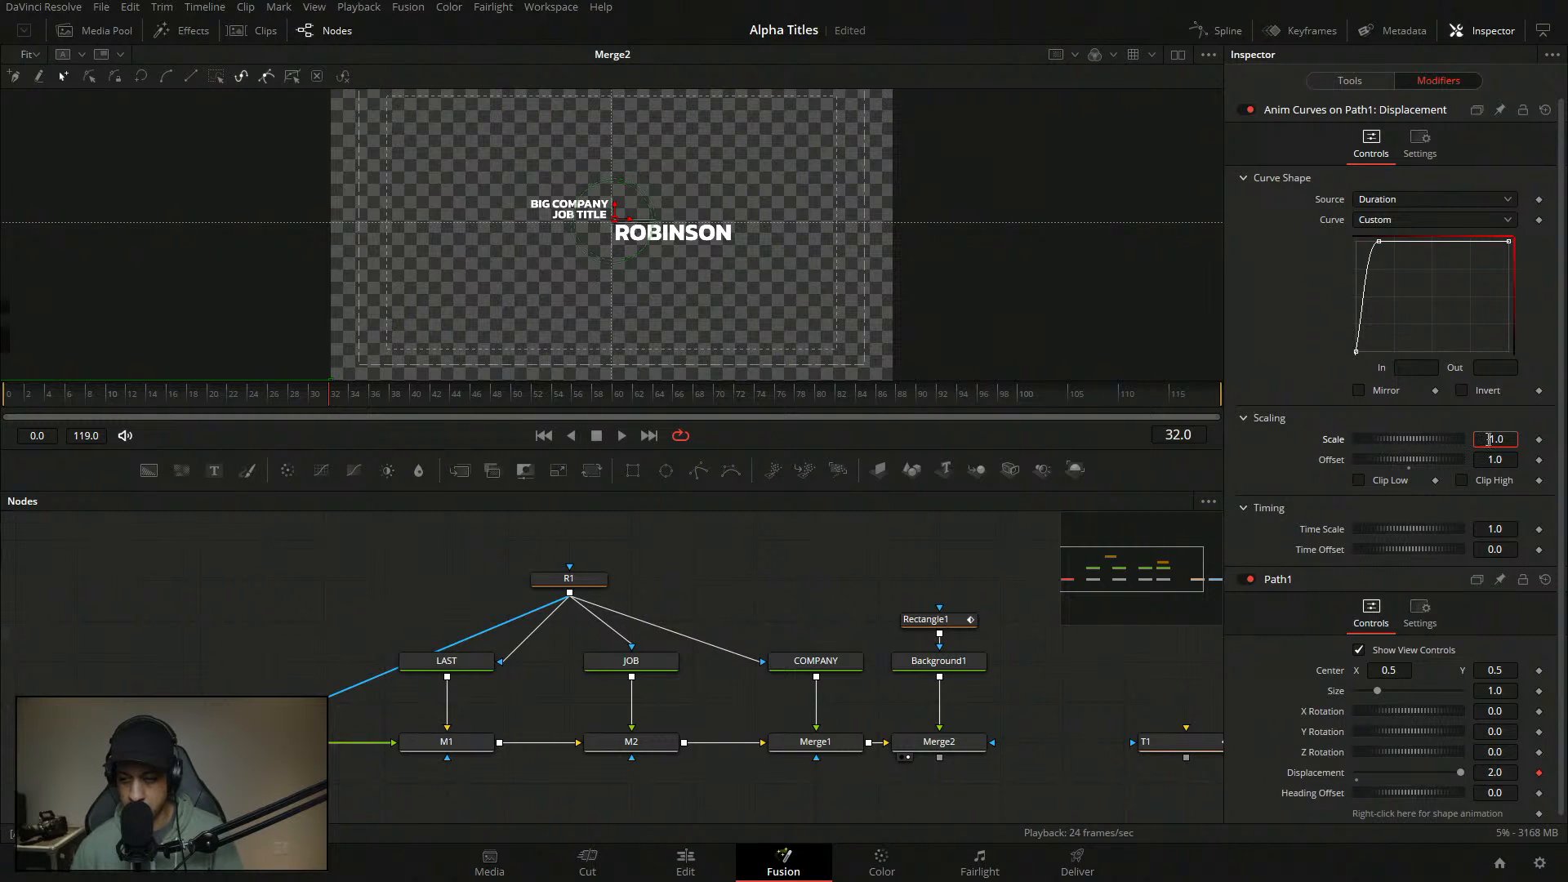
pyautogui.write('-')
pyautogui.press('Tab')
# - Replay the slide-in, restore the Offset to 1.0, and save the project
pyautogui.moveTo(263, 395); pyautogui.dragTo(4, 392)
pyautogui.press('space')
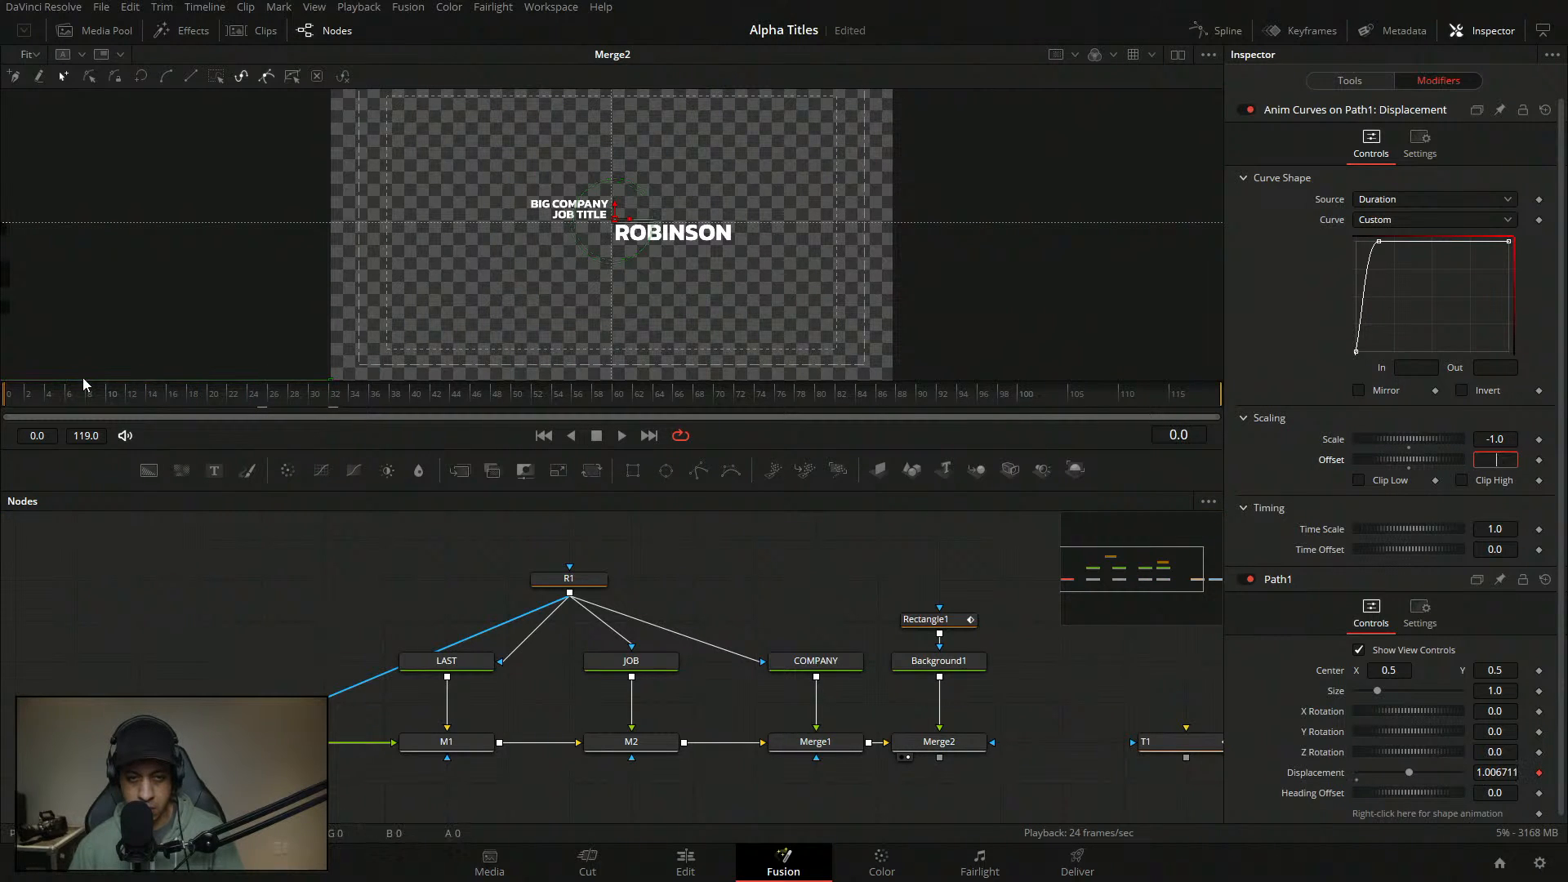
pyautogui.click(620, 438)
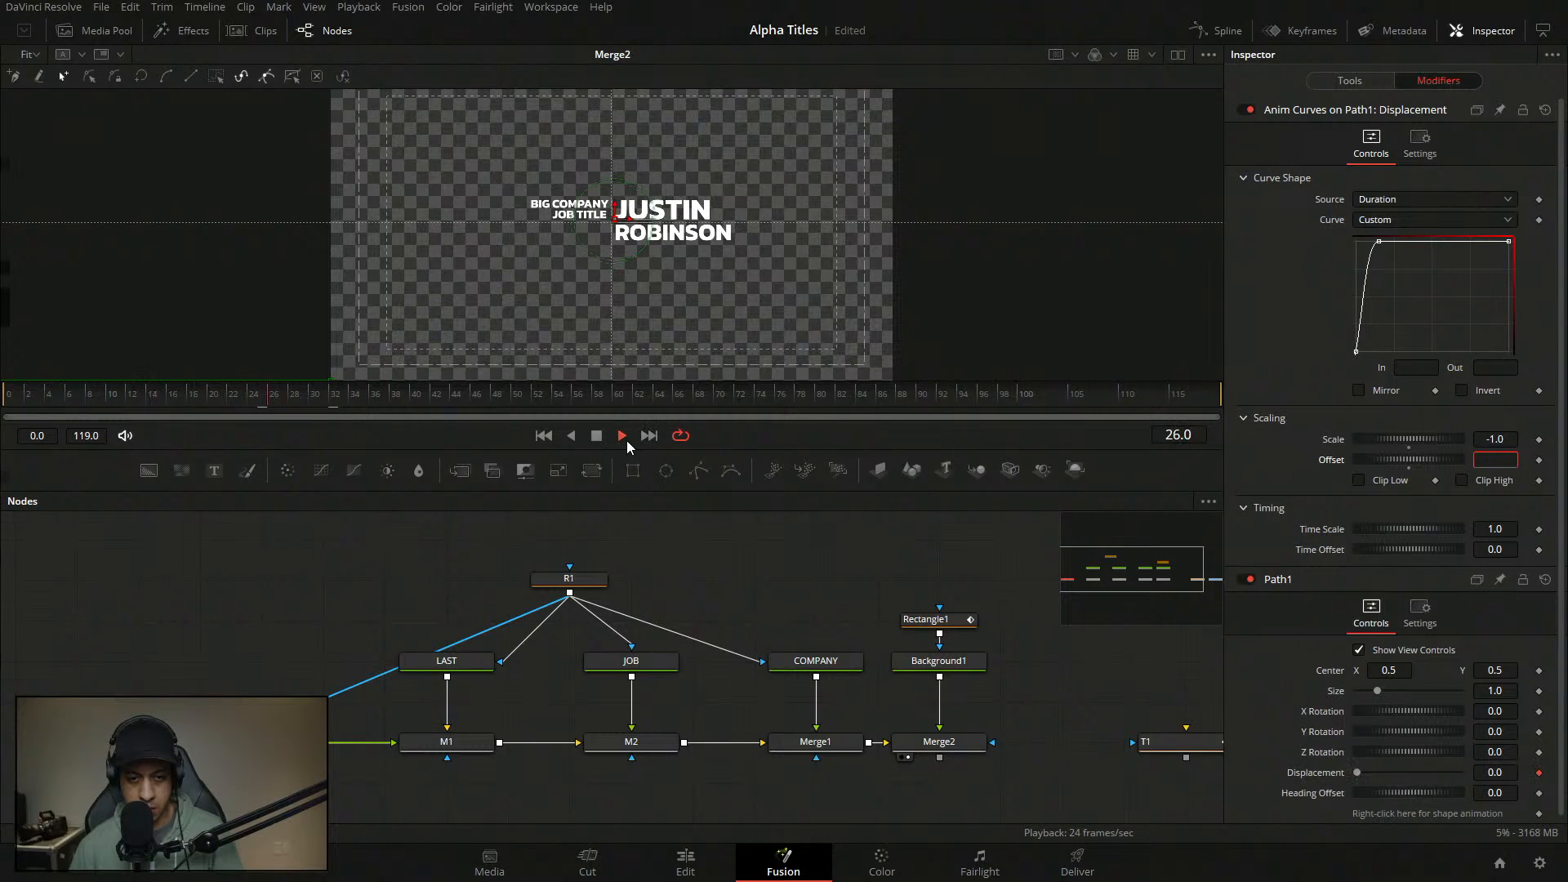
pyautogui.write('1')
pyautogui.click(721, 537)
pyautogui.hotkey('ctrl', 's')
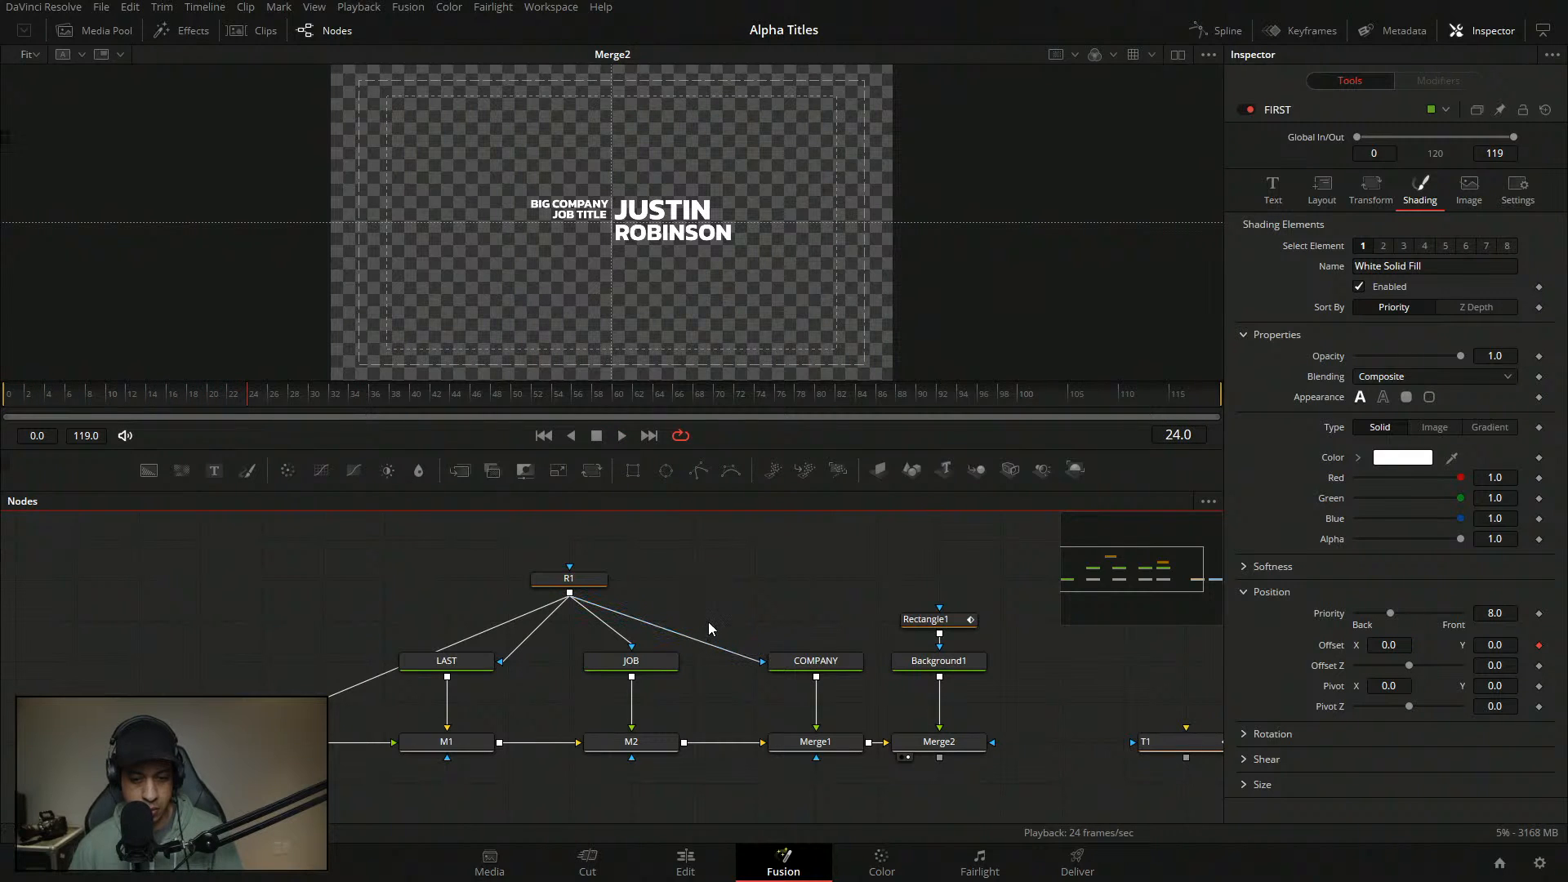
# - Bring up the LAST (ROBINSON) text node's Shading settings
pyautogui.click(466, 663)
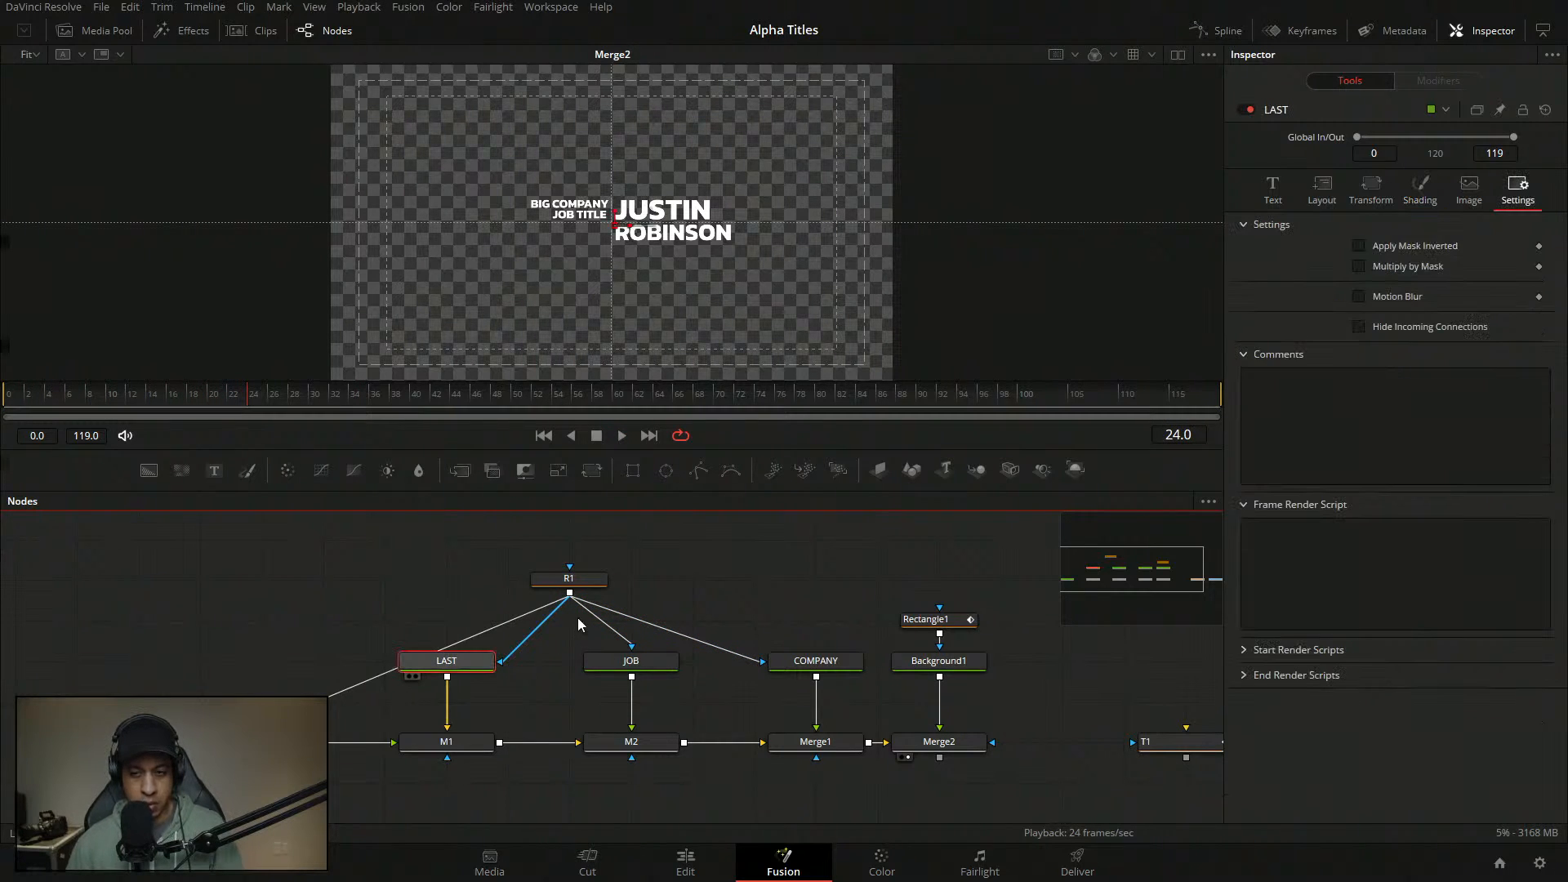
pyautogui.click(1419, 189)
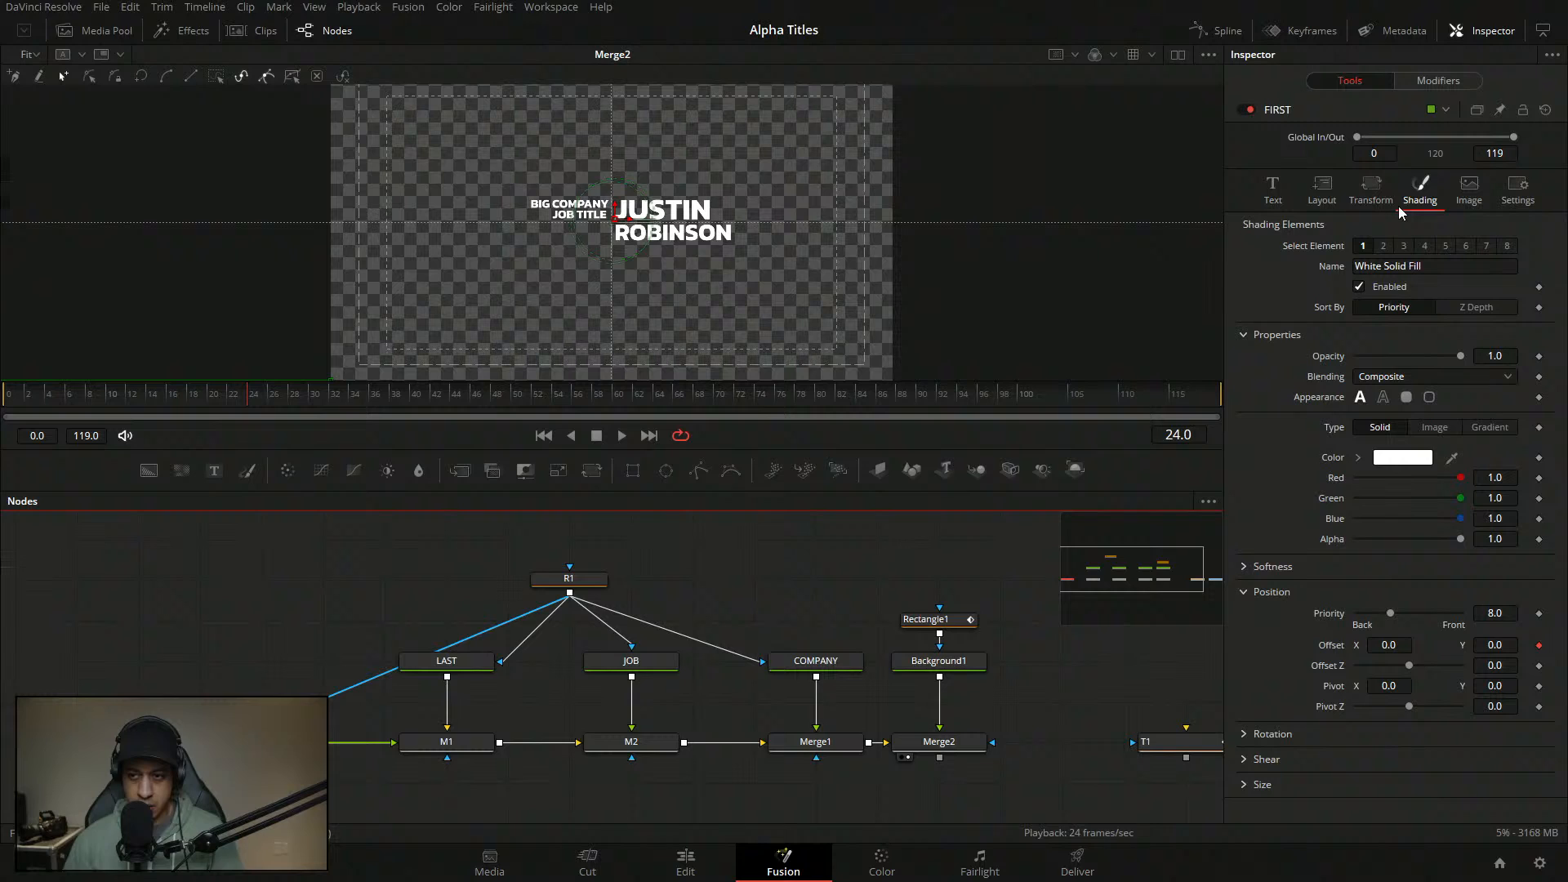
pyautogui.click(1441, 81)
pyautogui.click(1379, 242)
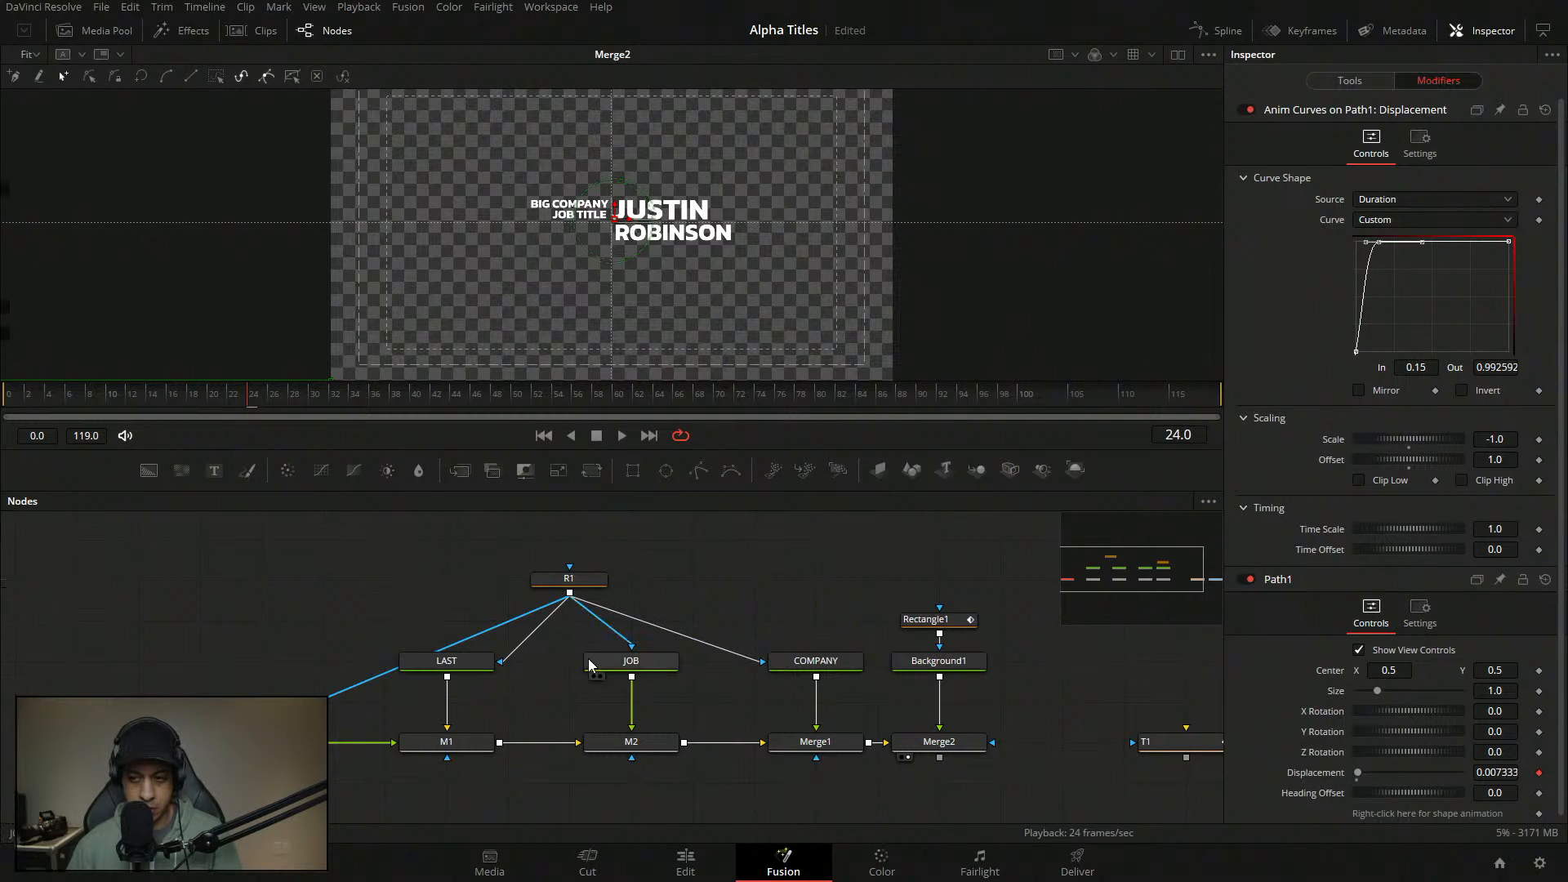
pyautogui.click(428, 666)
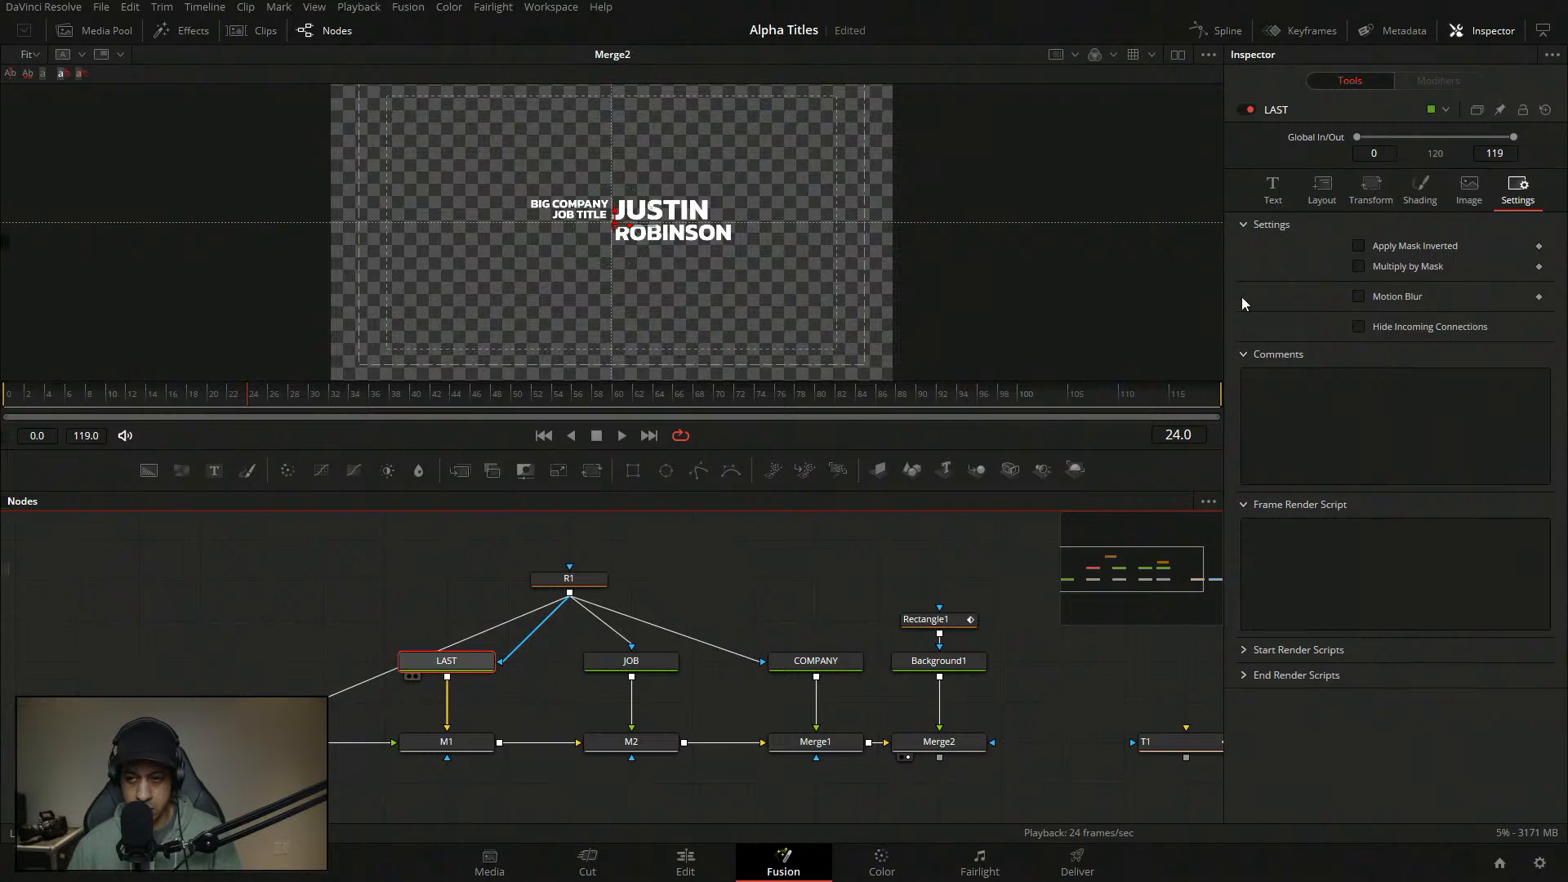
pyautogui.click(1272, 196)
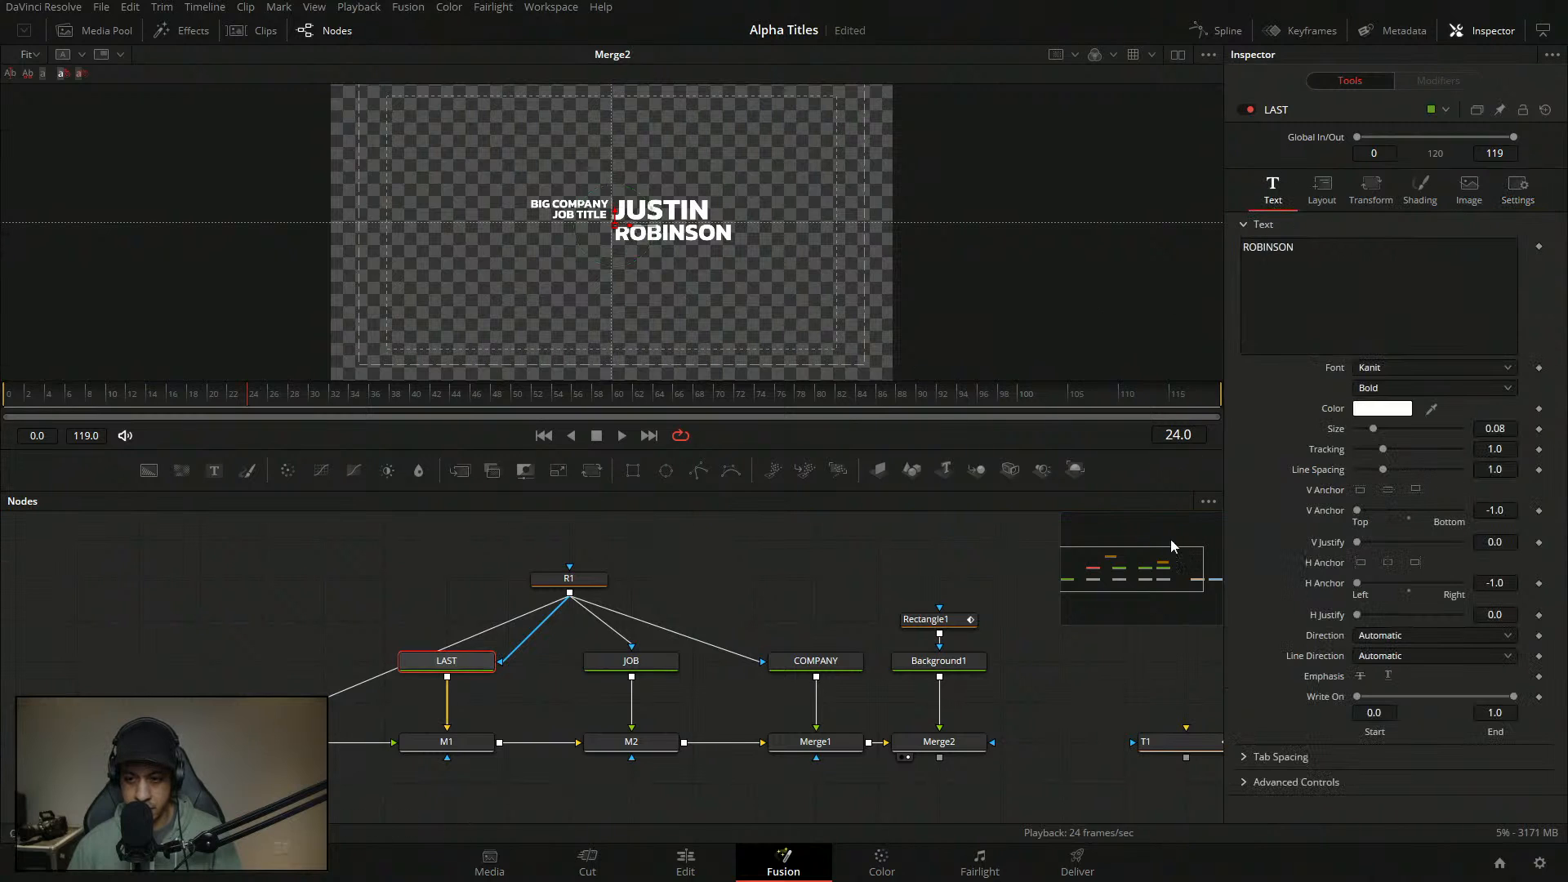
pyautogui.click(1417, 193)
# - Keyframe the LAST text's shading Offset at frames 22 and 6
pyautogui.click(67, 397)
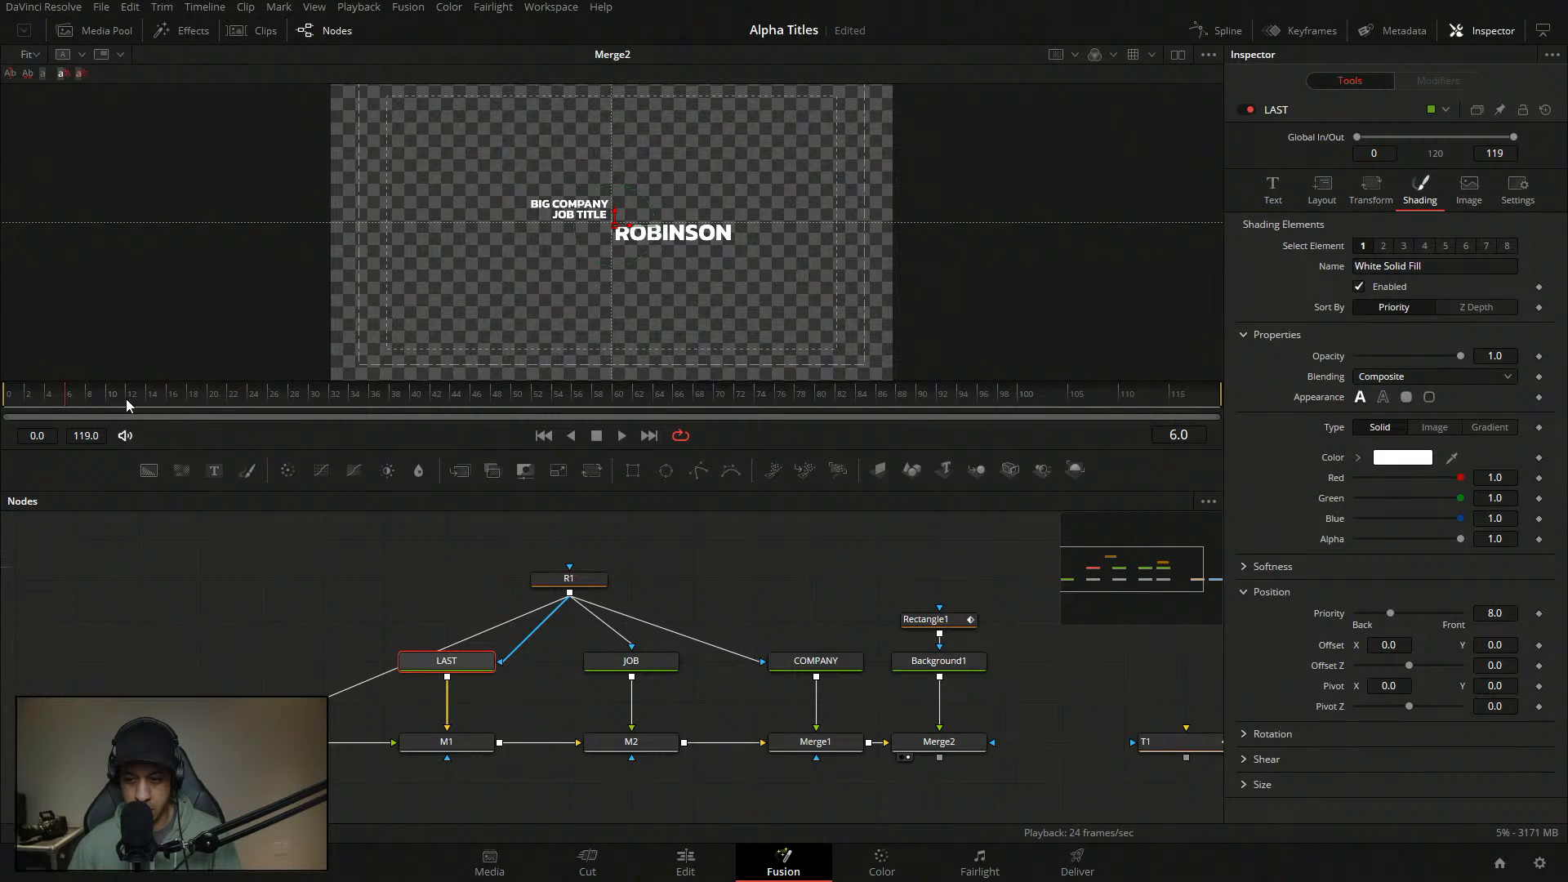
pyautogui.click(1539, 646)
pyautogui.click(230, 406)
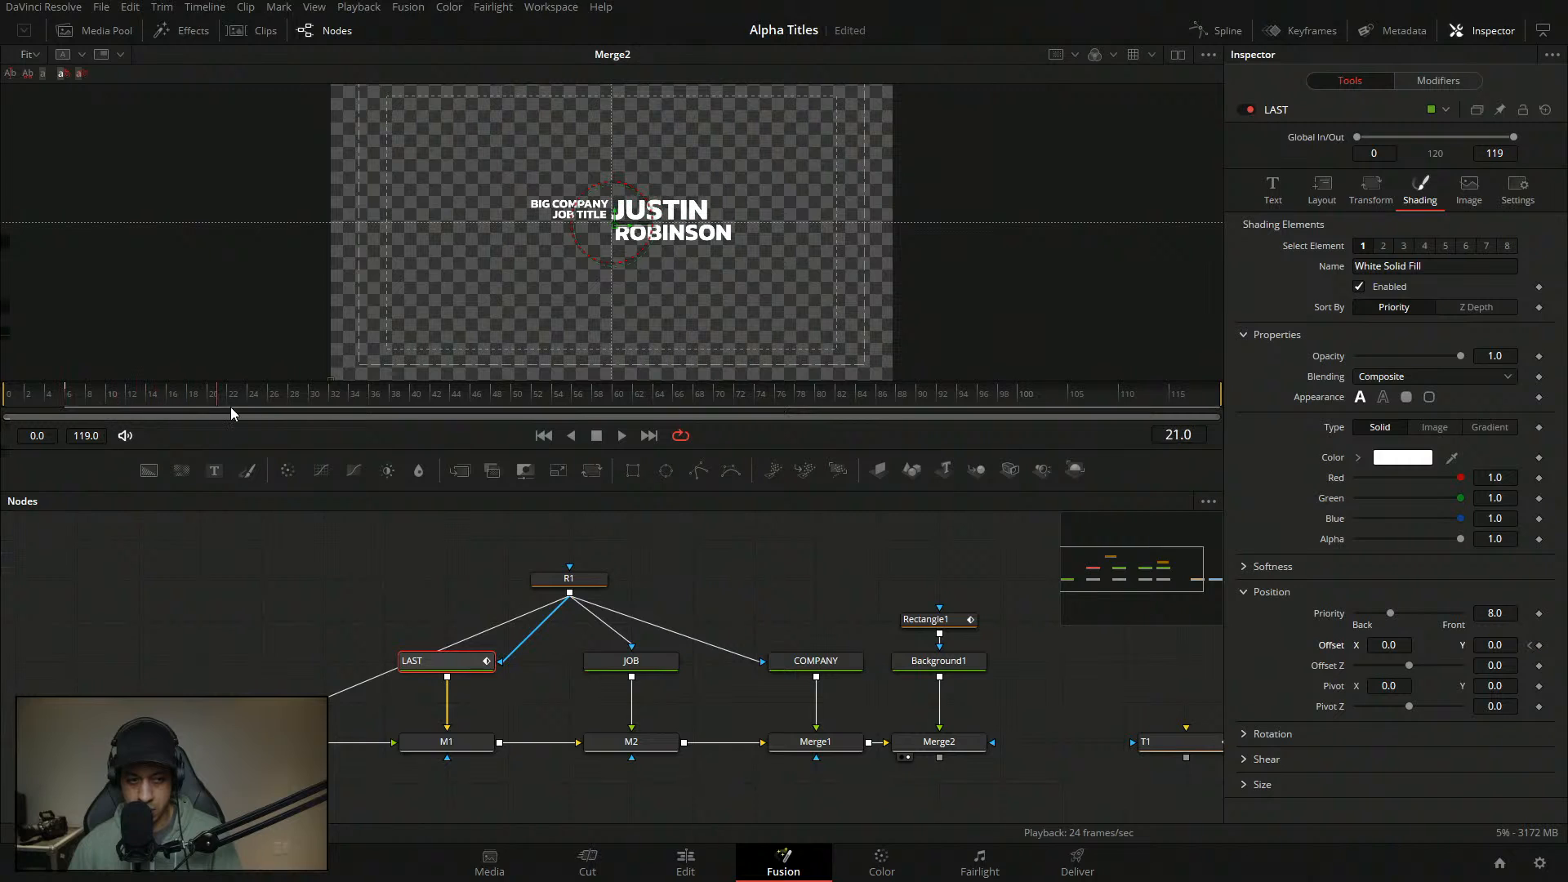
pyautogui.click(1539, 645)
pyautogui.click(1530, 645)
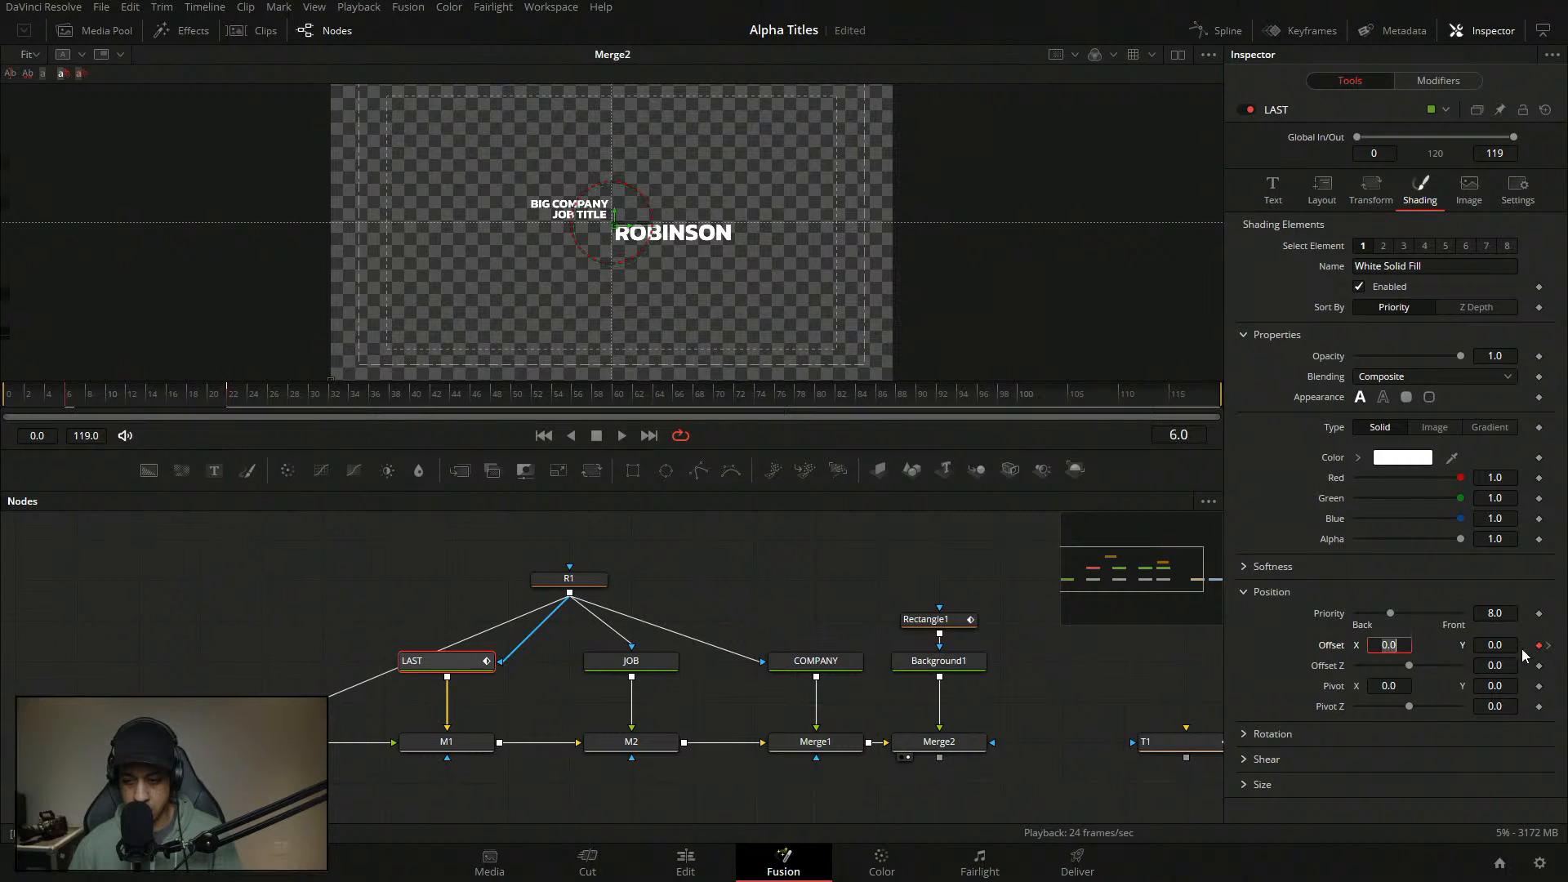
# - Set Offset X to -5.0 at frame 6, pushing ROBINSON out of view
pyautogui.click(998, 556)
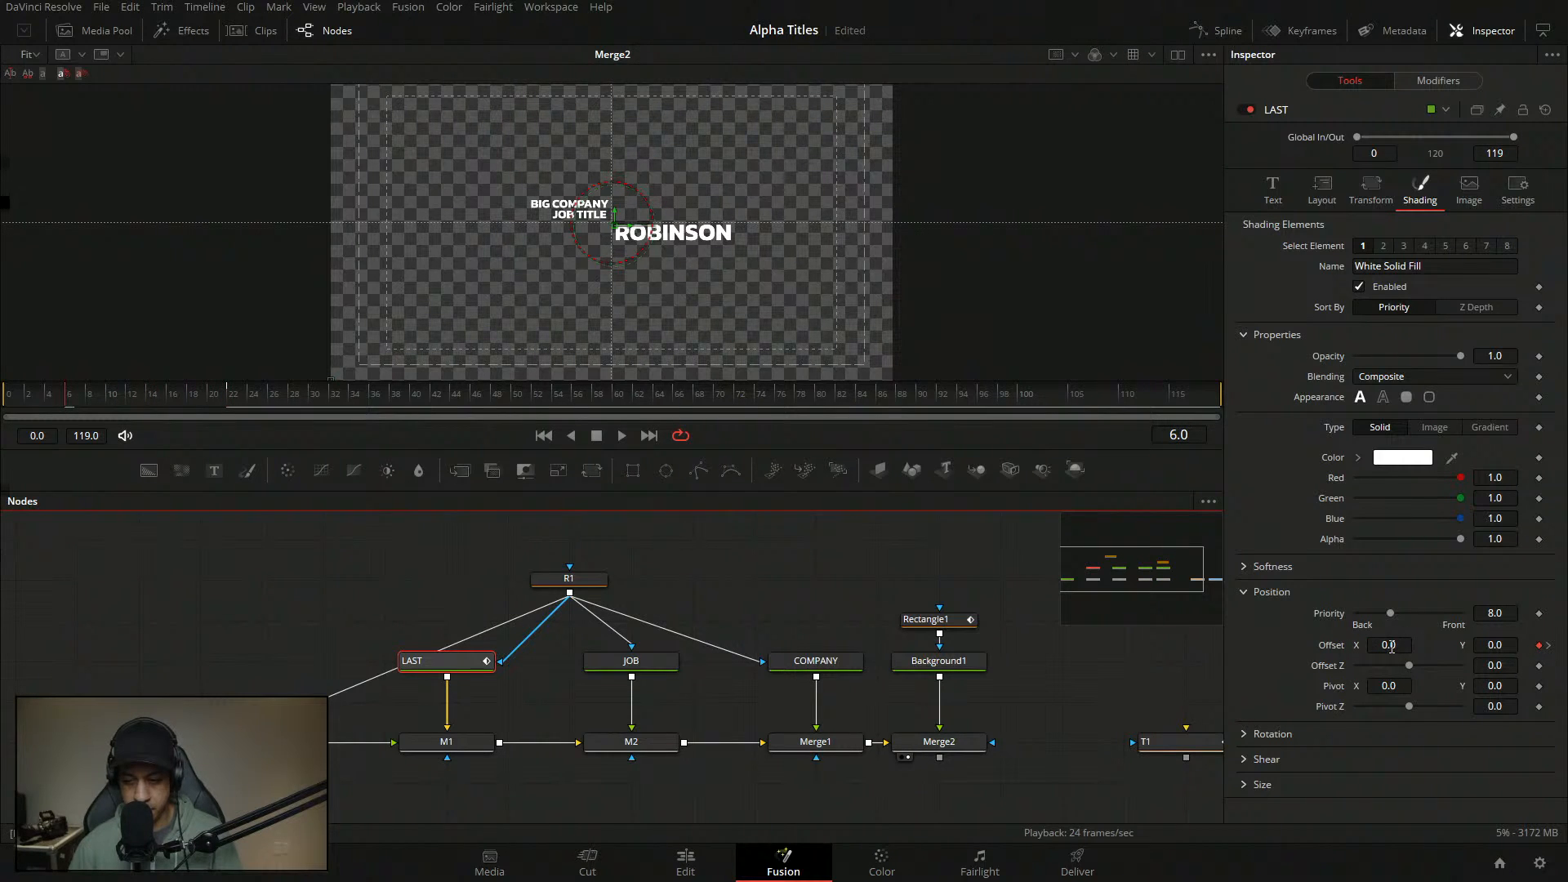
pyautogui.click(1391, 645)
pyautogui.write('-5')
pyautogui.press('Tab')
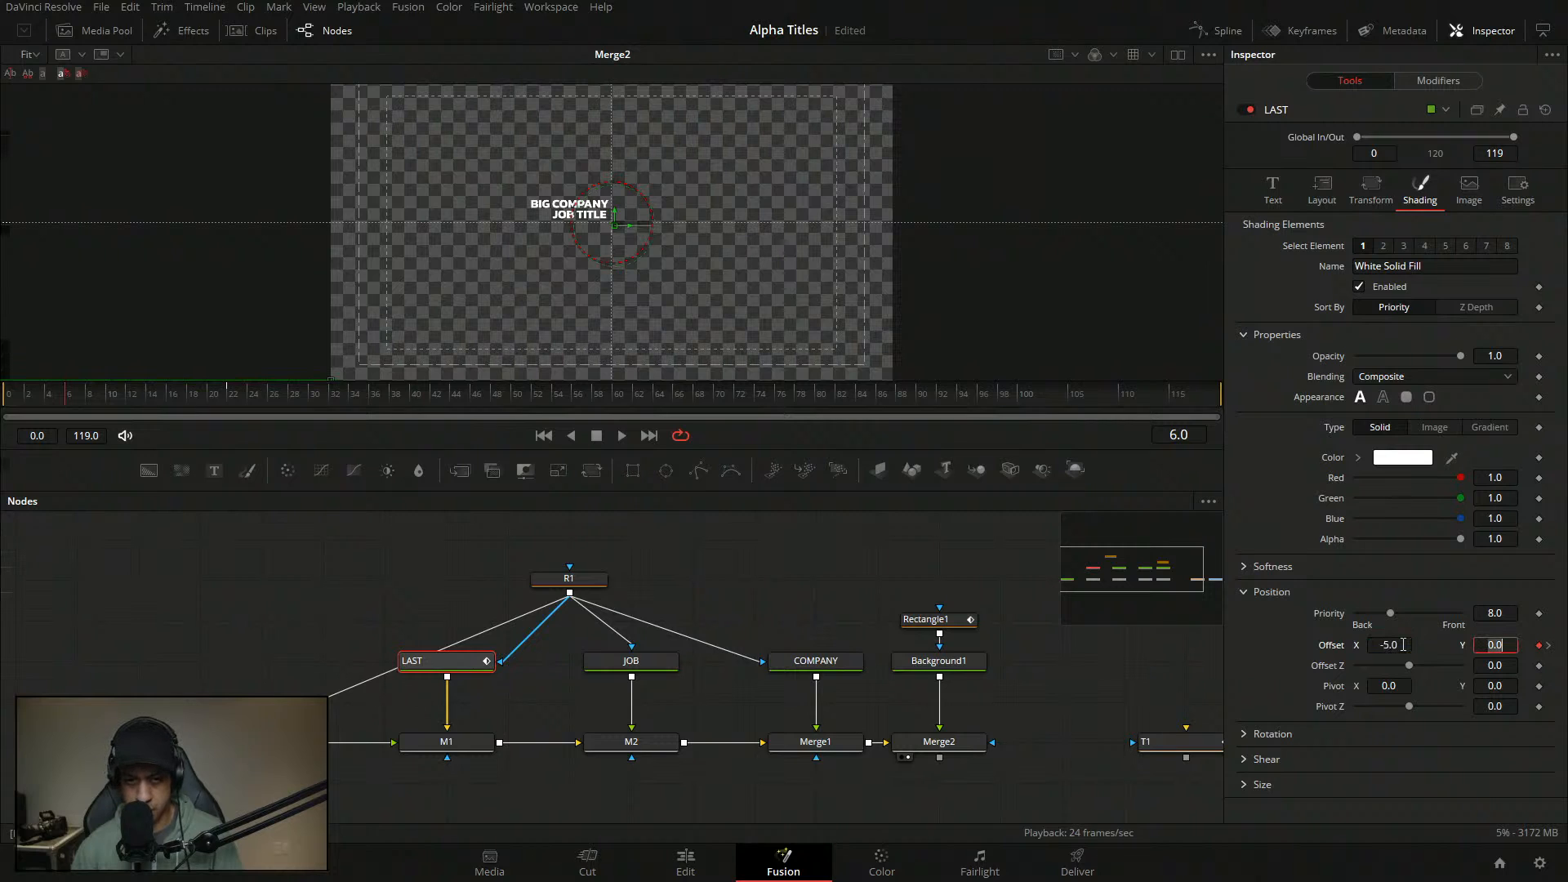
pyautogui.click(909, 599)
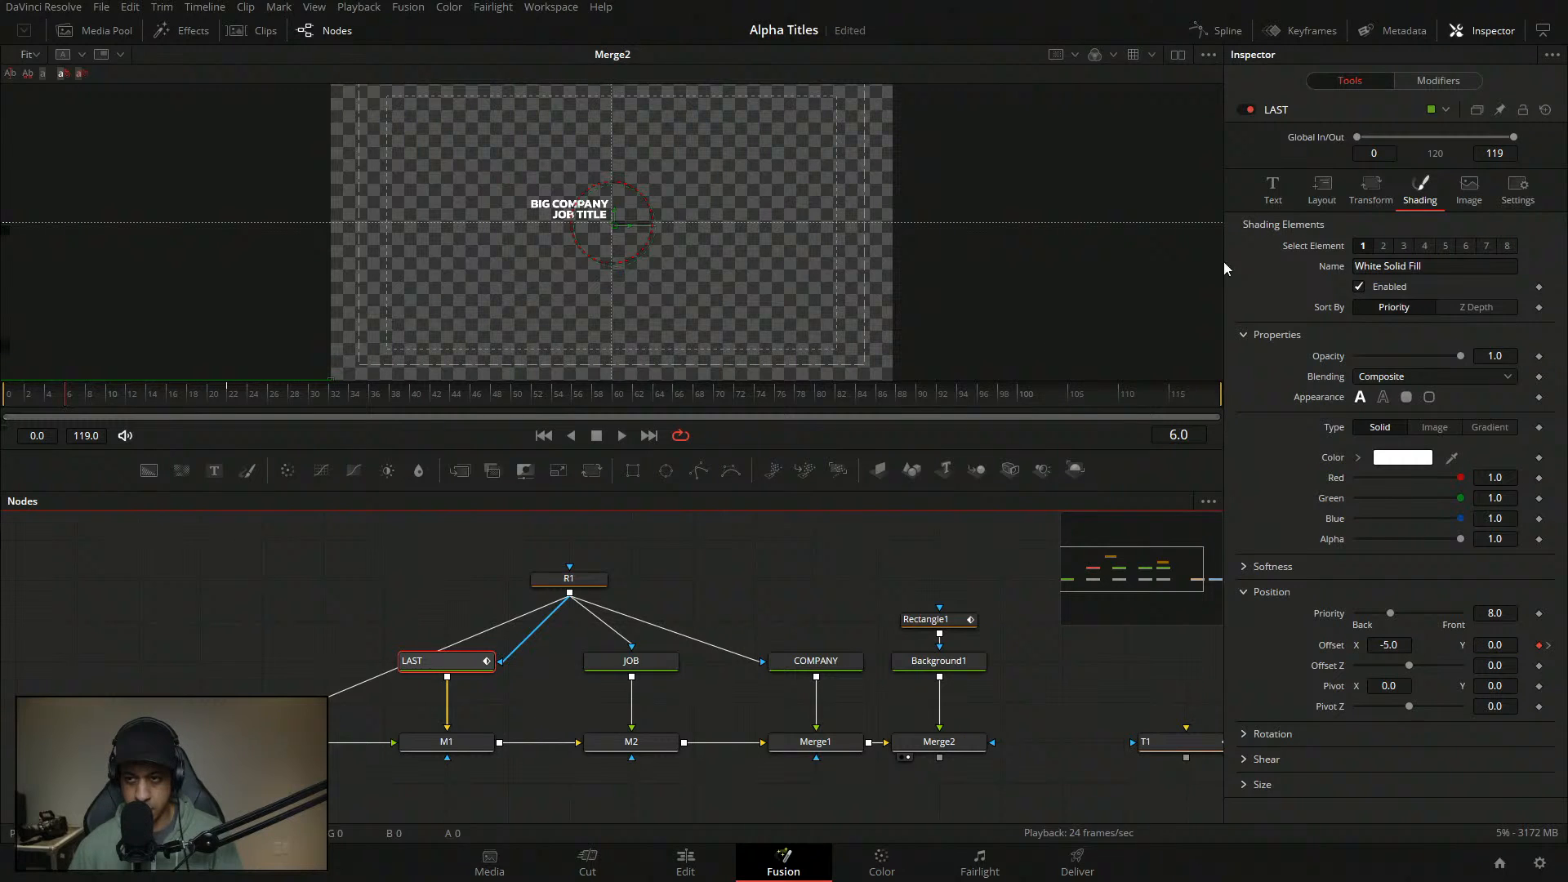
pyautogui.click(1415, 92)
# - Attach an Anim Curves modifier to ROBINSON's Displacement with Source Duration and a Custom curve
pyautogui.rightClick(1322, 307)
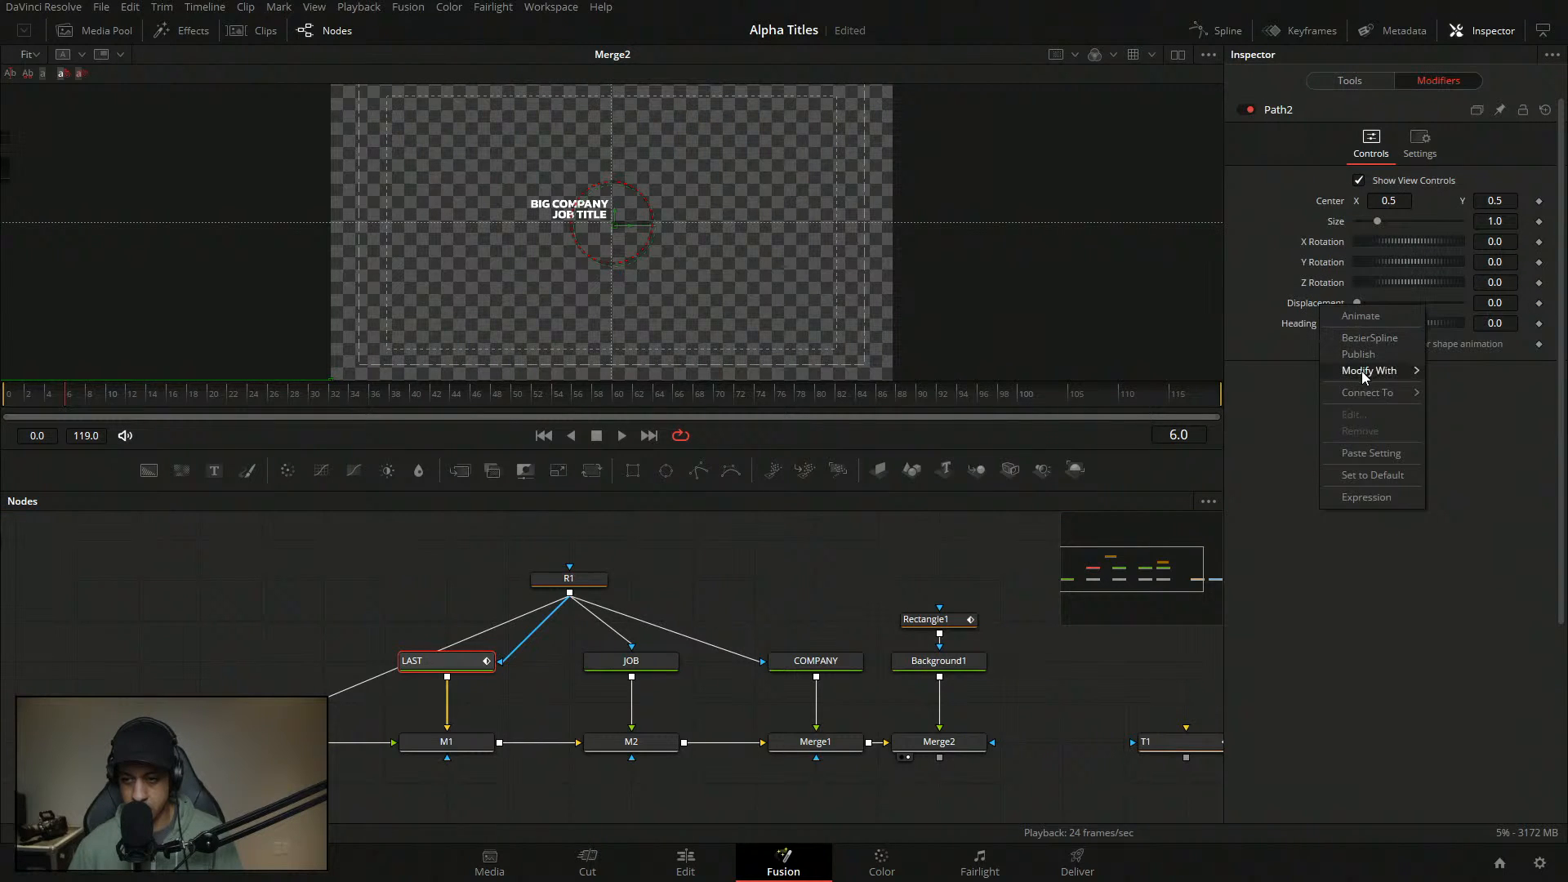
pyautogui.moveTo(1361, 371)
pyautogui.click(1239, 372)
pyautogui.click(1397, 463)
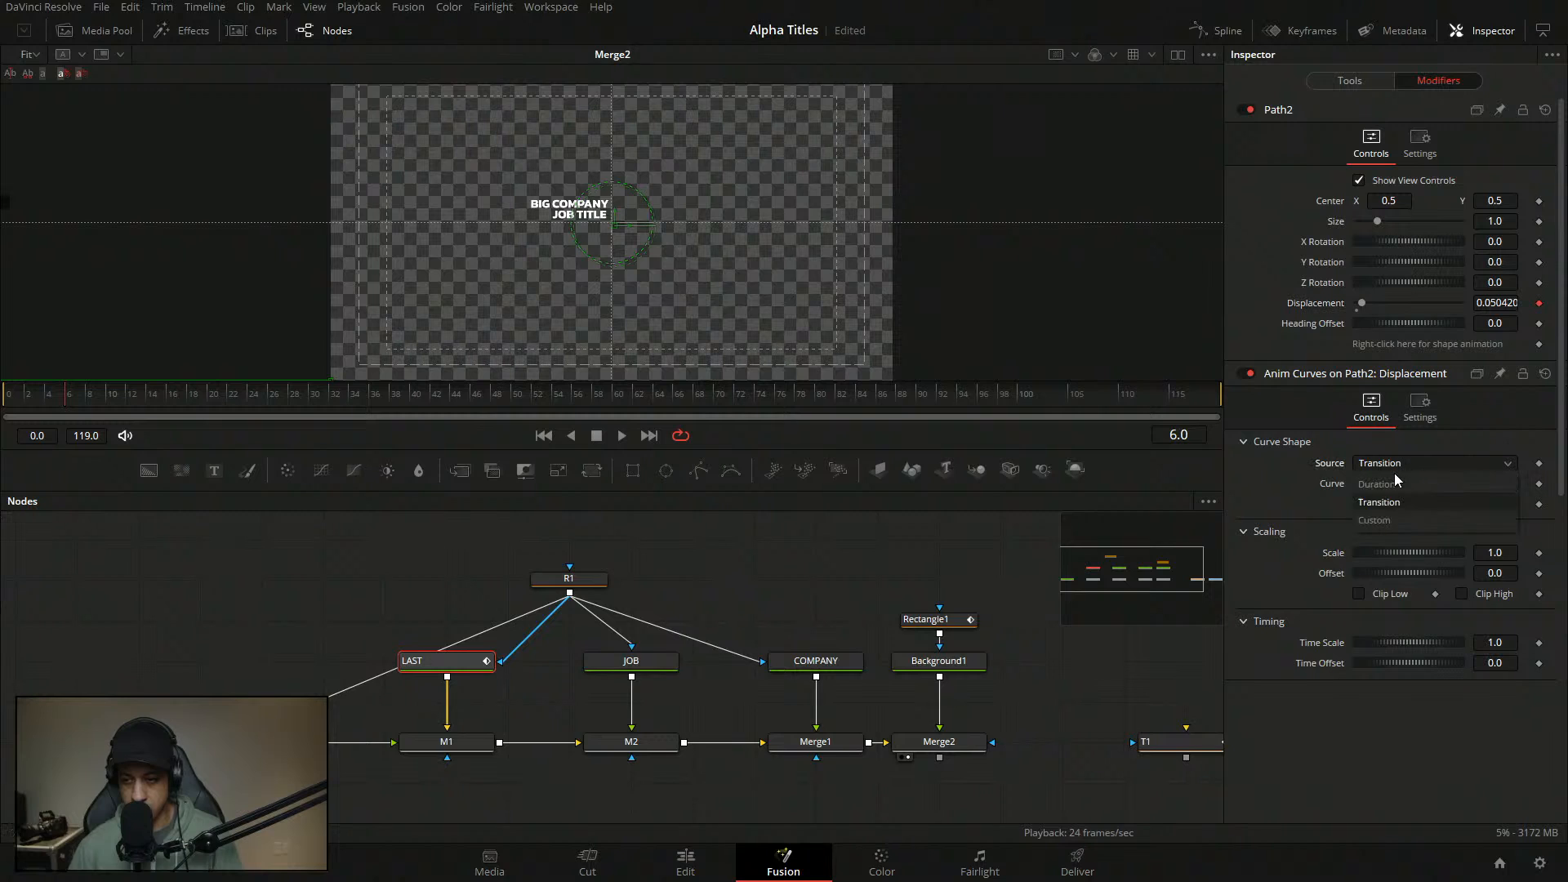
pyautogui.click(1394, 477)
pyautogui.click(1396, 483)
pyautogui.click(1388, 548)
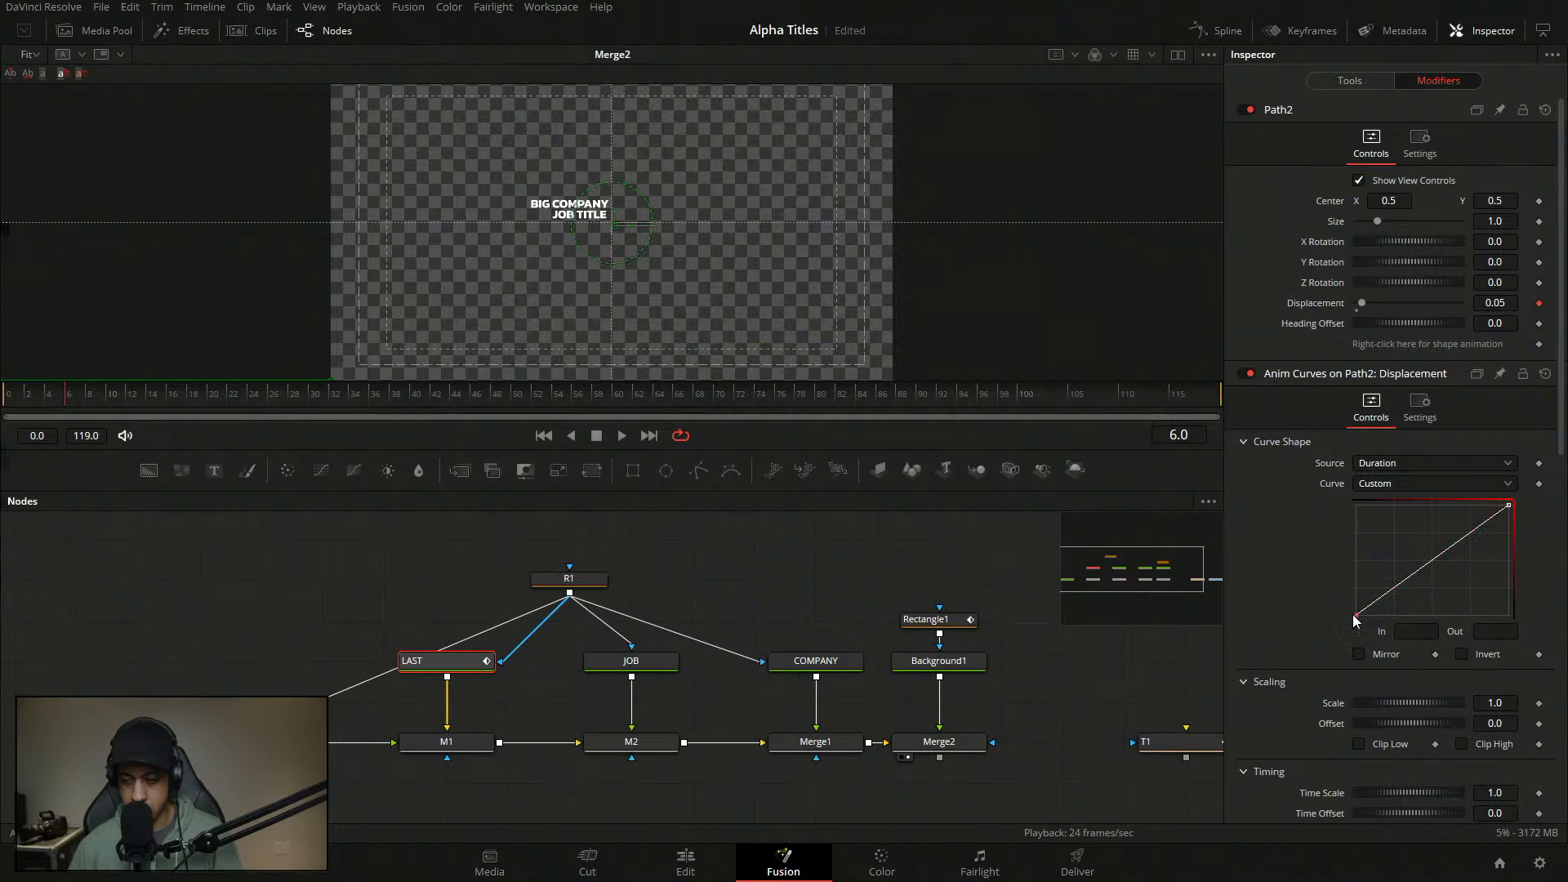
# - Set the curve points to In 0.05/Out 0 and In 0.175/Out 1.0
pyautogui.click(1356, 614)
pyautogui.click(1417, 630)
pyautogui.write('.')
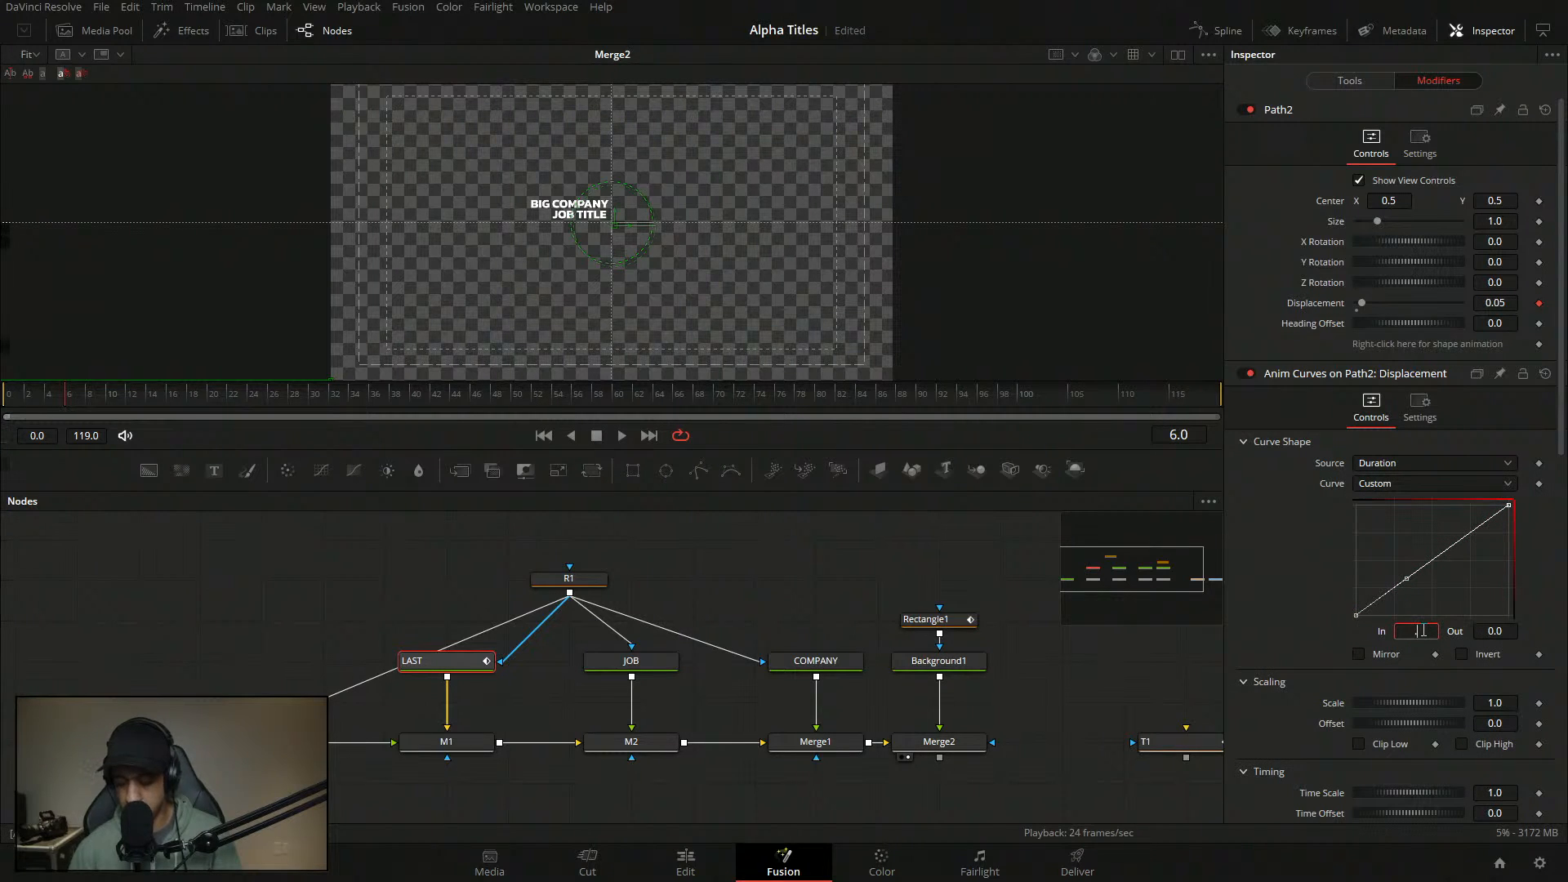
pyautogui.write('05')
pyautogui.press('Tab')
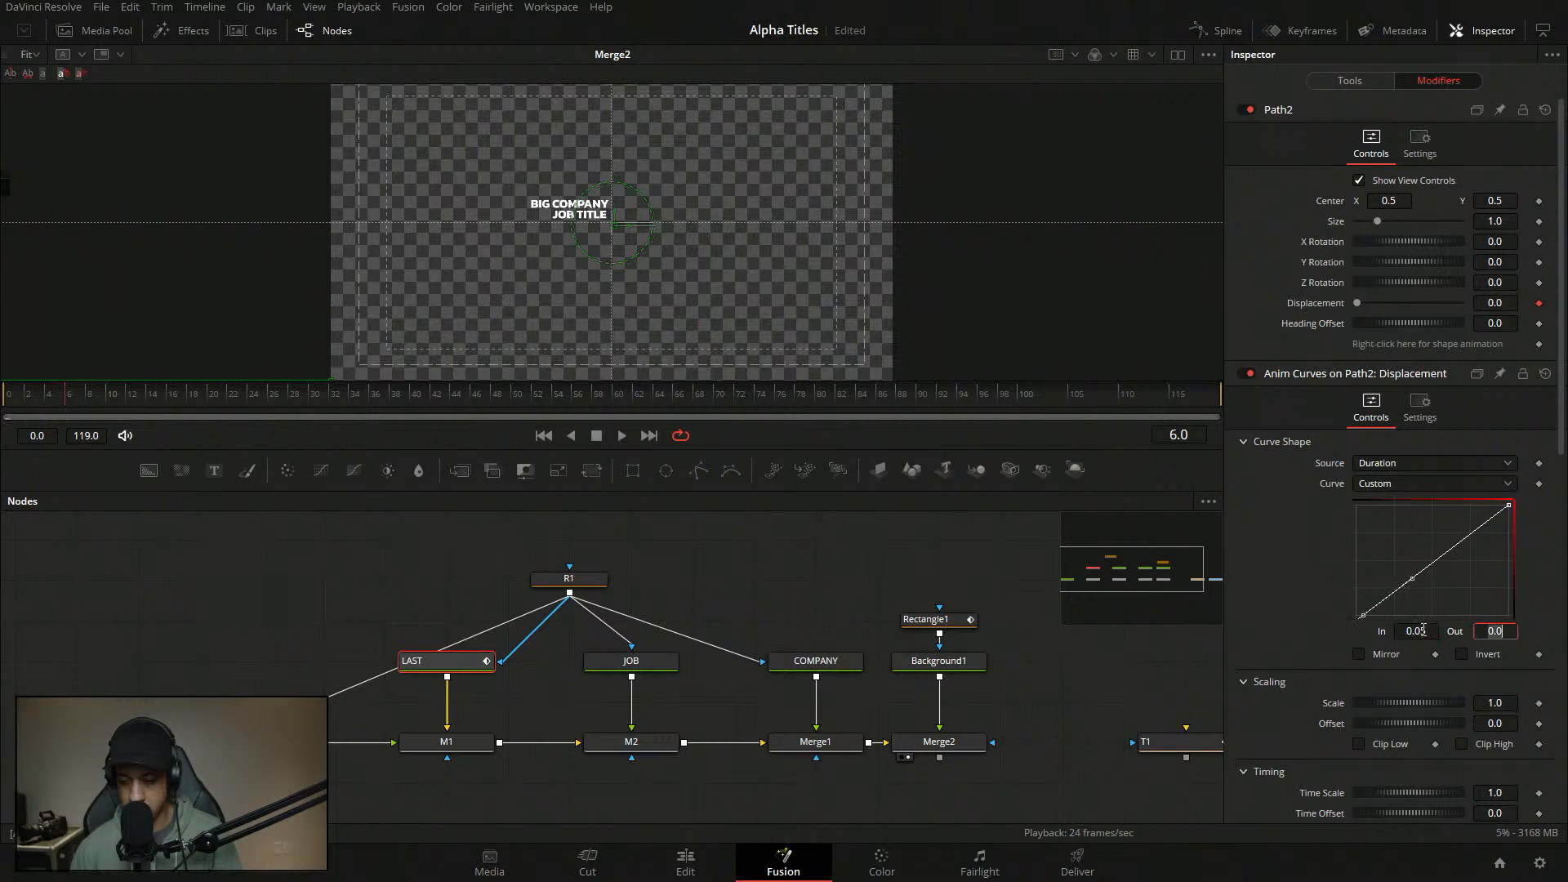
pyautogui.press('Tab')
pyautogui.click(1440, 559)
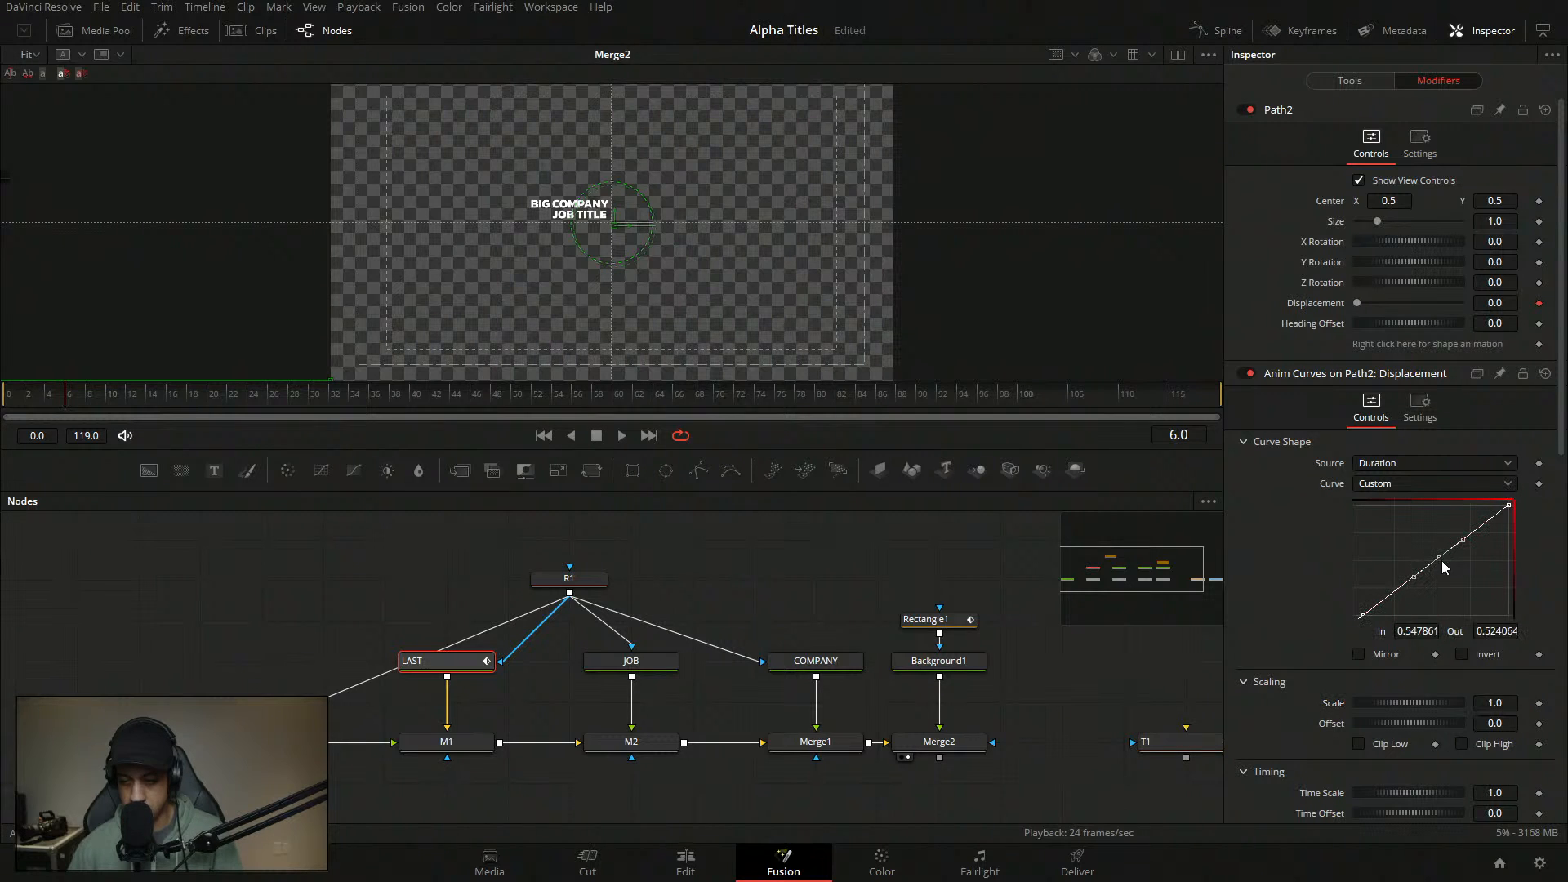
pyautogui.click(1425, 632)
pyautogui.write('.')
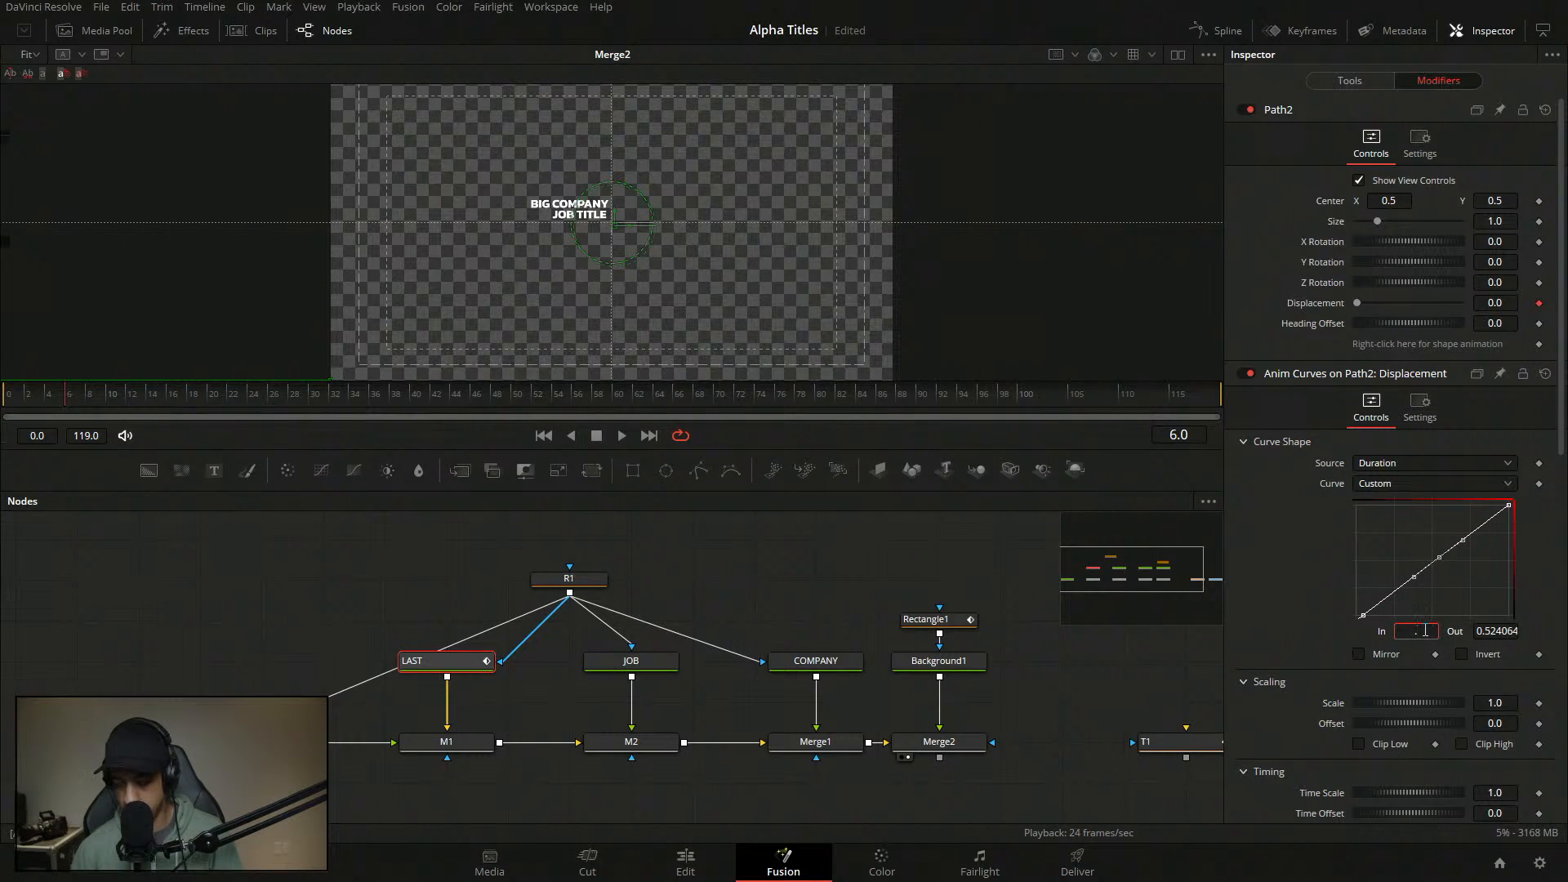
pyautogui.write('175')
pyautogui.press('Tab')
pyautogui.write('1')
pyautogui.press('Tab')
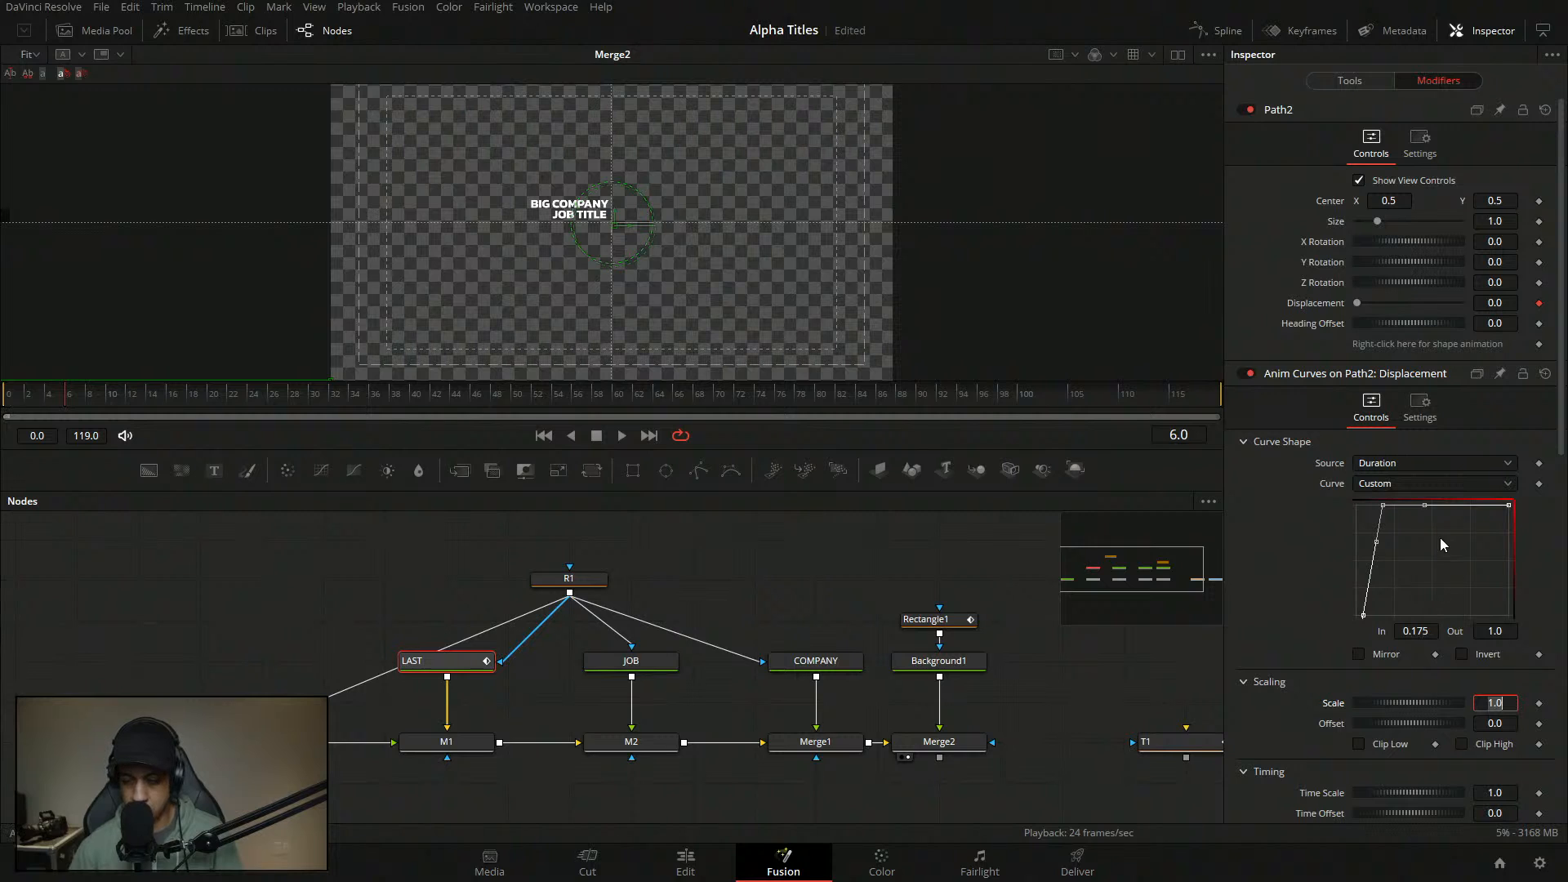
# - Ease the top curve point in to 61, save, and preview from frame 0
pyautogui.moveTo(1438, 557); pyautogui.dragTo(1335, 485)
pyautogui.press('t')
pyautogui.moveTo(1488, 420); pyautogui.dragTo(1436, 419)
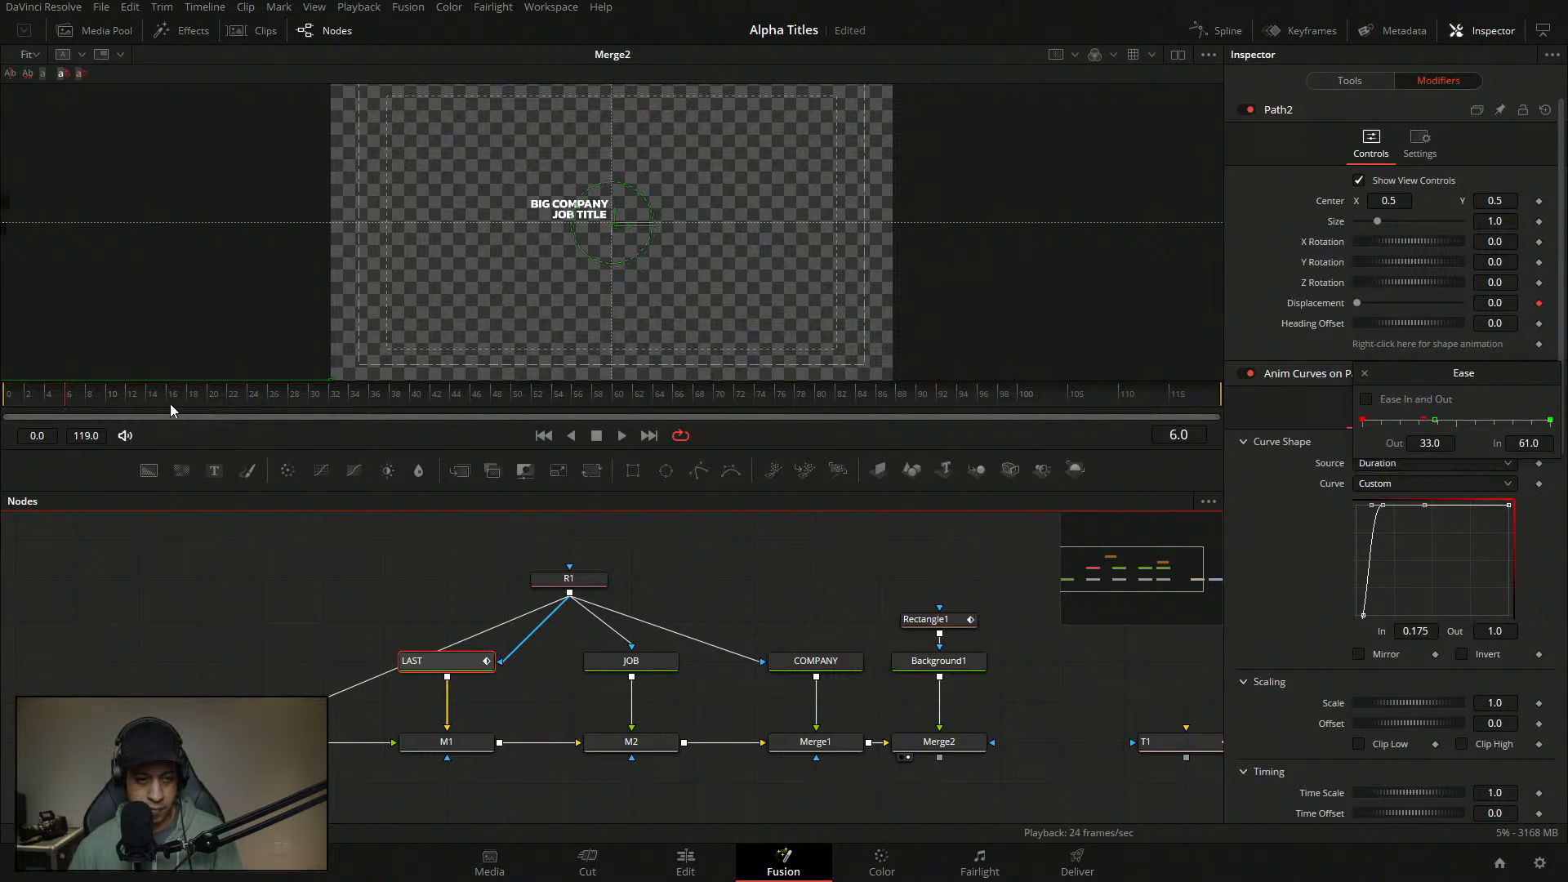
pyautogui.hotkey('ctrl', 's')
pyautogui.moveTo(62, 399); pyautogui.dragTo(3, 398)
pyautogui.press('space')
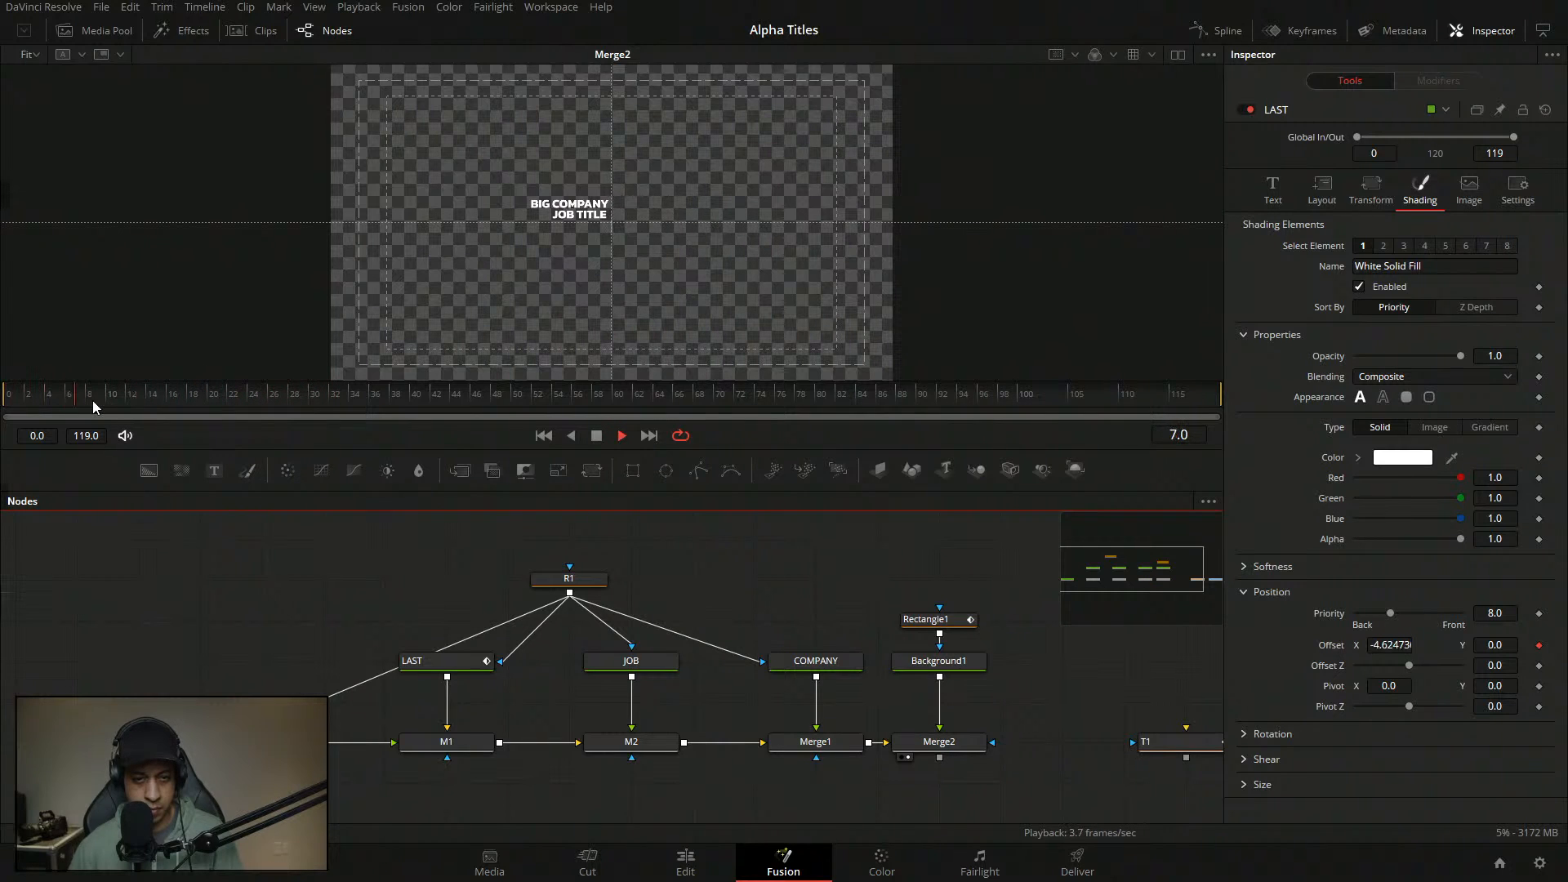
# - Move LAST's Anim Curves point In from 0.175 to 0.238 and play it back
pyautogui.click(493, 662)
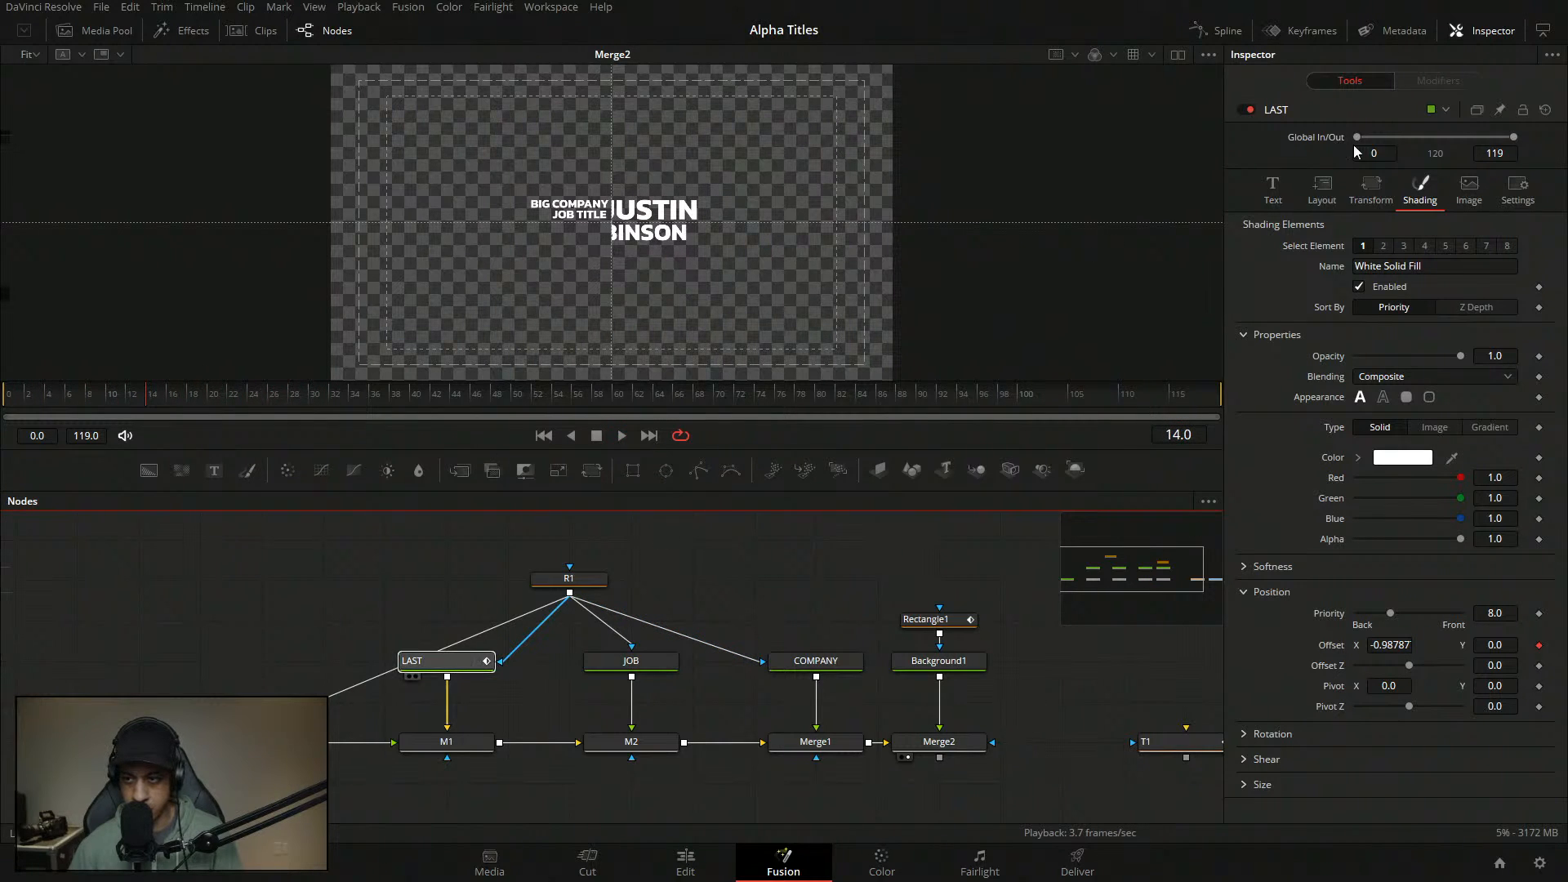
pyautogui.click(1438, 80)
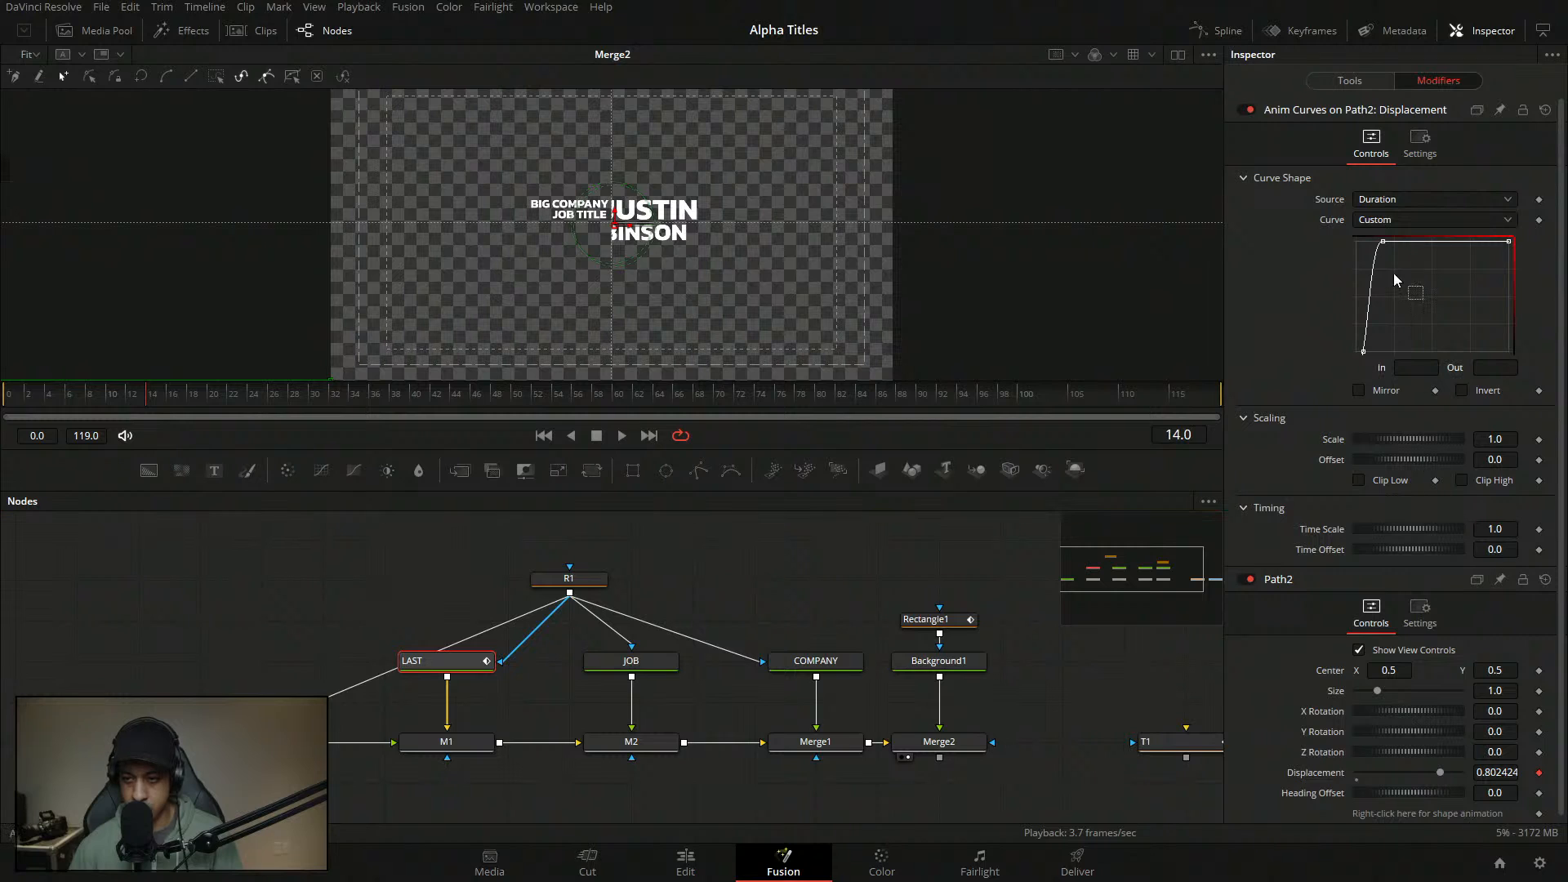
pyautogui.moveTo(1428, 374); pyautogui.dragTo(1479, 374)
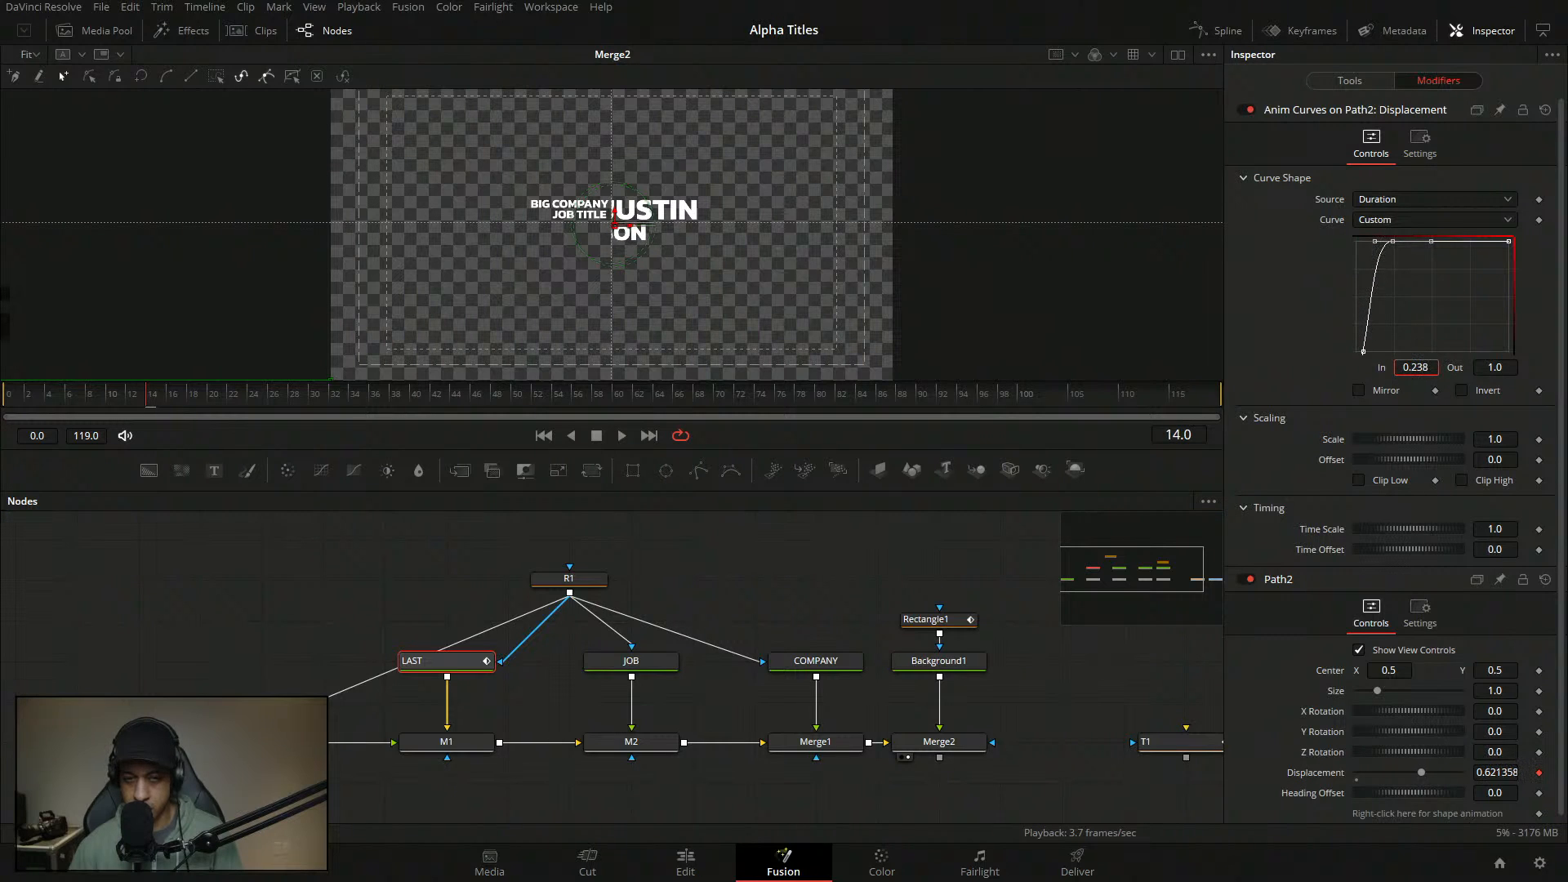
pyautogui.press('space')
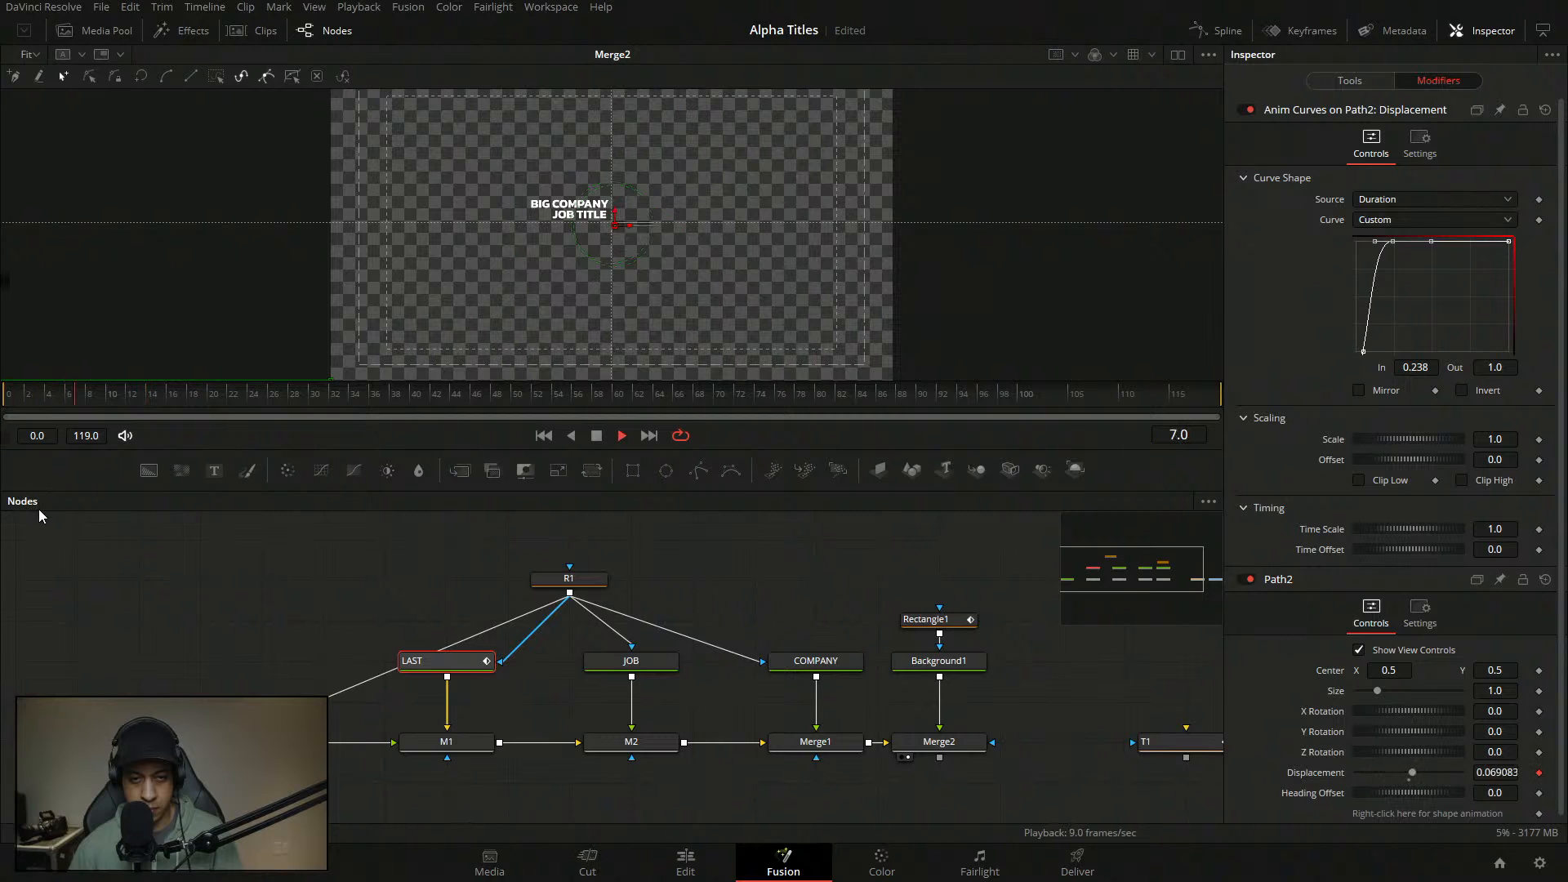
pyautogui.press('space')
# - Save, replay from the start, and set the viewer zoom to 100%
pyautogui.click(434, 549)
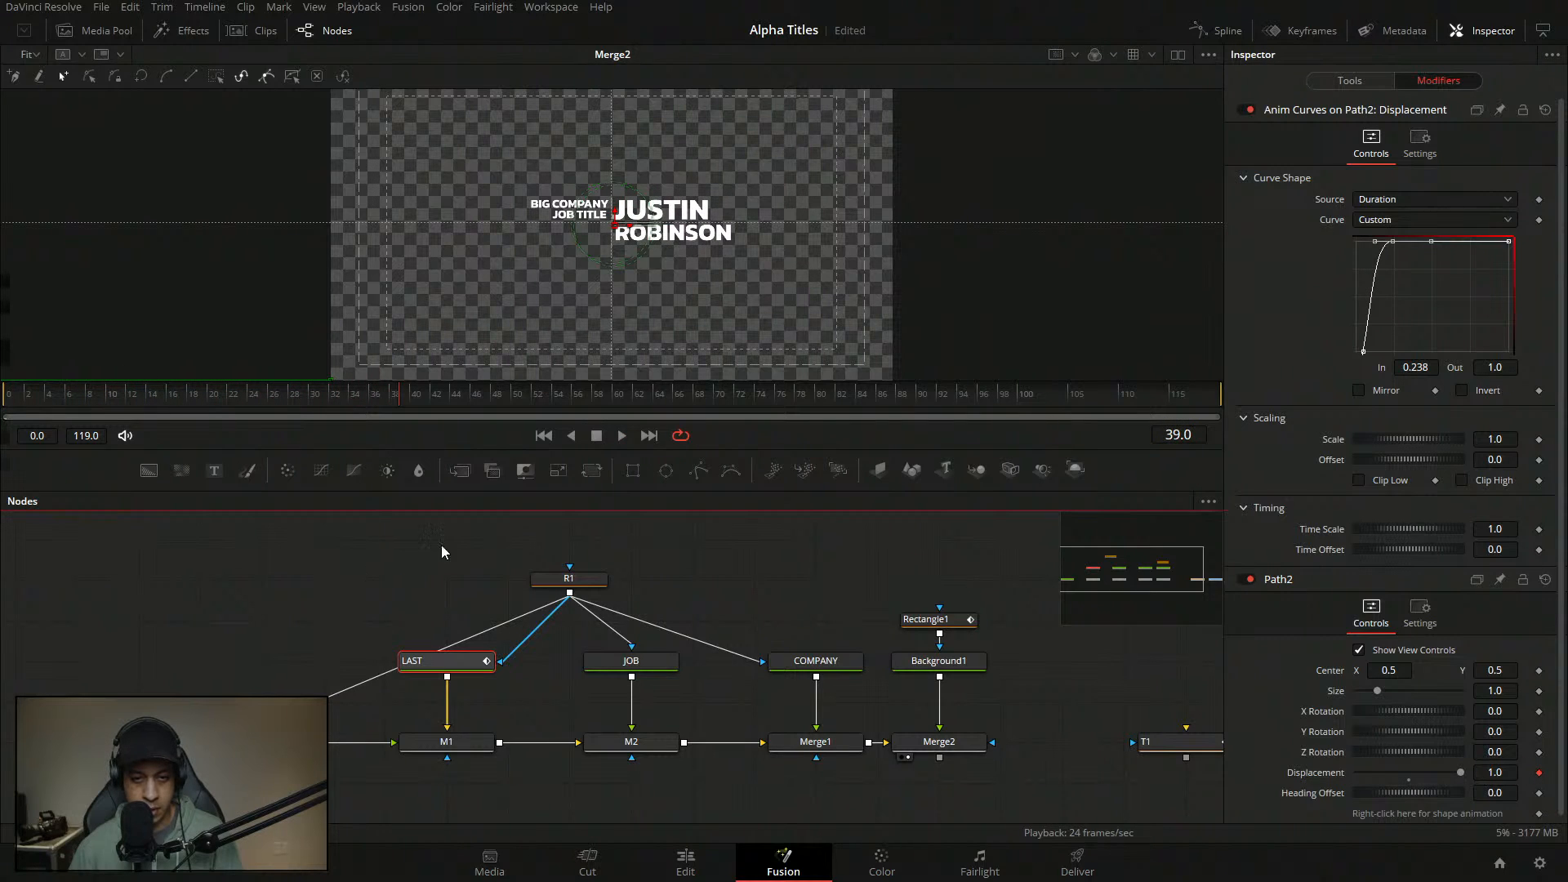
pyautogui.hotkey('ctrl', 's')
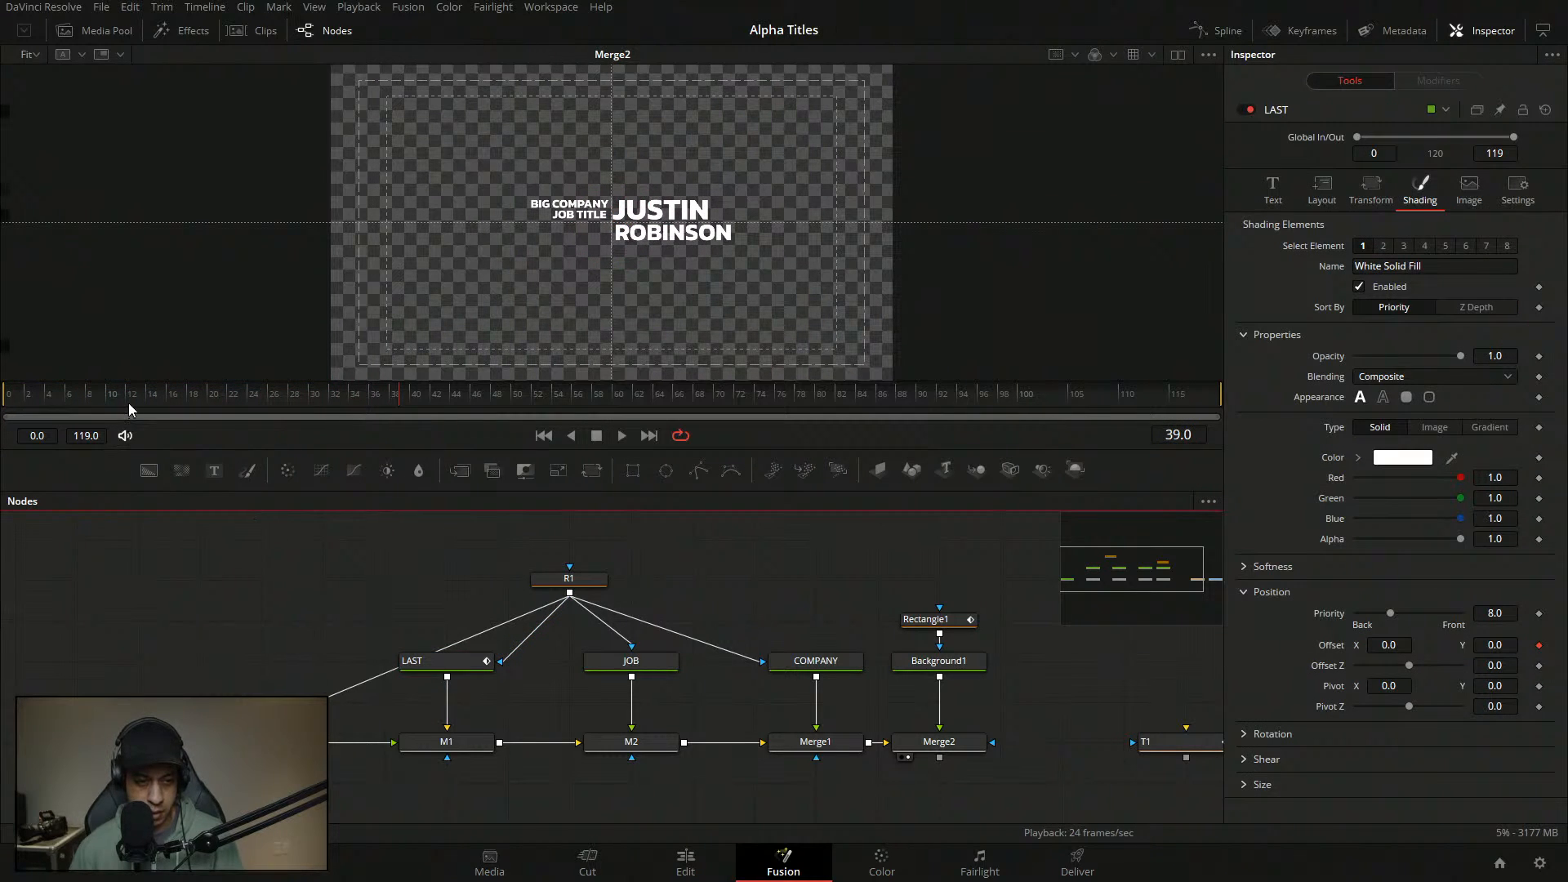
pyautogui.moveTo(114, 399); pyautogui.dragTo(2, 399)
pyautogui.press('space')
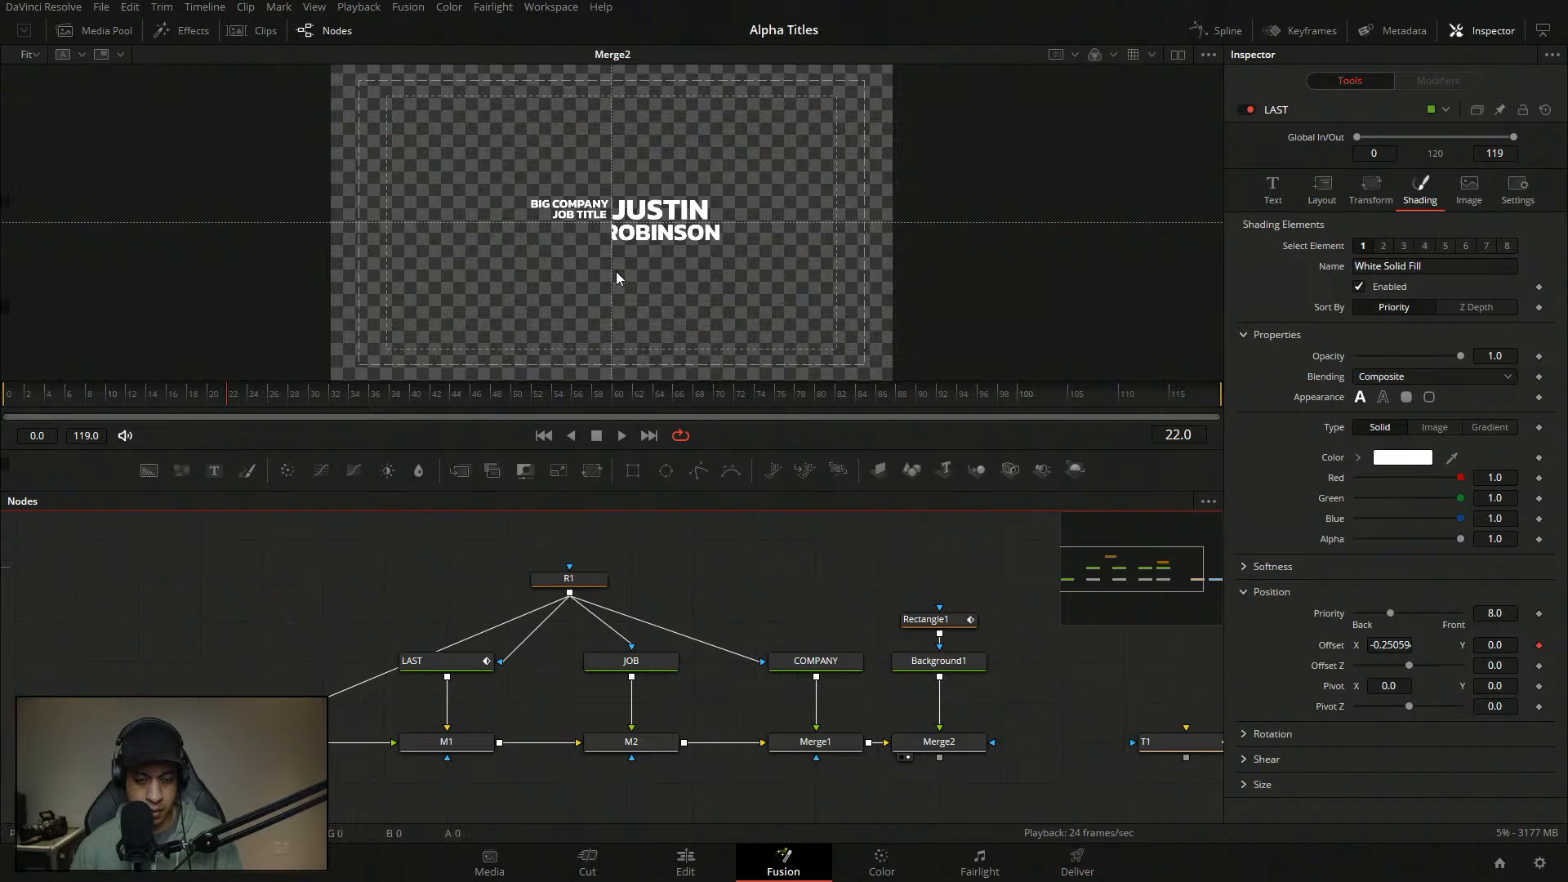
pyautogui.click(33, 54)
pyautogui.click(44, 128)
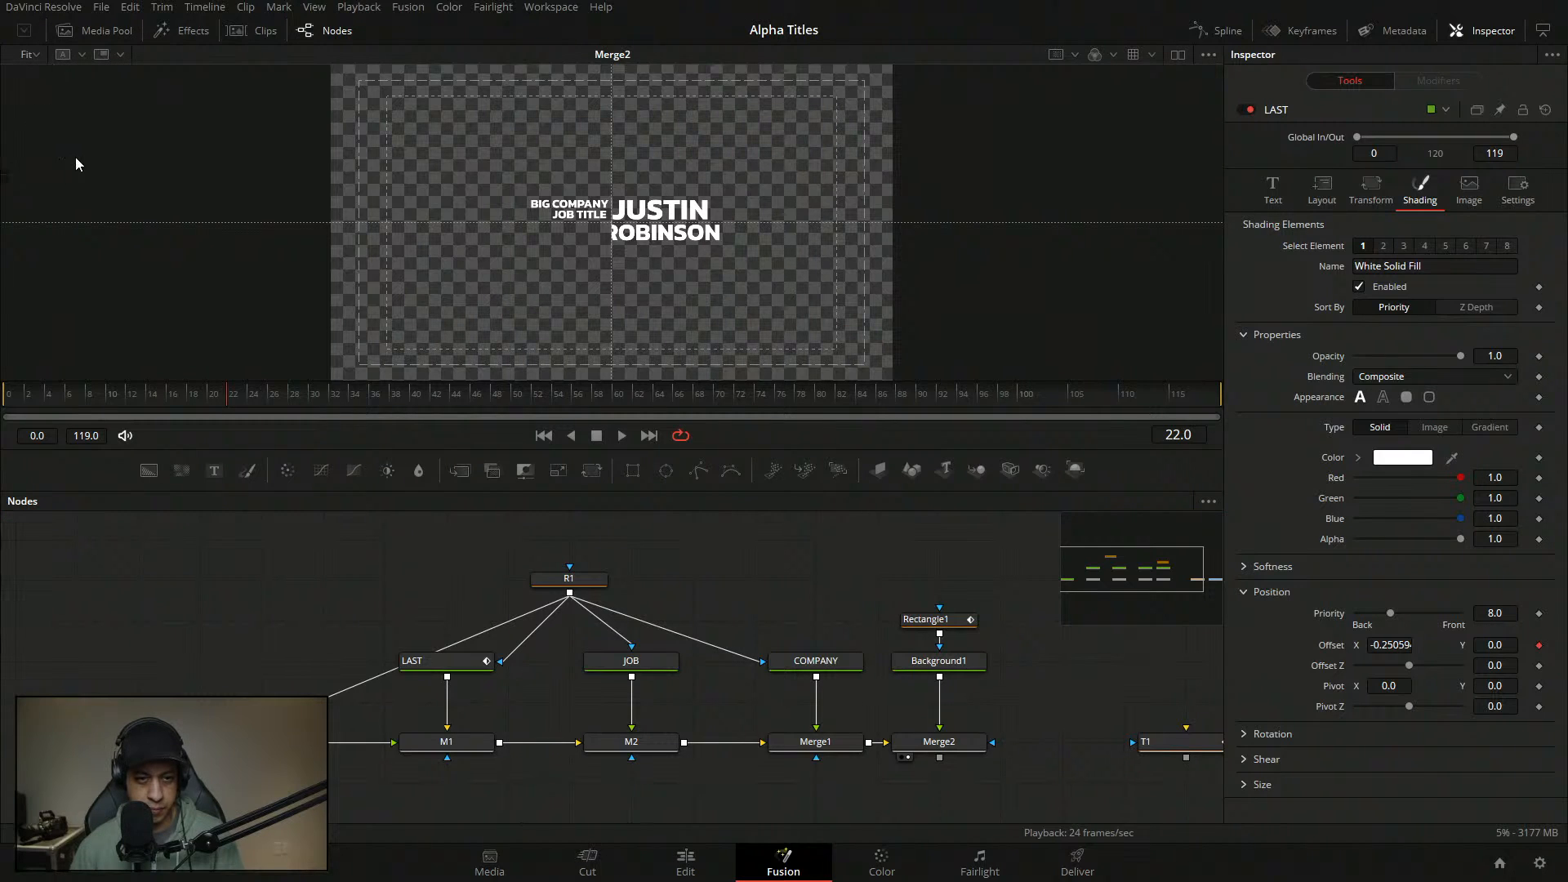
pyautogui.click(750, 547)
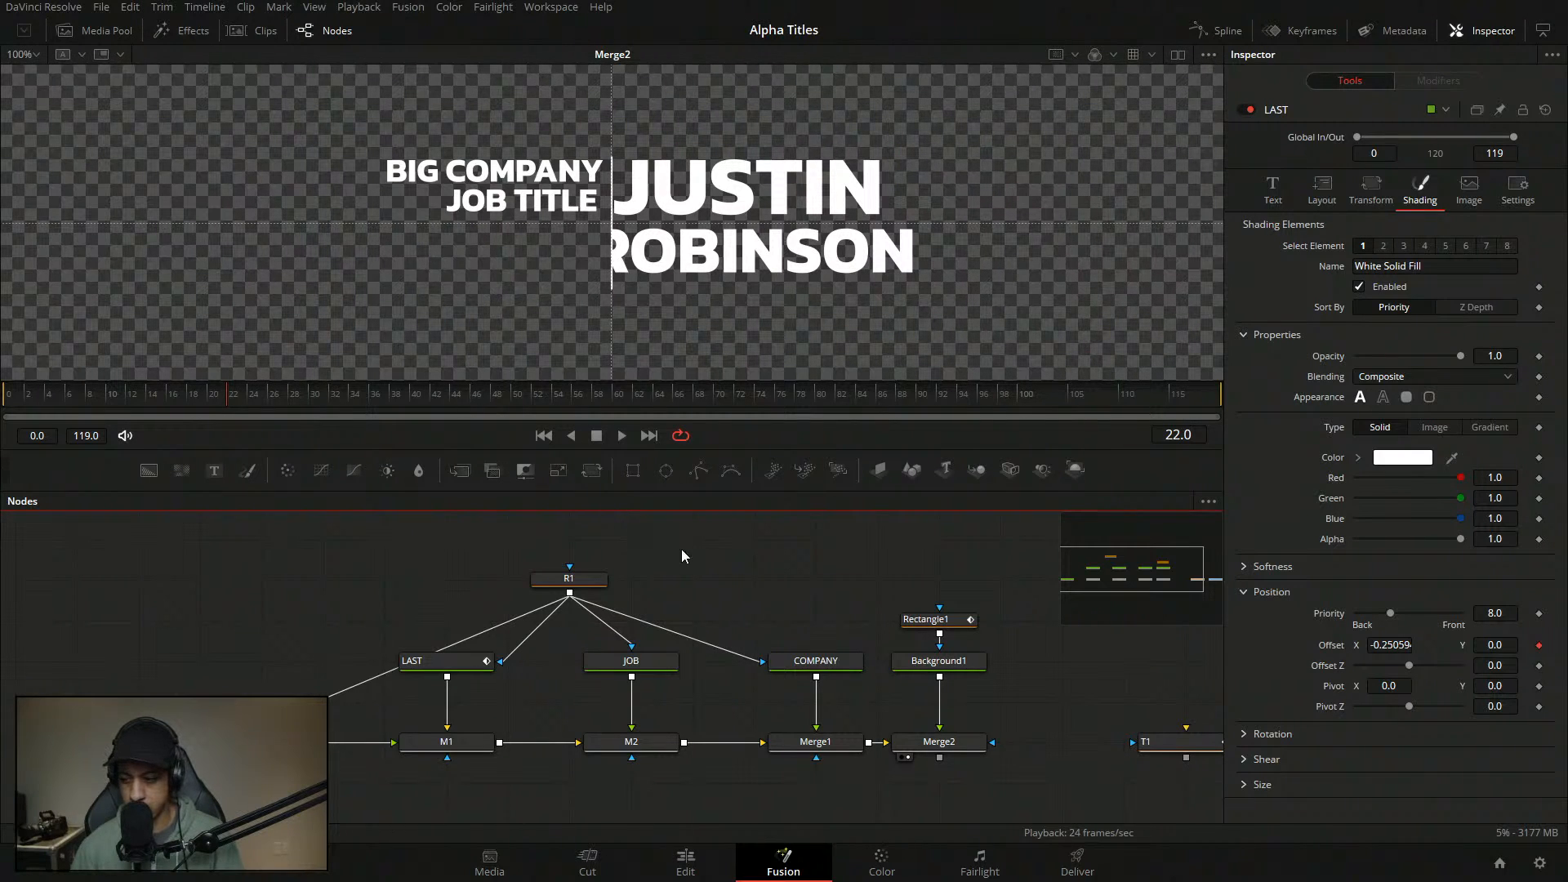
# - Replay the name animation from frame 0 a few times to inspect it
pyautogui.moveTo(78, 400); pyautogui.dragTo(4, 399)
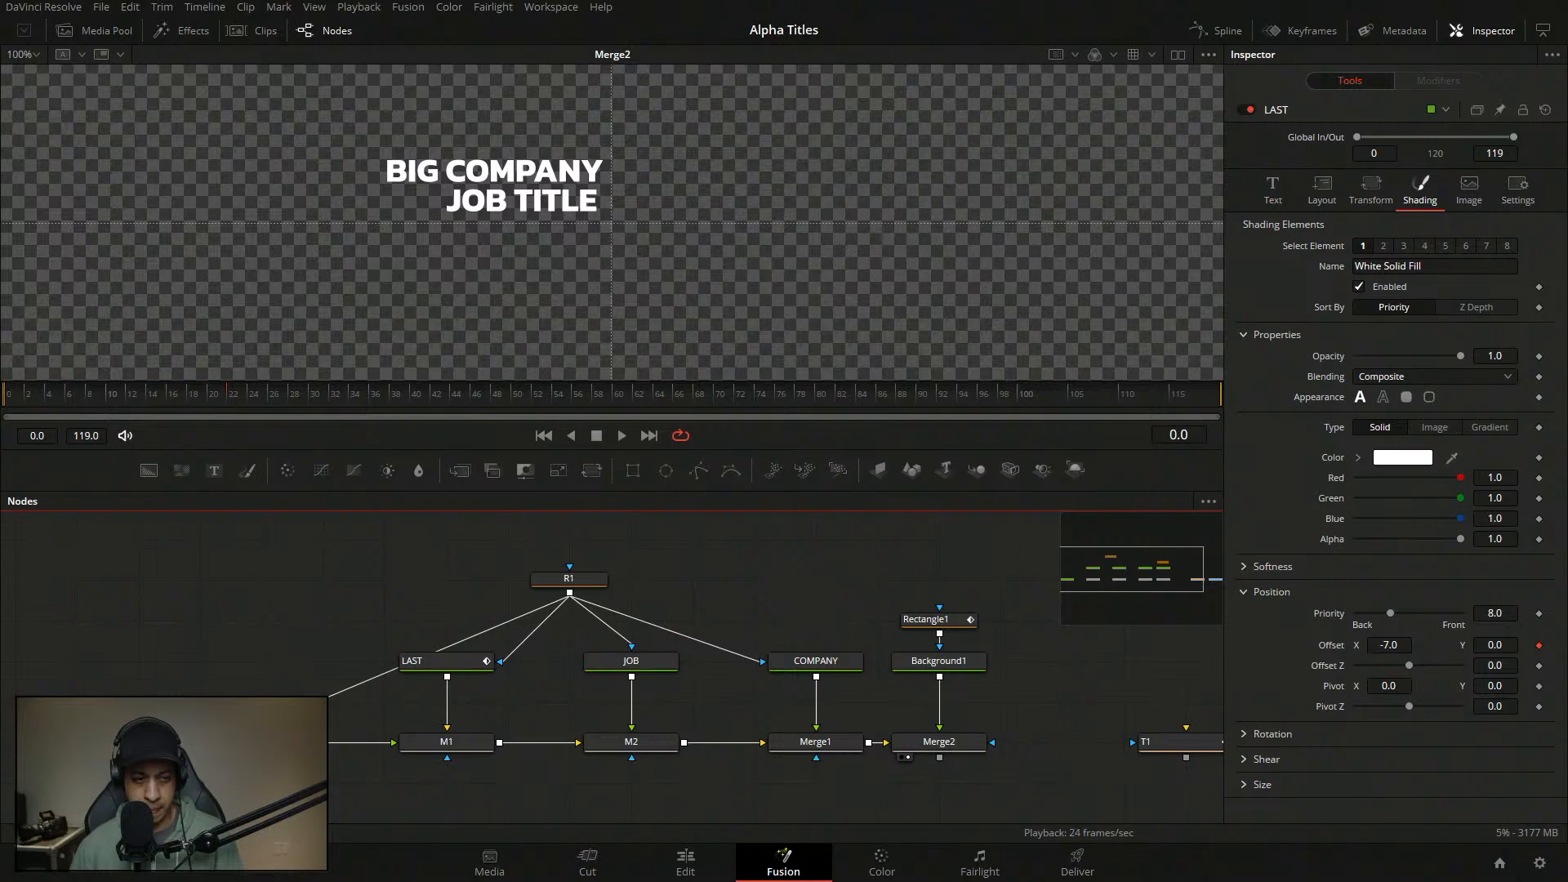
pyautogui.press('space')
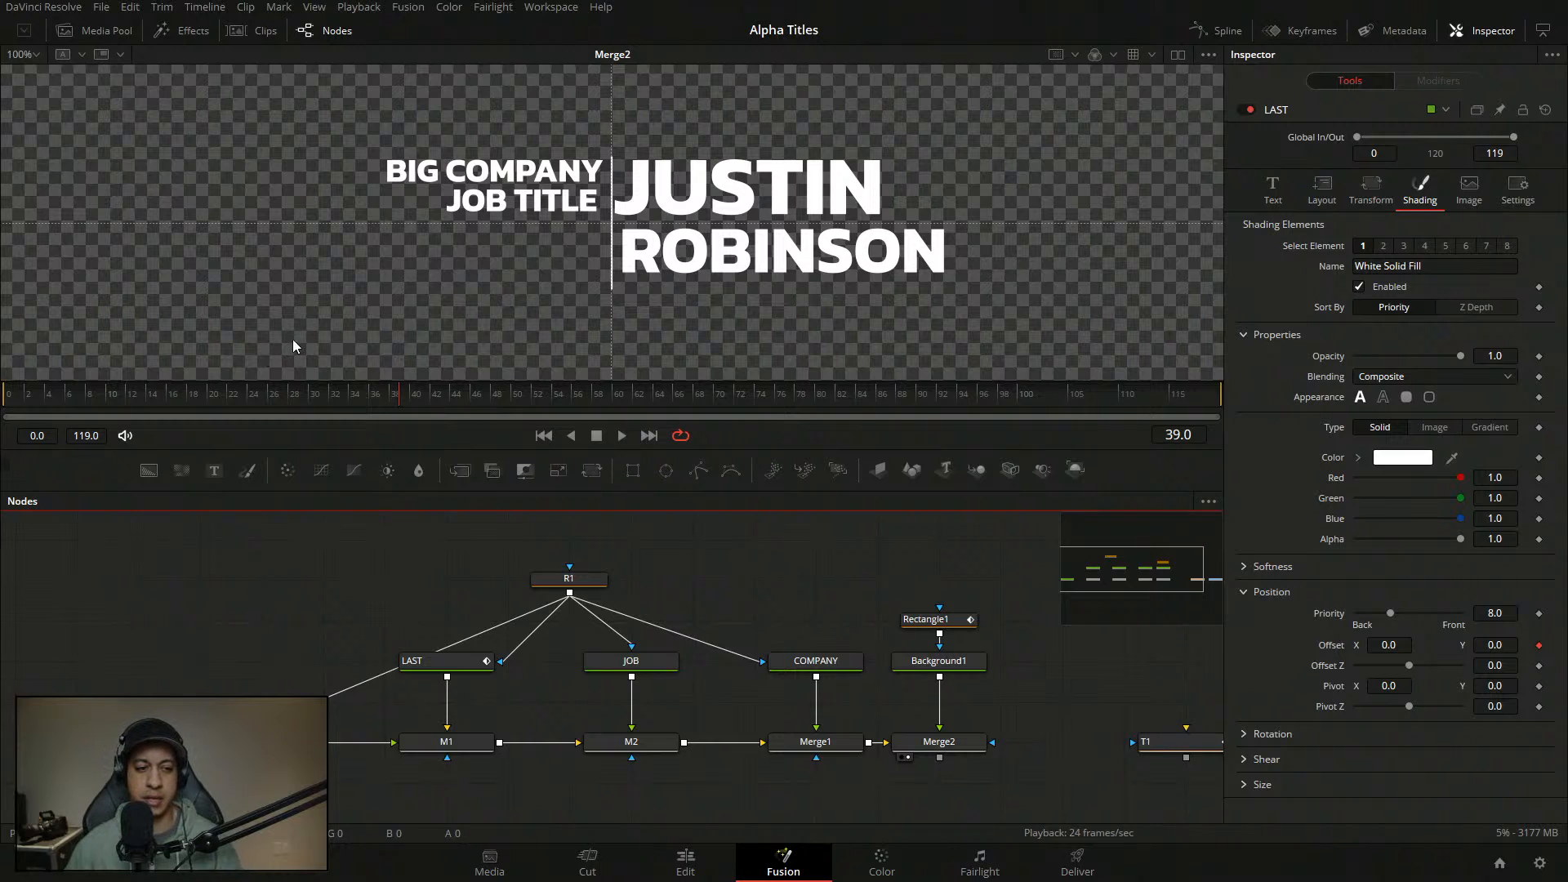
pyautogui.click(6, 398)
pyautogui.press('space')
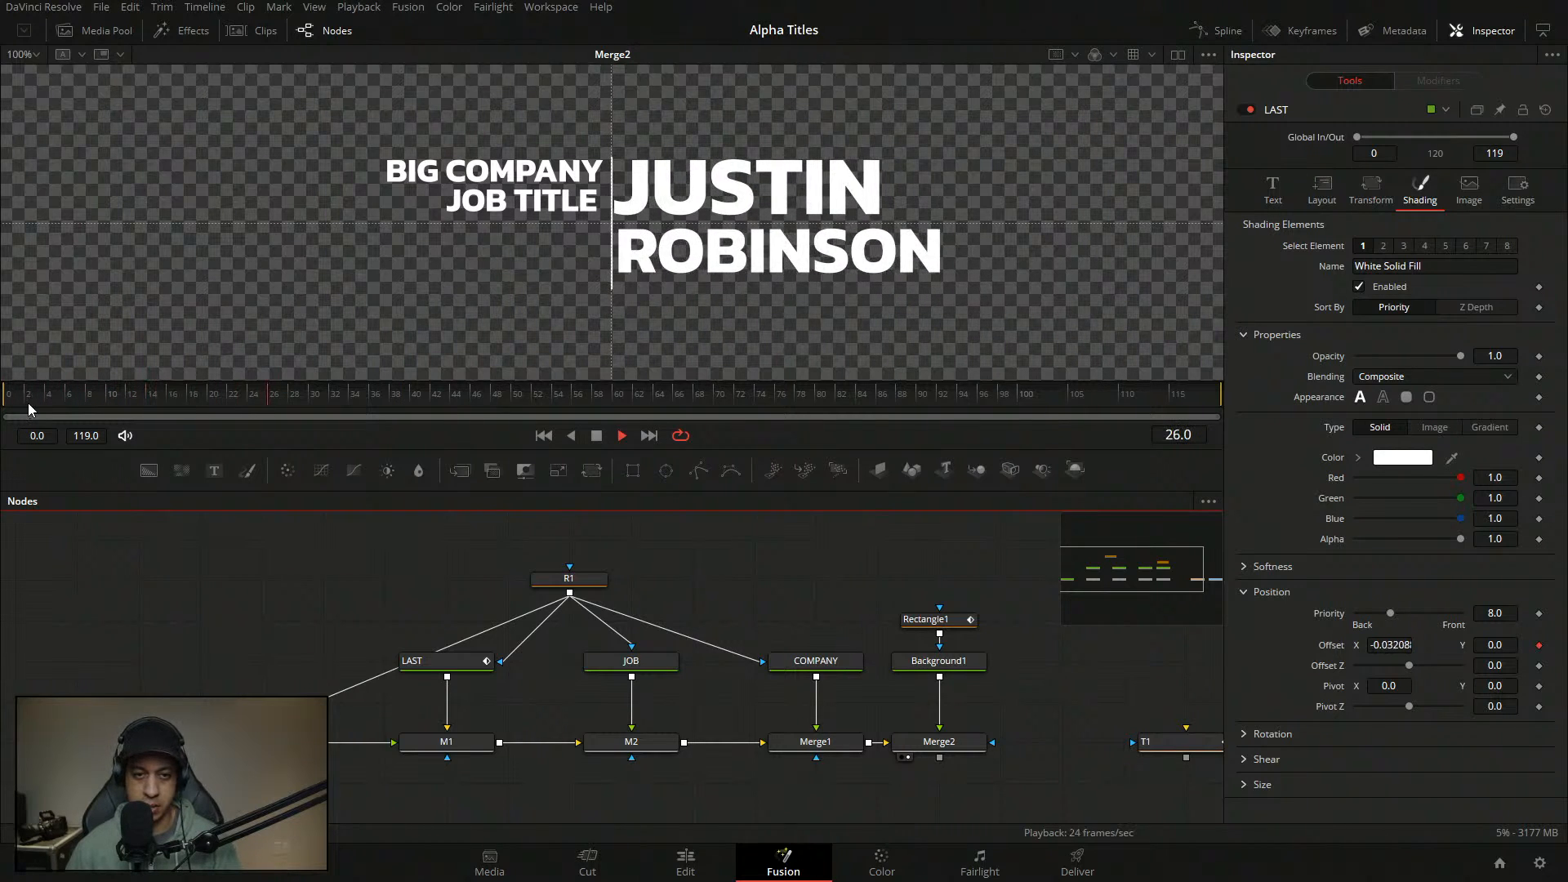
pyautogui.press('space')
pyautogui.click(6, 397)
pyautogui.press('space')
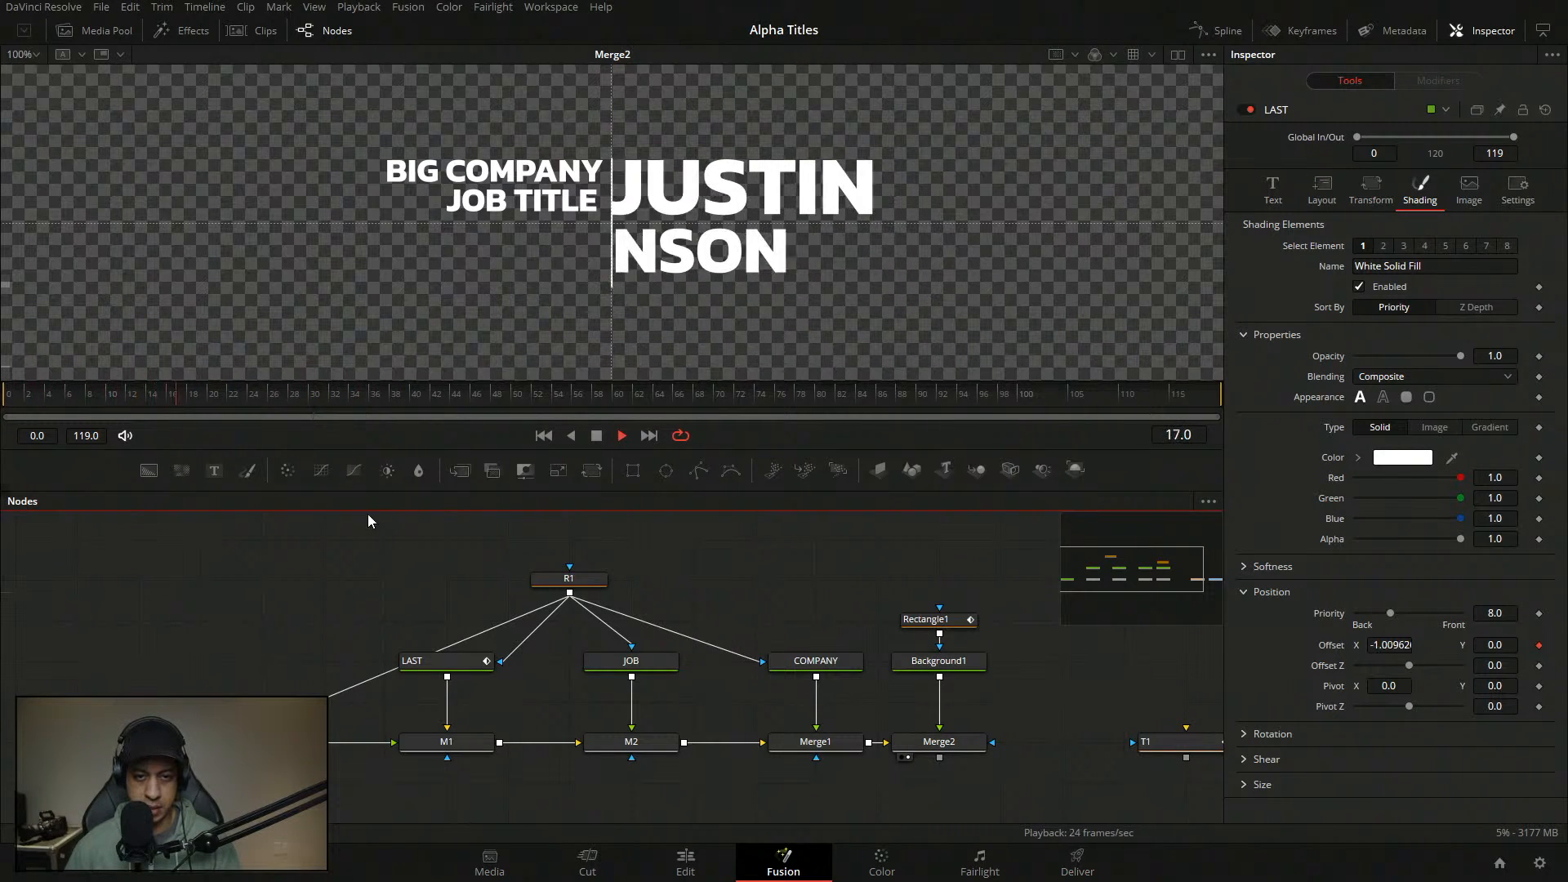
pyautogui.press('space')
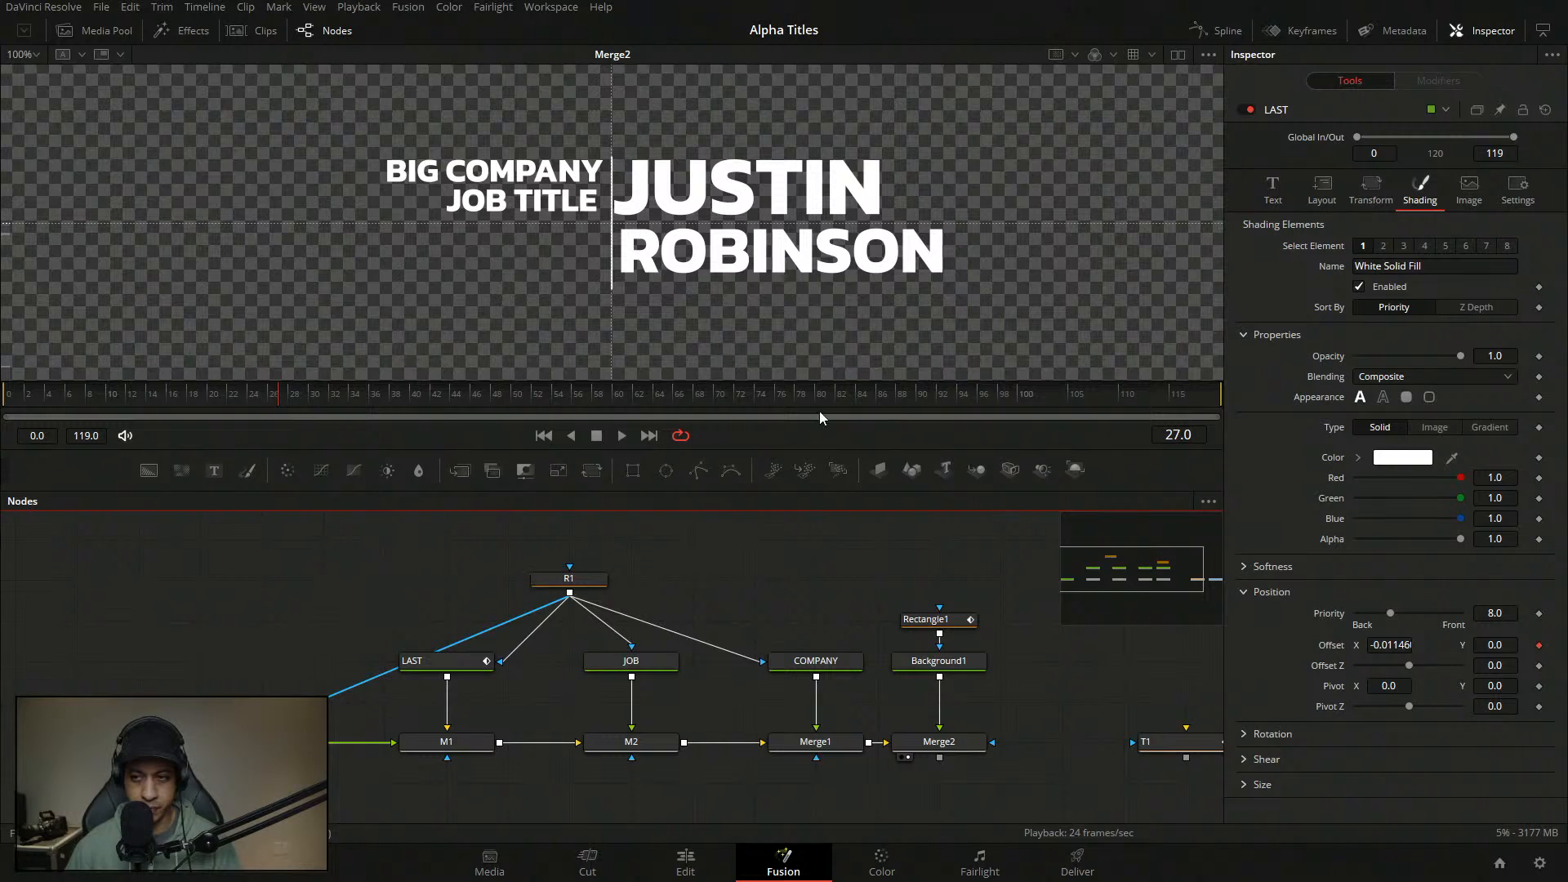
# - Set Layout Center X to 0.51 on both FIRST and LAST, then reselect FIRST
pyautogui.click(1332, 182)
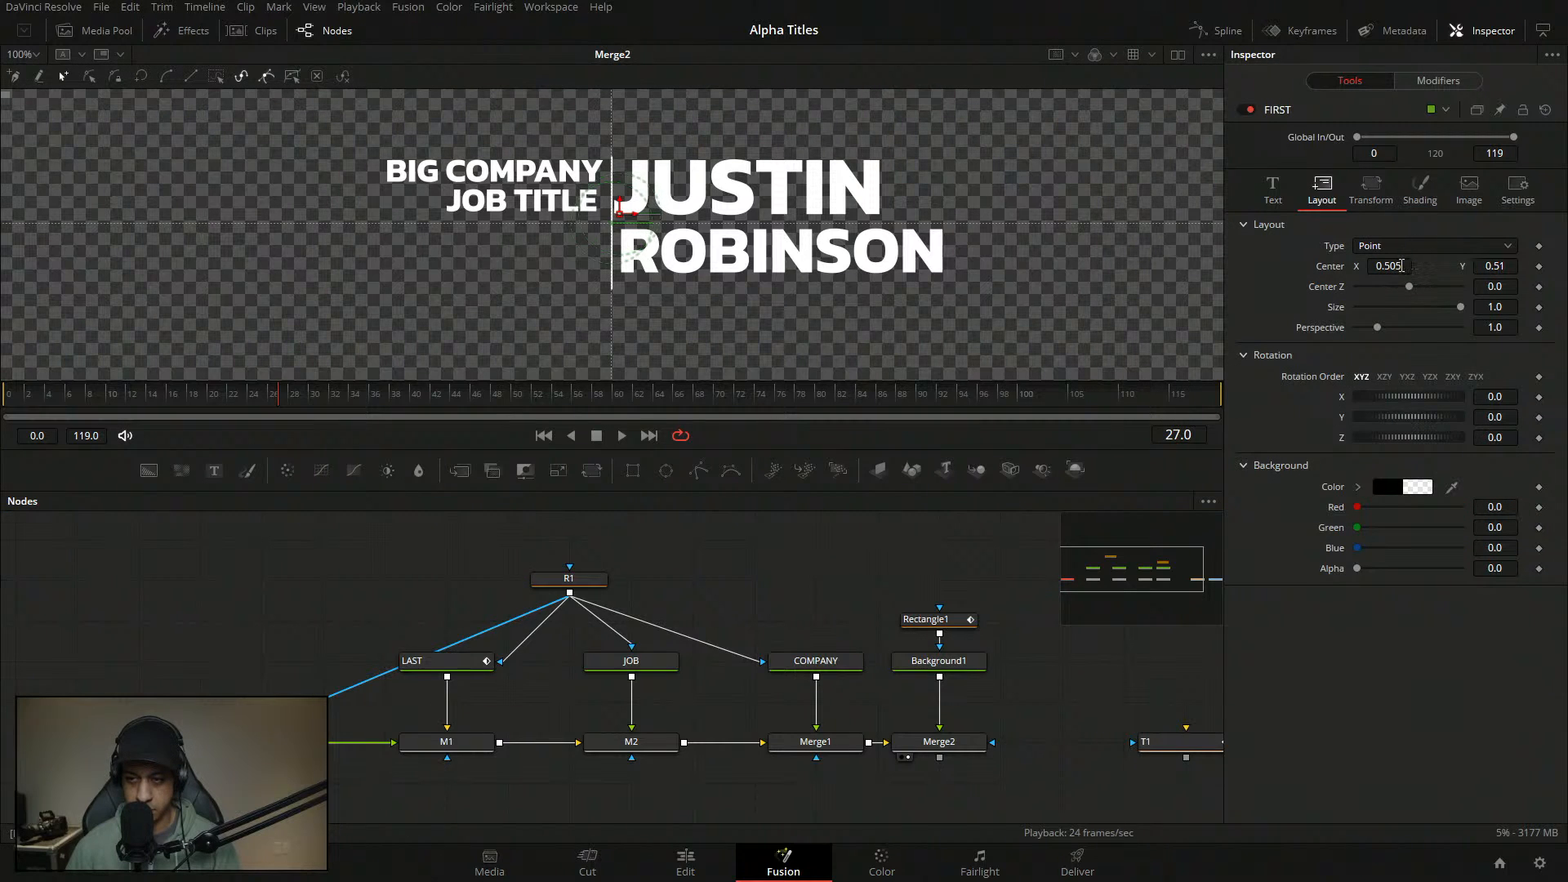
pyautogui.click(1399, 266)
pyautogui.write('1')
pyautogui.press('Tab')
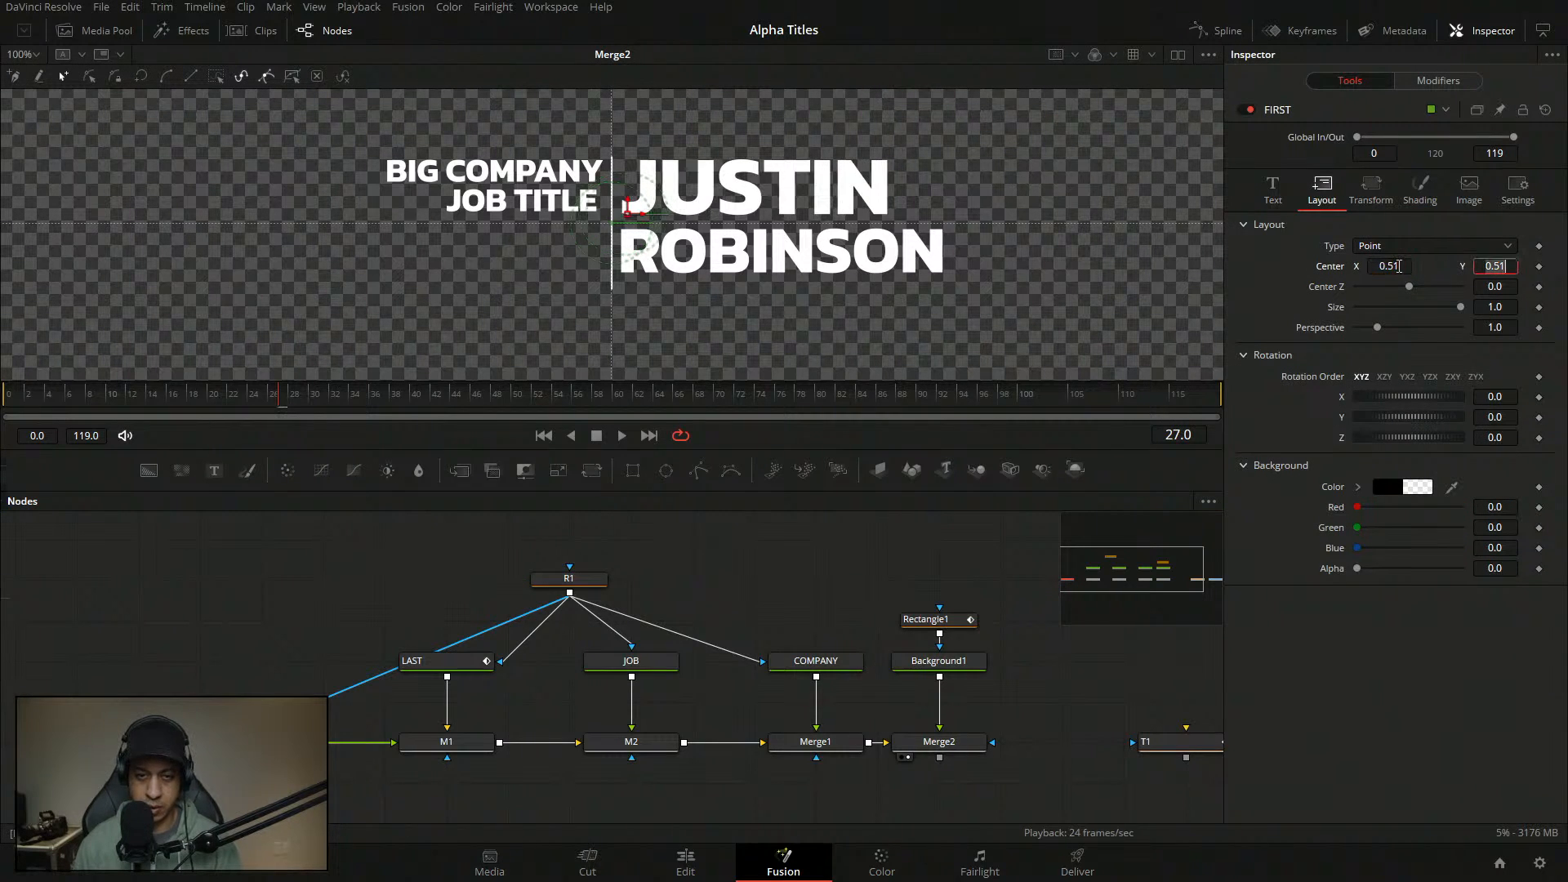
pyautogui.click(433, 661)
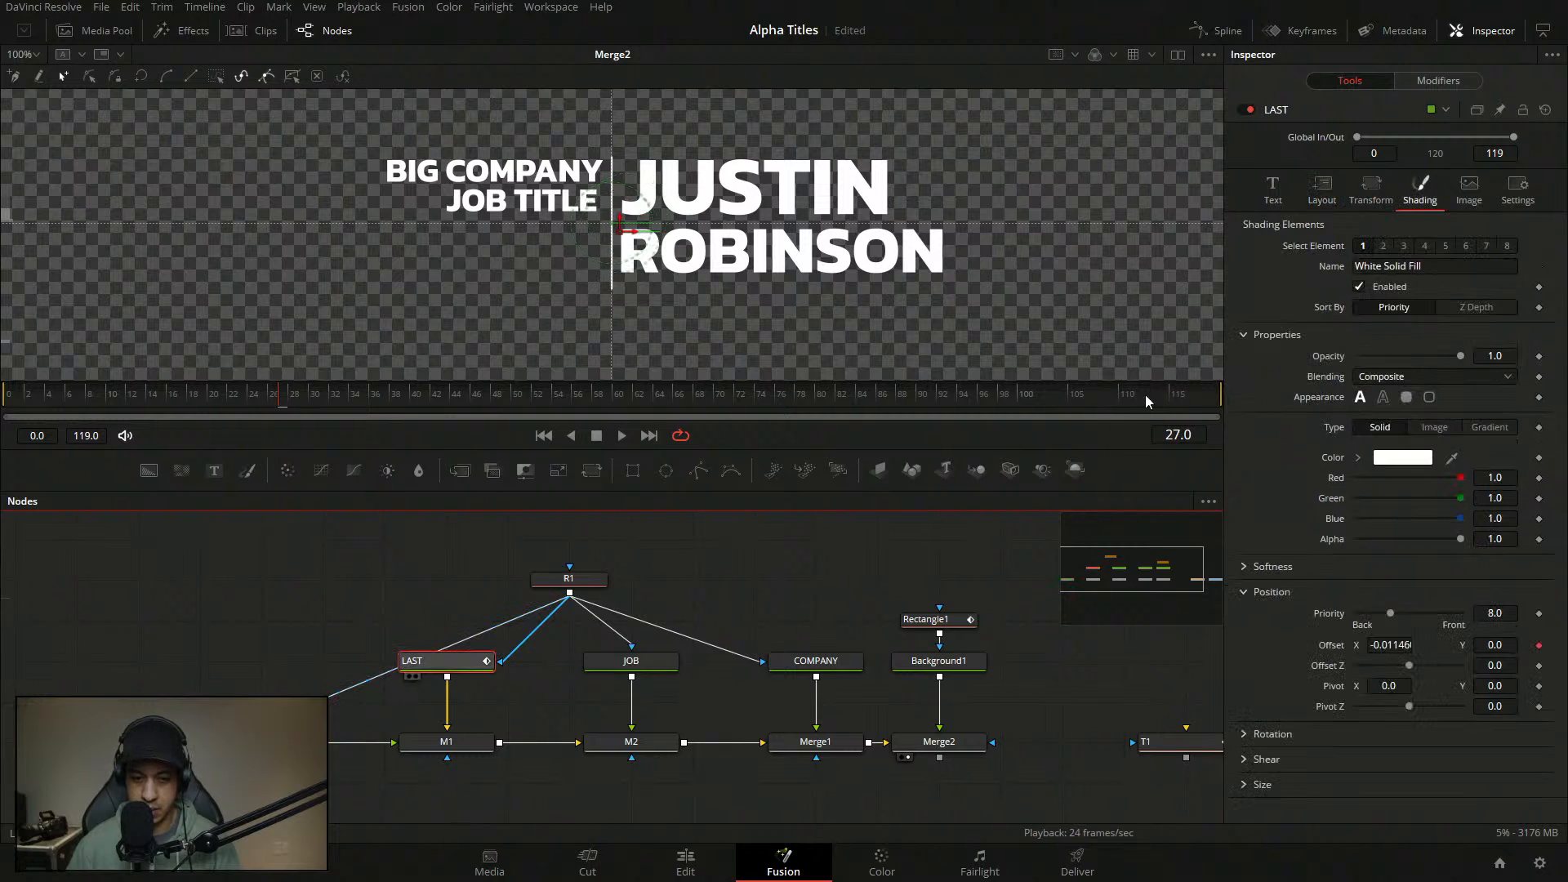
pyautogui.click(1321, 189)
pyautogui.click(1405, 266)
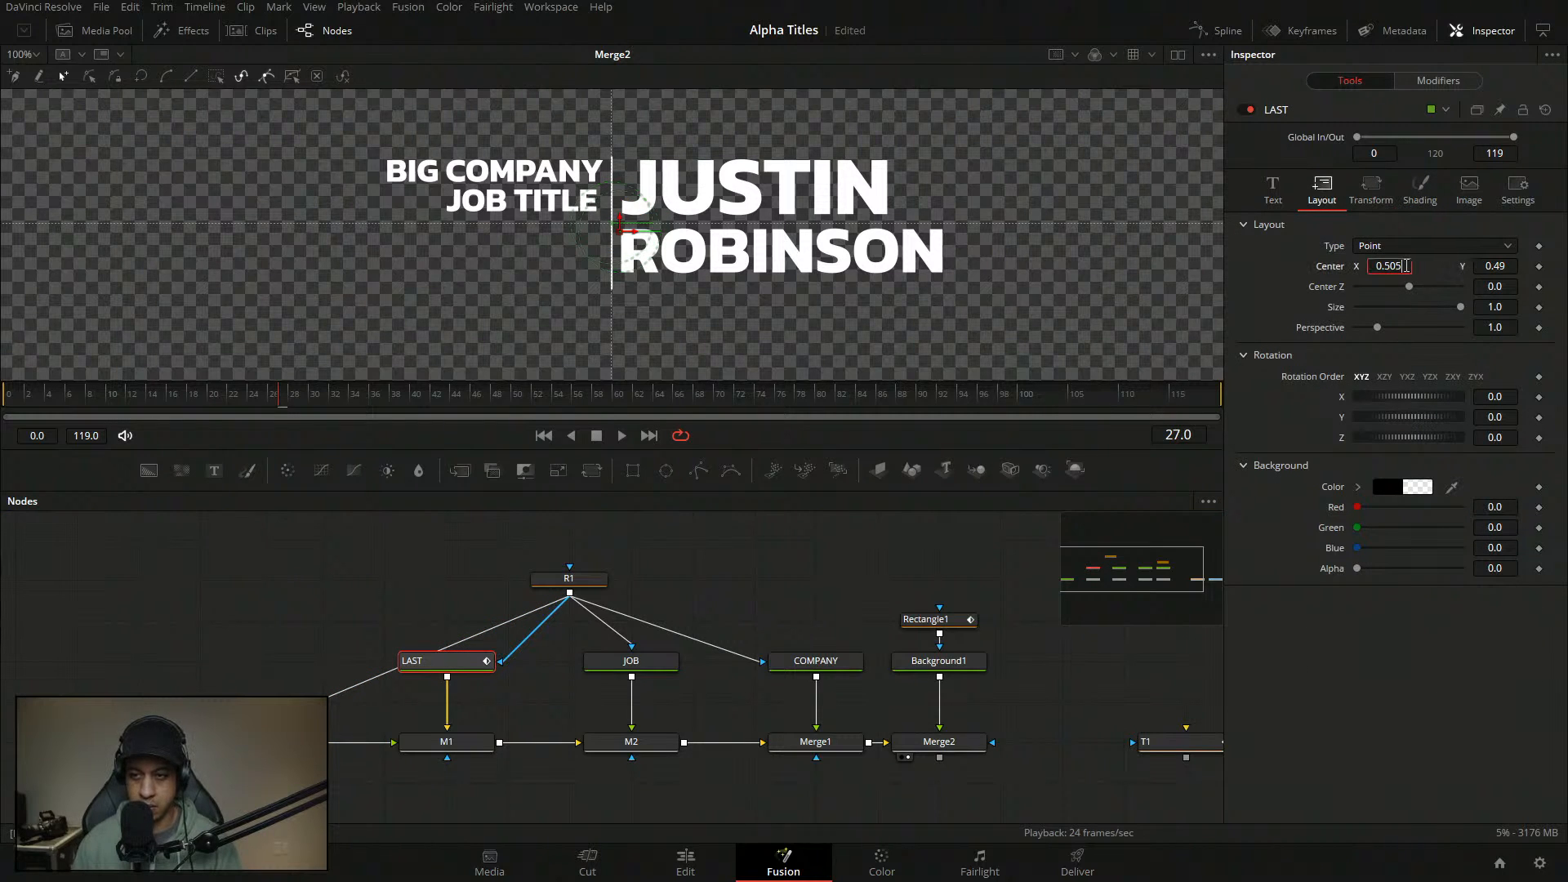
pyautogui.write('1')
pyautogui.press('Tab')
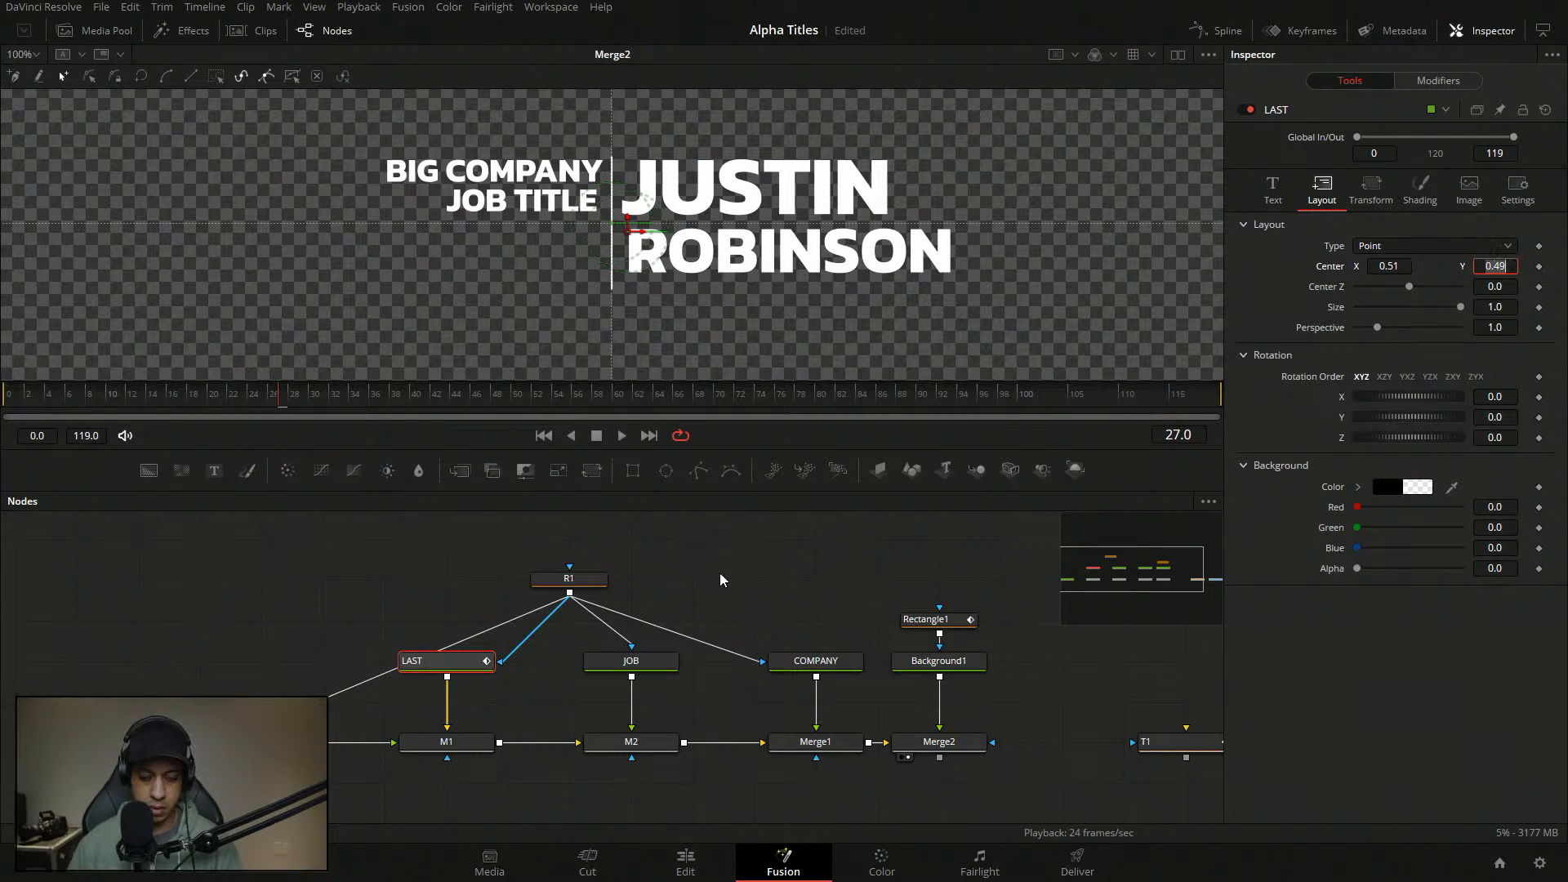
pyautogui.middleClick(330, 735)
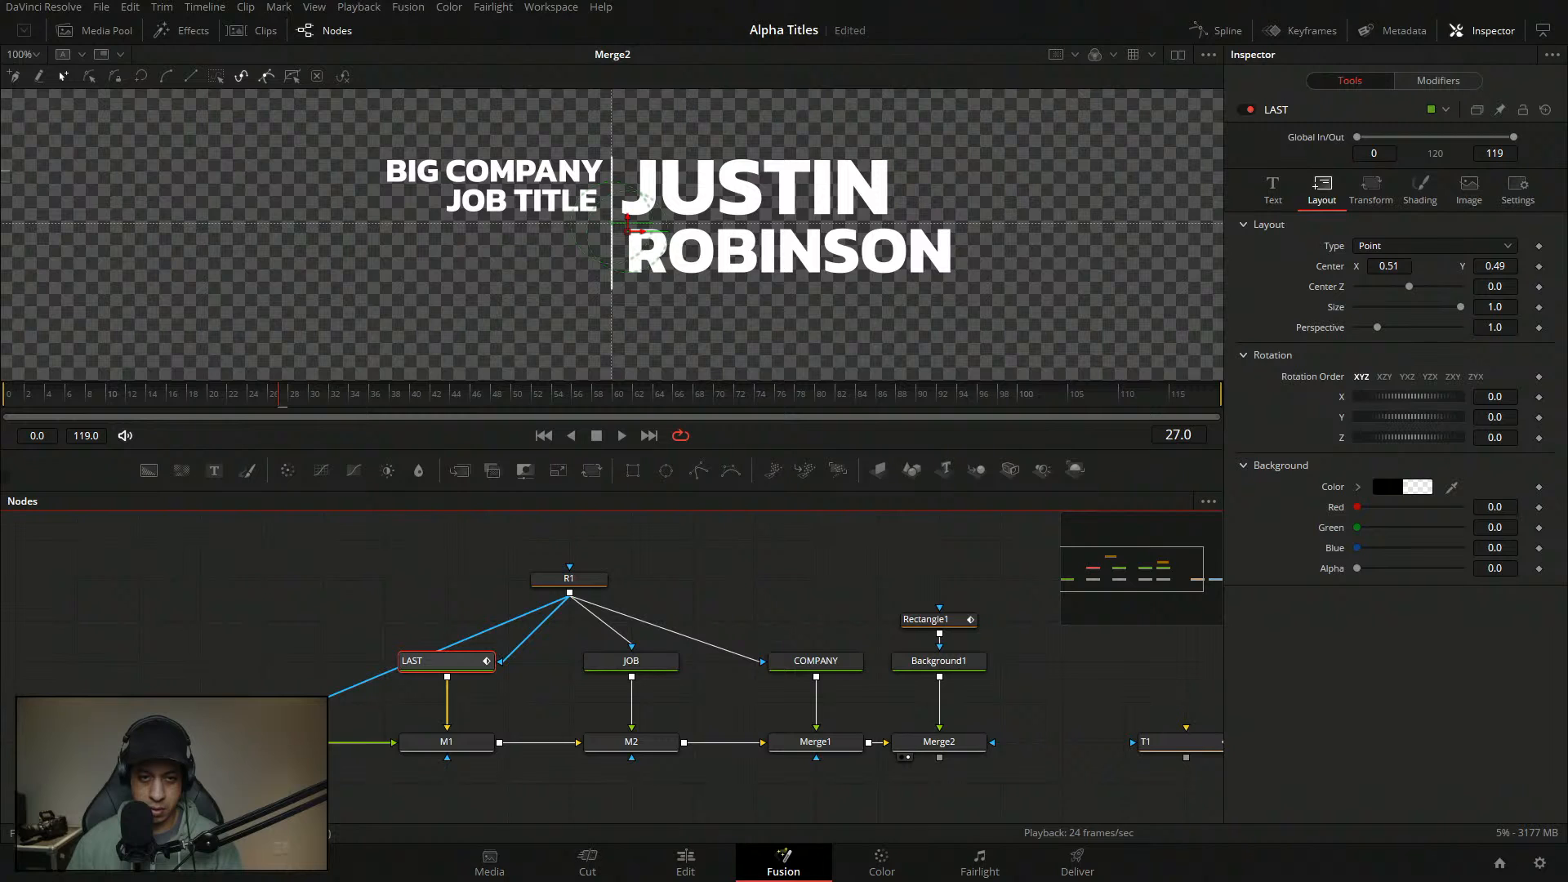
pyautogui.click(262, 742)
pyautogui.click(1276, 191)
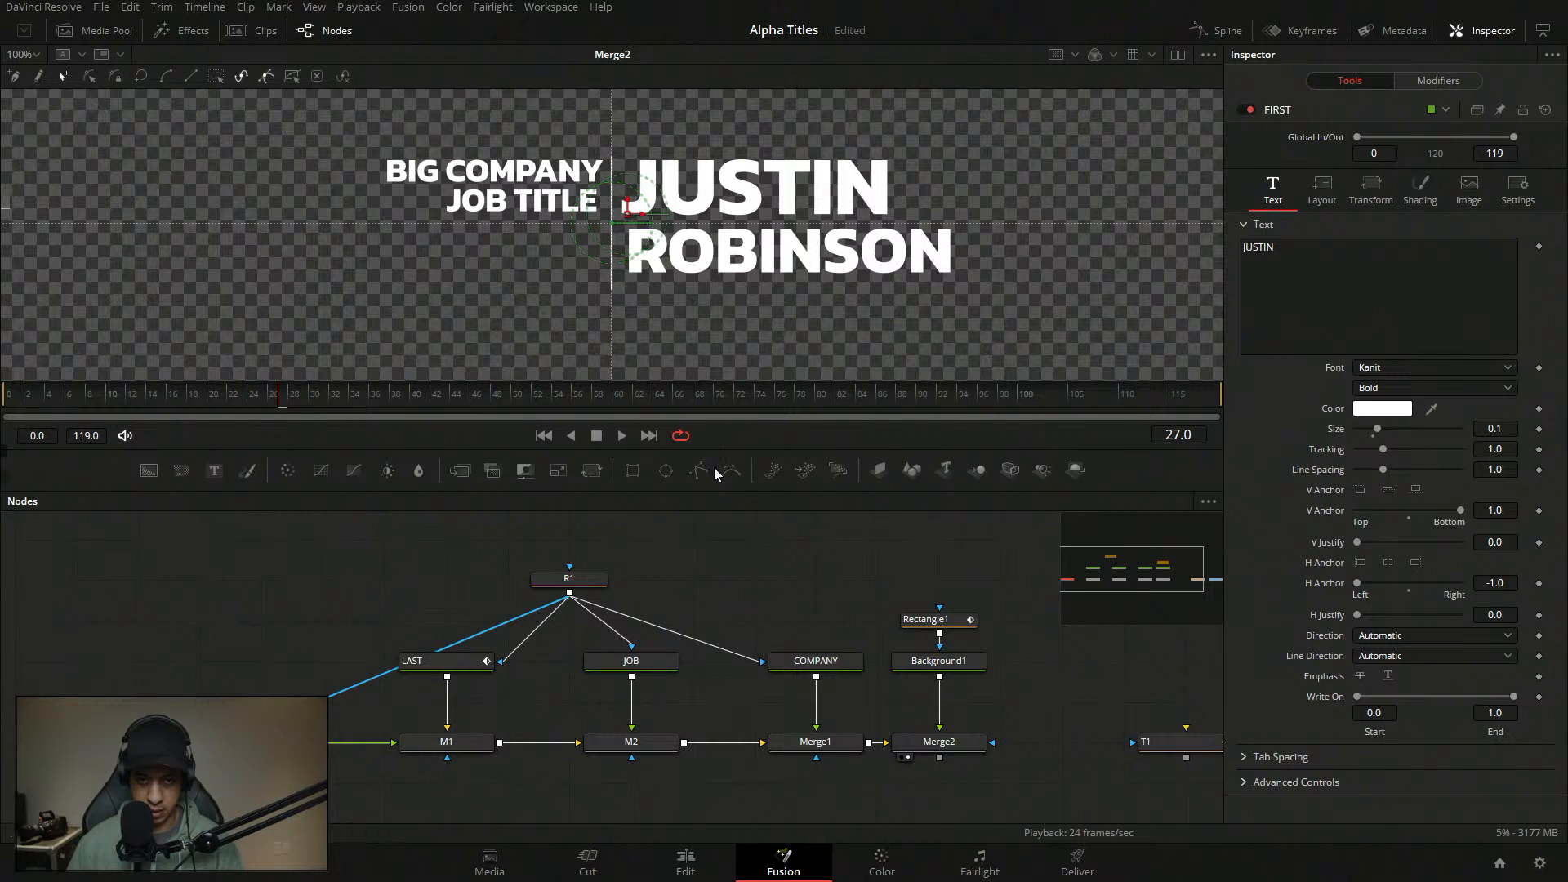
# - Save and play the title animation from the start until the text settles
pyautogui.click(796, 585)
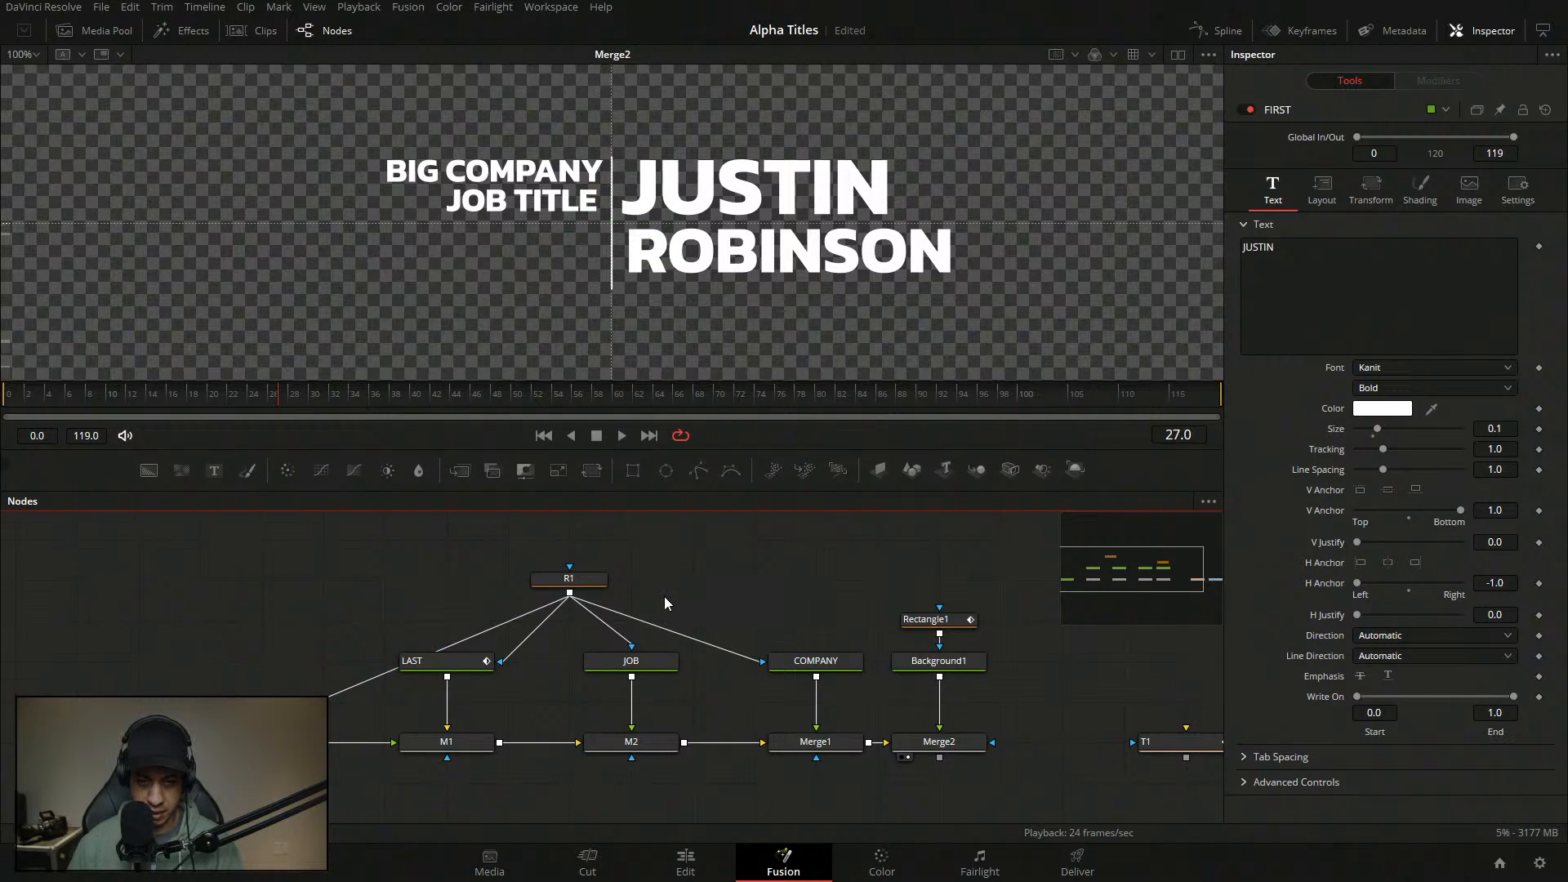
pyautogui.hotkey('ctrl', 's')
pyautogui.moveTo(251, 399); pyautogui.dragTo(18, 390)
pyautogui.press('space')
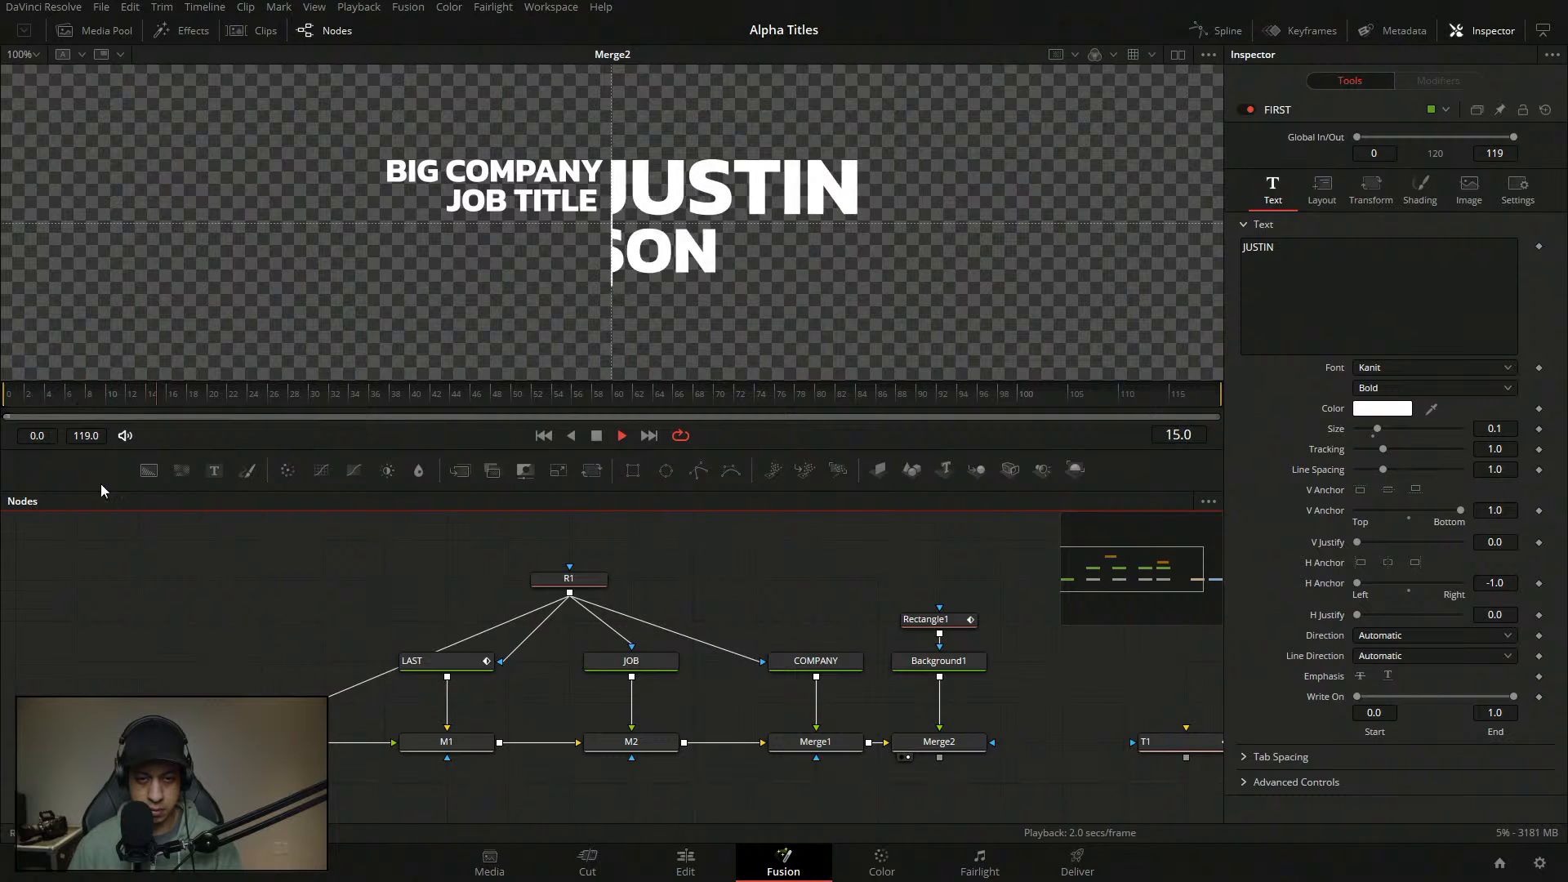
pyautogui.press('space')
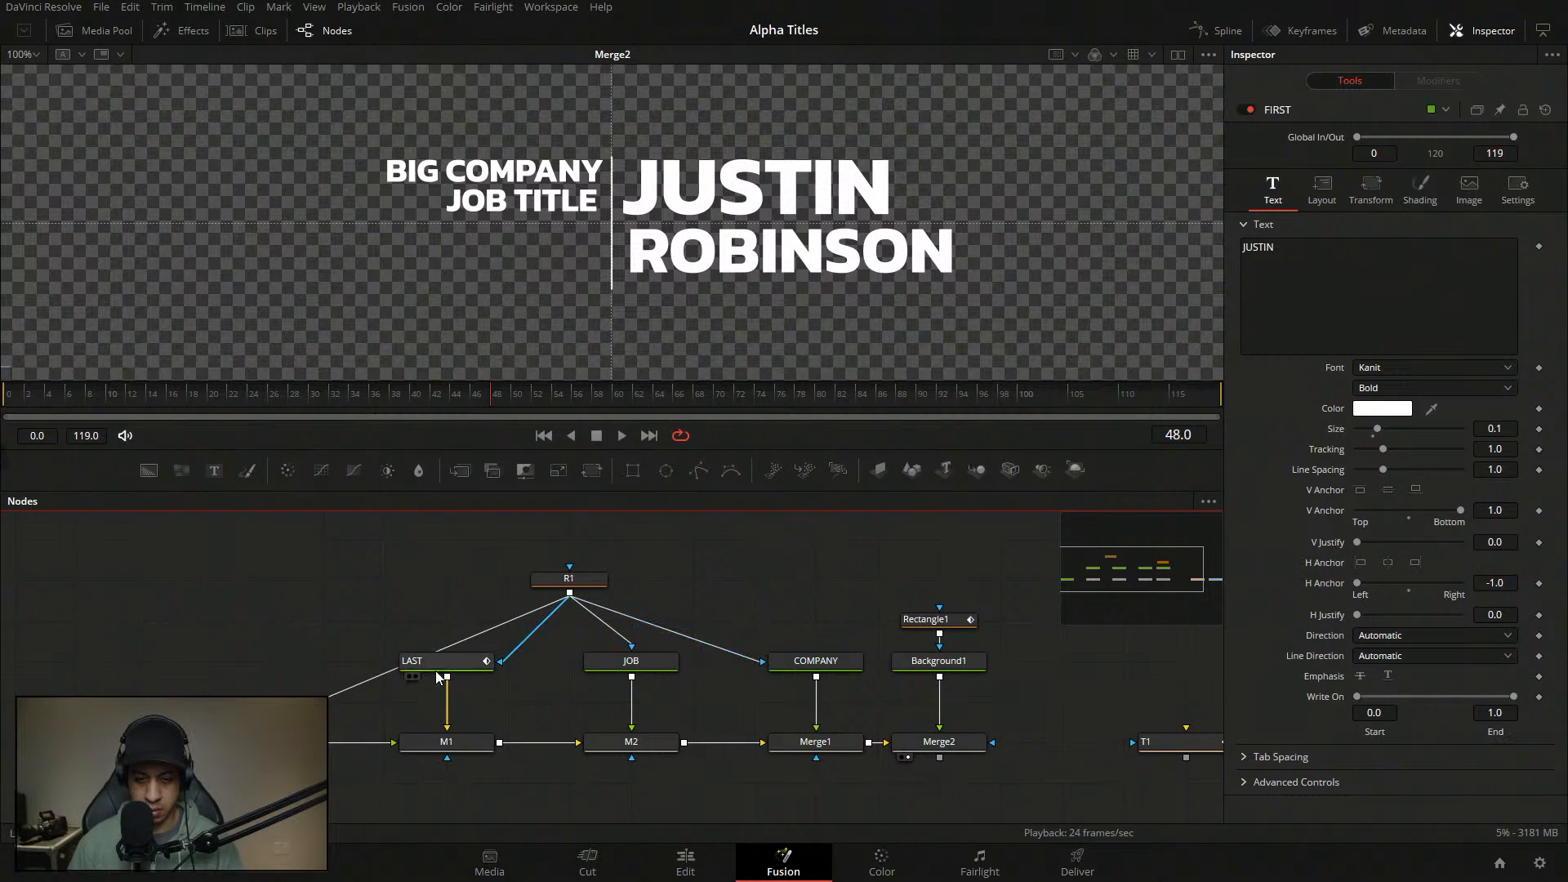
# - Check LAST's Shading settings, then select JOB and show its Shading settings
pyautogui.click(262, 743)
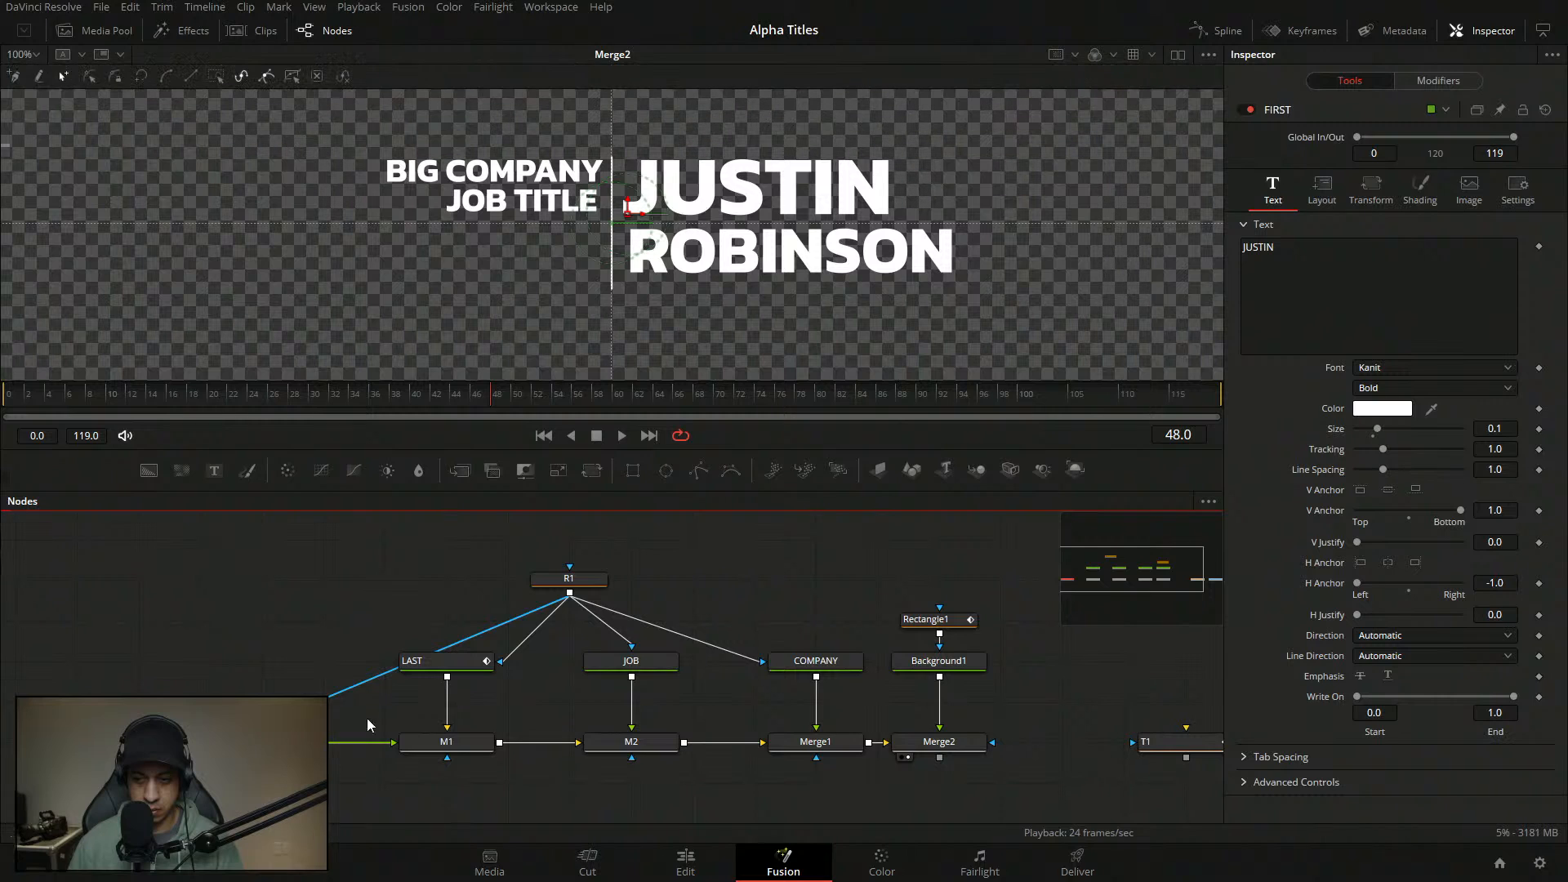
pyautogui.click(458, 665)
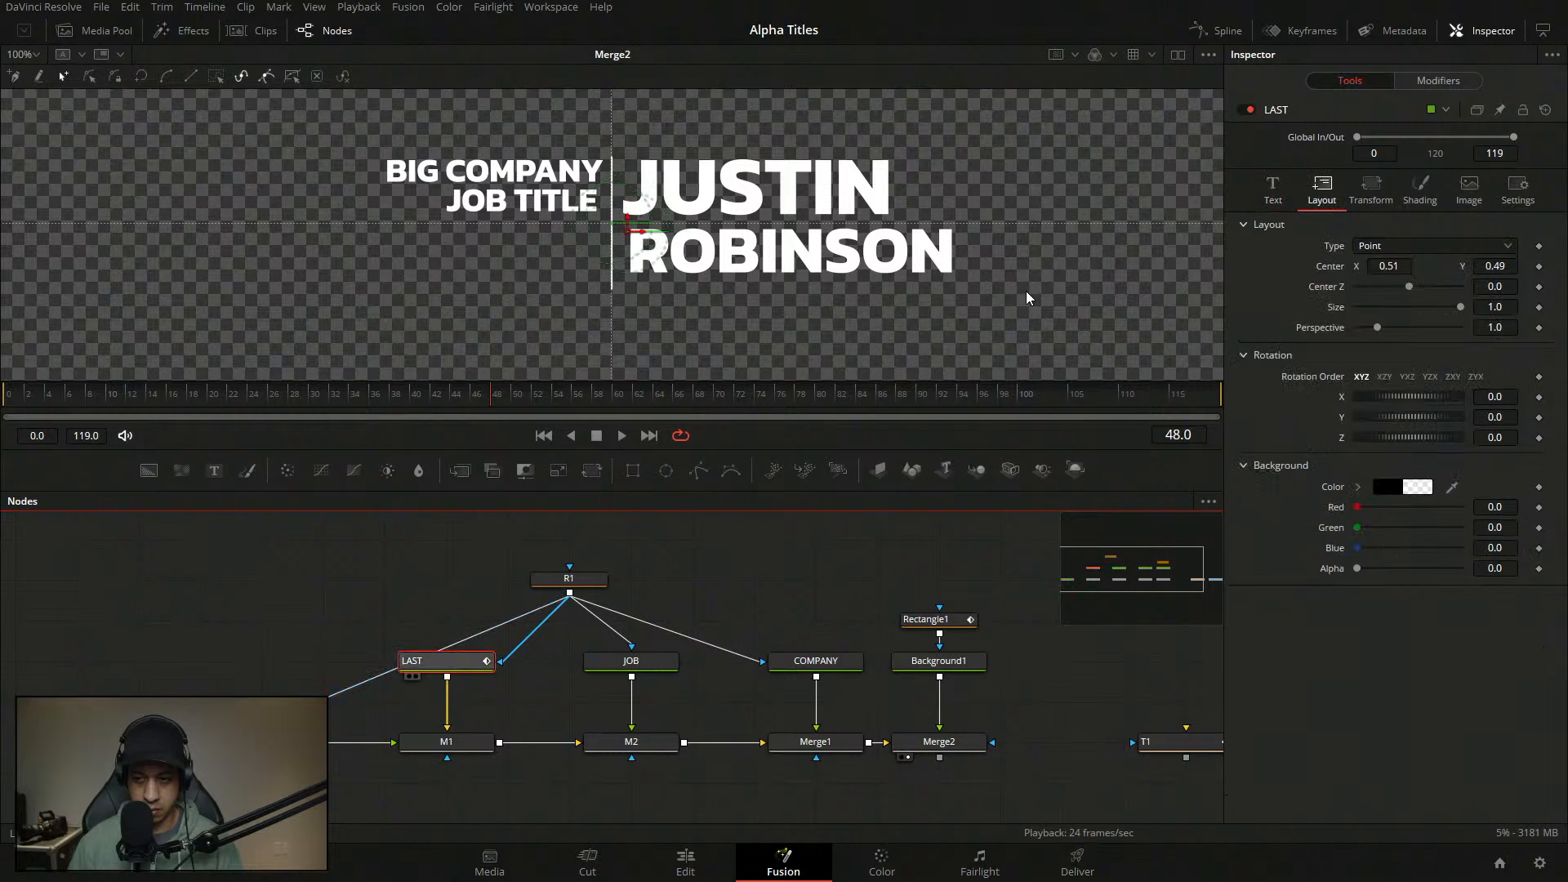
pyautogui.click(1371, 189)
pyautogui.click(1420, 193)
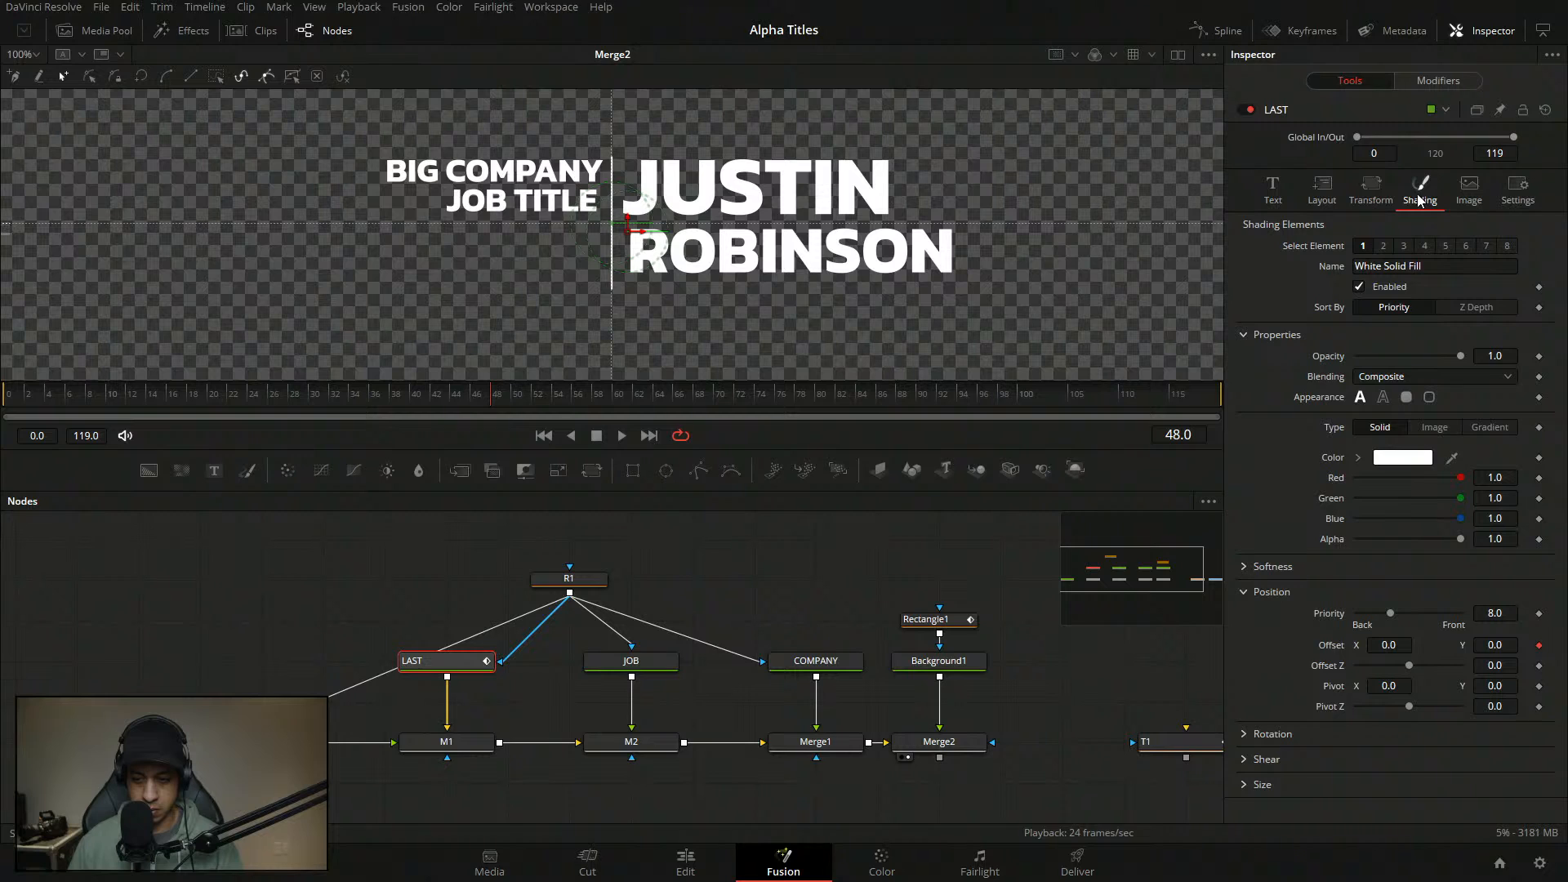
pyautogui.click(263, 742)
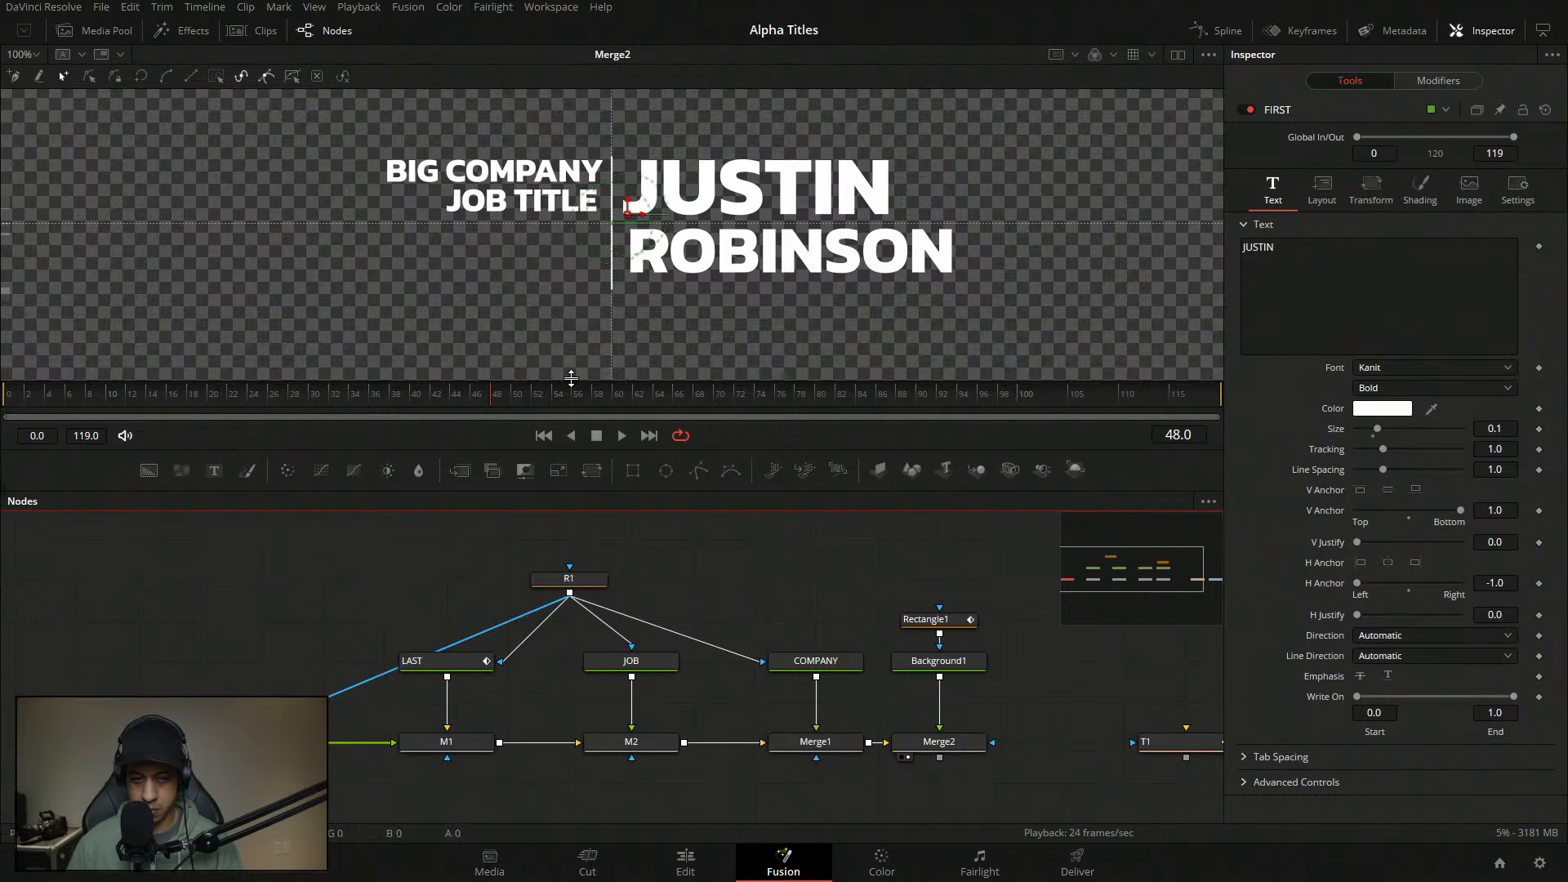
pyautogui.click(348, 584)
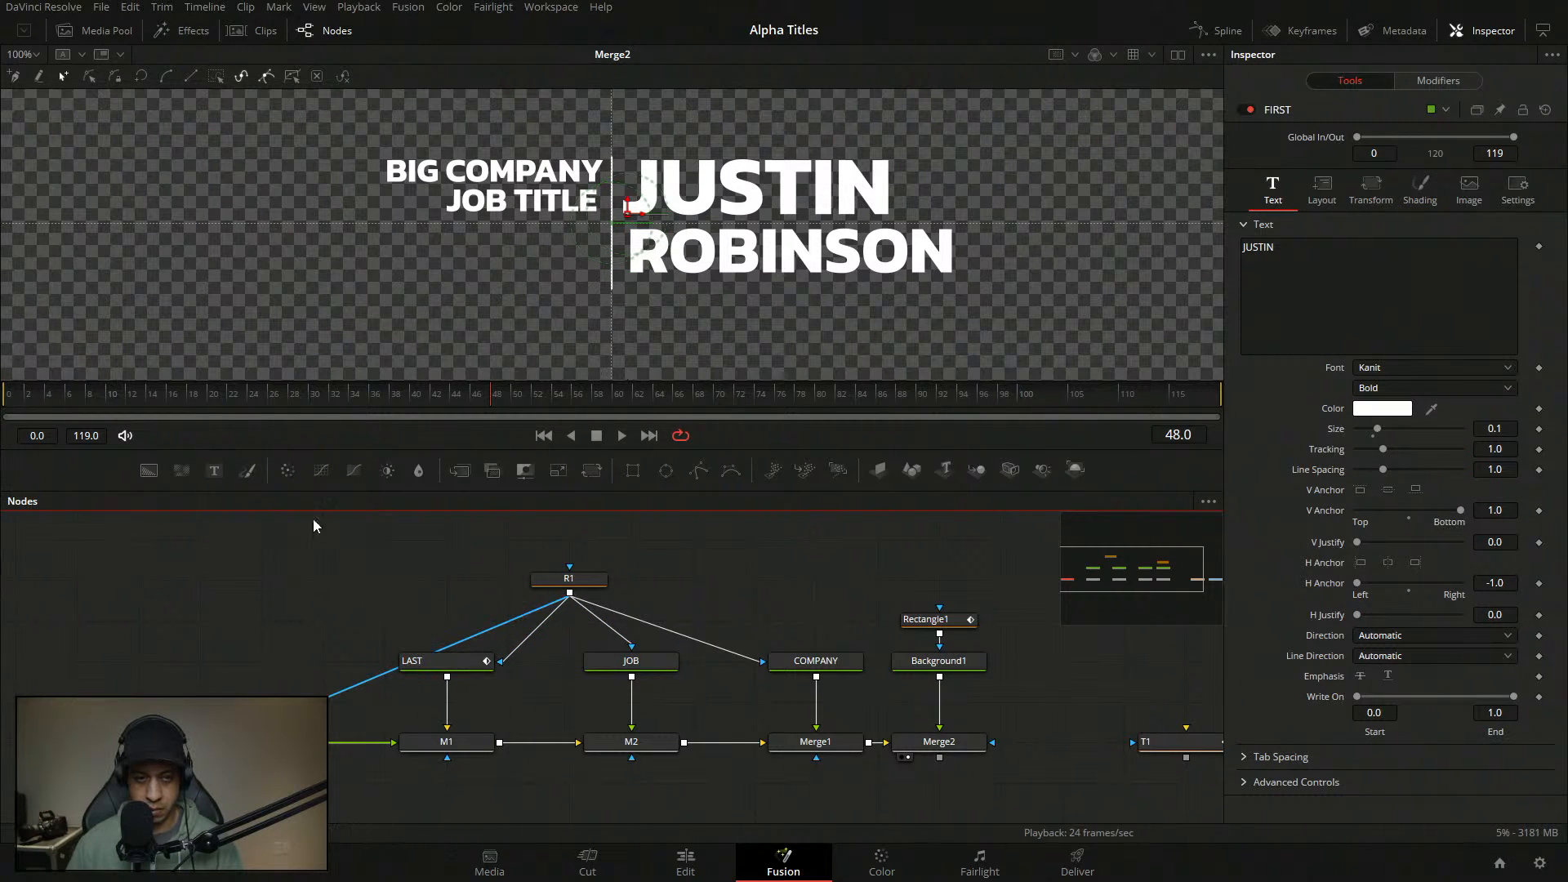
pyautogui.click(156, 394)
pyautogui.click(635, 665)
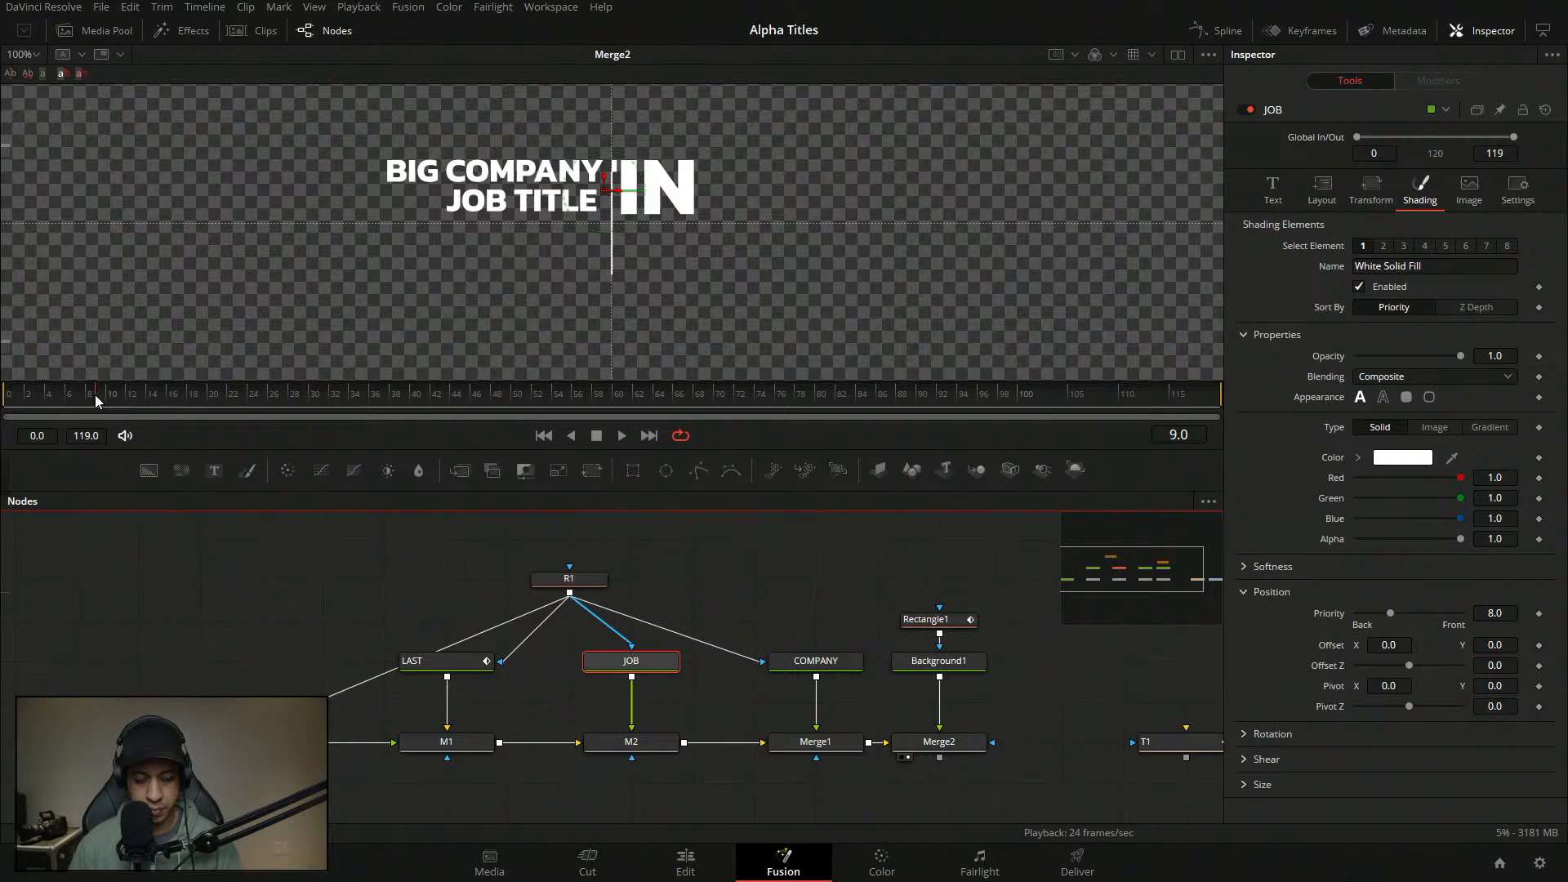
# - Scrub to frame 7 and play the animation to check the names
pyautogui.moveTo(95, 394); pyautogui.dragTo(76, 395)
pyautogui.rightClick(1332, 645)
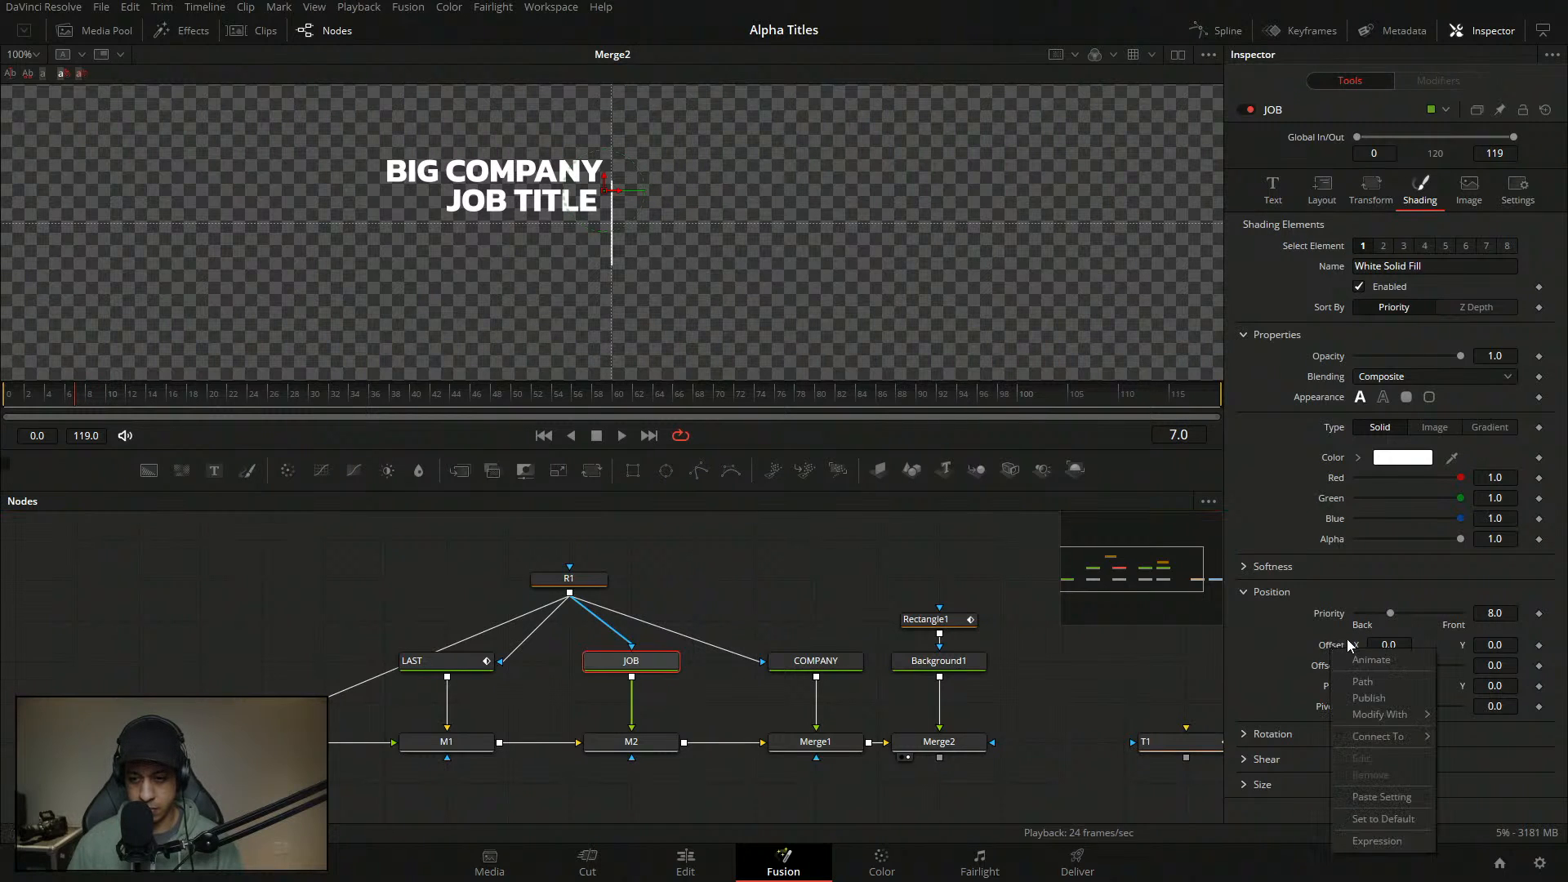
pyautogui.click(848, 614)
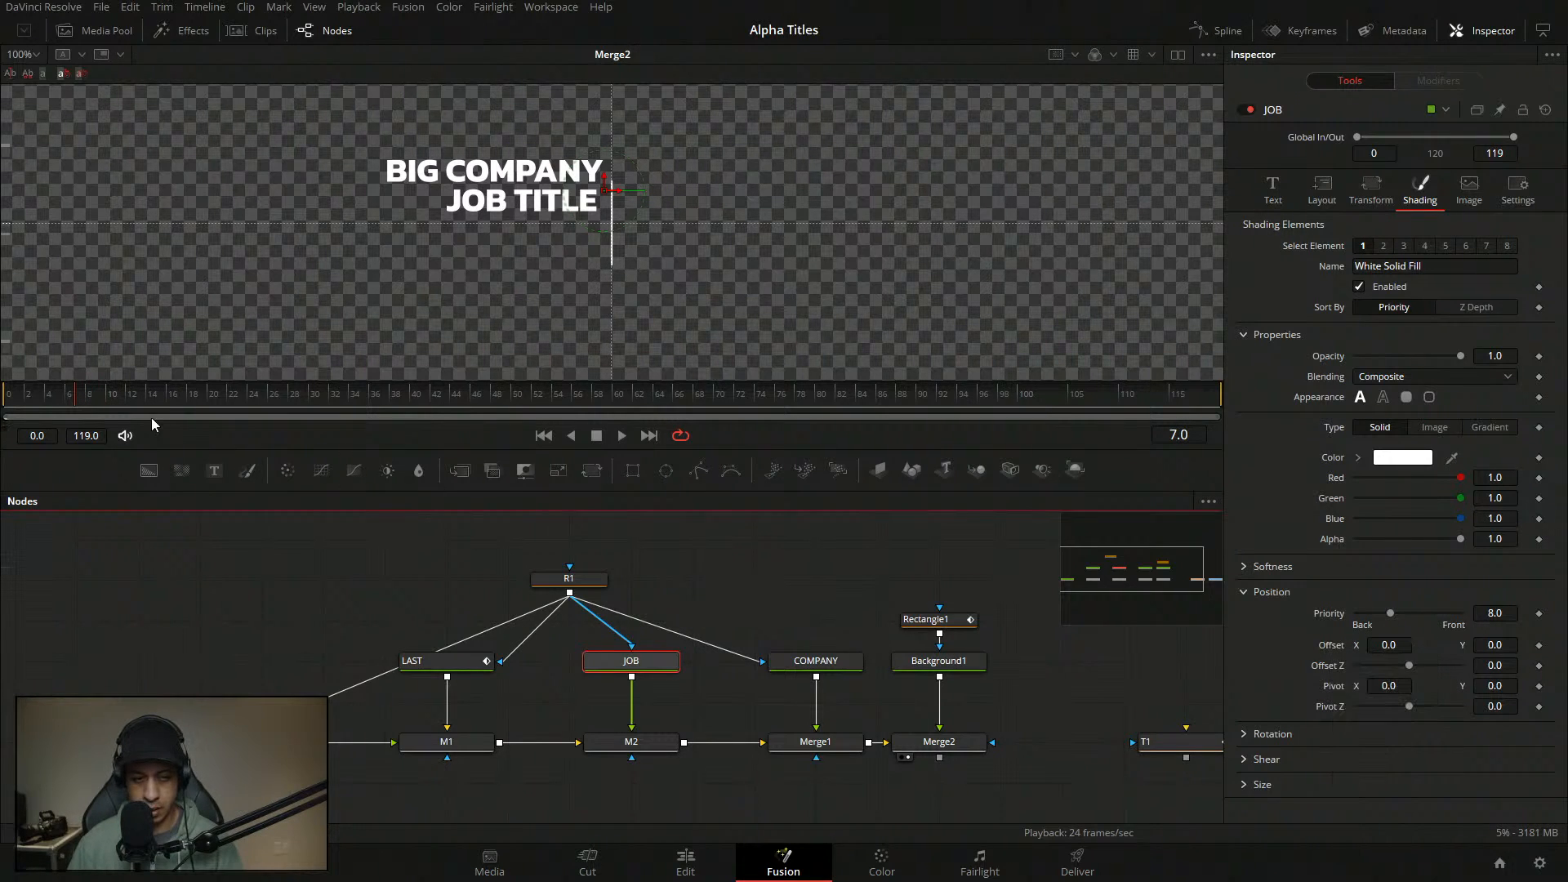
pyautogui.press('space')
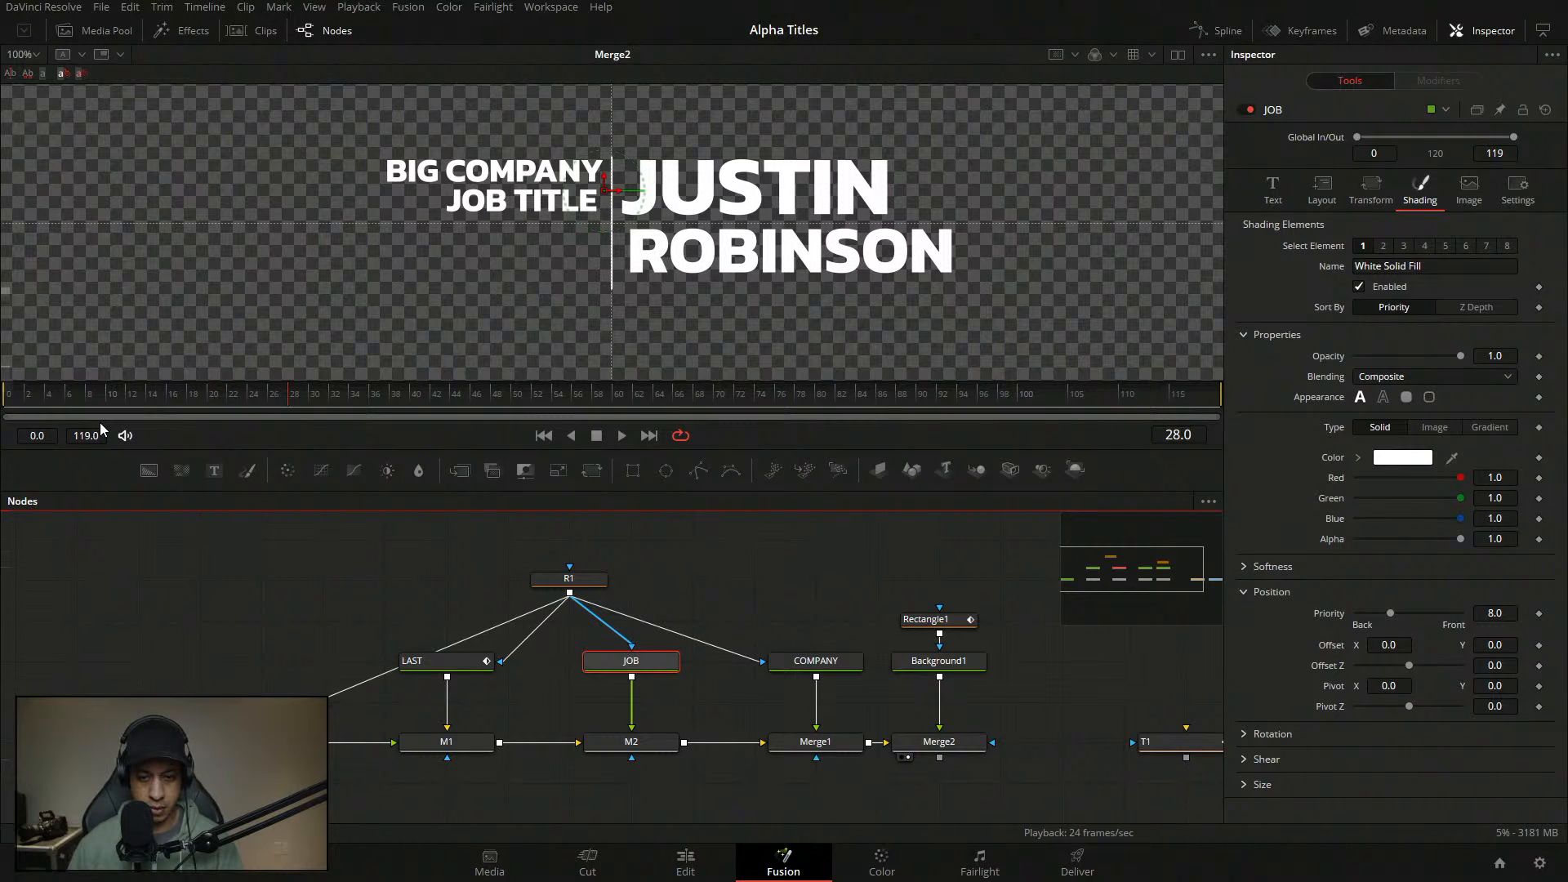
# - Raise the divider rectangle's Height to 0.004 and its Line Width slightly to 0.093
pyautogui.click(932, 619)
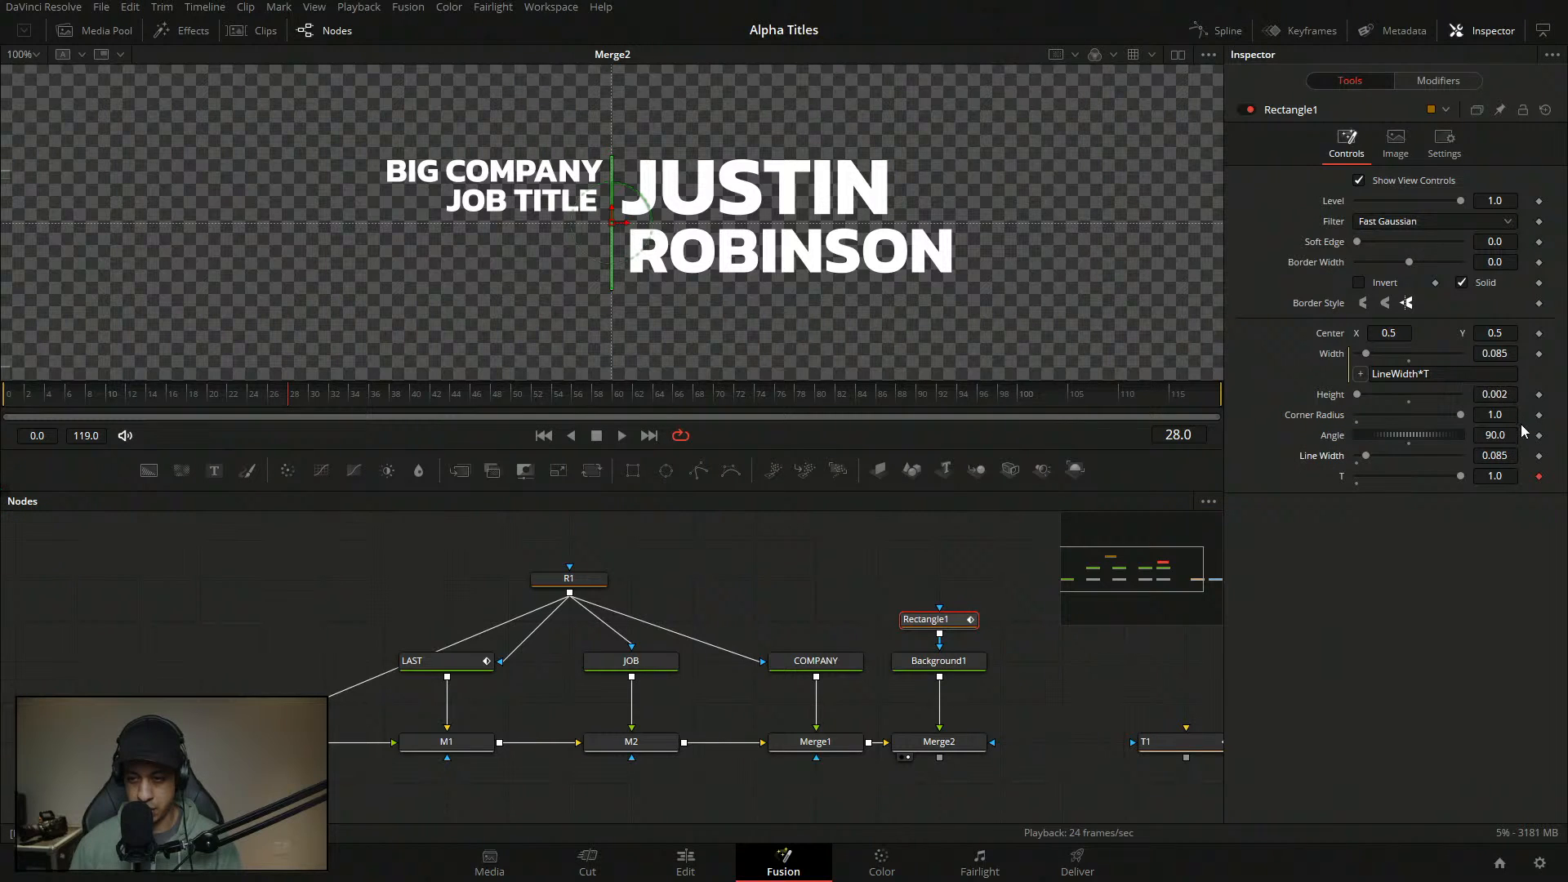
pyautogui.moveTo(1507, 395); pyautogui.dragTo(1509, 395)
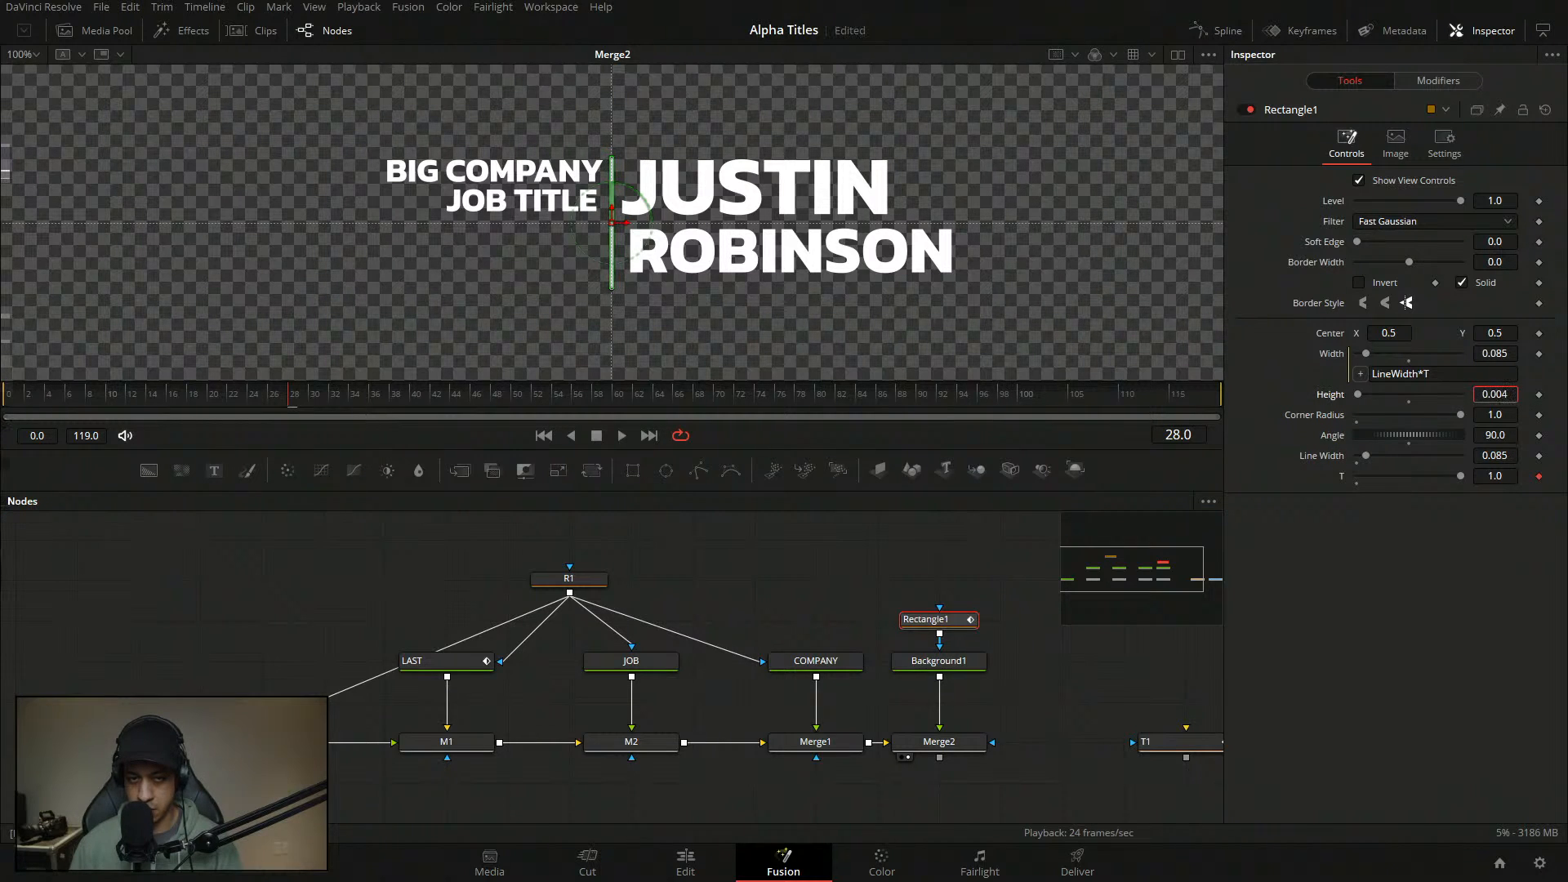
pyautogui.click(830, 566)
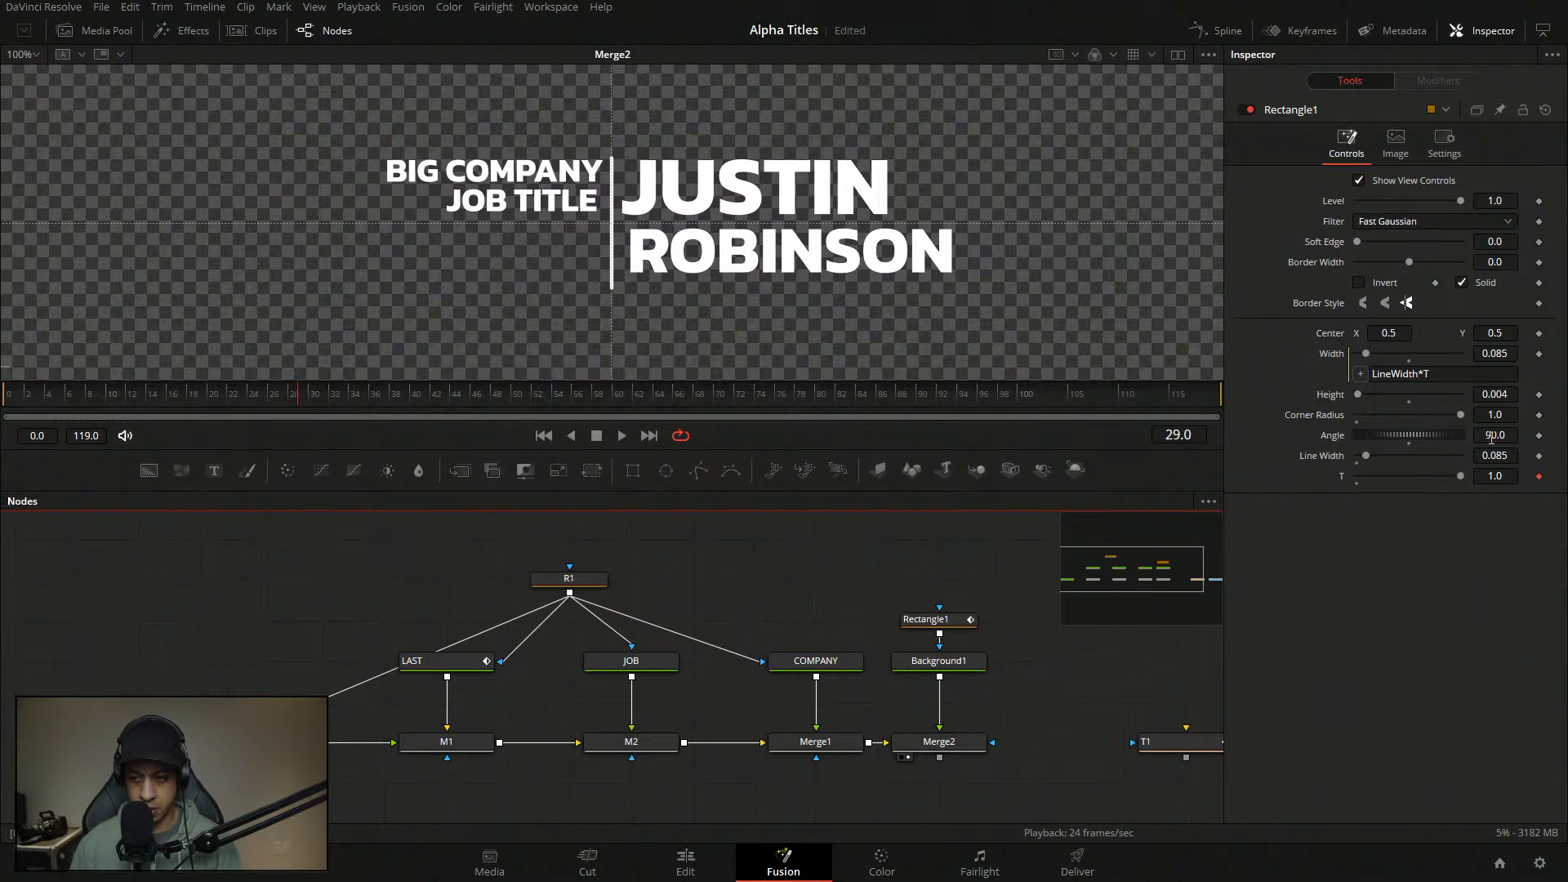
pyautogui.moveTo(1498, 454); pyautogui.dragTo(1503, 455)
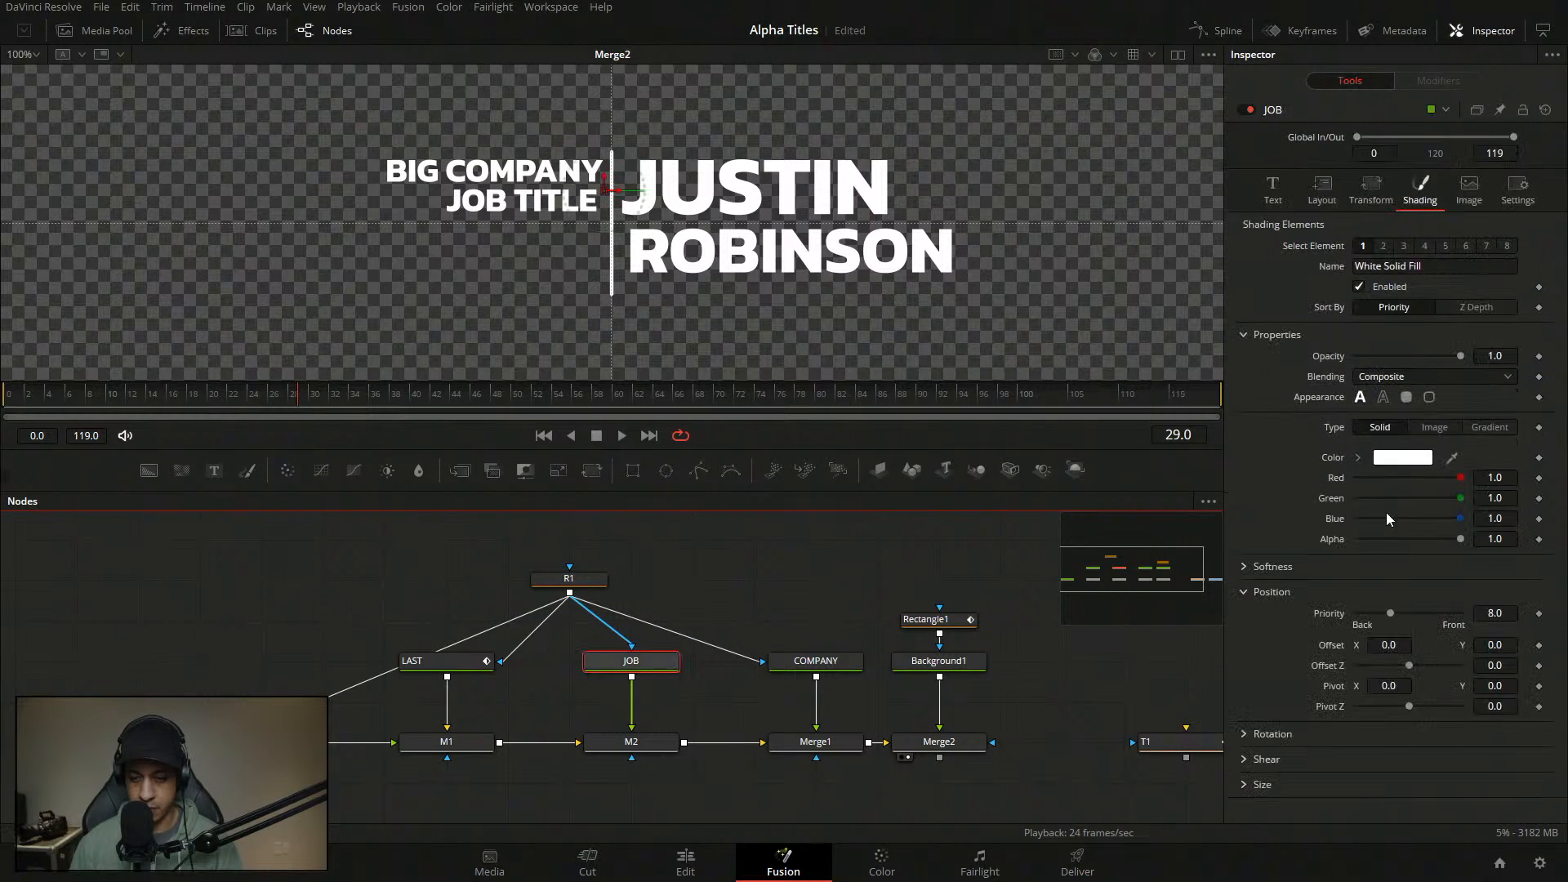
# - Scrub to frame 1 and keyframe JOB's Shading Position Offset, previewing the timing
pyautogui.rightClick(1362, 646)
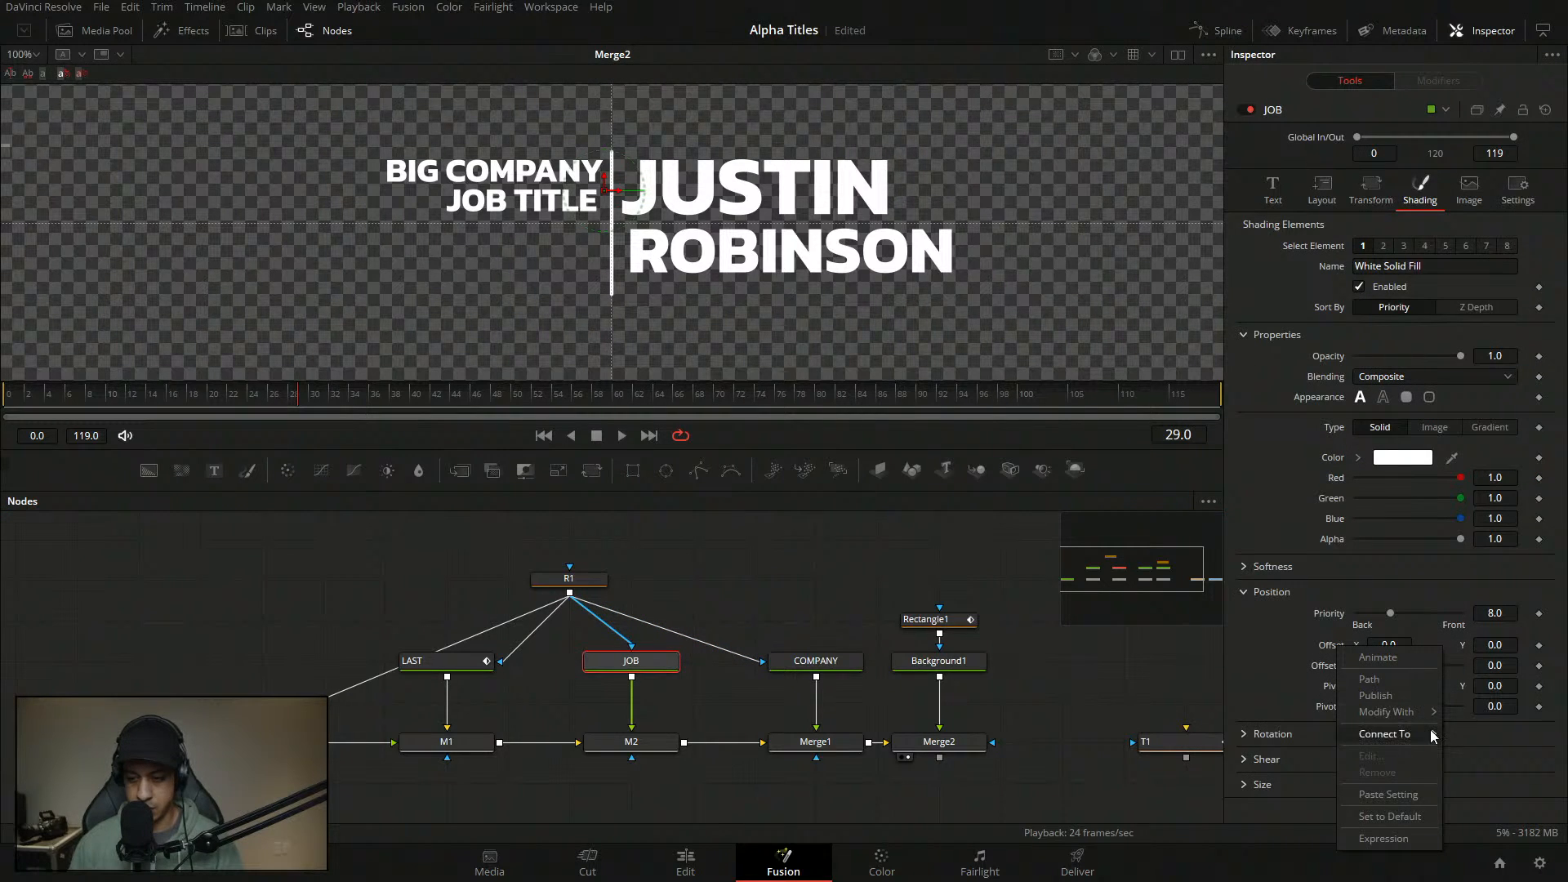
pyautogui.moveTo(1428, 715)
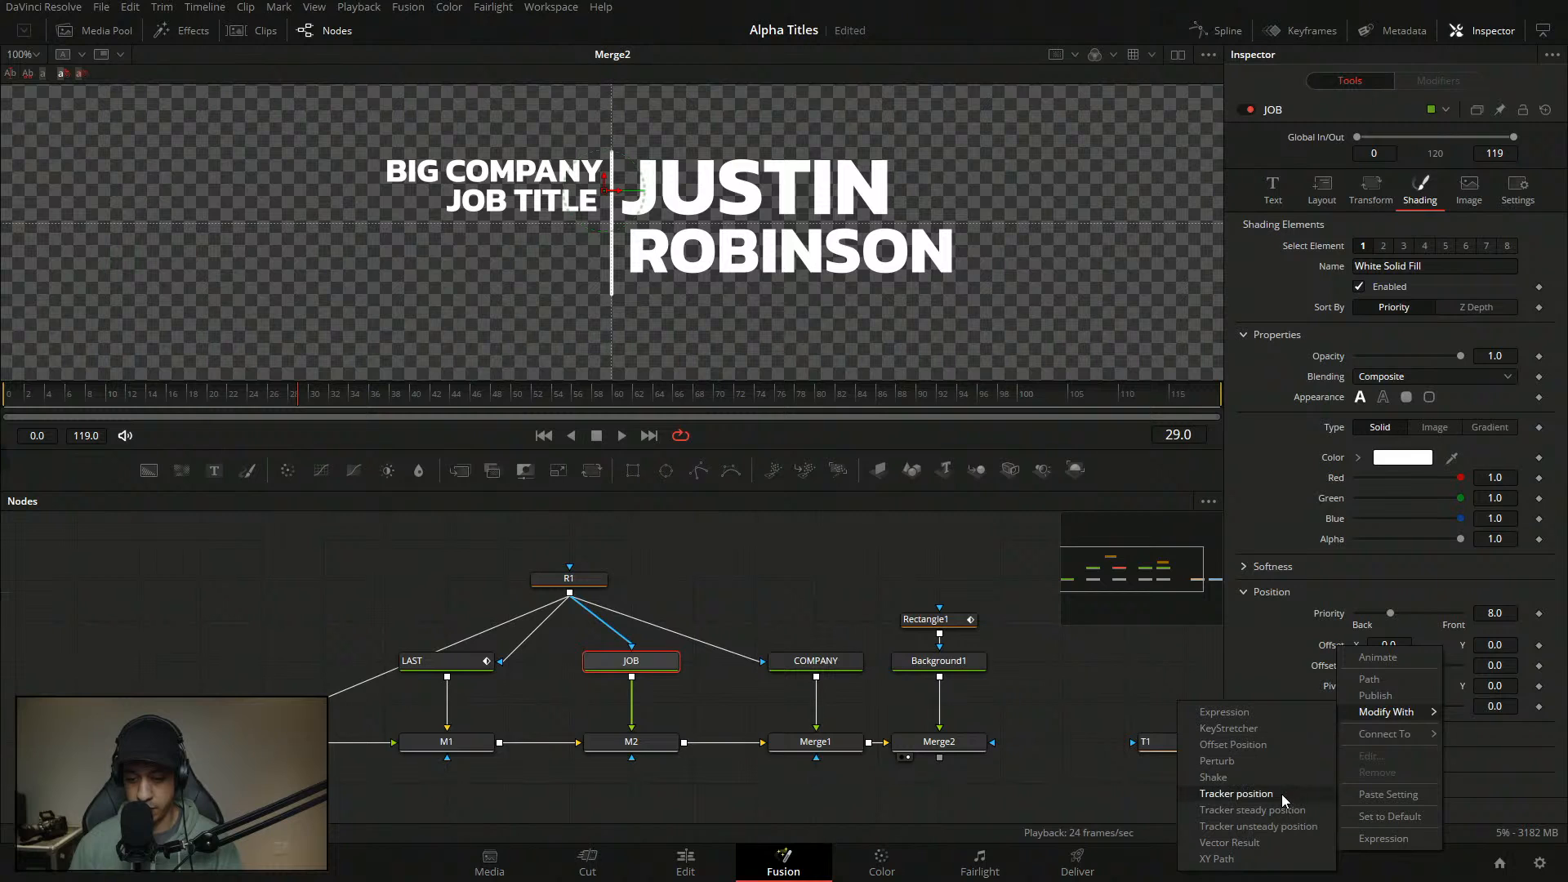
pyautogui.click(1276, 660)
pyautogui.moveTo(83, 400); pyautogui.dragTo(18, 400)
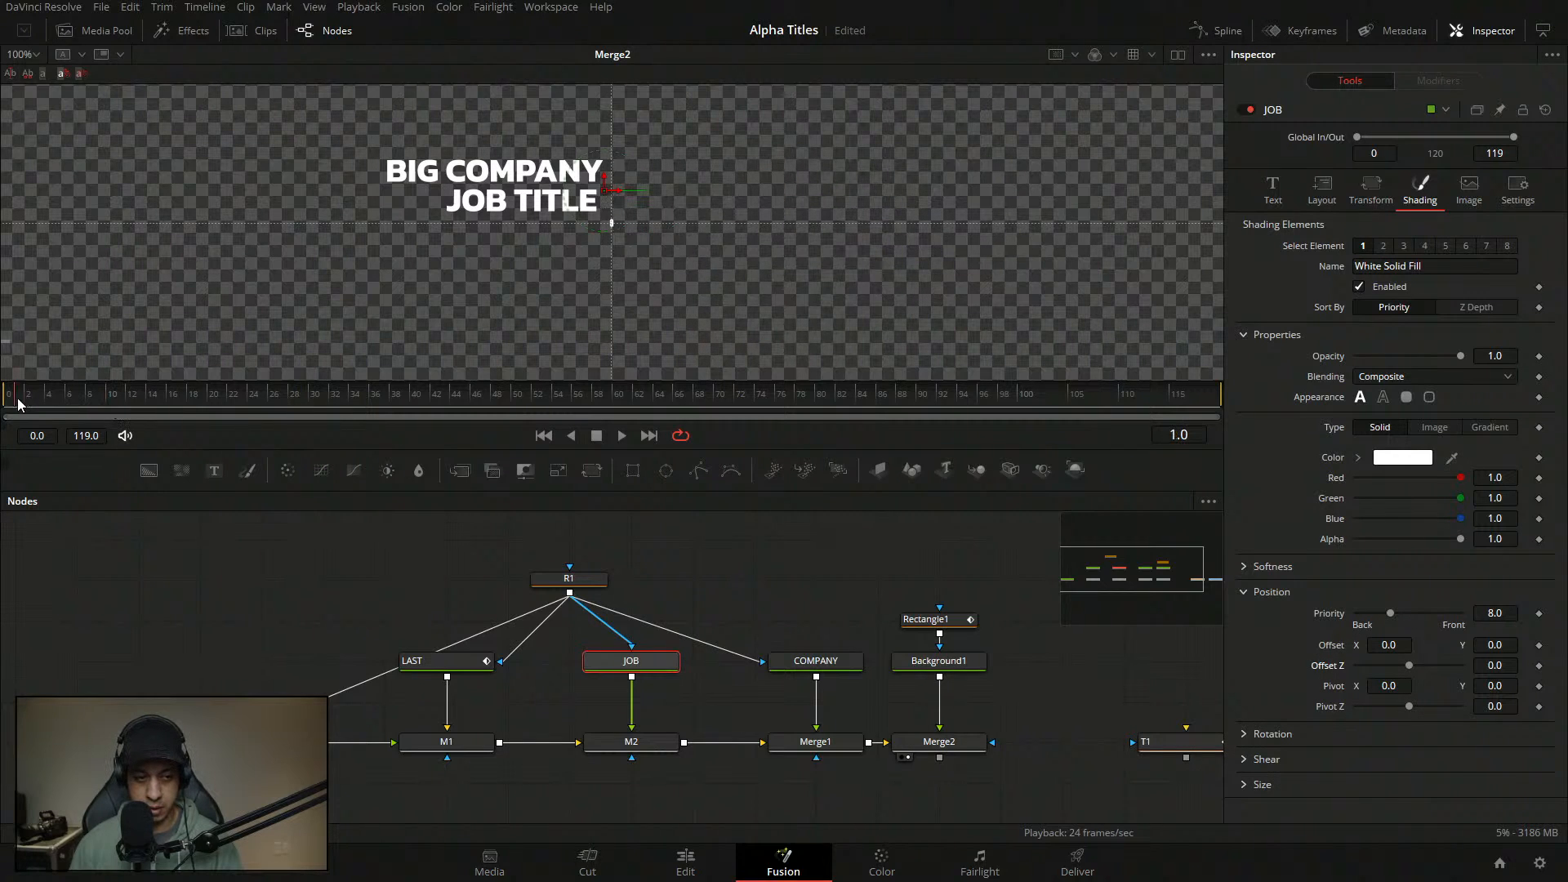
pyautogui.click(1539, 646)
pyautogui.press('space')
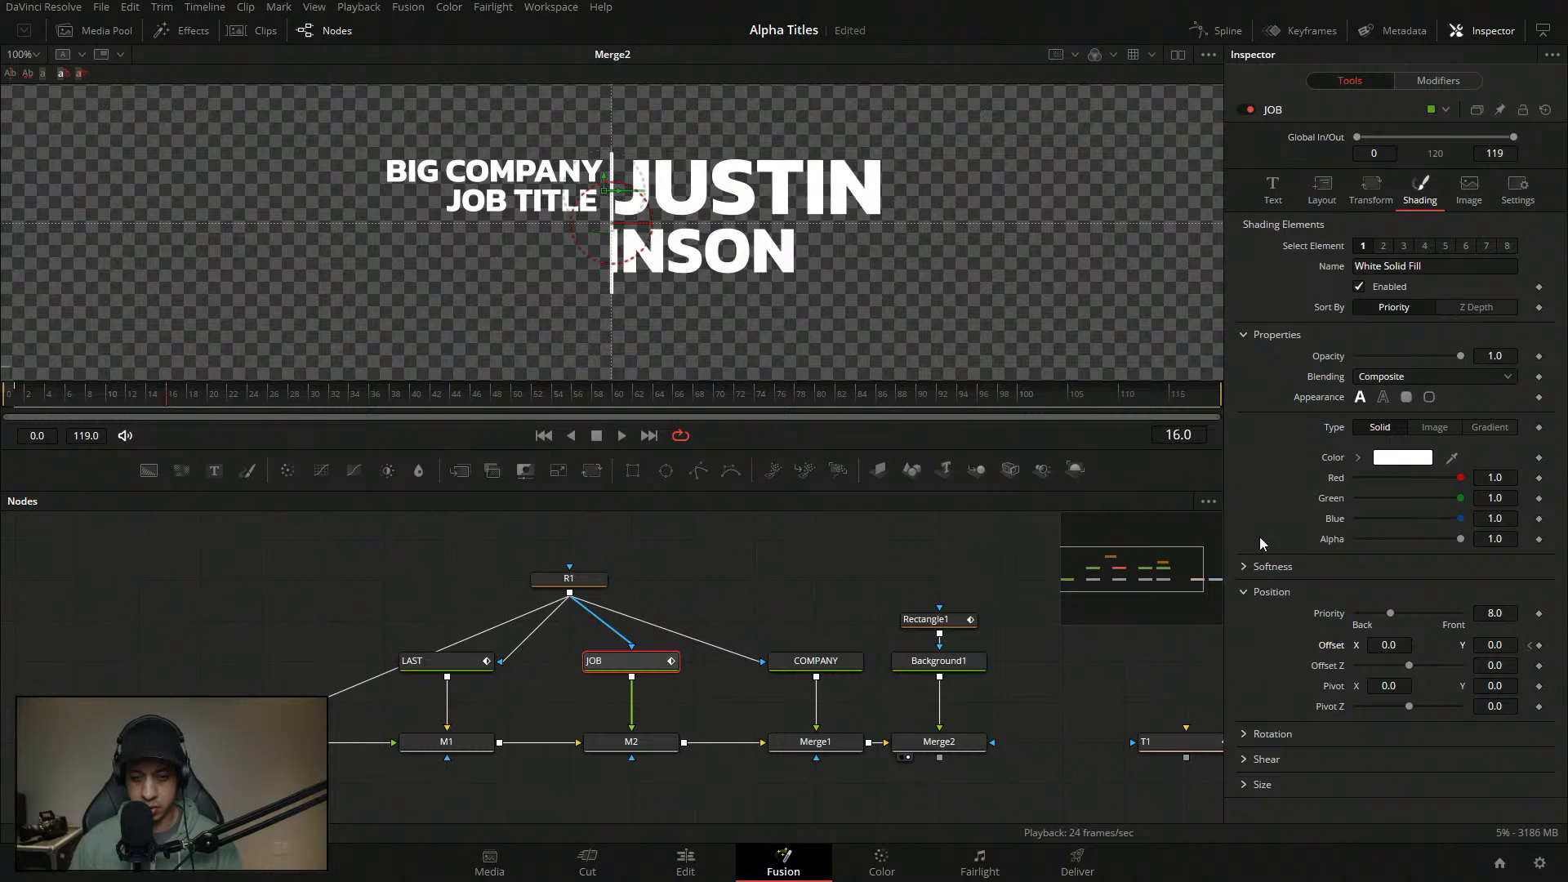
# - Keyframe the offset at frame 16, then at frame 1 push Offset X to 3.123
pyautogui.click(1539, 645)
pyautogui.click(1530, 645)
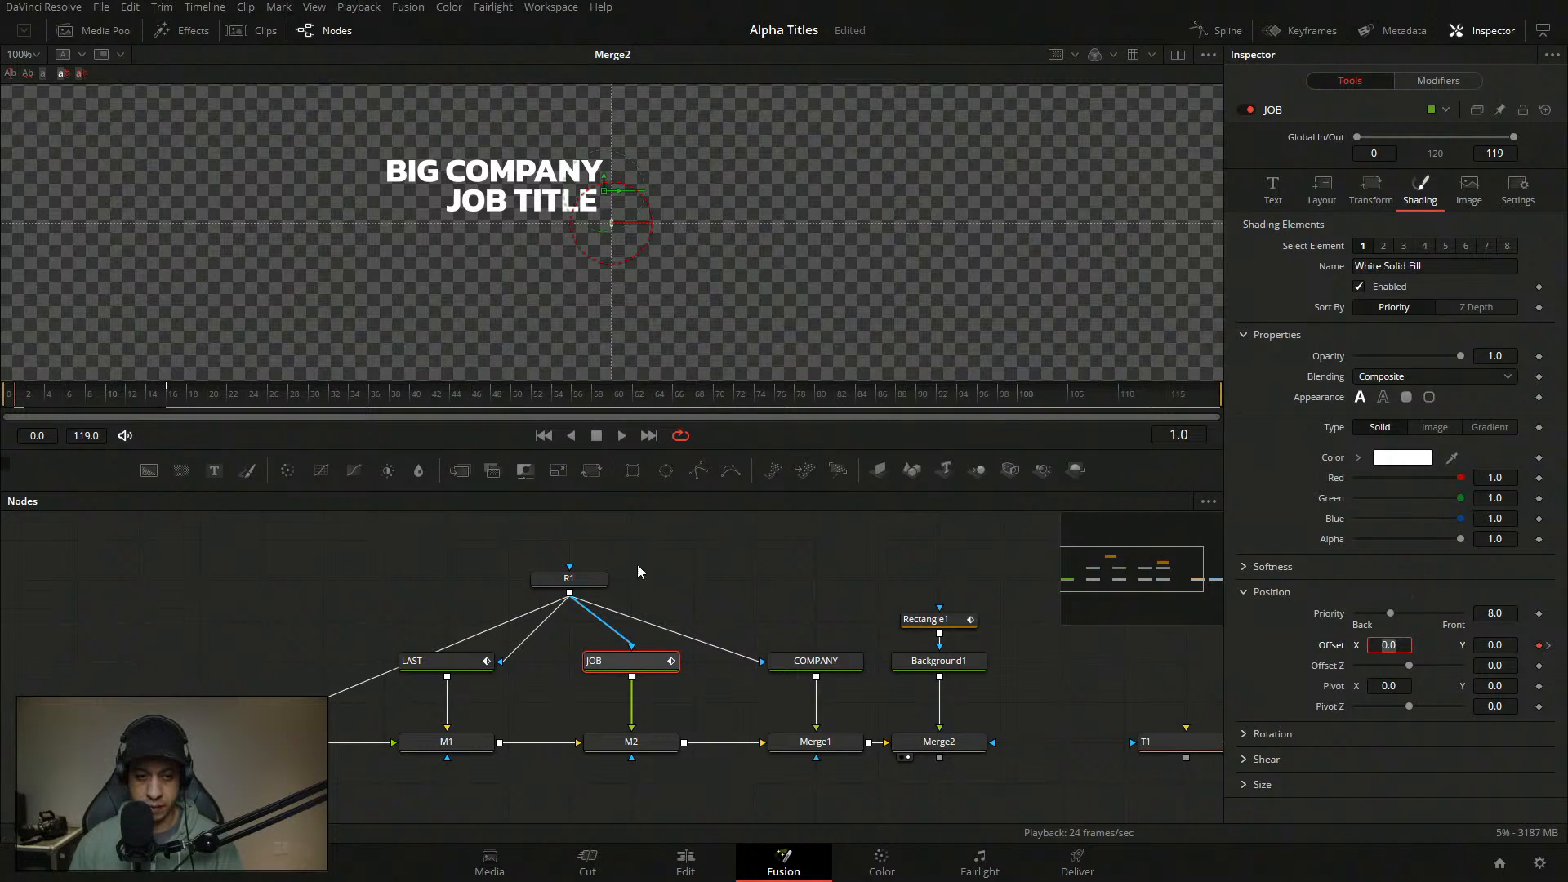
pyautogui.write('1.285')
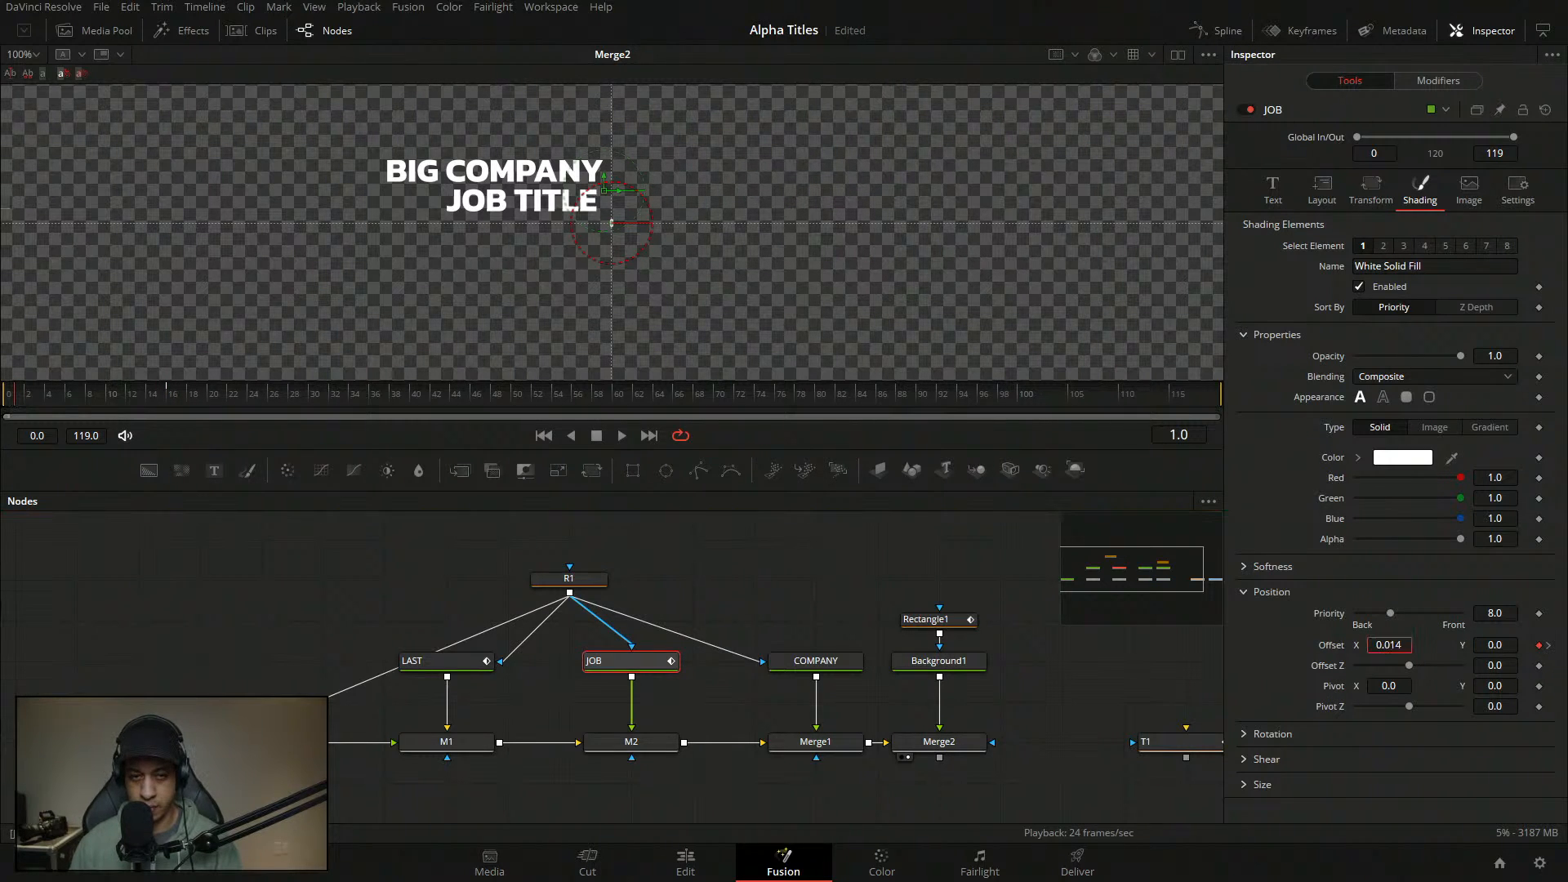
pyautogui.press('Return')
pyautogui.moveTo(1389, 645); pyautogui.dragTo(1505, 645)
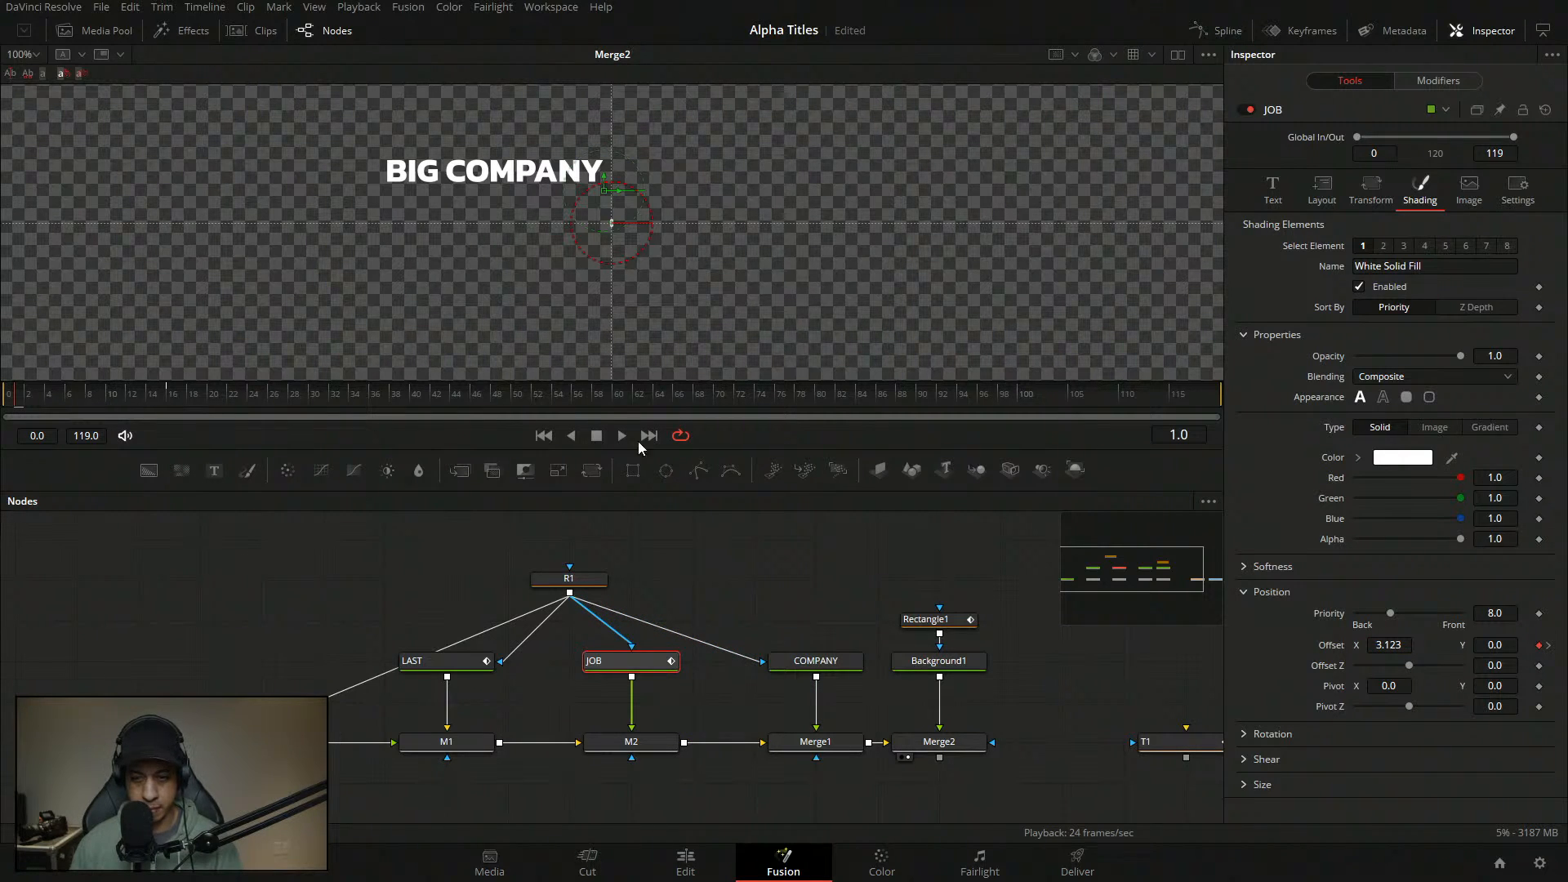
pyautogui.click(1451, 82)
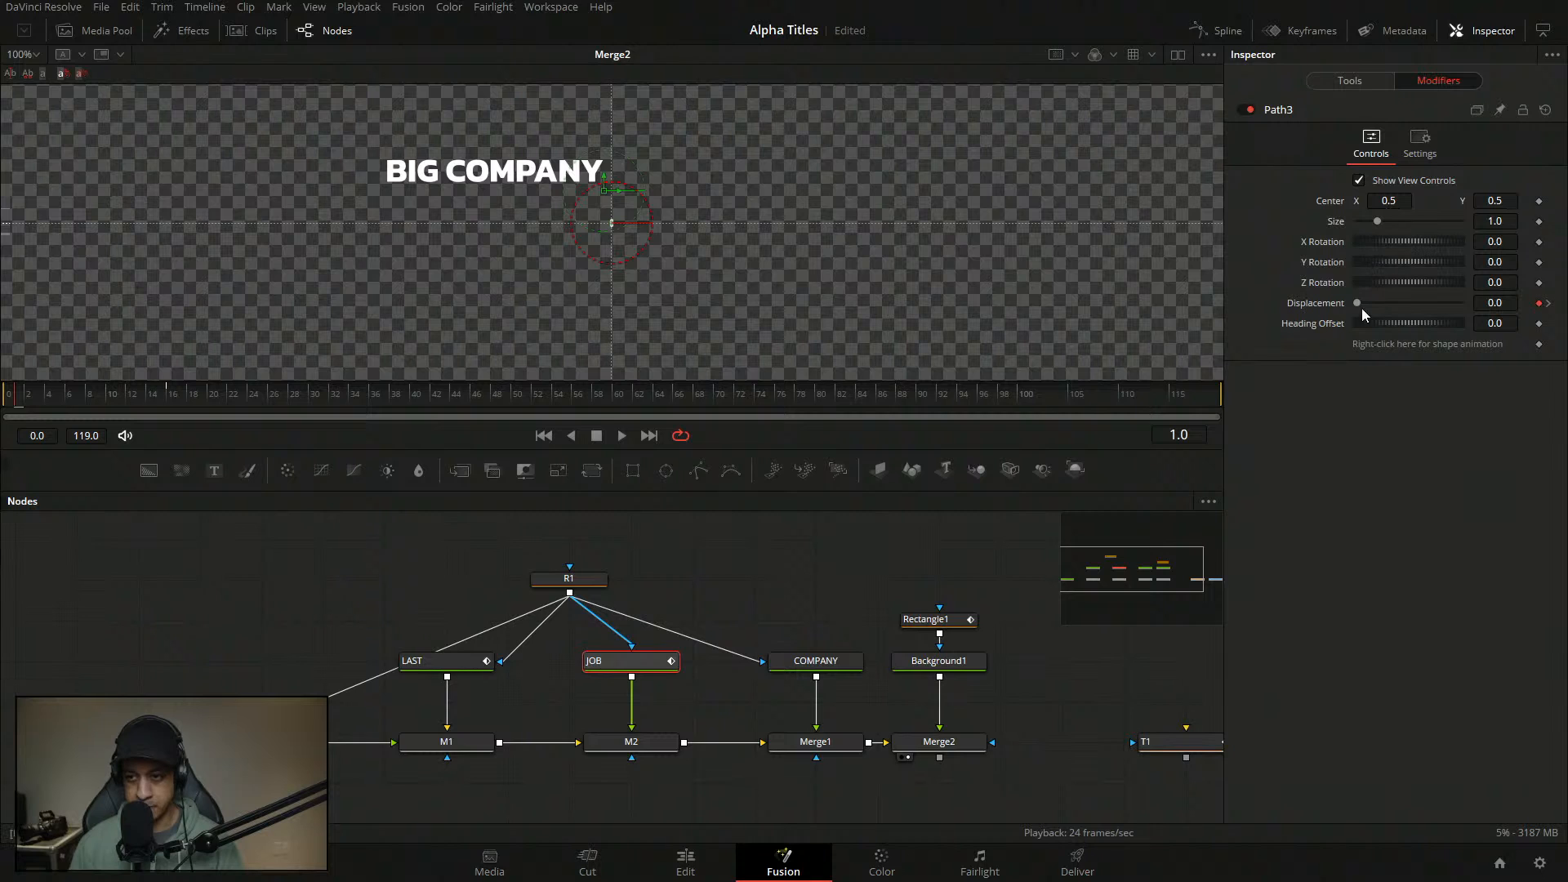
# - Attach Anim Curves to JOB's Displacement with Source Duration and a Custom curve
pyautogui.rightClick(1310, 306)
pyautogui.moveTo(1382, 382)
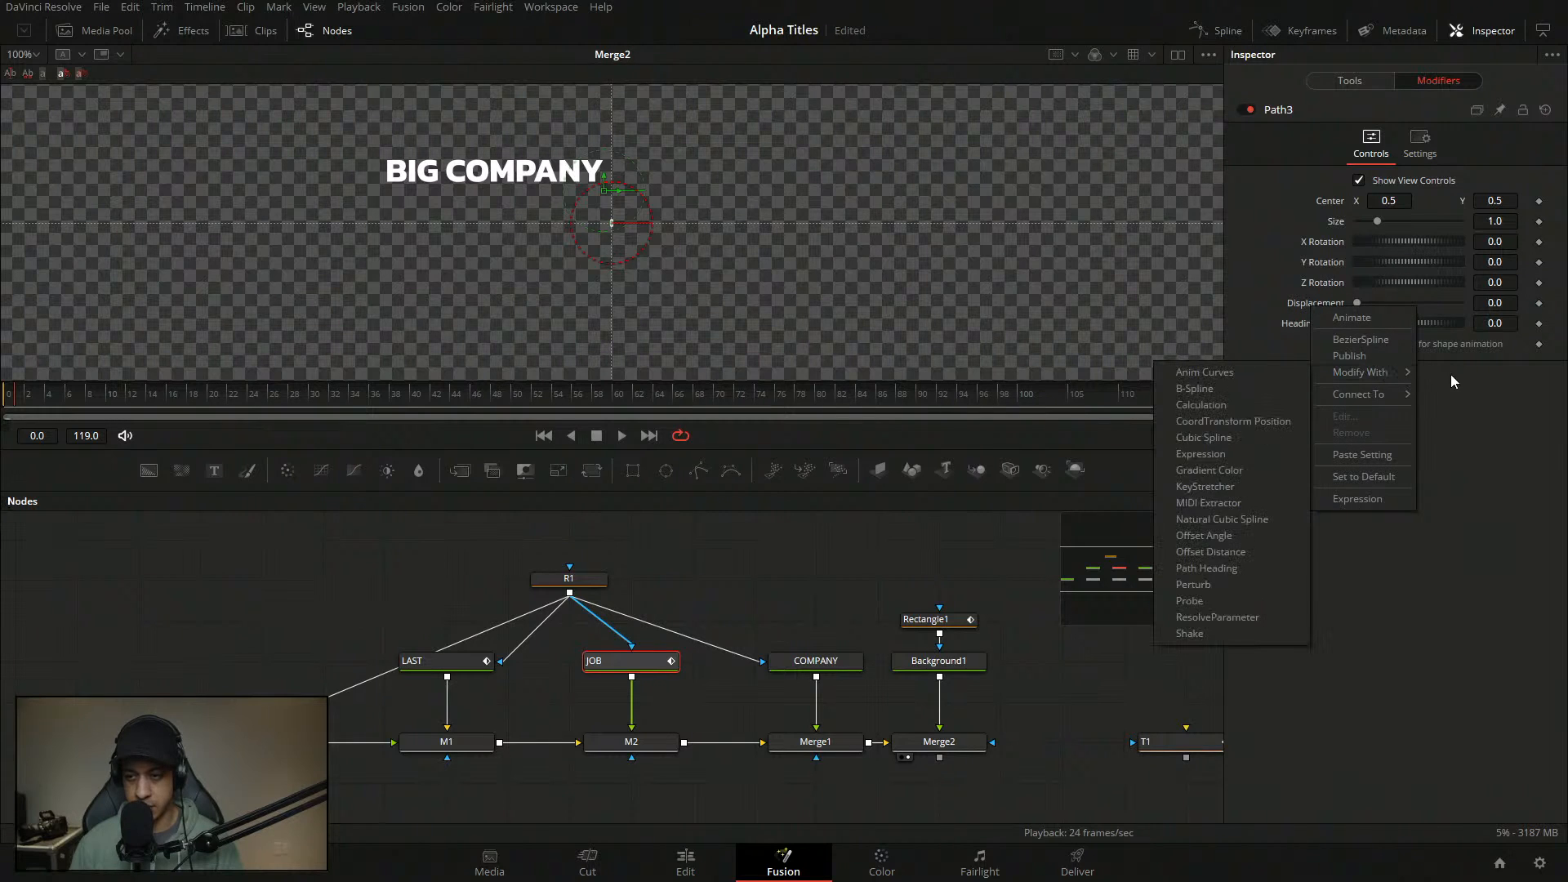
pyautogui.click(1233, 373)
pyautogui.click(1385, 463)
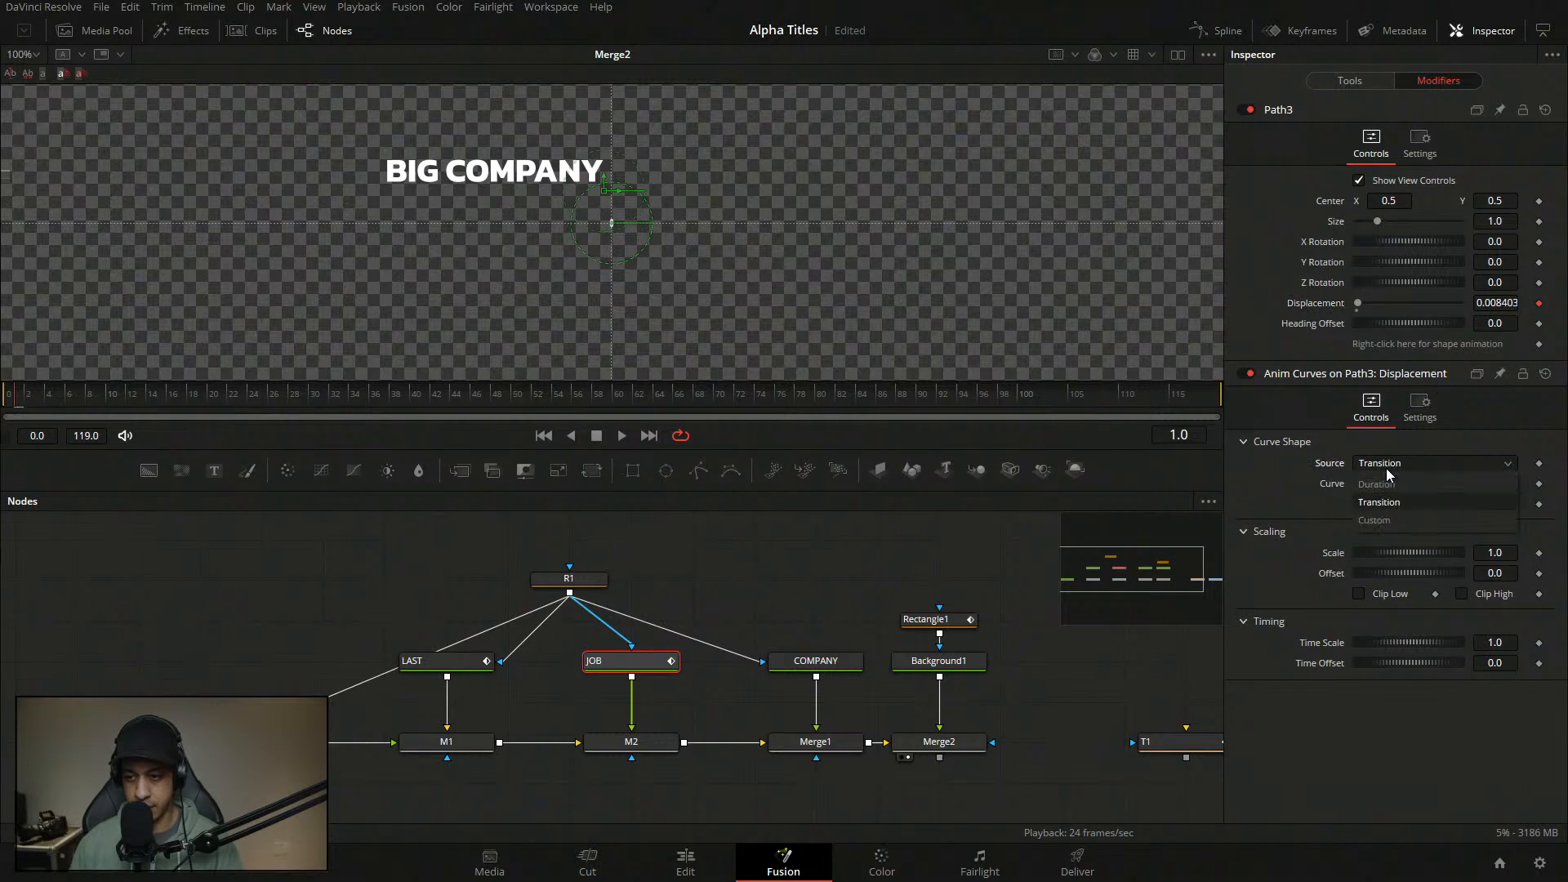
pyautogui.click(1385, 501)
pyautogui.click(1389, 484)
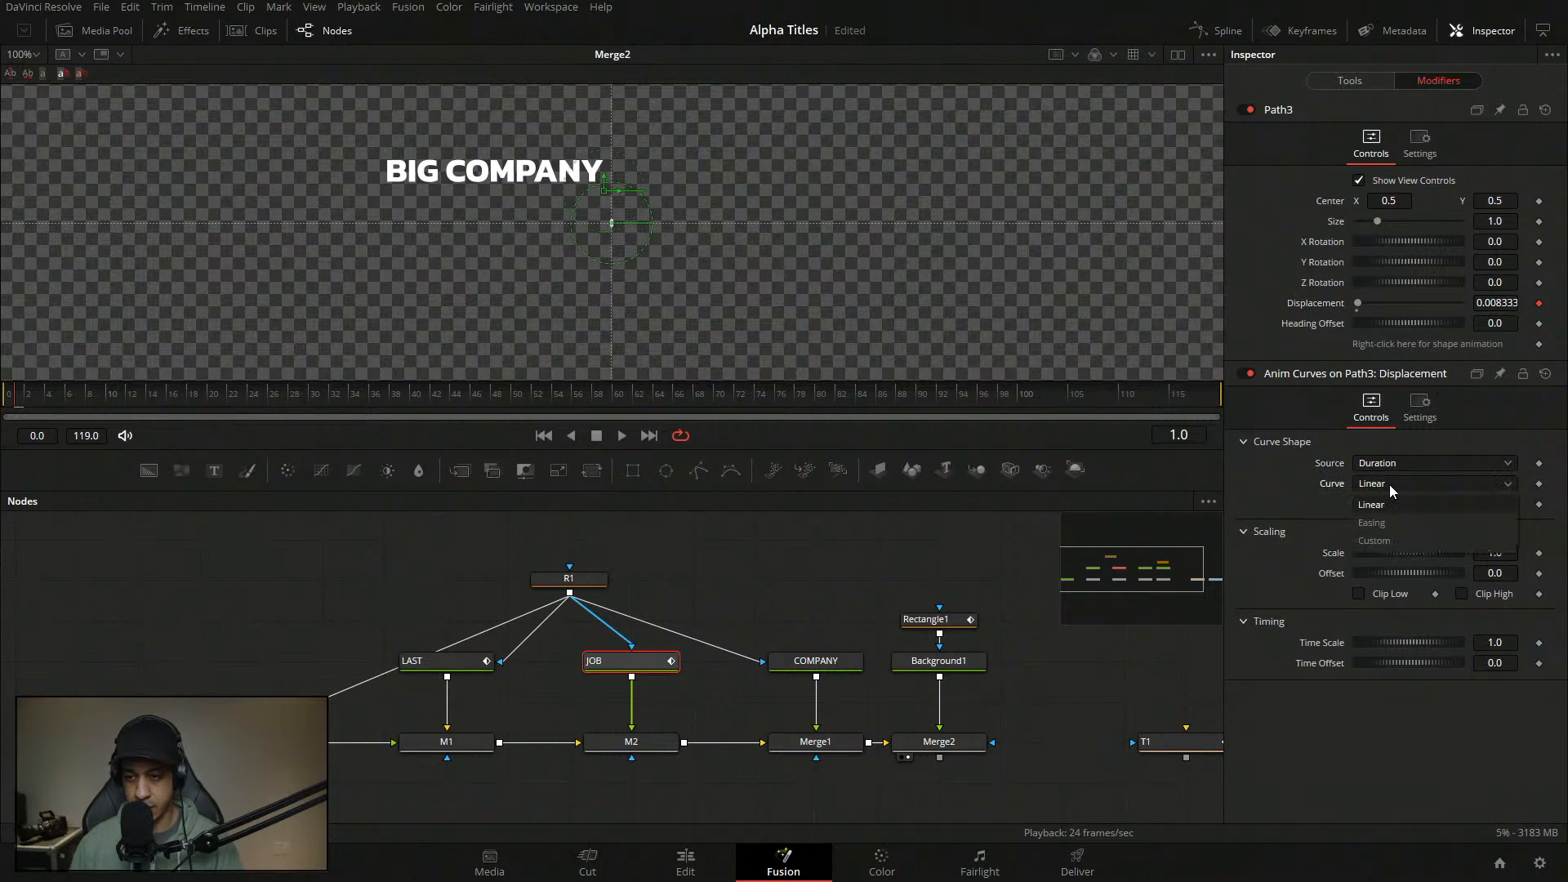
pyautogui.click(1399, 539)
# - Set the curve points' In values to 0.15 and 0.24
pyautogui.click(1372, 604)
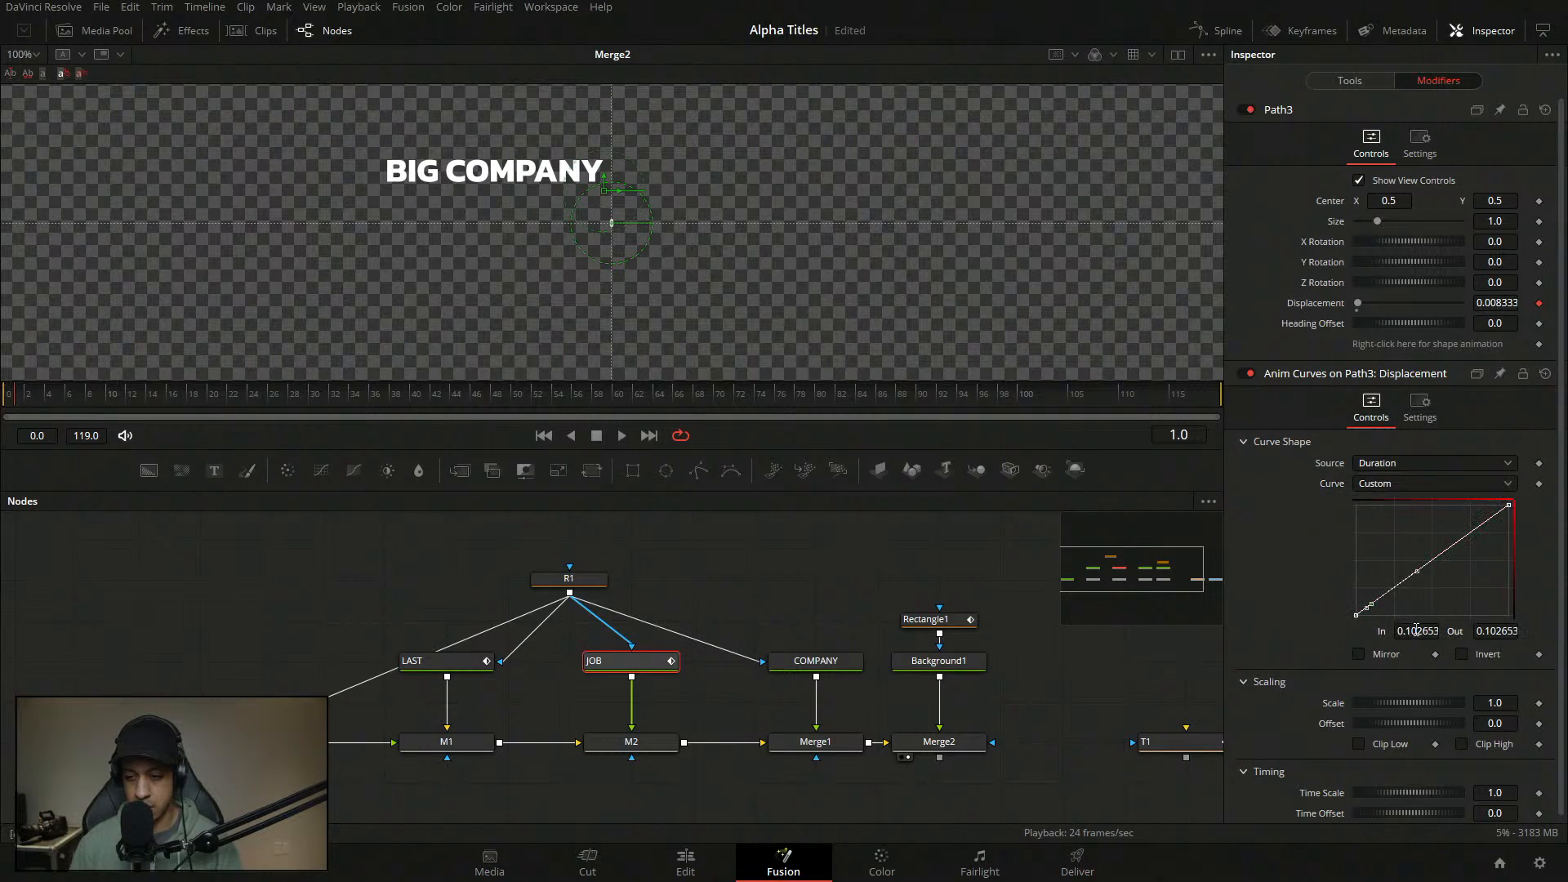
pyautogui.click(1416, 630)
pyautogui.press('BackSpace')
pyautogui.write('.15')
pyautogui.press('Return')
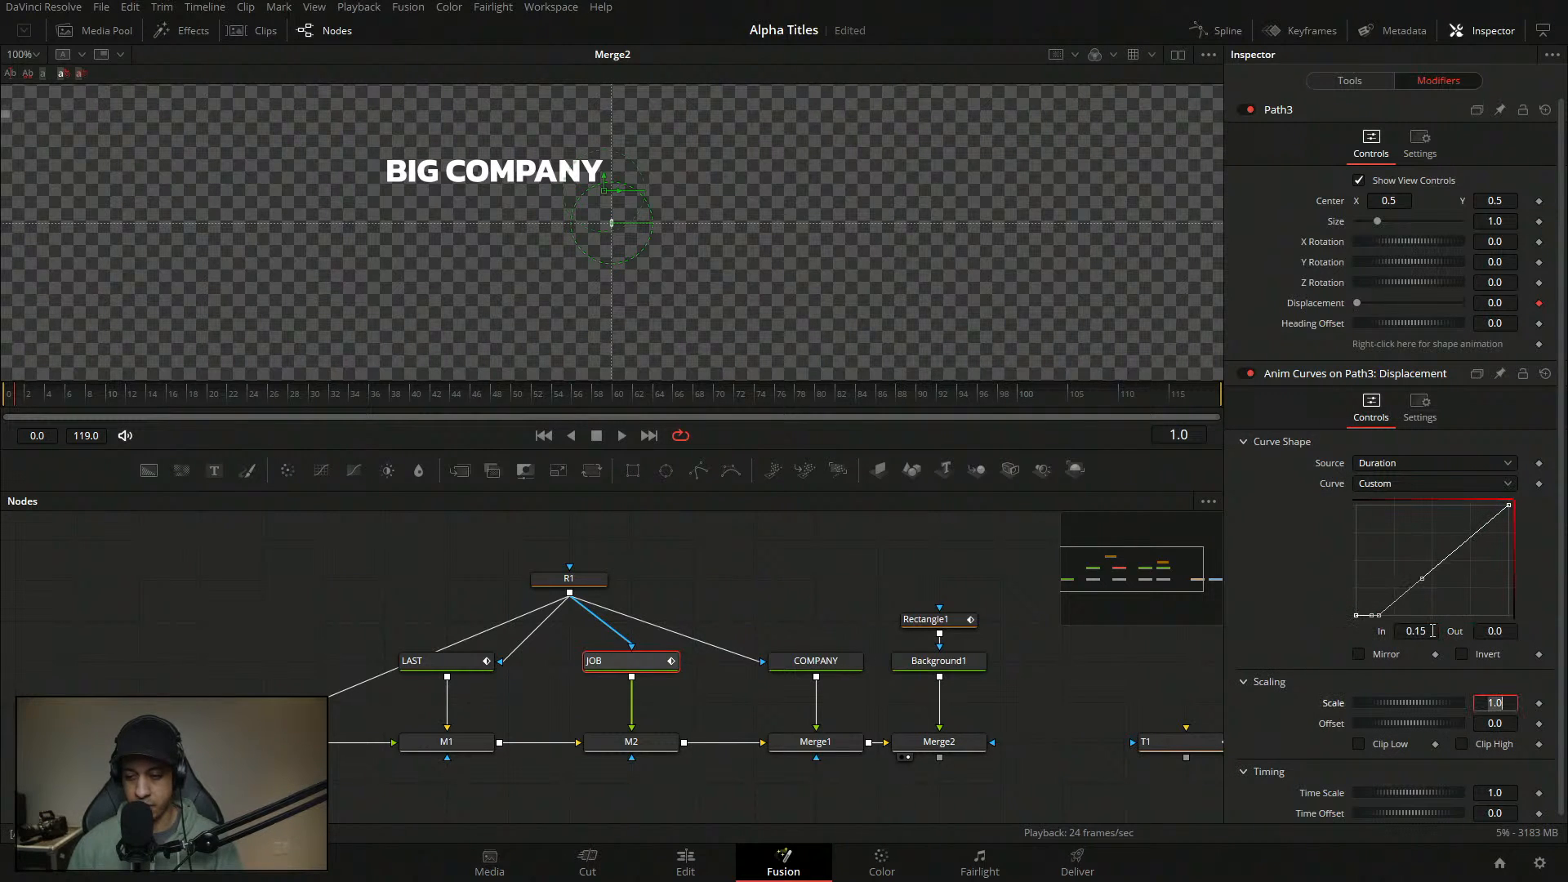
pyautogui.click(1435, 574)
pyautogui.click(1425, 630)
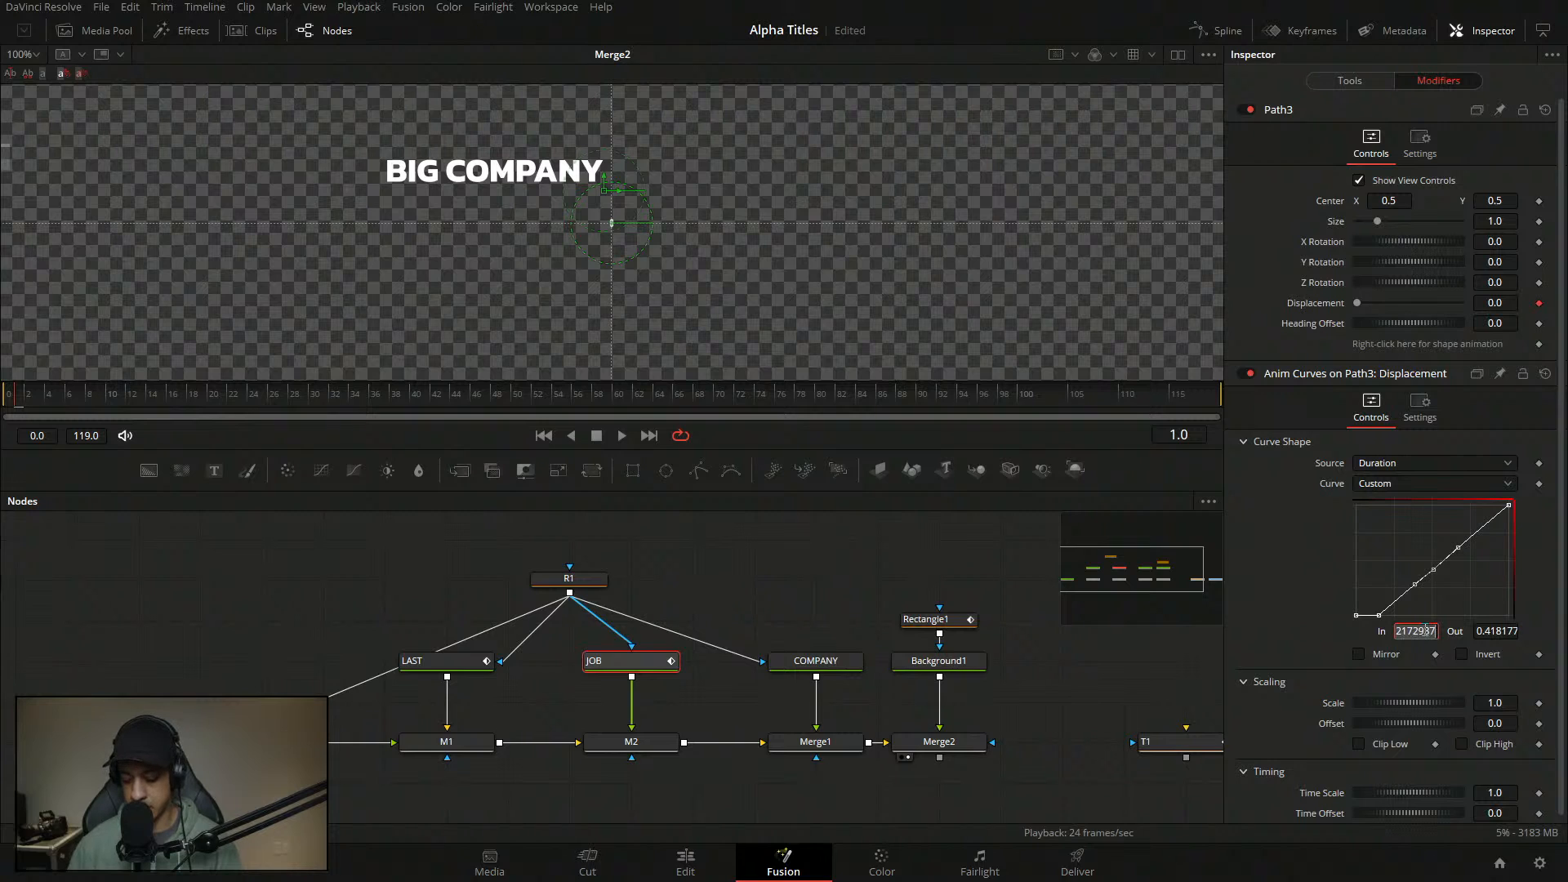
pyautogui.write('.24')
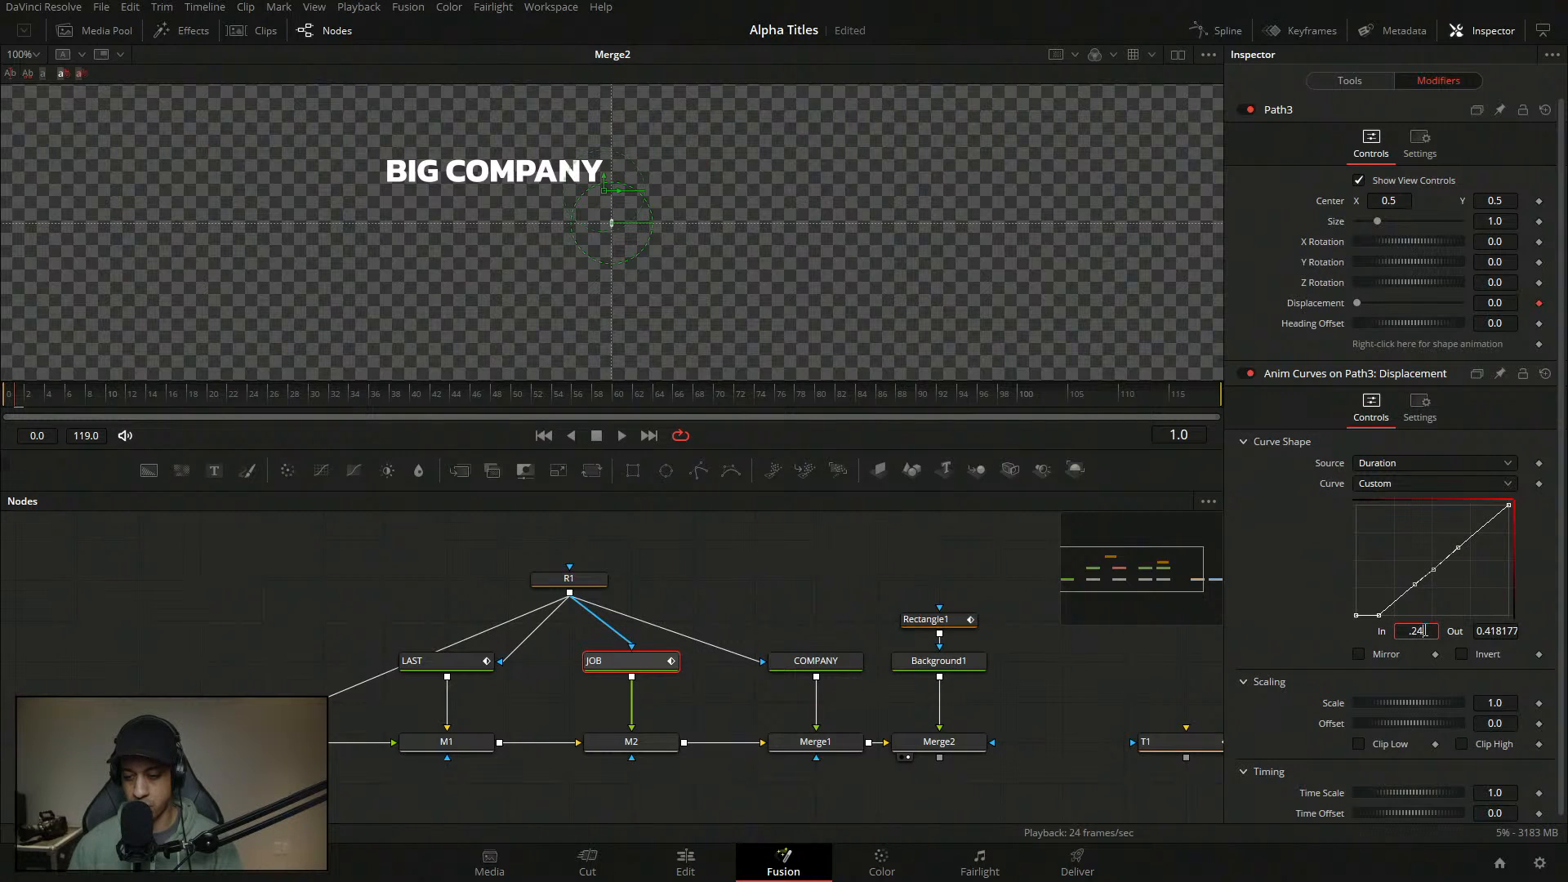
pyautogui.press('Return')
# - Lengthen the point's ease-in to 54 and preview the title animation
pyautogui.press('t')
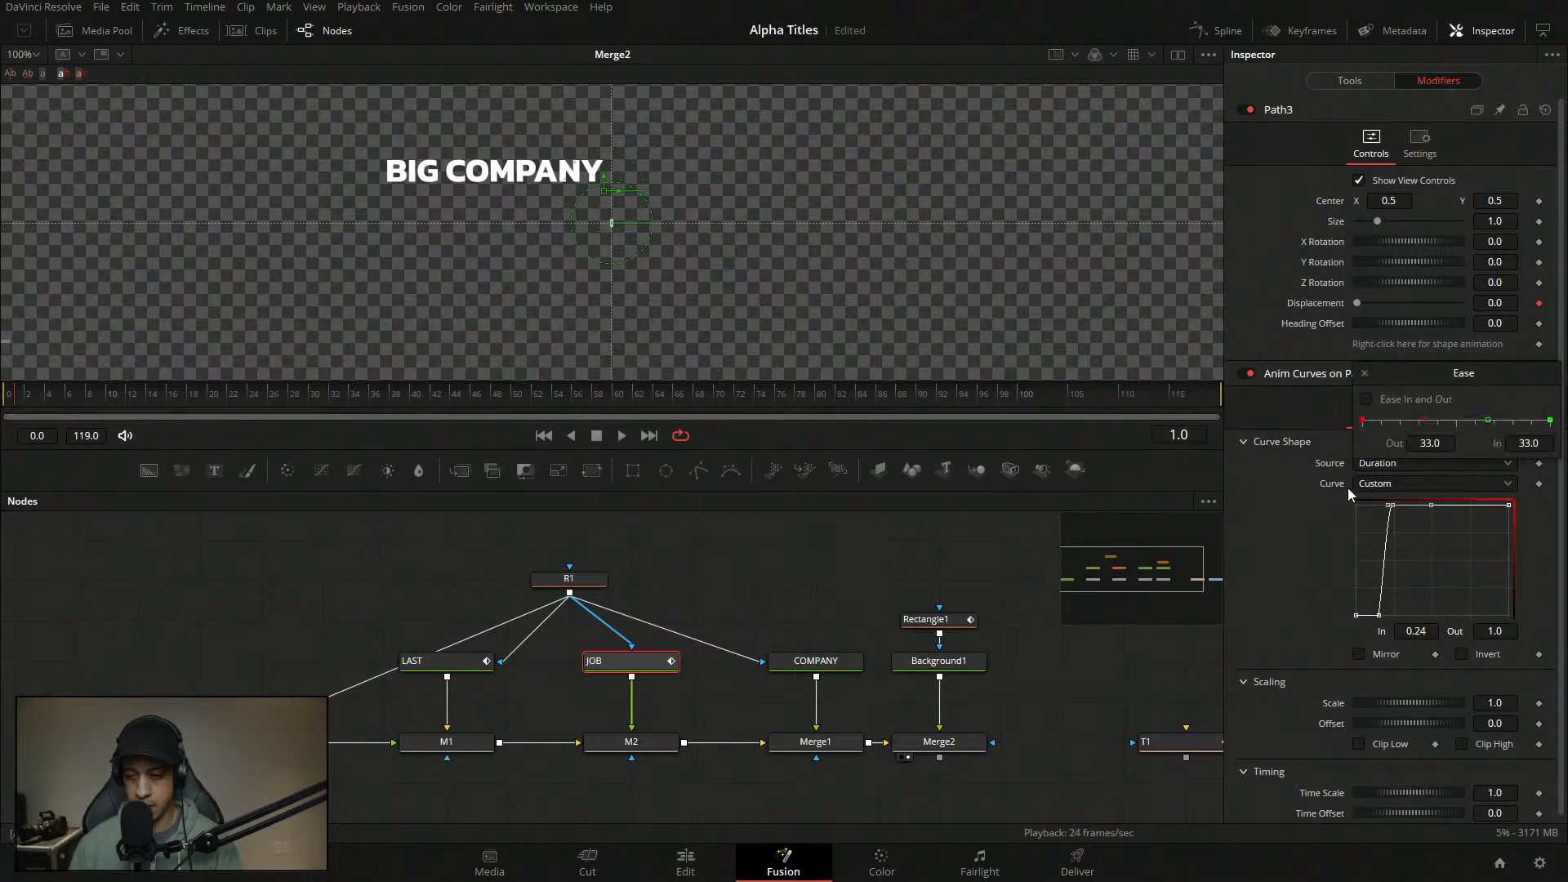
pyautogui.moveTo(1491, 419); pyautogui.dragTo(1449, 424)
pyautogui.click(1364, 373)
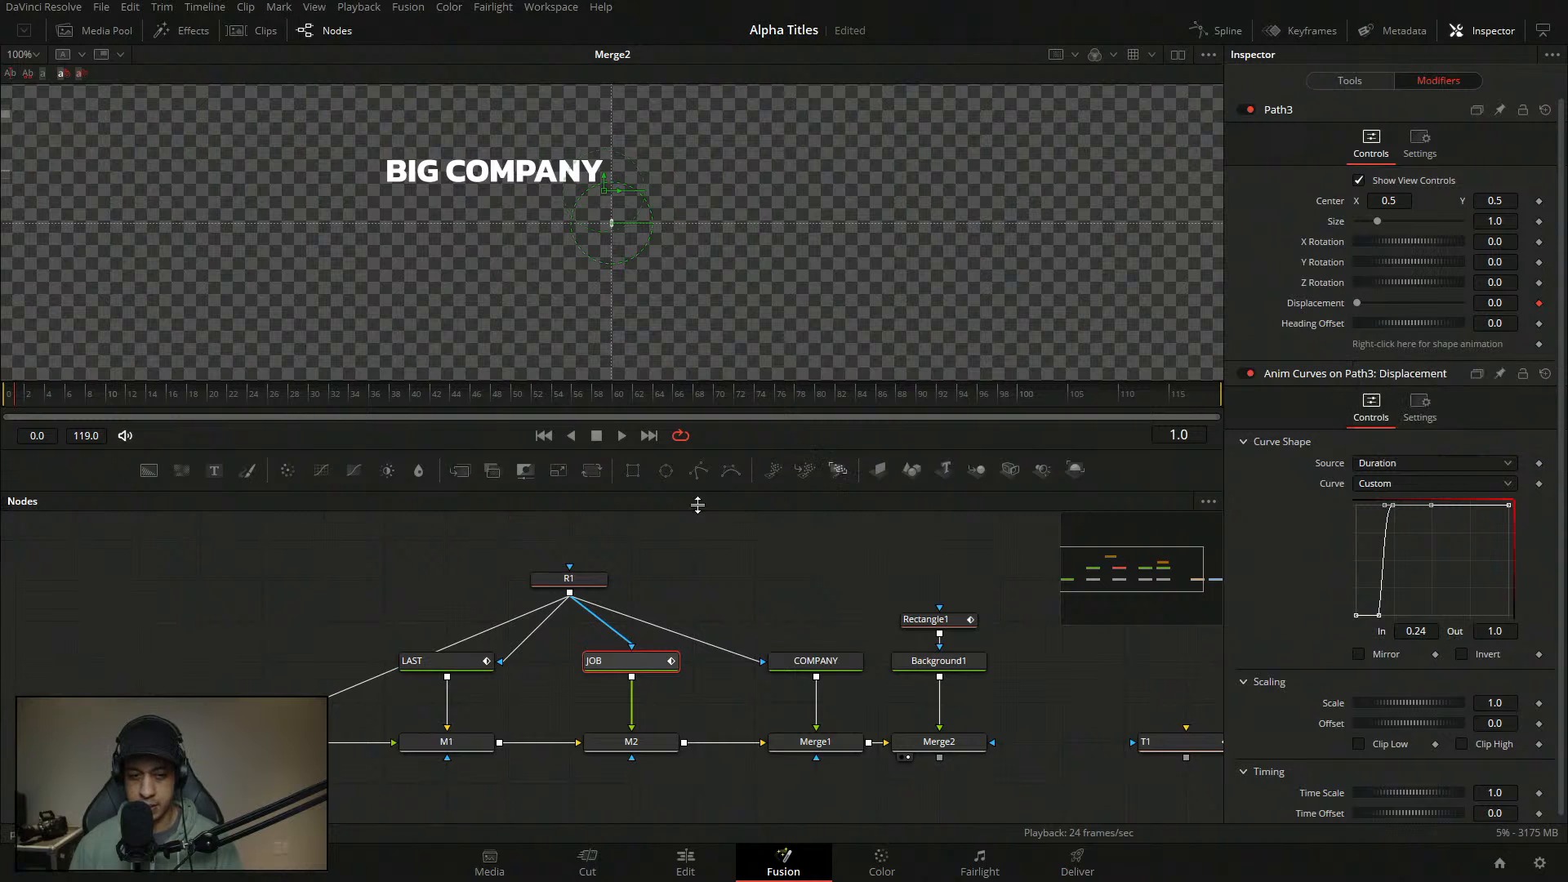
pyautogui.click(424, 556)
pyautogui.press('space')
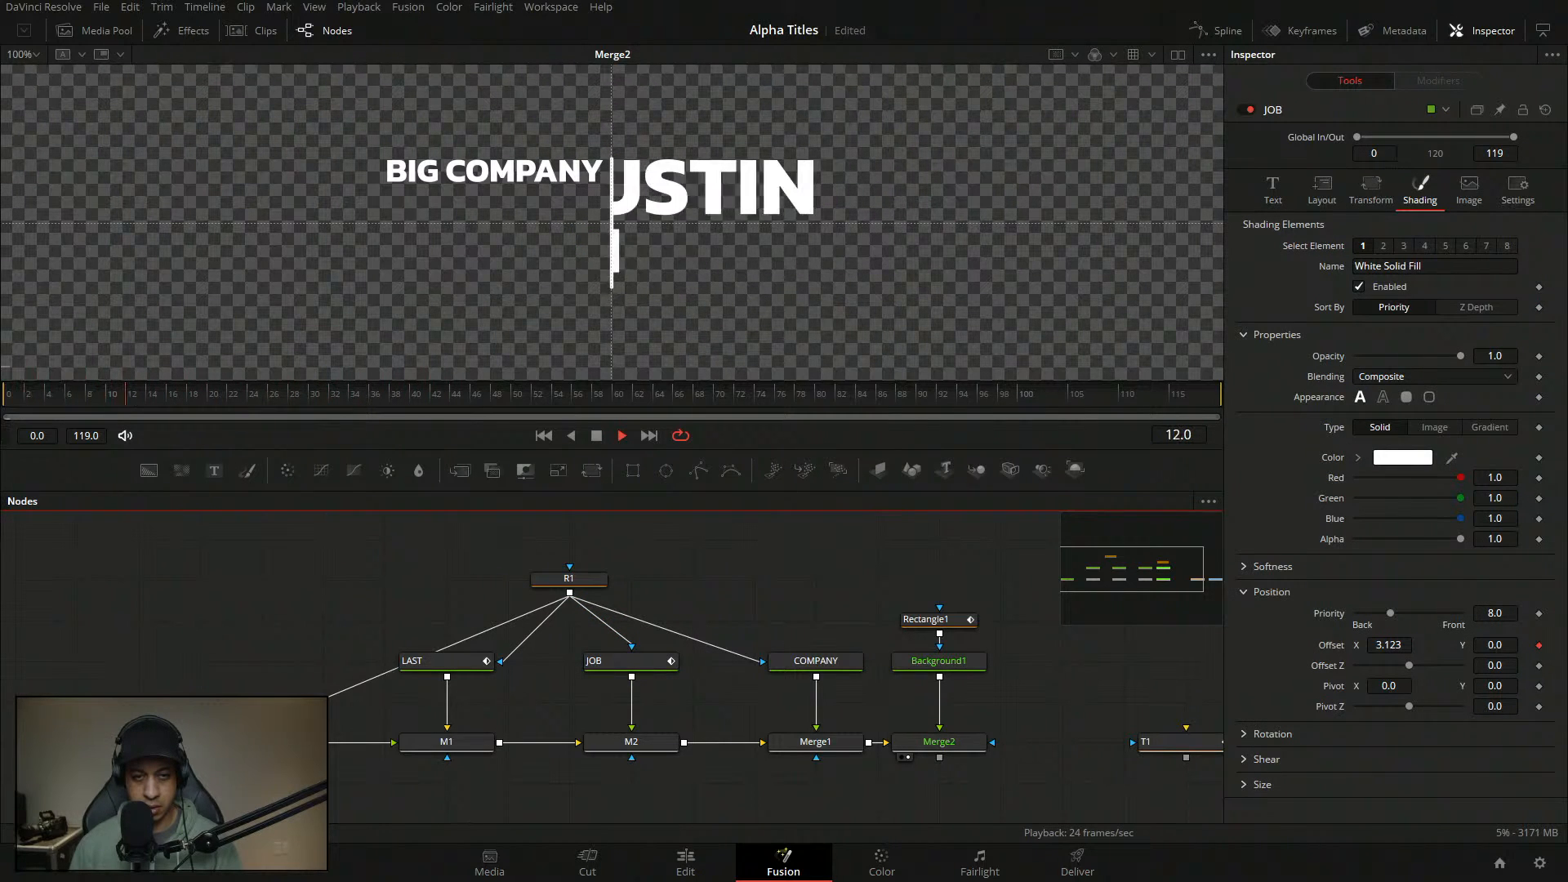
# - Stop playback and bring up the BIG COMPANY text's Shading settings
pyautogui.press('space')
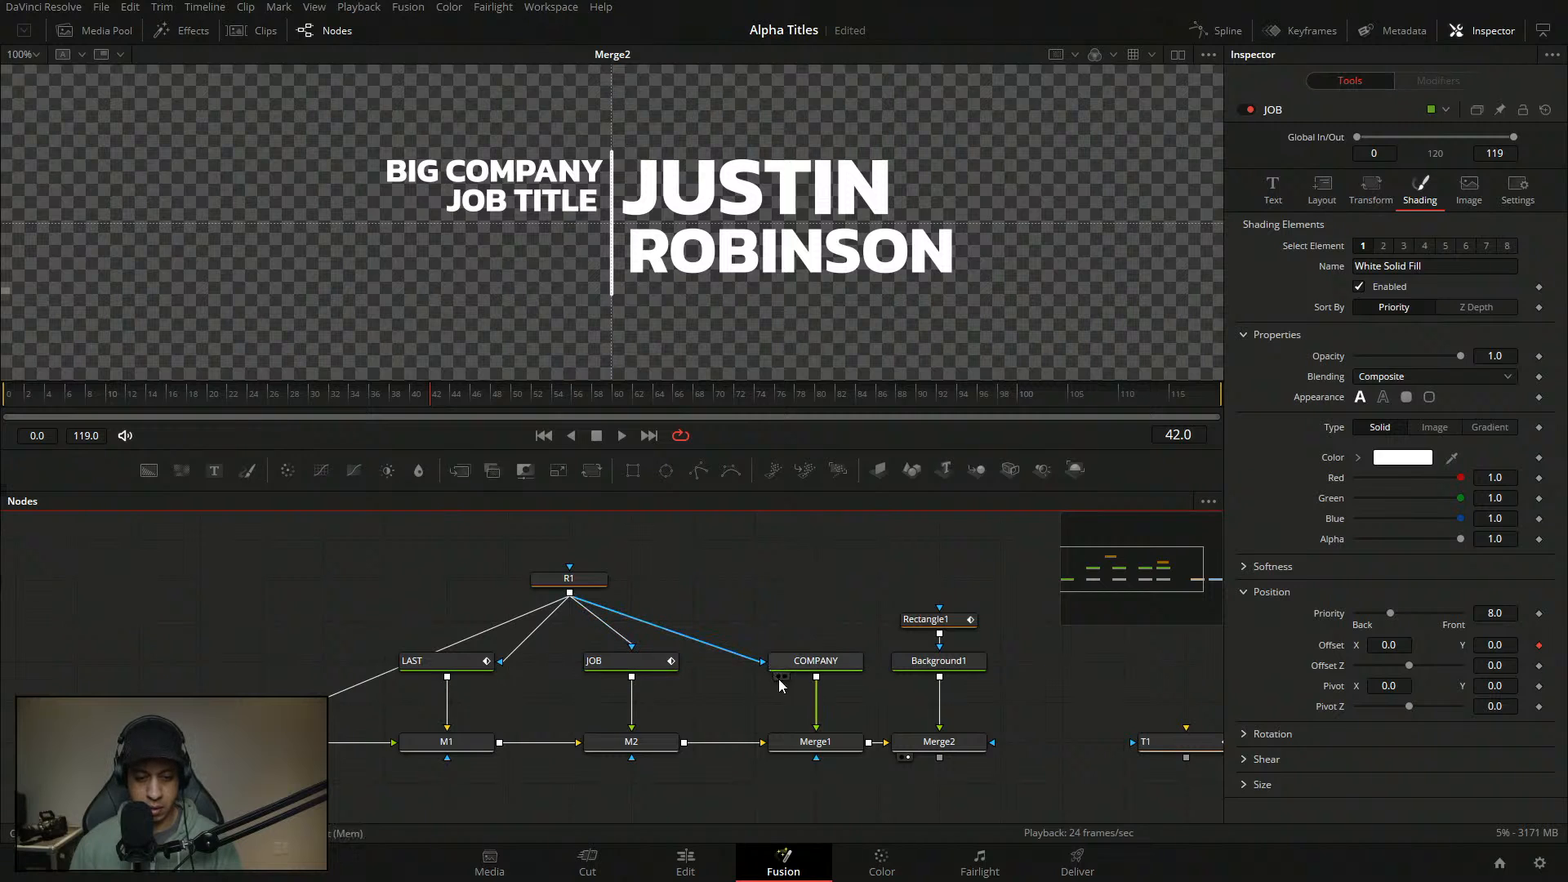
pyautogui.click(826, 663)
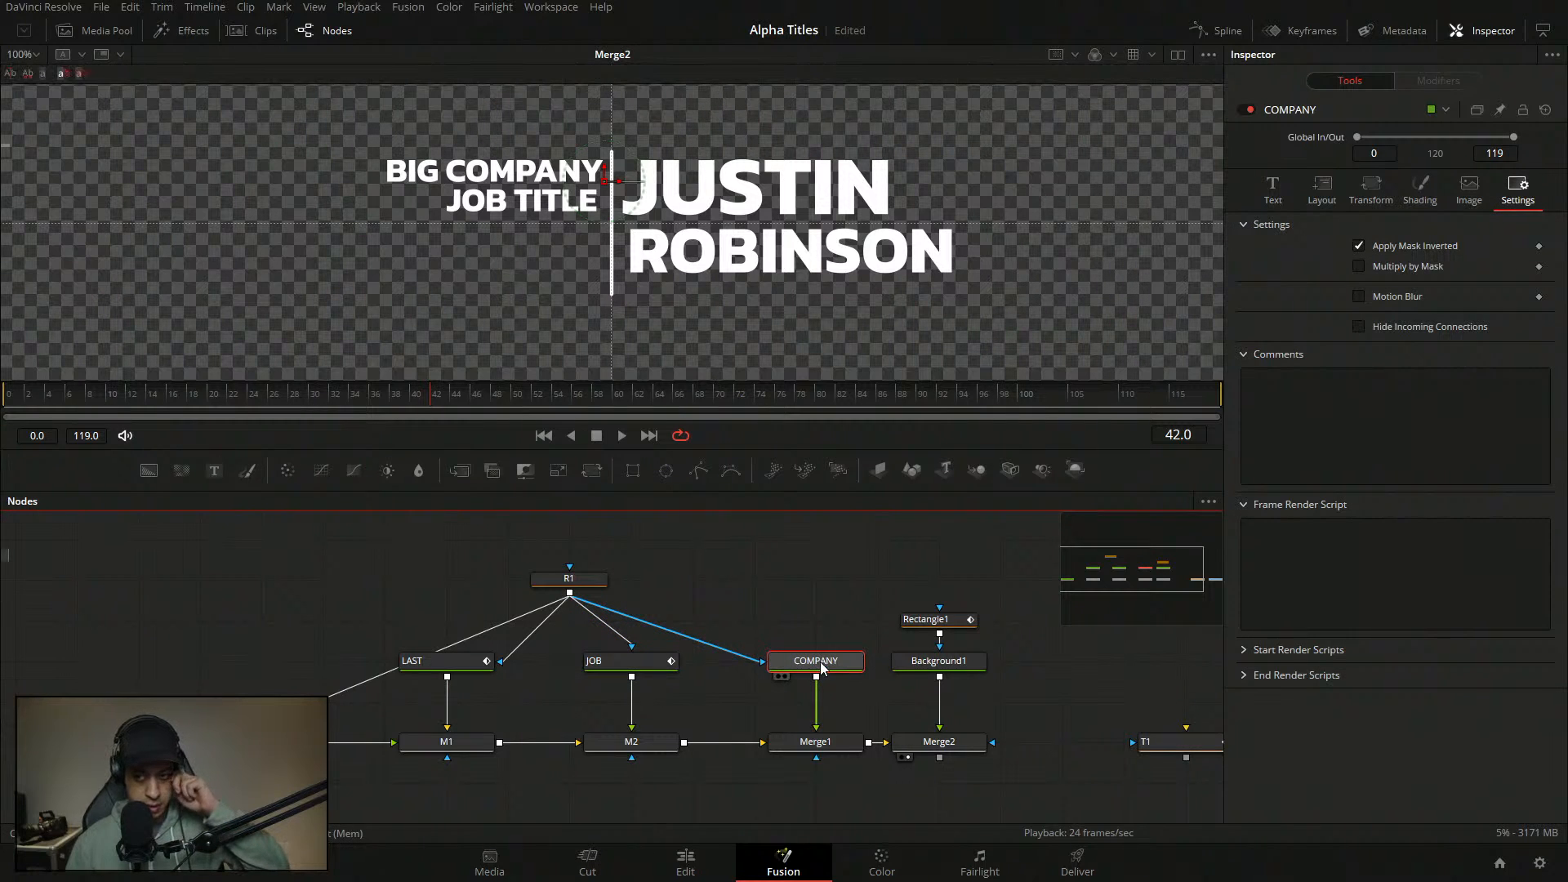
pyautogui.click(1322, 189)
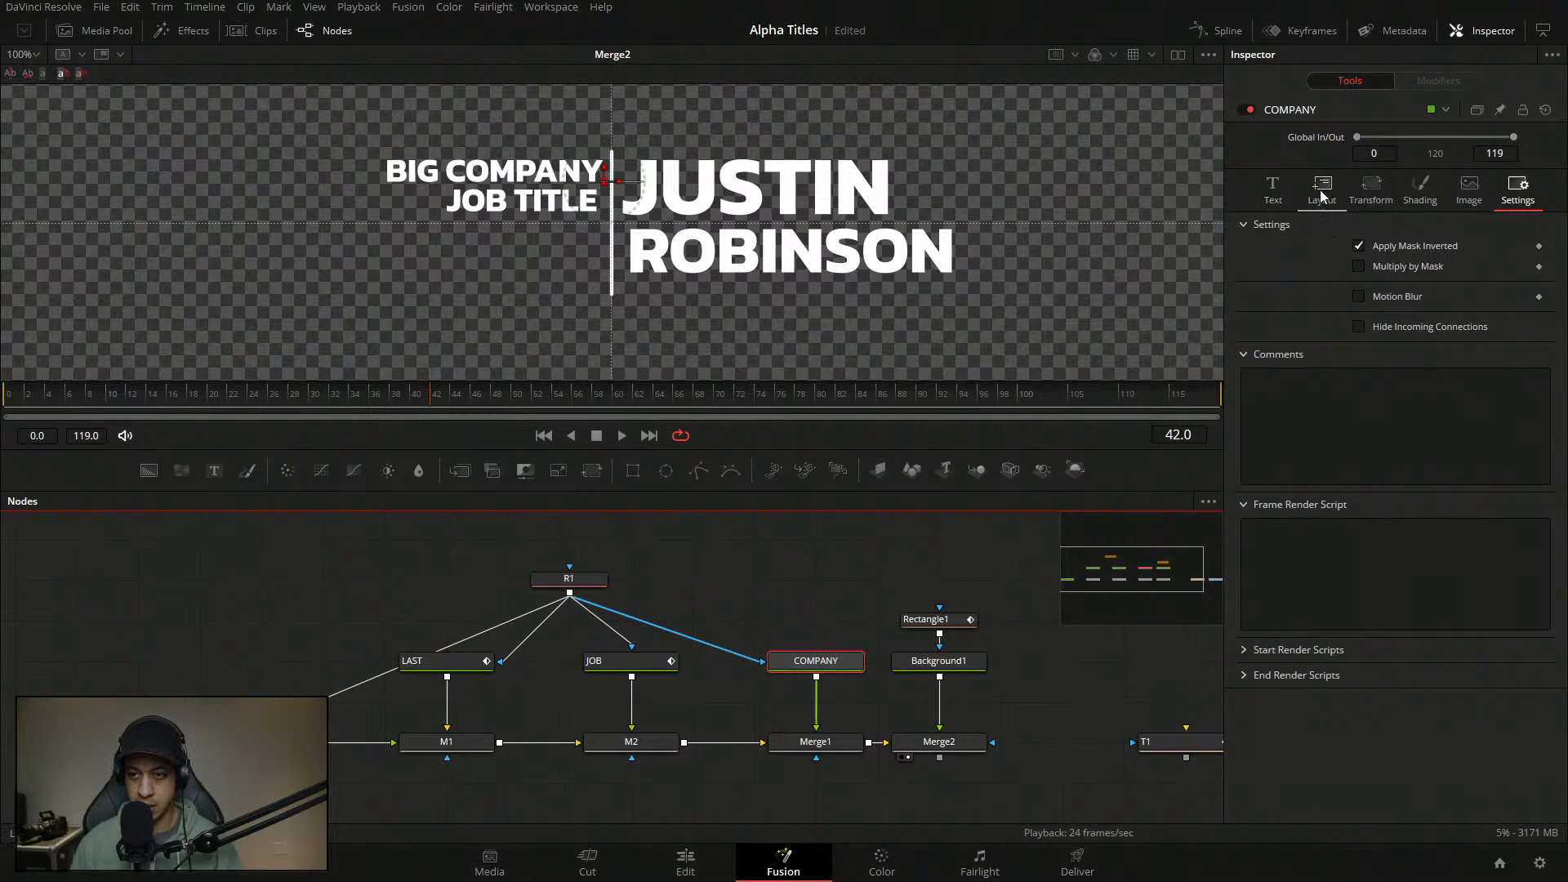
pyautogui.click(1286, 194)
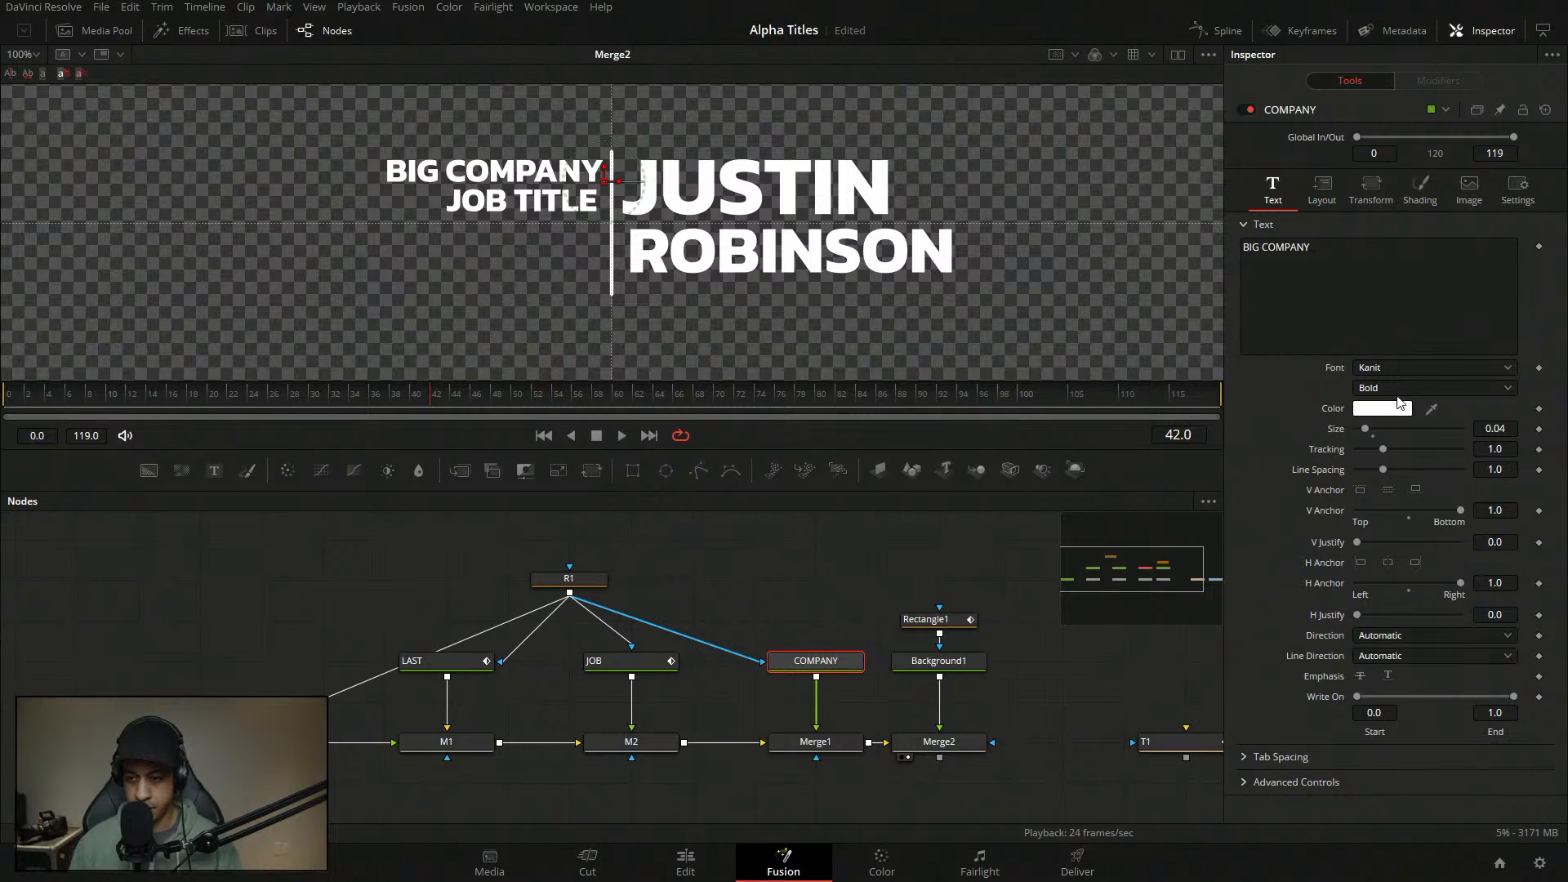
pyautogui.click(1421, 189)
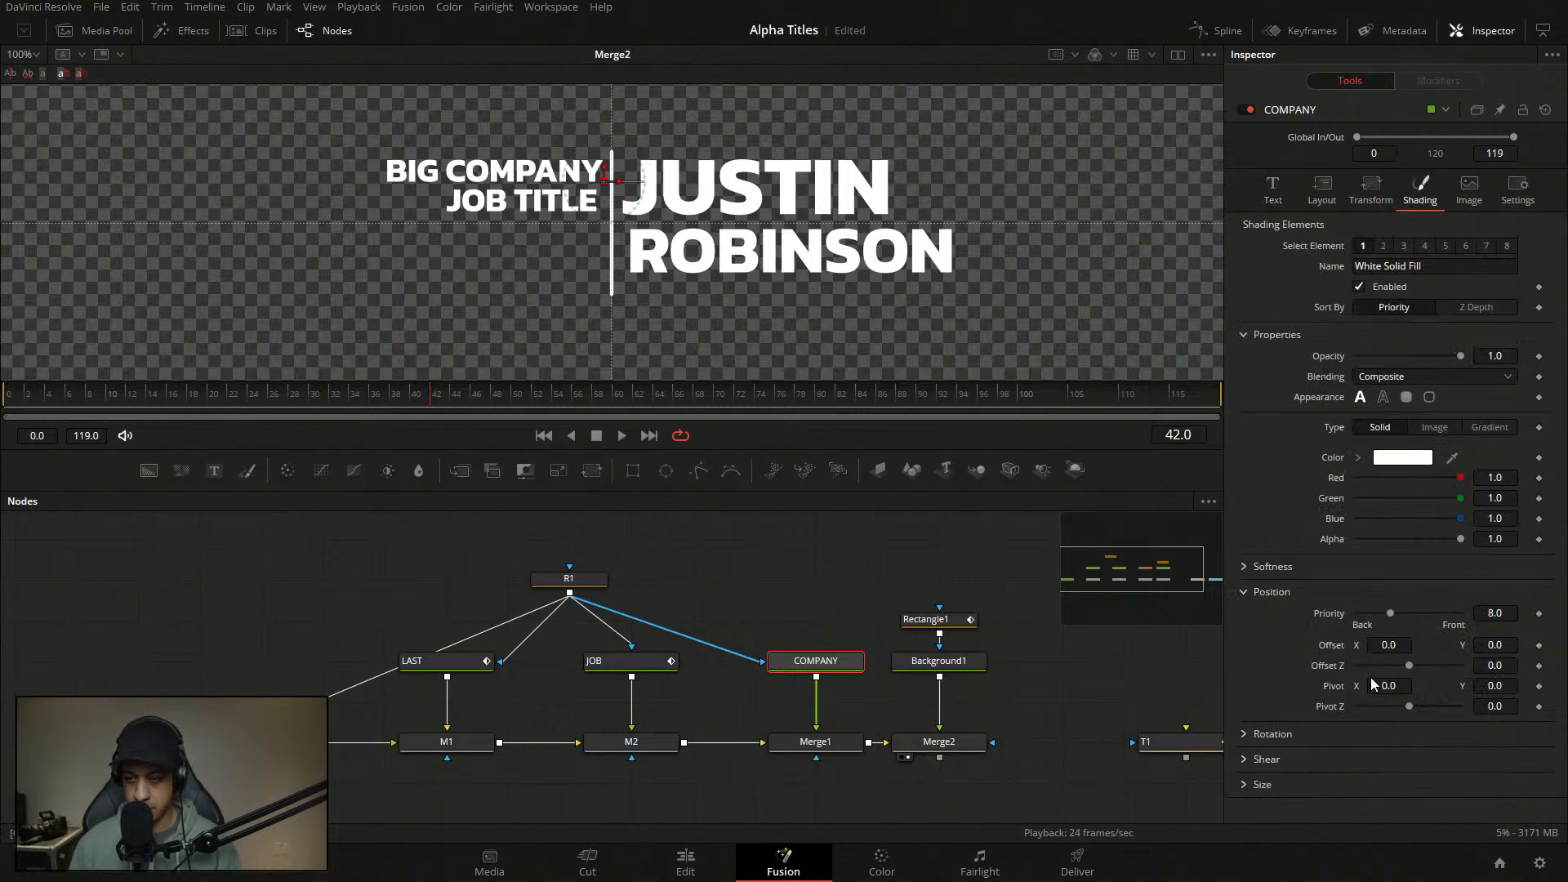
# - Keyframe BIG COMPANY's Position Offset, then at frame 27 push Offset X to about 4
pyautogui.click(1539, 646)
pyautogui.moveTo(432, 403); pyautogui.dragTo(278, 402)
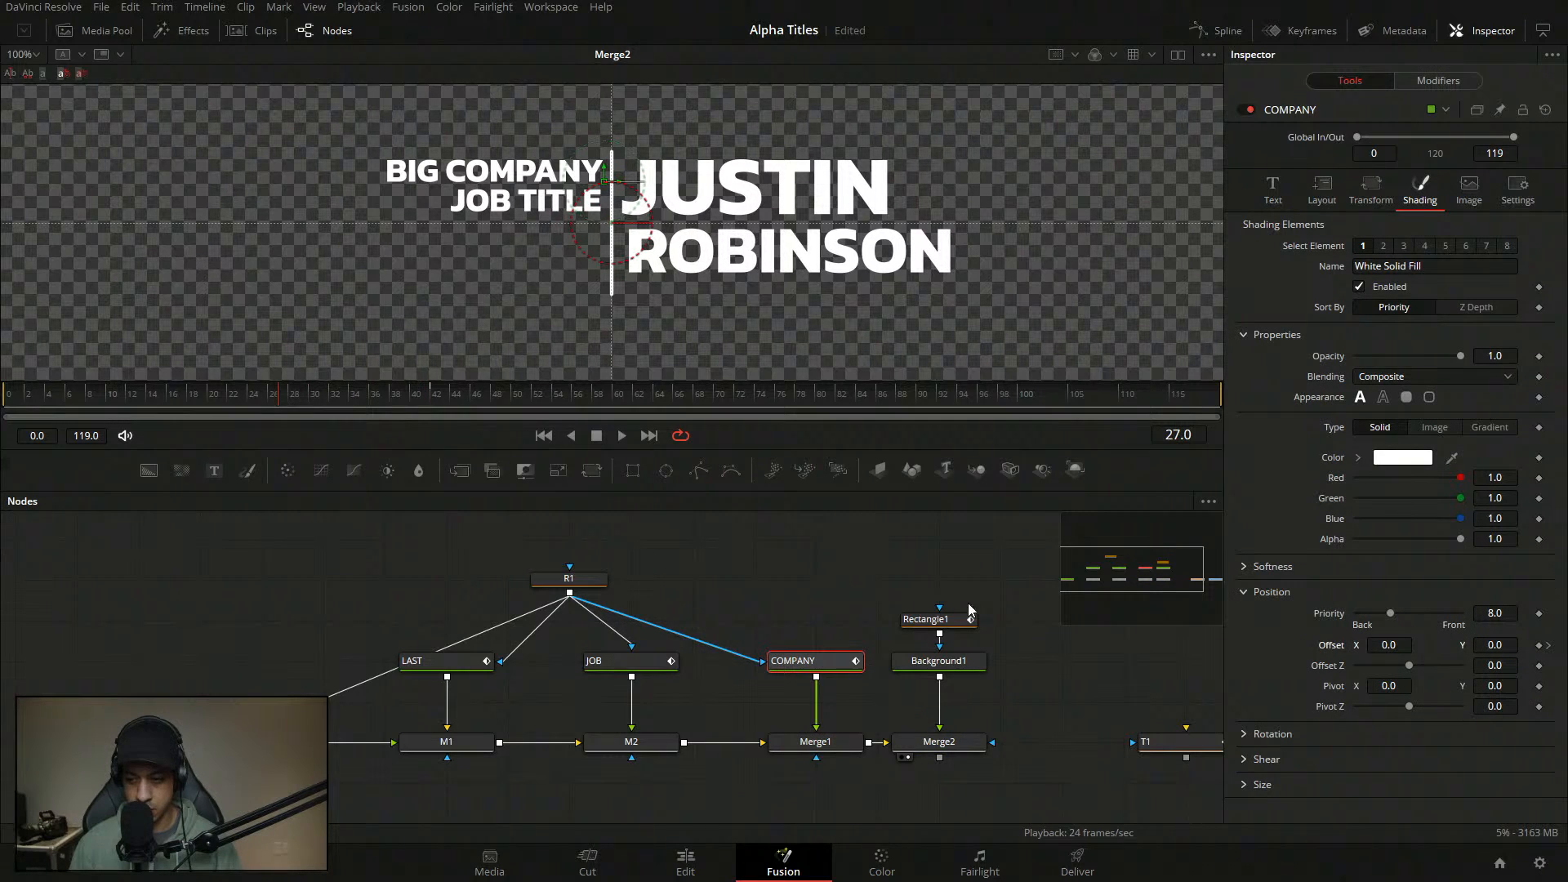
pyautogui.moveTo(1393, 644)
pyautogui.mouseDown()
pyautogui.moveTo(1450, 644)
pyautogui.moveTo(1398, 655)
pyautogui.mouseUp()
# - Set COMPANY's Offset X to 5
pyautogui.click(1395, 646)
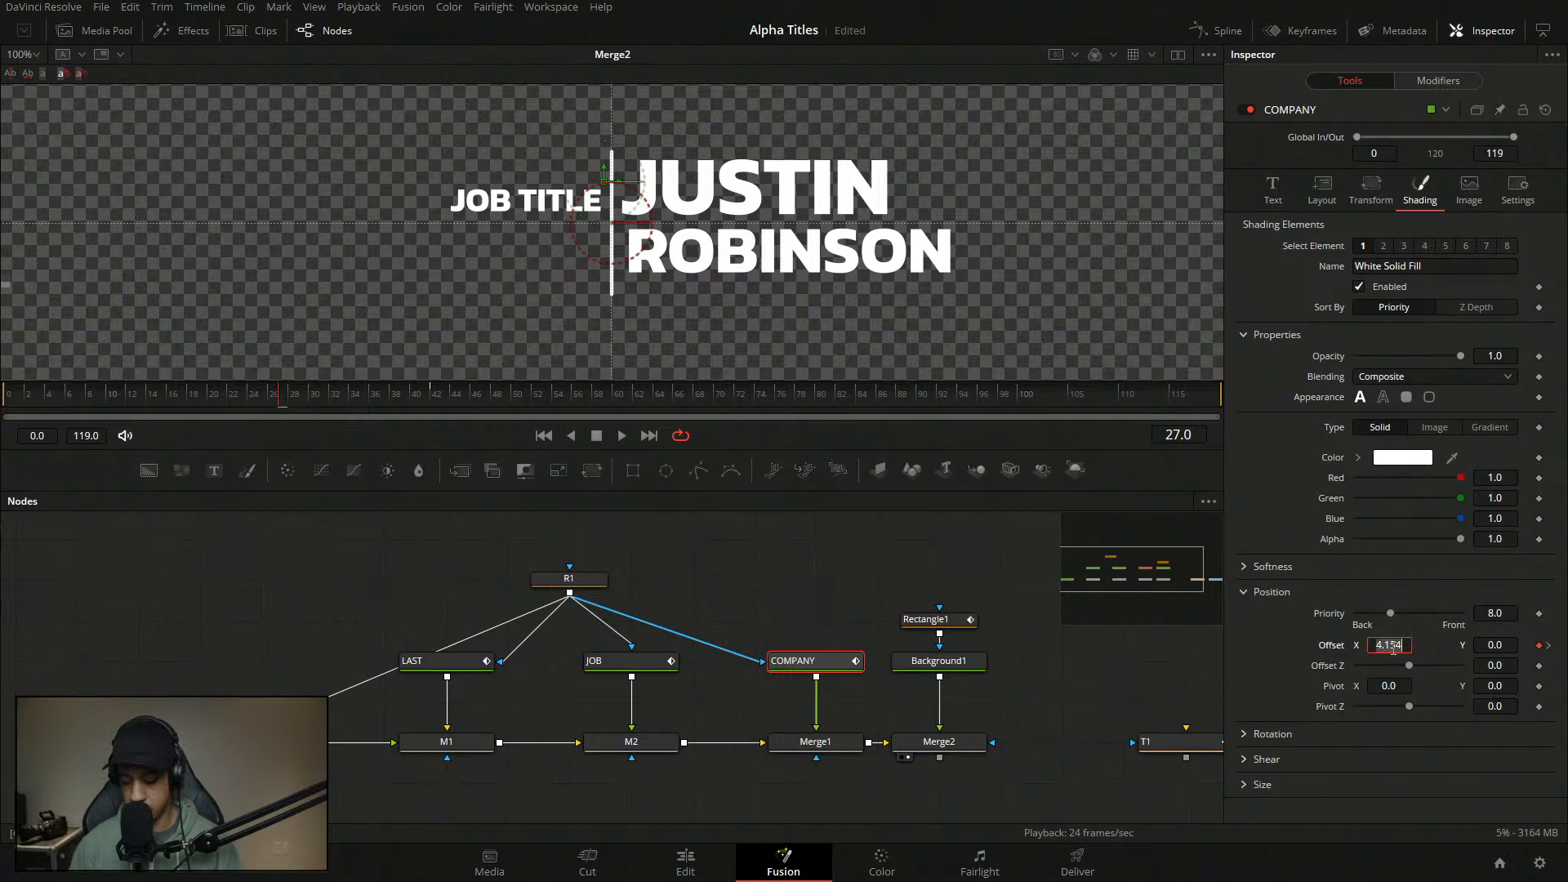
pyautogui.write('5')
pyautogui.press('Tab')
# - Attach Anim Curves to COMPANY's Displacement, using a Duration source and a custom curve shape
pyautogui.click(1452, 80)
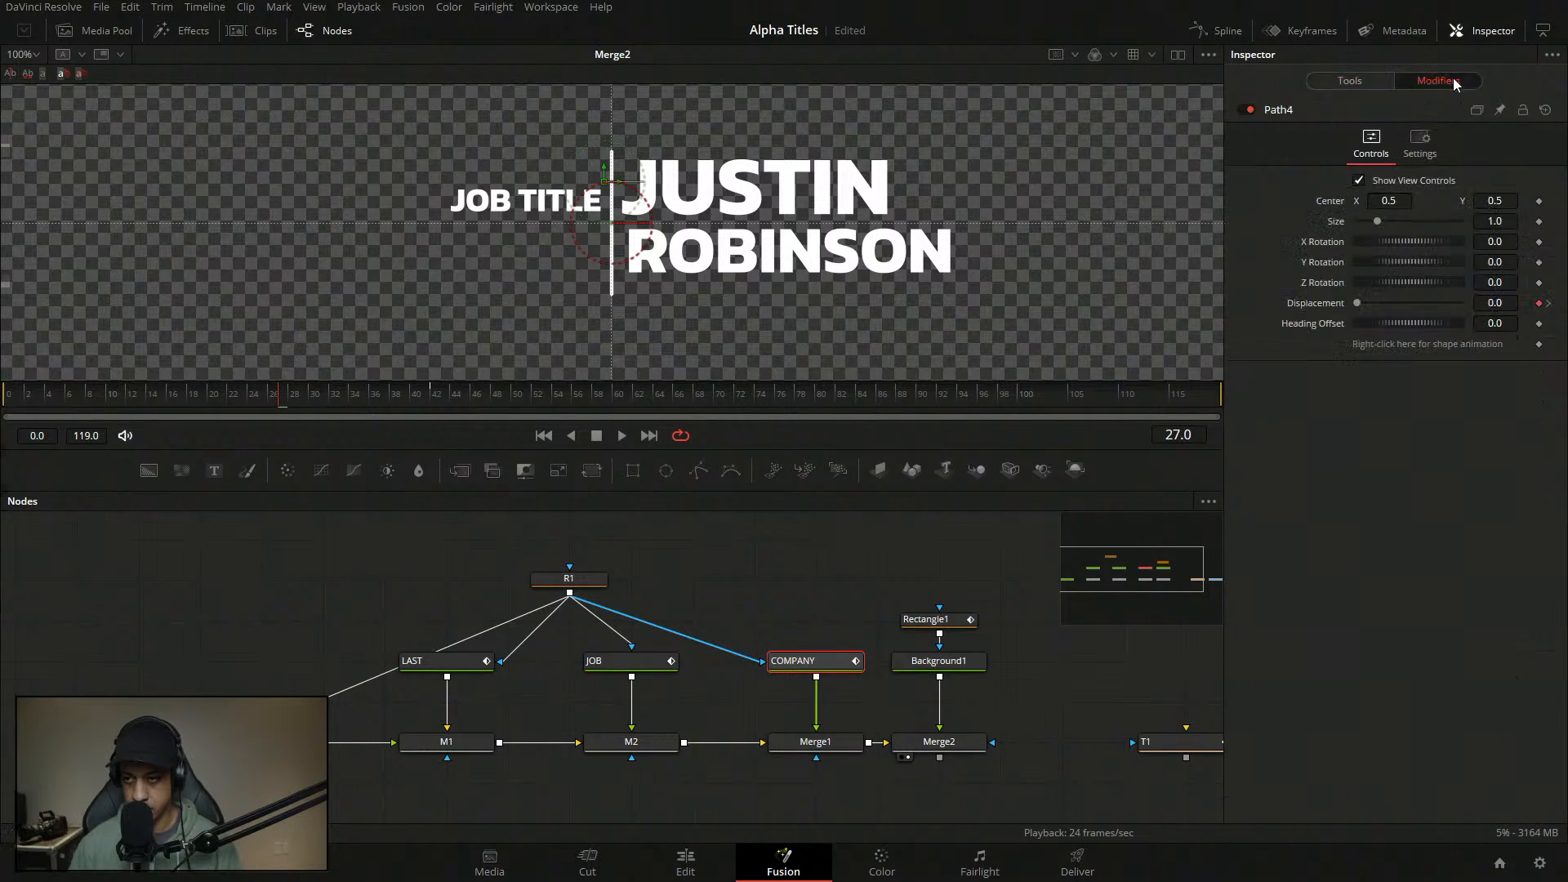
pyautogui.rightClick(1313, 305)
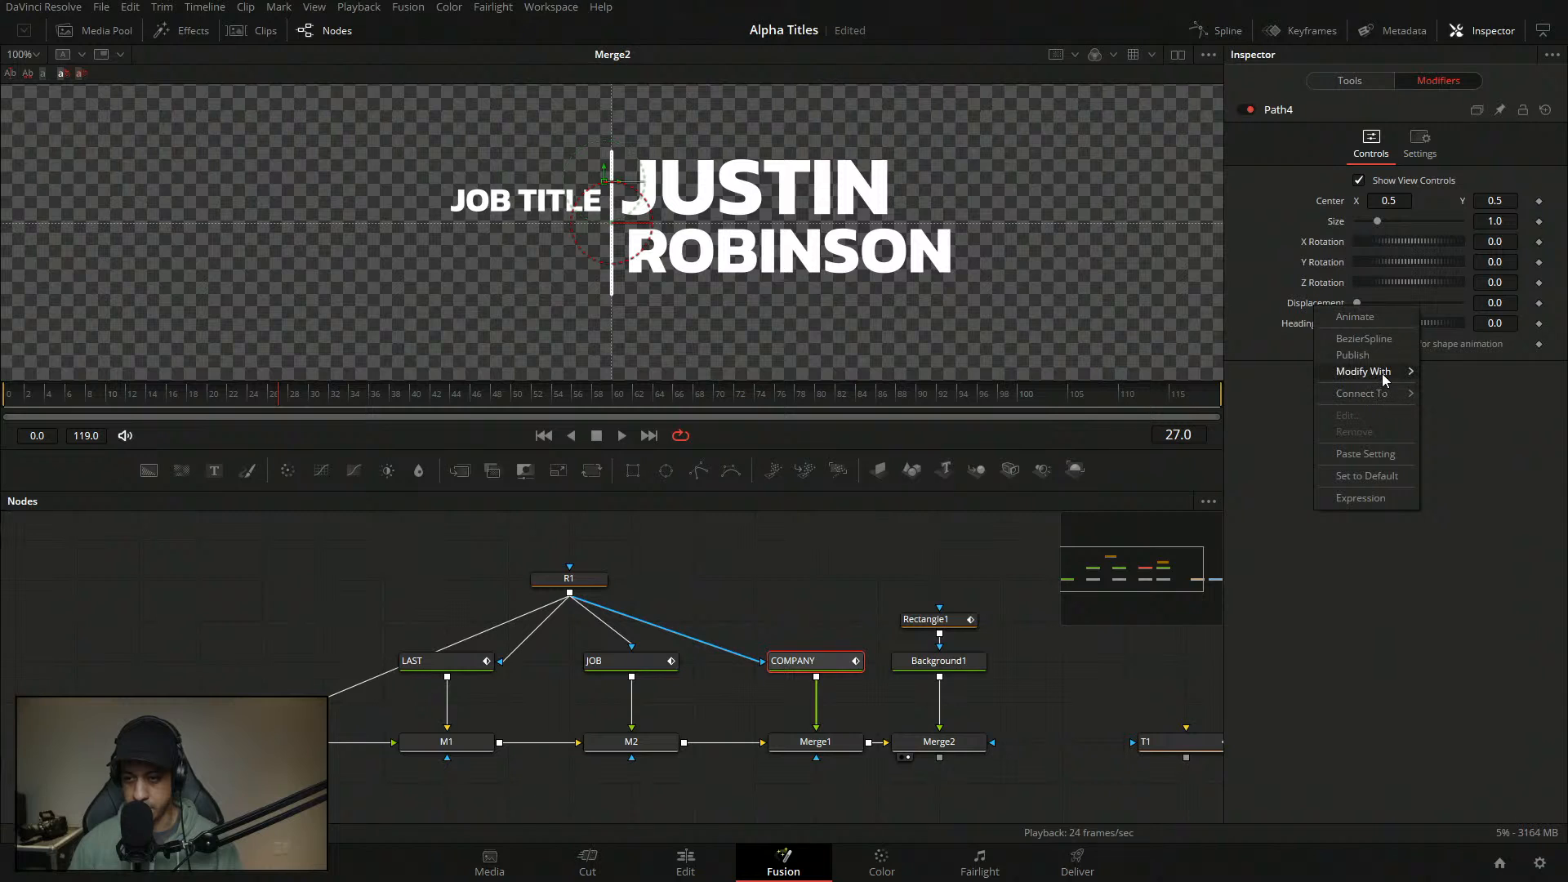
pyautogui.moveTo(1381, 374)
pyautogui.click(1272, 378)
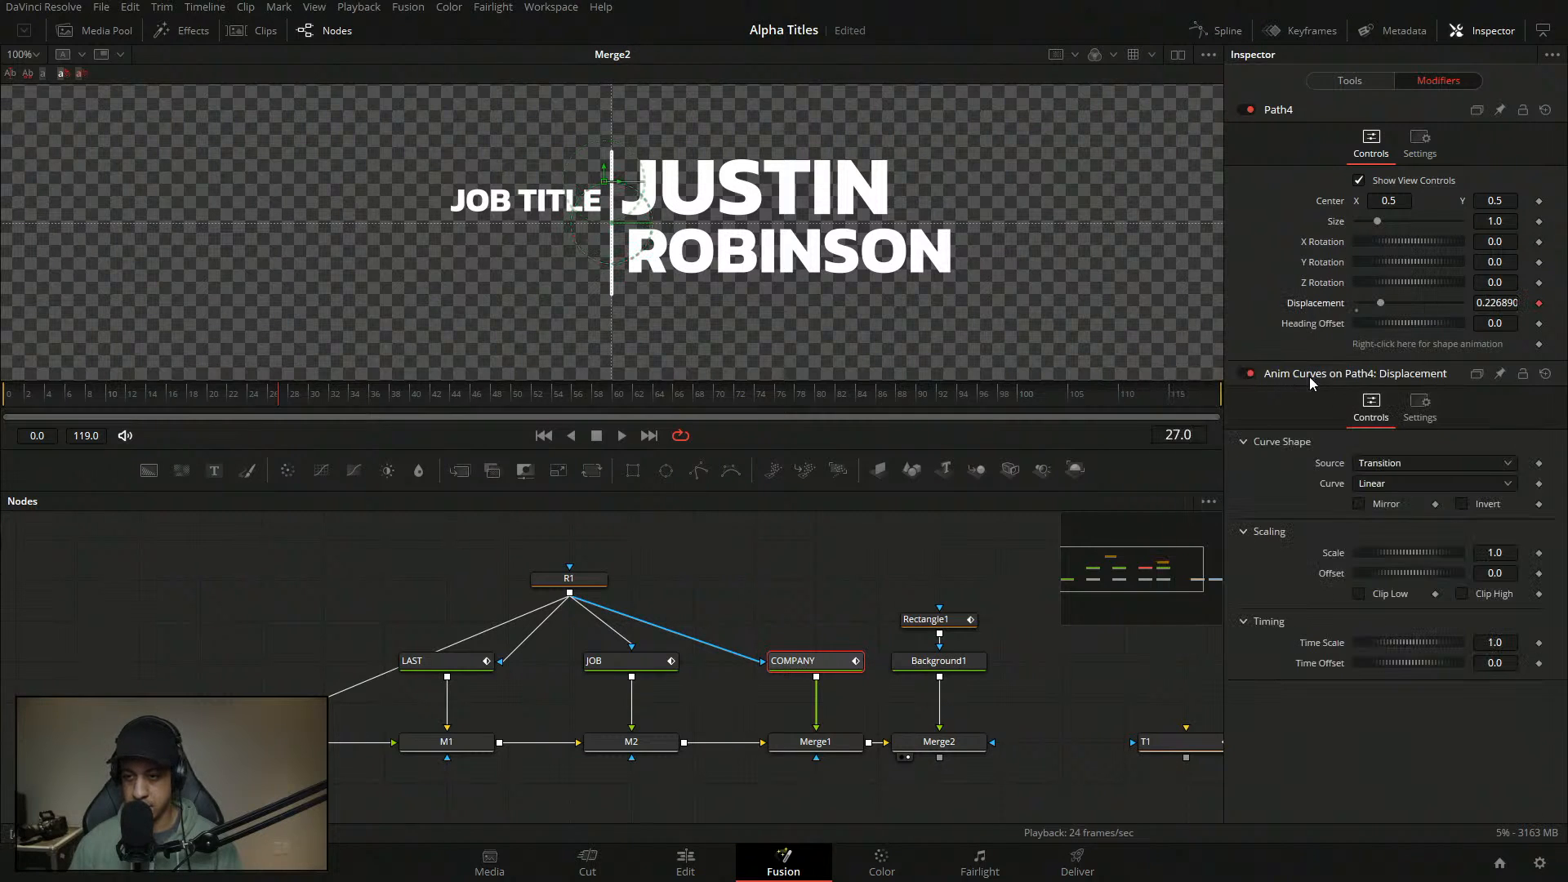
pyautogui.click(1393, 464)
pyautogui.click(1389, 486)
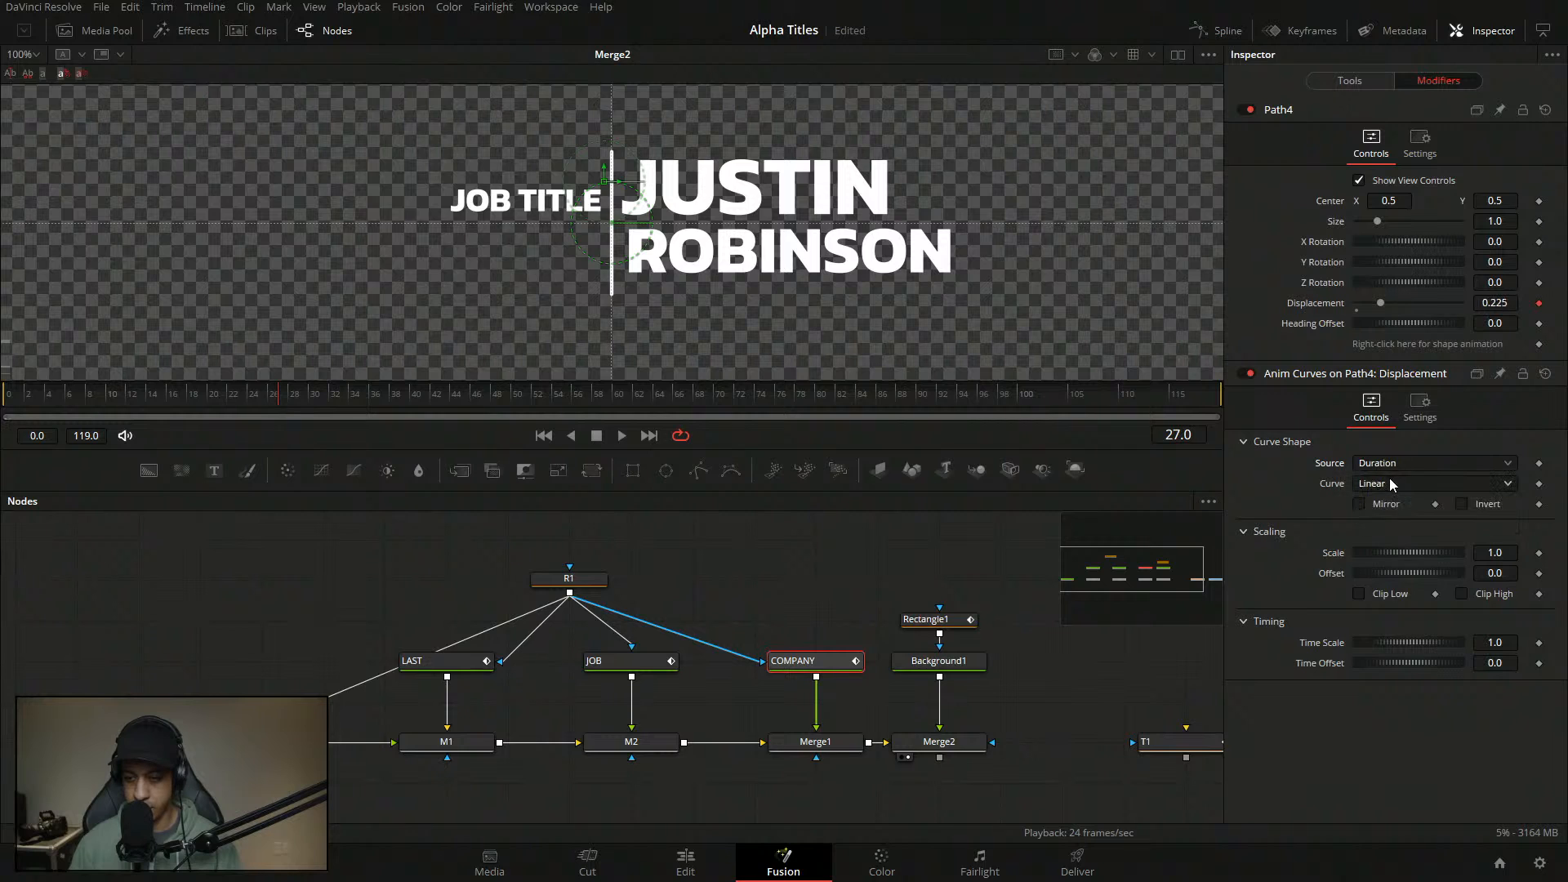
pyautogui.click(1389, 482)
pyautogui.click(1400, 529)
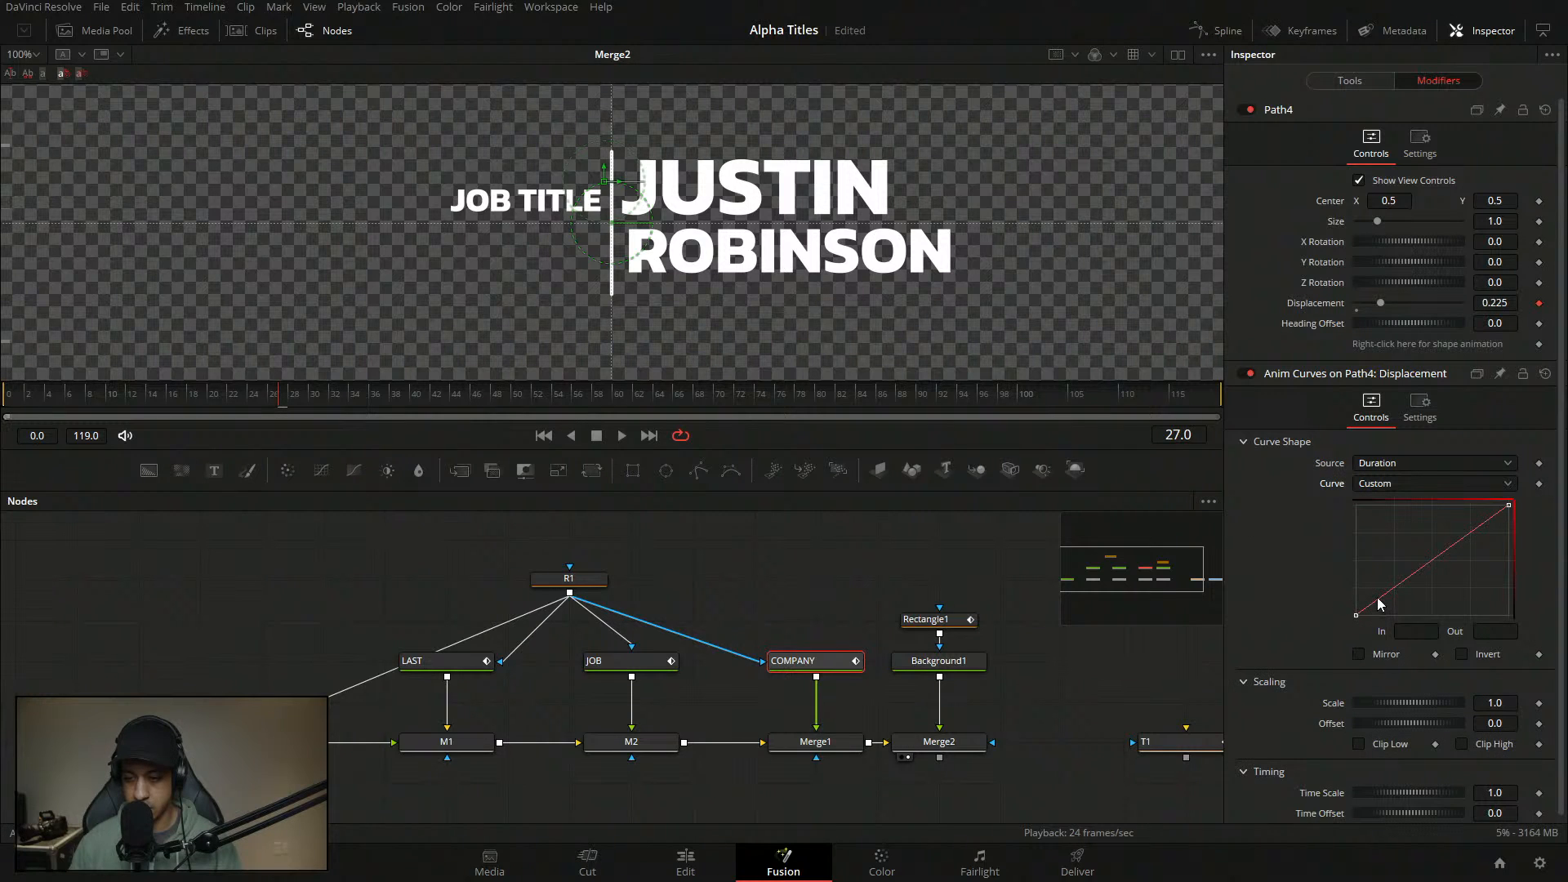
# - Add a first curve point at In 0.1
pyautogui.click(1381, 606)
pyautogui.click(1417, 631)
pyautogui.write('.1')
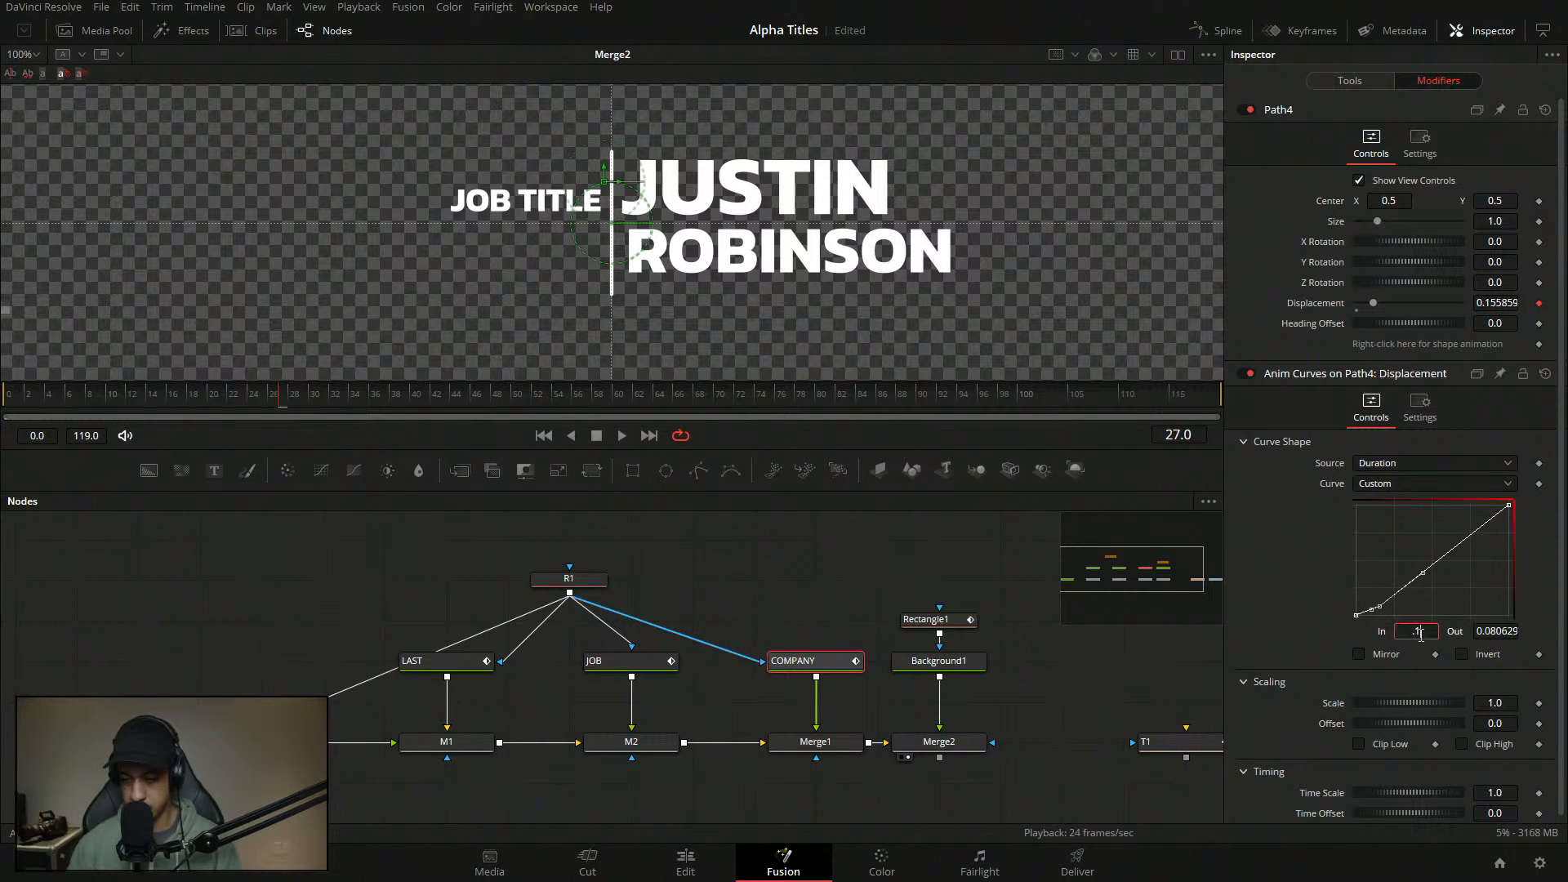
pyautogui.press('Return')
# - Add a second curve point at In 0.16 with Out 1.0
pyautogui.click(1433, 572)
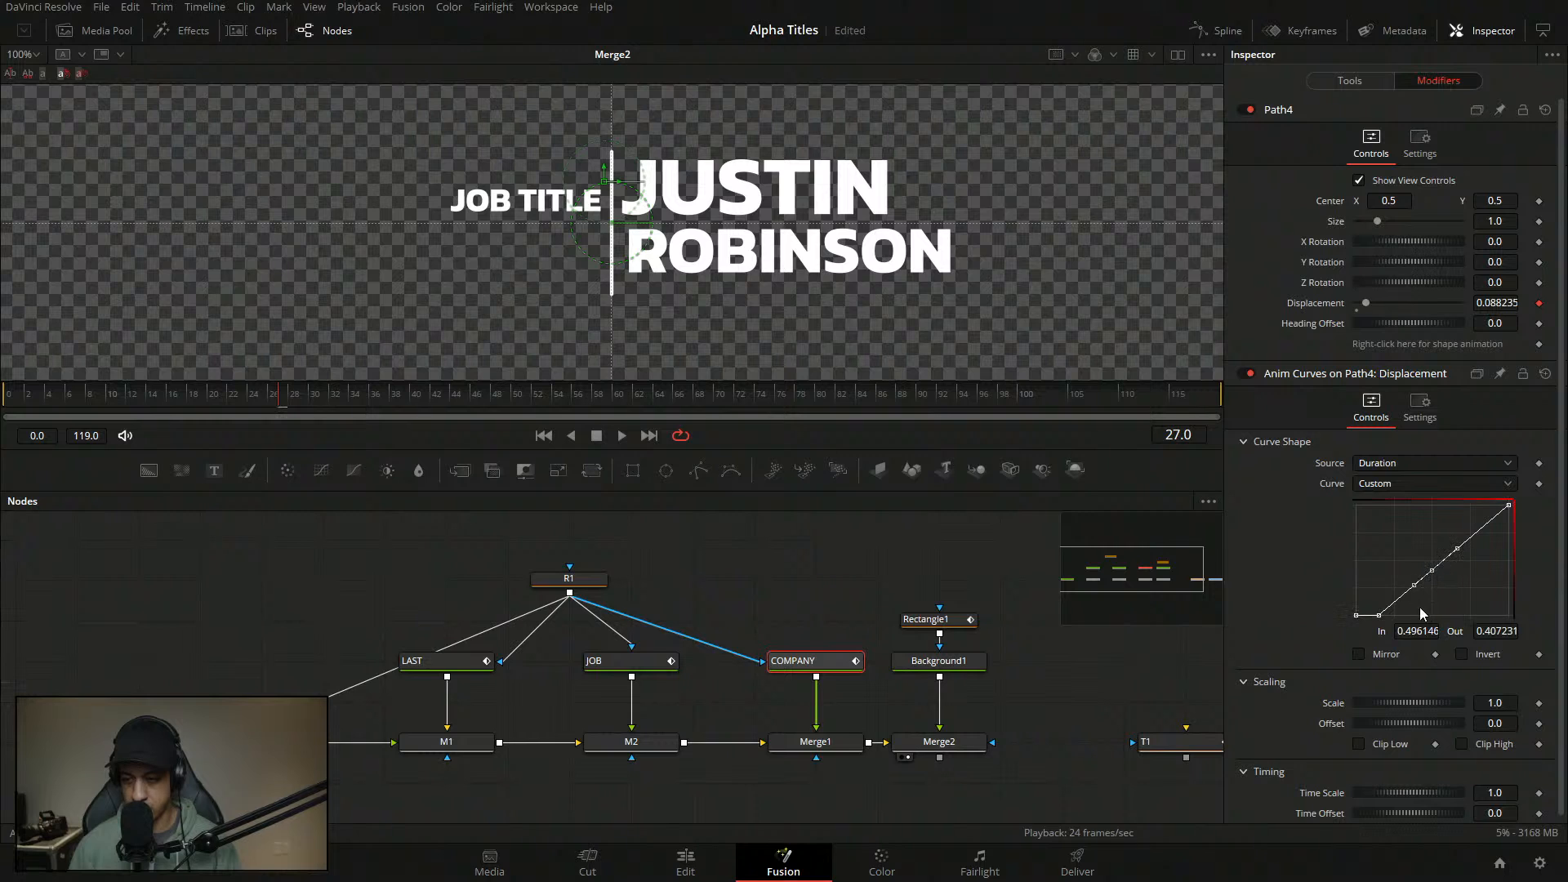
pyautogui.click(1408, 631)
pyautogui.press('BackSpace')
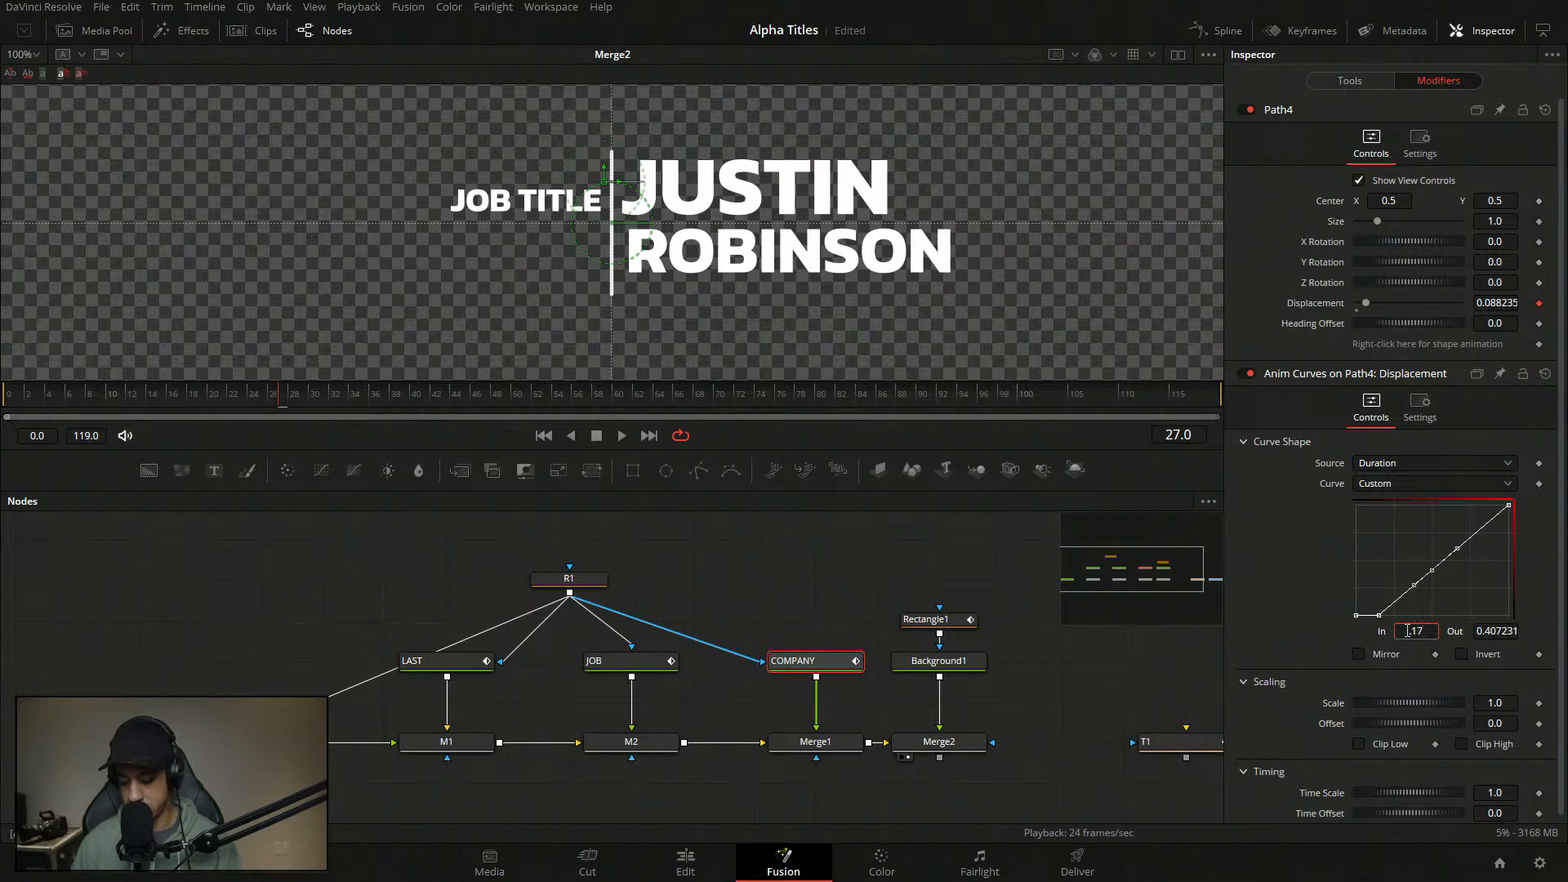
pyautogui.write('.17')
pyautogui.press('BackSpace')
pyautogui.write('6')
pyautogui.press('Tab')
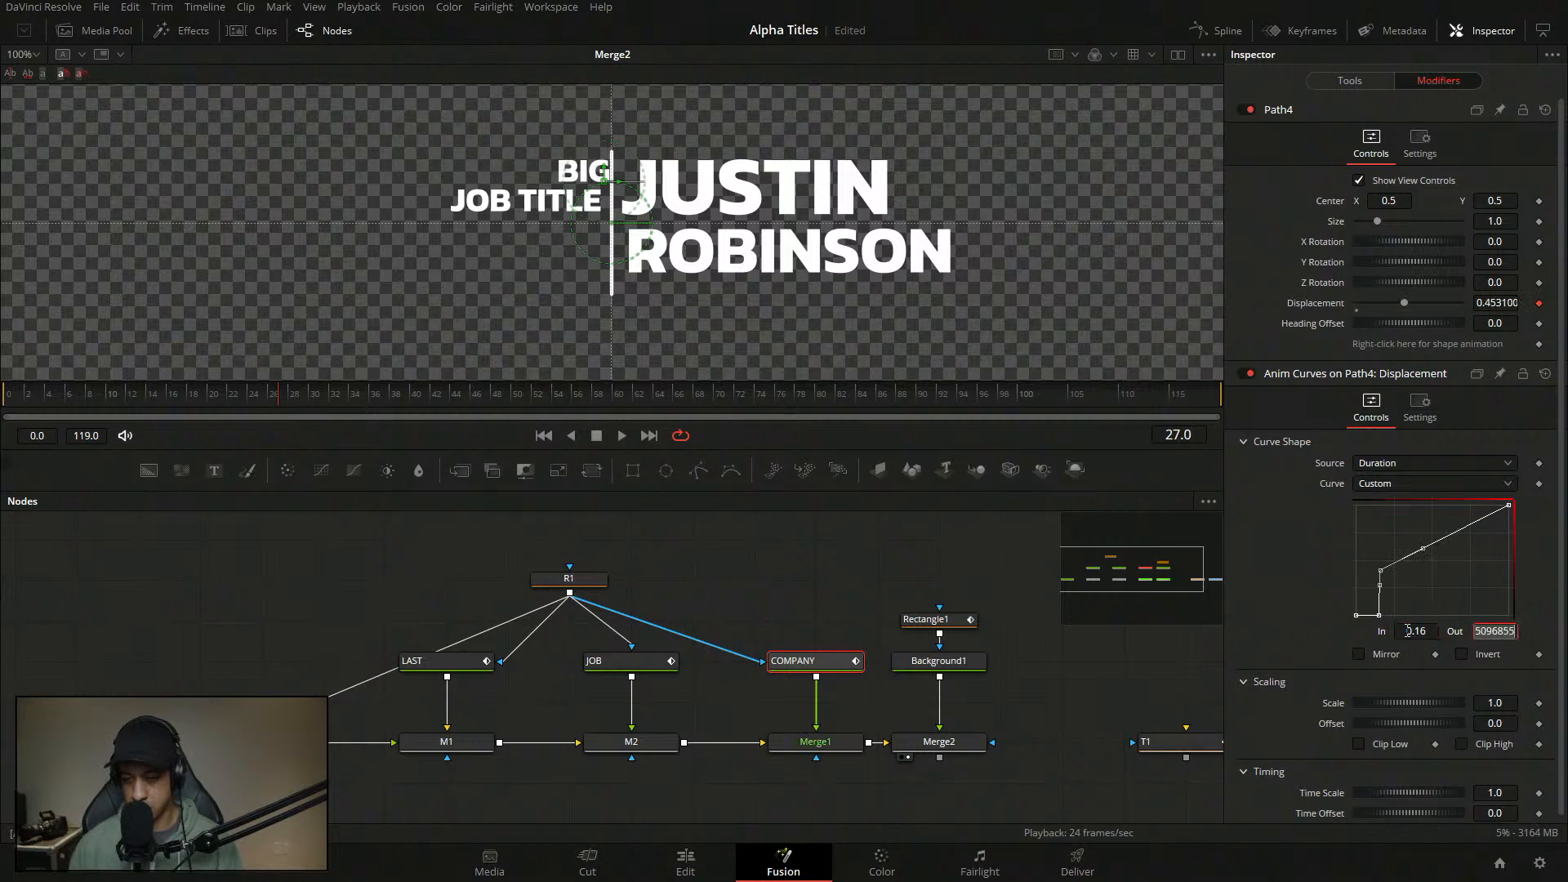
pyautogui.write('1')
pyautogui.press('Tab')
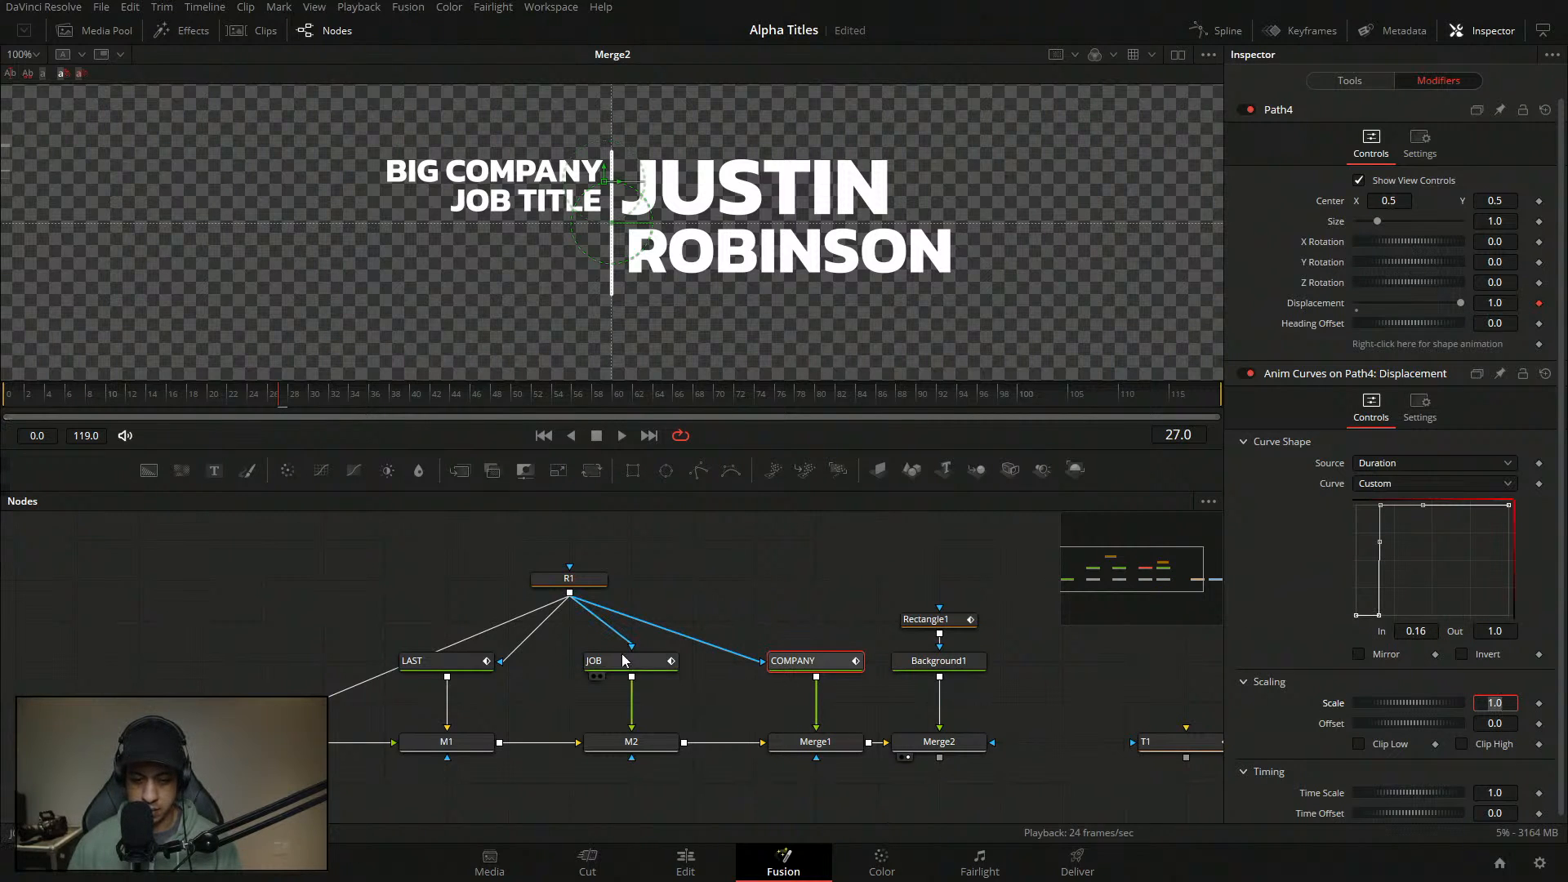
# - Compare with JOB's curve, then set COMPANY's top point to In 0.2 and ease into it
pyautogui.click(1041, 581)
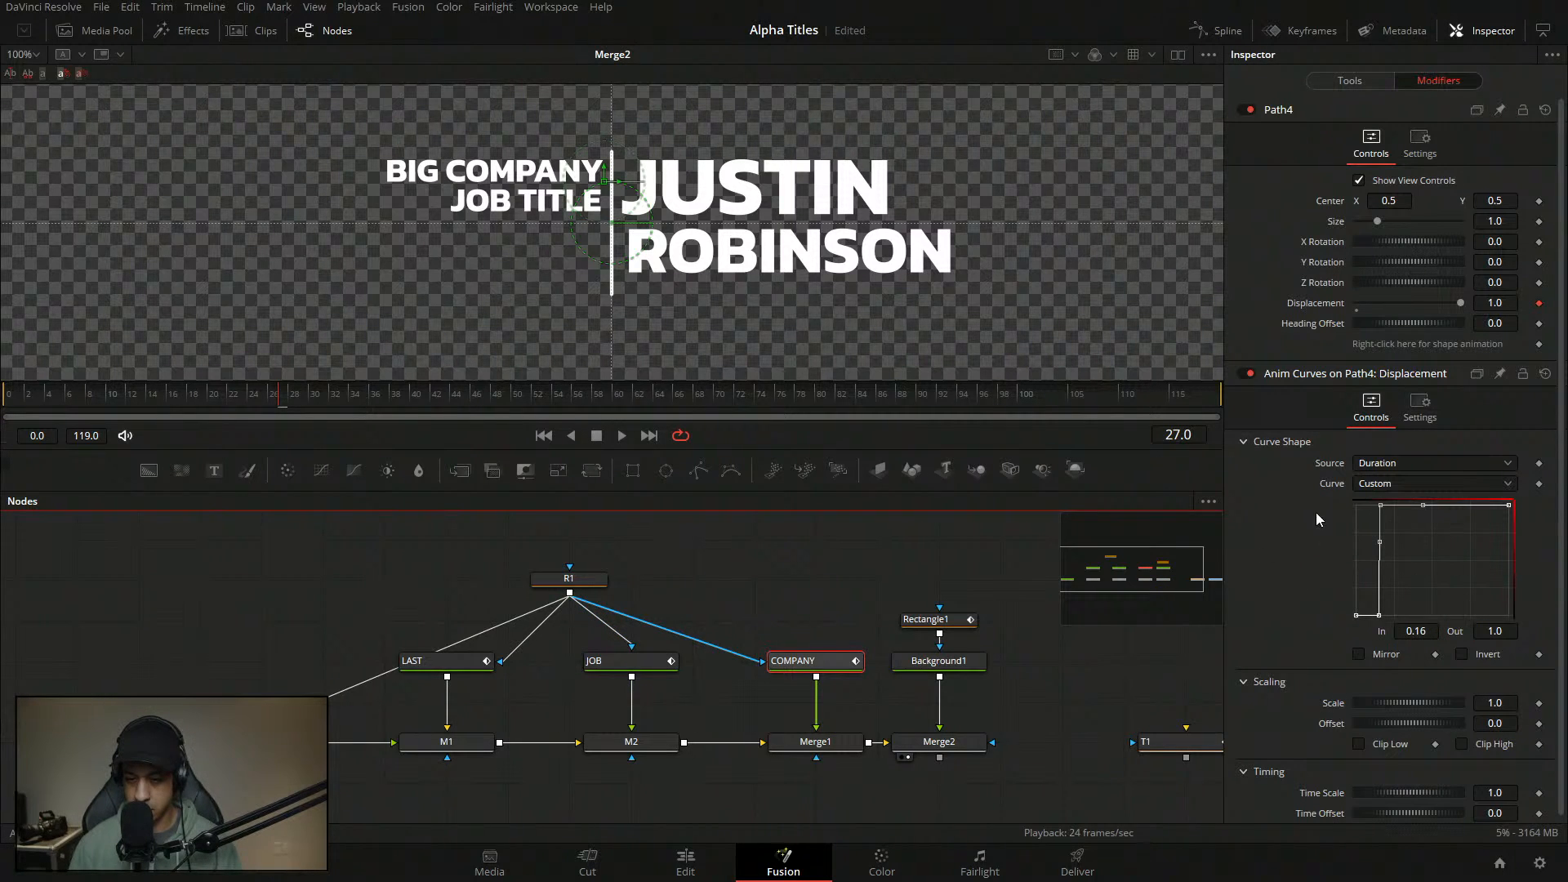
pyautogui.click(635, 663)
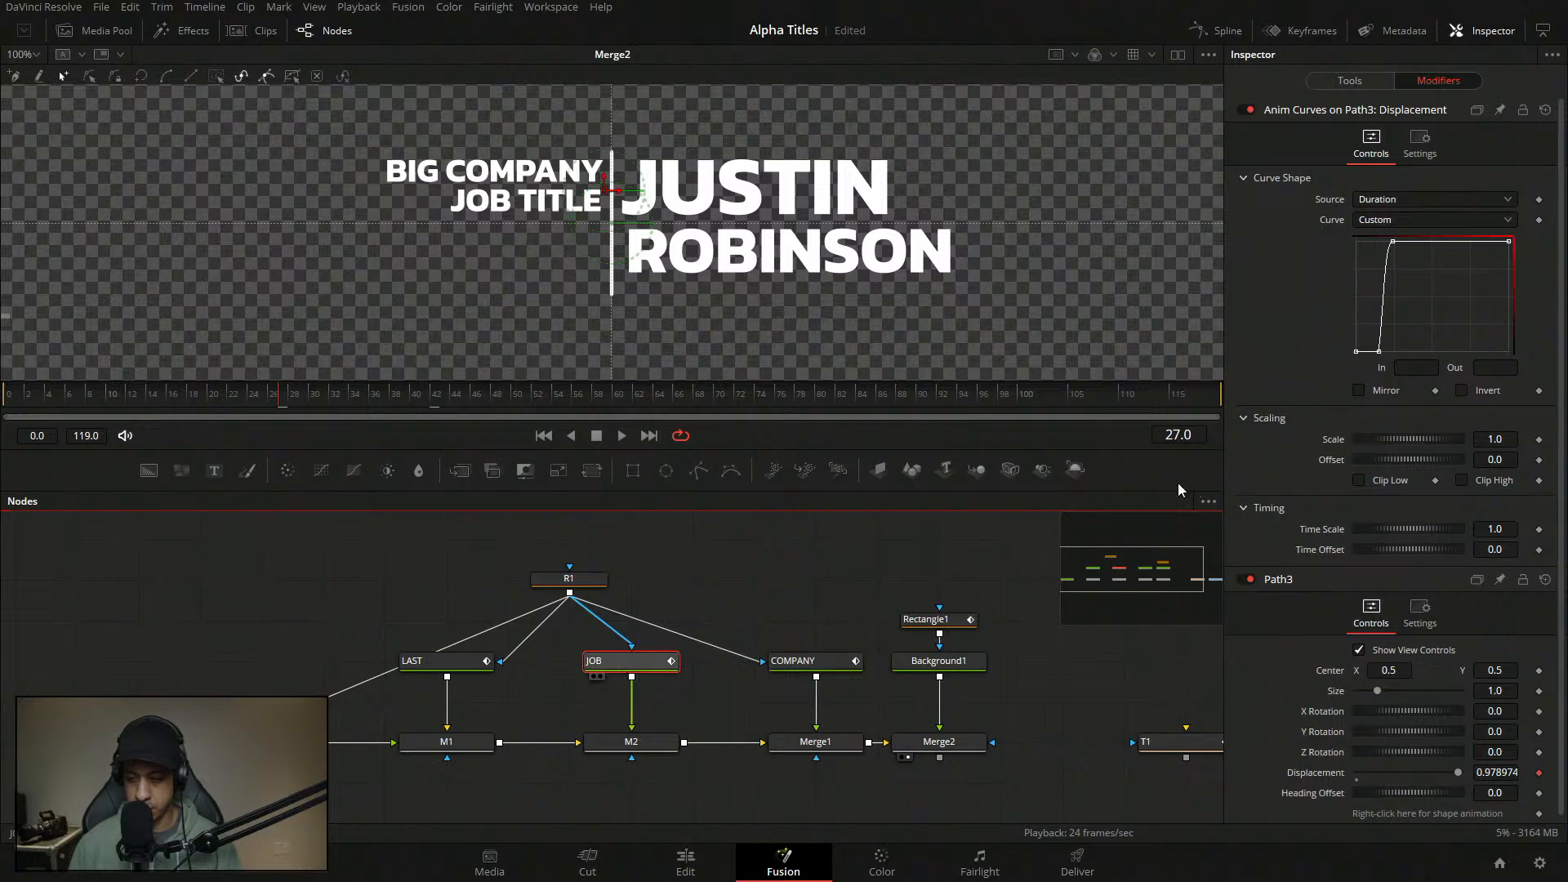
pyautogui.click(1391, 241)
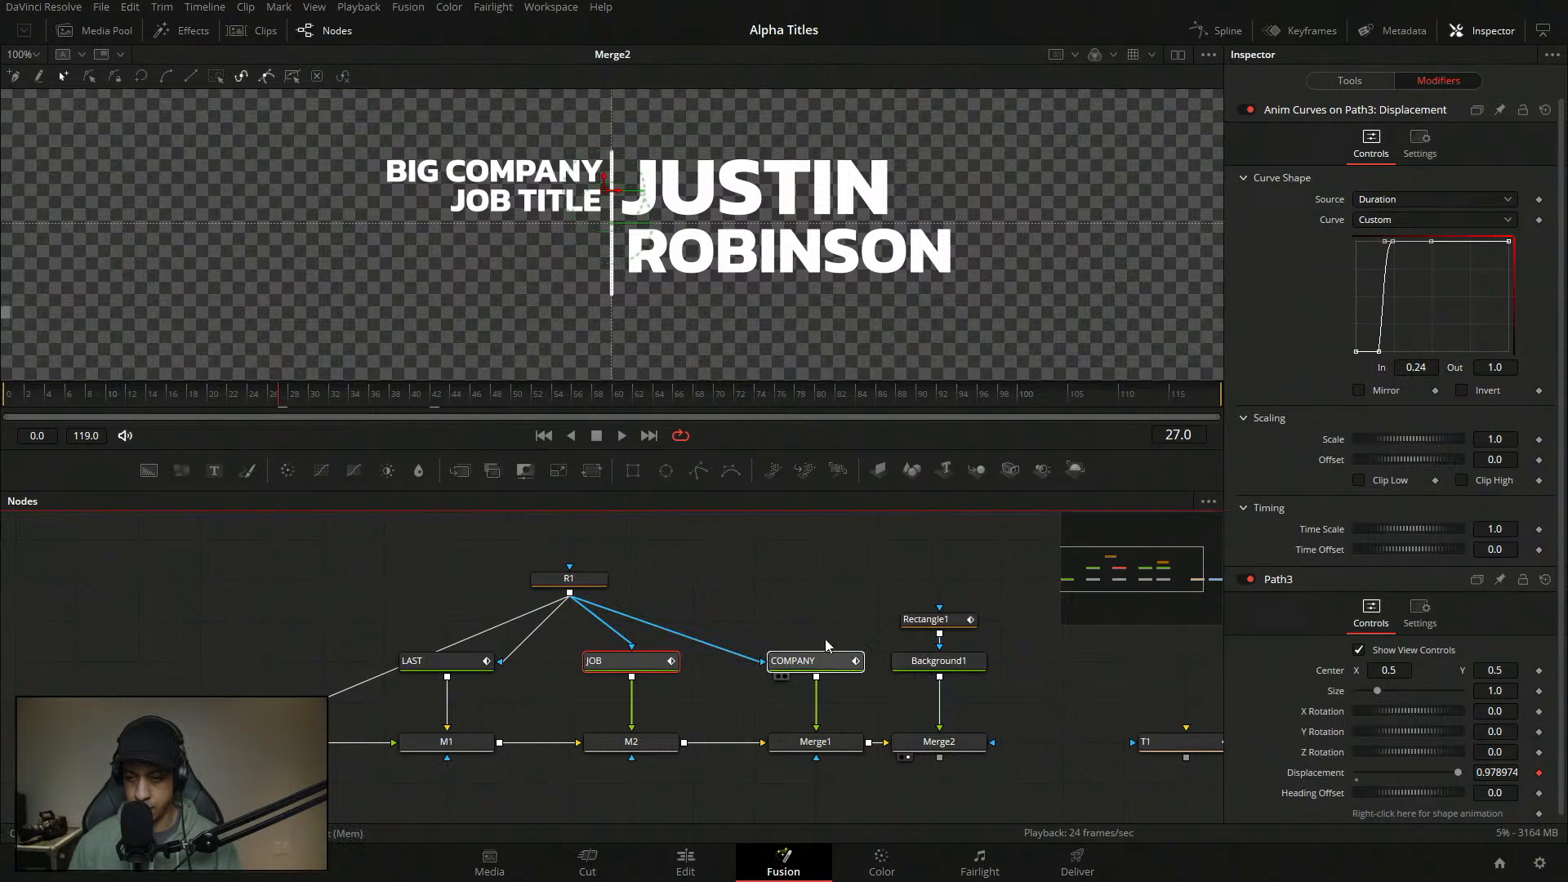
pyautogui.click(1416, 313)
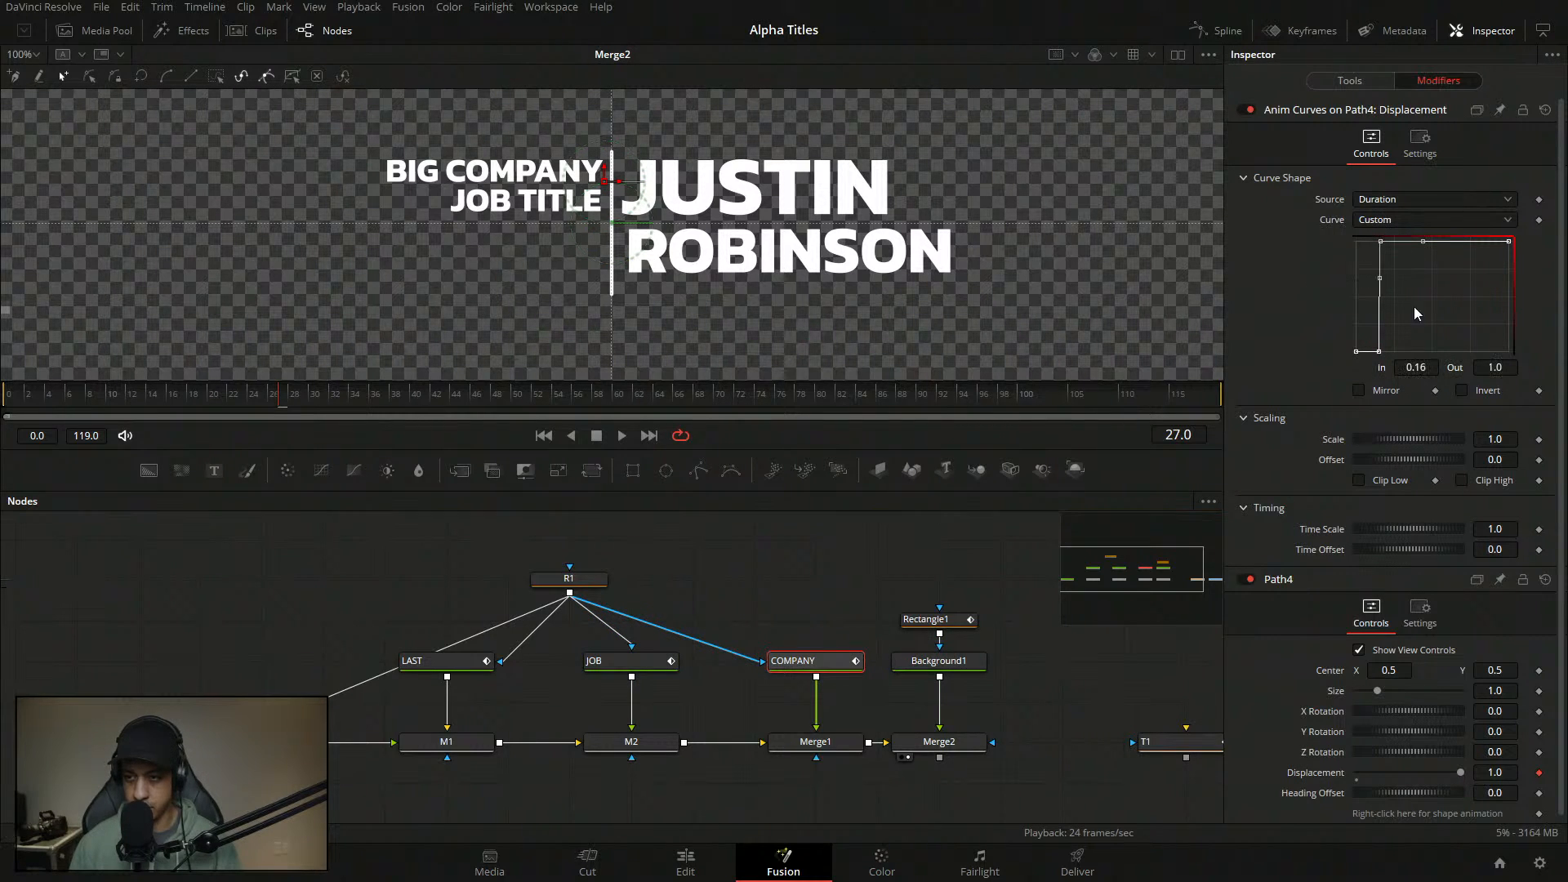
pyautogui.click(1431, 369)
pyautogui.press('Return')
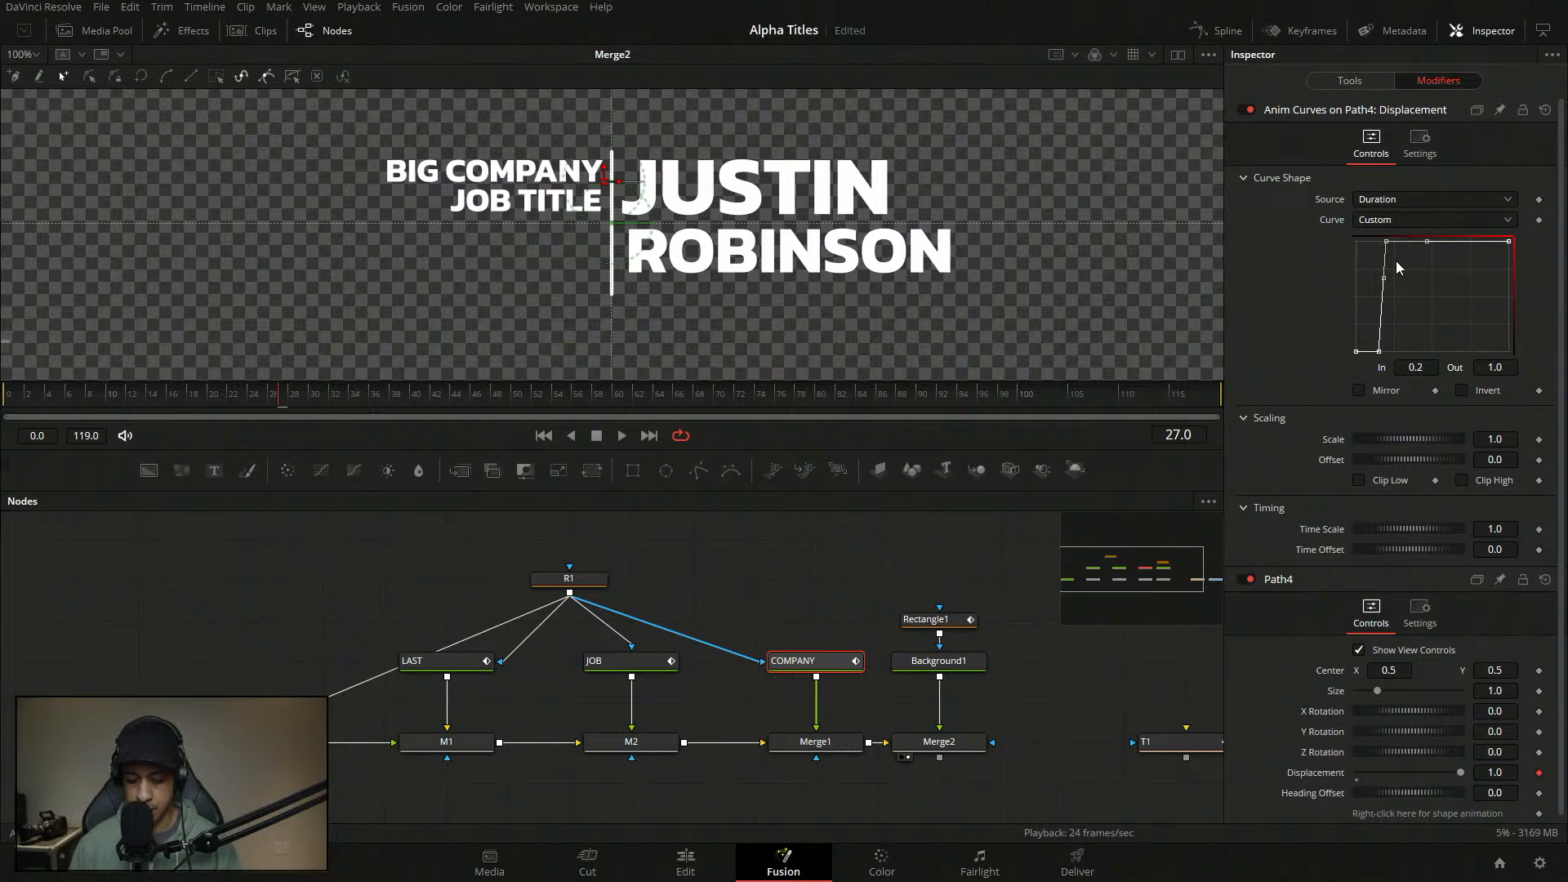
pyautogui.press('t')
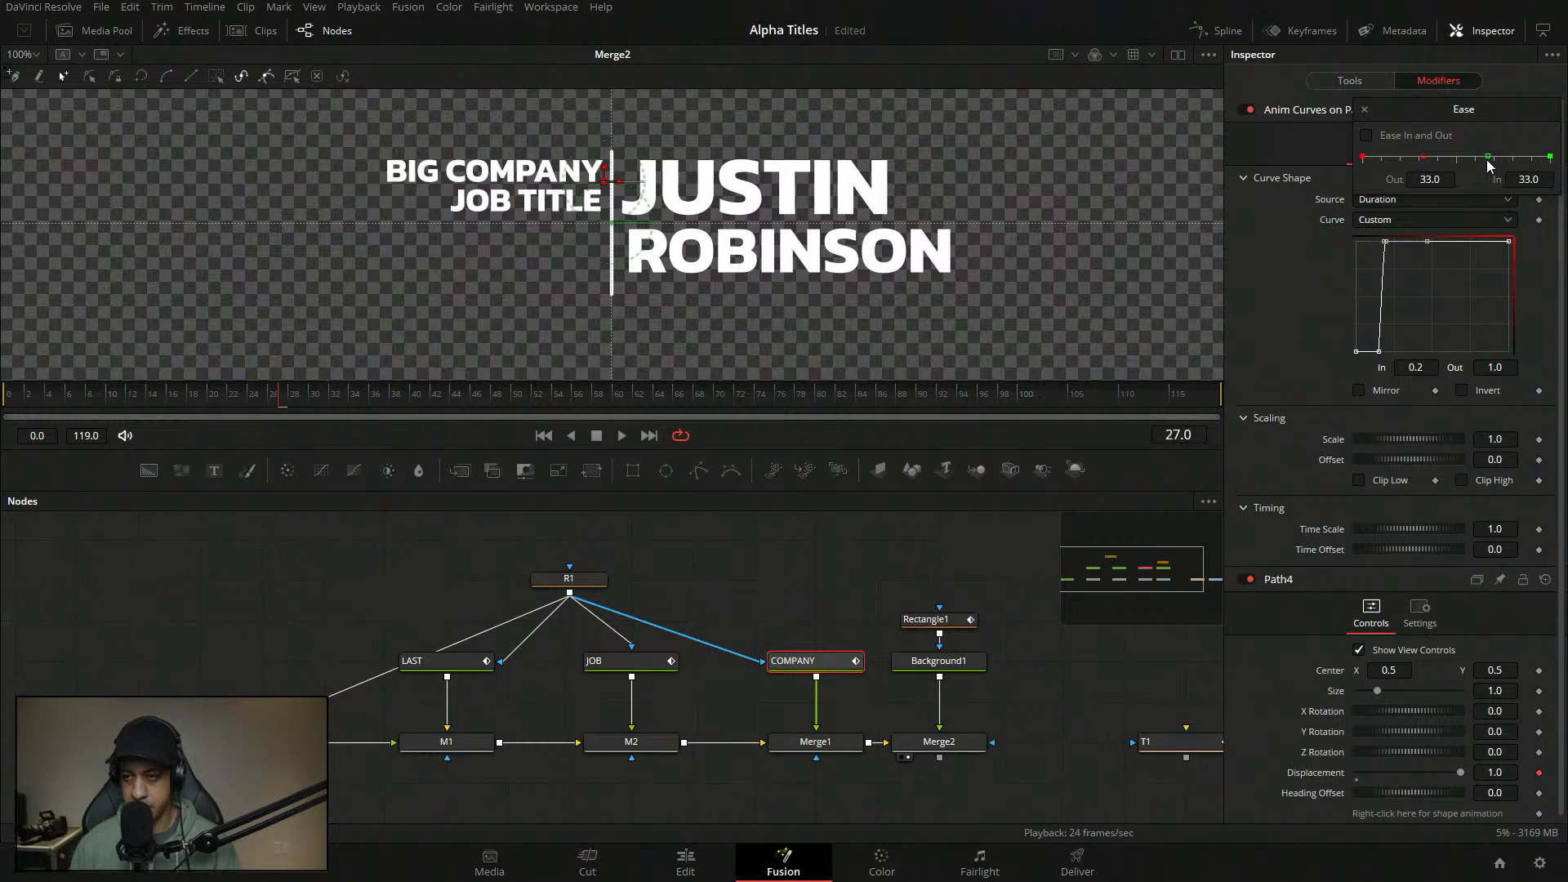
pyautogui.moveTo(1487, 158); pyautogui.dragTo(1432, 158)
pyautogui.click(1364, 109)
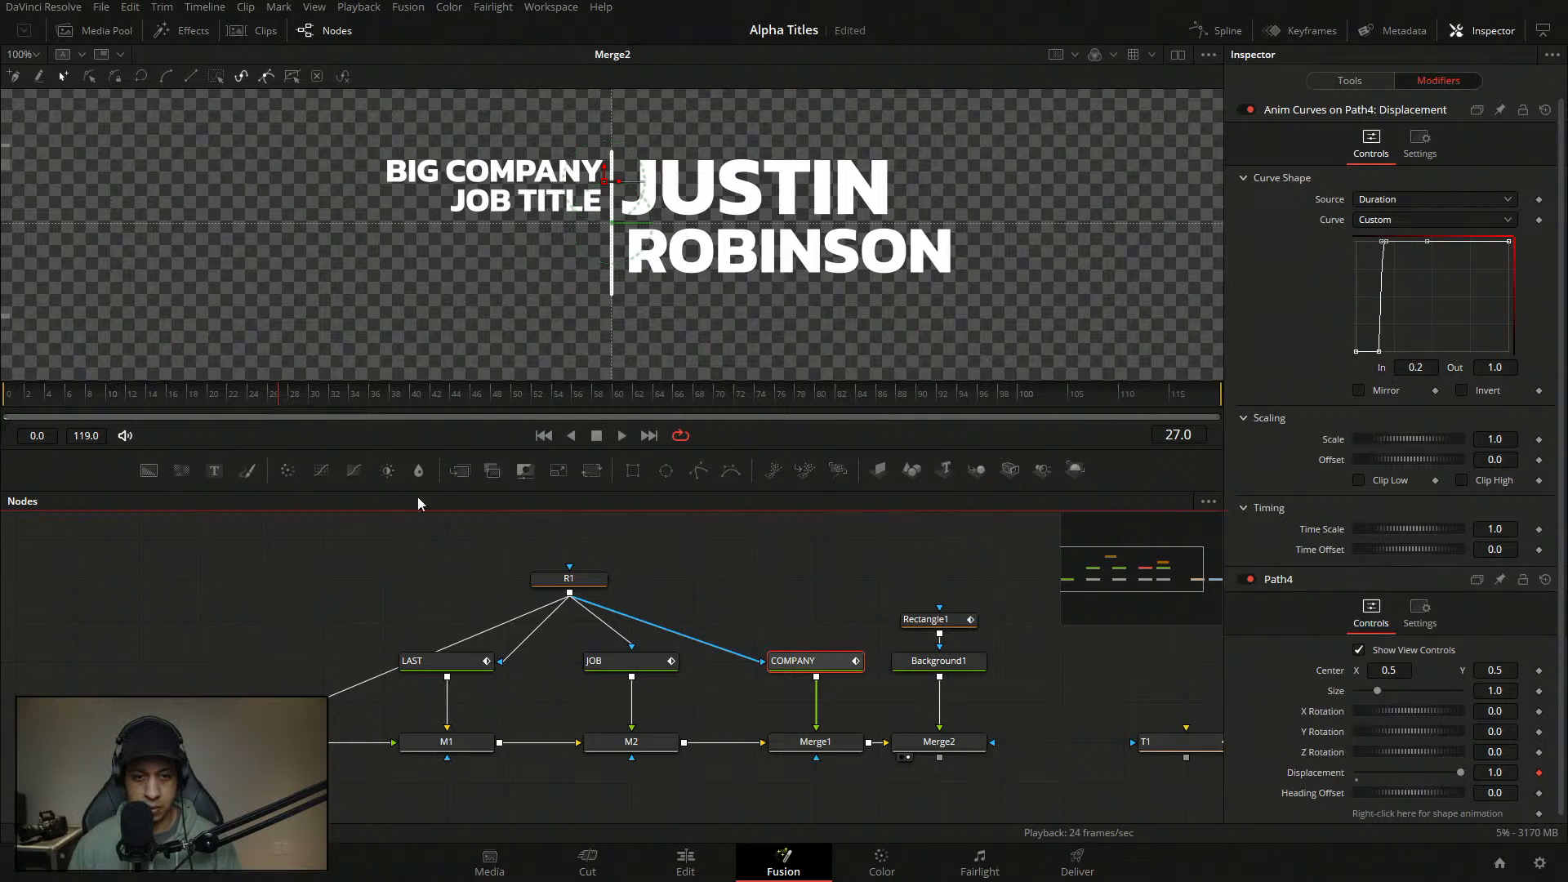
# - Move COMPANY's bottom curve point to about In 0.1 and the top point to In 0.232
pyautogui.click(6, 401)
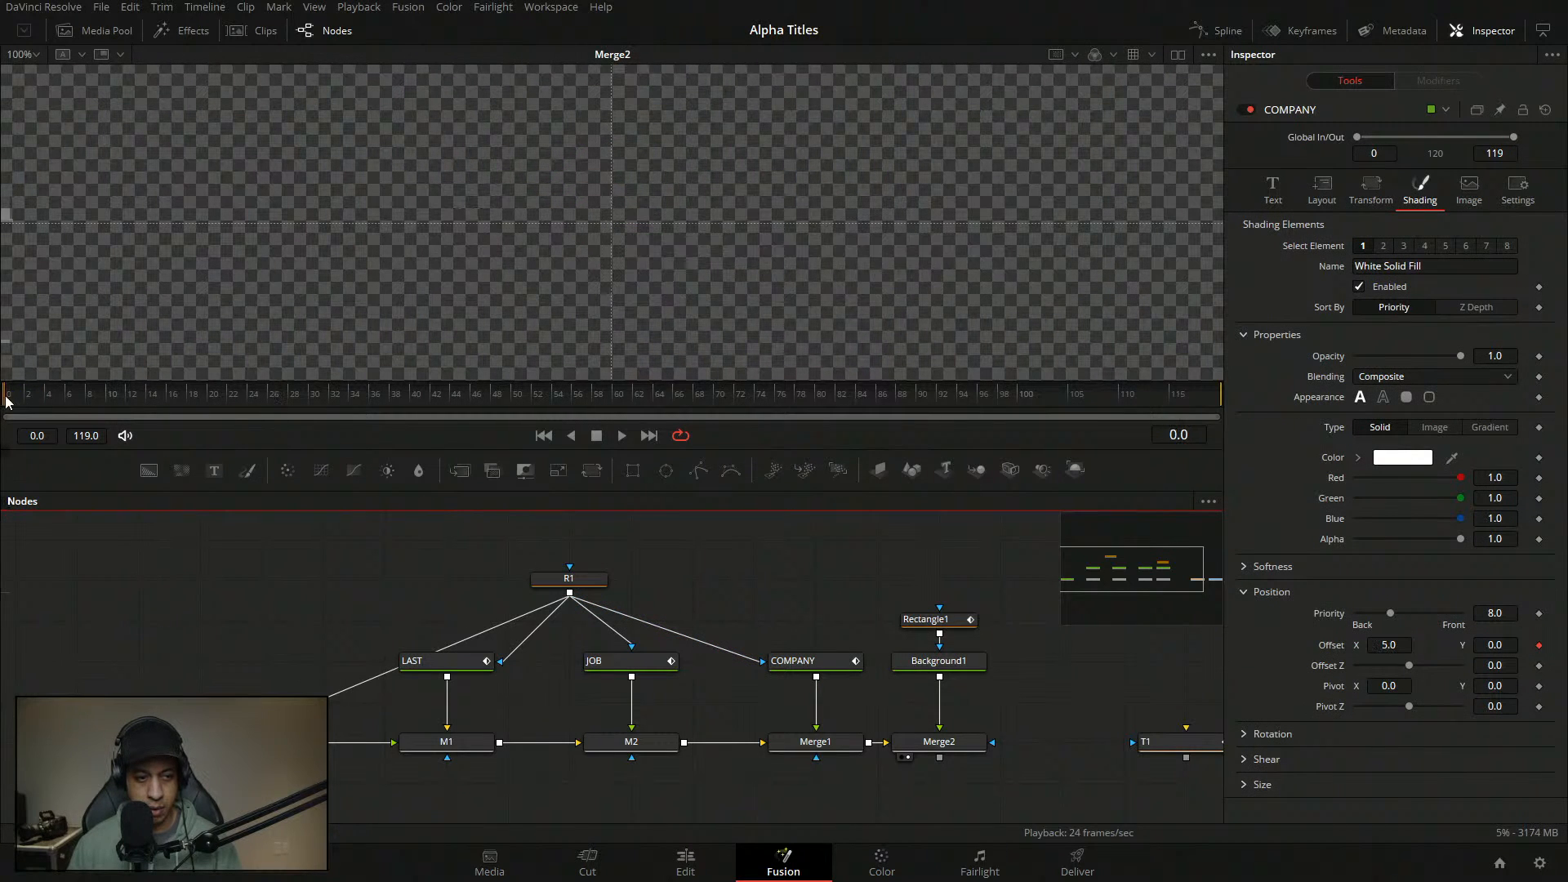
pyautogui.click(653, 667)
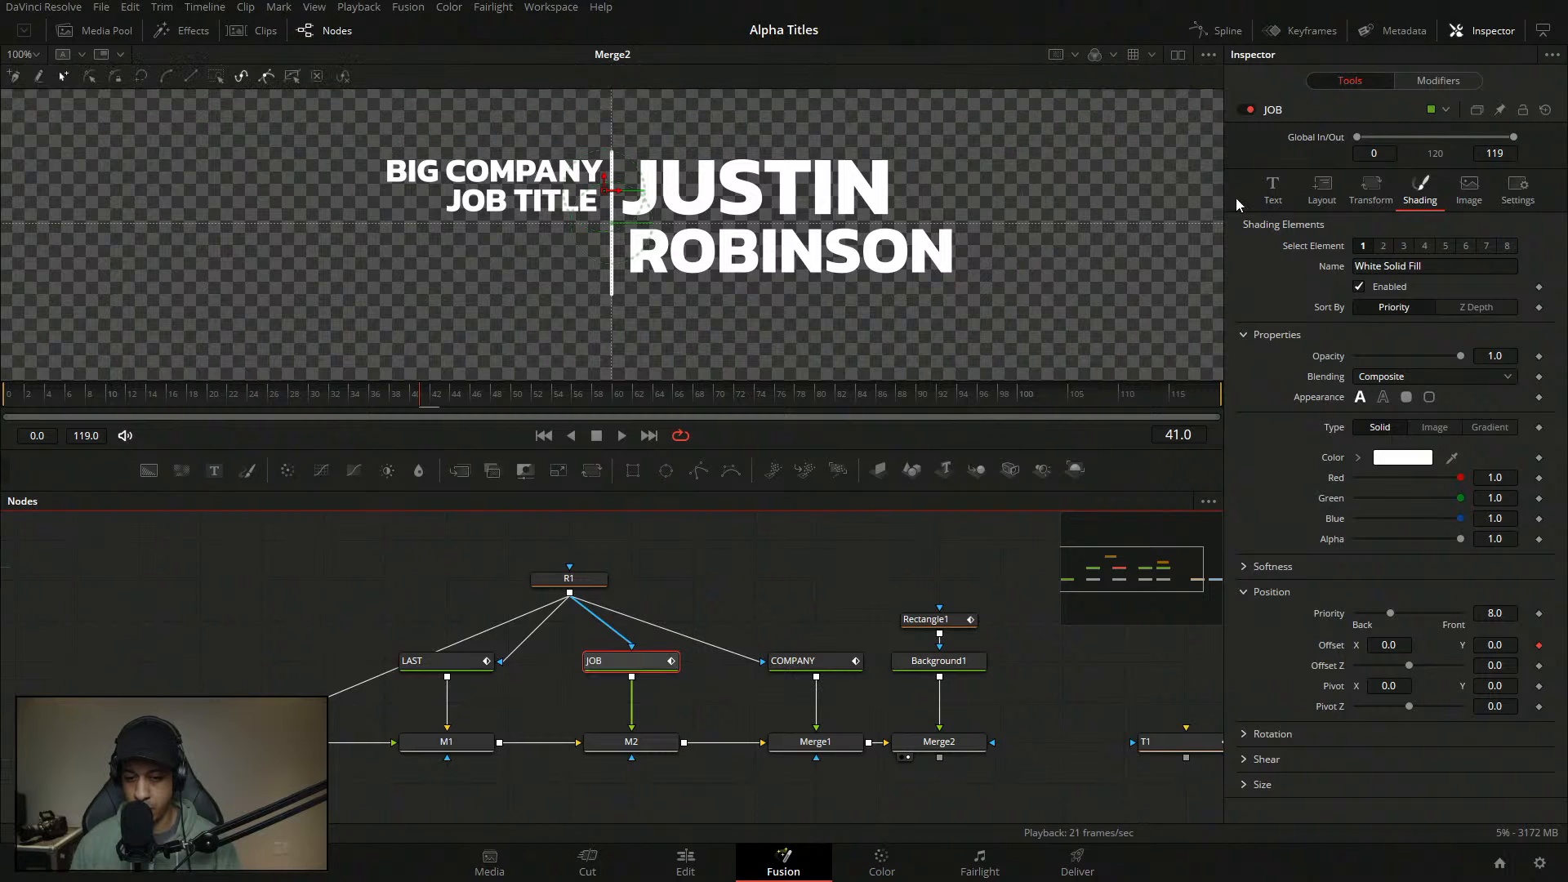
pyautogui.click(1441, 81)
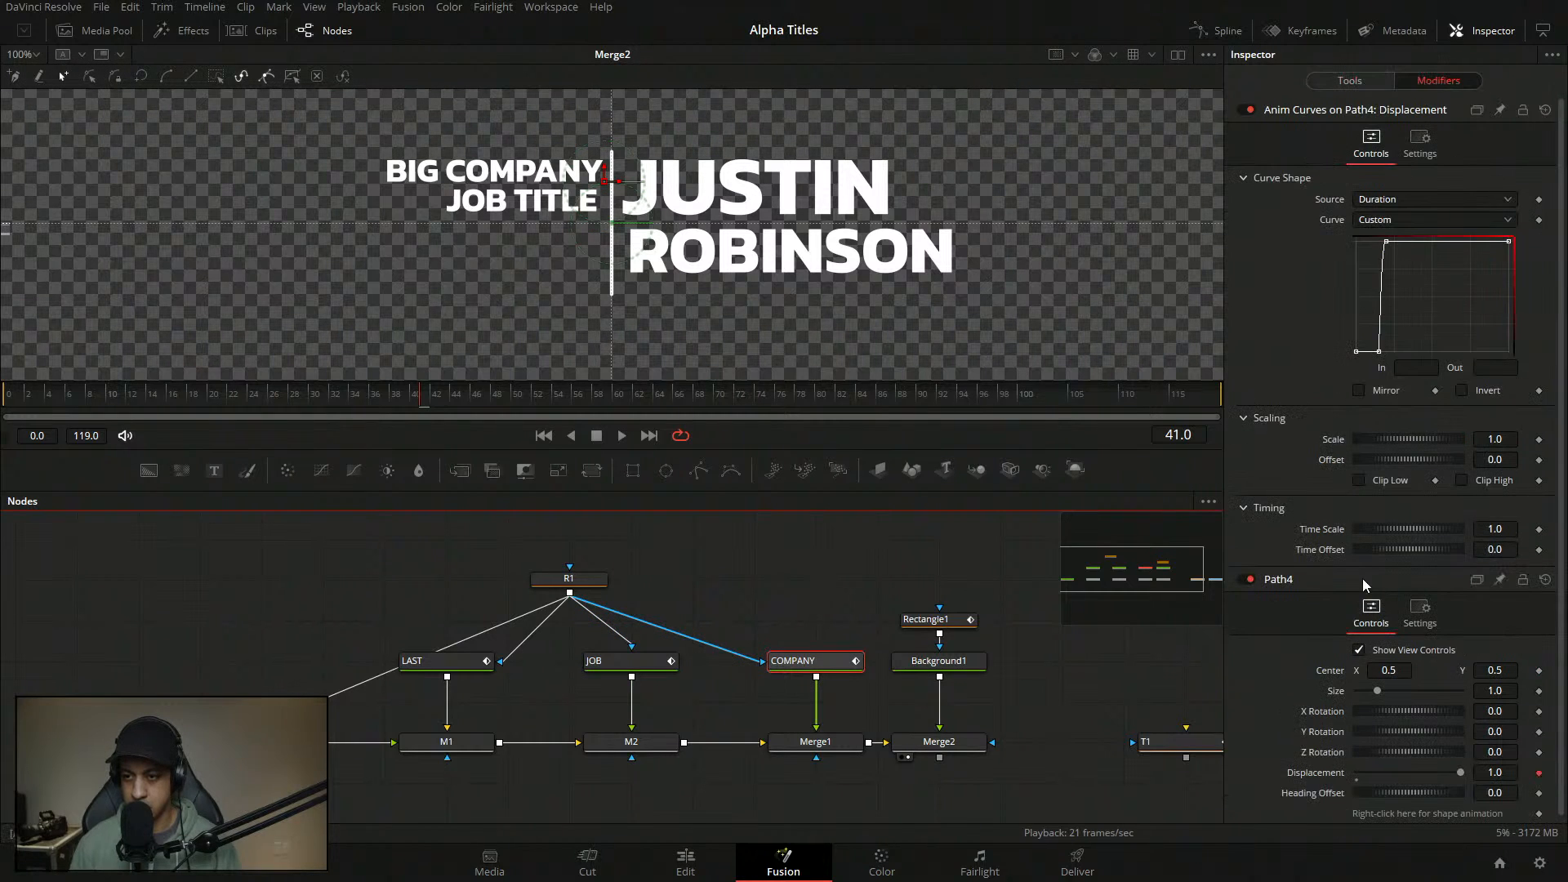
pyautogui.click(1379, 352)
pyautogui.click(1423, 367)
pyautogui.press('BackSpace')
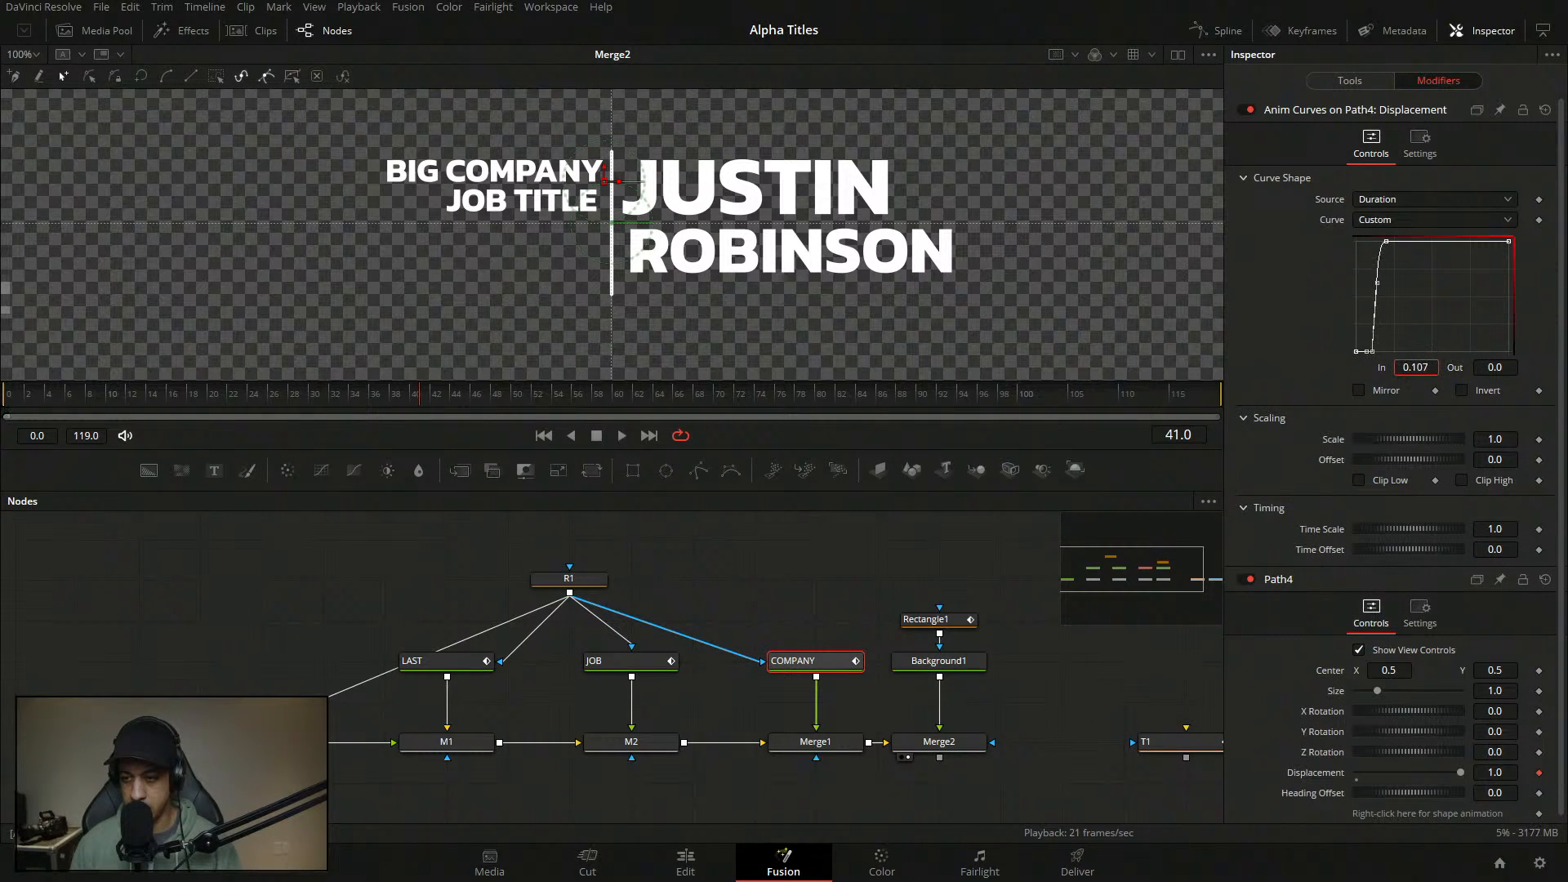
pyautogui.click(1386, 242)
pyautogui.click(1412, 367)
pyautogui.write('05')
pyautogui.moveTo(1416, 368); pyautogui.dragTo(1426, 368)
# - Play the animation from the start and check the ending at frame 102
pyautogui.moveTo(239, 403); pyautogui.dragTo(7, 402)
pyautogui.press('space')
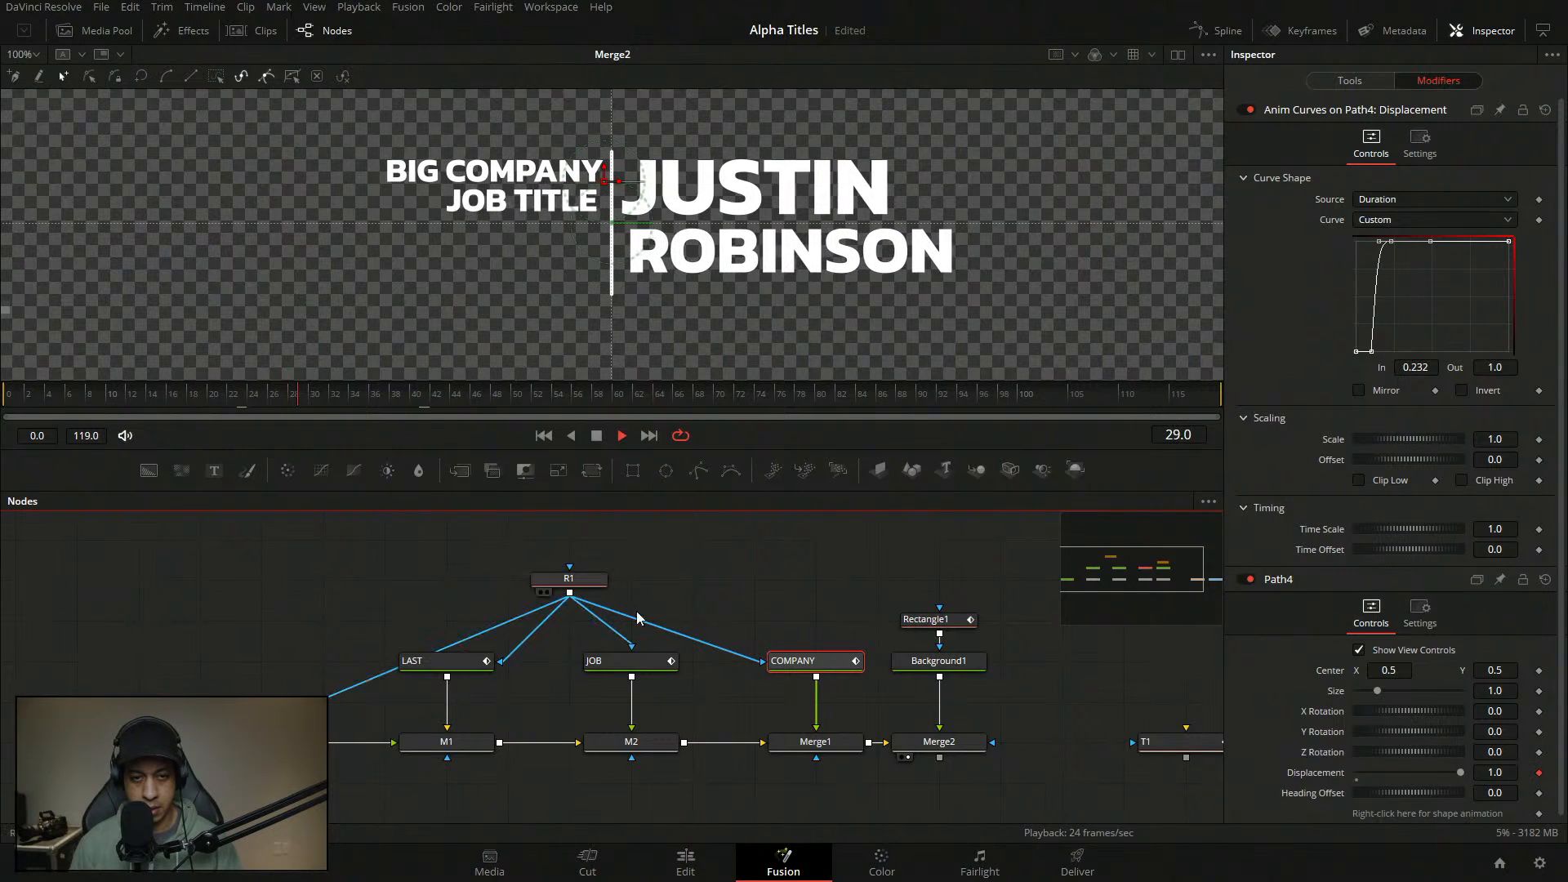
pyautogui.press('space')
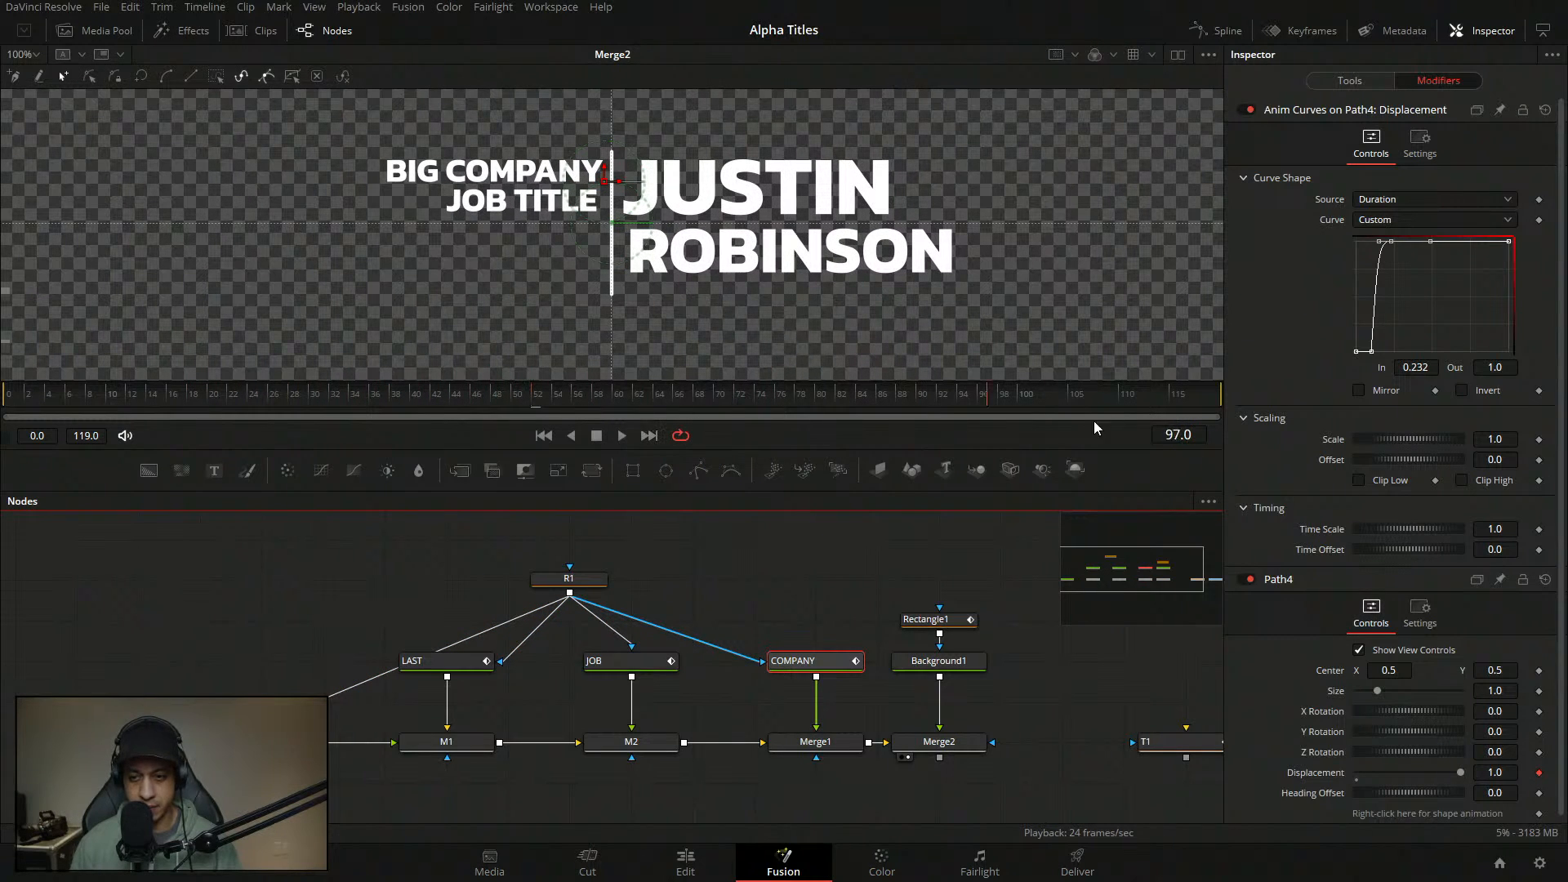
pyautogui.moveTo(1094, 421); pyautogui.dragTo(1019, 394)
pyautogui.hotkey('shift', '4')
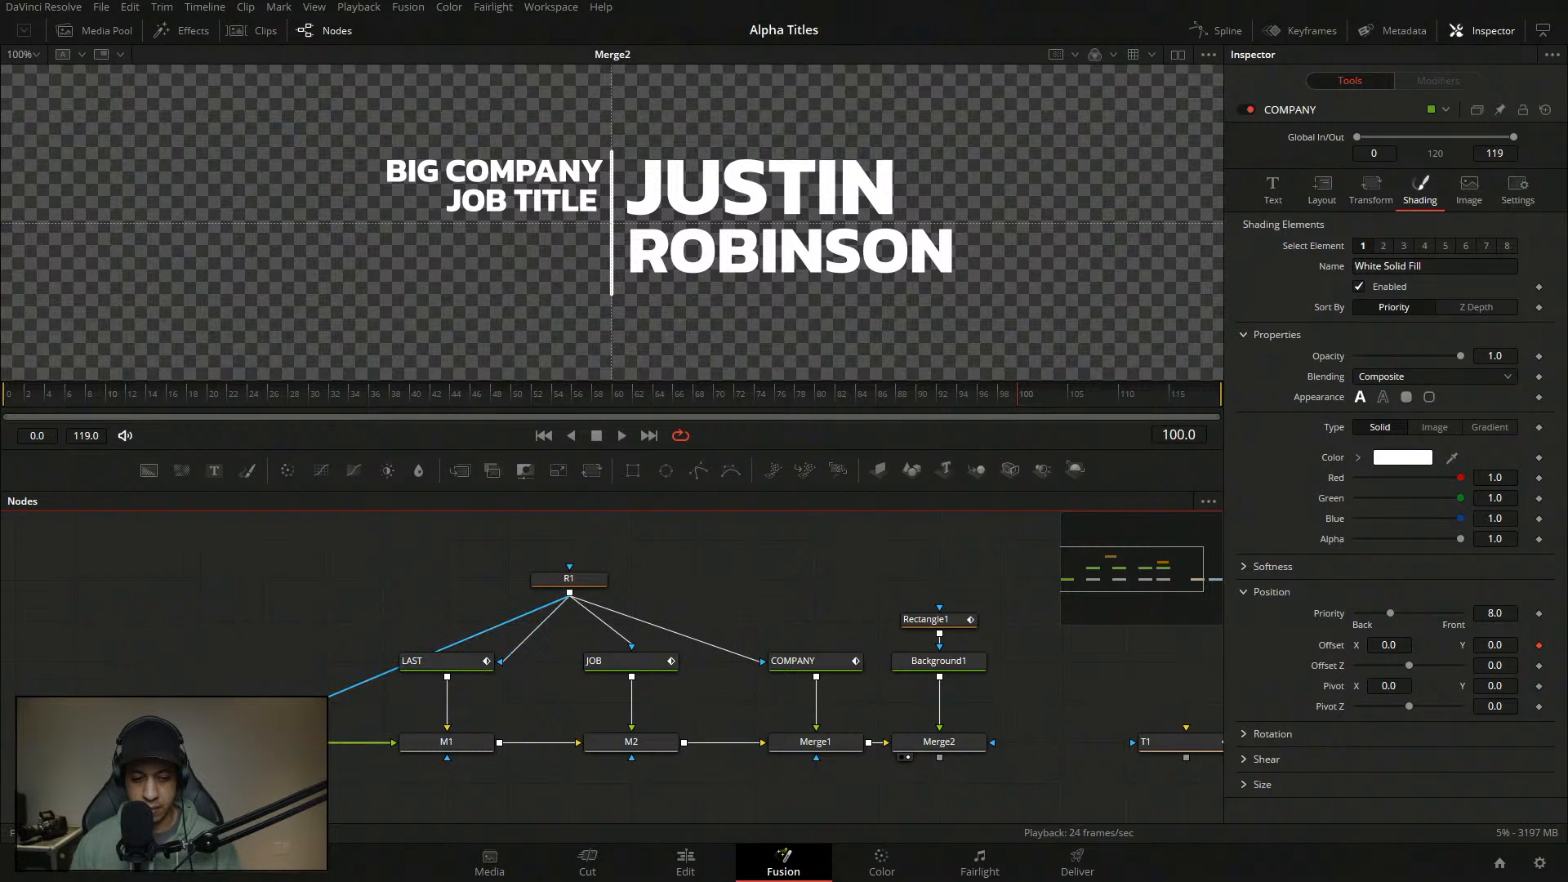
# - Move the FIRST node up in the graph, show its anim curve, and go to frame 102
pyautogui.moveTo(276, 736); pyautogui.dragTo(262, 642)
pyautogui.click(266, 694)
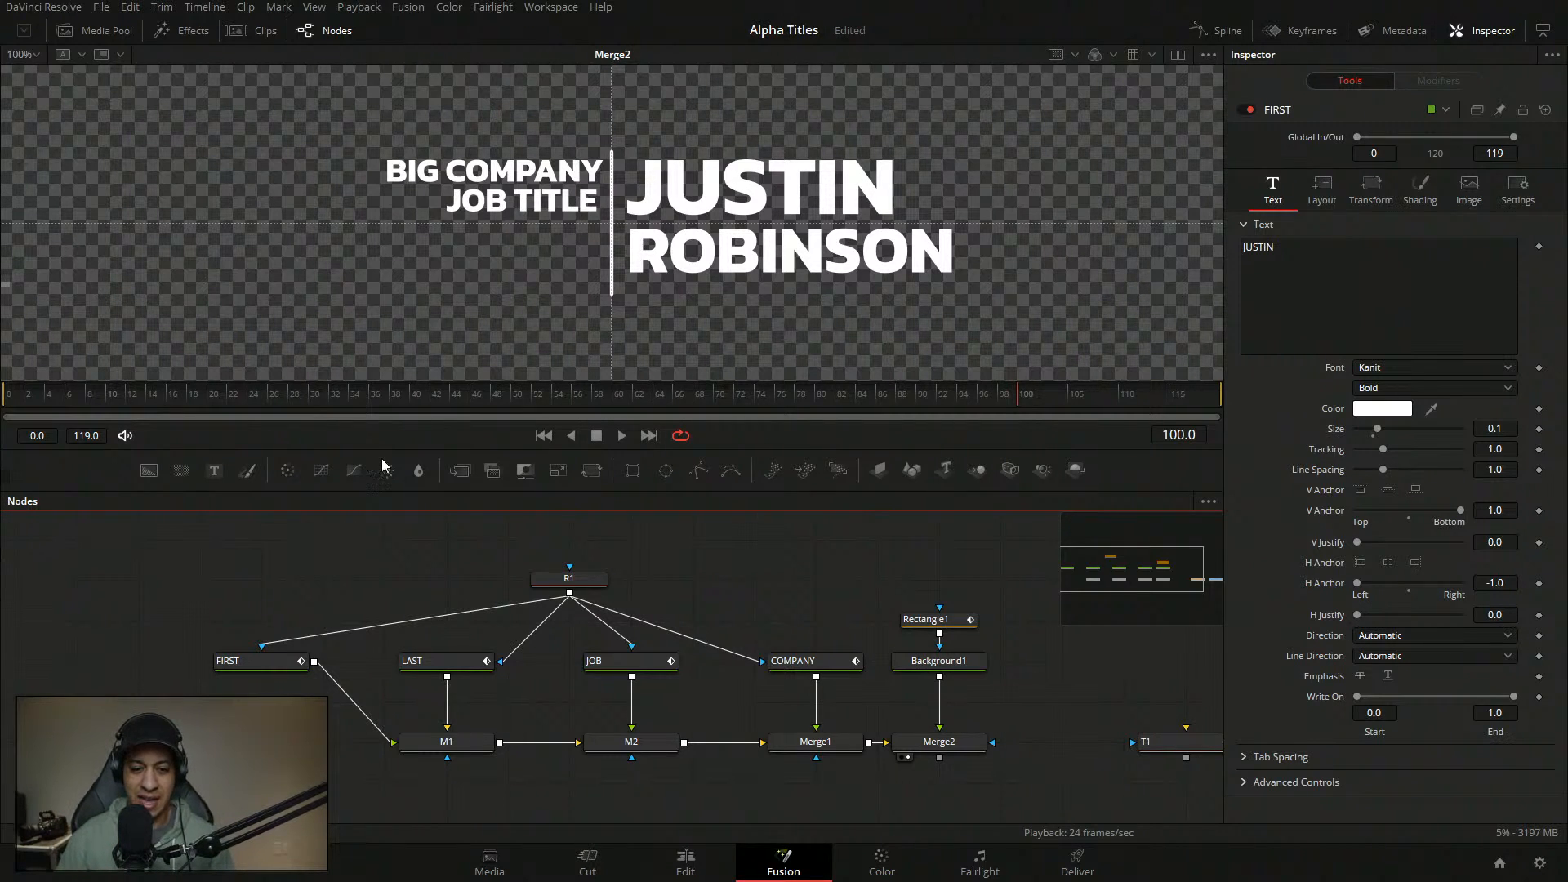
pyautogui.click(278, 660)
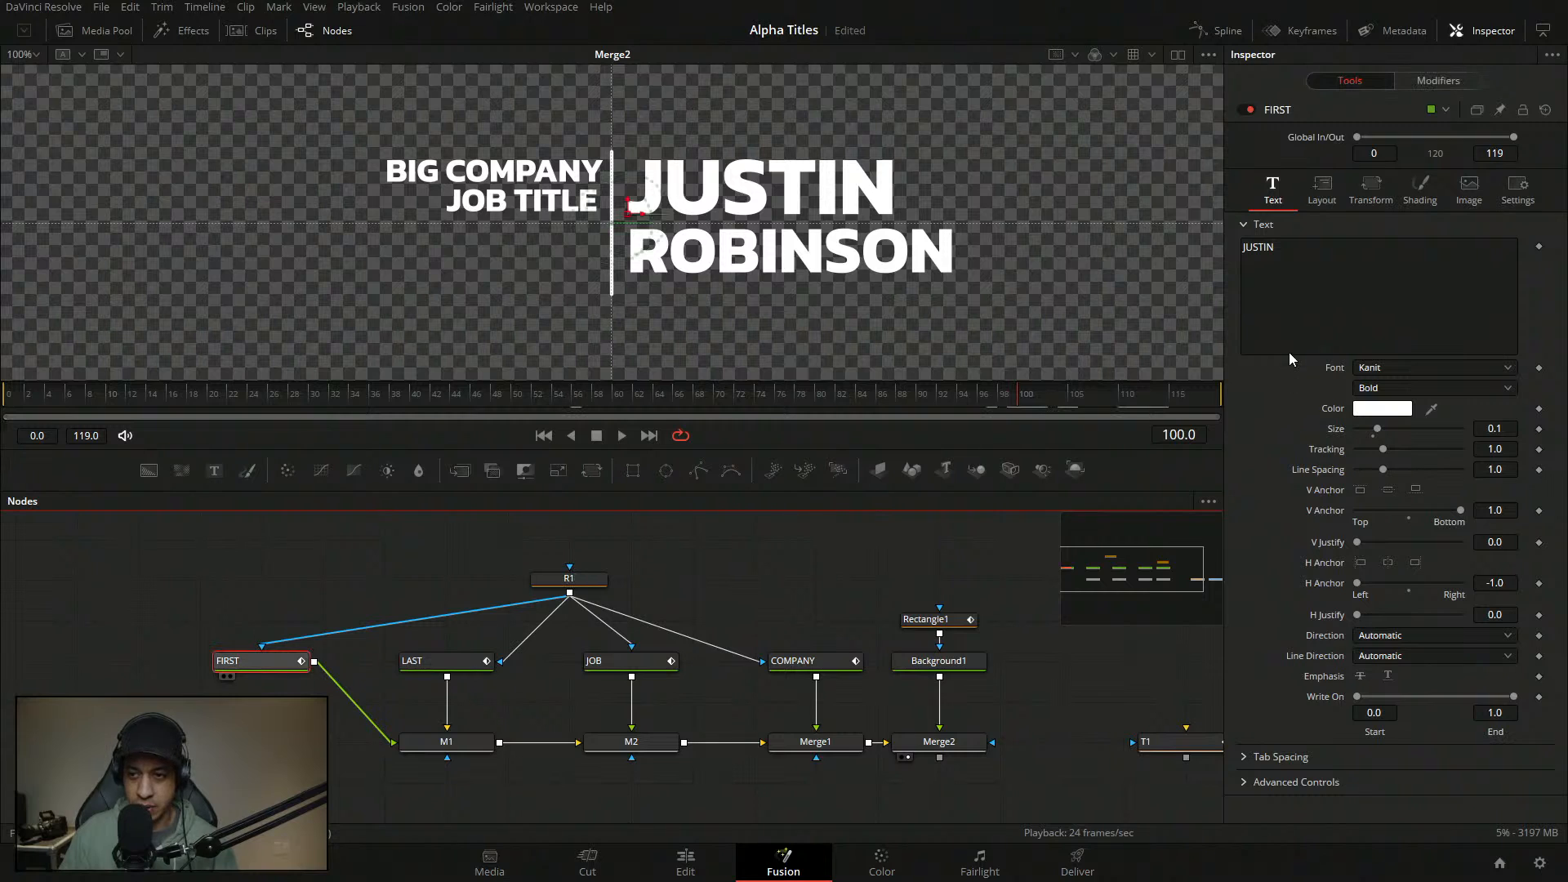
pyautogui.click(1445, 78)
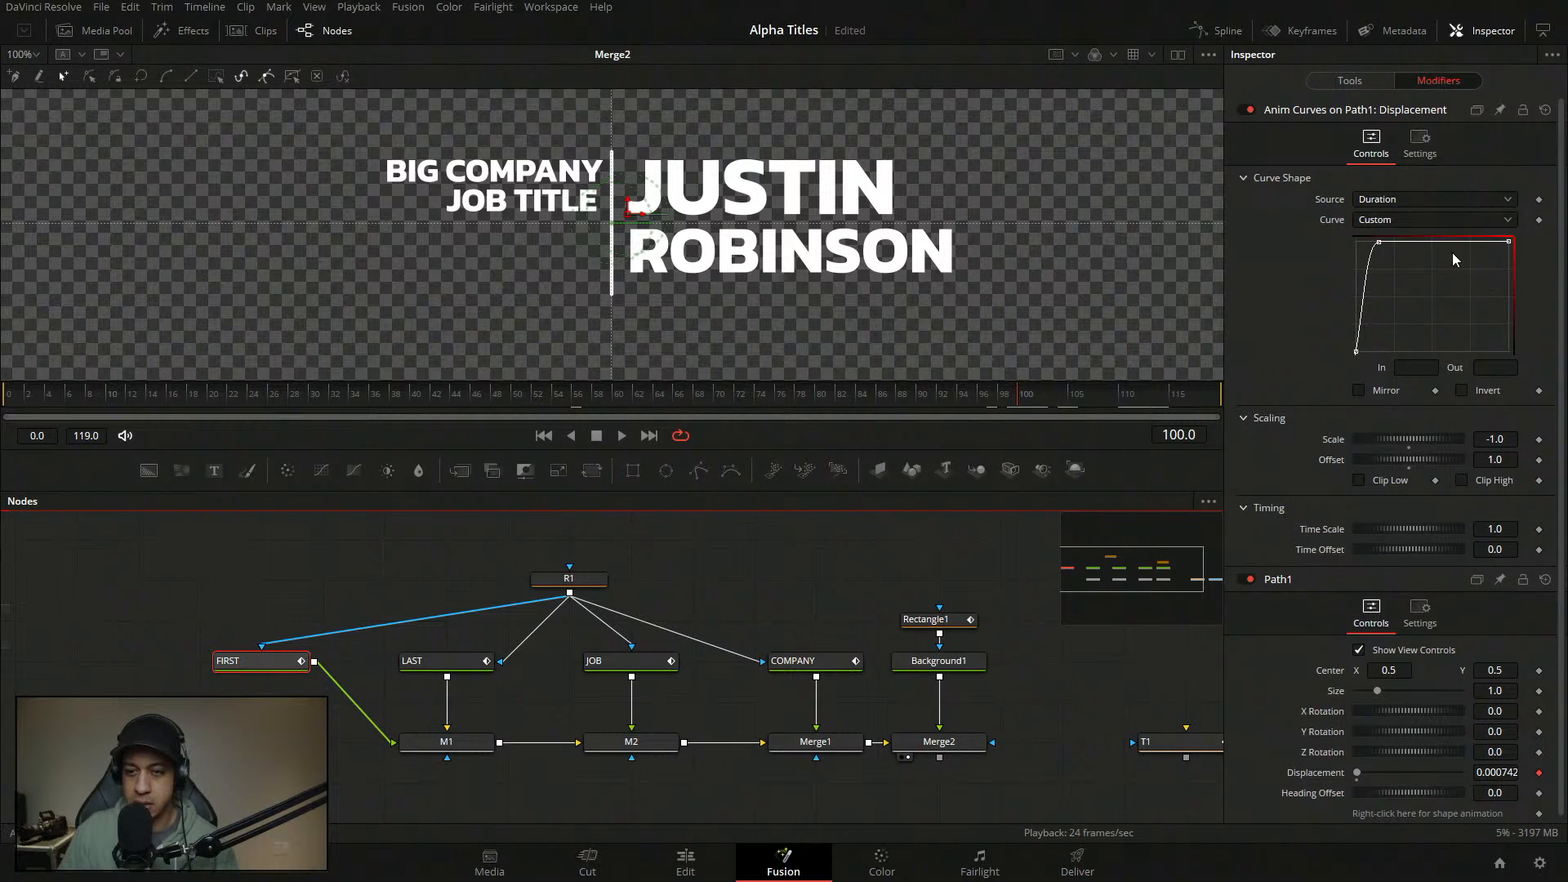
pyautogui.click(1036, 398)
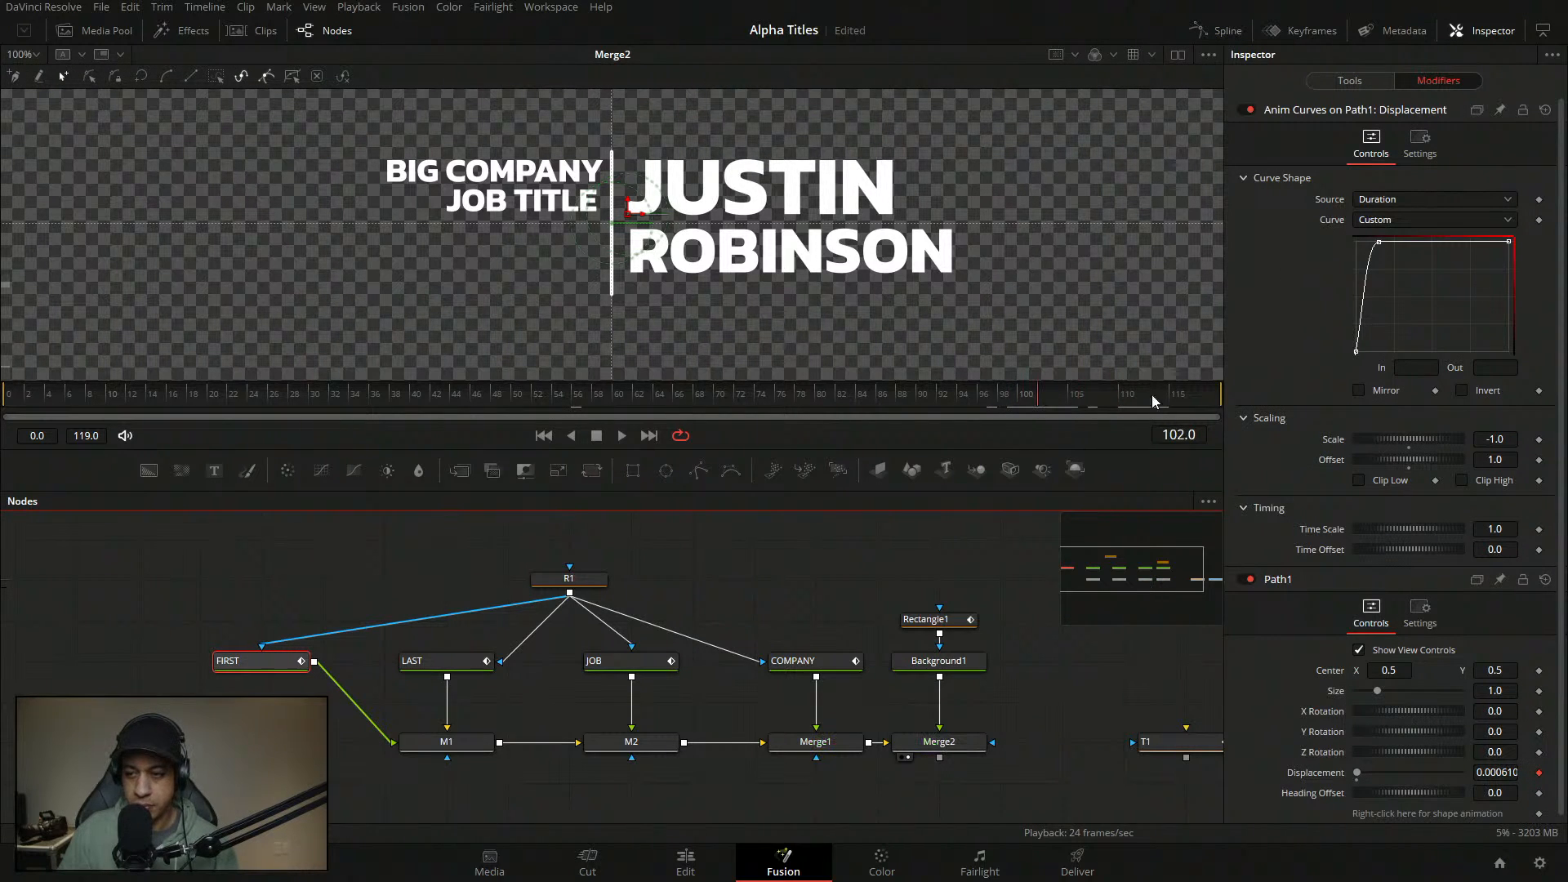
# - Add a point on FIRST's curve at In 0.85, Out 1.0
pyautogui.click(1483, 242)
pyautogui.click(1426, 367)
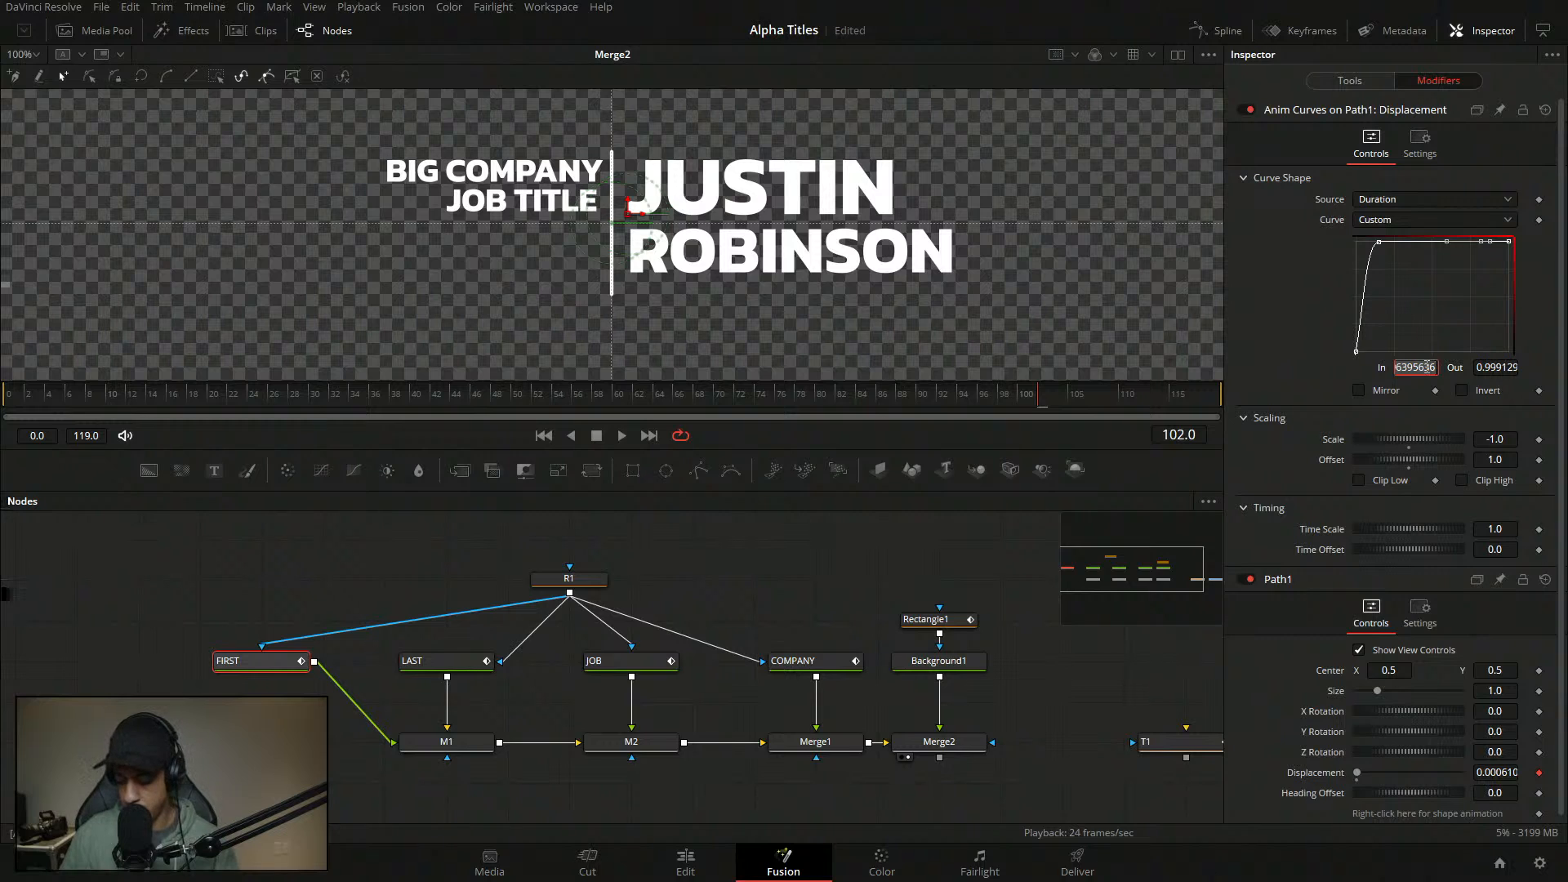
pyautogui.write('.85')
pyautogui.press('Tab')
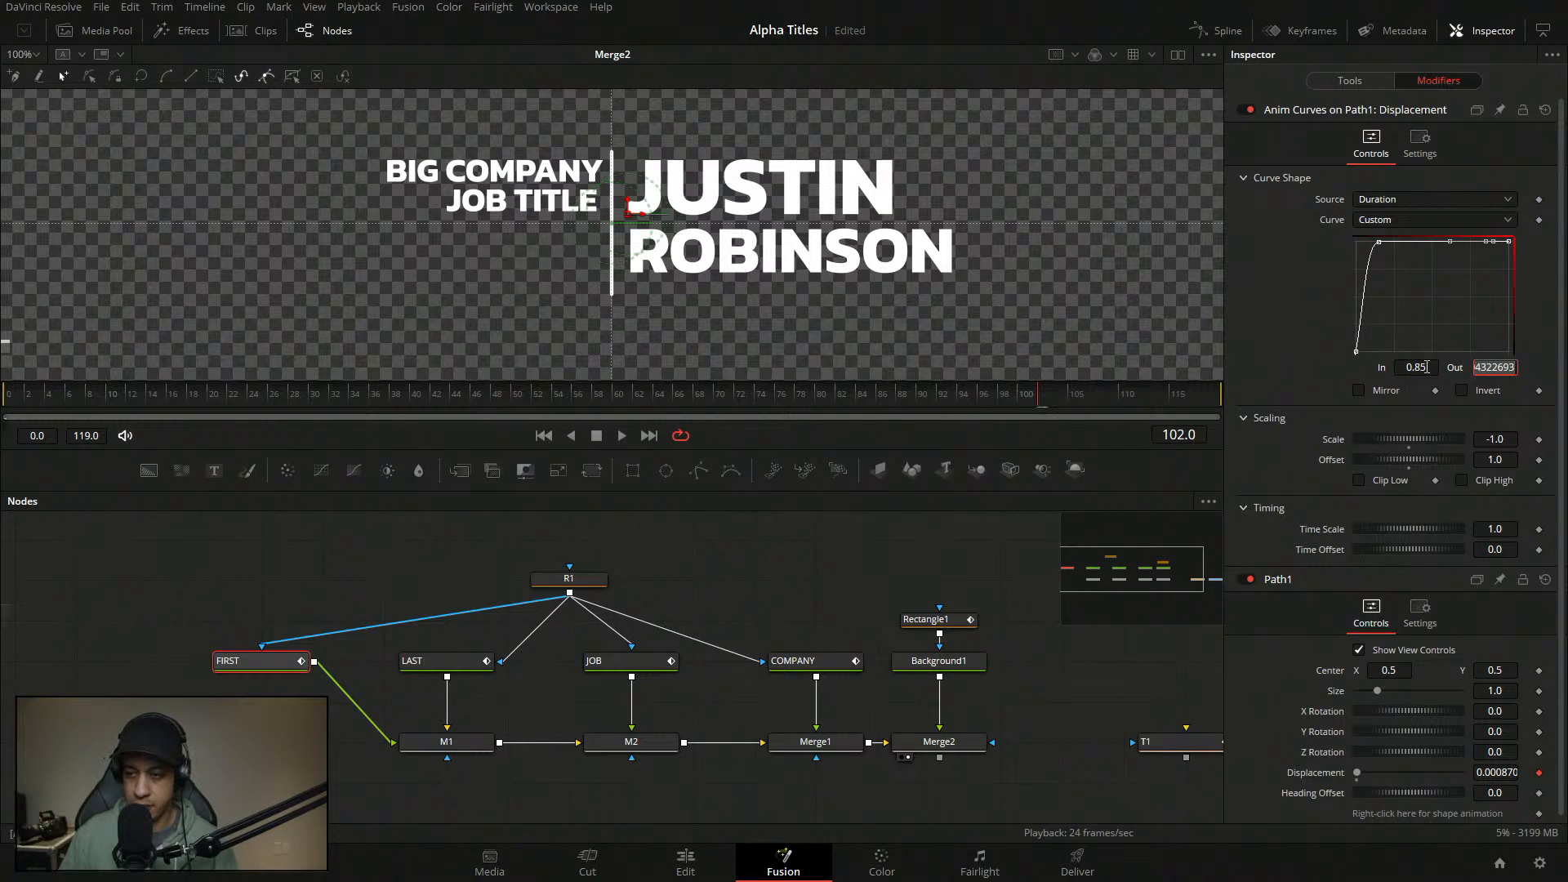
pyautogui.write('1')
pyautogui.press('Return')
# - Set FIRST's curve end point to In 0.9999, Out 0
pyautogui.click(1430, 366)
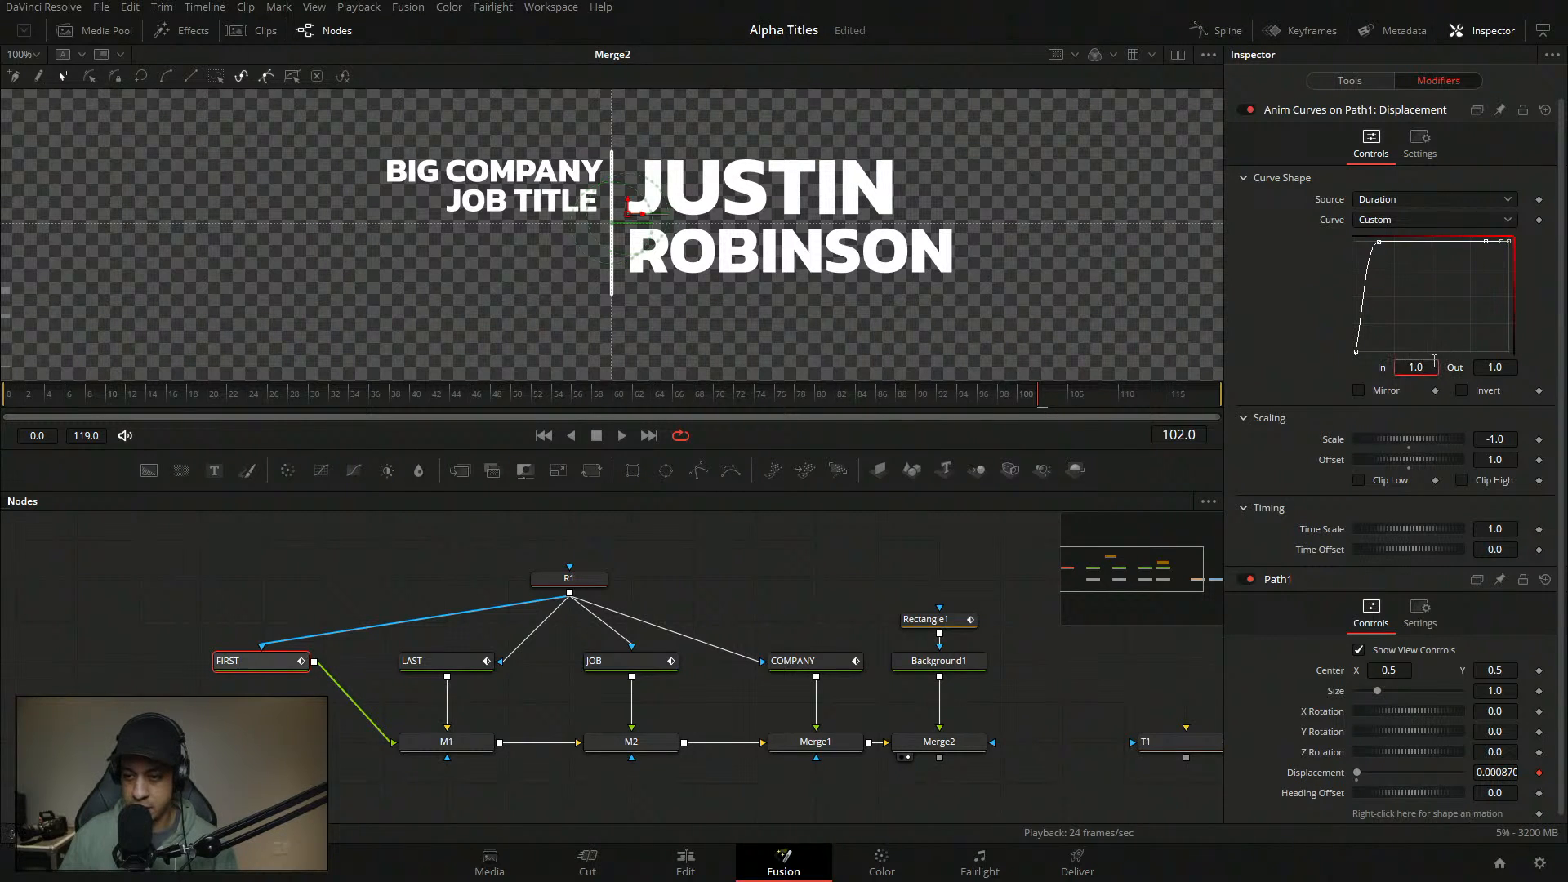
pyautogui.write('.9999')
pyautogui.press('Tab')
pyautogui.write('0')
pyautogui.press('Tab')
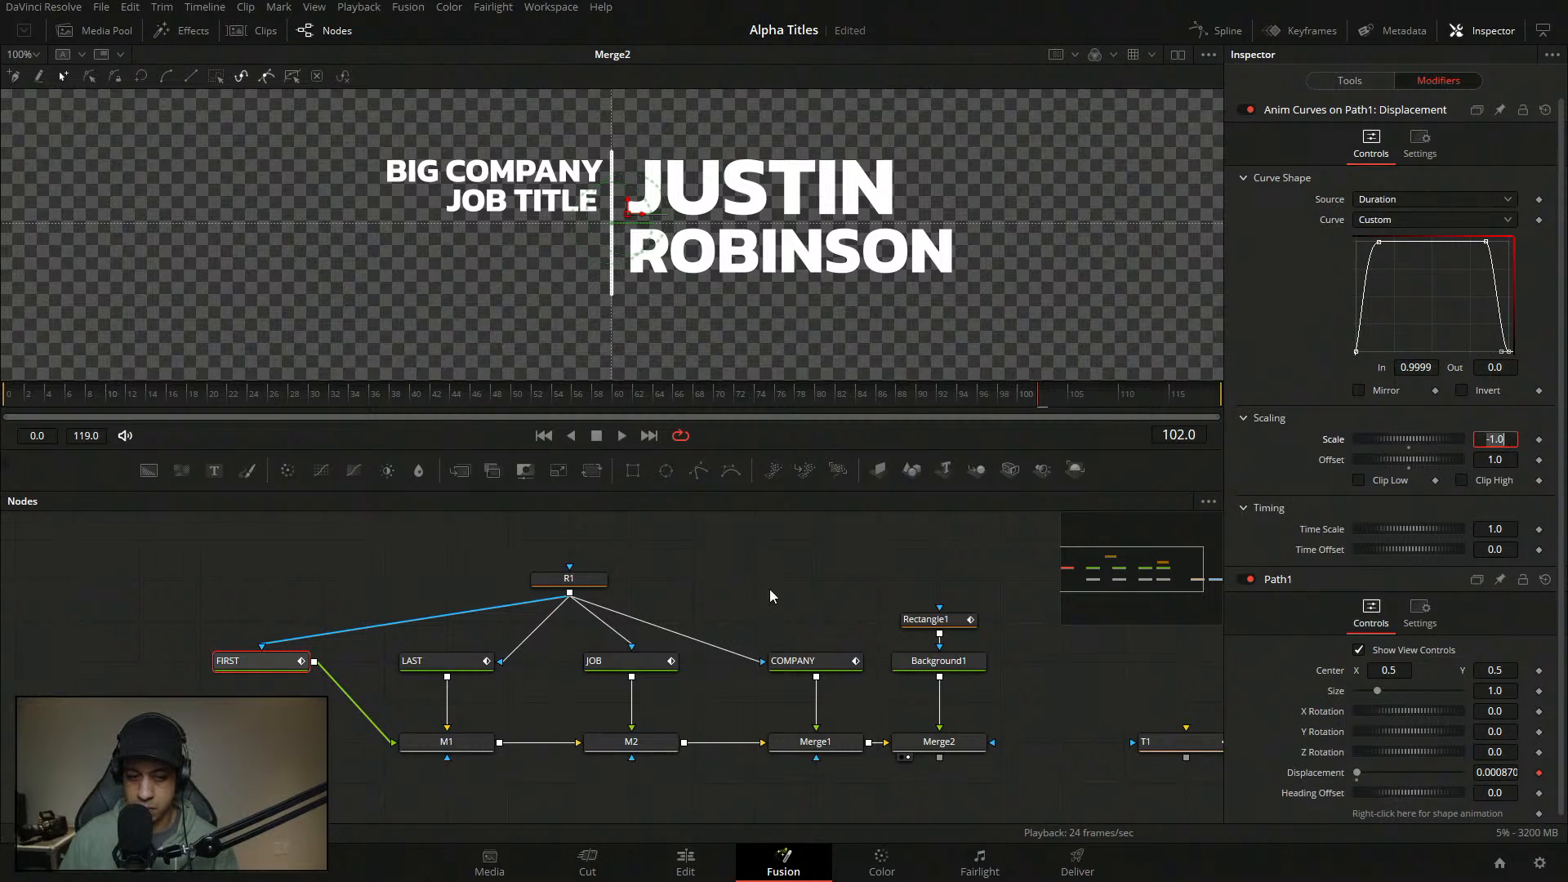
pyautogui.click(435, 667)
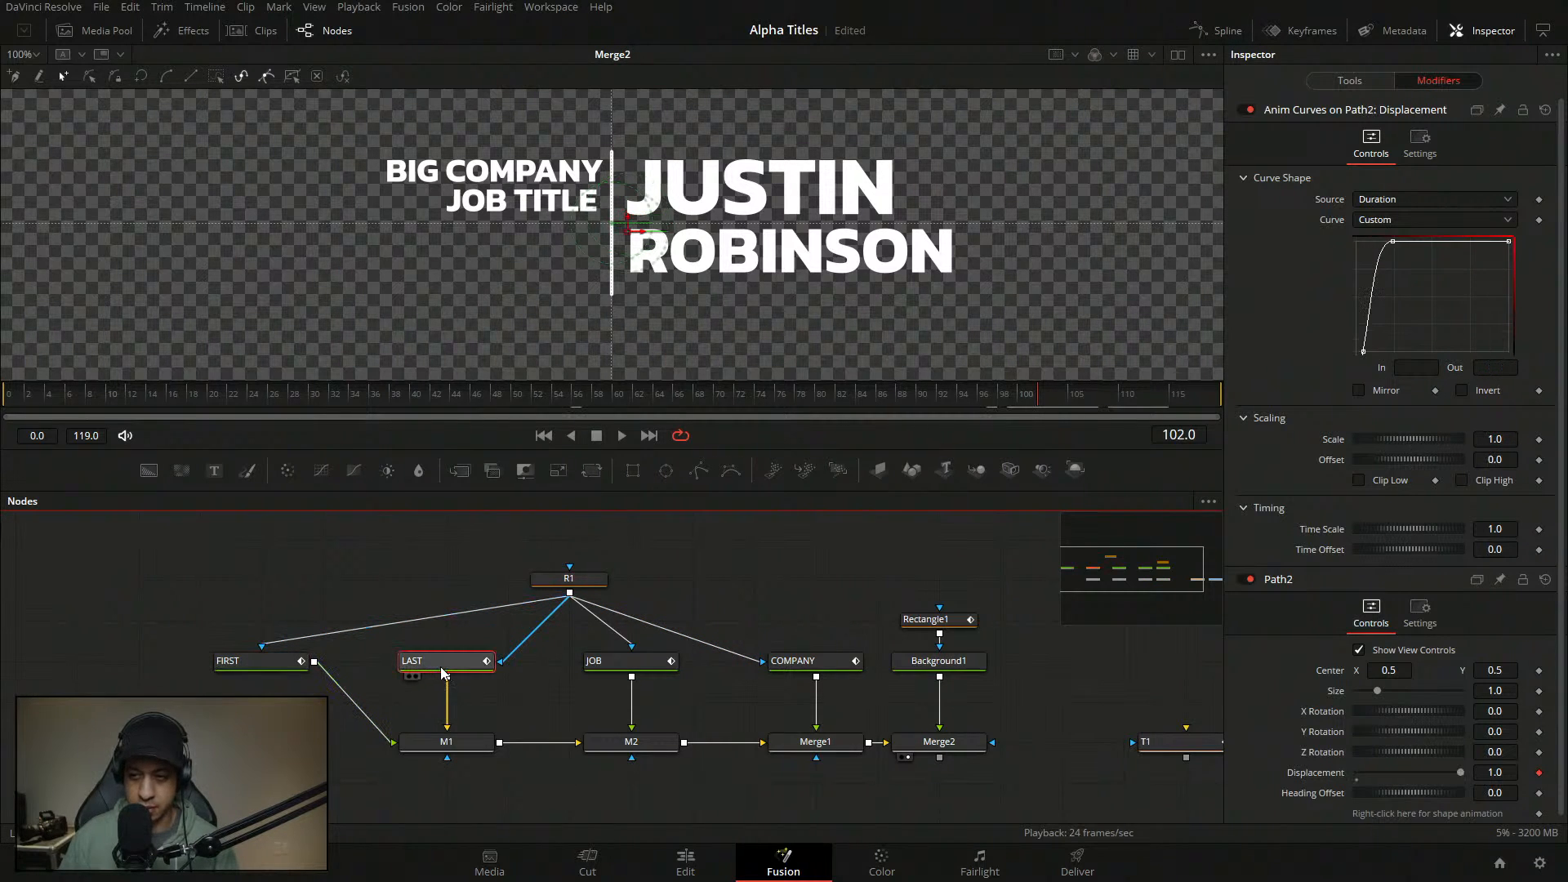
# - On LAST's curve, add a point at In 0.85 and set the final point to In 0.999, Out 0
pyautogui.click(1486, 242)
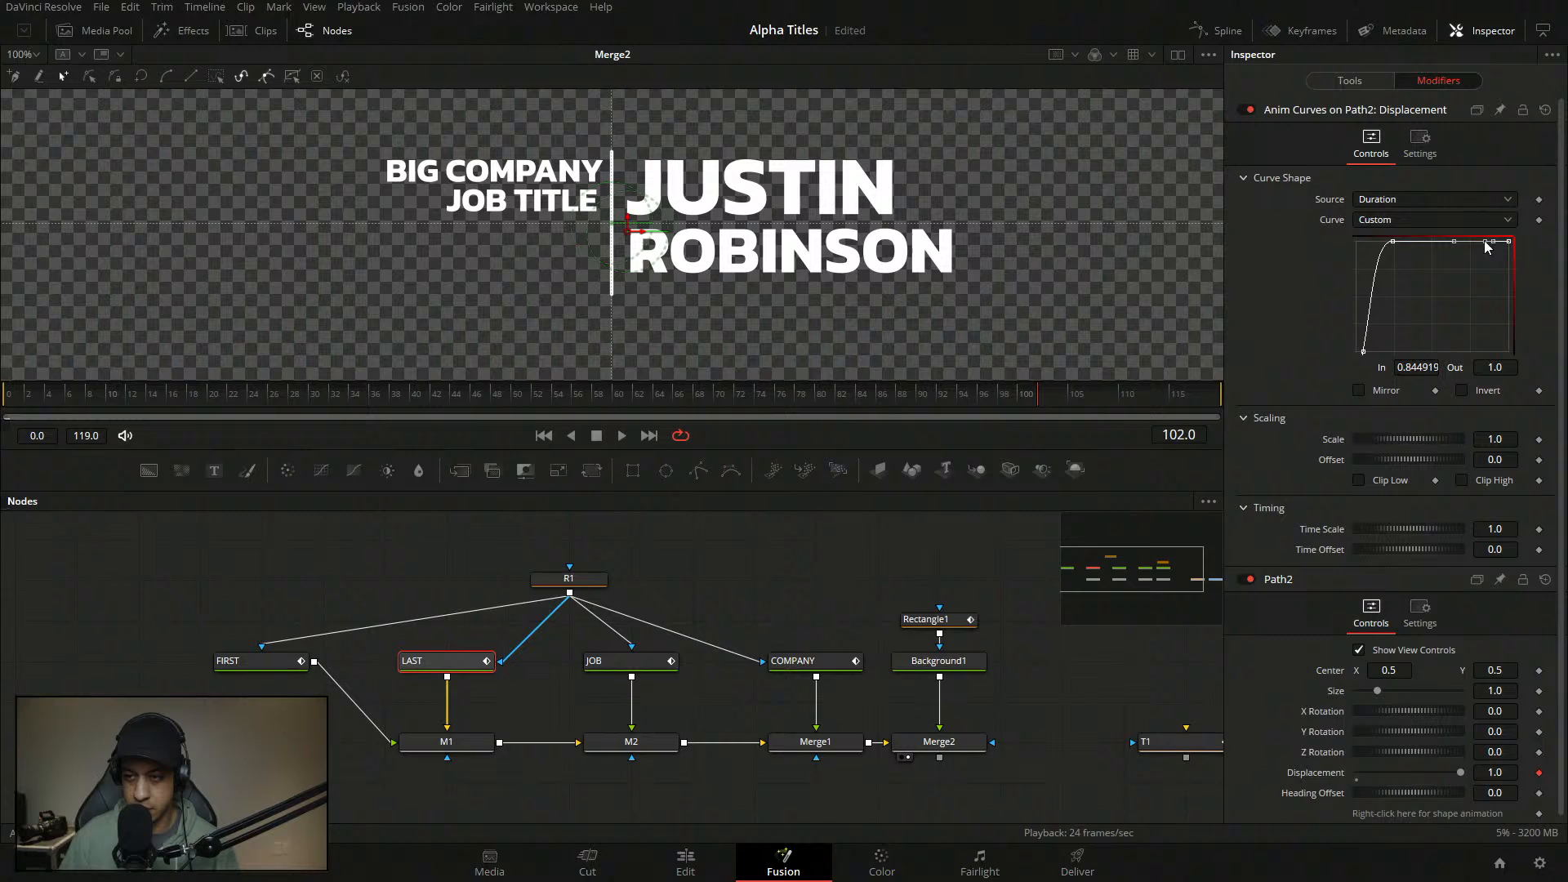
pyautogui.click(1426, 366)
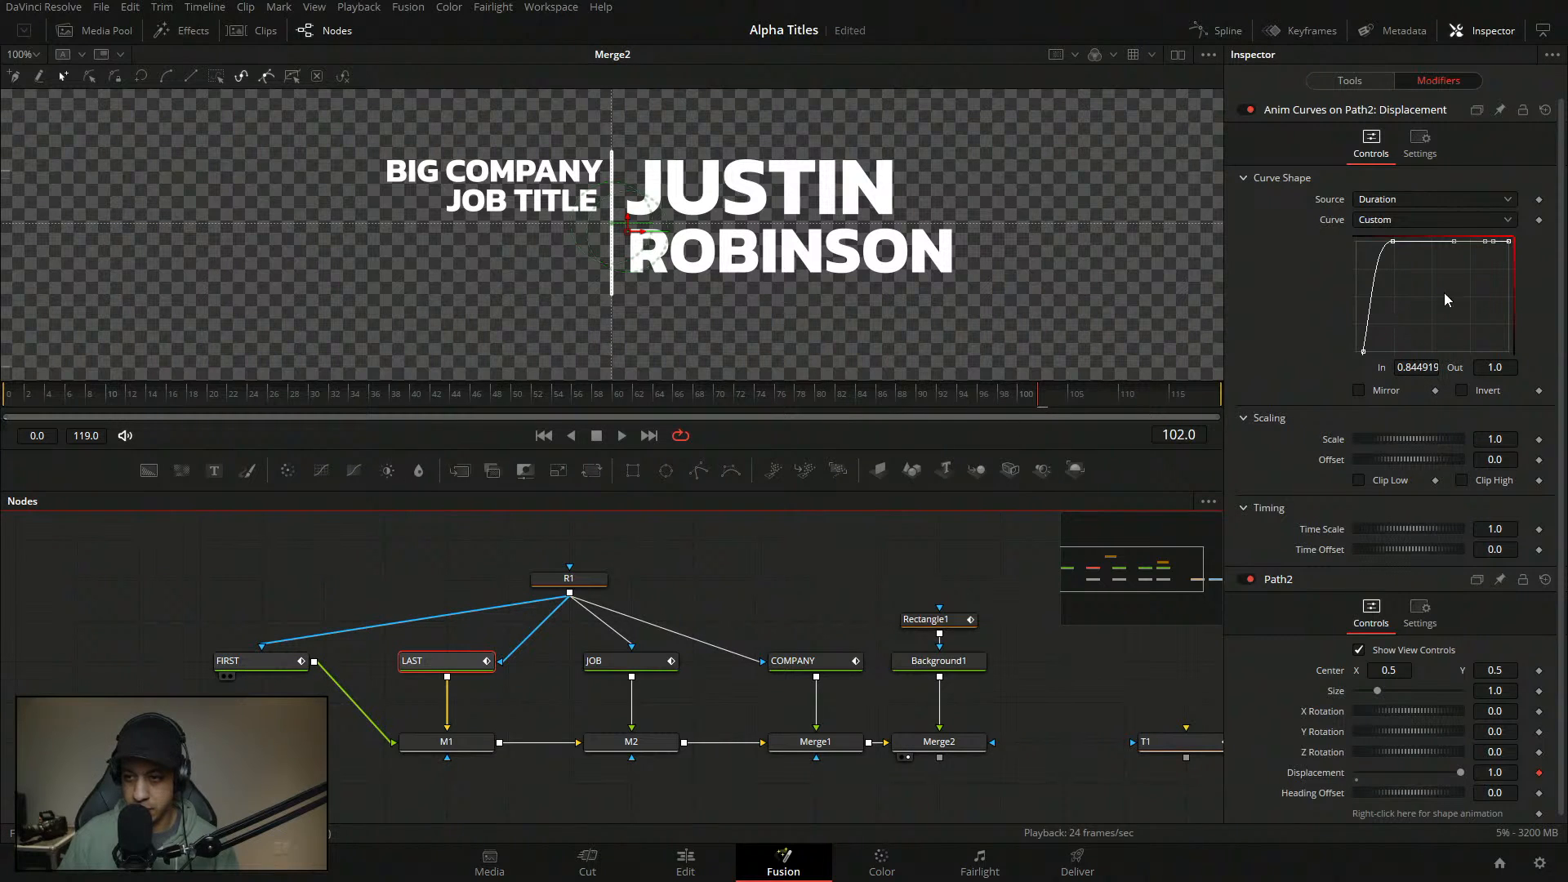
pyautogui.click(262, 661)
pyautogui.click(441, 661)
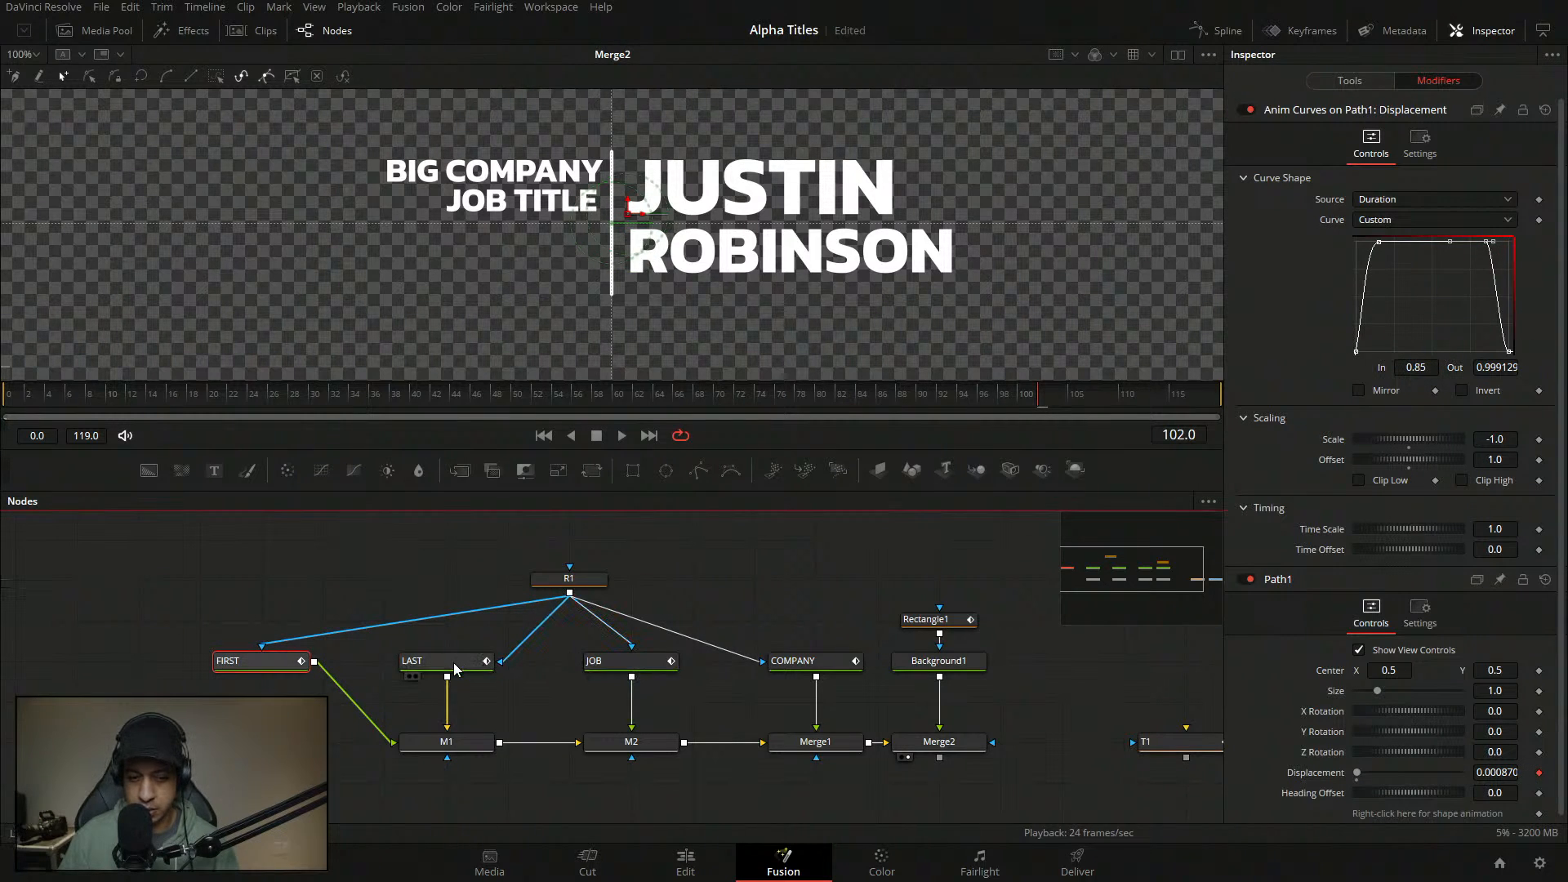
pyautogui.click(1485, 242)
pyautogui.click(1419, 367)
pyautogui.write('.8')
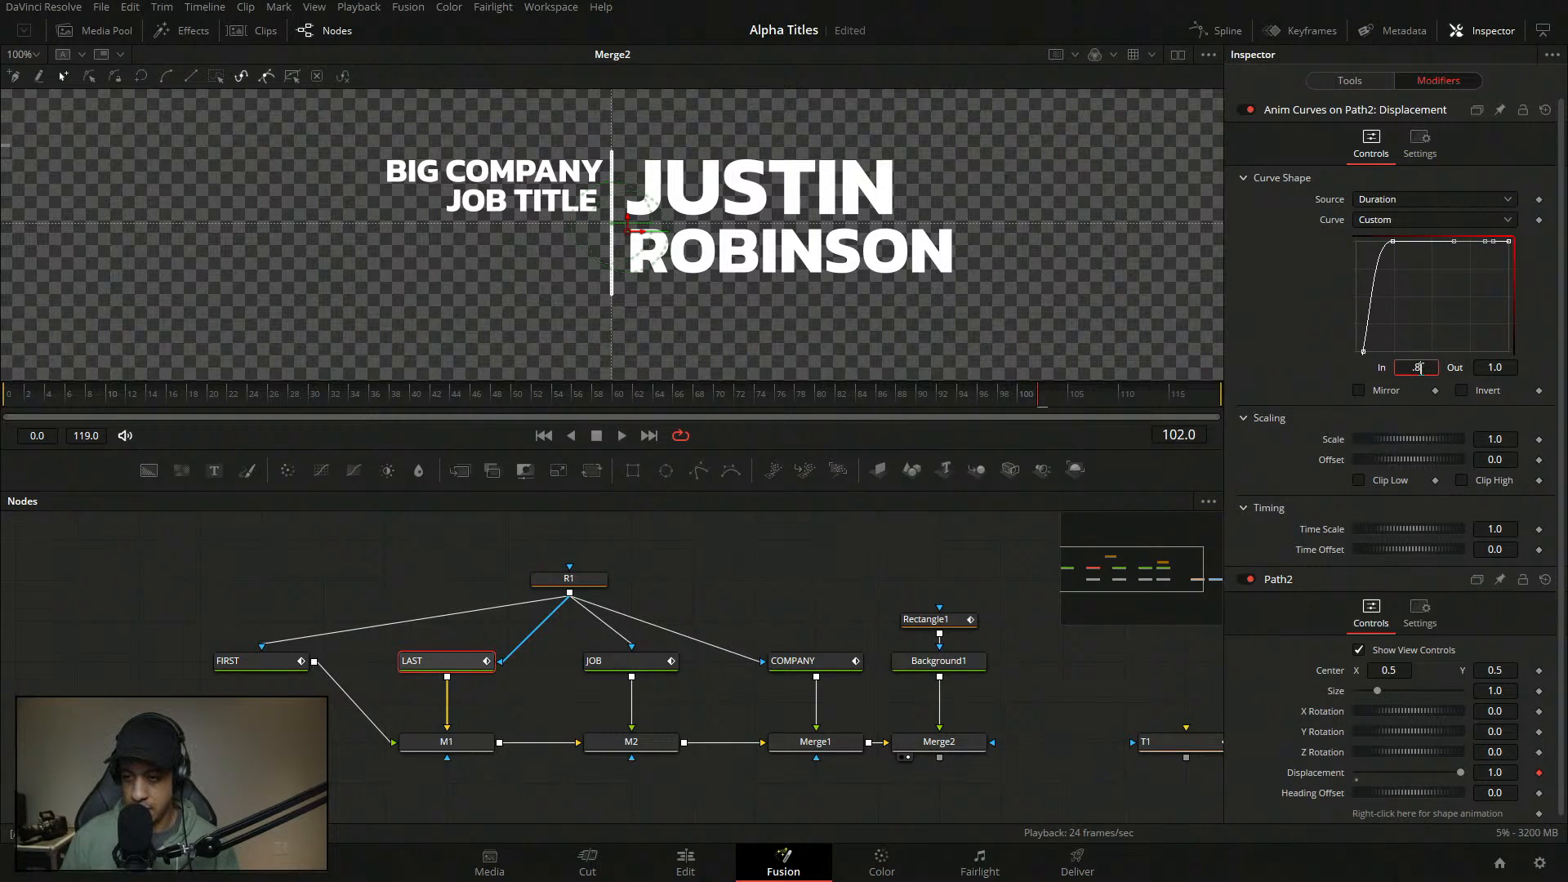
pyautogui.write('5')
pyautogui.press('Tab')
pyautogui.click(1493, 280)
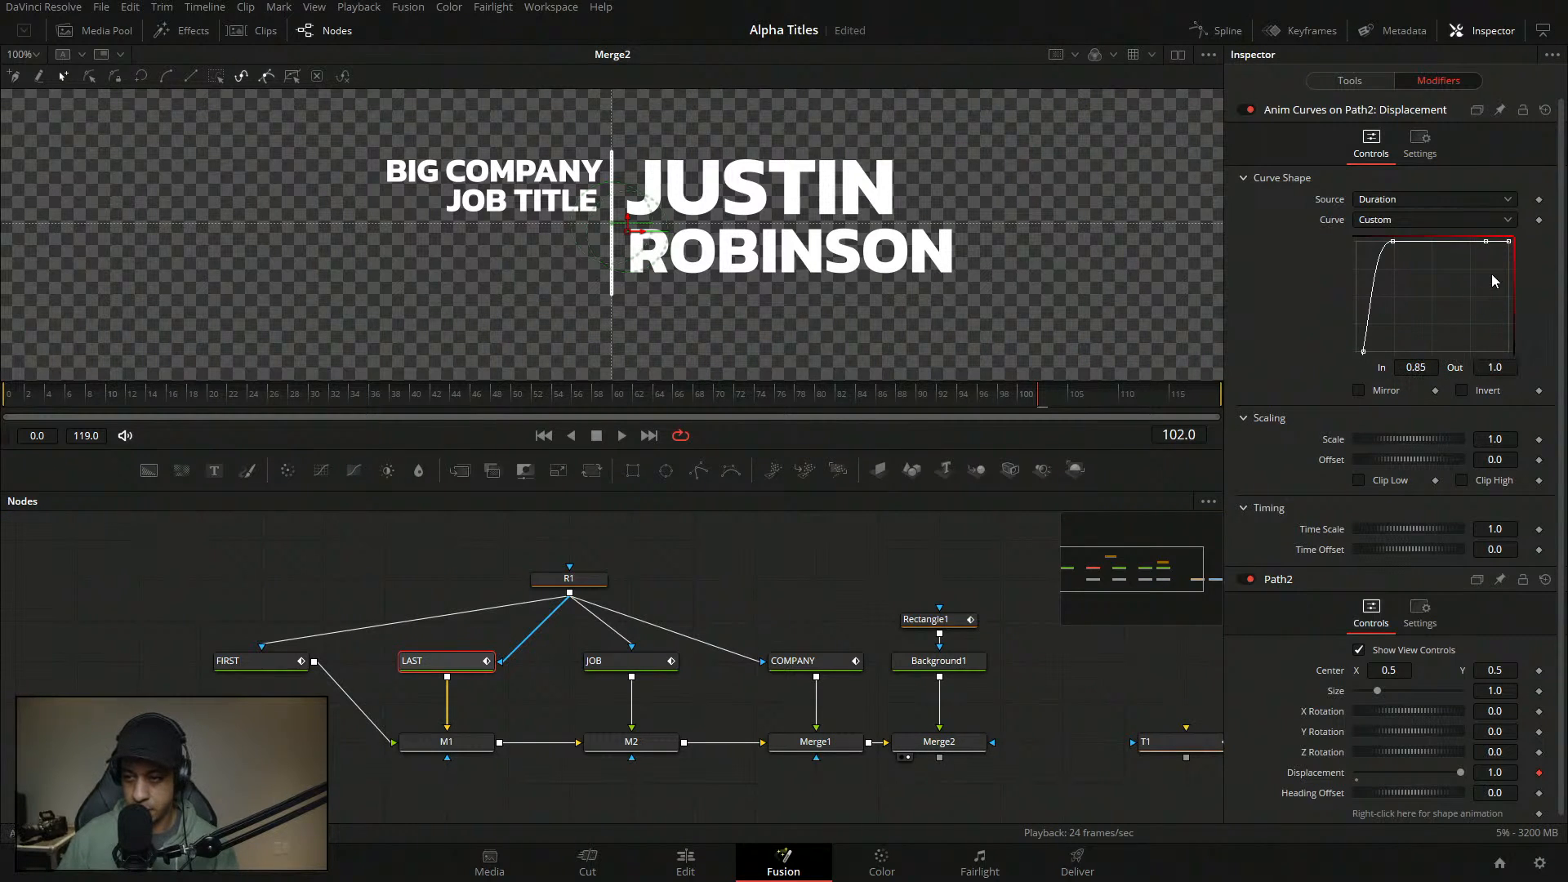
pyautogui.click(1435, 368)
pyautogui.write('.999')
pyautogui.press('Tab')
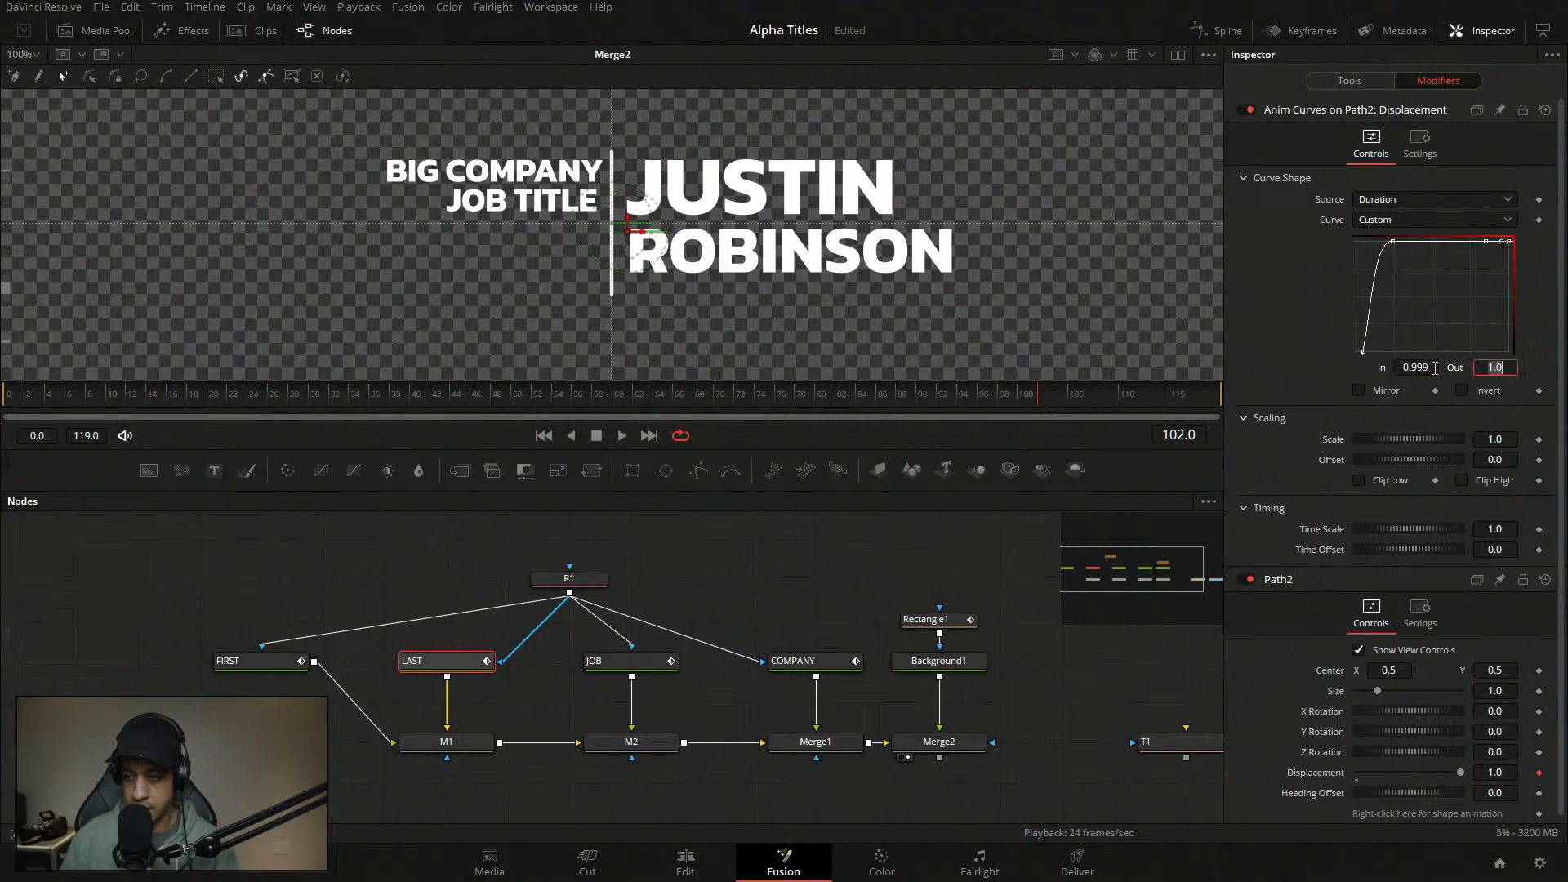
pyautogui.write('0')
pyautogui.press('Tab')
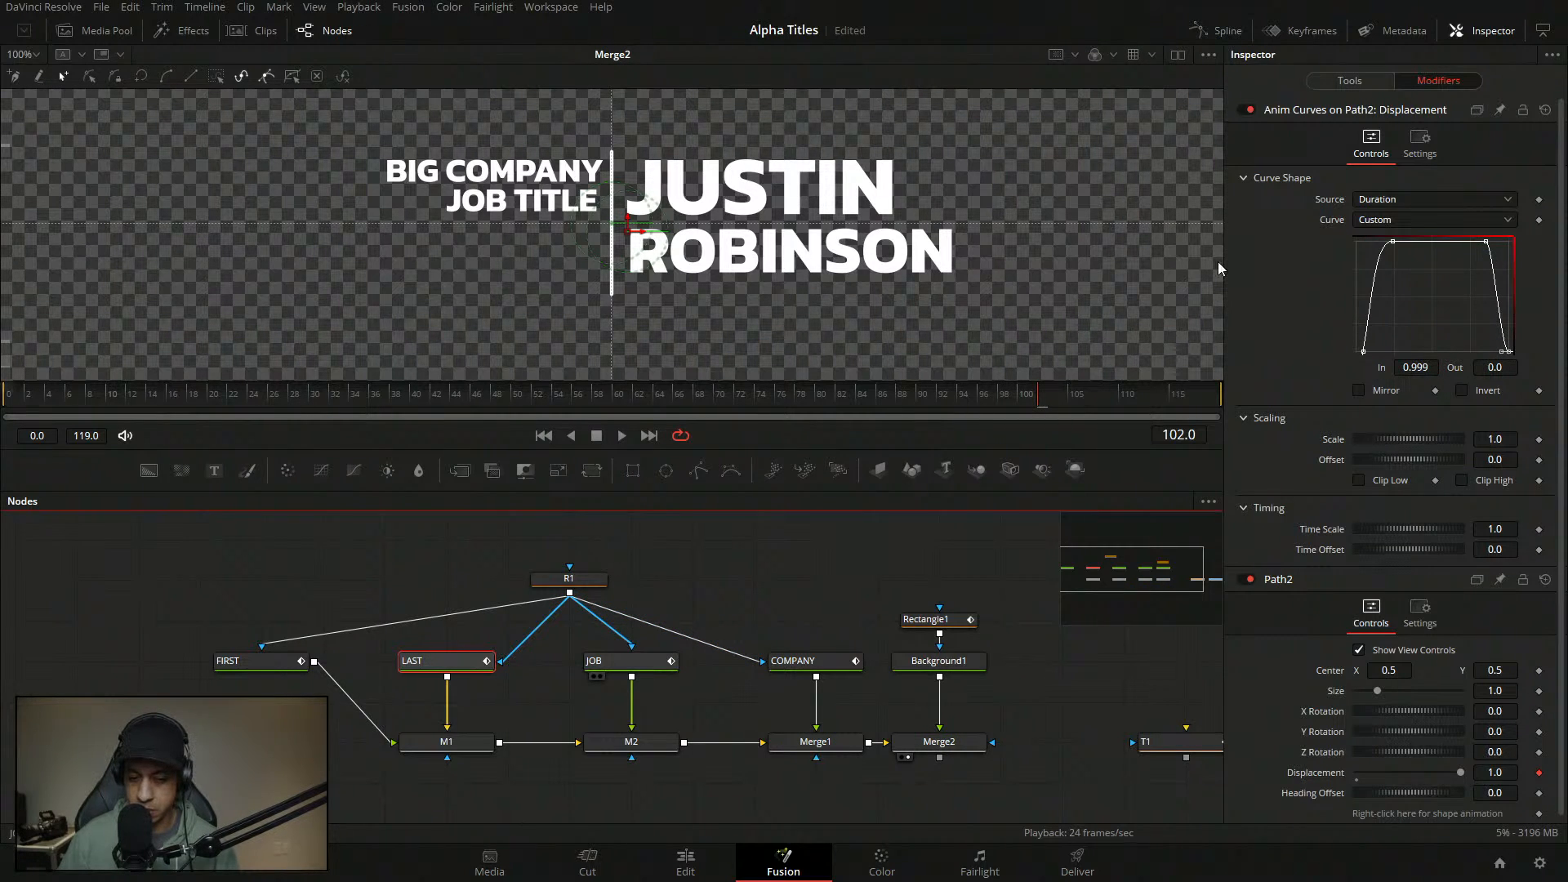
# - On JOB's curve, add a point at In 0.85 and drop the final point to Out 0
pyautogui.click(1478, 242)
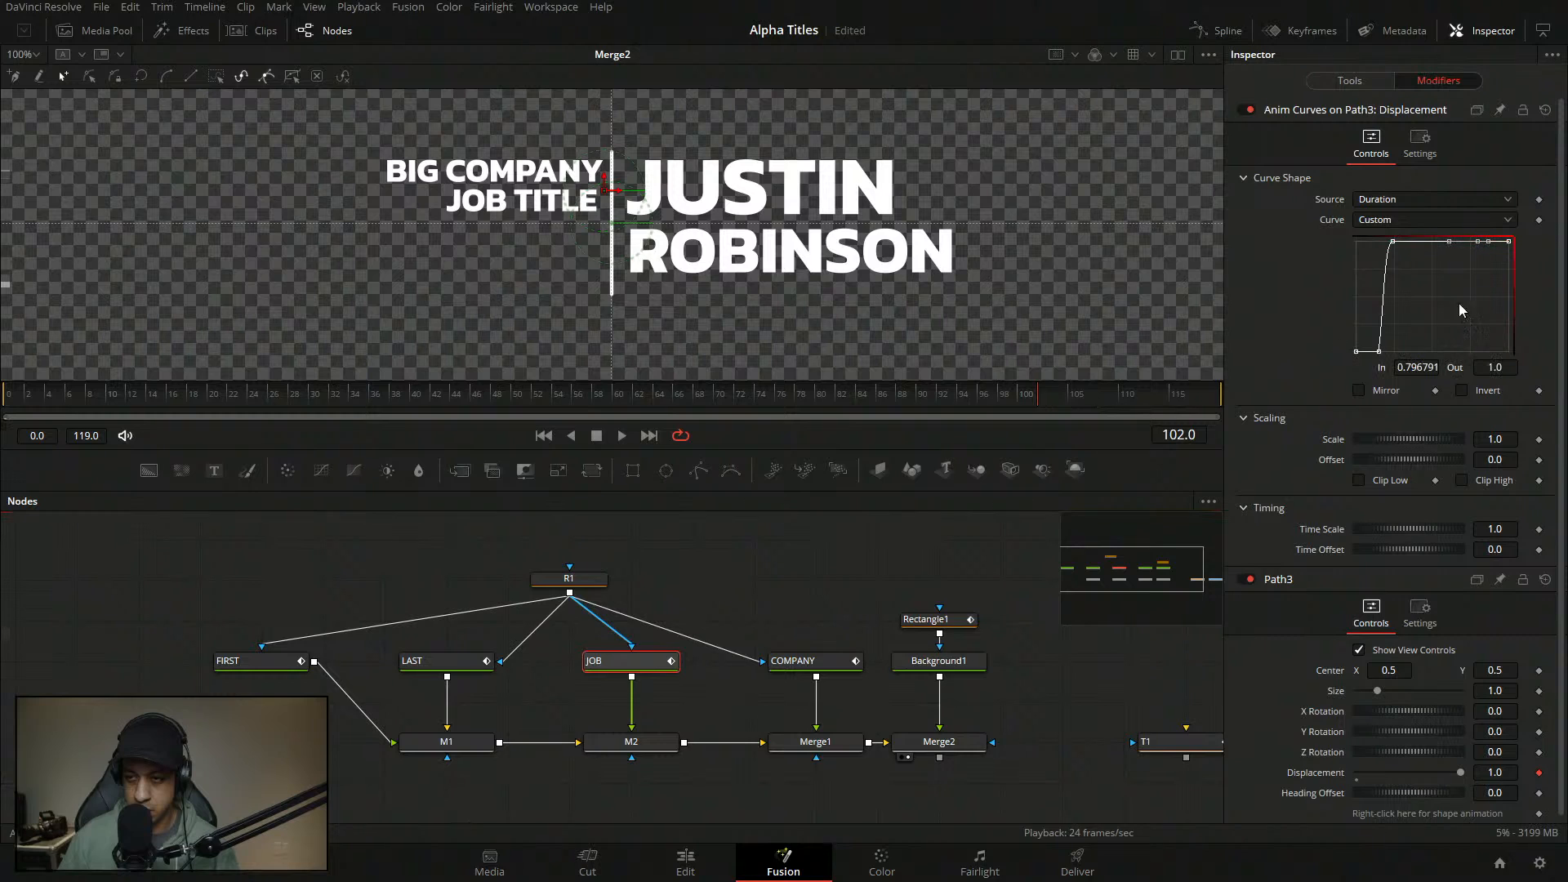
pyautogui.click(1419, 367)
pyautogui.write('0.85')
pyautogui.press('Tab')
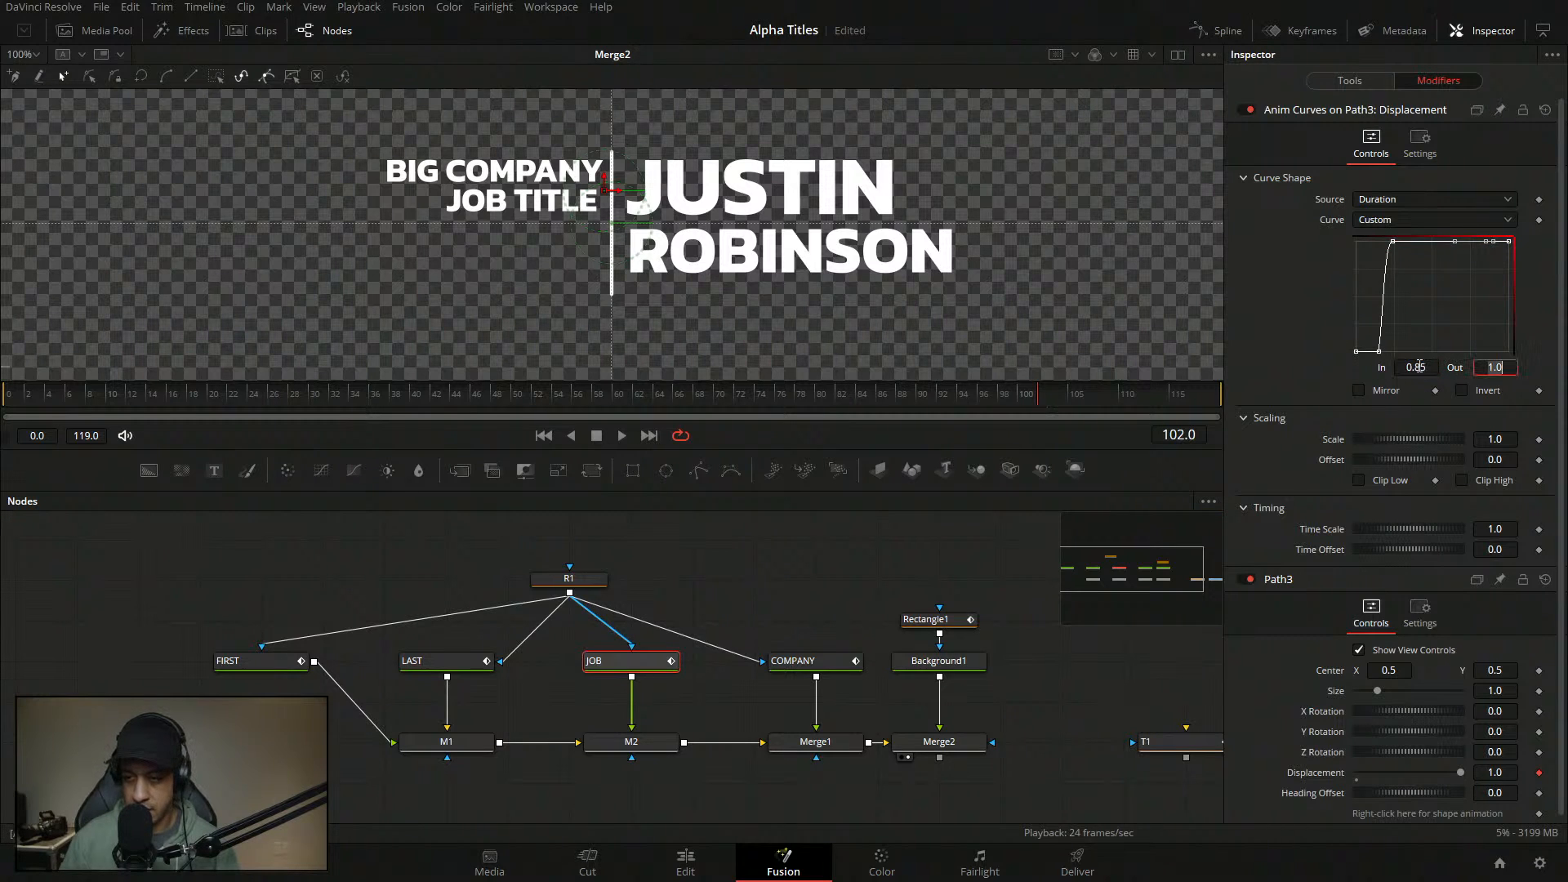
pyautogui.click(1508, 246)
pyautogui.click(1433, 373)
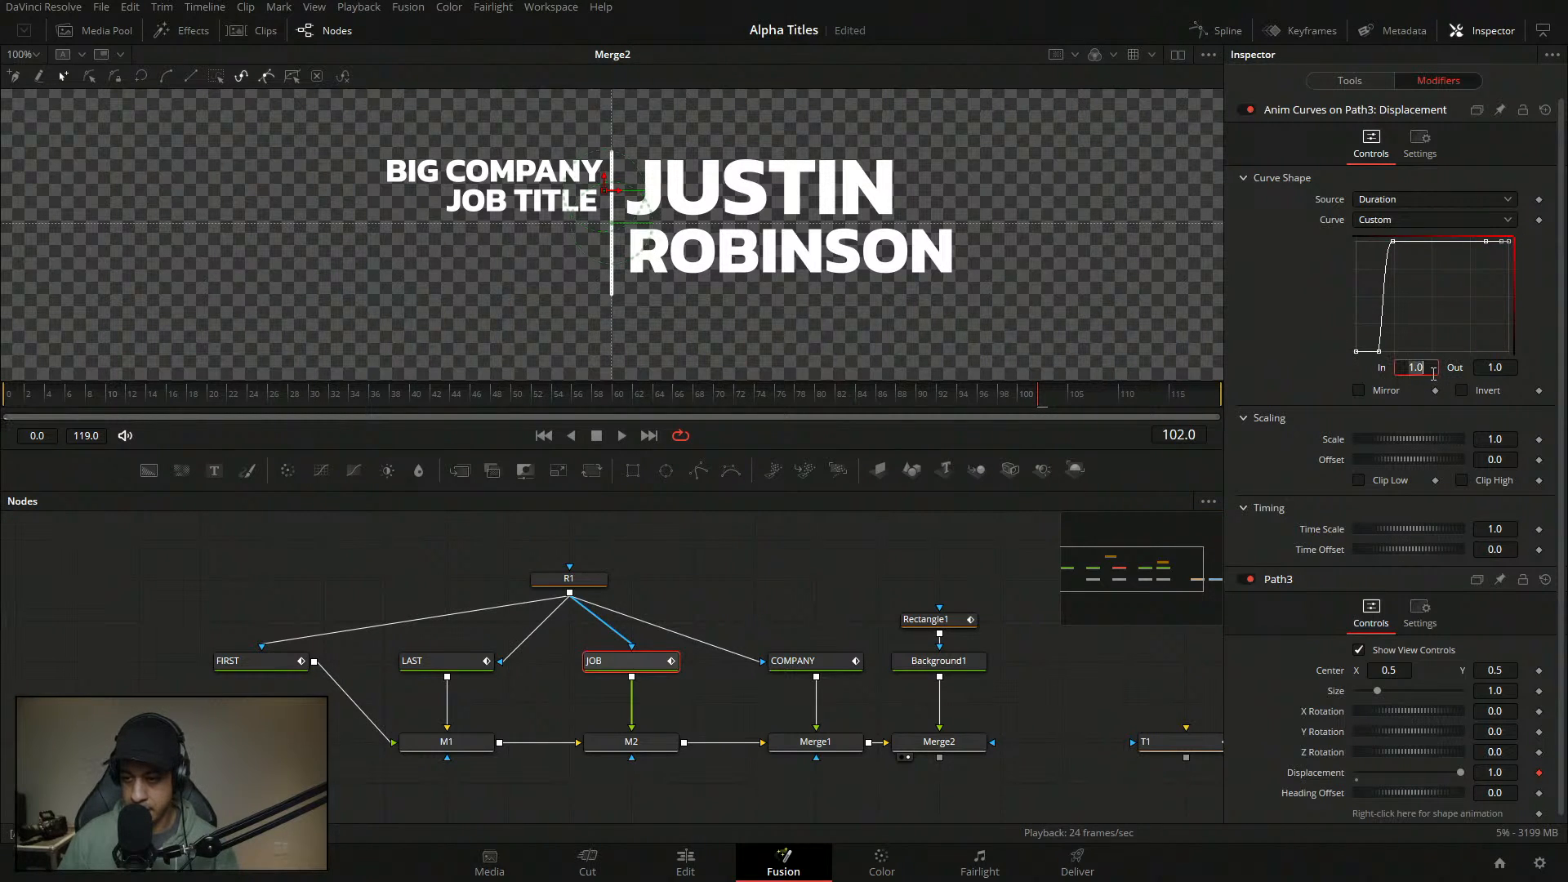
pyautogui.press('Tab')
pyautogui.write('0')
pyautogui.press('Tab')
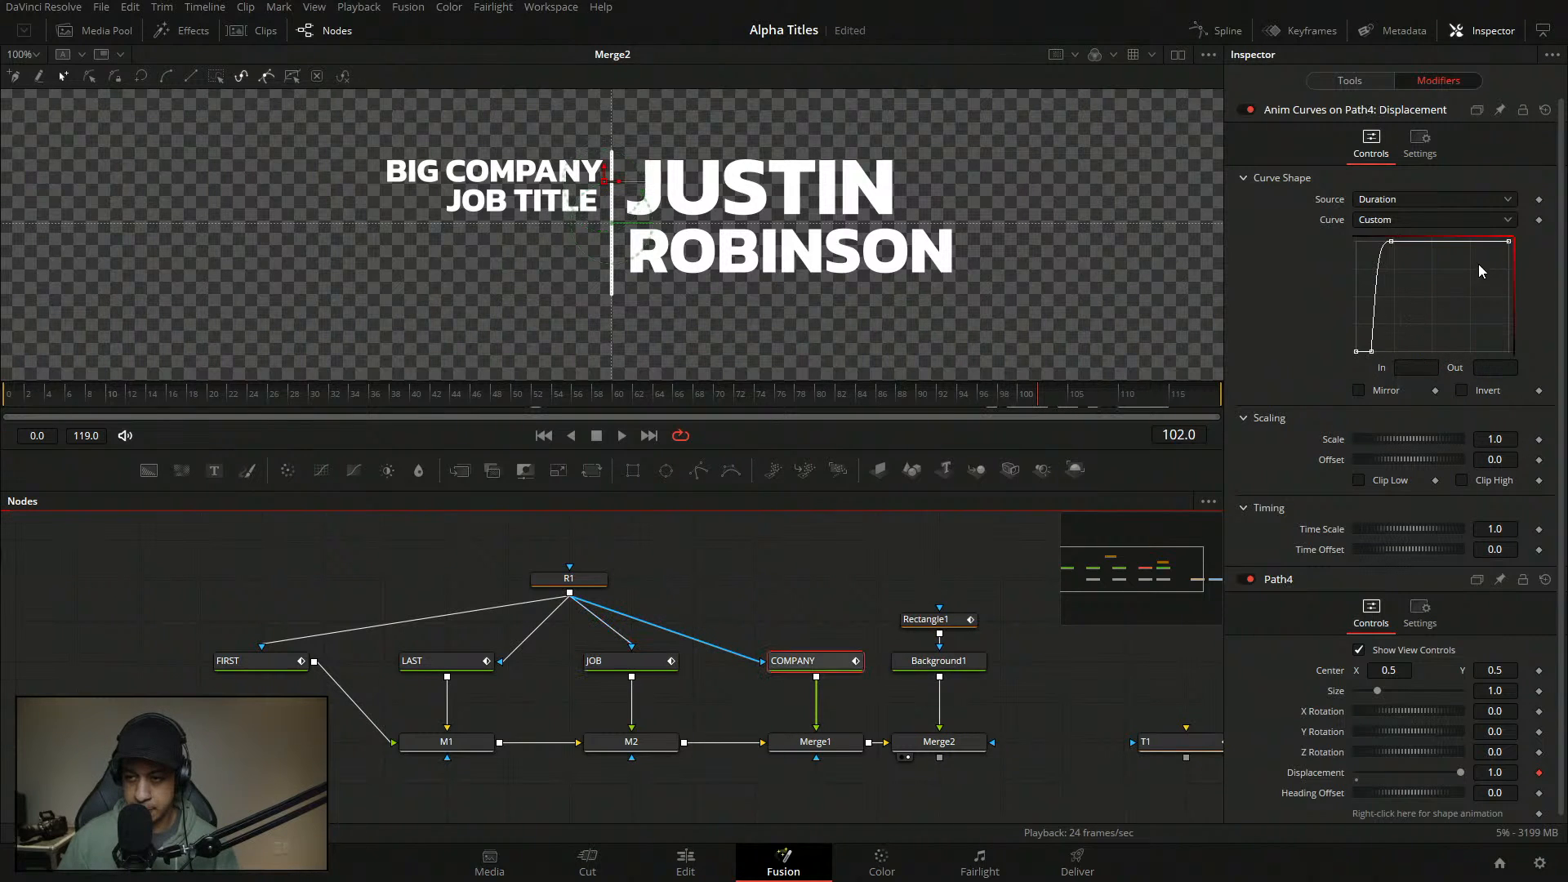
# - On COMPANY's curve, add a point at In 0.85 and set the final point to In 0.9999, Out 0
pyautogui.click(1485, 243)
pyautogui.doubleClick(1425, 364)
pyautogui.write('0.85')
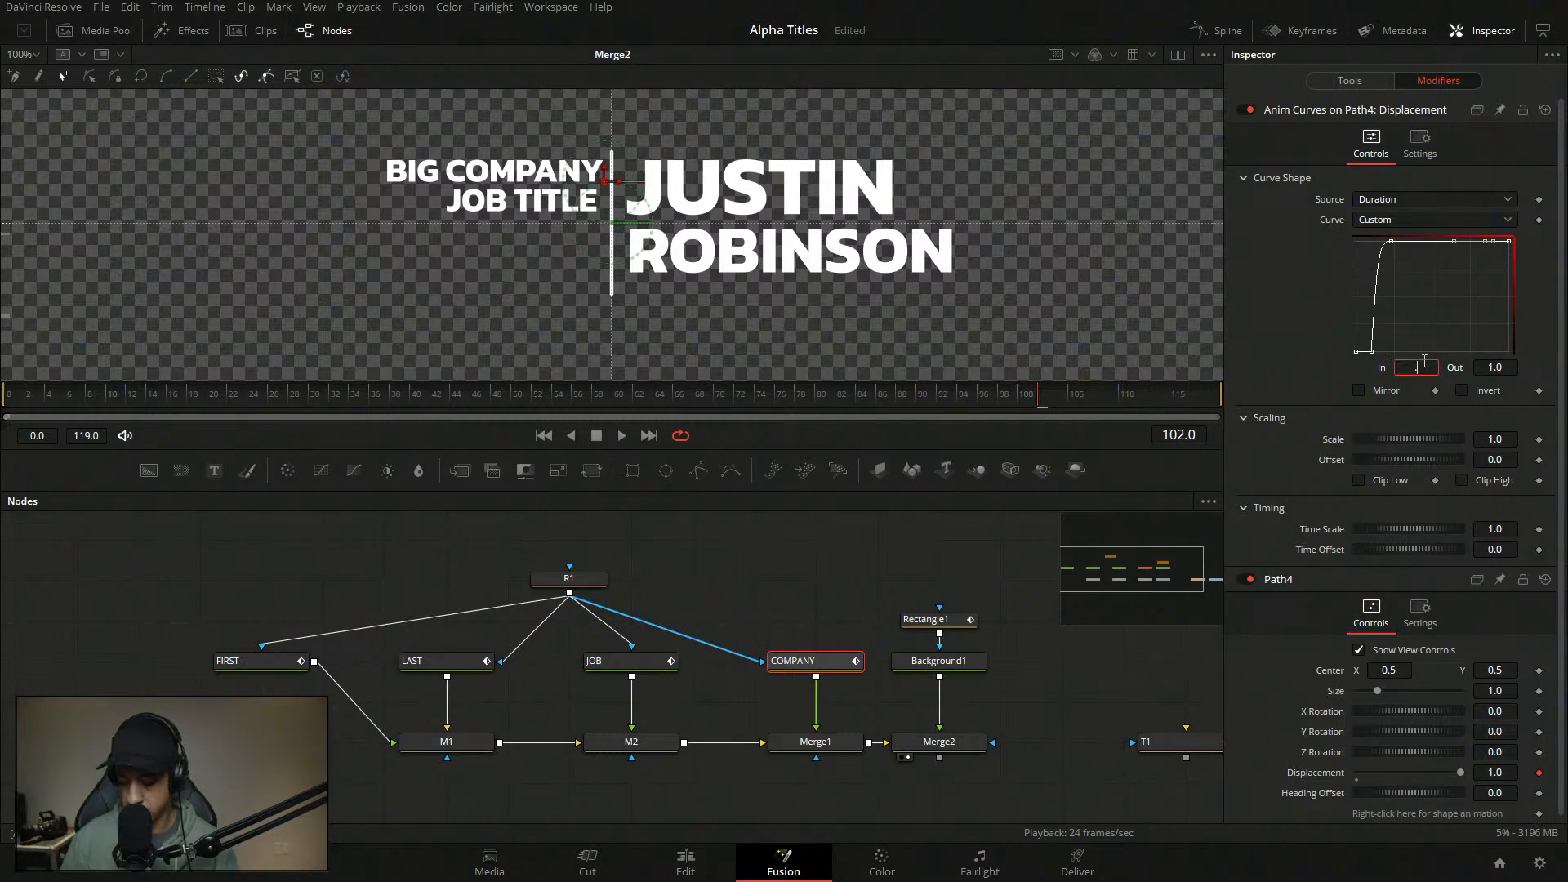
pyautogui.press('Tab')
pyautogui.click(1508, 242)
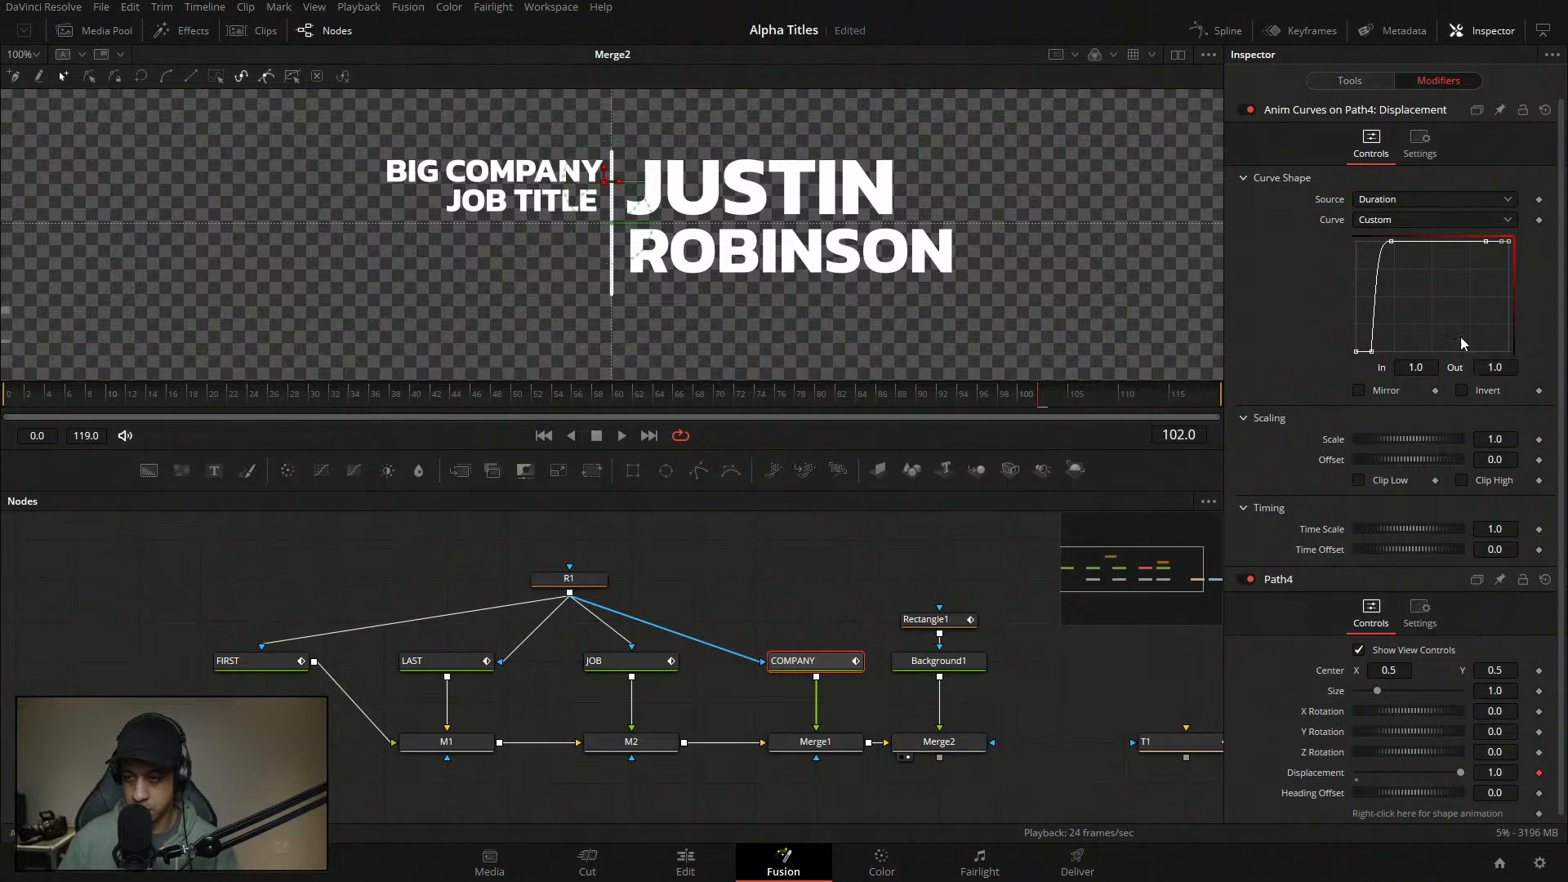
pyautogui.doubleClick(1429, 368)
pyautogui.write('.9999')
pyautogui.press('Tab')
pyautogui.write('0')
pyautogui.press('Tab')
# - Play back from frame 59 to watch all the text lines slide out
pyautogui.click(867, 596)
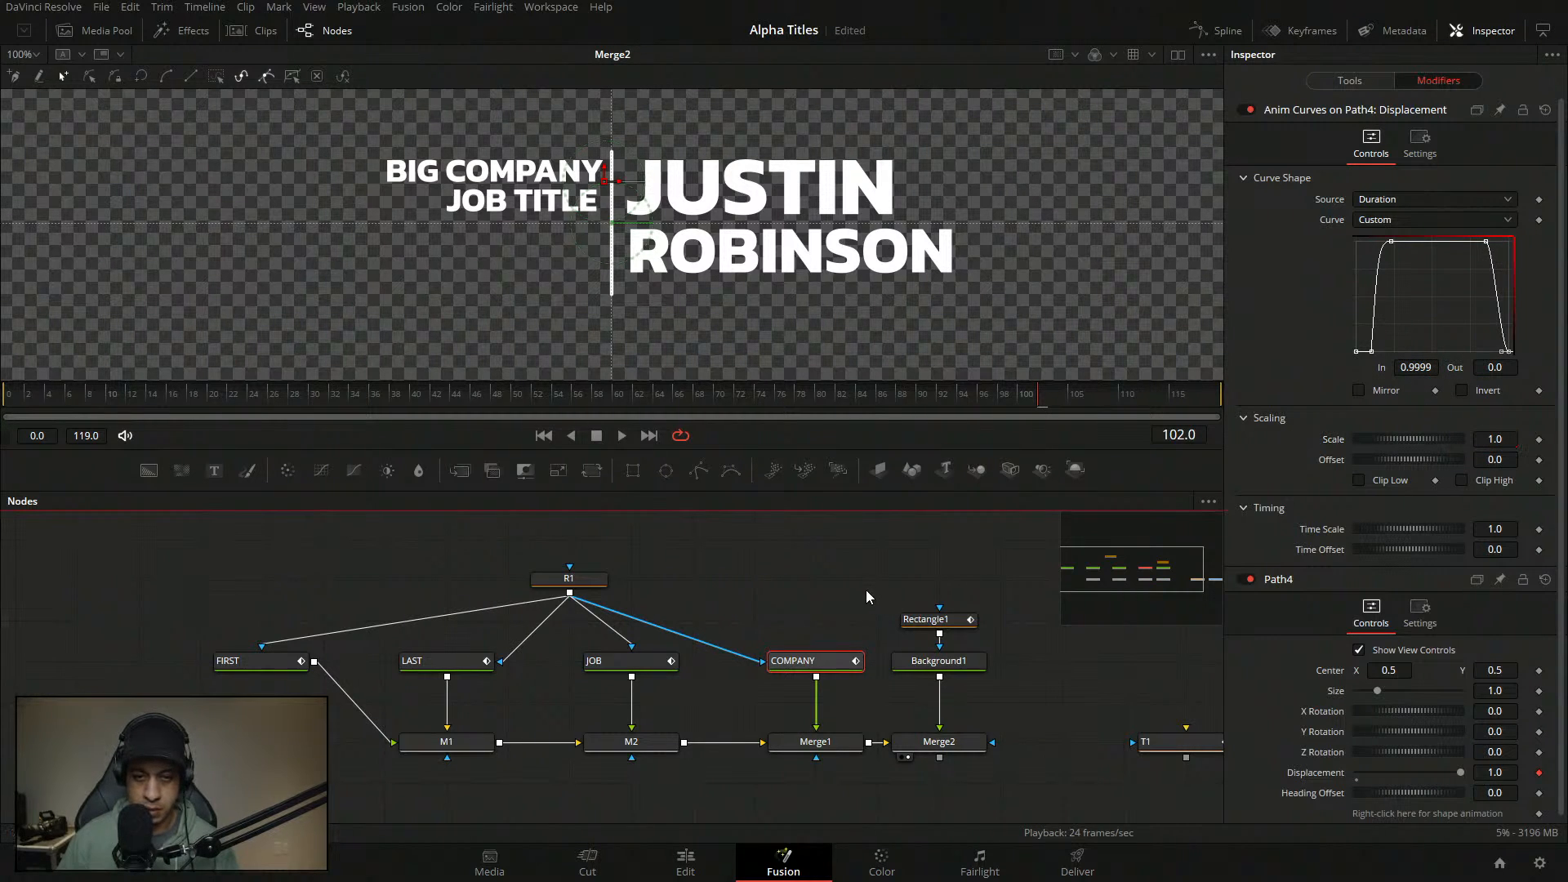
pyautogui.hotkey('ctrl', 's')
pyautogui.click(610, 396)
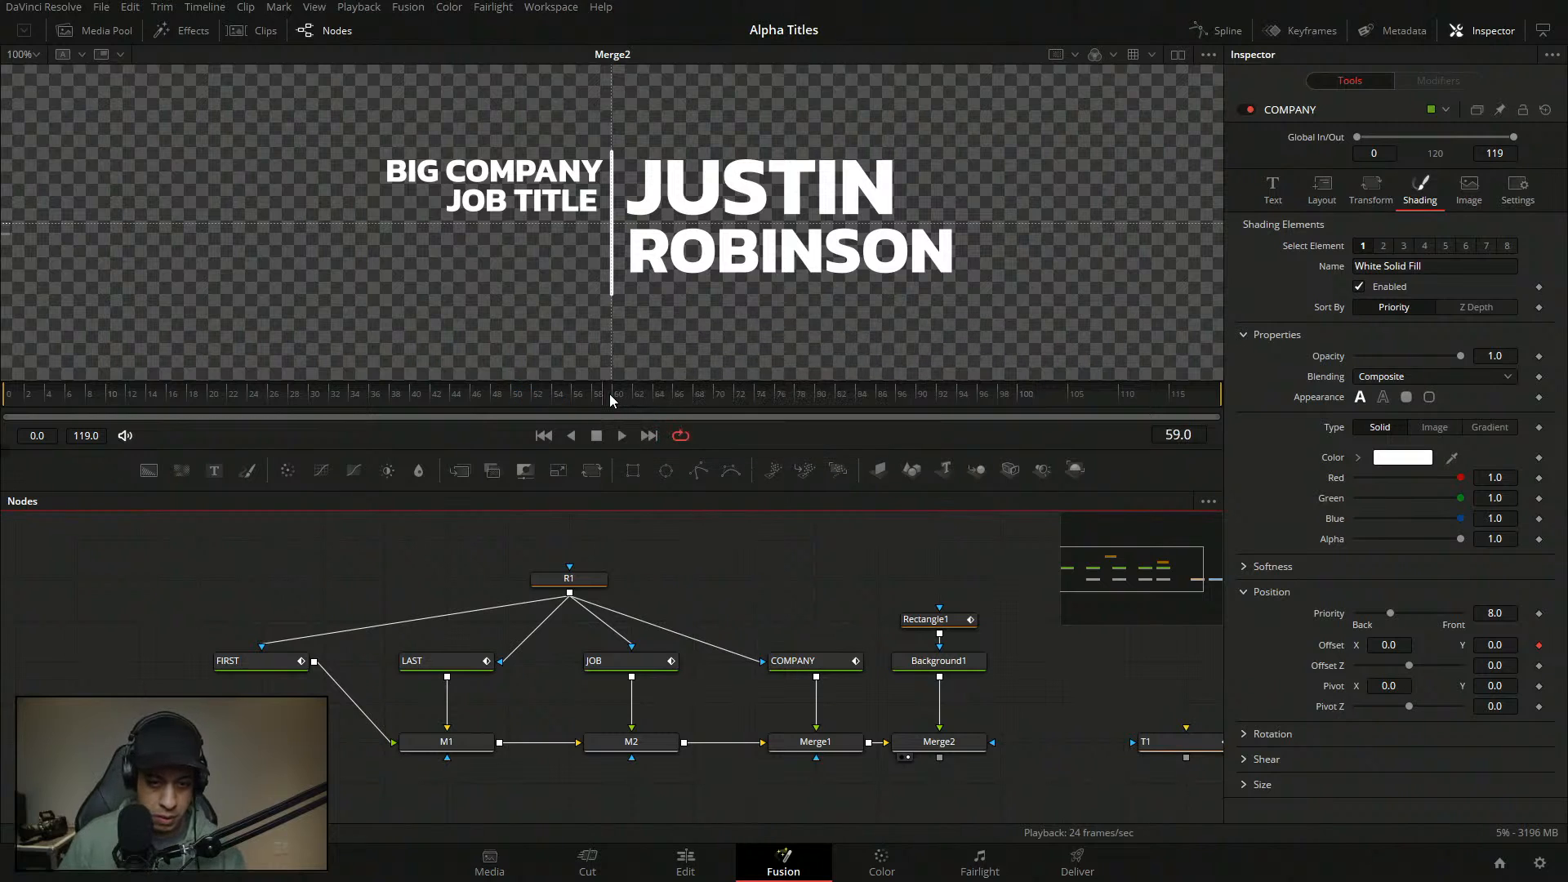
pyautogui.press('space')
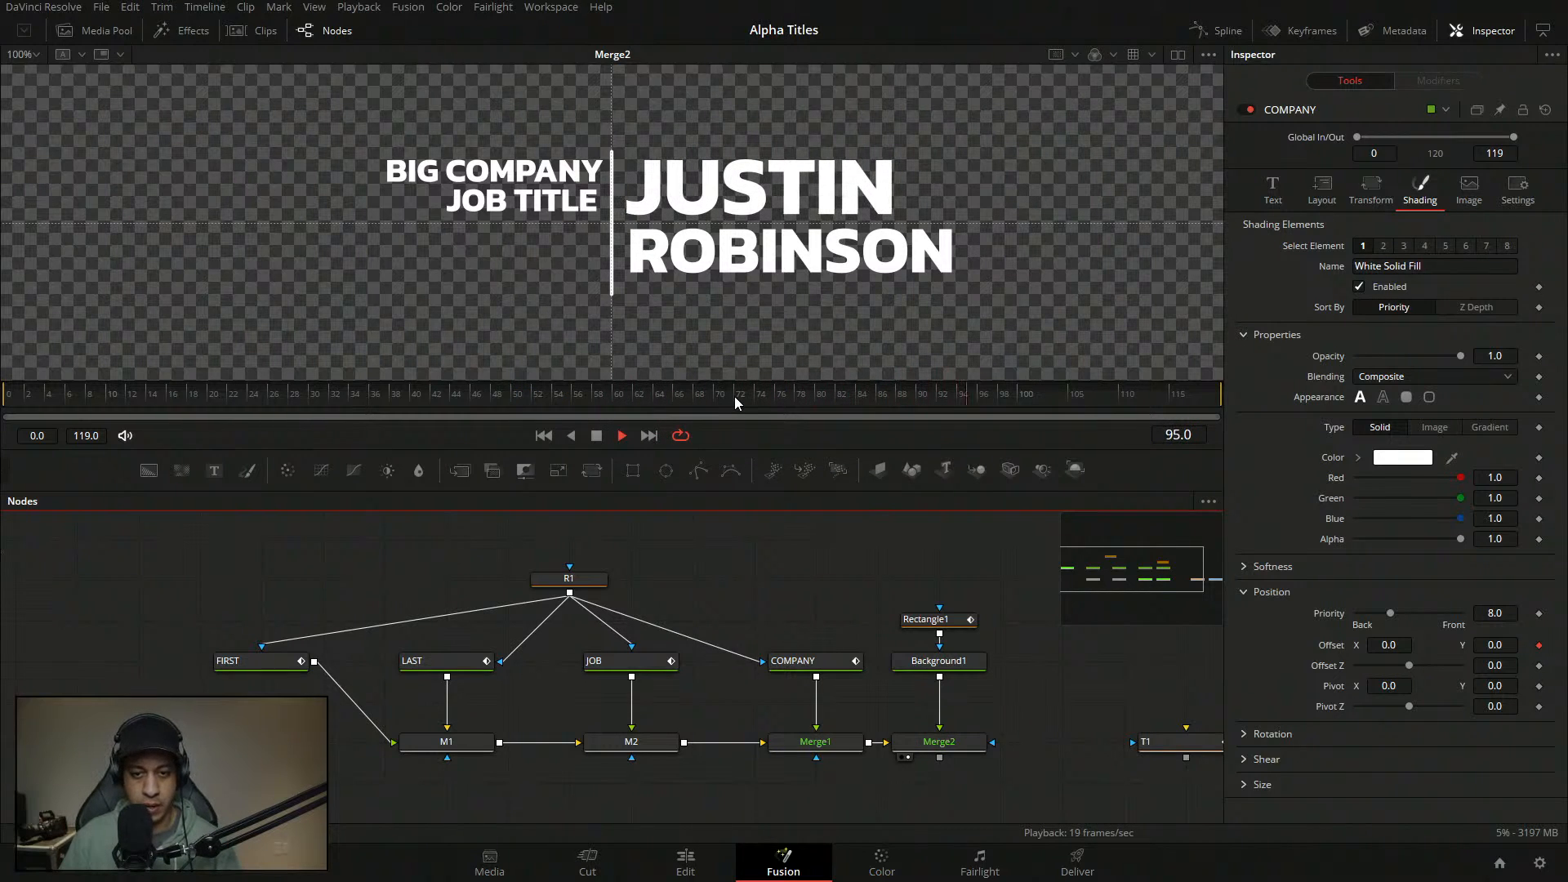
pyautogui.click(930, 399)
pyautogui.press('space')
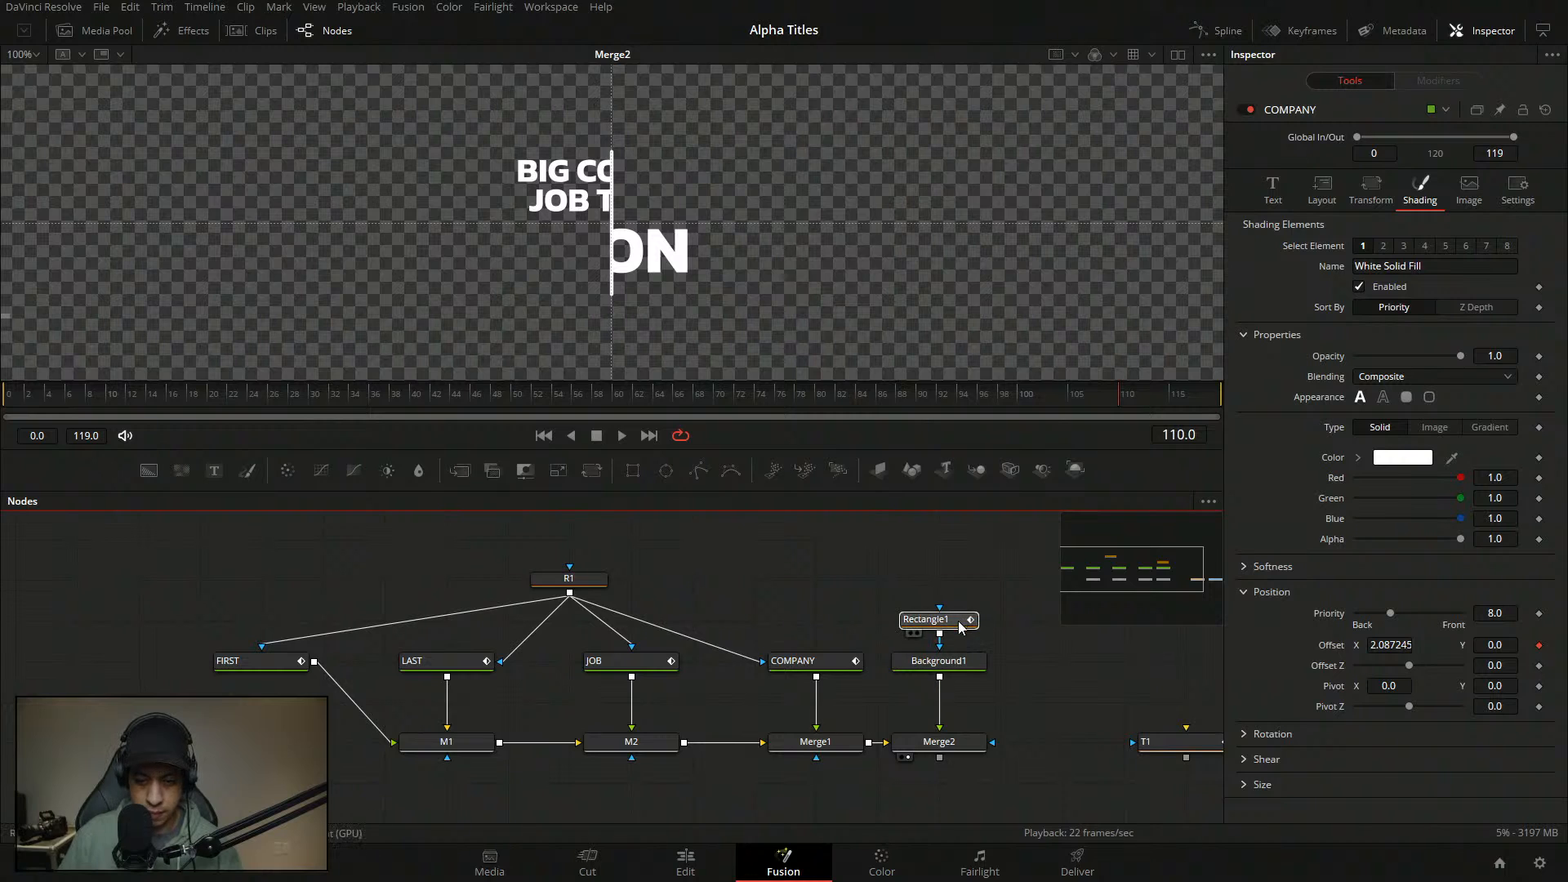
# - Add a point on the divider line's curve at In 0.875
pyautogui.click(1439, 80)
pyautogui.click(1480, 242)
pyautogui.click(1417, 367)
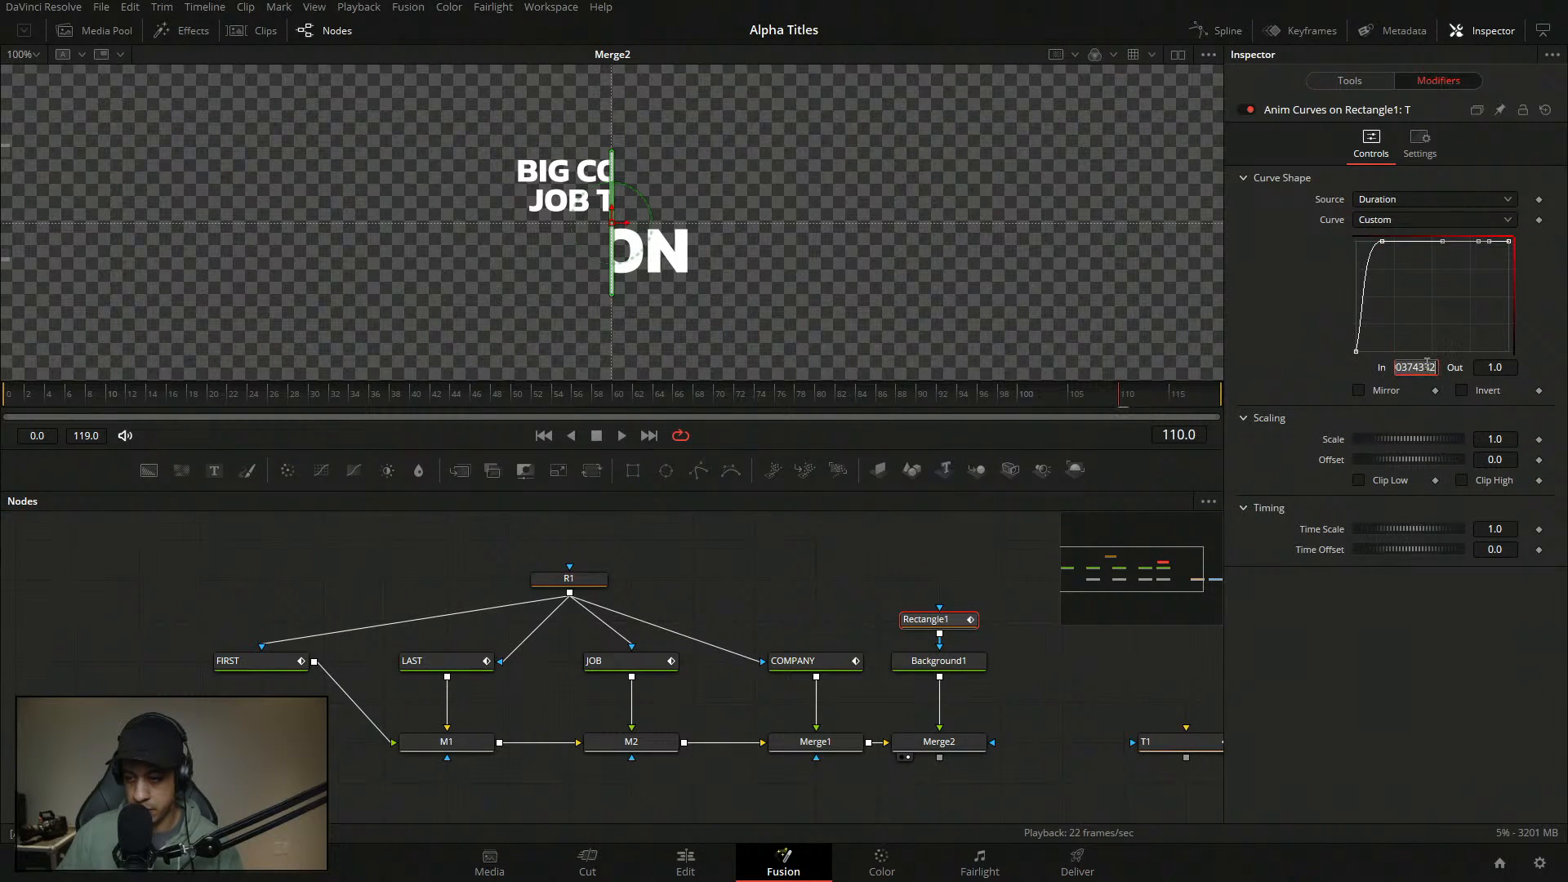
pyautogui.write('.854')
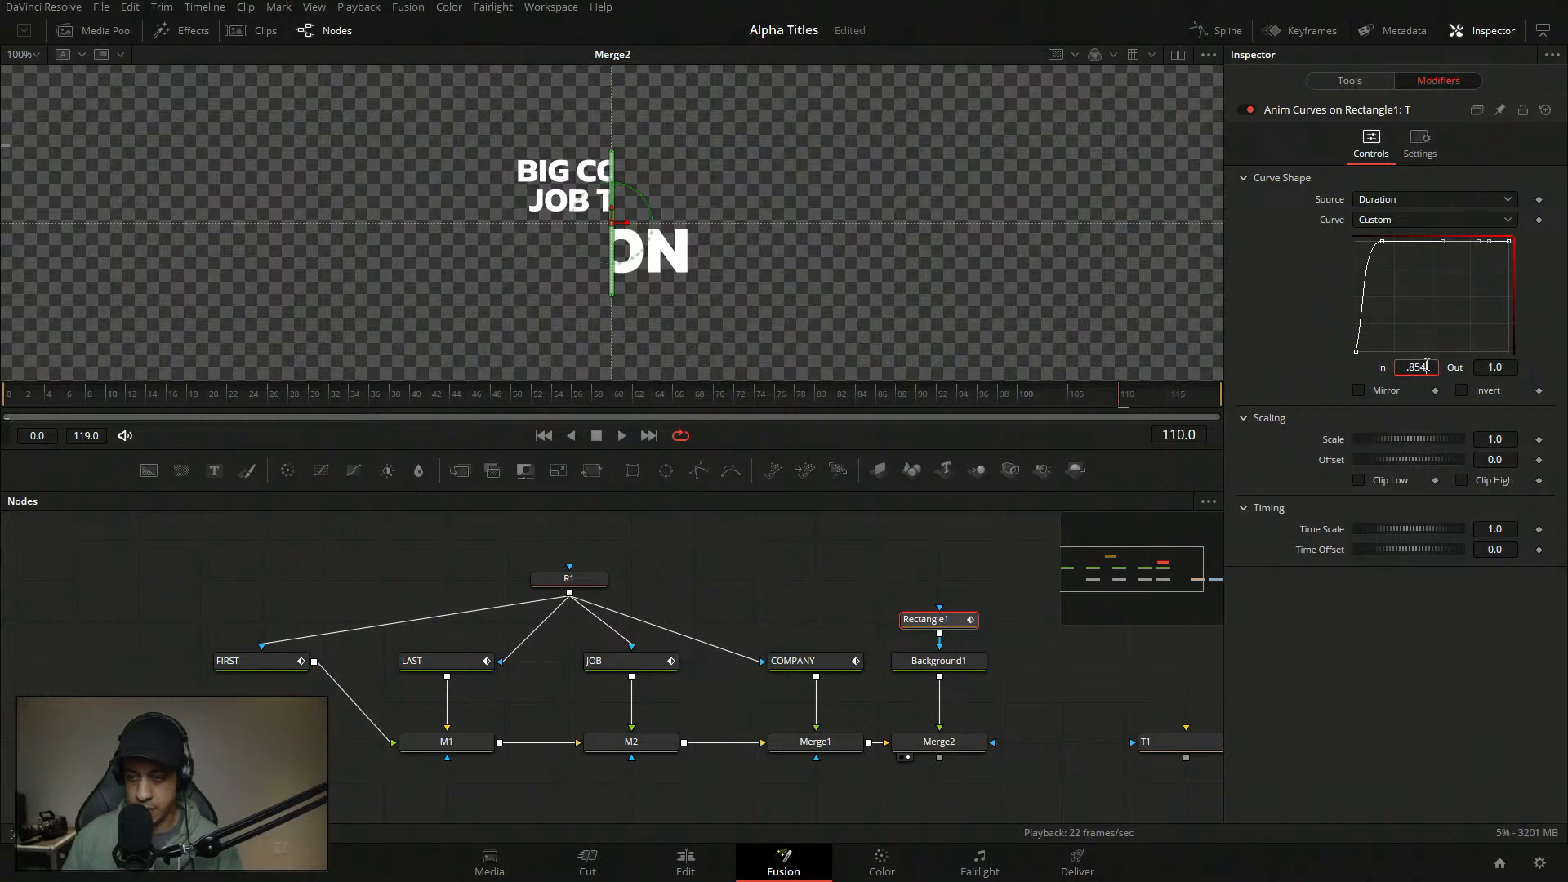
pyautogui.press('BackSpace')
pyautogui.press('BackSpace')
pyautogui.press('BackSpace')
pyautogui.press('BackSpace')
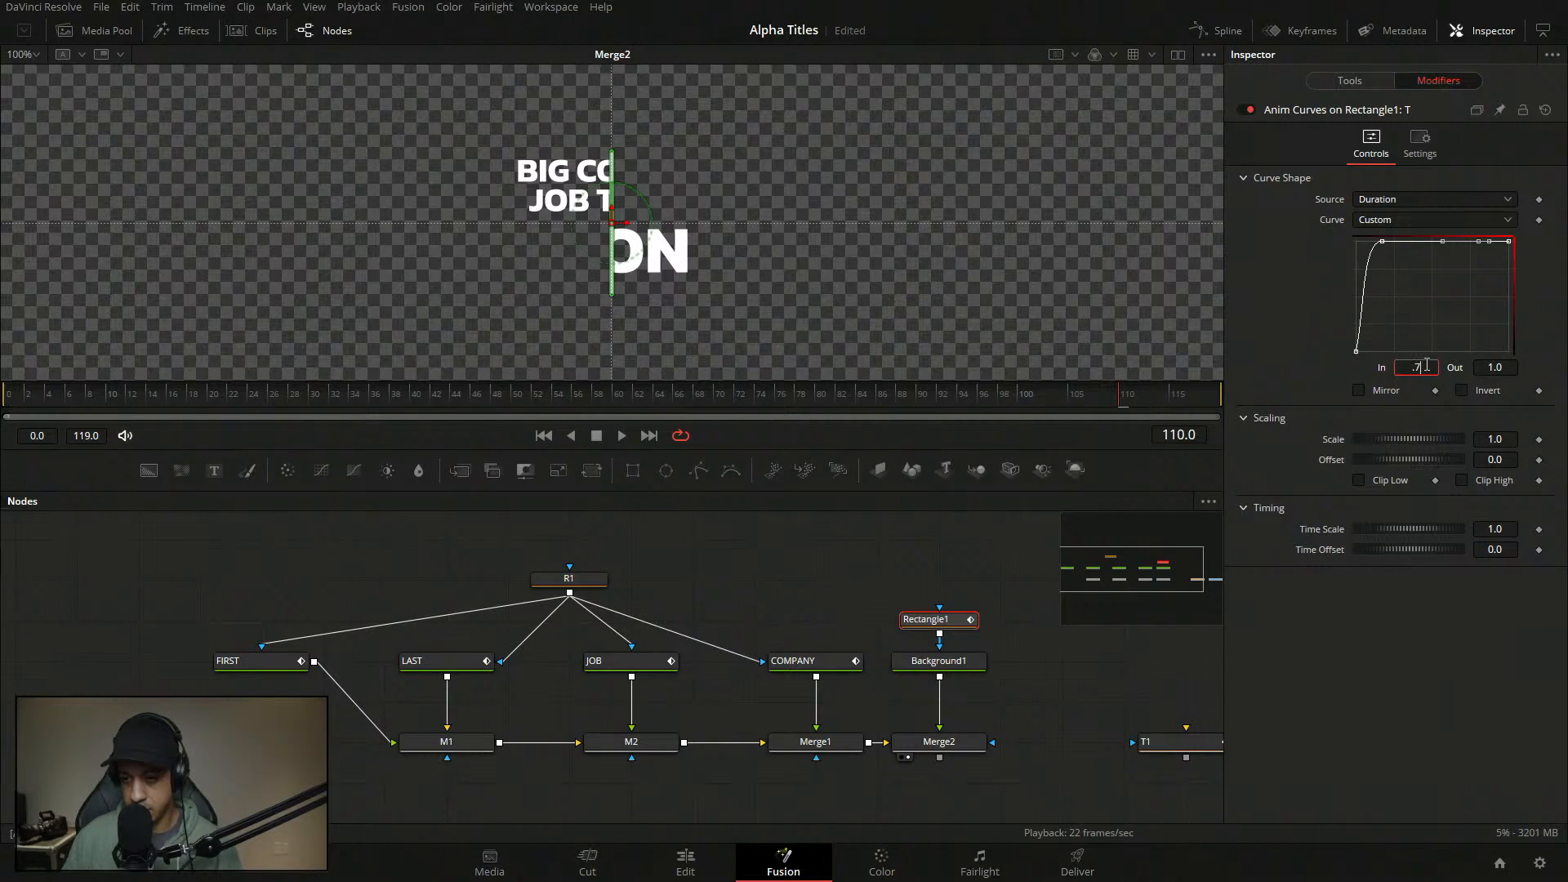
pyautogui.write('.875')
pyautogui.press('Tab')
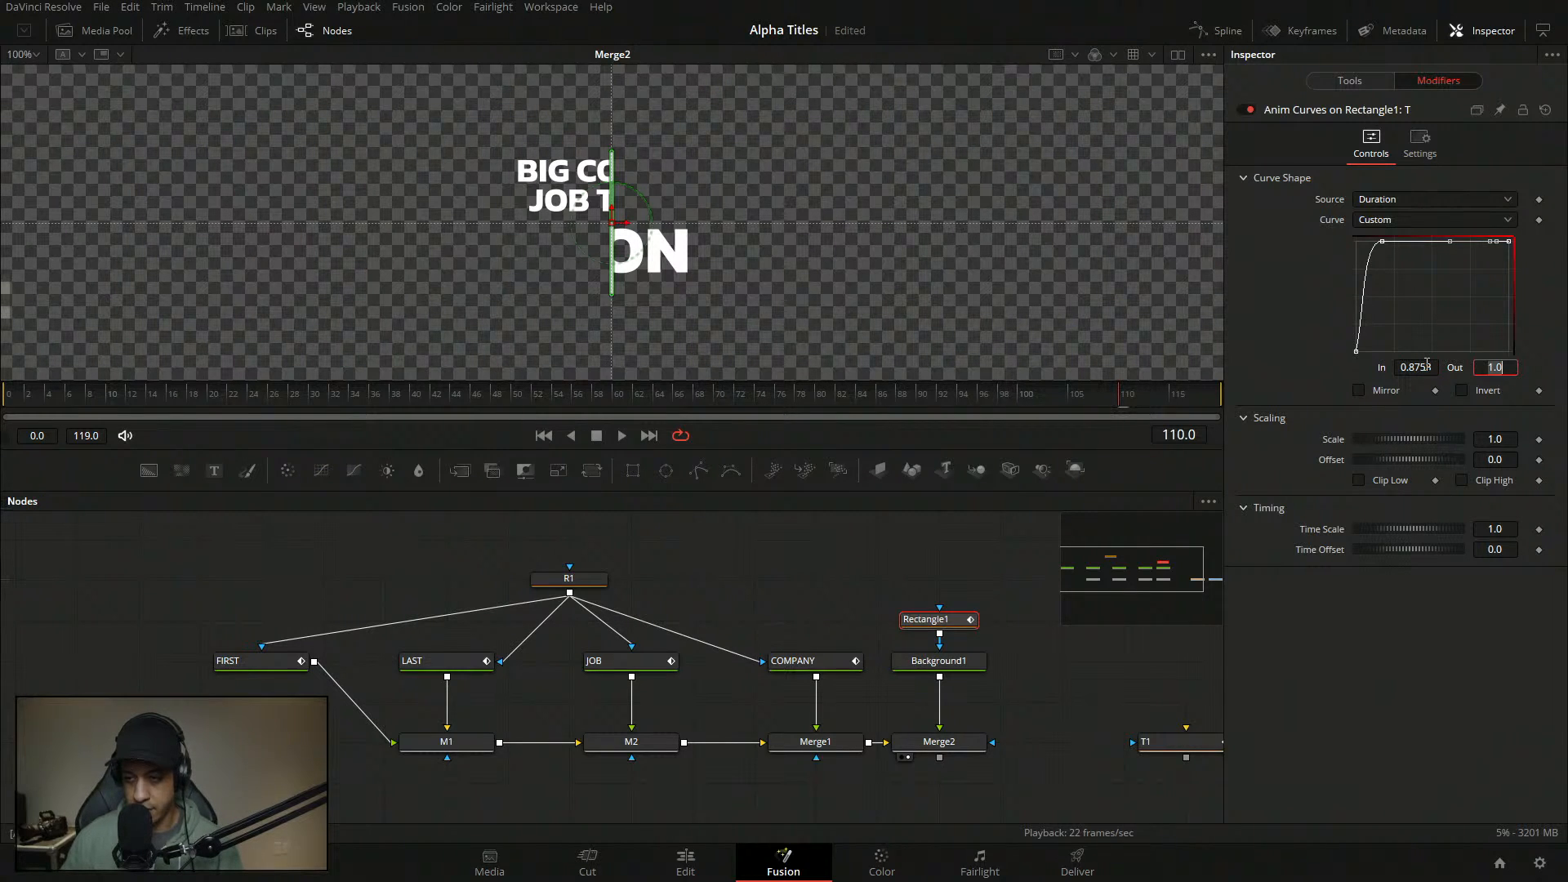
# - Set the divider curve's final point to In 0.995, Out 0
pyautogui.click(1507, 246)
pyautogui.doubleClick(1426, 370)
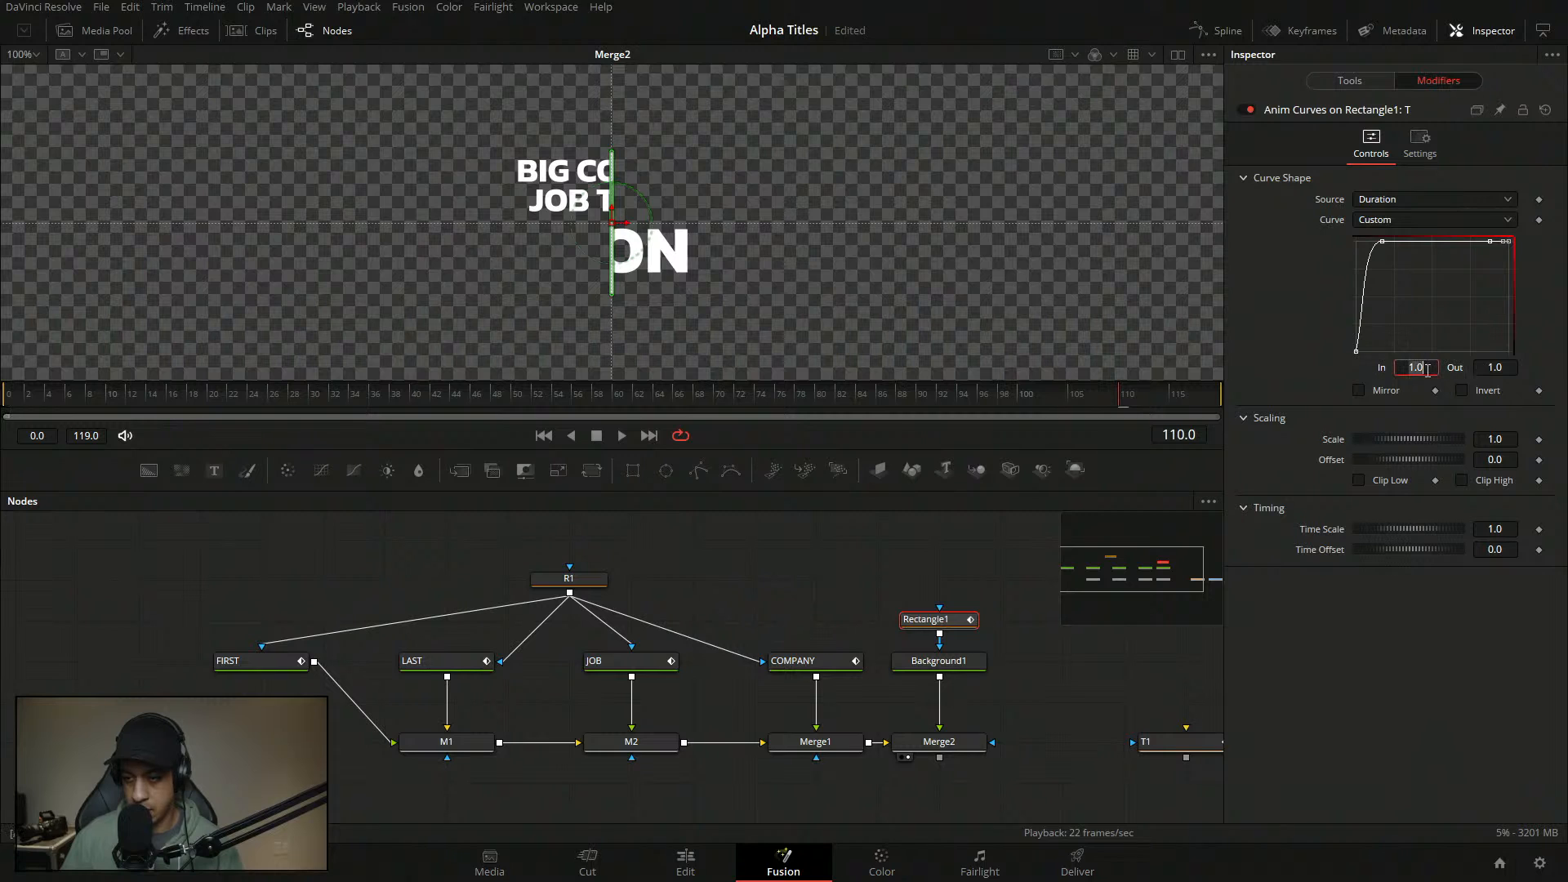
pyautogui.write('.995')
pyautogui.press('Tab')
pyautogui.write('0')
pyautogui.press('Tab')
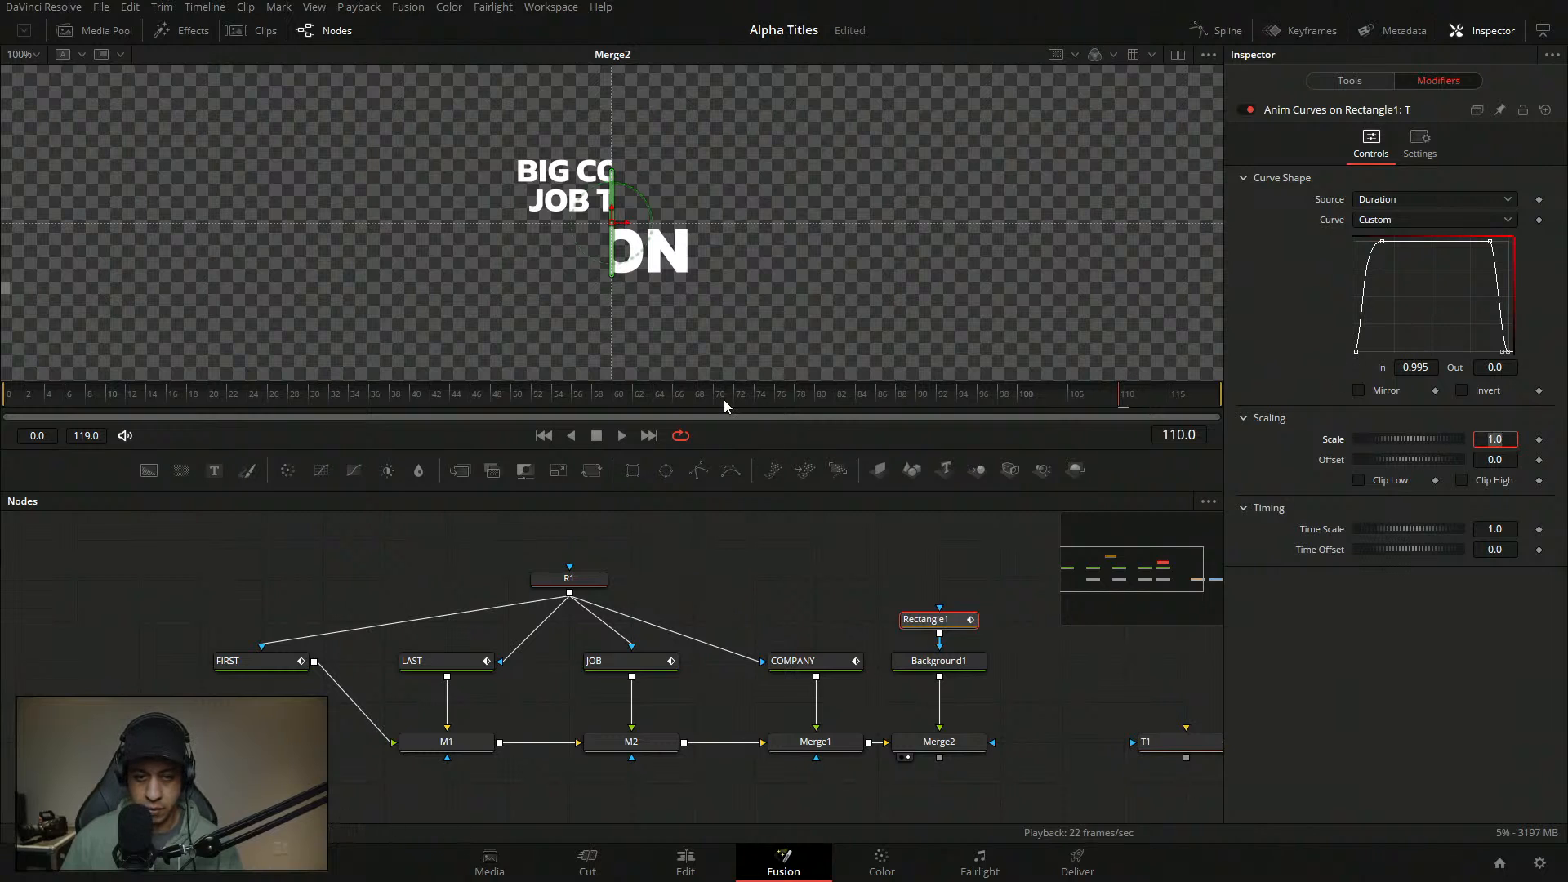
pyautogui.click(723, 498)
# - Preview the animation, then return to frame 76 with the title fully shown
pyautogui.click(623, 435)
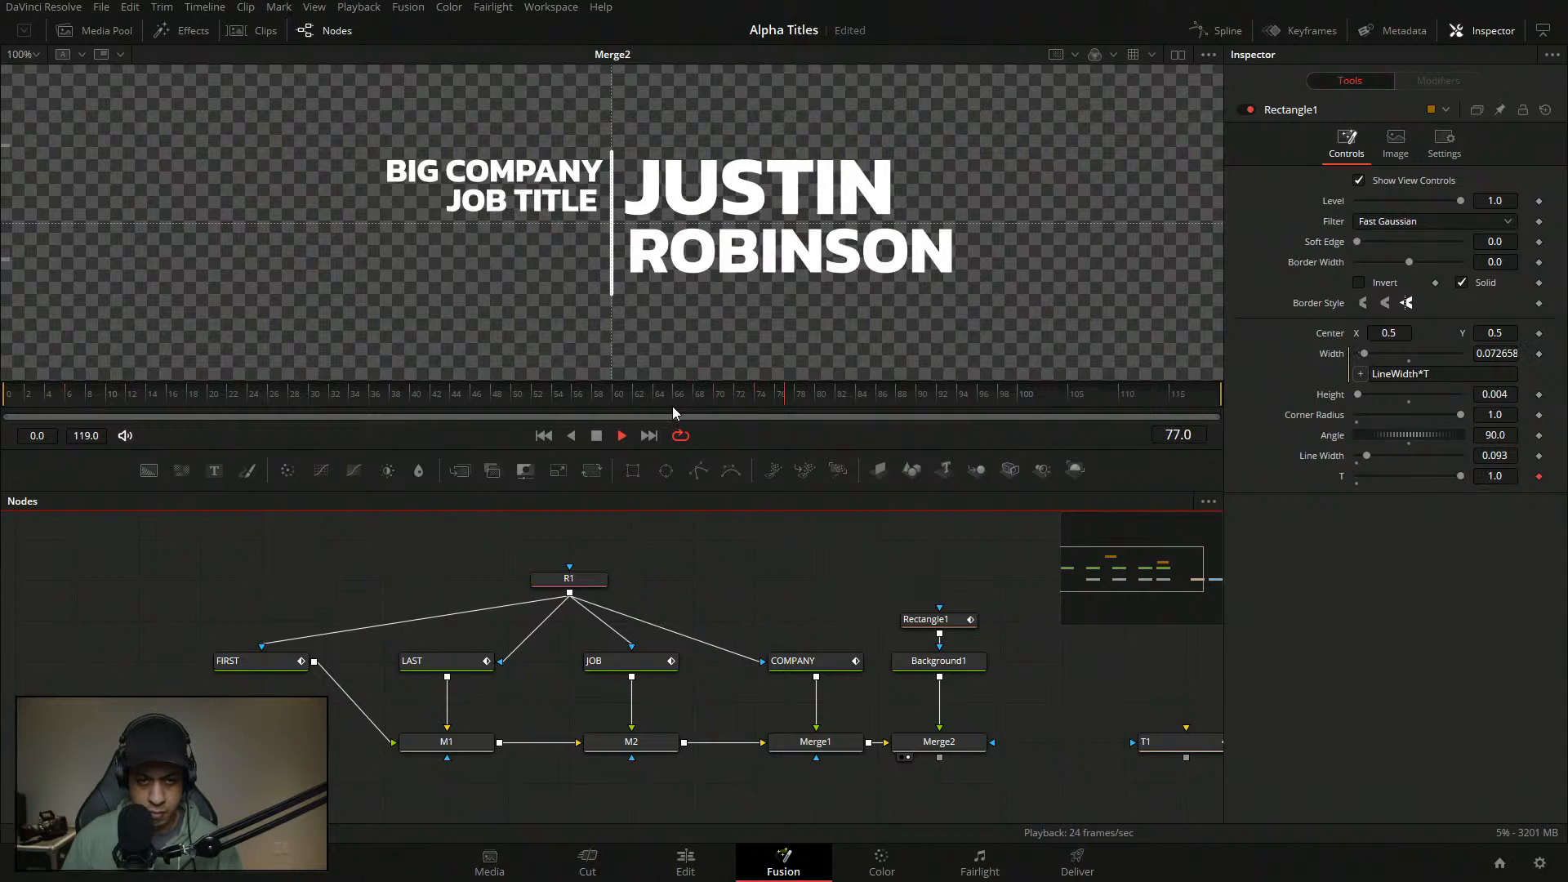
pyautogui.click(622, 436)
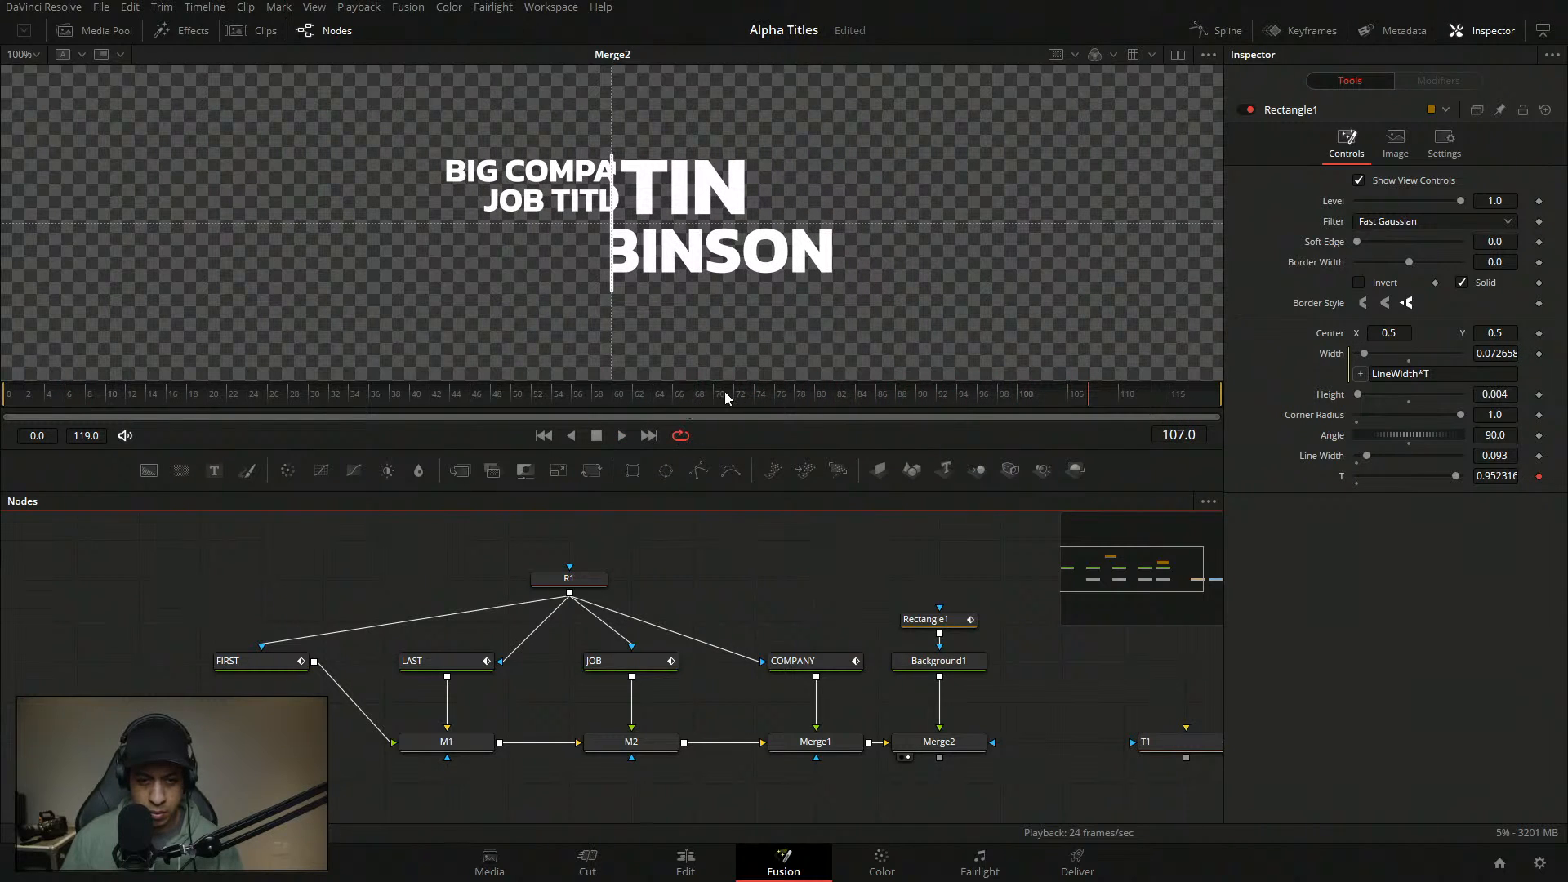
pyautogui.moveTo(724, 392); pyautogui.dragTo(780, 394)
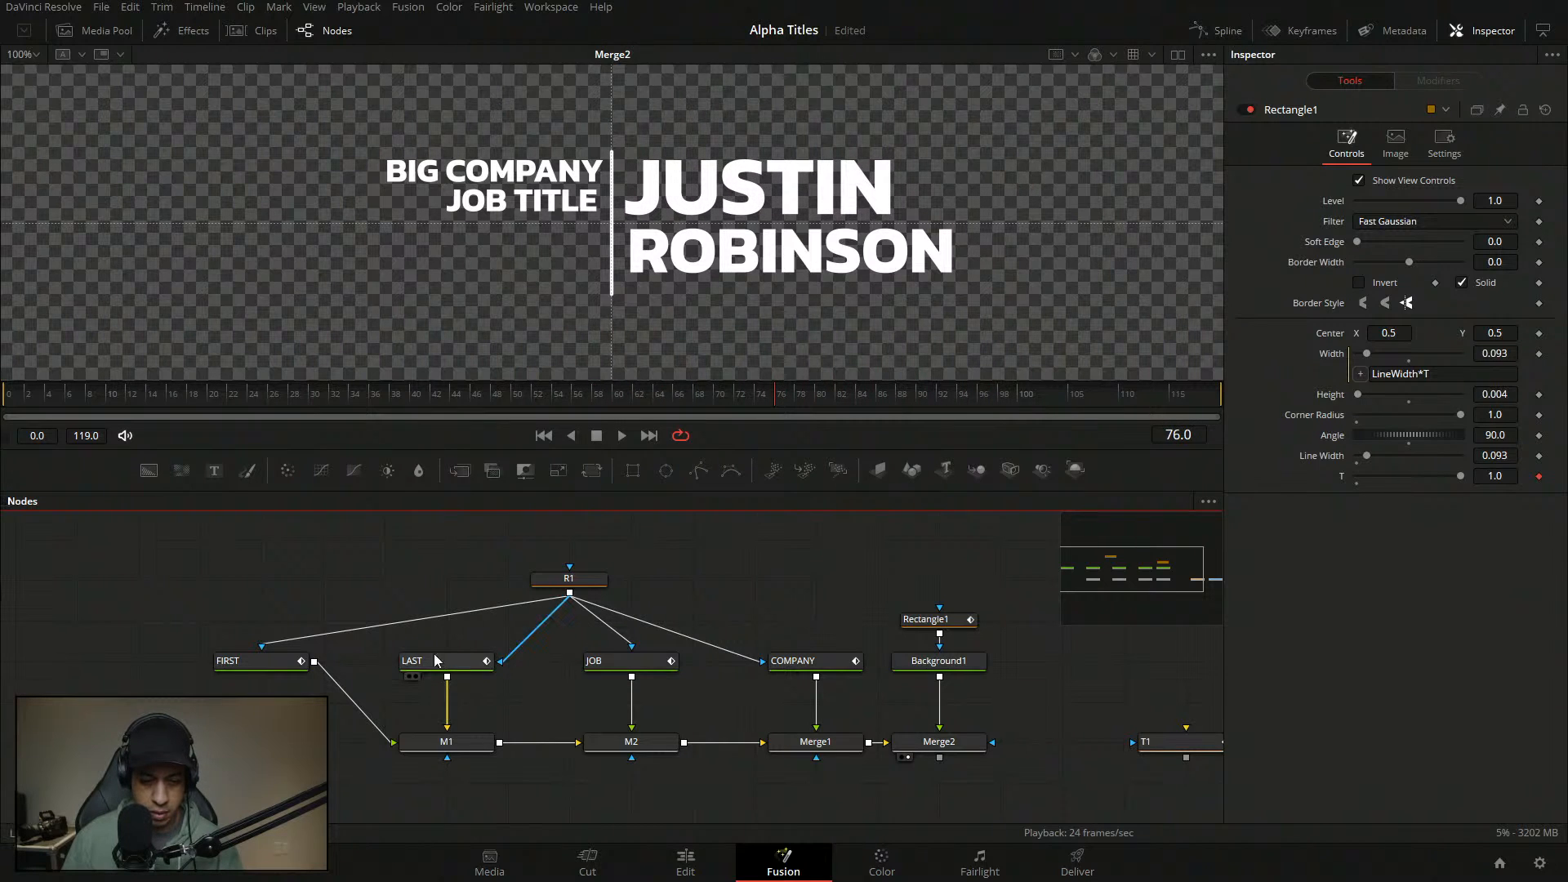
# - Set the Out value of FIRST's top-left curve point to 1
pyautogui.click(261, 660)
pyautogui.click(1462, 81)
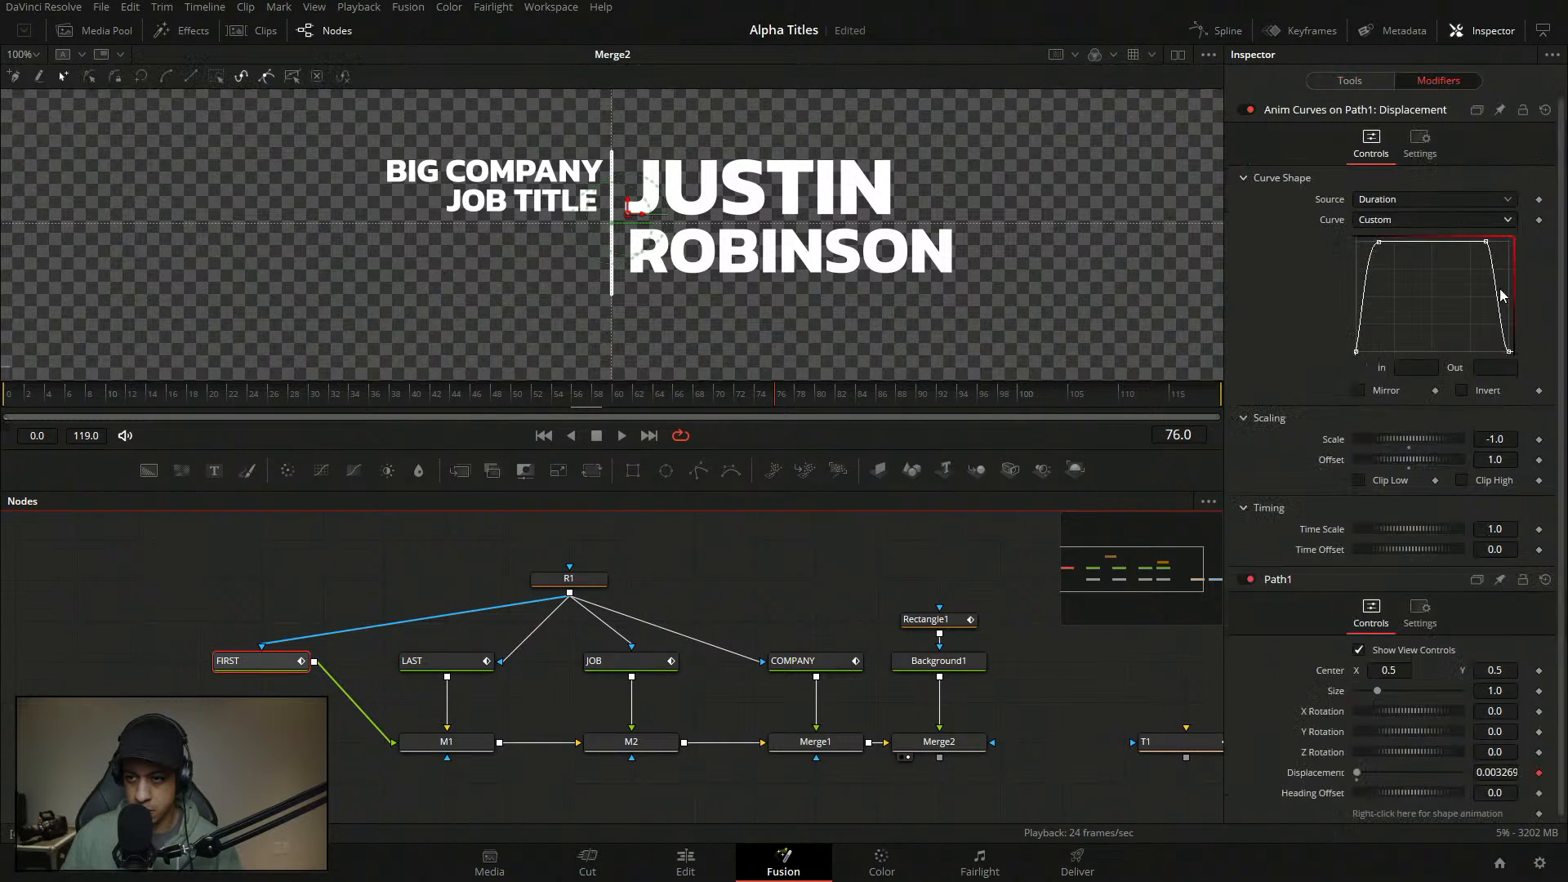
pyautogui.click(1379, 243)
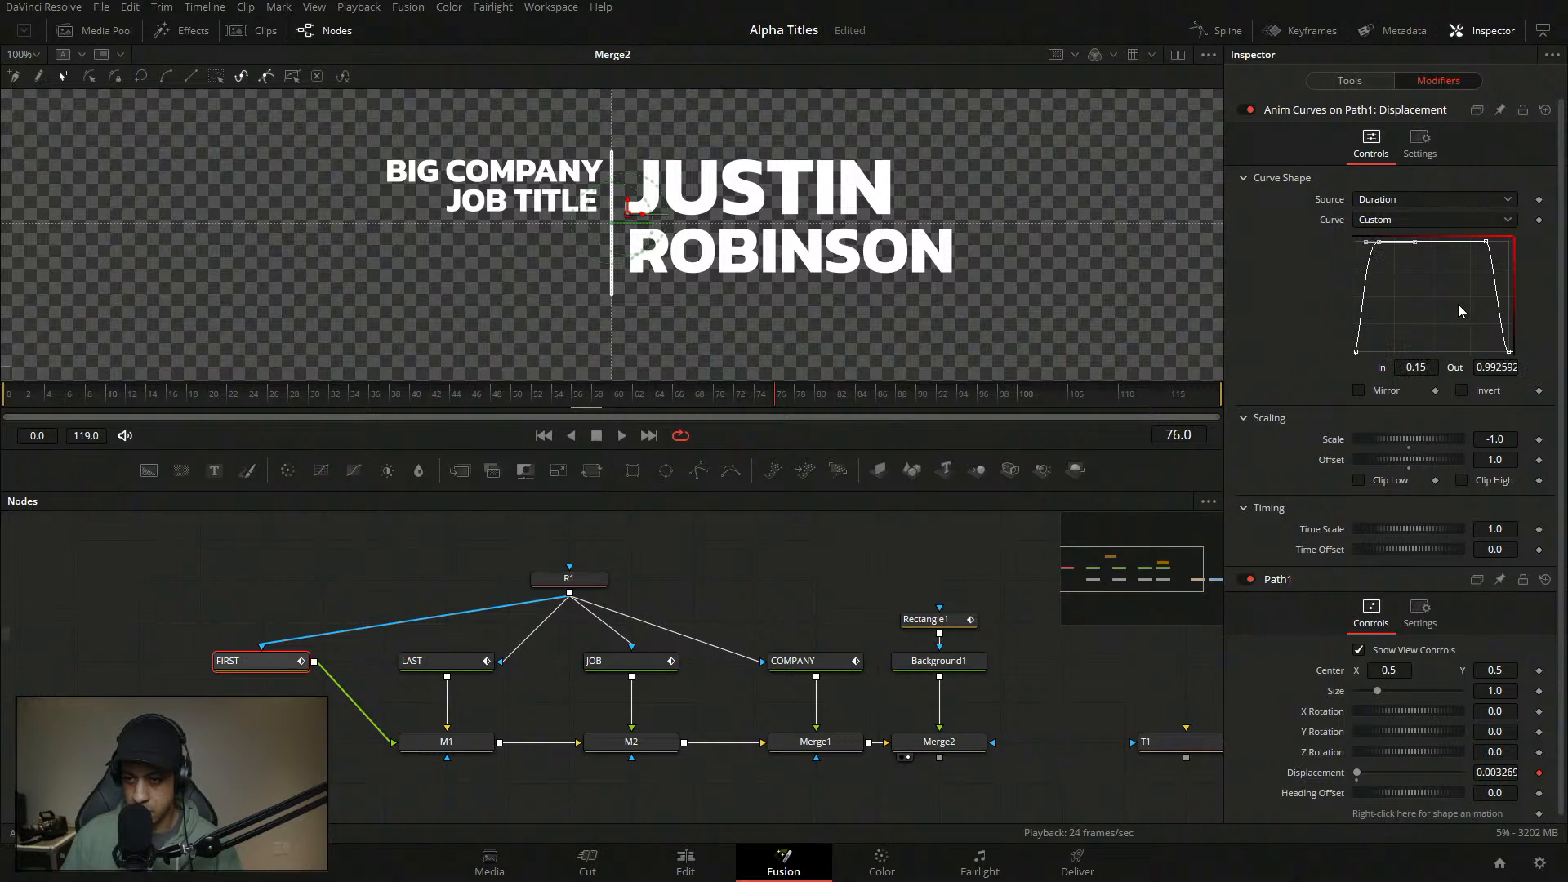
pyautogui.click(1503, 367)
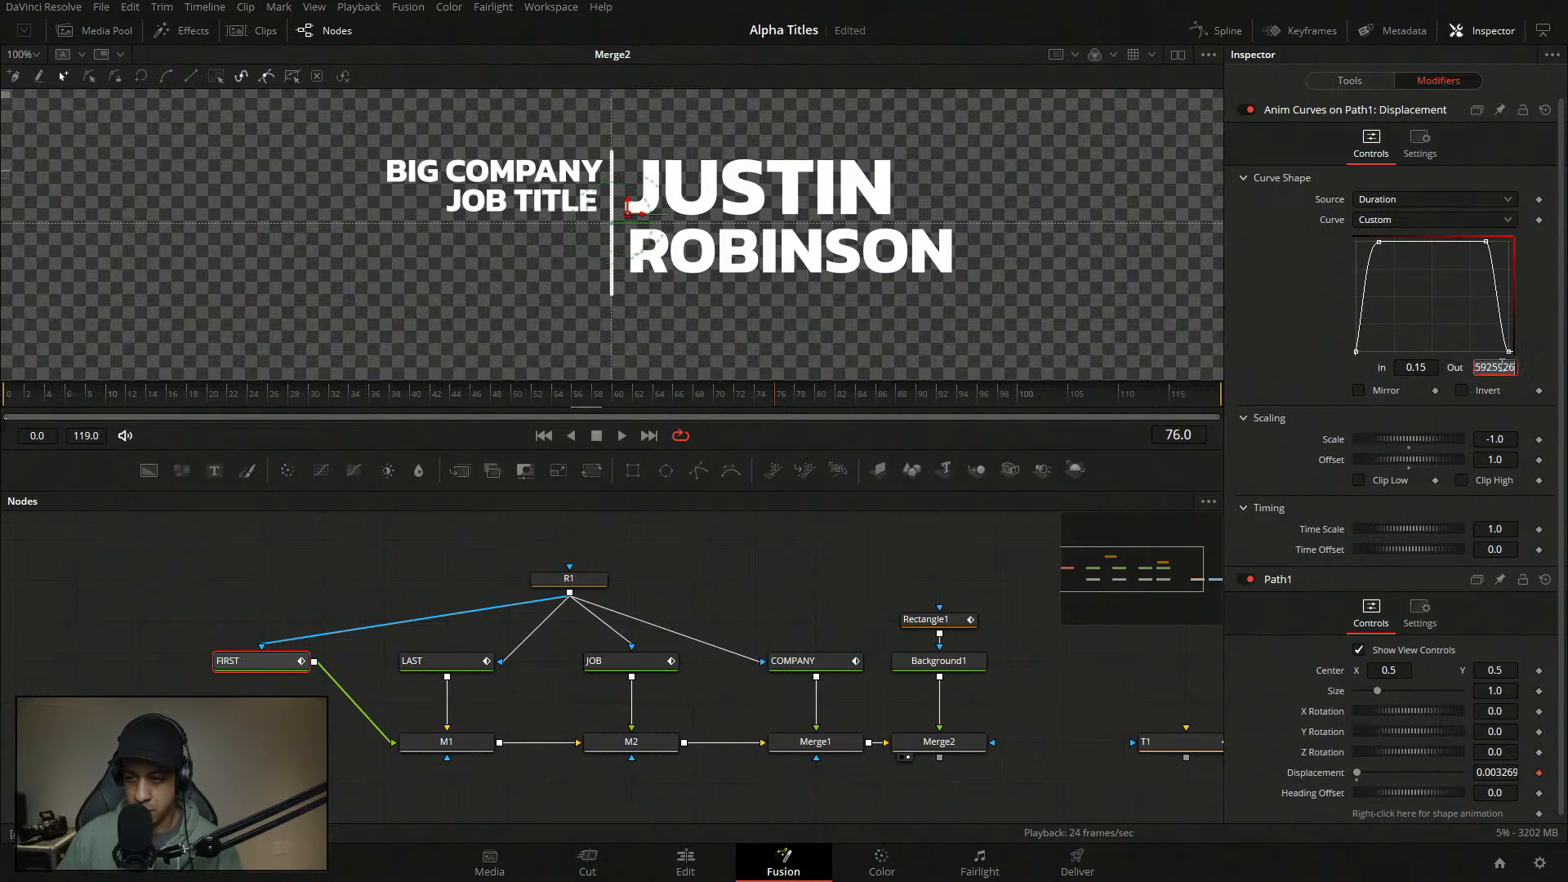
pyautogui.press('Tab')
pyautogui.click(1378, 243)
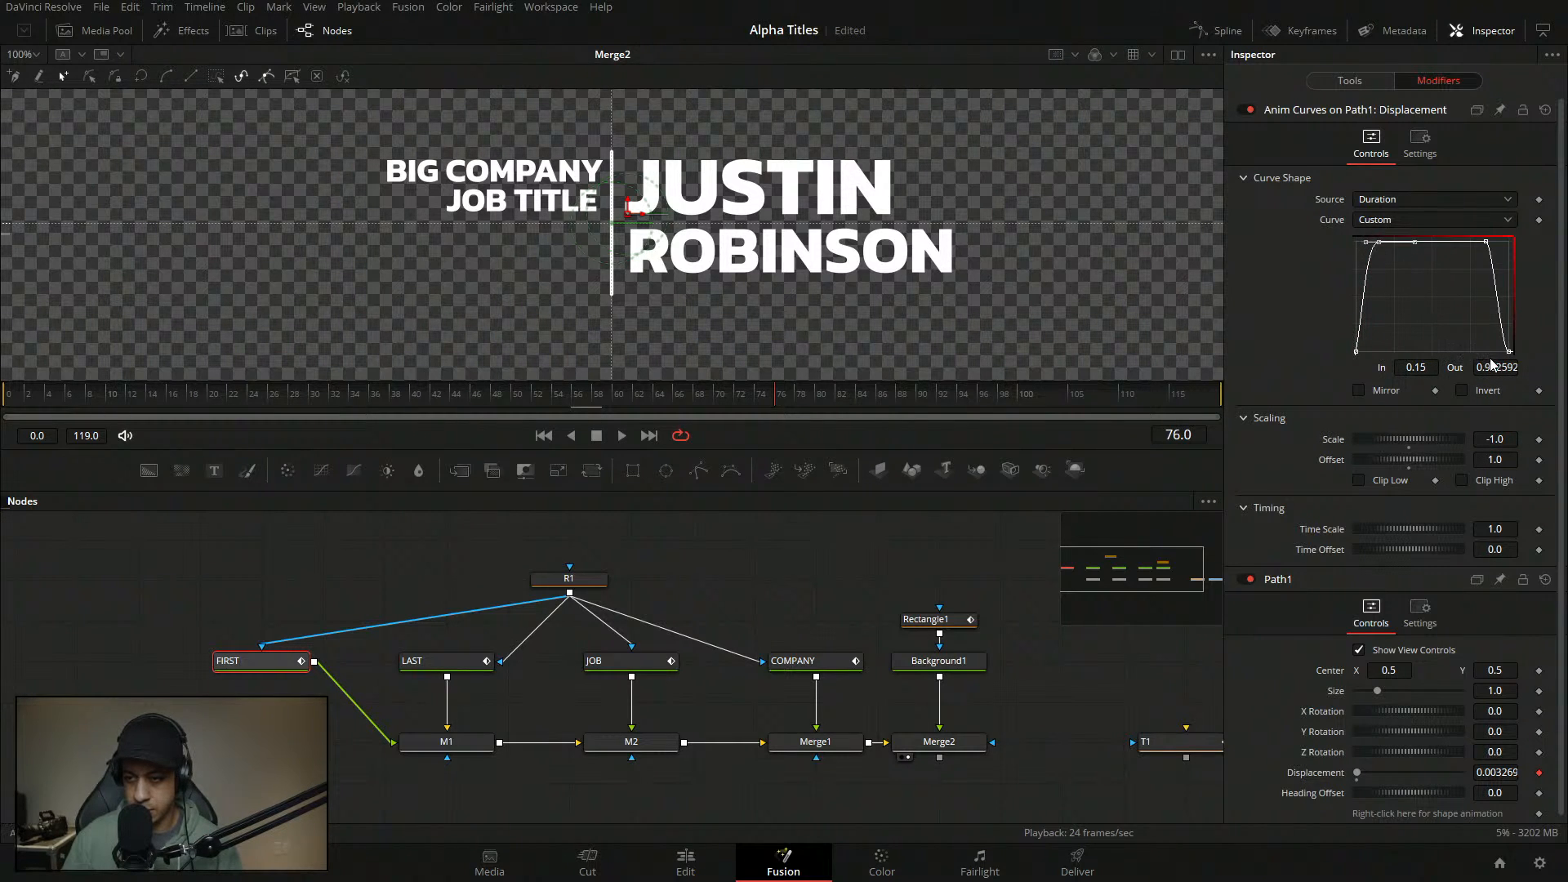
pyautogui.moveTo(1495, 370); pyautogui.dragTo(1275, 376)
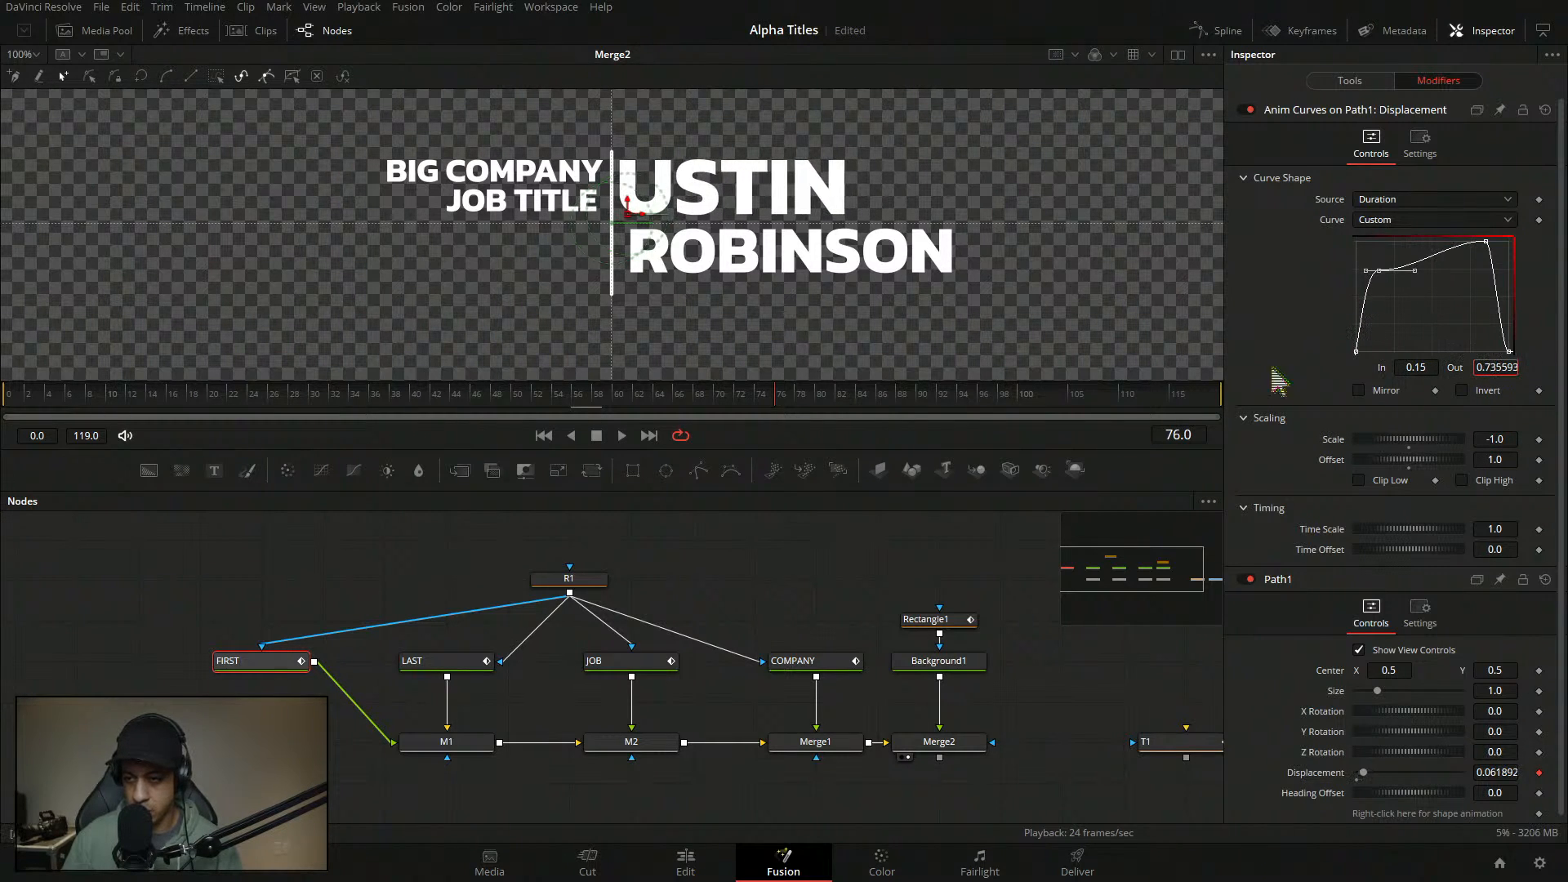
pyautogui.doubleClick(1509, 365)
pyautogui.write('1')
pyautogui.press('Tab')
pyautogui.click(1473, 337)
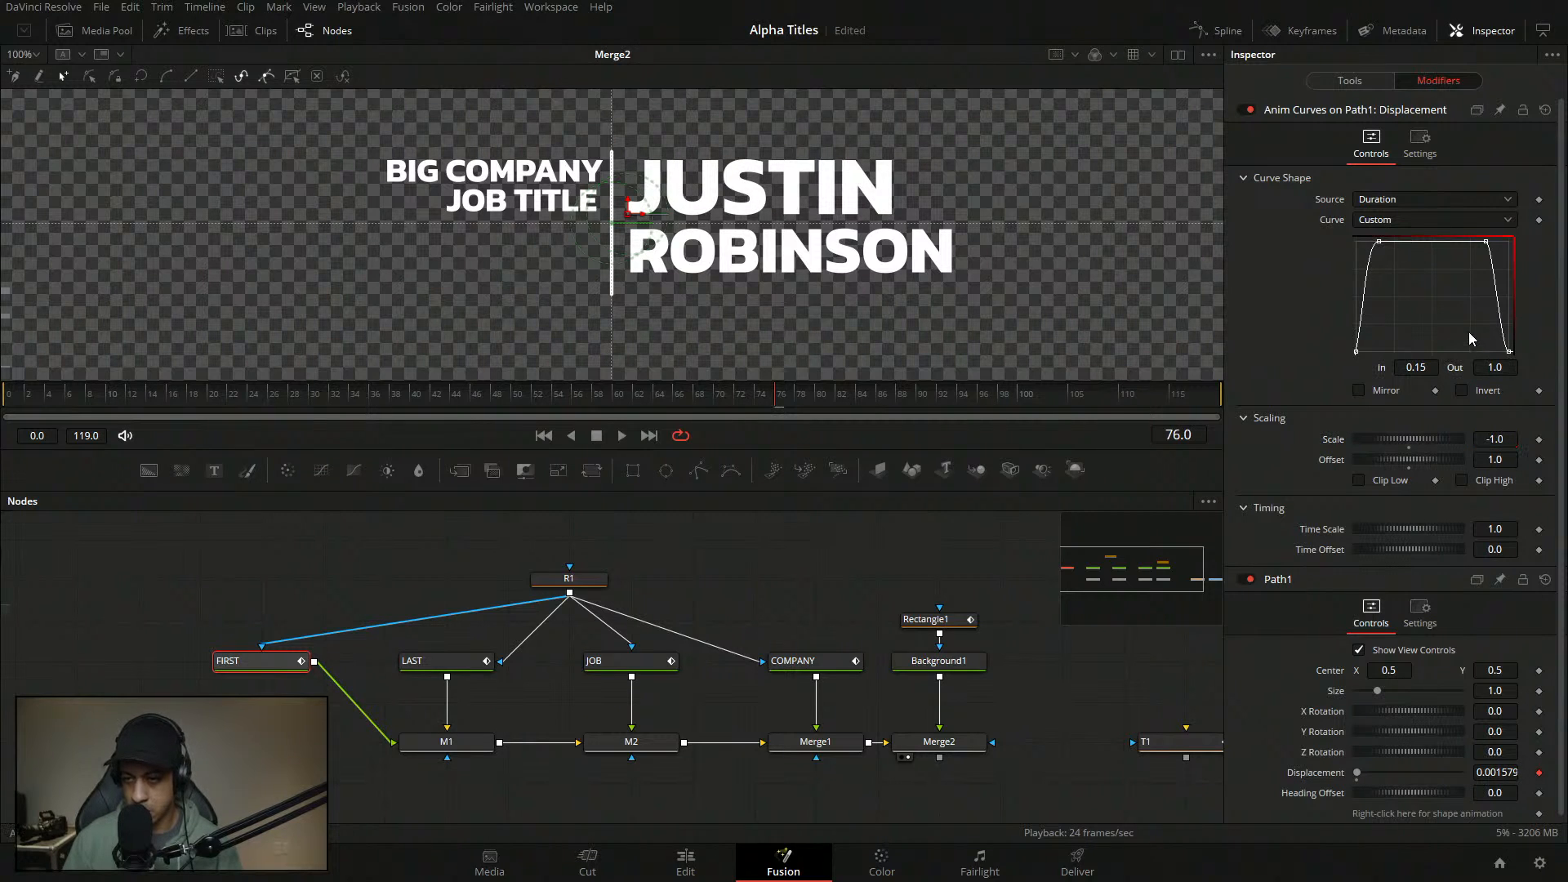
# - Set the Out value of the right-hand top curve point to 1.0
pyautogui.click(1486, 243)
pyautogui.moveTo(1507, 368); pyautogui.dragTo(1391, 369)
pyautogui.doubleClick(1507, 367)
pyautogui.write('1')
pyautogui.press('Tab')
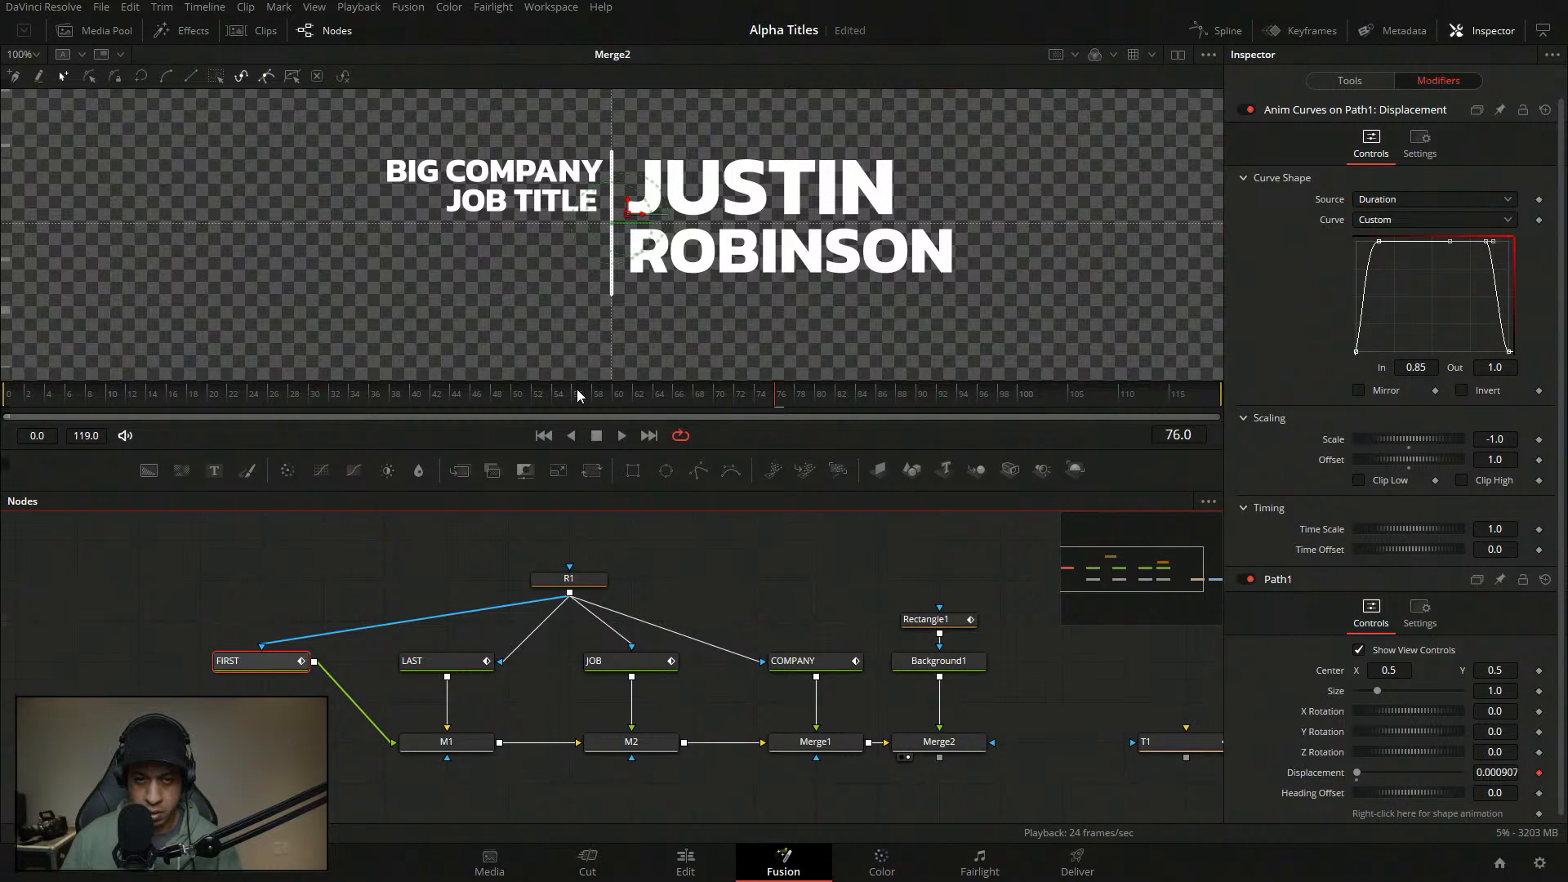
# - Scrub back through the title animation and play it
pyautogui.click(622, 534)
pyautogui.moveTo(651, 393); pyautogui.dragTo(537, 391)
pyautogui.press('space')
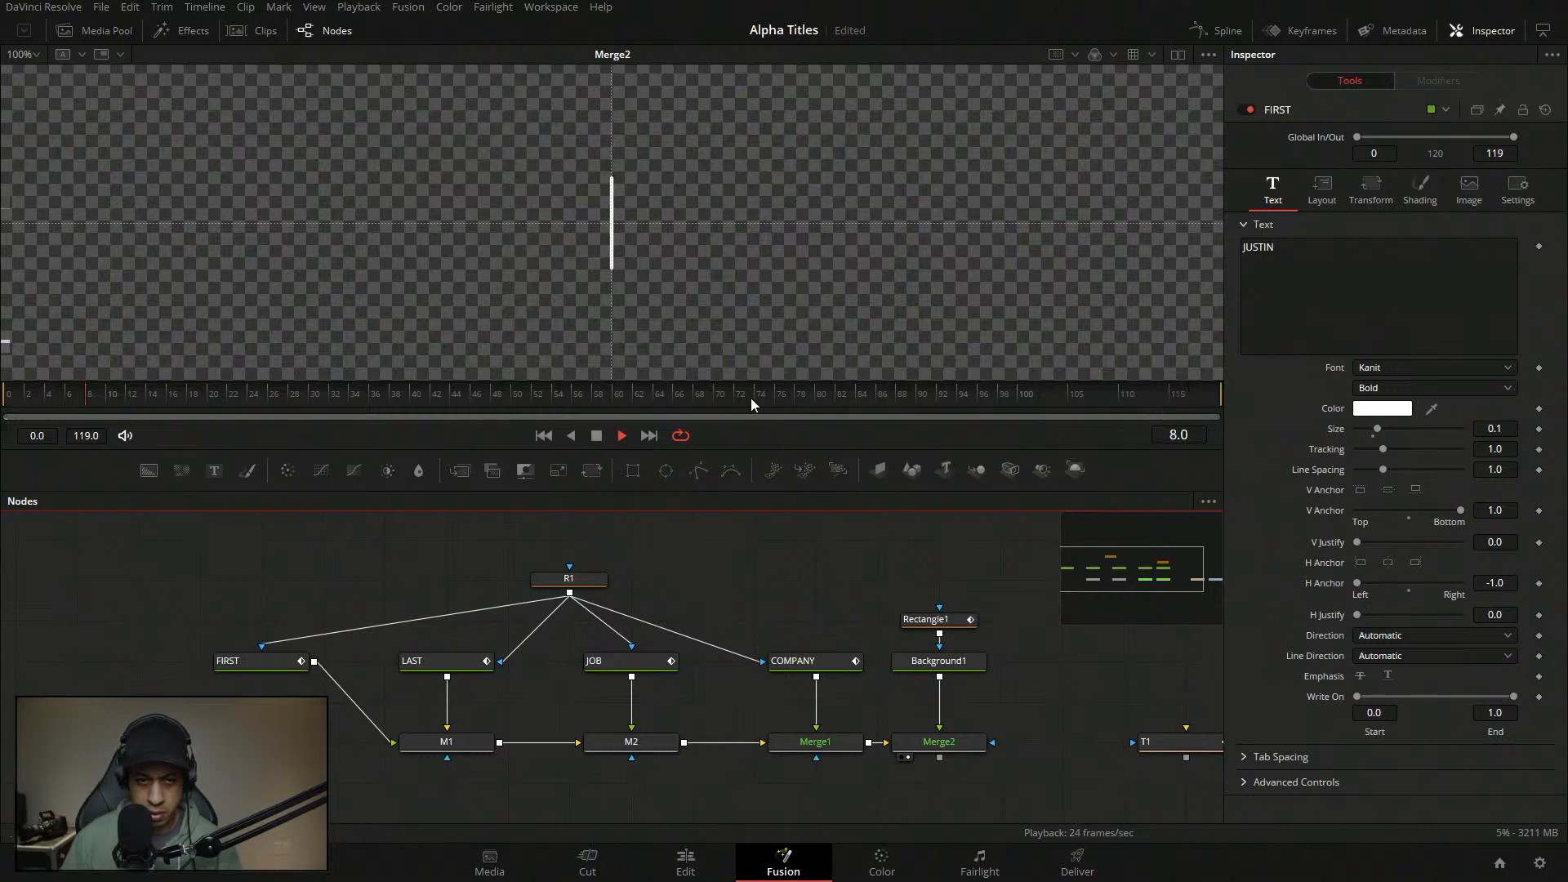
# - Zoom onto JUSTIN's J, play frames 68–82 to inspect its edge, then show FIRST's modifiers
pyautogui.press('space')
pyautogui.click(699, 395)
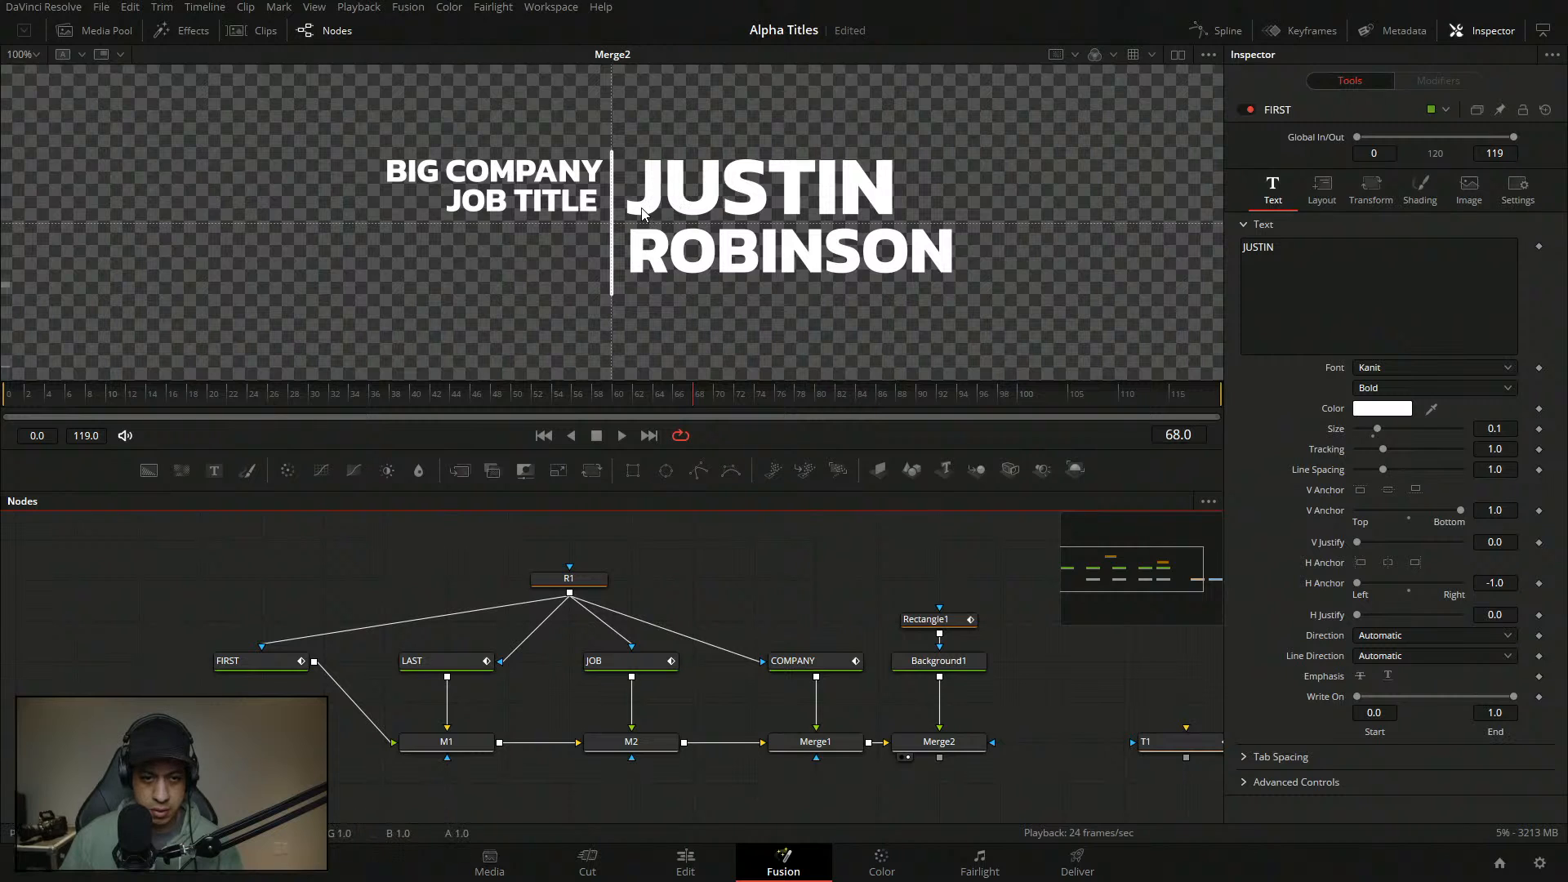
pyautogui.scroll(6, 634, 213)
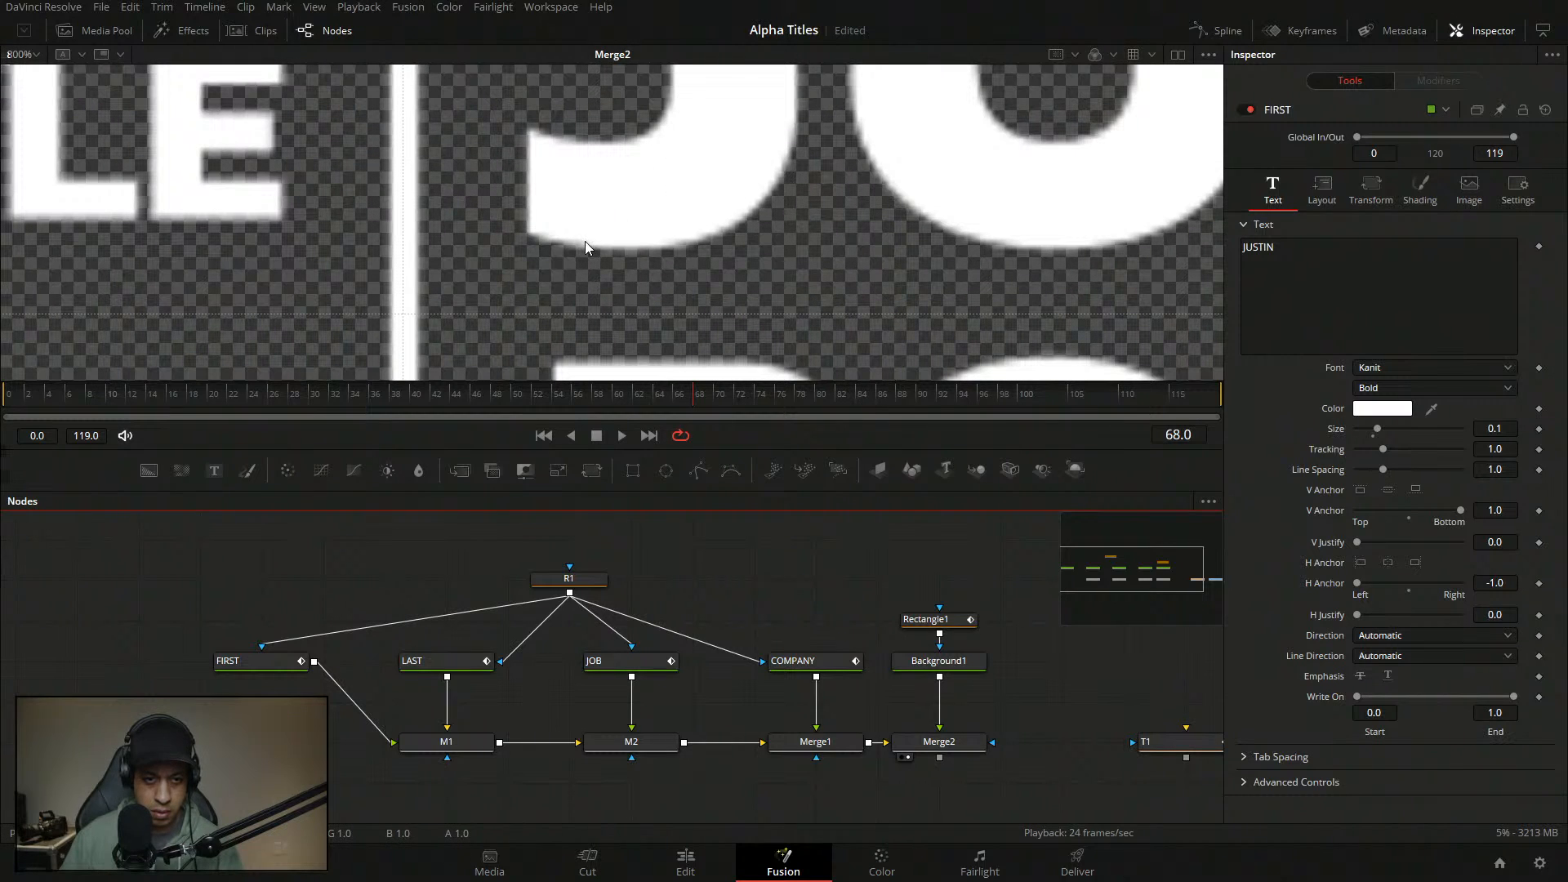
pyautogui.click(620, 438)
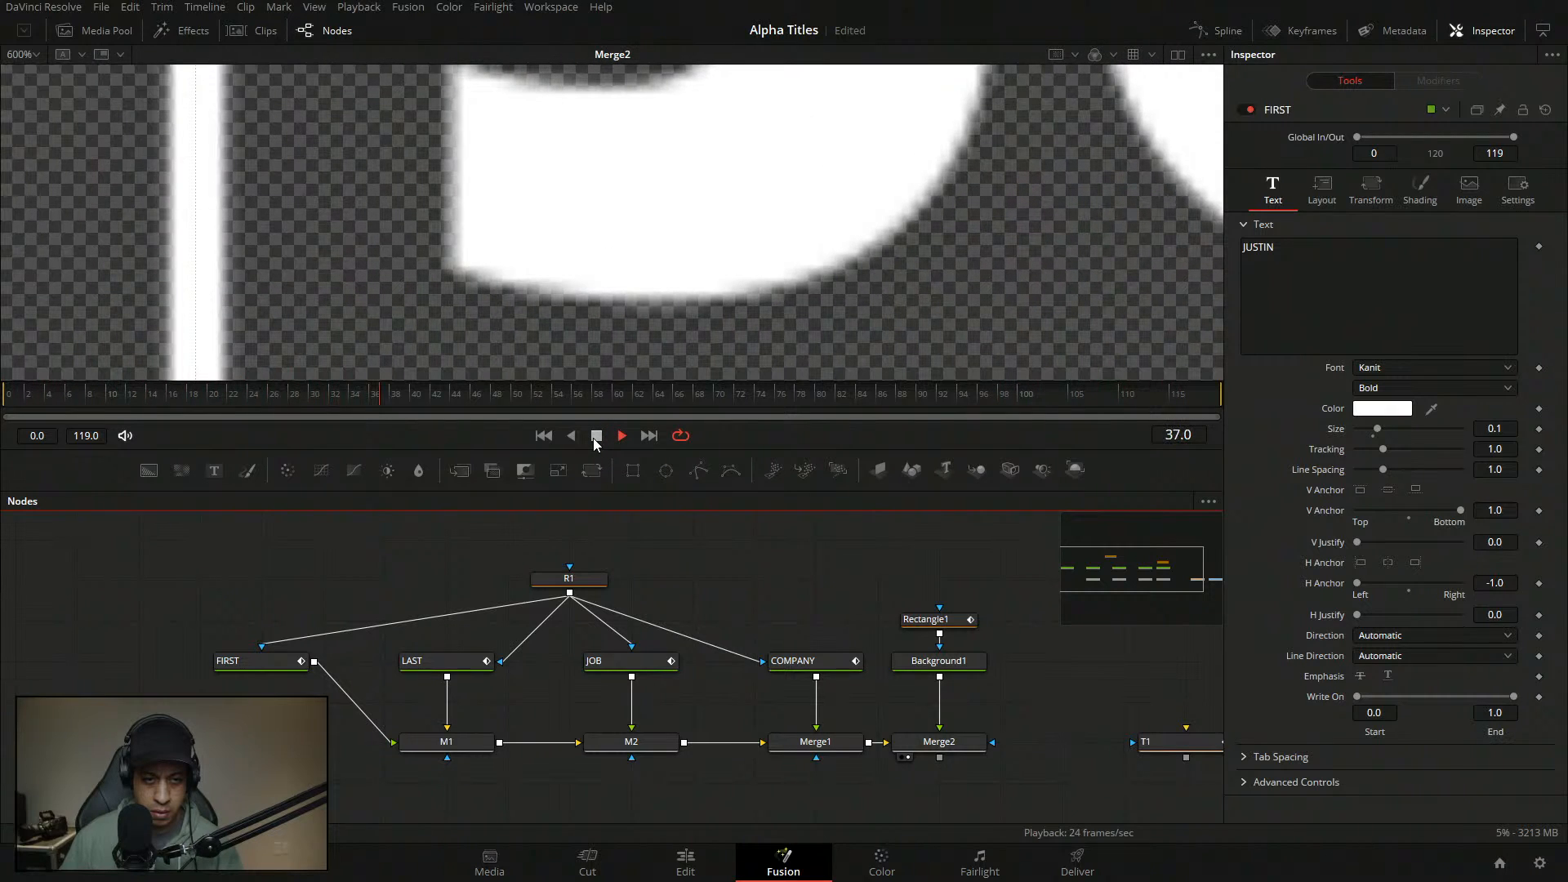
pyautogui.click(595, 437)
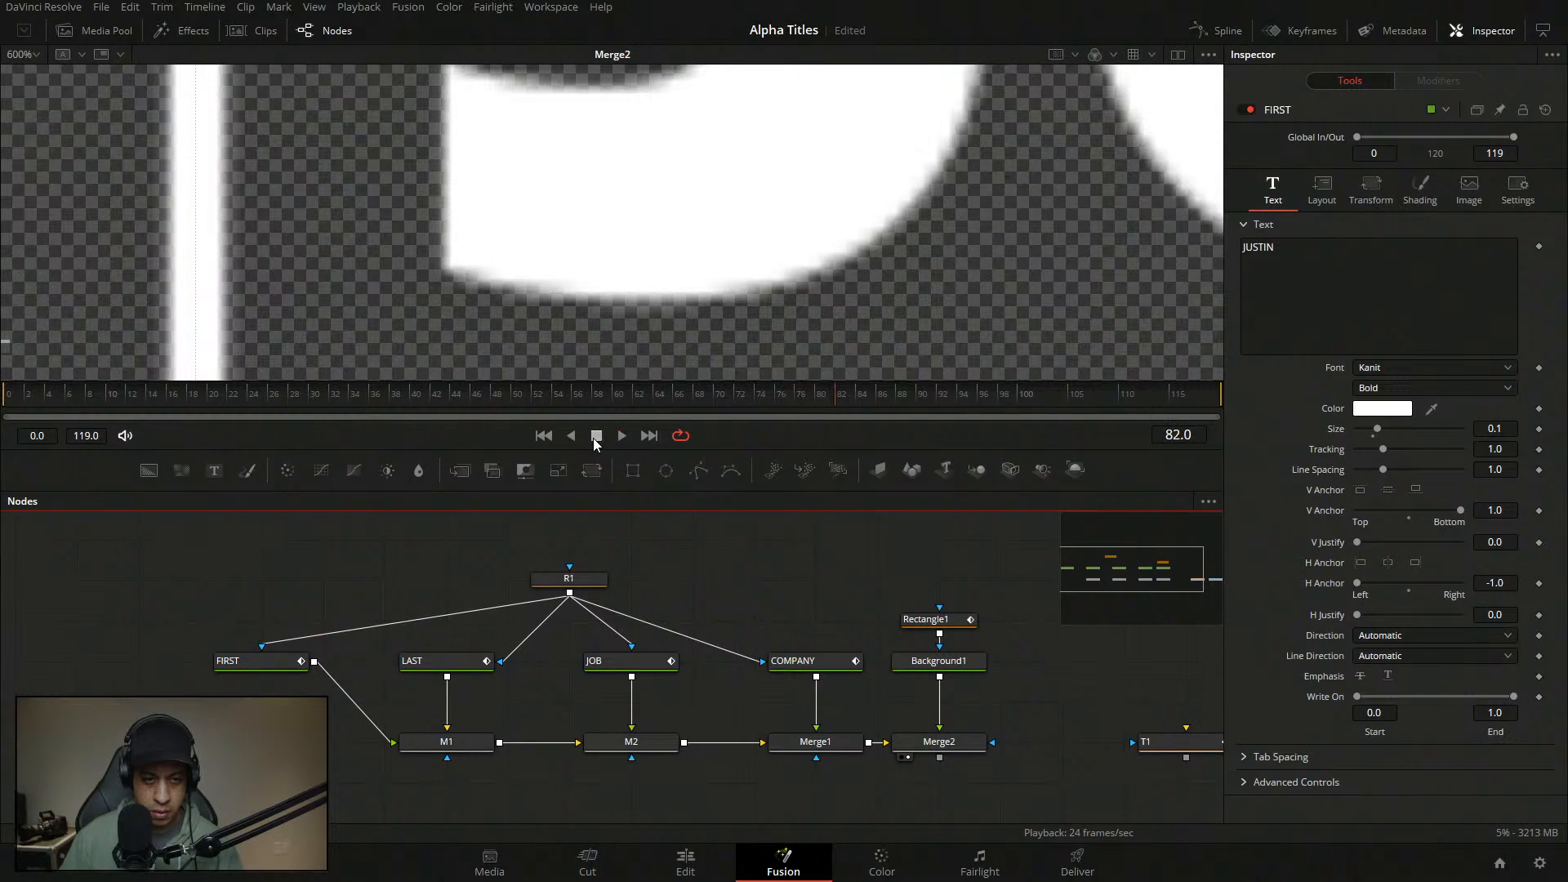
pyautogui.click(288, 654)
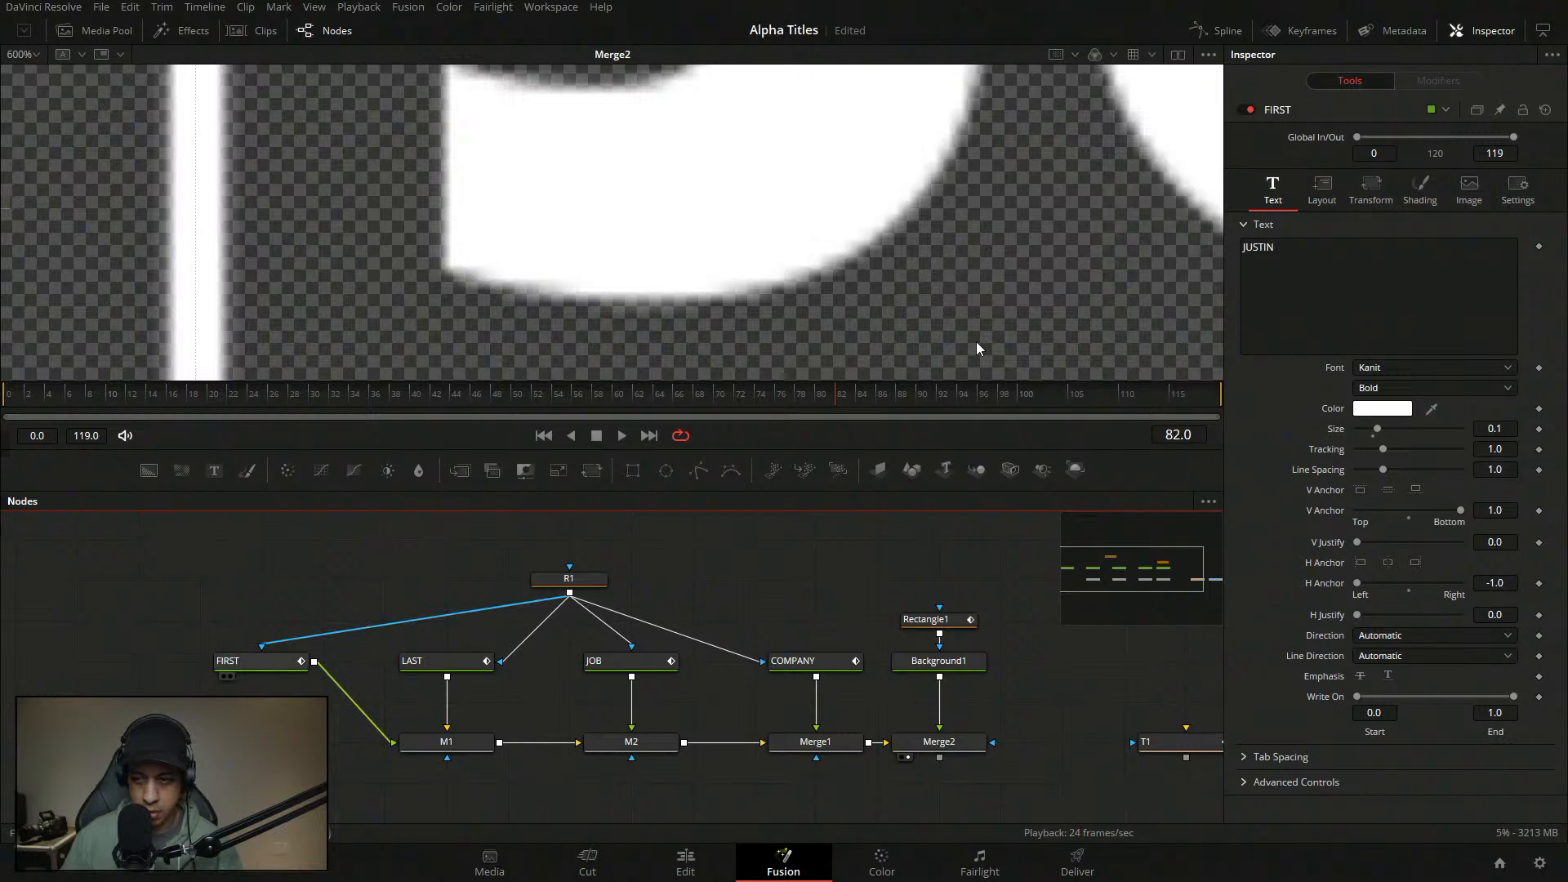
pyautogui.click(1439, 80)
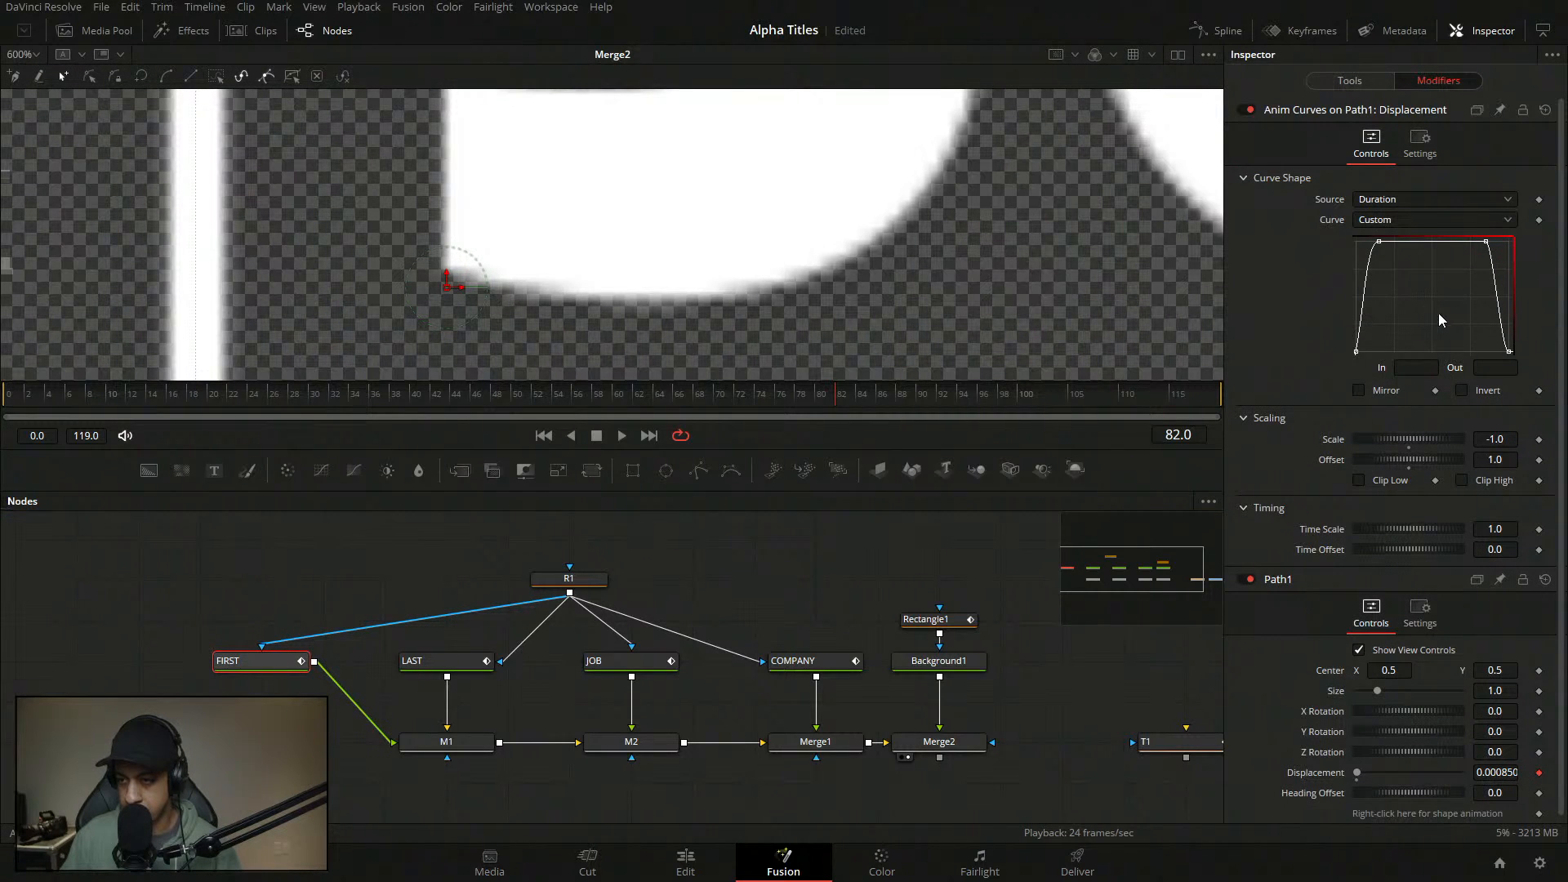
# - Set JUSTIN's Anim Curves Offset to 0 and Scale to 1
pyautogui.click(1379, 242)
pyautogui.click(1488, 242)
pyautogui.click(1472, 387)
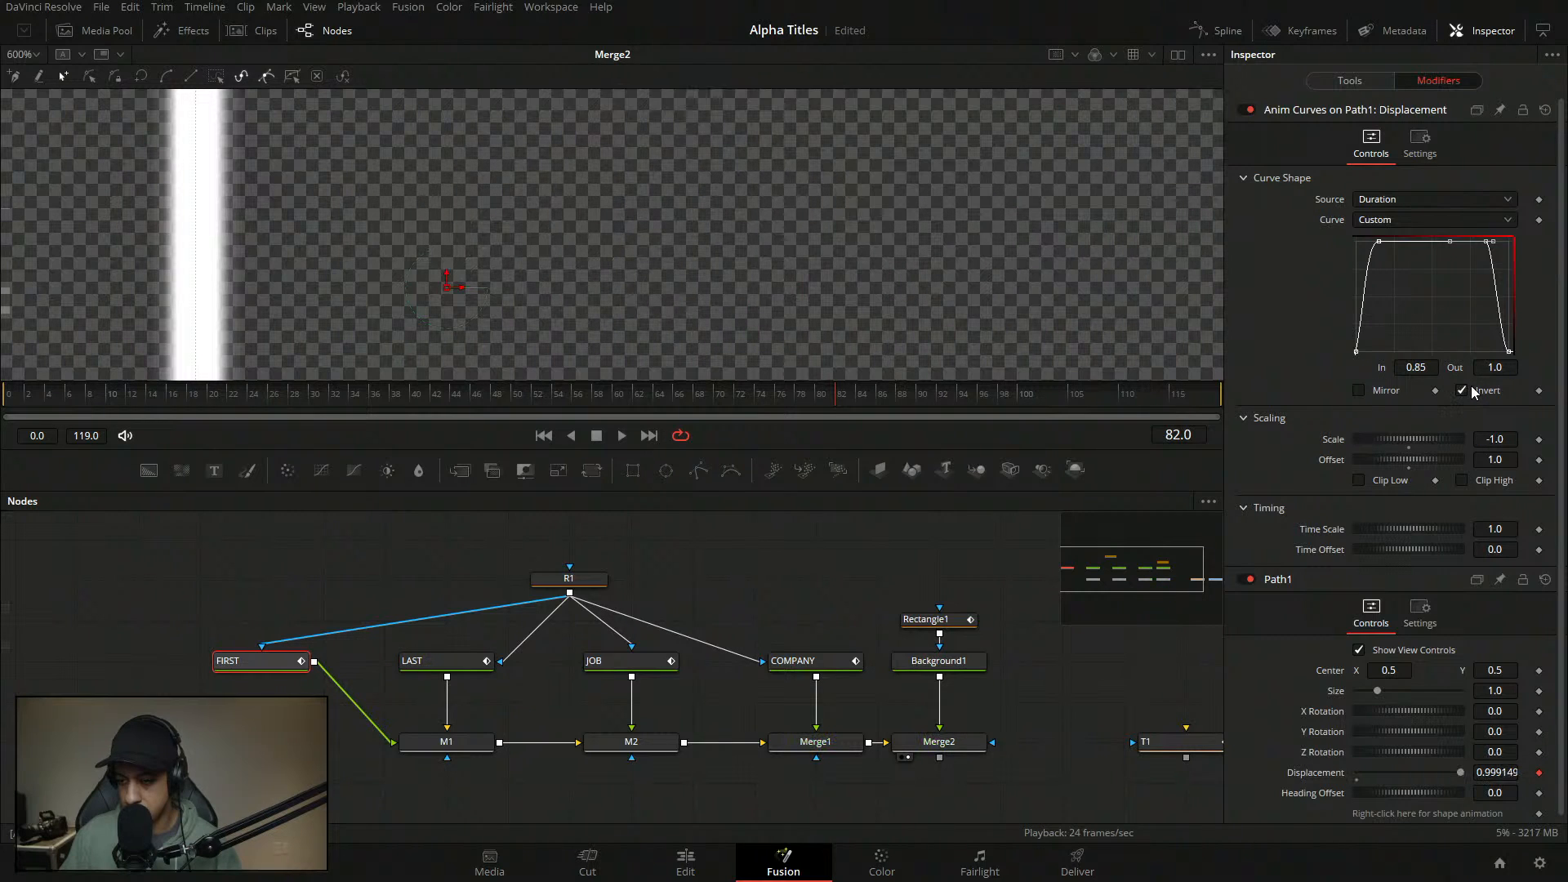
pyautogui.click(1472, 387)
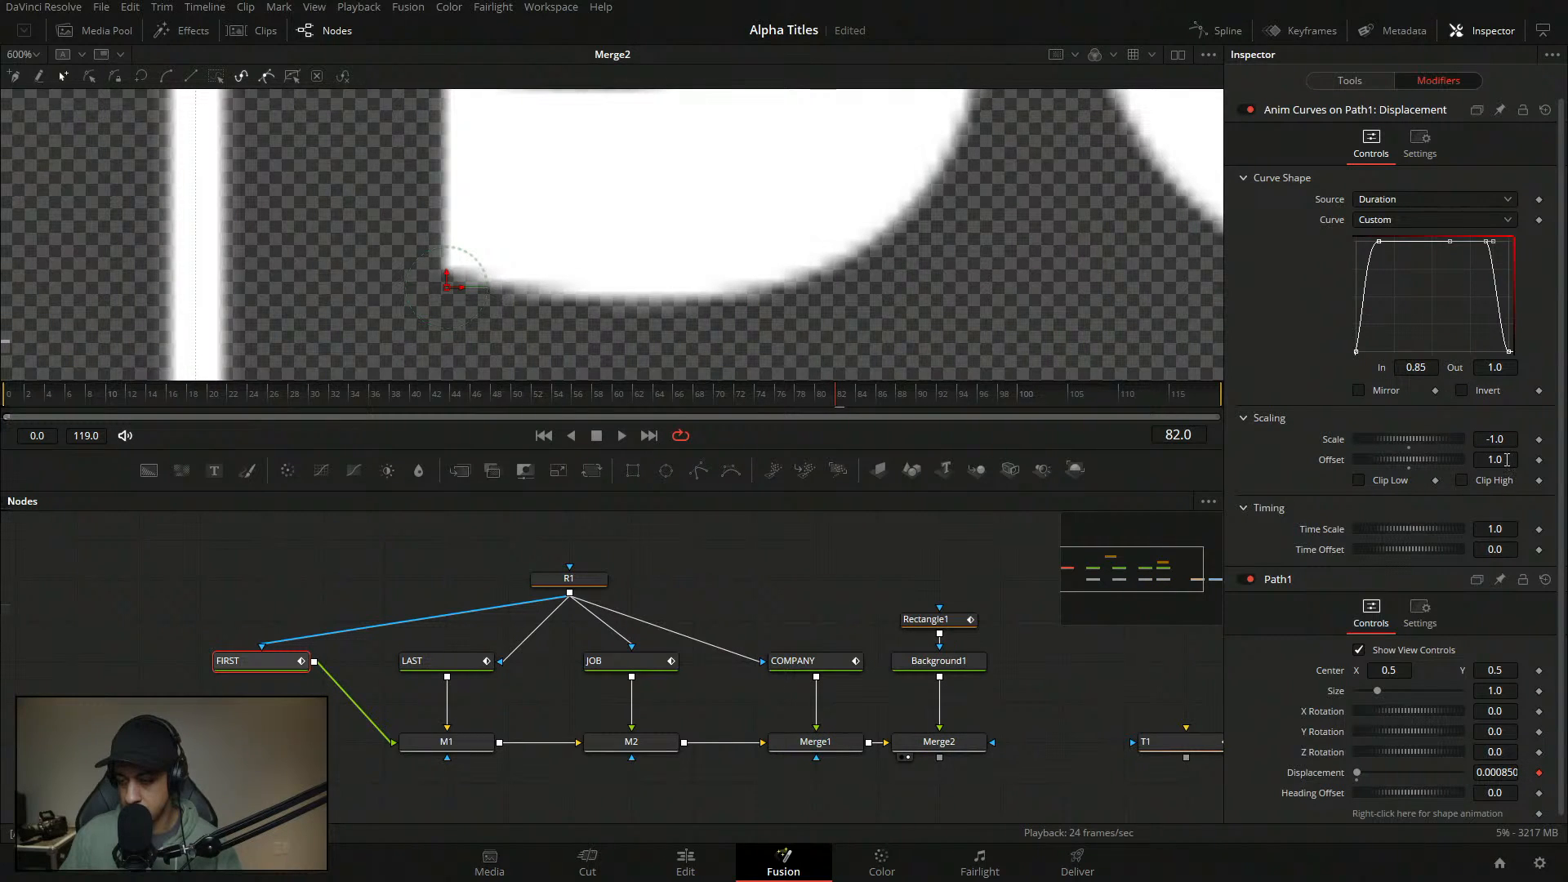
pyautogui.click(1501, 460)
pyautogui.write('0')
pyautogui.doubleClick(1511, 441)
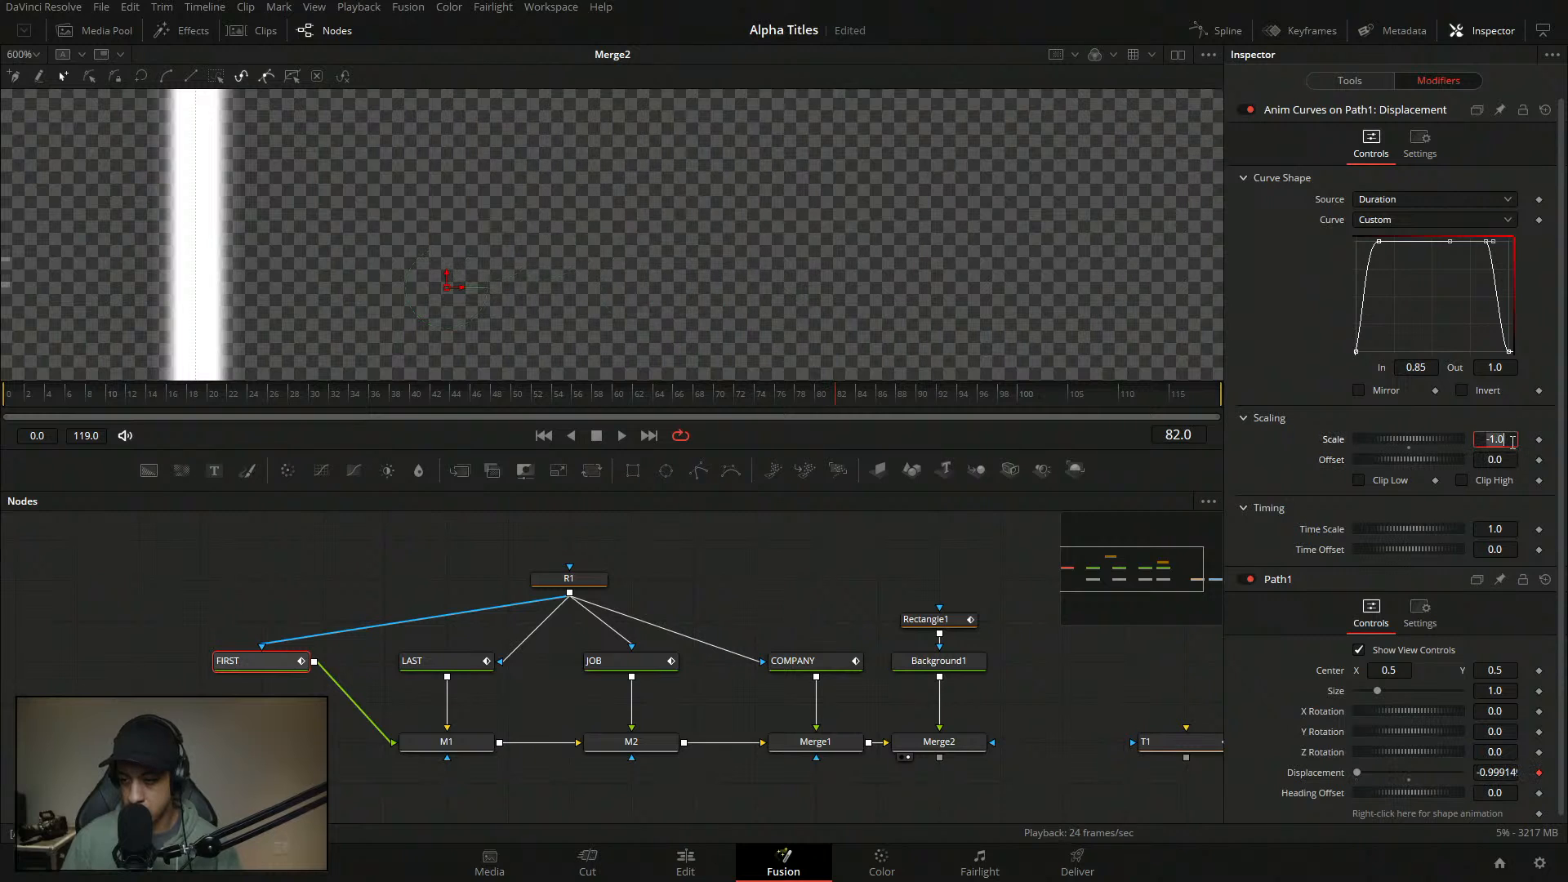
pyautogui.write('1')
pyautogui.press('Tab')
# - Invert the curve and test the exit animation around frames 69 to 78
pyautogui.click(1462, 392)
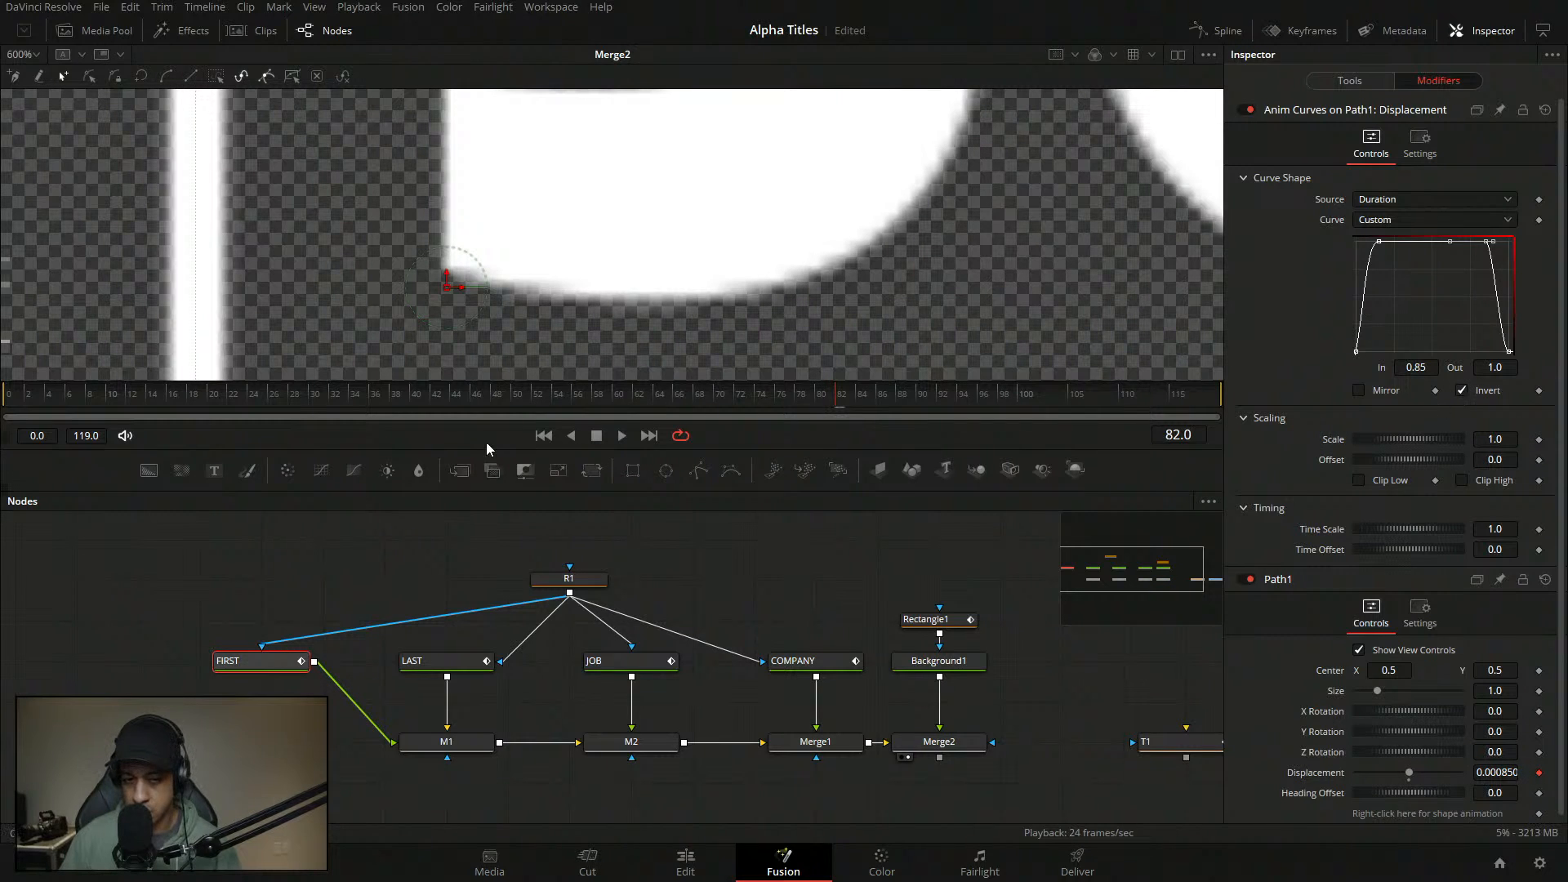
pyautogui.click(620, 436)
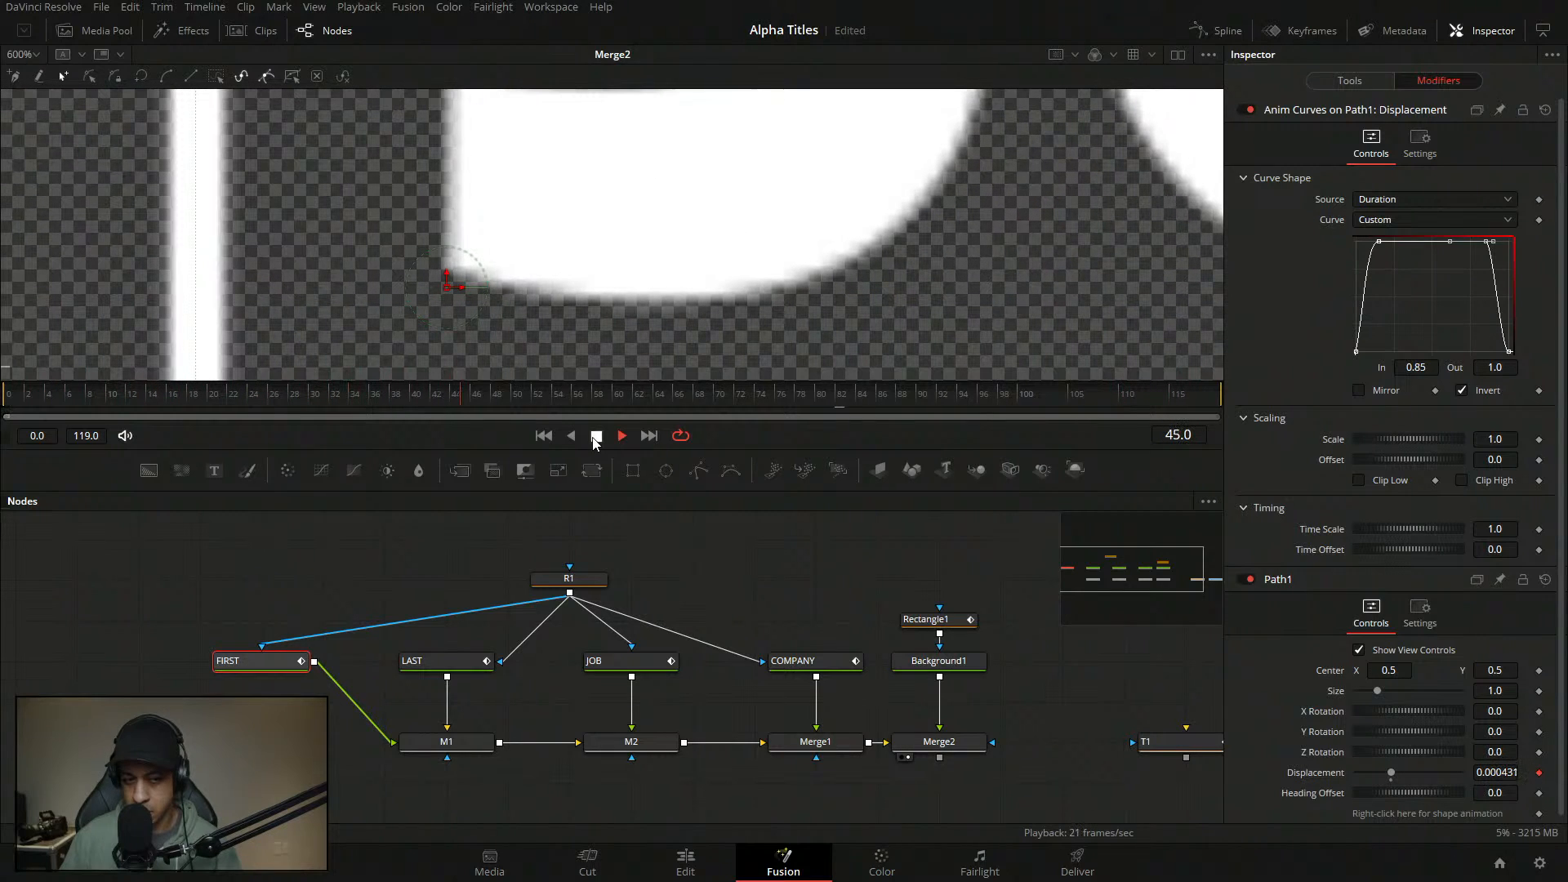
pyautogui.click(1379, 242)
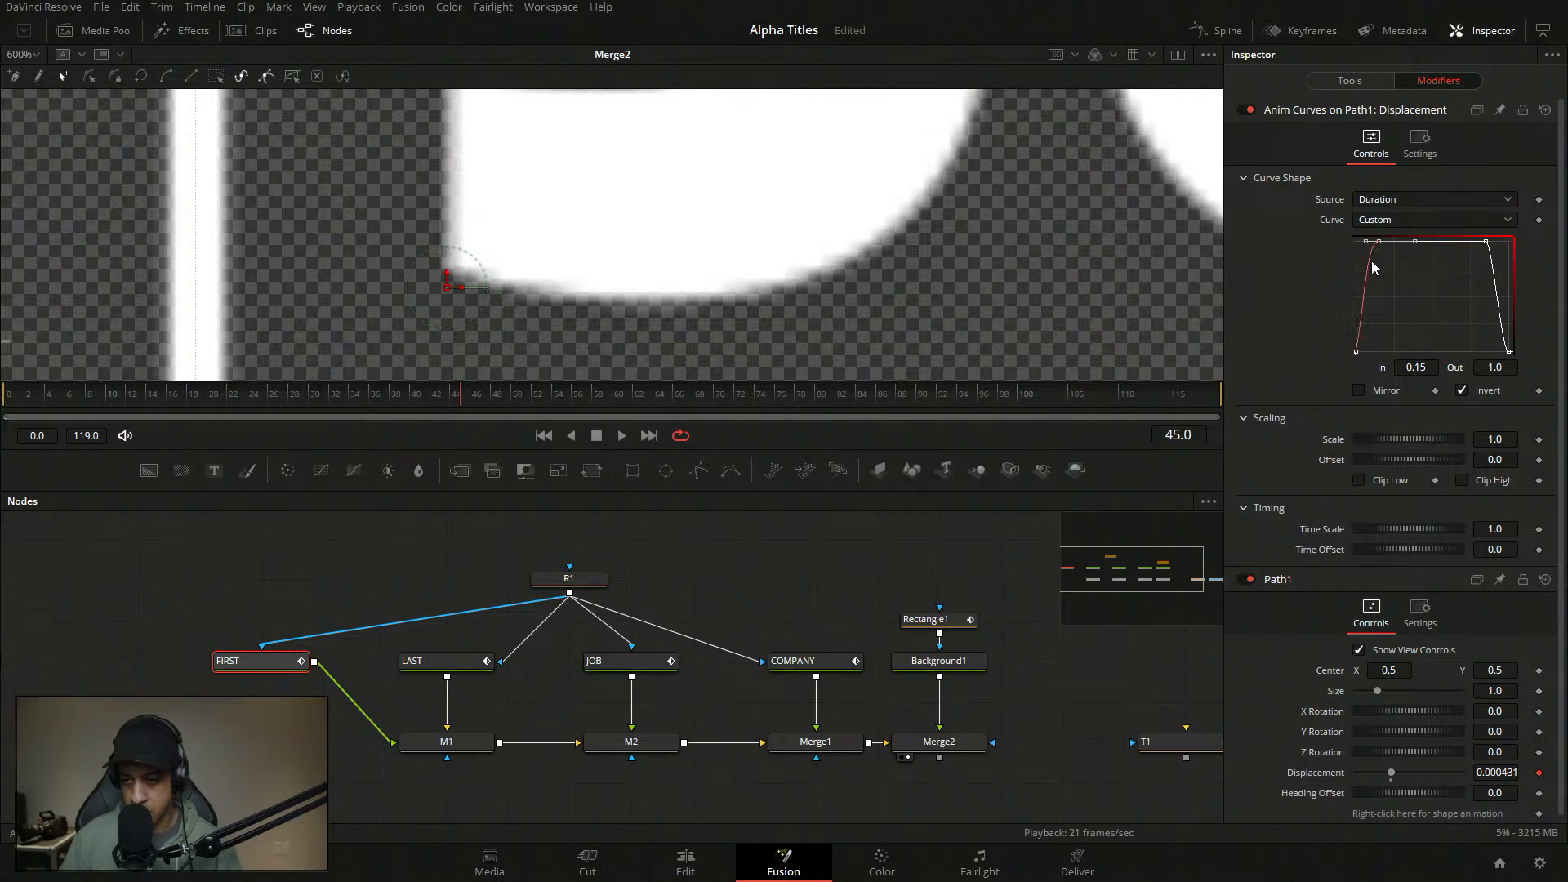
pyautogui.click(1486, 242)
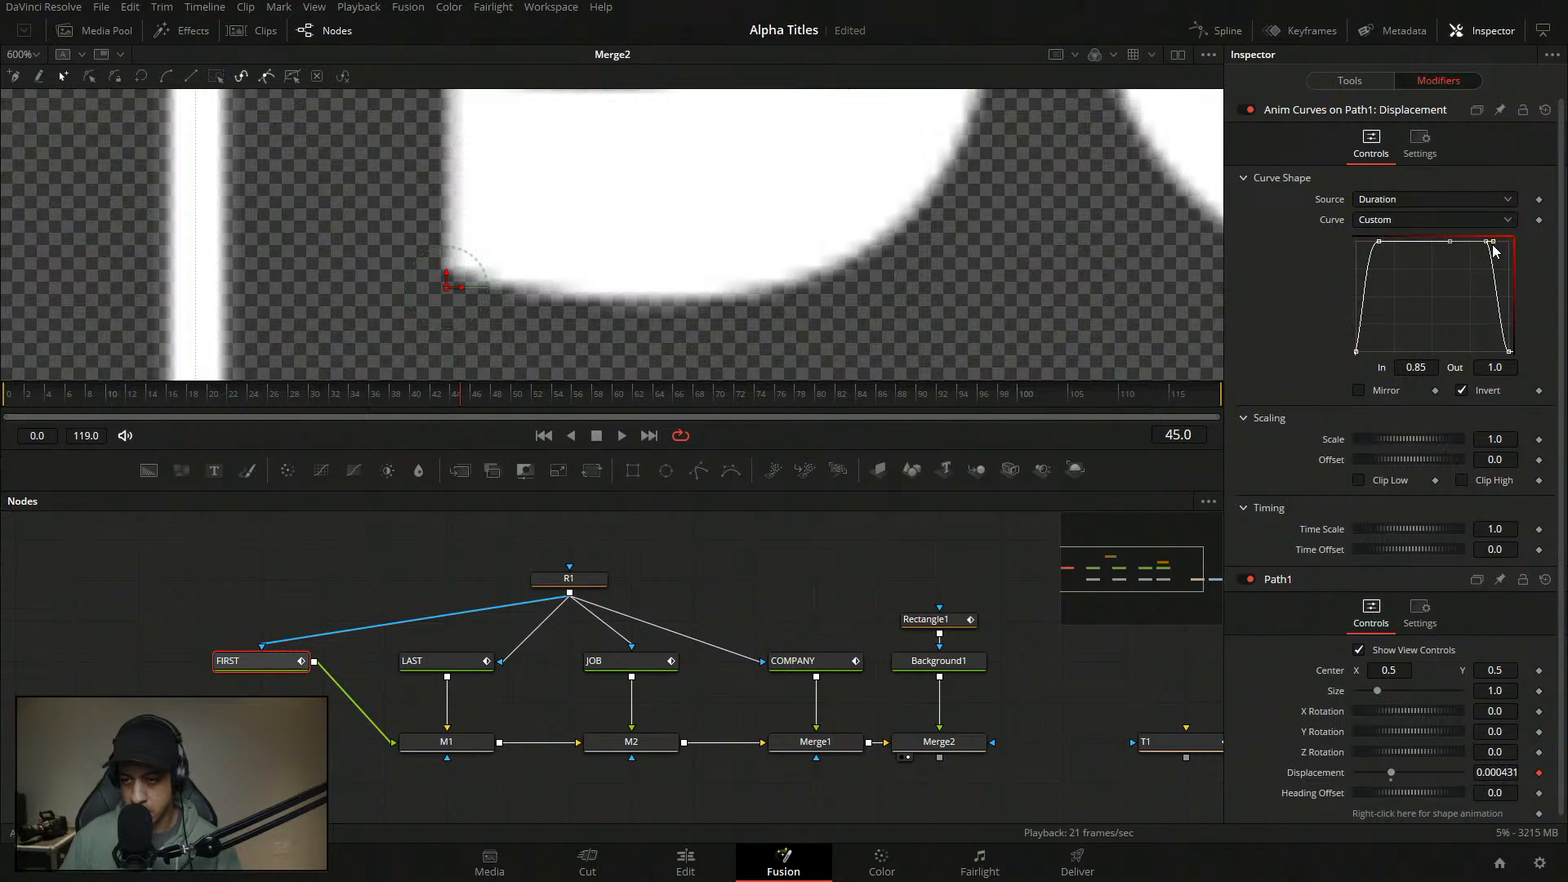
pyautogui.click(1431, 369)
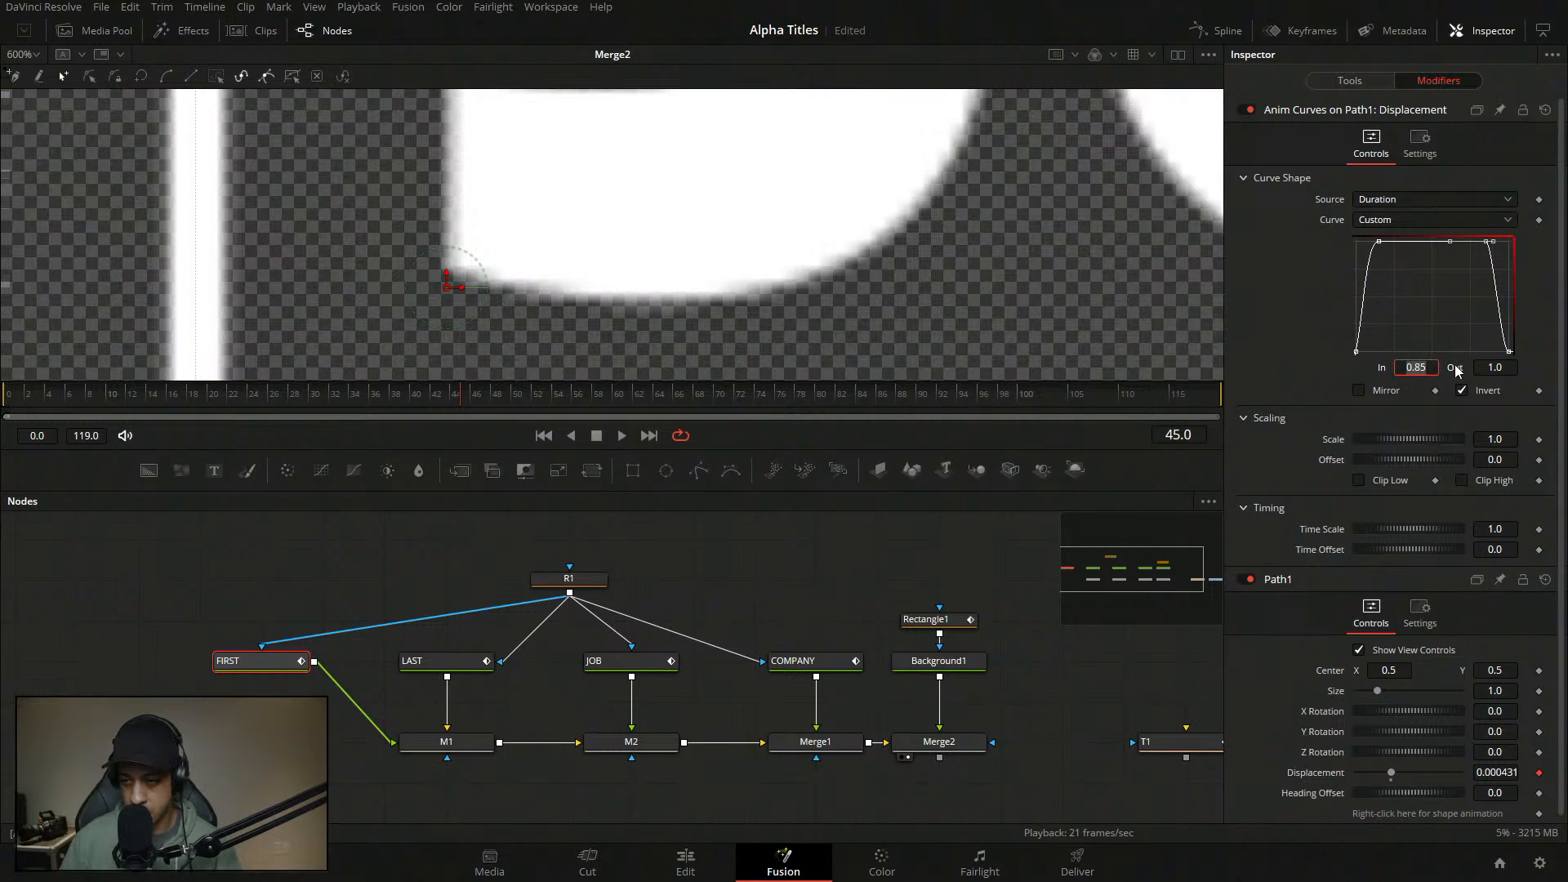
pyautogui.click(1427, 292)
pyautogui.click(1379, 242)
pyautogui.click(789, 393)
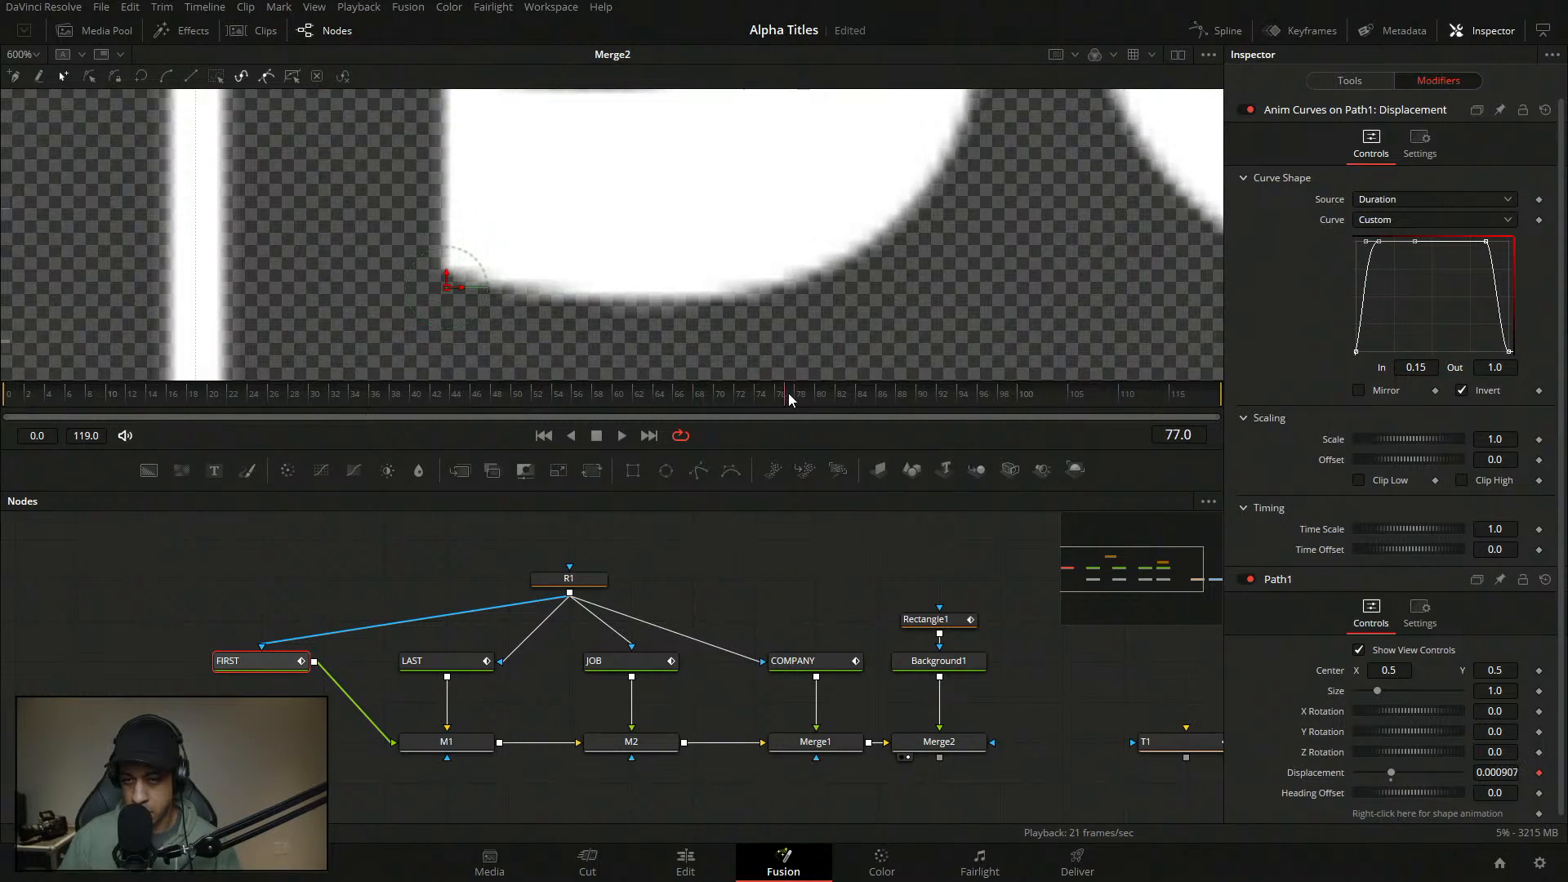
pyautogui.click(709, 402)
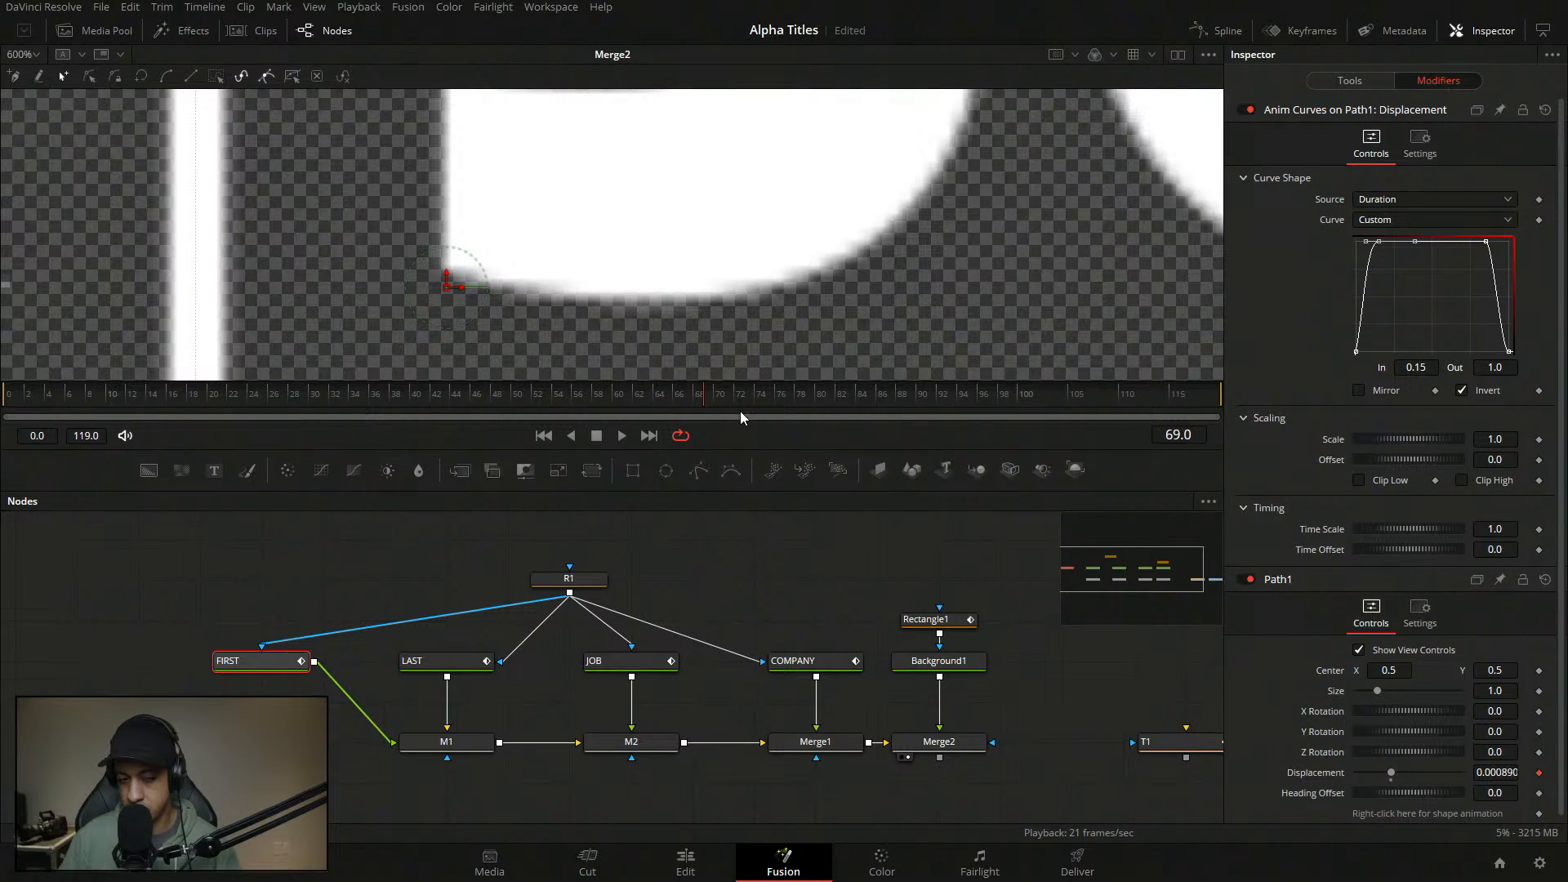
pyautogui.moveTo(737, 402)
pyautogui.mouseDown()
pyautogui.moveTo(854, 428)
pyautogui.moveTo(1043, 444)
pyautogui.moveTo(768, 418)
pyautogui.moveTo(1130, 443)
pyautogui.moveTo(729, 423)
pyautogui.mouseUp()
# - Save the project, then try Clip High and switch it back off after checking the ending
pyautogui.hotkey('ctrl', 's')
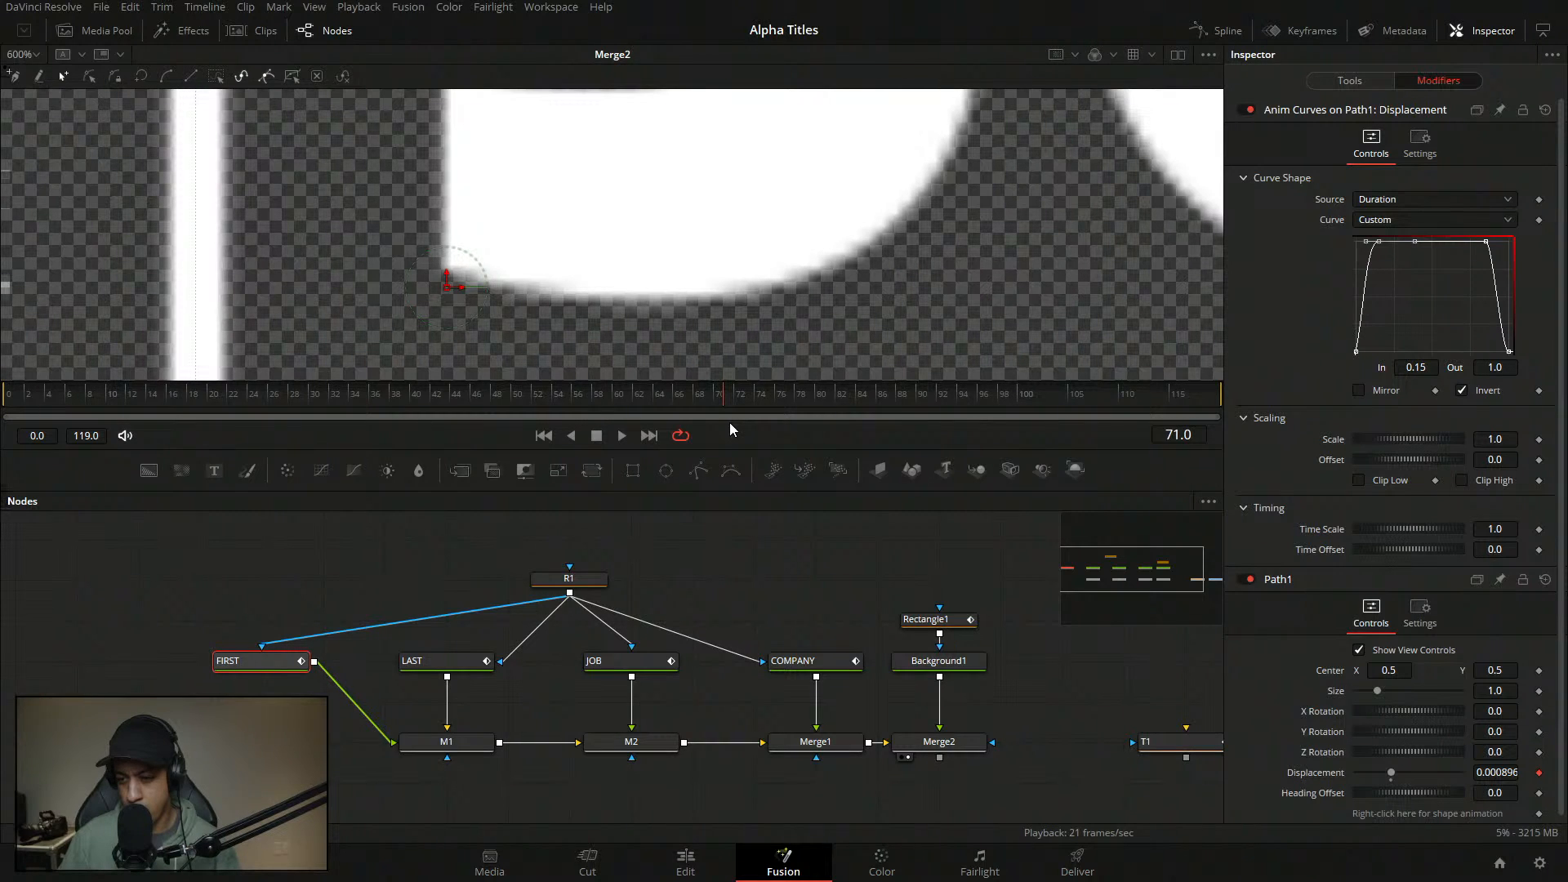
pyautogui.click(1485, 480)
pyautogui.moveTo(772, 400); pyautogui.dragTo(821, 388)
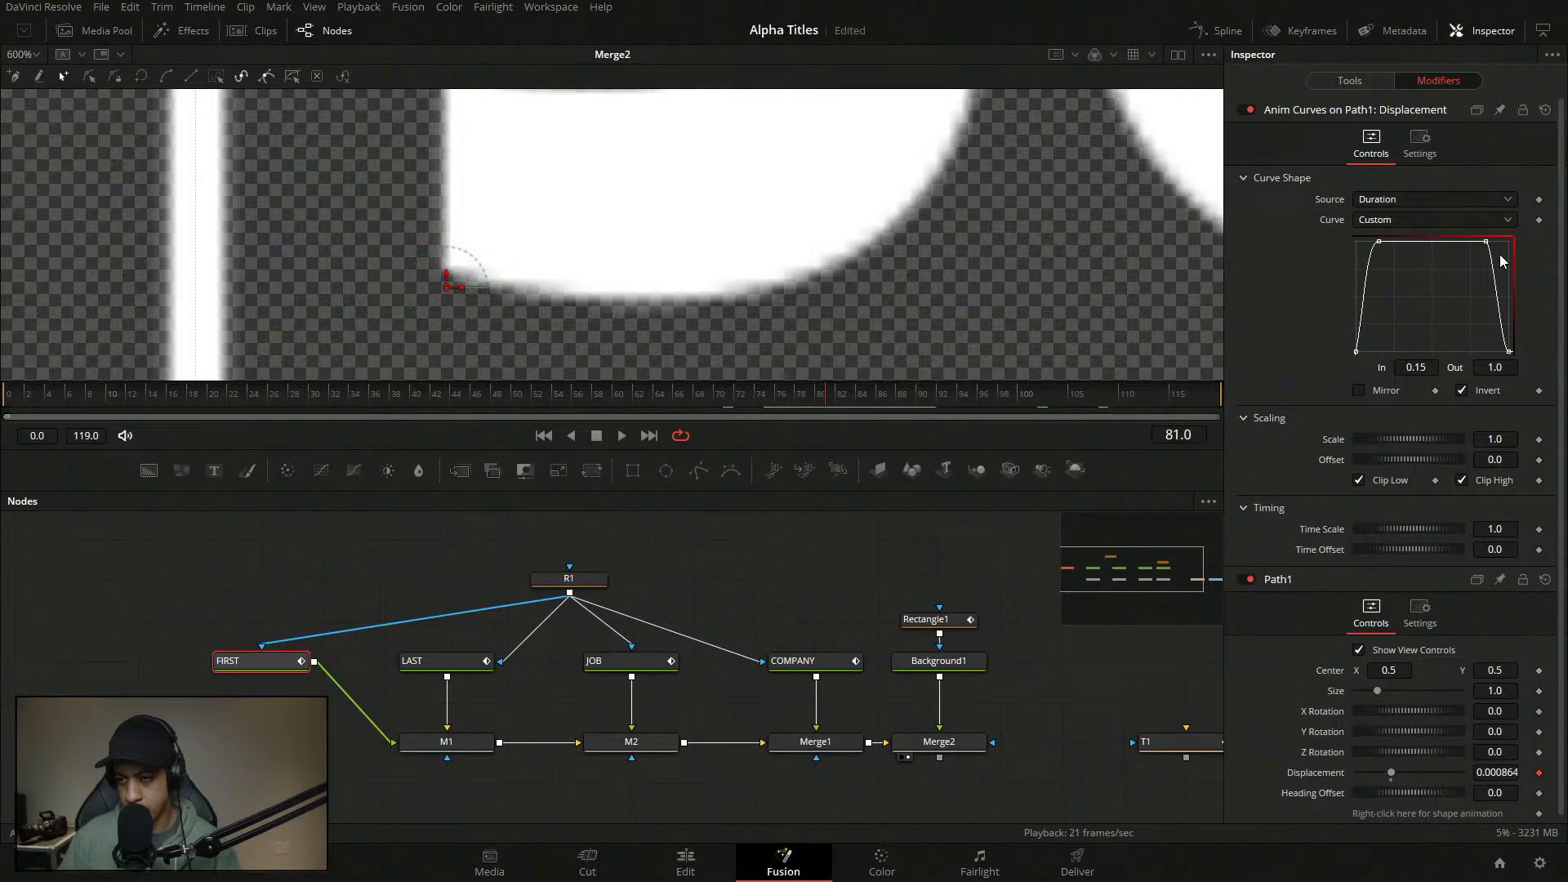
pyautogui.moveTo(1501, 258); pyautogui.dragTo(1346, 213)
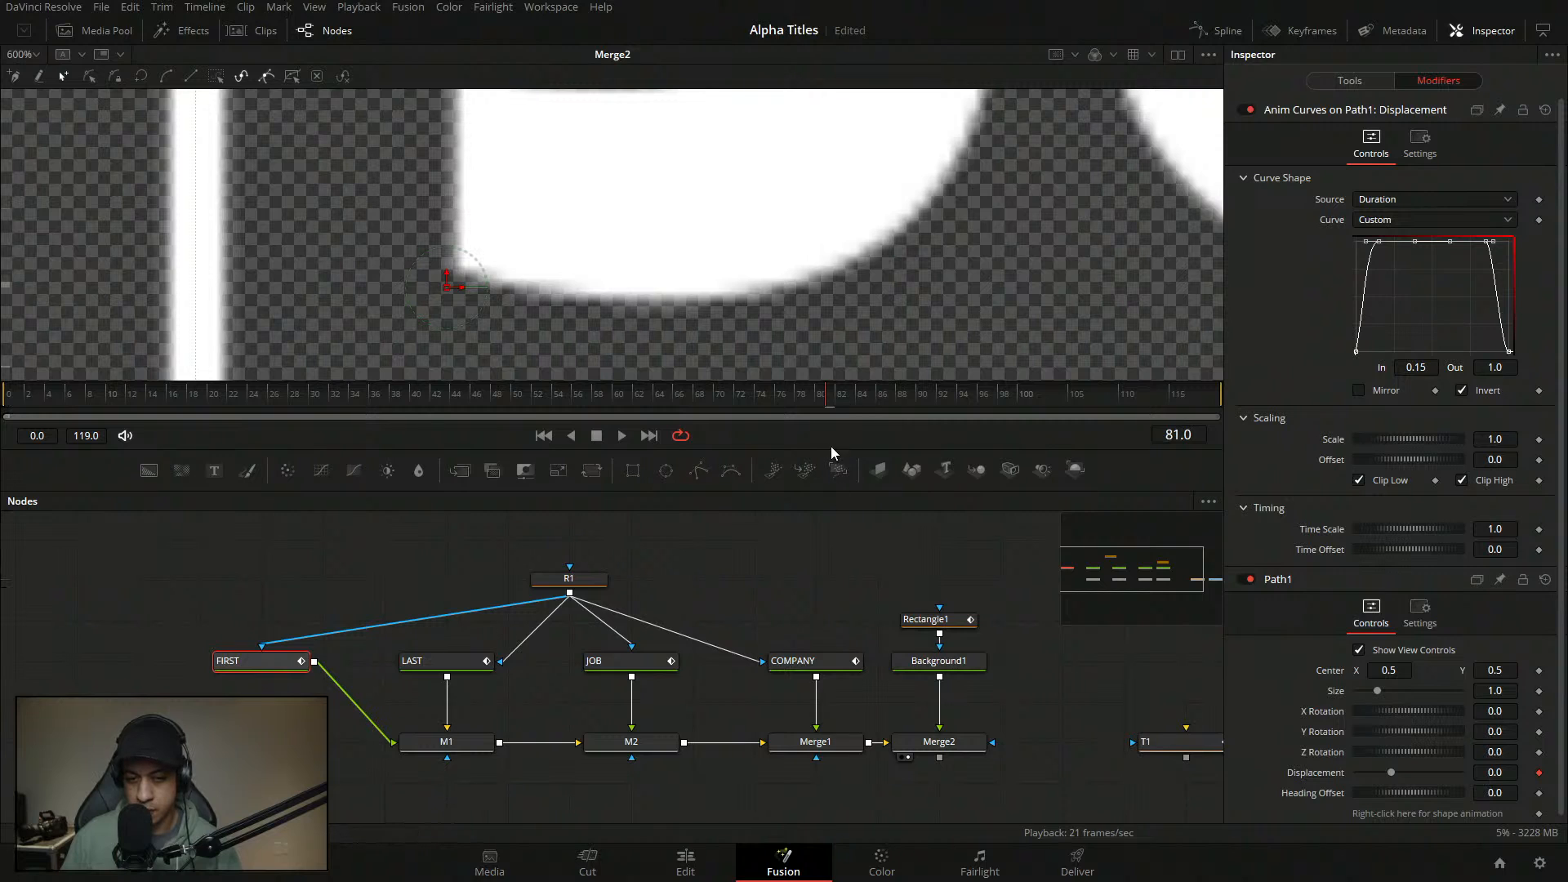
pyautogui.moveTo(413, 394); pyautogui.dragTo(699, 384)
pyautogui.click(1462, 480)
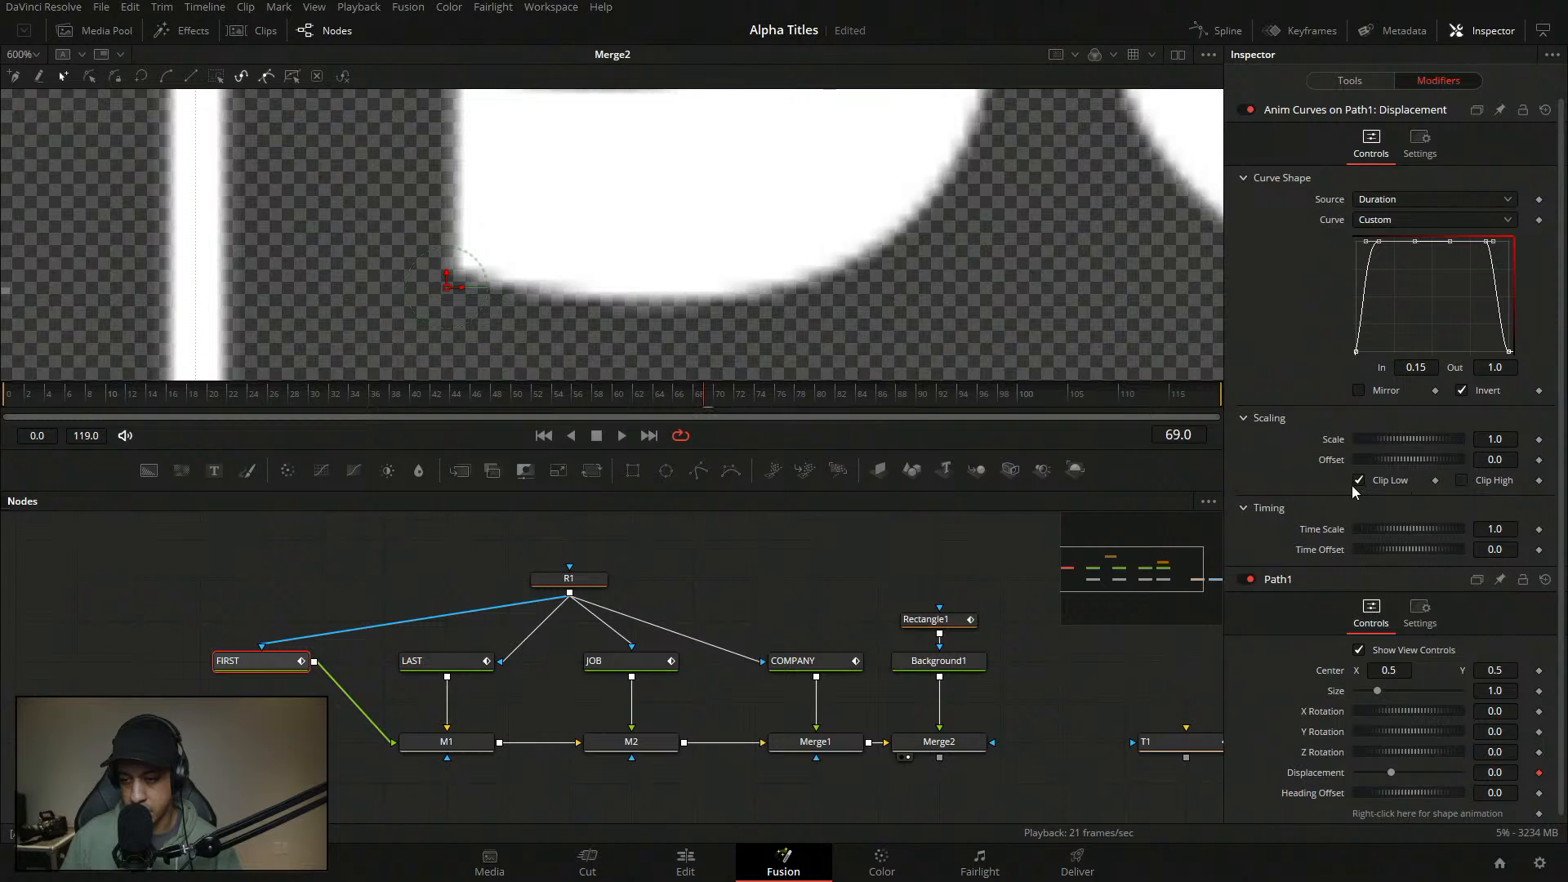
pyautogui.click(924, 586)
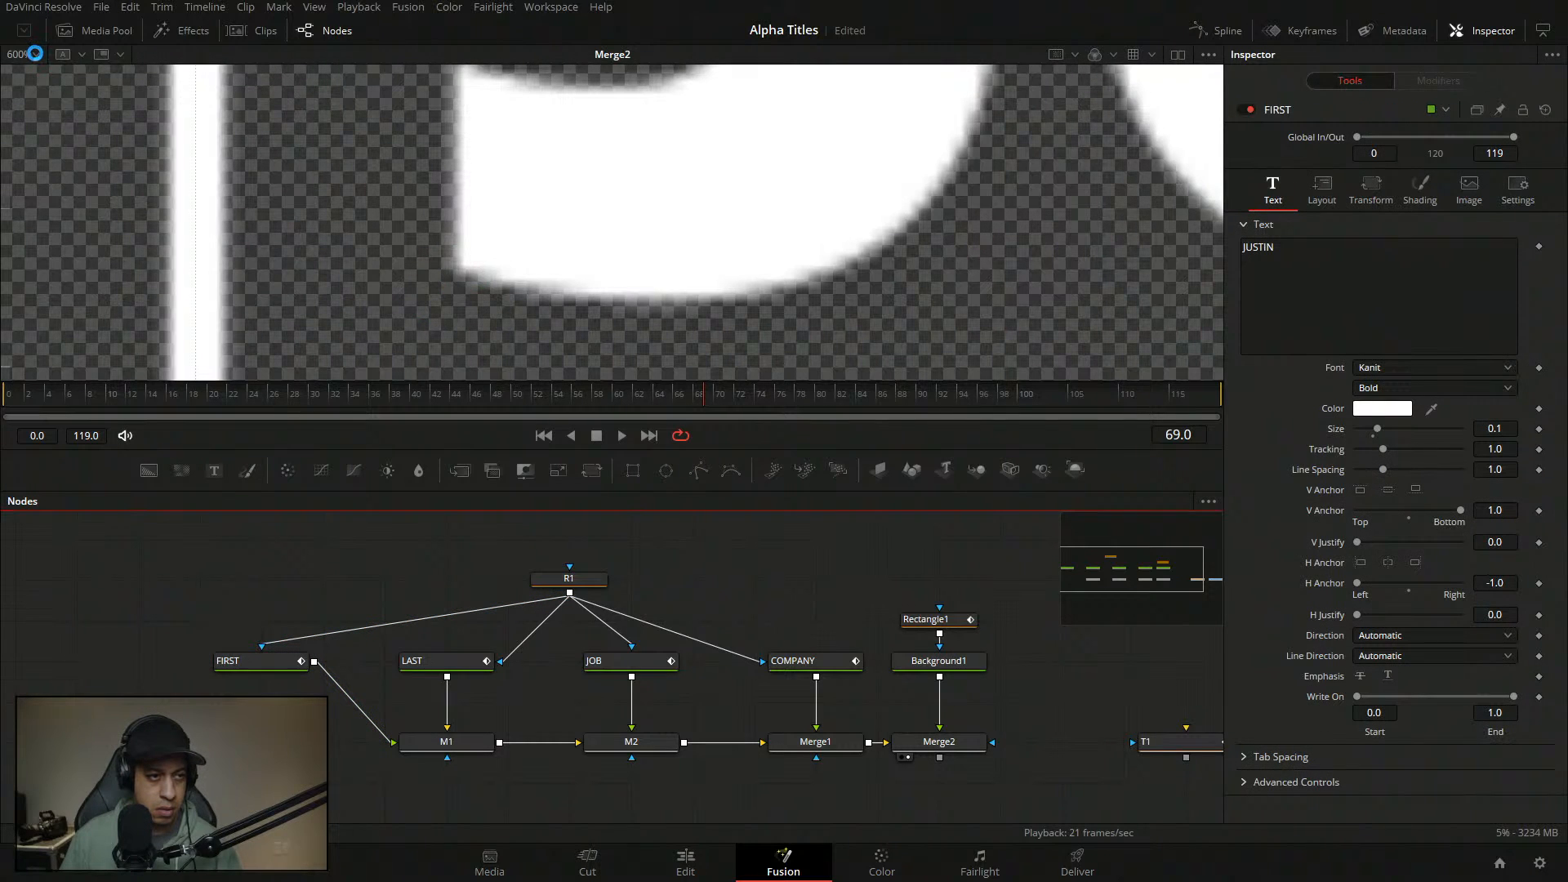
# - Fit the full frame in the viewer and play the lower-third, stopping at frame 30
pyautogui.click(36, 55)
pyautogui.click(35, 80)
pyautogui.press('space')
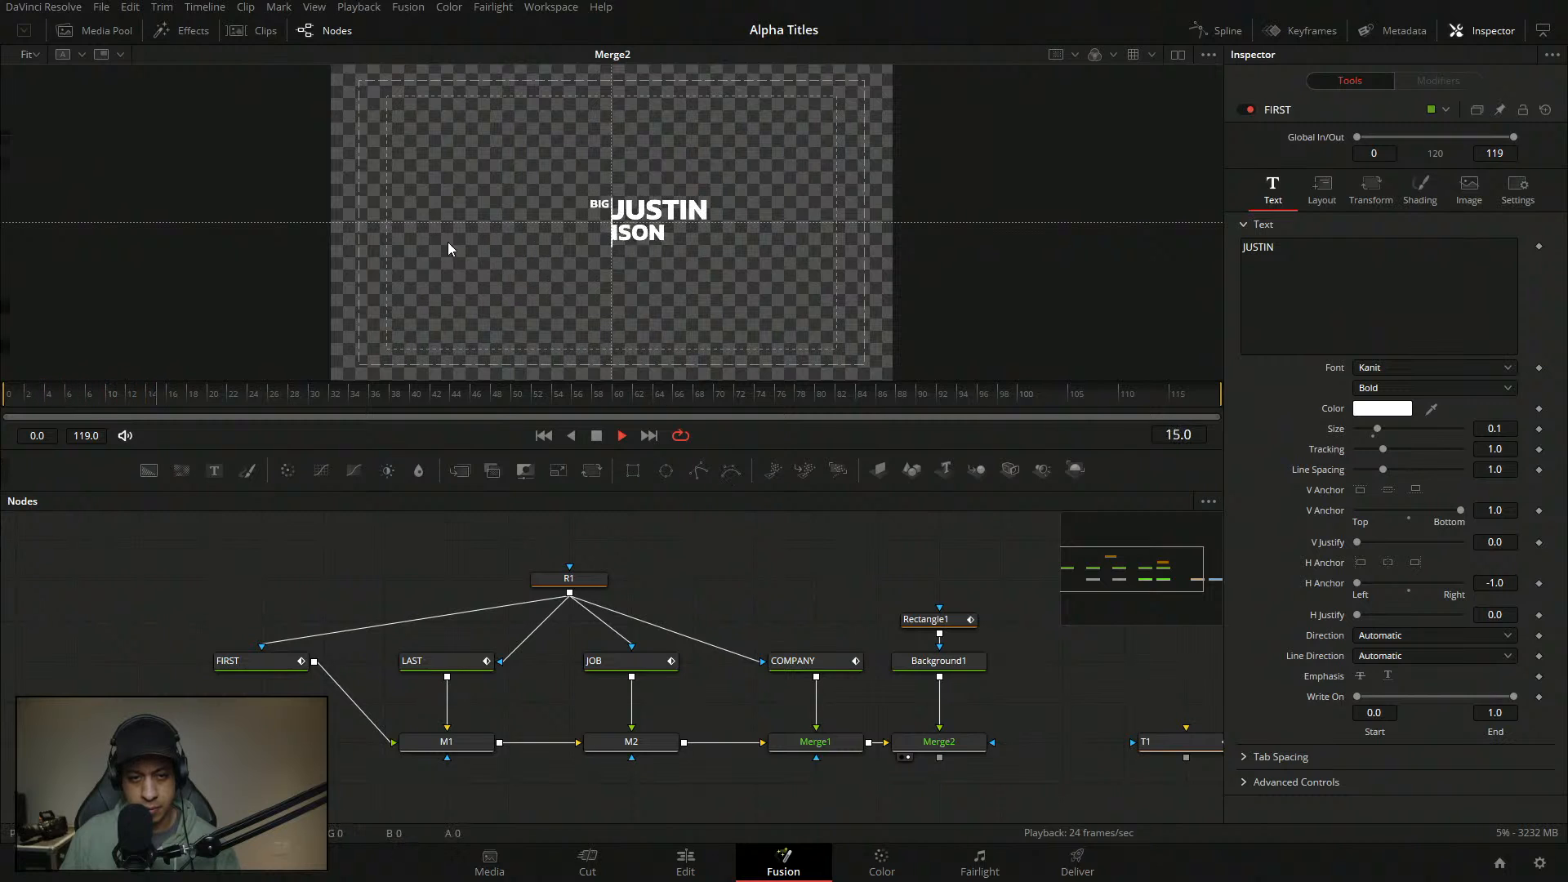
pyautogui.press('space')
# - Pan and zoom the Nodes panel to reposition the node graph
pyautogui.click(771, 593)
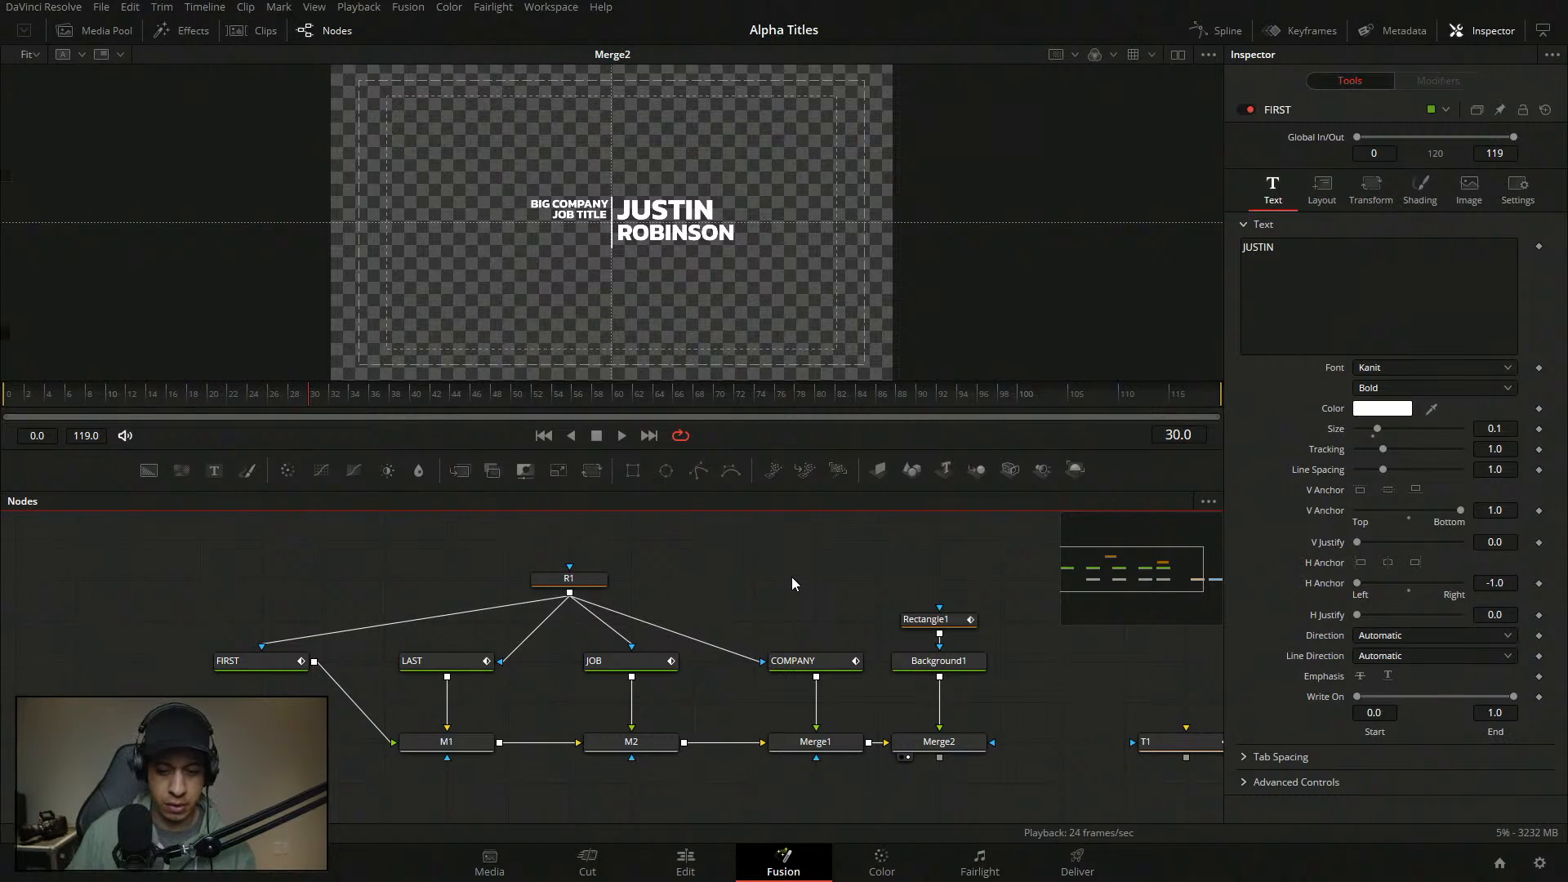
pyautogui.moveTo(791, 577); pyautogui.dragTo(765, 775)
pyautogui.moveTo(784, 606); pyautogui.dragTo(769, 338)
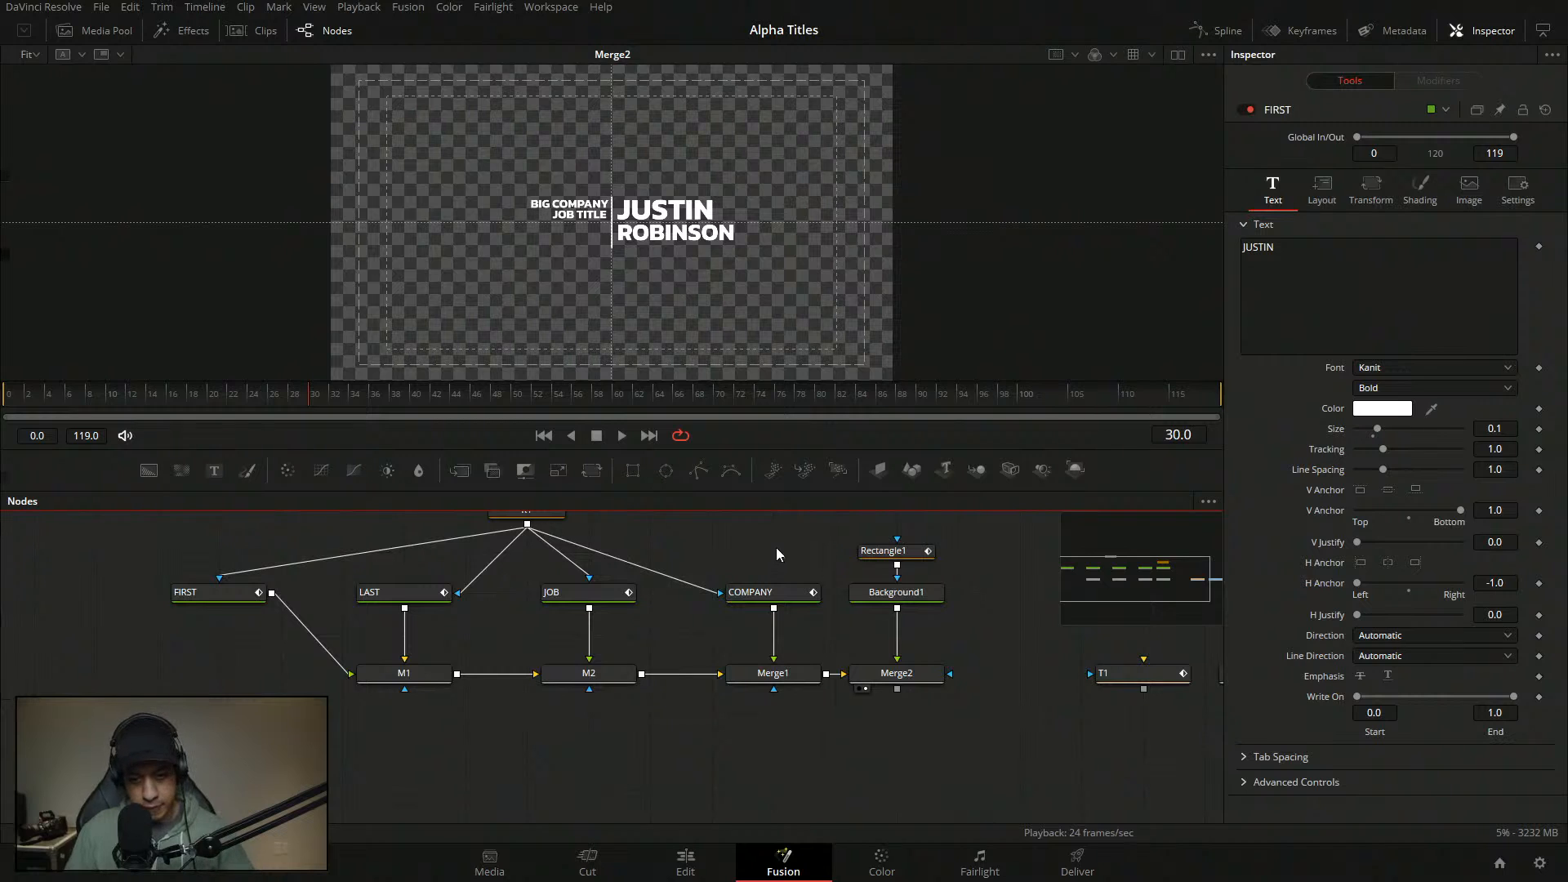
pyautogui.scroll(2, 776, 555)
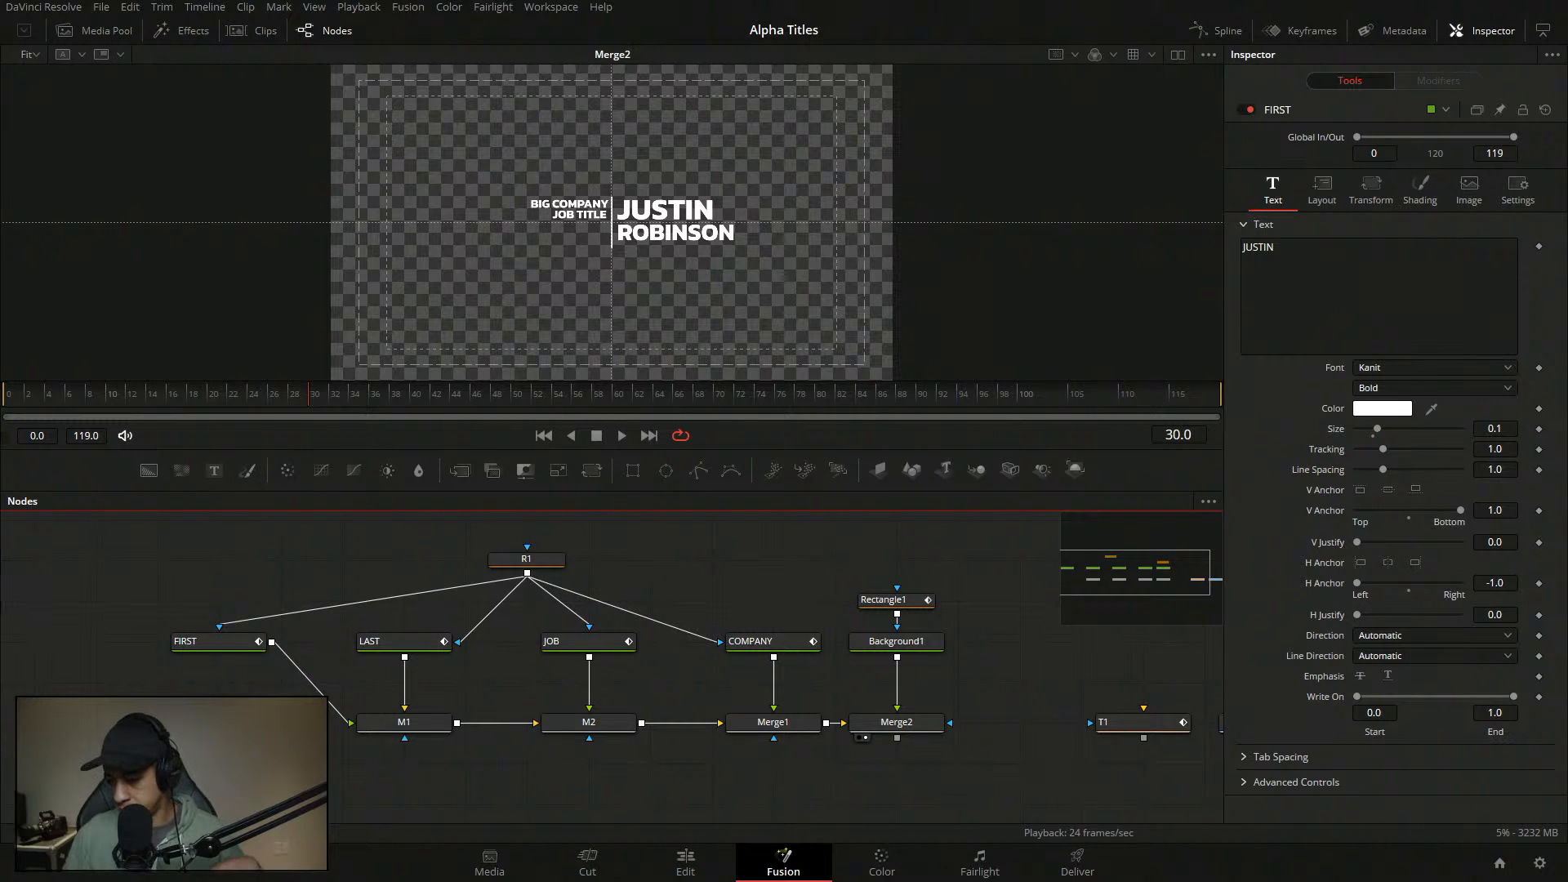